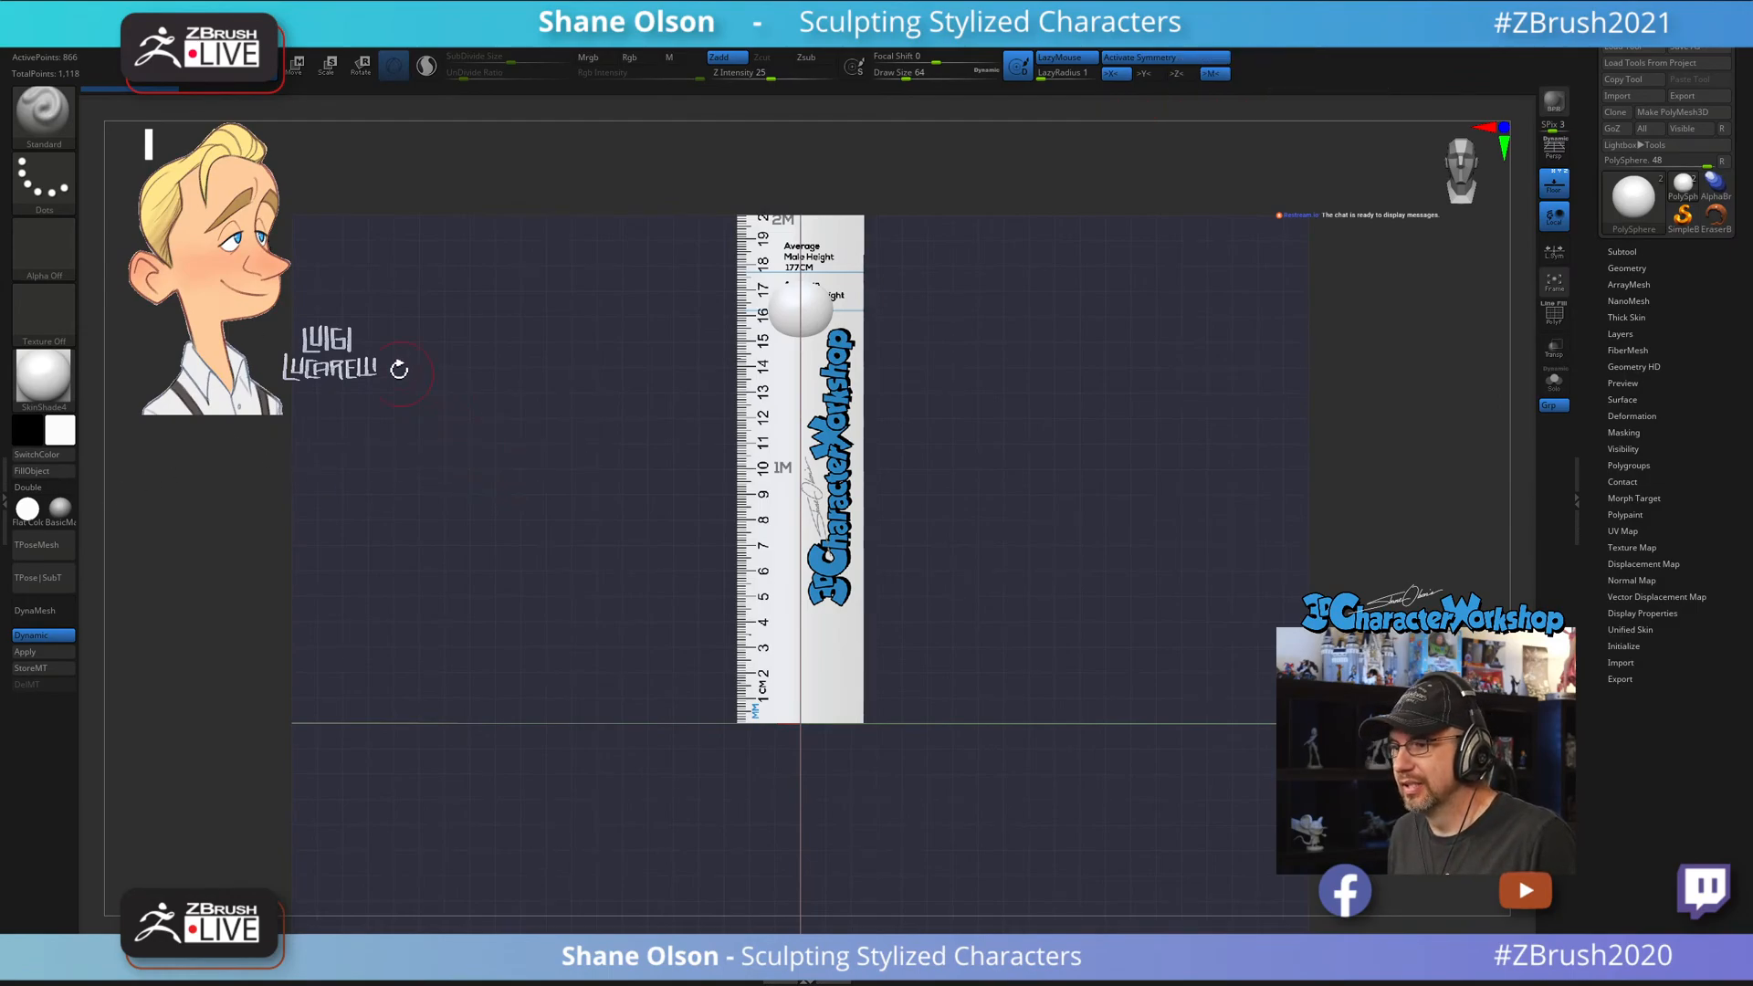
{"action": "key", "text": "s"}
{"action": "left_click_drag", "start_coordinate": [469, 330], "coordinate": [473, 328]}
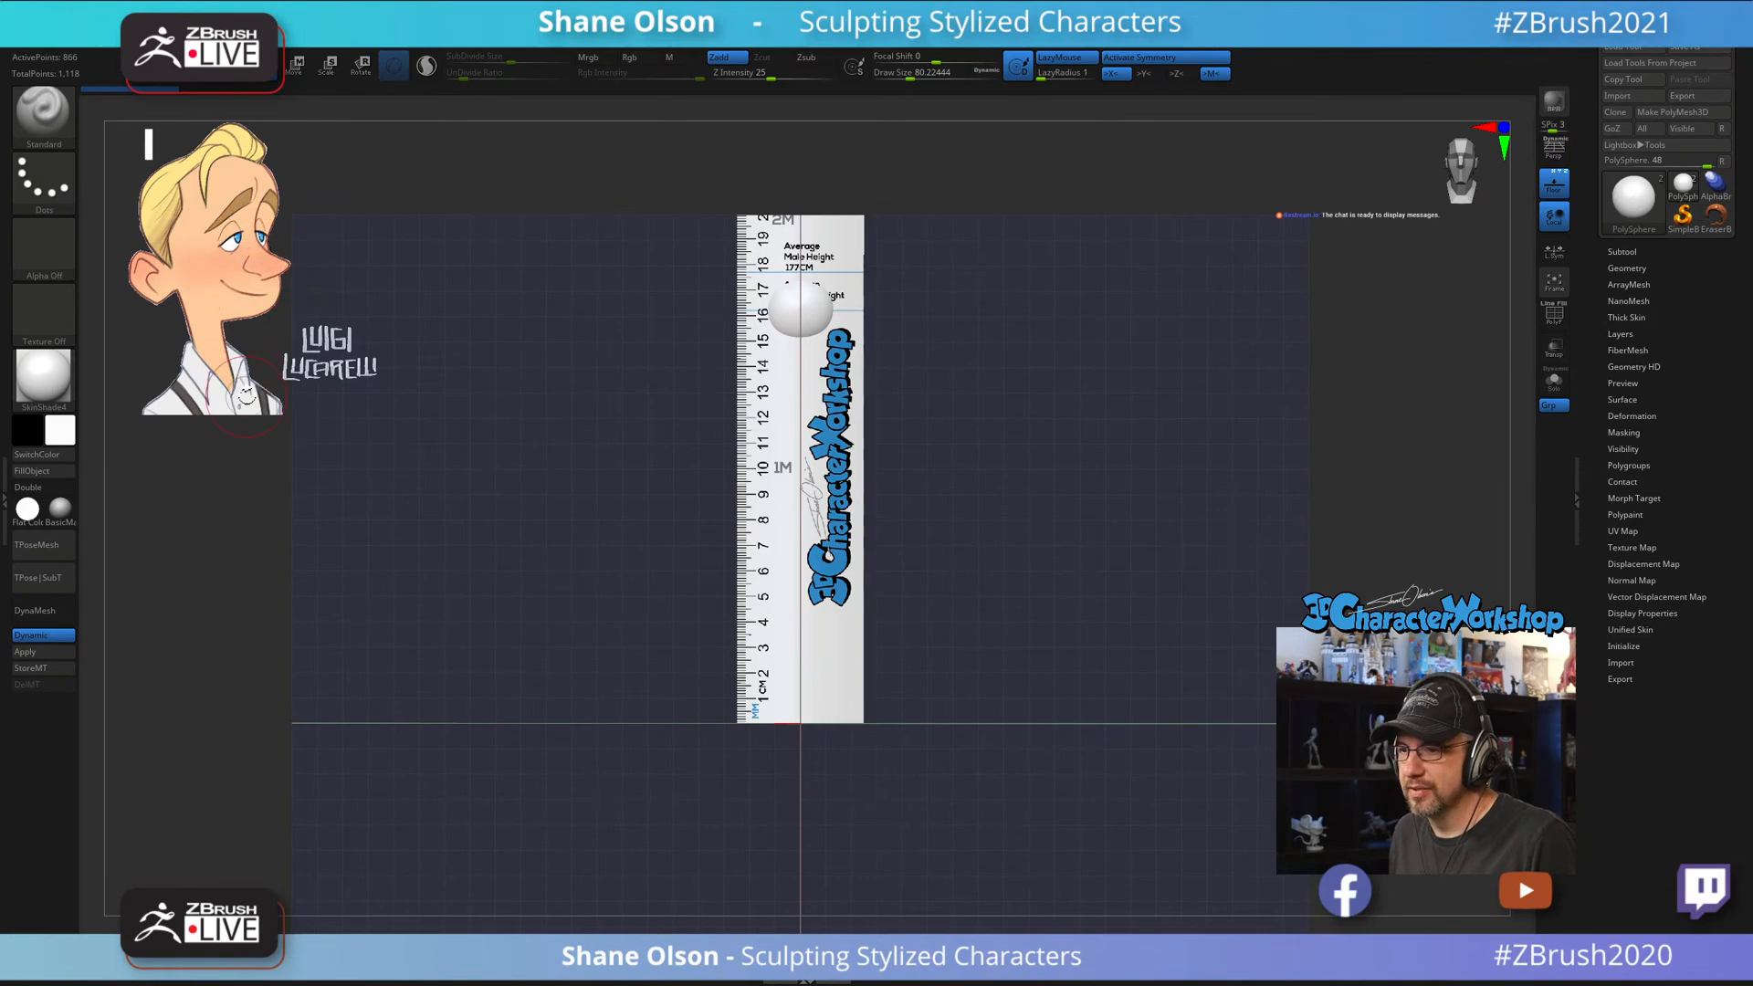
{"action": "left_click_drag", "start_coordinate": [497, 407], "coordinate": [490, 417], "text": "alt"}
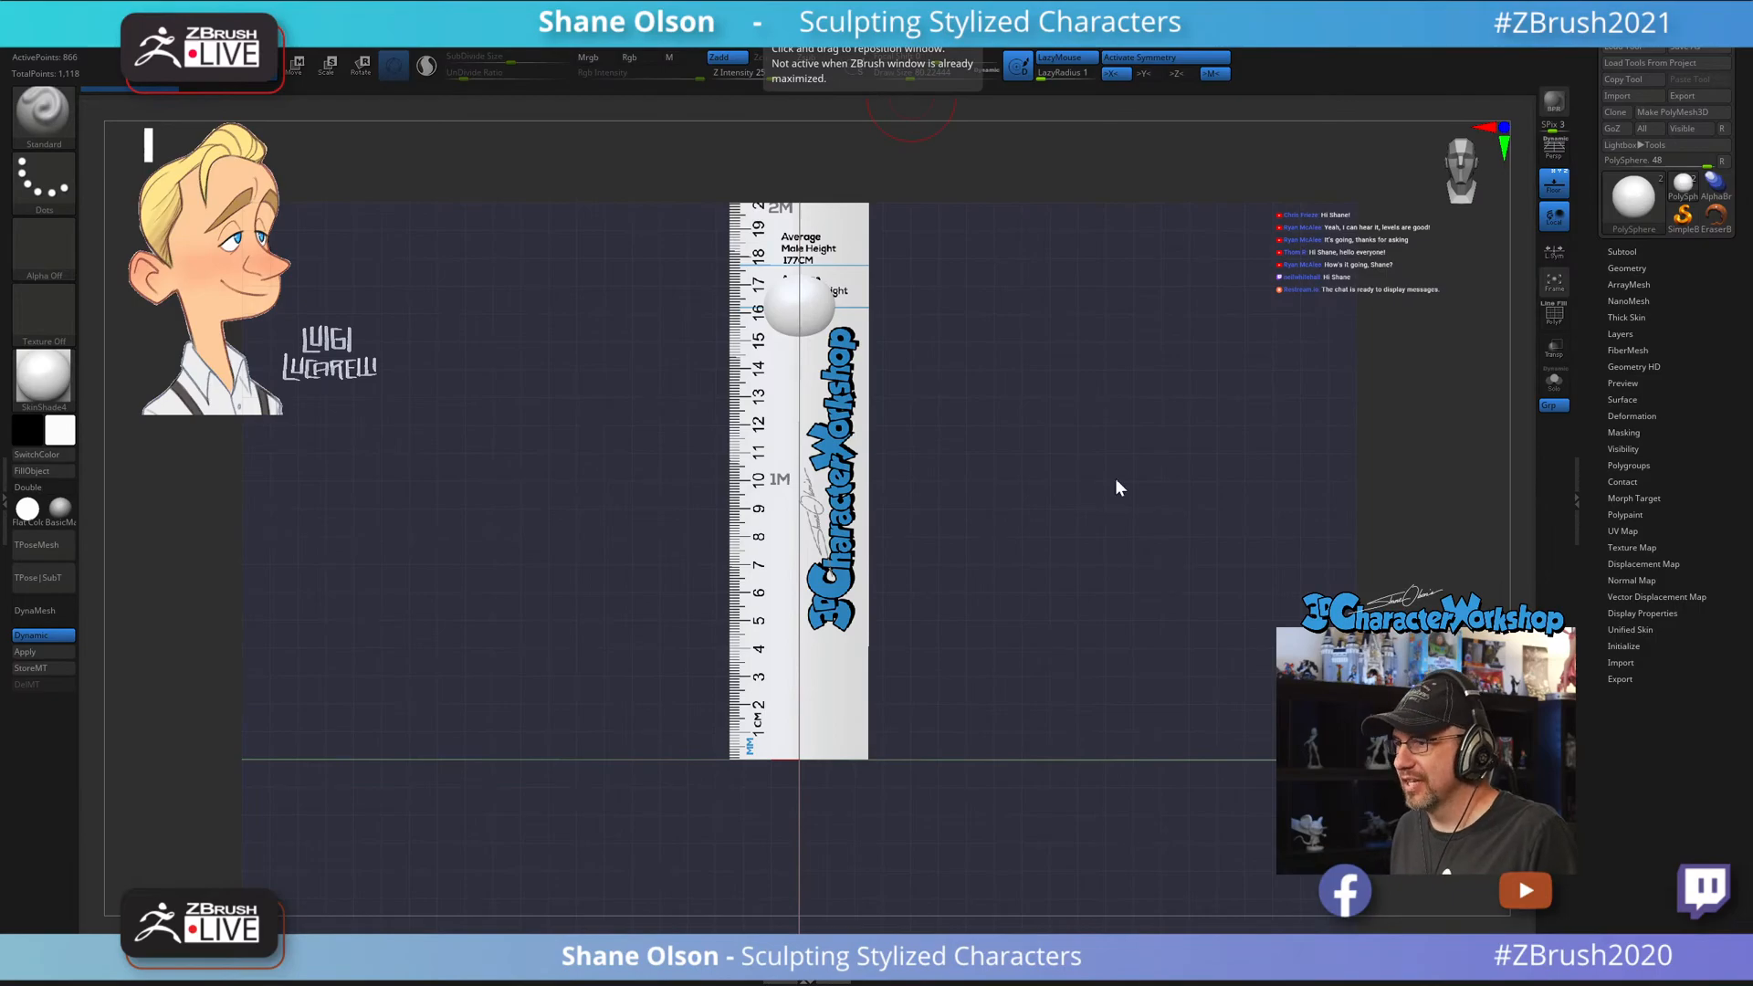
{"action": "left_click_drag", "start_coordinate": [1008, 398], "coordinate": [1193, 497], "text": "alt"}
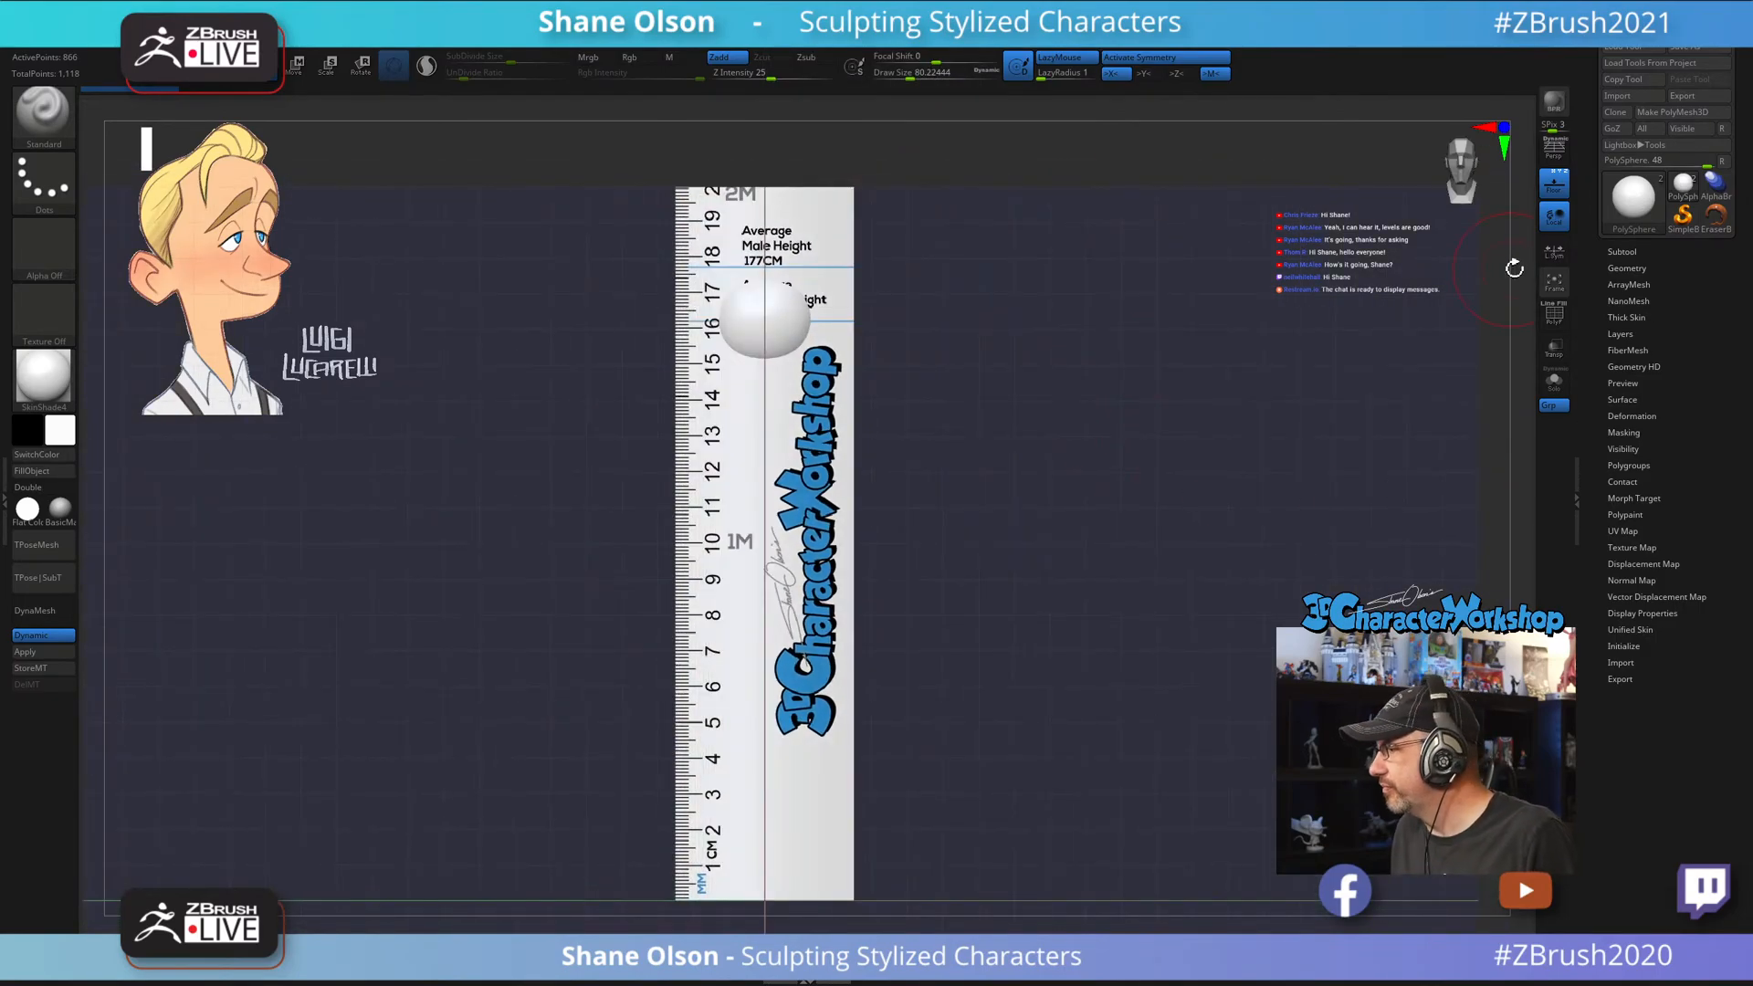
Turn off the floor grid and hide the ruler subtool so only the PolySphere is shown.
{"action": "left_click", "coordinate": [1557, 199]}
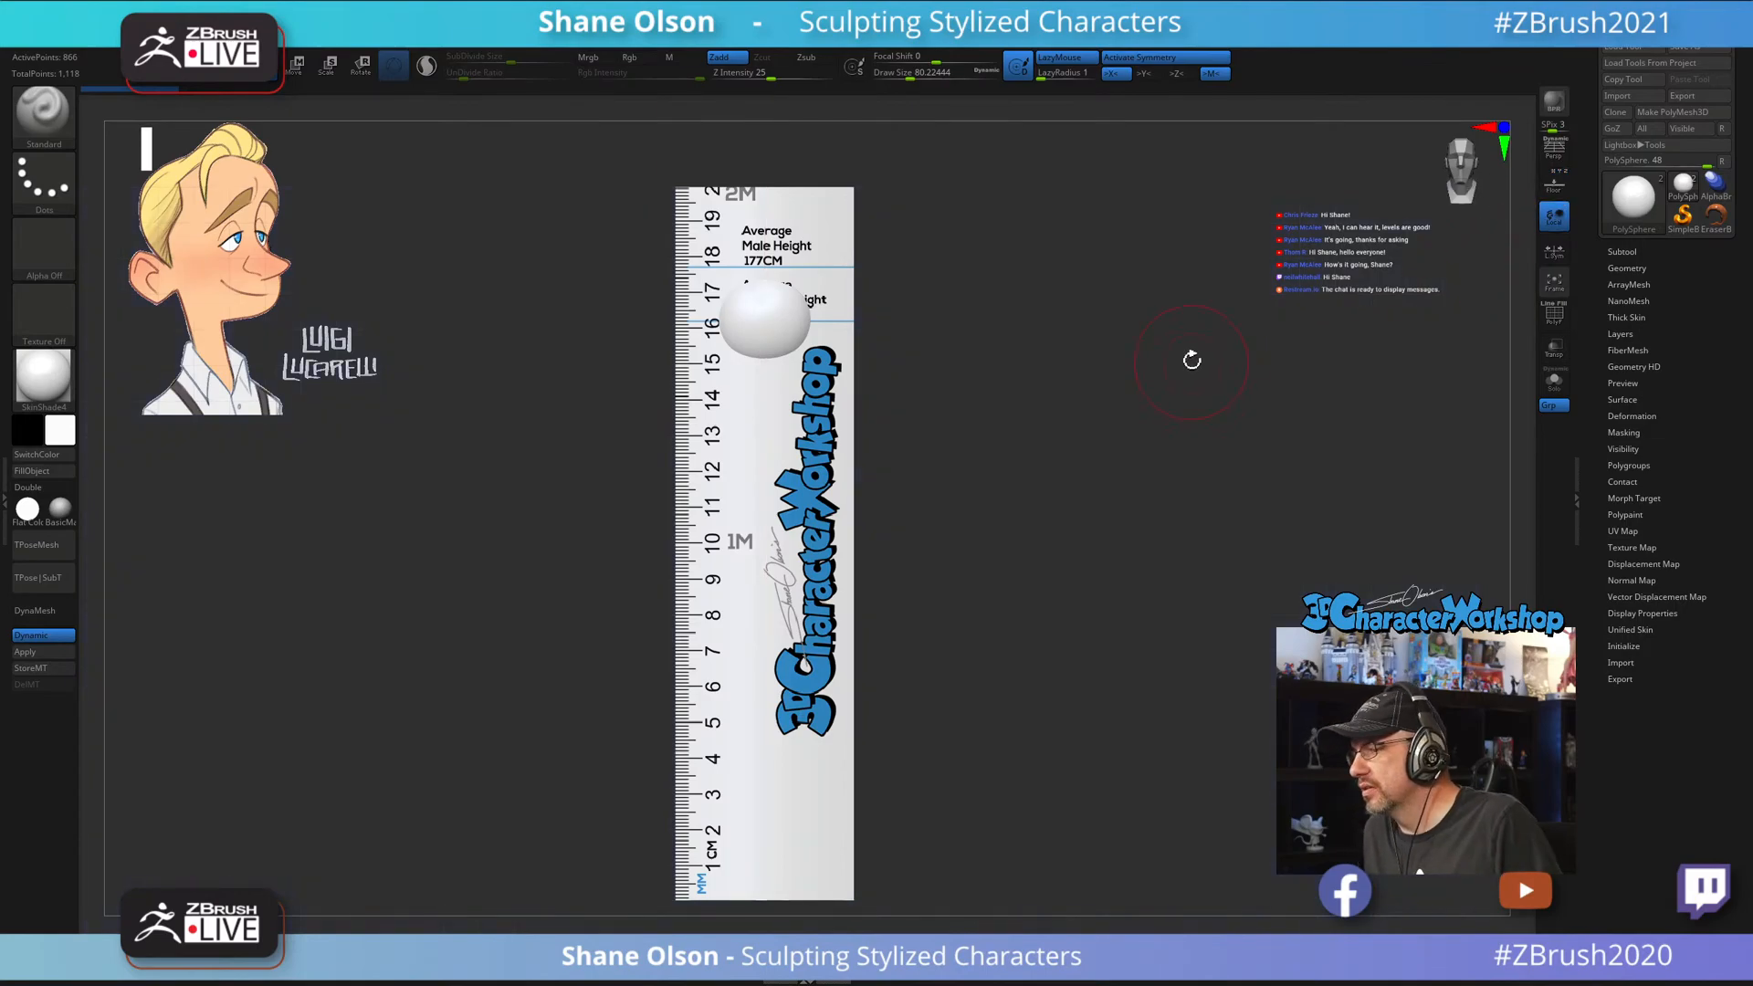
{"action": "left_click", "coordinate": [1635, 252]}
{"action": "left_click", "coordinate": [1725, 280]}
{"action": "left_click", "coordinate": [1724, 313]}
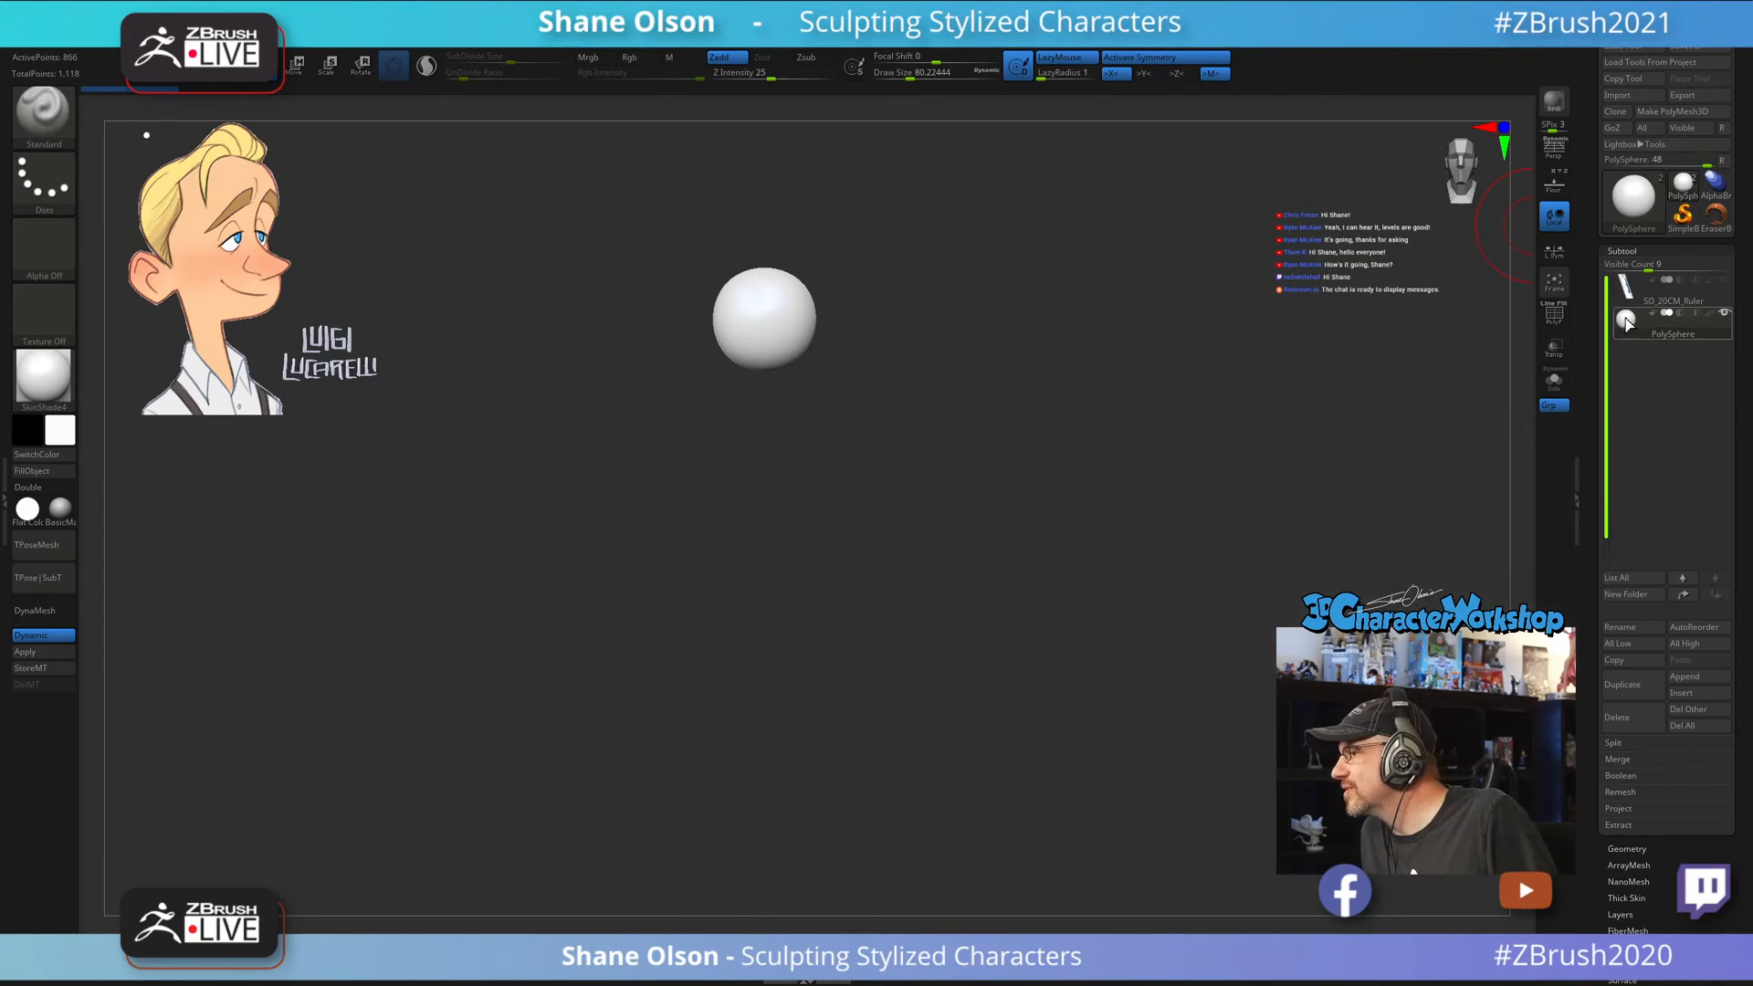
{"action": "left_click_drag", "start_coordinate": [1135, 331], "coordinate": [1097, 502], "text": "alt"}
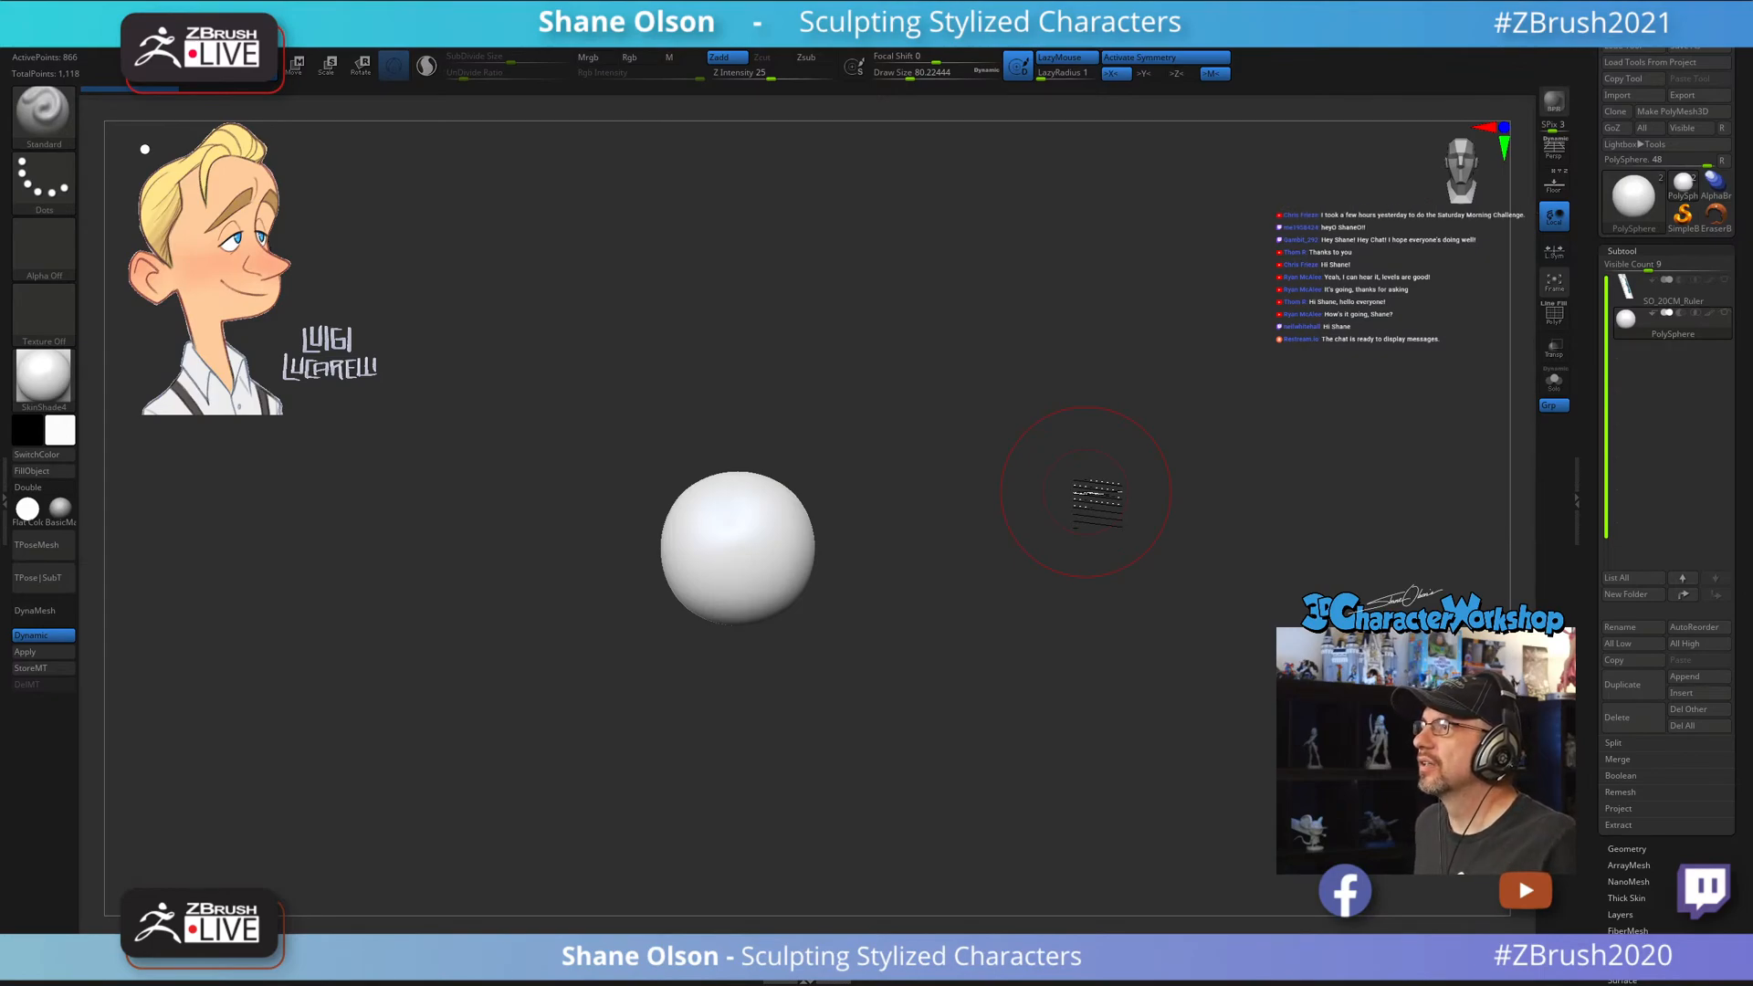
{"action": "mouse_move", "coordinate": [913, 546]}
{"action": "left_mouse_down", "text": "alt"}
{"action": "mouse_move", "coordinate": [1010, 595]}
{"action": "mouse_move", "coordinate": [994, 503]}
{"action": "left_mouse_up", "text": "alt"}
{"action": "key", "text": "s"}
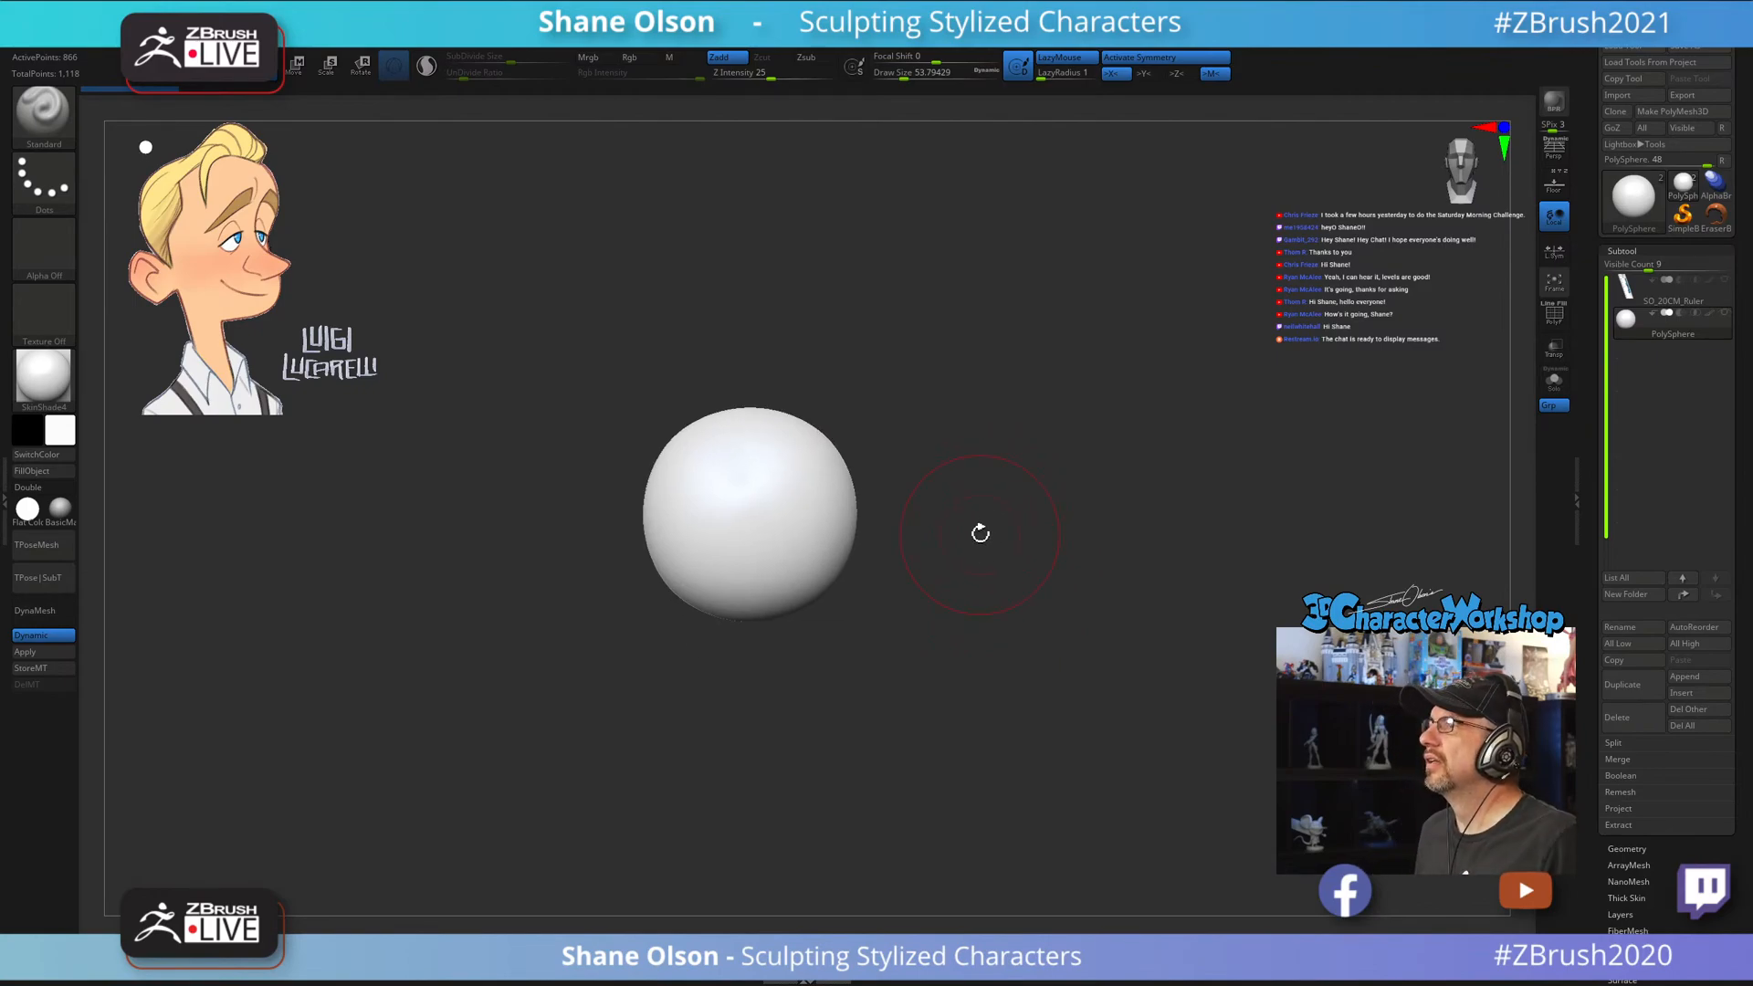
{"action": "mouse_move", "coordinate": [952, 563]}
{"action": "left_mouse_down", "text": "alt"}
{"action": "mouse_move", "coordinate": [951, 591]}
{"action": "mouse_move", "coordinate": [943, 508]}
{"action": "mouse_move", "coordinate": [970, 626]}
{"action": "left_mouse_up", "text": "alt"}
{"action": "key", "text": "s"}
{"action": "key", "text": "s"}
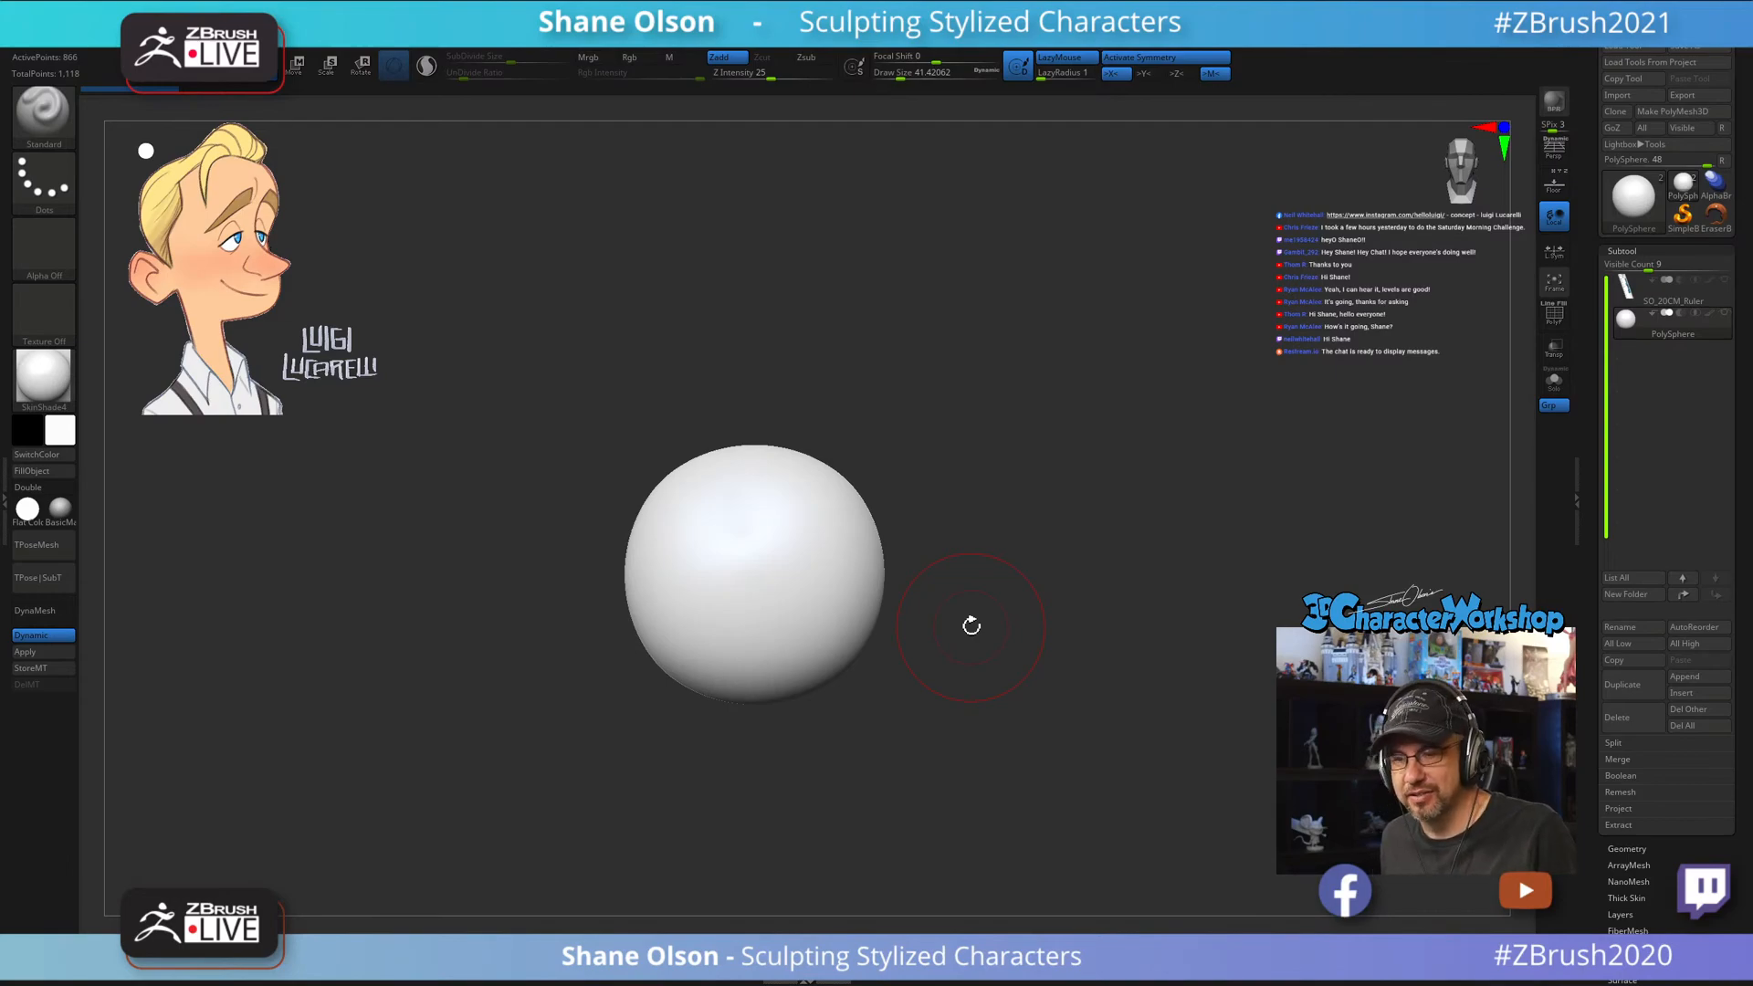
{"action": "left_click_drag", "start_coordinate": [965, 611], "coordinate": [953, 639], "text": "alt"}
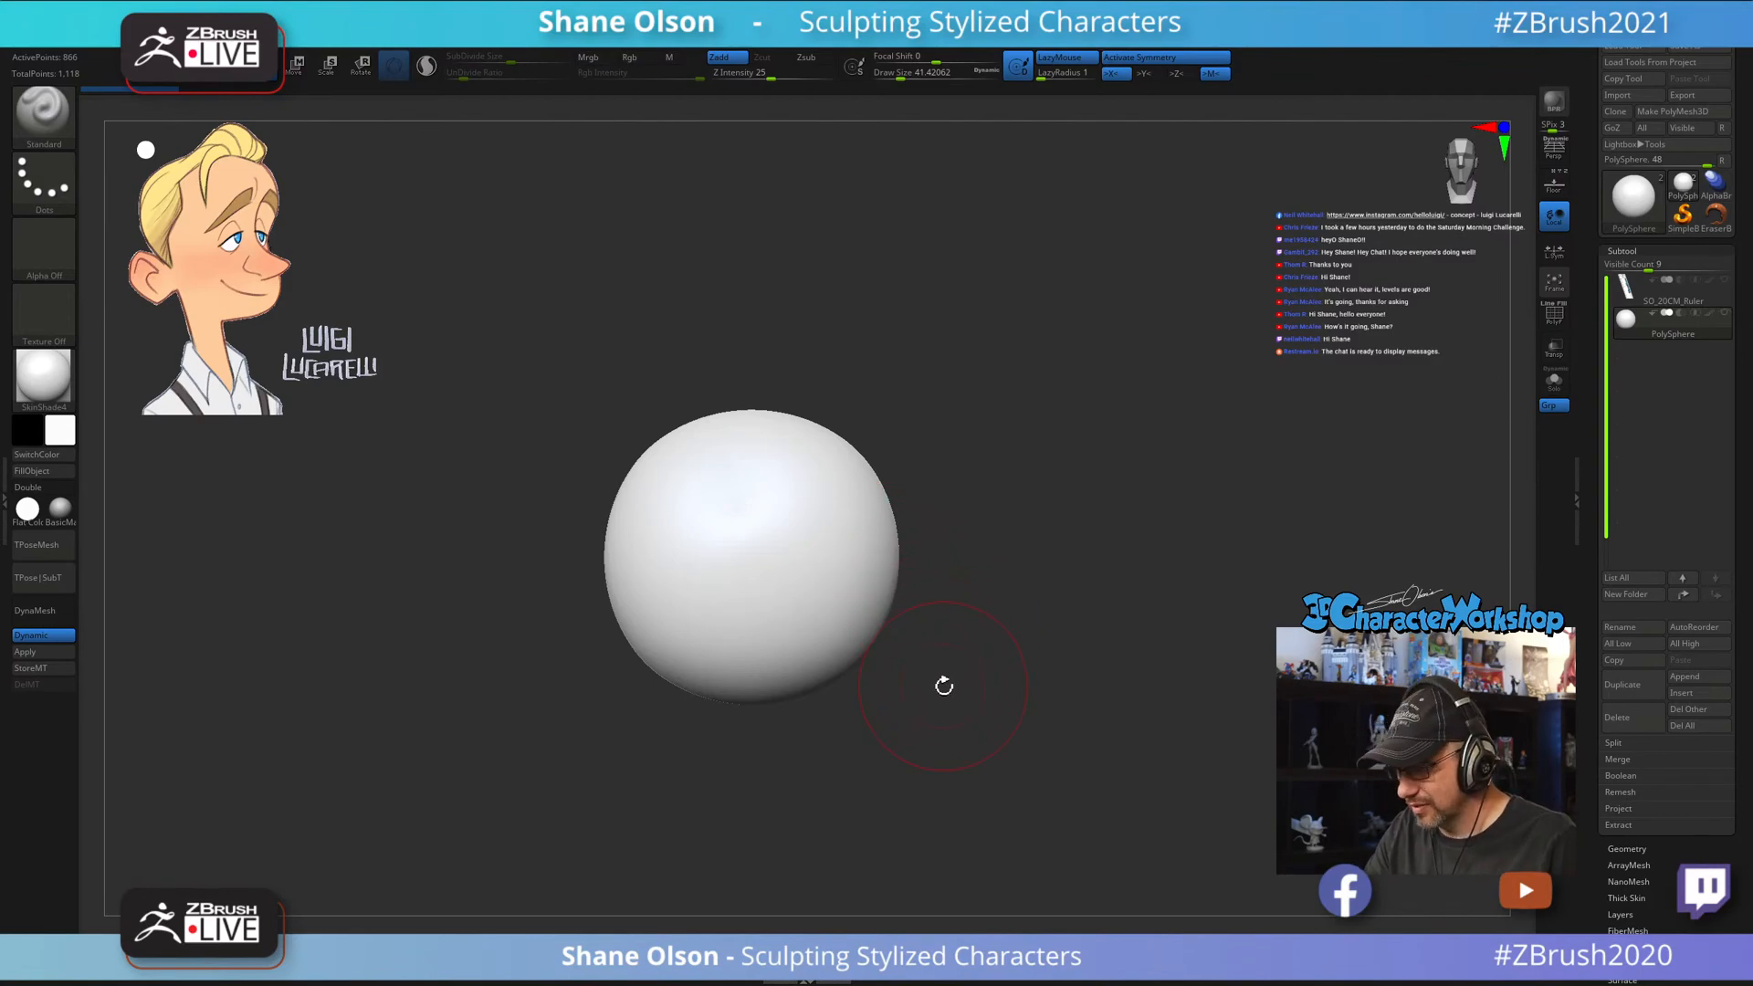
{"action": "key", "text": "s"}
{"action": "left_click_drag", "start_coordinate": [946, 699], "coordinate": [944, 700]}
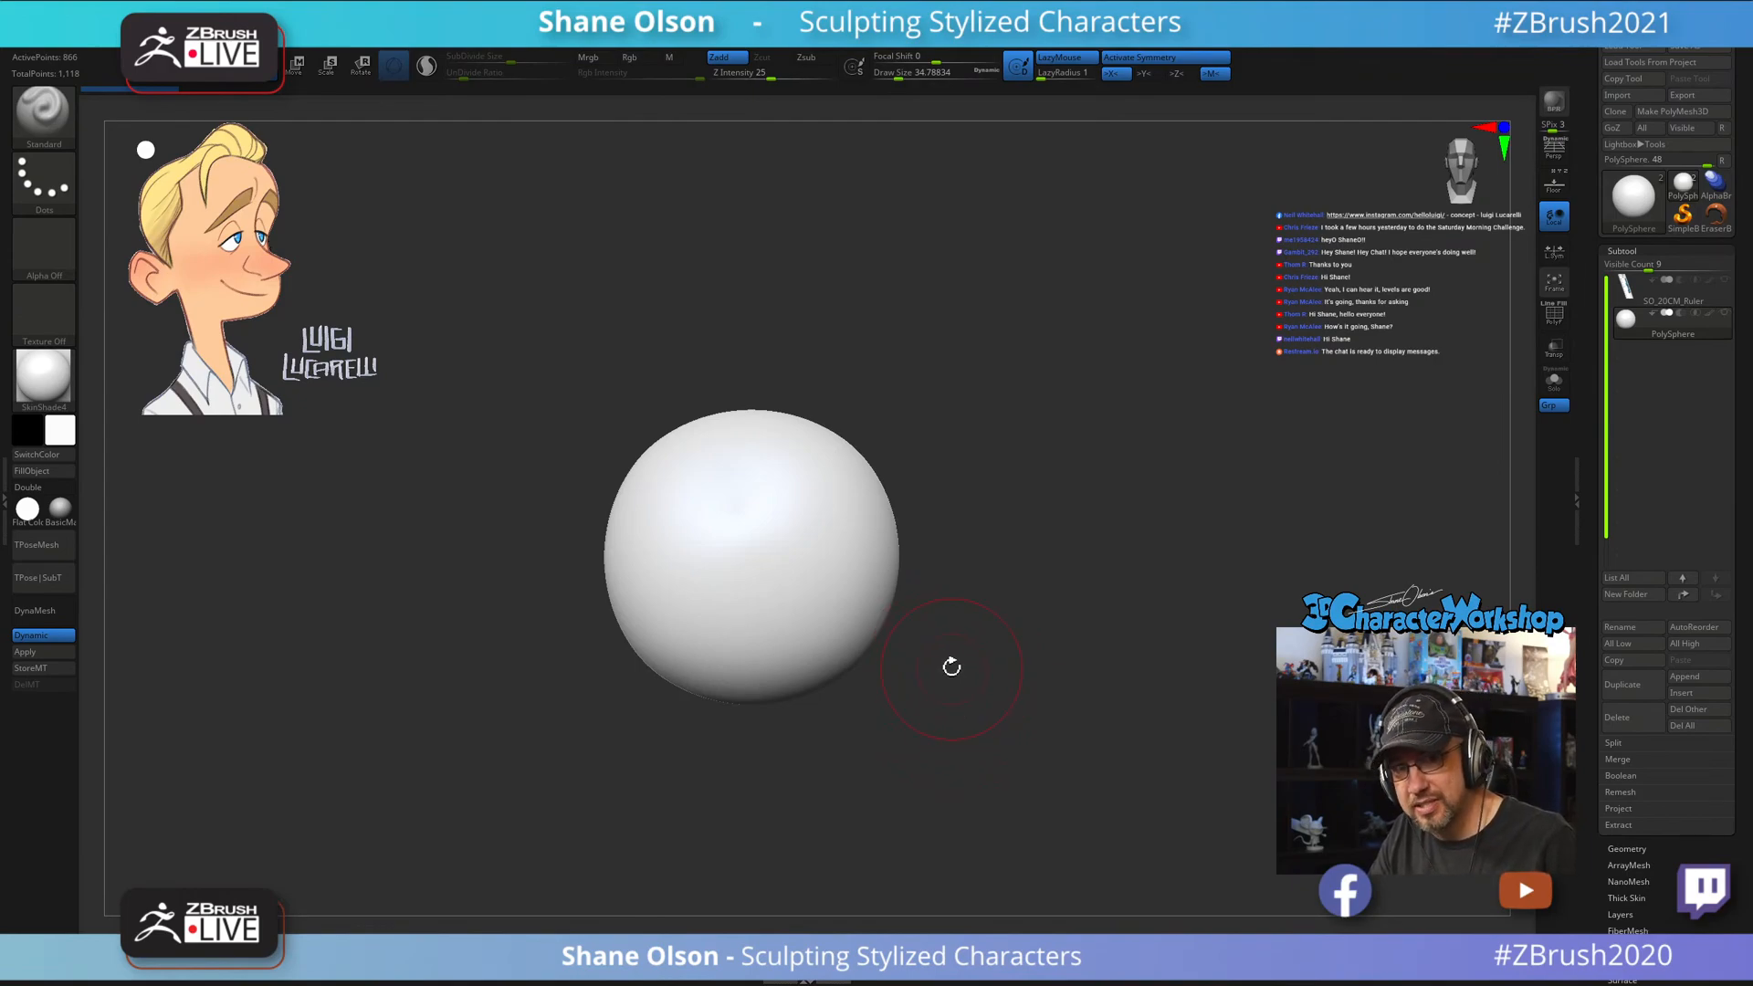
{"action": "left_click_drag", "start_coordinate": [950, 666], "coordinate": [1023, 712], "text": "alt"}
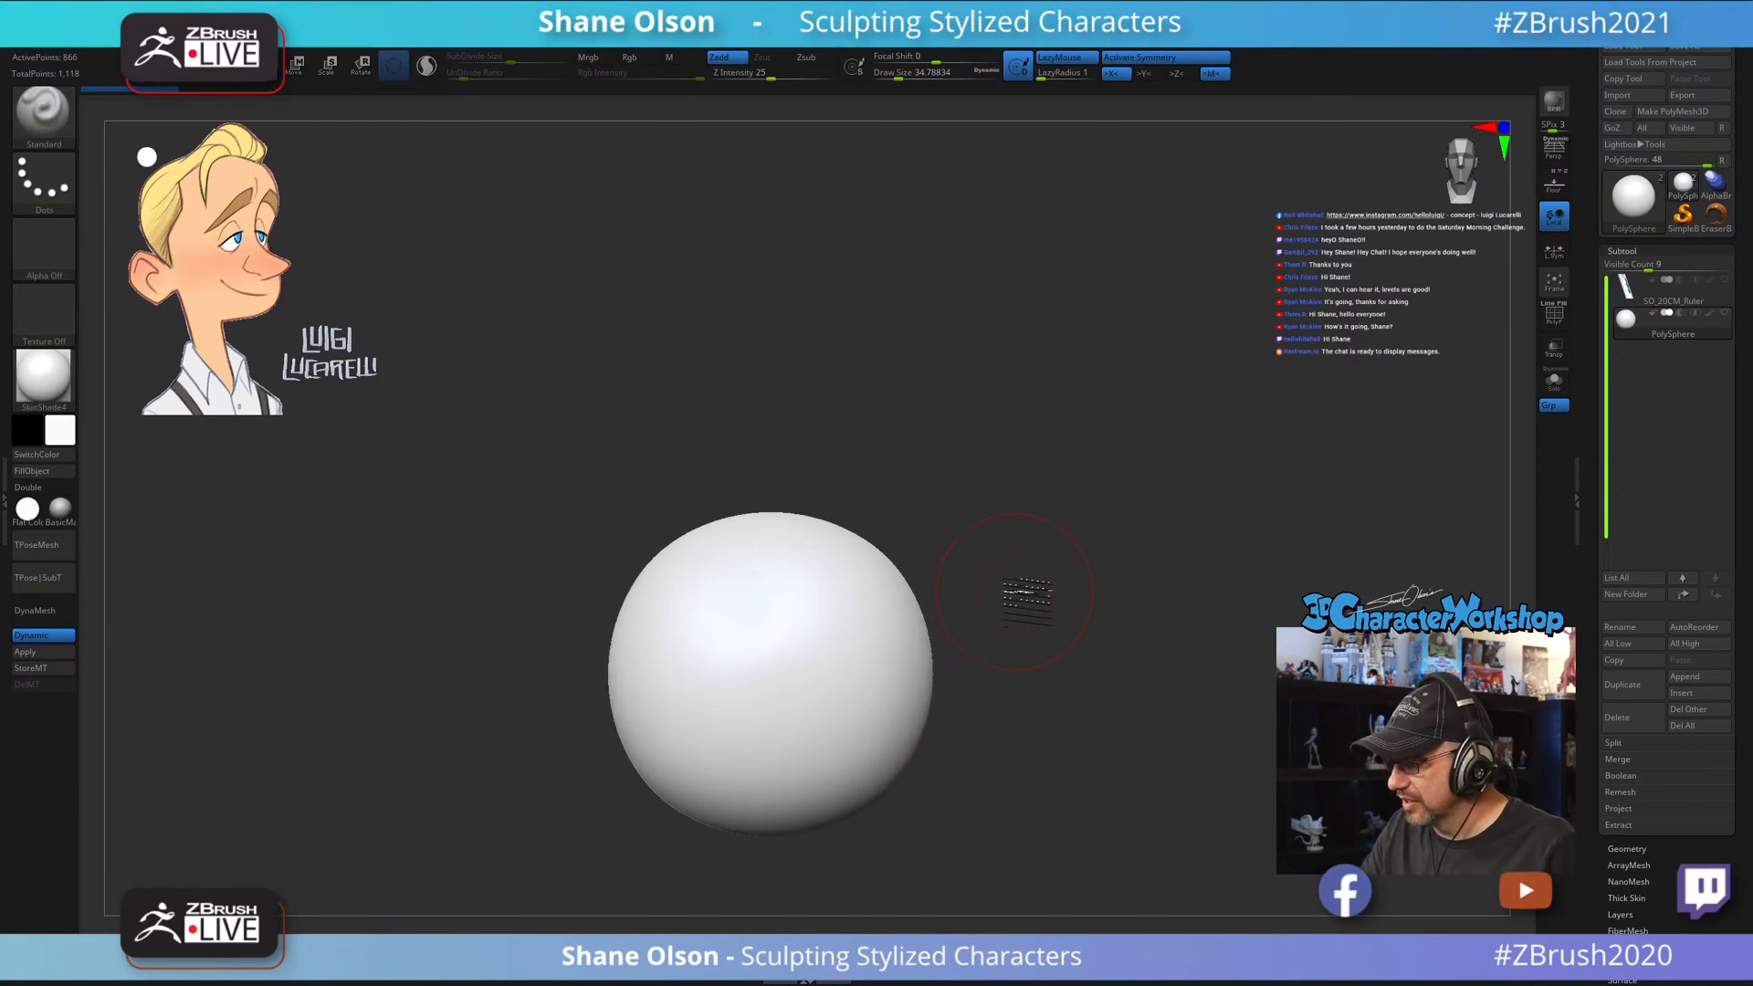
{"action": "left_click_drag", "start_coordinate": [1018, 599], "coordinate": [1056, 534], "text": "alt"}
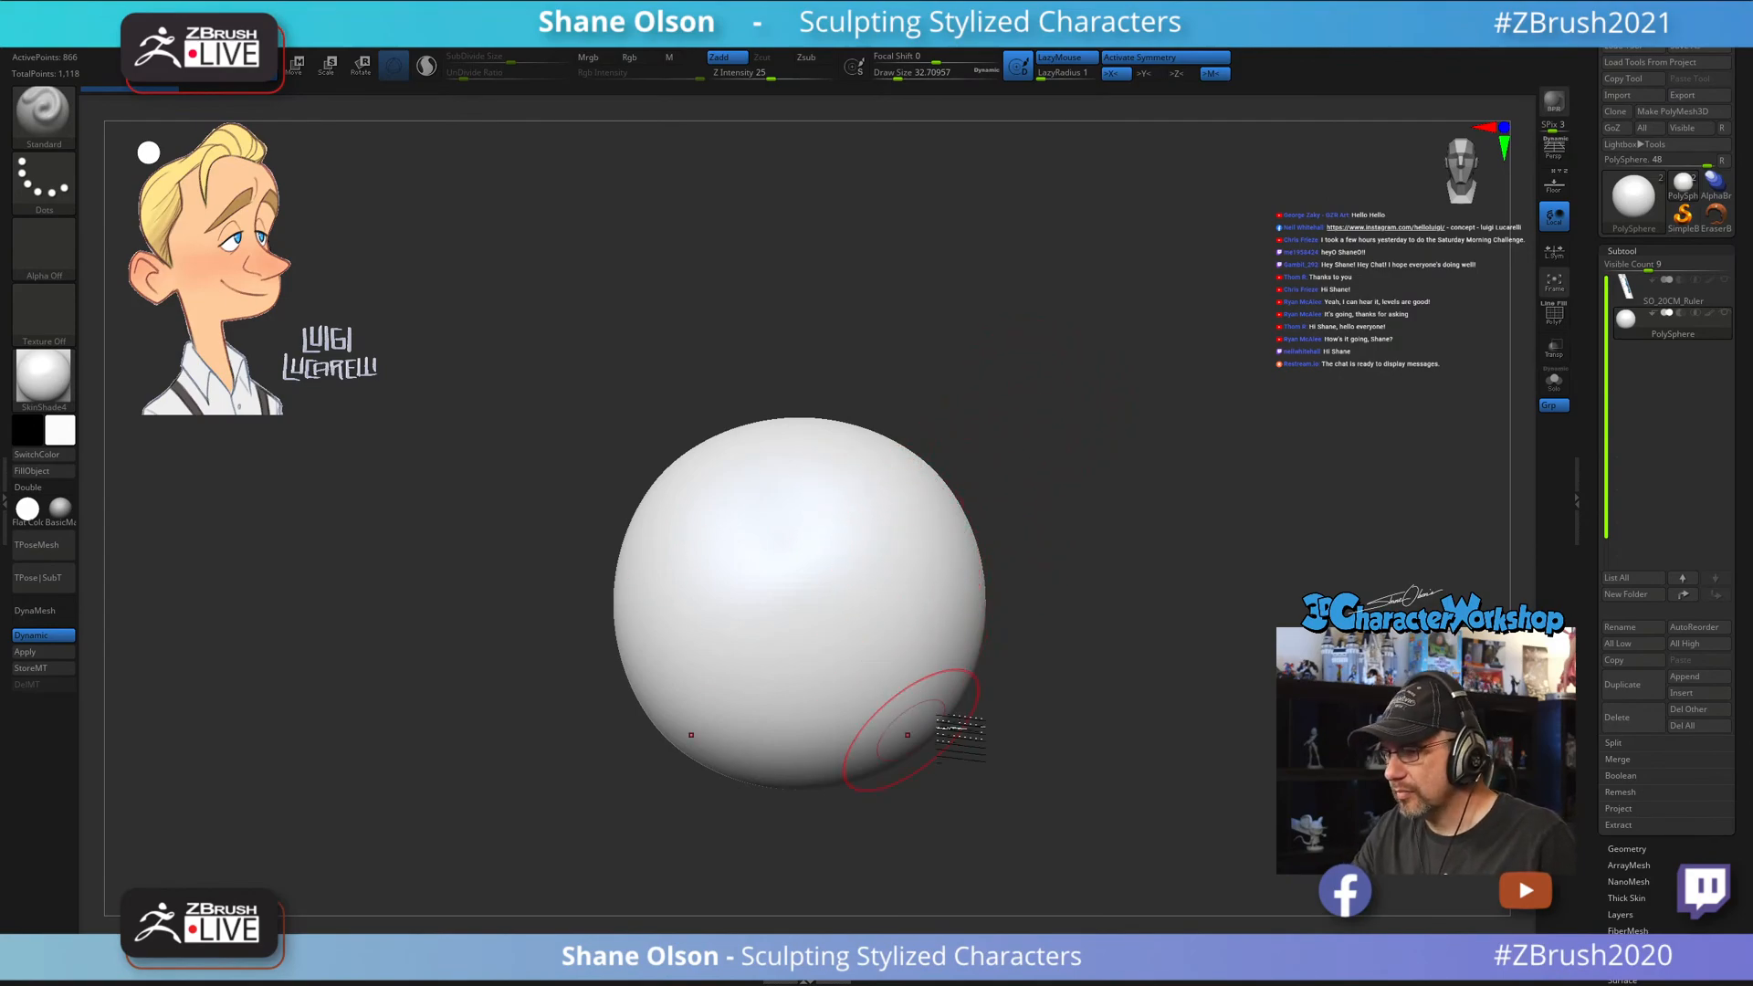
Display the PolyFrame wireframe on the sphere.
{"action": "key", "text": "shift+f"}
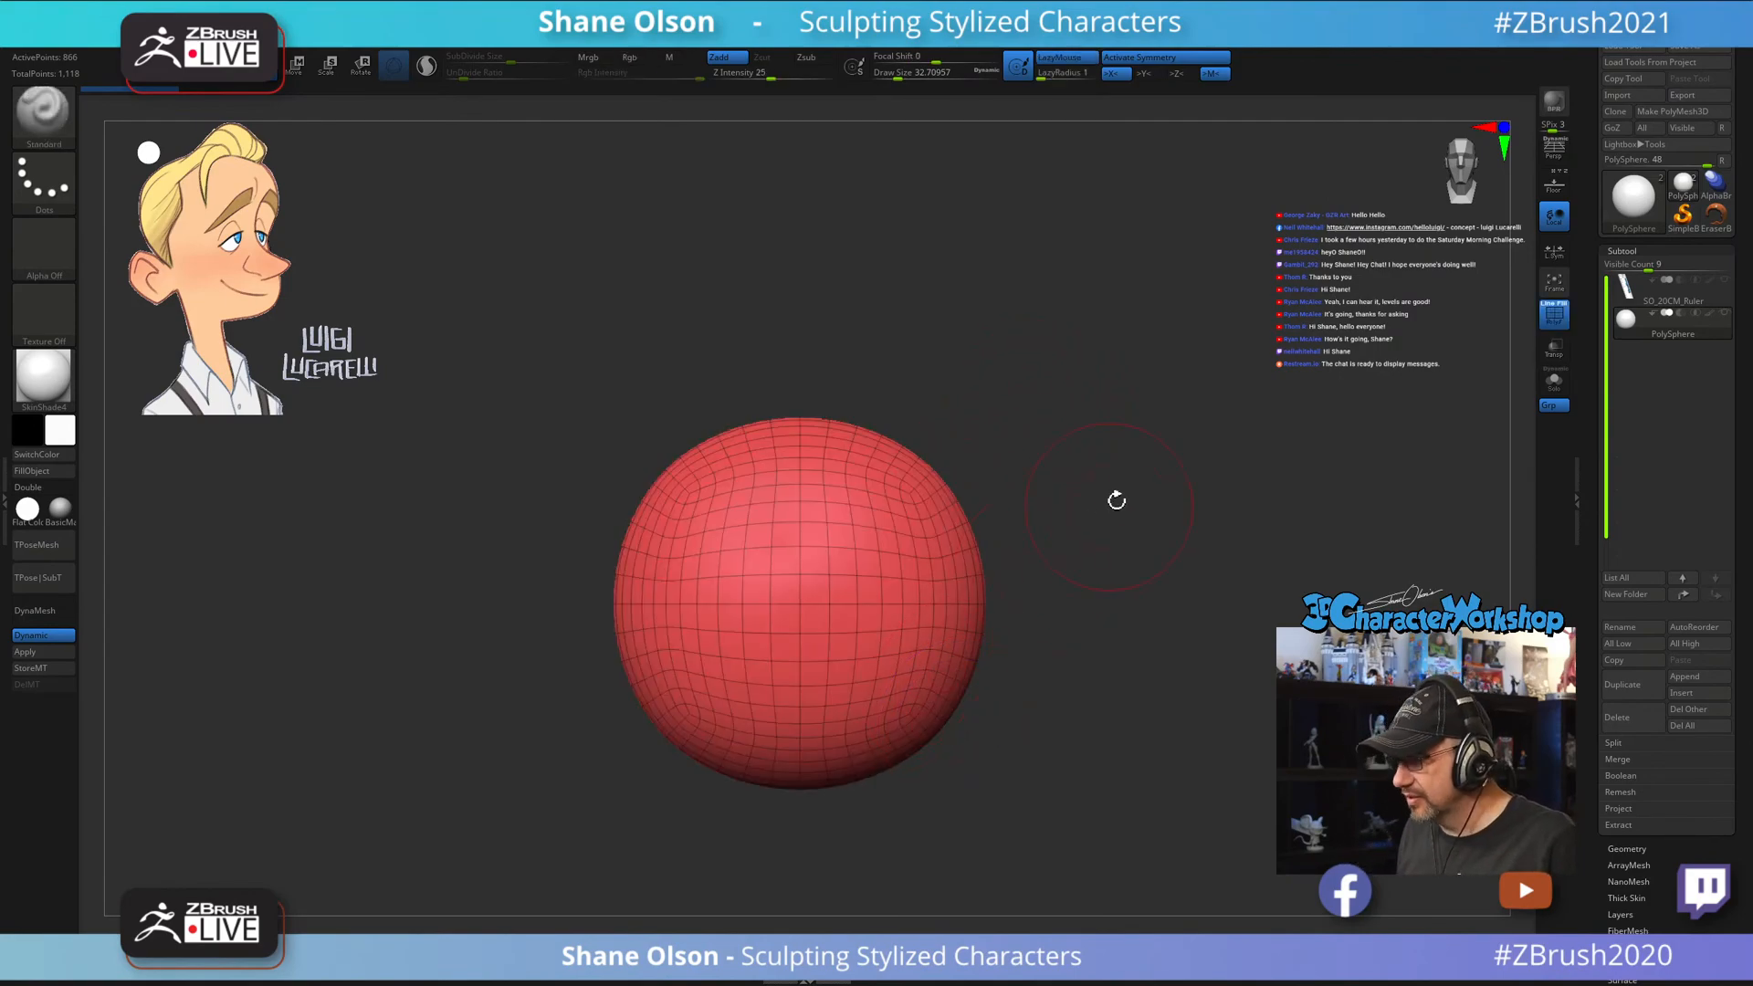
{"action": "left_click_drag", "start_coordinate": [1115, 496], "coordinate": [1064, 371], "text": "alt"}
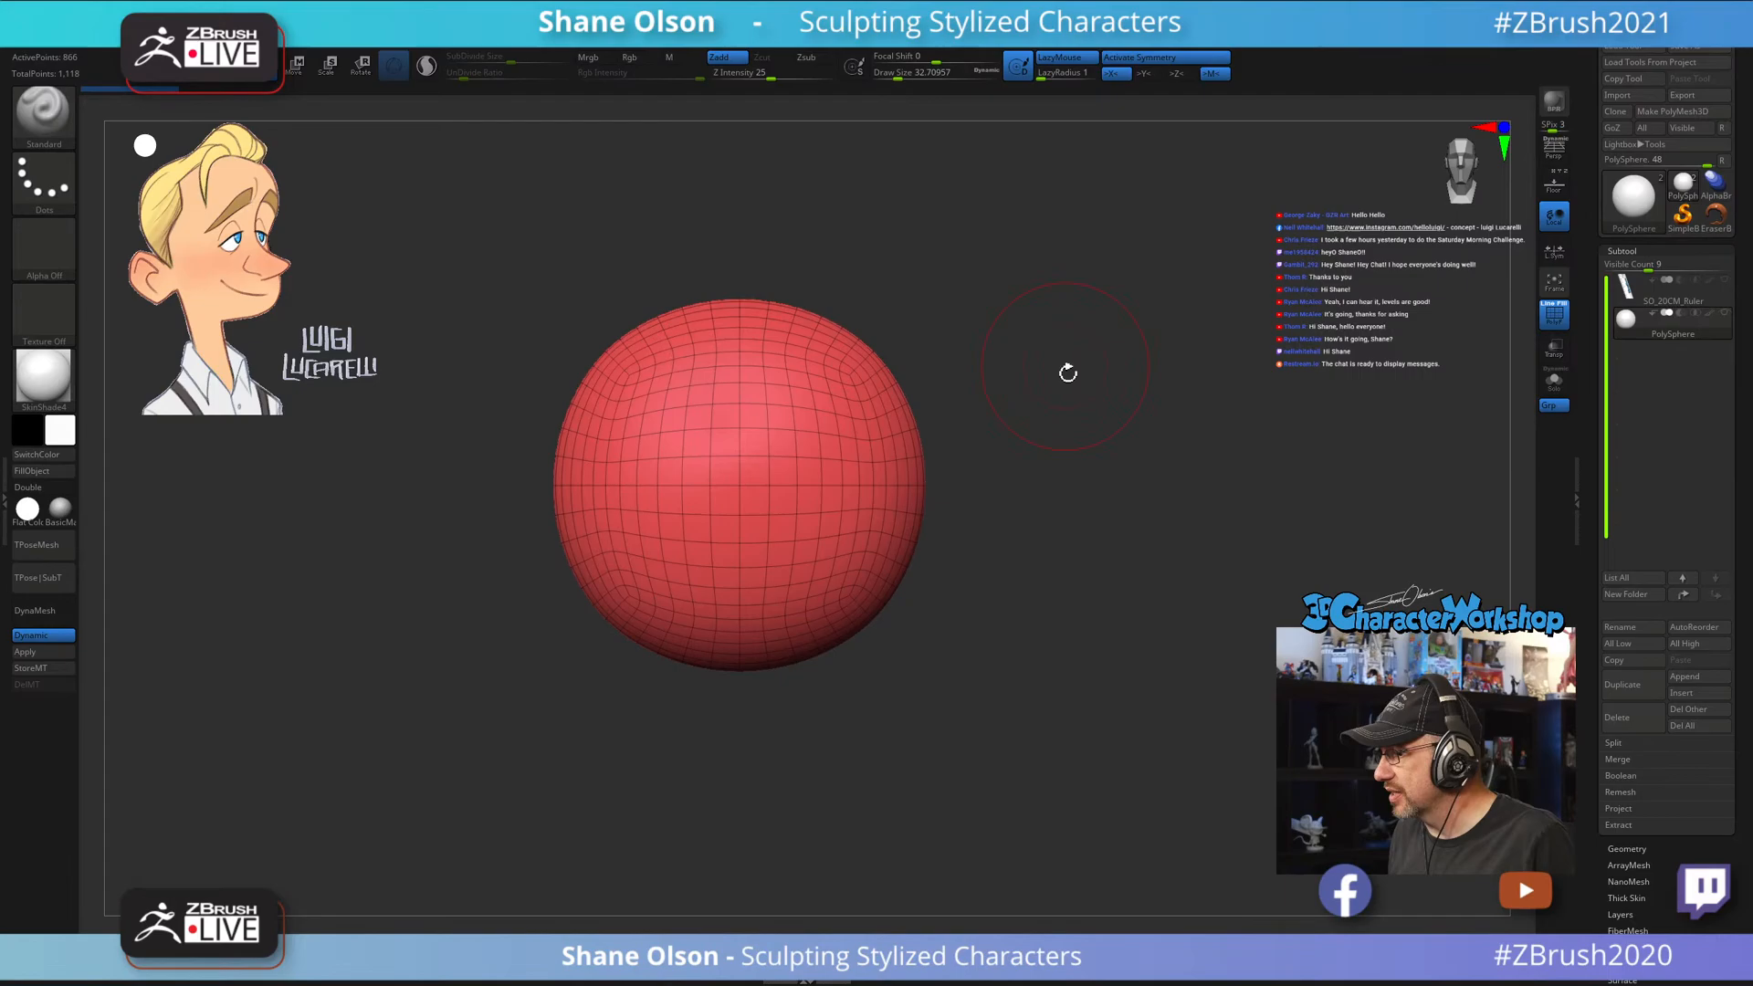
{"action": "left_click", "coordinate": [1554, 313]}
{"action": "left_click", "coordinate": [1553, 313]}
{"action": "left_click_drag", "start_coordinate": [1238, 392], "coordinate": [1130, 388], "text": "alt"}
Duplicate the sphere downward so the copy overlaps its lower half, and assign the copy its own polygroup.
{"action": "key", "text": "w"}
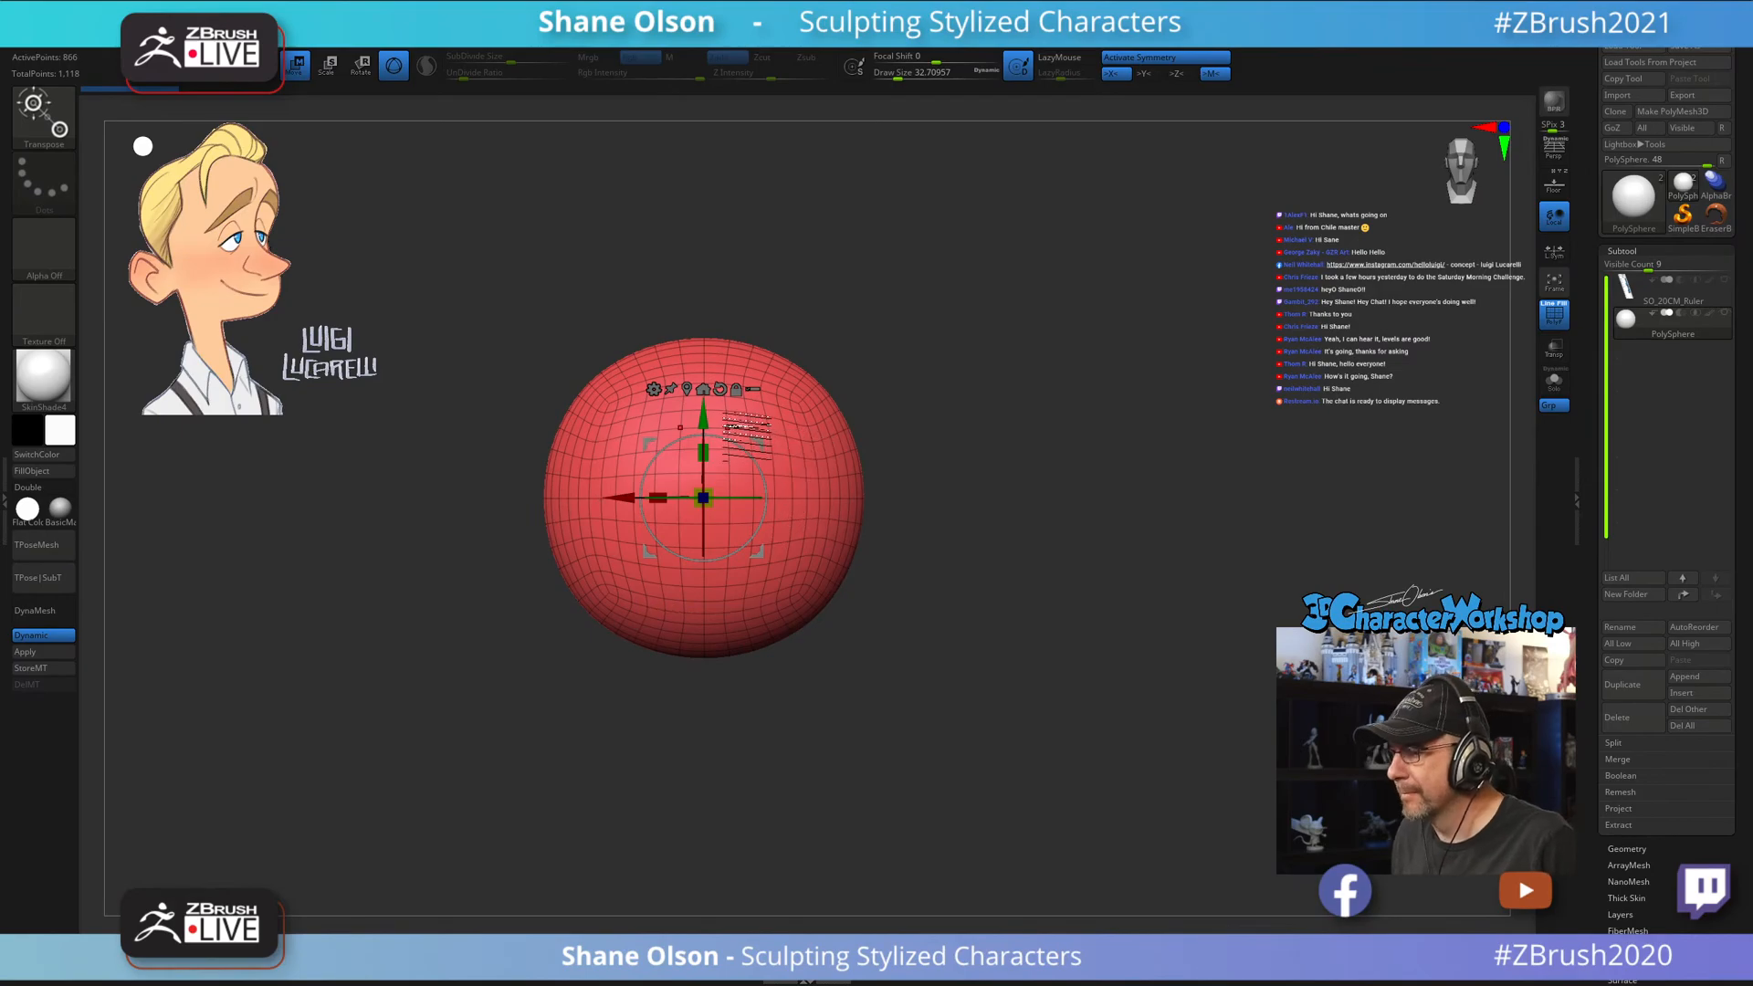
{"action": "left_click_drag", "start_coordinate": [703, 420], "coordinate": [703, 555], "text": "ctrl"}
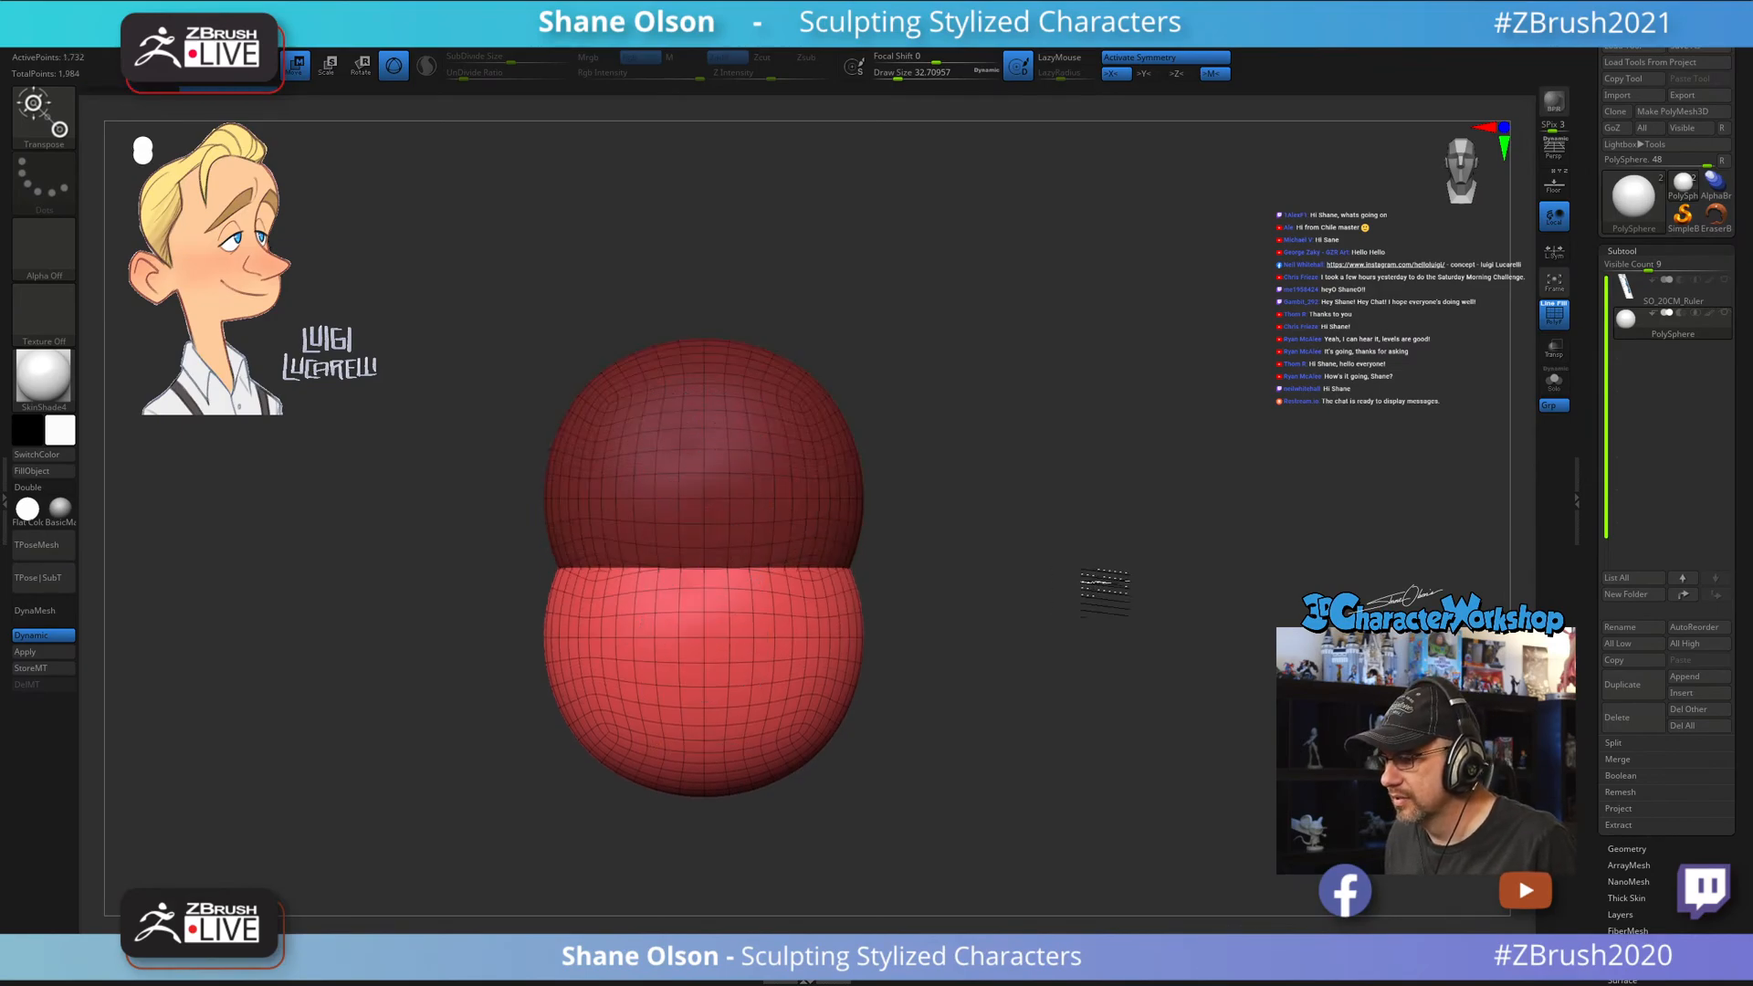
{"action": "key", "text": "ctrl+w"}
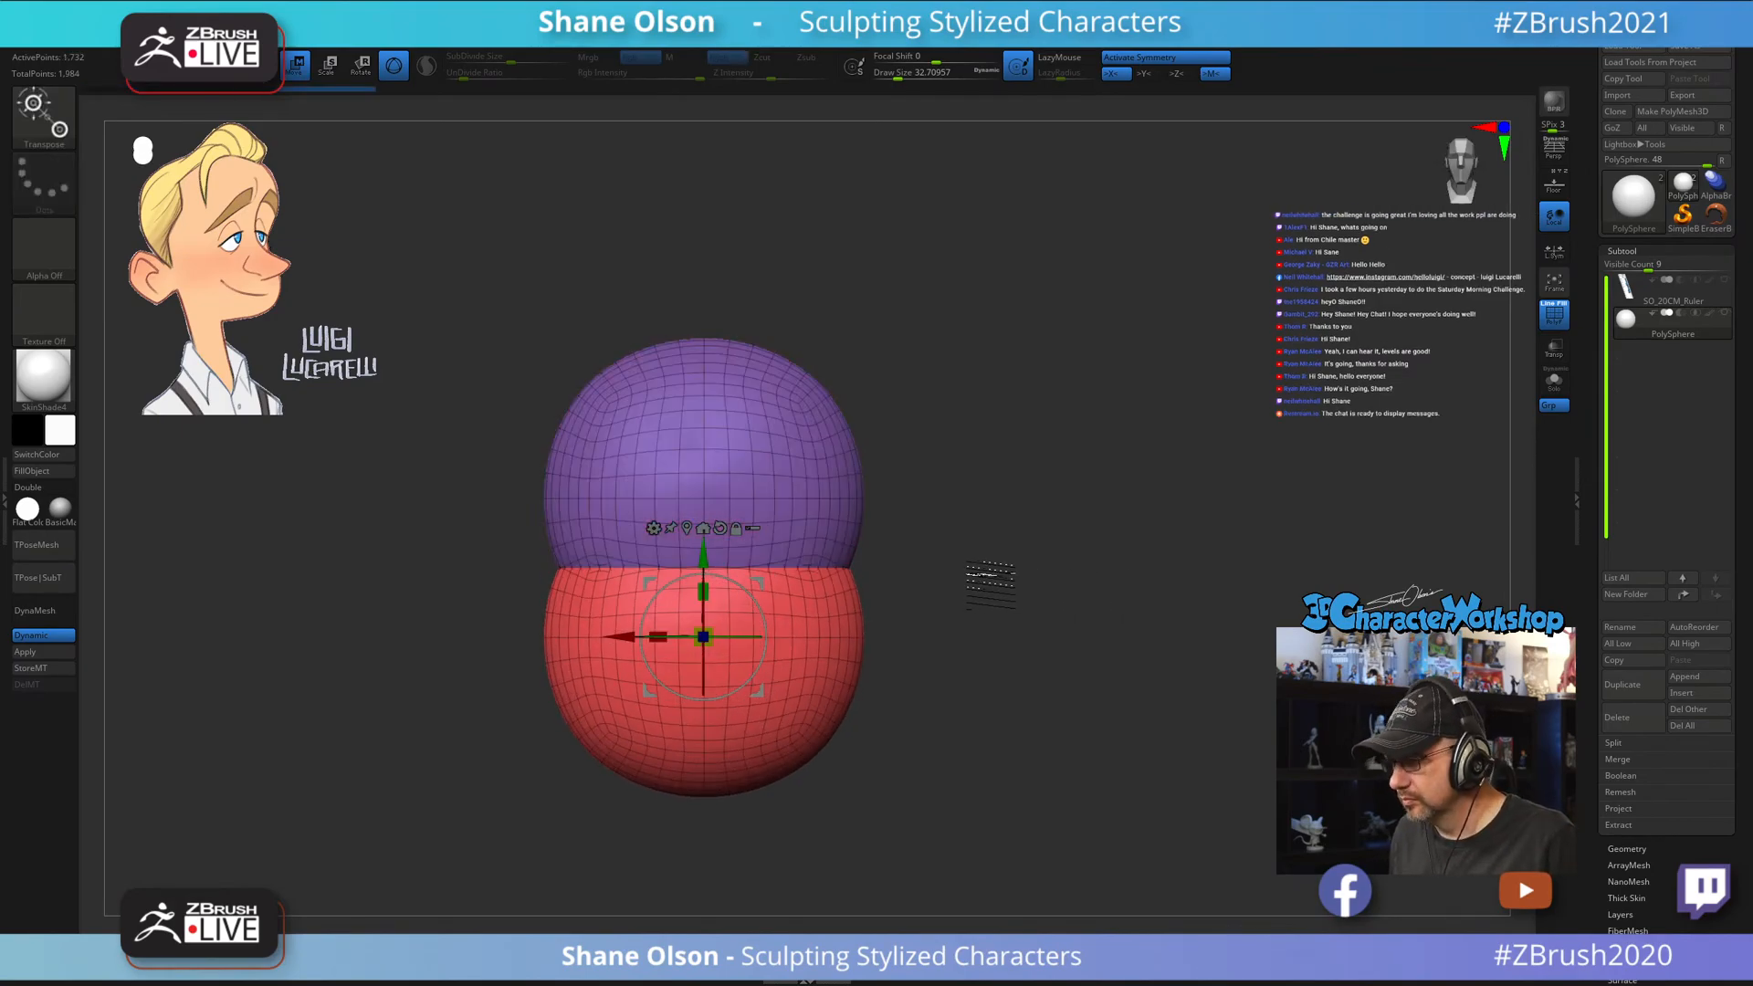
{"action": "left_click_drag", "start_coordinate": [986, 579], "coordinate": [1004, 523], "text": "alt"}
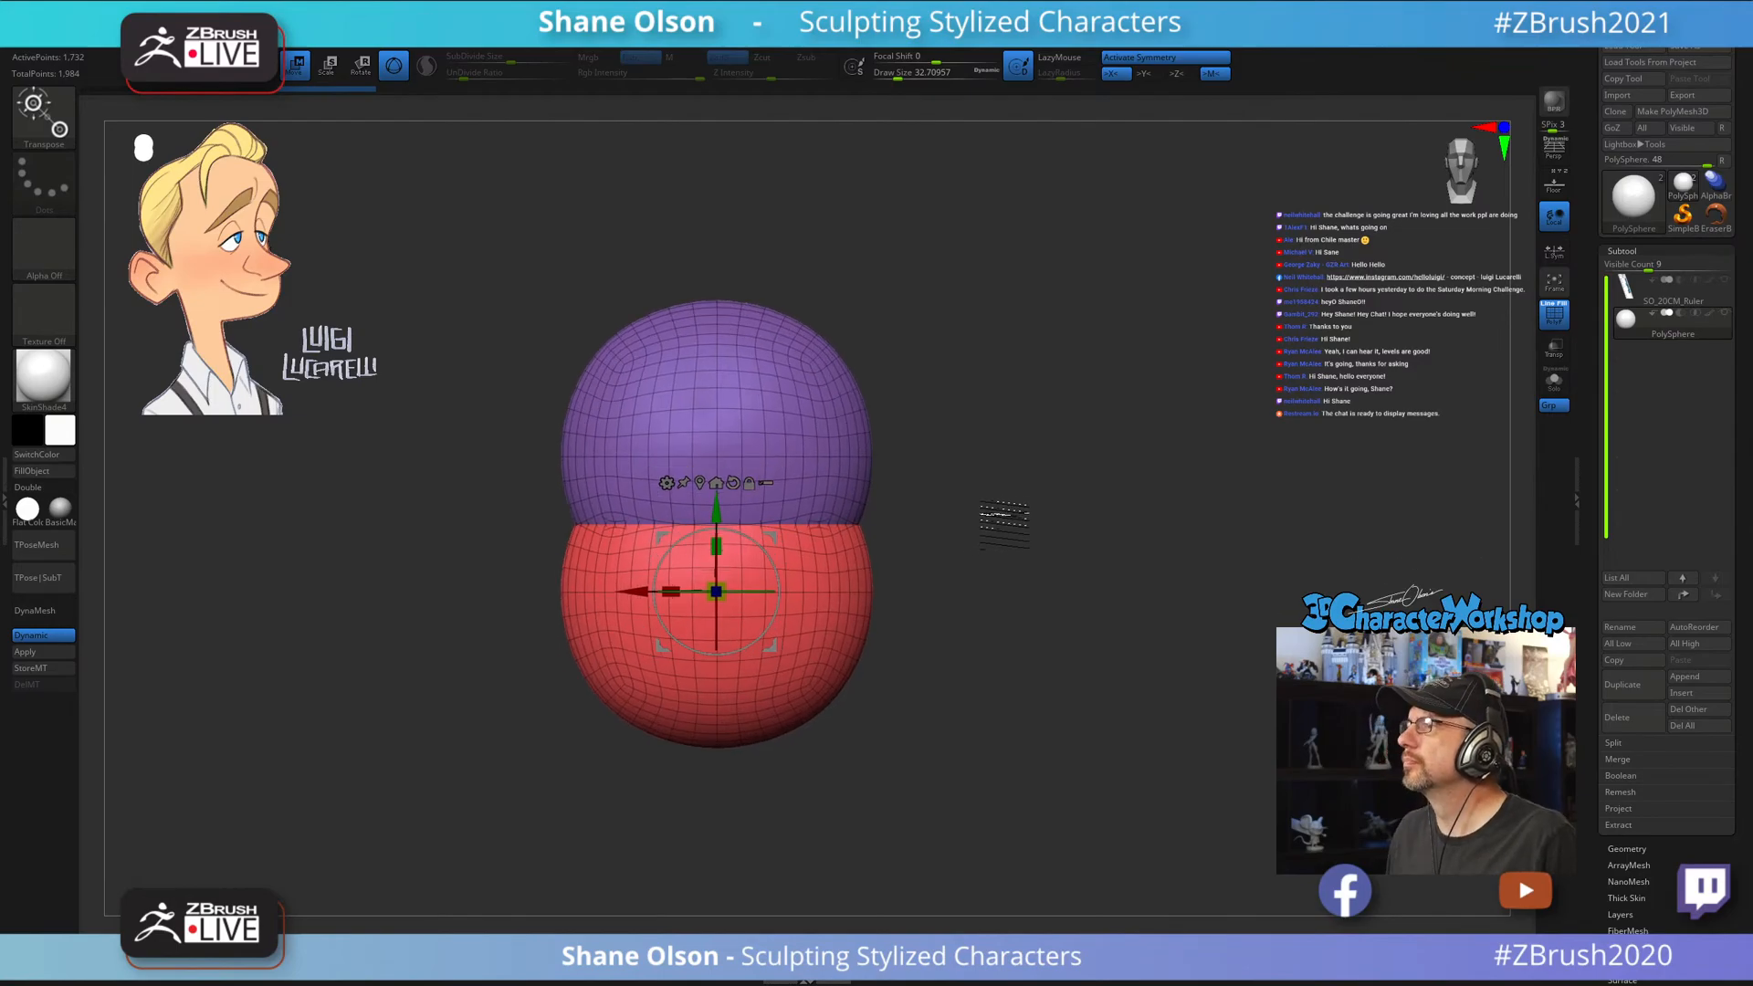
{"action": "left_click_drag", "start_coordinate": [1062, 613], "coordinate": [978, 719], "text": "alt"}
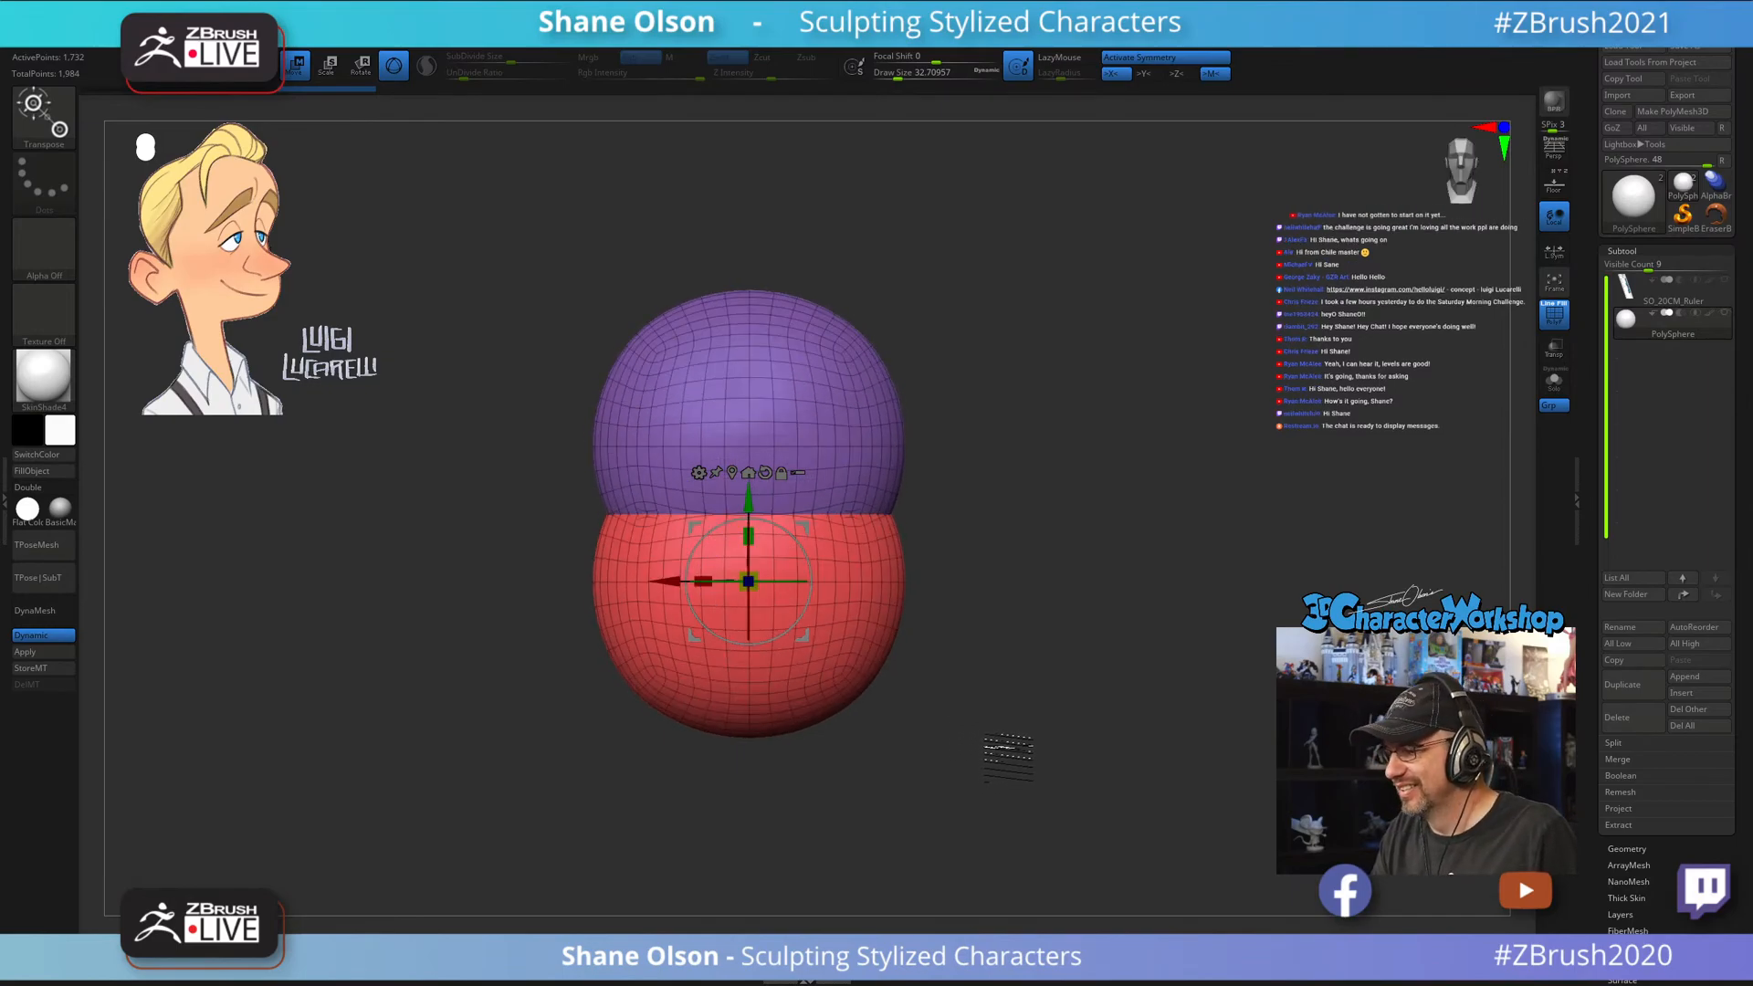
Using the Move brush at a draw size of about 83, taper the lower sphere's sides symmetrically into a jaw in front view.
{"action": "key", "text": "q"}
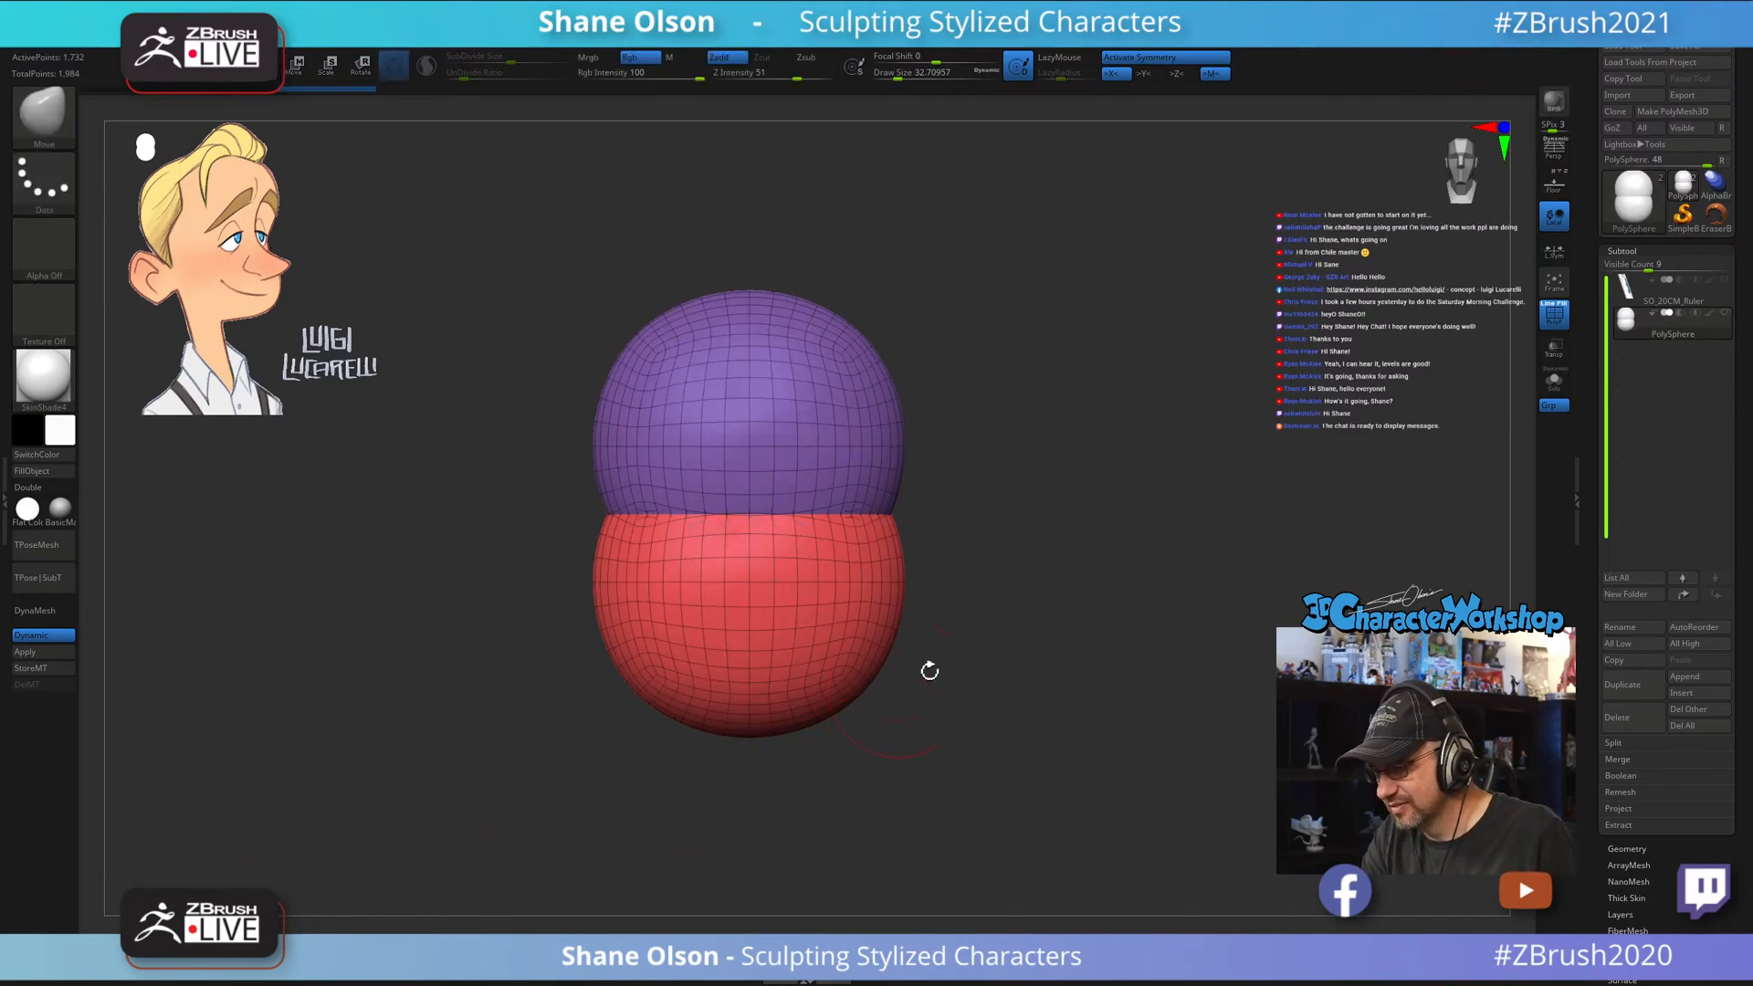
{"action": "key", "text": "s"}
{"action": "left_click_drag", "start_coordinate": [979, 644], "coordinate": [986, 643]}
{"action": "left_click_drag", "start_coordinate": [1005, 580], "coordinate": [1005, 599], "text": "alt"}
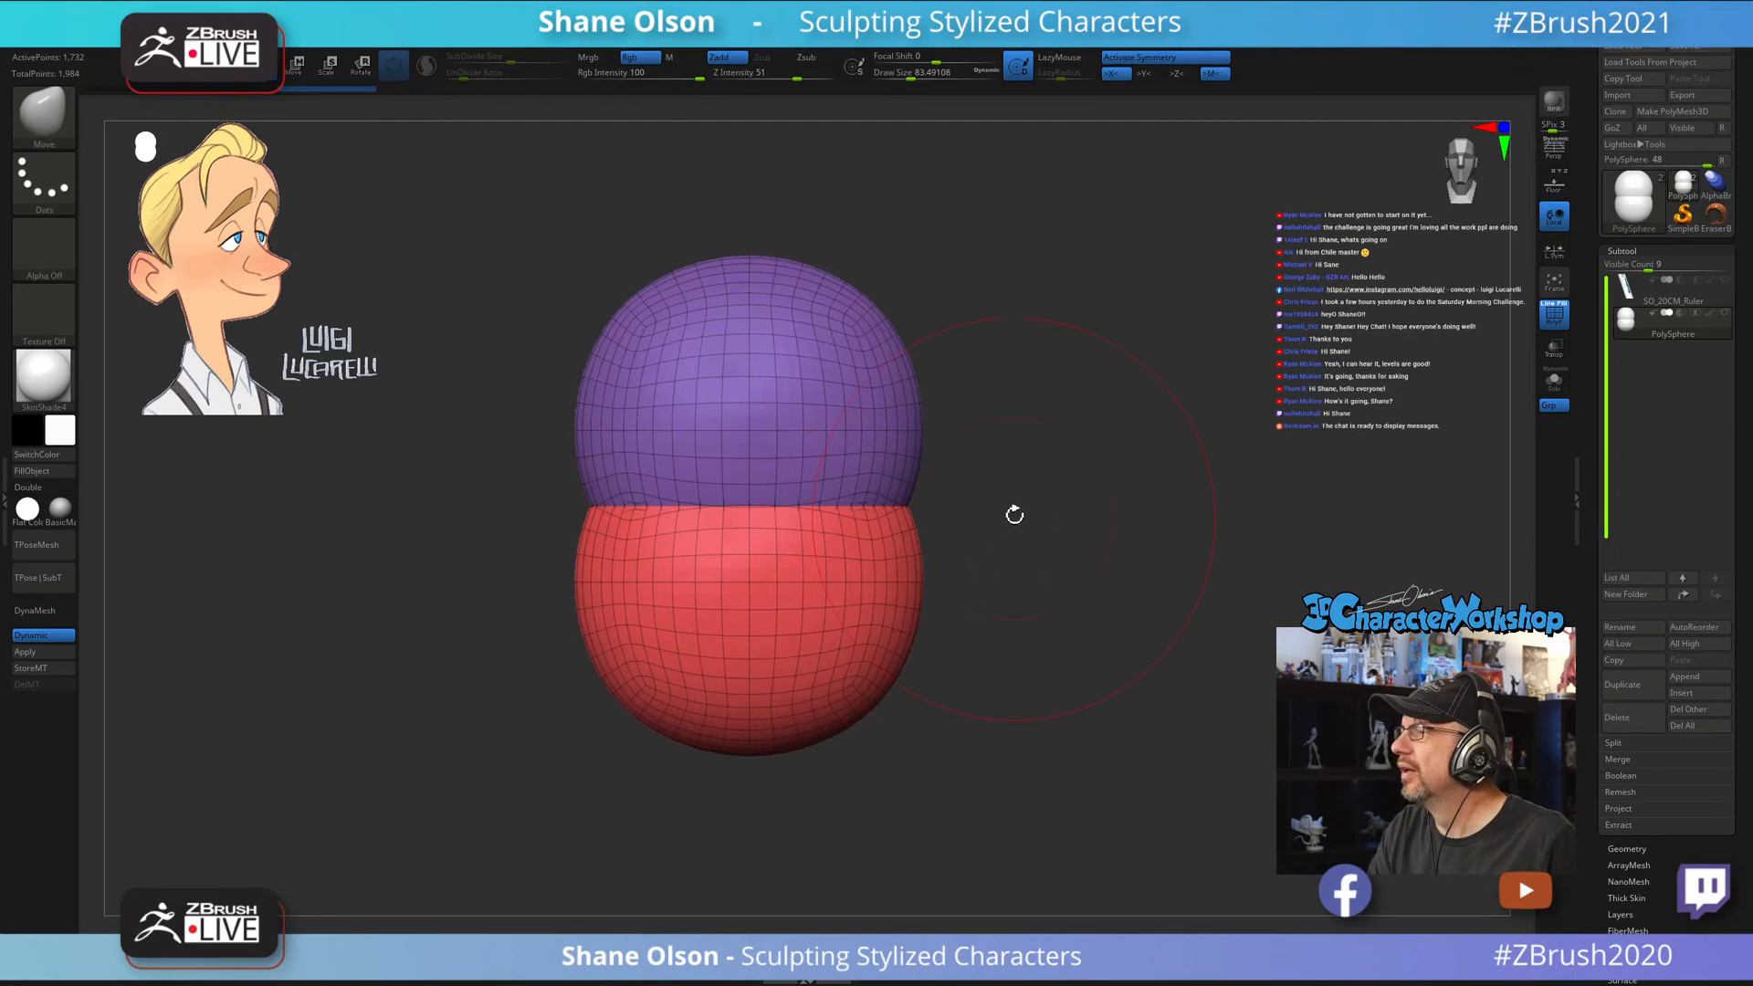
{"action": "left_click_drag", "start_coordinate": [1014, 508], "coordinate": [1005, 567], "text": "alt"}
{"action": "key", "text": "s"}
{"action": "left_click_drag", "start_coordinate": [970, 509], "coordinate": [960, 509]}
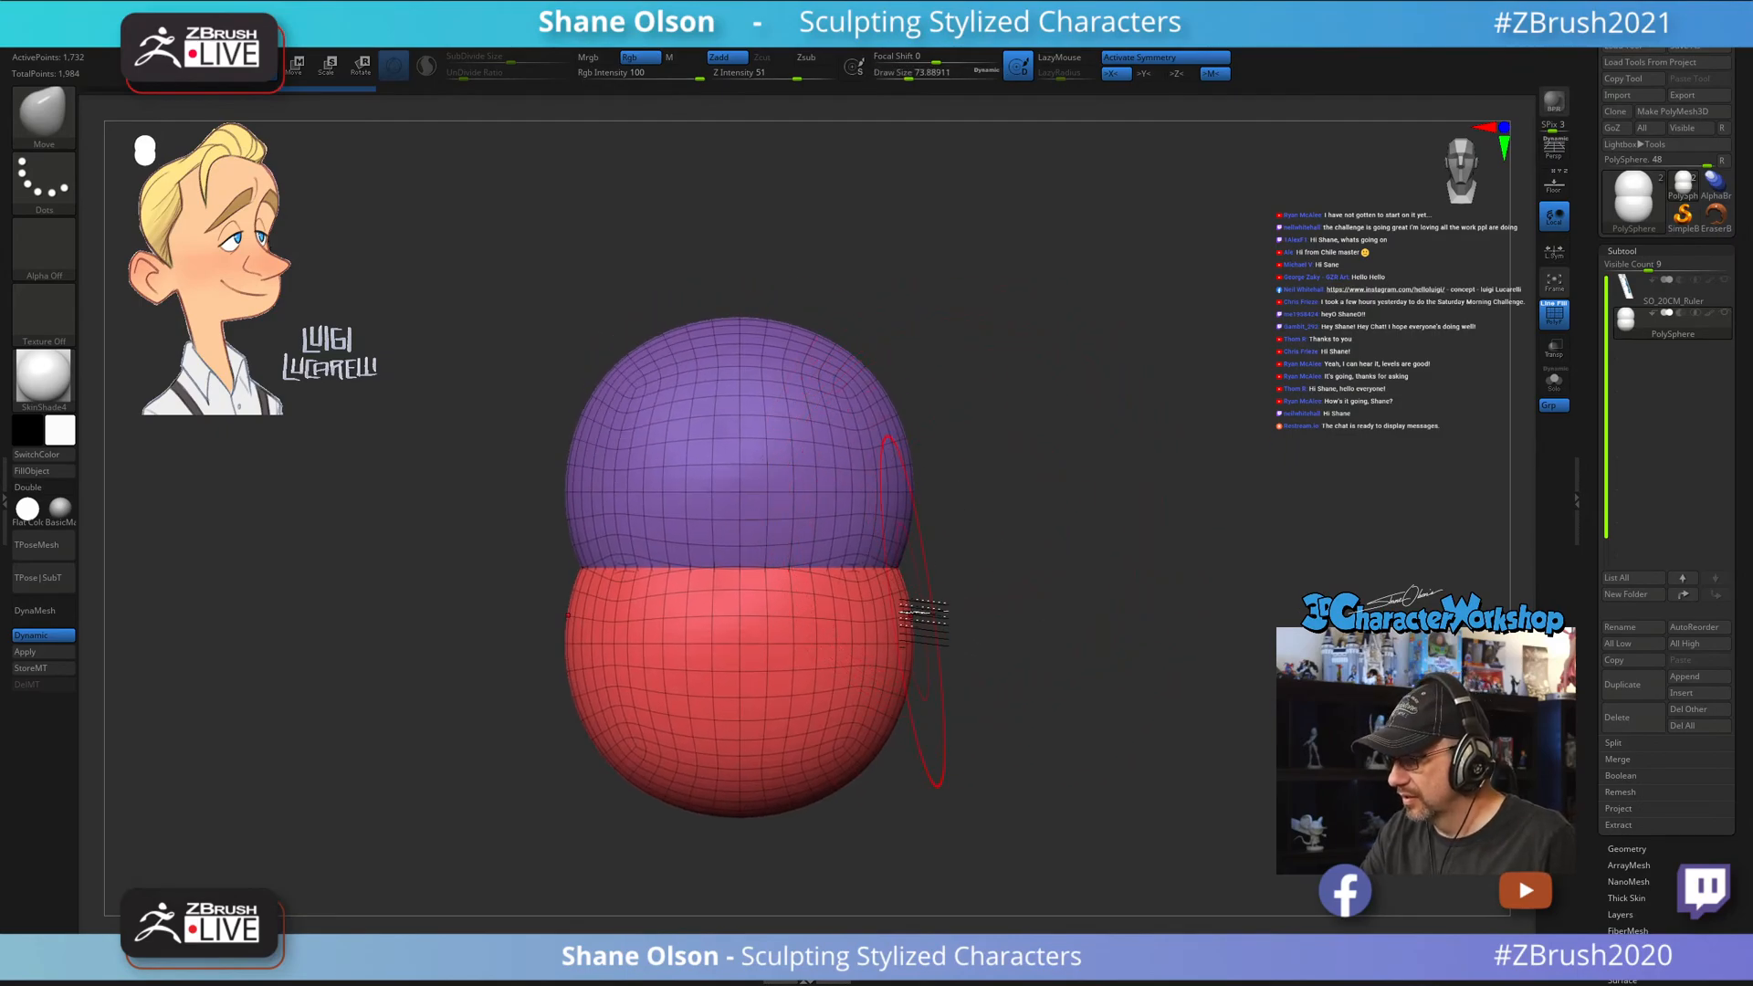
{"action": "key", "text": "s"}
{"action": "left_click_drag", "start_coordinate": [913, 591], "coordinate": [925, 591]}
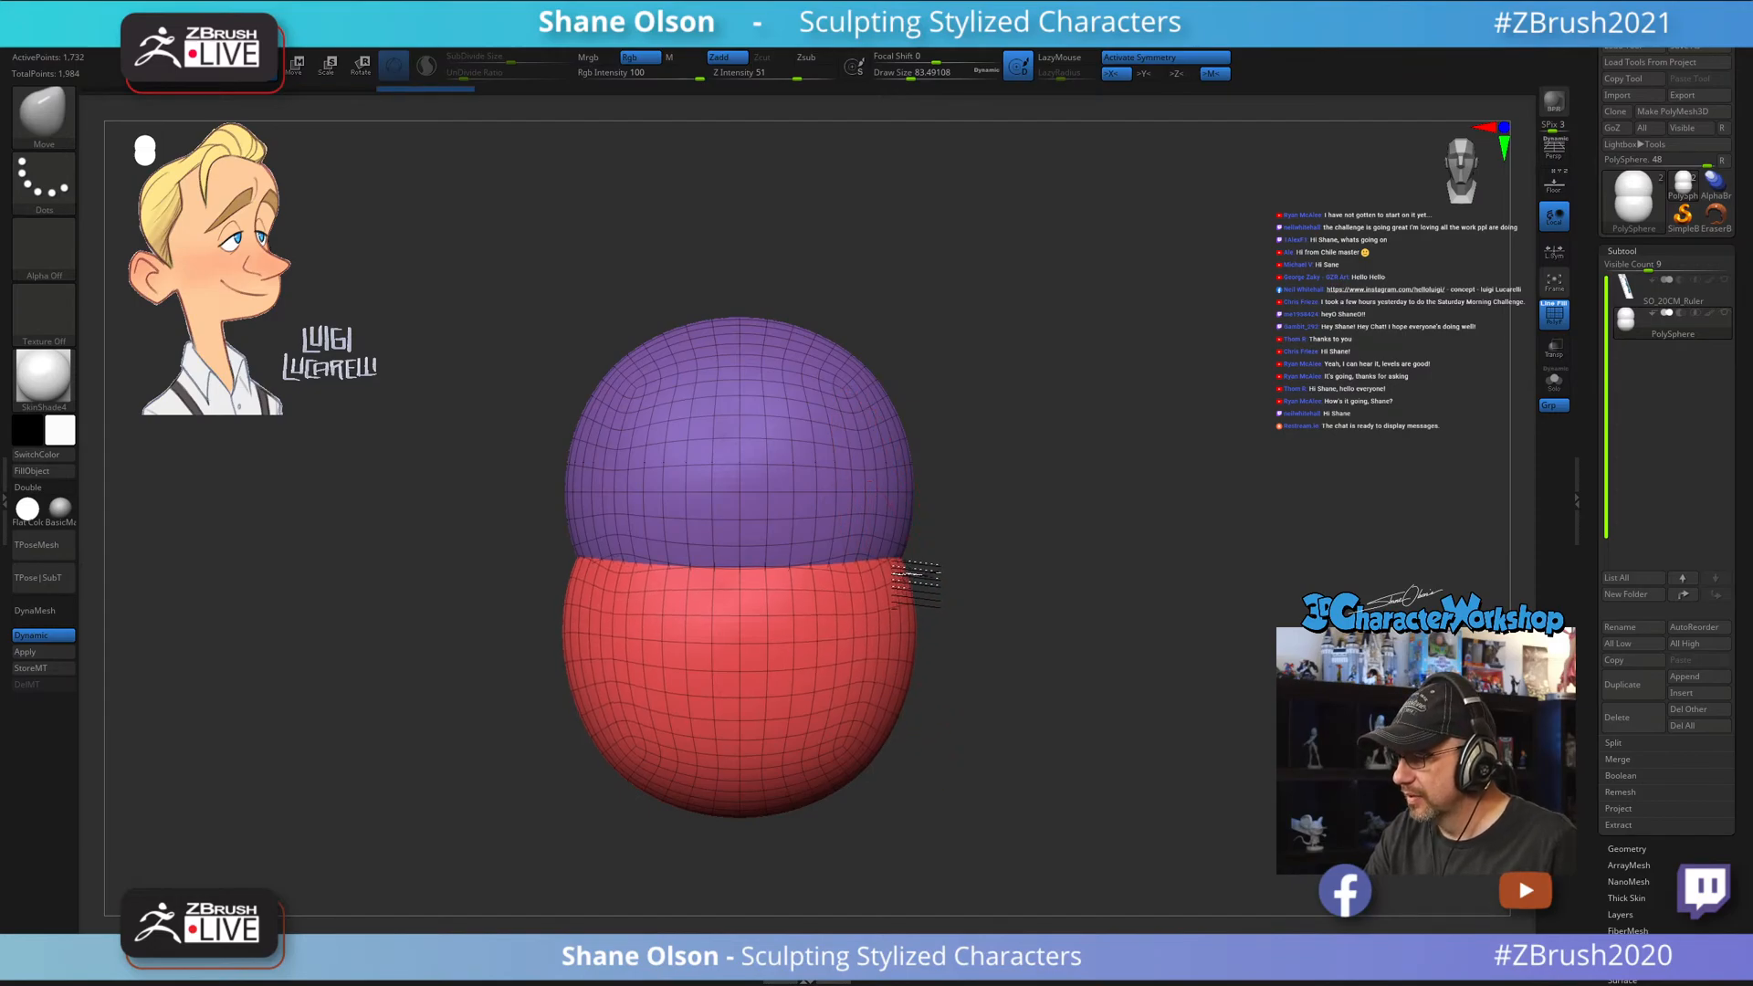
{"action": "left_click_drag", "start_coordinate": [896, 598], "coordinate": [894, 582]}
{"action": "left_click_drag", "start_coordinate": [903, 702], "coordinate": [882, 721]}
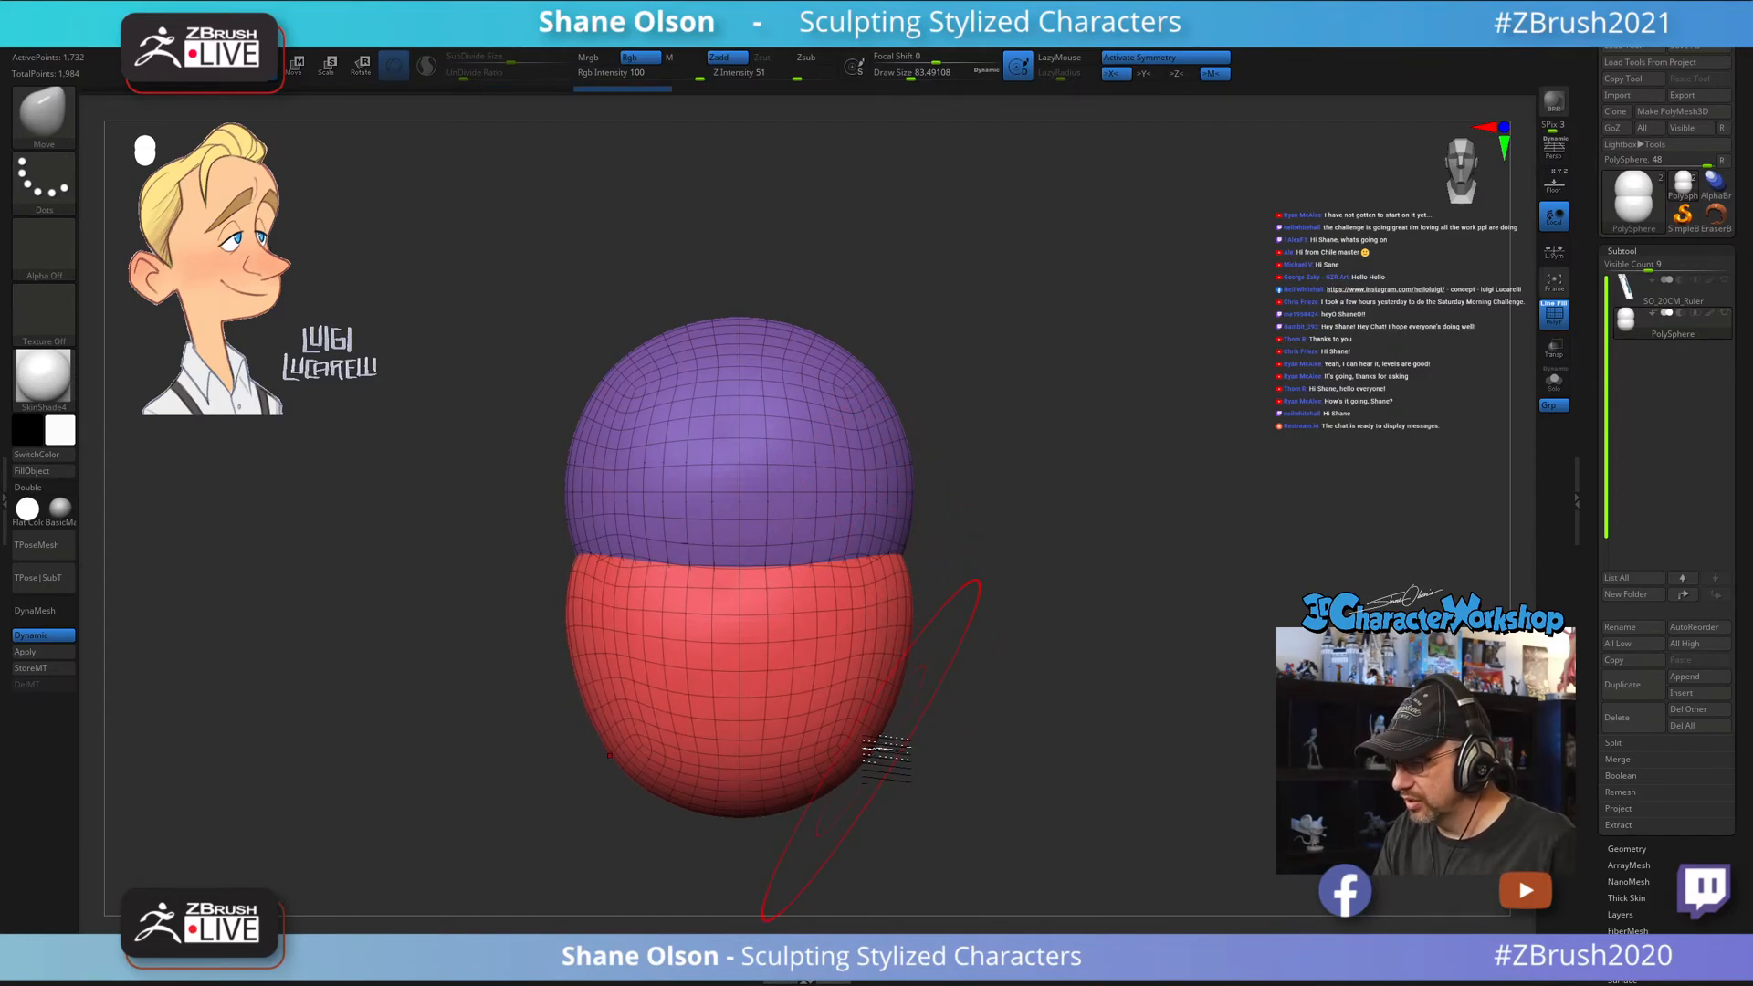
{"action": "left_click_drag", "start_coordinate": [908, 660], "coordinate": [903, 729]}
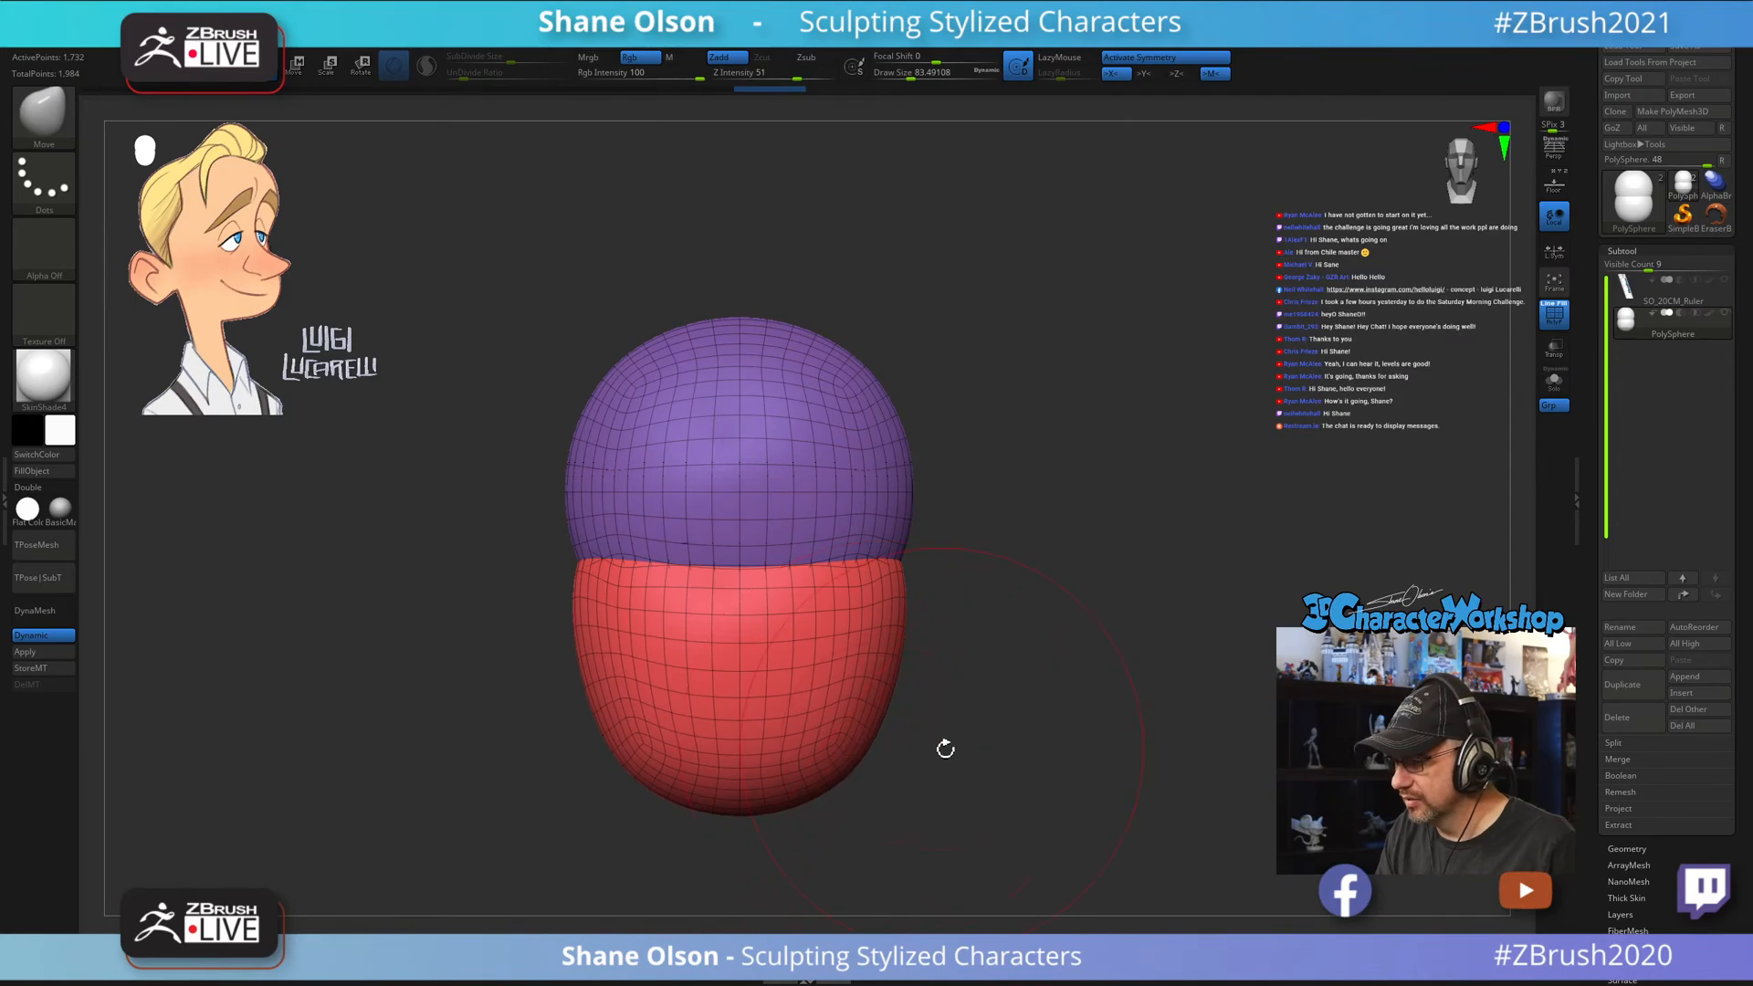
In side view, push the back of the lower sphere forward and up to form a slanted jawline.
{"action": "mouse_move", "coordinate": [945, 749]}
{"action": "left_mouse_down"}
{"action": "mouse_move", "coordinate": [1018, 755]}
{"action": "mouse_move", "coordinate": [959, 751]}
{"action": "left_mouse_up"}
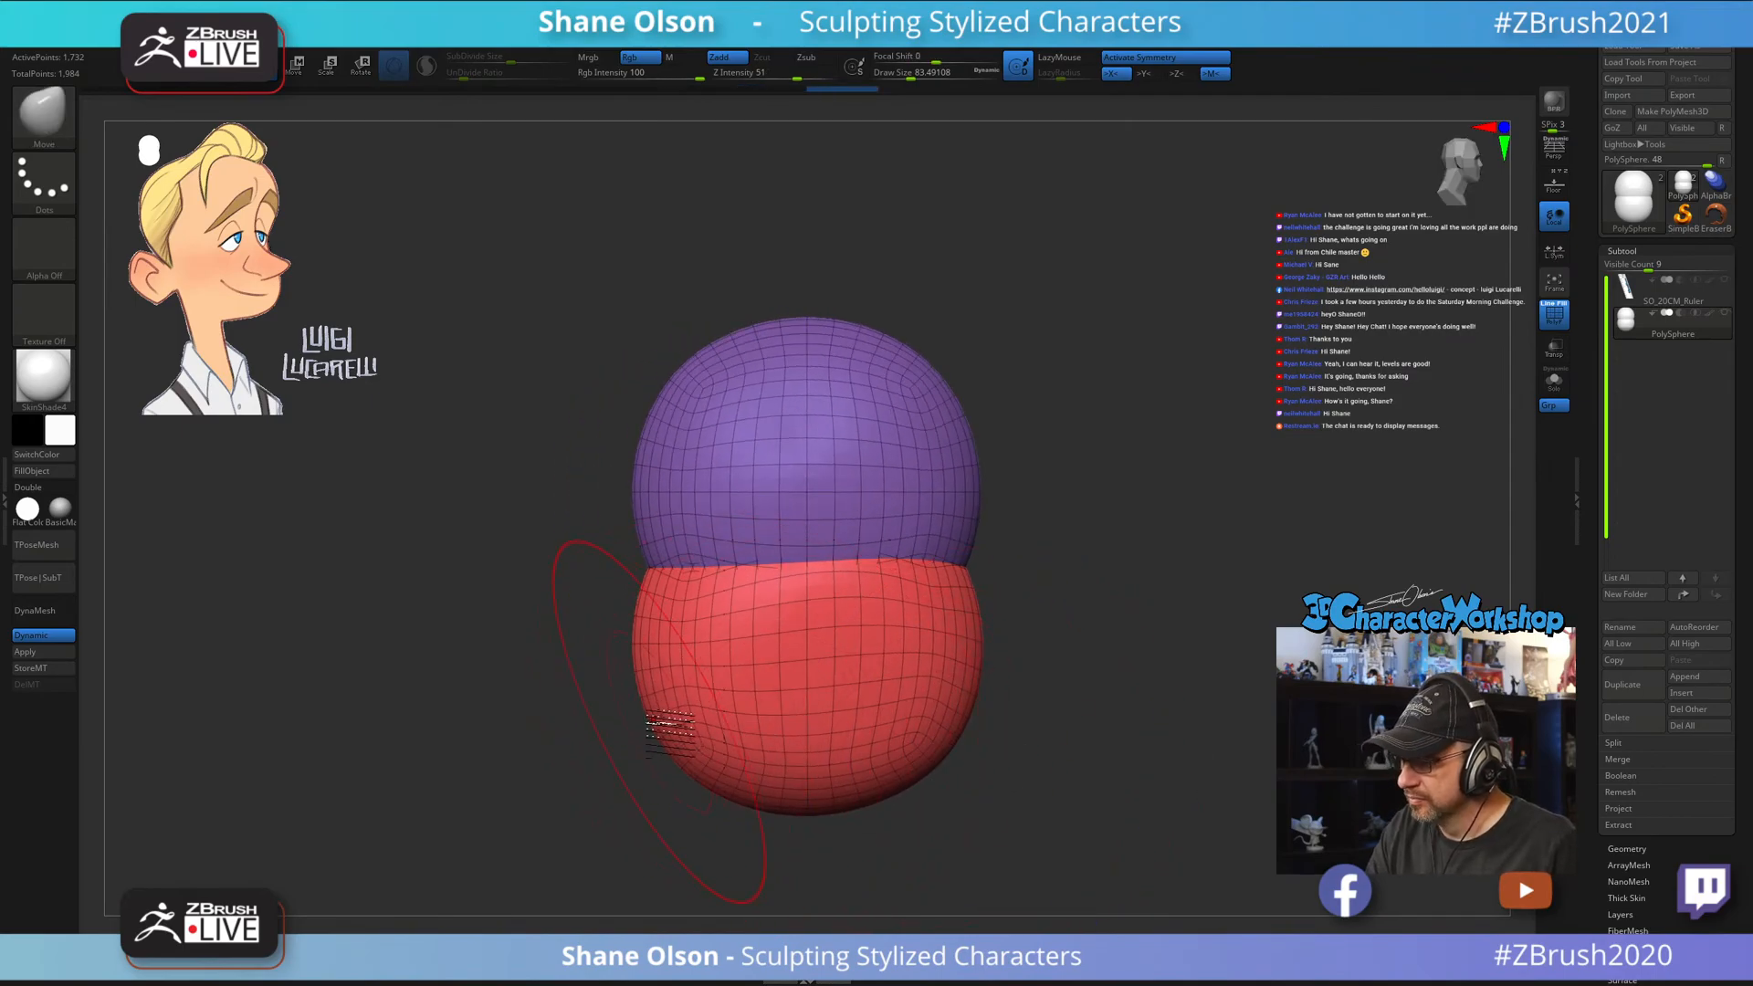
{"action": "mouse_move", "coordinate": [667, 721]}
{"action": "left_mouse_down"}
{"action": "mouse_move", "coordinate": [730, 662]}
{"action": "mouse_move", "coordinate": [699, 585]}
{"action": "mouse_move", "coordinate": [721, 607]}
{"action": "left_mouse_up"}
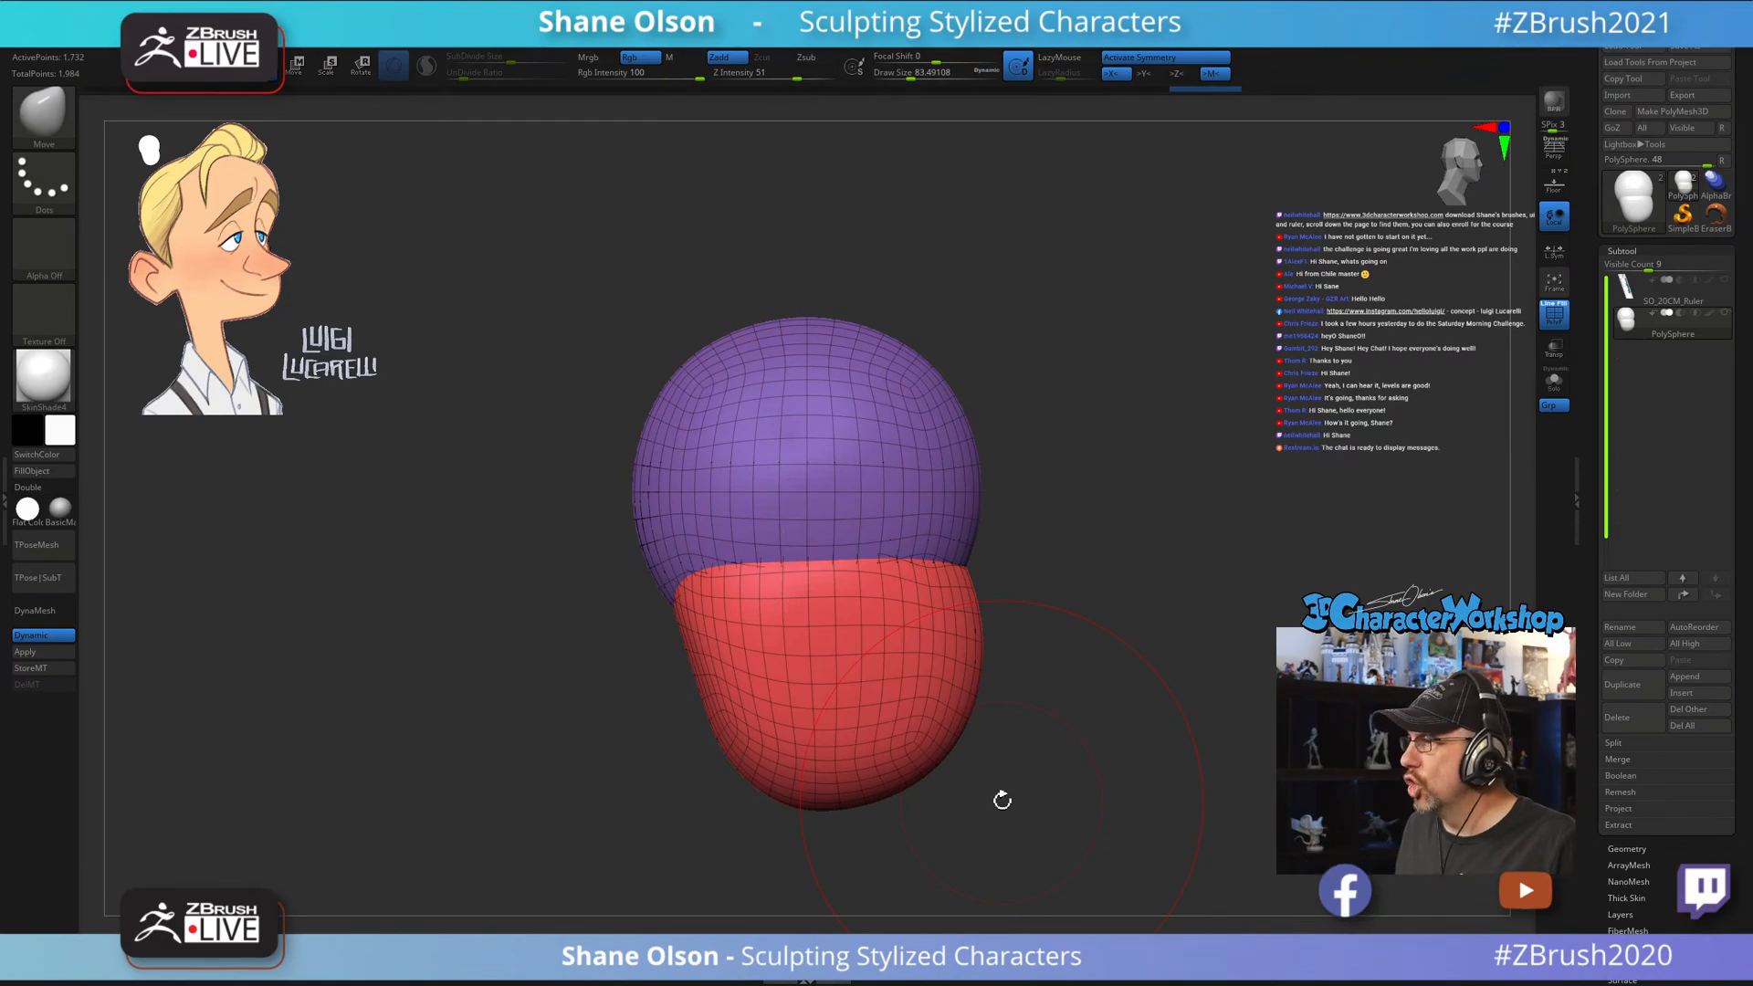
{"action": "left_click_drag", "start_coordinate": [1142, 484], "coordinate": [1208, 516]}
{"action": "left_click_drag", "start_coordinate": [1100, 601], "coordinate": [1168, 548], "text": "alt"}
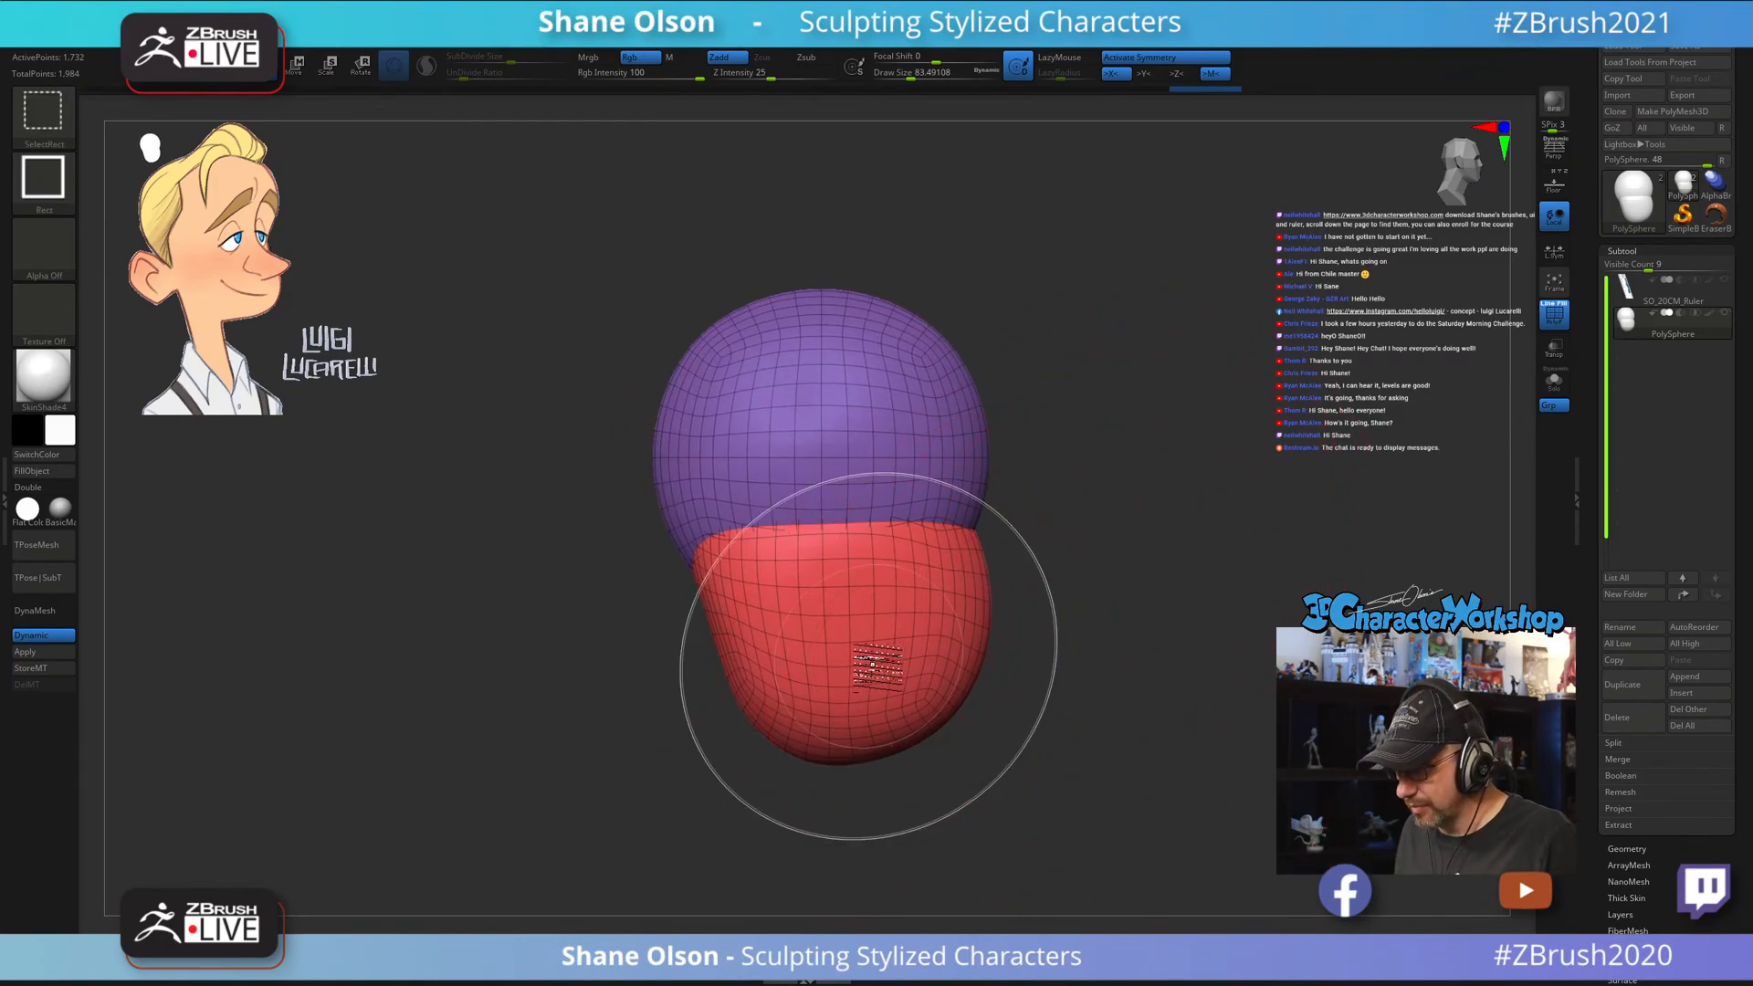
Isolate the upper sphere's polygroup and delete the hidden jaw piece.
{"action": "left_click", "coordinate": [865, 655], "text": "ctrl+shift"}
{"action": "left_click", "coordinate": [865, 654], "text": "ctrl+shift"}
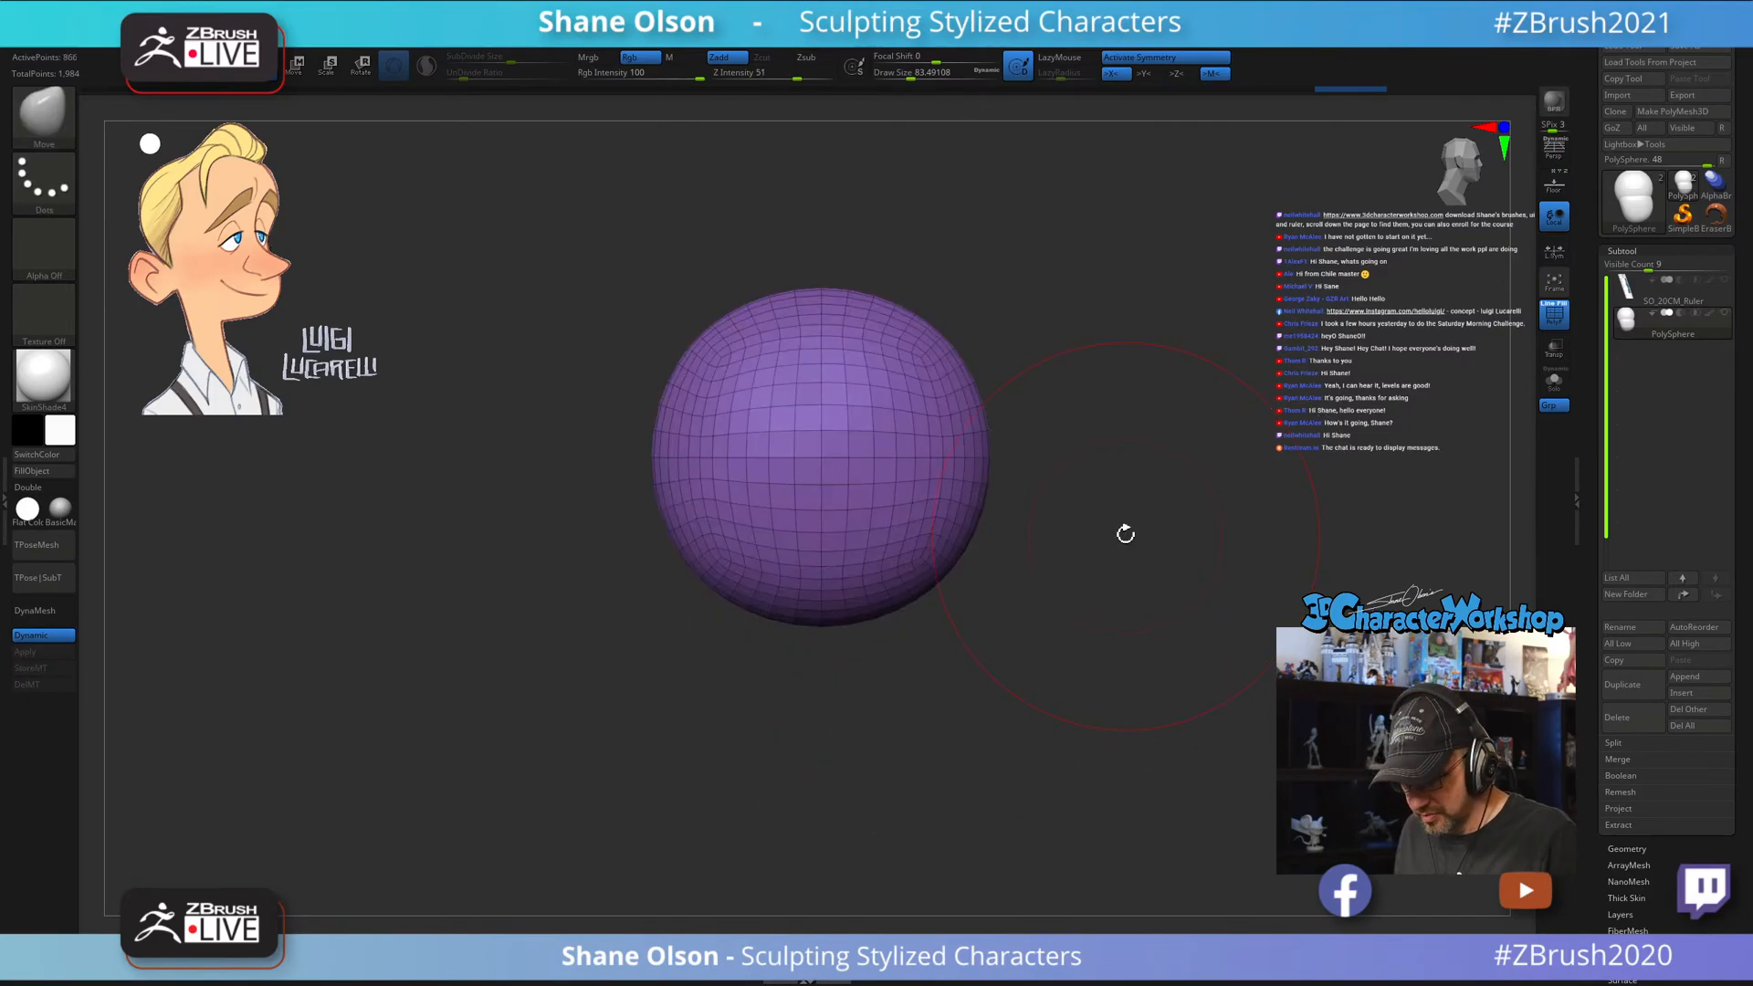
{"action": "key", "text": "space"}
{"action": "left_click", "coordinate": [1090, 361]}
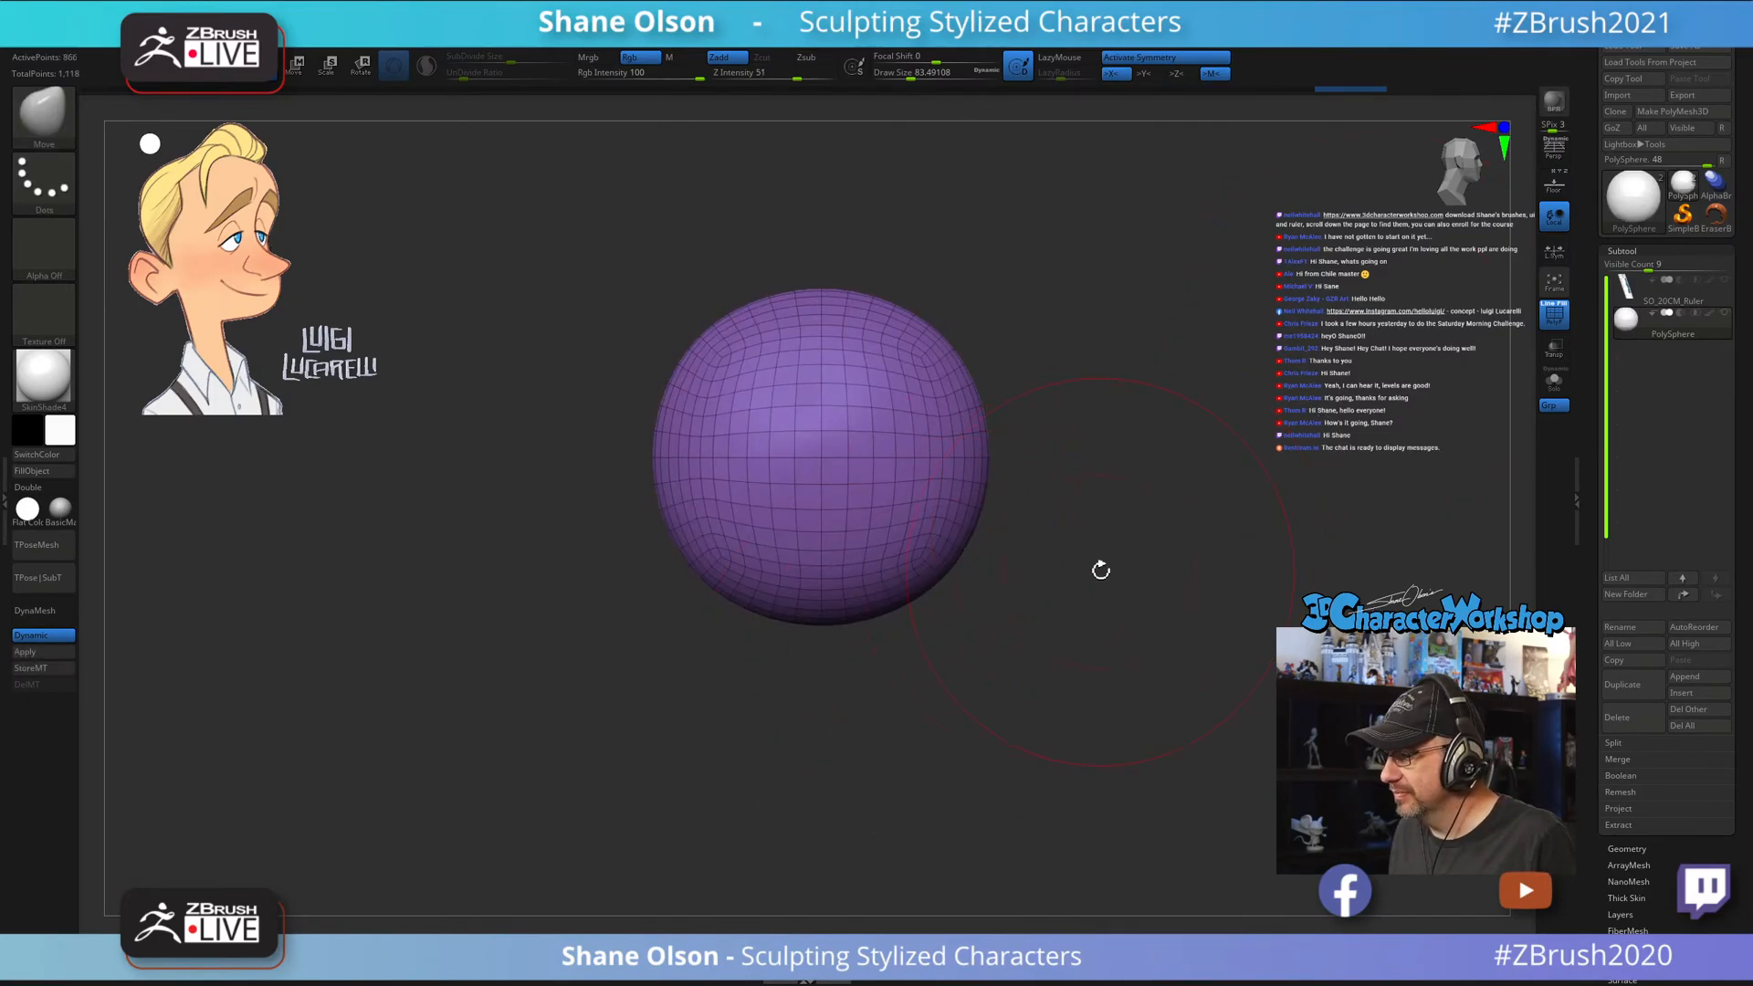
{"action": "key", "text": "w"}
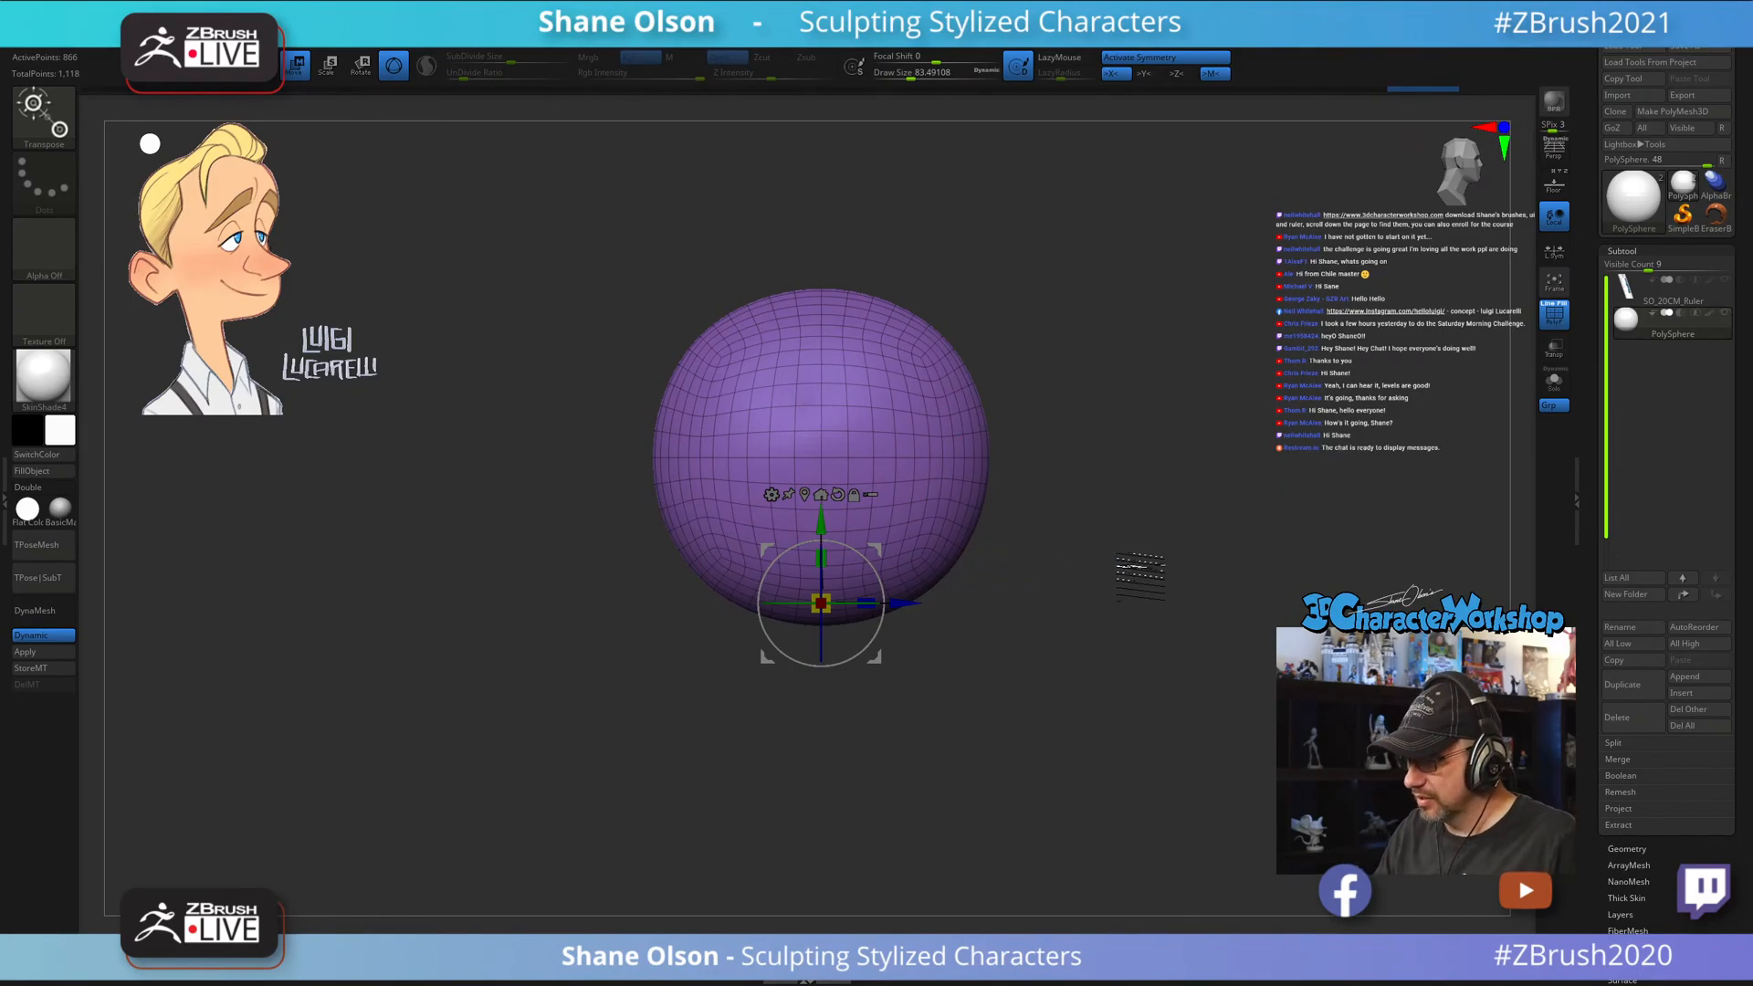
{"action": "left_click_drag", "start_coordinate": [1021, 667], "coordinate": [1008, 696], "text": "alt"}
{"action": "key", "text": "q"}
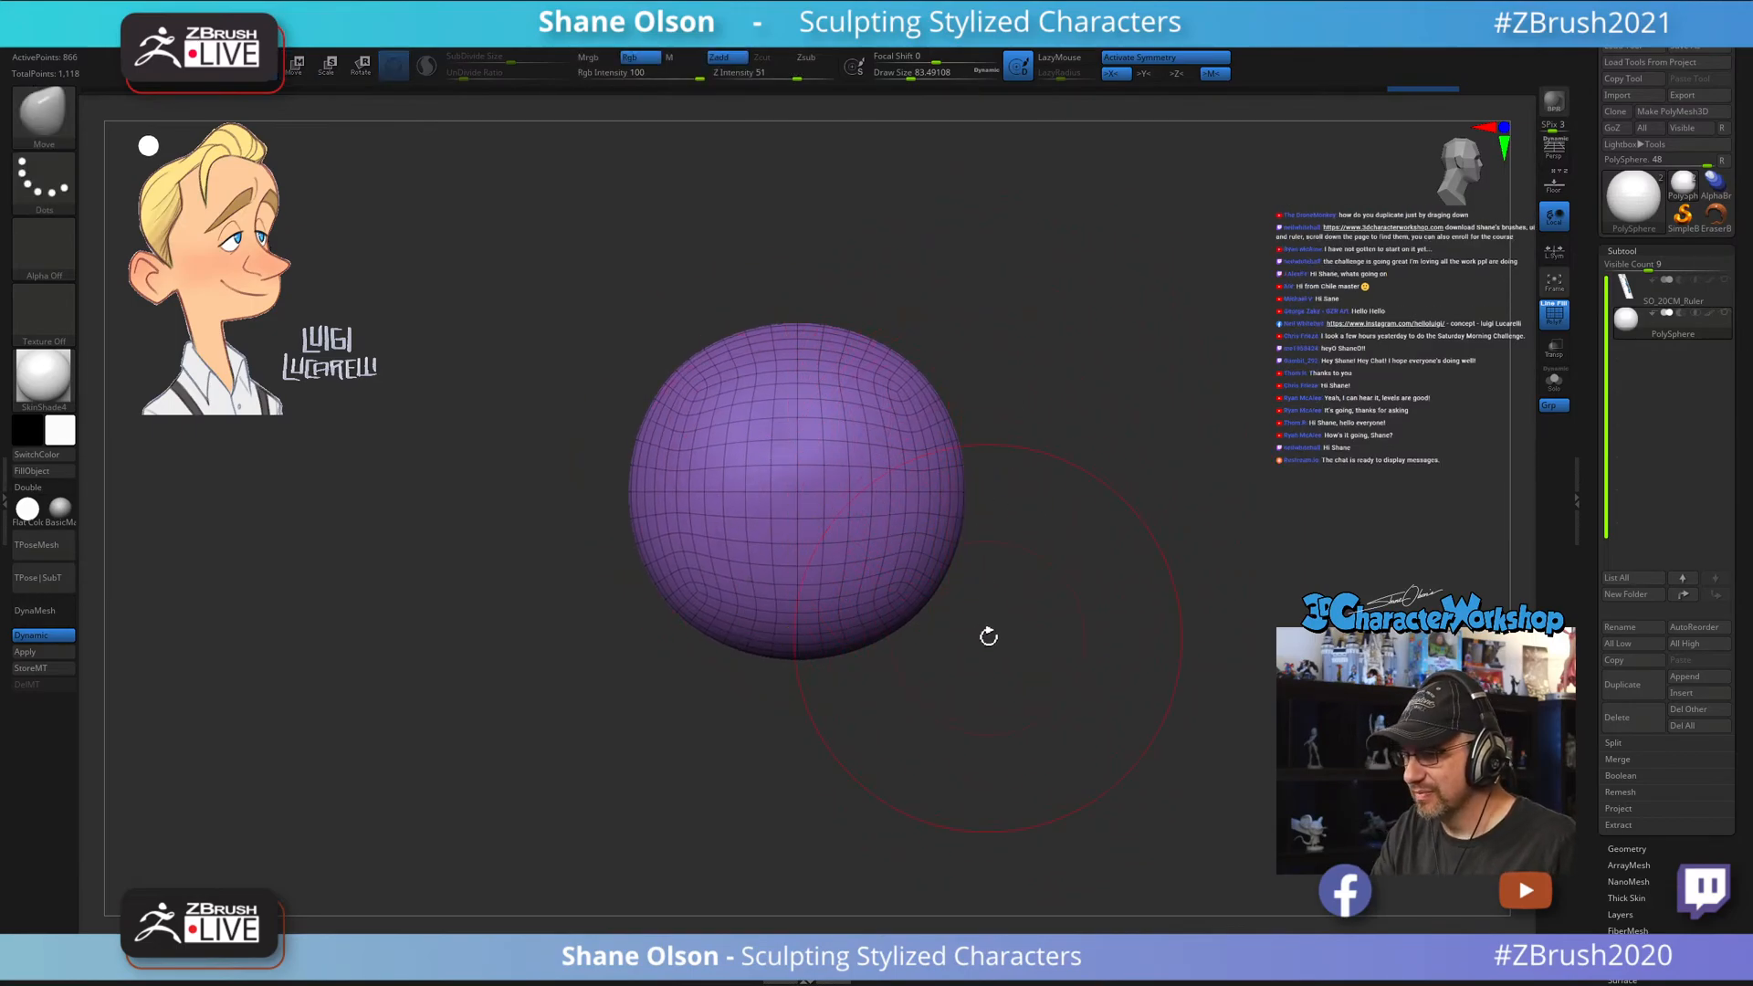
{"action": "key", "text": "ctrl"}
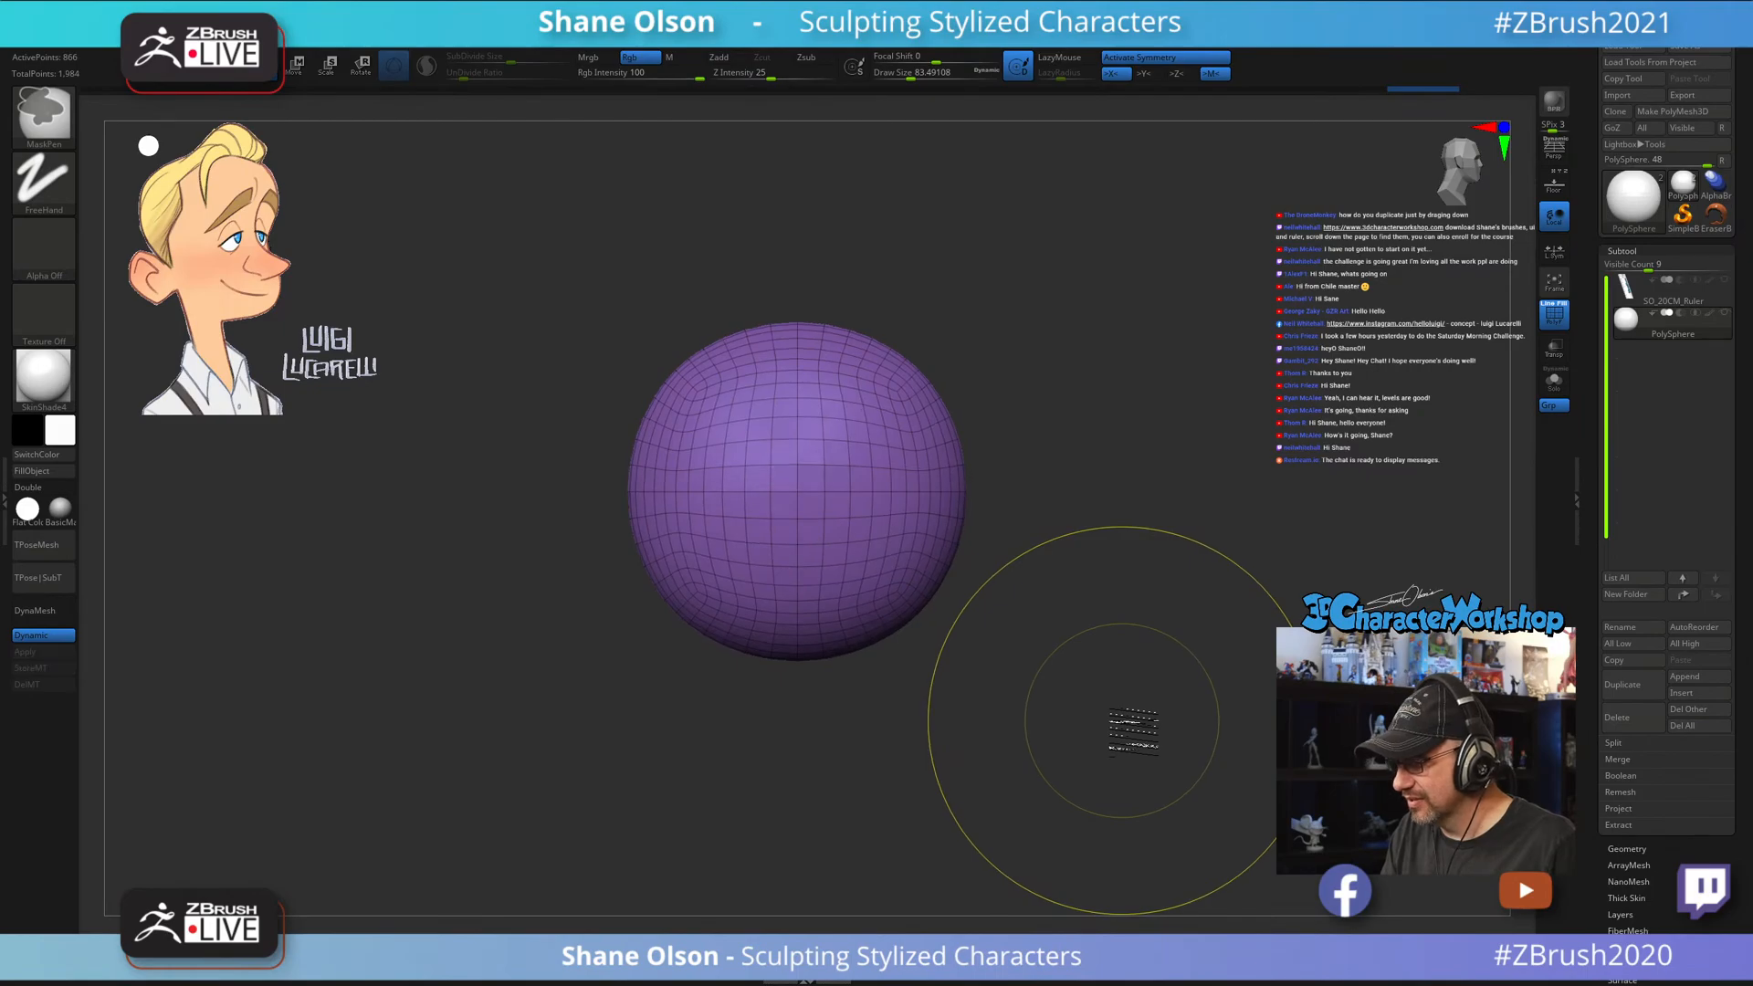
Undo the deletion of the jaw piece and show both parts of the head again.
{"action": "key", "text": "ctrl+z"}
{"action": "key", "text": "ctrl+z"}
{"action": "left_click", "coordinate": [1151, 650], "text": "ctrl+shift"}
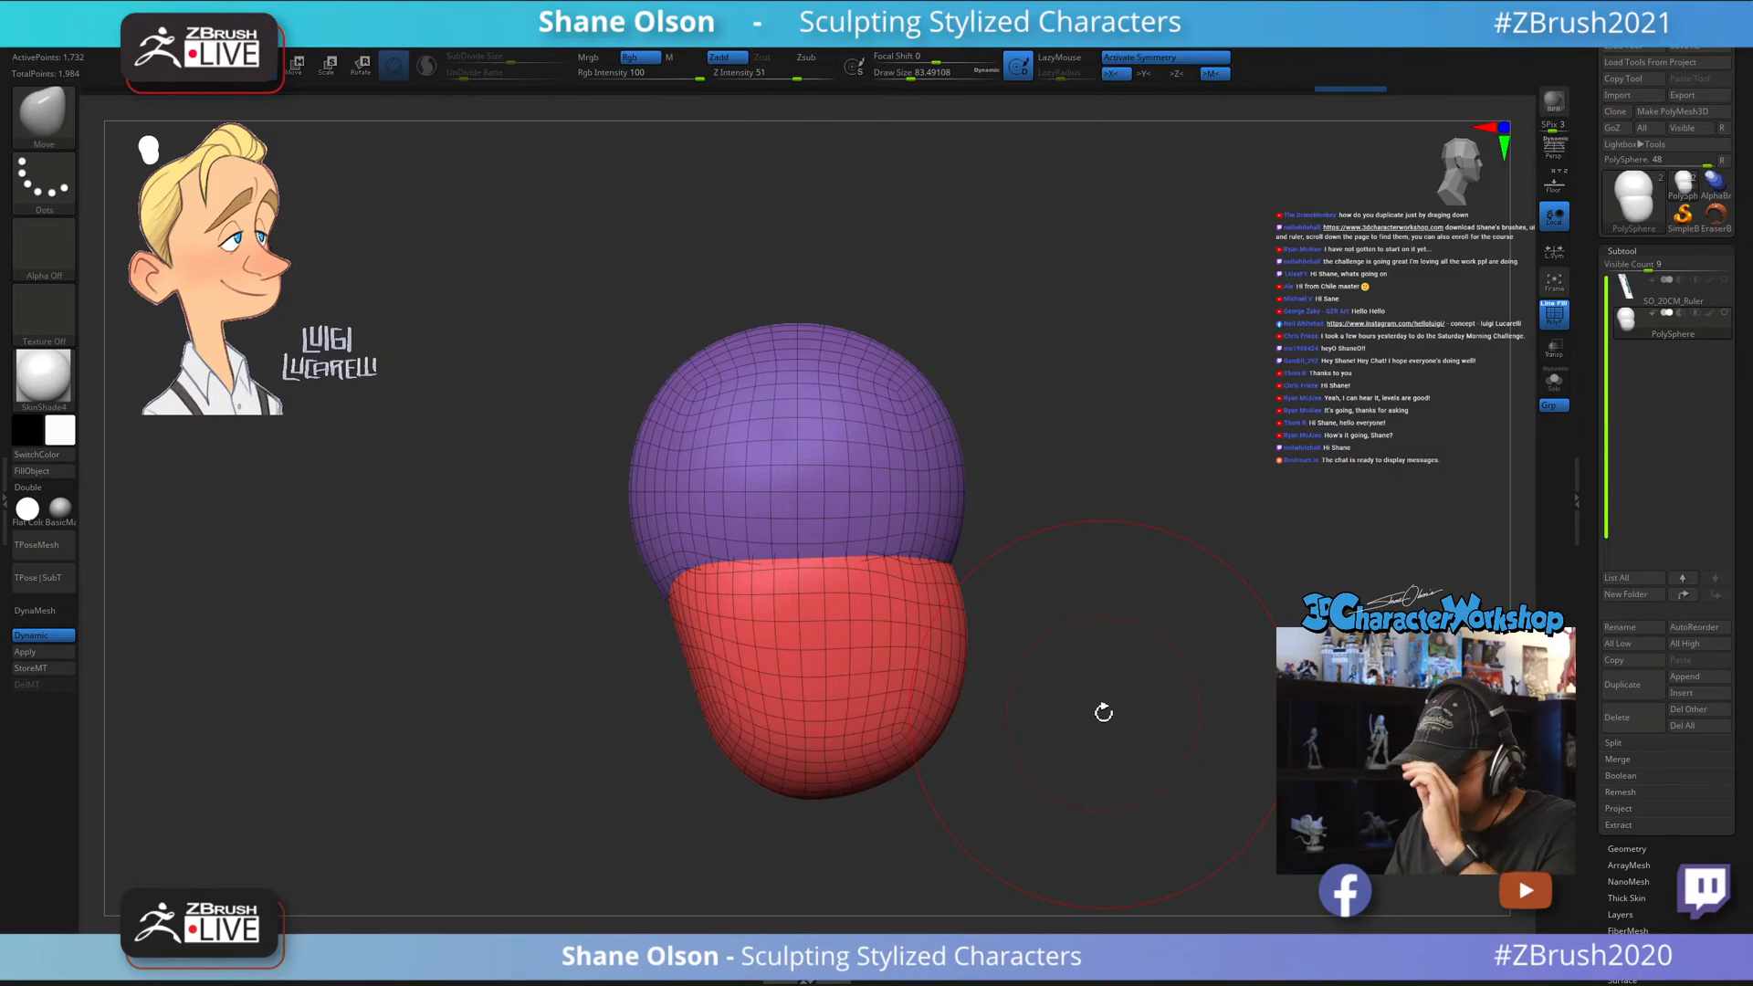
{"action": "mouse_move", "coordinate": [831, 735]}
{"action": "right_mouse_down"}
{"action": "mouse_move", "coordinate": [889, 716]}
{"action": "mouse_move", "coordinate": [826, 722]}
{"action": "right_mouse_up"}
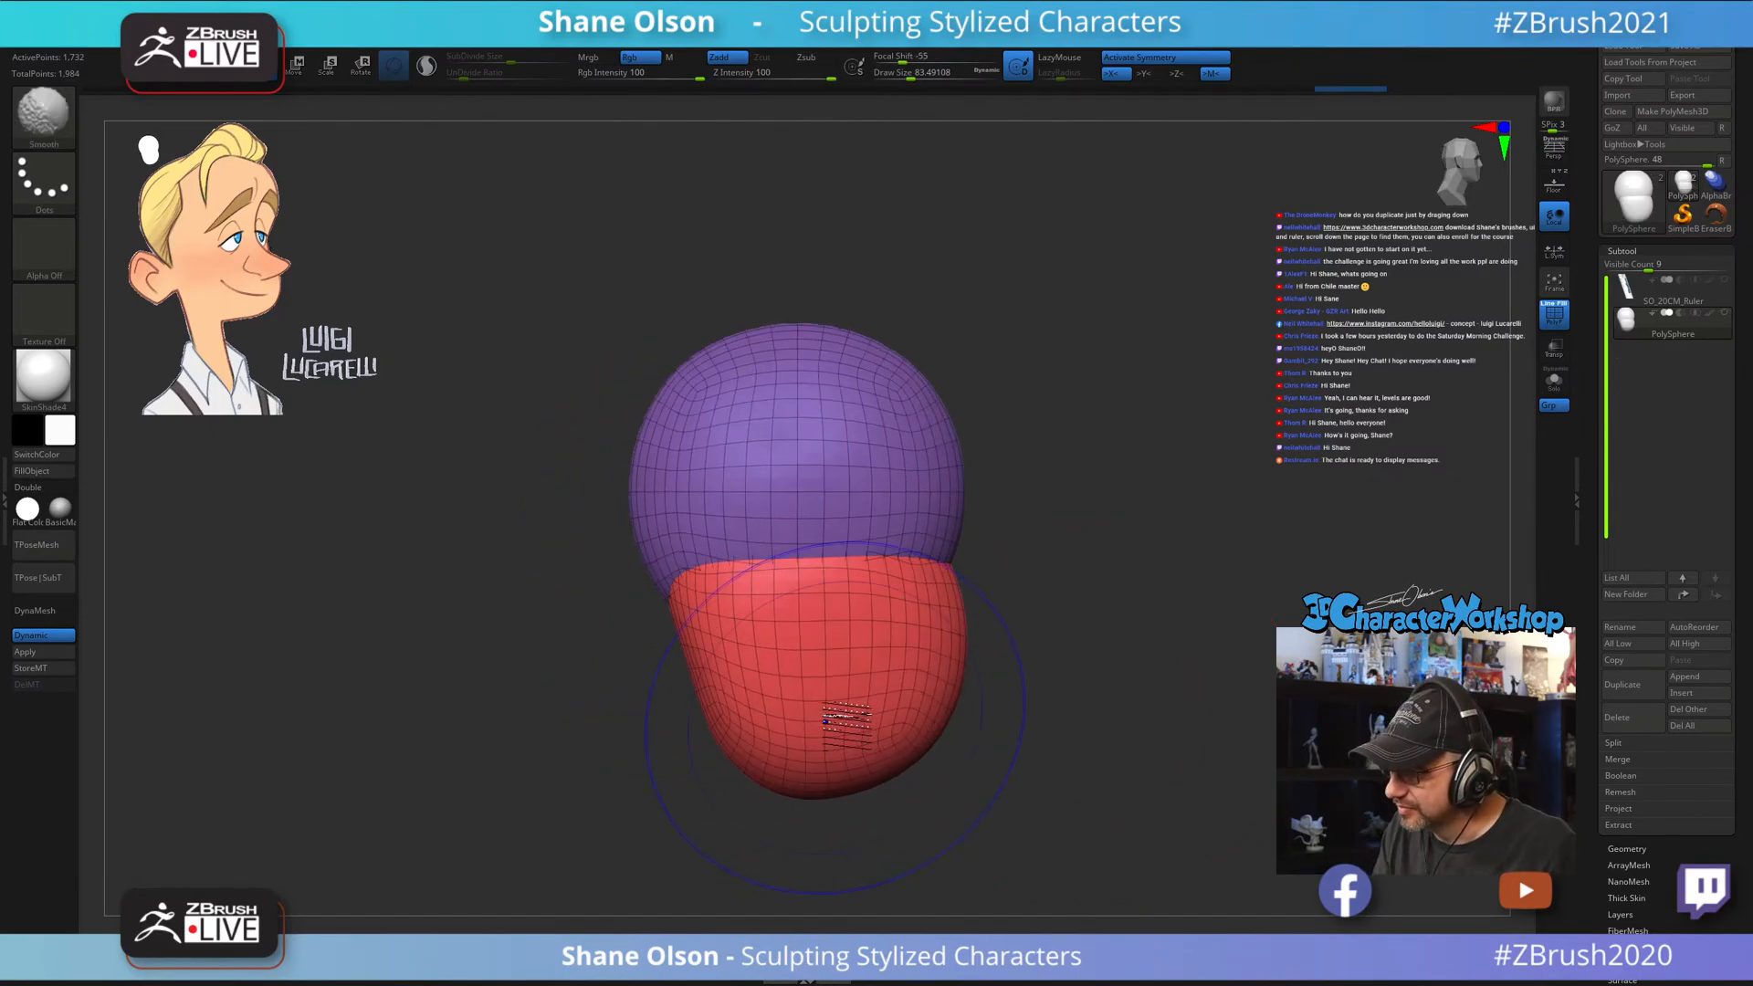
In side view, push the slanted back edge of the jaw slightly inward and upward with the Move brush.
{"action": "left_click_drag", "start_coordinate": [708, 667], "coordinate": [723, 659]}
{"action": "left_click_drag", "start_coordinate": [713, 756], "coordinate": [732, 744]}
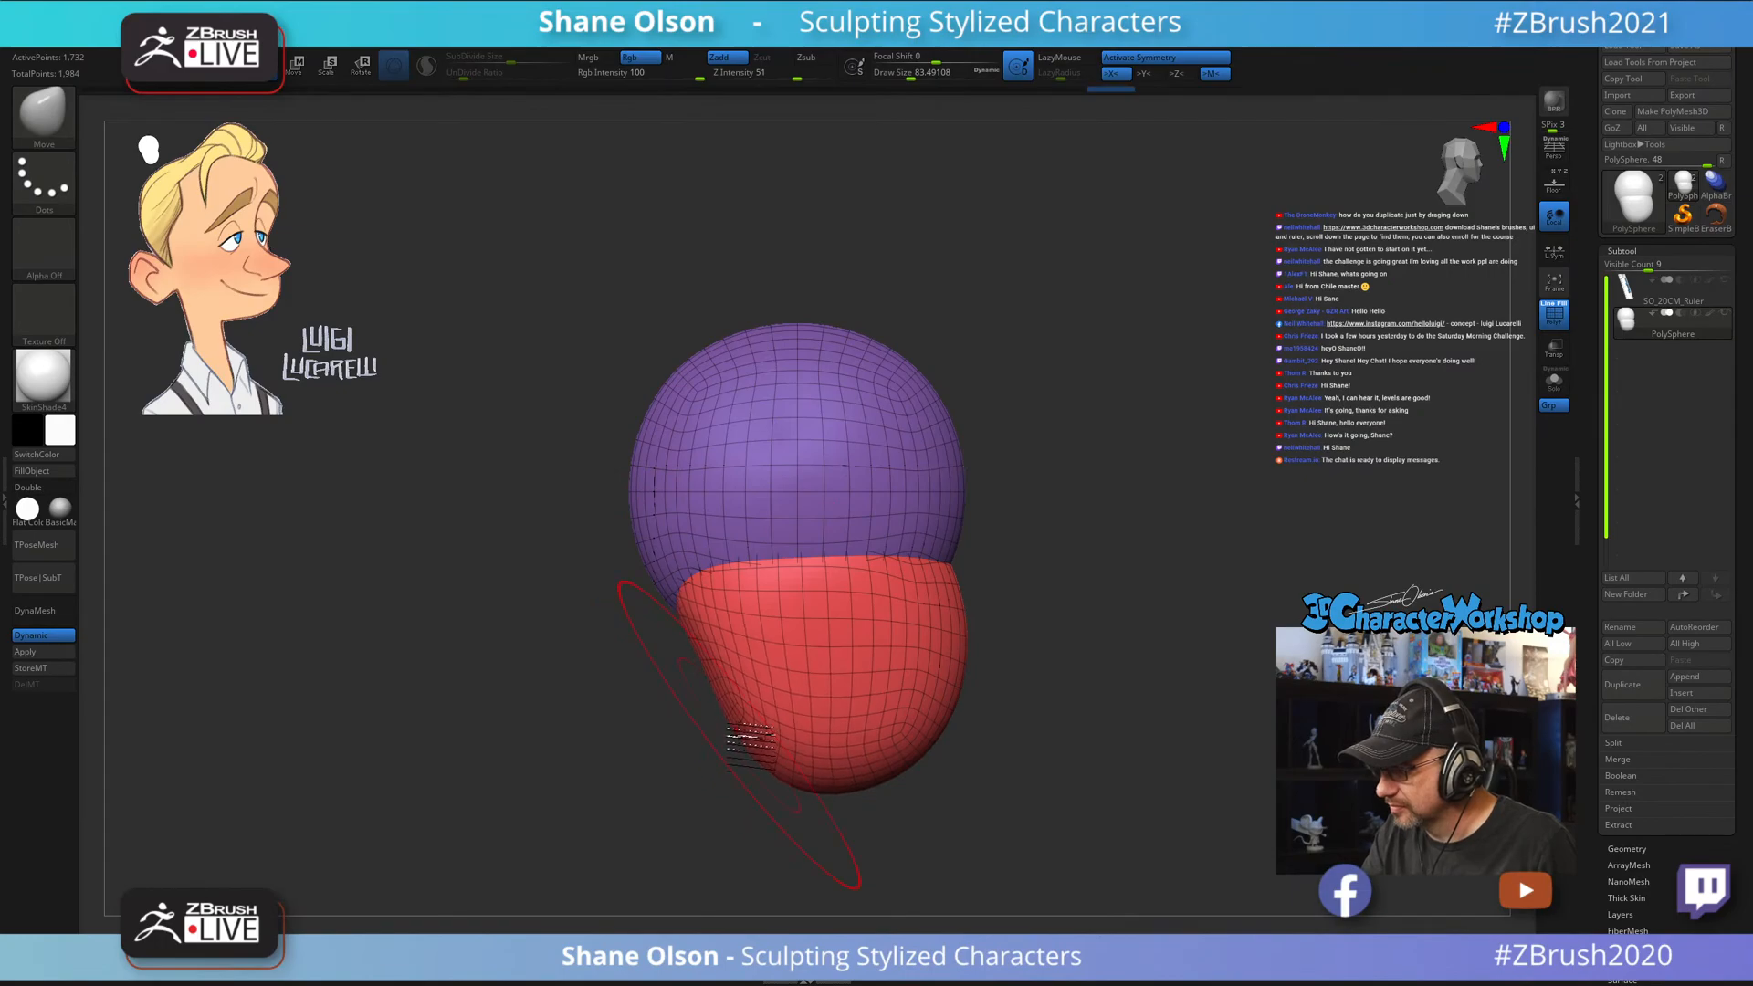
{"action": "mouse_move", "coordinate": [923, 800]}
{"action": "right_mouse_down"}
{"action": "mouse_move", "coordinate": [892, 821]}
{"action": "mouse_move", "coordinate": [1076, 716]}
{"action": "mouse_move", "coordinate": [1057, 694]}
{"action": "mouse_move", "coordinate": [1065, 634]}
{"action": "mouse_move", "coordinate": [1119, 661]}
{"action": "mouse_move", "coordinate": [1084, 709]}
{"action": "right_mouse_up"}
Try duplicating the upper sphere forward with the transform gizmo while the jaw is masked, and clear the mask.
{"action": "key", "text": "w"}
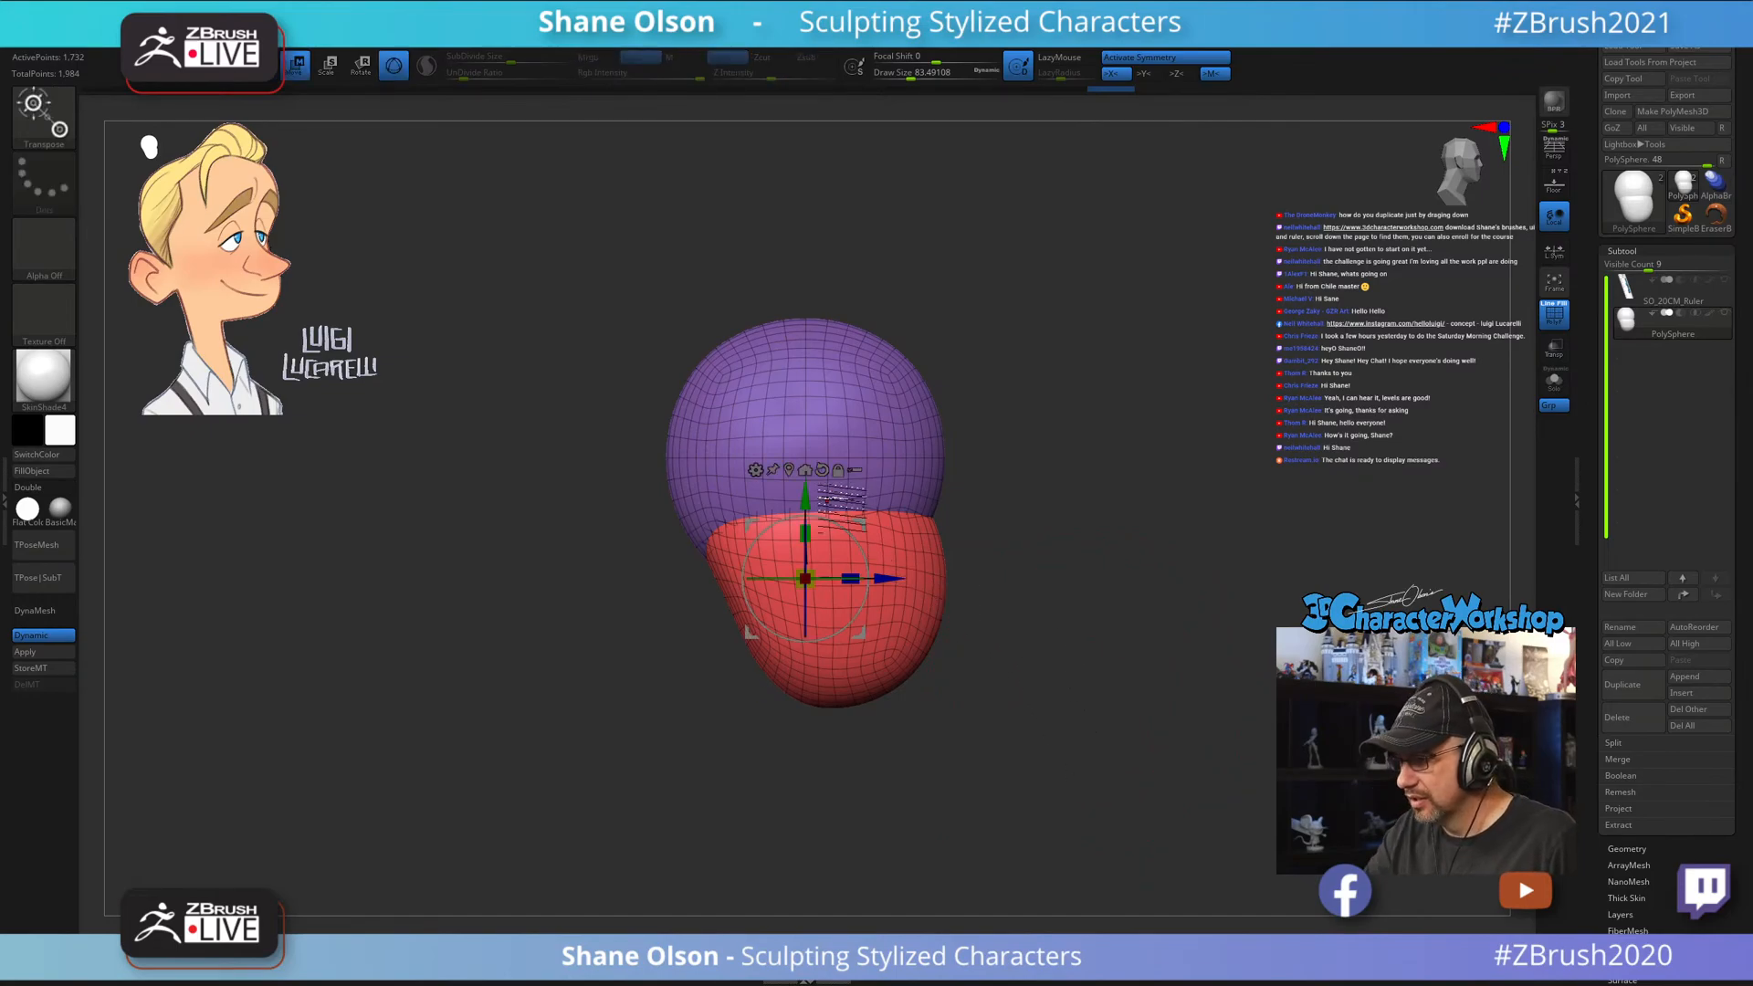
{"action": "left_click_drag", "start_coordinate": [886, 578], "coordinate": [974, 578], "text": "ctrl"}
{"action": "key", "text": "ctrl+z"}
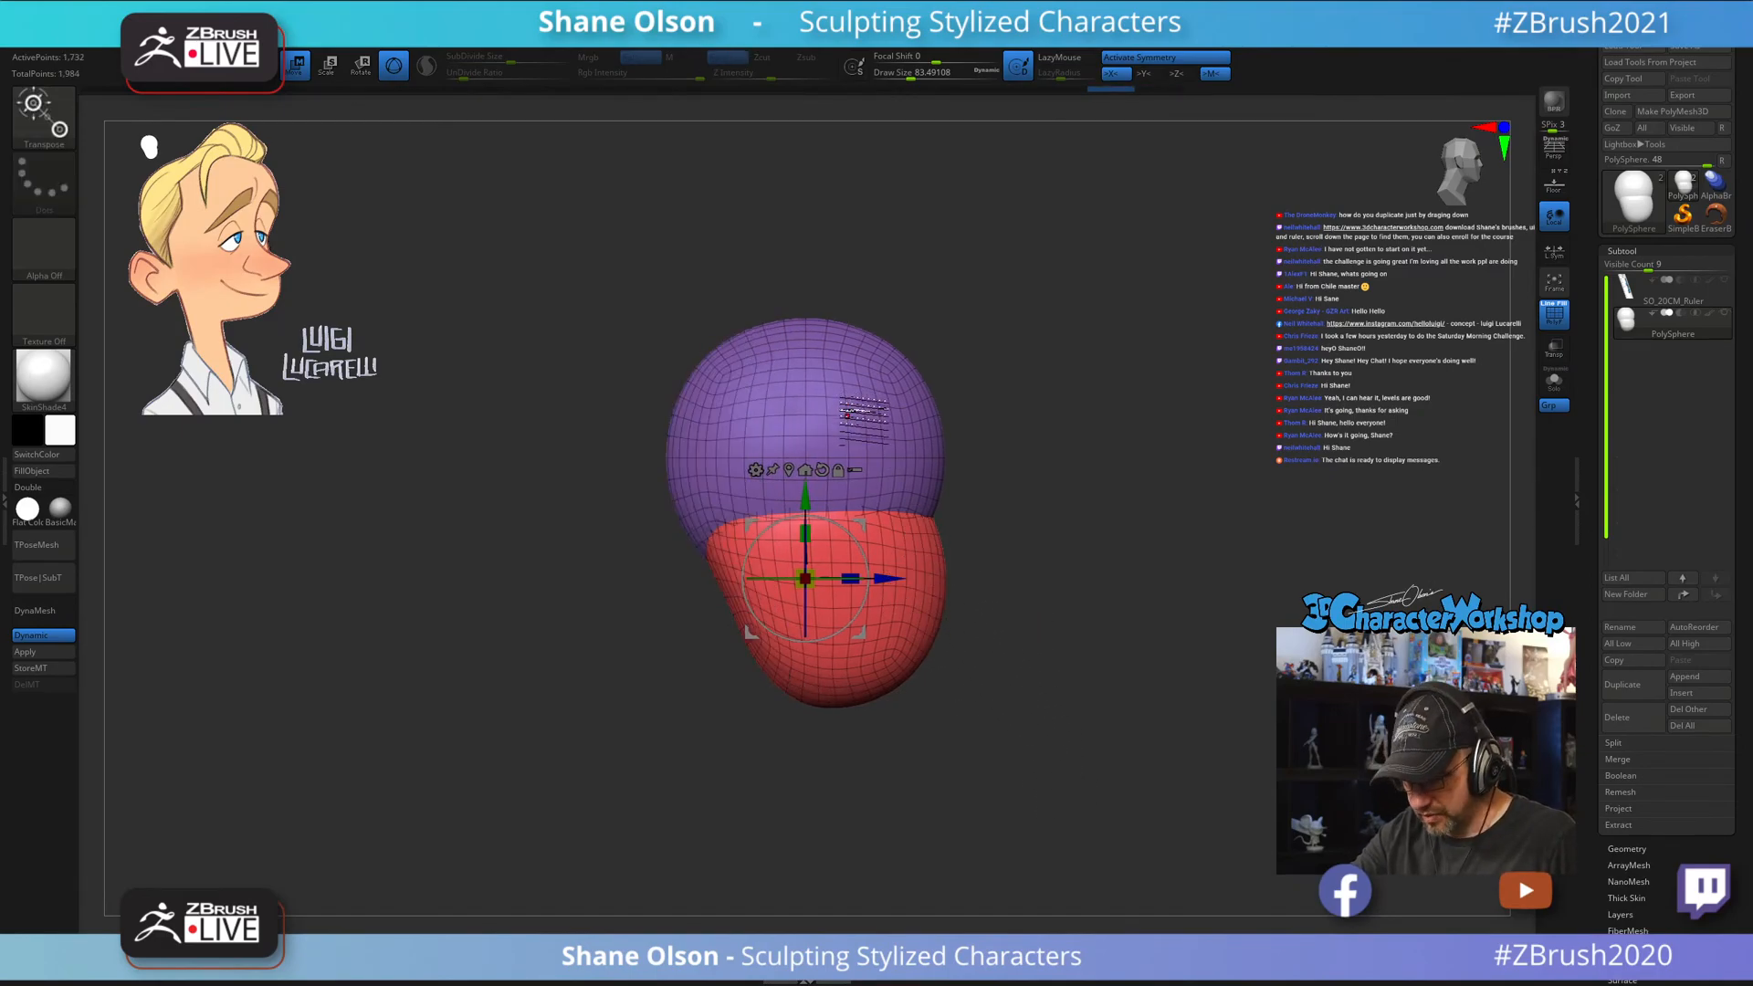
{"action": "left_click", "coordinate": [846, 398], "text": "ctrl"}
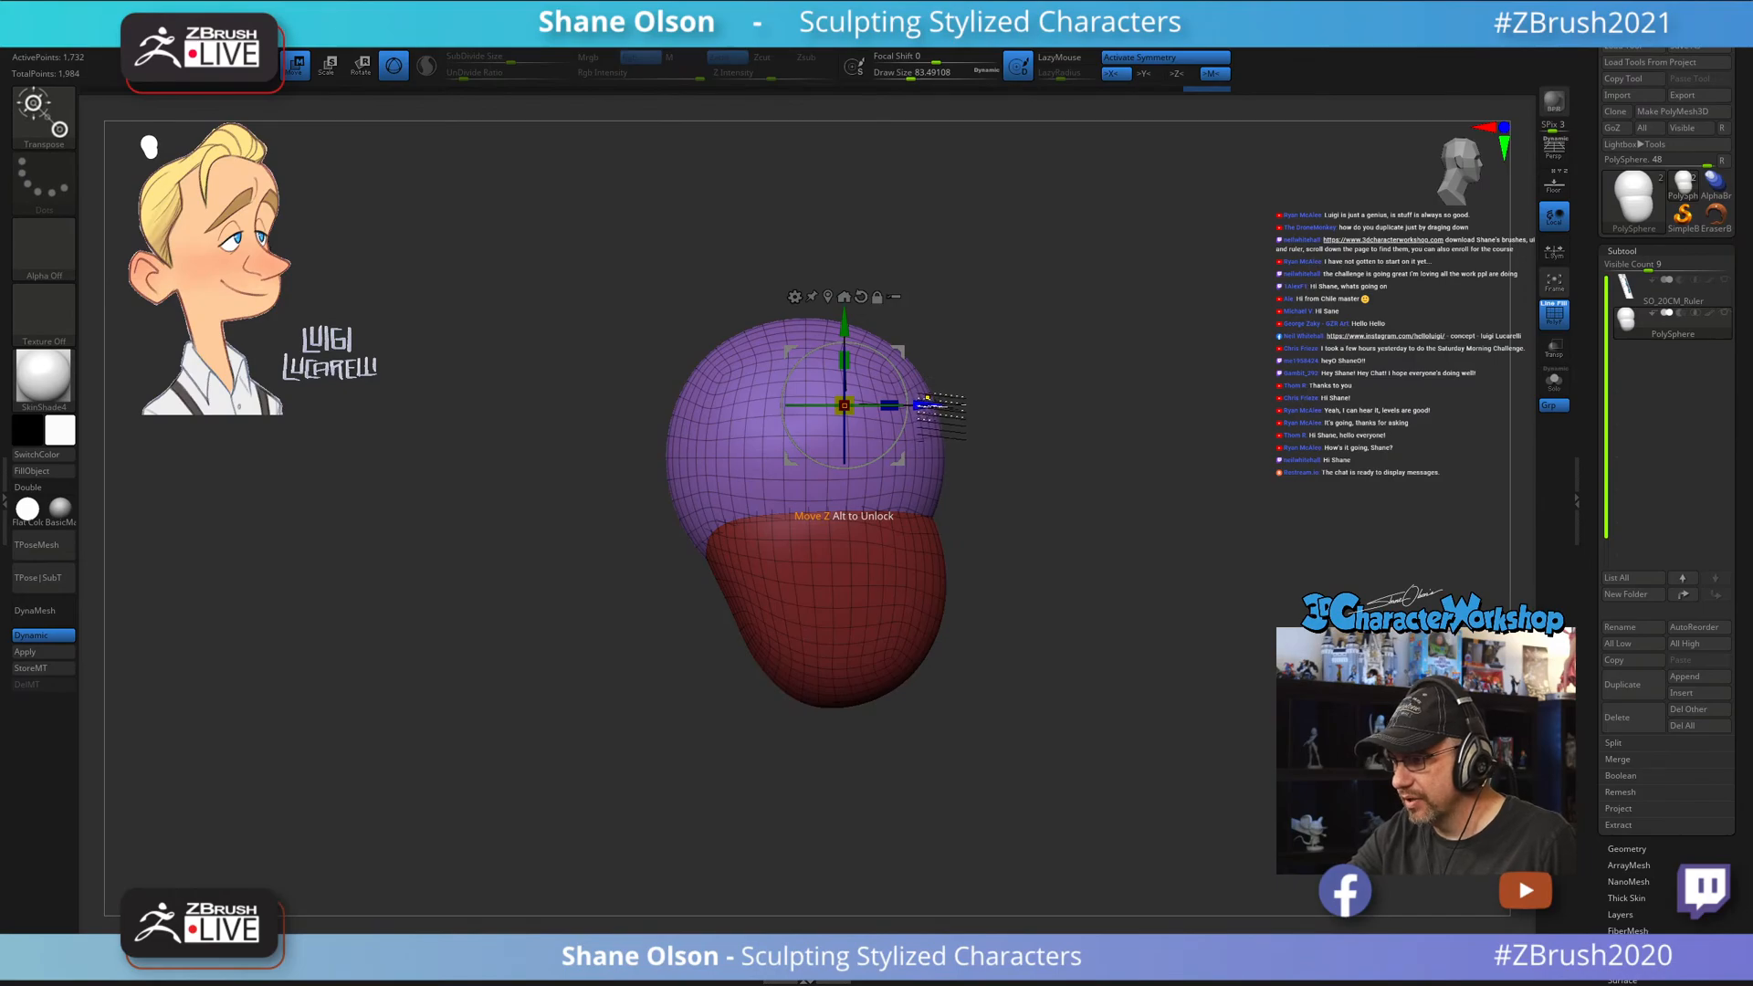
{"action": "left_click_drag", "start_coordinate": [927, 399], "coordinate": [996, 400], "text": "ctrl"}
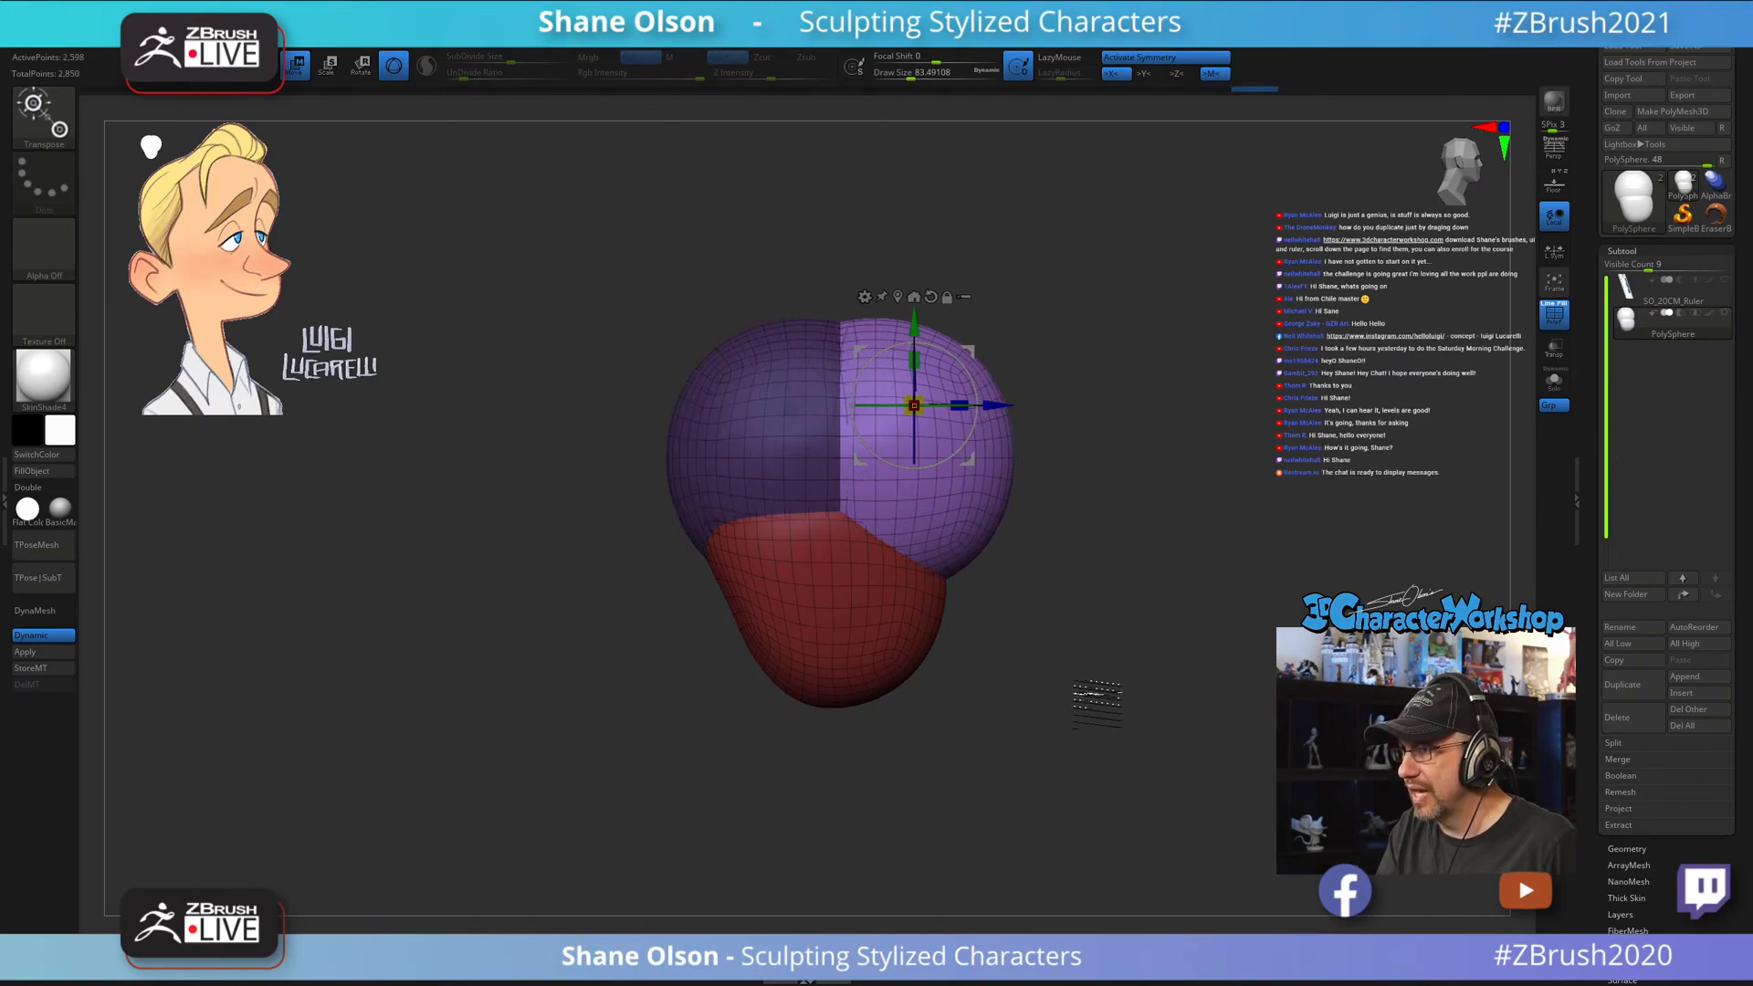
{"action": "key", "text": "ctrl+z"}
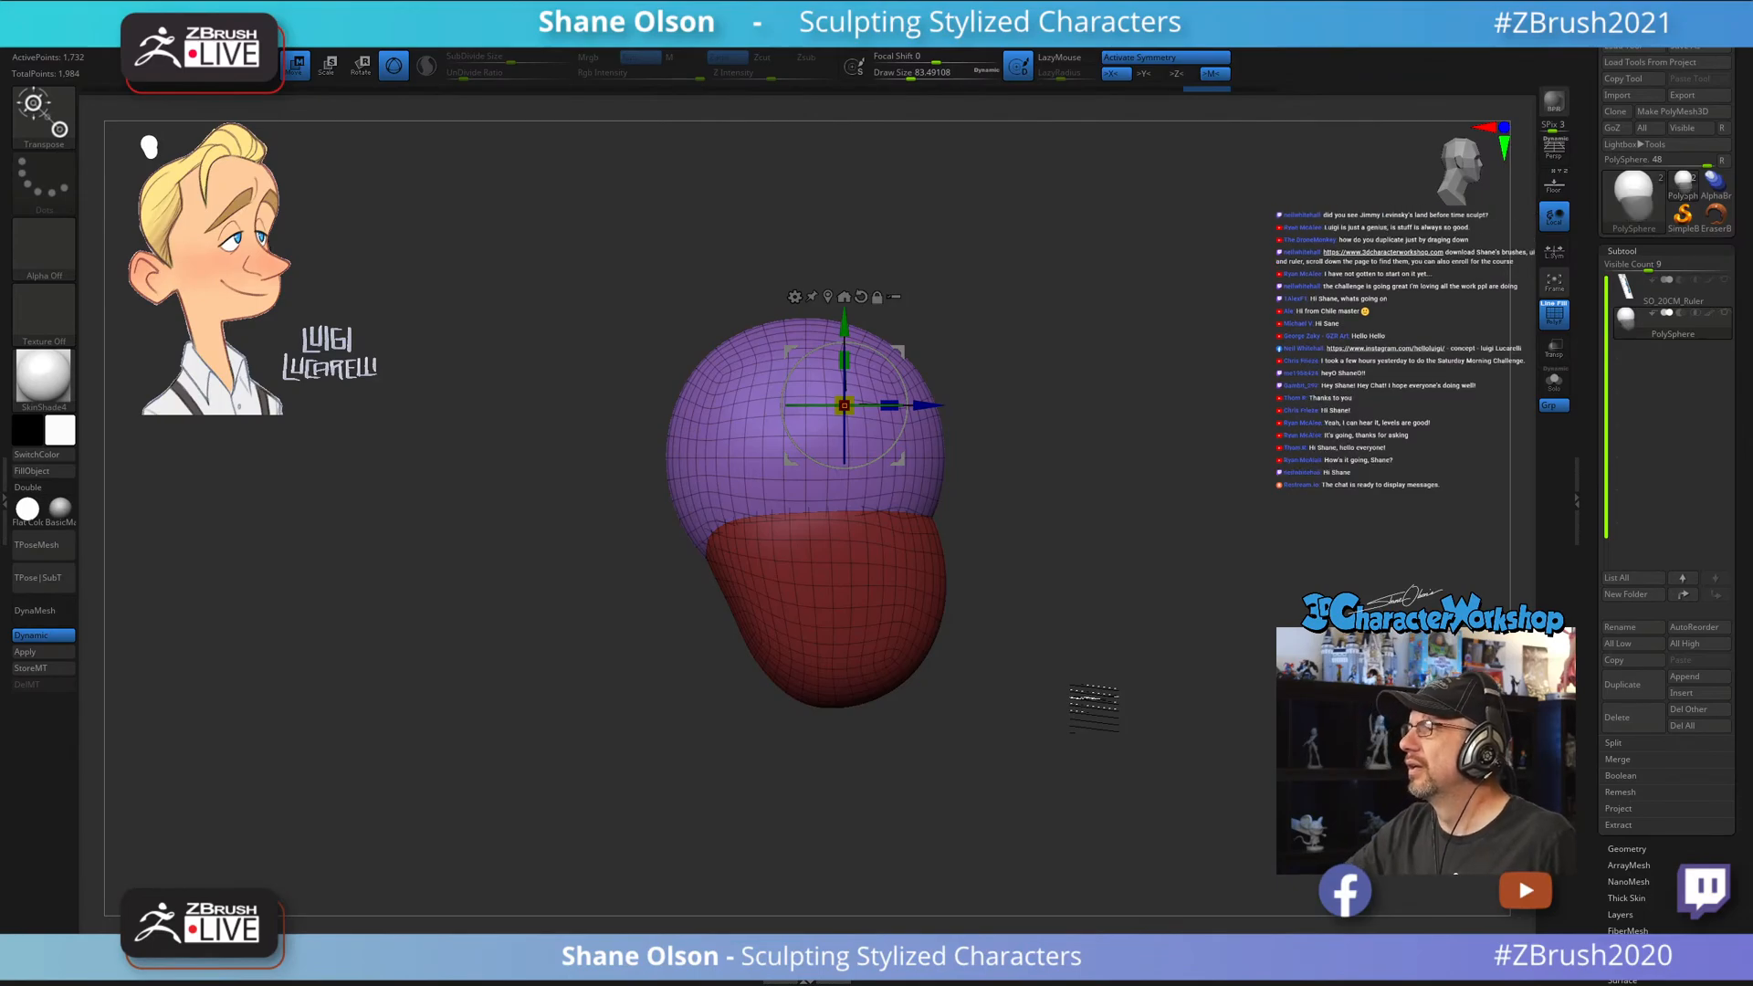
{"action": "mouse_move", "coordinate": [1148, 639]}
{"action": "left_mouse_down"}
{"action": "mouse_move", "coordinate": [1162, 606]}
{"action": "mouse_move", "coordinate": [1147, 591]}
{"action": "mouse_move", "coordinate": [1169, 580]}
{"action": "mouse_move", "coordinate": [1125, 604]}
{"action": "mouse_move", "coordinate": [1083, 575]}
{"action": "left_mouse_up"}
{"action": "key", "text": "q"}
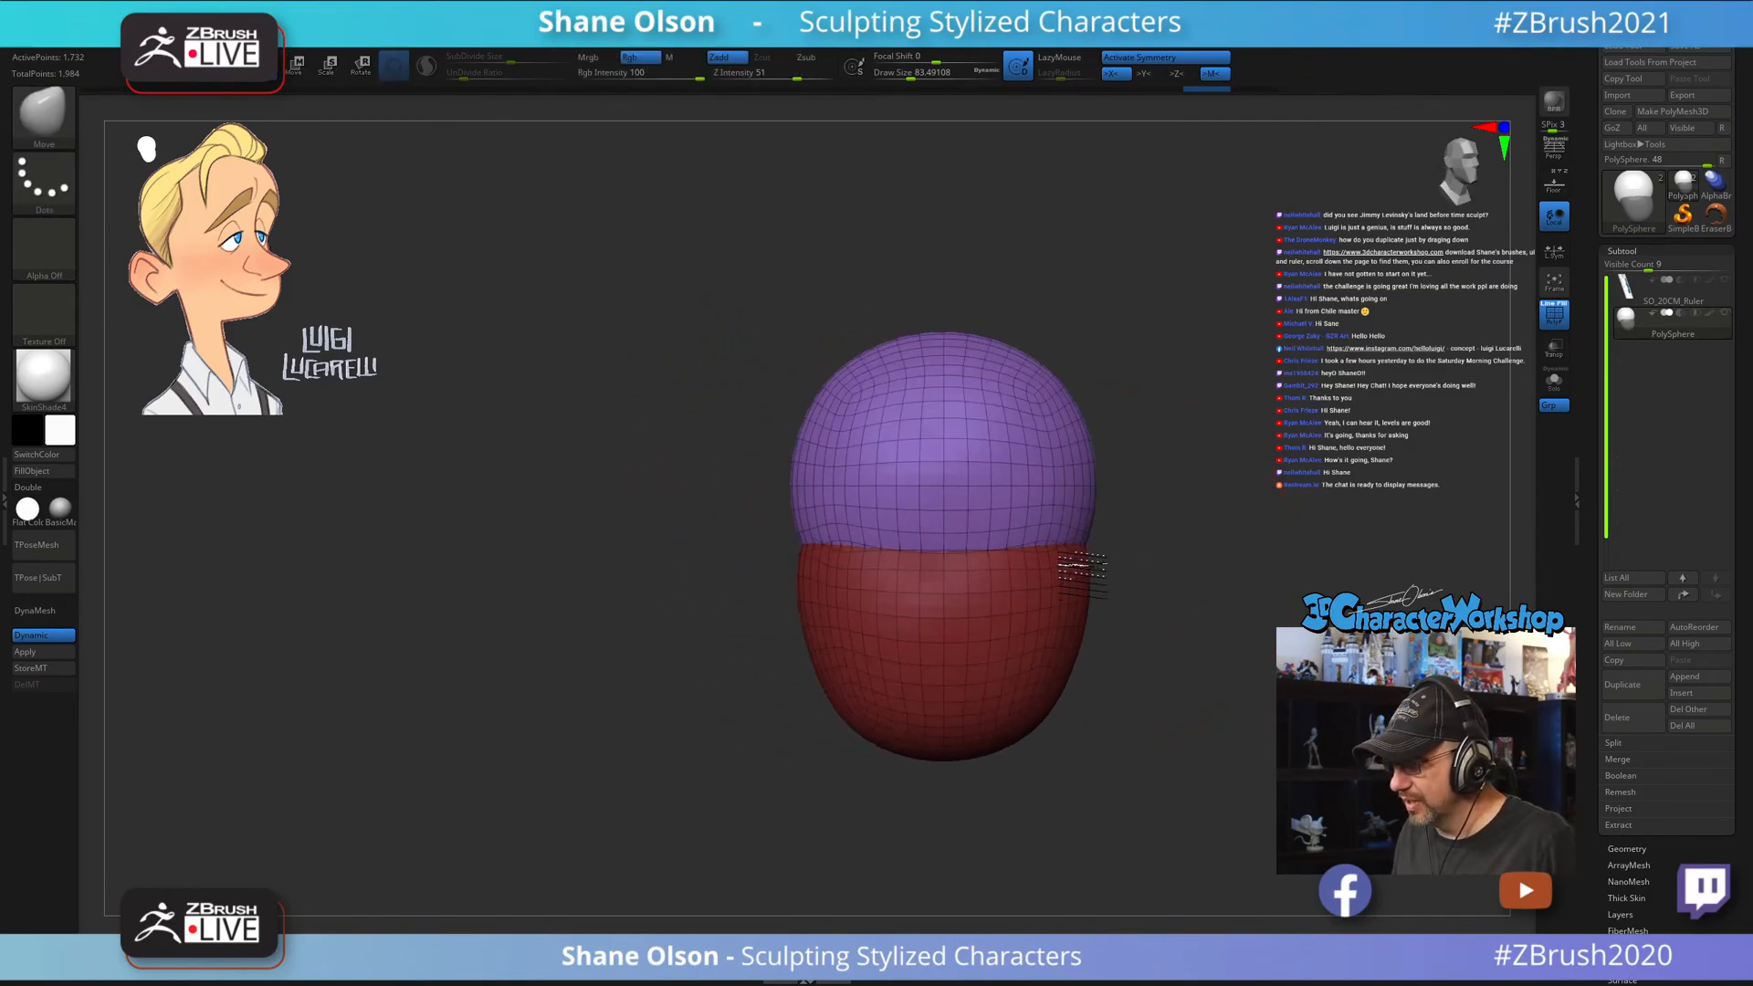
{"action": "mouse_move", "coordinate": [1217, 626]}
{"action": "left_mouse_down", "text": "alt"}
{"action": "mouse_move", "coordinate": [1127, 665]}
{"action": "mouse_move", "coordinate": [1148, 648]}
{"action": "left_mouse_up", "text": "alt"}
{"action": "left_click", "coordinate": [1135, 704], "text": "ctrl"}
In front view, narrow the sides of the jaw and temples symmetrically with the Move brush, using draw sizes of about 80 and 68.
{"action": "left_click", "coordinate": [243, 964]}
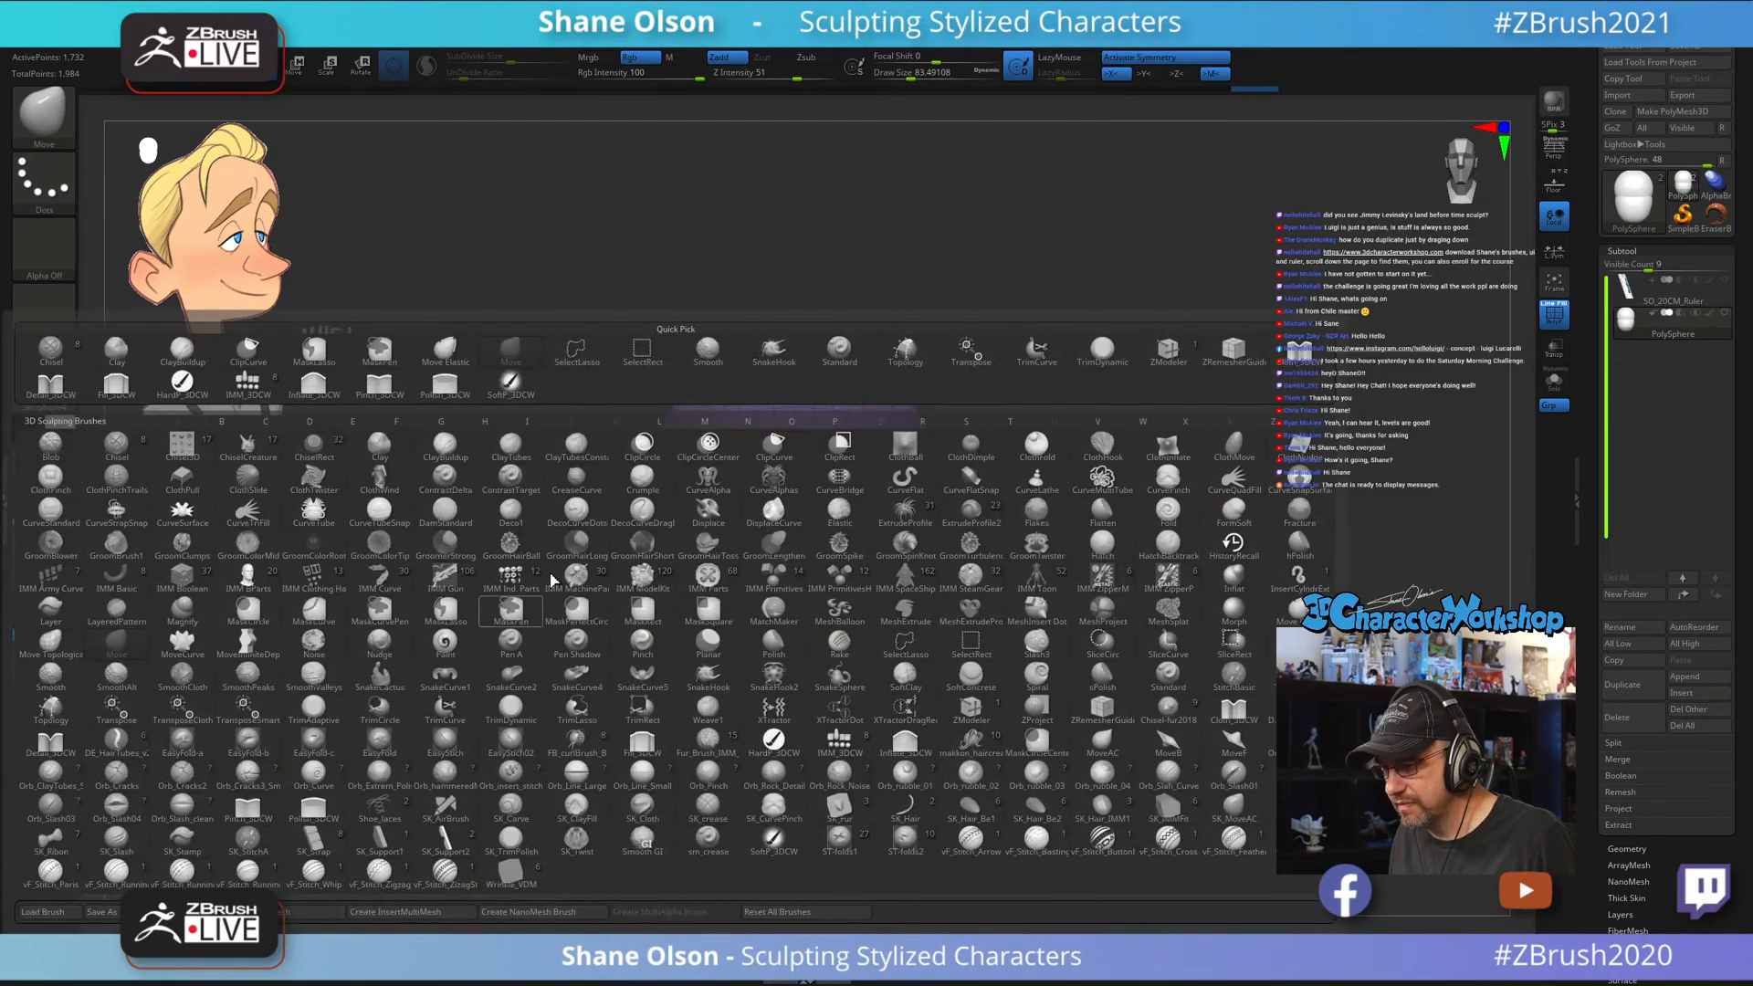
{"action": "key", "text": "s"}
{"action": "left_click_drag", "start_coordinate": [566, 469], "coordinate": [593, 467]}
{"action": "key", "text": "s"}
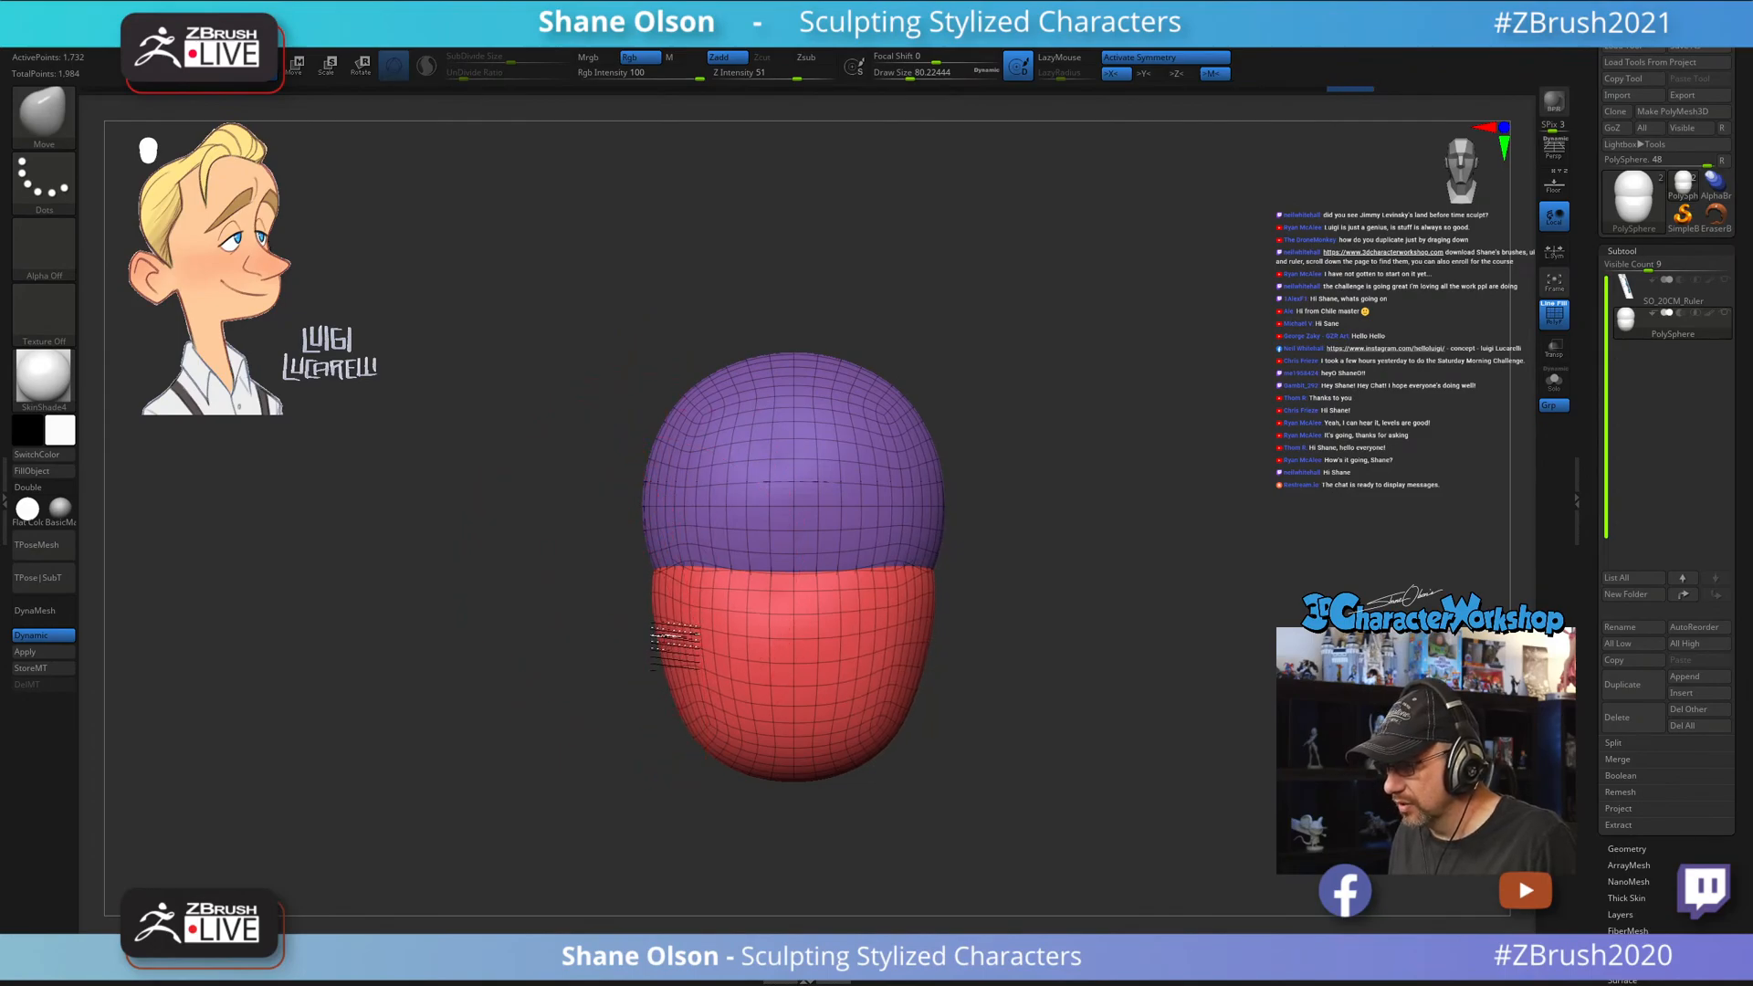
{"action": "left_click_drag", "start_coordinate": [675, 646], "coordinate": [664, 611]}
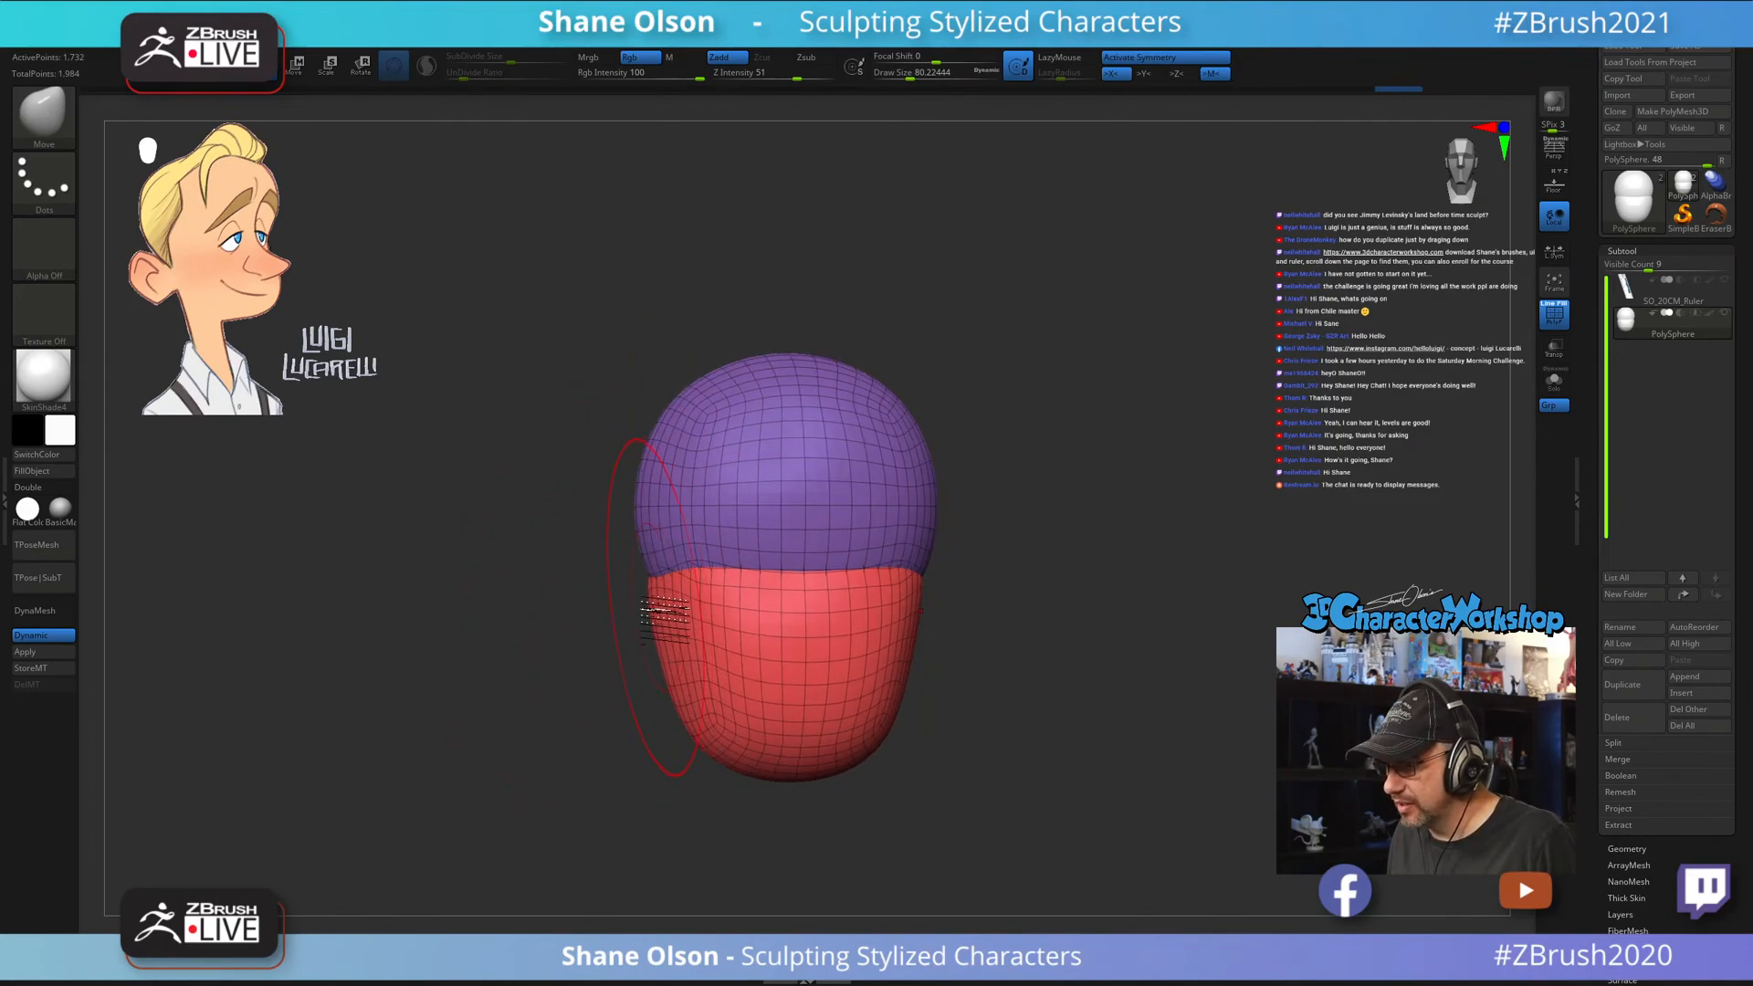
{"action": "key", "text": "s"}
{"action": "left_click_drag", "start_coordinate": [660, 552], "coordinate": [649, 489]}
In side view, push in the front of the face at the seam between the spheres, using a Move brush draw size of about 49.
{"action": "mouse_move", "coordinate": [957, 480]}
{"action": "left_mouse_down"}
{"action": "mouse_move", "coordinate": [1015, 475]}
{"action": "mouse_move", "coordinate": [885, 524]}
{"action": "mouse_move", "coordinate": [988, 494]}
{"action": "mouse_move", "coordinate": [980, 559]}
{"action": "left_mouse_up"}
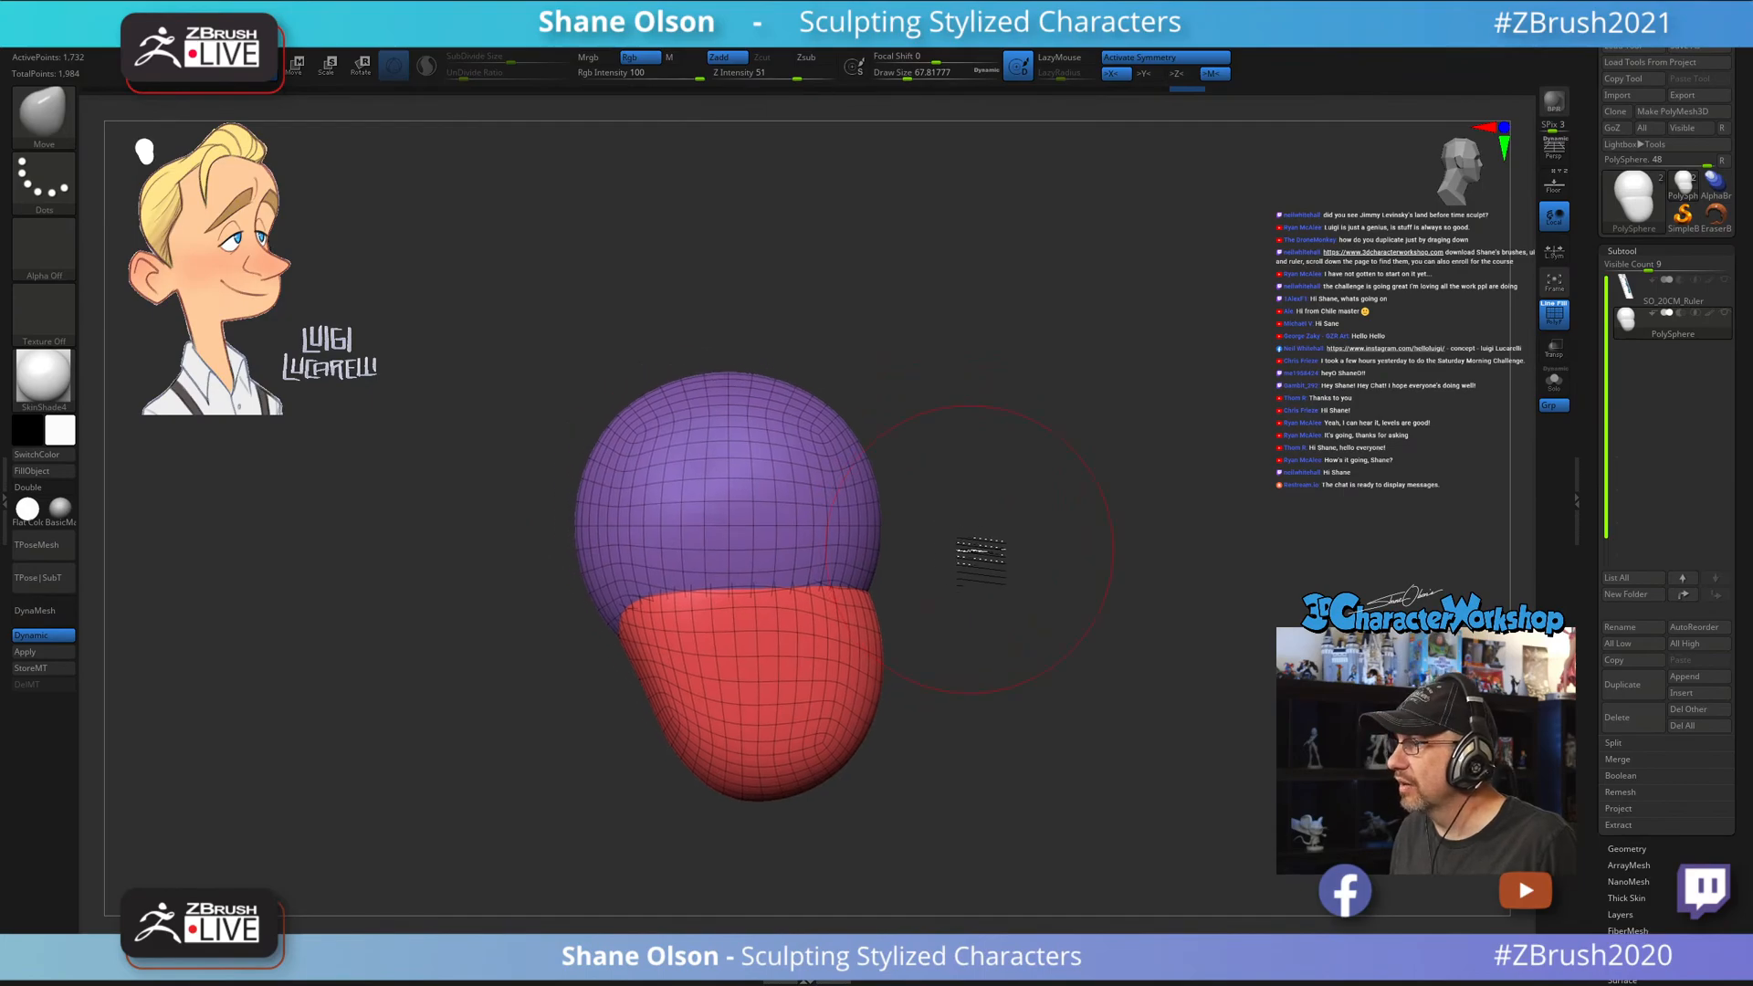
{"action": "key", "text": "s"}
{"action": "left_click", "coordinate": [989, 527]}
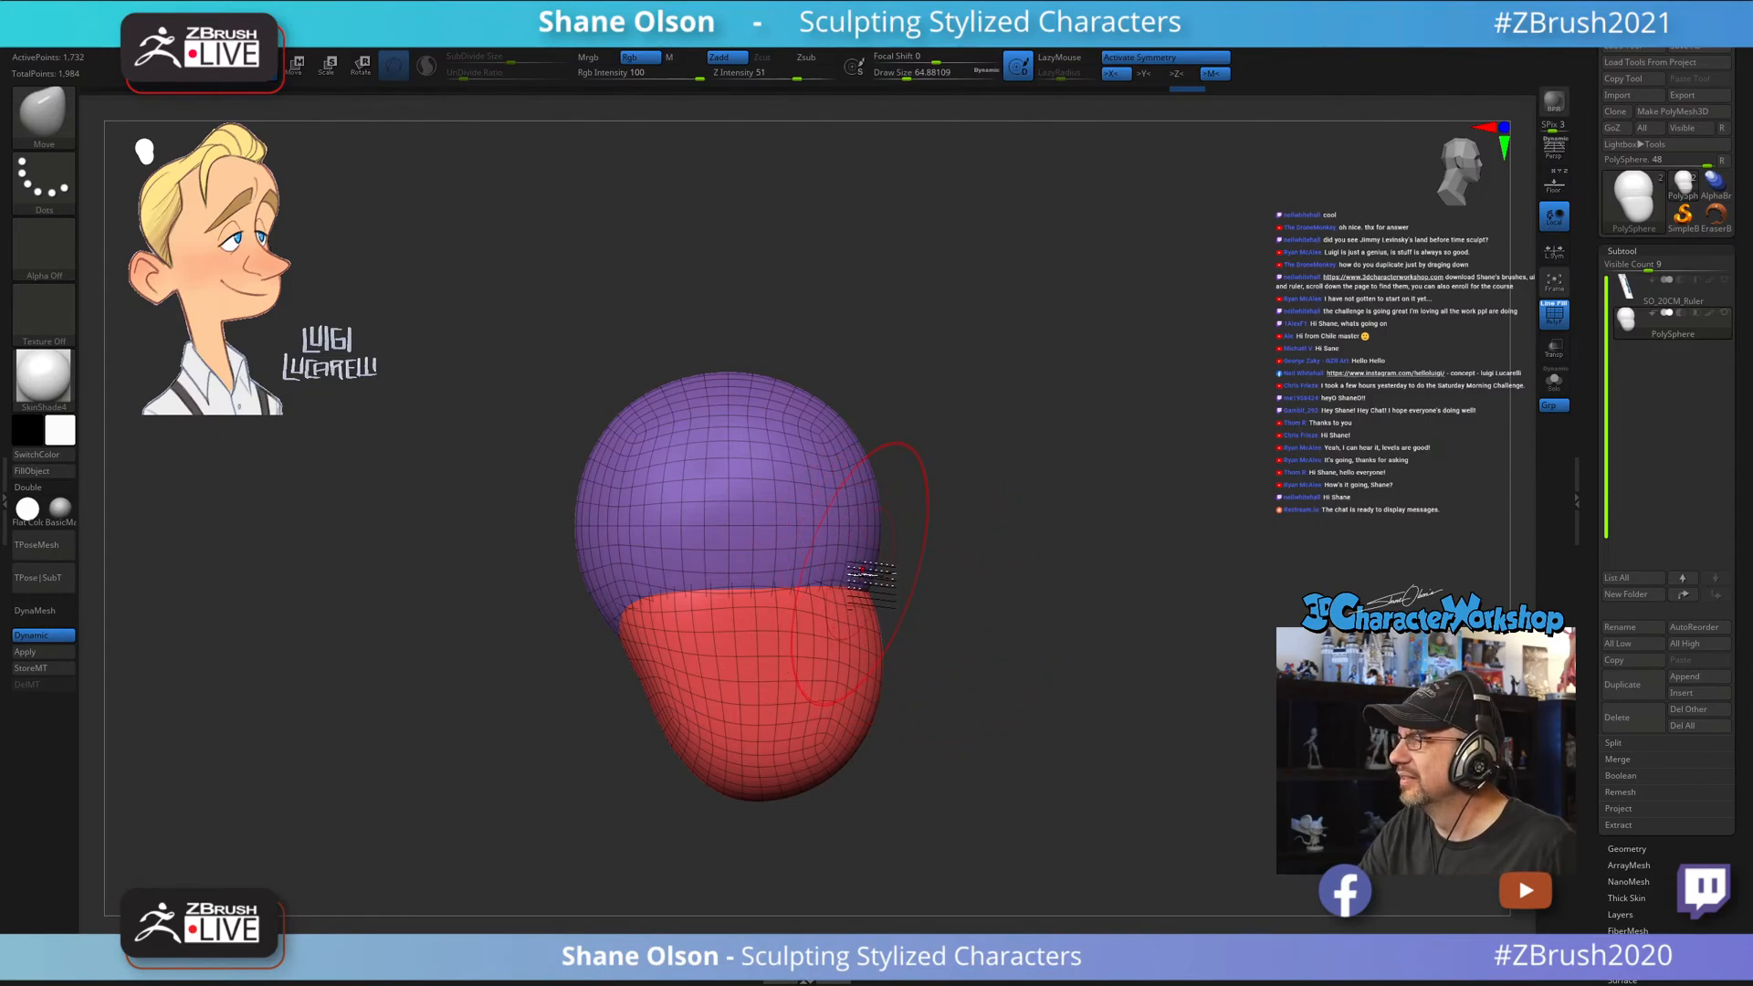
{"action": "right_click_drag", "start_coordinate": [857, 562], "coordinate": [860, 592], "text": "ctrl"}
{"action": "key", "text": "s"}
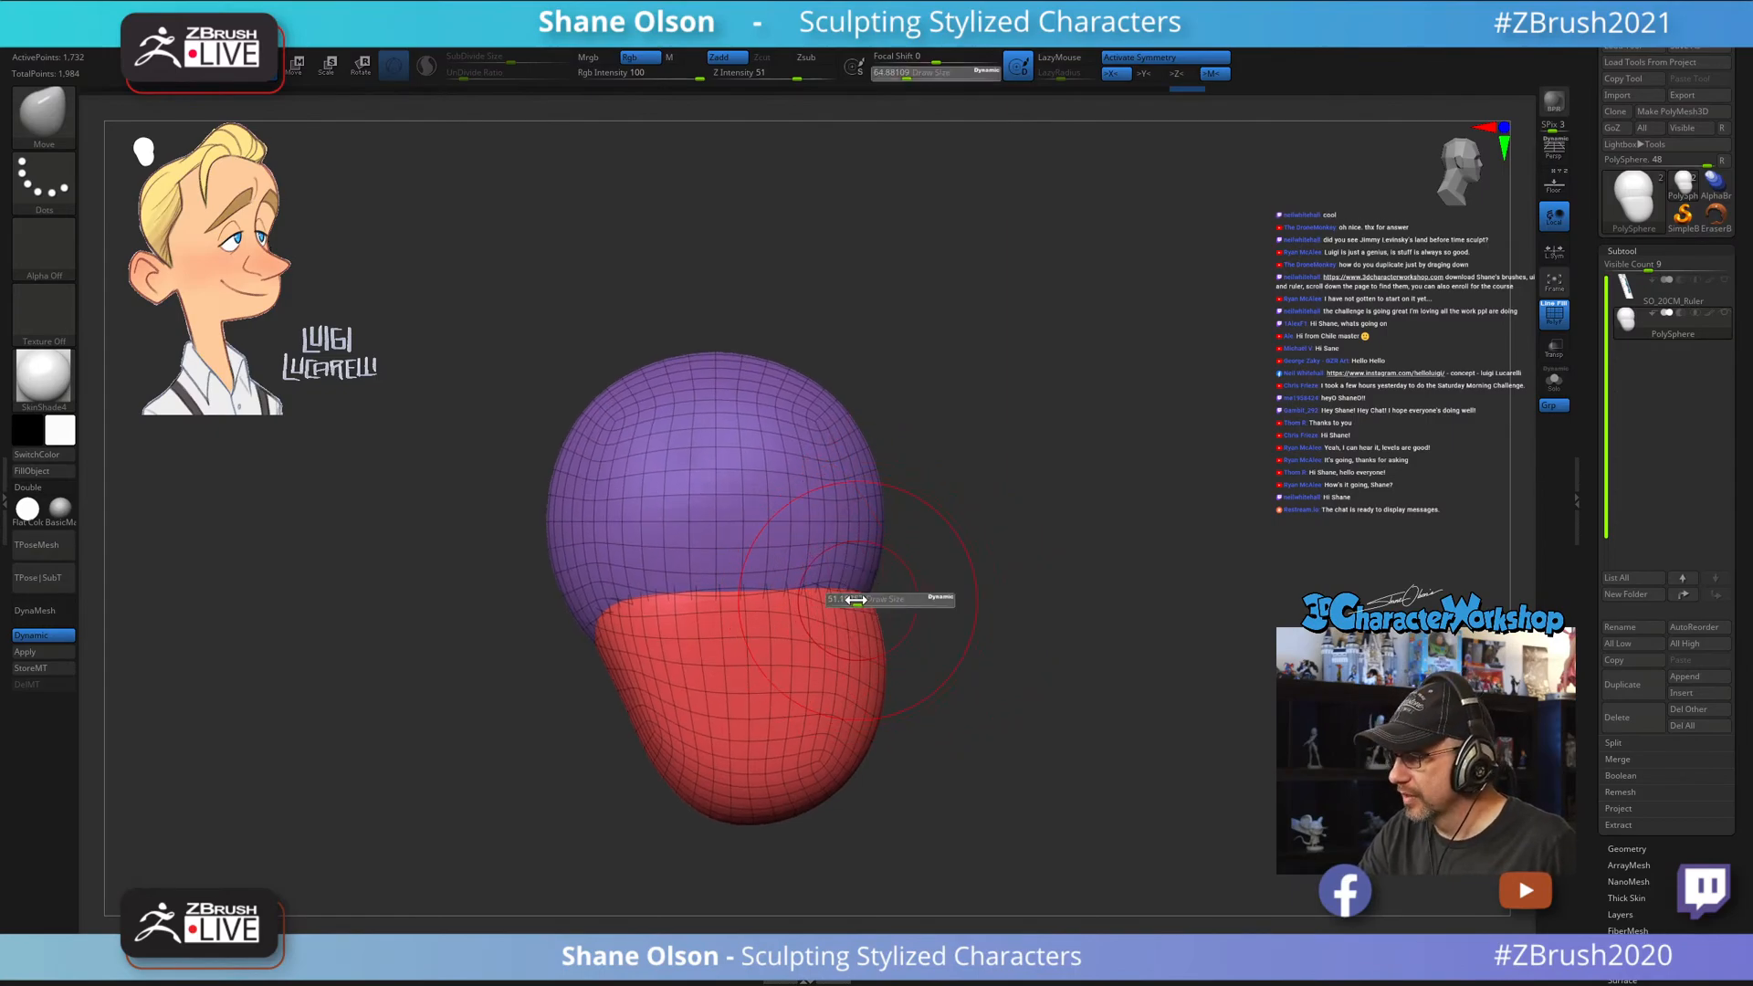
{"action": "mouse_move", "coordinate": [864, 605]}
{"action": "left_mouse_down"}
{"action": "mouse_move", "coordinate": [839, 586]}
{"action": "mouse_move", "coordinate": [848, 540]}
{"action": "left_mouse_up"}
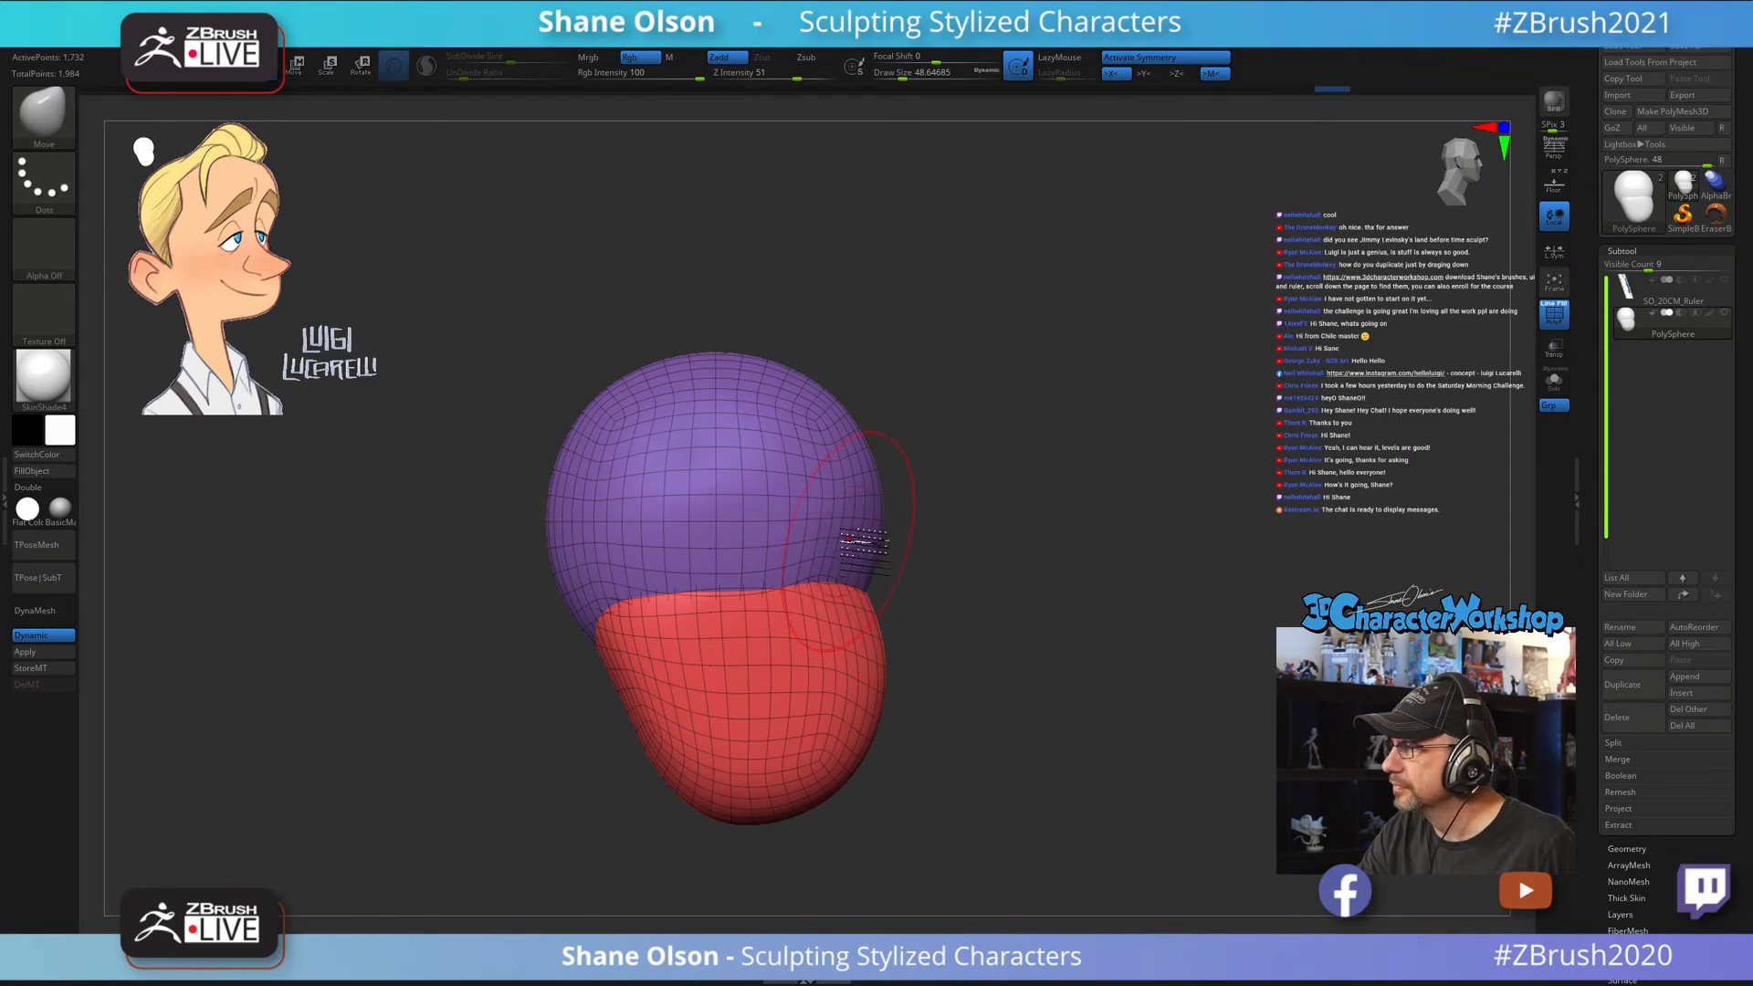
Shape the upper cheeks and eye area along the sphere seam symmetrically, keeping the draw size at about 49.
{"action": "mouse_move", "coordinate": [964, 557]}
{"action": "left_mouse_down"}
{"action": "mouse_move", "coordinate": [902, 559]}
{"action": "mouse_move", "coordinate": [878, 533]}
{"action": "mouse_move", "coordinate": [978, 612]}
{"action": "mouse_move", "coordinate": [1084, 646]}
{"action": "mouse_move", "coordinate": [1038, 595]}
{"action": "left_mouse_up"}
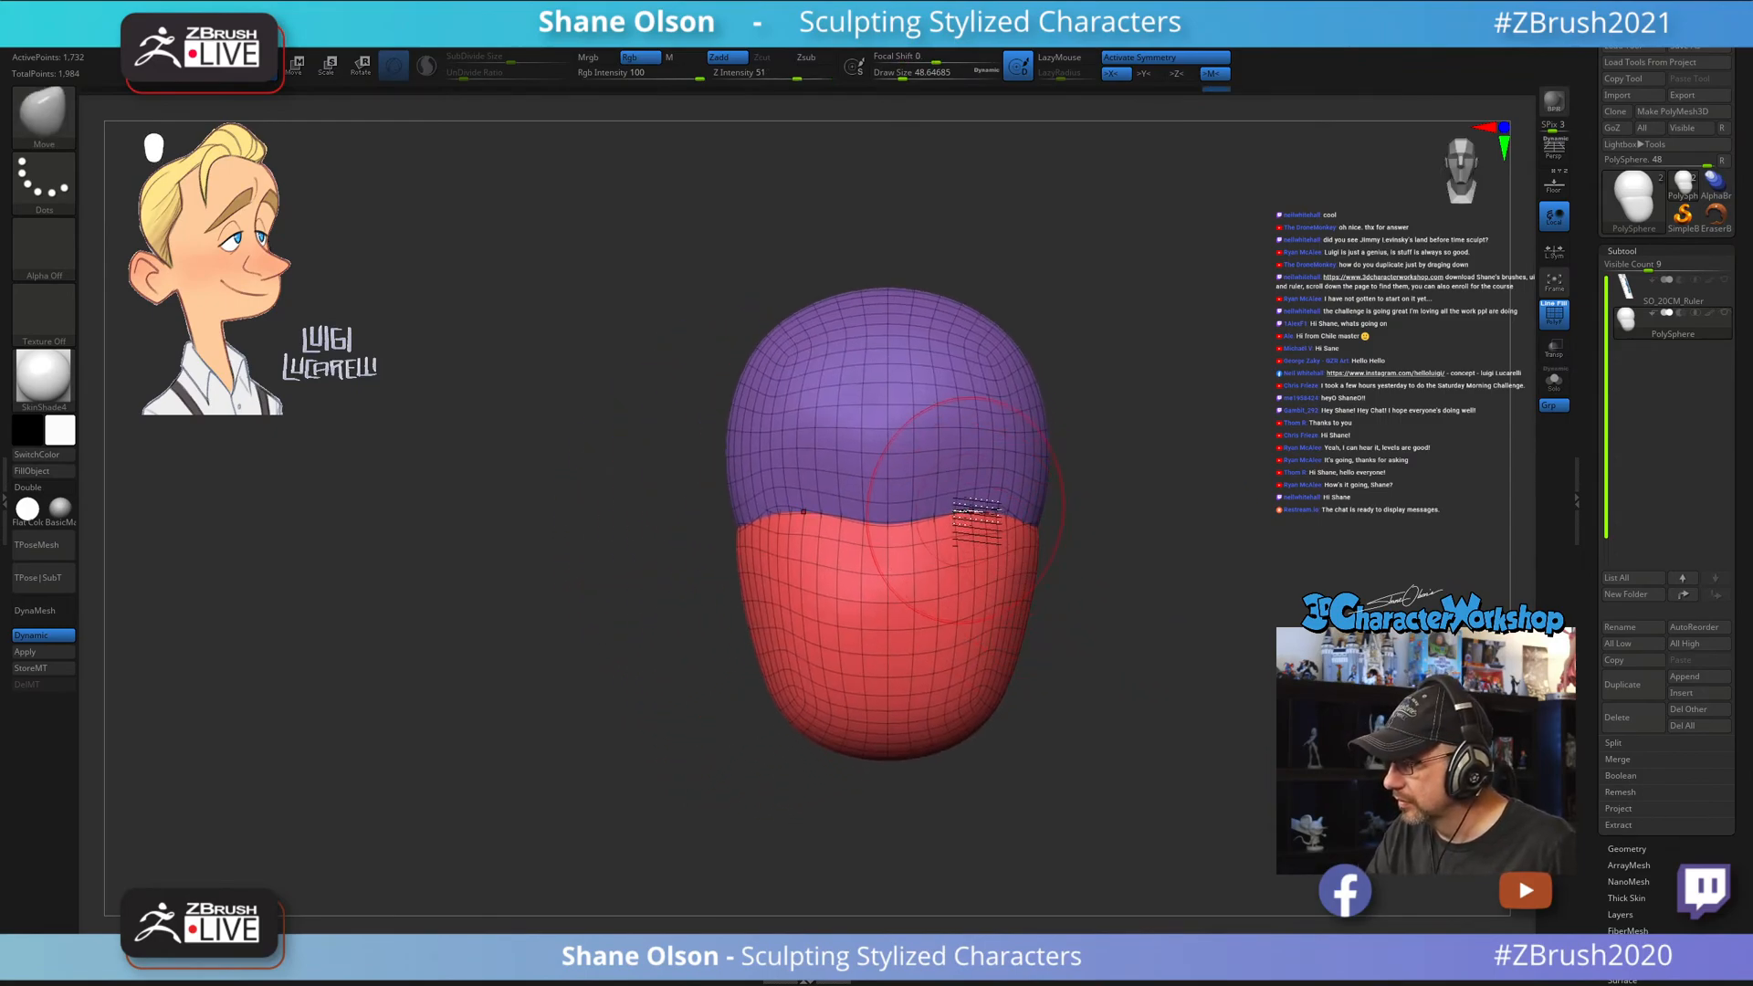
{"action": "left_click_drag", "start_coordinate": [966, 510], "coordinate": [968, 523]}
{"action": "left_click_drag", "start_coordinate": [983, 509], "coordinate": [973, 522]}
{"action": "left_click_drag", "start_coordinate": [988, 513], "coordinate": [979, 517]}
{"action": "left_click_drag", "start_coordinate": [1119, 573], "coordinate": [1020, 573]}
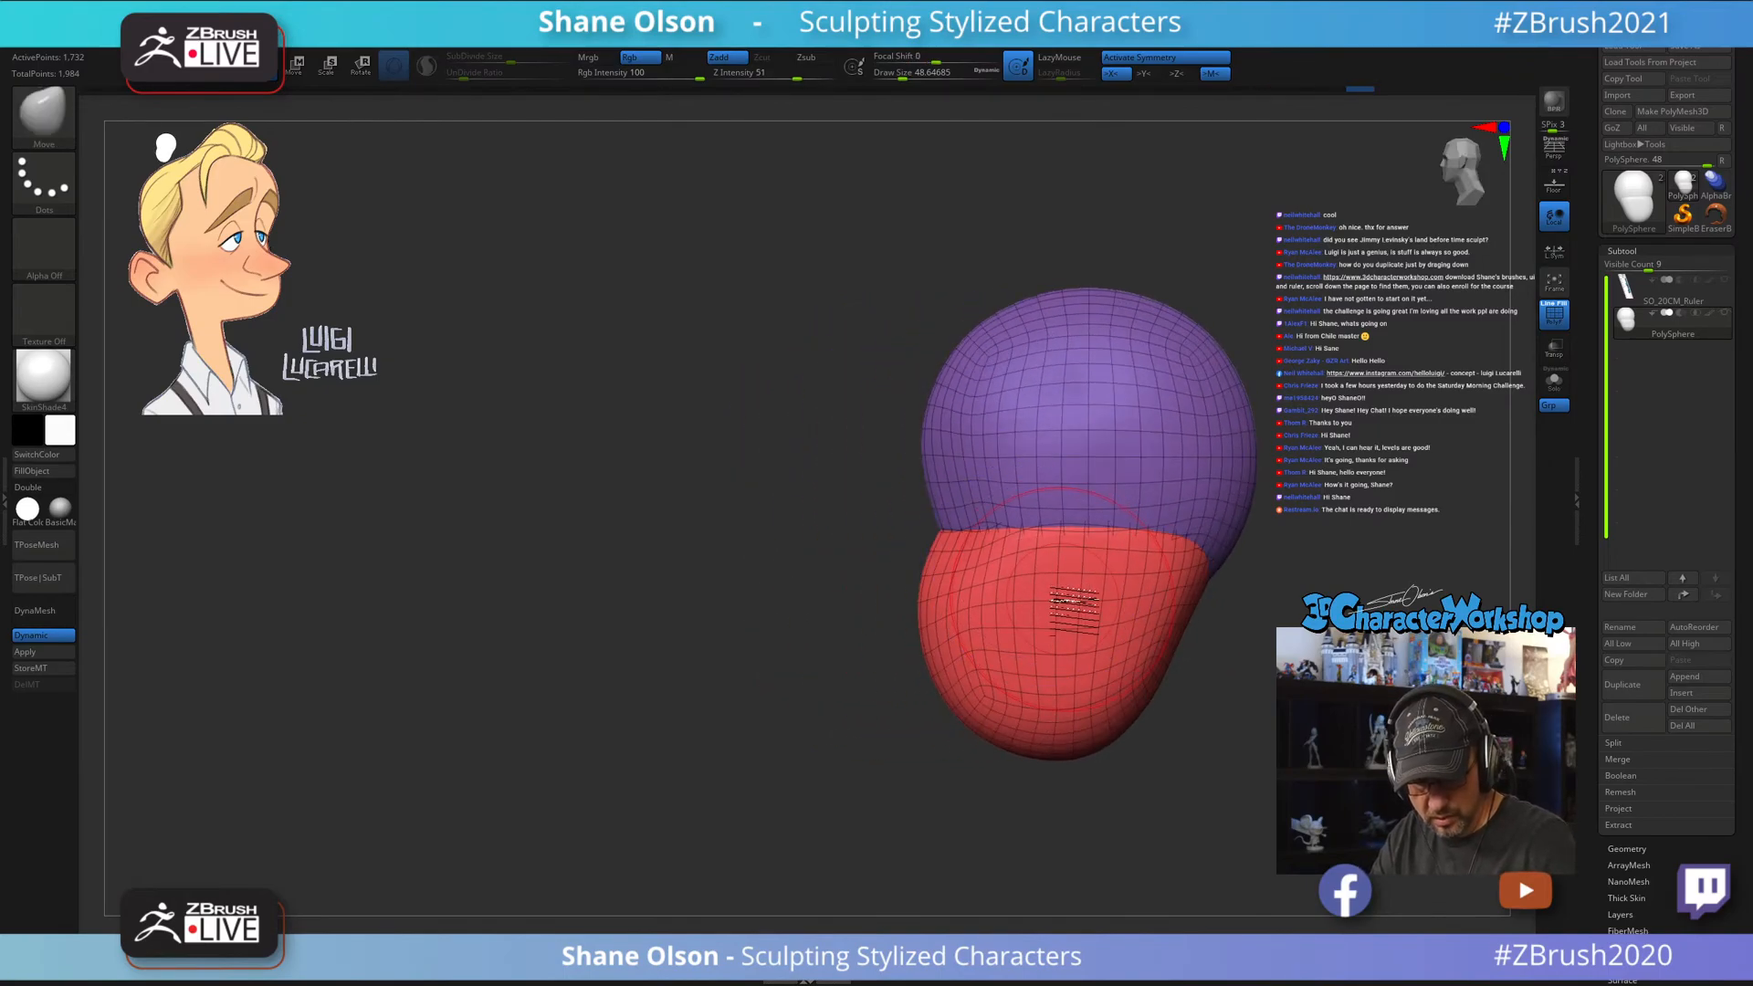
{"action": "left_click_drag", "start_coordinate": [993, 533], "coordinate": [984, 526]}
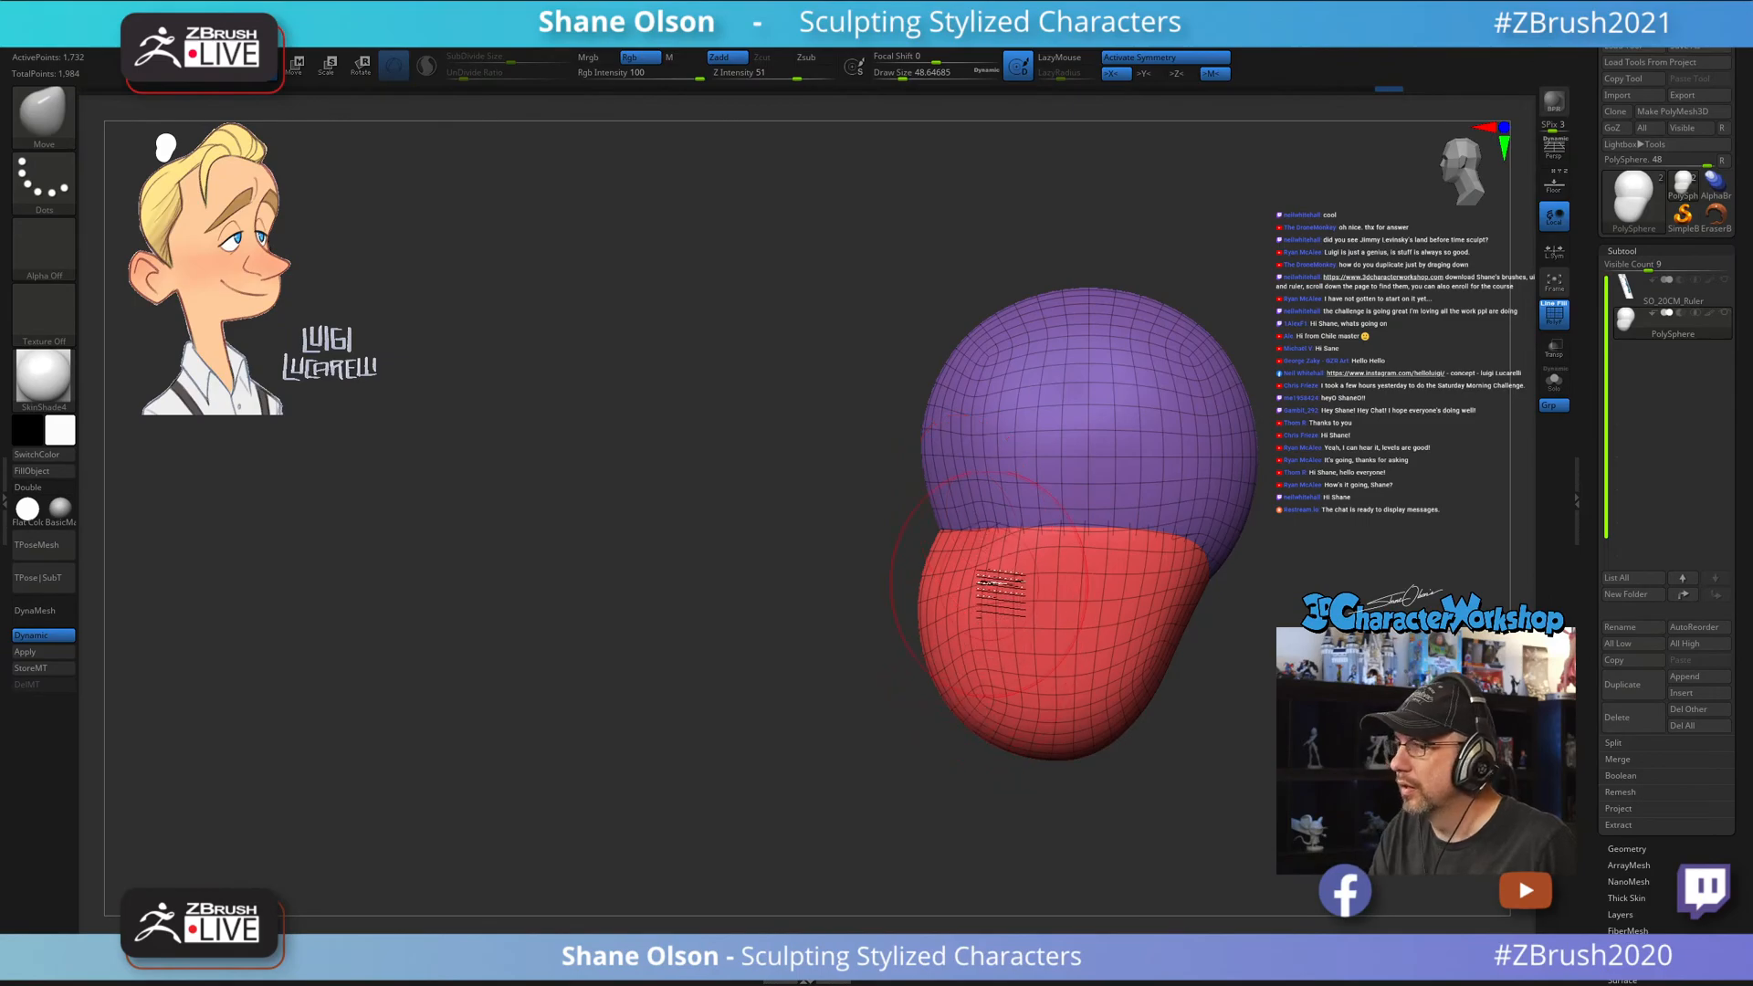
Push the underside of the chin upward to shorten the jaw, using a draw size of about 108.
{"action": "right_click_drag", "start_coordinate": [993, 630], "coordinate": [979, 614], "text": "alt"}
{"action": "key", "text": "s"}
{"action": "left_click_drag", "start_coordinate": [957, 676], "coordinate": [1037, 698]}
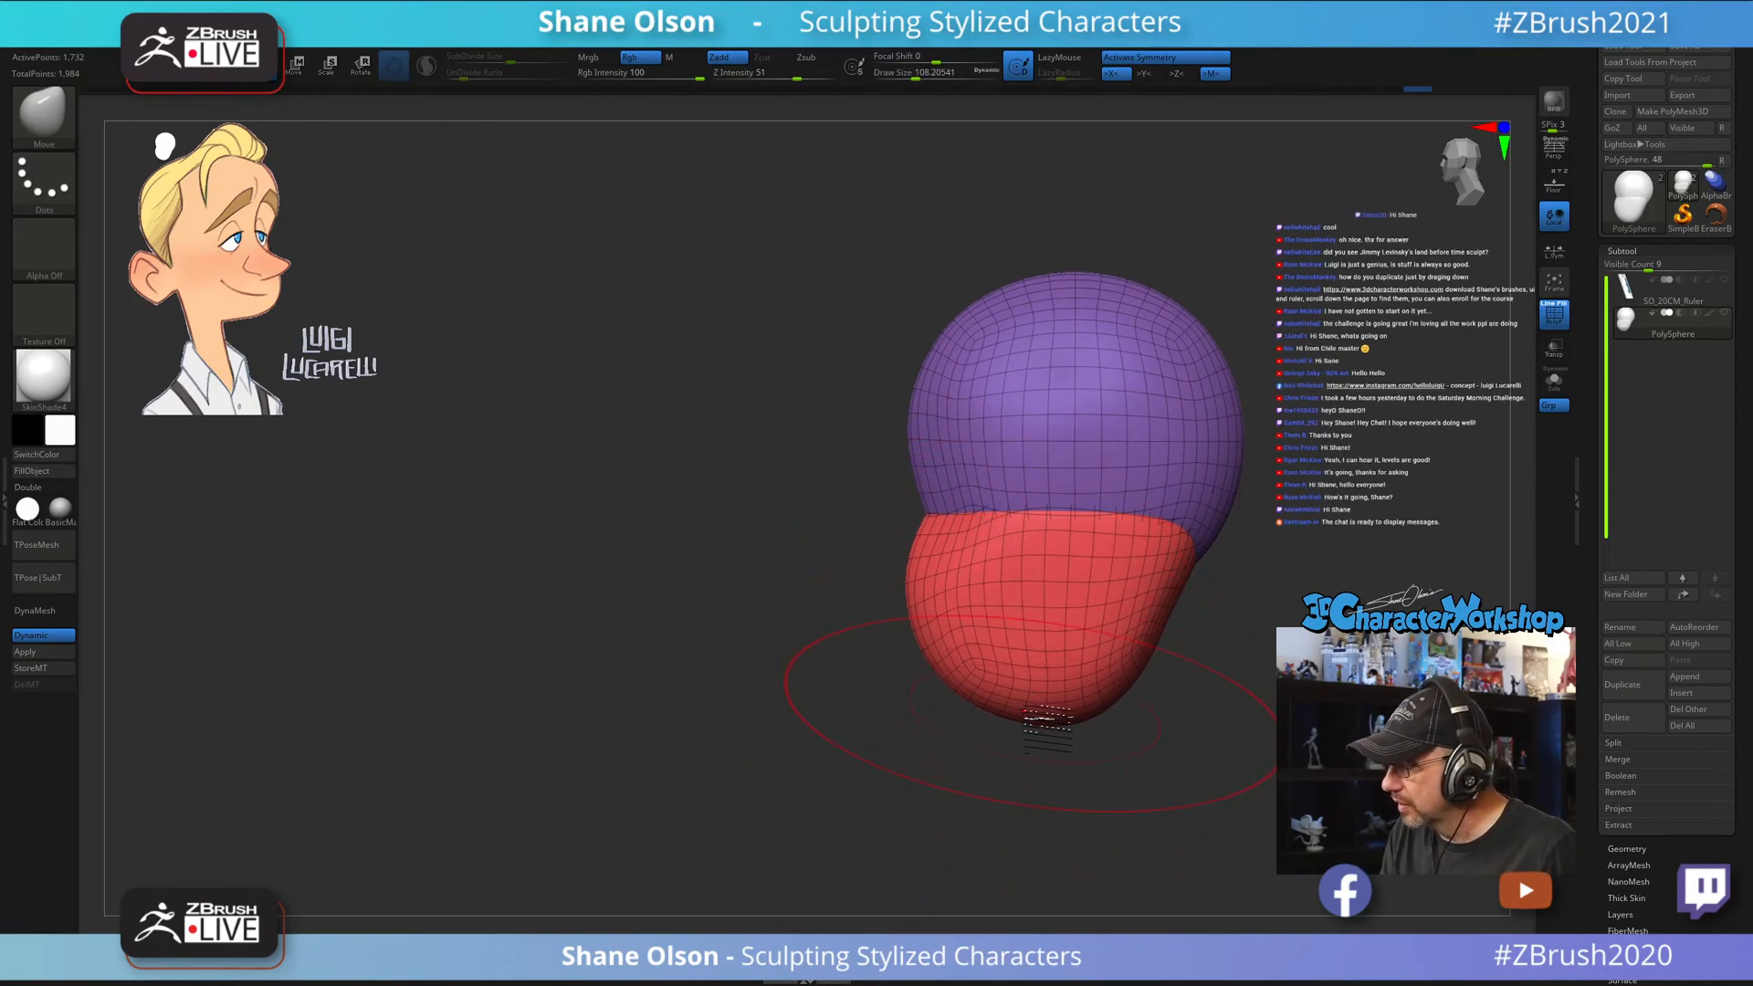
{"action": "mouse_move", "coordinate": [1091, 712]}
{"action": "right_mouse_down"}
{"action": "mouse_move", "coordinate": [1123, 731]}
{"action": "mouse_move", "coordinate": [1068, 701]}
{"action": "mouse_move", "coordinate": [1166, 703]}
{"action": "mouse_move", "coordinate": [1040, 712]}
{"action": "right_mouse_up"}
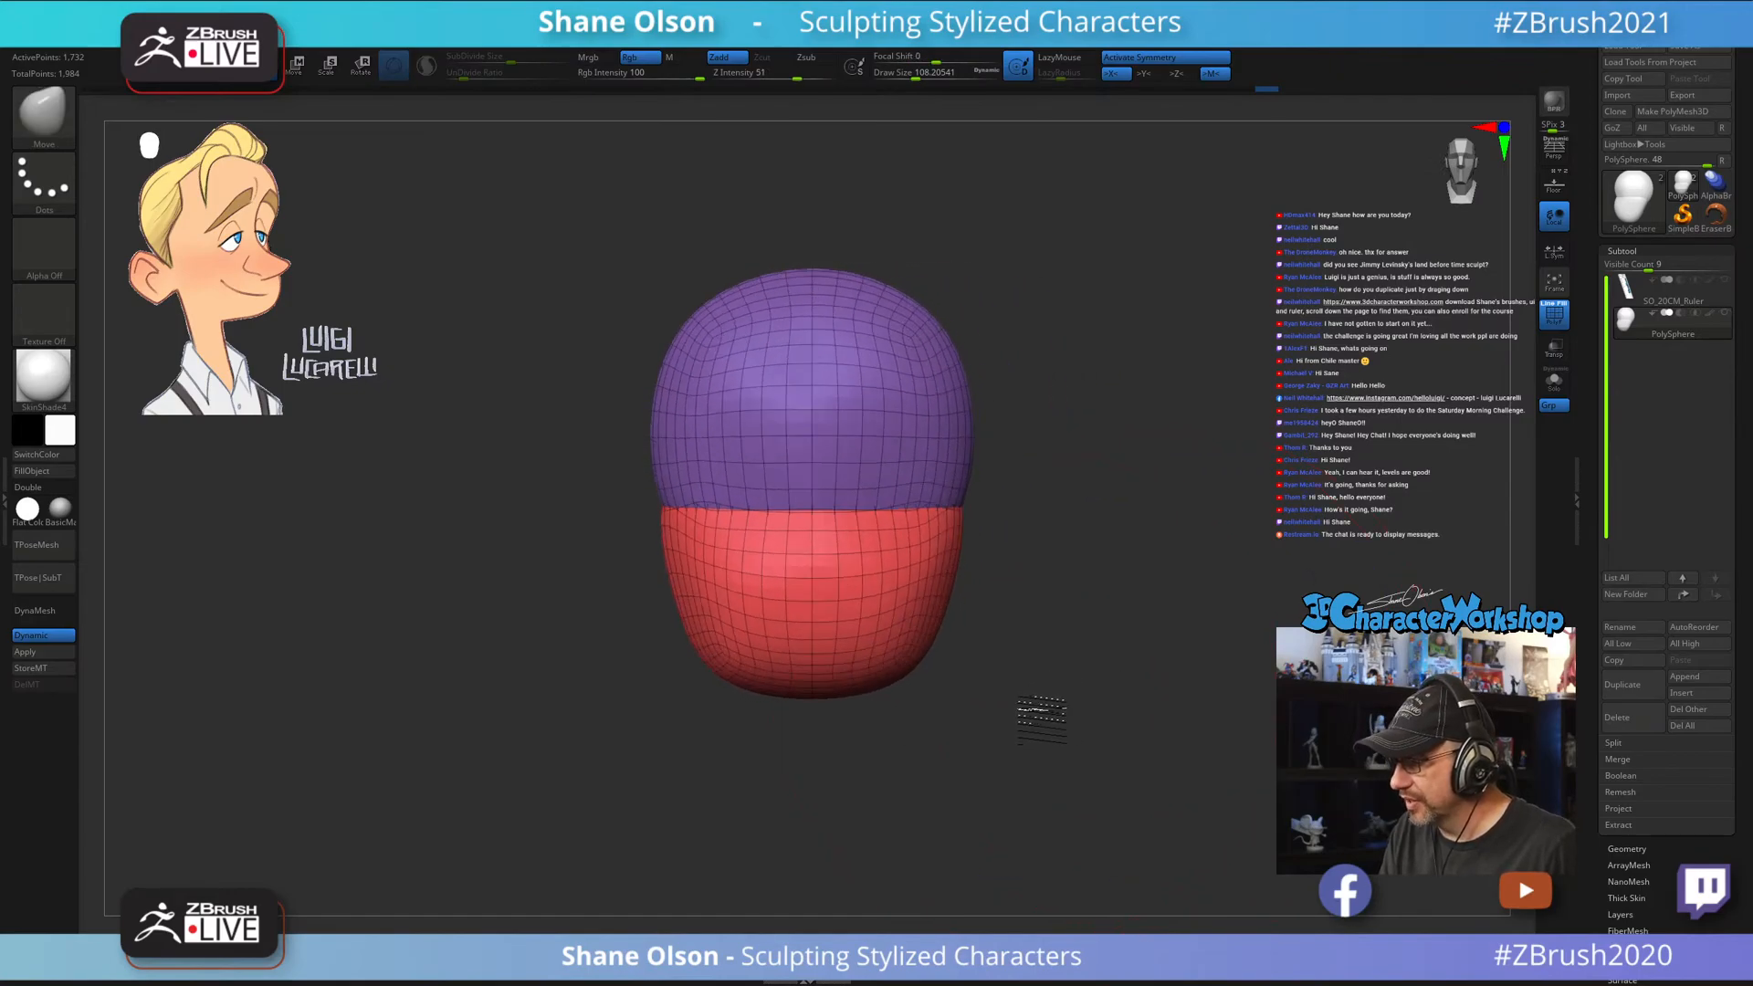
Round the lower corners of the jaw symmetrically in front view with a draw size of about 62.
{"action": "key", "text": "s"}
{"action": "left_click_drag", "start_coordinate": [994, 682], "coordinate": [924, 667]}
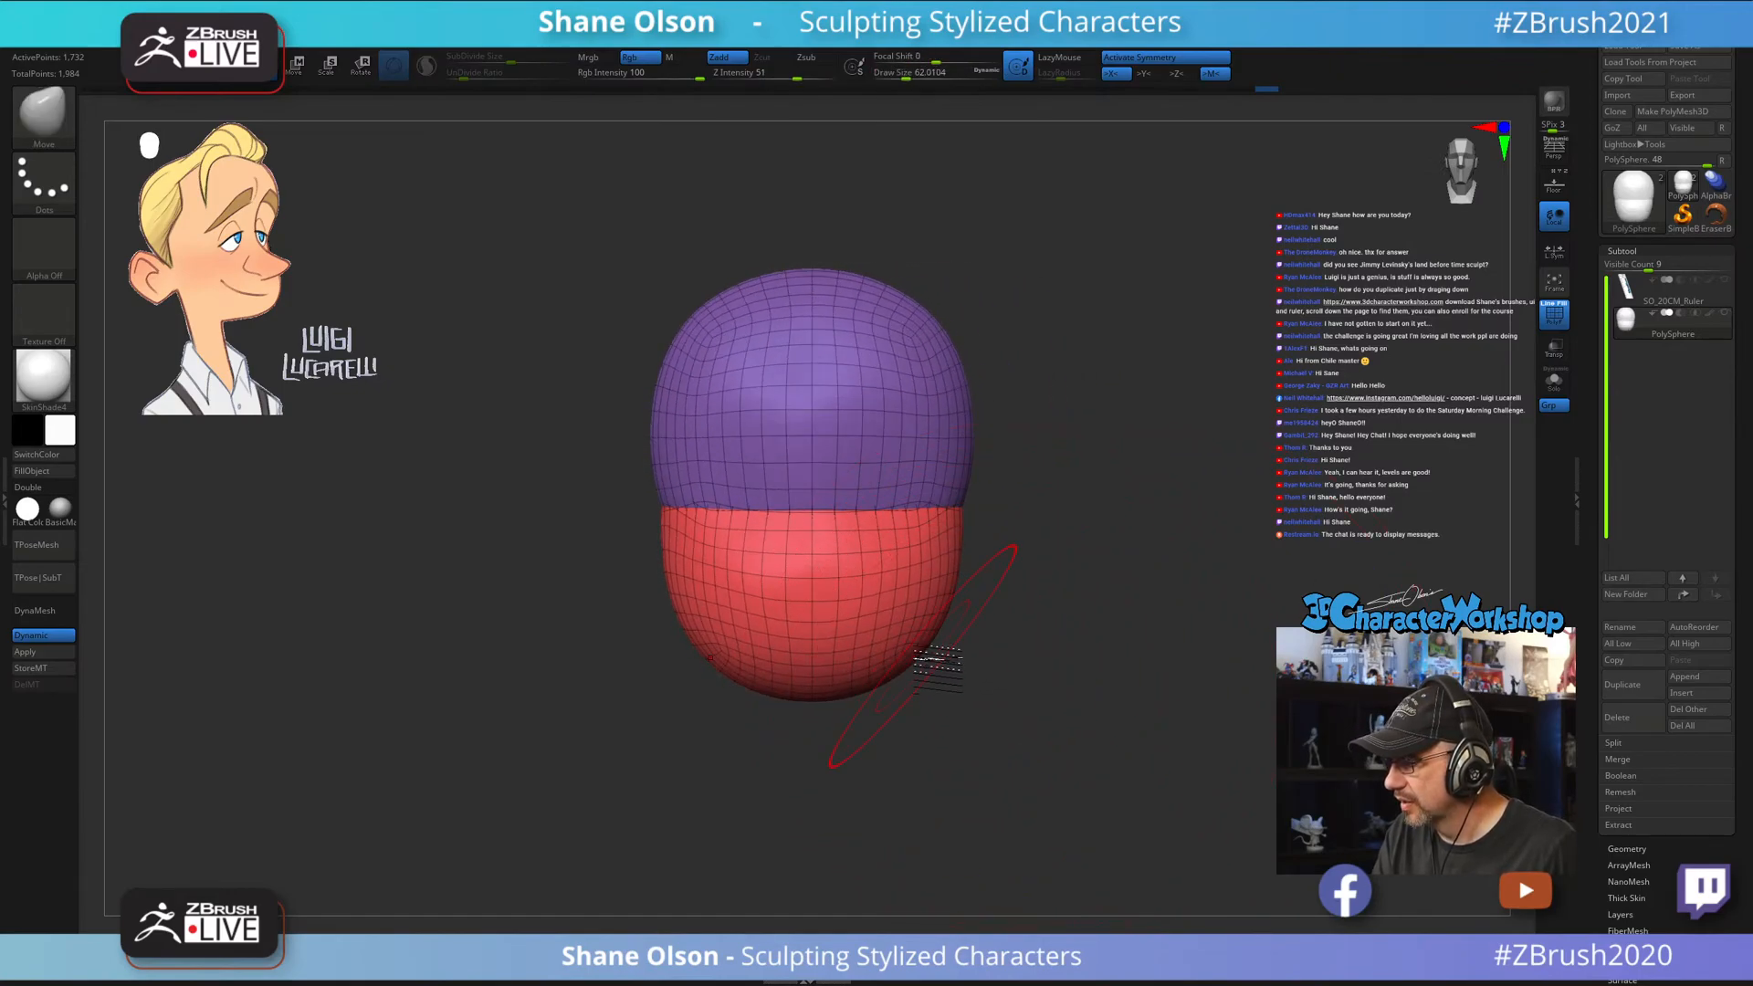
{"action": "mouse_move", "coordinate": [970, 723]}
{"action": "right_mouse_down"}
{"action": "mouse_move", "coordinate": [1016, 741]}
{"action": "mouse_move", "coordinate": [1021, 725]}
{"action": "mouse_move", "coordinate": [991, 746]}
{"action": "right_mouse_up"}
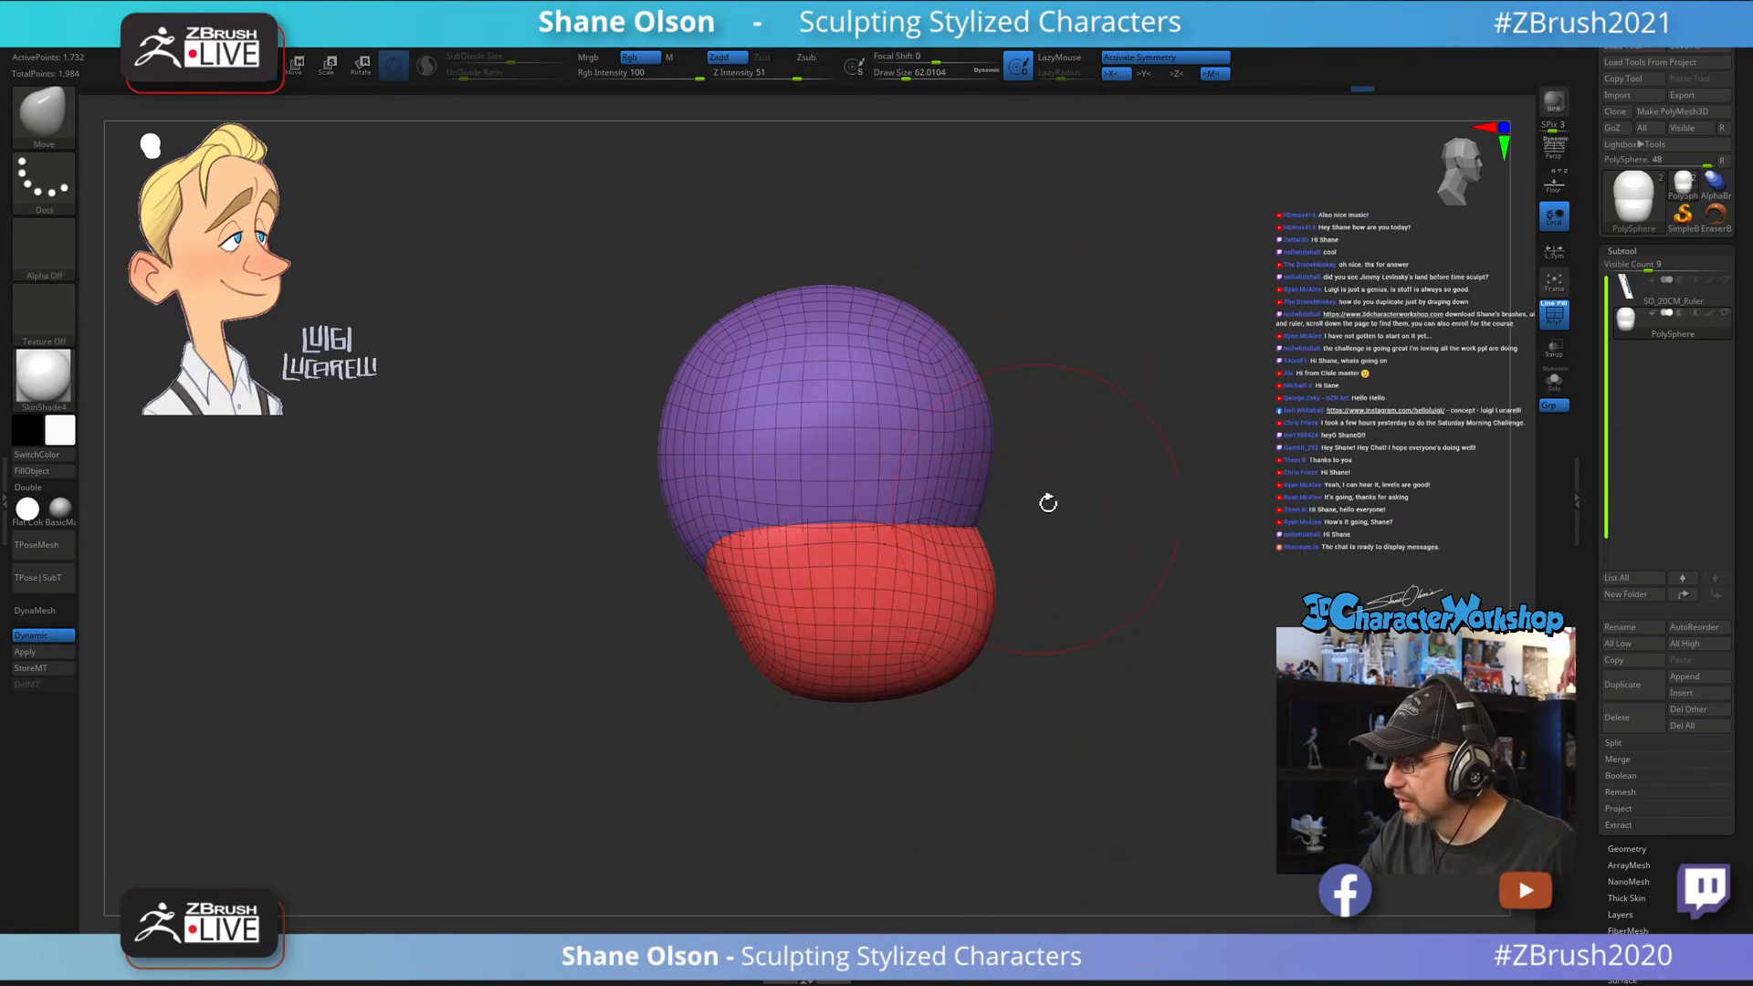
Begin pressing shallow eye sockets into the lower front of the upper sphere, using draw sizes of about 35 and 41.
{"action": "mouse_move", "coordinate": [1048, 503]}
{"action": "right_mouse_down"}
{"action": "mouse_move", "coordinate": [1041, 539]}
{"action": "mouse_move", "coordinate": [1010, 556]}
{"action": "mouse_move", "coordinate": [1029, 619]}
{"action": "mouse_move", "coordinate": [1065, 615]}
{"action": "mouse_move", "coordinate": [968, 597]}
{"action": "right_mouse_up"}
{"action": "key", "text": "s"}
{"action": "key", "text": "s"}
{"action": "left_click_drag", "start_coordinate": [968, 599], "coordinate": [962, 599]}
{"action": "right_click_drag", "start_coordinate": [859, 519], "coordinate": [869, 512]}
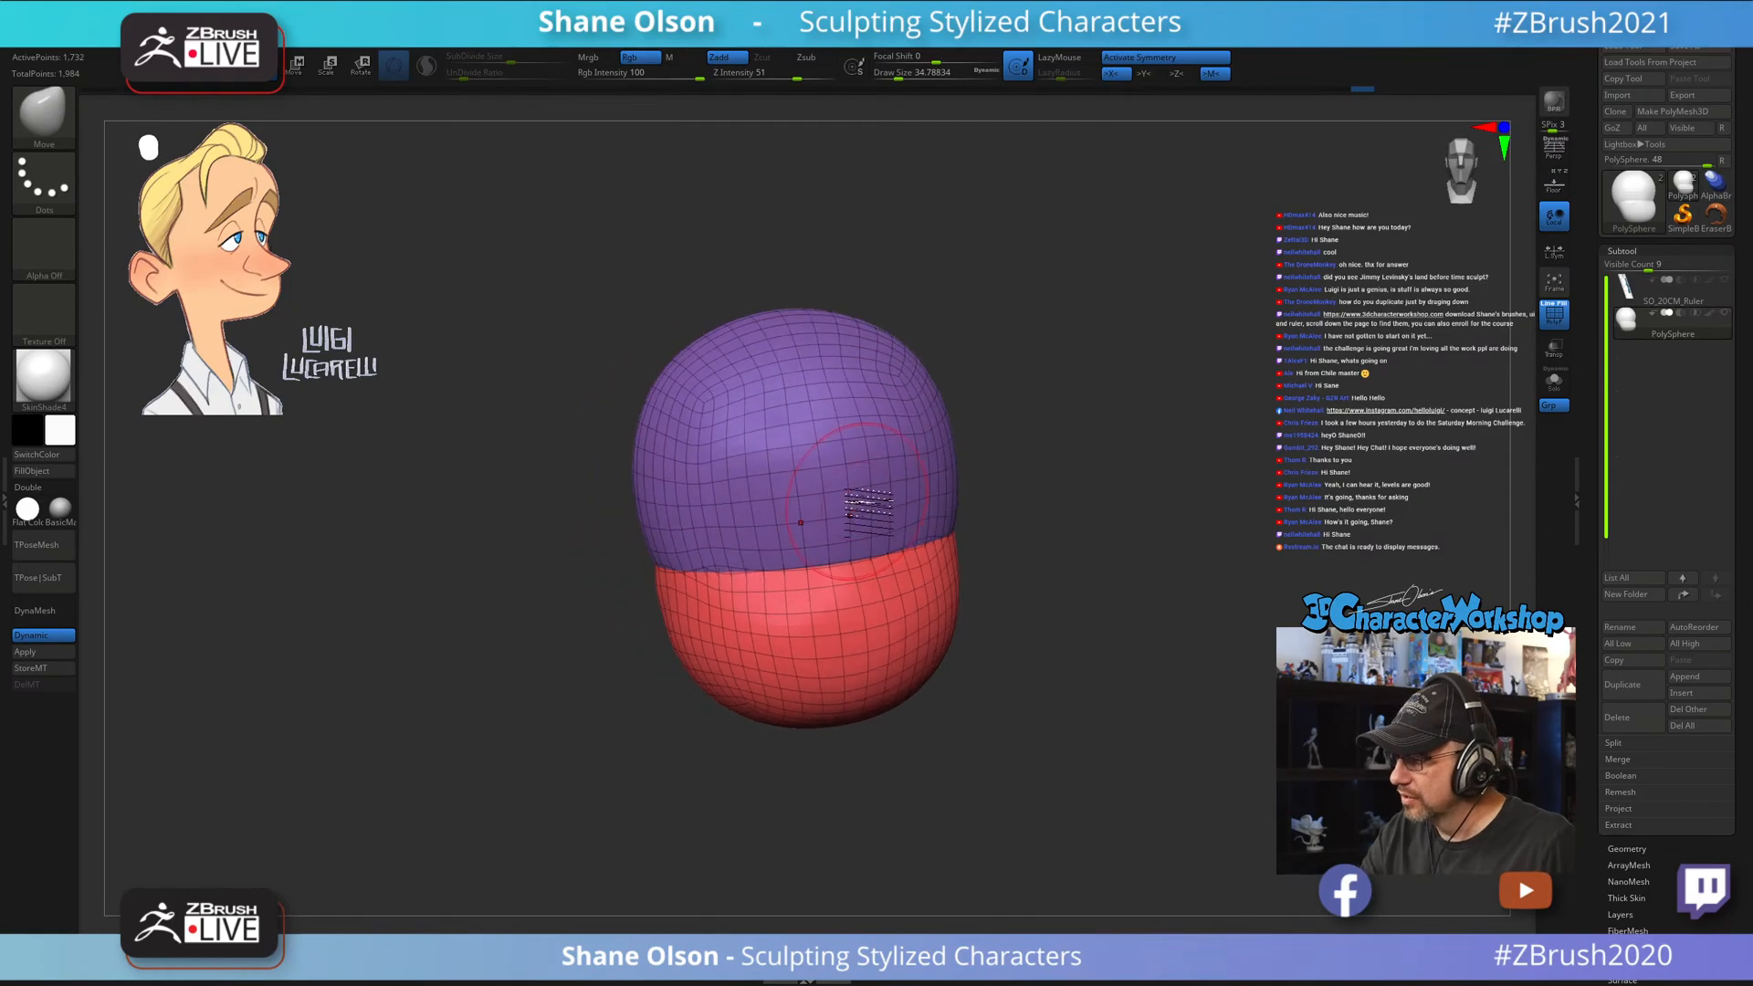
{"action": "key", "text": "s"}
{"action": "key", "text": "s"}
{"action": "left_click_drag", "start_coordinate": [783, 516], "coordinate": [781, 516]}
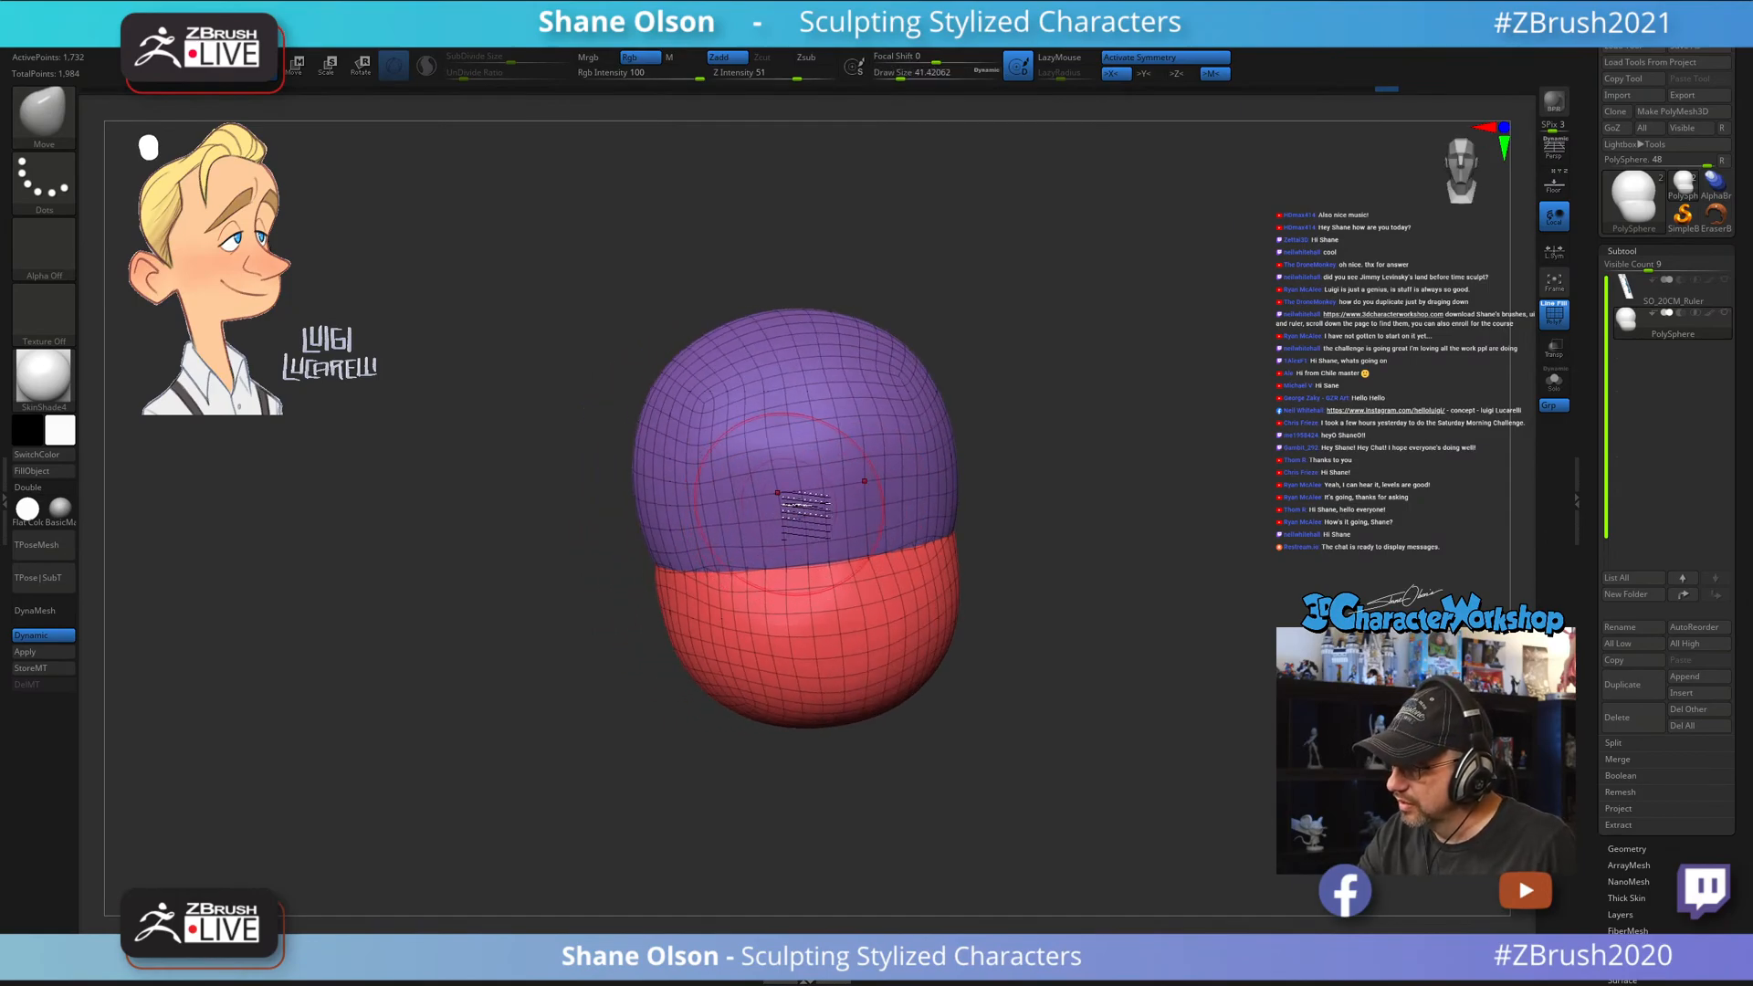
Deepen the eye socket and refine the upper cheek in side view, using draw sizes of about 54 and 68.
{"action": "right_click_drag", "start_coordinate": [784, 511], "coordinate": [876, 582]}
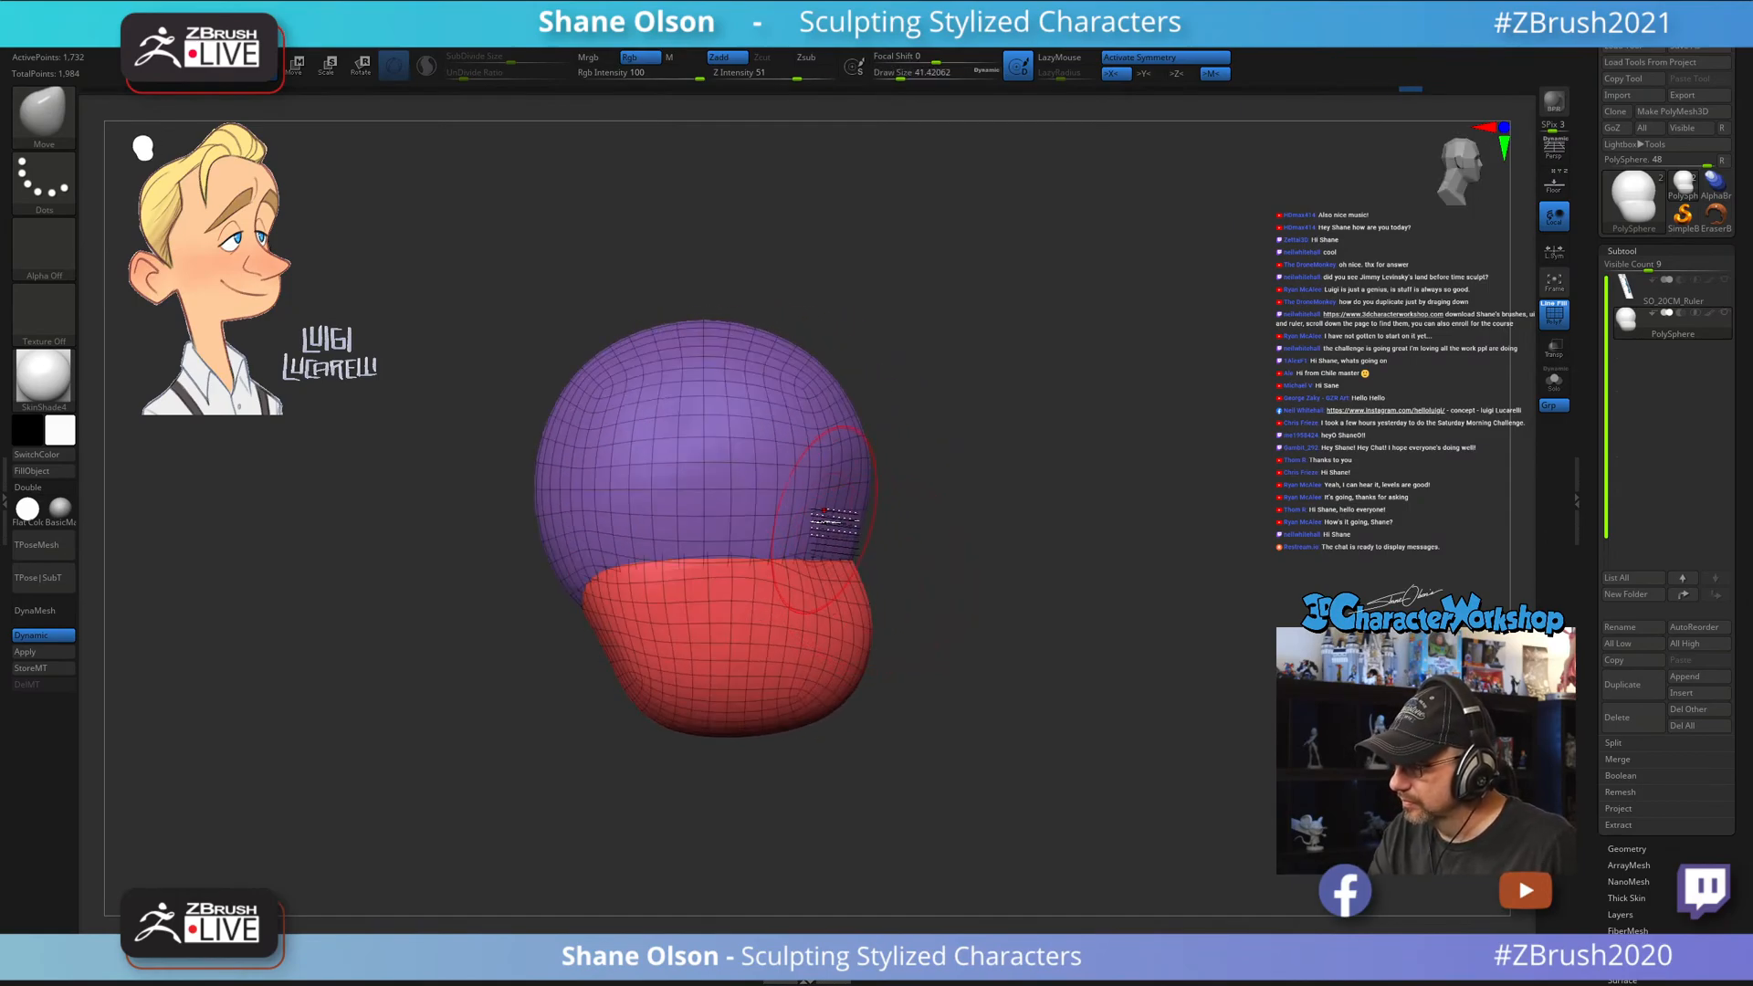
{"action": "left_click_drag", "start_coordinate": [799, 565], "coordinate": [797, 572]}
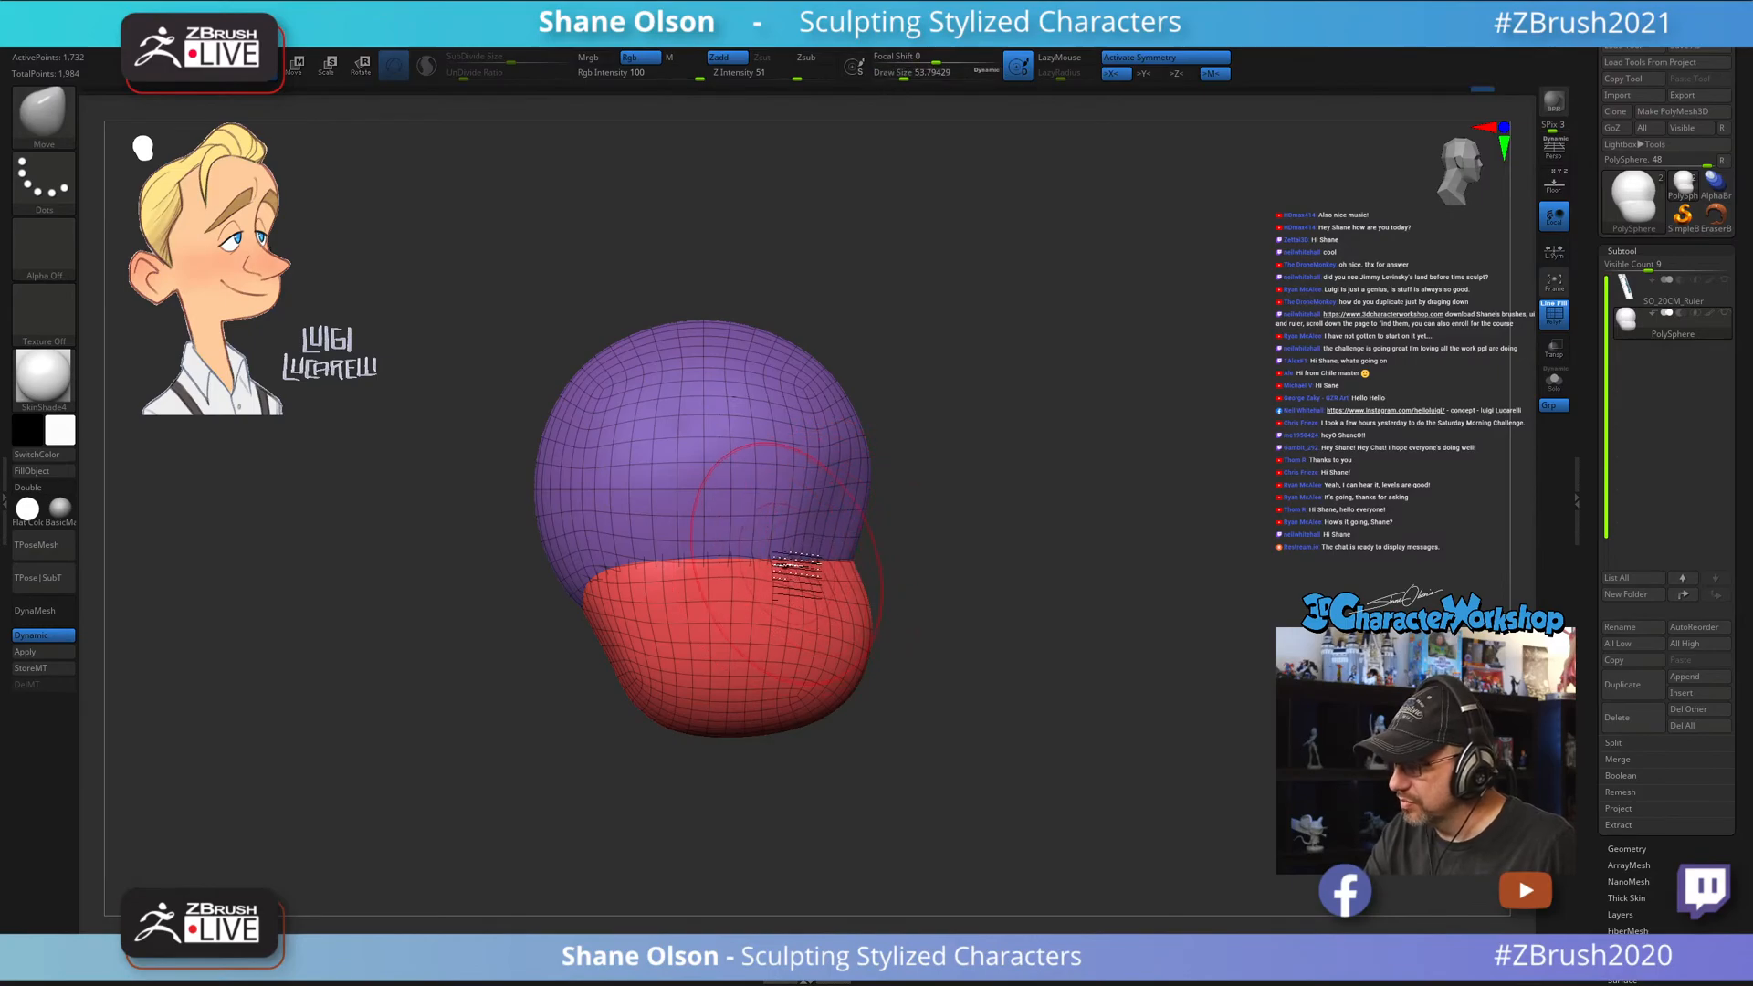
{"action": "right_click_drag", "start_coordinate": [945, 711], "coordinate": [919, 785]}
{"action": "mouse_move", "coordinate": [1008, 748]}
{"action": "right_mouse_down", "text": "alt"}
{"action": "mouse_move", "coordinate": [940, 770]}
{"action": "mouse_move", "coordinate": [1108, 744]}
{"action": "mouse_move", "coordinate": [1003, 748]}
{"action": "right_mouse_up", "text": "alt"}
{"action": "key", "text": "s"}
{"action": "left_click_drag", "start_coordinate": [1073, 734], "coordinate": [1084, 736]}
{"action": "key", "text": "s"}
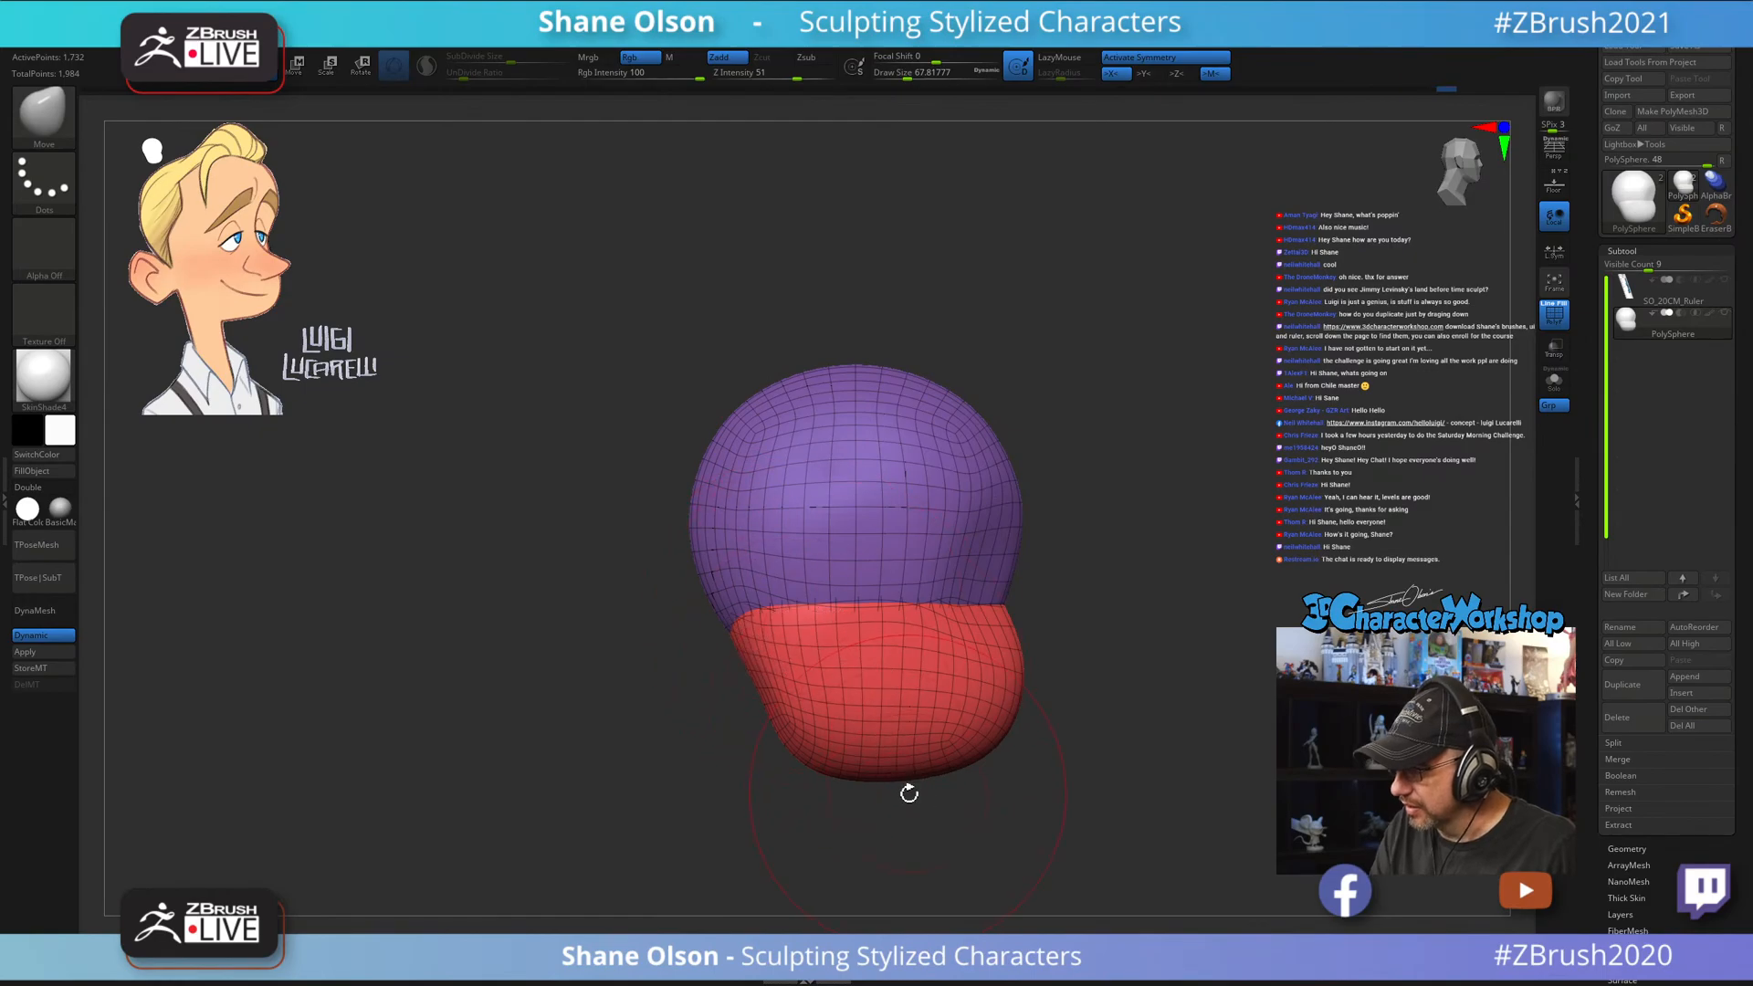
Adjust the sides of the jaw and cheeks symmetrically from the front, using draw sizes of about 37 and 74.
{"action": "mouse_move", "coordinate": [908, 791]}
{"action": "right_mouse_down"}
{"action": "mouse_move", "coordinate": [958, 783]}
{"action": "mouse_move", "coordinate": [995, 686]}
{"action": "mouse_move", "coordinate": [954, 674]}
{"action": "right_mouse_up"}
{"action": "key", "text": "s"}
{"action": "left_click_drag", "start_coordinate": [944, 673], "coordinate": [946, 672]}
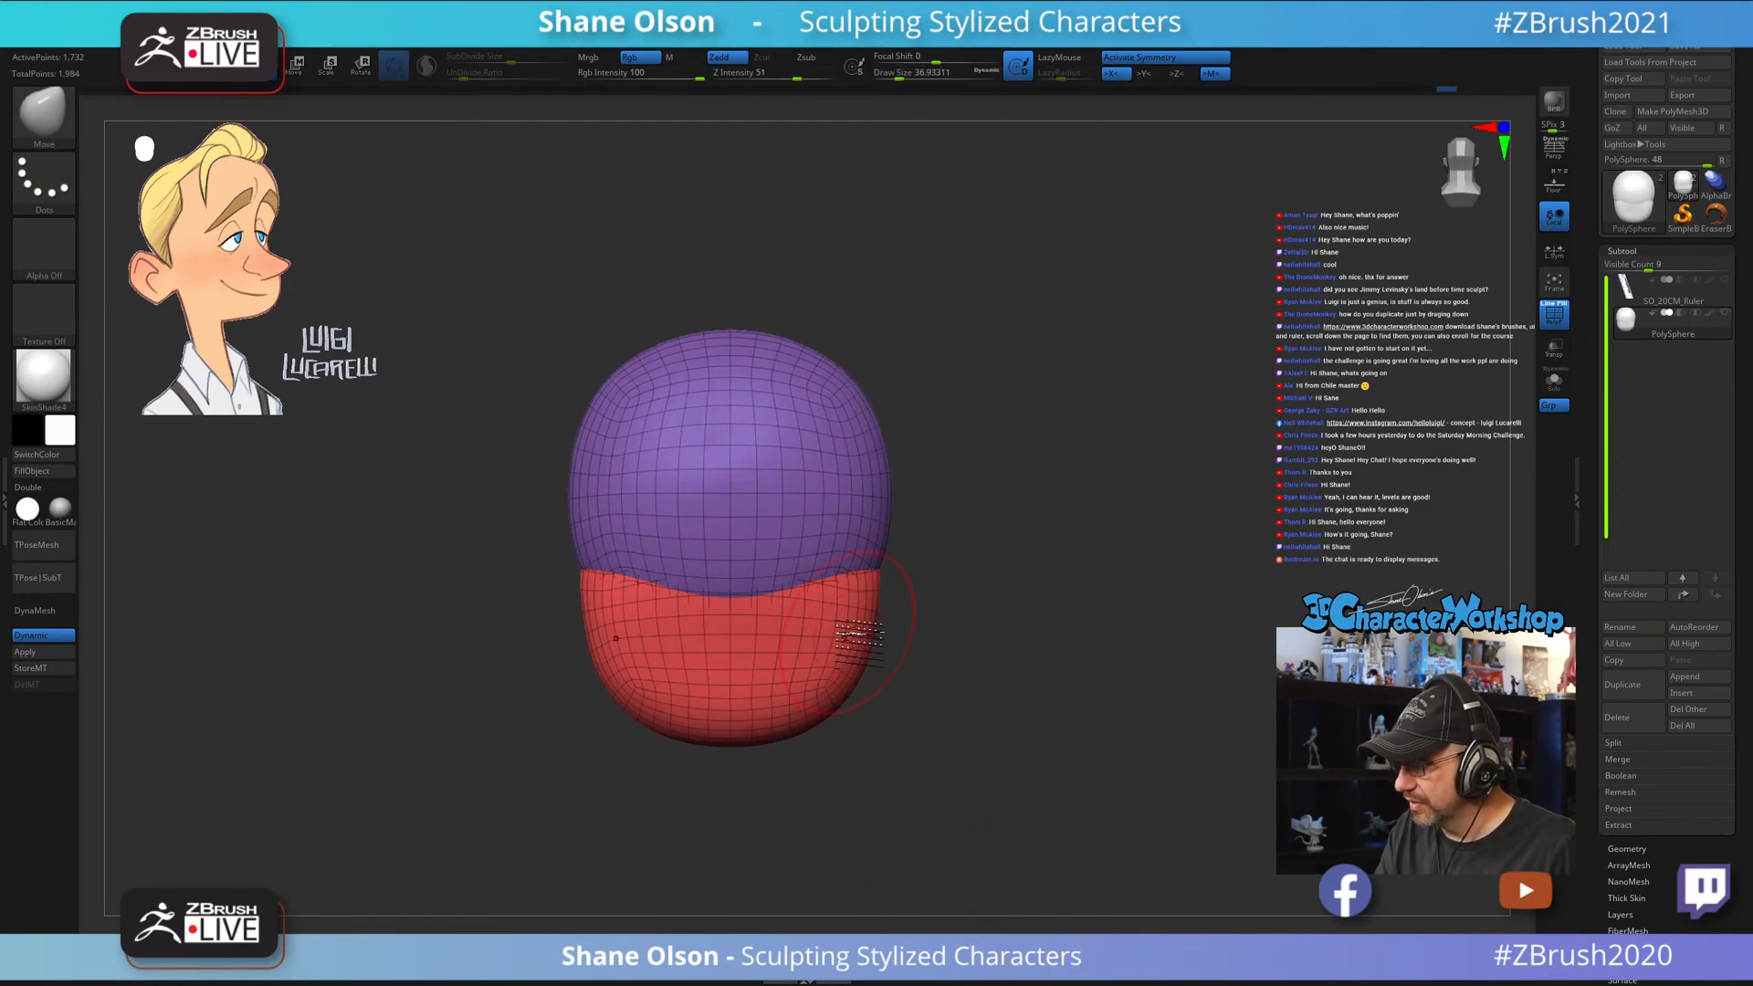
{"action": "key", "text": "s"}
{"action": "left_click_drag", "start_coordinate": [852, 631], "coordinate": [861, 609]}
{"action": "right_click_drag", "start_coordinate": [947, 740], "coordinate": [1060, 778]}
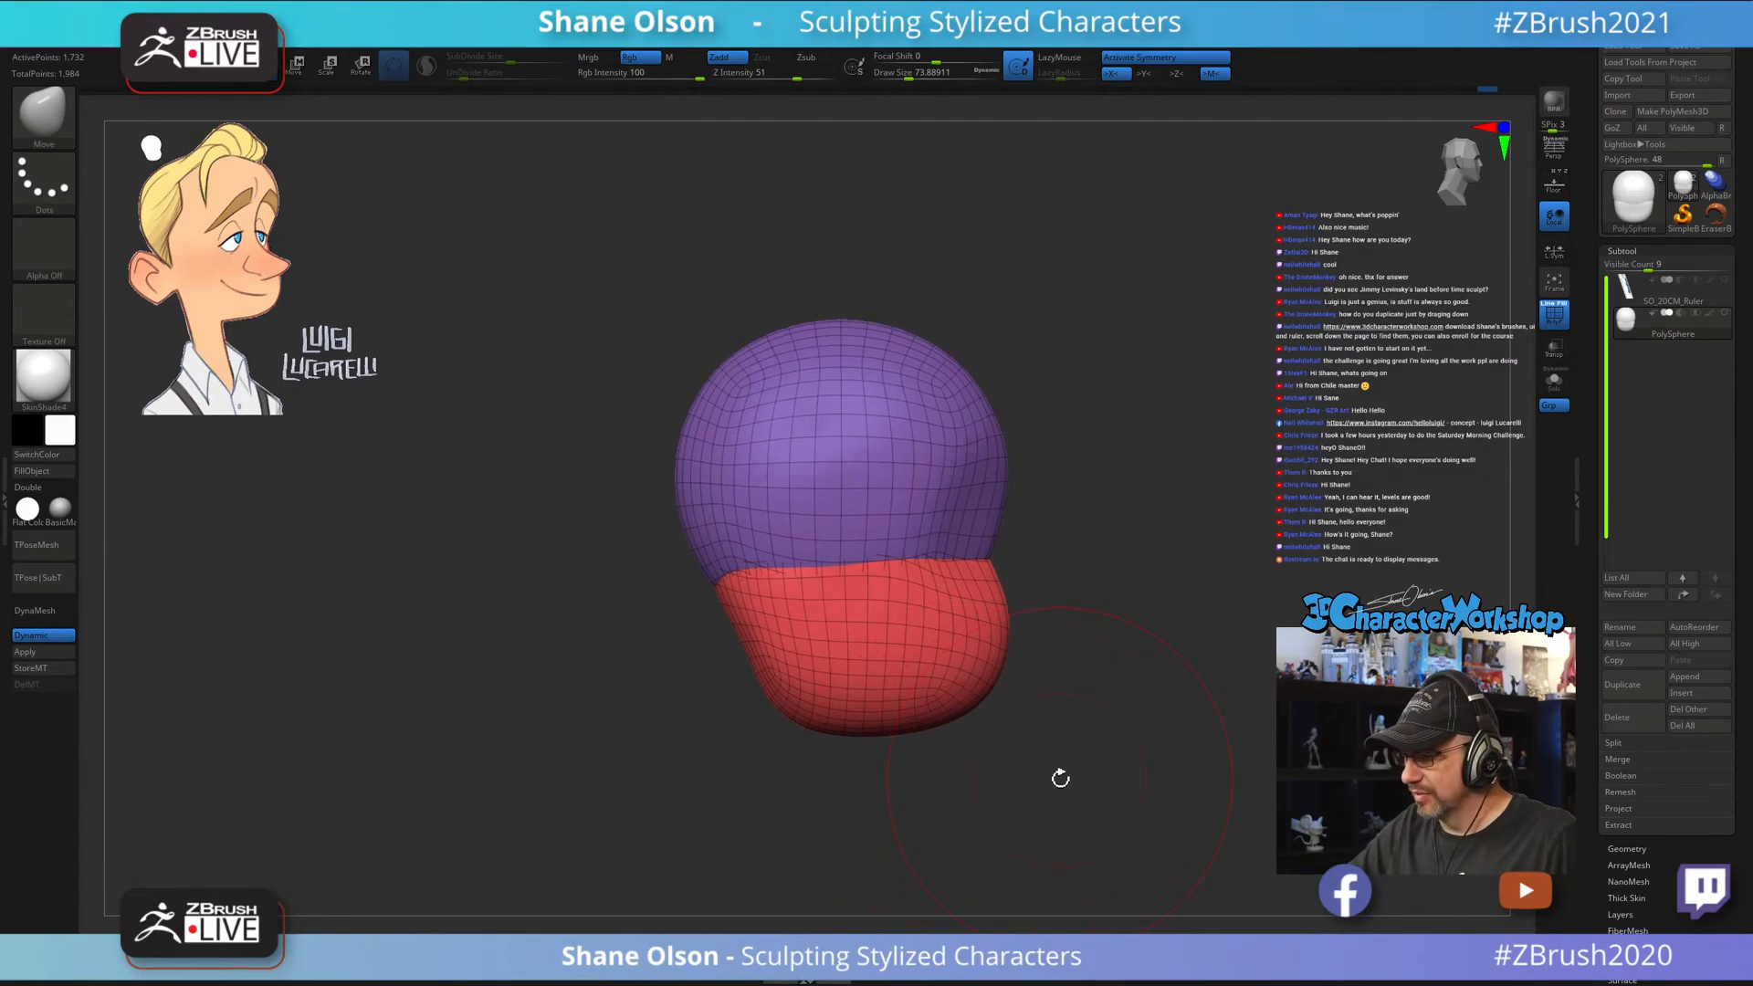
Flatten the top and back of the skull in side view, using a Move brush draw size of about 74.
{"action": "right_click_drag", "start_coordinate": [1051, 683], "coordinate": [965, 443]}
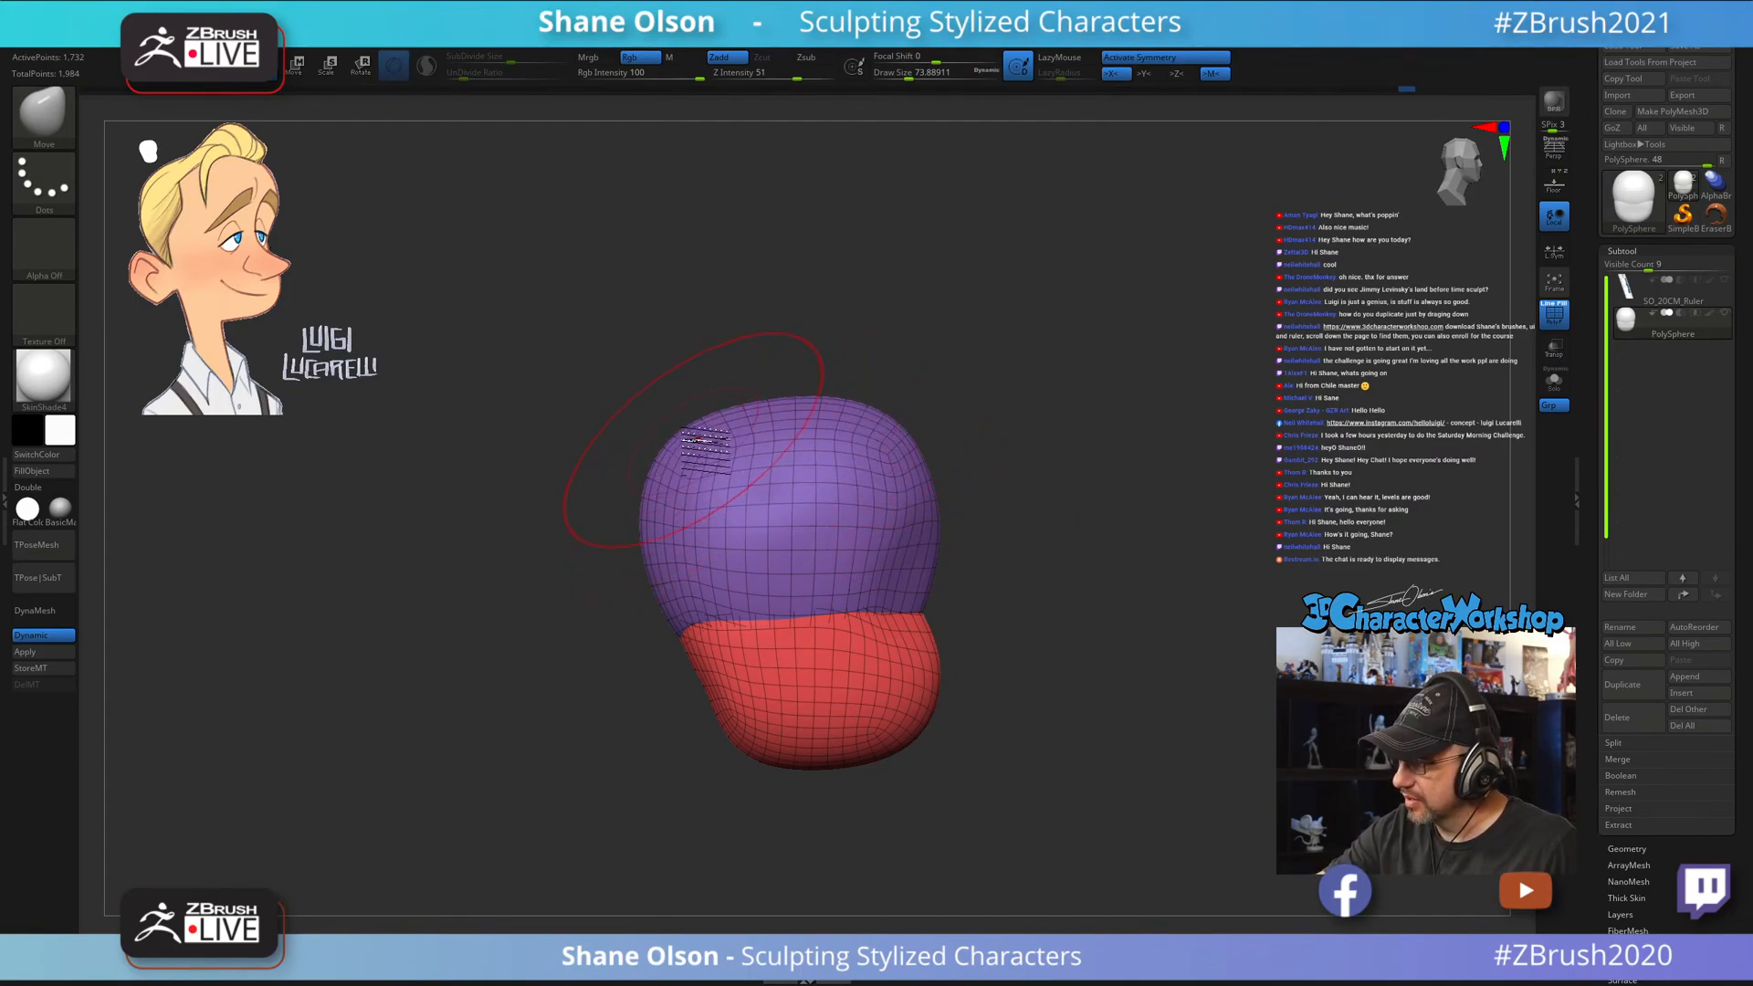
{"action": "mouse_move", "coordinate": [950, 513]}
{"action": "right_mouse_down"}
{"action": "mouse_move", "coordinate": [959, 615]}
{"action": "mouse_move", "coordinate": [962, 587]}
{"action": "mouse_move", "coordinate": [989, 633]}
{"action": "mouse_move", "coordinate": [987, 704]}
{"action": "mouse_move", "coordinate": [966, 633]}
{"action": "mouse_move", "coordinate": [1010, 650]}
{"action": "right_mouse_up"}
{"action": "key", "text": "s"}
{"action": "left_click_drag", "start_coordinate": [984, 661], "coordinate": [981, 668]}
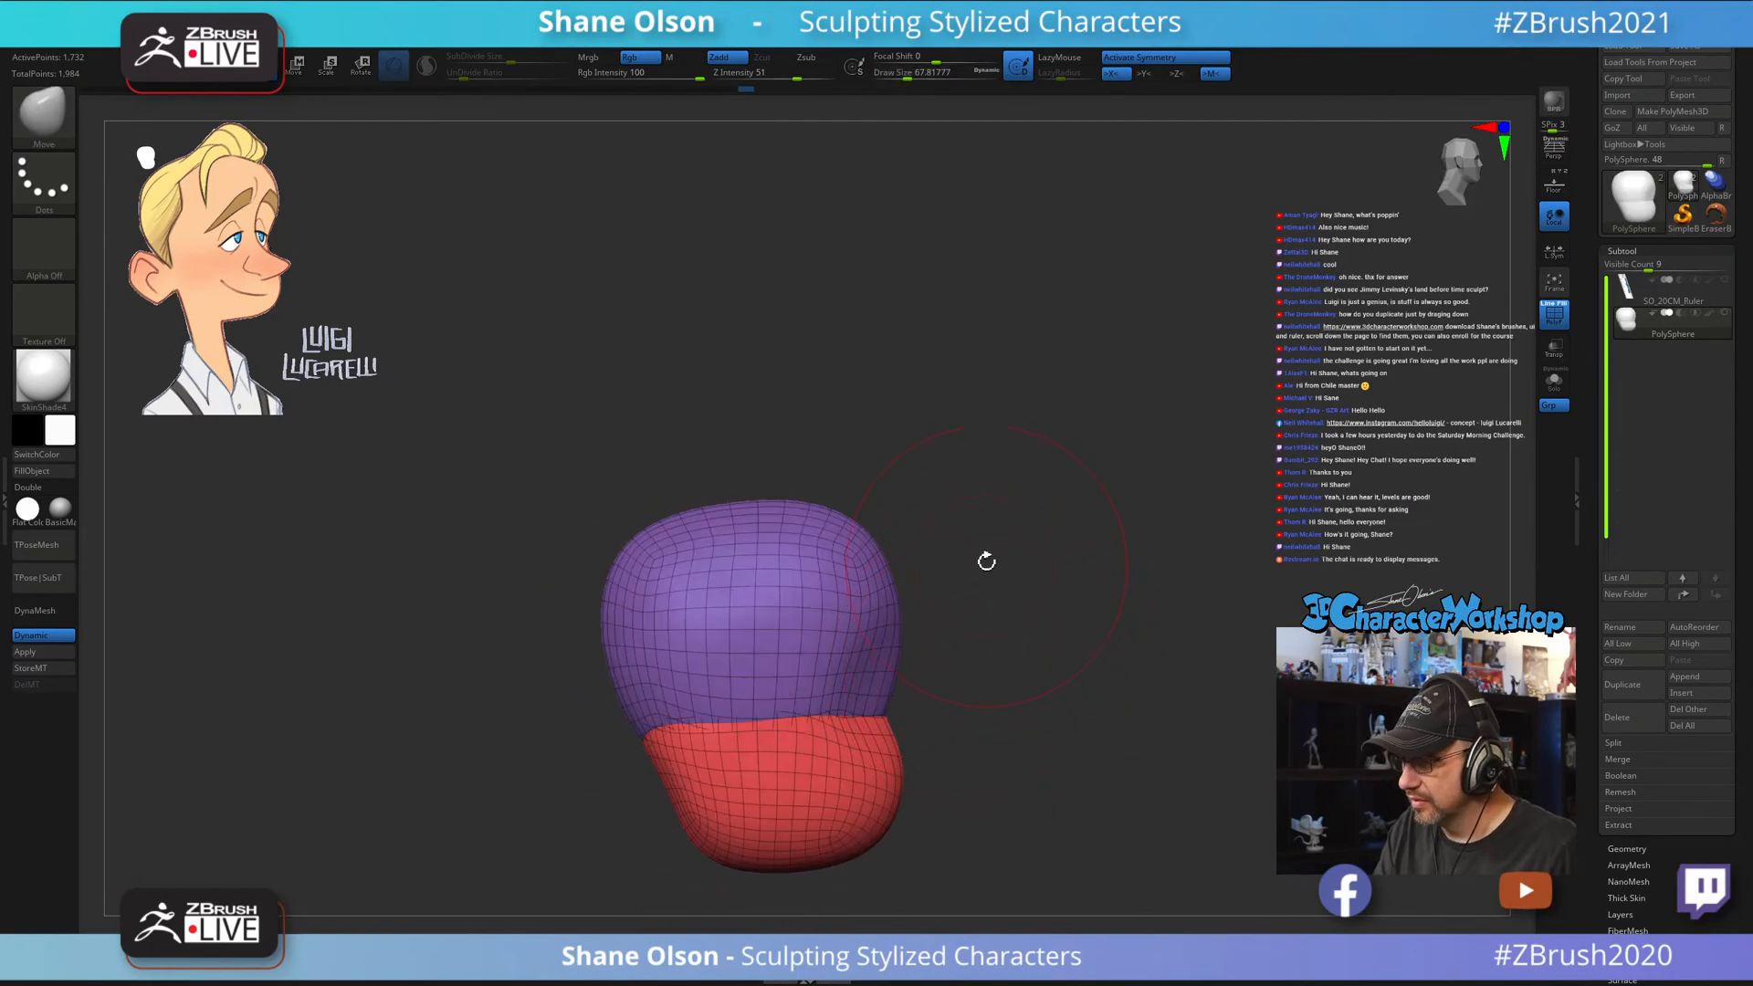
Raise the front of the crown above the forehead so the skull slopes down toward the back, using a draw size of about 87.
{"action": "right_click_drag", "start_coordinate": [987, 560], "coordinate": [908, 496]}
{"action": "key", "text": "s"}
{"action": "mouse_move", "coordinate": [841, 490]}
{"action": "left_mouse_down"}
{"action": "mouse_move", "coordinate": [859, 482]}
{"action": "mouse_move", "coordinate": [846, 490]}
{"action": "left_mouse_up"}
{"action": "key", "text": "s"}
{"action": "right_click_drag", "start_coordinate": [868, 484], "coordinate": [871, 459], "text": "alt"}
{"action": "key", "text": "s"}
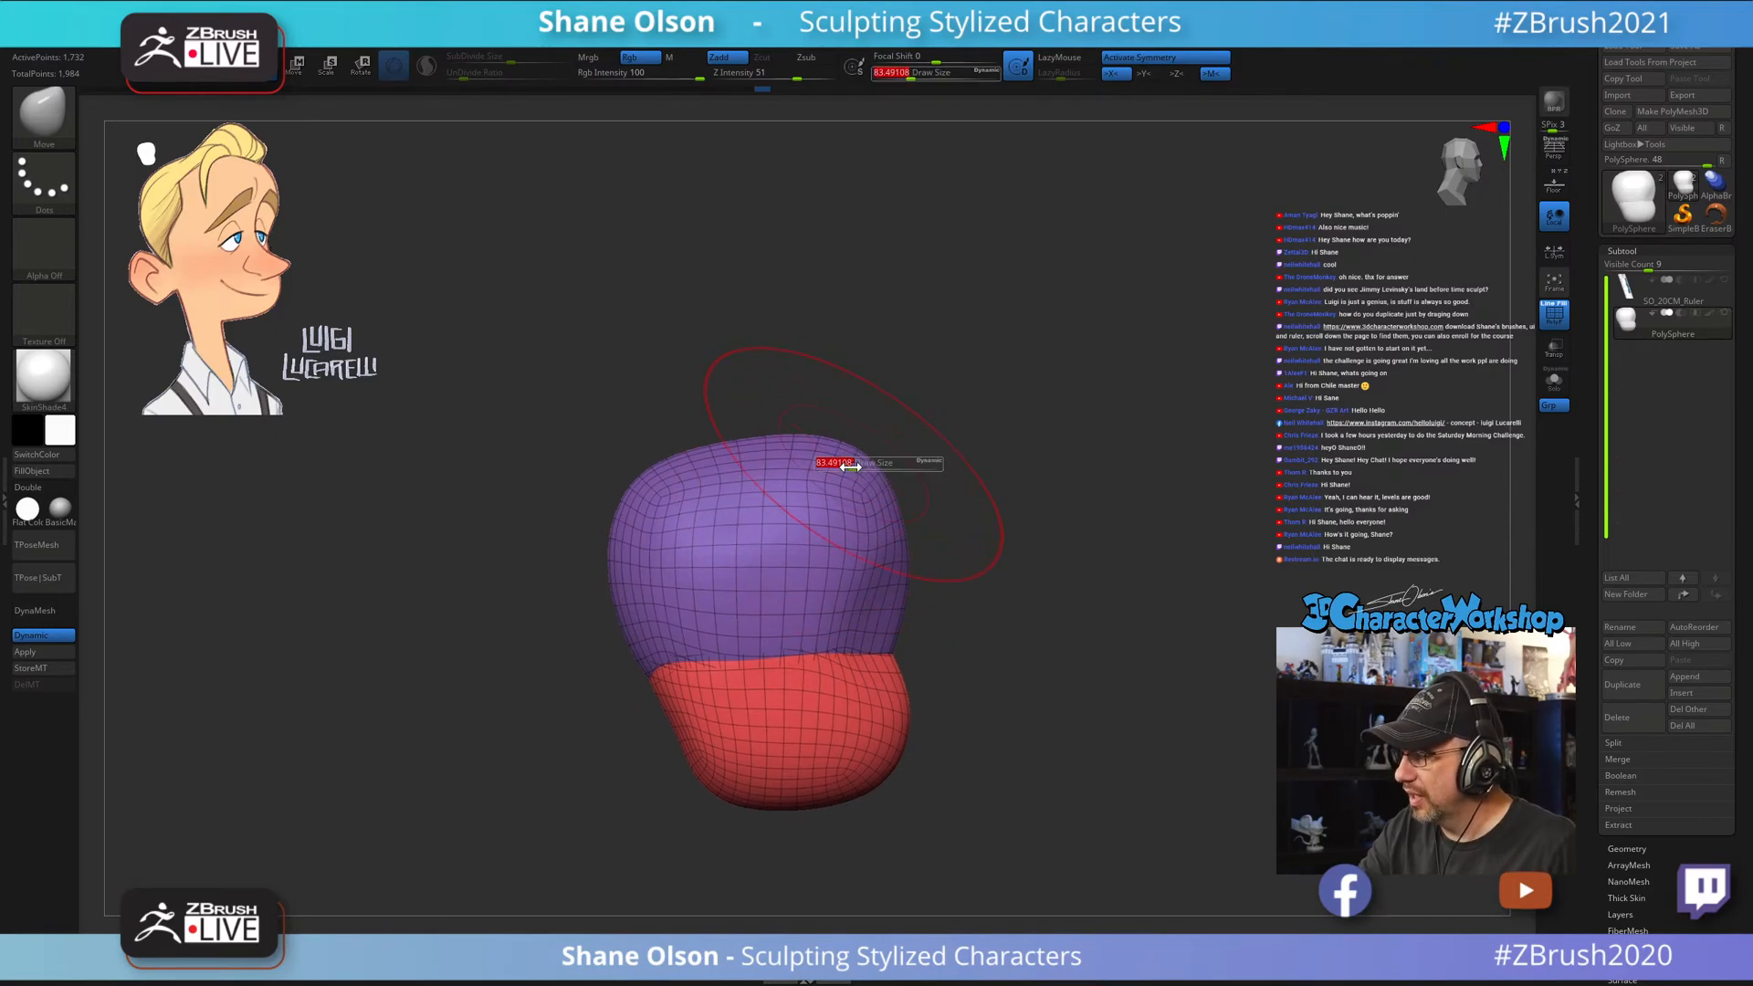
{"action": "left_click_drag", "start_coordinate": [851, 466], "coordinate": [860, 464]}
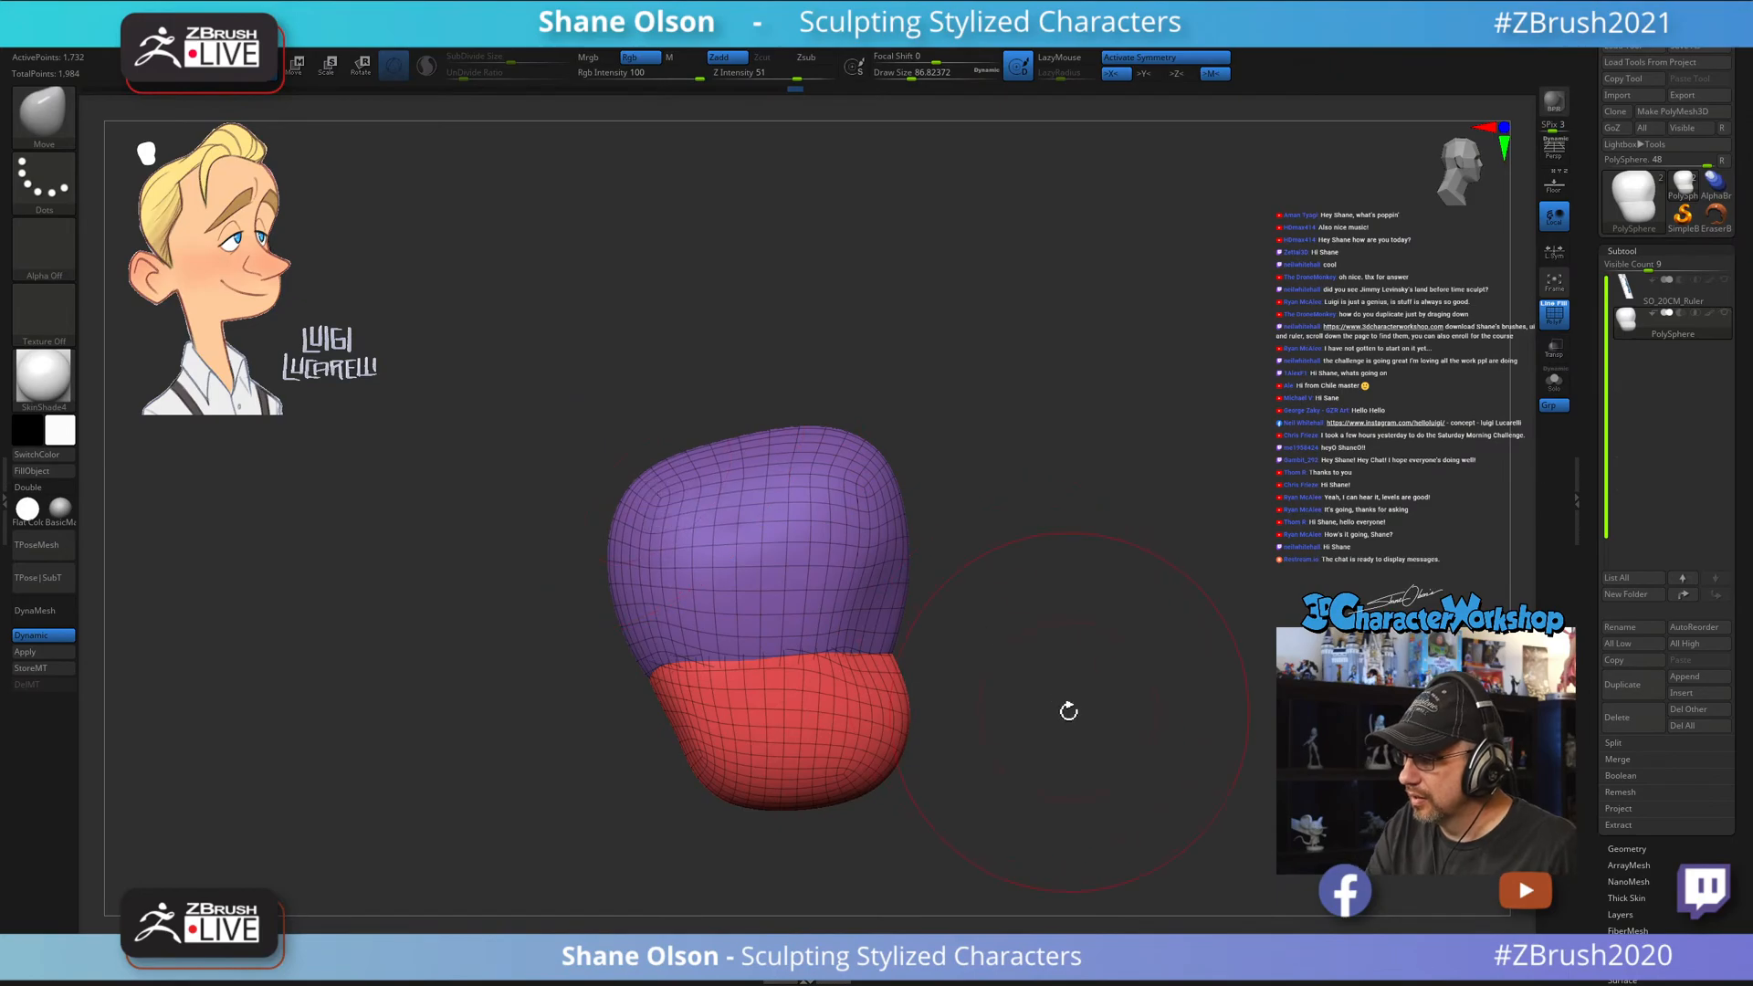
Hide the coloured polyframe display and adjust the side of the face with the Move brush, using a draw size of about 49.
{"action": "mouse_move", "coordinate": [1068, 709]}
{"action": "right_mouse_down"}
{"action": "mouse_move", "coordinate": [1025, 724]}
{"action": "mouse_move", "coordinate": [1021, 756]}
{"action": "mouse_move", "coordinate": [1041, 735]}
{"action": "mouse_move", "coordinate": [1004, 719]}
{"action": "right_mouse_up"}
{"action": "key", "text": "shift+f"}
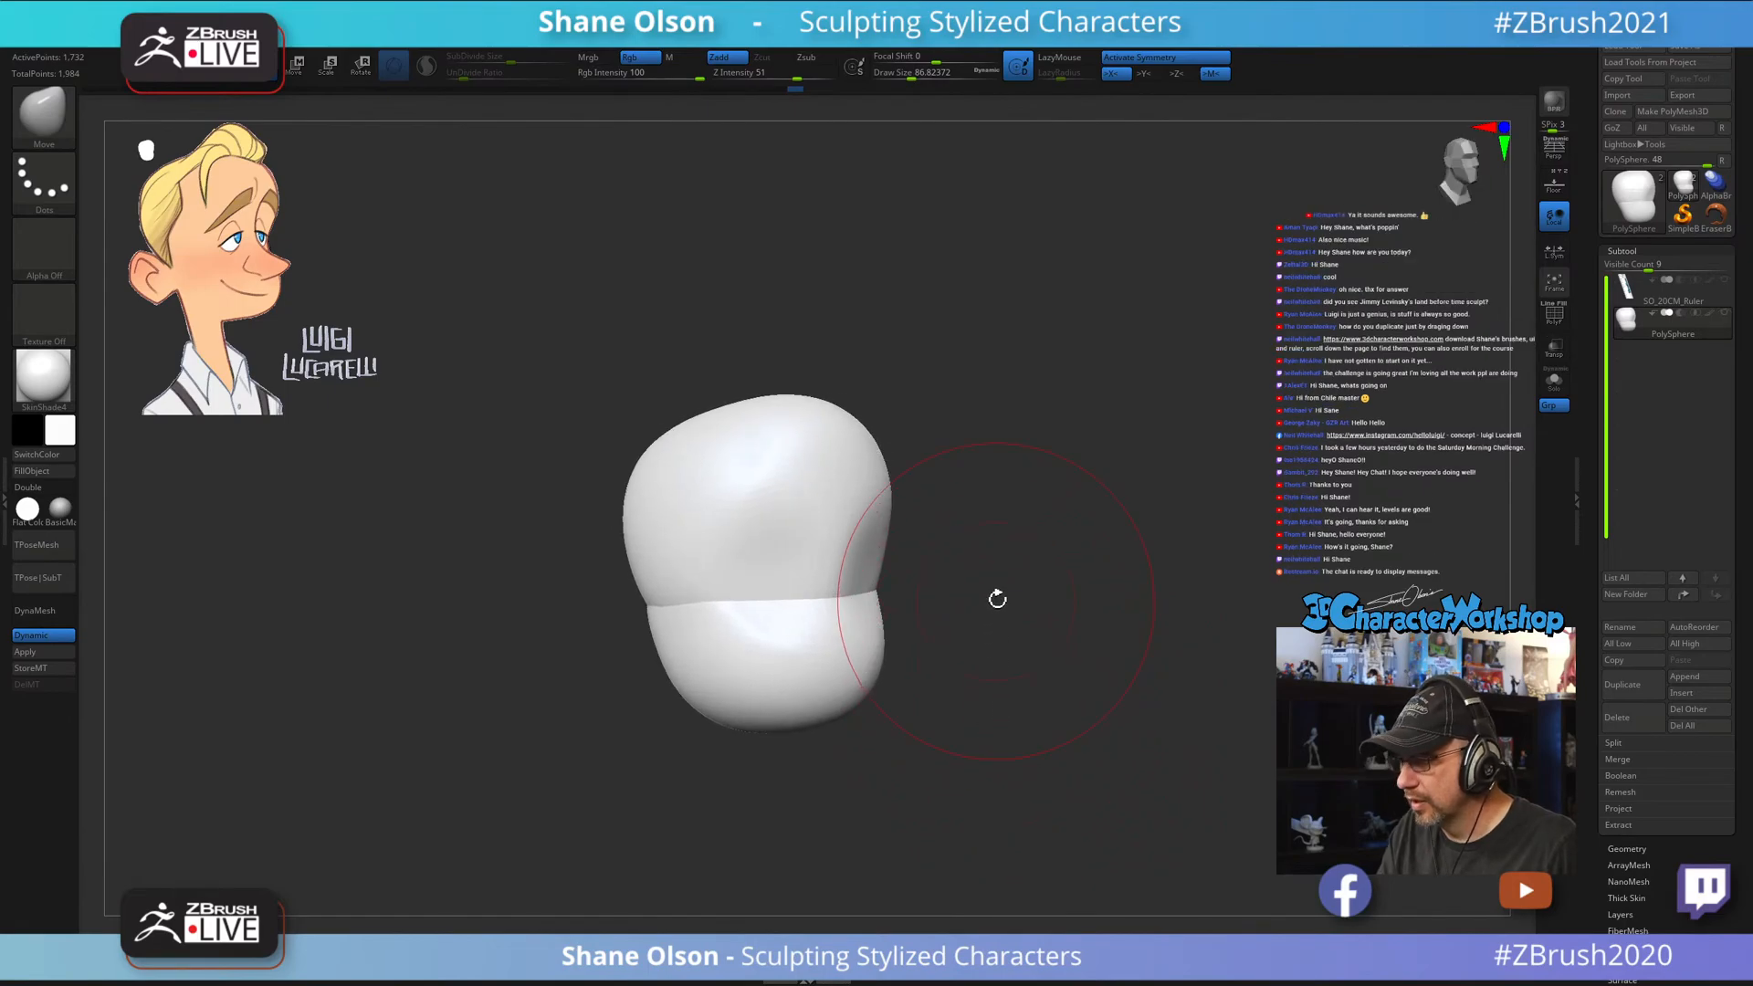
{"action": "key", "text": "s"}
{"action": "left_click_drag", "start_coordinate": [998, 600], "coordinate": [989, 603]}
{"action": "right_click_drag", "start_coordinate": [972, 570], "coordinate": [967, 556]}
{"action": "key", "text": "s"}
{"action": "left_click_drag", "start_coordinate": [964, 564], "coordinate": [956, 563]}
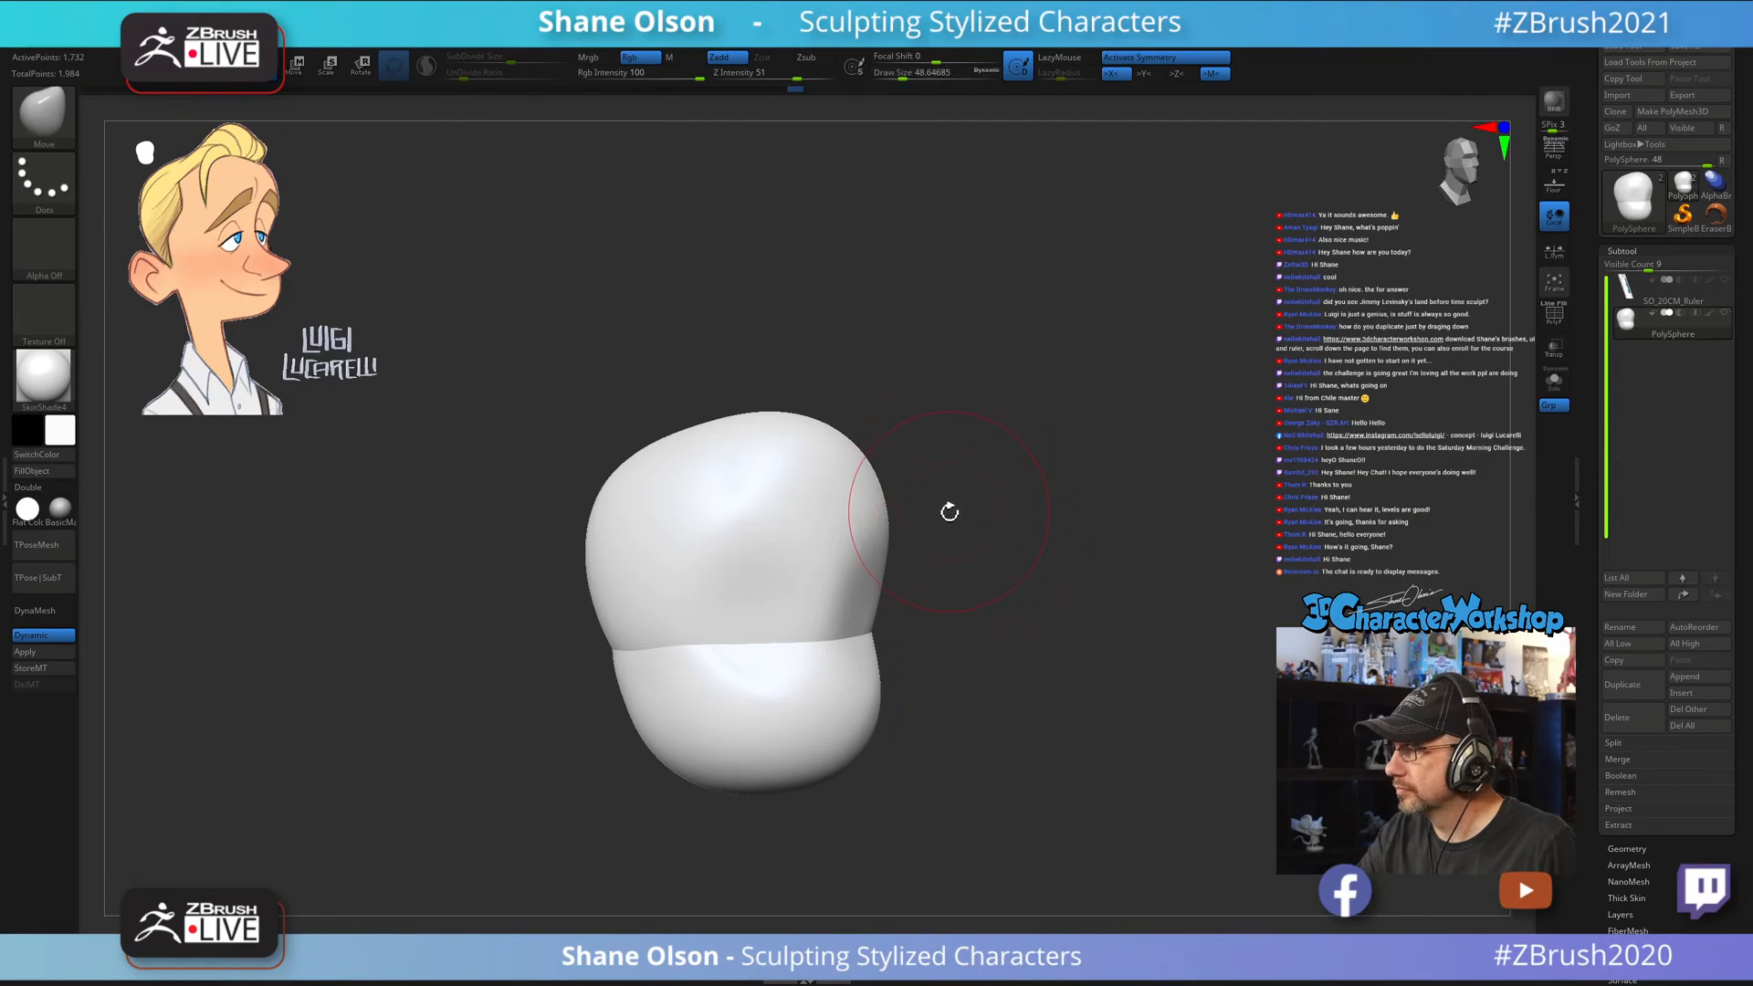
Smooth the lower back of the jaw in side view, using a draw size of about 37.
{"action": "right_click_drag", "start_coordinate": [948, 510], "coordinate": [953, 525]}
{"action": "key", "text": "s"}
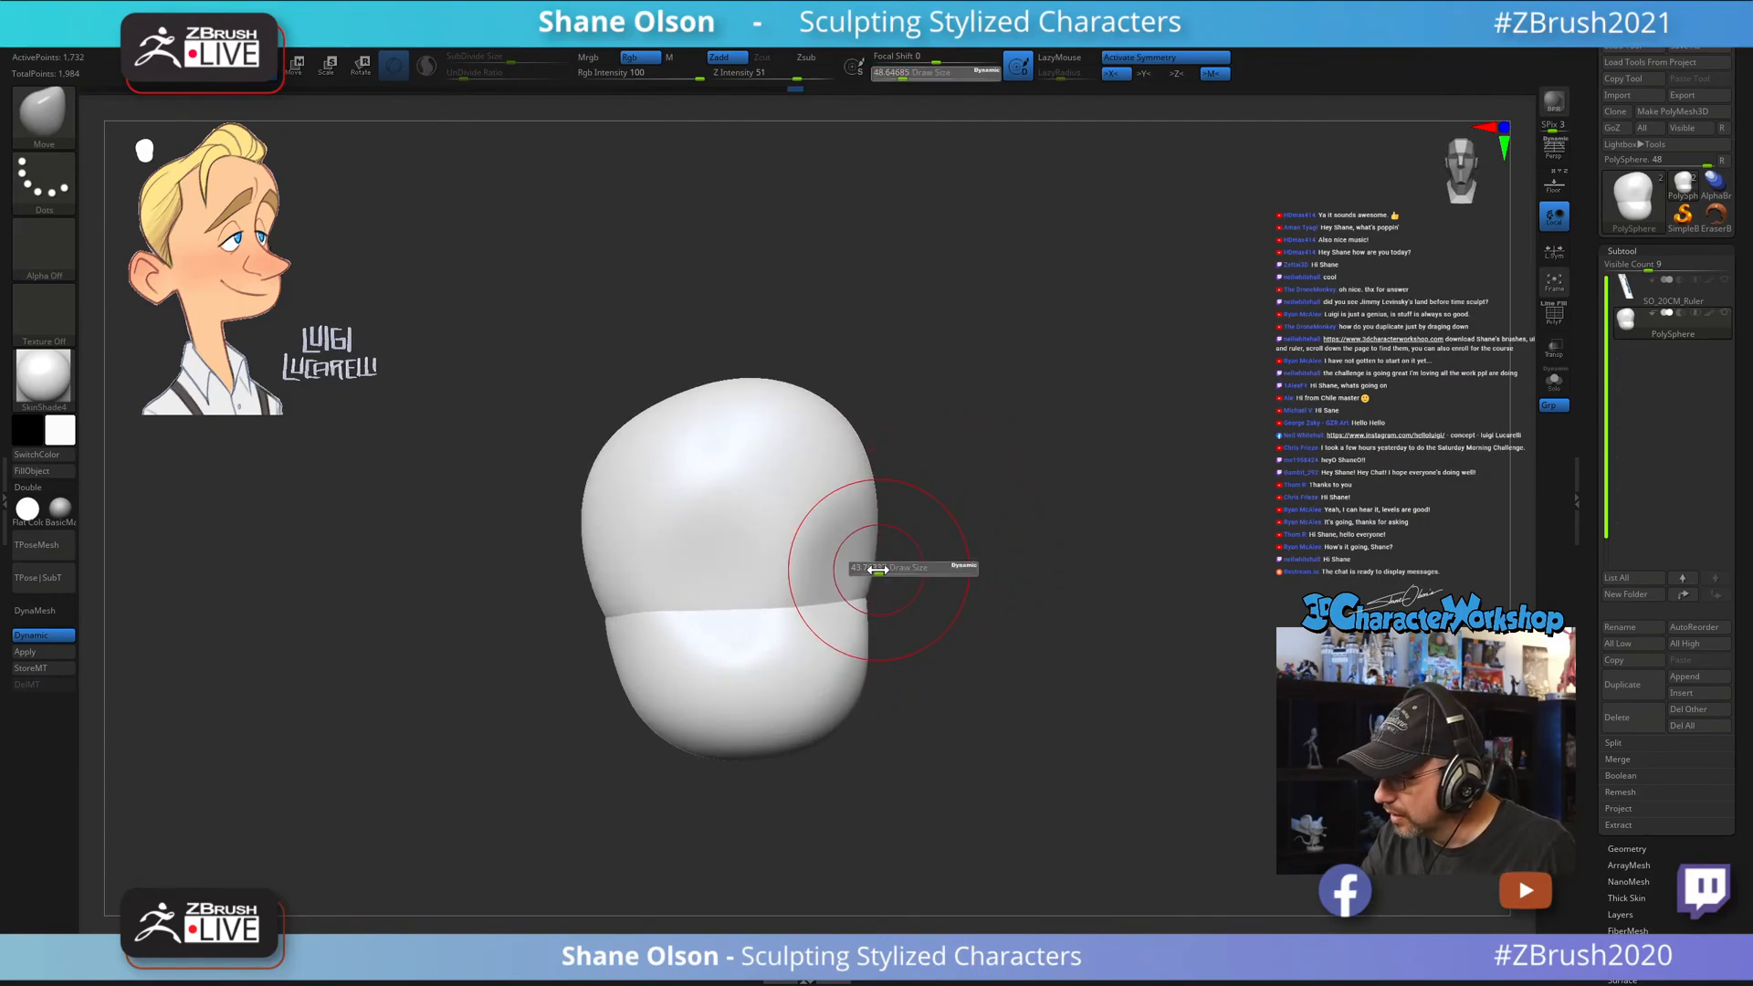
{"action": "left_click_drag", "start_coordinate": [882, 574], "coordinate": [875, 572]}
{"action": "right_click_drag", "start_coordinate": [922, 676], "coordinate": [1001, 697]}
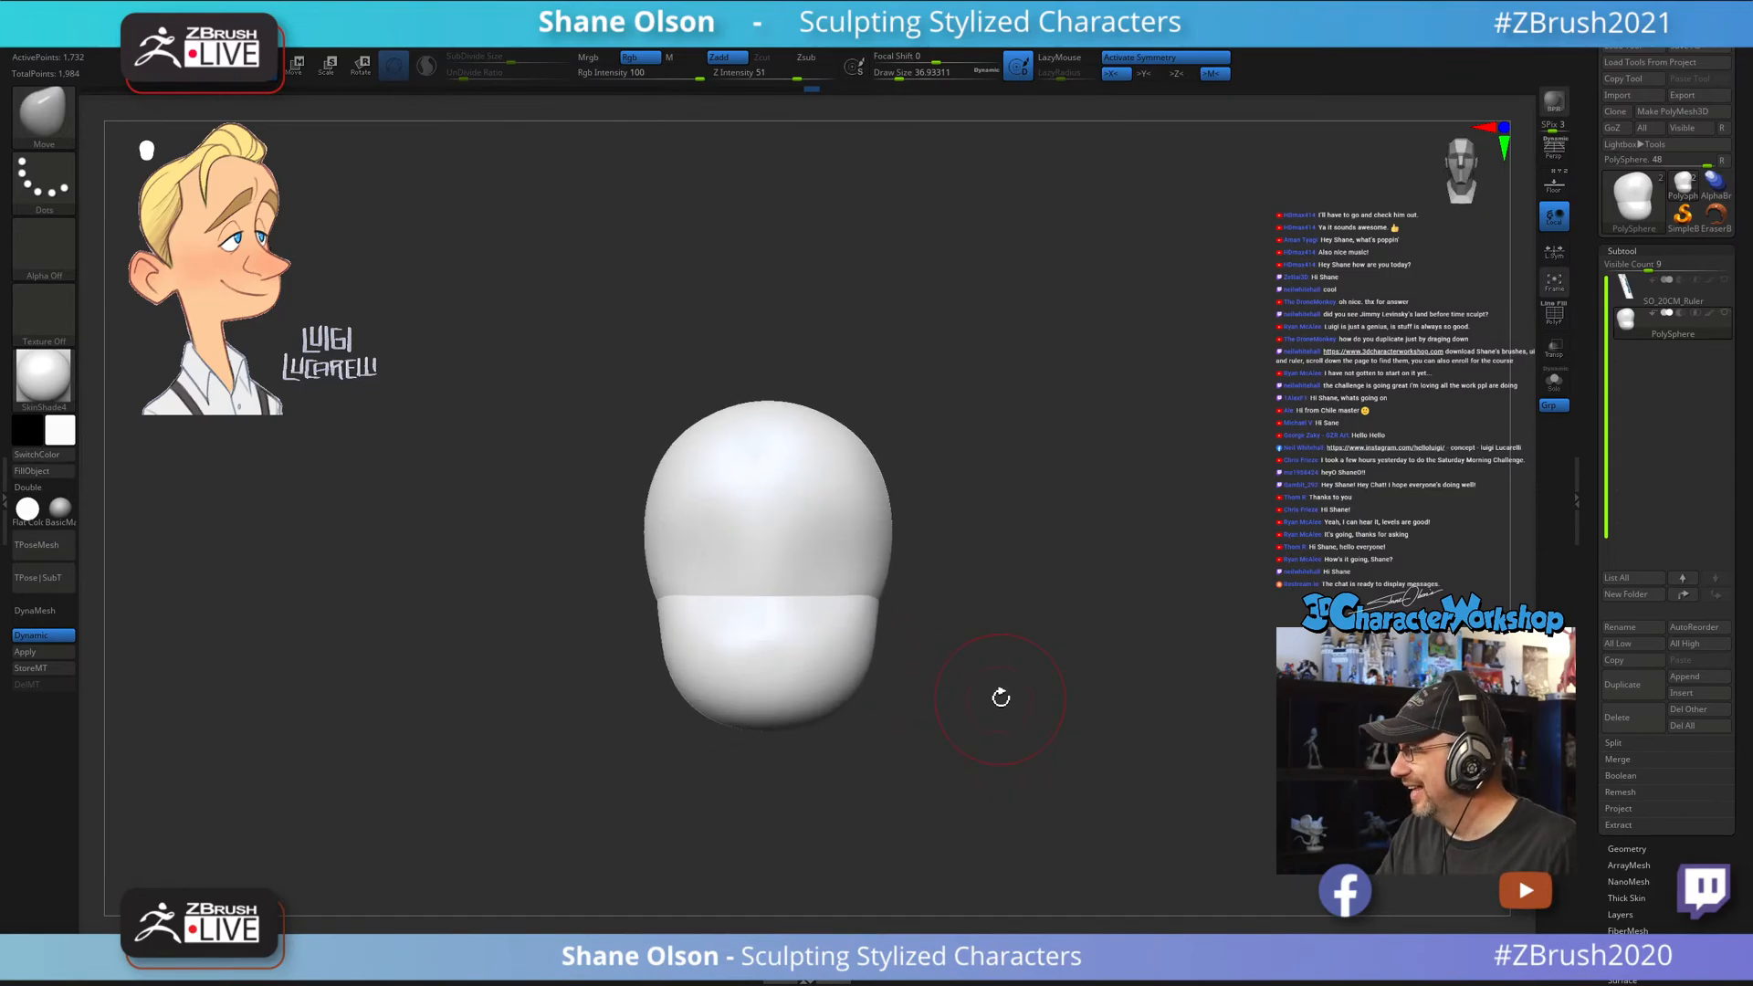
{"action": "right_click_drag", "start_coordinate": [1130, 452], "coordinate": [1236, 465]}
{"action": "left_click_drag", "start_coordinate": [1201, 454], "coordinate": [1195, 454]}
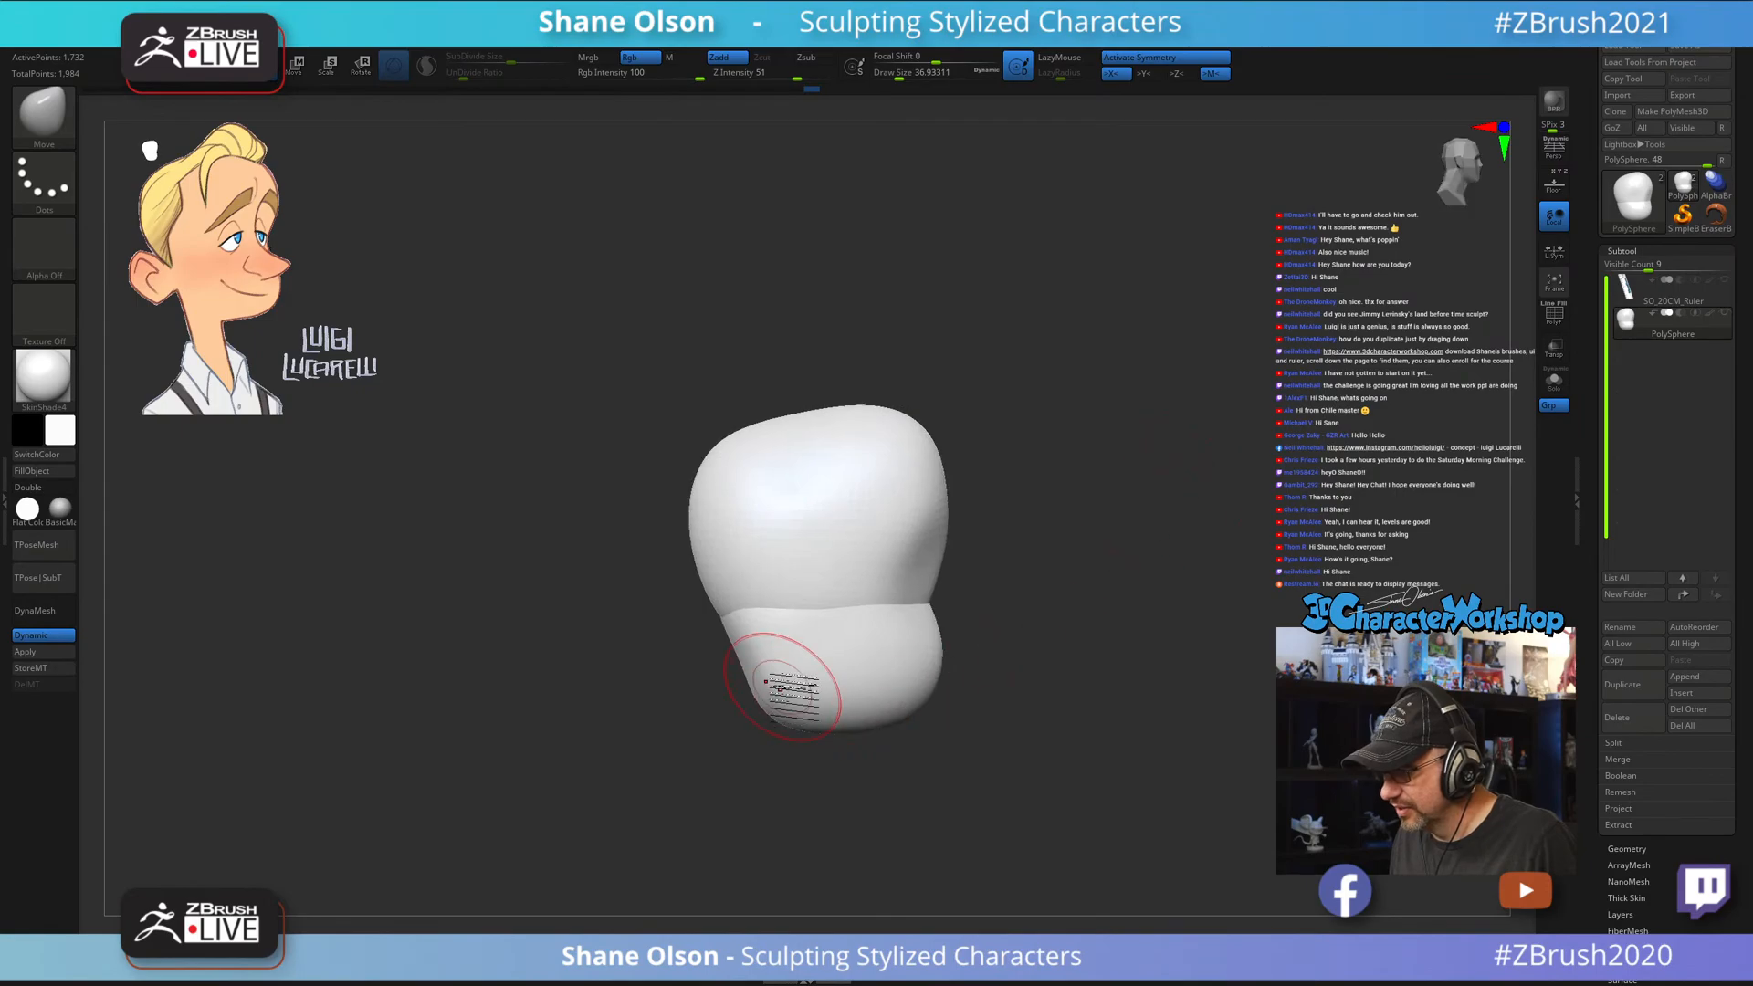
{"action": "left_click_drag", "start_coordinate": [789, 686], "coordinate": [778, 672], "text": "shift"}
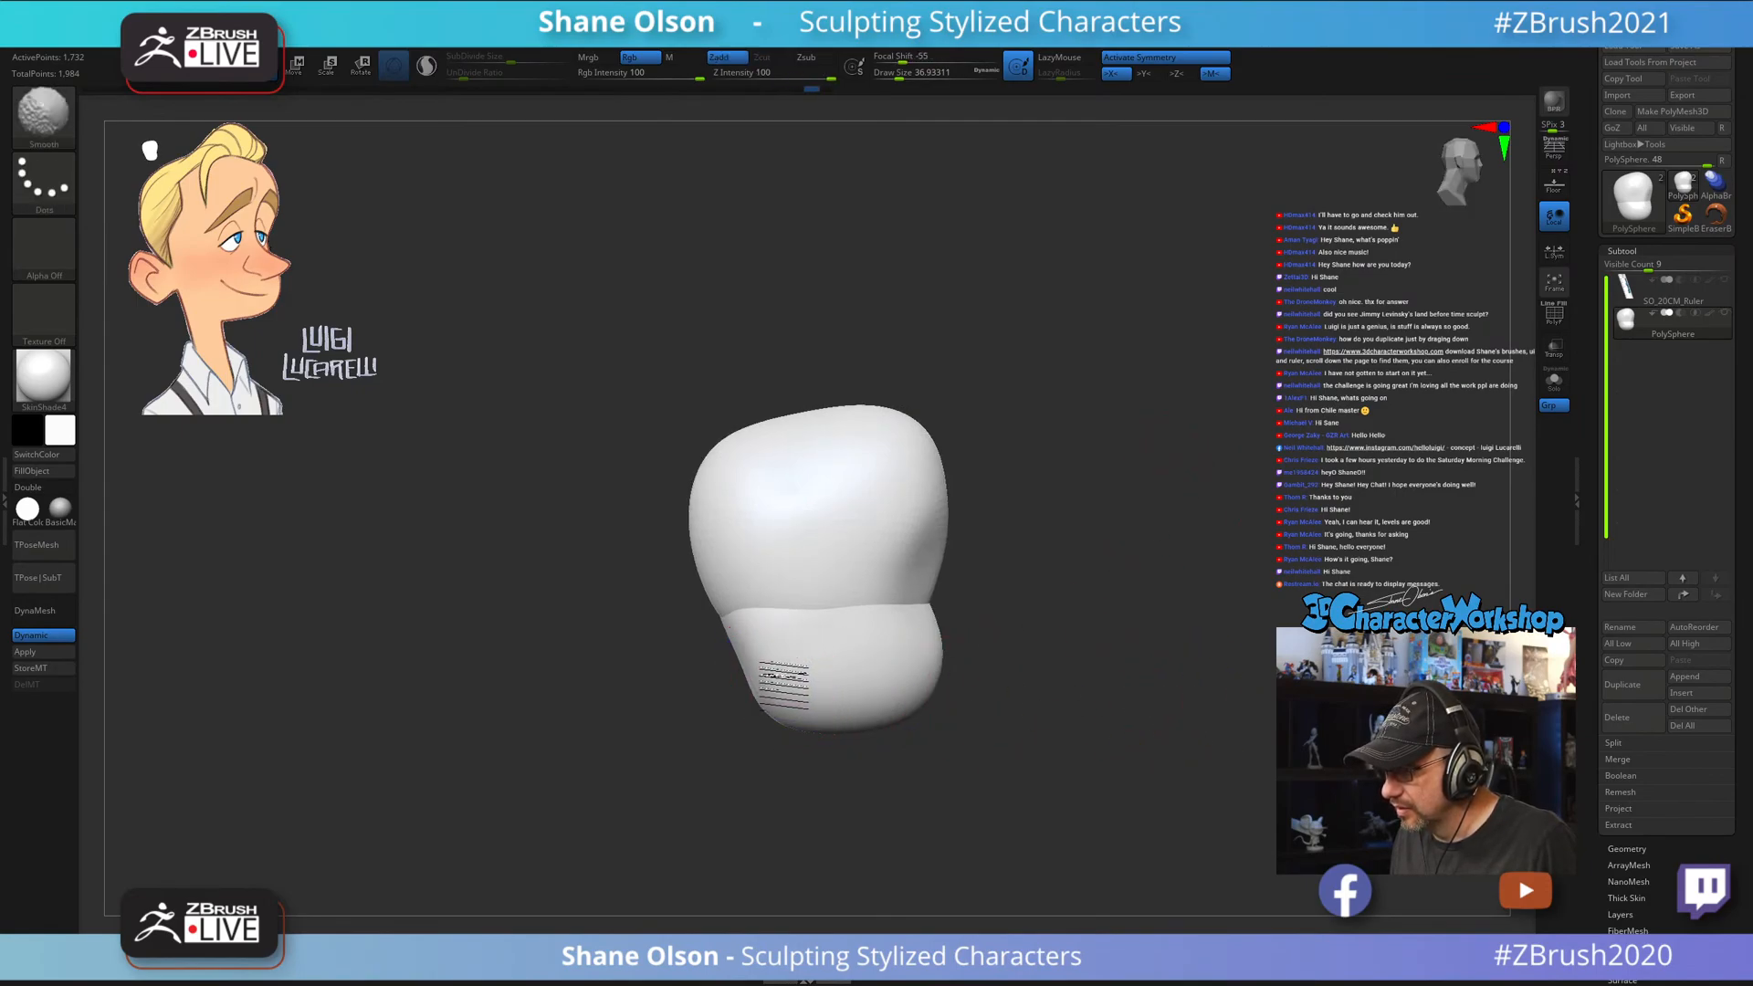
Push the sides of the skull inward symmetrically from the front, using a draw size of about 62.
{"action": "mouse_move", "coordinate": [1244, 716]}
{"action": "left_mouse_down", "text": "shift"}
{"action": "mouse_move", "coordinate": [970, 716]}
{"action": "mouse_move", "coordinate": [1073, 685]}
{"action": "mouse_move", "coordinate": [1100, 708]}
{"action": "mouse_move", "coordinate": [1050, 704]}
{"action": "mouse_move", "coordinate": [1083, 638]}
{"action": "mouse_move", "coordinate": [1057, 603]}
{"action": "mouse_move", "coordinate": [952, 540]}
{"action": "mouse_move", "coordinate": [997, 589]}
{"action": "left_mouse_up", "text": "shift"}
{"action": "key", "text": "s"}
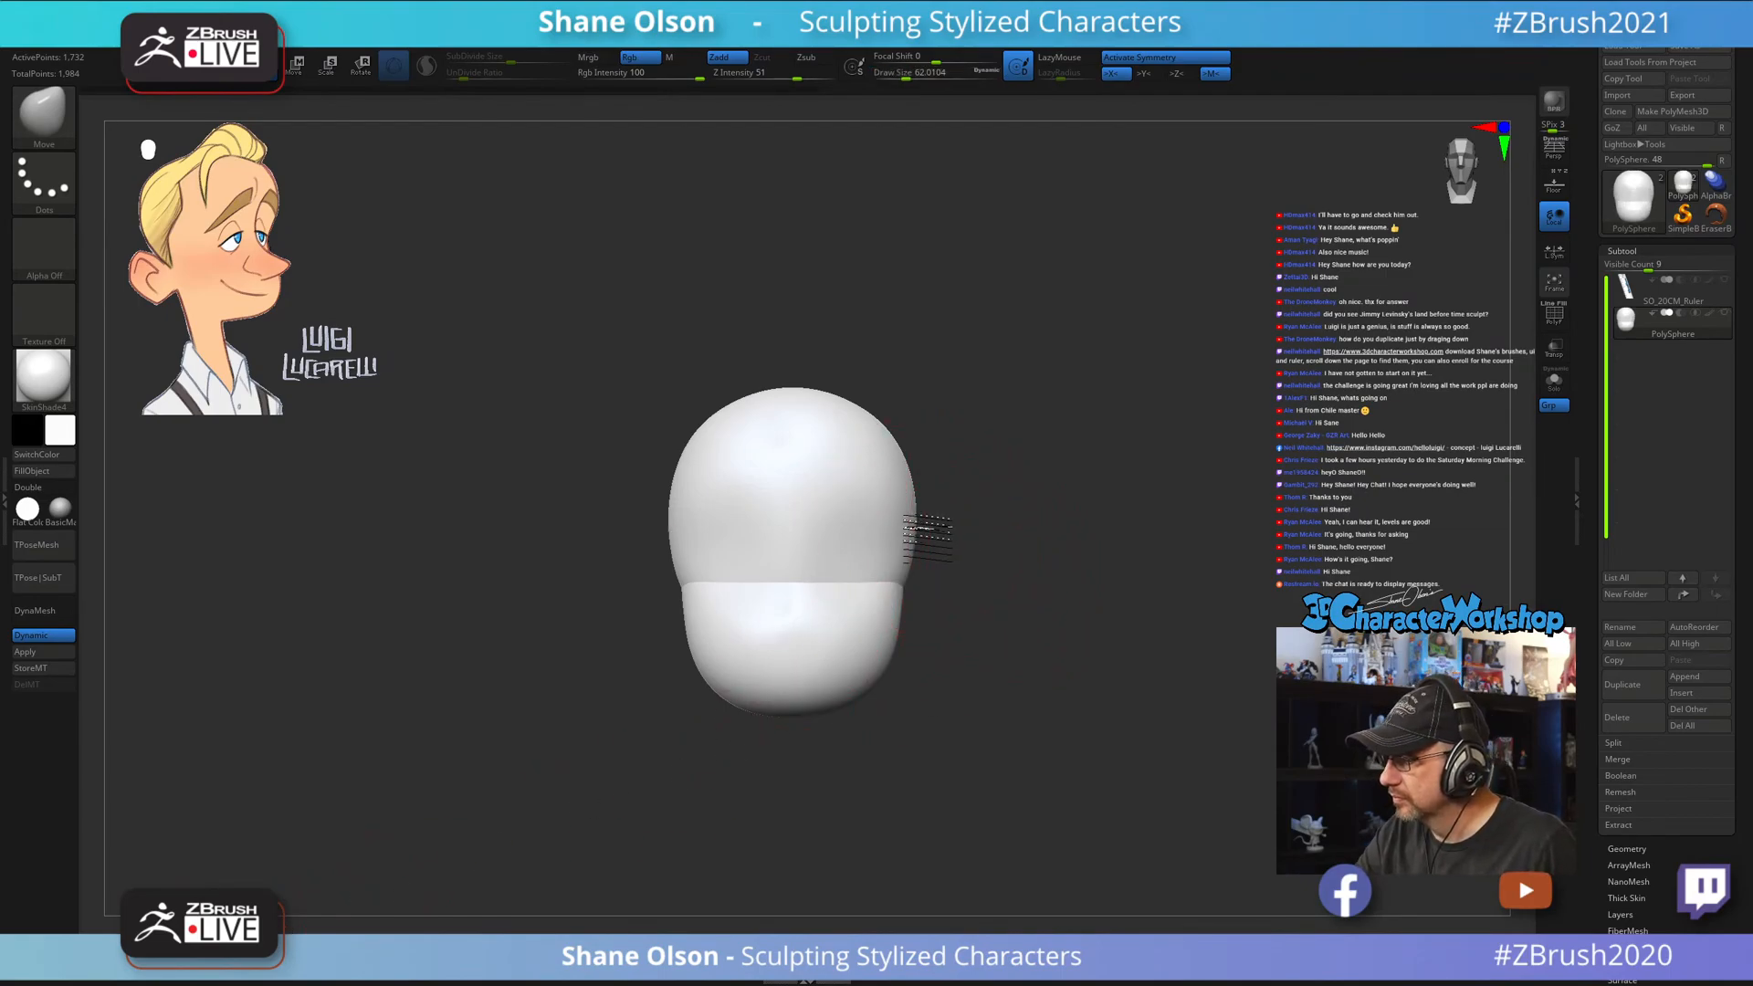
{"action": "left_click_drag", "start_coordinate": [957, 523], "coordinate": [920, 548]}
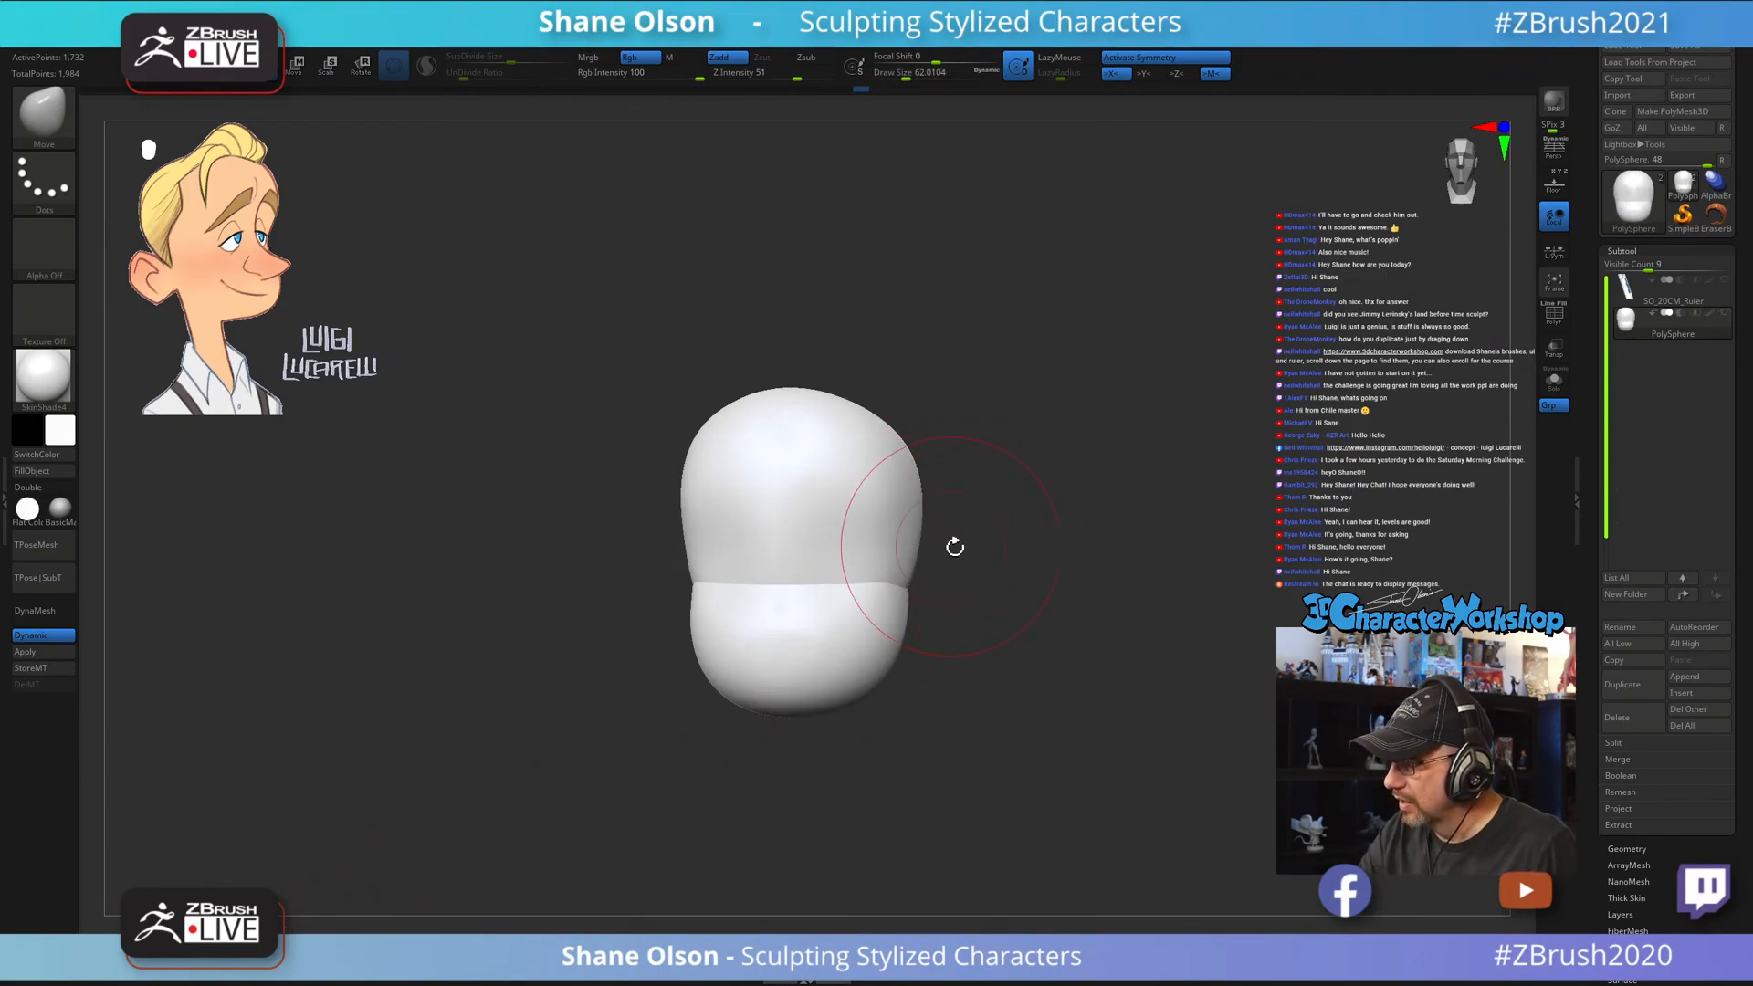
Slim the temples and the back of the jaw in three-quarter view, using draw sizes of about 54 and 35.
{"action": "mouse_move", "coordinate": [984, 607]}
{"action": "left_mouse_down", "text": "alt"}
{"action": "mouse_move", "coordinate": [956, 630]}
{"action": "mouse_move", "coordinate": [936, 572]}
{"action": "mouse_move", "coordinate": [886, 549]}
{"action": "left_mouse_up", "text": "alt"}
{"action": "key", "text": "s"}
{"action": "mouse_move", "coordinate": [929, 627]}
{"action": "left_mouse_down"}
{"action": "mouse_move", "coordinate": [931, 652]}
{"action": "mouse_move", "coordinate": [955, 654]}
{"action": "mouse_move", "coordinate": [937, 710]}
{"action": "mouse_move", "coordinate": [969, 708]}
{"action": "left_mouse_up"}
{"action": "key", "text": "s"}
{"action": "left_click_drag", "start_coordinate": [985, 587], "coordinate": [979, 587]}
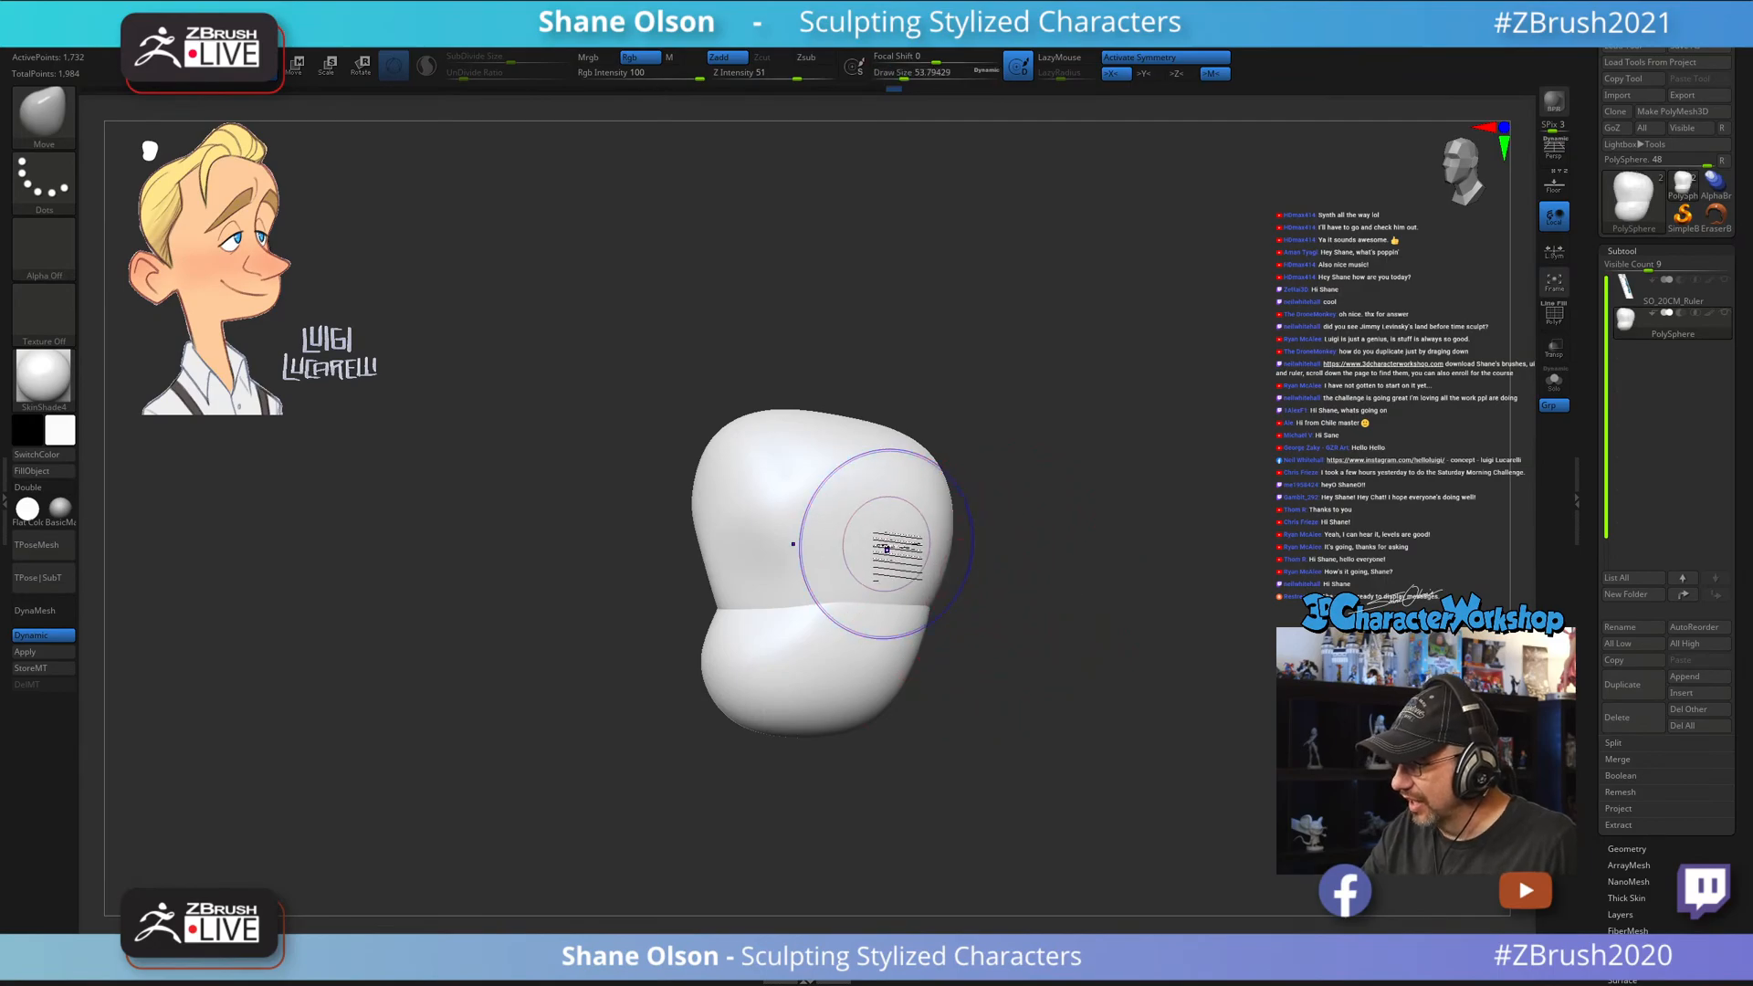
{"action": "key", "text": "s"}
{"action": "left_click_drag", "start_coordinate": [899, 546], "coordinate": [878, 672]}
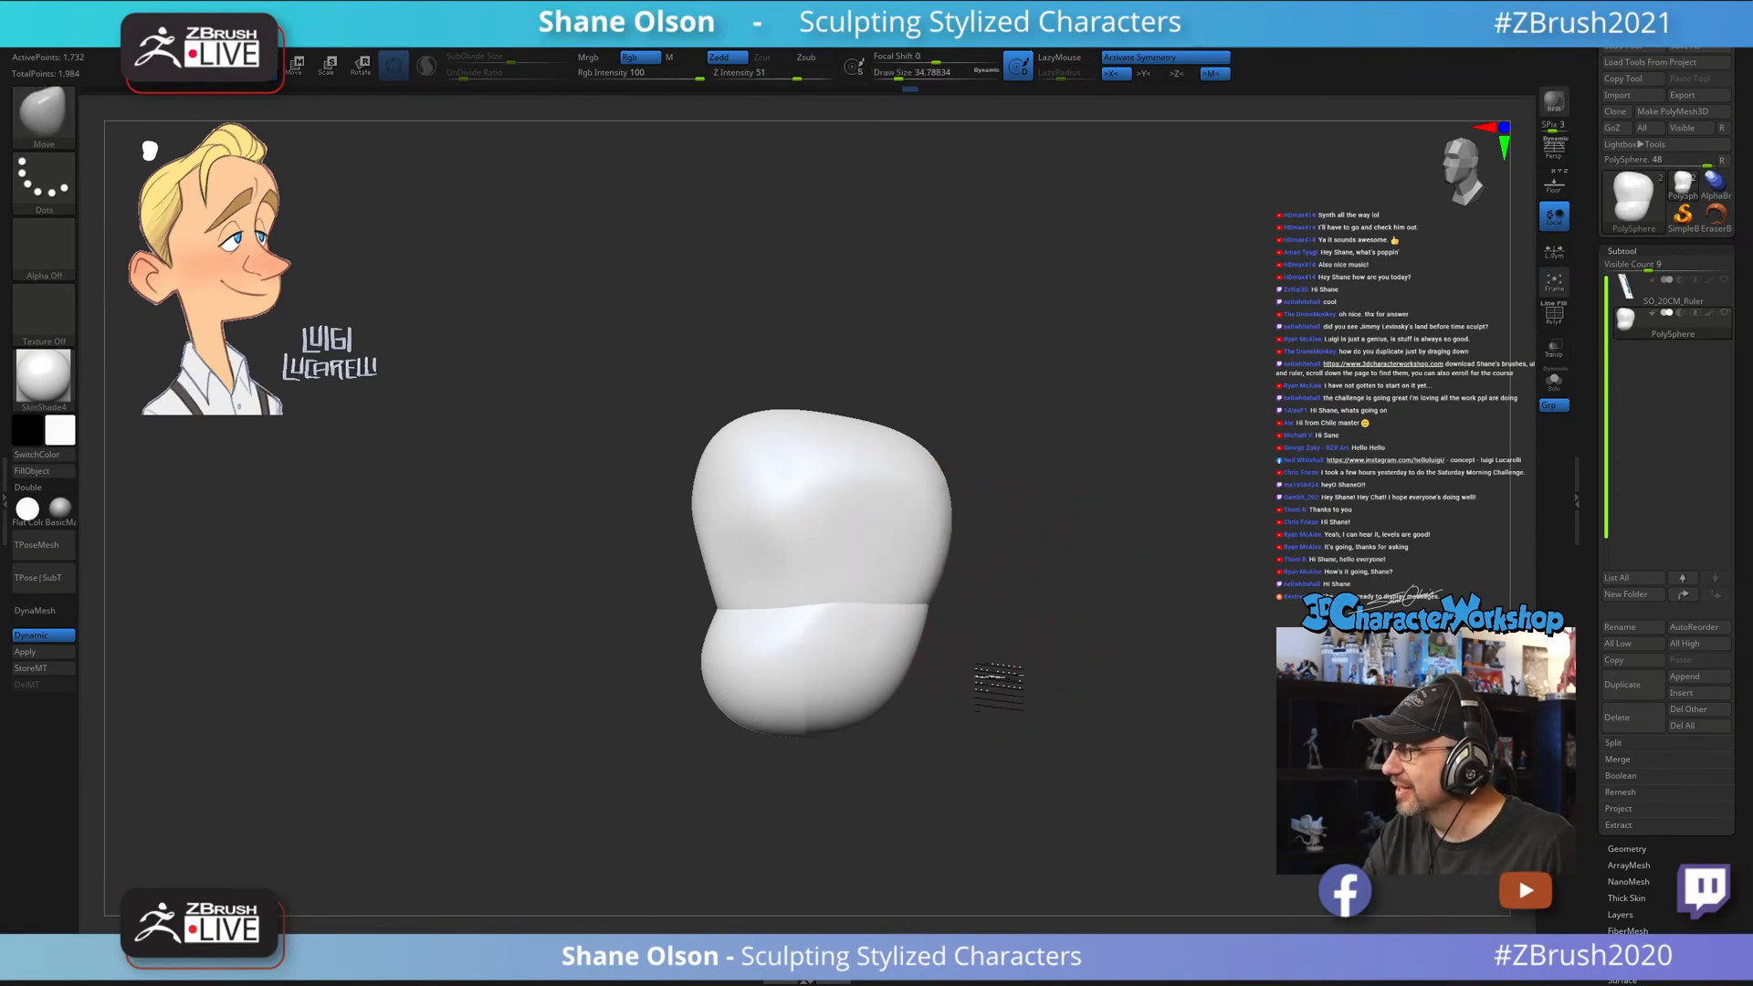
{"action": "mouse_move", "coordinate": [998, 676]}
{"action": "left_mouse_down", "text": "shift"}
{"action": "mouse_move", "coordinate": [1013, 677]}
{"action": "mouse_move", "coordinate": [982, 662]}
{"action": "mouse_move", "coordinate": [958, 686]}
{"action": "left_mouse_up", "text": "shift"}
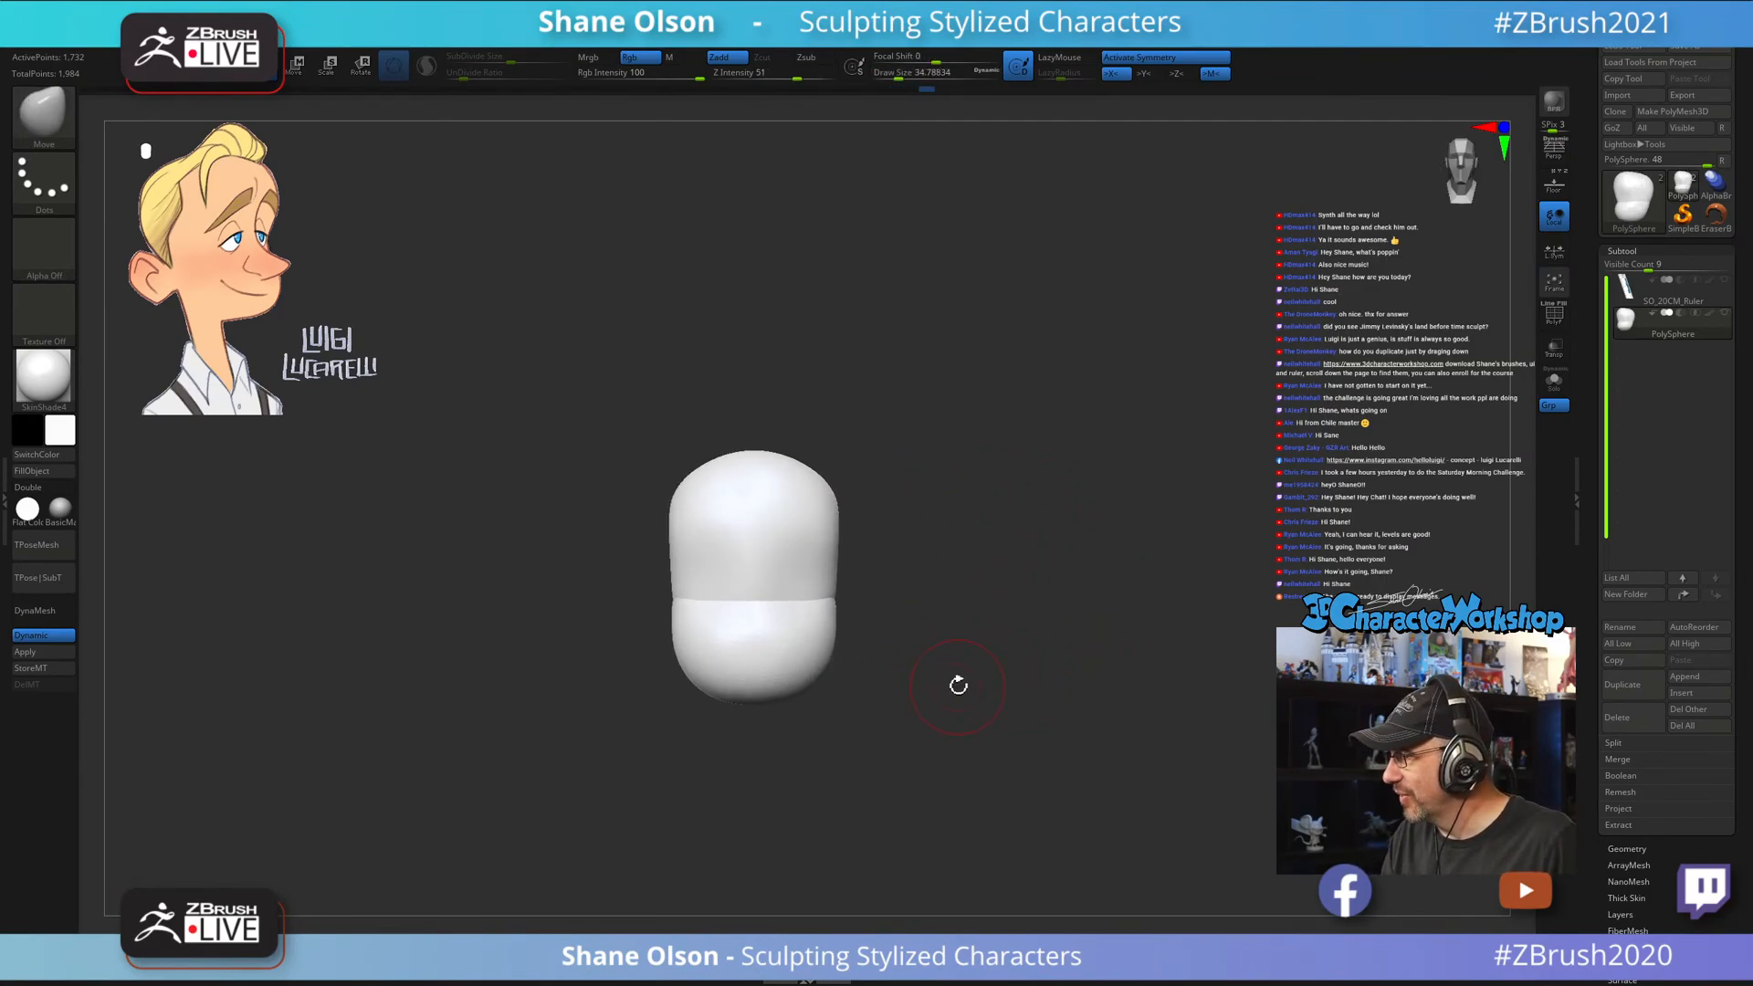
Try smoothing the side of the skull with a draw size of about 59, and undo the stroke.
{"action": "mouse_move", "coordinate": [993, 511]}
{"action": "left_mouse_down"}
{"action": "mouse_move", "coordinate": [1017, 517]}
{"action": "mouse_move", "coordinate": [905, 545]}
{"action": "mouse_move", "coordinate": [820, 529]}
{"action": "left_mouse_up"}
{"action": "key", "text": "s"}
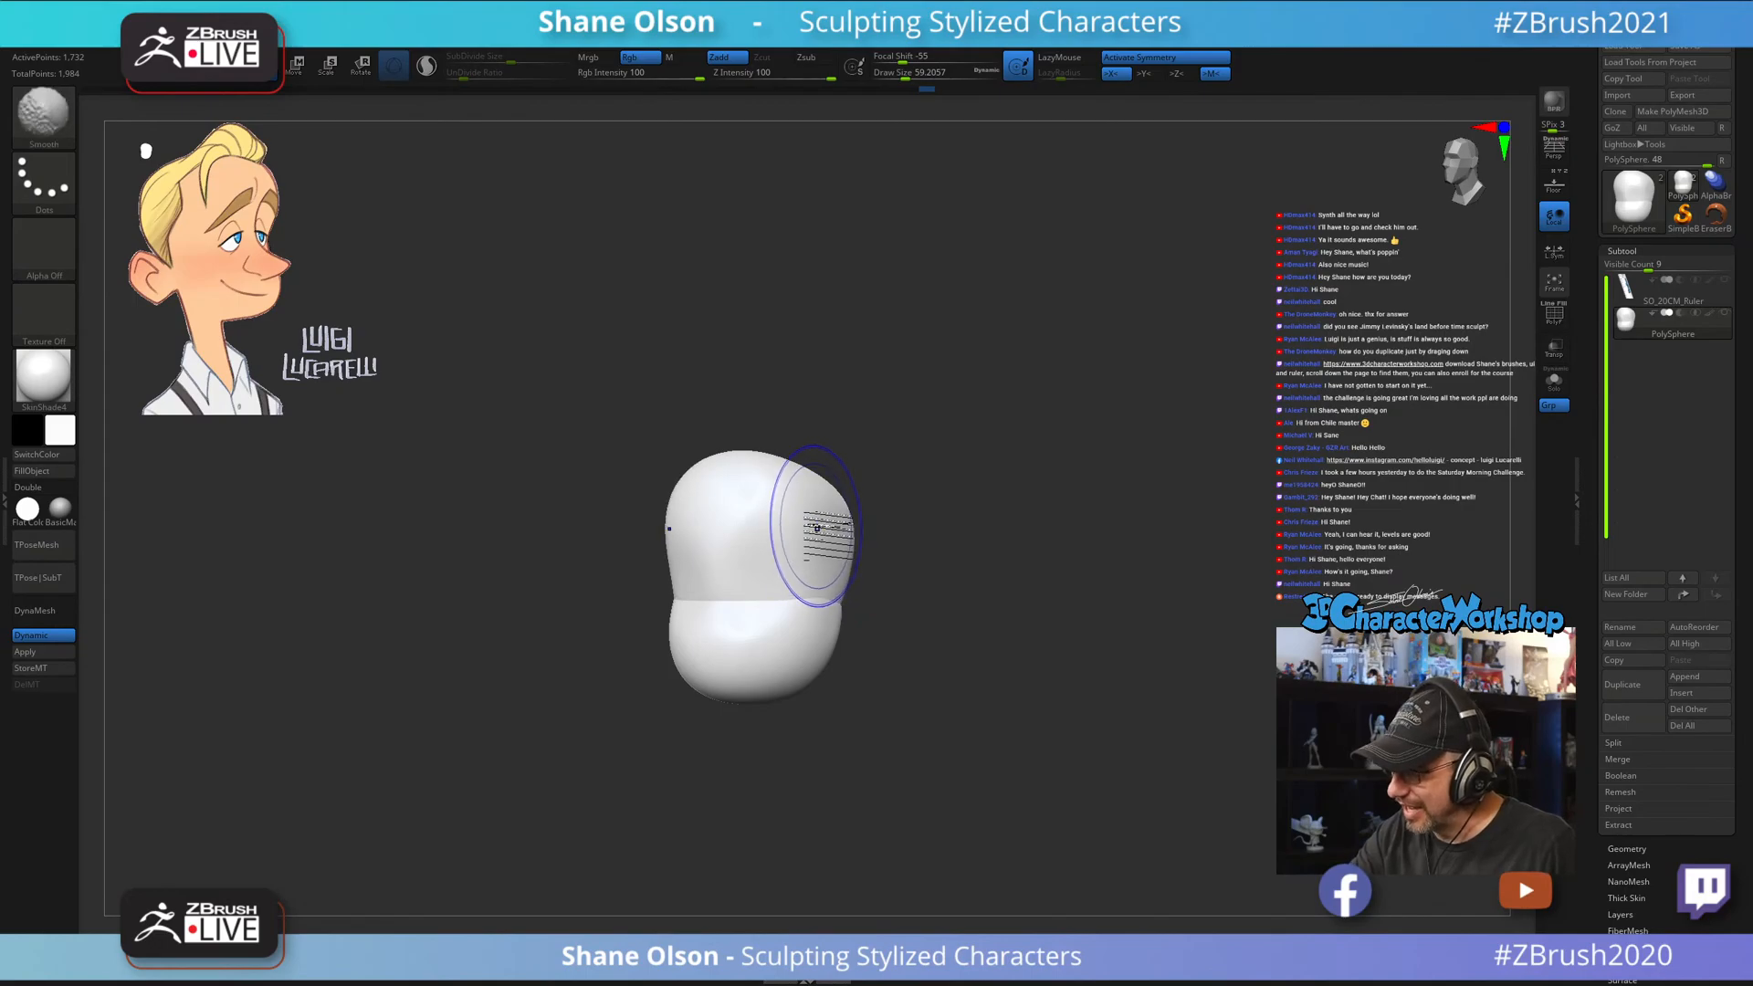
{"action": "key", "text": "ctrl+z"}
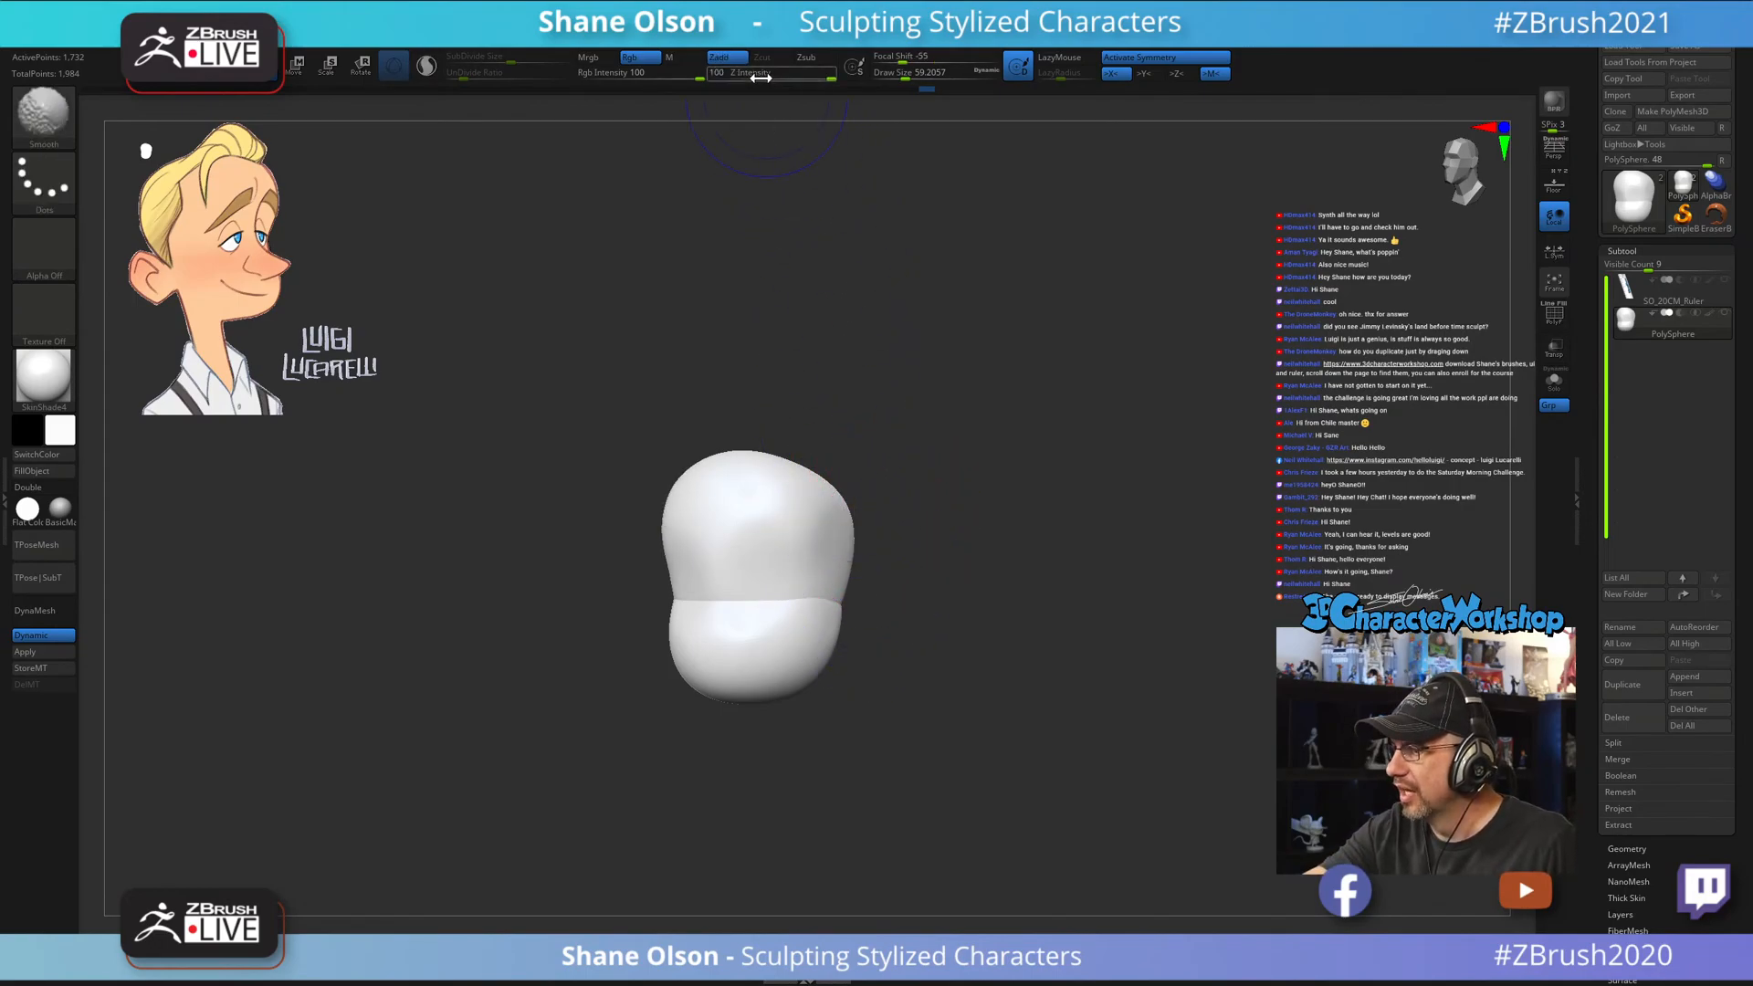
Lower the brush Z Intensity to 14 and soften the temple and eye socket, using a draw size of about 37.
{"action": "key", "text": "s"}
{"action": "left_click_drag", "start_coordinate": [898, 418], "coordinate": [901, 418]}
{"action": "key", "text": "s"}
{"action": "left_click_drag", "start_coordinate": [876, 499], "coordinate": [828, 545]}
{"action": "left_click_drag", "start_coordinate": [931, 576], "coordinate": [900, 686]}
{"action": "key", "text": "s"}
{"action": "left_click_drag", "start_coordinate": [829, 563], "coordinate": [791, 571]}
{"action": "key", "text": "s"}
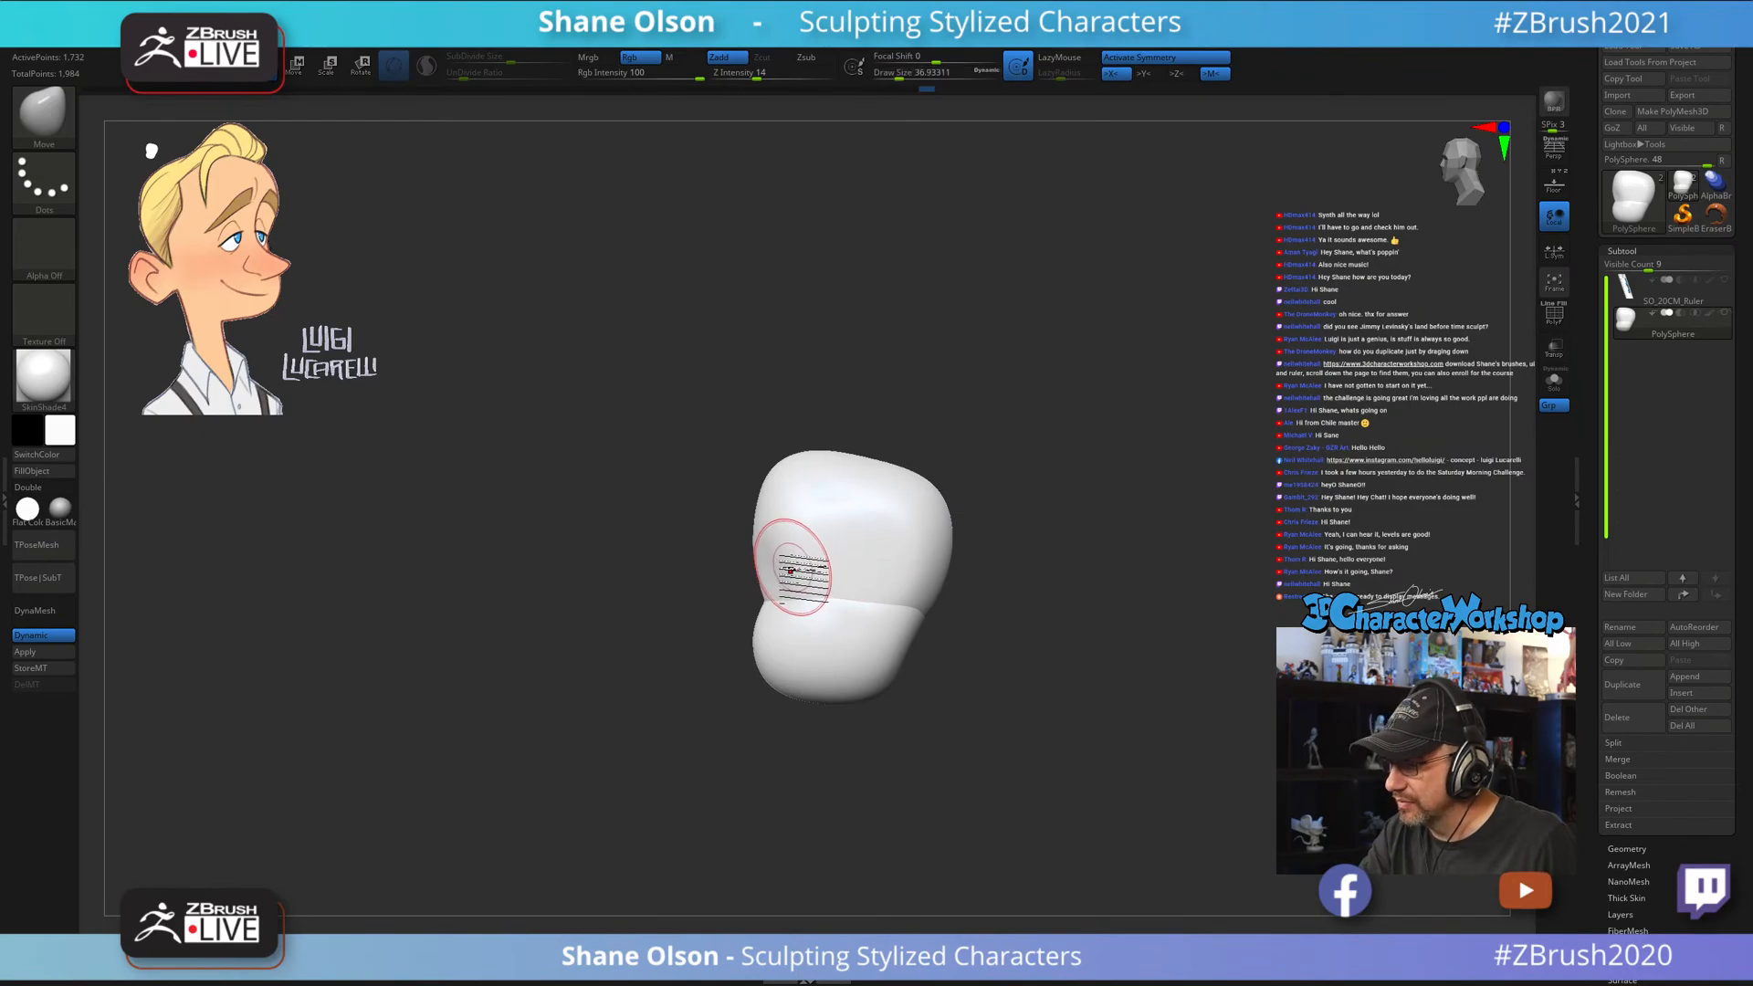
Refine the cheeks where the skull meets the jaw, using draw sizes of about 46, 51 and 56.
{"action": "left_click_drag", "start_coordinate": [973, 723], "coordinate": [1029, 704]}
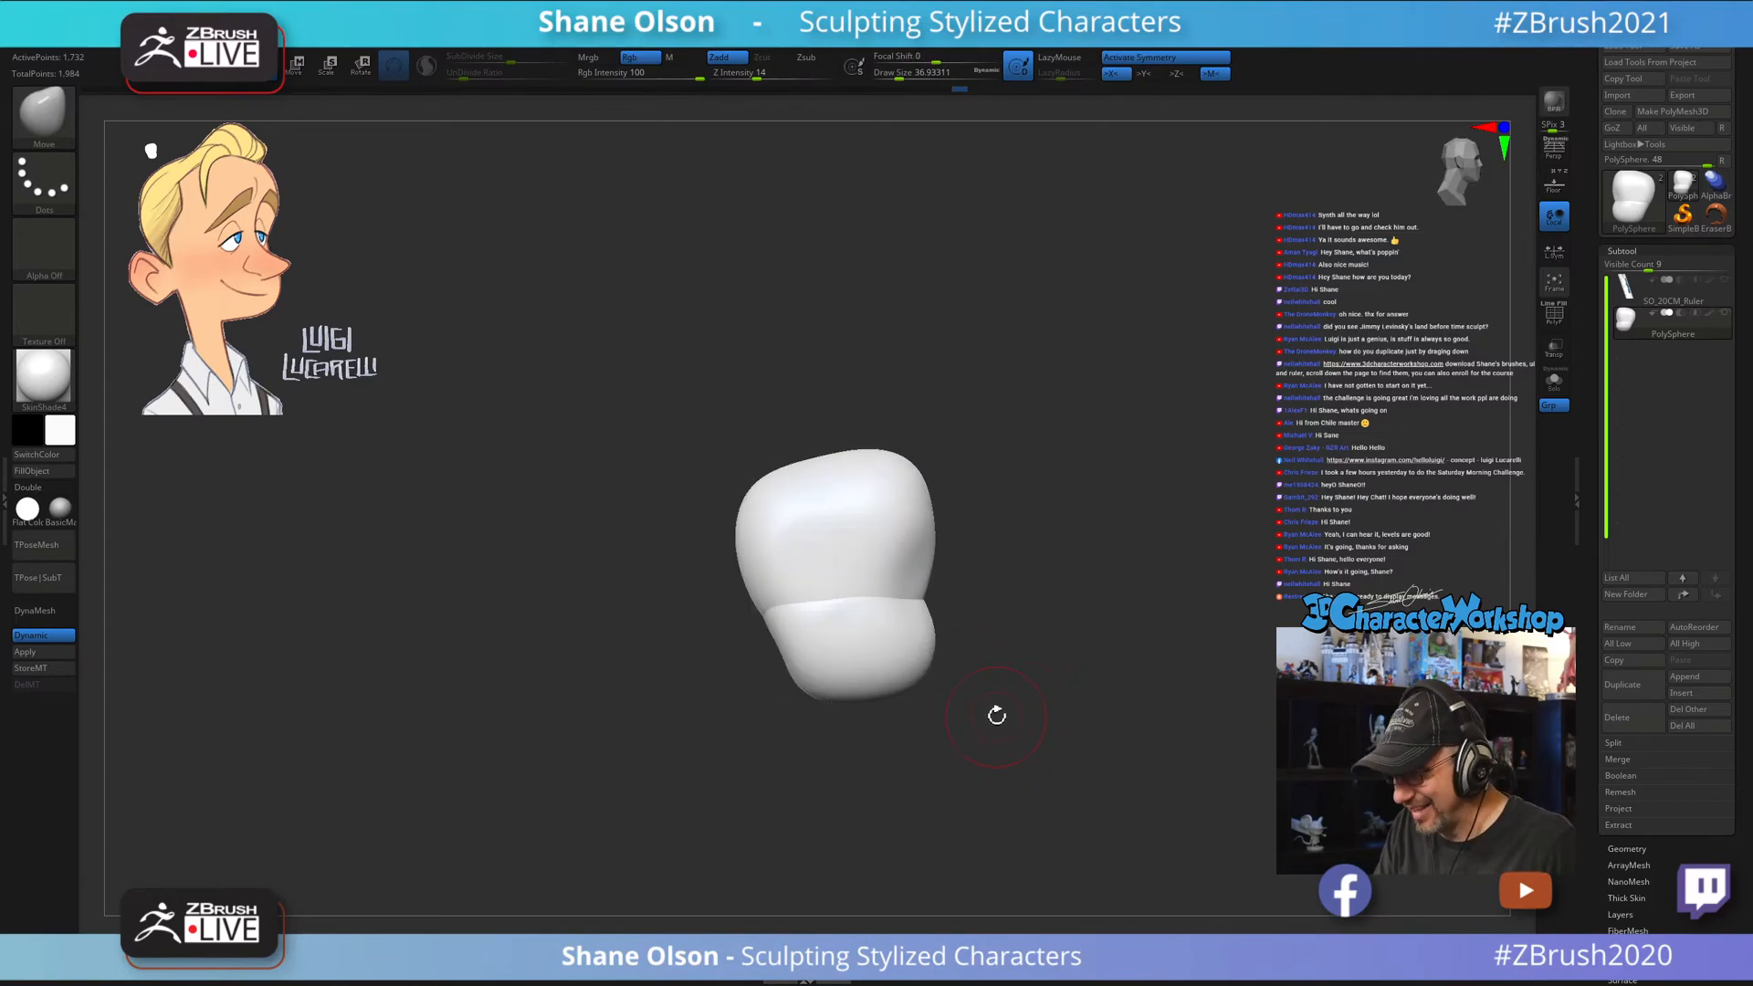
{"action": "left_click_drag", "start_coordinate": [1081, 573], "coordinate": [1037, 600]}
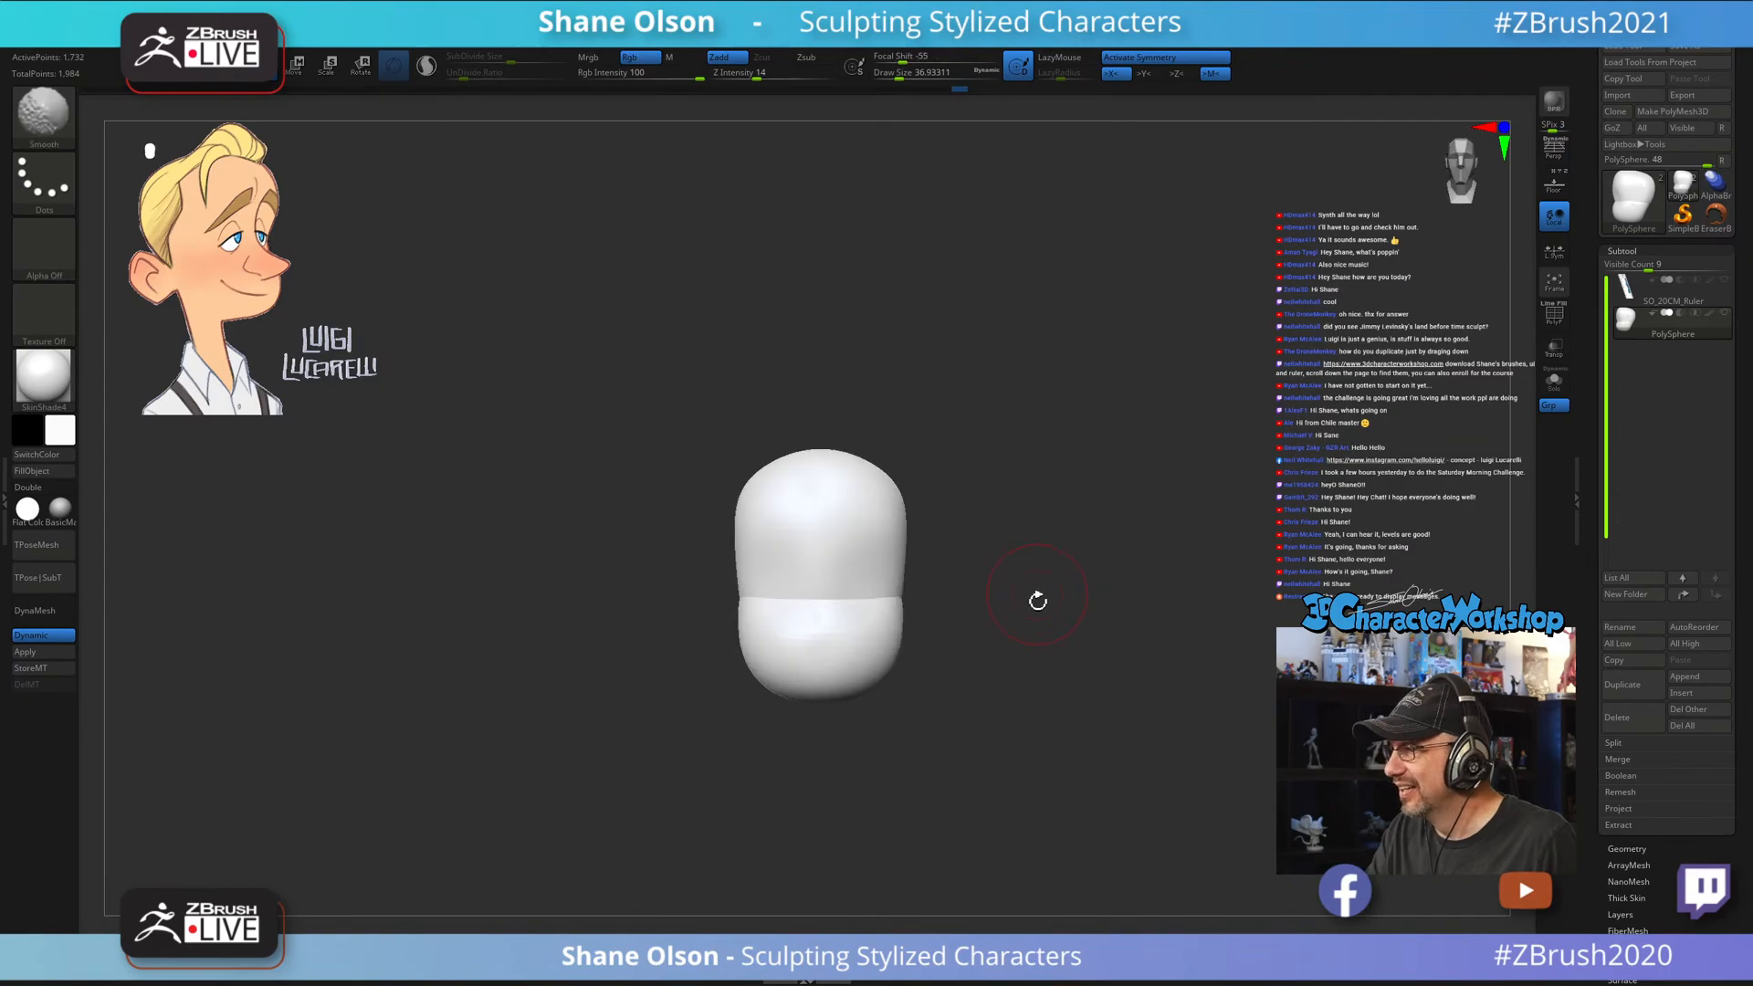
{"action": "key", "text": "s"}
{"action": "left_click_drag", "start_coordinate": [946, 685], "coordinate": [953, 683]}
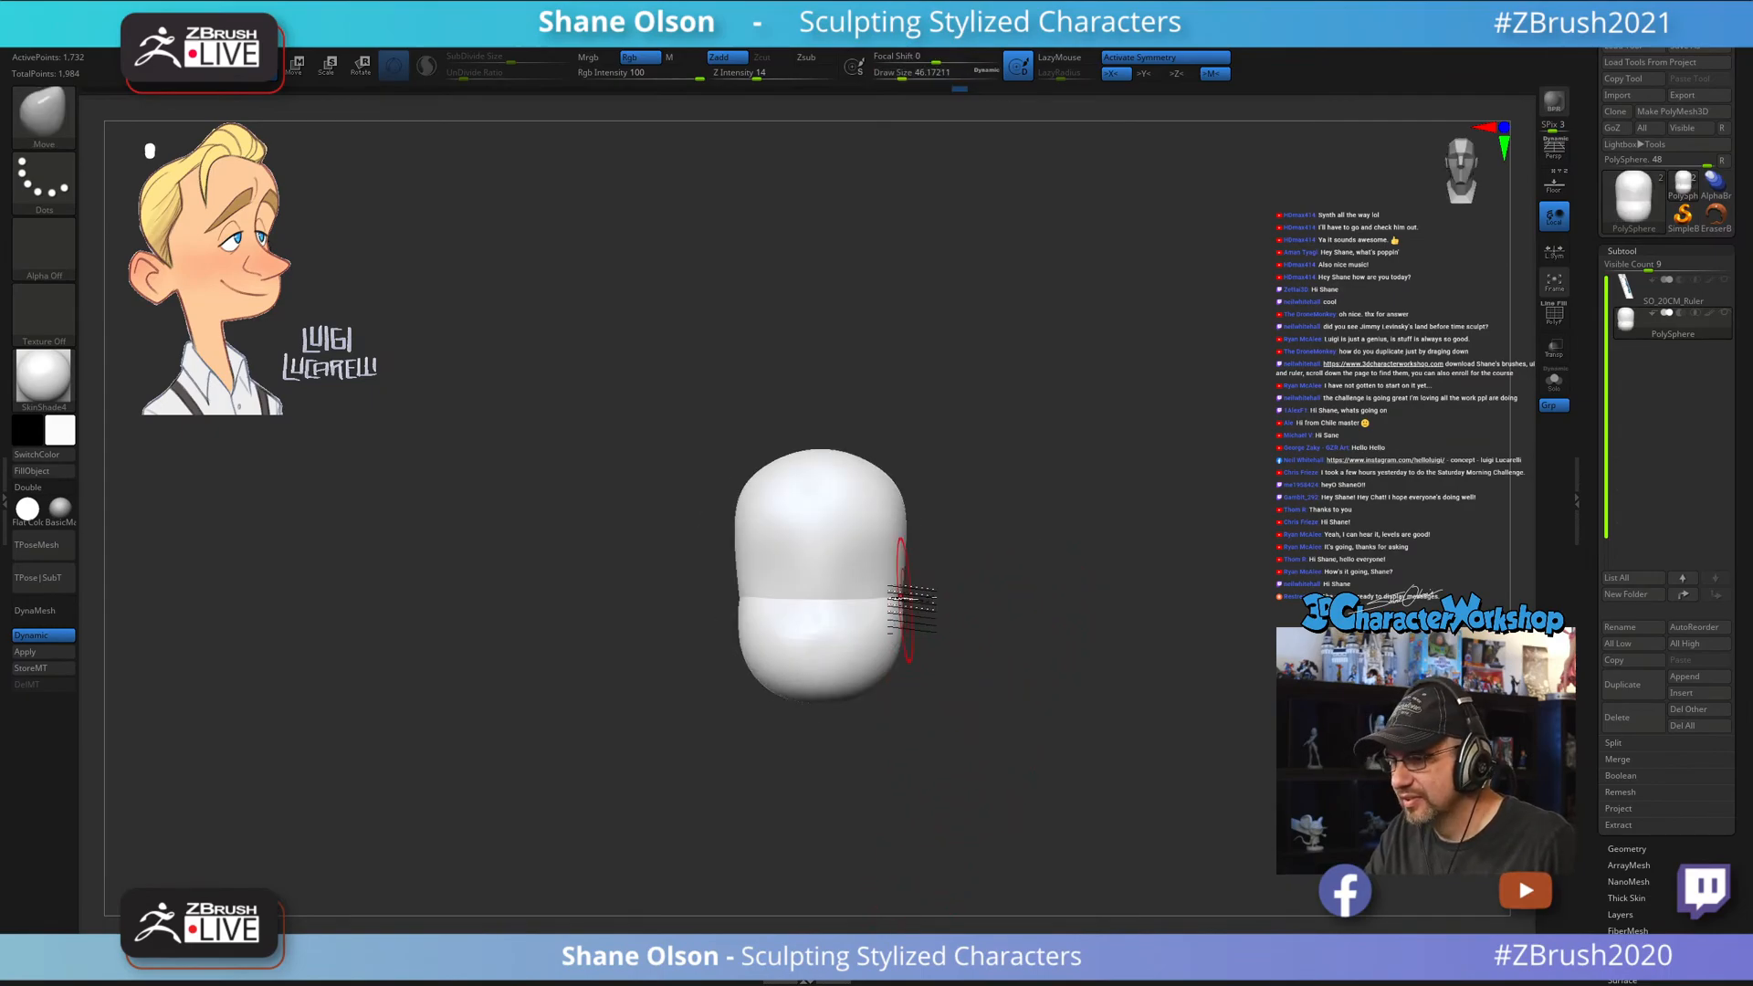
{"action": "key", "text": "s"}
{"action": "left_click_drag", "start_coordinate": [861, 599], "coordinate": [865, 600]}
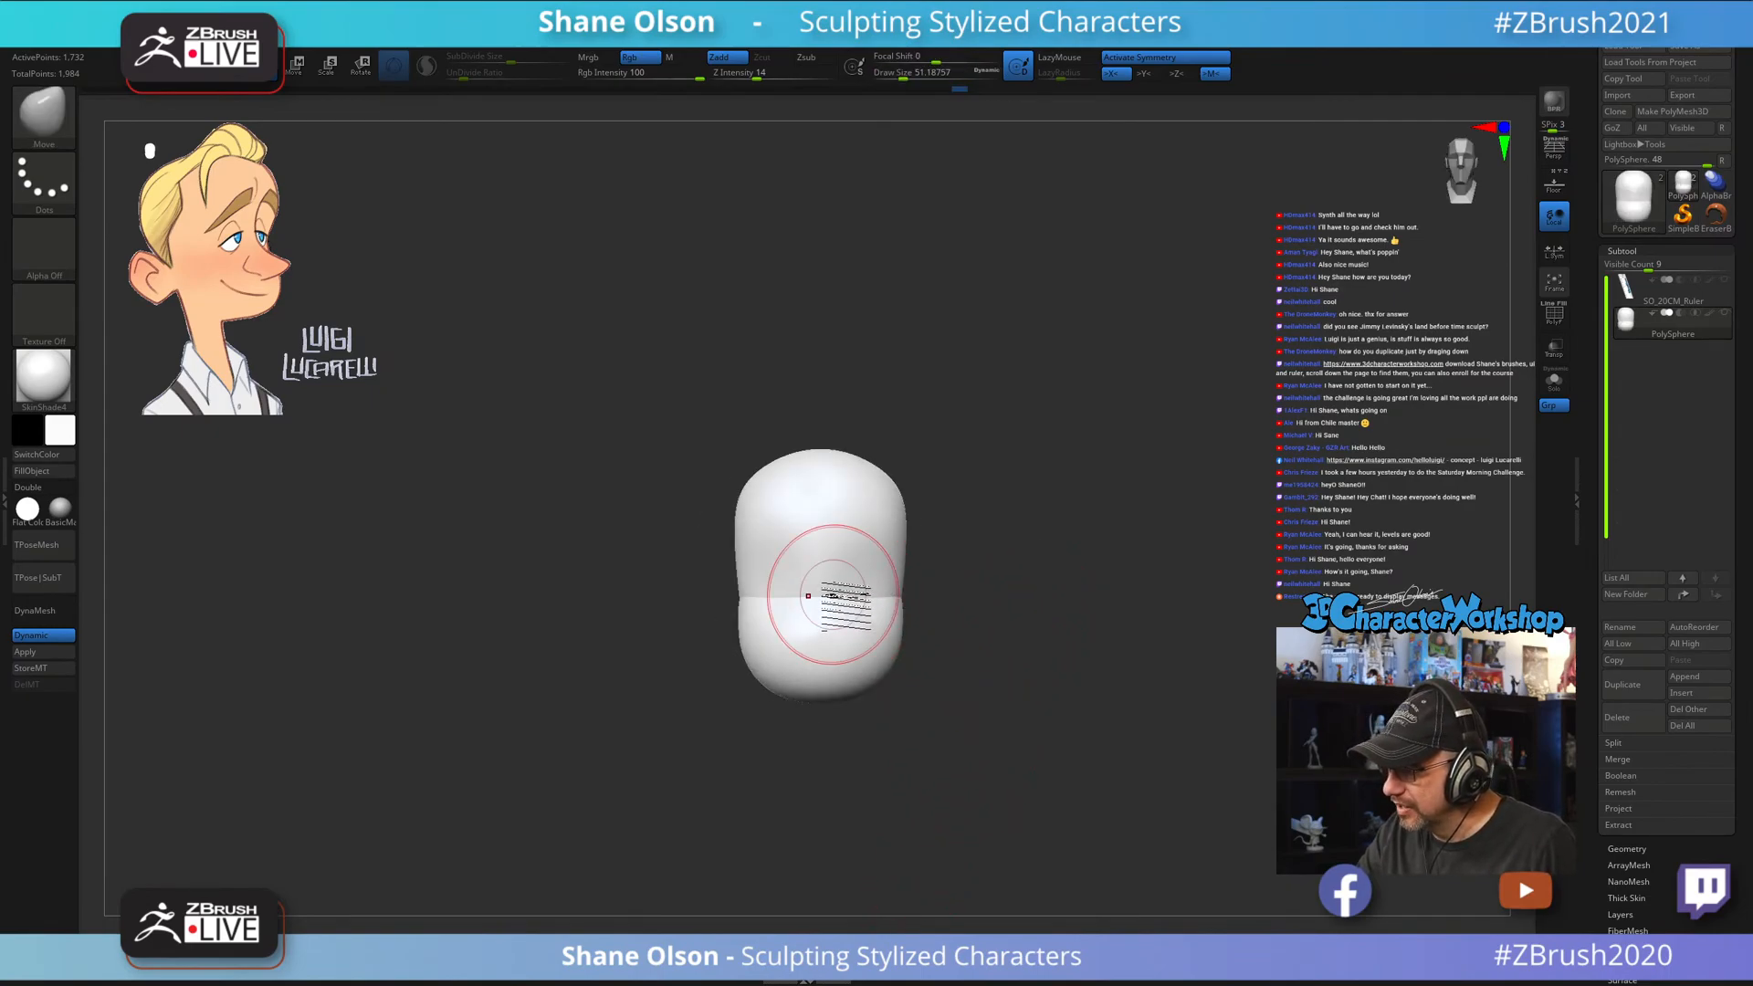
{"action": "key", "text": "s"}
{"action": "left_click_drag", "start_coordinate": [858, 599], "coordinate": [933, 623]}
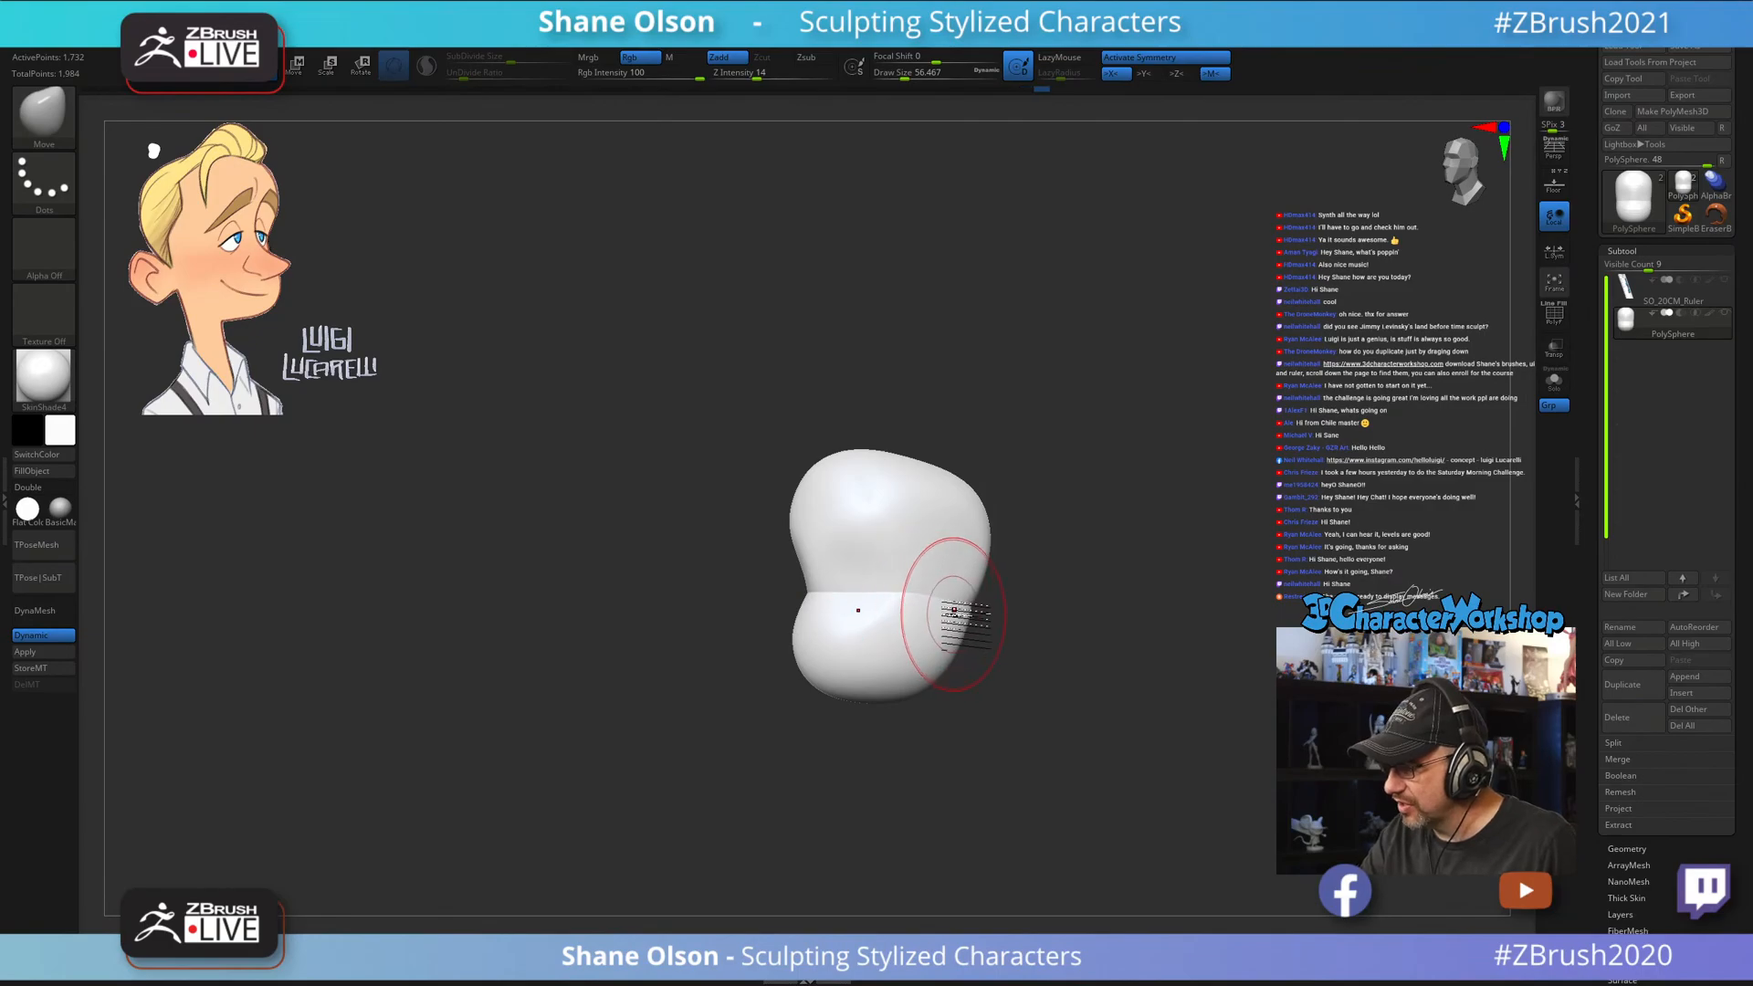
Adjust the lower corners of the jaw symmetrically from the front, using draw sizes of about 90 and 97.
{"action": "mouse_move", "coordinate": [1024, 630]}
{"action": "left_mouse_down"}
{"action": "mouse_move", "coordinate": [1017, 683]}
{"action": "mouse_move", "coordinate": [970, 697]}
{"action": "mouse_move", "coordinate": [1026, 697]}
{"action": "mouse_move", "coordinate": [950, 618]}
{"action": "left_mouse_up"}
{"action": "key", "text": "s"}
{"action": "key", "text": "s"}
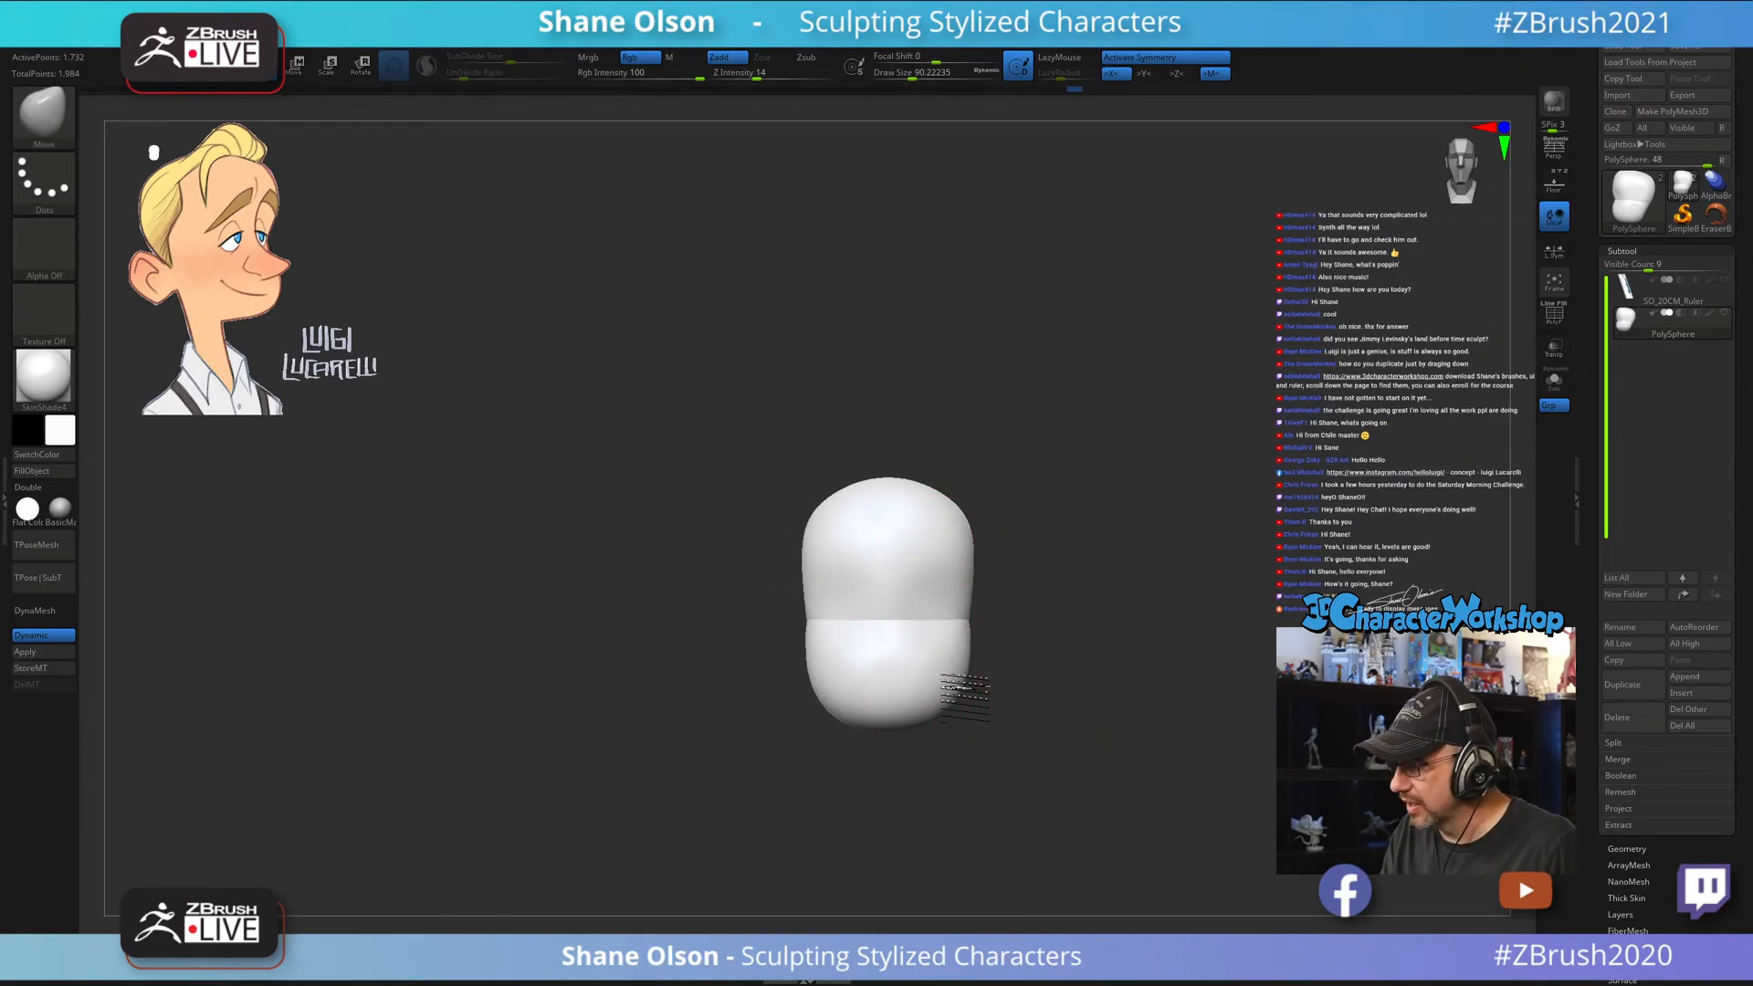
{"action": "key", "text": "s"}
{"action": "mouse_move", "coordinate": [939, 726]}
{"action": "left_mouse_down"}
{"action": "mouse_move", "coordinate": [995, 726]}
{"action": "mouse_move", "coordinate": [986, 742]}
{"action": "mouse_move", "coordinate": [944, 731]}
{"action": "mouse_move", "coordinate": [887, 691]}
{"action": "mouse_move", "coordinate": [974, 753]}
{"action": "left_mouse_up"}
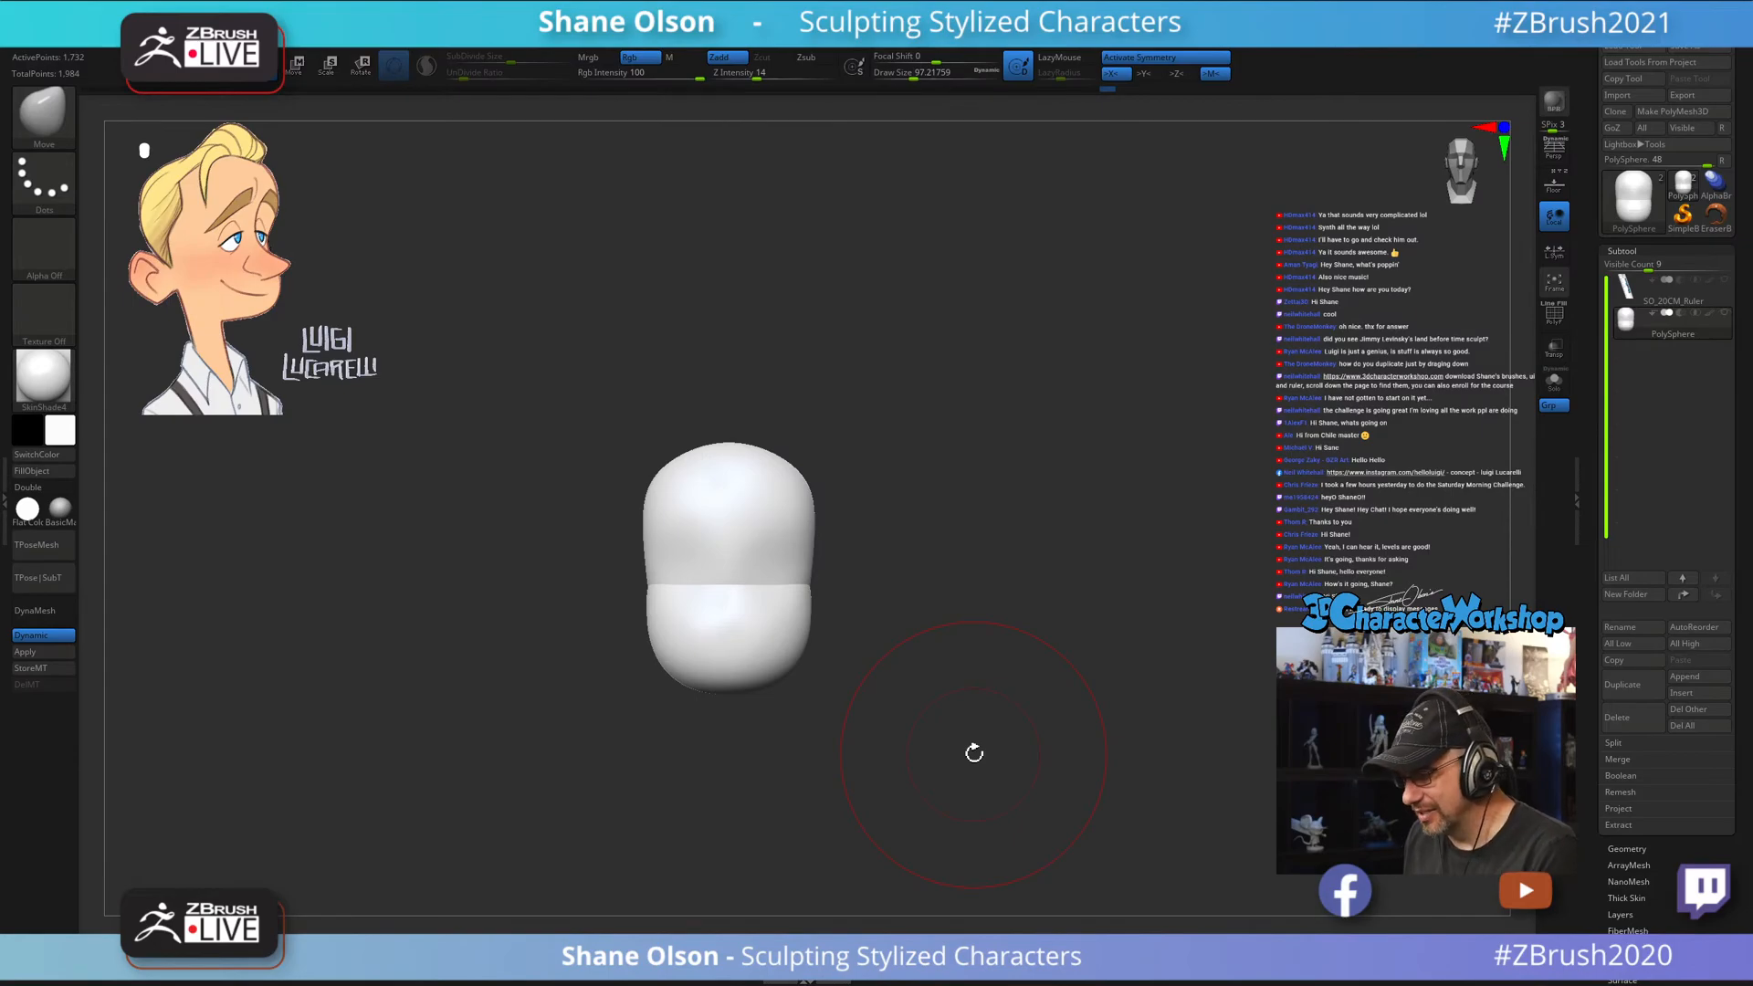
{"action": "key", "text": "s"}
{"action": "left_click", "coordinate": [1005, 673]}
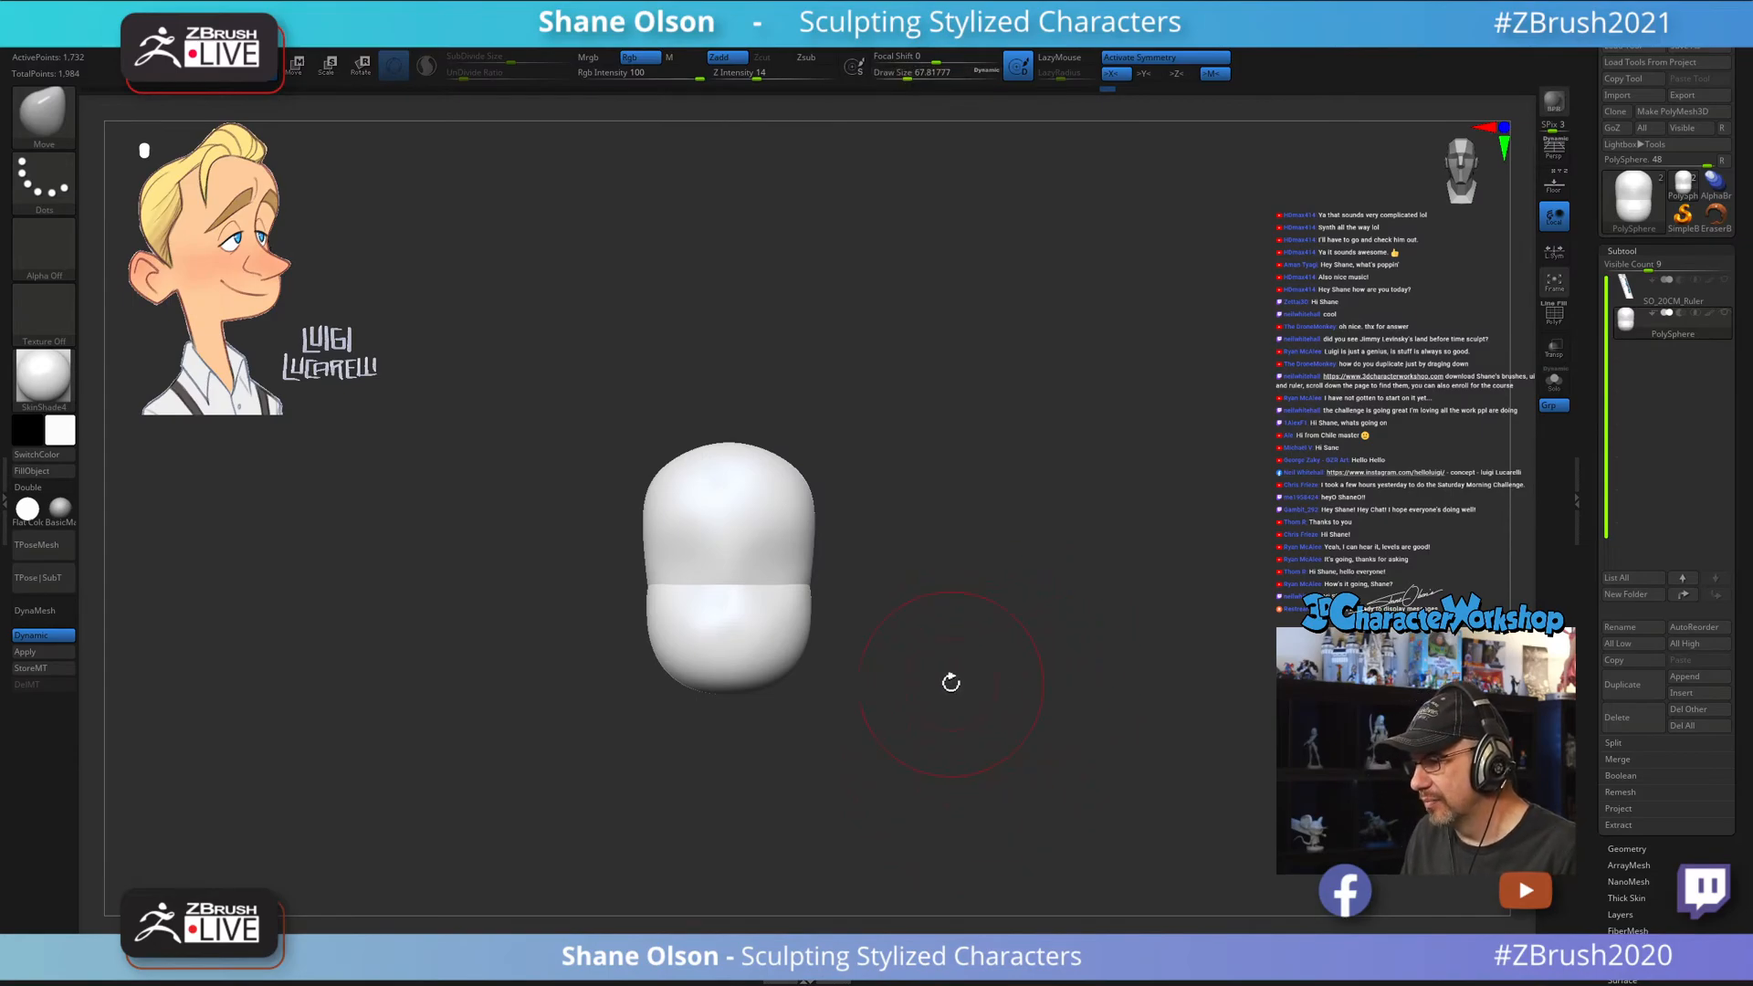
{"action": "left_click_drag", "start_coordinate": [948, 681], "coordinate": [1017, 671], "text": "alt"}
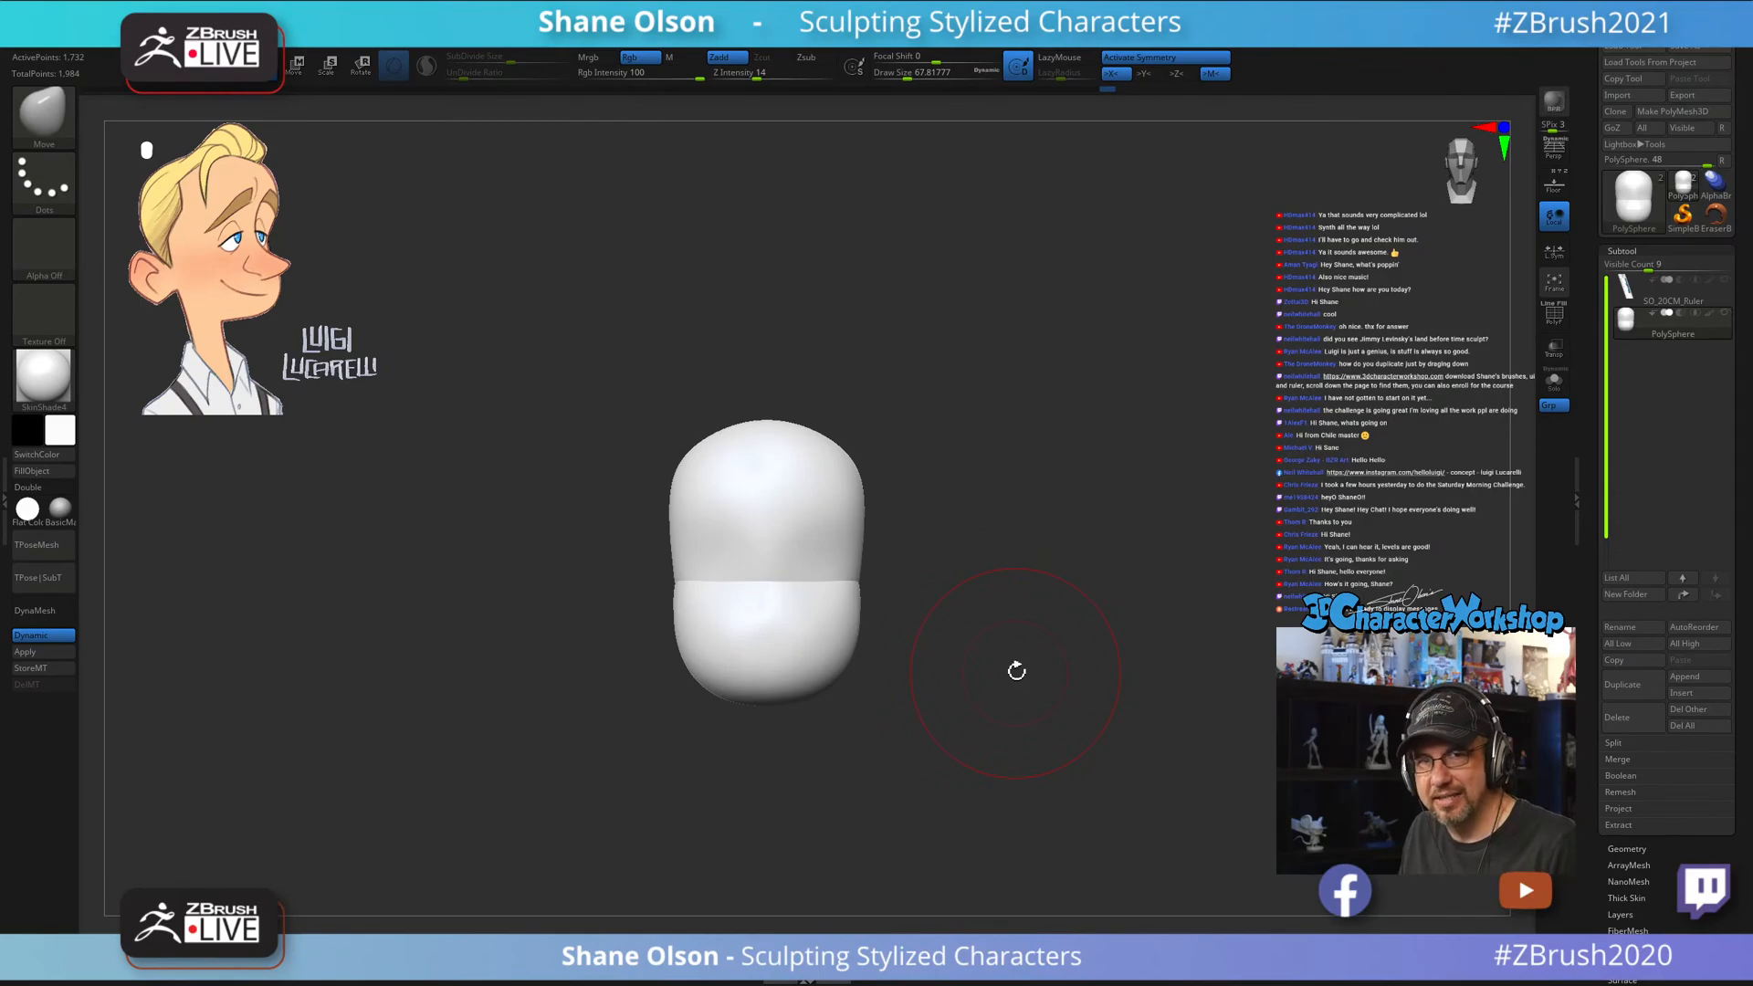
{"action": "key", "text": "s"}
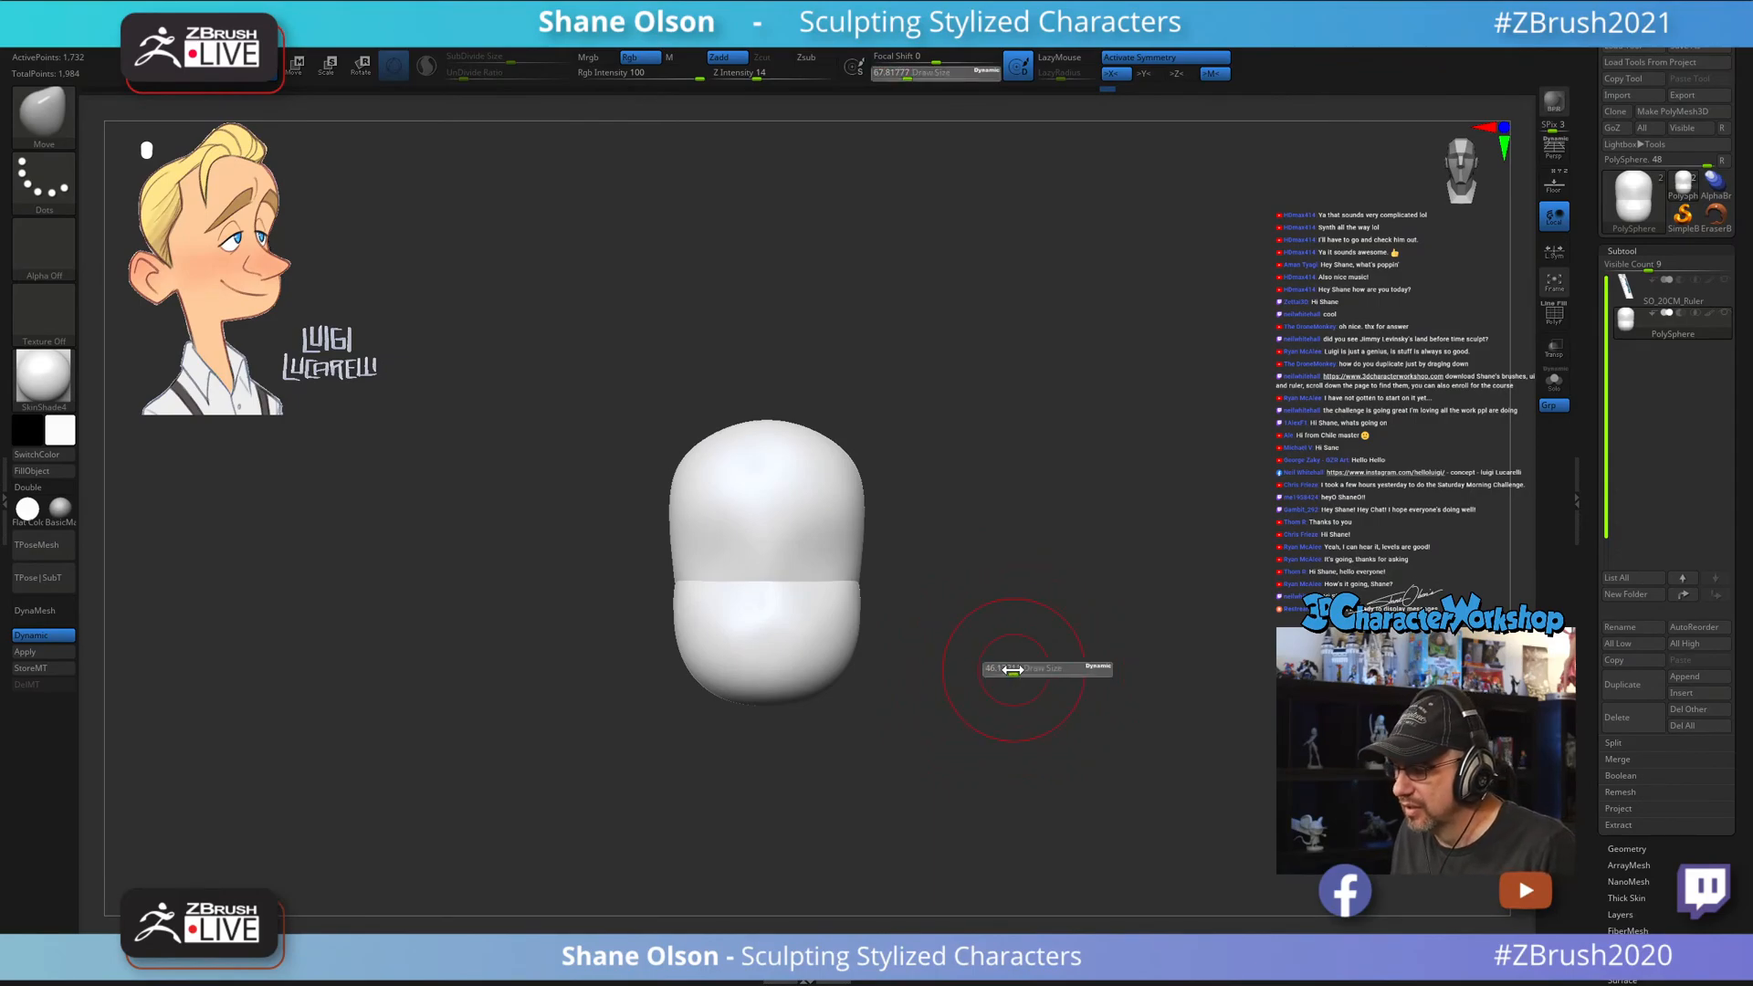
{"action": "left_click", "coordinate": [1010, 672]}
{"action": "key", "text": "s"}
{"action": "left_click", "coordinate": [1010, 669]}
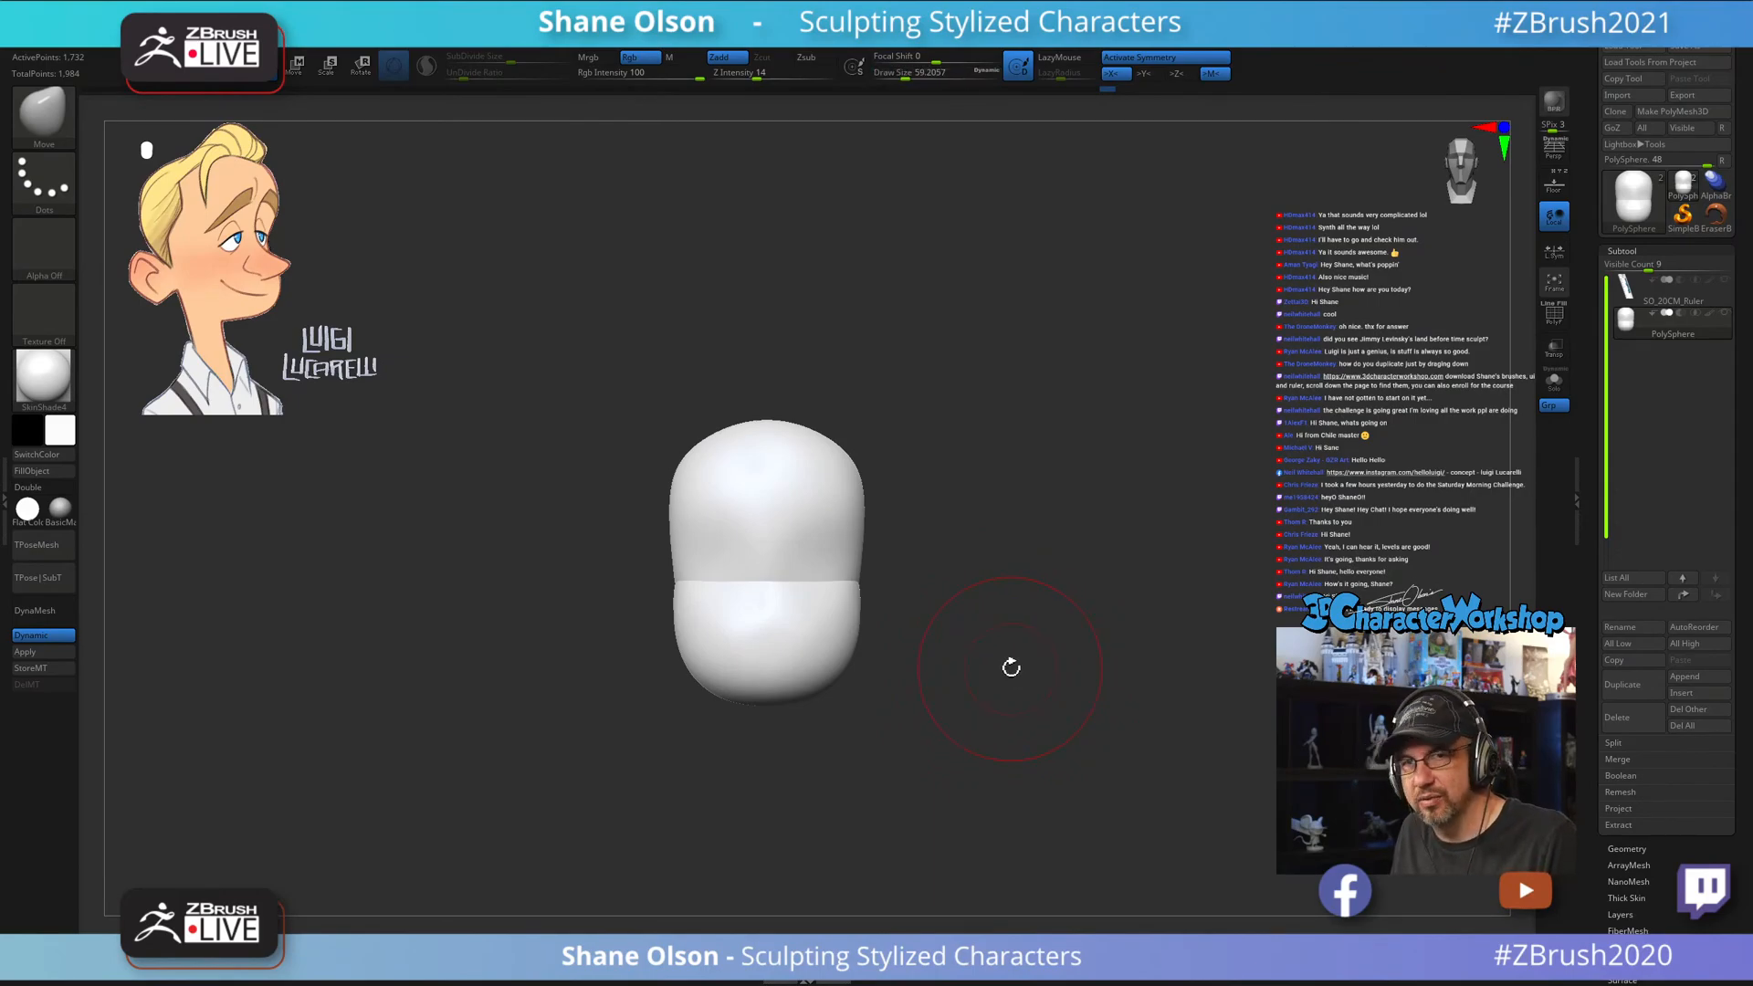
{"action": "left_click_drag", "start_coordinate": [1010, 668], "coordinate": [1017, 677], "text": "alt"}
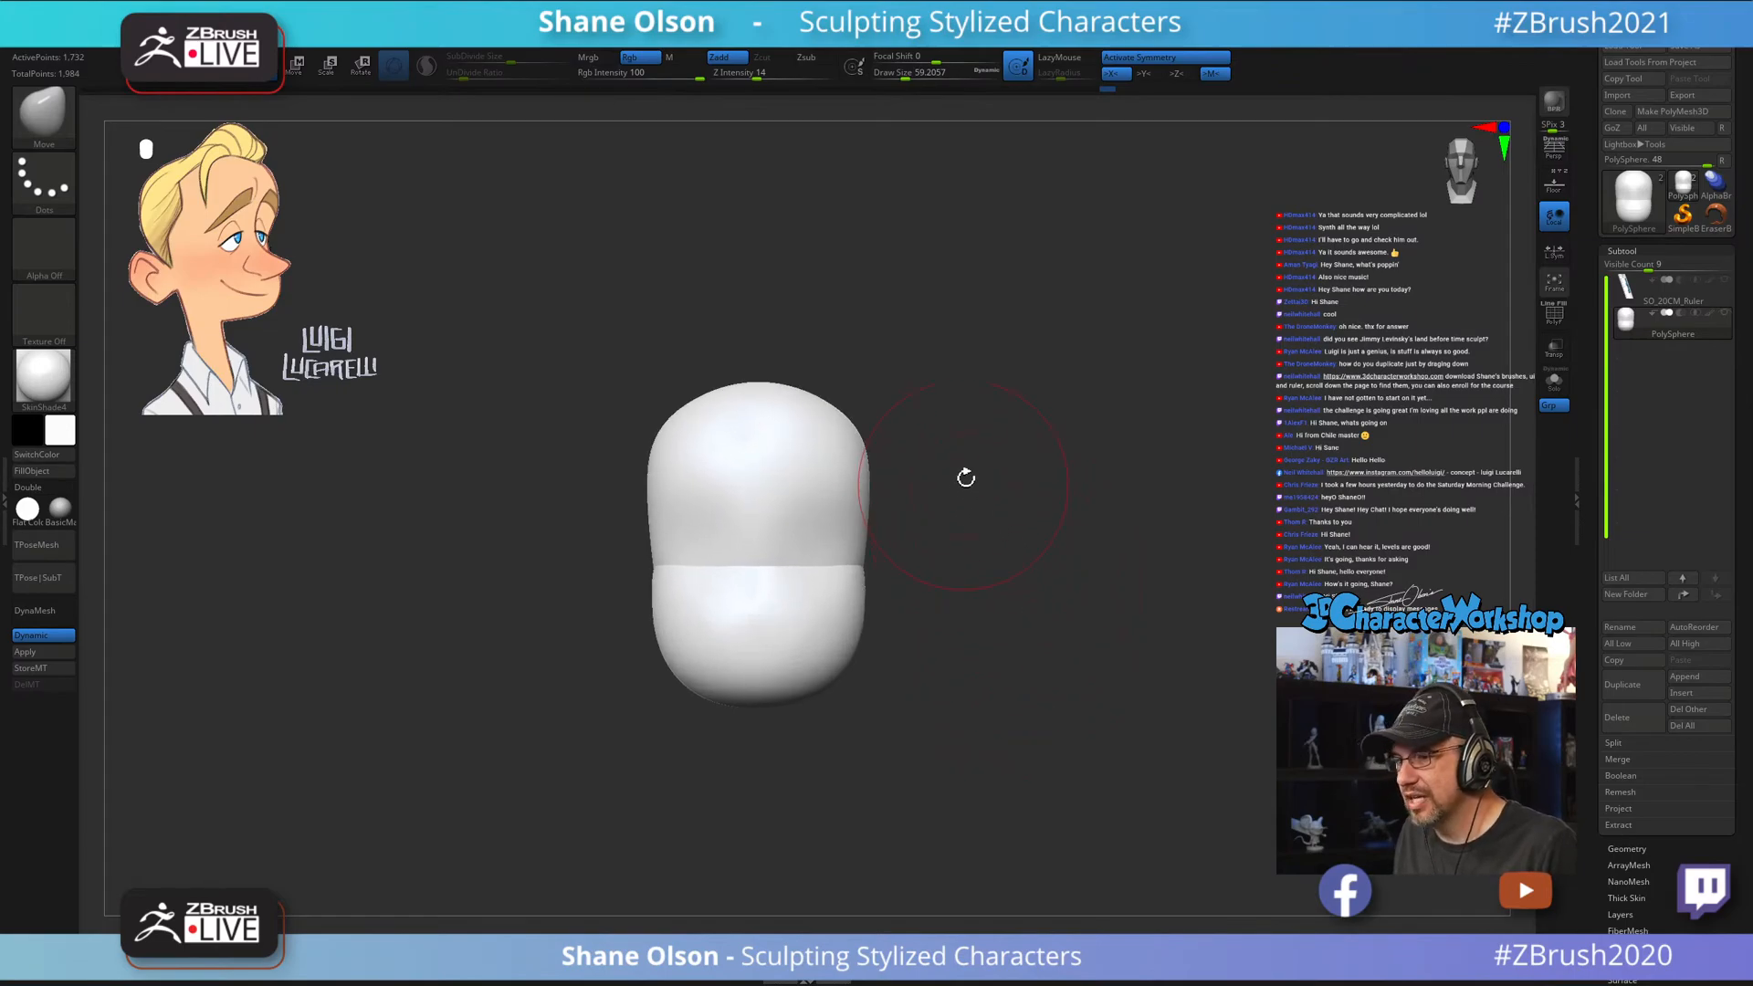
Raise the Z Intensity to 44 and pull the forehead slightly forward in side view, using a draw size of about 51.
{"action": "mouse_move", "coordinate": [1010, 454]}
{"action": "left_mouse_down"}
{"action": "mouse_move", "coordinate": [1017, 478]}
{"action": "mouse_move", "coordinate": [954, 442]}
{"action": "left_mouse_up"}
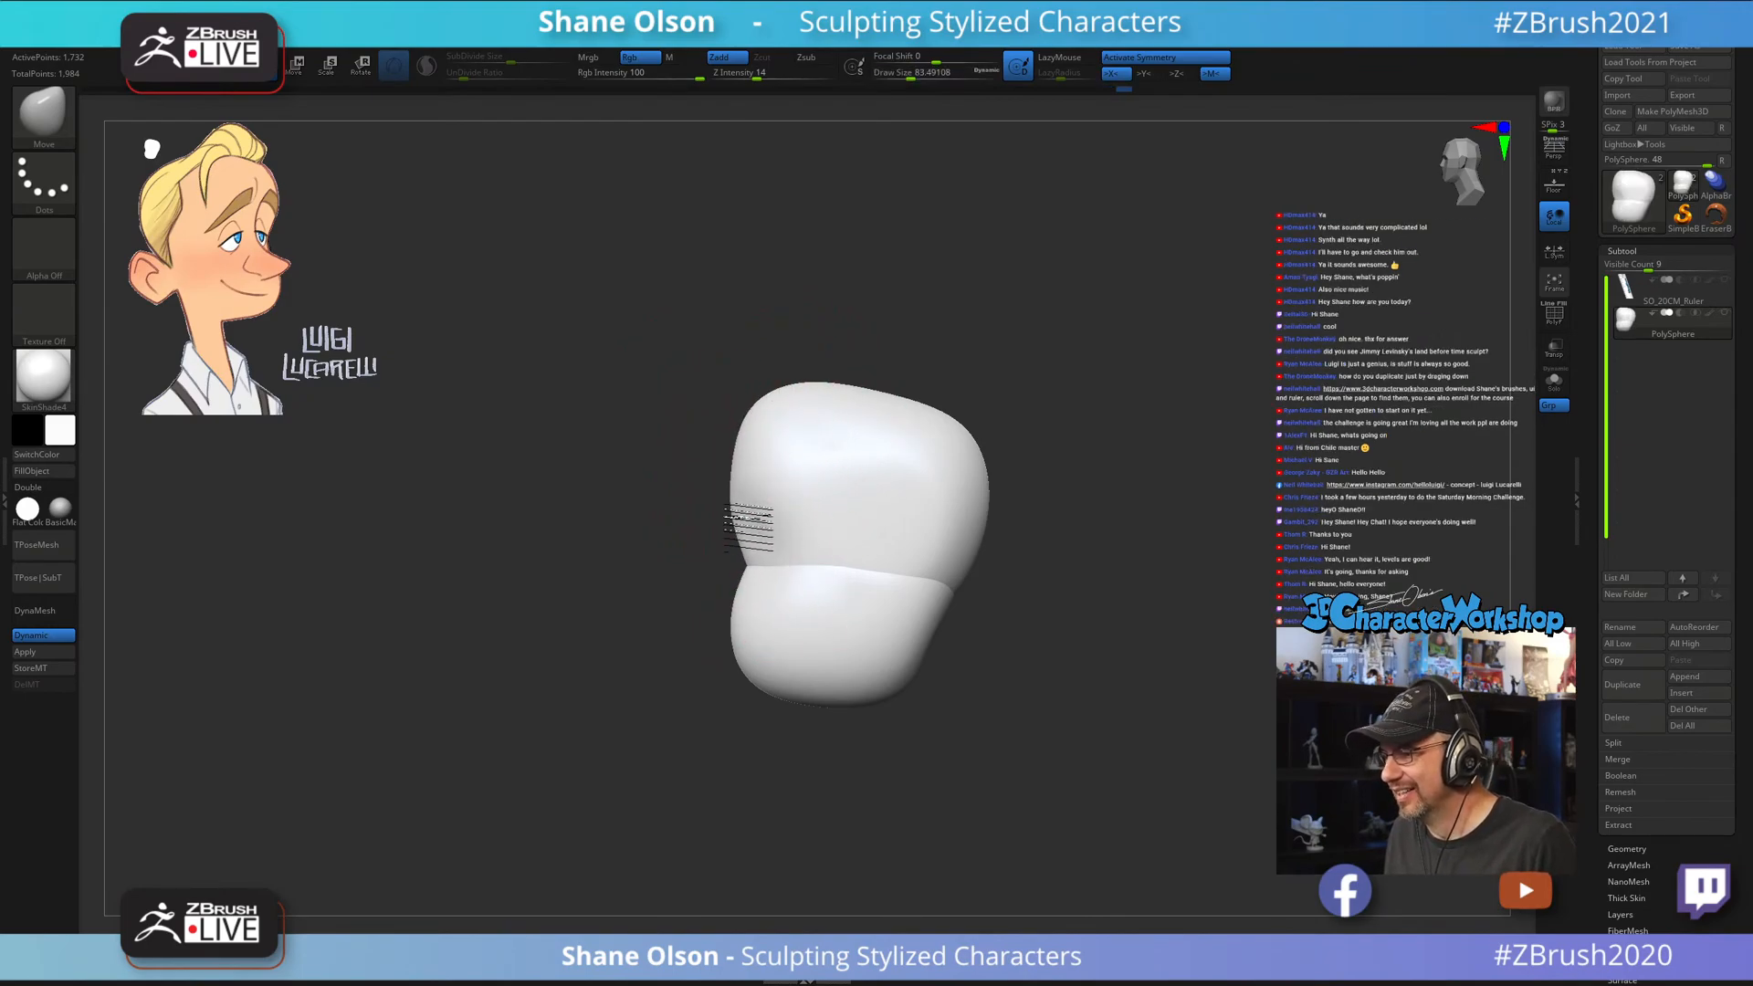
{"action": "left_click_drag", "start_coordinate": [760, 77], "coordinate": [791, 79]}
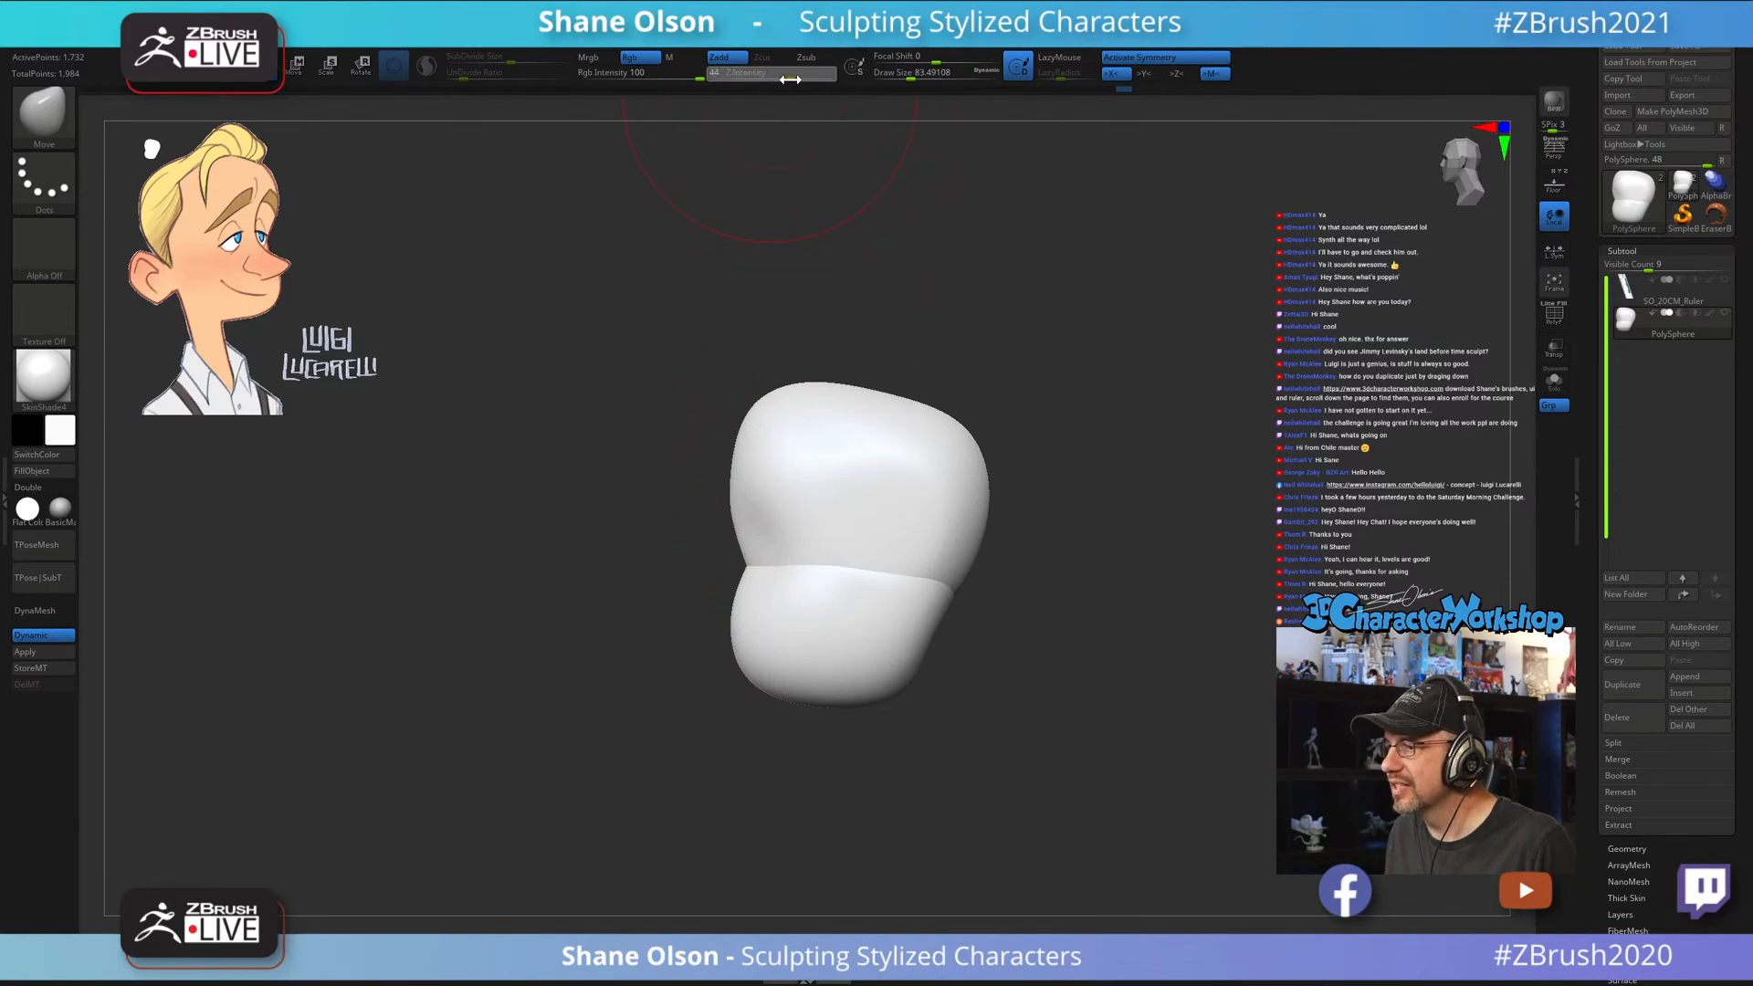
{"action": "key", "text": "s"}
{"action": "left_click_drag", "start_coordinate": [734, 420], "coordinate": [743, 445]}
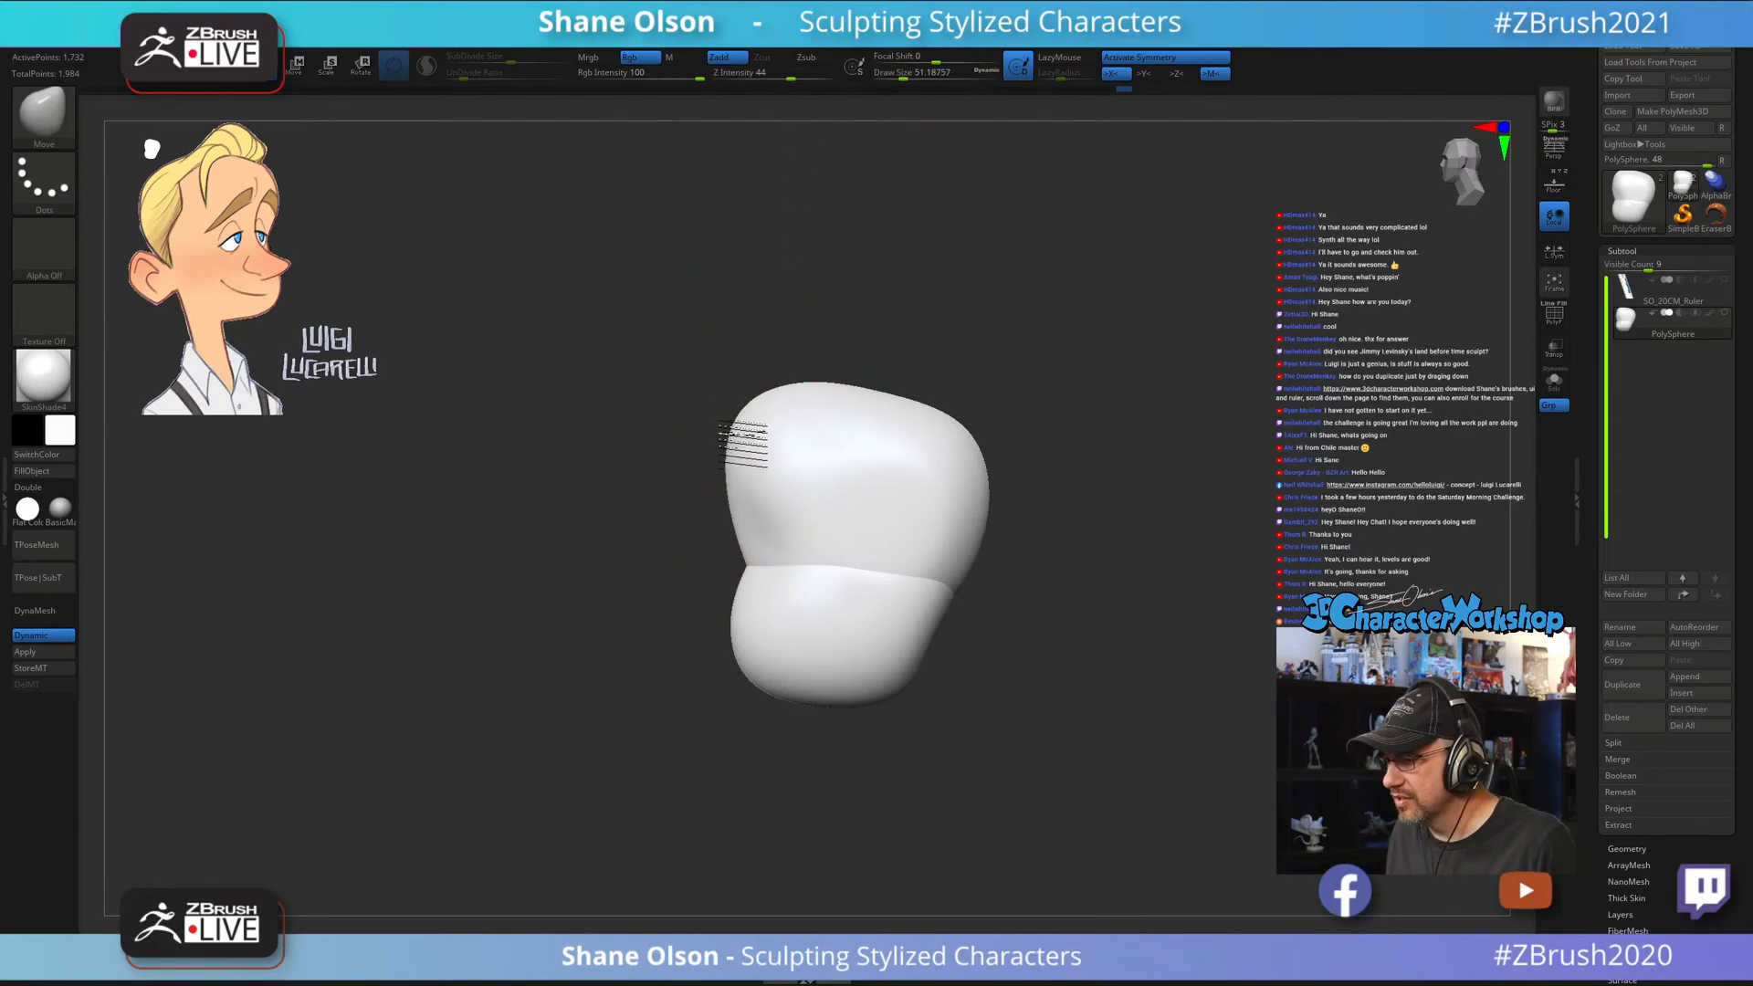
Examine the head's overall shape from above, from the side and from the front.
{"action": "right_click_drag", "start_coordinate": [1092, 324], "coordinate": [1069, 315], "text": "ctrl"}
{"action": "key", "text": "s"}
{"action": "left_click_drag", "start_coordinate": [1070, 317], "coordinate": [1078, 319]}
{"action": "right_click_drag", "start_coordinate": [1069, 337], "coordinate": [1042, 485]}
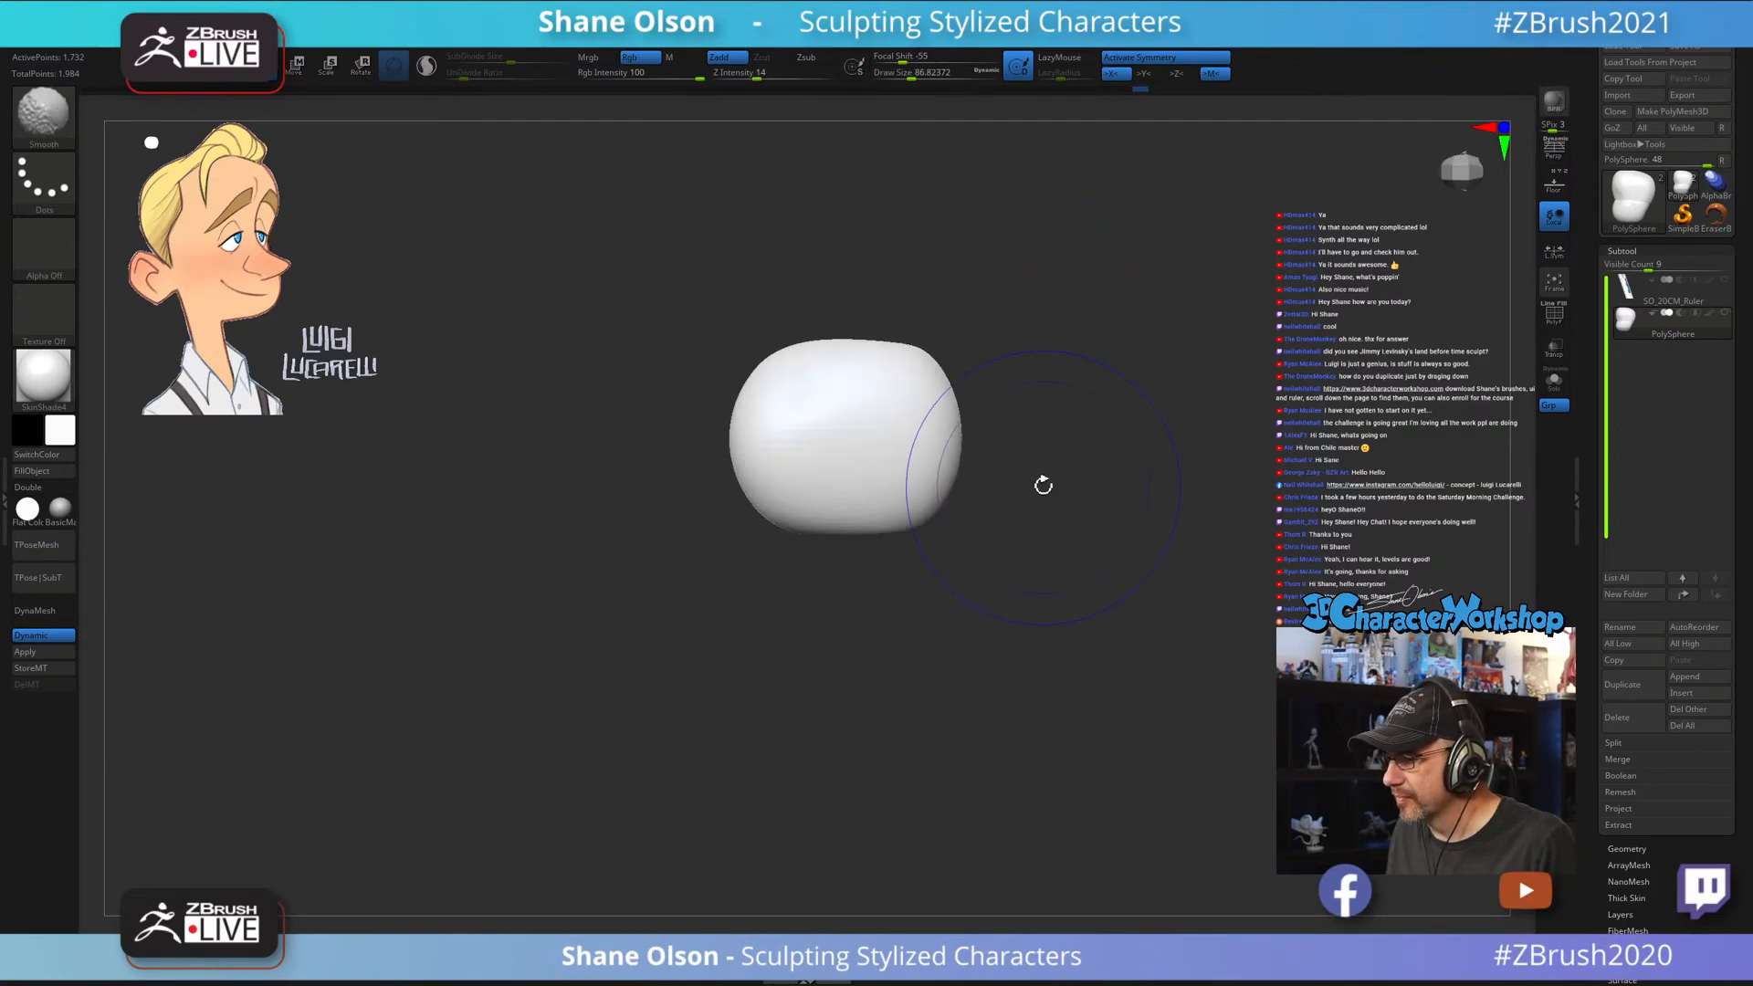
{"action": "mouse_move", "coordinate": [804, 516]}
{"action": "right_mouse_down"}
{"action": "mouse_move", "coordinate": [1147, 442]}
{"action": "mouse_move", "coordinate": [1167, 520]}
{"action": "mouse_move", "coordinate": [1103, 512]}
{"action": "right_mouse_up"}
{"action": "key", "text": "s"}
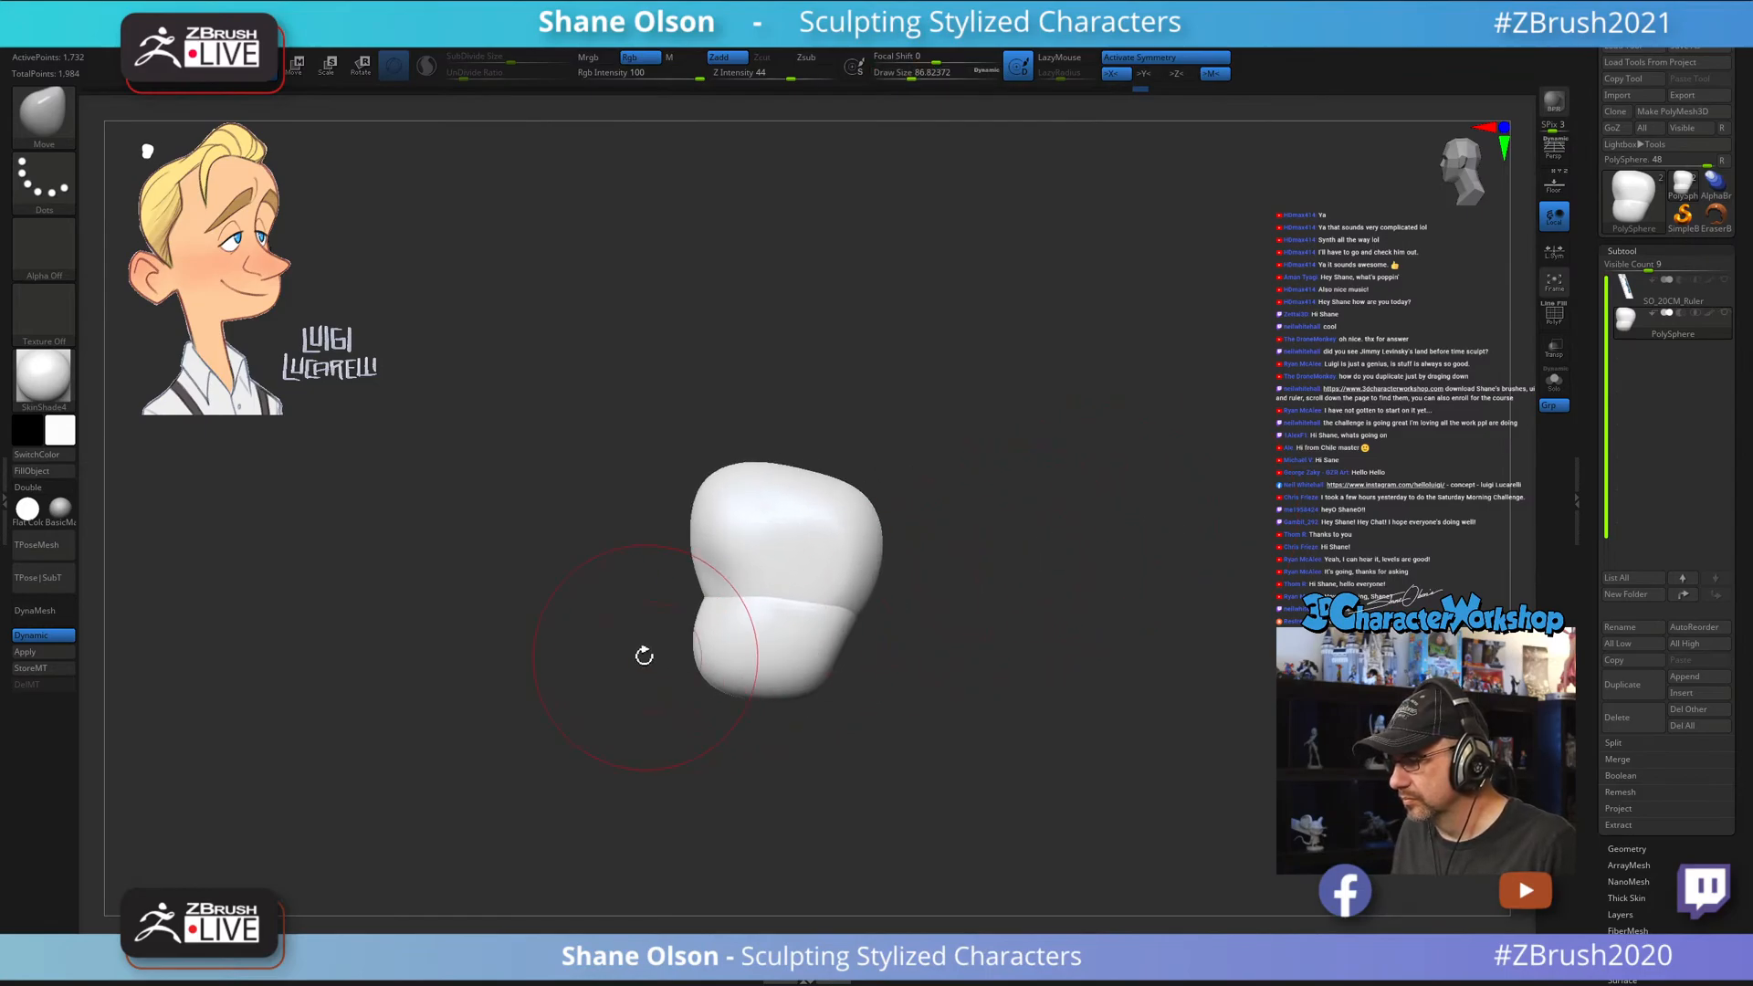
{"action": "key", "text": "s"}
{"action": "left_click_drag", "start_coordinate": [638, 654], "coordinate": [644, 646]}
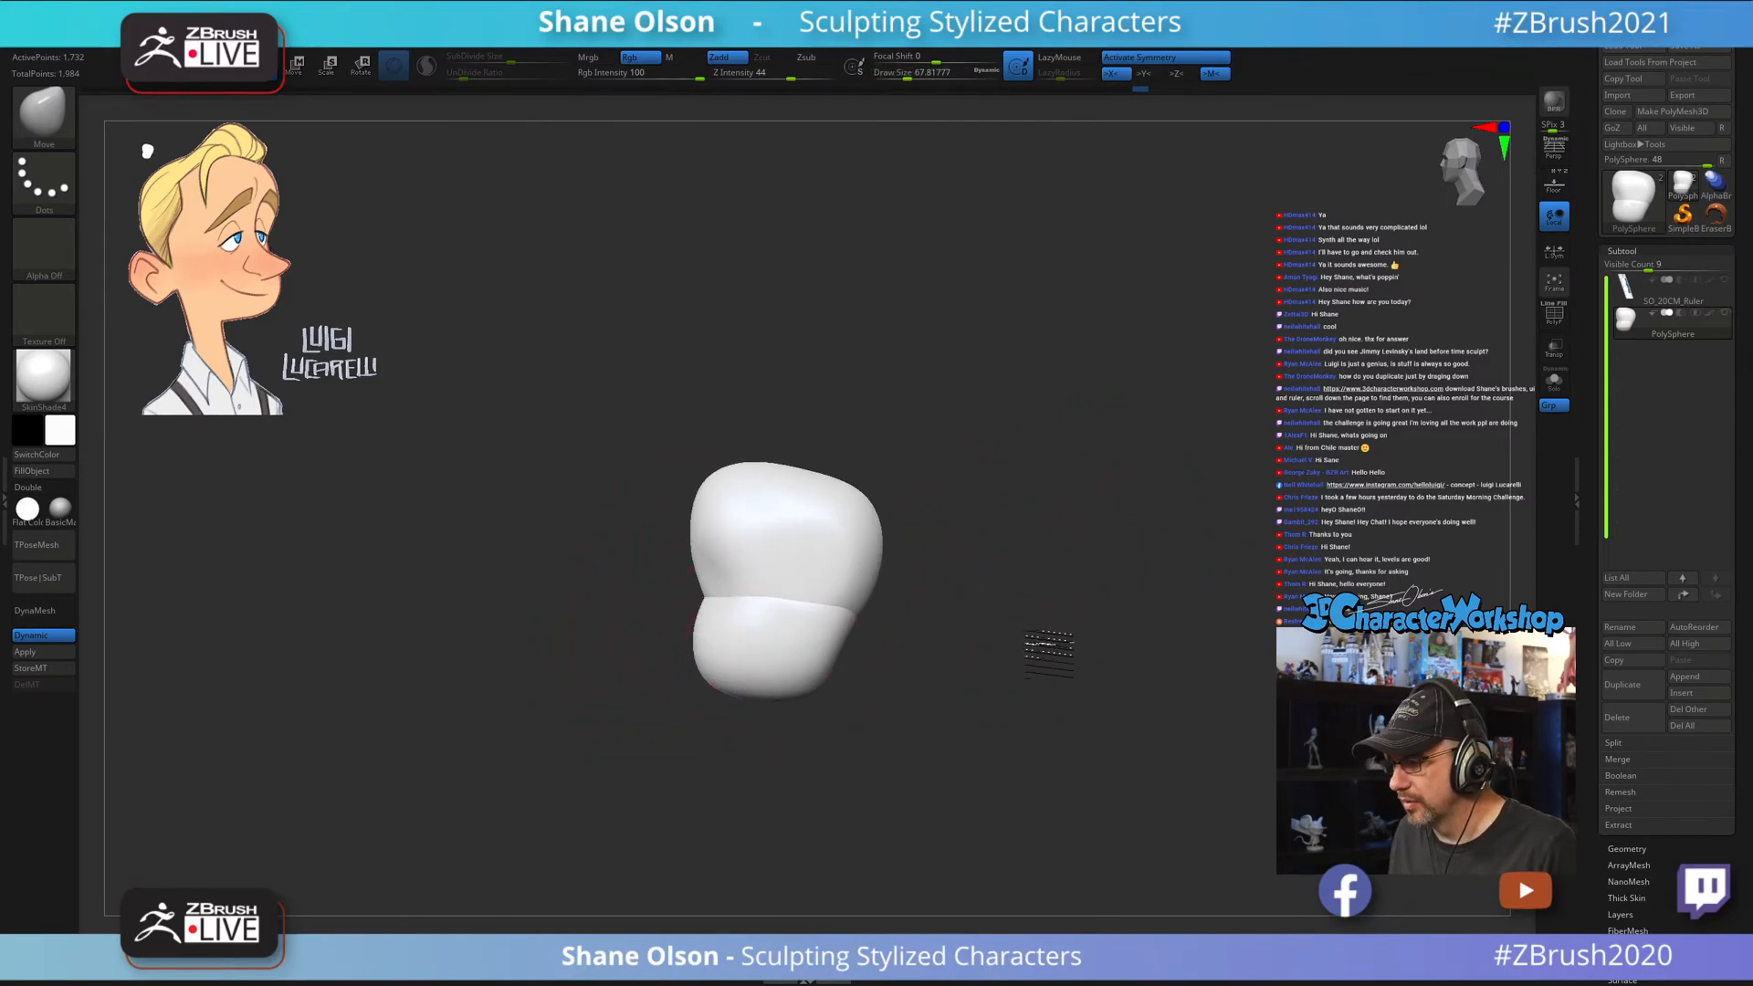
{"action": "right_click_drag", "start_coordinate": [982, 642], "coordinate": [1009, 615]}
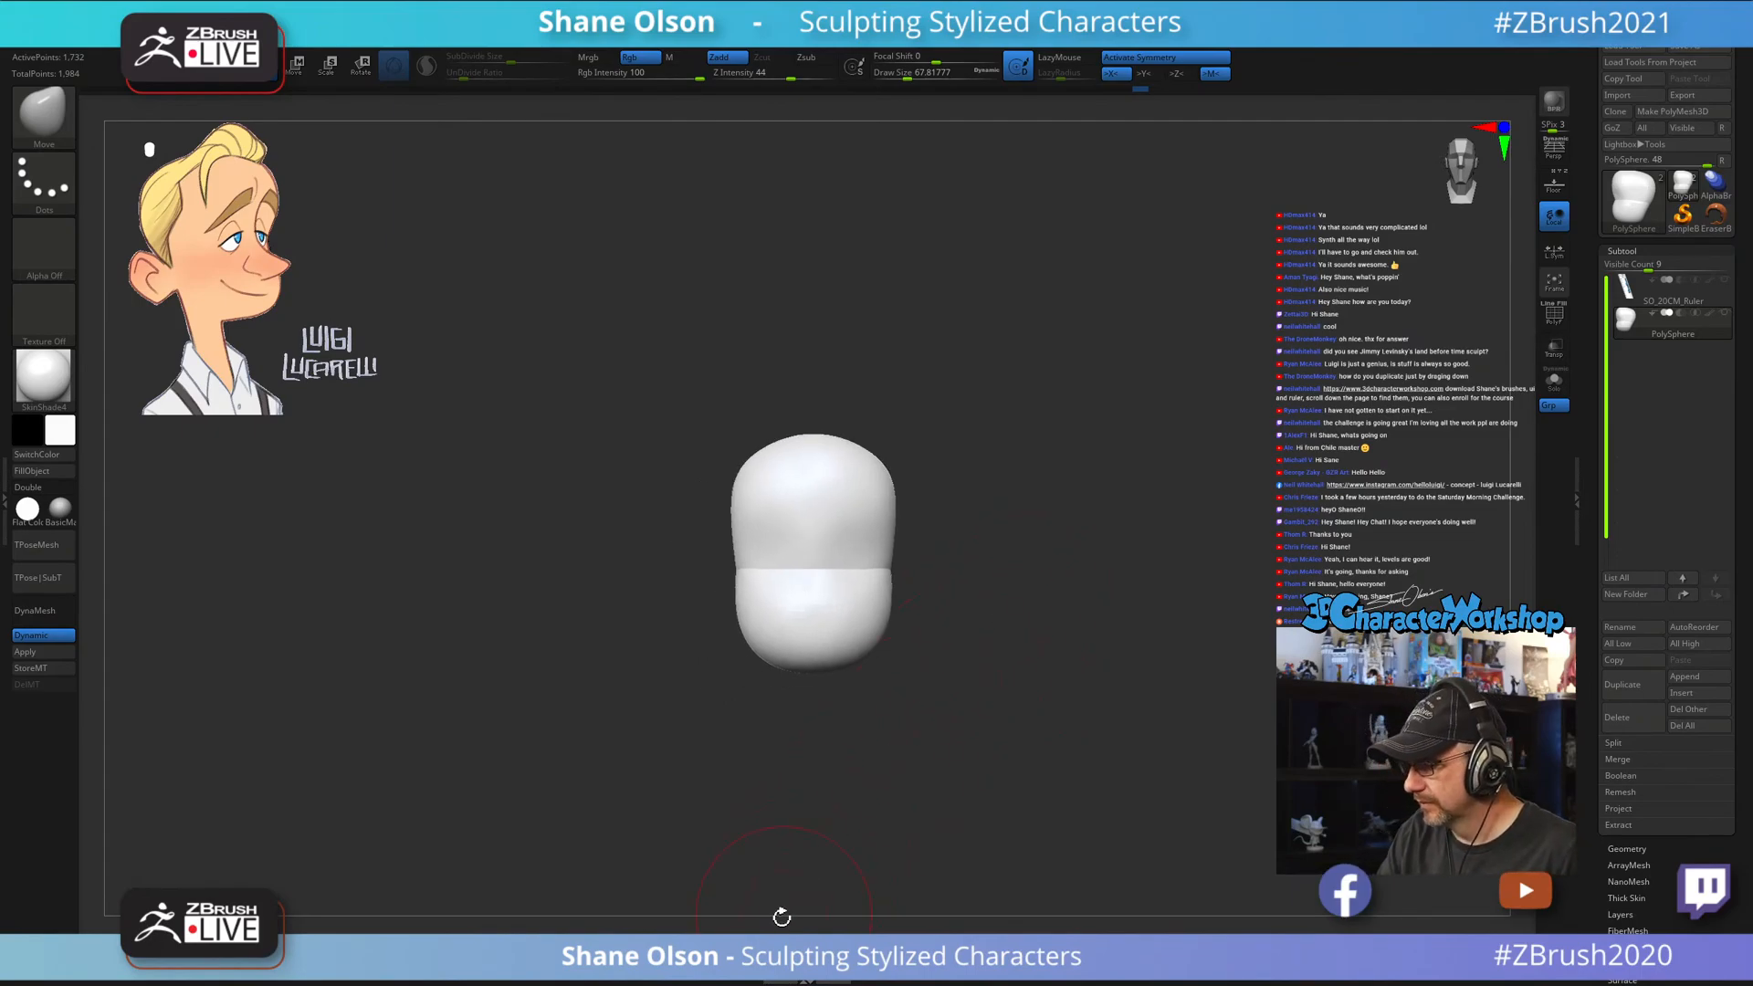
Insert a symmetrical pair of QuadSphere-2 eye spheres at the seam between skull and jaw, using a draw size of 28.75.
{"action": "left_click", "coordinate": [761, 944]}
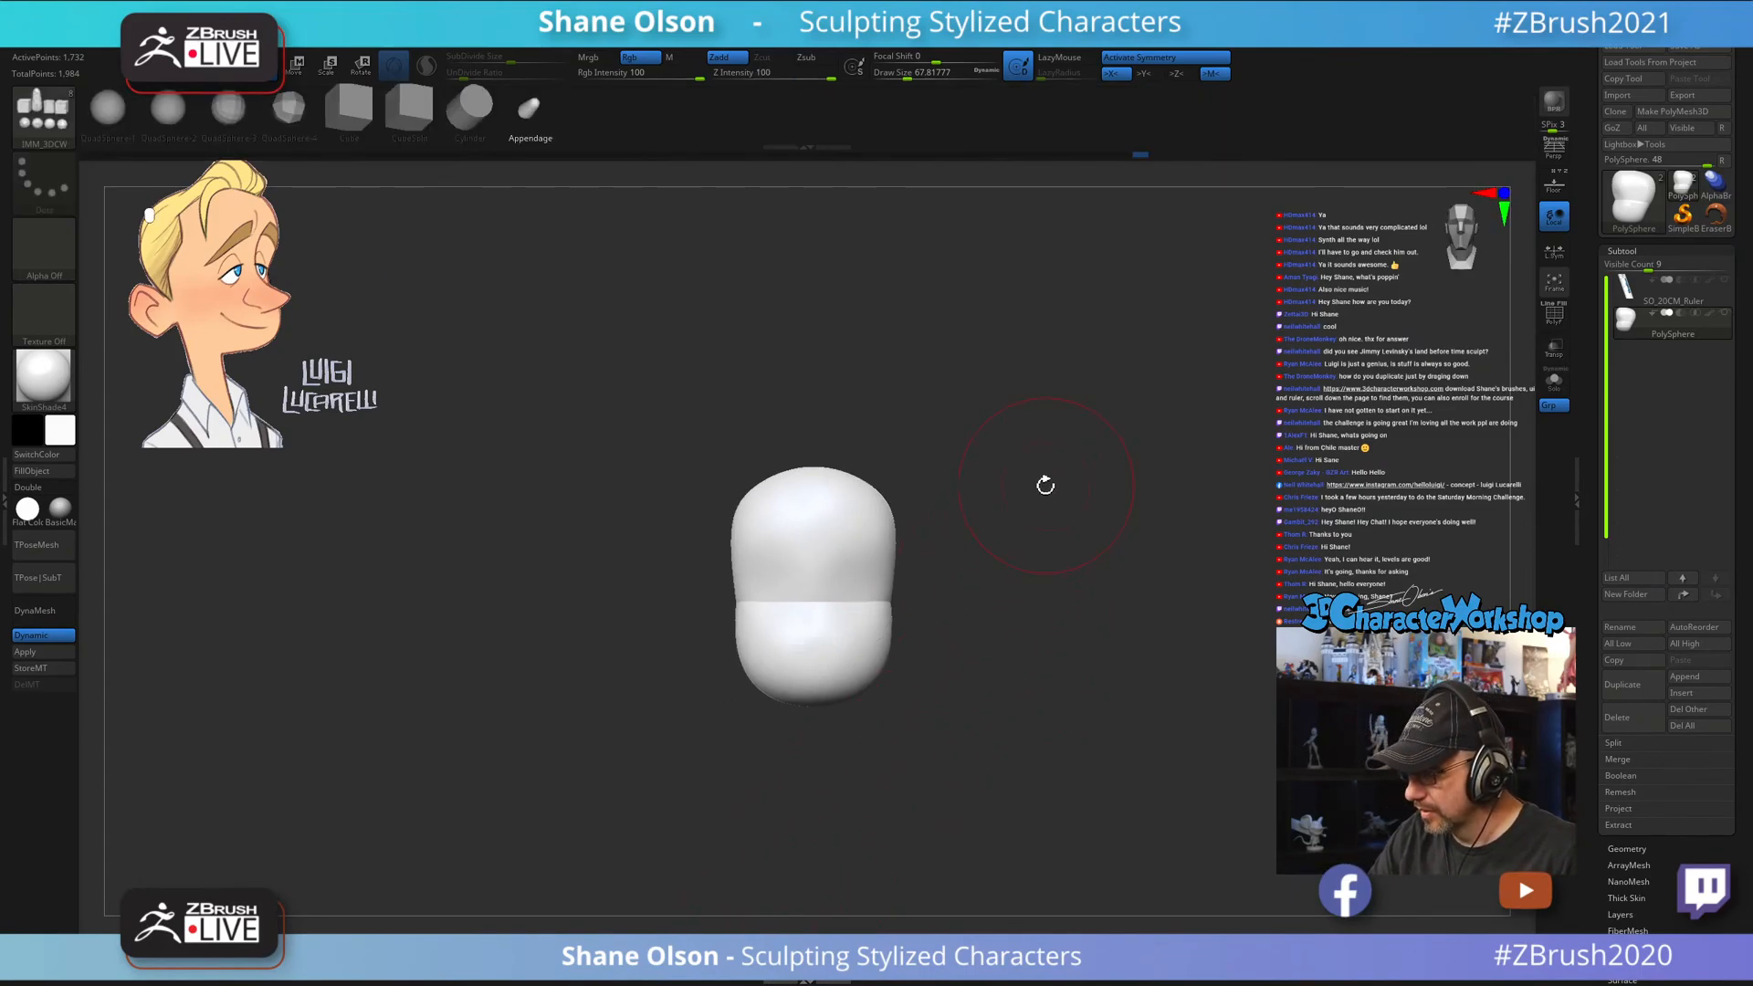
{"action": "left_click", "coordinate": [176, 131]}
{"action": "key", "text": "s"}
{"action": "left_click_drag", "start_coordinate": [942, 668], "coordinate": [929, 667]}
{"action": "right_click_drag", "start_coordinate": [939, 653], "coordinate": [939, 676], "text": "ctrl"}
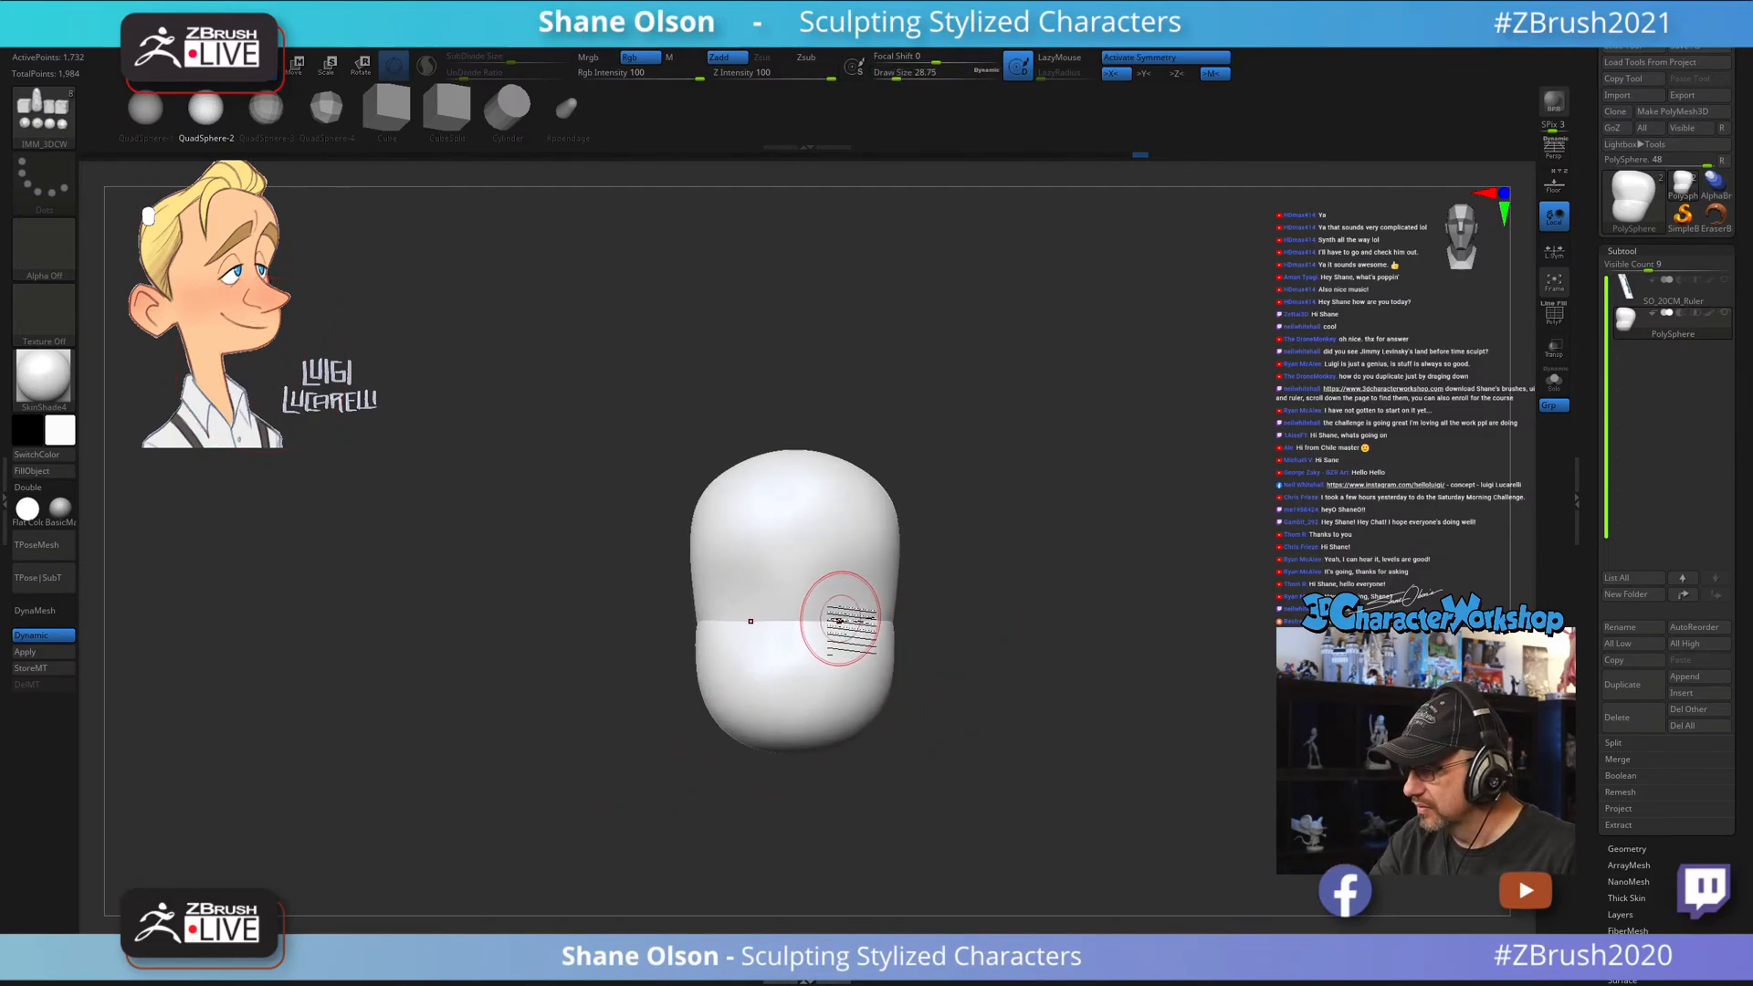
{"action": "left_click_drag", "start_coordinate": [841, 621], "coordinate": [852, 660]}
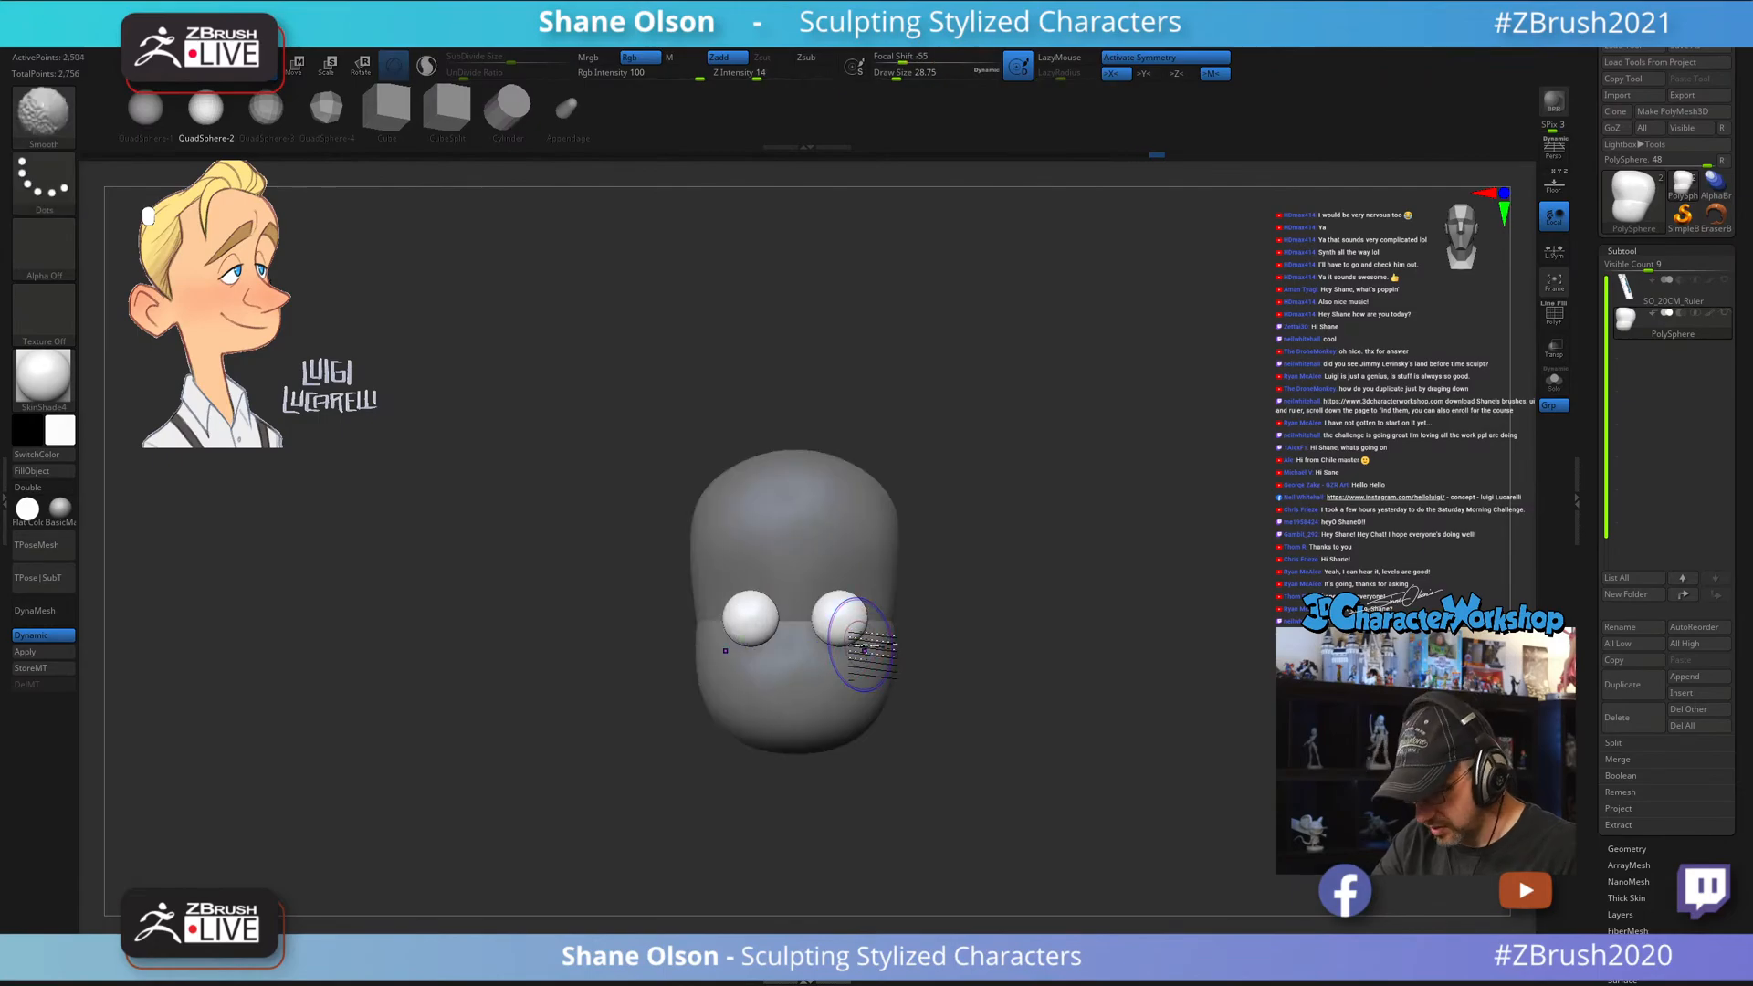
Display the polygroup wireframe, then push the eye spheres back into the head and adjust their spacing with the gizmo.
{"action": "key", "text": "shift+f"}
{"action": "left_click_drag", "start_coordinate": [974, 704], "coordinate": [1002, 772]}
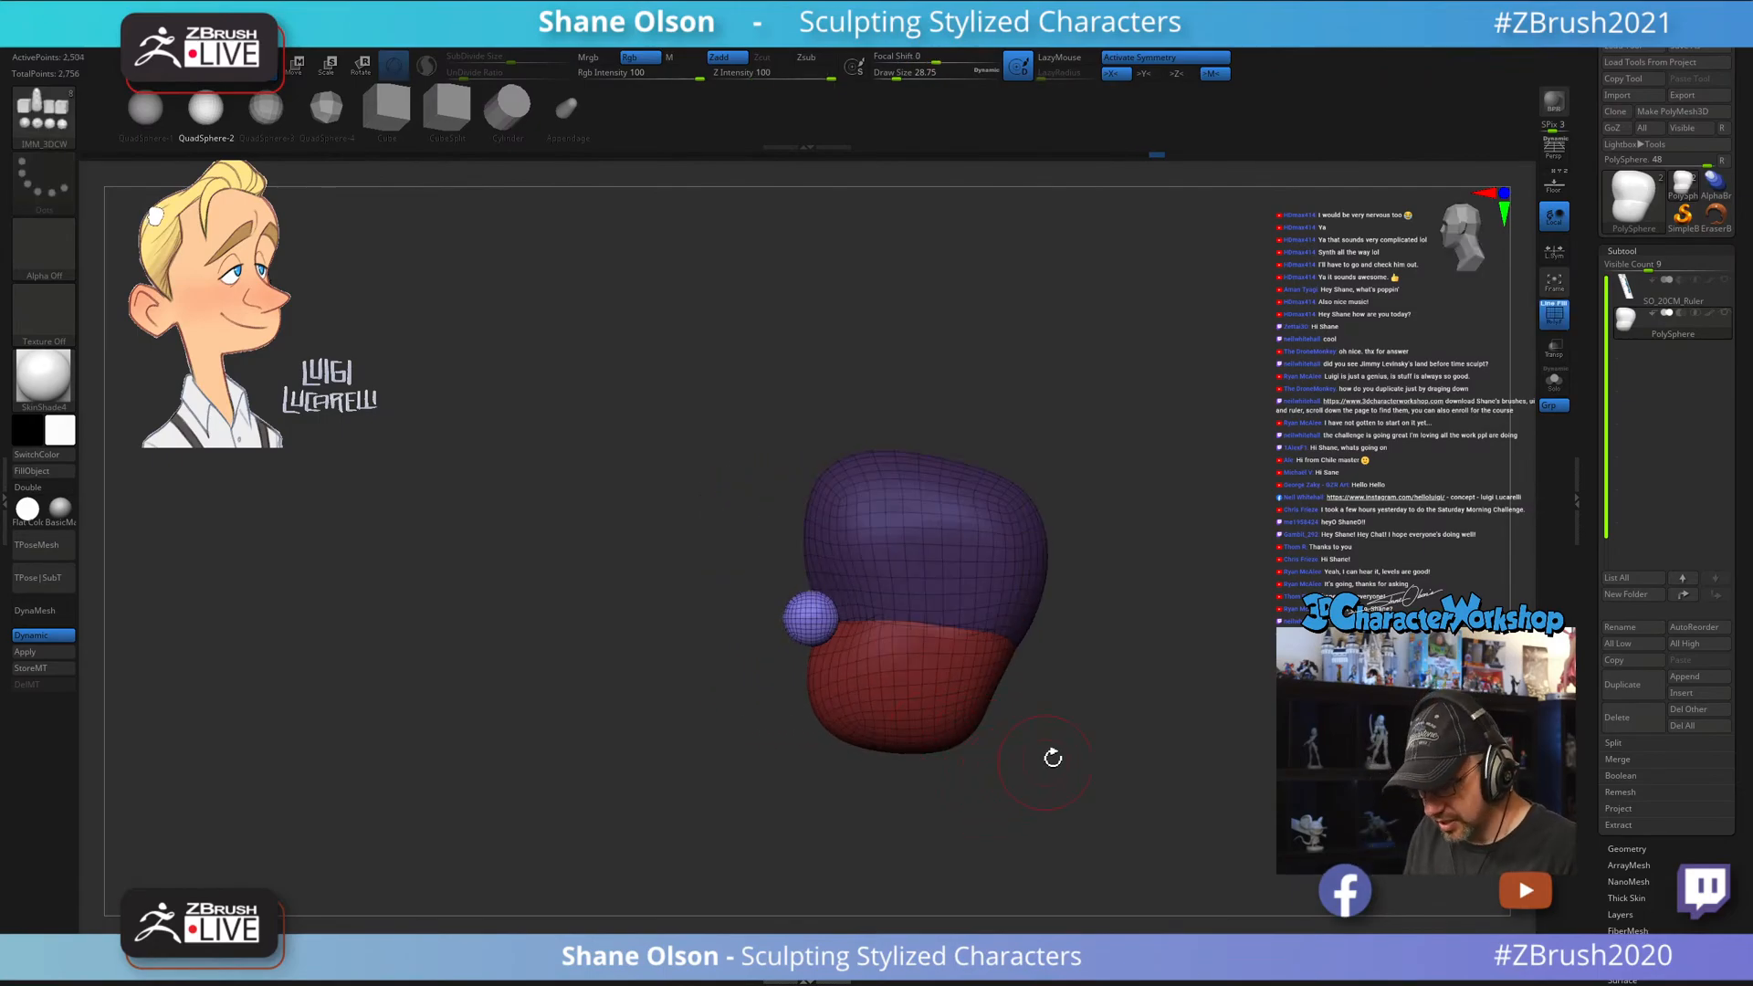
{"action": "key", "text": "w"}
{"action": "right_click_drag", "start_coordinate": [1108, 717], "coordinate": [1120, 736], "text": "ctrl"}
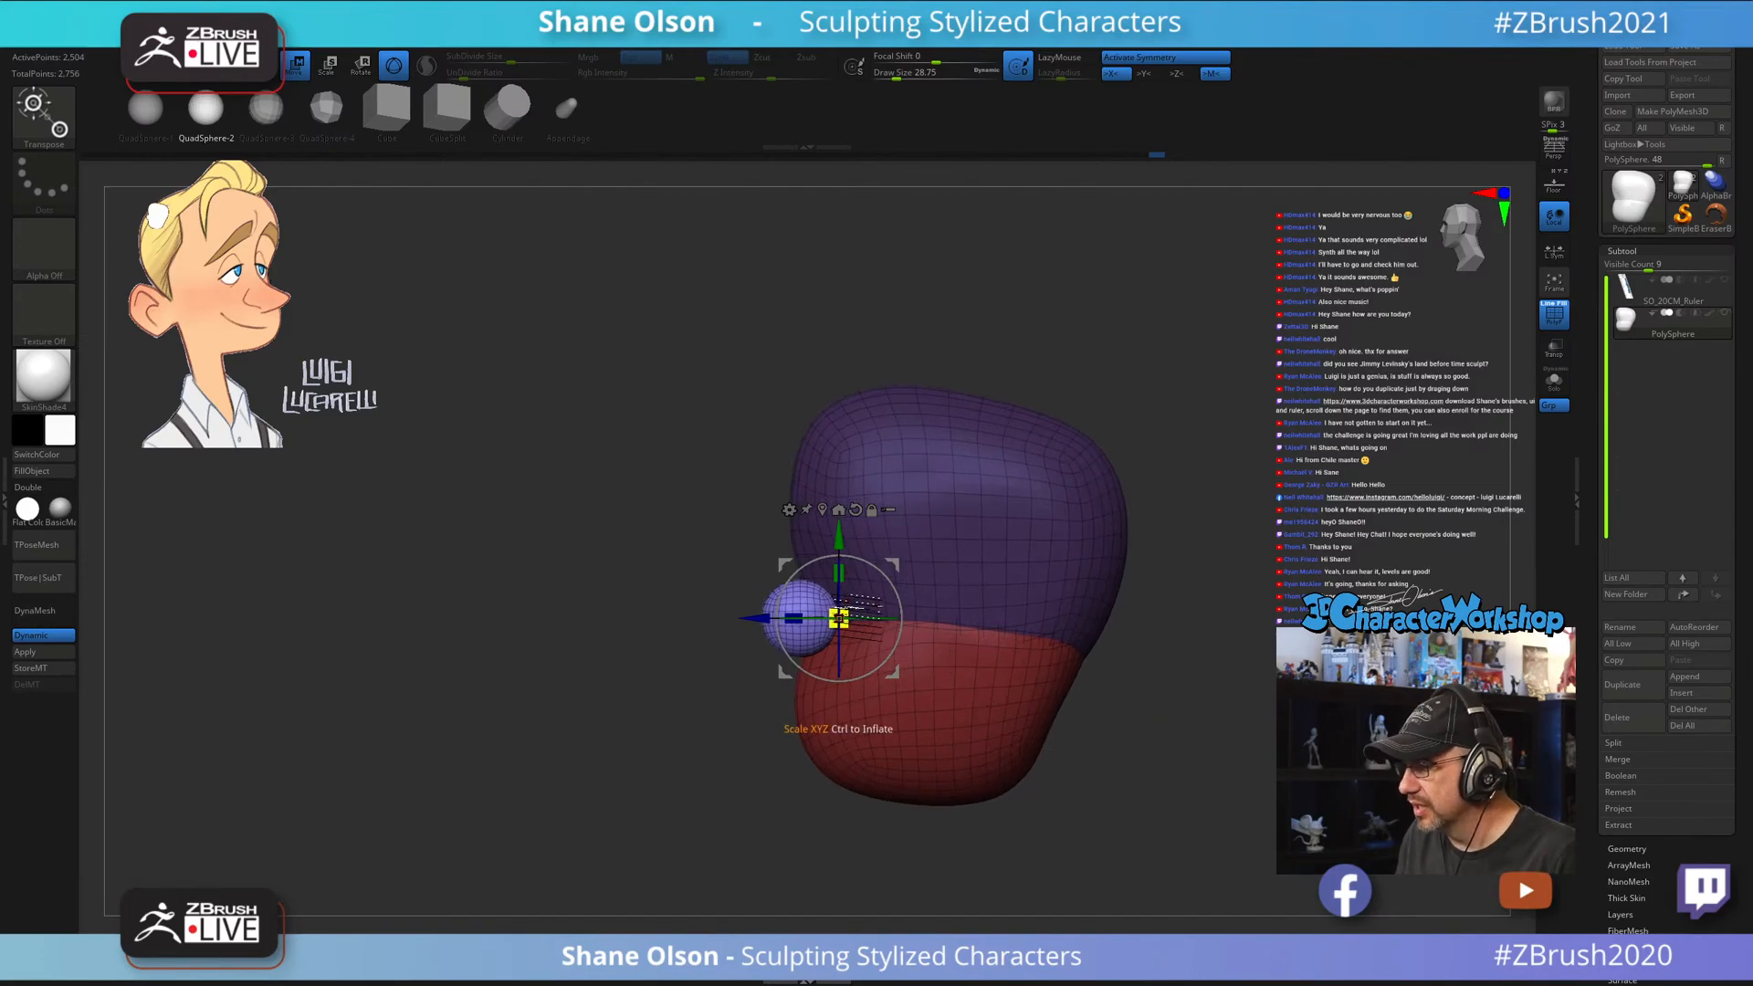
{"action": "mouse_move", "coordinate": [838, 618]}
{"action": "left_mouse_down"}
{"action": "mouse_move", "coordinate": [757, 620]}
{"action": "mouse_move", "coordinate": [859, 619]}
{"action": "left_mouse_up"}
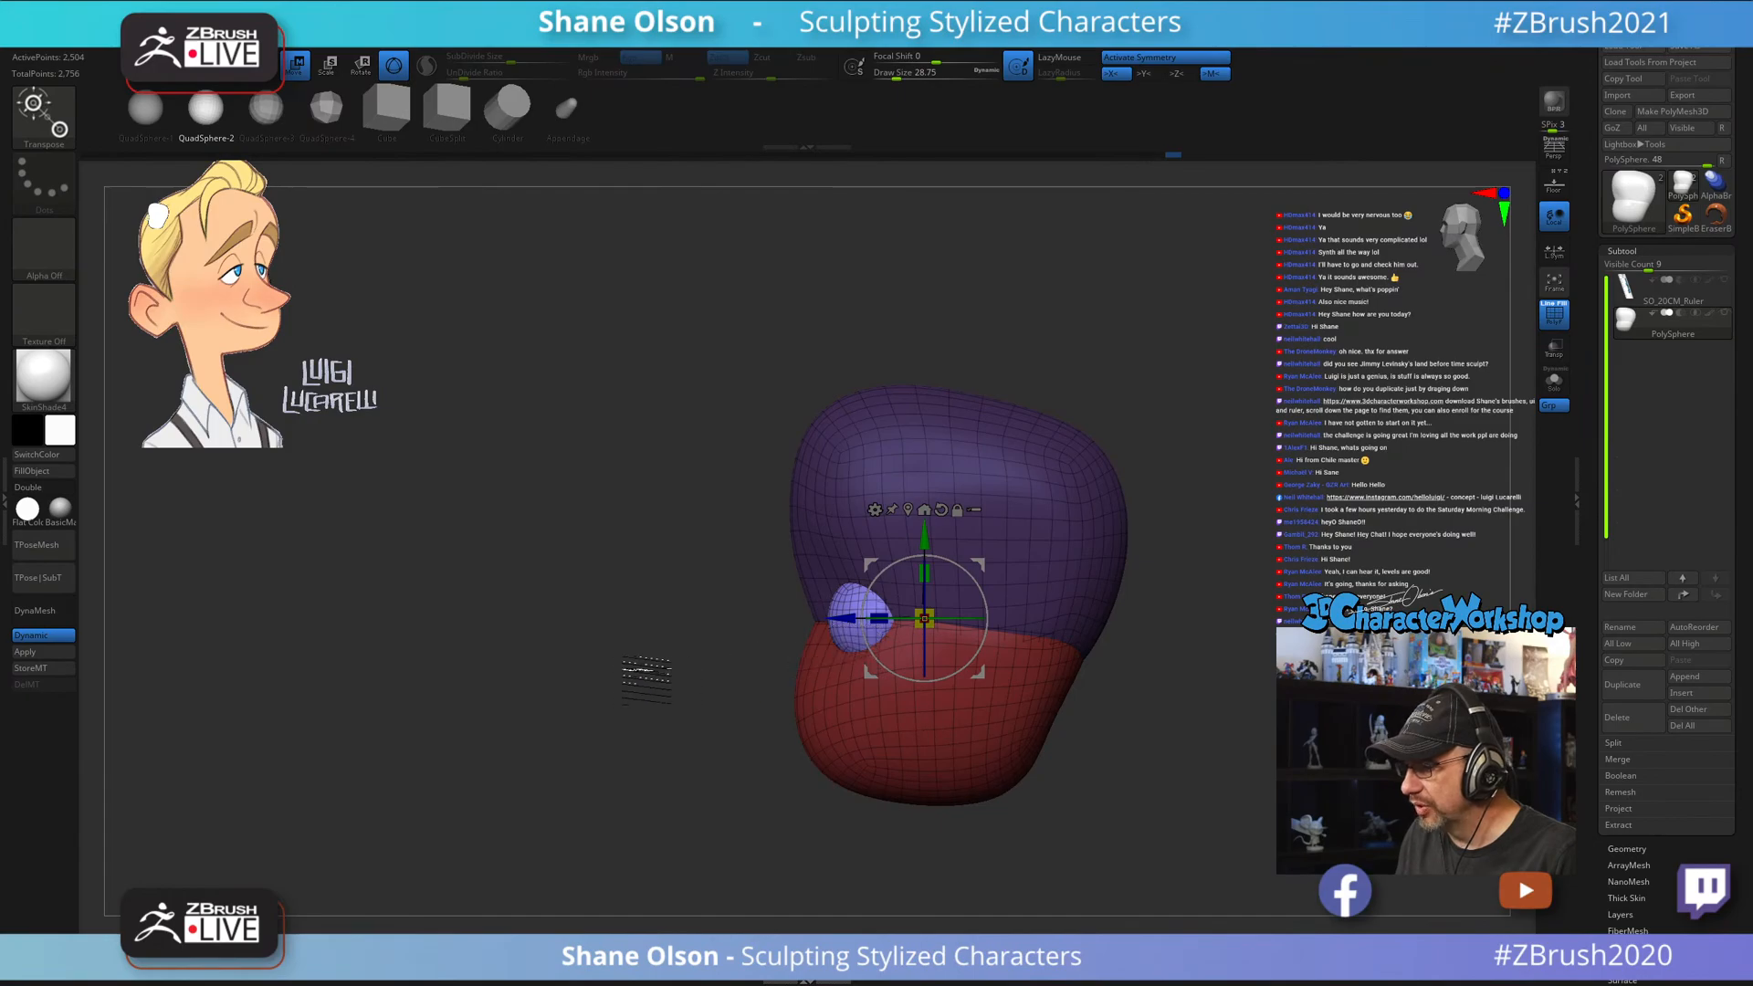
{"action": "right_click_drag", "start_coordinate": [1027, 640], "coordinate": [1159, 641], "text": "shift"}
{"action": "left_click_drag", "start_coordinate": [845, 621], "coordinate": [820, 619]}
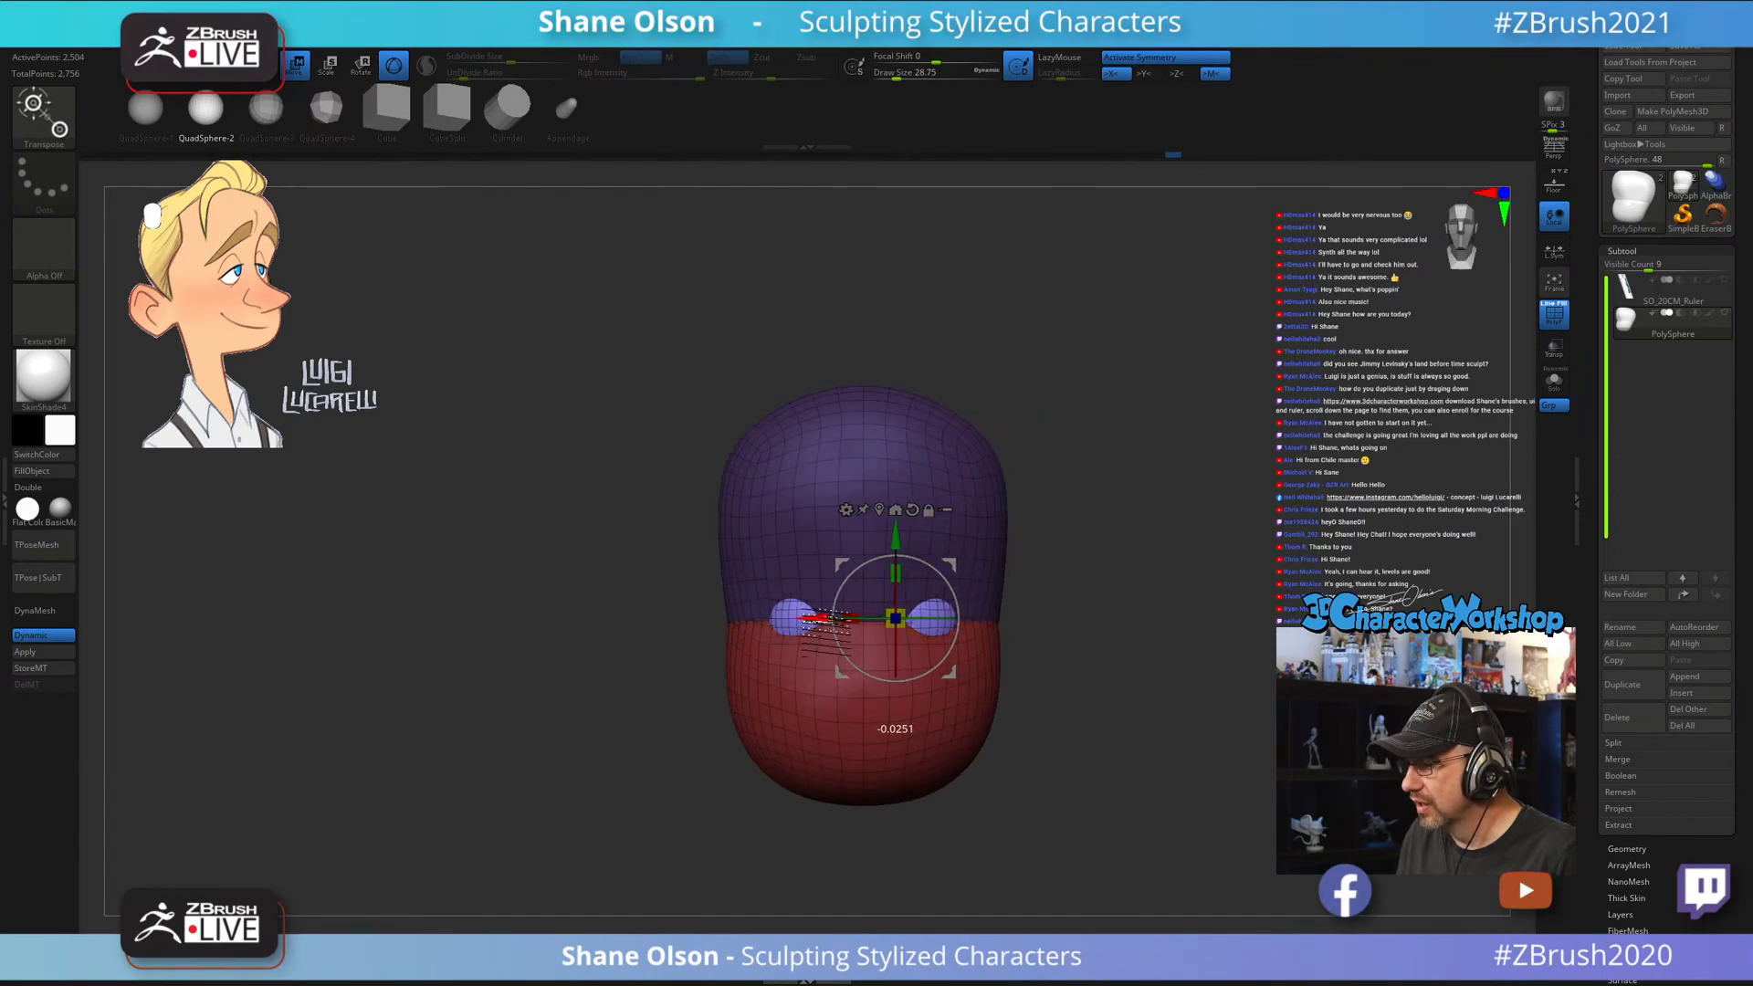
Recenter the gizmo on the unmasked eye spheres and refine their size and distance from each other.
{"action": "right_click_drag", "start_coordinate": [1224, 585], "coordinate": [1135, 587]}
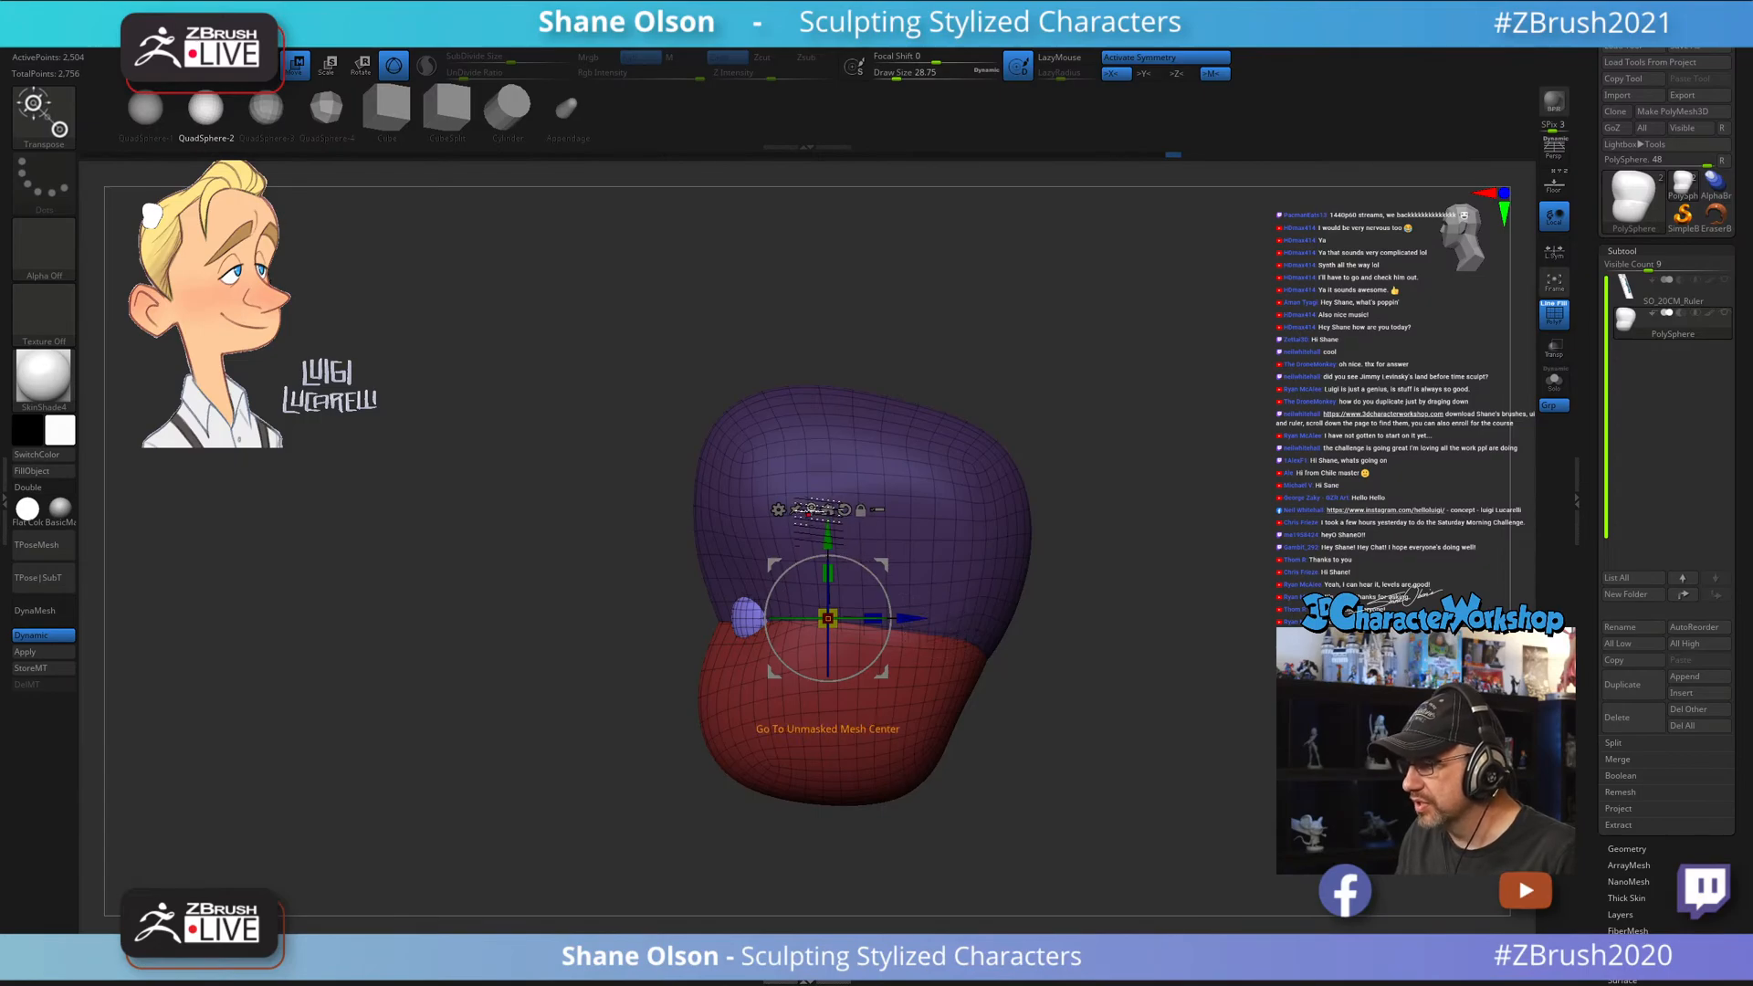
{"action": "left_click", "coordinate": [825, 509]}
{"action": "left_click_drag", "start_coordinate": [825, 618], "coordinate": [828, 618]}
{"action": "left_click_drag", "start_coordinate": [1158, 656], "coordinate": [1205, 651]}
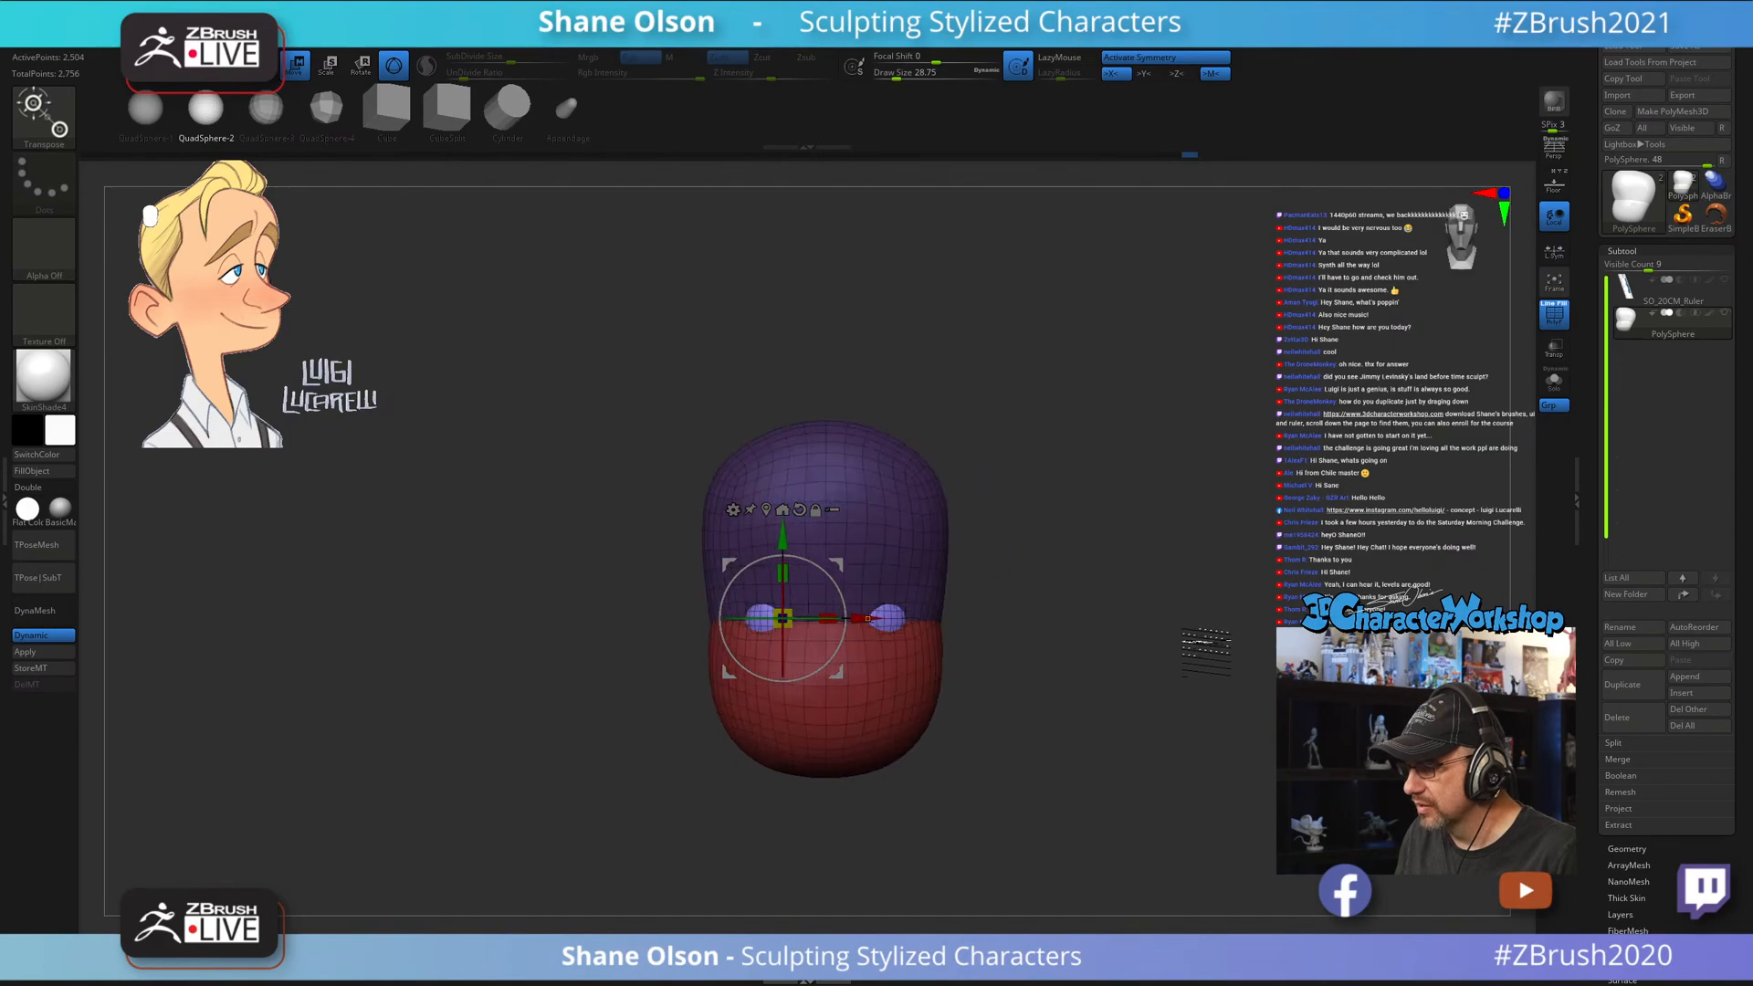
{"action": "left_click", "coordinate": [867, 619]}
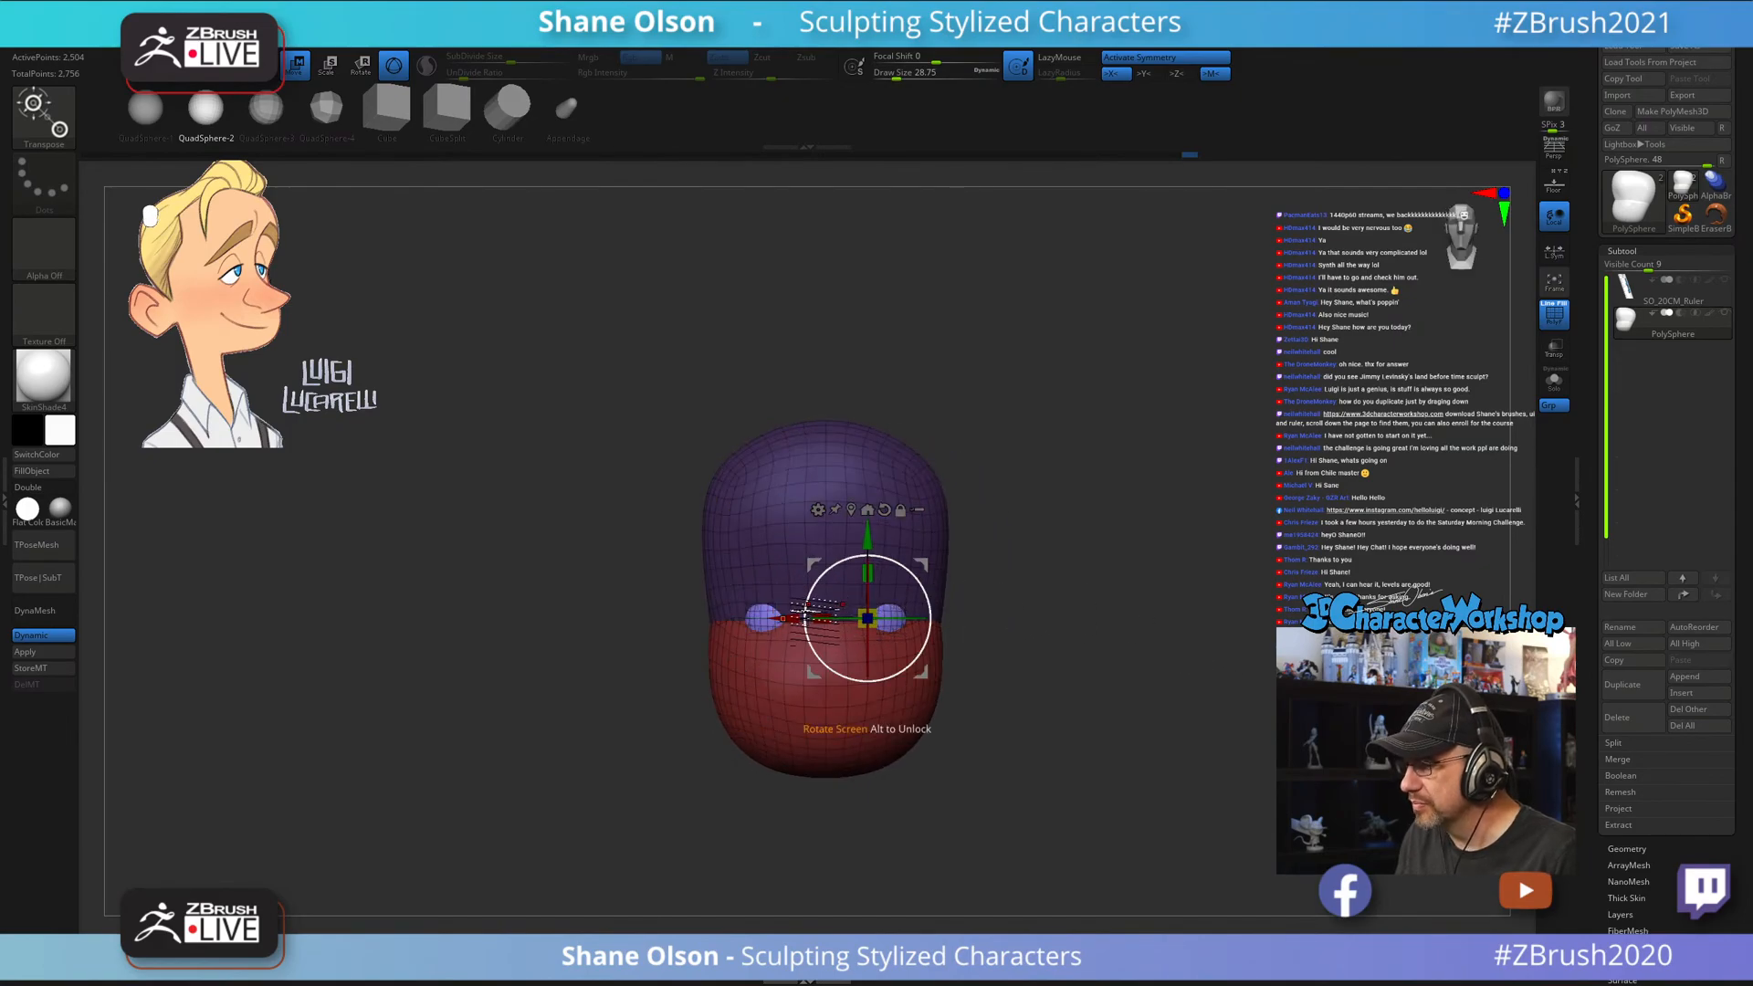
{"action": "left_click_drag", "start_coordinate": [806, 618], "coordinate": [806, 618]}
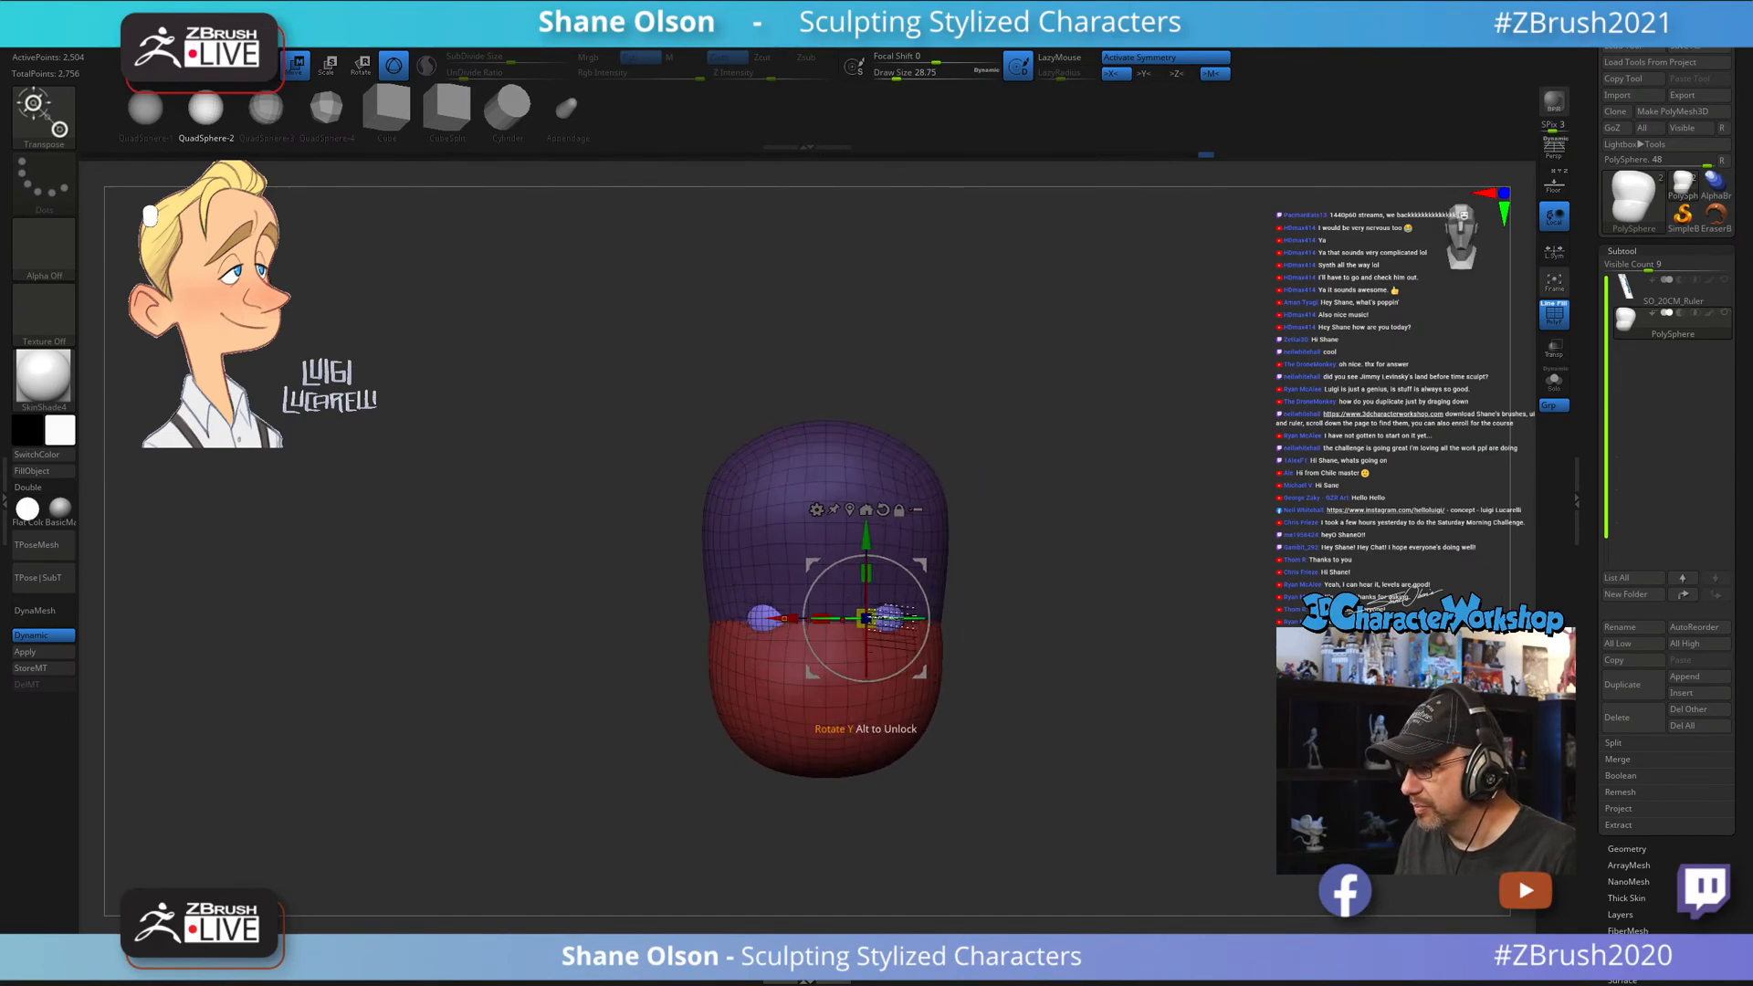
{"action": "mouse_move", "coordinate": [1107, 645]}
{"action": "left_mouse_down"}
{"action": "mouse_move", "coordinate": [1096, 626]}
{"action": "mouse_move", "coordinate": [1065, 673]}
{"action": "mouse_move", "coordinate": [1036, 626]}
{"action": "left_mouse_up"}
{"action": "key", "text": "q"}
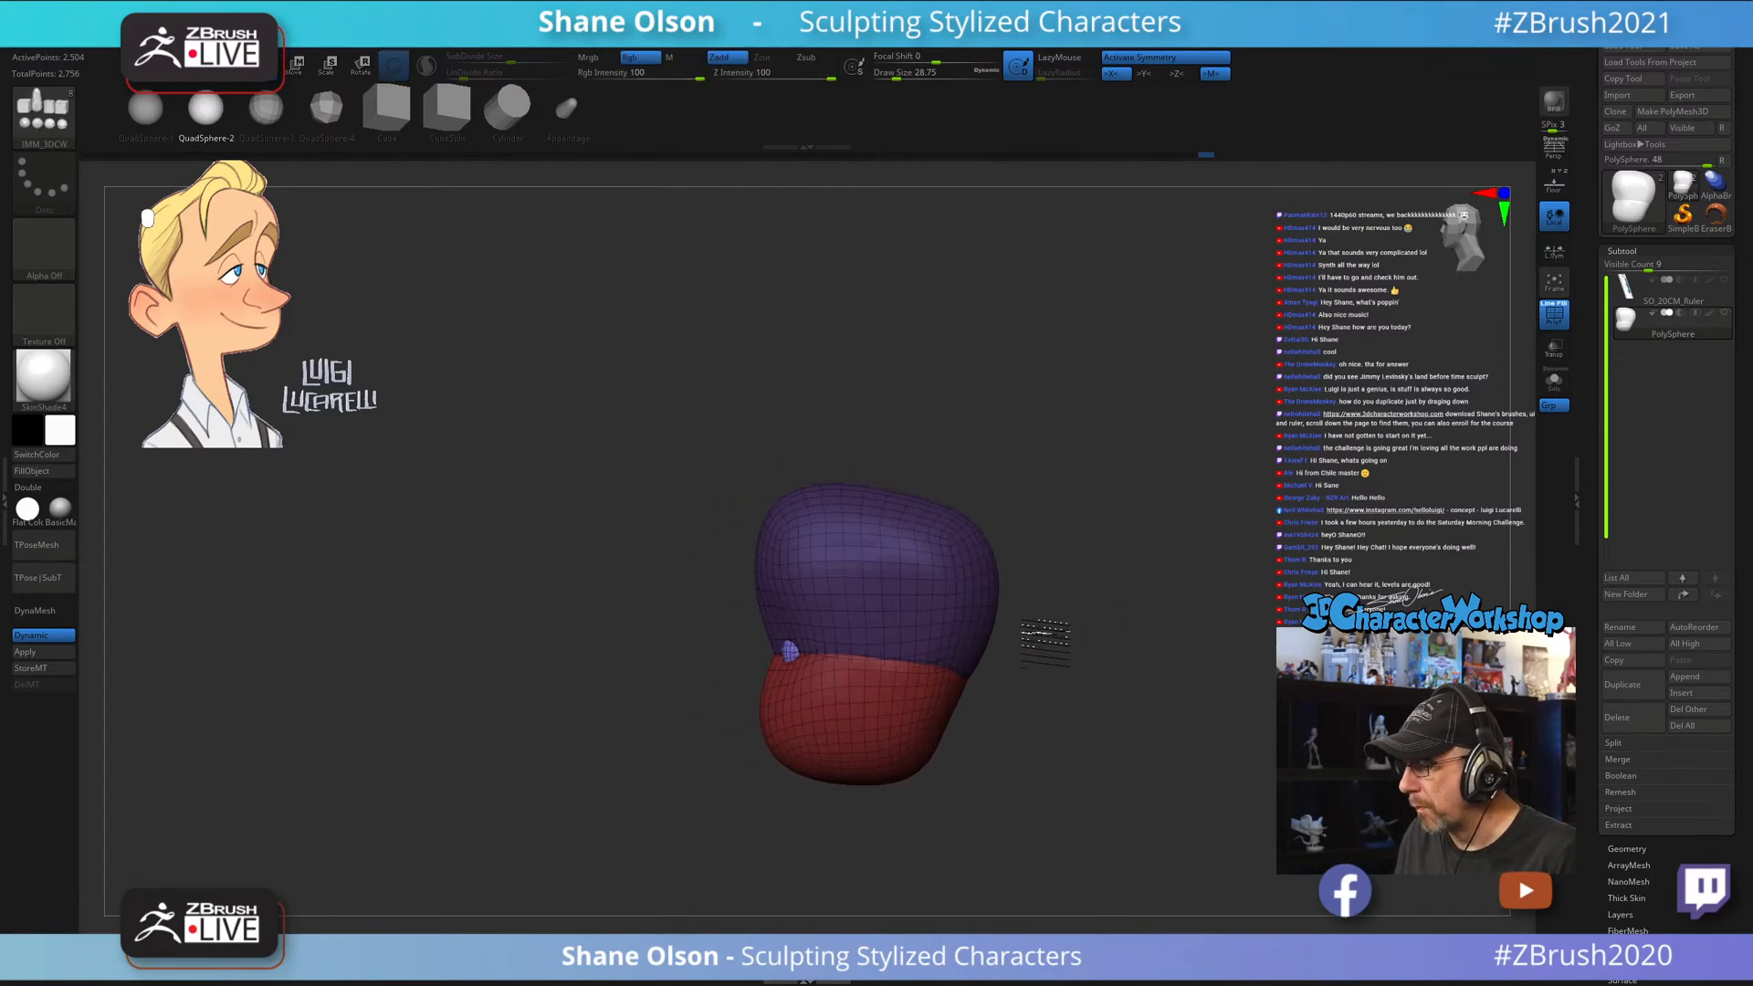
Nudge the eye spheres slightly upward from the side view.
{"action": "left_click_drag", "start_coordinate": [1127, 666], "coordinate": [1136, 647]}
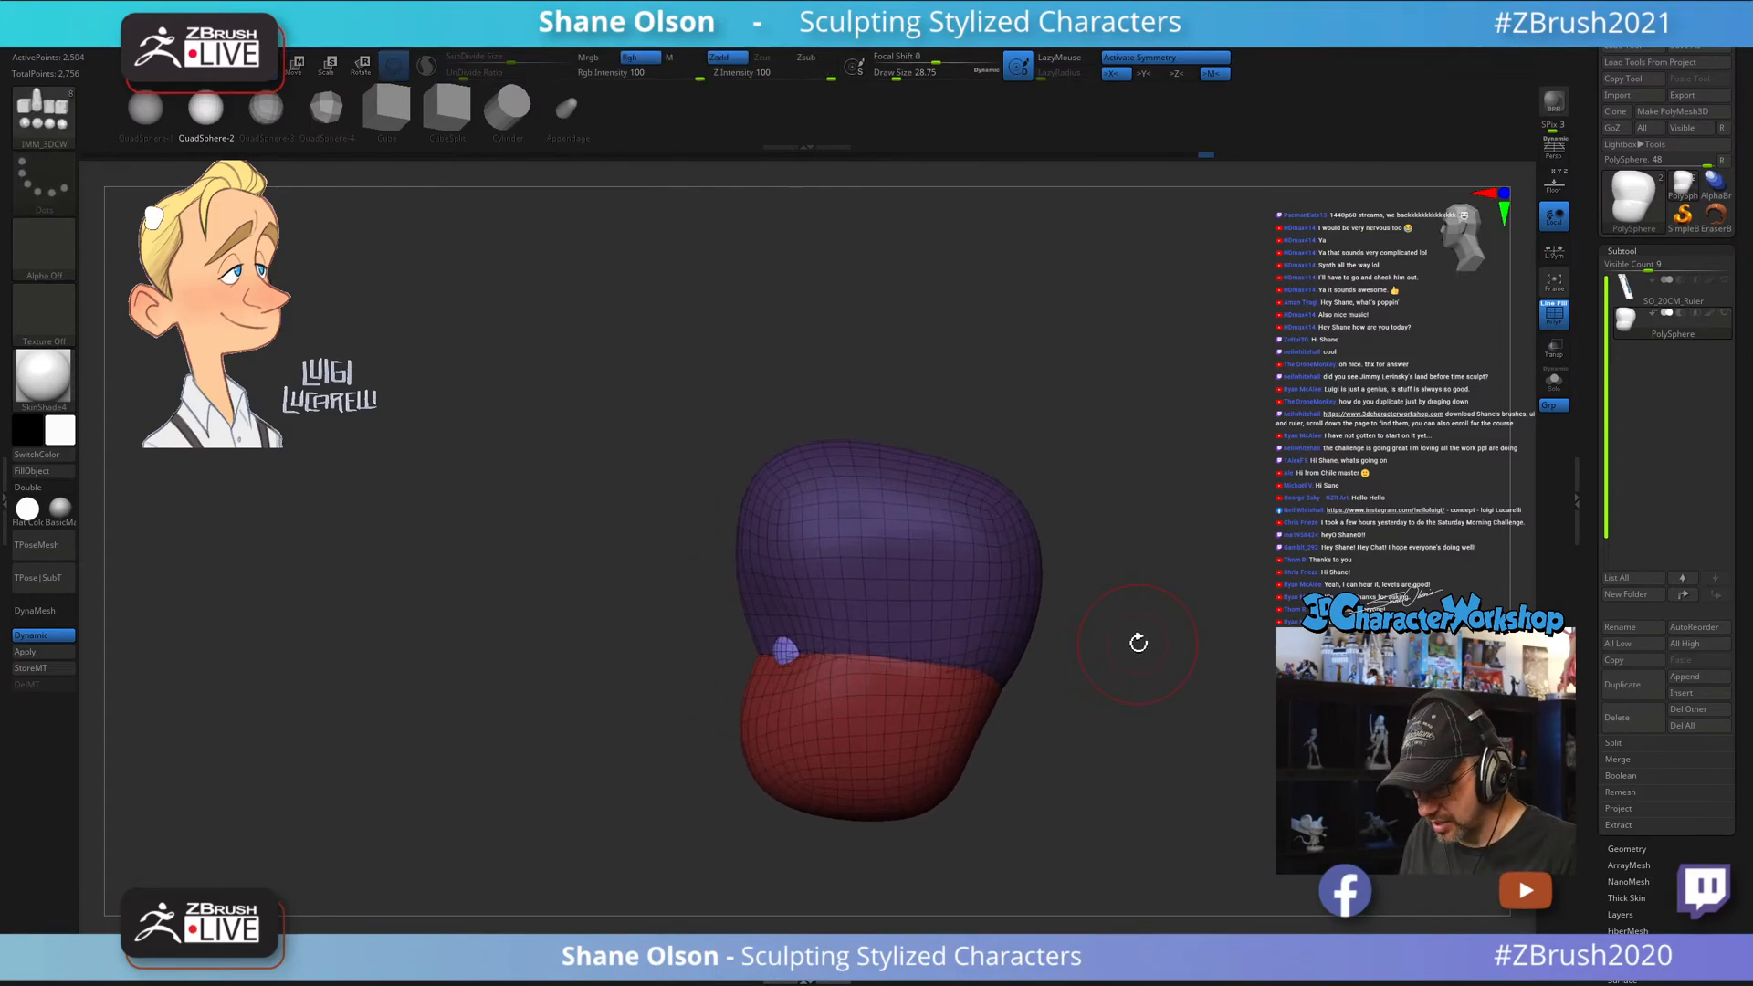
{"action": "key", "text": "w"}
{"action": "left_click_drag", "start_coordinate": [817, 570], "coordinate": [816, 567]}
{"action": "mouse_move", "coordinate": [1132, 689]}
{"action": "left_mouse_down"}
{"action": "mouse_move", "coordinate": [1049, 673]}
{"action": "mouse_move", "coordinate": [1100, 696]}
{"action": "left_mouse_up"}
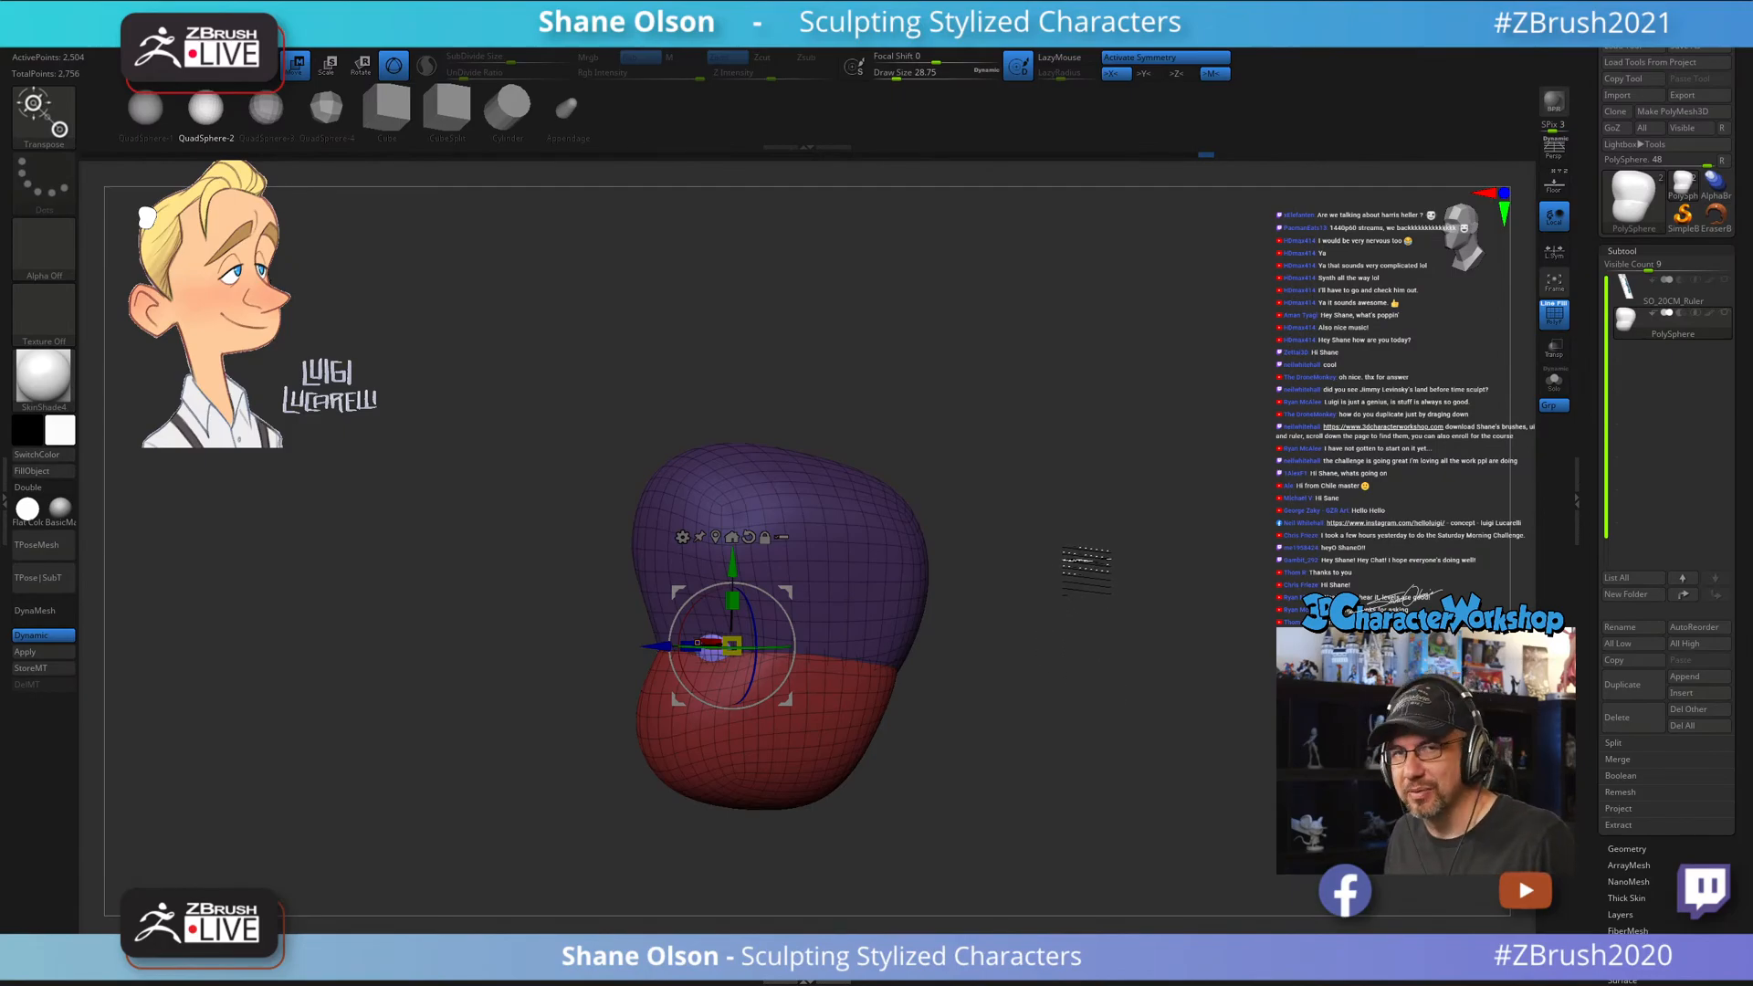
Split the unmasked eye spheres into their own subtool and show them together with the head.
{"action": "left_click_drag", "start_coordinate": [1087, 564], "coordinate": [1046, 637]}
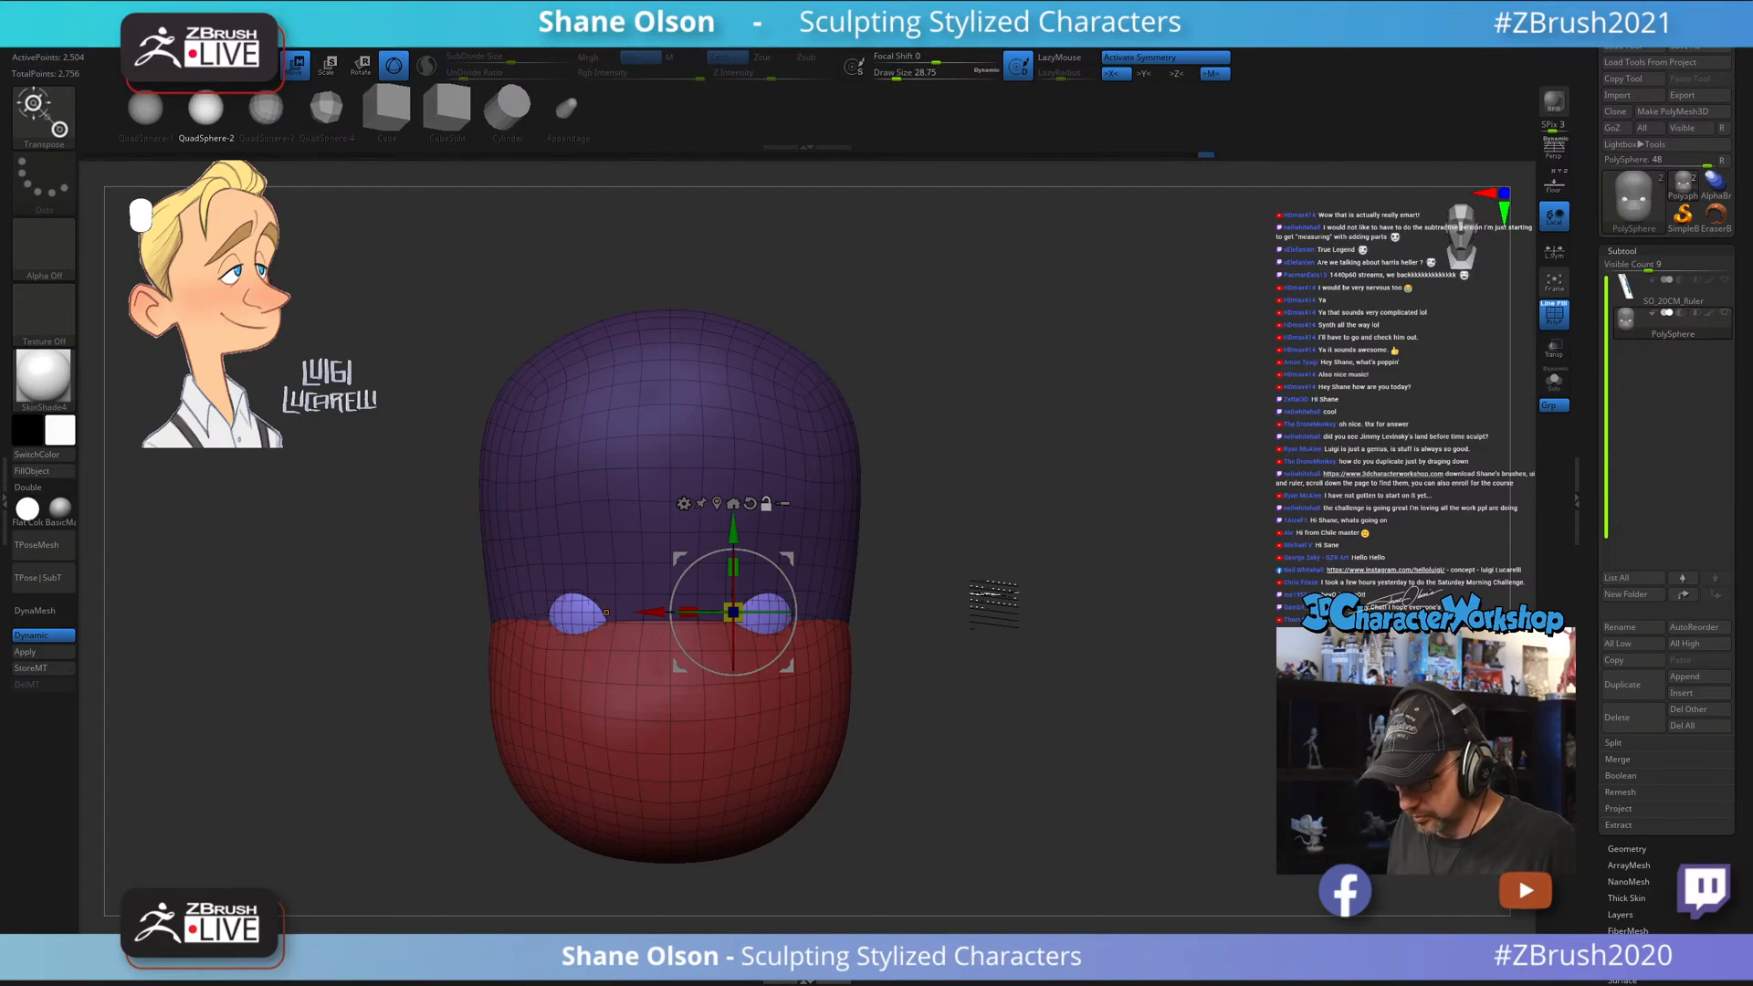
{"action": "left_click_drag", "start_coordinate": [1050, 548], "coordinate": [1050, 571], "text": "alt"}
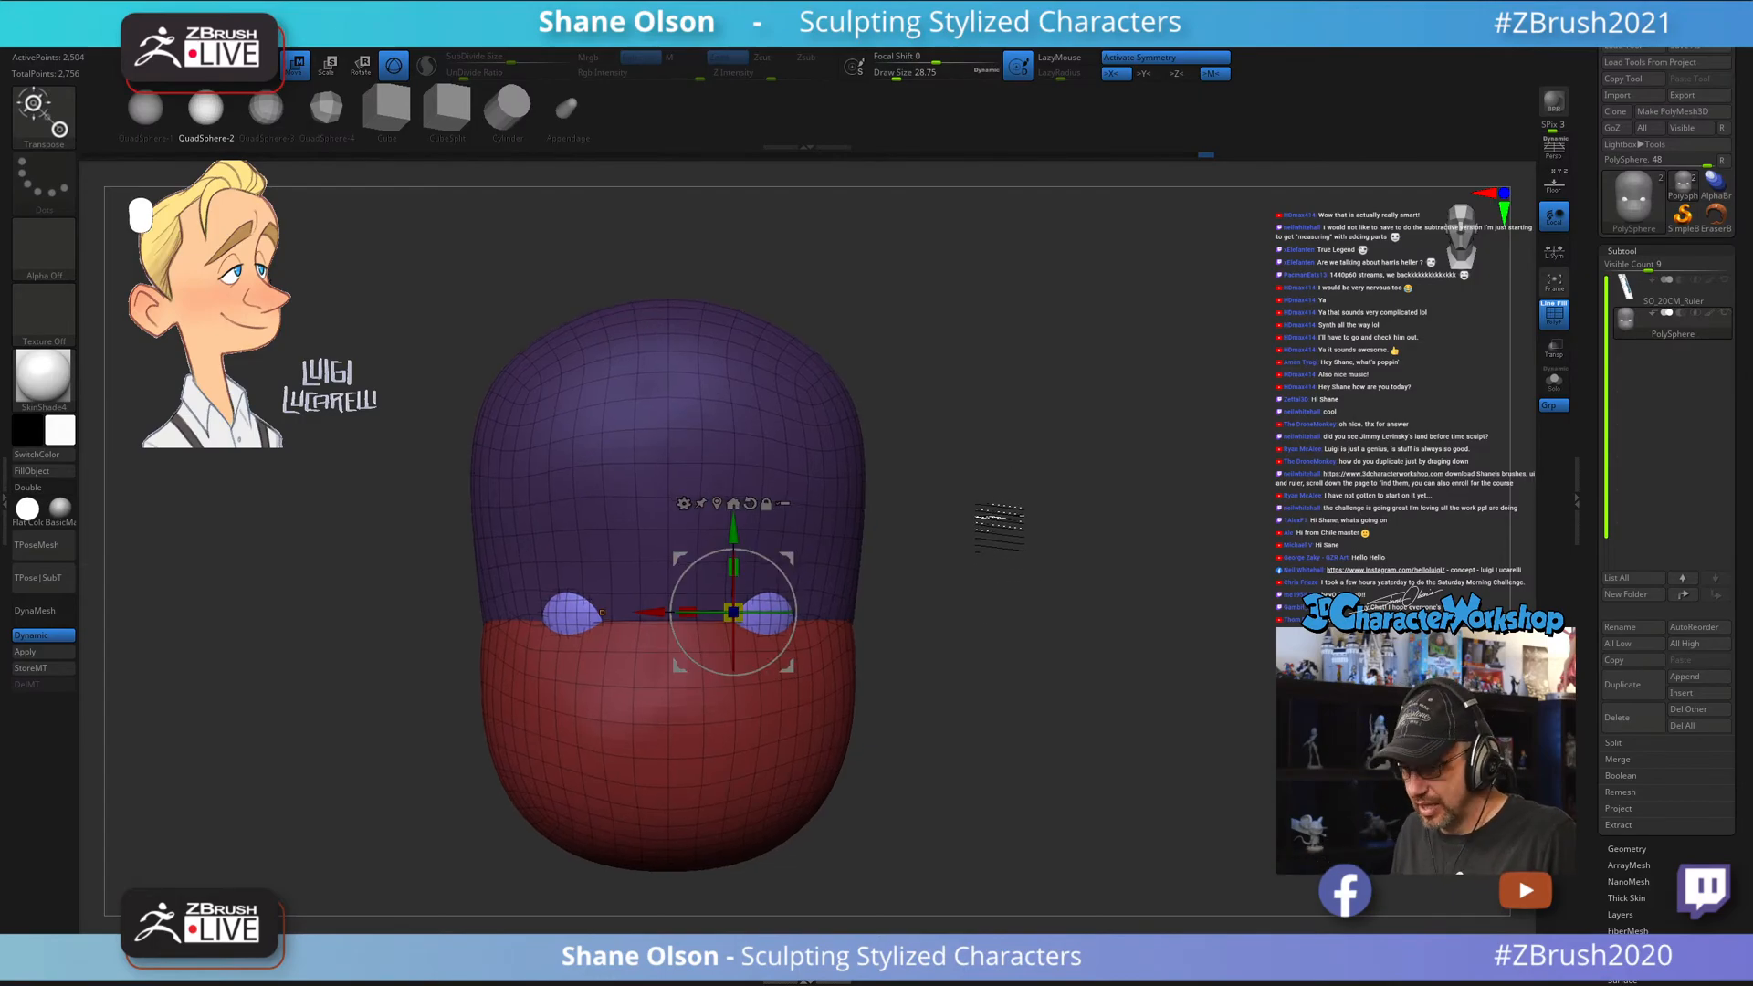
{"action": "key", "text": "space"}
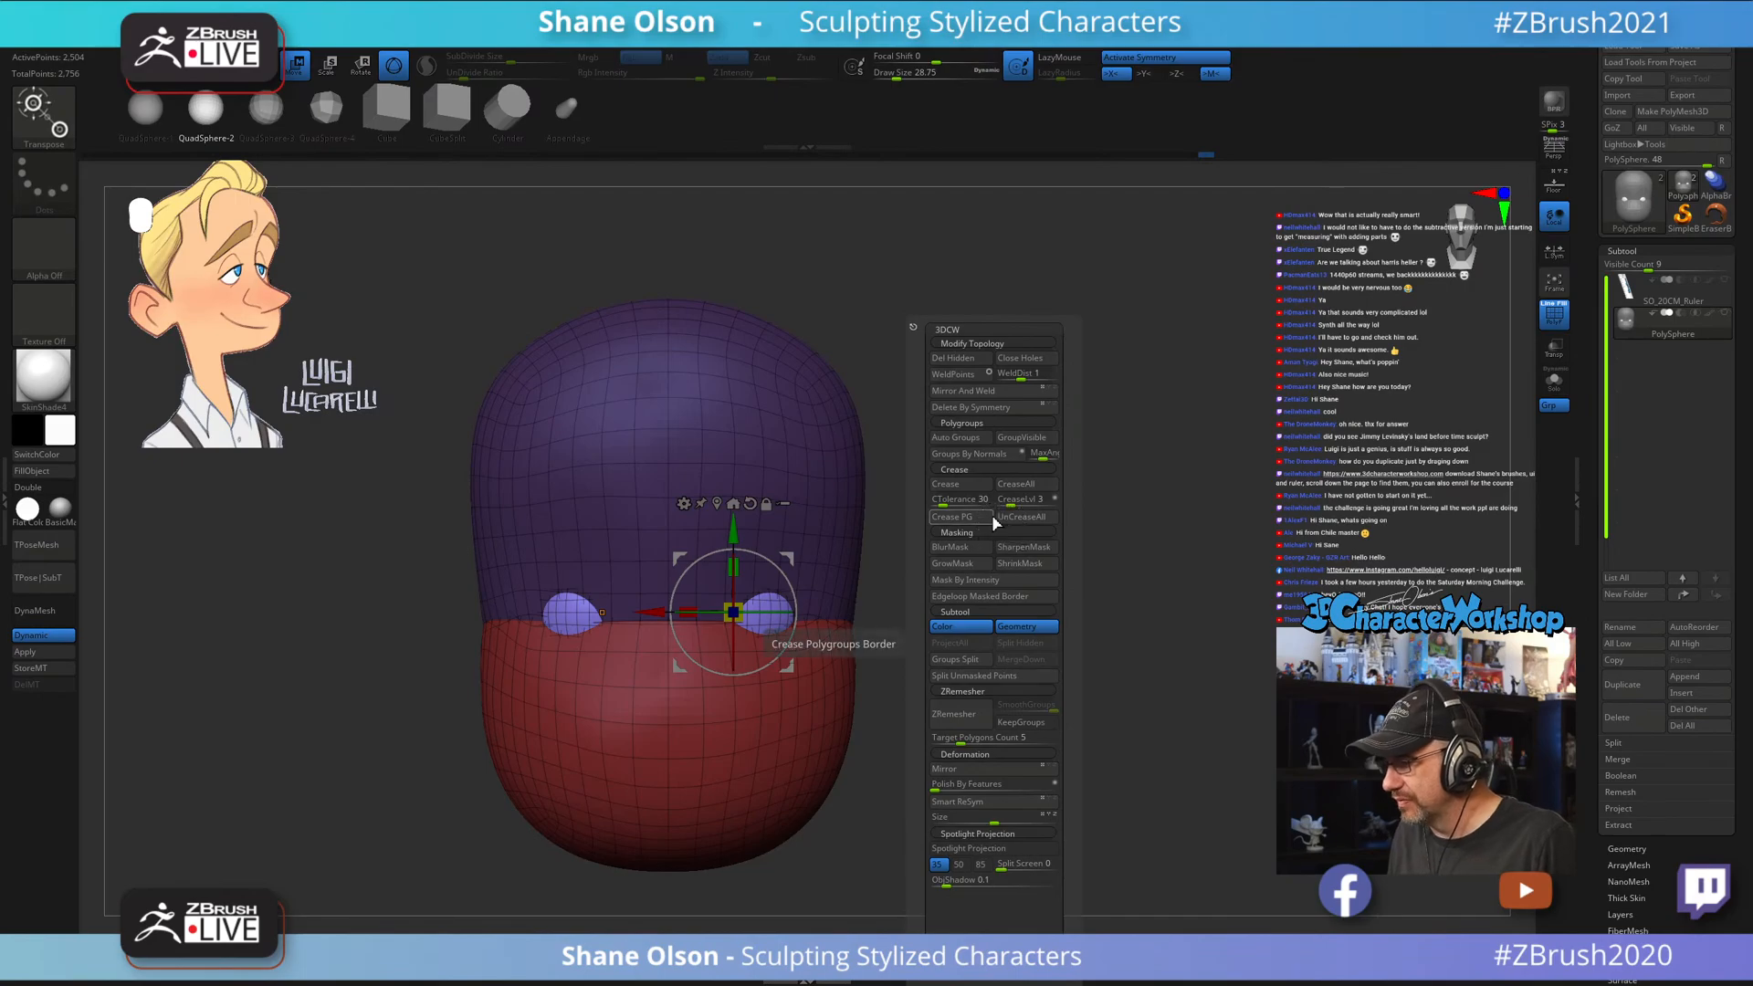
{"action": "left_click", "coordinate": [1000, 677]}
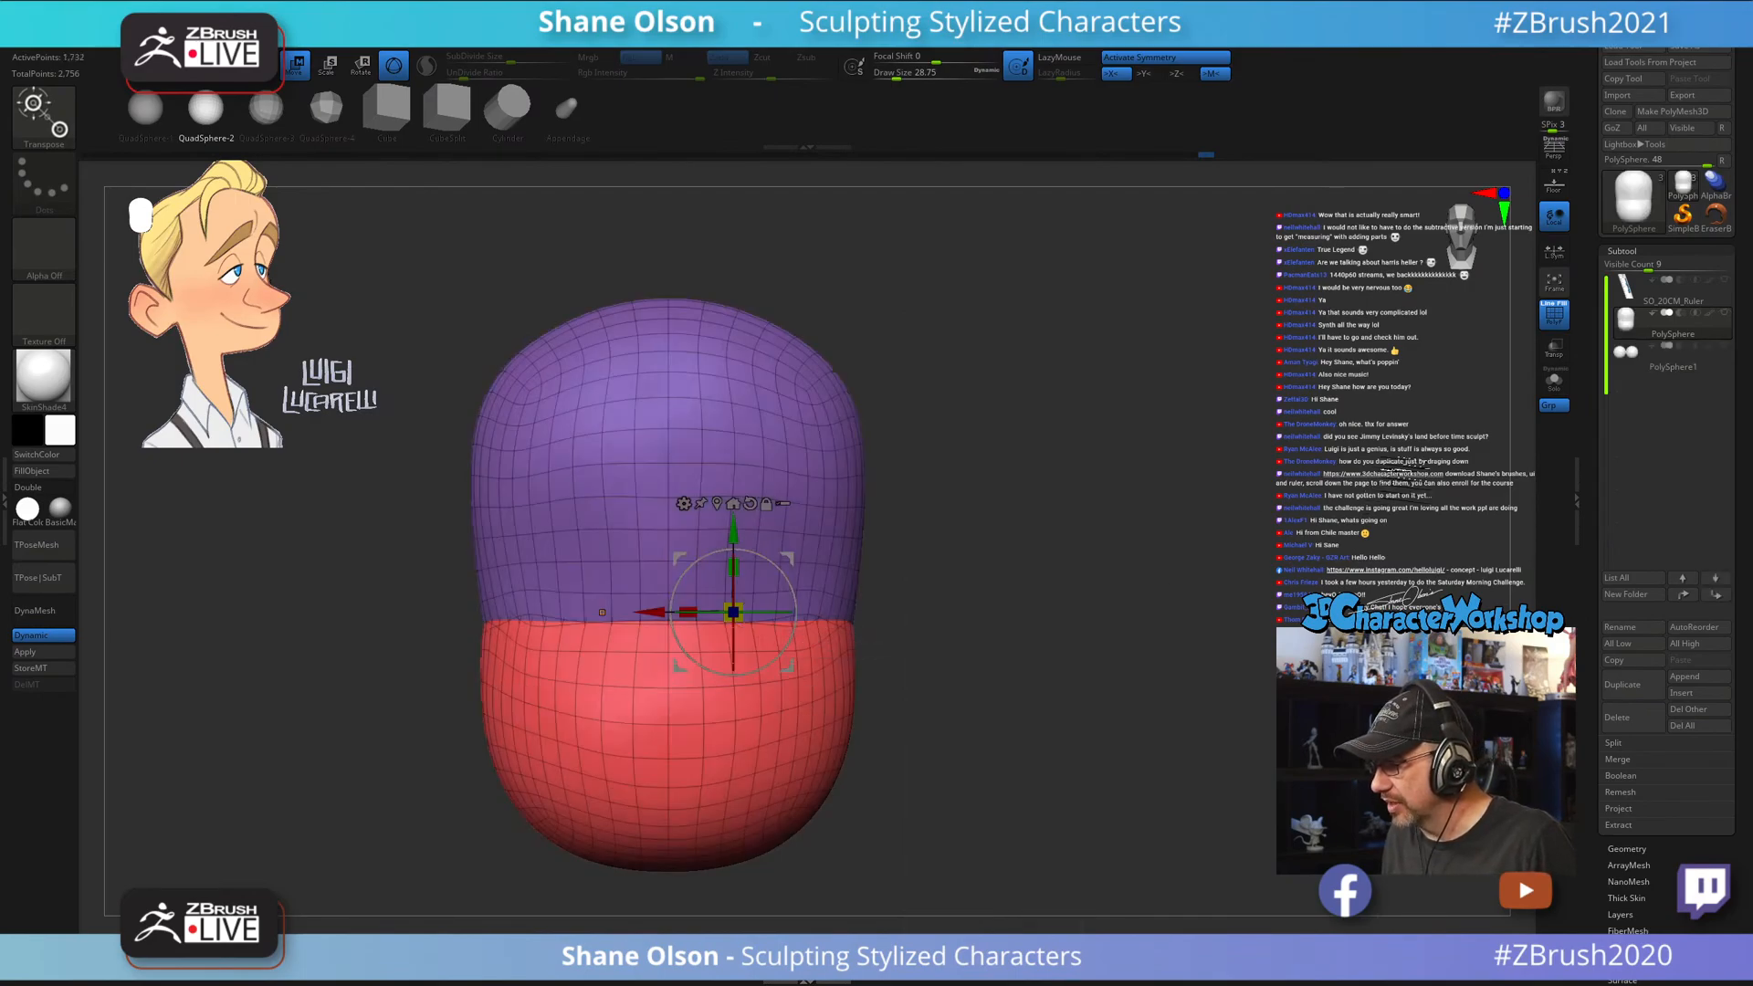
{"action": "left_click", "coordinate": [1727, 345]}
{"action": "left_click_drag", "start_coordinate": [1224, 478], "coordinate": [404, 831]}
{"action": "key", "text": "q"}
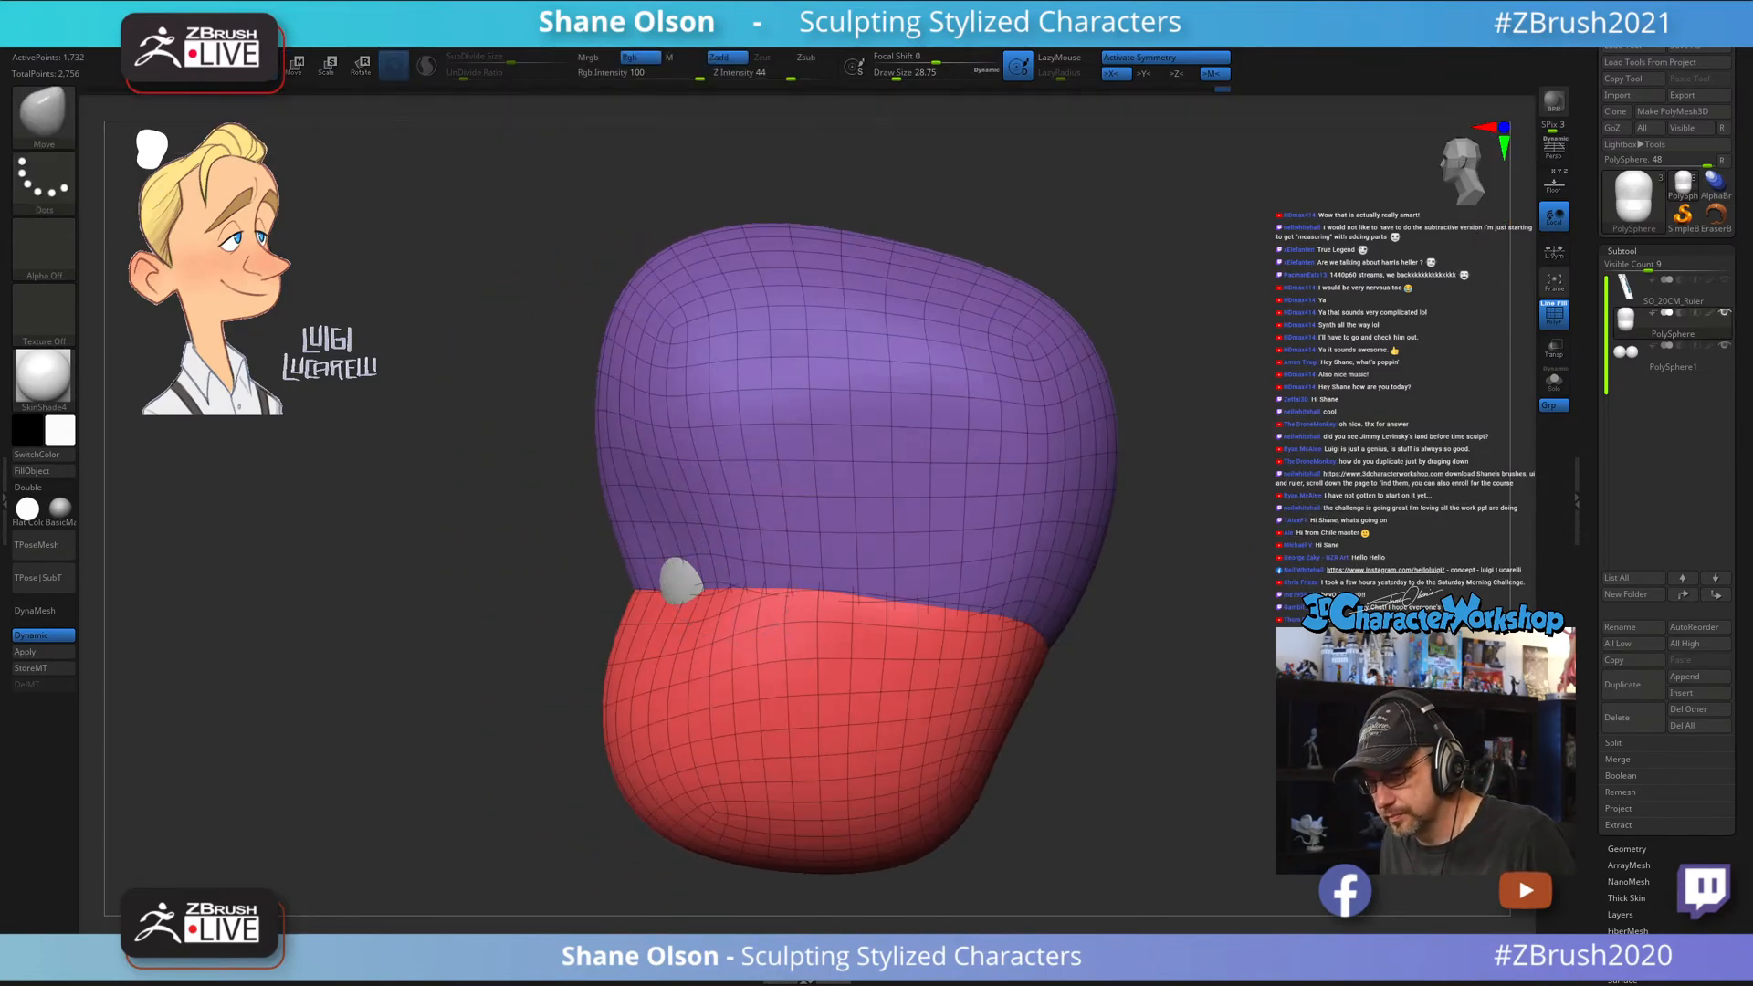
Reshape the head's surface around the eyes with the Move brush, using a draw size of about 33.
{"action": "key", "text": "s"}
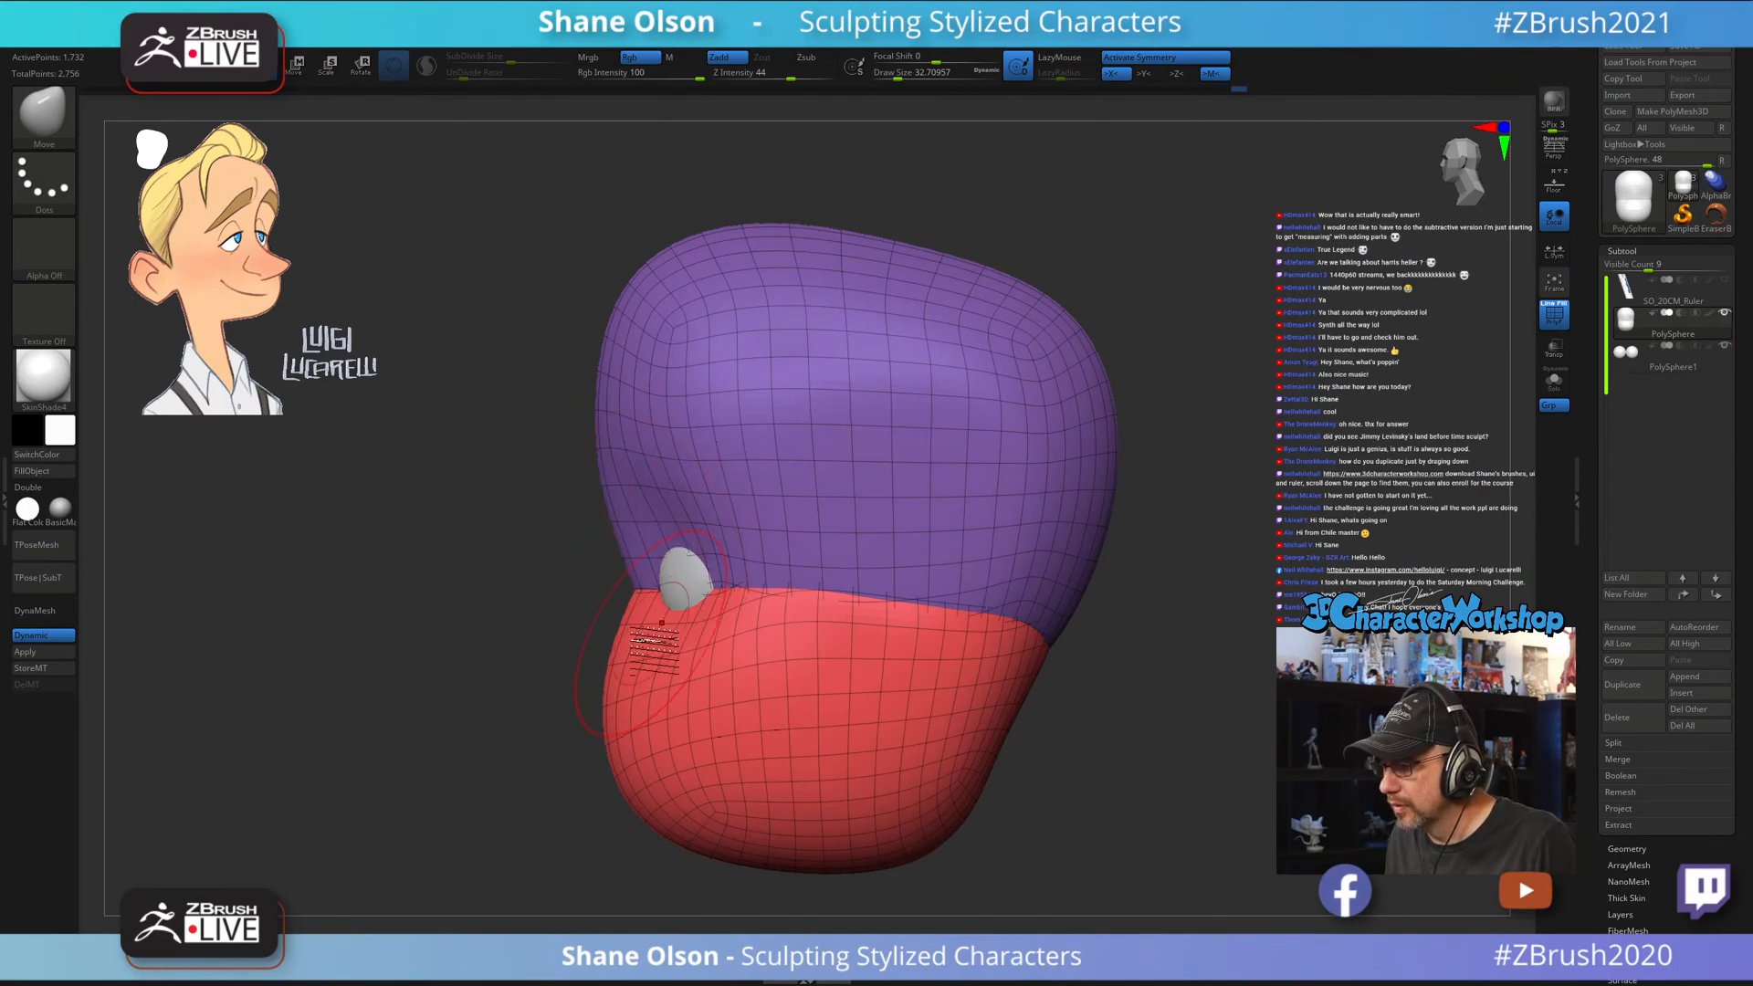
{"action": "mouse_move", "coordinate": [491, 671]}
{"action": "left_mouse_down"}
{"action": "mouse_move", "coordinate": [537, 698]}
{"action": "mouse_move", "coordinate": [546, 681]}
{"action": "mouse_move", "coordinate": [505, 676]}
{"action": "left_mouse_up"}
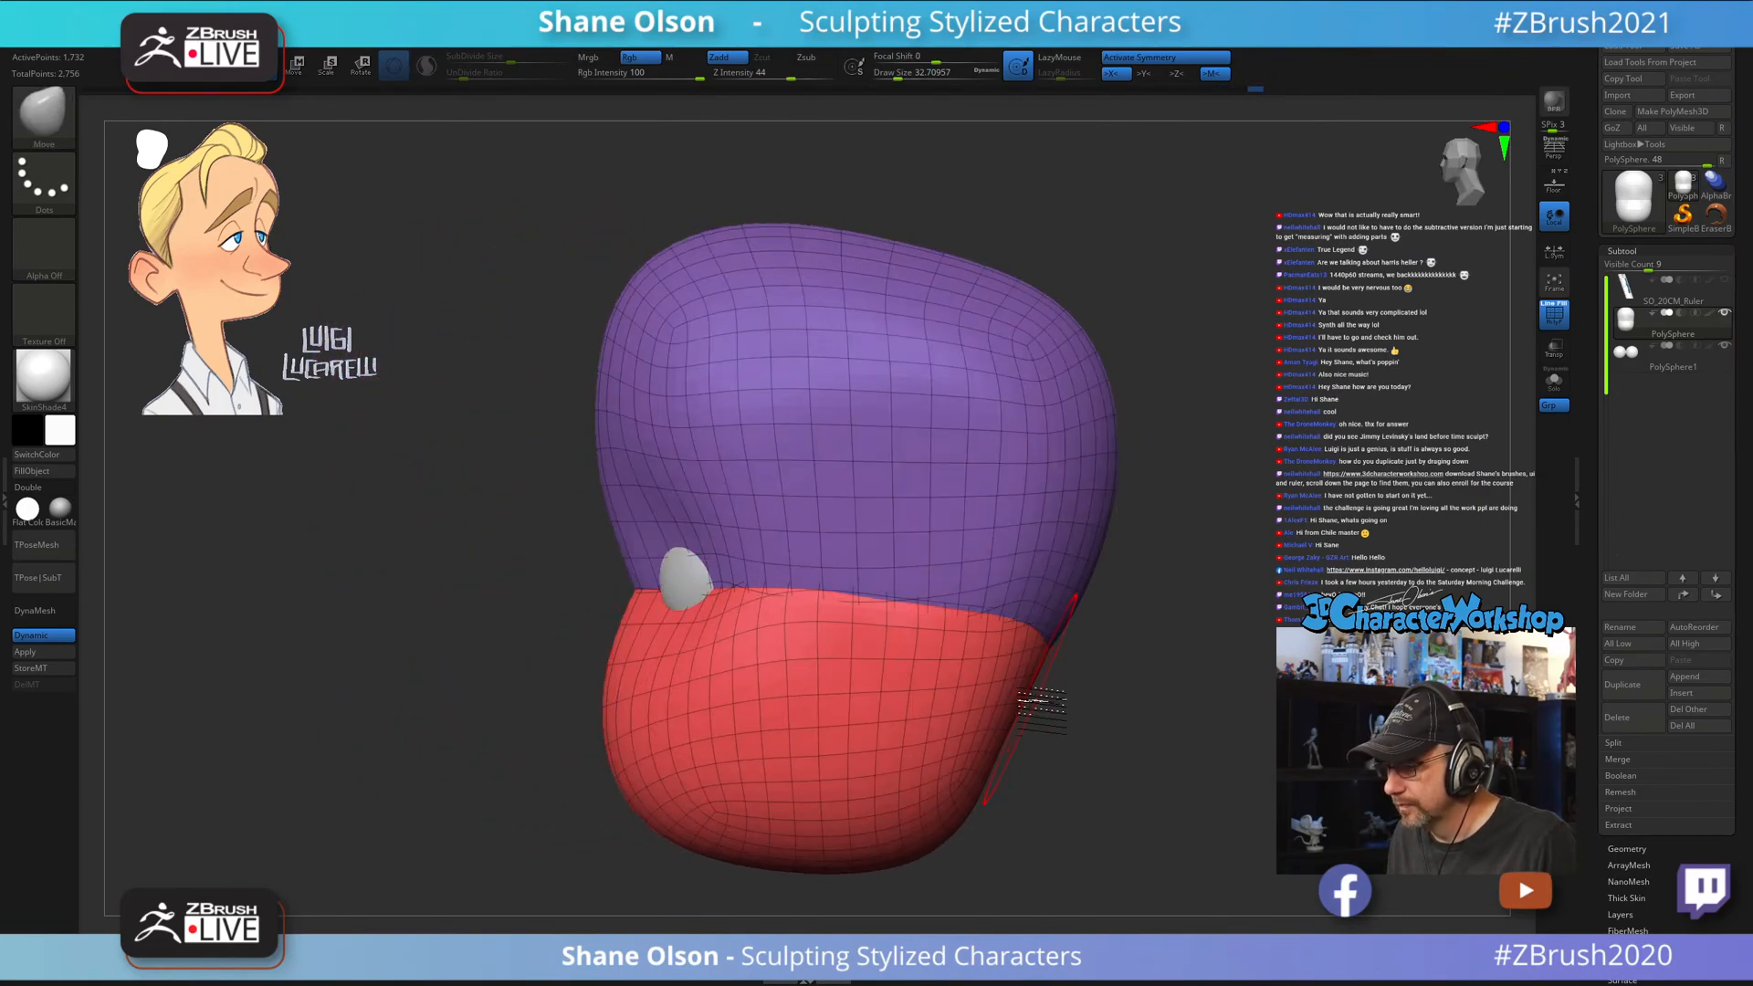
{"action": "mouse_move", "coordinate": [1041, 703]}
{"action": "left_mouse_down"}
{"action": "mouse_move", "coordinate": [1138, 704]}
{"action": "mouse_move", "coordinate": [1170, 684]}
{"action": "mouse_move", "coordinate": [959, 633]}
{"action": "mouse_move", "coordinate": [1021, 653]}
{"action": "mouse_move", "coordinate": [982, 618]}
{"action": "mouse_move", "coordinate": [783, 563]}
{"action": "left_mouse_up"}
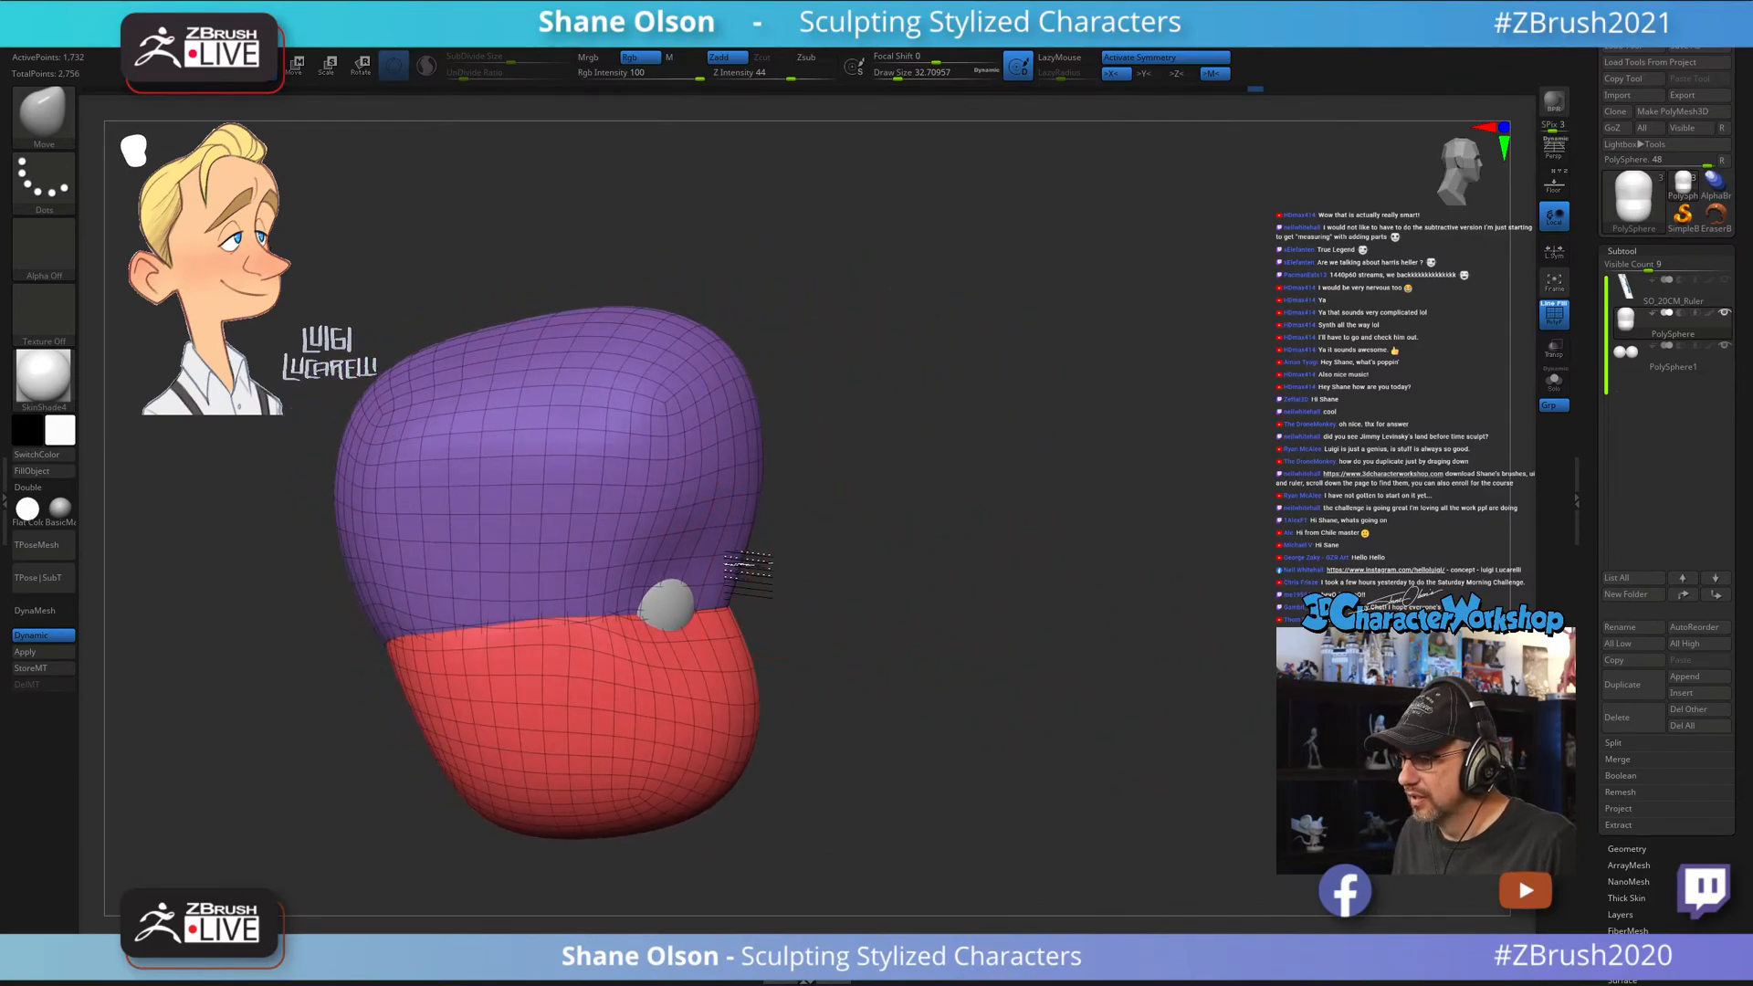
{"action": "left_click_drag", "start_coordinate": [974, 594], "coordinate": [967, 584], "text": "shift"}
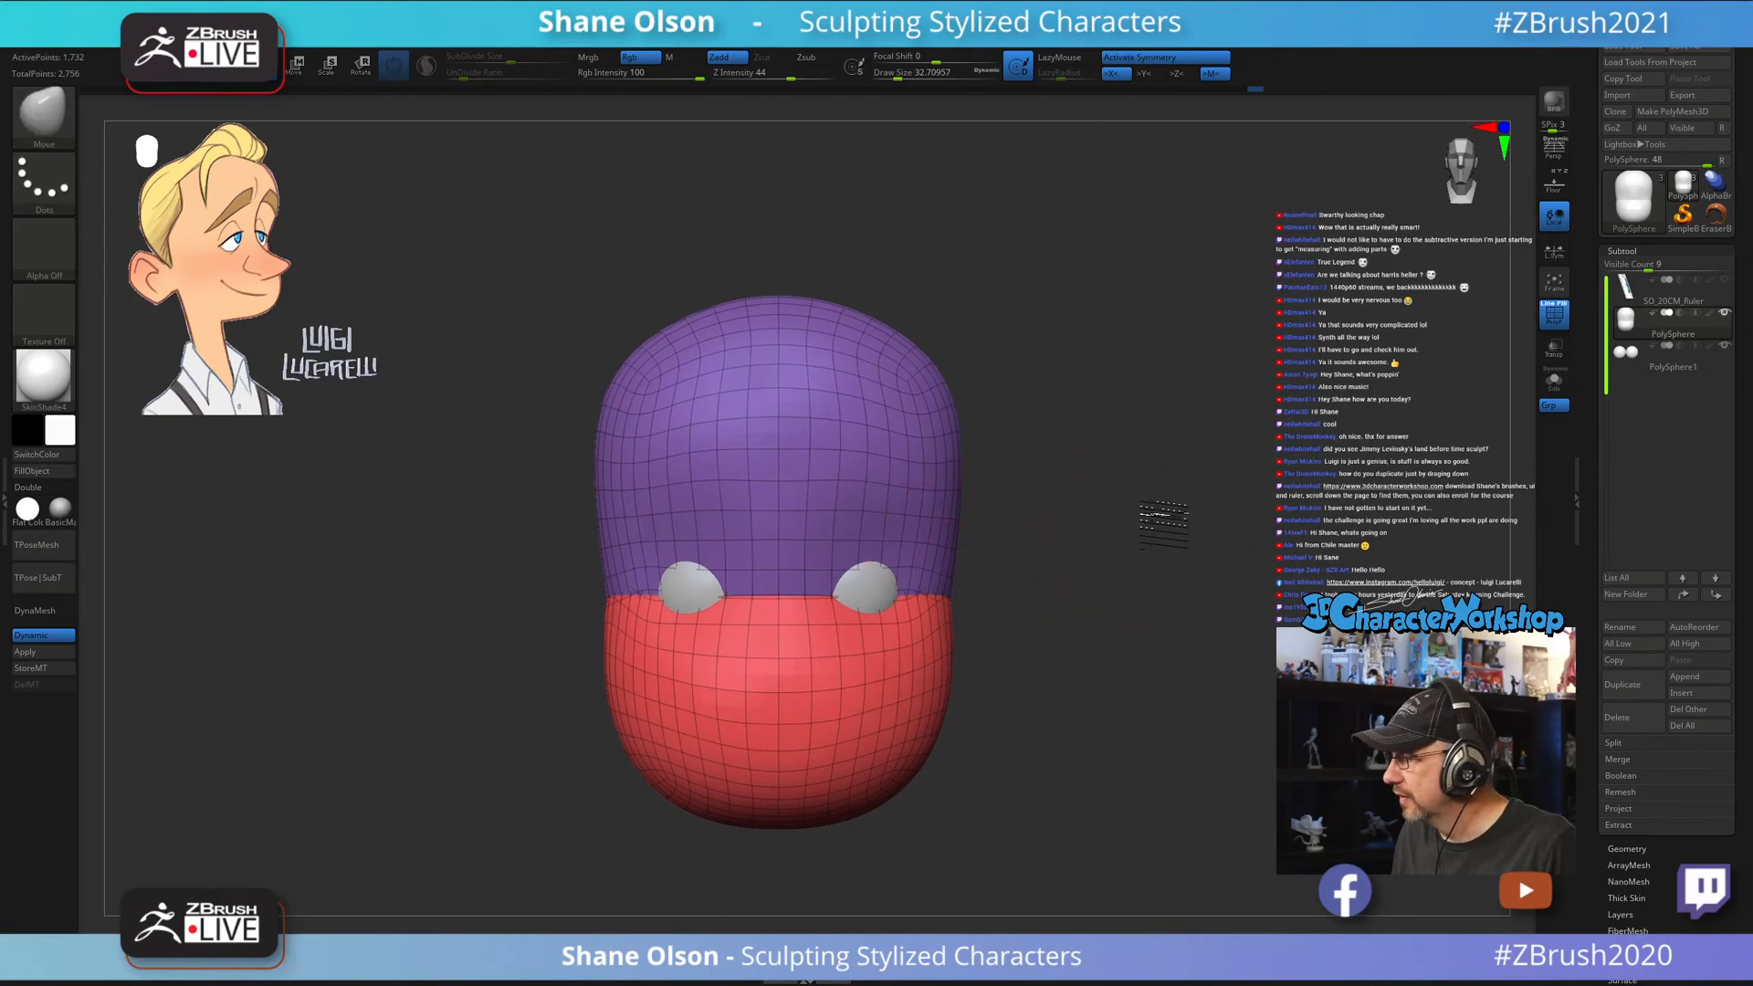
{"action": "left_click_drag", "start_coordinate": [1160, 517], "coordinate": [1159, 493], "text": "alt"}
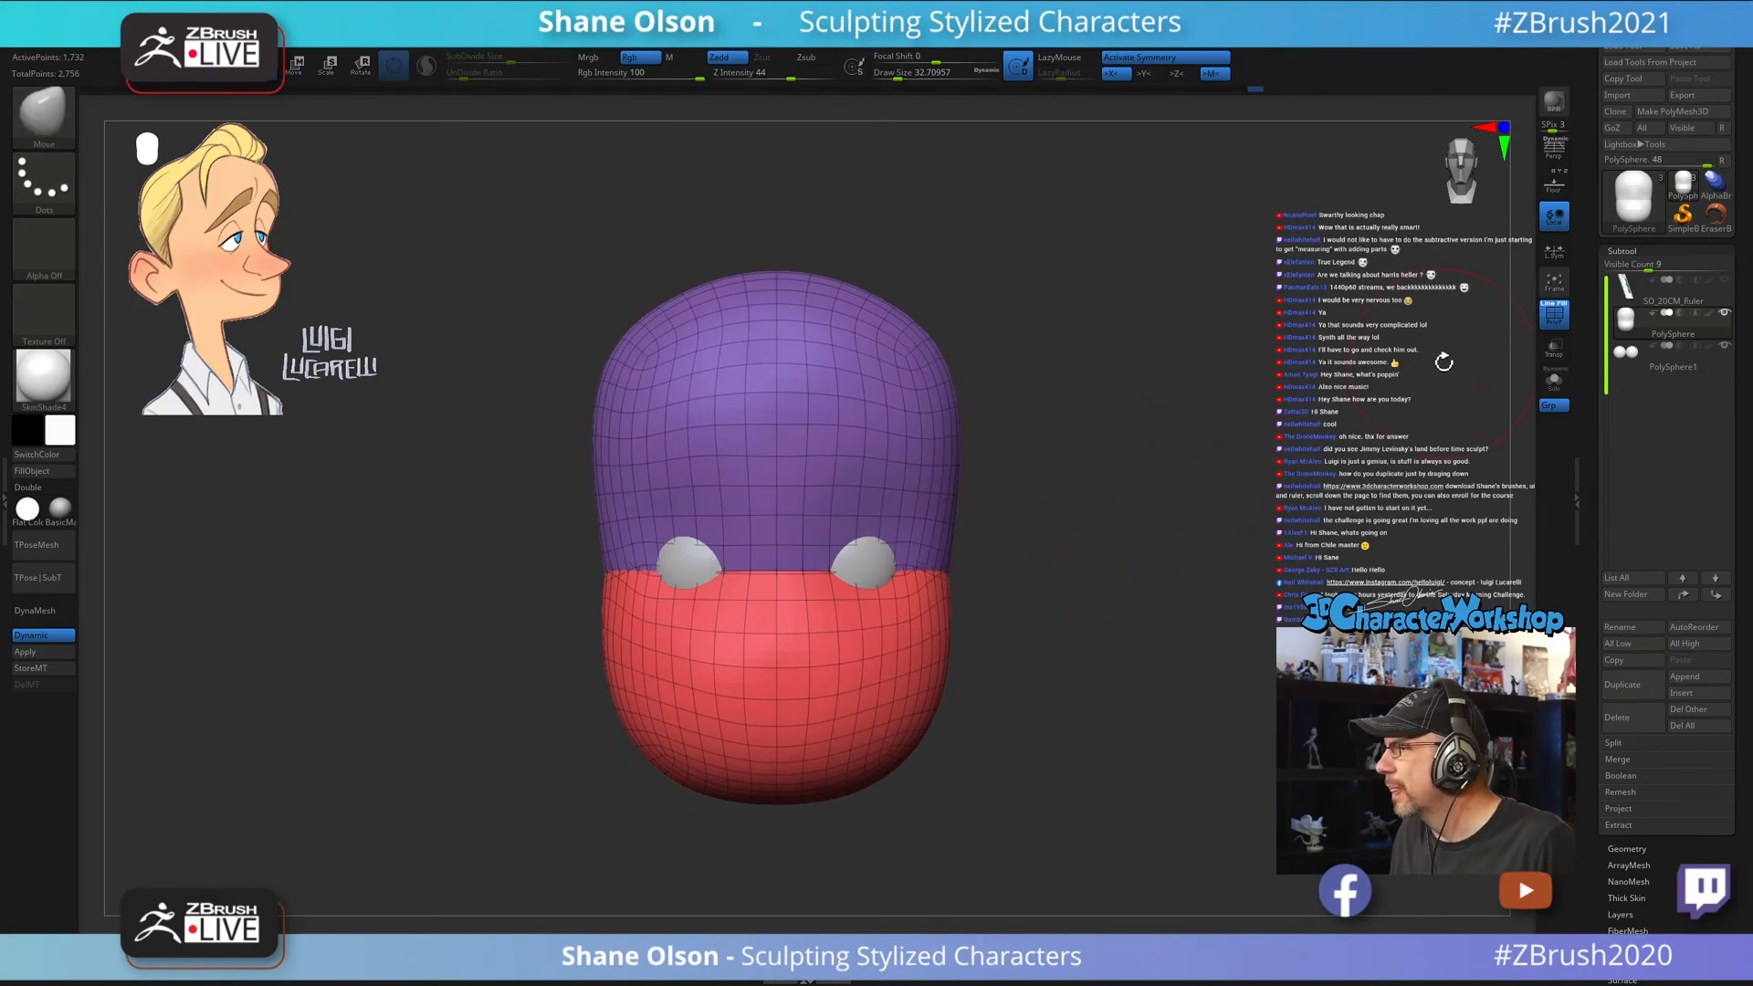
Select the eye subtool, move the spheres slightly forward, enlarge them by about 1.09 and bring them closer together.
{"action": "left_click", "coordinate": [1613, 358]}
{"action": "left_click_drag", "start_coordinate": [1219, 367], "coordinate": [1131, 508]}
{"action": "key", "text": "w"}
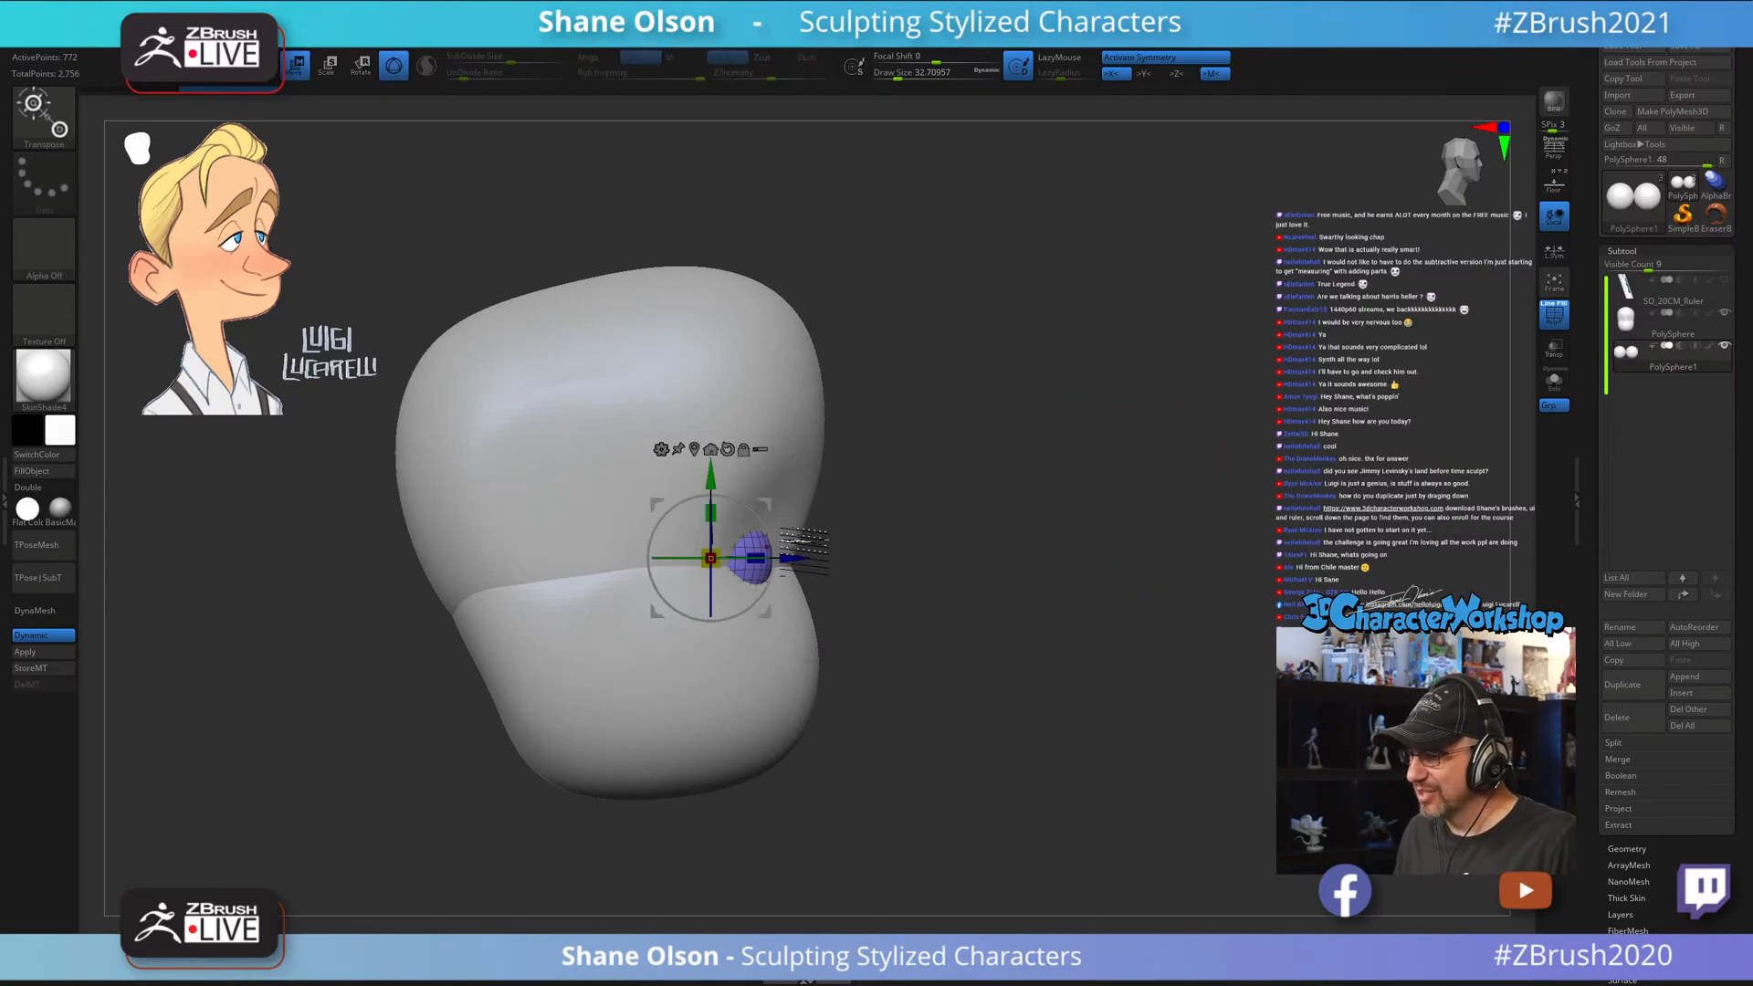
{"action": "left_click_drag", "start_coordinate": [806, 560], "coordinate": [812, 560]}
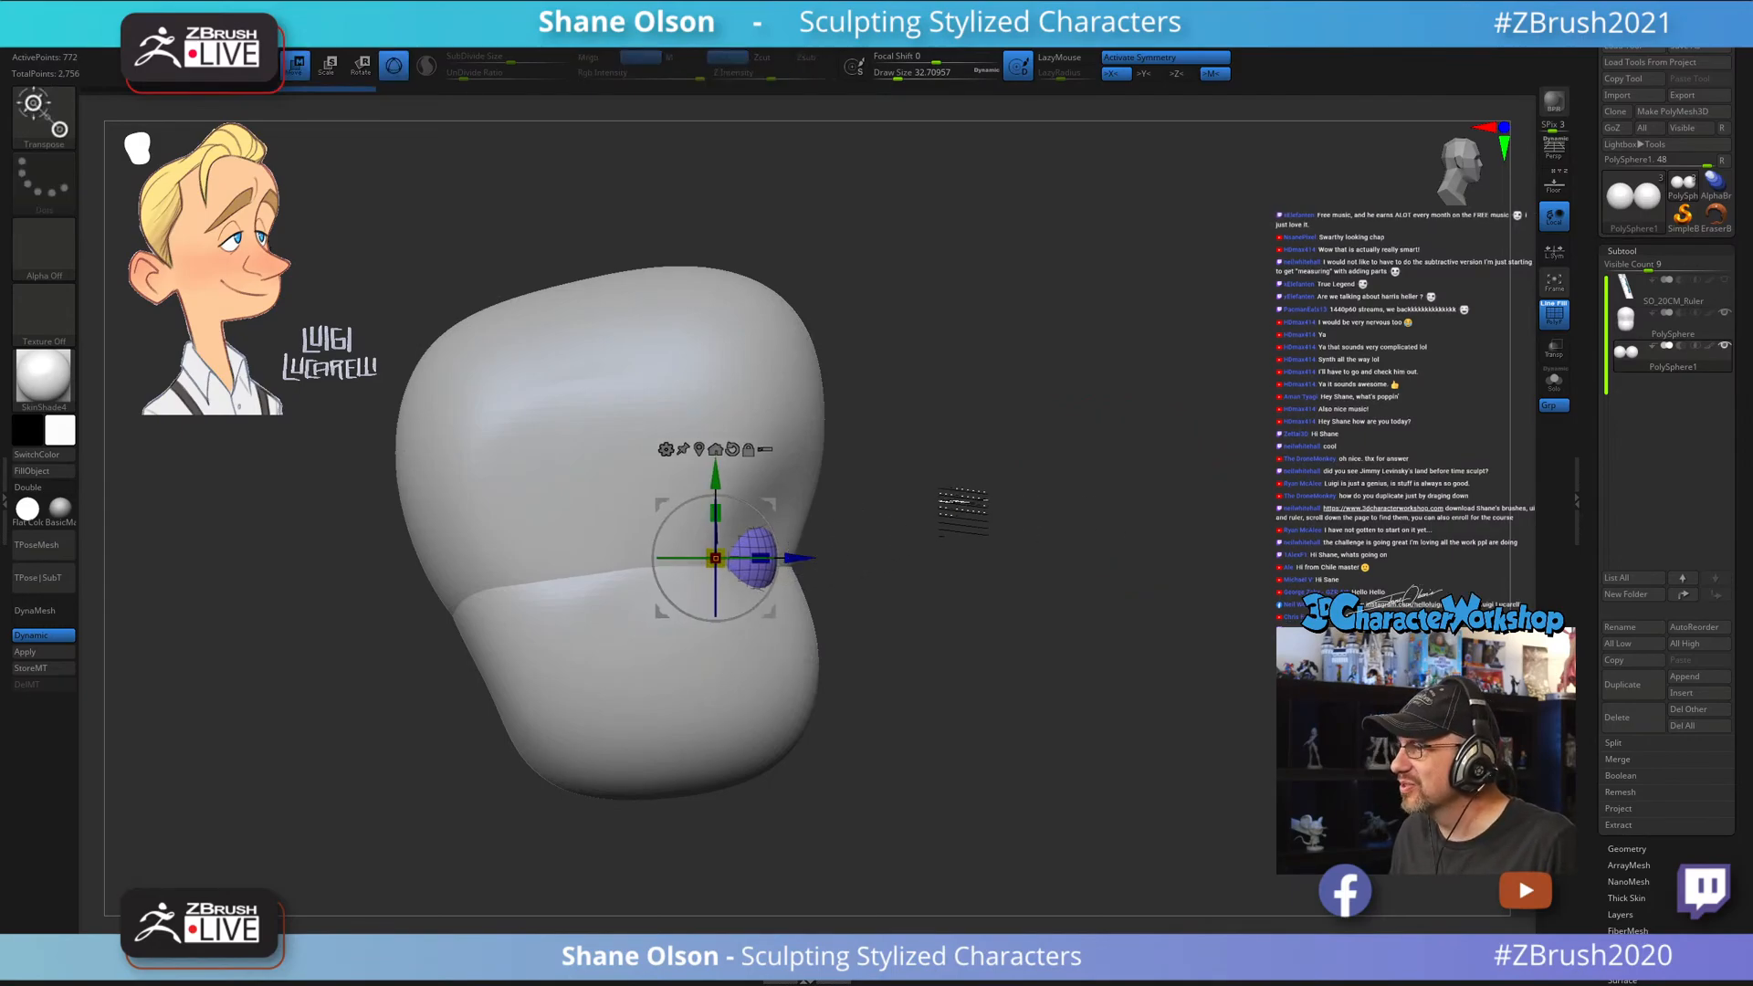
{"action": "left_click_drag", "start_coordinate": [1049, 459], "coordinate": [1017, 479], "text": "alt"}
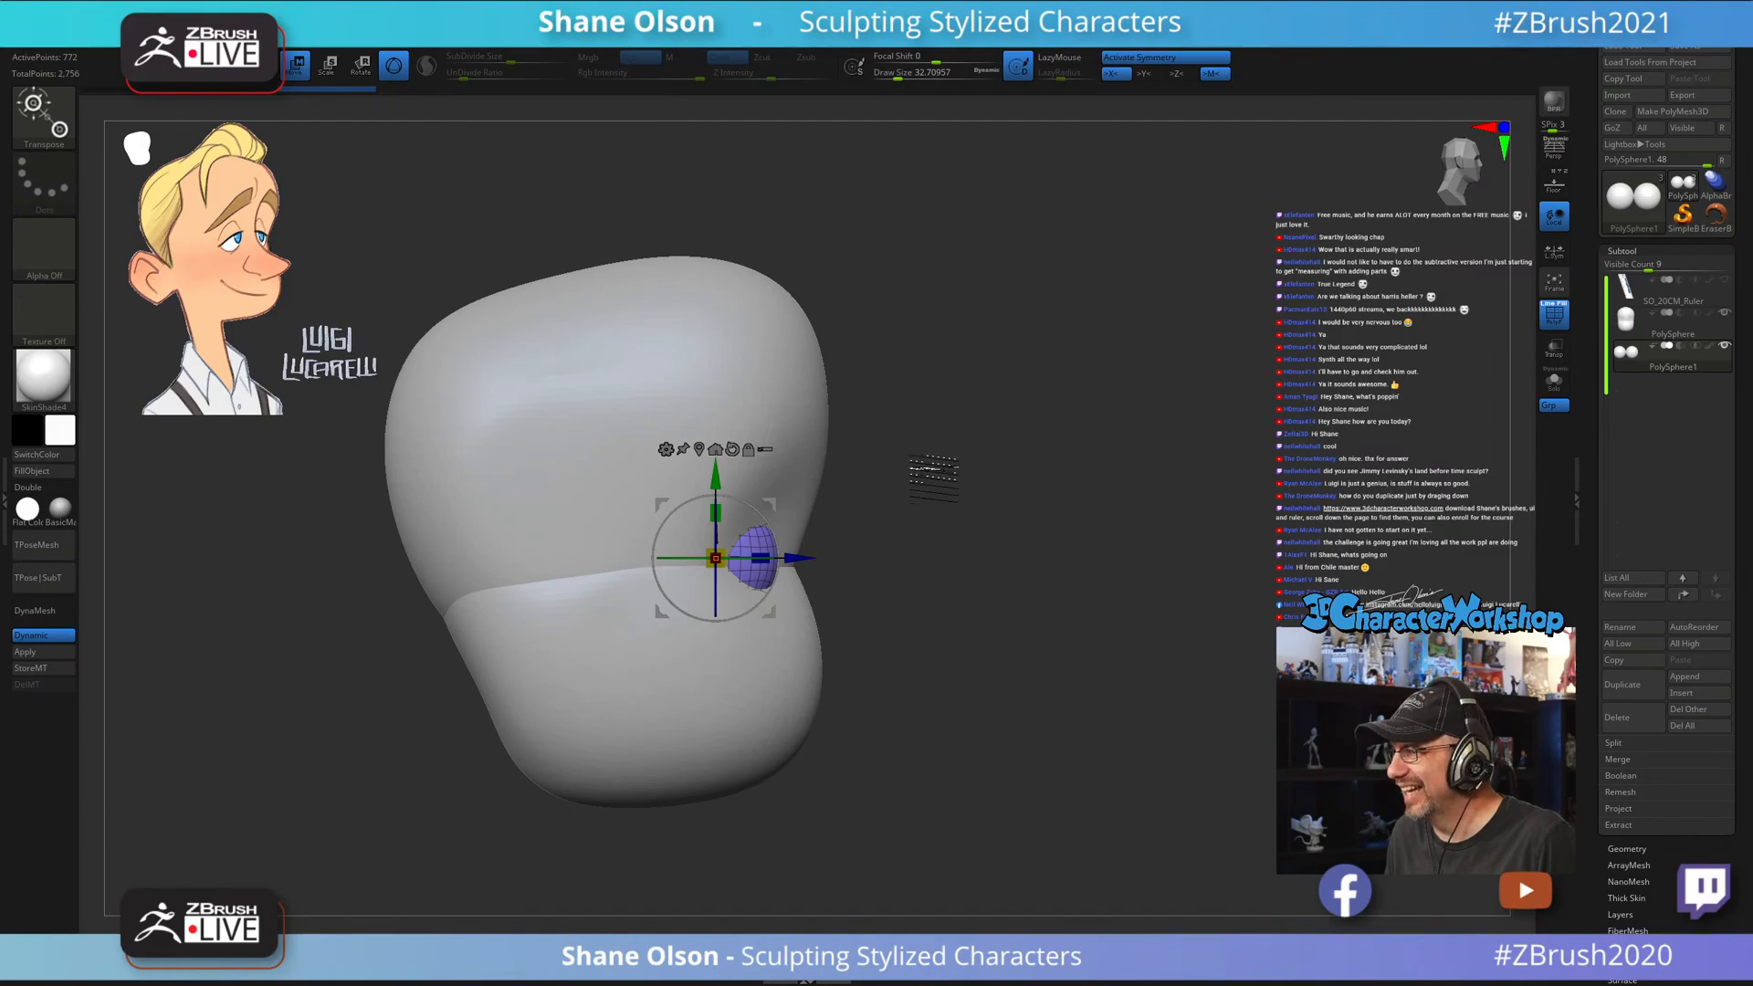
{"action": "left_click_drag", "start_coordinate": [715, 558], "coordinate": [747, 550]}
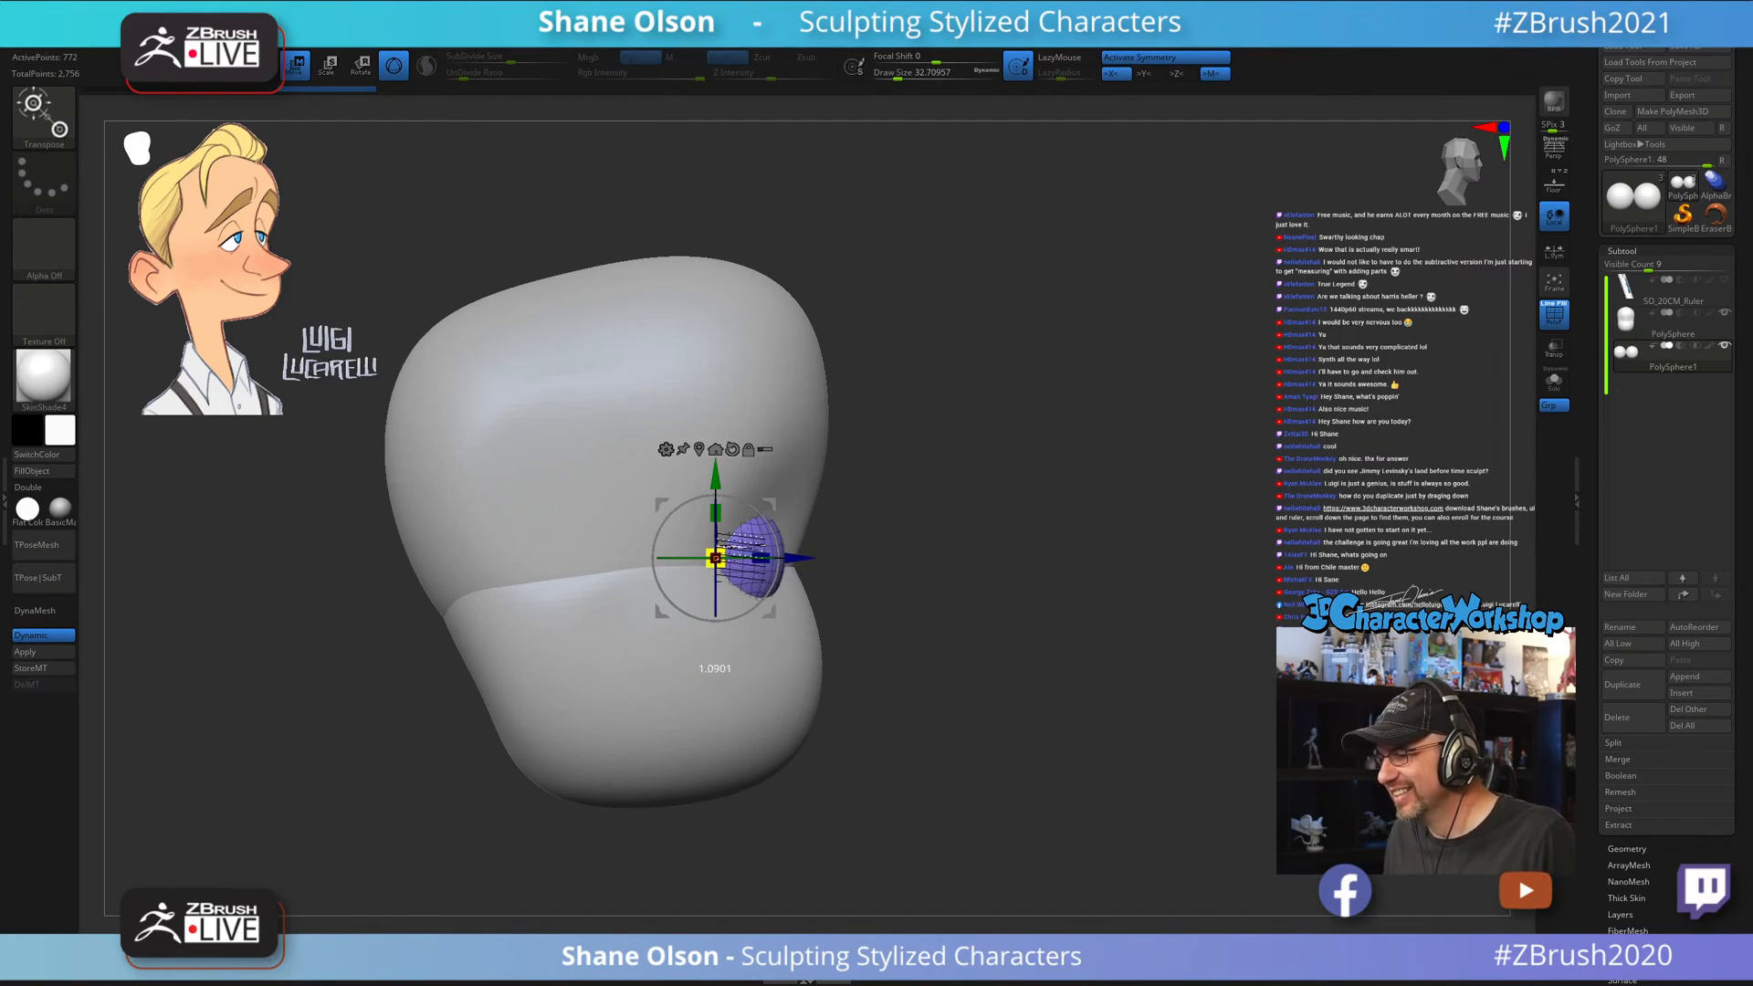
{"action": "left_click_drag", "start_coordinate": [891, 562], "coordinate": [929, 597]}
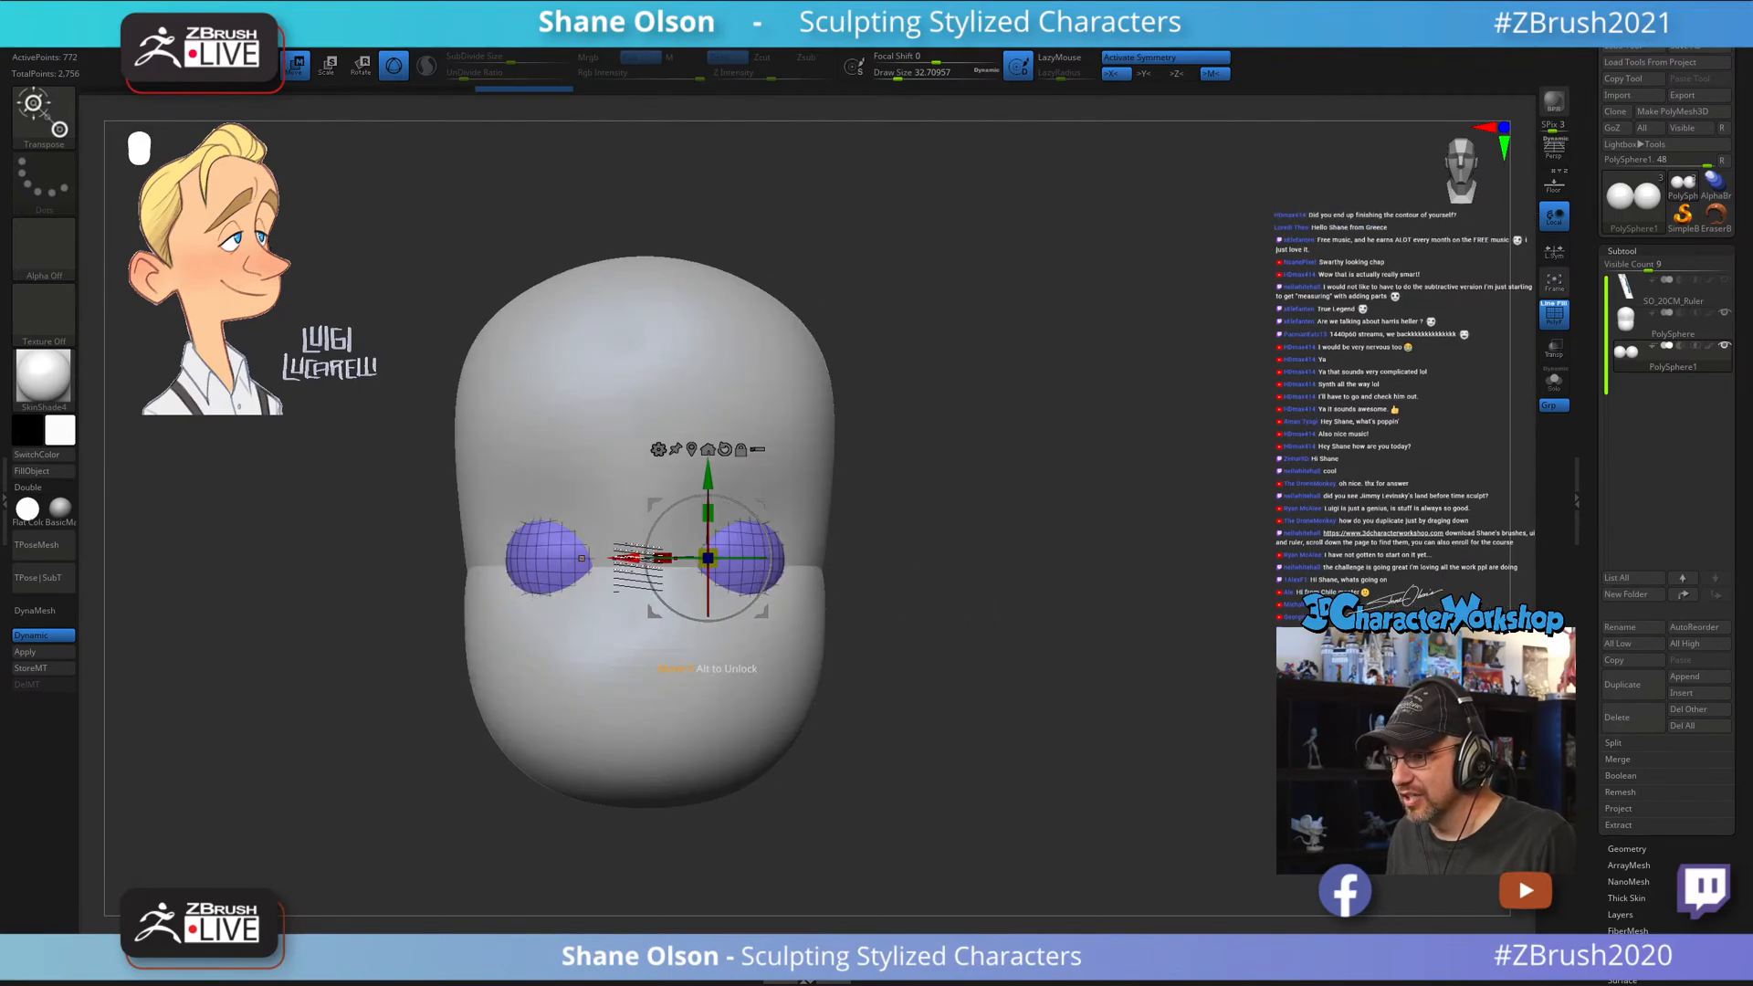
{"action": "left_click_drag", "start_coordinate": [628, 558], "coordinate": [613, 558]}
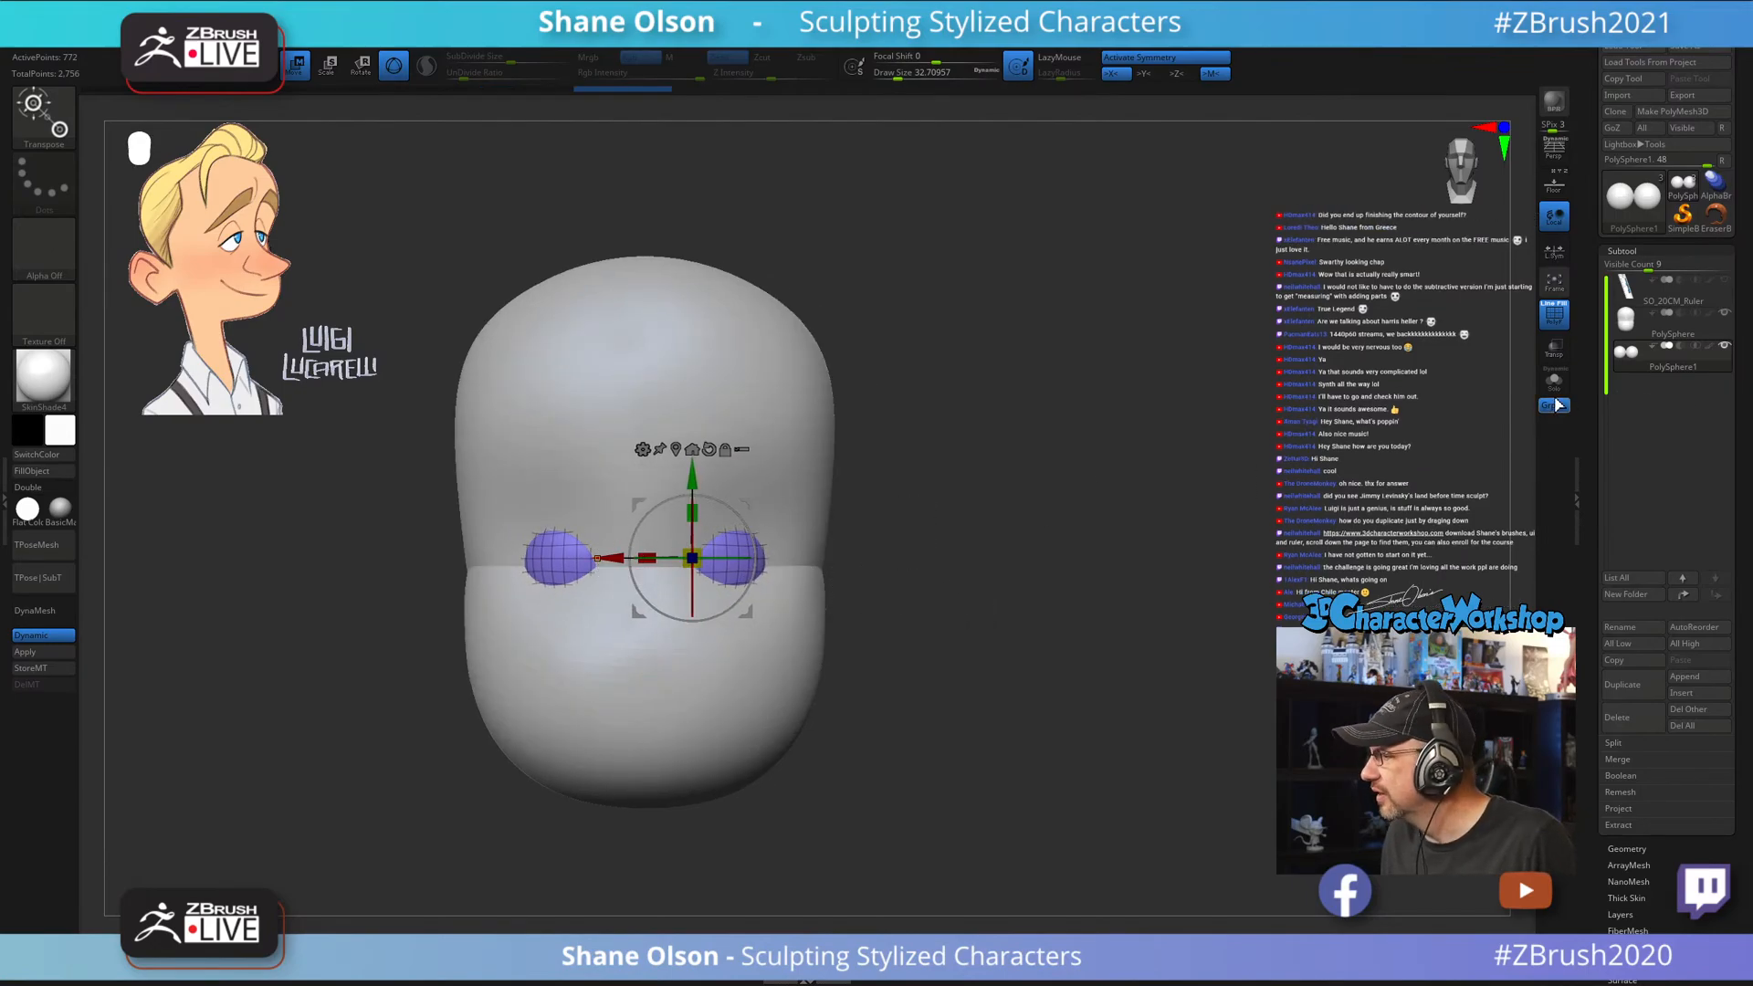
Turn on transparency and examine how the eye spheres sit inside the head from the front.
{"action": "left_click", "coordinate": [1554, 347]}
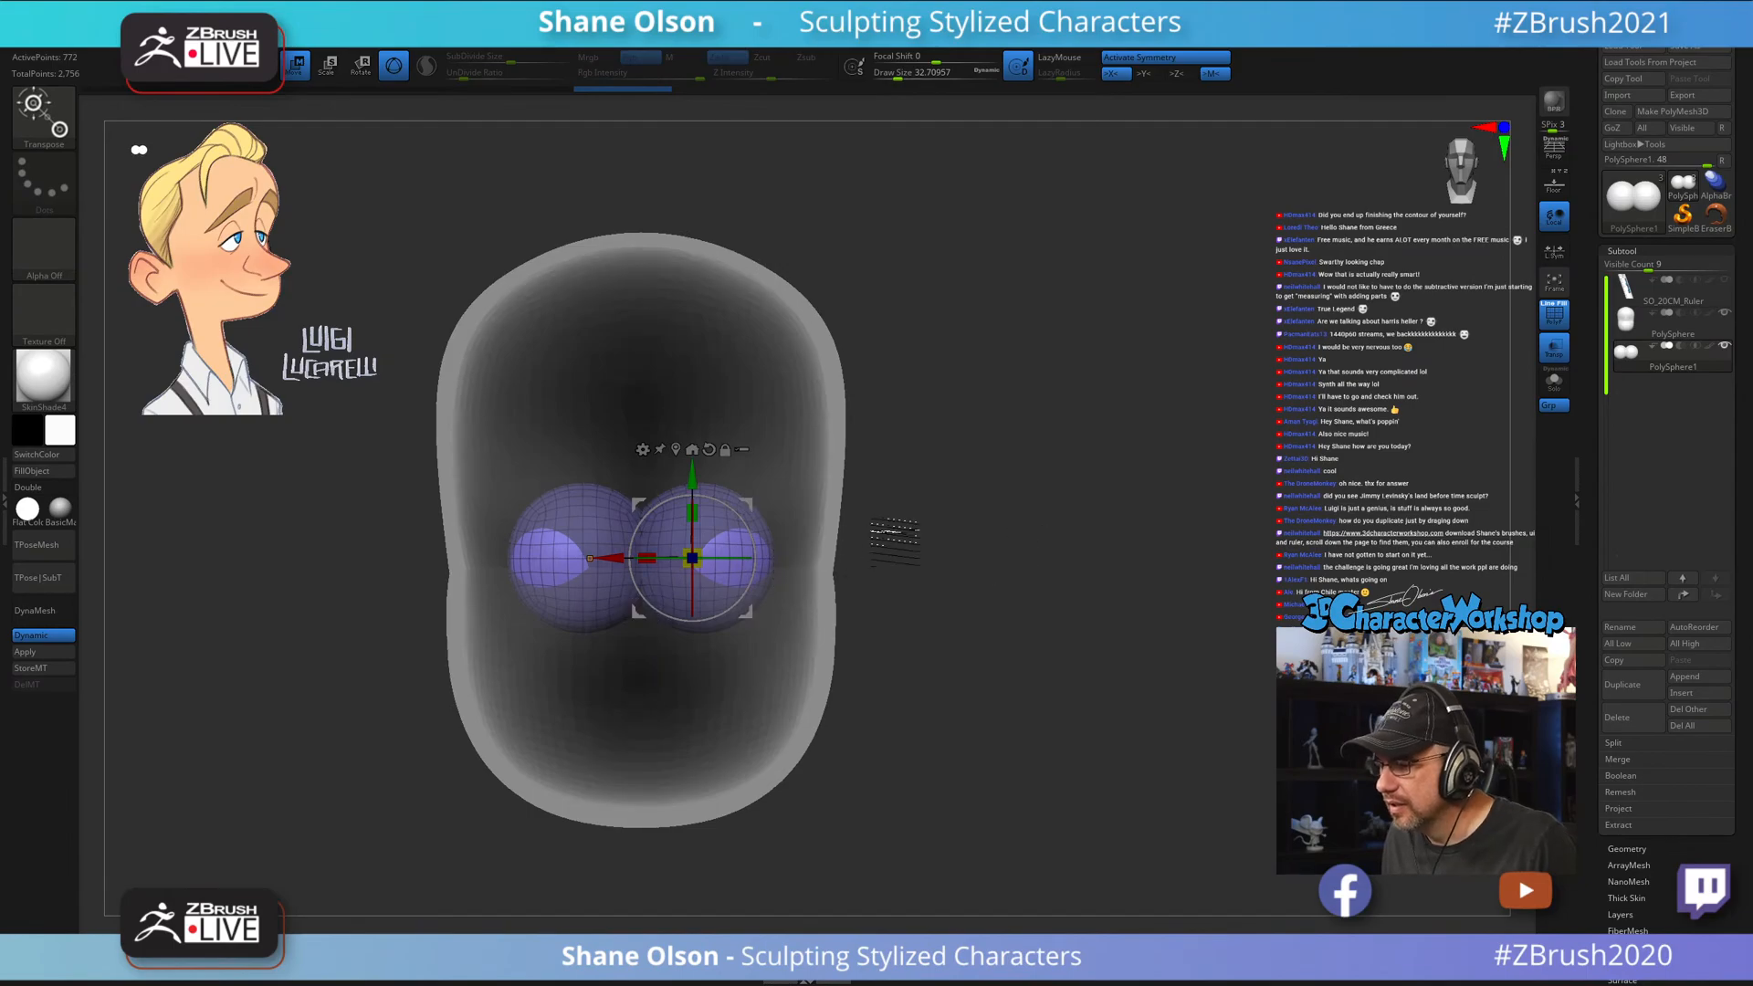
{"action": "left_click_drag", "start_coordinate": [899, 542], "coordinate": [991, 484]}
{"action": "key", "text": "q"}
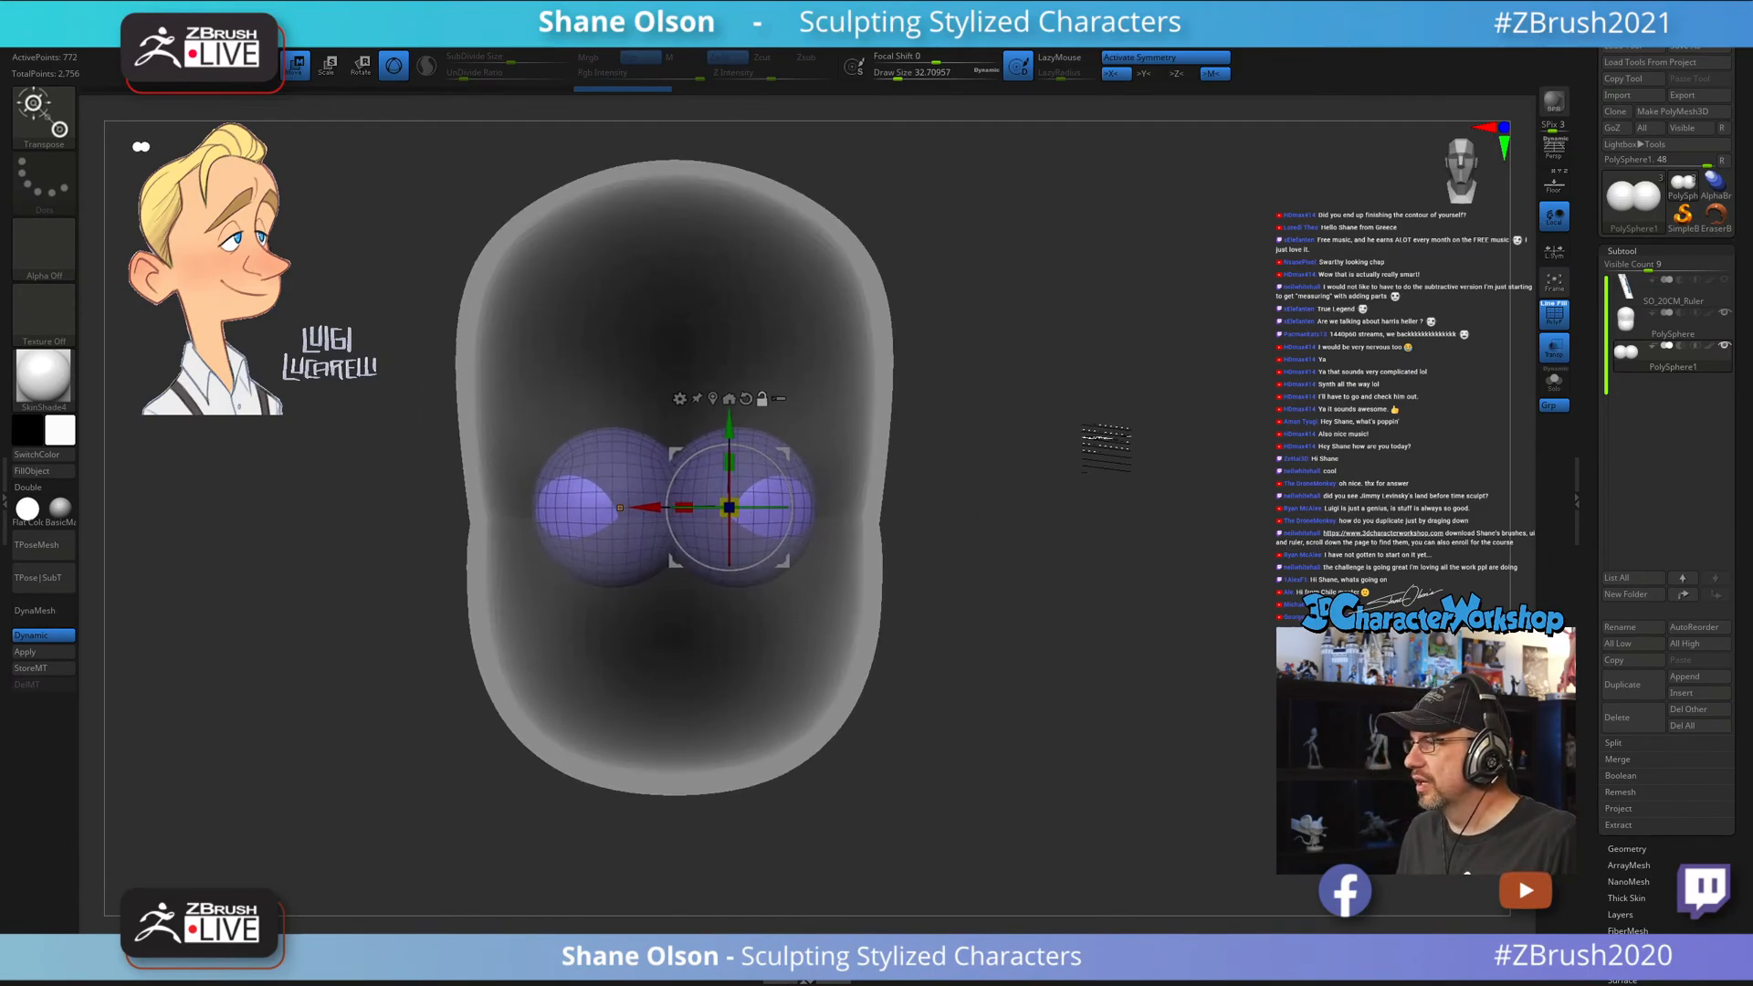
{"action": "left_click_drag", "start_coordinate": [1099, 442], "coordinate": [1173, 420], "text": "alt"}
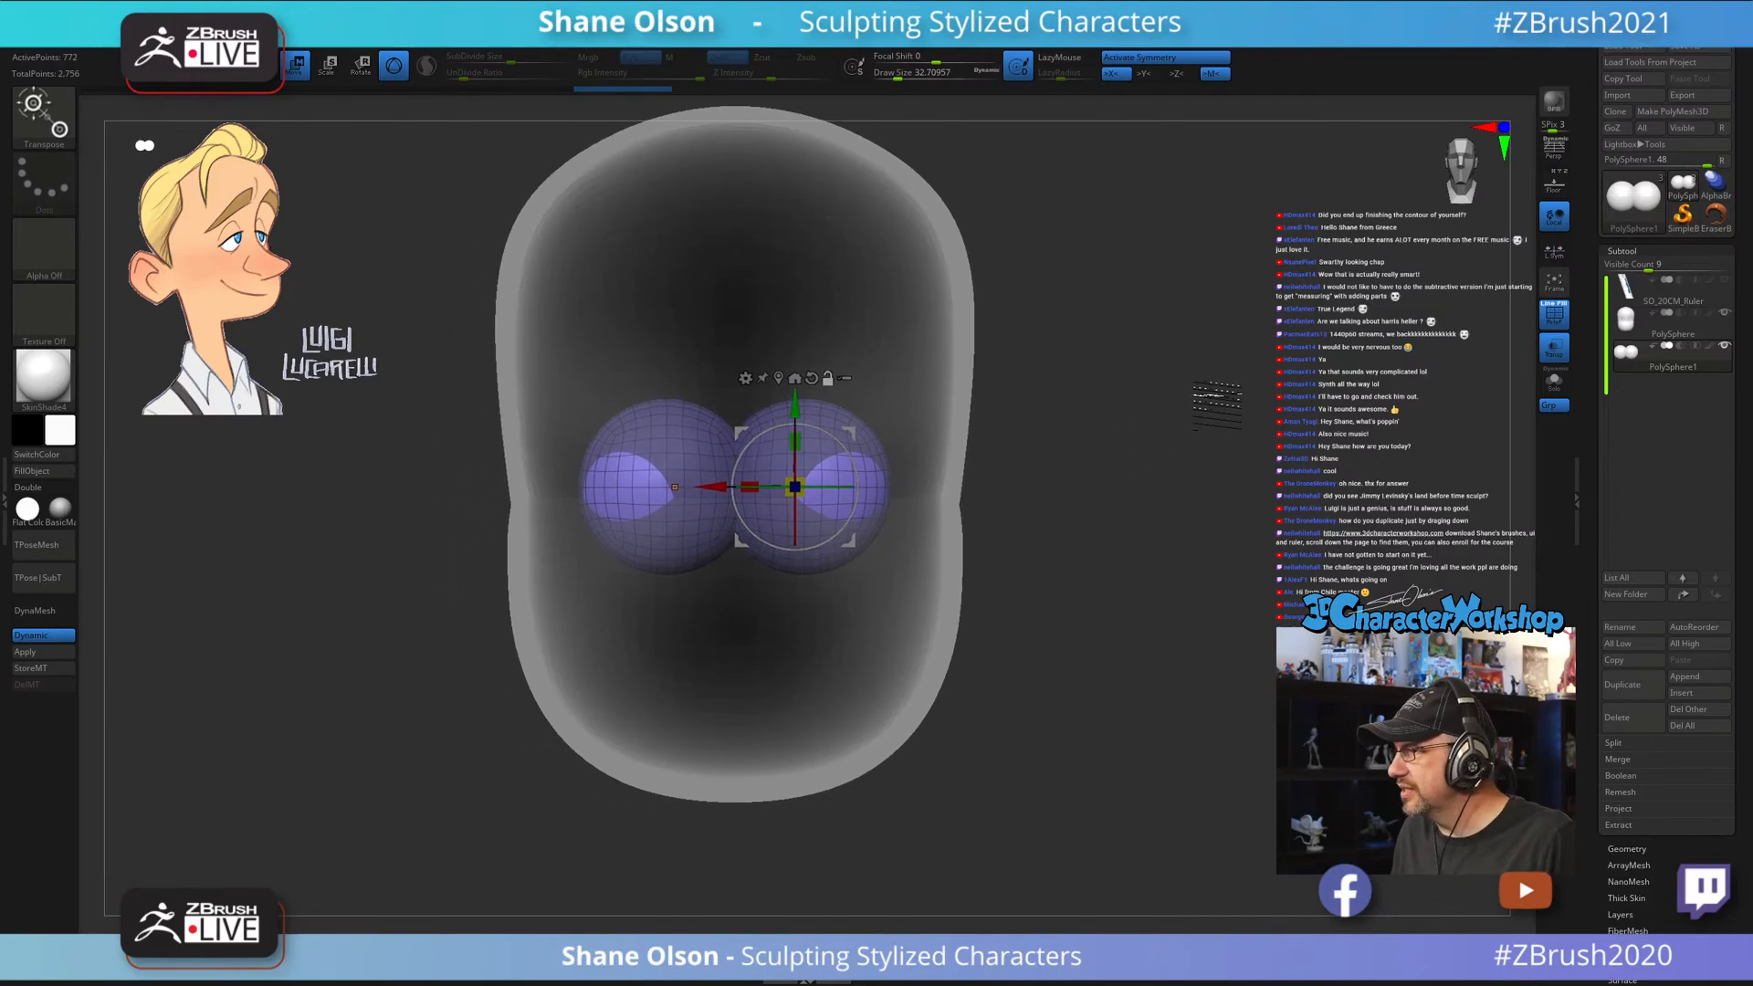
Load the finished Me_05_posed ZTool from the Twitch ZTLs folder on drive D.
{"action": "left_click", "coordinate": [1614, 47]}
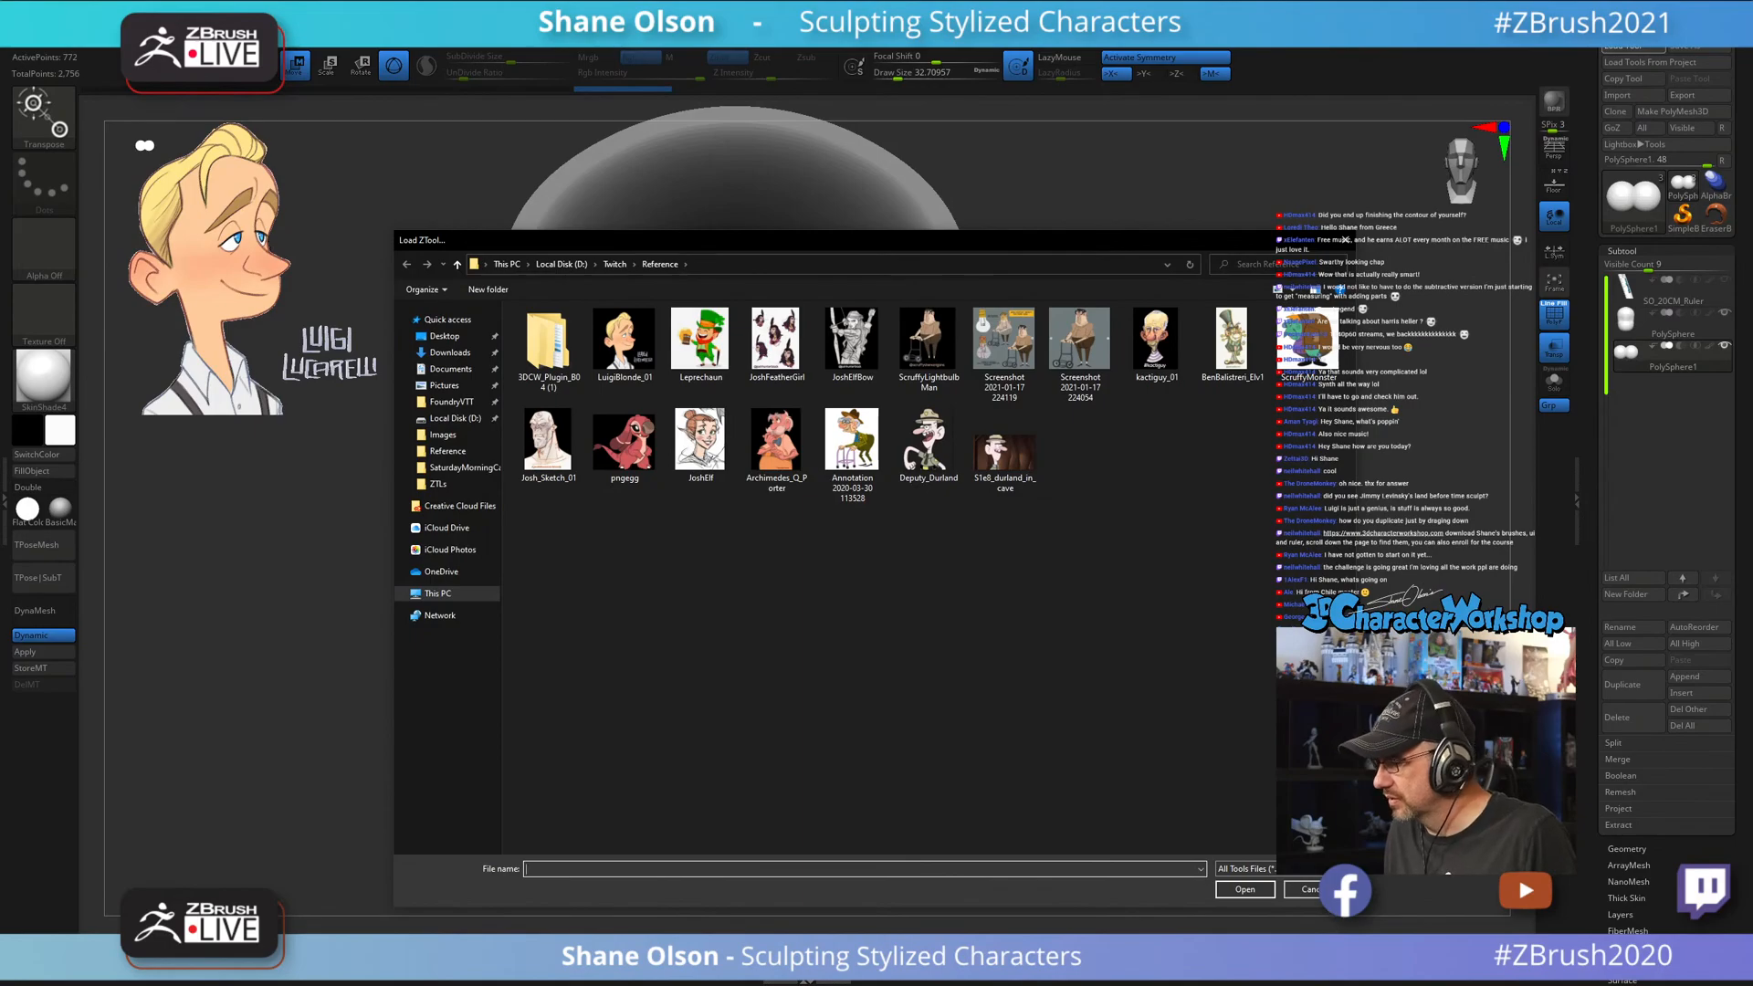
{"action": "left_click", "coordinate": [614, 263]}
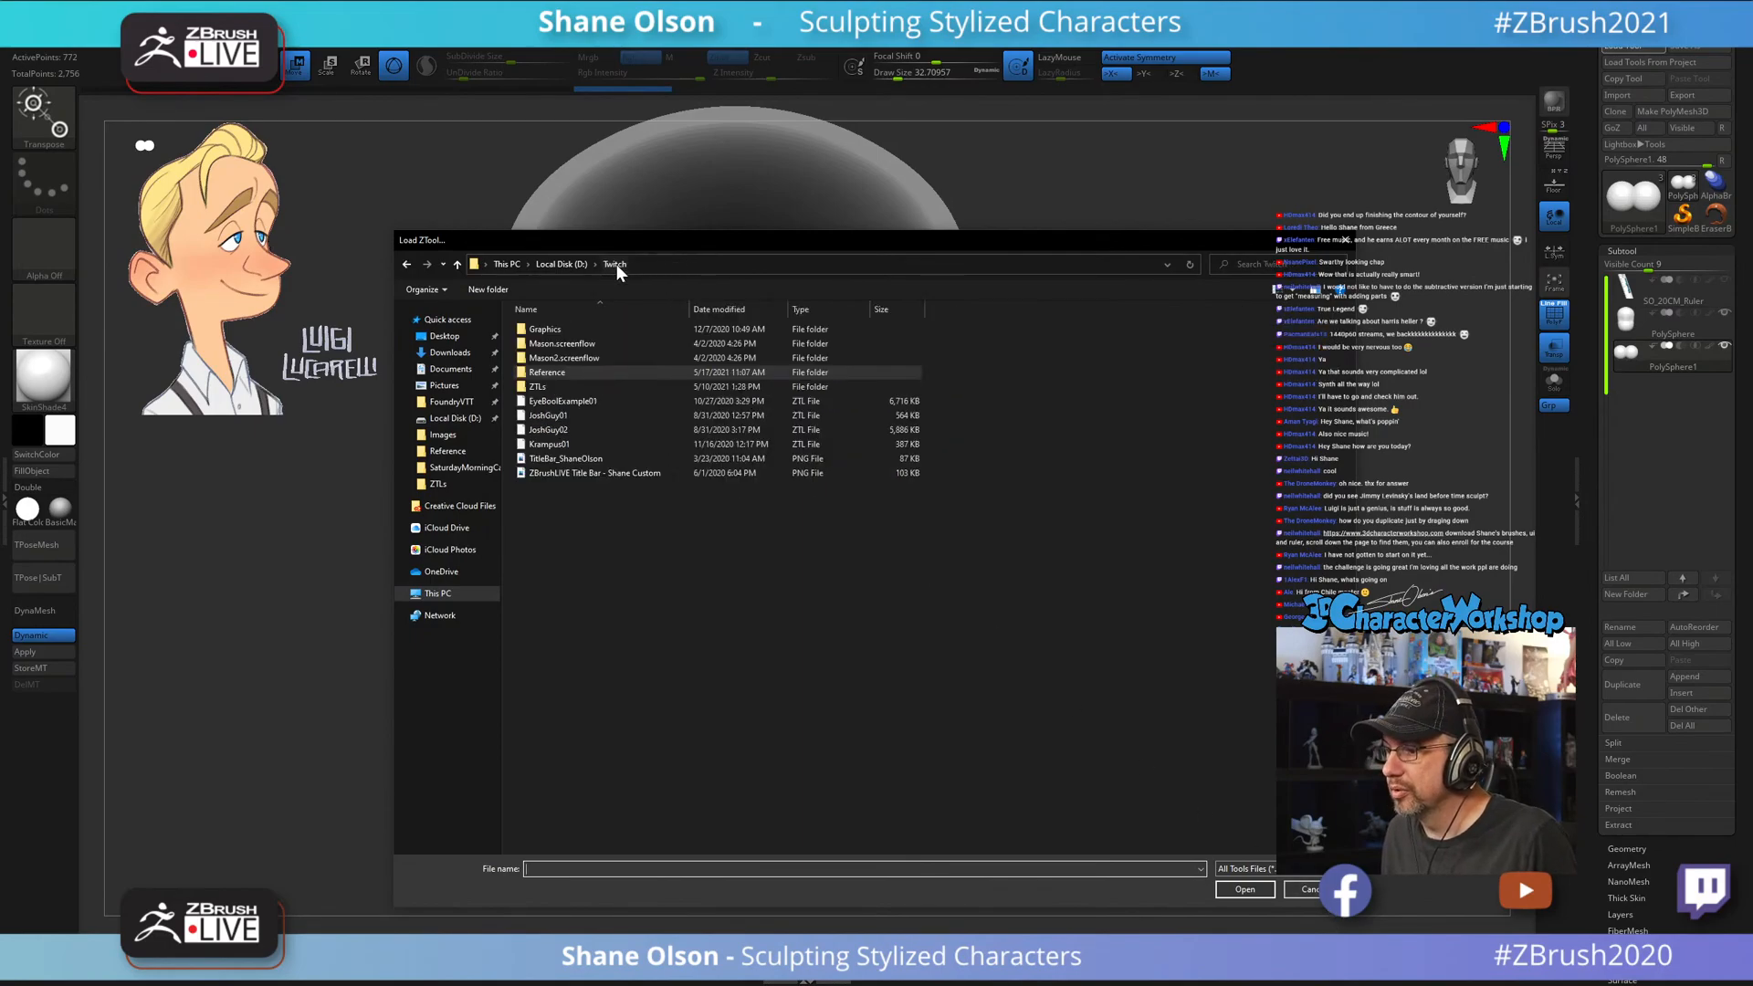
{"action": "double_click", "coordinate": [545, 386]}
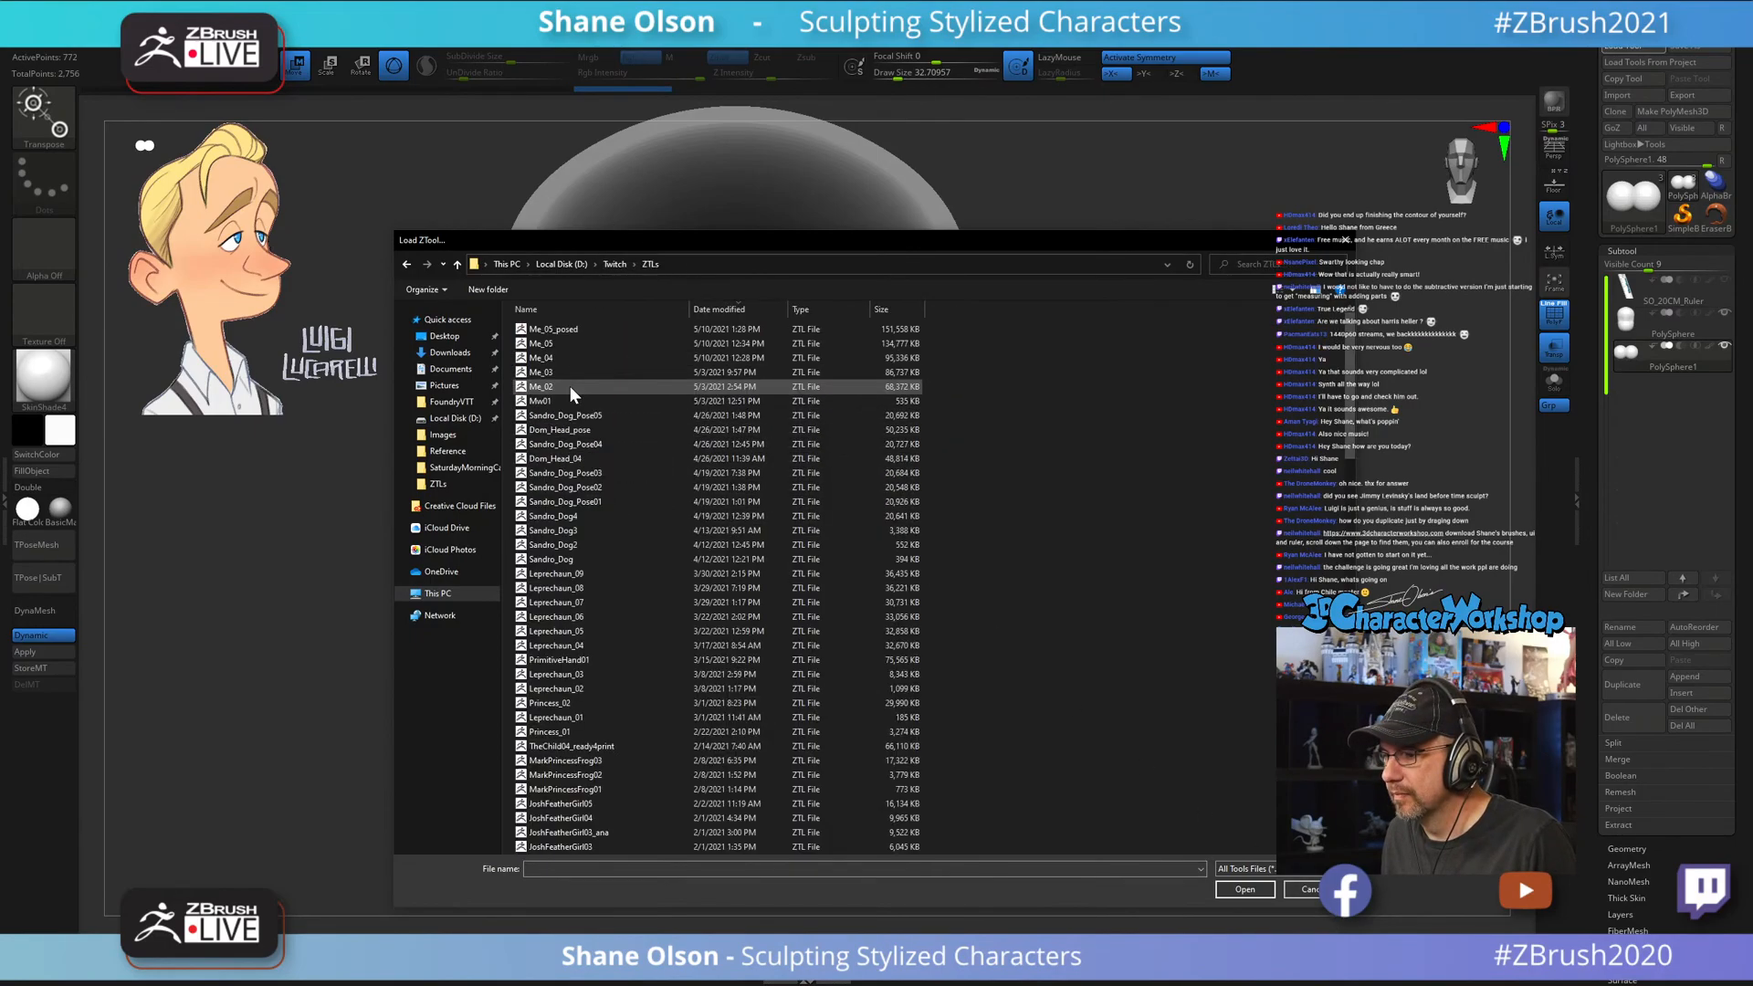
{"action": "left_click", "coordinate": [559, 330]}
{"action": "left_click", "coordinate": [1219, 886]}
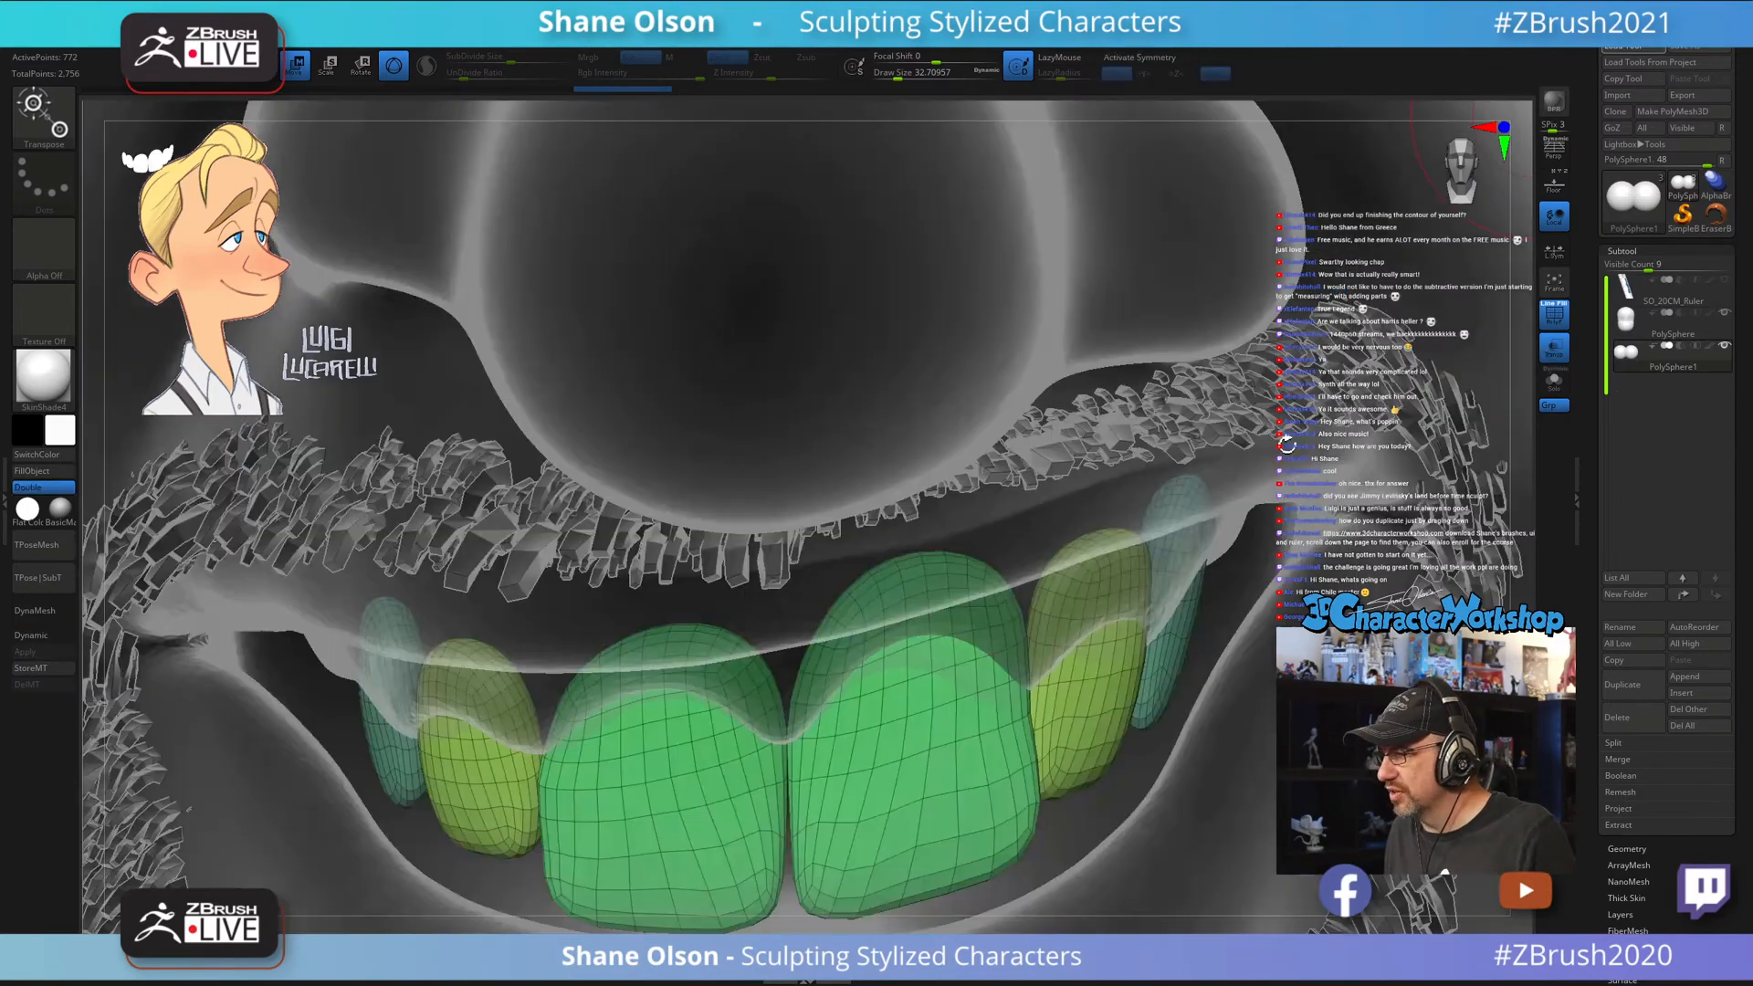
Turn off the transparency and polyframe display and fit the whole loaded bust in view.
{"action": "left_click", "coordinate": [1554, 347]}
{"action": "key", "text": "f"}
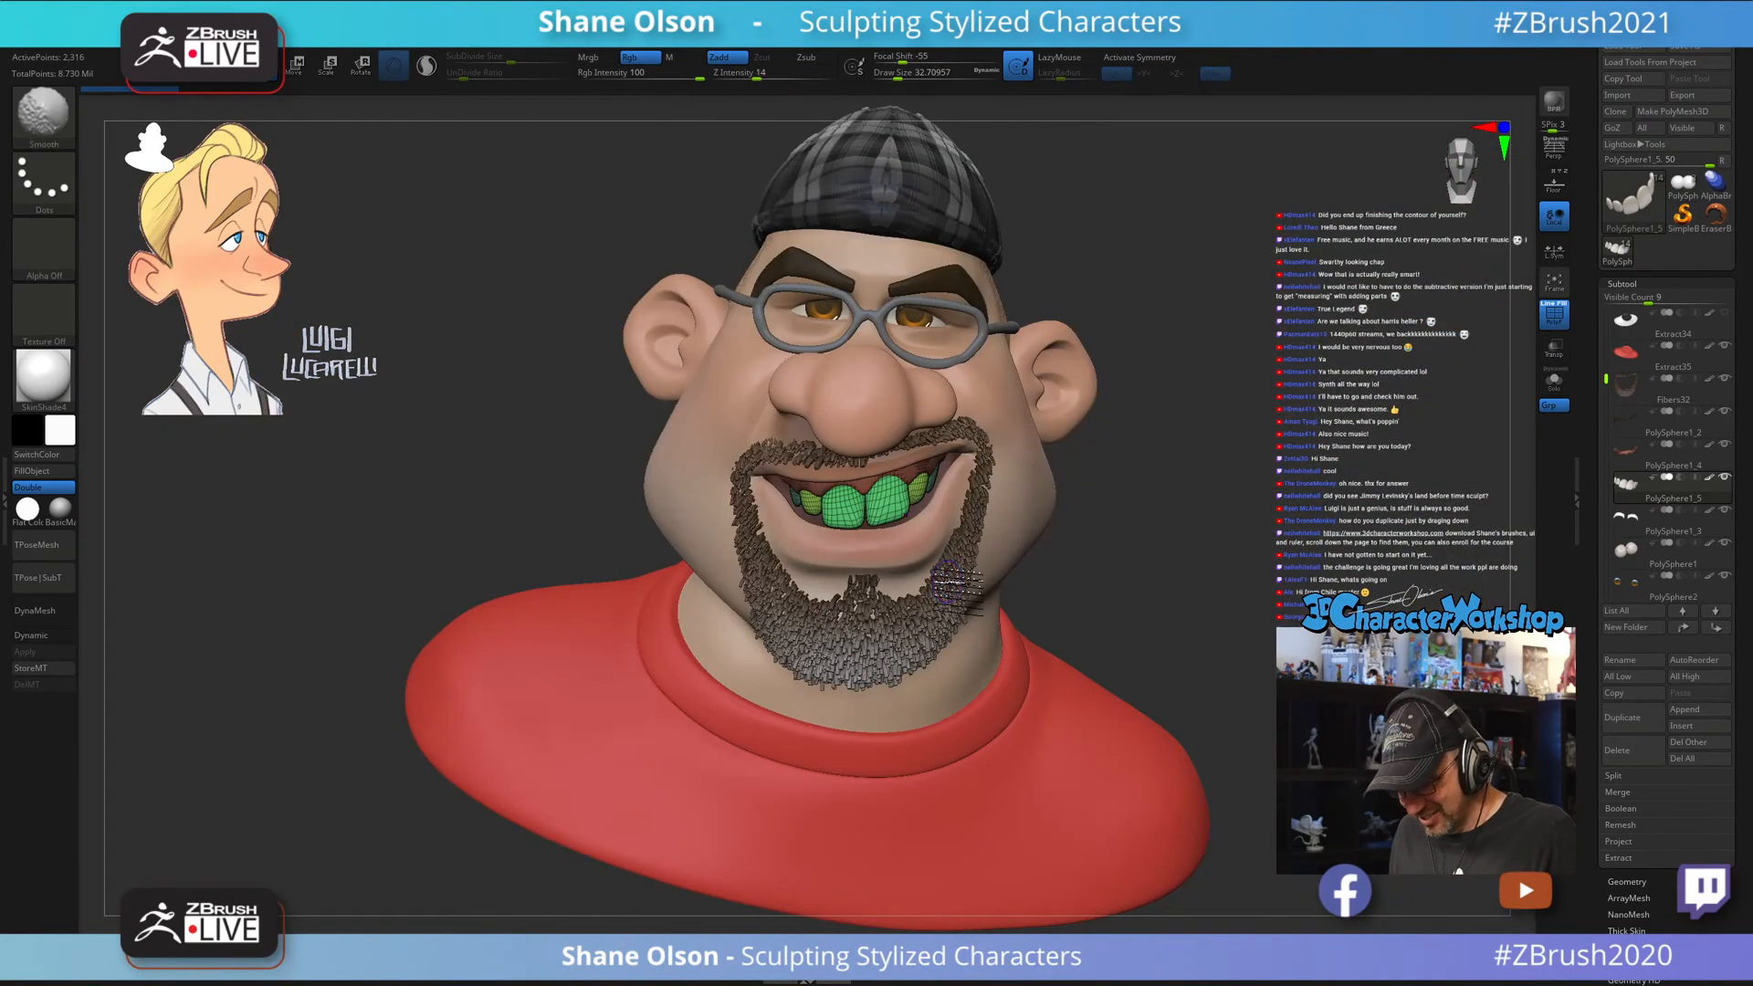
{"action": "key", "text": "shift+f"}
{"action": "mouse_move", "coordinate": [1212, 559]}
{"action": "left_mouse_down"}
{"action": "mouse_move", "coordinate": [1143, 457]}
{"action": "mouse_move", "coordinate": [1163, 497]}
{"action": "mouse_move", "coordinate": [1135, 501]}
{"action": "mouse_move", "coordinate": [1161, 493]}
{"action": "left_mouse_up"}
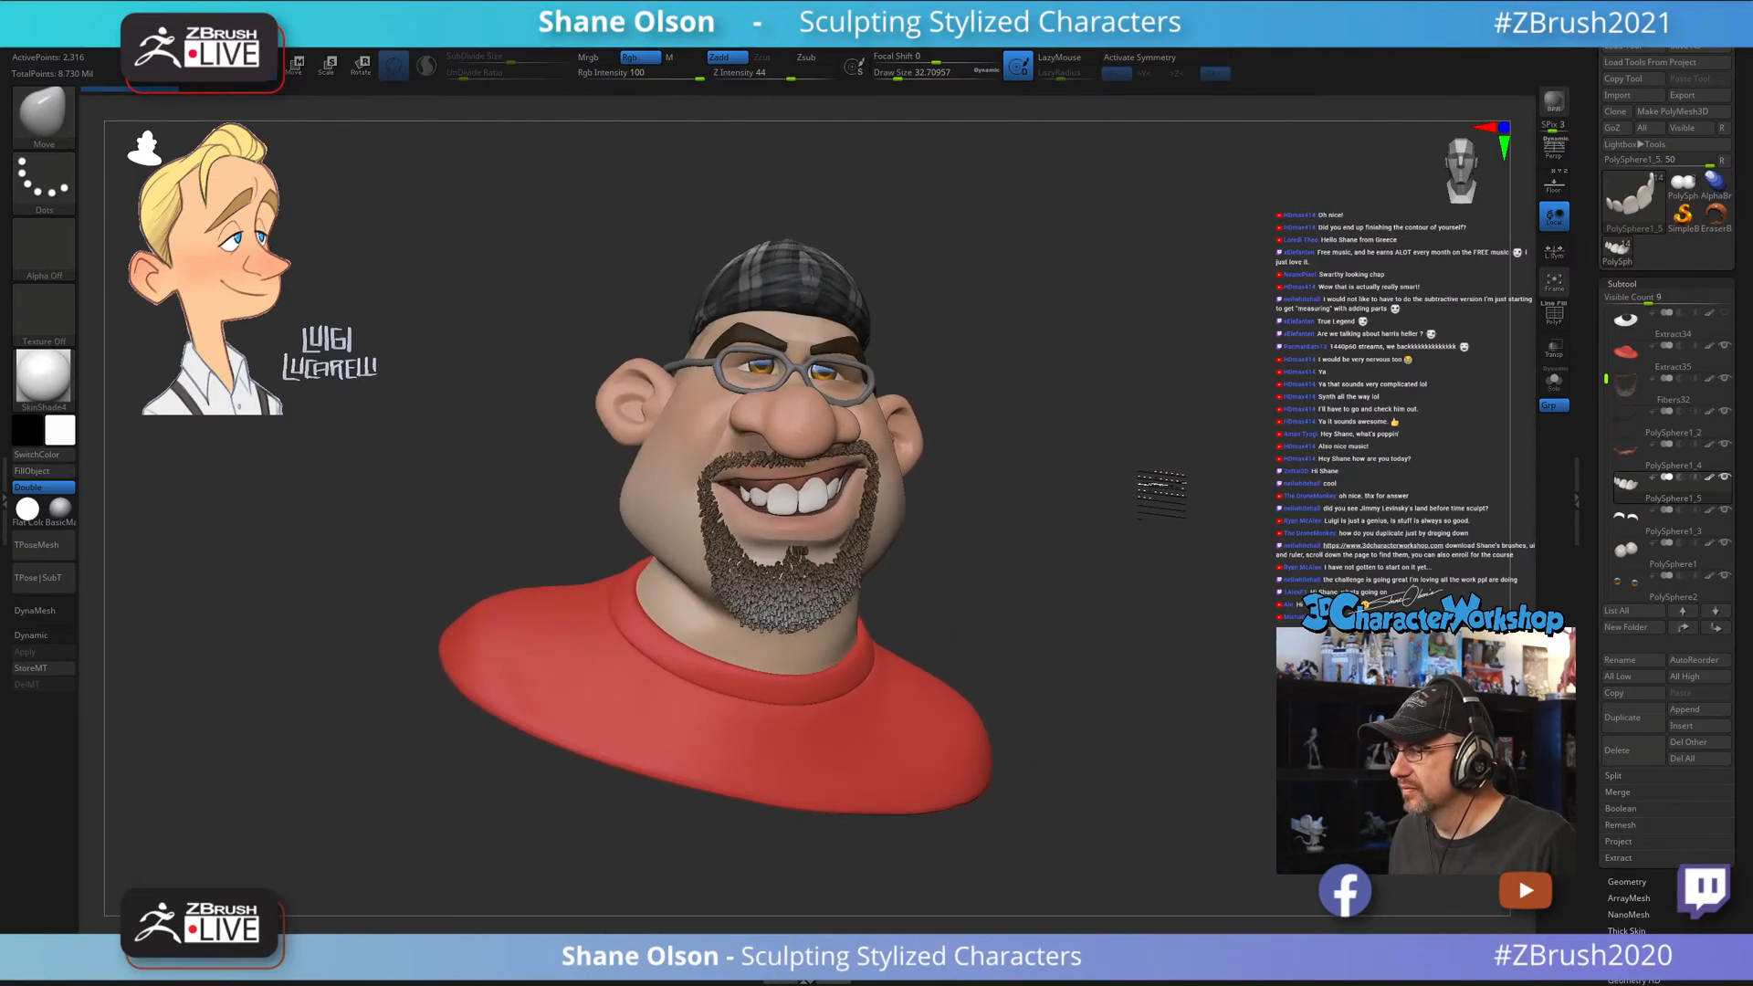
Turn on perspective with the 50 preset and examine the posed bust from the front and three-quarter angles.
{"action": "key", "text": "p"}
{"action": "left_click_drag", "start_coordinate": [1041, 511], "coordinate": [1057, 546]}
{"action": "key", "text": "space"}
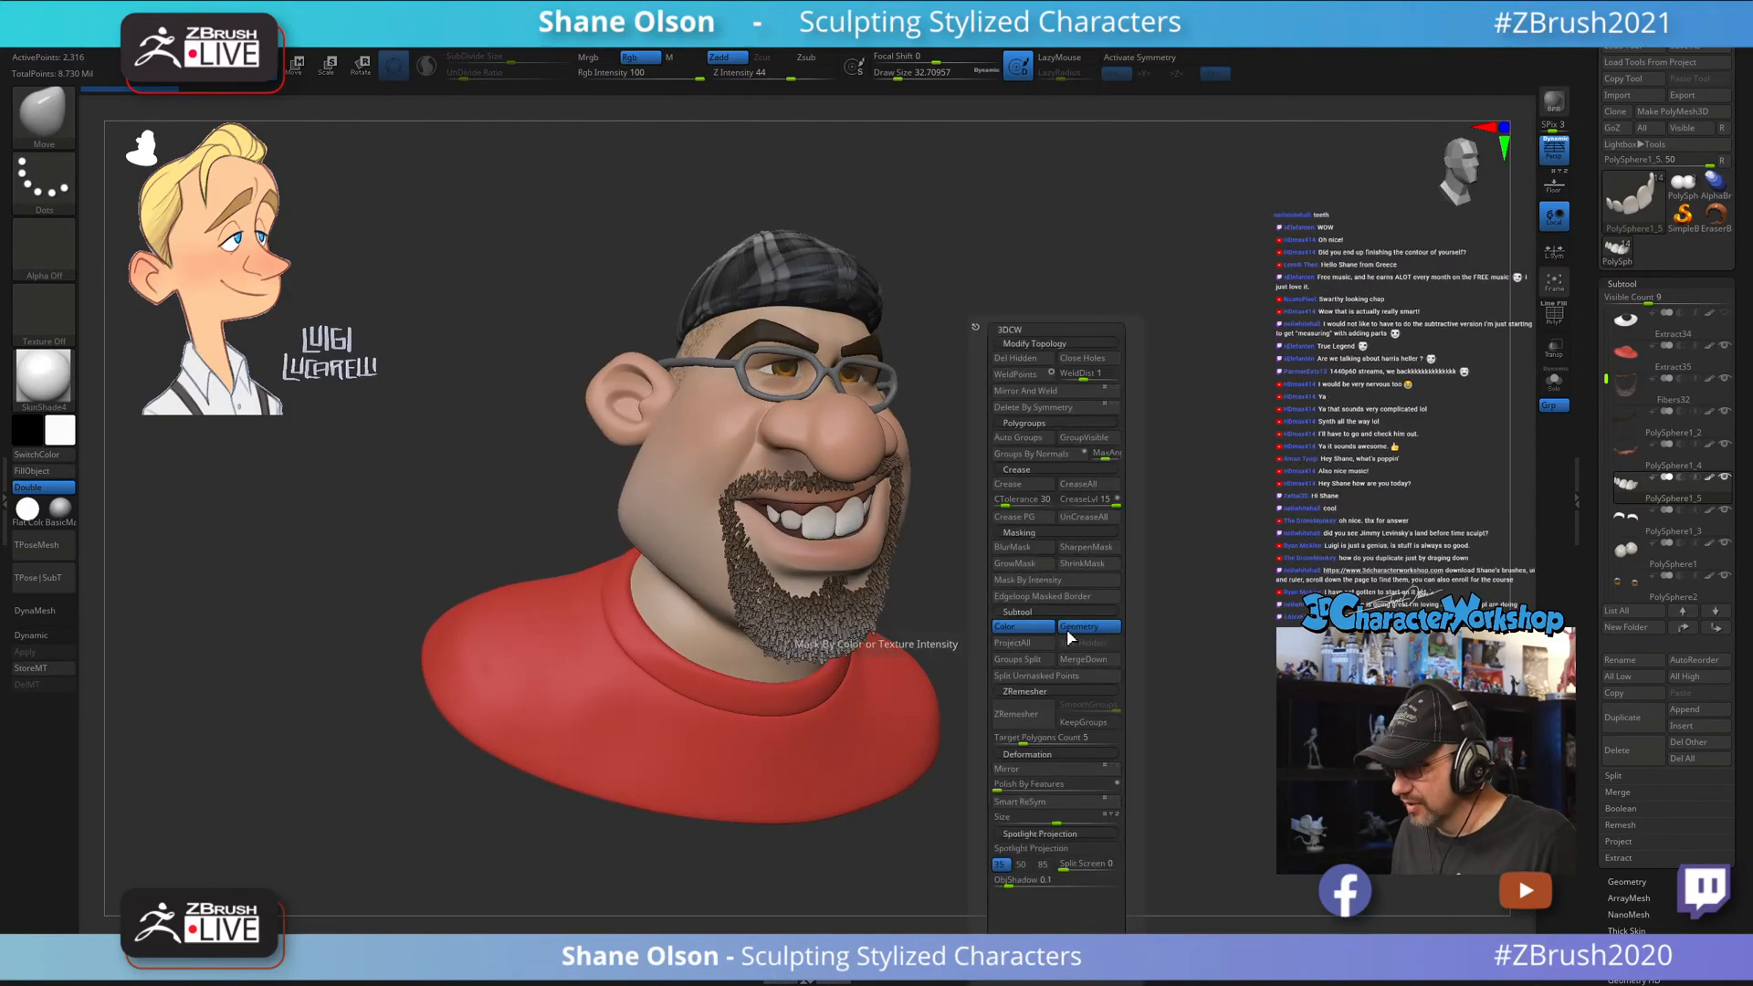
{"action": "left_click", "coordinate": [1026, 864]}
{"action": "left_click_drag", "start_coordinate": [1237, 589], "coordinate": [1120, 528]}
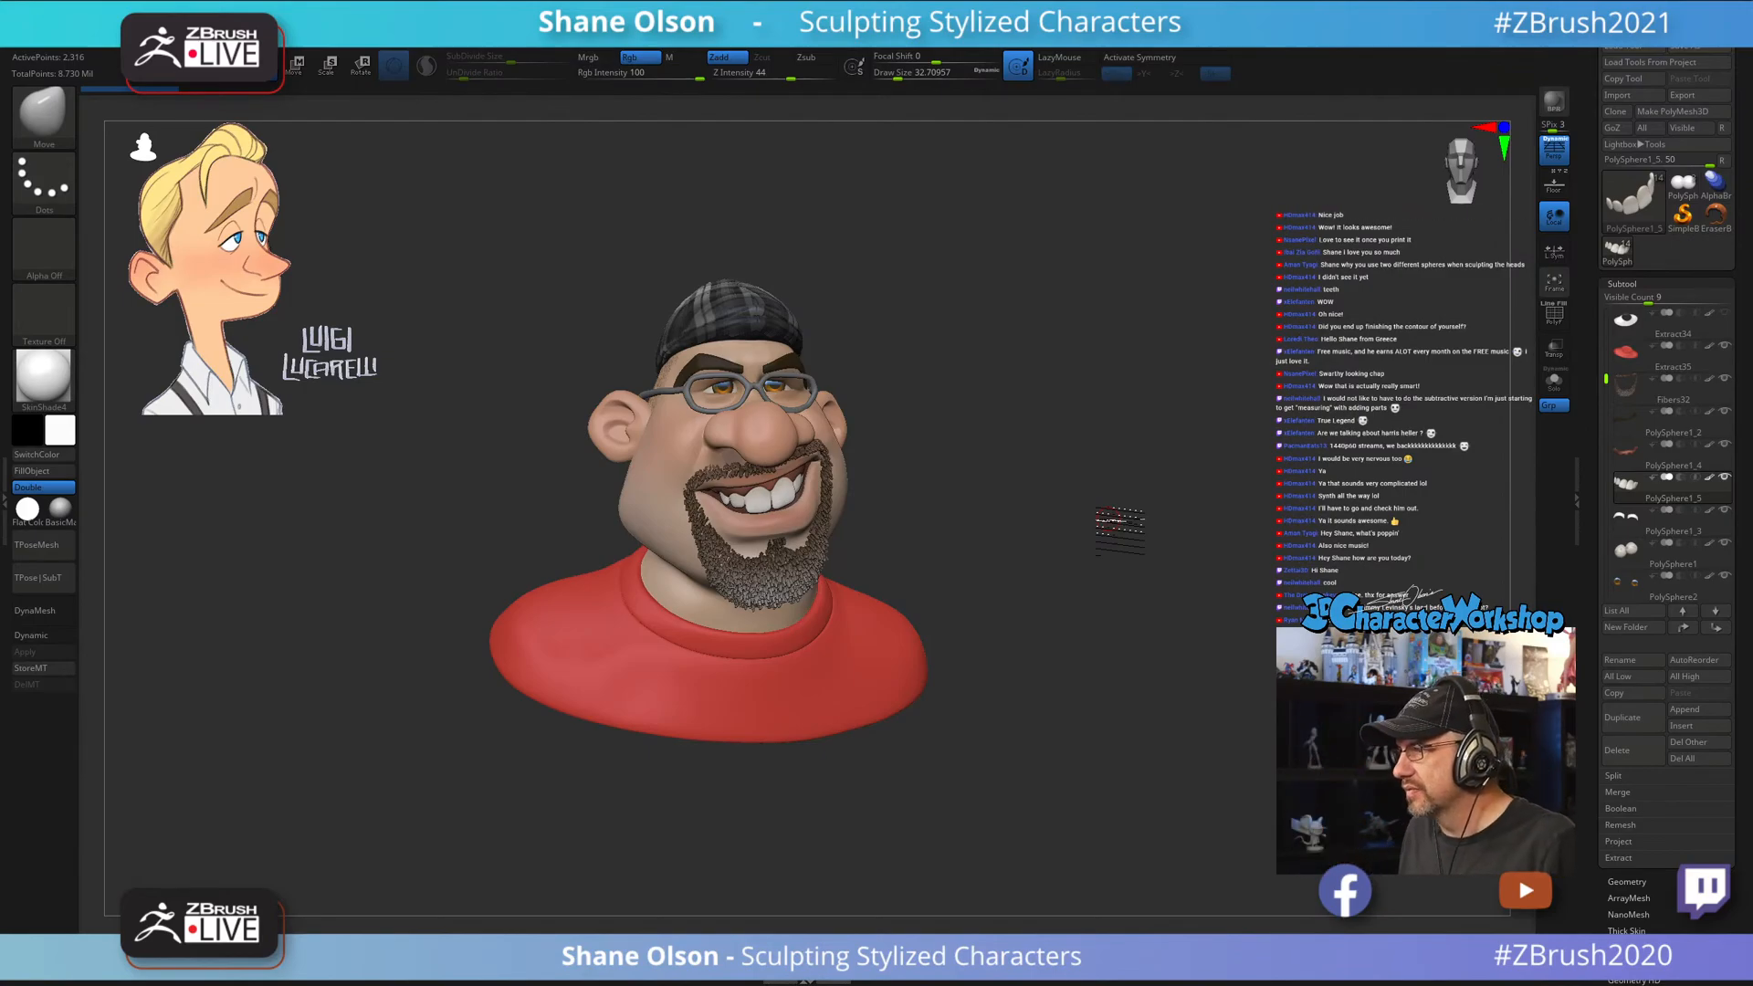
{"action": "mouse_move", "coordinate": [1119, 526]}
{"action": "left_mouse_down"}
{"action": "mouse_move", "coordinate": [1037, 517]}
{"action": "mouse_move", "coordinate": [1116, 530]}
{"action": "left_mouse_up"}
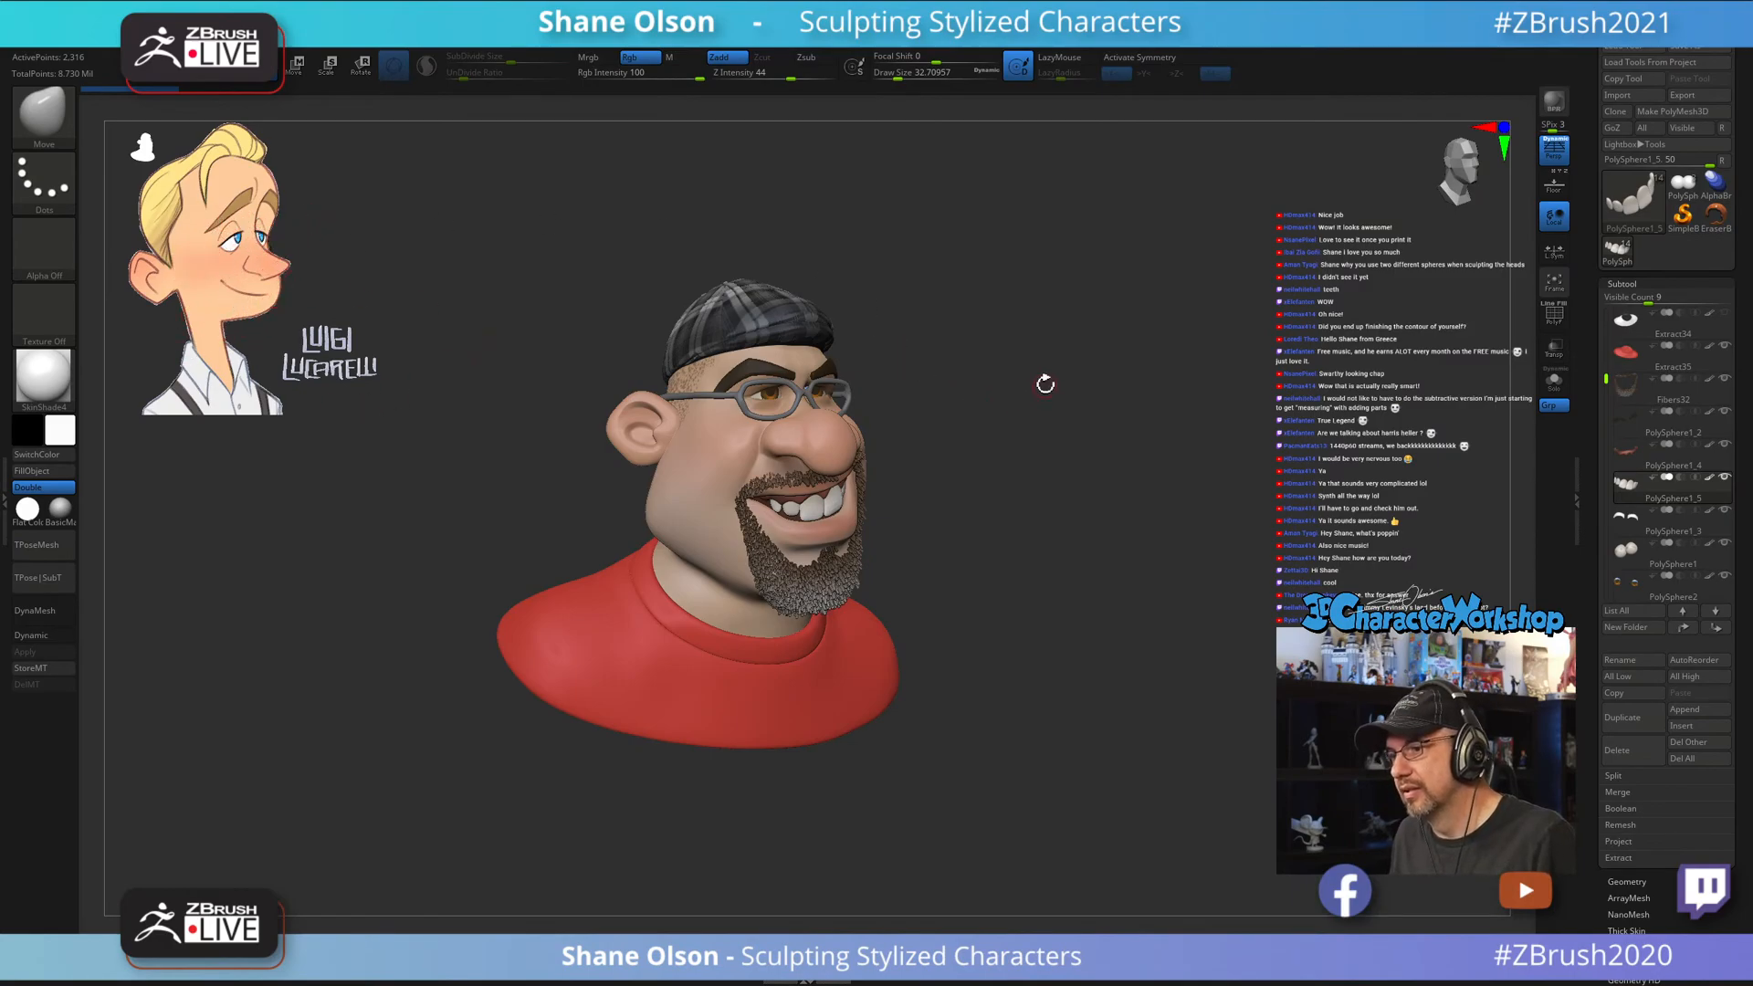
{"action": "mouse_move", "coordinate": [1044, 379]}
{"action": "left_mouse_down"}
{"action": "mouse_move", "coordinate": [977, 397]}
{"action": "mouse_move", "coordinate": [1029, 392]}
{"action": "mouse_move", "coordinate": [1065, 403]}
{"action": "mouse_move", "coordinate": [1002, 395]}
{"action": "mouse_move", "coordinate": [1135, 429]}
{"action": "left_mouse_up"}
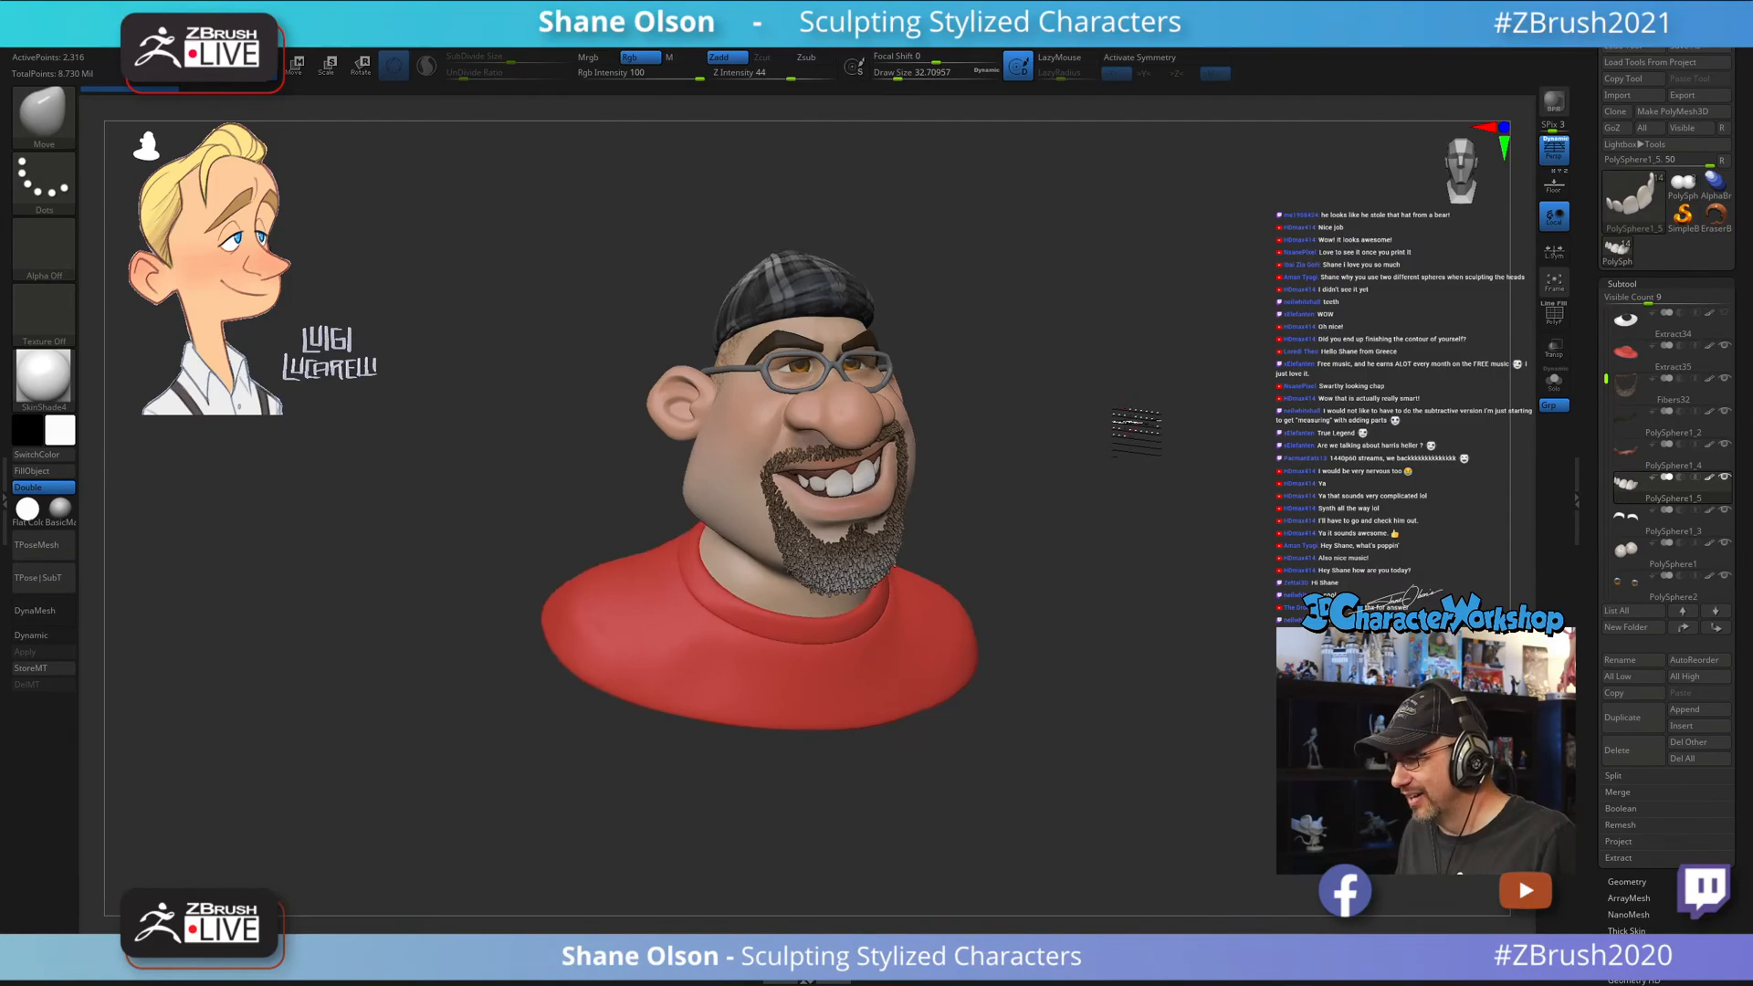
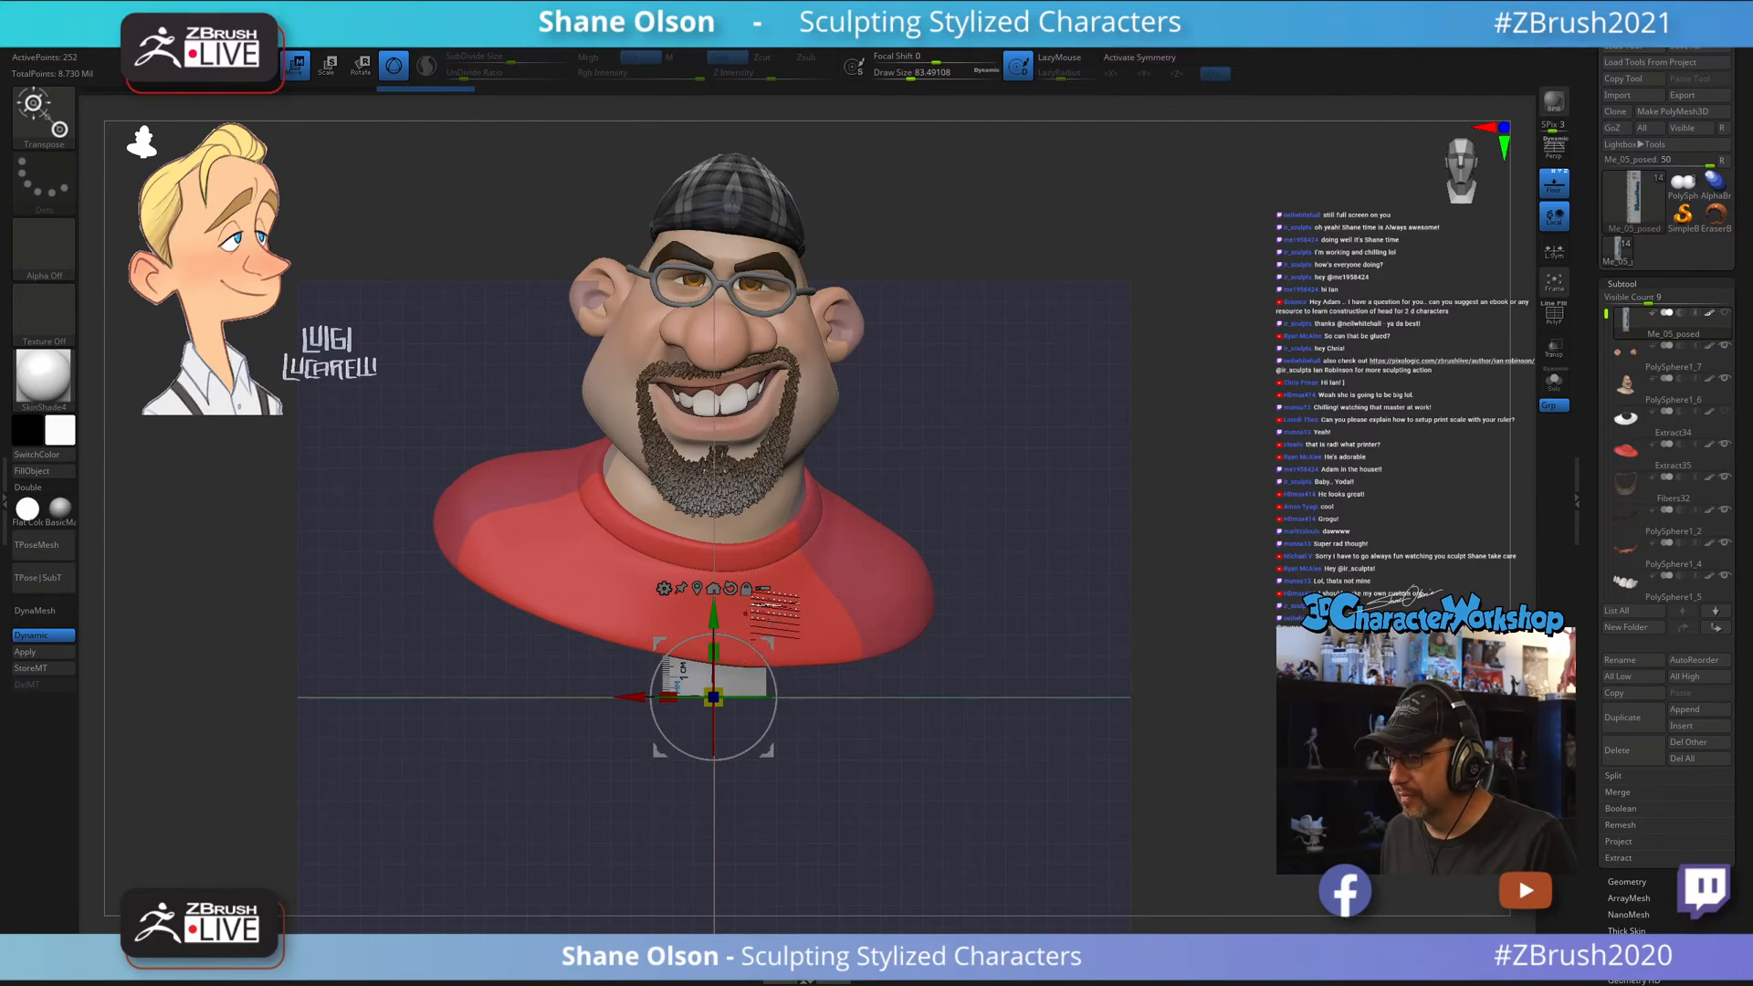
Scale the bust down until the hat reaches about the ruler's 1M mark, and shift it slightly down and forward along the ruler.
{"action": "left_click", "coordinate": [764, 589]}
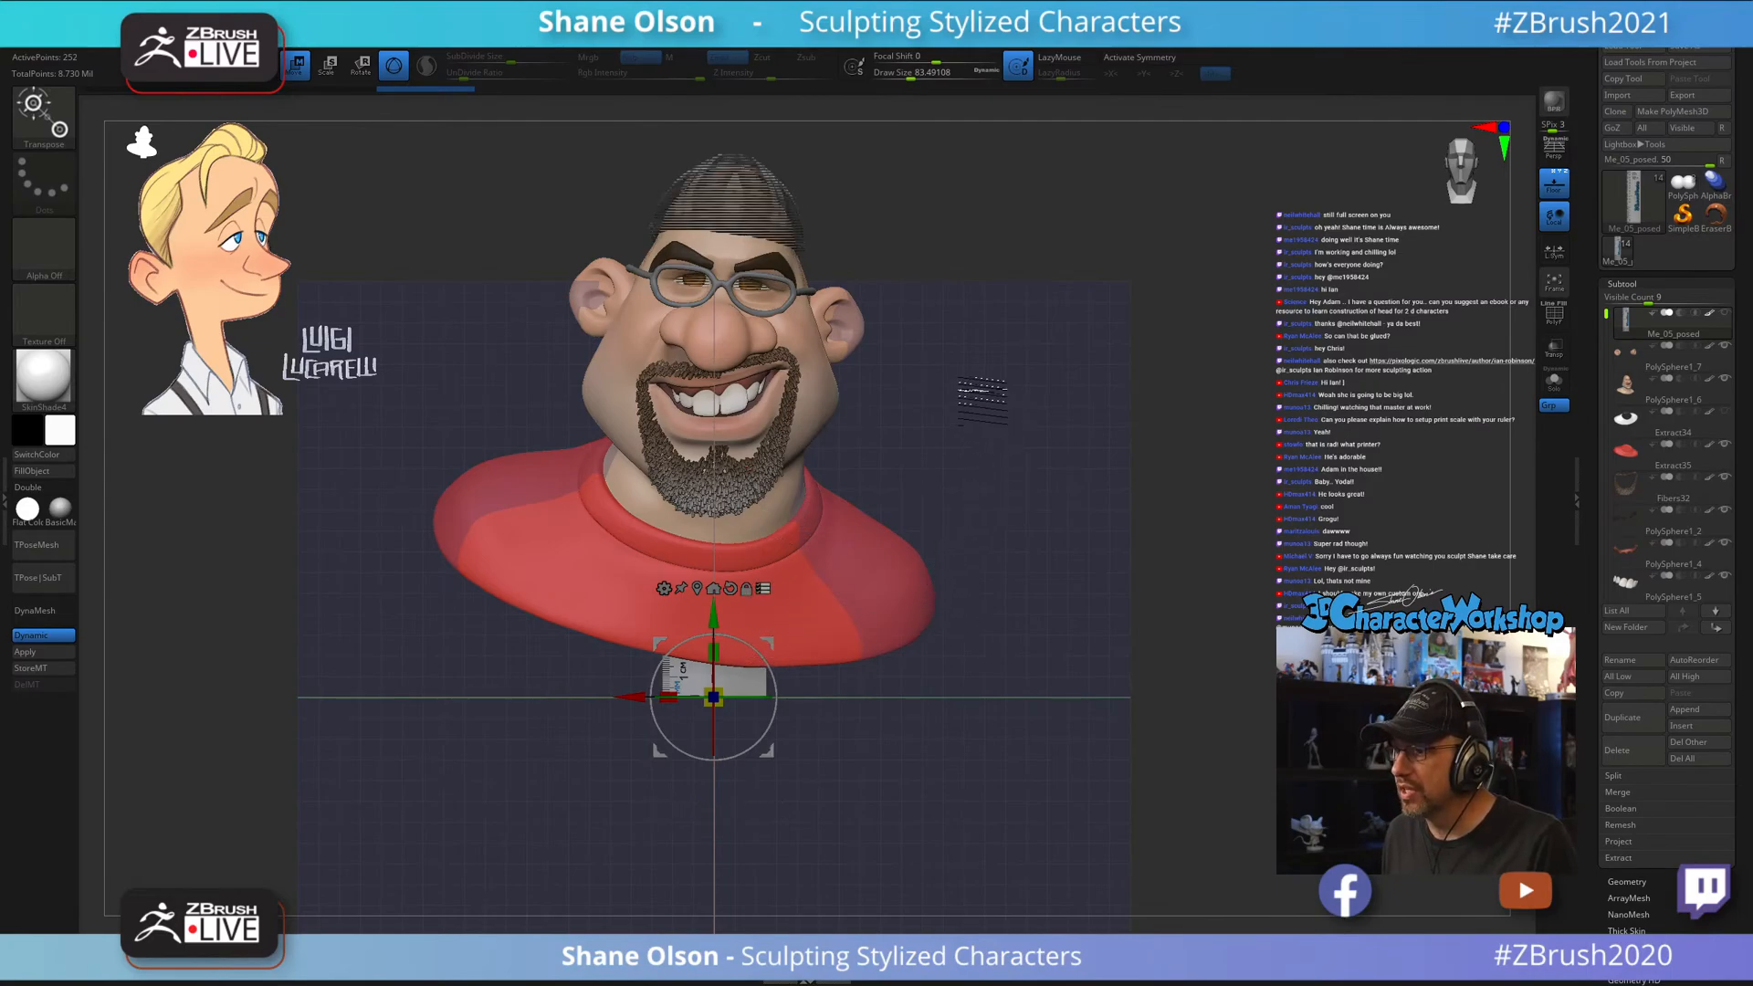
{"action": "left_click_drag", "start_coordinate": [983, 398], "coordinate": [1184, 753]}
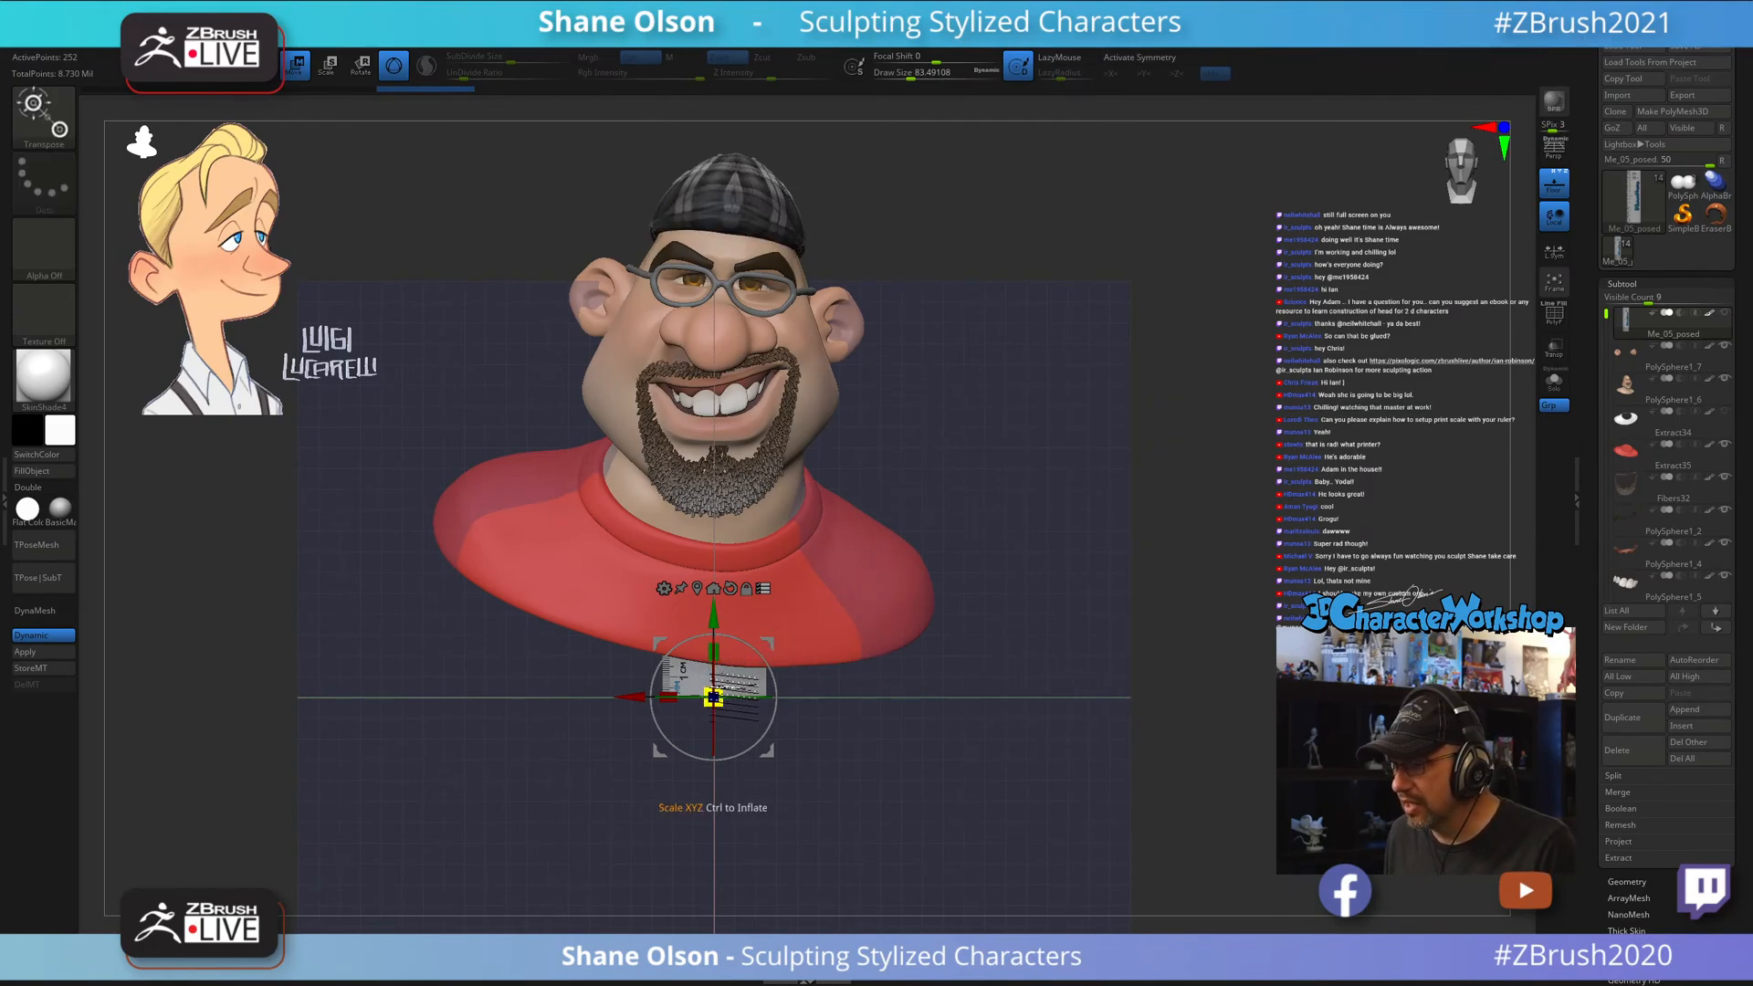
{"action": "left_click_drag", "start_coordinate": [714, 699], "coordinate": [579, 737]}
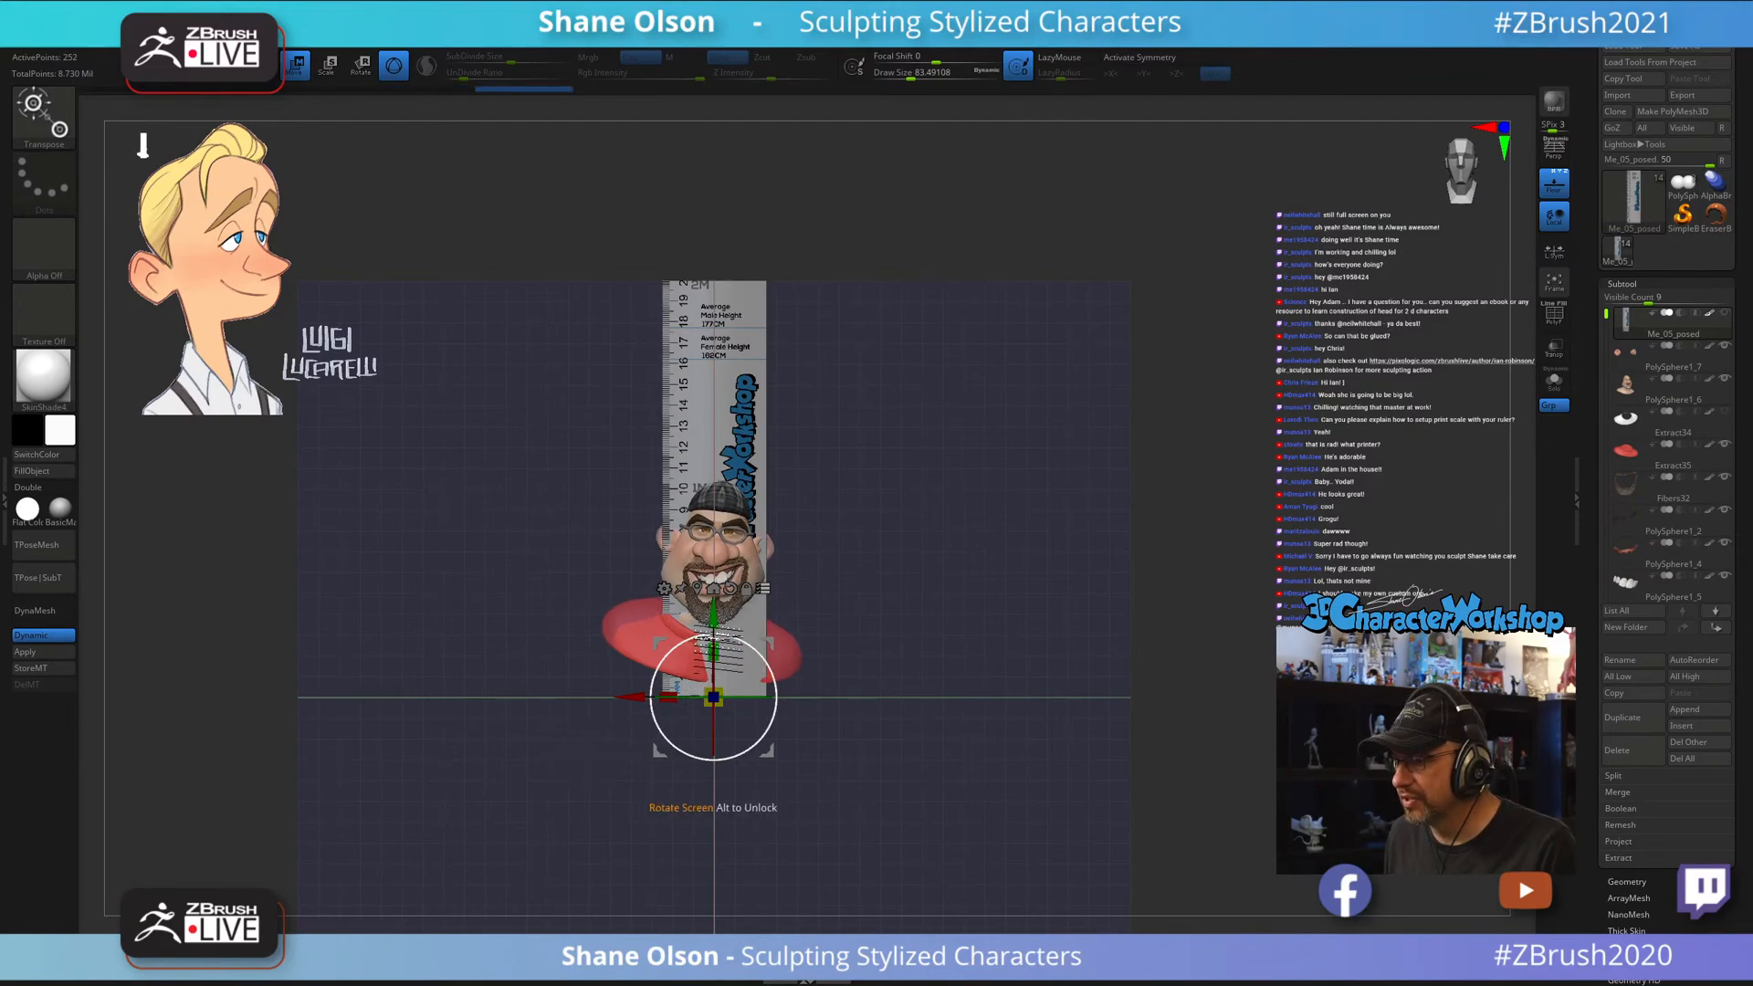
{"action": "mouse_move", "coordinate": [939, 645]}
{"action": "left_mouse_down"}
{"action": "mouse_move", "coordinate": [923, 630]}
{"action": "mouse_move", "coordinate": [998, 650]}
{"action": "mouse_move", "coordinate": [918, 640]}
{"action": "left_mouse_up"}
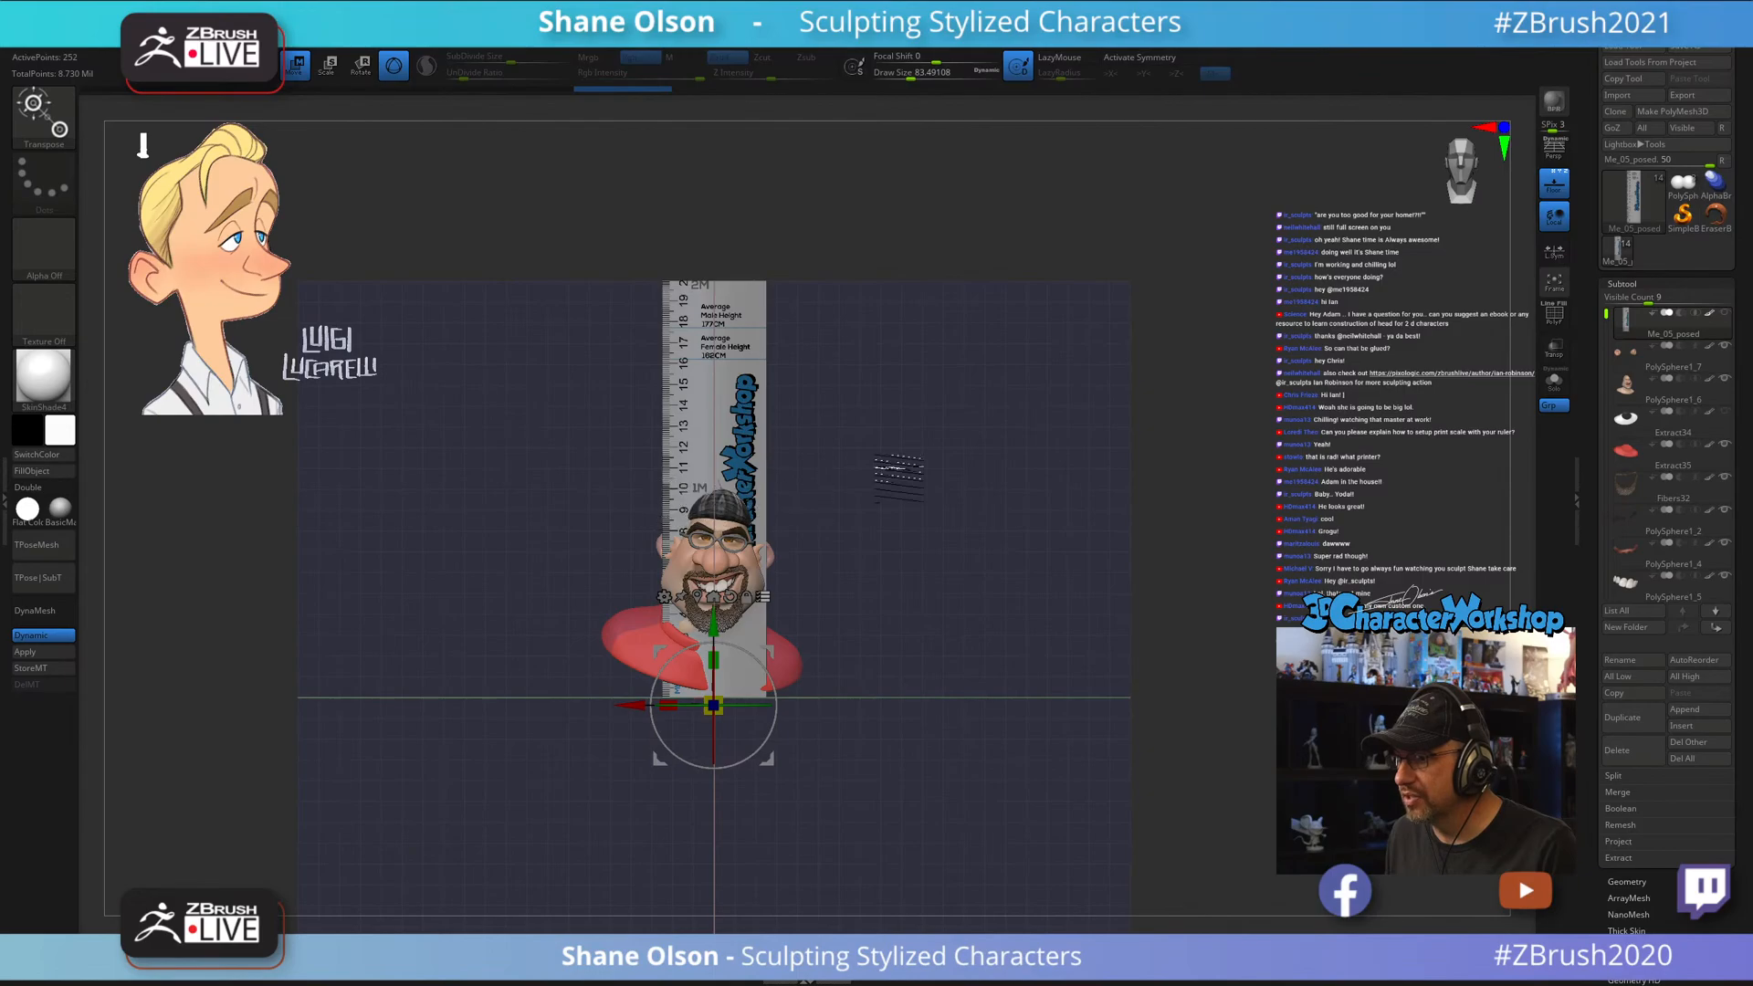
{"action": "left_click_drag", "start_coordinate": [898, 479], "coordinate": [913, 552], "text": "alt"}
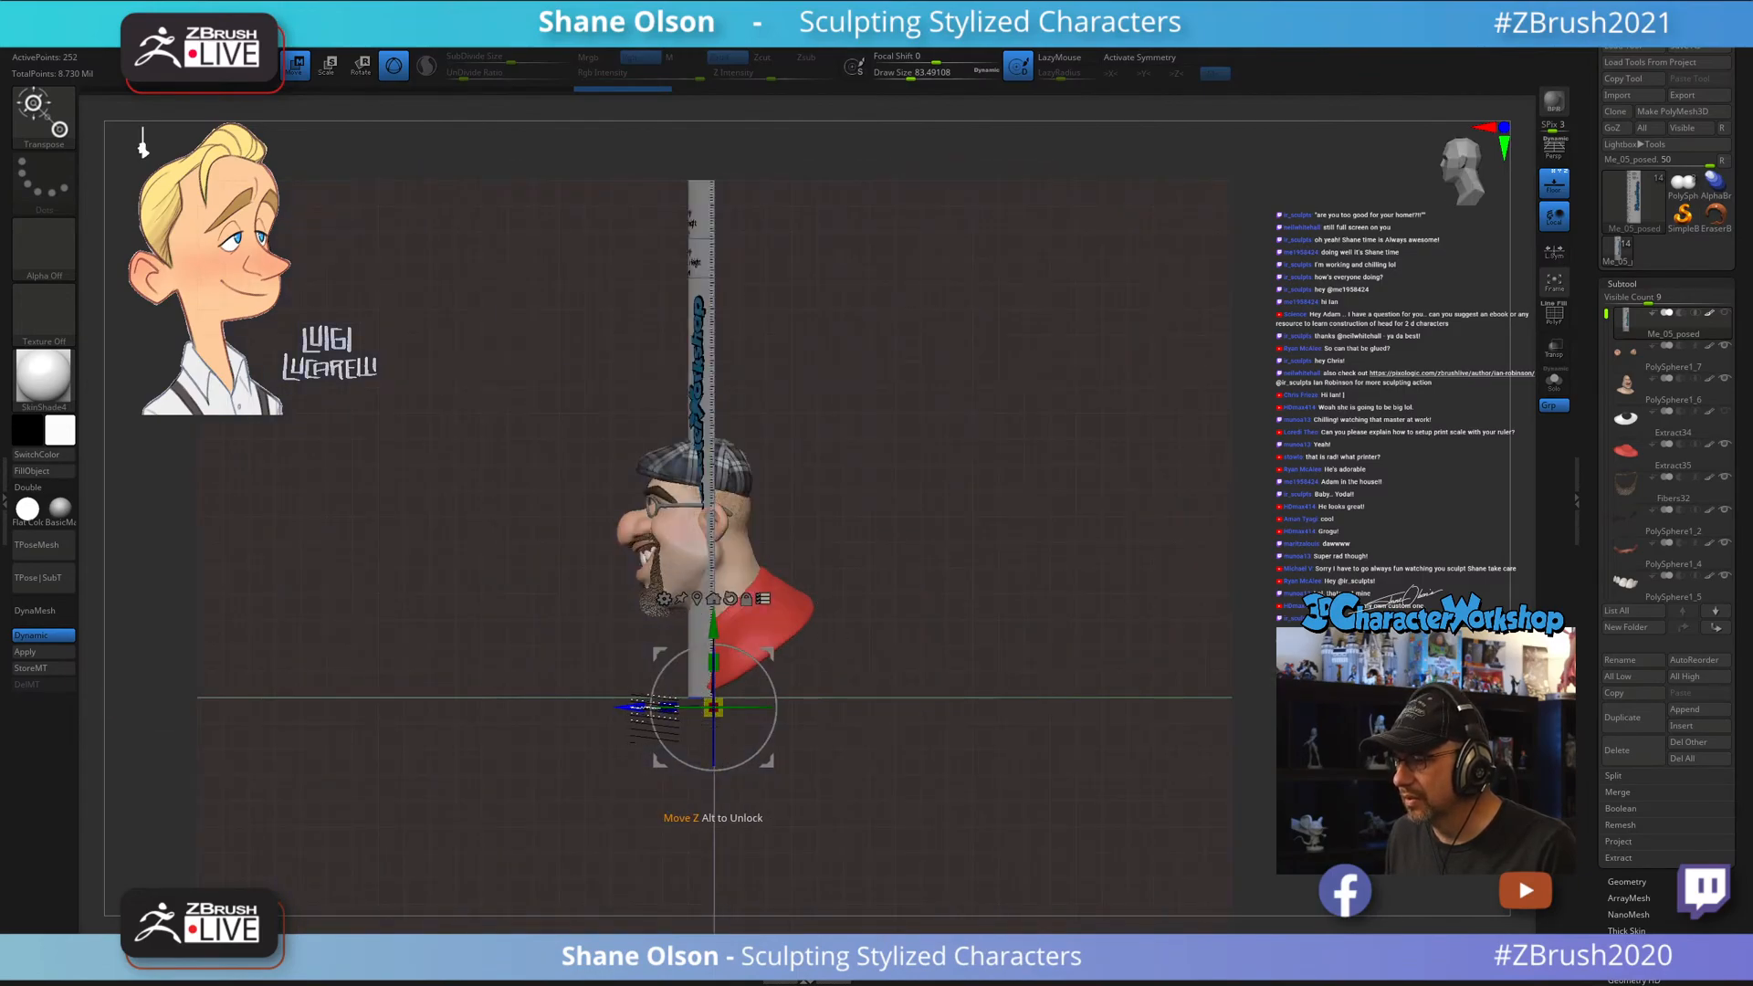
{"action": "left_click_drag", "start_coordinate": [630, 708], "coordinate": [624, 708]}
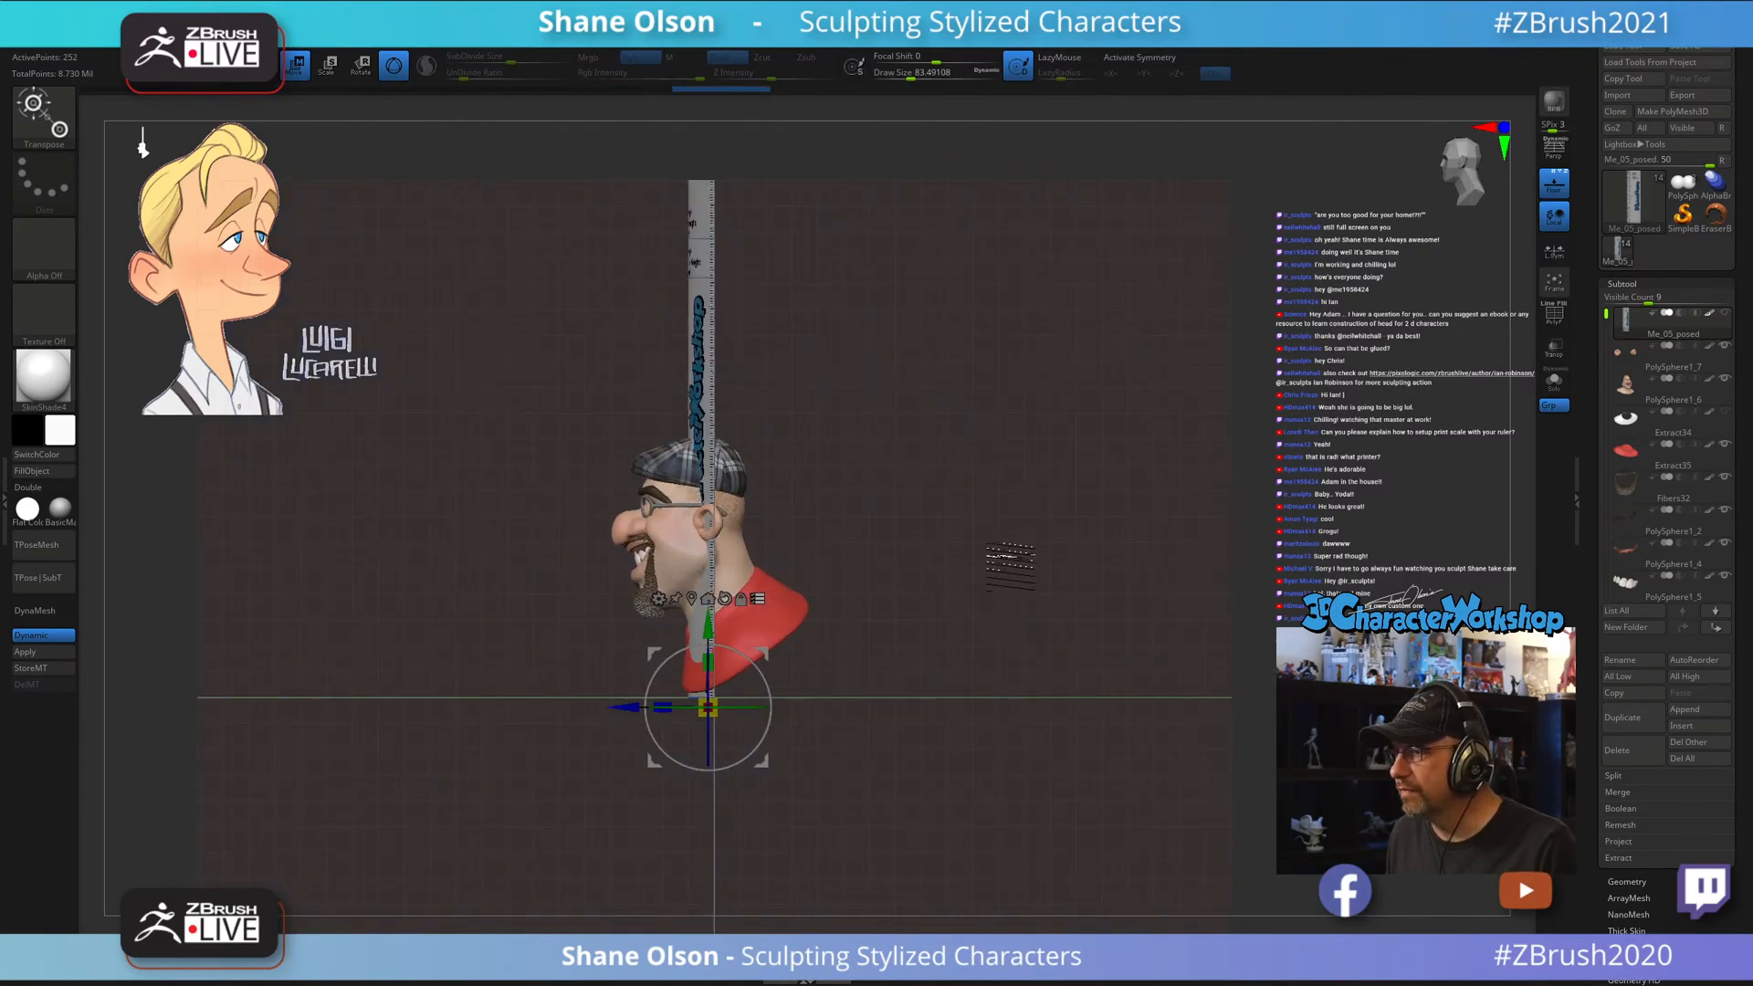
{"action": "left_click_drag", "start_coordinate": [943, 507], "coordinate": [997, 447], "text": "shift"}
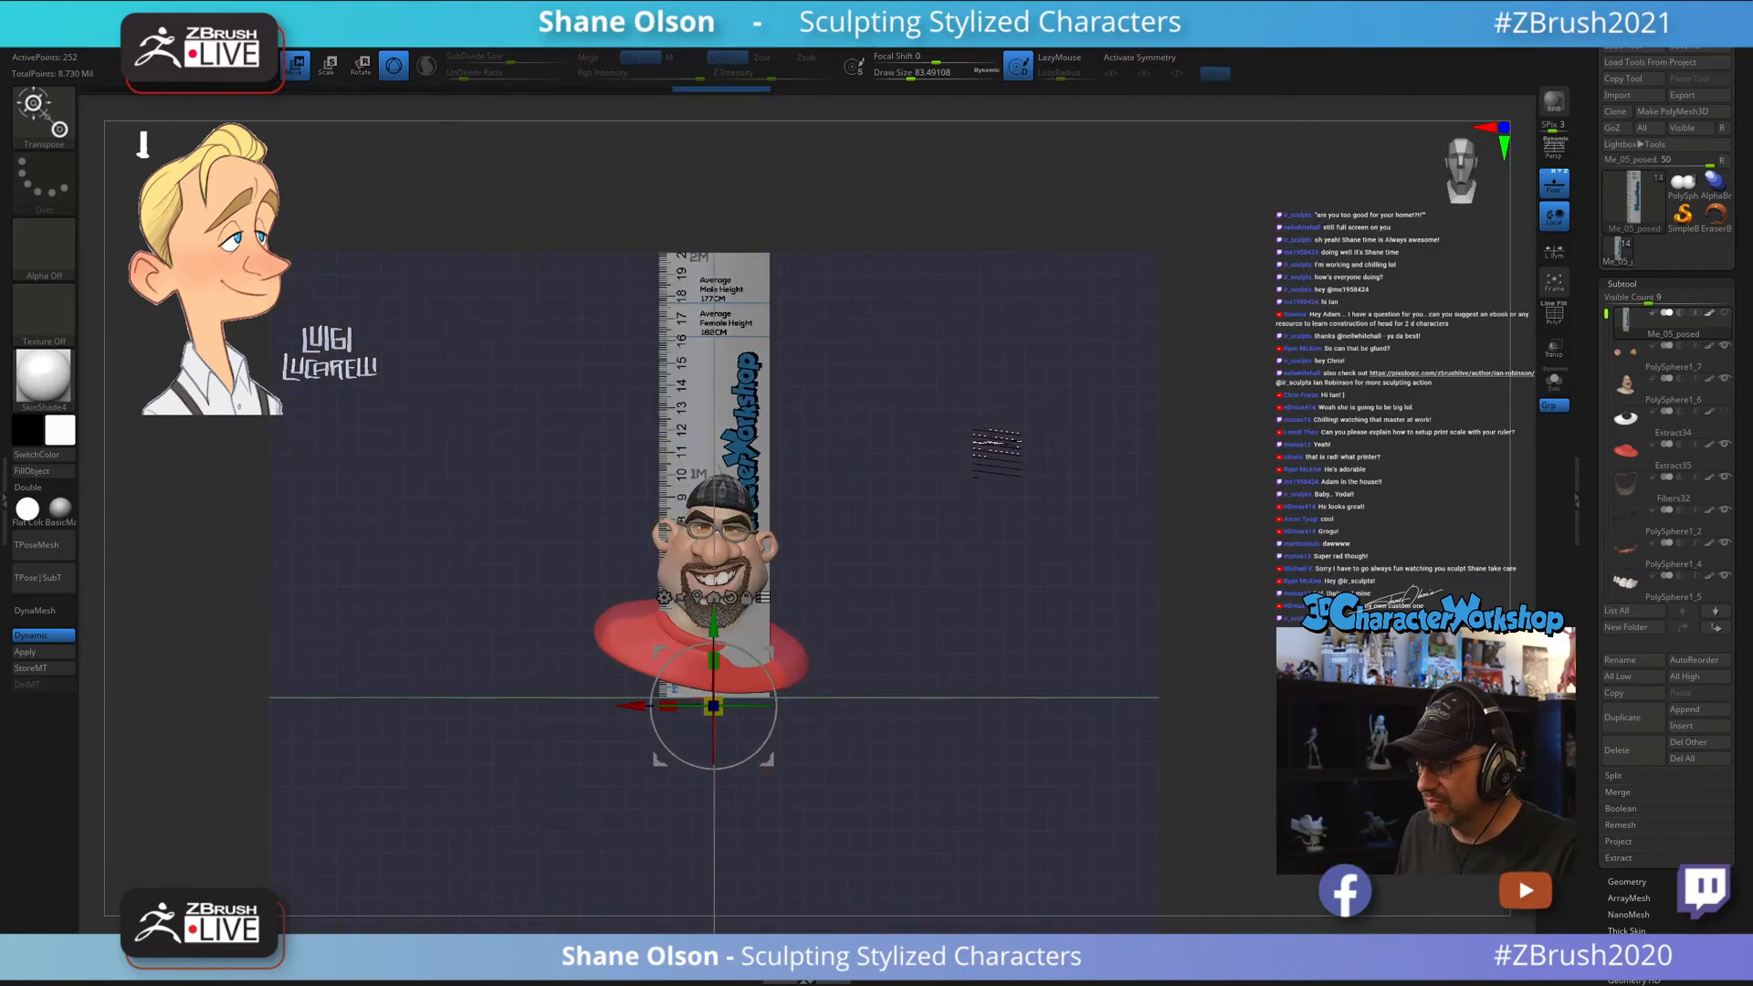
{"action": "key", "text": "q"}
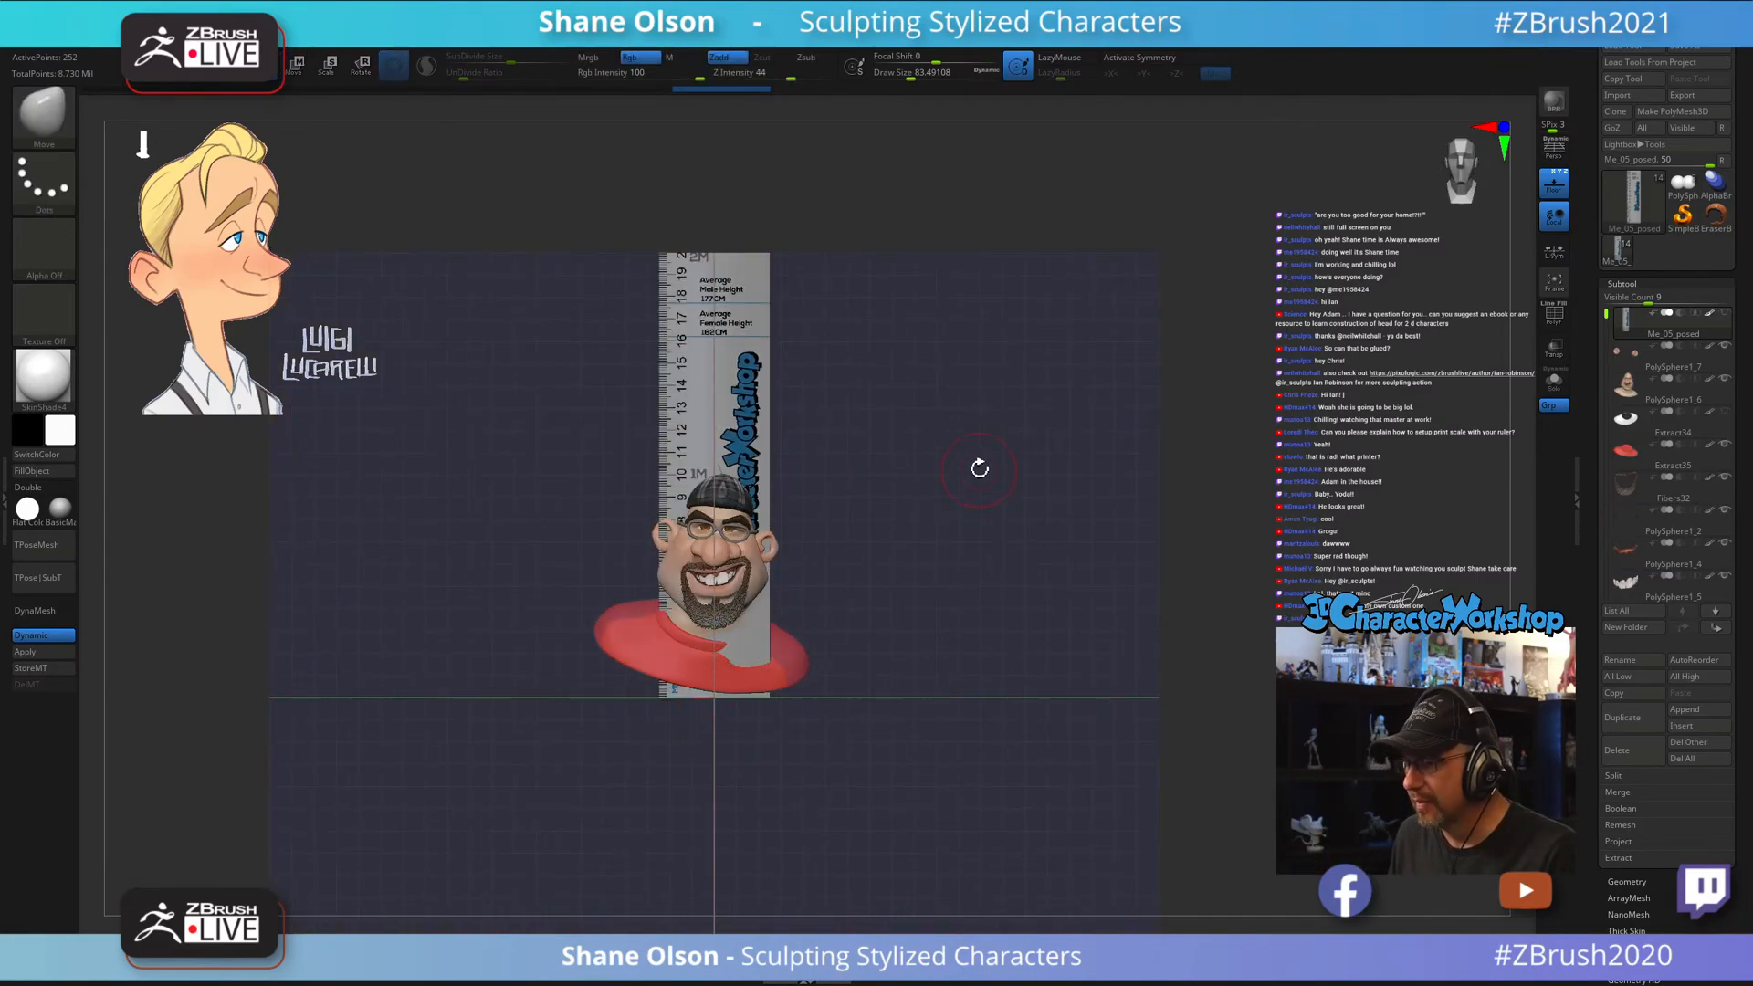
Set the model's X dimension to 200 mm in 3D Print Hub.
{"action": "mouse_move", "coordinate": [980, 468]}
{"action": "left_mouse_down", "text": "alt"}
{"action": "mouse_move", "coordinate": [955, 458]}
{"action": "mouse_move", "coordinate": [970, 498]}
{"action": "left_mouse_up", "text": "alt"}
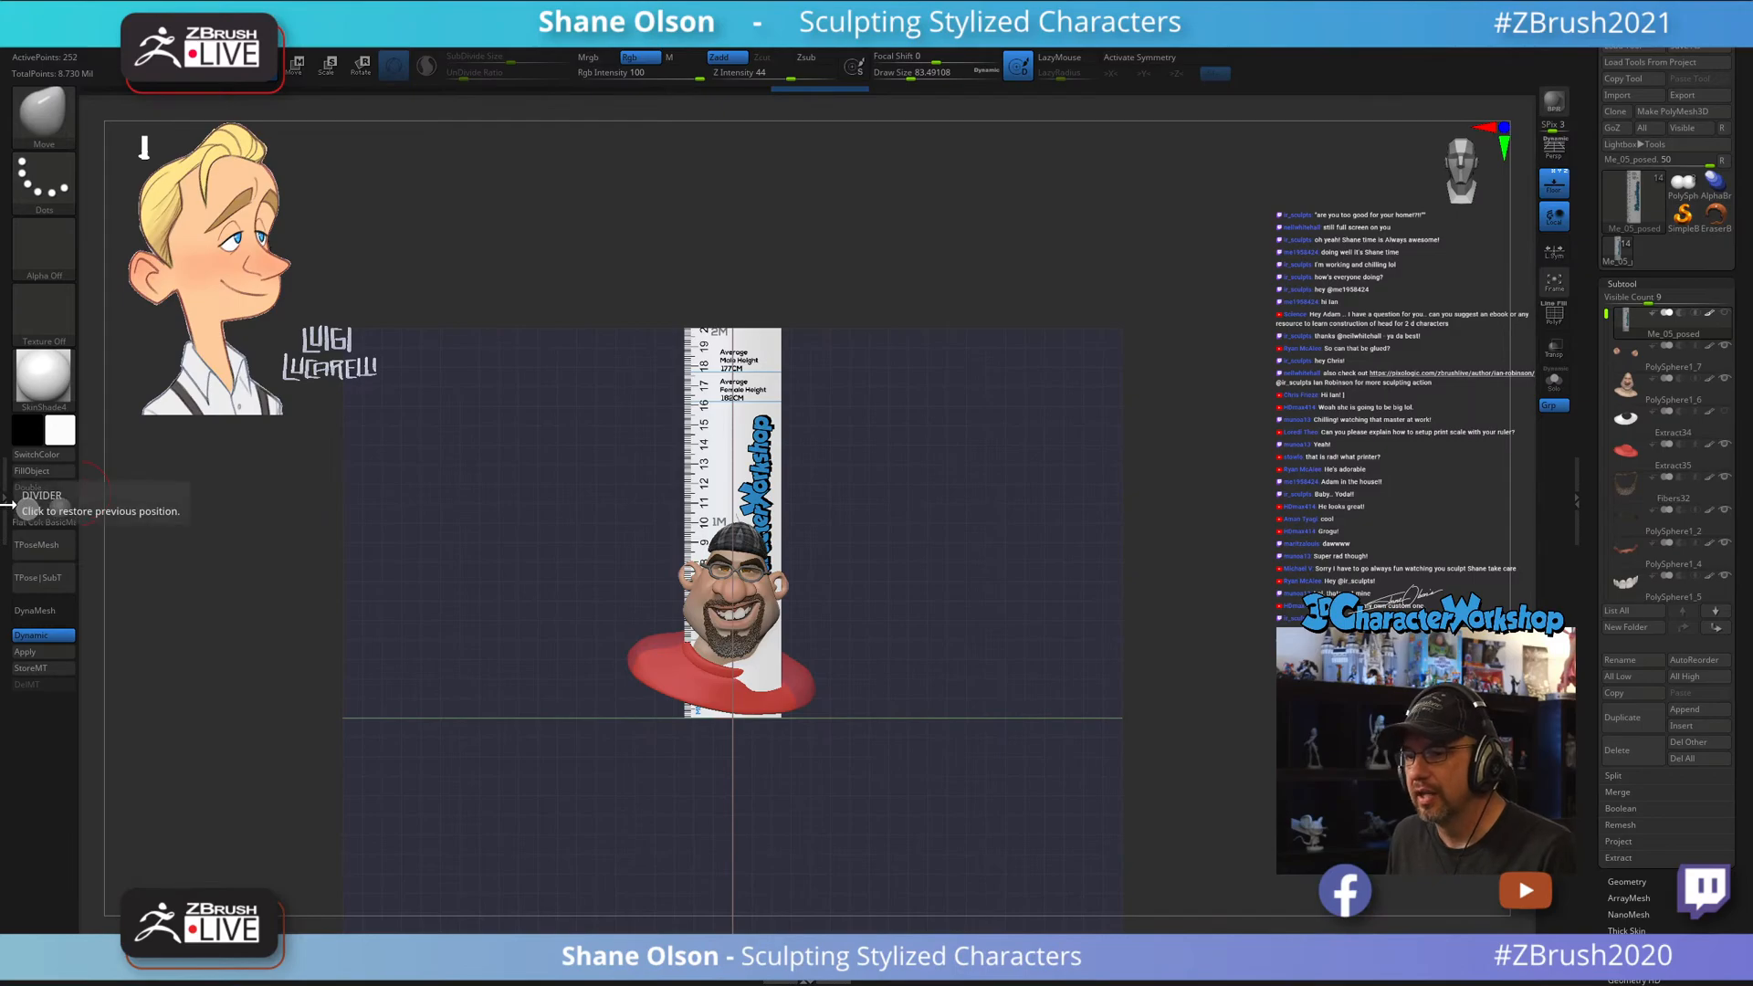
{"action": "left_click", "coordinate": [5, 508]}
{"action": "left_click", "coordinate": [67, 472]}
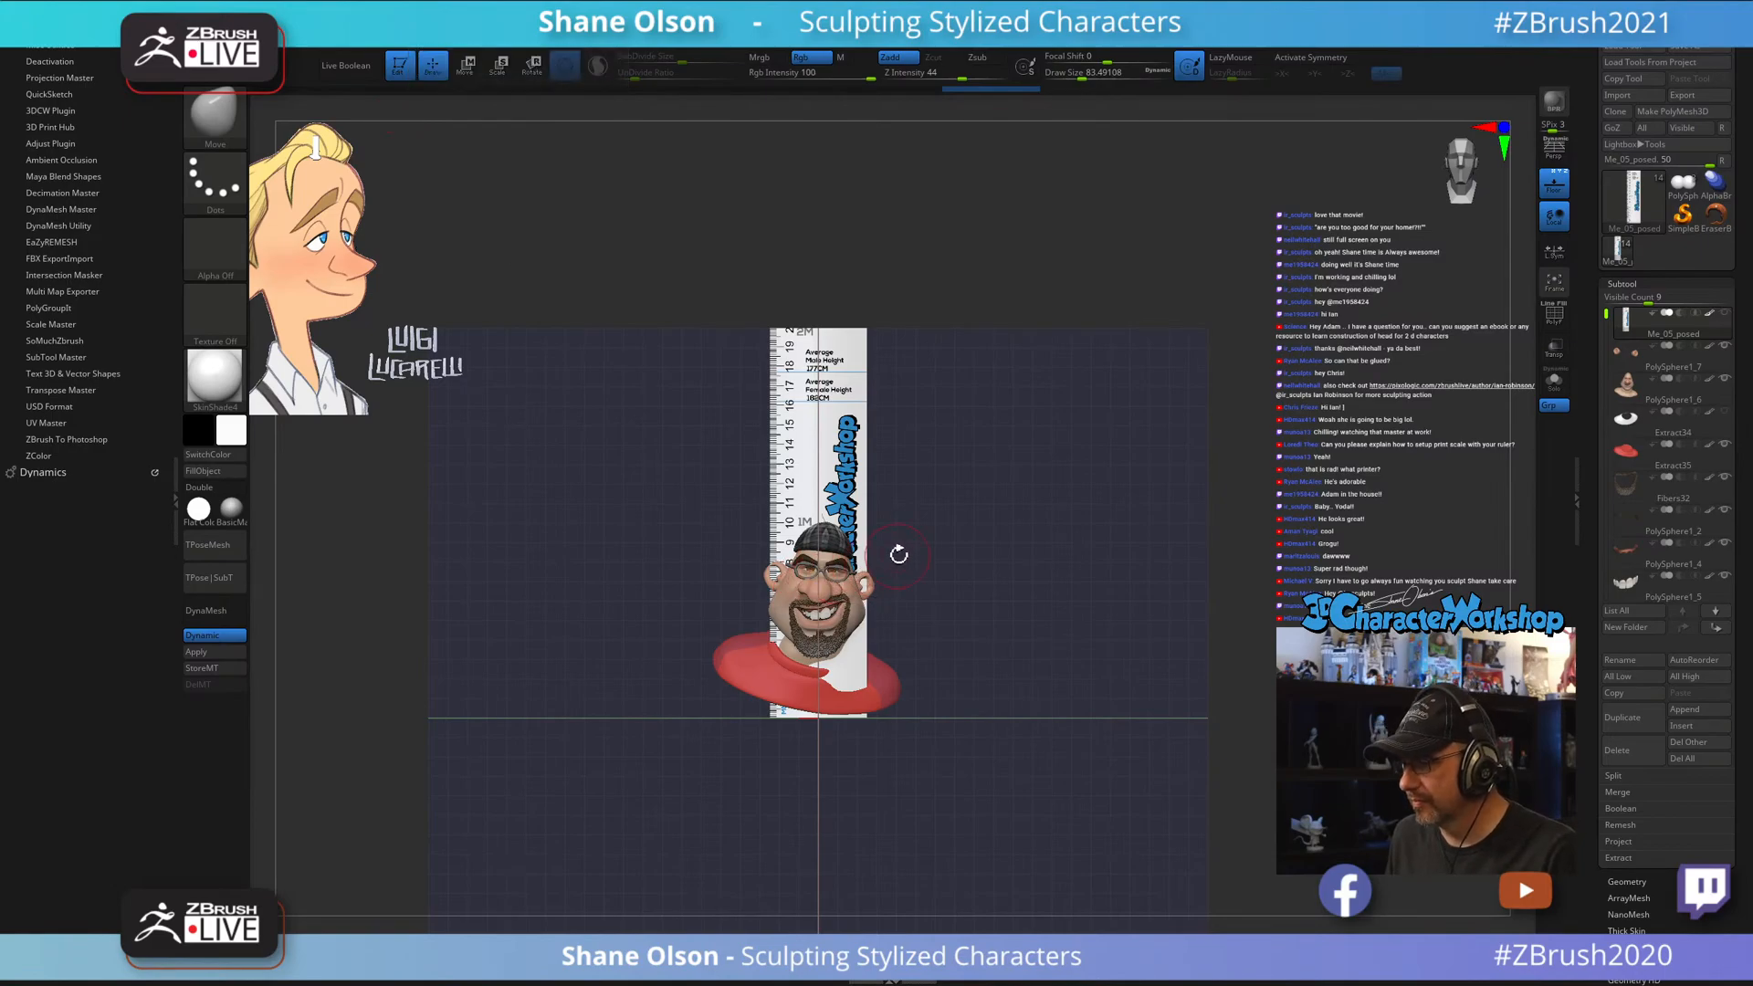
{"action": "mouse_move", "coordinate": [1036, 518]}
{"action": "left_mouse_down"}
{"action": "mouse_move", "coordinate": [1013, 527]}
{"action": "mouse_move", "coordinate": [1005, 505]}
{"action": "left_mouse_up"}
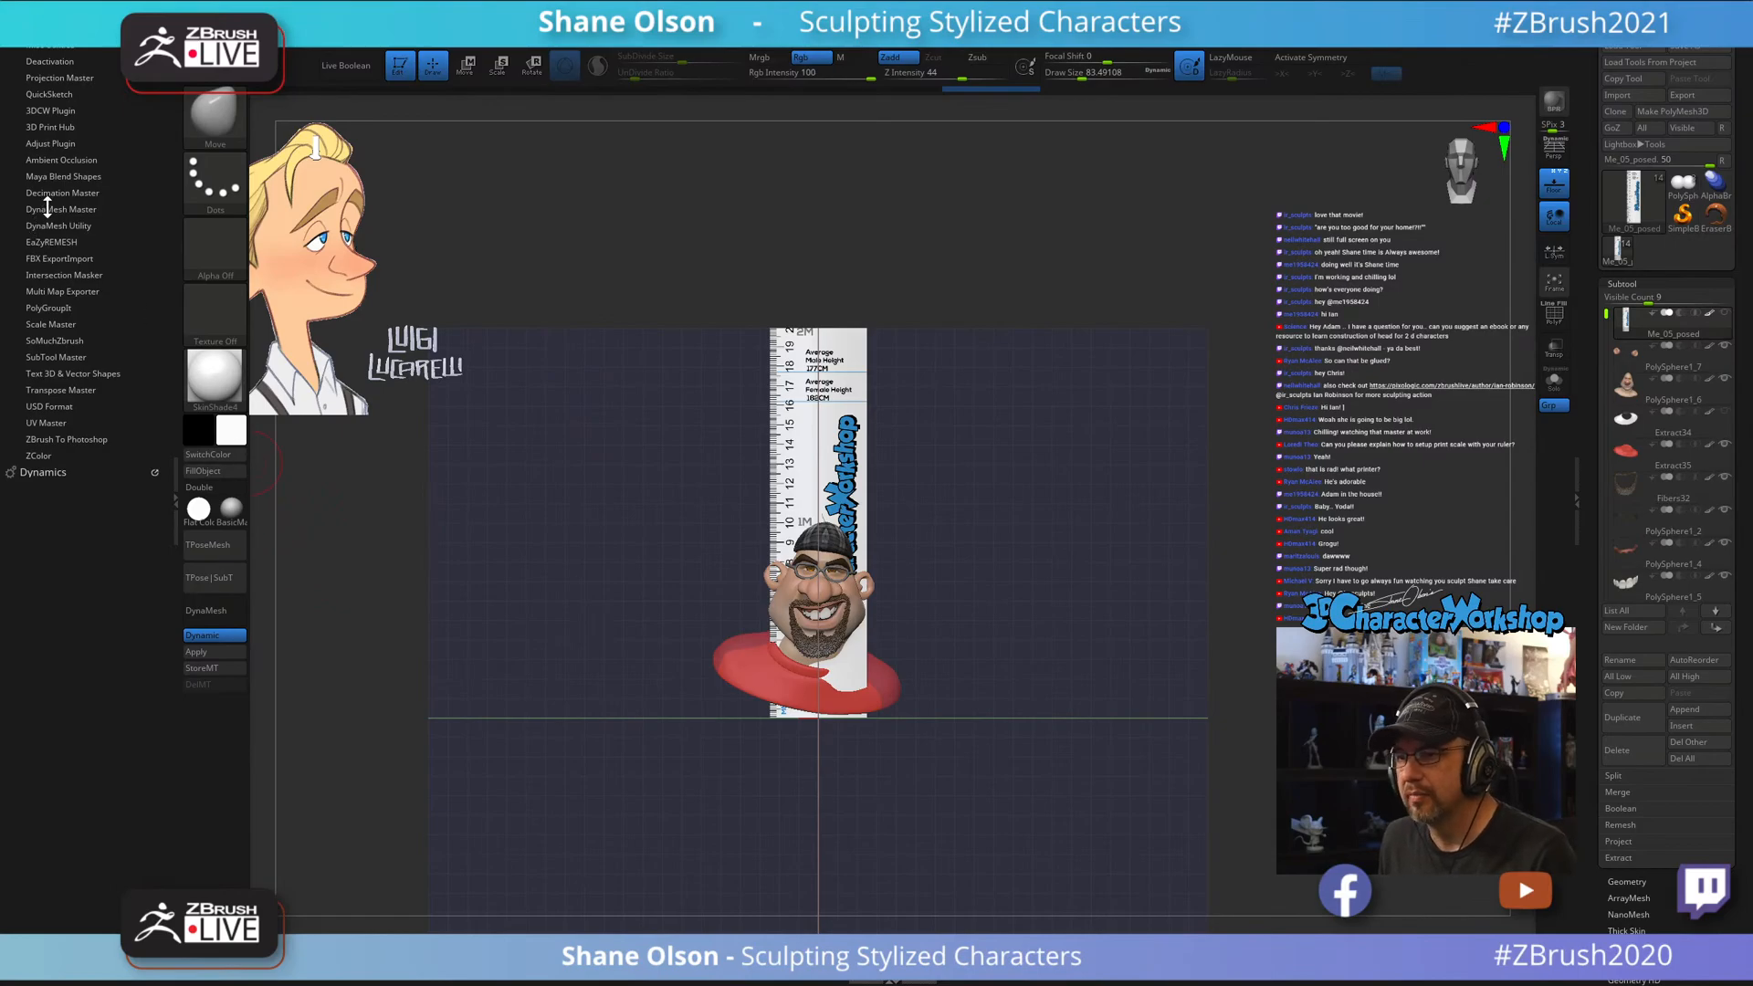
{"action": "left_click", "coordinate": [46, 127]}
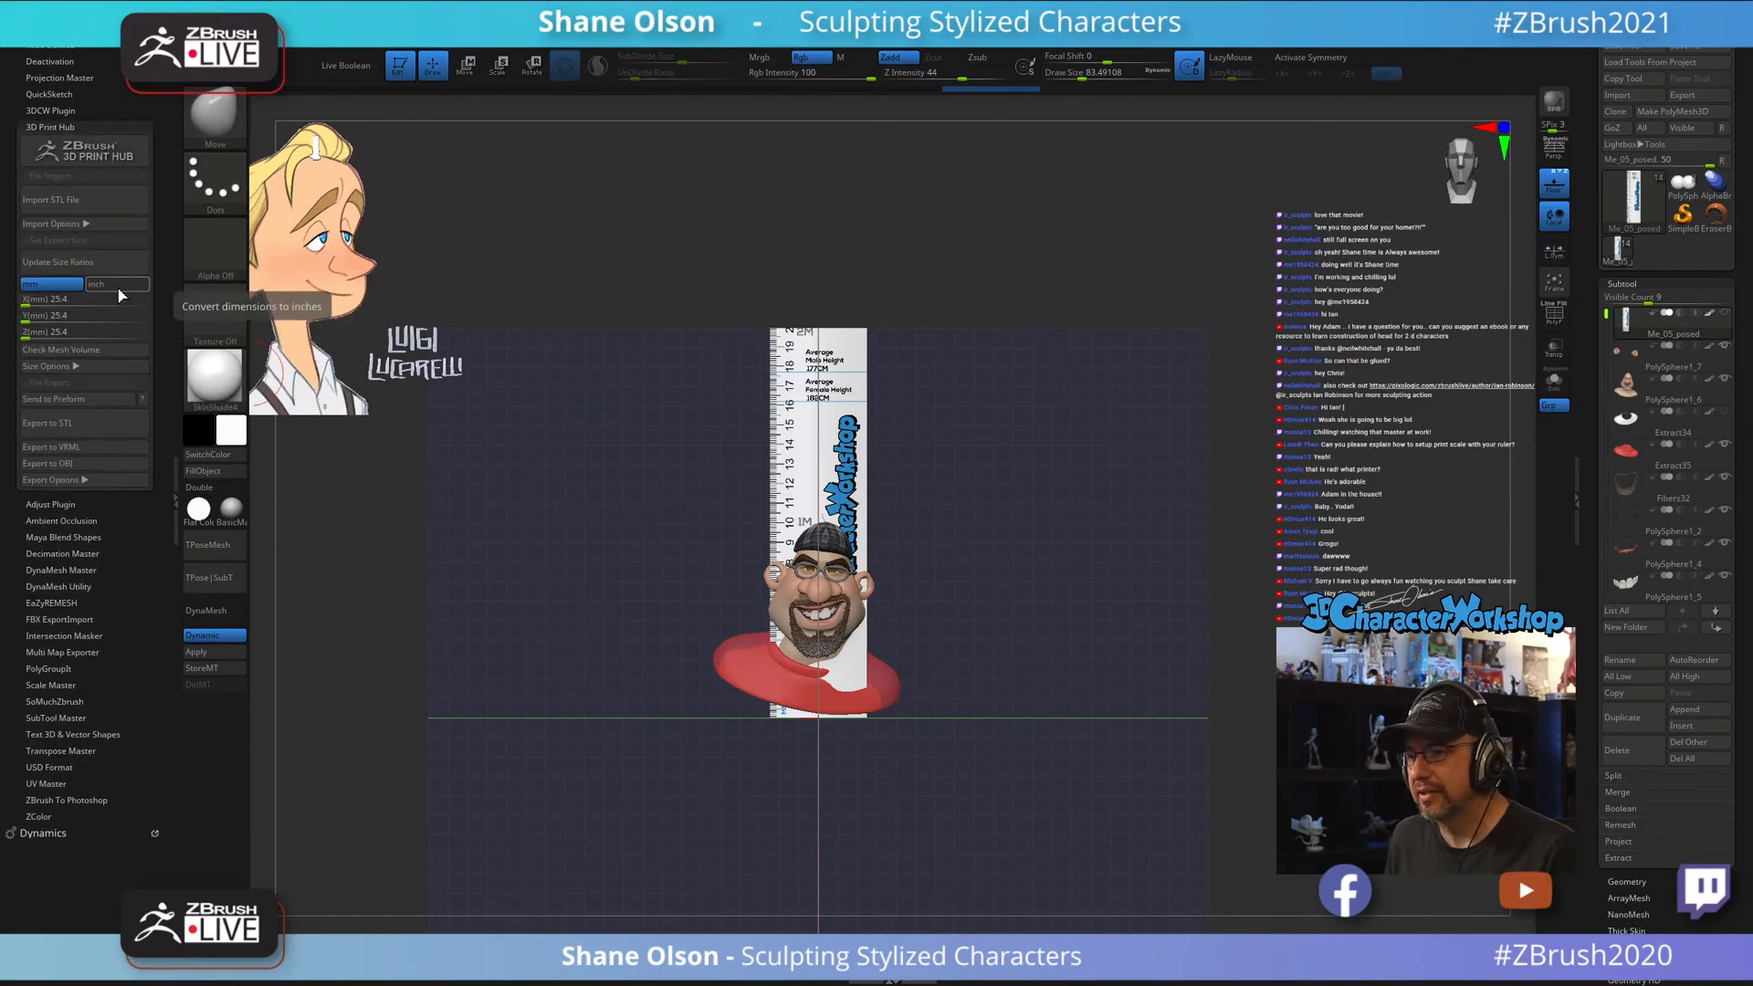
{"action": "left_click", "coordinate": [35, 301]}
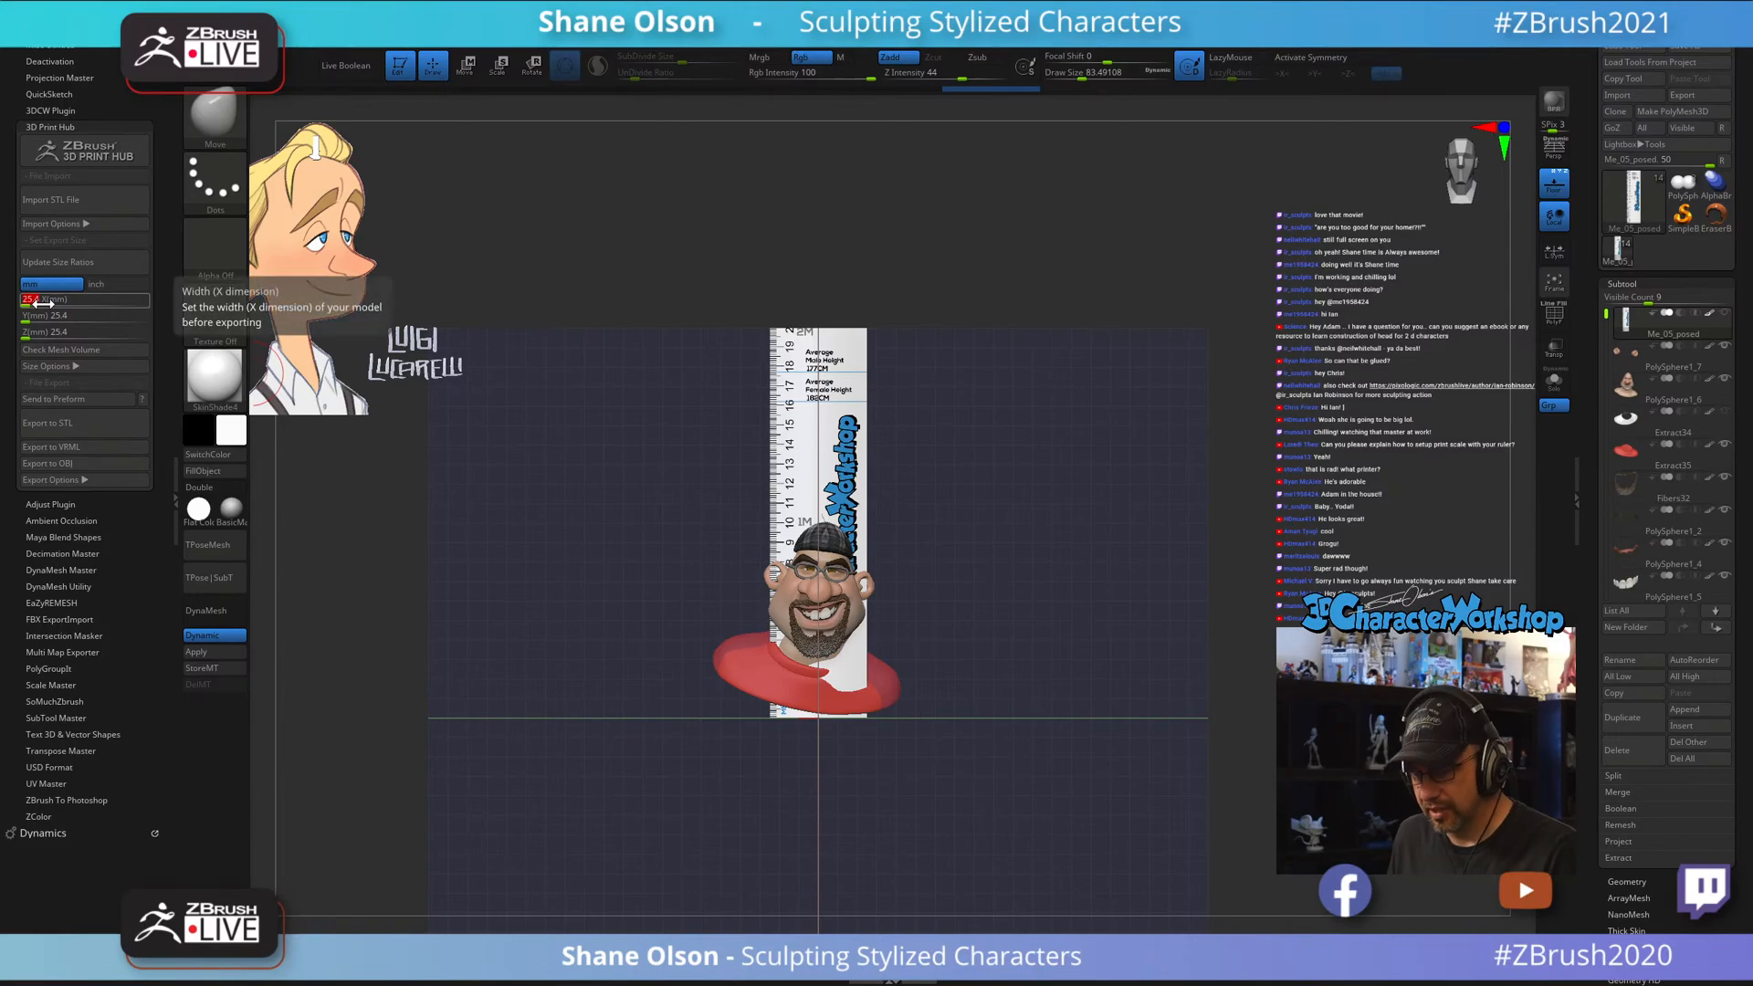
{"action": "left_click_drag", "start_coordinate": [32, 304], "coordinate": [43, 304]}
{"action": "left_click", "coordinate": [43, 304]}
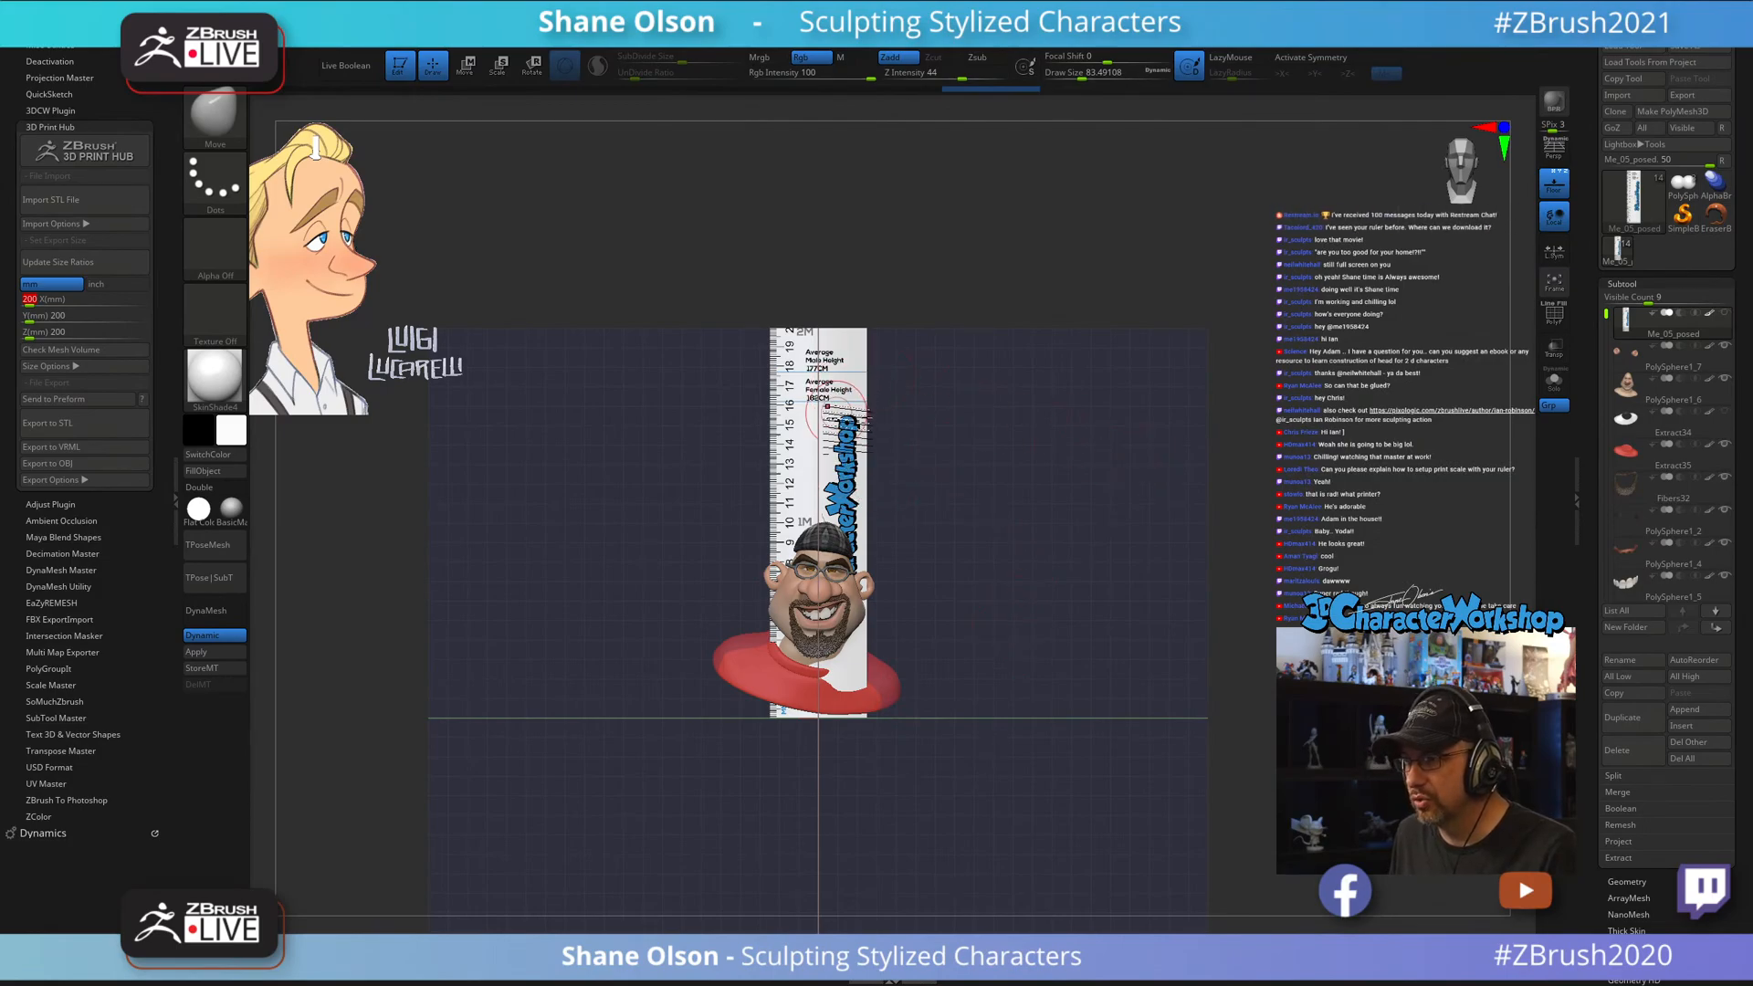
{"action": "left_click_drag", "start_coordinate": [966, 377], "coordinate": [975, 405], "text": "alt"}
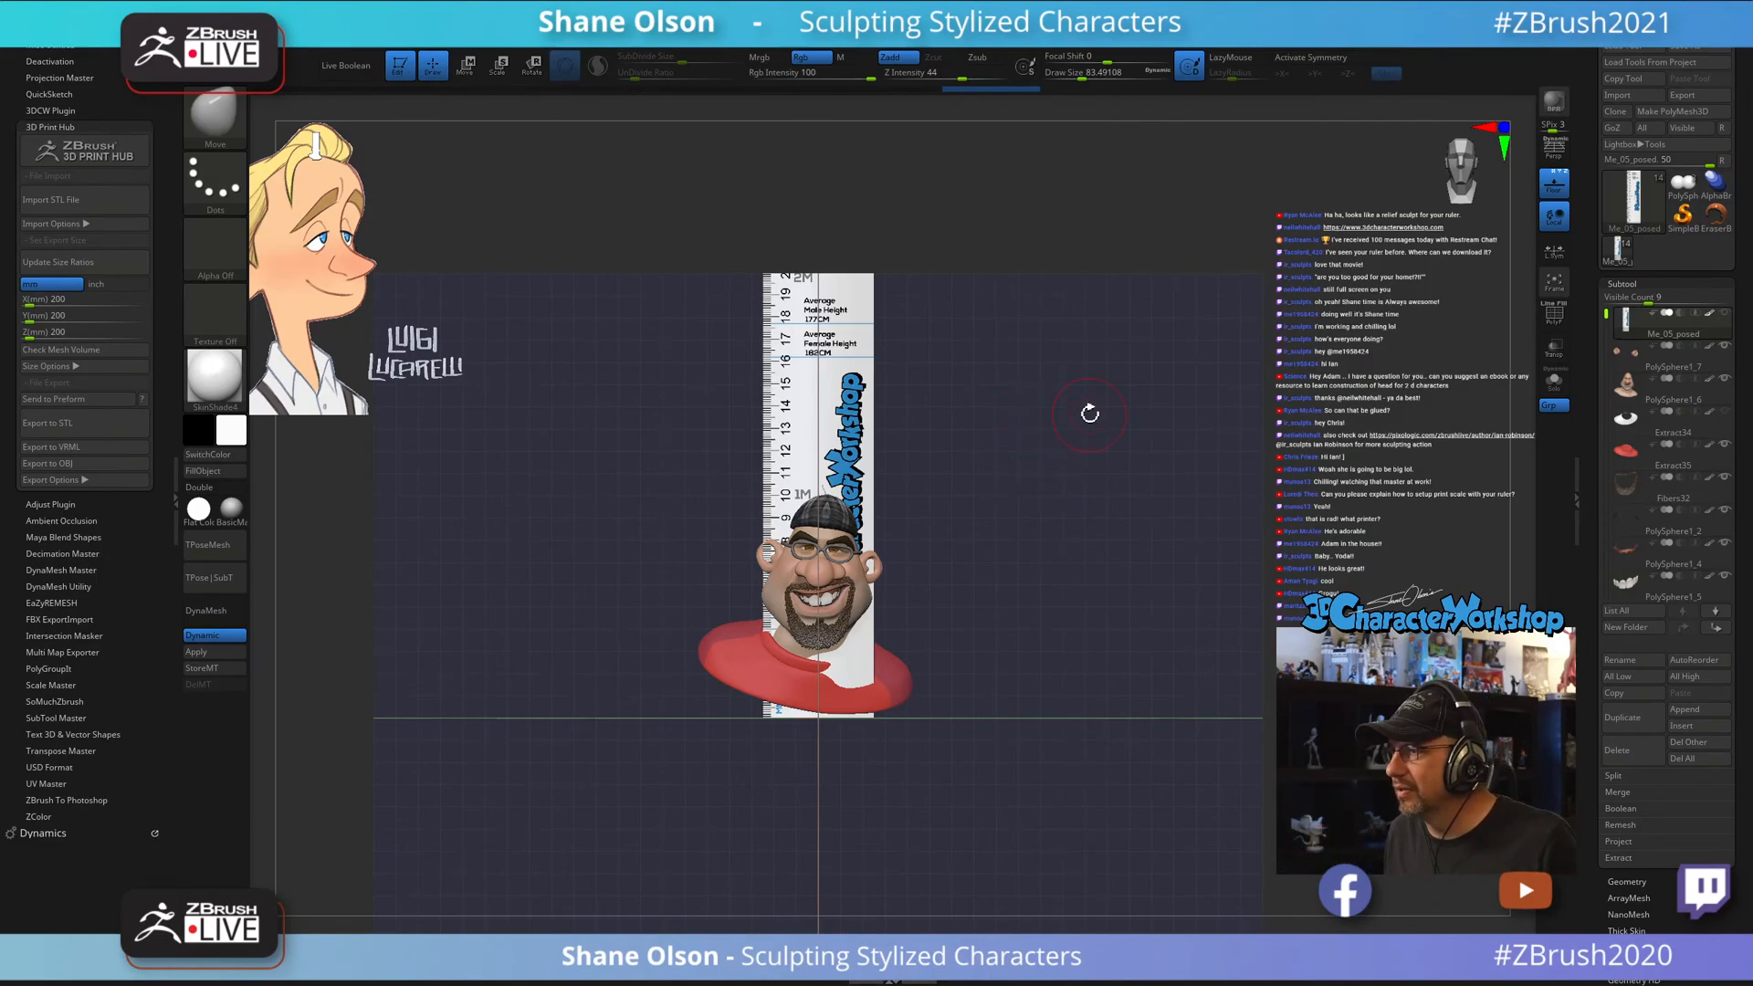
{"action": "mouse_move", "coordinate": [1089, 414]}
{"action": "left_mouse_down"}
{"action": "mouse_move", "coordinate": [1078, 423]}
{"action": "mouse_move", "coordinate": [1123, 438]}
{"action": "mouse_move", "coordinate": [1069, 425]}
{"action": "mouse_move", "coordinate": [1128, 429]}
{"action": "mouse_move", "coordinate": [1099, 457]}
{"action": "mouse_move", "coordinate": [977, 462]}
{"action": "left_mouse_up"}
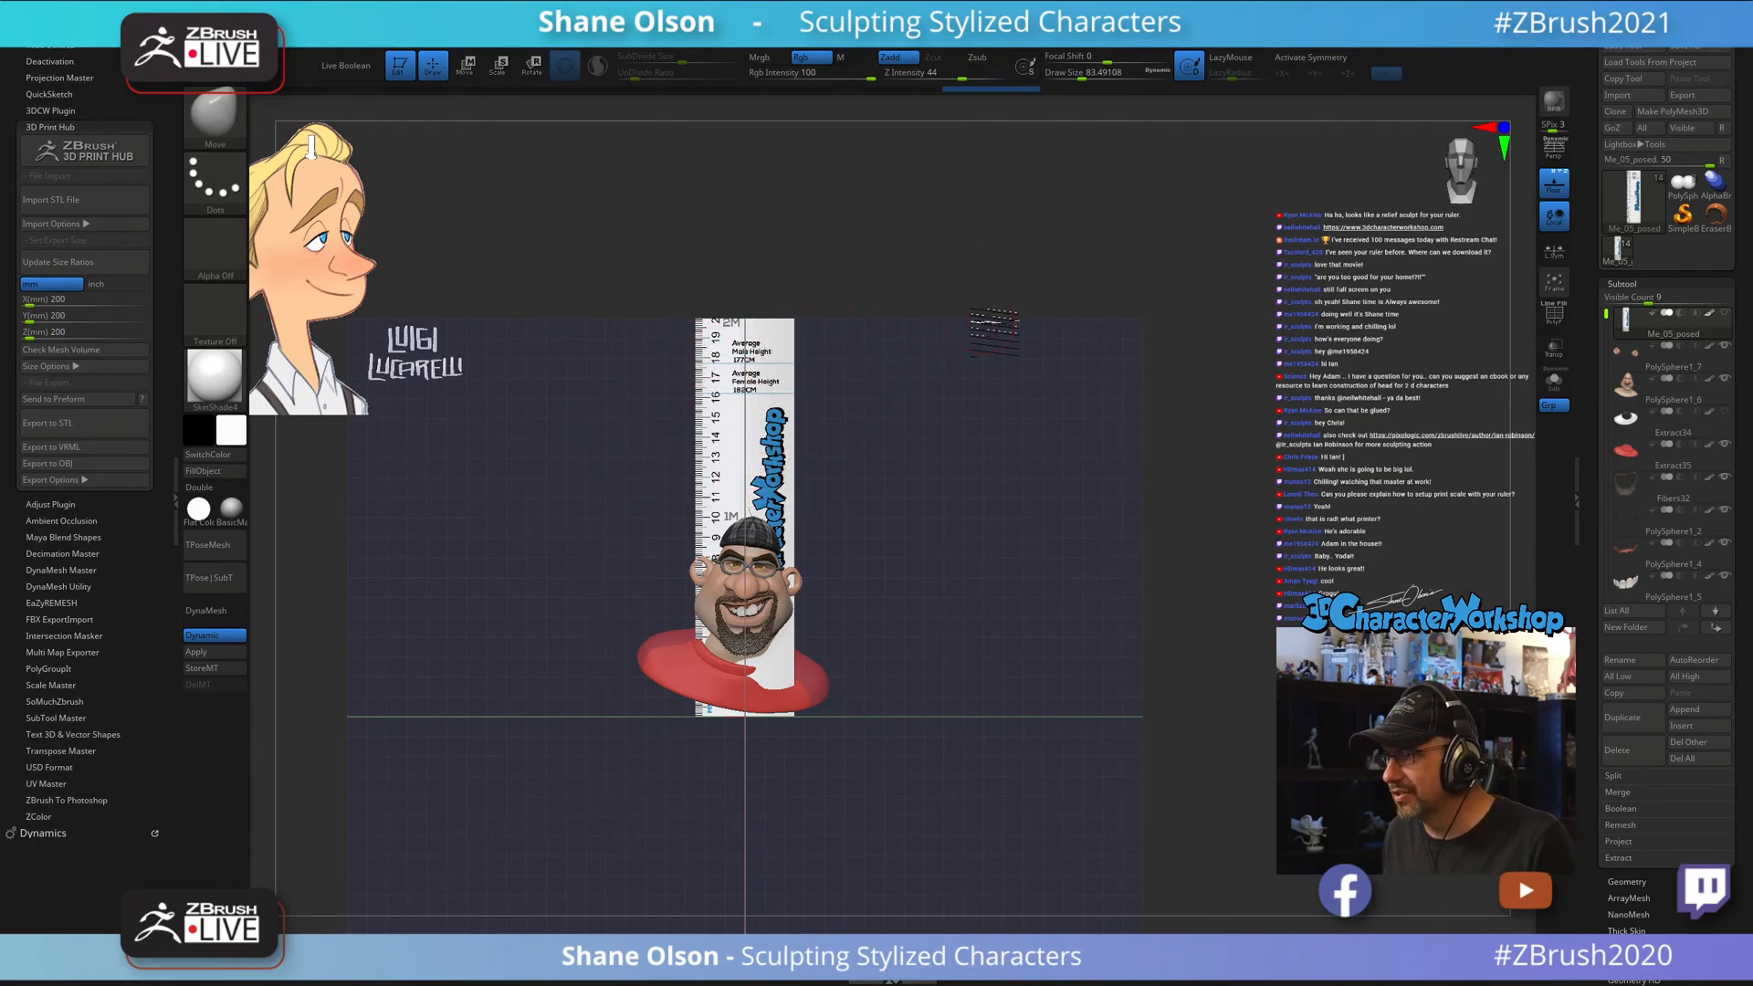
{"action": "left_click_drag", "start_coordinate": [994, 333], "coordinate": [1000, 356], "text": "alt"}
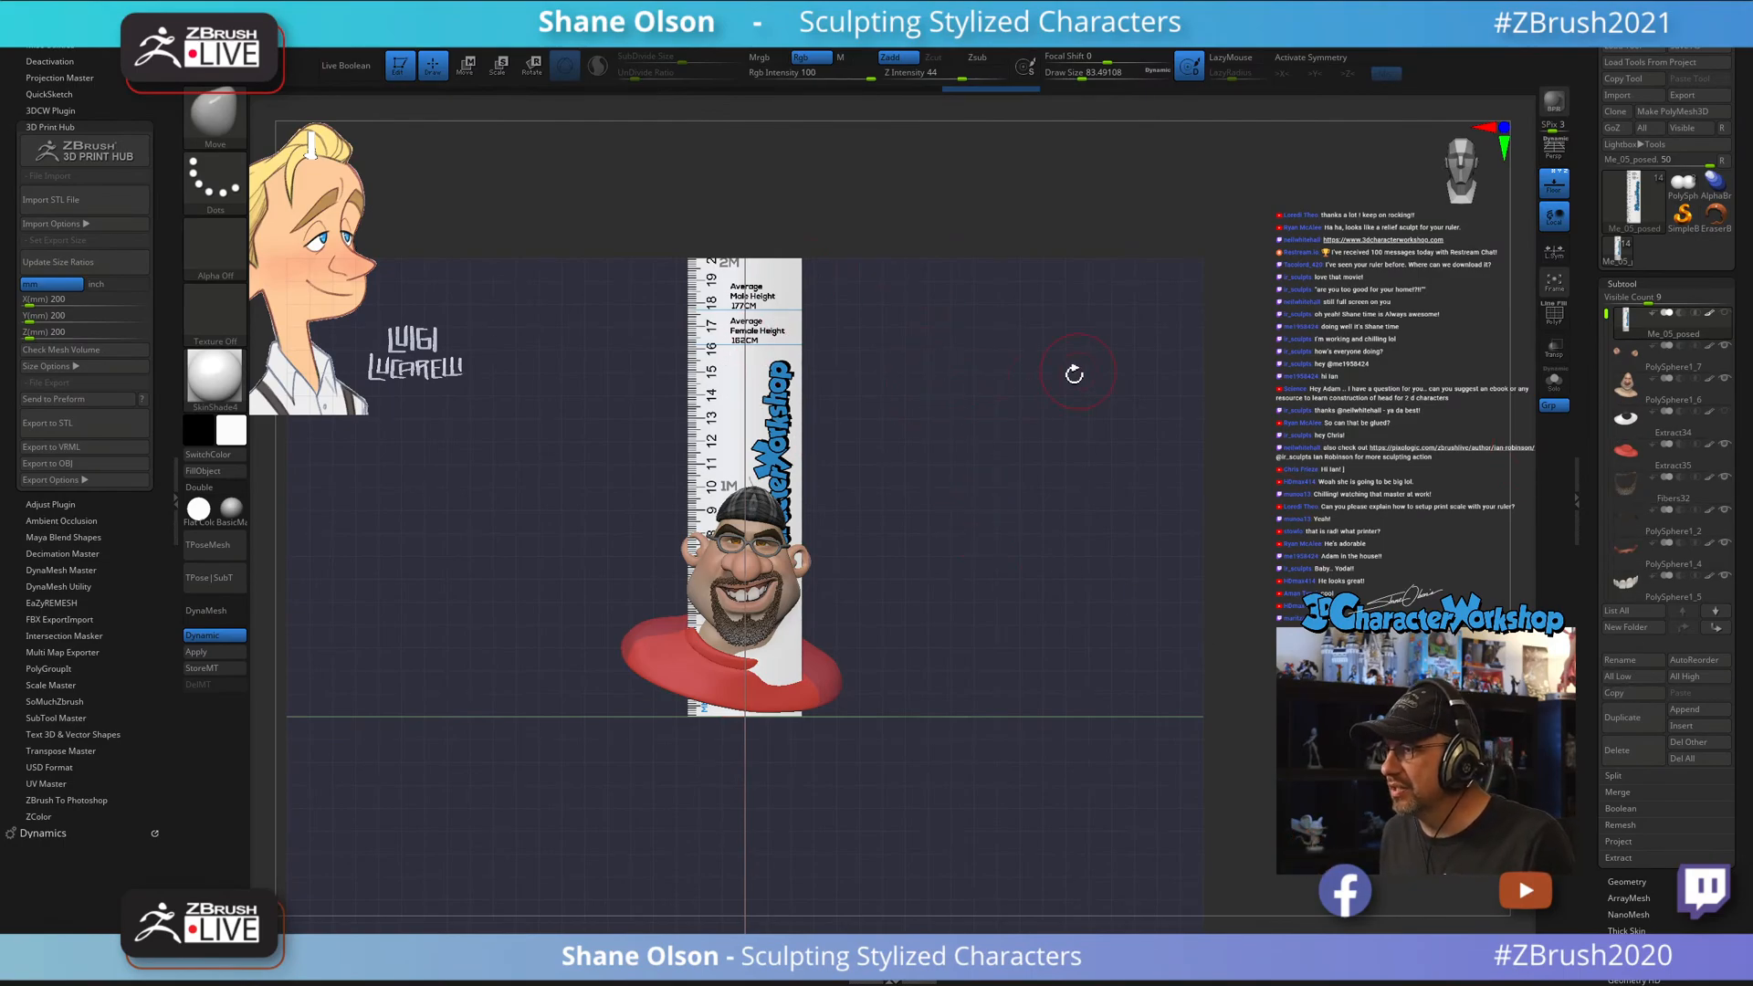
{"action": "left_click_drag", "start_coordinate": [1068, 372], "coordinate": [1049, 392]}
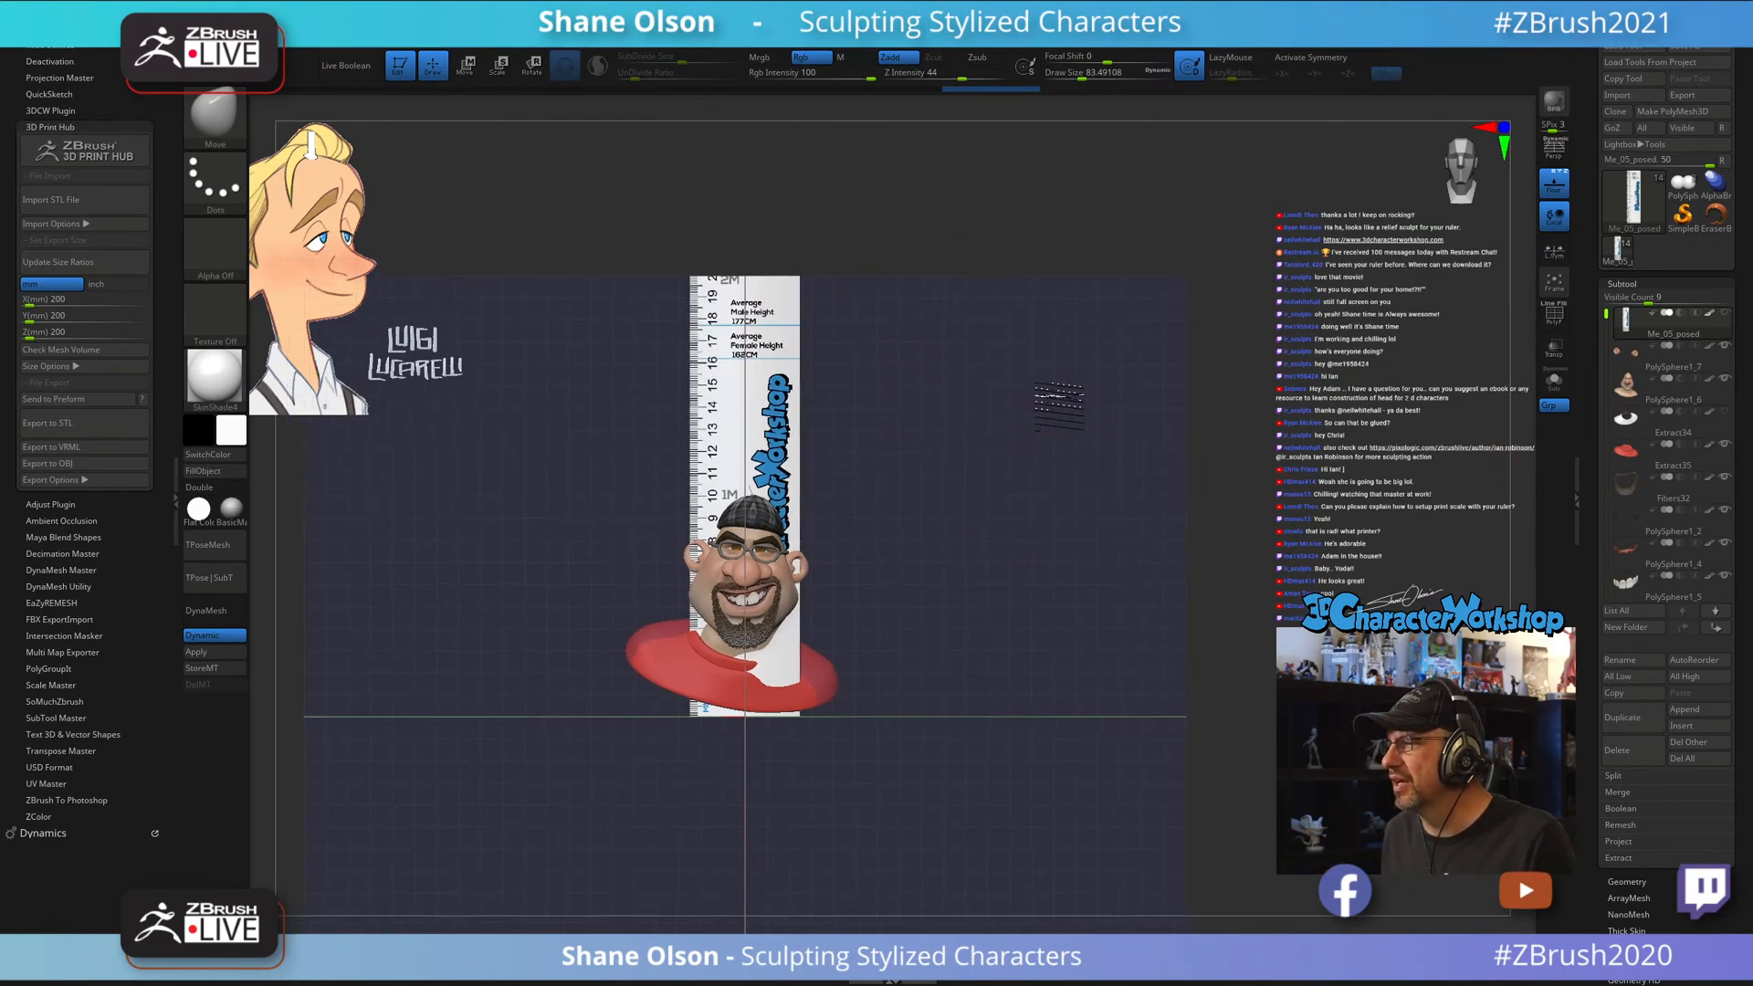
Hide the plugin list, switch back to the blocked-out head tool with the eye spheres, and turn off the floor grid.
{"action": "left_click", "coordinate": [175, 500]}
{"action": "left_click_drag", "start_coordinate": [961, 554], "coordinate": [1069, 553], "text": "alt"}
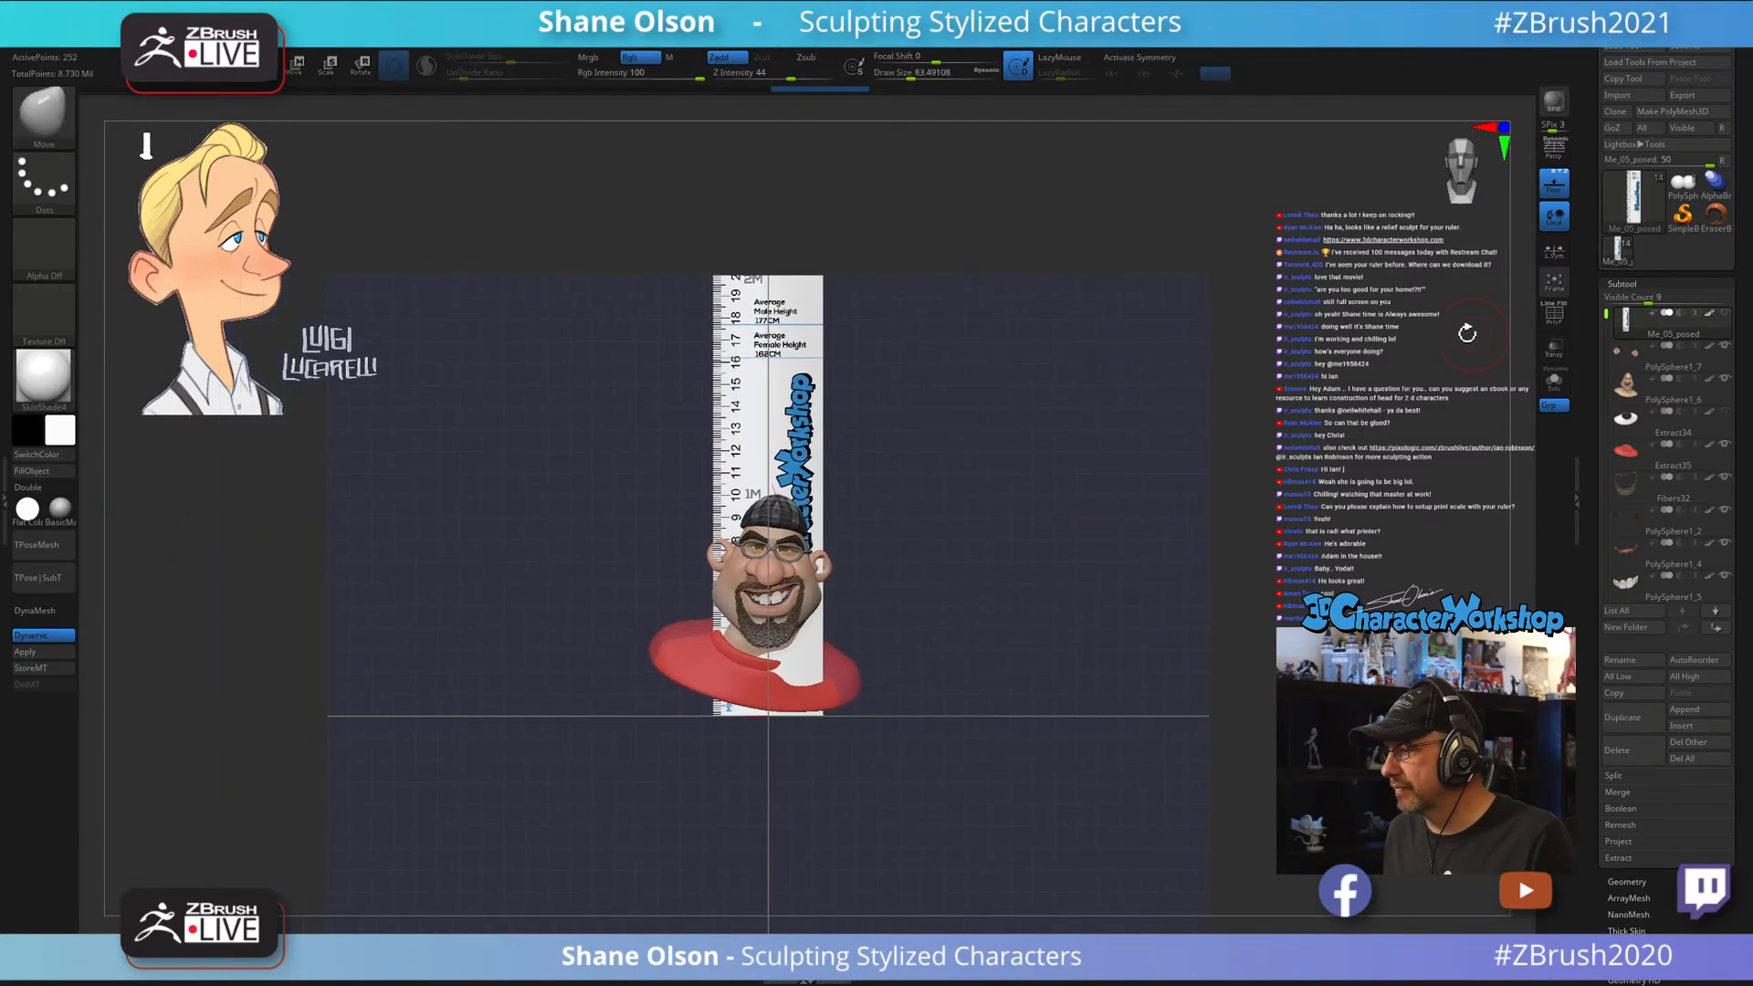
{"action": "mouse_move", "coordinate": [1686, 183]}
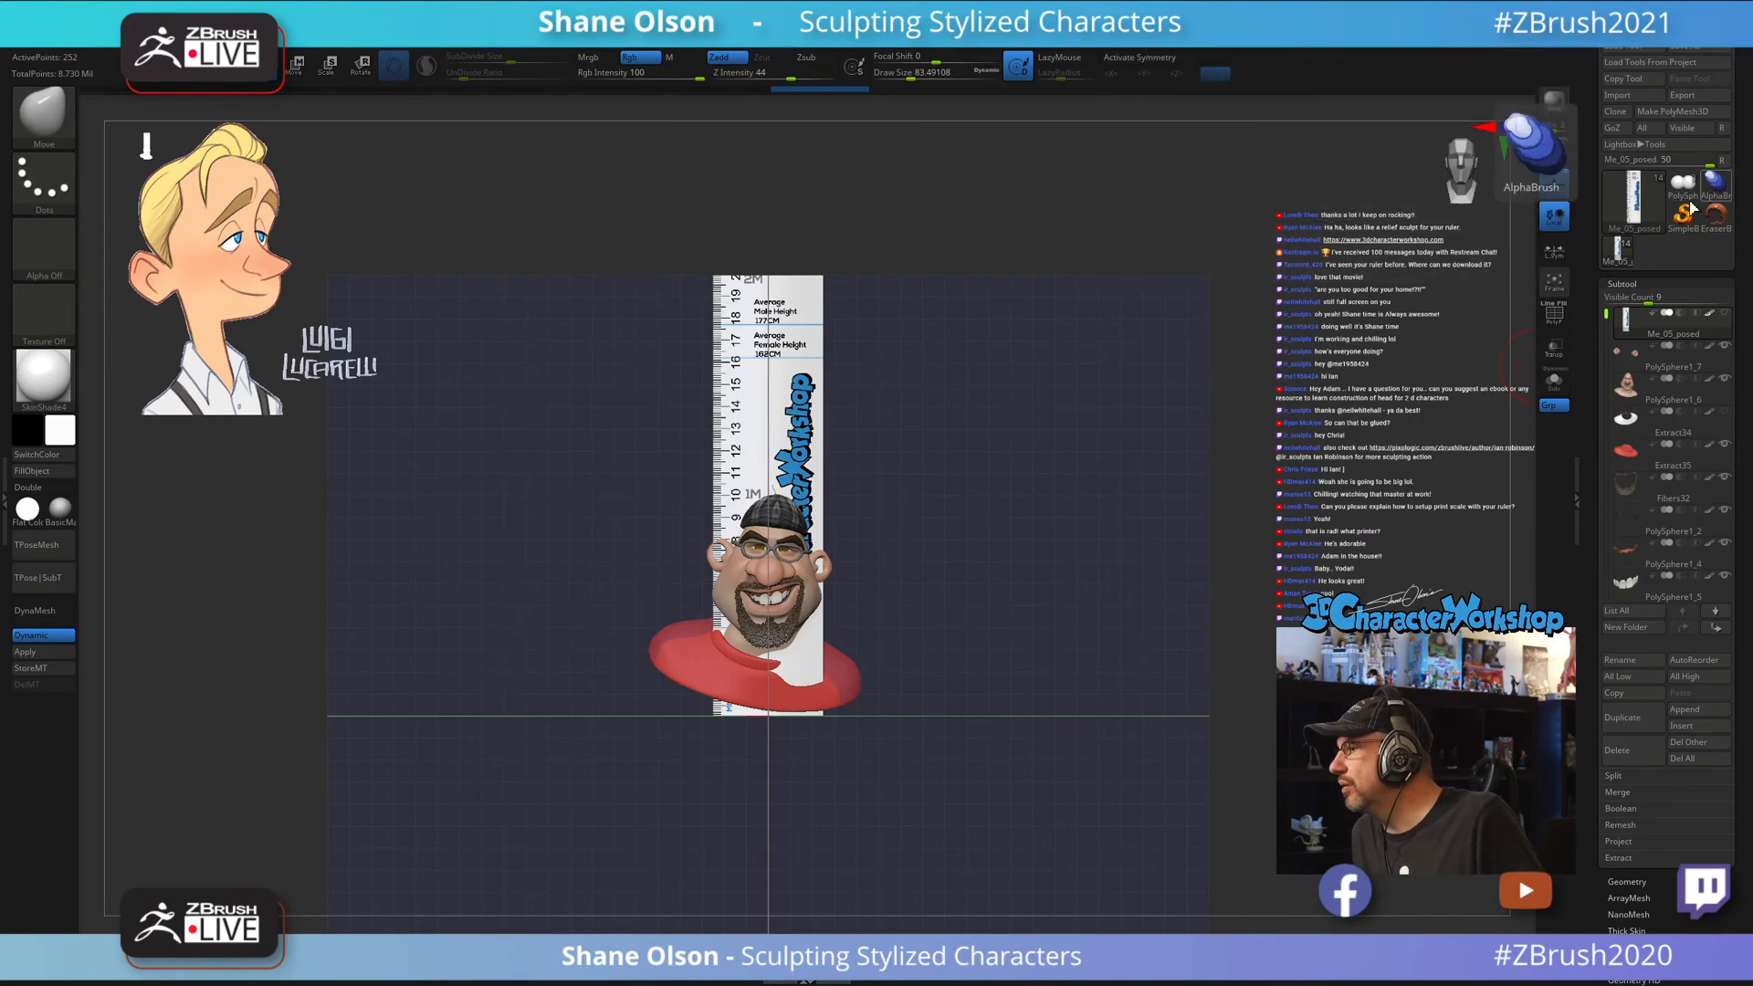
{"action": "left_click", "coordinate": [1678, 189]}
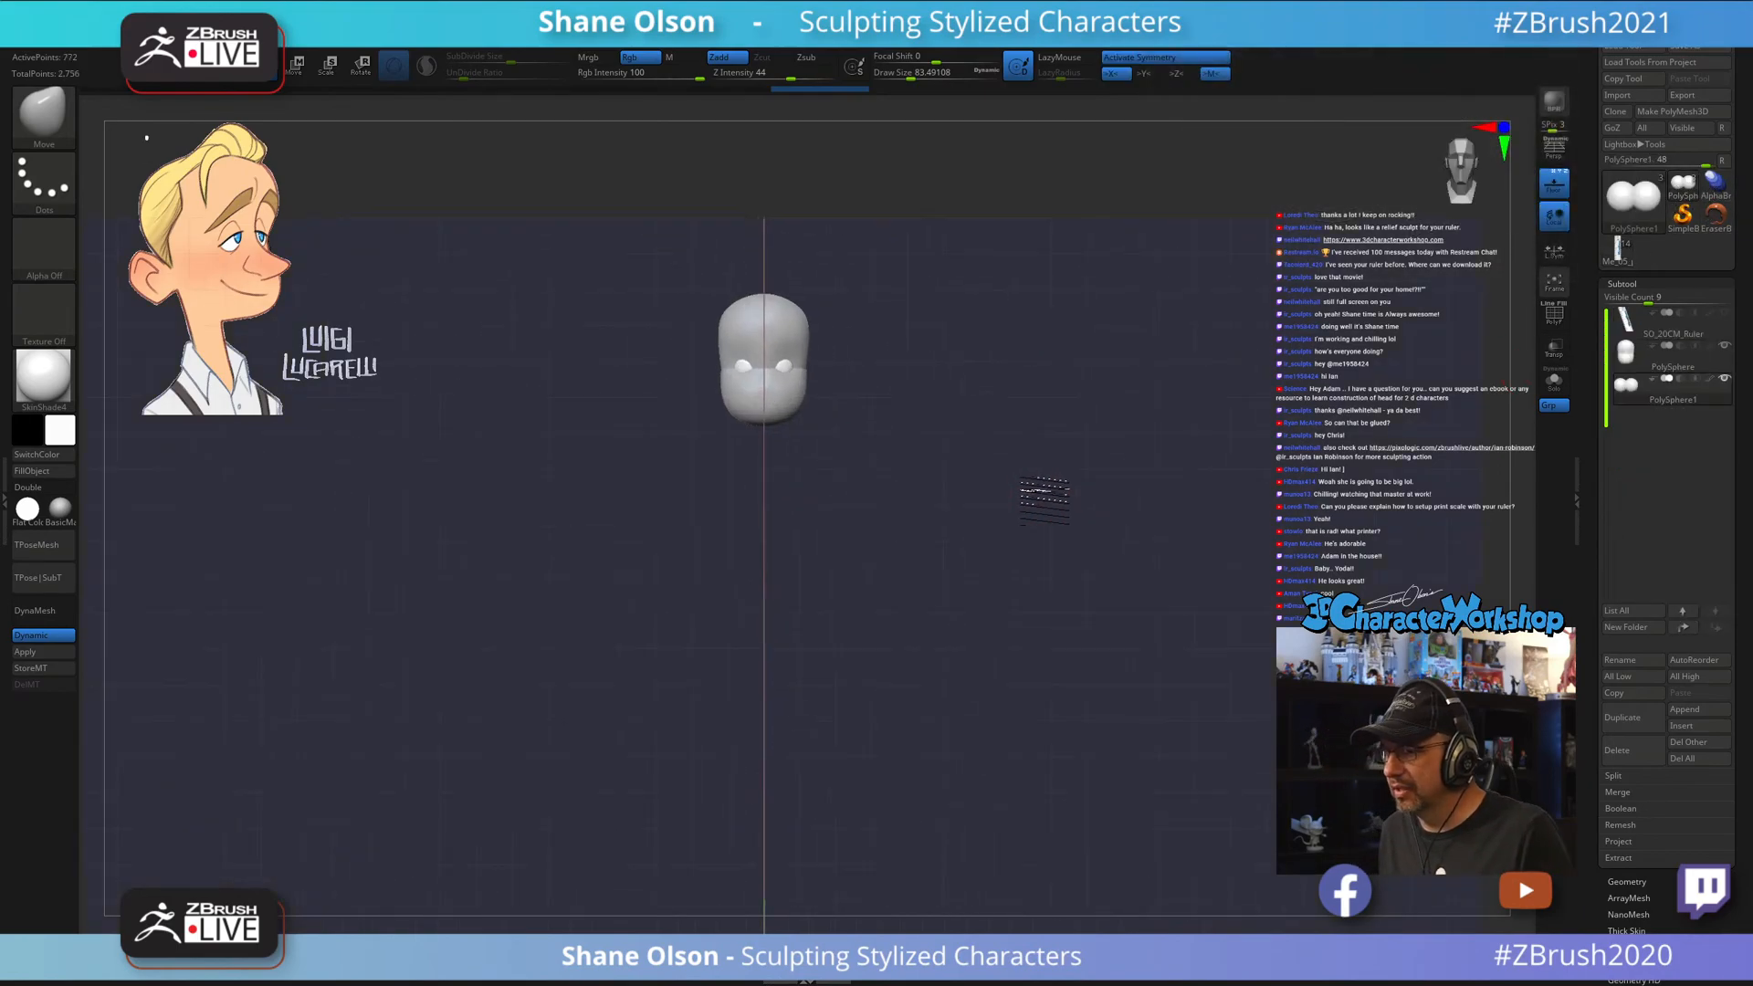
{"action": "left_click", "coordinate": [1562, 193]}
{"action": "left_click_drag", "start_coordinate": [1112, 526], "coordinate": [1106, 488], "text": "alt"}
{"action": "left_click_drag", "start_coordinate": [952, 581], "coordinate": [895, 510], "text": "alt"}
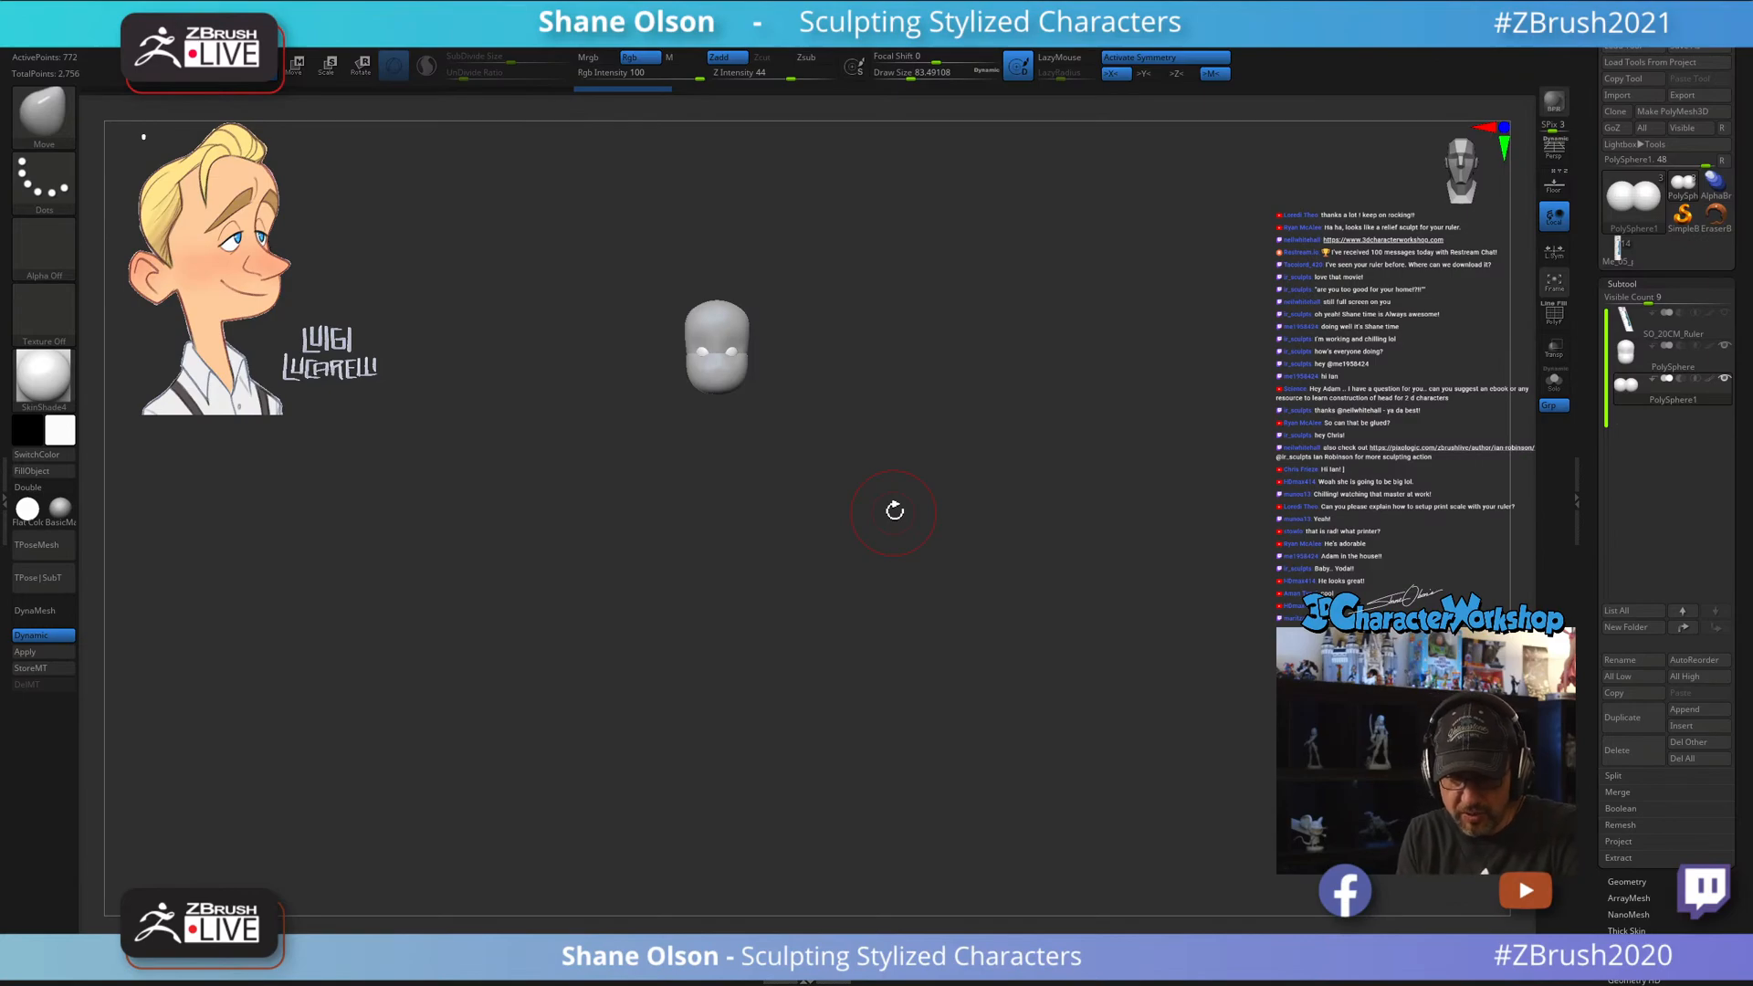
Choose the Appendage mesh from the IMM_3DCW insert brush, with the back of the head in view.
{"action": "mouse_move", "coordinate": [913, 491]}
{"action": "left_mouse_down"}
{"action": "mouse_move", "coordinate": [905, 395]}
{"action": "mouse_move", "coordinate": [925, 498]}
{"action": "mouse_move", "coordinate": [940, 481]}
{"action": "mouse_move", "coordinate": [940, 508]}
{"action": "mouse_move", "coordinate": [1014, 563]}
{"action": "mouse_move", "coordinate": [1123, 540]}
{"action": "mouse_move", "coordinate": [990, 493]}
{"action": "mouse_move", "coordinate": [1000, 472]}
{"action": "mouse_move", "coordinate": [1068, 468]}
{"action": "left_mouse_up"}
{"action": "key", "text": "s"}
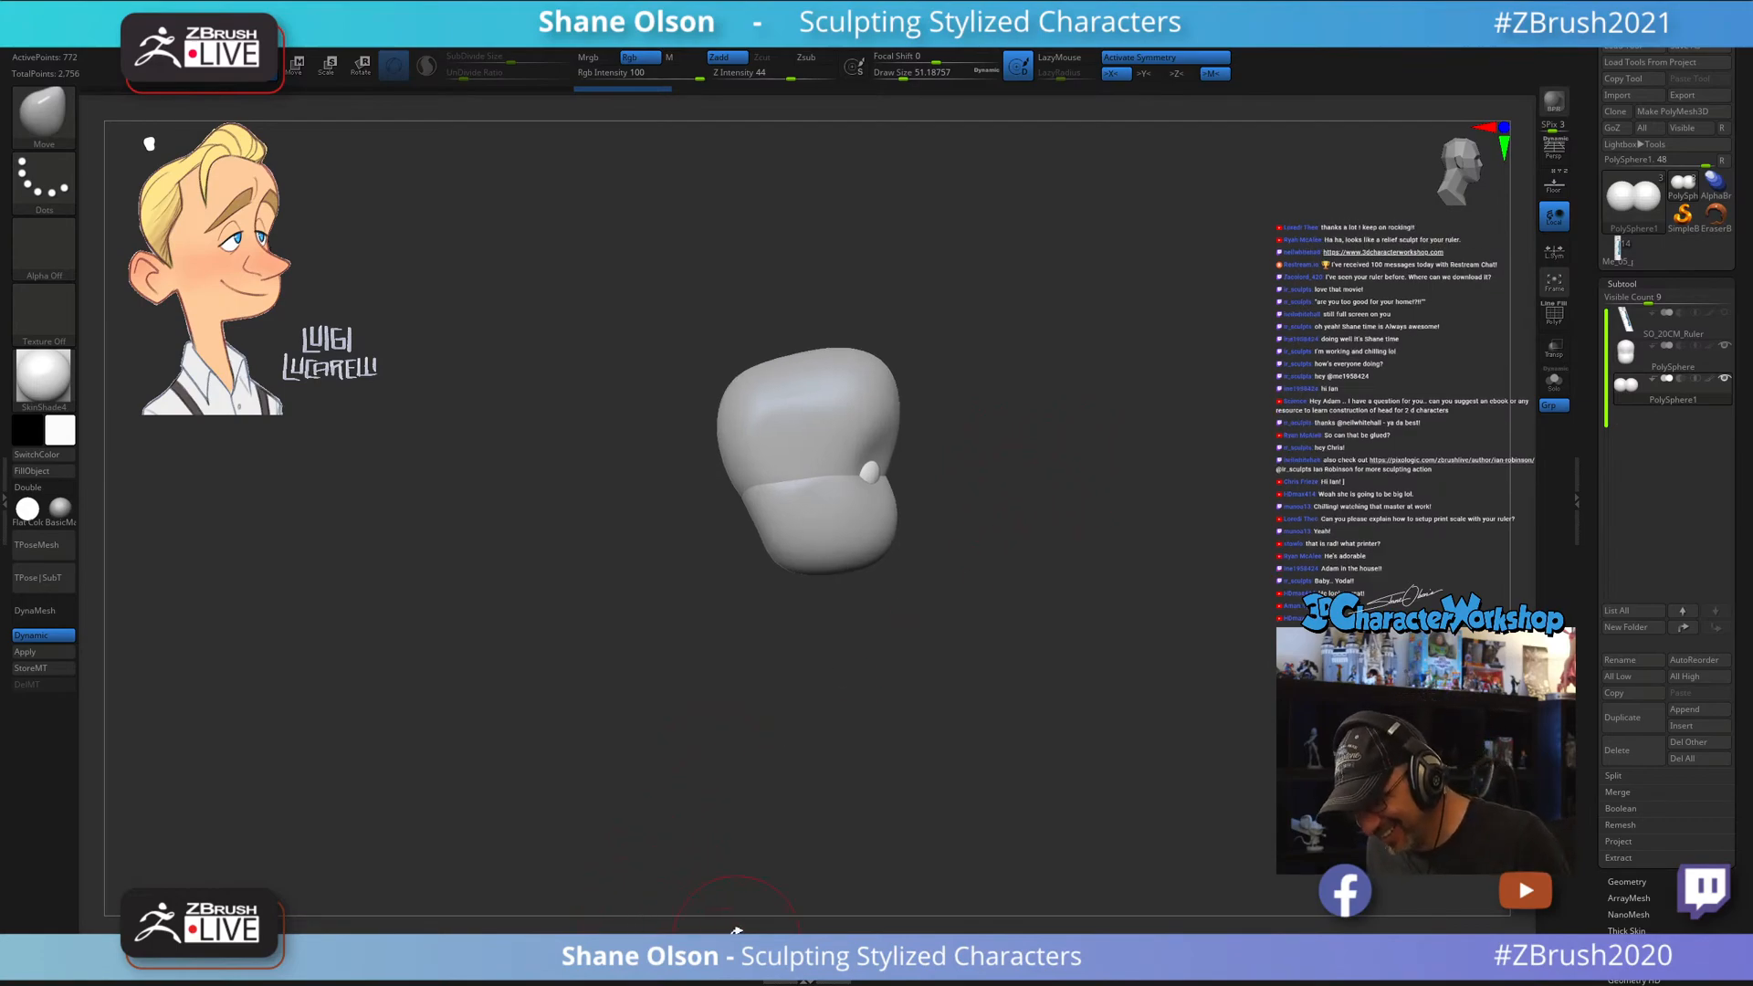
{"action": "left_click", "coordinate": [708, 966]}
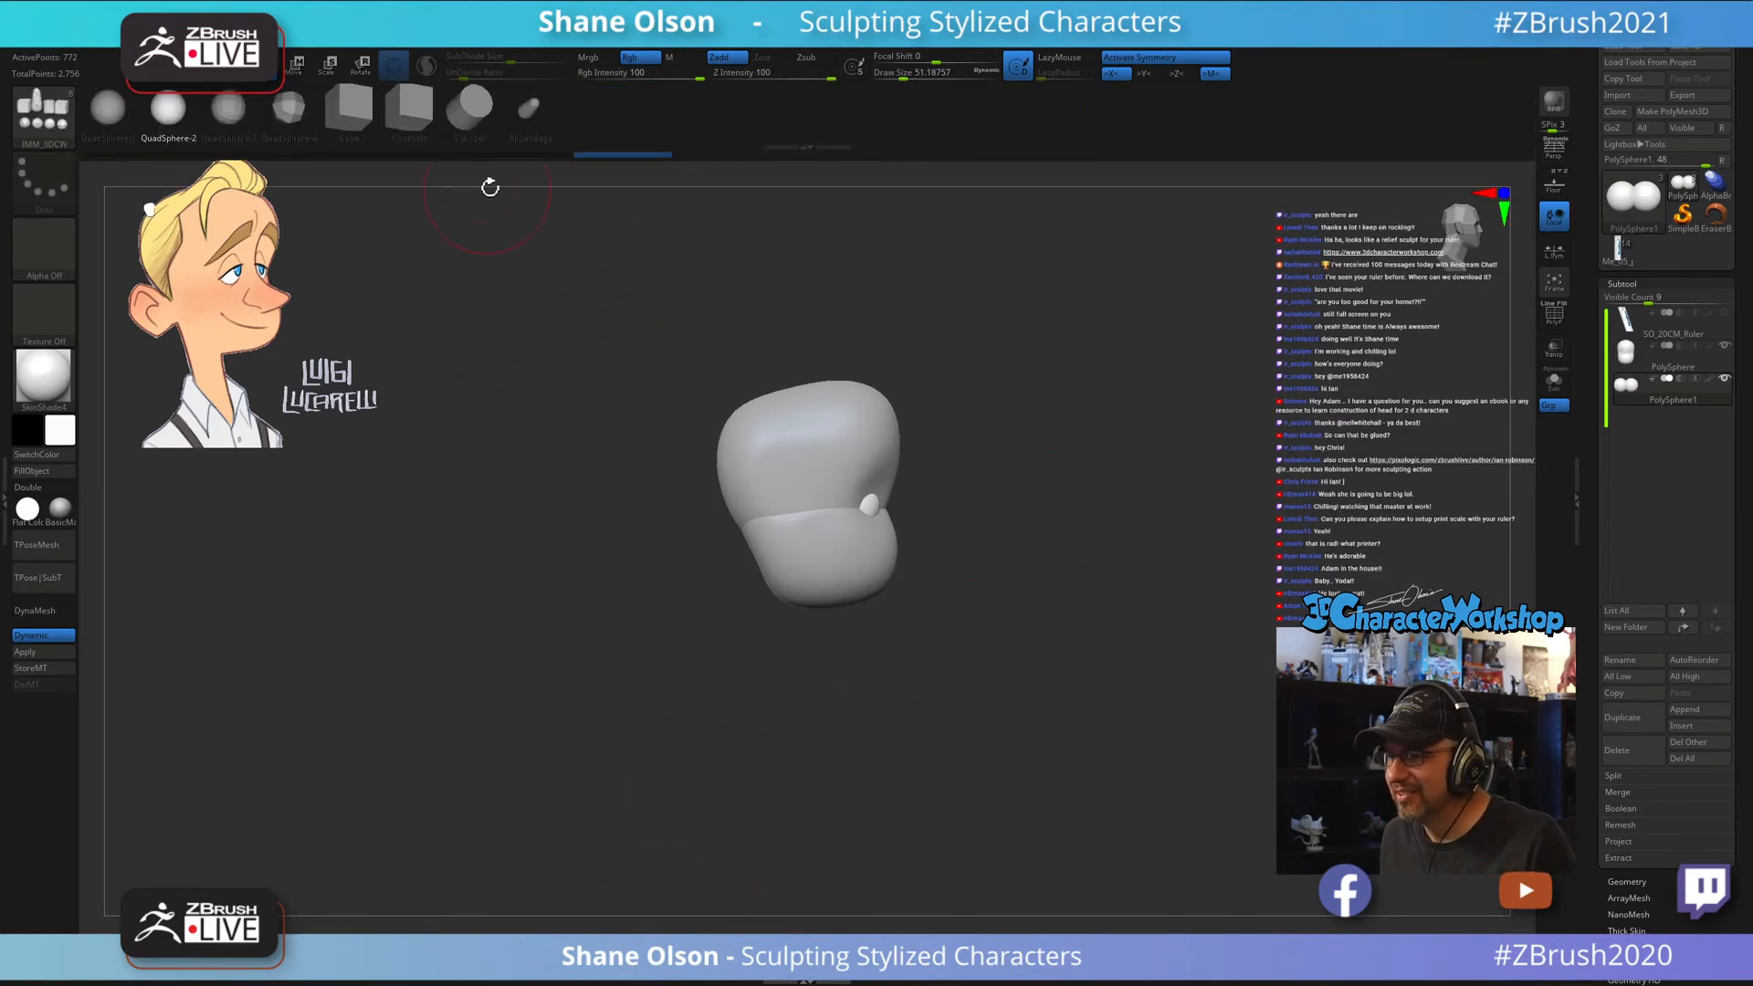
{"action": "left_click", "coordinate": [520, 125]}
{"action": "left_click_drag", "start_coordinate": [1022, 291], "coordinate": [1114, 293]}
{"action": "left_click_drag", "start_coordinate": [1238, 474], "coordinate": [1110, 416], "text": "alt"}
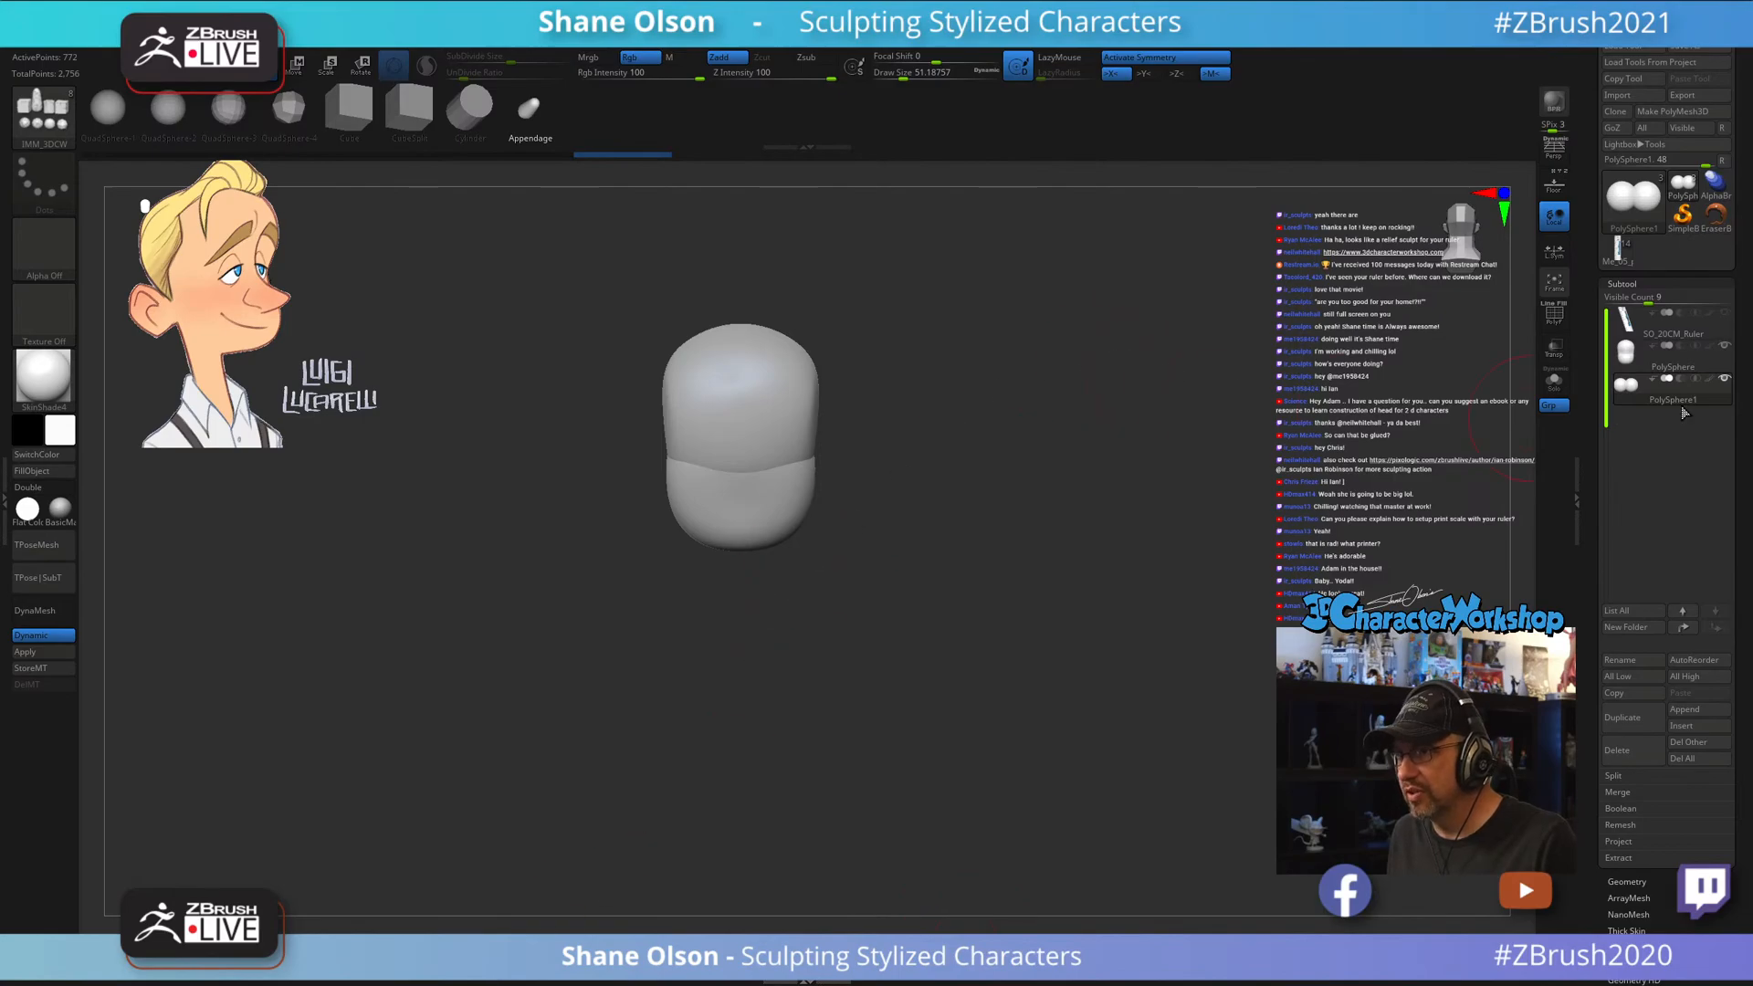
Restore the maximized sculpting window, move it slightly lower, and resize it to cover the screen out to the far edge.
{"action": "left_click", "coordinate": [1713, 8]}
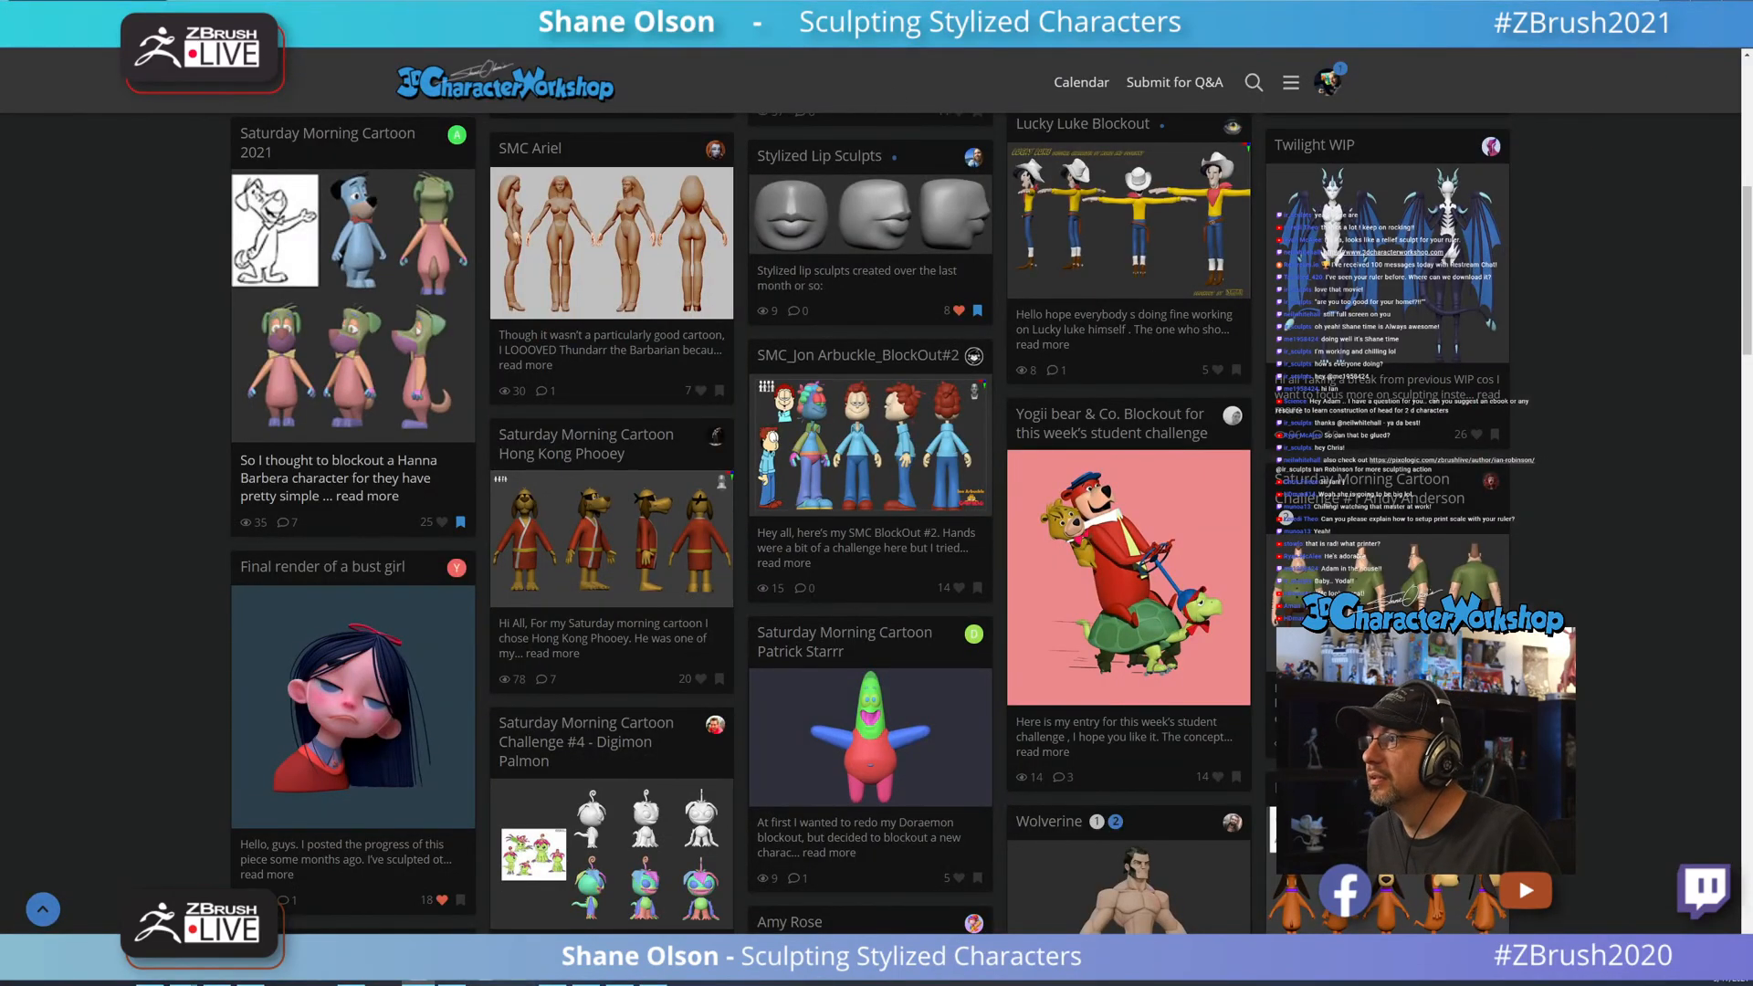
{"action": "left_click_drag", "start_coordinate": [484, 1], "coordinate": [108, 64]}
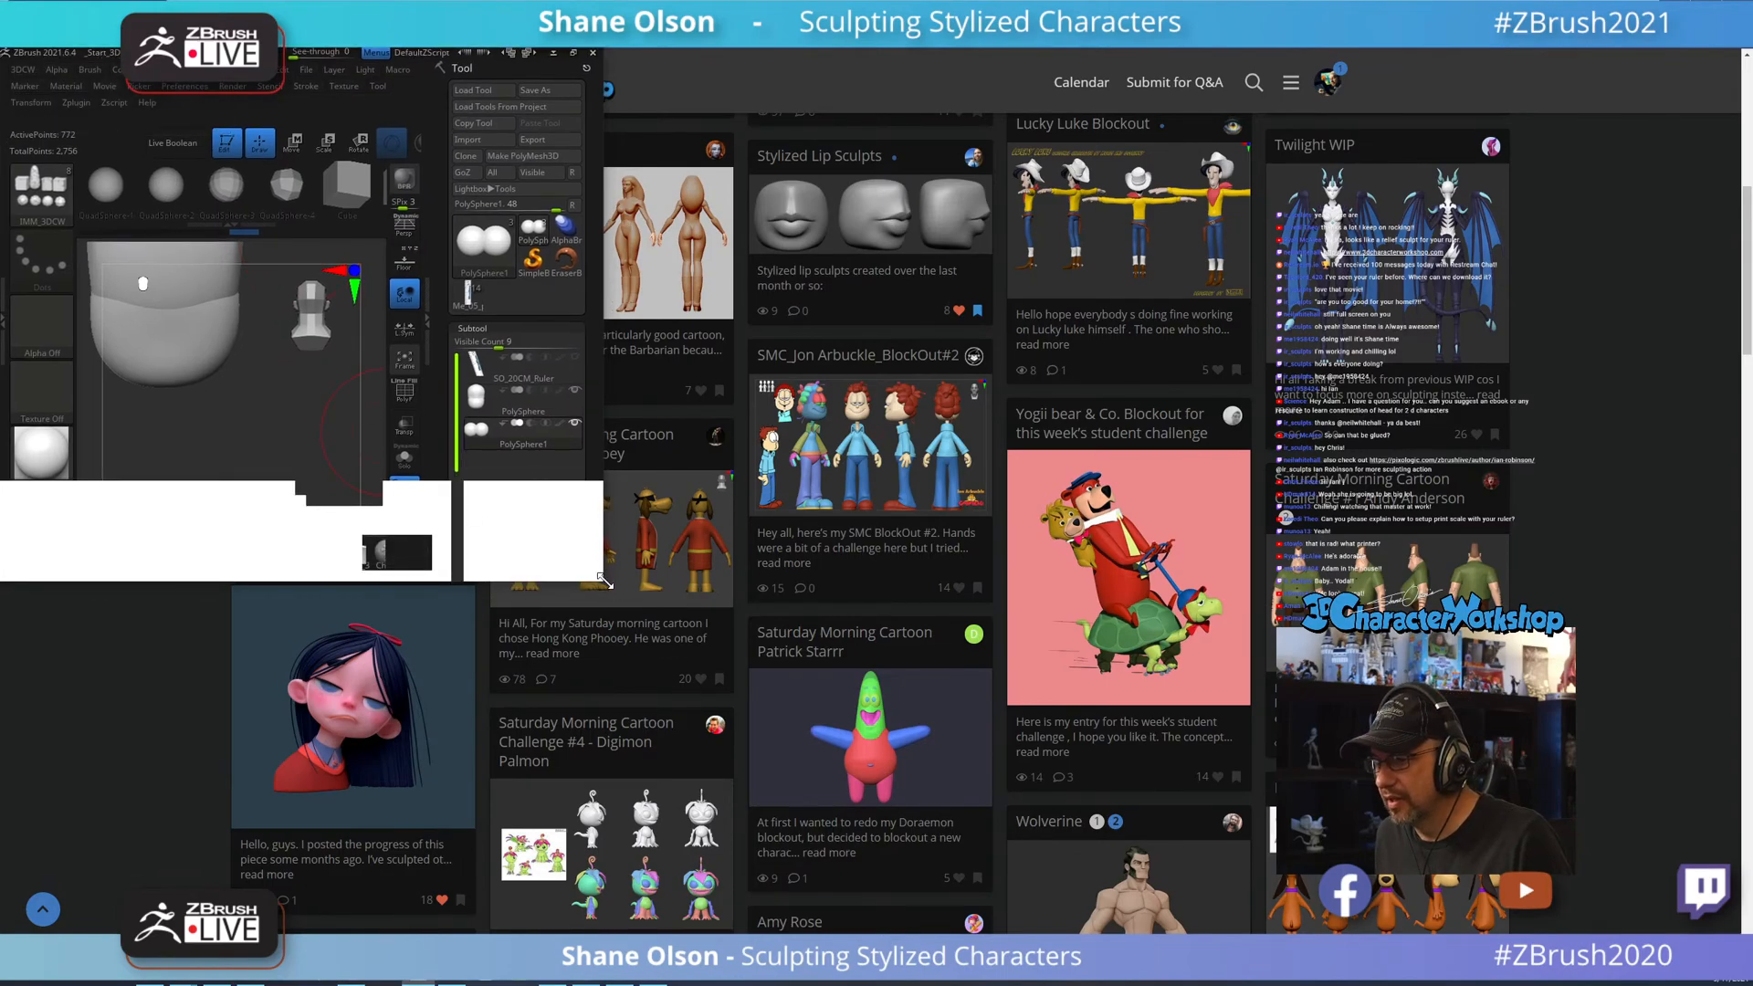
{"action": "left_click_drag", "start_coordinate": [604, 581], "coordinate": [1698, 982]}
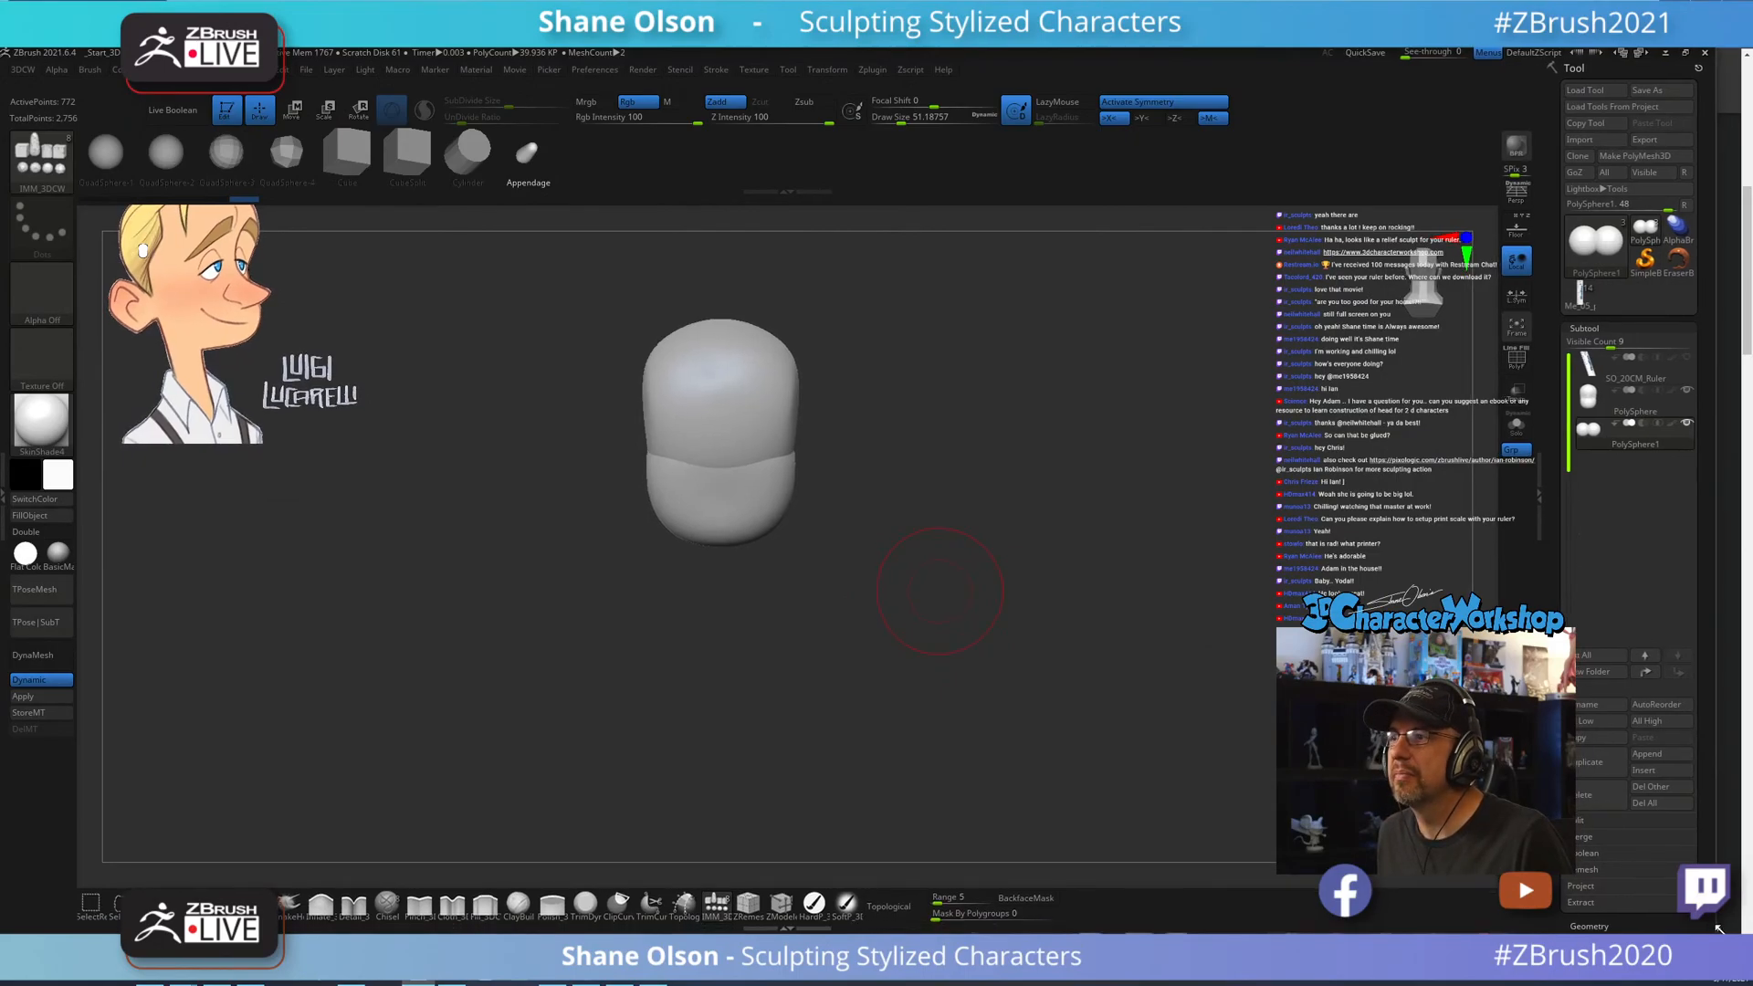
{"action": "left_click_drag", "start_coordinate": [1709, 931], "coordinate": [1742, 929]}
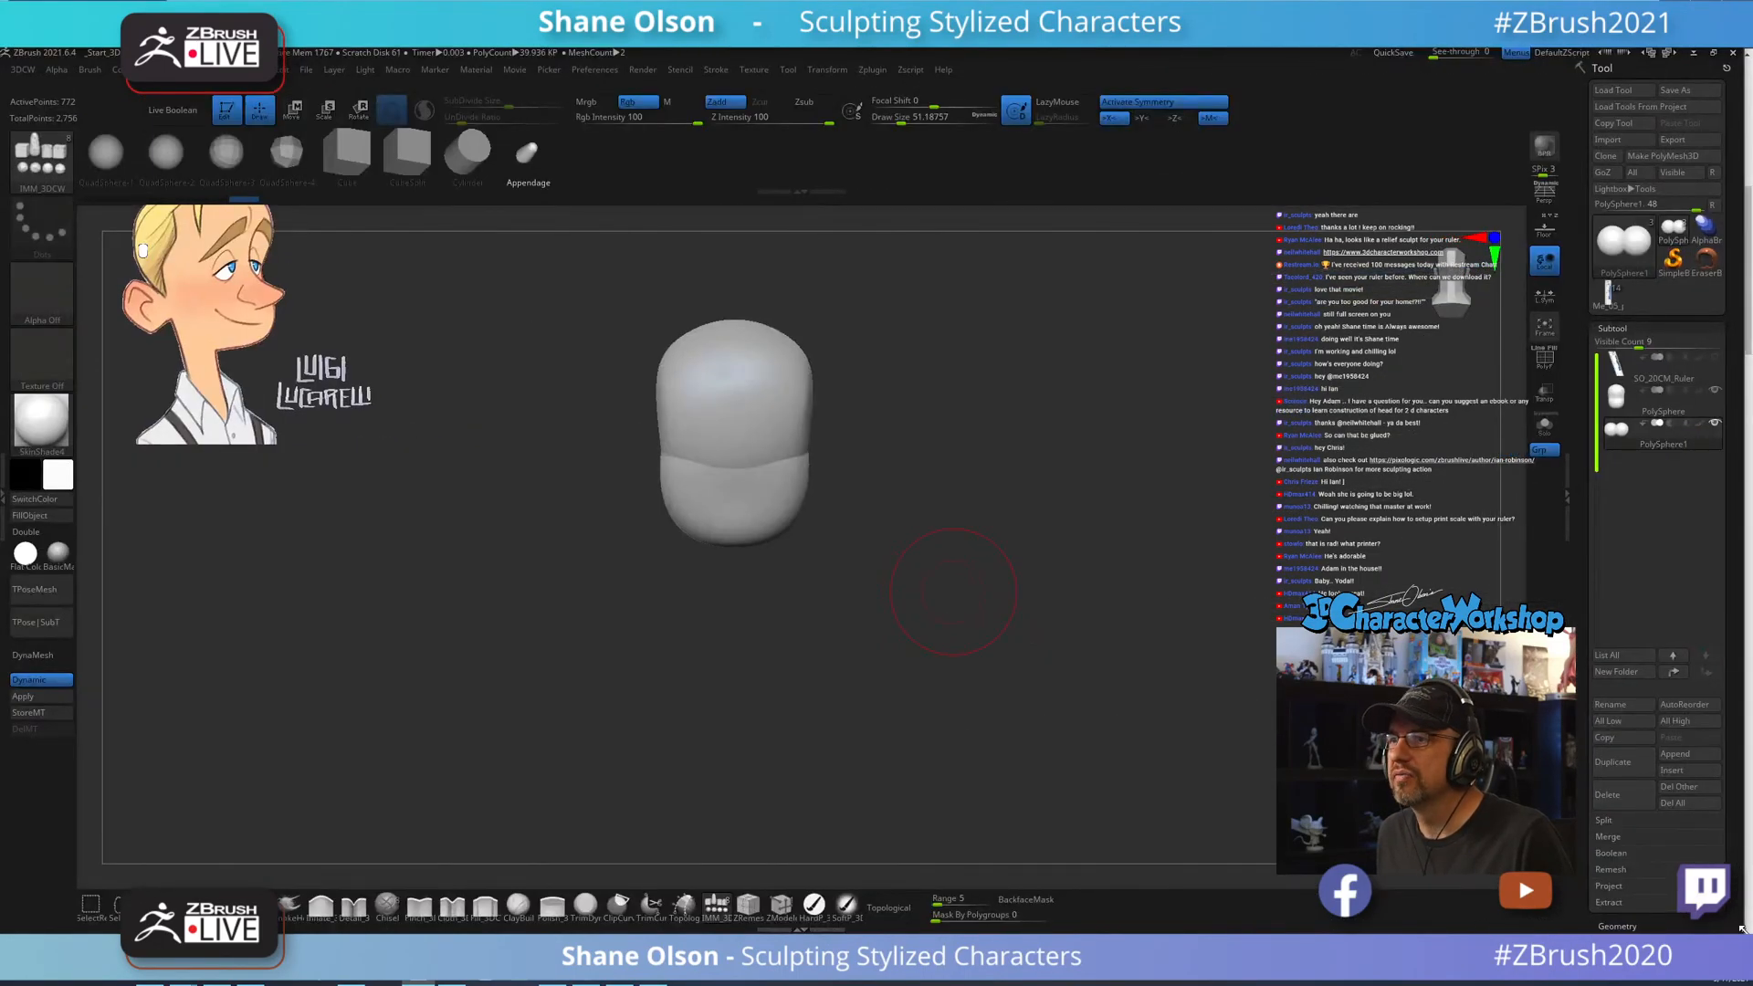
{"action": "left_click_drag", "start_coordinate": [991, 513], "coordinate": [941, 566]}
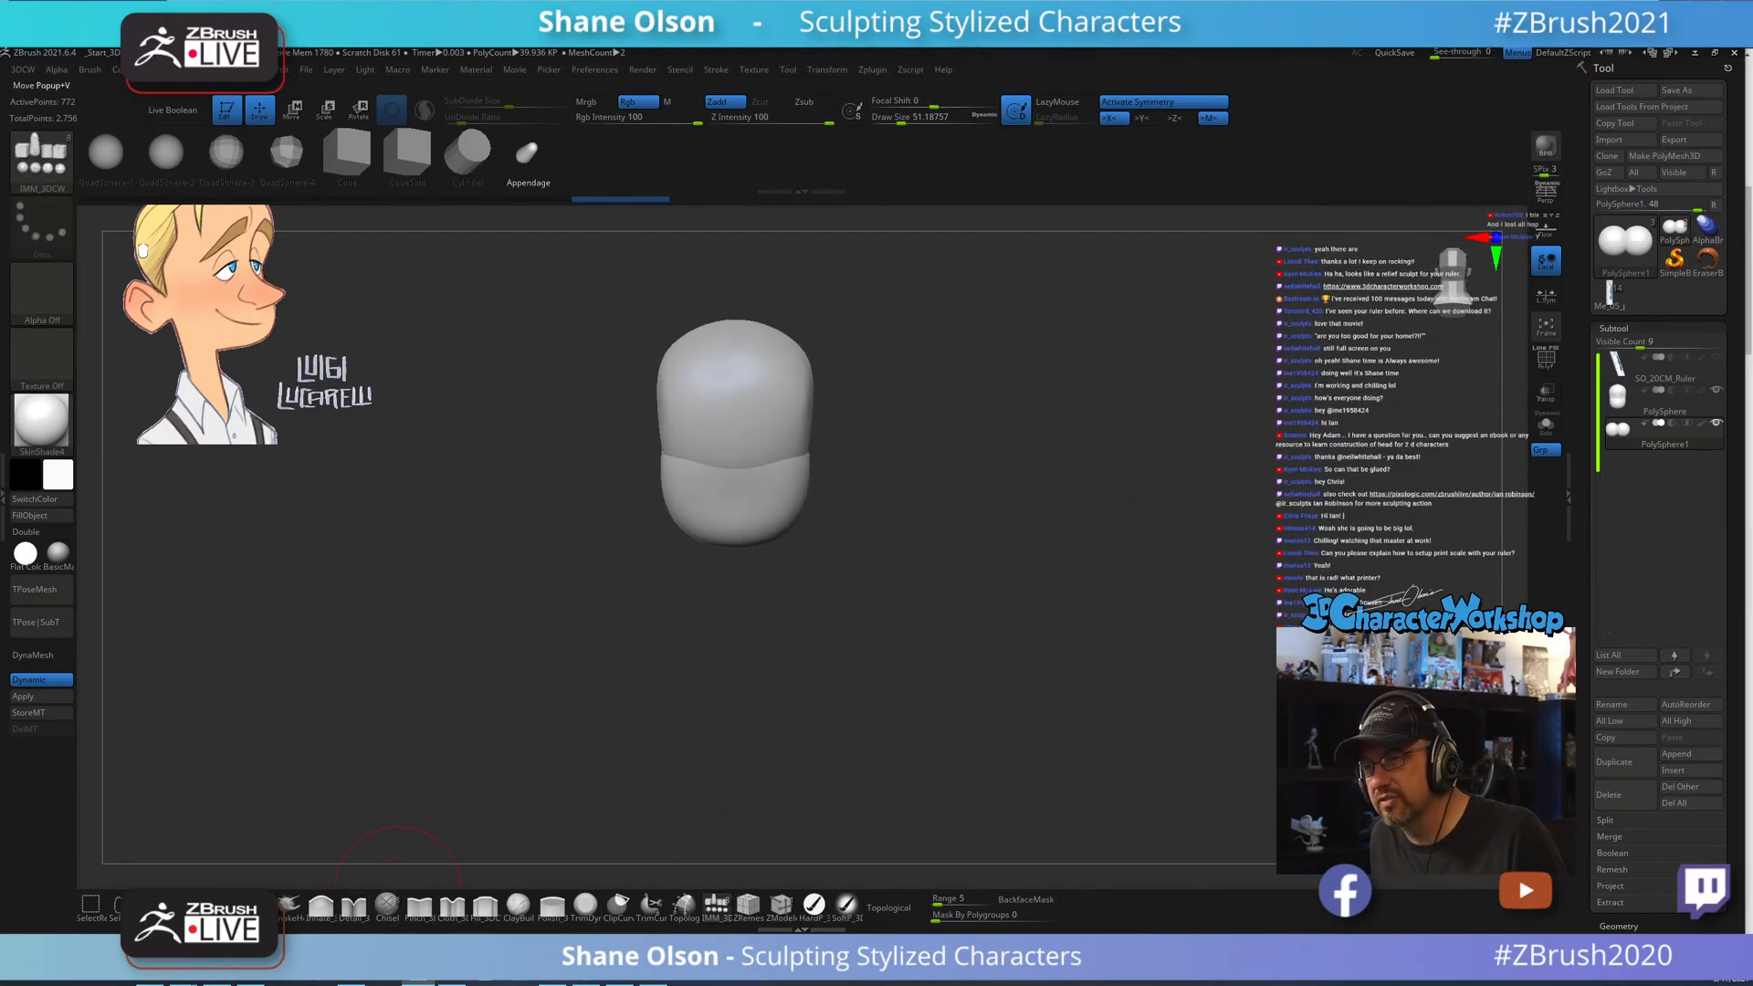
{"action": "left_click_drag", "start_coordinate": [1081, 574], "coordinate": [1004, 558]}
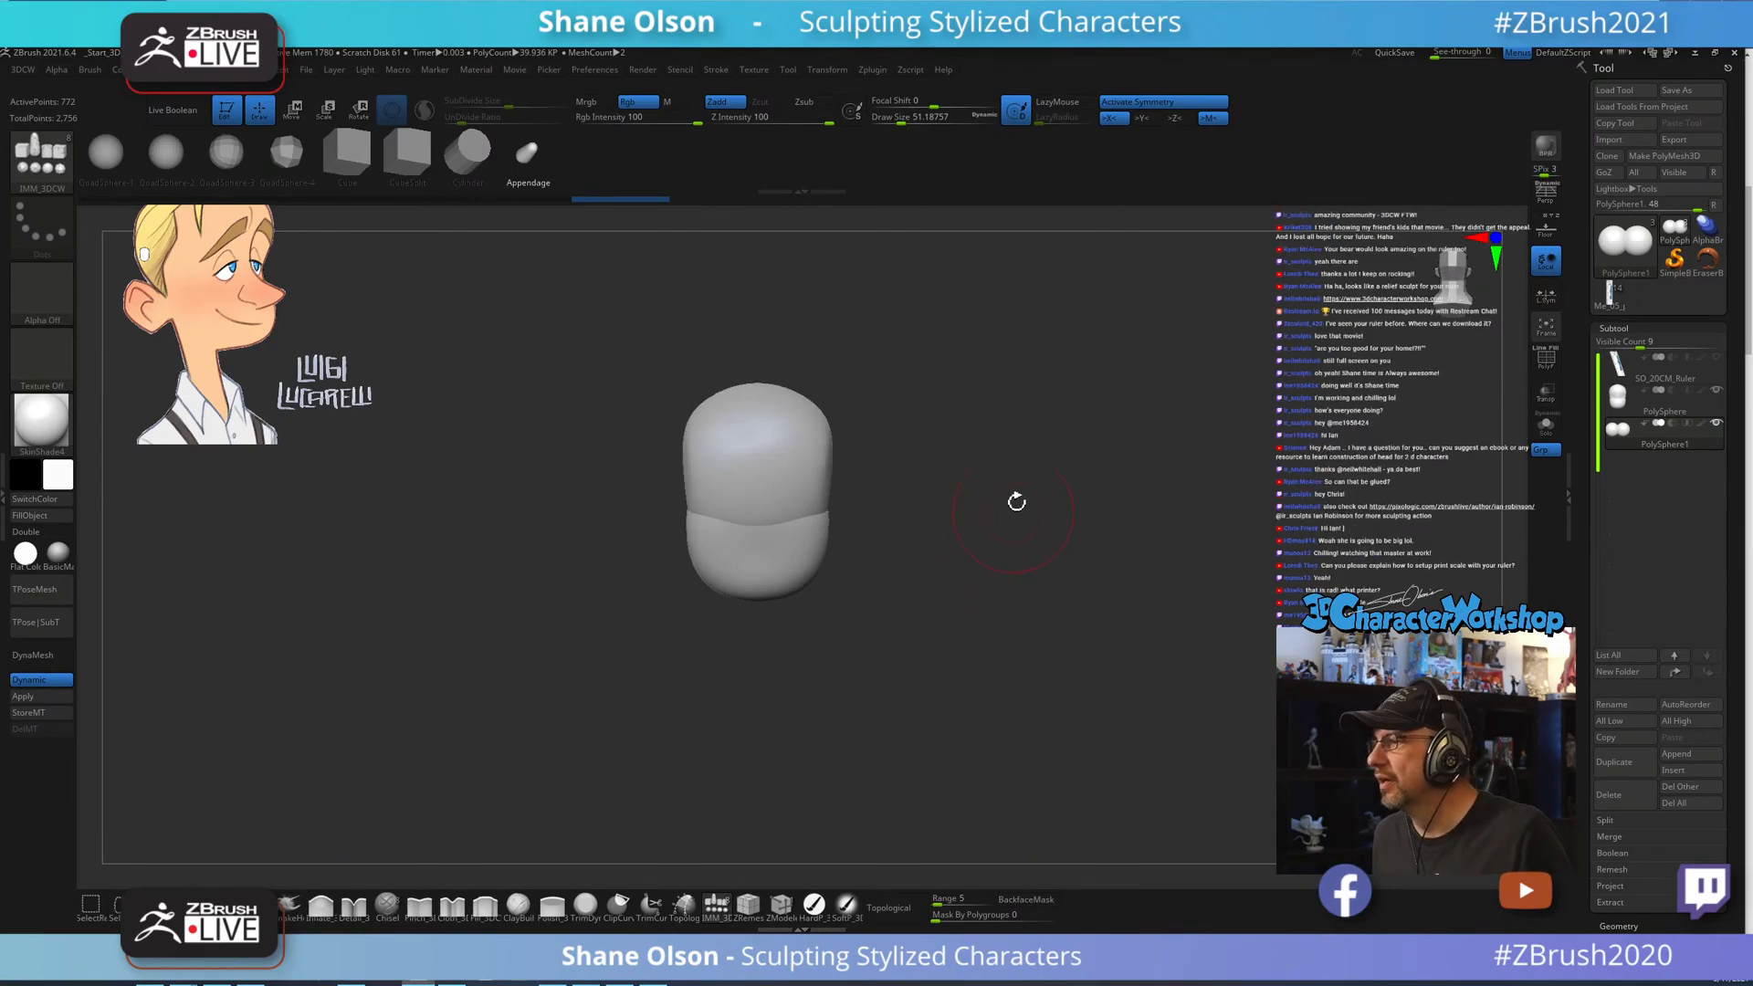
{"action": "left_click_drag", "start_coordinate": [1021, 472], "coordinate": [1052, 514], "text": "alt"}
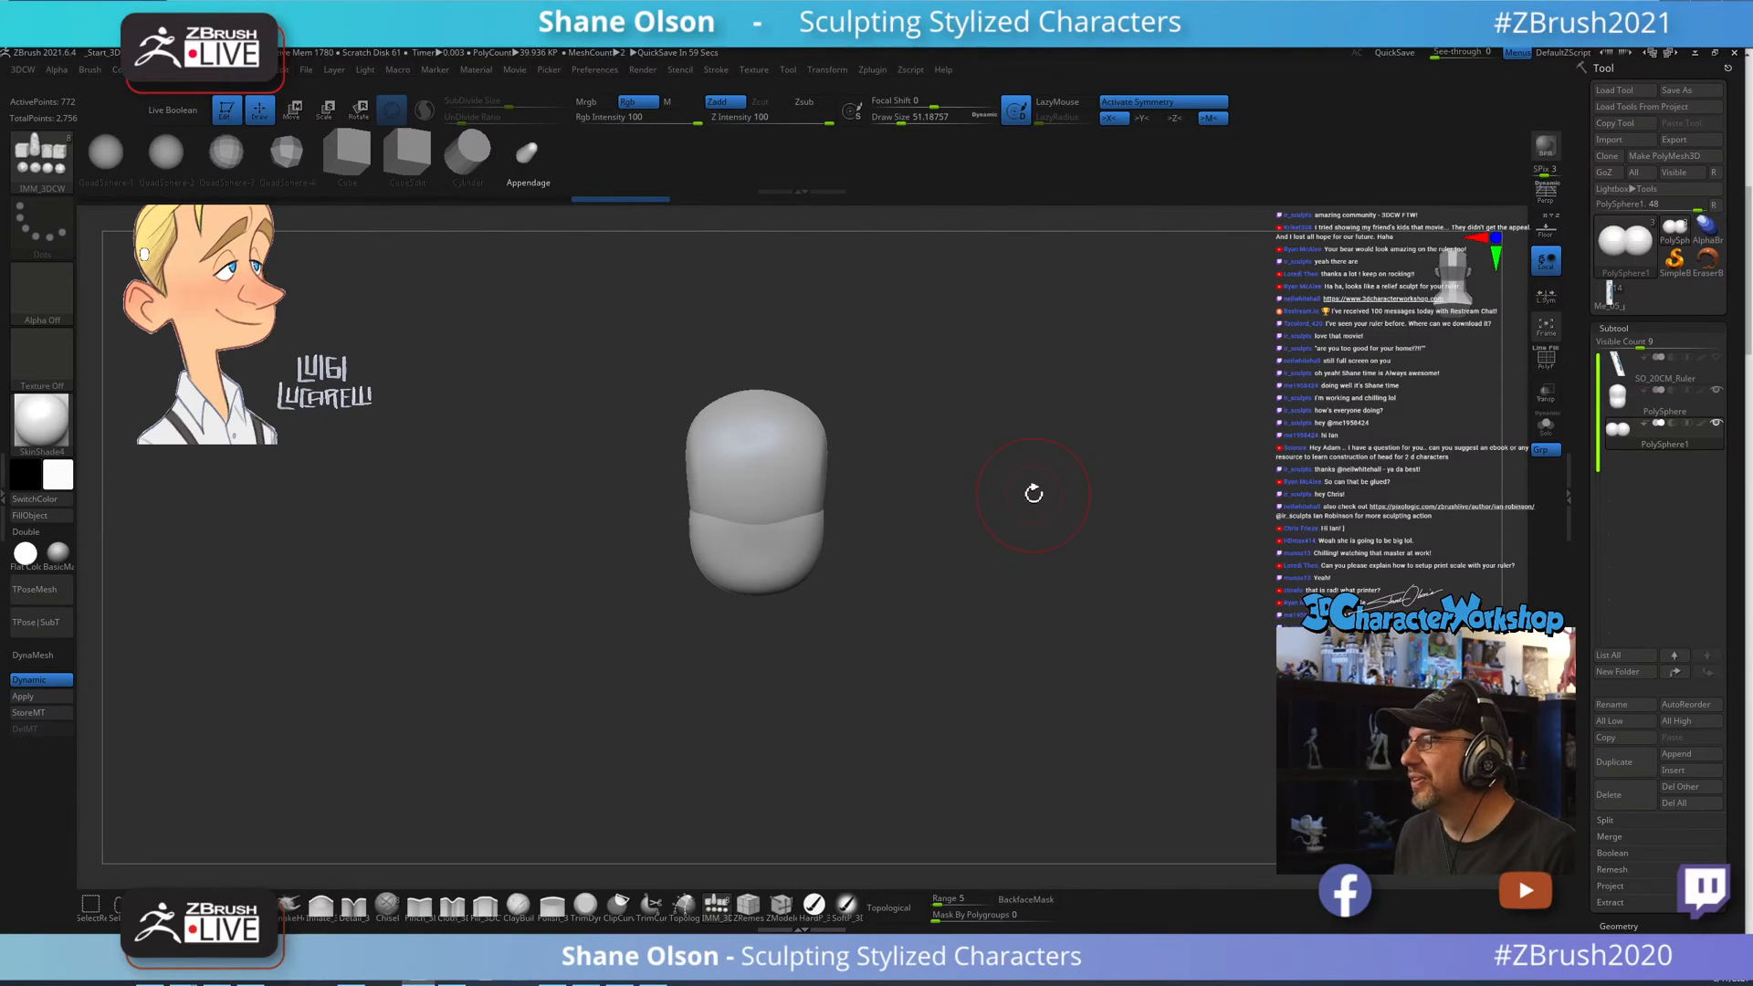
{"action": "left_click_drag", "start_coordinate": [1034, 494], "coordinate": [1047, 518], "text": "alt"}
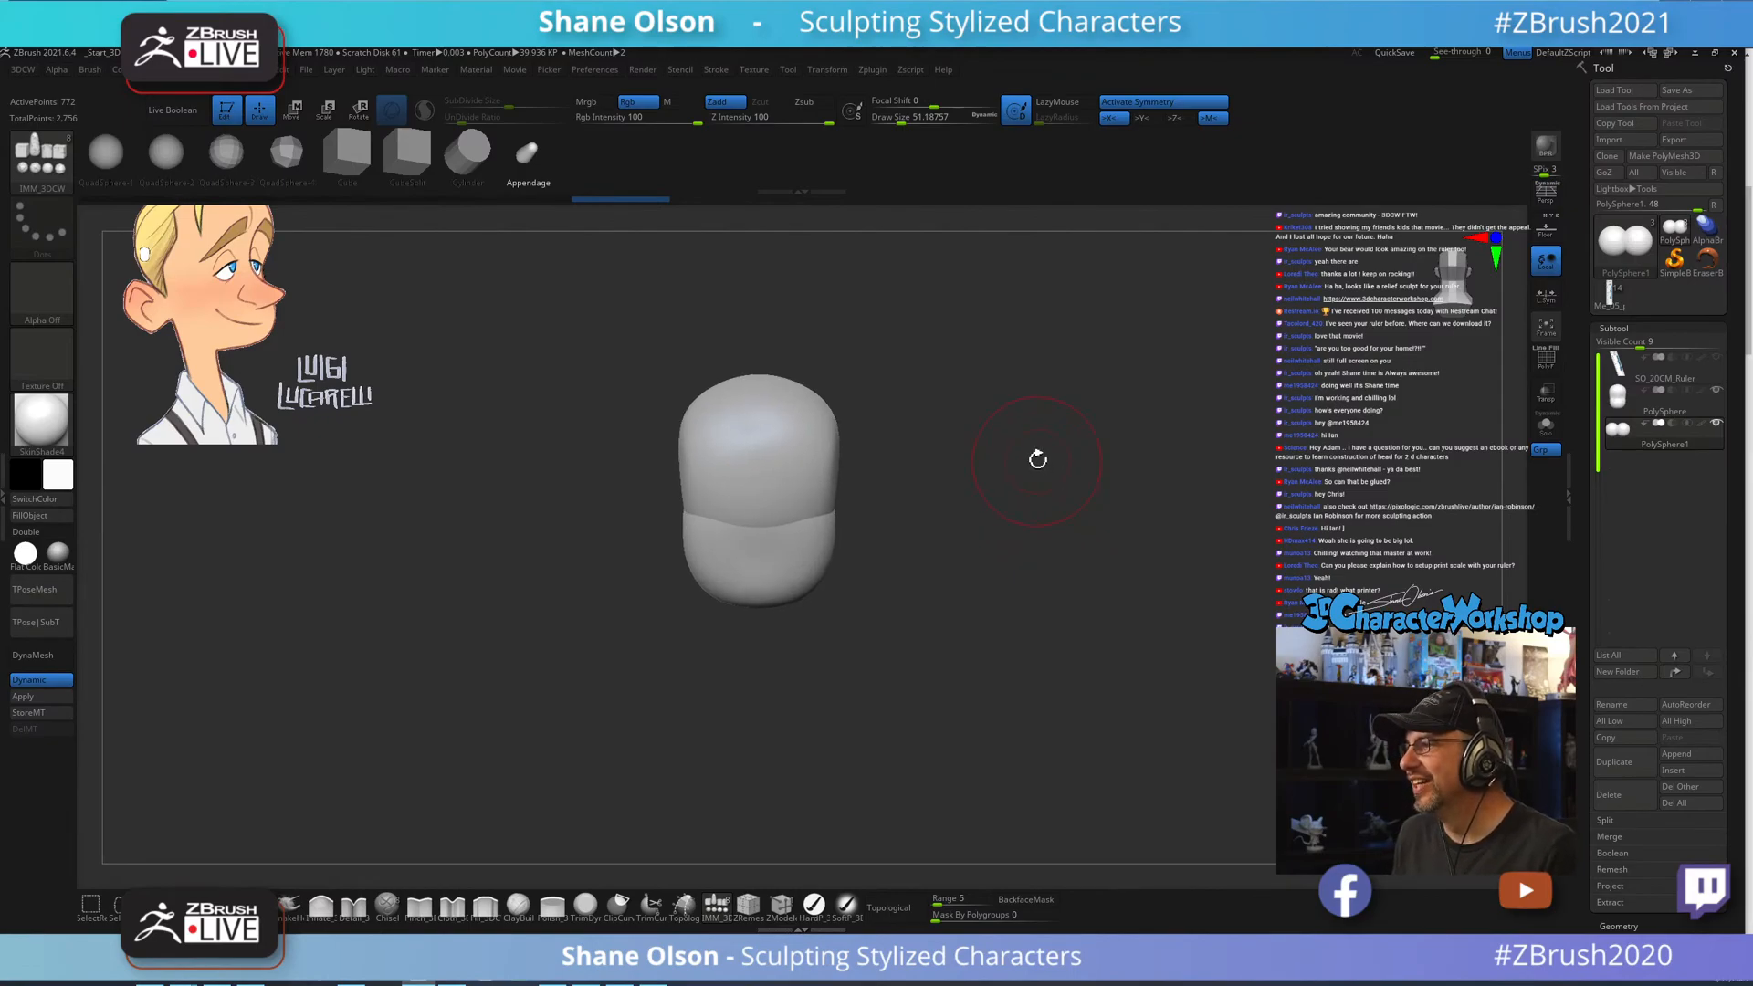
{"action": "mouse_move", "coordinate": [1037, 459]}
{"action": "left_mouse_down", "text": "alt"}
{"action": "mouse_move", "coordinate": [1055, 522]}
{"action": "mouse_move", "coordinate": [1035, 524]}
{"action": "mouse_move", "coordinate": [1115, 540]}
{"action": "mouse_move", "coordinate": [966, 564]}
{"action": "left_mouse_up", "text": "alt"}
Make the PolySphere head subtool active and insert the Appendage mesh centred on the back of the head.
{"action": "key", "text": "s"}
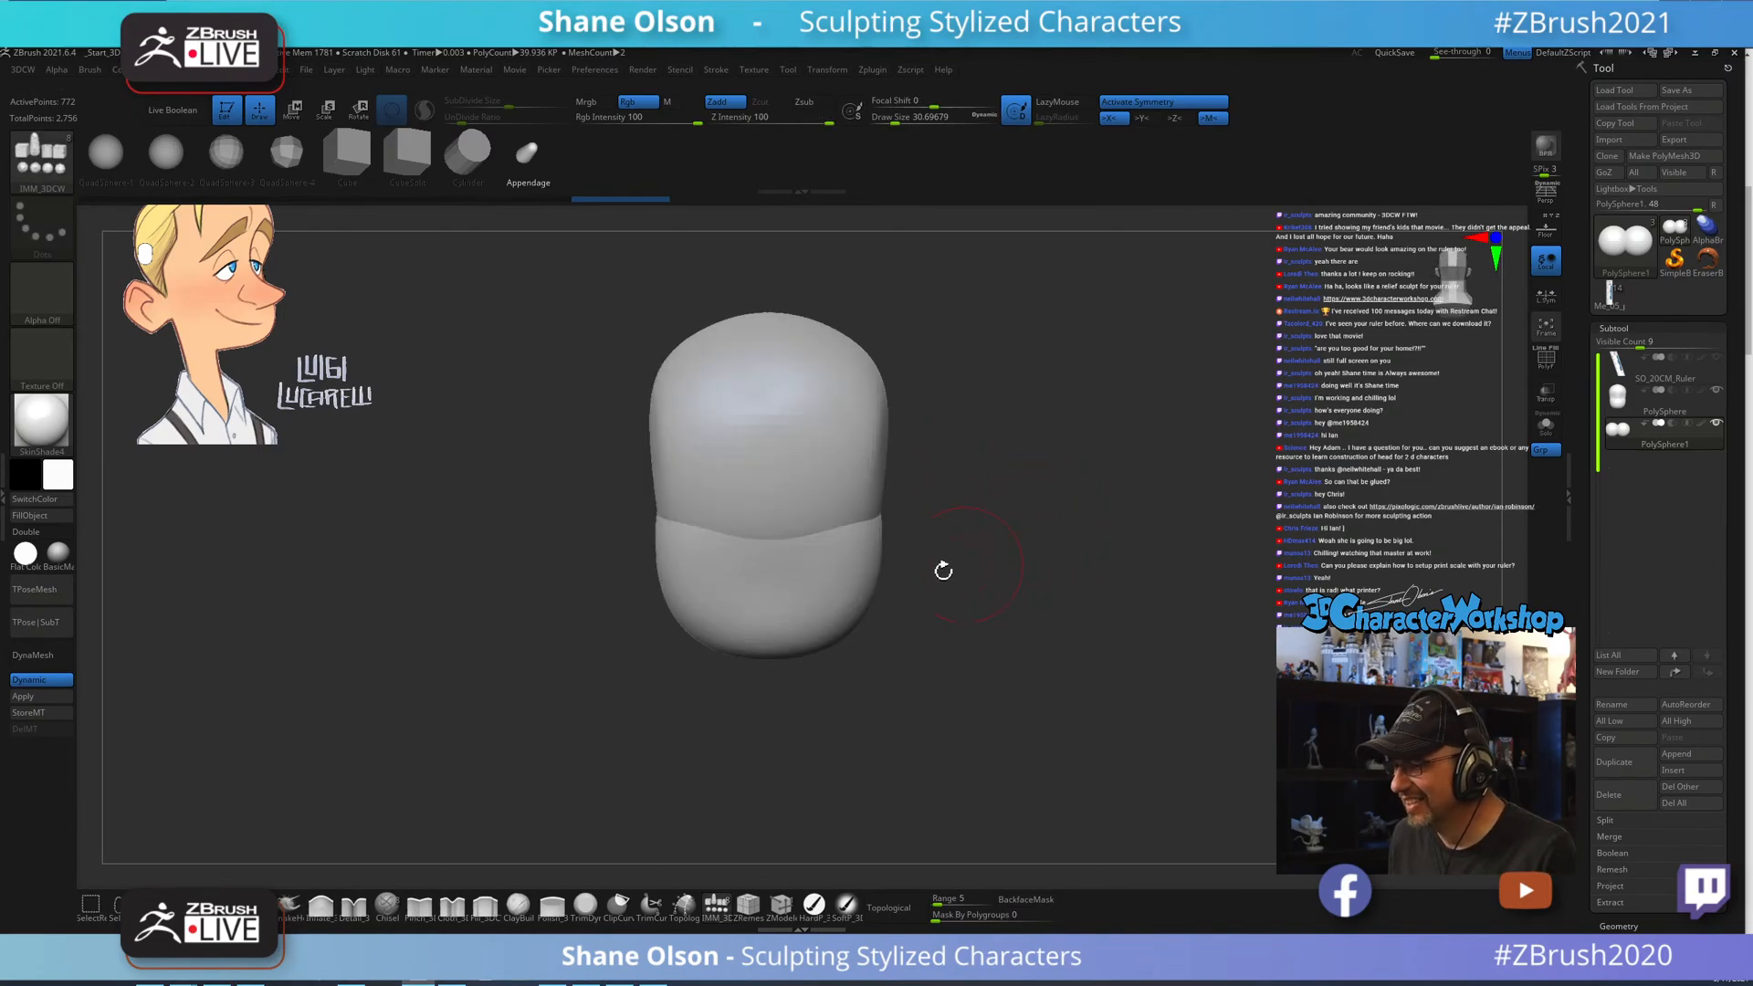
{"action": "key", "text": "p"}
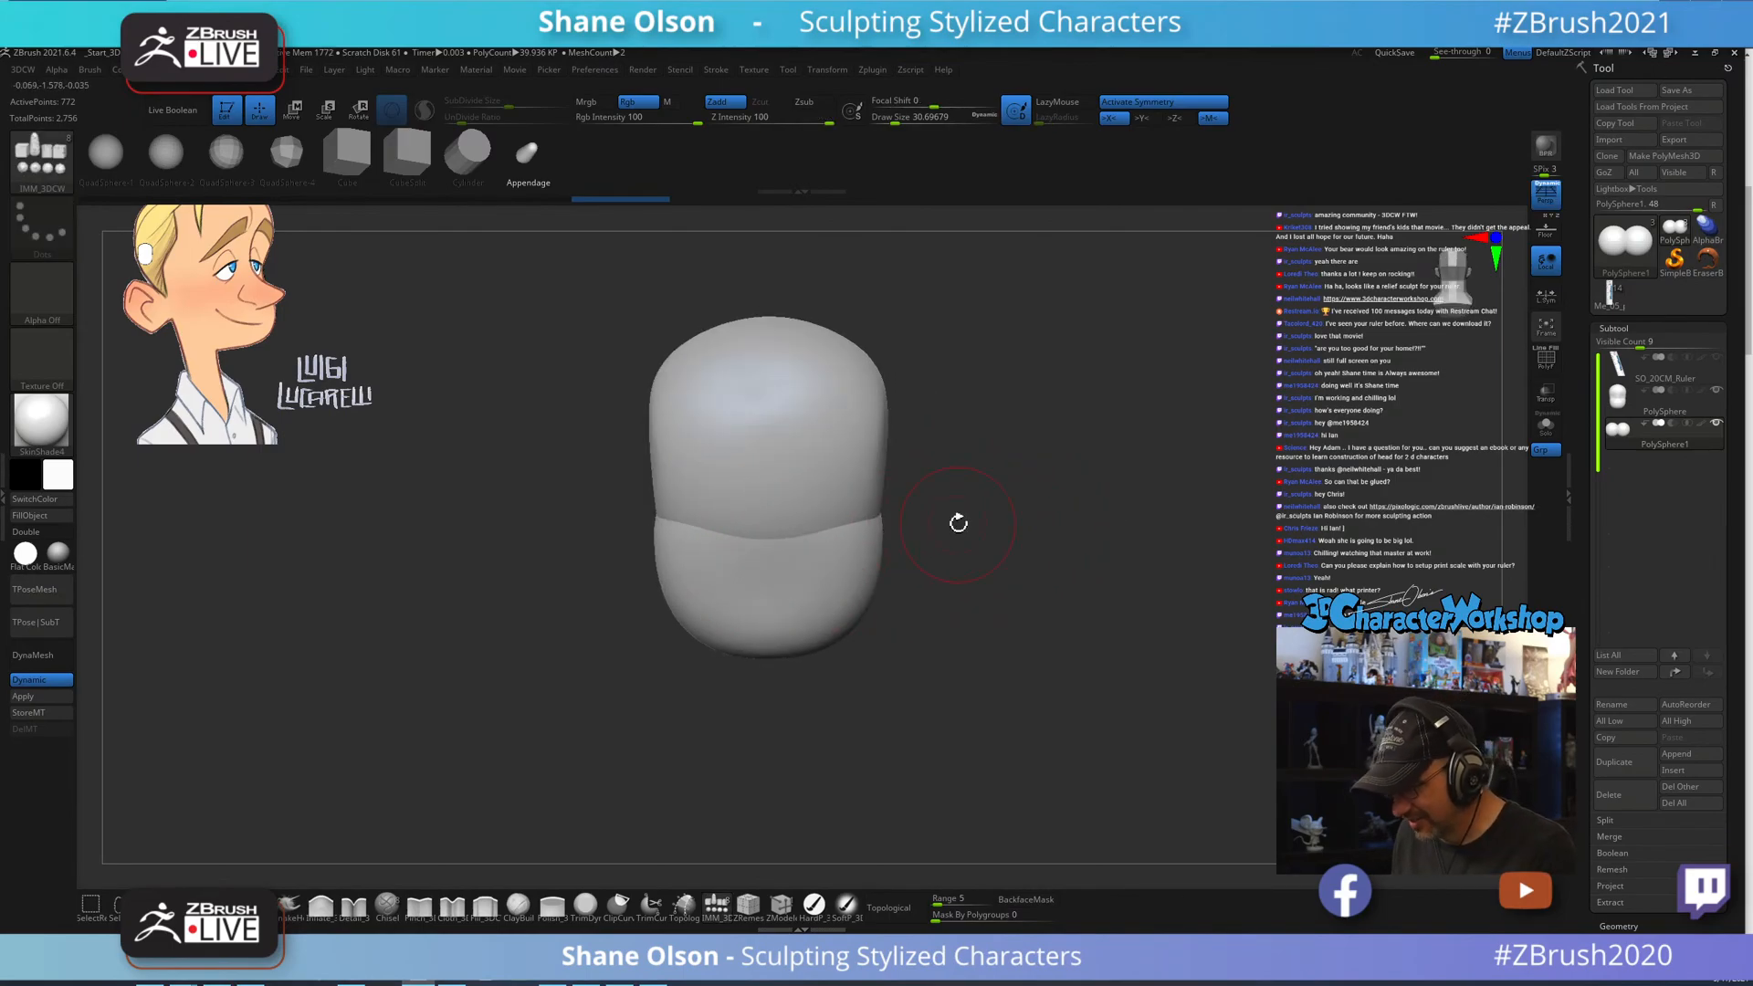
{"action": "key", "text": "p"}
{"action": "left_click_drag", "start_coordinate": [998, 521], "coordinate": [1001, 502], "text": "alt"}
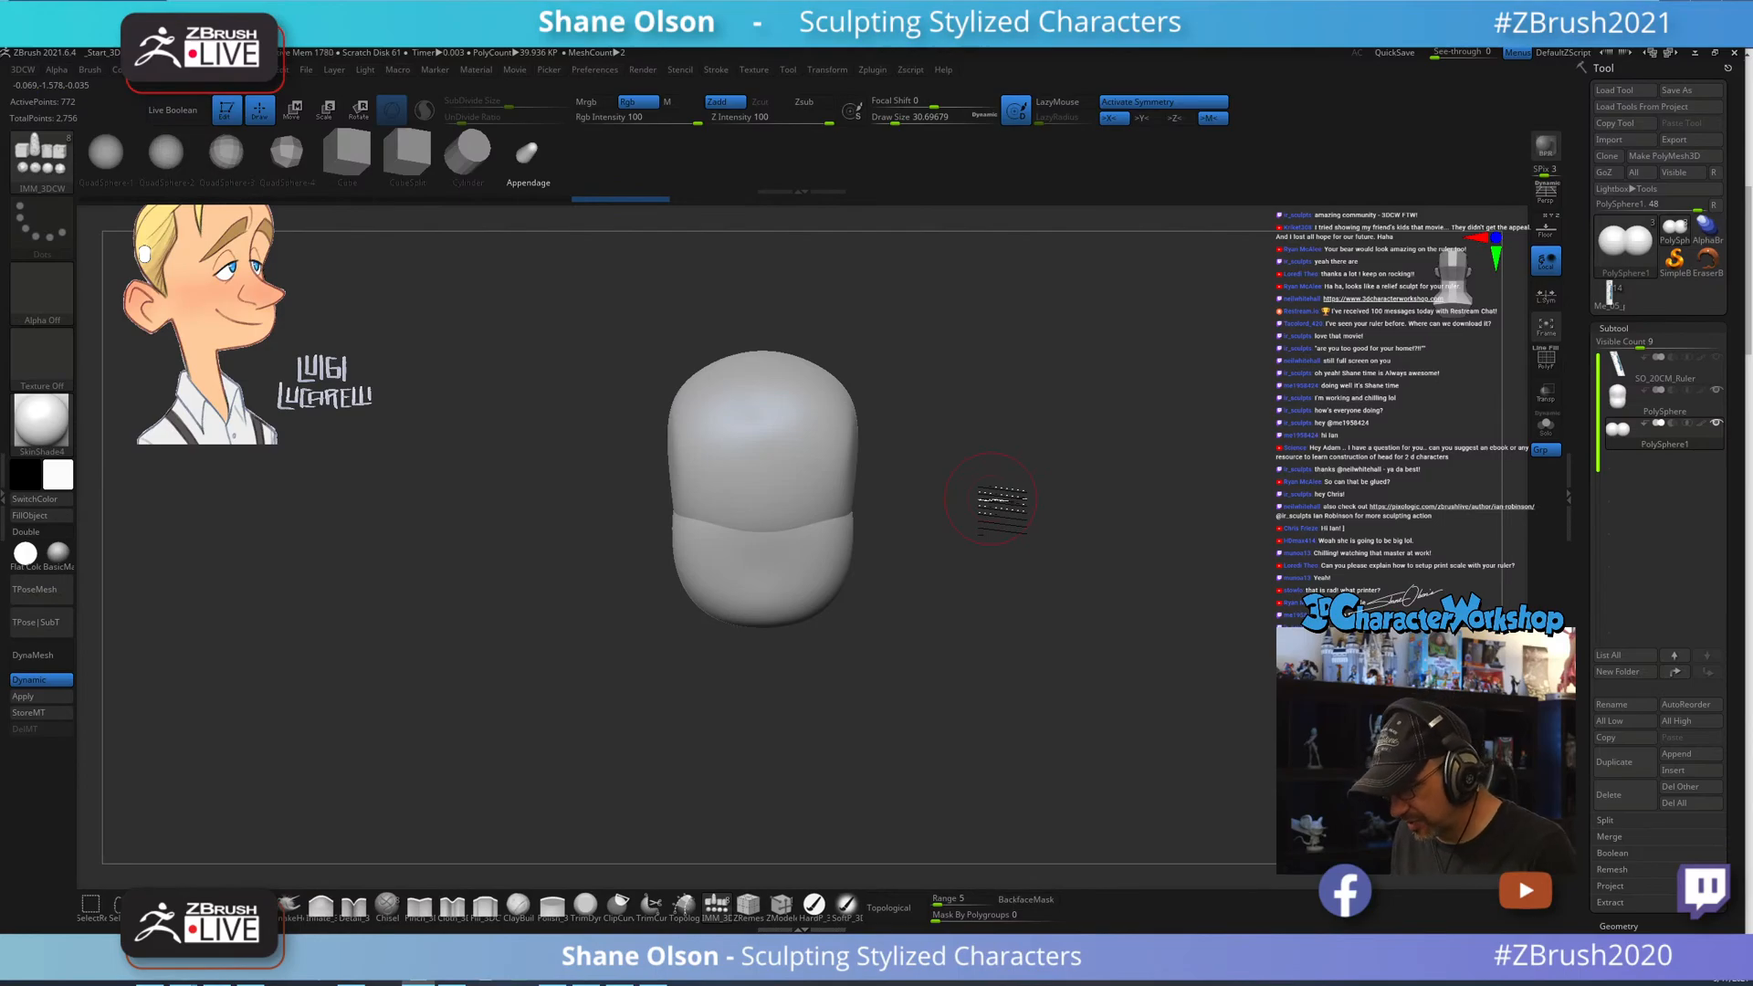
{"action": "key", "text": "p"}
{"action": "key", "text": "p"}
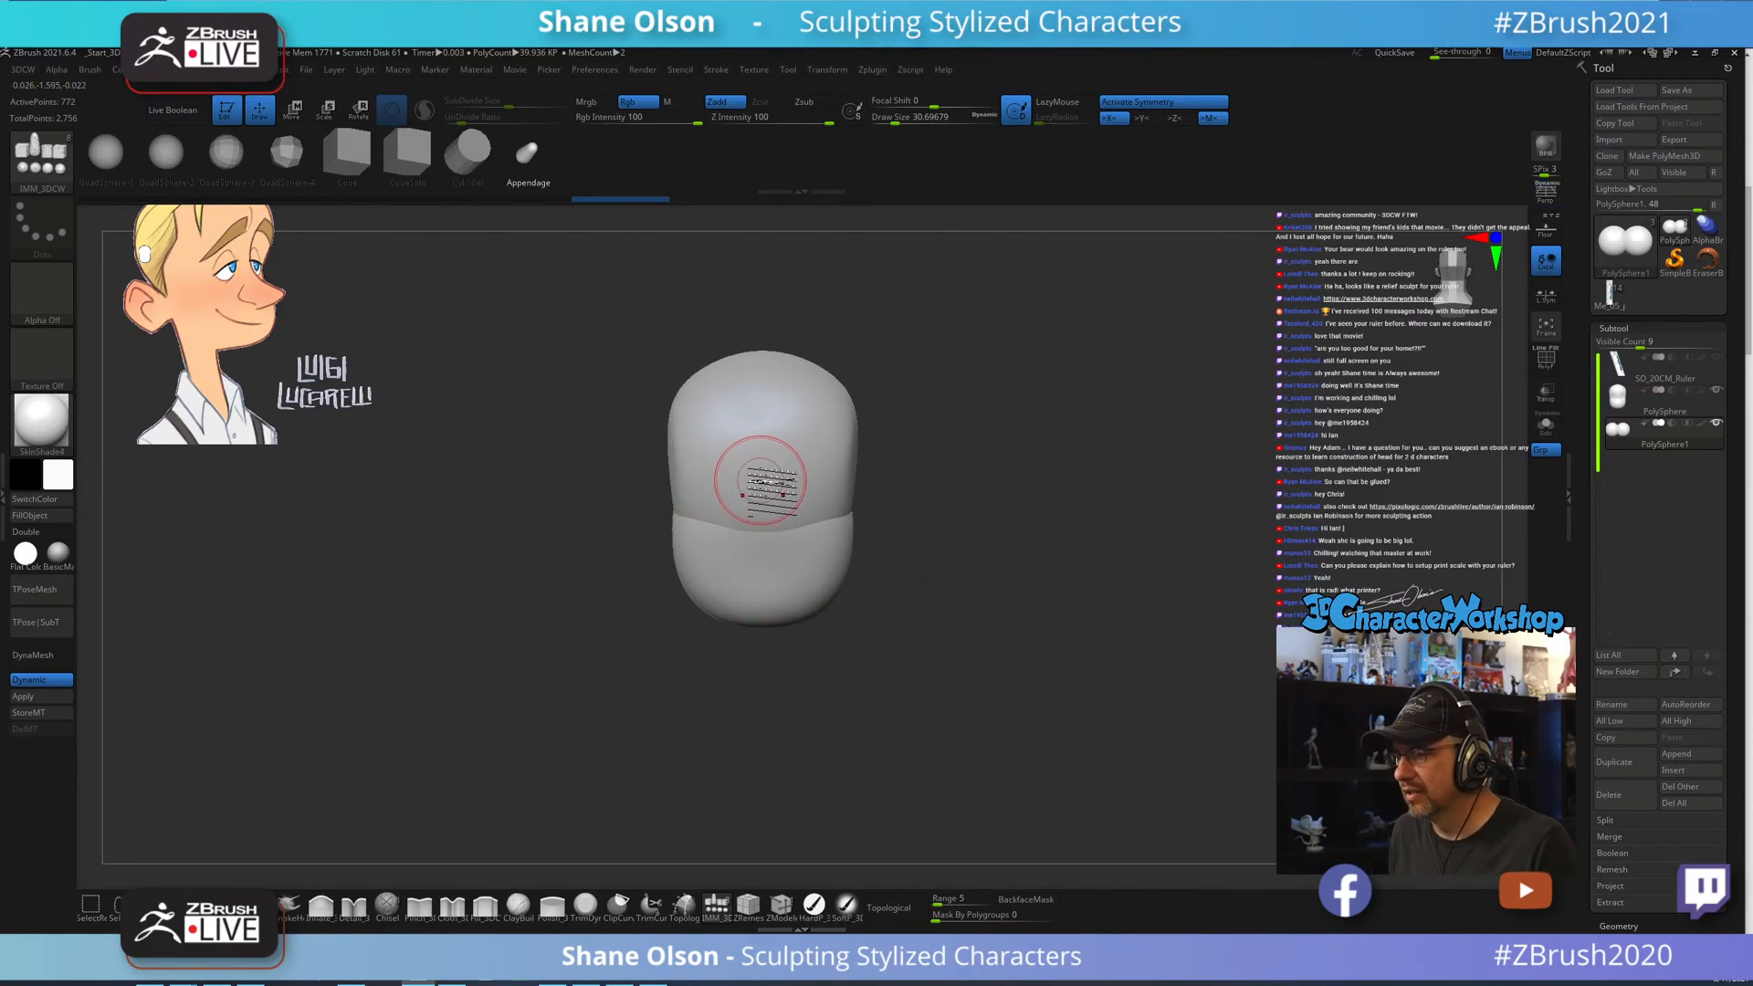
{"action": "left_click", "coordinate": [764, 436], "text": "alt"}
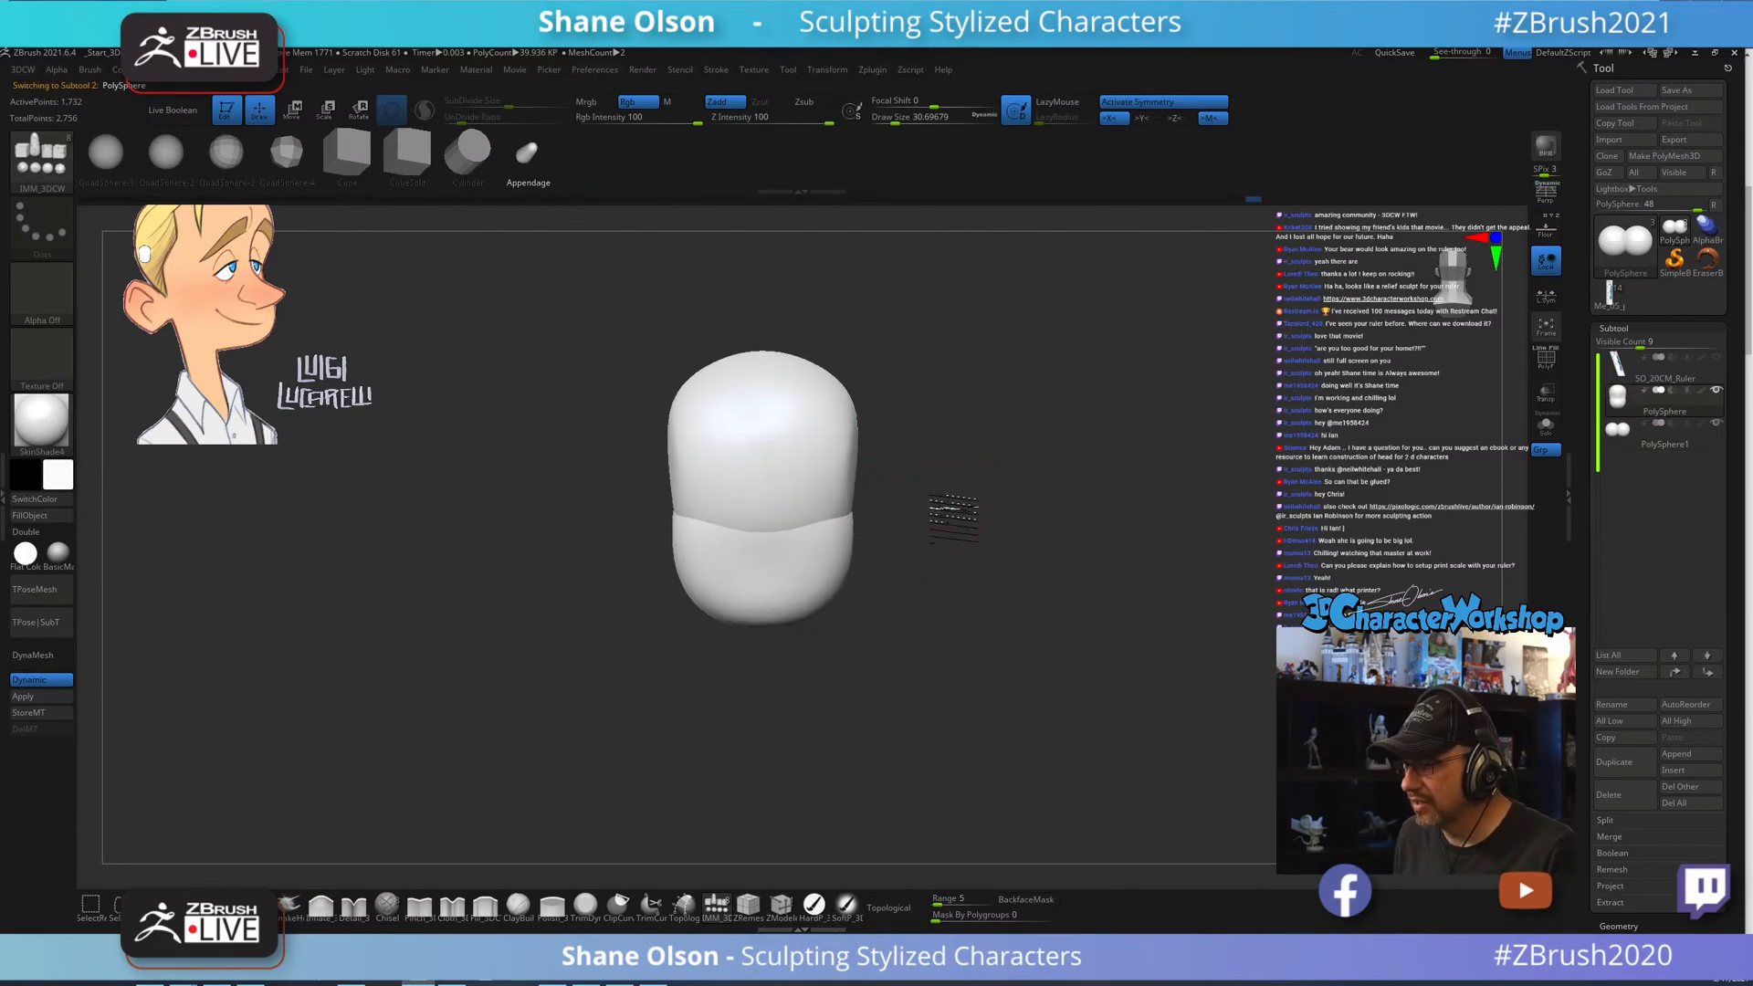
{"action": "left_click_drag", "start_coordinate": [764, 503], "coordinate": [763, 653]}
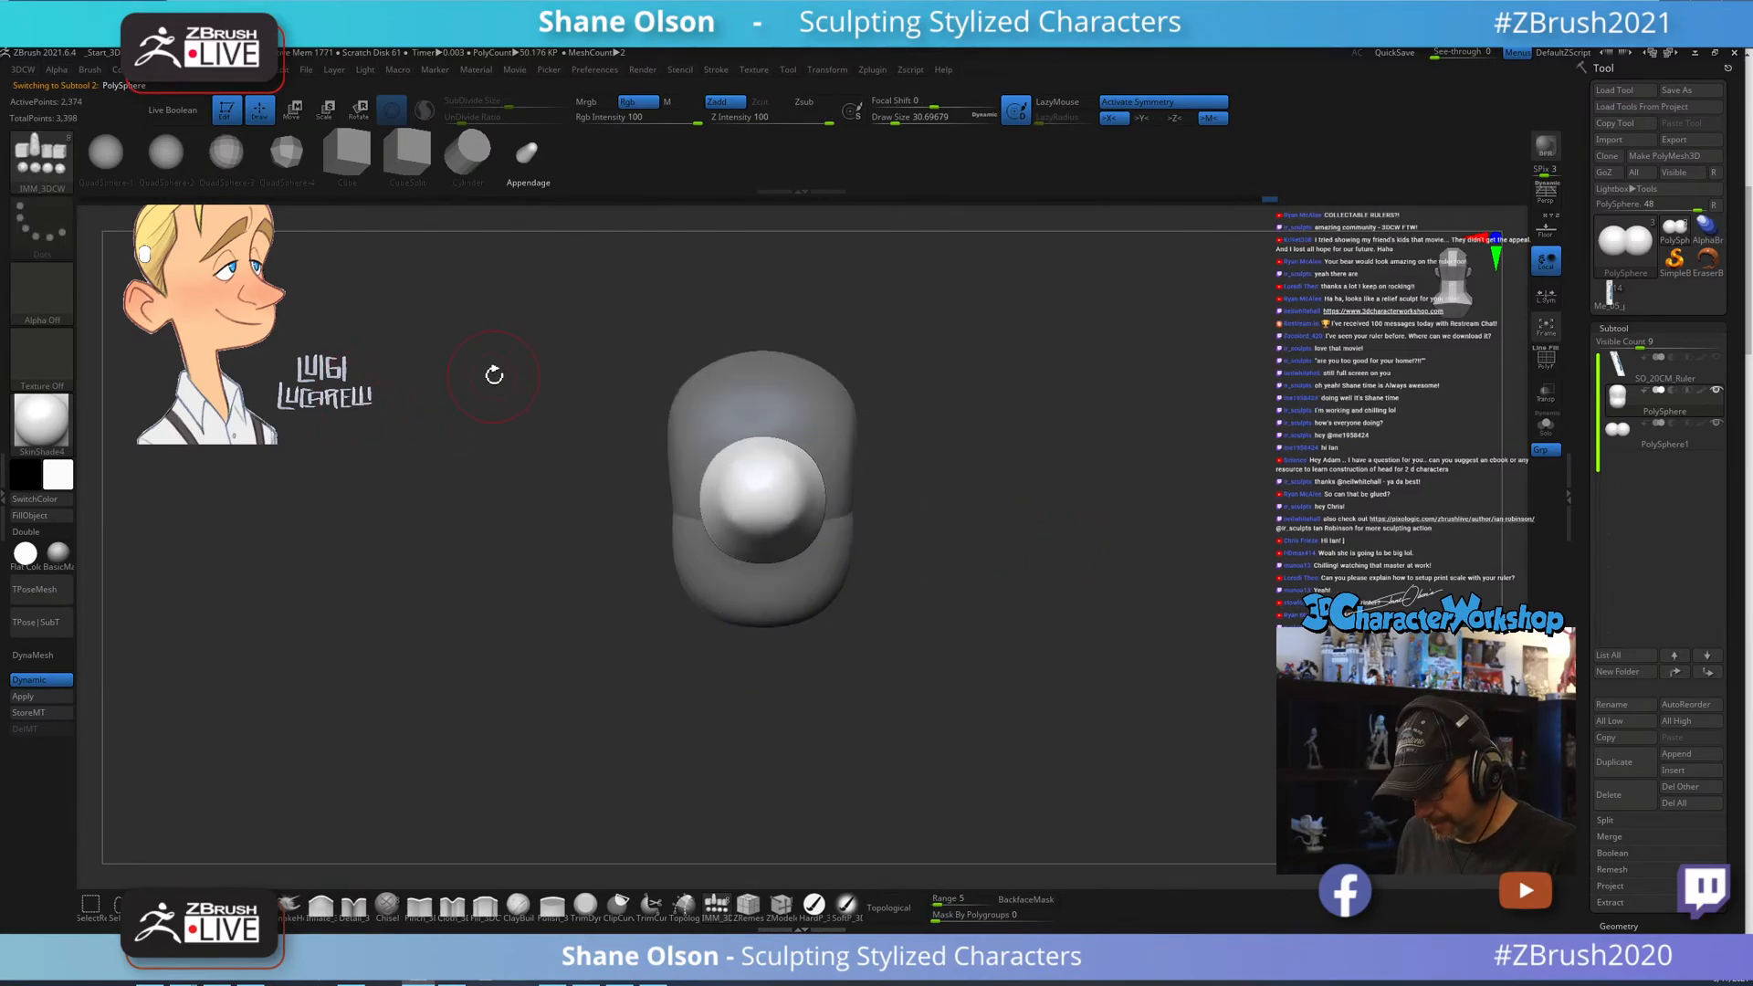
Move the Spotlight reference image down until the character's whole head shows, and leave Spotlight editing.
{"action": "key", "text": "shift+z"}
{"action": "left_click", "coordinate": [315, 335]}
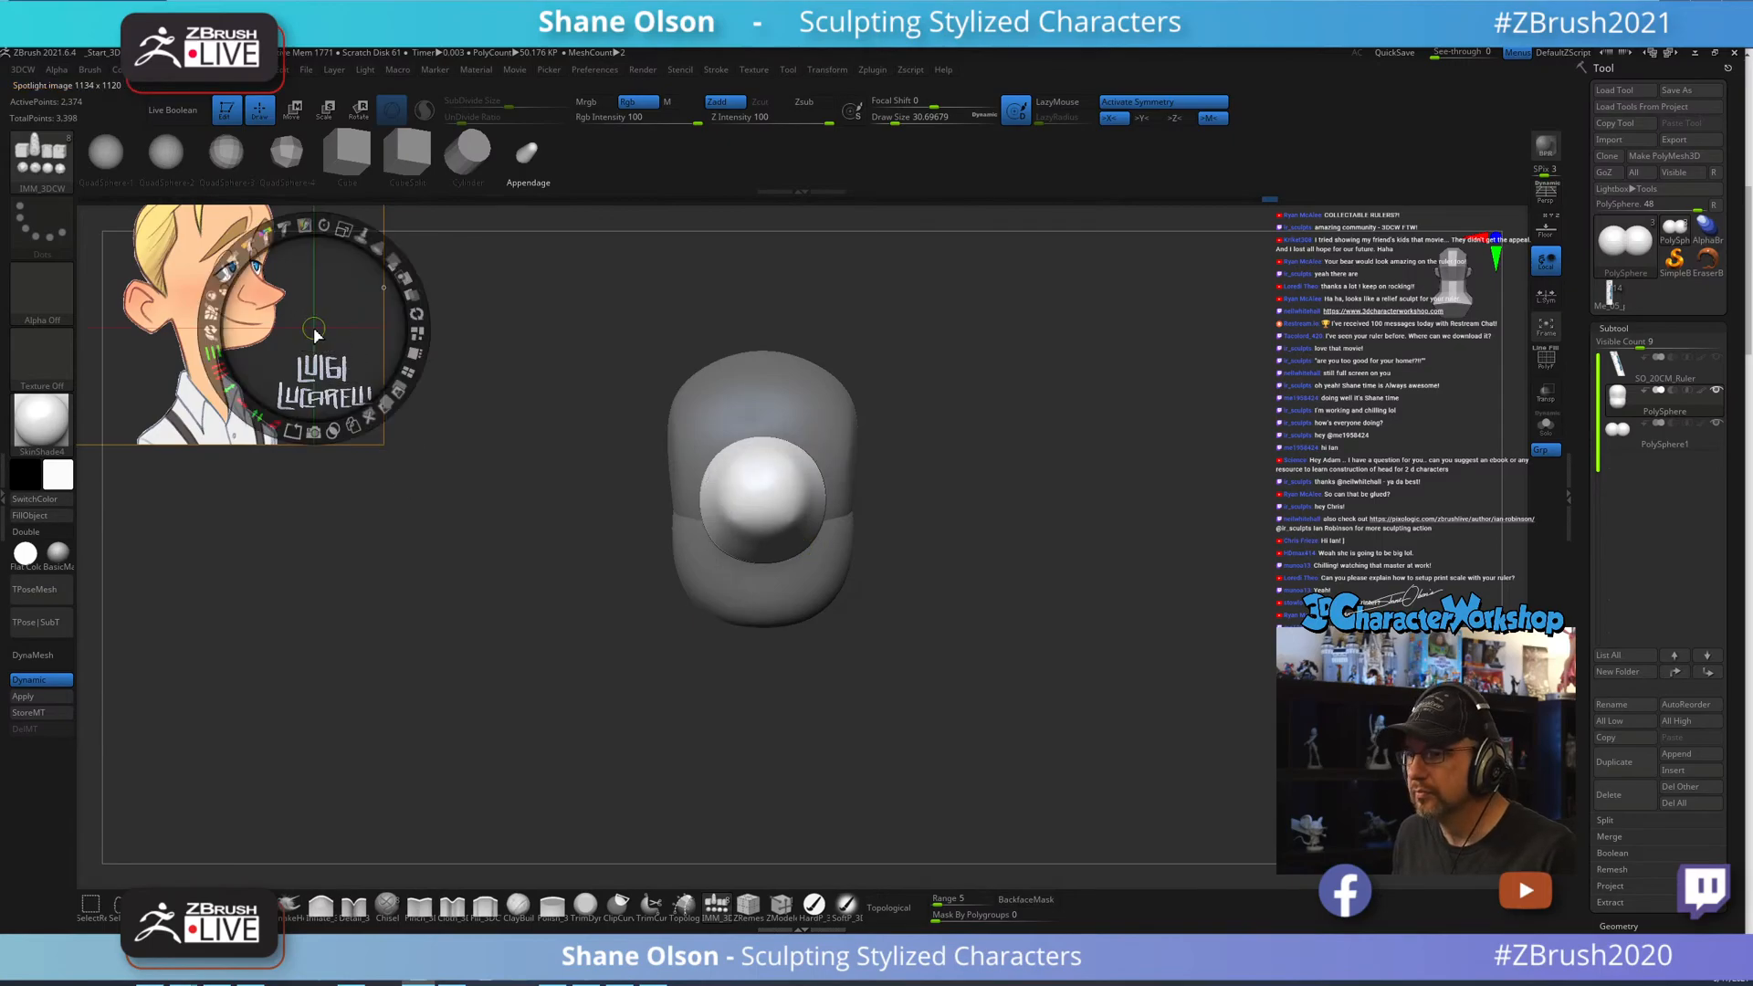
{"action": "left_click_drag", "start_coordinate": [348, 289], "coordinate": [348, 367]}
{"action": "key", "text": "z"}
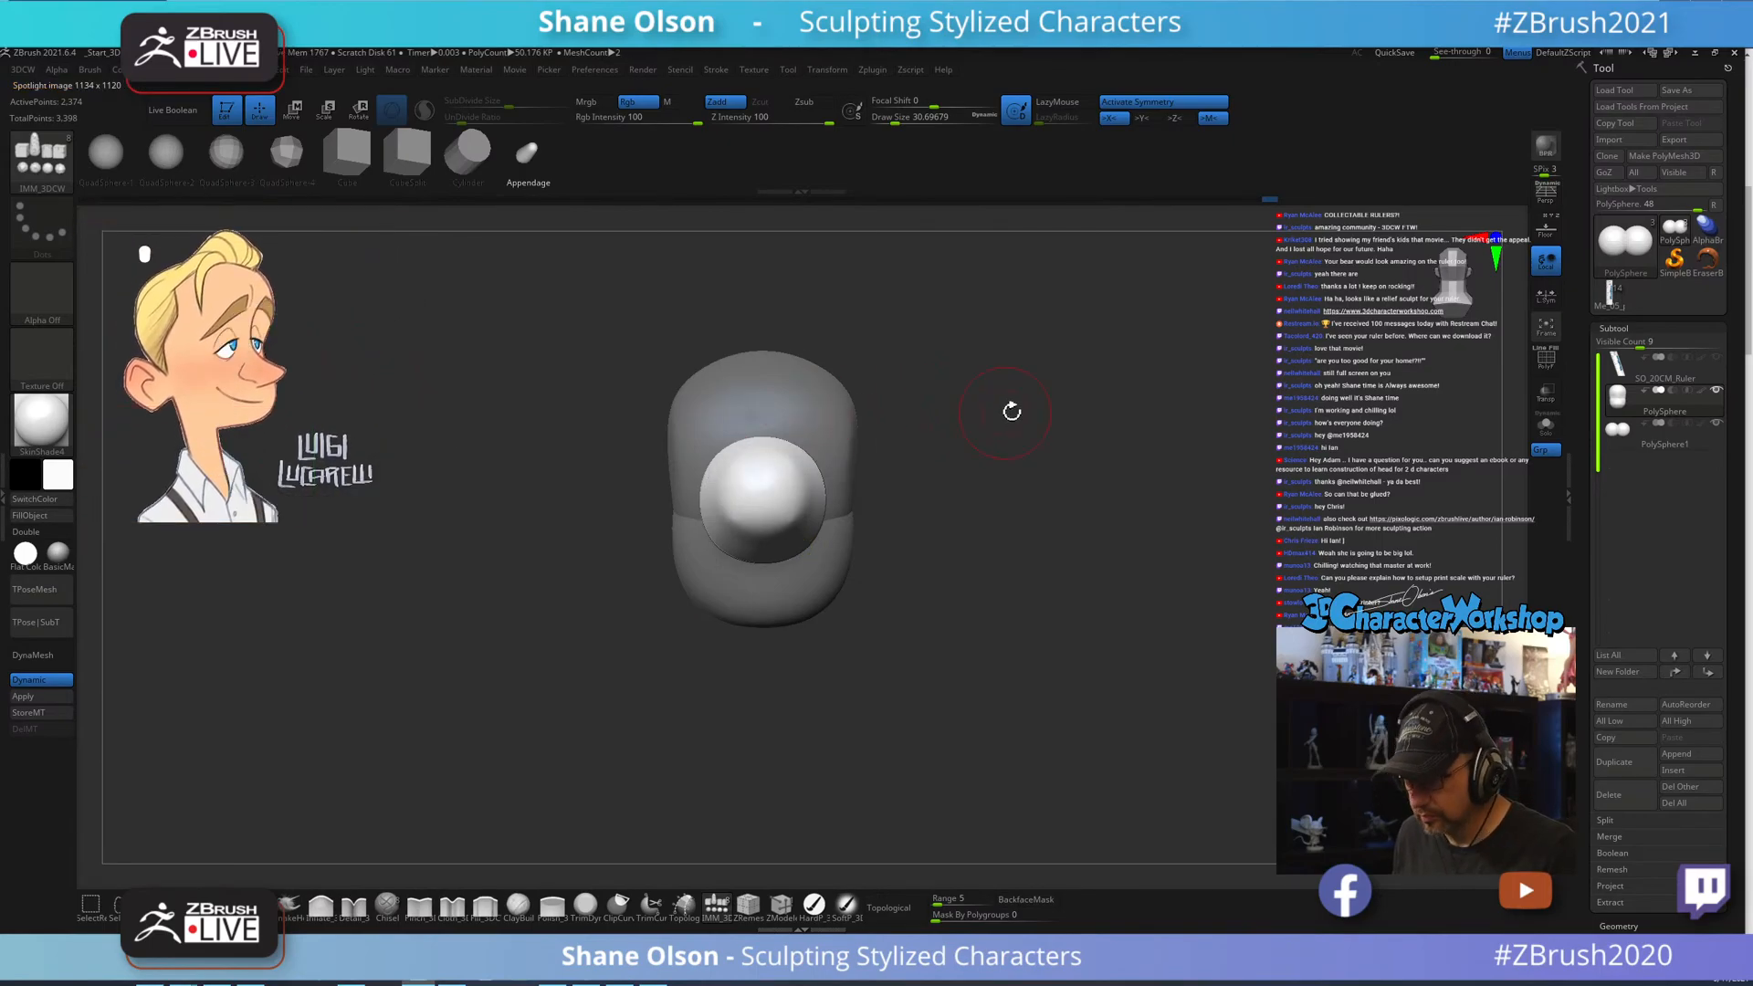
In side view, rotate the inserted appendage about its base so it hangs downward behind the head as a neck.
{"action": "left_click_drag", "start_coordinate": [1034, 435], "coordinate": [1143, 424], "text": "alt"}
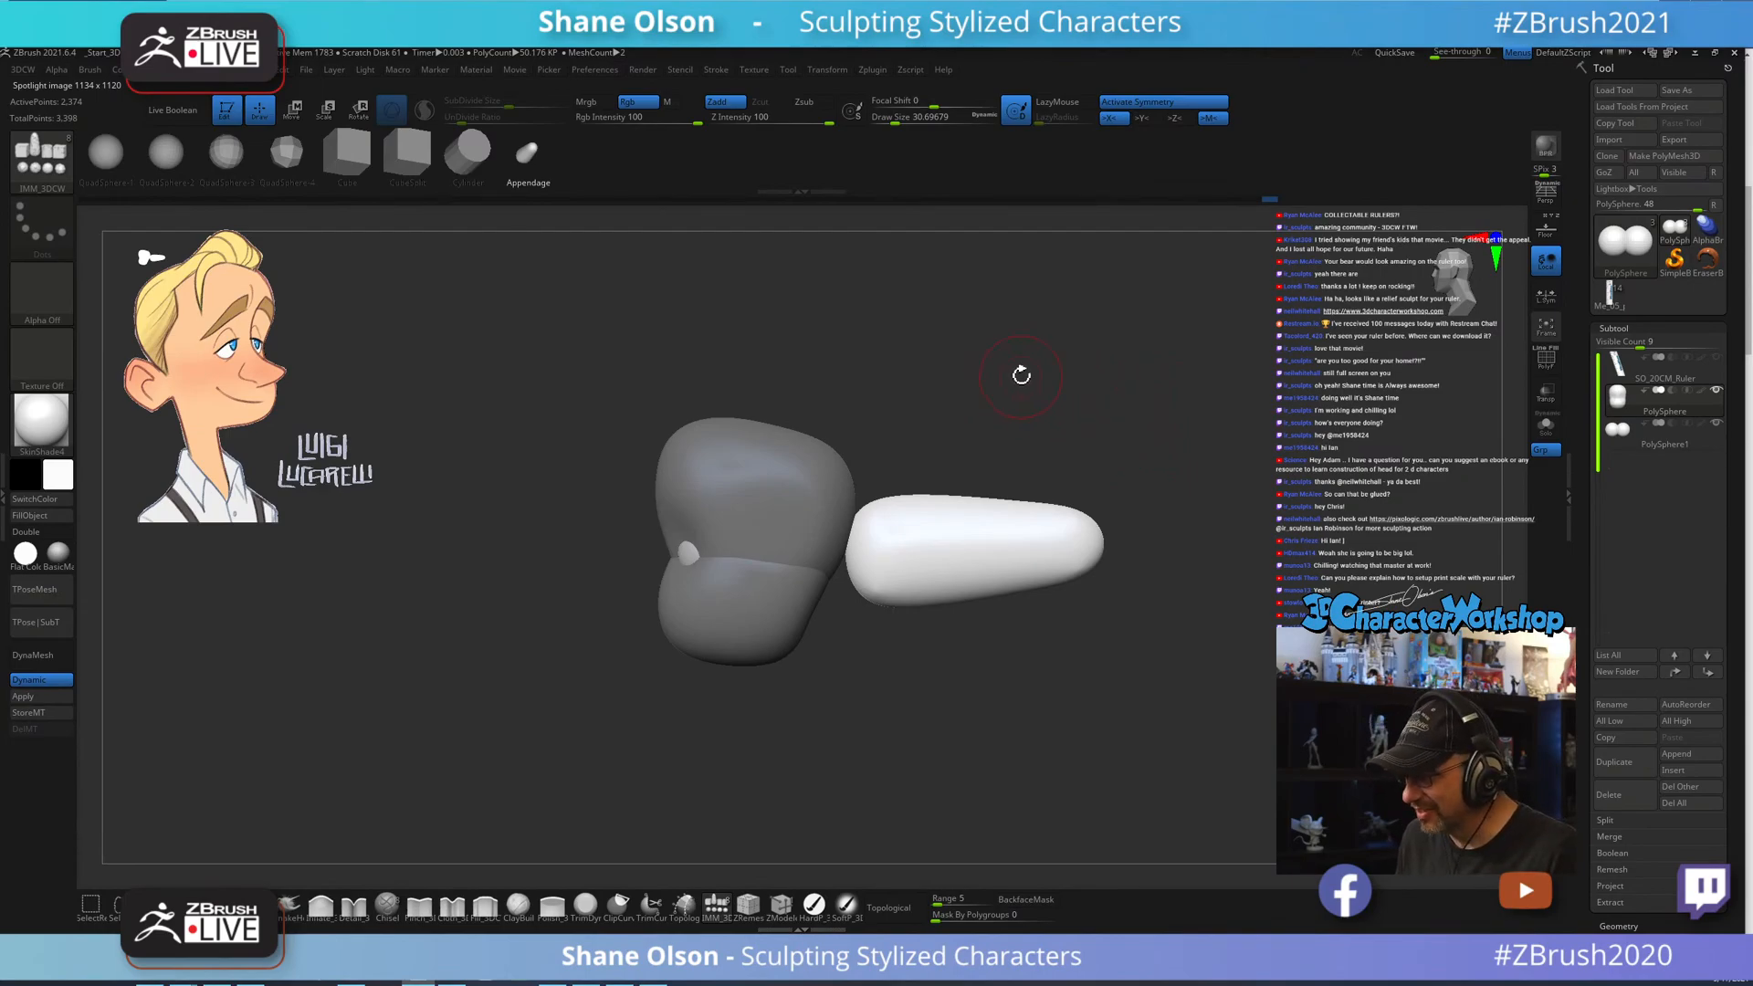
{"action": "left_click_drag", "start_coordinate": [940, 466], "coordinate": [1083, 400]}
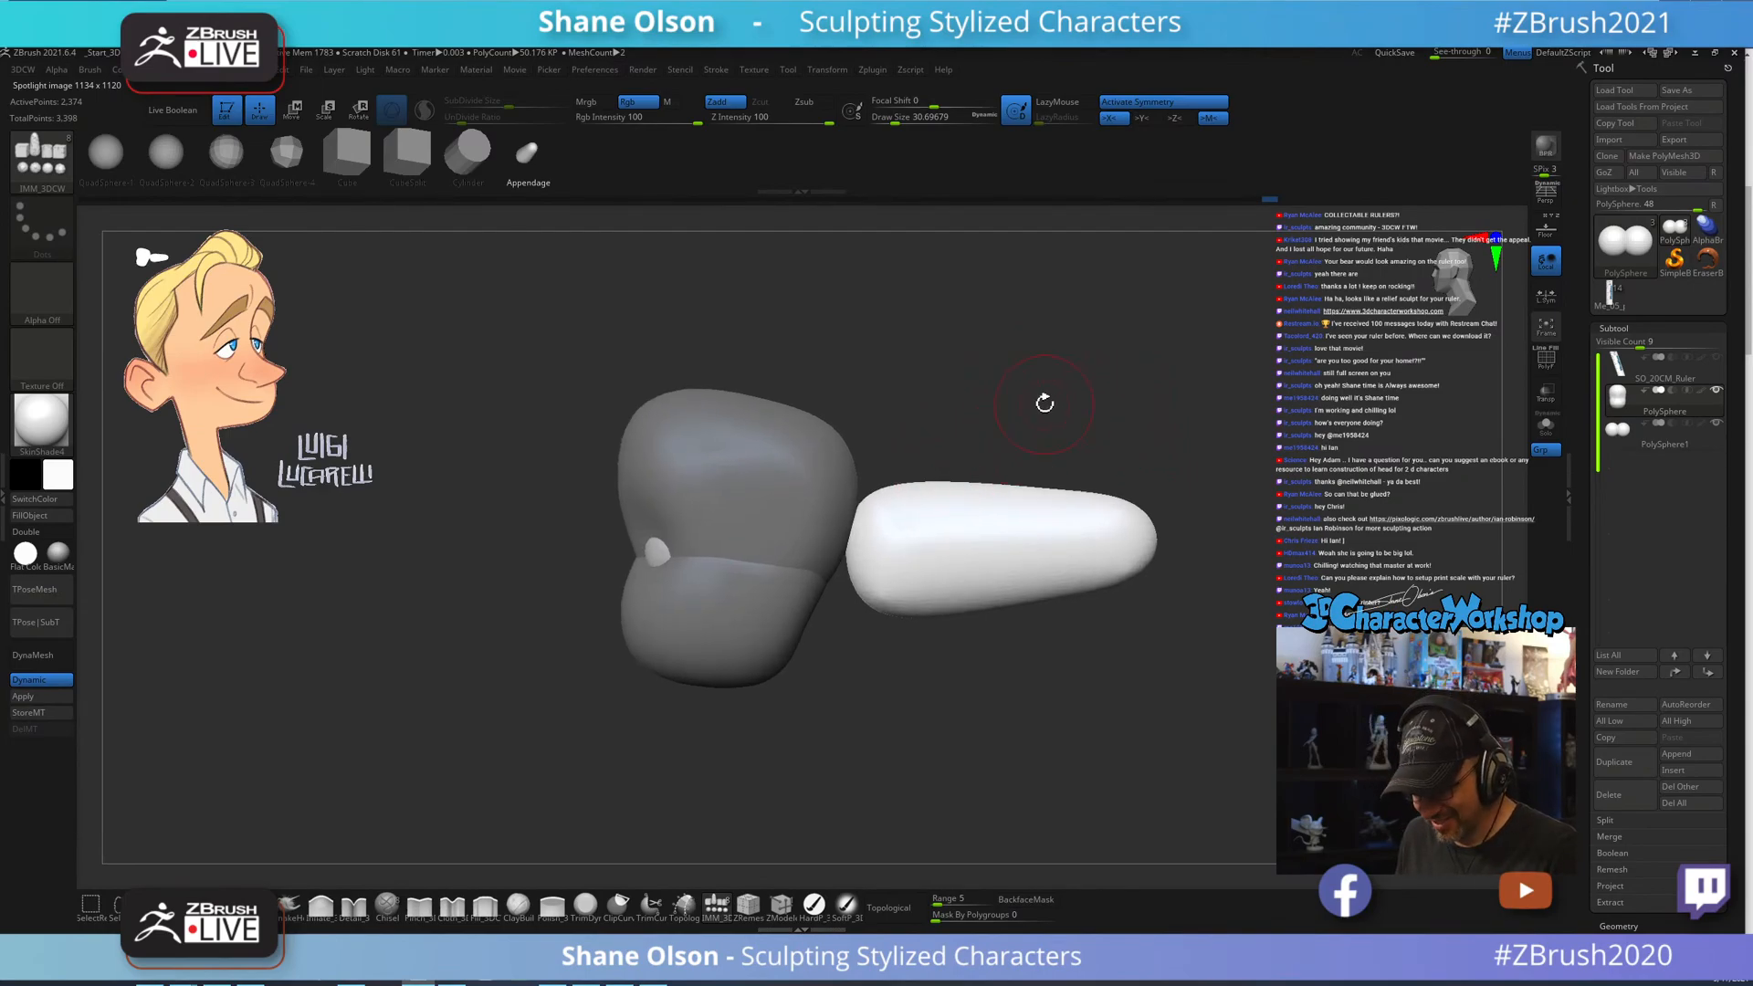
{"action": "key", "text": "w"}
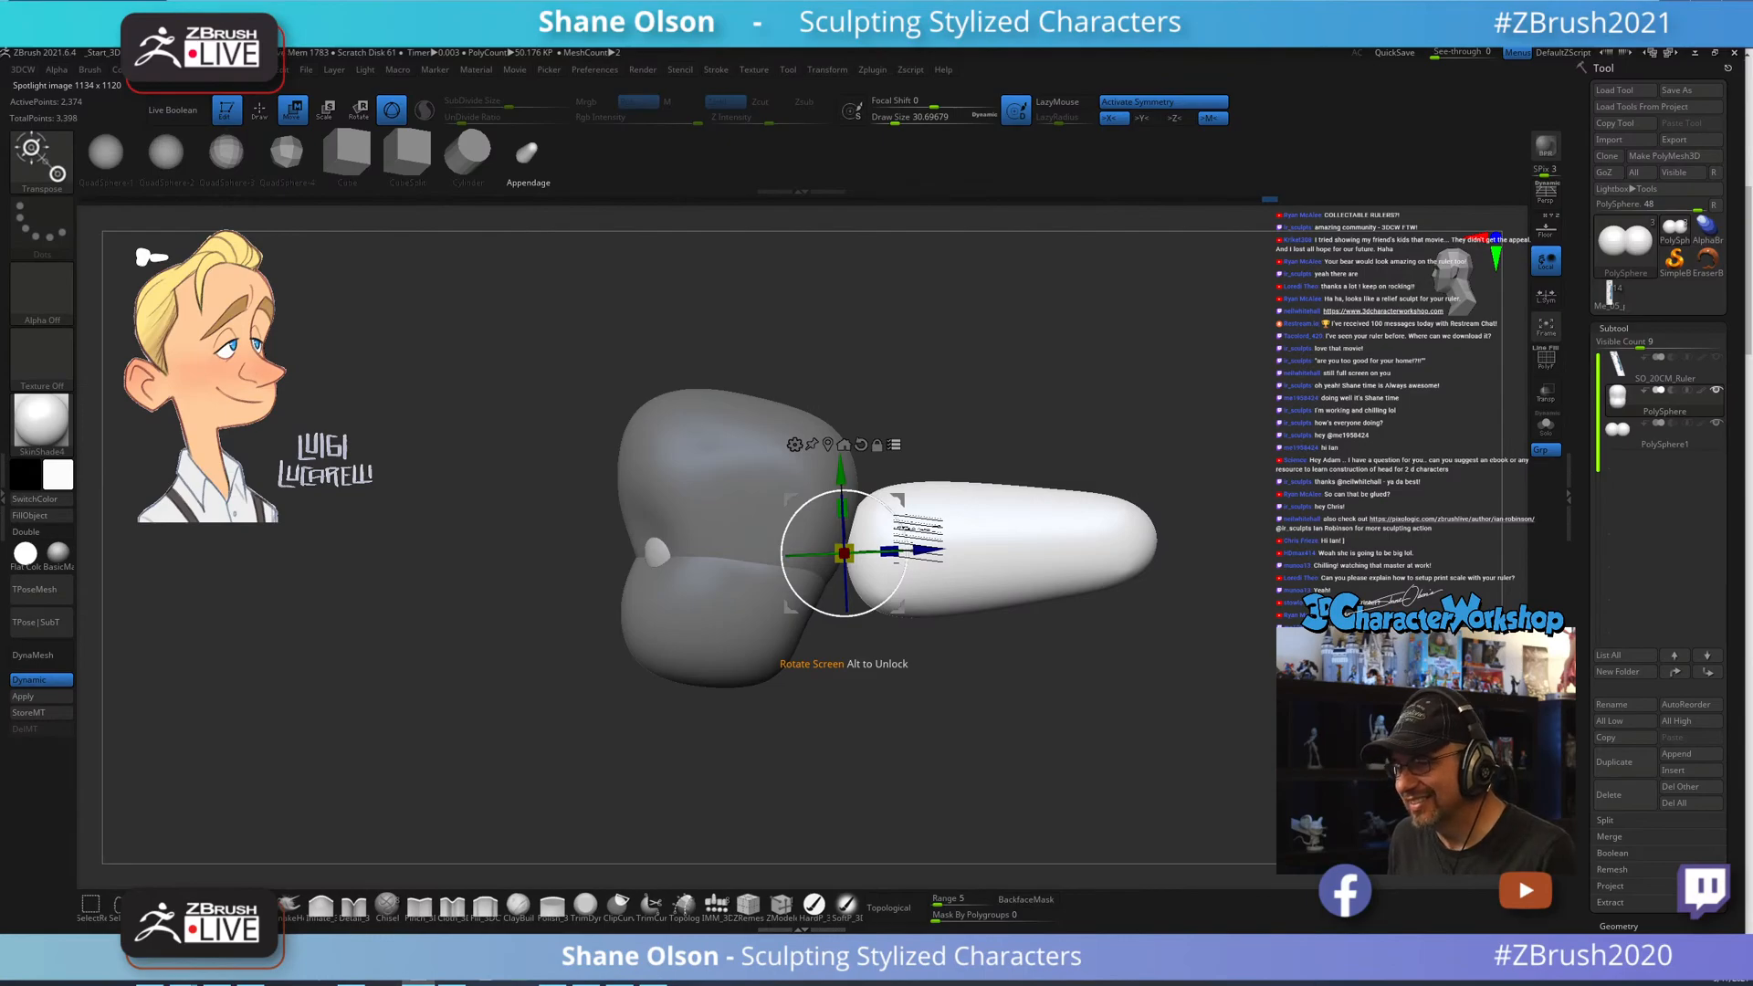
{"action": "left_click_drag", "start_coordinate": [894, 514], "coordinate": [800, 456]}
{"action": "key", "text": "ctrl+z"}
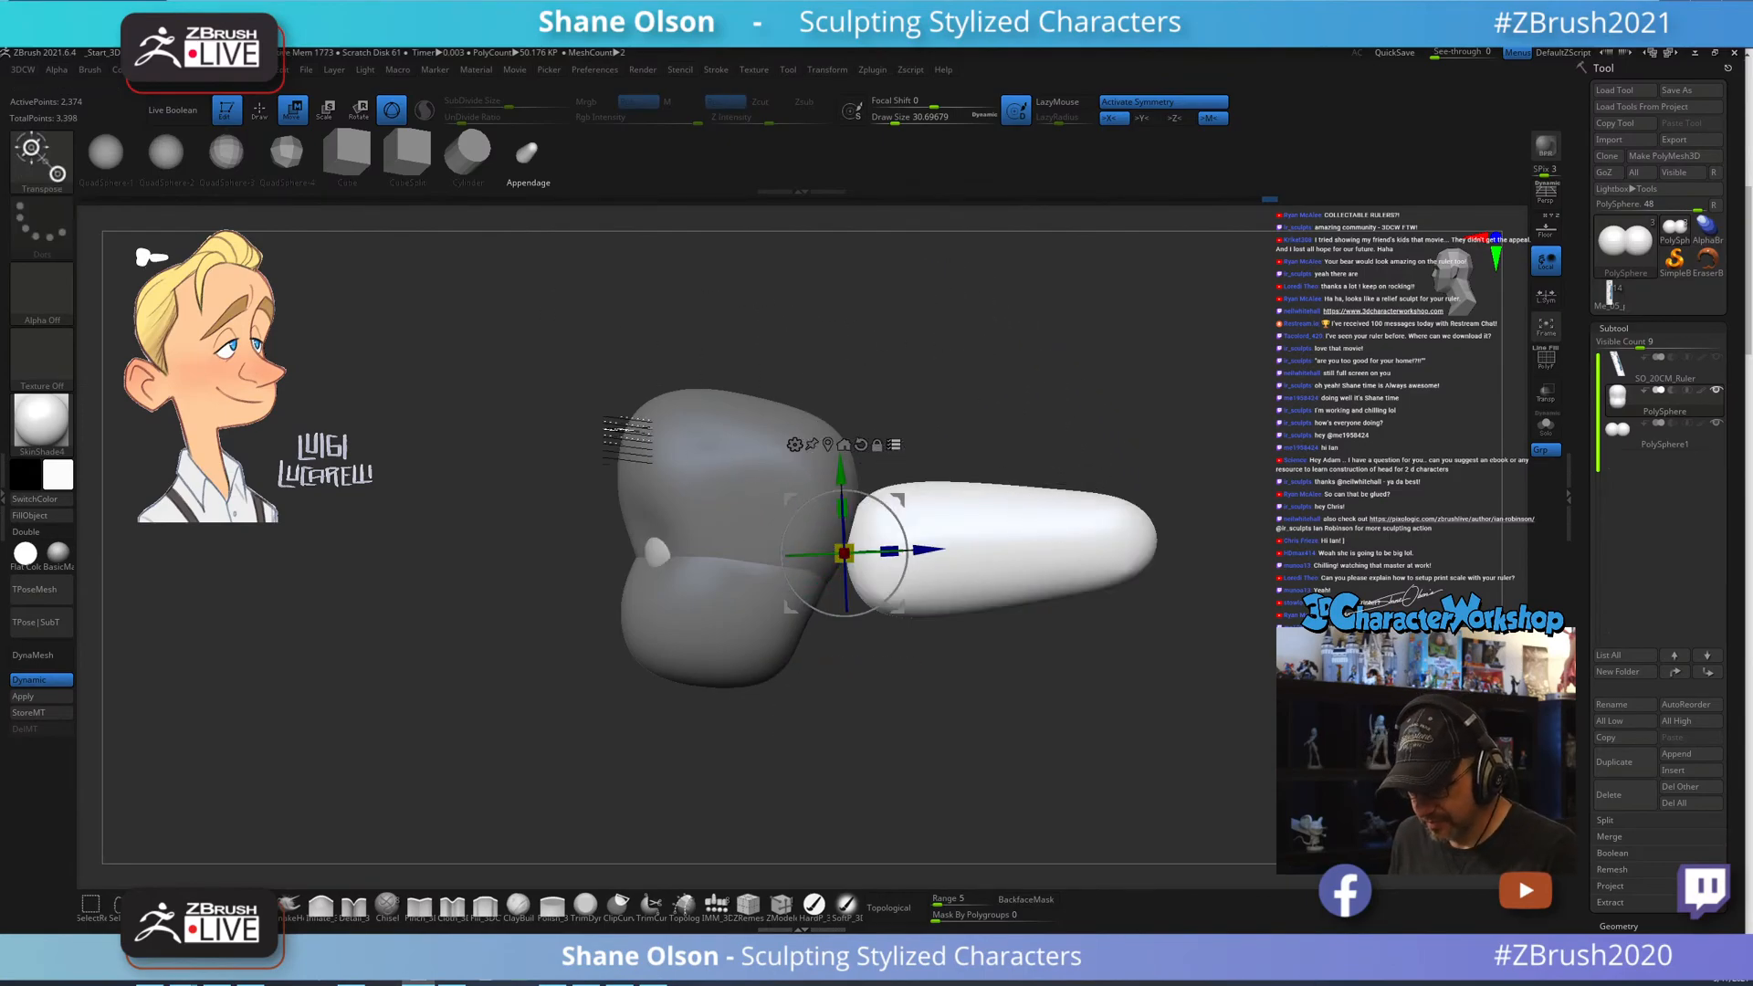
{"action": "left_click_drag", "start_coordinate": [473, 318], "coordinate": [826, 826], "text": "ctrl+shift"}
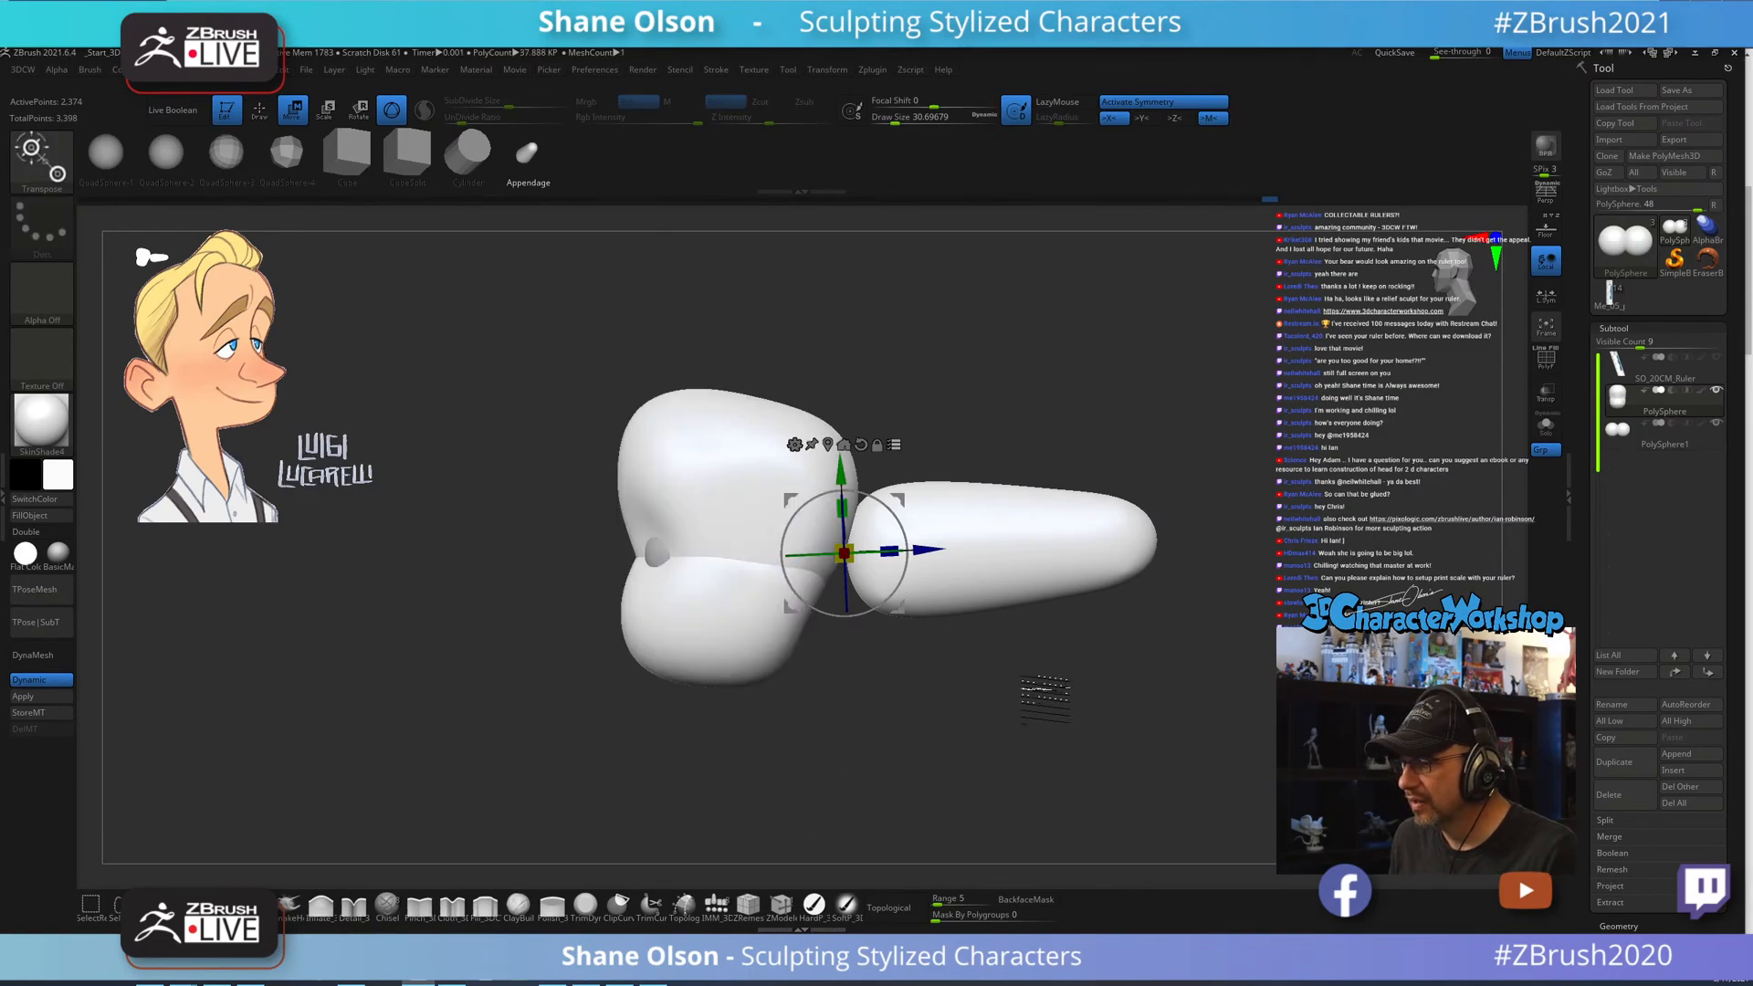
{"action": "left_click", "coordinate": [1045, 698], "text": "ctrl"}
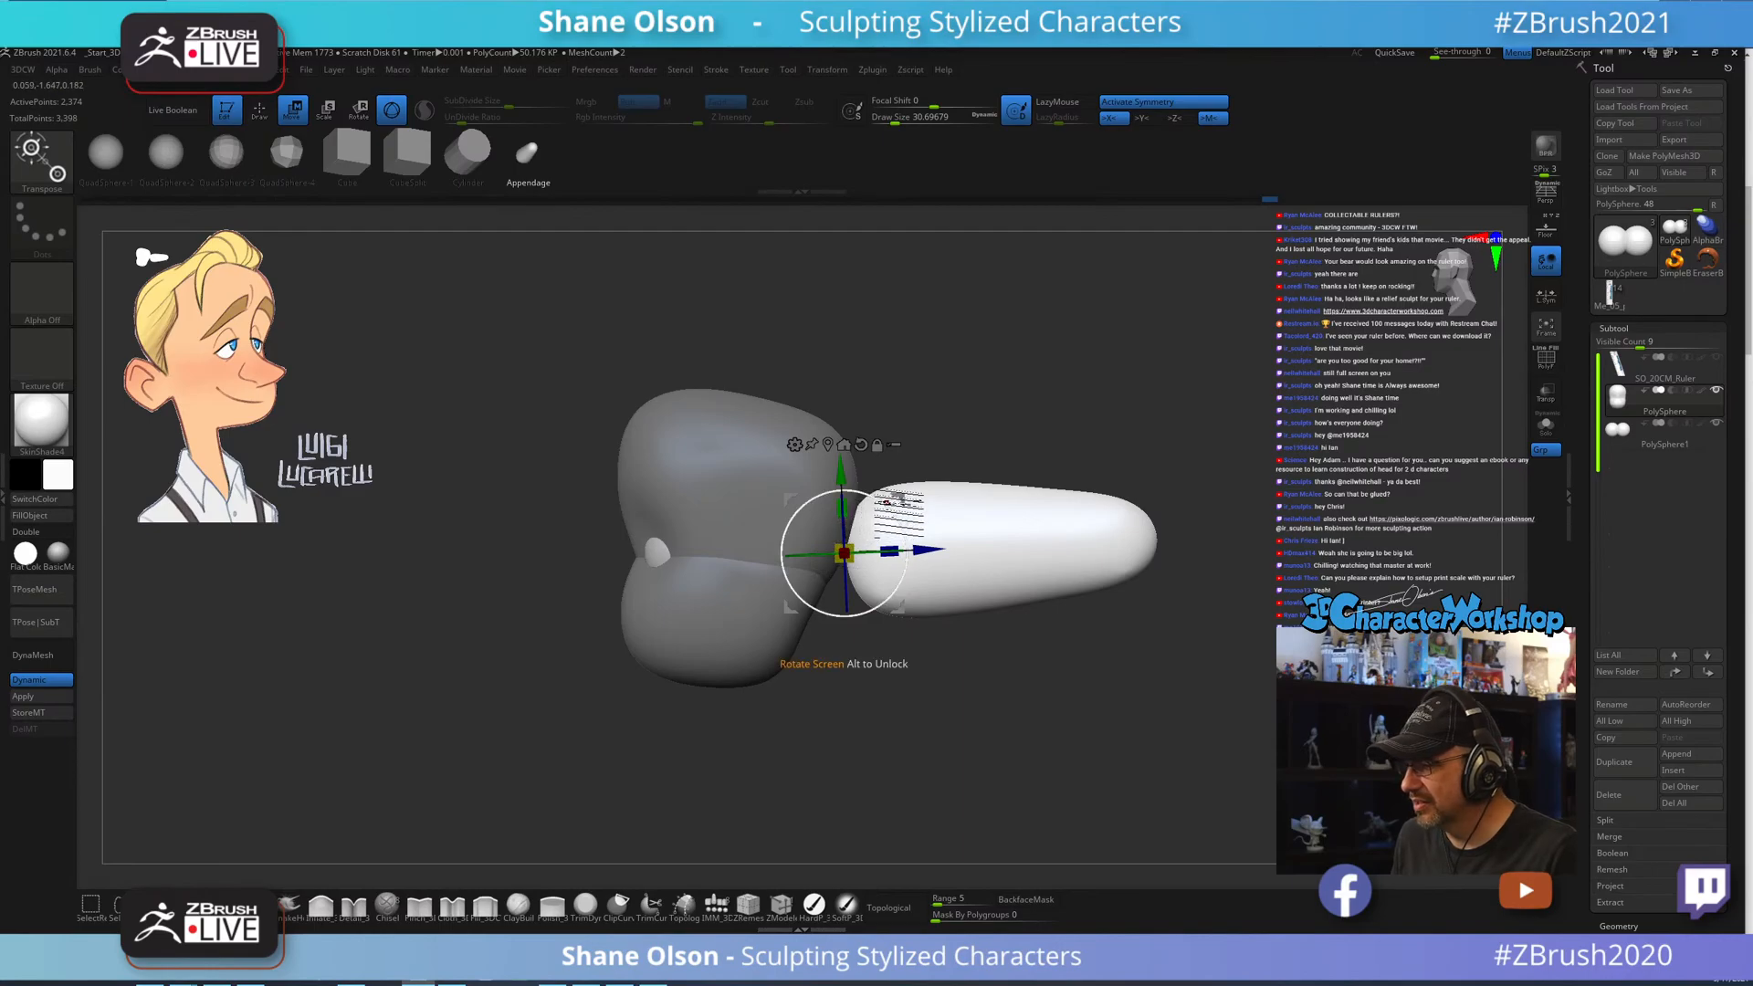
{"action": "left_click_drag", "start_coordinate": [899, 511], "coordinate": [983, 546]}
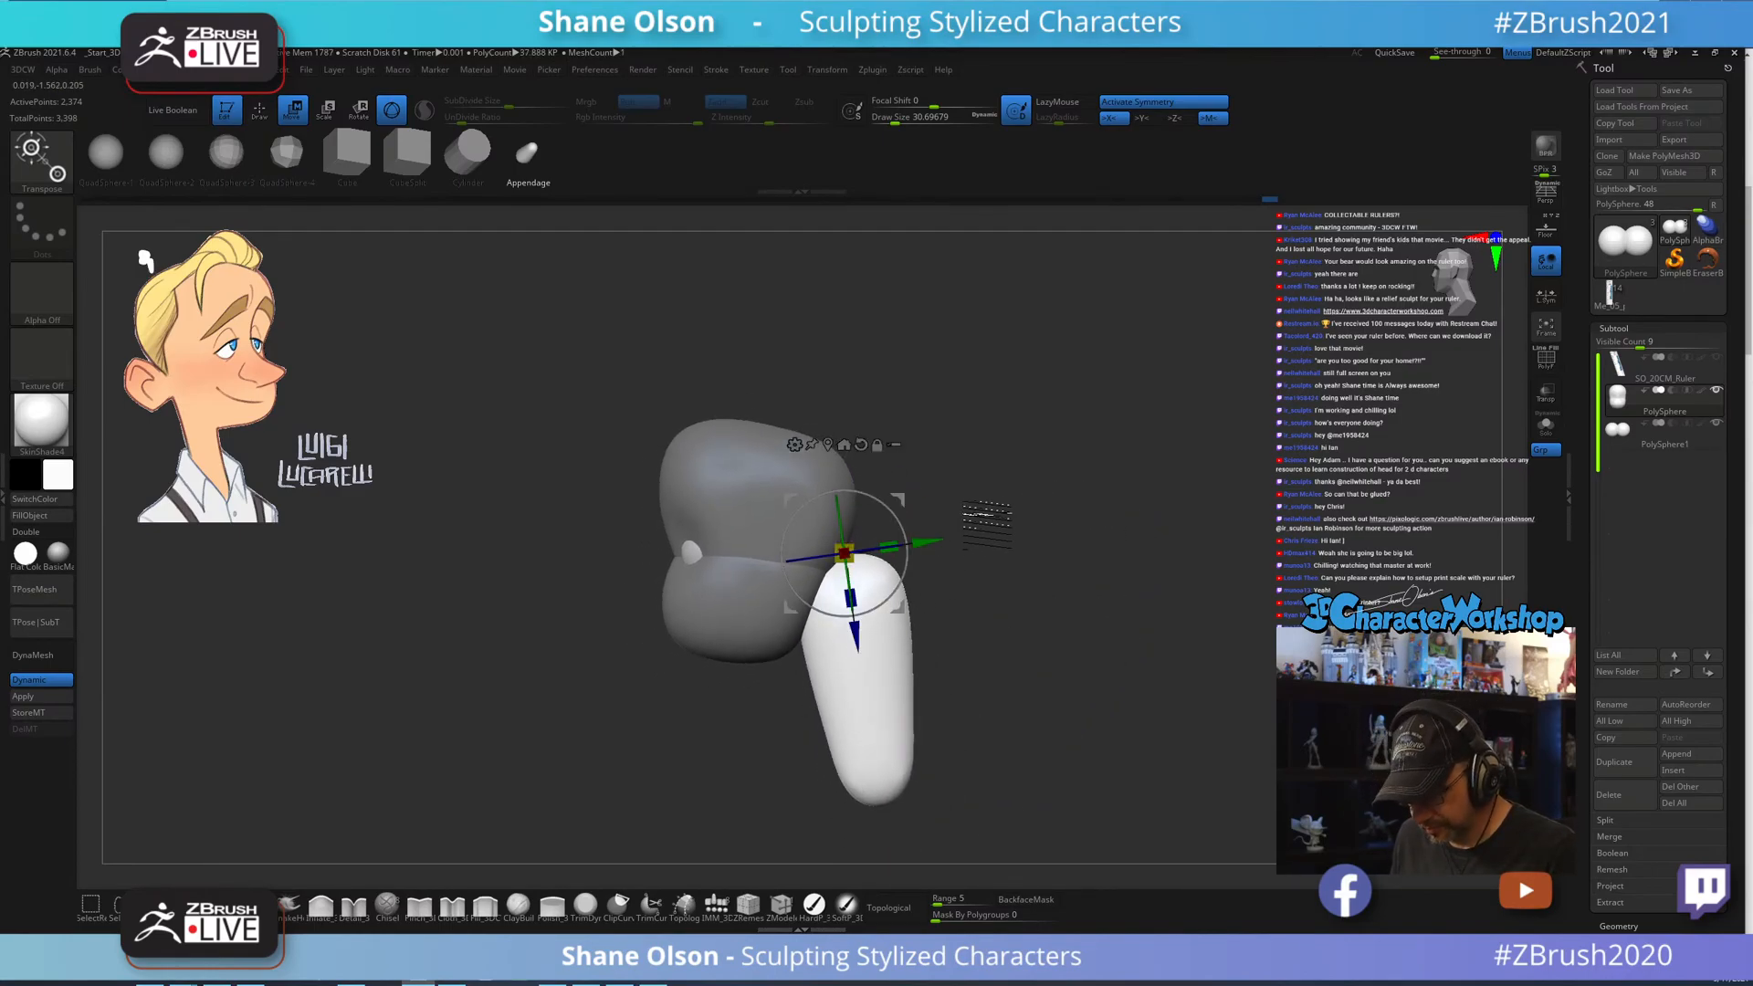
Enlarge the brush to about 90 and smooth the upper part of the neck piece into a slimmer tube.
{"action": "key", "text": "q"}
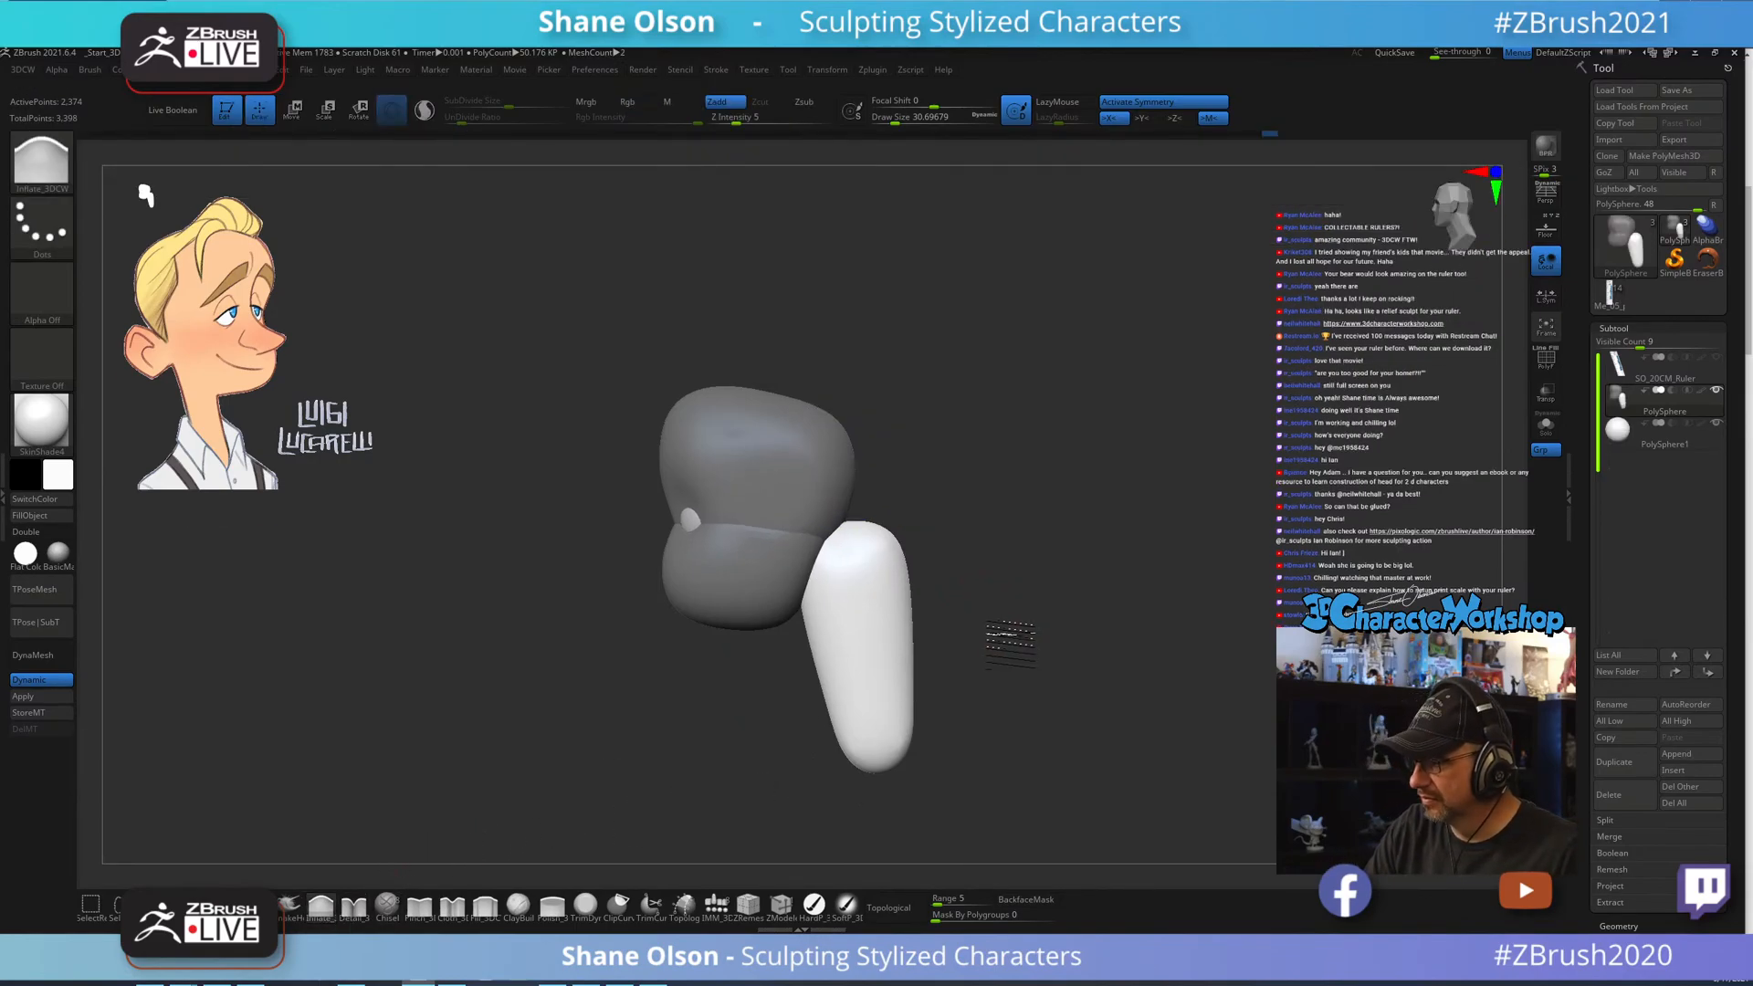
{"action": "key", "text": "s"}
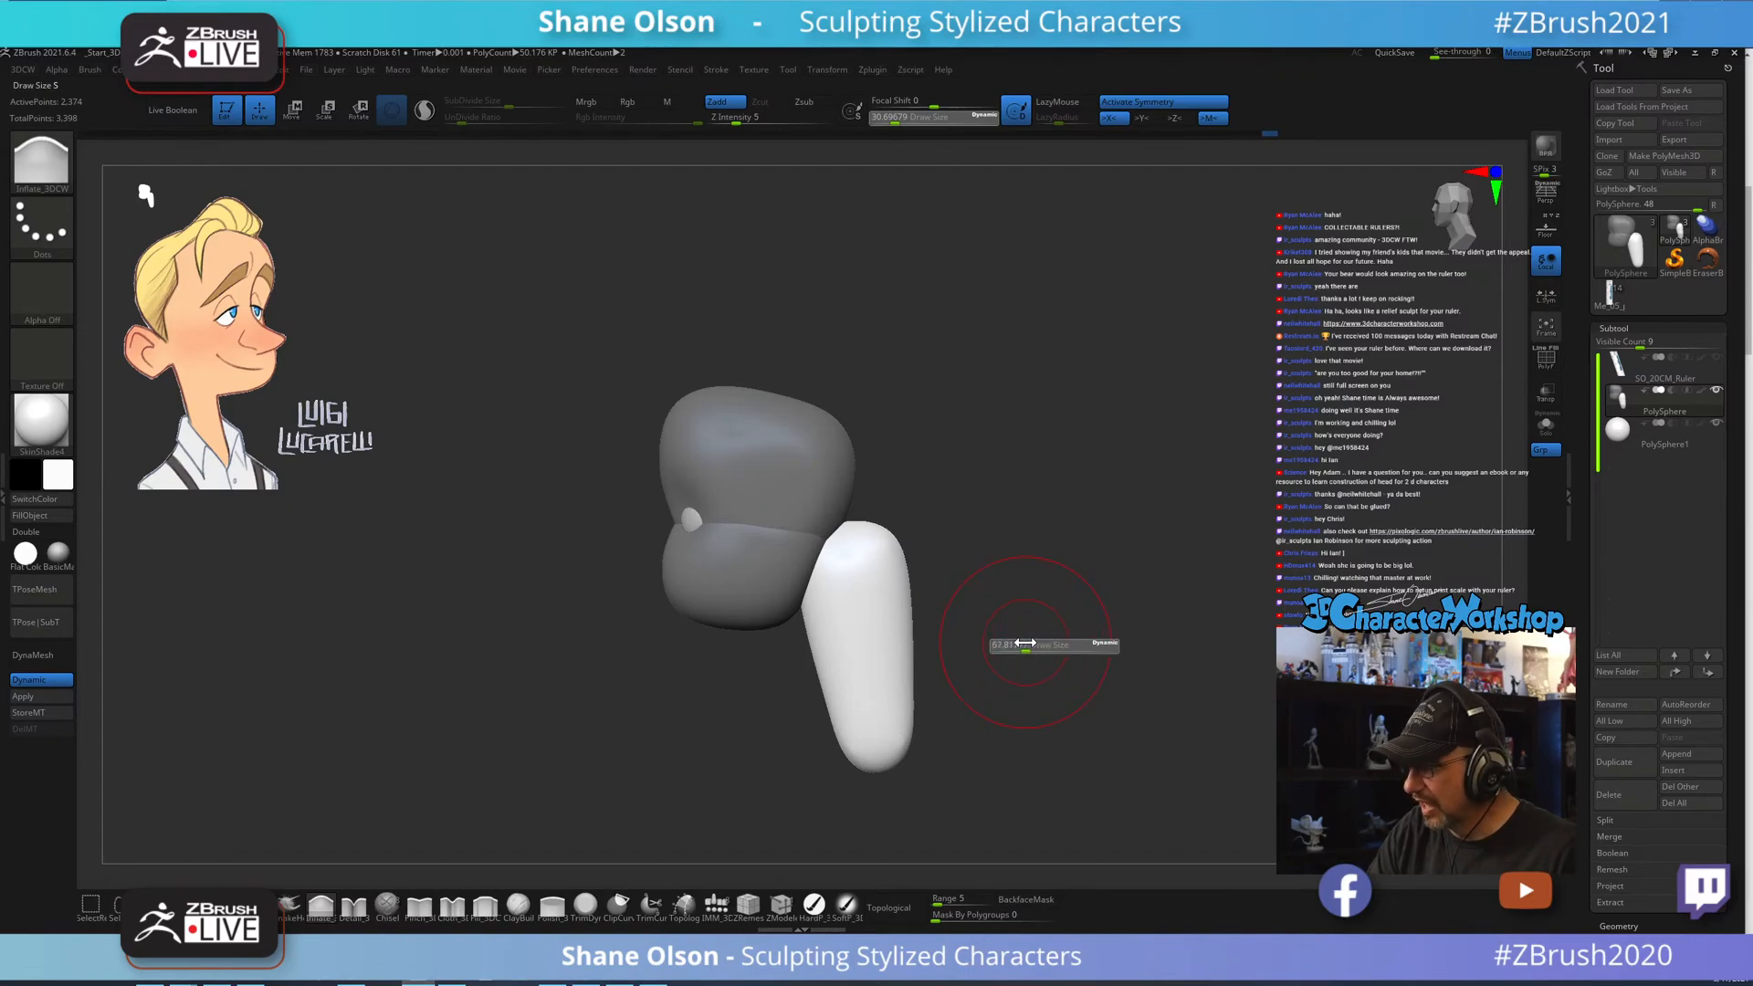
{"action": "key", "text": "s"}
{"action": "mouse_move", "coordinate": [890, 591]}
{"action": "left_mouse_down"}
{"action": "mouse_move", "coordinate": [893, 562]}
{"action": "mouse_move", "coordinate": [878, 655]}
{"action": "left_mouse_up"}
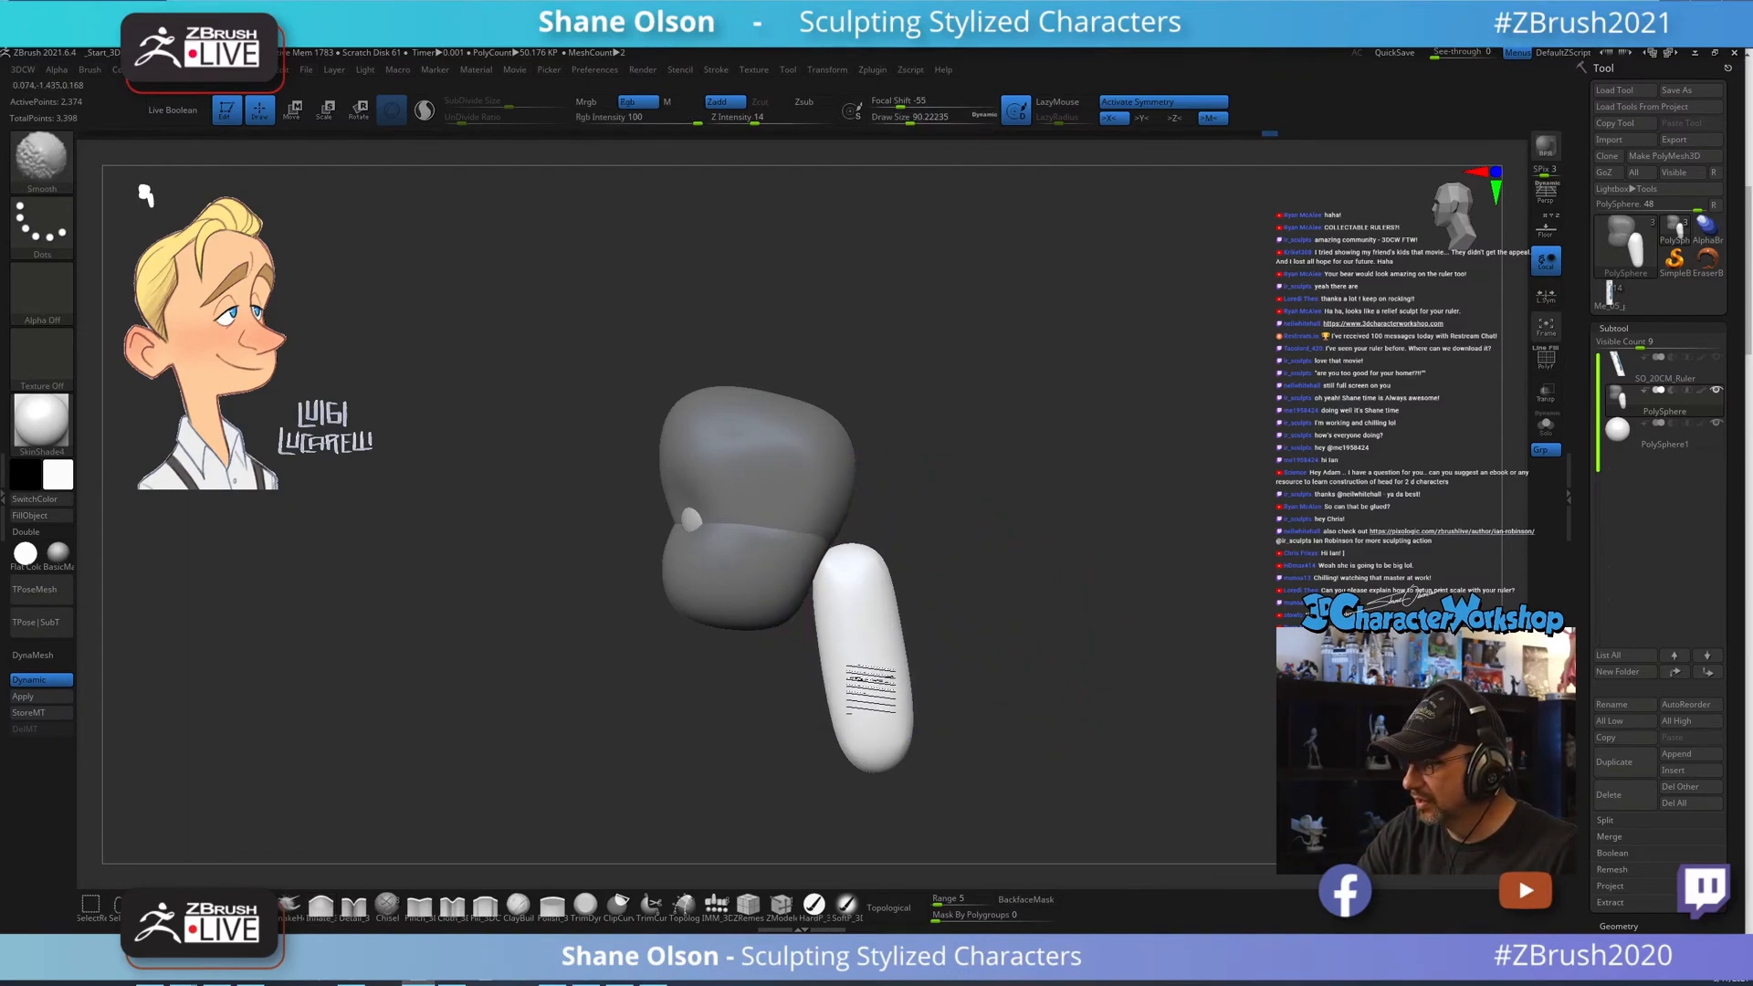
Move the neck piece forward under the skull, make it smaller and slimmer, and tilt its lower end forward.
{"action": "mouse_move", "coordinate": [1037, 691]}
{"action": "left_mouse_down"}
{"action": "mouse_move", "coordinate": [970, 704]}
{"action": "mouse_move", "coordinate": [1044, 682]}
{"action": "left_mouse_up"}
{"action": "key", "text": "w"}
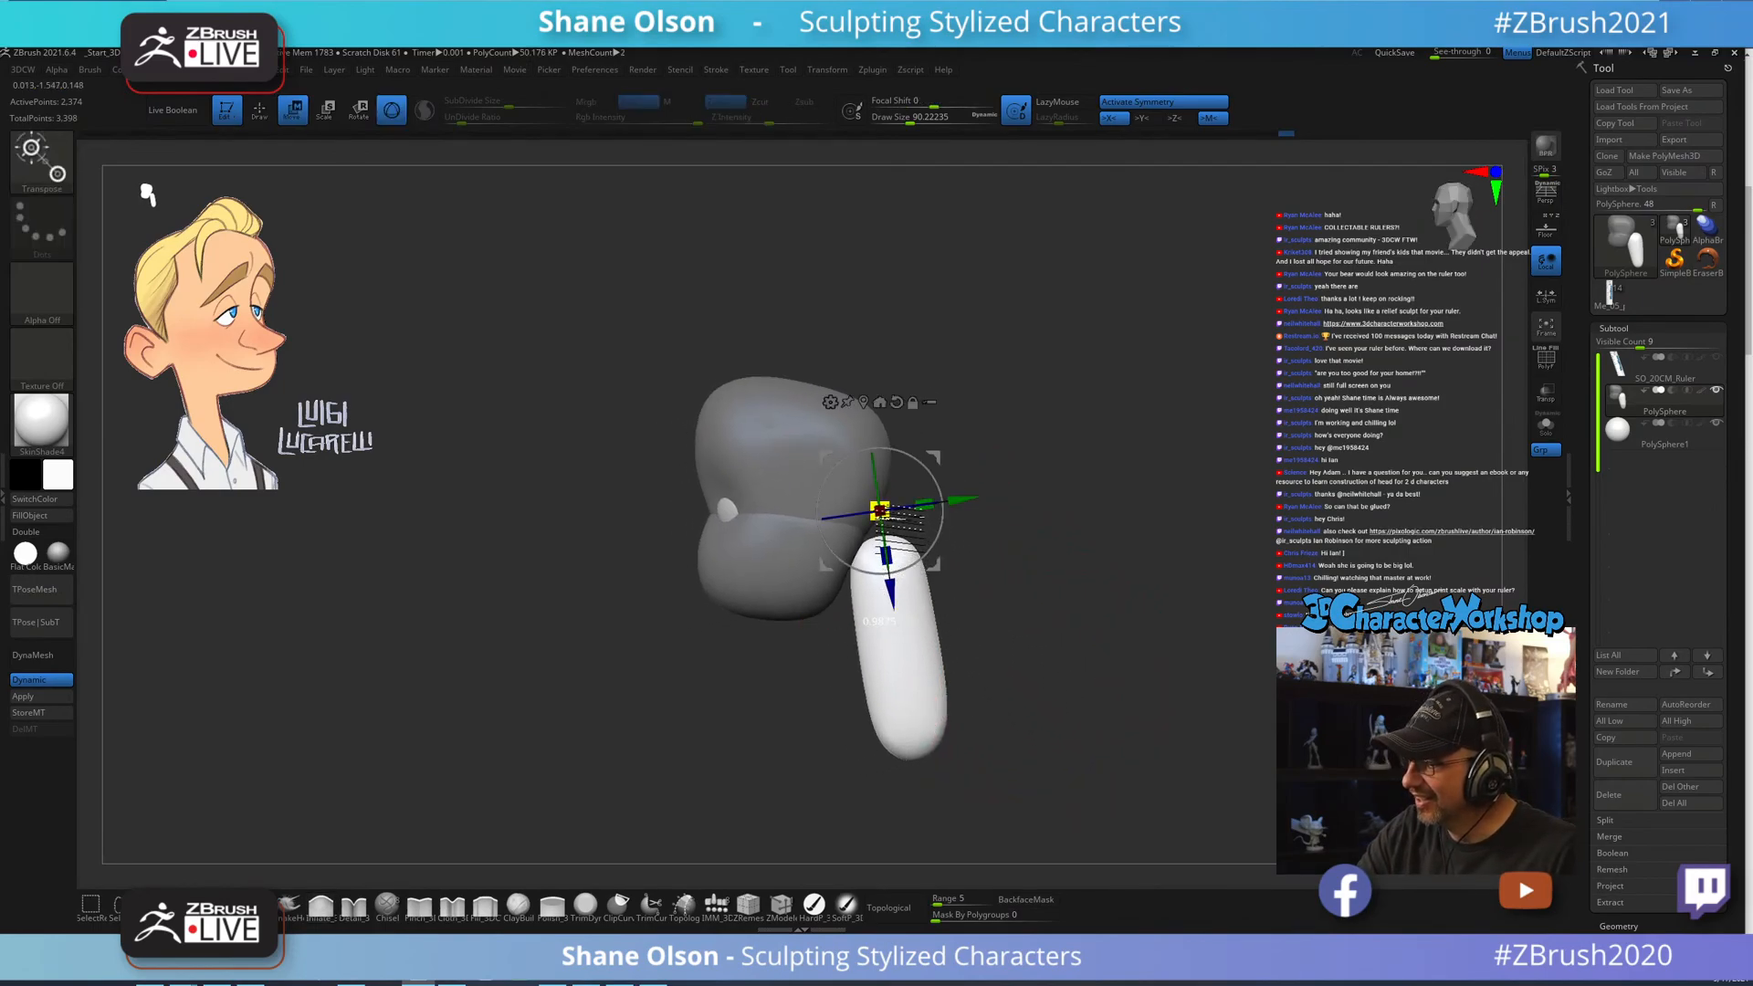
{"action": "left_click_drag", "start_coordinate": [880, 509], "coordinate": [875, 500]}
{"action": "left_click_drag", "start_coordinate": [974, 464], "coordinate": [889, 458]}
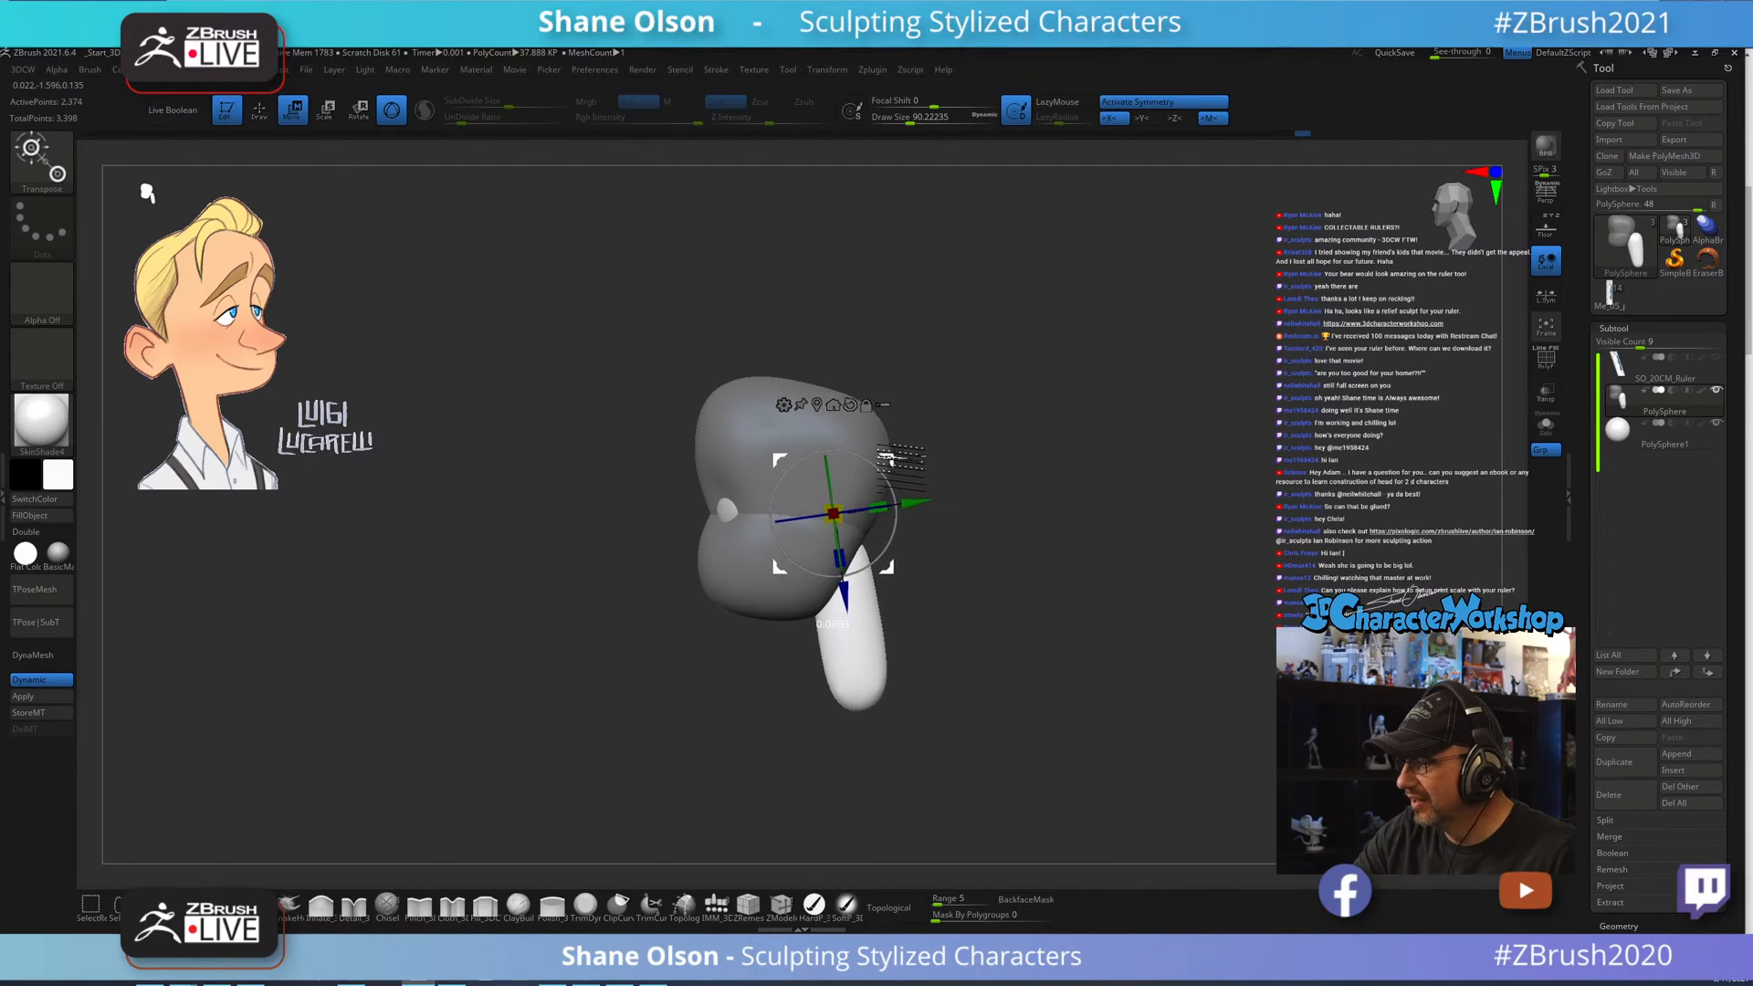
{"action": "left_click_drag", "start_coordinate": [975, 516], "coordinate": [909, 497]}
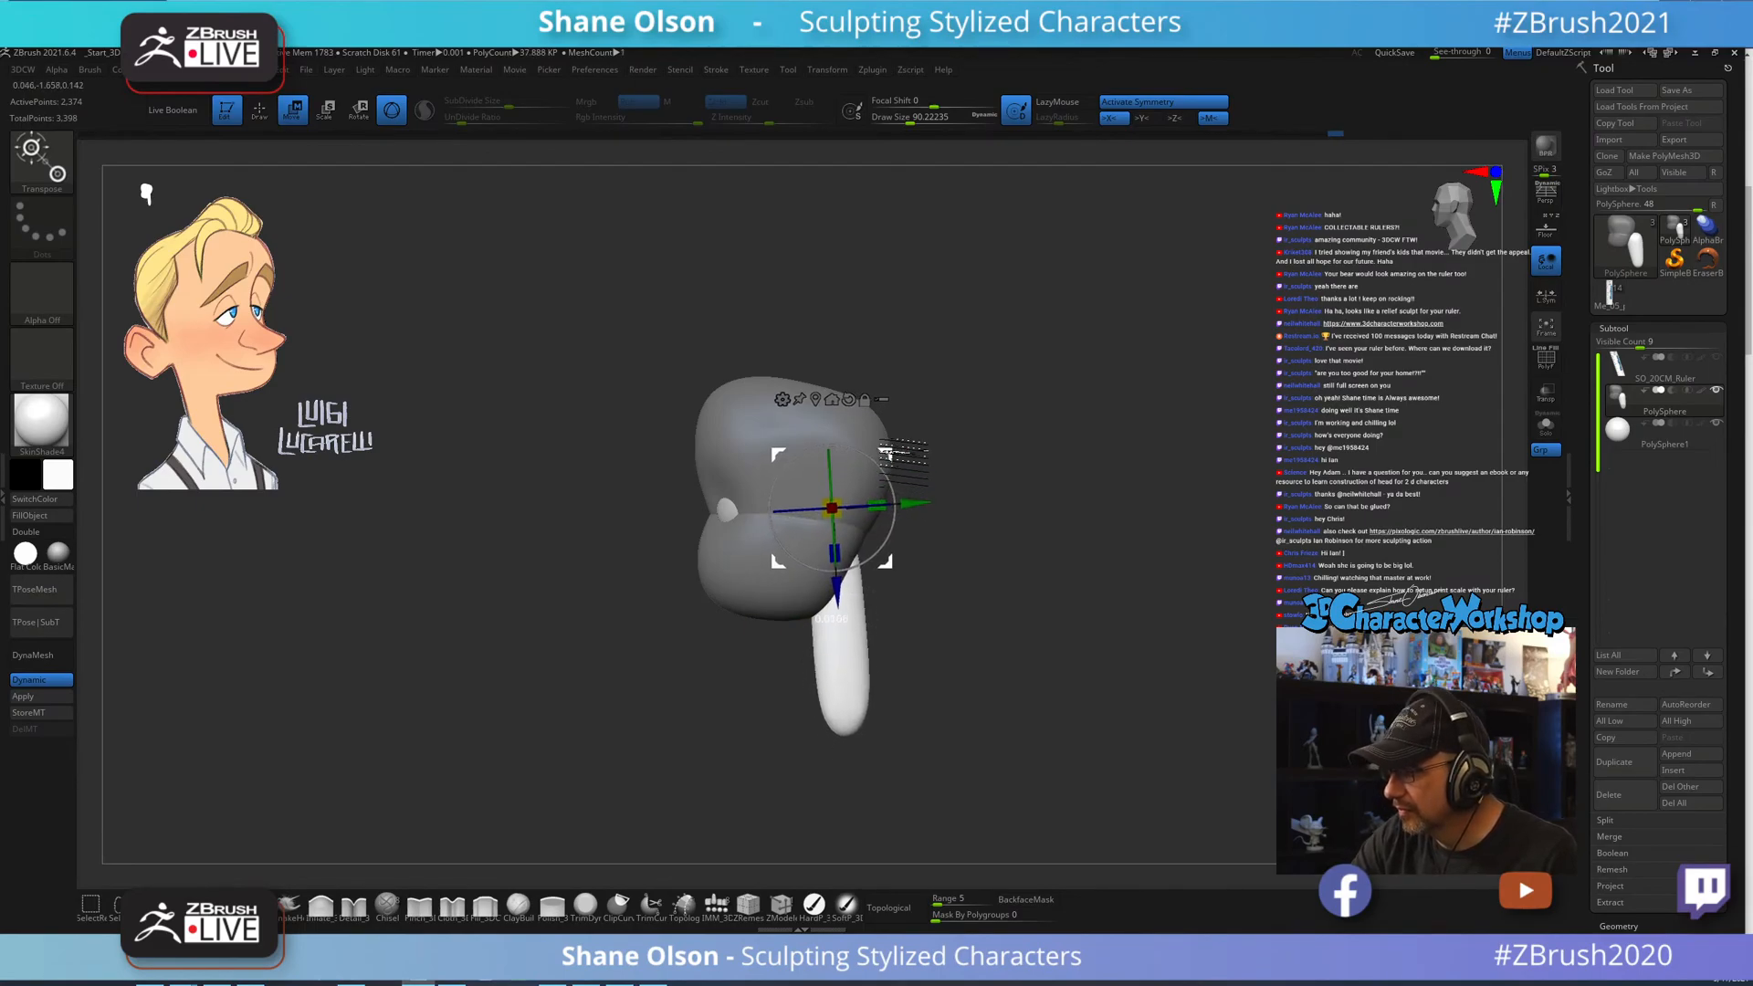
{"action": "mouse_move", "coordinate": [1022, 634]}
{"action": "left_mouse_down"}
{"action": "mouse_move", "coordinate": [1088, 632]}
{"action": "mouse_move", "coordinate": [1021, 630]}
{"action": "left_mouse_up"}
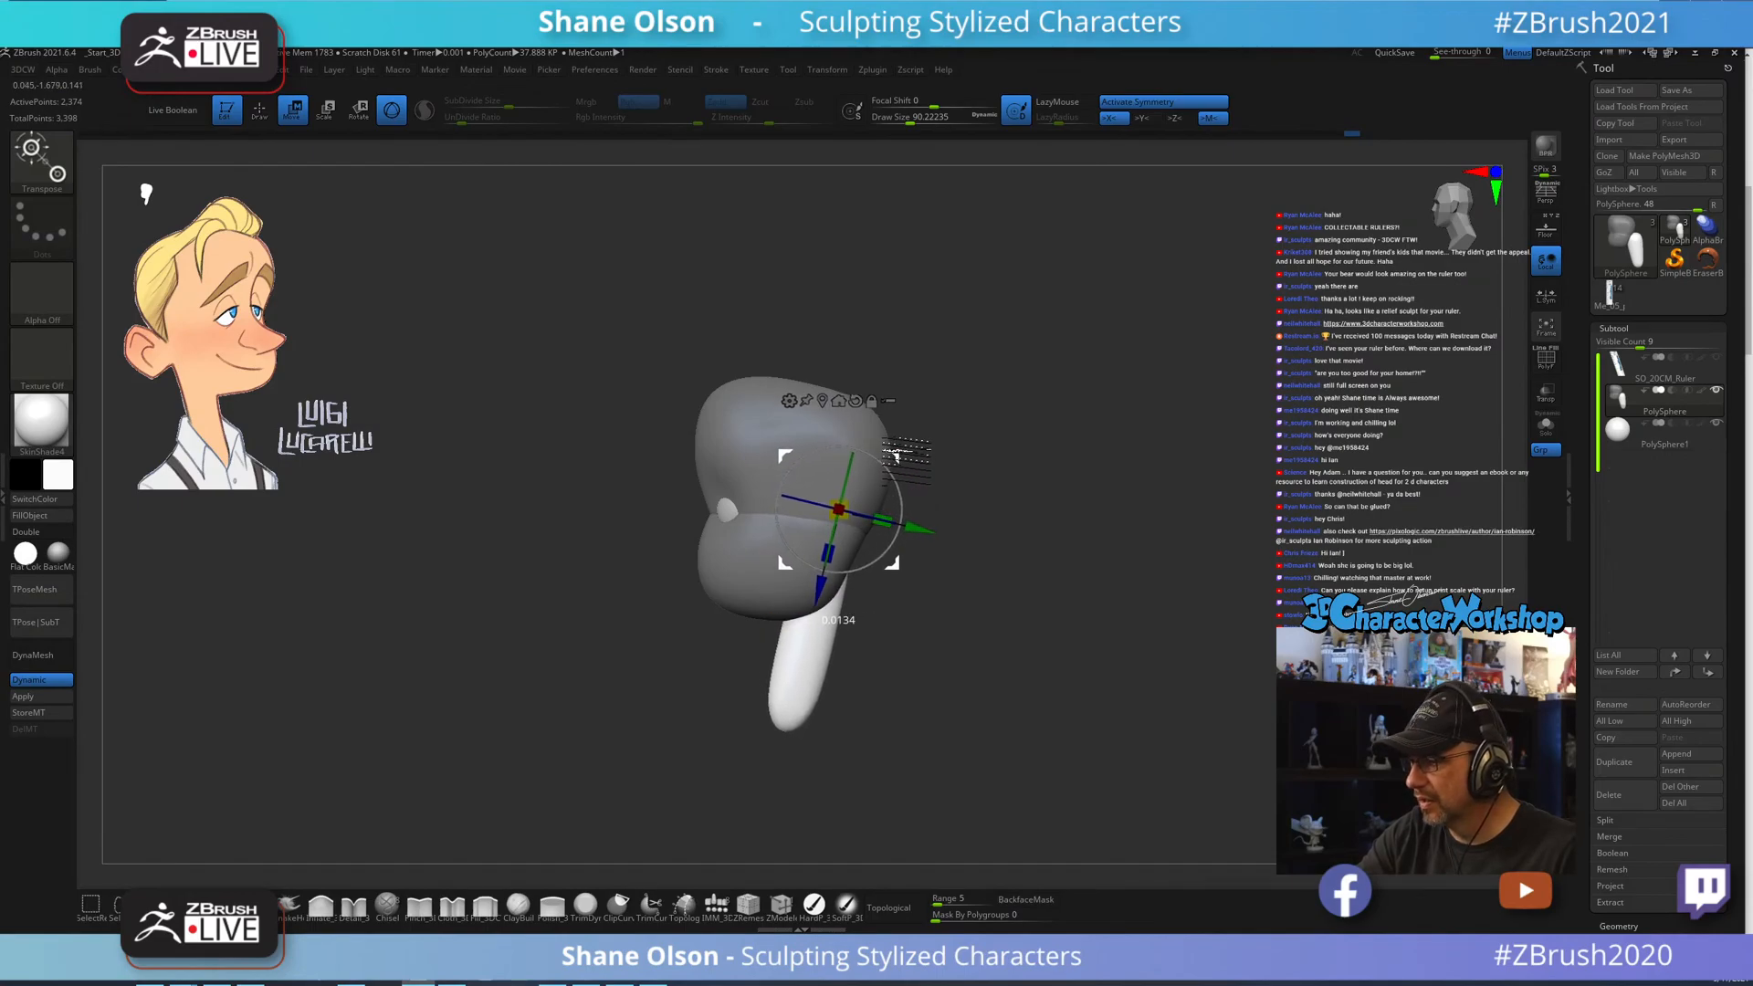
{"action": "left_click_drag", "start_coordinate": [896, 457], "coordinate": [893, 459]}
Insert a QuadSphere-2 primitive at the lower end of the neck as the base for the shoulders.
{"action": "left_click_drag", "start_coordinate": [1023, 722], "coordinate": [1086, 727]}
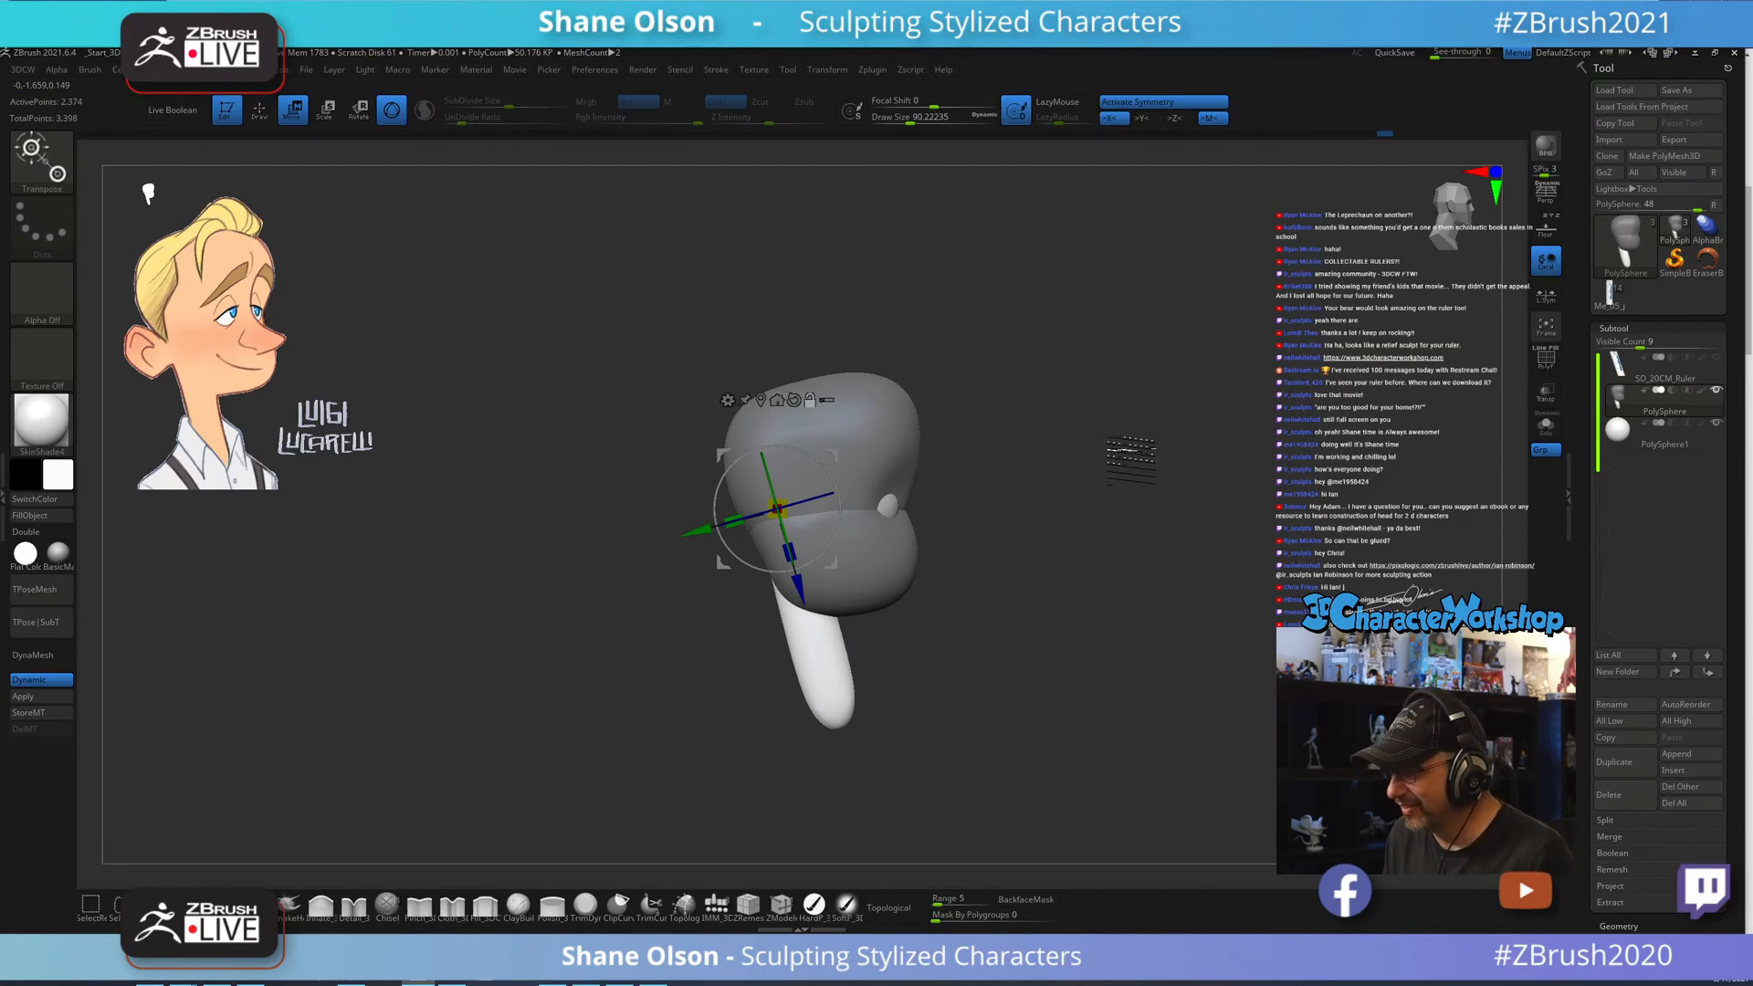
{"action": "mouse_move", "coordinate": [1088, 494]}
{"action": "left_mouse_down", "text": "alt"}
{"action": "mouse_move", "coordinate": [1111, 430]}
{"action": "mouse_move", "coordinate": [1156, 426]}
{"action": "mouse_move", "coordinate": [1090, 434]}
{"action": "left_mouse_up", "text": "alt"}
{"action": "key", "text": "q"}
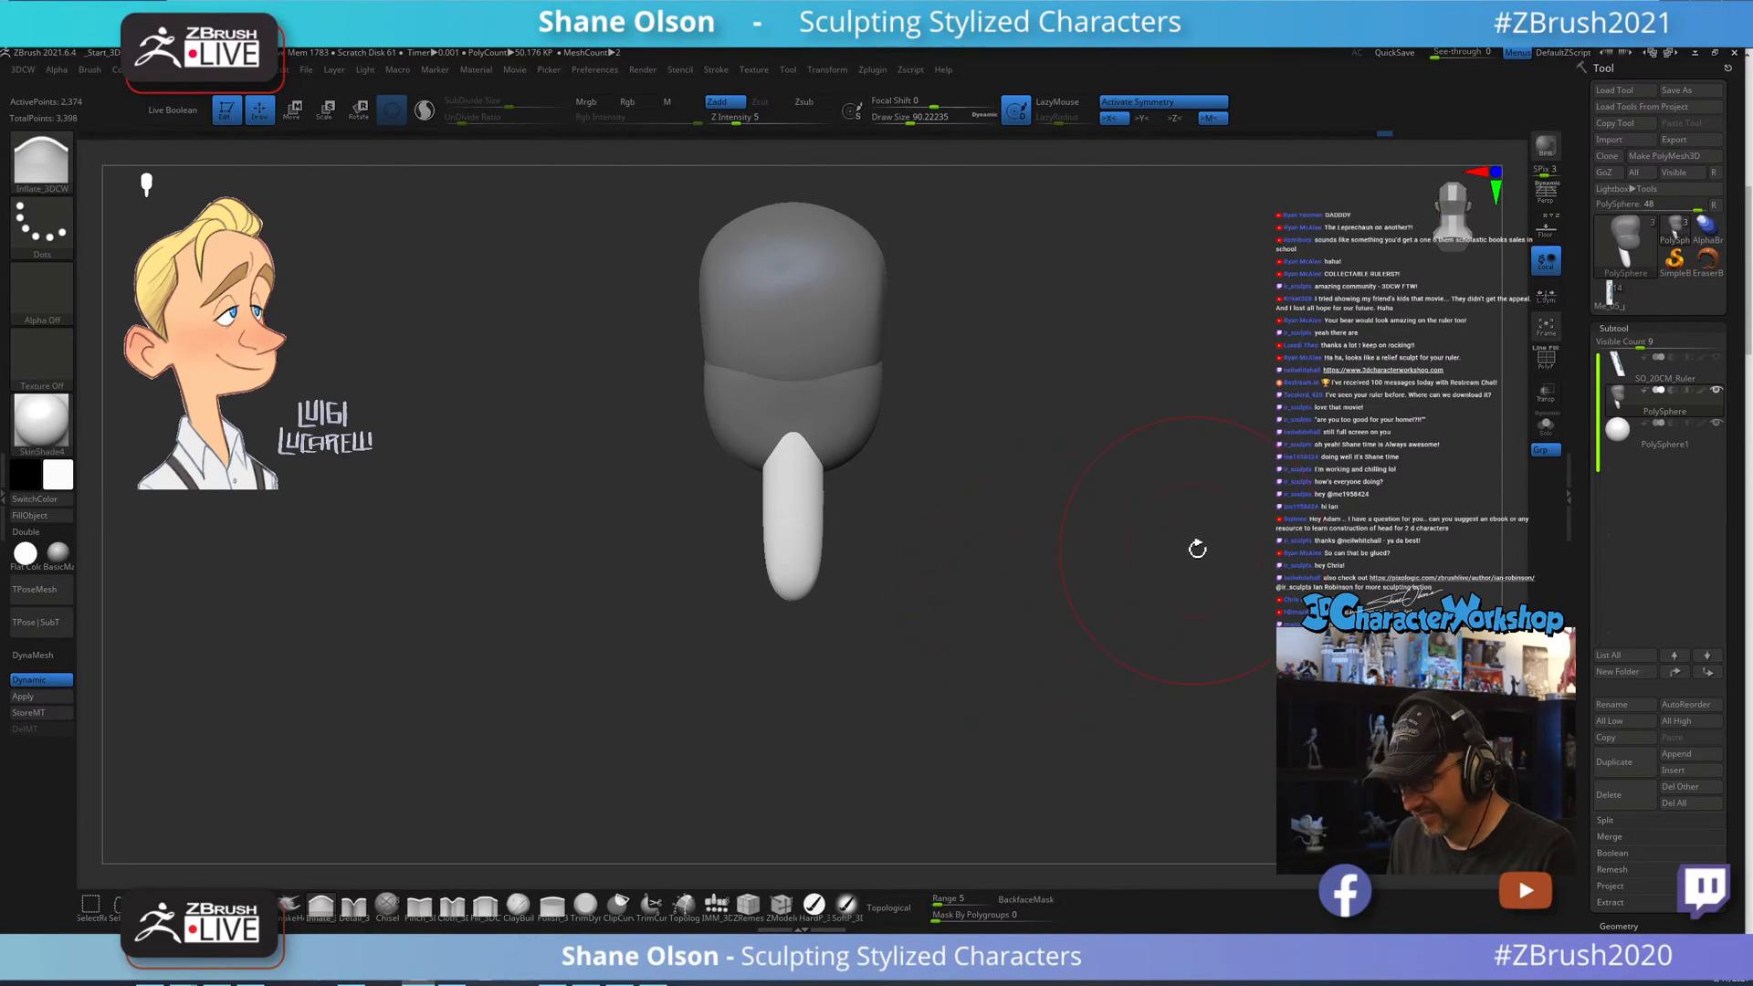
{"action": "left_click", "coordinate": [716, 904]}
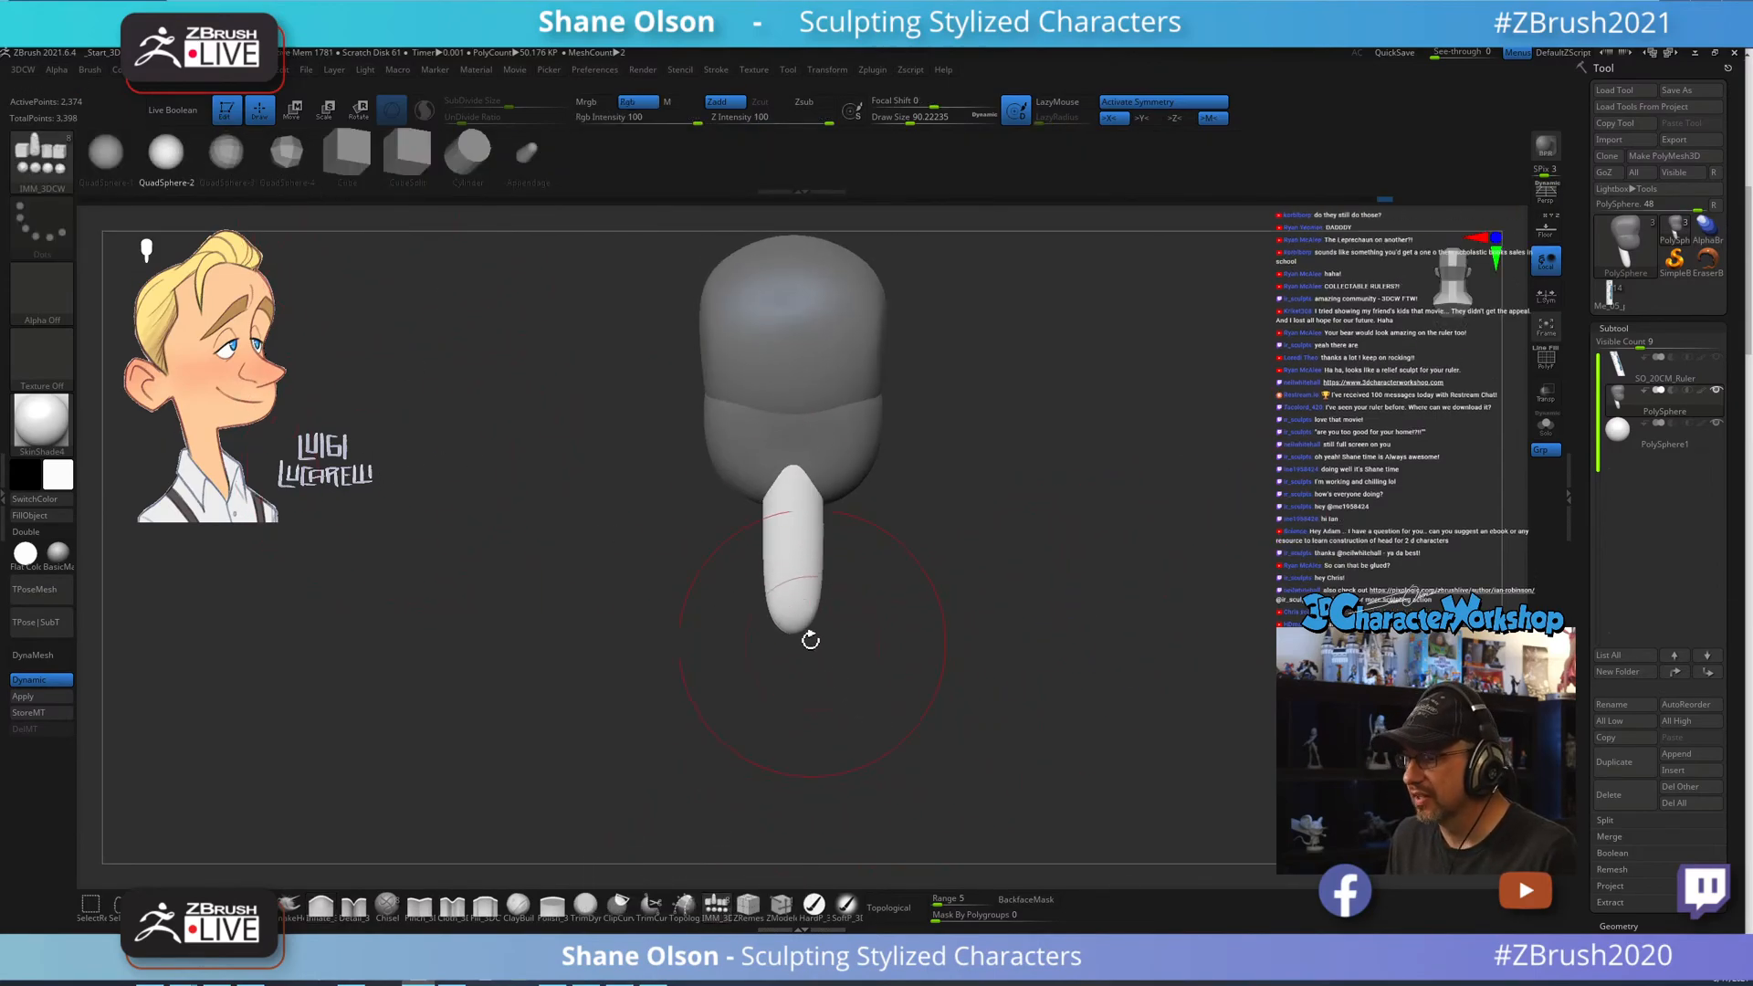
{"action": "left_click_drag", "start_coordinate": [794, 643], "coordinate": [815, 724]}
Position the inserted sphere under the neck and flatten it front to back into a narrow oval in side view.
{"action": "left_click_drag", "start_coordinate": [1219, 621], "coordinate": [1096, 595]}
{"action": "key", "text": "w"}
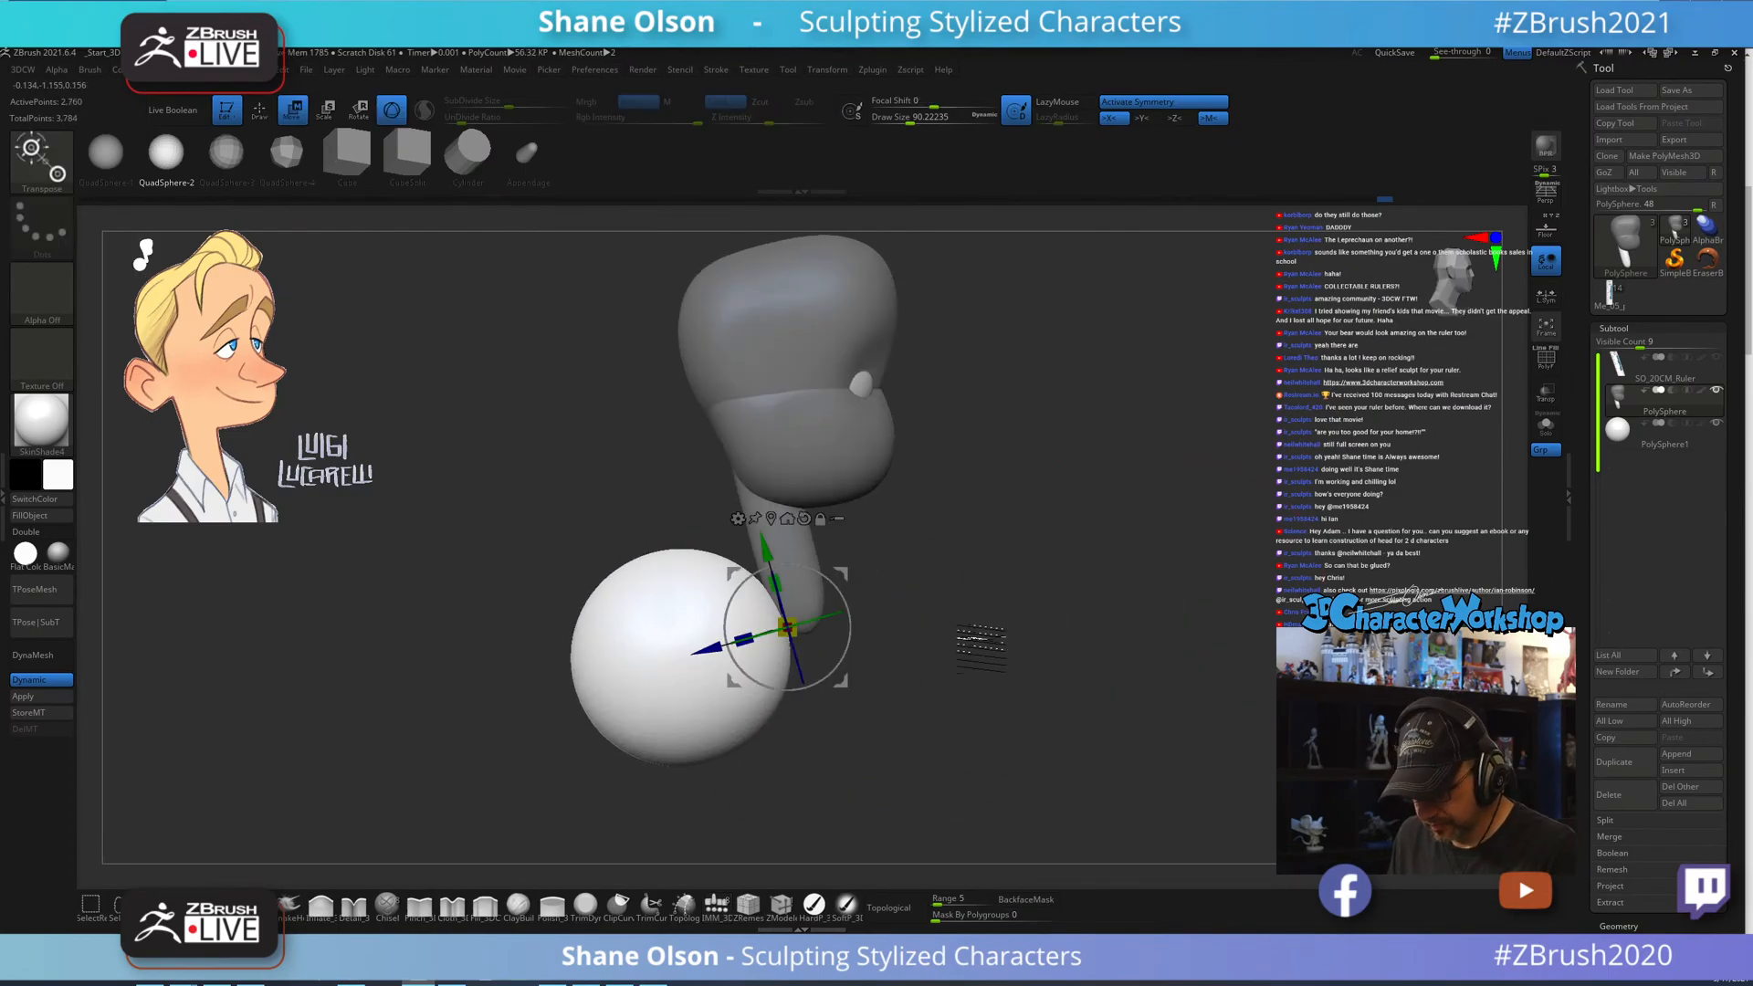
{"action": "left_click_drag", "start_coordinate": [742, 642], "coordinate": [792, 626]}
{"action": "left_click_drag", "start_coordinate": [1146, 666], "coordinate": [1055, 677]}
{"action": "left_click_drag", "start_coordinate": [861, 528], "coordinate": [862, 580]}
{"action": "left_click_drag", "start_coordinate": [1081, 585], "coordinate": [1115, 598]}
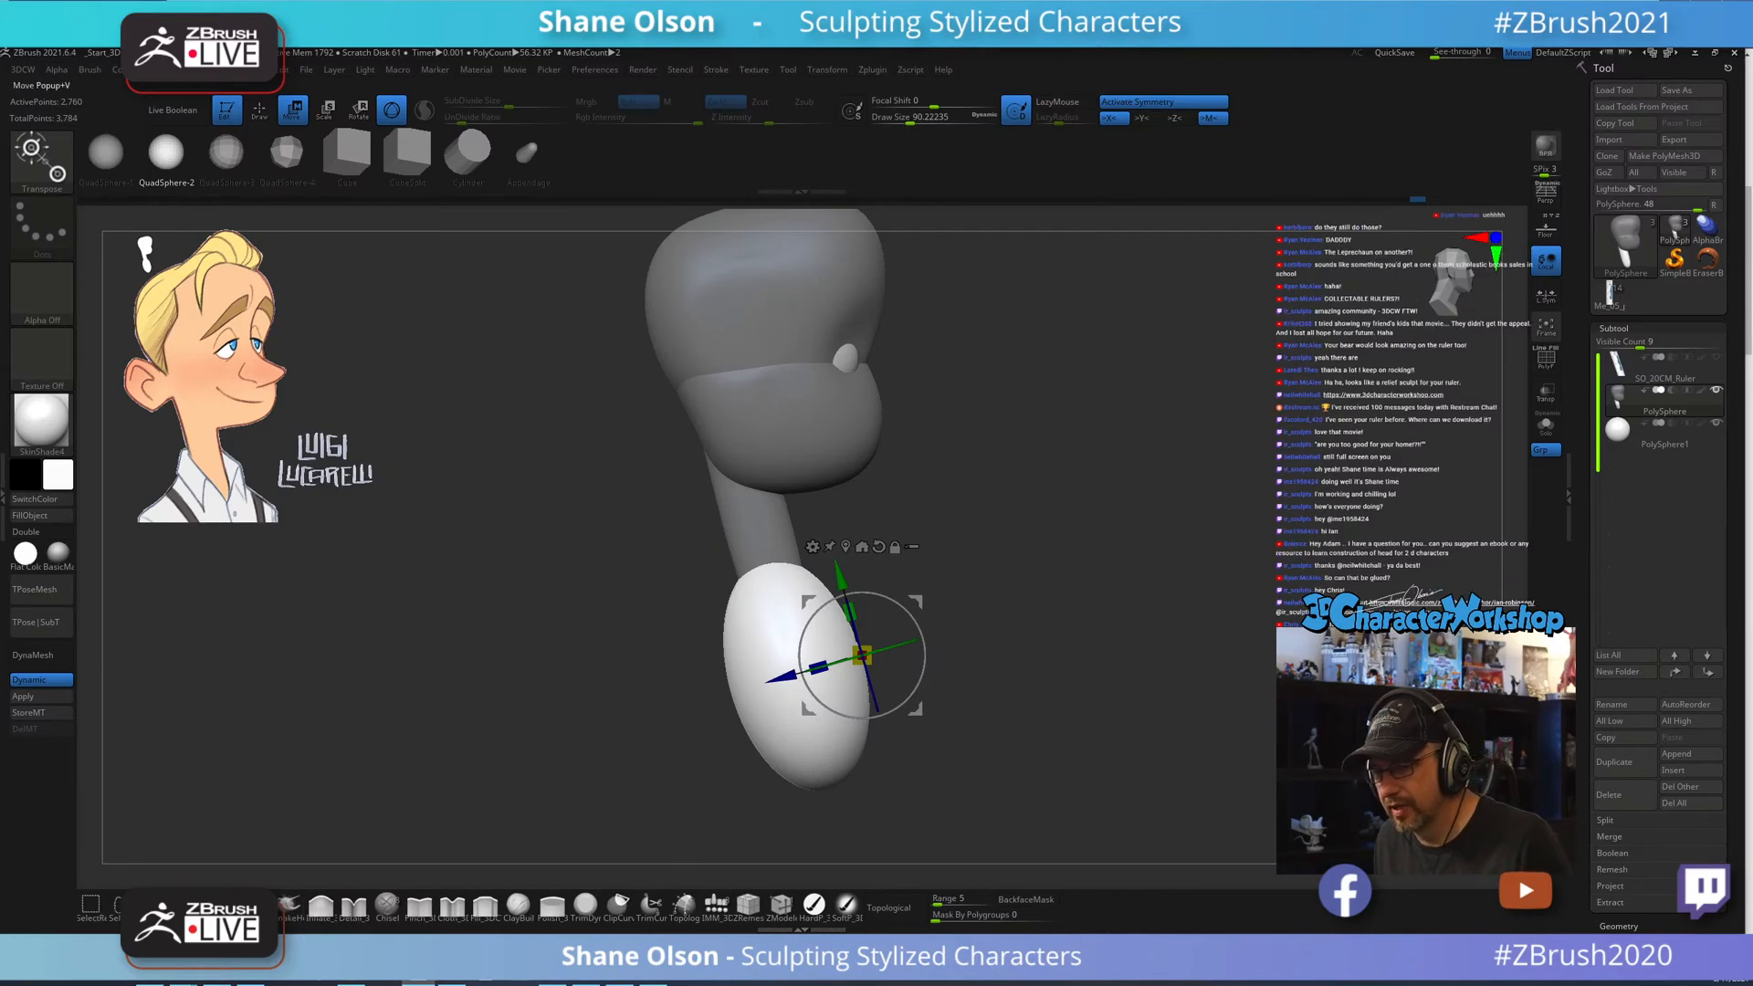
Using the Move brush at a size of about 80, push the sphere's underside up and pull its sides outward into sloping shoulders.
{"action": "left_click", "coordinate": [348, 916]}
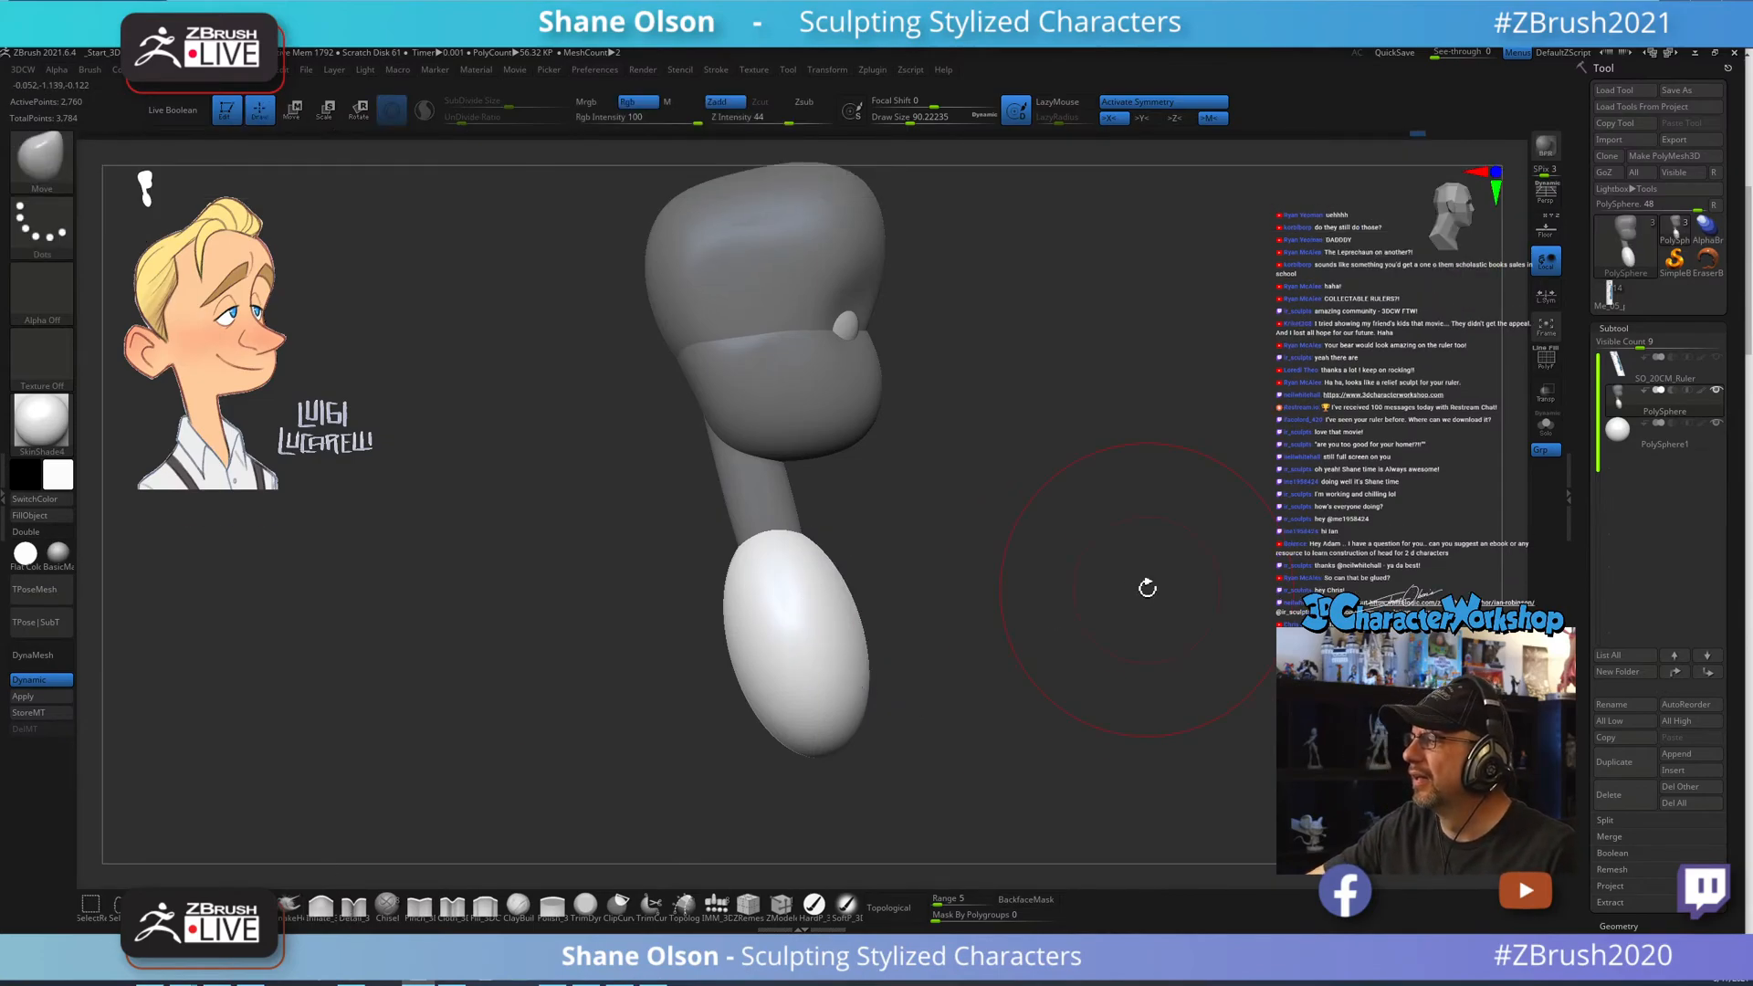
{"action": "mouse_move", "coordinate": [1027, 605]}
{"action": "left_mouse_down"}
{"action": "mouse_move", "coordinate": [1064, 606]}
{"action": "mouse_move", "coordinate": [1077, 550]}
{"action": "mouse_move", "coordinate": [1035, 611]}
{"action": "mouse_move", "coordinate": [1069, 608]}
{"action": "mouse_move", "coordinate": [1059, 587]}
{"action": "mouse_move", "coordinate": [975, 575]}
{"action": "mouse_move", "coordinate": [980, 631]}
{"action": "mouse_move", "coordinate": [1006, 600]}
{"action": "left_mouse_up"}
{"action": "key", "text": "s"}
{"action": "key", "text": "s"}
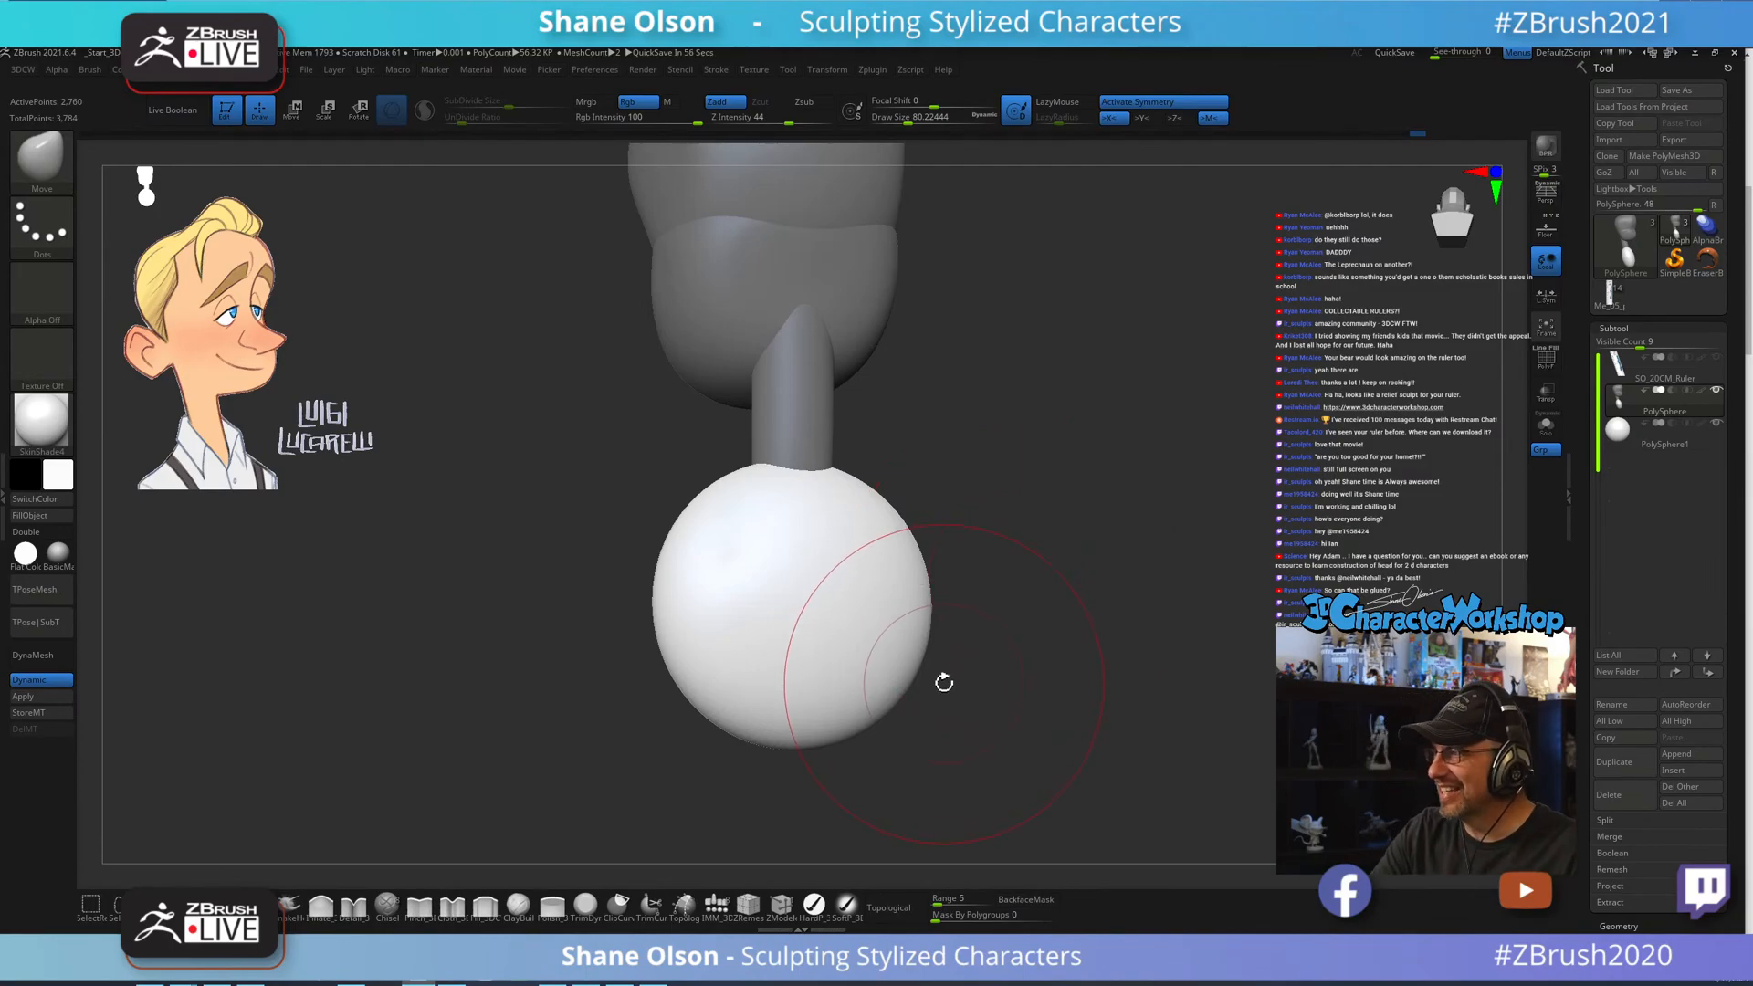
{"action": "left_click_drag", "start_coordinate": [807, 721], "coordinate": [986, 634]}
{"action": "mouse_move", "coordinate": [869, 678]}
{"action": "left_mouse_down"}
{"action": "mouse_move", "coordinate": [896, 639]}
{"action": "mouse_move", "coordinate": [848, 648]}
{"action": "mouse_move", "coordinate": [900, 627]}
{"action": "left_mouse_up"}
{"action": "left_click_drag", "start_coordinate": [1001, 657], "coordinate": [1074, 656]}
{"action": "left_click_drag", "start_coordinate": [868, 655], "coordinate": [986, 665]}
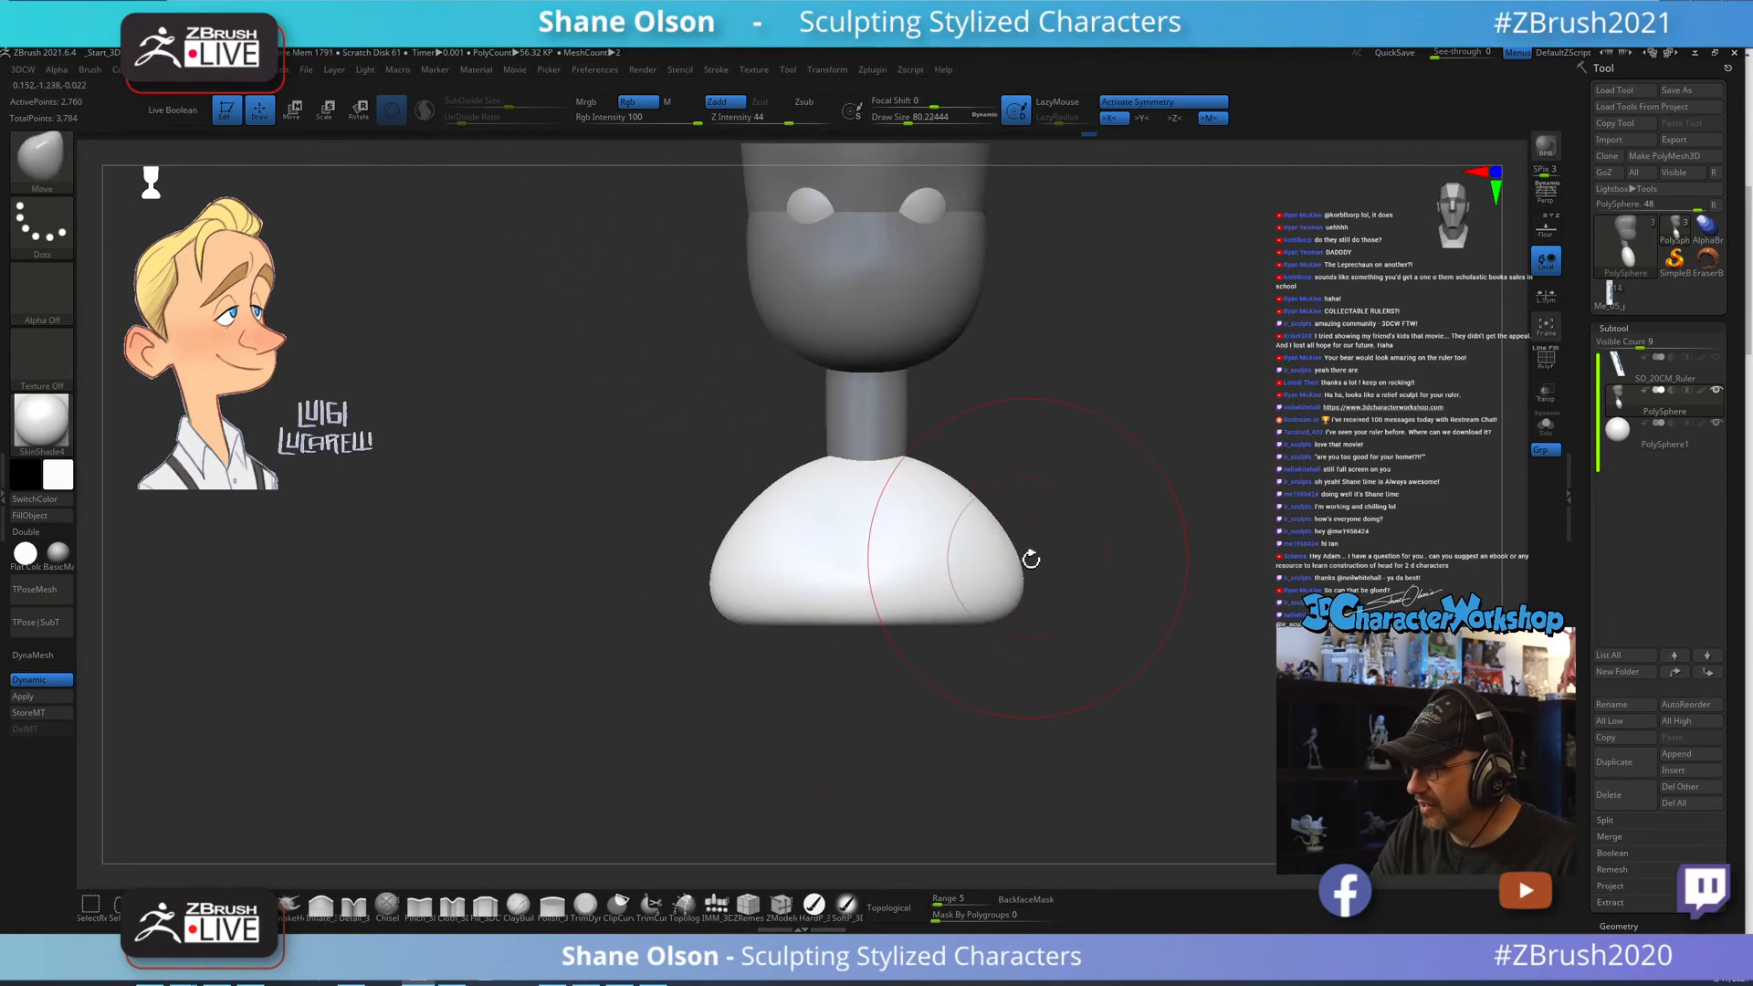
Reduce the Move brush to about 65 and shape the shoulder piece's front, back and sides into a small bust.
{"action": "key", "text": "s"}
{"action": "mouse_move", "coordinate": [1026, 584]}
{"action": "left_mouse_down"}
{"action": "mouse_move", "coordinate": [1016, 545]}
{"action": "mouse_move", "coordinate": [1023, 582]}
{"action": "left_mouse_up"}
{"action": "key", "text": "s"}
{"action": "left_click_drag", "start_coordinate": [1010, 436], "coordinate": [970, 444]}
{"action": "mouse_move", "coordinate": [1126, 444]}
{"action": "left_mouse_down", "text": "alt"}
{"action": "mouse_move", "coordinate": [1052, 508]}
{"action": "mouse_move", "coordinate": [1088, 556]}
{"action": "left_mouse_up", "text": "alt"}
{"action": "left_click_drag", "start_coordinate": [1037, 473], "coordinate": [1099, 517]}
{"action": "right_click_drag", "start_coordinate": [1066, 537], "coordinate": [1010, 574]}
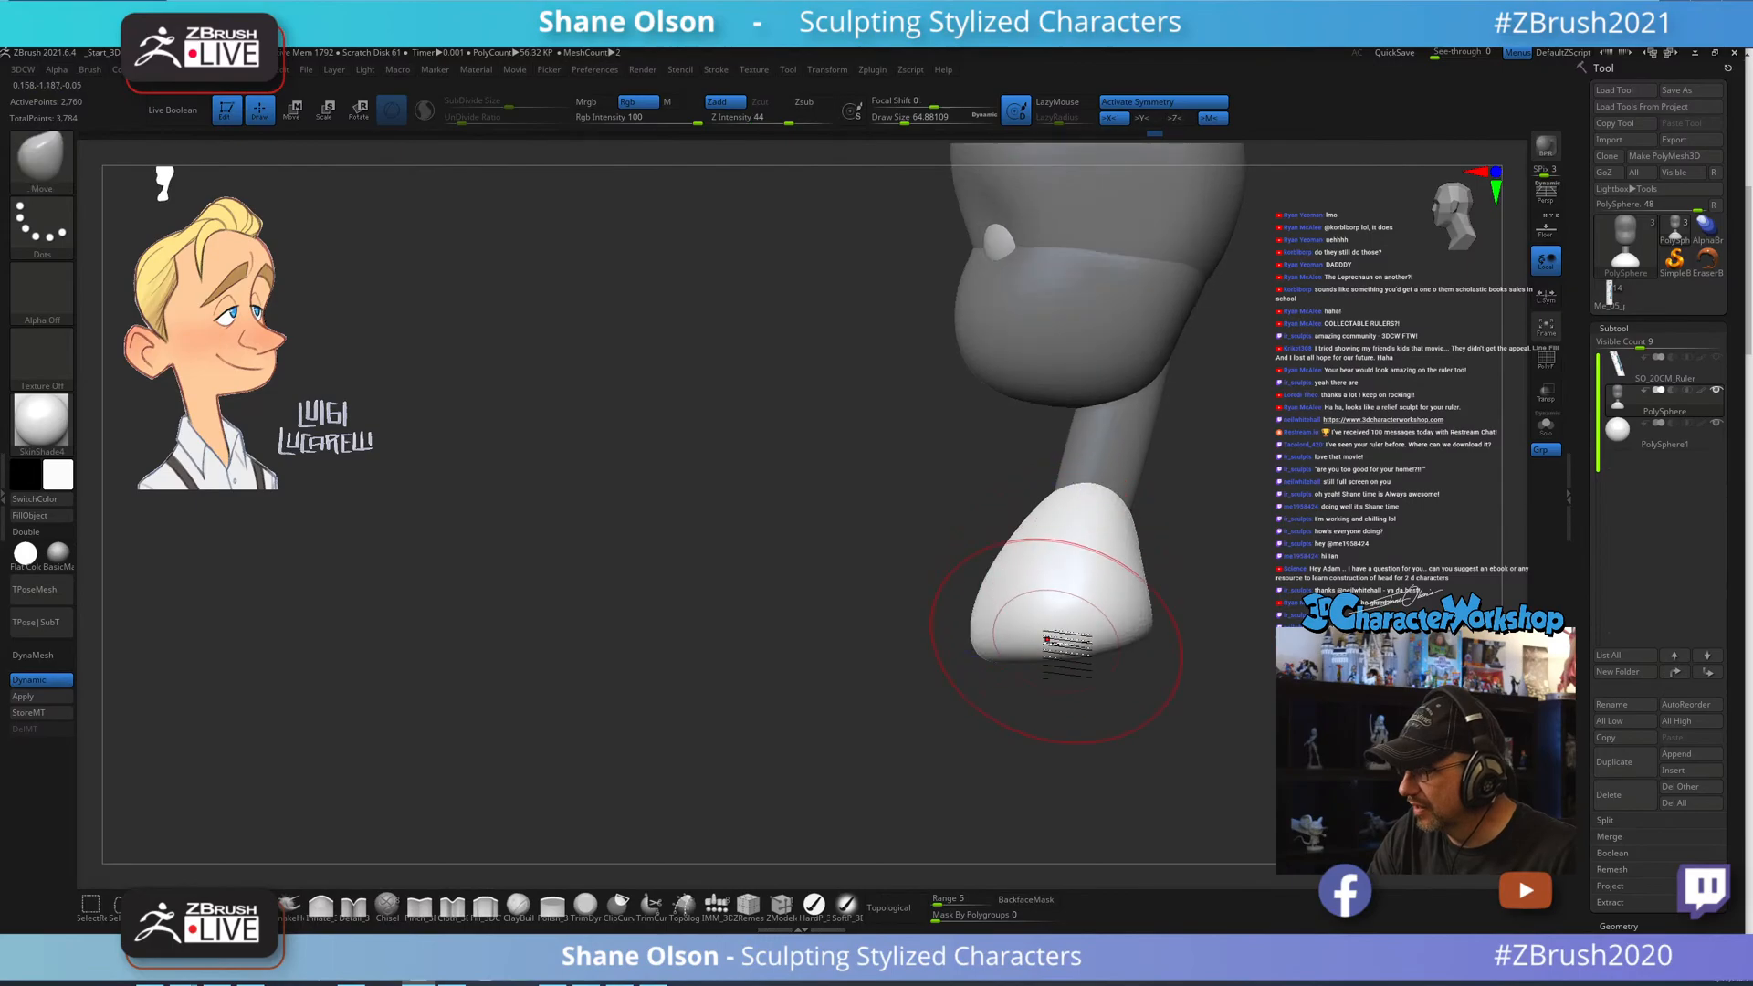
{"action": "mouse_move", "coordinate": [1055, 637]}
{"action": "right_mouse_down"}
{"action": "mouse_move", "coordinate": [1102, 702]}
{"action": "mouse_move", "coordinate": [1088, 669]}
{"action": "mouse_move", "coordinate": [1026, 688]}
{"action": "right_mouse_up"}
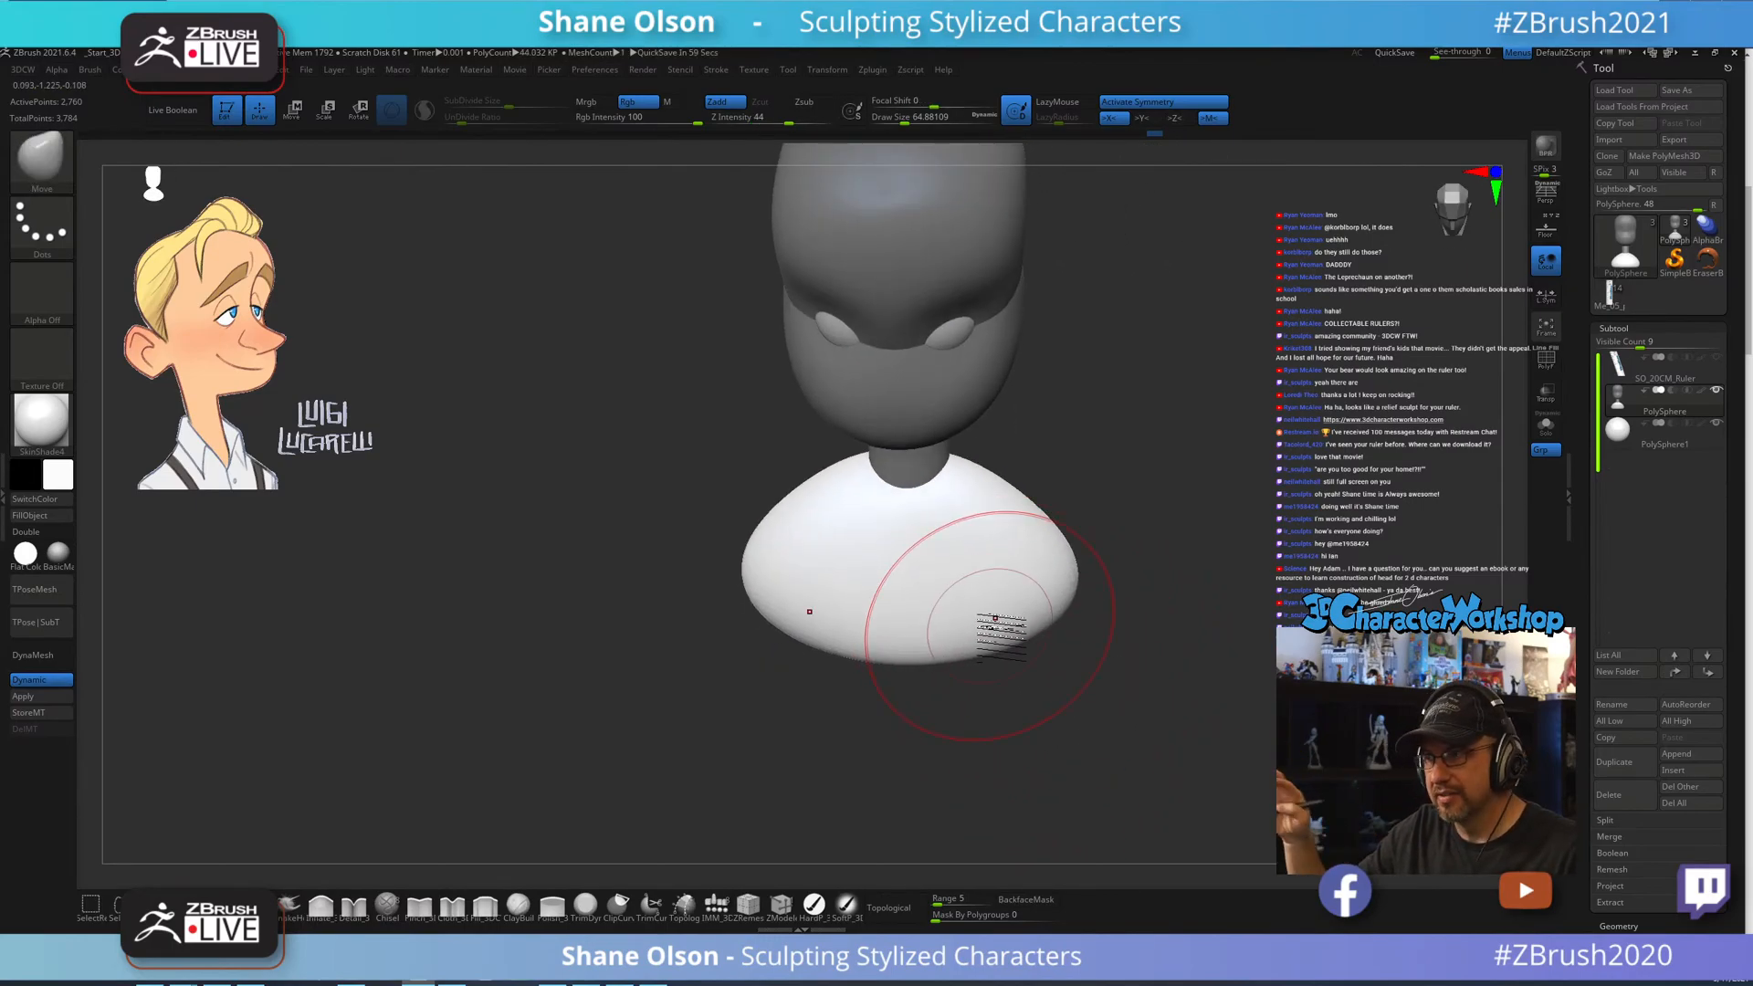
{"action": "mouse_move", "coordinate": [1107, 673]}
{"action": "right_mouse_down"}
{"action": "mouse_move", "coordinate": [1131, 633]}
{"action": "mouse_move", "coordinate": [1174, 666]}
{"action": "mouse_move", "coordinate": [1080, 639]}
{"action": "mouse_move", "coordinate": [1080, 532]}
{"action": "mouse_move", "coordinate": [1087, 699]}
{"action": "mouse_move", "coordinate": [1037, 661]}
{"action": "mouse_move", "coordinate": [1011, 674]}
{"action": "mouse_move", "coordinate": [1085, 662]}
{"action": "right_mouse_up"}
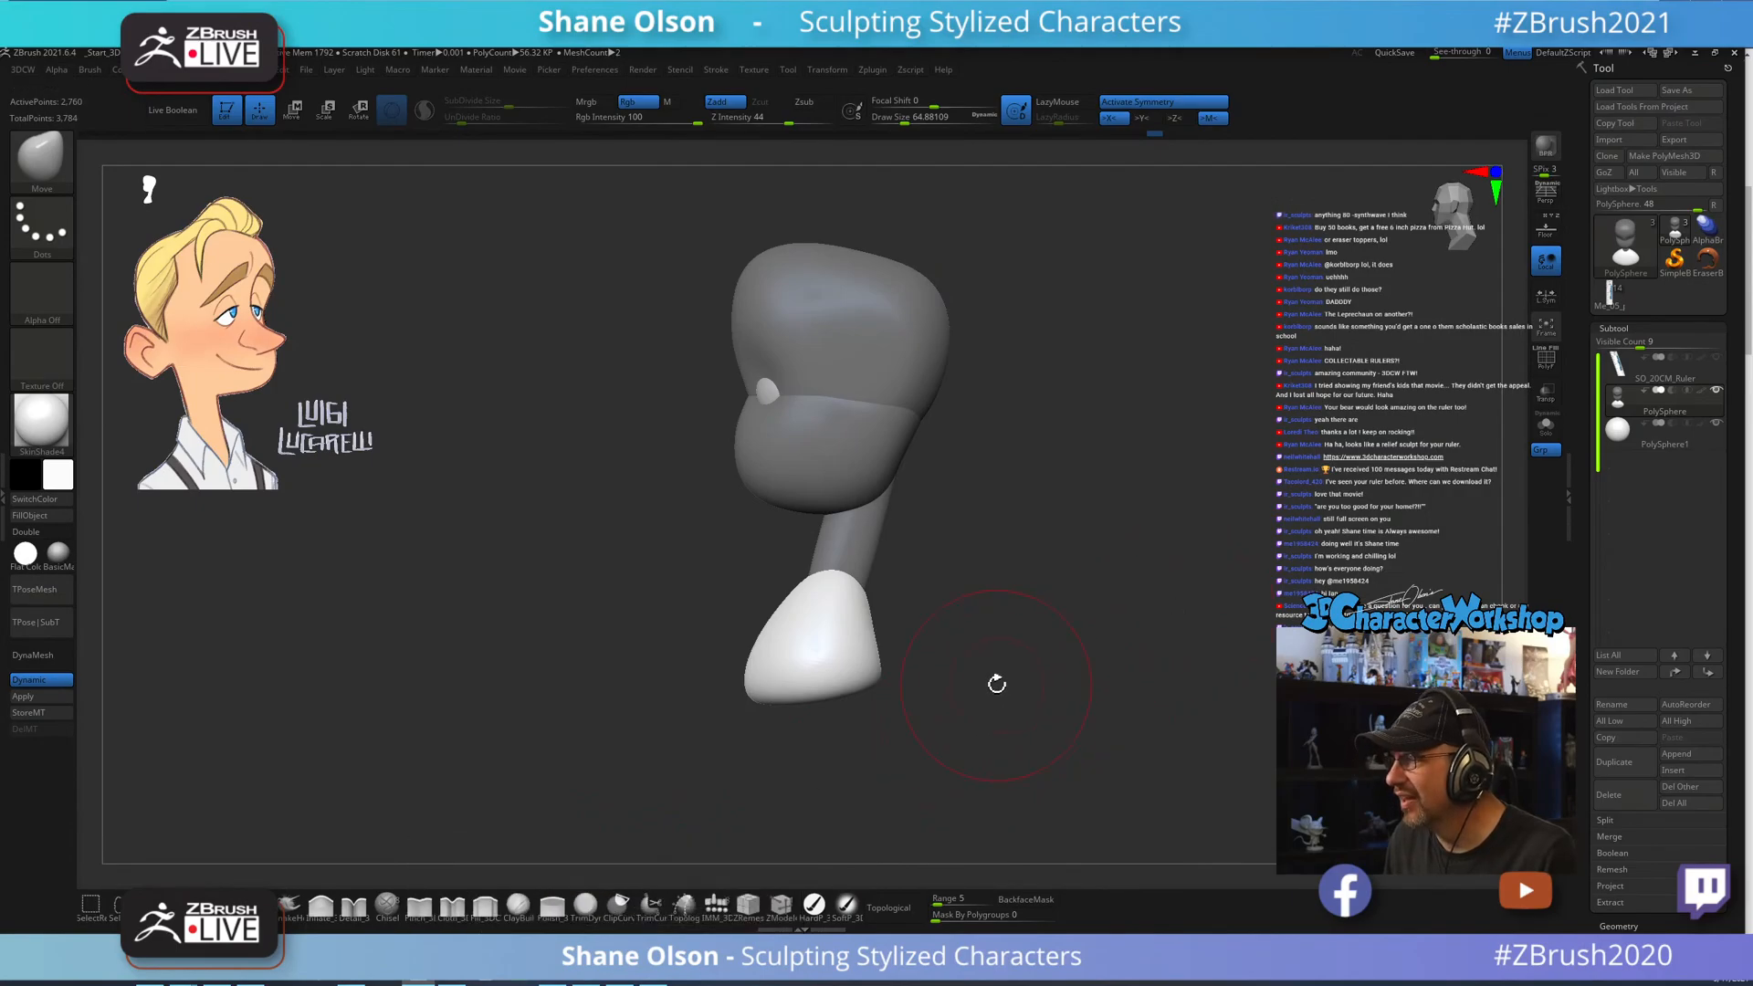
Clip the shoulder piece's underside along a slightly slanted line, and refine its outline with the Move brush at about 46.
{"action": "mouse_move", "coordinate": [1066, 669]}
{"action": "left_mouse_down", "text": "ctrl+shift"}
{"action": "mouse_move", "coordinate": [684, 770]}
{"action": "mouse_move", "coordinate": [646, 677]}
{"action": "mouse_move", "coordinate": [620, 712]}
{"action": "left_mouse_up", "text": "ctrl+shift"}
{"action": "left_click_drag", "start_coordinate": [611, 703], "coordinate": [610, 703], "text": "ctrl+shift"}
{"action": "mouse_move", "coordinate": [1084, 625]}
{"action": "left_mouse_down"}
{"action": "mouse_move", "coordinate": [1215, 626]}
{"action": "mouse_move", "coordinate": [1142, 618]}
{"action": "mouse_move", "coordinate": [1199, 640]}
{"action": "mouse_move", "coordinate": [1076, 638]}
{"action": "mouse_move", "coordinate": [1159, 544]}
{"action": "mouse_move", "coordinate": [1001, 610]}
{"action": "mouse_move", "coordinate": [1035, 595]}
{"action": "mouse_move", "coordinate": [1008, 576]}
{"action": "left_mouse_up"}
{"action": "key", "text": "s"}
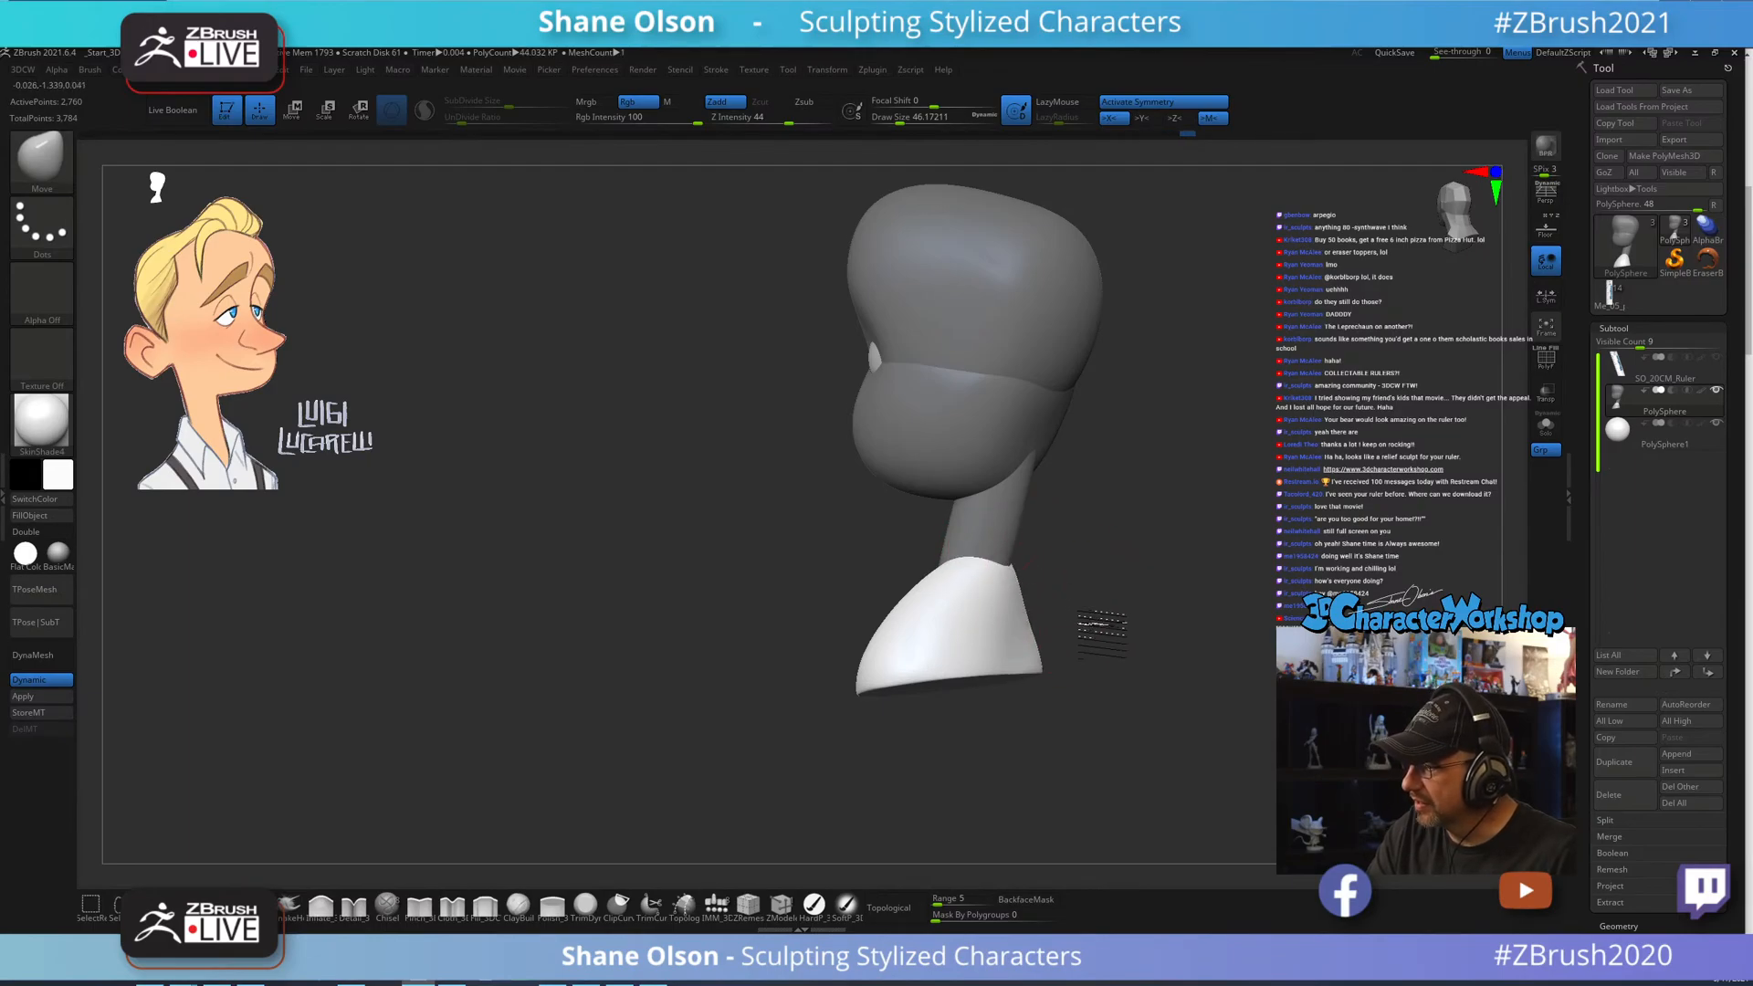
{"action": "left_click_drag", "start_coordinate": [1088, 618], "coordinate": [987, 635]}
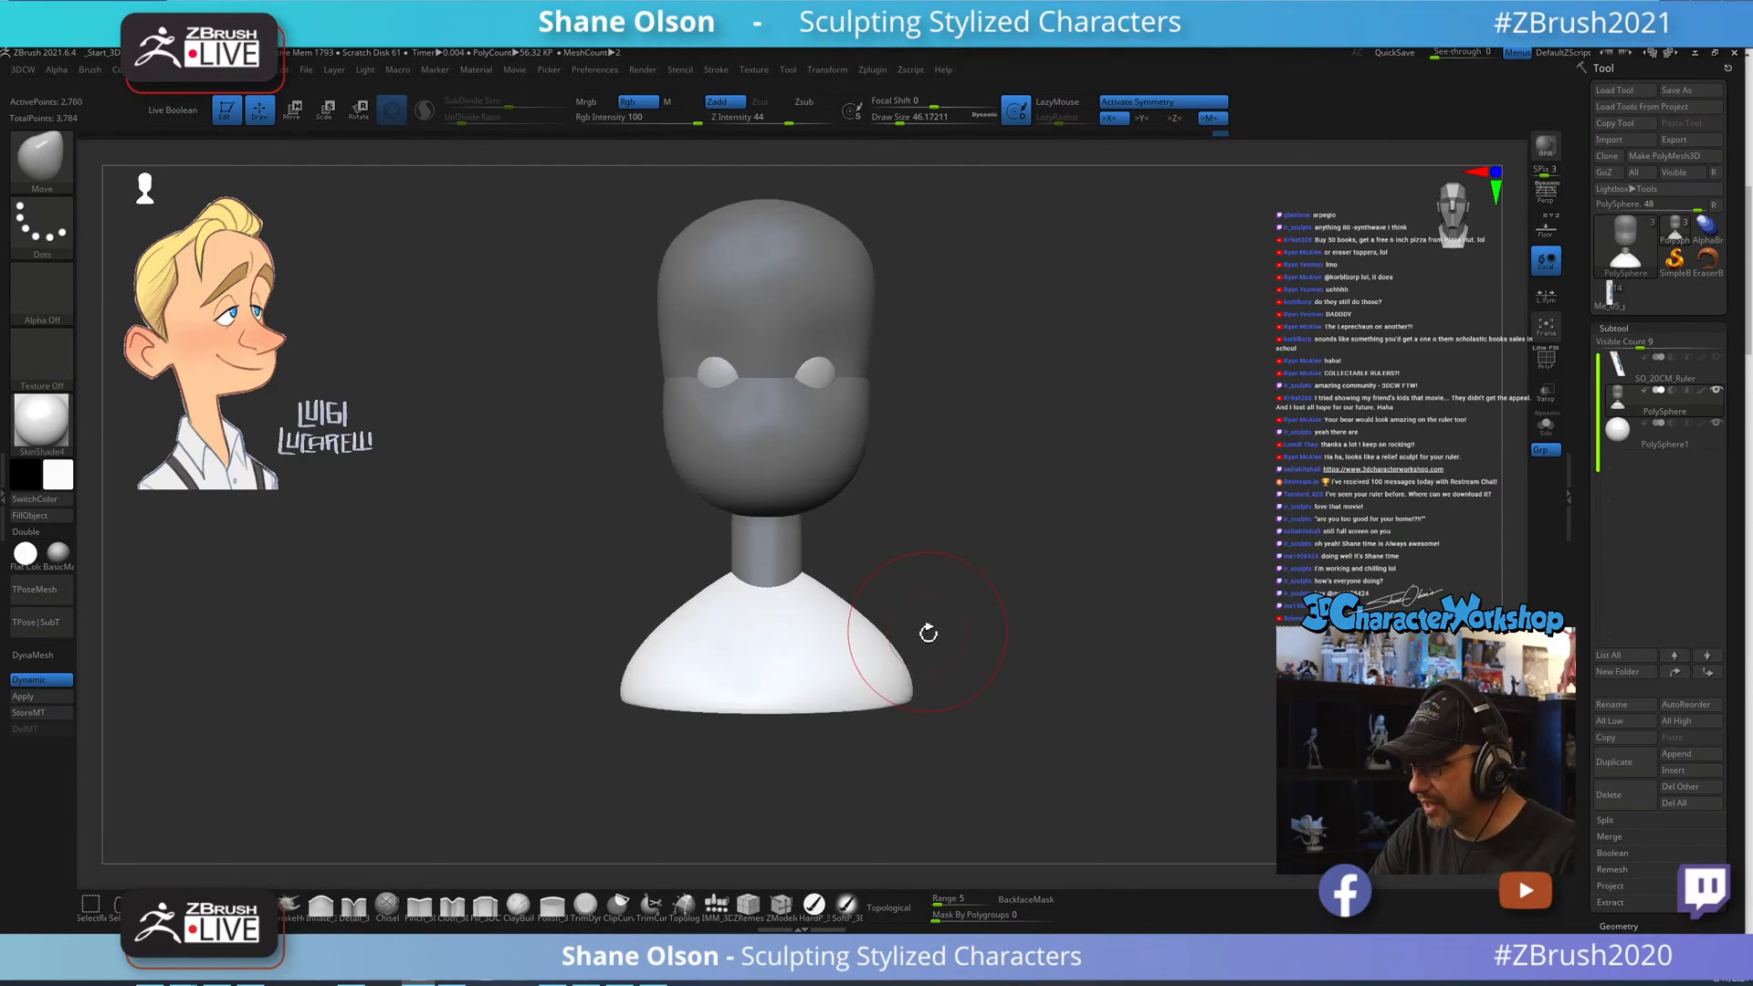
Refine the slope of the shoulders and the chest and back profile with the Move brush at about 56.
{"action": "mouse_move", "coordinate": [943, 669]}
{"action": "left_mouse_down"}
{"action": "mouse_move", "coordinate": [955, 509]}
{"action": "mouse_move", "coordinate": [959, 615]}
{"action": "mouse_move", "coordinate": [966, 572]}
{"action": "mouse_move", "coordinate": [891, 636]}
{"action": "mouse_move", "coordinate": [896, 589]}
{"action": "mouse_move", "coordinate": [890, 656]}
{"action": "left_mouse_up"}
{"action": "key", "text": "s"}
{"action": "left_click_drag", "start_coordinate": [841, 570], "coordinate": [841, 555]}
{"action": "mouse_move", "coordinate": [985, 565]}
{"action": "left_mouse_down", "text": "shift"}
{"action": "mouse_move", "coordinate": [995, 682]}
{"action": "mouse_move", "coordinate": [931, 717]}
{"action": "mouse_move", "coordinate": [991, 649]}
{"action": "left_mouse_up", "text": "shift"}
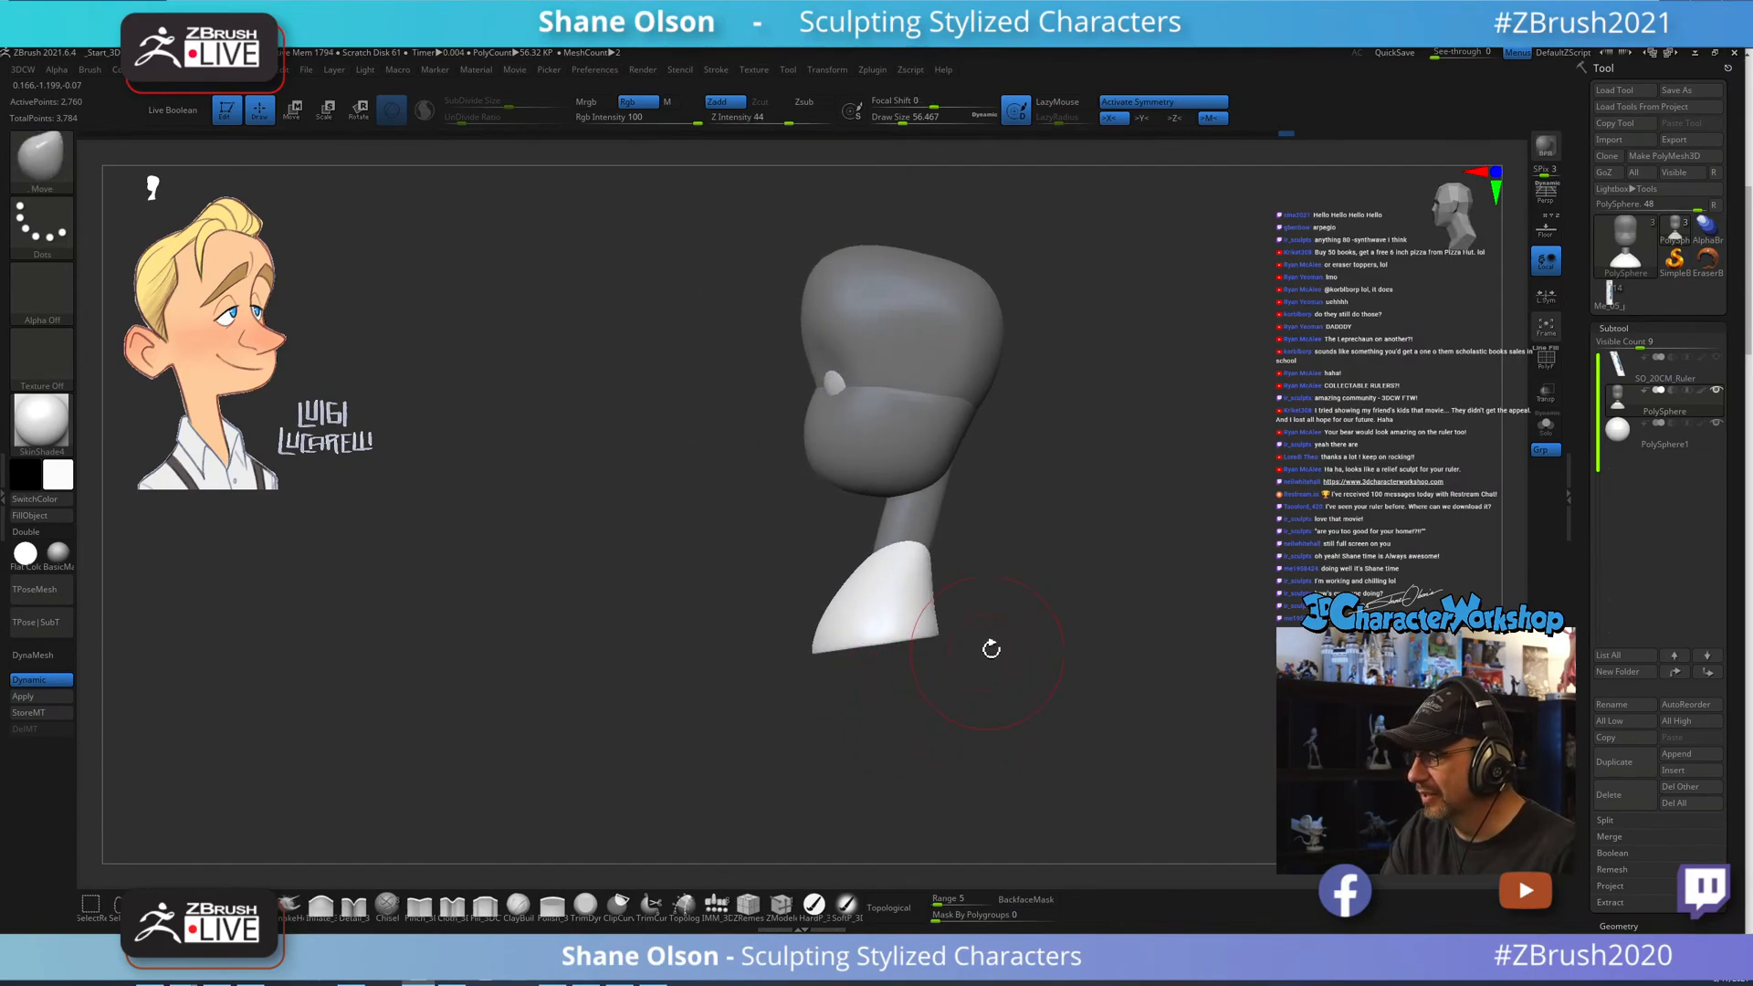
{"action": "mouse_move", "coordinate": [1025, 549]}
{"action": "left_mouse_down"}
{"action": "mouse_move", "coordinate": [1026, 572]}
{"action": "mouse_move", "coordinate": [822, 699]}
{"action": "mouse_move", "coordinate": [796, 688]}
{"action": "mouse_move", "coordinate": [809, 670]}
{"action": "left_mouse_up"}
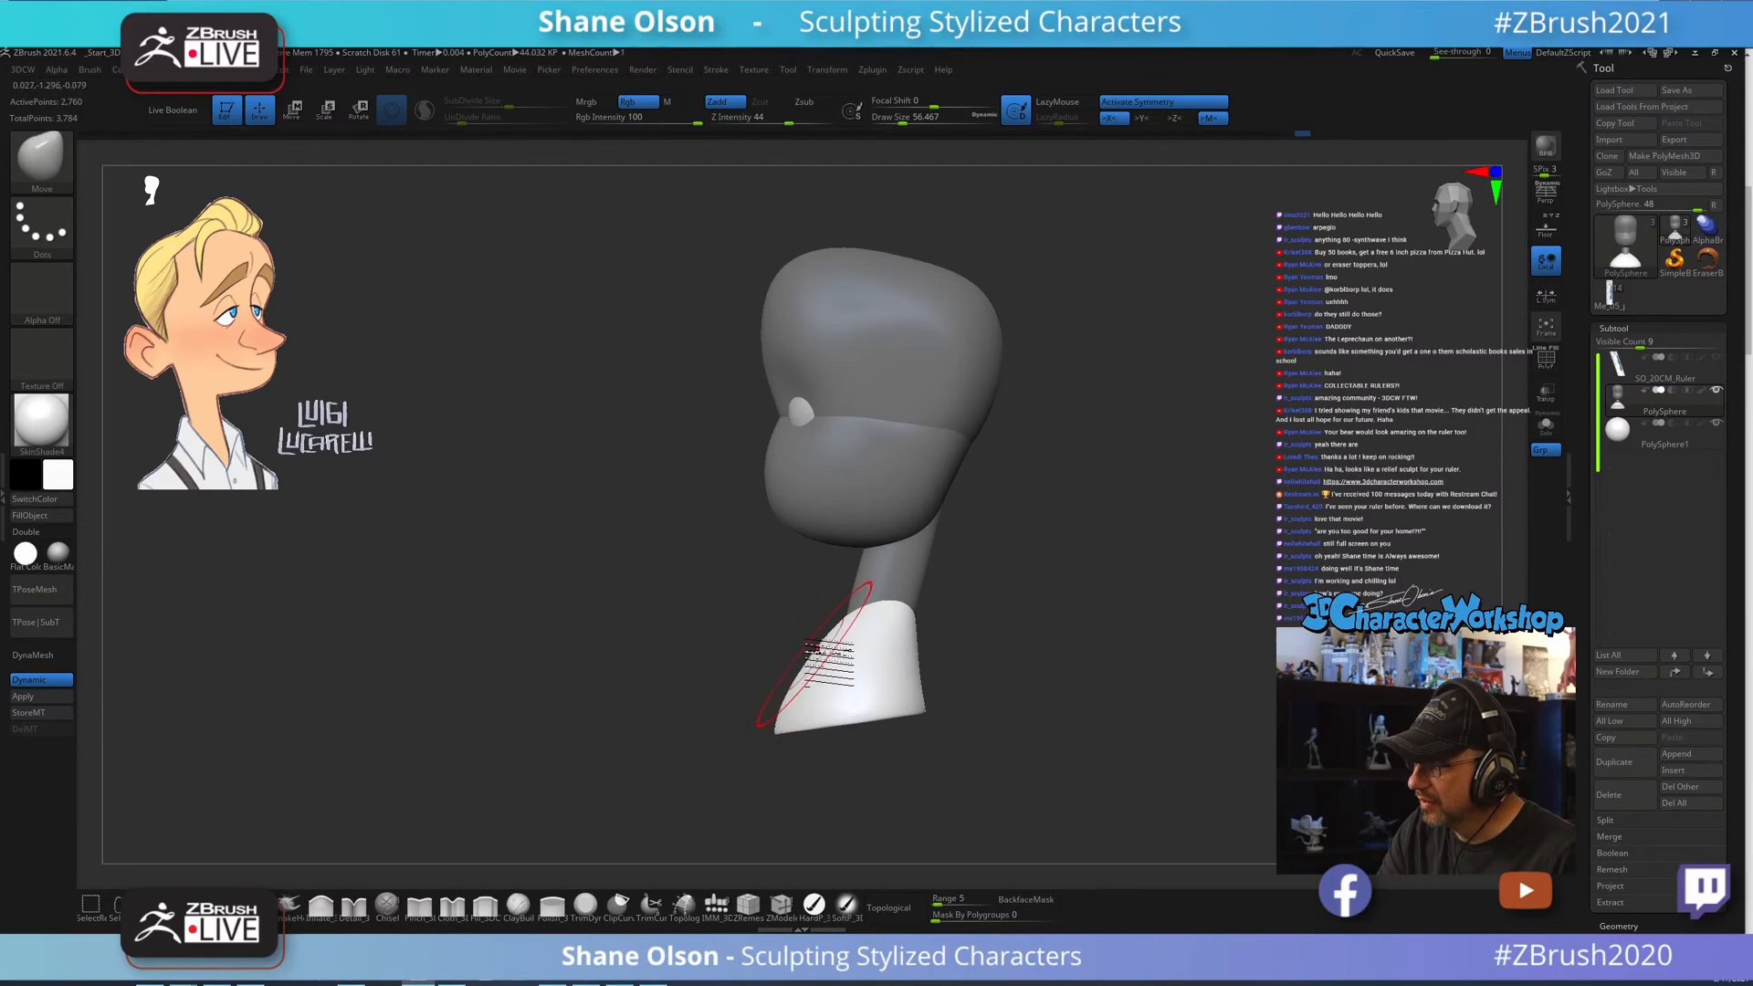
{"action": "left_click_drag", "start_coordinate": [1041, 638], "coordinate": [1085, 626]}
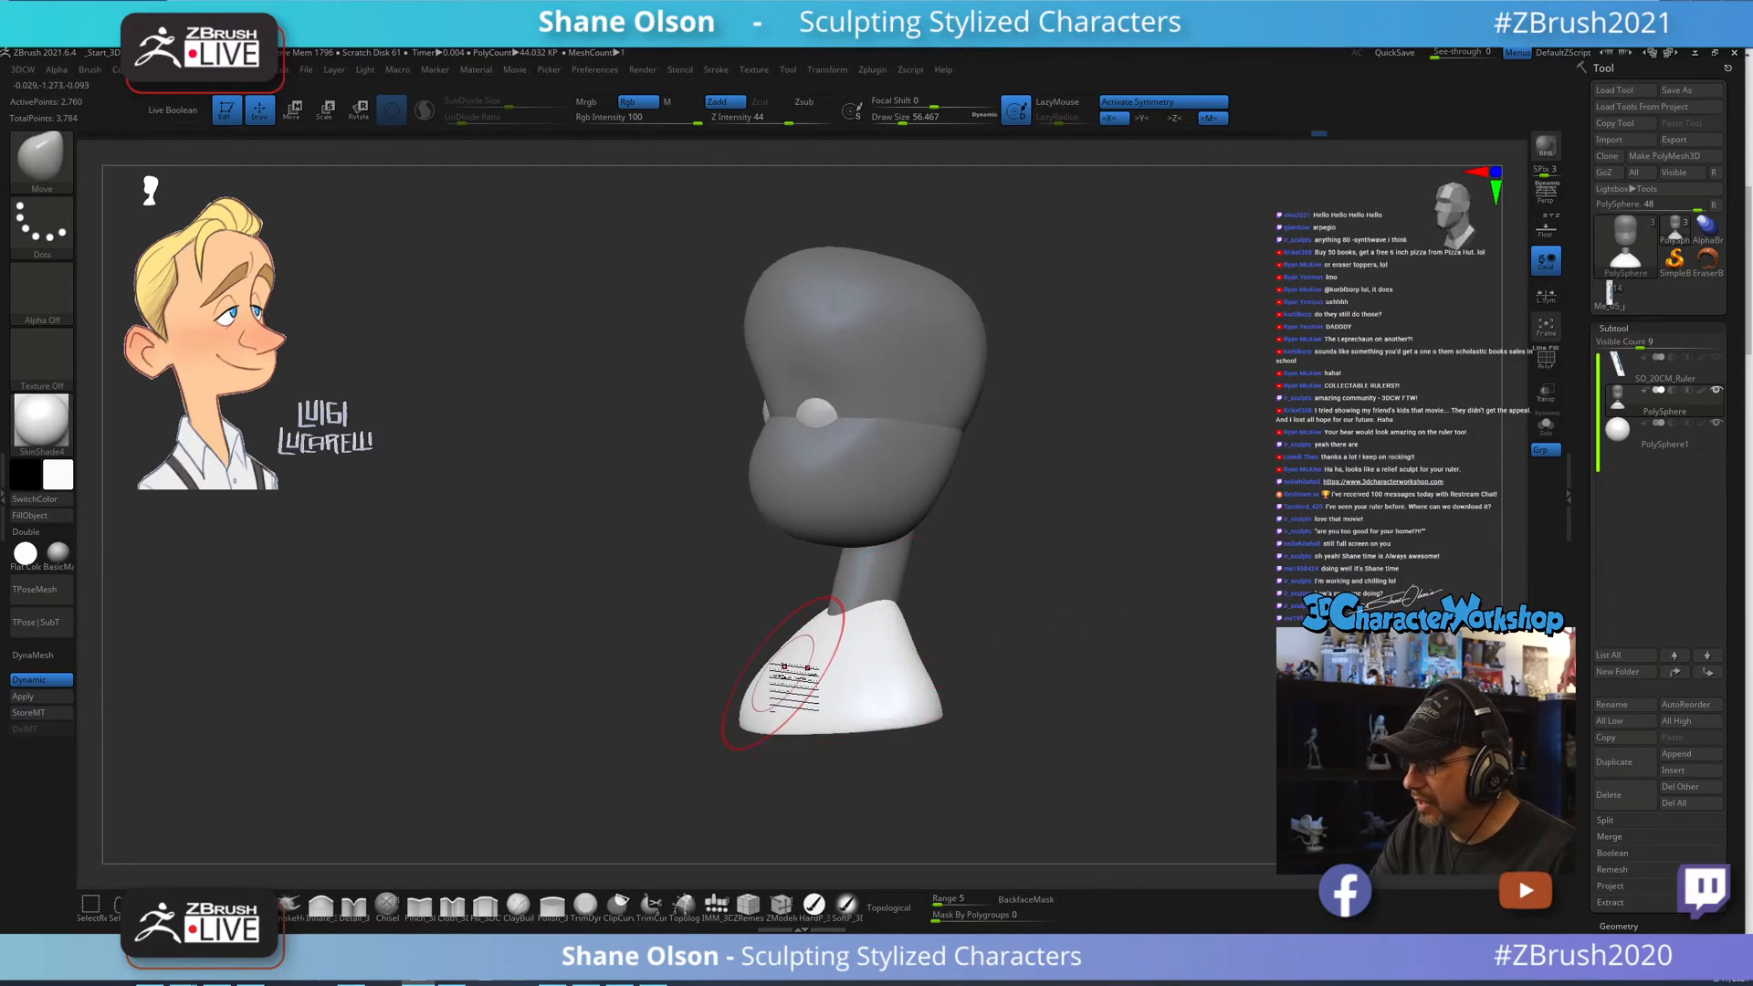
{"action": "right_click_drag", "start_coordinate": [876, 600], "coordinate": [871, 586], "text": "ctrl"}
{"action": "left_click_drag", "start_coordinate": [1077, 571], "coordinate": [981, 589]}
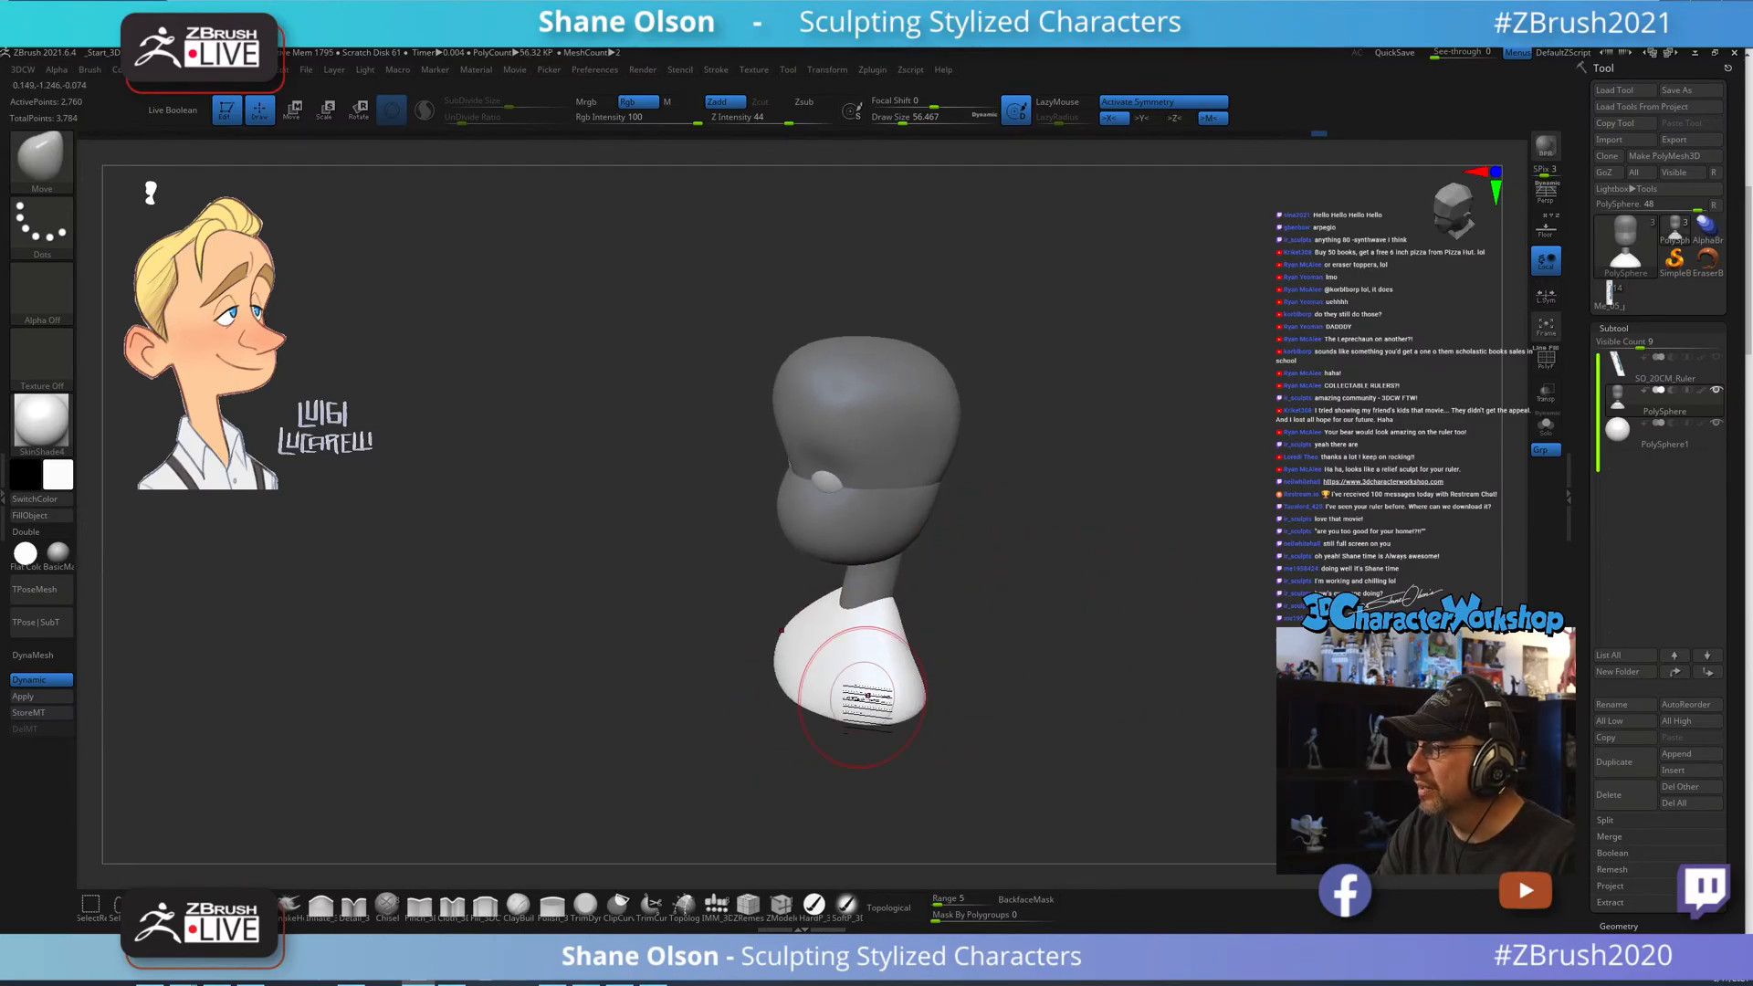
{"action": "mouse_move", "coordinate": [841, 650]}
{"action": "right_mouse_down"}
{"action": "mouse_move", "coordinate": [854, 721]}
{"action": "mouse_move", "coordinate": [880, 685]}
{"action": "mouse_move", "coordinate": [1029, 606]}
{"action": "mouse_move", "coordinate": [1057, 669]}
{"action": "mouse_move", "coordinate": [1007, 685]}
{"action": "mouse_move", "coordinate": [995, 663]}
{"action": "right_mouse_up"}
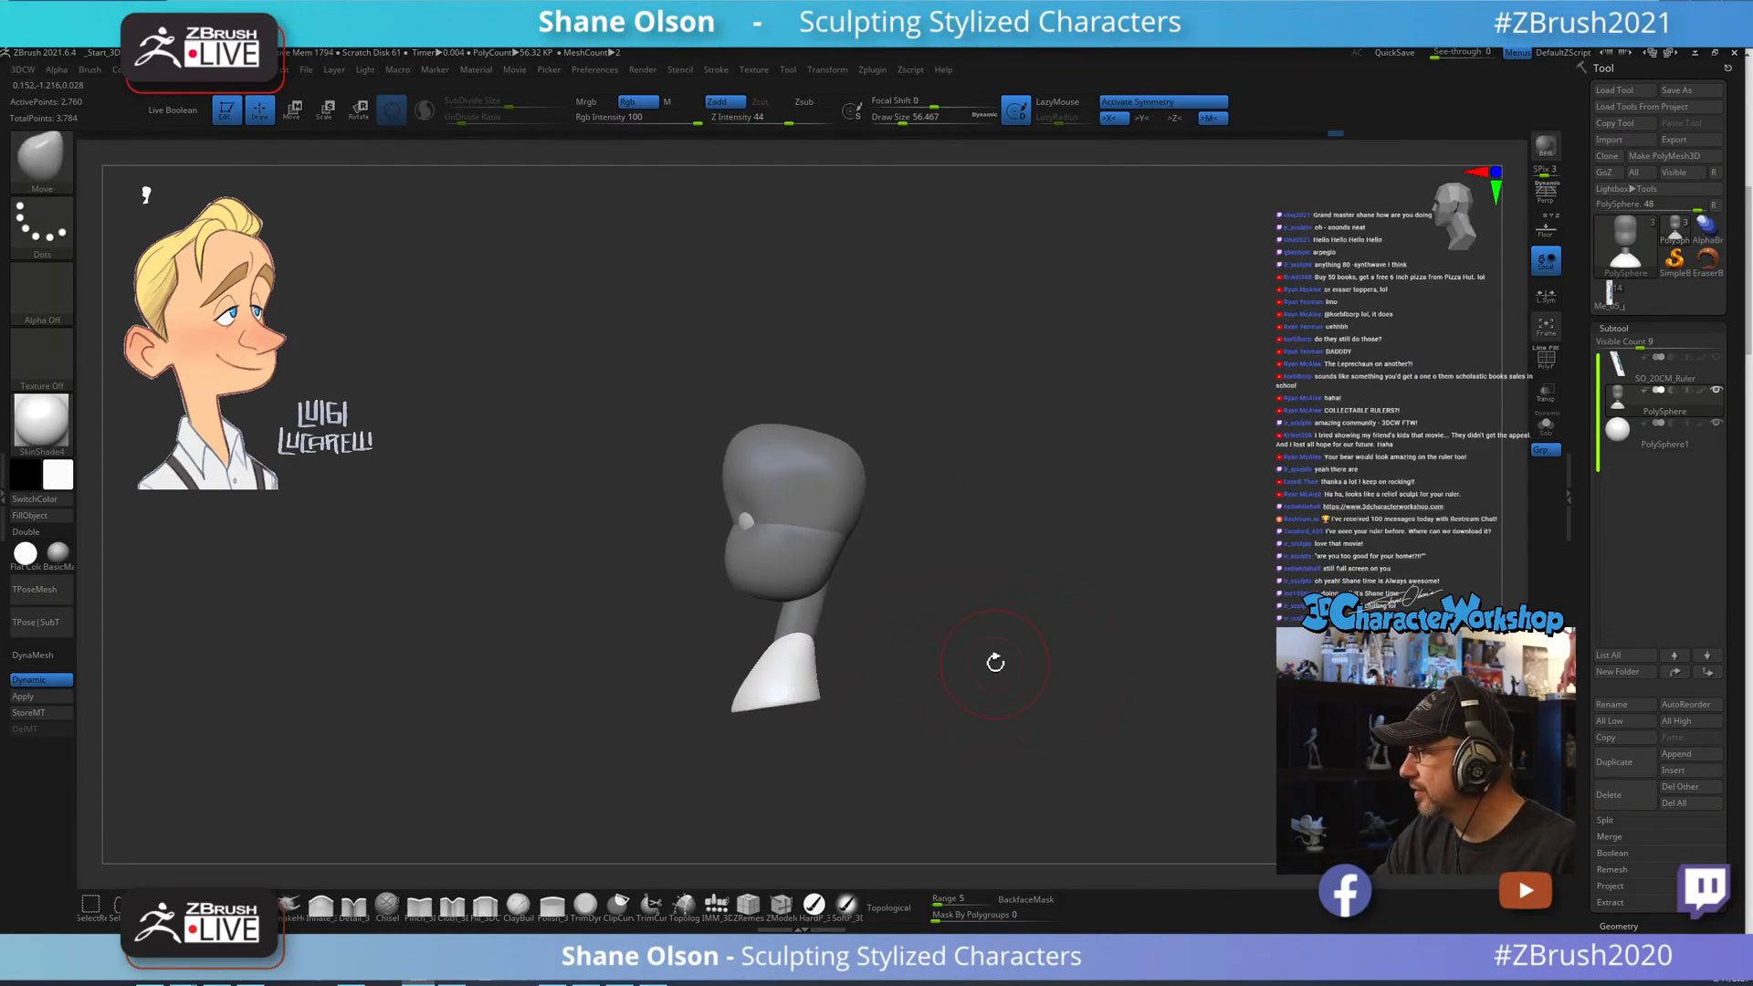
{"action": "right_click_drag", "start_coordinate": [962, 593], "coordinate": [981, 633]}
{"action": "right_click_drag", "start_coordinate": [961, 599], "coordinate": [1019, 620], "text": "alt"}
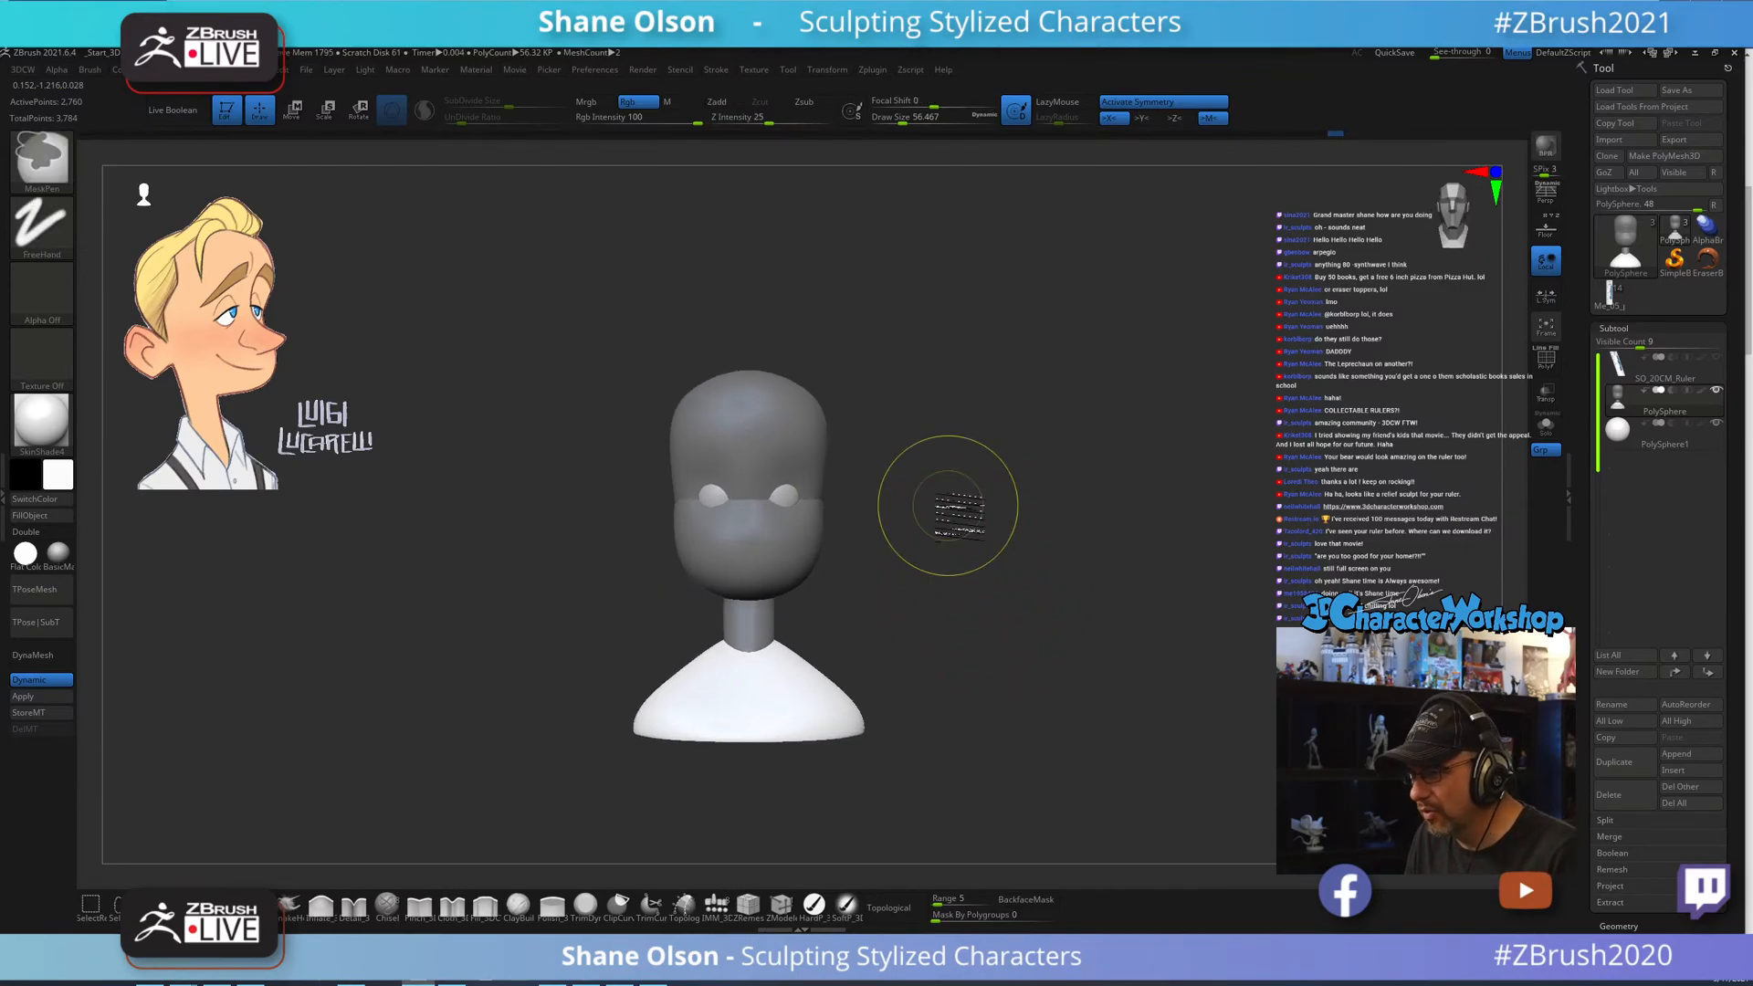
Clear the mask from the head, neck and shoulders, and reduce the Move brush to about 44.
{"action": "left_click_drag", "start_coordinate": [949, 503], "coordinate": [981, 534], "text": "ctrl"}
{"action": "right_click_drag", "start_coordinate": [941, 490], "coordinate": [970, 512], "text": "ctrl"}
{"action": "mouse_move", "coordinate": [1001, 430]}
{"action": "right_mouse_down", "text": "alt"}
{"action": "mouse_move", "coordinate": [1030, 523]}
{"action": "mouse_move", "coordinate": [987, 517]}
{"action": "mouse_move", "coordinate": [1068, 490]}
{"action": "right_mouse_up", "text": "alt"}
{"action": "key", "text": "s"}
{"action": "left_click_drag", "start_coordinate": [1063, 491], "coordinate": [1064, 491]}
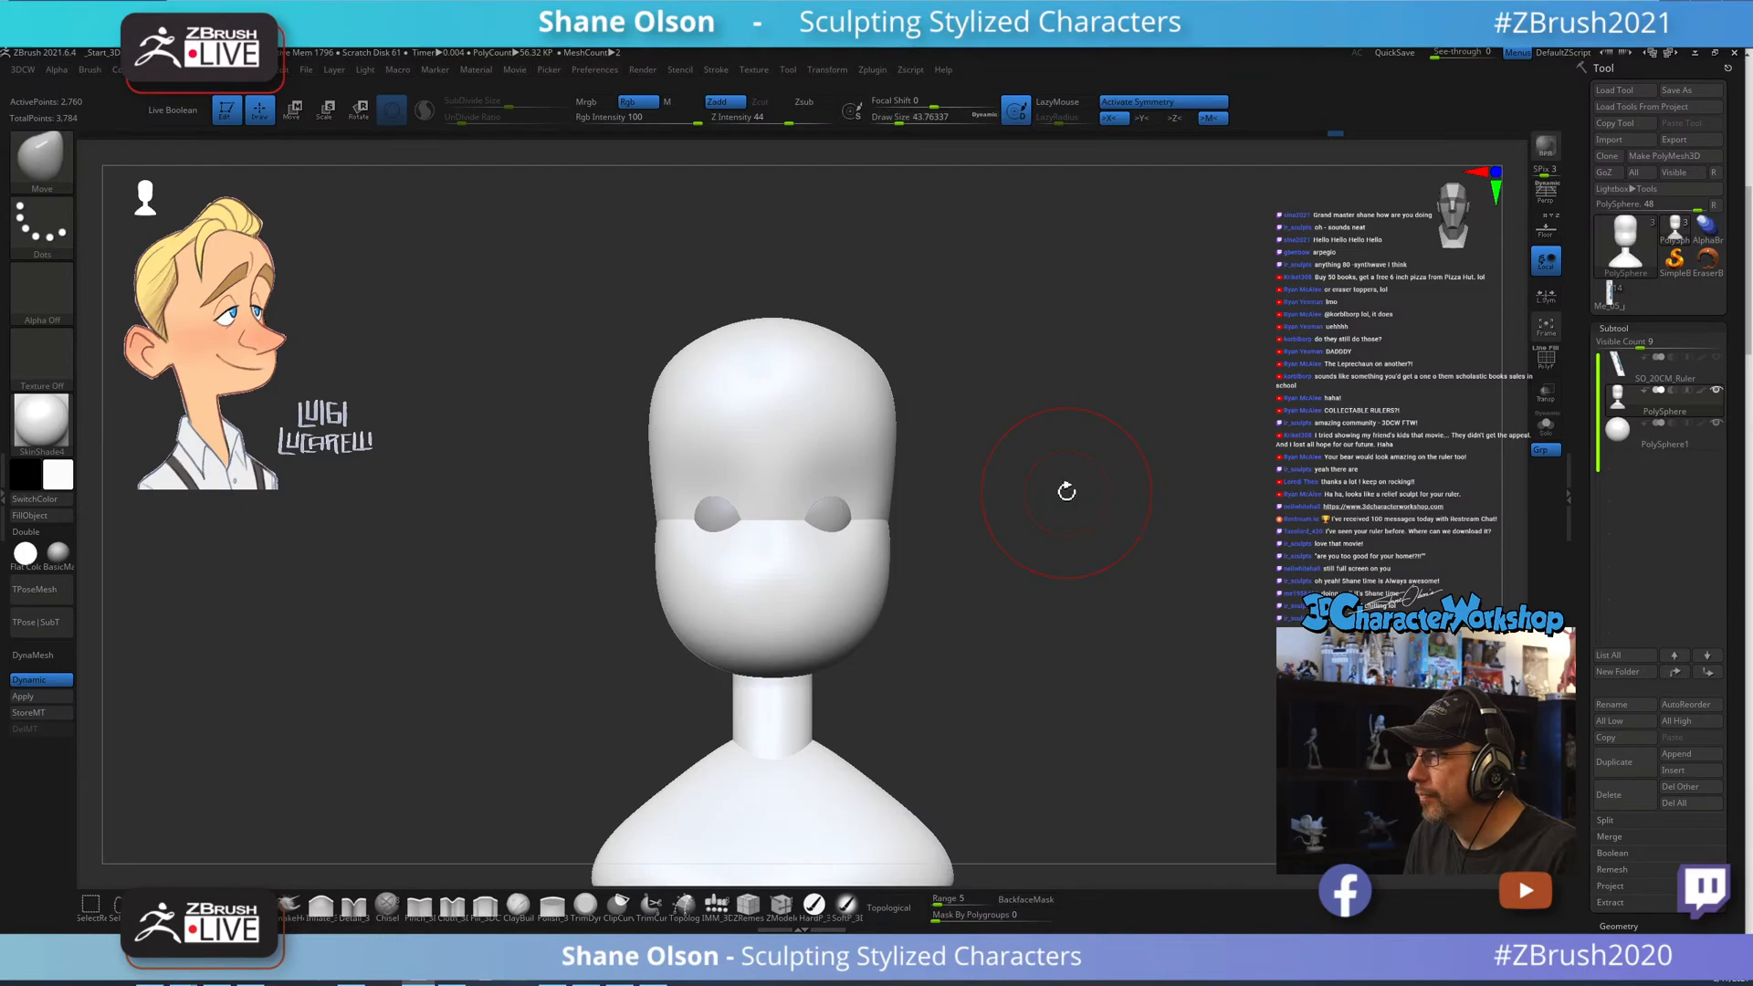
{"action": "right_click_drag", "start_coordinate": [957, 551], "coordinate": [1010, 520]}
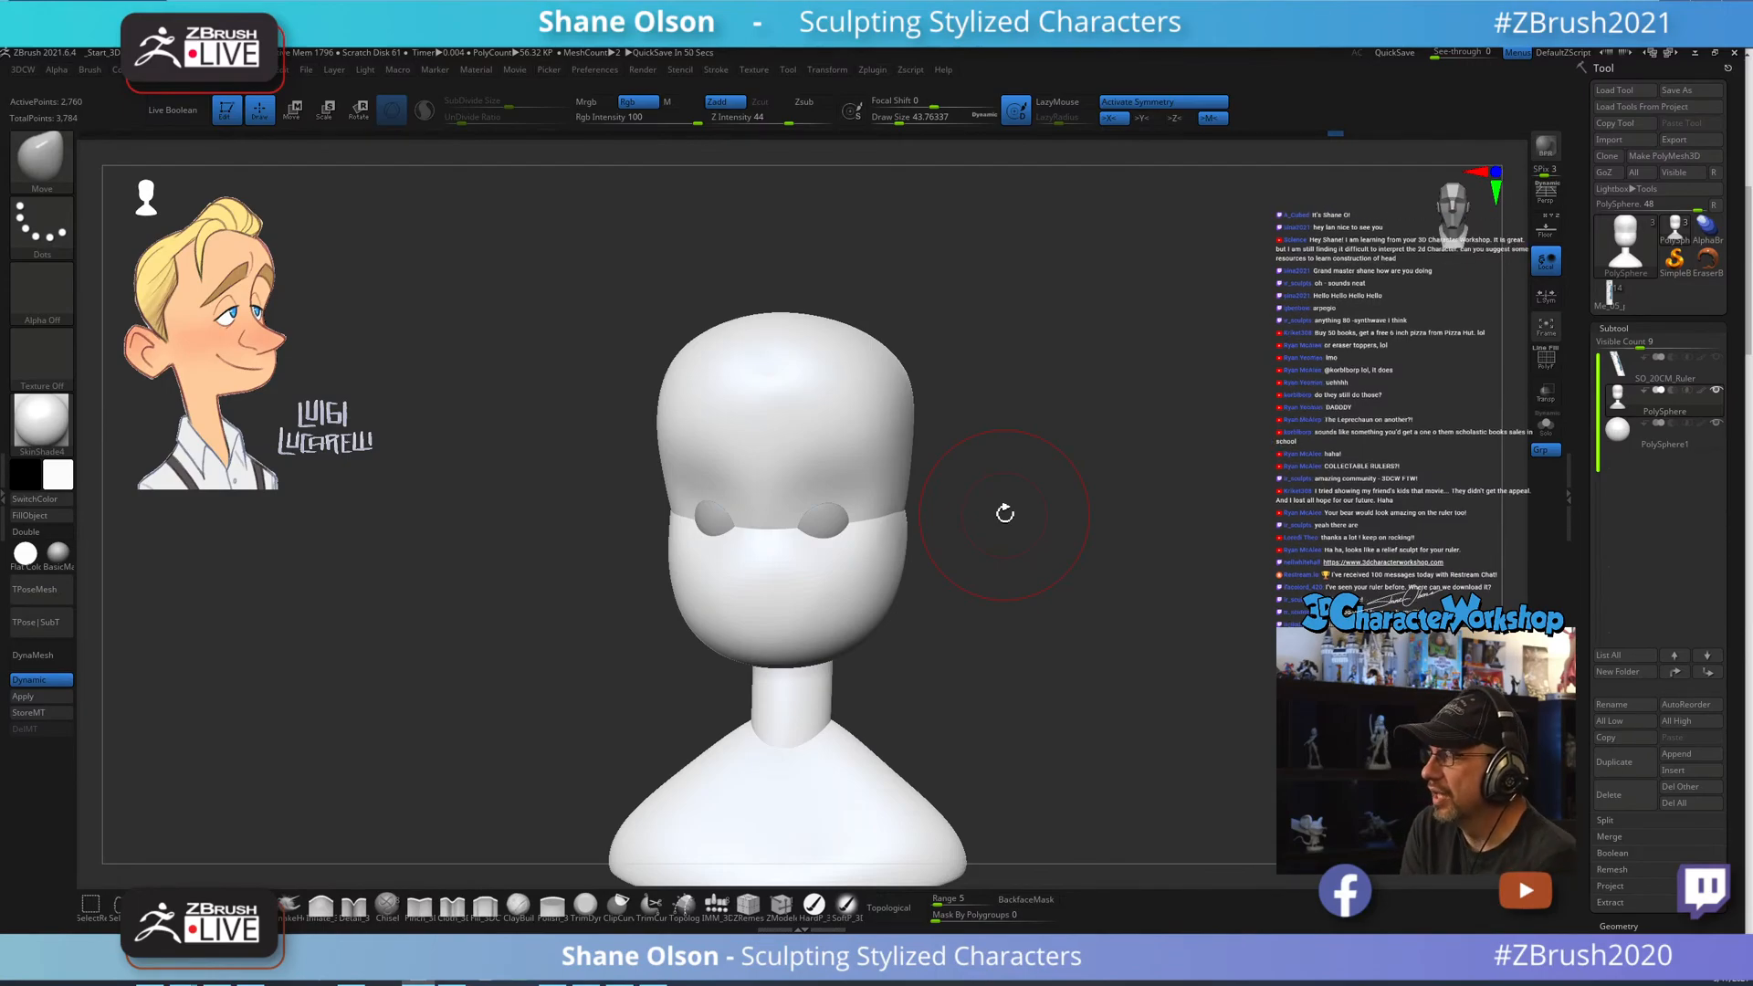
Reshape the brow and temple area around the eyes with the Move brush at sizes of about 33 to 37.
{"action": "mouse_move", "coordinate": [999, 557]}
{"action": "left_mouse_down"}
{"action": "mouse_move", "coordinate": [1005, 537]}
{"action": "mouse_move", "coordinate": [1006, 575]}
{"action": "mouse_move", "coordinate": [1009, 512]}
{"action": "mouse_move", "coordinate": [1006, 563]}
{"action": "mouse_move", "coordinate": [984, 511]}
{"action": "left_mouse_up"}
{"action": "key", "text": "s"}
{"action": "key", "text": "s"}
{"action": "key", "text": "s"}
{"action": "left_click_drag", "start_coordinate": [838, 552], "coordinate": [841, 529]}
{"action": "key", "text": "bracketright"}
{"action": "mouse_move", "coordinate": [853, 526]}
{"action": "right_mouse_down"}
{"action": "mouse_move", "coordinate": [862, 480]}
{"action": "mouse_move", "coordinate": [849, 542]}
{"action": "mouse_move", "coordinate": [817, 537]}
{"action": "mouse_move", "coordinate": [853, 508]}
{"action": "right_mouse_up"}
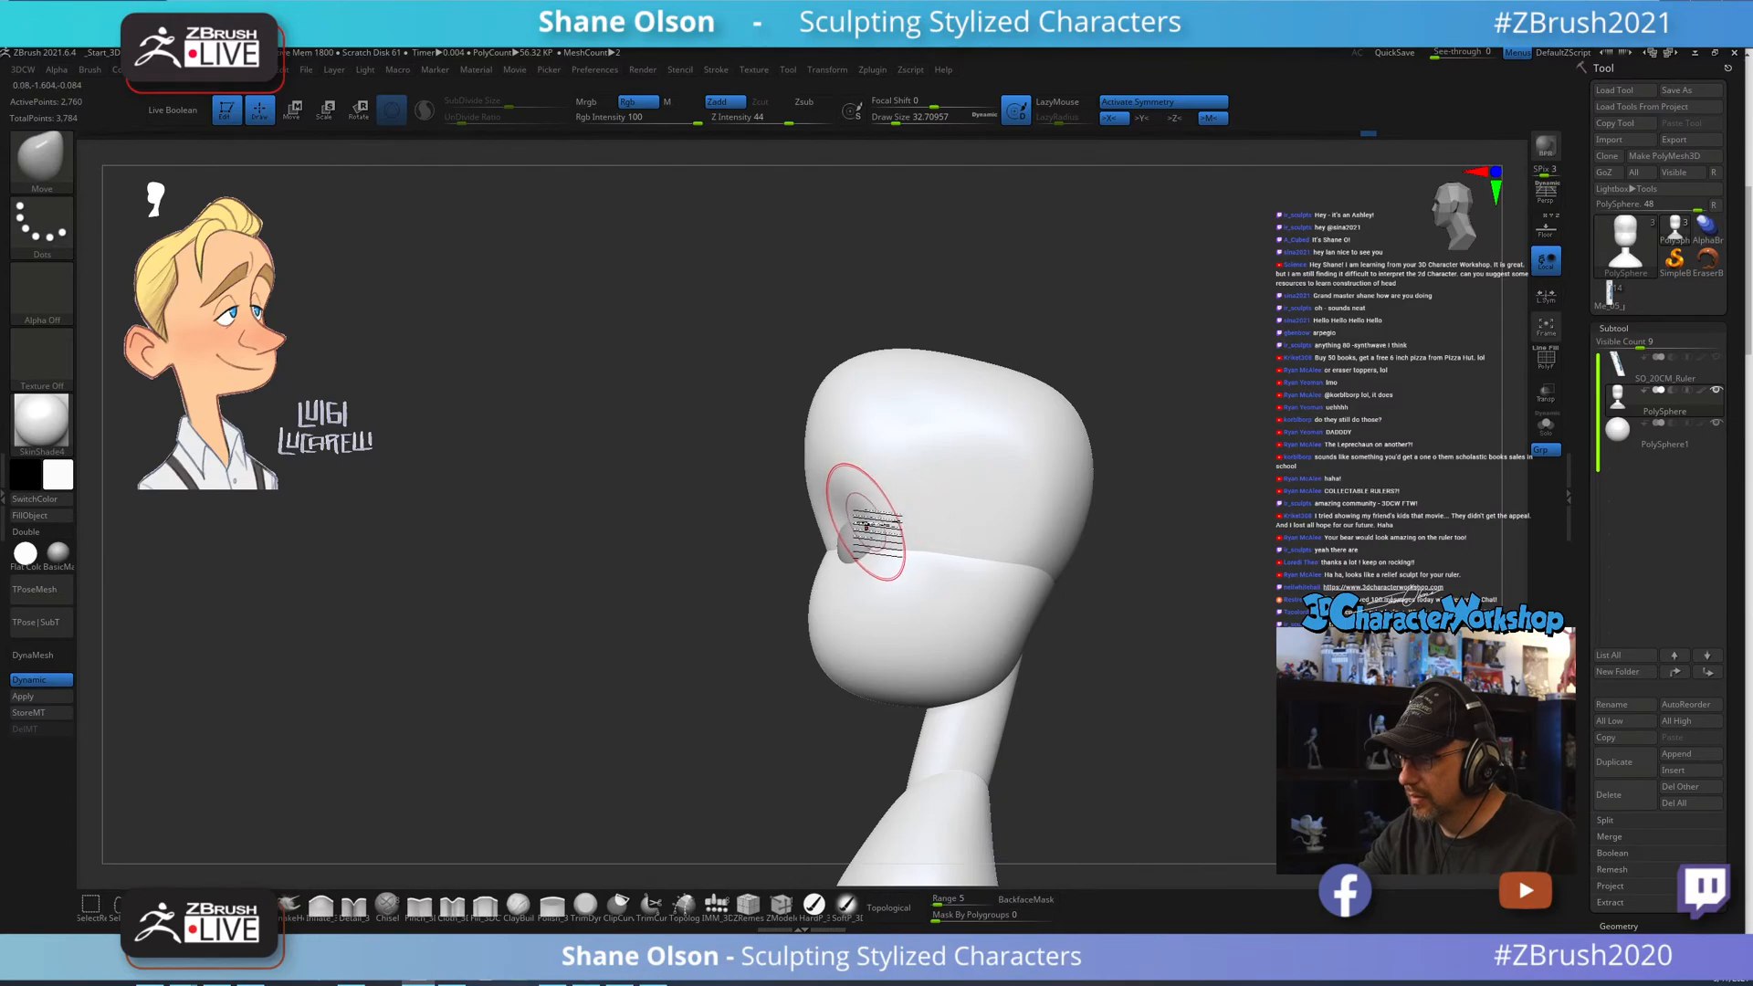
{"action": "key", "text": "bracketright"}
{"action": "left_click_drag", "start_coordinate": [857, 498], "coordinate": [876, 519], "text": "shift"}
{"action": "right_click_drag", "start_coordinate": [881, 504], "coordinate": [920, 497], "text": "shift"}
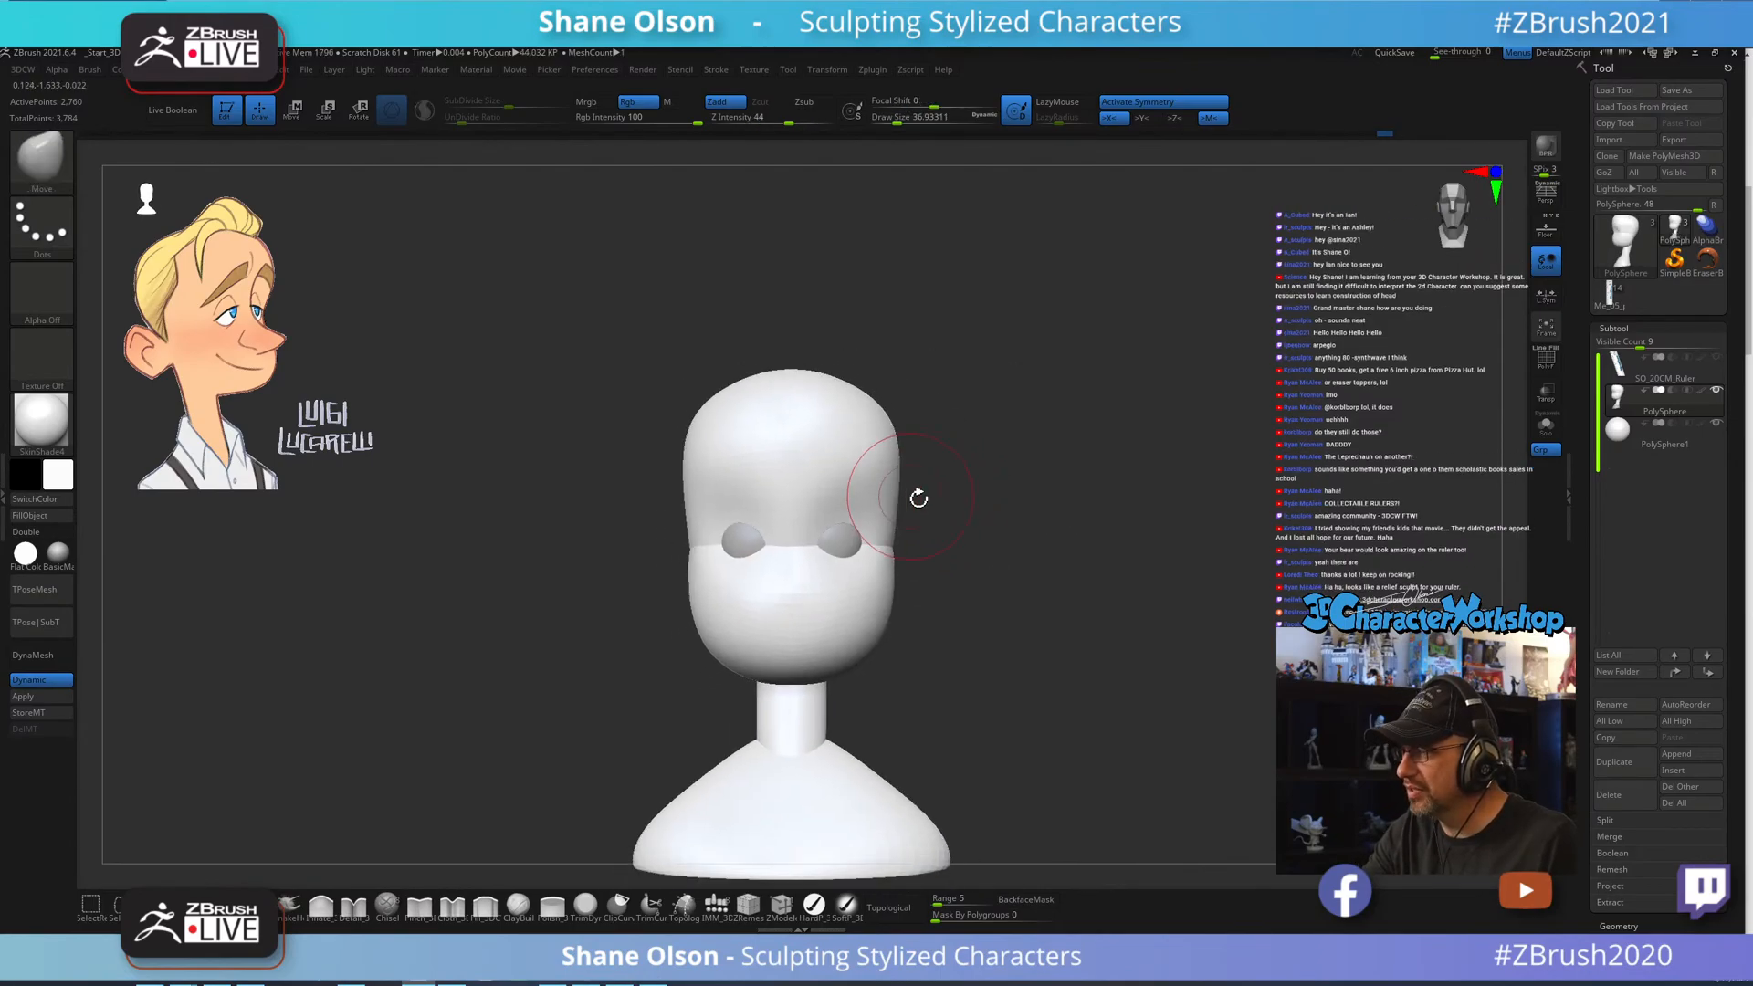
Insert an Appendage primitive at the centre of the face, just below eye level, as the nose.
{"action": "mouse_move", "coordinate": [1039, 589]}
{"action": "right_mouse_down", "text": "alt"}
{"action": "mouse_move", "coordinate": [1006, 481]}
{"action": "mouse_move", "coordinate": [1029, 496]}
{"action": "right_mouse_up", "text": "alt"}
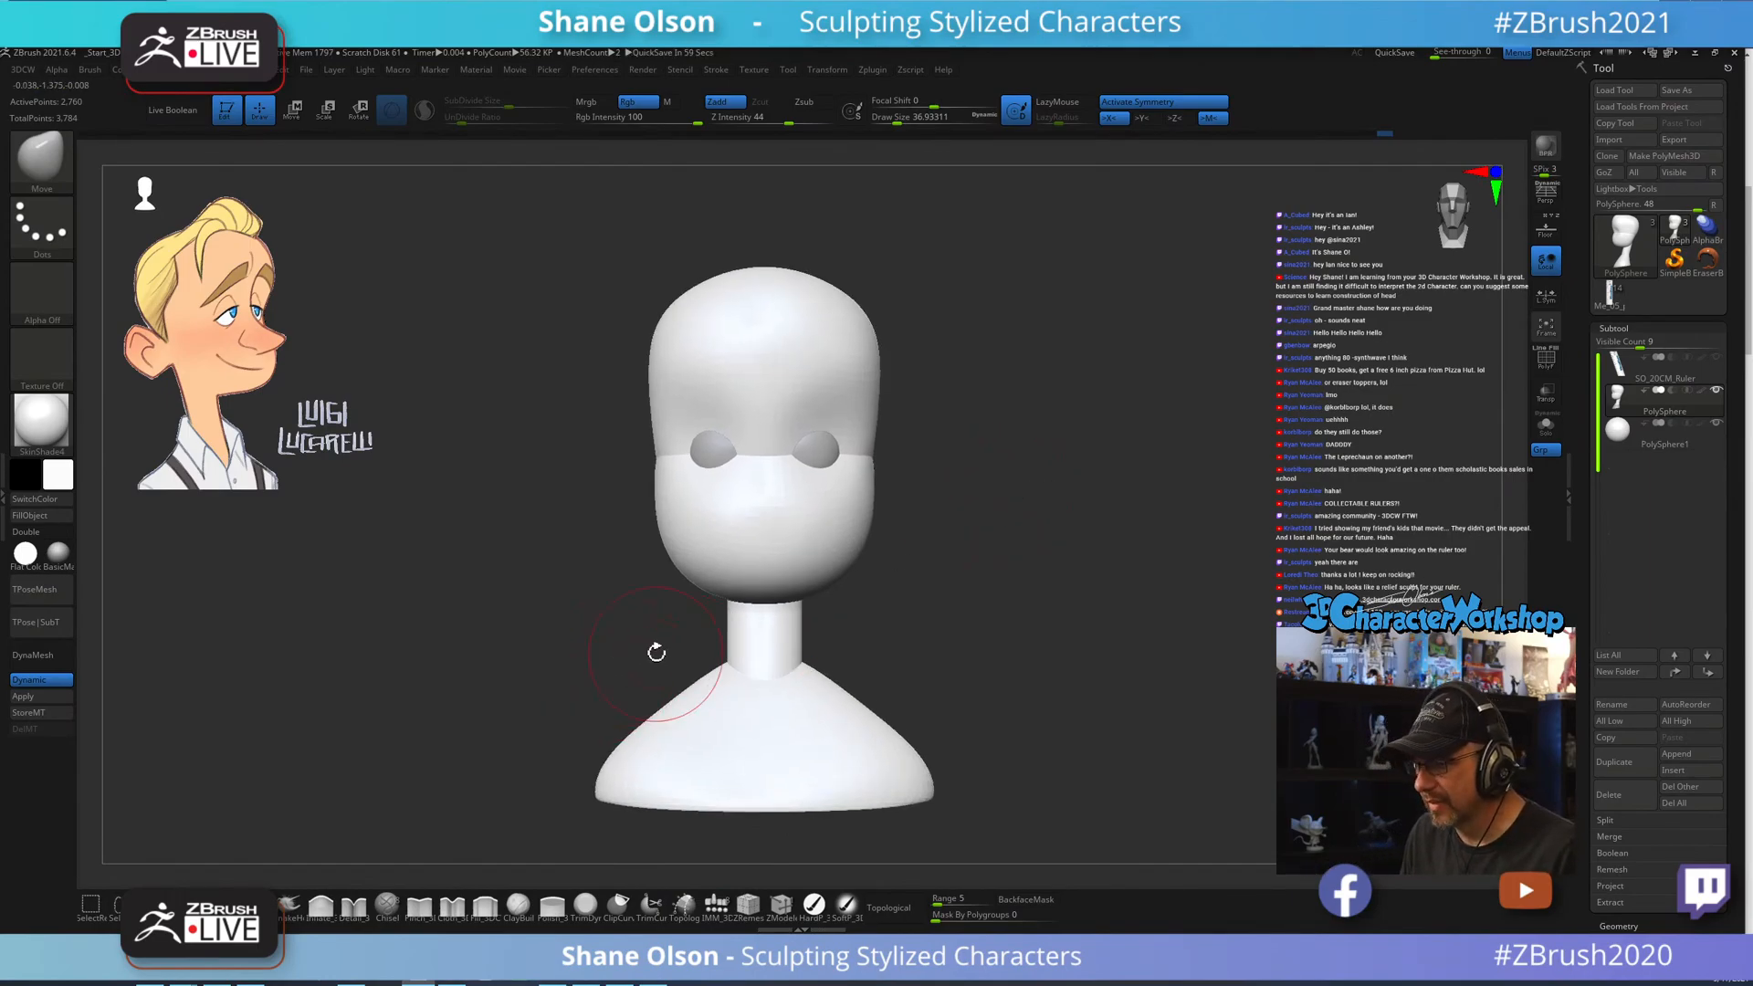
{"action": "left_click", "coordinate": [719, 908]}
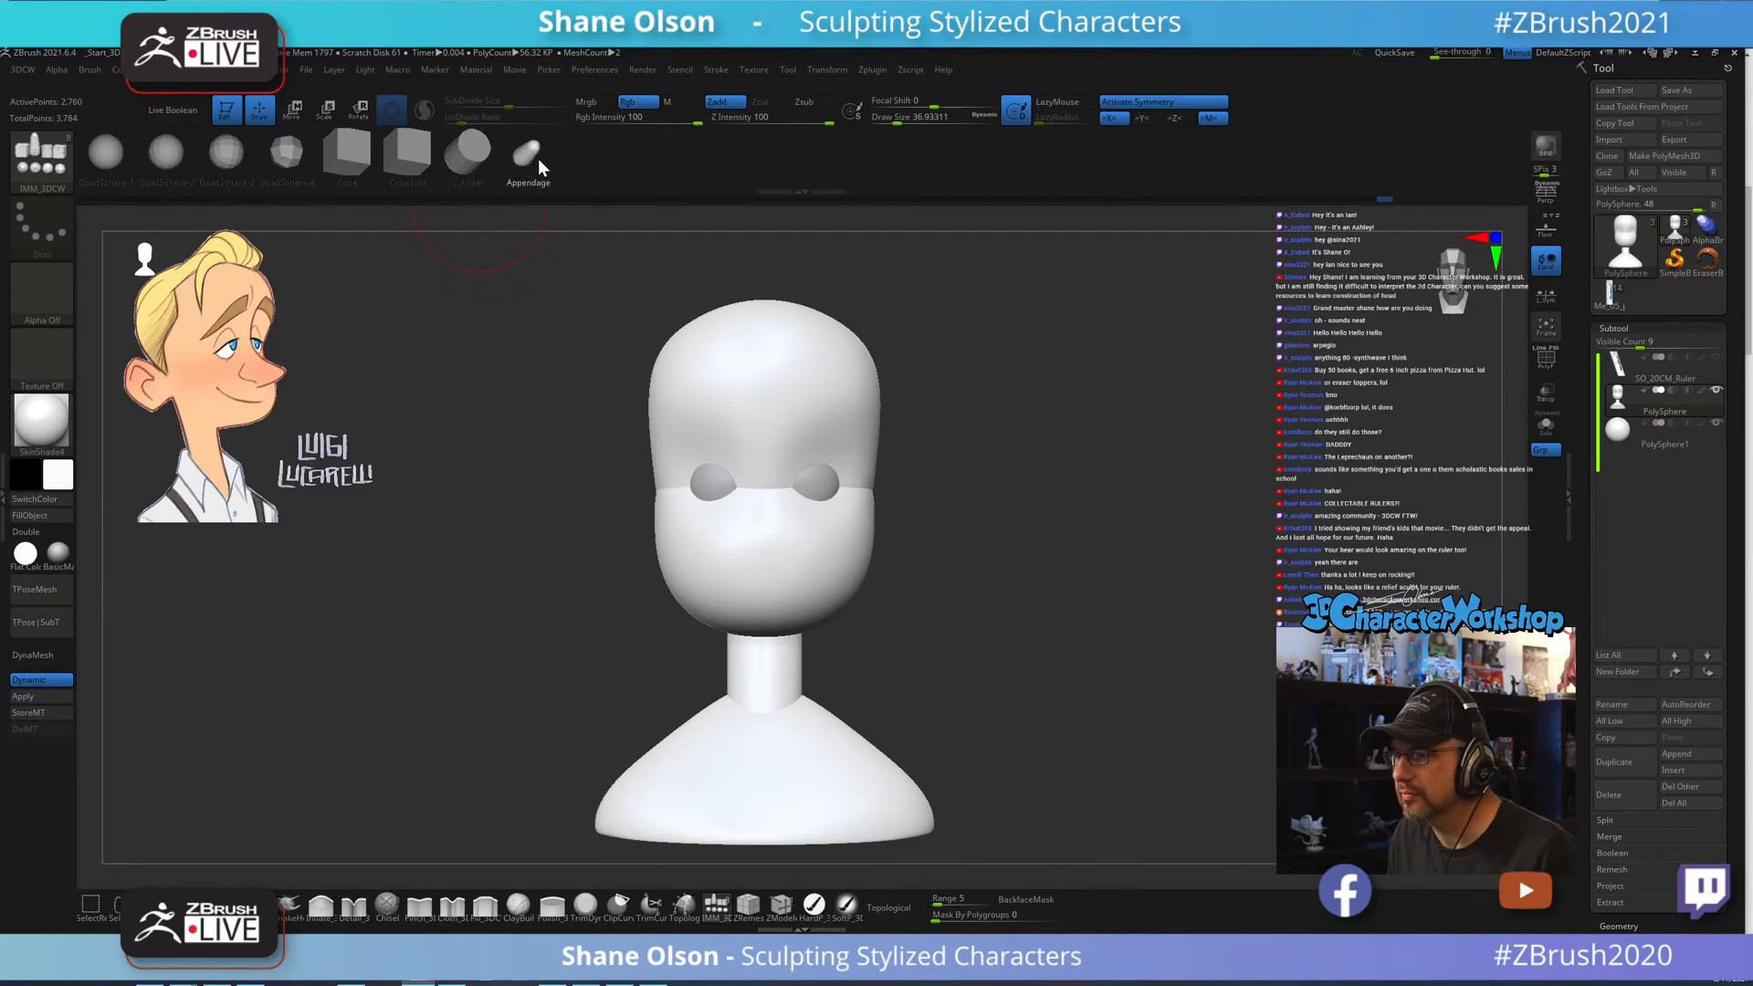
{"action": "right_click_drag", "start_coordinate": [1053, 445], "coordinate": [1082, 411], "text": "alt"}
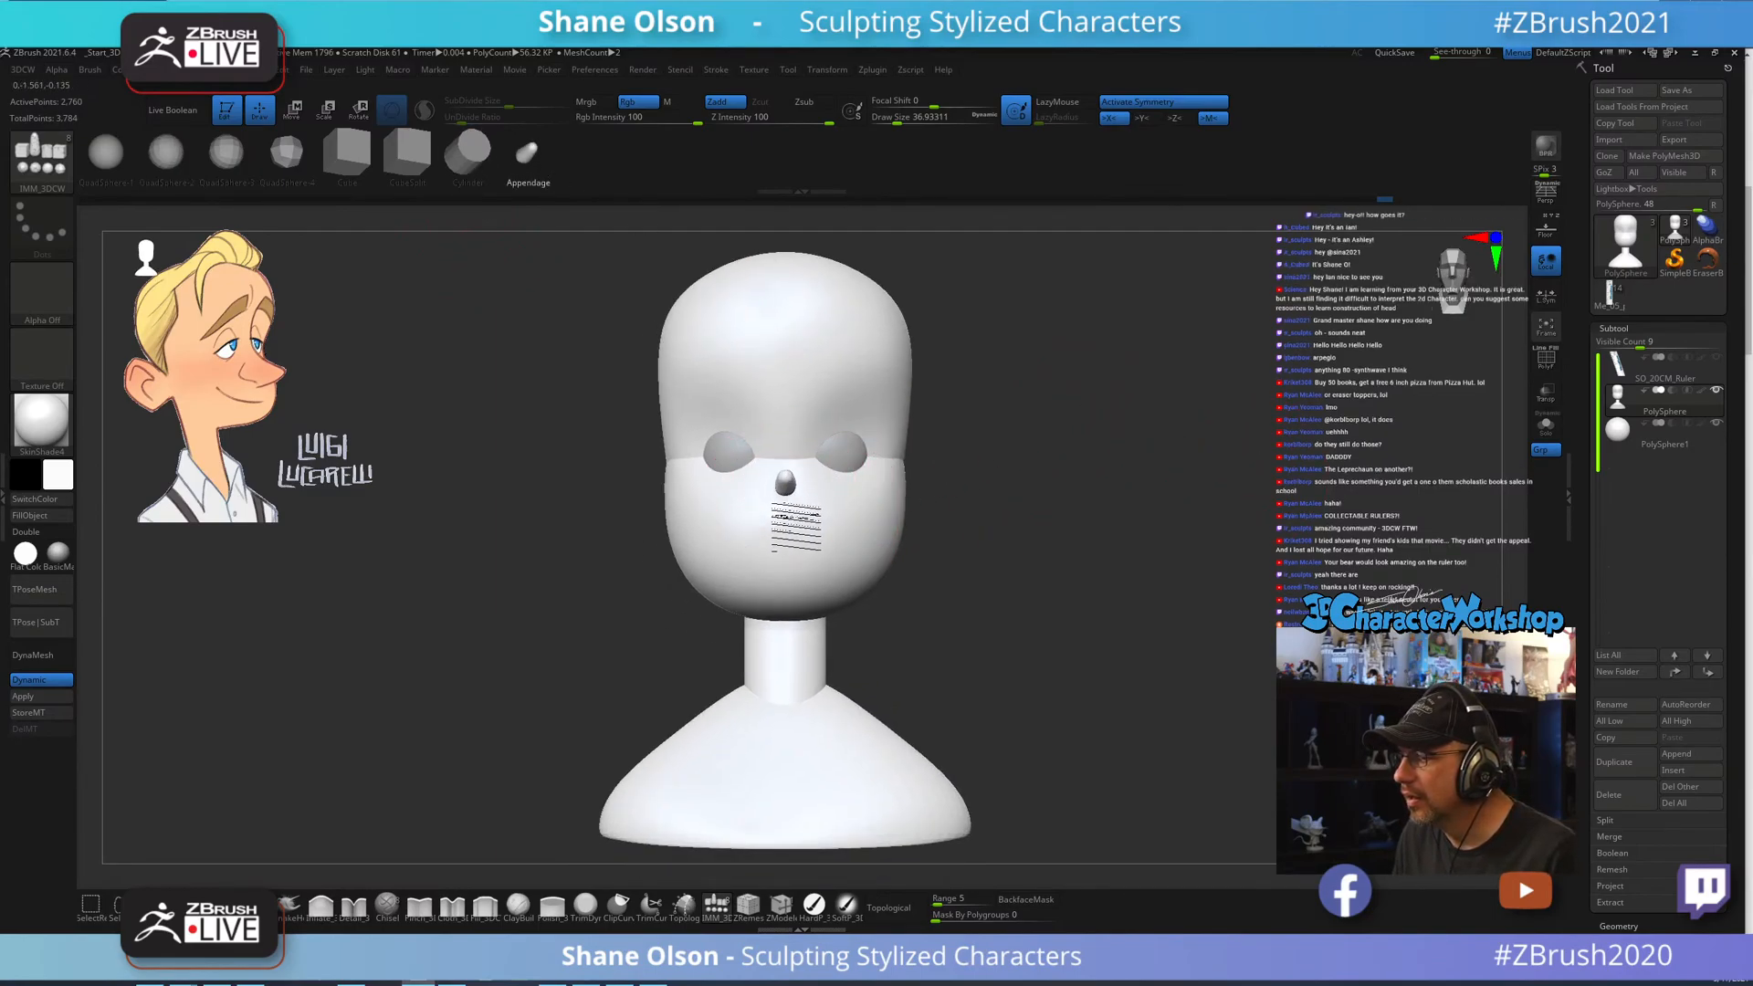
{"action": "left_click_drag", "start_coordinate": [784, 477], "coordinate": [786, 545]}
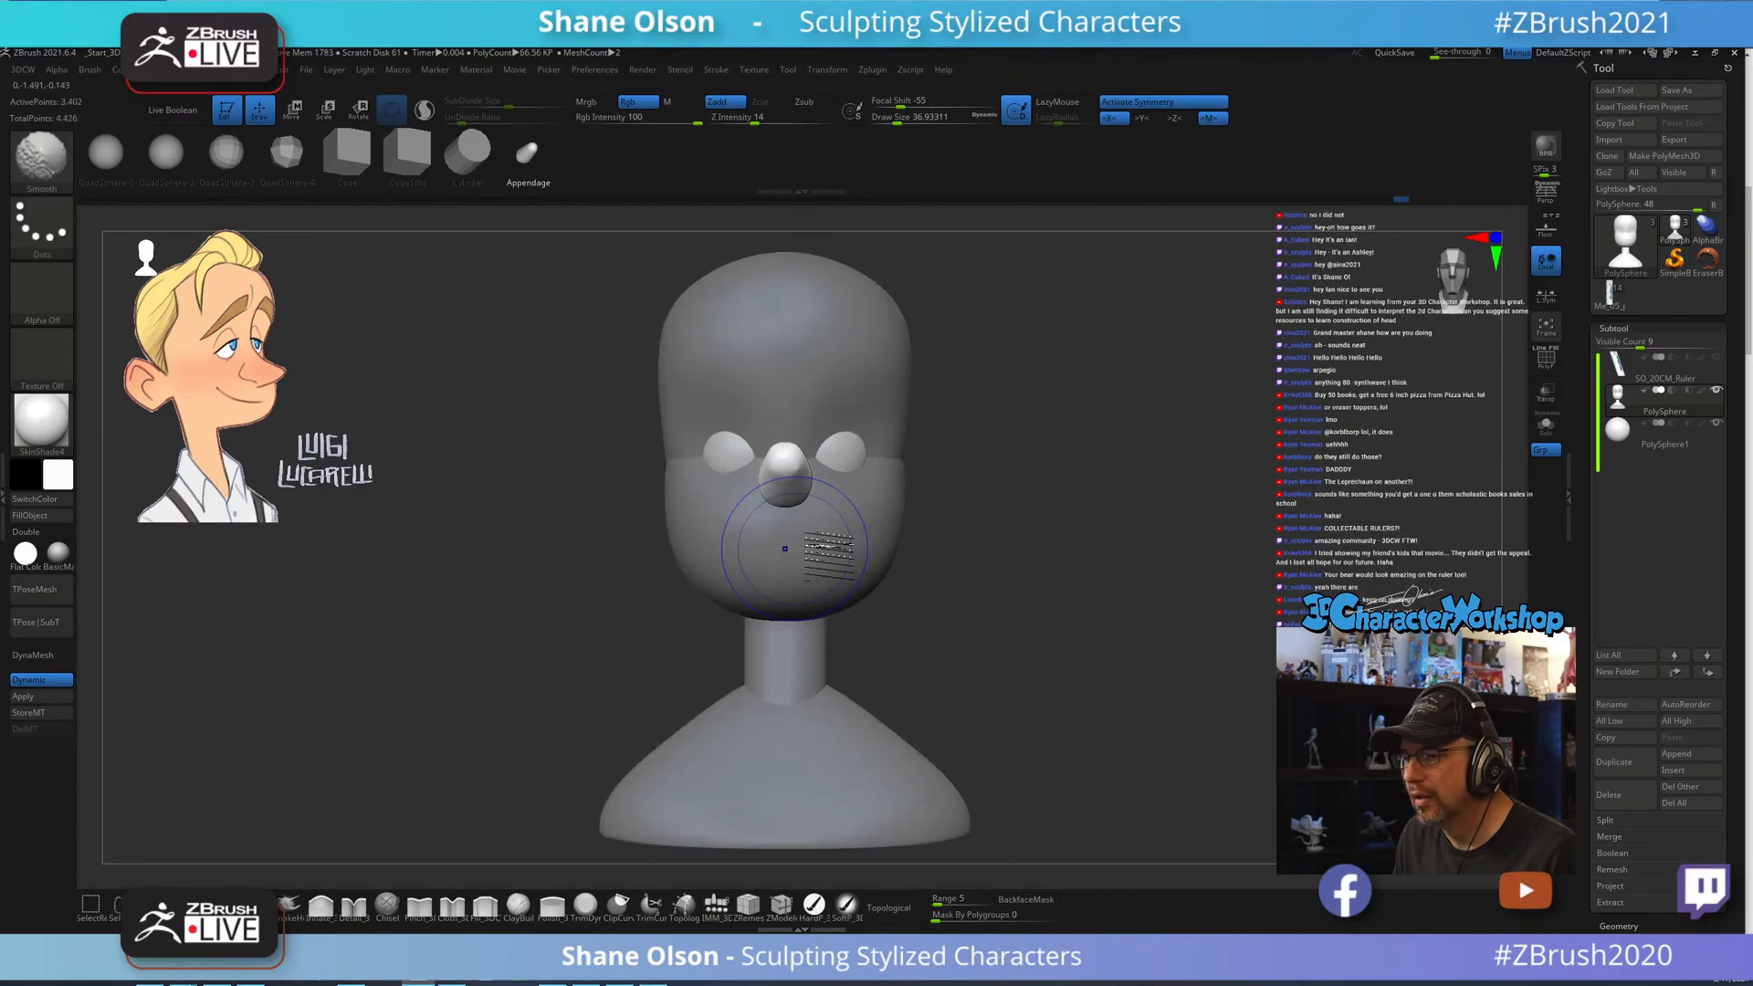
{"action": "left_click_drag", "start_coordinate": [1106, 523], "coordinate": [1018, 528]}
In side view, turn the appendage to run along the face and set it between the eyes as a nose bridge.
{"action": "mouse_move", "coordinate": [611, 633]}
{"action": "left_mouse_down"}
{"action": "mouse_move", "coordinate": [583, 639]}
{"action": "mouse_move", "coordinate": [593, 654]}
{"action": "left_mouse_up"}
{"action": "key", "text": "e"}
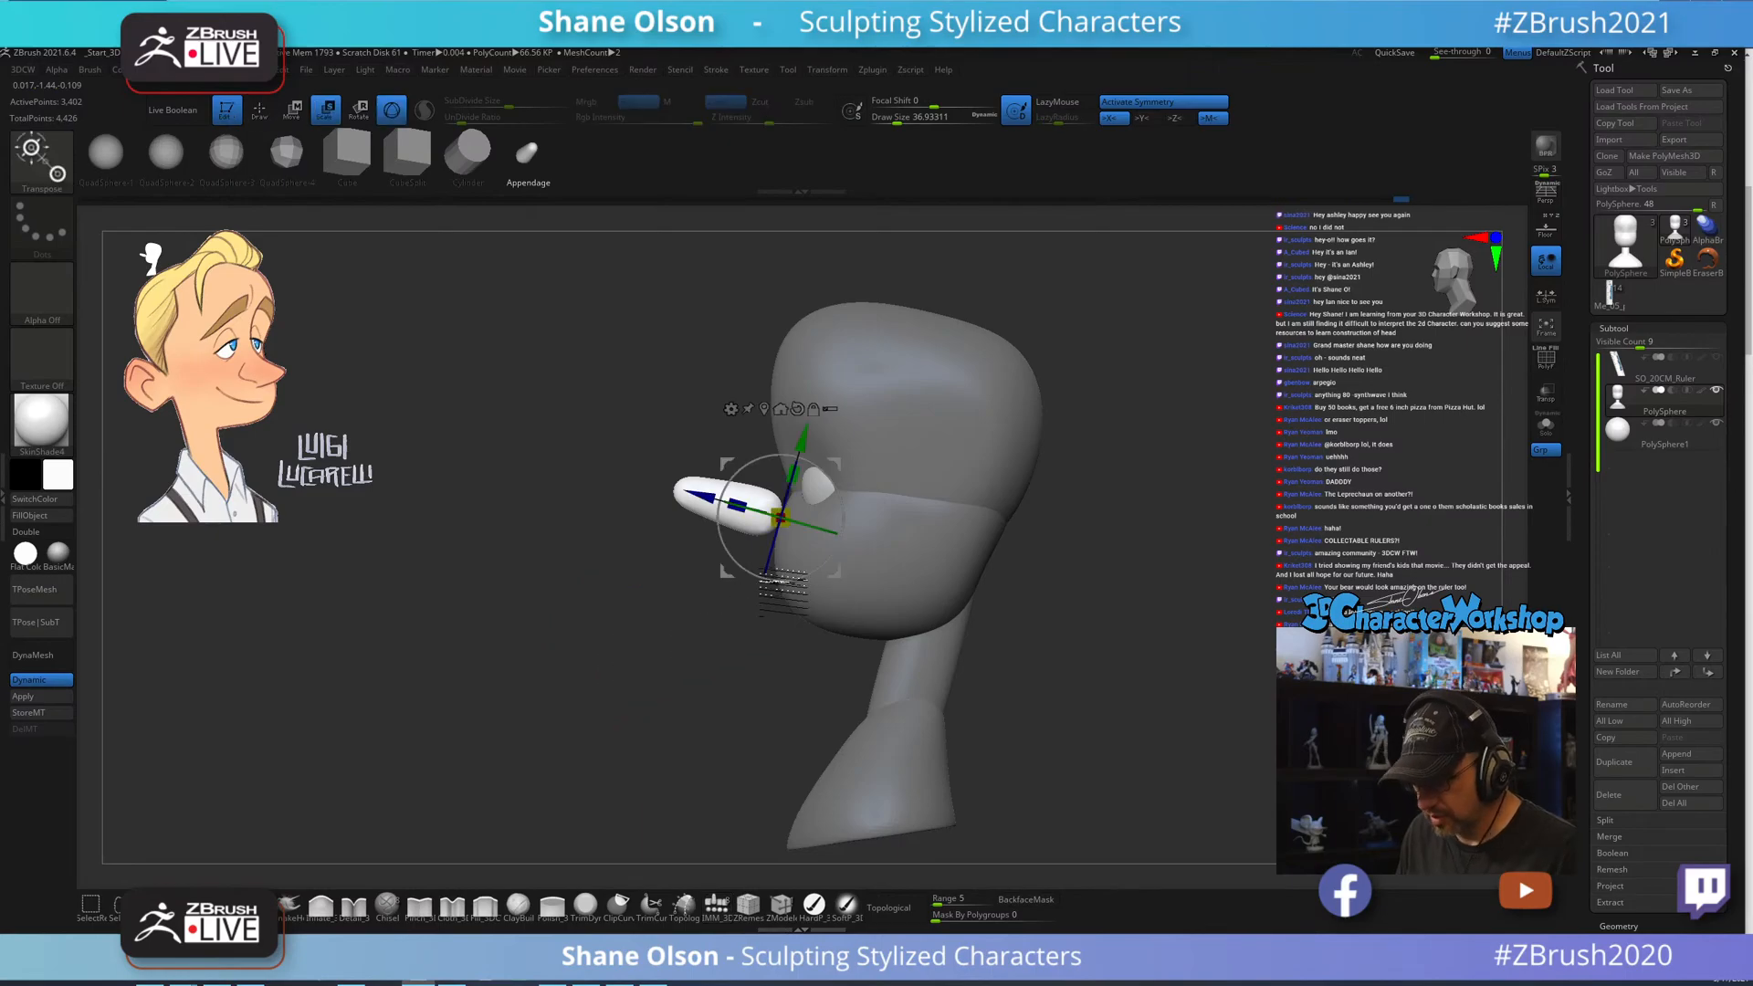
{"action": "left_click_drag", "start_coordinate": [840, 498], "coordinate": [812, 605]}
{"action": "left_click_drag", "start_coordinate": [834, 464], "coordinate": [808, 488]}
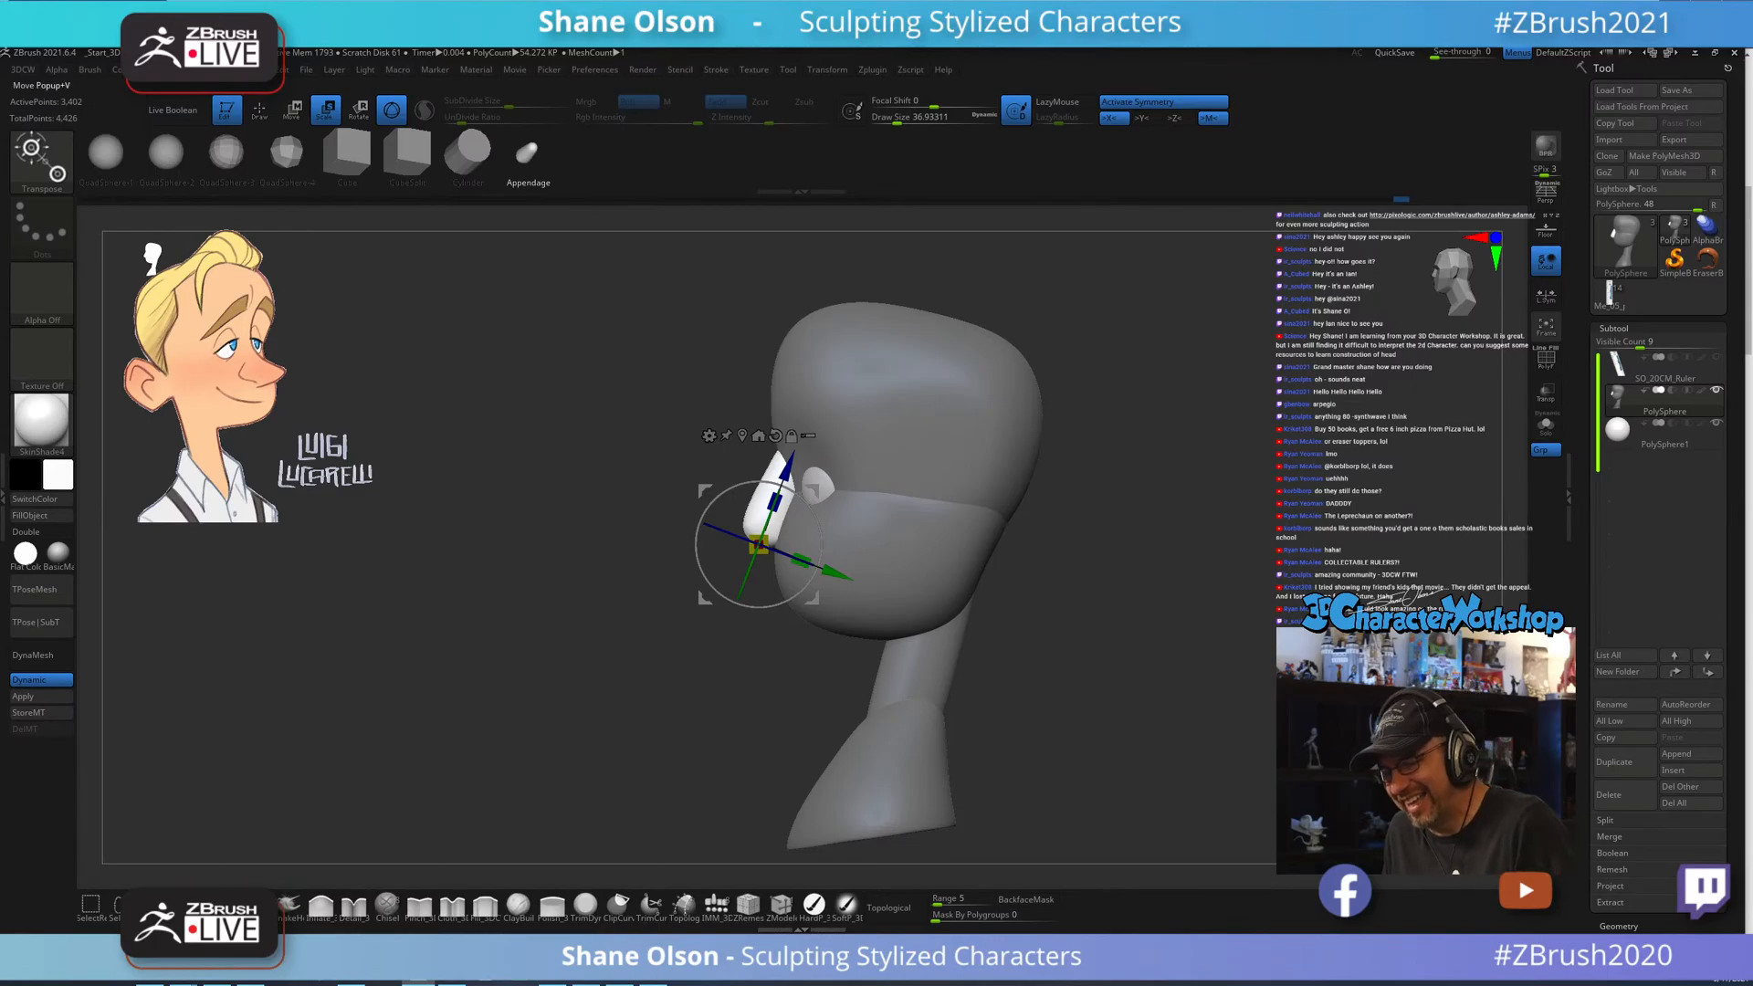
{"action": "key", "text": "q"}
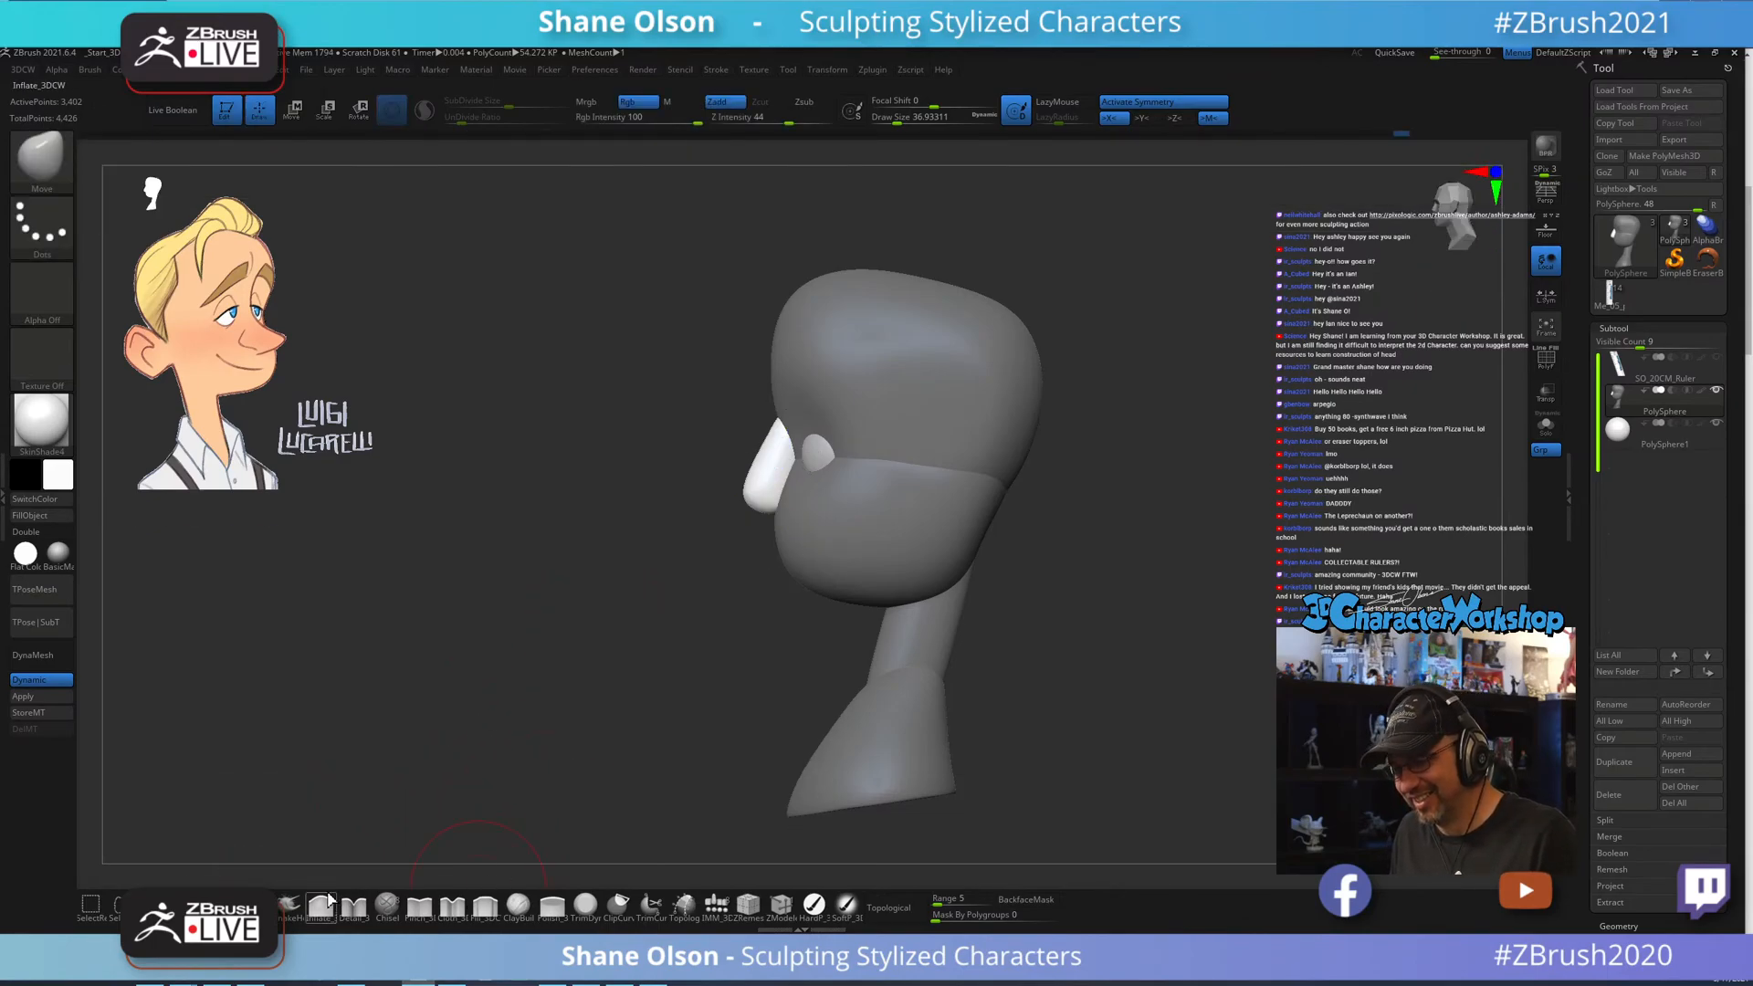
With the SnakeHook brush at a size of about 35, pull the lower end of the nose forward into a protruding tip.
{"action": "left_click", "coordinate": [288, 909]}
{"action": "left_click", "coordinate": [636, 108]}
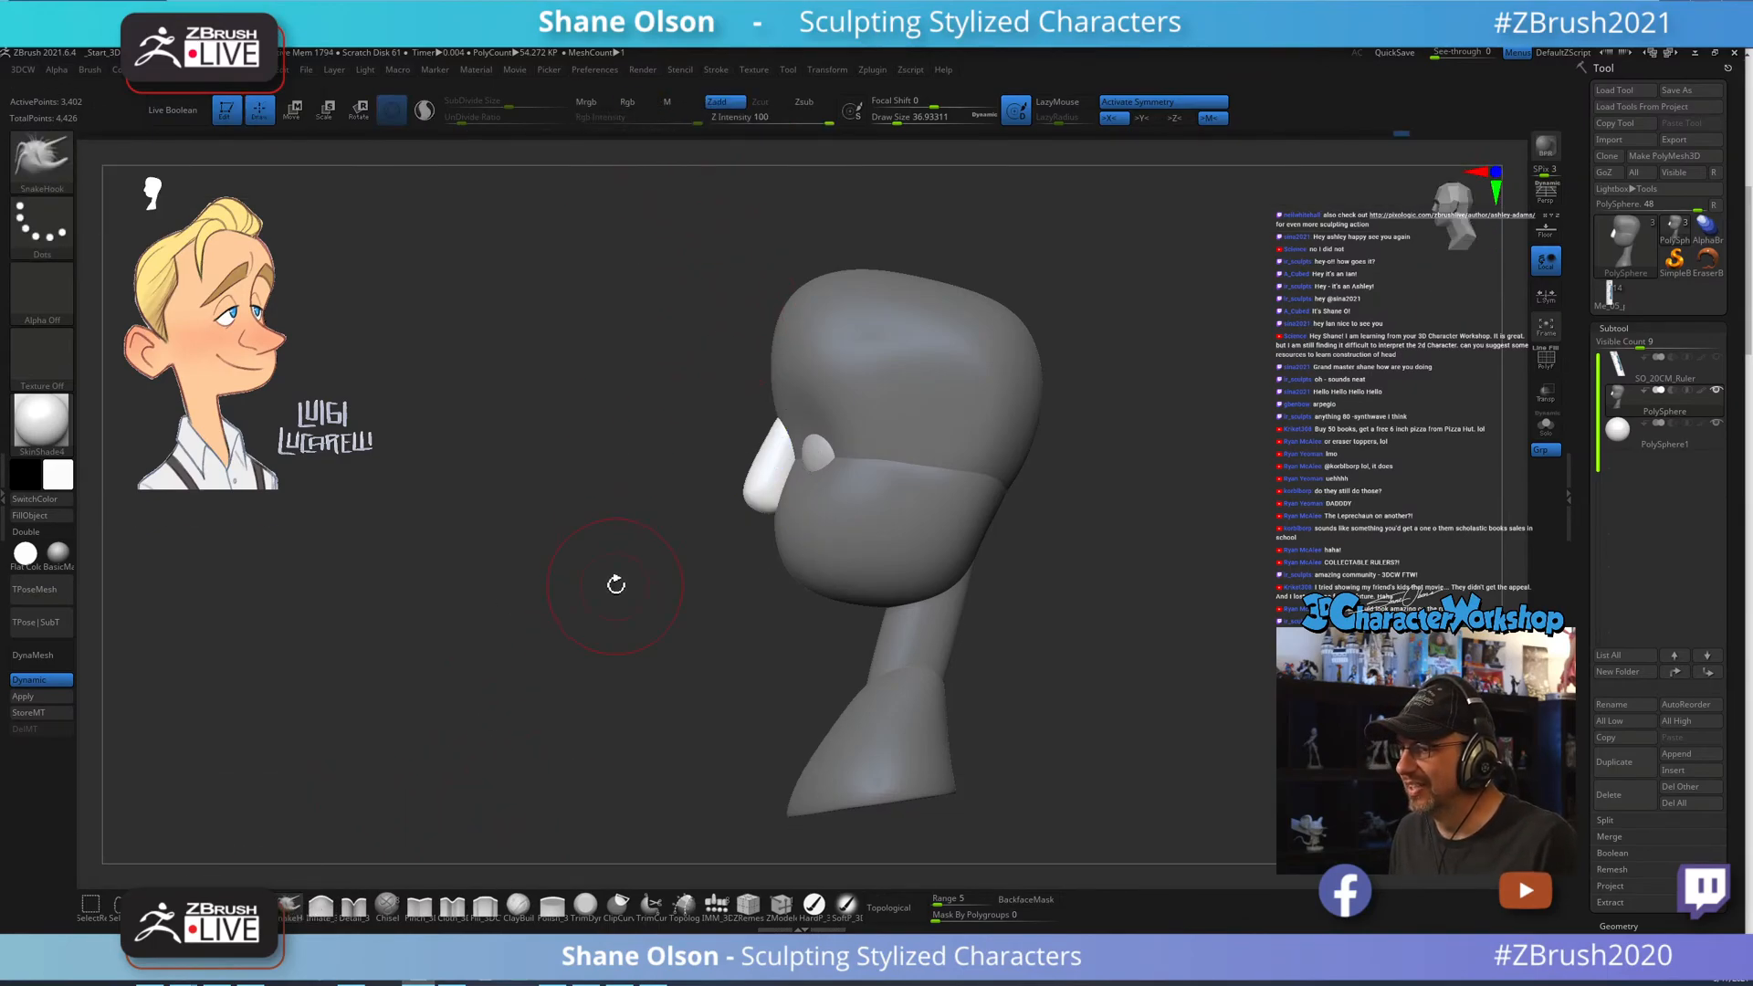
{"action": "mouse_move", "coordinate": [615, 583]}
{"action": "left_mouse_down"}
{"action": "mouse_move", "coordinate": [638, 485]}
{"action": "mouse_move", "coordinate": [630, 561]}
{"action": "left_mouse_up"}
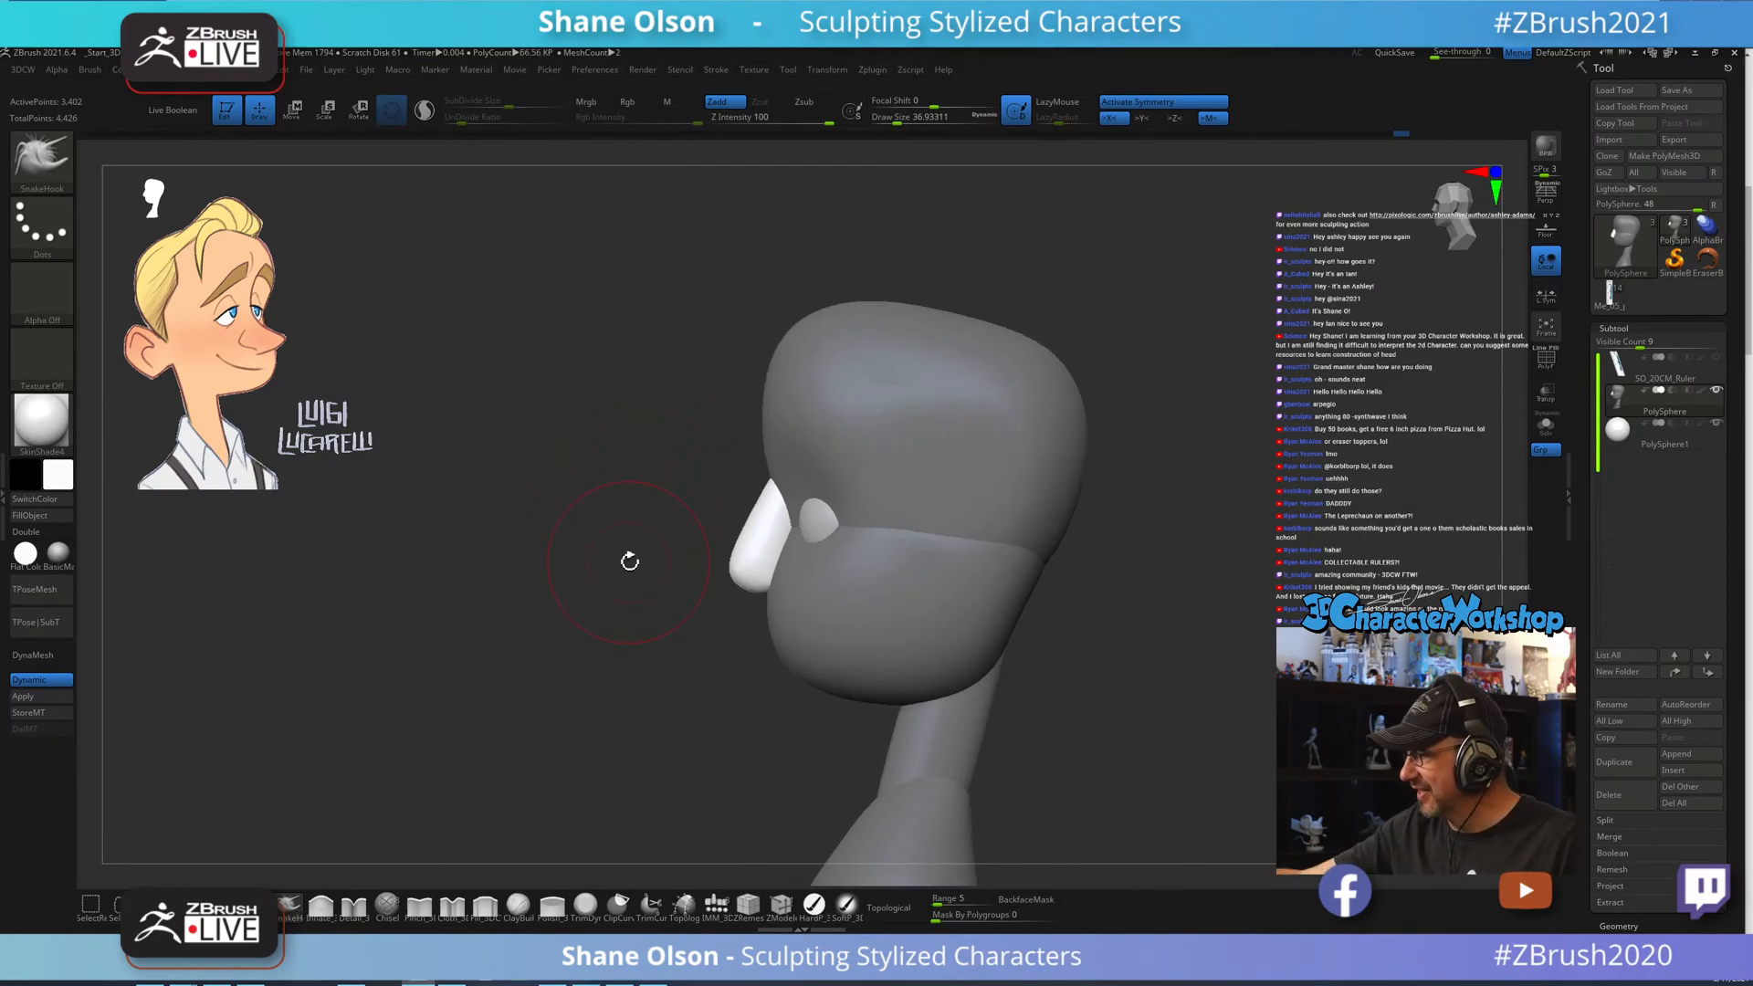
{"action": "right_click_drag", "start_coordinate": [762, 557], "coordinate": [767, 622], "text": "alt"}
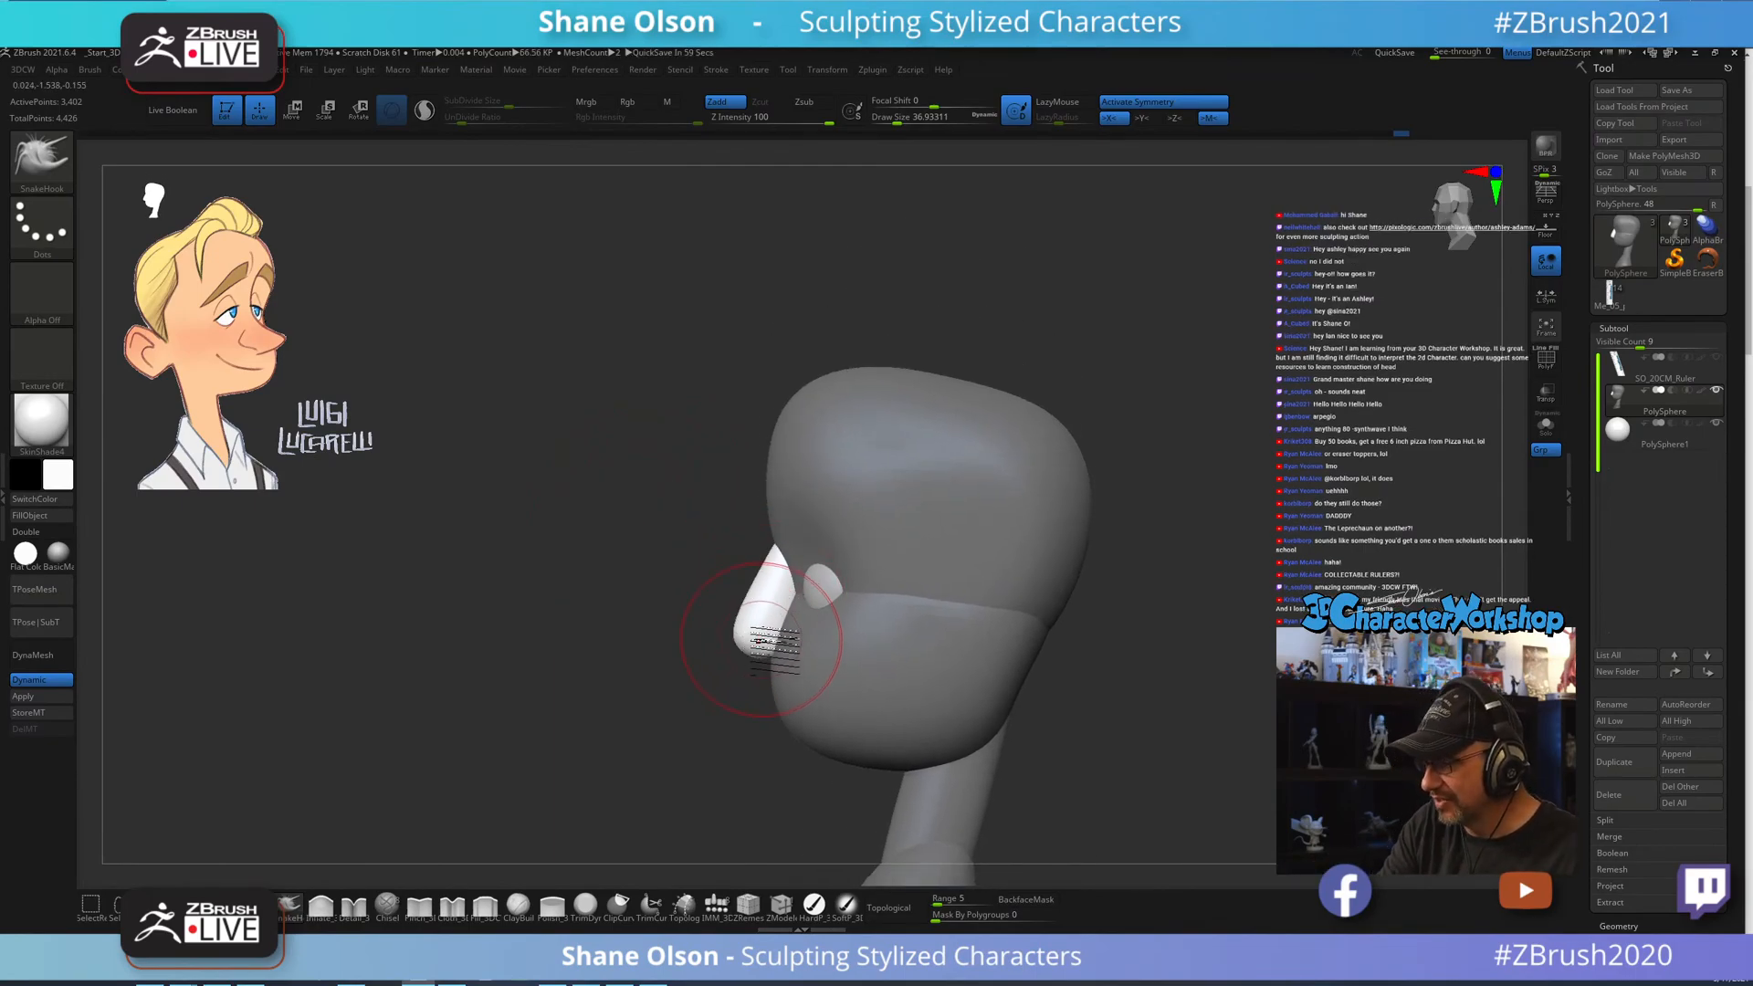
{"action": "left_click_drag", "start_coordinate": [723, 683], "coordinate": [720, 585]}
{"action": "key", "text": "s"}
{"action": "key", "text": "s"}
{"action": "mouse_move", "coordinate": [746, 554]}
{"action": "left_mouse_down"}
{"action": "mouse_move", "coordinate": [731, 542]}
{"action": "mouse_move", "coordinate": [732, 563]}
{"action": "left_mouse_up"}
{"action": "mouse_move", "coordinate": [720, 627]}
{"action": "left_mouse_down"}
{"action": "mouse_move", "coordinate": [1073, 636]}
{"action": "mouse_move", "coordinate": [1066, 573]}
{"action": "mouse_move", "coordinate": [1030, 615]}
{"action": "mouse_move", "coordinate": [722, 620]}
{"action": "left_mouse_up"}
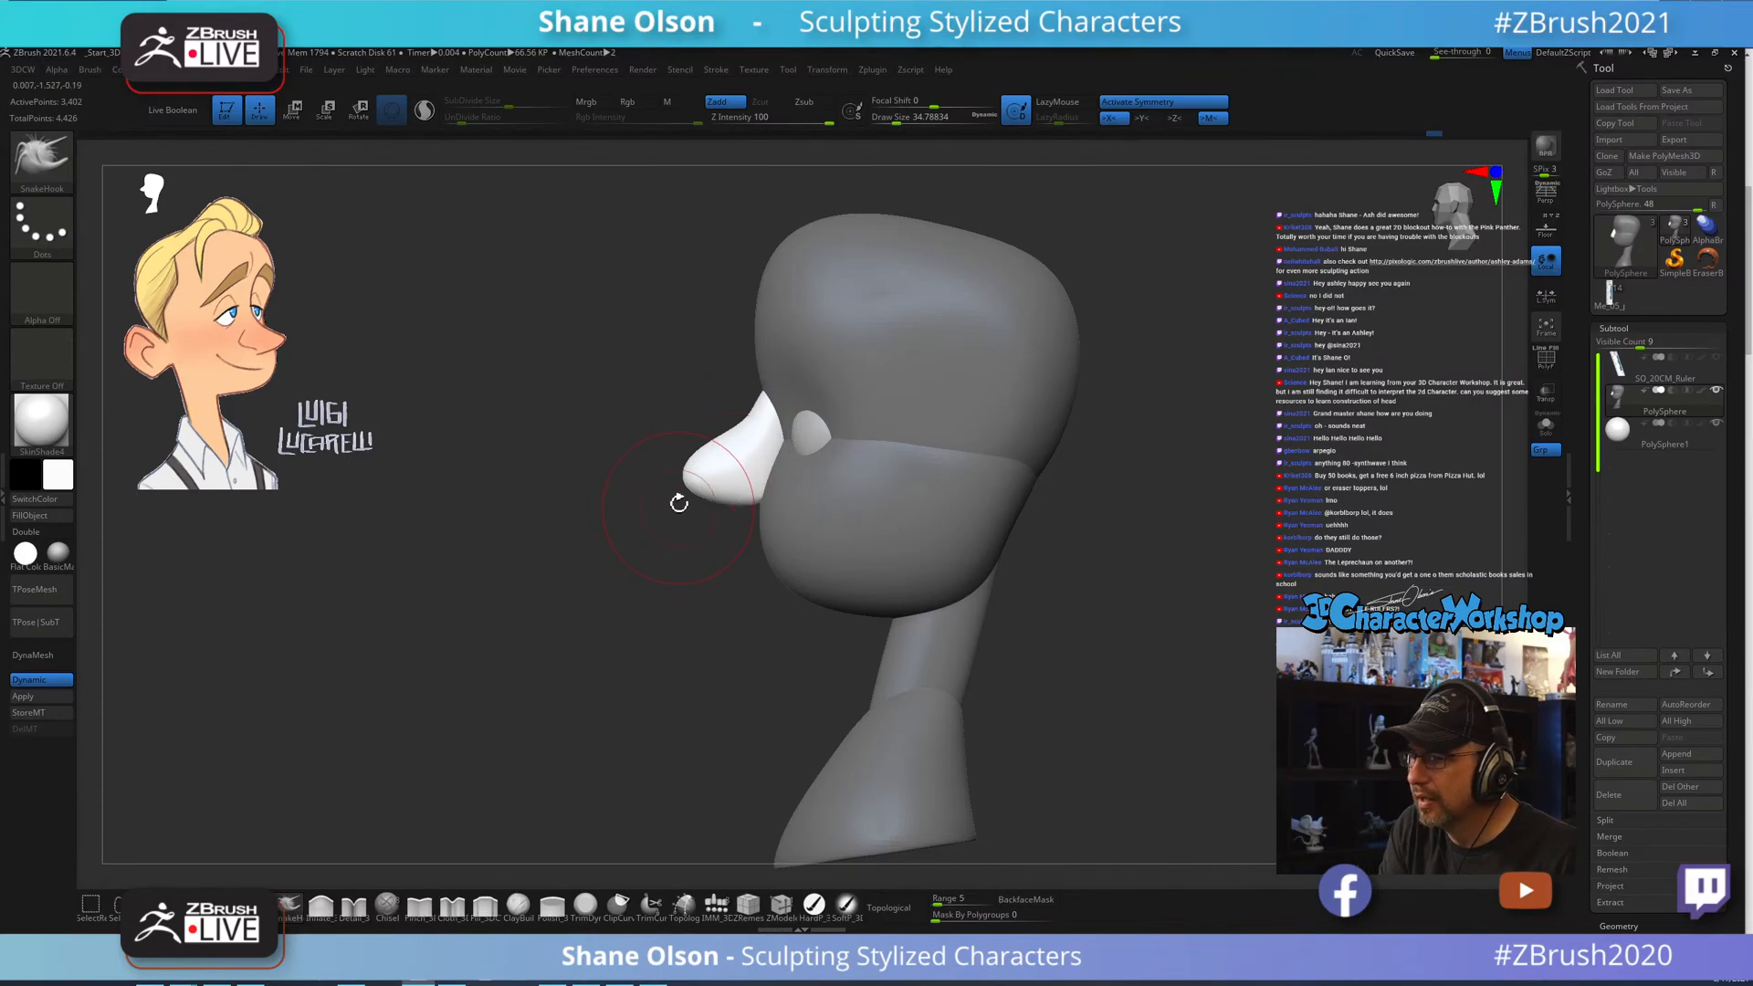
{"action": "left_click_drag", "start_coordinate": [736, 462], "coordinate": [709, 467]}
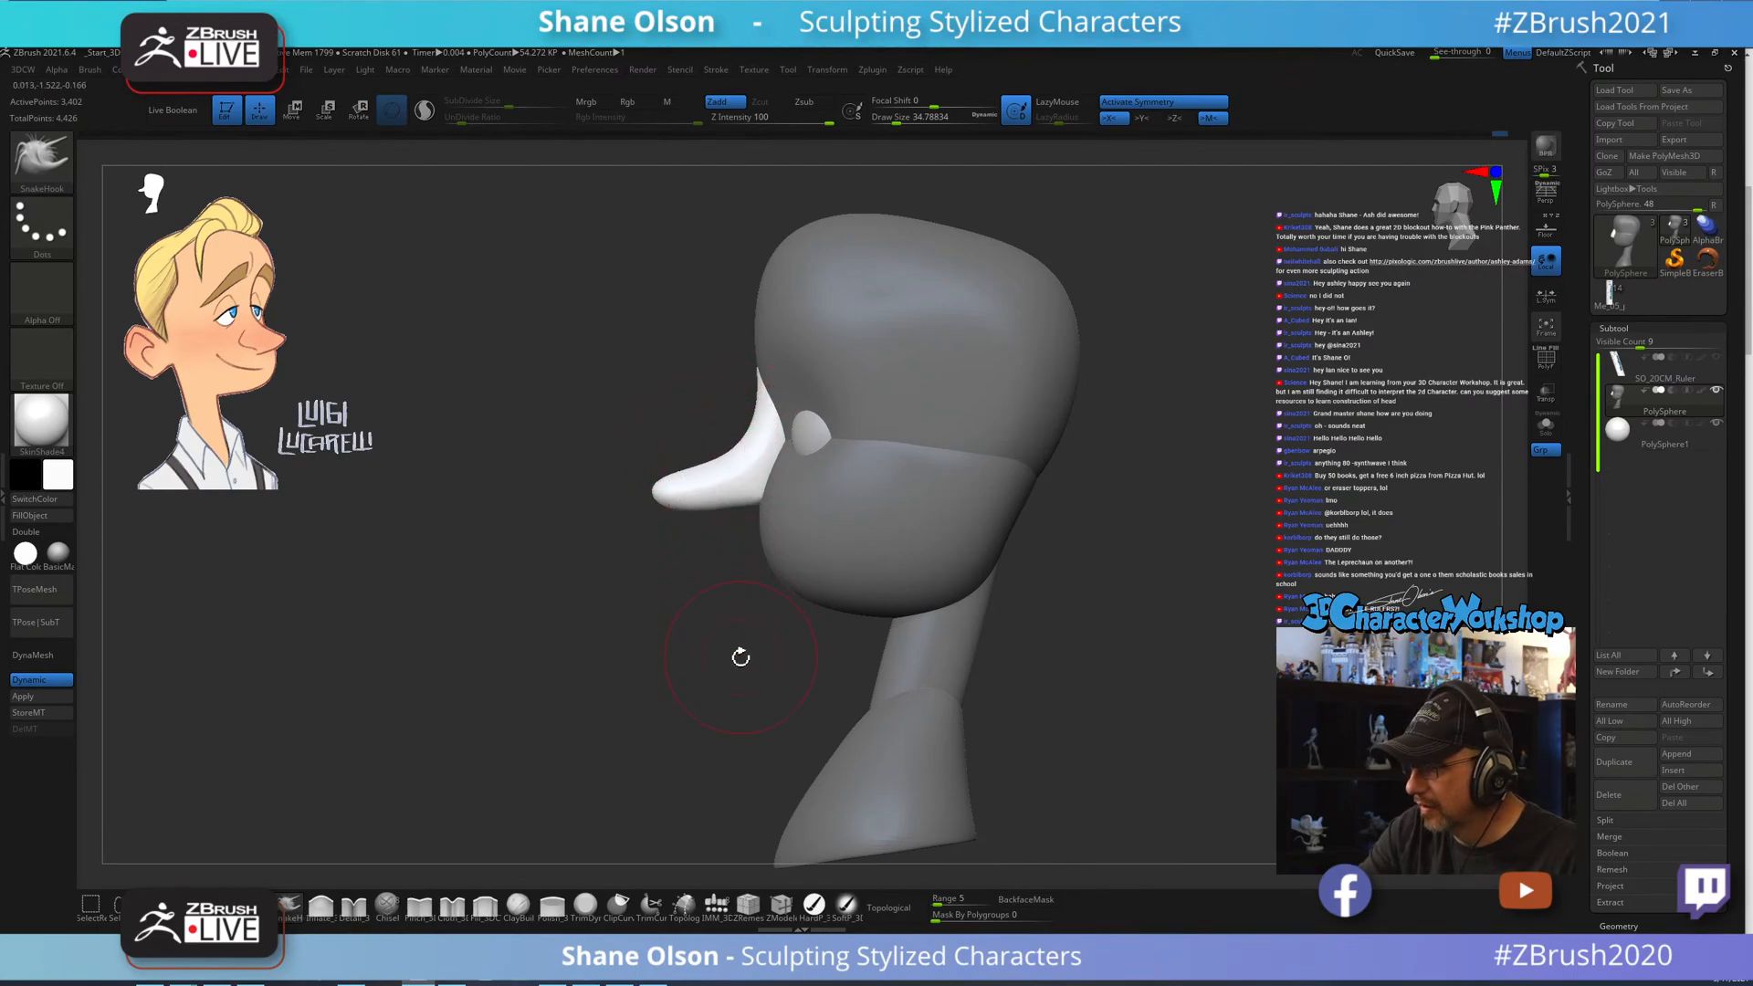
Shape the underside of the nose and slim its bridge between the eyes with the SnakeHook brush.
{"action": "left_click_drag", "start_coordinate": [740, 656], "coordinate": [768, 629]}
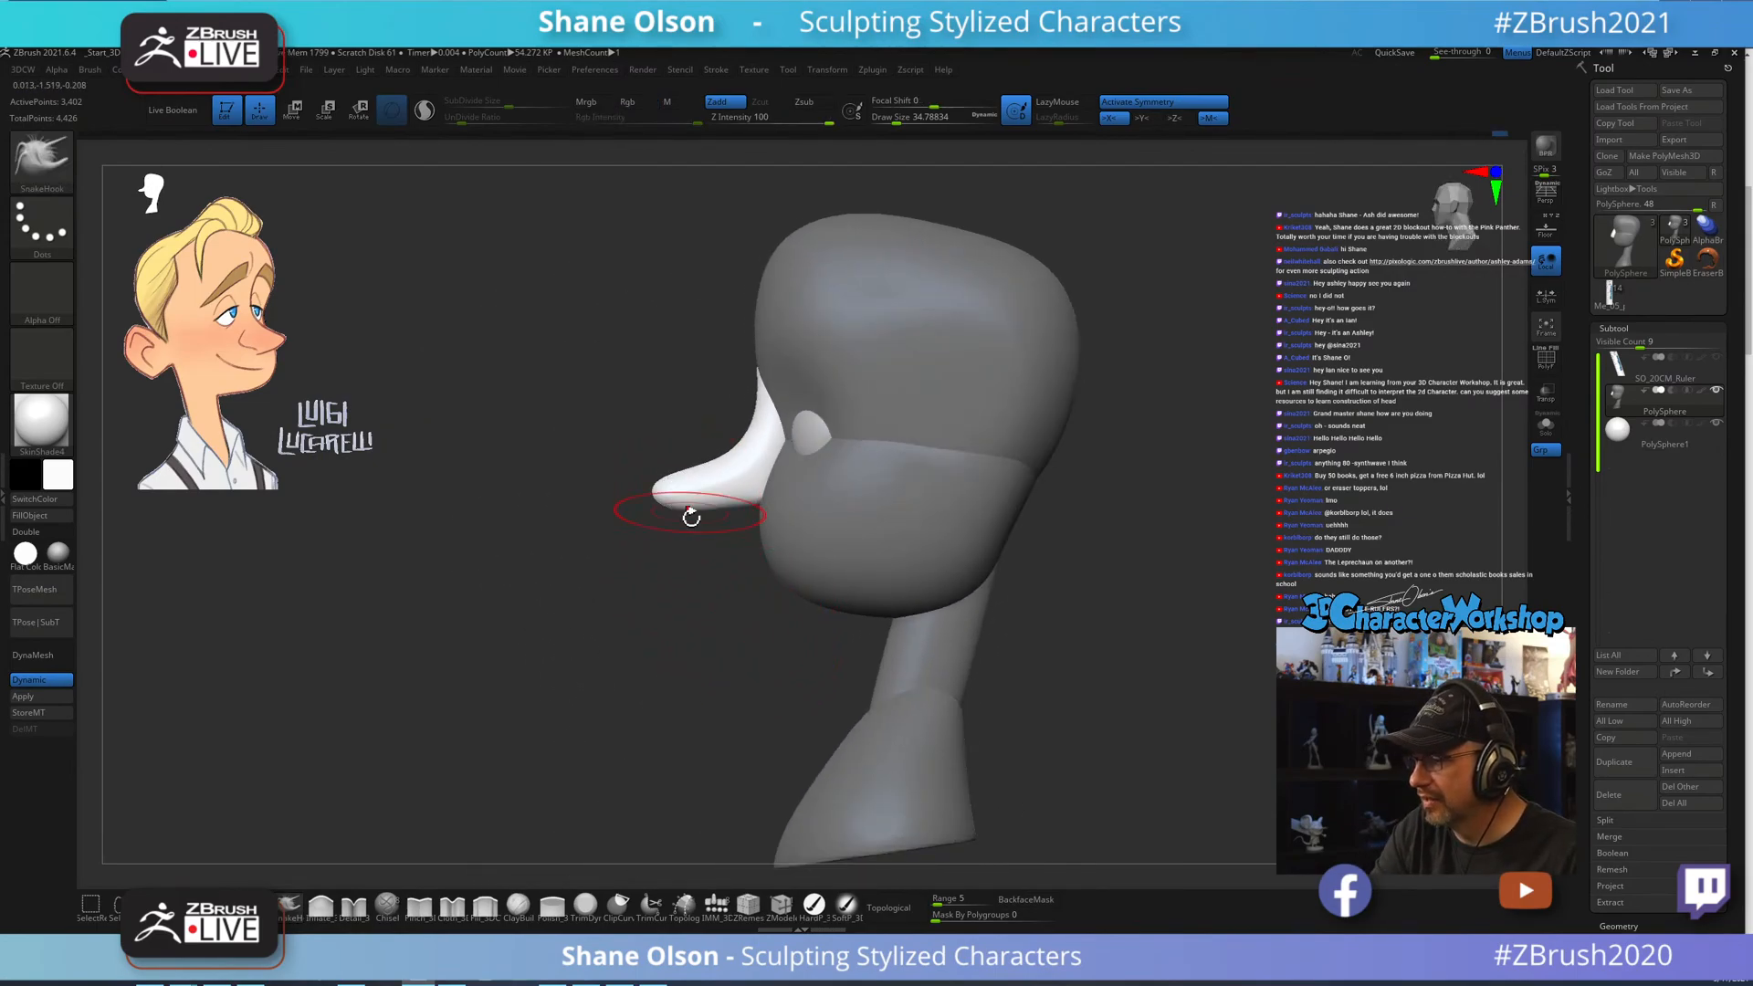
{"action": "mouse_move", "coordinate": [691, 518]}
{"action": "left_mouse_down"}
{"action": "mouse_move", "coordinate": [663, 502]}
{"action": "mouse_move", "coordinate": [723, 478]}
{"action": "left_mouse_up"}
{"action": "left_click_drag", "start_coordinate": [765, 412], "coordinate": [772, 388]}
{"action": "left_click_drag", "start_coordinate": [746, 578], "coordinate": [741, 603], "text": "alt"}
{"action": "left_click_drag", "start_coordinate": [1122, 550], "coordinate": [1106, 583]}
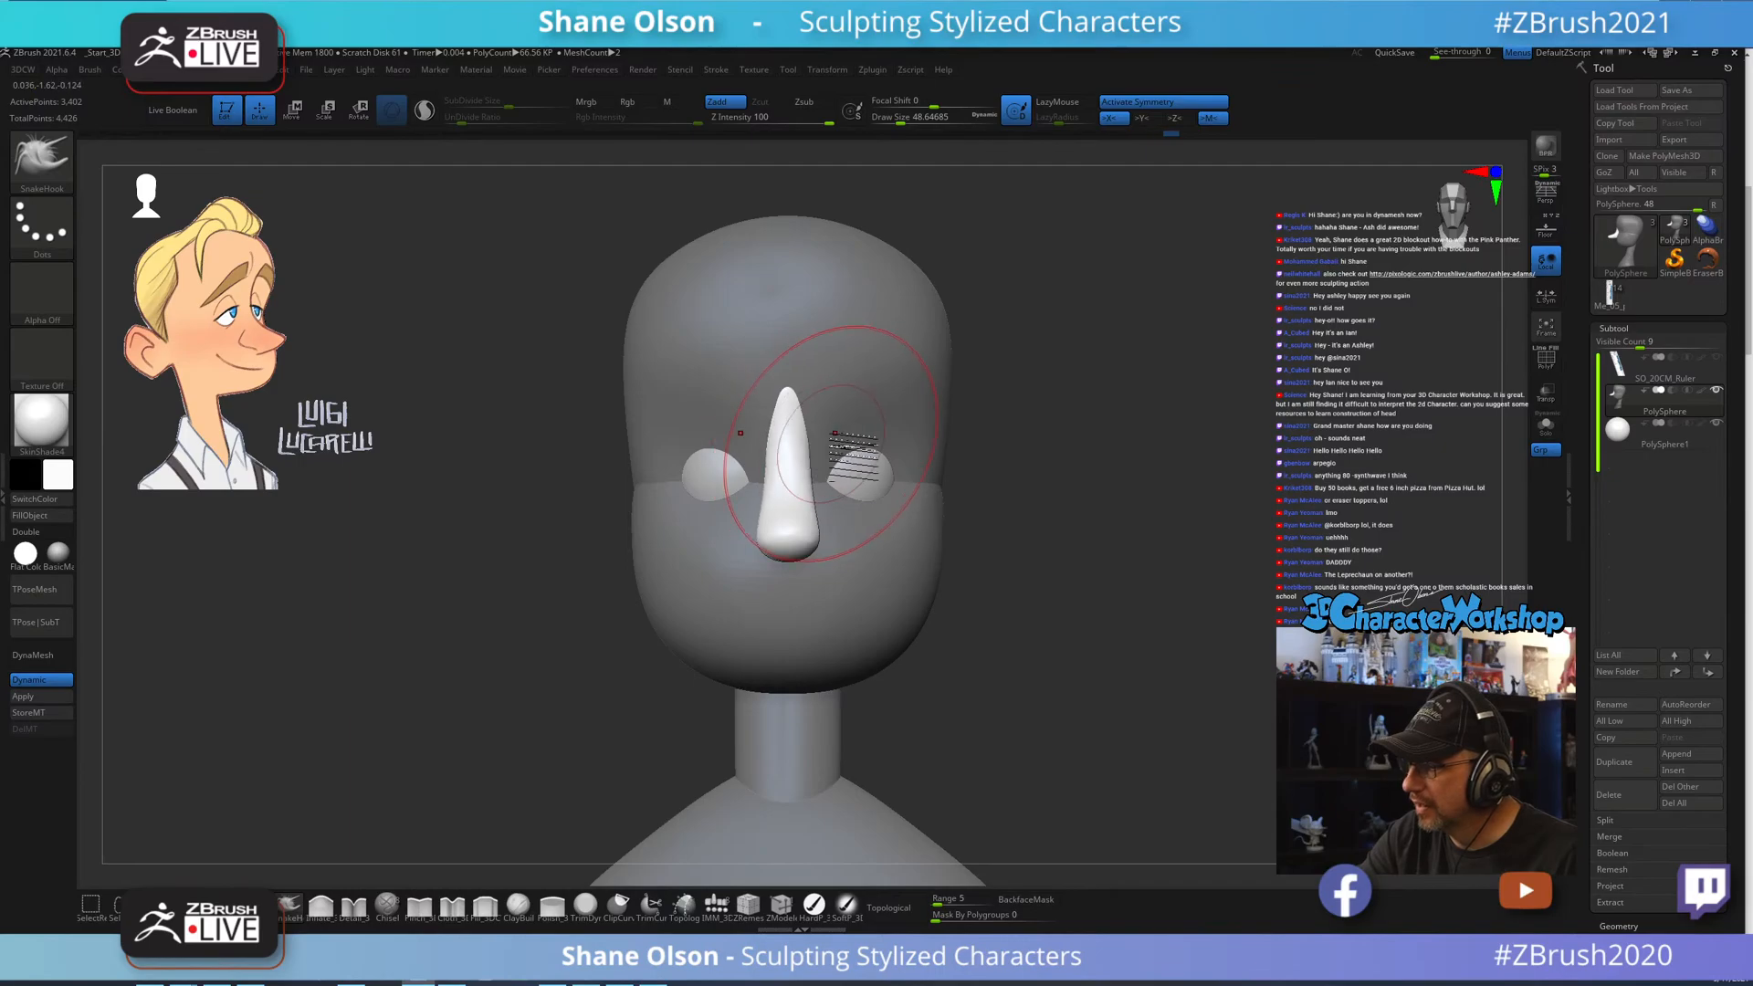
Widen the base of the nose symmetrically into nostril wings, with SnakeHook sizes of about 22 to 27.
{"action": "left_click_drag", "start_coordinate": [1004, 631], "coordinate": [927, 647]}
{"action": "mouse_move", "coordinate": [753, 701]}
{"action": "left_mouse_down", "text": "alt"}
{"action": "mouse_move", "coordinate": [746, 647]}
{"action": "mouse_move", "coordinate": [747, 692]}
{"action": "left_mouse_up", "text": "alt"}
{"action": "key", "text": "s"}
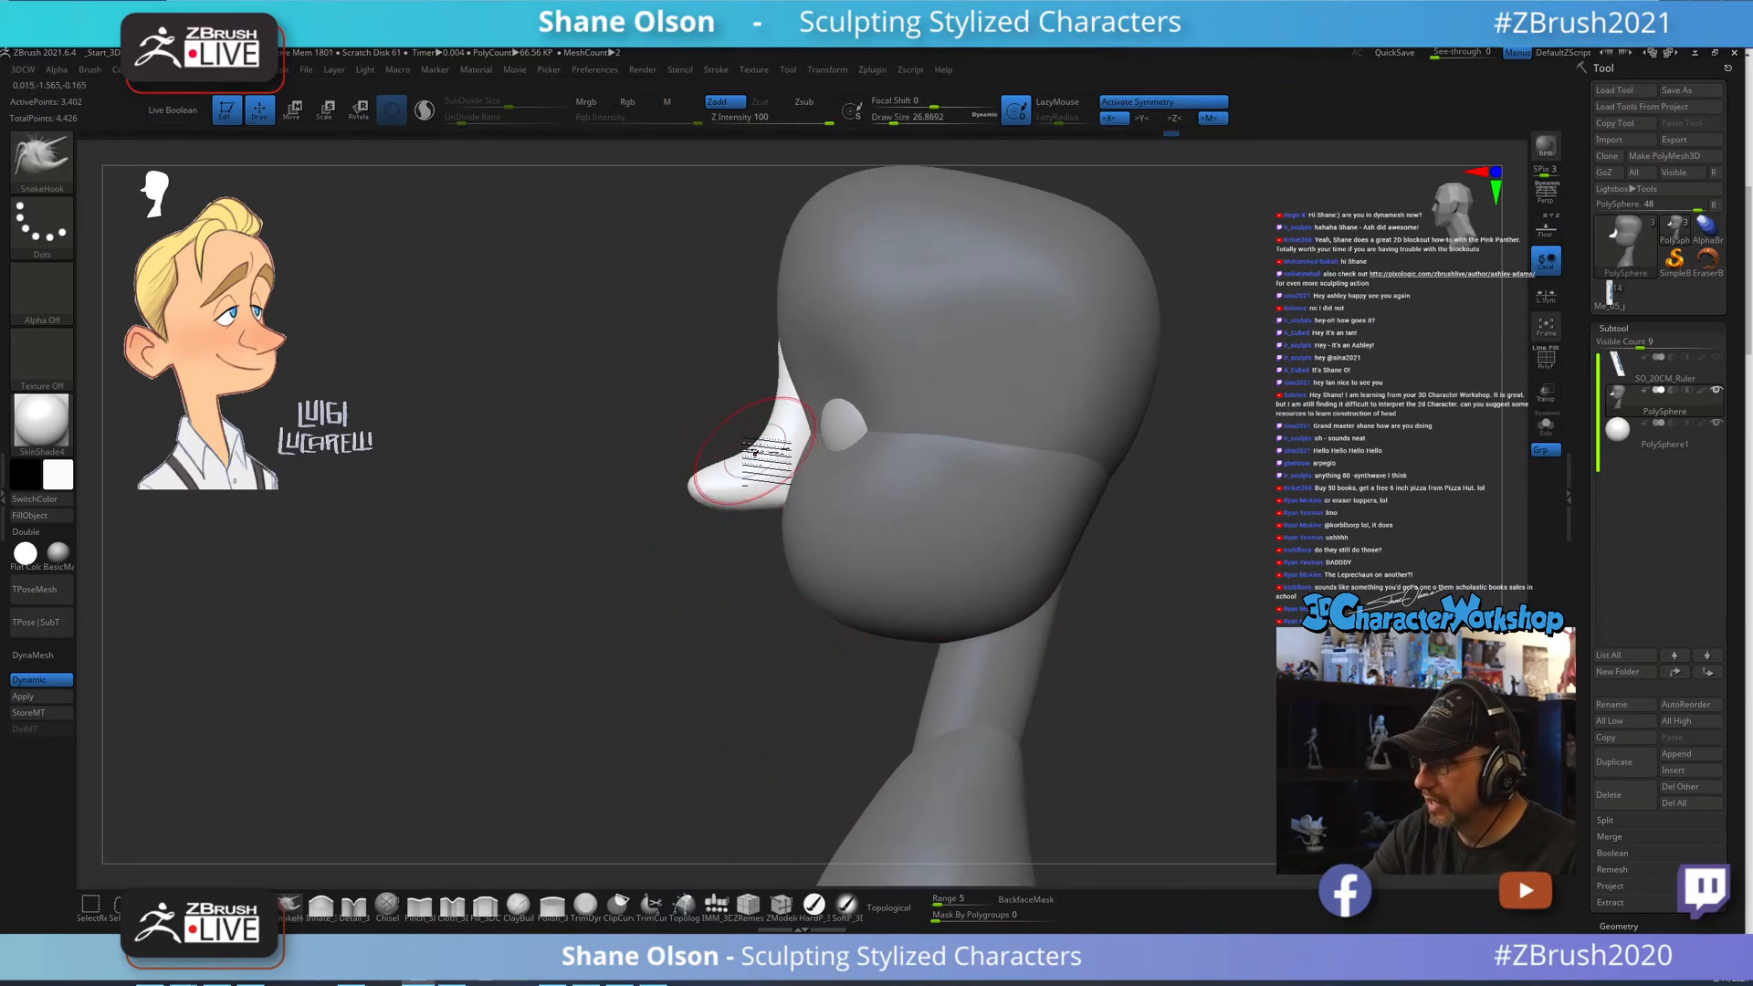
{"action": "mouse_move", "coordinate": [757, 554]}
{"action": "left_mouse_down"}
{"action": "mouse_move", "coordinate": [802, 530]}
{"action": "mouse_move", "coordinate": [767, 490]}
{"action": "mouse_move", "coordinate": [780, 548]}
{"action": "mouse_move", "coordinate": [764, 496]}
{"action": "mouse_move", "coordinate": [810, 509]}
{"action": "mouse_move", "coordinate": [793, 507]}
{"action": "left_mouse_up"}
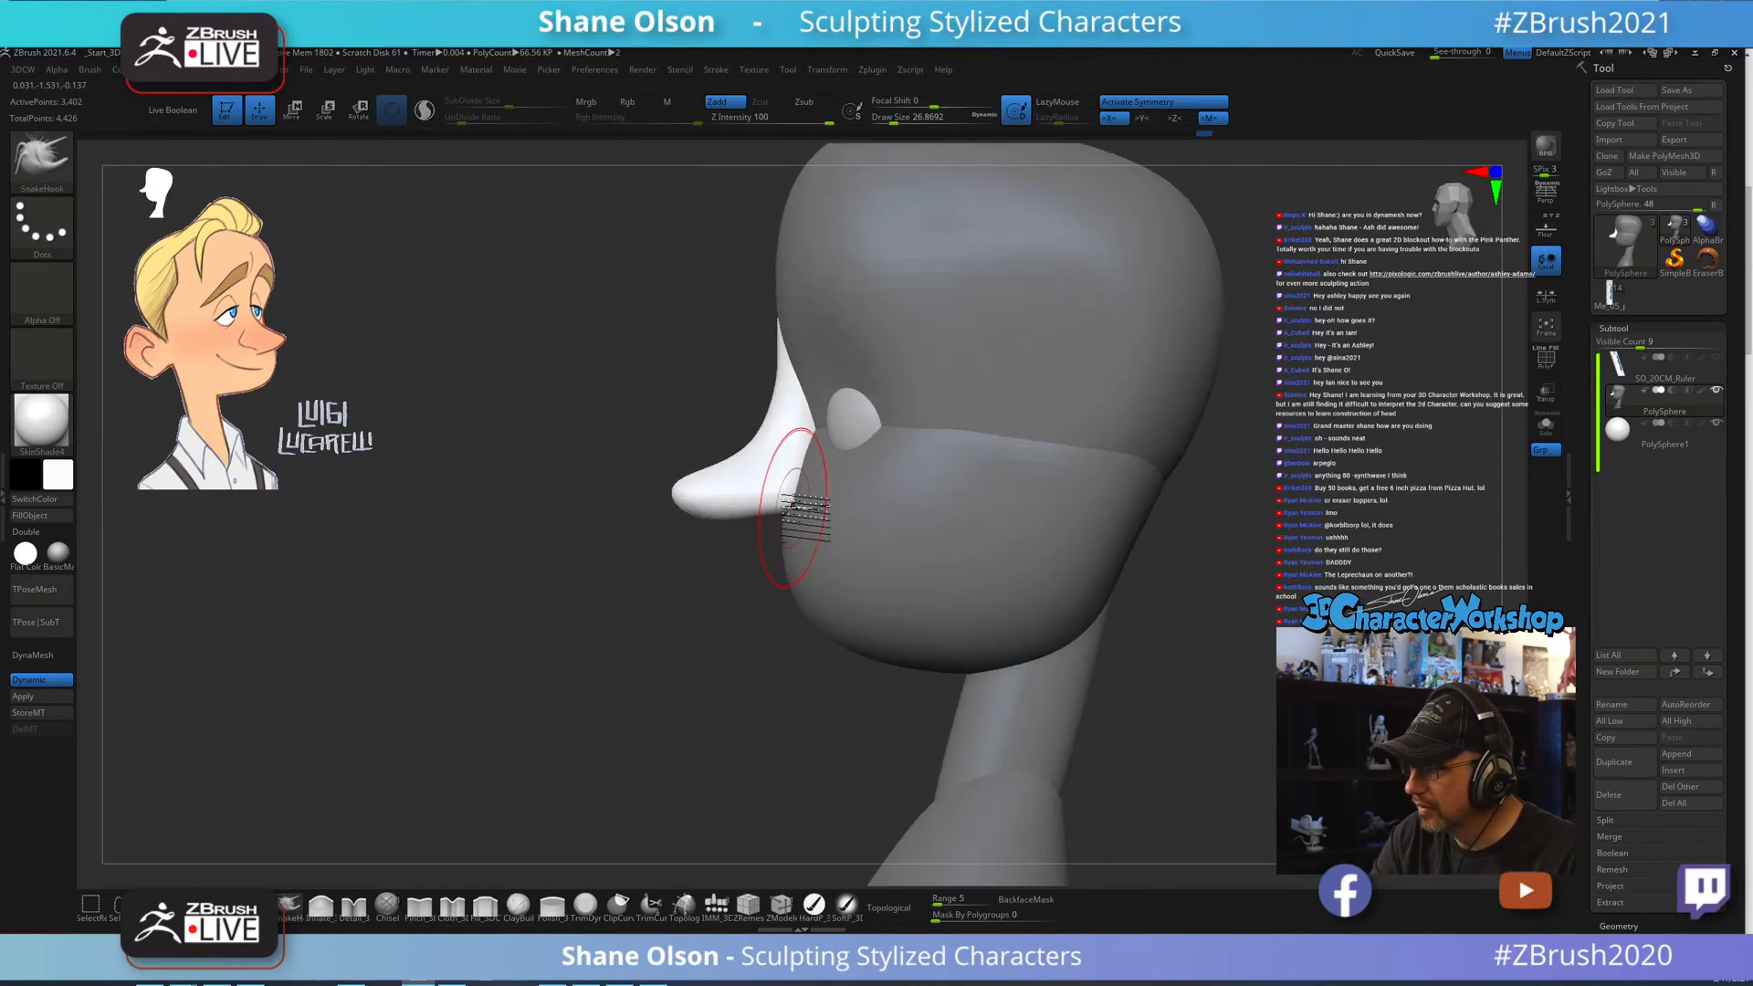
{"action": "key", "text": "bracketleft"}
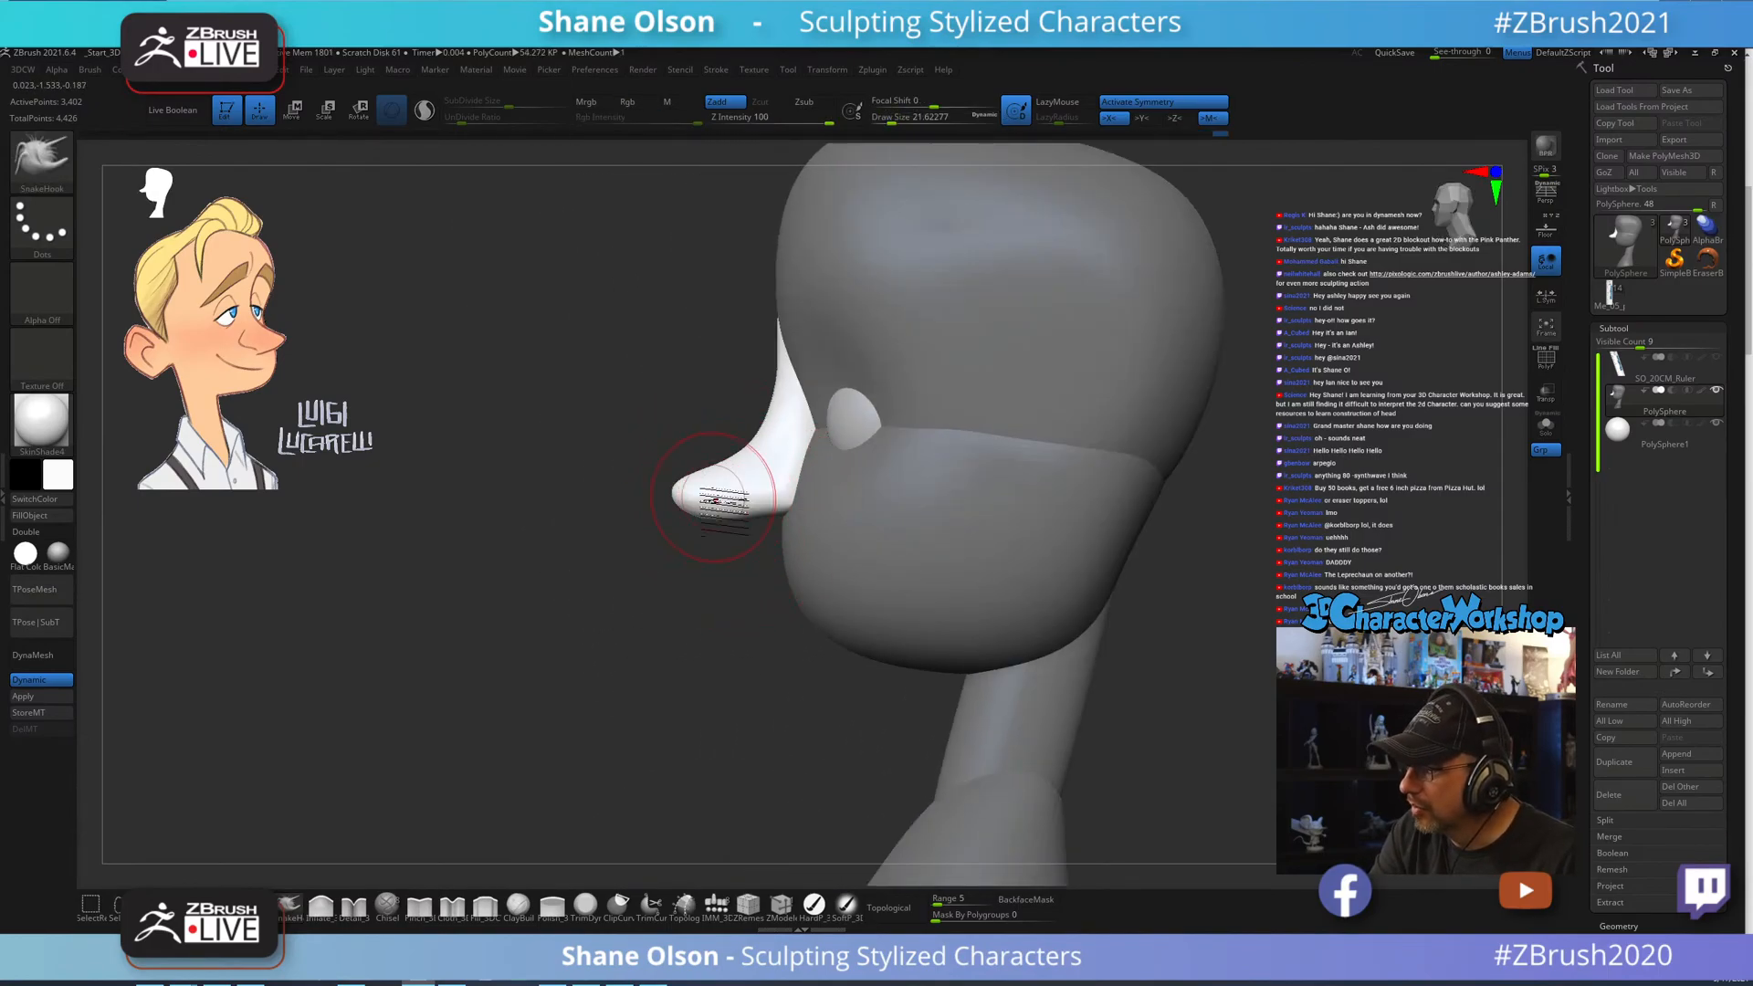
{"action": "left_click_drag", "start_coordinate": [759, 609], "coordinate": [804, 586]}
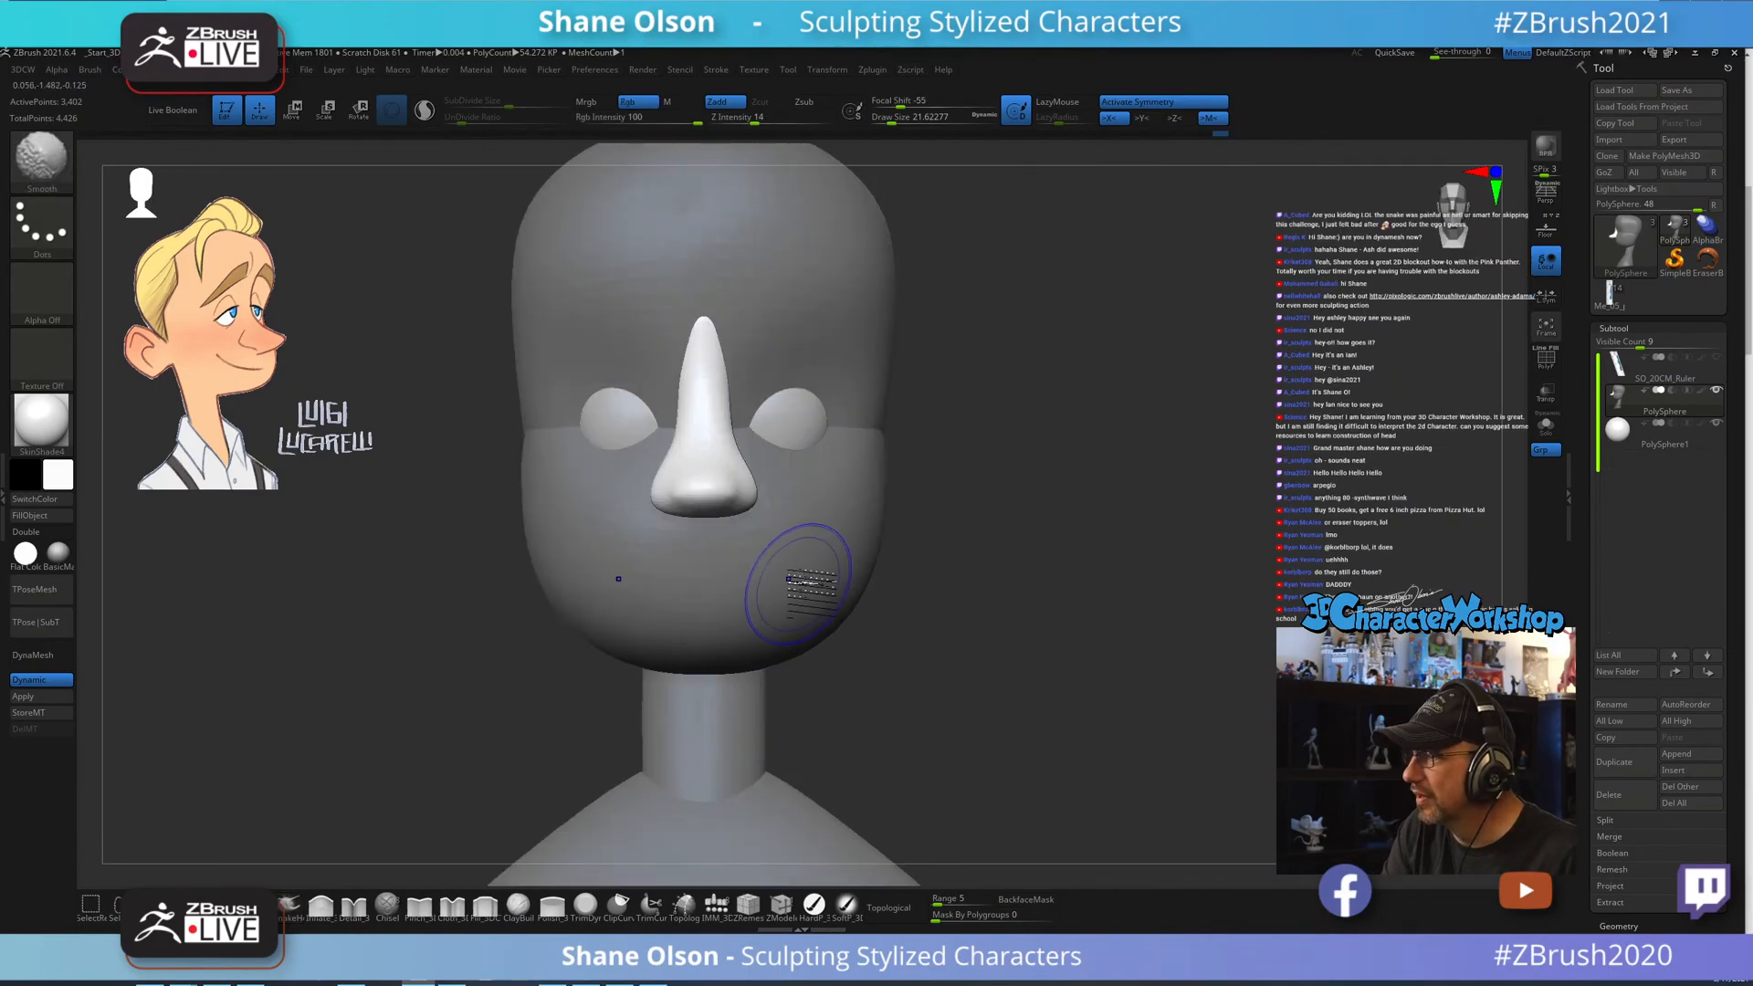
{"action": "left_click_drag", "start_coordinate": [1029, 652], "coordinate": [1005, 619], "text": "alt"}
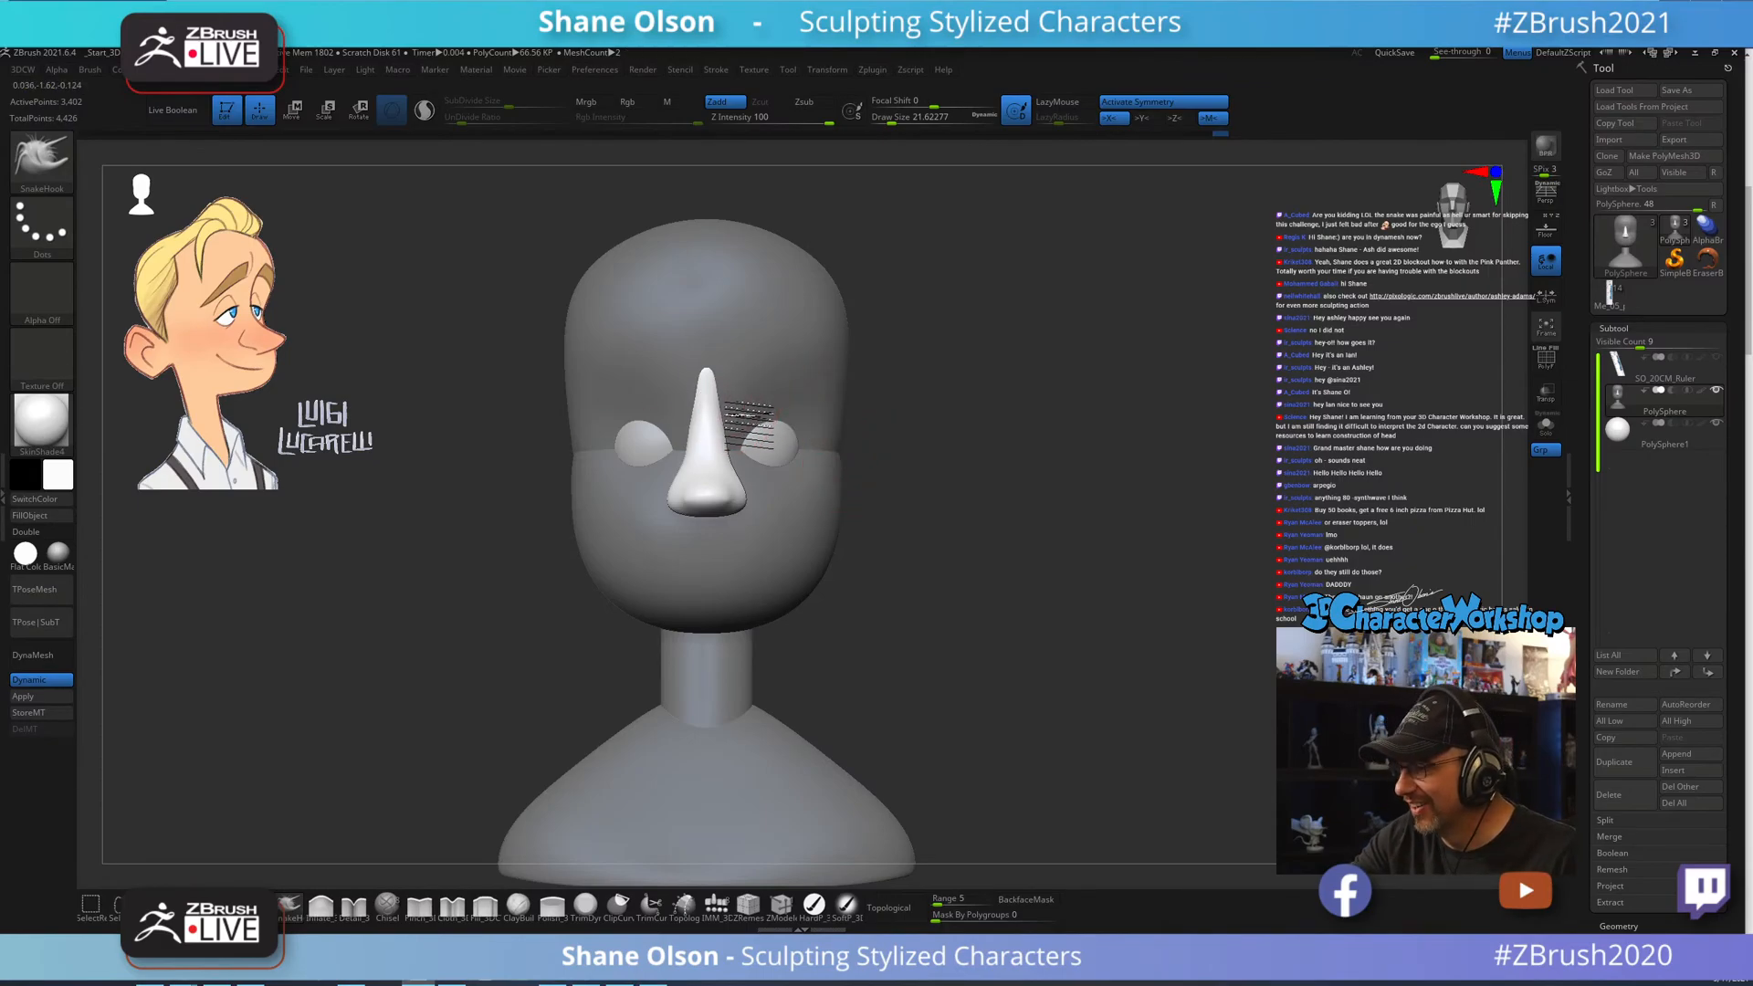
Pull the top of the nose bridge outward into a fork towards the brows, and adjust the nose base at a brush size of about 35.
{"action": "mouse_move", "coordinate": [766, 377]}
{"action": "right_mouse_down"}
{"action": "mouse_move", "coordinate": [733, 387]}
{"action": "mouse_move", "coordinate": [735, 371]}
{"action": "mouse_move", "coordinate": [808, 401]}
{"action": "mouse_move", "coordinate": [756, 402]}
{"action": "mouse_move", "coordinate": [724, 371]}
{"action": "mouse_move", "coordinate": [779, 359]}
{"action": "right_mouse_up"}
{"action": "mouse_move", "coordinate": [818, 524]}
{"action": "right_mouse_down", "text": "ctrl"}
{"action": "mouse_move", "coordinate": [773, 582]}
{"action": "mouse_move", "coordinate": [676, 575]}
{"action": "right_mouse_up", "text": "ctrl"}
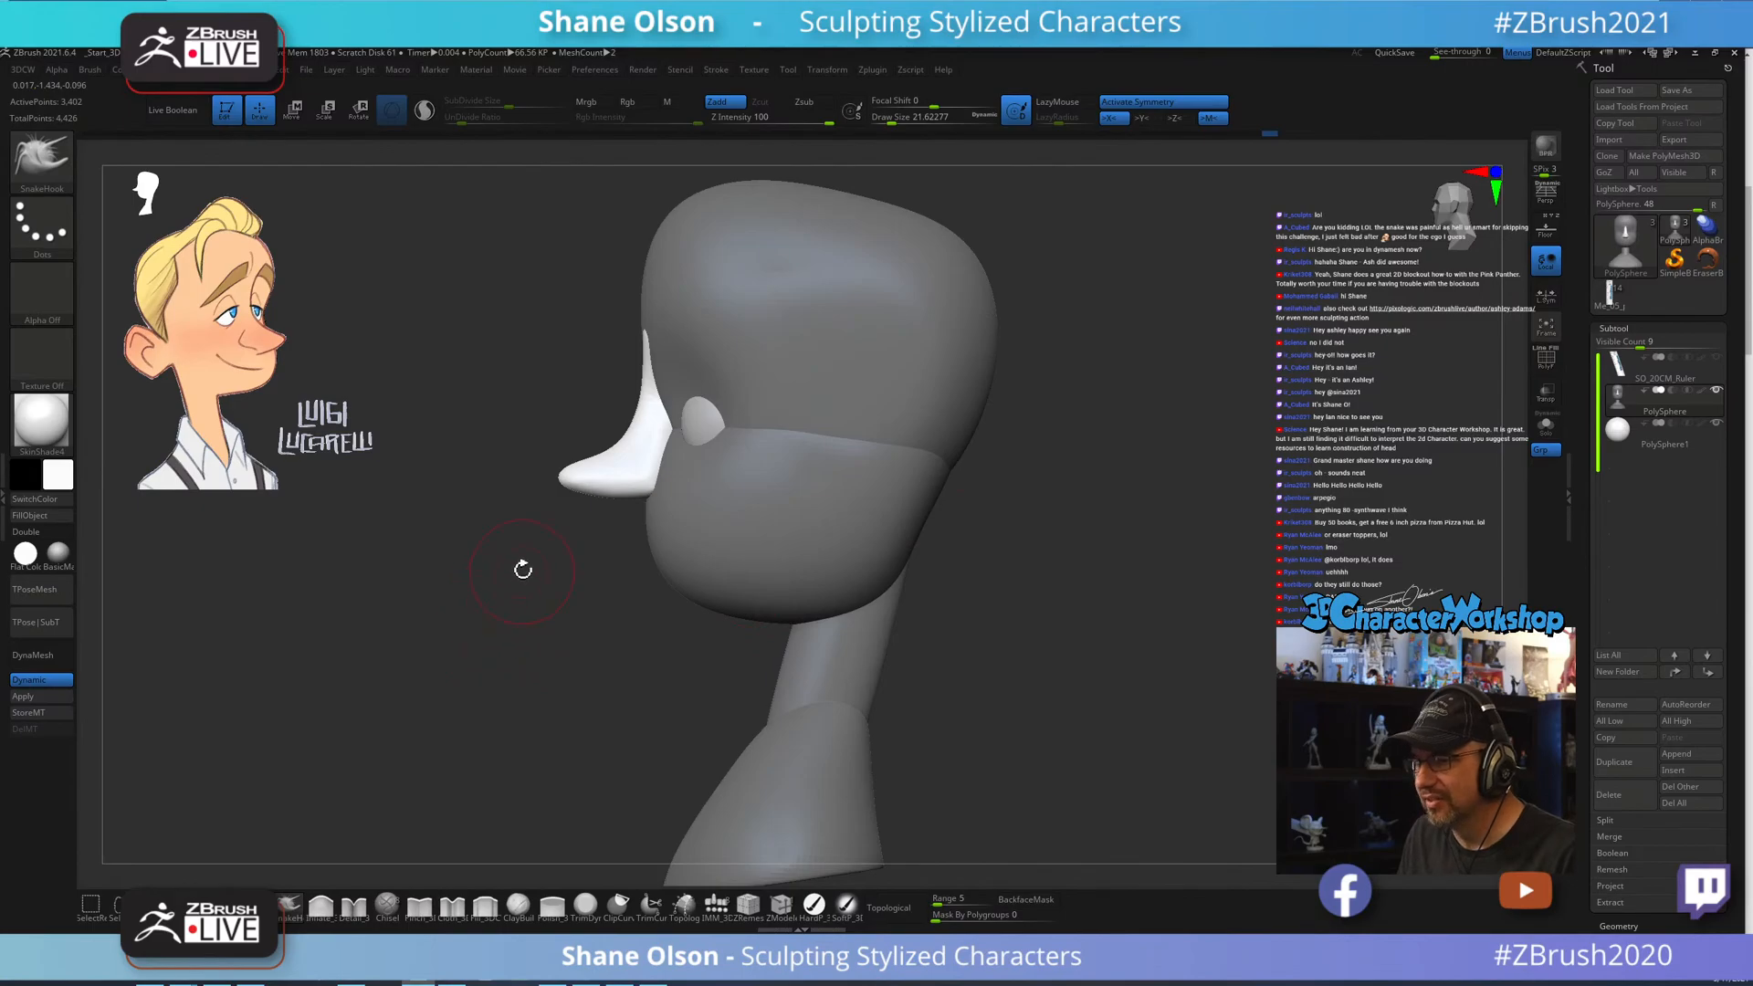
{"action": "right_click_drag", "start_coordinate": [522, 569], "coordinate": [536, 579], "text": "ctrl"}
{"action": "key", "text": "s"}
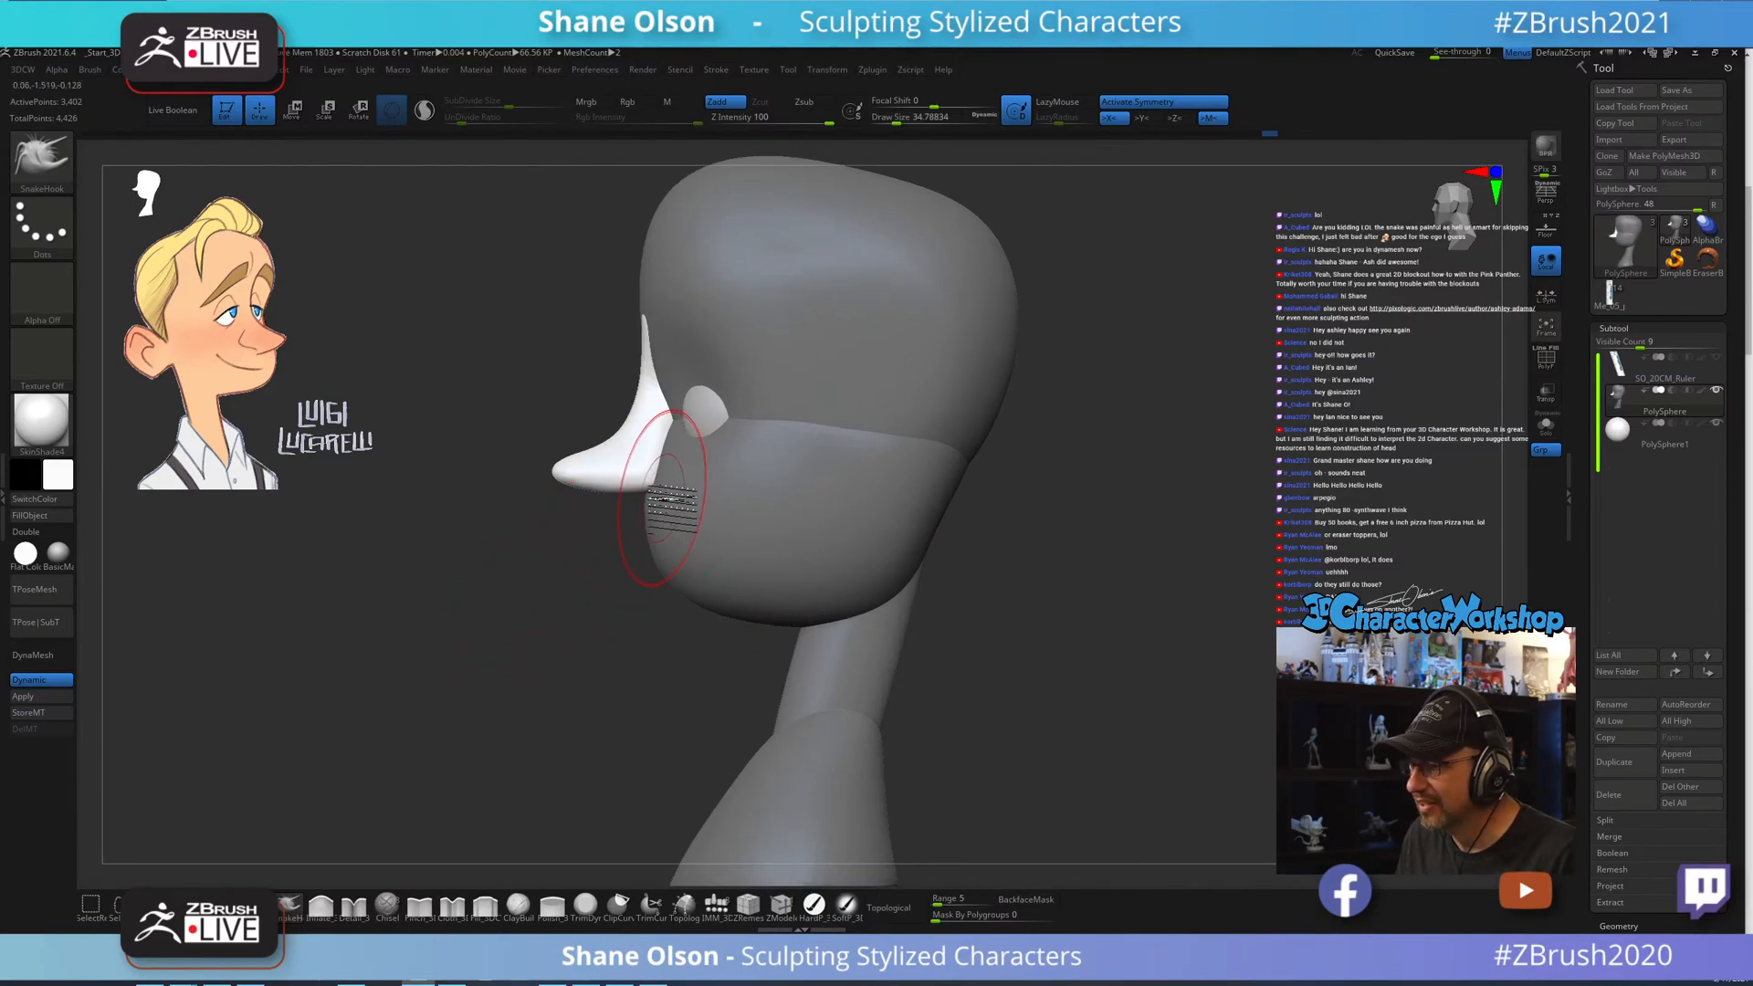
{"action": "left_click_drag", "start_coordinate": [650, 485], "coordinate": [650, 502]}
{"action": "right_click_drag", "start_coordinate": [598, 575], "coordinate": [625, 578]}
Refine and smooth the nose's base and underside in front and side views, with brush sizes of about 17 to 25.
{"action": "key", "text": "s"}
{"action": "left_click", "coordinate": [582, 580]}
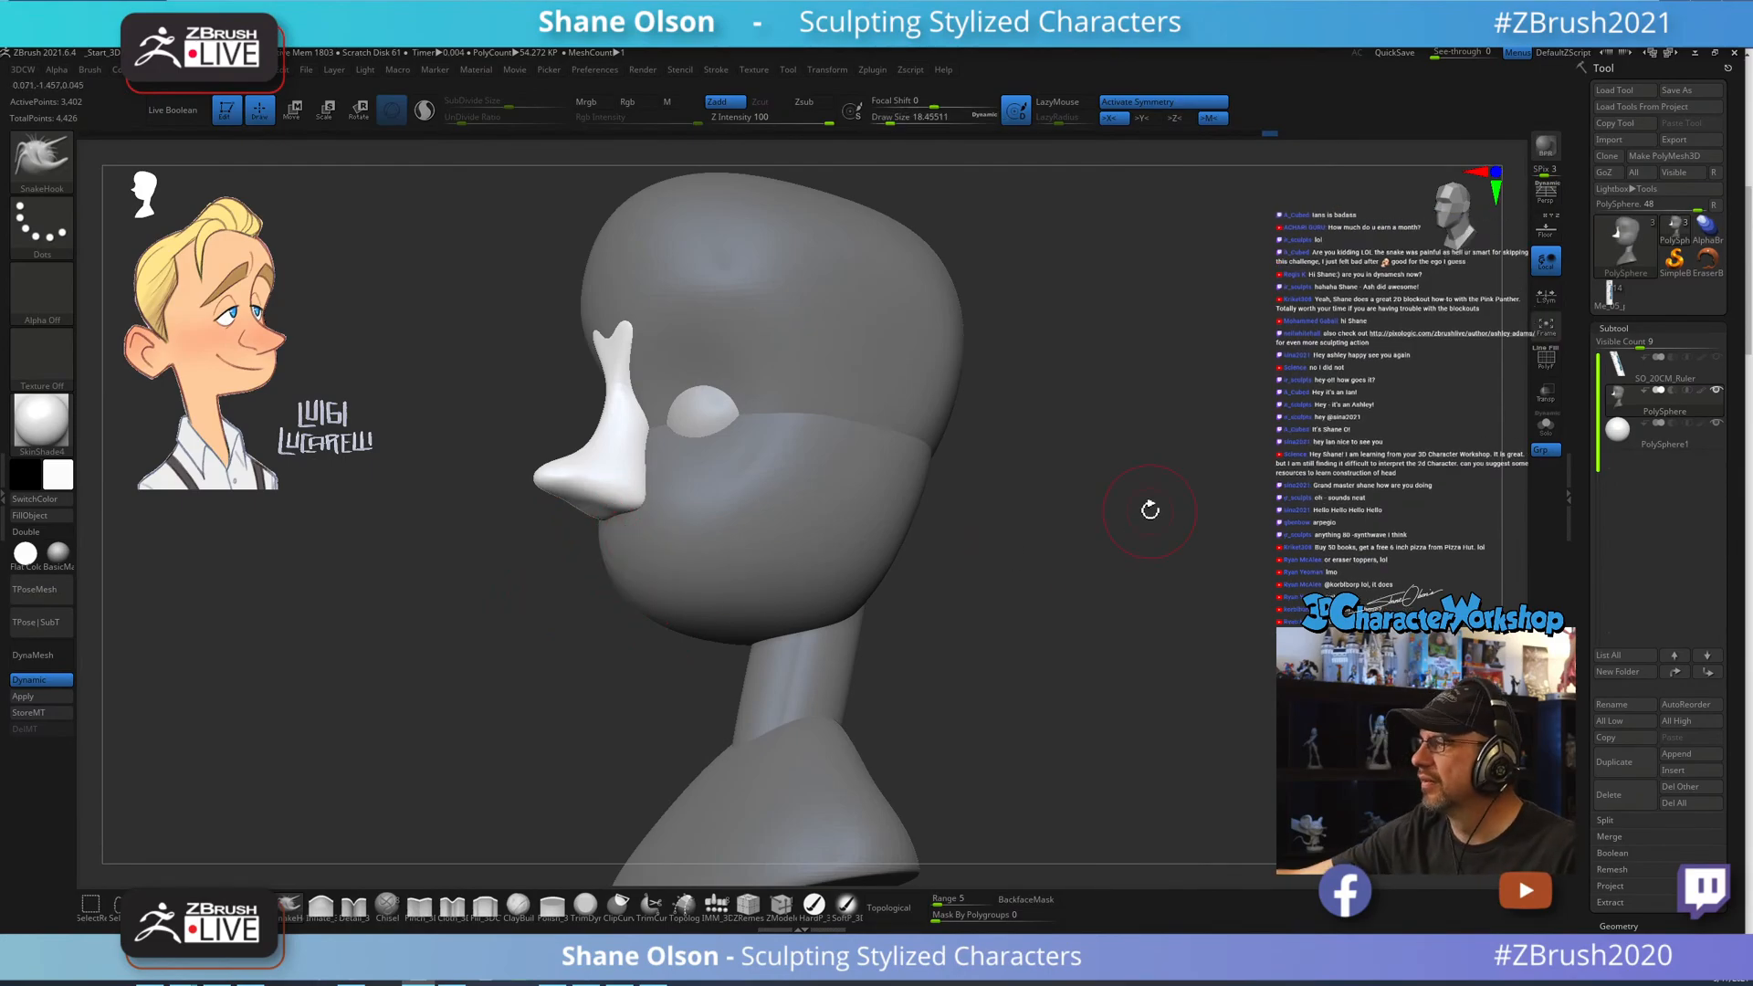
{"action": "mouse_move", "coordinate": [1051, 530]}
{"action": "right_mouse_down"}
{"action": "mouse_move", "coordinate": [1081, 552]}
{"action": "mouse_move", "coordinate": [1029, 536]}
{"action": "mouse_move", "coordinate": [1049, 506]}
{"action": "right_mouse_up"}
{"action": "key", "text": "s"}
{"action": "left_click", "coordinate": [1019, 513]}
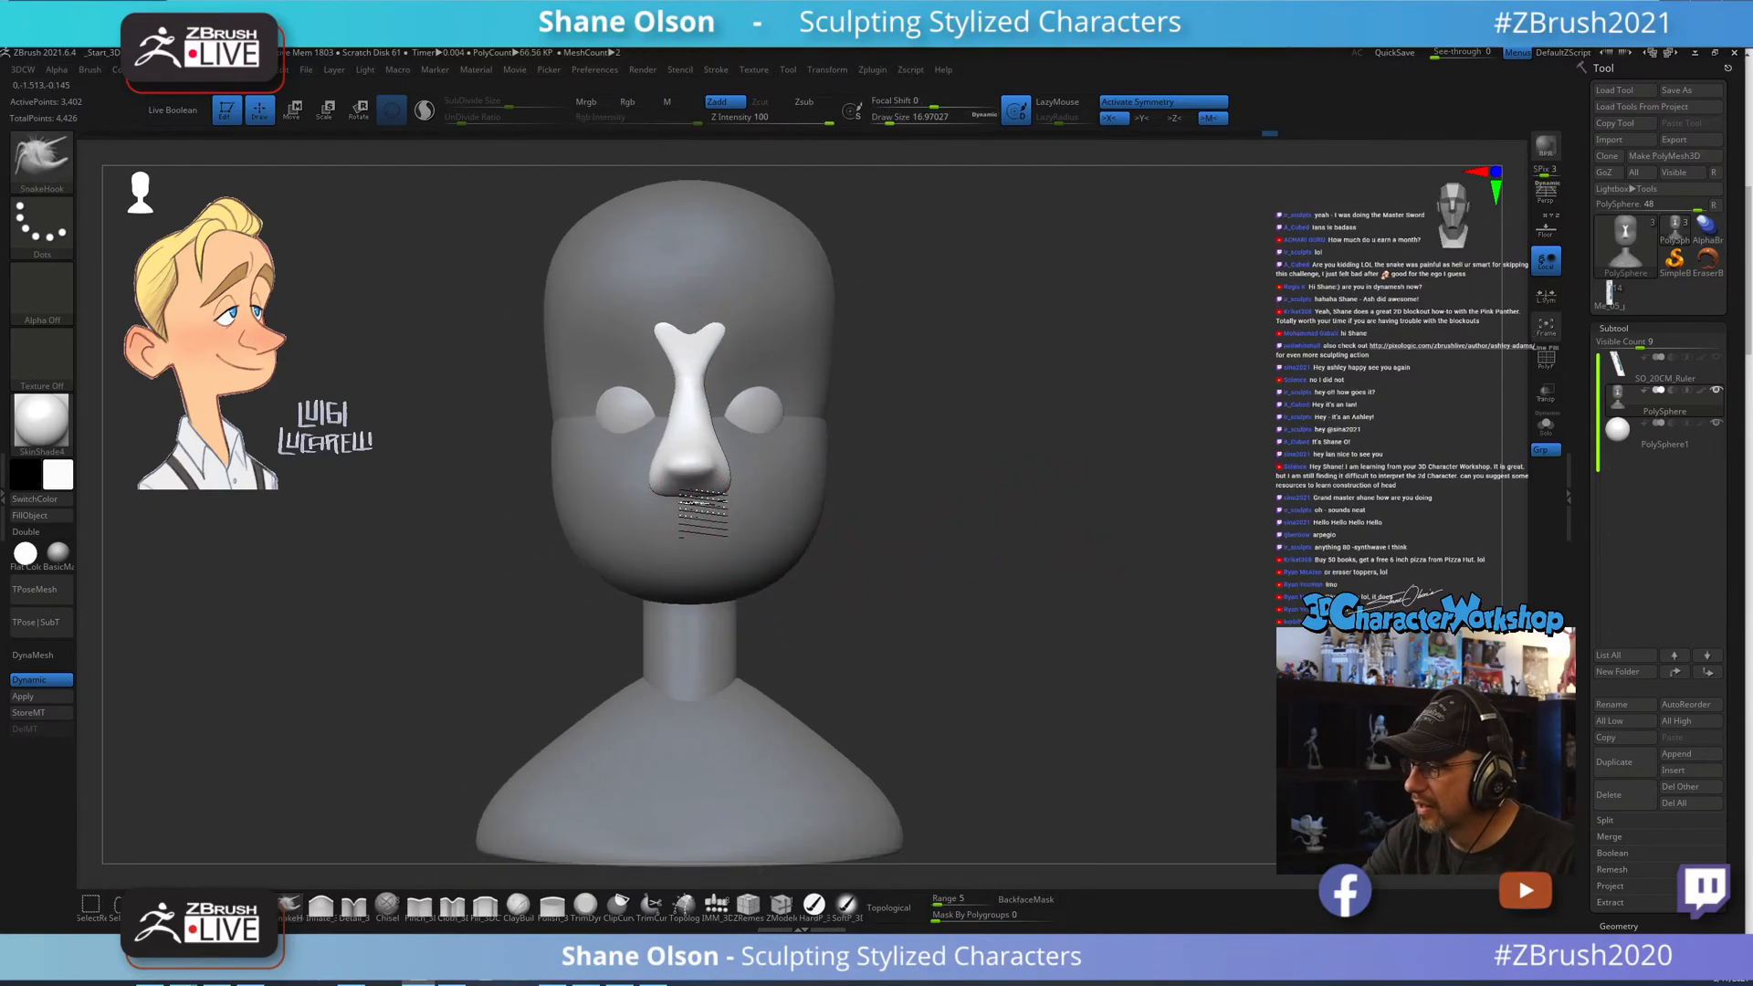
{"action": "mouse_move", "coordinate": [889, 547]}
{"action": "right_mouse_down"}
{"action": "mouse_move", "coordinate": [688, 607]}
{"action": "mouse_move", "coordinate": [672, 576]}
{"action": "mouse_move", "coordinate": [699, 539]}
{"action": "mouse_move", "coordinate": [666, 664]}
{"action": "mouse_move", "coordinate": [668, 583]}
{"action": "right_mouse_up"}
{"action": "key", "text": "s"}
{"action": "left_click", "coordinate": [659, 602]}
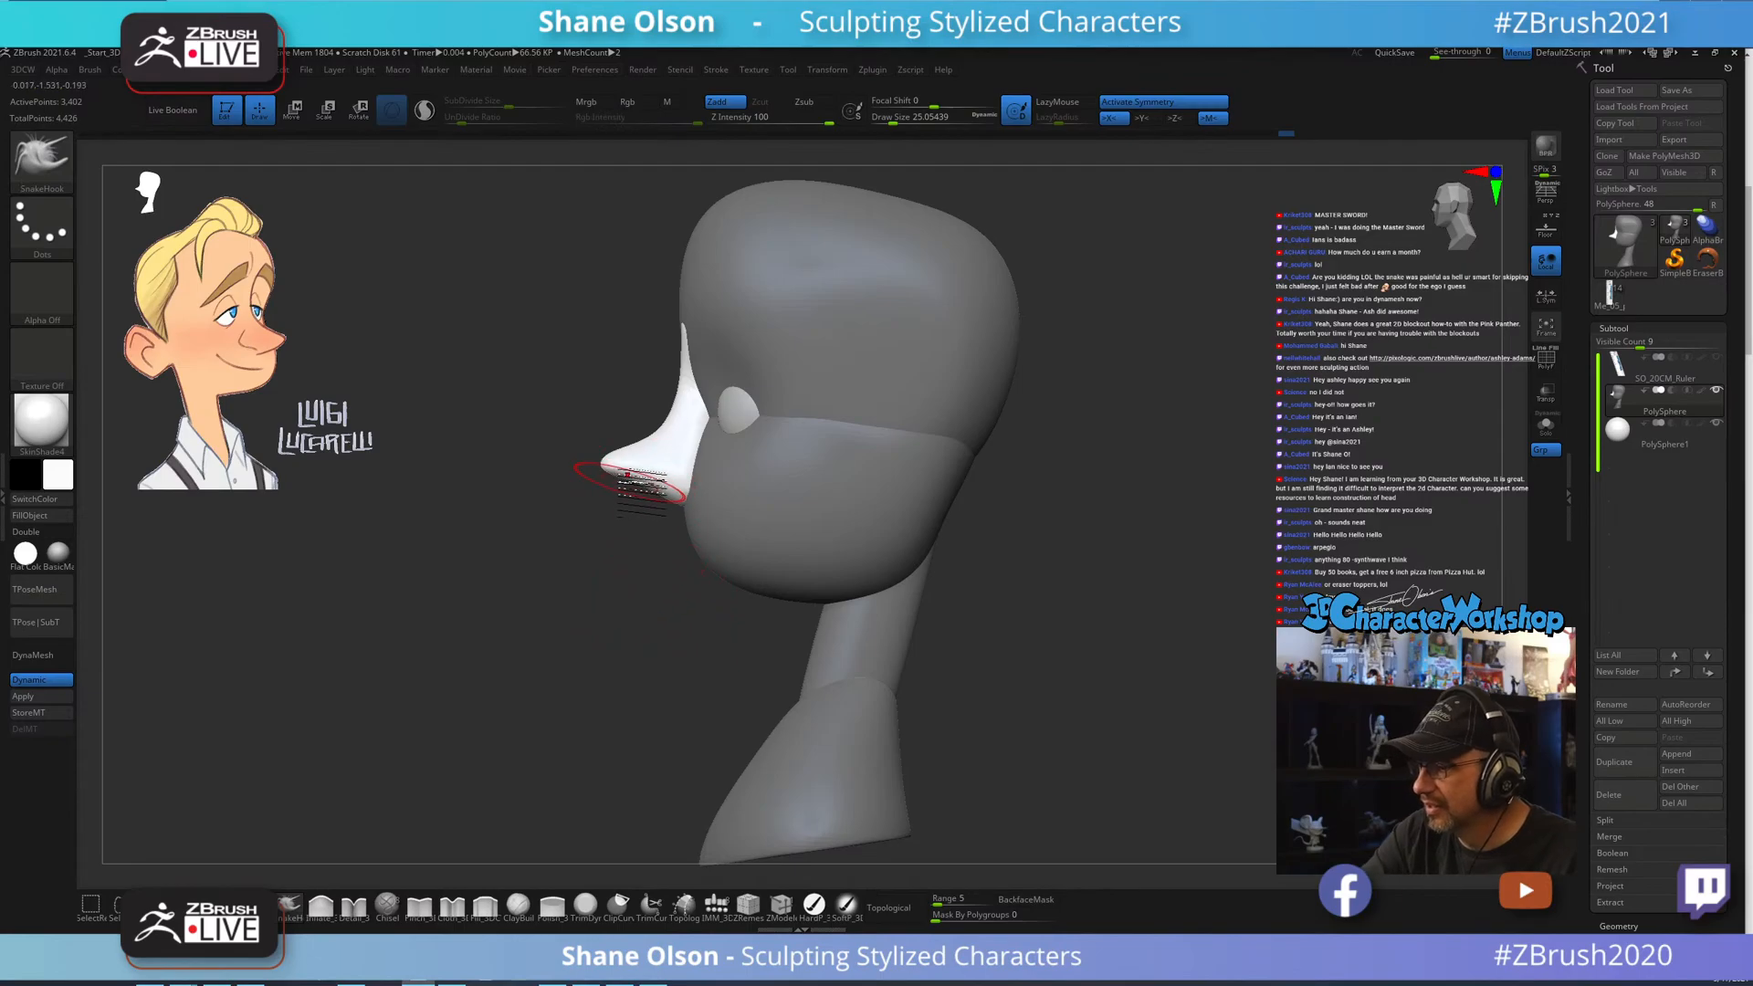
{"action": "right_click_drag", "start_coordinate": [639, 488], "coordinate": [671, 497]}
{"action": "left_click_drag", "start_coordinate": [654, 476], "coordinate": [688, 476], "text": "shift"}
{"action": "mouse_move", "coordinate": [681, 626]}
{"action": "right_mouse_down", "text": "shift"}
{"action": "mouse_move", "coordinate": [661, 673]}
{"action": "mouse_move", "coordinate": [676, 685]}
{"action": "right_mouse_up", "text": "shift"}
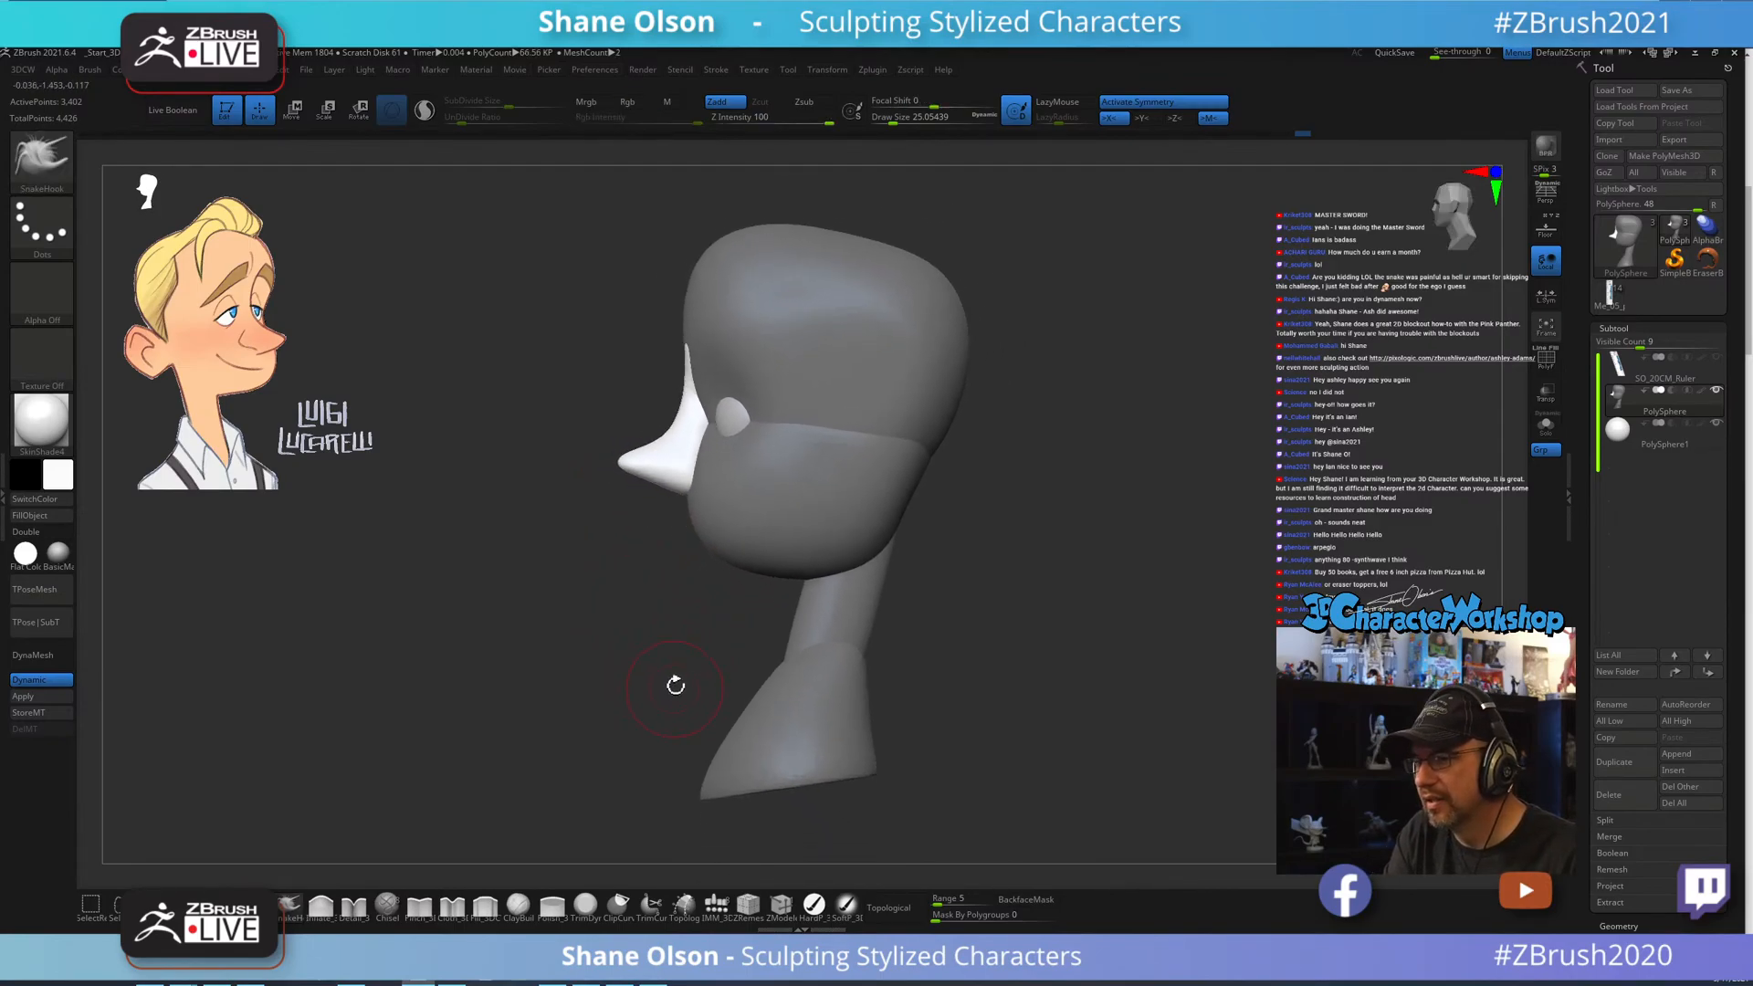
Narrow the nose bridge between the eyes and taper the nose towards a pointed tip, with the brush at about 20.
{"action": "right_click_drag", "start_coordinate": [683, 623], "coordinate": [958, 521]}
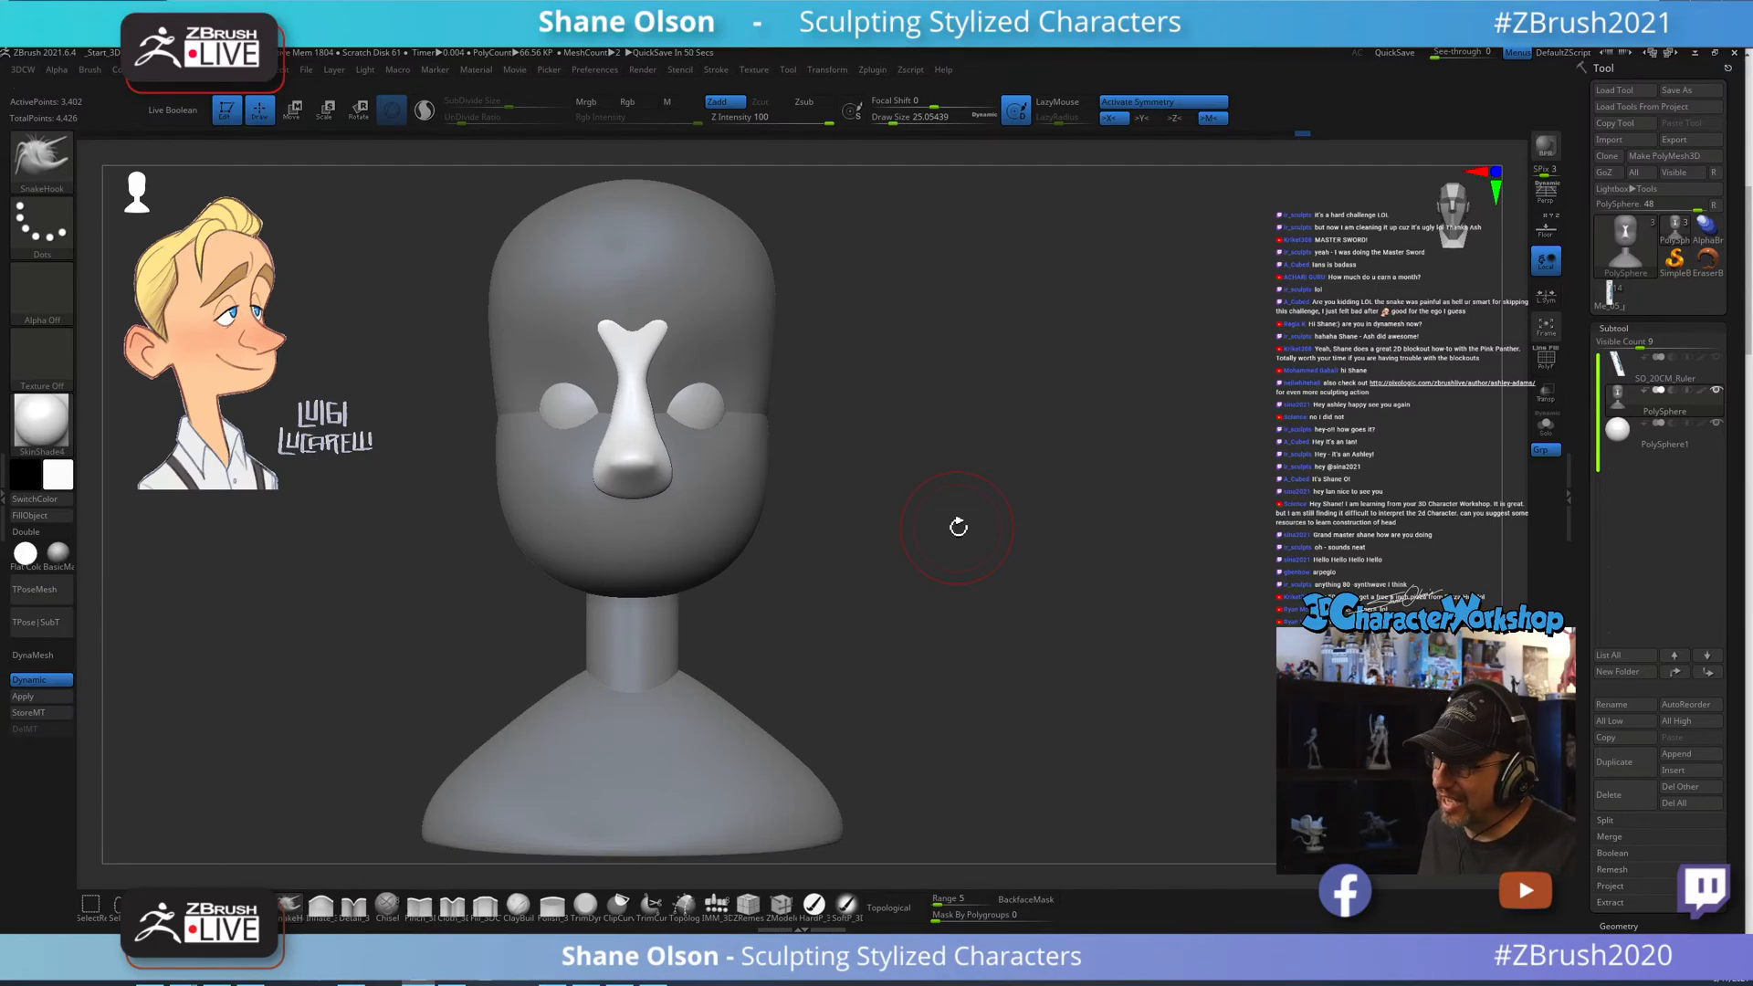
{"action": "key", "text": "["}
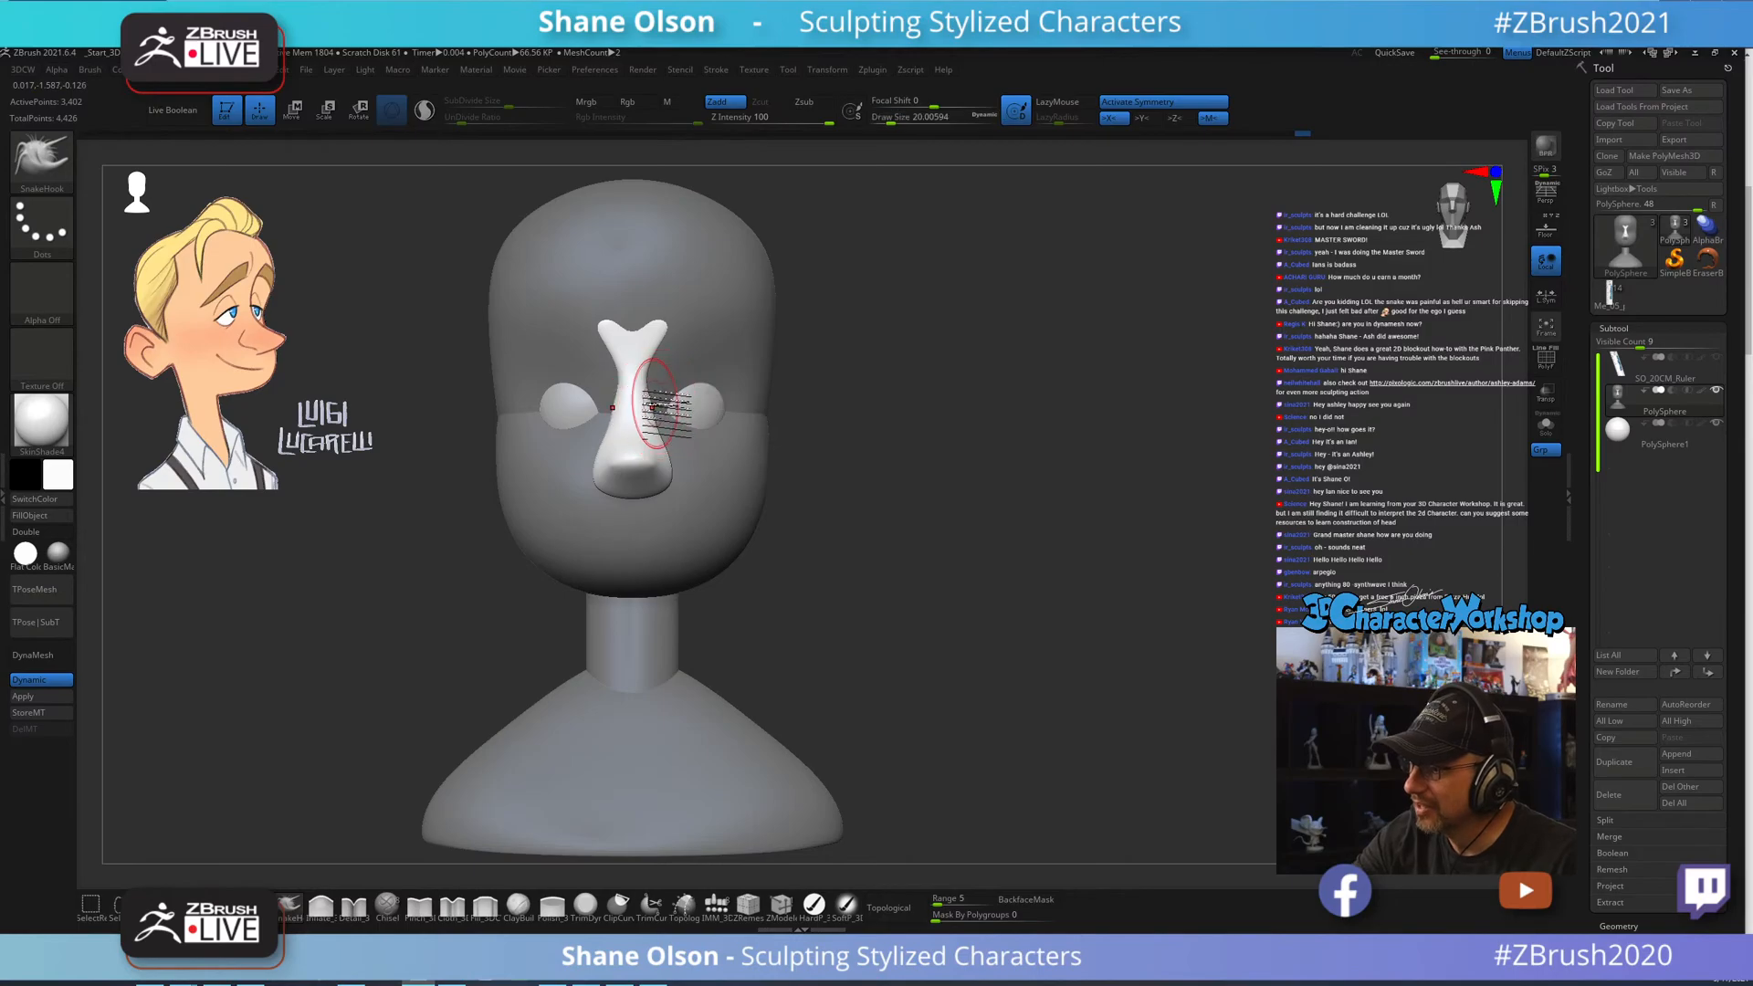
{"action": "left_click_drag", "start_coordinate": [655, 405], "coordinate": [653, 414]}
{"action": "right_click_drag", "start_coordinate": [671, 424], "coordinate": [865, 437]}
{"action": "right_click_drag", "start_coordinate": [866, 436], "coordinate": [1048, 530], "text": "alt"}
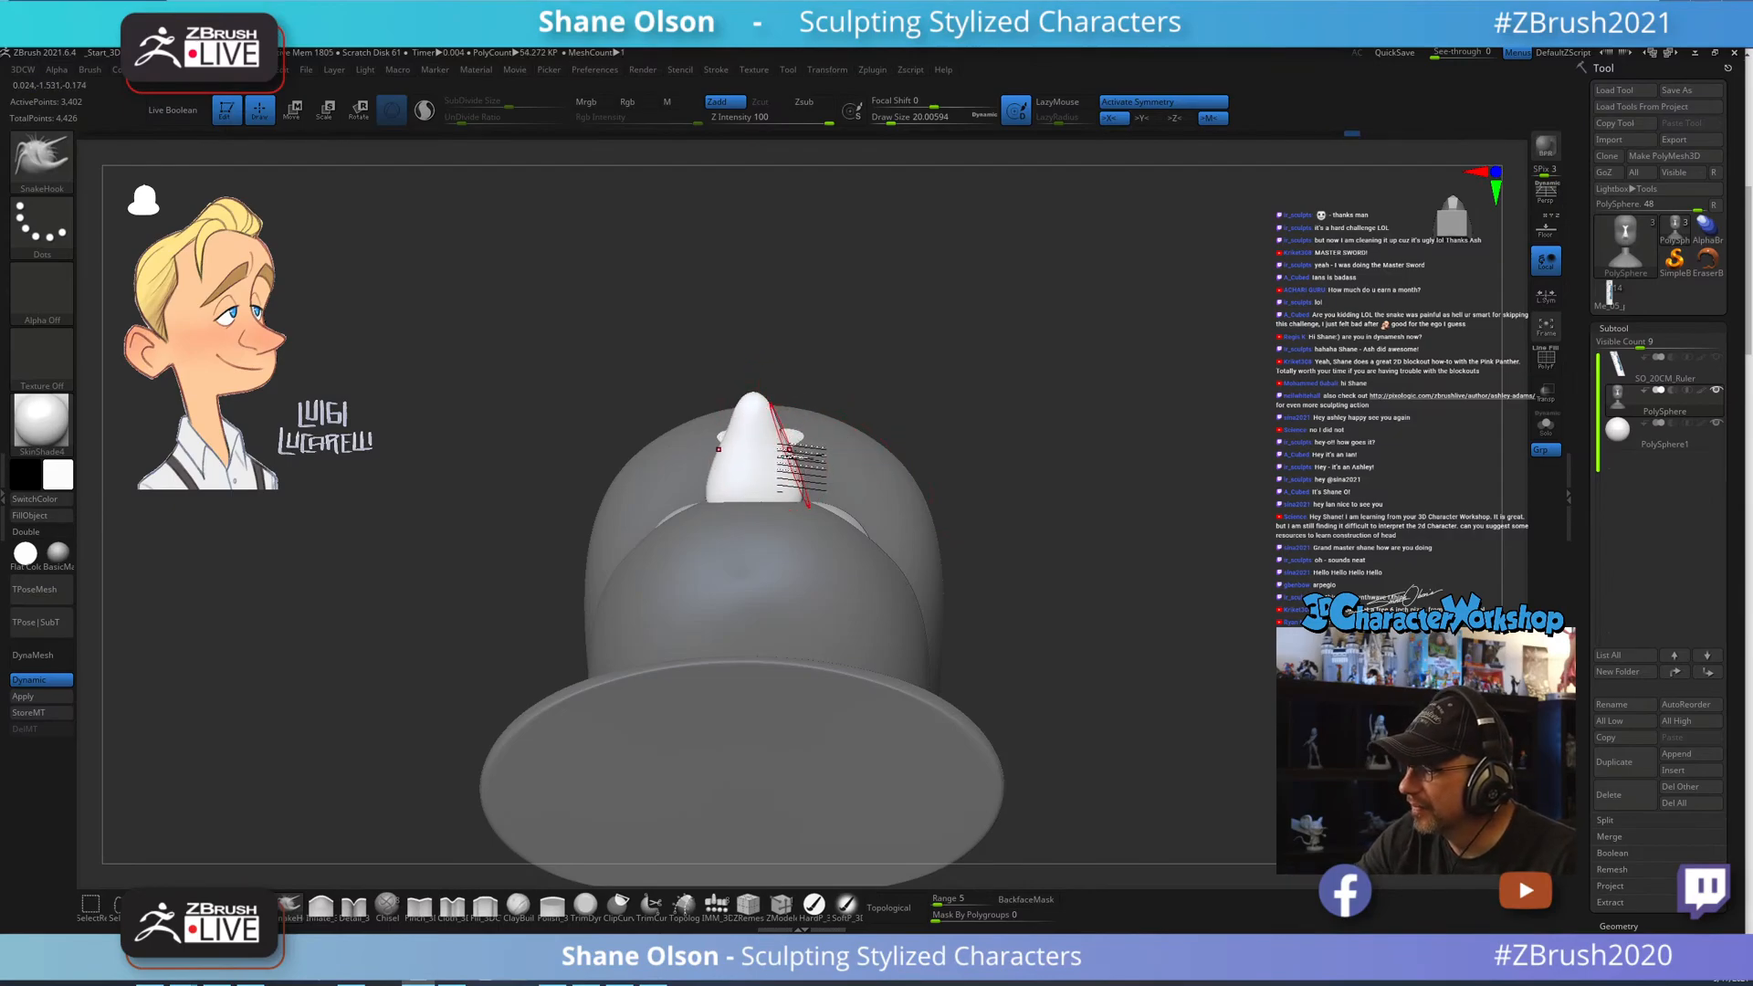
{"action": "right_click_drag", "start_coordinate": [843, 409], "coordinate": [1054, 645]}
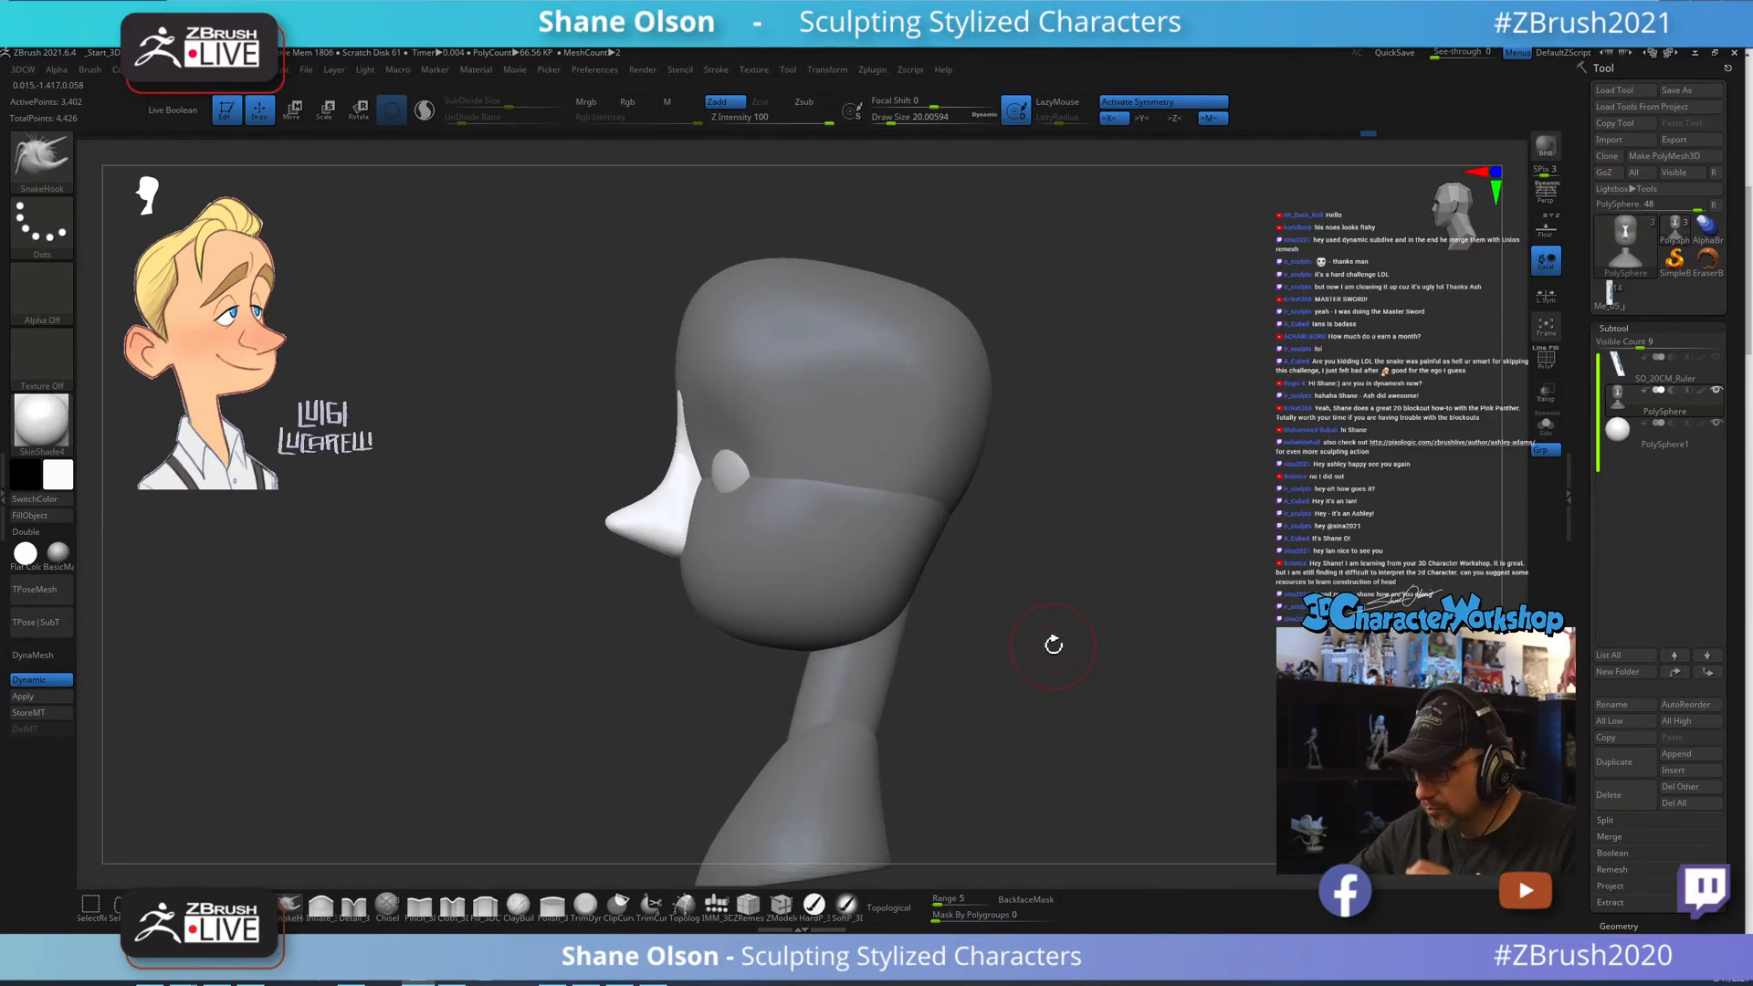
{"action": "right_click_drag", "start_coordinate": [1073, 552], "coordinate": [1041, 459]}
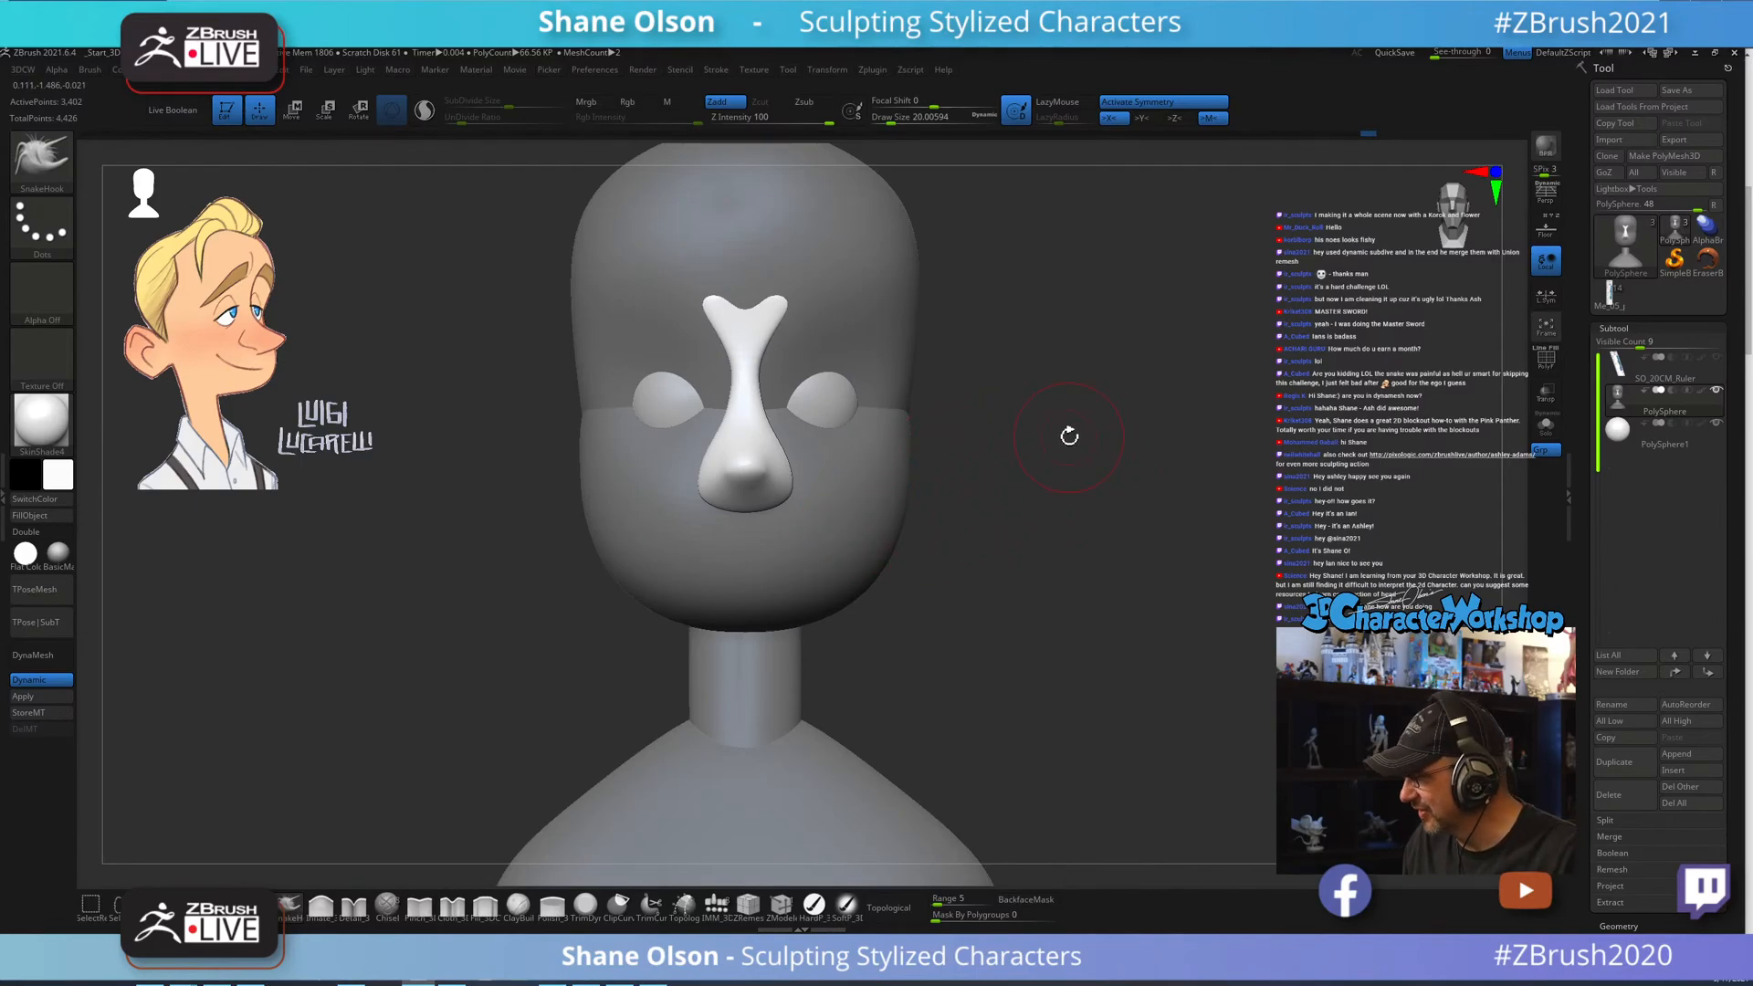
{"action": "mouse_move", "coordinate": [1069, 436]}
{"action": "left_mouse_down"}
{"action": "mouse_move", "coordinate": [1068, 614]}
{"action": "mouse_move", "coordinate": [1045, 603]}
{"action": "mouse_move", "coordinate": [979, 624]}
{"action": "mouse_move", "coordinate": [1017, 633]}
{"action": "mouse_move", "coordinate": [958, 638]}
{"action": "left_mouse_up"}
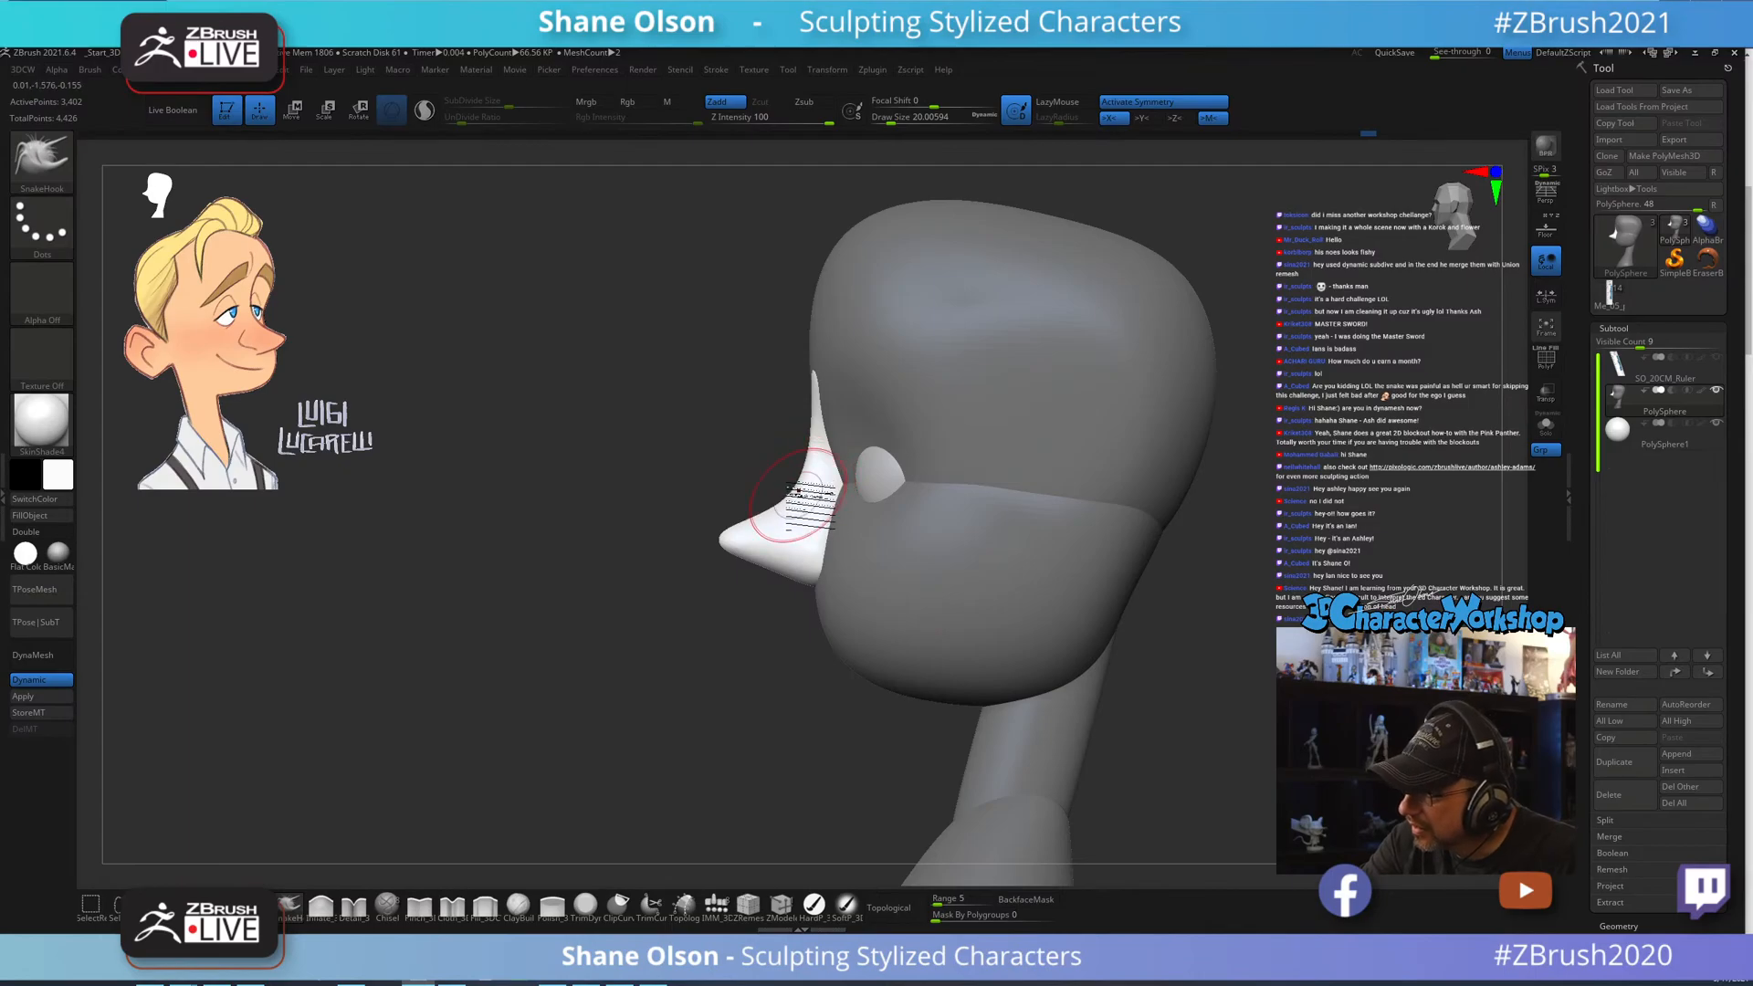
Clear the mask from the head and body, and reshape the forehead with the SnakeHook brush at about 65.
{"action": "left_click_drag", "start_coordinate": [813, 743], "coordinate": [786, 779], "text": "alt"}
{"action": "key", "text": "s"}
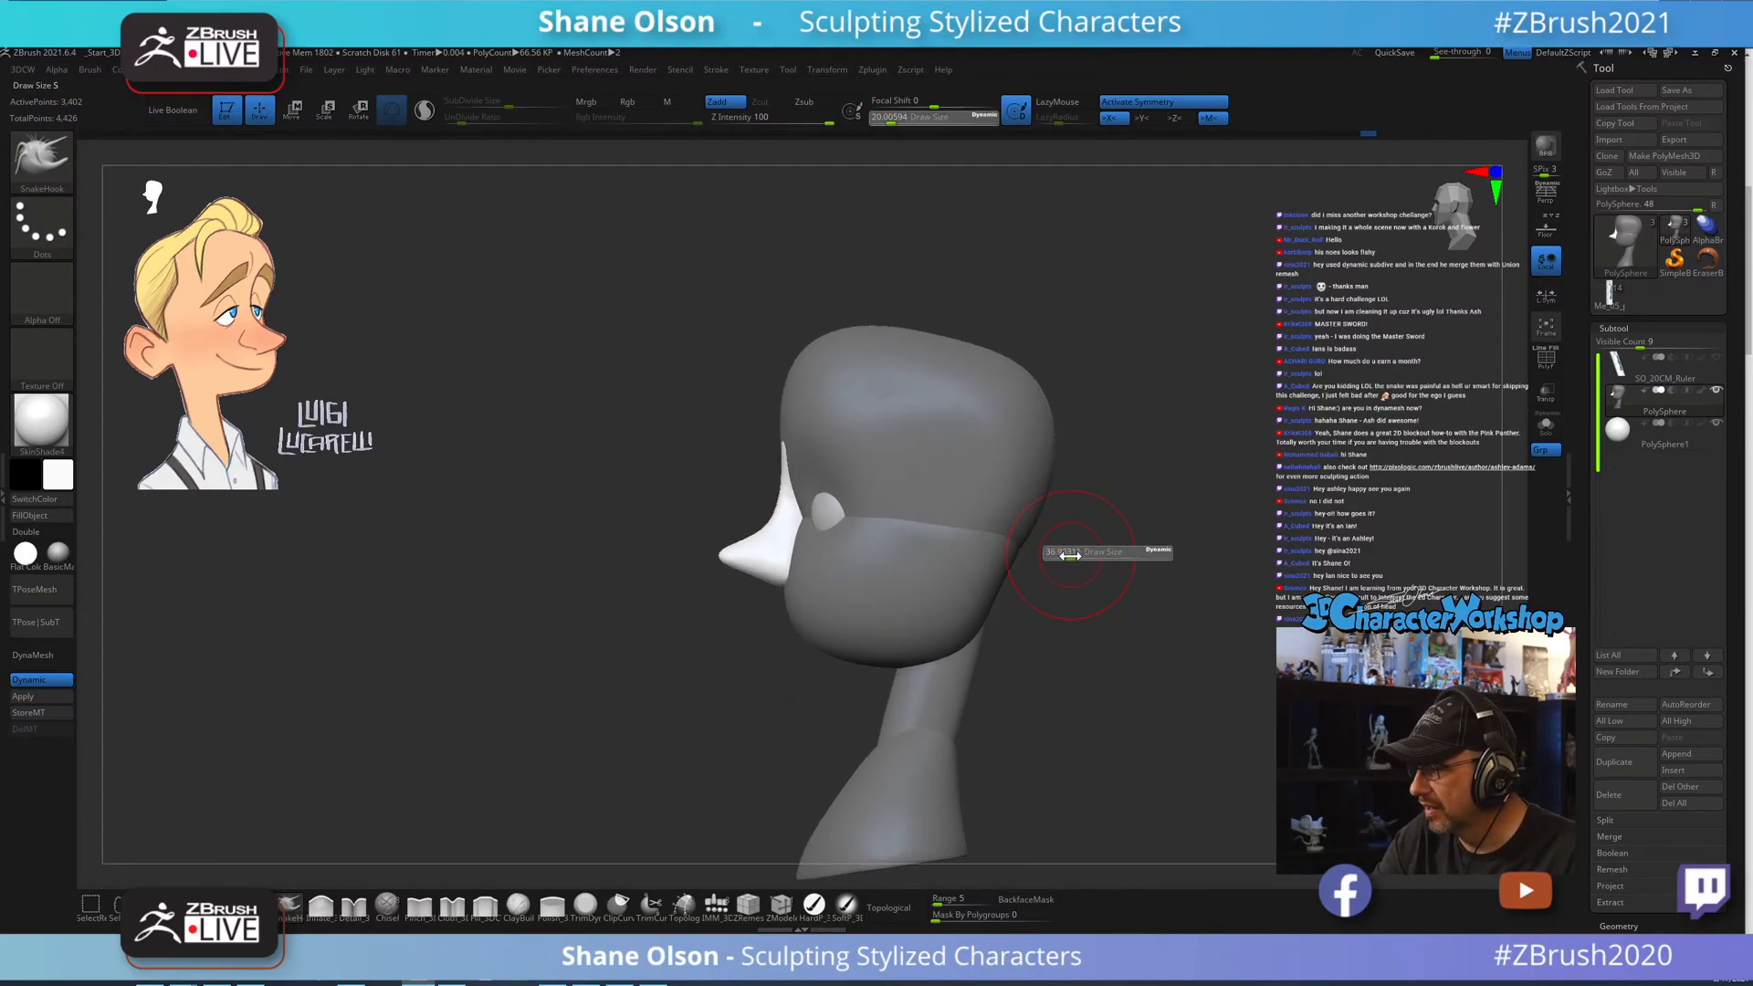
{"action": "mouse_move", "coordinate": [1083, 538]}
{"action": "left_mouse_down", "text": "ctrl"}
{"action": "mouse_move", "coordinate": [1107, 560]}
{"action": "mouse_move", "coordinate": [1103, 542]}
{"action": "left_mouse_up", "text": "ctrl"}
{"action": "key", "text": "s"}
{"action": "key", "text": "s"}
{"action": "left_click_drag", "start_coordinate": [800, 380], "coordinate": [827, 345]}
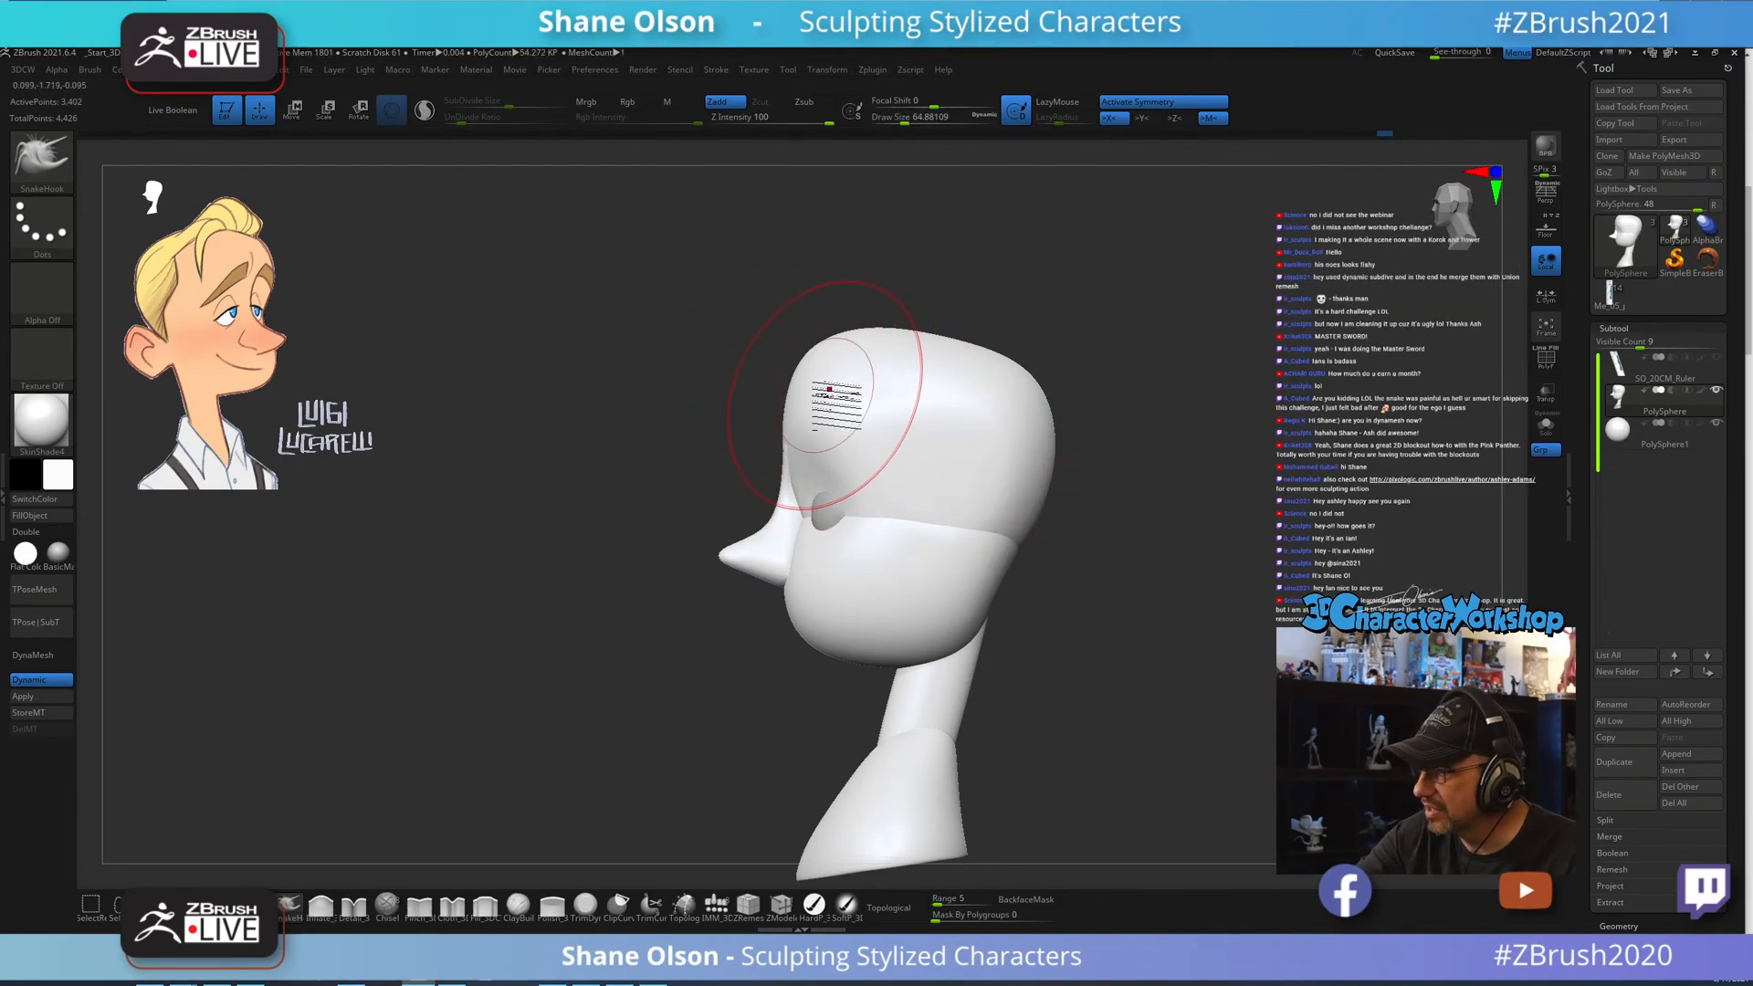
{"action": "right_click_drag", "start_coordinate": [876, 365], "coordinate": [917, 357]}
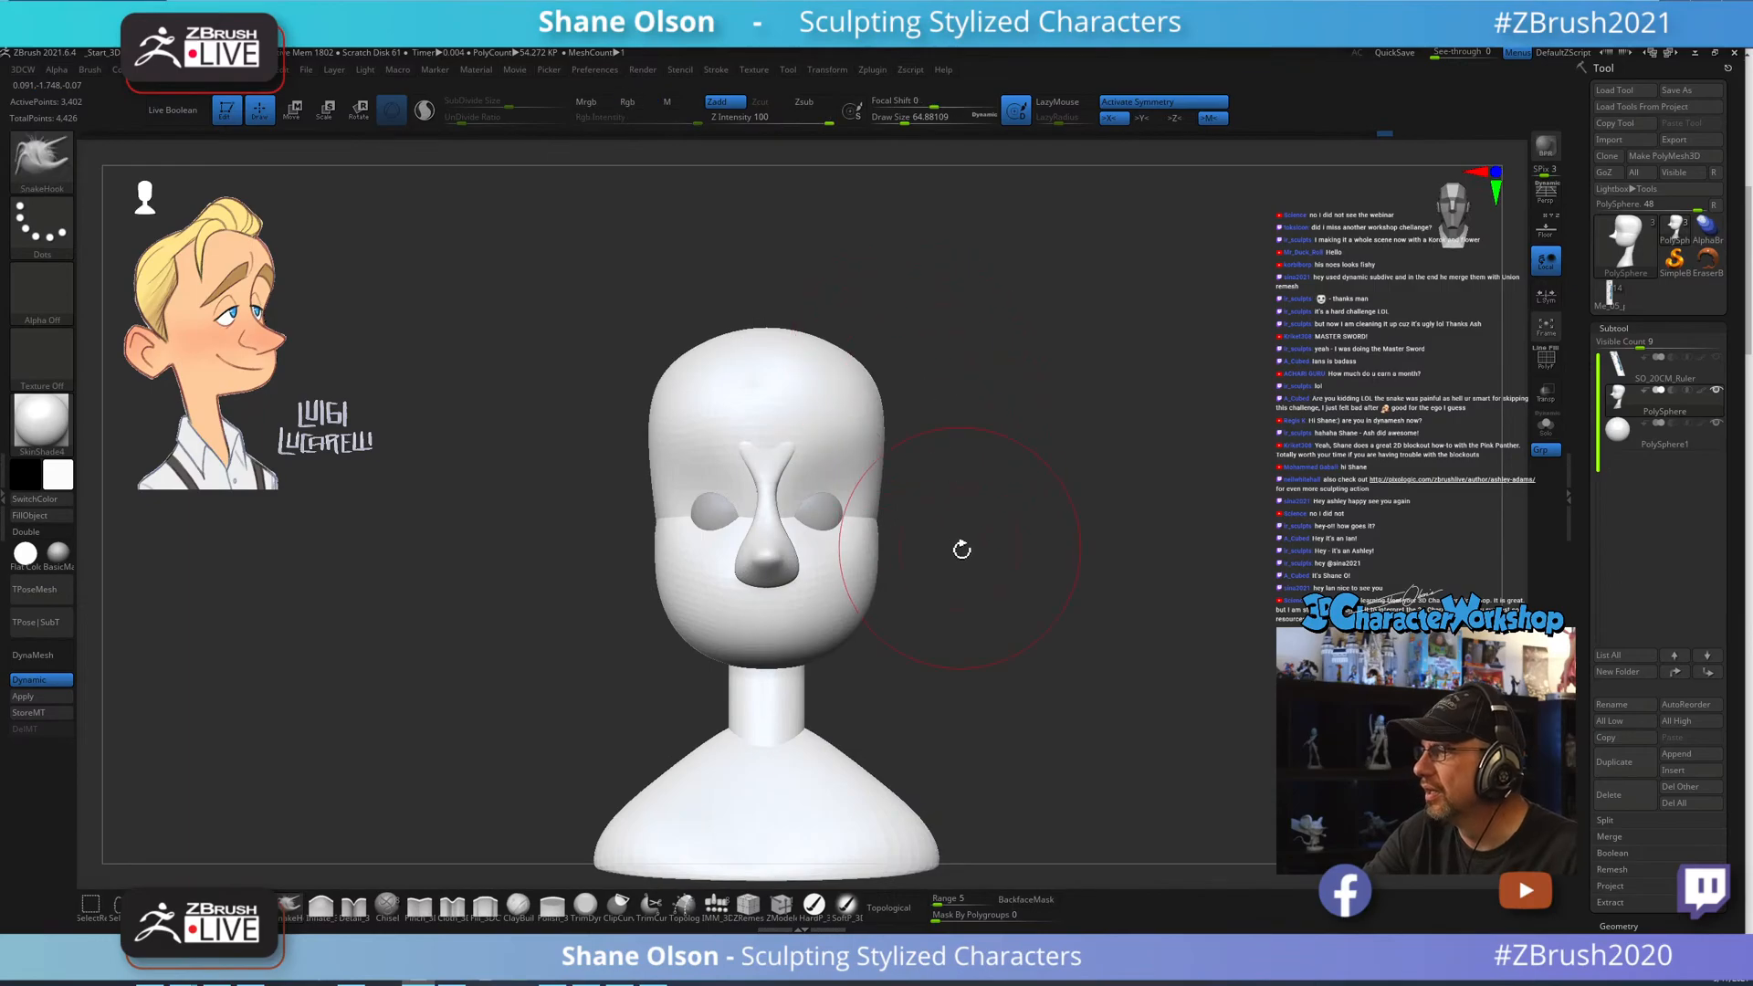
Reshape the forked top of the nose bridge where it meets the brows, with the SnakeHook brush at about 16.
{"action": "right_click_drag", "start_coordinate": [961, 548], "coordinate": [950, 512], "text": "ctrl"}
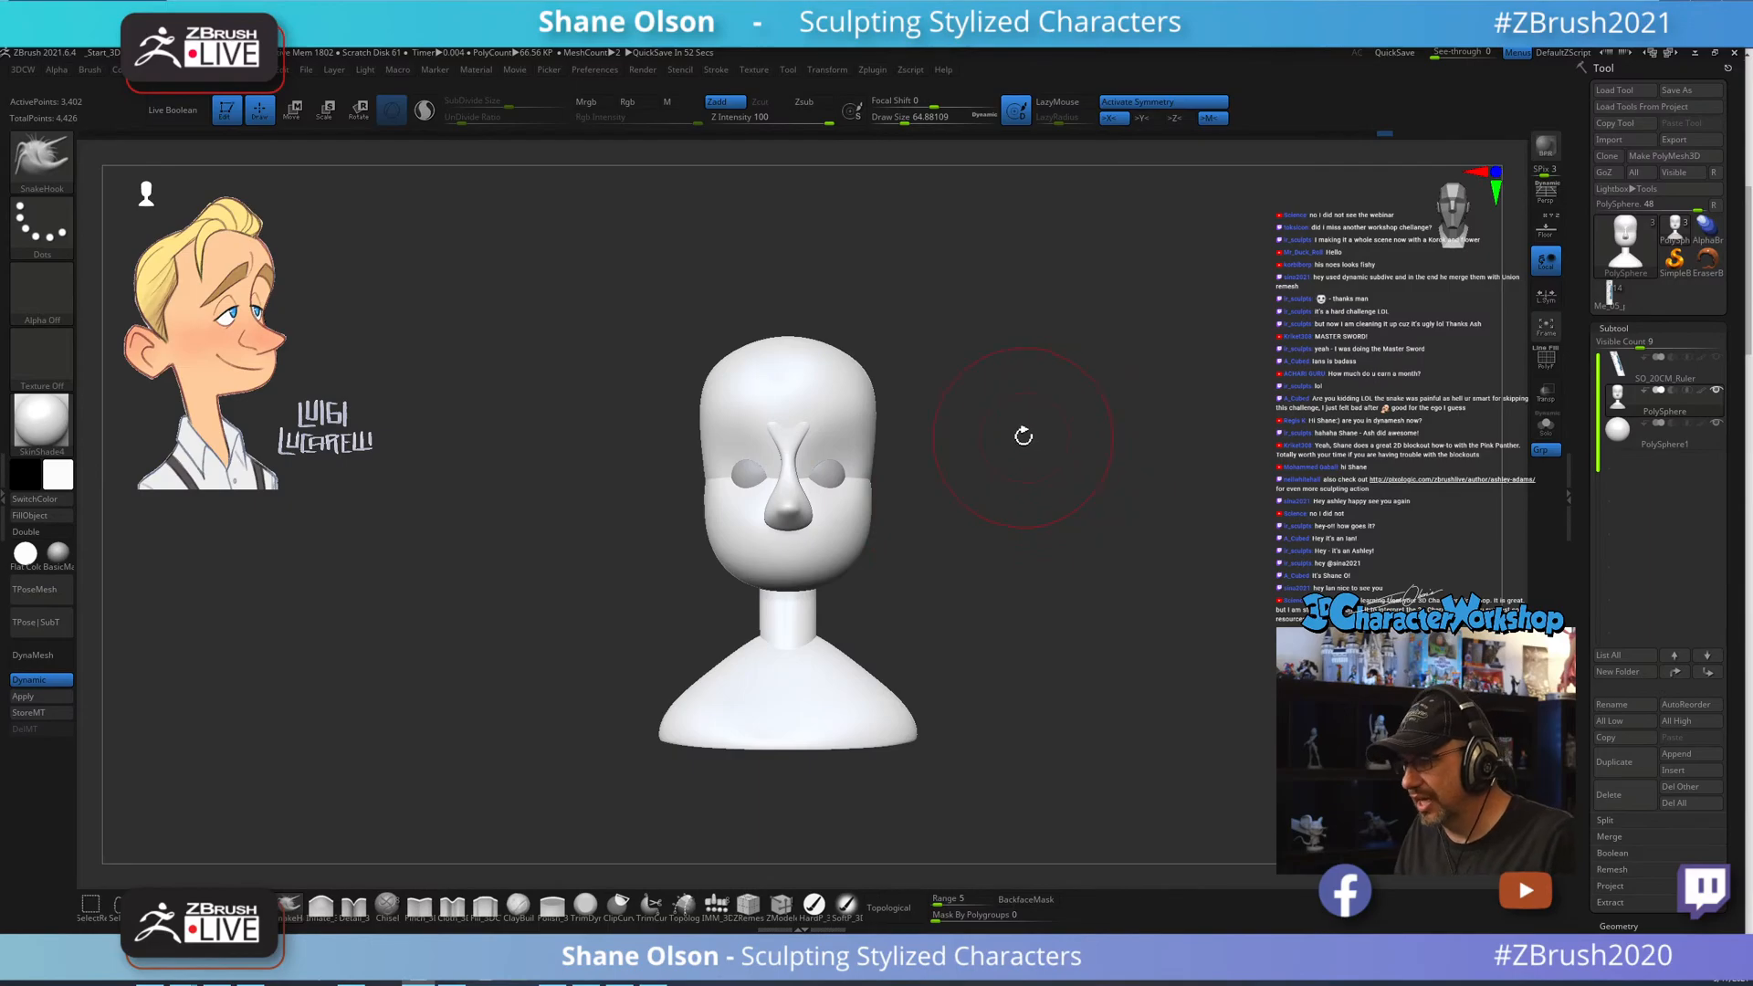
{"action": "key", "text": "s"}
{"action": "left_click_drag", "start_coordinate": [1024, 461], "coordinate": [1023, 455]}
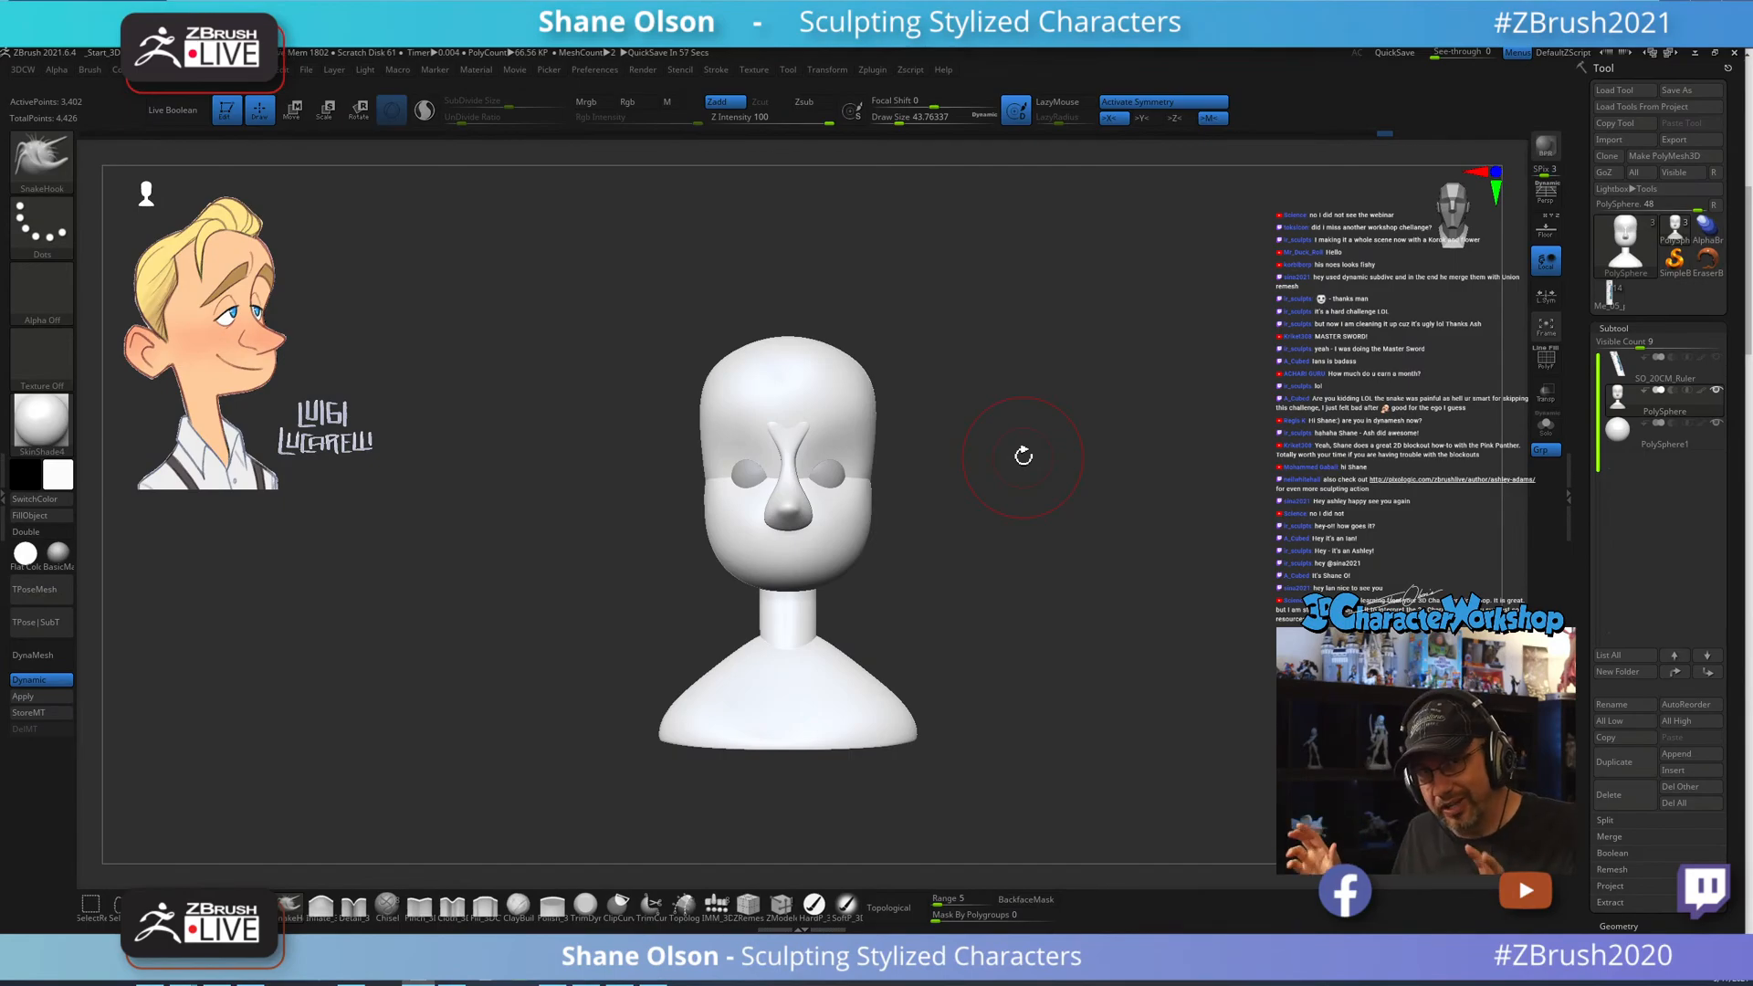
{"action": "left_click_drag", "start_coordinate": [988, 419], "coordinate": [1003, 481], "text": "alt"}
{"action": "key", "text": "s"}
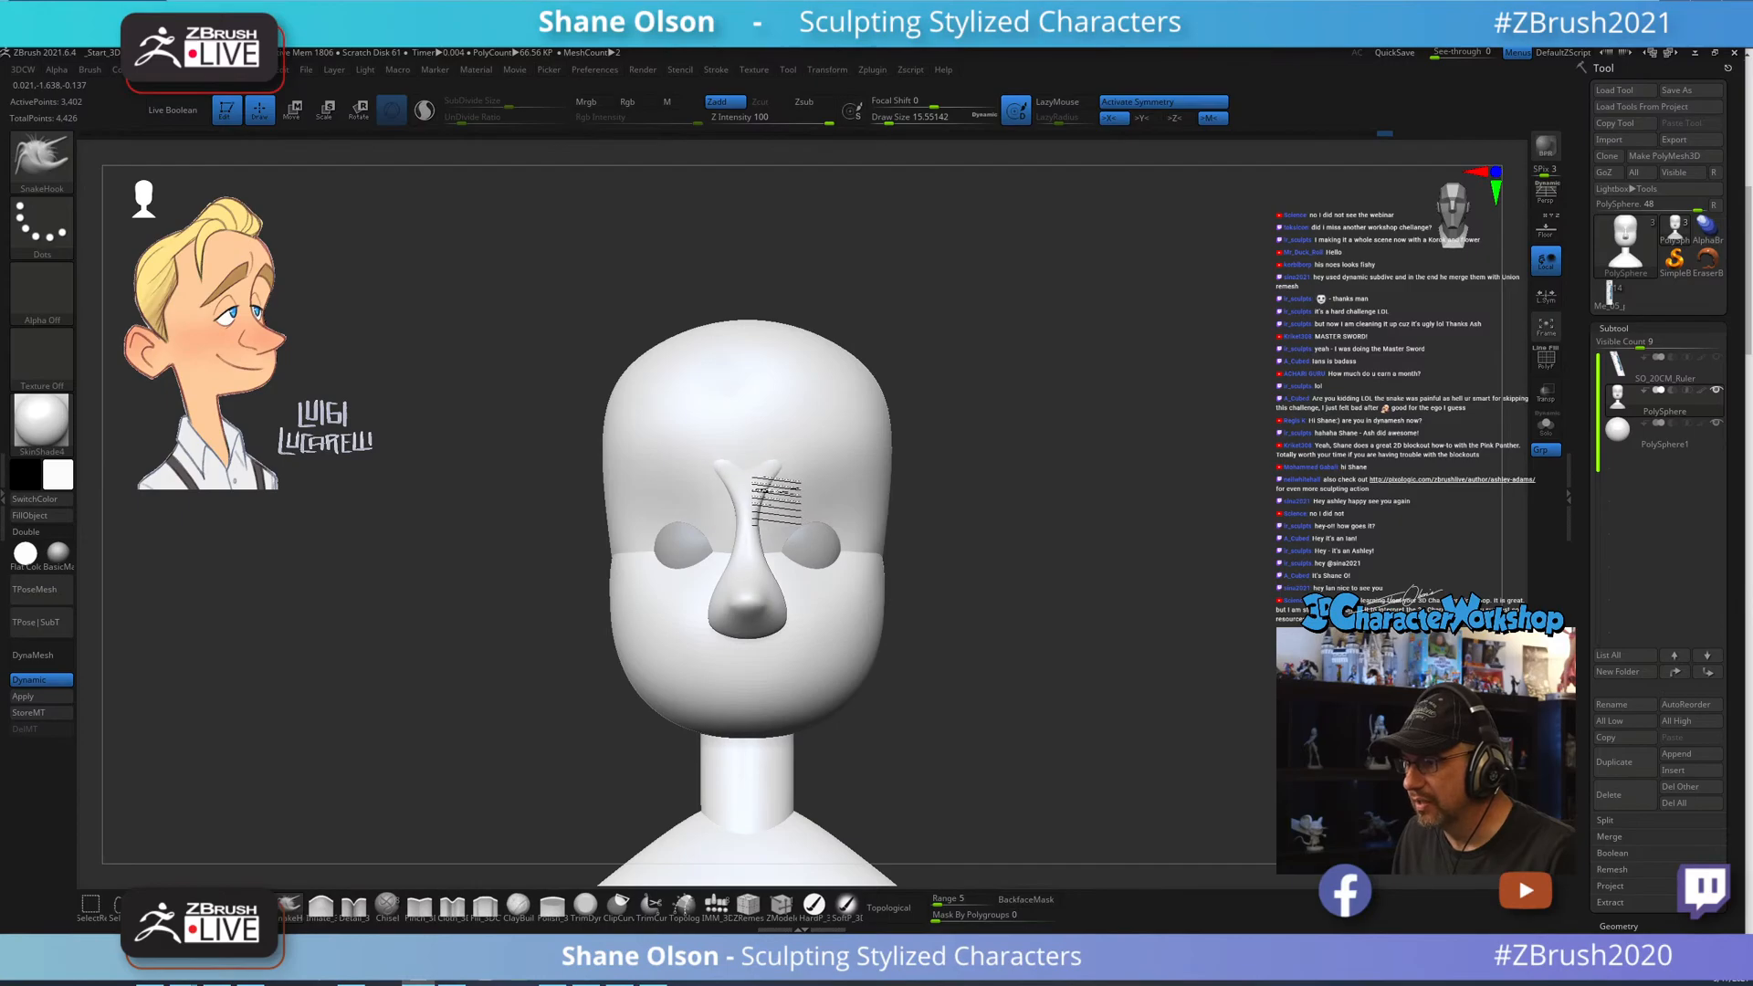
{"action": "left_click_drag", "start_coordinate": [767, 517], "coordinate": [784, 517]}
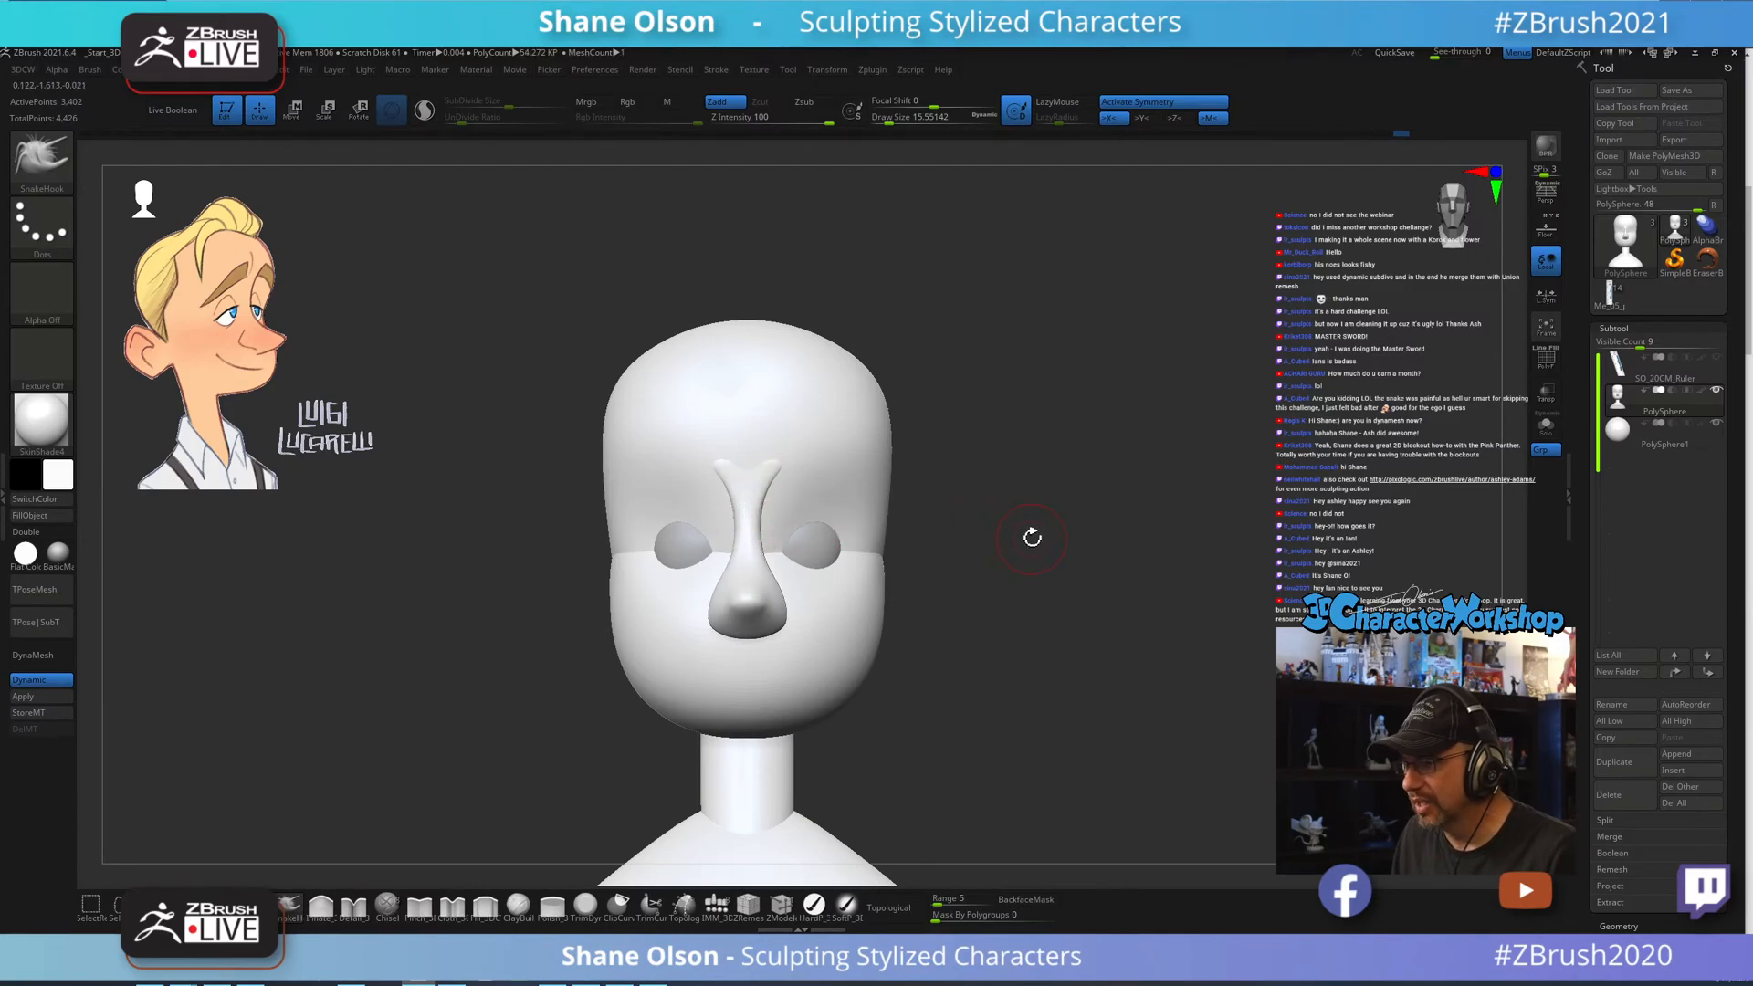
Deepen the eye socket around the eyeball with the SnakeHook brush at about 31 to 41.
{"action": "mouse_move", "coordinate": [1033, 536]}
{"action": "left_mouse_down"}
{"action": "mouse_move", "coordinate": [1010, 538]}
{"action": "mouse_move", "coordinate": [1100, 540]}
{"action": "mouse_move", "coordinate": [1059, 507]}
{"action": "mouse_move", "coordinate": [1210, 574]}
{"action": "left_mouse_up"}
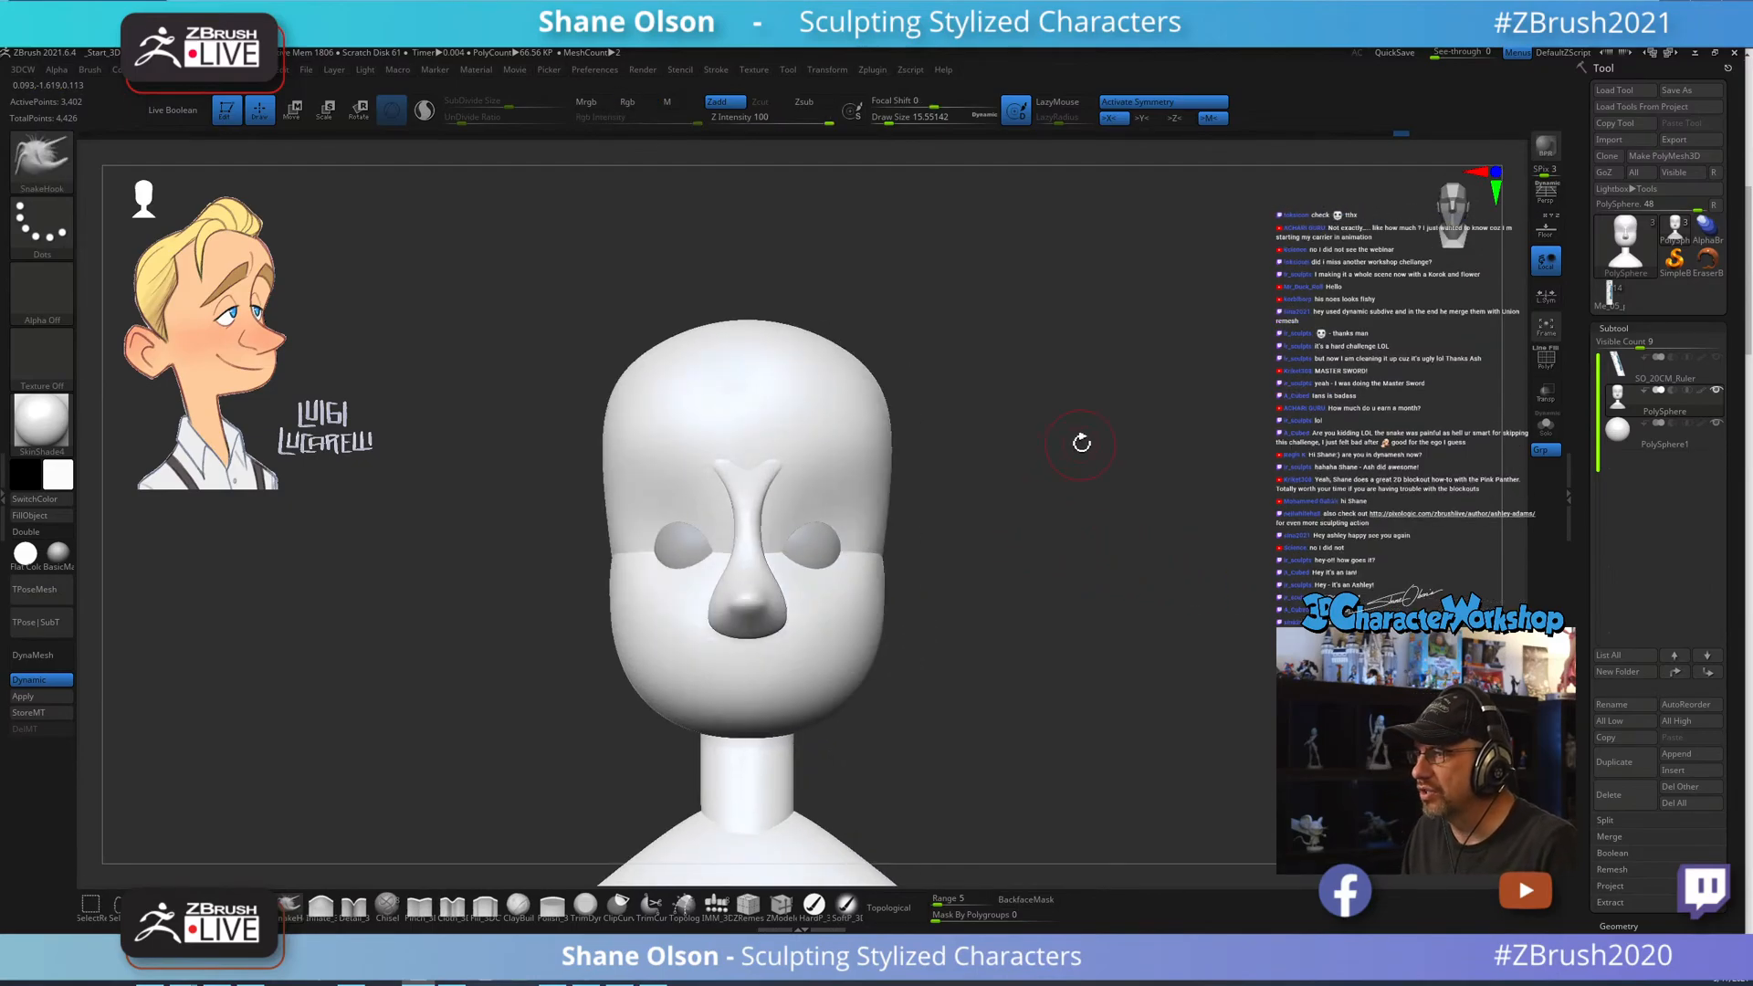
{"action": "mouse_move", "coordinate": [1102, 477]}
{"action": "left_mouse_down"}
{"action": "mouse_move", "coordinate": [1130, 447]}
{"action": "mouse_move", "coordinate": [1124, 490]}
{"action": "mouse_move", "coordinate": [1164, 532]}
{"action": "mouse_move", "coordinate": [1135, 524]}
{"action": "mouse_move", "coordinate": [1171, 548]}
{"action": "mouse_move", "coordinate": [1157, 586]}
{"action": "mouse_move", "coordinate": [1108, 605]}
{"action": "left_mouse_up"}
{"action": "key", "text": "s"}
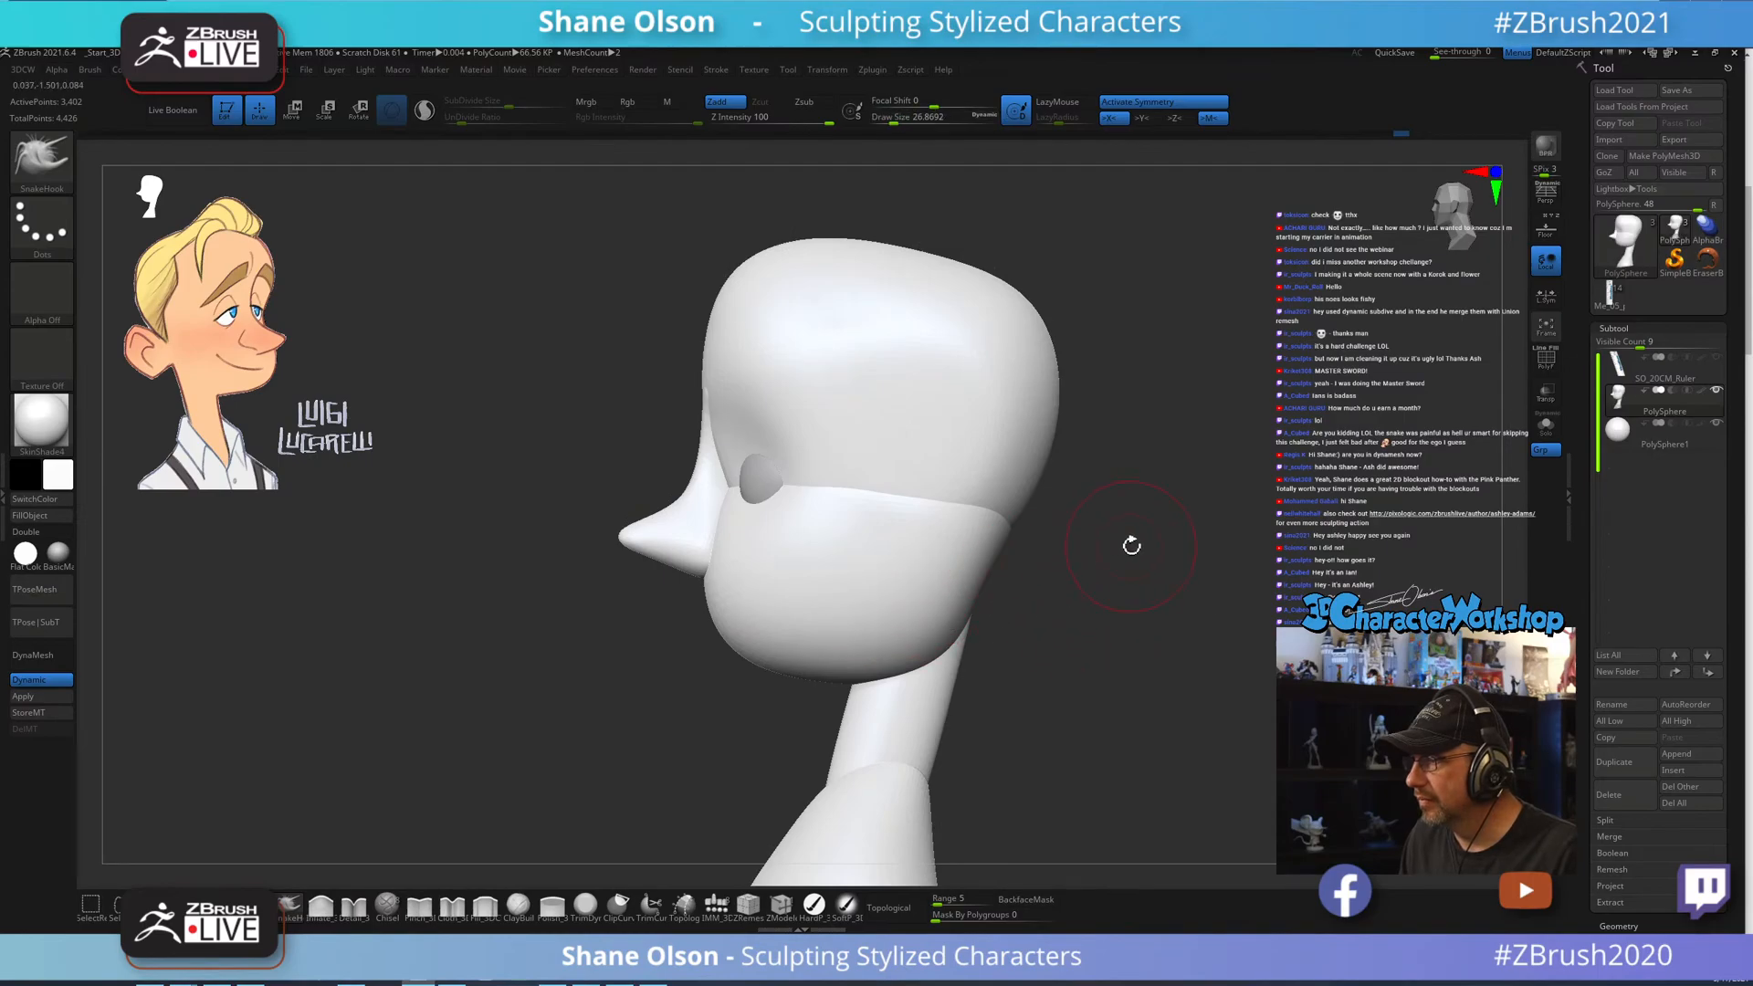
{"action": "mouse_move", "coordinate": [1132, 545]}
{"action": "left_mouse_down", "text": "alt"}
{"action": "mouse_move", "coordinate": [1143, 559]}
{"action": "mouse_move", "coordinate": [1113, 560]}
{"action": "mouse_move", "coordinate": [1150, 511]}
{"action": "left_mouse_up", "text": "alt"}
{"action": "key", "text": "s"}
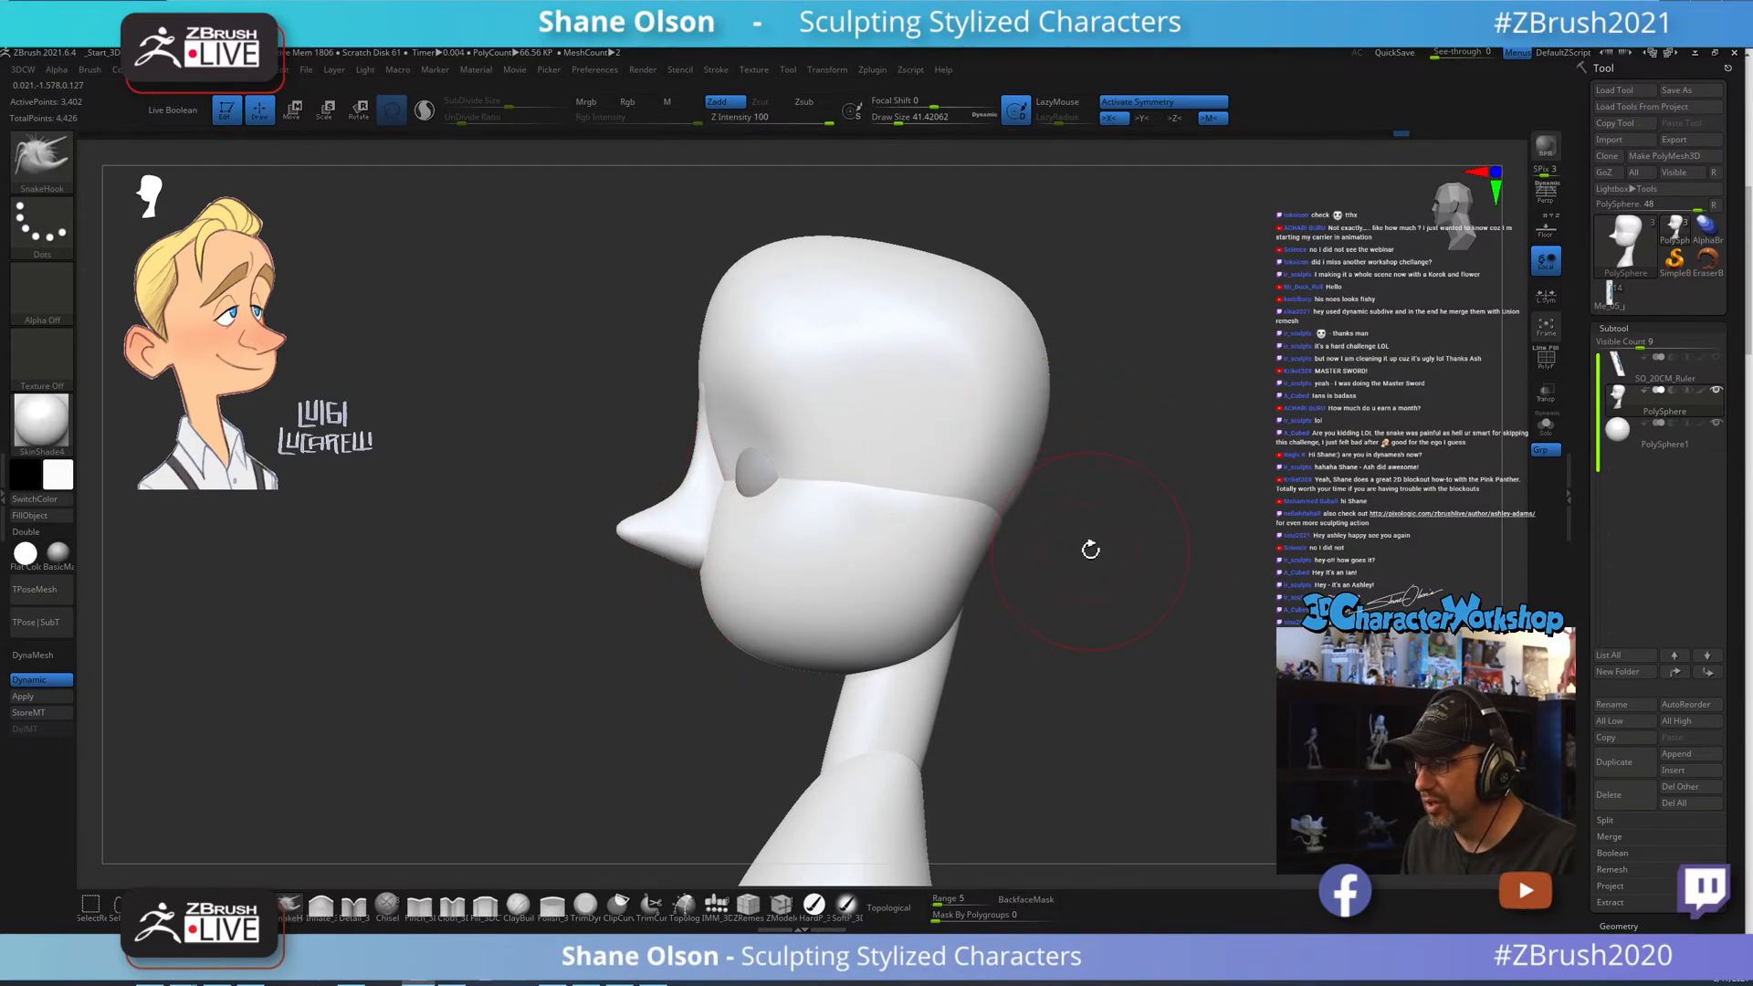
{"action": "left_click_drag", "start_coordinate": [1103, 555], "coordinate": [1134, 577]}
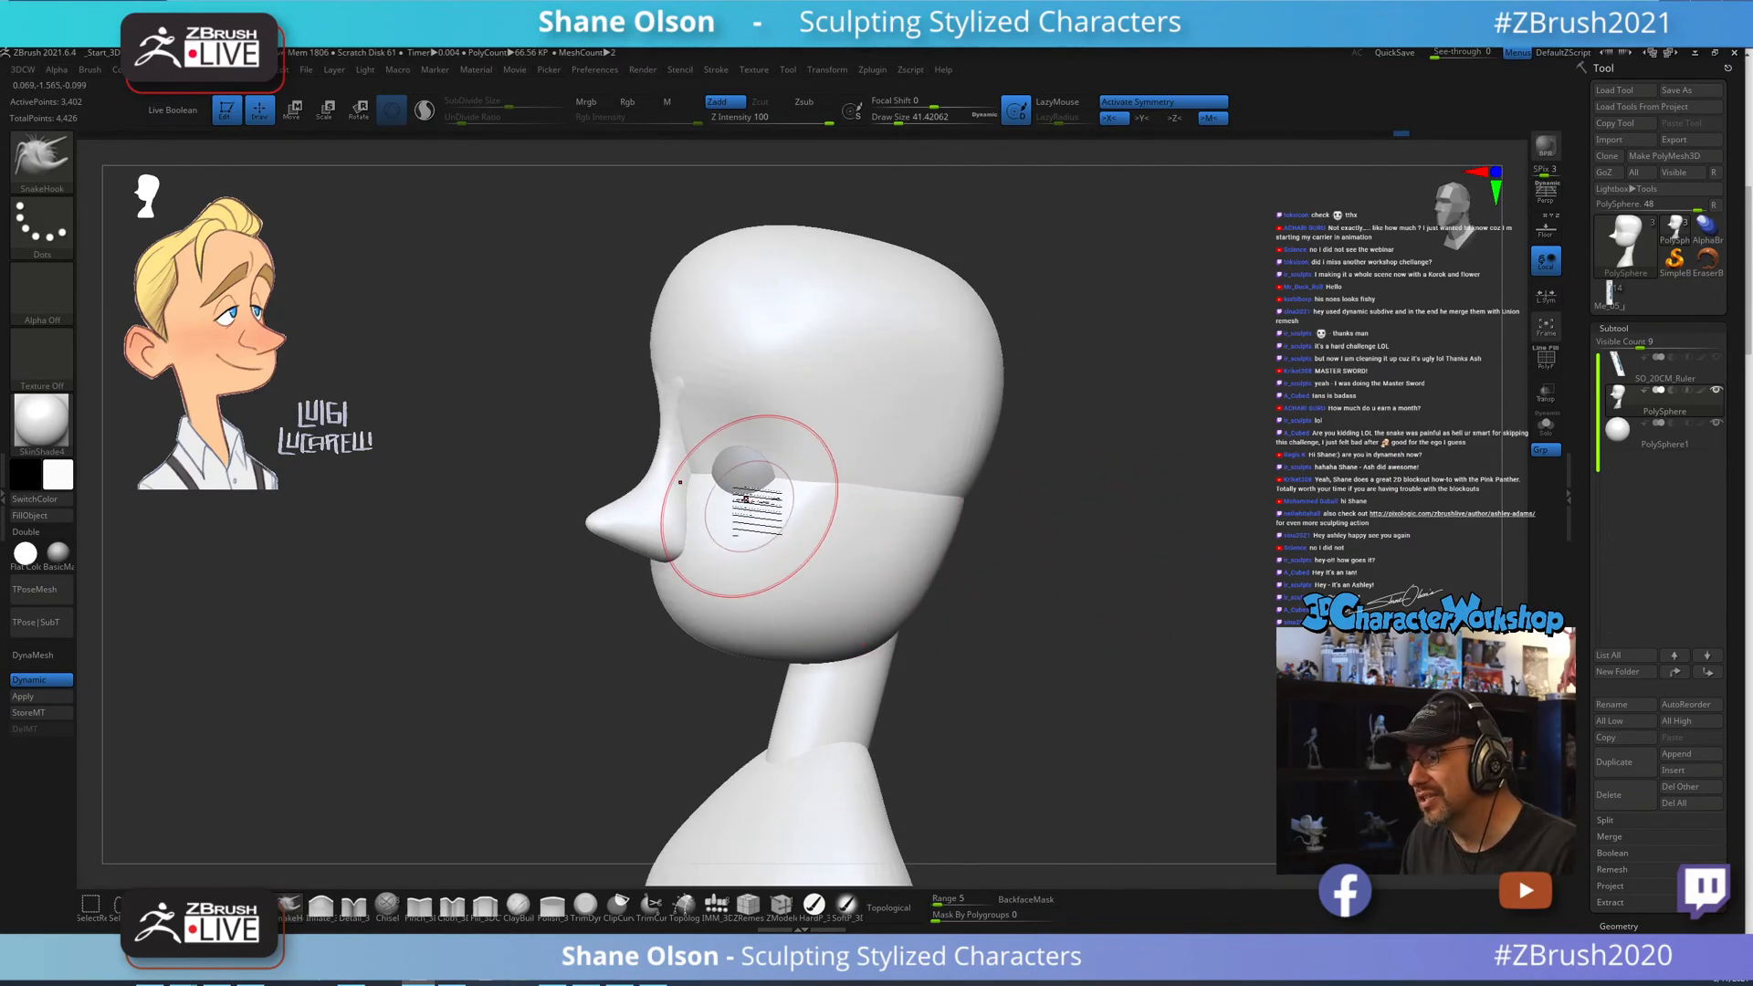
{"action": "key", "text": "s"}
{"action": "left_click_drag", "start_coordinate": [744, 436], "coordinate": [740, 436]}
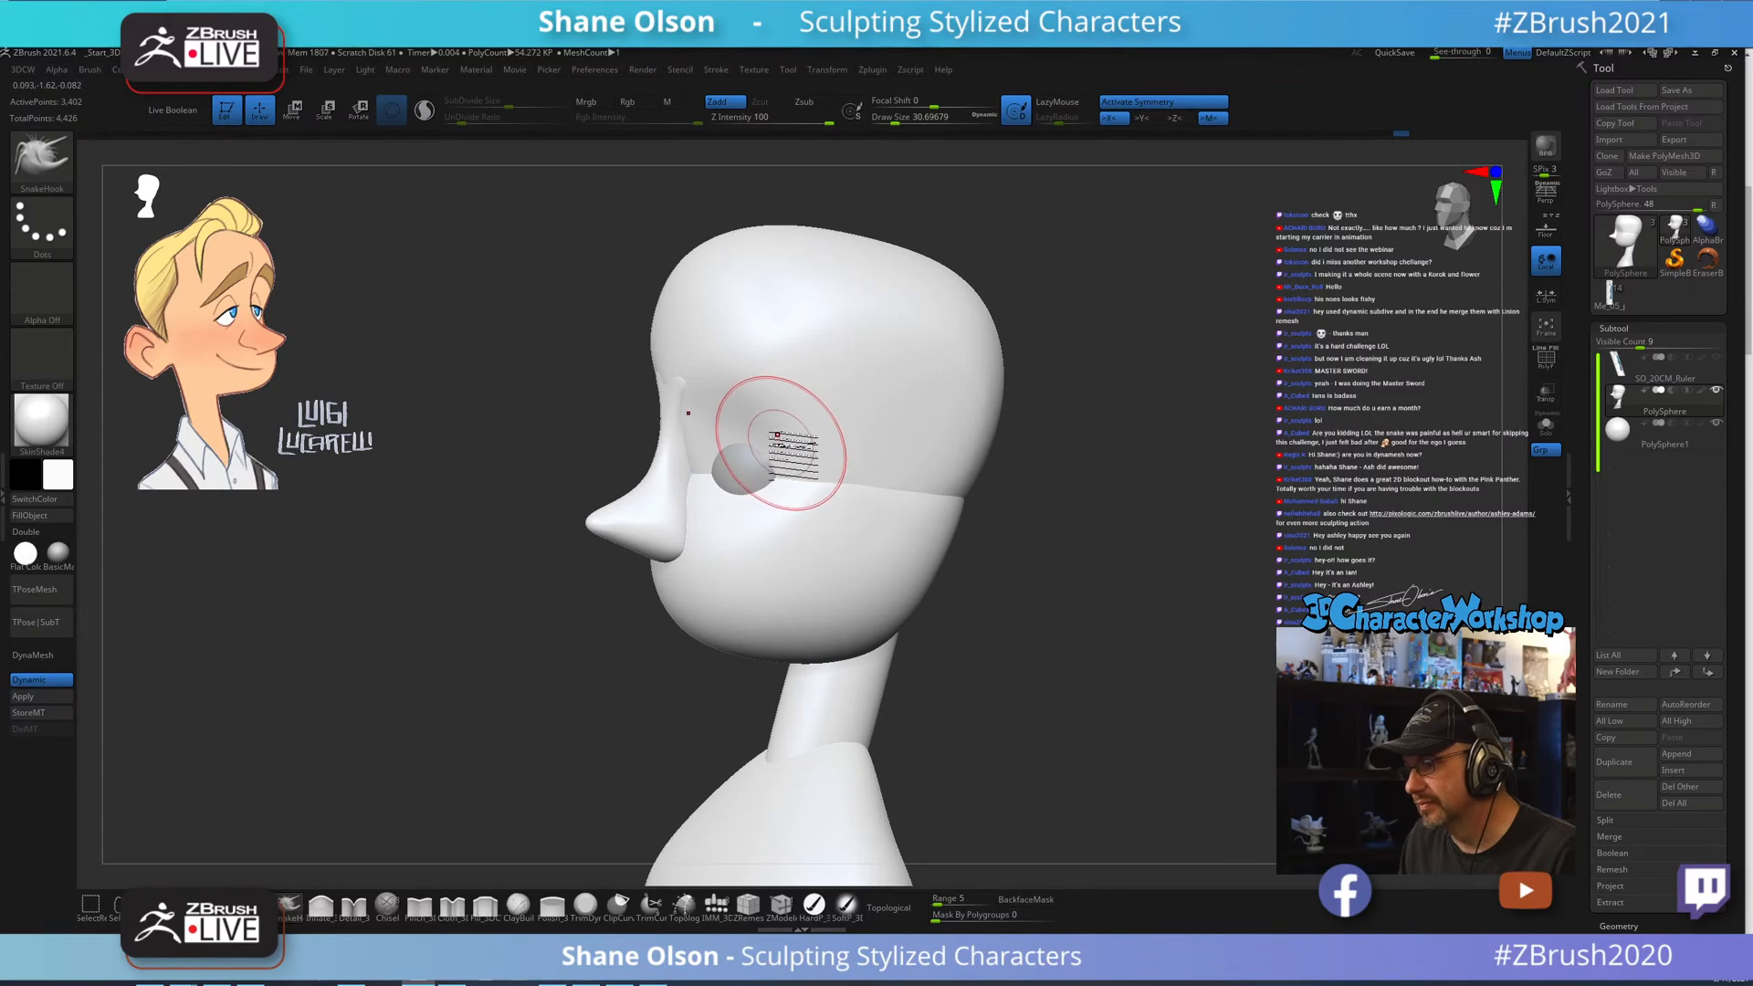
Refine the outer eye socket and cheek with the SnakeHook brush at about 22, and smooth the brow beside the nose bridge.
{"action": "mouse_move", "coordinate": [1134, 548]}
{"action": "left_mouse_down", "text": "shift"}
{"action": "mouse_move", "coordinate": [1162, 551]}
{"action": "mouse_move", "coordinate": [1107, 673]}
{"action": "mouse_move", "coordinate": [1146, 658]}
{"action": "mouse_move", "coordinate": [1112, 615]}
{"action": "mouse_move", "coordinate": [1135, 594]}
{"action": "mouse_move", "coordinate": [1084, 536]}
{"action": "mouse_move", "coordinate": [1151, 472]}
{"action": "mouse_move", "coordinate": [1140, 459]}
{"action": "mouse_move", "coordinate": [1025, 653]}
{"action": "mouse_move", "coordinate": [1068, 609]}
{"action": "mouse_move", "coordinate": [1049, 560]}
{"action": "mouse_move", "coordinate": [1050, 639]}
{"action": "left_mouse_up", "text": "shift"}
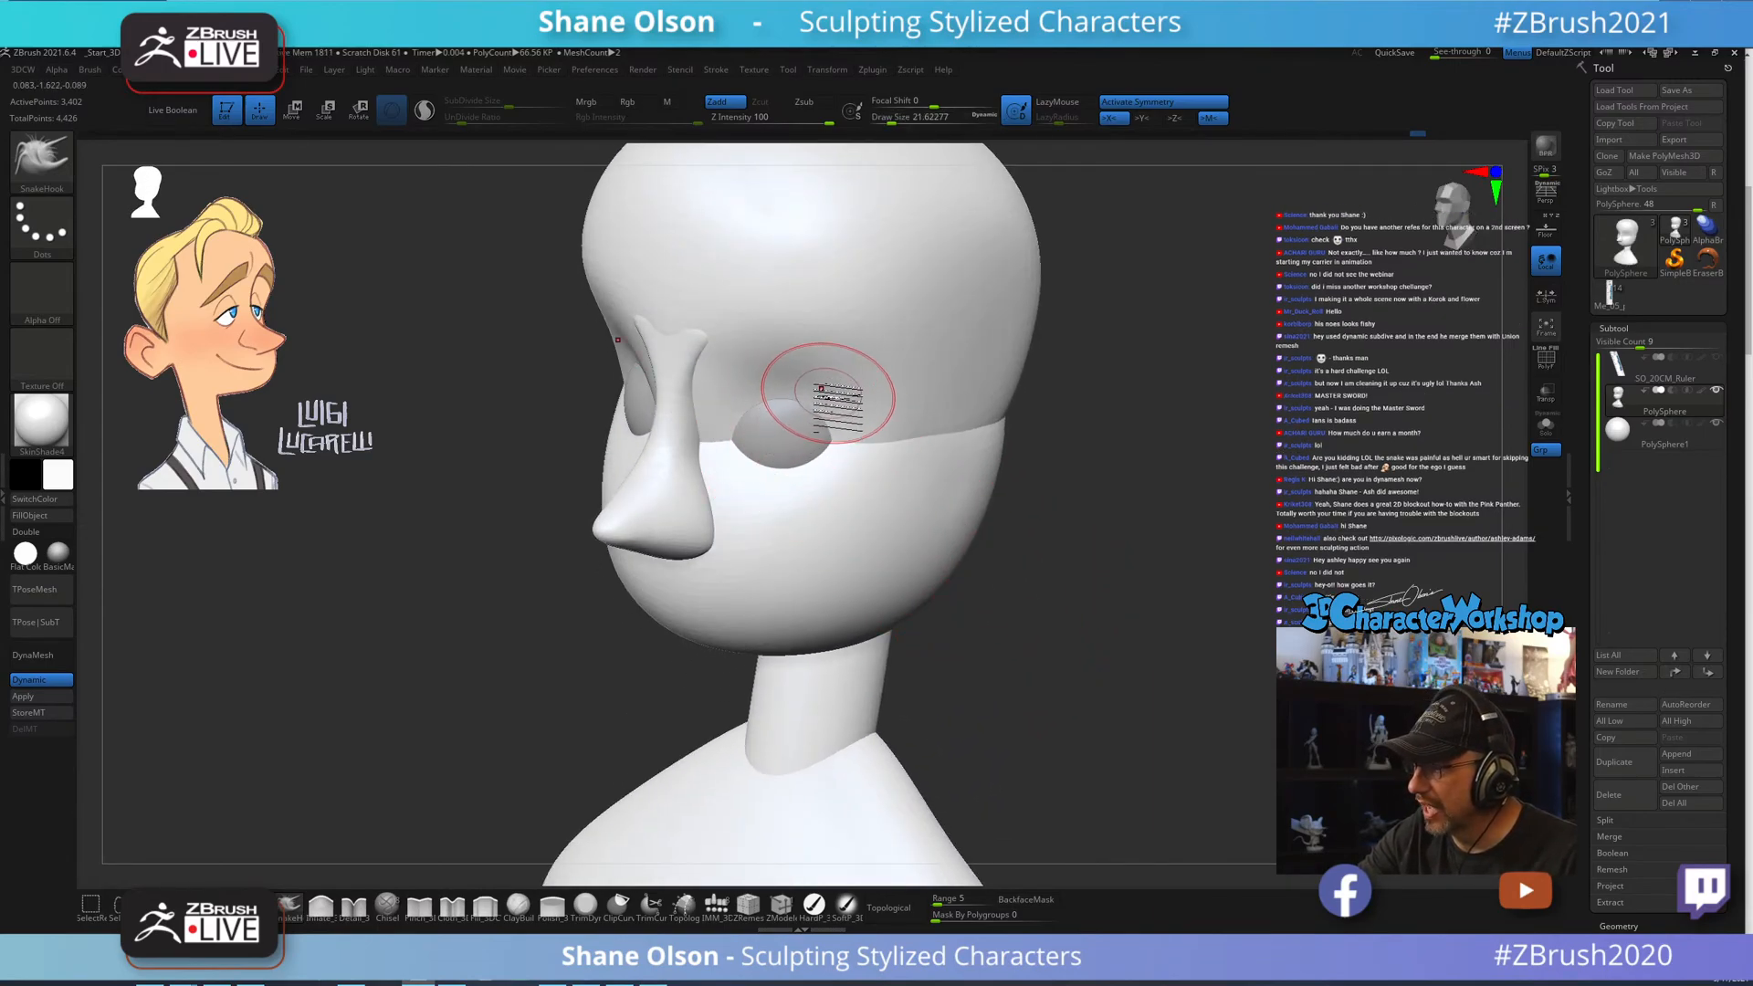
{"action": "right_click_drag", "start_coordinate": [827, 394], "coordinate": [814, 372]}
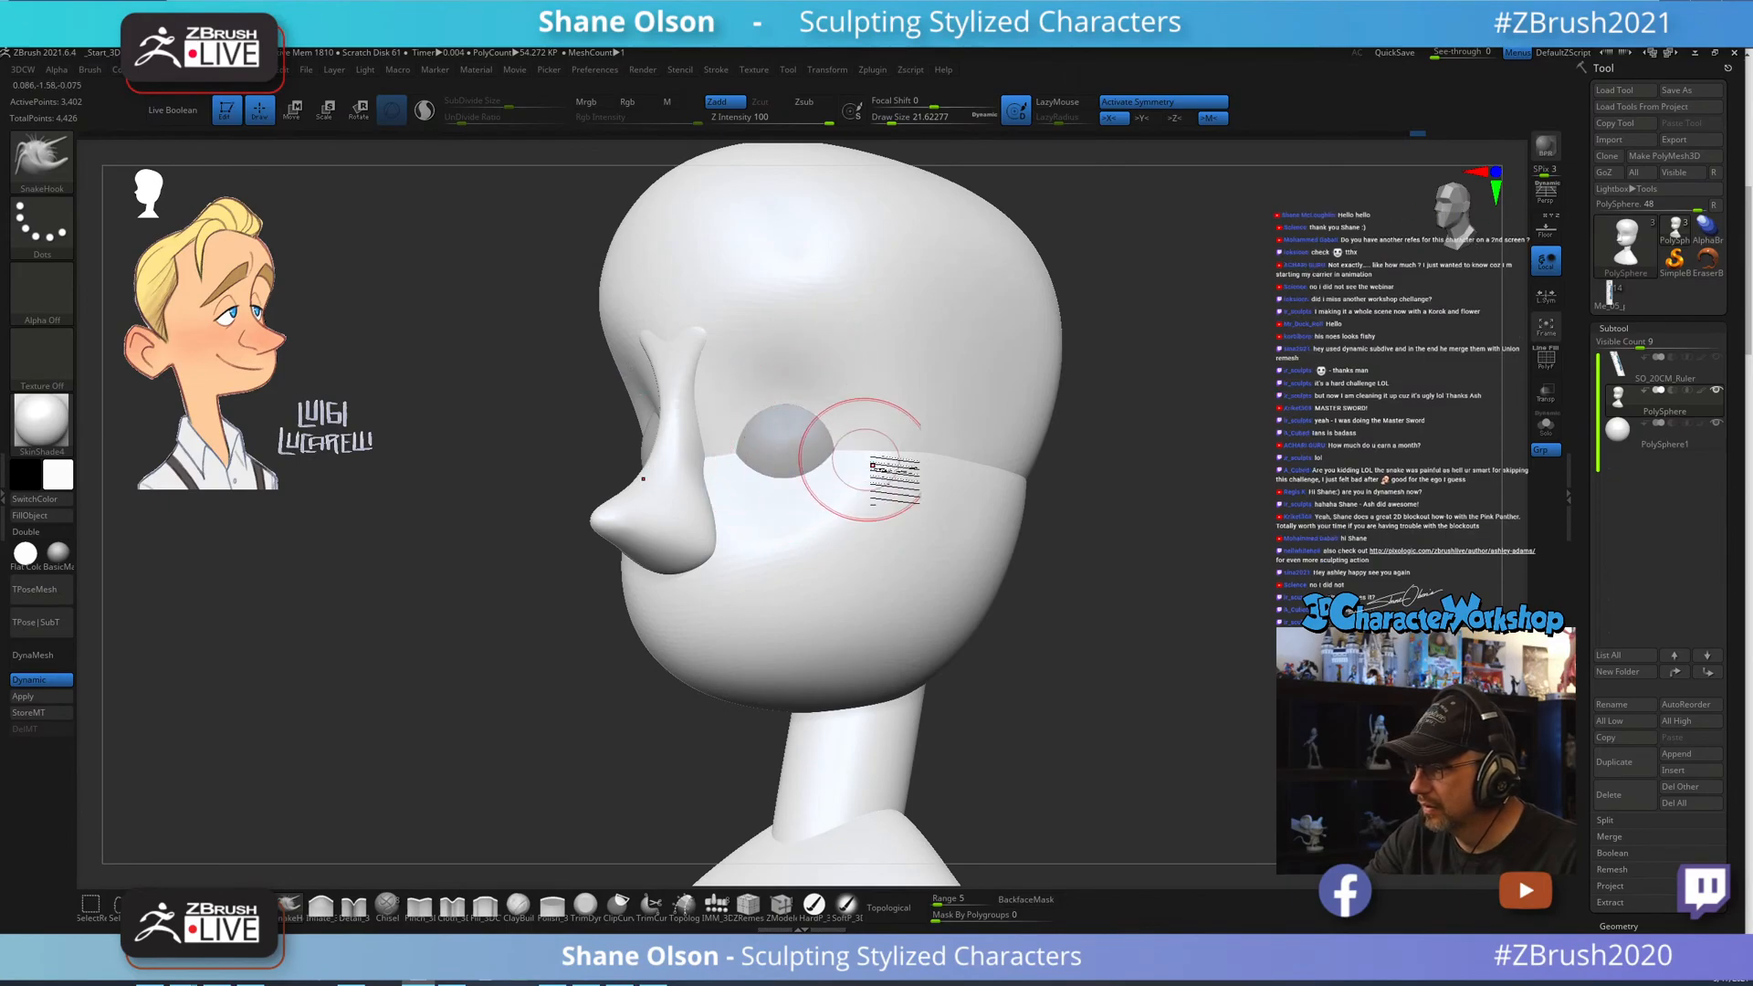
{"action": "left_click_drag", "start_coordinate": [1127, 626], "coordinate": [1079, 630]}
{"action": "left_click_drag", "start_coordinate": [1163, 677], "coordinate": [1040, 652], "text": "alt"}
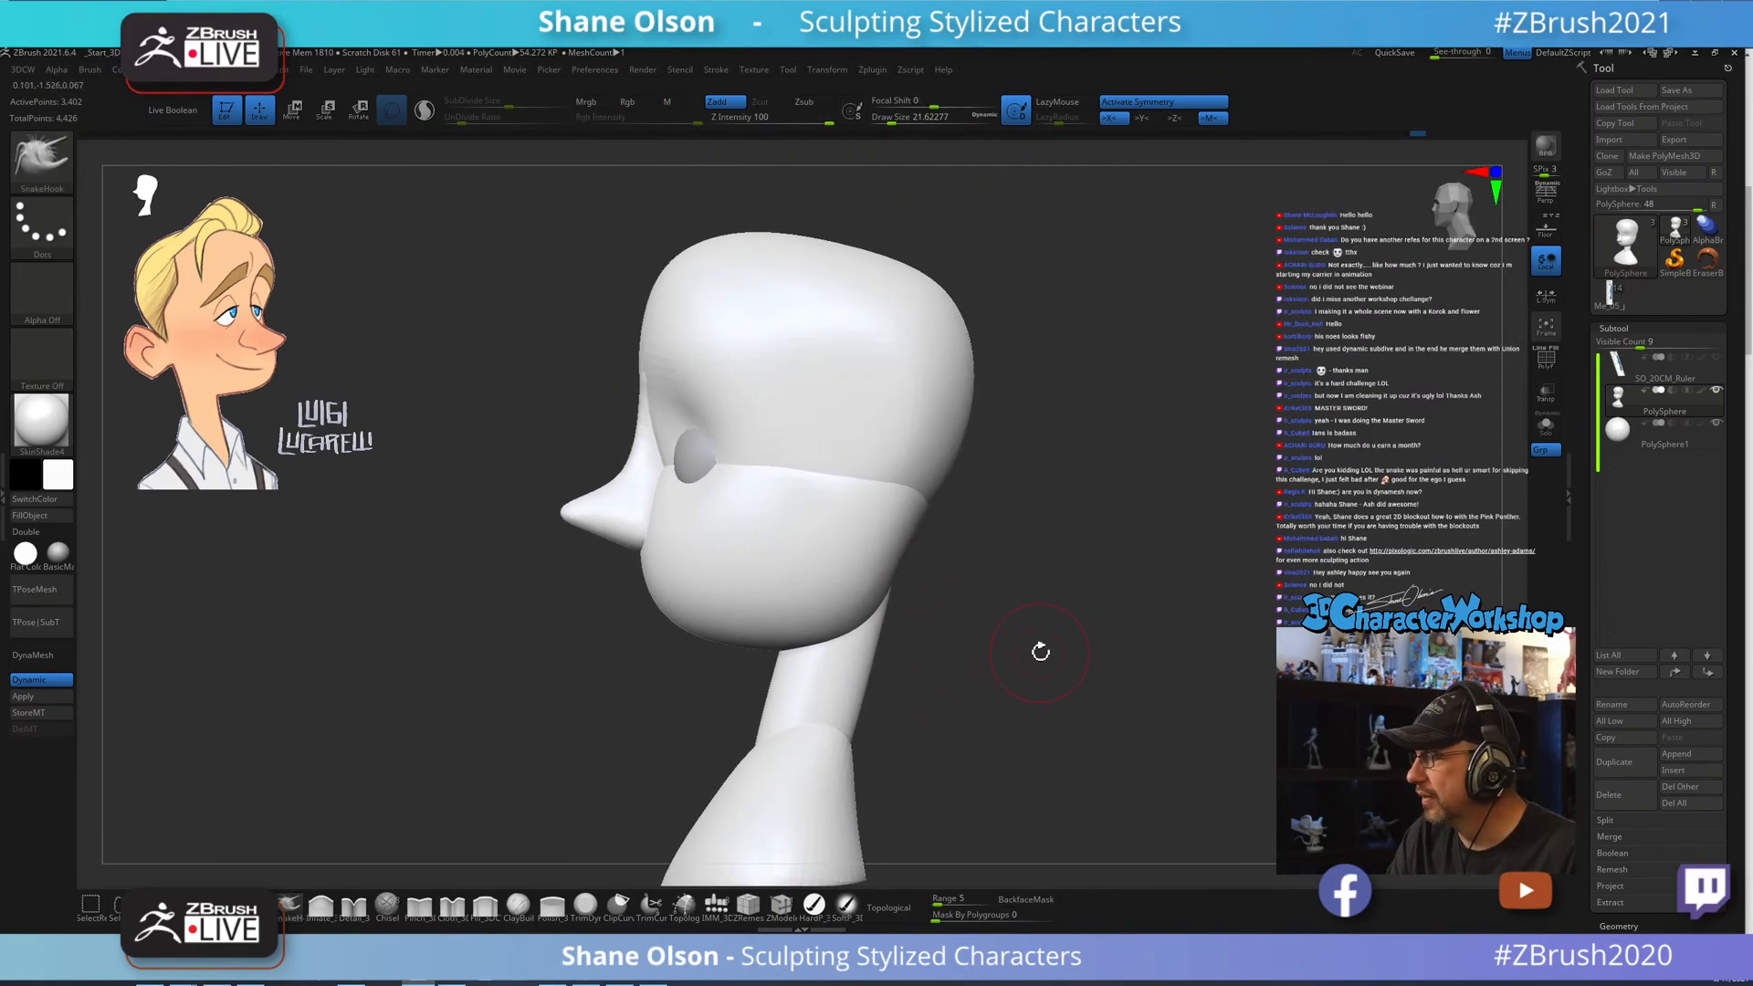
{"action": "key", "text": "s"}
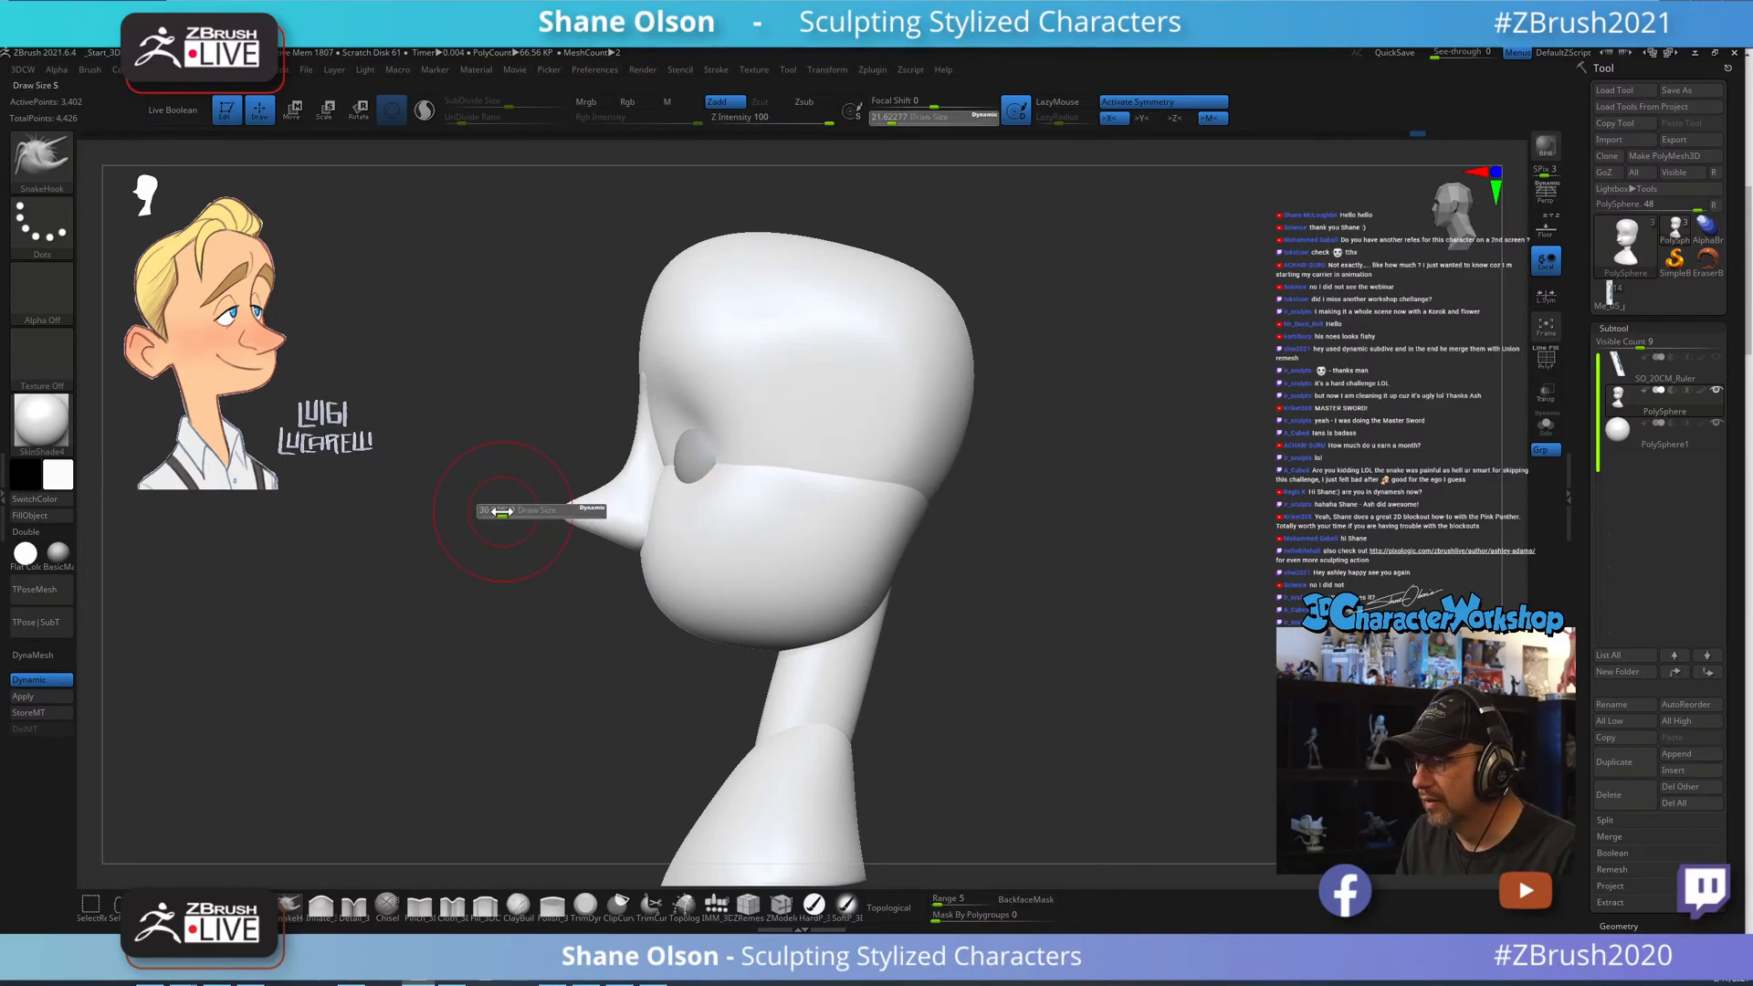
{"action": "left_click_drag", "start_coordinate": [499, 513], "coordinate": [504, 512]}
{"action": "left_click_drag", "start_coordinate": [668, 407], "coordinate": [669, 398], "text": "shift"}
{"action": "key", "text": "b"}
{"action": "key", "text": "s"}
{"action": "key", "text": "h"}
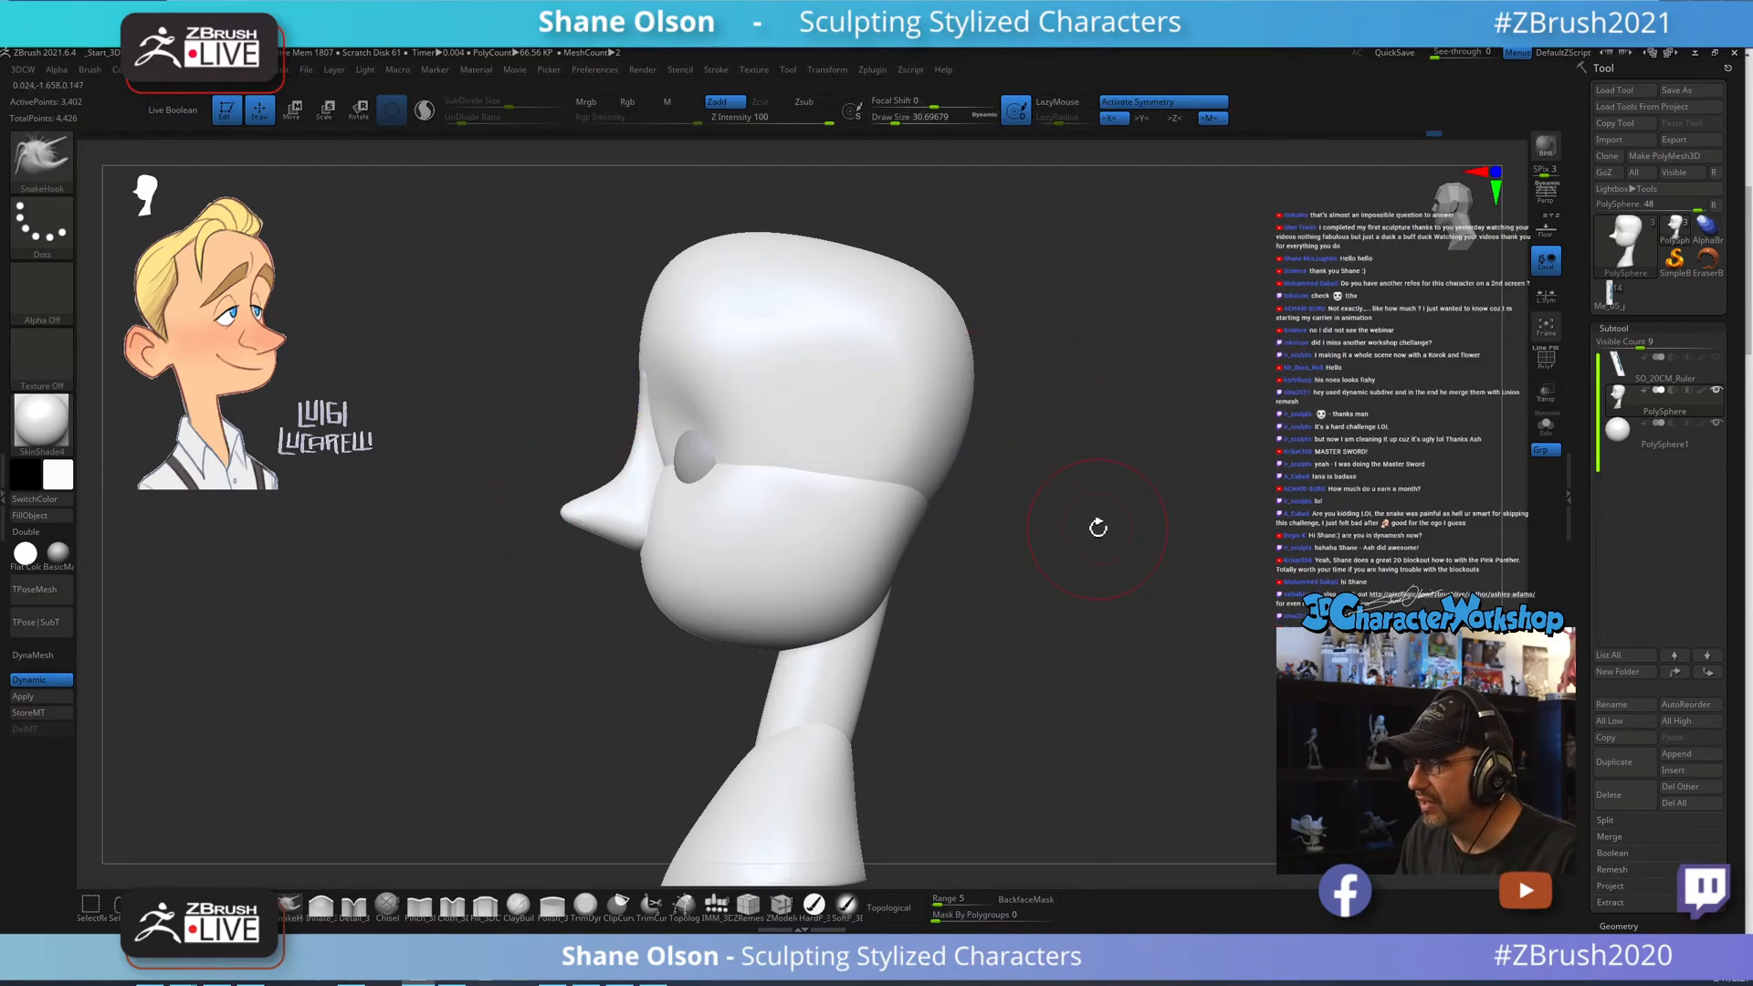
{"action": "mouse_move", "coordinate": [1096, 524]}
{"action": "left_mouse_down"}
{"action": "mouse_move", "coordinate": [1100, 546]}
{"action": "mouse_move", "coordinate": [1021, 548]}
{"action": "mouse_move", "coordinate": [1049, 536]}
{"action": "mouse_move", "coordinate": [1104, 556]}
{"action": "mouse_move", "coordinate": [1040, 552]}
{"action": "left_mouse_up"}
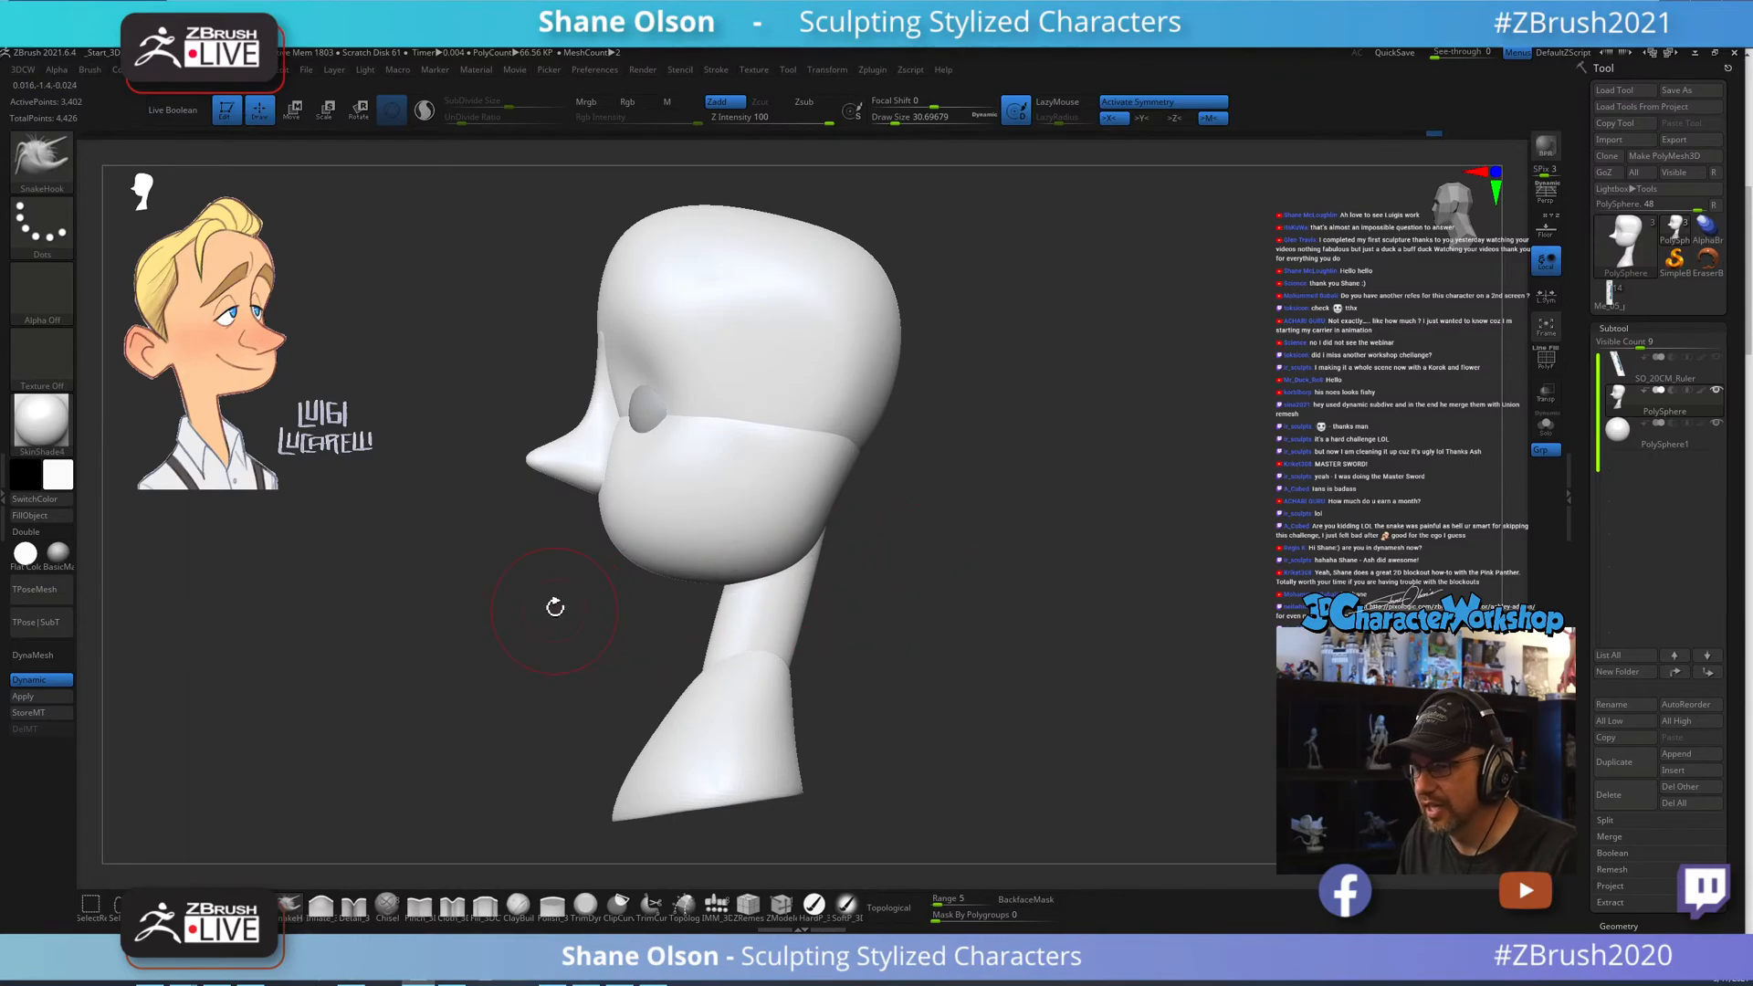
Reshape the mouth and chin profile below the nose with the SnakeHook brush at about 39 to 65.
{"action": "mouse_move", "coordinate": [555, 609]}
{"action": "left_mouse_down"}
{"action": "mouse_move", "coordinate": [639, 607]}
{"action": "mouse_move", "coordinate": [559, 605]}
{"action": "left_mouse_up"}
{"action": "mouse_move", "coordinate": [1084, 558]}
{"action": "left_mouse_down"}
{"action": "mouse_move", "coordinate": [1087, 594]}
{"action": "mouse_move", "coordinate": [1082, 531]}
{"action": "left_mouse_up"}
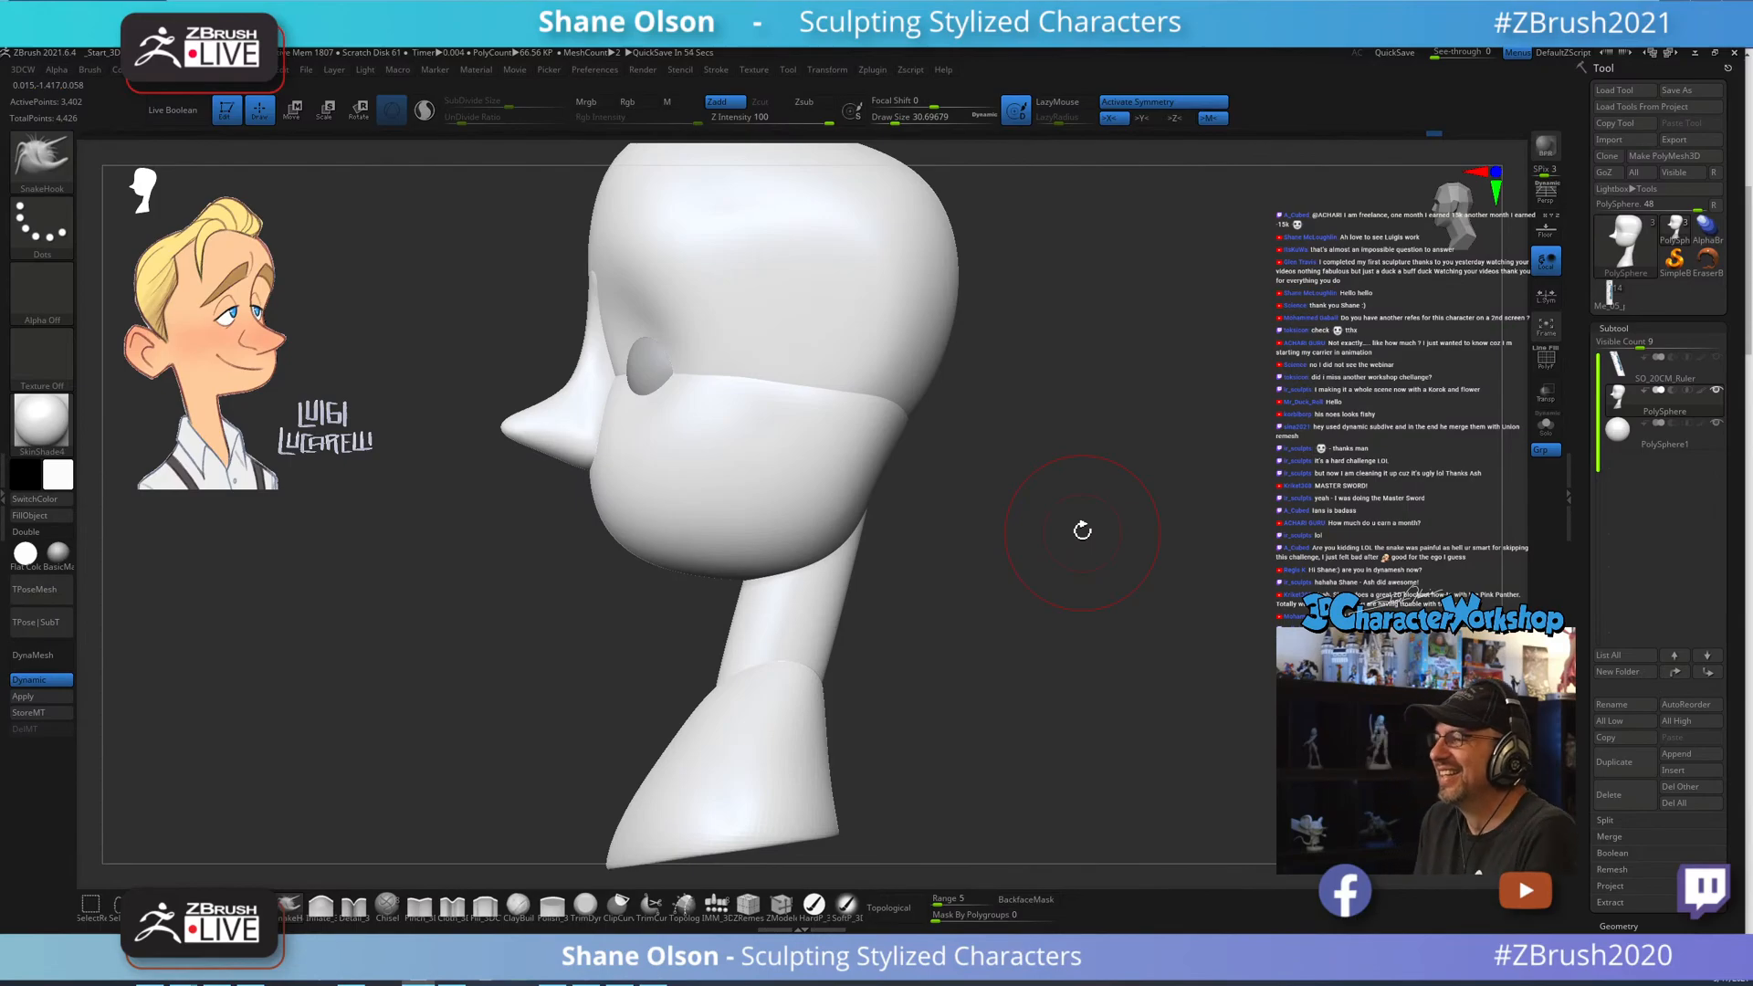
{"action": "key", "text": "s"}
{"action": "left_click_drag", "start_coordinate": [1010, 576], "coordinate": [1014, 576]}
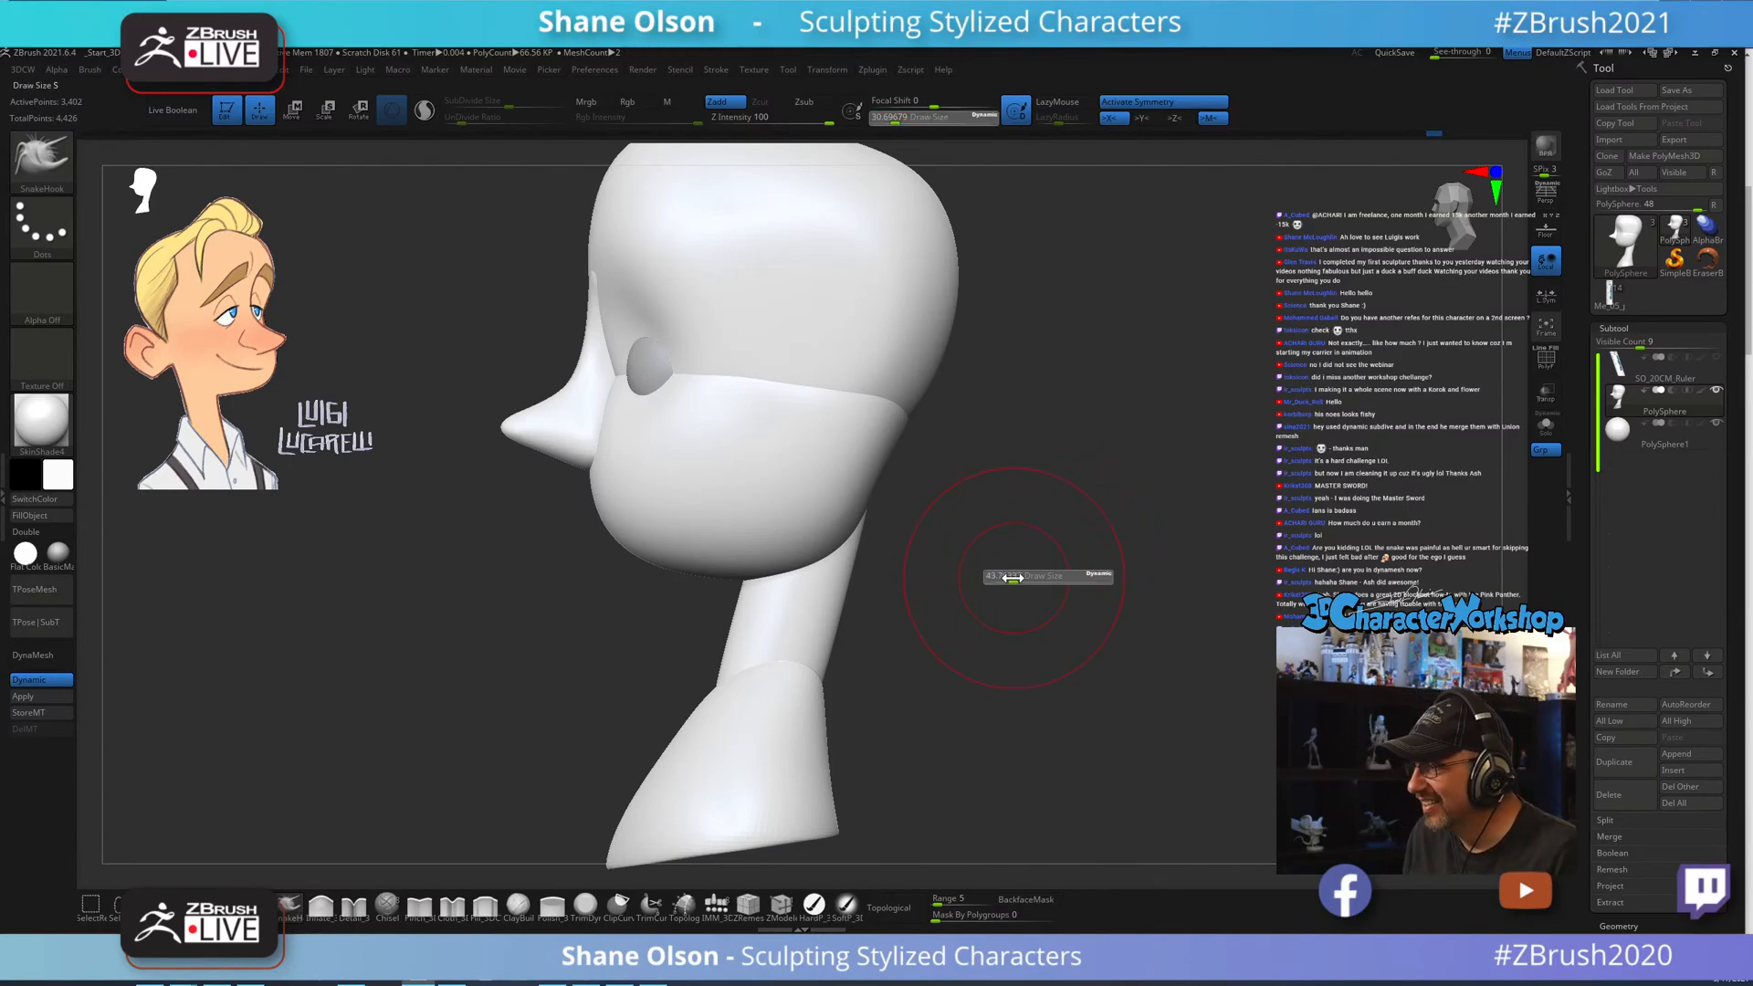
{"action": "key", "text": "s"}
{"action": "left_click_drag", "start_coordinate": [539, 612], "coordinate": [530, 612]}
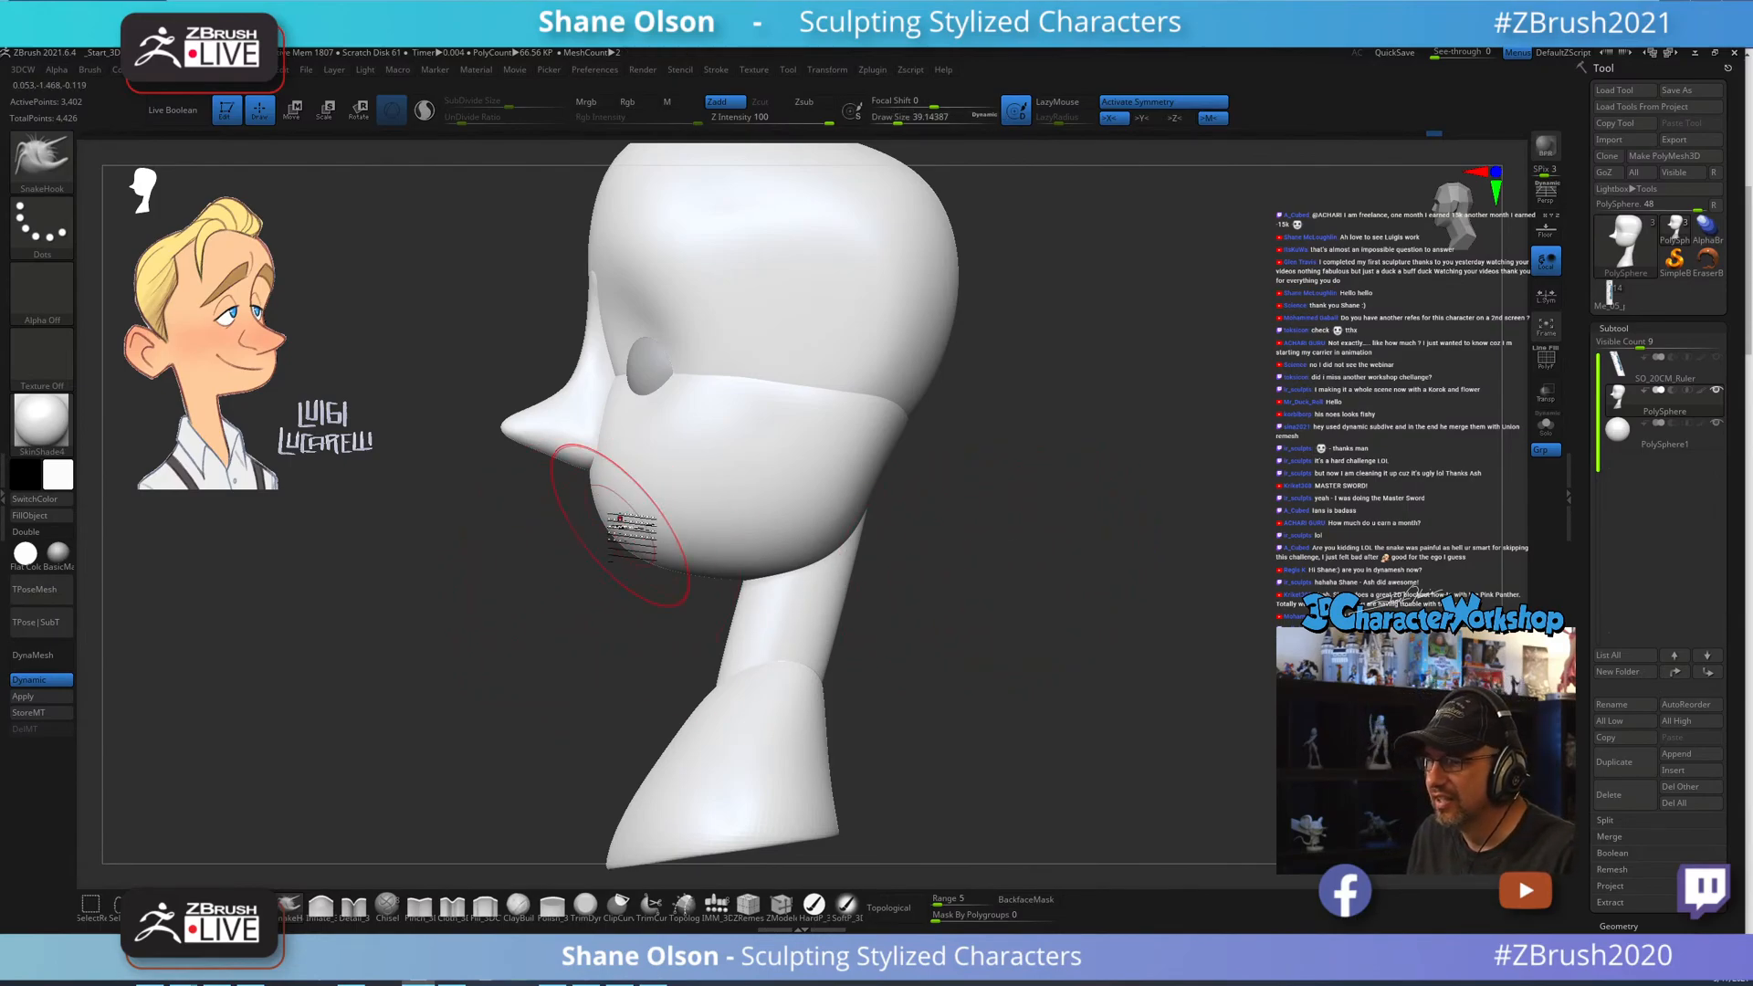
{"action": "key", "text": "s"}
{"action": "left_click_drag", "start_coordinate": [589, 546], "coordinate": [616, 543]}
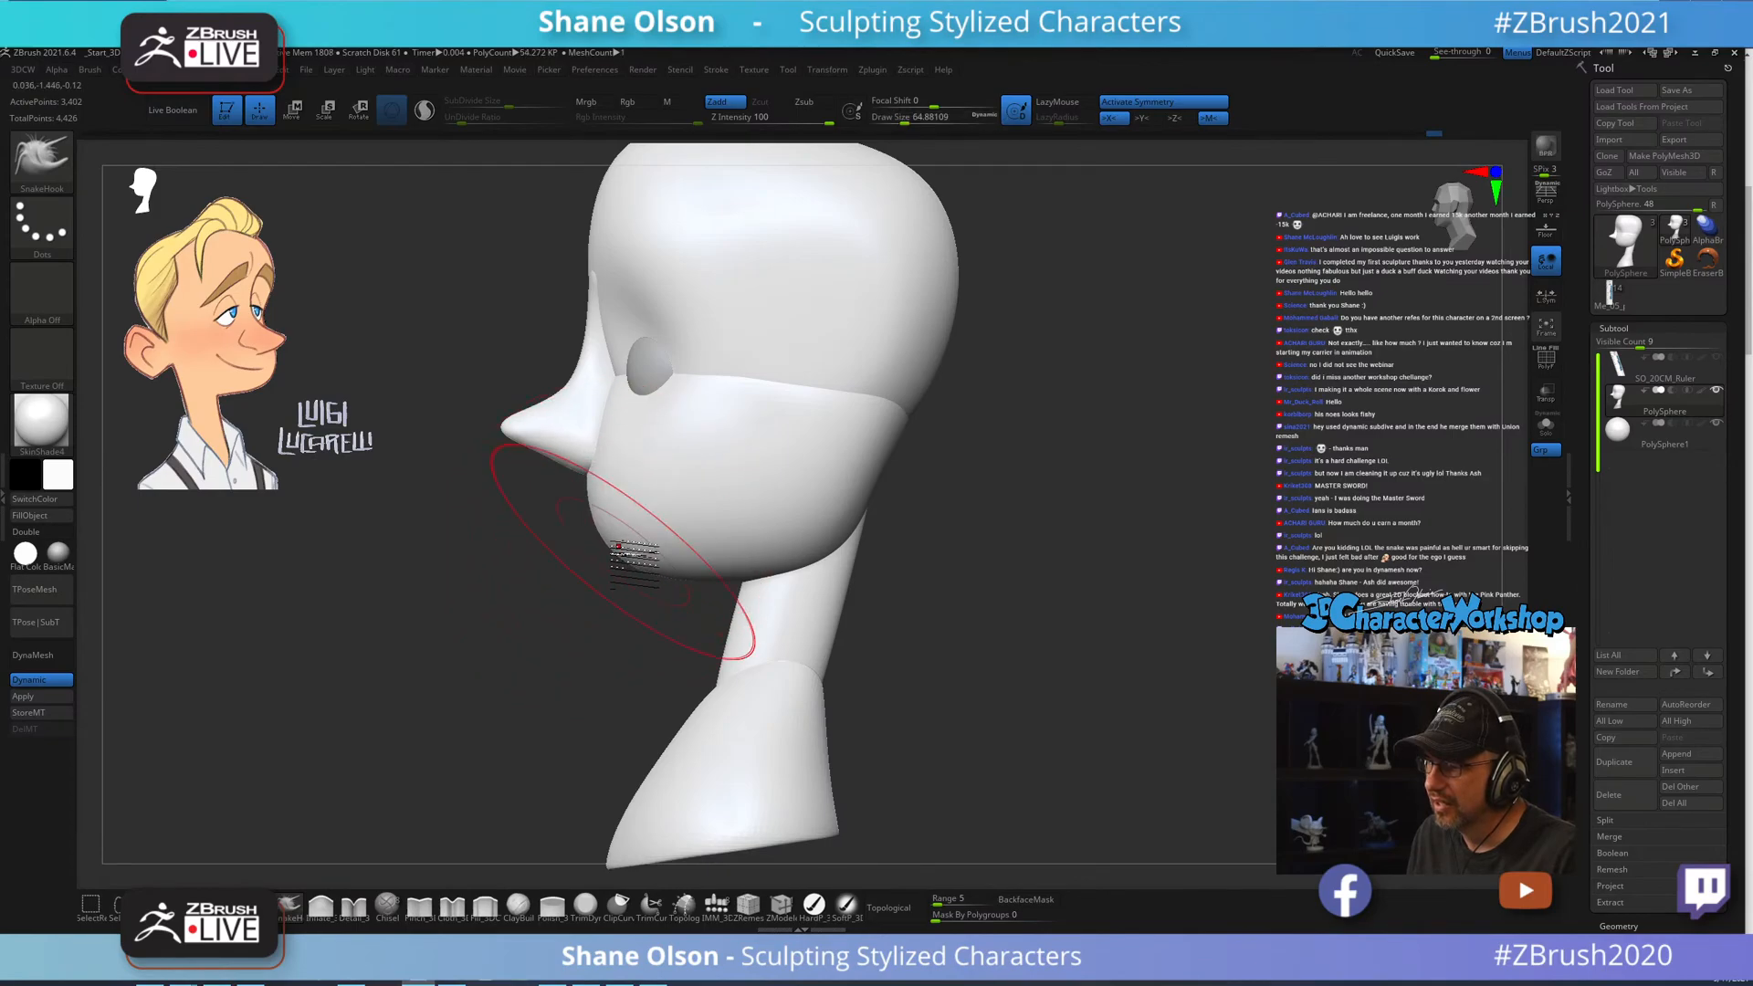
Enable topological brush masking and reshape the nose's tip and bridge in profile, reducing the brush from about 88 to 31.
{"action": "left_click_drag", "start_coordinate": [955, 559], "coordinate": [959, 563]}
{"action": "mouse_move", "coordinate": [588, 614]}
{"action": "left_mouse_down", "text": "alt"}
{"action": "mouse_move", "coordinate": [611, 608]}
{"action": "mouse_move", "coordinate": [564, 620]}
{"action": "left_mouse_up", "text": "alt"}
{"action": "left_click", "coordinate": [888, 904]}
{"action": "key", "text": "s"}
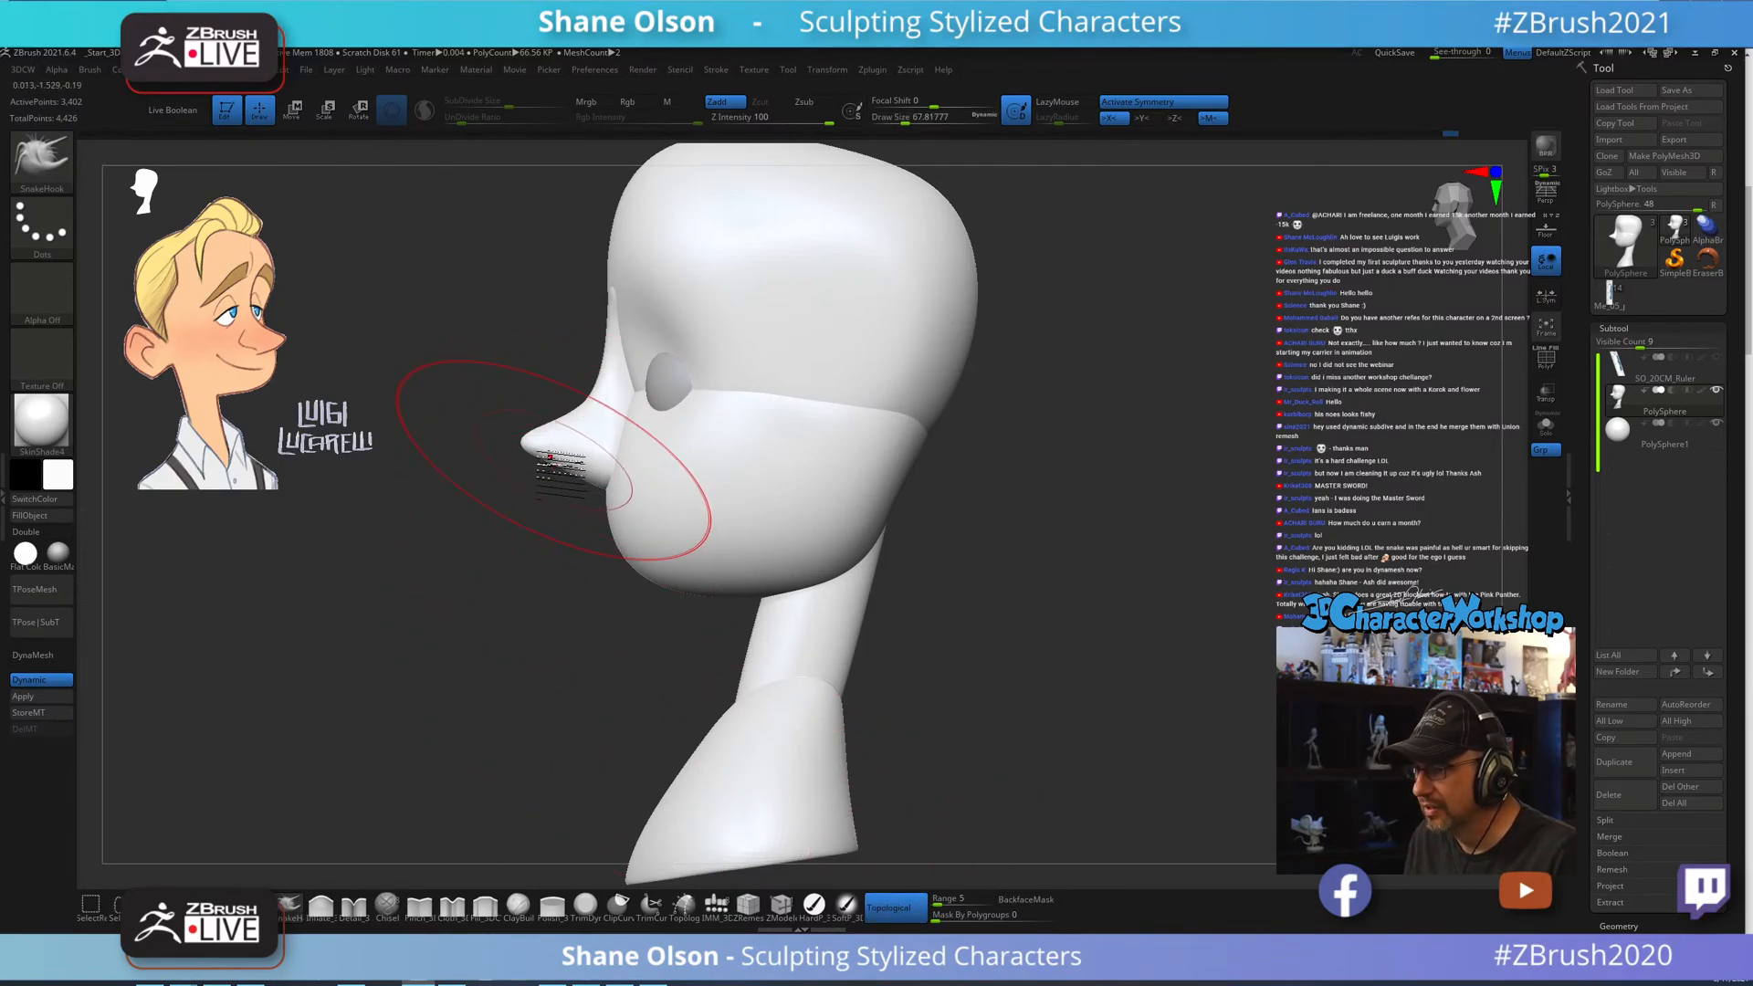
{"action": "key", "text": "s"}
{"action": "left_click_drag", "start_coordinate": [532, 477], "coordinate": [537, 447]}
{"action": "key", "text": "s"}
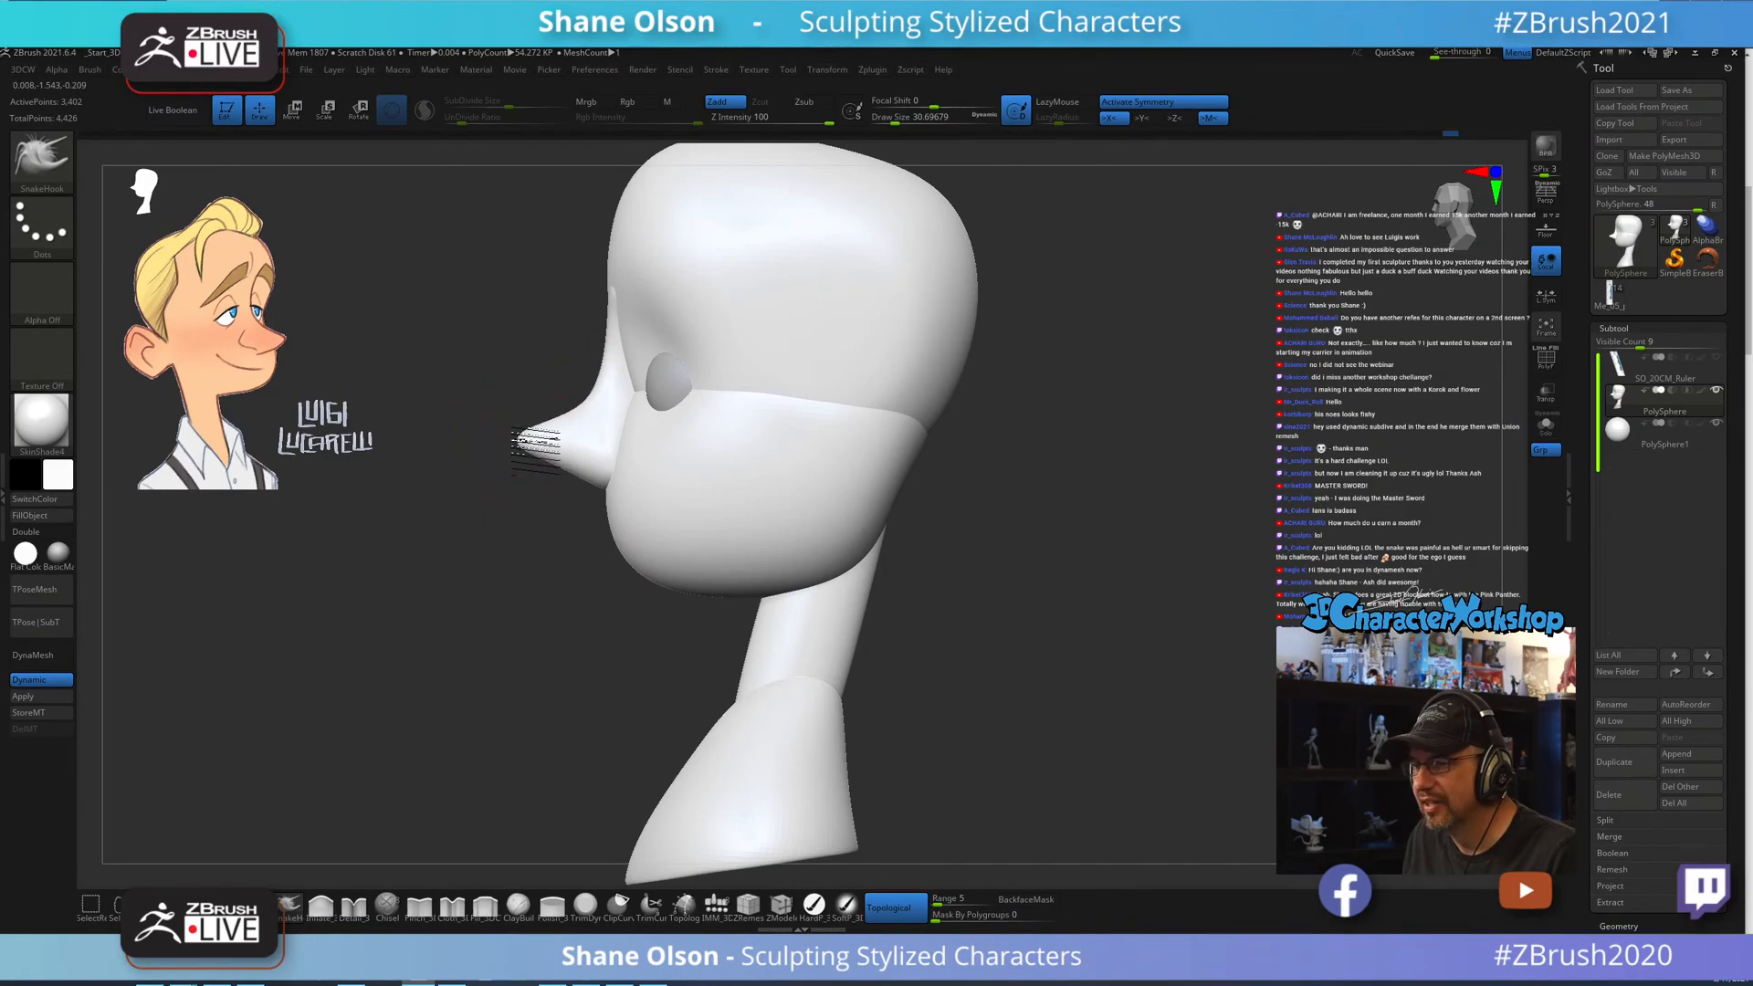
{"action": "key", "text": "s"}
{"action": "left_click_drag", "start_coordinate": [611, 392], "coordinate": [571, 419]}
{"action": "key", "text": "s"}
{"action": "mouse_move", "coordinate": [1127, 471]}
{"action": "left_mouse_down"}
{"action": "mouse_move", "coordinate": [1080, 493]}
{"action": "mouse_move", "coordinate": [1130, 498]}
{"action": "mouse_move", "coordinate": [969, 475]}
{"action": "mouse_move", "coordinate": [1092, 474]}
{"action": "mouse_move", "coordinate": [1029, 478]}
{"action": "mouse_move", "coordinate": [1209, 509]}
{"action": "mouse_move", "coordinate": [1117, 474]}
{"action": "left_mouse_up"}
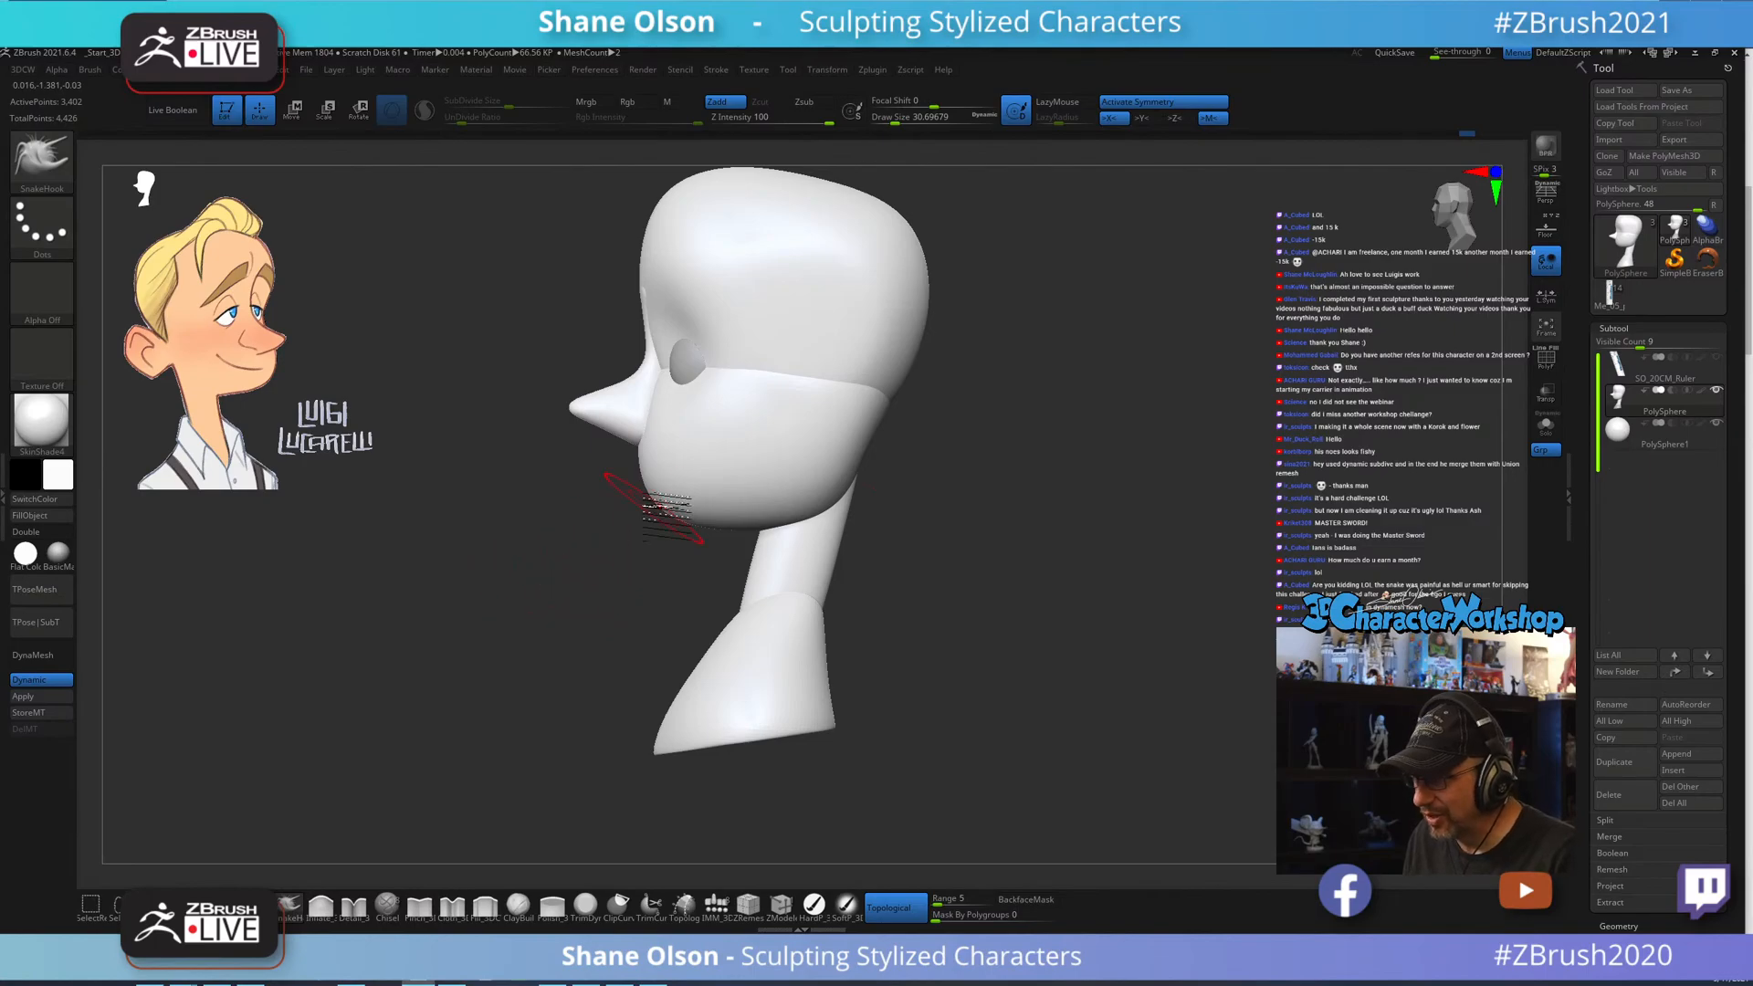
Adjust the chin profile and the back of the jaw beside the neck with the SnakeHook brush at about 27 to 41.
{"action": "left_click_drag", "start_coordinate": [554, 535], "coordinate": [630, 545]}
{"action": "mouse_move", "coordinate": [949, 469]}
{"action": "left_mouse_down"}
{"action": "mouse_move", "coordinate": [919, 475]}
{"action": "mouse_move", "coordinate": [1025, 550]}
{"action": "mouse_move", "coordinate": [973, 579]}
{"action": "mouse_move", "coordinate": [1069, 561]}
{"action": "mouse_move", "coordinate": [1041, 548]}
{"action": "mouse_move", "coordinate": [1048, 598]}
{"action": "mouse_move", "coordinate": [1010, 579]}
{"action": "mouse_move", "coordinate": [1017, 547]}
{"action": "left_mouse_up"}
{"action": "key", "text": "s"}
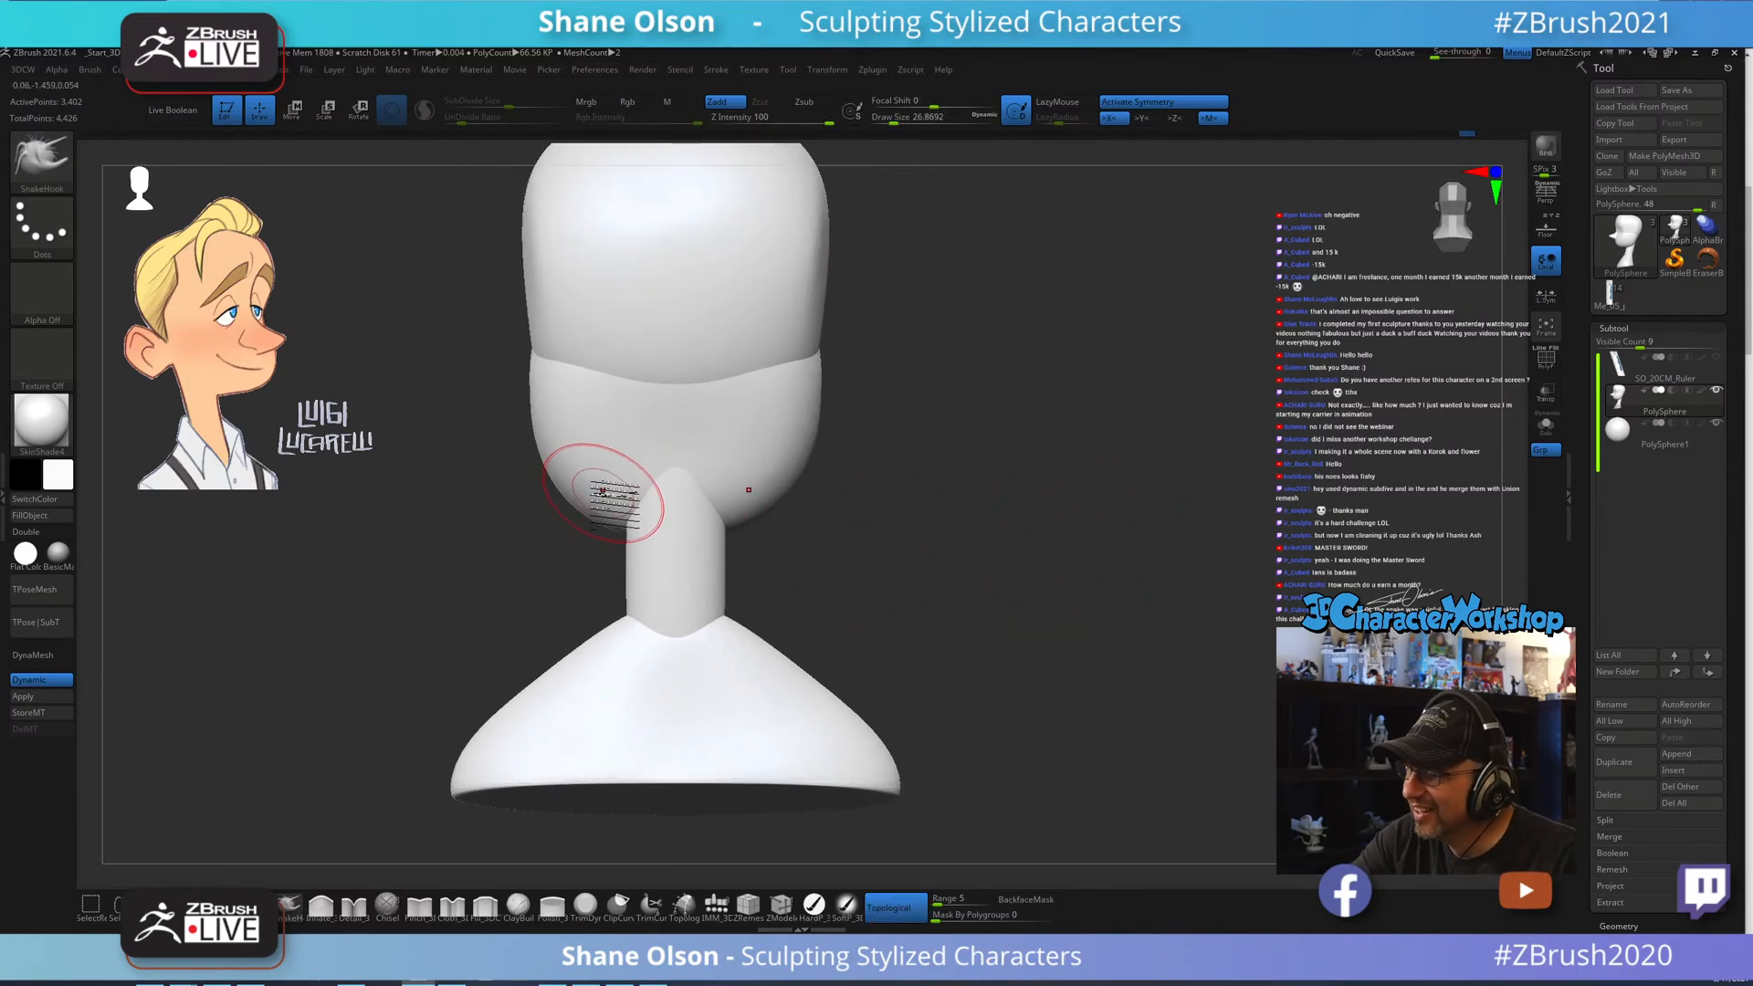
{"action": "key", "text": "s"}
{"action": "left_click_drag", "start_coordinate": [603, 490], "coordinate": [595, 478]}
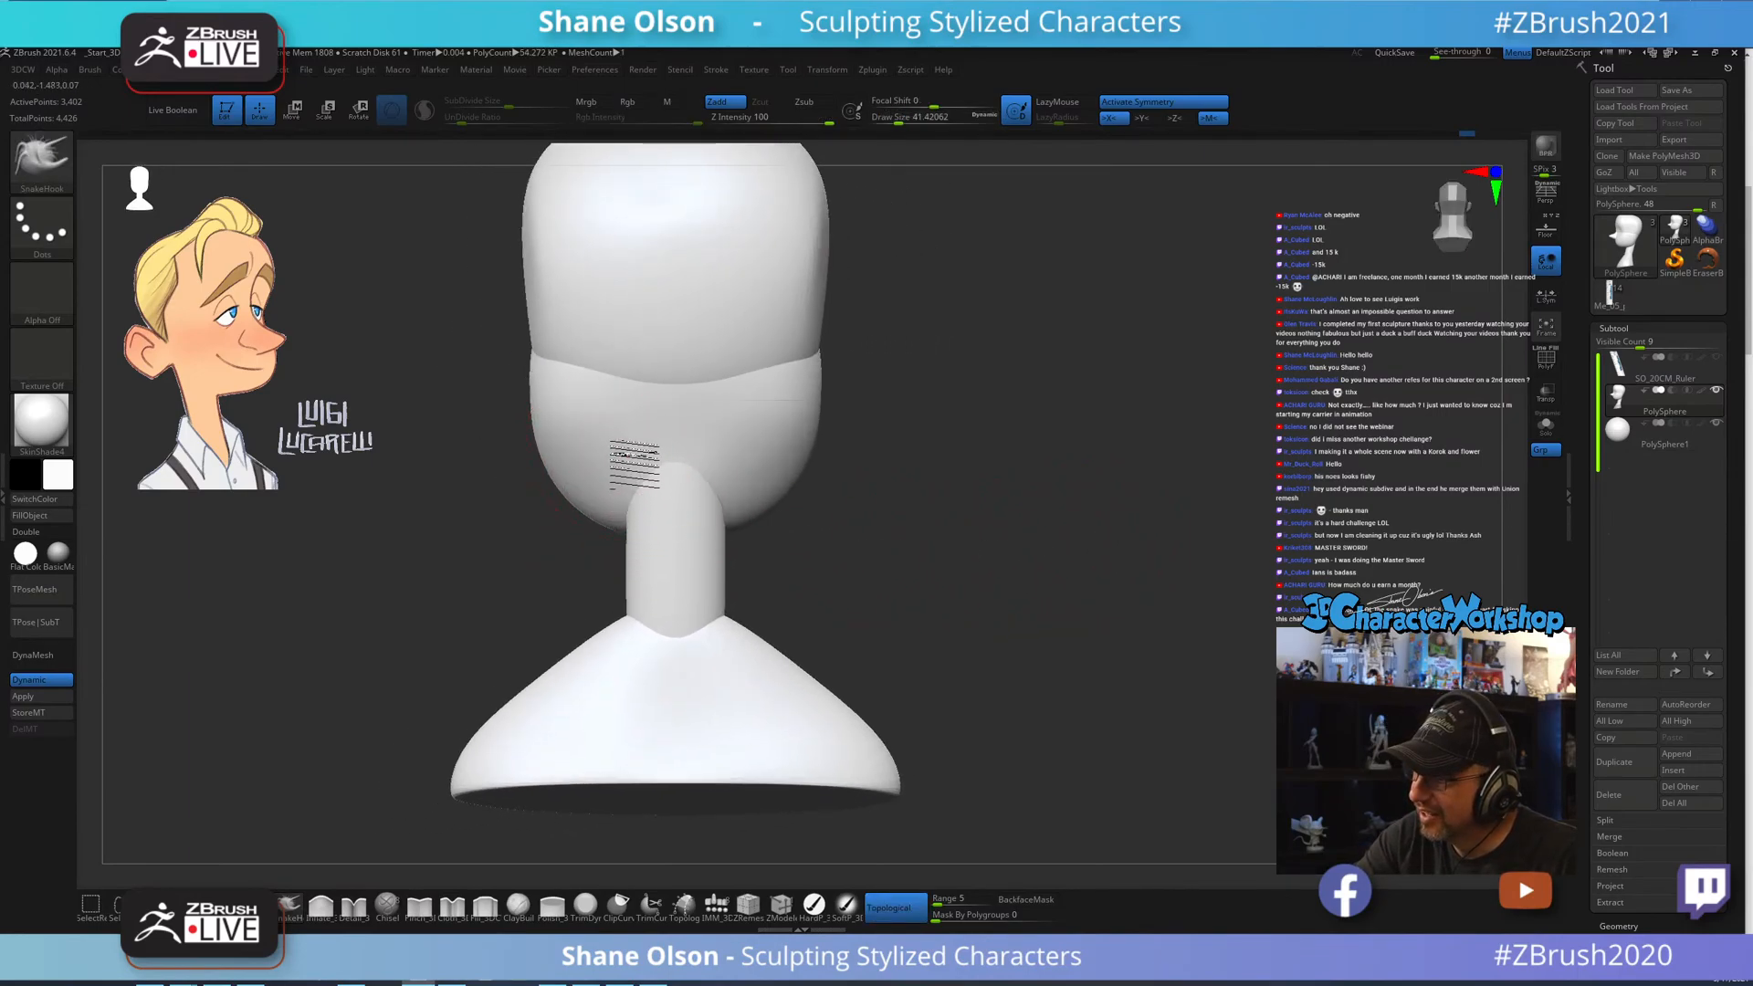
{"action": "mouse_move", "coordinate": [632, 455]}
{"action": "right_mouse_down"}
{"action": "mouse_move", "coordinate": [687, 408]}
{"action": "mouse_move", "coordinate": [672, 407]}
{"action": "right_mouse_up"}
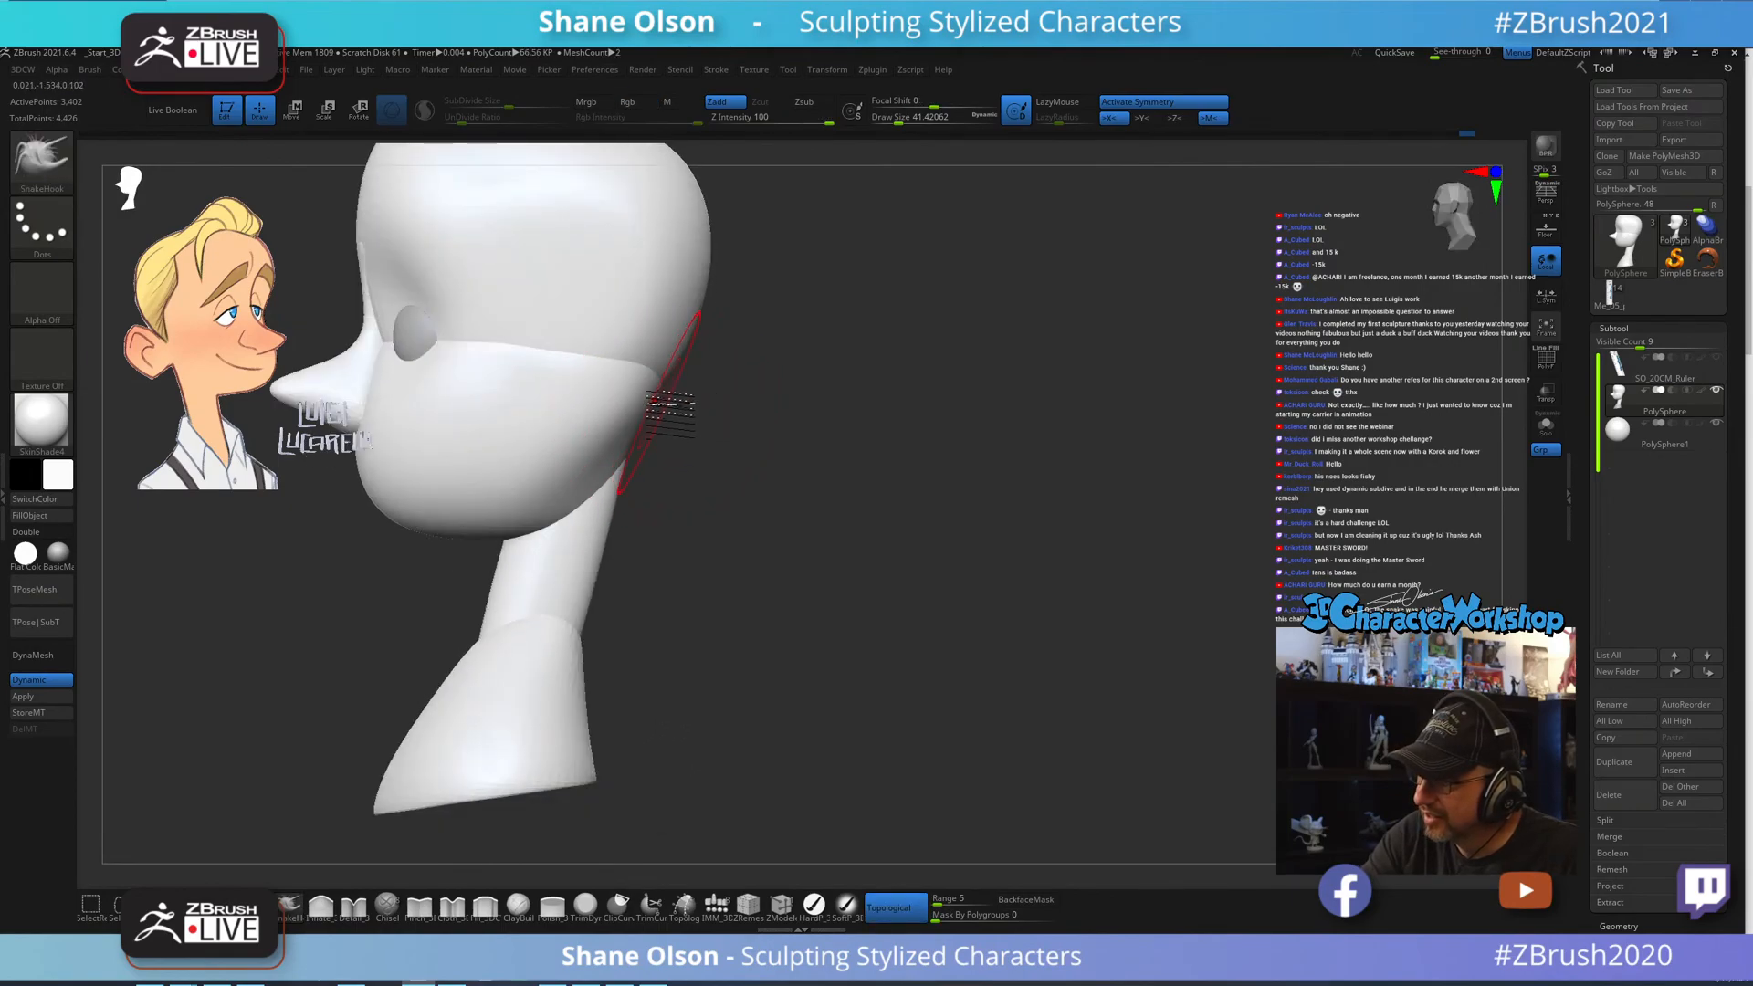
Slant the jawline up from the chin to the back of the skull with the SnakeHook brush at up to about 71.
{"action": "key", "text": "s"}
{"action": "left_click_drag", "start_coordinate": [650, 398], "coordinate": [636, 392]}
{"action": "right_click_drag", "start_coordinate": [692, 416], "coordinate": [851, 483], "text": "alt"}
{"action": "key", "text": "s"}
{"action": "left_click_drag", "start_coordinate": [861, 508], "coordinate": [869, 510]}
{"action": "mouse_move", "coordinate": [894, 520]}
{"action": "right_mouse_down", "text": "alt"}
{"action": "mouse_move", "coordinate": [939, 508]}
{"action": "mouse_move", "coordinate": [924, 497]}
{"action": "right_mouse_up", "text": "alt"}
{"action": "key", "text": "s"}
{"action": "left_click_drag", "start_coordinate": [856, 493], "coordinate": [858, 493]}
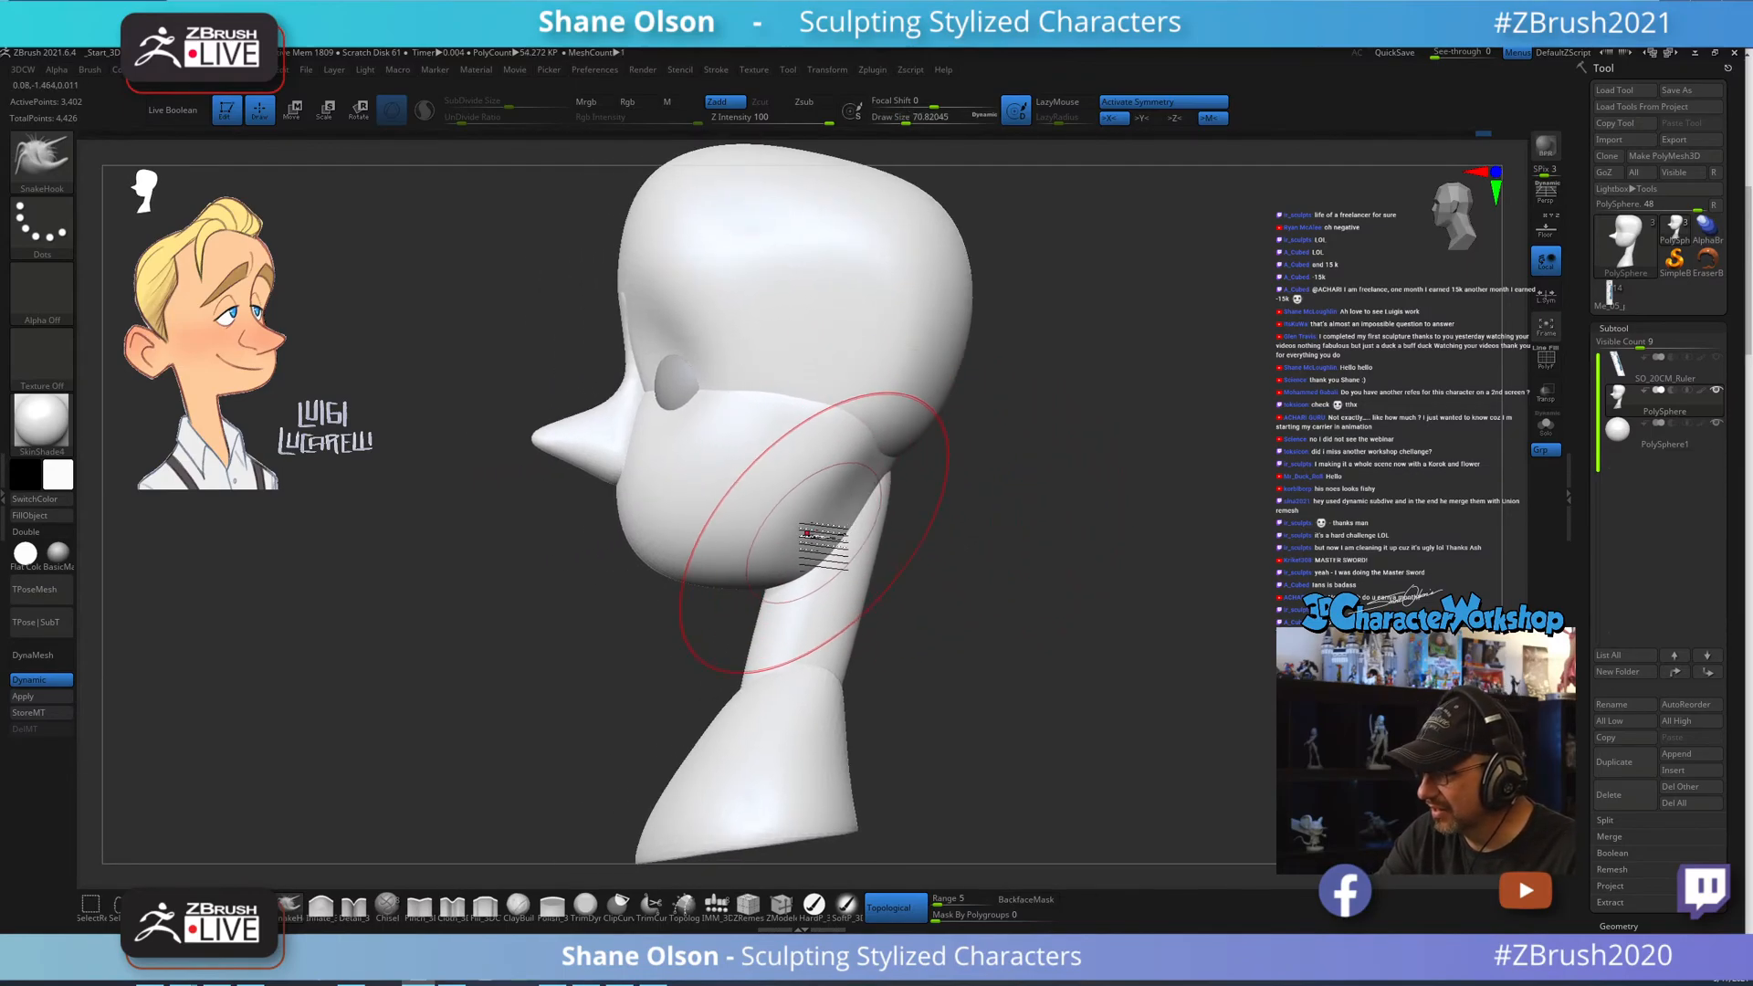
{"action": "mouse_move", "coordinate": [821, 489]}
{"action": "right_mouse_down"}
{"action": "mouse_move", "coordinate": [904, 475]}
{"action": "mouse_move", "coordinate": [896, 462]}
{"action": "mouse_move", "coordinate": [912, 497]}
{"action": "right_mouse_up"}
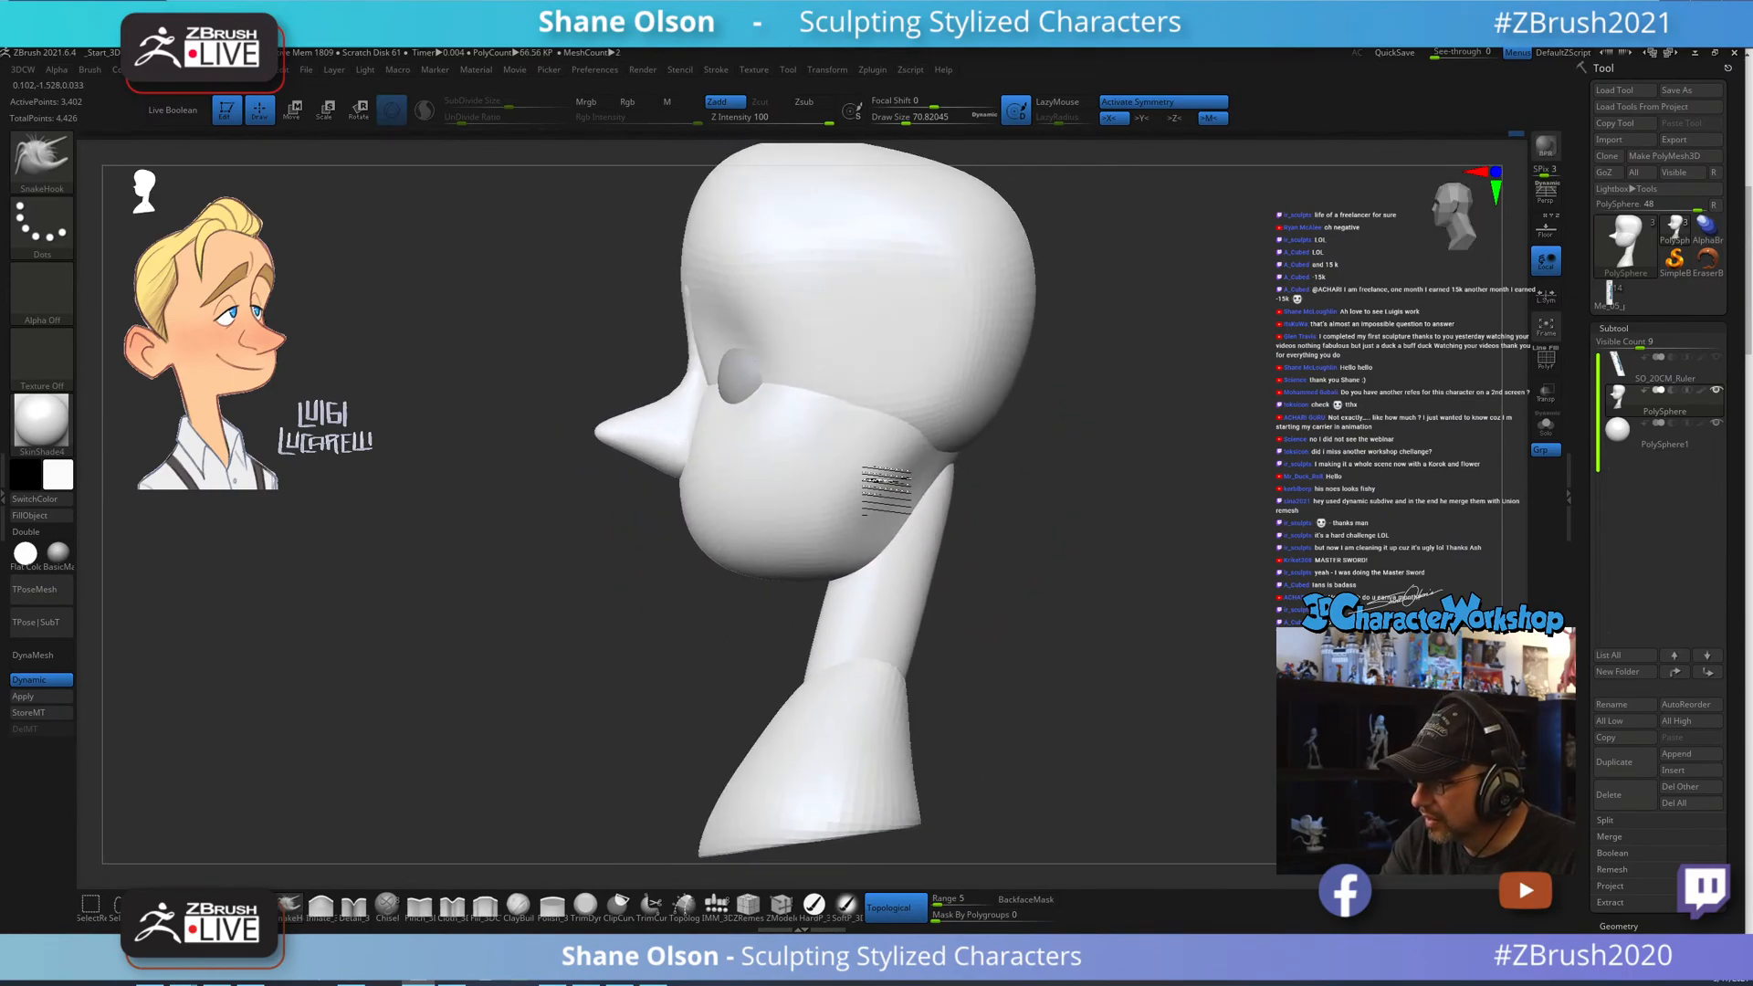
{"action": "mouse_move", "coordinate": [1031, 629]}
{"action": "right_mouse_down"}
{"action": "mouse_move", "coordinate": [1041, 615]}
{"action": "mouse_move", "coordinate": [1079, 671]}
{"action": "right_mouse_up"}
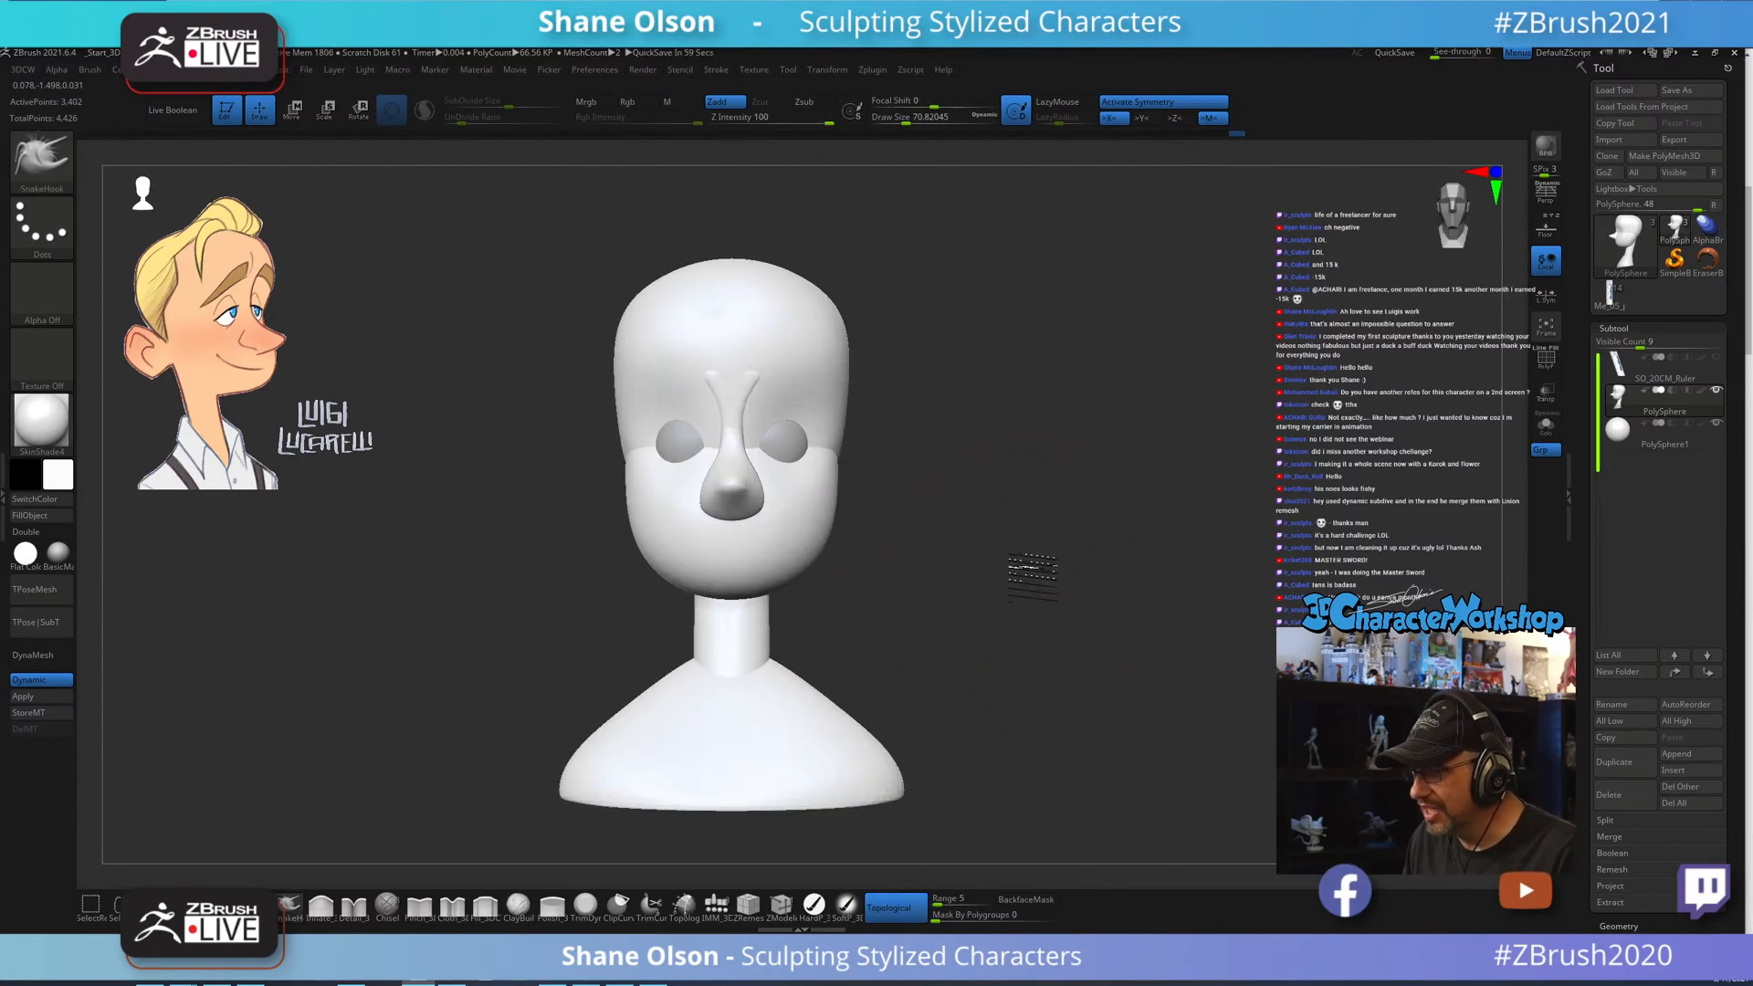
Round out the forehead and temples above the eyes with the SnakeHook brush at about 83, reduced to about 51.
{"action": "right_click_drag", "start_coordinate": [1032, 577], "coordinate": [941, 577]}
{"action": "key", "text": "s"}
{"action": "key", "text": "s"}
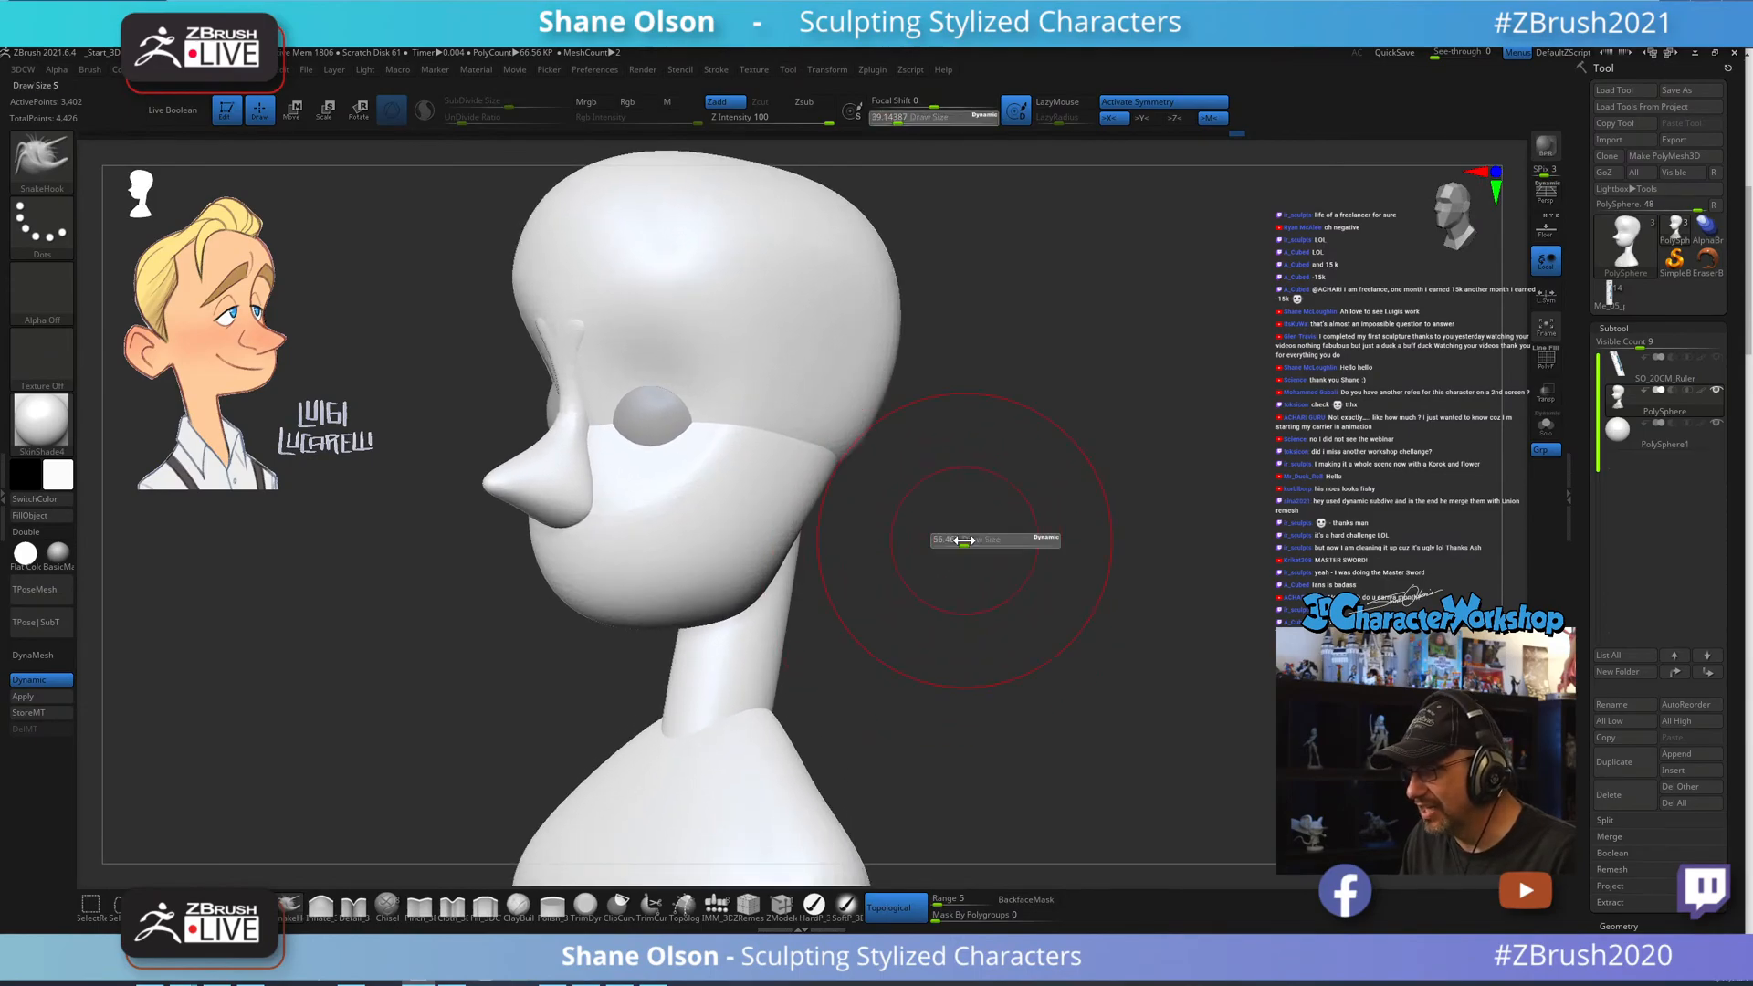
{"action": "left_click_drag", "start_coordinate": [965, 540], "coordinate": [966, 540]}
{"action": "right_click_drag", "start_coordinate": [1037, 497], "coordinate": [1101, 576], "text": "alt"}
{"action": "key", "text": "s"}
{"action": "left_click_drag", "start_coordinate": [1101, 577], "coordinate": [1106, 577]}
{"action": "right_click_drag", "start_coordinate": [1101, 541], "coordinate": [1117, 540]}
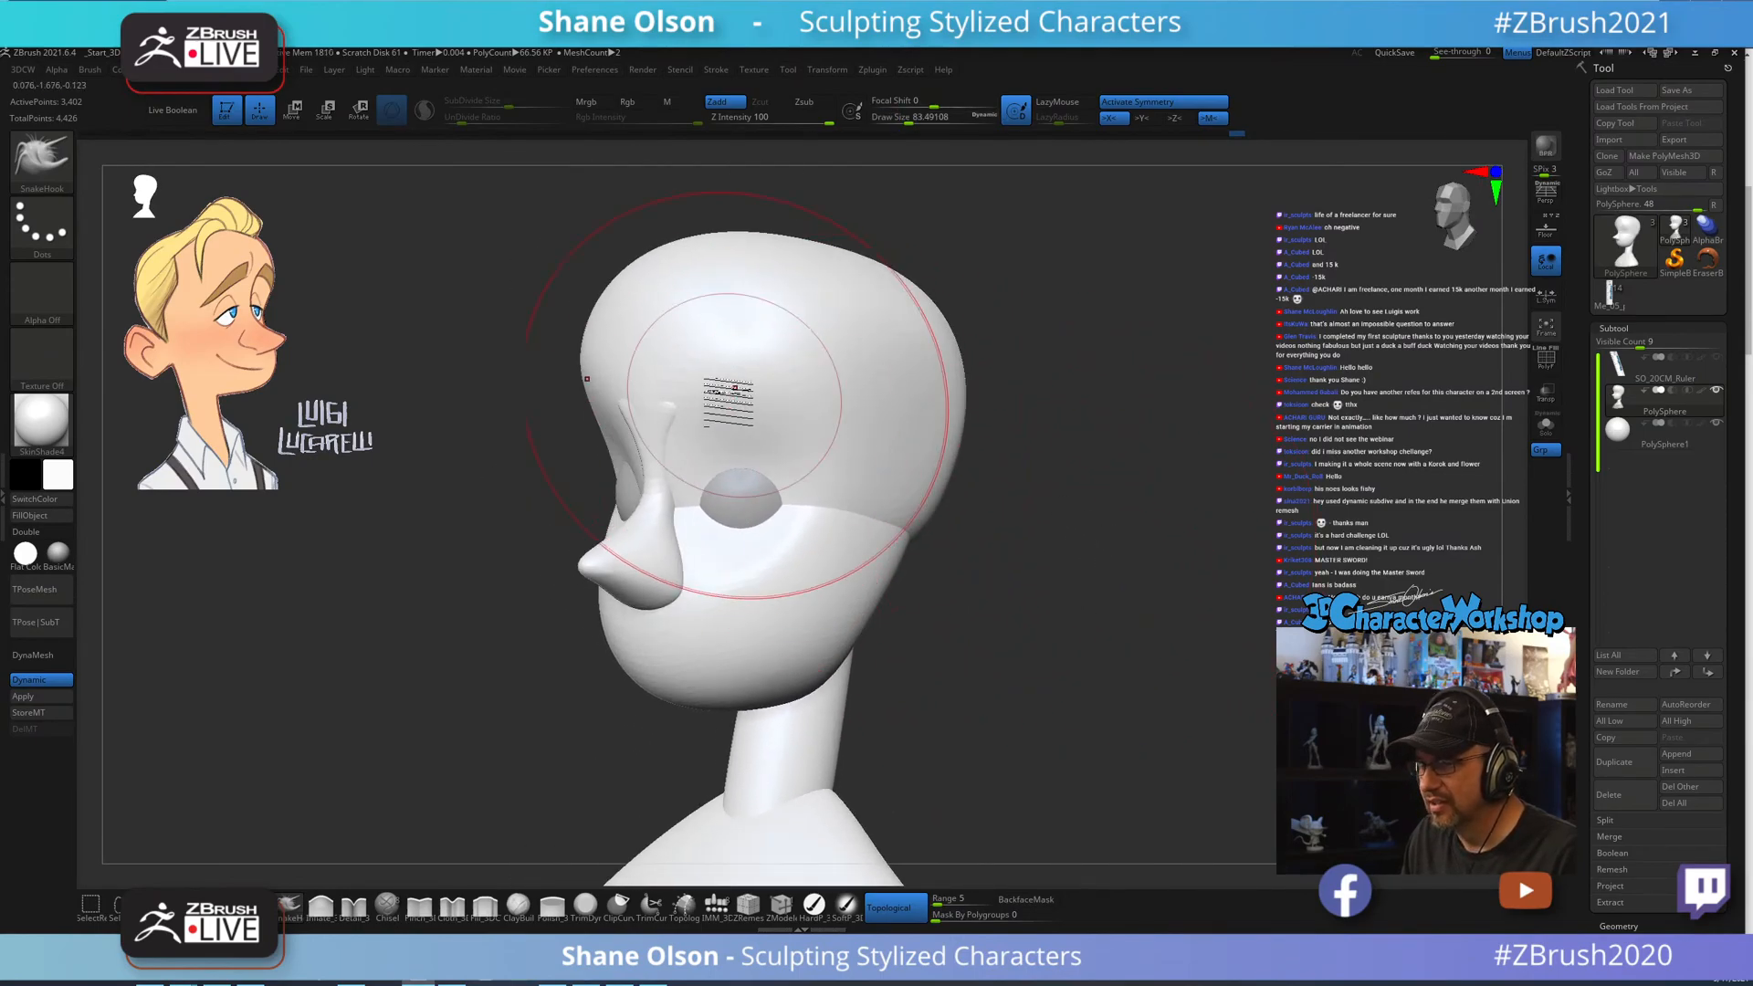
{"action": "key", "text": "s"}
{"action": "left_click_drag", "start_coordinate": [611, 358], "coordinate": [600, 358]}
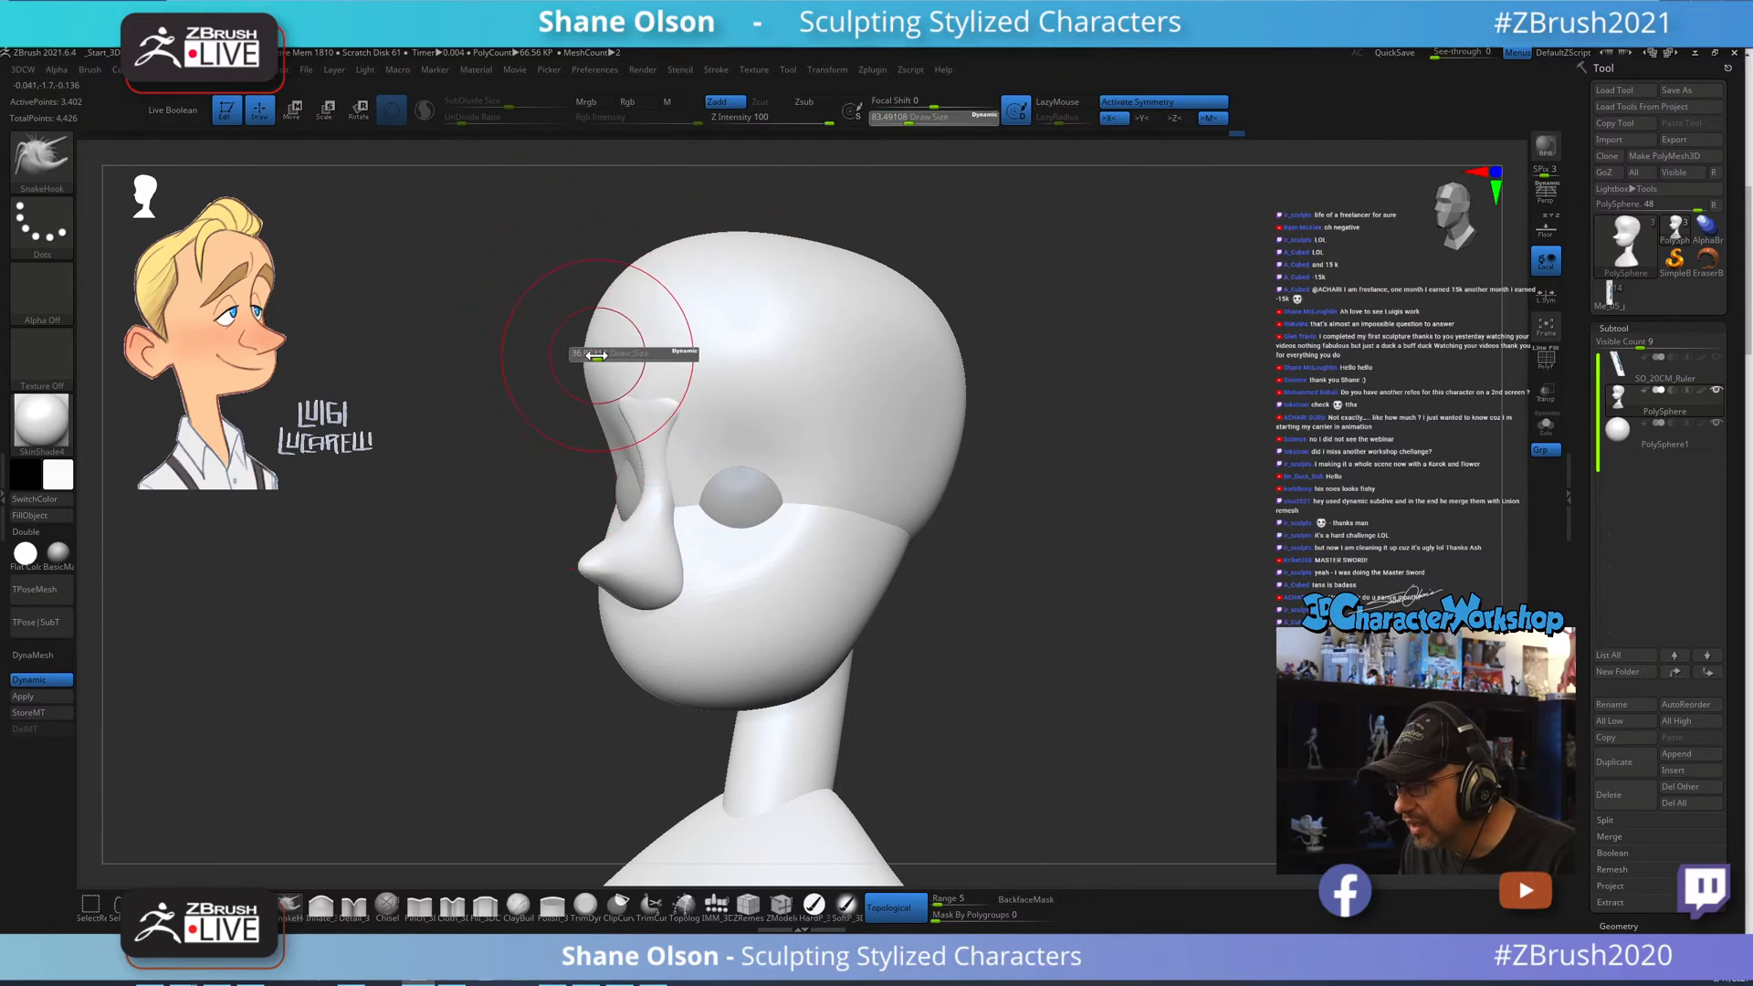
{"action": "right_click_drag", "start_coordinate": [492, 387], "coordinate": [532, 385]}
{"action": "key", "text": "s"}
{"action": "left_click_drag", "start_coordinate": [500, 379], "coordinate": [513, 379]}
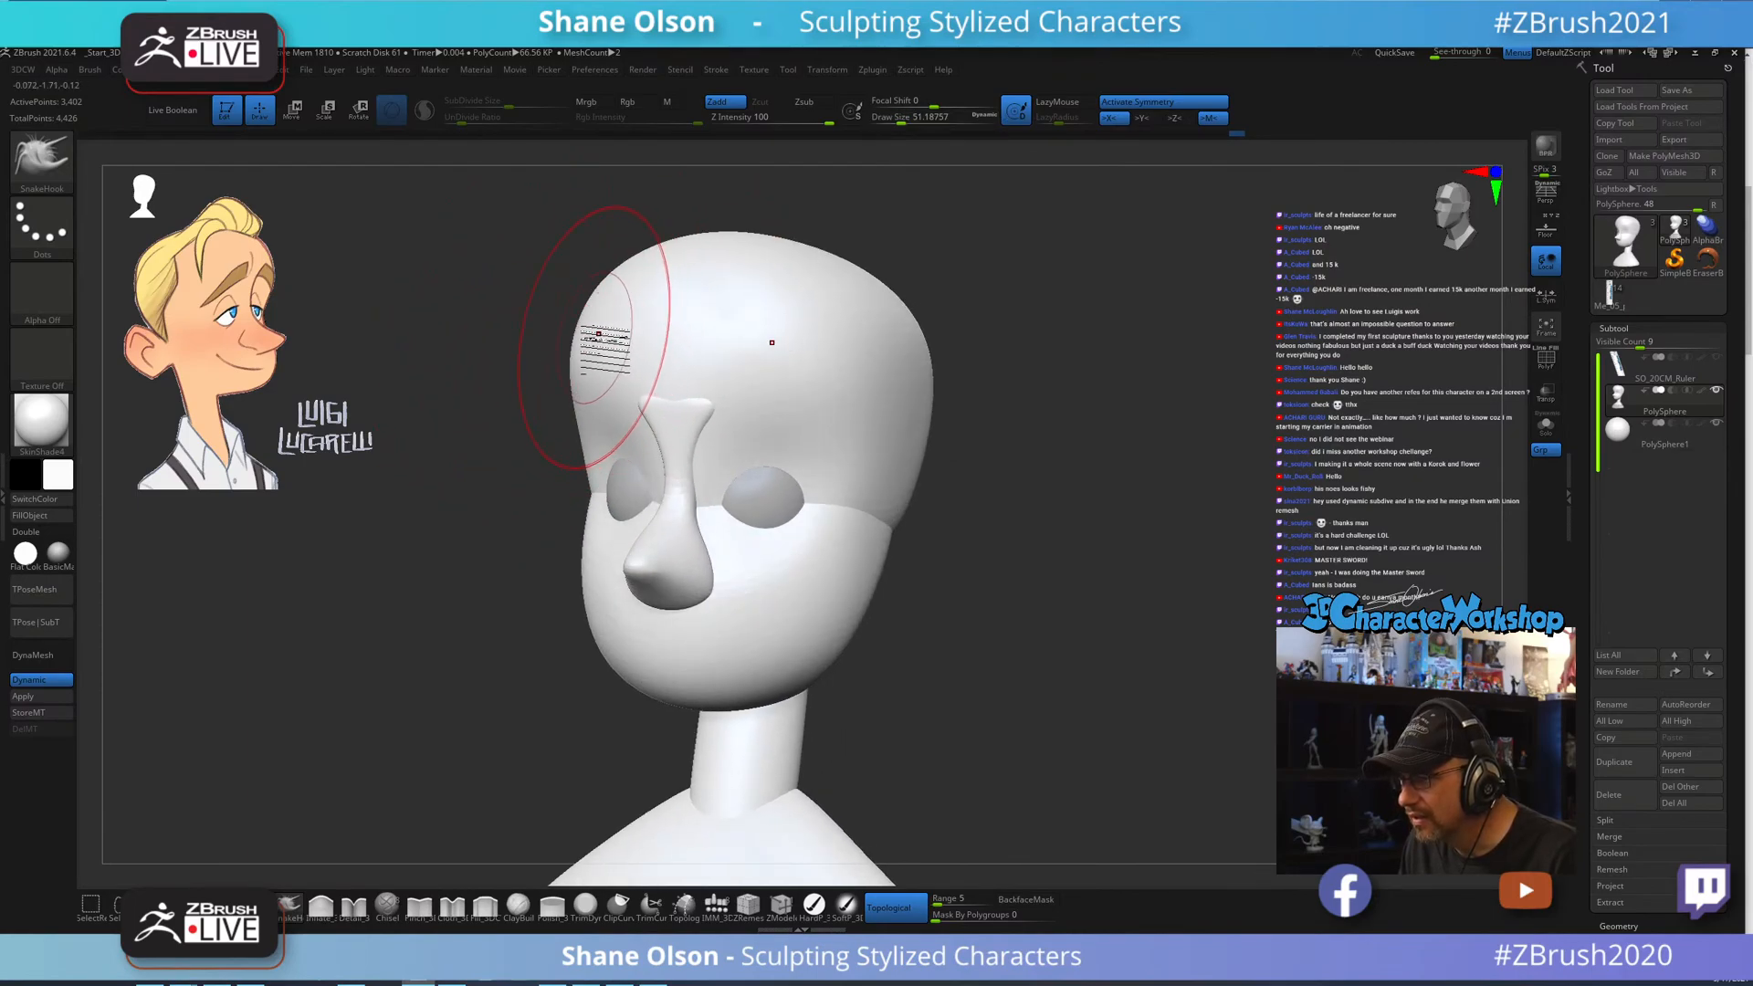
{"action": "mouse_move", "coordinate": [588, 344]}
{"action": "right_mouse_down"}
{"action": "mouse_move", "coordinate": [1162, 507]}
{"action": "mouse_move", "coordinate": [1154, 551]}
{"action": "mouse_move", "coordinate": [1205, 531]}
{"action": "right_mouse_up"}
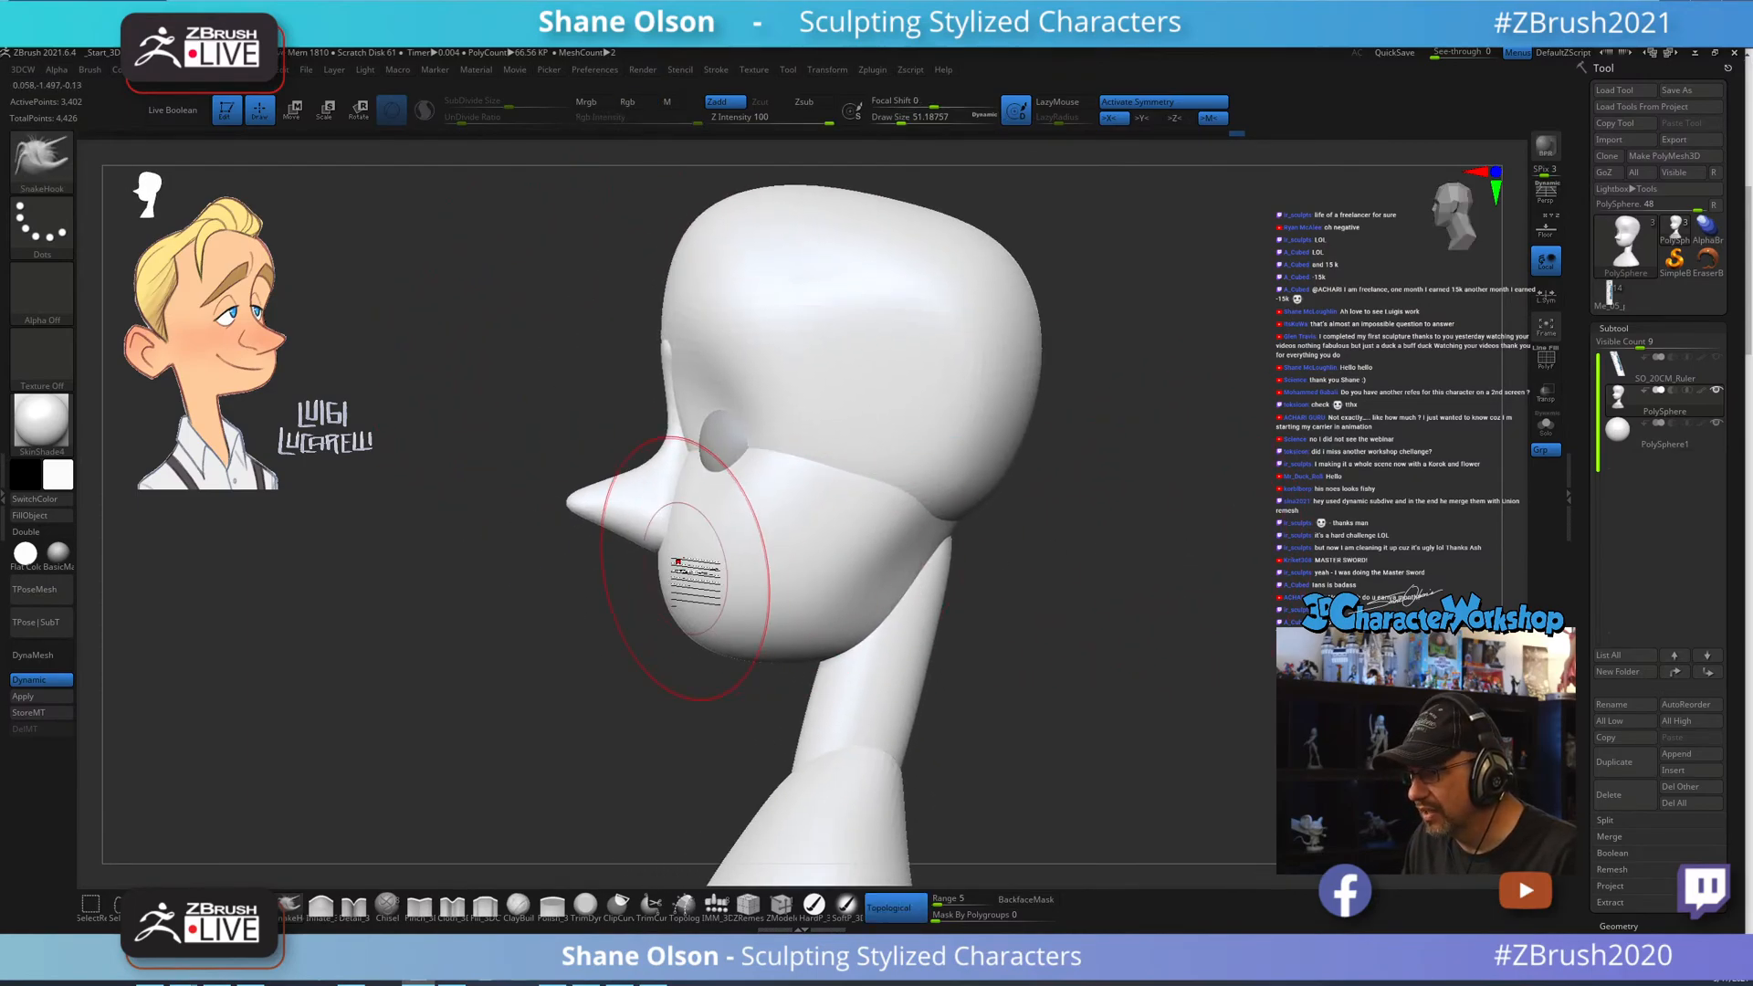
Refine the jaw corner where it meets the back of the neck, with the SnakeHook brush at about 51.
{"action": "right_click_drag", "start_coordinate": [556, 622], "coordinate": [615, 680], "text": "ctrl"}
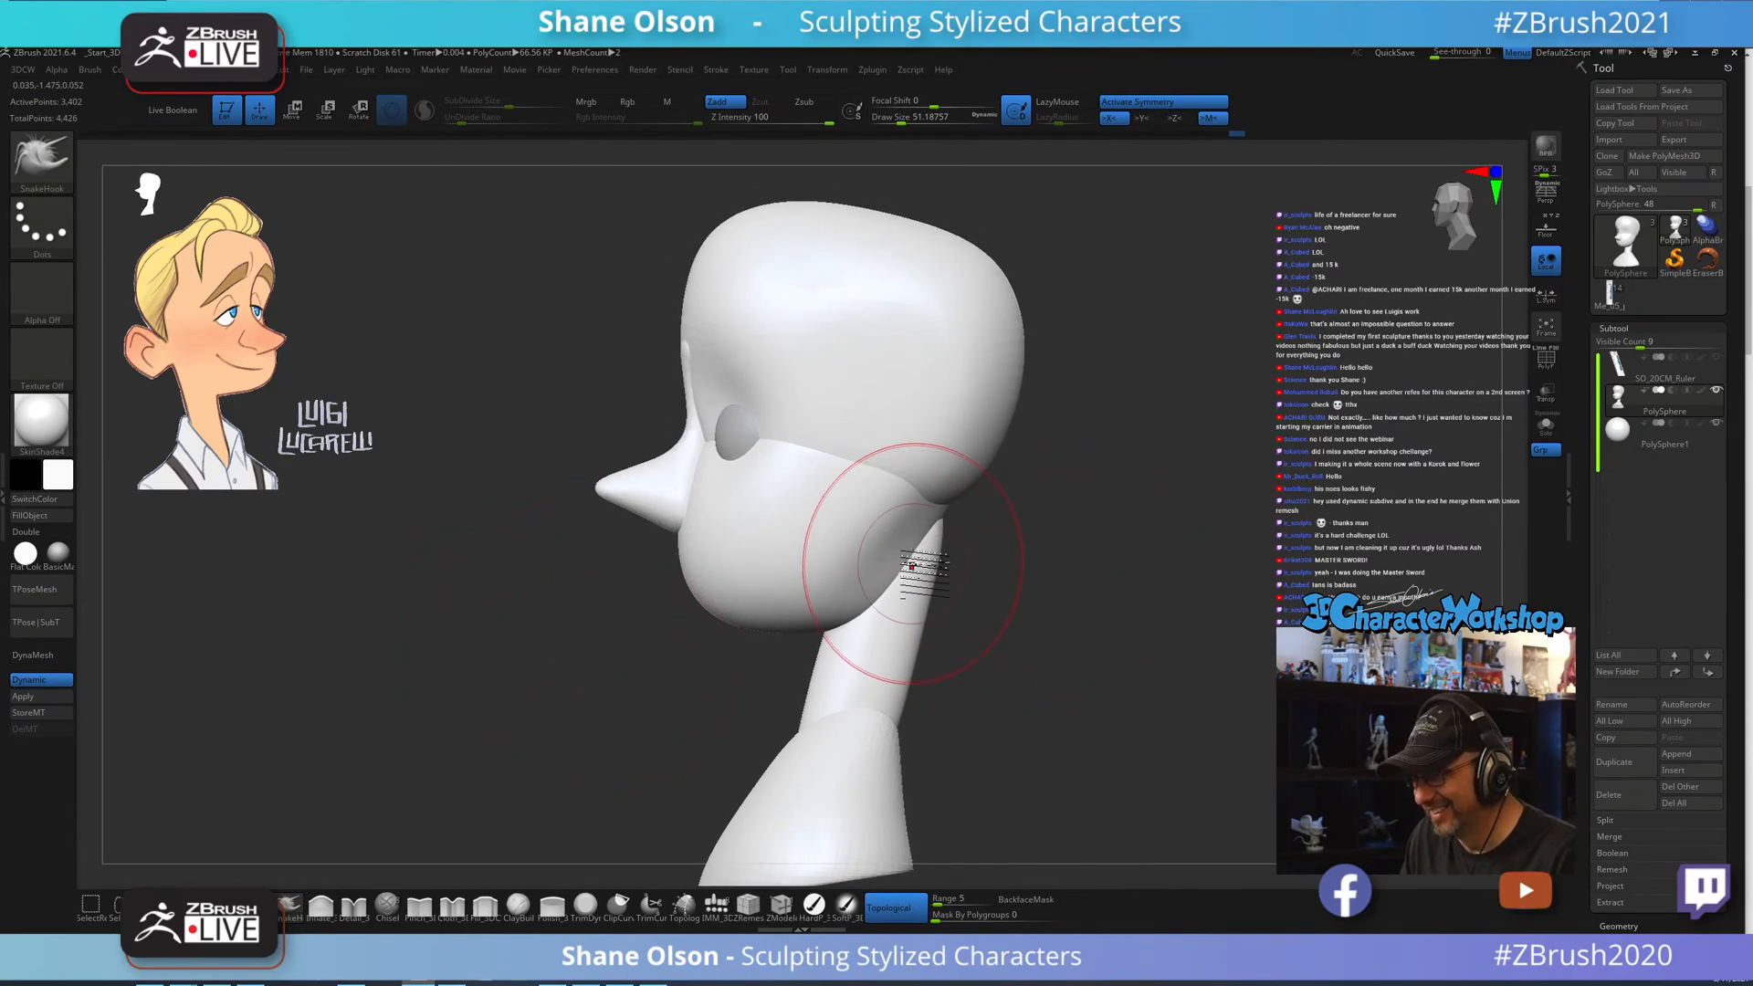
{"action": "left_click_drag", "start_coordinate": [930, 592], "coordinate": [909, 676]}
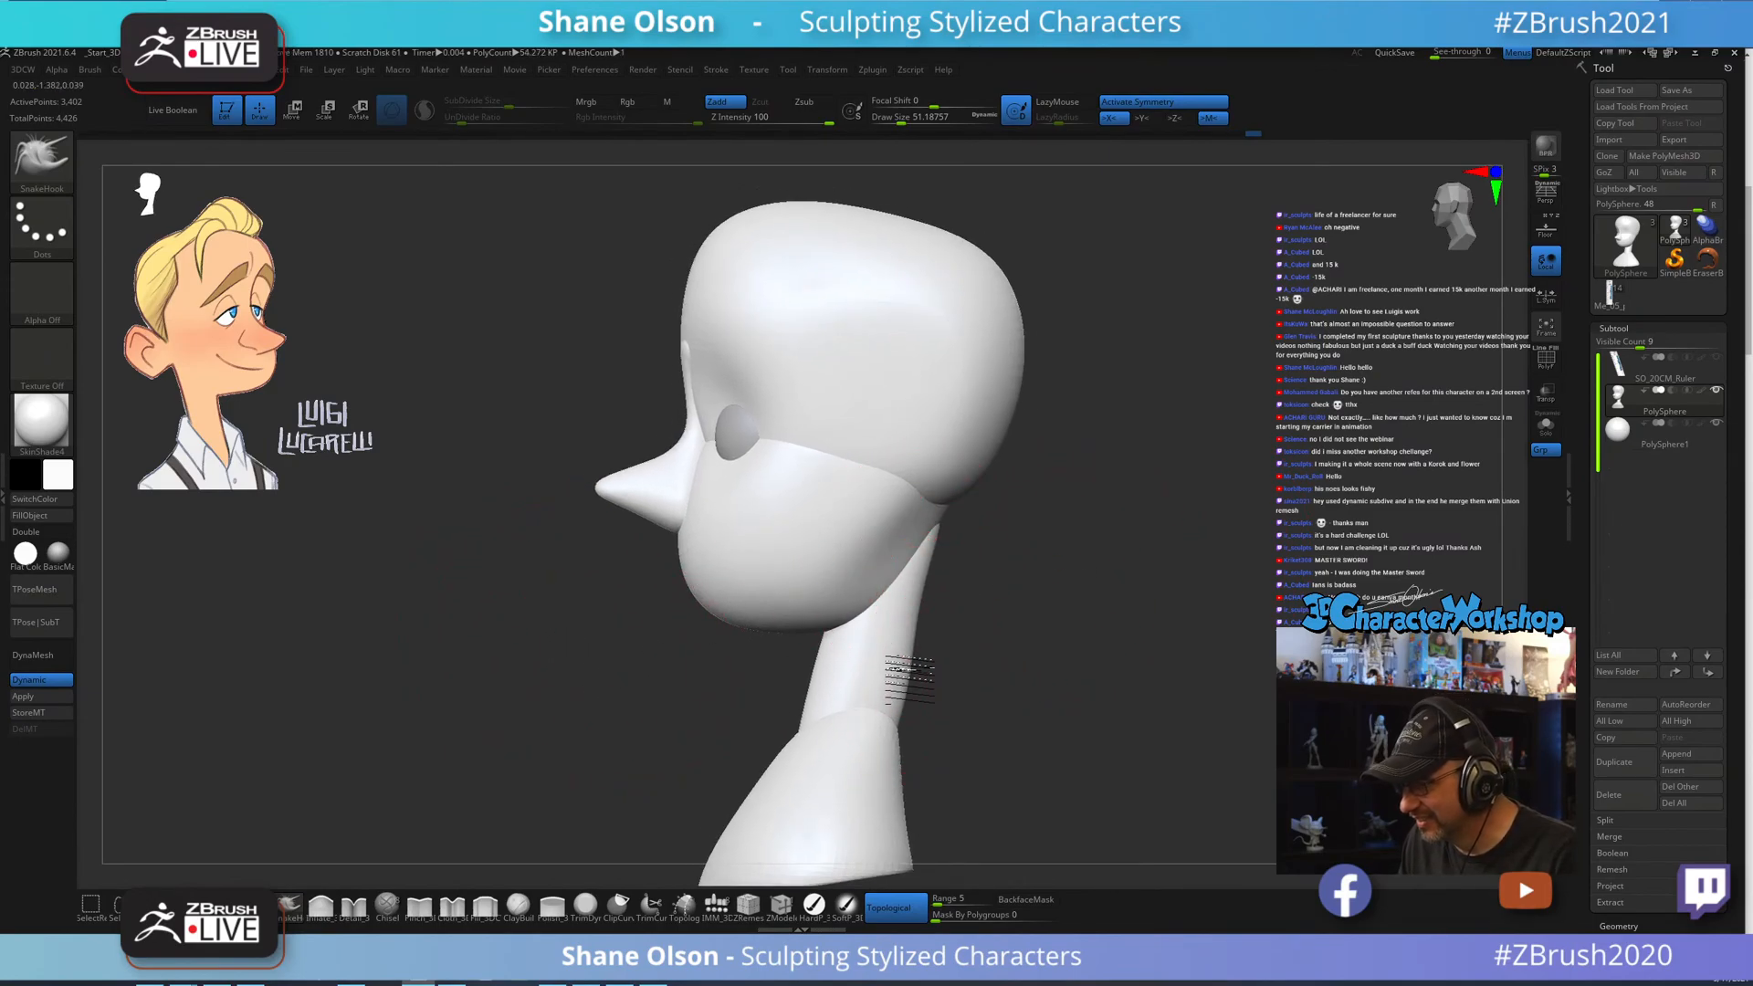
{"action": "mouse_move", "coordinate": [1021, 674]}
{"action": "left_mouse_down"}
{"action": "mouse_move", "coordinate": [1104, 674]}
{"action": "mouse_move", "coordinate": [1071, 674]}
{"action": "left_mouse_up"}
{"action": "left_click_drag", "start_coordinate": [1073, 606], "coordinate": [1048, 576], "text": "alt"}
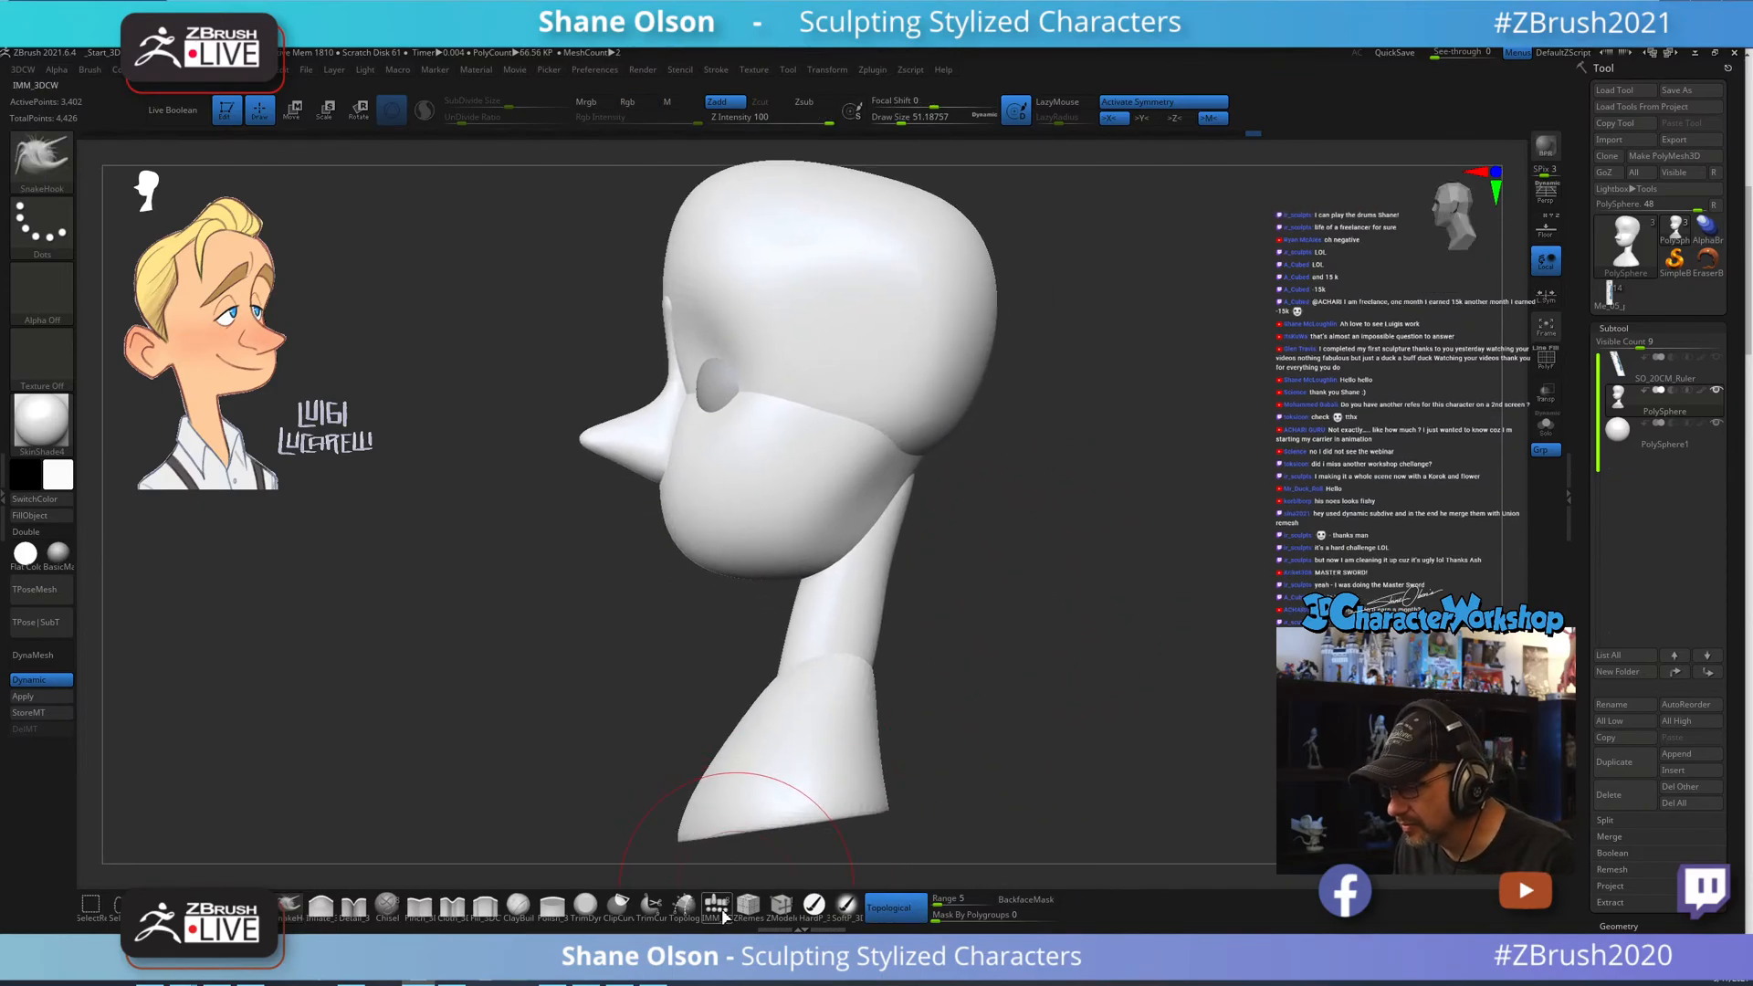
Insert a QuadSphere-2 from the IMM_3DCW brush on the side of the head behind the eye, with the draw size at 28.75.
{"action": "left_click", "coordinate": [721, 913]}
{"action": "left_click", "coordinate": [163, 146]}
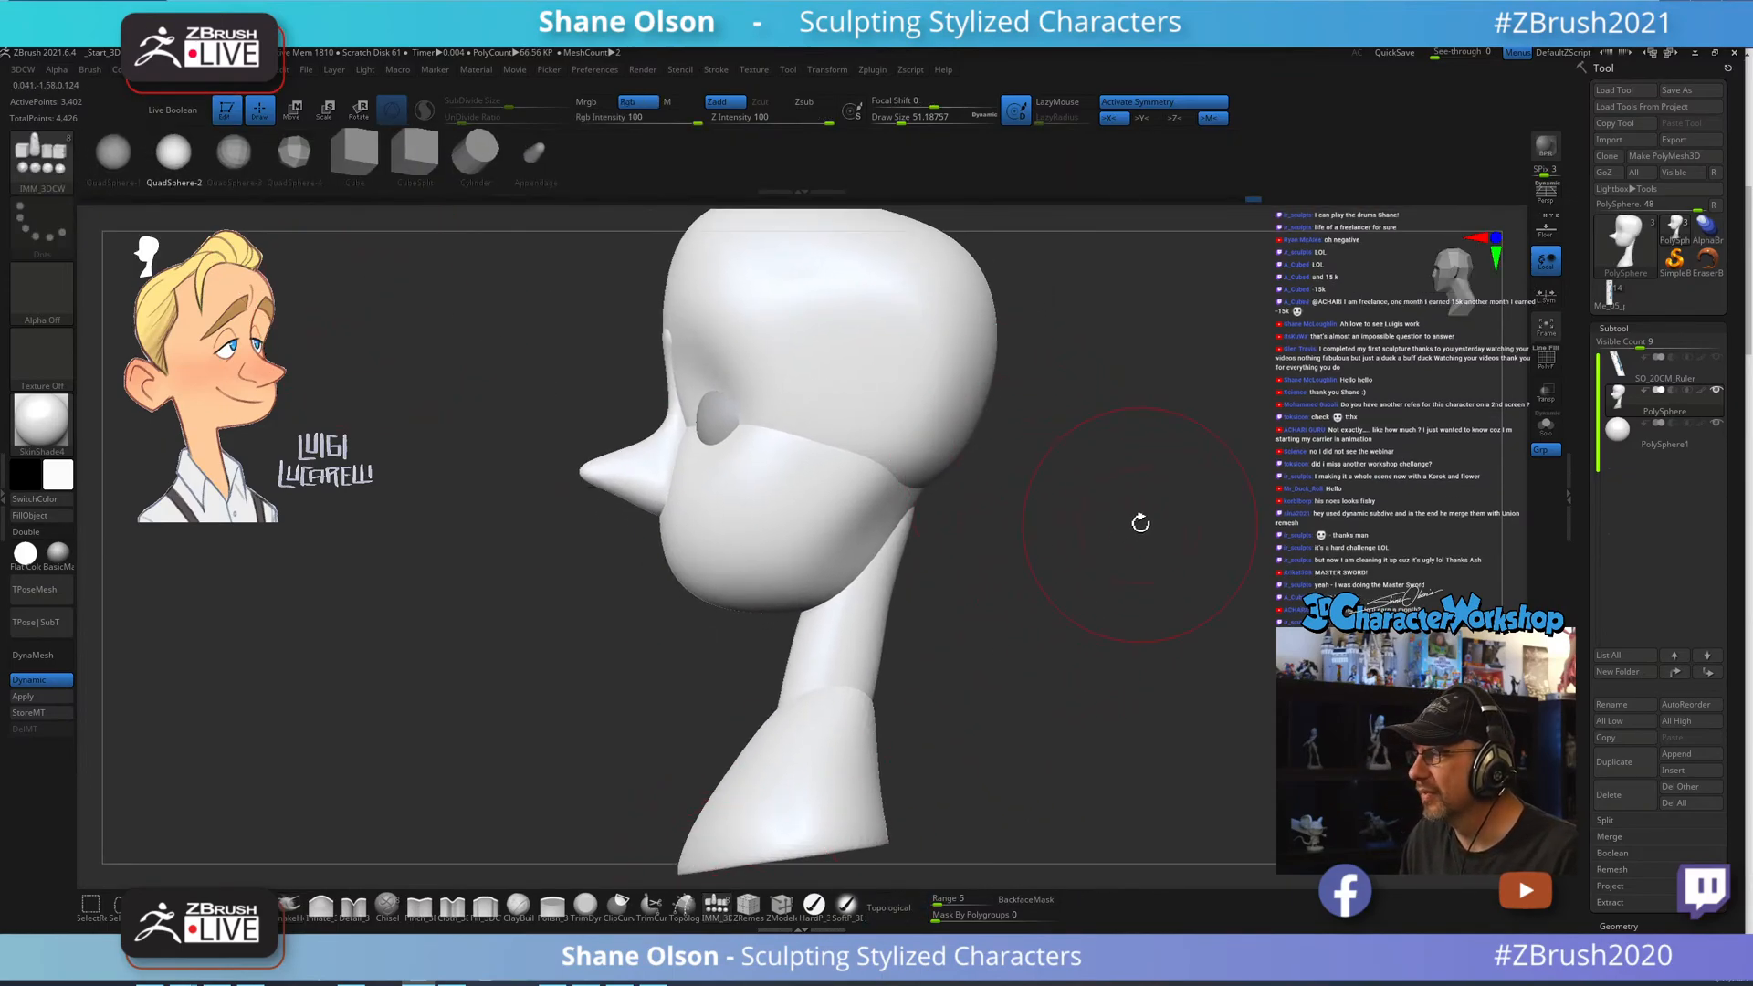
{"action": "key", "text": "s"}
{"action": "left_click_drag", "start_coordinate": [1136, 533], "coordinate": [1098, 549]}
{"action": "key", "text": "s"}
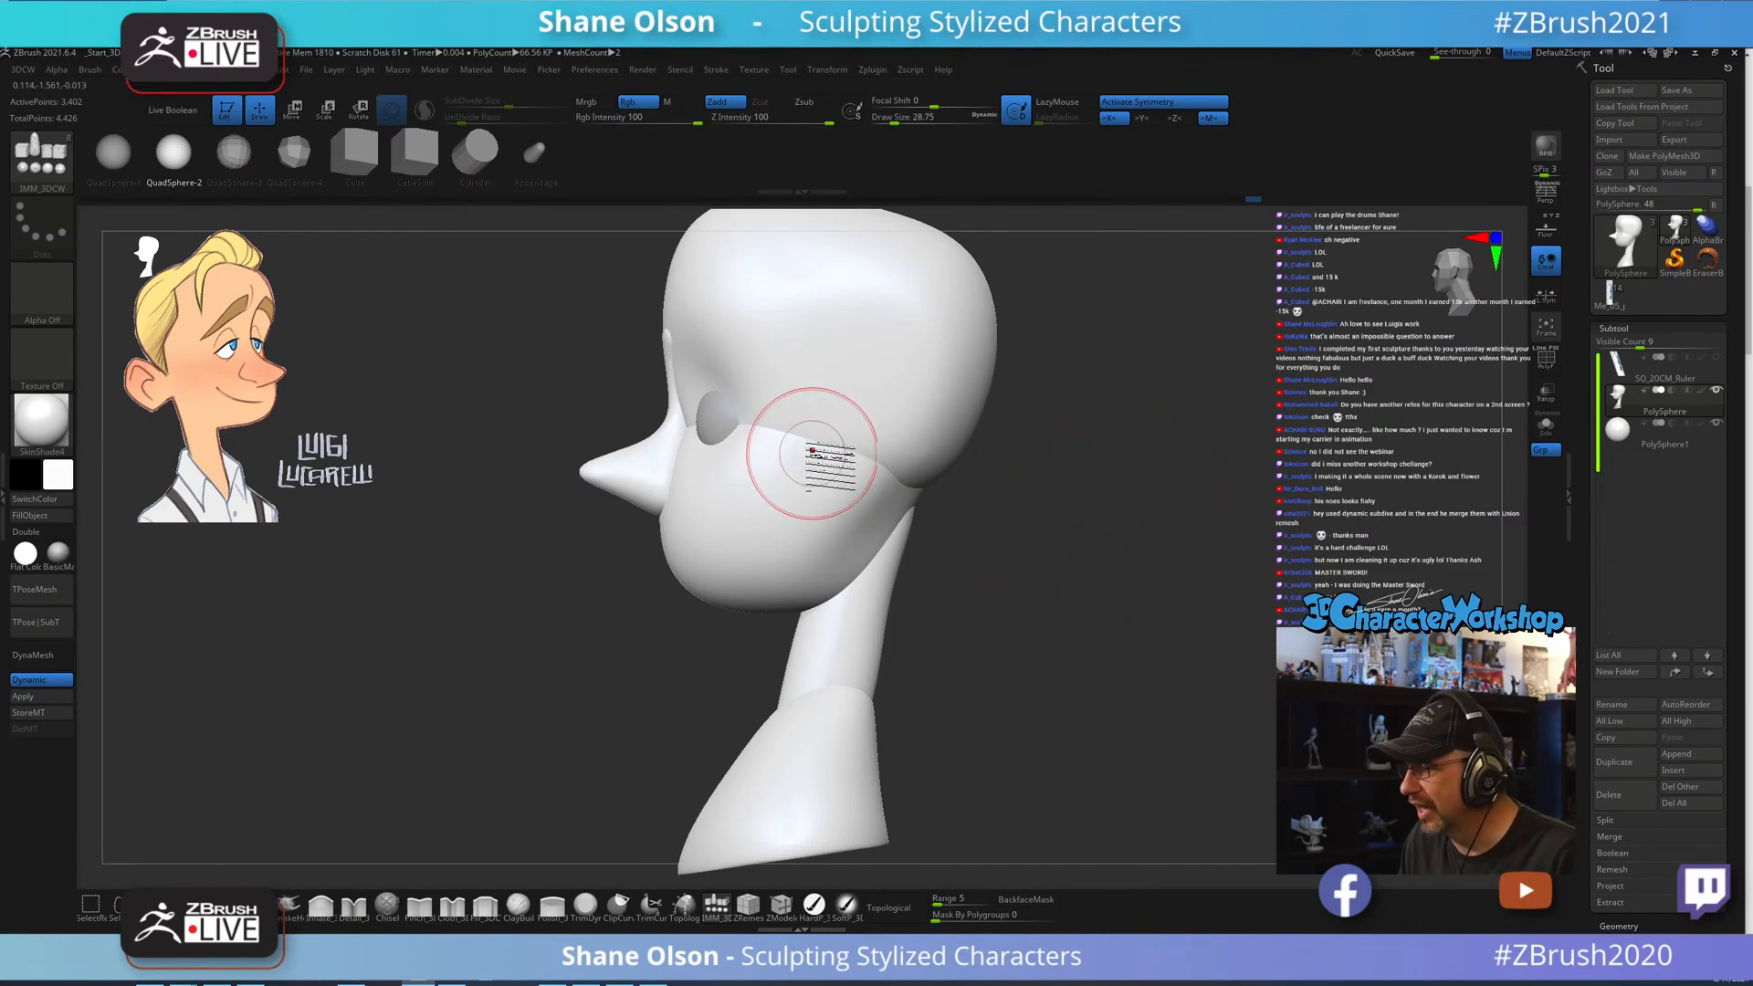
{"action": "left_click_drag", "start_coordinate": [845, 447], "coordinate": [865, 518]}
{"action": "key", "text": "shift+f"}
{"action": "key", "text": "shift+f"}
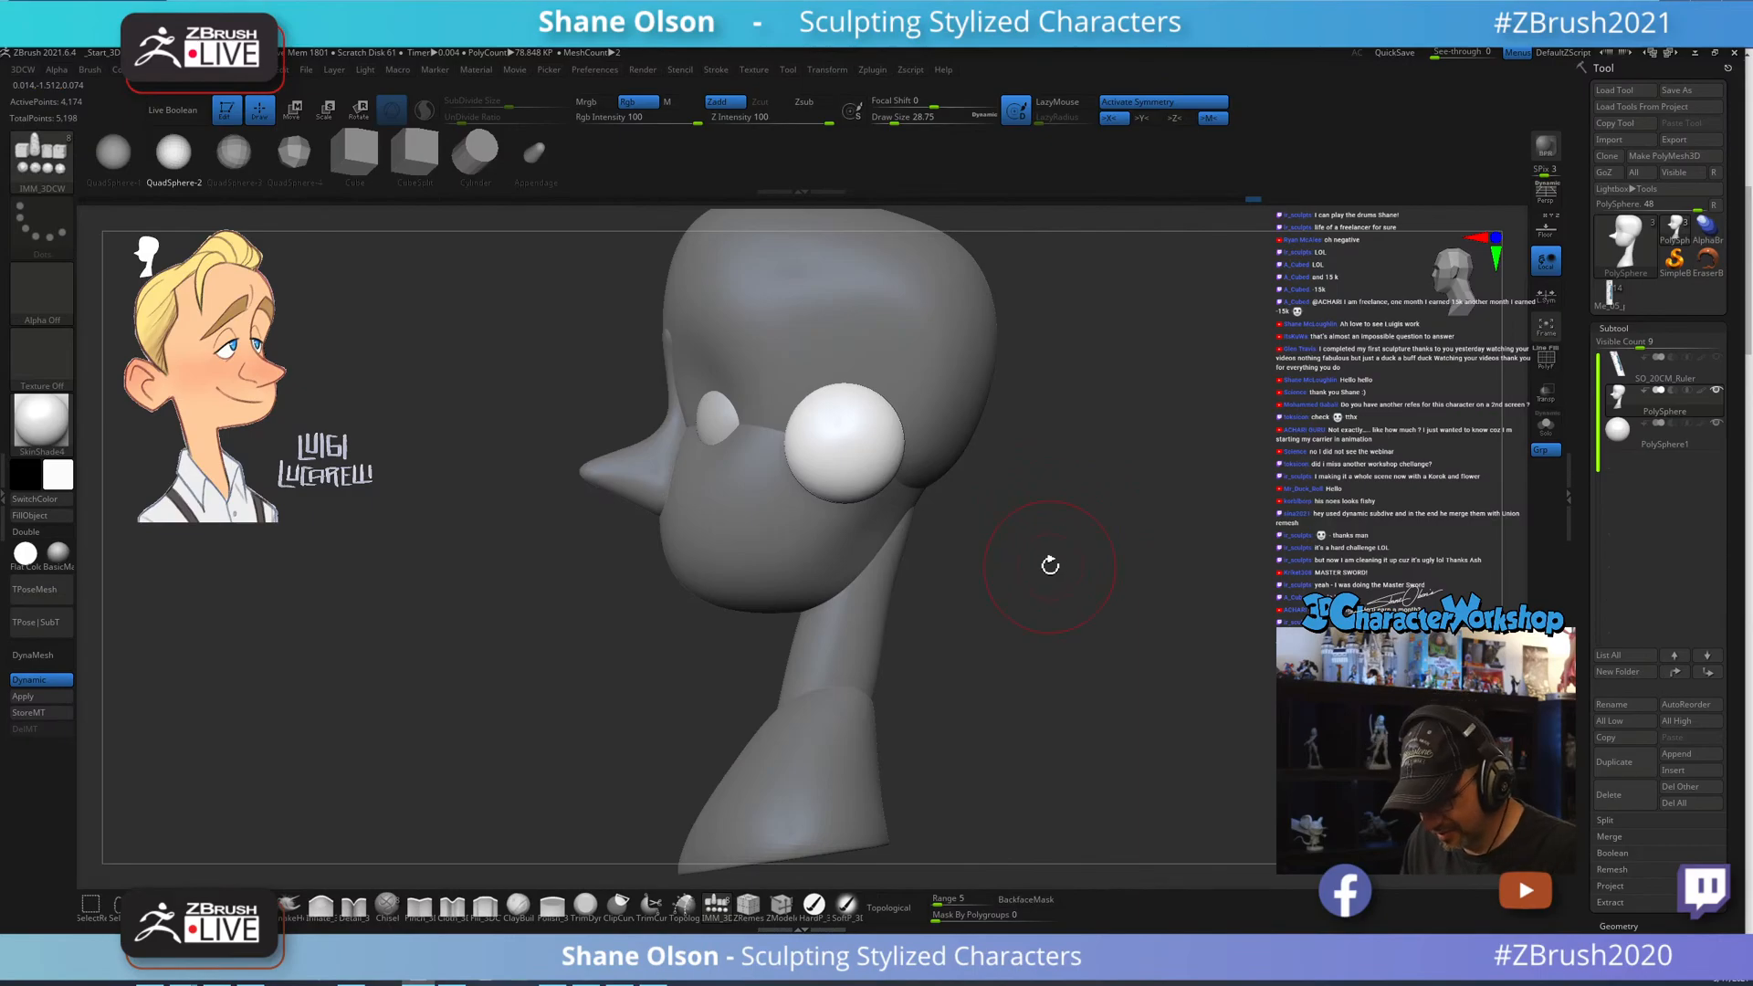
Flatten the inserted sphere into an ear disc and rotate it so it flares outward from the side of the head.
{"action": "key", "text": "w"}
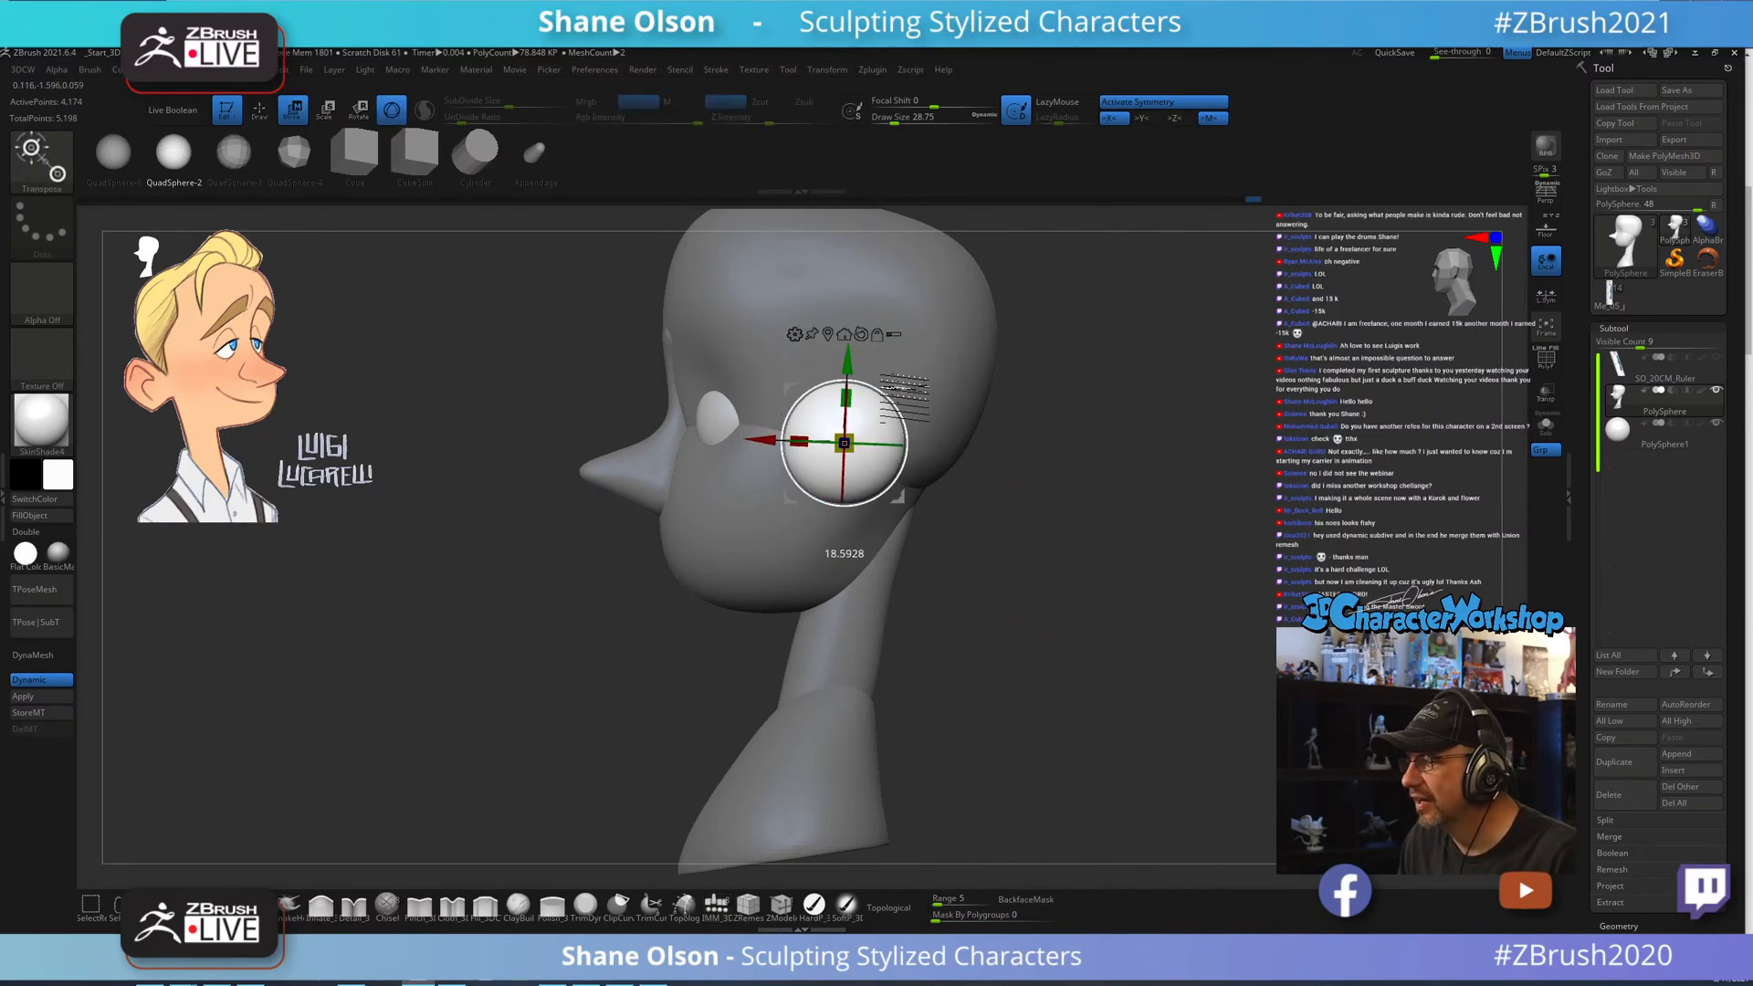
{"action": "left_click_drag", "start_coordinate": [1101, 484], "coordinate": [1186, 530], "text": "alt"}
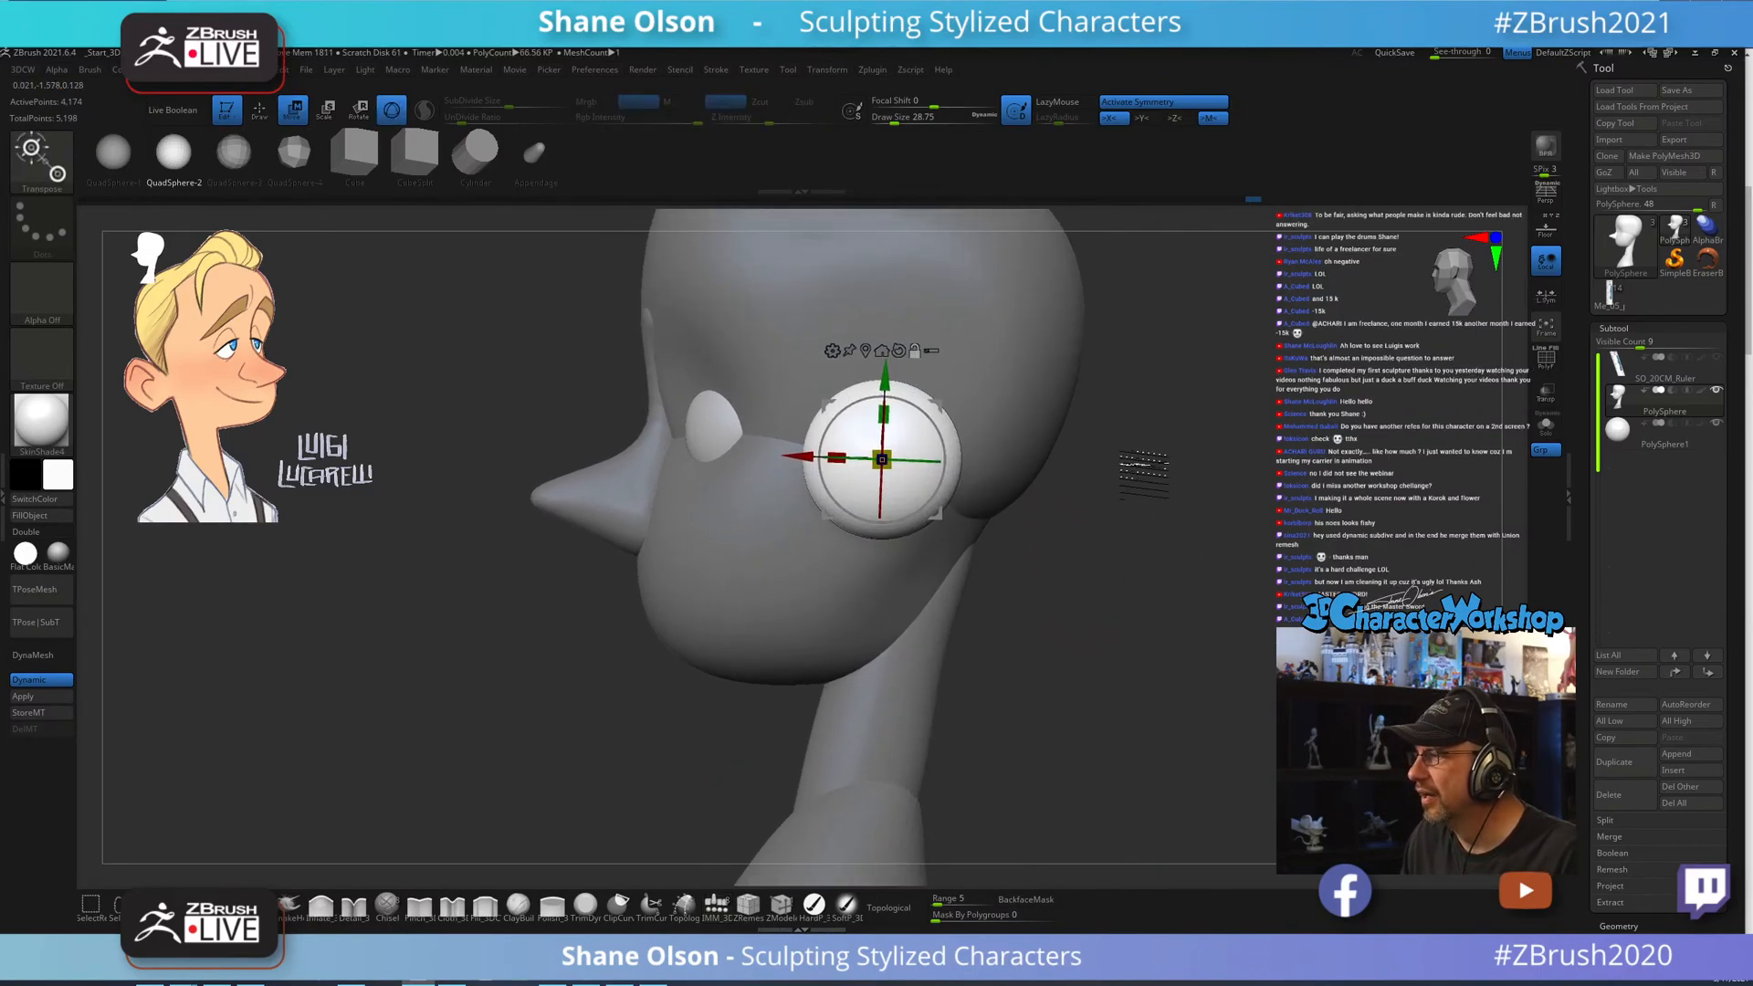
{"action": "left_click_drag", "start_coordinate": [842, 460], "coordinate": [1185, 488]}
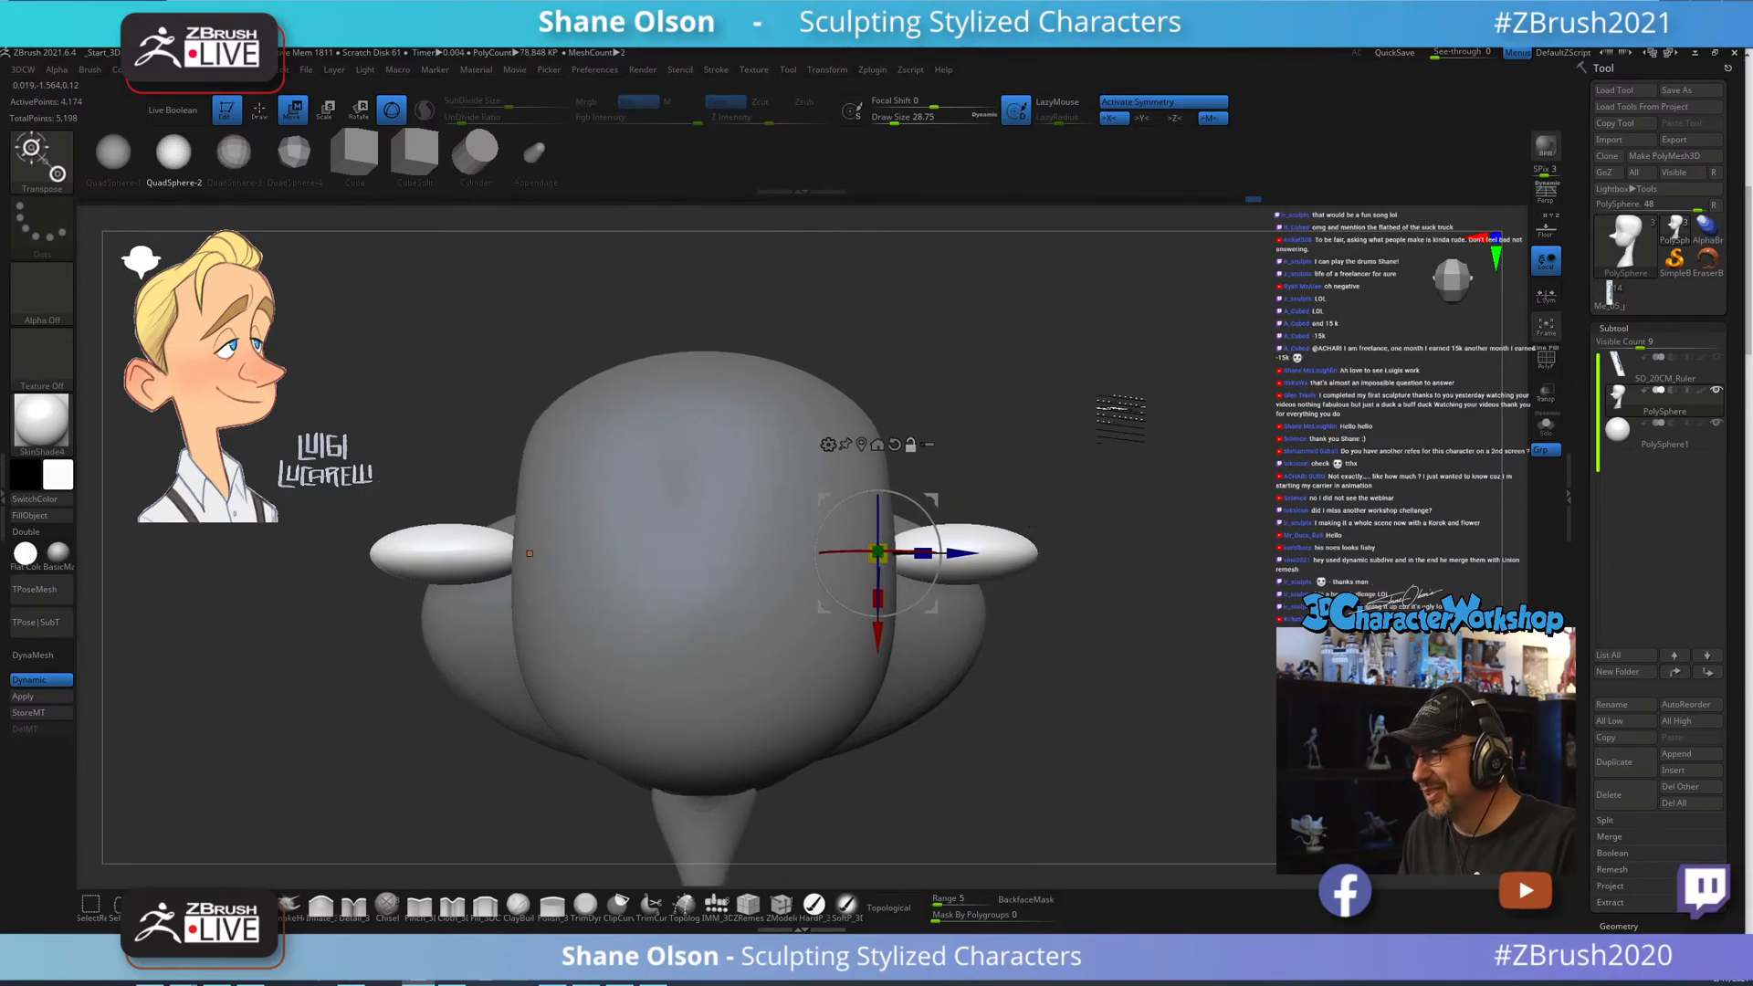
{"action": "mouse_move", "coordinate": [925, 505]}
{"action": "left_mouse_down"}
{"action": "mouse_move", "coordinate": [890, 486]}
{"action": "mouse_move", "coordinate": [947, 506]}
{"action": "left_mouse_up"}
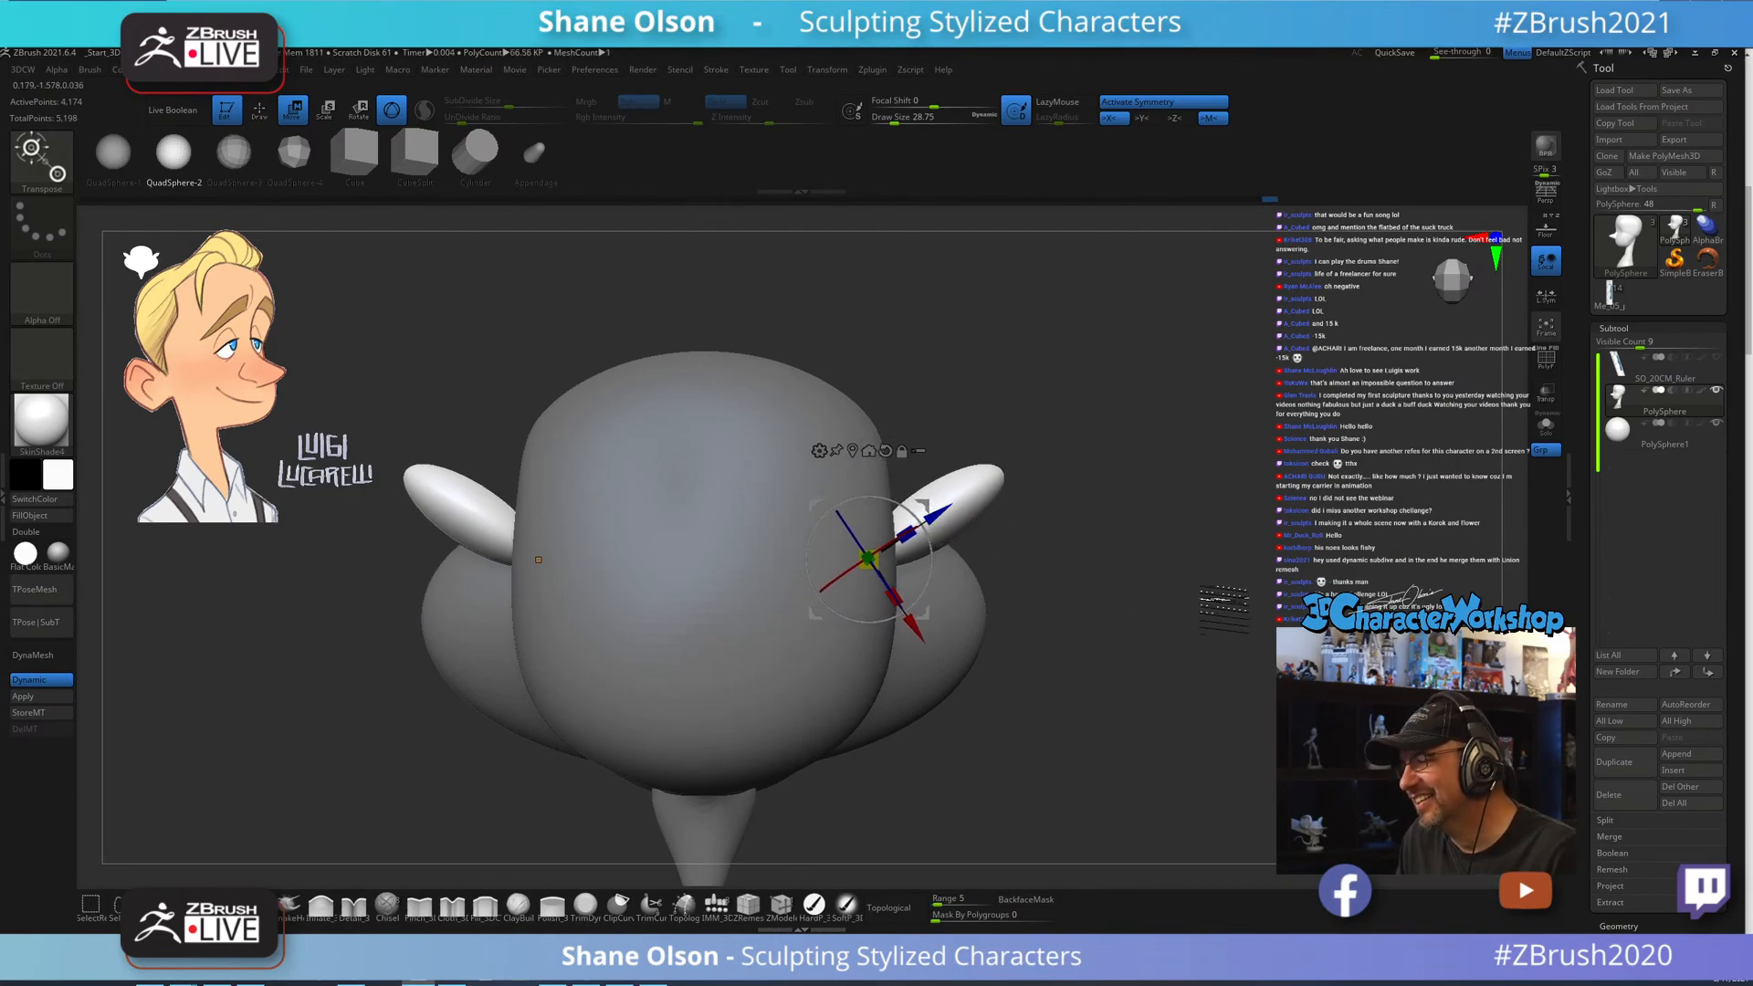
{"action": "left_click_drag", "start_coordinate": [1224, 604], "coordinate": [1075, 505]}
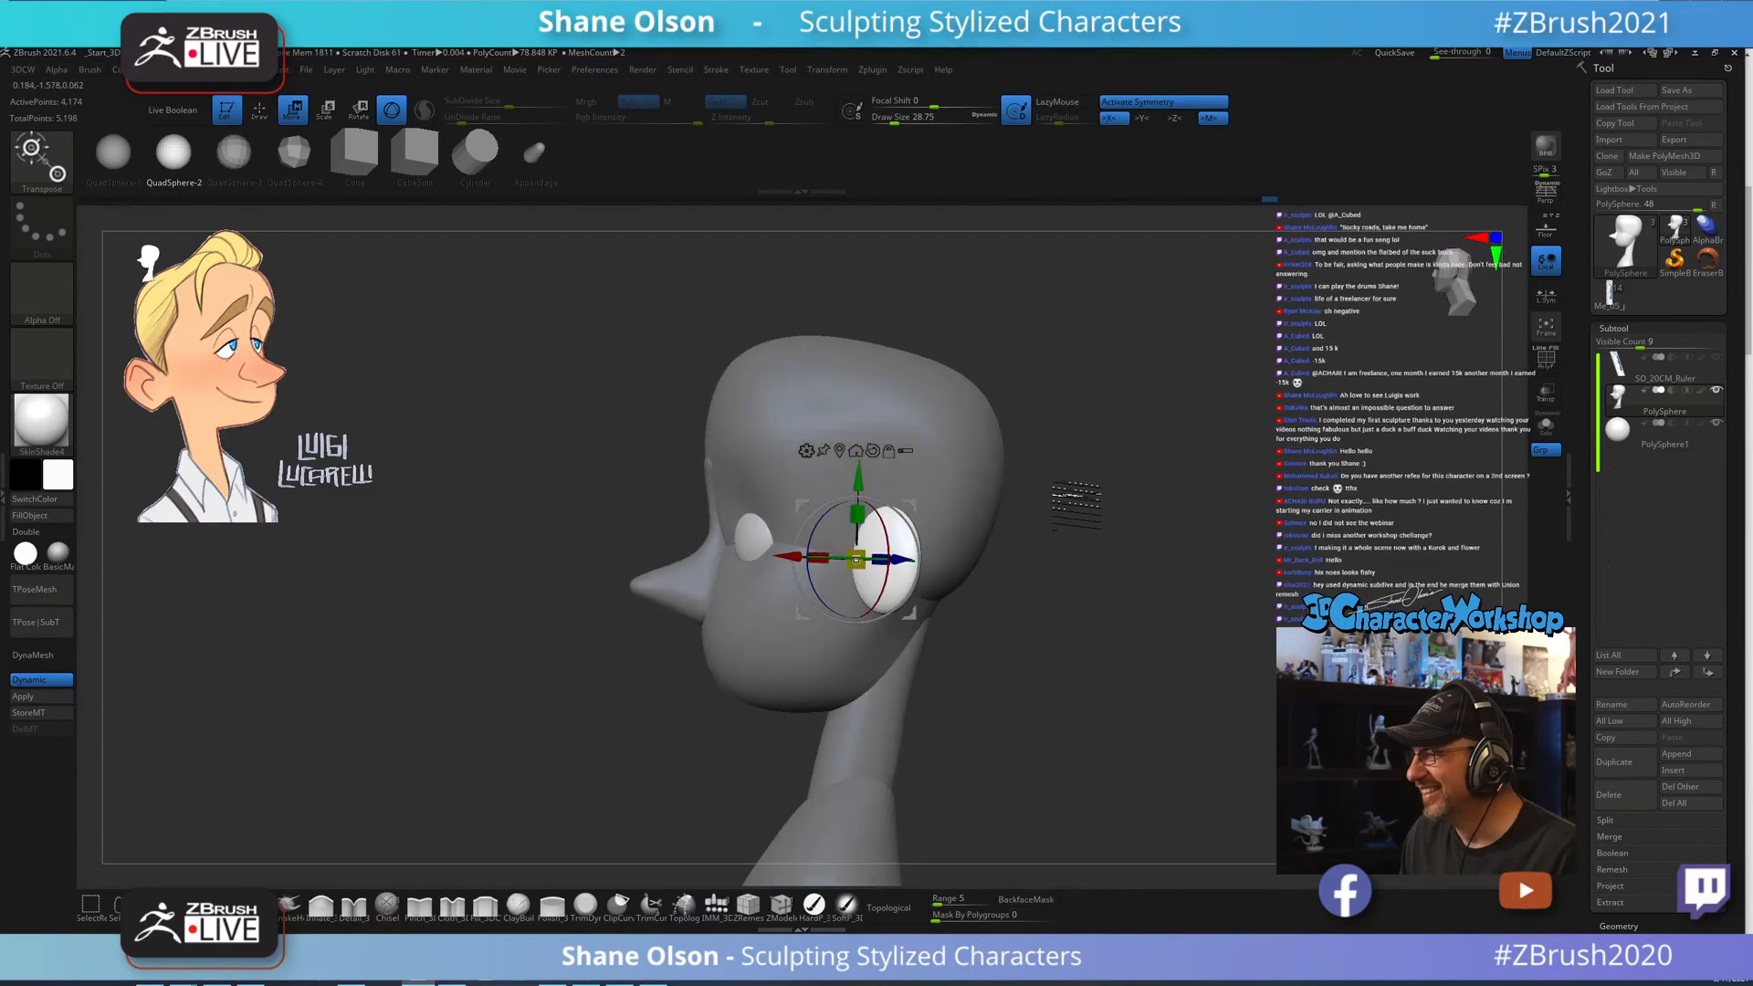
{"action": "left_click_drag", "start_coordinate": [1046, 667], "coordinate": [1050, 696]}
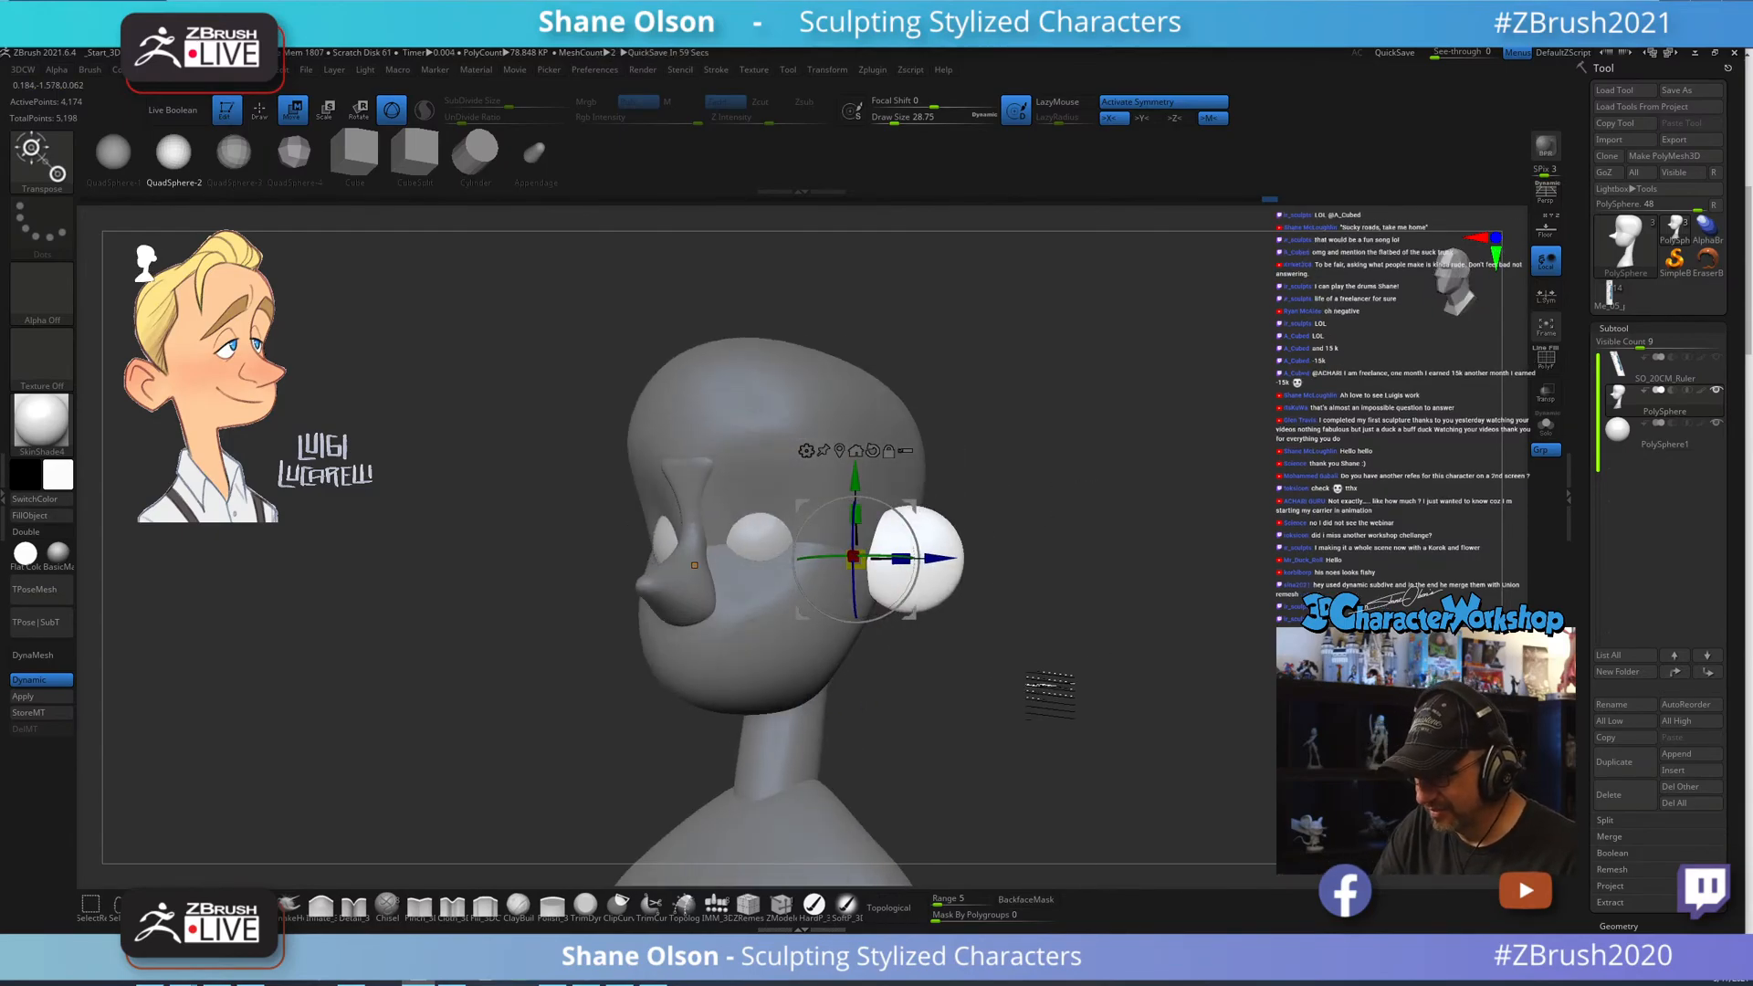
Reshape the ear's upper front edge where it meets the head, using the Move brush at about 37.
{"action": "left_click", "coordinate": [223, 904]}
{"action": "mouse_move", "coordinate": [1127, 528]}
{"action": "left_mouse_down"}
{"action": "mouse_move", "coordinate": [1155, 542]}
{"action": "mouse_move", "coordinate": [1148, 628]}
{"action": "mouse_move", "coordinate": [1134, 565]}
{"action": "left_mouse_up"}
{"action": "key", "text": "s"}
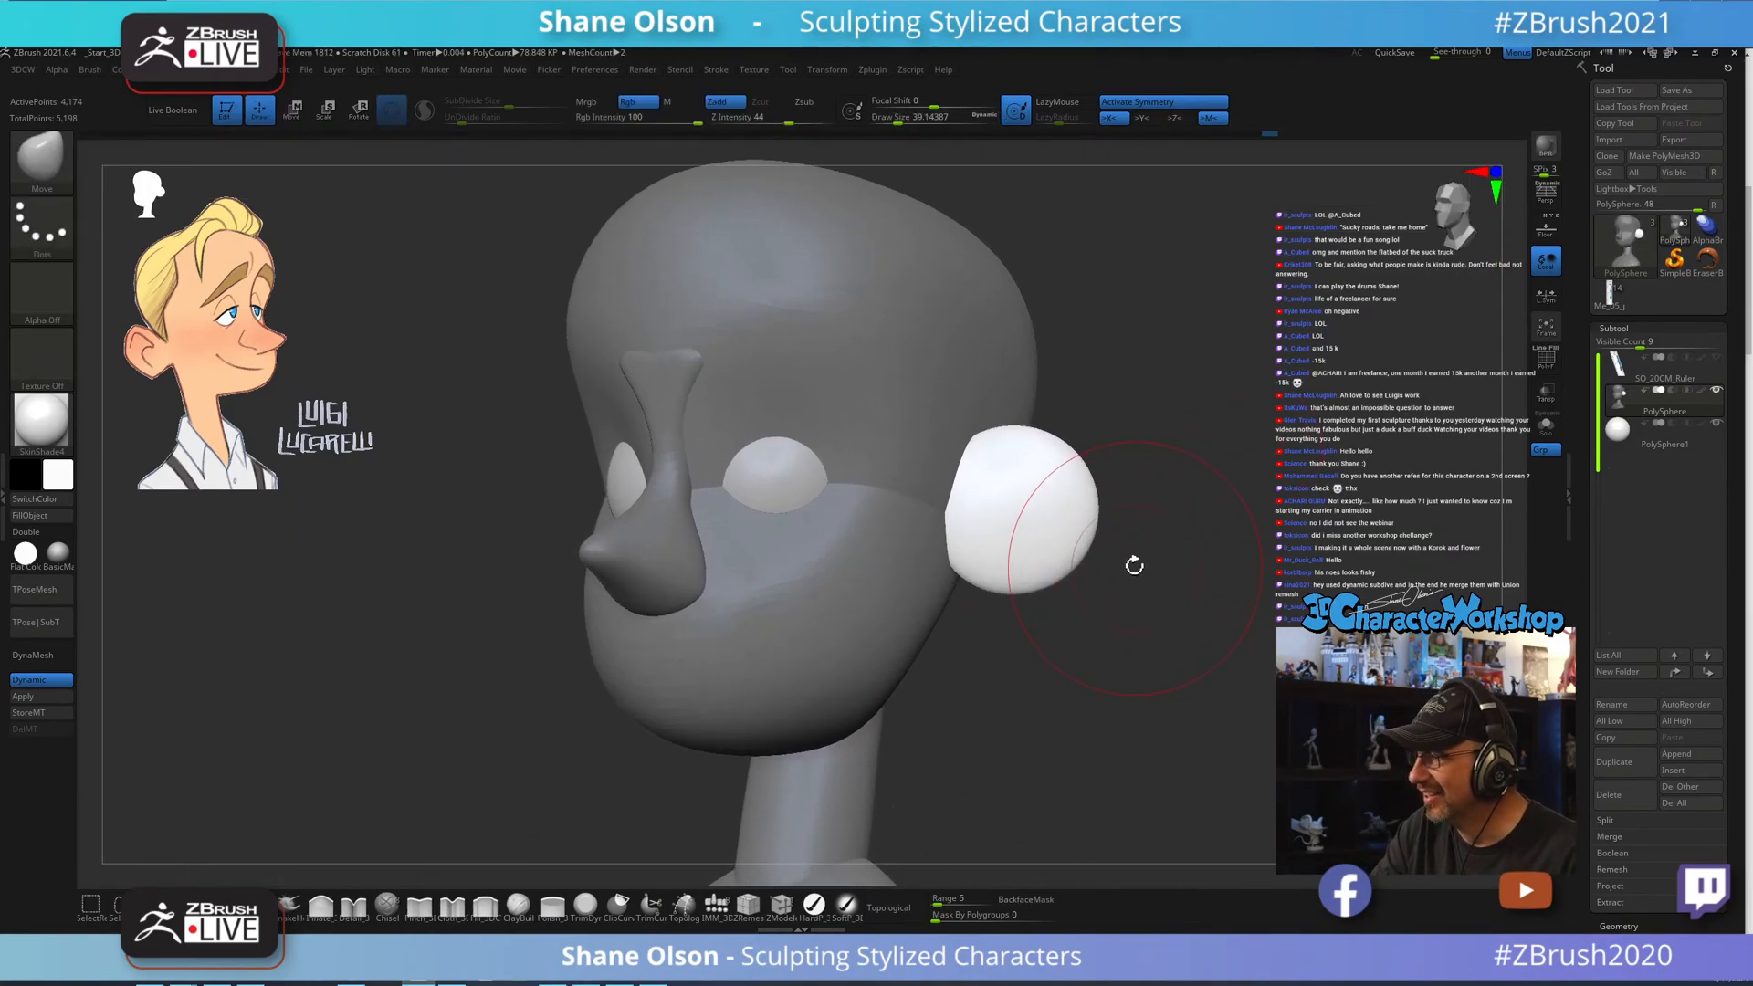
{"action": "key", "text": "s"}
{"action": "left_click_drag", "start_coordinate": [970, 479], "coordinate": [975, 479]}
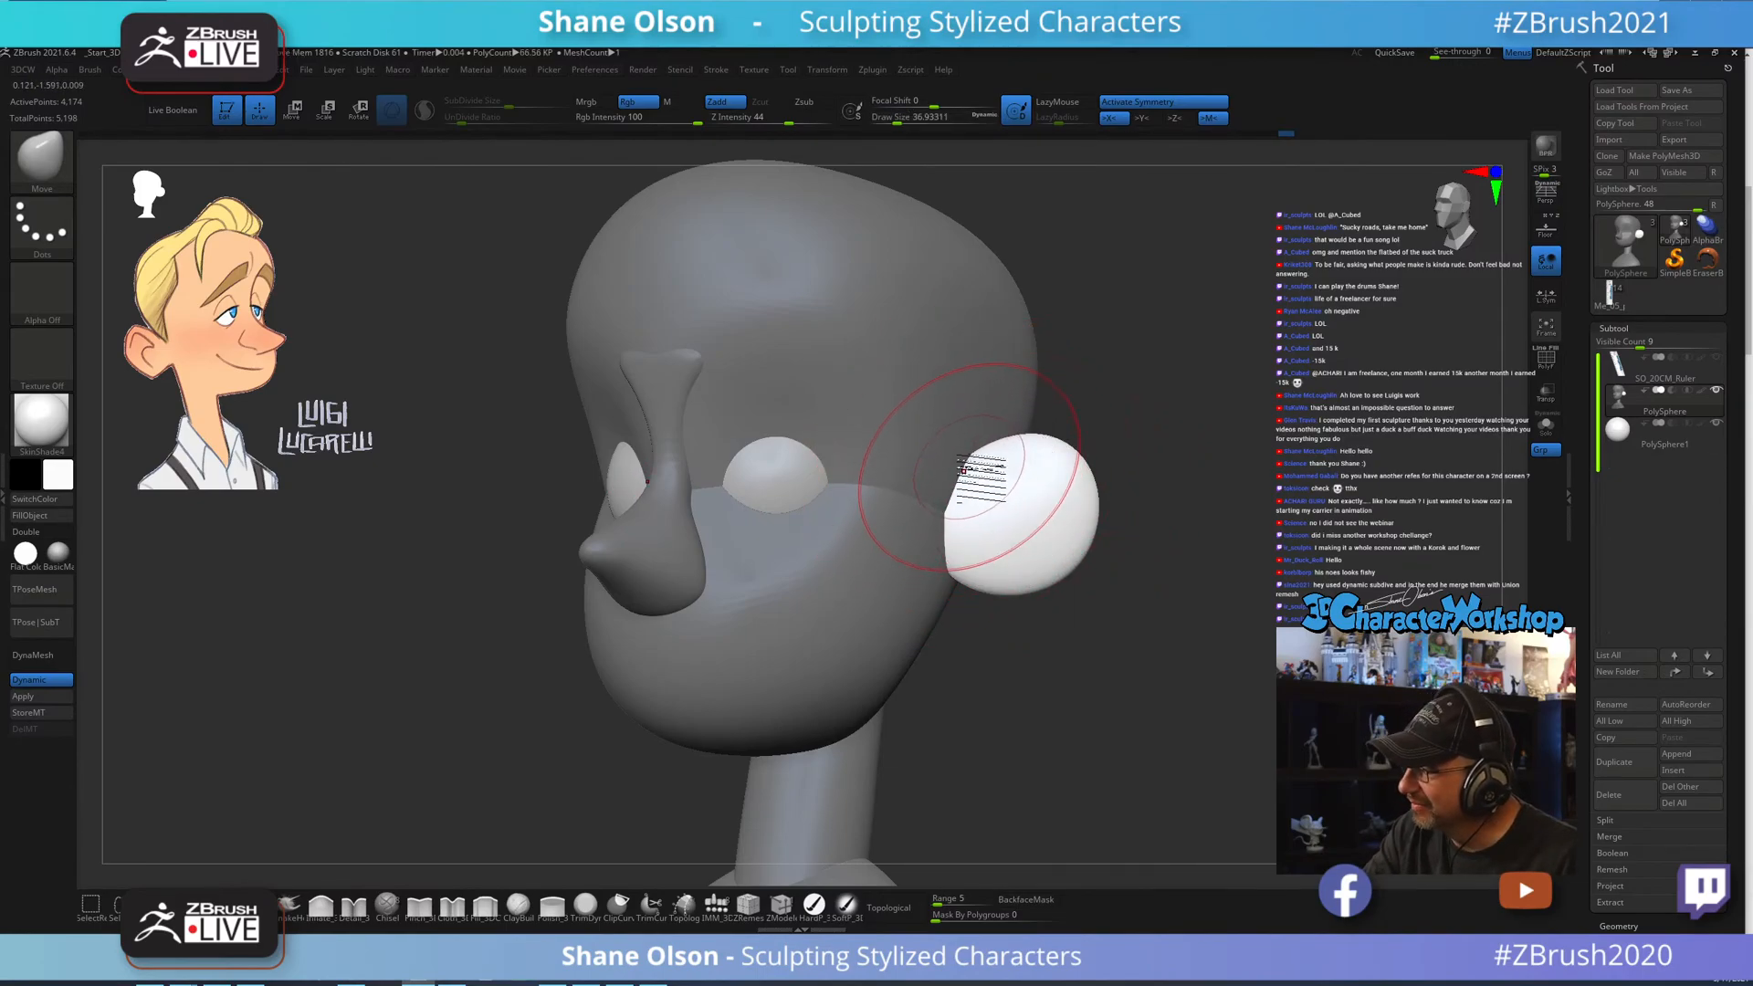
{"action": "left_click_drag", "start_coordinate": [1057, 462], "coordinate": [1061, 465]}
Slim and round the ear's outline in three-quarter and side view with the Move brush at about 25 to 33.
{"action": "right_click_drag", "start_coordinate": [1086, 511], "coordinate": [1120, 530]}
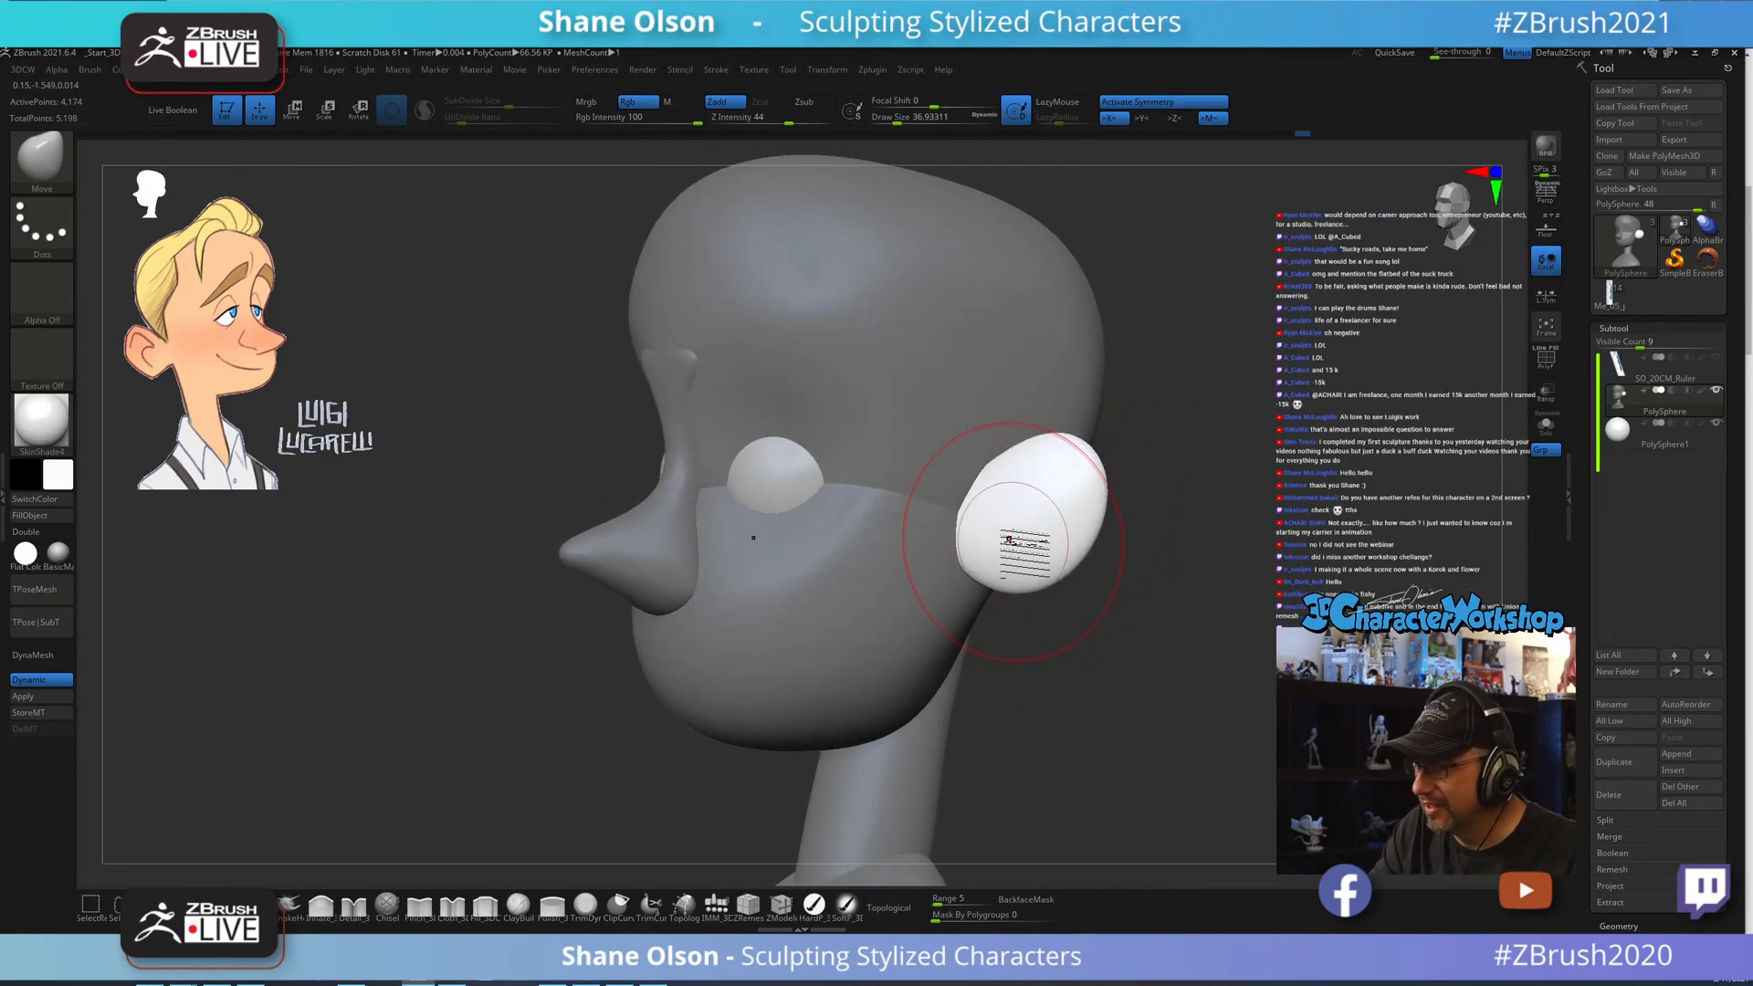
{"action": "right_click_drag", "start_coordinate": [1058, 563], "coordinate": [1062, 569]}
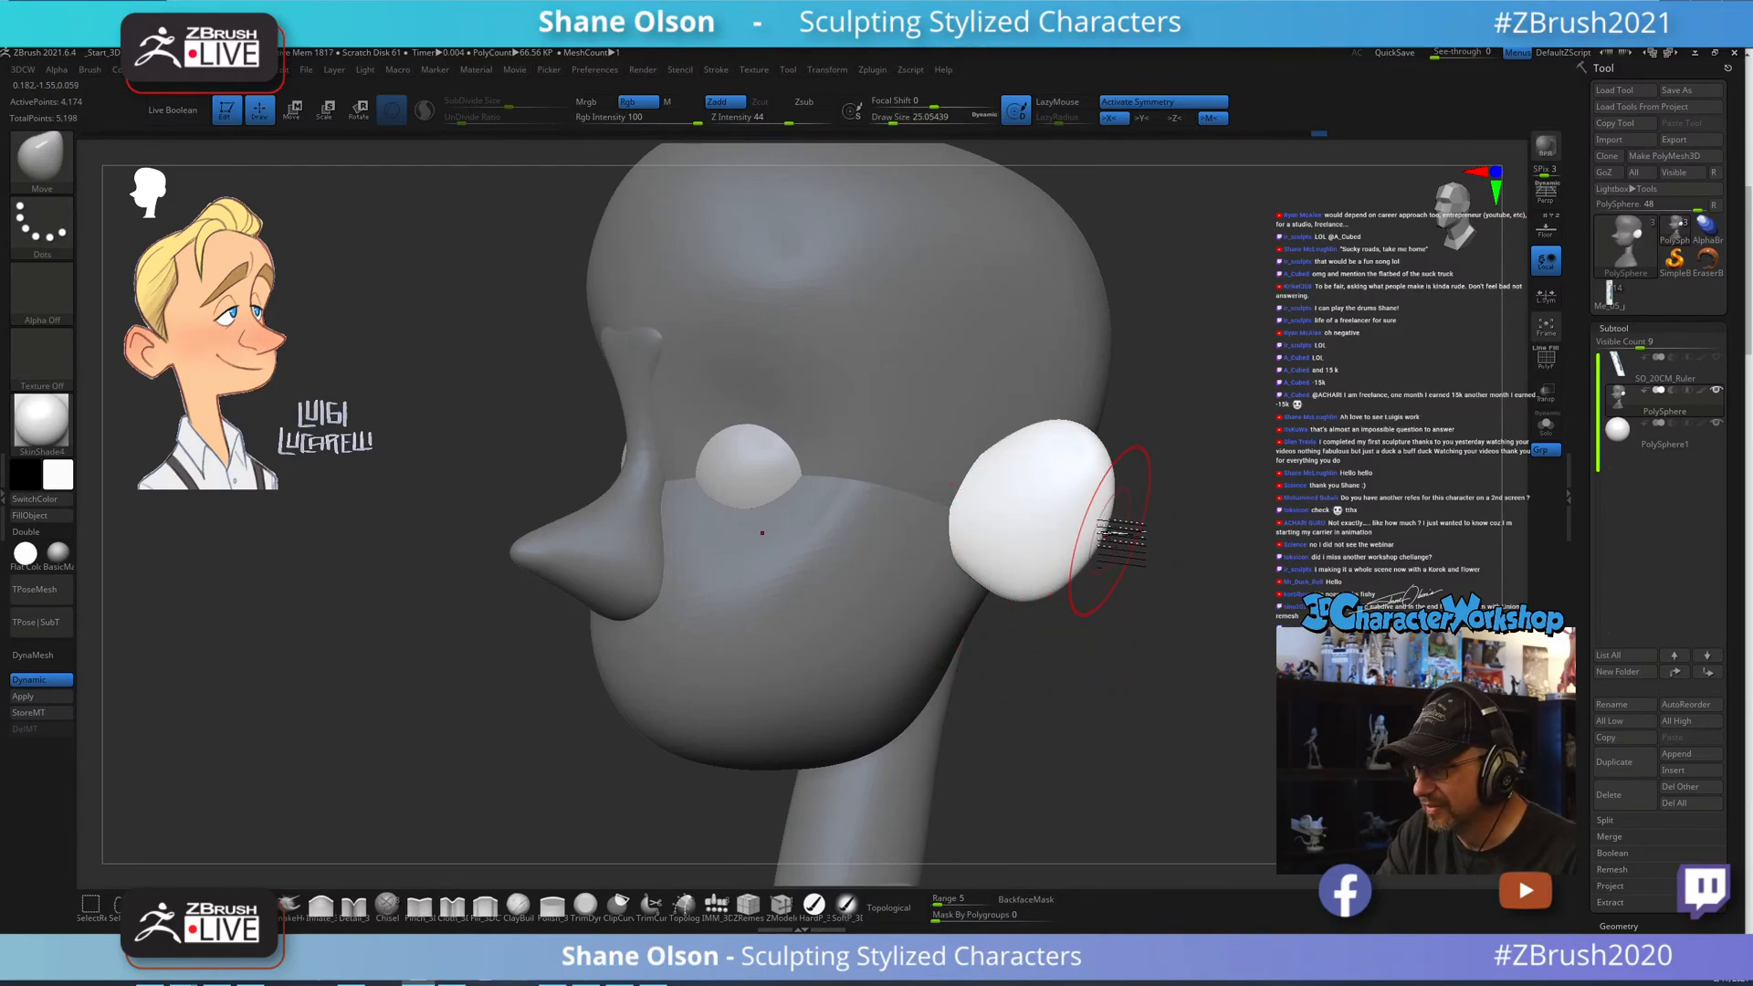
{"action": "right_click_drag", "start_coordinate": [1130, 594], "coordinate": [1055, 519]}
{"action": "left_click_drag", "start_coordinate": [1055, 518], "coordinate": [1052, 519]}
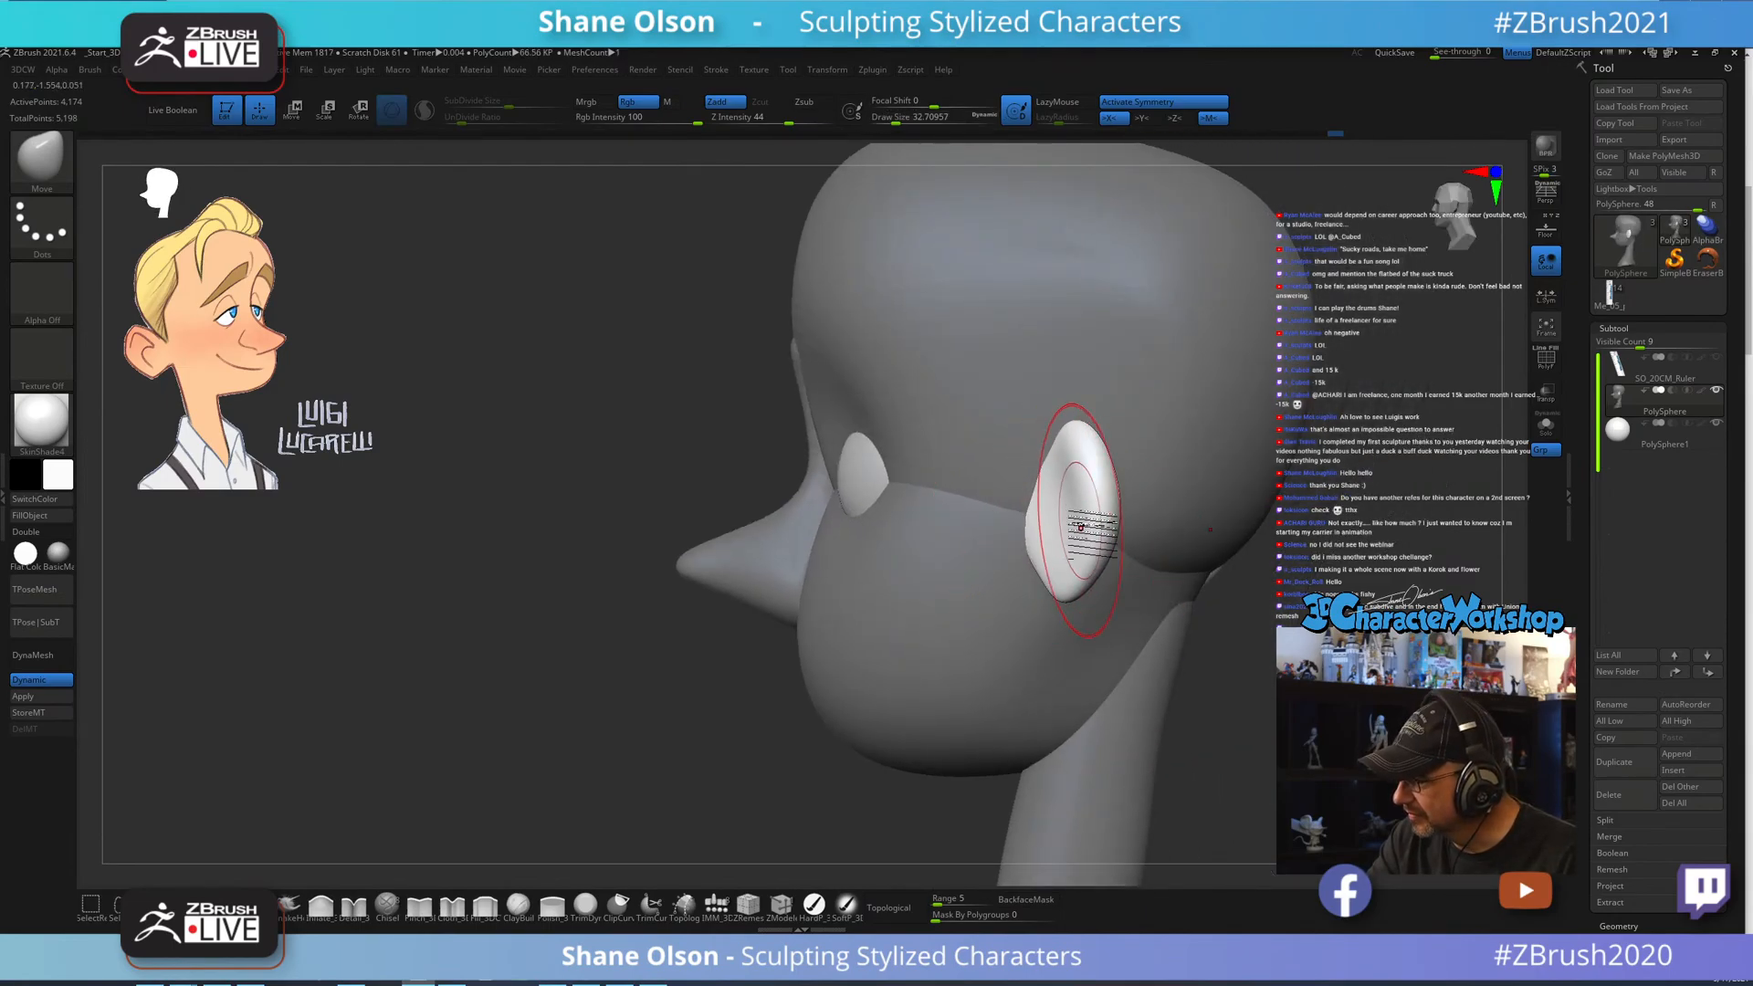
Taper the ears toward the head in front view with the Move brush at about 41, reduced to about 33 for the attachment edge.
{"action": "mouse_move", "coordinate": [1080, 527]}
{"action": "right_mouse_down"}
{"action": "mouse_move", "coordinate": [1158, 551]}
{"action": "mouse_move", "coordinate": [1050, 522]}
{"action": "mouse_move", "coordinate": [1114, 555]}
{"action": "right_mouse_up"}
{"action": "key", "text": "s"}
{"action": "mouse_move", "coordinate": [1154, 646]}
{"action": "right_mouse_down", "text": "ctrl"}
{"action": "mouse_move", "coordinate": [1127, 579]}
{"action": "mouse_move", "coordinate": [1142, 607]}
{"action": "mouse_move", "coordinate": [1085, 691]}
{"action": "mouse_move", "coordinate": [1104, 581]}
{"action": "right_mouse_up", "text": "ctrl"}
{"action": "key", "text": "s"}
{"action": "left_click_drag", "start_coordinate": [1104, 564], "coordinate": [1112, 560]}
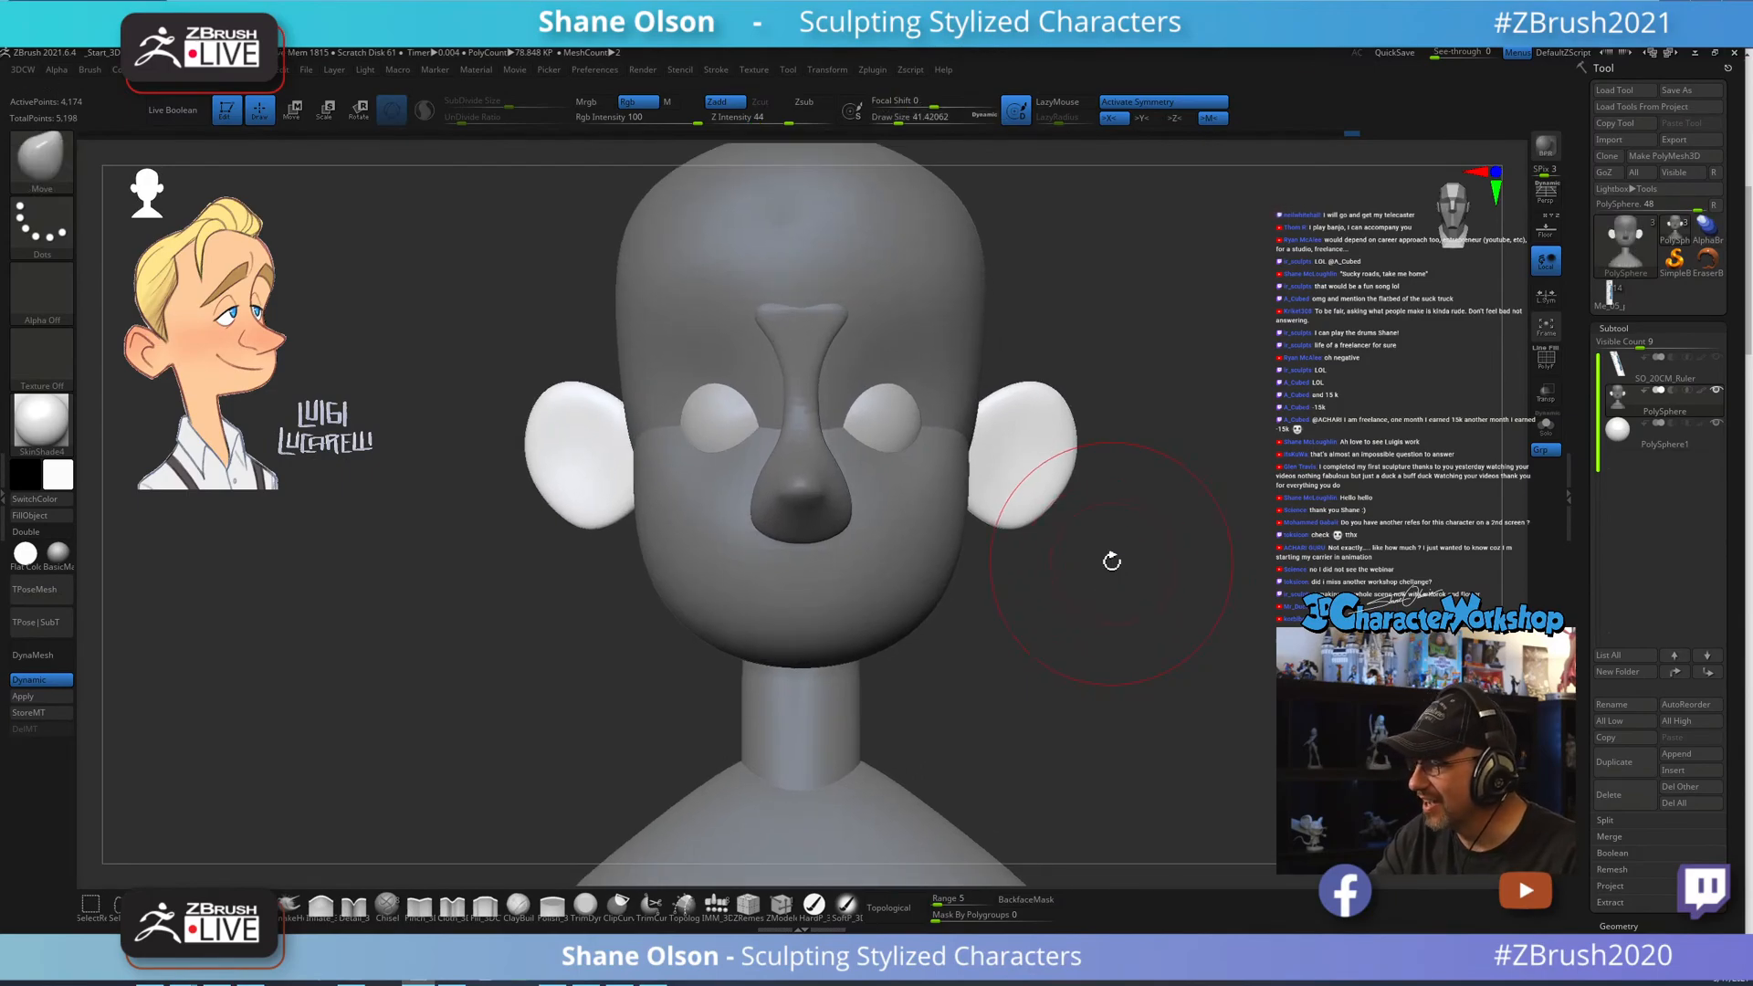
{"action": "right_click_drag", "start_coordinate": [1111, 561], "coordinate": [1092, 547]}
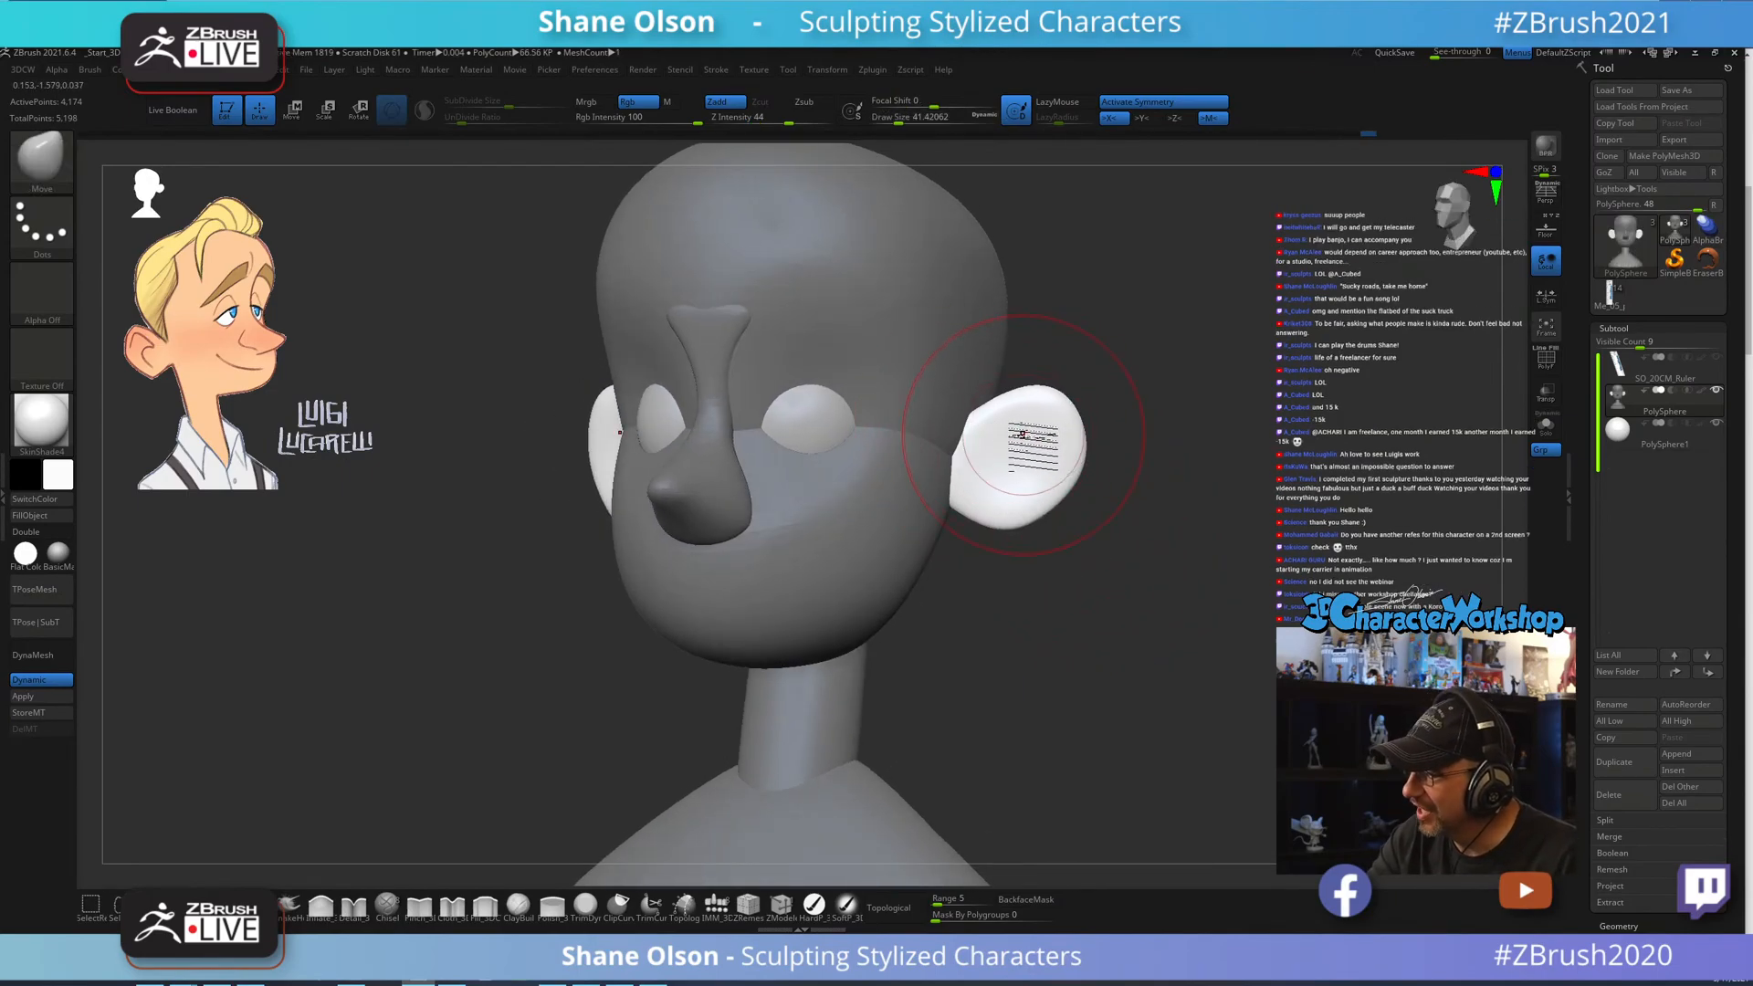
{"action": "left_click_drag", "start_coordinate": [990, 472], "coordinate": [973, 436]}
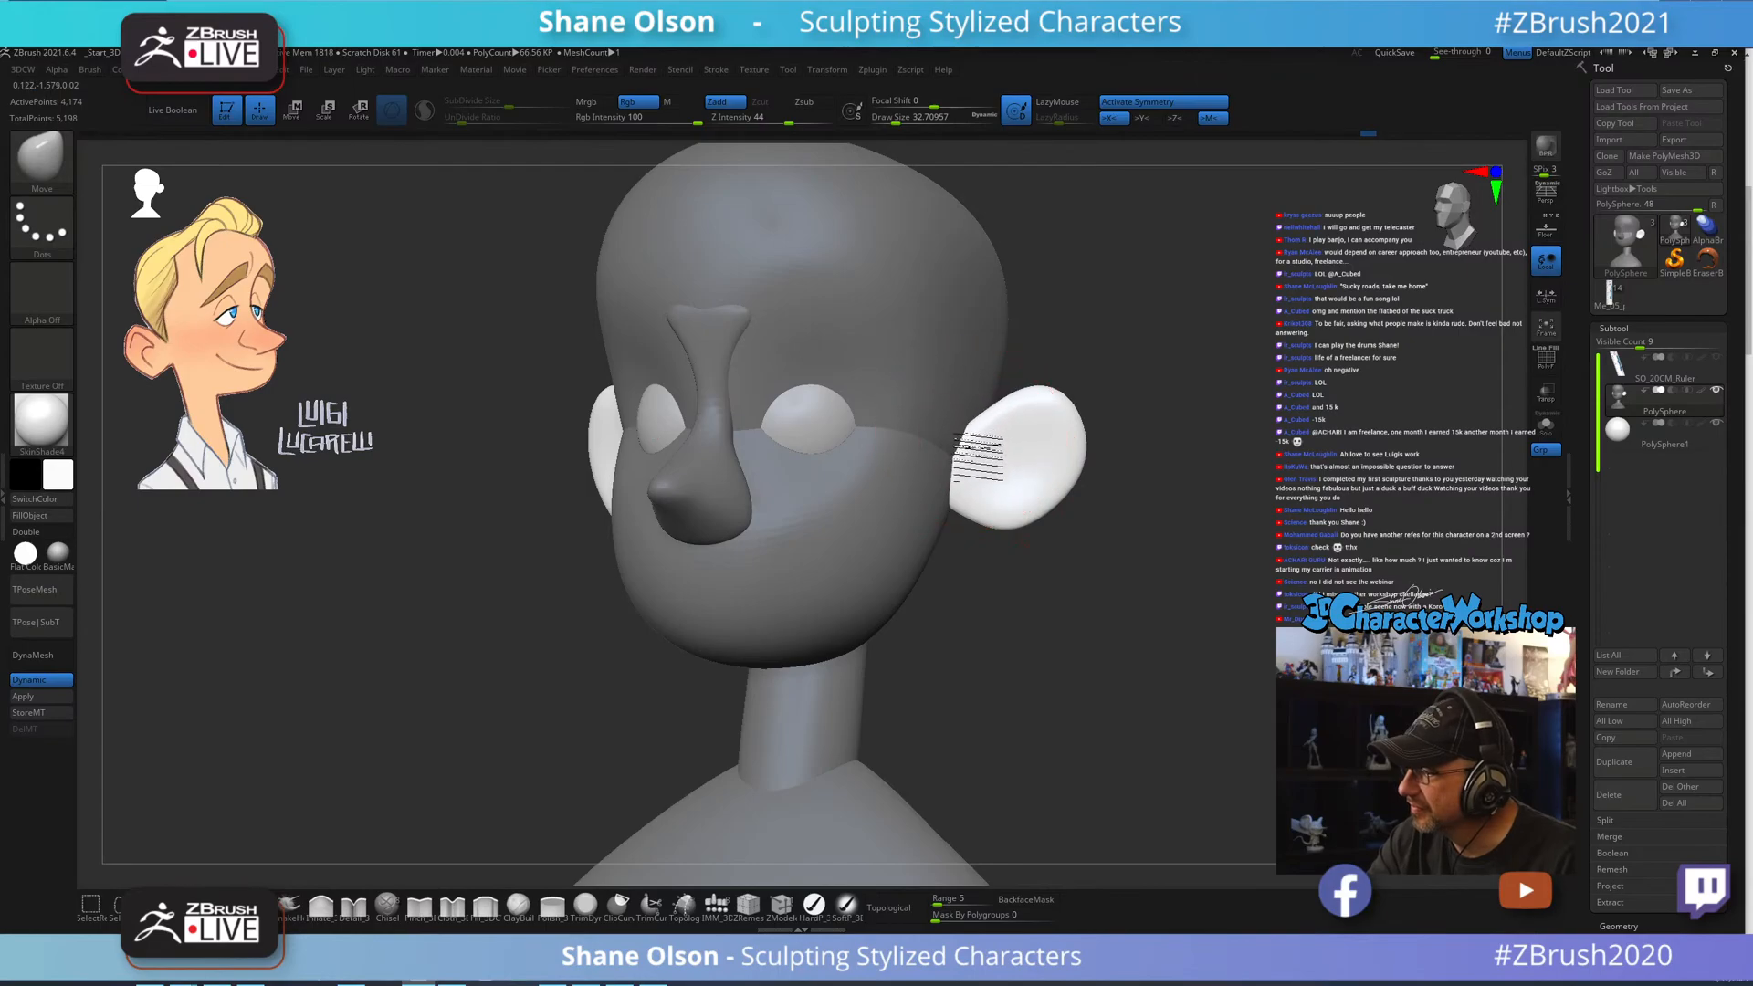
Refine the ear's outer rim and lobe with the Move brush at about 17, increased to about 25.
{"action": "right_click_drag", "start_coordinate": [1056, 408], "coordinate": [1050, 448], "text": "ctrl"}
{"action": "key", "text": "s"}
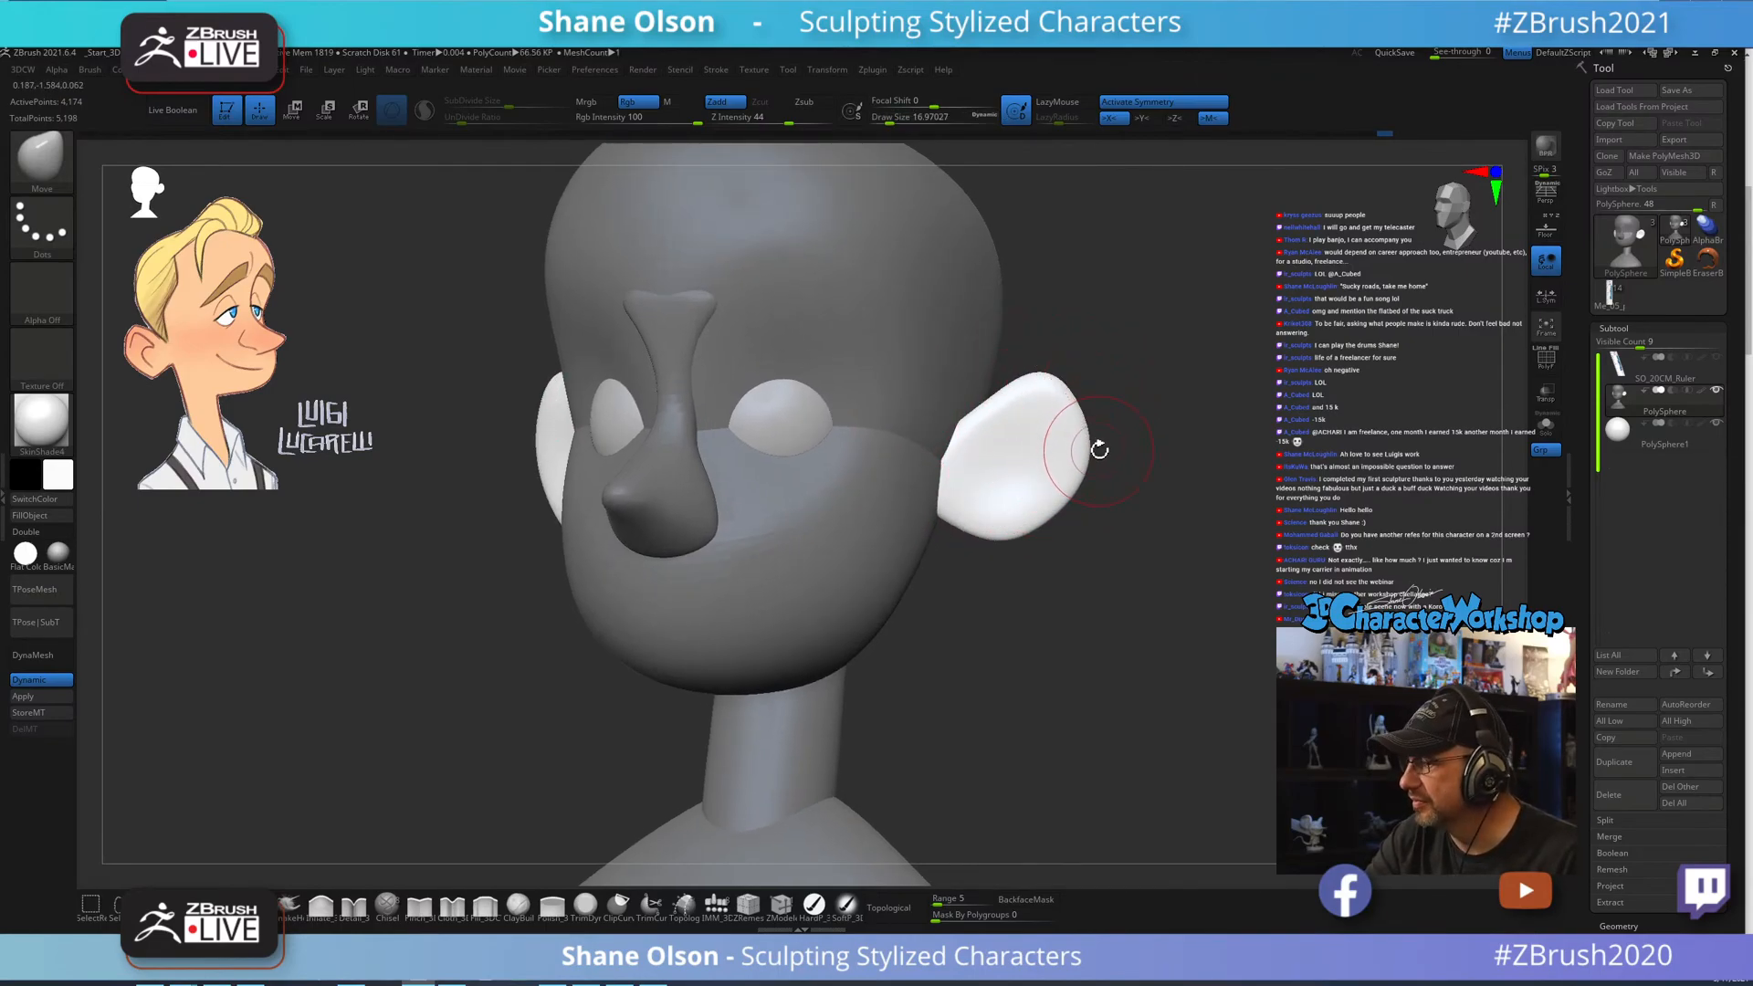
{"action": "mouse_move", "coordinate": [1099, 449]}
{"action": "left_mouse_down"}
{"action": "mouse_move", "coordinate": [1135, 430]}
{"action": "mouse_move", "coordinate": [1105, 463]}
{"action": "left_mouse_up"}
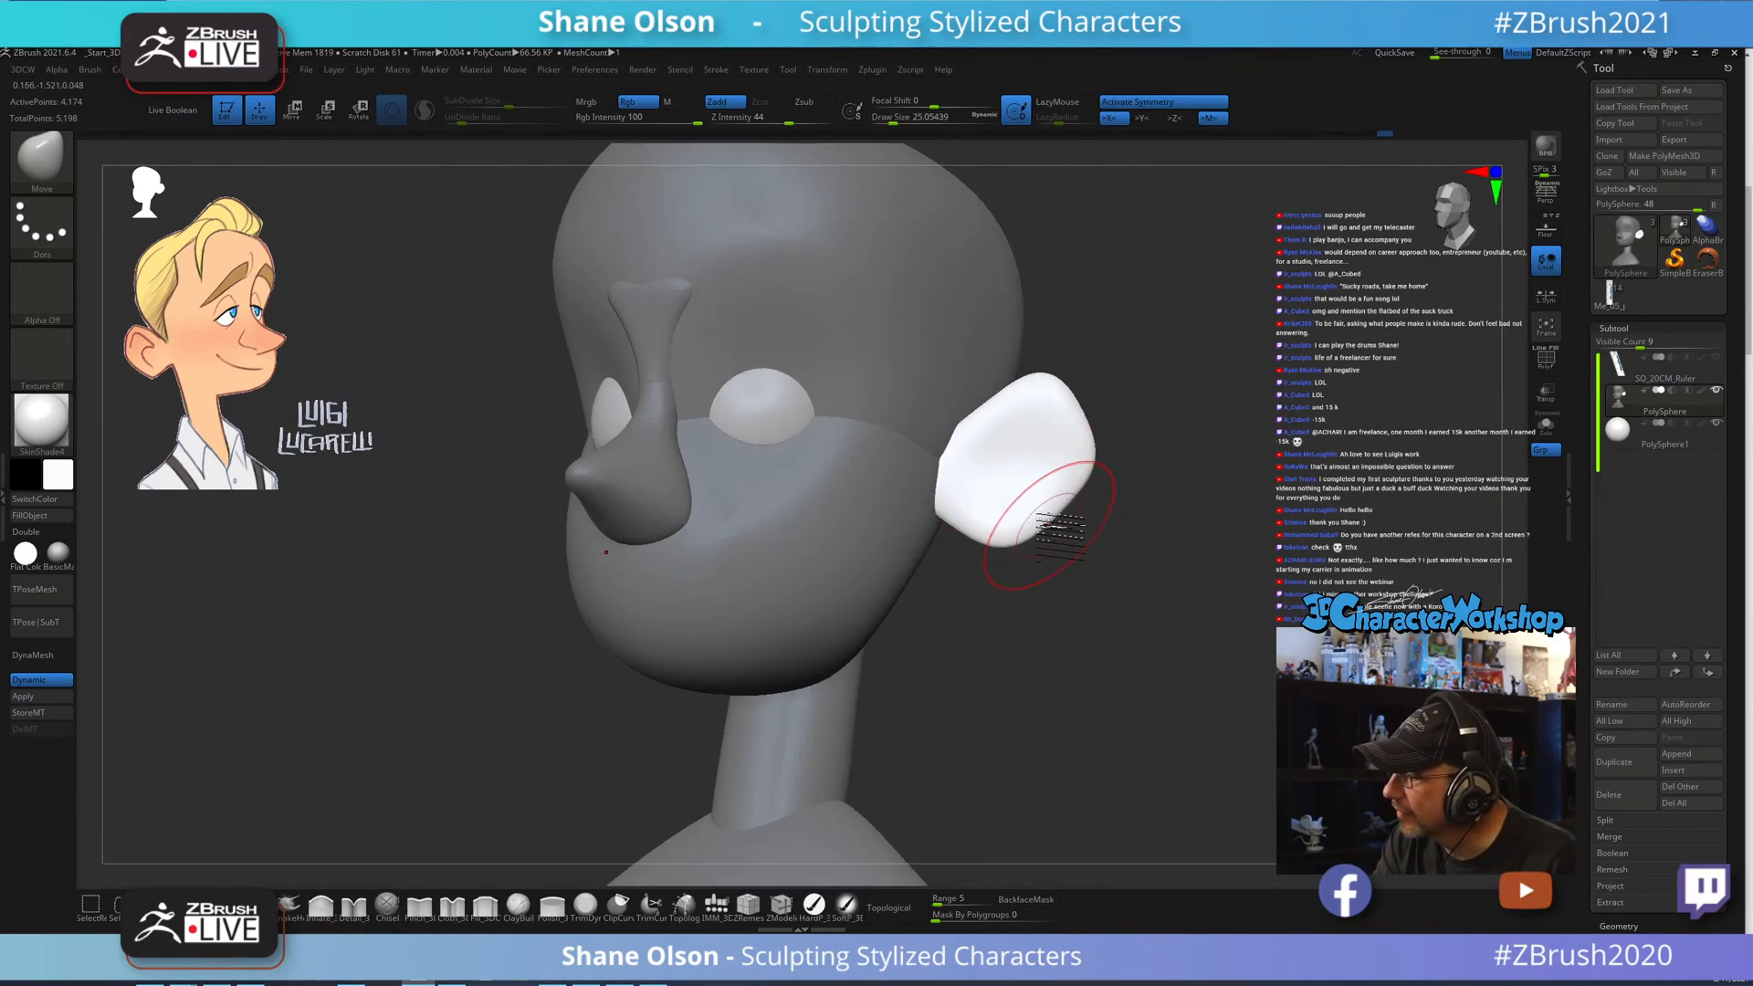
{"action": "mouse_move", "coordinate": [1070, 621]}
{"action": "left_mouse_down"}
{"action": "mouse_move", "coordinate": [1132, 630]}
{"action": "mouse_move", "coordinate": [1064, 642]}
{"action": "left_mouse_up"}
Fit the ears against the side of the head and clear the mask from the rest of the model.
{"action": "key", "text": "w"}
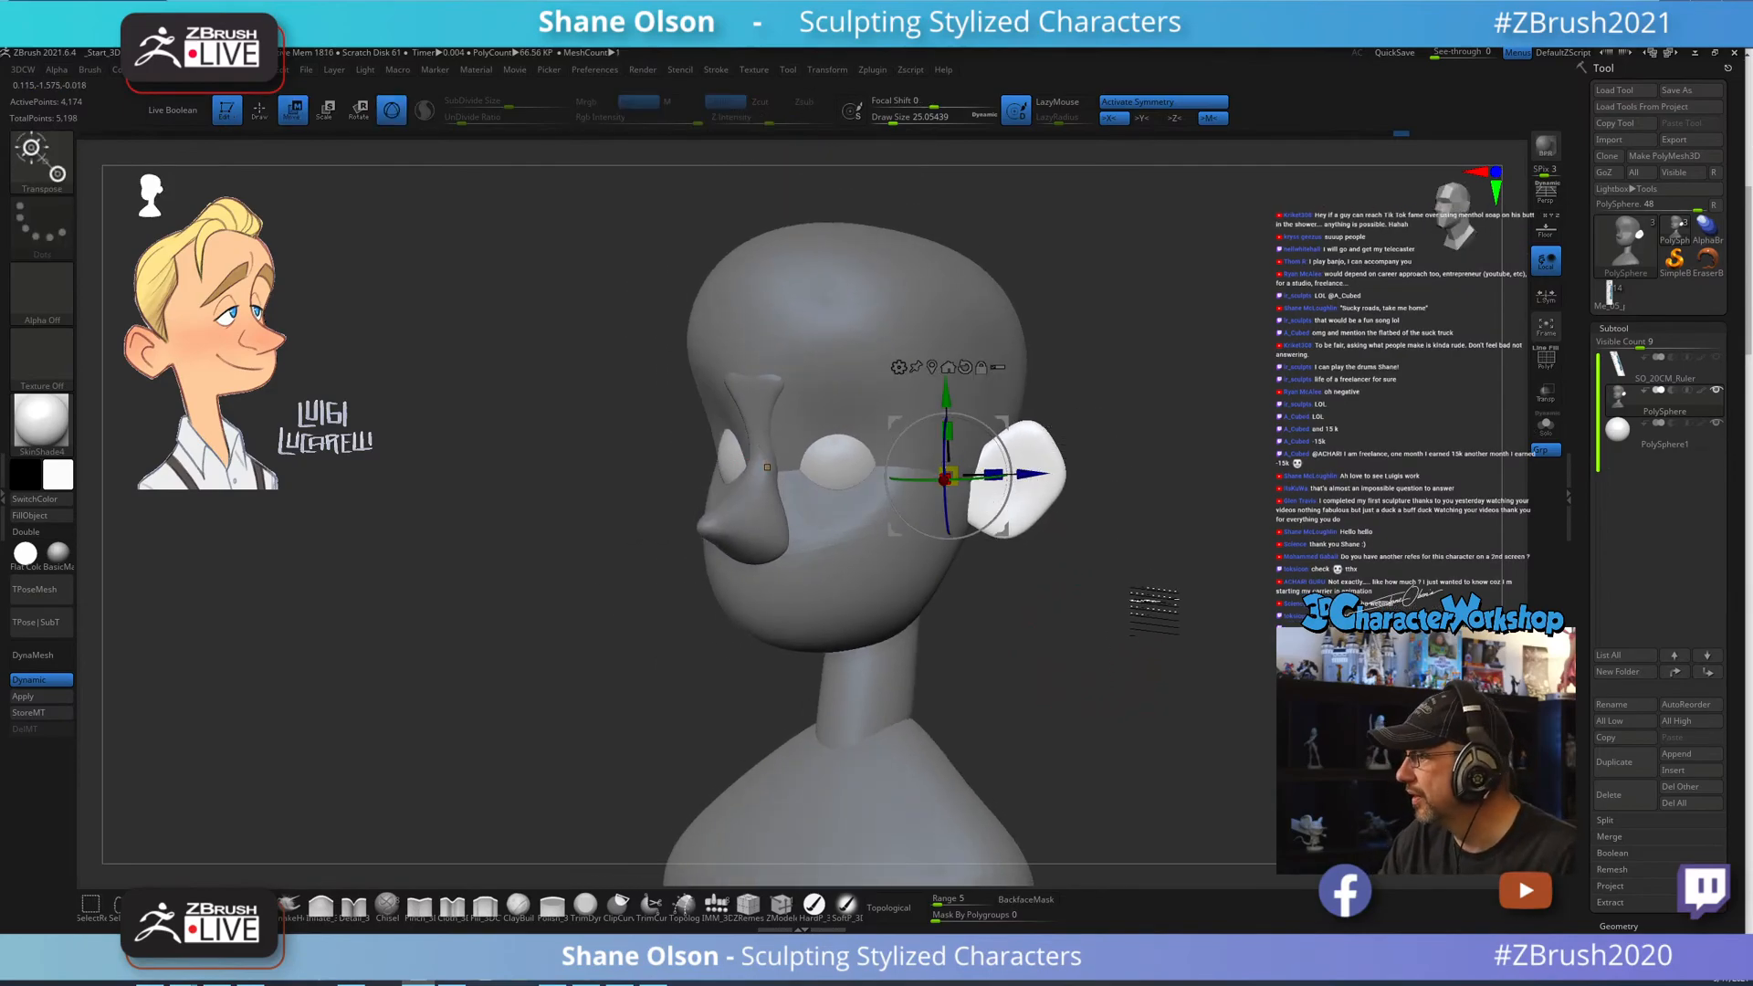
{"action": "mouse_move", "coordinate": [1154, 607]}
{"action": "left_mouse_down"}
{"action": "mouse_move", "coordinate": [1162, 553]}
{"action": "mouse_move", "coordinate": [1213, 570]}
{"action": "mouse_move", "coordinate": [1179, 552]}
{"action": "mouse_move", "coordinate": [1174, 477]}
{"action": "mouse_move", "coordinate": [1156, 506]}
{"action": "mouse_move", "coordinate": [1087, 509]}
{"action": "mouse_move", "coordinate": [1055, 555]}
{"action": "mouse_move", "coordinate": [970, 554]}
{"action": "mouse_move", "coordinate": [1080, 599]}
{"action": "mouse_move", "coordinate": [1010, 579]}
{"action": "mouse_move", "coordinate": [1107, 595]}
{"action": "mouse_move", "coordinate": [1170, 561]}
{"action": "mouse_move", "coordinate": [1101, 519]}
{"action": "mouse_move", "coordinate": [1118, 544]}
{"action": "mouse_move", "coordinate": [1104, 537]}
{"action": "left_mouse_up"}
{"action": "key", "text": "q"}
{"action": "key", "text": "s"}
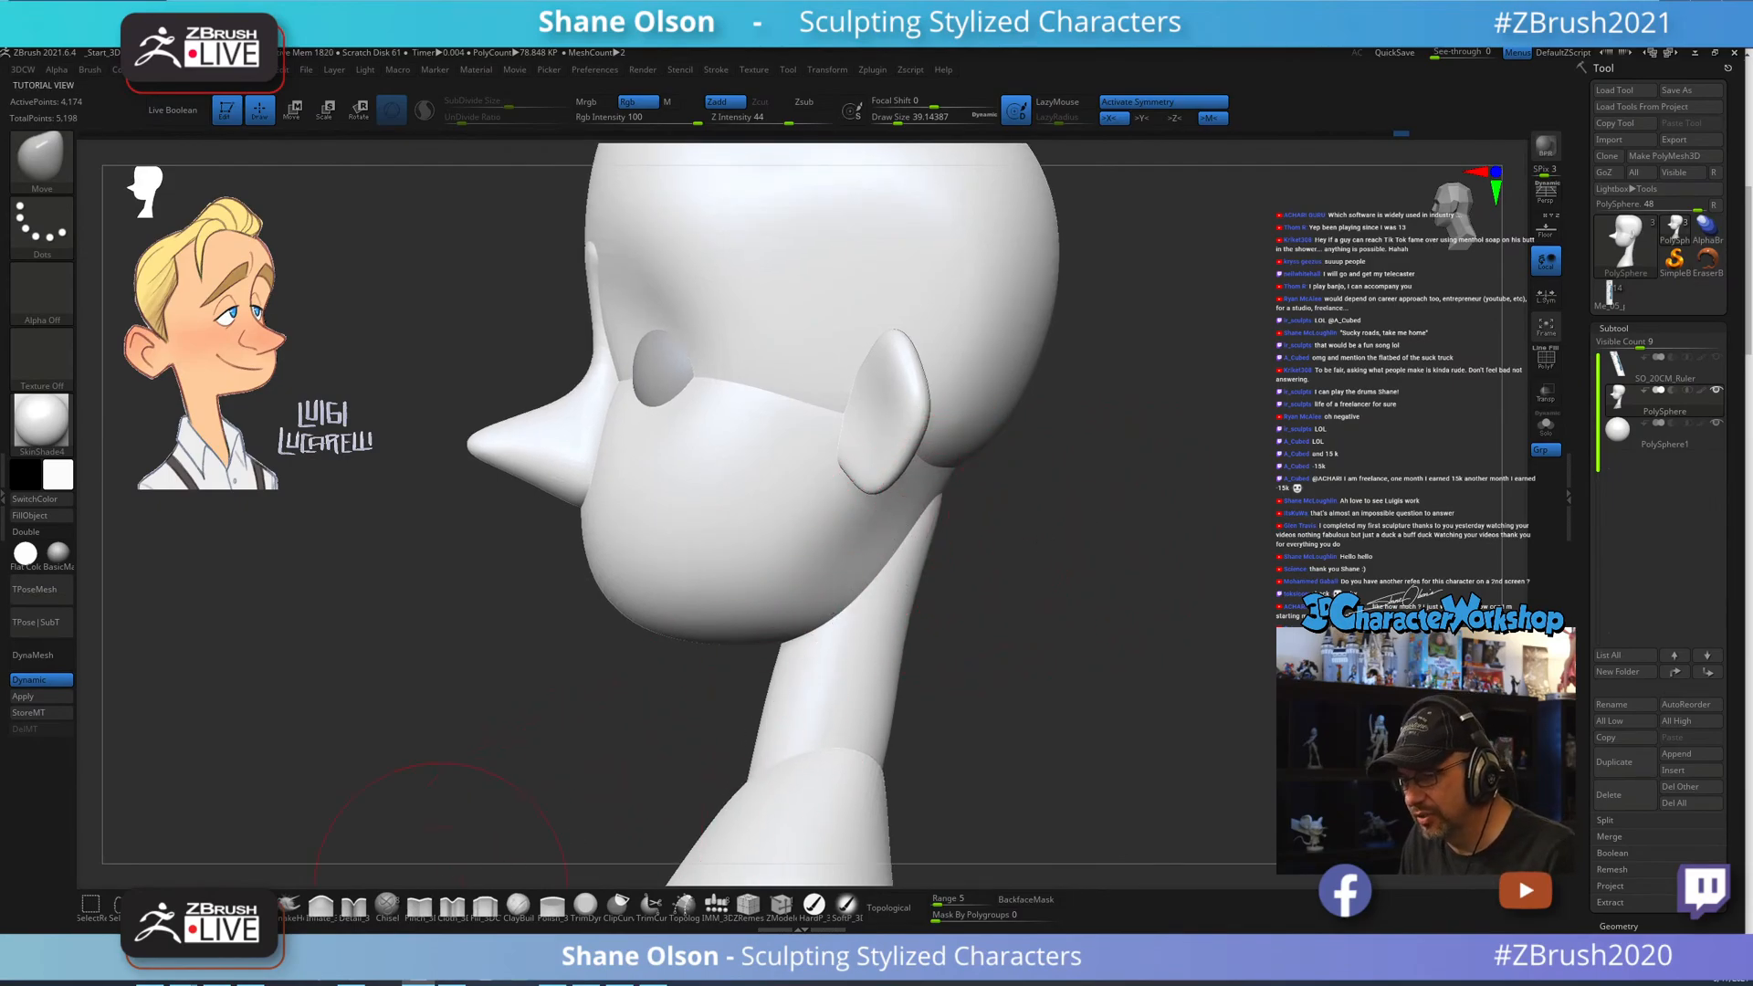
Enable topological masking and pull the top of the neck up and back under the skull with the Move brush at about 54.
{"action": "key", "text": "s"}
{"action": "left_click_drag", "start_coordinate": [372, 686], "coordinate": [365, 687]}
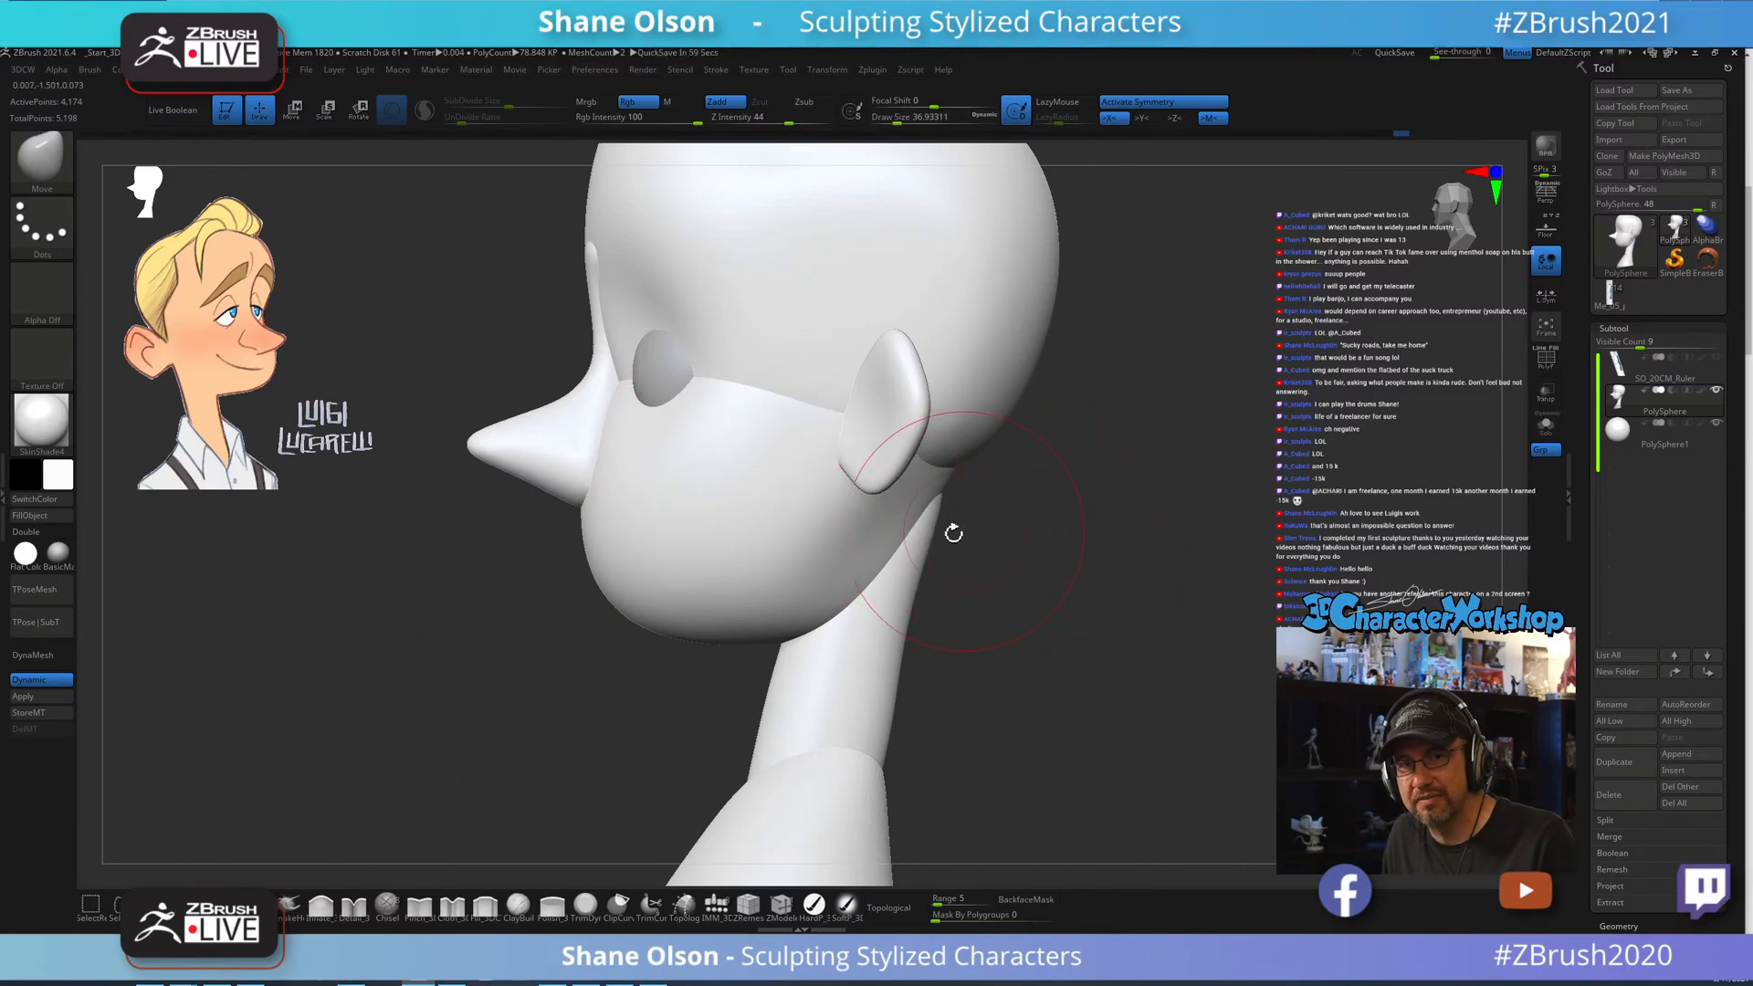
{"action": "left_click_drag", "start_coordinate": [994, 560], "coordinate": [876, 521]}
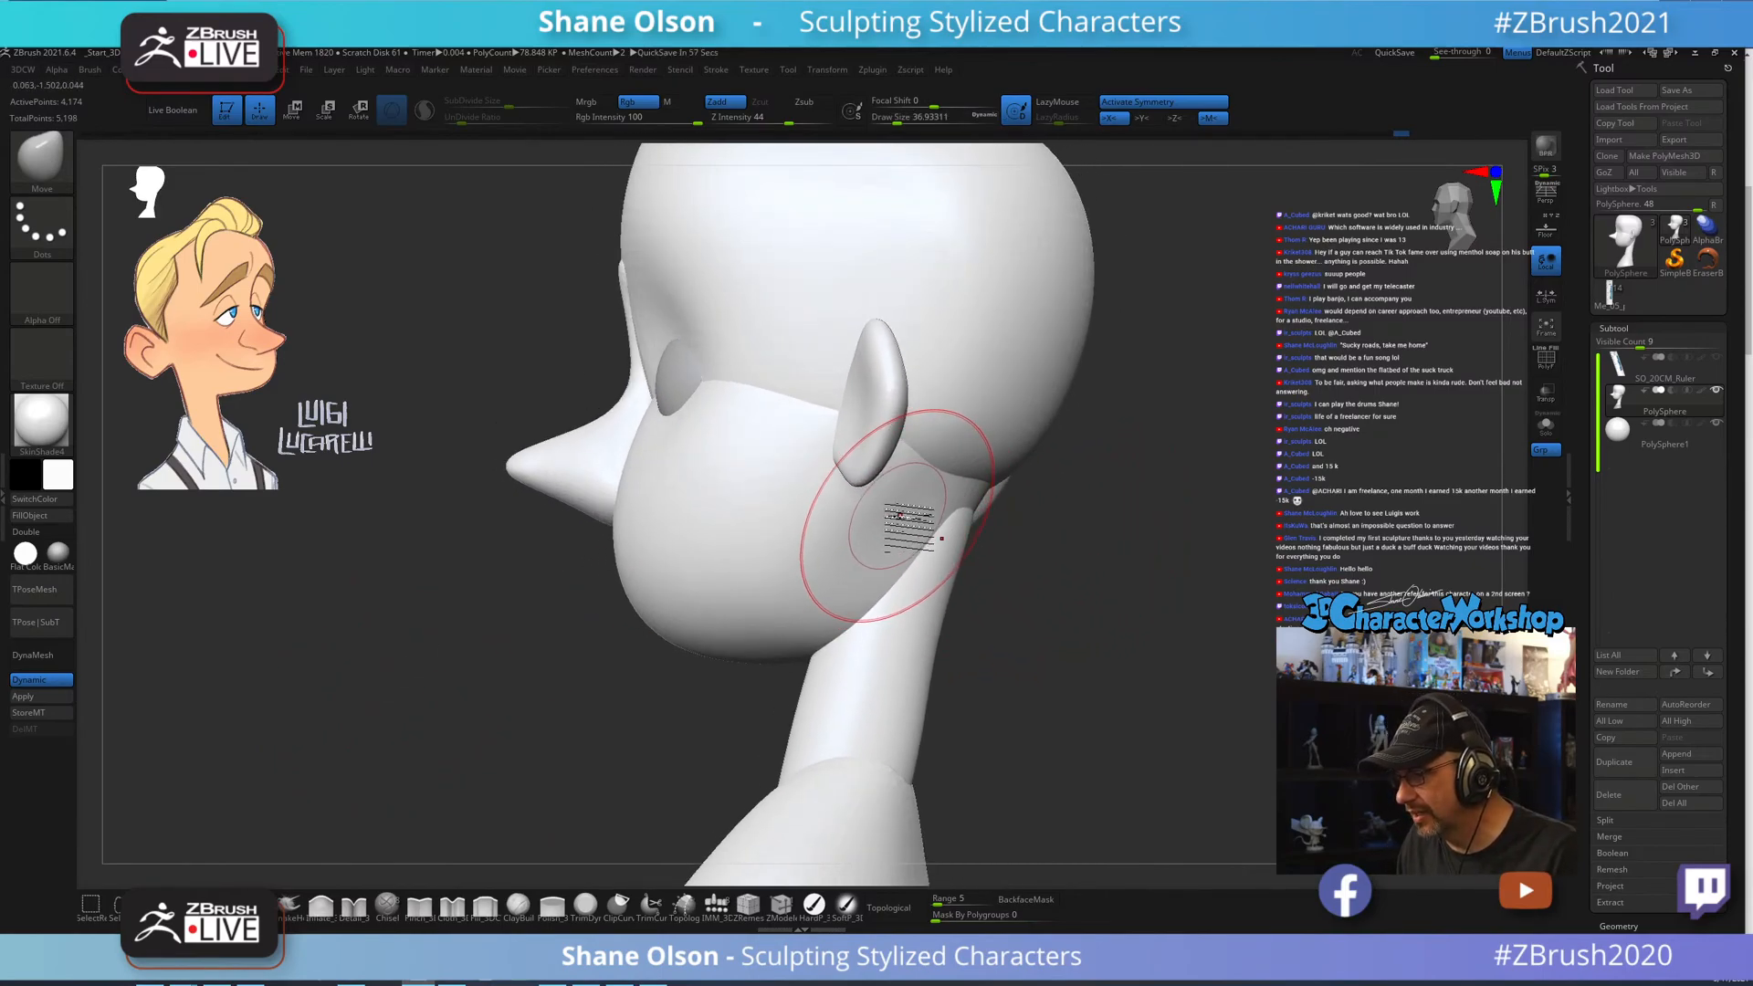
{"action": "left_click_drag", "start_coordinate": [1066, 561], "coordinate": [634, 668]}
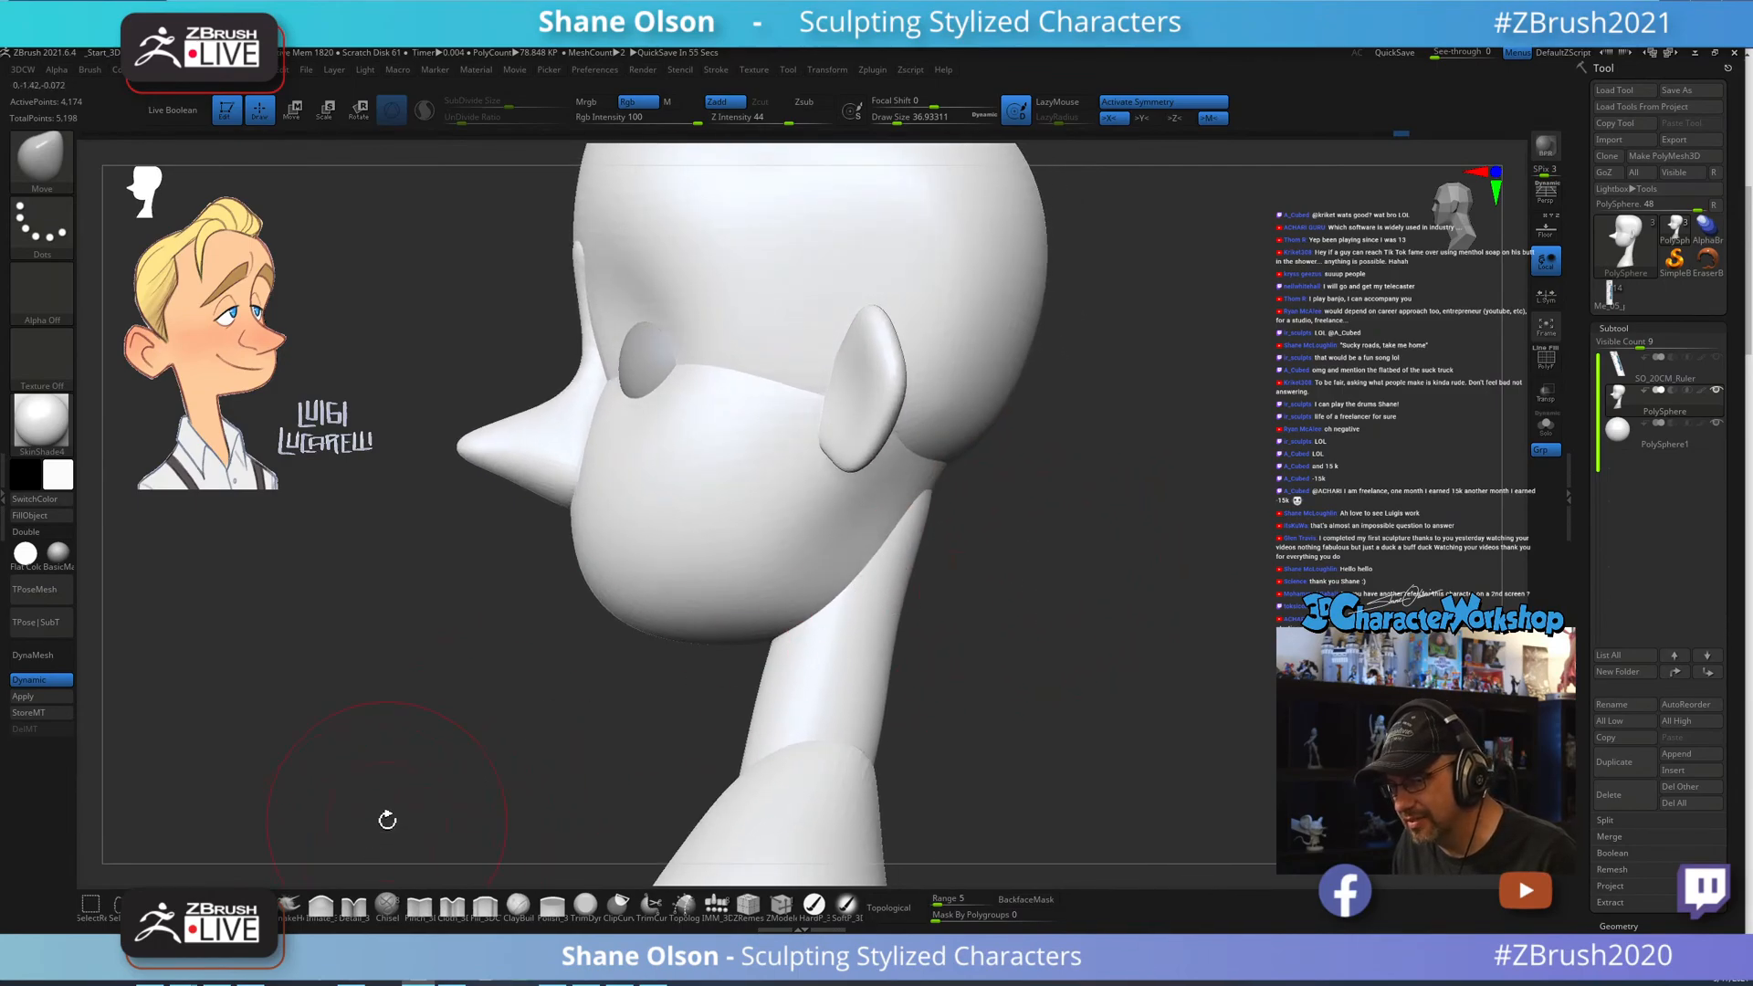
{"action": "key", "text": "s"}
{"action": "left_click_drag", "start_coordinate": [422, 720], "coordinate": [425, 722]}
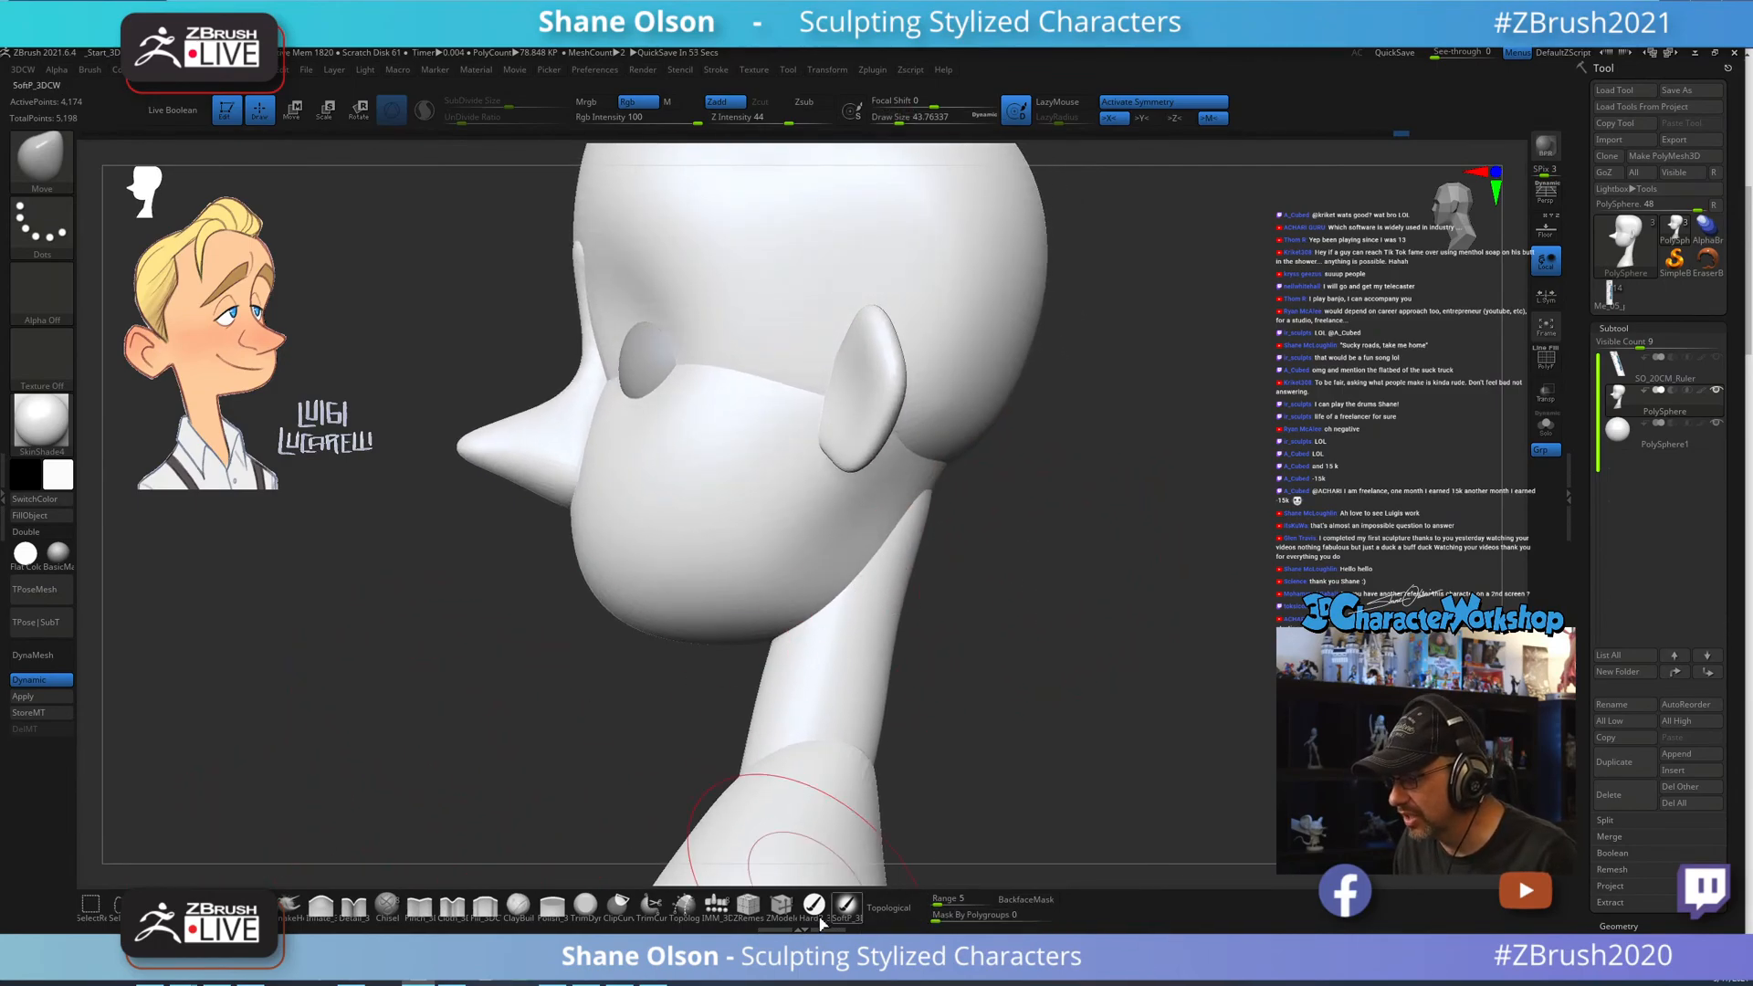
{"action": "left_click", "coordinate": [872, 915]}
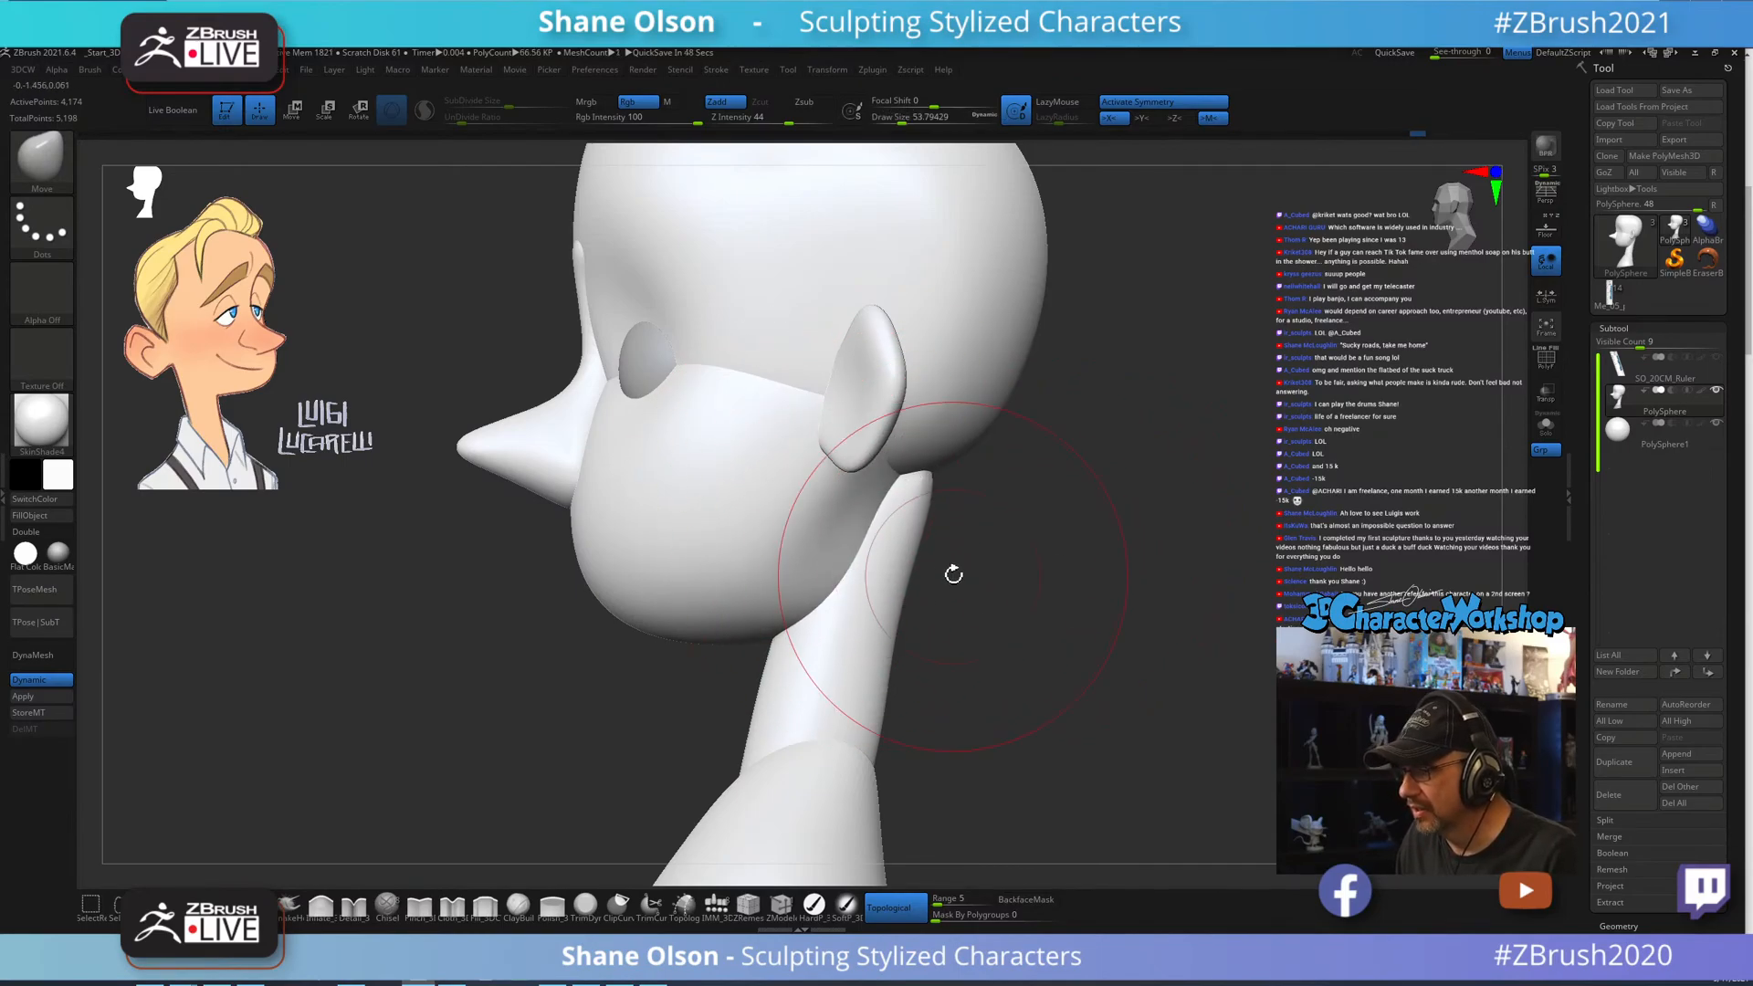
{"action": "left_click_drag", "start_coordinate": [954, 573], "coordinate": [941, 506]}
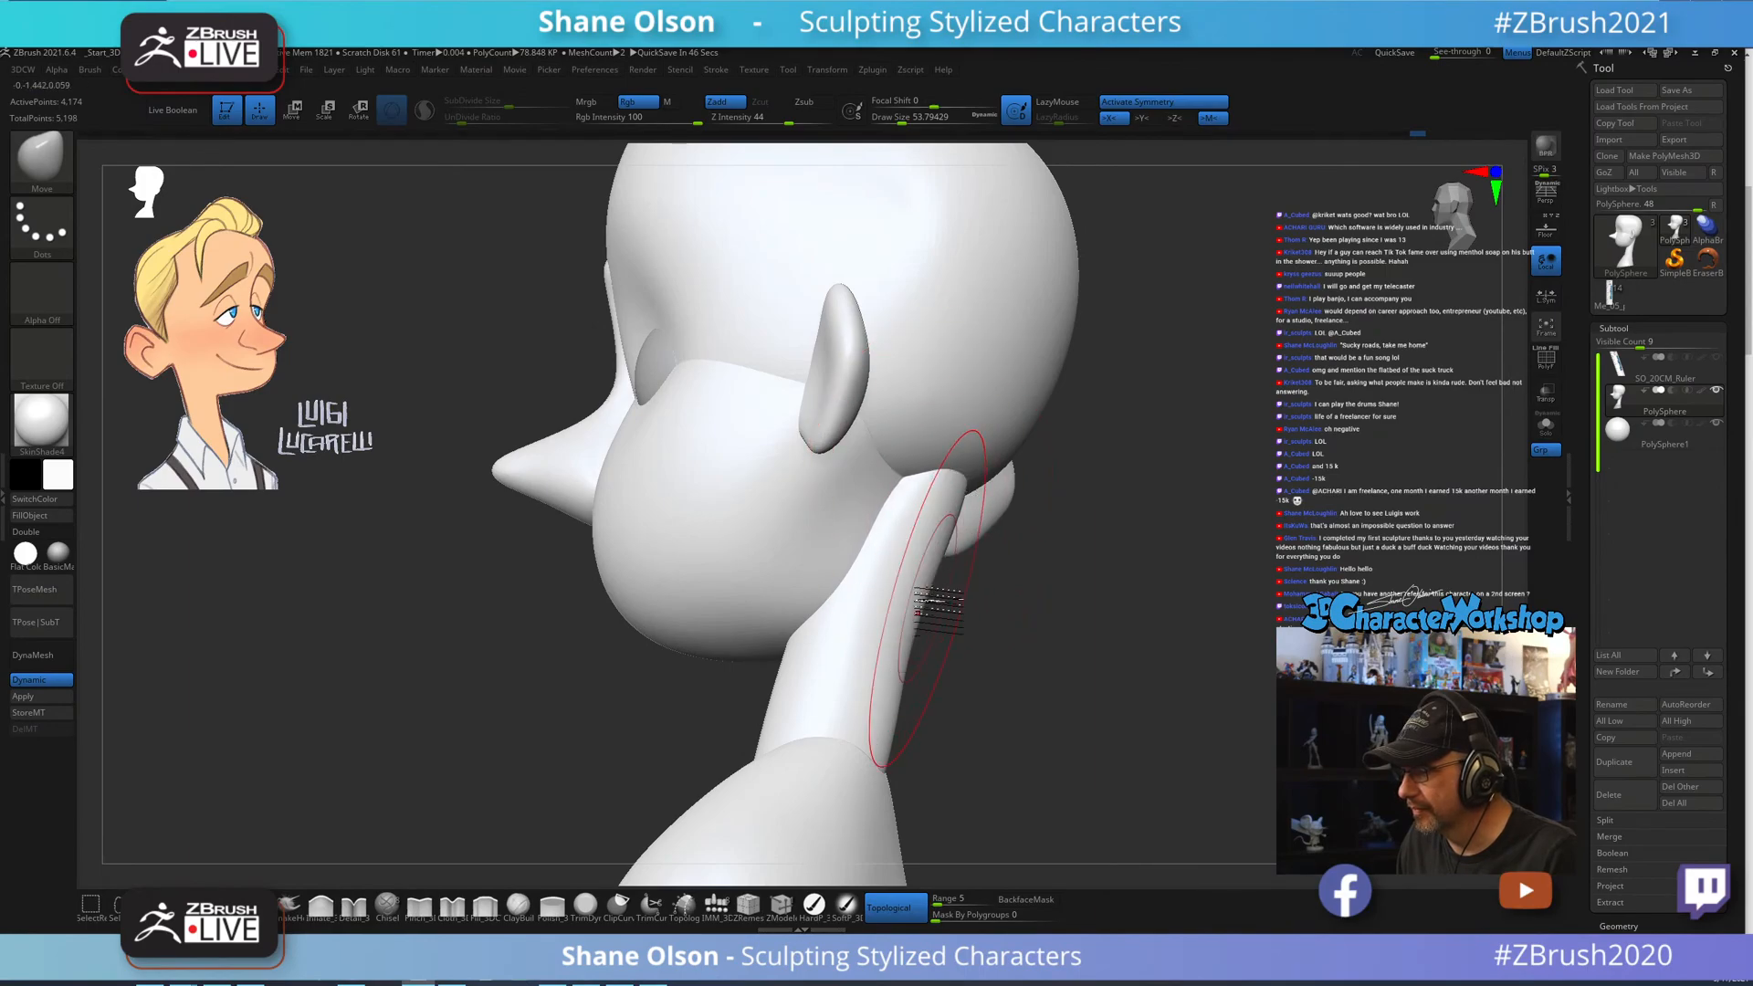
{"action": "mouse_move", "coordinate": [923, 627]}
{"action": "left_mouse_down"}
{"action": "mouse_move", "coordinate": [1021, 709]}
{"action": "mouse_move", "coordinate": [998, 673]}
{"action": "left_mouse_up"}
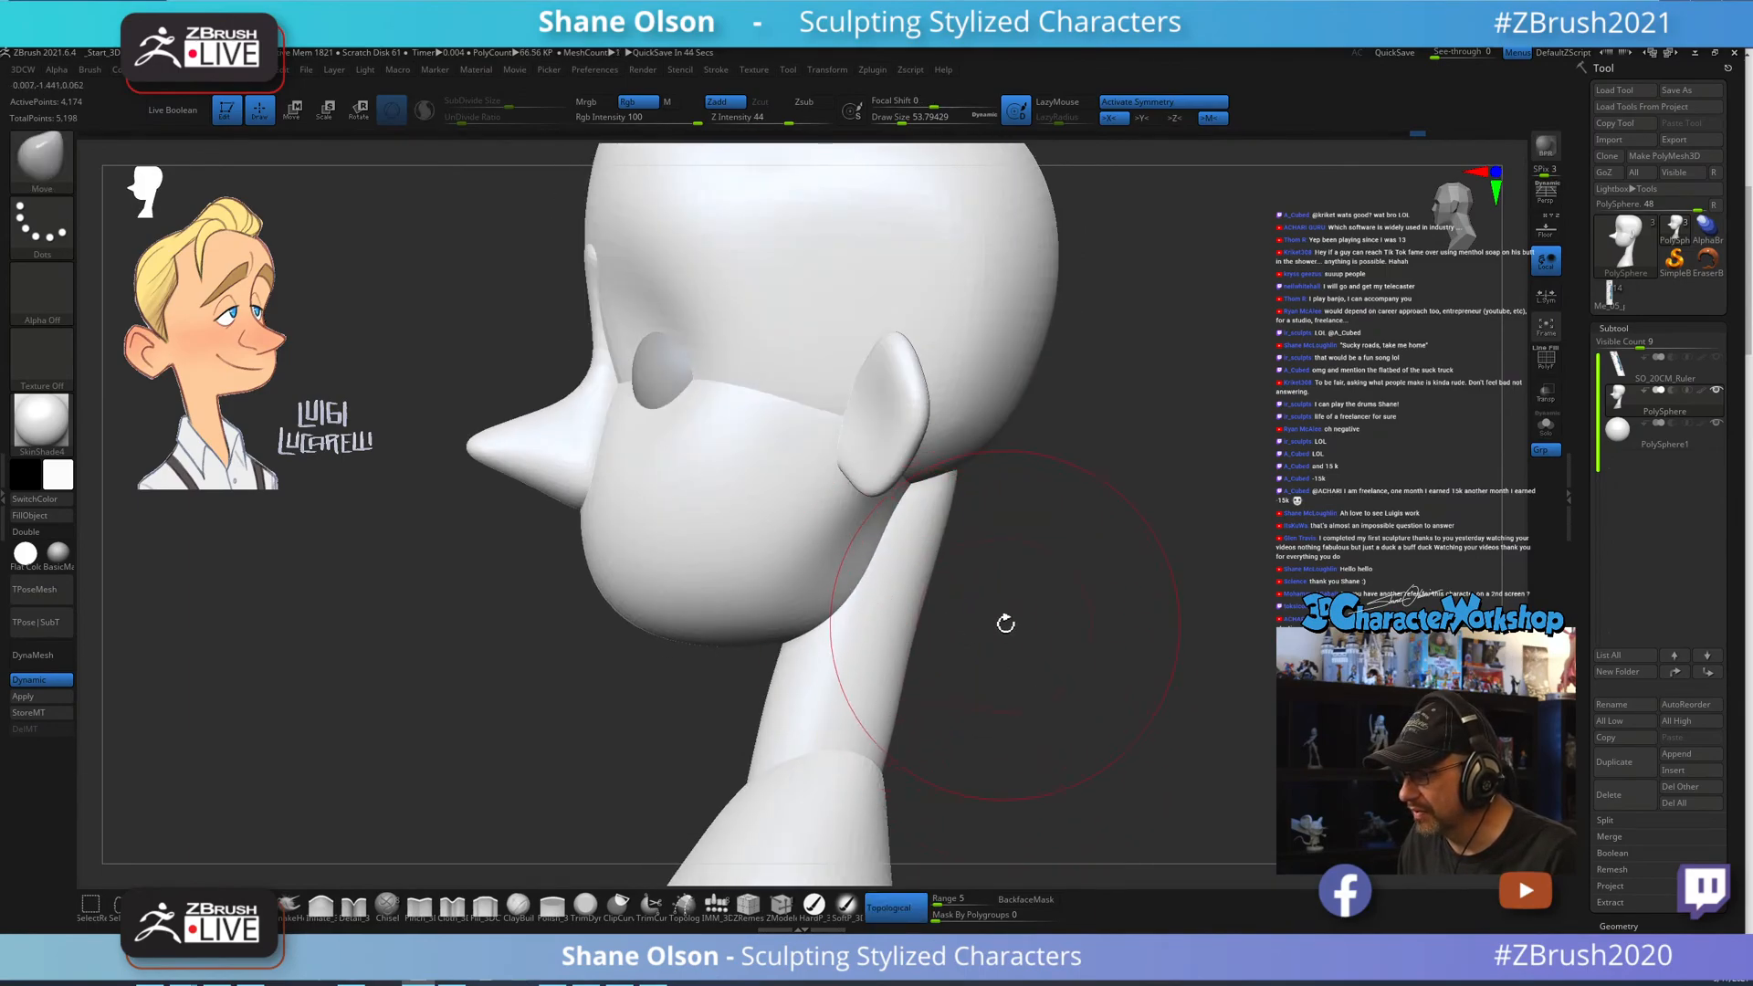
{"action": "left_click_drag", "start_coordinate": [1036, 588], "coordinate": [958, 567]}
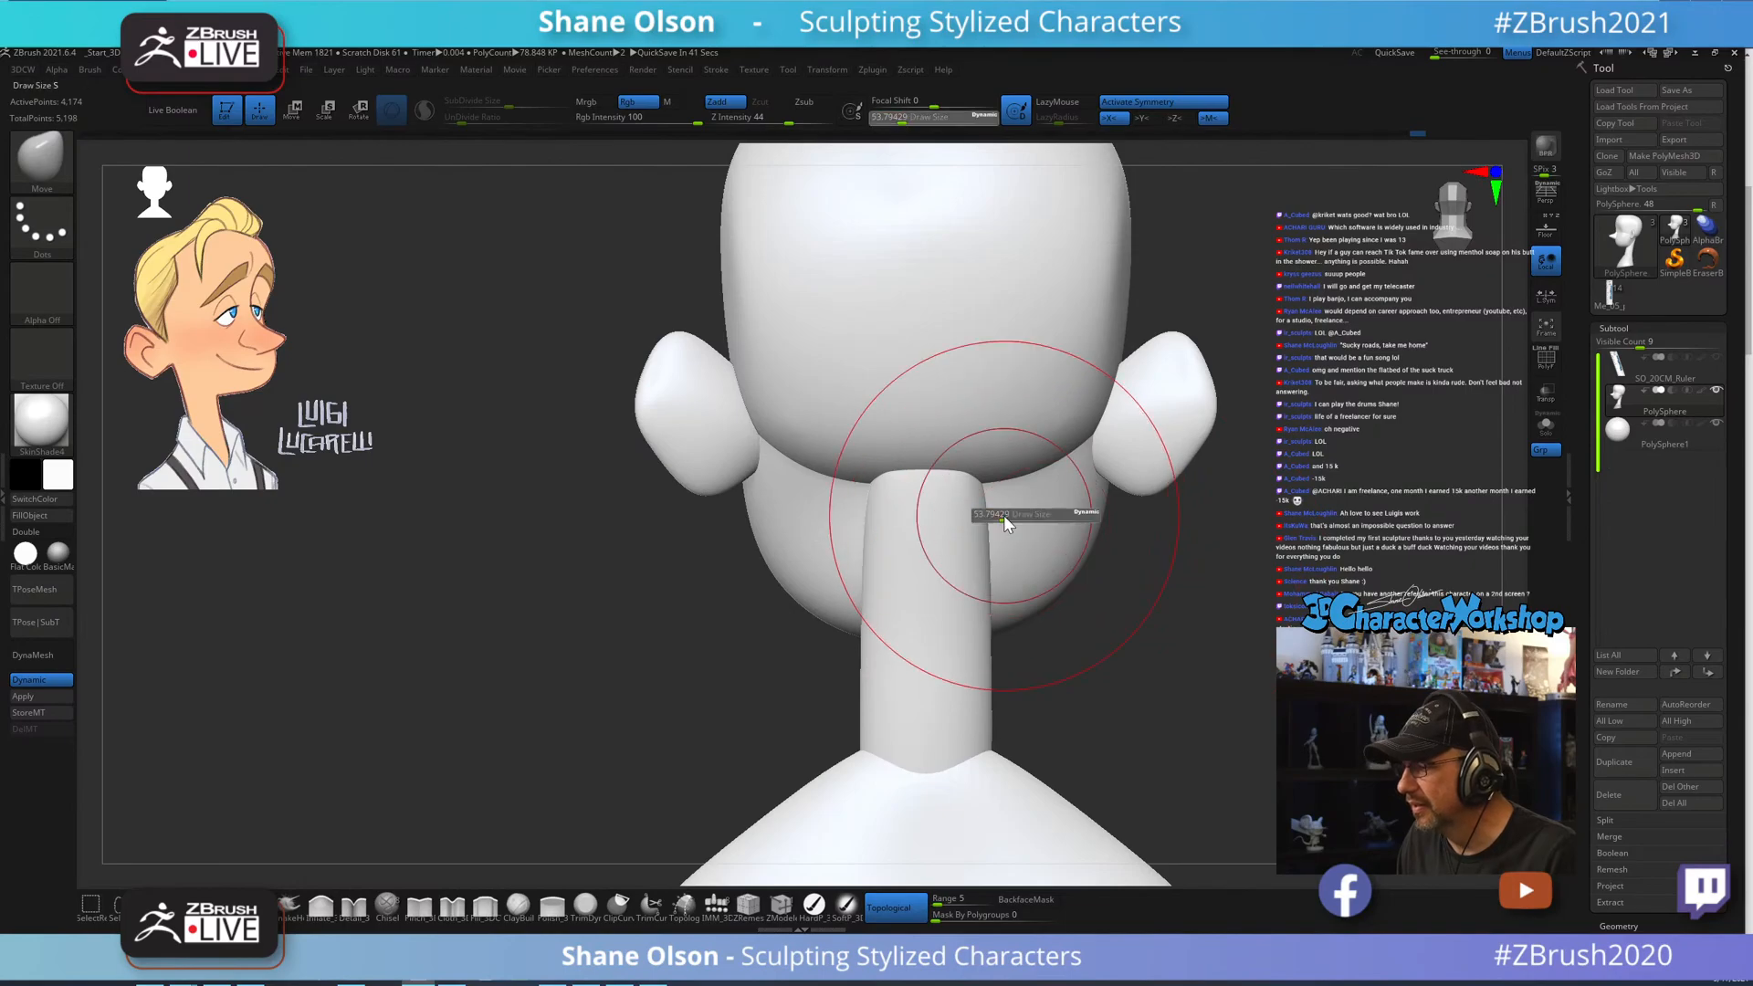
Adjust the neck's thickness and slant beneath the skull with the Move brush at about 39.
{"action": "left_click_drag", "start_coordinate": [969, 498], "coordinate": [1012, 584]}
{"action": "mouse_move", "coordinate": [1178, 682]}
{"action": "left_mouse_down"}
{"action": "mouse_move", "coordinate": [1370, 687]}
{"action": "mouse_move", "coordinate": [1260, 677]}
{"action": "mouse_move", "coordinate": [1236, 630]}
{"action": "mouse_move", "coordinate": [1254, 668]}
{"action": "mouse_move", "coordinate": [1065, 673]}
{"action": "mouse_move", "coordinate": [1209, 669]}
{"action": "mouse_move", "coordinate": [1160, 662]}
{"action": "left_mouse_up"}
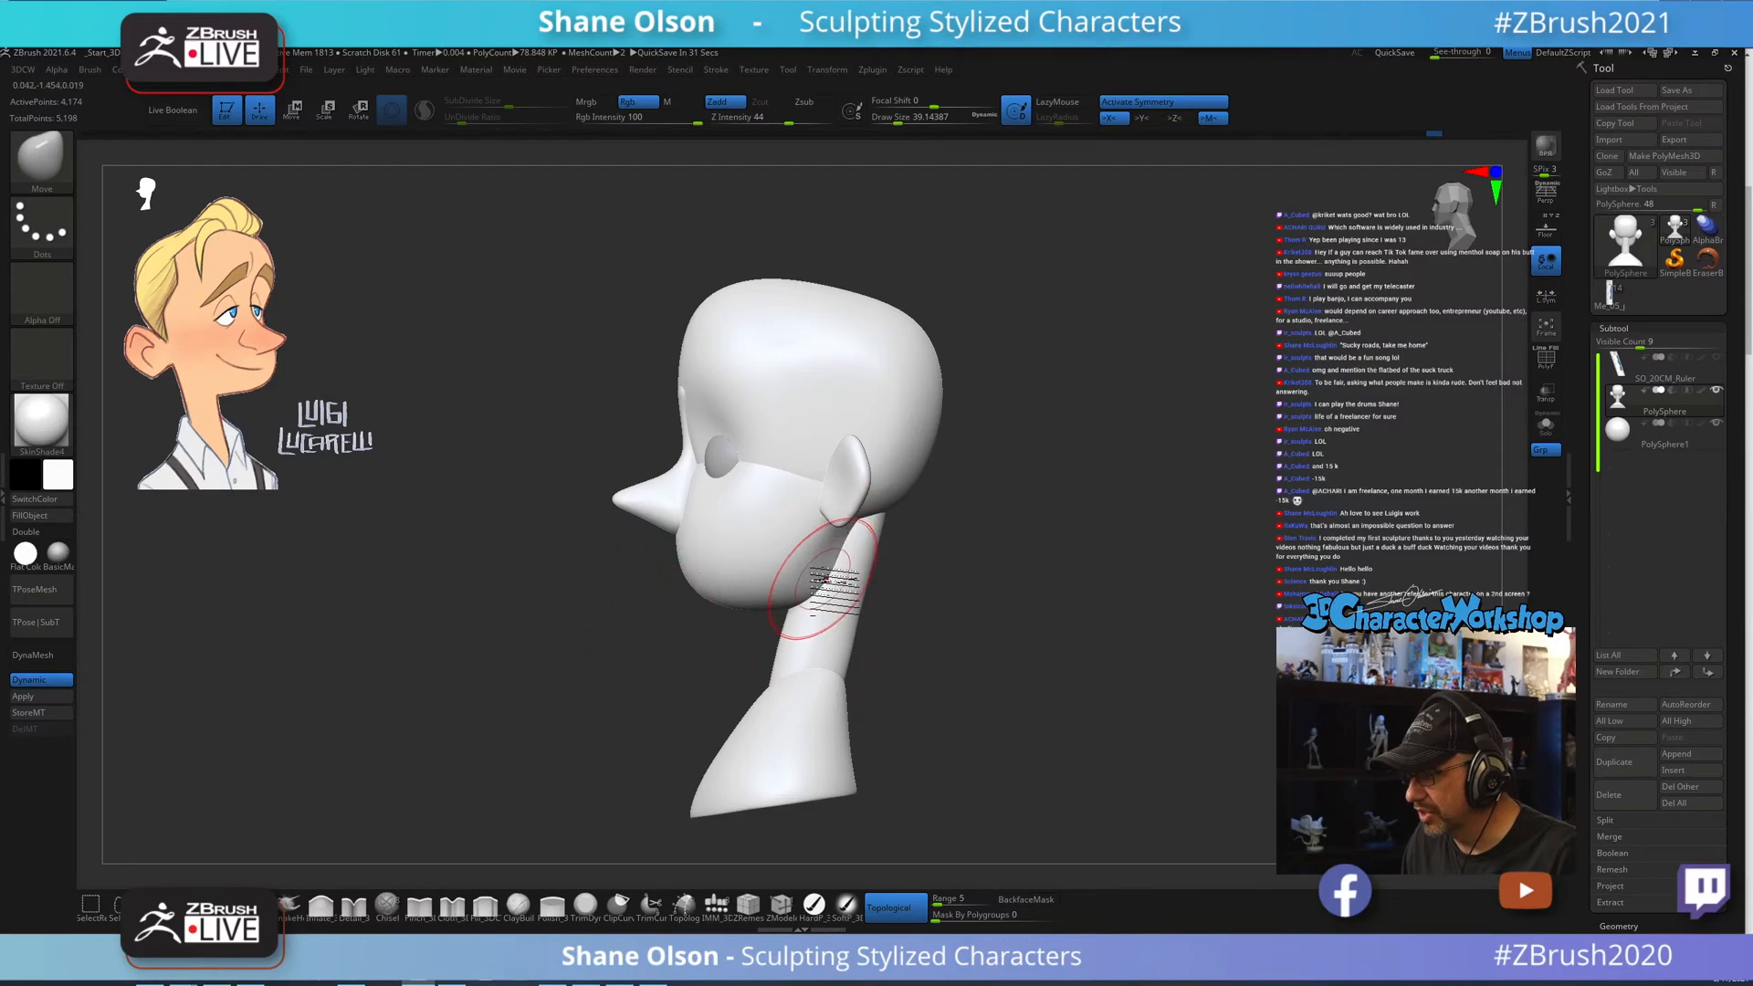
{"action": "left_click_drag", "start_coordinate": [1096, 598], "coordinate": [1059, 555], "text": "alt"}
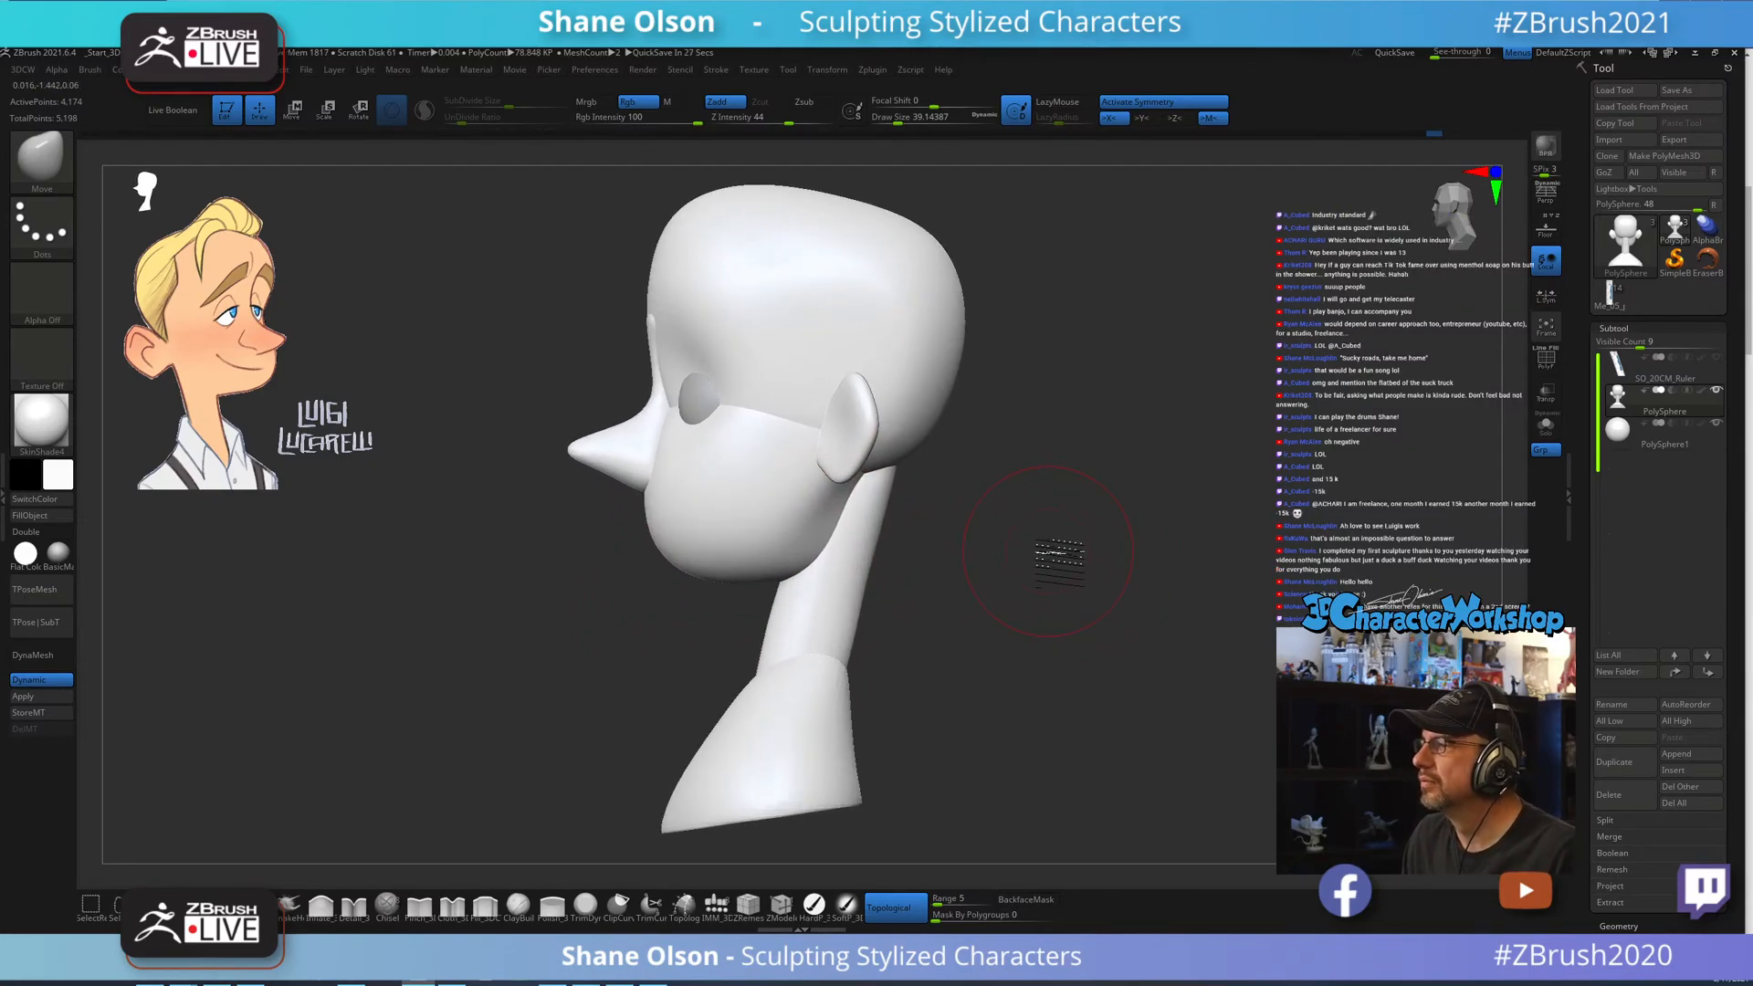
{"action": "left_click_drag", "start_coordinate": [1091, 498], "coordinate": [1091, 501], "text": "alt"}
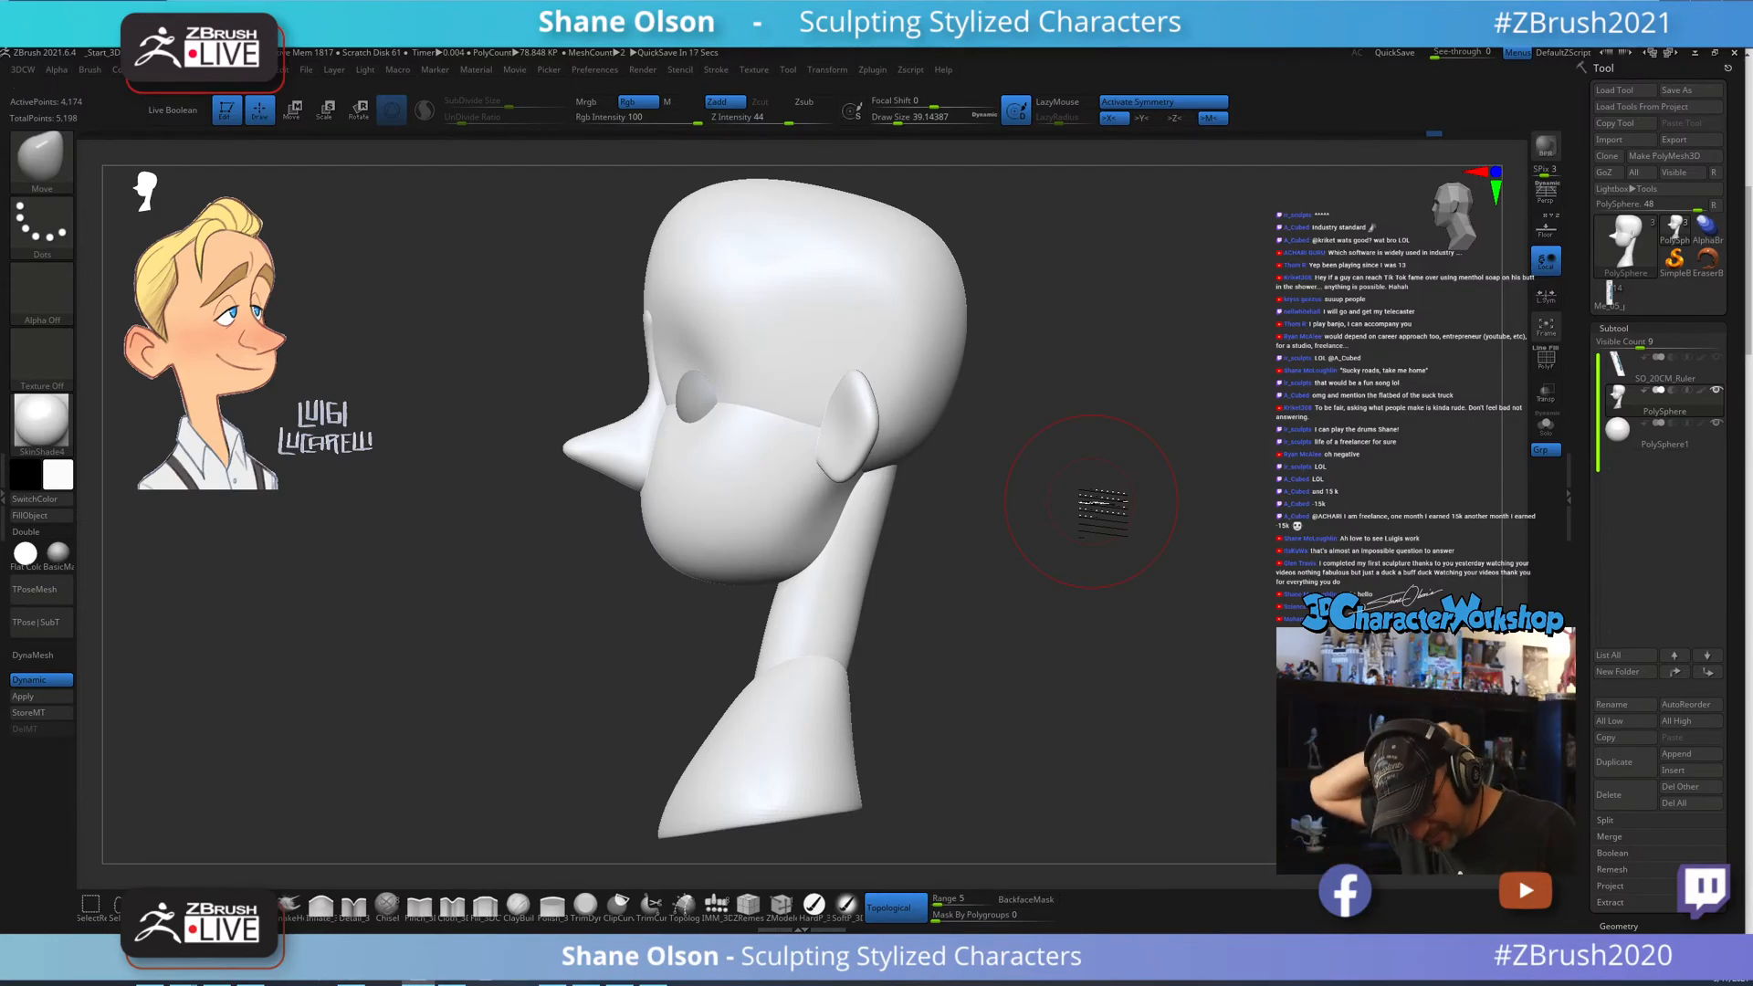
Shape the brow area just above the eyes with the Move brush at about 22.
{"action": "left_click_drag", "start_coordinate": [1098, 497], "coordinate": [1072, 575]}
{"action": "key", "text": "s"}
{"action": "left_click_drag", "start_coordinate": [668, 410], "coordinate": [654, 410]}
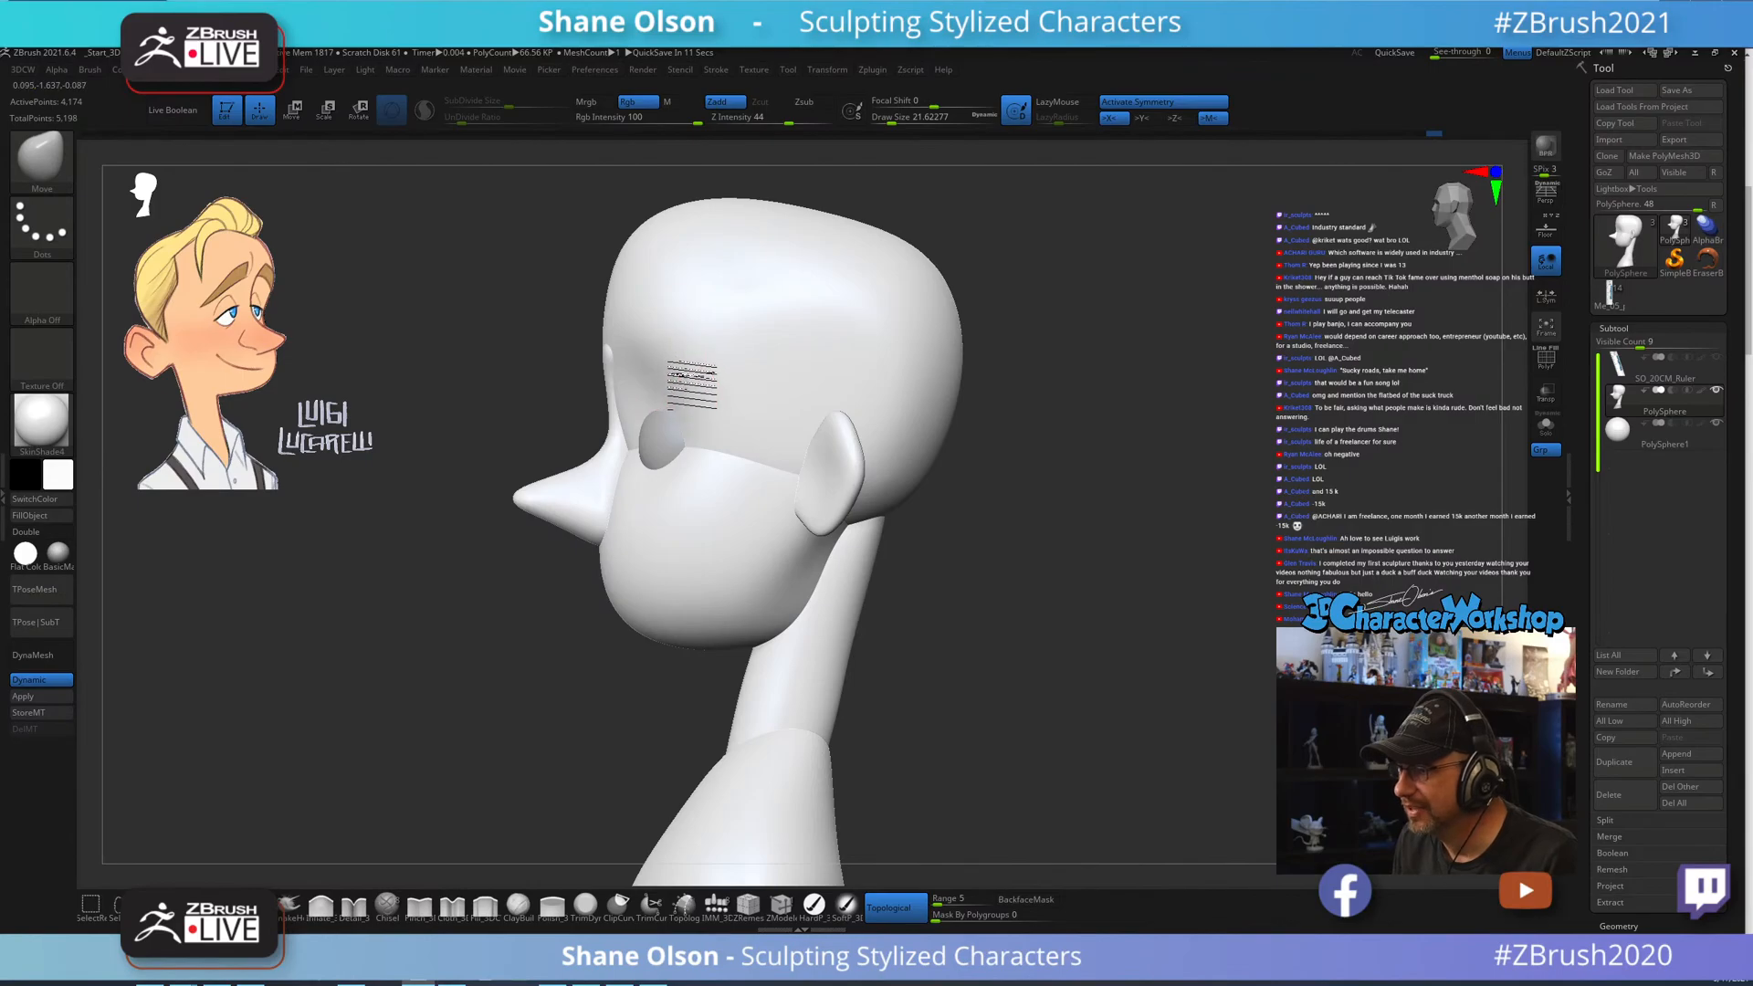
{"action": "left_click_drag", "start_coordinate": [1086, 519], "coordinate": [1274, 501], "text": "shift"}
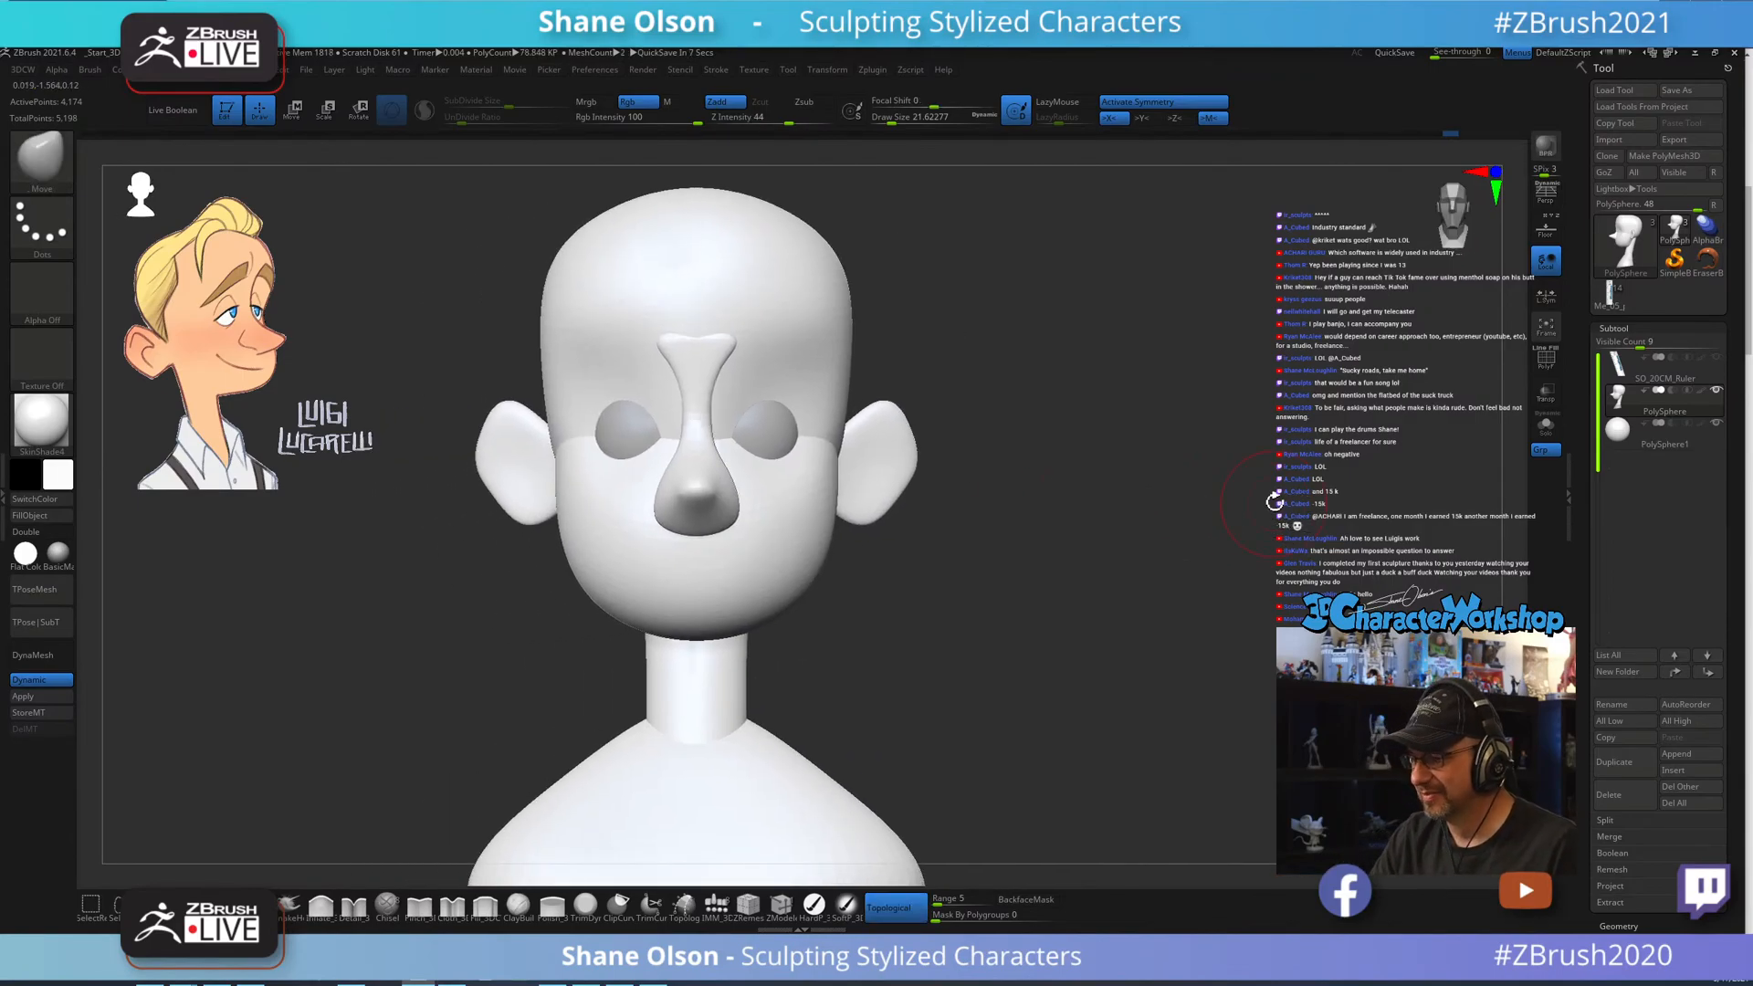
Define the brow ridge and hollow the sockets above the eyes with the Pinch_3DCW brush at about 20.
{"action": "left_click", "coordinate": [419, 907]}
{"action": "left_click_drag", "start_coordinate": [1153, 641], "coordinate": [1069, 650]}
{"action": "mouse_move", "coordinate": [1097, 577]}
{"action": "left_mouse_down", "text": "alt"}
{"action": "mouse_move", "coordinate": [1092, 690]}
{"action": "mouse_move", "coordinate": [1080, 673]}
{"action": "mouse_move", "coordinate": [1099, 618]}
{"action": "mouse_move", "coordinate": [1108, 680]}
{"action": "mouse_move", "coordinate": [1118, 643]}
{"action": "mouse_move", "coordinate": [1140, 655]}
{"action": "left_mouse_up", "text": "alt"}
{"action": "key", "text": "s"}
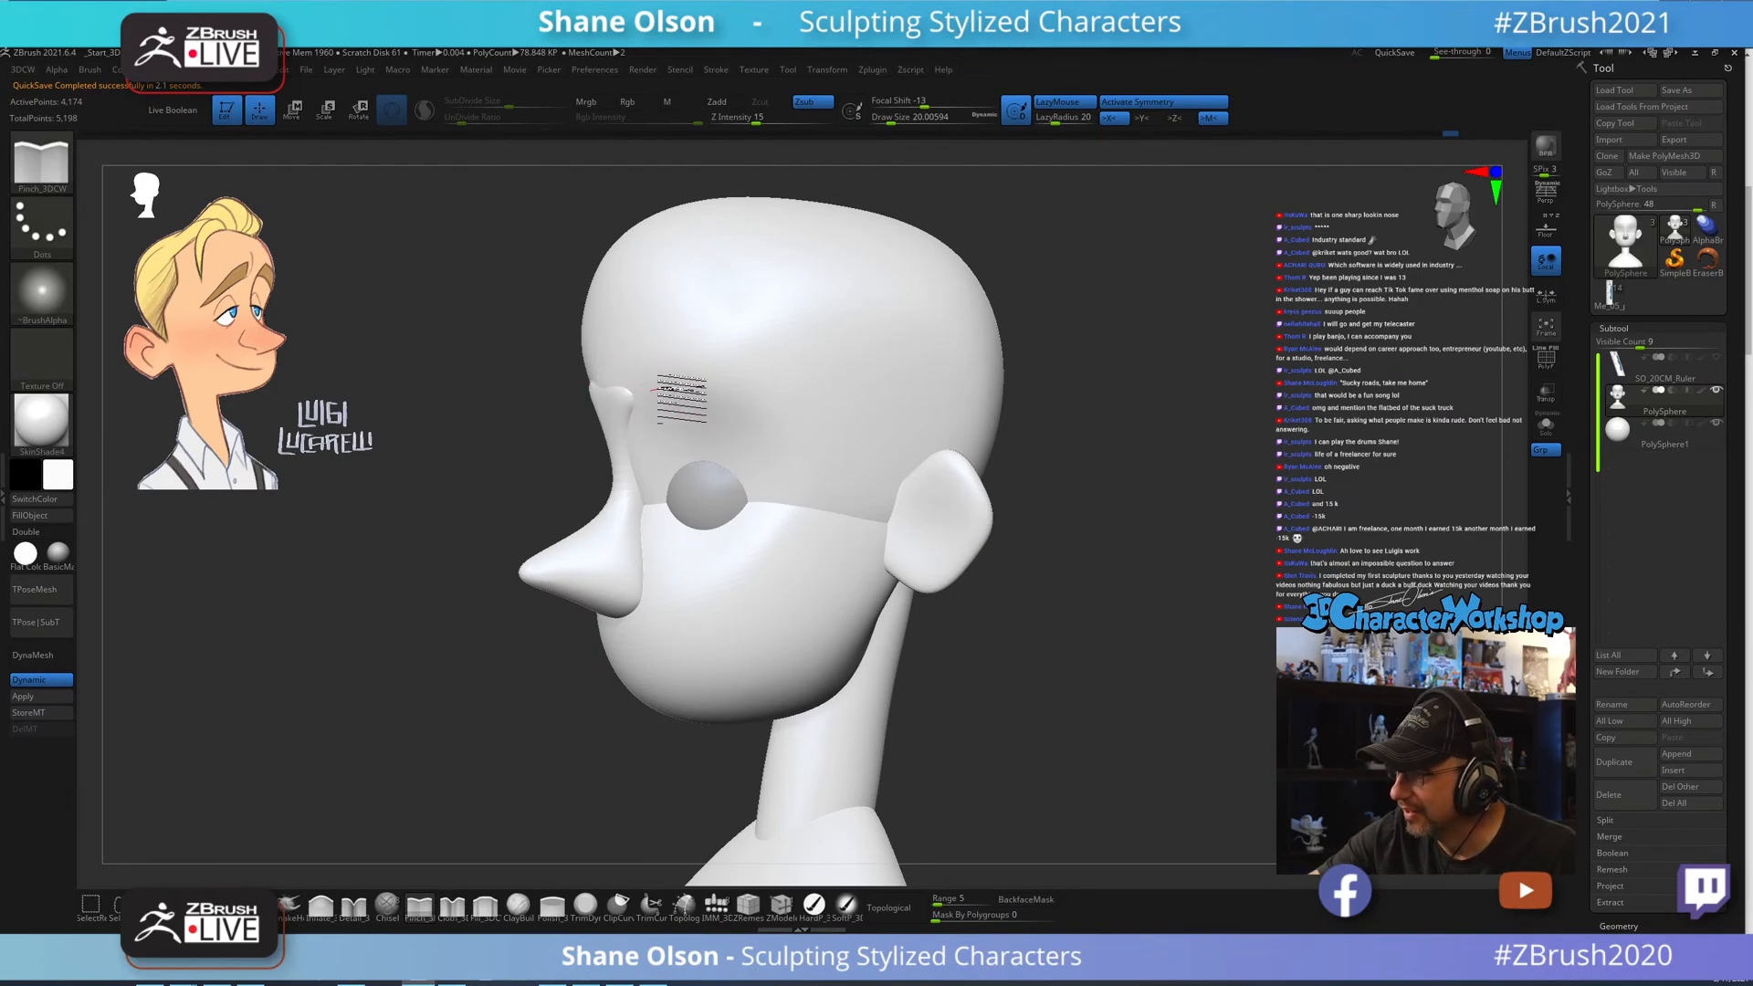
{"action": "mouse_move", "coordinate": [995, 621]}
{"action": "left_mouse_down", "text": "shift"}
{"action": "mouse_move", "coordinate": [1160, 717]}
{"action": "mouse_move", "coordinate": [1023, 676]}
{"action": "mouse_move", "coordinate": [1005, 688]}
{"action": "left_mouse_up", "text": "shift"}
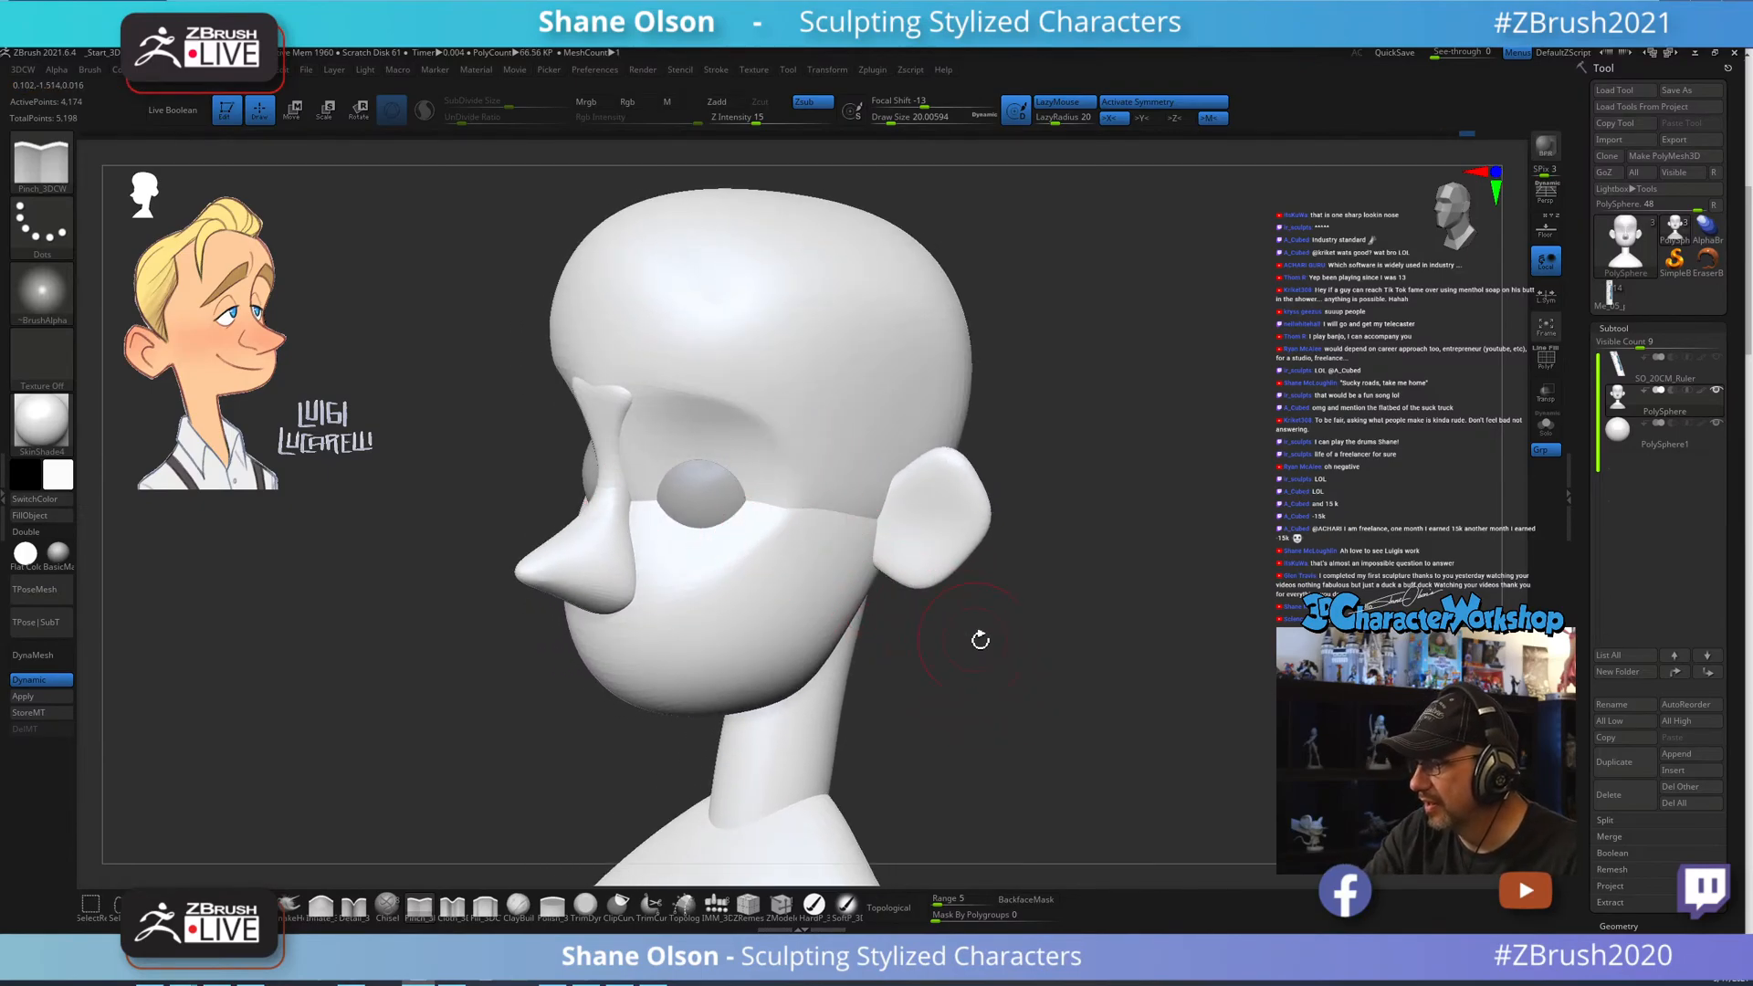
Switch to the Move brush at about 25 and turn off topological masking for work around the eye sockets.
{"action": "left_click_drag", "start_coordinate": [978, 634], "coordinate": [1079, 722]}
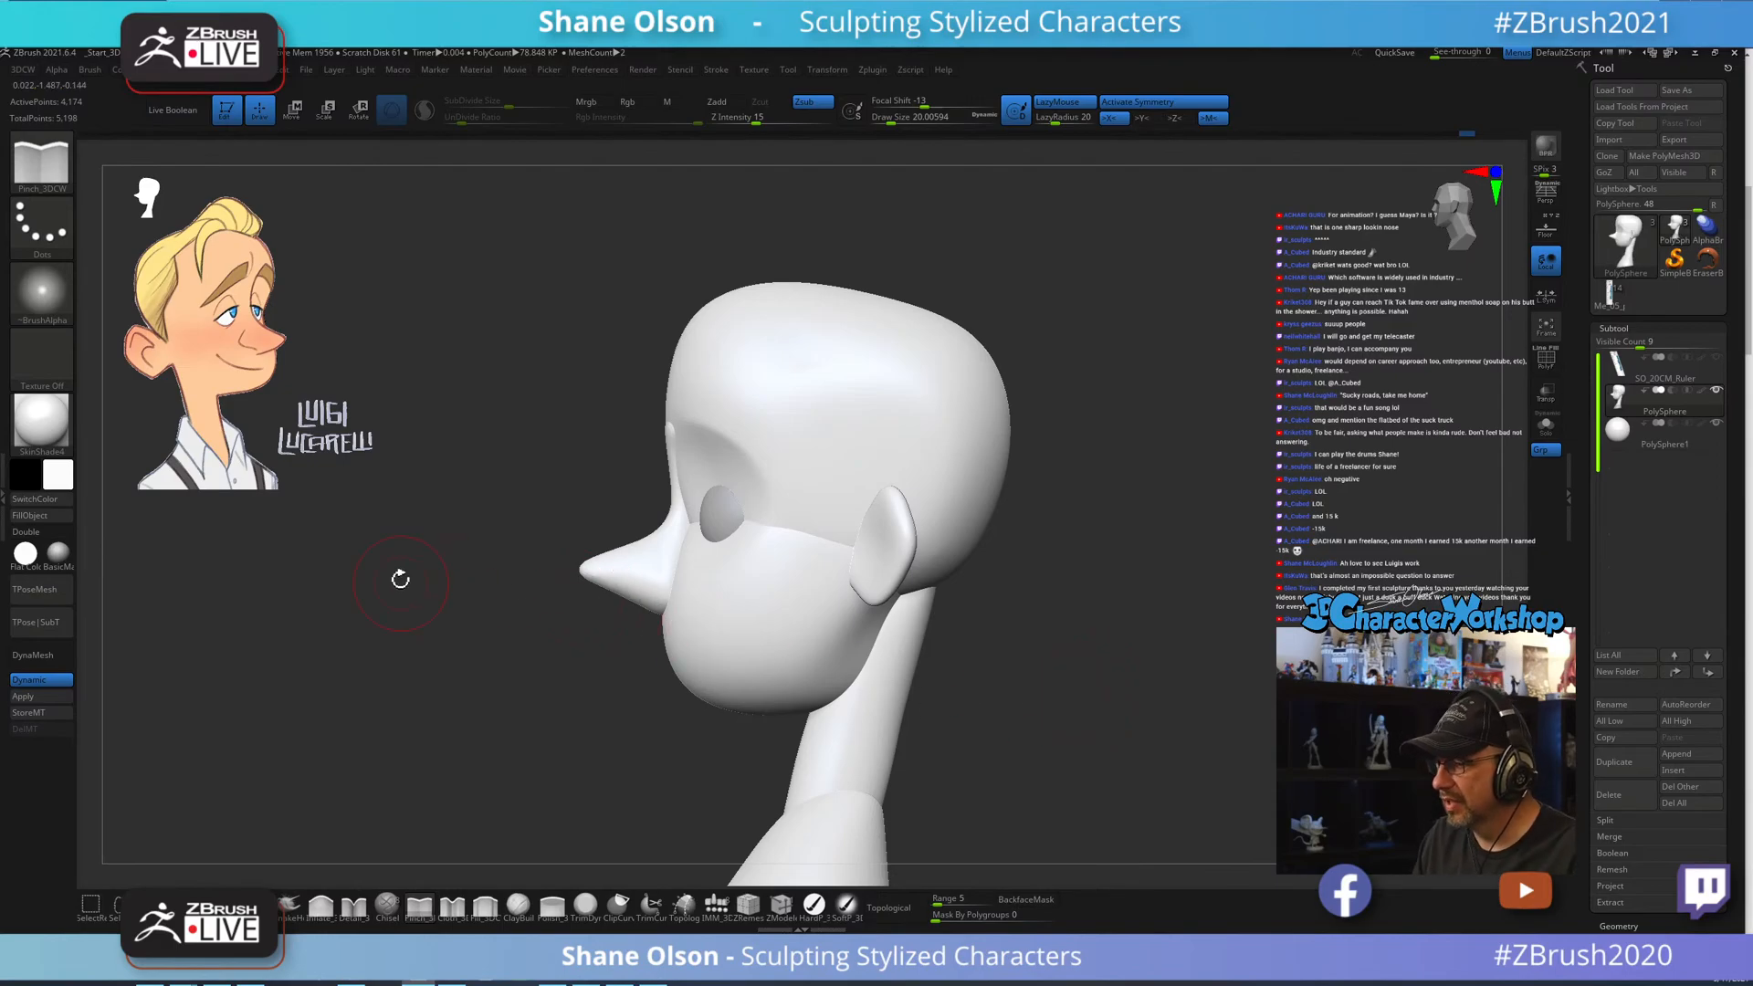
{"action": "left_click_drag", "start_coordinate": [550, 470], "coordinate": [551, 507], "text": "alt"}
{"action": "key", "text": "v"}
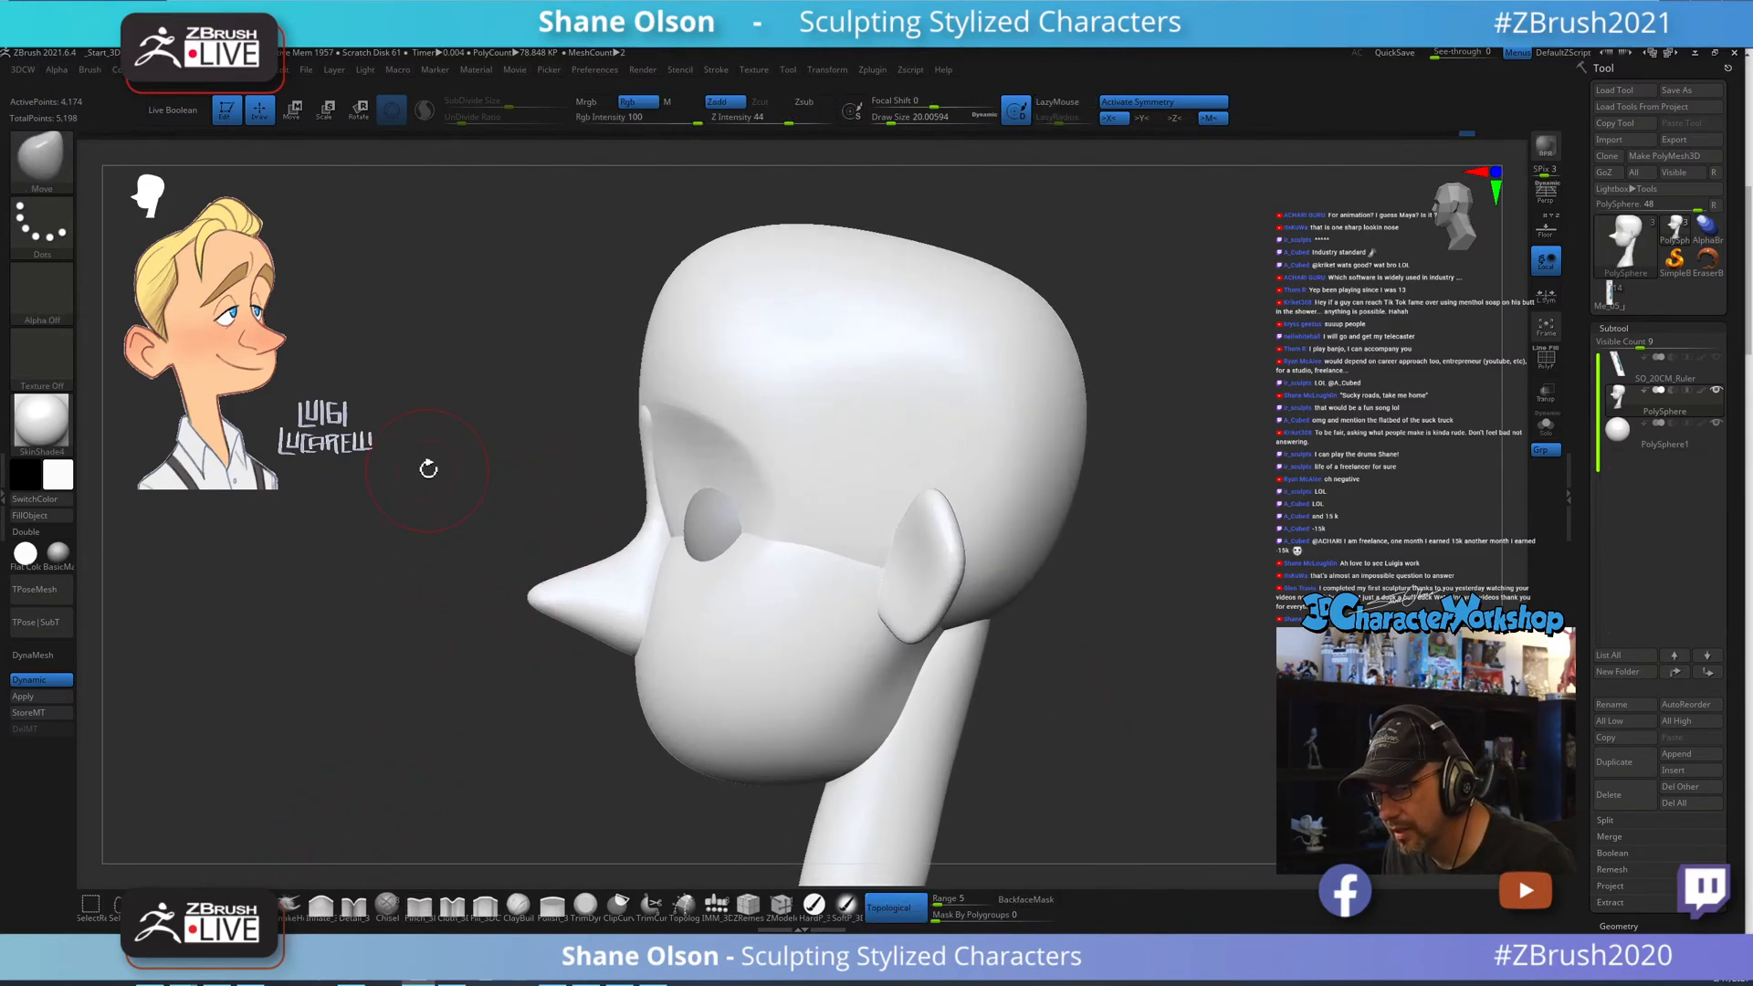
{"action": "left_click_drag", "start_coordinate": [456, 448], "coordinate": [509, 521], "text": "alt"}
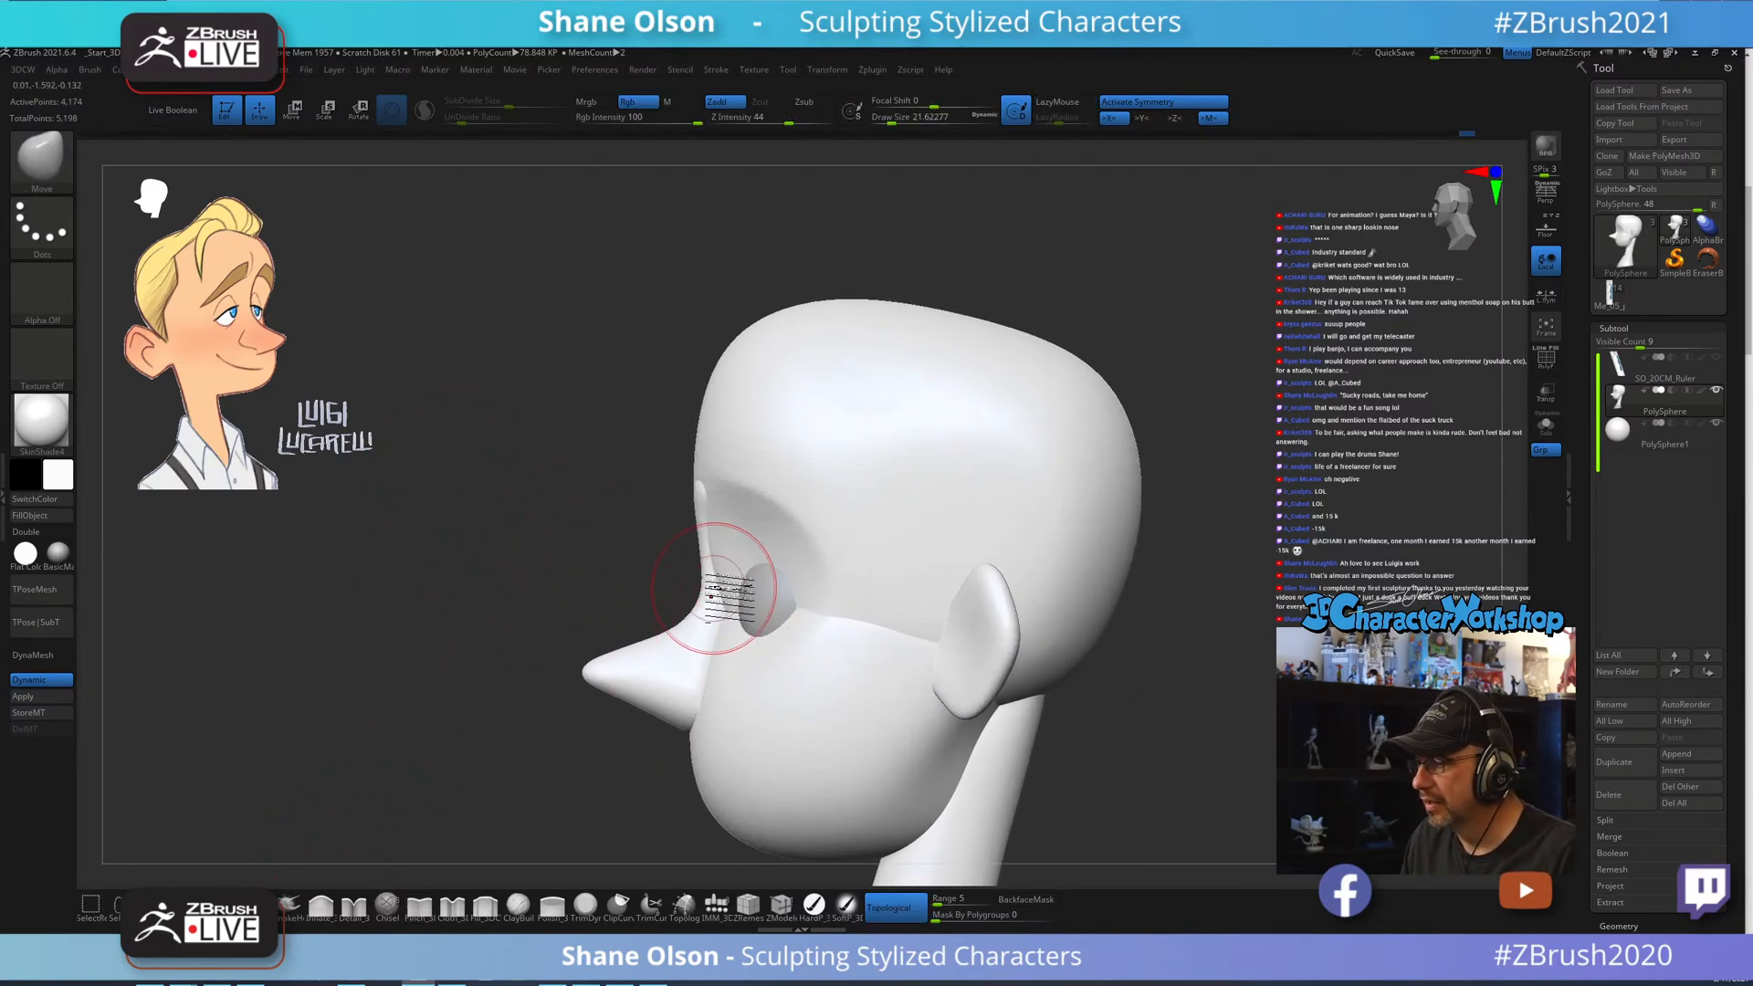
{"action": "key", "text": "]"}
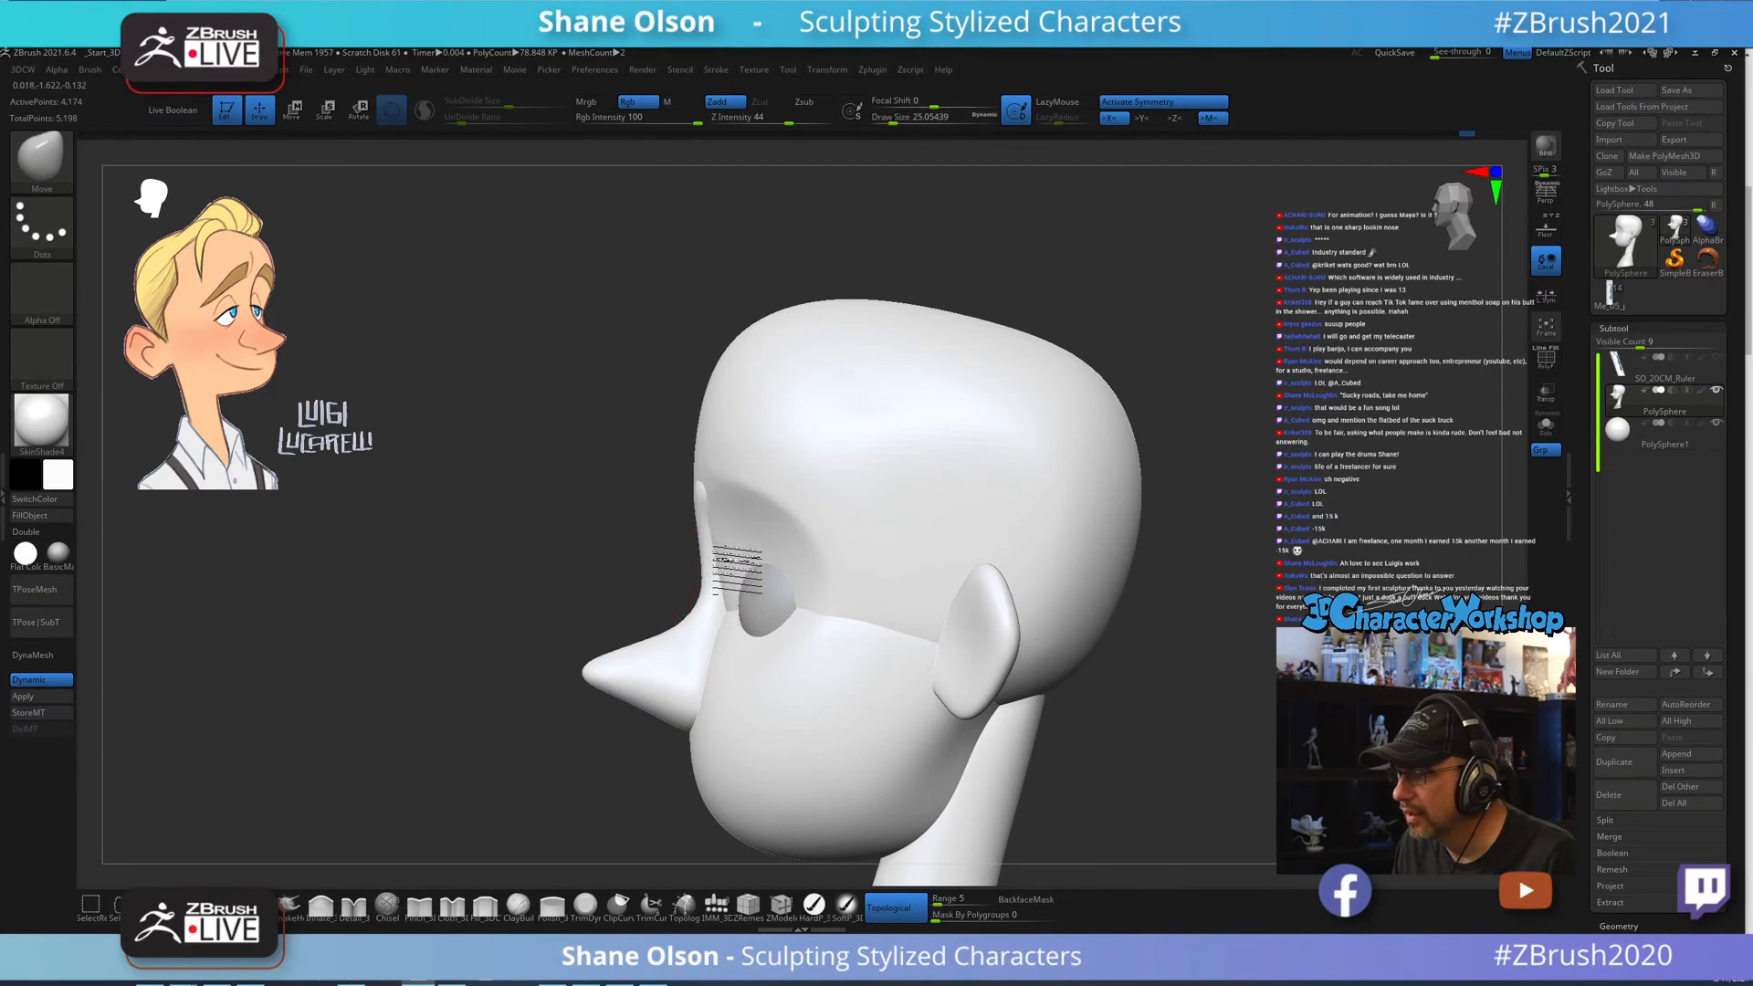
{"action": "left_click", "coordinate": [897, 908]}
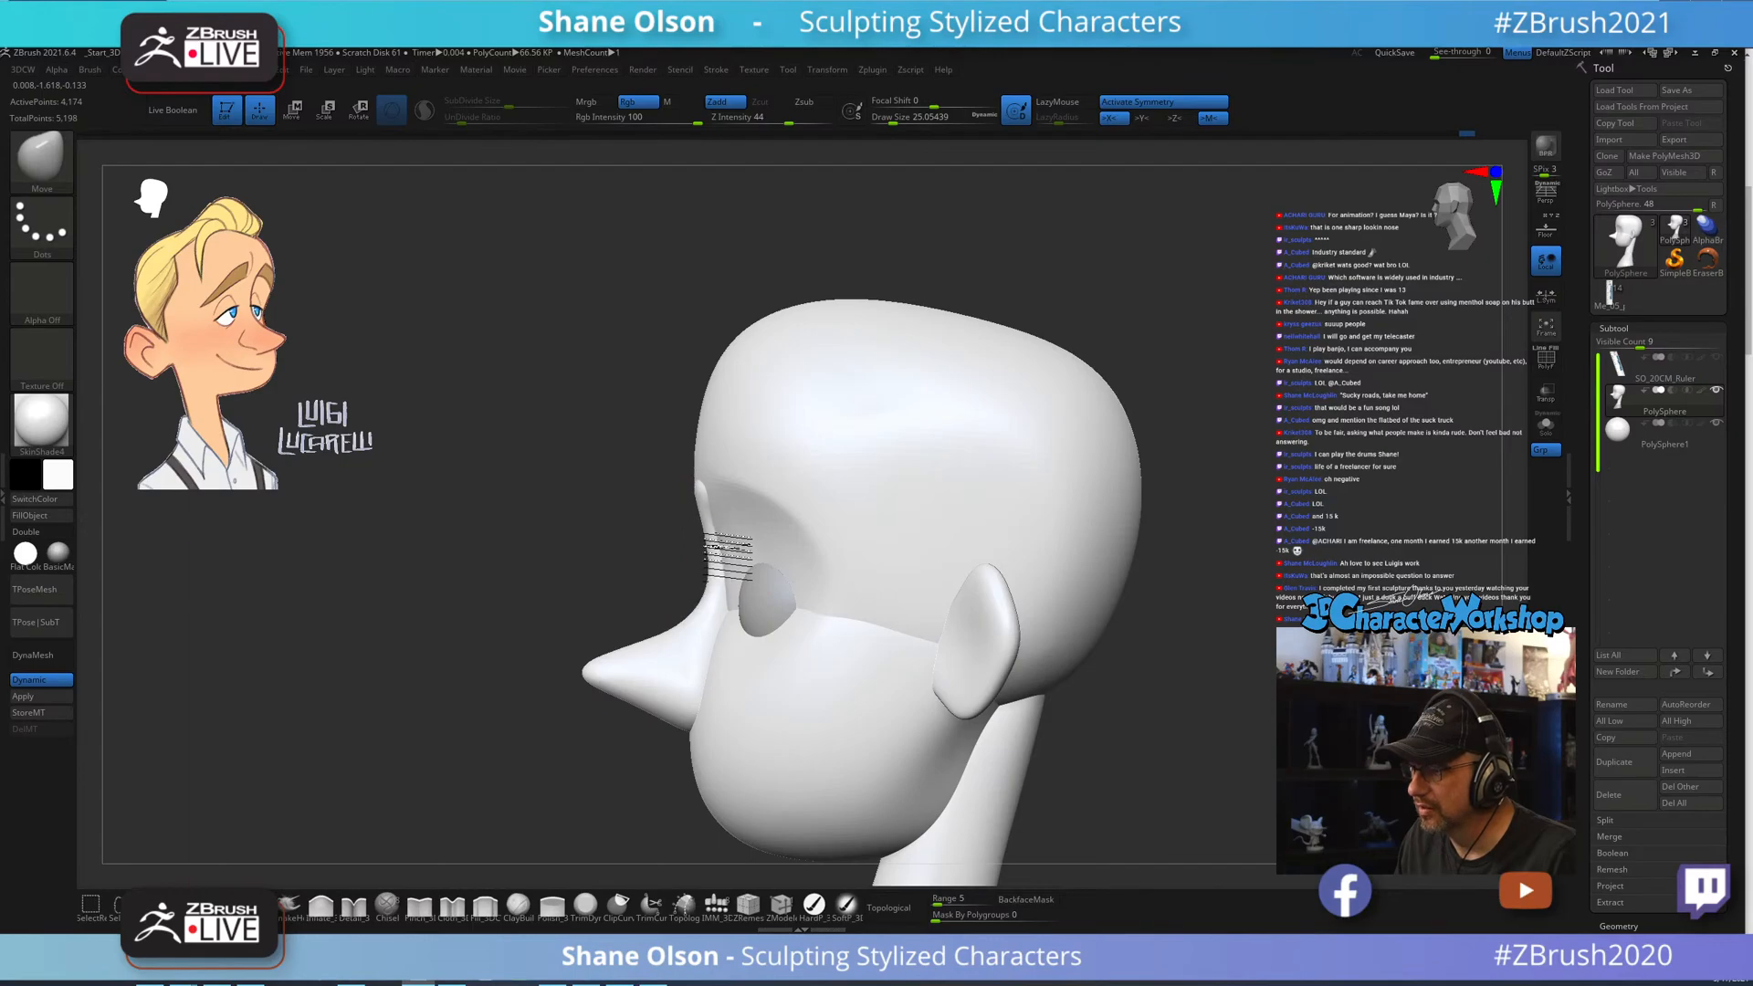
{"action": "mouse_move", "coordinate": [724, 550]}
{"action": "right_mouse_down"}
{"action": "mouse_move", "coordinate": [645, 575]}
{"action": "mouse_move", "coordinate": [707, 579]}
{"action": "right_mouse_up"}
Adjust the face surface around the lower half of the eyes from the front with the Move brush at about 22.
{"action": "mouse_move", "coordinate": [1130, 575]}
{"action": "right_mouse_down"}
{"action": "mouse_move", "coordinate": [1195, 607]}
{"action": "mouse_move", "coordinate": [1041, 555]}
{"action": "mouse_move", "coordinate": [1005, 599]}
{"action": "right_mouse_up"}
{"action": "key", "text": "s"}
{"action": "left_click_drag", "start_coordinate": [804, 594], "coordinate": [798, 593]}
{"action": "right_click_drag", "start_coordinate": [1143, 468], "coordinate": [1146, 424], "text": "alt"}
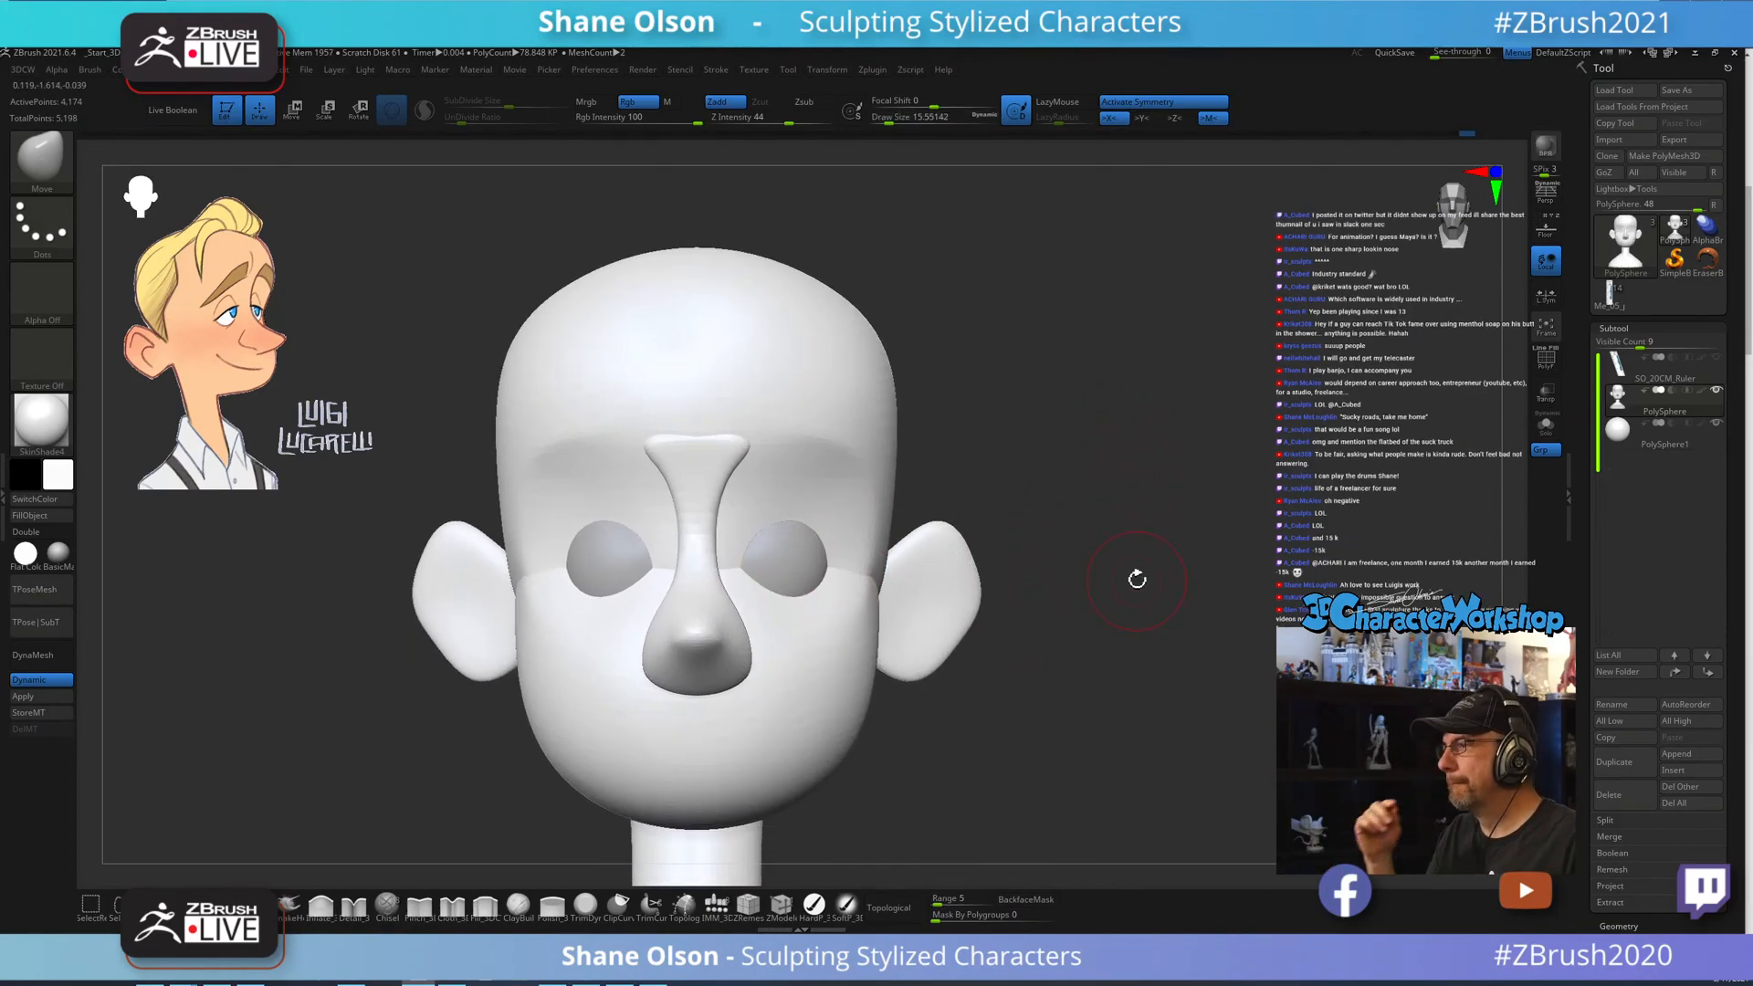
{"action": "right_click_drag", "start_coordinate": [1144, 573], "coordinate": [1158, 541], "text": "alt"}
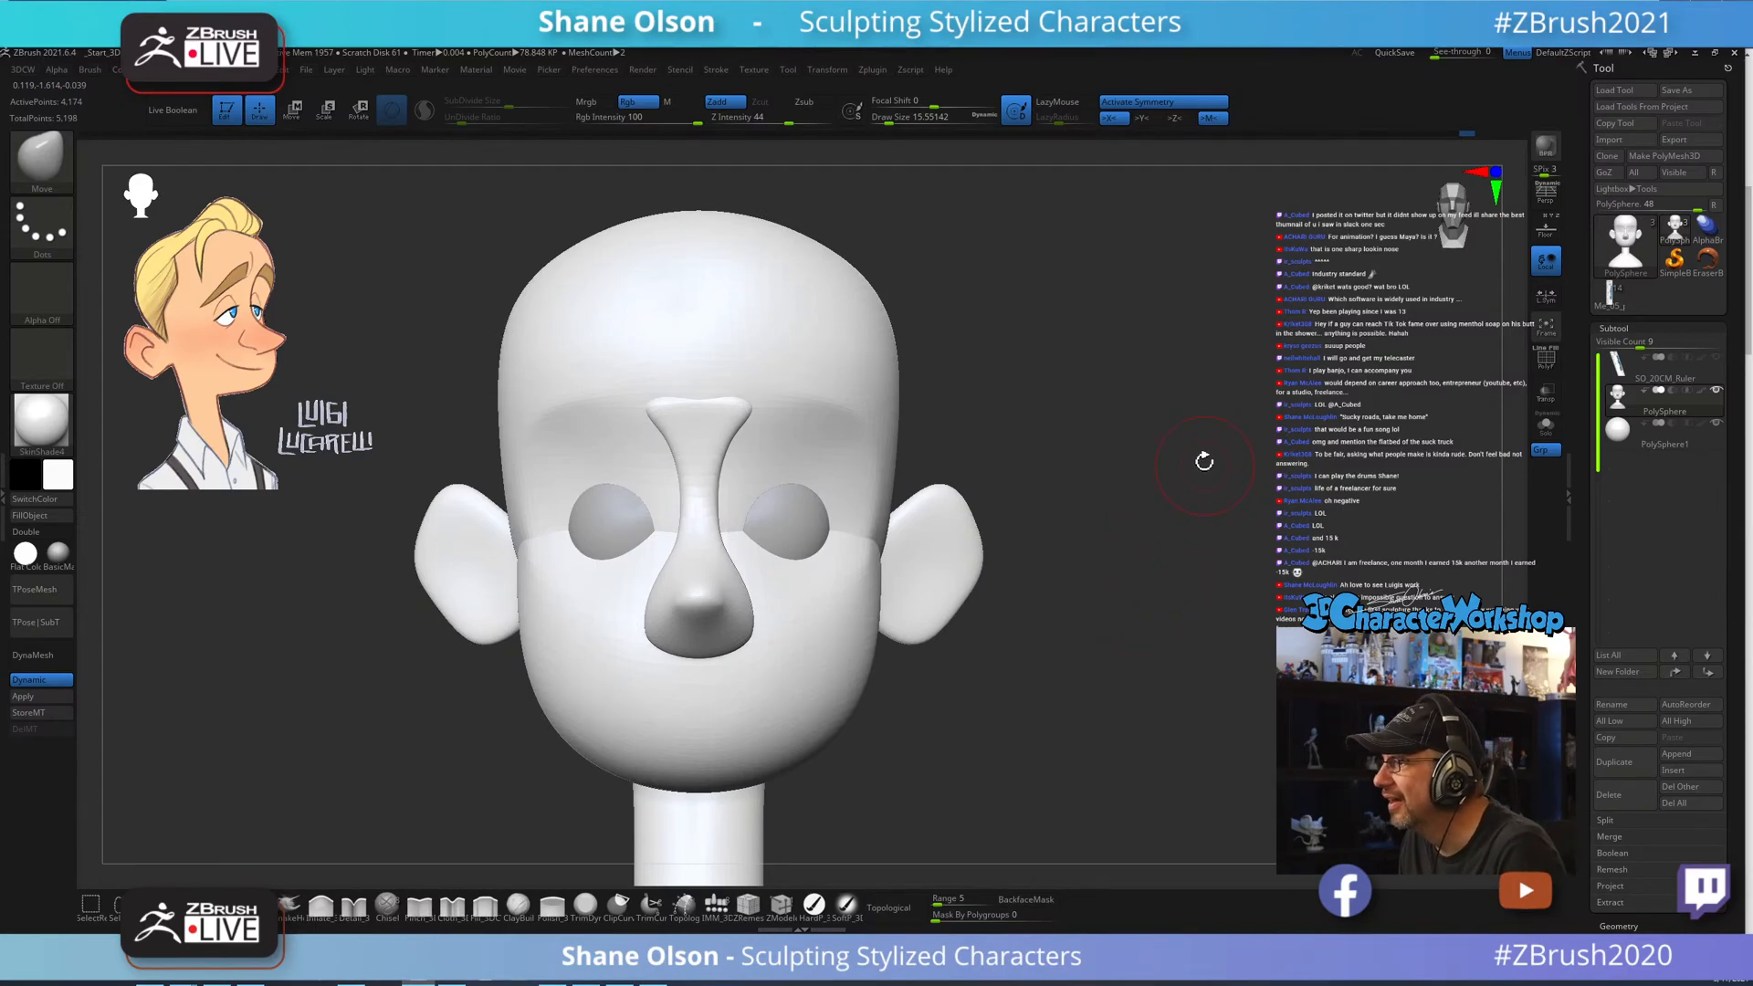
{"action": "right_click_drag", "start_coordinate": [1186, 445], "coordinate": [1202, 461], "text": "ctrl"}
{"action": "key", "text": "s"}
{"action": "left_click", "coordinate": [1149, 464]}
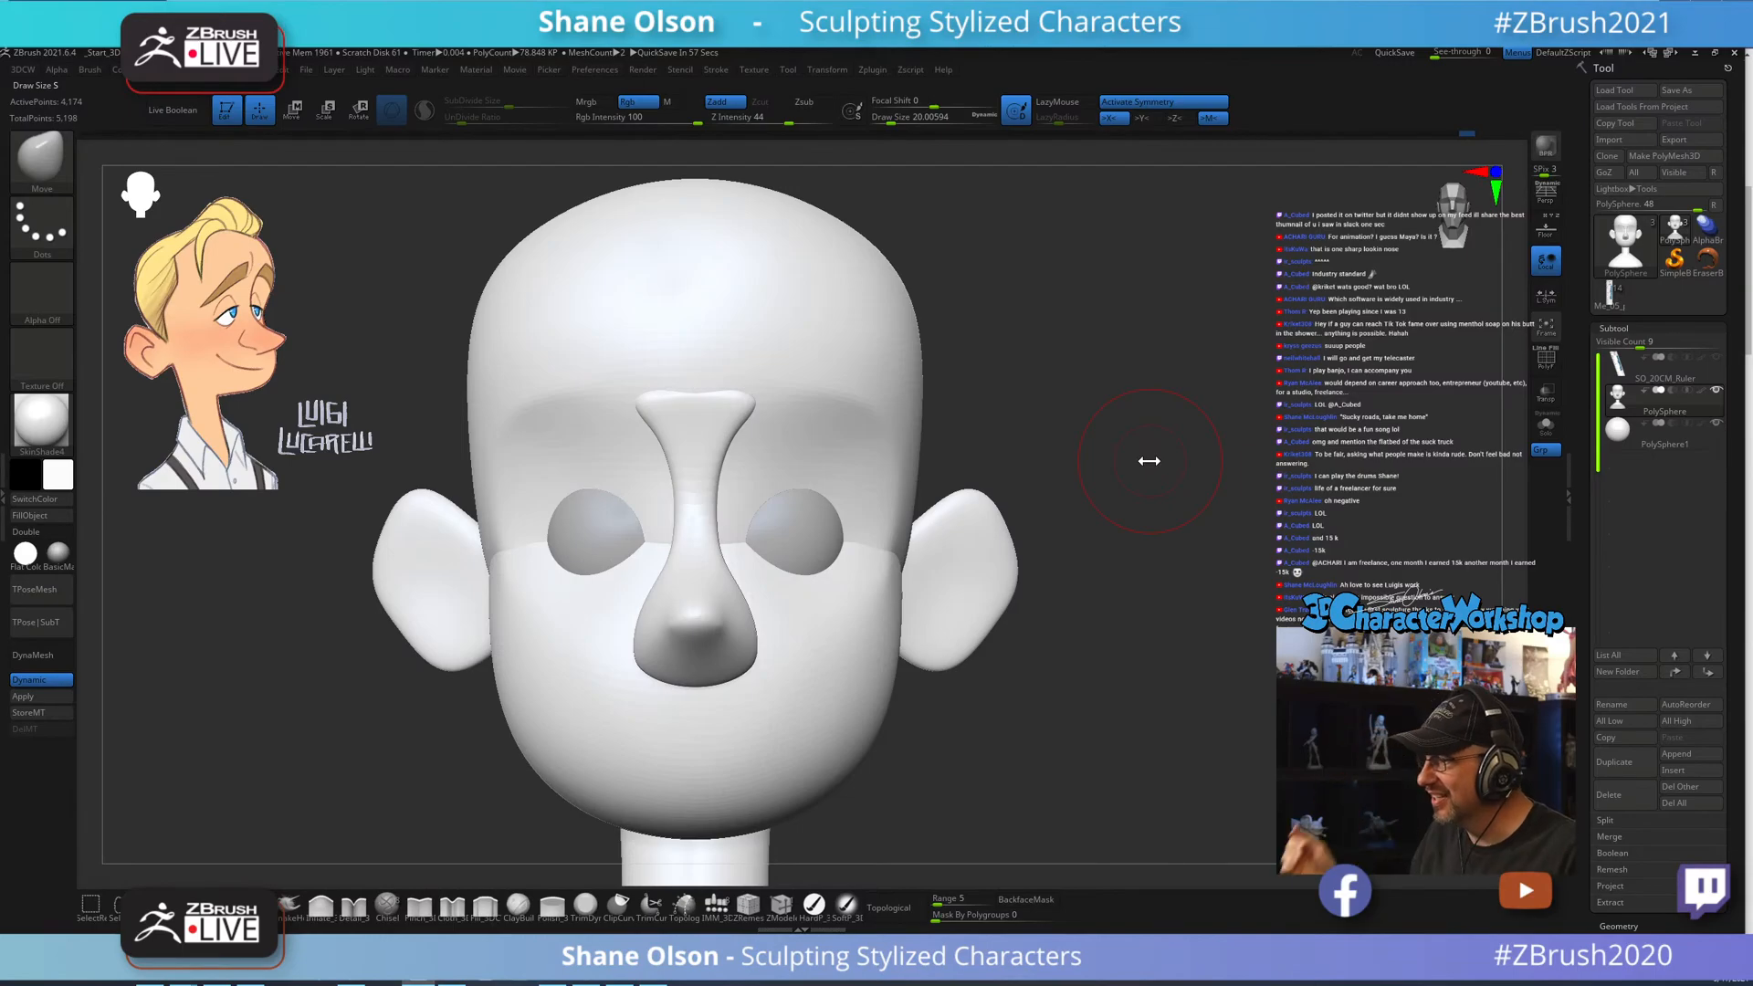
{"action": "mouse_move", "coordinate": [1165, 438]}
{"action": "right_mouse_down"}
{"action": "mouse_move", "coordinate": [1174, 489]}
{"action": "mouse_move", "coordinate": [1178, 474]}
{"action": "right_mouse_up"}
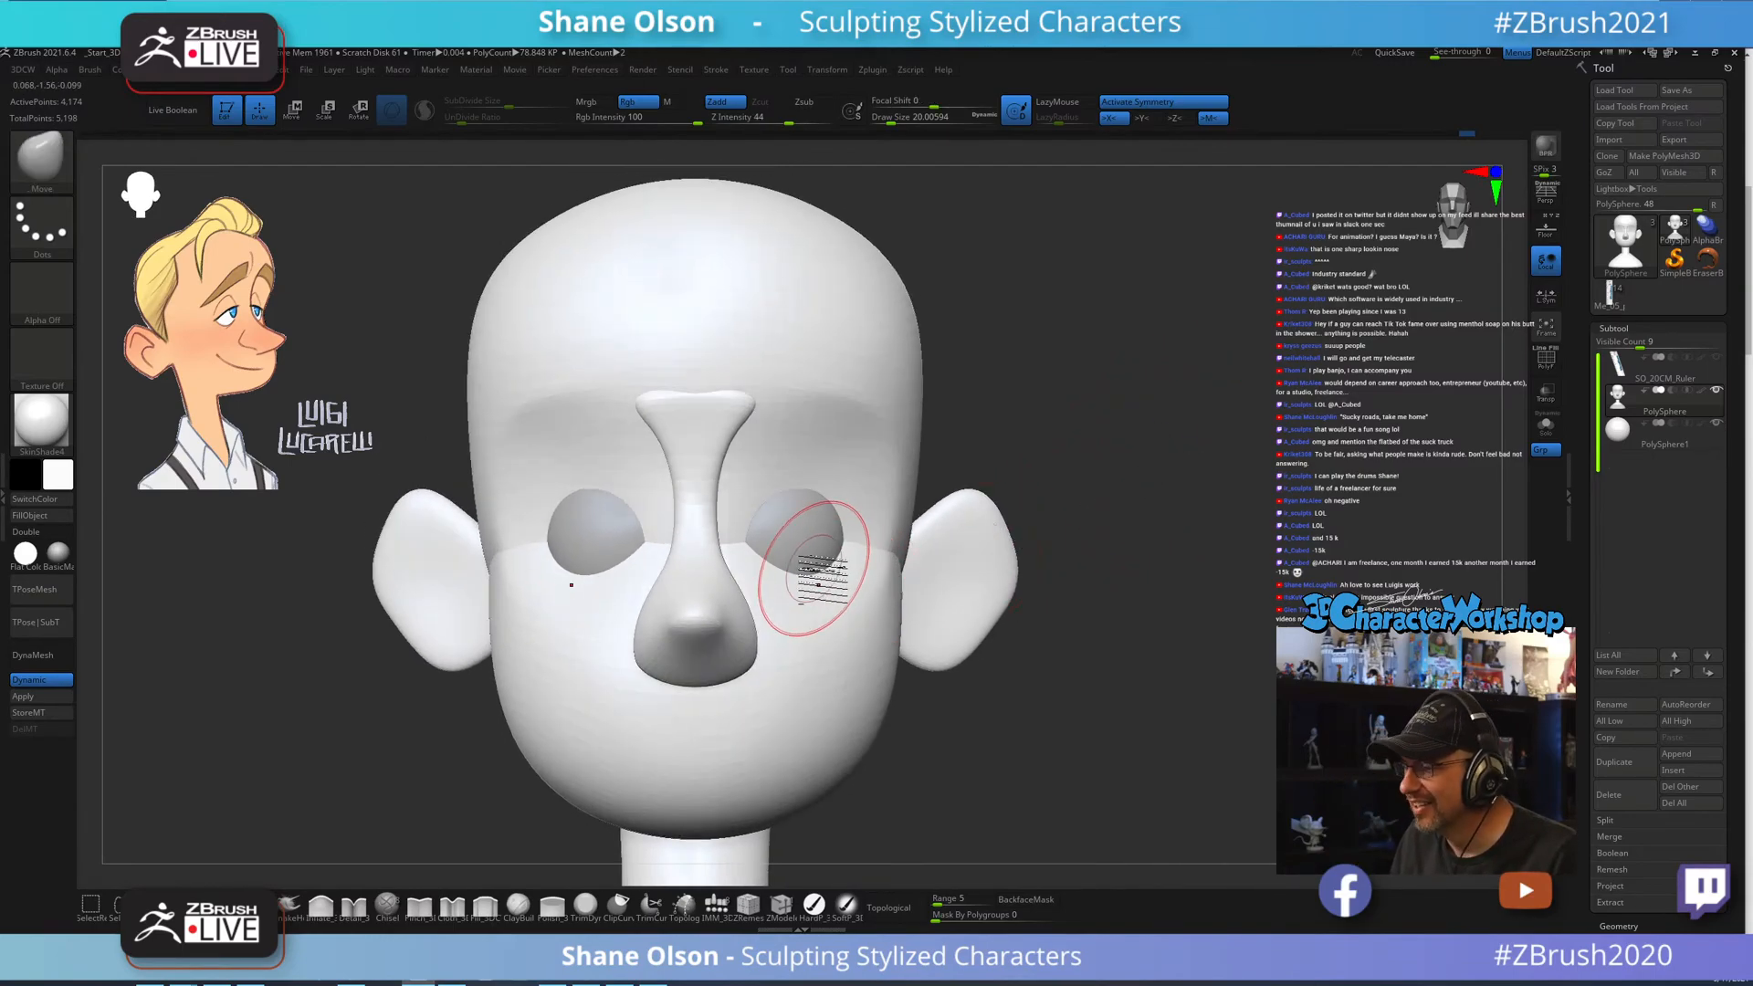
{"action": "key", "text": "s"}
{"action": "left_click", "coordinate": [794, 549]}
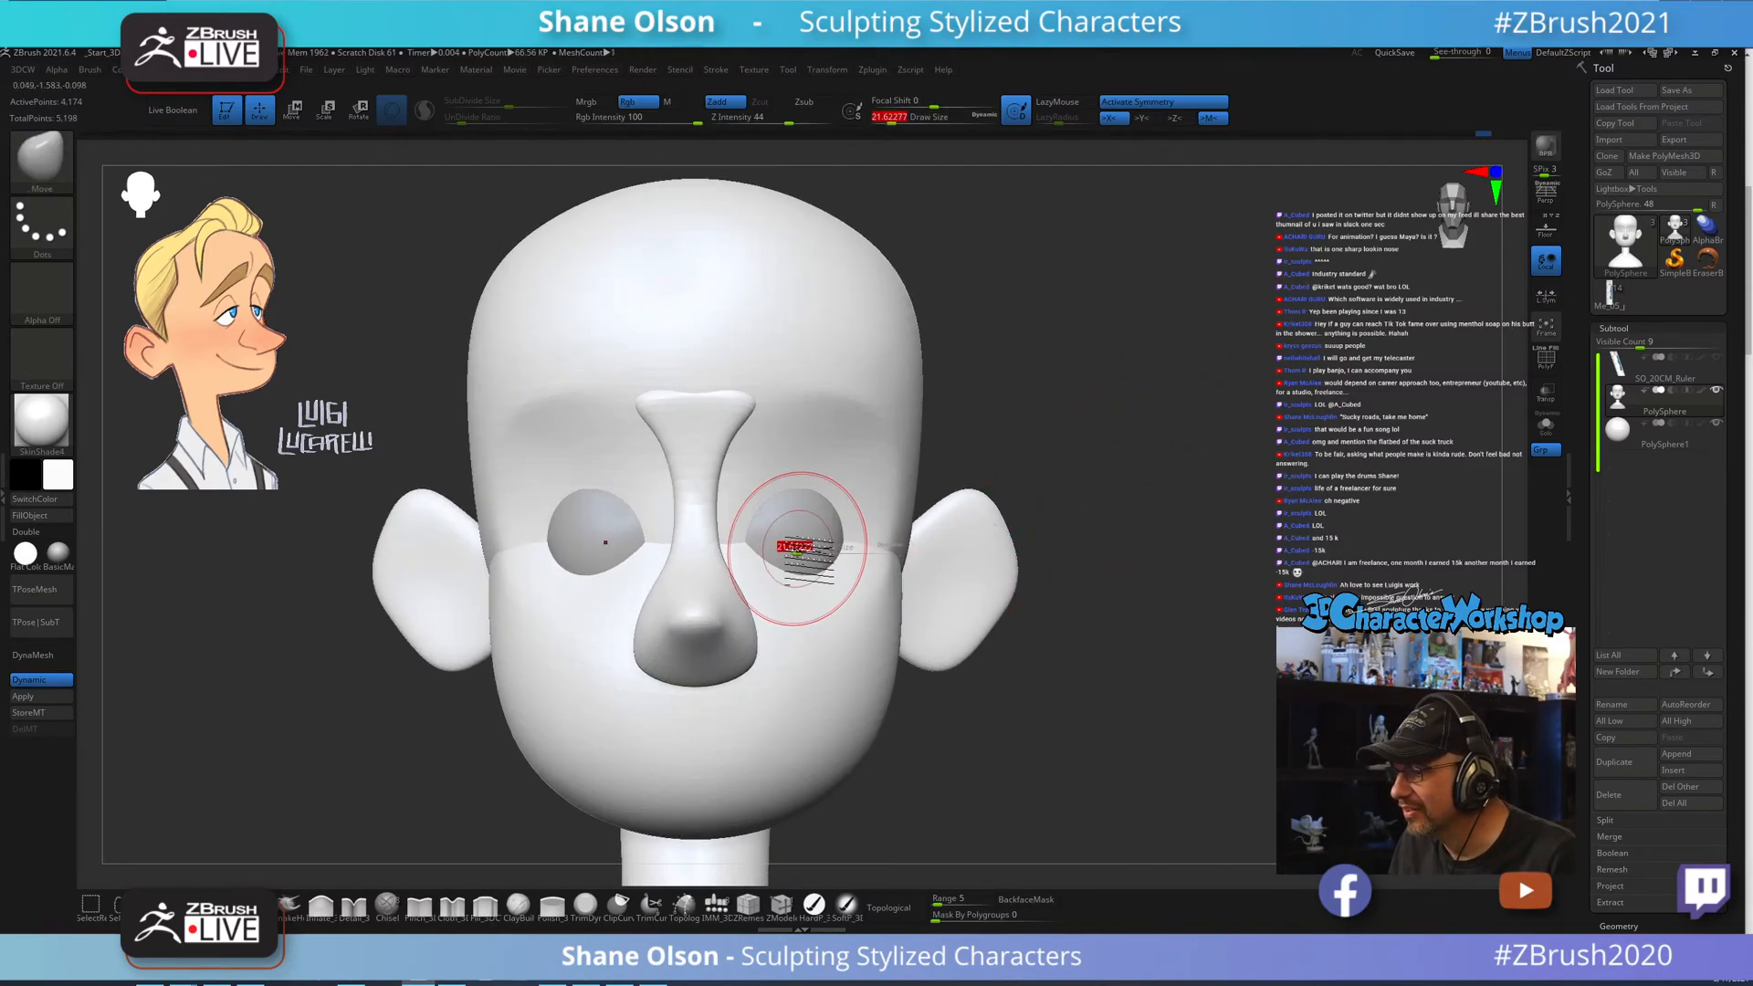
Reduce the brush draw size to about 13 and display the wireframe with polygroup colours.
{"action": "key", "text": "s"}
{"action": "left_click_drag", "start_coordinate": [798, 549], "coordinate": [785, 570]}
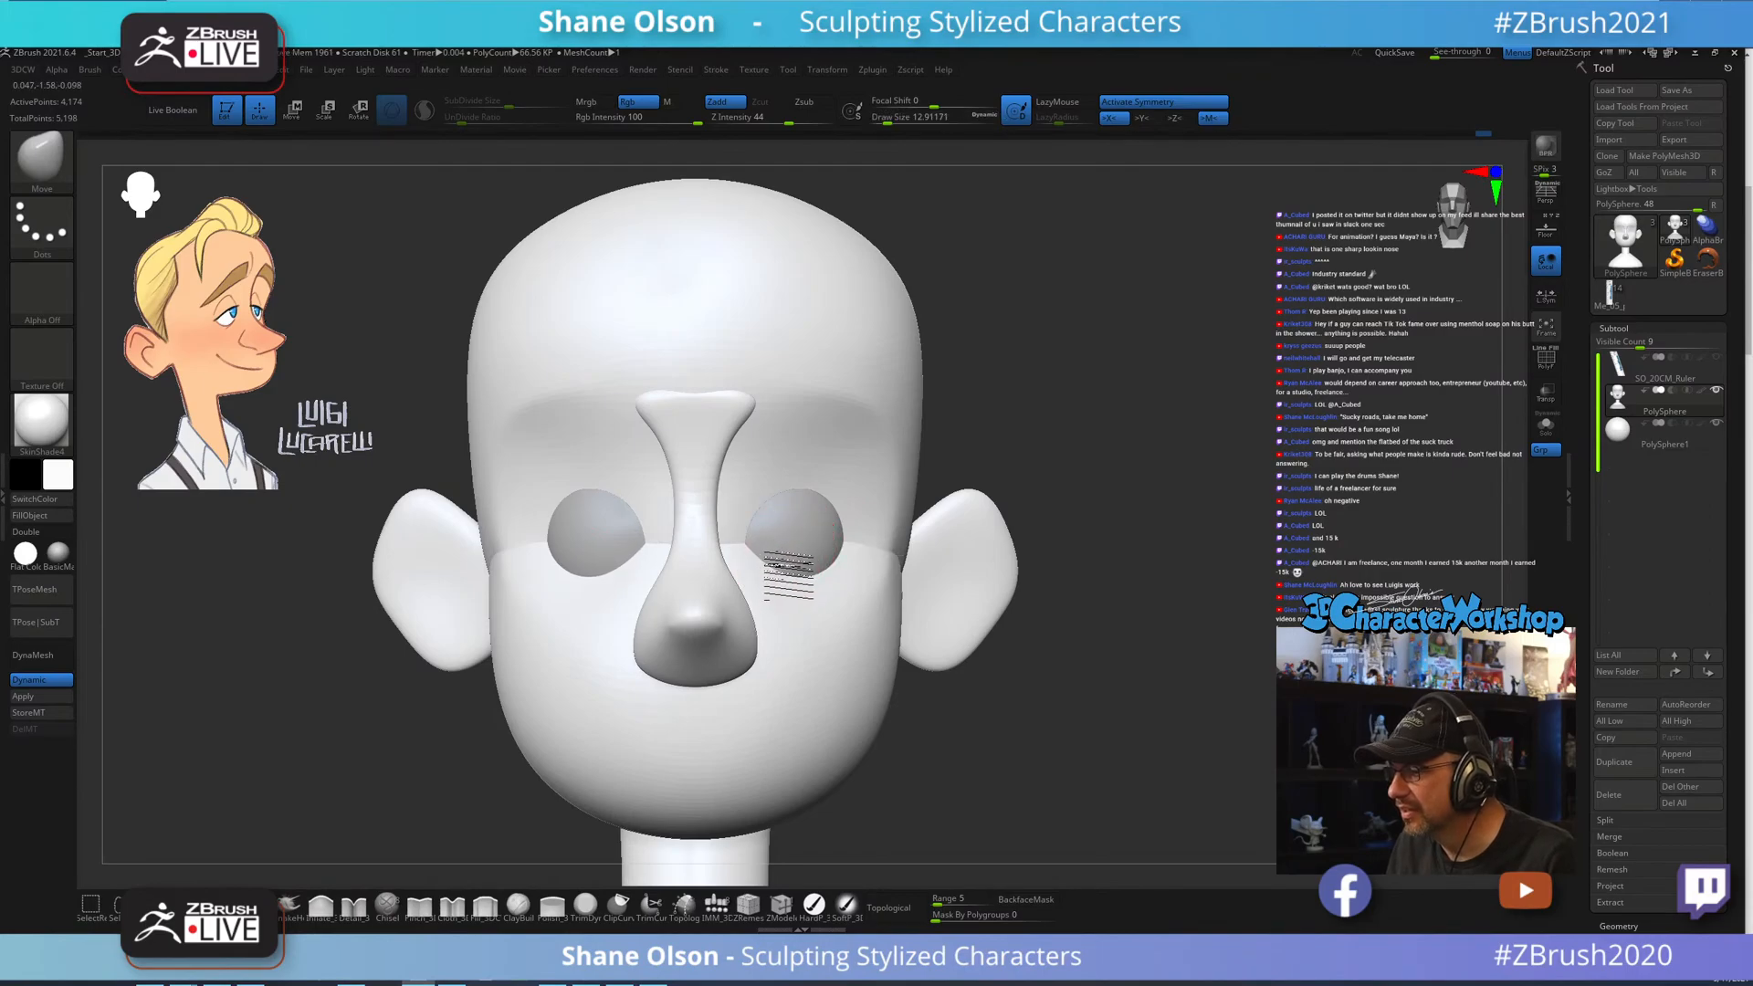
{"action": "key", "text": "shift+f"}
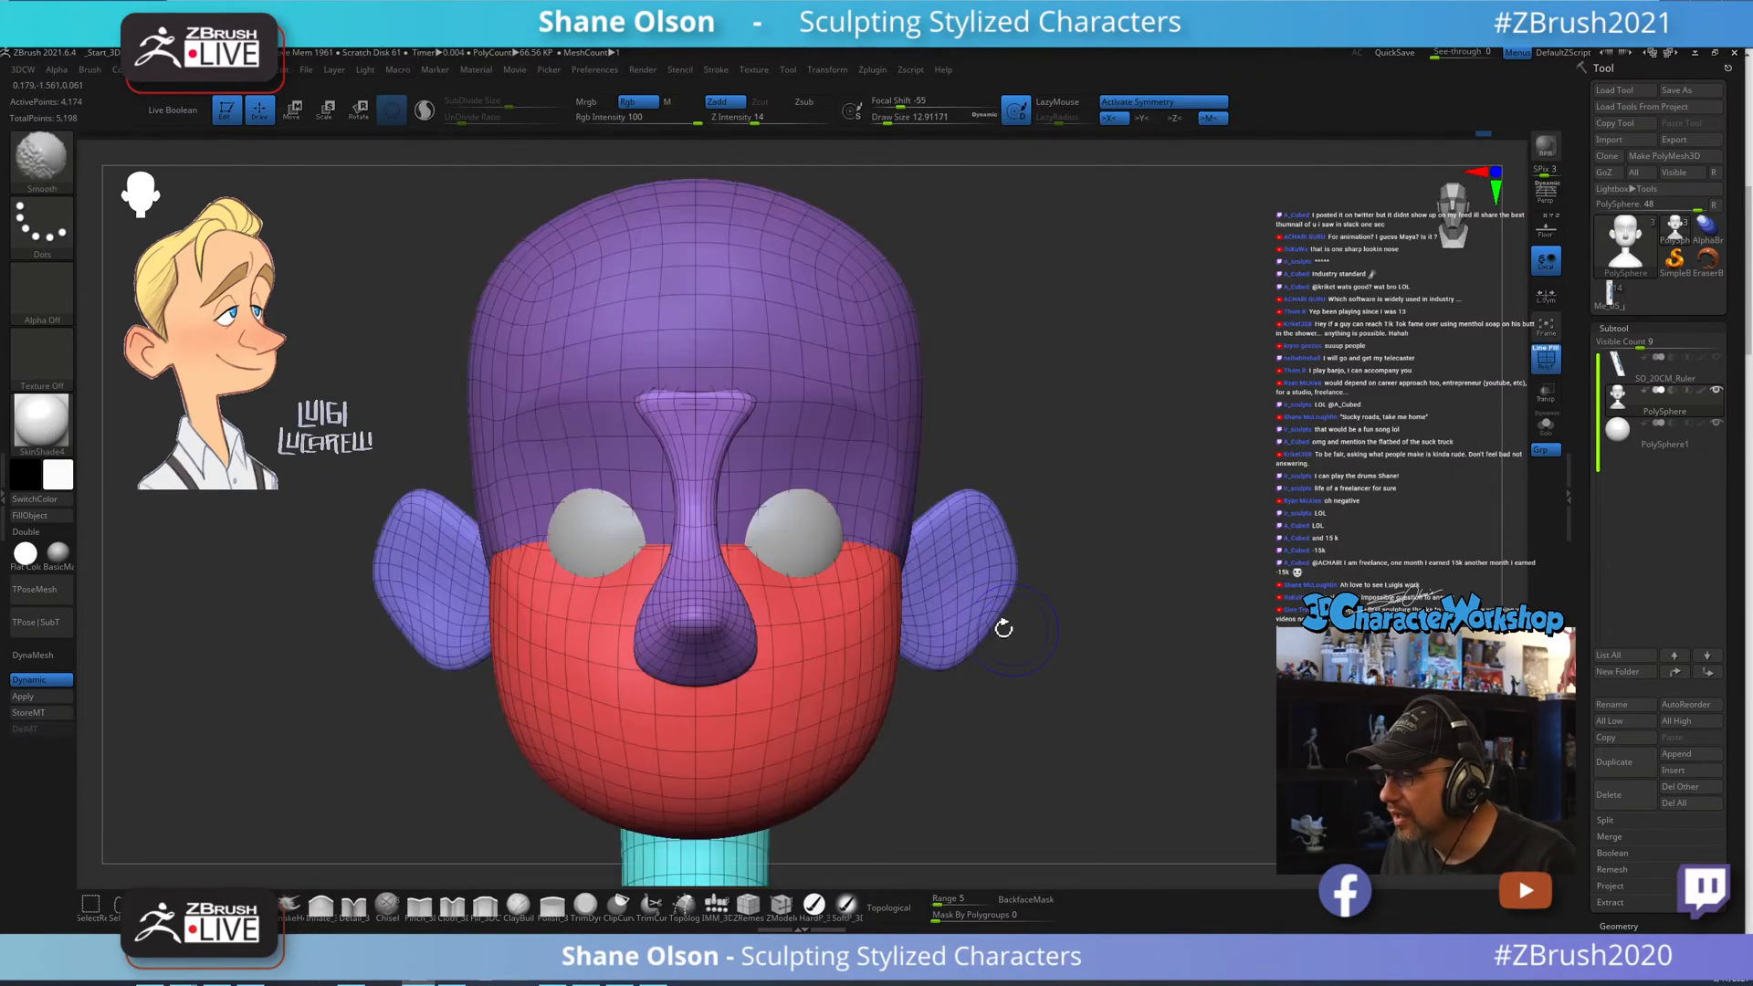
Isolate the ears polygroup and split the hidden head and body into a separate subtool, with everything shown again.
{"action": "mouse_move", "coordinate": [1194, 669]}
{"action": "left_mouse_down"}
{"action": "mouse_move", "coordinate": [1219, 664]}
{"action": "mouse_move", "coordinate": [1174, 666]}
{"action": "mouse_move", "coordinate": [1112, 585]}
{"action": "mouse_move", "coordinate": [1086, 596]}
{"action": "mouse_move", "coordinate": [1028, 524]}
{"action": "left_mouse_up"}
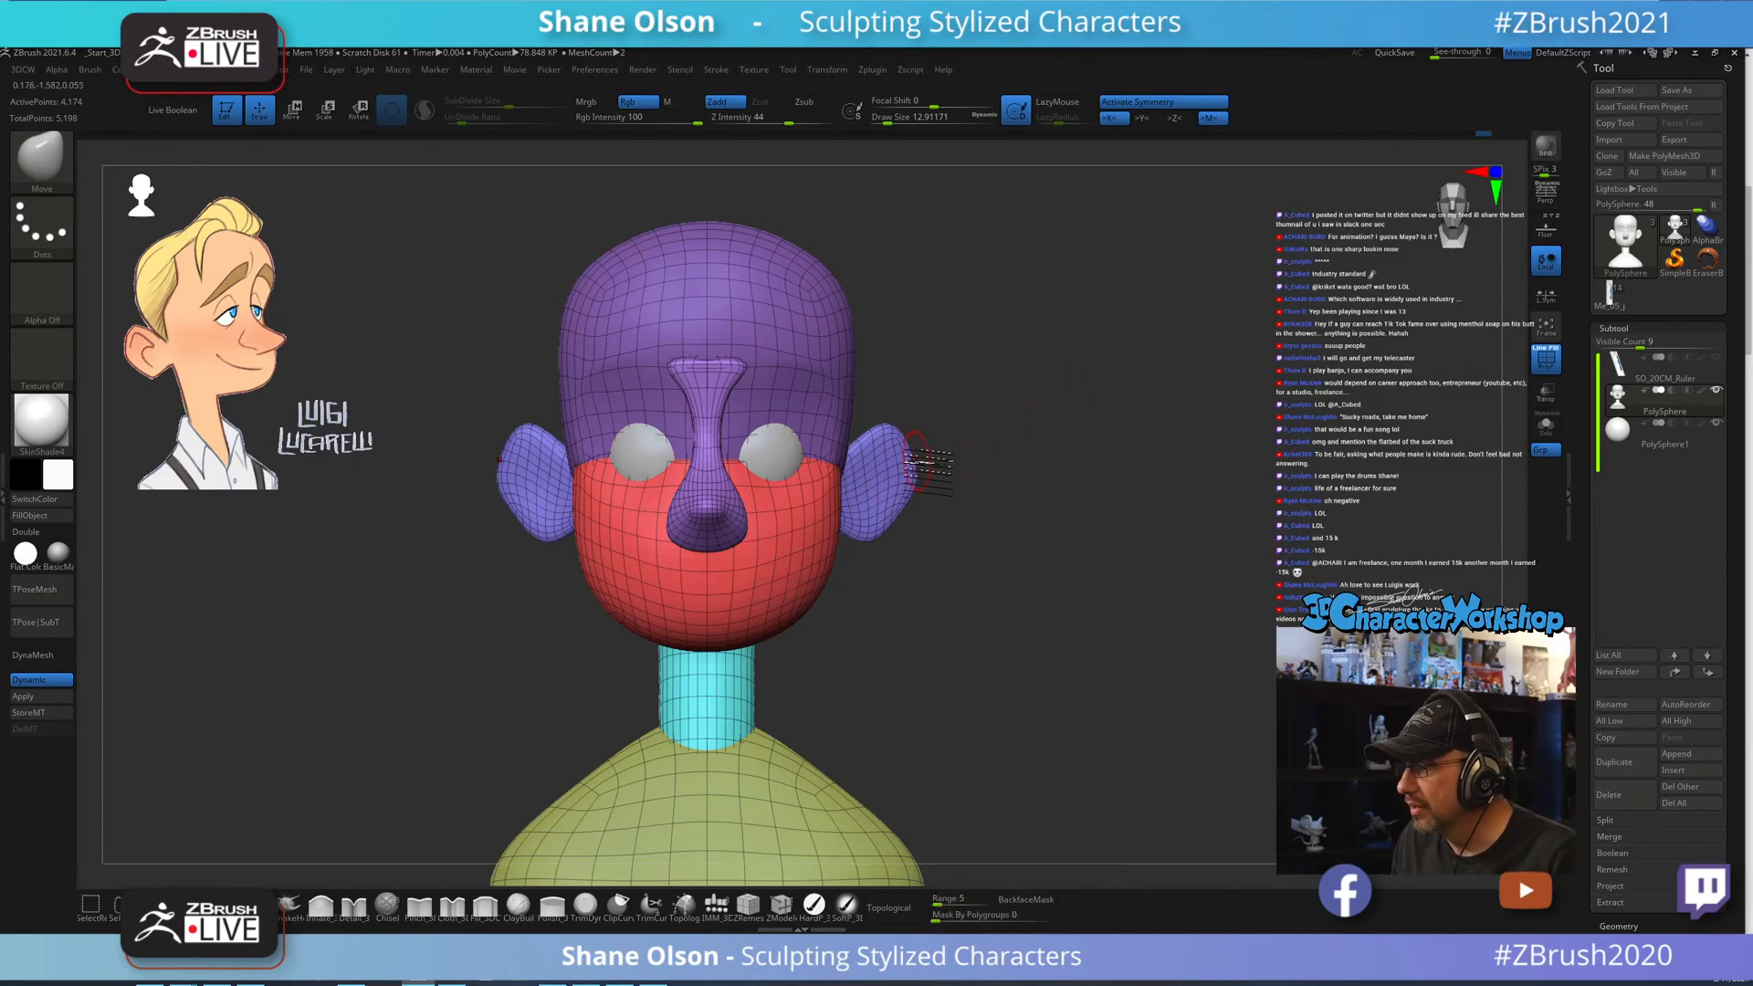
{"action": "key", "text": "ctrl+shift"}
{"action": "left_click", "coordinate": [879, 482], "text": "ctrl+shift"}
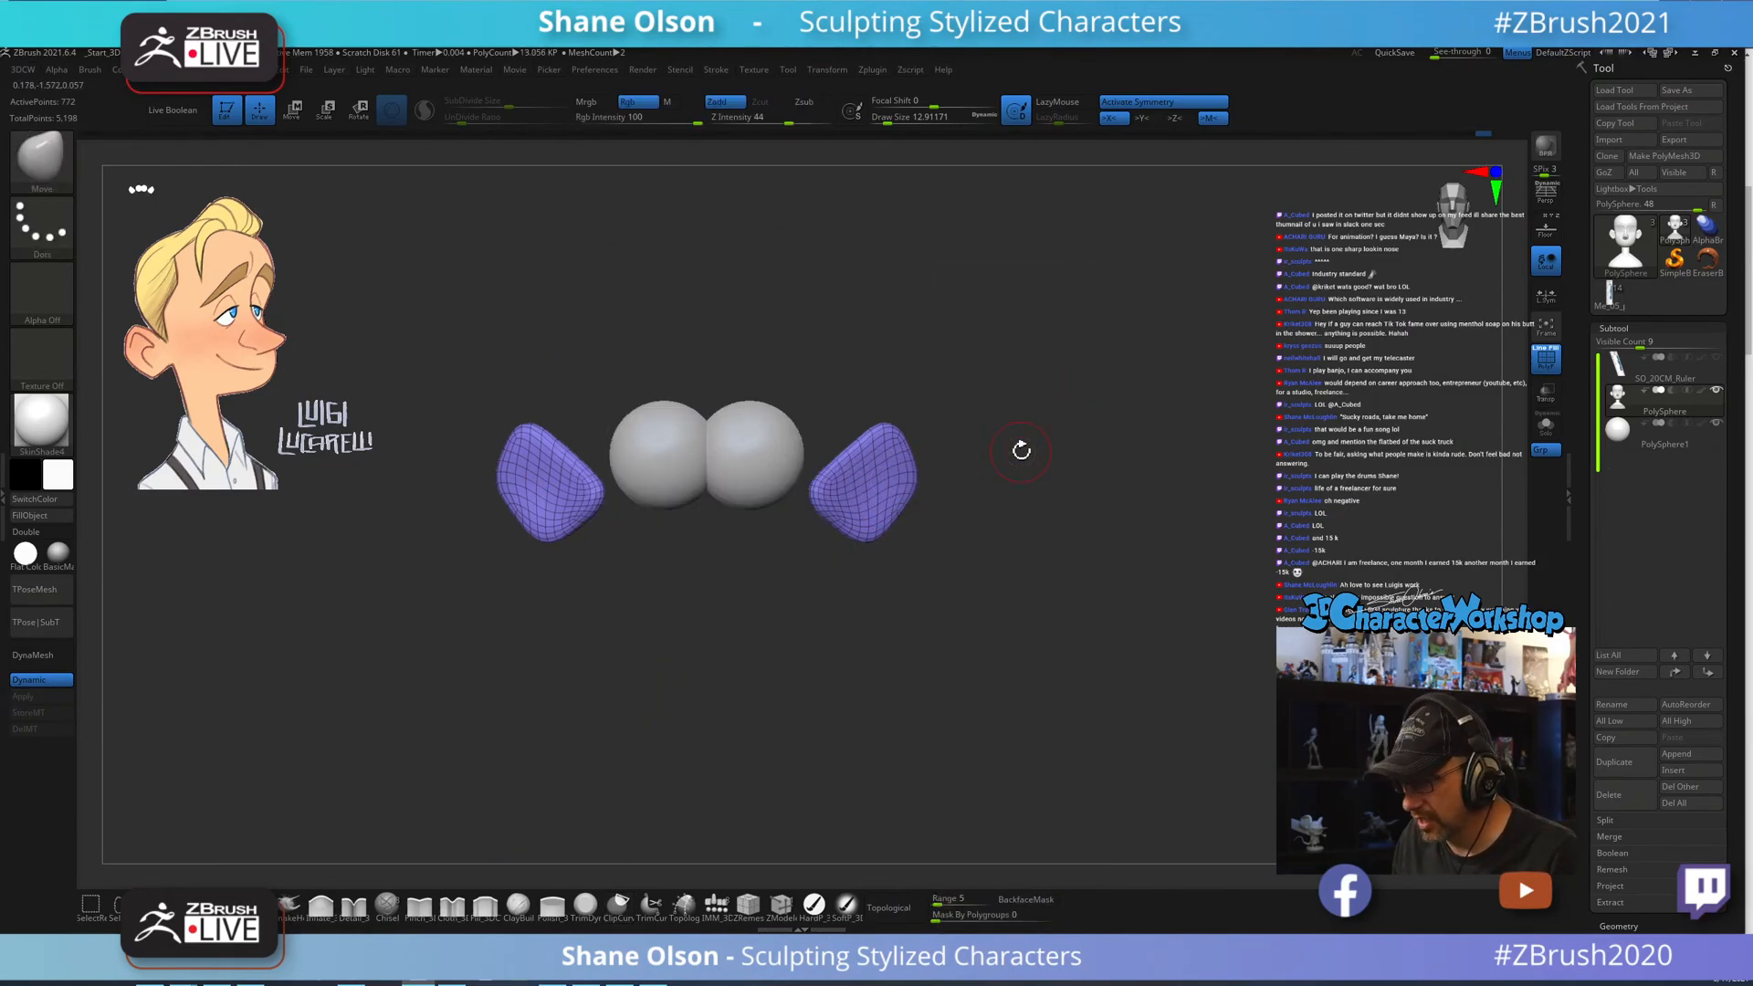
{"action": "key", "text": "space"}
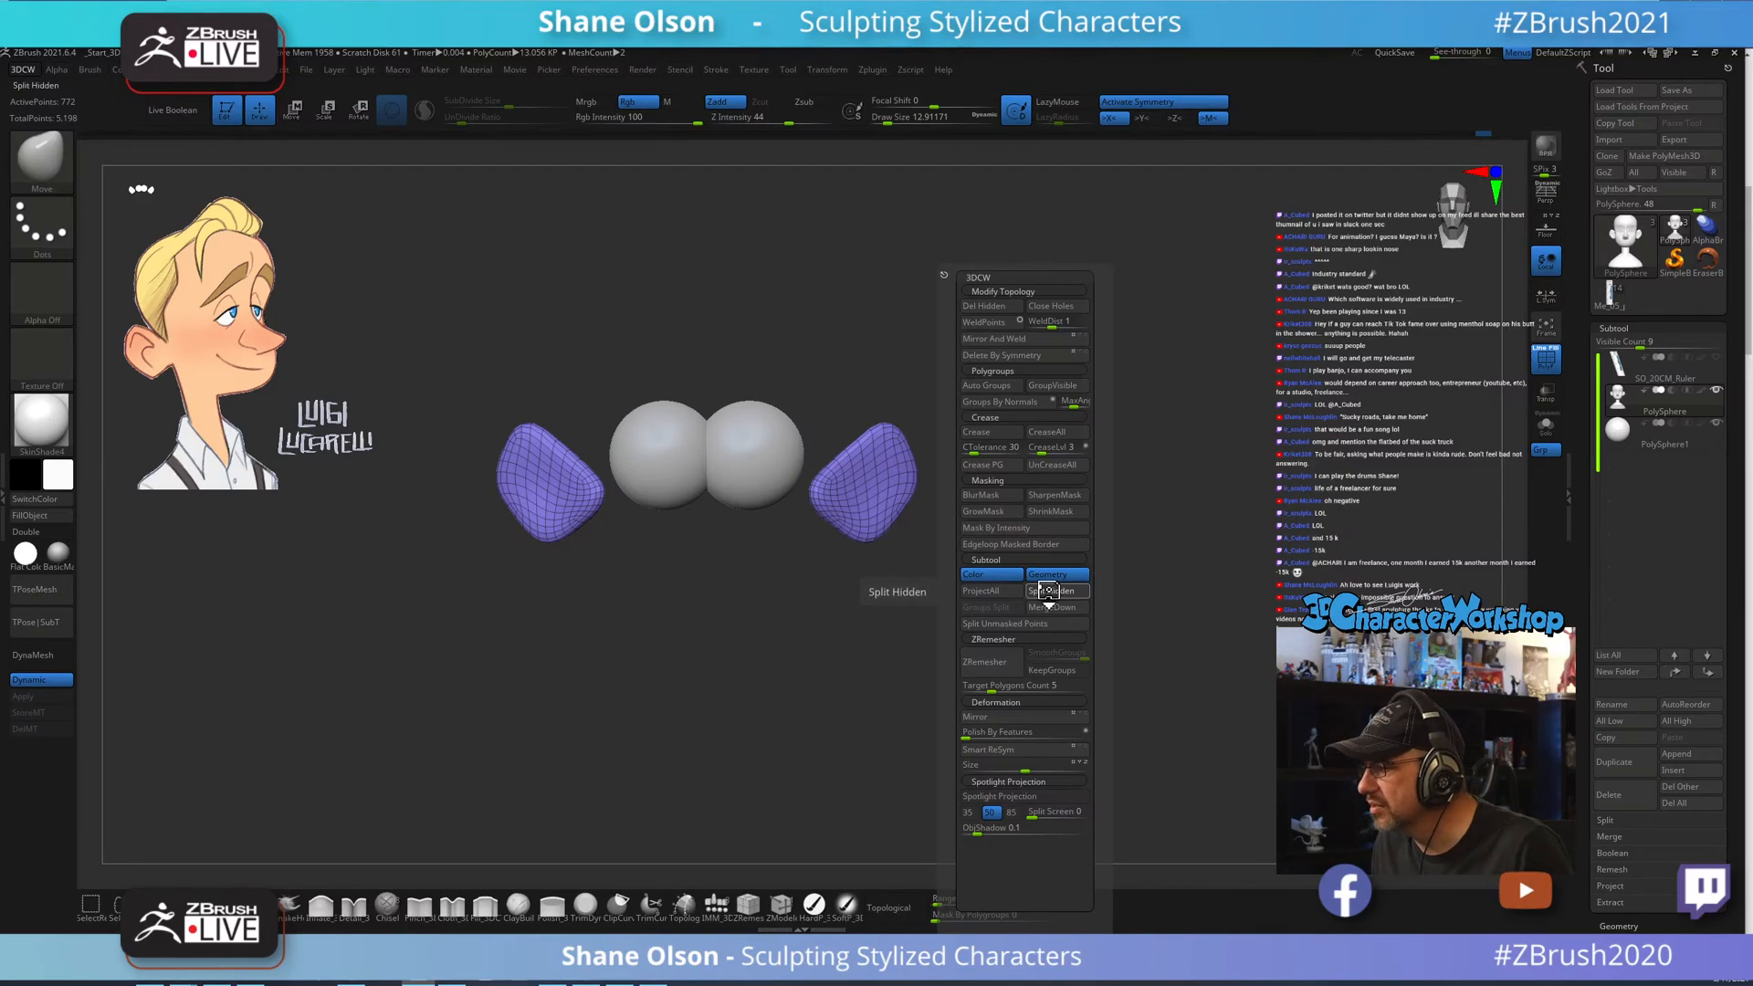
{"action": "left_click", "coordinate": [1096, 470], "text": "ctrl+shift"}
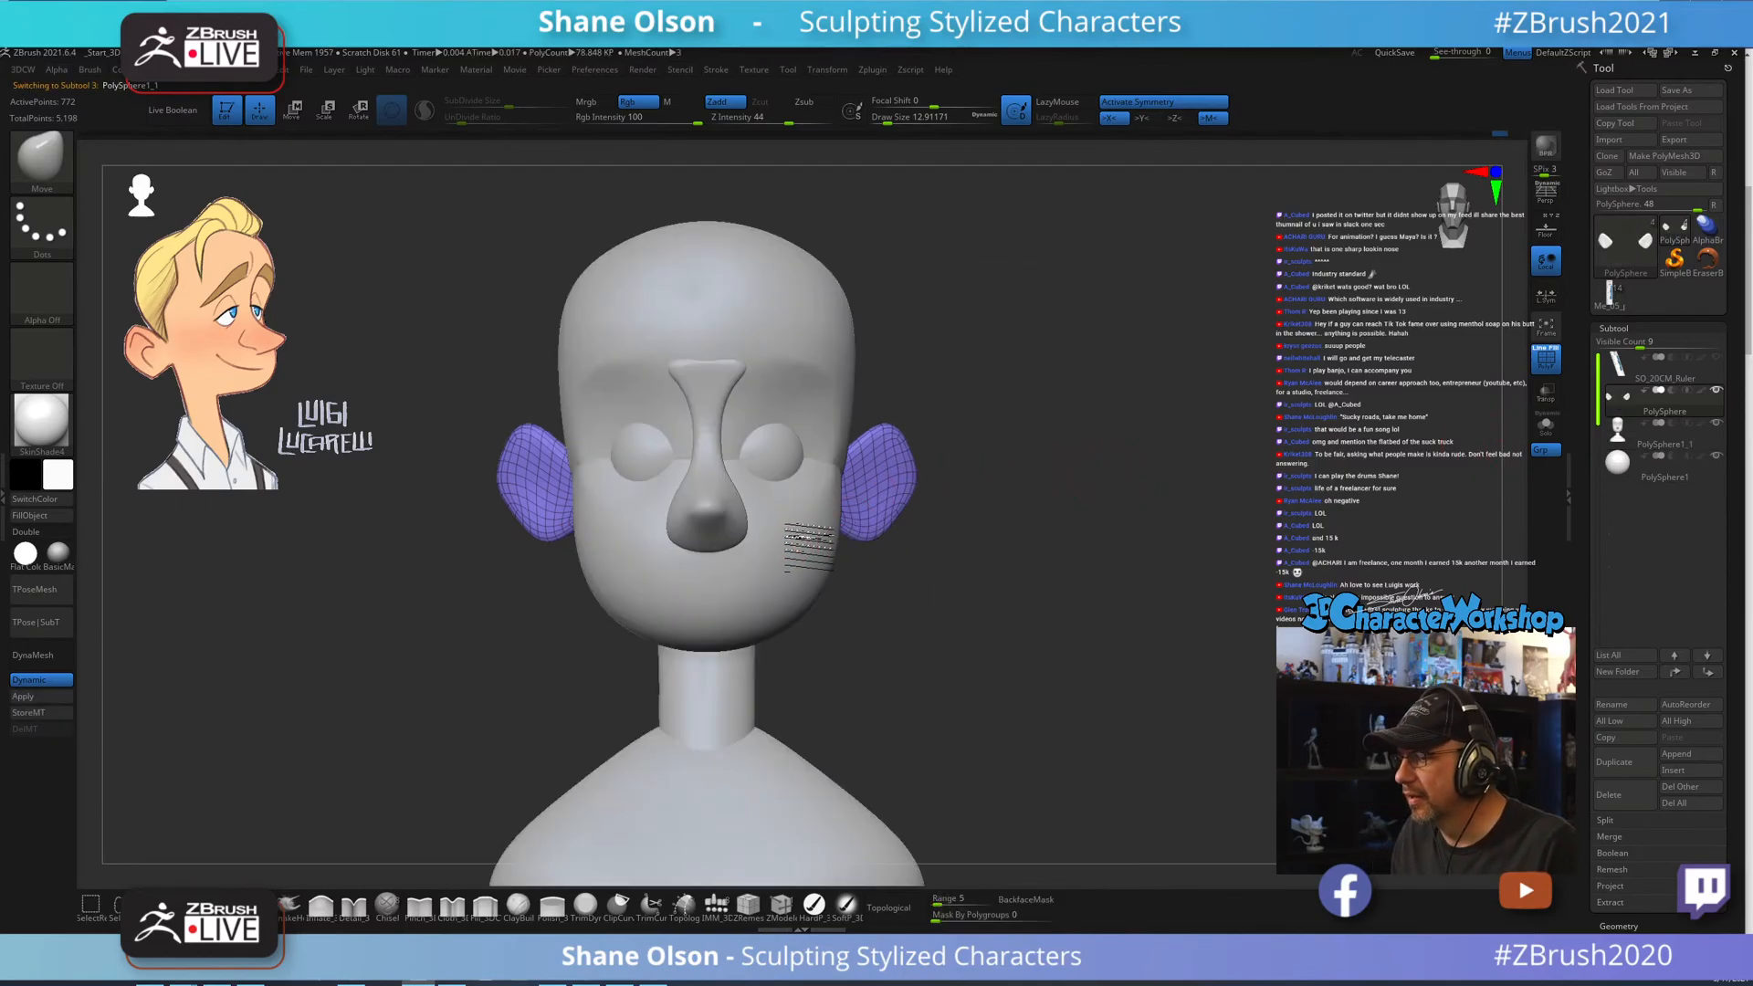
Duplicate the head and body subtool and apply dynamic subdivision to the copy.
{"action": "left_click", "coordinate": [827, 516], "text": "alt"}
{"action": "left_click_drag", "start_coordinate": [1155, 483], "coordinate": [1147, 426]}
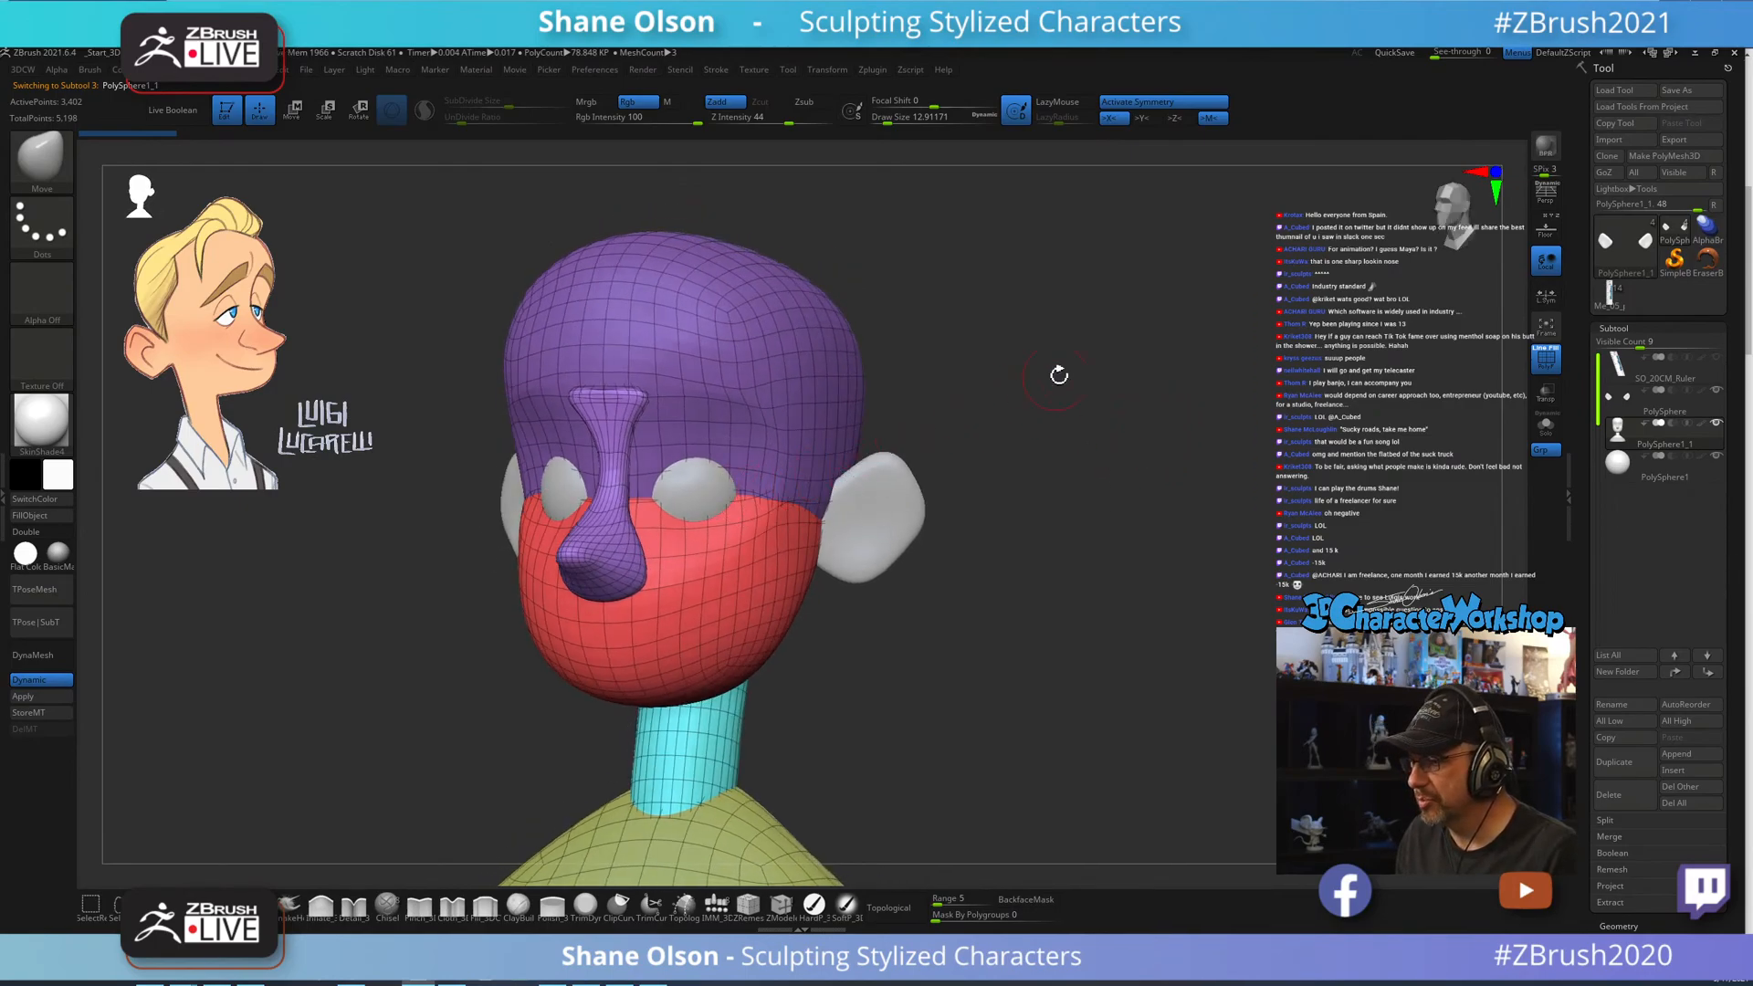
{"action": "left_click_drag", "start_coordinate": [1056, 376], "coordinate": [1088, 376]}
{"action": "left_click", "coordinate": [1629, 761]}
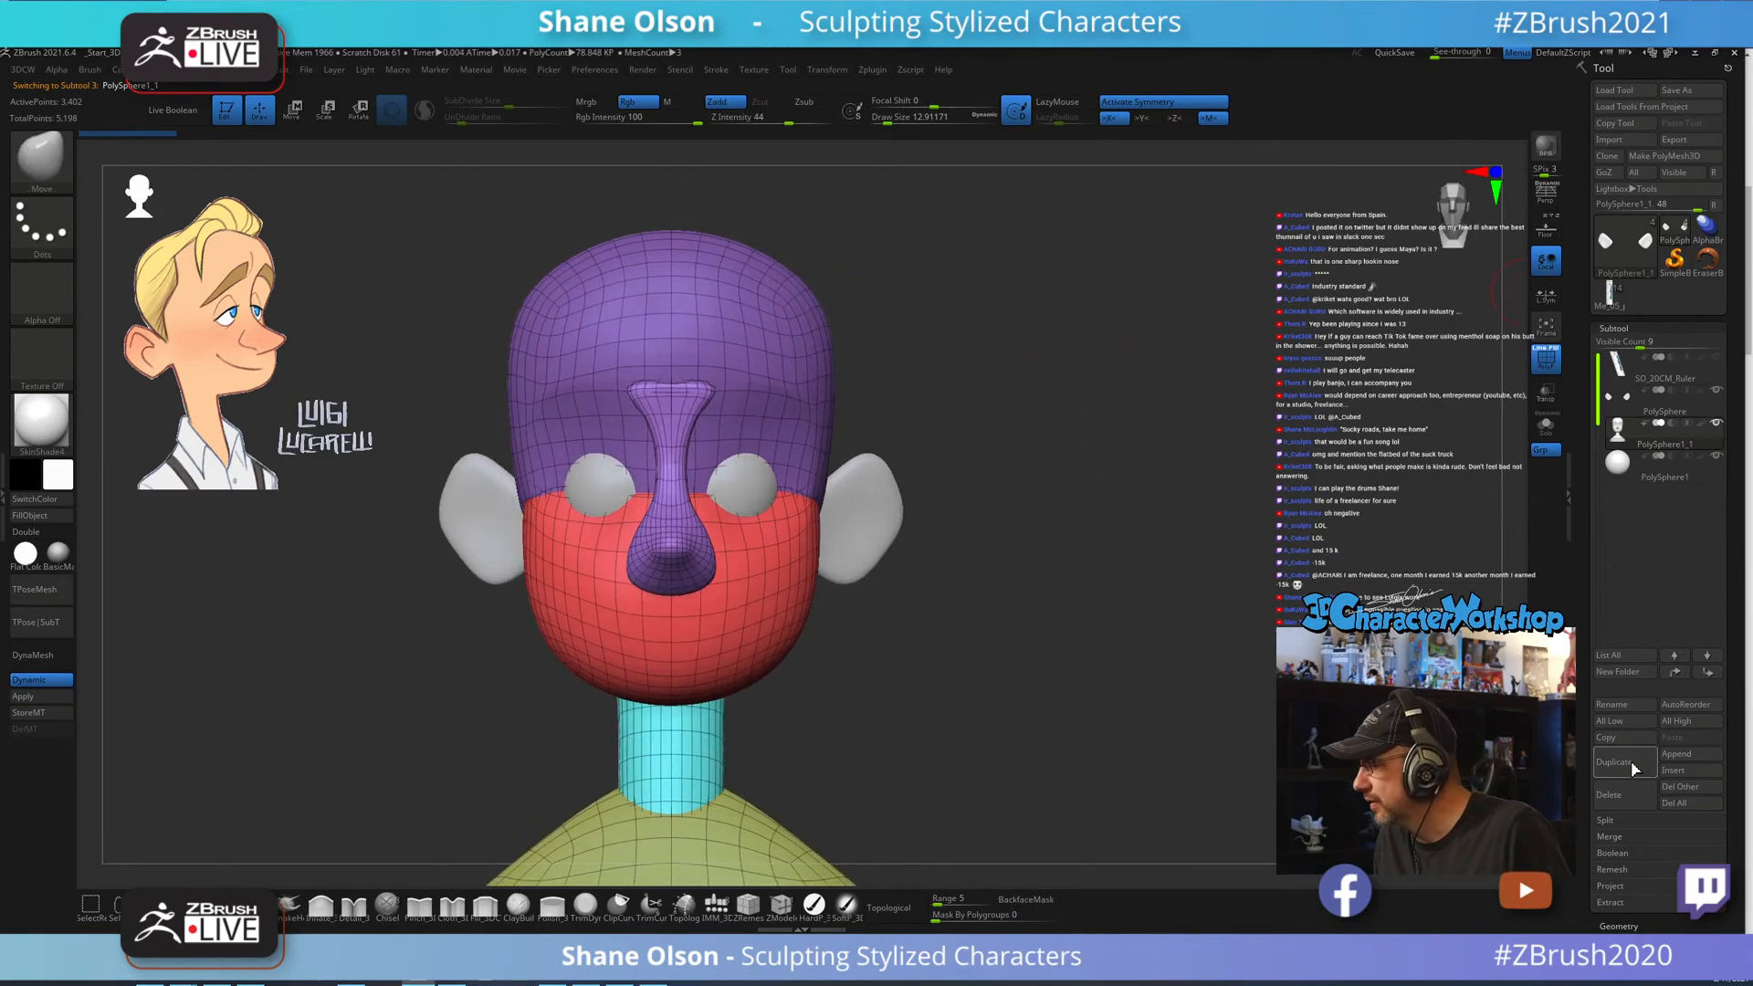
{"action": "left_click_drag", "start_coordinate": [1252, 402], "coordinate": [1174, 375]}
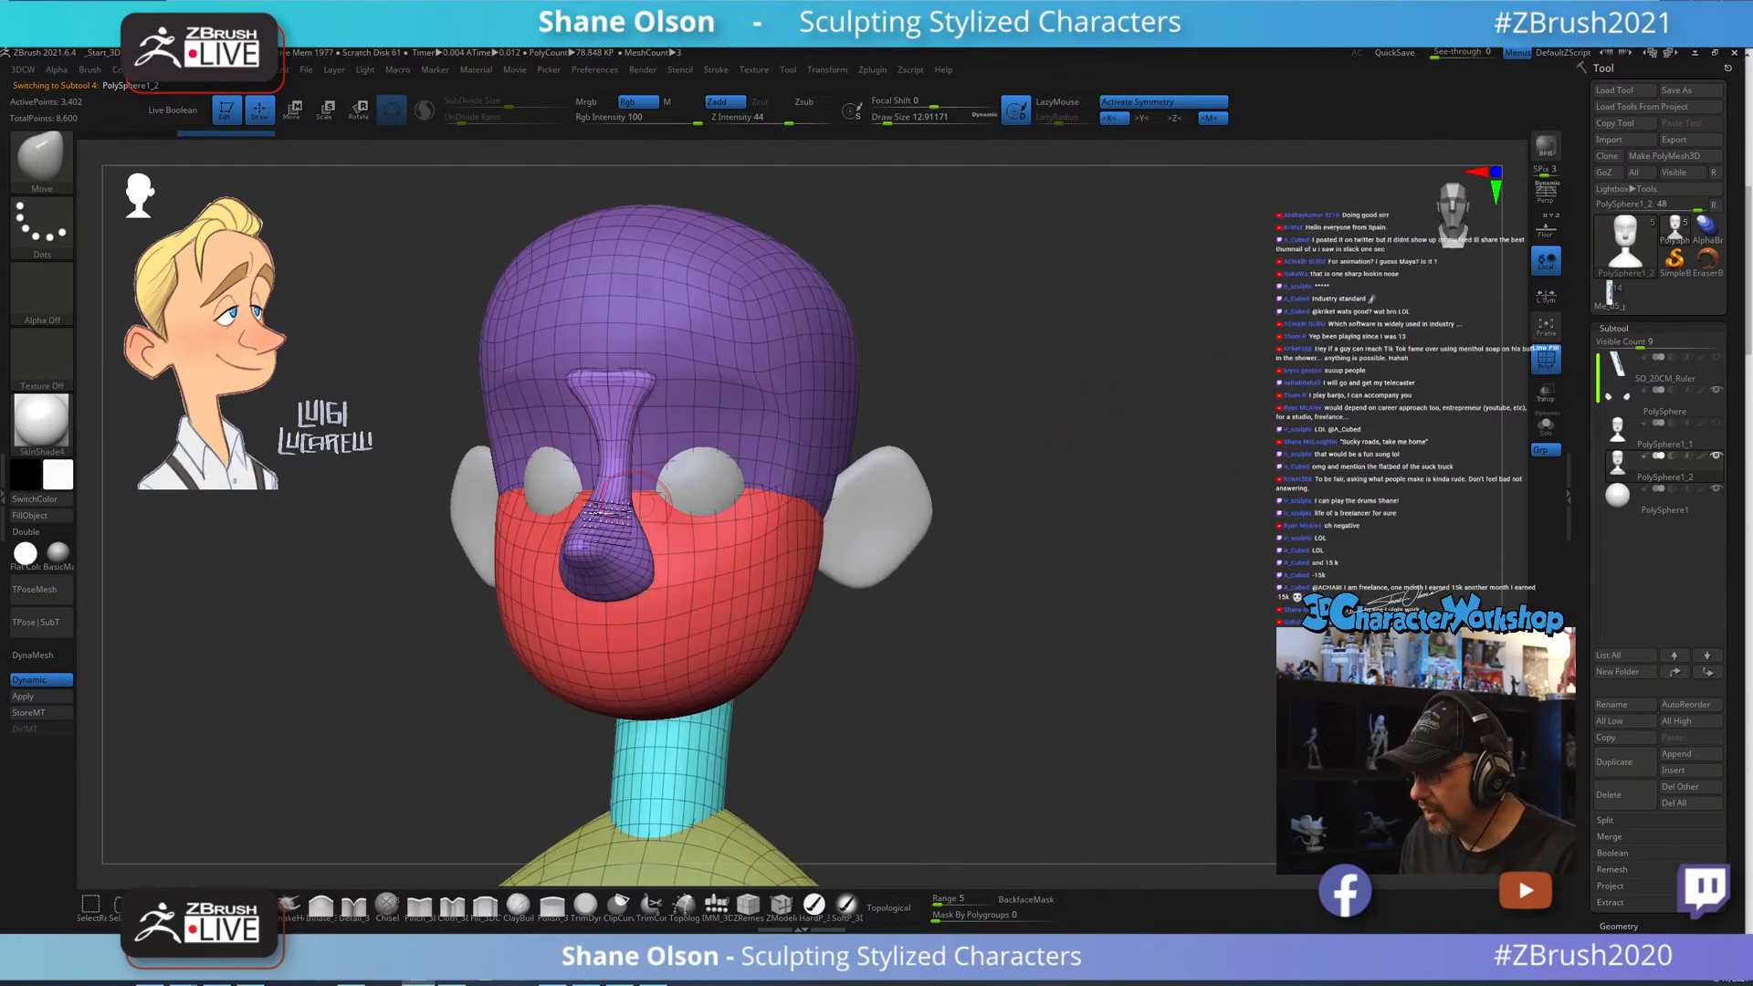
{"action": "left_click", "coordinate": [56, 698]}
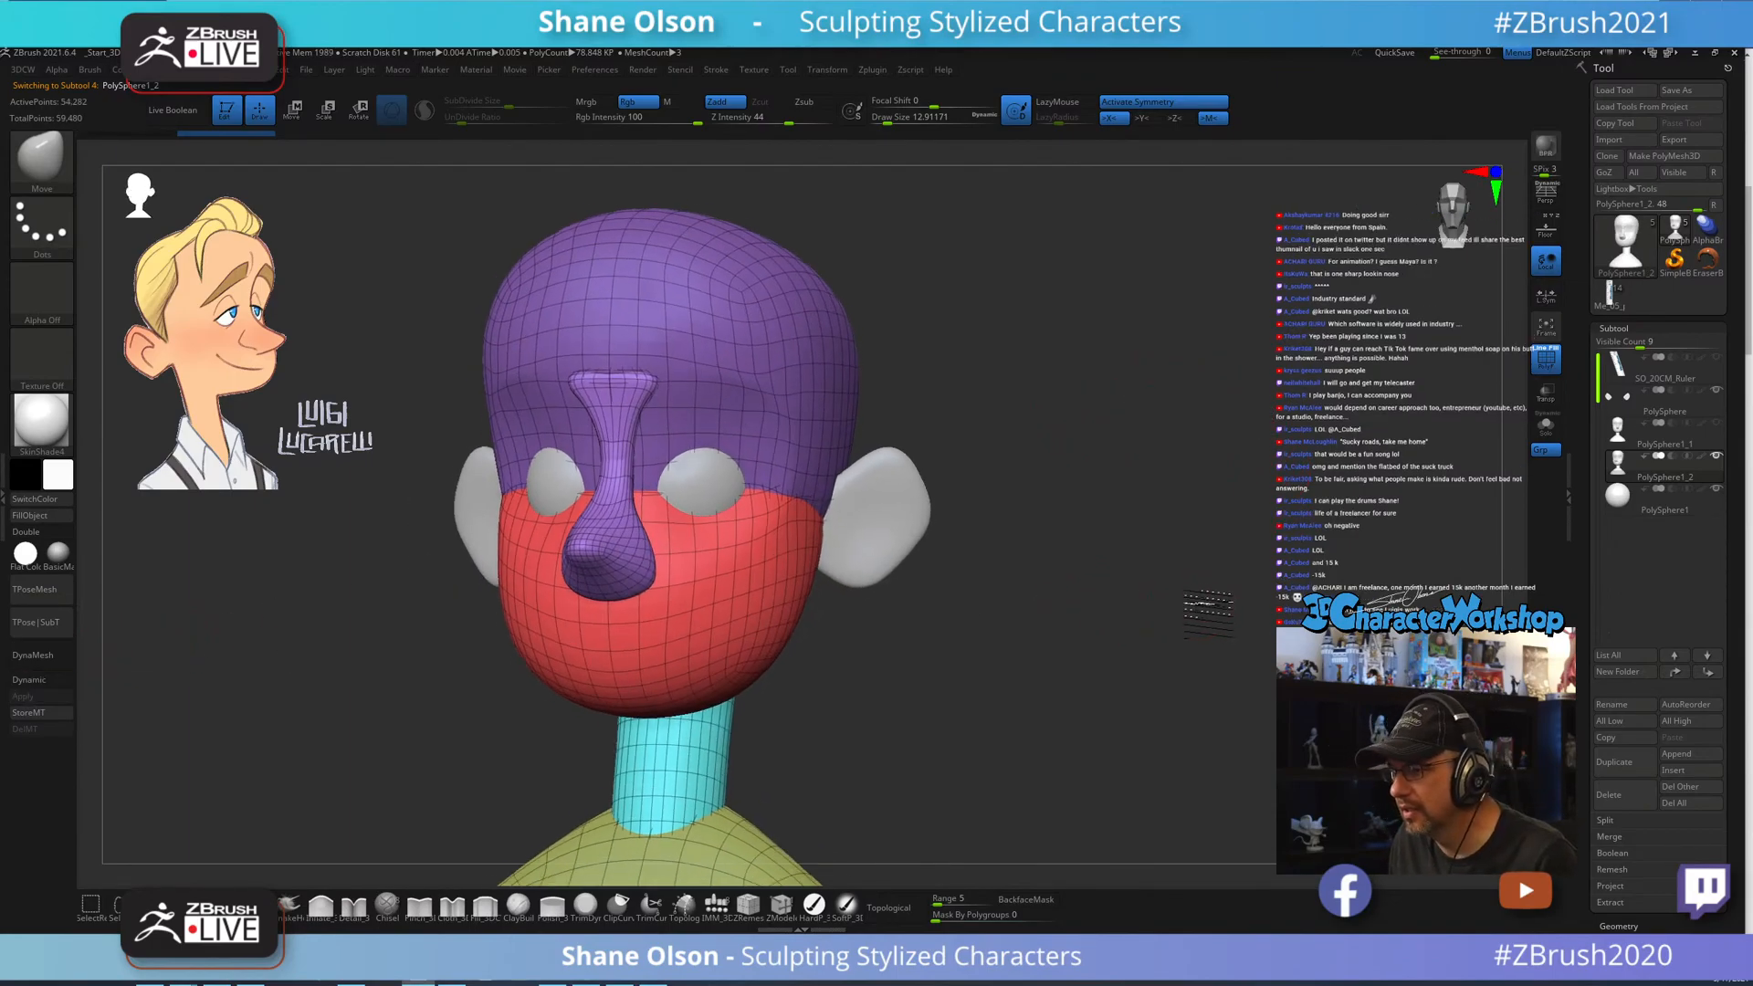
{"action": "left_click_drag", "start_coordinate": [1099, 603], "coordinate": [983, 621]}
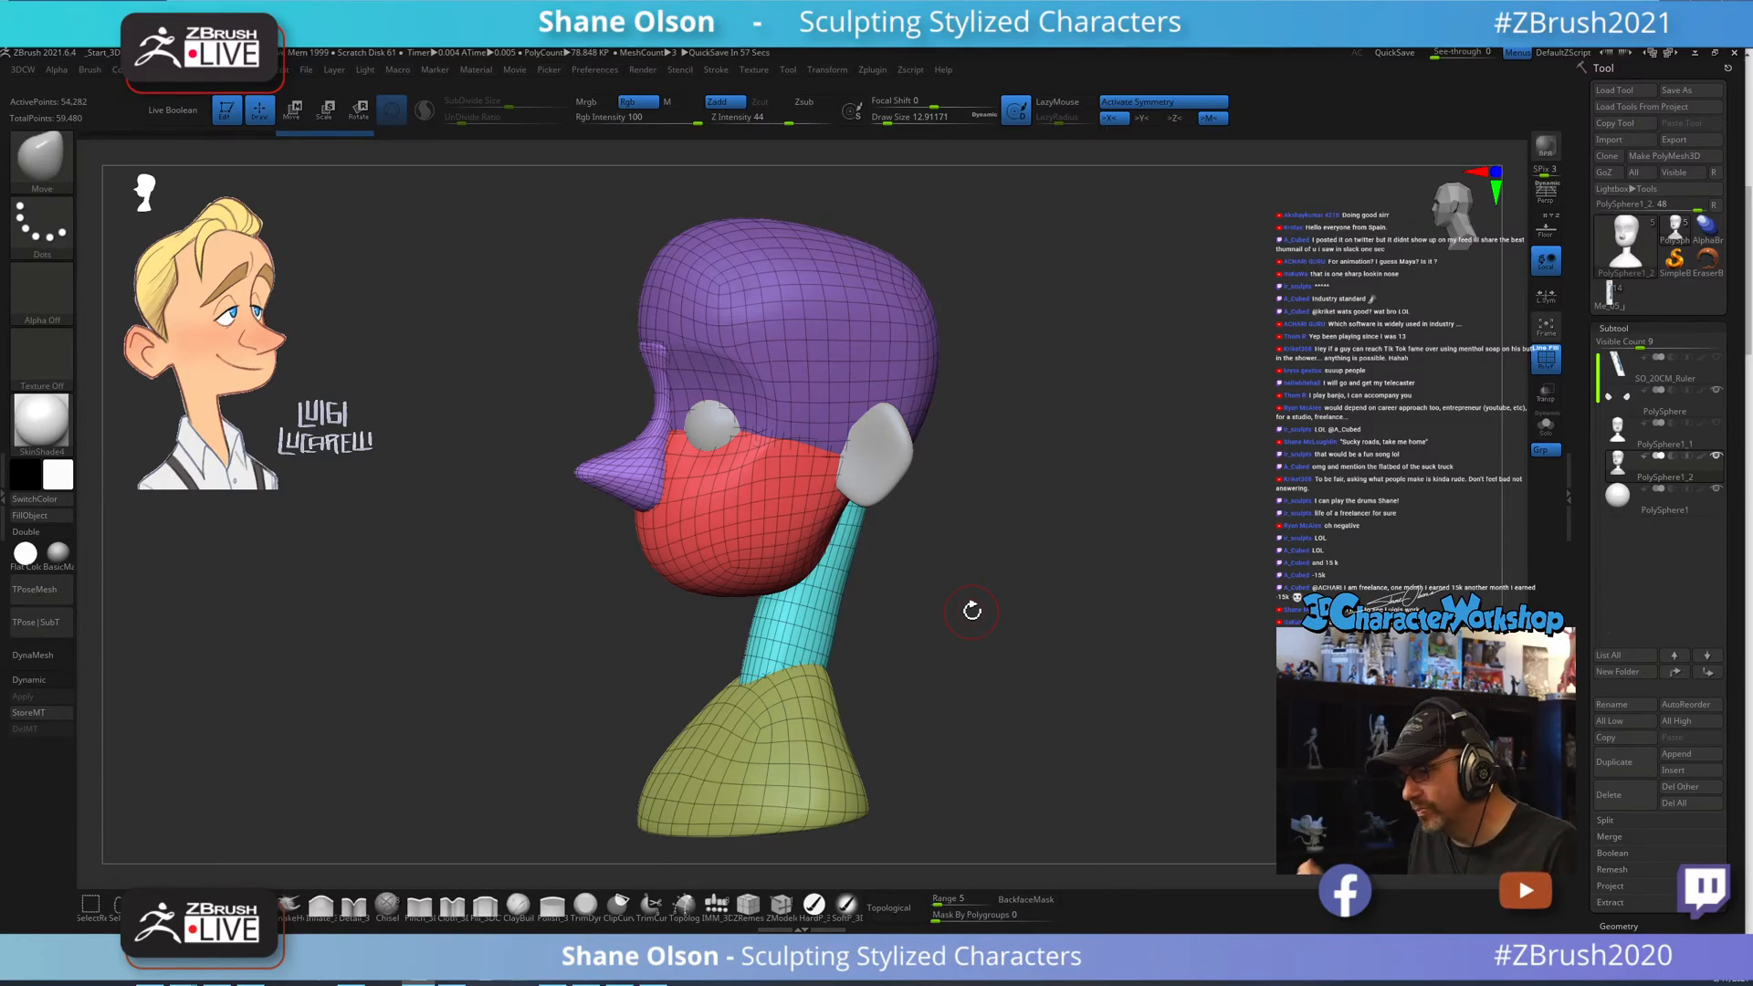
{"action": "left_click_drag", "start_coordinate": [971, 610], "coordinate": [995, 604]}
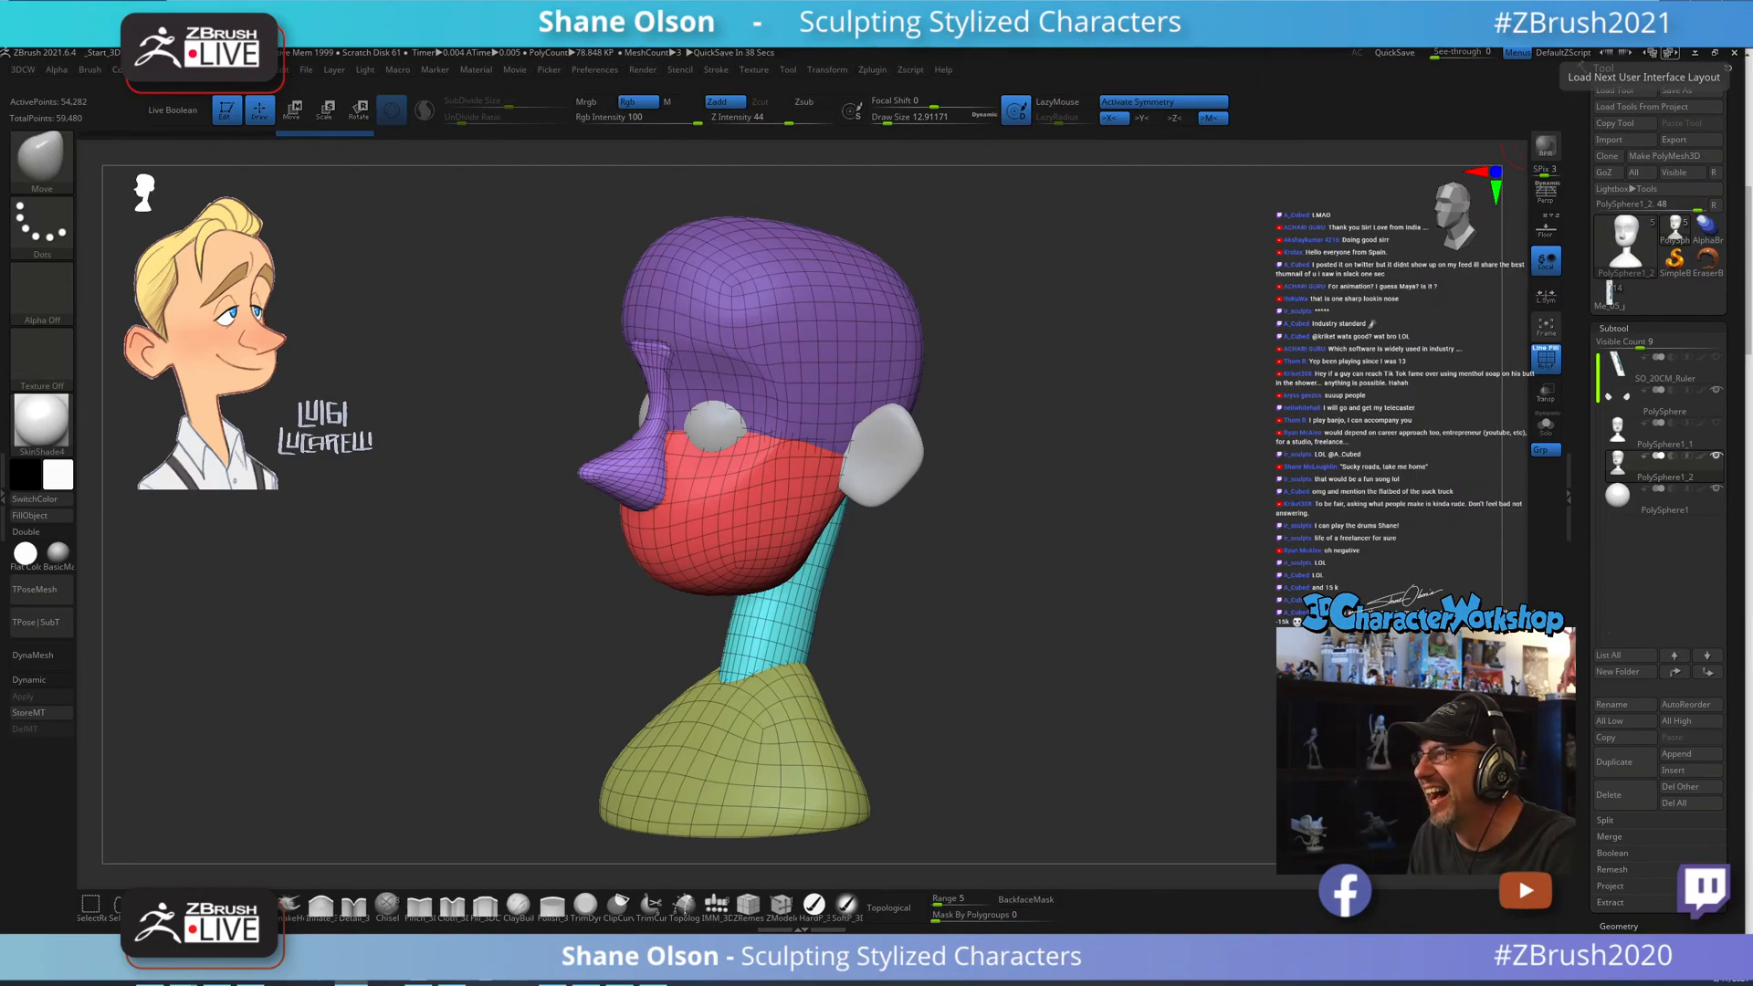
{"action": "left_click_drag", "start_coordinate": [899, 0], "coordinate": [822, 0]}
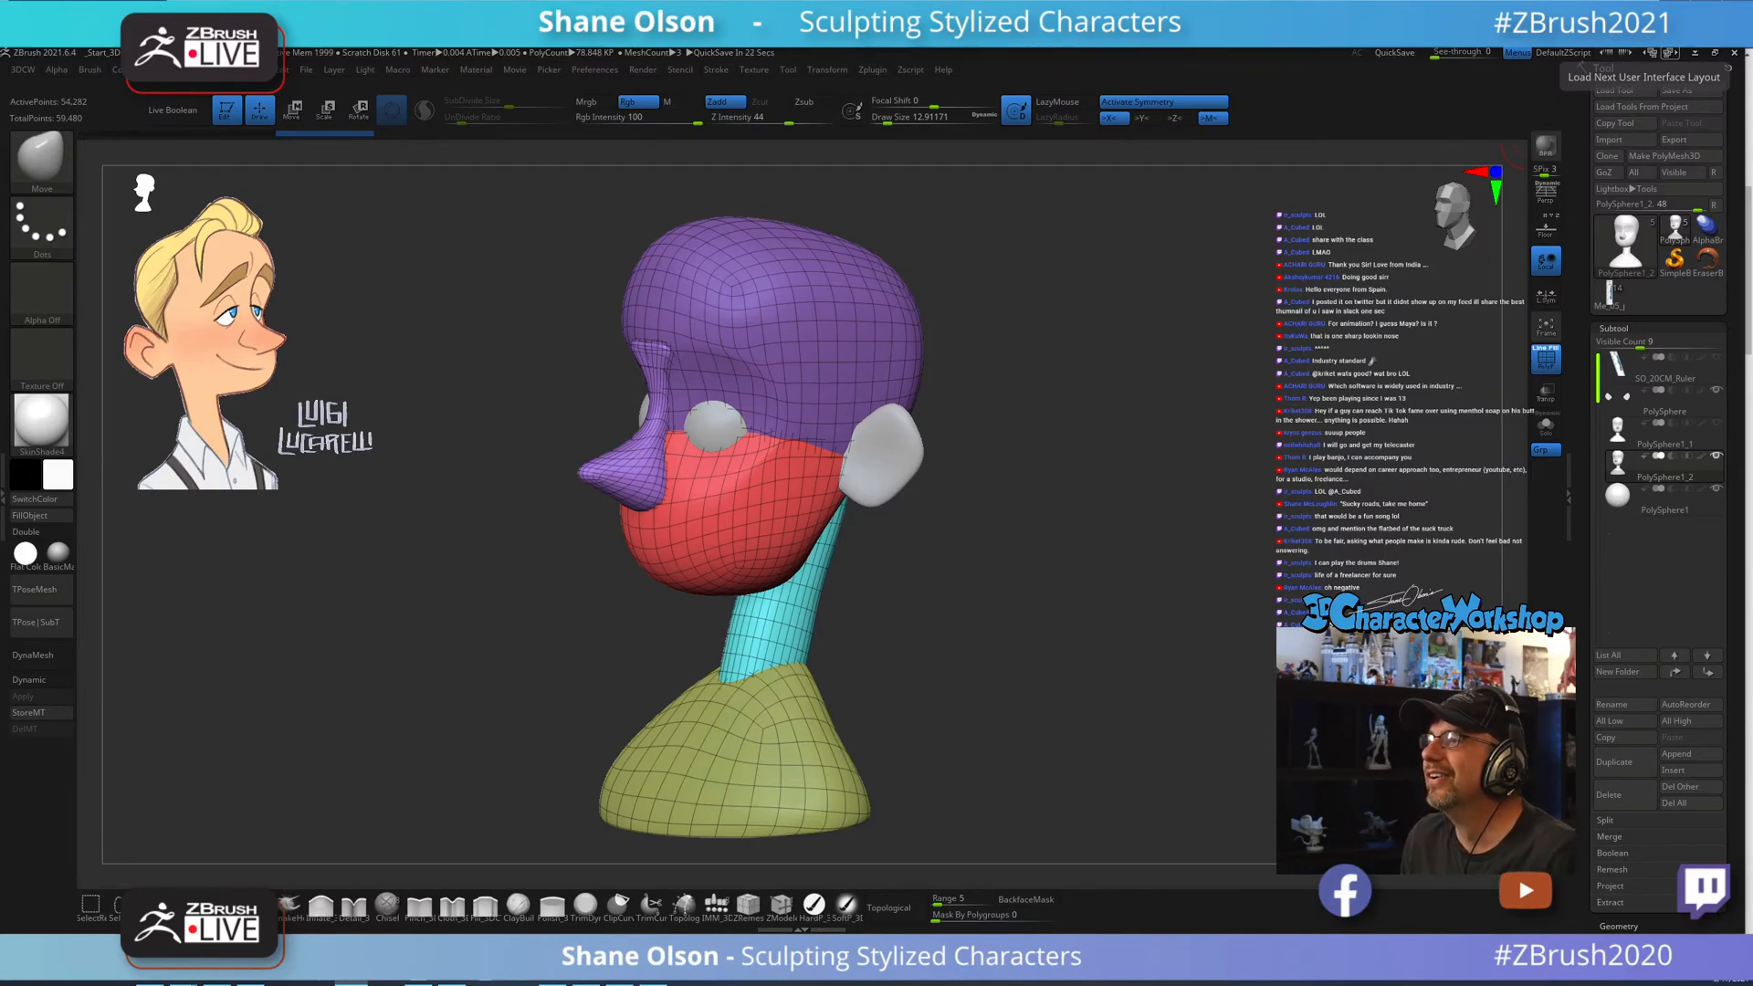
{"action": "mouse_move", "coordinate": [939, 575]}
{"action": "left_mouse_down"}
{"action": "mouse_move", "coordinate": [923, 572]}
{"action": "mouse_move", "coordinate": [969, 575]}
{"action": "left_mouse_up"}
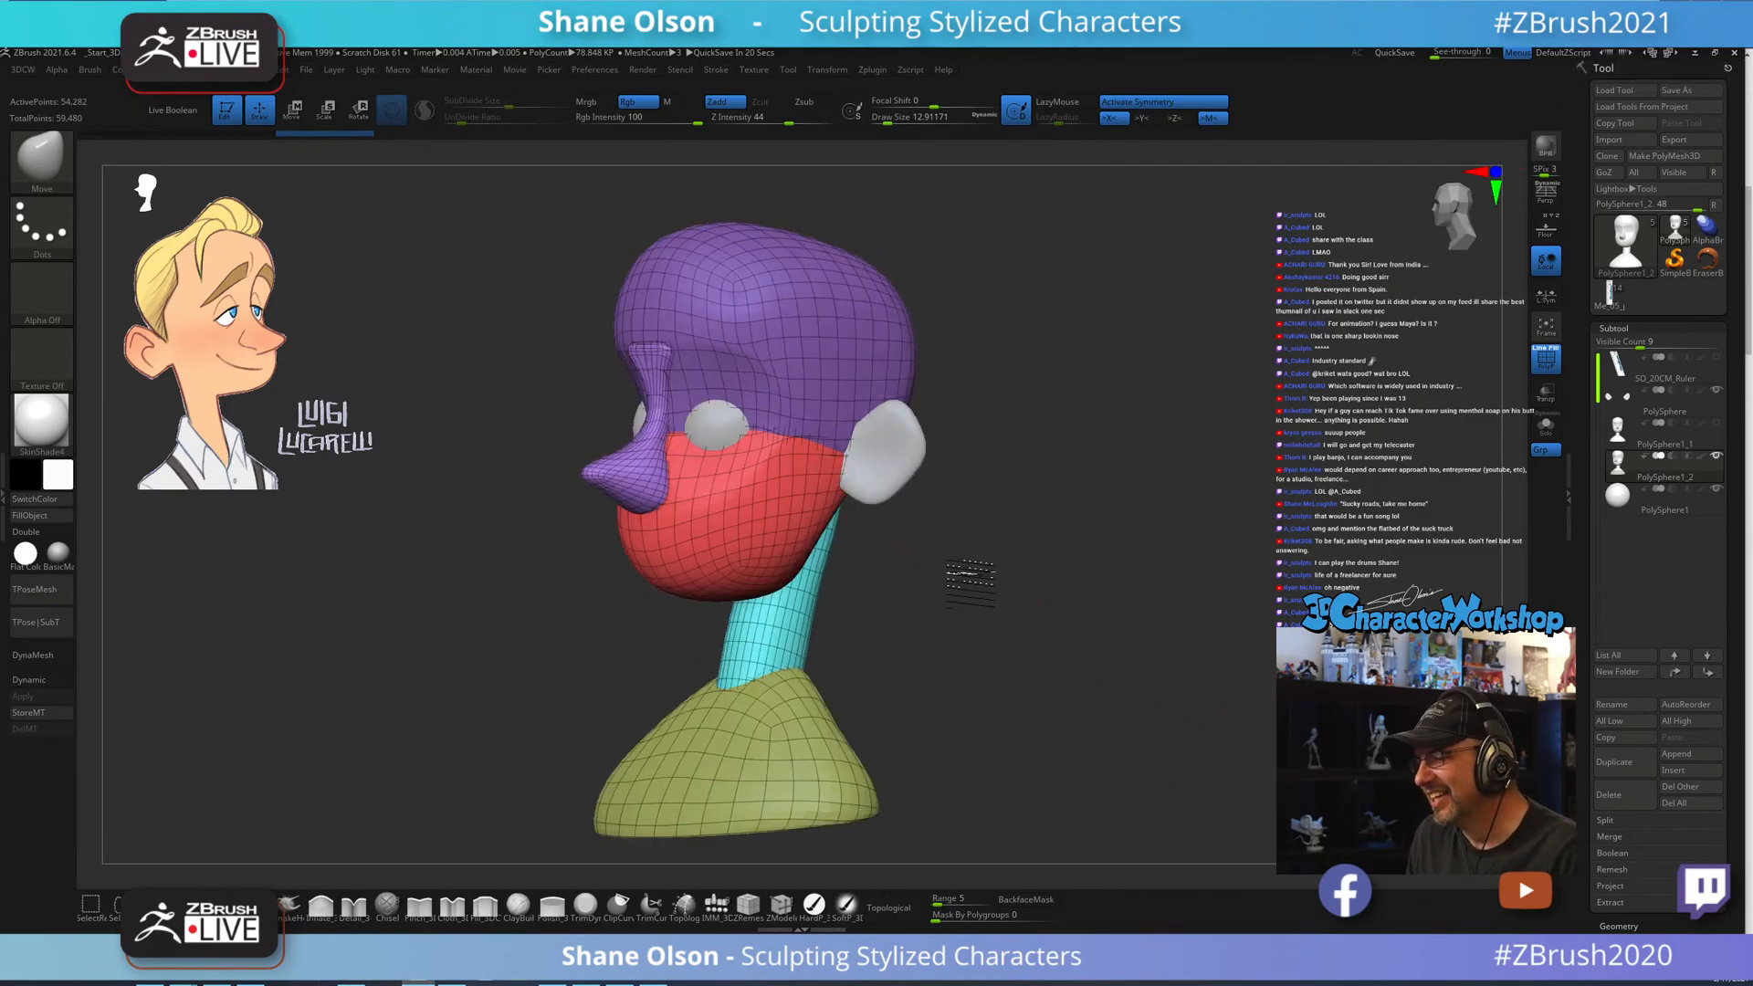
Try to split the shoulders polygroup off the head by hiding it.
{"action": "mouse_move", "coordinate": [1049, 718]}
{"action": "left_mouse_down", "text": "alt"}
{"action": "mouse_move", "coordinate": [1035, 670]}
{"action": "mouse_move", "coordinate": [1076, 681]}
{"action": "left_mouse_up", "text": "alt"}
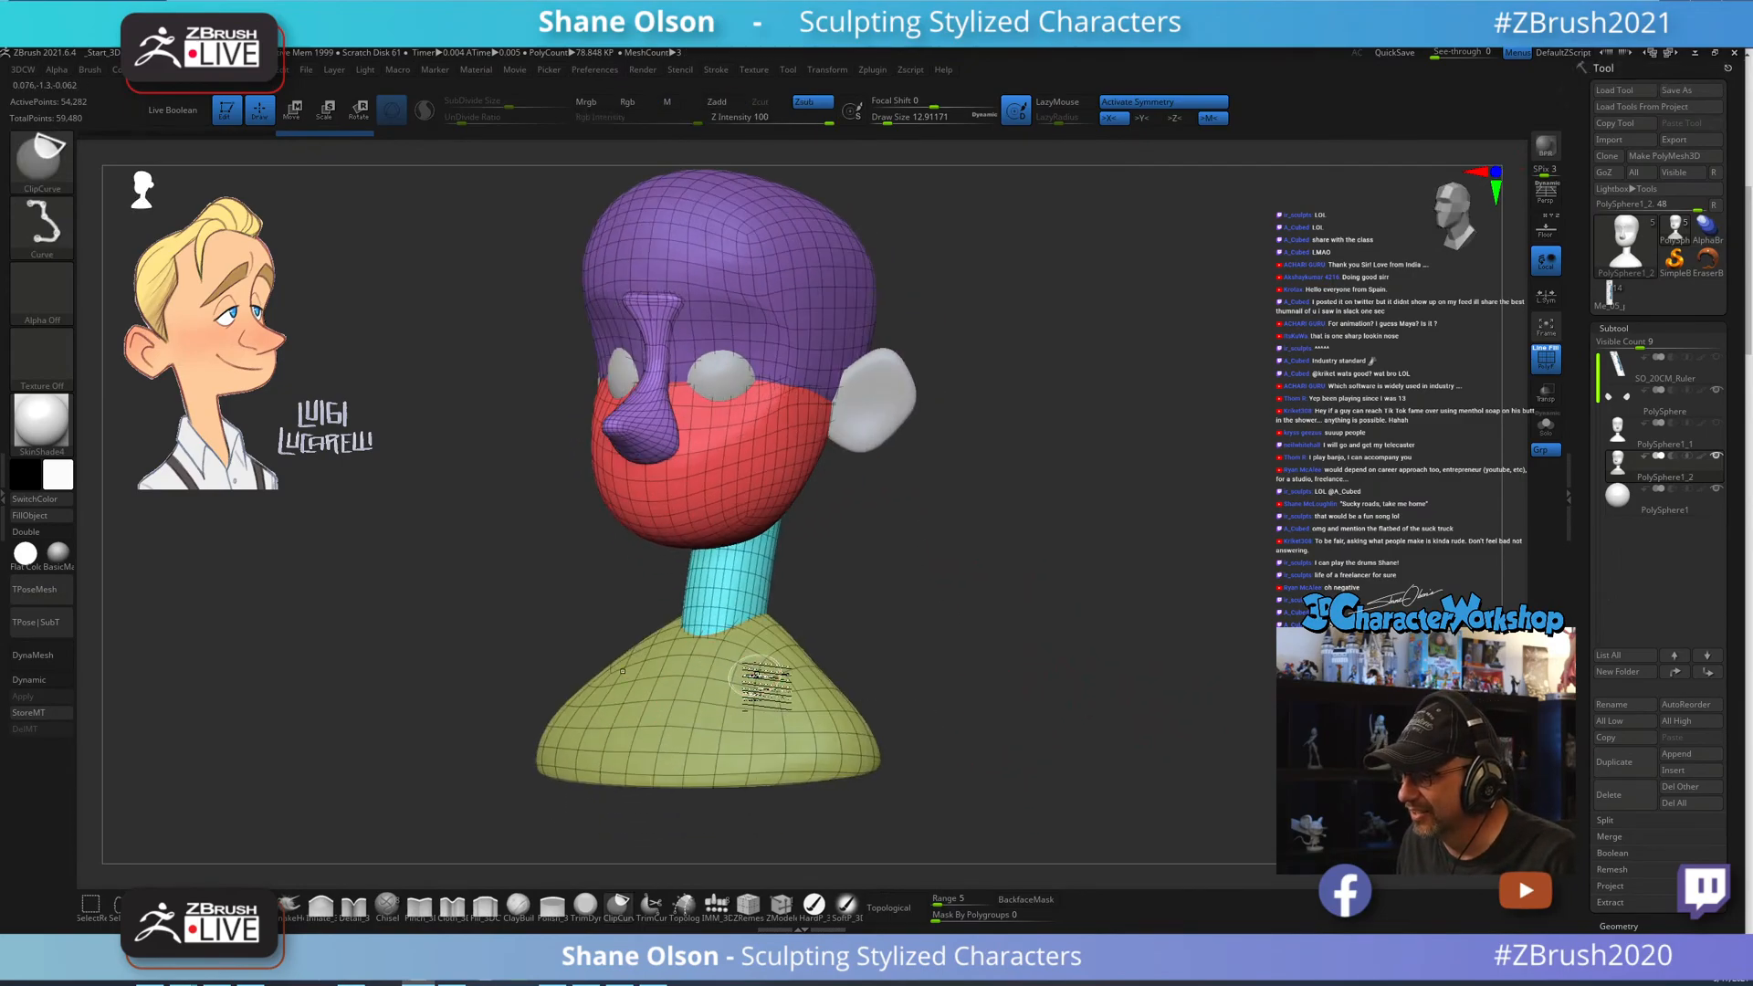
{"action": "left_click", "coordinate": [765, 683], "text": "ctrl+shift"}
{"action": "left_click", "coordinate": [1132, 633], "text": "ctrl+shift"}
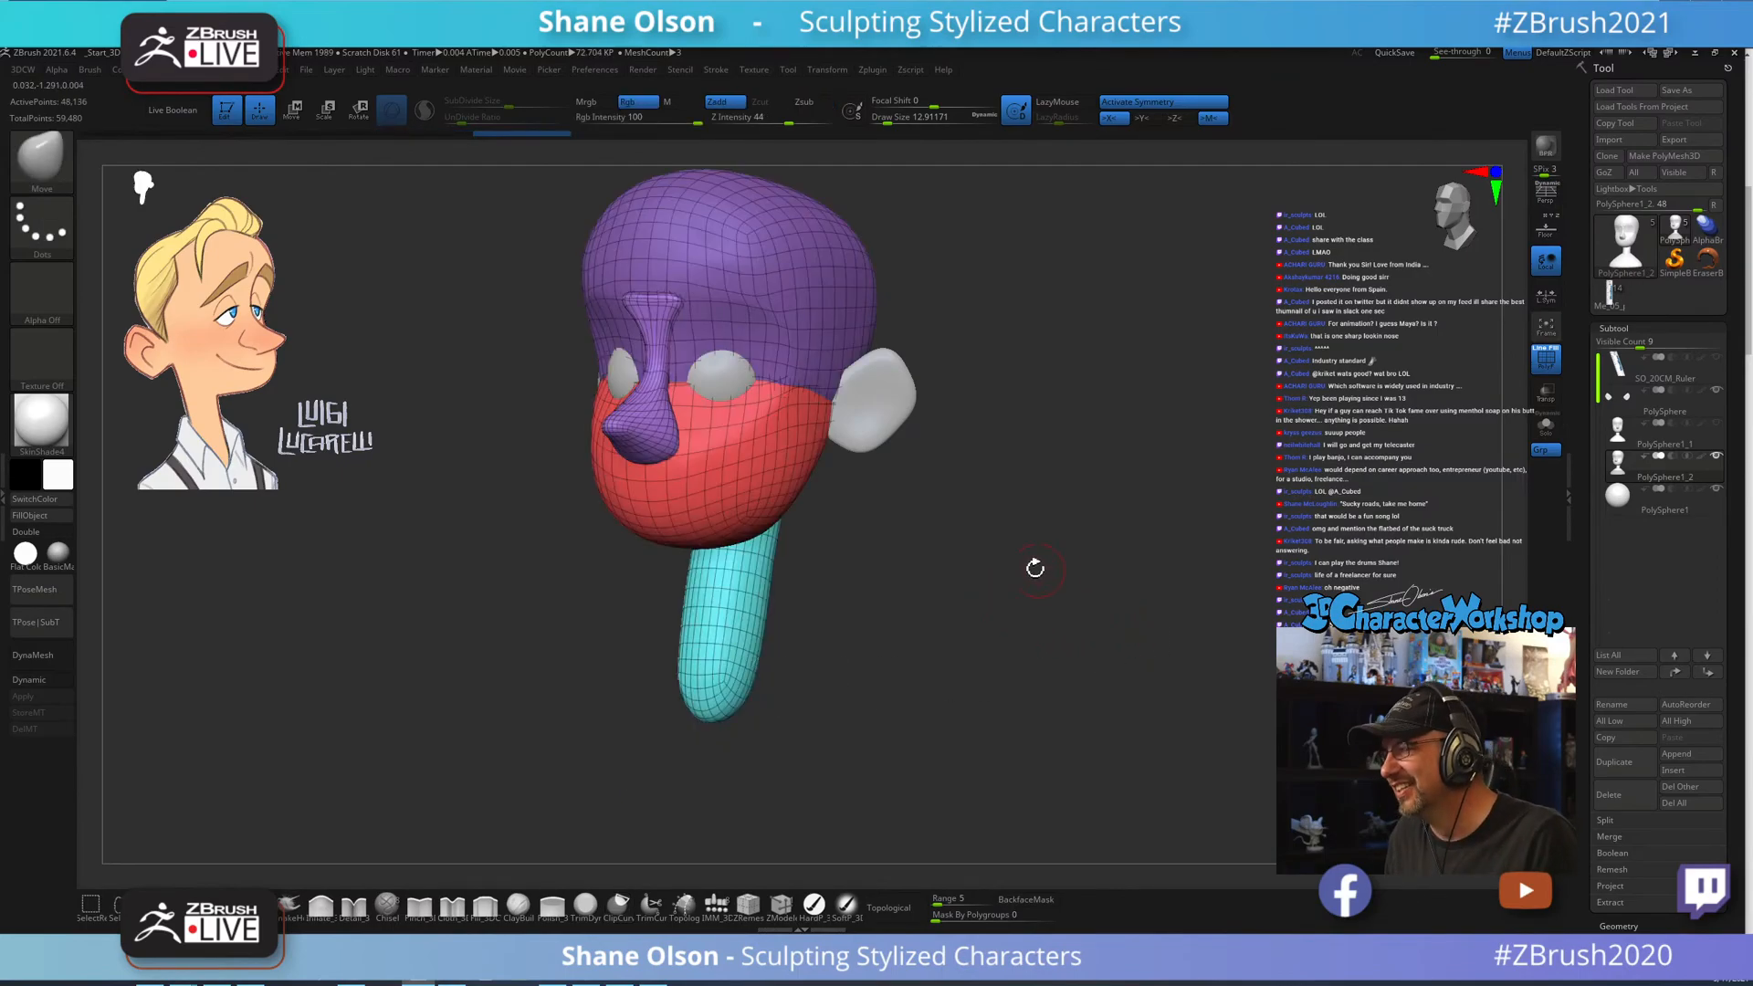
{"action": "key", "text": "grave"}
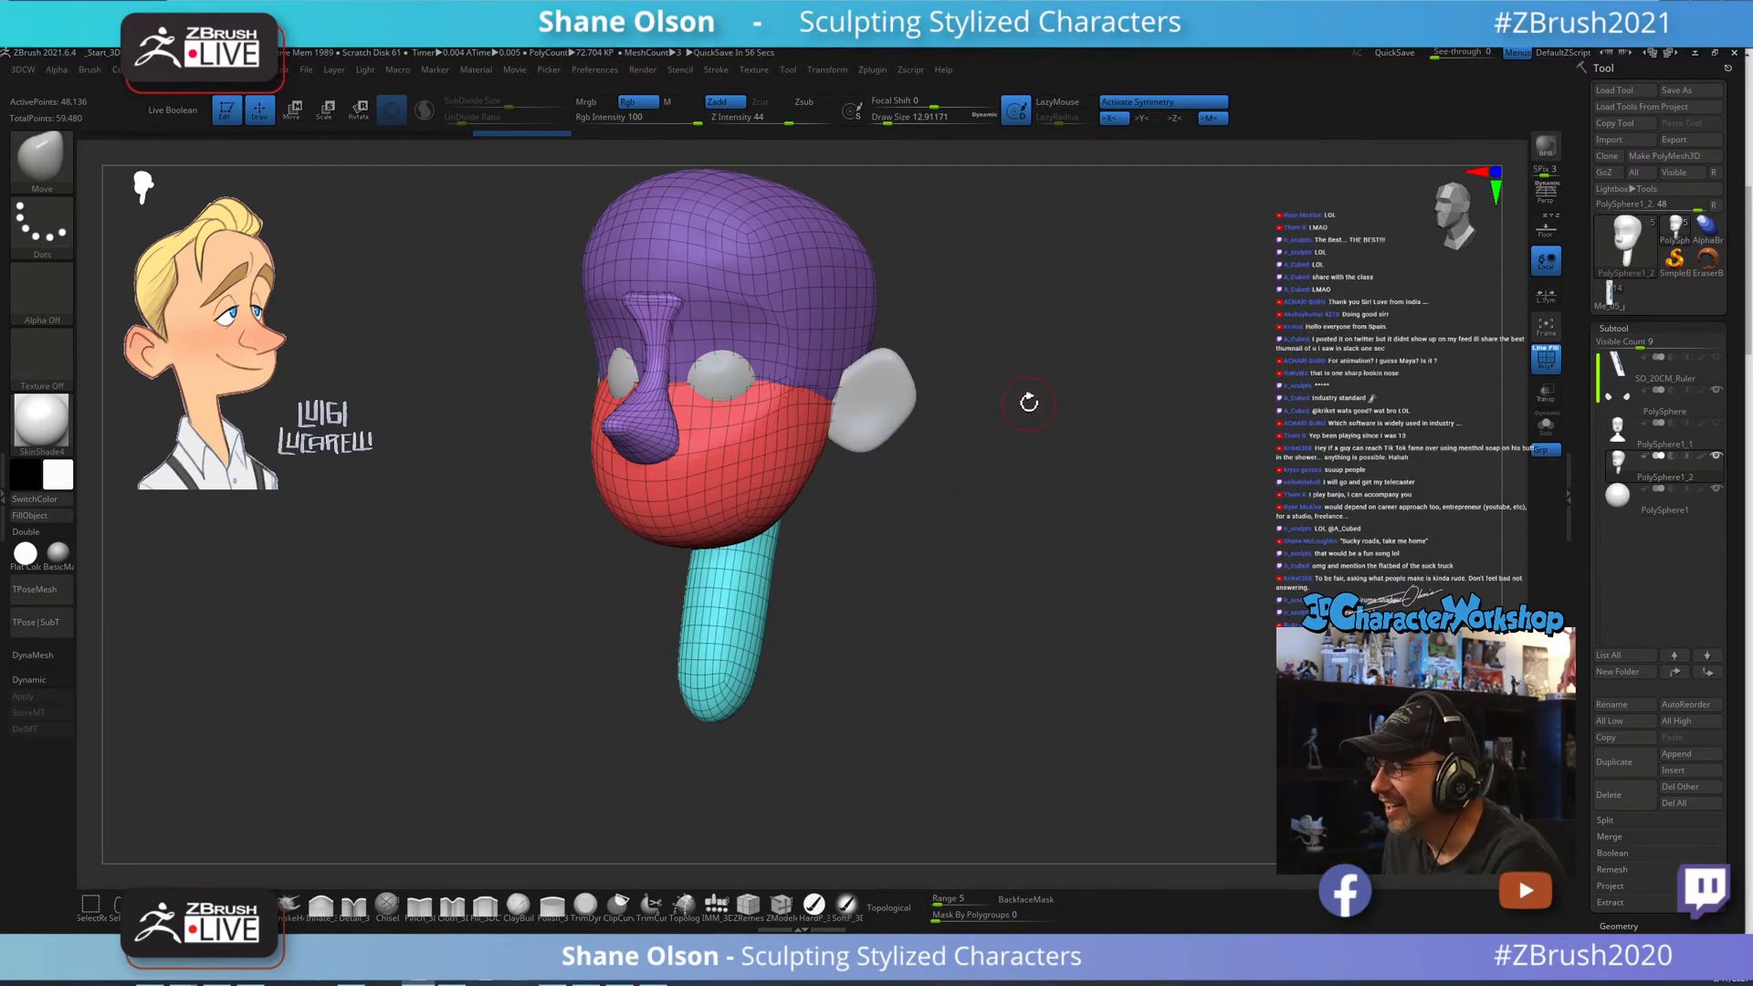
{"action": "key", "text": "space"}
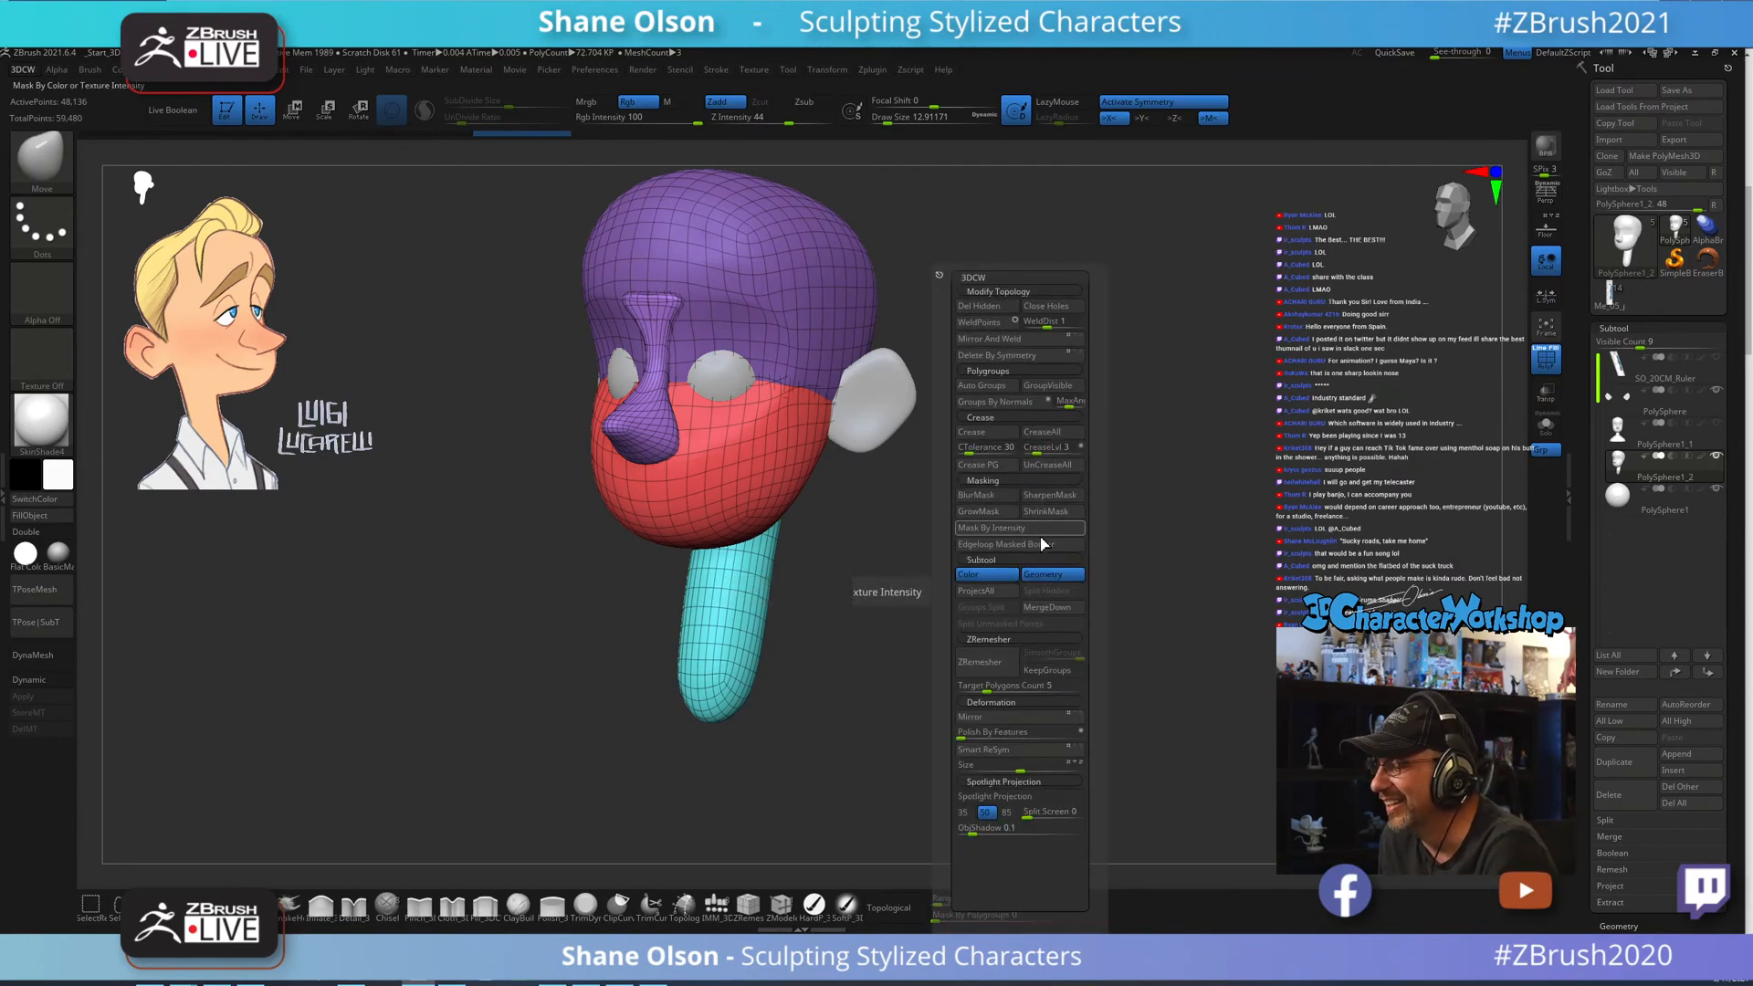
{"action": "key", "text": "space"}
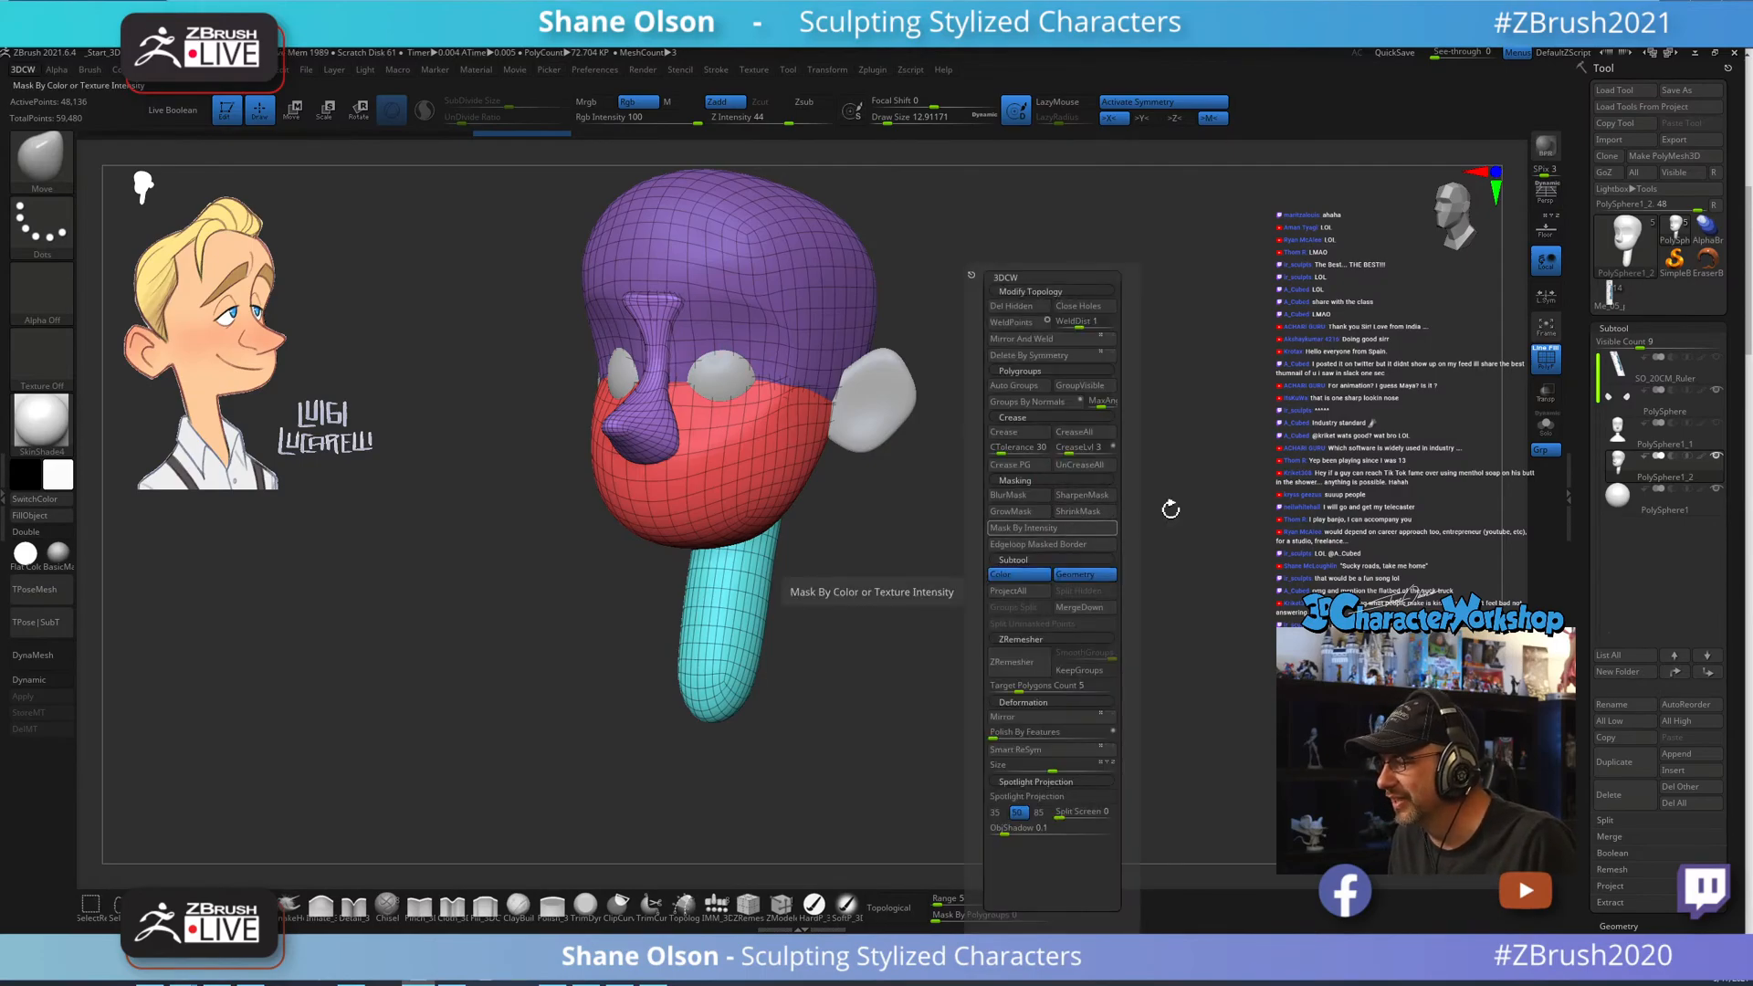
{"action": "key", "text": "space"}
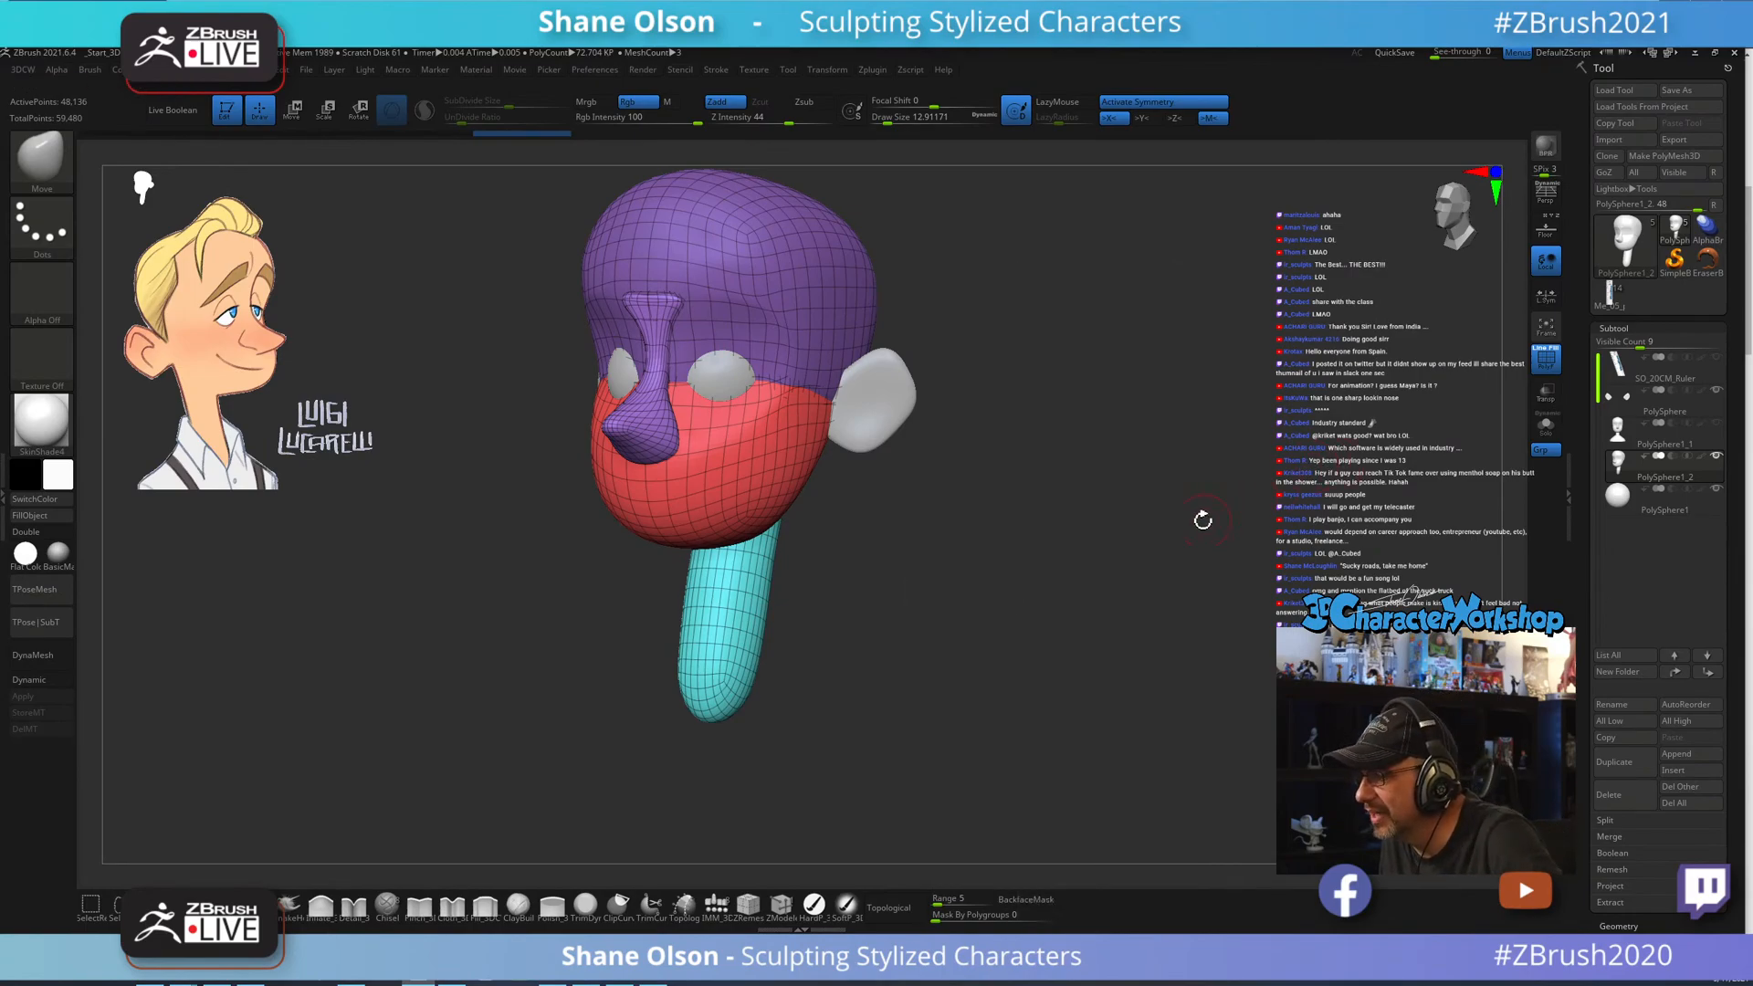
{"action": "left_click", "coordinate": [1096, 549], "text": "ctrl+shift"}
Try to split off the shoulders by masking every other polygroup.
{"action": "left_click_drag", "start_coordinate": [1086, 555], "coordinate": [1027, 447], "text": "alt"}
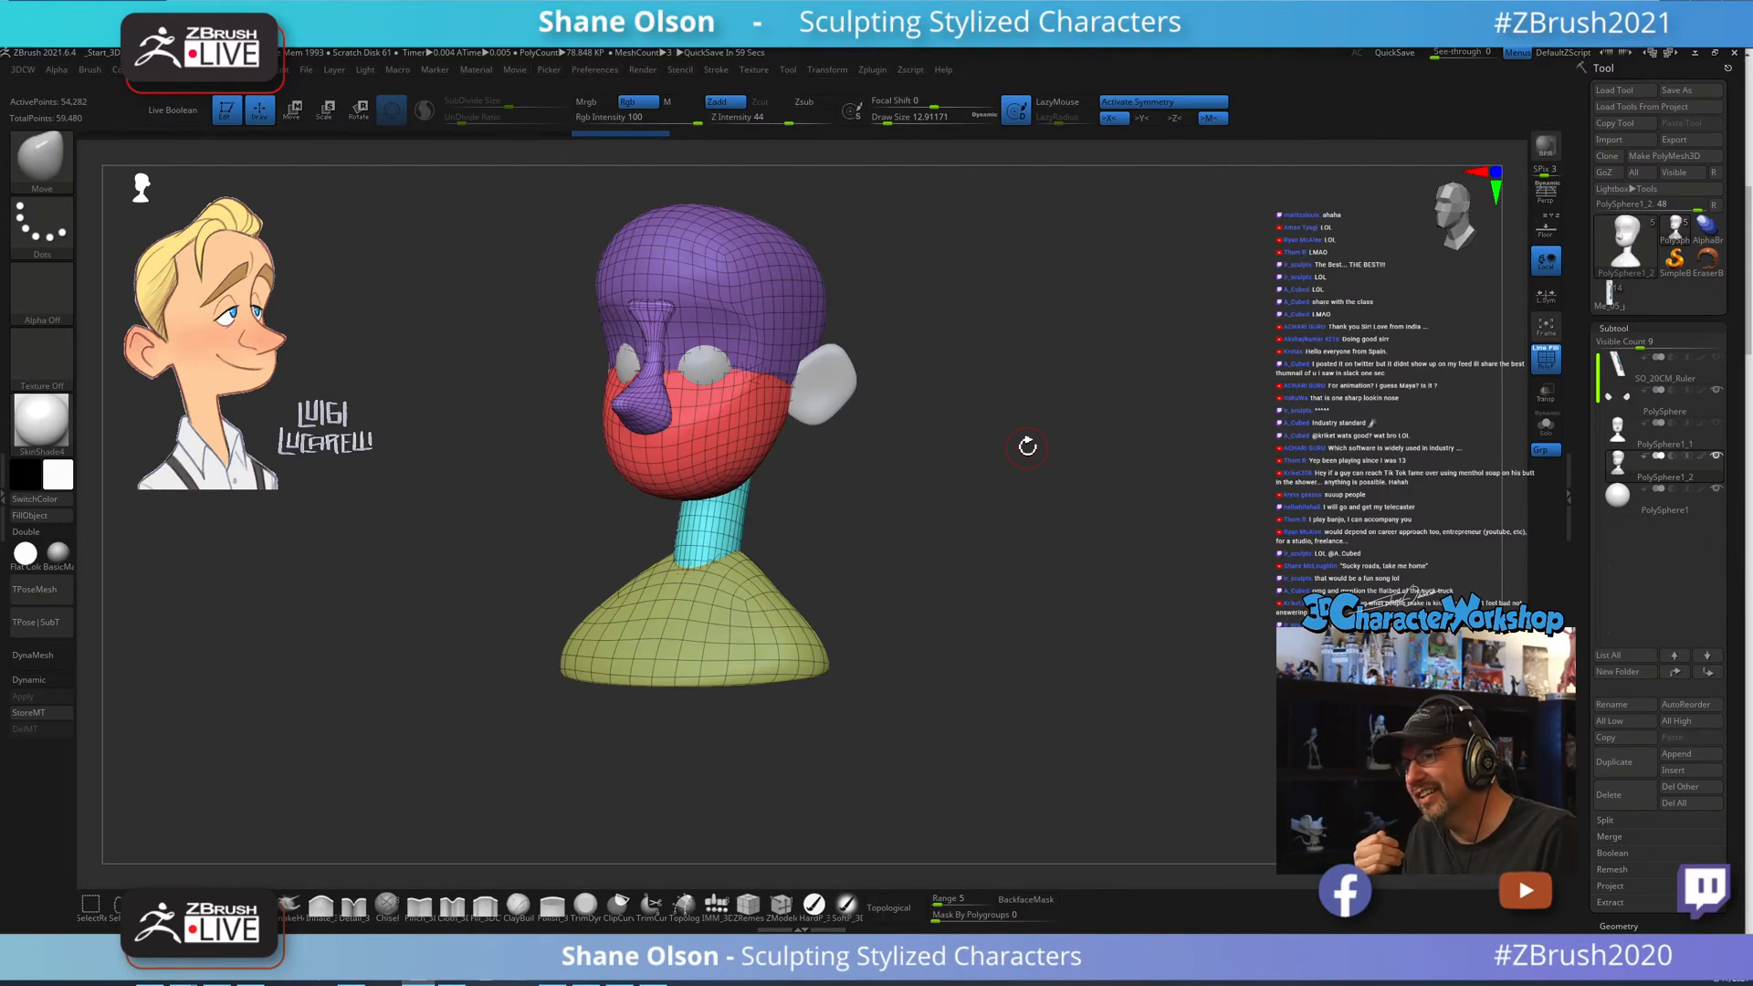
{"action": "left_click_drag", "start_coordinate": [1026, 449], "coordinate": [997, 433]}
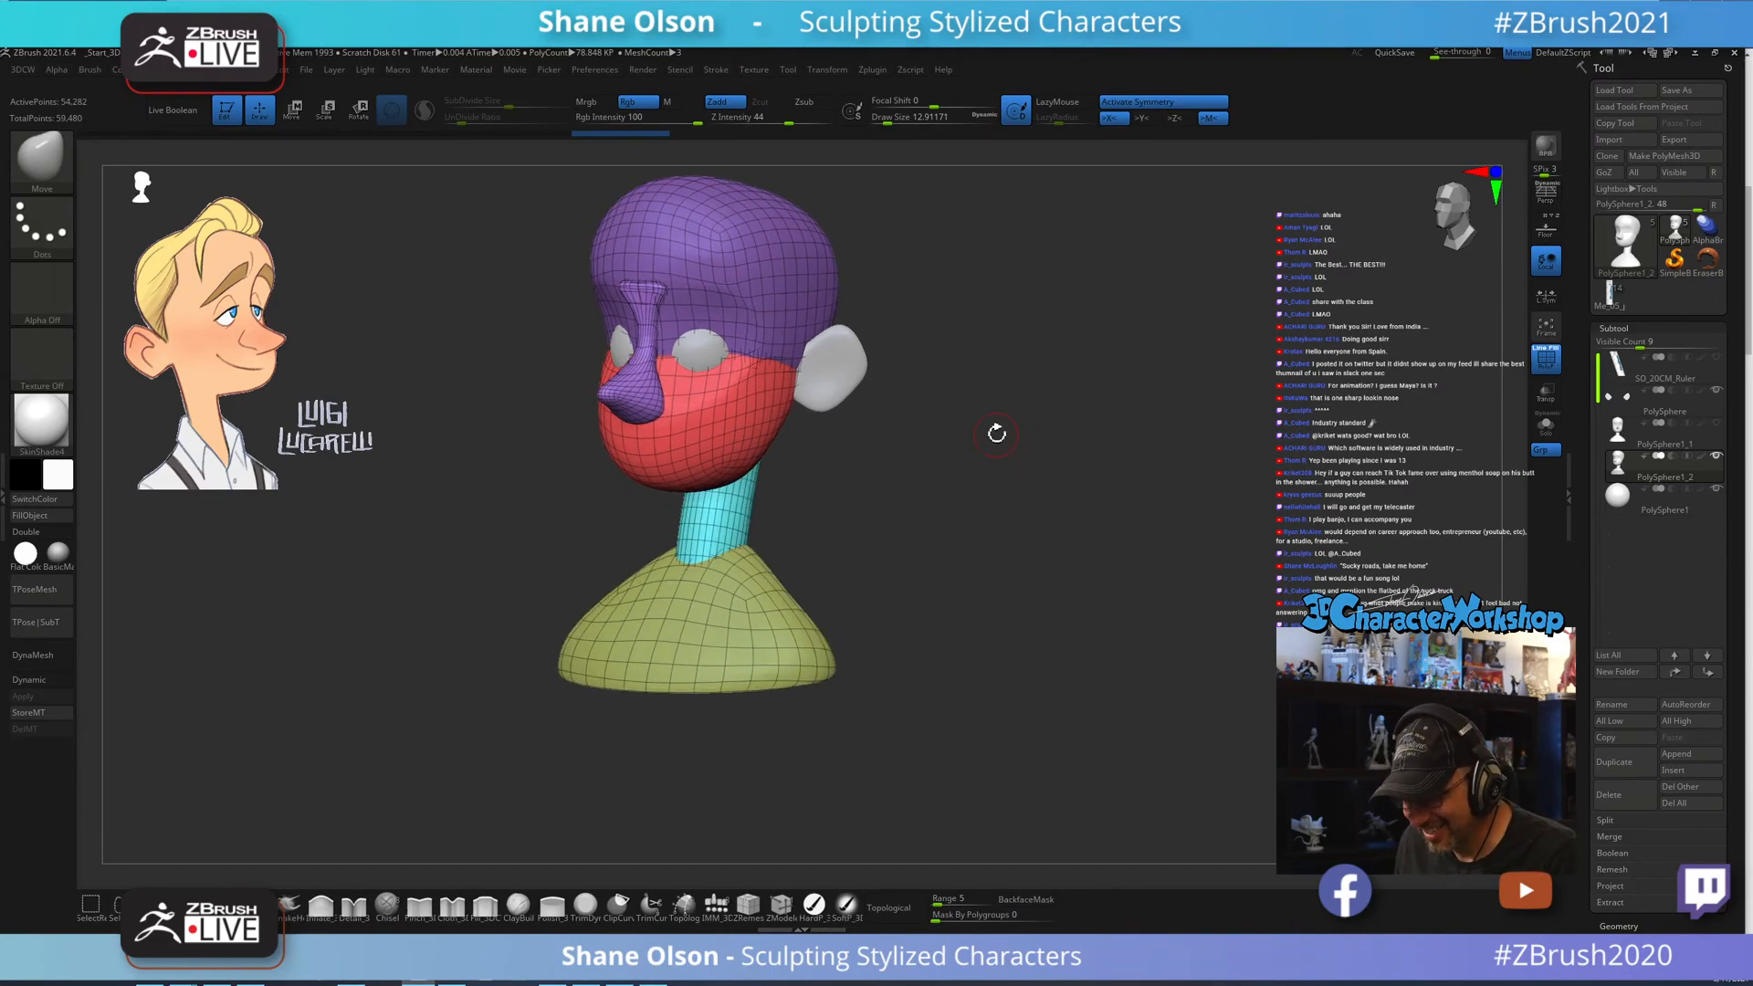
{"action": "key", "text": "3"}
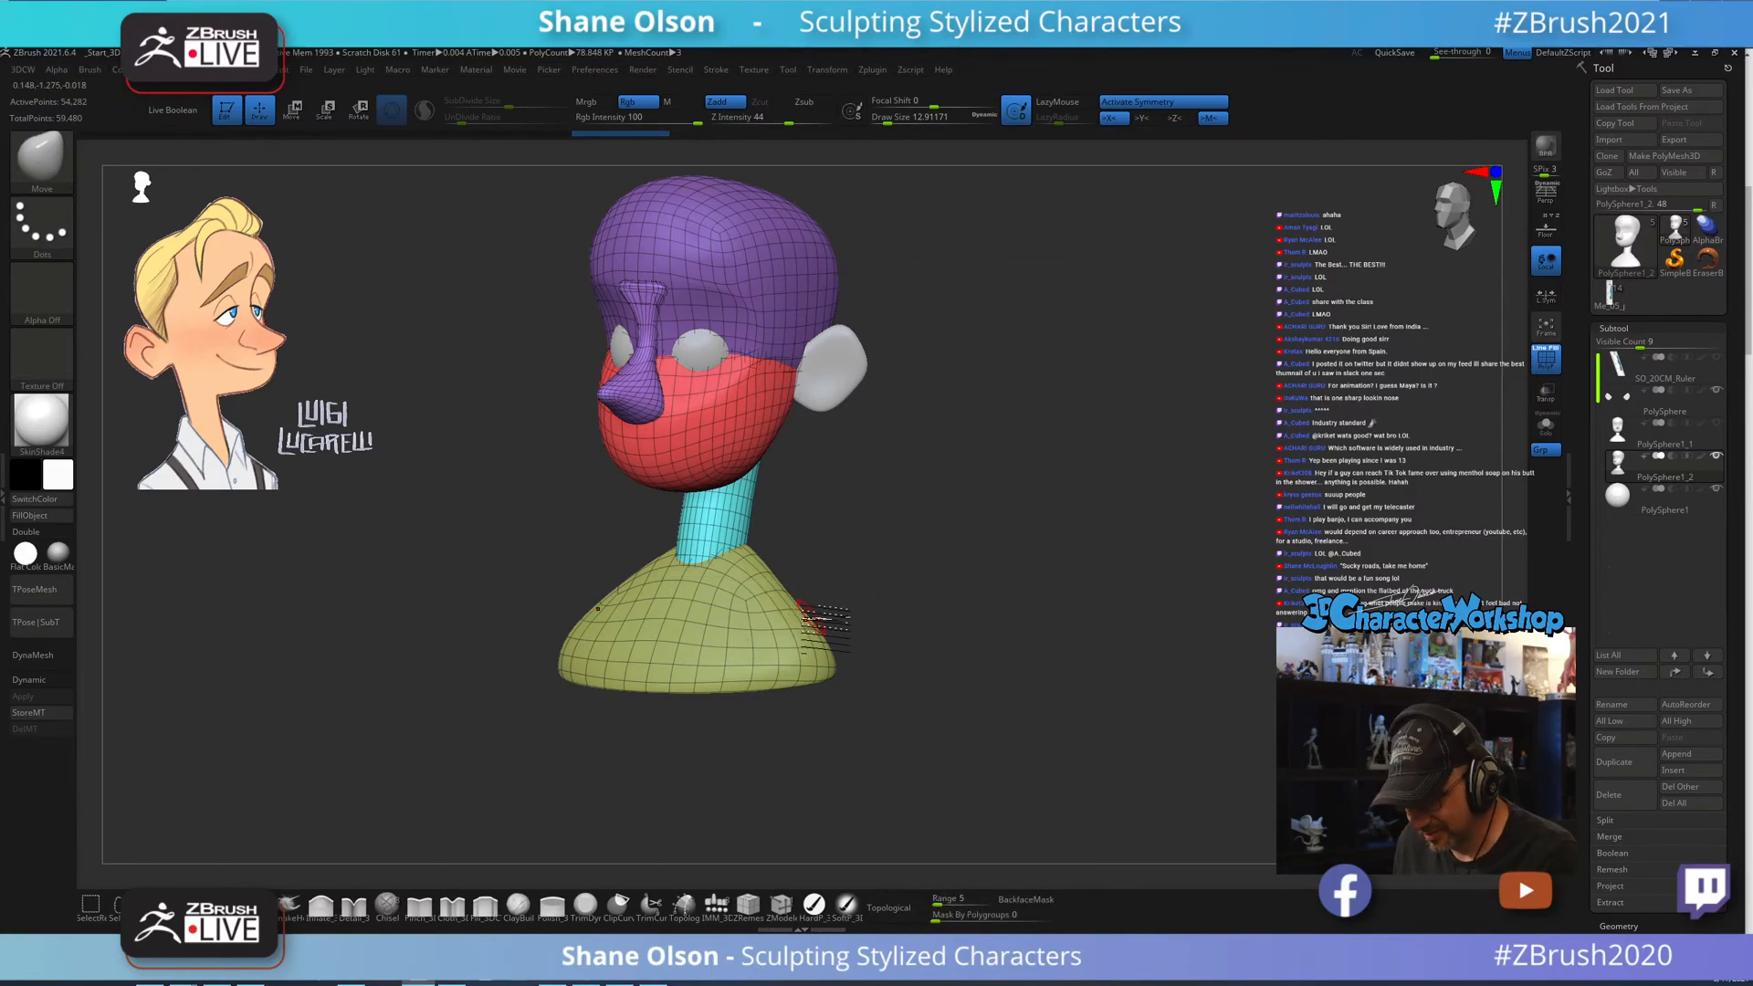
{"action": "key", "text": "w"}
{"action": "left_click", "coordinate": [756, 650], "text": "ctrl"}
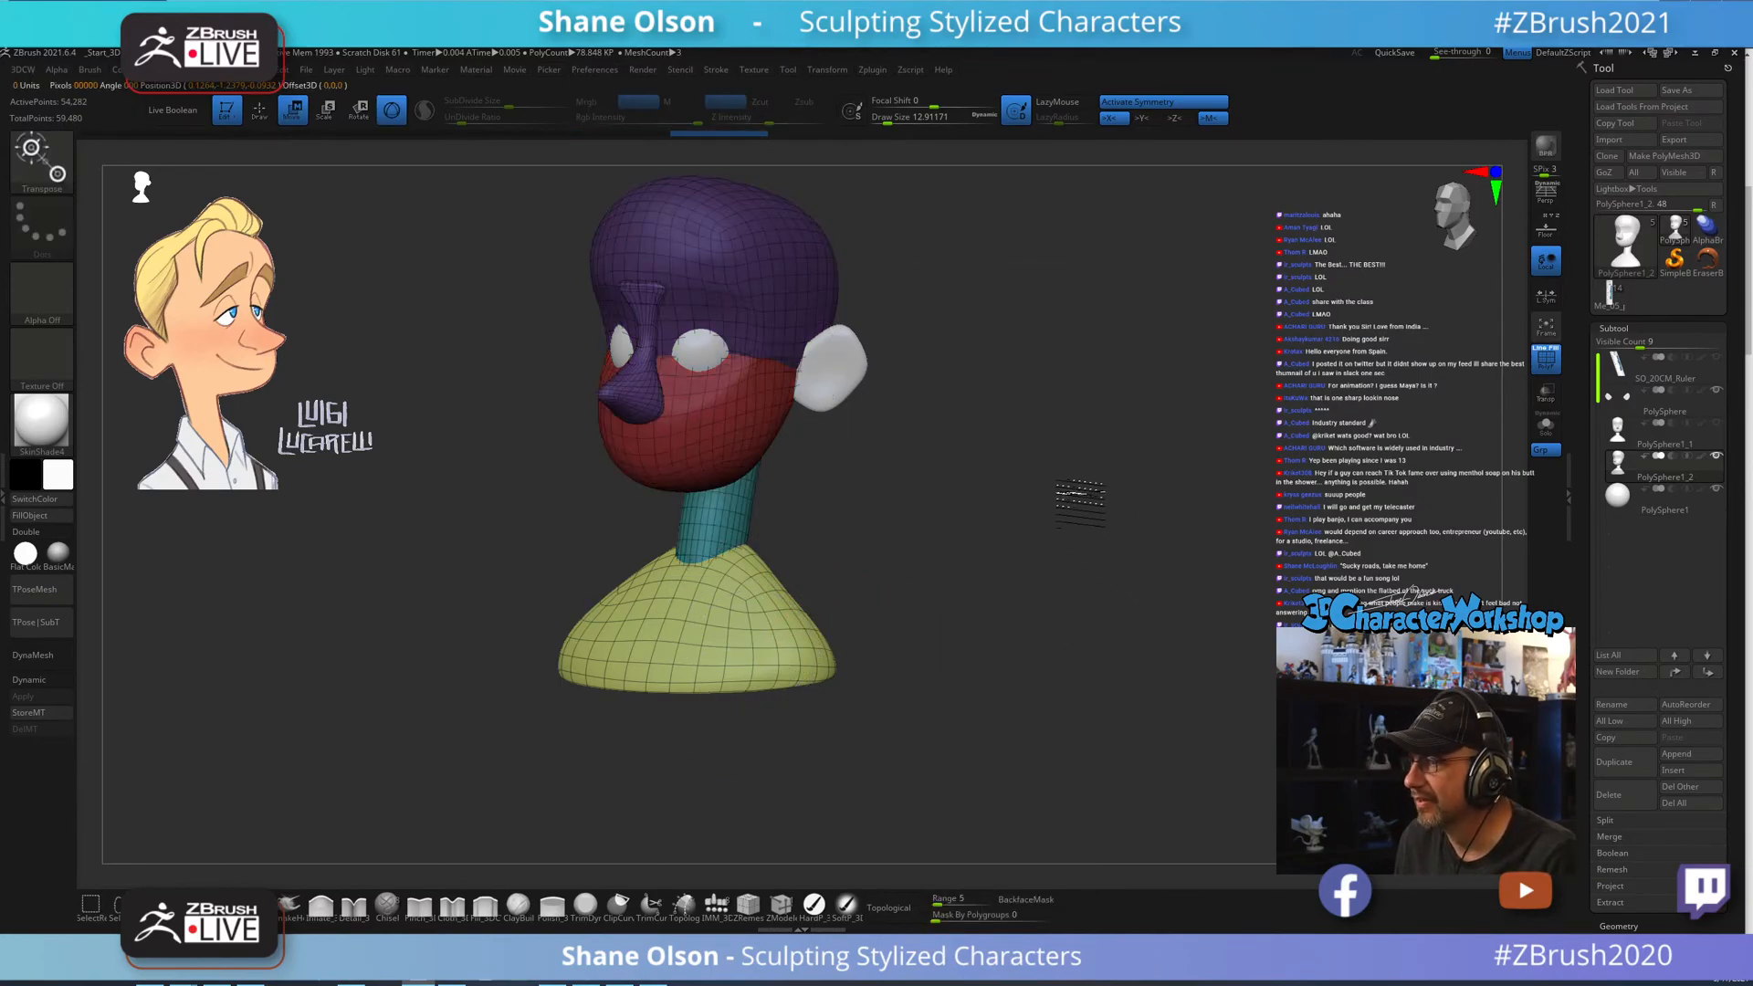
{"action": "left_click_drag", "start_coordinate": [1080, 503], "coordinate": [1061, 479], "text": "alt"}
{"action": "key", "text": "space"}
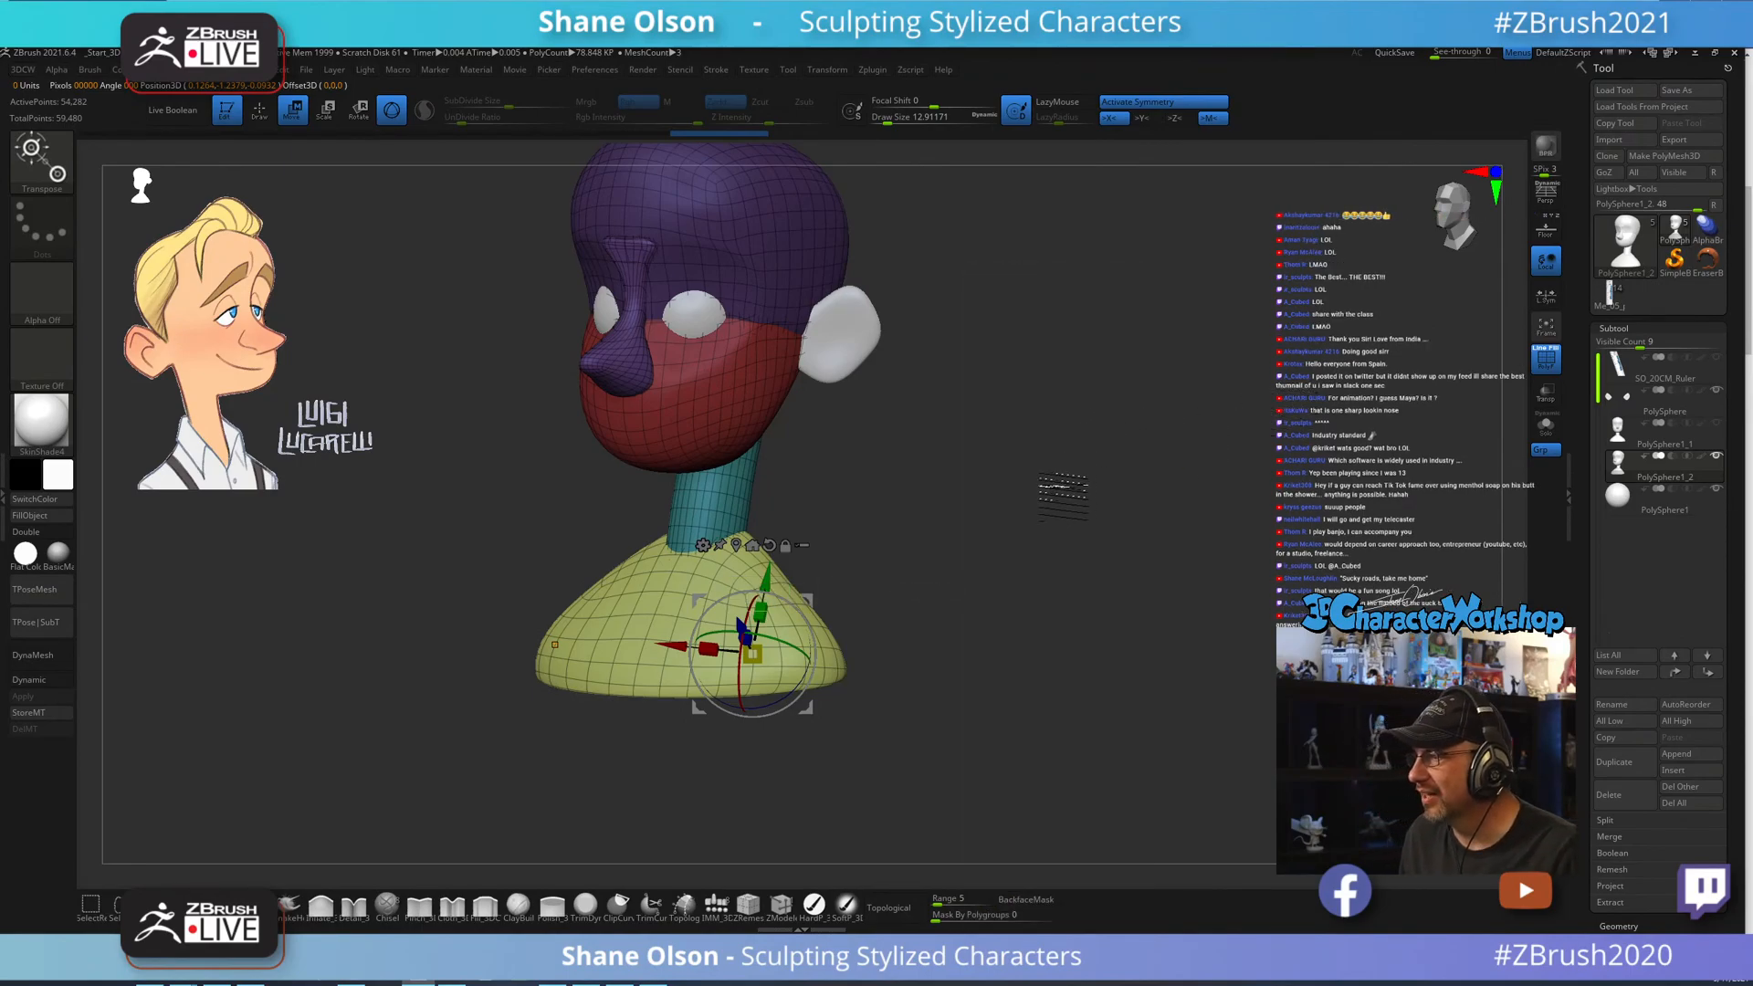
{"action": "left_click", "coordinate": [1131, 549], "text": "ctrl"}
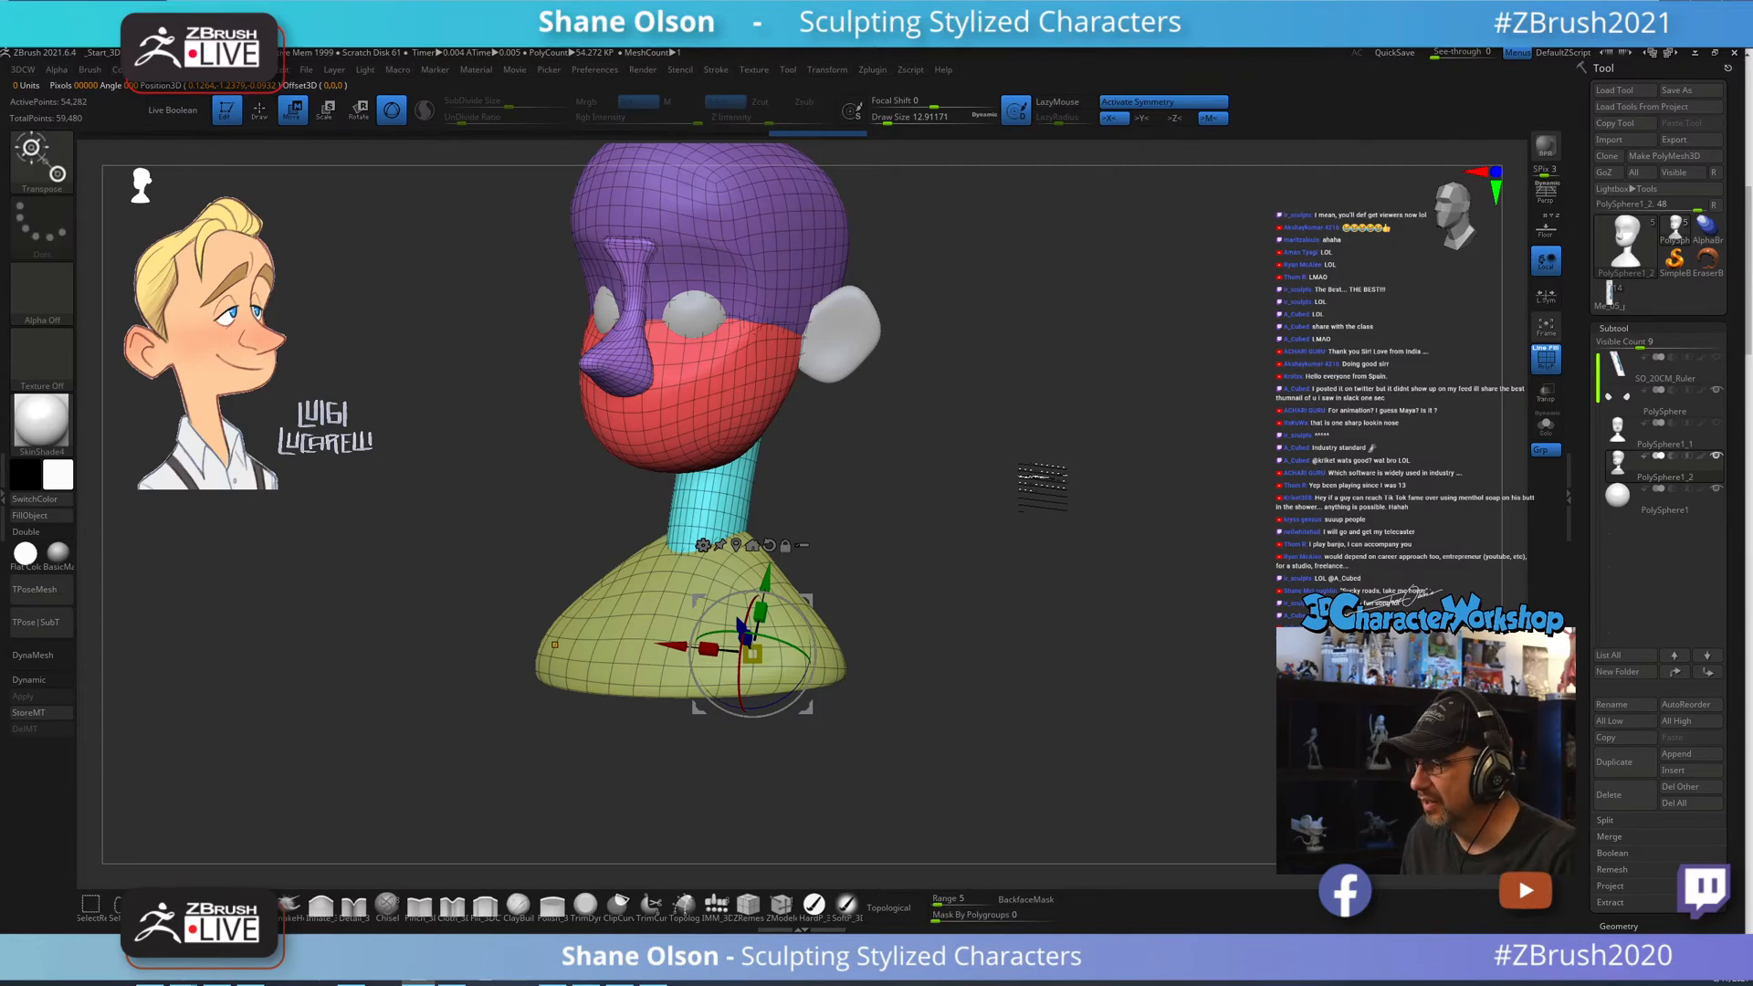
Delete the lower subdivision levels of the duplicated head and body mesh.
{"action": "left_click_drag", "start_coordinate": [1037, 476], "coordinate": [1045, 493]}
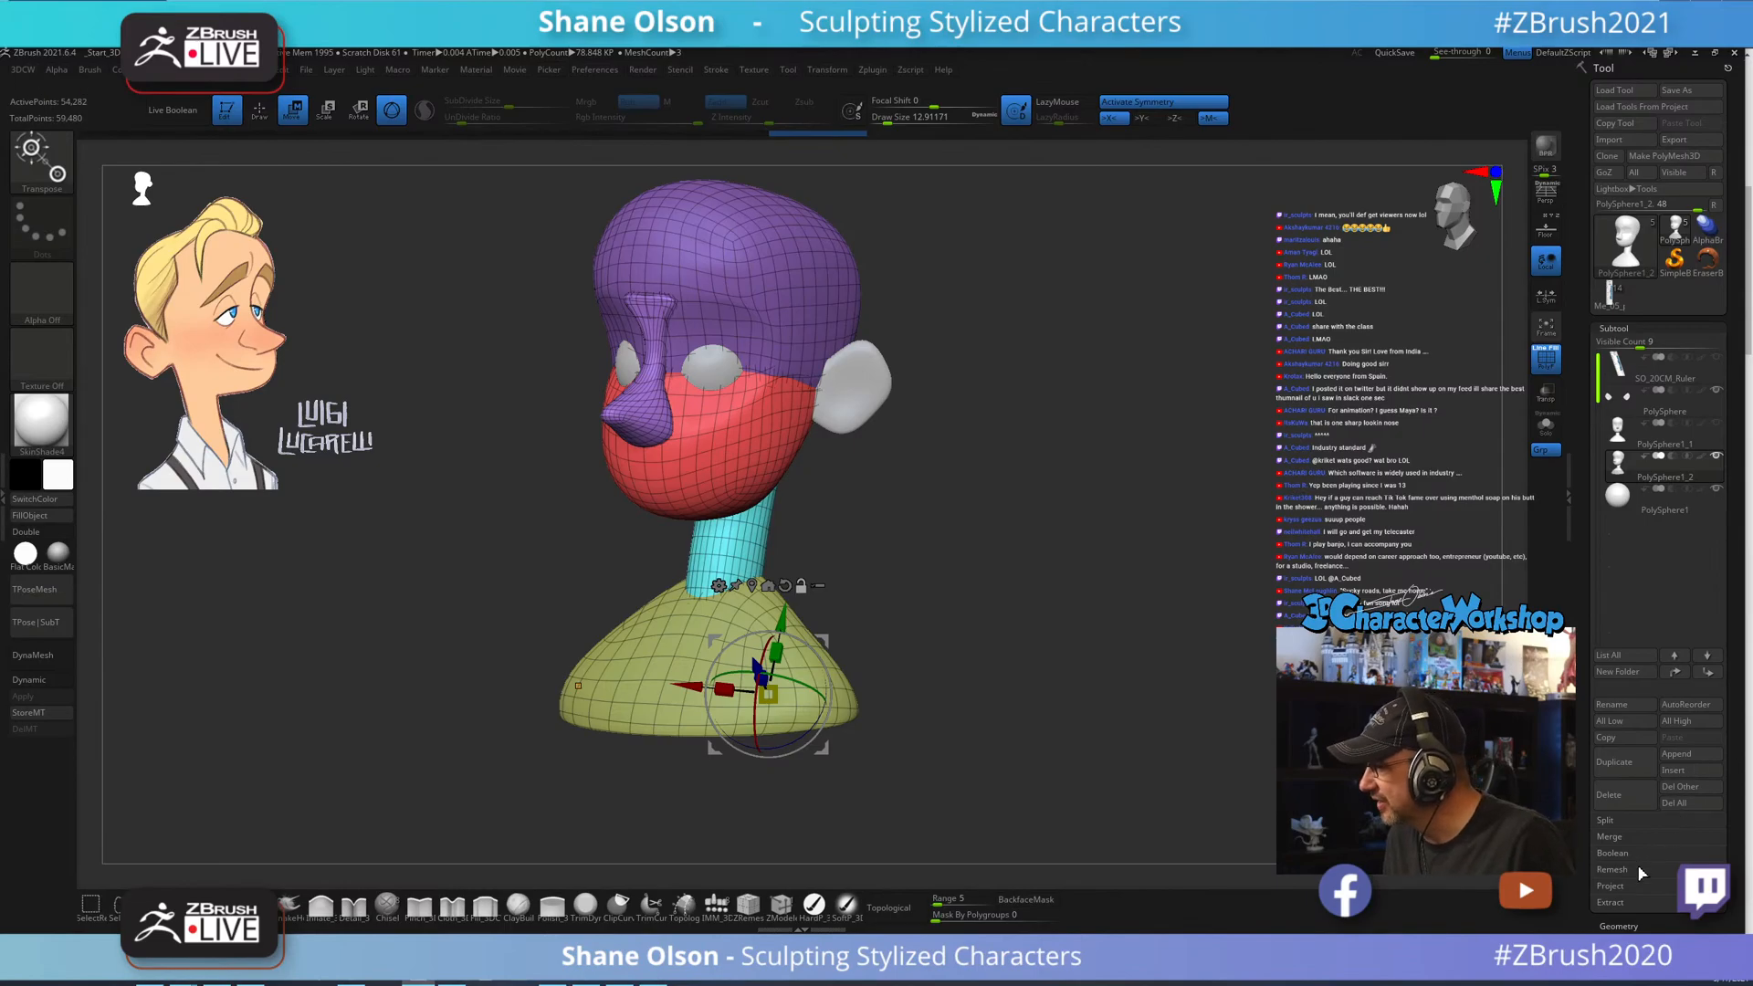
{"action": "left_click", "coordinate": [1619, 926]}
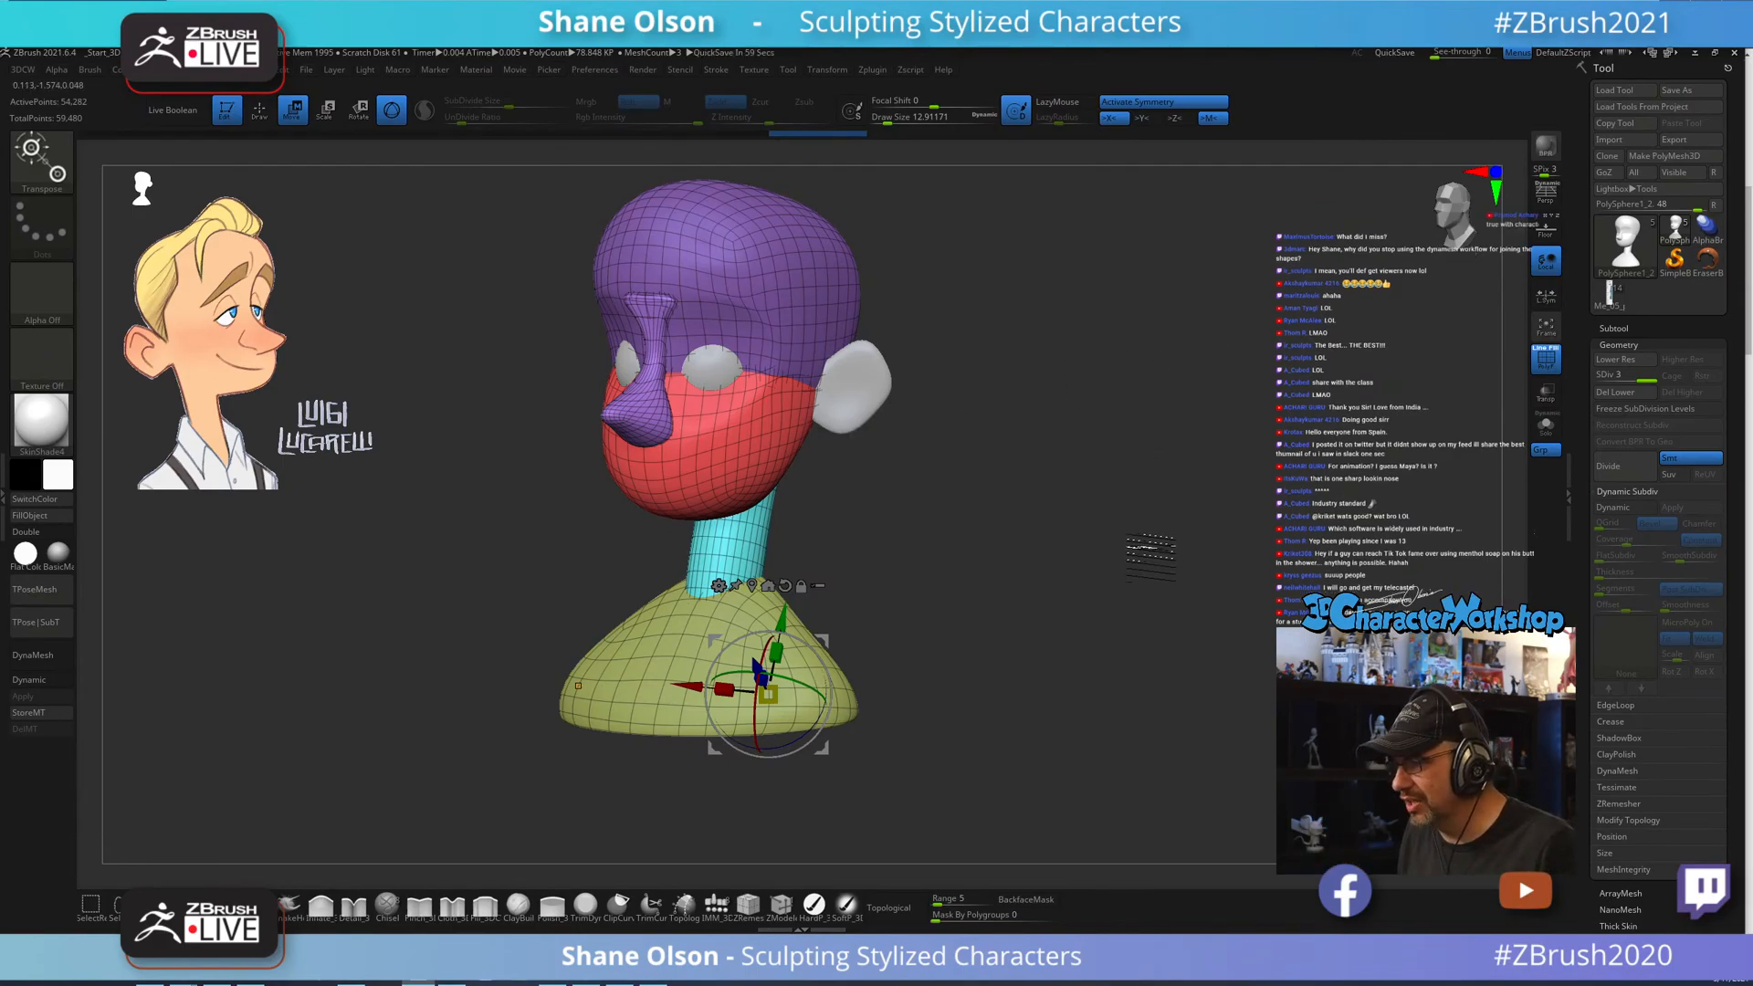
{"action": "mouse_move", "coordinate": [1147, 540]}
{"action": "left_mouse_down"}
{"action": "mouse_move", "coordinate": [1135, 548]}
{"action": "mouse_move", "coordinate": [1166, 528]}
{"action": "mouse_move", "coordinate": [1197, 543]}
{"action": "mouse_move", "coordinate": [1182, 546]}
{"action": "mouse_move", "coordinate": [1192, 499]}
{"action": "mouse_move", "coordinate": [1173, 520]}
{"action": "left_mouse_up"}
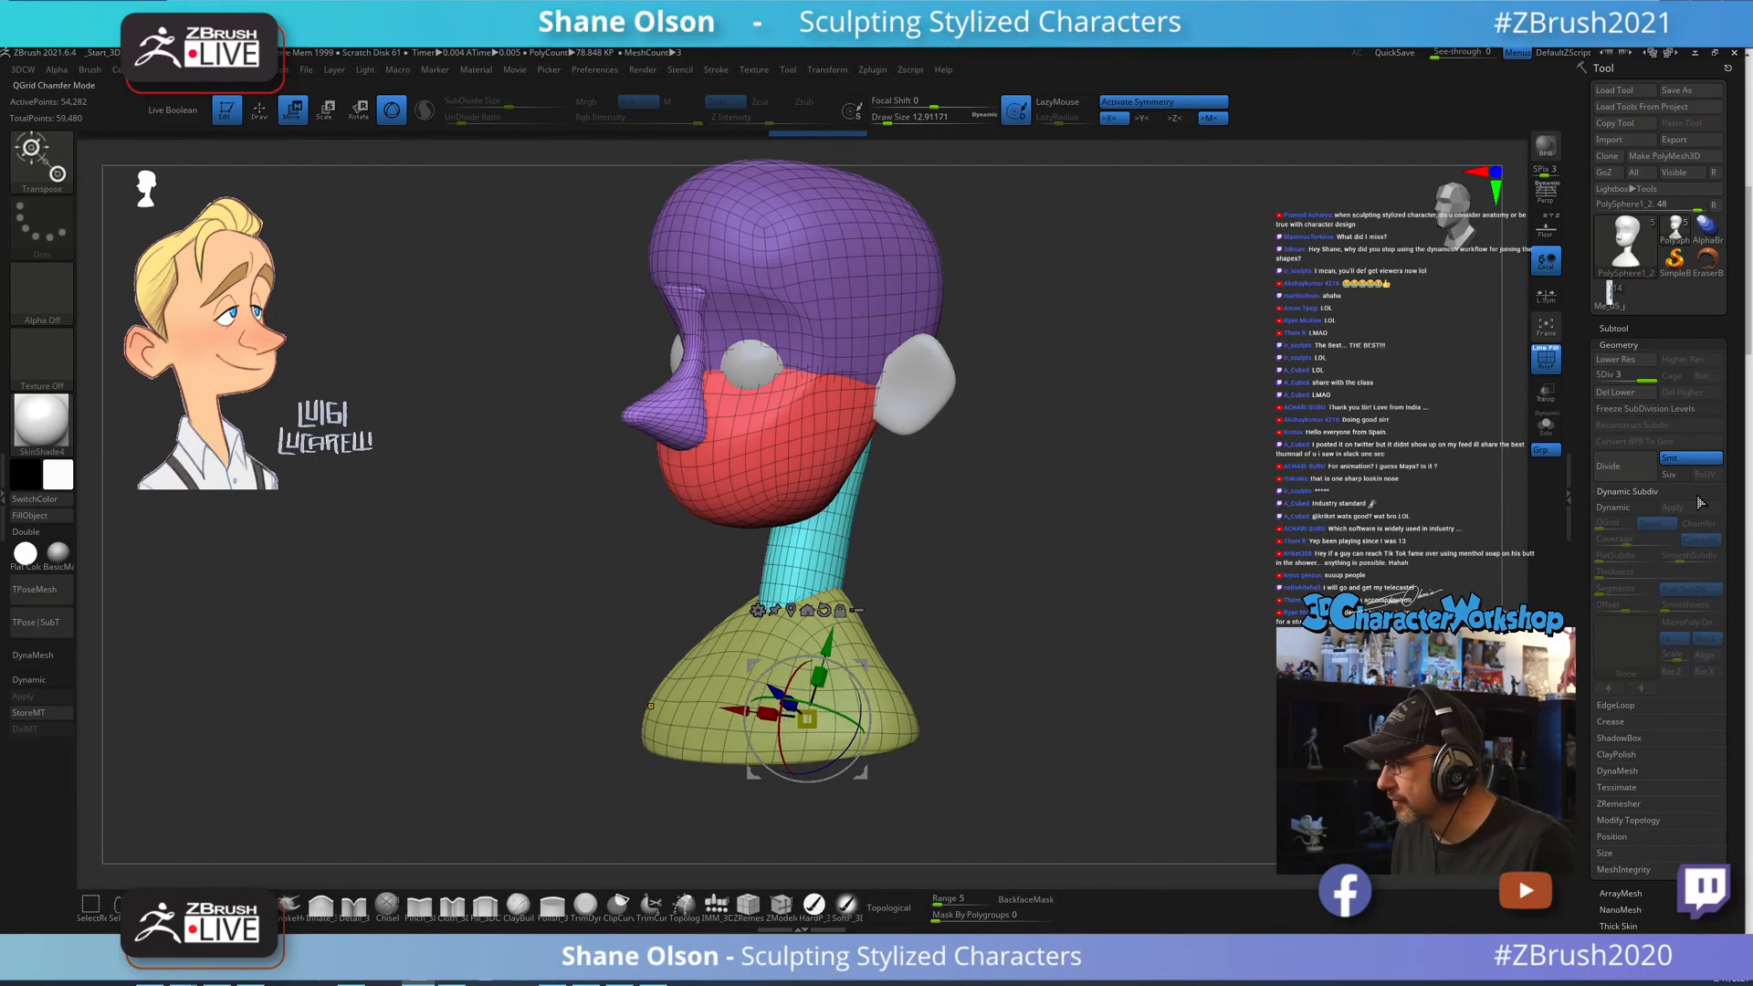
{"action": "left_click", "coordinate": [1626, 396]}
Mask everything except the shoulders polygroup and split the unmasked shoulders into their own subtool.
{"action": "left_click_drag", "start_coordinate": [1121, 527], "coordinate": [1111, 555], "text": "alt"}
{"action": "key", "text": "q"}
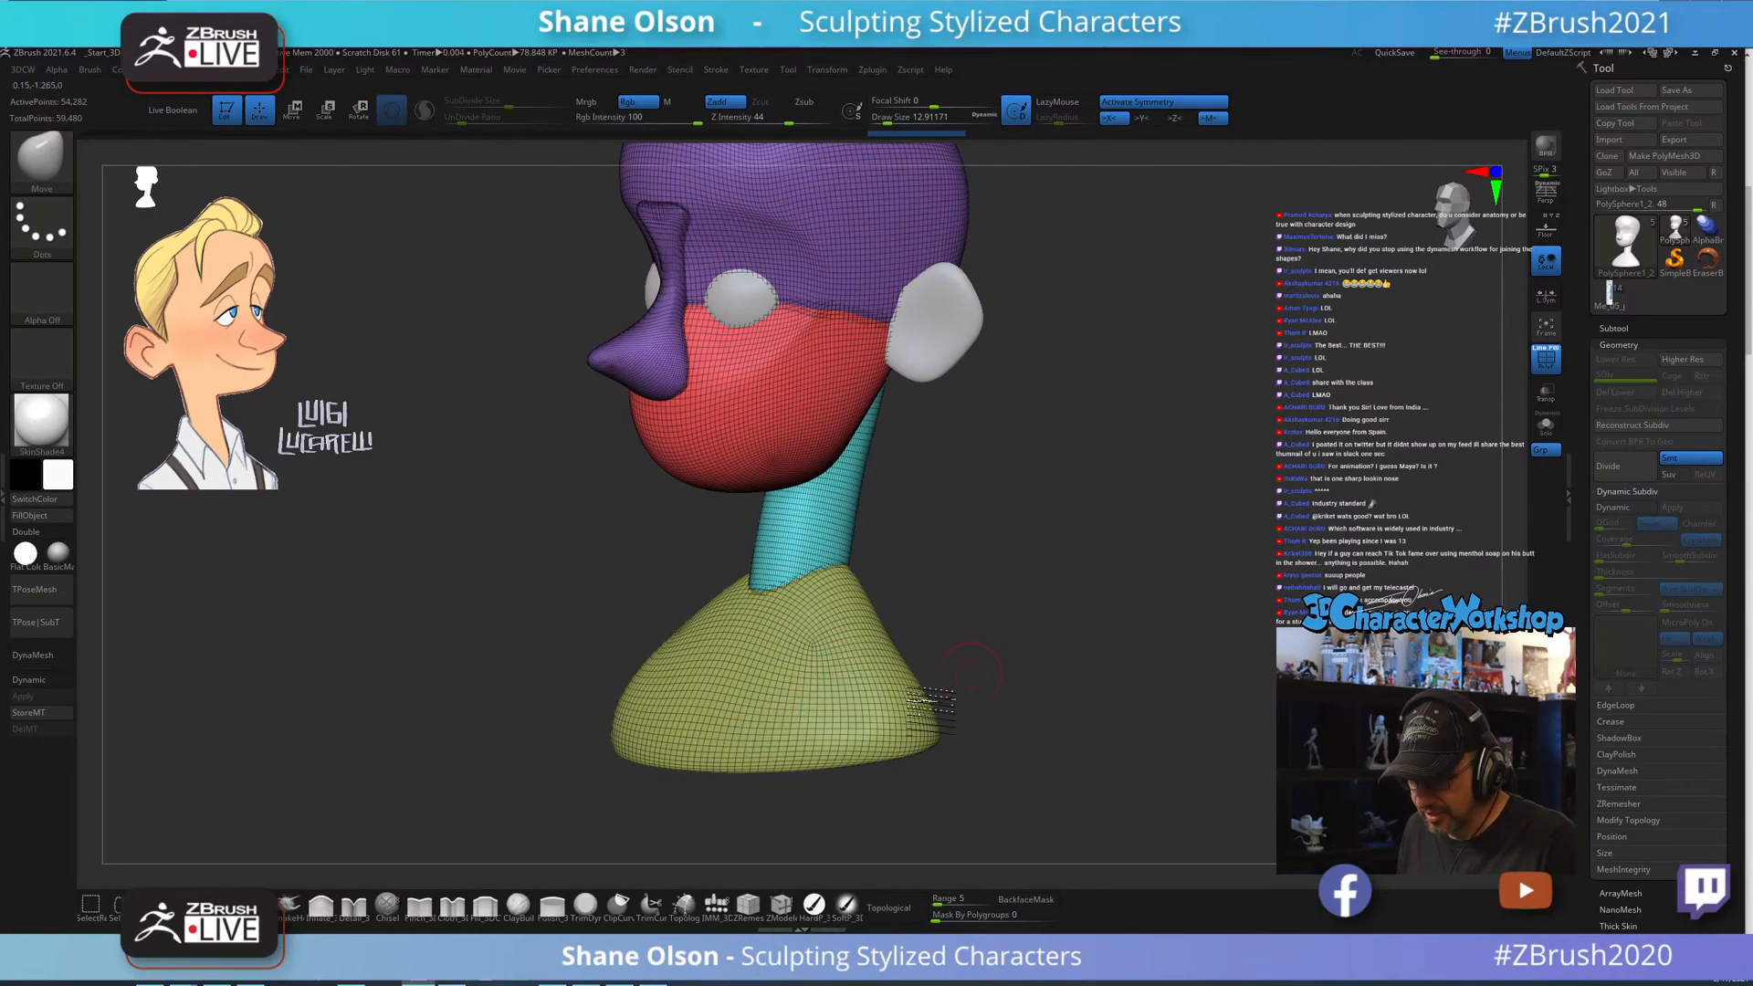
{"action": "key", "text": "w"}
{"action": "left_click", "coordinate": [738, 677], "text": "ctrl"}
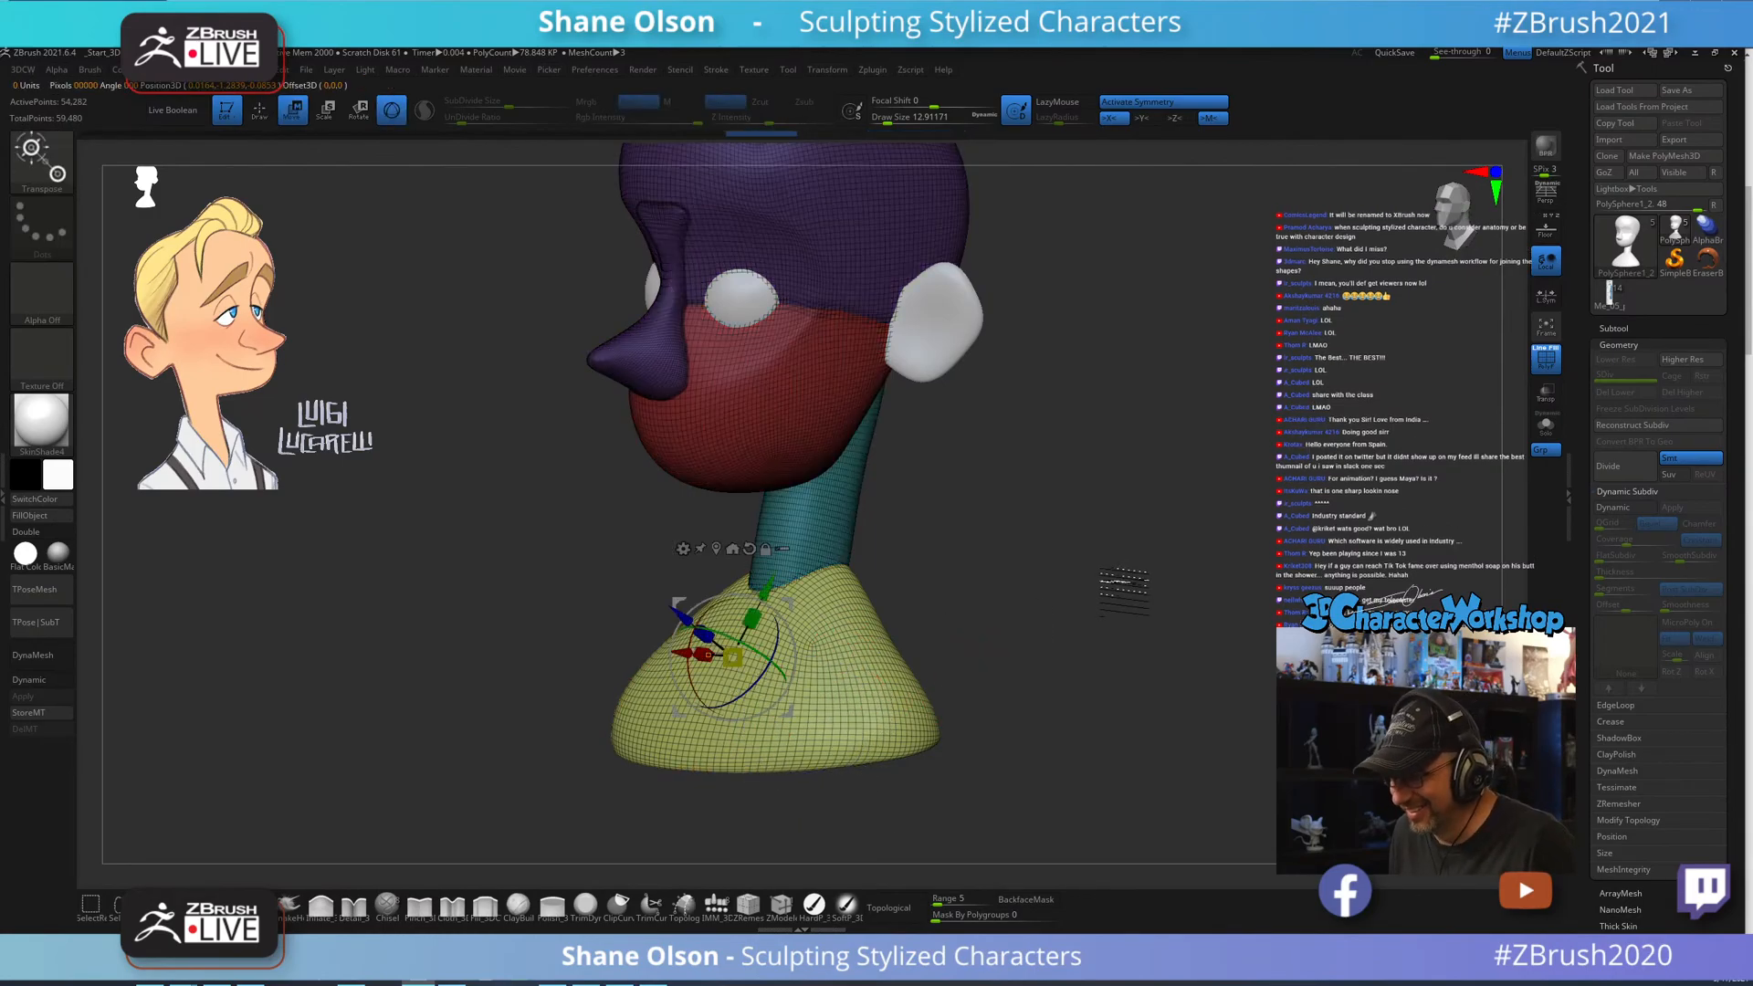
{"action": "left_click_drag", "start_coordinate": [1103, 567], "coordinate": [1114, 564]}
{"action": "key", "text": "space"}
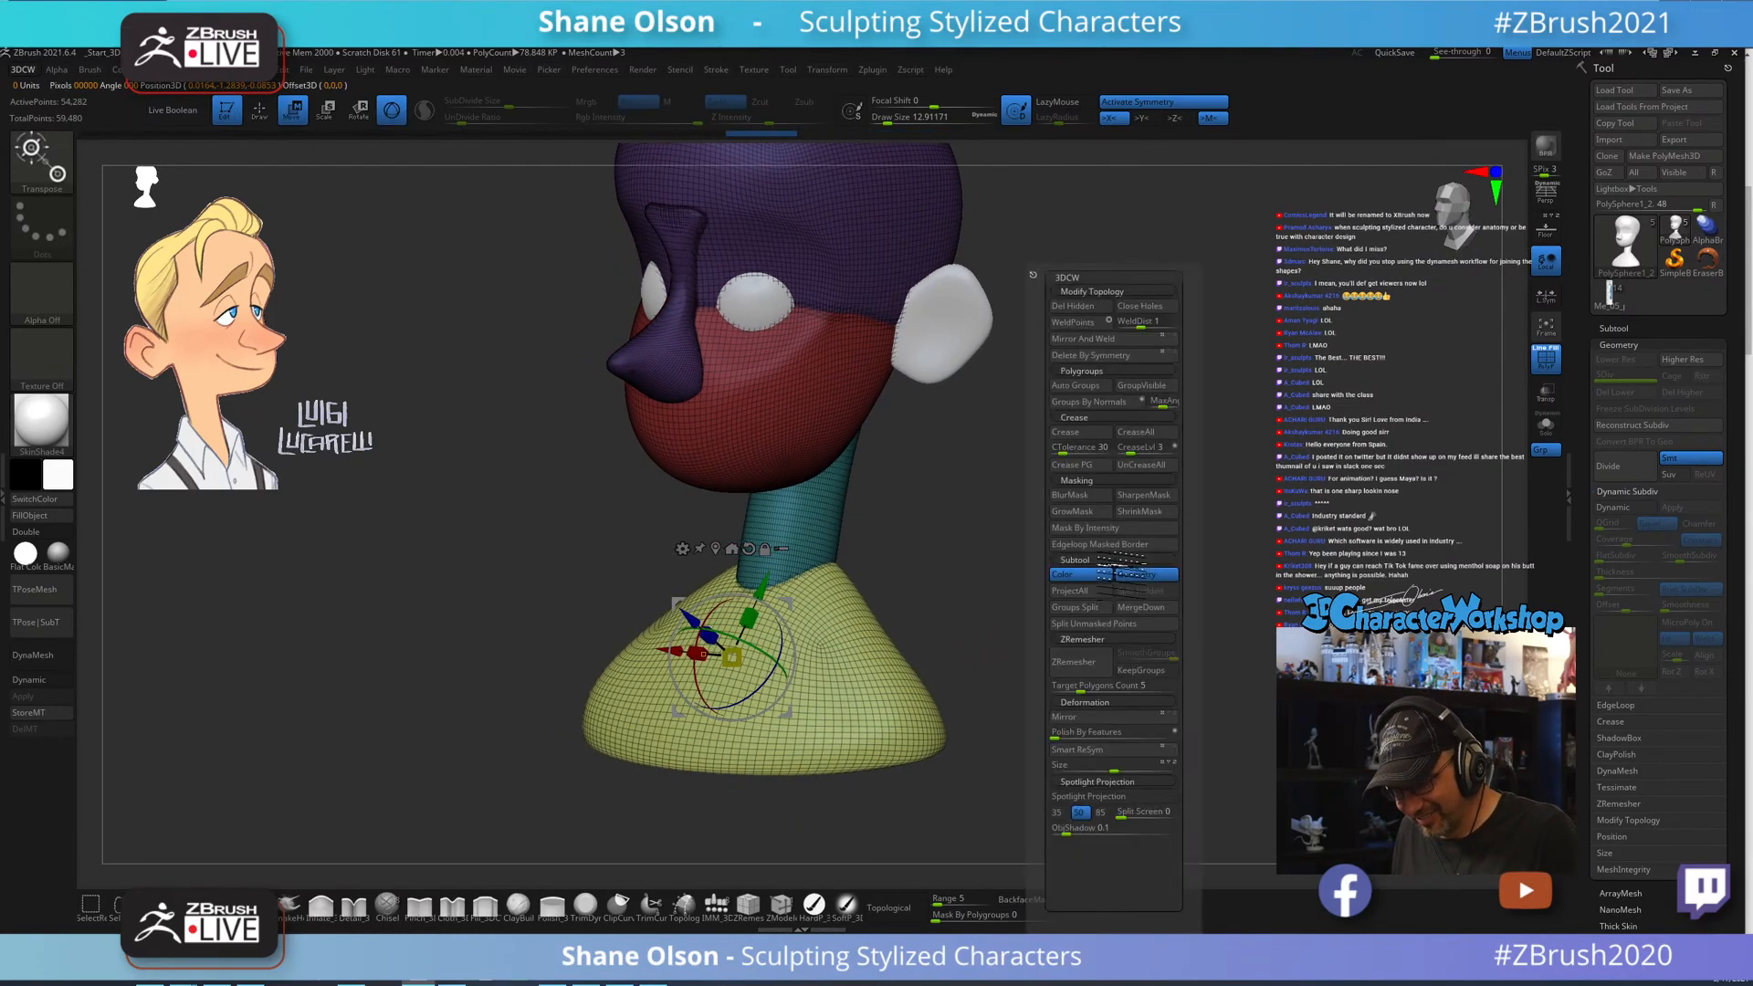
{"action": "left_click", "coordinate": [1137, 623]}
Switch to the Move brush and set its draw size to about 21.6.
{"action": "left_click_drag", "start_coordinate": [994, 497], "coordinate": [1099, 552]}
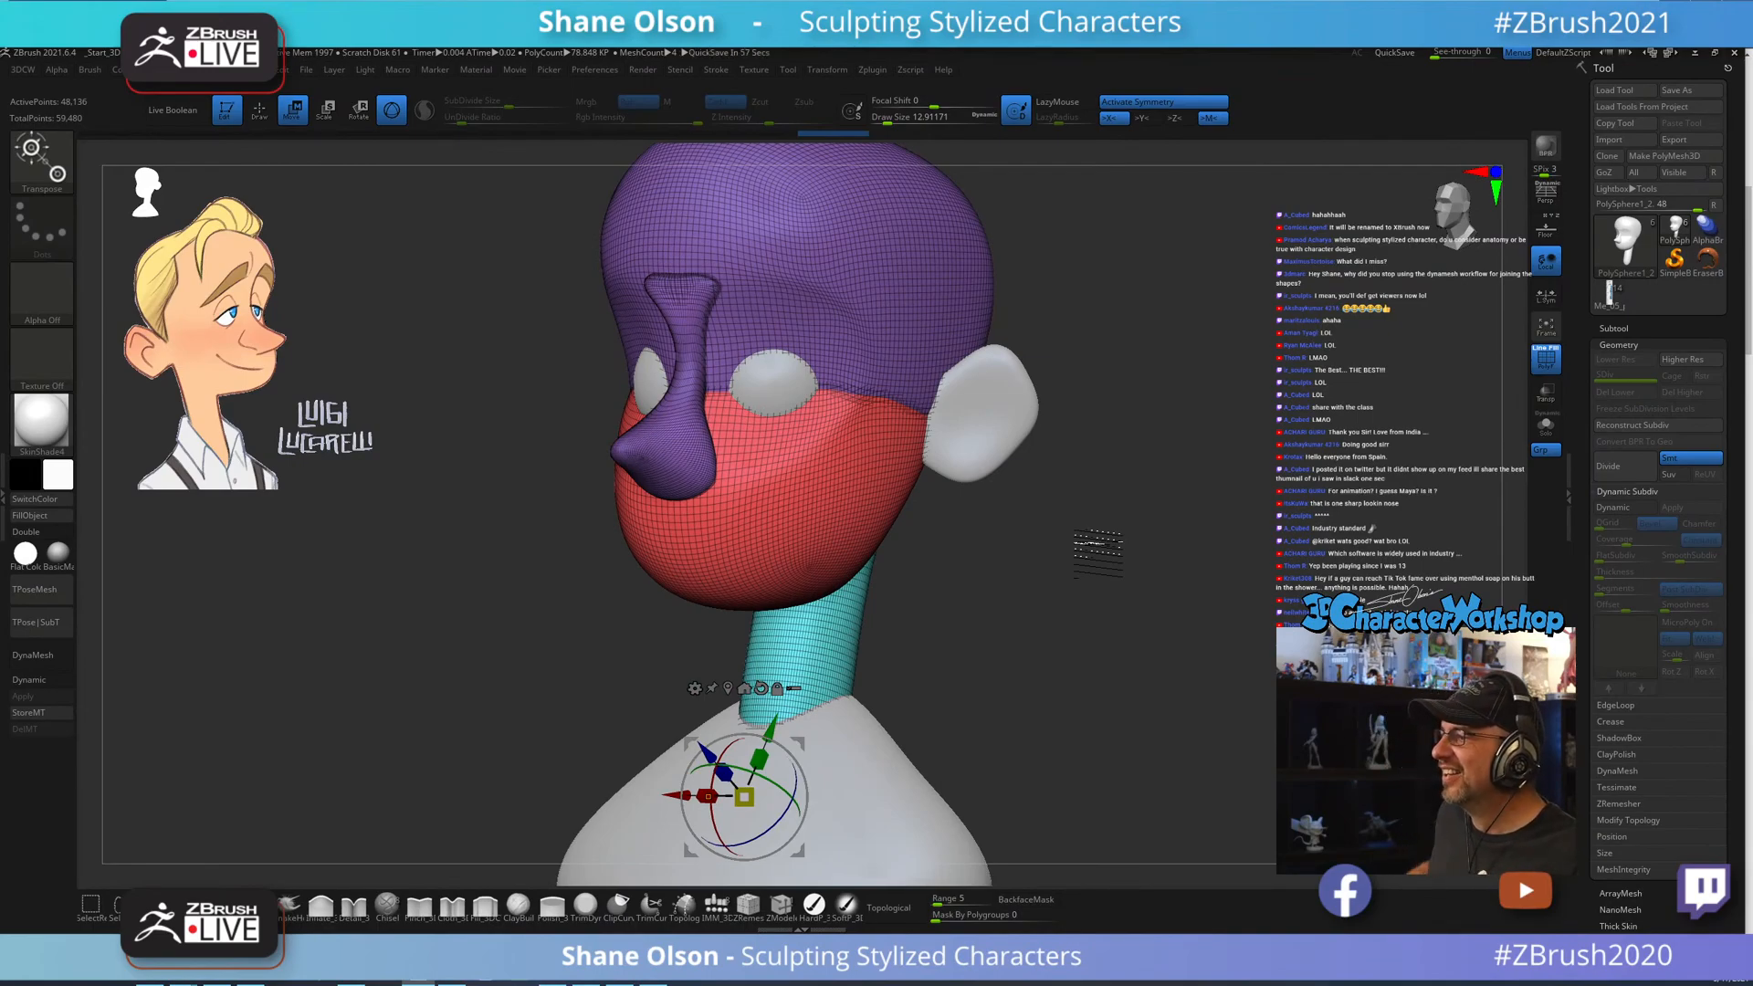
{"action": "mouse_move", "coordinate": [1105, 512]}
{"action": "left_mouse_down"}
{"action": "mouse_move", "coordinate": [1148, 570]}
{"action": "mouse_move", "coordinate": [1132, 551]}
{"action": "mouse_move", "coordinate": [1157, 553]}
{"action": "left_mouse_up"}
{"action": "key", "text": "q"}
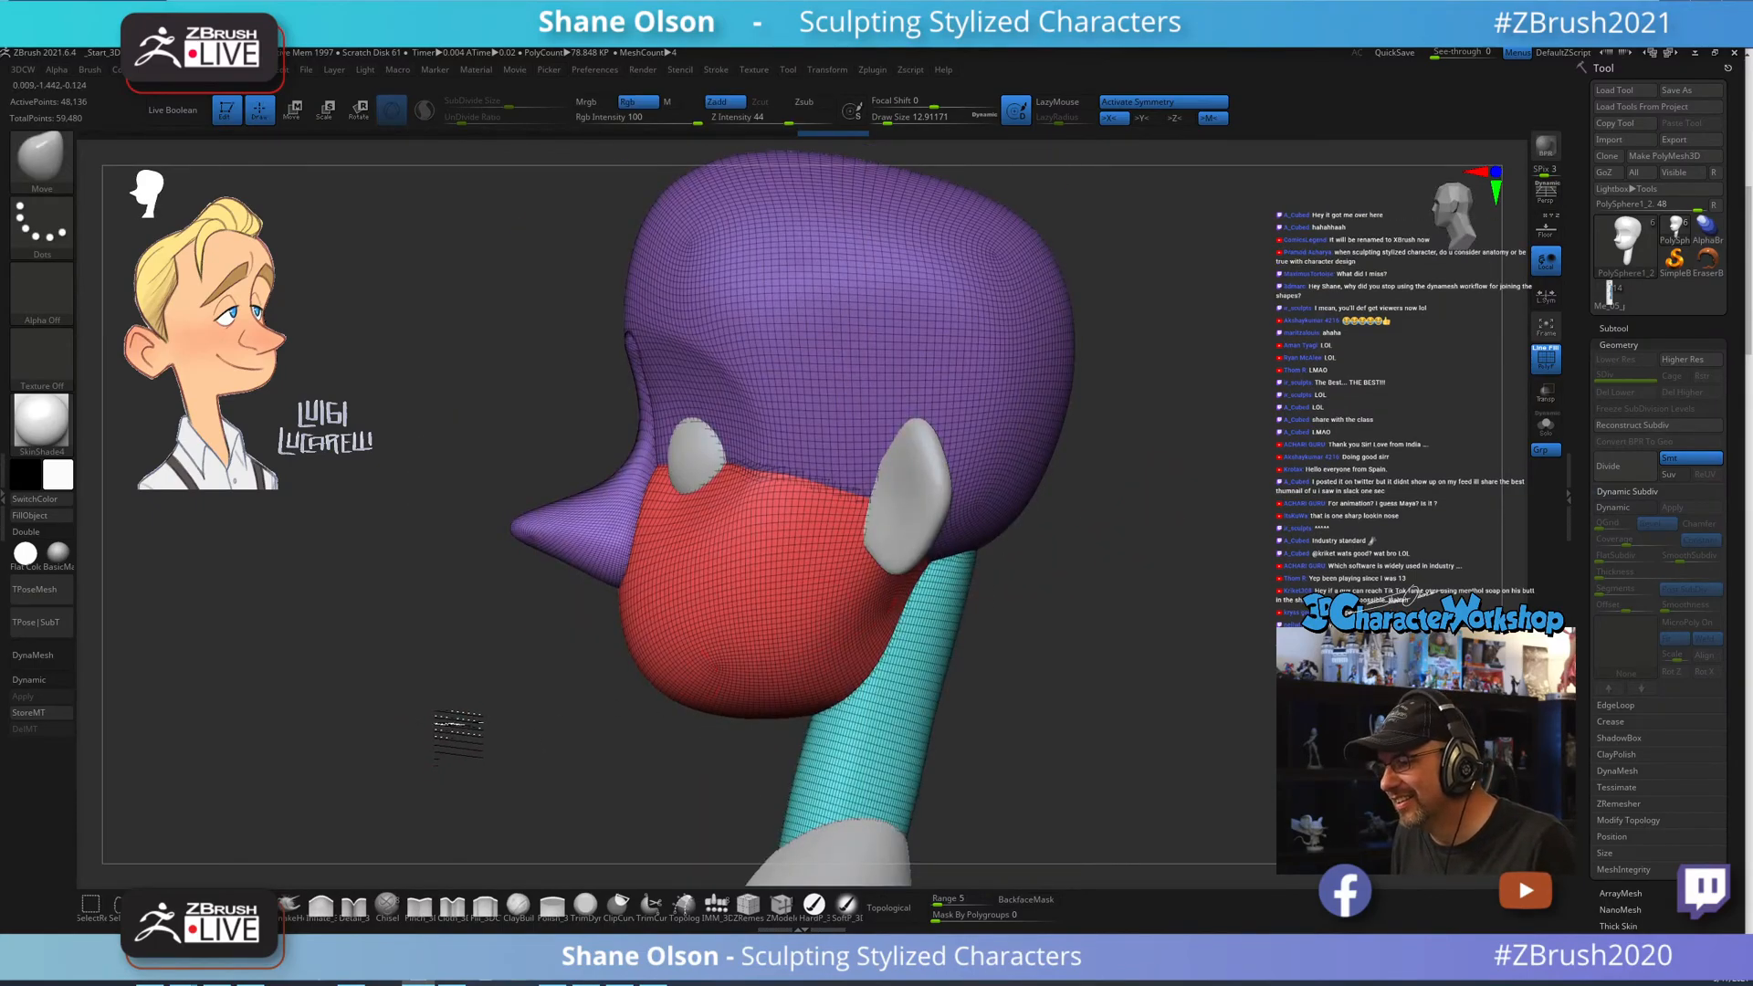
{"action": "left_click_drag", "start_coordinate": [457, 728], "coordinate": [543, 727], "text": "alt"}
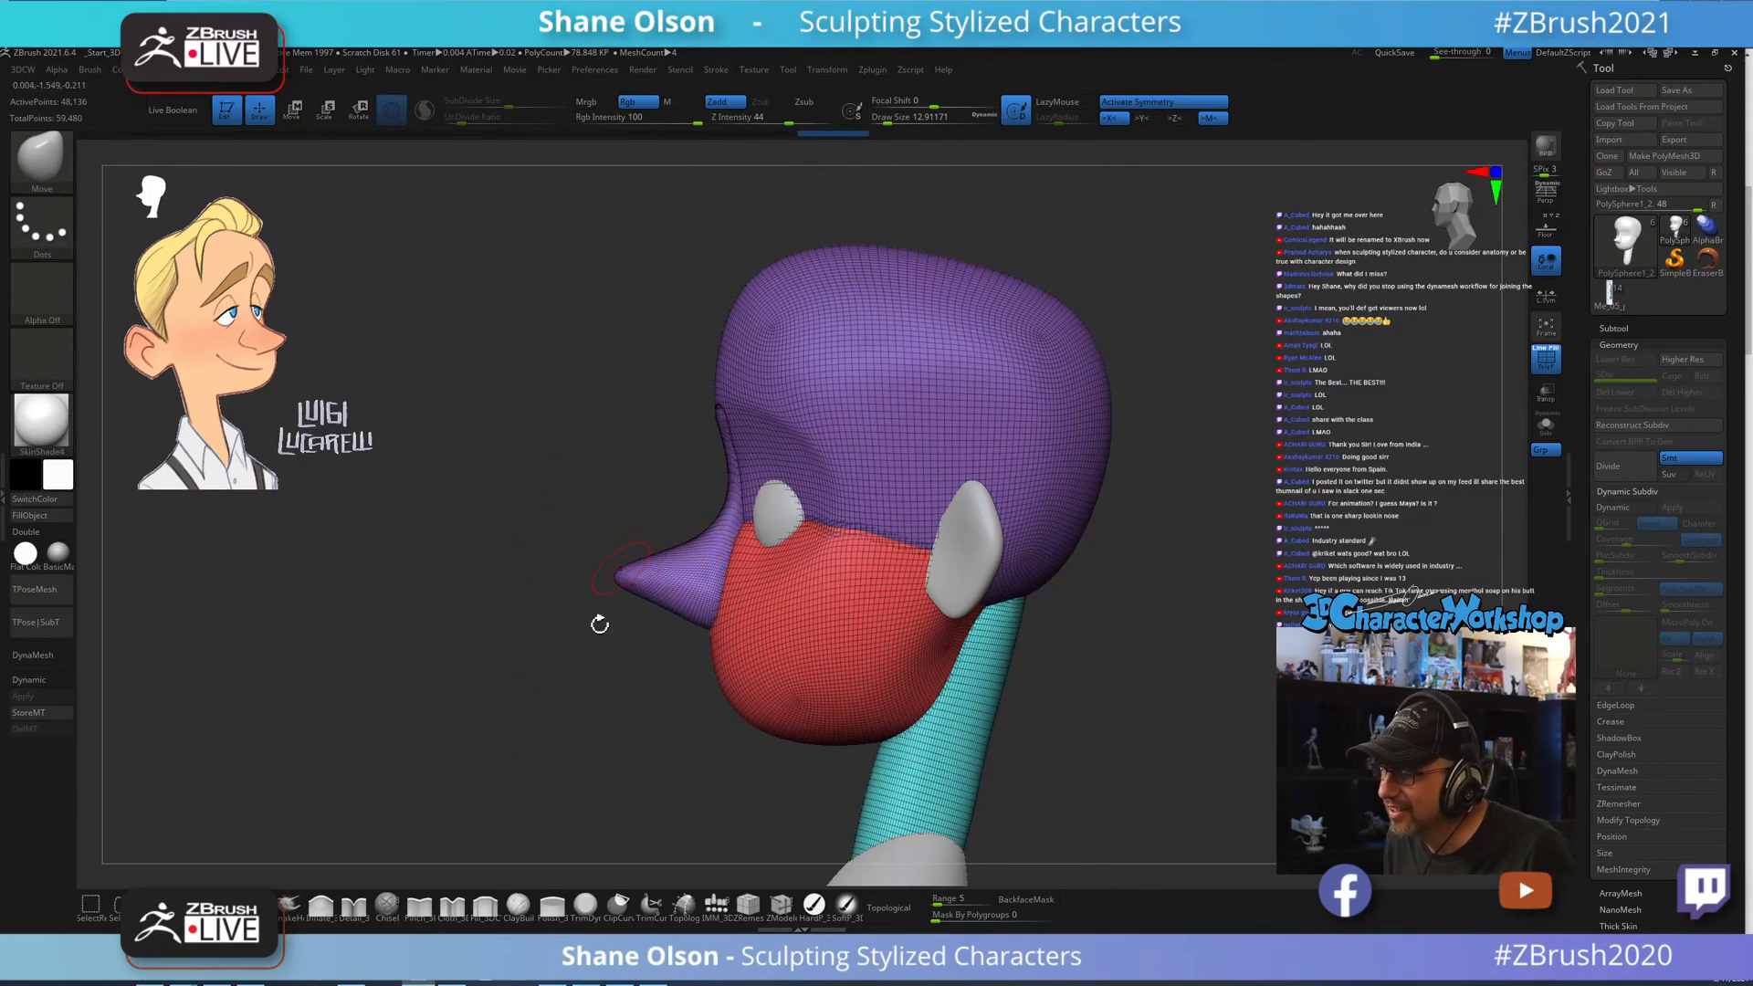
{"action": "key", "text": "s"}
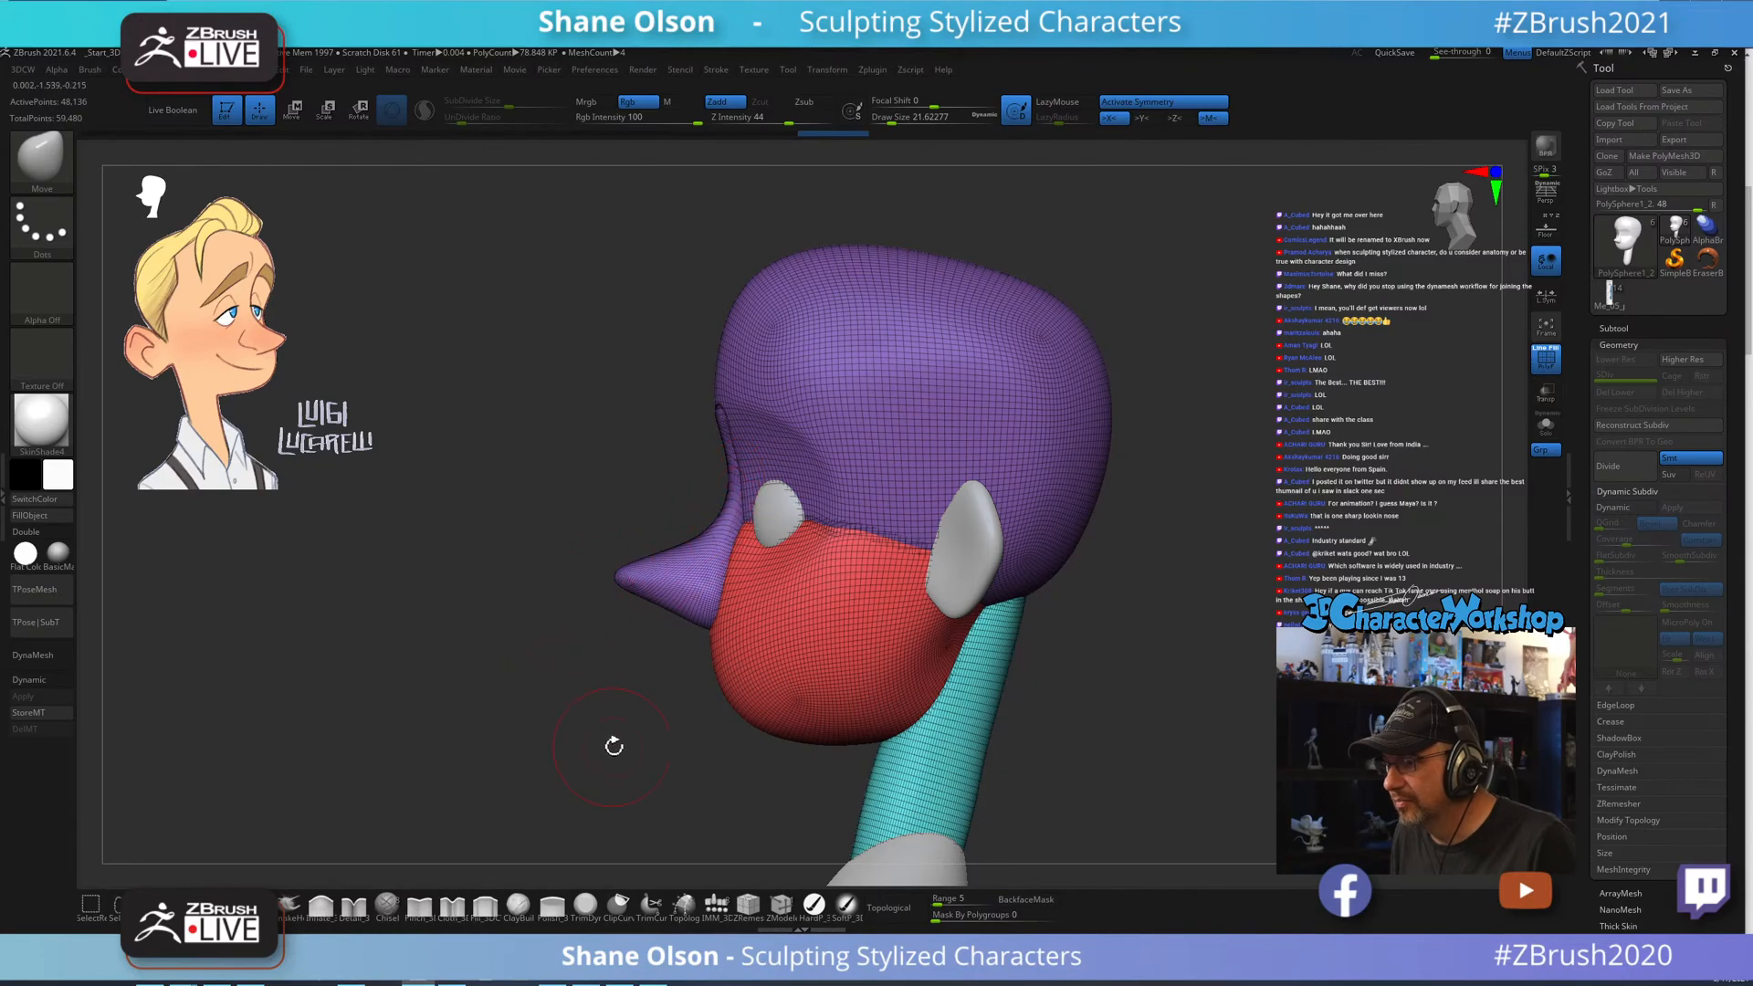
{"action": "left_click_drag", "start_coordinate": [613, 746], "coordinate": [1152, 581]}
{"action": "key", "text": "1"}
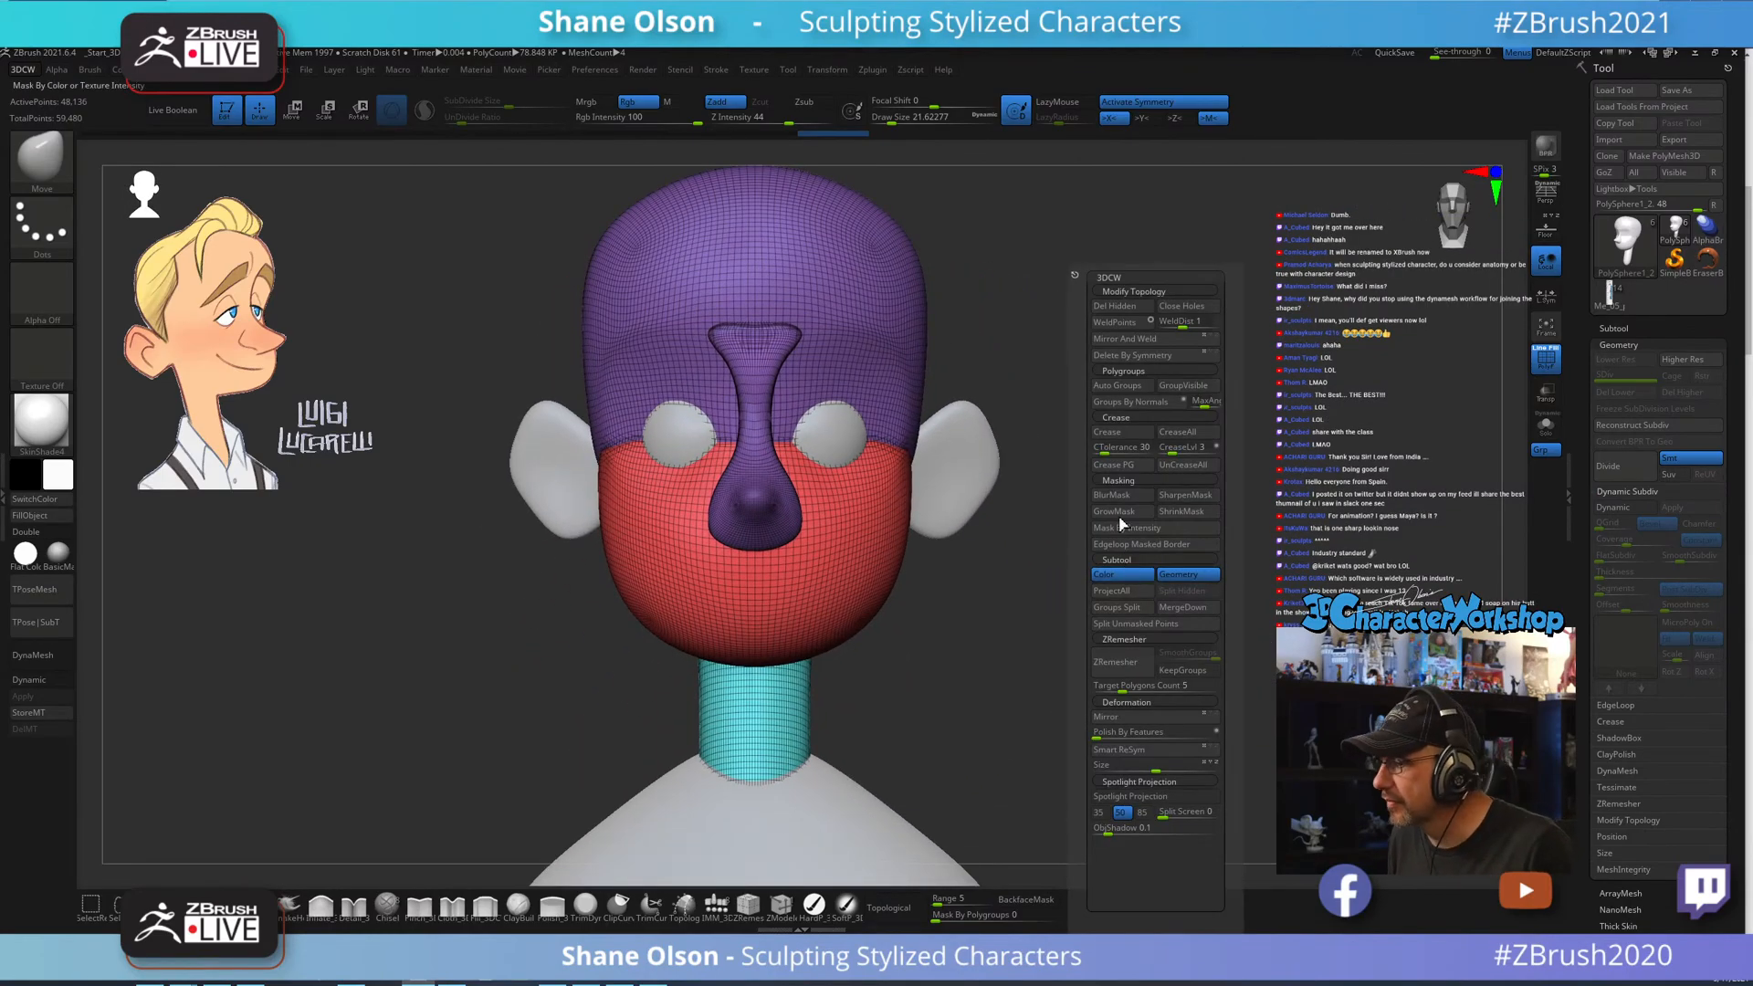
{"action": "key", "text": "w"}
{"action": "left_click_drag", "start_coordinate": [1111, 618], "coordinate": [1147, 474], "text": "alt"}
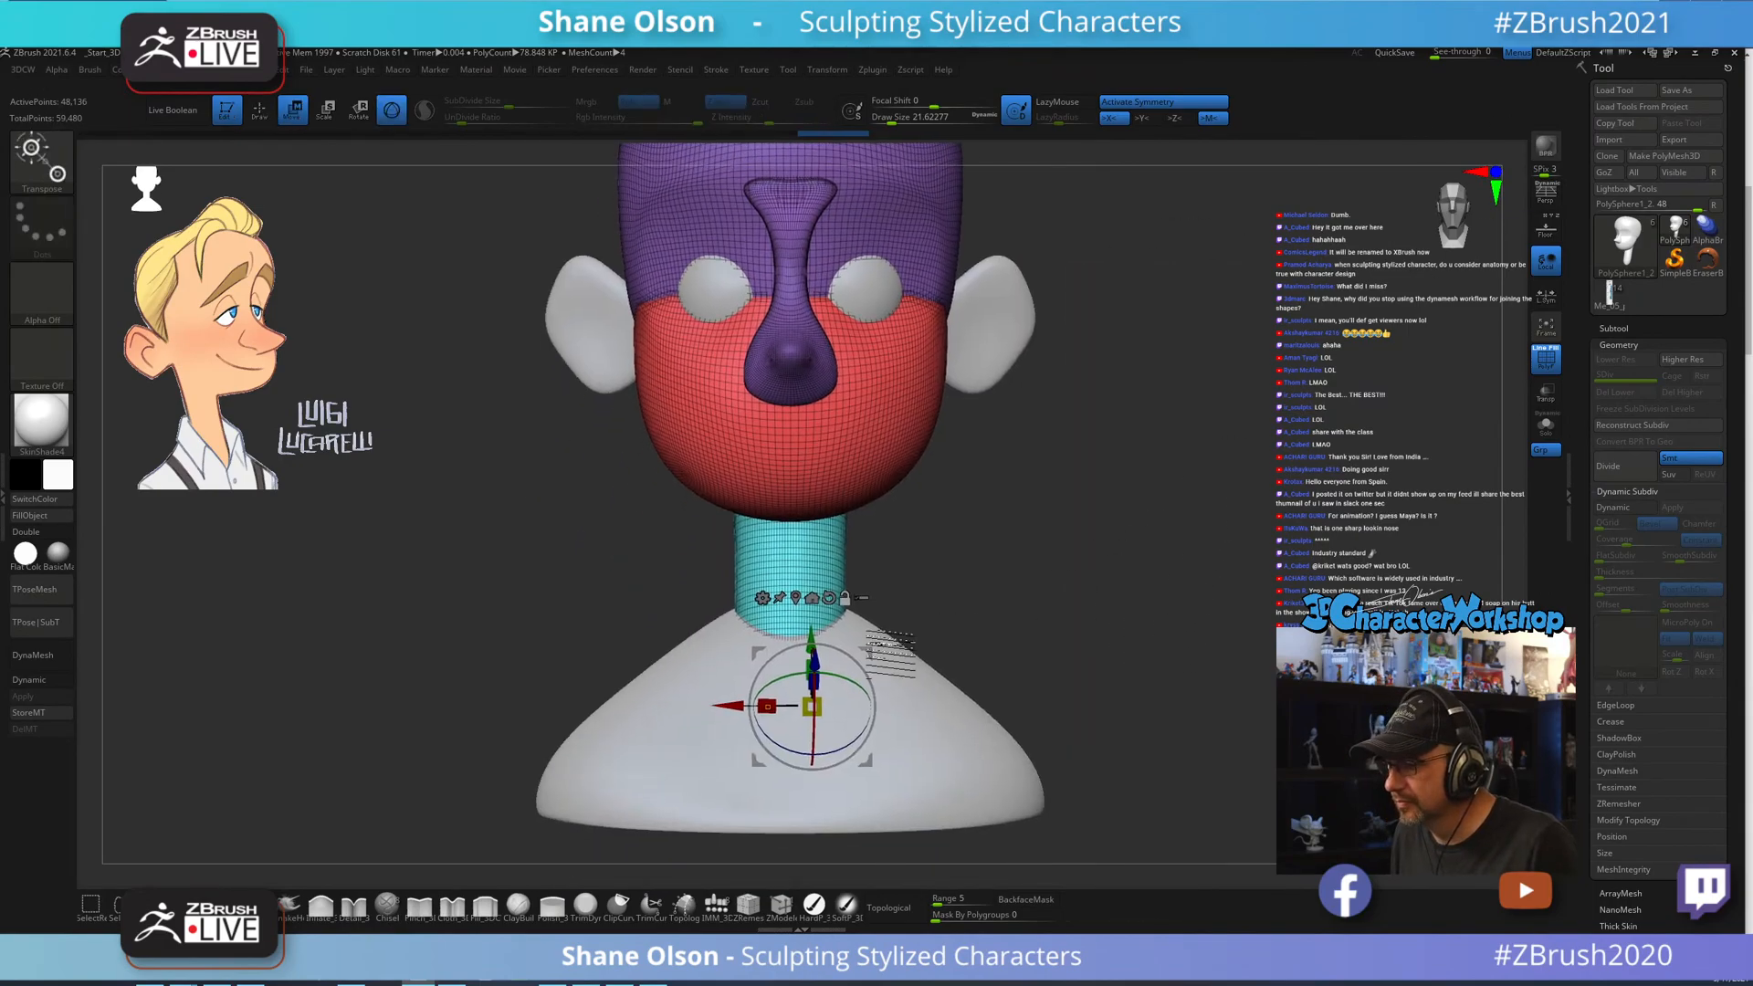
{"action": "left_click", "coordinate": [827, 621], "text": "ctrl"}
{"action": "left_click_drag", "start_coordinate": [1120, 584], "coordinate": [1074, 532], "text": "alt"}
{"action": "left_click_drag", "start_coordinate": [1149, 671], "coordinate": [1091, 292], "text": "alt"}
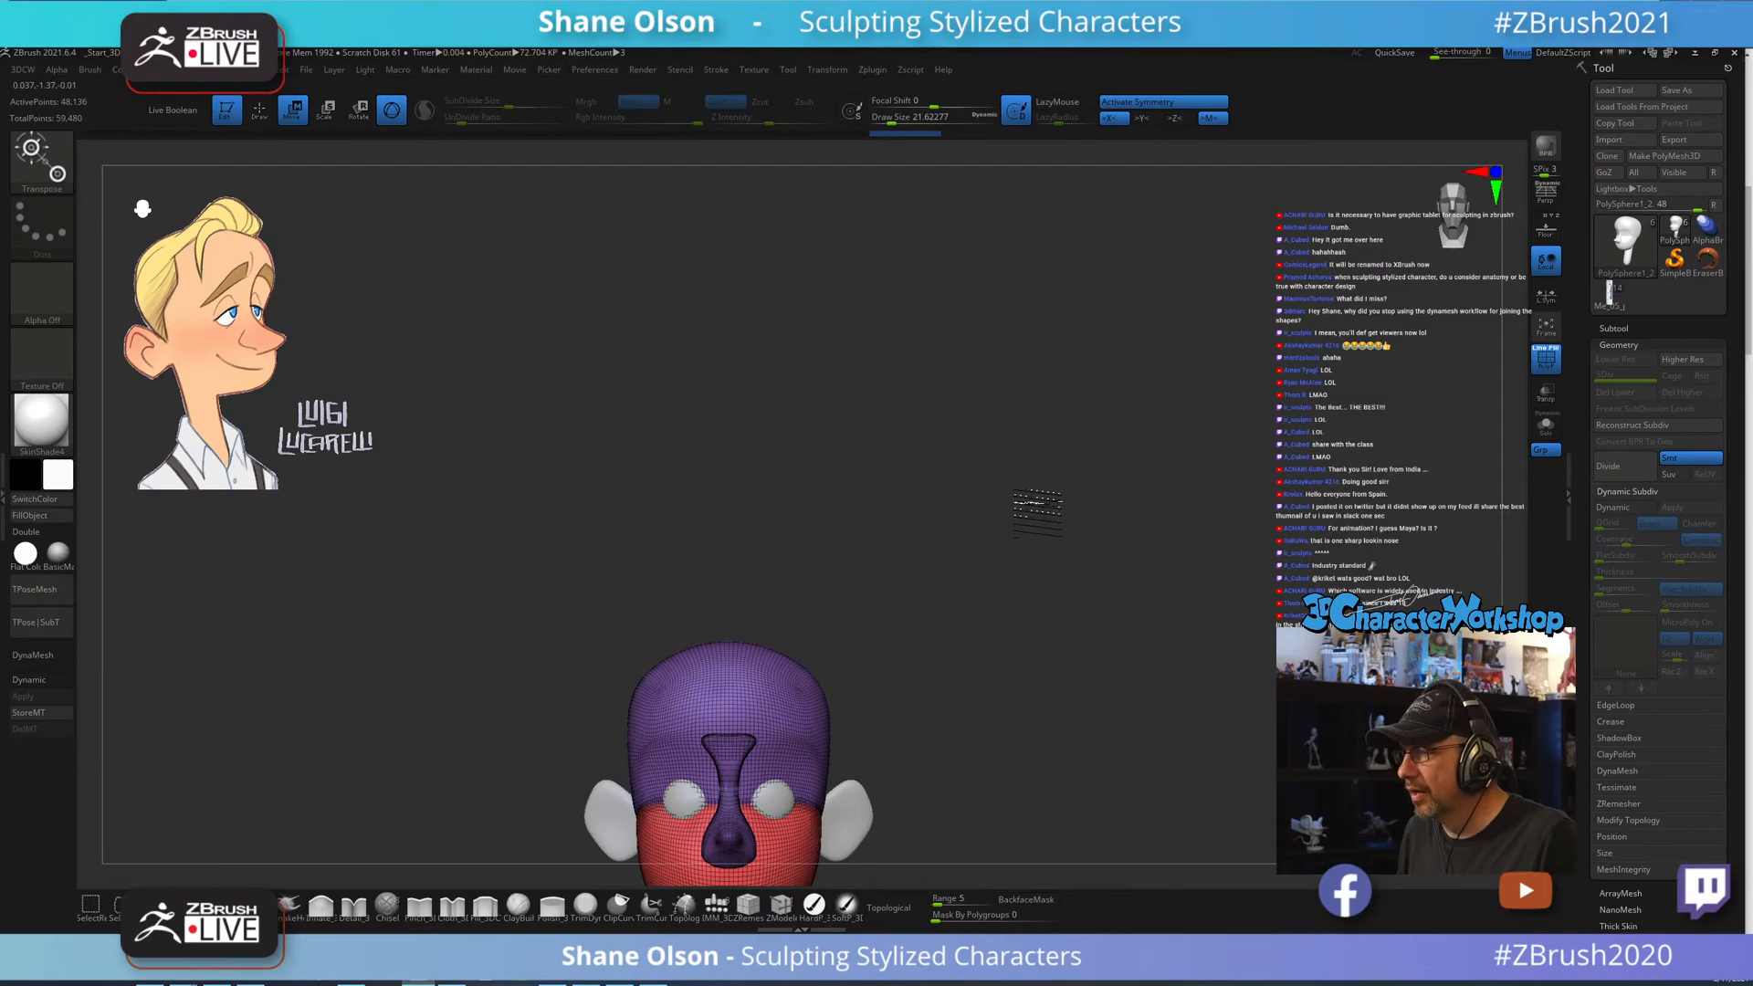
{"action": "key", "text": "q"}
{"action": "mouse_move", "coordinate": [1108, 606]}
{"action": "left_mouse_down"}
{"action": "mouse_move", "coordinate": [1065, 666]}
{"action": "mouse_move", "coordinate": [1097, 496]}
{"action": "left_mouse_up"}
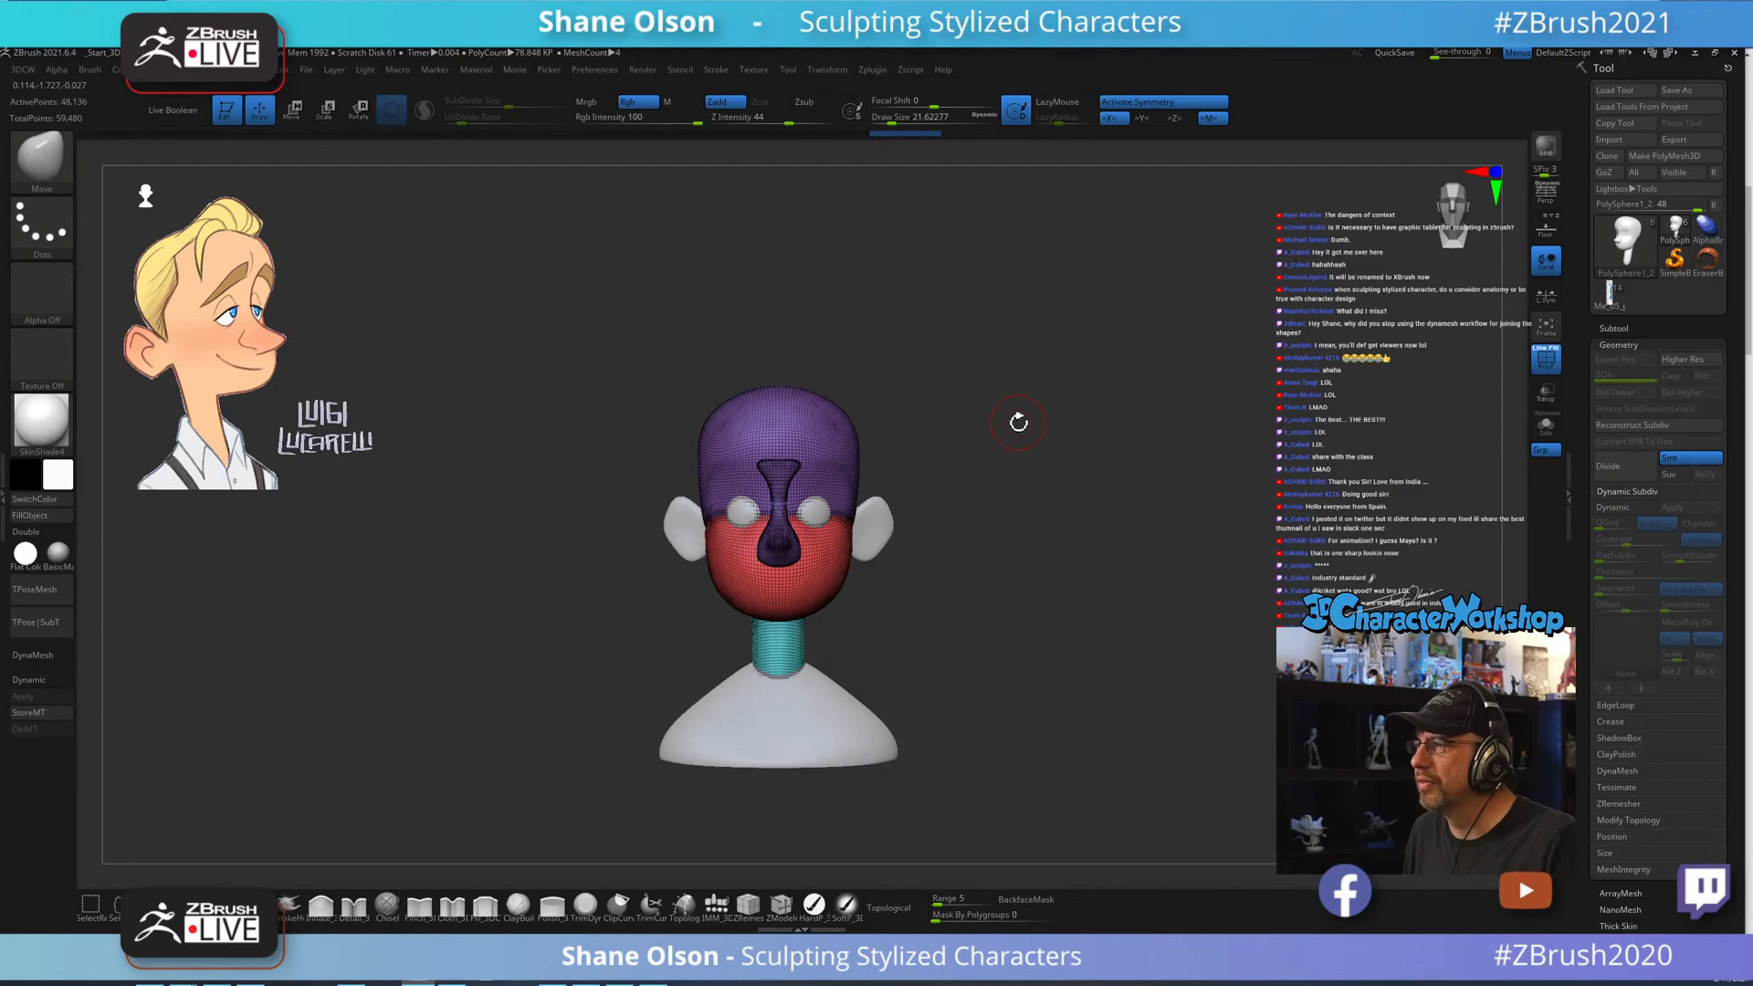
{"action": "left_click_drag", "start_coordinate": [1019, 421], "coordinate": [1026, 450], "text": "alt"}
{"action": "left_click_drag", "start_coordinate": [1002, 514], "coordinate": [1030, 549], "text": "alt"}
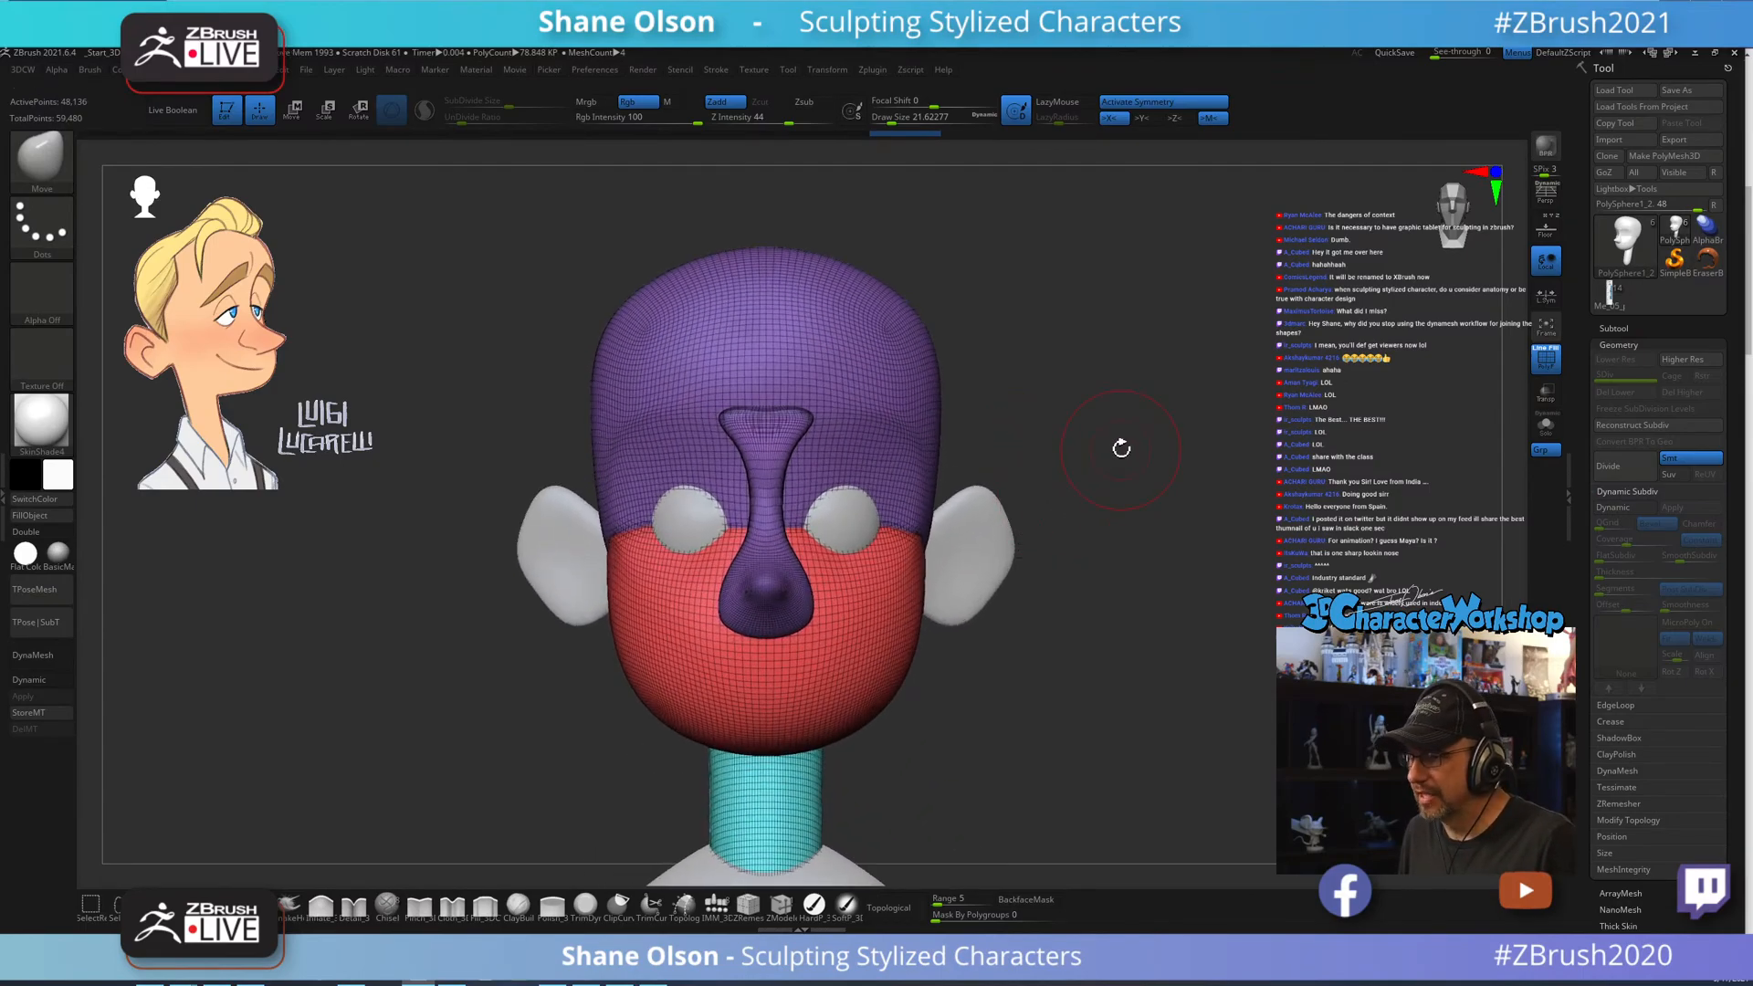
Reposition the transform gizmo of the head mesh at the base of the neck.
{"action": "mouse_move", "coordinate": [1153, 425]}
{"action": "left_mouse_down"}
{"action": "mouse_move", "coordinate": [1108, 431]}
{"action": "mouse_move", "coordinate": [1145, 436]}
{"action": "left_mouse_up"}
{"action": "key", "text": "w"}
{"action": "key", "text": "ctrl+n"}
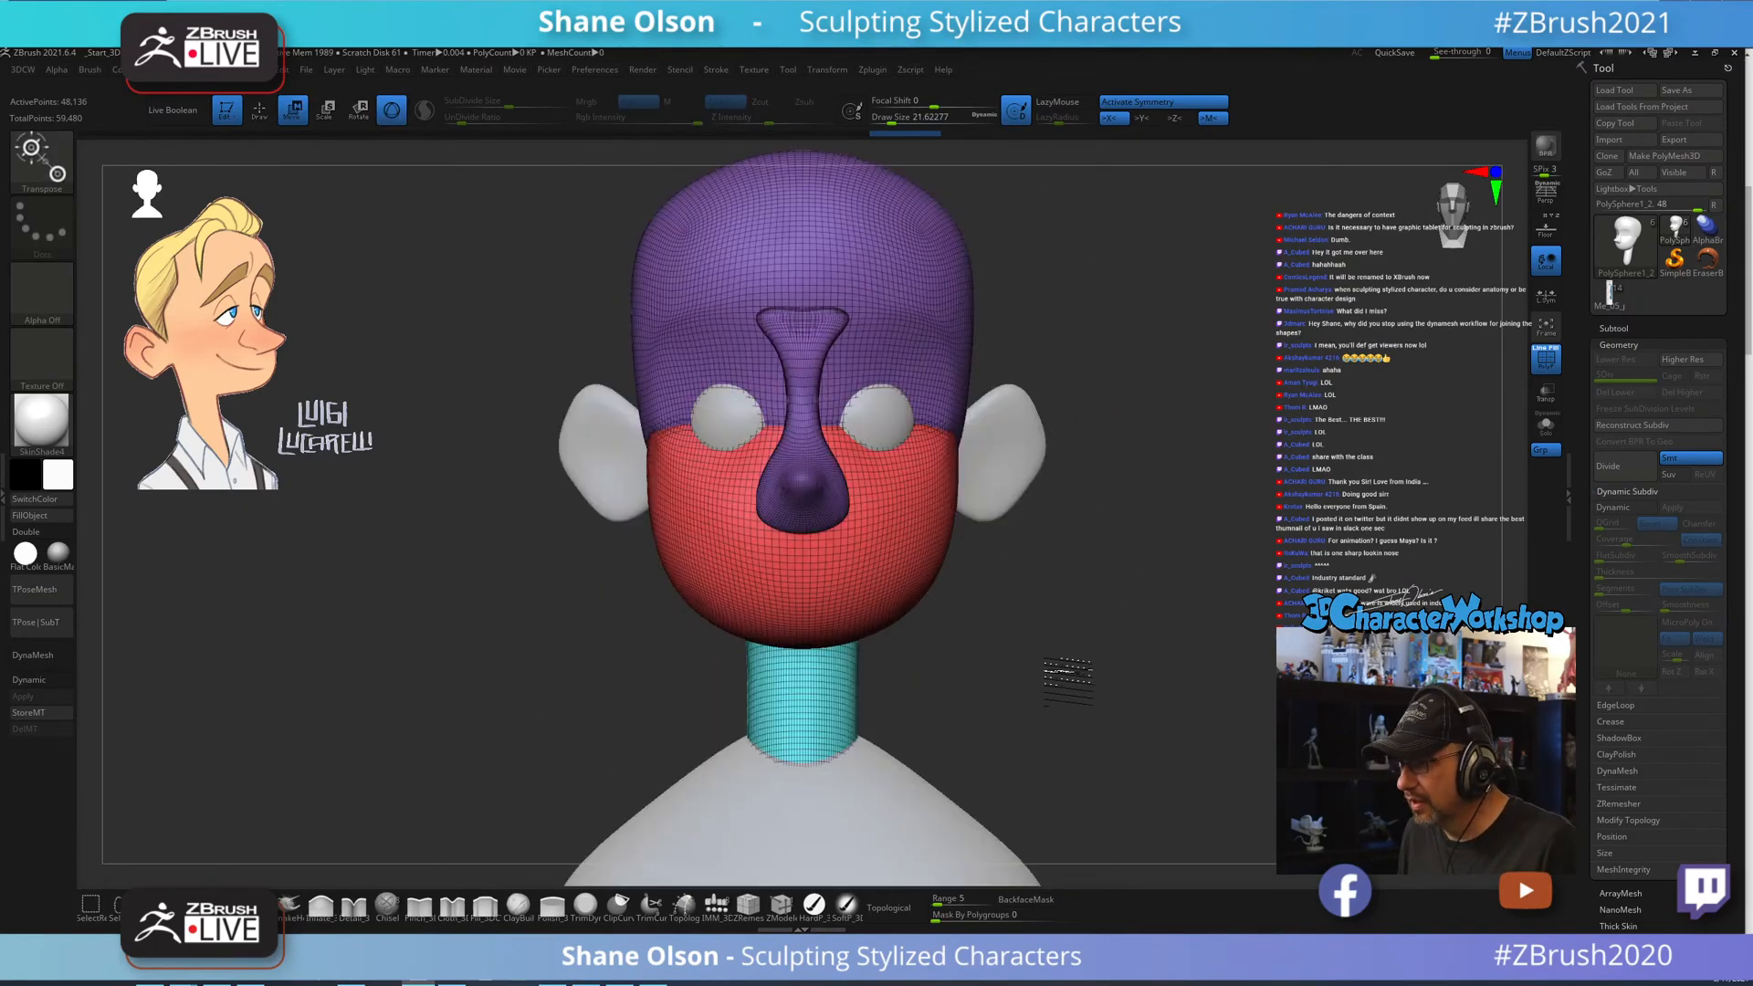
{"action": "key", "text": "f"}
{"action": "left_click_drag", "start_coordinate": [1190, 669], "coordinate": [1159, 456], "text": "alt"}
{"action": "left_click_drag", "start_coordinate": [1077, 691], "coordinate": [1138, 480], "text": "alt"}
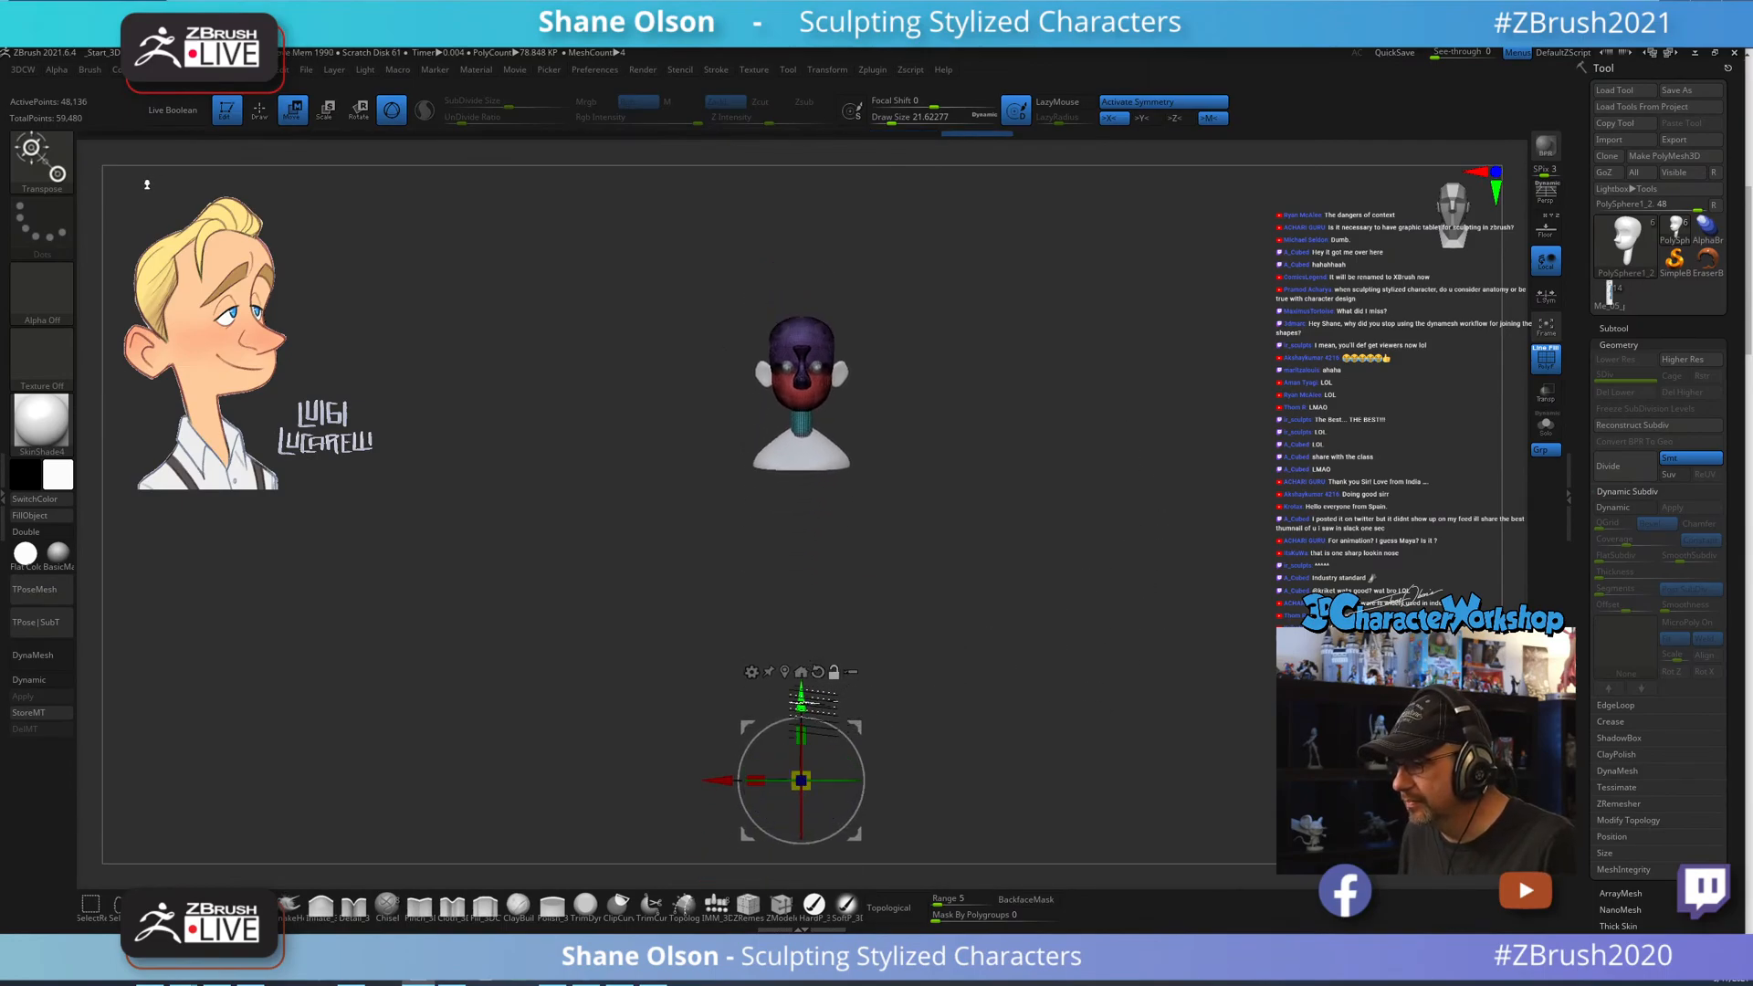
{"action": "left_click", "coordinate": [801, 672]}
{"action": "left_click_drag", "start_coordinate": [1140, 349], "coordinate": [1121, 474], "text": "alt"}
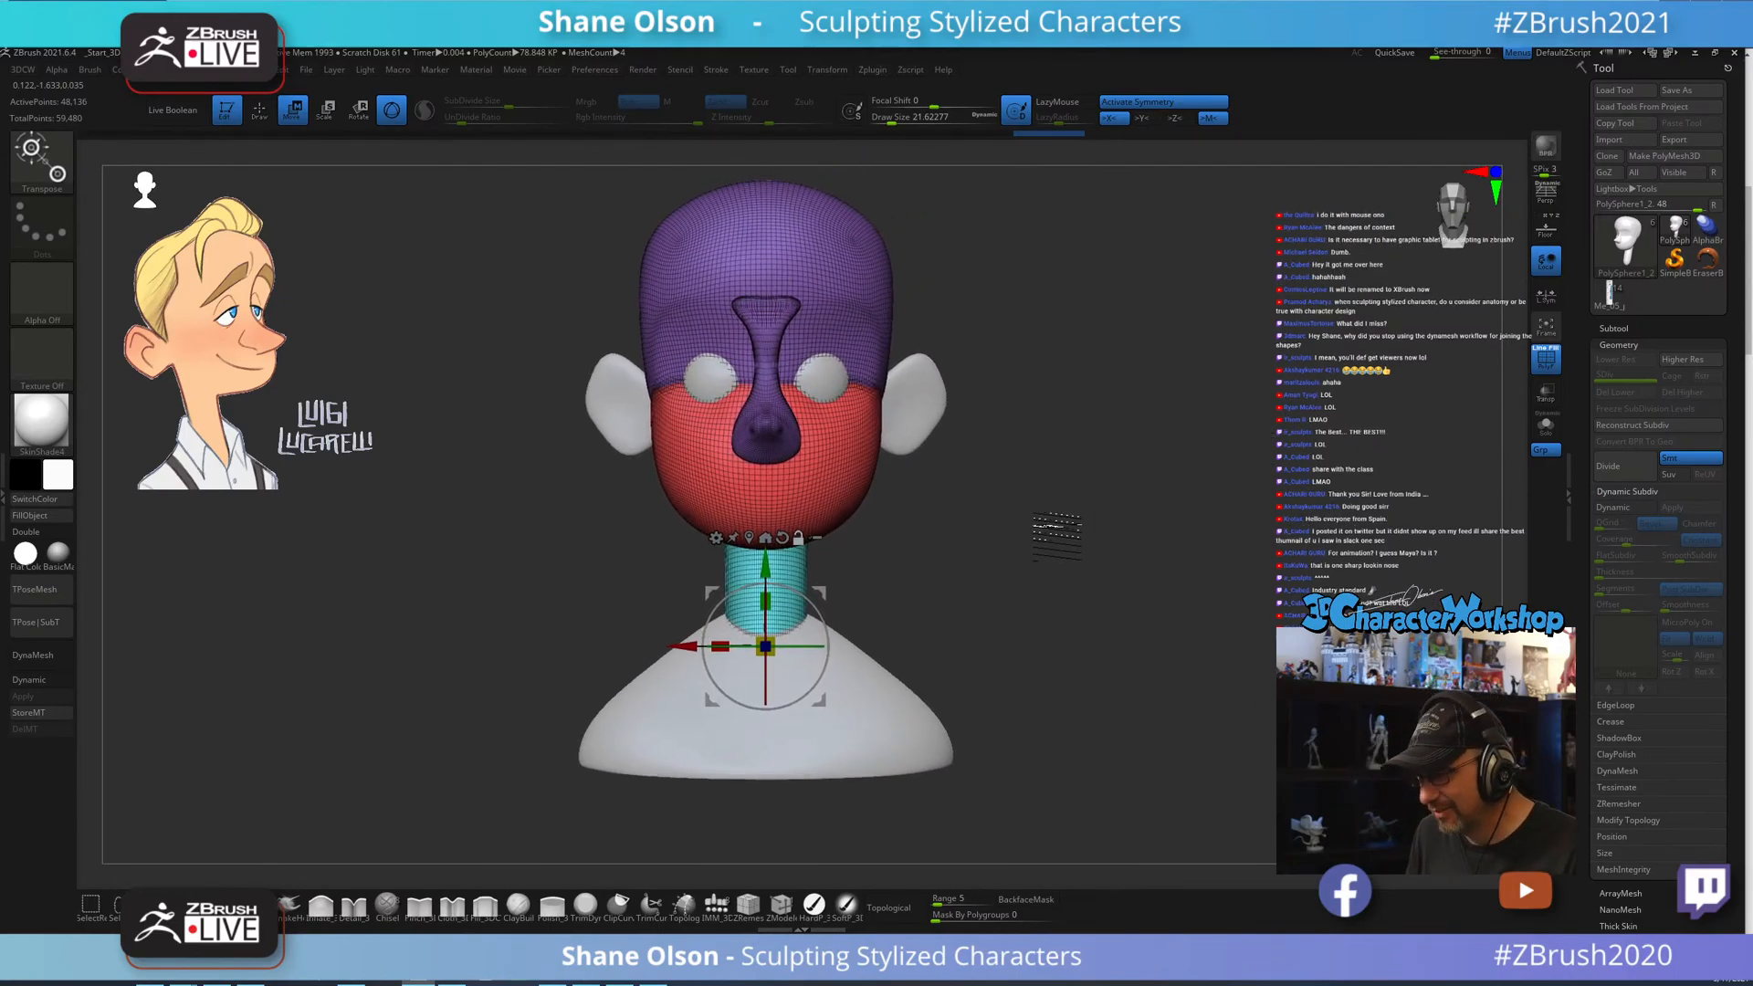
{"action": "left_click_drag", "start_coordinate": [1048, 502], "coordinate": [1023, 502]}
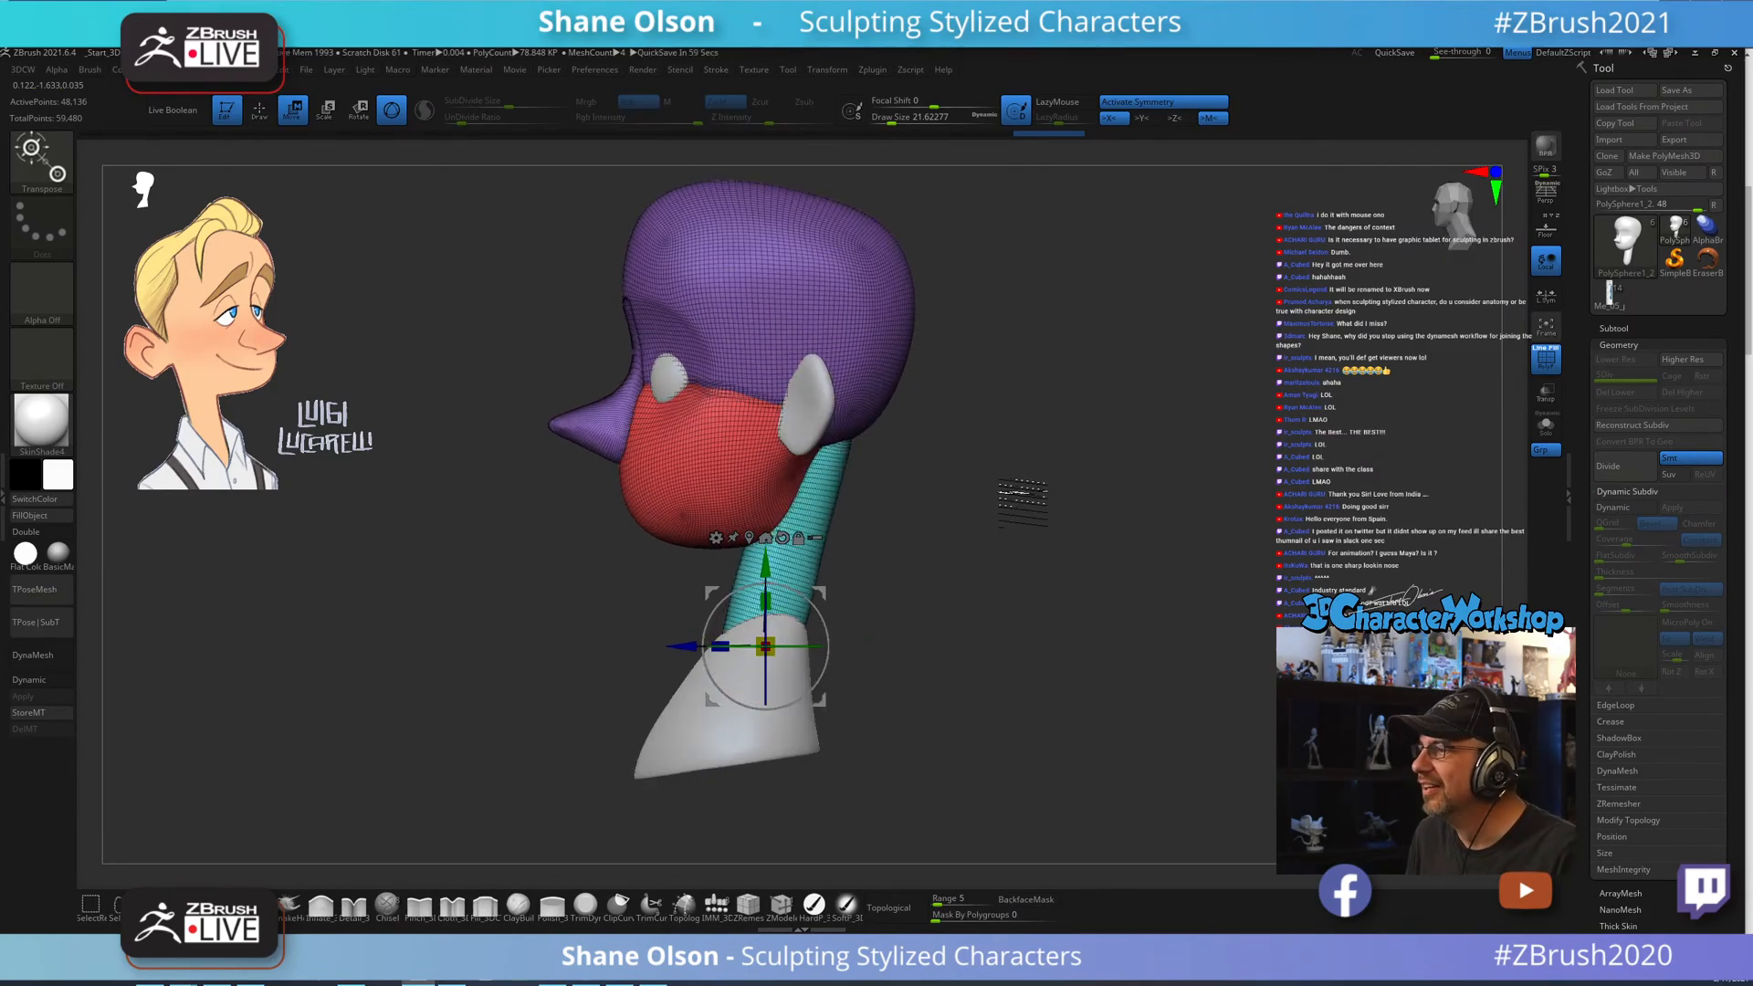
{"action": "left_click_drag", "start_coordinate": [1023, 502], "coordinate": [1005, 544]}
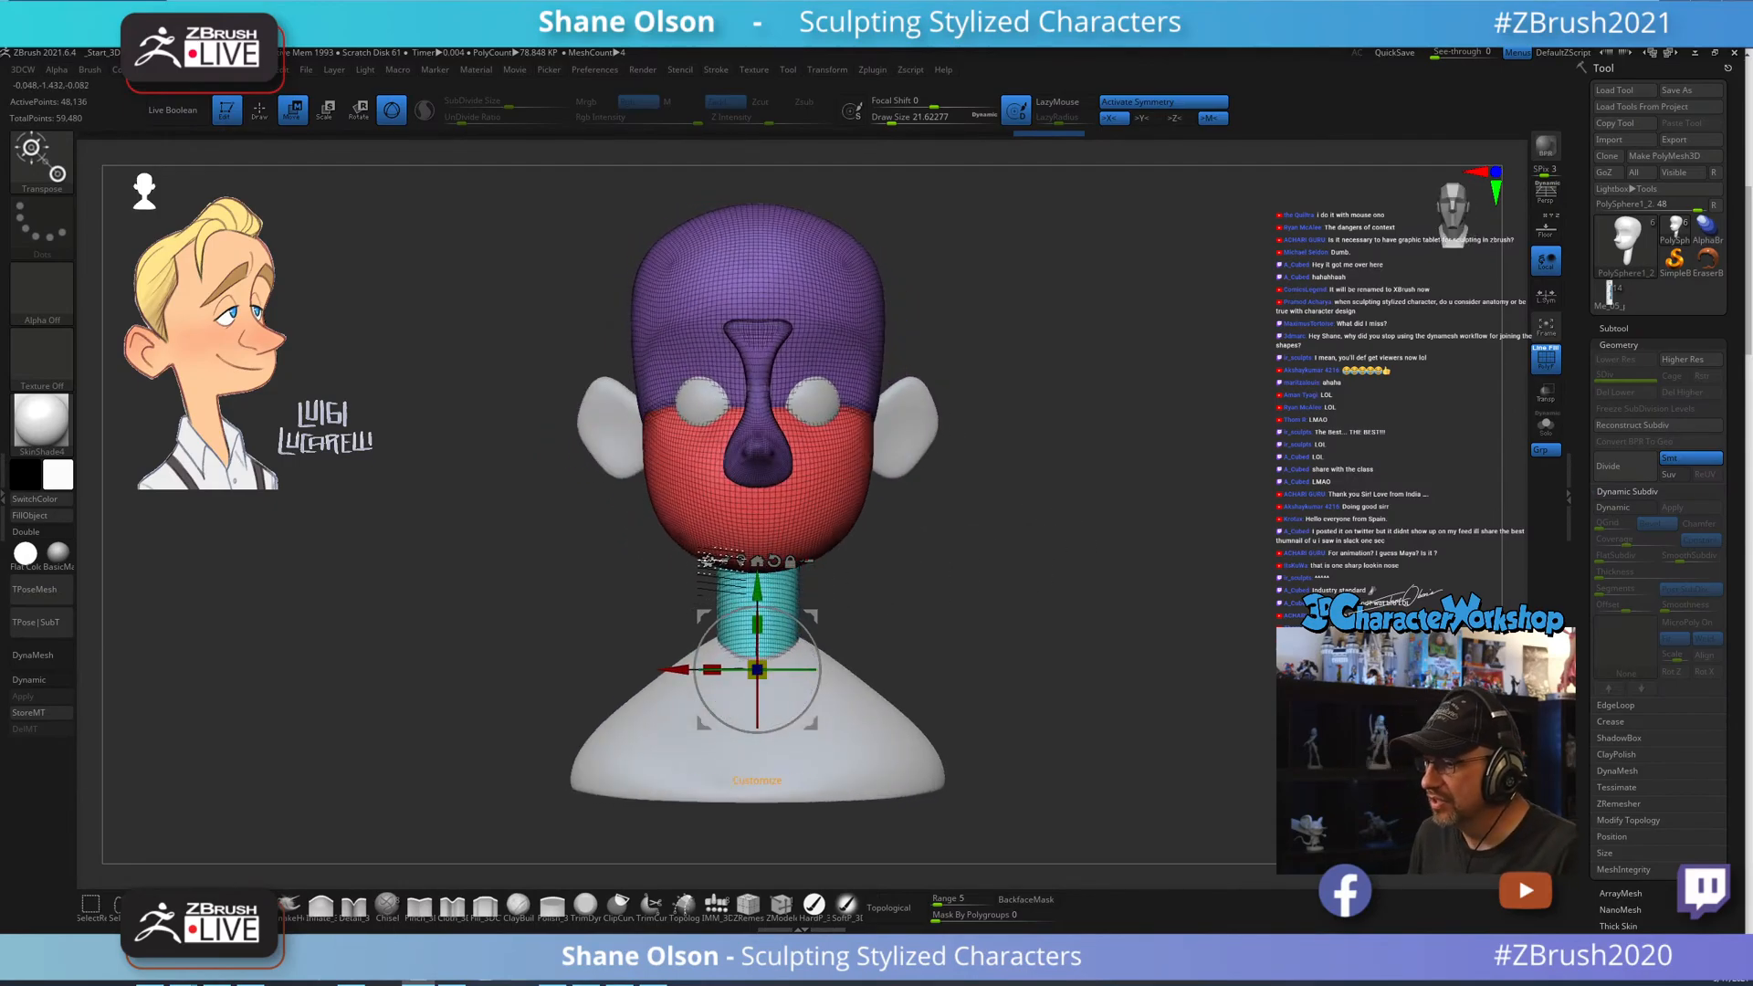
Fuse the cranium, nose, jaw and neck into one mesh with Remesh By Union.
{"action": "left_click", "coordinate": [707, 559]}
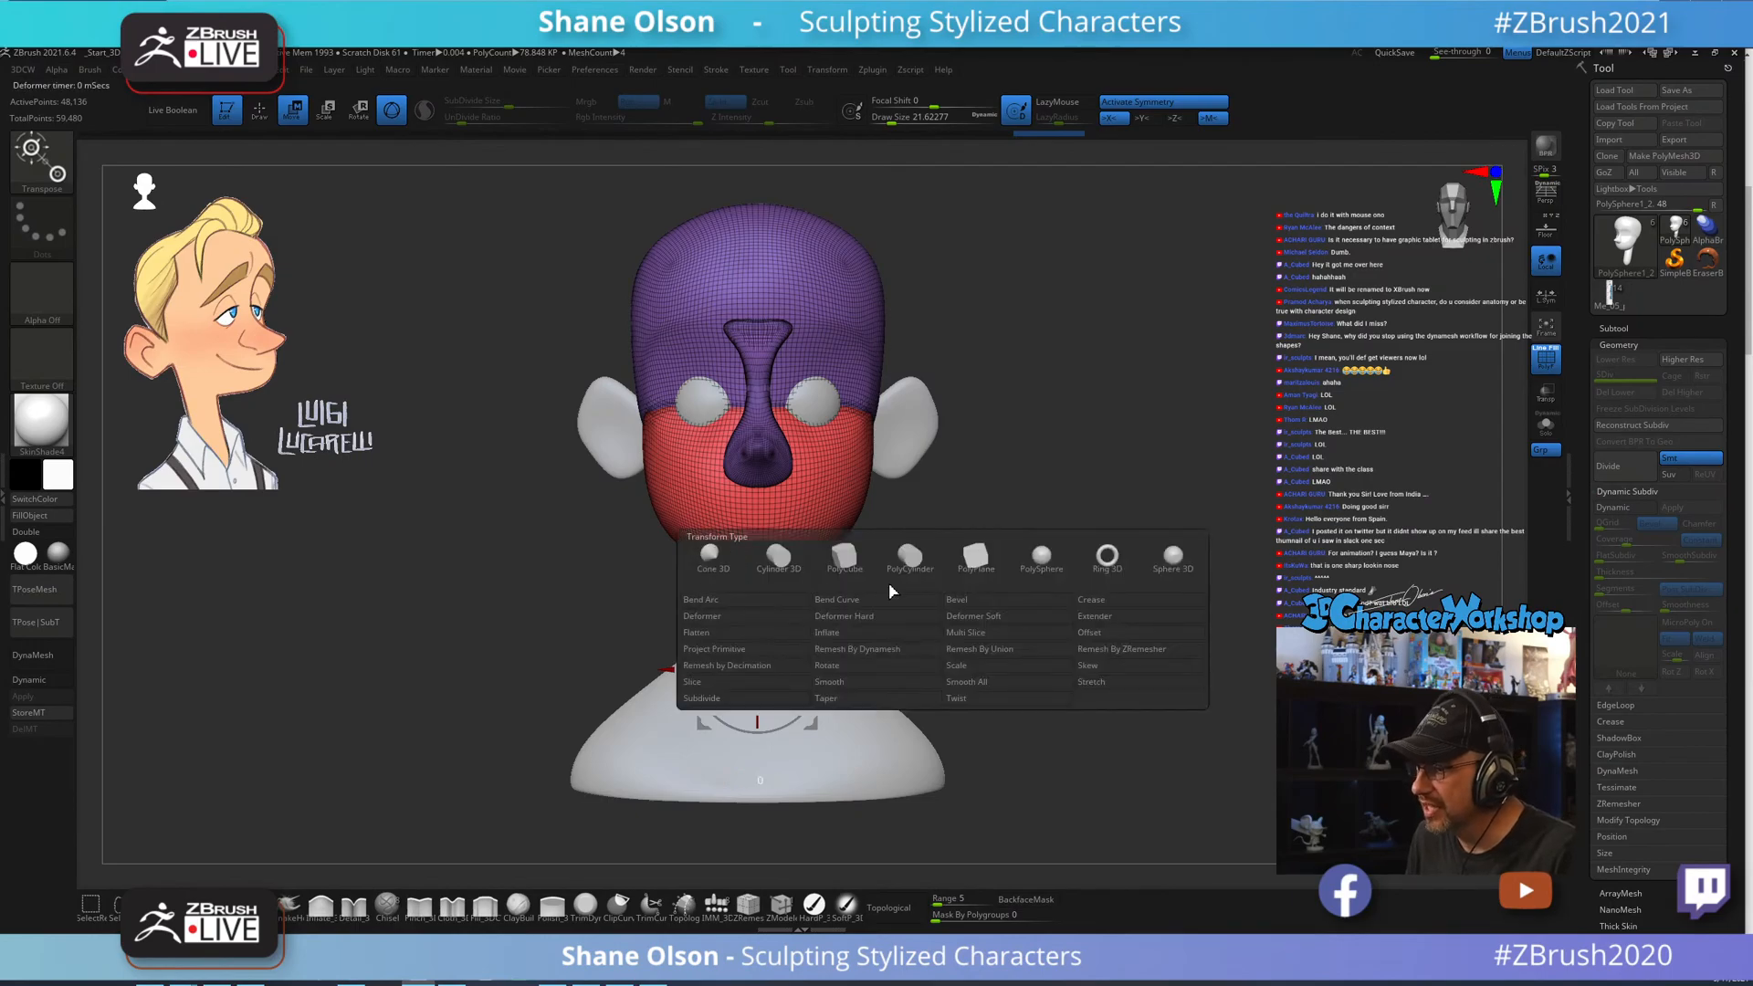
{"action": "left_click", "coordinate": [987, 649]}
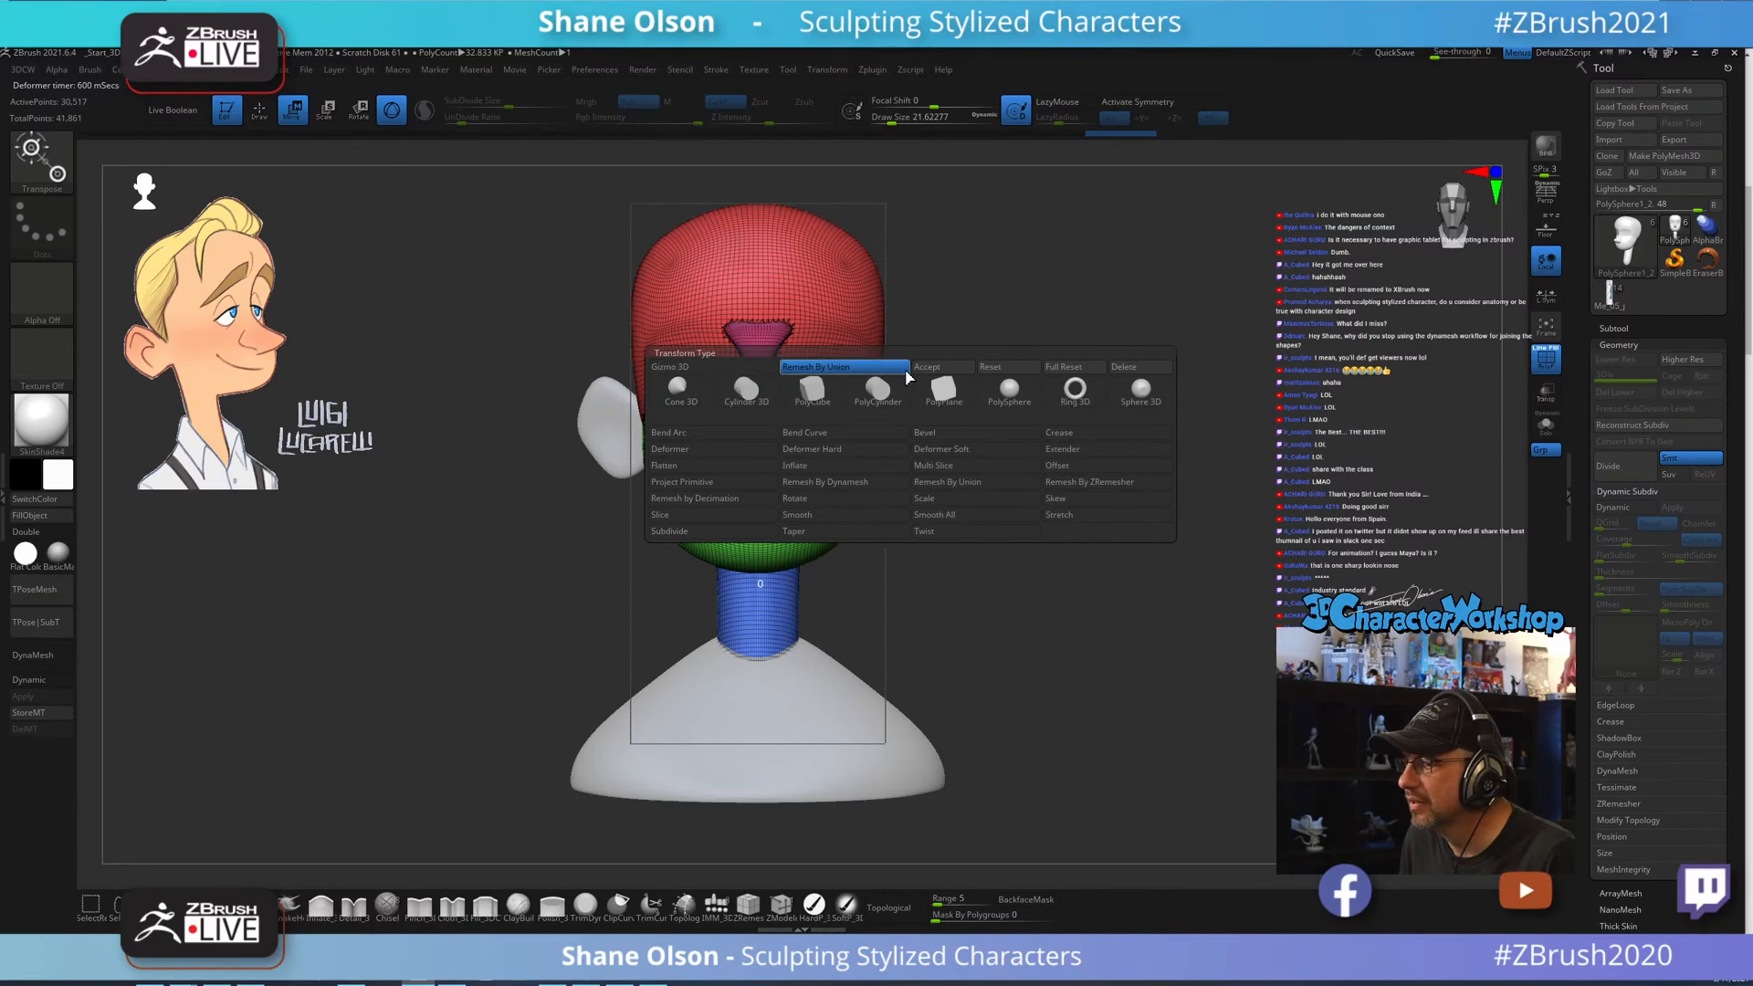
{"action": "left_click", "coordinate": [911, 373]}
{"action": "mouse_move", "coordinate": [1181, 395]}
{"action": "left_mouse_down"}
{"action": "mouse_move", "coordinate": [1148, 392]}
{"action": "mouse_move", "coordinate": [1183, 466]}
{"action": "mouse_move", "coordinate": [1123, 458]}
{"action": "mouse_move", "coordinate": [1201, 478]}
{"action": "mouse_move", "coordinate": [1111, 449]}
{"action": "left_mouse_up"}
Hide the polyframe and examine the joins around the nose, cheeks, eyes and ears of the fused head.
{"action": "key", "text": "q"}
{"action": "key", "text": "shift+f"}
{"action": "left_click_drag", "start_coordinate": [1202, 501], "coordinate": [1236, 551]}
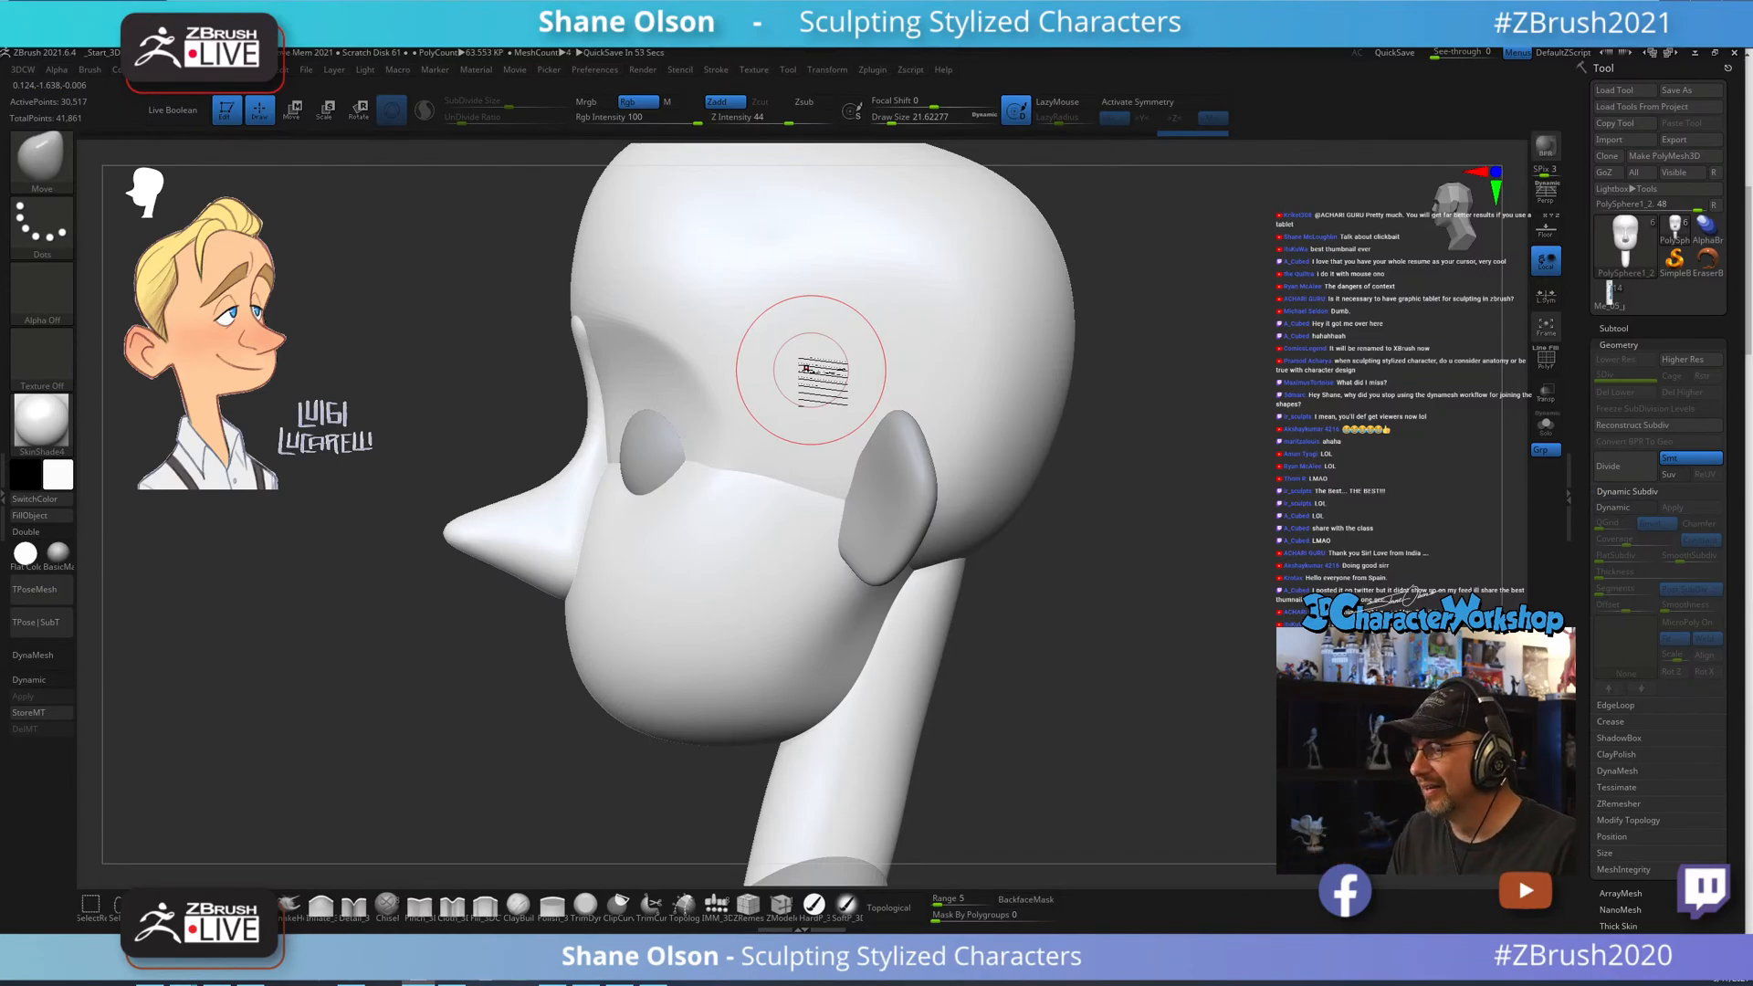
{"action": "left_click_drag", "start_coordinate": [1046, 594], "coordinate": [1086, 593]}
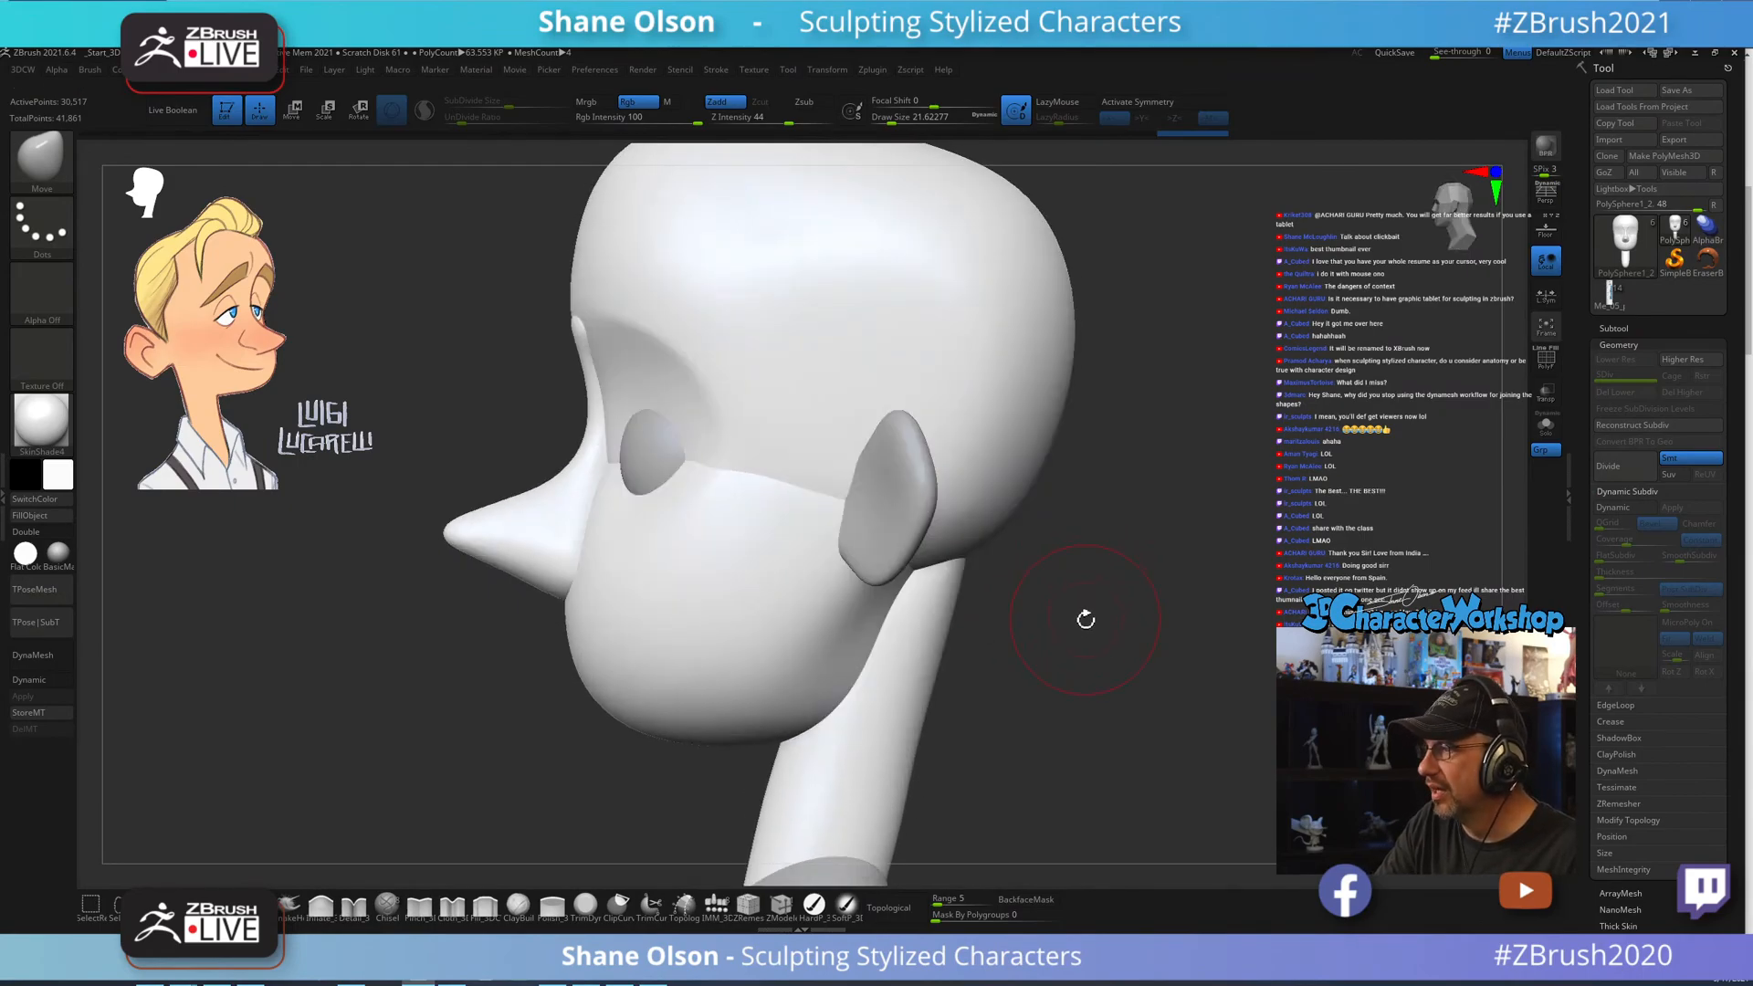
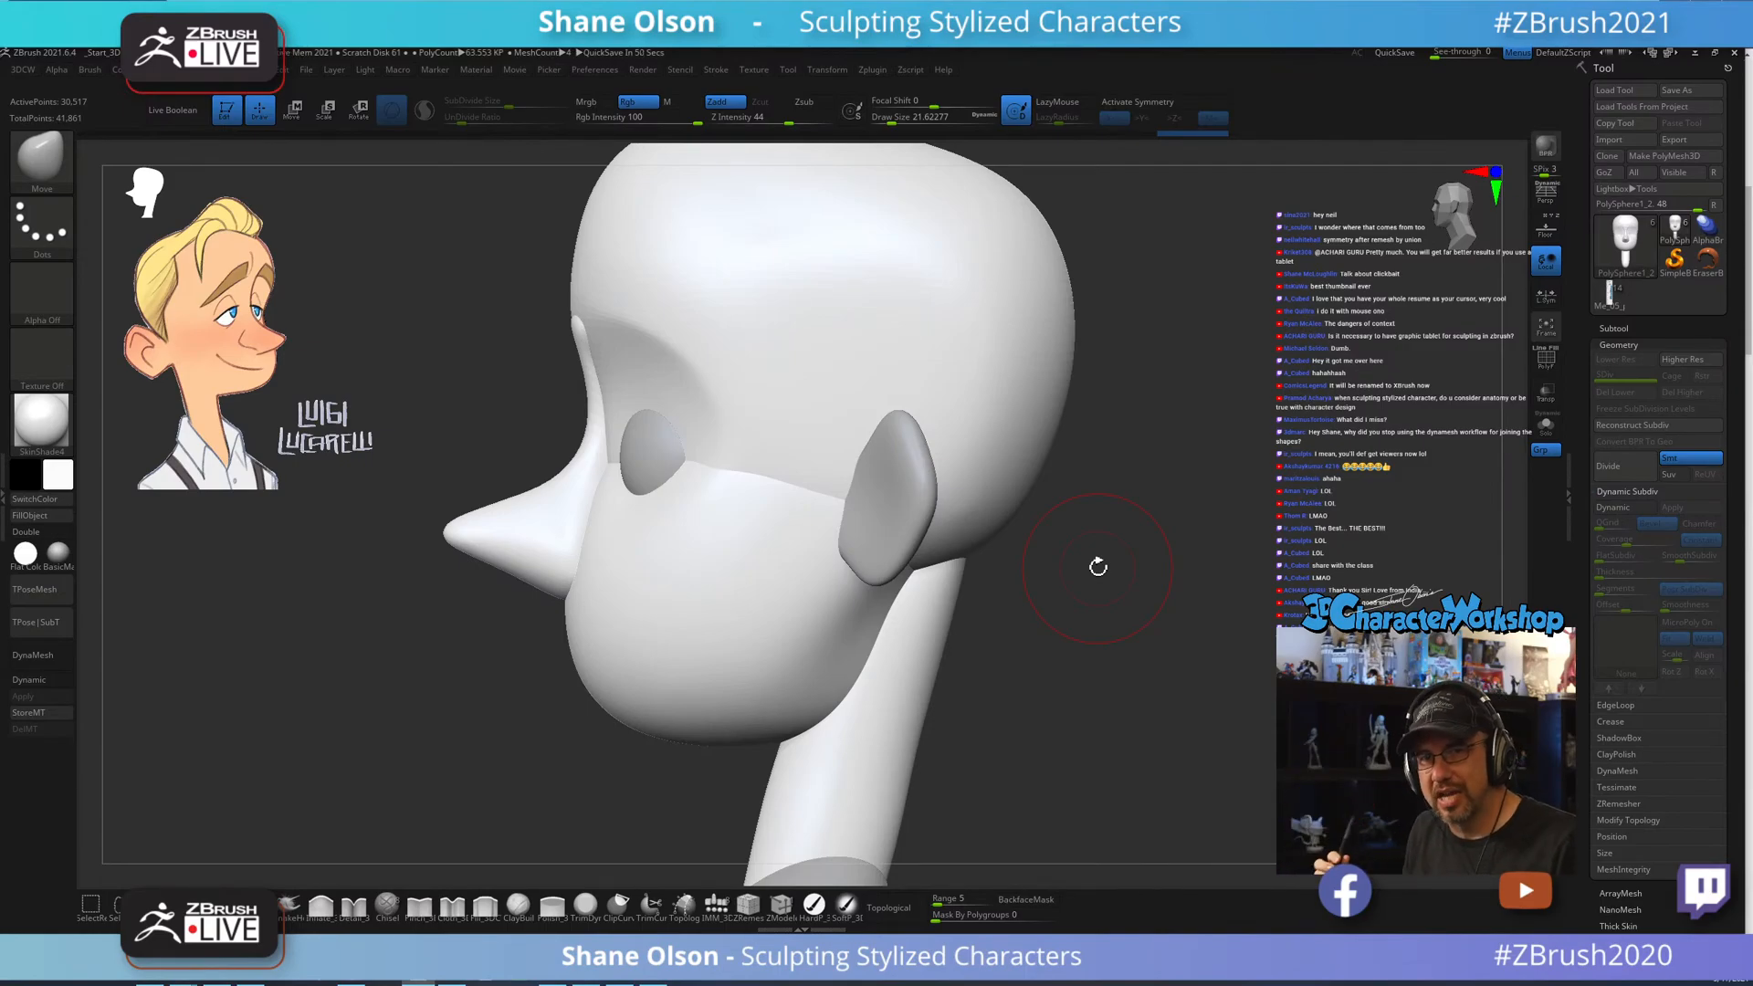
{"action": "left_click_drag", "start_coordinate": [1044, 650], "coordinate": [1087, 673]}
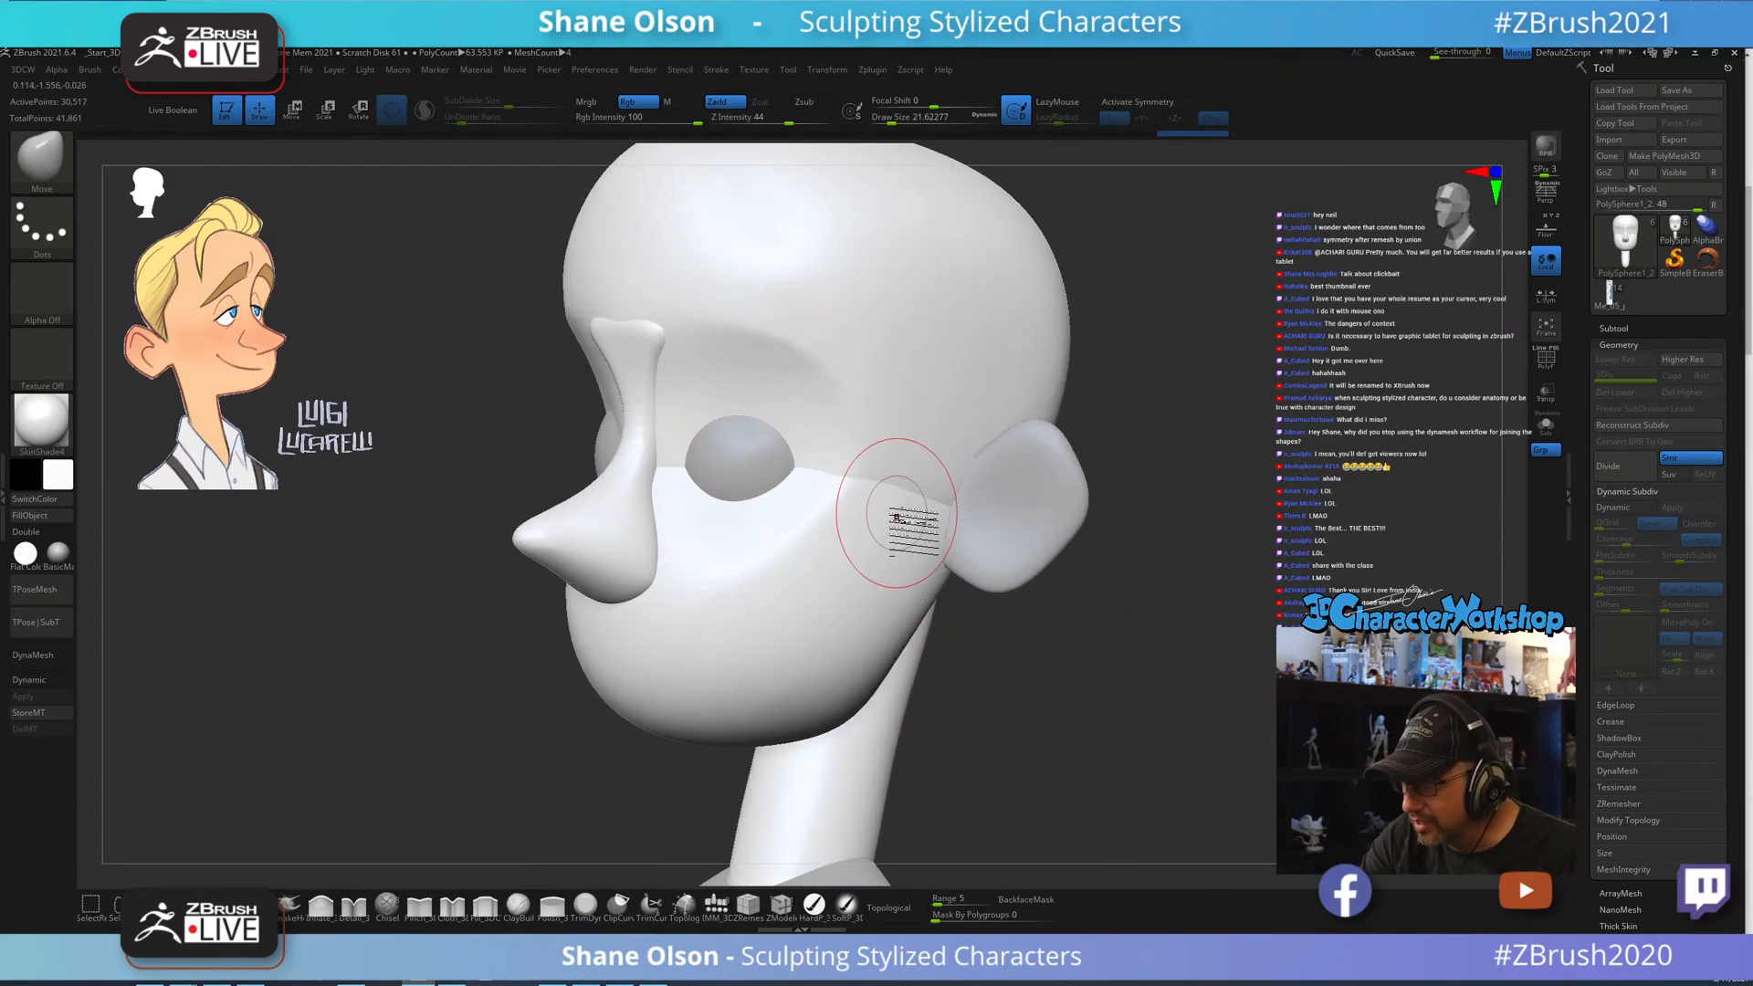
{"action": "left_click_drag", "start_coordinate": [1077, 764], "coordinate": [1025, 775], "text": "alt"}
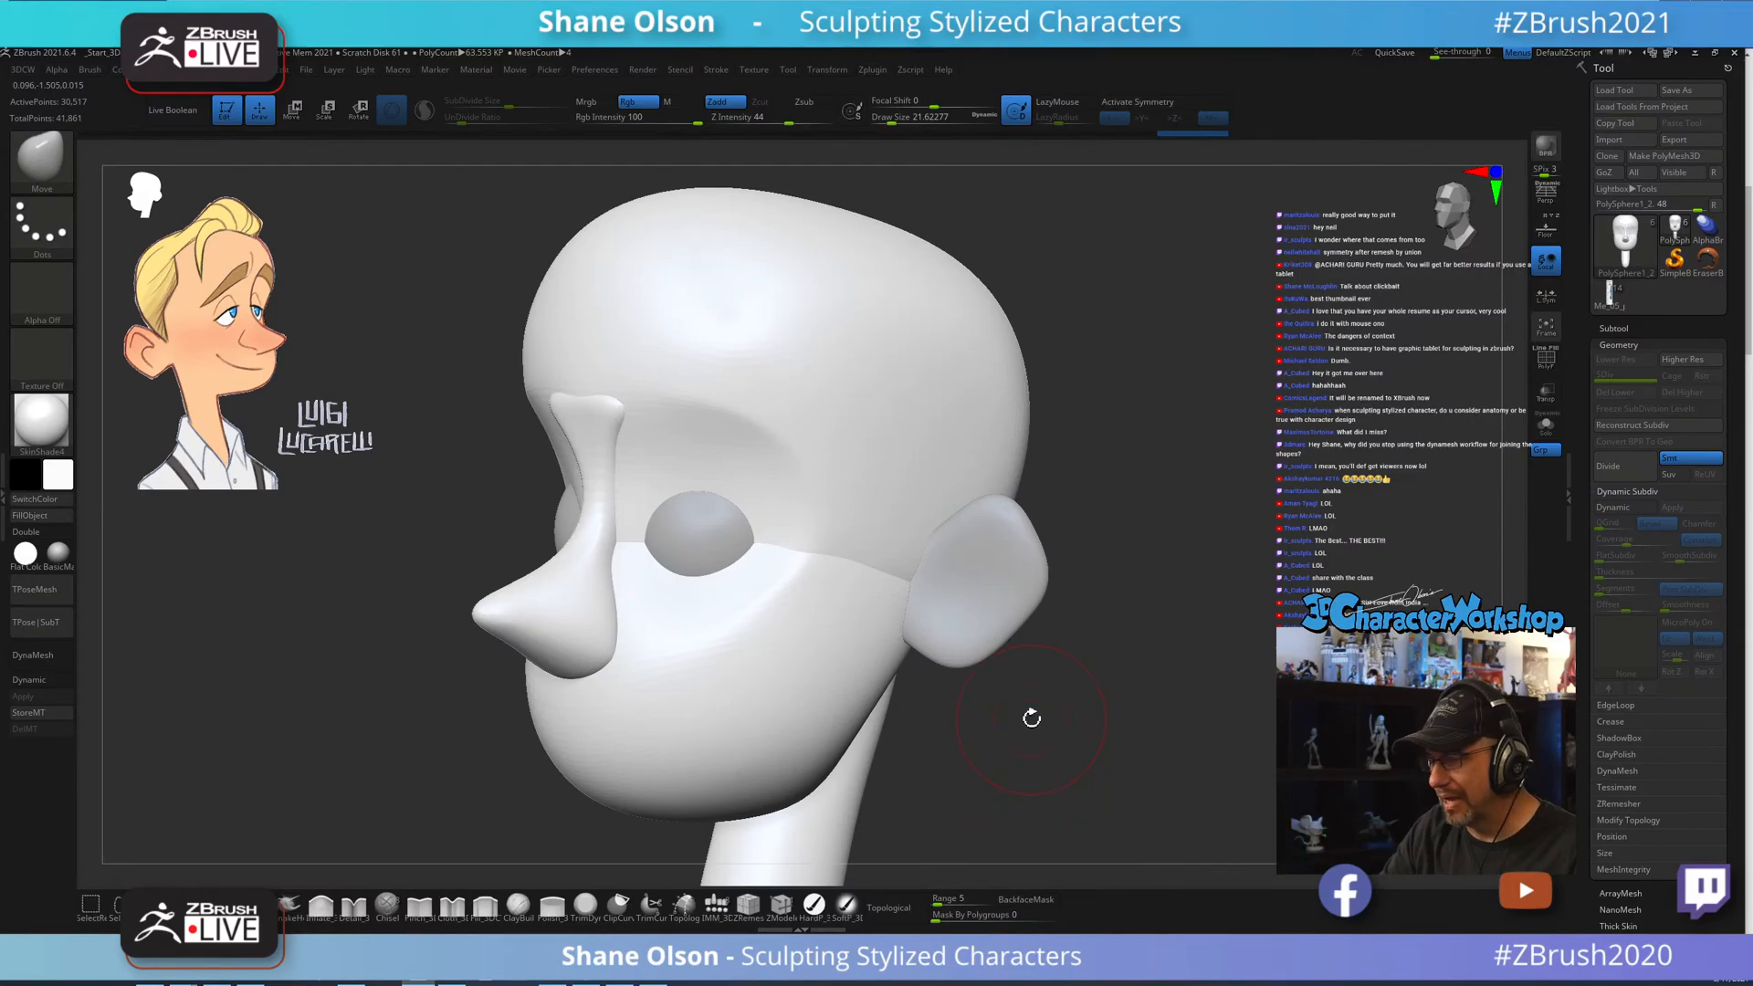
{"action": "left_click_drag", "start_coordinate": [1098, 700], "coordinate": [1107, 715]}
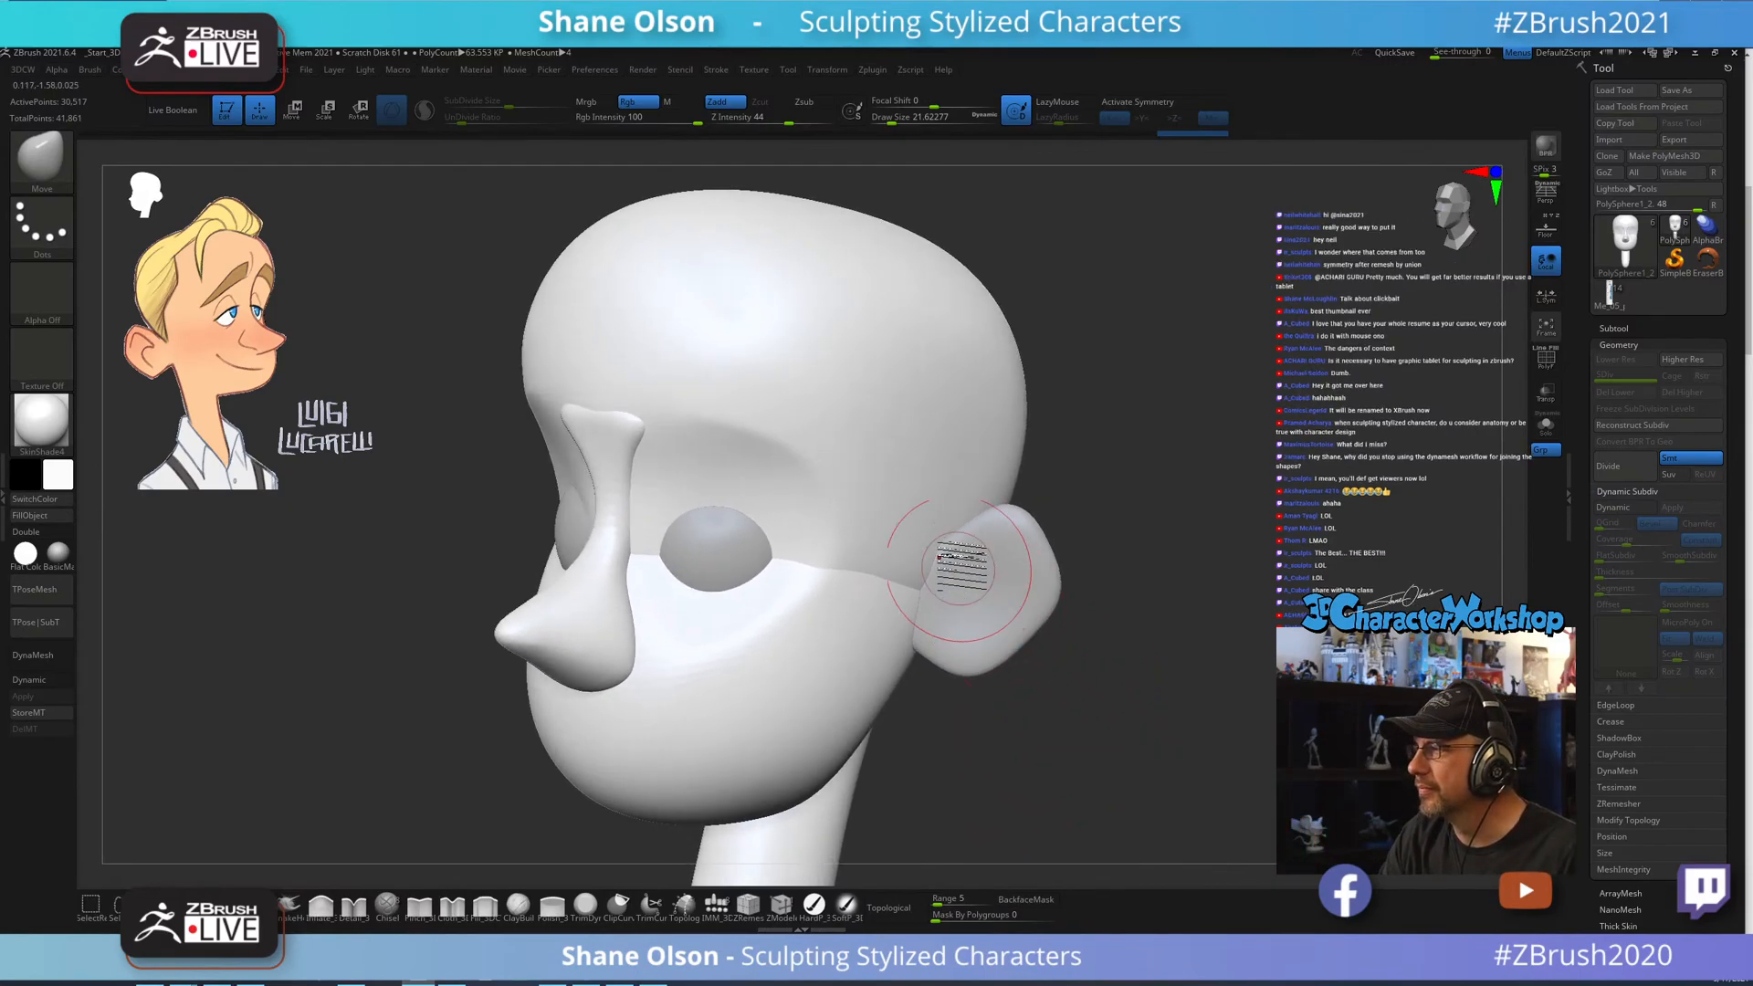
{"action": "right_click_drag", "start_coordinate": [926, 472], "coordinate": [904, 469], "text": "ctrl"}
{"action": "mouse_move", "coordinate": [728, 487]}
{"action": "right_mouse_down"}
{"action": "mouse_move", "coordinate": [762, 479]}
{"action": "mouse_move", "coordinate": [733, 480]}
{"action": "right_mouse_up"}
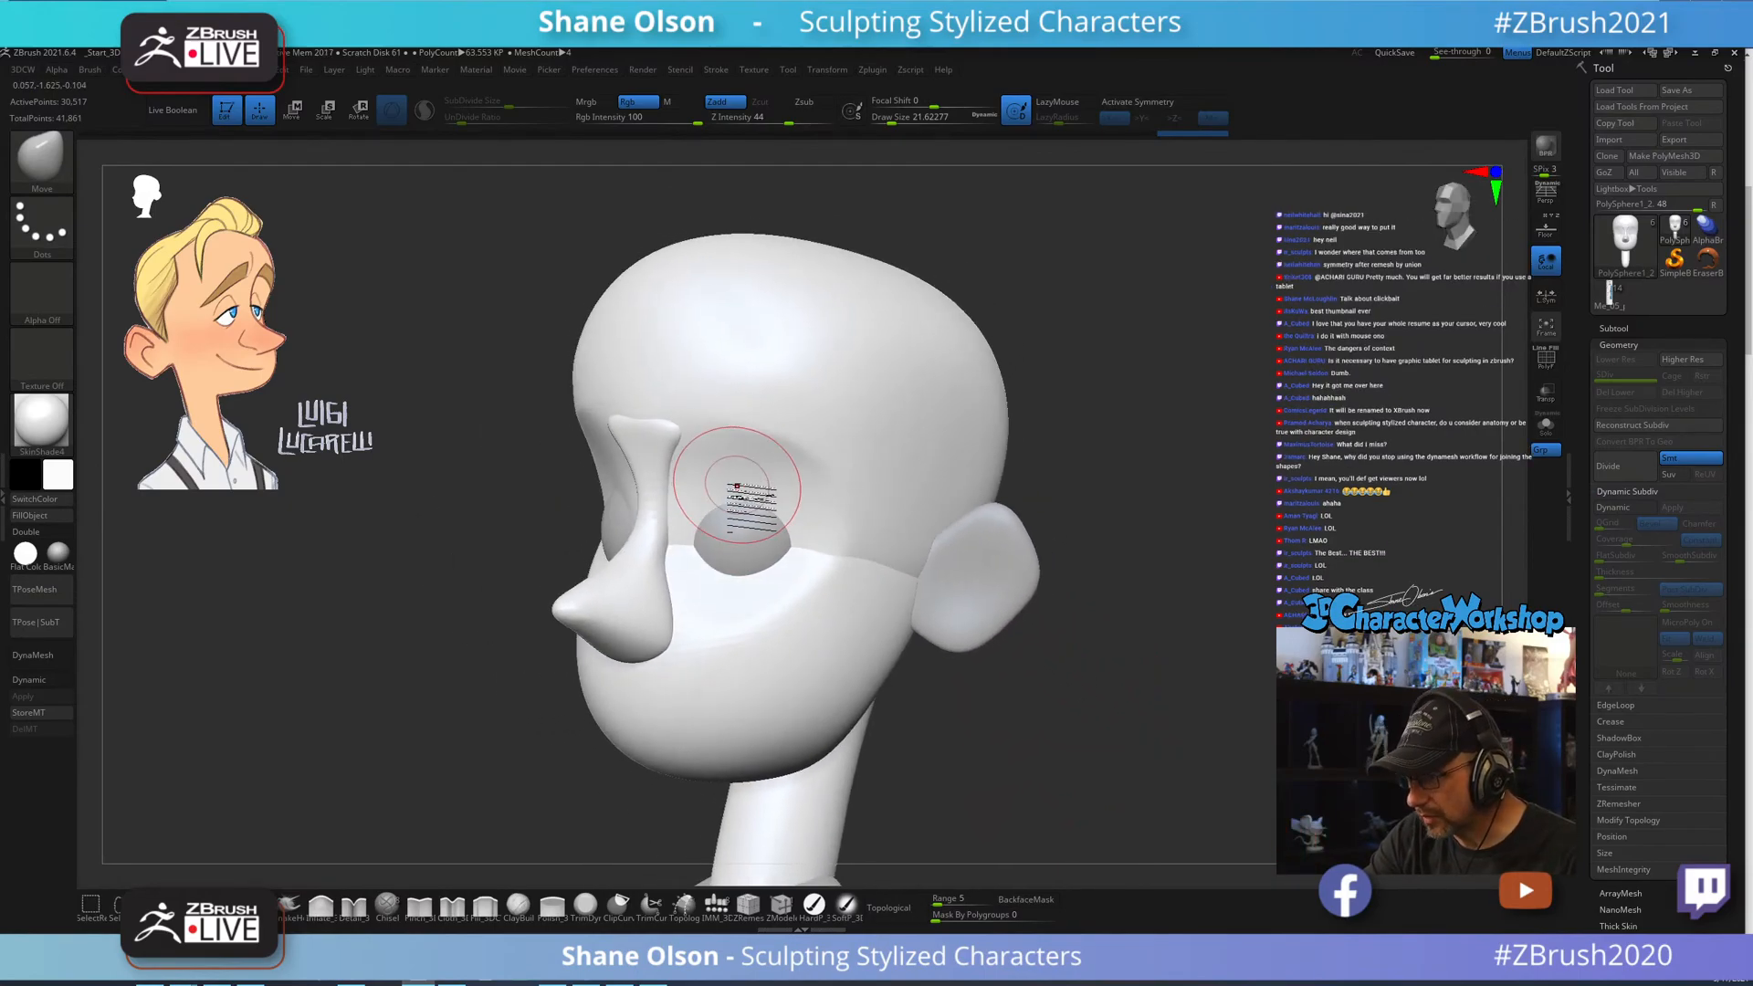
{"action": "right_click_drag", "start_coordinate": [725, 546], "coordinate": [1180, 639]}
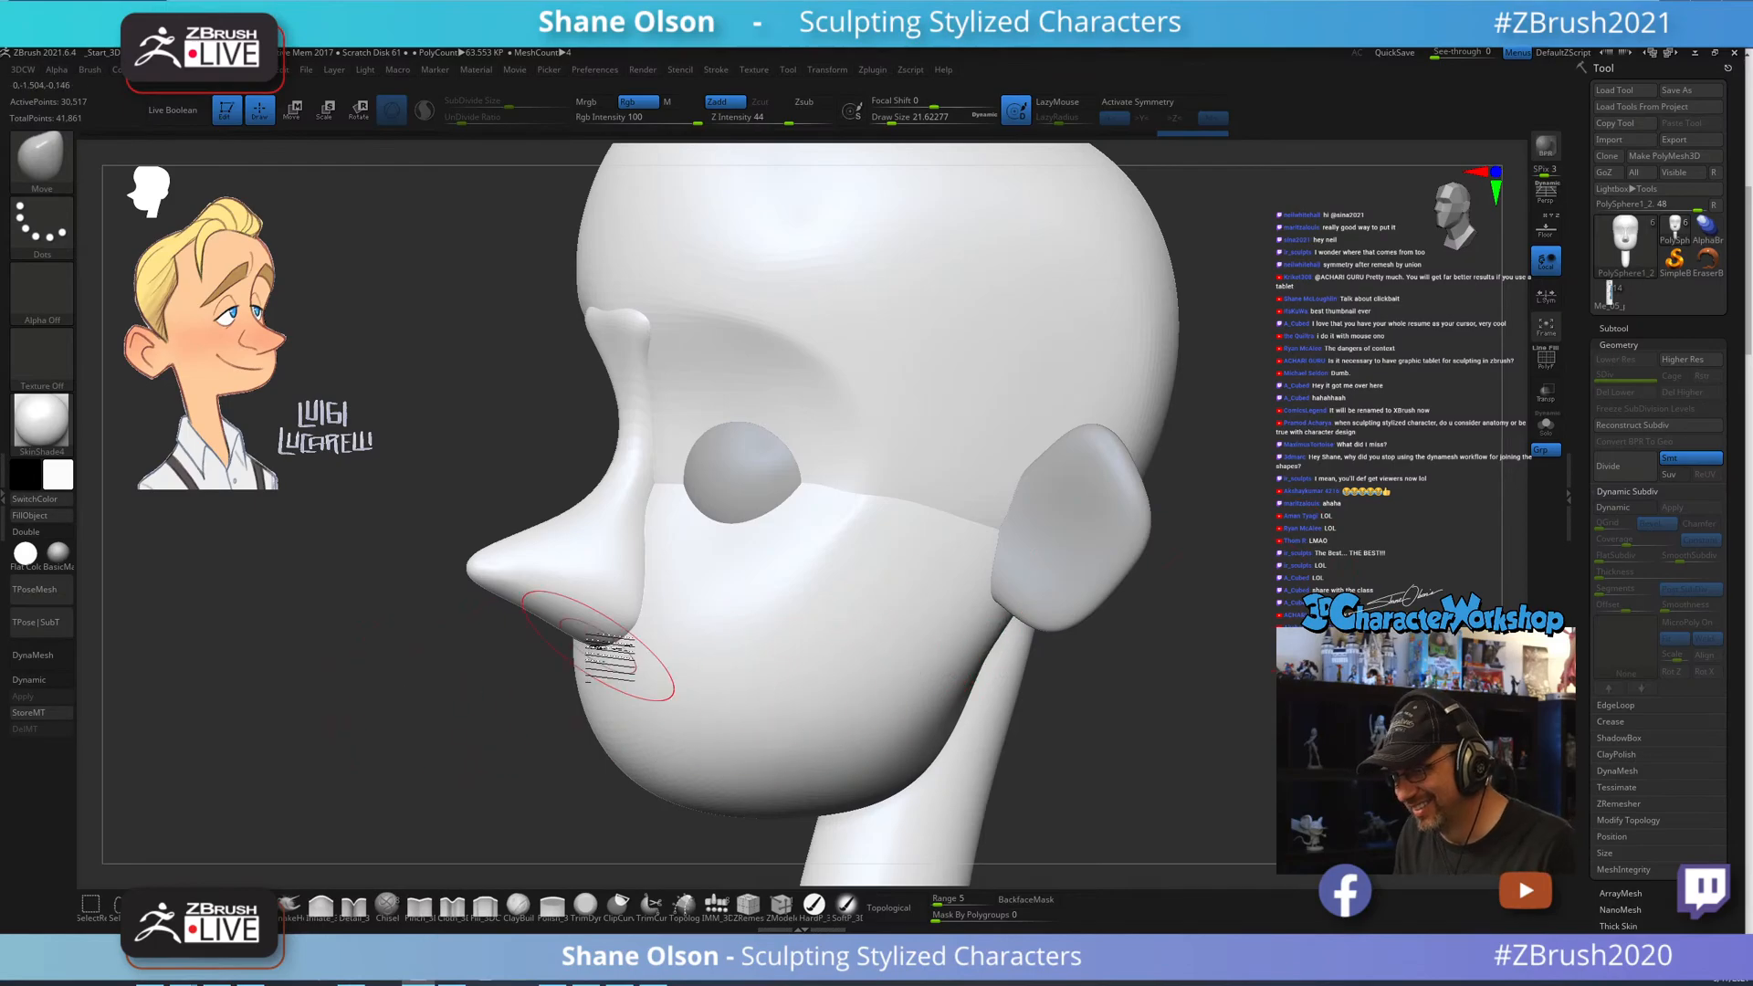
Show the polyframe and review the Smooth brush's Lazy Mouse and Sculptris Pro stroke settings.
{"action": "key", "text": "shift+f"}
{"action": "right_click_drag", "start_coordinate": [348, 716], "coordinate": [364, 716]}
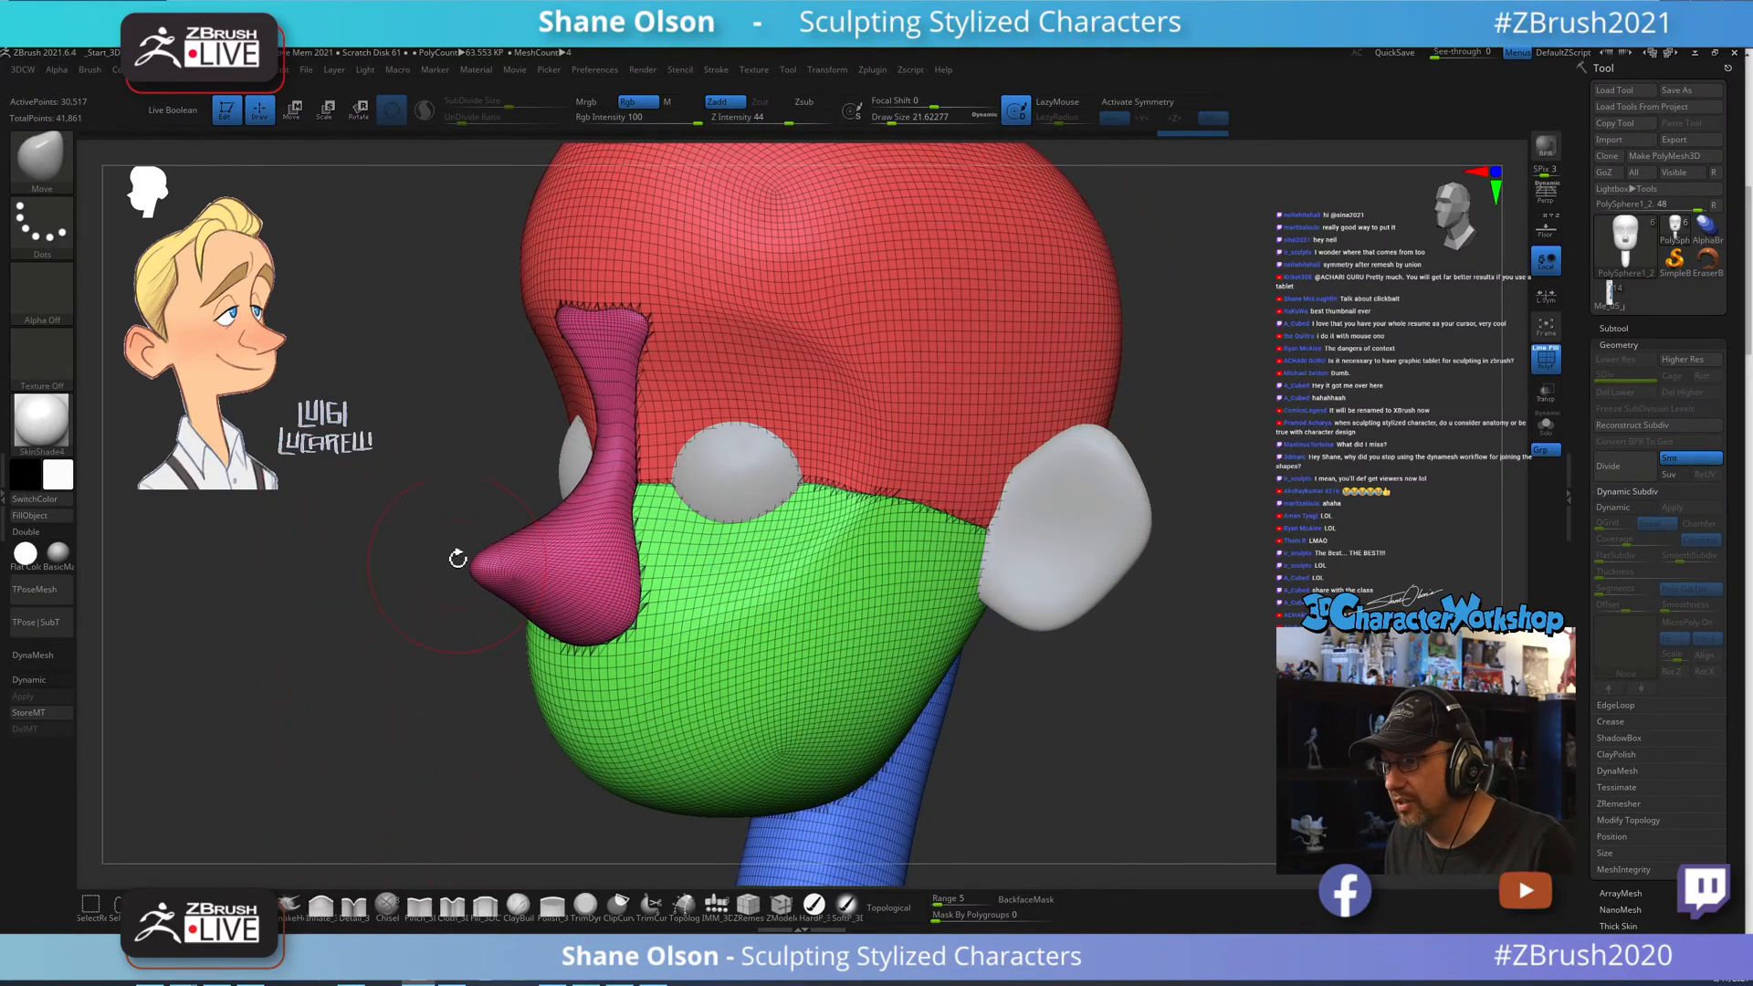
{"action": "key", "text": "shift"}
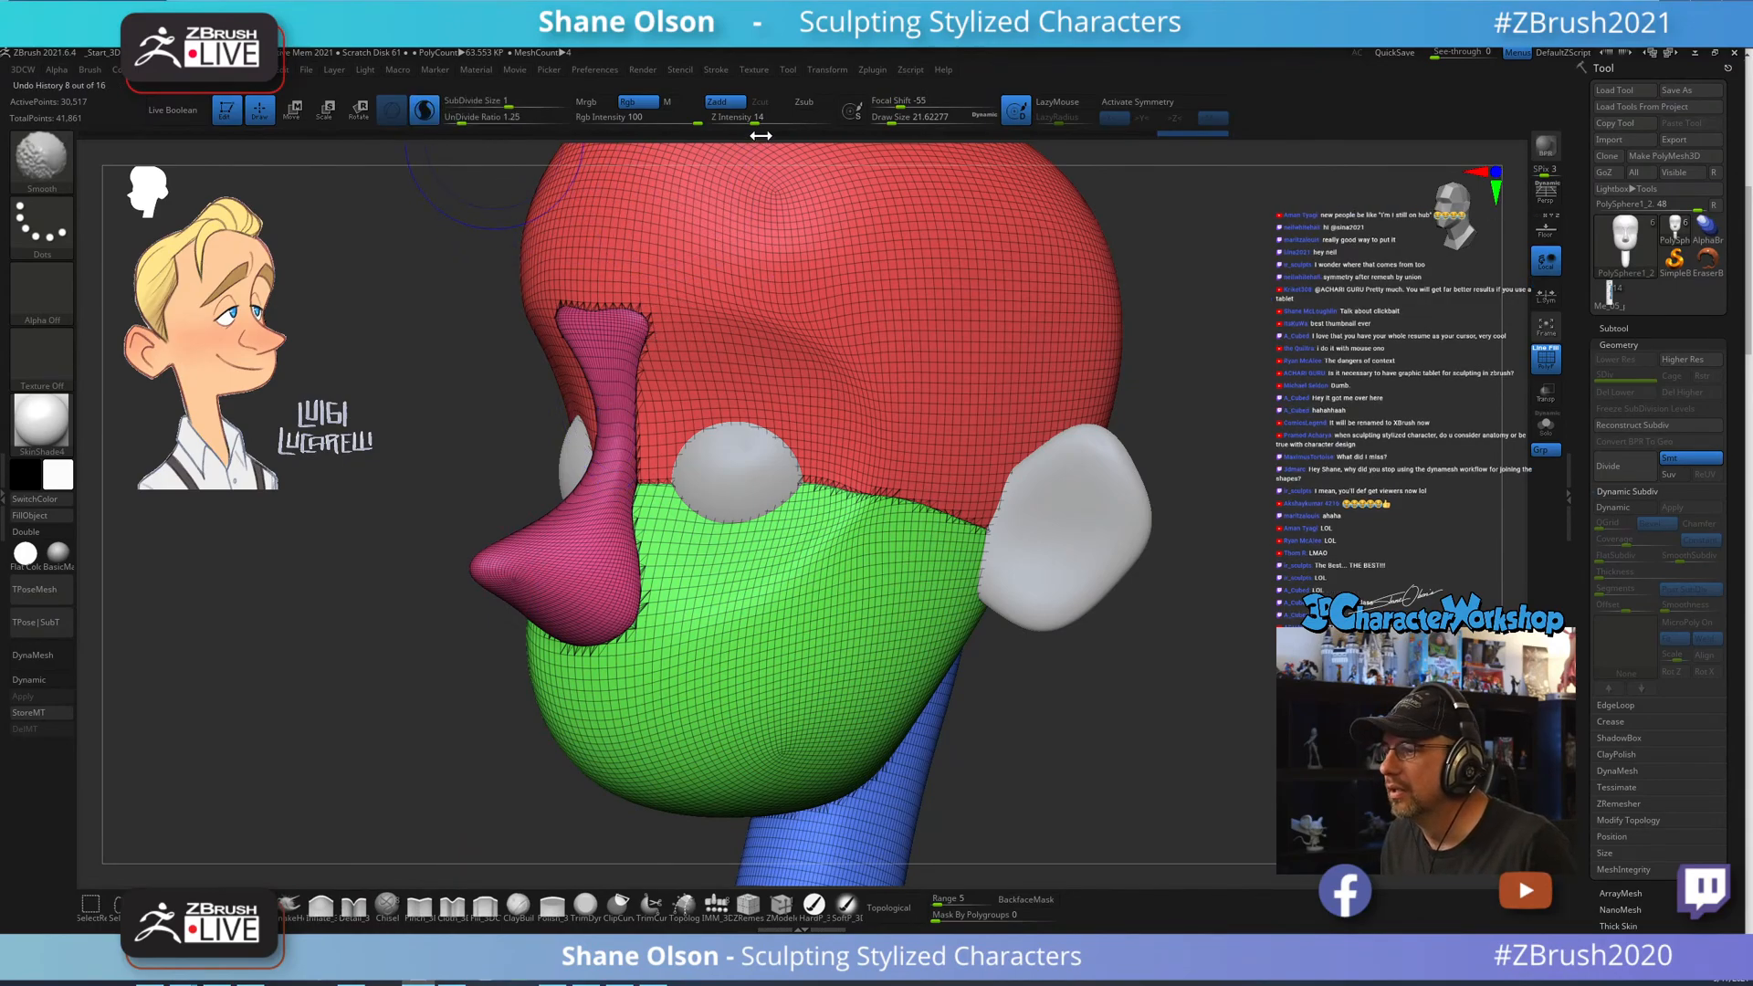
{"action": "left_click", "coordinate": [726, 71]}
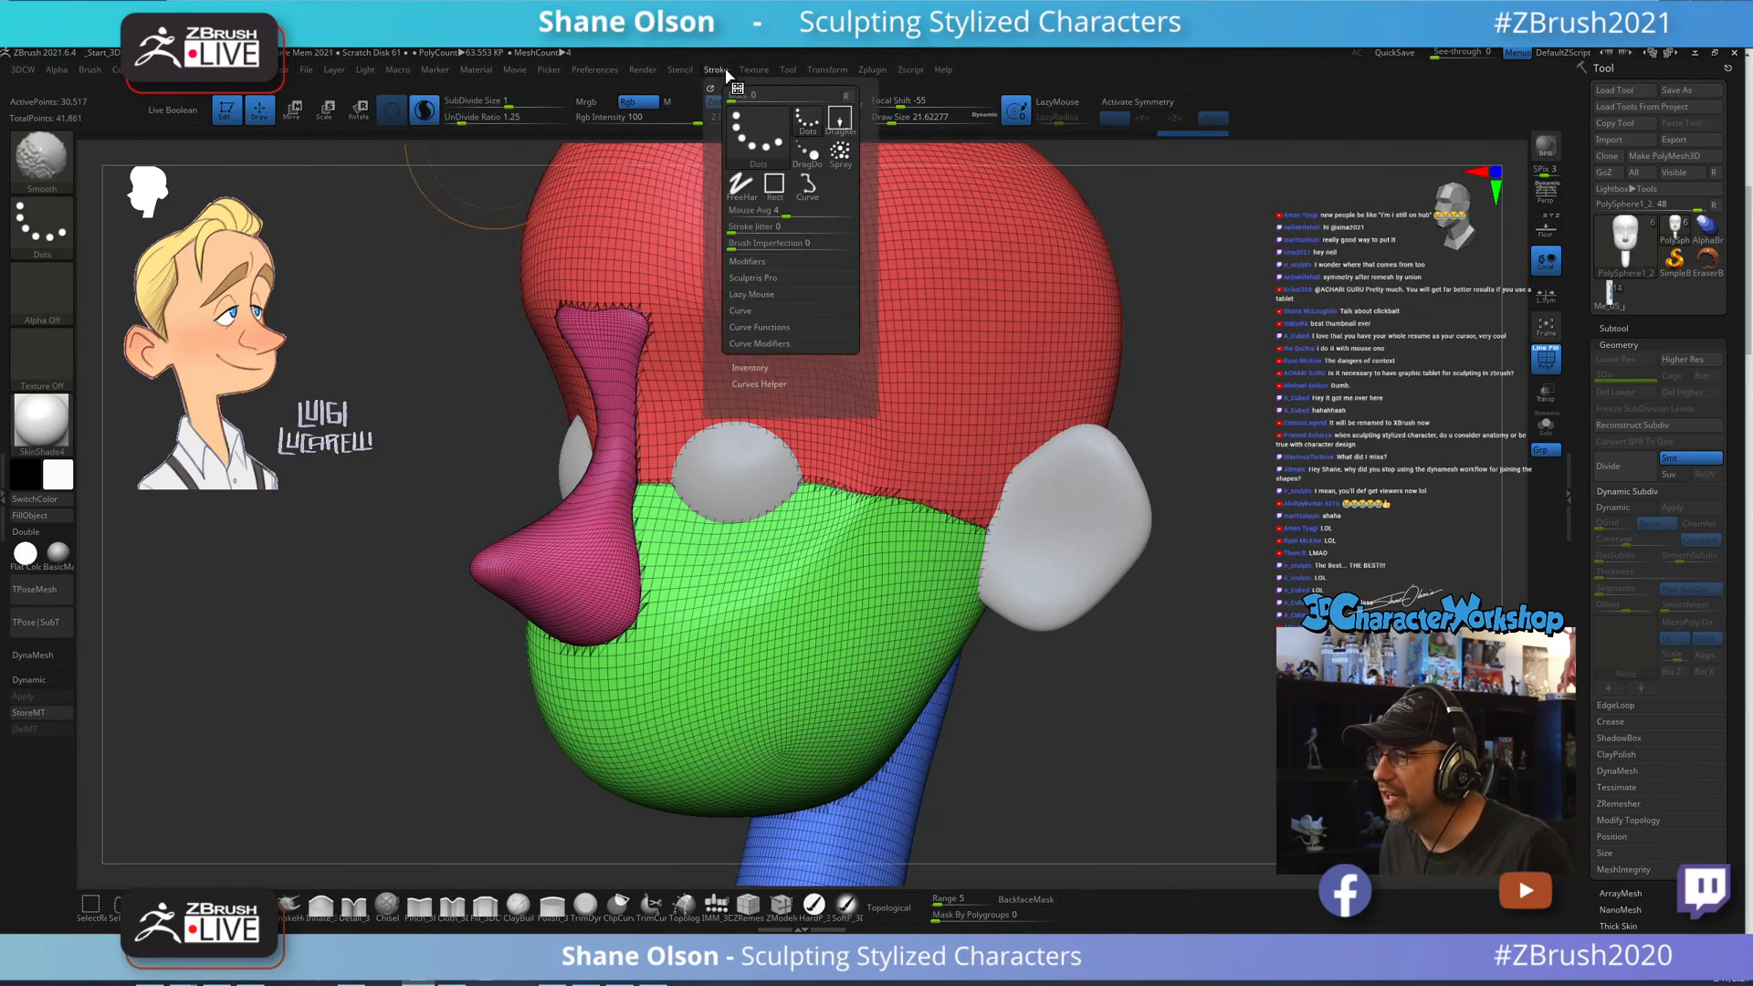
{"action": "left_click", "coordinate": [757, 294]}
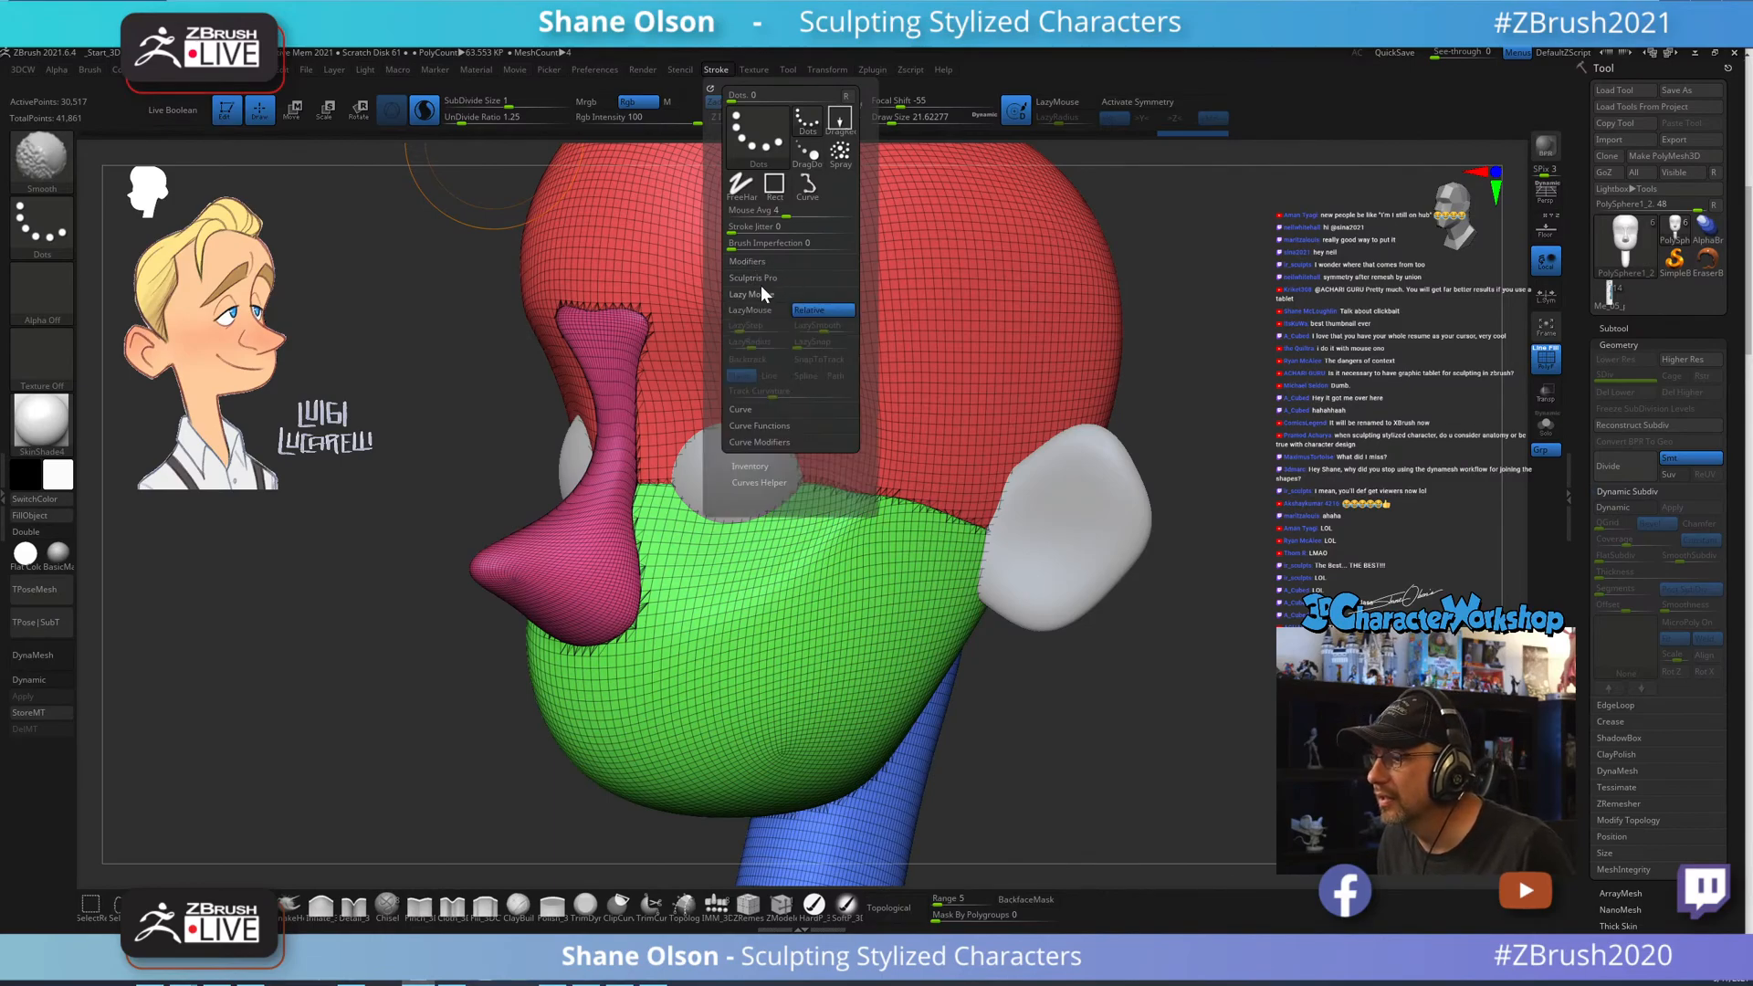
{"action": "left_click", "coordinate": [759, 294]}
{"action": "left_click", "coordinate": [758, 277]}
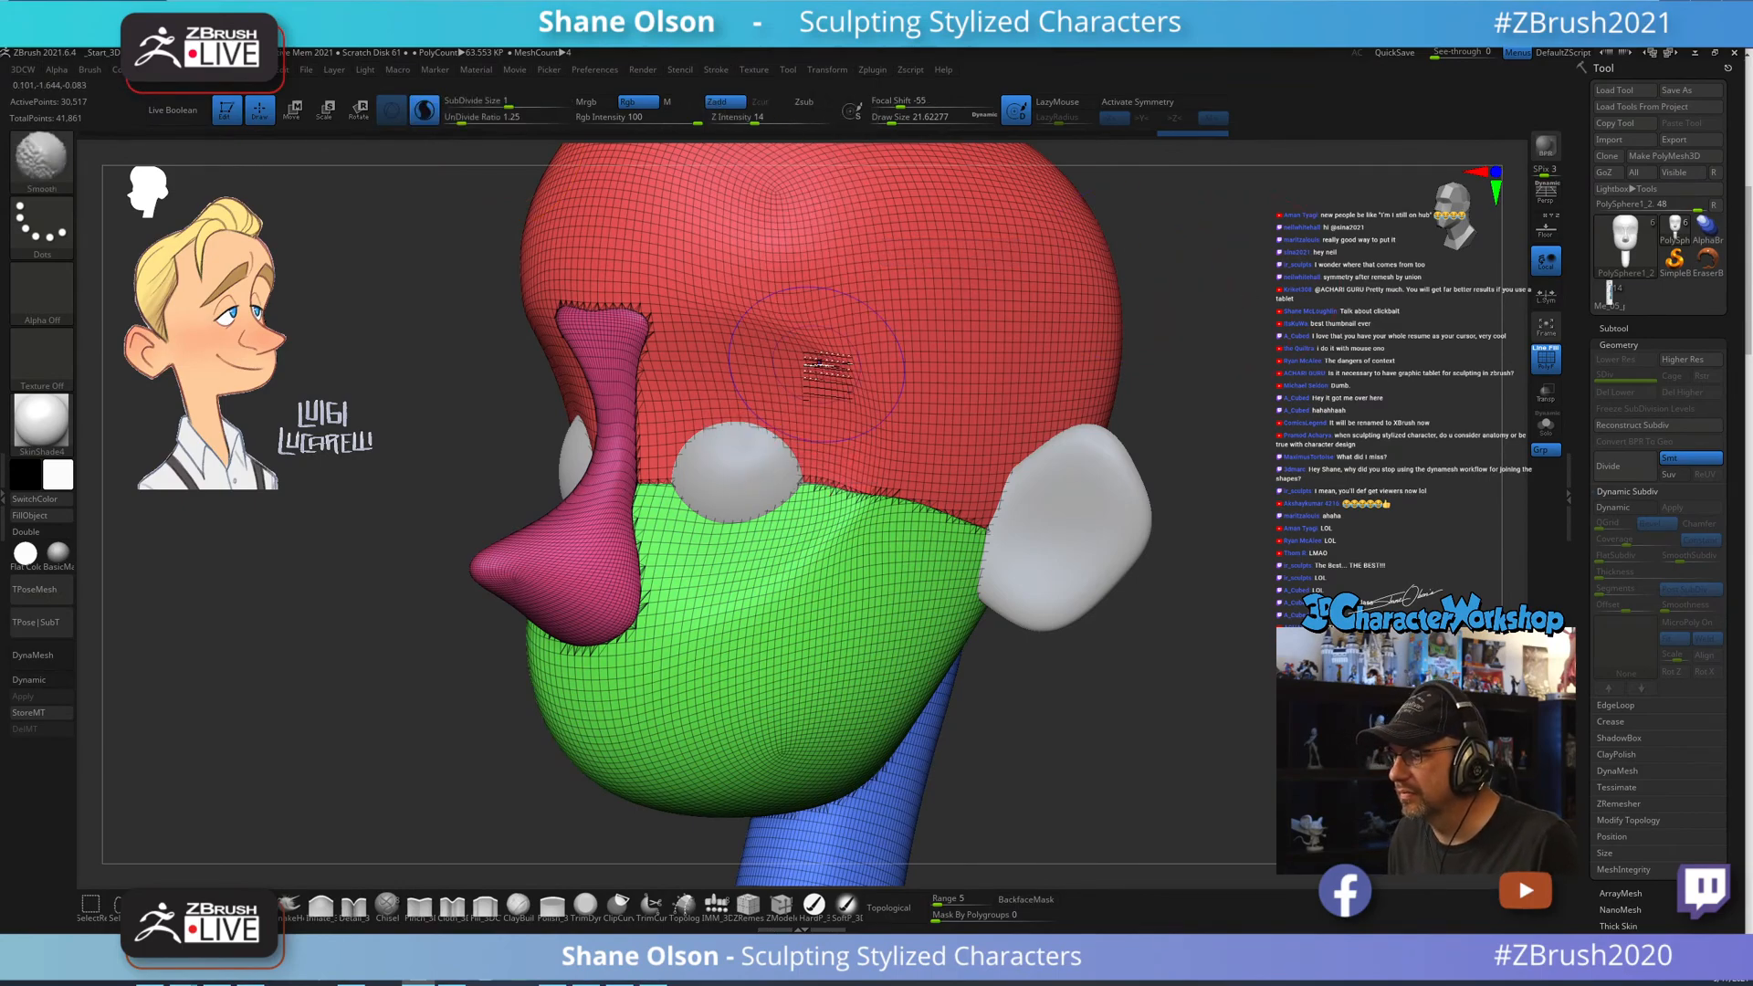
Set the Smooth brush's SubDivide Size to 0.05185, undoing the test strokes made on the side of the cranium.
{"action": "left_click_drag", "start_coordinate": [813, 365], "coordinate": [819, 382], "text": "shift"}
{"action": "key", "text": "ctrl+z"}
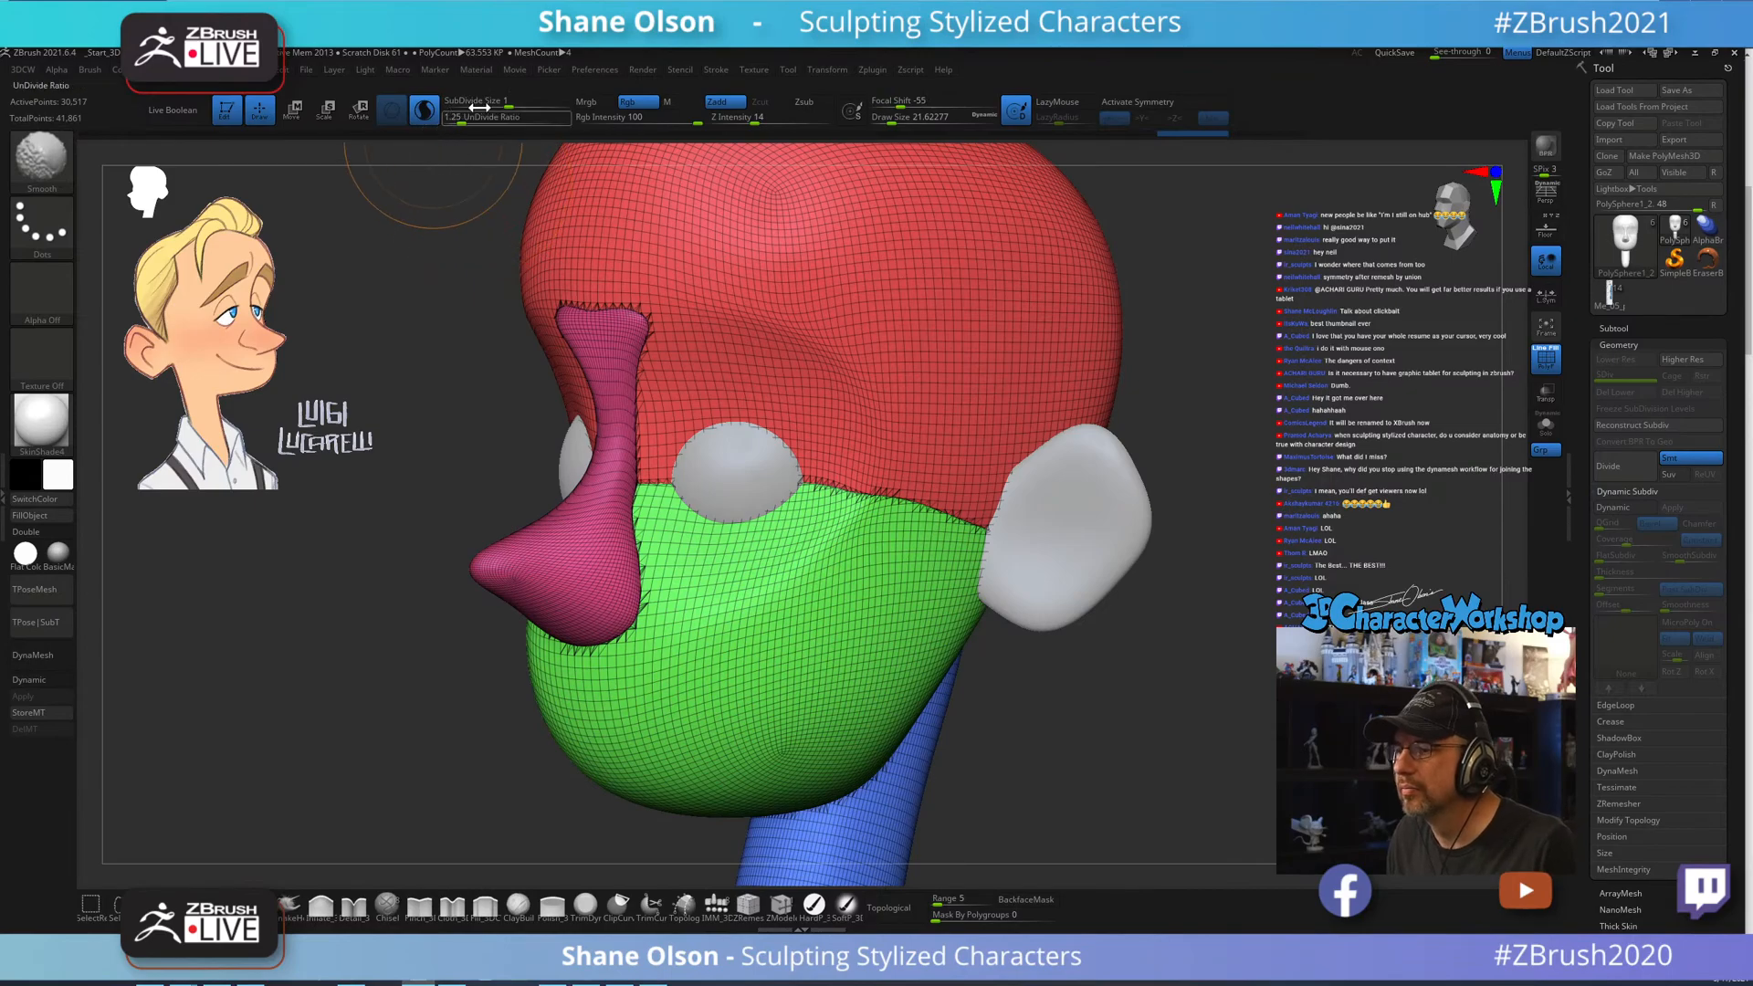
{"action": "left_click", "coordinate": [477, 106], "text": "shift"}
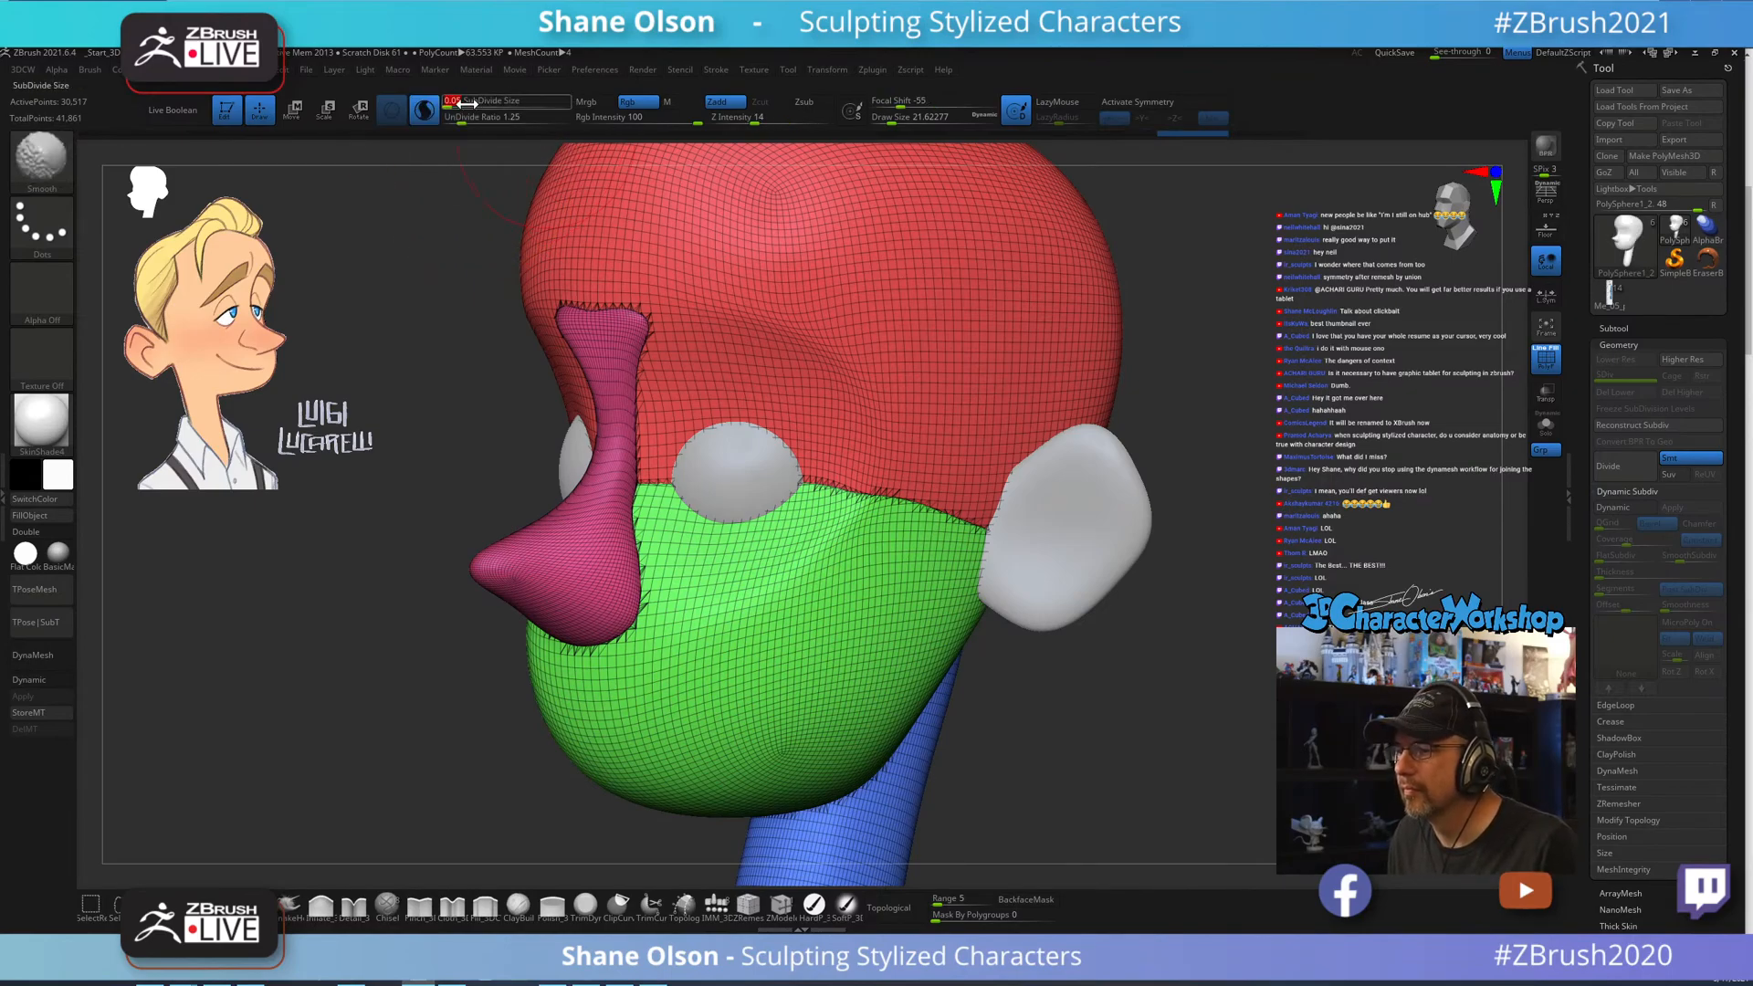
{"action": "left_click", "coordinate": [455, 105], "text": "shift"}
{"action": "left_click", "coordinate": [881, 310], "text": "shift"}
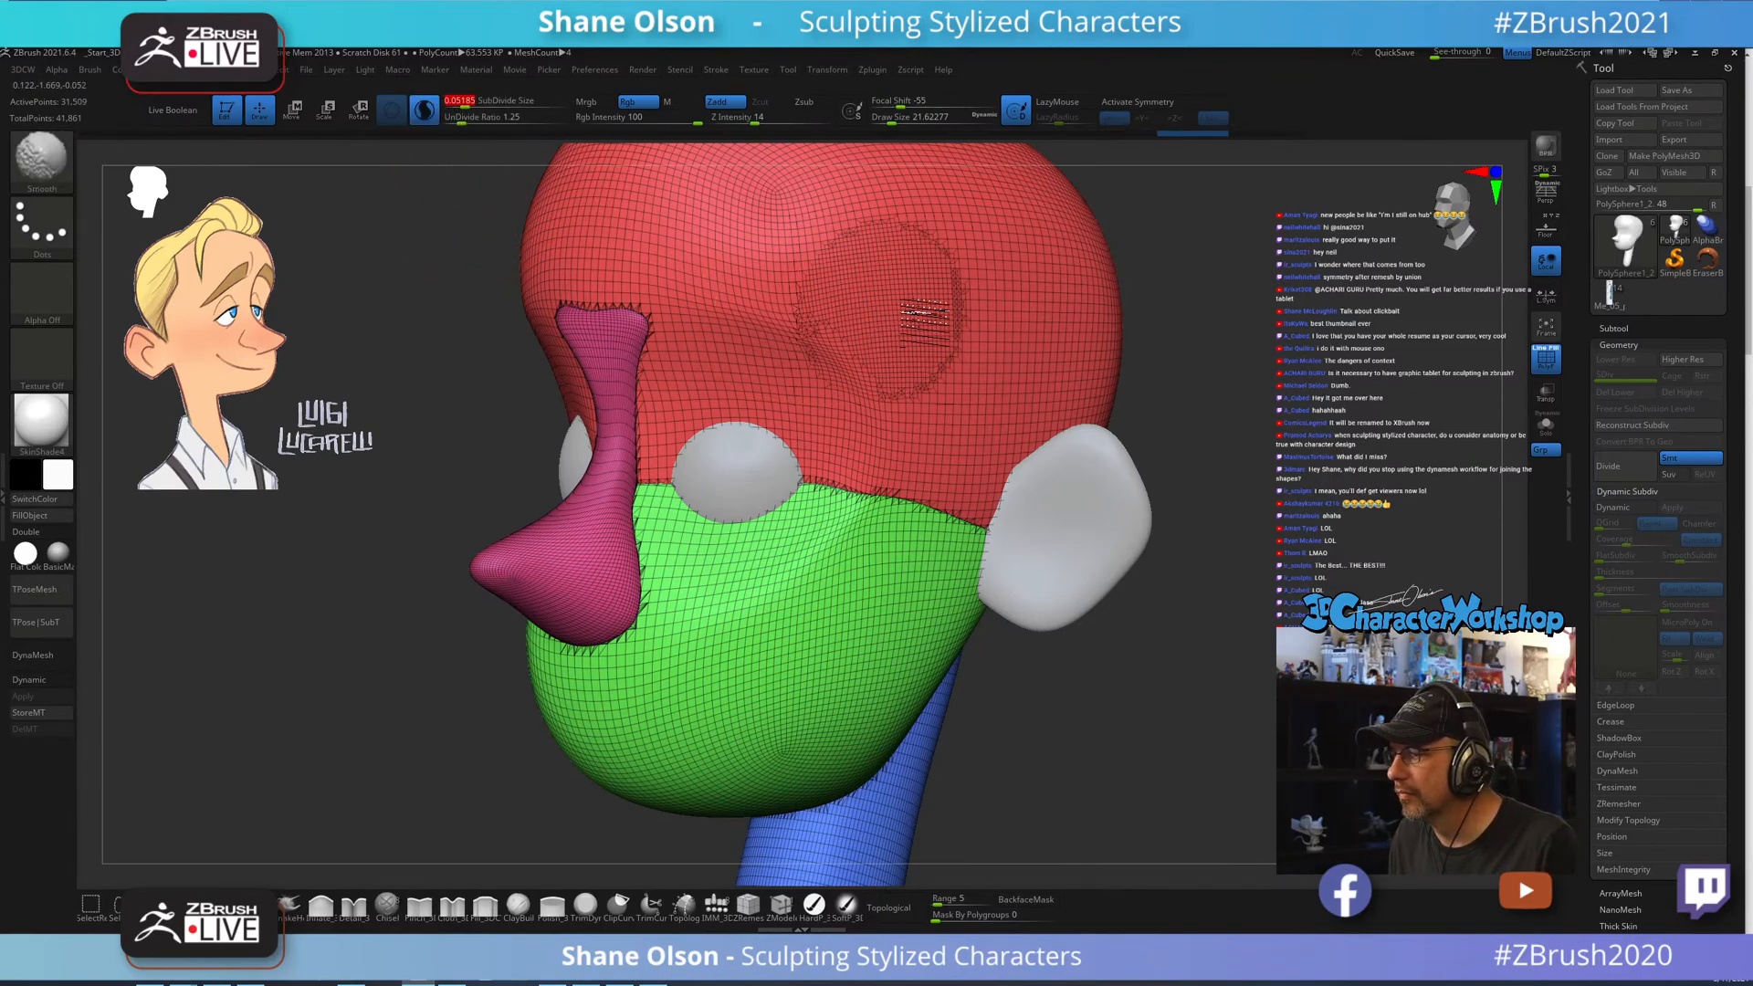
{"action": "key", "text": "ctrl+z"}
Smooth the cranium-to-jaw seam, the nose joins and the cheek on one side of the fused head with the Smooth brush.
{"action": "mouse_move", "coordinate": [838, 598]}
{"action": "left_mouse_down", "text": "shift"}
{"action": "mouse_move", "coordinate": [830, 531]}
{"action": "mouse_move", "coordinate": [968, 533]}
{"action": "left_mouse_up", "text": "shift"}
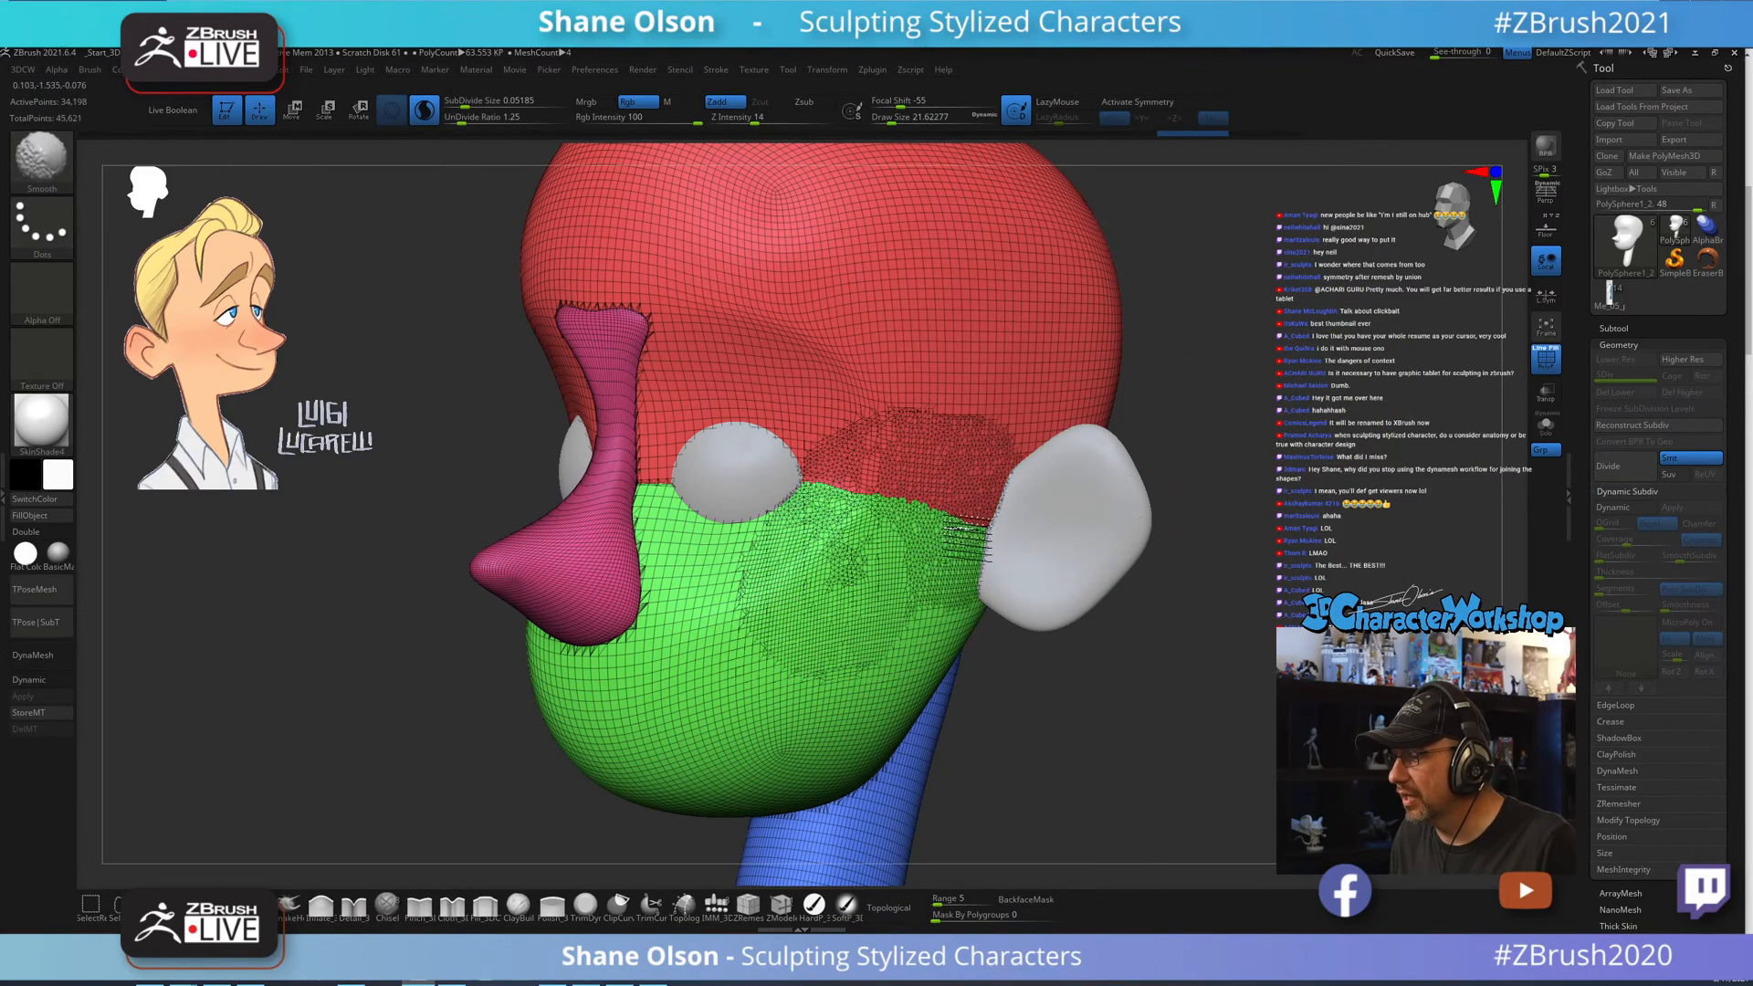
{"action": "mouse_move", "coordinate": [646, 528]}
{"action": "left_mouse_down", "text": "shift"}
{"action": "mouse_move", "coordinate": [636, 315]}
{"action": "mouse_move", "coordinate": [1056, 497]}
{"action": "left_mouse_up", "text": "shift"}
{"action": "left_click_drag", "start_coordinate": [1272, 661], "coordinate": [1254, 618]}
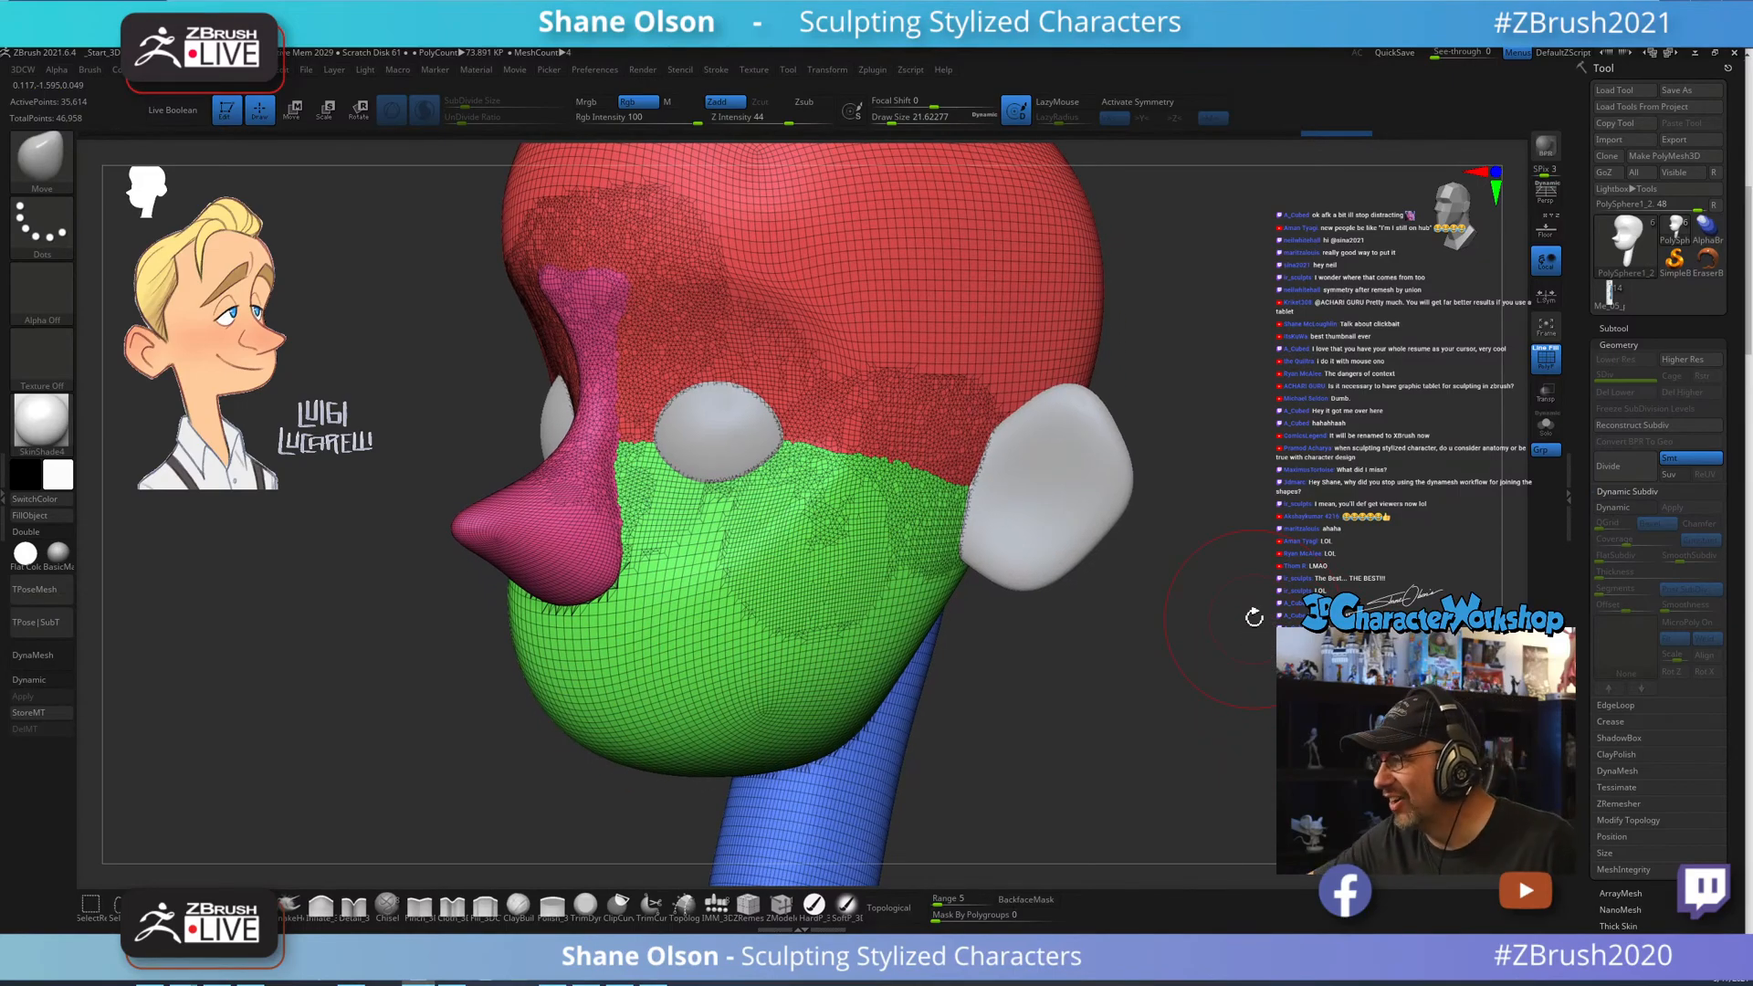
{"action": "mouse_move", "coordinate": [633, 600]}
{"action": "left_mouse_down", "text": "shift"}
{"action": "mouse_move", "coordinate": [581, 613]}
{"action": "mouse_move", "coordinate": [653, 592]}
{"action": "mouse_move", "coordinate": [629, 422]}
{"action": "mouse_move", "coordinate": [806, 631]}
{"action": "mouse_move", "coordinate": [777, 481]}
{"action": "mouse_move", "coordinate": [806, 473]}
{"action": "left_mouse_up", "text": "shift"}
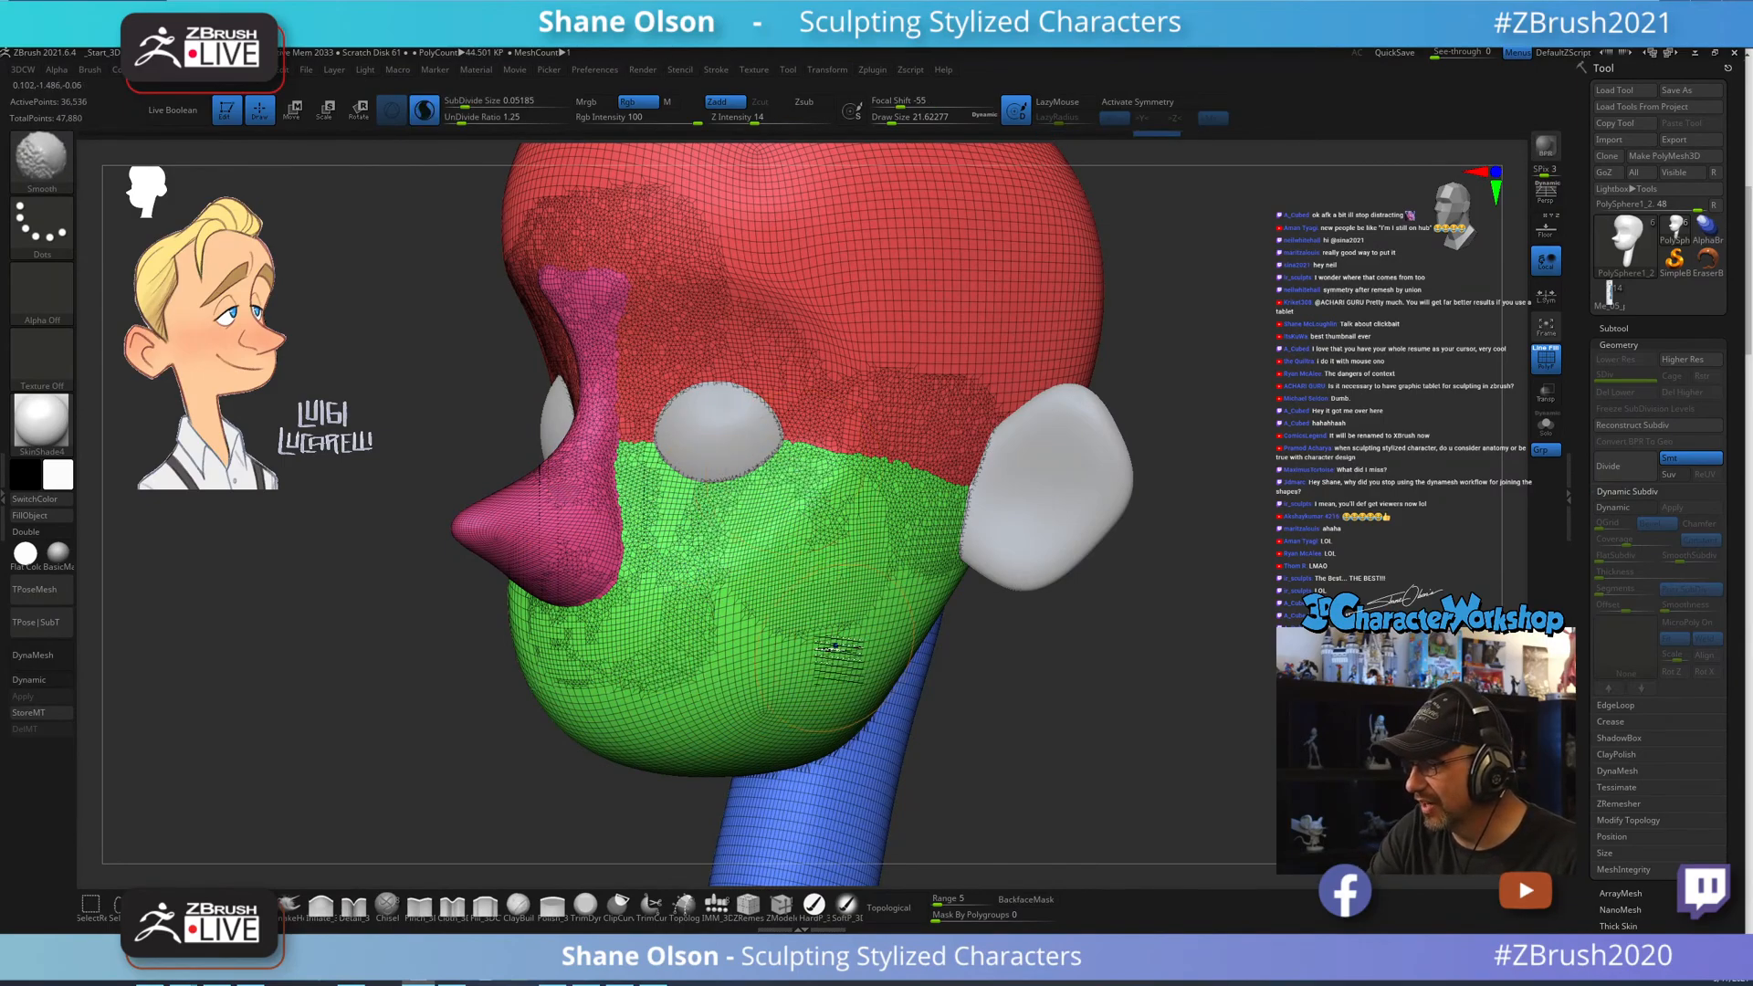
{"action": "left_click_drag", "start_coordinate": [838, 646], "coordinate": [846, 625], "text": "shift"}
Smooth the joins where the jaw and the back of the skull meet the neck, along with the side of the brow.
{"action": "left_click_drag", "start_coordinate": [1206, 680], "coordinate": [1057, 709]}
{"action": "mouse_move", "coordinate": [1080, 618]}
{"action": "left_mouse_down", "text": "shift"}
{"action": "mouse_move", "coordinate": [1077, 548]}
{"action": "mouse_move", "coordinate": [1015, 738]}
{"action": "mouse_move", "coordinate": [1133, 727]}
{"action": "left_mouse_up", "text": "shift"}
{"action": "left_click_drag", "start_coordinate": [970, 799], "coordinate": [946, 819], "text": "shift"}
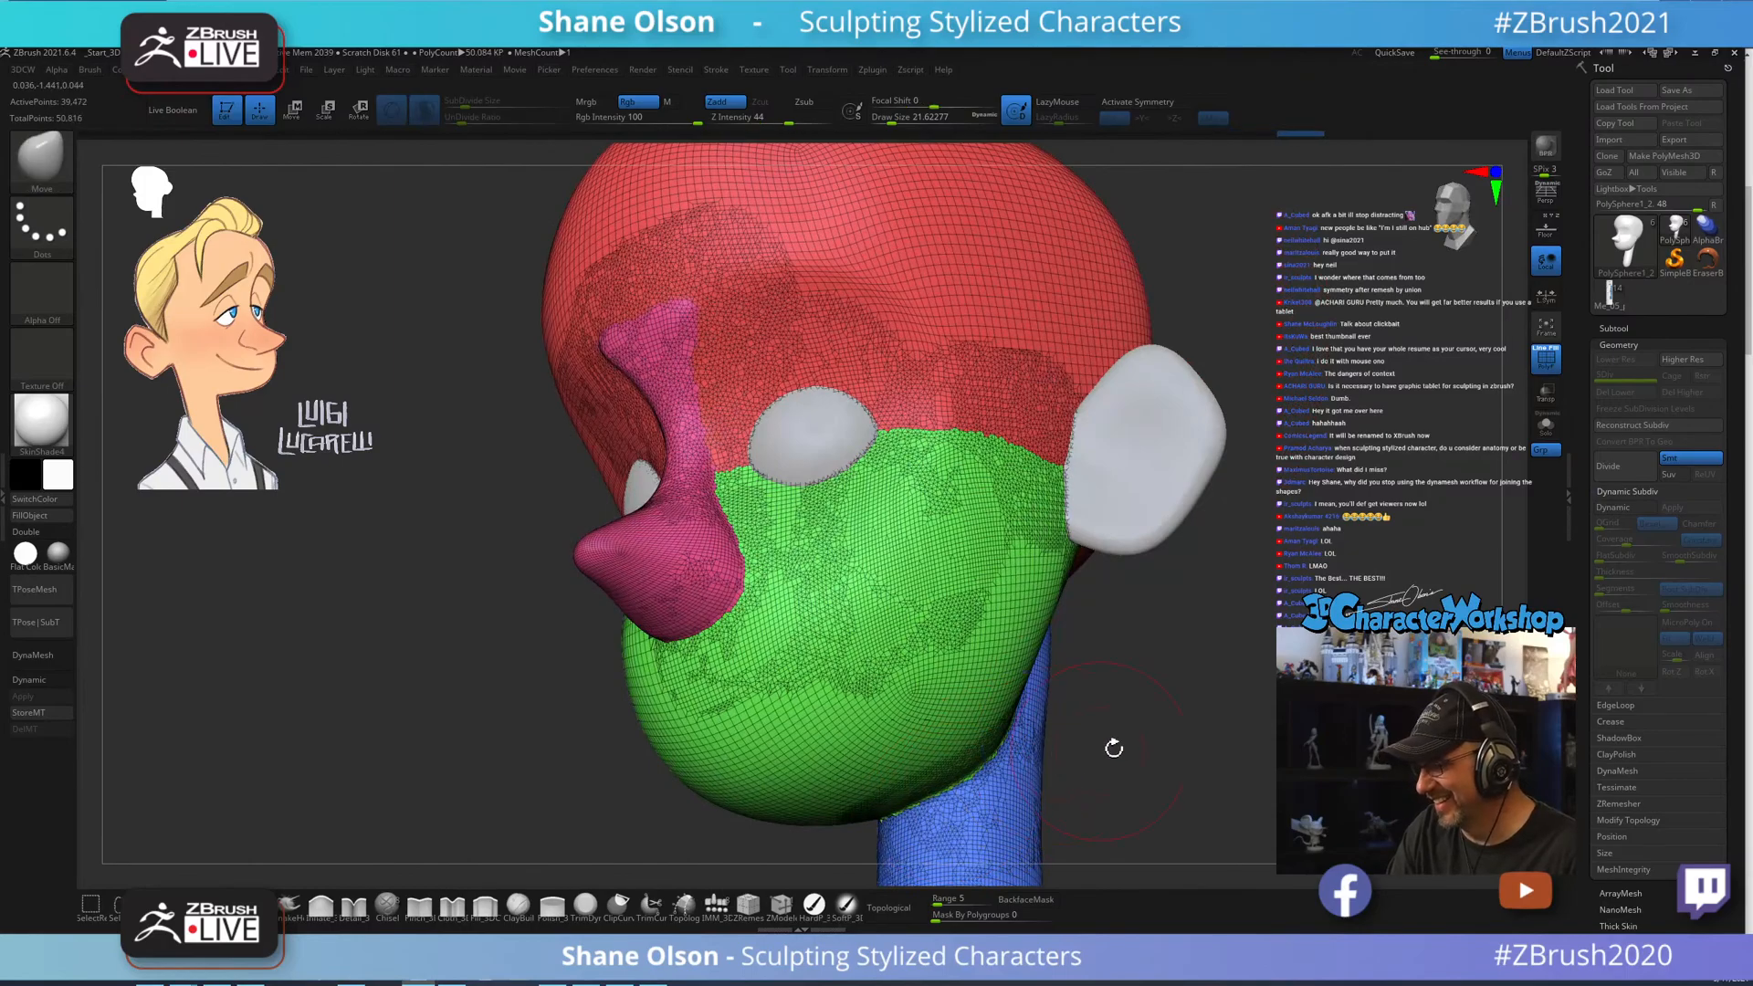
{"action": "mouse_move", "coordinate": [1169, 746]}
{"action": "left_mouse_down"}
{"action": "mouse_move", "coordinate": [1138, 773]}
{"action": "mouse_move", "coordinate": [1194, 669]}
{"action": "mouse_move", "coordinate": [1101, 639]}
{"action": "left_mouse_up"}
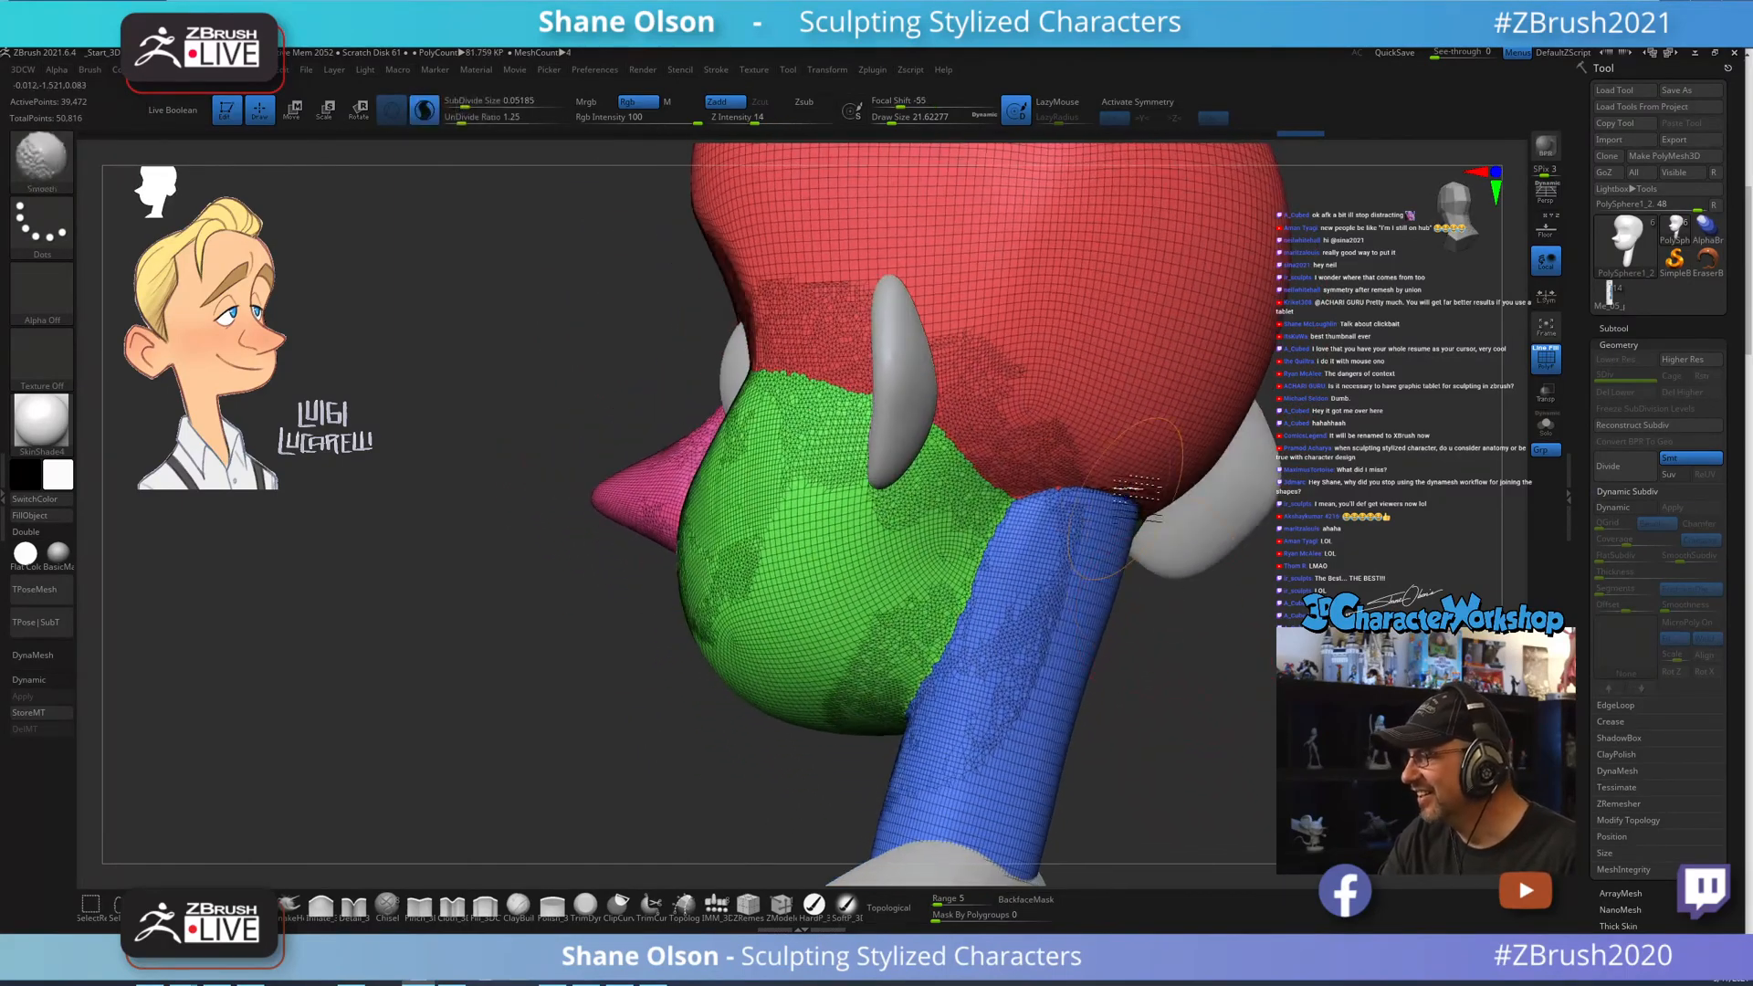
{"action": "mouse_move", "coordinate": [1101, 575]}
{"action": "left_mouse_down", "text": "shift"}
{"action": "mouse_move", "coordinate": [1102, 472]}
{"action": "mouse_move", "coordinate": [1046, 477]}
{"action": "mouse_move", "coordinate": [1050, 546]}
{"action": "left_mouse_up", "text": "shift"}
{"action": "mouse_move", "coordinate": [1084, 610]}
{"action": "left_mouse_down"}
{"action": "mouse_move", "coordinate": [1111, 627]}
{"action": "mouse_move", "coordinate": [1125, 674]}
{"action": "mouse_move", "coordinate": [1001, 774]}
{"action": "mouse_move", "coordinate": [1070, 663]}
{"action": "left_mouse_up"}
{"action": "left_click_drag", "start_coordinate": [689, 292], "coordinate": [826, 415], "text": "shift"}
Mirror the smoothed half of the head to the other side with Mirror and Mirror And Weld, and activate X symmetry.
{"action": "left_click_drag", "start_coordinate": [1000, 676], "coordinate": [1115, 675]}
{"action": "right_click", "coordinate": [1115, 675]}
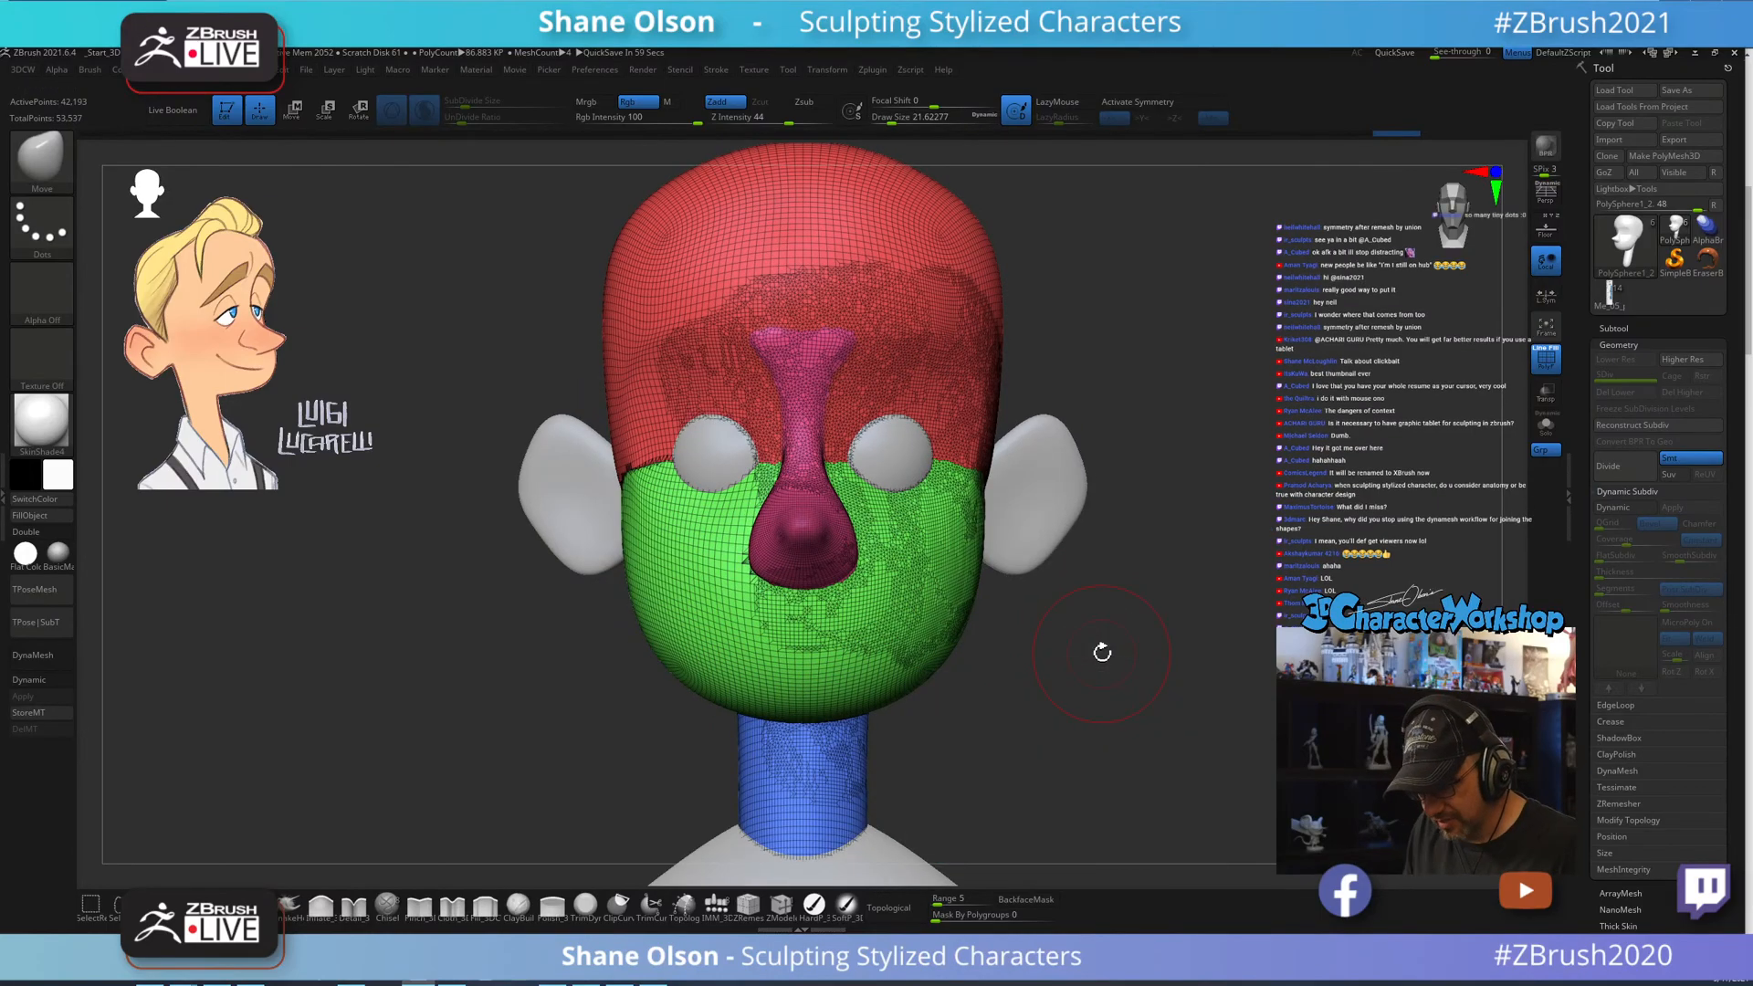
{"action": "key", "text": "3"}
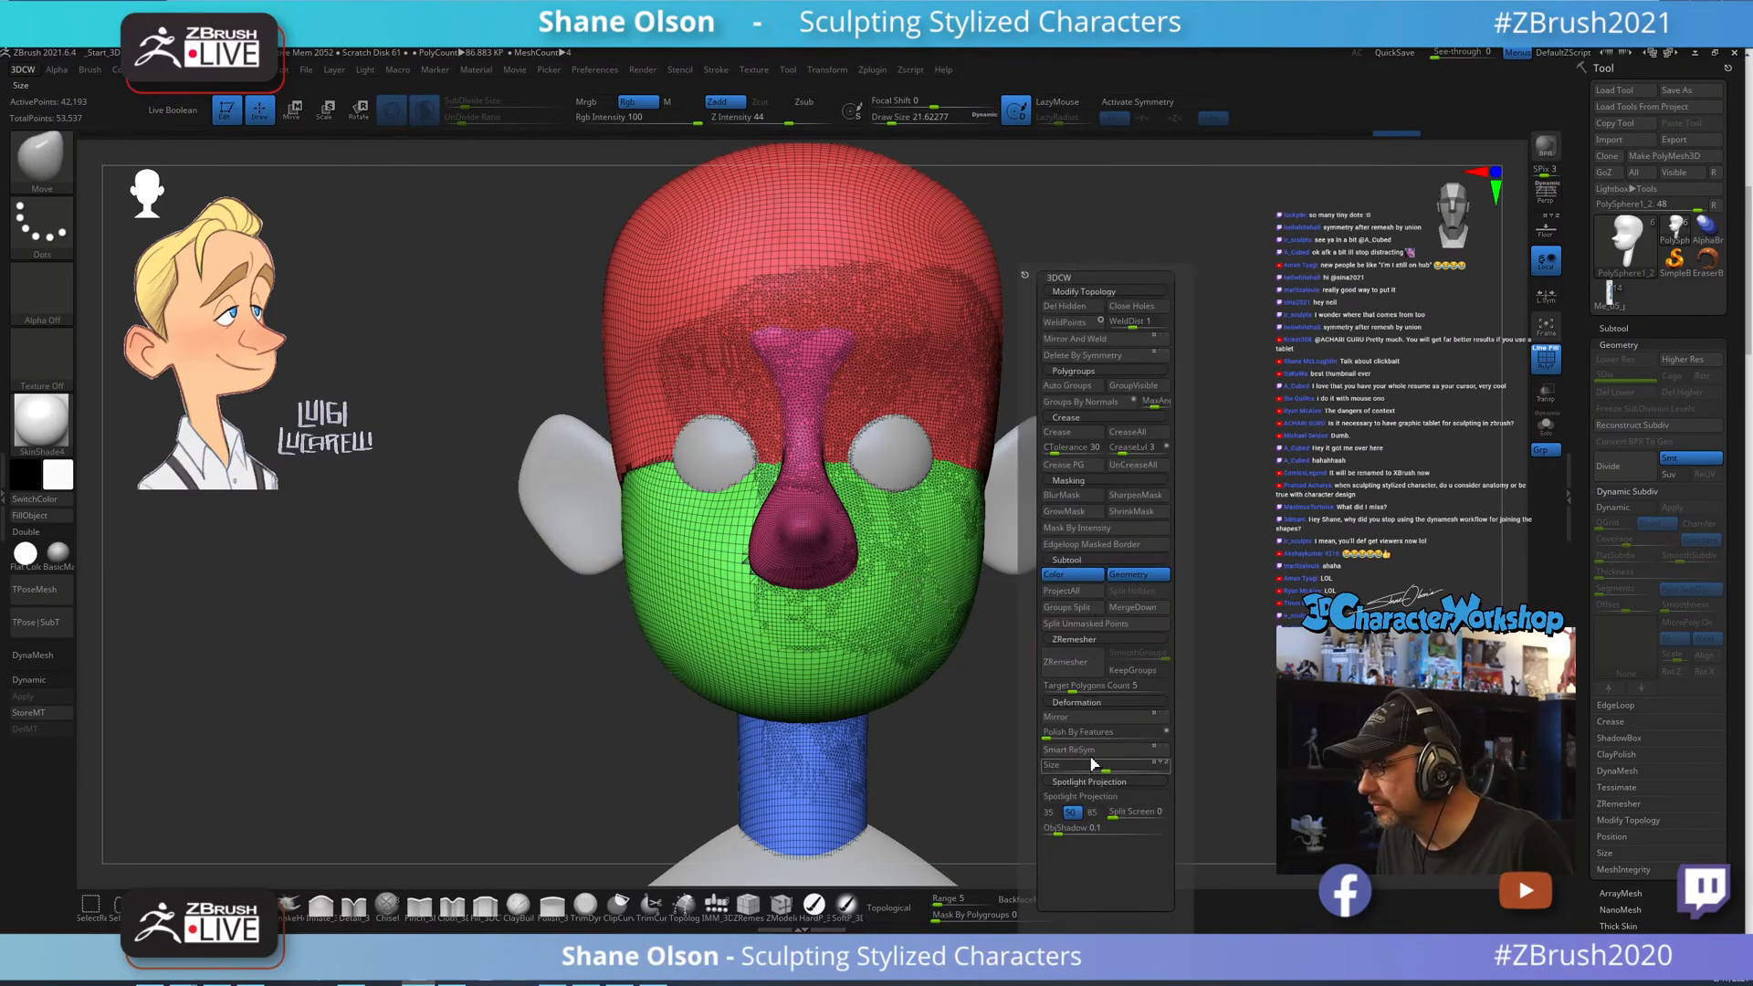
{"action": "left_click", "coordinate": [1070, 713]}
{"action": "left_click", "coordinate": [1048, 355]}
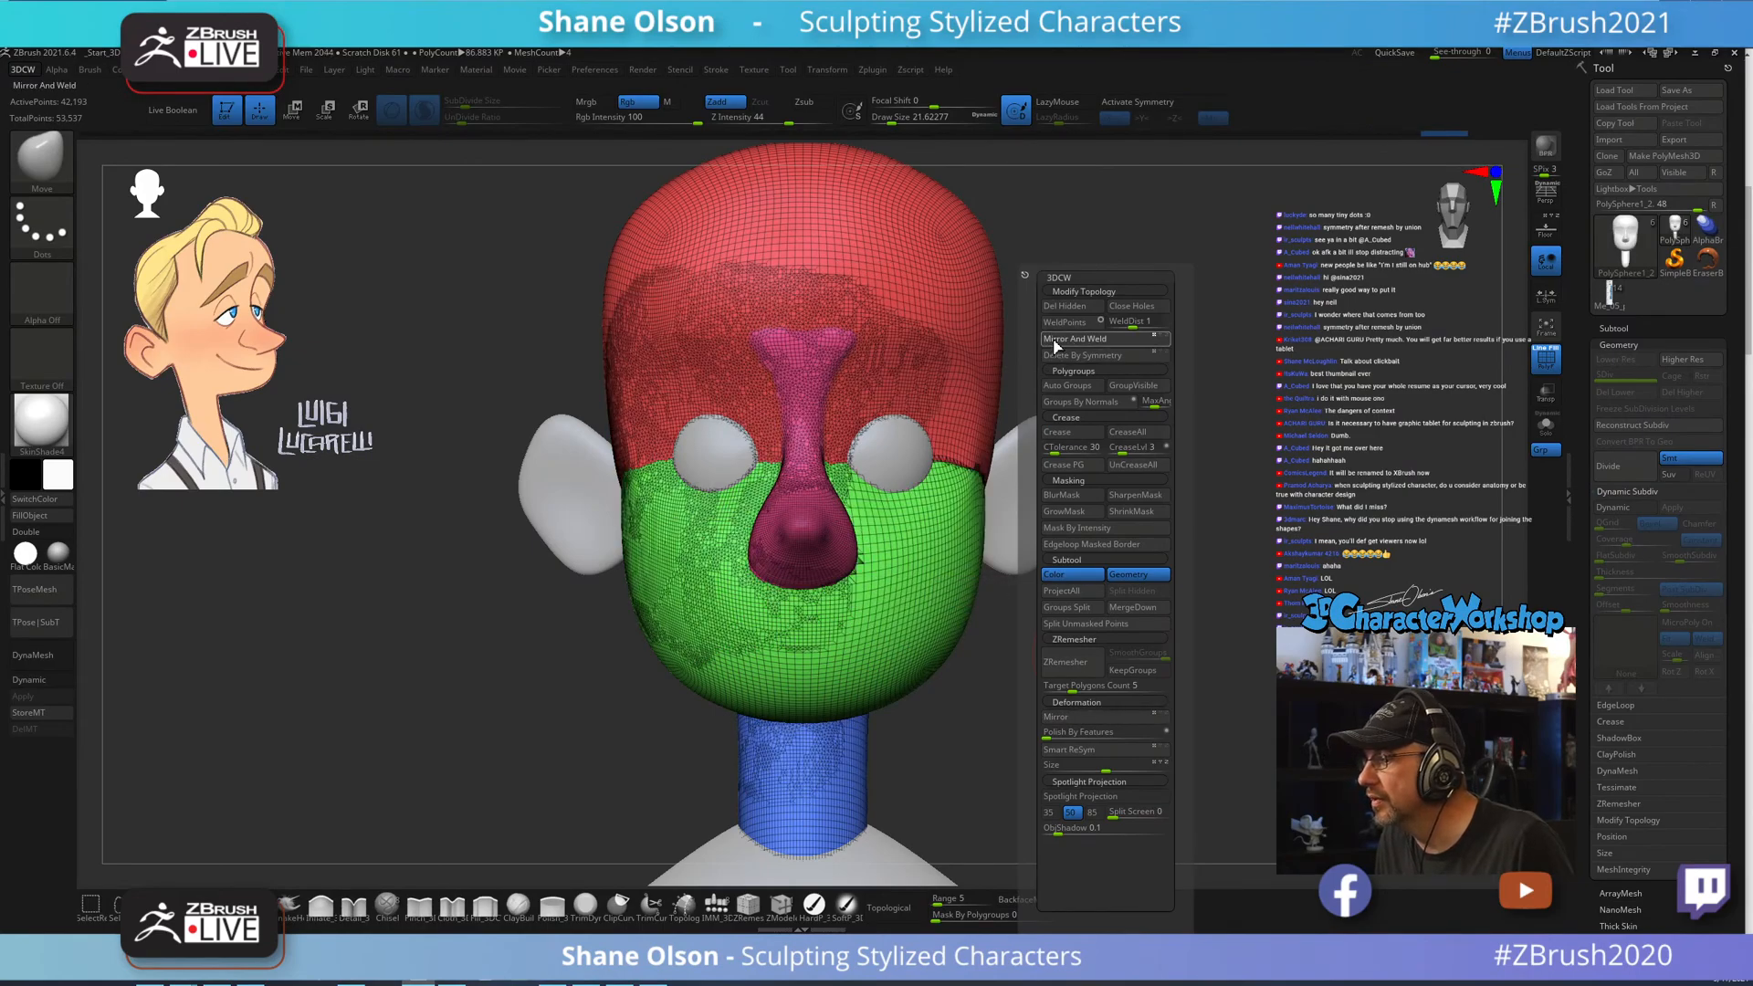
{"action": "key", "text": "3"}
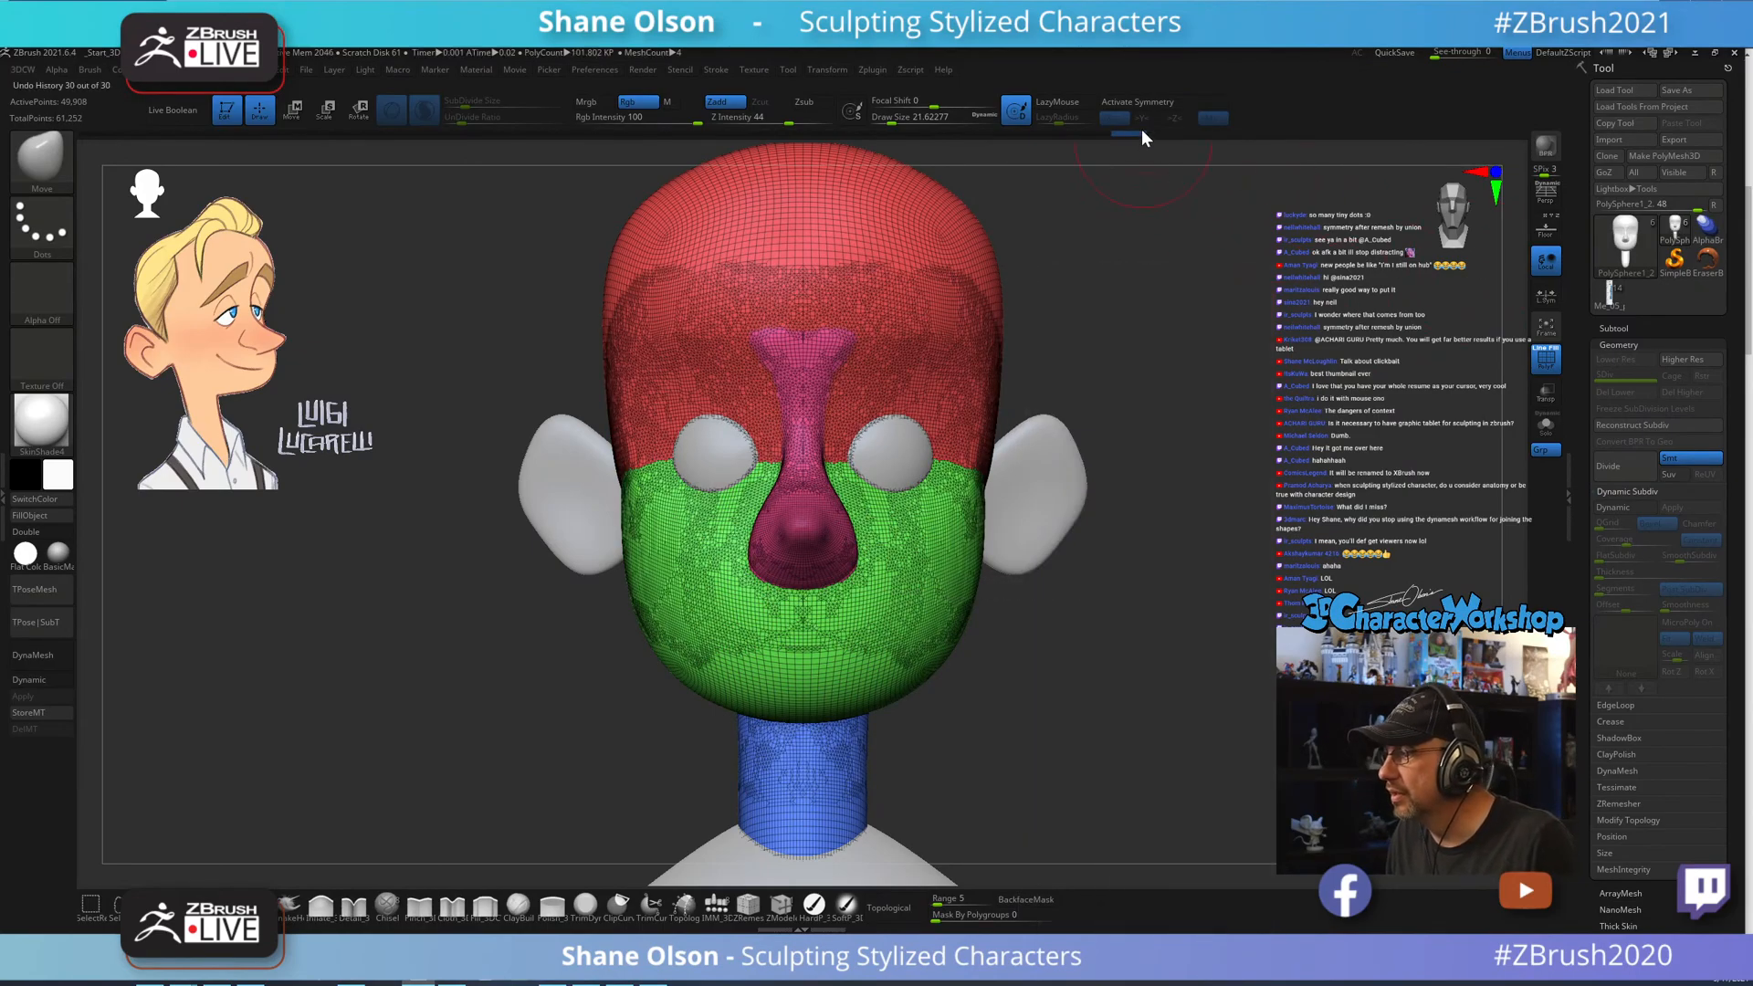
{"action": "key", "text": "x"}
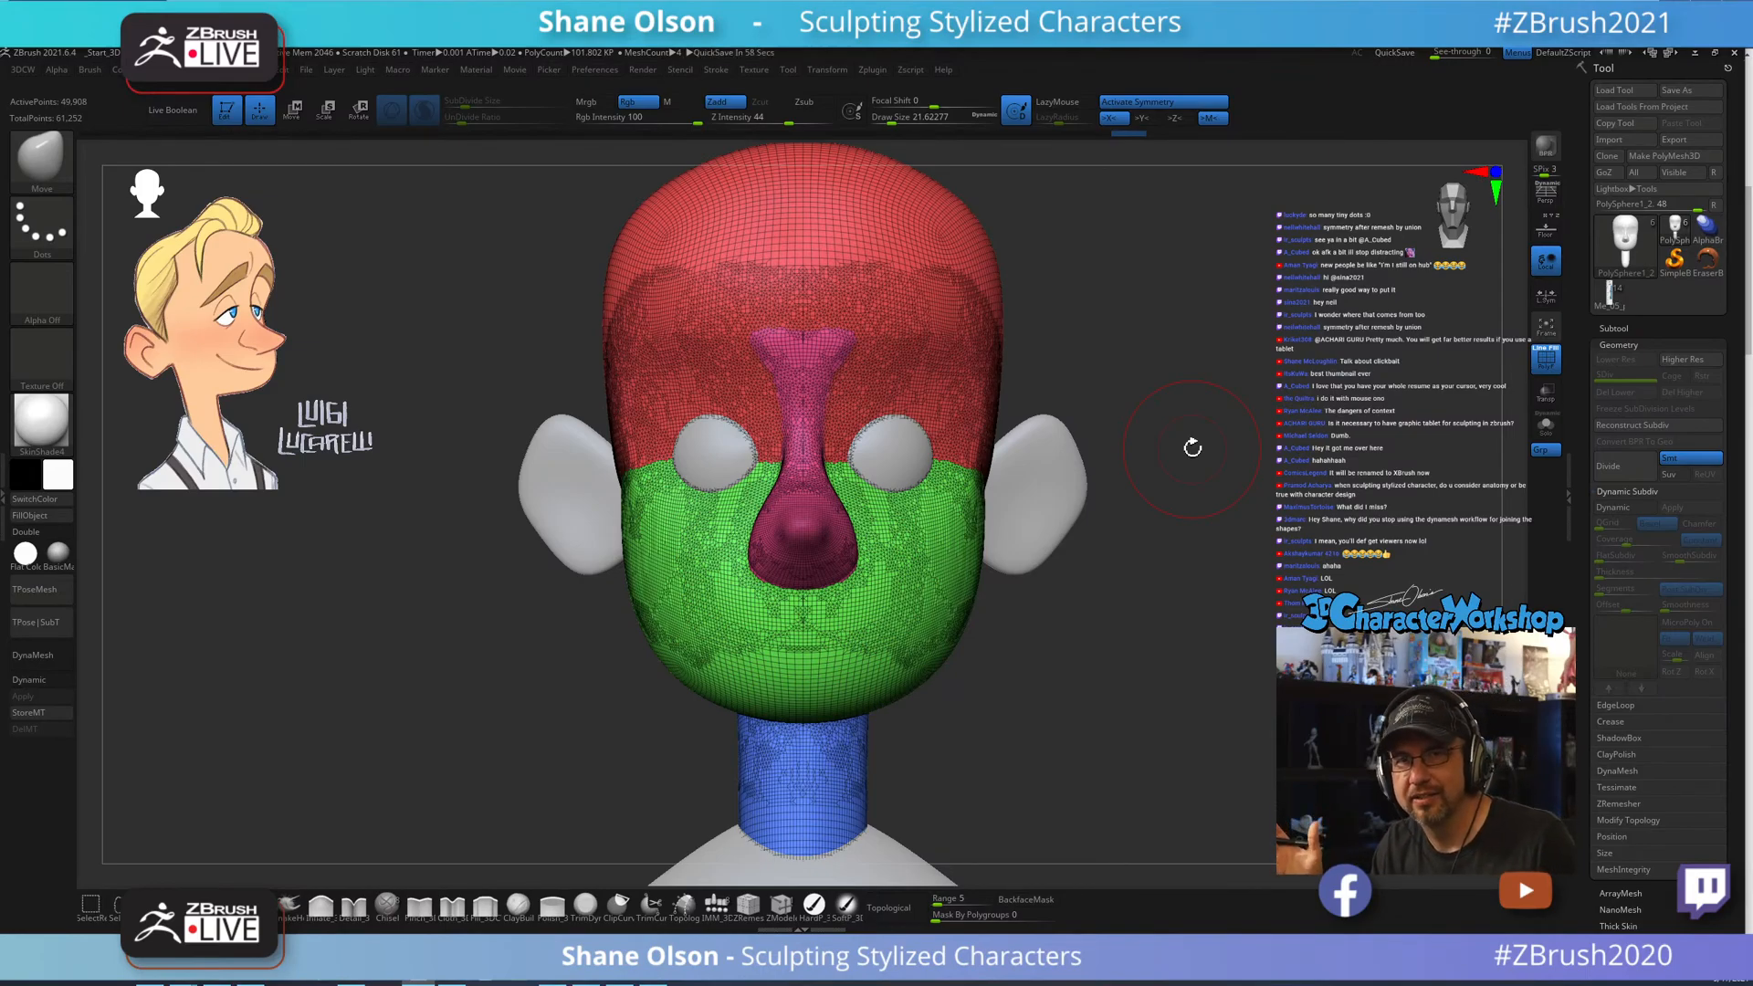
Smooth the joins between the nose and the cheeks symmetrically on both sides of the face.
{"action": "mouse_move", "coordinate": [1124, 645]}
{"action": "left_mouse_down"}
{"action": "mouse_move", "coordinate": [1077, 646]}
{"action": "mouse_move", "coordinate": [822, 530]}
{"action": "left_mouse_up"}
{"action": "mouse_move", "coordinate": [703, 498]}
{"action": "left_mouse_down", "text": "shift"}
{"action": "mouse_move", "coordinate": [725, 434]}
{"action": "mouse_move", "coordinate": [740, 666]}
{"action": "mouse_move", "coordinate": [753, 703]}
{"action": "mouse_move", "coordinate": [804, 717]}
{"action": "left_mouse_up", "text": "shift"}
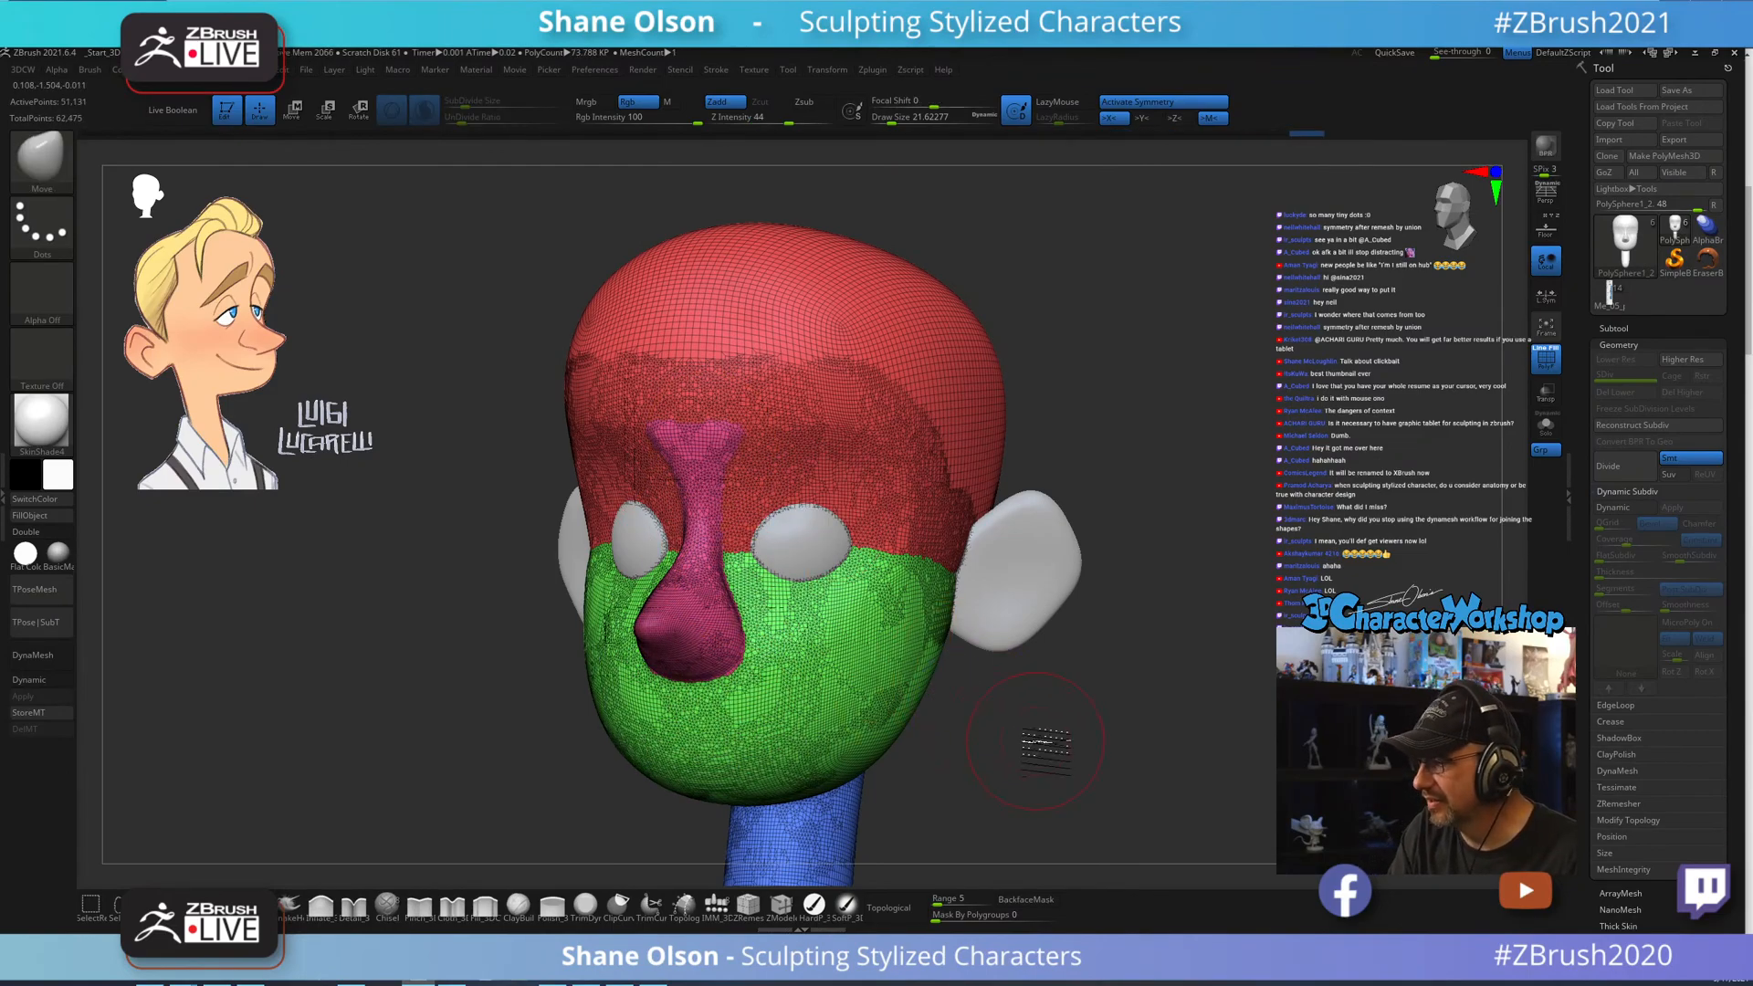
{"action": "mouse_move", "coordinate": [1045, 747]}
{"action": "left_mouse_down", "text": "alt"}
{"action": "mouse_move", "coordinate": [1139, 767]}
{"action": "mouse_move", "coordinate": [1140, 783]}
{"action": "mouse_move", "coordinate": [1228, 781]}
{"action": "left_mouse_up", "text": "alt"}
{"action": "mouse_move", "coordinate": [738, 539]}
{"action": "left_mouse_down", "text": "shift"}
{"action": "mouse_move", "coordinate": [741, 566]}
{"action": "mouse_move", "coordinate": [756, 525]}
{"action": "mouse_move", "coordinate": [719, 601]}
{"action": "mouse_move", "coordinate": [765, 593]}
{"action": "left_mouse_up", "text": "shift"}
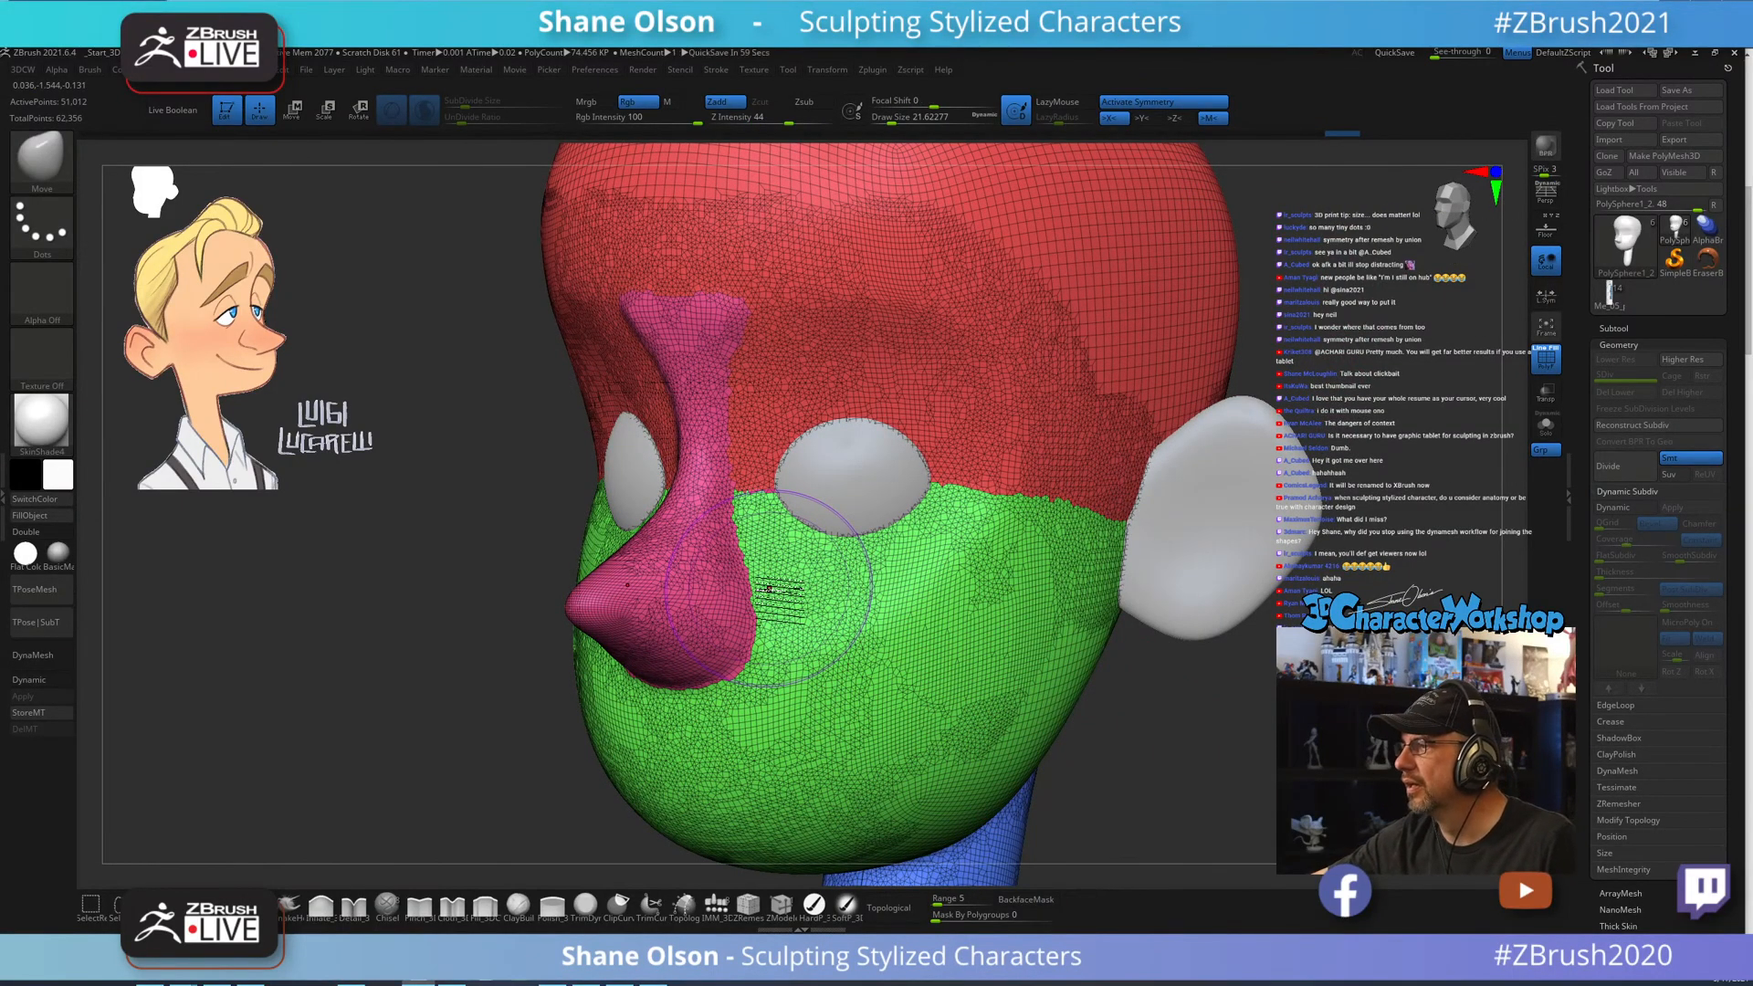
Hide the polyframe and smooth the join between the top of the nose bridge and the brow.
{"action": "key", "text": "shift+f"}
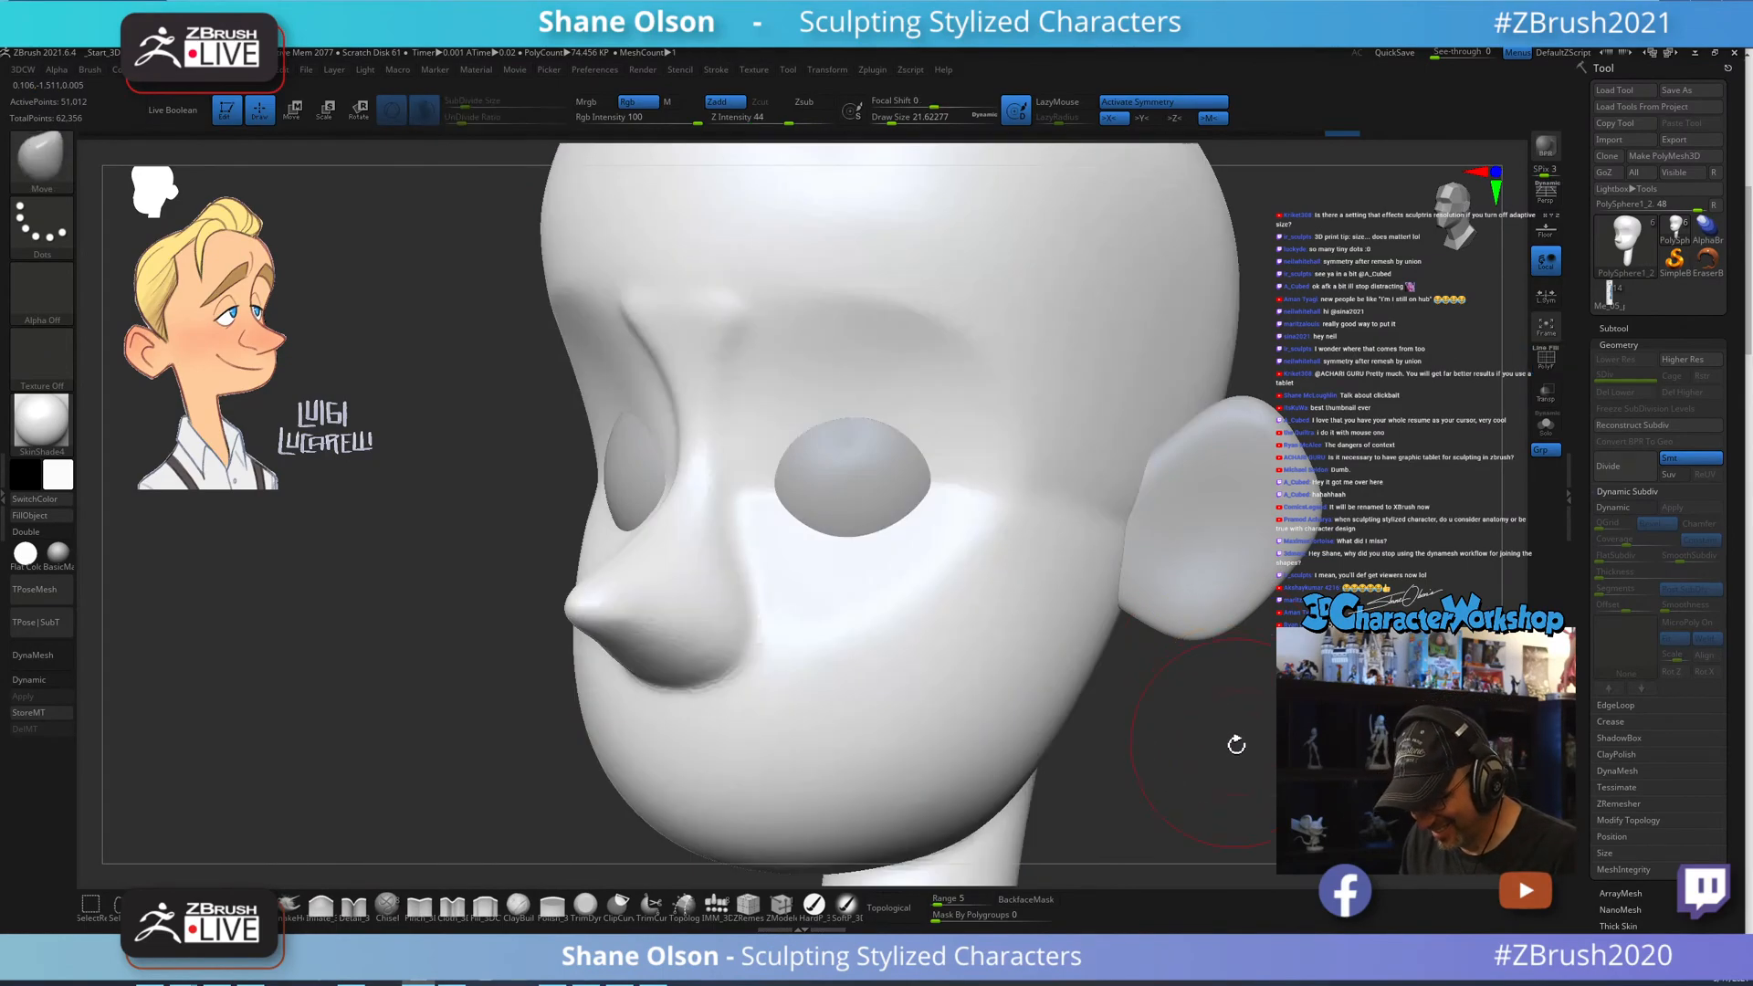
{"action": "left_click_drag", "start_coordinate": [1246, 768], "coordinate": [1246, 747]}
{"action": "mouse_move", "coordinate": [766, 308]}
{"action": "left_mouse_down", "text": "shift"}
{"action": "mouse_move", "coordinate": [670, 331]}
{"action": "mouse_move", "coordinate": [795, 326]}
{"action": "mouse_move", "coordinate": [738, 308]}
{"action": "left_mouse_up", "text": "shift"}
{"action": "mouse_move", "coordinate": [1397, 260]}
{"action": "left_mouse_down"}
{"action": "mouse_move", "coordinate": [1370, 384]}
{"action": "mouse_move", "coordinate": [1305, 494]}
{"action": "mouse_move", "coordinate": [1324, 575]}
{"action": "left_mouse_up"}
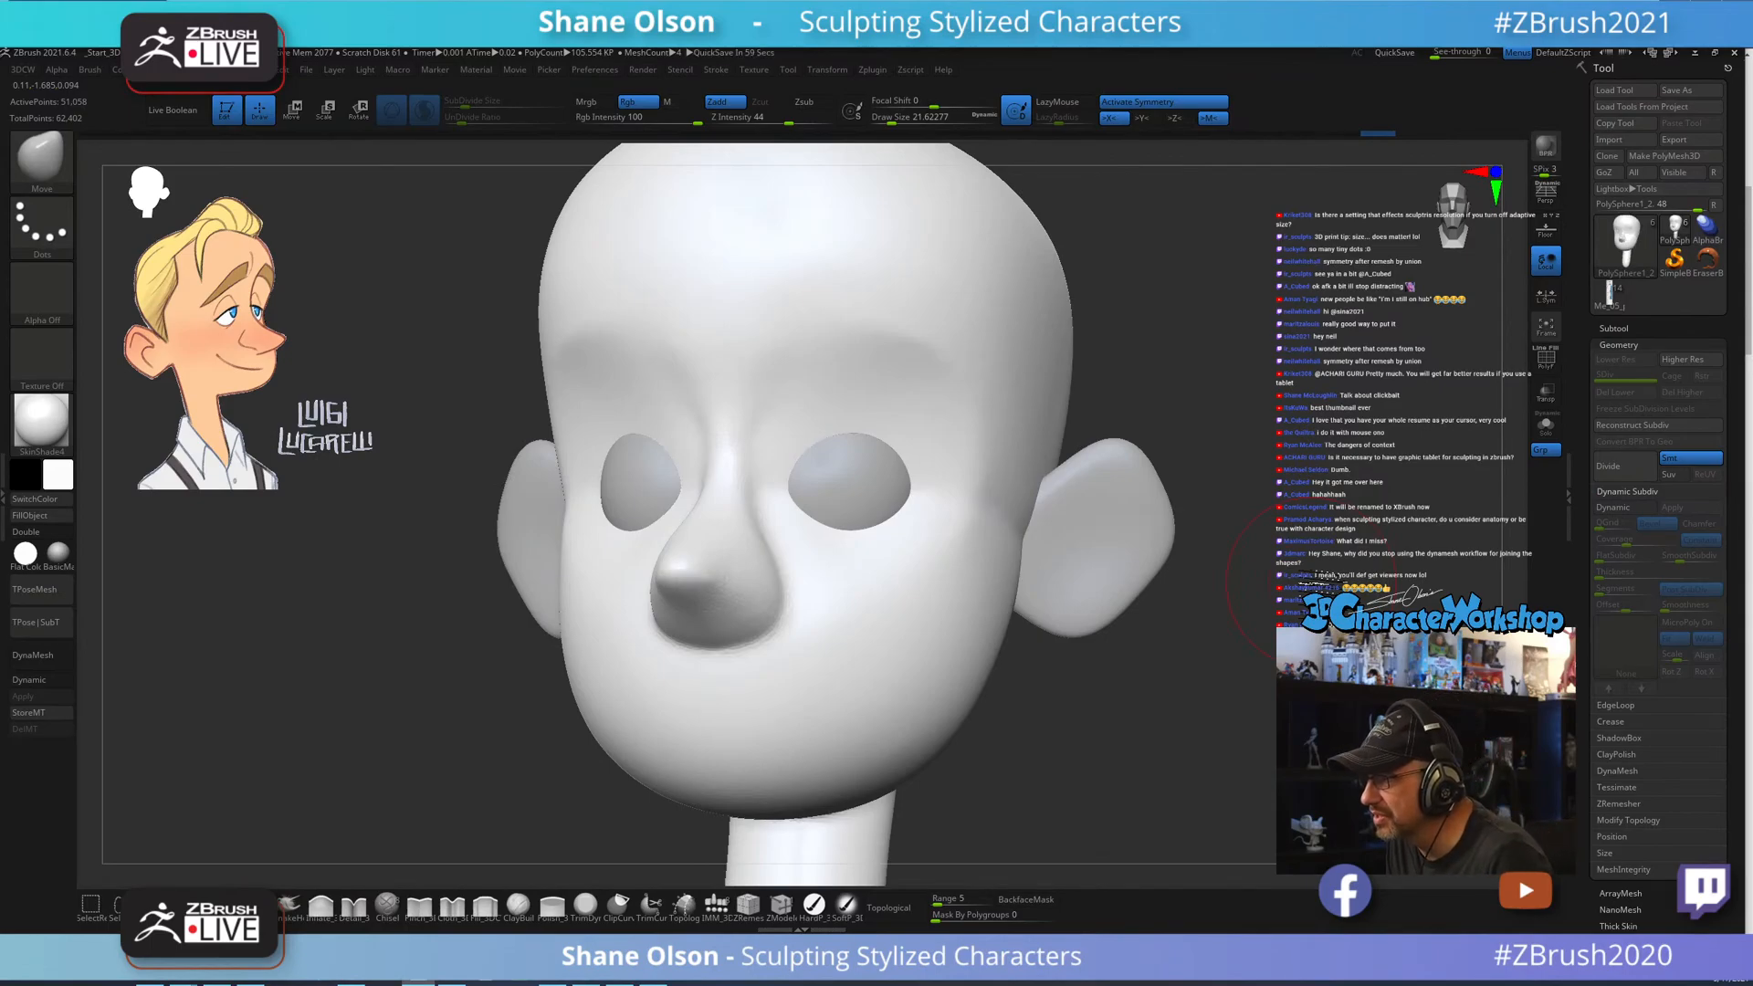
{"action": "key", "text": "shift"}
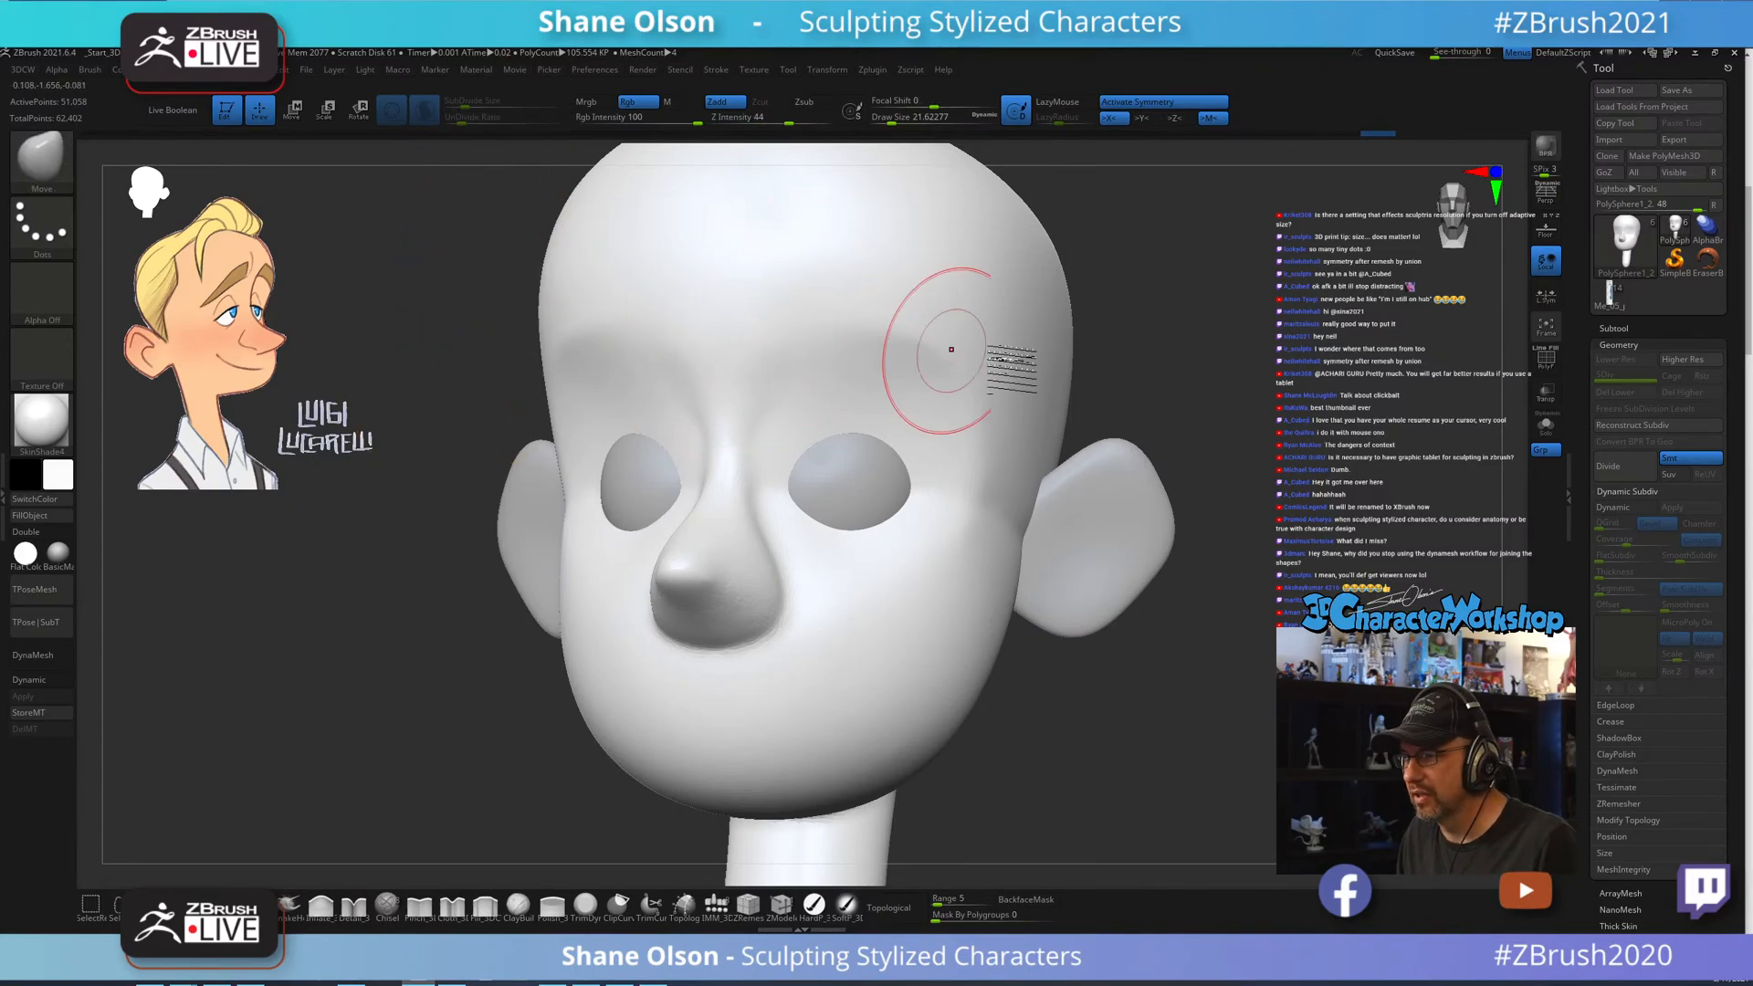
Smooth the remaining seam across the cheek and temple in front of the ear.
{"action": "mouse_move", "coordinate": [1166, 383]}
{"action": "left_mouse_down"}
{"action": "mouse_move", "coordinate": [802, 529]}
{"action": "mouse_move", "coordinate": [817, 504]}
{"action": "mouse_move", "coordinate": [820, 555]}
{"action": "mouse_move", "coordinate": [839, 494]}
{"action": "mouse_move", "coordinate": [855, 507]}
{"action": "left_mouse_up"}
{"action": "mouse_move", "coordinate": [1253, 630]}
{"action": "left_mouse_down"}
{"action": "mouse_move", "coordinate": [1406, 630]}
{"action": "mouse_move", "coordinate": [1310, 639]}
{"action": "left_mouse_up"}
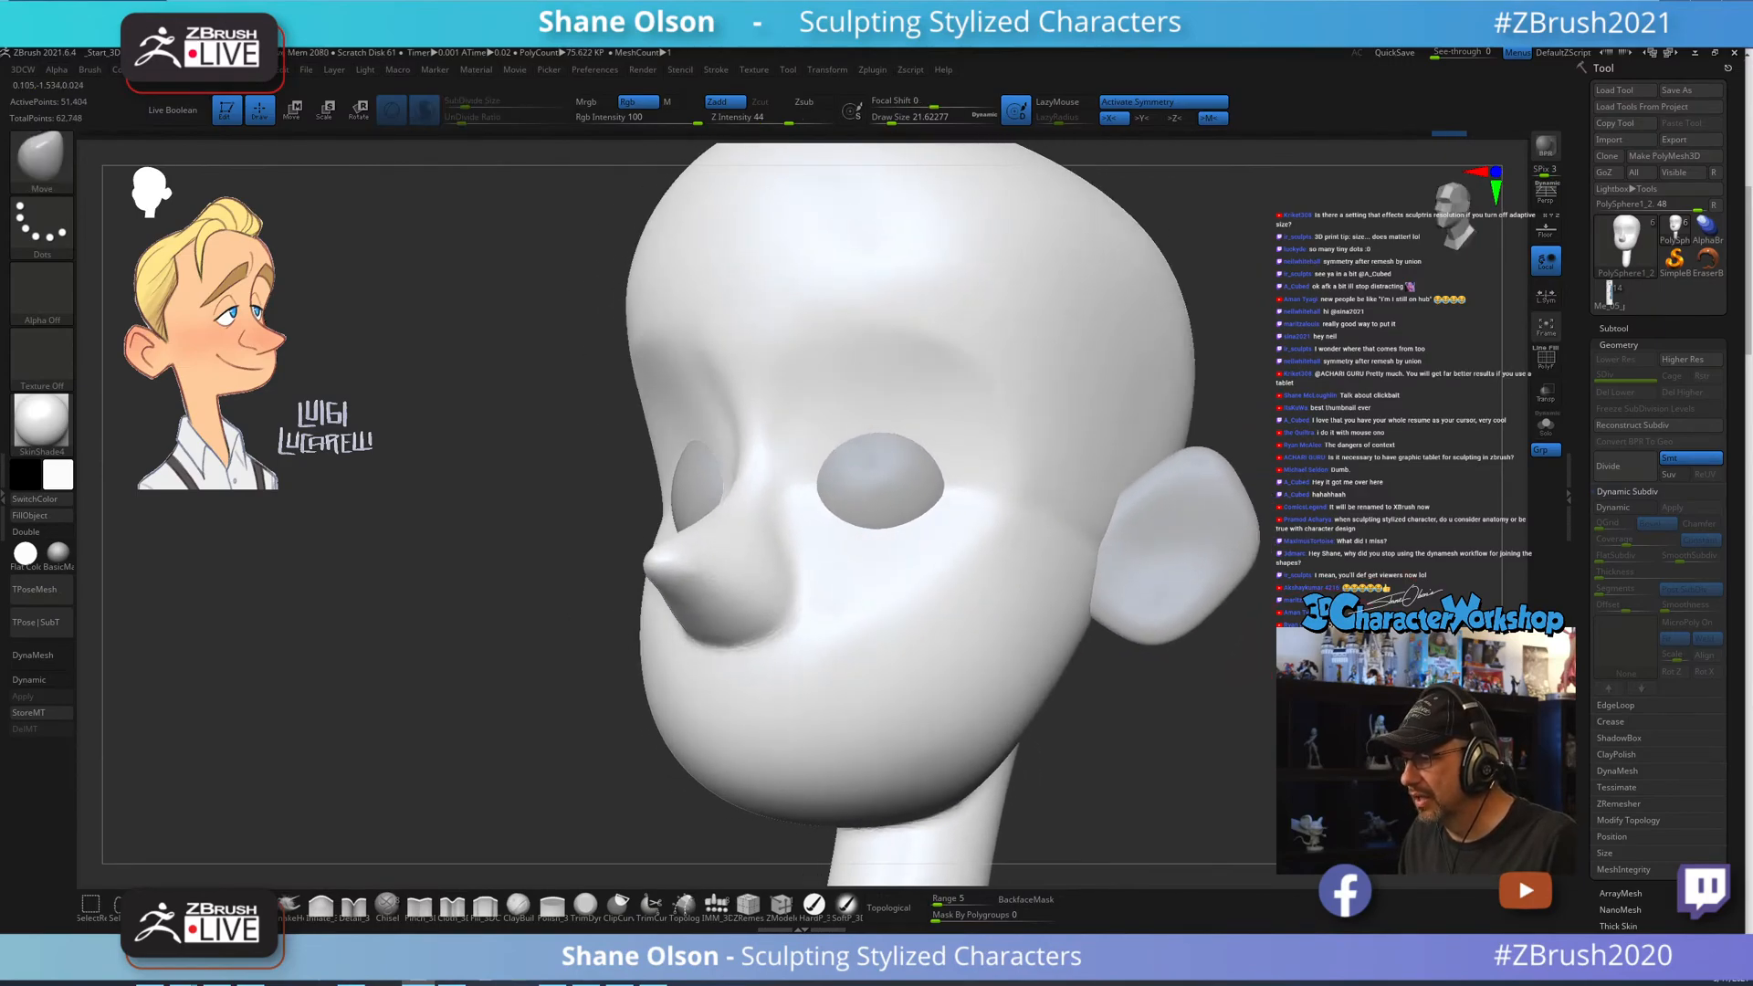
{"action": "mouse_move", "coordinate": [1105, 585]}
{"action": "left_mouse_down", "text": "shift"}
{"action": "mouse_move", "coordinate": [1088, 497]}
{"action": "mouse_move", "coordinate": [1056, 528]}
{"action": "left_mouse_up", "text": "shift"}
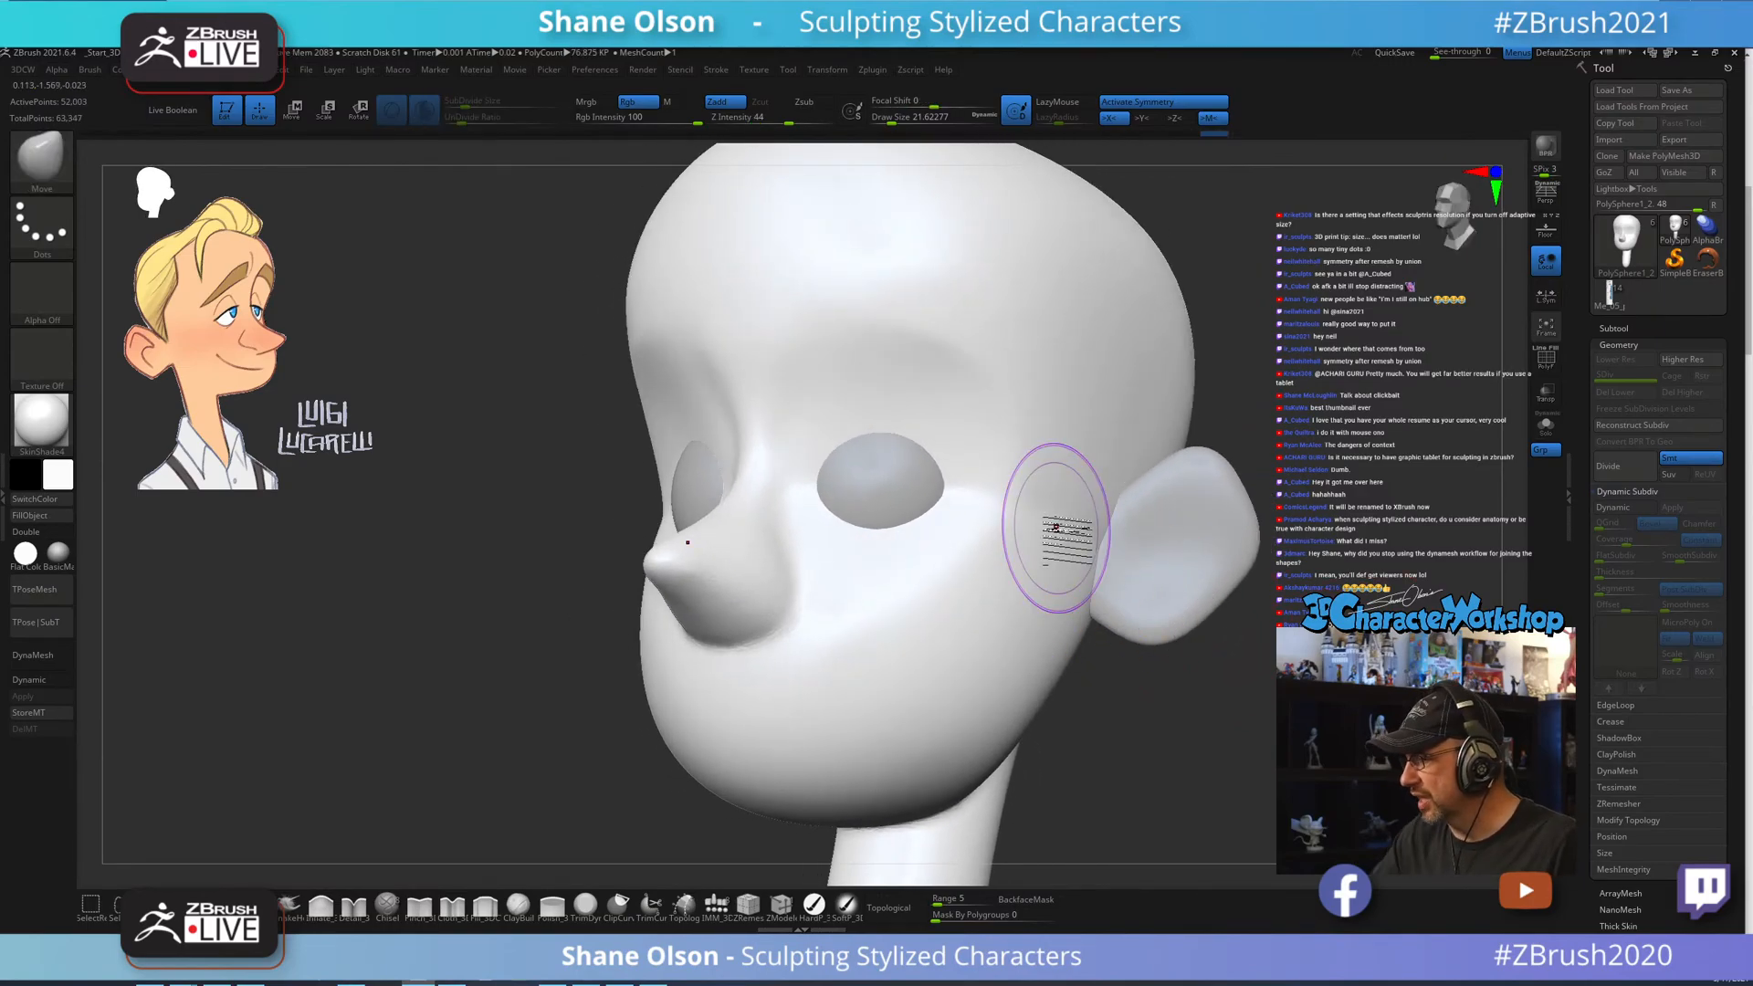
{"action": "left_click_drag", "start_coordinate": [1282, 696], "coordinate": [1204, 696]}
{"action": "mouse_move", "coordinate": [1075, 496]}
{"action": "left_mouse_down", "text": "shift"}
{"action": "mouse_move", "coordinate": [1057, 512]}
{"action": "mouse_move", "coordinate": [1039, 492]}
{"action": "mouse_move", "coordinate": [1006, 546]}
{"action": "mouse_move", "coordinate": [1037, 524]}
{"action": "left_mouse_up", "text": "shift"}
{"action": "left_click_drag", "start_coordinate": [1188, 726], "coordinate": [1106, 727], "text": "alt"}
{"action": "mouse_move", "coordinate": [959, 550]}
{"action": "left_mouse_down", "text": "shift"}
{"action": "mouse_move", "coordinate": [986, 498]}
{"action": "mouse_move", "coordinate": [1012, 514]}
{"action": "mouse_move", "coordinate": [1005, 532]}
{"action": "left_mouse_up", "text": "shift"}
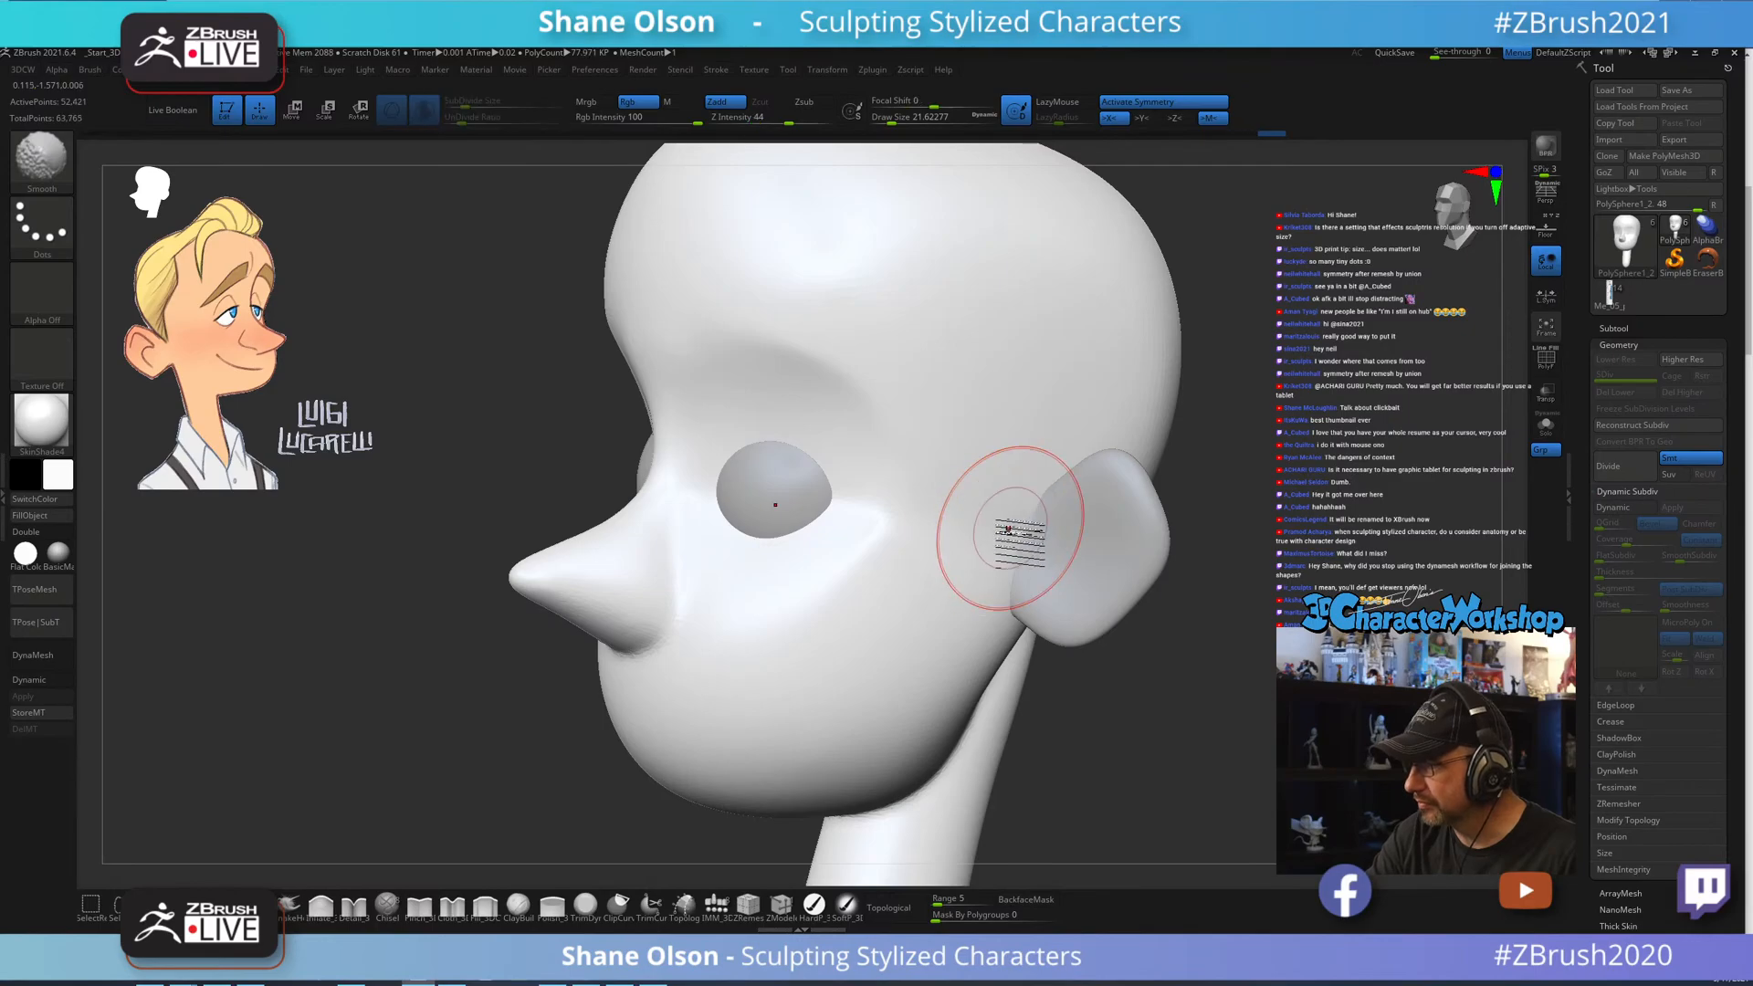
Soften the surface from the temple past the eye to the nose bridge with the Smooth brush.
{"action": "left_click_drag", "start_coordinate": [1100, 713], "coordinate": [1178, 714]}
{"action": "right_click_drag", "start_coordinate": [1009, 559], "coordinate": [957, 553], "text": "ctrl"}
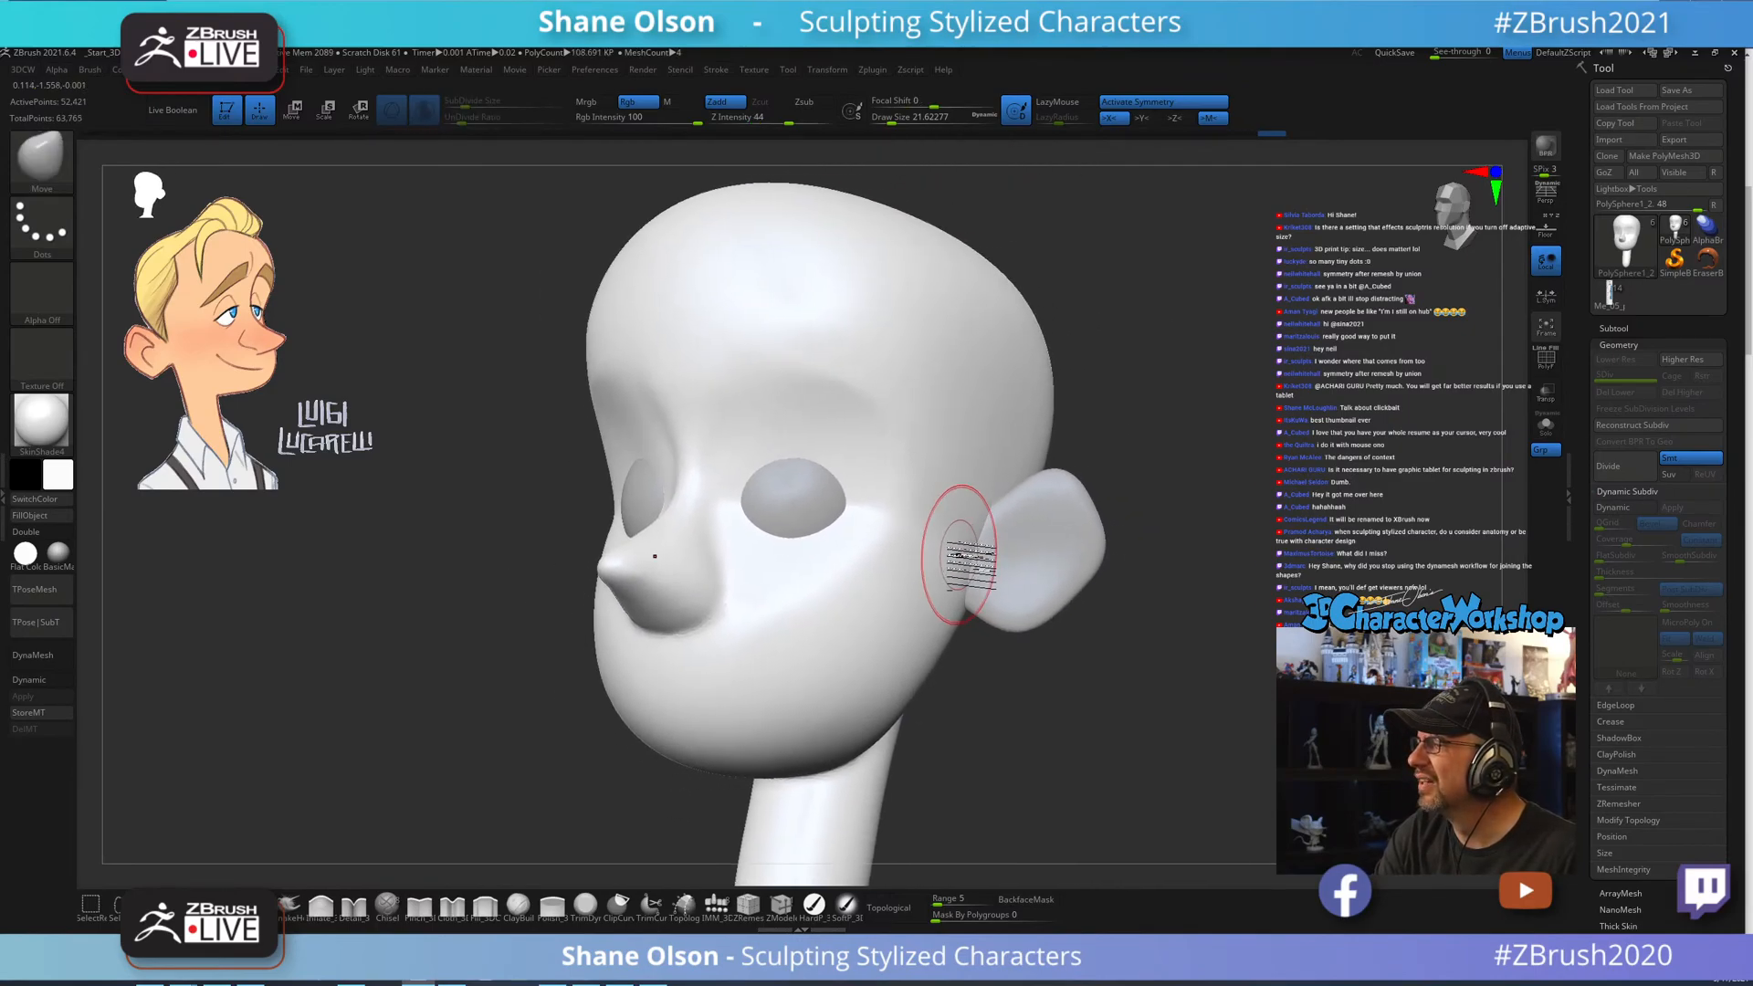
{"action": "mouse_move", "coordinate": [964, 470]}
{"action": "left_mouse_down", "text": "shift"}
{"action": "mouse_move", "coordinate": [886, 555]}
{"action": "mouse_move", "coordinate": [818, 500]}
{"action": "mouse_move", "coordinate": [789, 446]}
{"action": "left_mouse_up", "text": "shift"}
{"action": "left_click_drag", "start_coordinate": [991, 655], "coordinate": [1017, 677]}
{"action": "mouse_move", "coordinate": [688, 485]}
{"action": "left_mouse_down", "text": "shift"}
{"action": "mouse_move", "coordinate": [688, 454]}
{"action": "mouse_move", "coordinate": [759, 493]}
{"action": "left_mouse_up", "text": "shift"}
{"action": "left_click_drag", "start_coordinate": [964, 665], "coordinate": [1059, 649]}
{"action": "mouse_move", "coordinate": [1049, 639]}
{"action": "left_mouse_down"}
{"action": "mouse_move", "coordinate": [1025, 626]}
{"action": "mouse_move", "coordinate": [1046, 625]}
{"action": "left_mouse_up"}
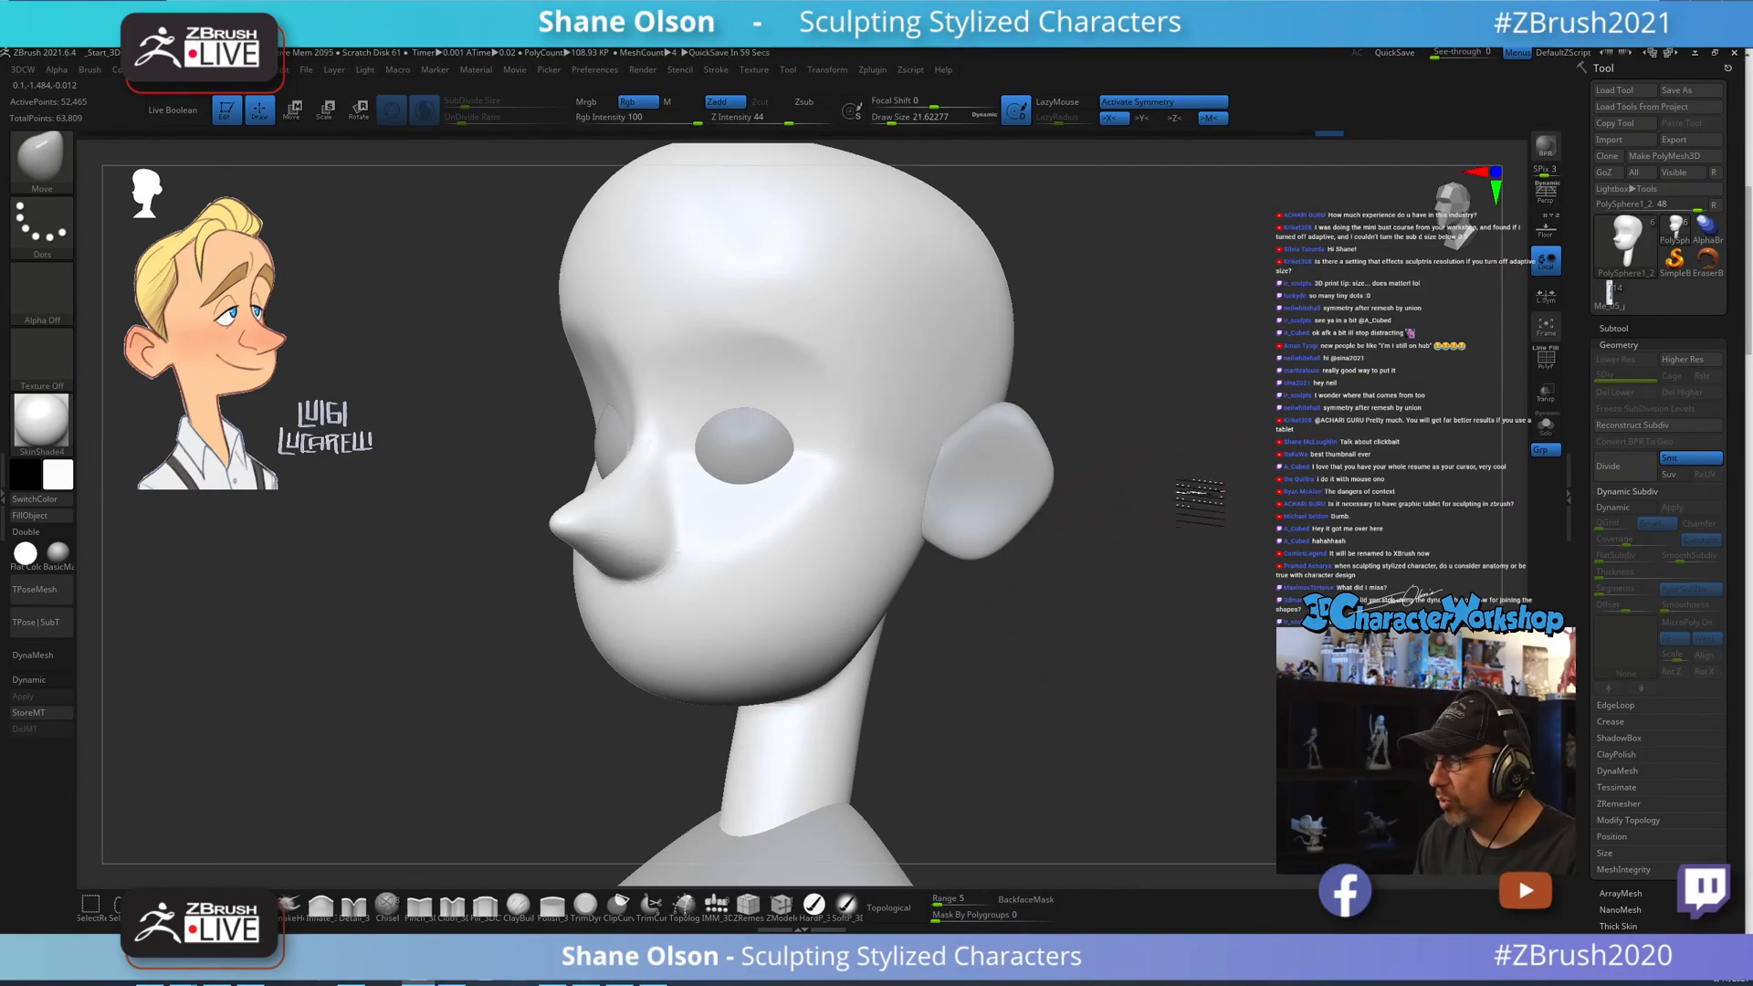
{"action": "left_click_drag", "start_coordinate": [1172, 476], "coordinate": [1153, 449], "text": "alt"}
{"action": "mouse_move", "coordinate": [730, 390]}
{"action": "left_mouse_down", "text": "shift"}
{"action": "mouse_move", "coordinate": [763, 378]}
{"action": "mouse_move", "coordinate": [856, 427]}
{"action": "left_mouse_up", "text": "shift"}
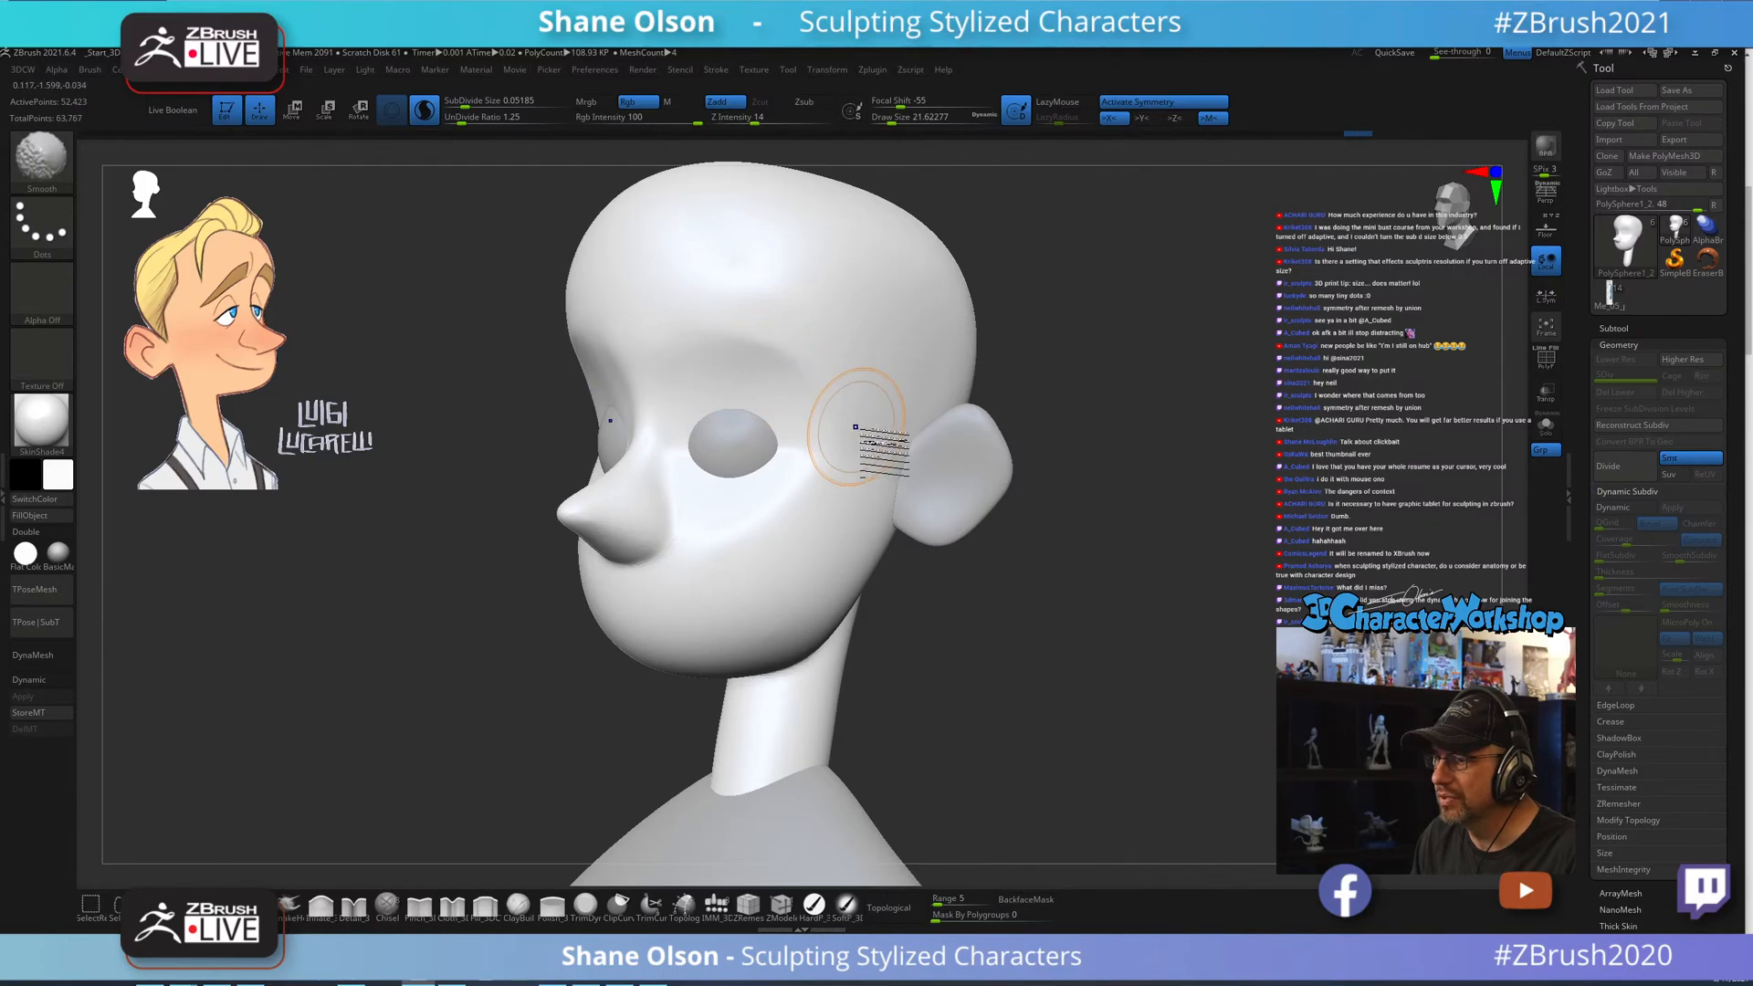
Show the polyframe, reduce the draw size to 9.44708 and smooth around the eye from the brow down to the cheek.
{"action": "left_click_drag", "start_coordinate": [1124, 600], "coordinate": [979, 652]}
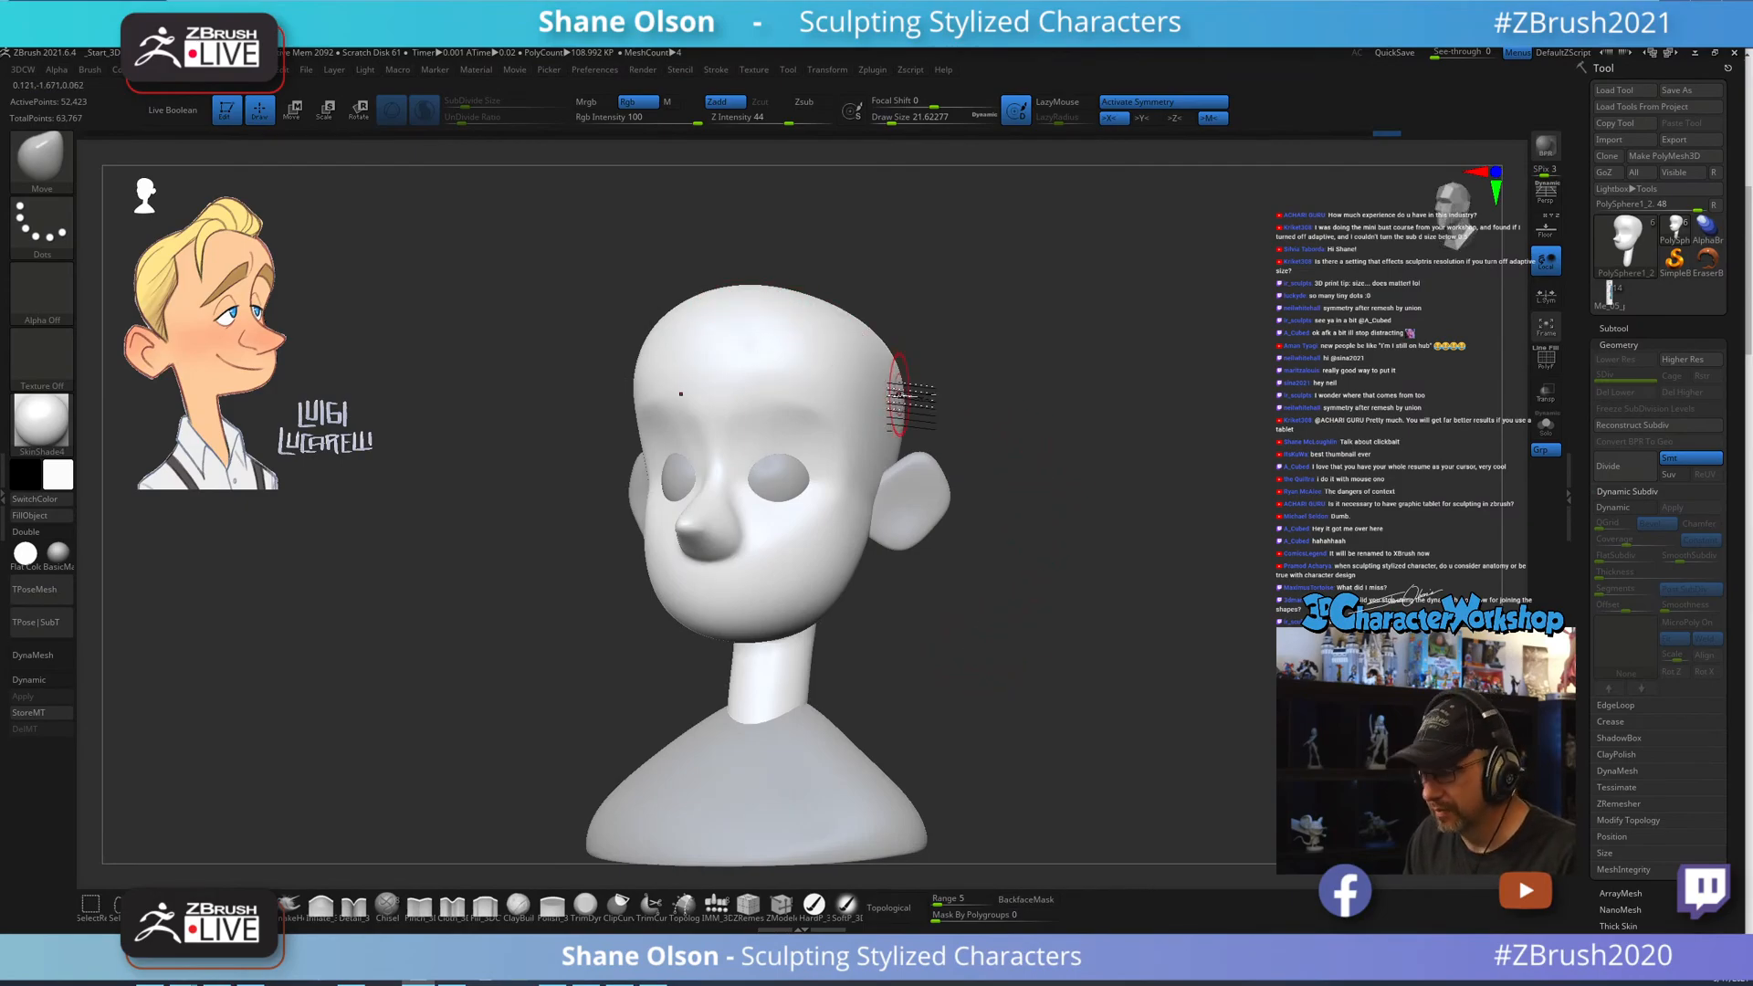
{"action": "key", "text": "shift+f"}
{"action": "left_click_drag", "start_coordinate": [1010, 395], "coordinate": [1130, 637], "text": "alt"}
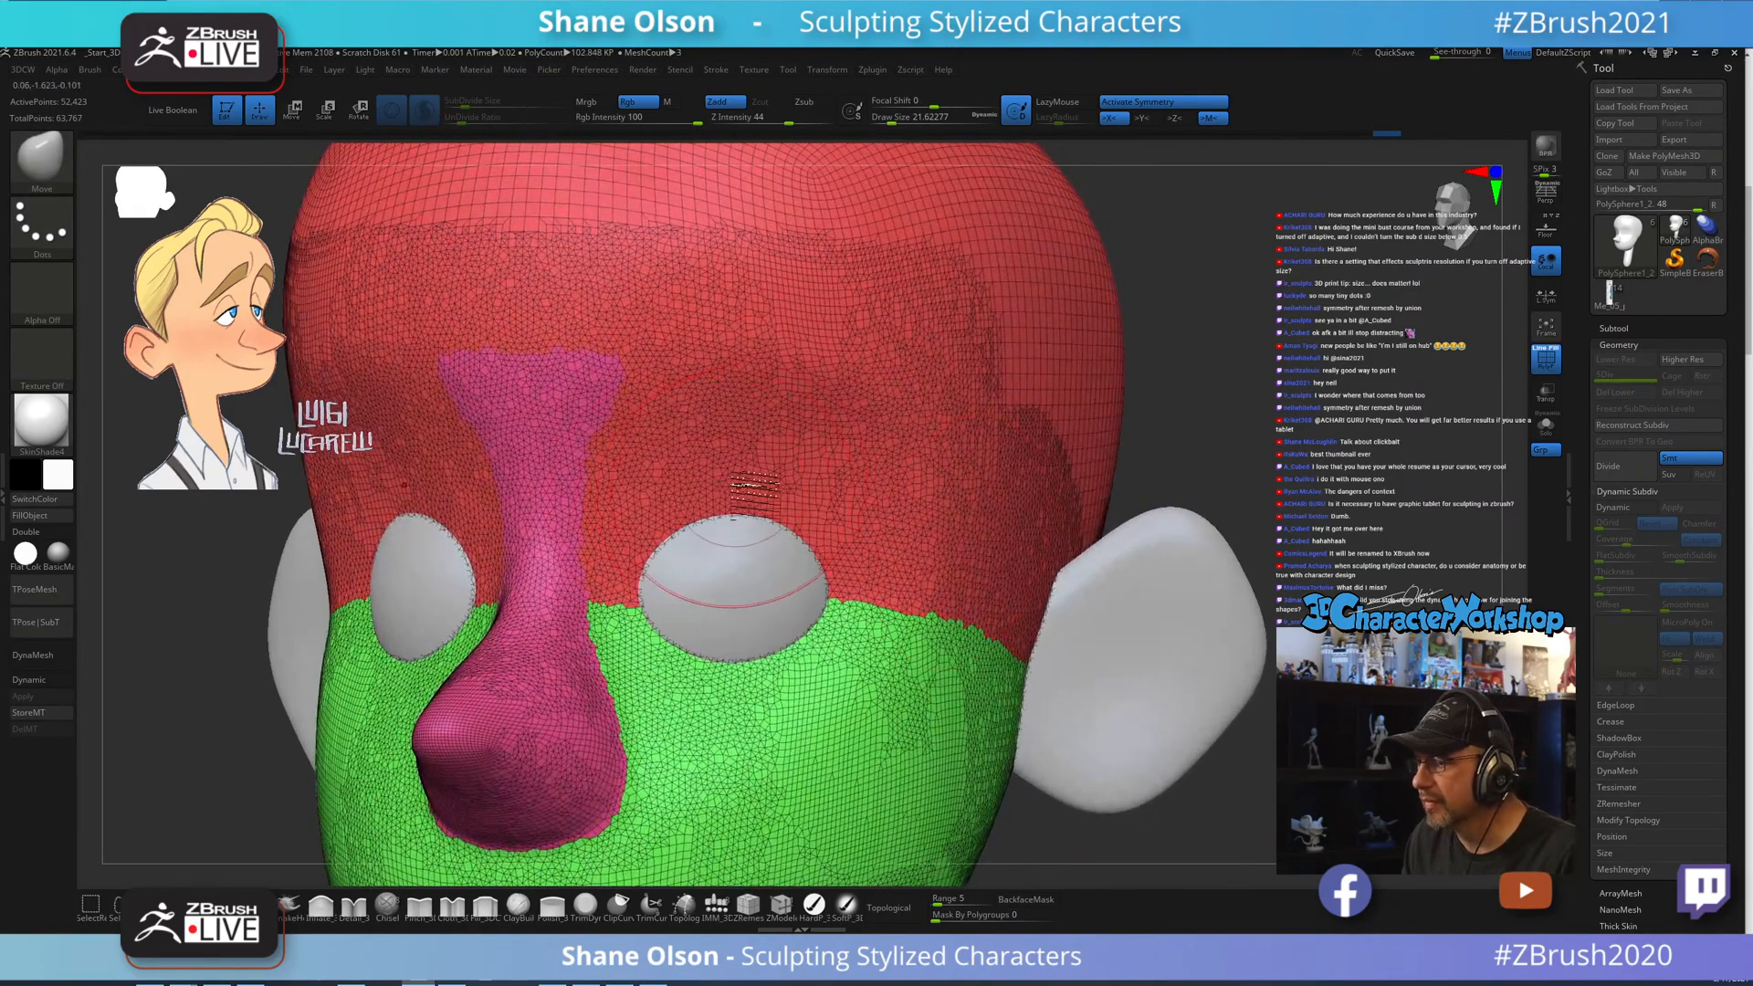
{"action": "key", "text": "s"}
{"action": "mouse_move", "coordinate": [763, 474]}
{"action": "left_mouse_down"}
{"action": "mouse_move", "coordinate": [846, 491]}
{"action": "mouse_move", "coordinate": [780, 699]}
{"action": "left_mouse_up"}
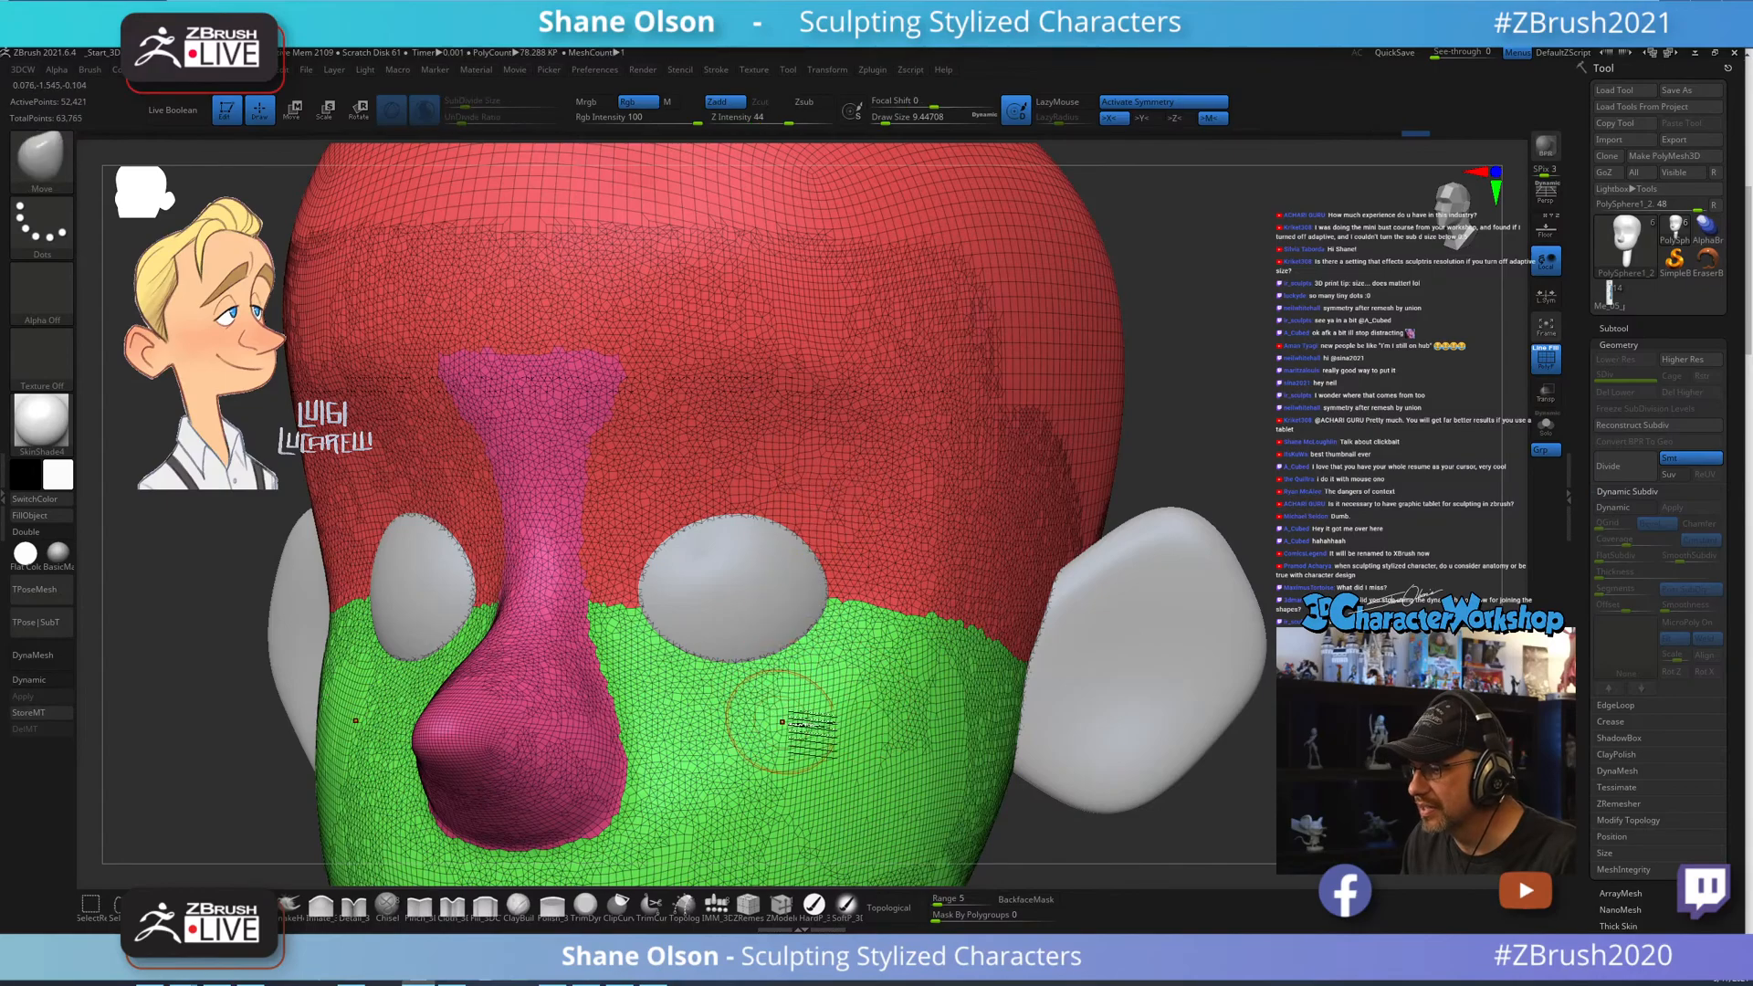
{"action": "left_click_drag", "start_coordinate": [464, 105], "coordinate": [448, 108]}
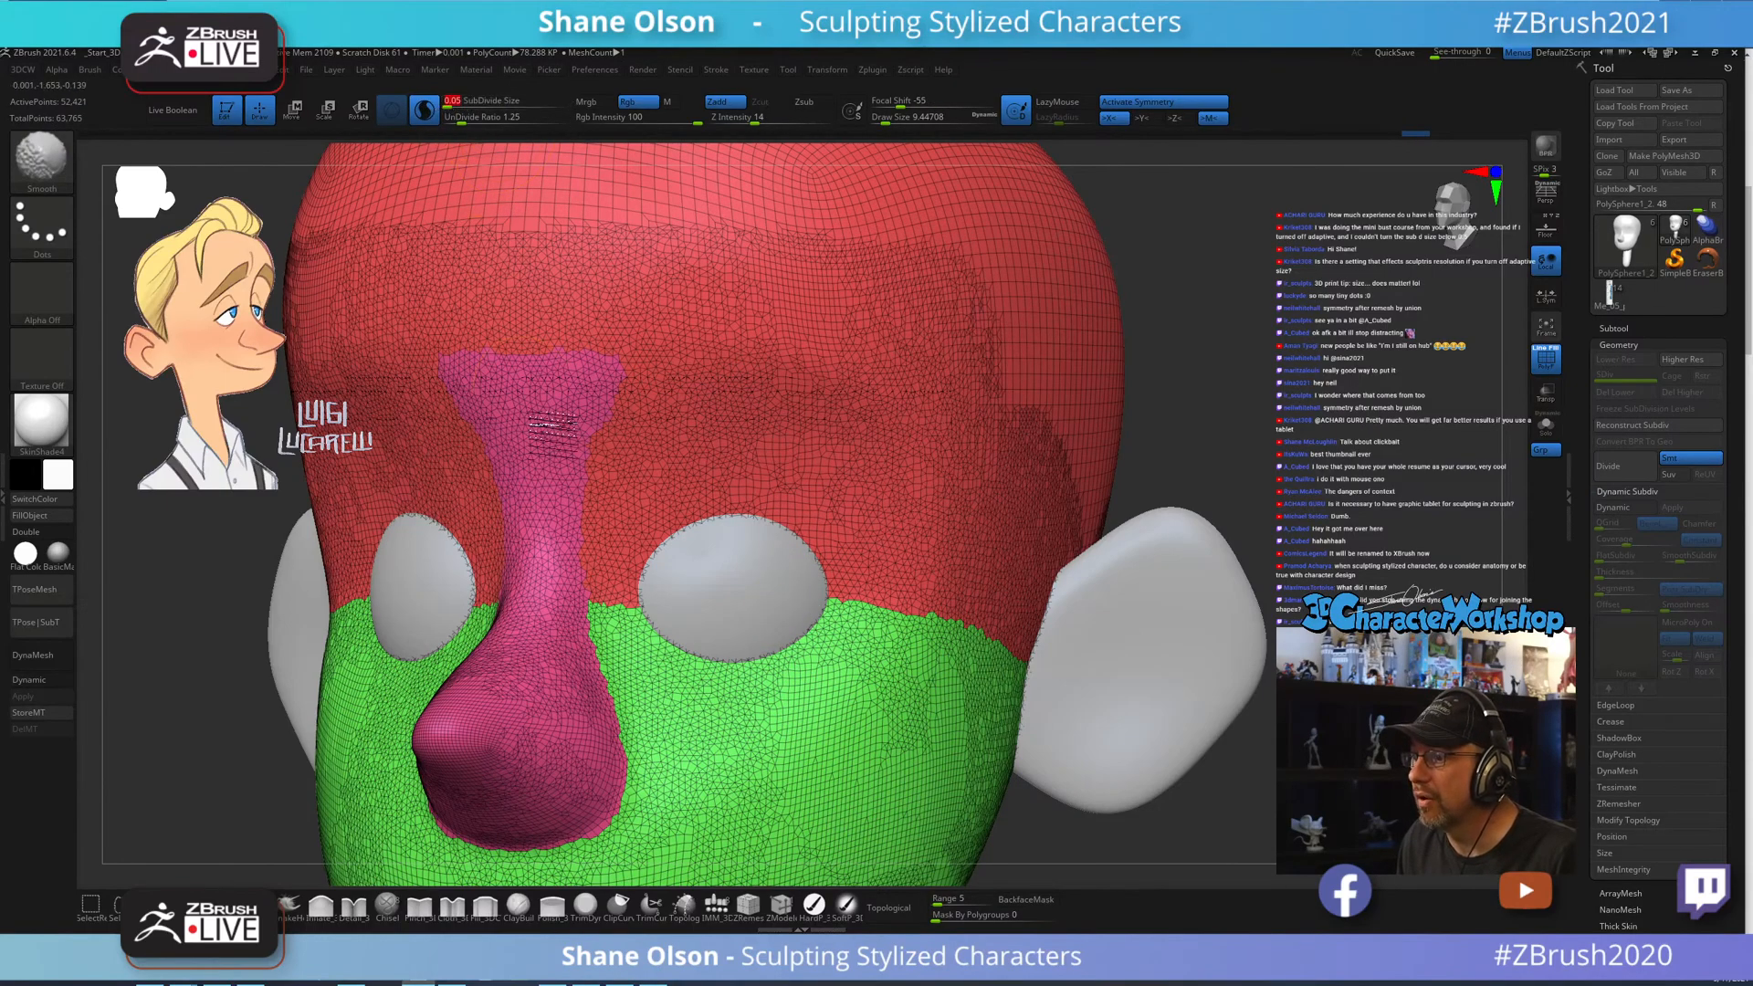
{"action": "mouse_move", "coordinate": [763, 471]}
{"action": "left_mouse_down", "text": "shift"}
{"action": "mouse_move", "coordinate": [808, 511]}
{"action": "mouse_move", "coordinate": [858, 616]}
{"action": "mouse_move", "coordinate": [835, 721]}
{"action": "mouse_move", "coordinate": [768, 781]}
{"action": "left_mouse_up", "text": "shift"}
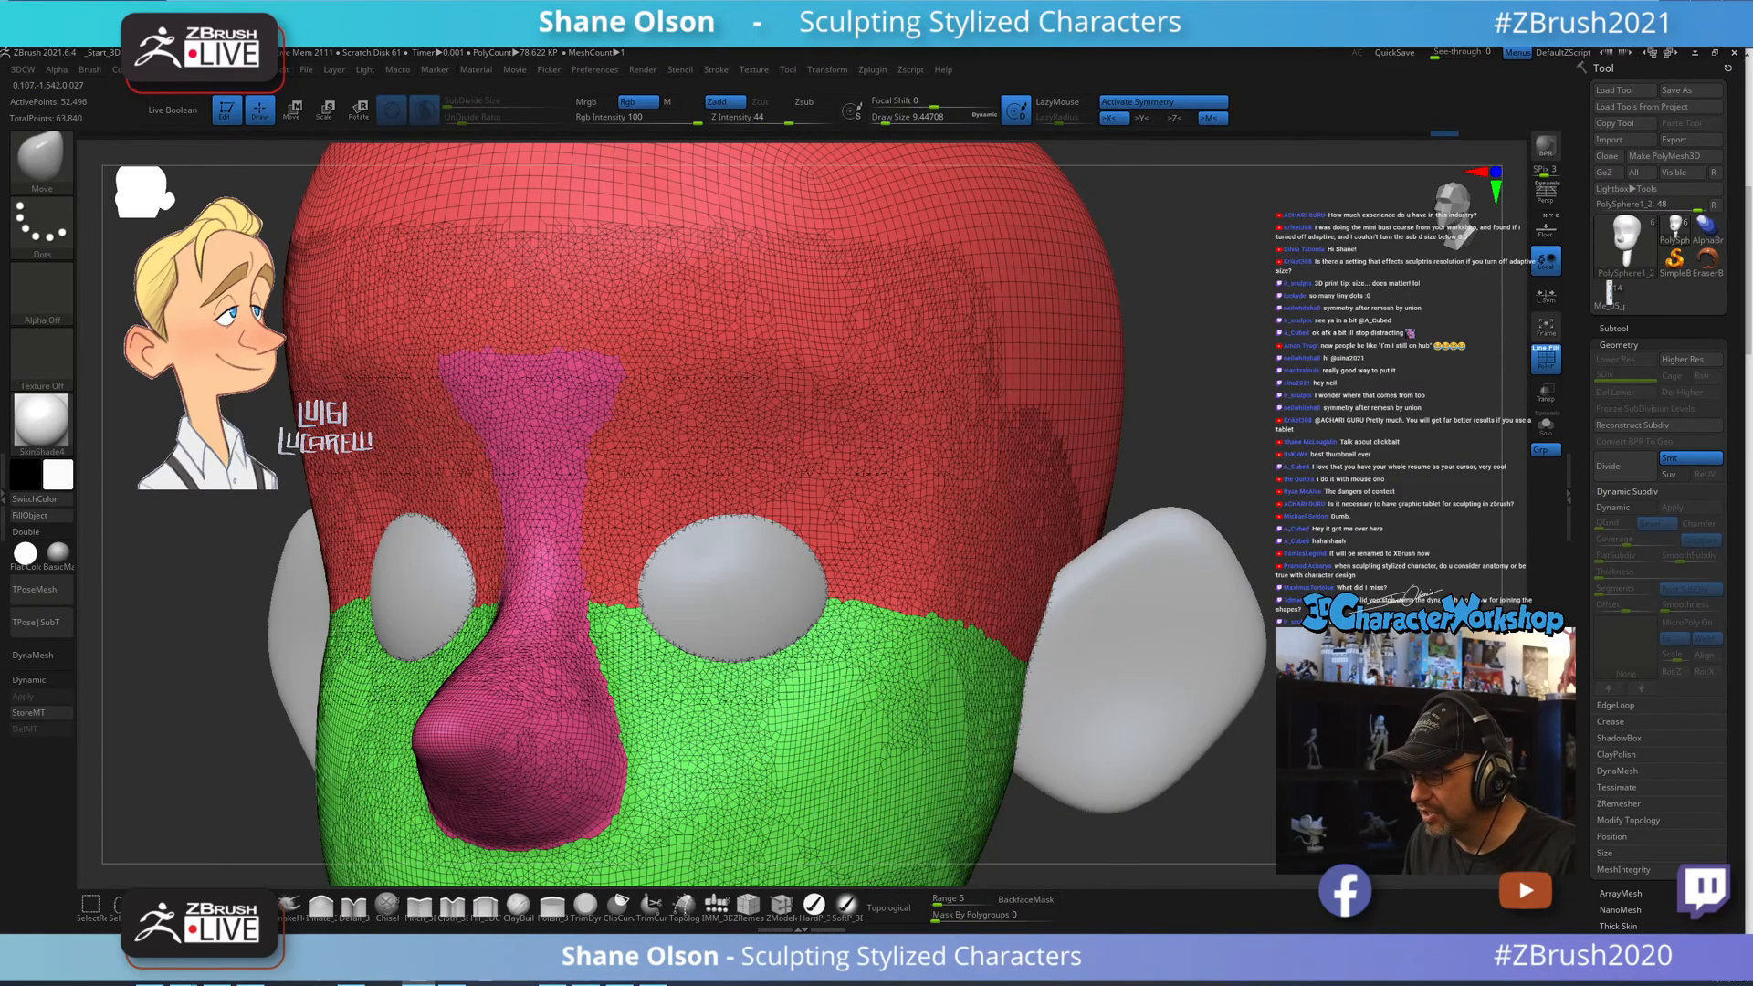
Try transforming the head with the Gizmo, undo the change and return to the sculpting brush.
{"action": "left_click_drag", "start_coordinate": [1346, 530], "coordinate": [1143, 447], "text": "alt"}
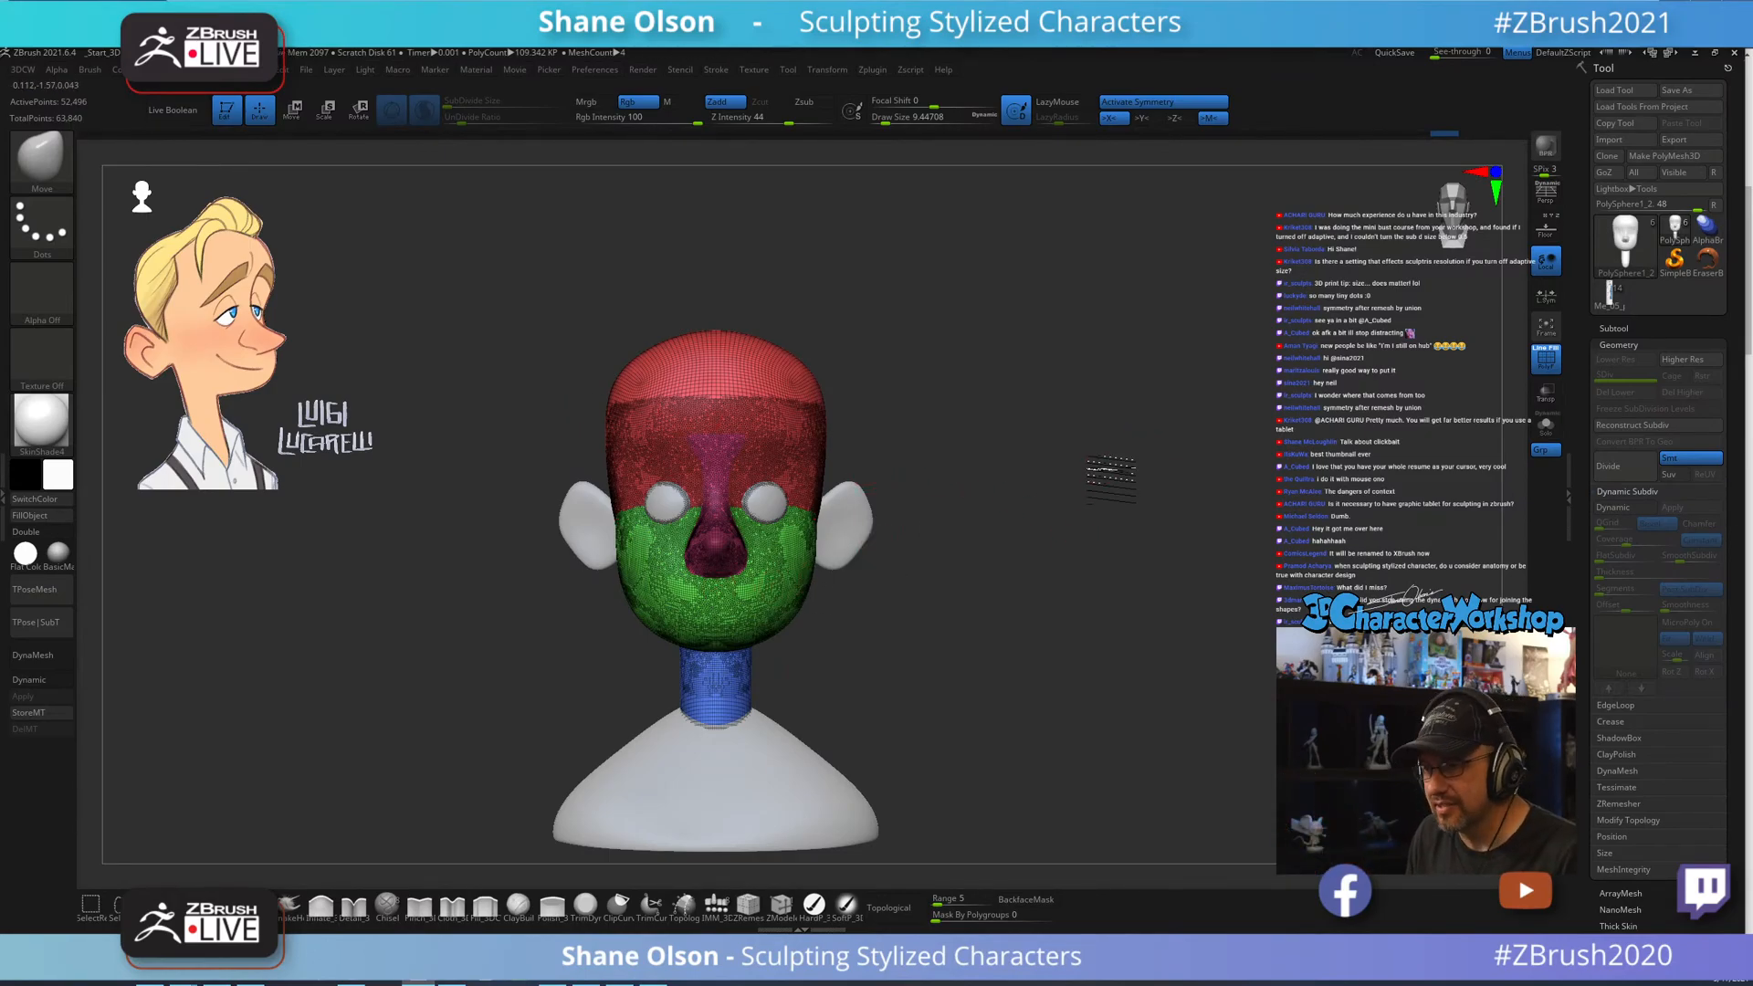
{"action": "left_click_drag", "start_coordinate": [1111, 479], "coordinate": [1088, 438], "text": "alt"}
{"action": "key", "text": "w"}
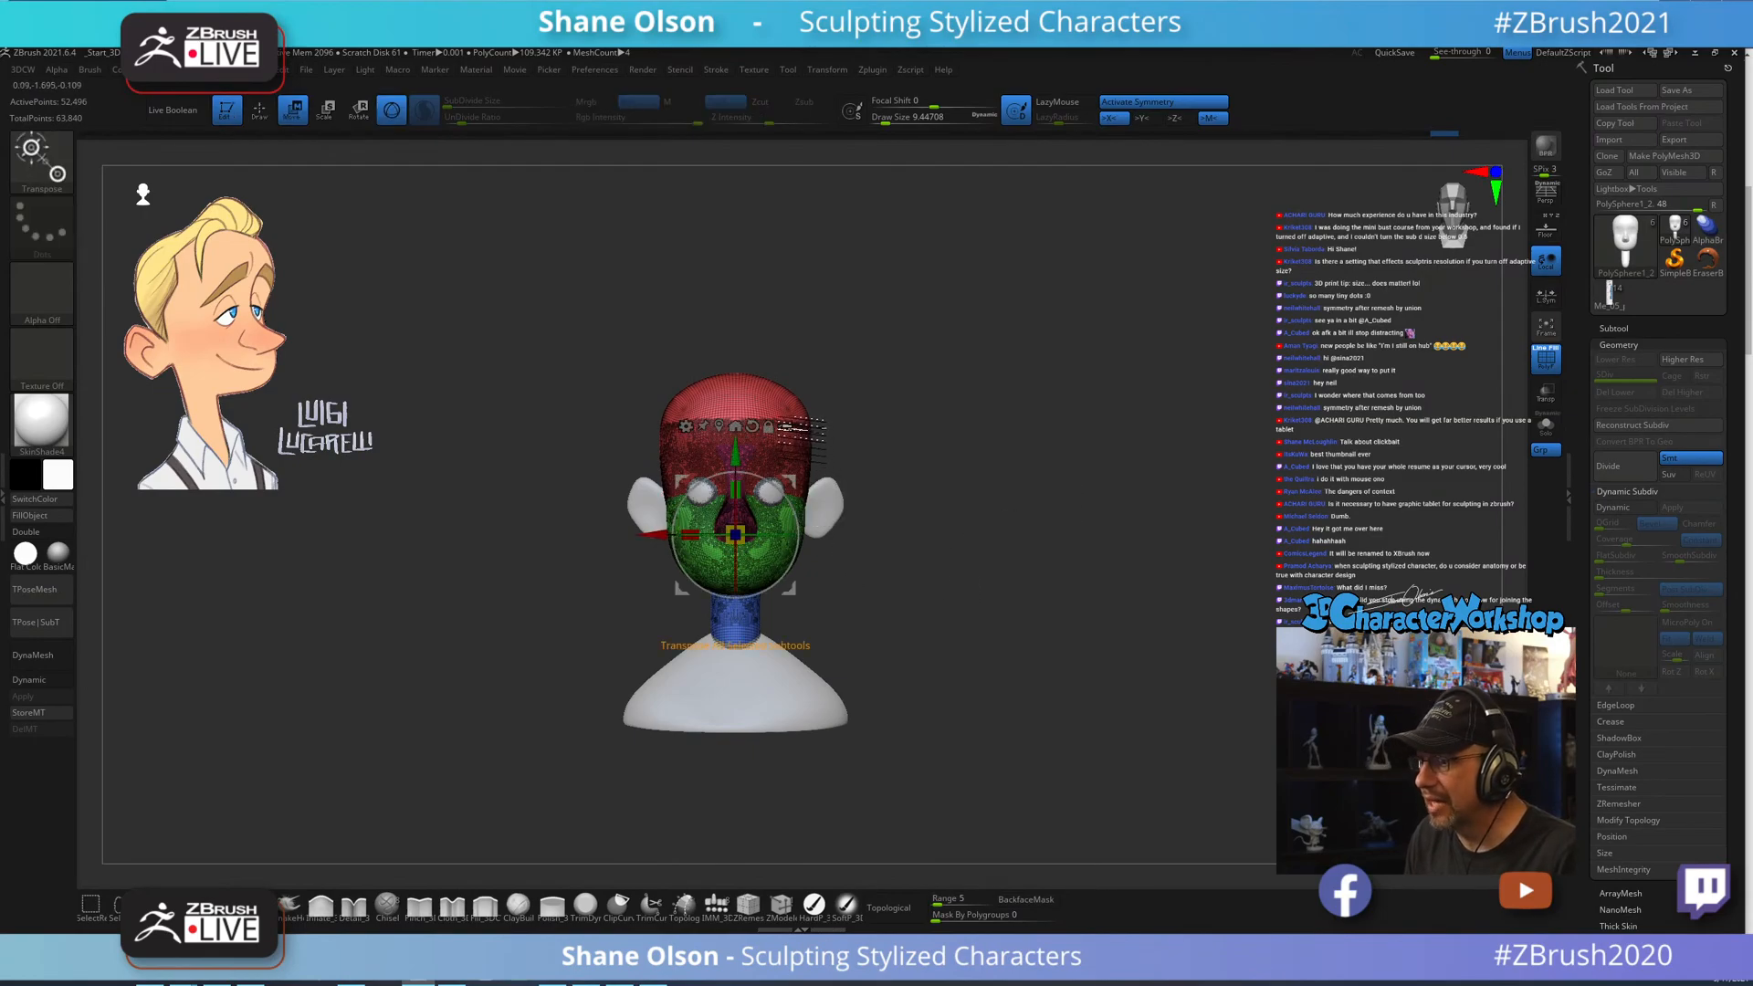
{"action": "left_click_drag", "start_coordinate": [1000, 443], "coordinate": [945, 466], "text": "alt"}
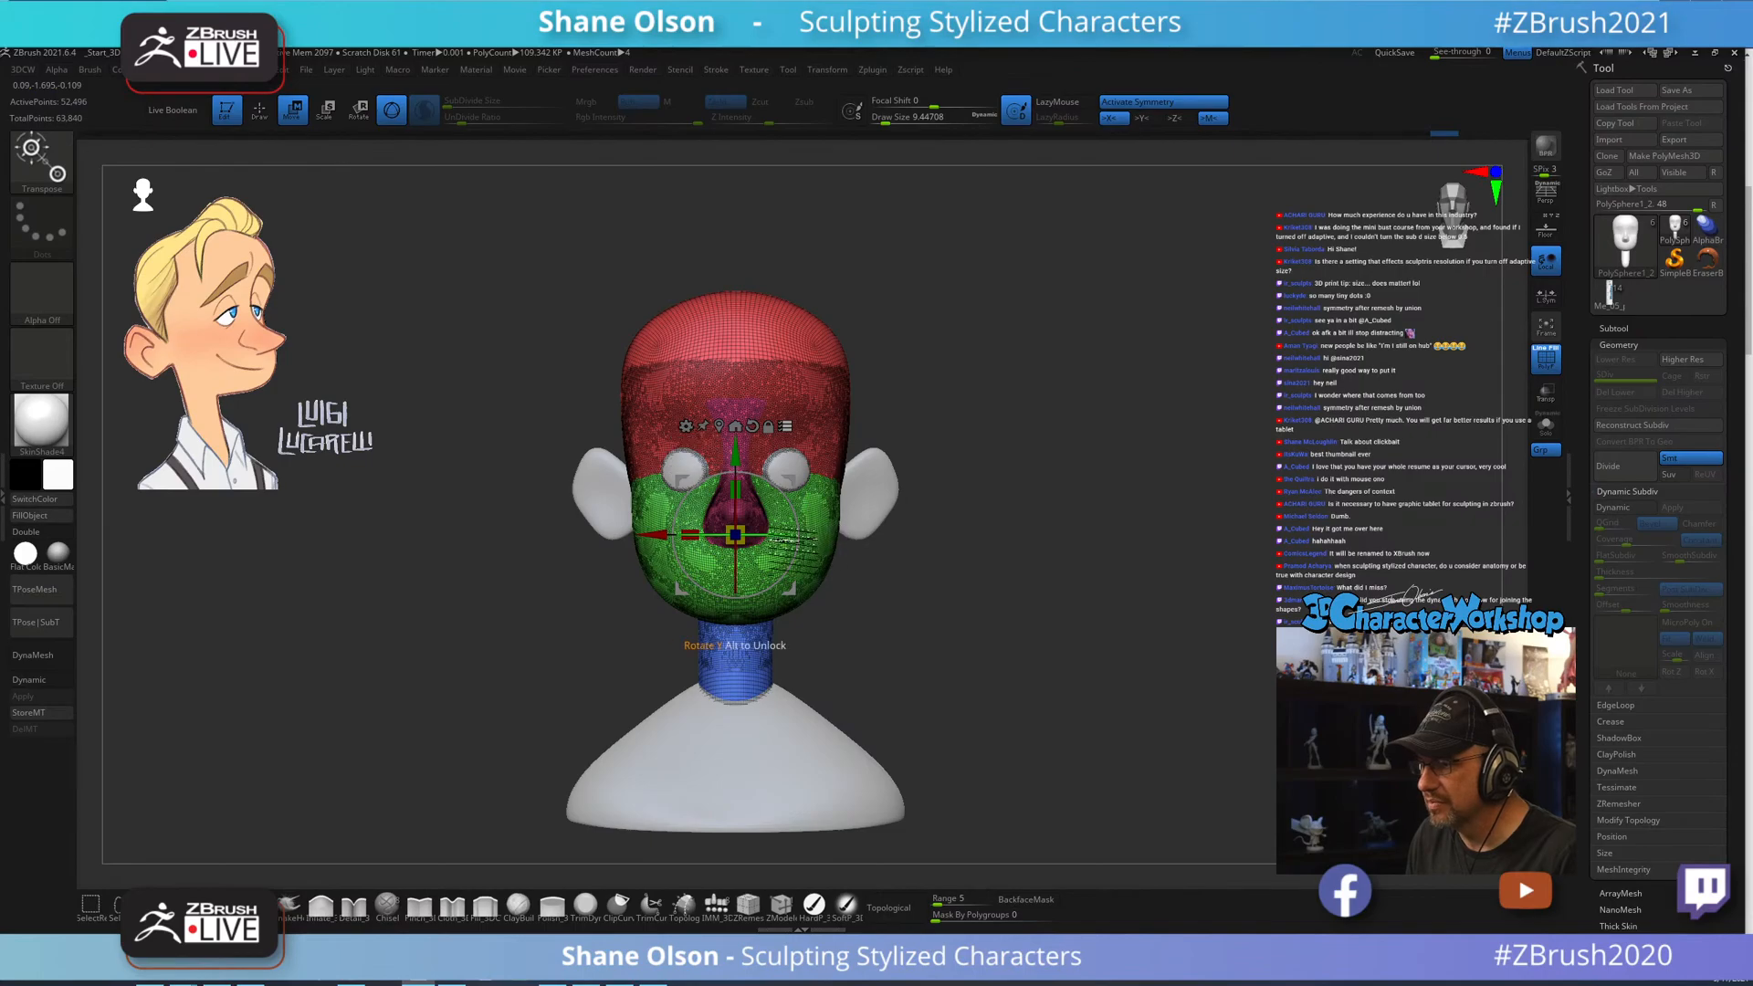
{"action": "left_click_drag", "start_coordinate": [736, 533], "coordinate": [1023, 583]}
{"action": "key", "text": "ctrl+z"}
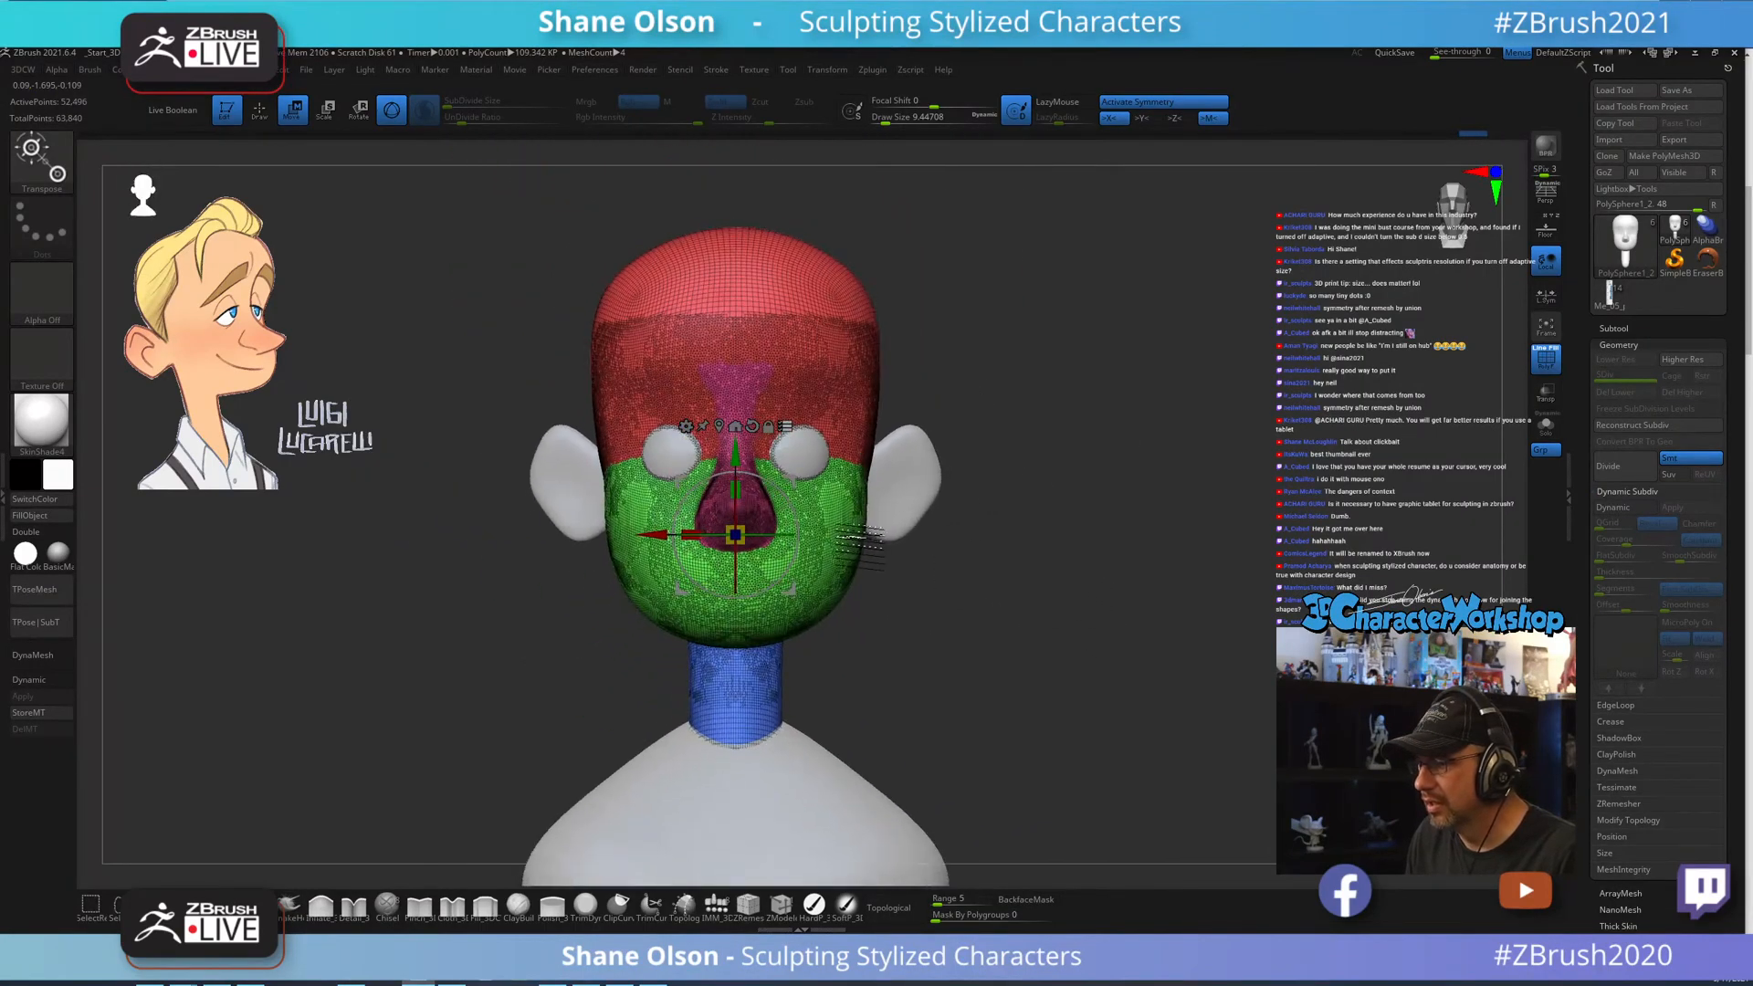
{"action": "key", "text": "q"}
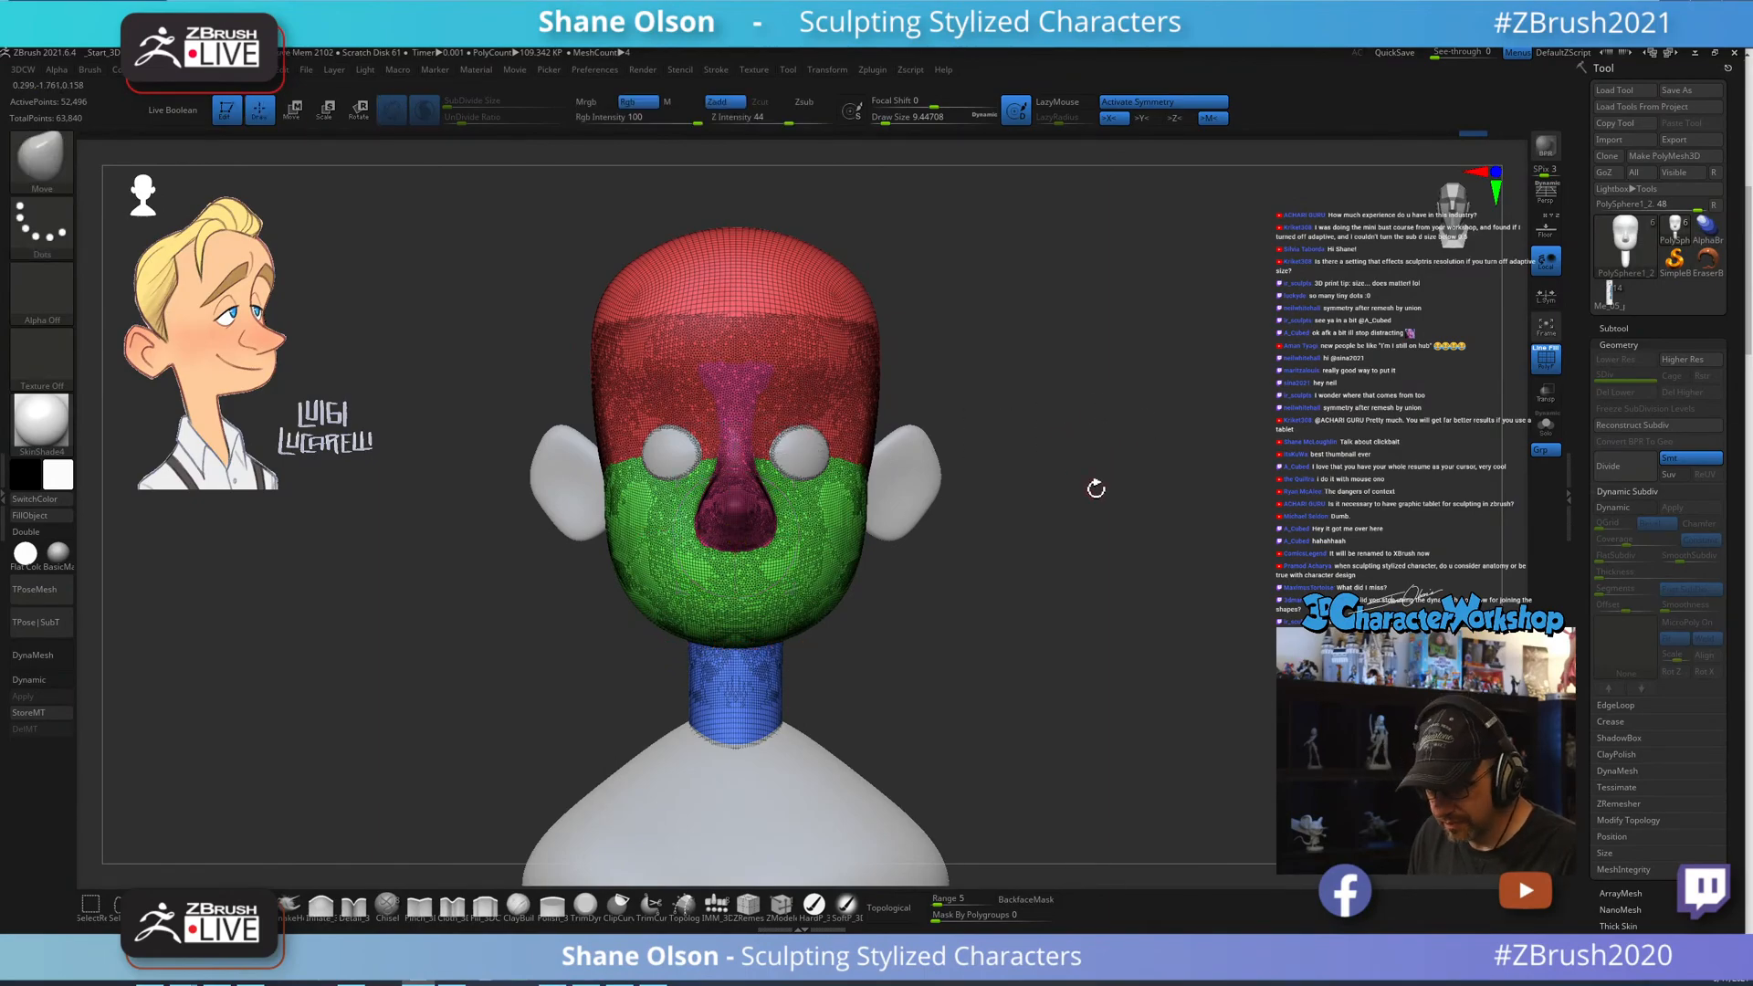
Set the draw size to 36.93311 and try a symmetrical test stroke on the cheeks beside the nose, undoing it.
{"action": "left_click_drag", "start_coordinate": [1098, 492], "coordinate": [1092, 653], "text": "alt"}
{"action": "key", "text": "s"}
{"action": "left_click_drag", "start_coordinate": [851, 577], "coordinate": [854, 599]}
{"action": "left_click_drag", "start_coordinate": [1051, 634], "coordinate": [1253, 608]}
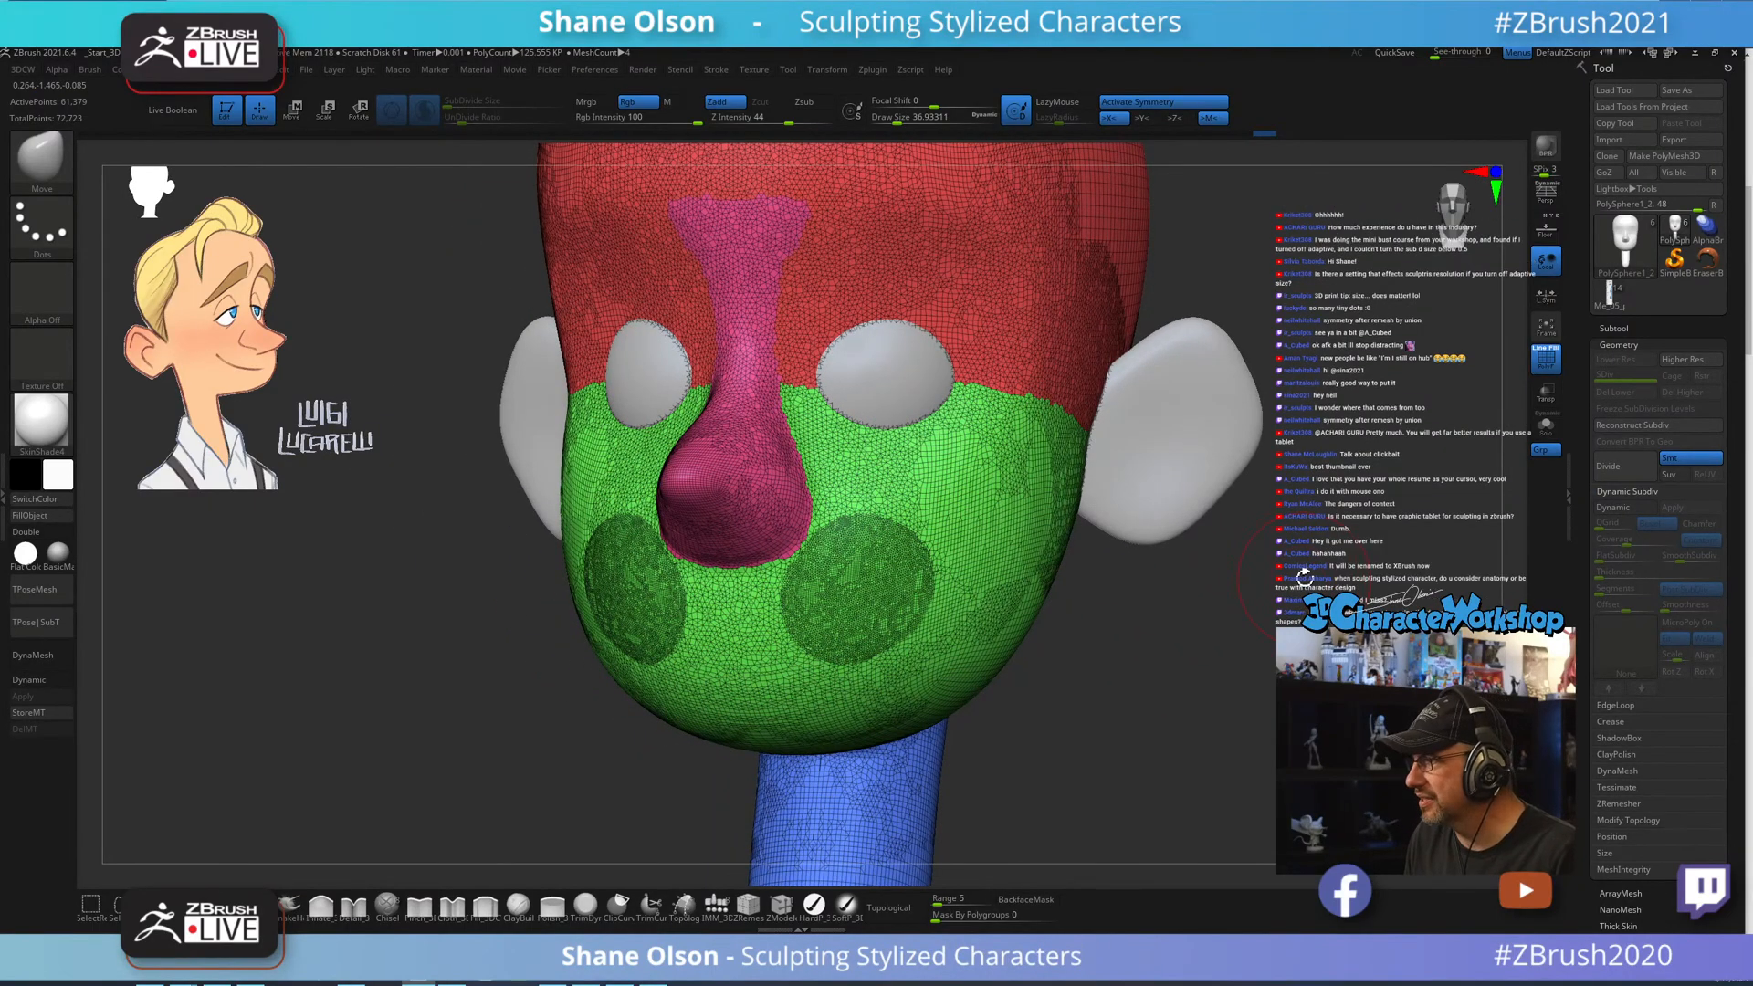
{"action": "key", "text": "shift"}
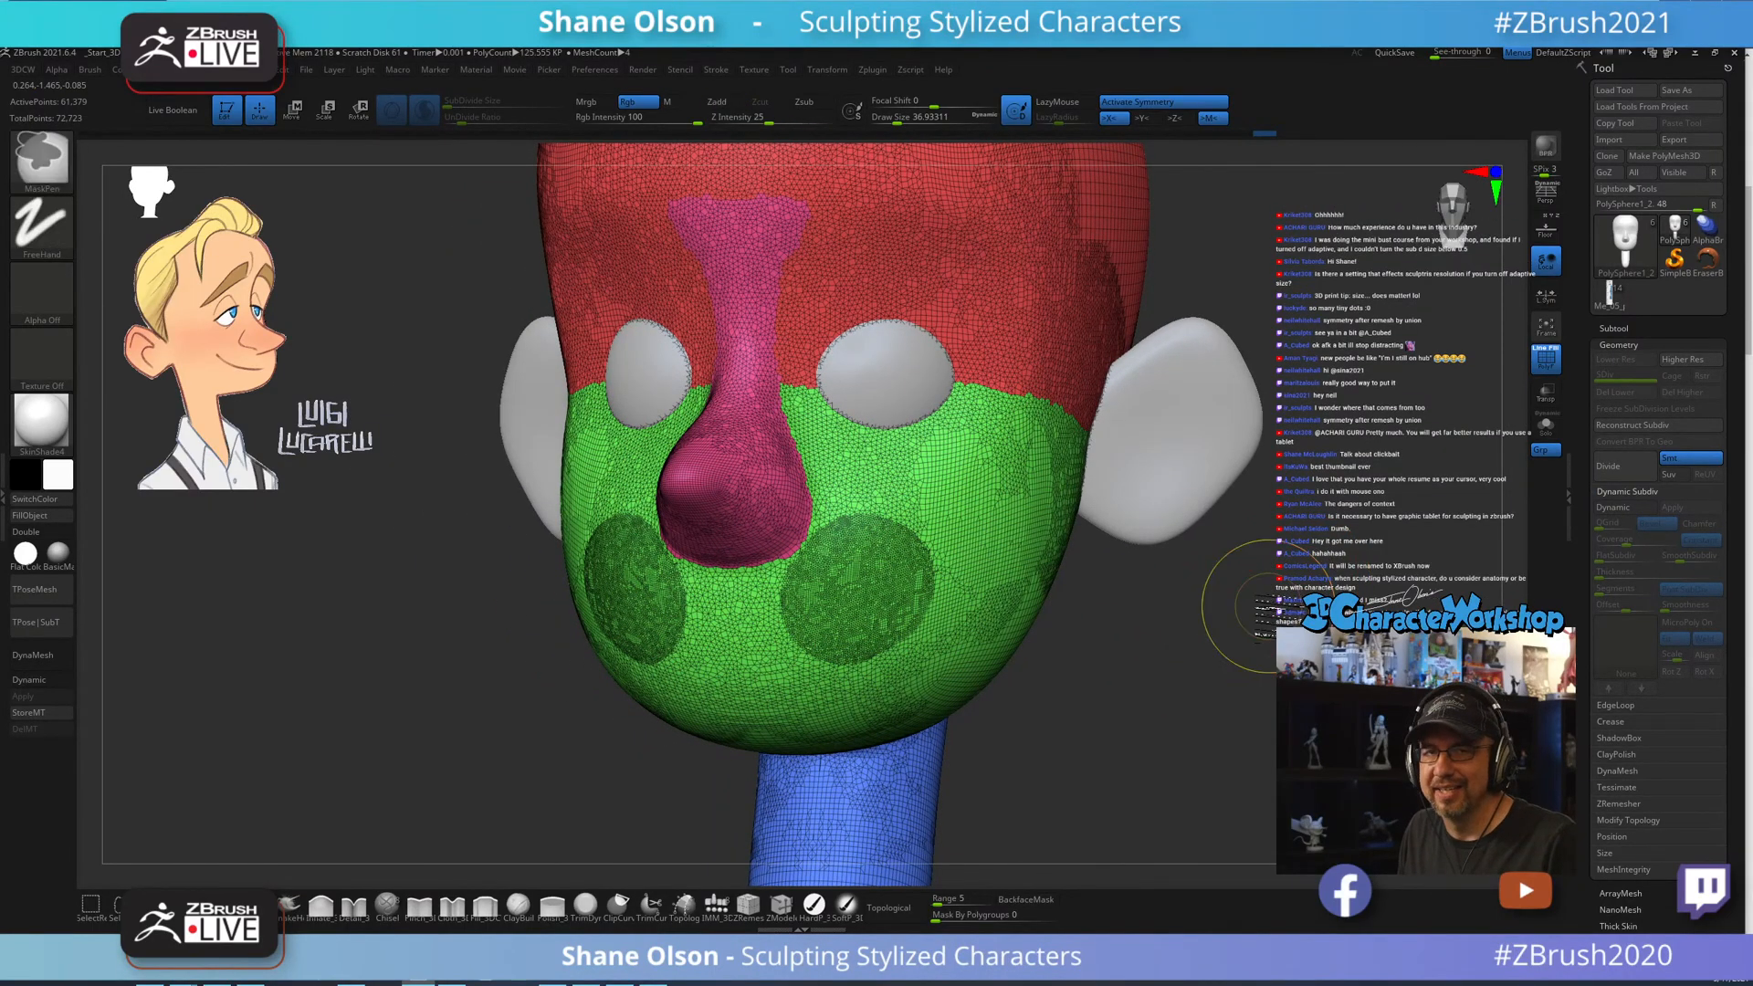
{"action": "key", "text": "ctrl+z"}
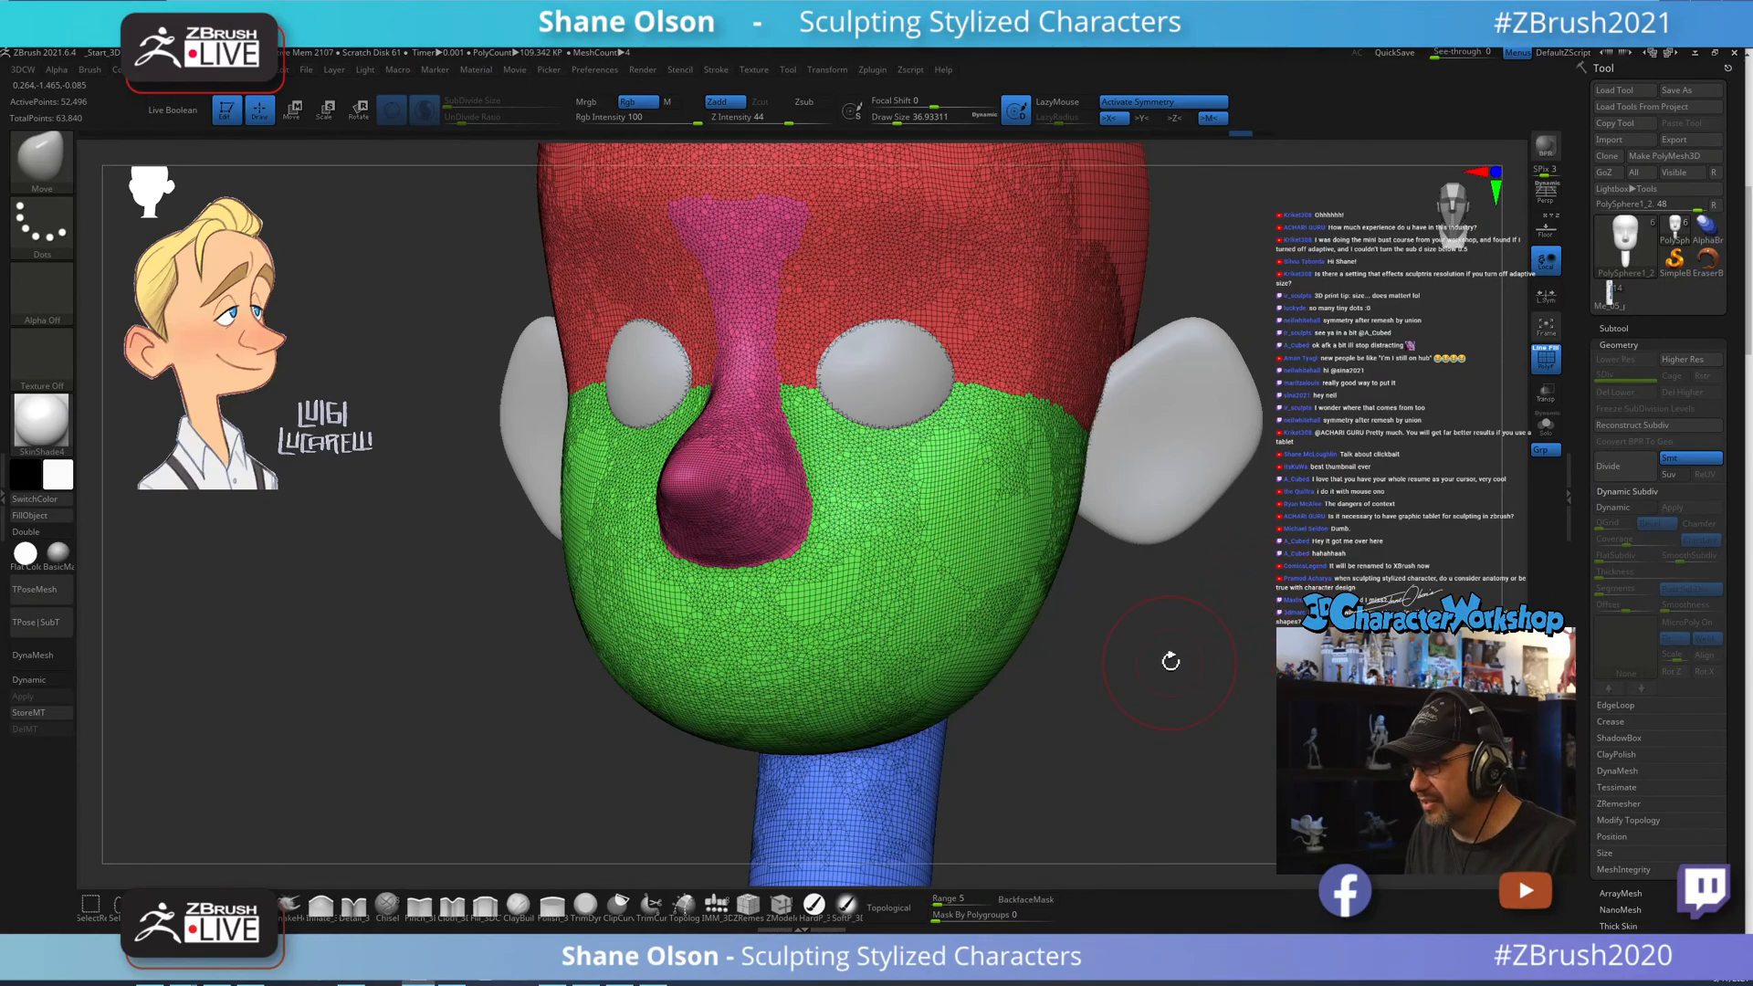
{"action": "left_click_drag", "start_coordinate": [1170, 660], "coordinate": [1121, 692]}
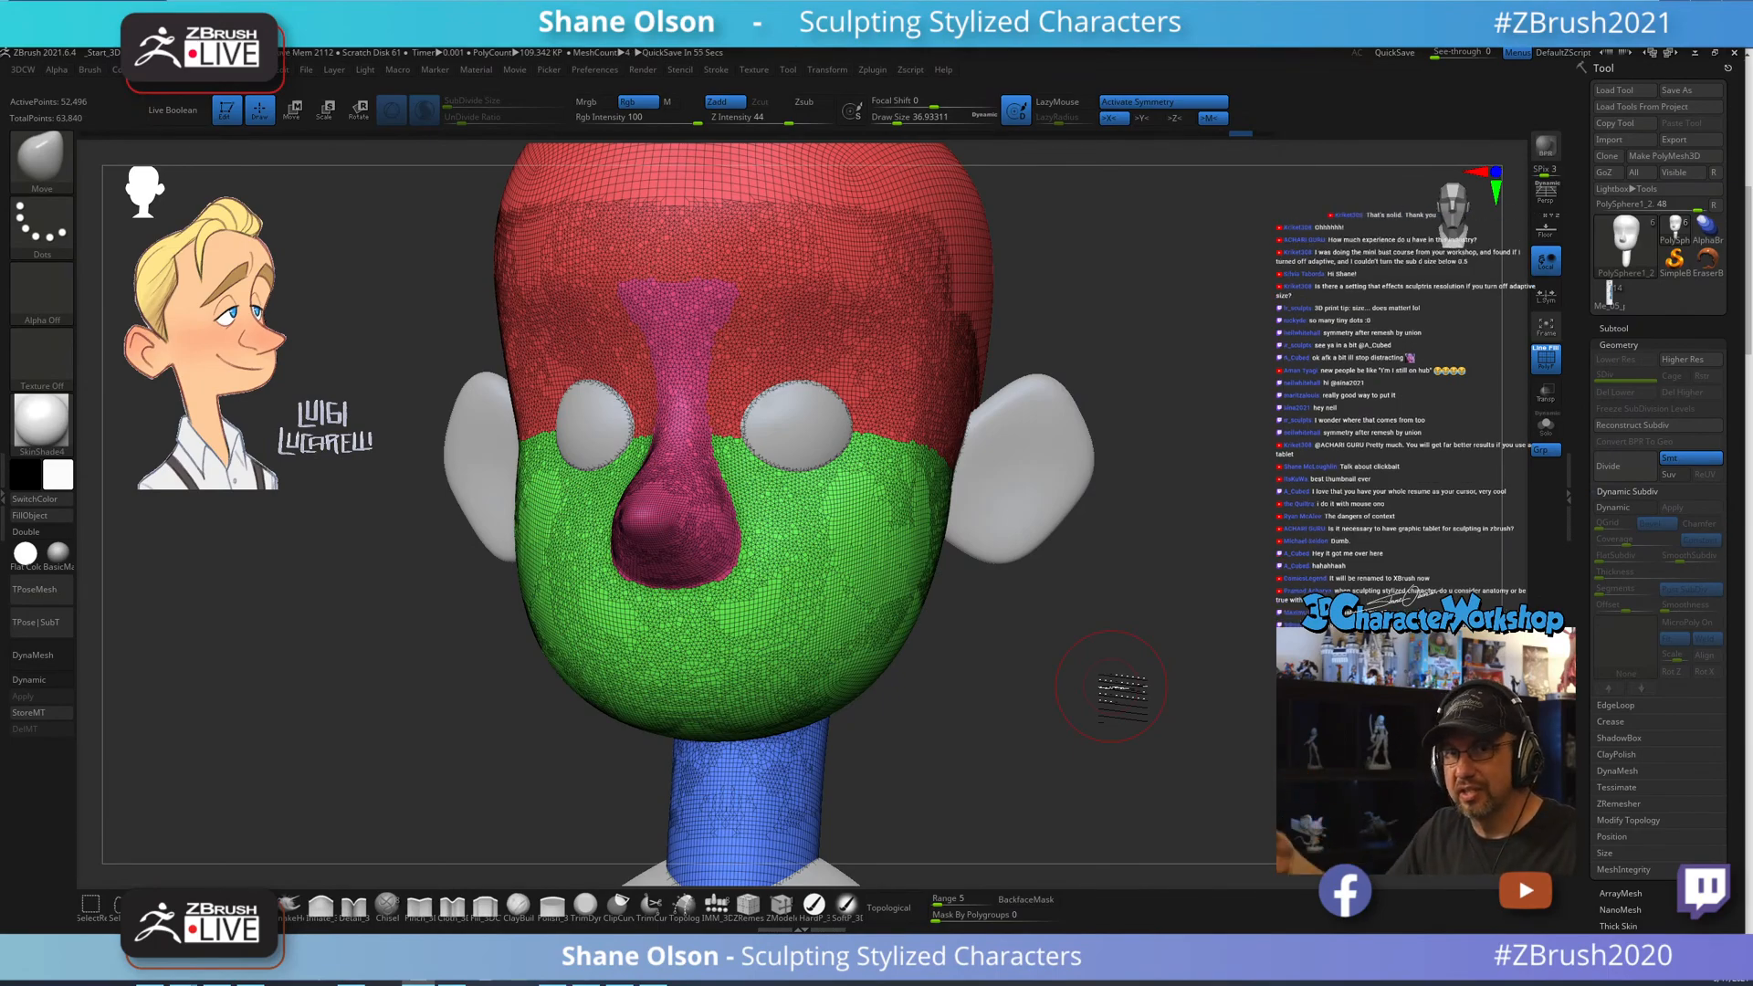
Set the Smooth brush's SubDivide Size to 0.12873 and smooth the side of the cheek and jaw.
{"action": "left_click_drag", "start_coordinate": [1089, 652], "coordinate": [1073, 685]}
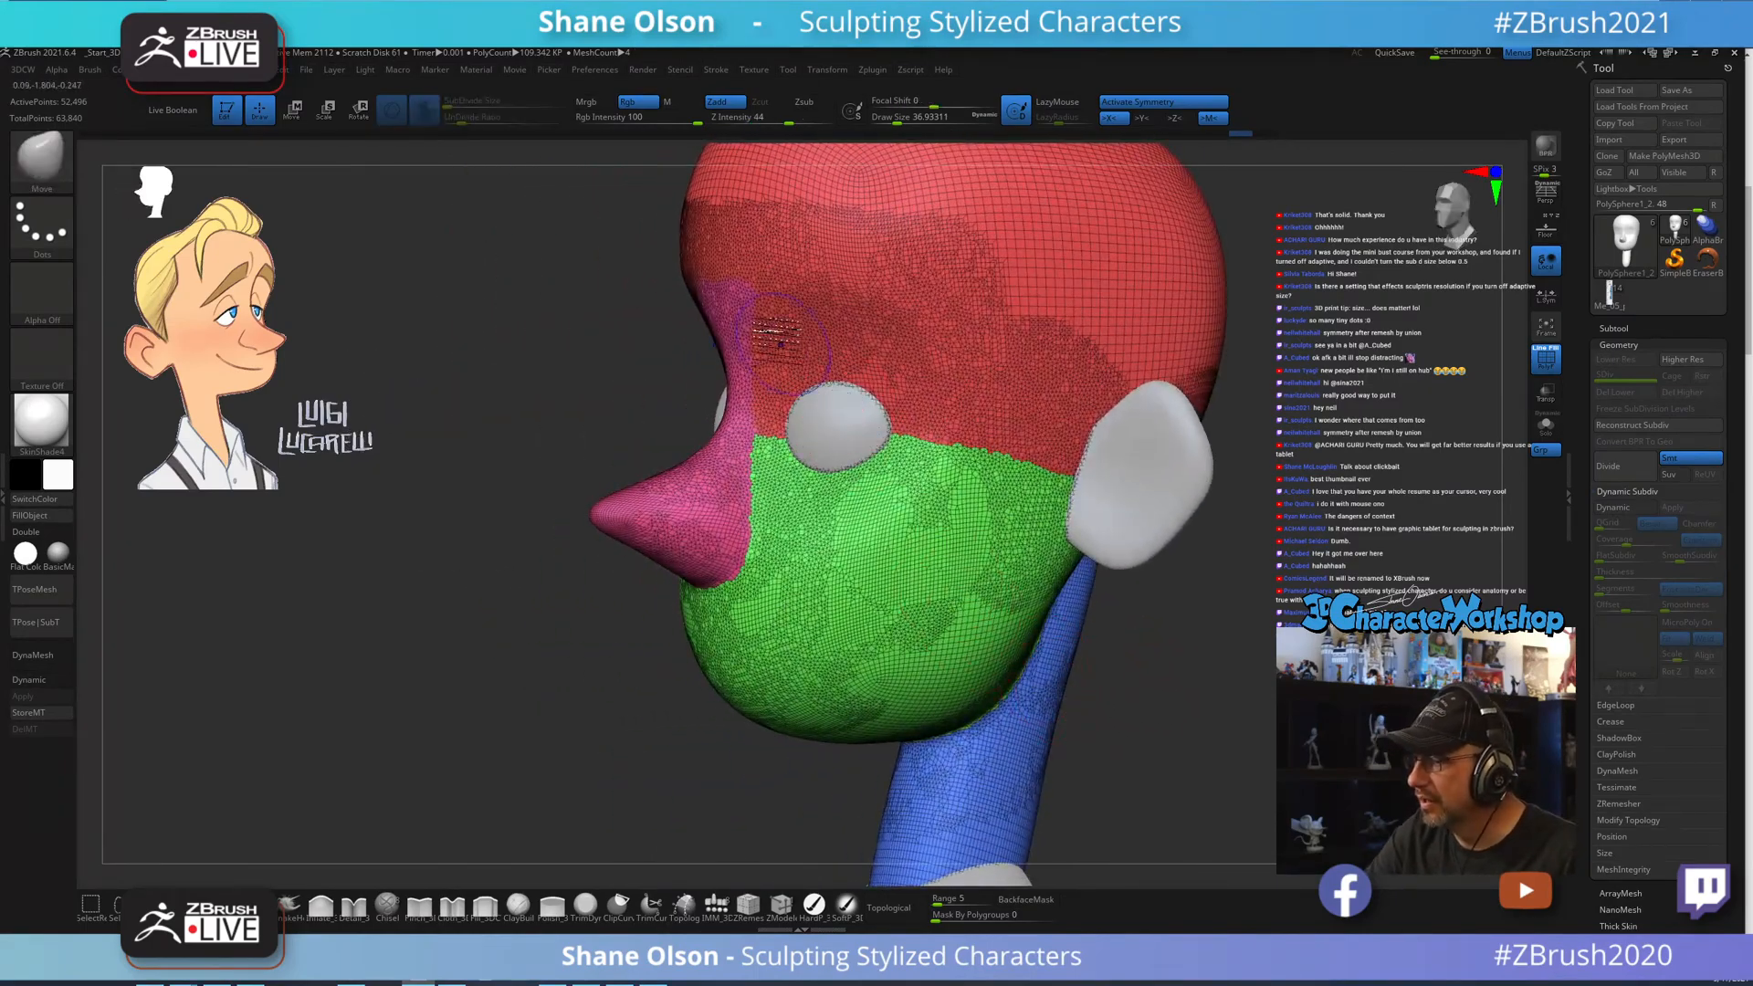
{"action": "key", "text": "shift"}
{"action": "left_click", "coordinate": [450, 103]}
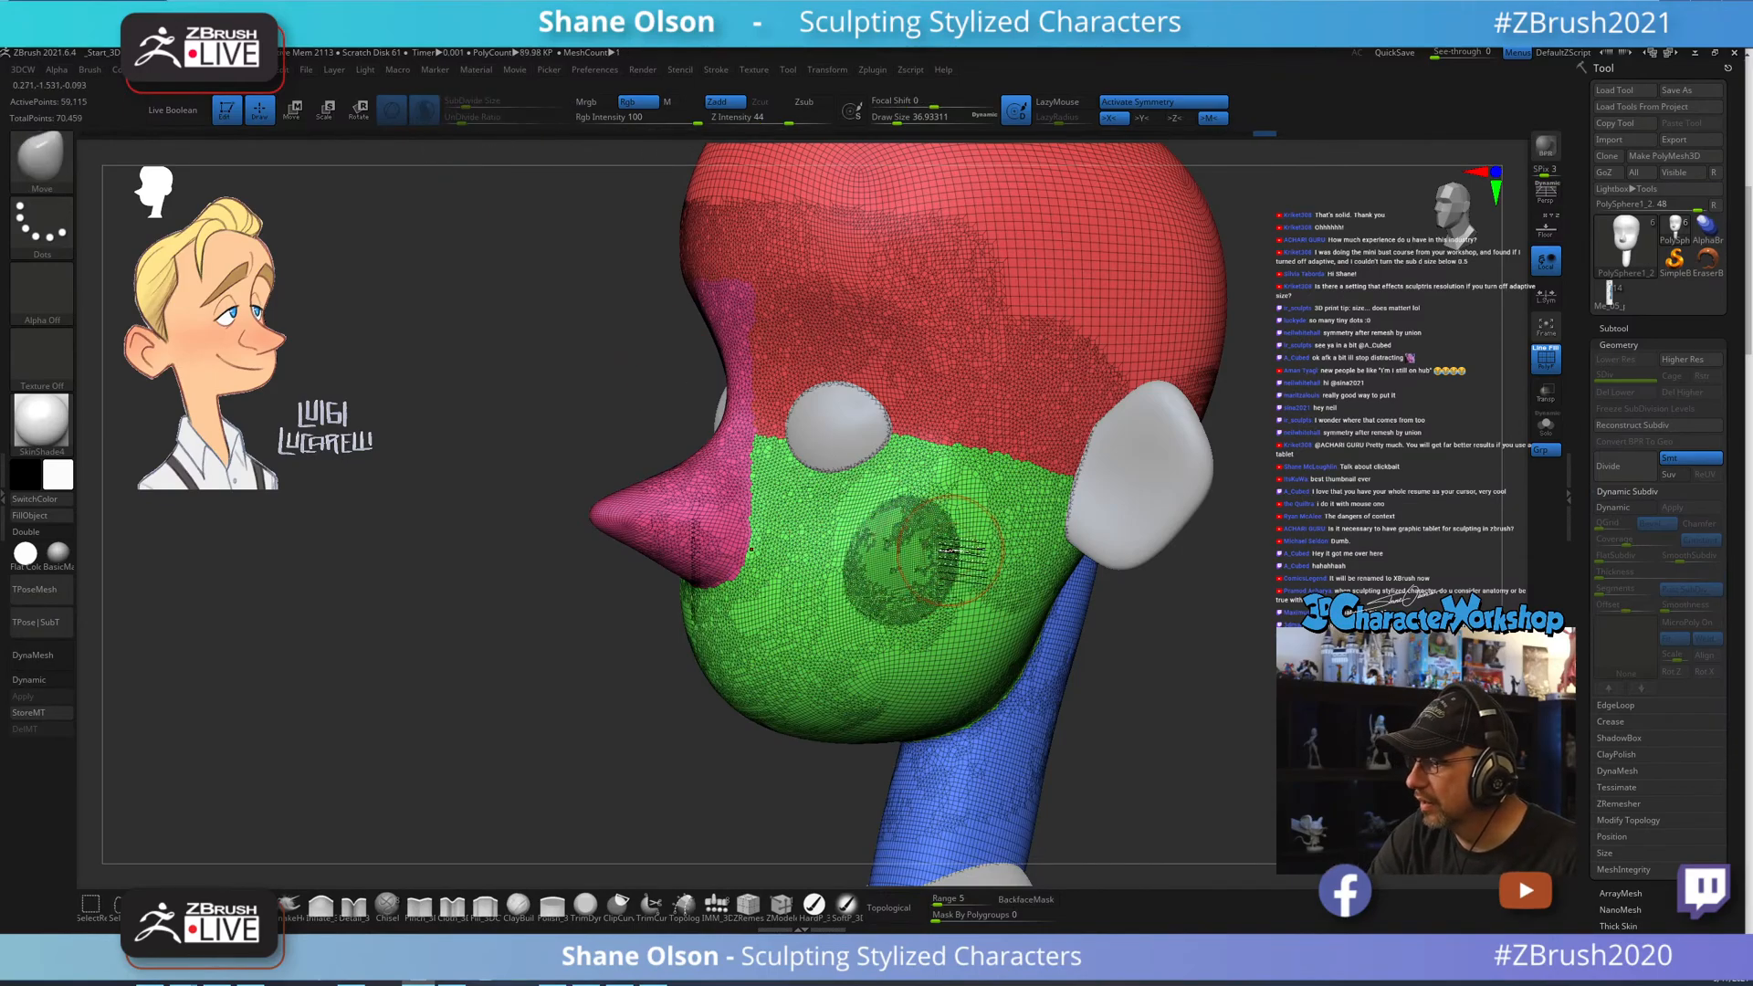
{"action": "key", "text": "shift"}
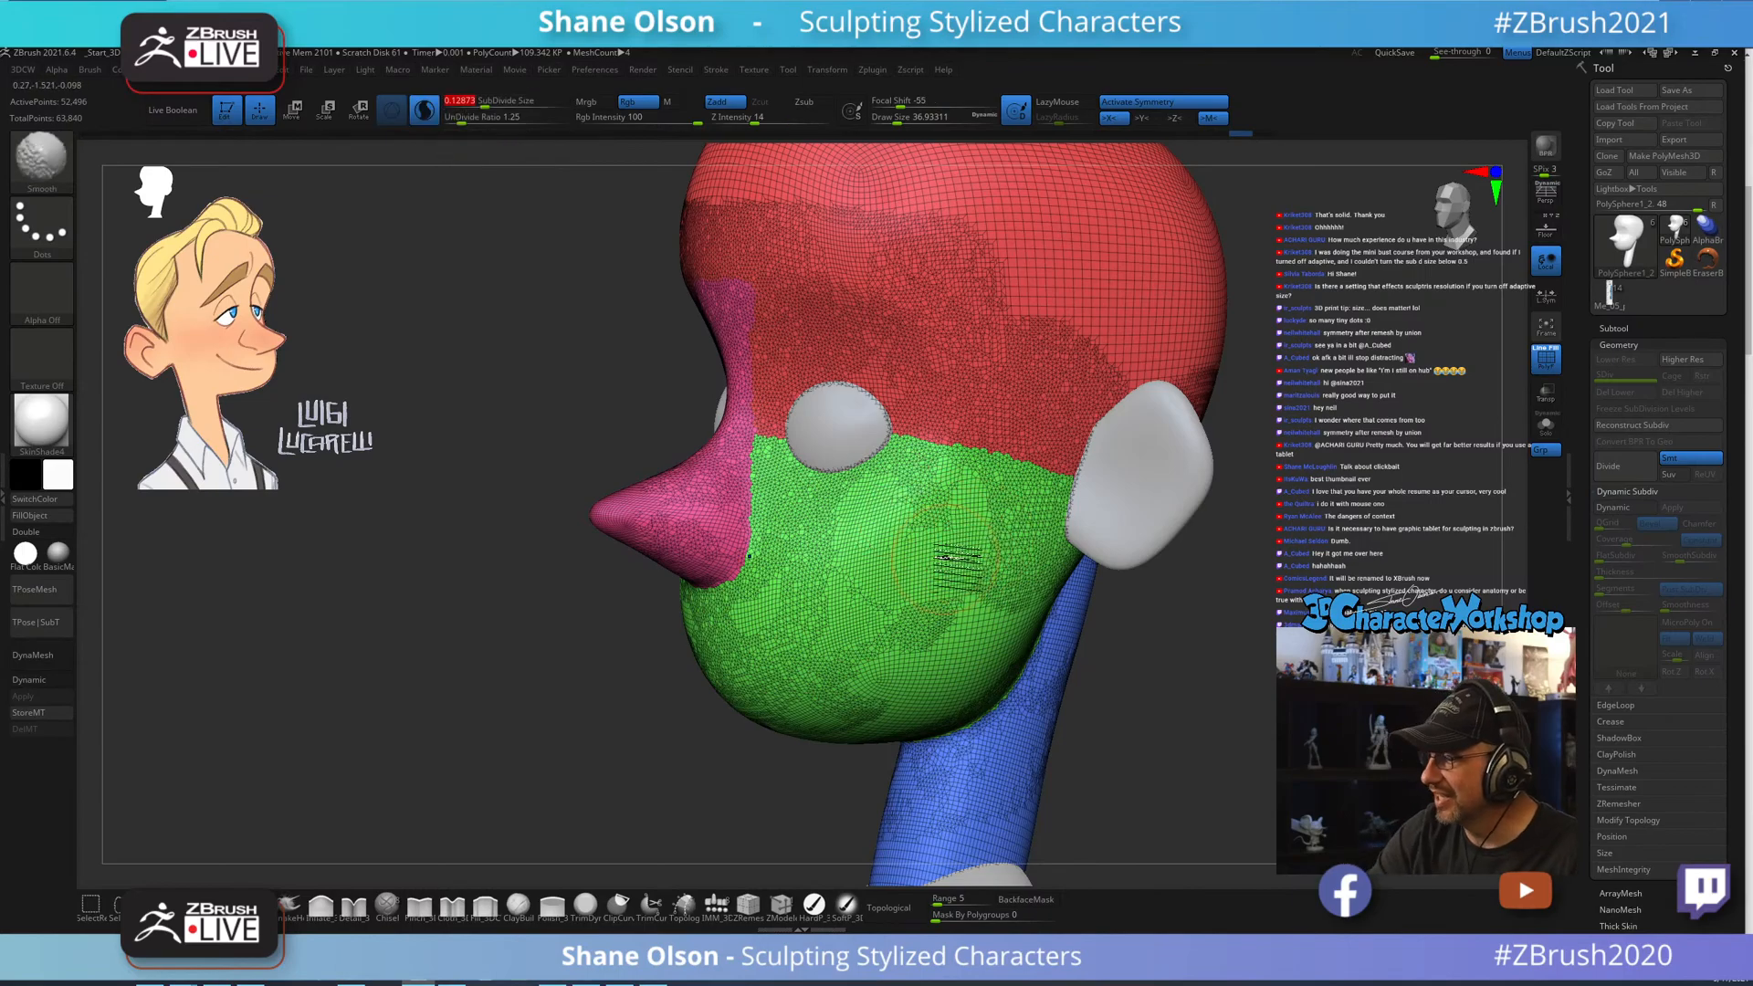
{"action": "left_click_drag", "start_coordinate": [945, 607], "coordinate": [907, 703], "text": "shift"}
{"action": "left_click_drag", "start_coordinate": [1164, 716], "coordinate": [1197, 729]}
{"action": "mouse_move", "coordinate": [973, 714]}
{"action": "left_mouse_down", "text": "shift"}
{"action": "mouse_move", "coordinate": [1043, 641]}
{"action": "mouse_move", "coordinate": [879, 659]}
{"action": "mouse_move", "coordinate": [947, 528]}
{"action": "left_mouse_up", "text": "shift"}
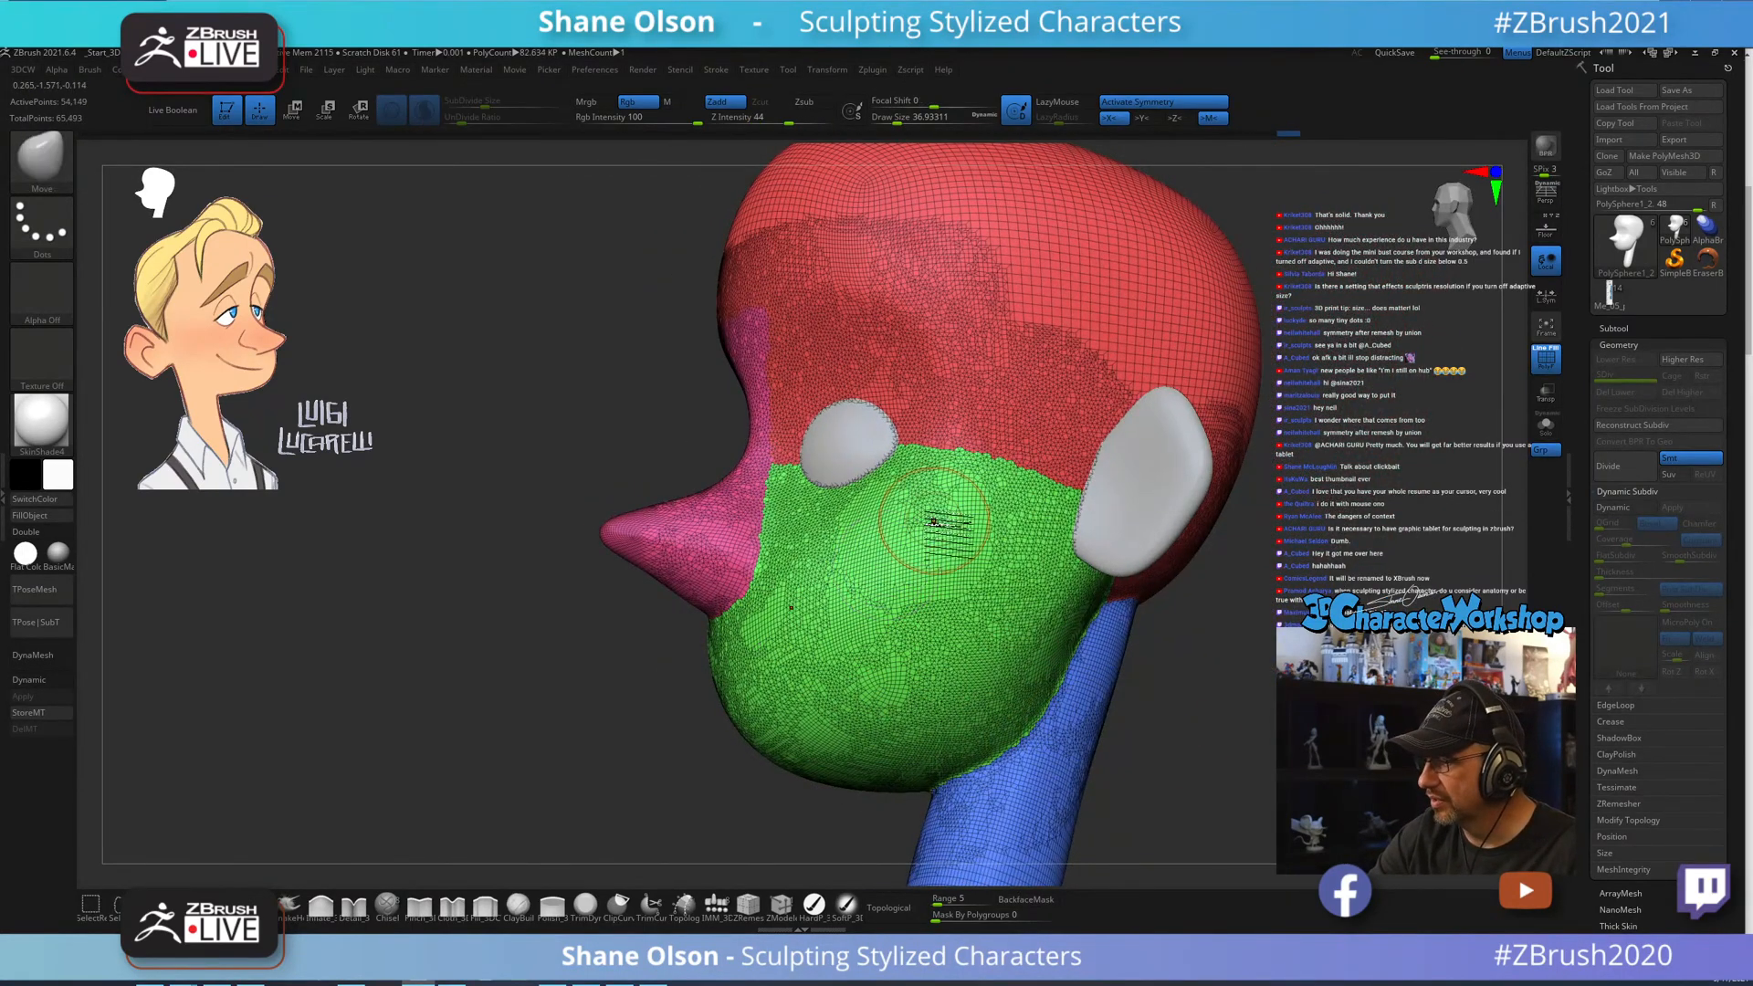
Hide the polyframe and smooth the forehead and brow above the eye.
{"action": "right_click_drag", "start_coordinate": [947, 527], "coordinate": [1016, 596]}
{"action": "mouse_move", "coordinate": [1123, 680]}
{"action": "left_mouse_down", "text": "alt"}
{"action": "mouse_move", "coordinate": [1101, 747]}
{"action": "mouse_move", "coordinate": [1143, 689]}
{"action": "mouse_move", "coordinate": [1110, 694]}
{"action": "left_mouse_up", "text": "alt"}
{"action": "key", "text": "shift+f"}
{"action": "right_click_drag", "start_coordinate": [881, 402], "coordinate": [886, 497], "text": "alt"}
{"action": "mouse_move", "coordinate": [897, 392]}
{"action": "left_mouse_down", "text": "shift"}
{"action": "mouse_move", "coordinate": [858, 381]}
{"action": "mouse_move", "coordinate": [843, 331]}
{"action": "mouse_move", "coordinate": [947, 367]}
{"action": "left_mouse_up", "text": "shift"}
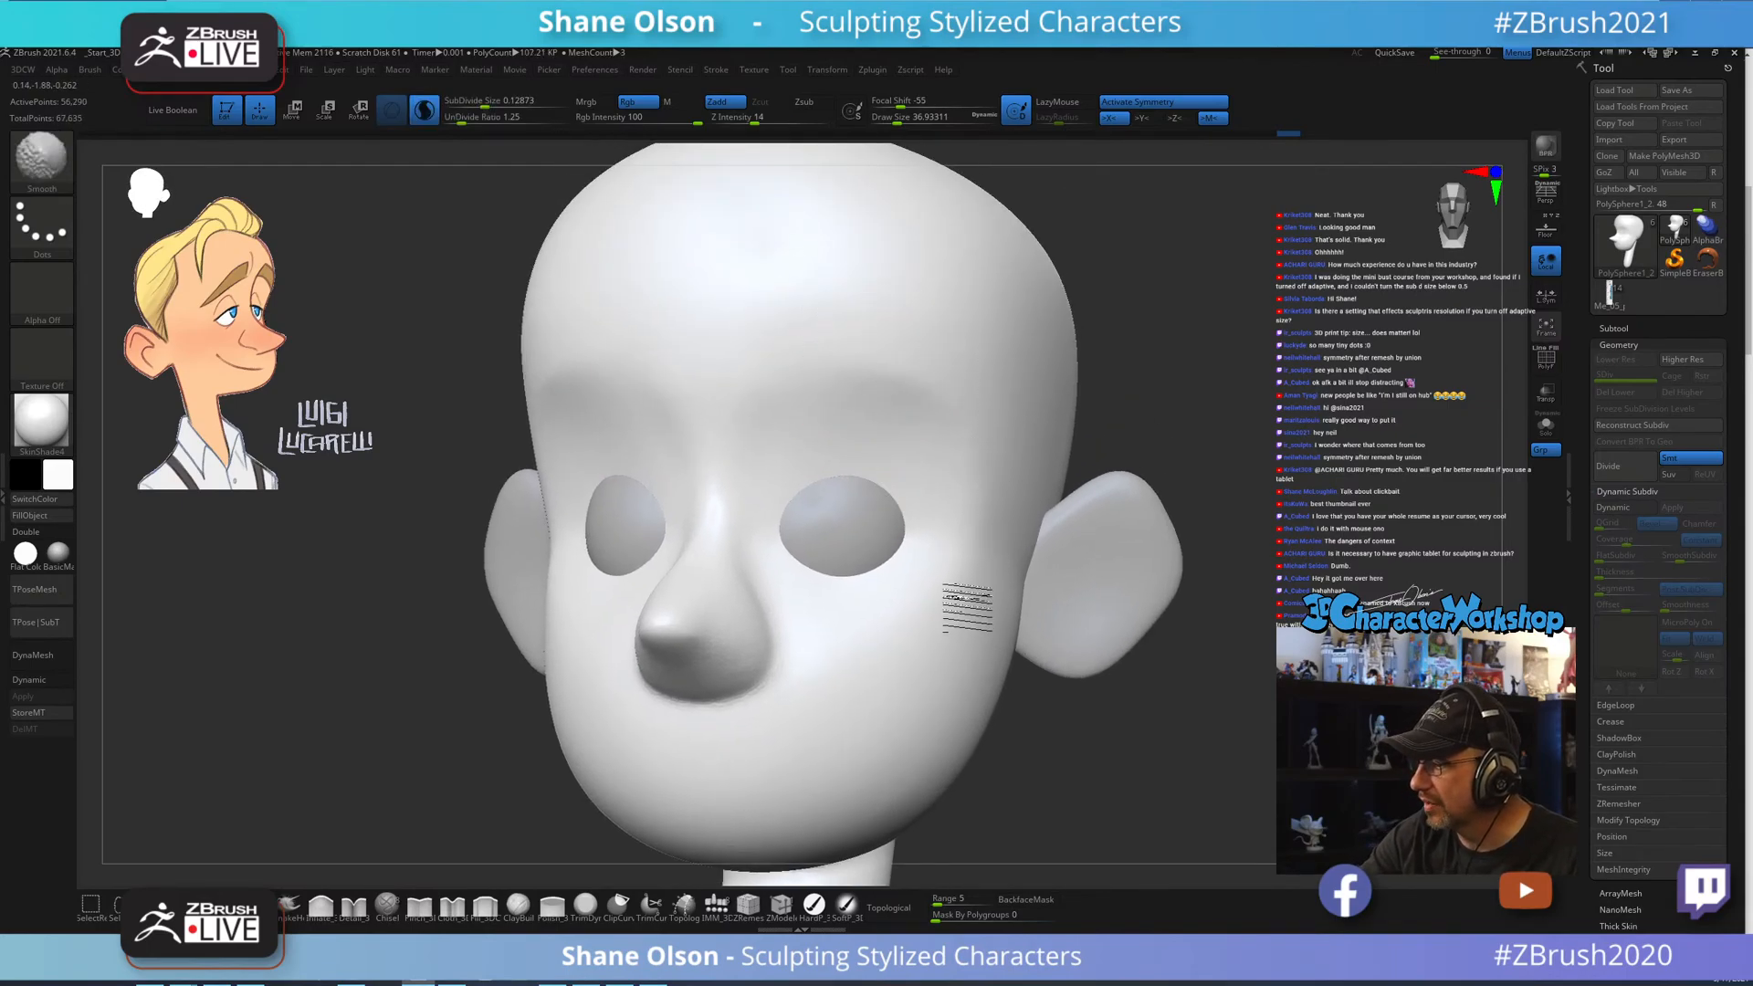
{"action": "mouse_move", "coordinate": [1141, 769]}
{"action": "left_mouse_down"}
{"action": "mouse_move", "coordinate": [1099, 772]}
{"action": "mouse_move", "coordinate": [1146, 739]}
{"action": "mouse_move", "coordinate": [958, 768]}
{"action": "left_mouse_up"}
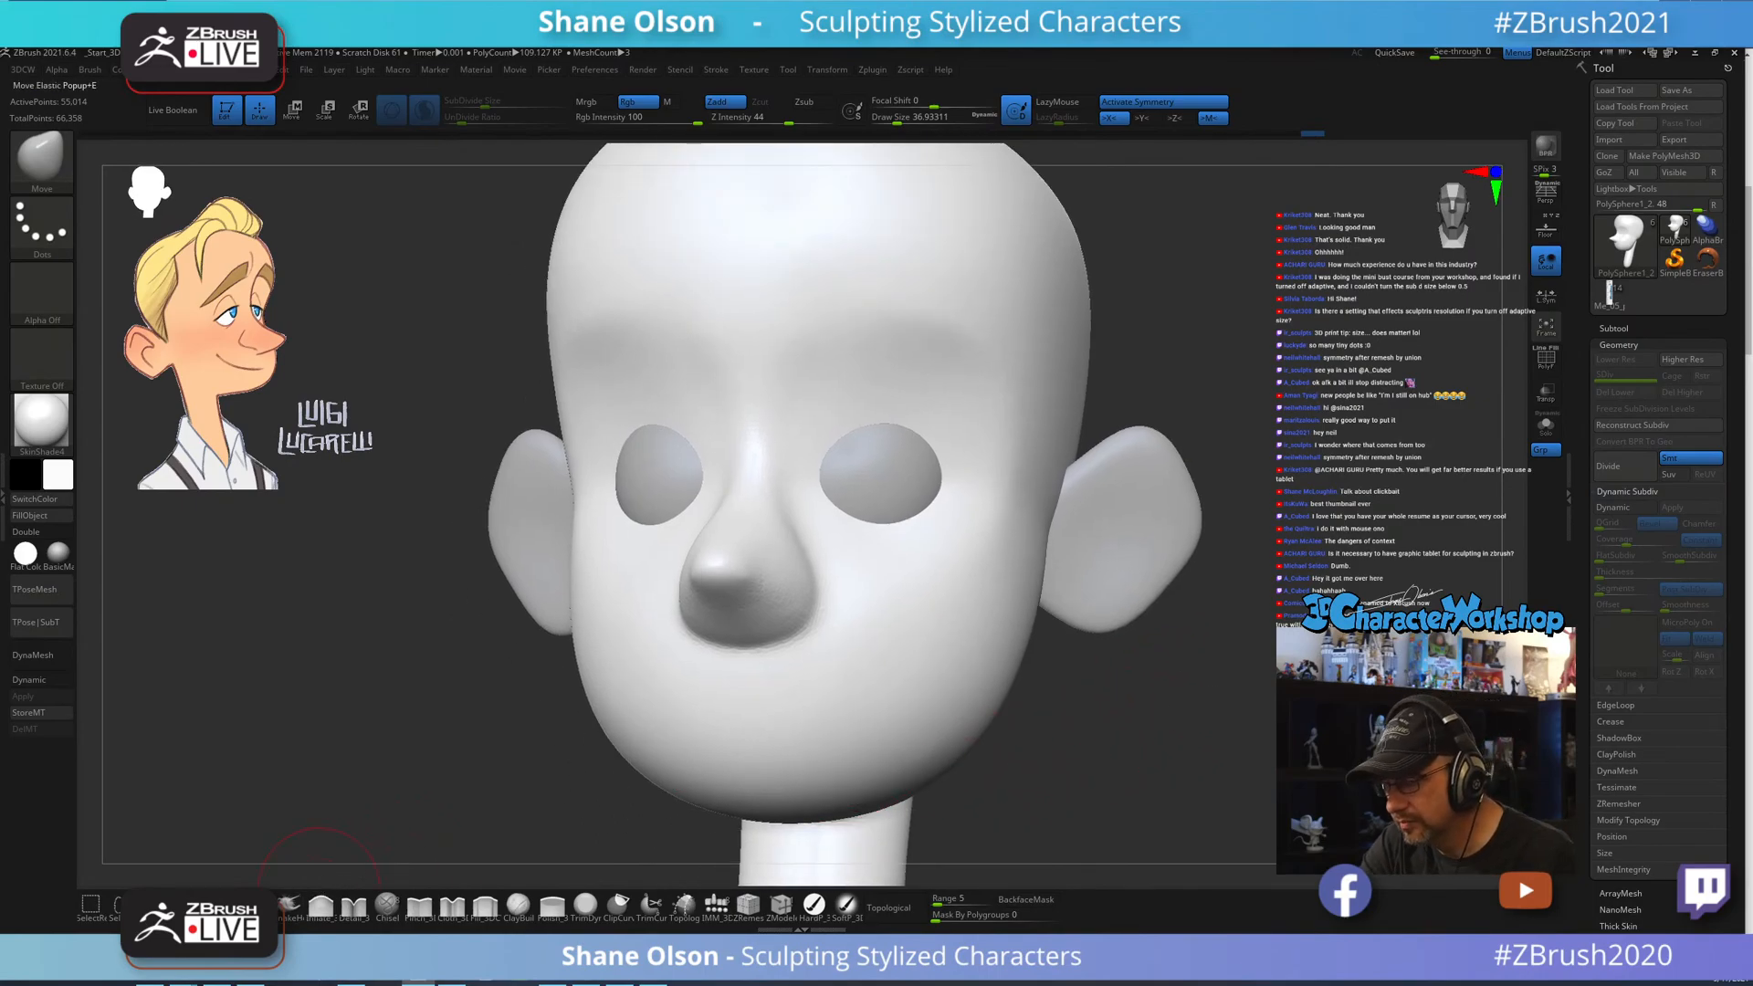
Switch to the Move brush, reduce the draw size to 18.45511 and shape and smooth the nose's underside near the nostril wing.
{"action": "left_click", "coordinate": [222, 905]}
{"action": "key", "text": "s"}
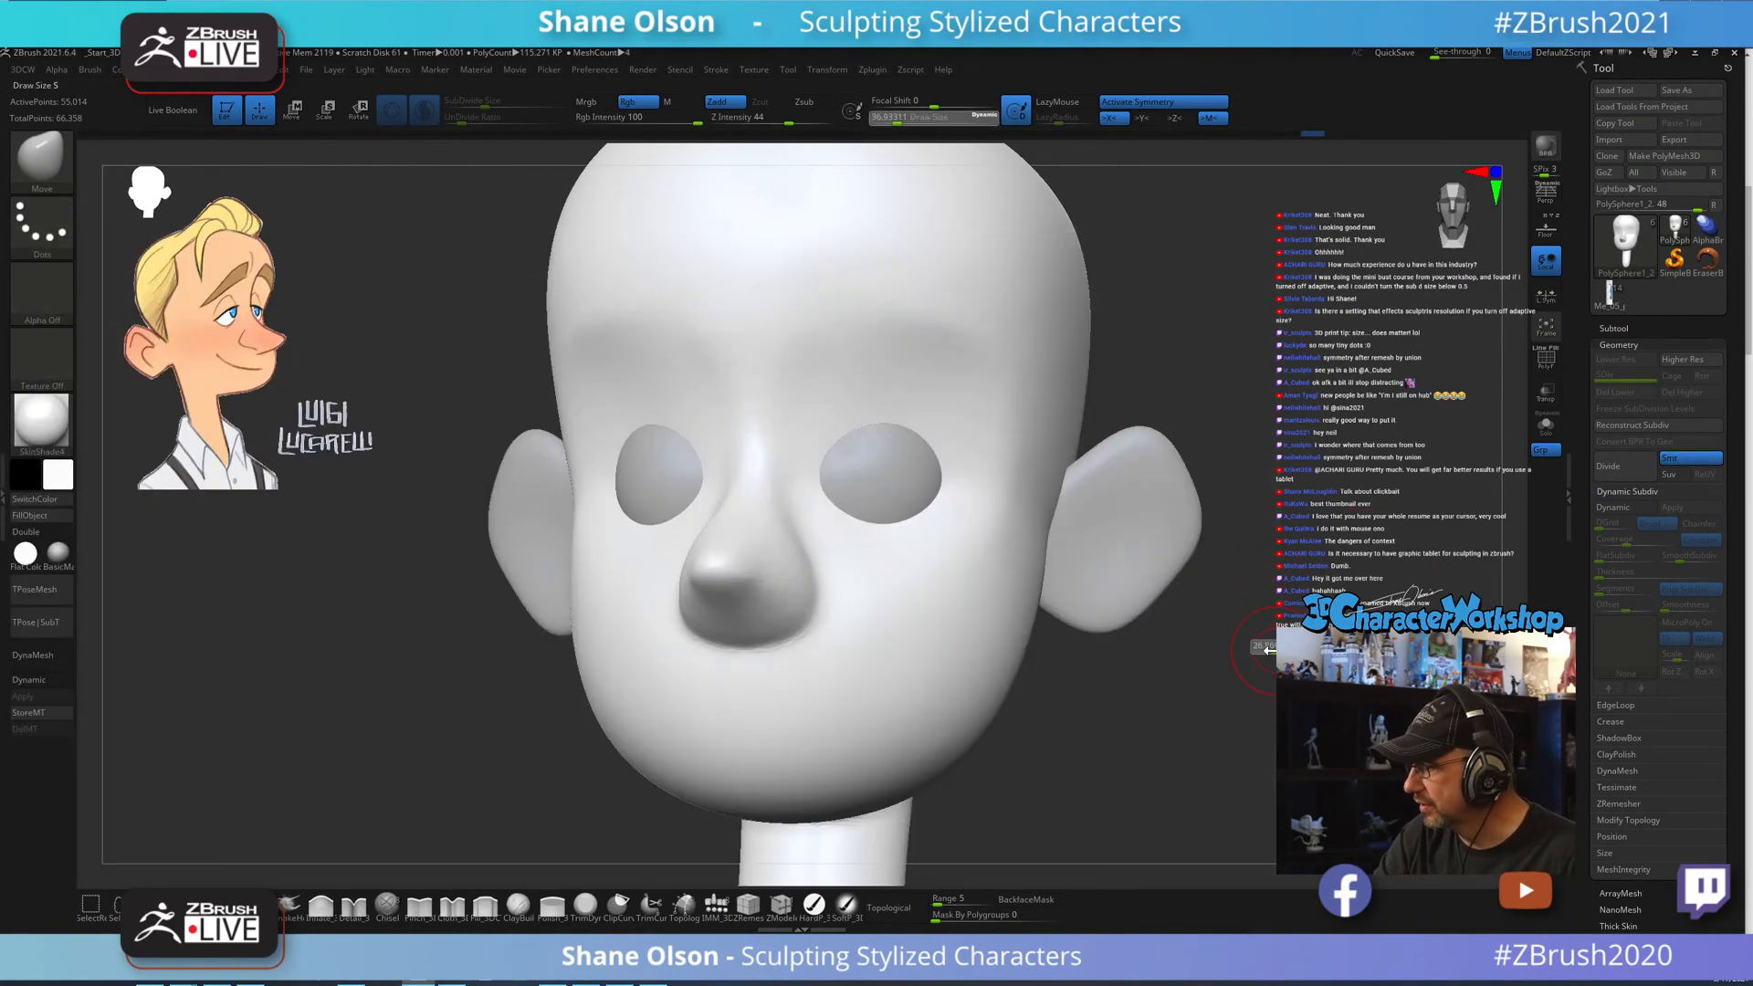
{"action": "left_click_drag", "start_coordinate": [1276, 650], "coordinate": [1273, 650]}
{"action": "right_click_drag", "start_coordinate": [785, 617], "coordinate": [784, 632], "text": "ctrl"}
{"action": "key", "text": "s"}
{"action": "left_click_drag", "start_coordinate": [786, 633], "coordinate": [782, 620]}
{"action": "right_click_drag", "start_coordinate": [805, 613], "coordinate": [819, 573]}
{"action": "left_click_drag", "start_coordinate": [788, 615], "coordinate": [782, 646], "text": "shift"}
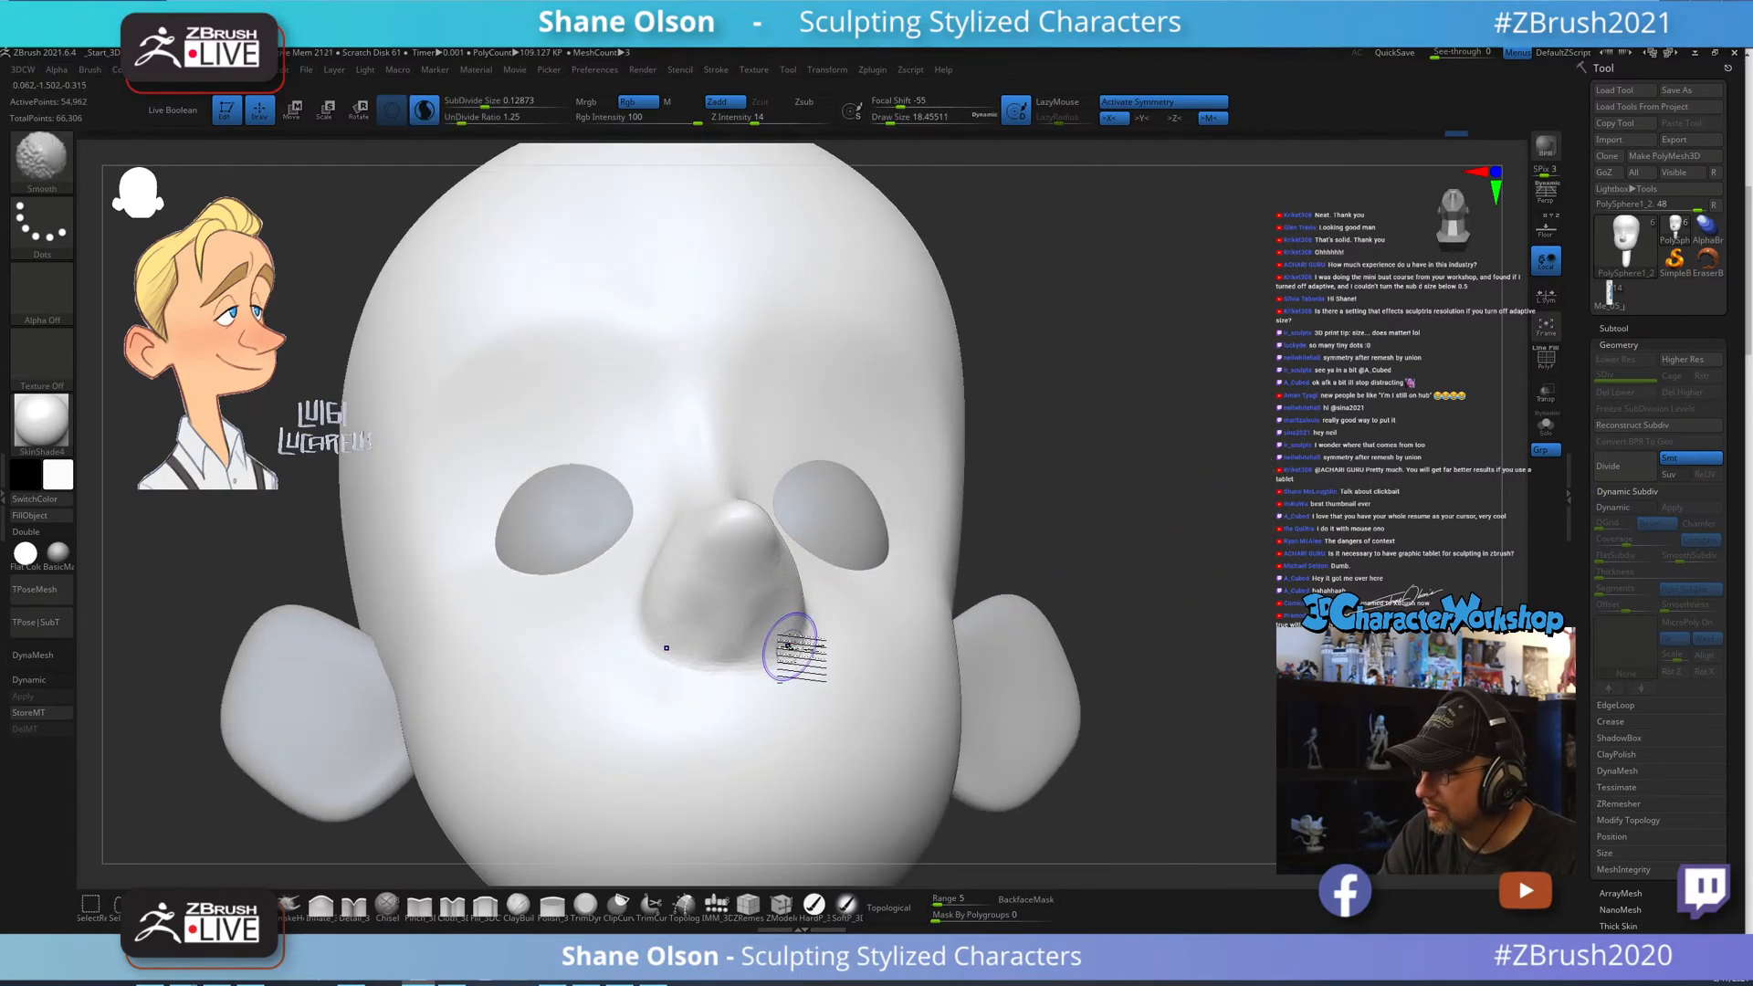
Set the Z Intensity to 56 and the draw size to 23.30558, then reshape the lower edge of the nose wings.
{"action": "left_click_drag", "start_coordinate": [756, 118], "coordinate": [772, 119]}
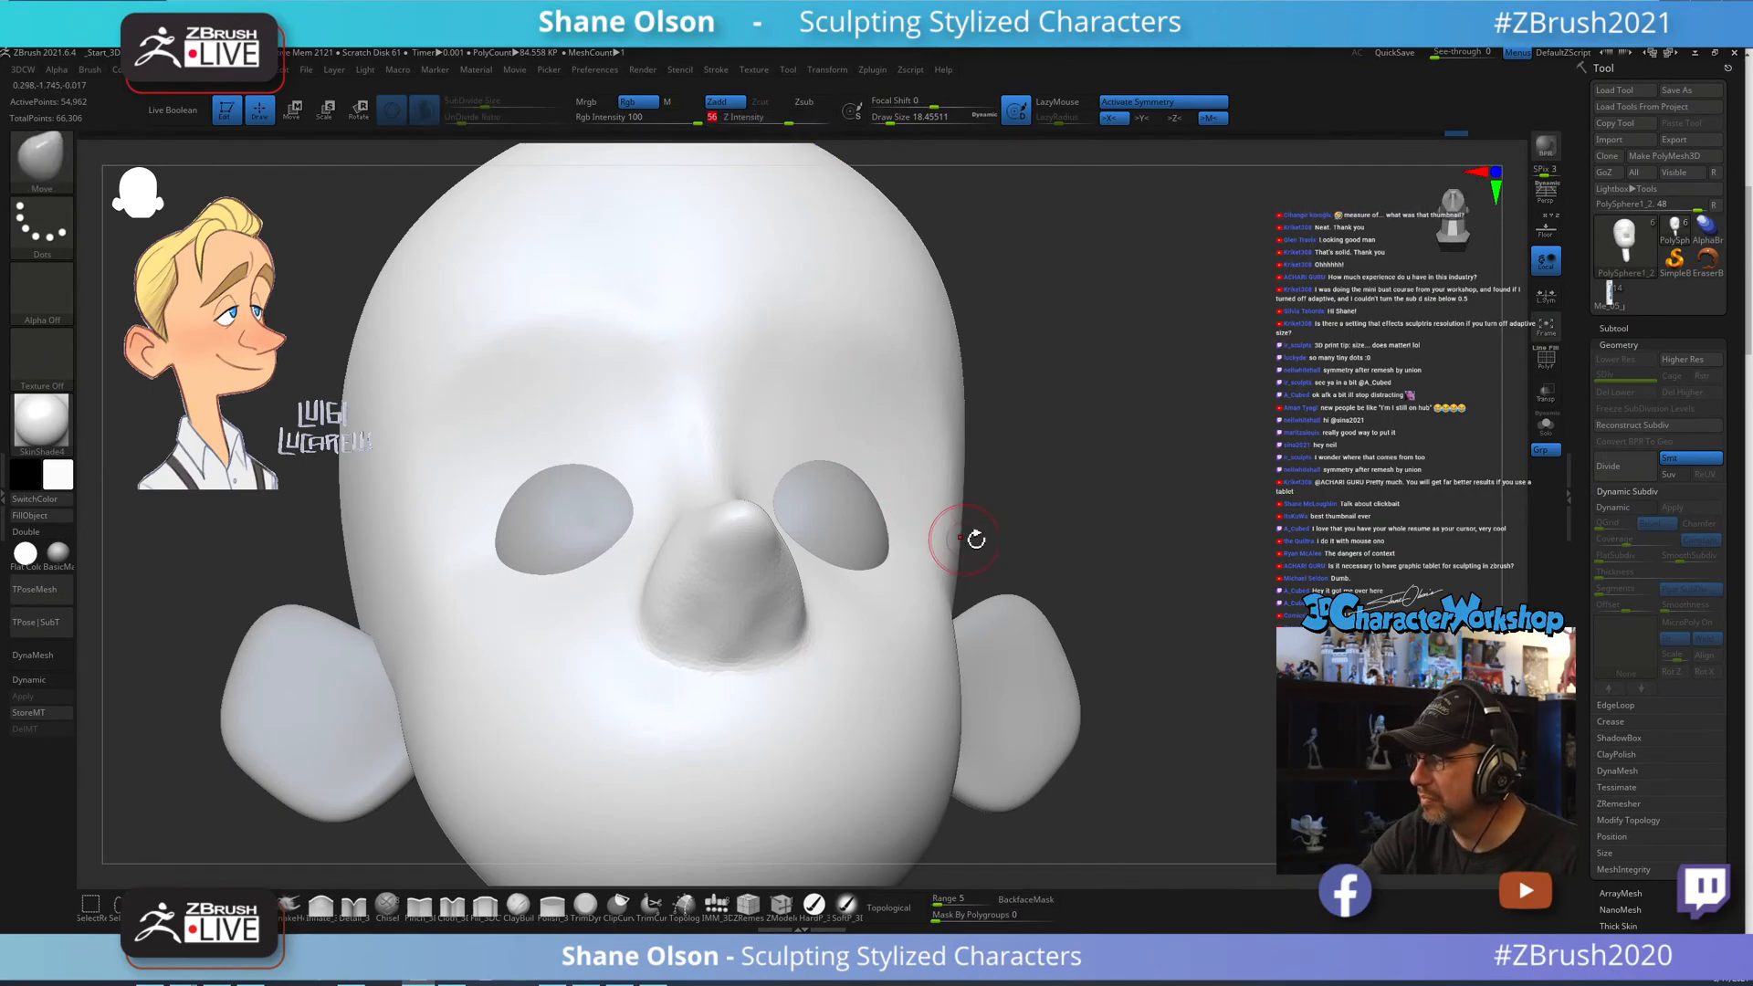
{"action": "key", "text": "s"}
{"action": "left_click_drag", "start_coordinate": [1087, 520], "coordinate": [1093, 520]}
{"action": "key", "text": "s"}
{"action": "left_click_drag", "start_coordinate": [779, 643], "coordinate": [774, 612]}
{"action": "right_click_drag", "start_coordinate": [770, 610], "coordinate": [746, 638]}
{"action": "right_click_drag", "start_coordinate": [797, 583], "coordinate": [792, 595], "text": "ctrl"}
{"action": "right_click_drag", "start_coordinate": [791, 596], "coordinate": [779, 569], "text": "alt"}
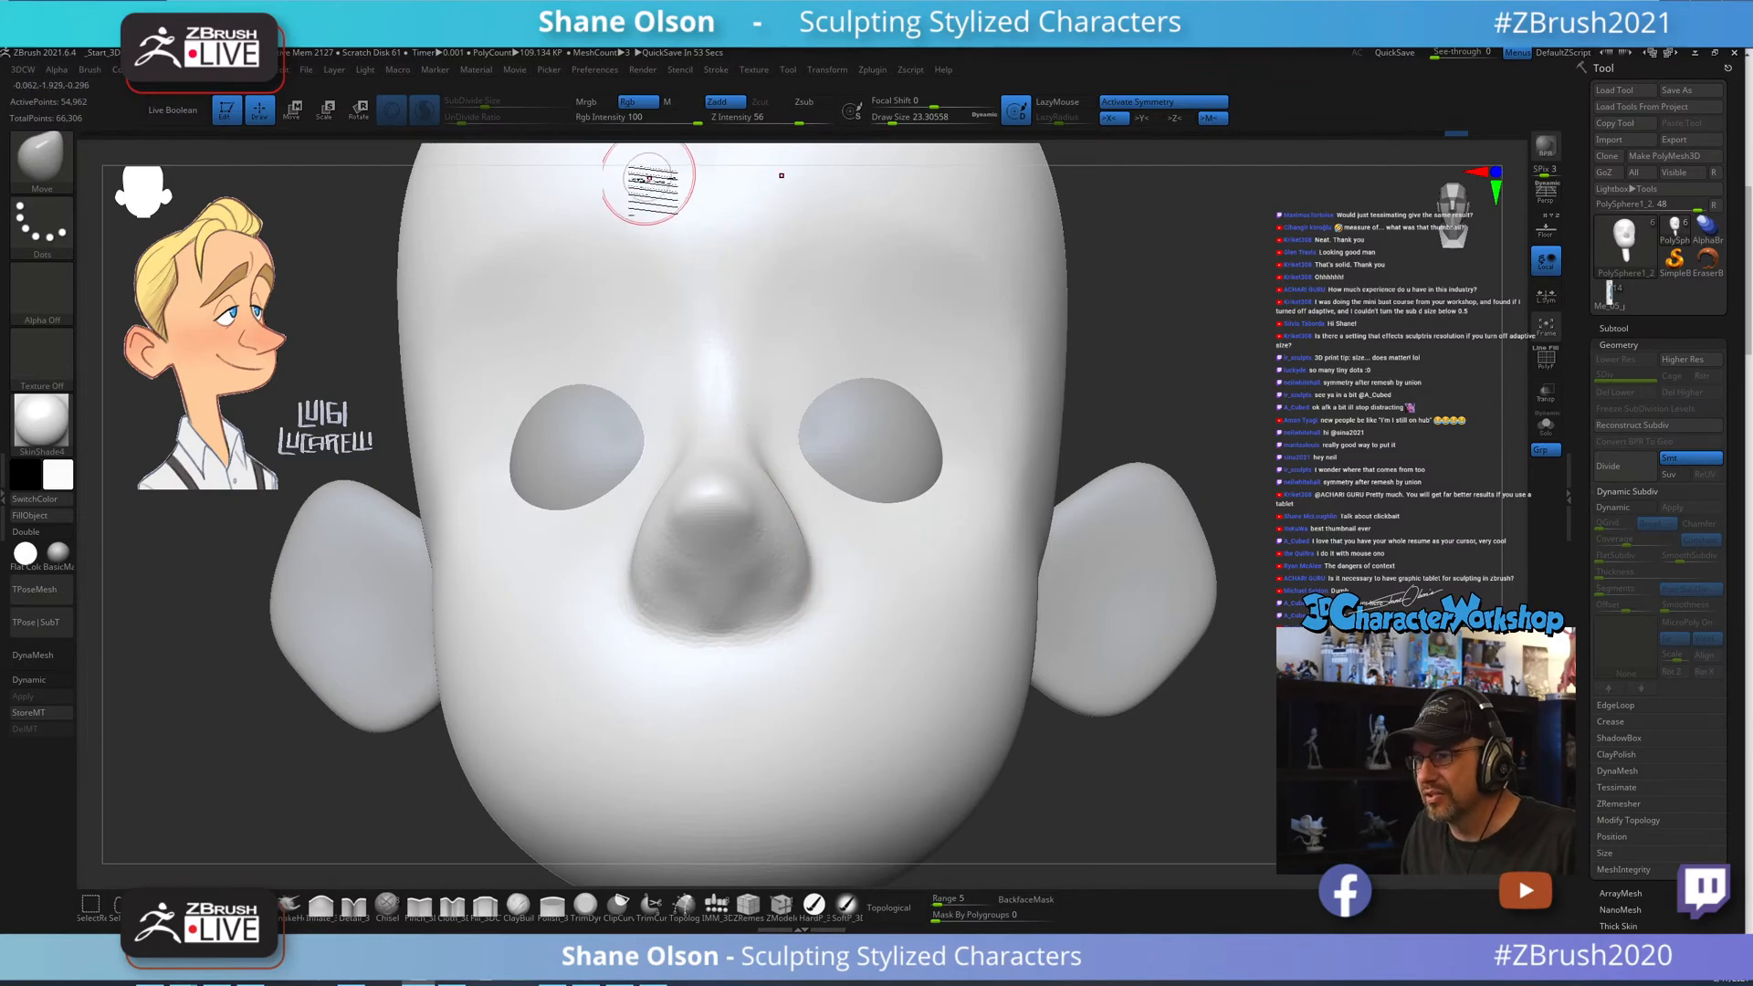
Set the Smooth brush's SubDivide Size to 0.2.
{"action": "key", "text": "shift"}
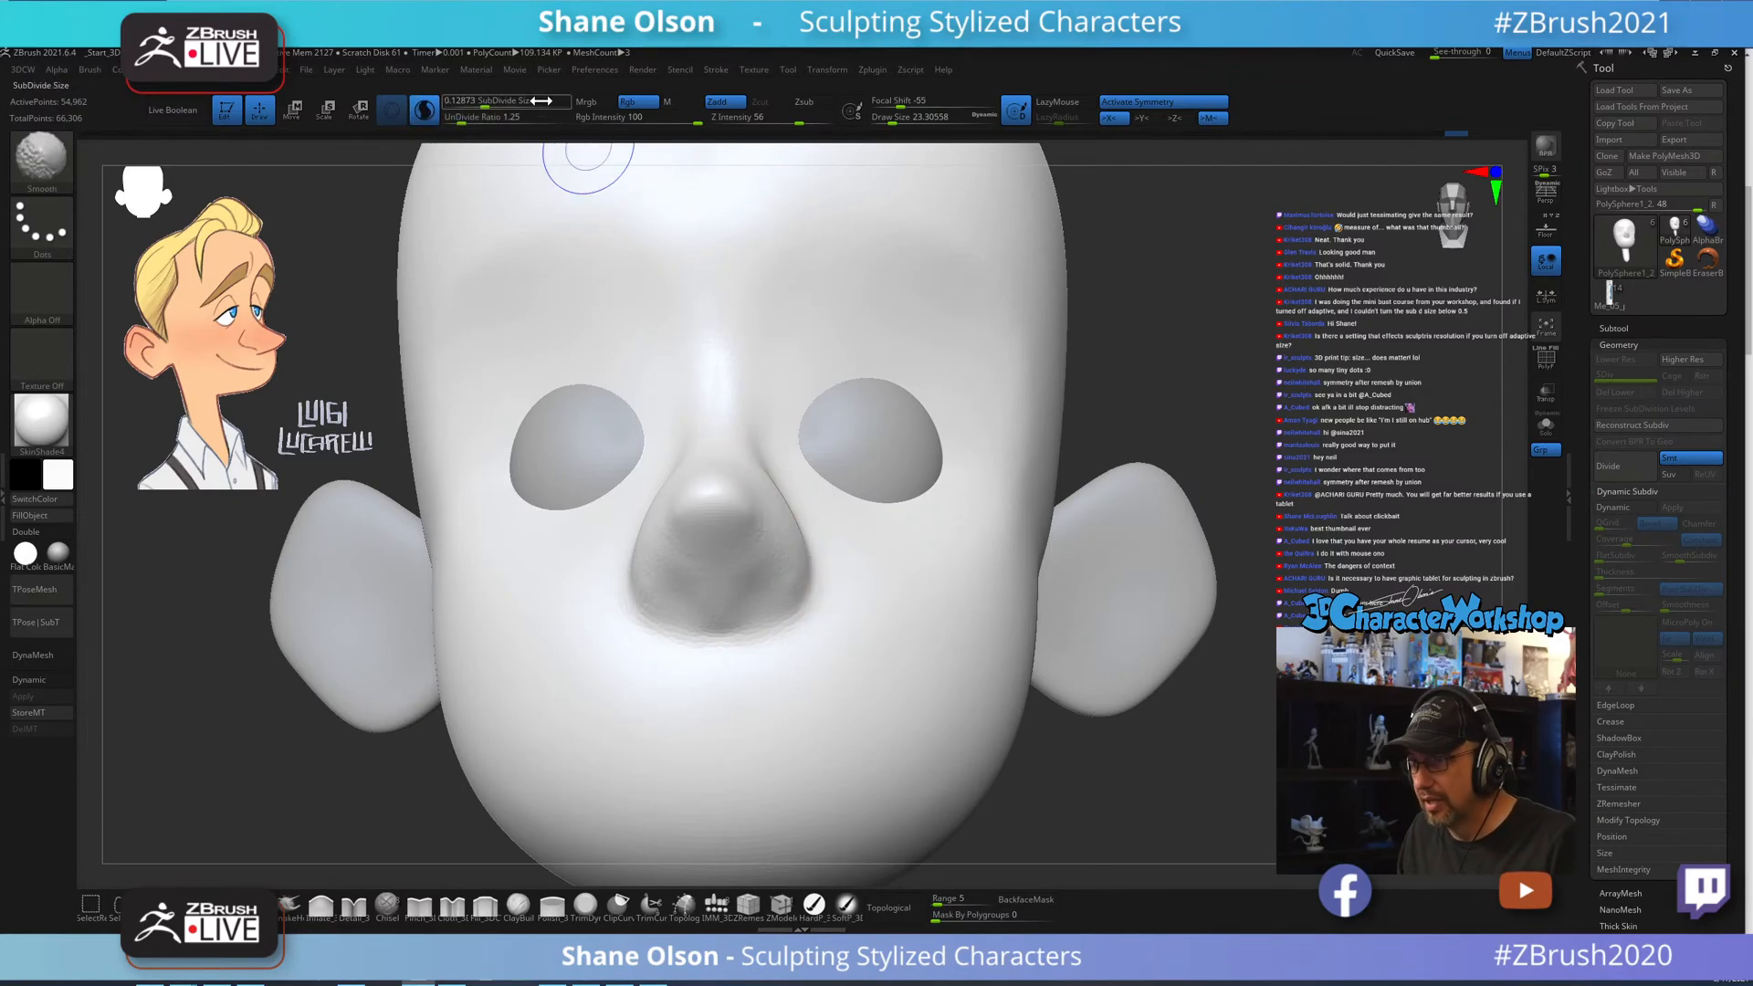
{"action": "left_click", "coordinate": [476, 101]}
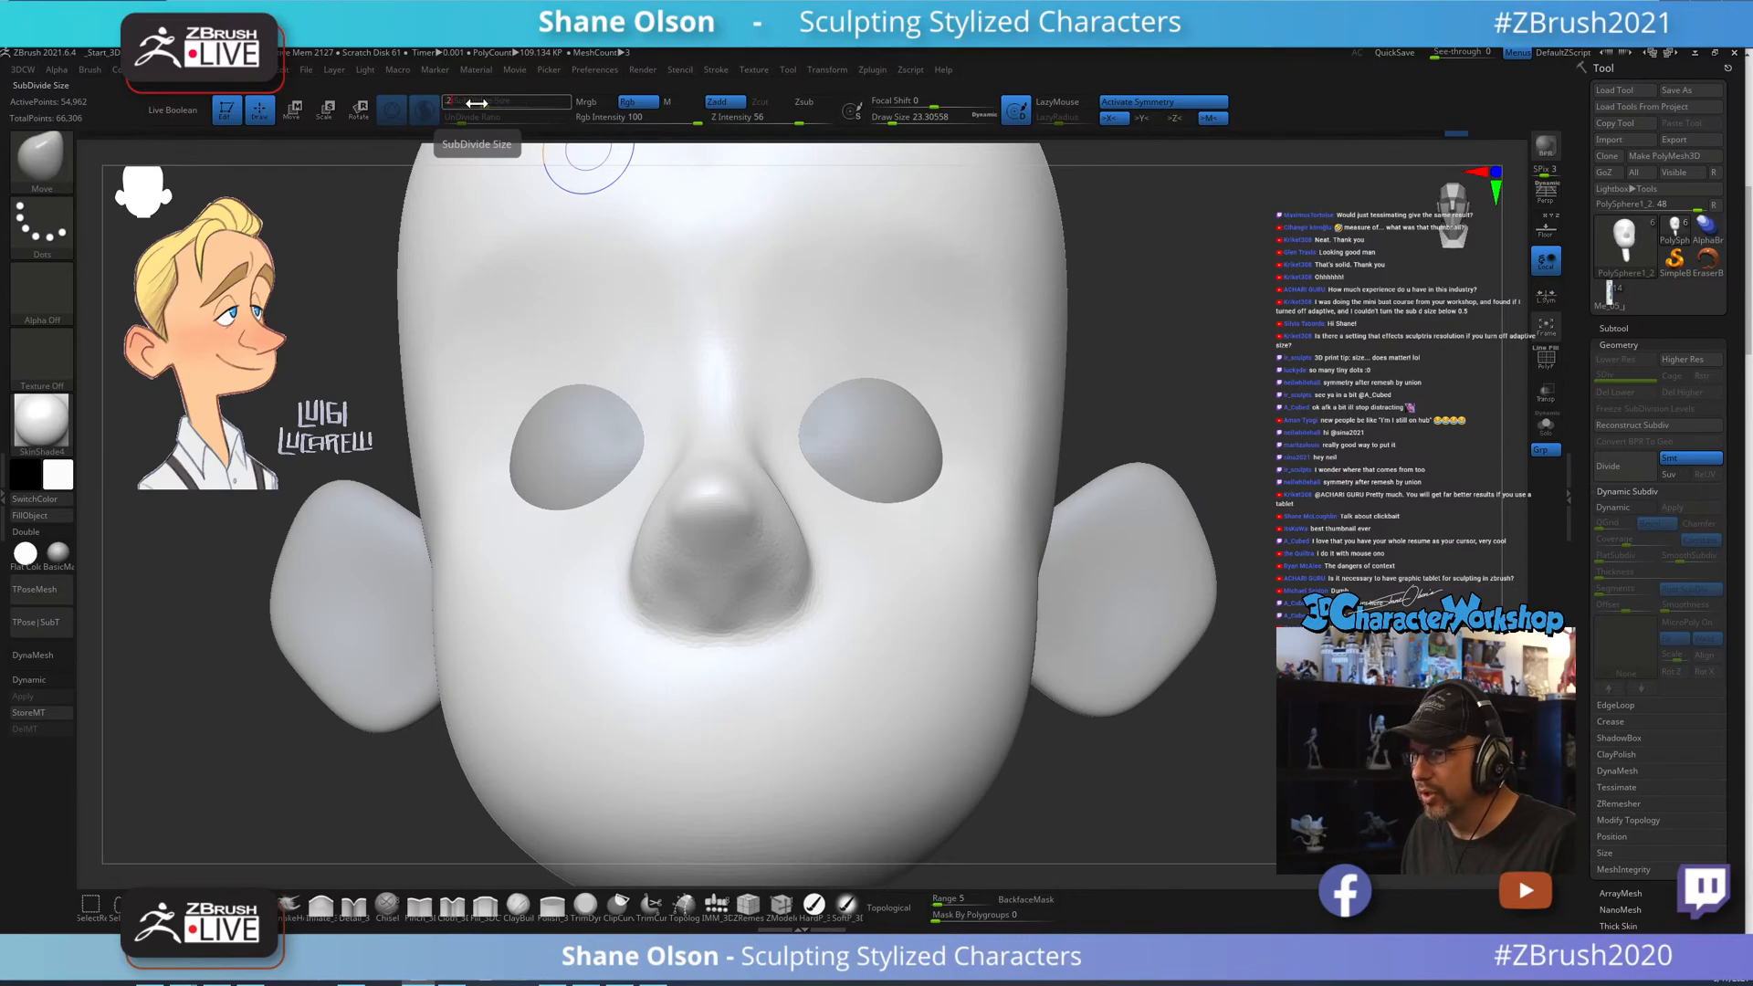
{"action": "left_click", "coordinate": [1243, 374]}
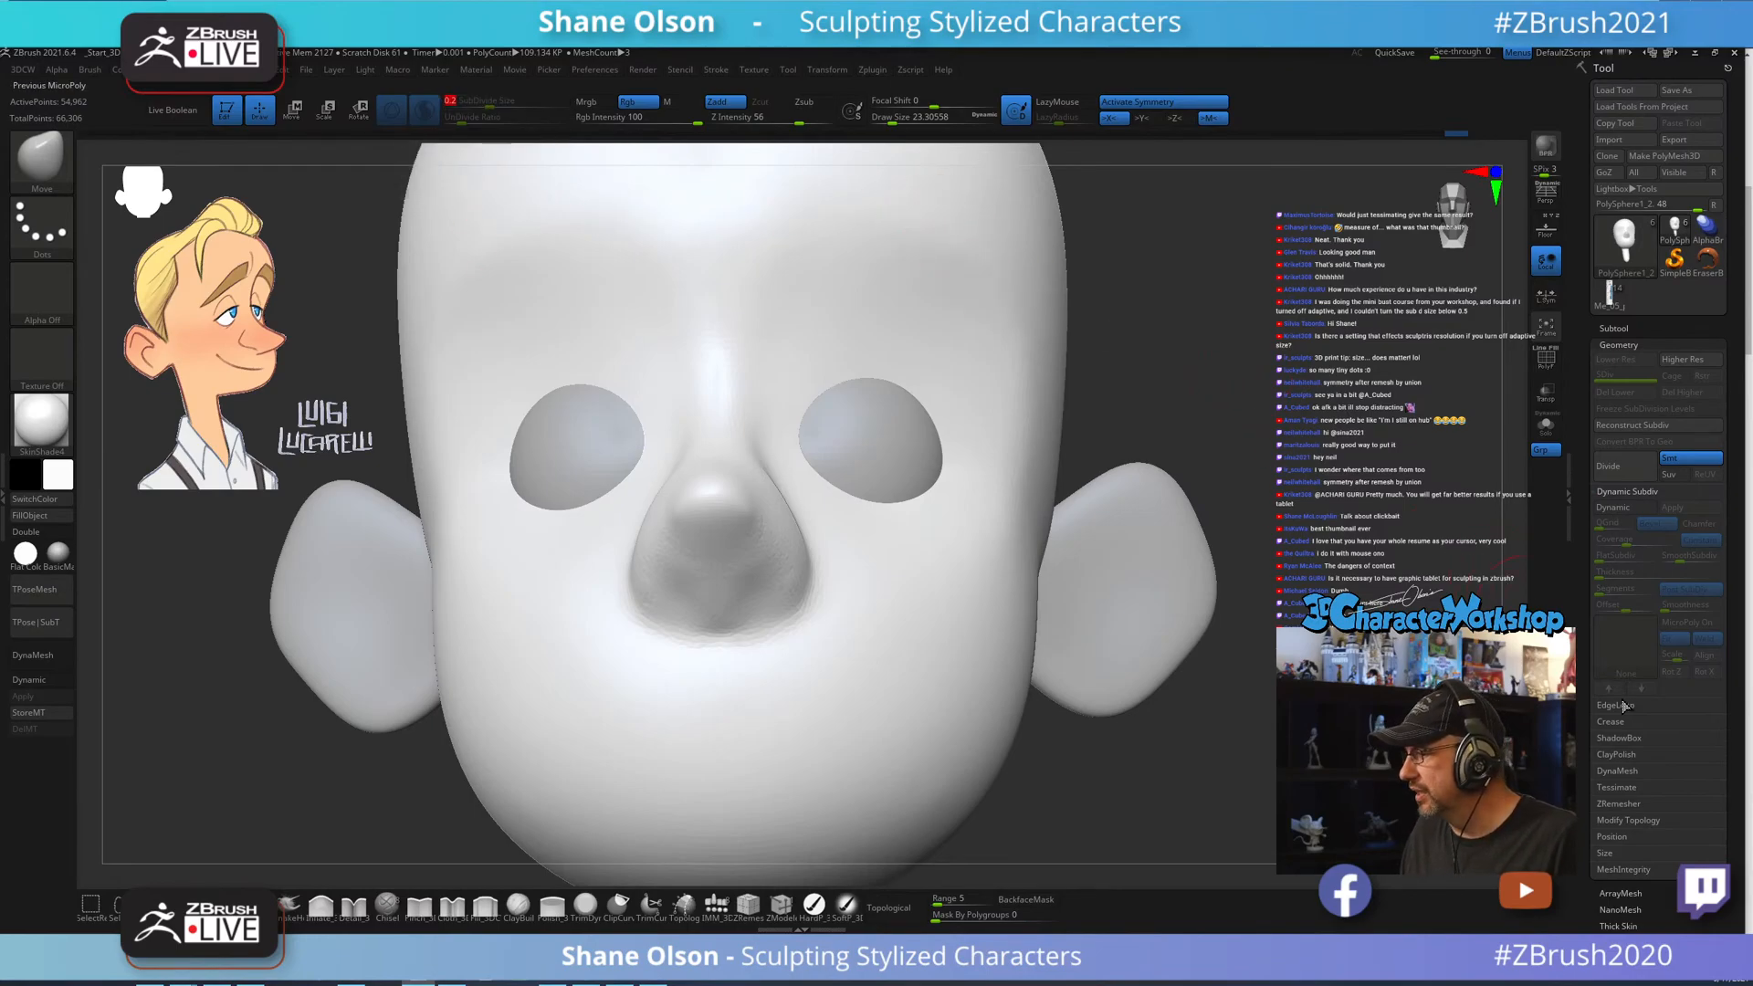
Show the polyframe and try to Tessimate the head with a Polygons Size of 0.2, undoing the result.
{"action": "left_click", "coordinate": [1618, 788]}
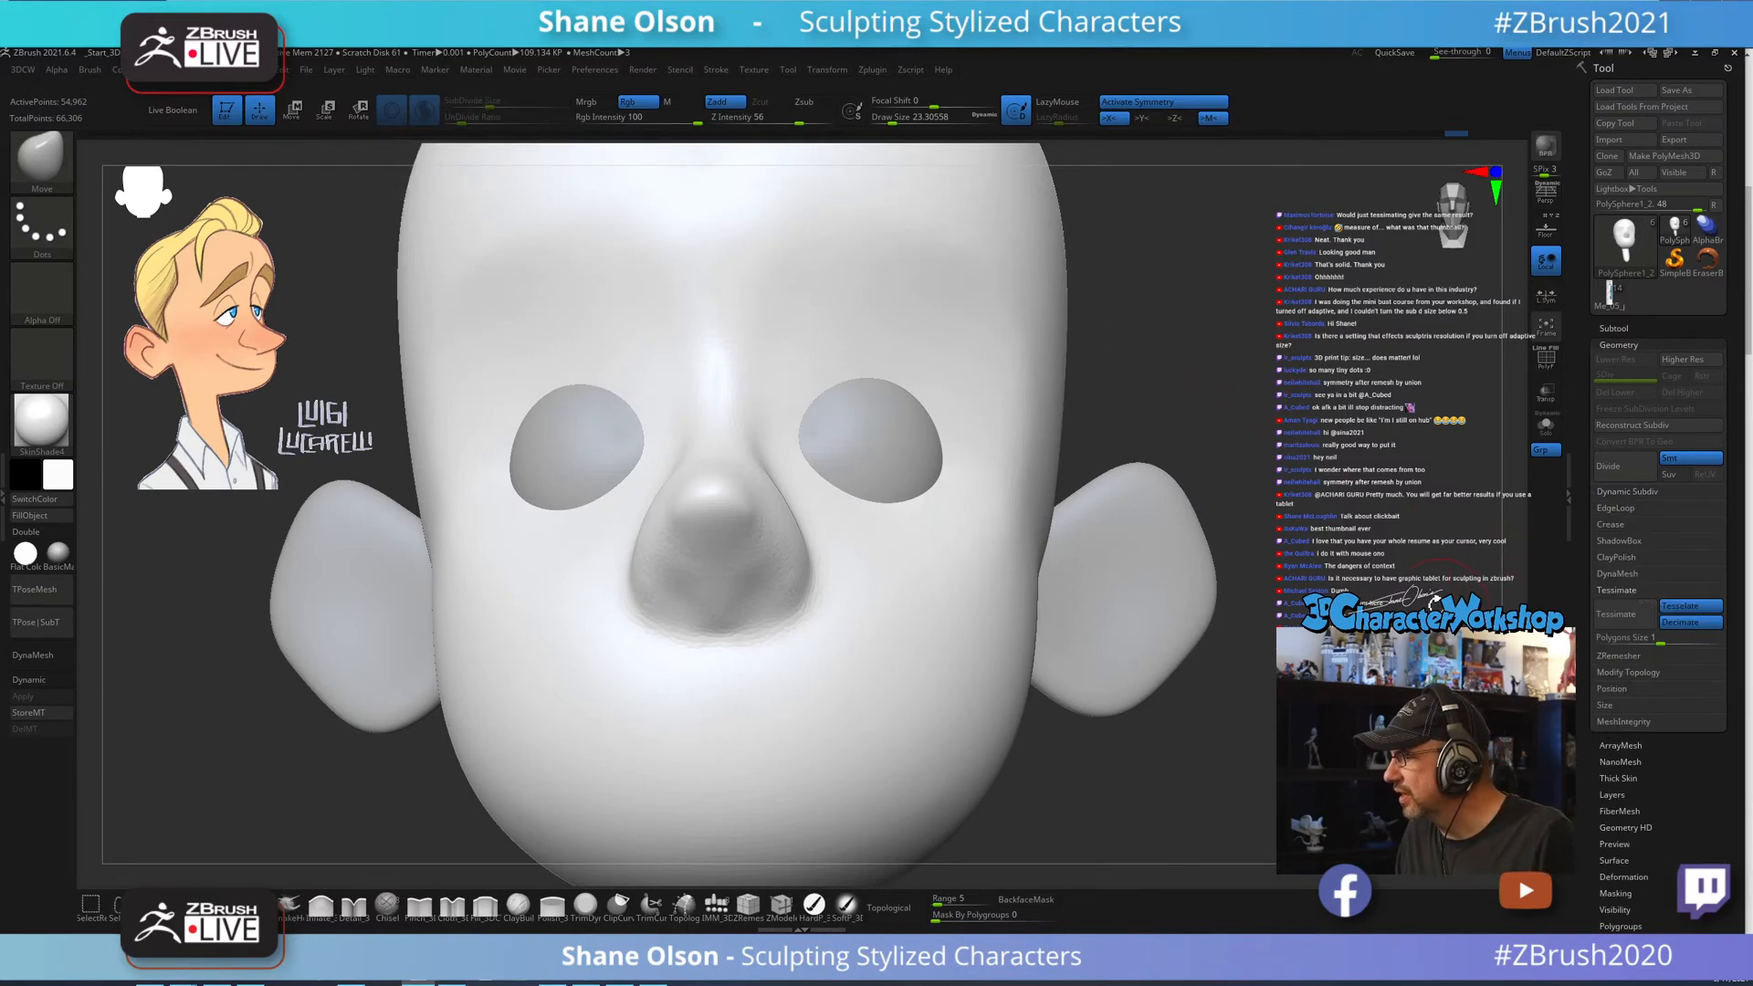
{"action": "left_click_drag", "start_coordinate": [1382, 563], "coordinate": [1373, 513]}
{"action": "key", "text": "shift+f"}
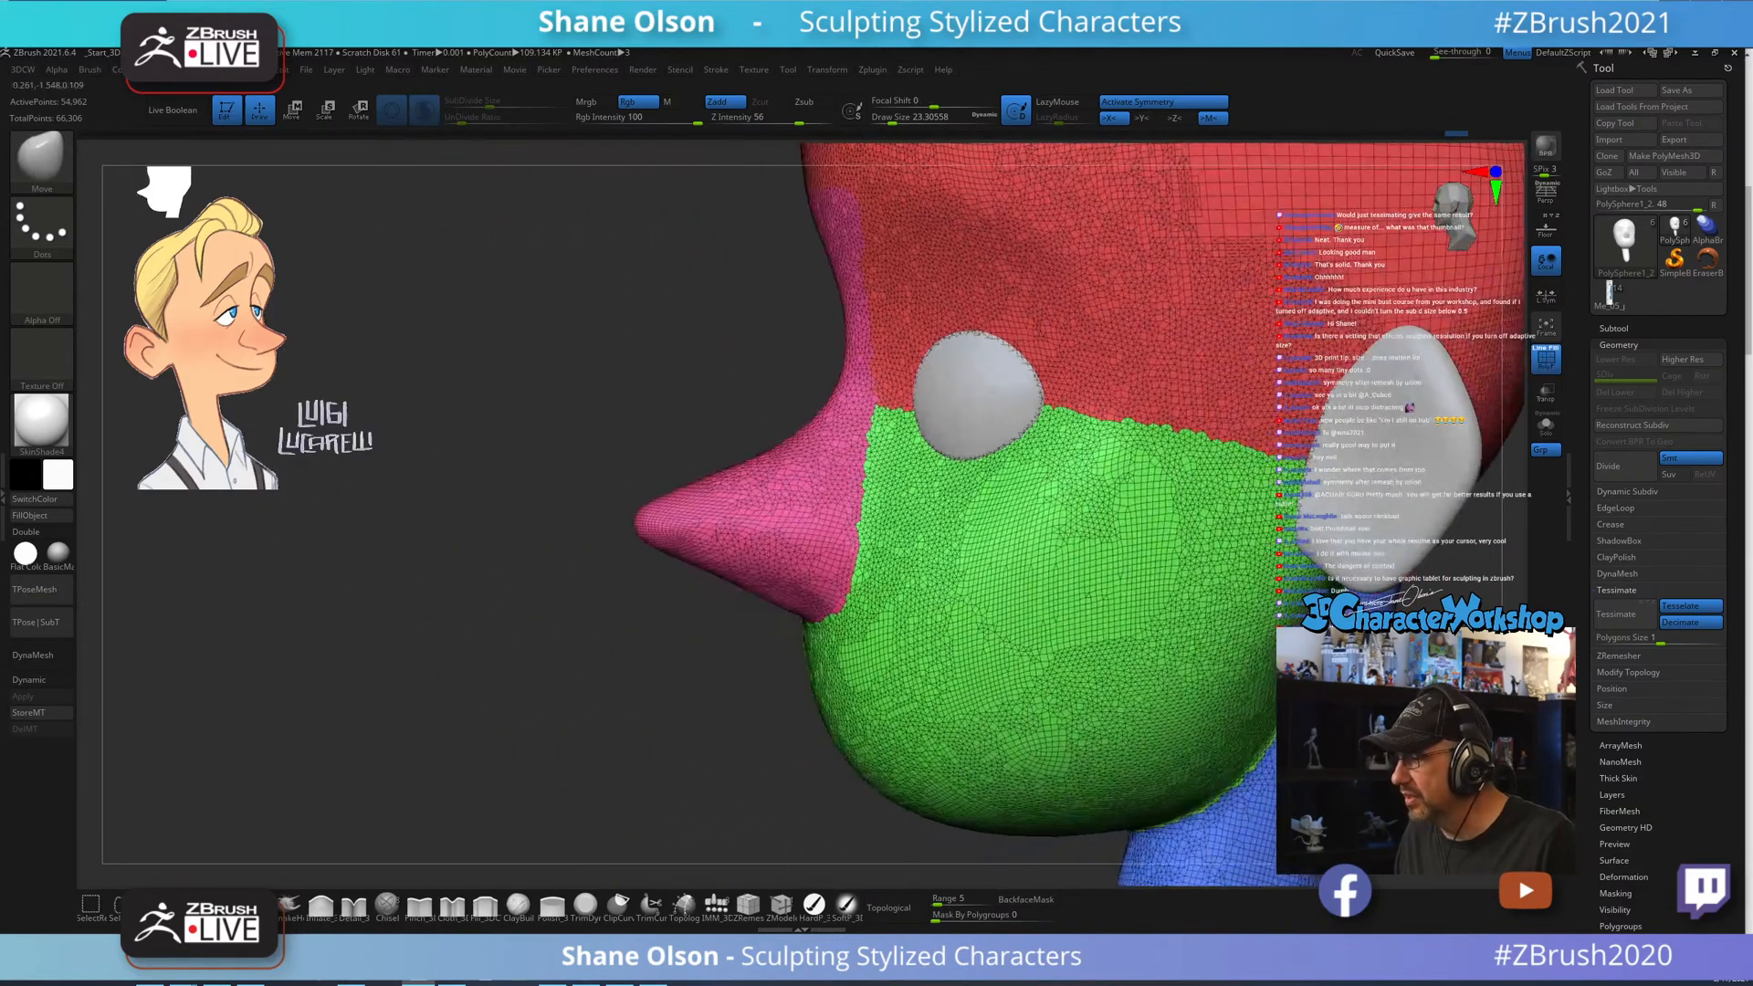
{"action": "right_click_drag", "start_coordinate": [1125, 436], "coordinate": [733, 408], "text": "ctrl"}
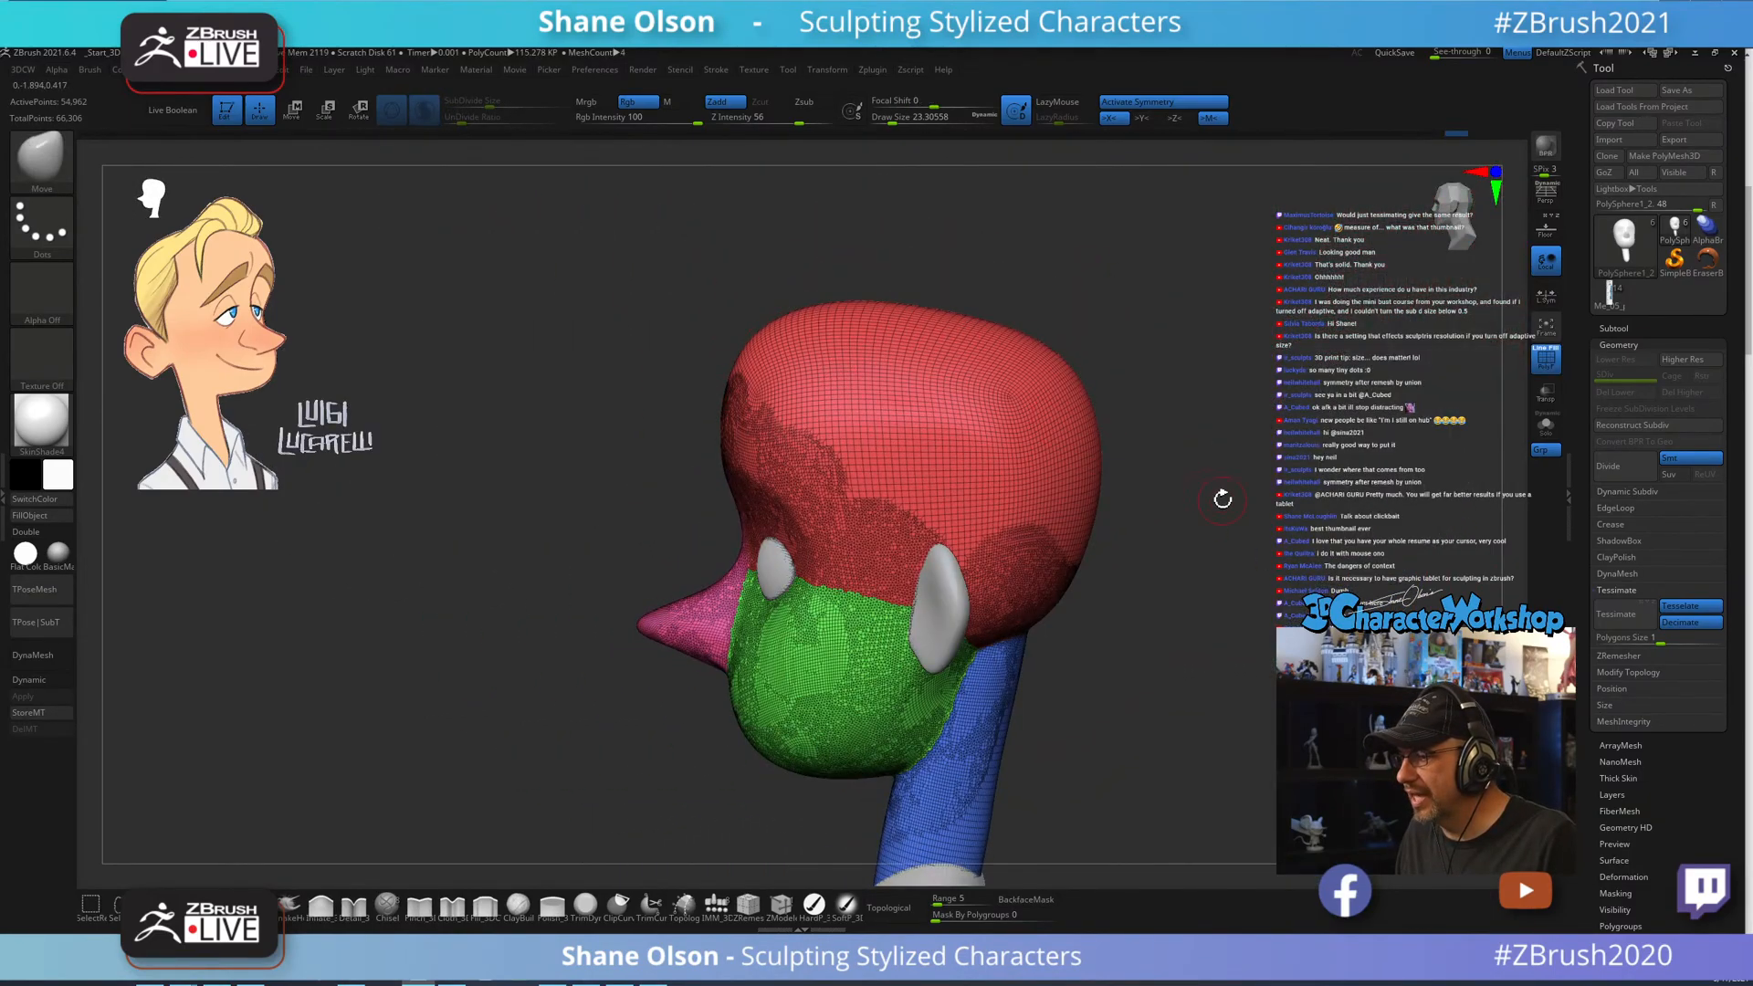
{"action": "mouse_move", "coordinate": [1223, 499]}
{"action": "right_mouse_down"}
{"action": "mouse_move", "coordinate": [1282, 486]}
{"action": "mouse_move", "coordinate": [1257, 493]}
{"action": "right_mouse_up"}
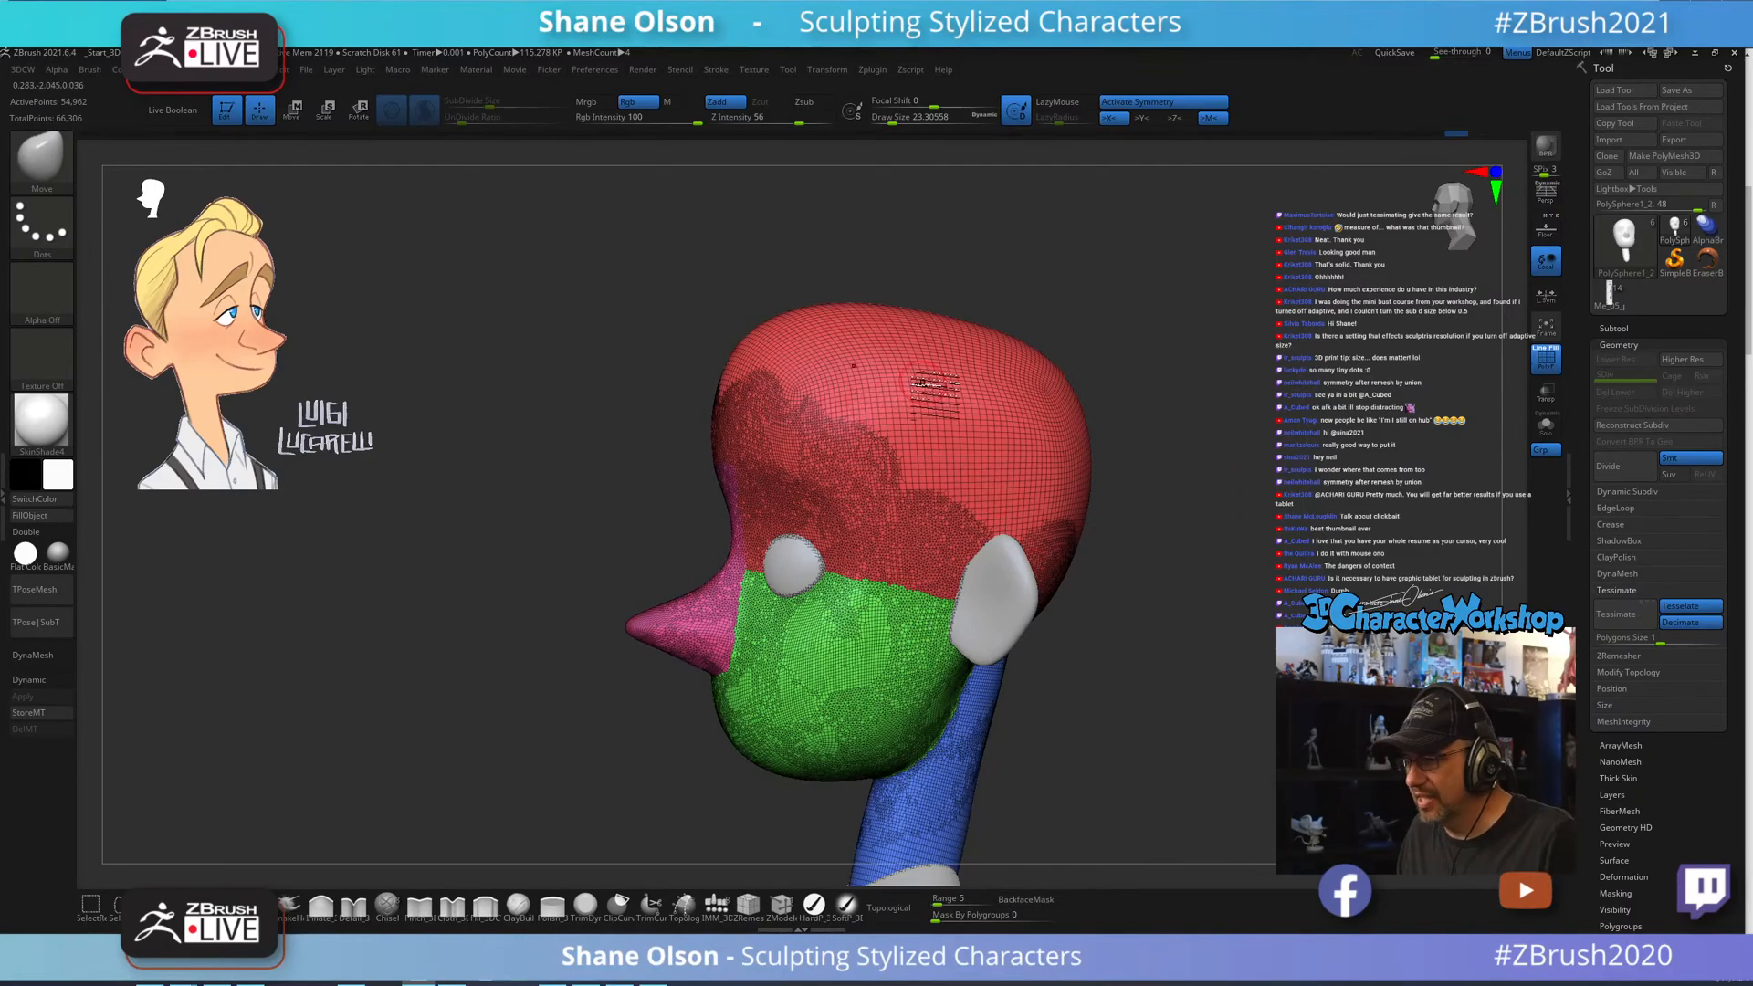
{"action": "left_click", "coordinate": [1653, 638]}
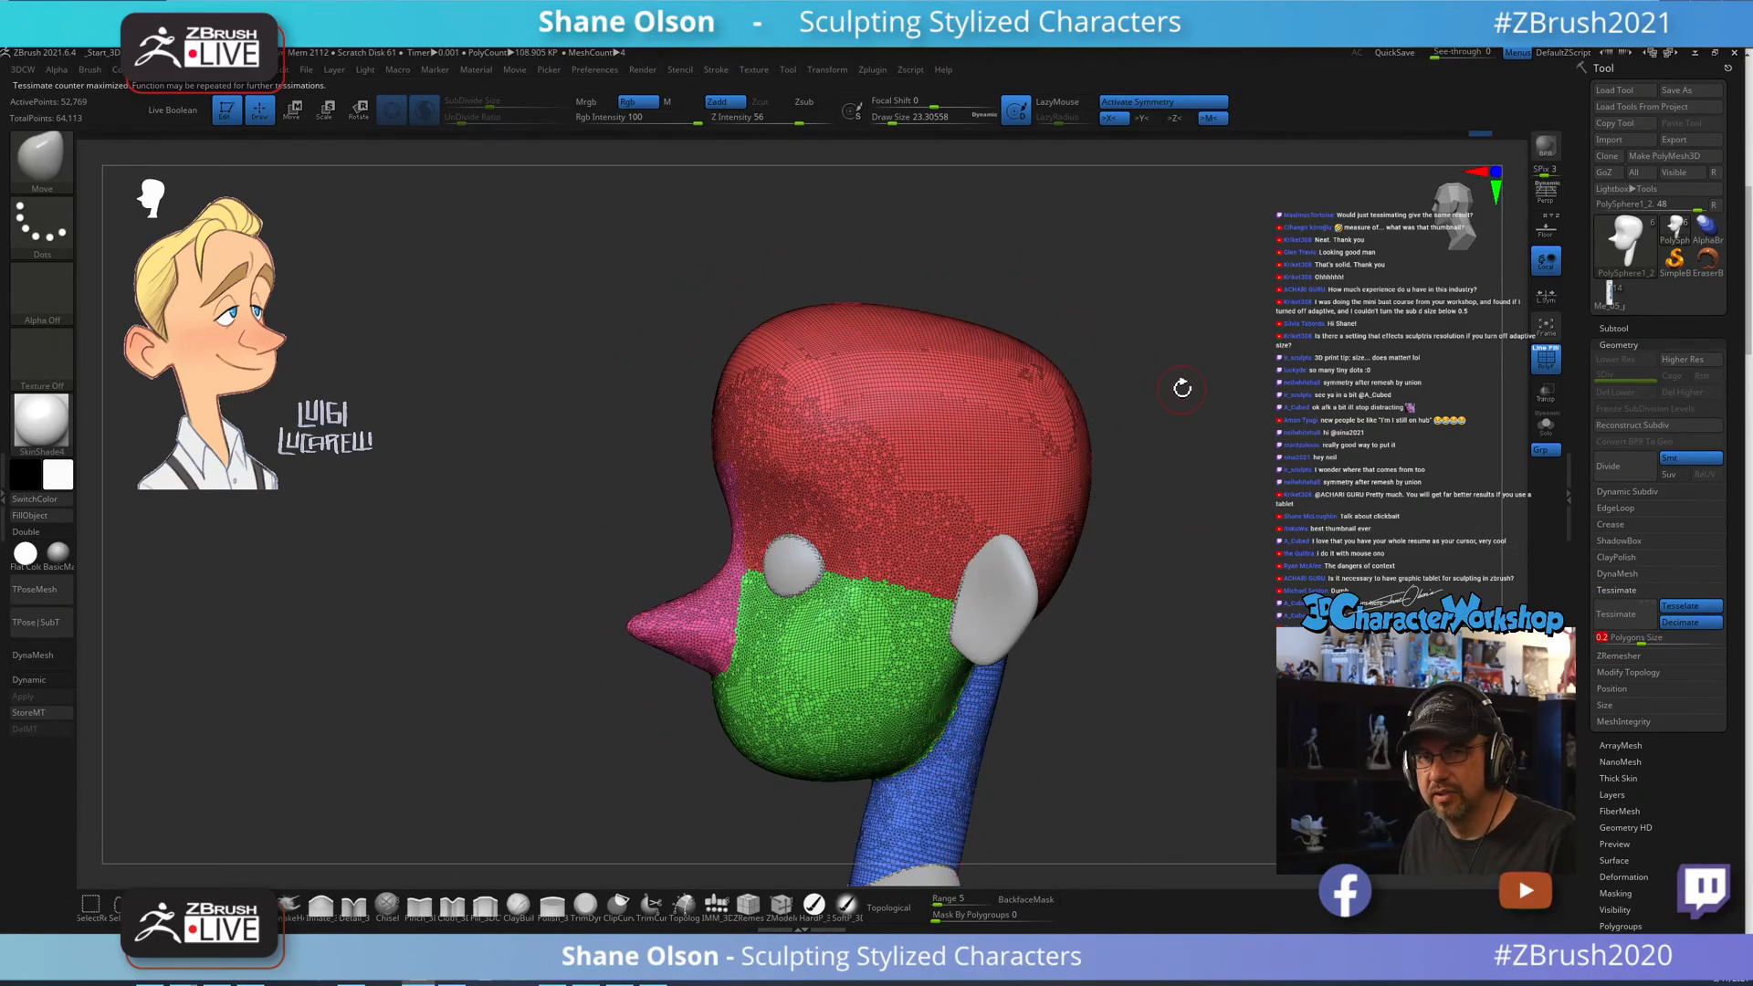
{"action": "left_click_drag", "start_coordinate": [1188, 397], "coordinate": [1099, 623]}
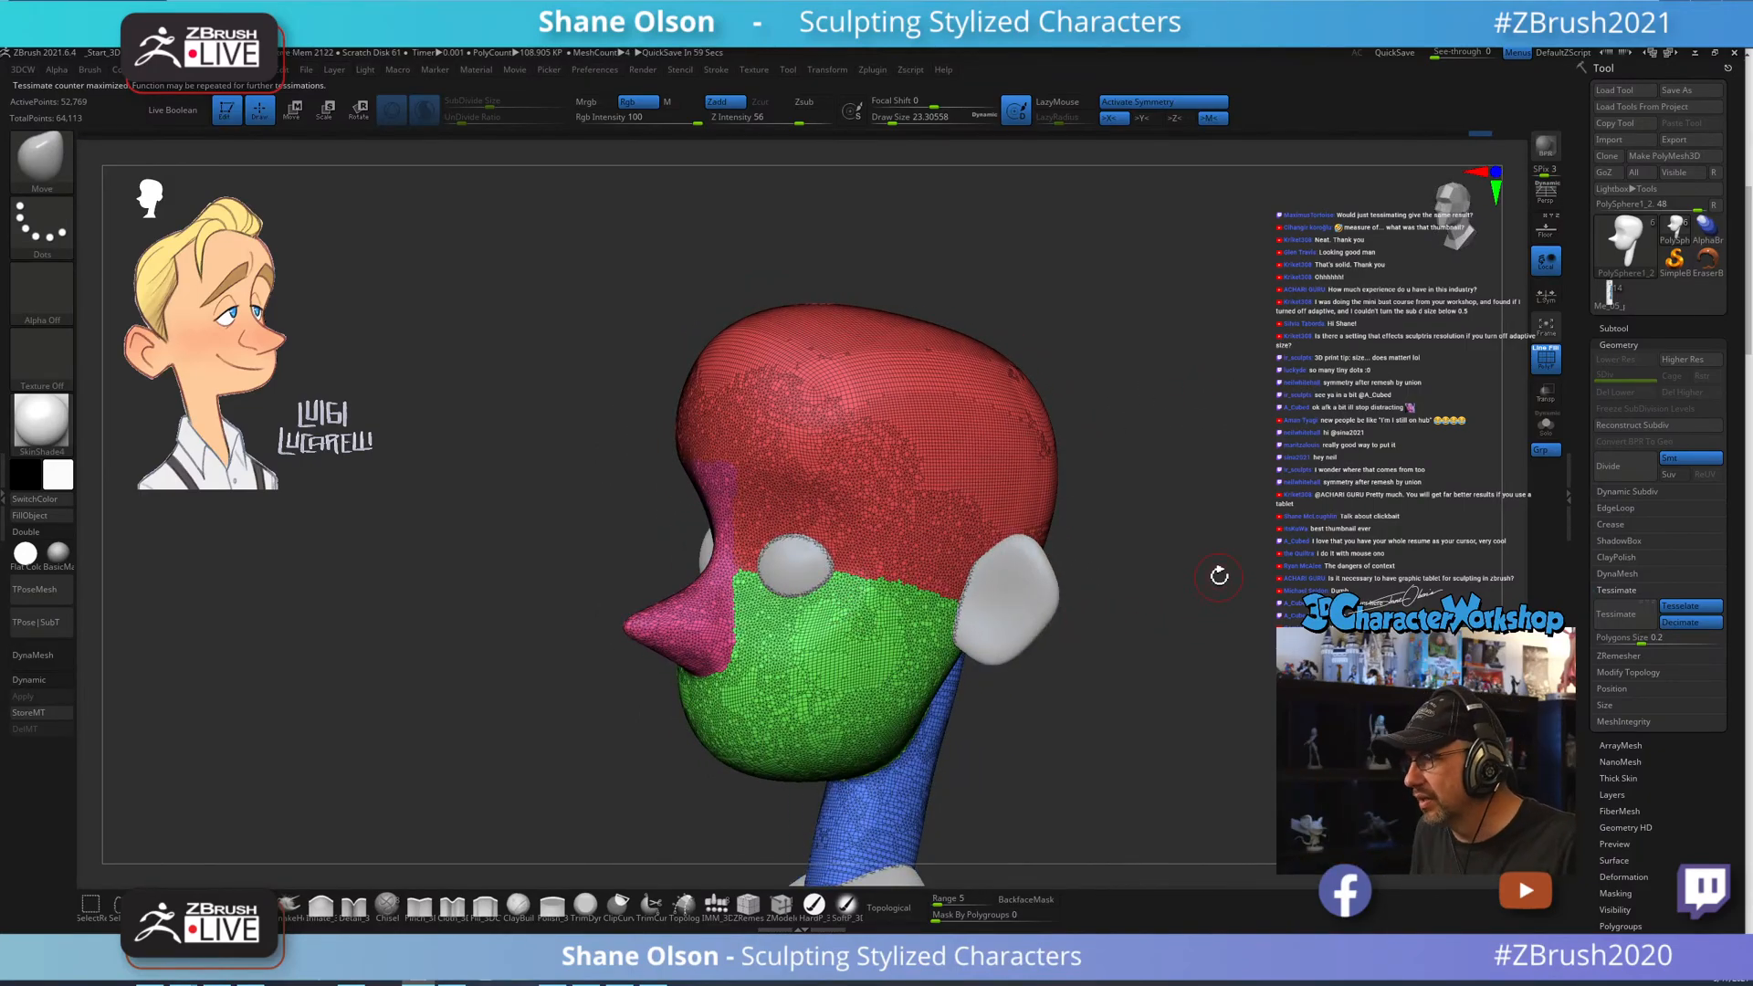
{"action": "mouse_move", "coordinate": [1225, 575]}
{"action": "left_mouse_down"}
{"action": "mouse_move", "coordinate": [1181, 402]}
{"action": "mouse_move", "coordinate": [1201, 406]}
{"action": "mouse_move", "coordinate": [1174, 391]}
{"action": "mouse_move", "coordinate": [1054, 422]}
{"action": "left_mouse_up"}
Set the draw size to 36.93311 and smooth the forehead, temple and side of the face with the Smooth brush.
{"action": "key", "text": "s"}
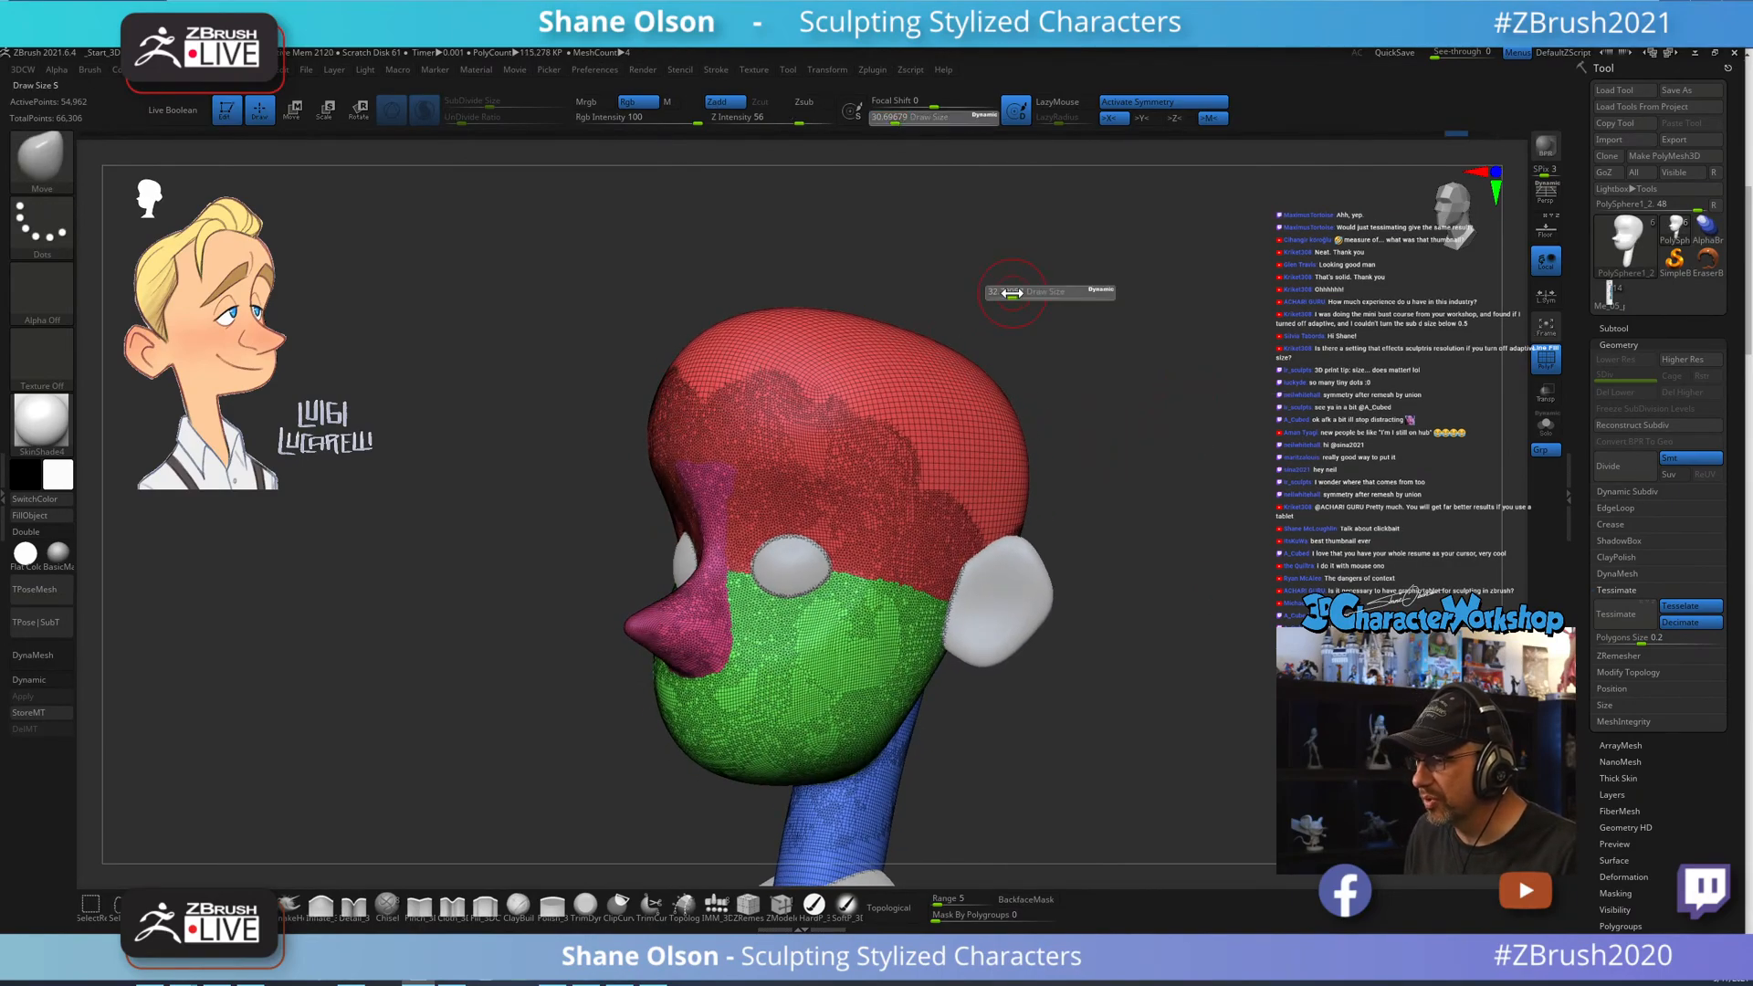
{"action": "left_click_drag", "start_coordinate": [1009, 294], "coordinate": [1076, 300]}
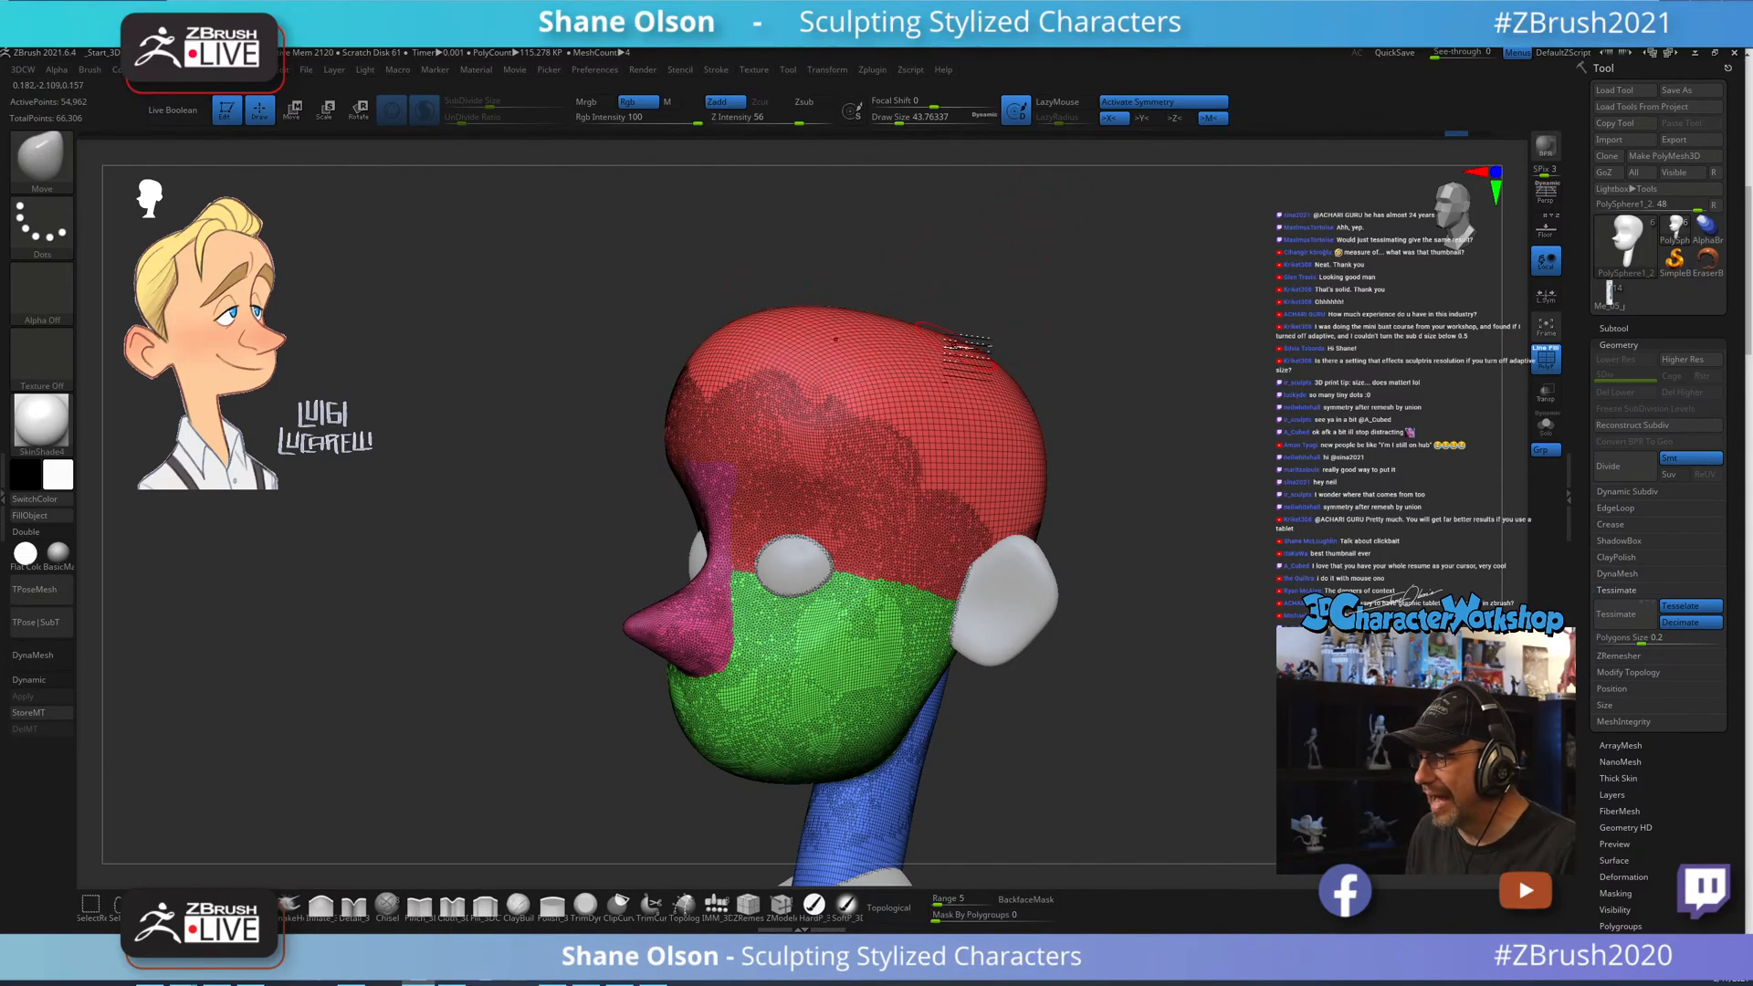
{"action": "left_click_drag", "start_coordinate": [1036, 377], "coordinate": [1209, 293]}
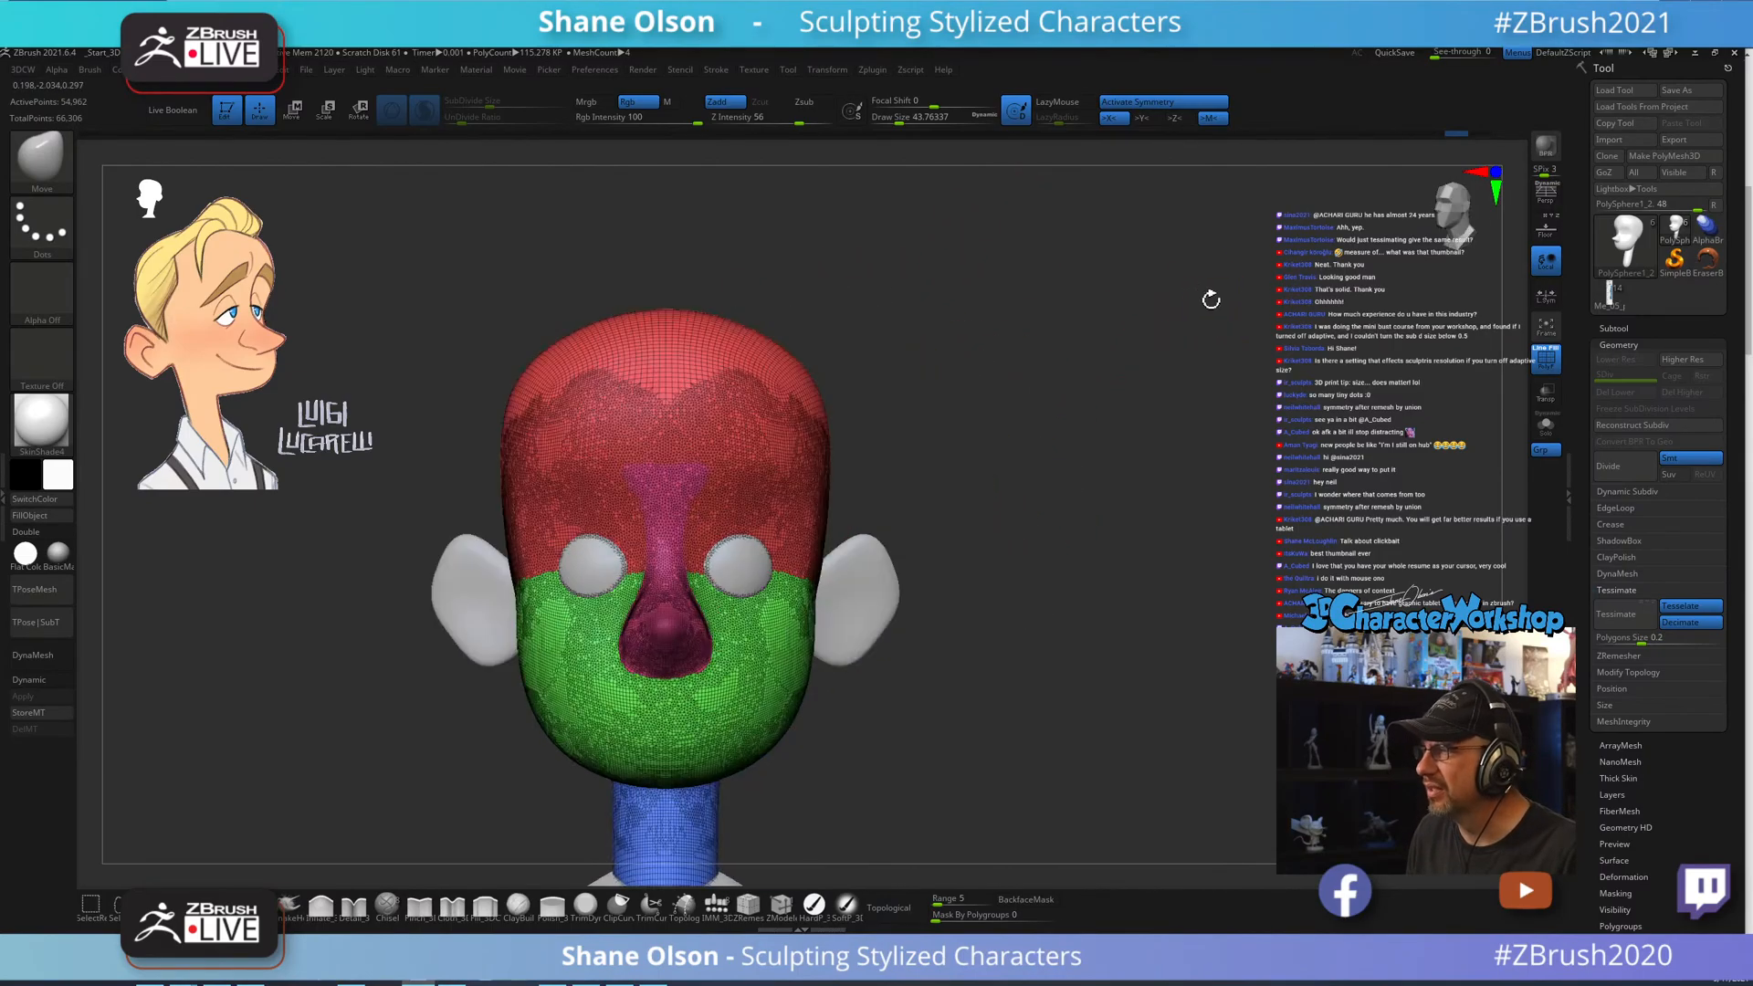
{"action": "mouse_move", "coordinate": [1194, 415]}
{"action": "left_mouse_down", "text": "alt"}
{"action": "mouse_move", "coordinate": [1239, 394]}
{"action": "mouse_move", "coordinate": [1210, 399]}
{"action": "left_mouse_up", "text": "alt"}
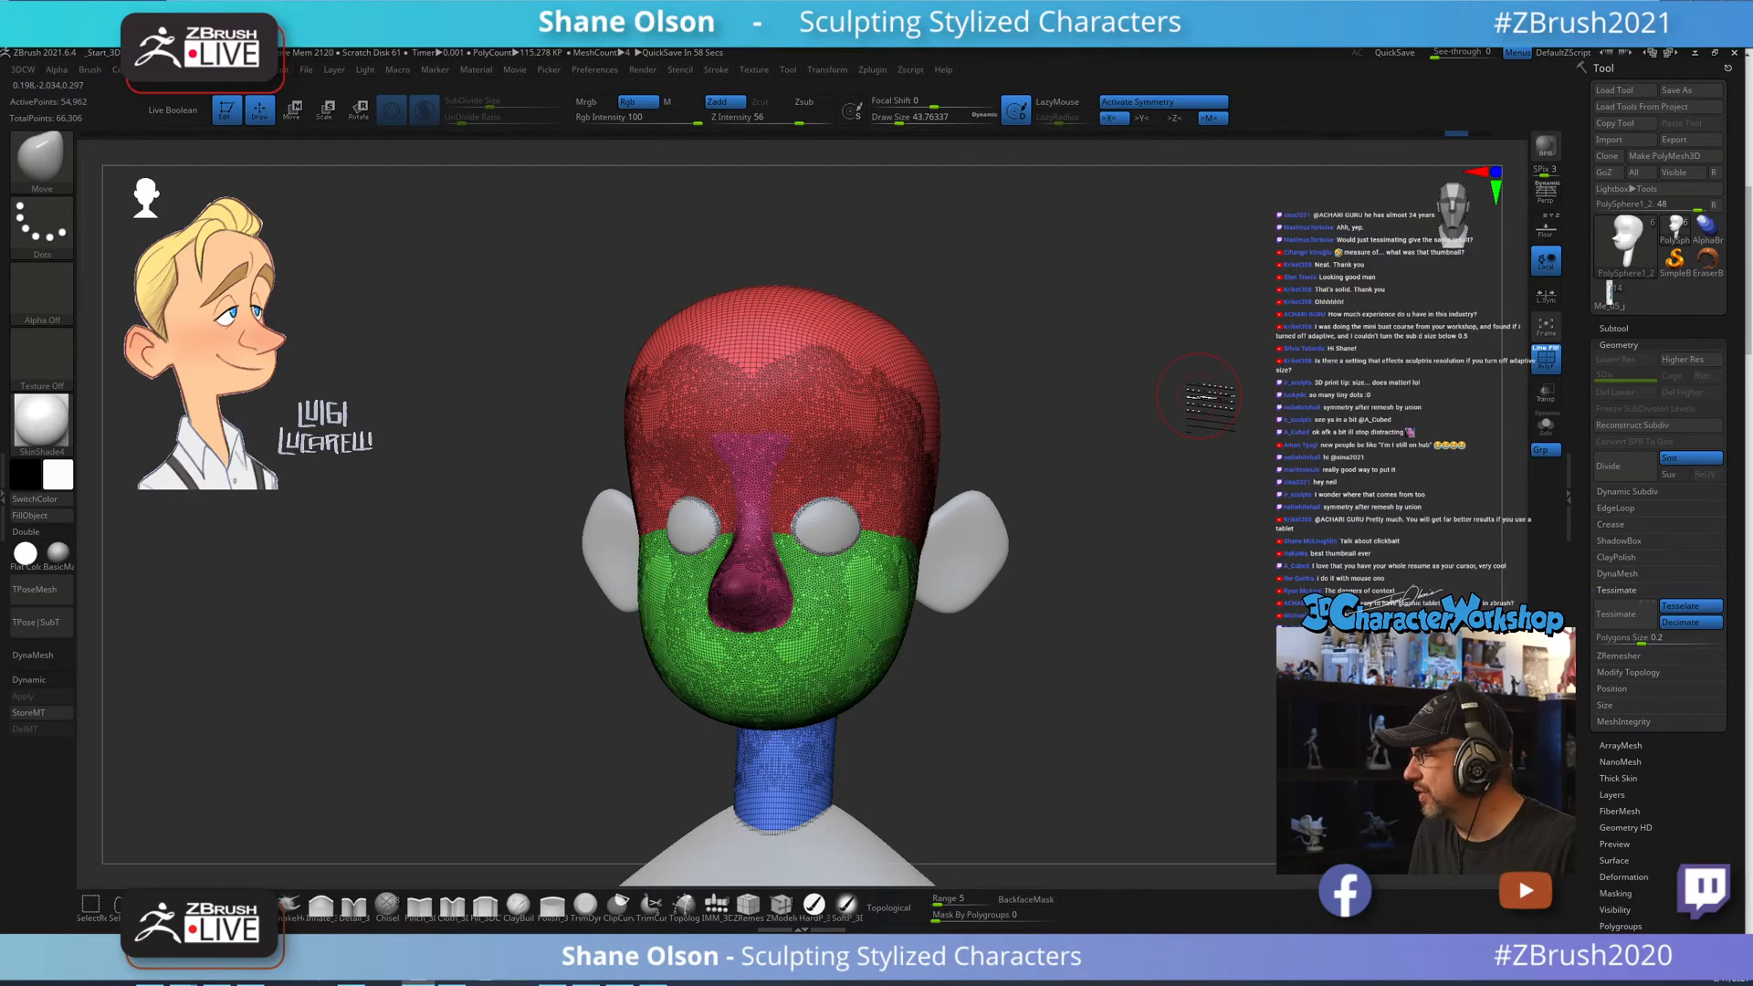
{"action": "mouse_move", "coordinate": [1146, 659]}
{"action": "left_mouse_down"}
{"action": "mouse_move", "coordinate": [1138, 683]}
{"action": "mouse_move", "coordinate": [1148, 631]}
{"action": "left_mouse_up"}
{"action": "key", "text": "s"}
{"action": "mouse_move", "coordinate": [772, 376]}
{"action": "left_mouse_down", "text": "shift"}
{"action": "mouse_move", "coordinate": [807, 360]}
{"action": "mouse_move", "coordinate": [932, 402]}
{"action": "left_mouse_up", "text": "shift"}
{"action": "mouse_move", "coordinate": [1154, 552]}
{"action": "left_mouse_down"}
{"action": "mouse_move", "coordinate": [1197, 478]}
{"action": "mouse_move", "coordinate": [1254, 515]}
{"action": "mouse_move", "coordinate": [1131, 540]}
{"action": "left_mouse_up"}
{"action": "key", "text": "s"}
{"action": "mouse_move", "coordinate": [776, 409]}
{"action": "left_mouse_down", "text": "shift"}
{"action": "mouse_move", "coordinate": [874, 438]}
{"action": "mouse_move", "coordinate": [968, 534]}
{"action": "left_mouse_up", "text": "shift"}
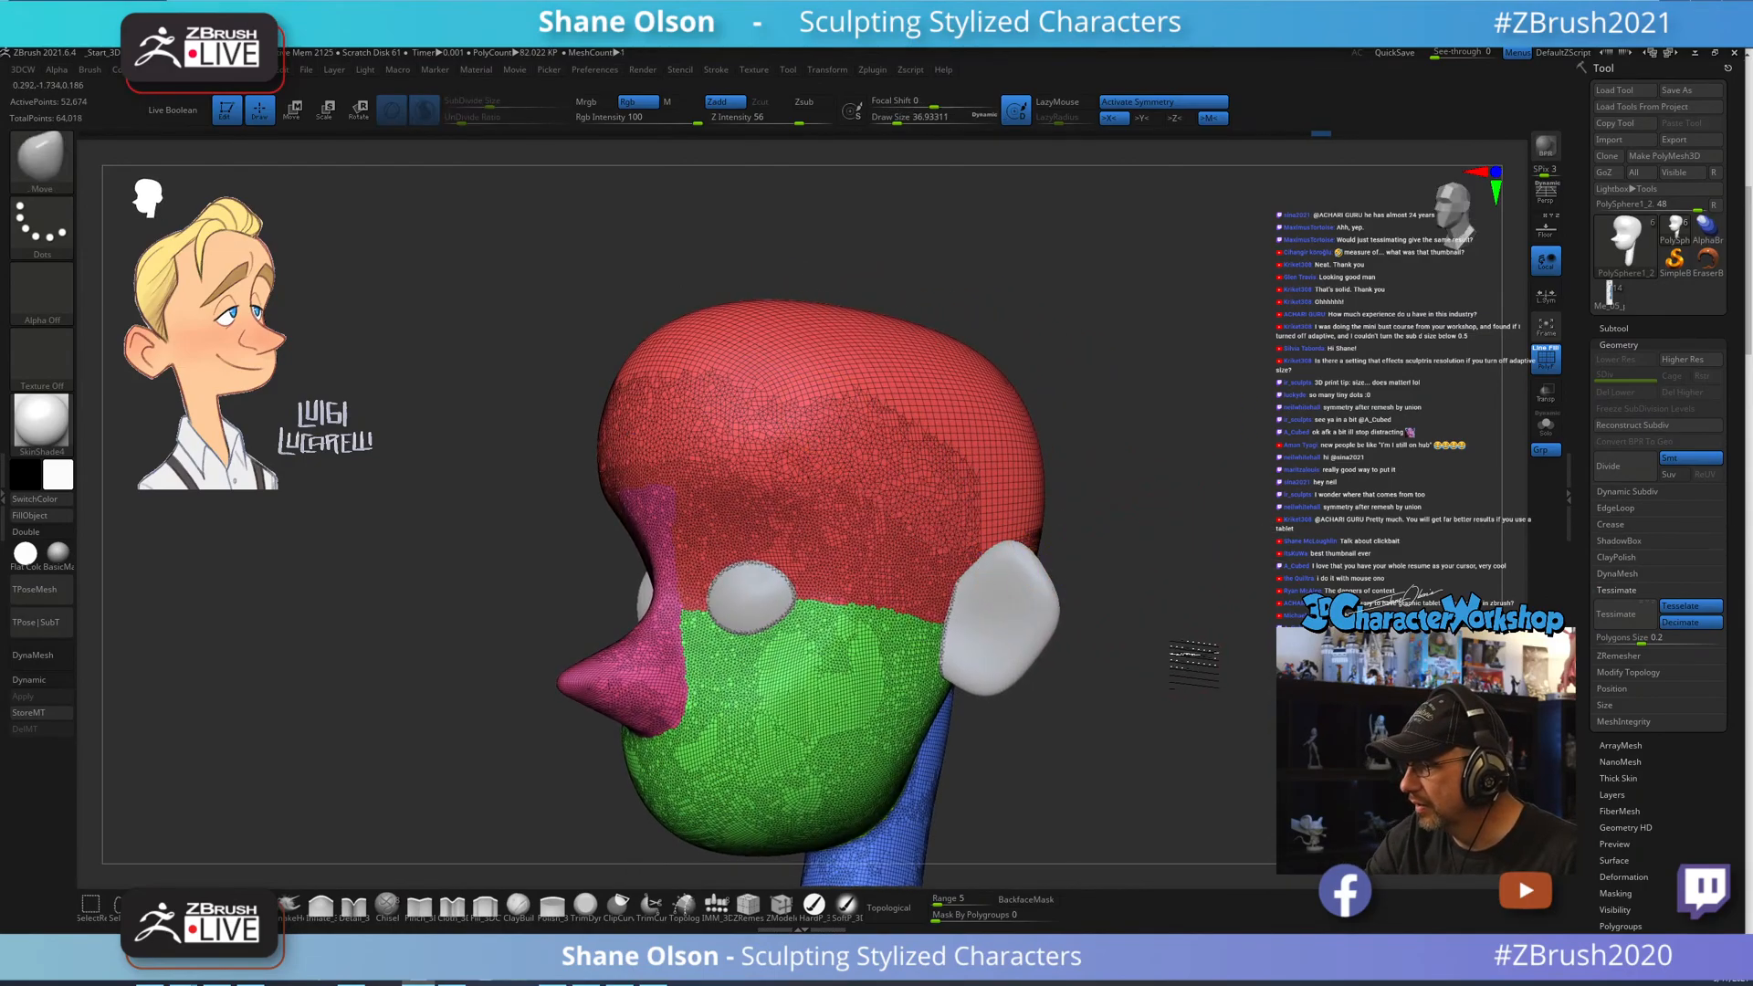
Hide the polyframe, set the draw size to 23.30558 and push the nose's underside upward symmetrically to start the nostrils.
{"action": "mouse_move", "coordinate": [1084, 570]}
{"action": "left_mouse_down"}
{"action": "mouse_move", "coordinate": [1171, 670]}
{"action": "mouse_move", "coordinate": [1143, 649]}
{"action": "left_mouse_up"}
{"action": "key", "text": "shift+f"}
{"action": "scroll", "coordinate": [849, 626], "scroll_direction": "up", "scroll_amount": 3}
{"action": "right_click_drag", "start_coordinate": [722, 599], "coordinate": [801, 620], "text": "alt"}
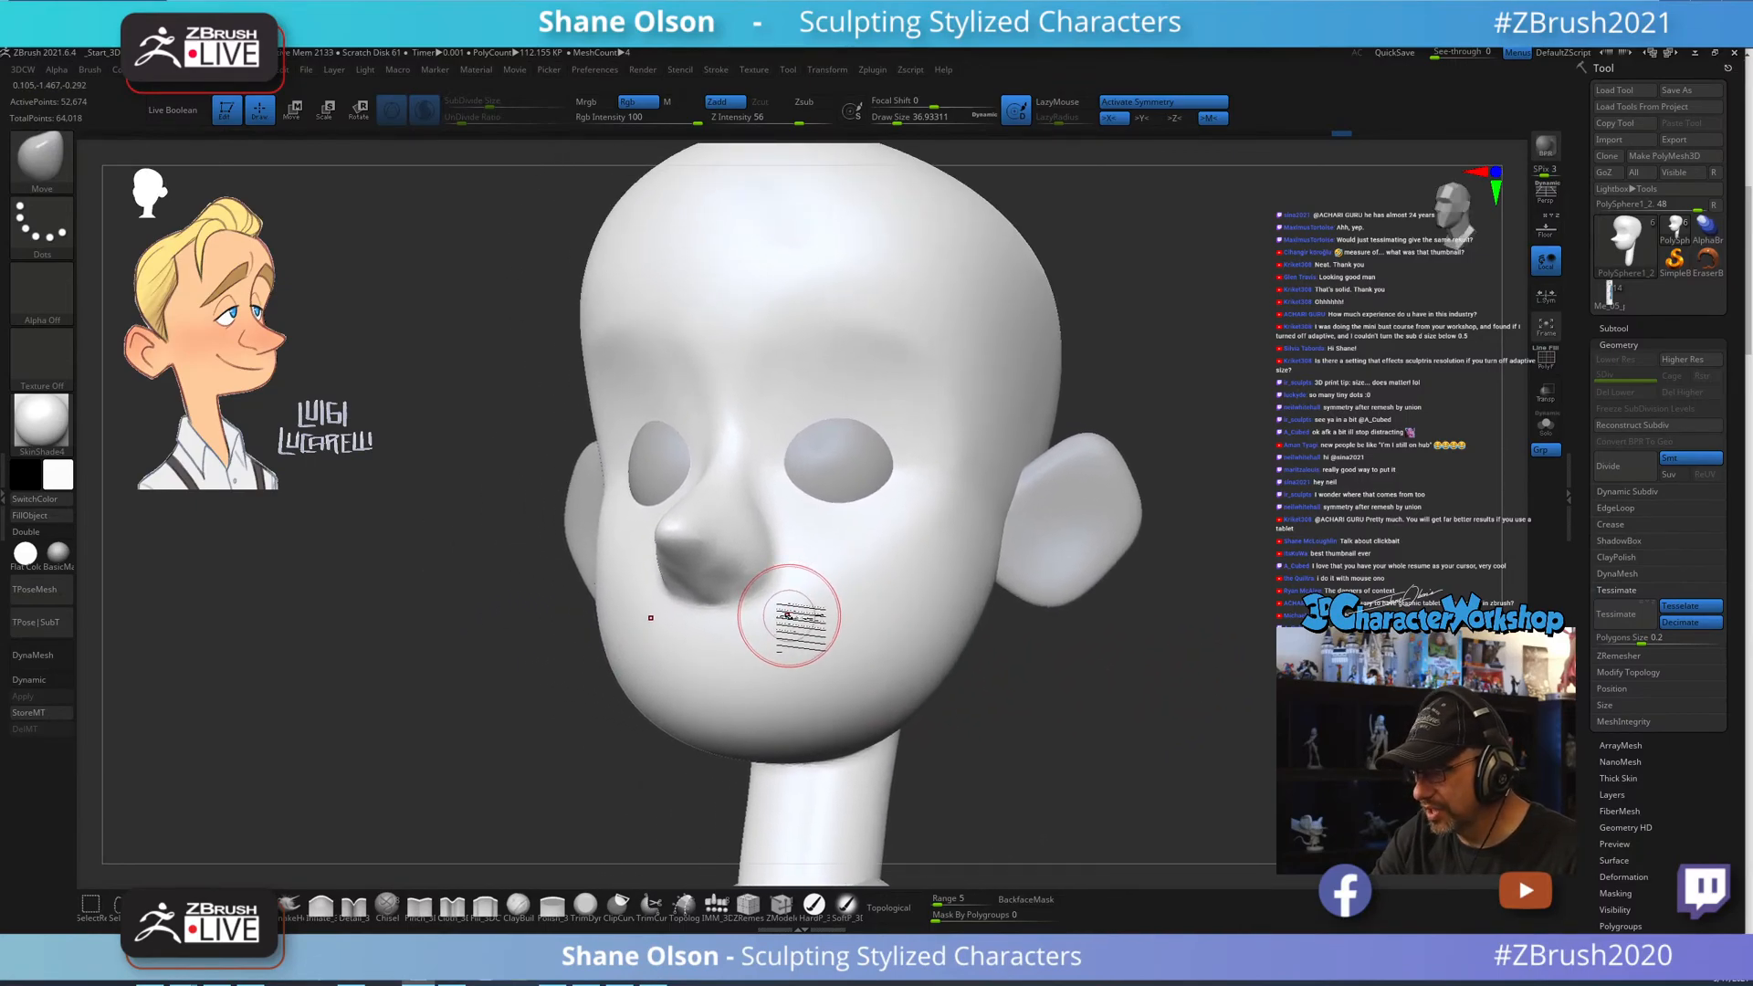
{"action": "key", "text": "s"}
{"action": "left_click_drag", "start_coordinate": [793, 618], "coordinate": [740, 604]}
{"action": "key", "text": "s"}
{"action": "right_click_drag", "start_coordinate": [740, 603], "coordinate": [776, 603], "text": "shift"}
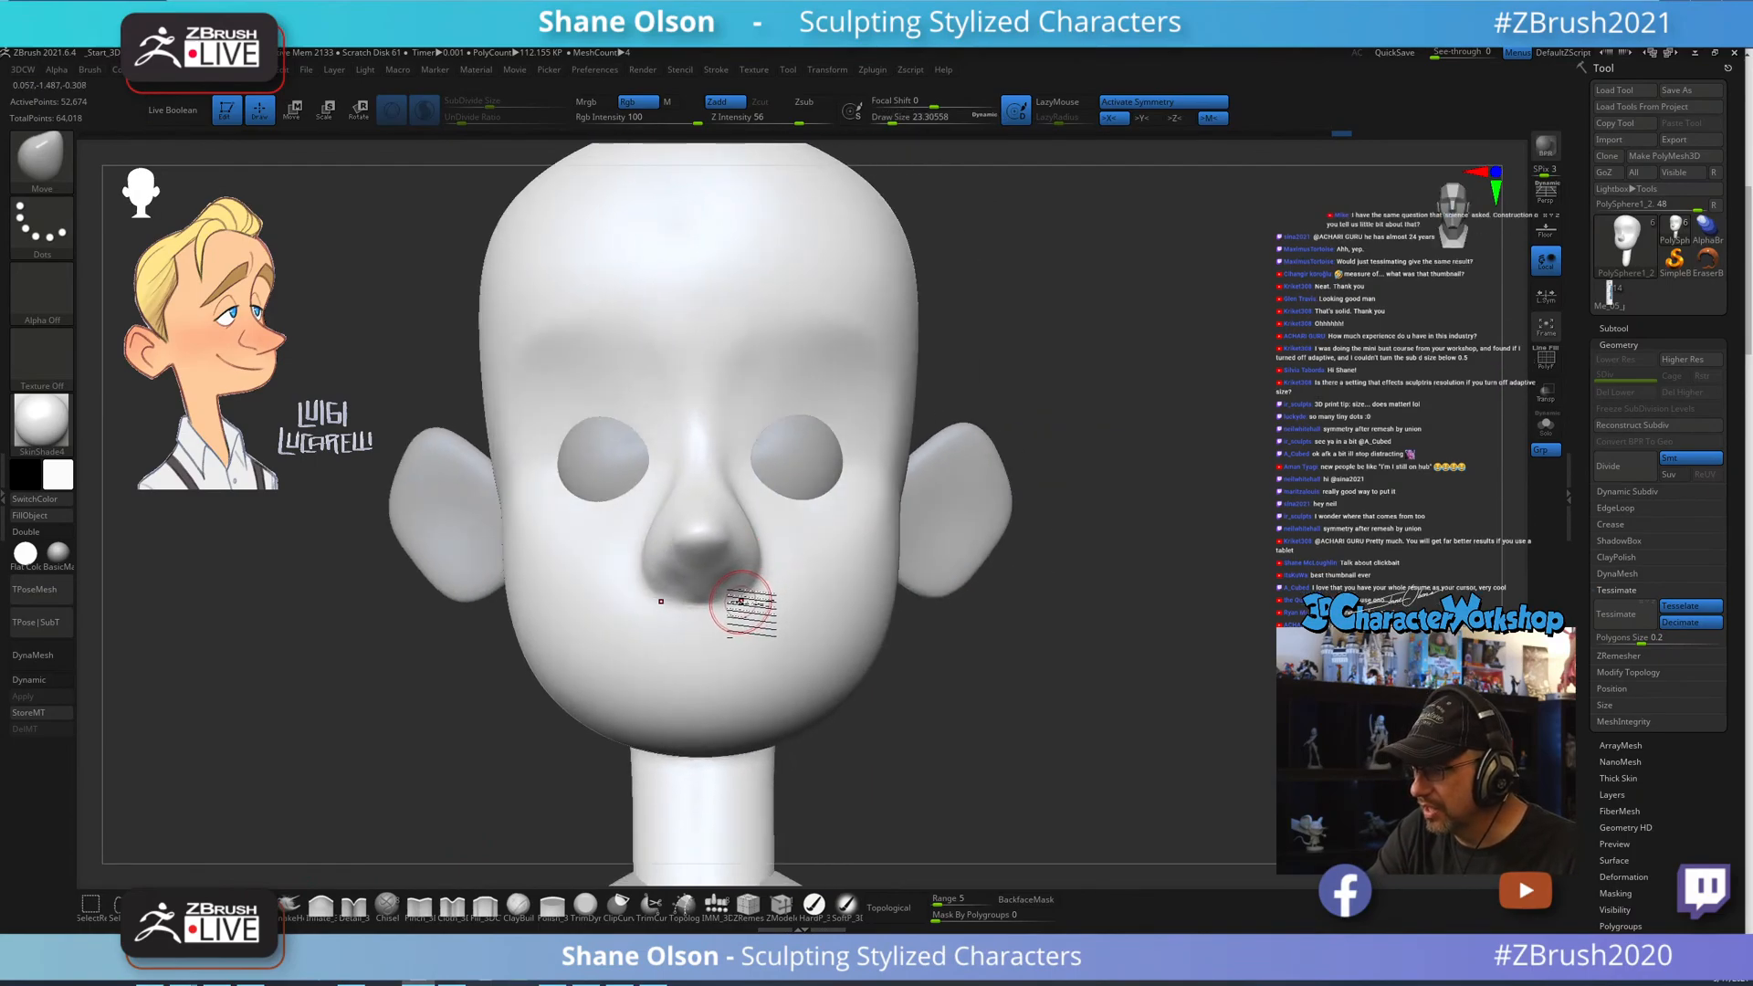
{"action": "key", "text": "s"}
{"action": "left_click_drag", "start_coordinate": [730, 602], "coordinate": [730, 574]}
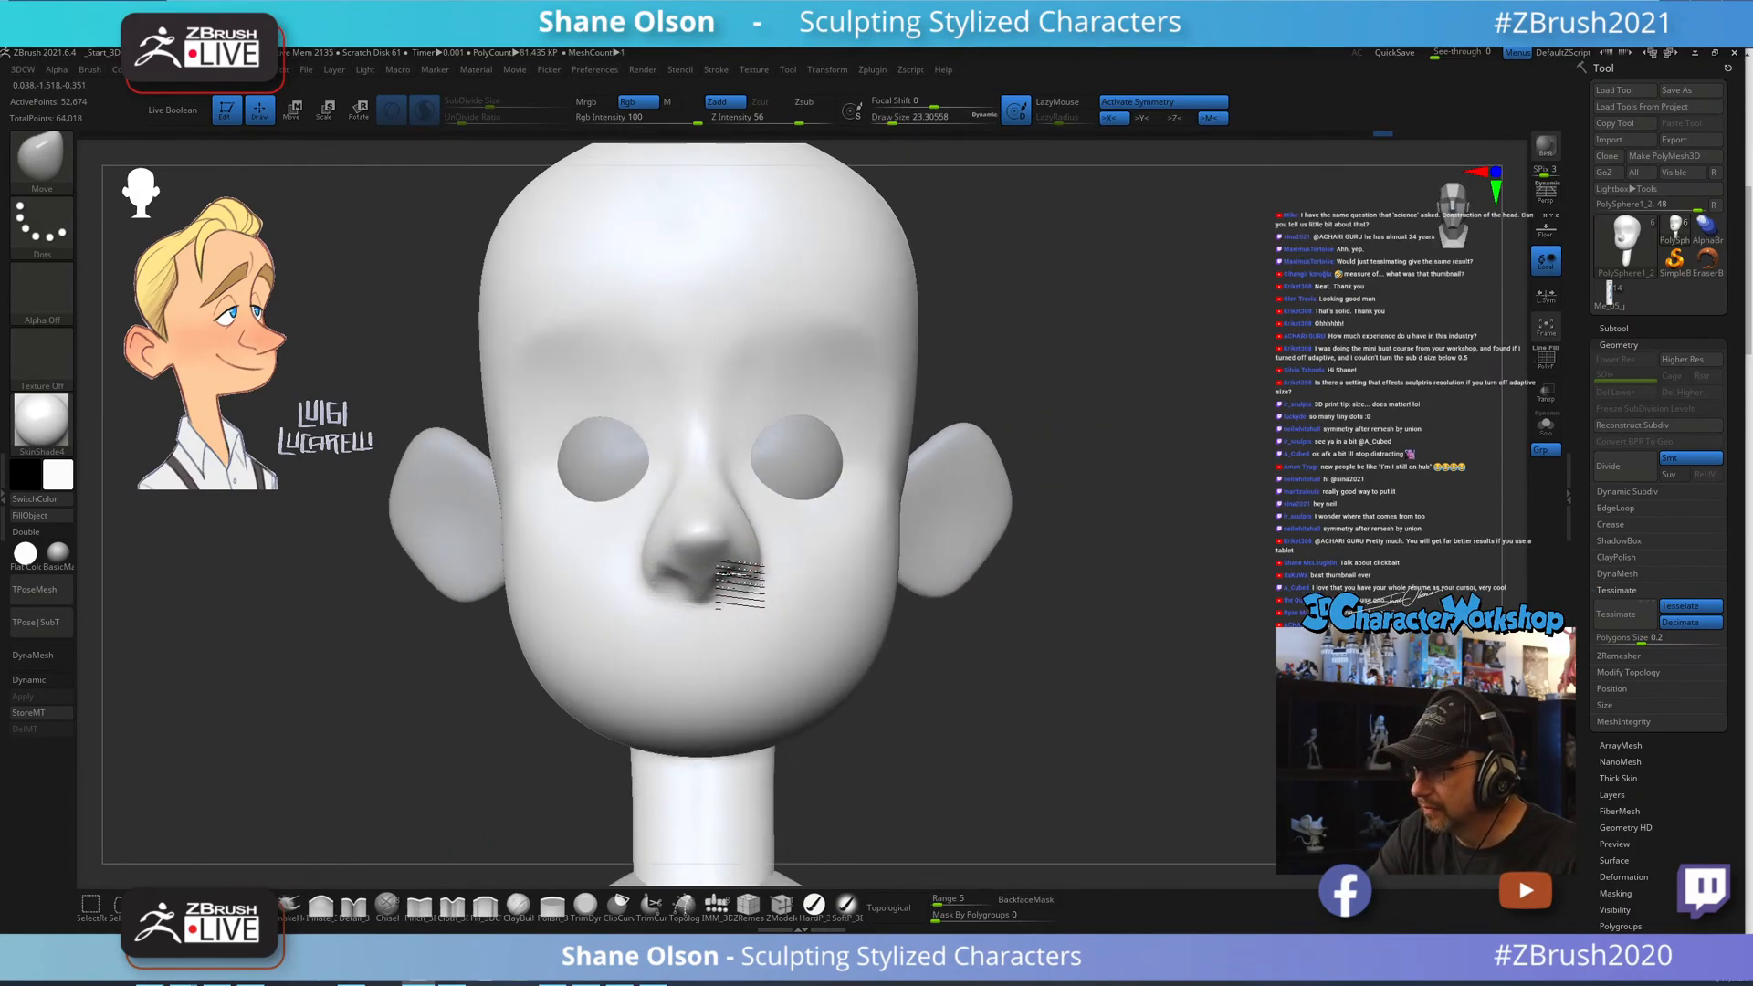
Enlarge the draw size to 30.69679 and shape the nostril wings and the underside of the nose.
{"action": "mouse_move", "coordinate": [783, 615]}
{"action": "right_mouse_down"}
{"action": "mouse_move", "coordinate": [808, 584]}
{"action": "mouse_move", "coordinate": [795, 504]}
{"action": "right_mouse_up"}
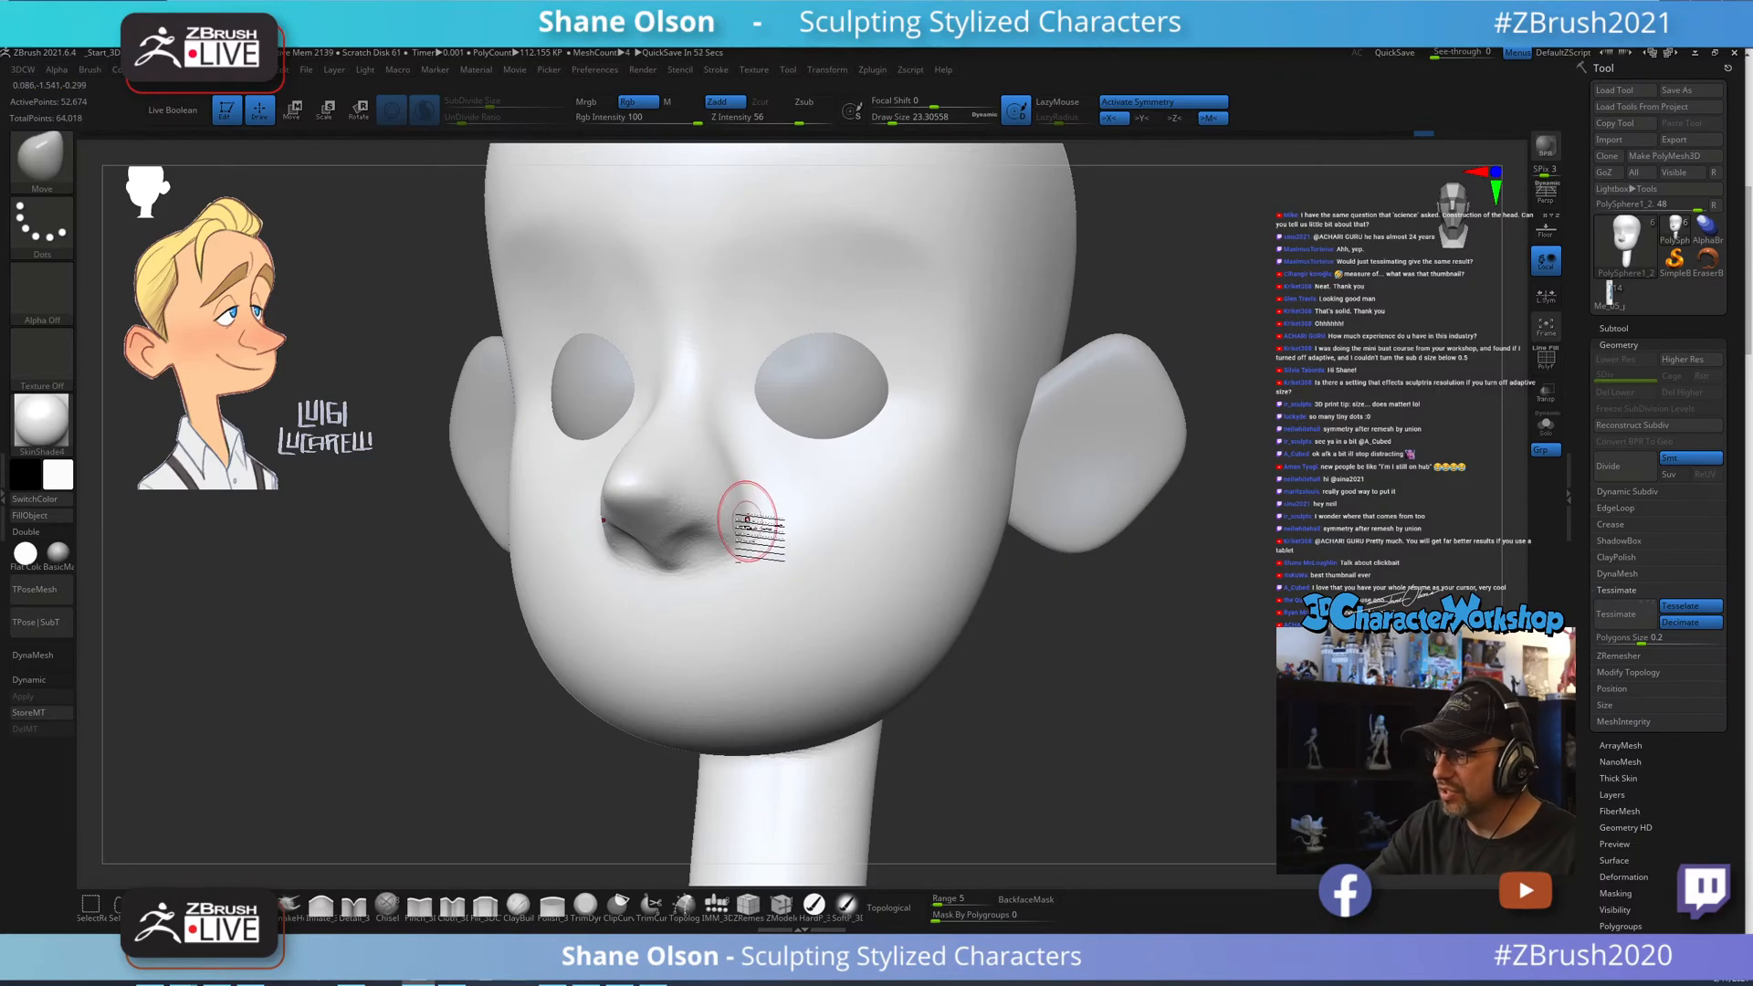
{"action": "key", "text": "s"}
{"action": "left_click_drag", "start_coordinate": [740, 517], "coordinate": [743, 517]}
{"action": "left_click_drag", "start_coordinate": [731, 515], "coordinate": [736, 508]}
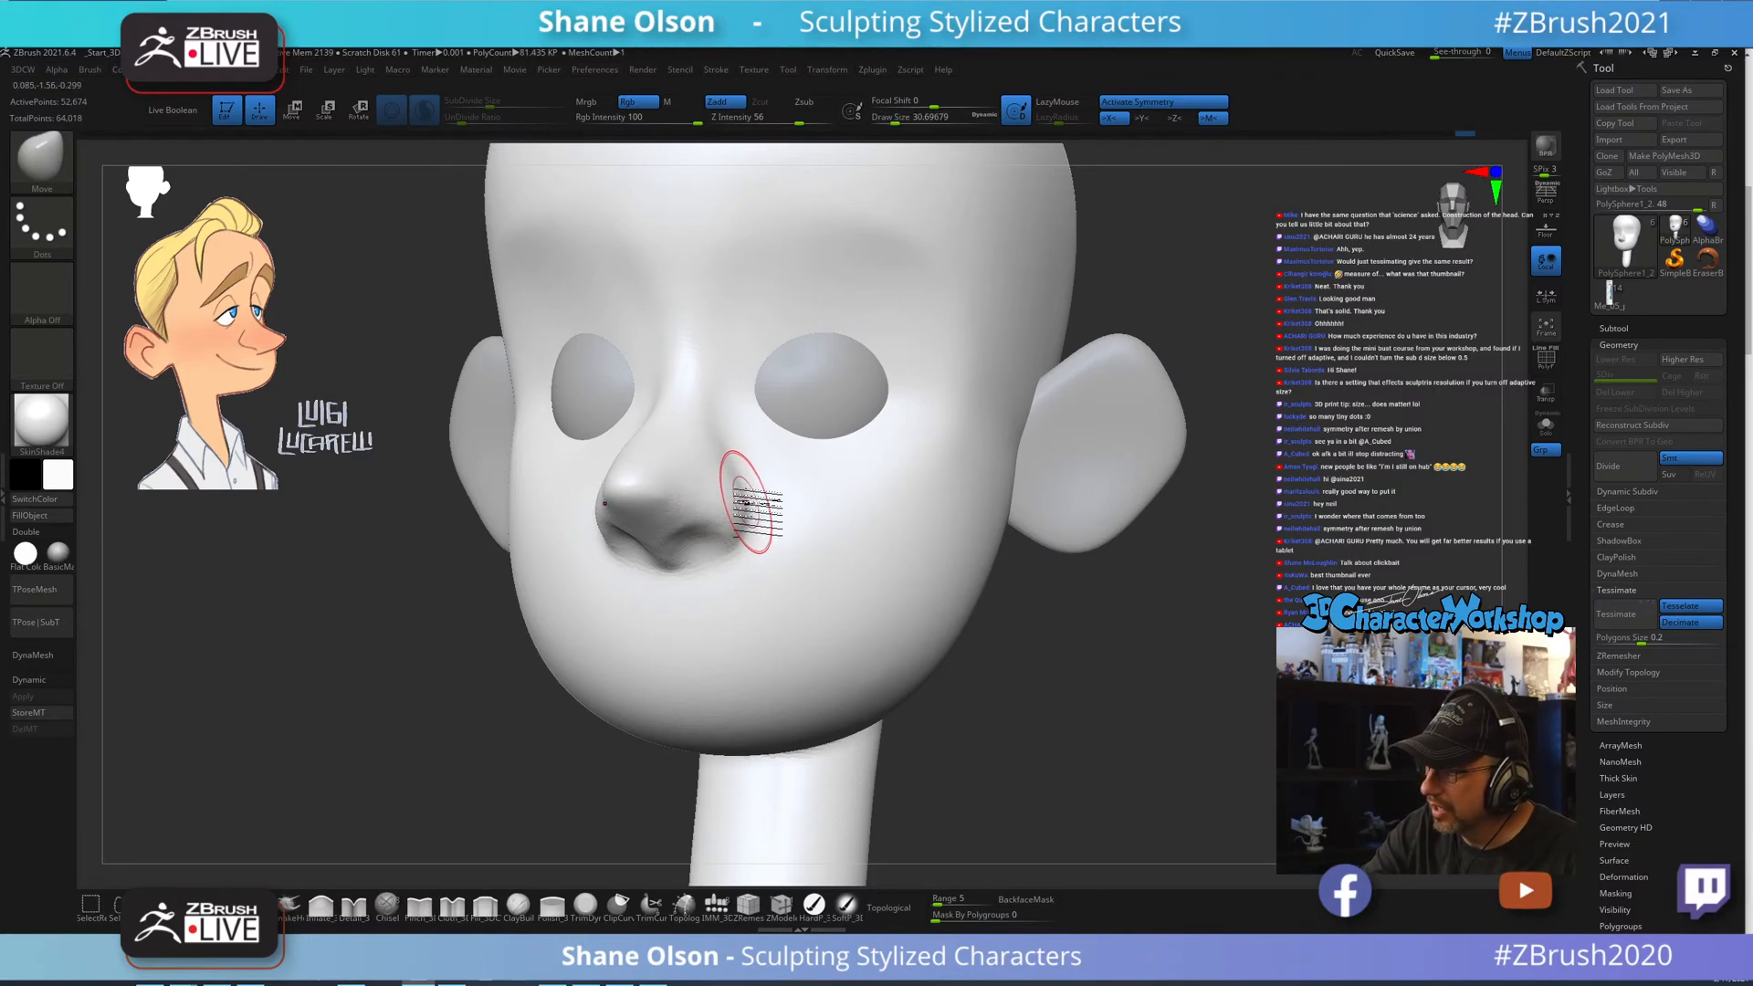
{"action": "mouse_move", "coordinate": [751, 502]}
{"action": "right_mouse_down"}
{"action": "mouse_move", "coordinate": [758, 470]}
{"action": "mouse_move", "coordinate": [771, 521]}
{"action": "mouse_move", "coordinate": [763, 443]}
{"action": "mouse_move", "coordinate": [762, 514]}
{"action": "mouse_move", "coordinate": [745, 482]}
{"action": "right_mouse_up"}
{"action": "left_click_drag", "start_coordinate": [728, 533], "coordinate": [623, 539]}
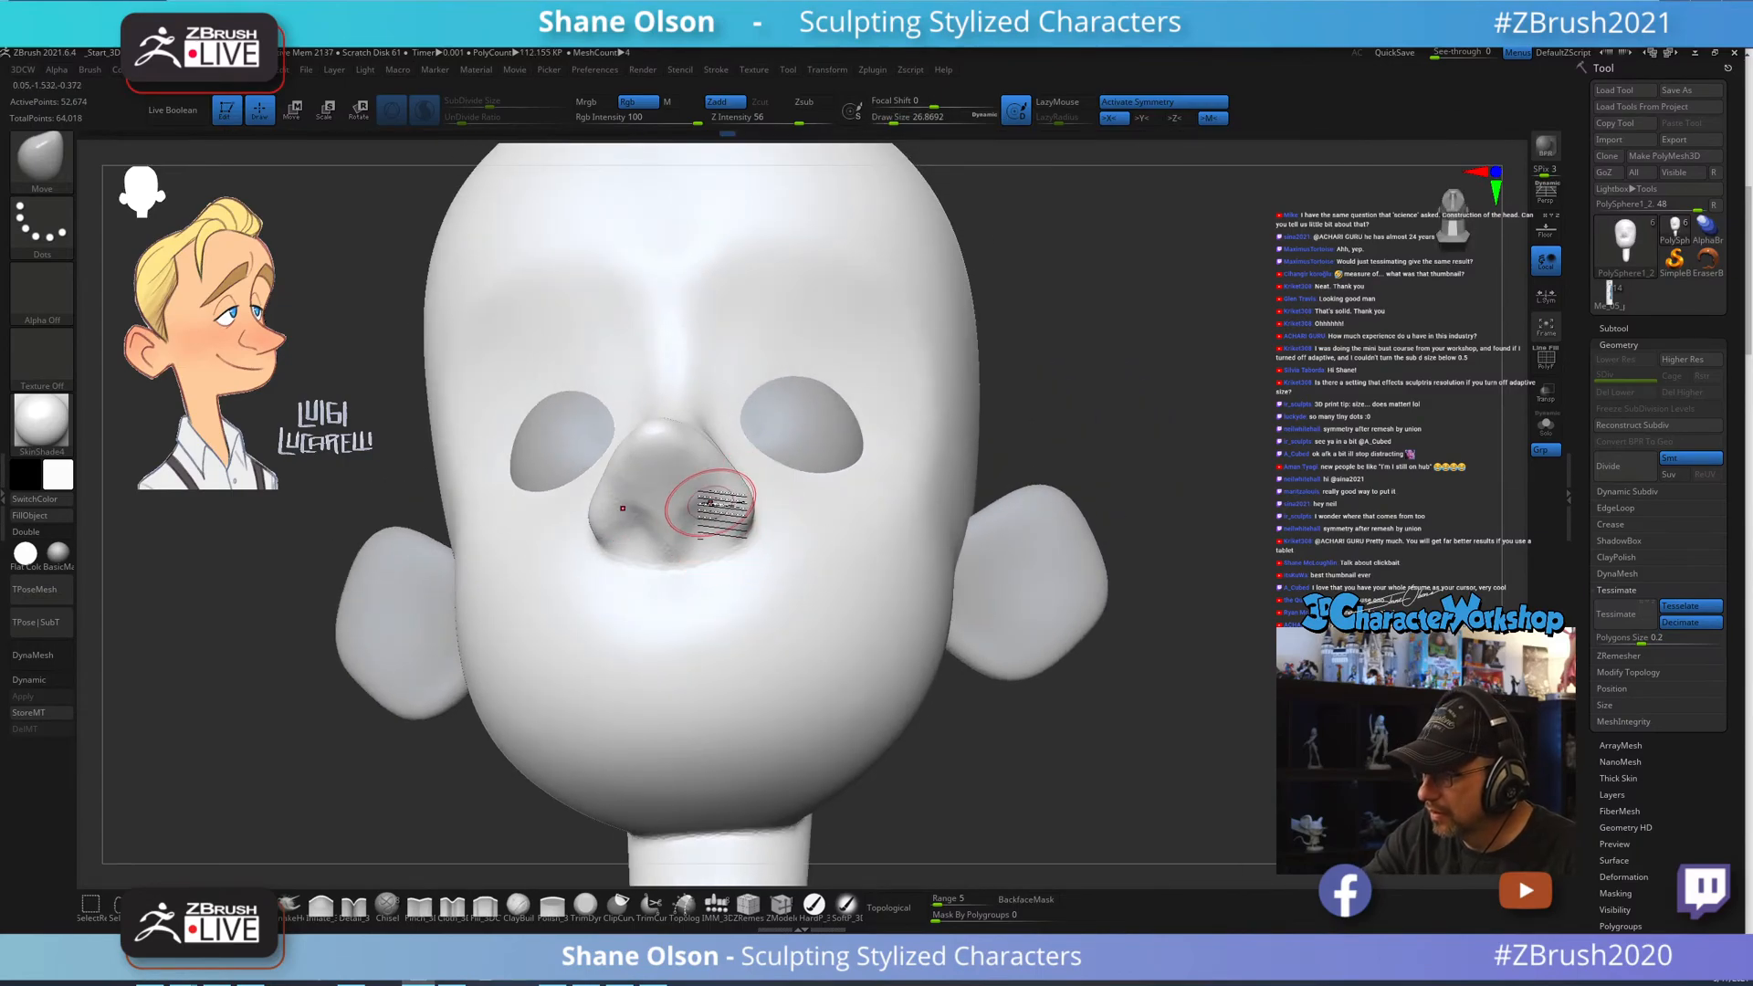
Smooth the nose base between the nostrils at draw size 18.45511 and show the polyframe on the head.
{"action": "mouse_move", "coordinate": [710, 502]}
{"action": "right_mouse_down"}
{"action": "mouse_move", "coordinate": [715, 535]}
{"action": "mouse_move", "coordinate": [726, 489]}
{"action": "right_mouse_up"}
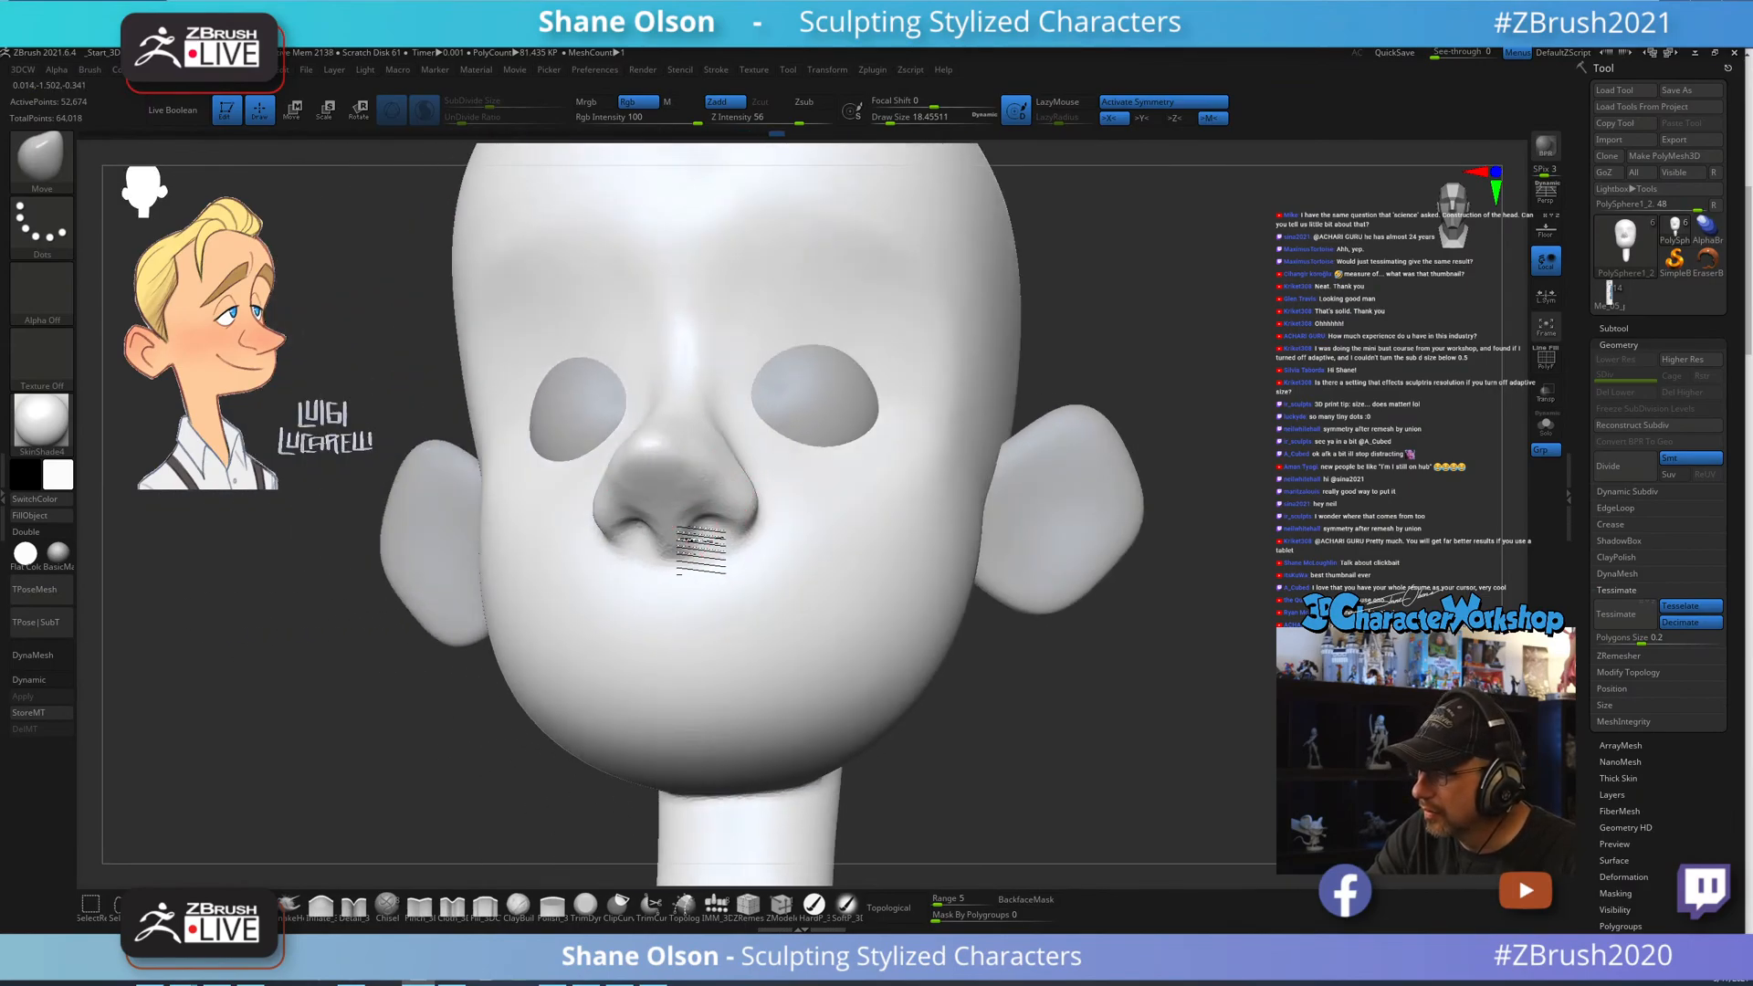
{"action": "left_click_drag", "start_coordinate": [698, 555], "coordinate": [699, 511], "text": "shift"}
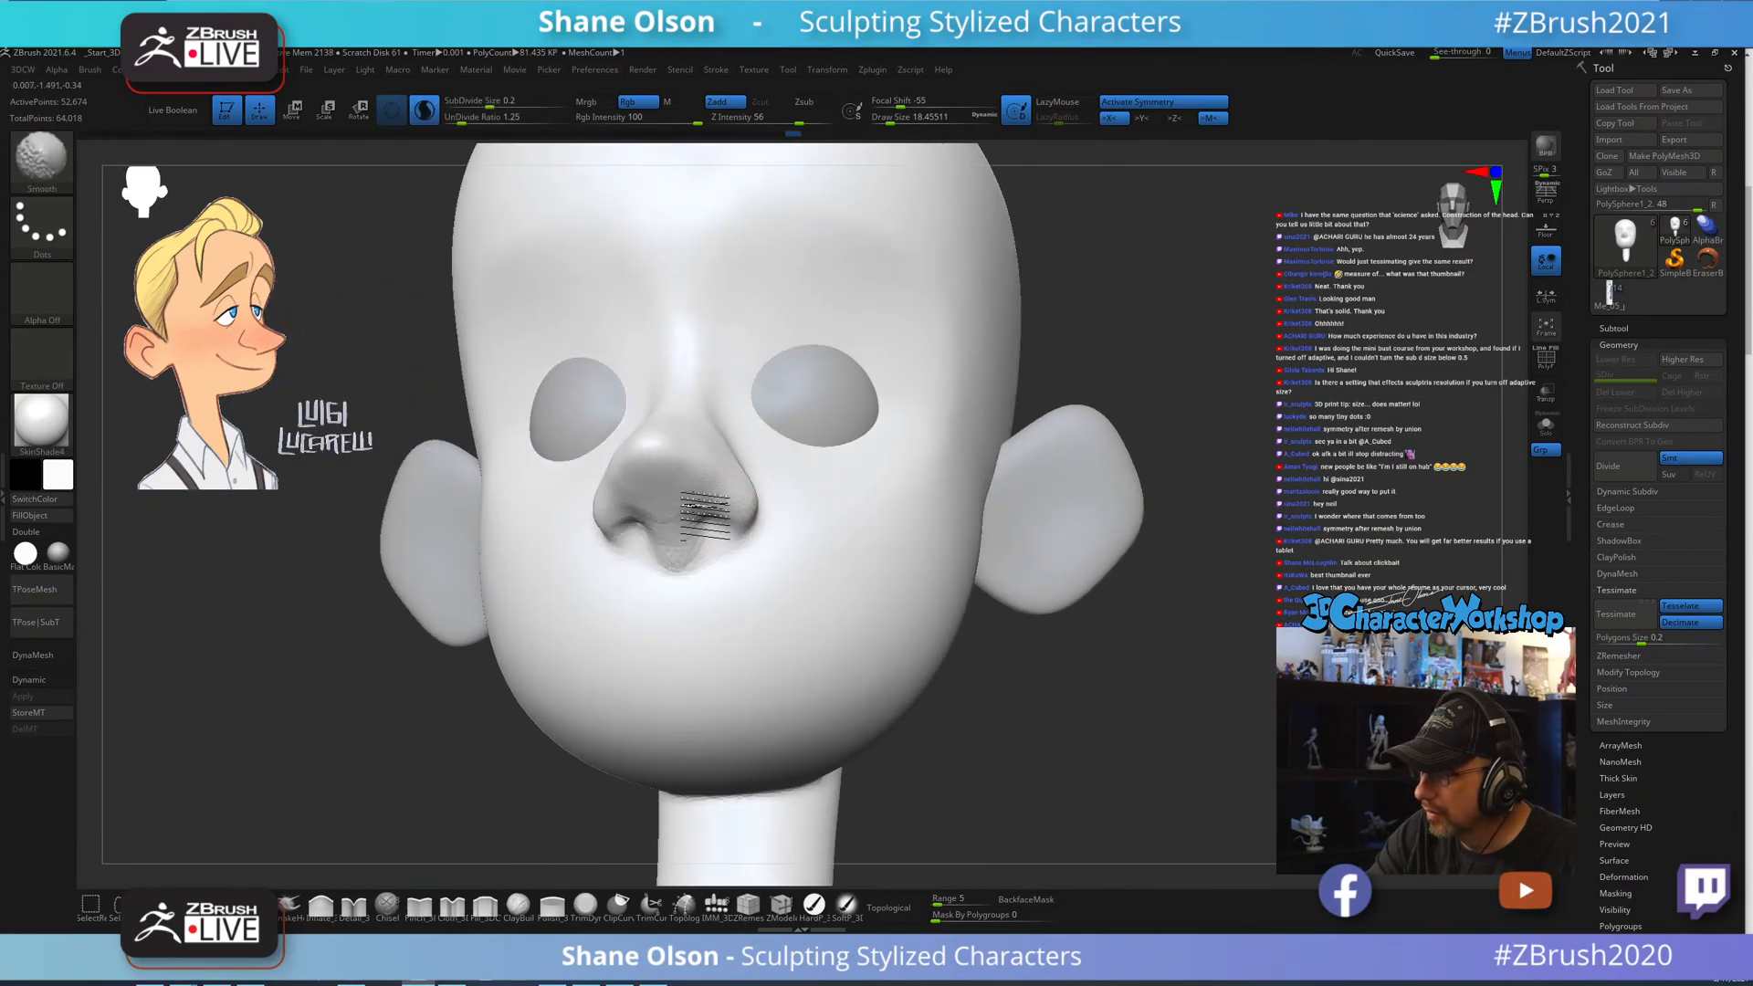
{"action": "right_click_drag", "start_coordinate": [750, 508], "coordinate": [834, 619]}
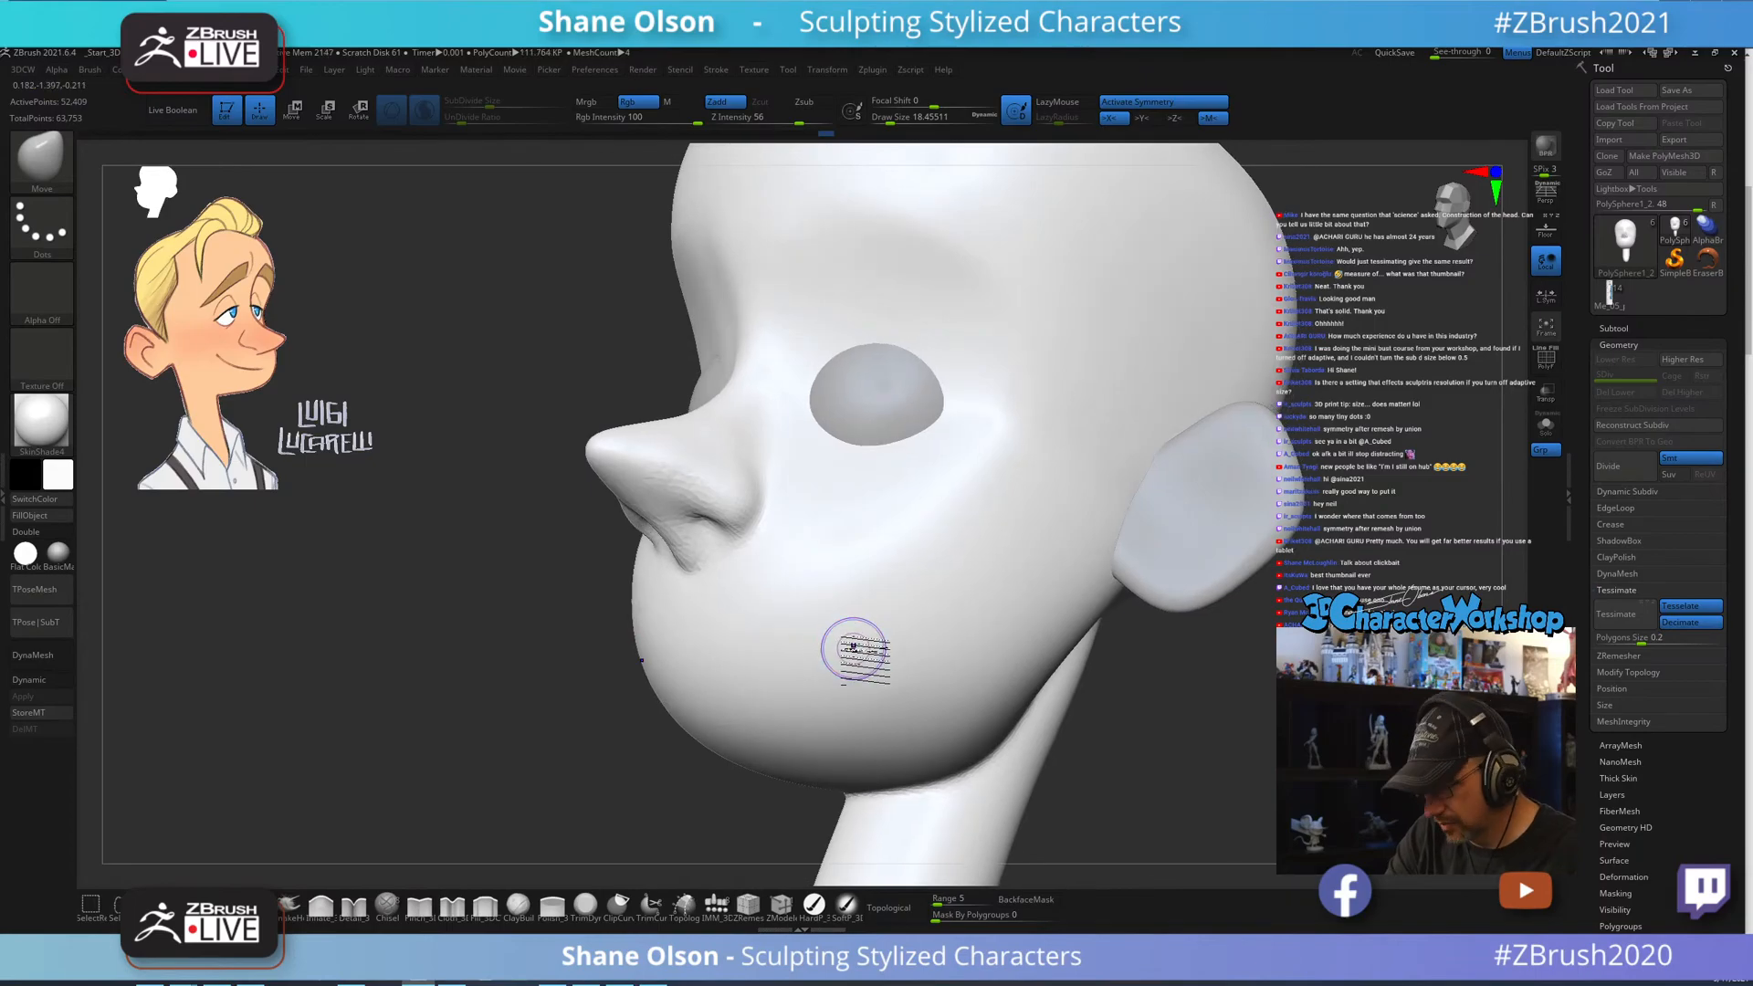
{"action": "key", "text": "shift+f"}
{"action": "key", "text": "shift+f"}
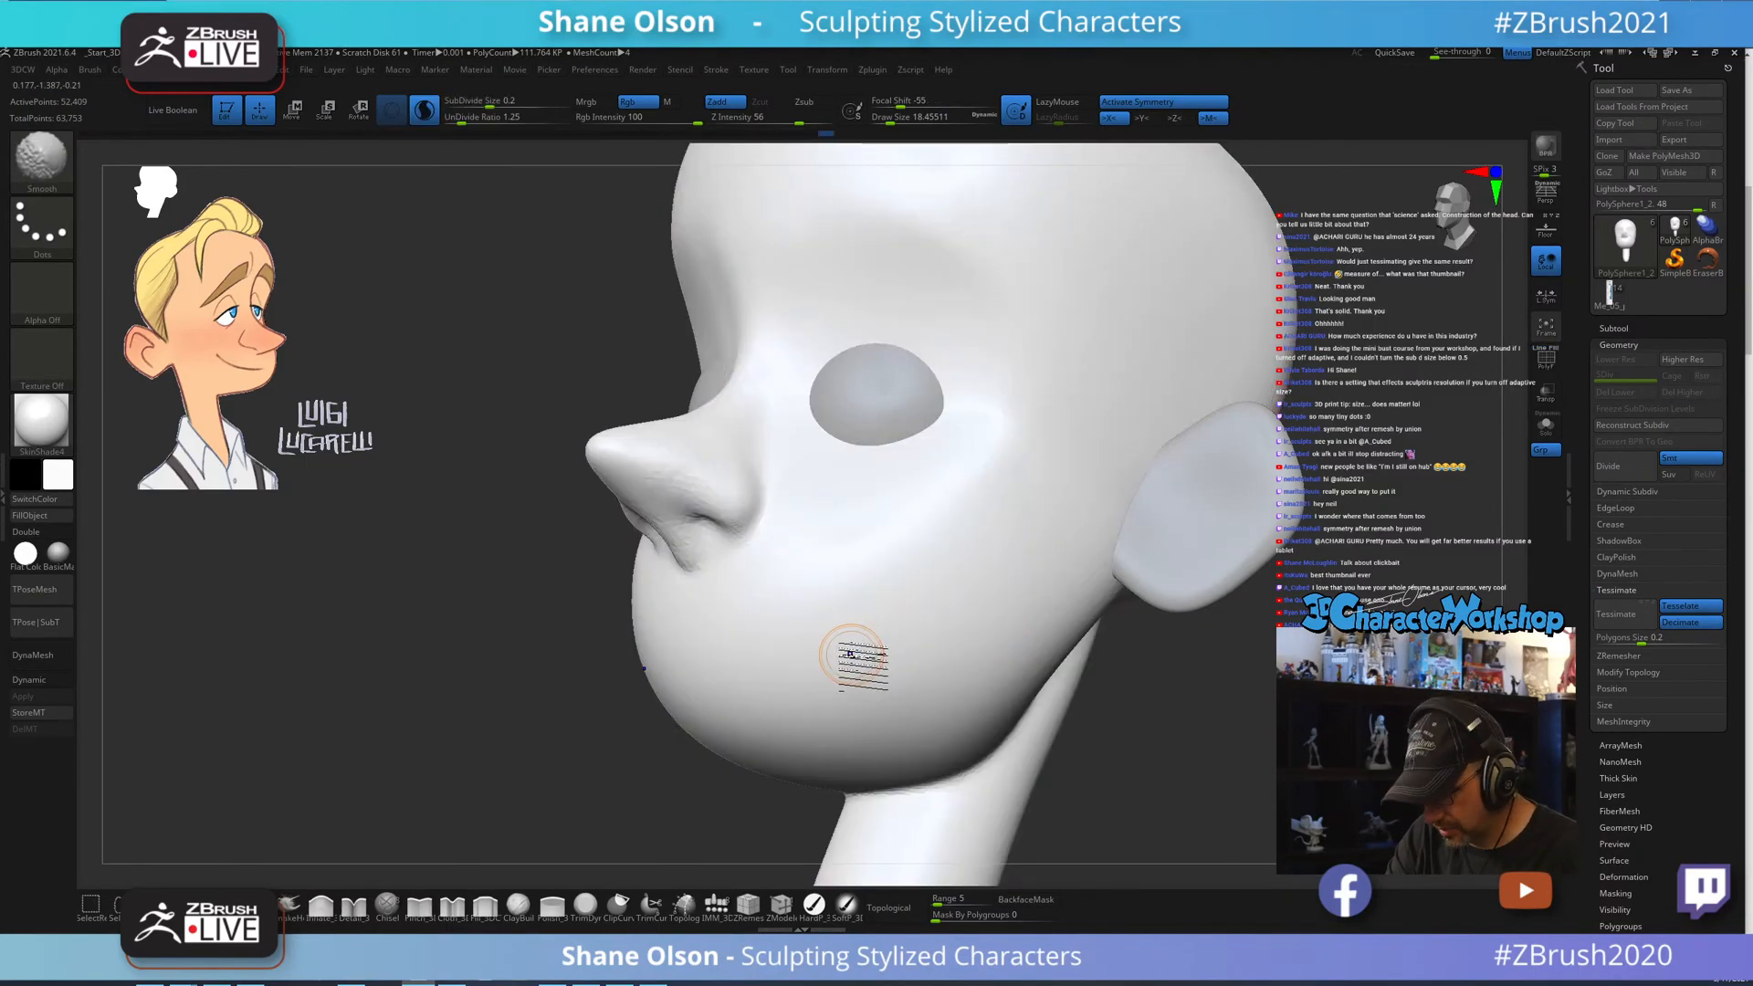
{"action": "key", "text": "shift+f"}
{"action": "key", "text": "shift"}
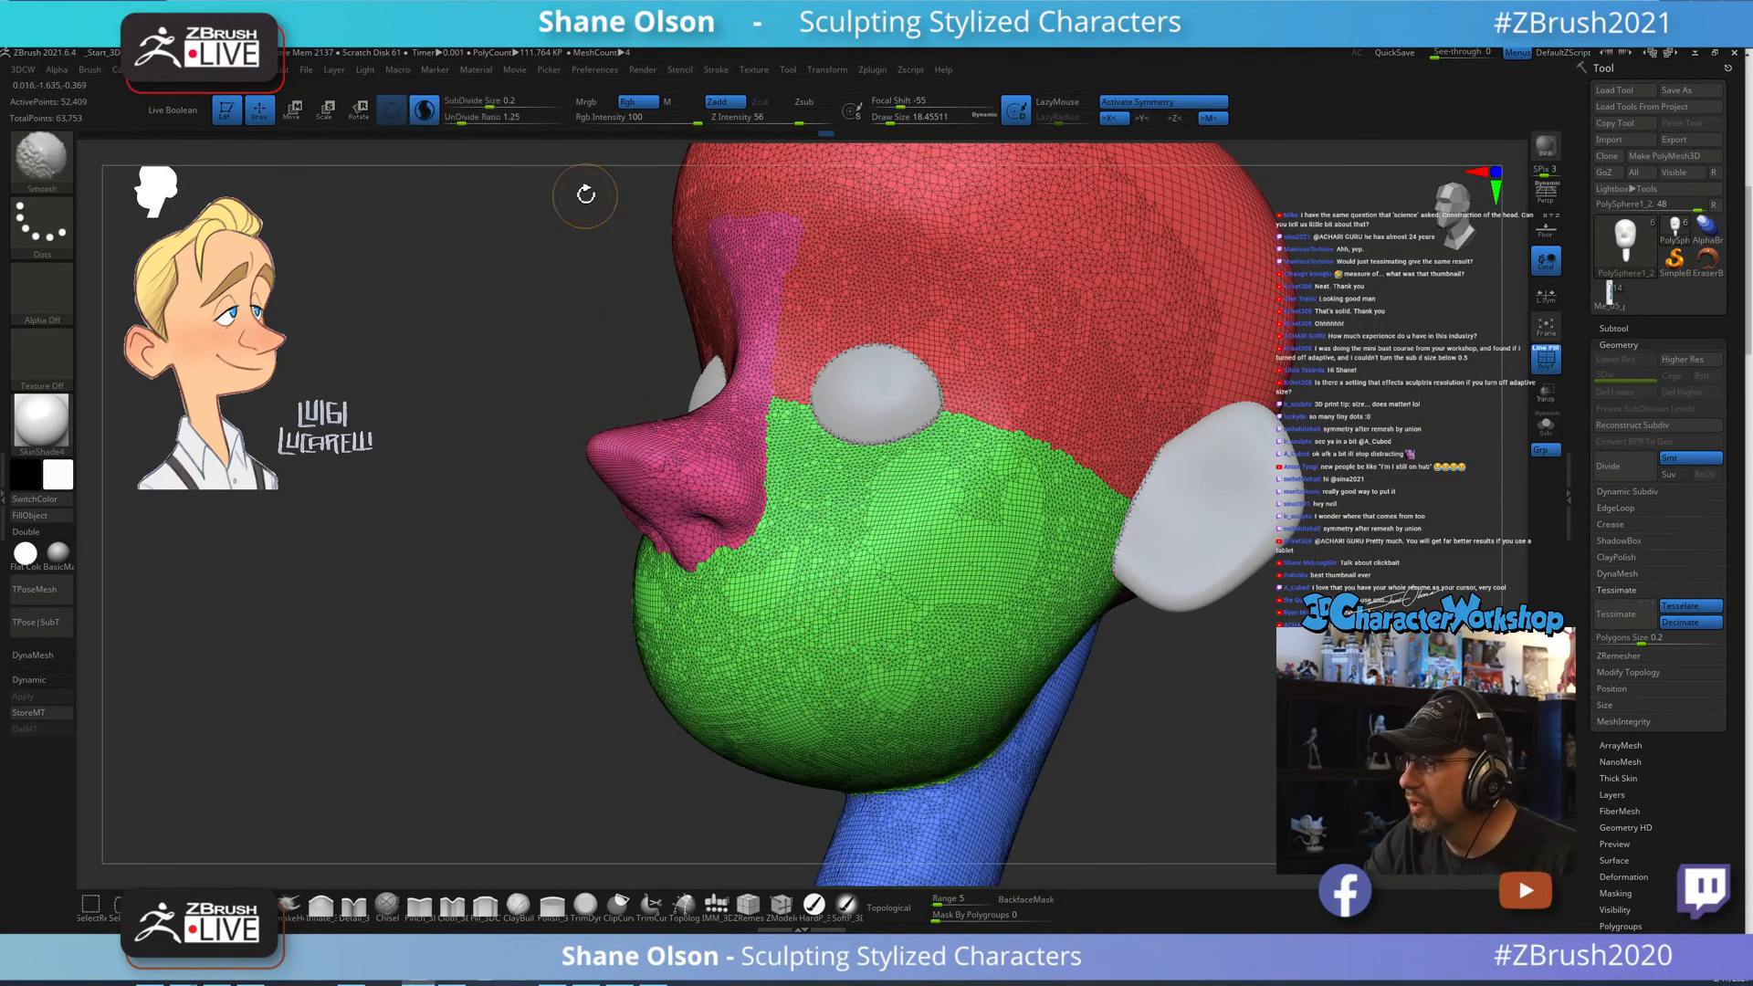
Set SubDivide Size to 0.07886 and smooth around the nostril wings and nose base to refine the mesh there.
{"action": "left_click", "coordinate": [469, 102], "text": "shift"}
{"action": "left_click_drag", "start_coordinate": [466, 101], "coordinate": [471, 102], "text": "shift"}
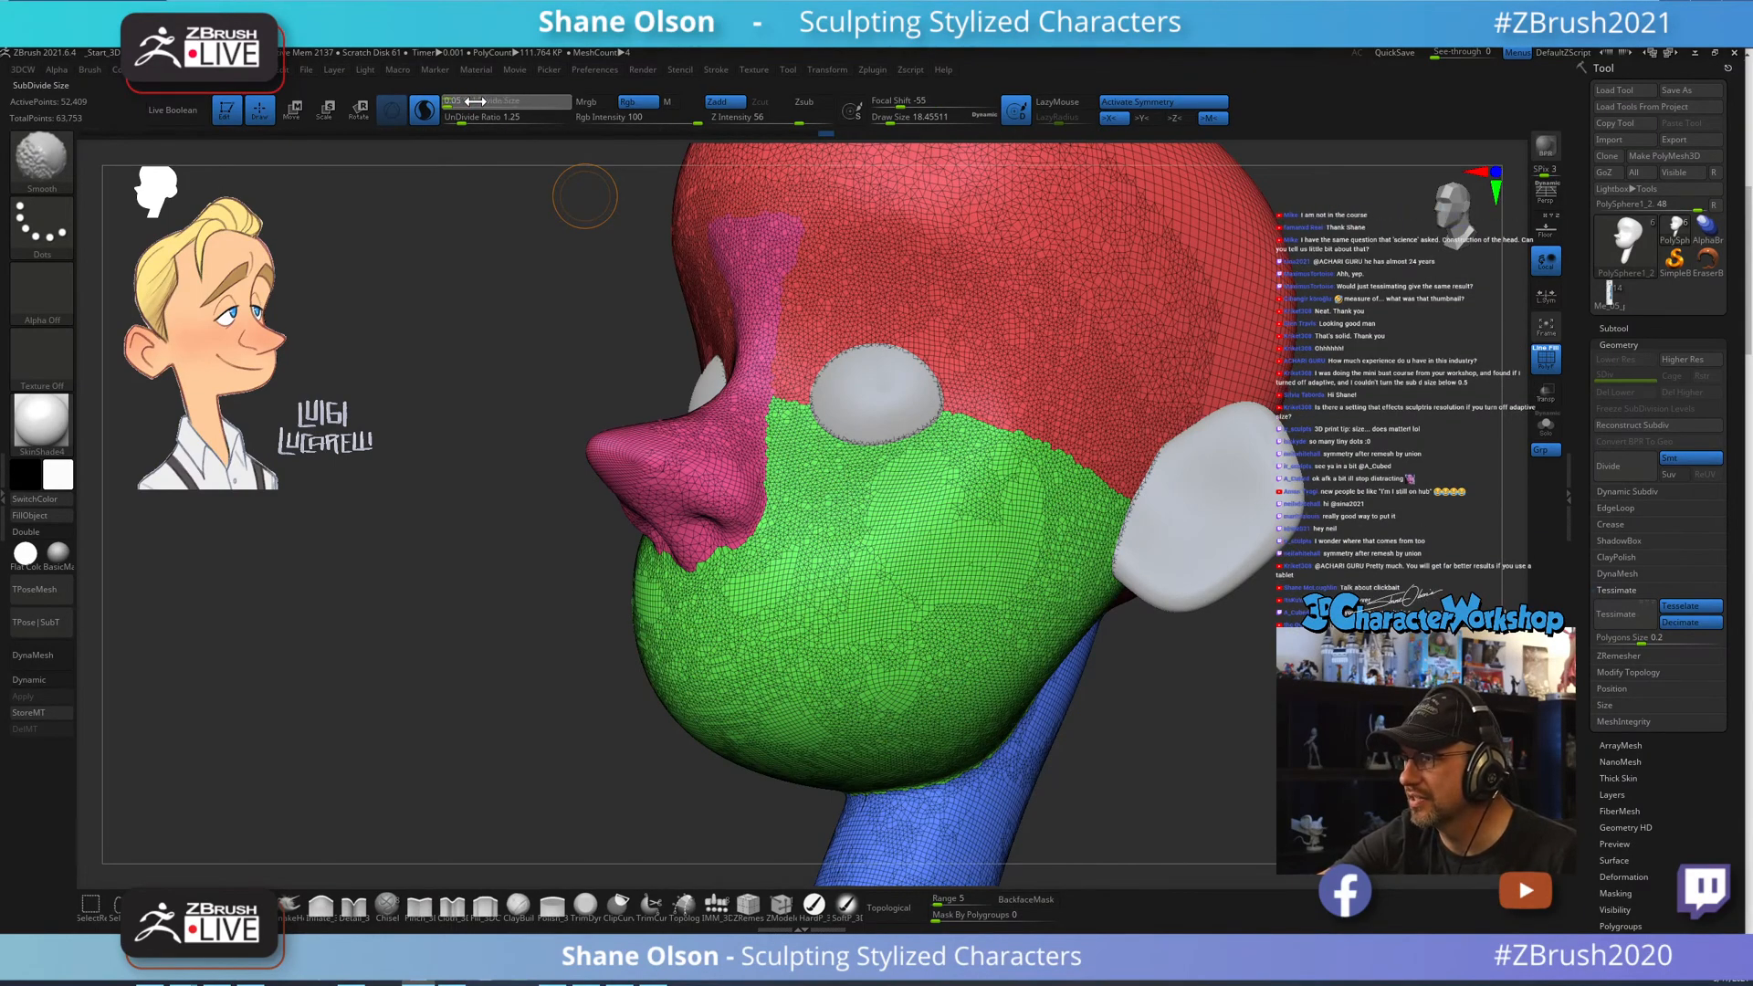
{"action": "left_click", "coordinate": [477, 101], "text": "shift"}
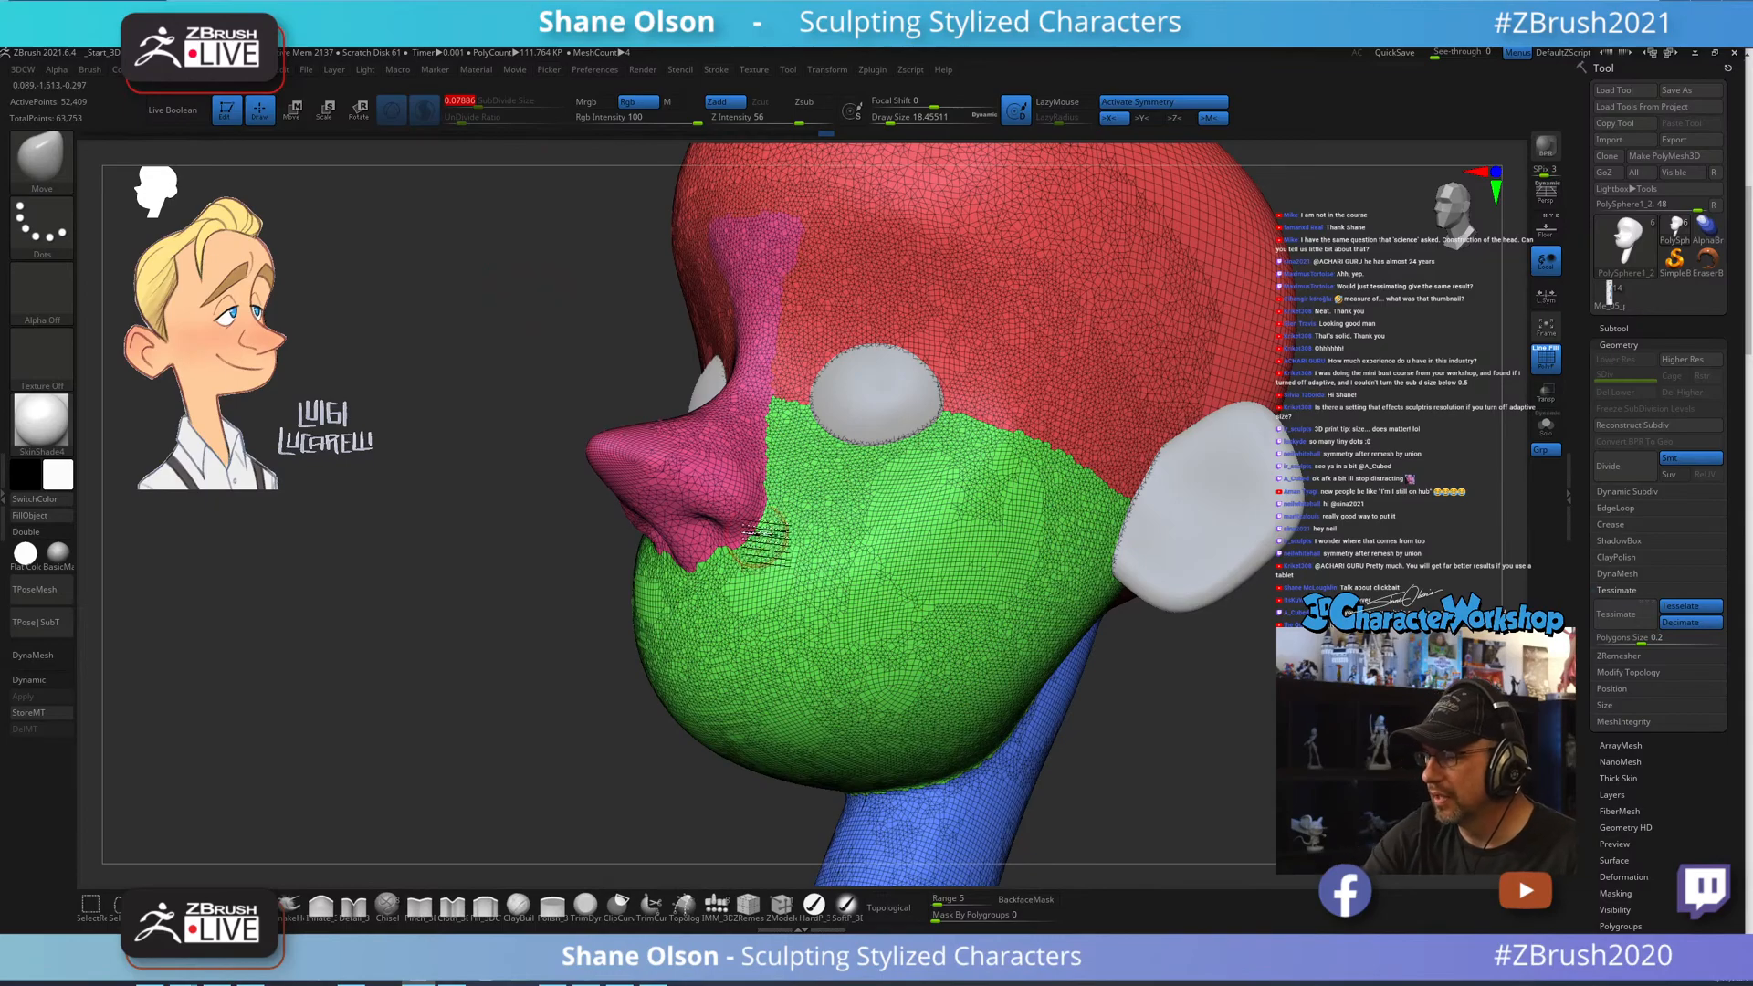
{"action": "mouse_move", "coordinate": [762, 538]}
{"action": "left_mouse_down", "text": "shift"}
{"action": "mouse_move", "coordinate": [657, 466]}
{"action": "mouse_move", "coordinate": [639, 475]}
{"action": "mouse_move", "coordinate": [730, 456]}
{"action": "mouse_move", "coordinate": [662, 456]}
{"action": "mouse_move", "coordinate": [680, 437]}
{"action": "mouse_move", "coordinate": [637, 456]}
{"action": "mouse_move", "coordinate": [717, 484]}
{"action": "mouse_move", "coordinate": [769, 553]}
{"action": "mouse_move", "coordinate": [738, 558]}
{"action": "left_mouse_up", "text": "shift"}
{"action": "right_click_drag", "start_coordinate": [767, 501], "coordinate": [794, 505]}
{"action": "mouse_move", "coordinate": [719, 556]}
{"action": "left_mouse_down", "text": "shift"}
{"action": "mouse_move", "coordinate": [700, 595]}
{"action": "mouse_move", "coordinate": [772, 569]}
{"action": "left_mouse_up", "text": "shift"}
{"action": "right_click_drag", "start_coordinate": [765, 485], "coordinate": [782, 557]}
{"action": "left_click_drag", "start_coordinate": [729, 566], "coordinate": [754, 521], "text": "shift"}
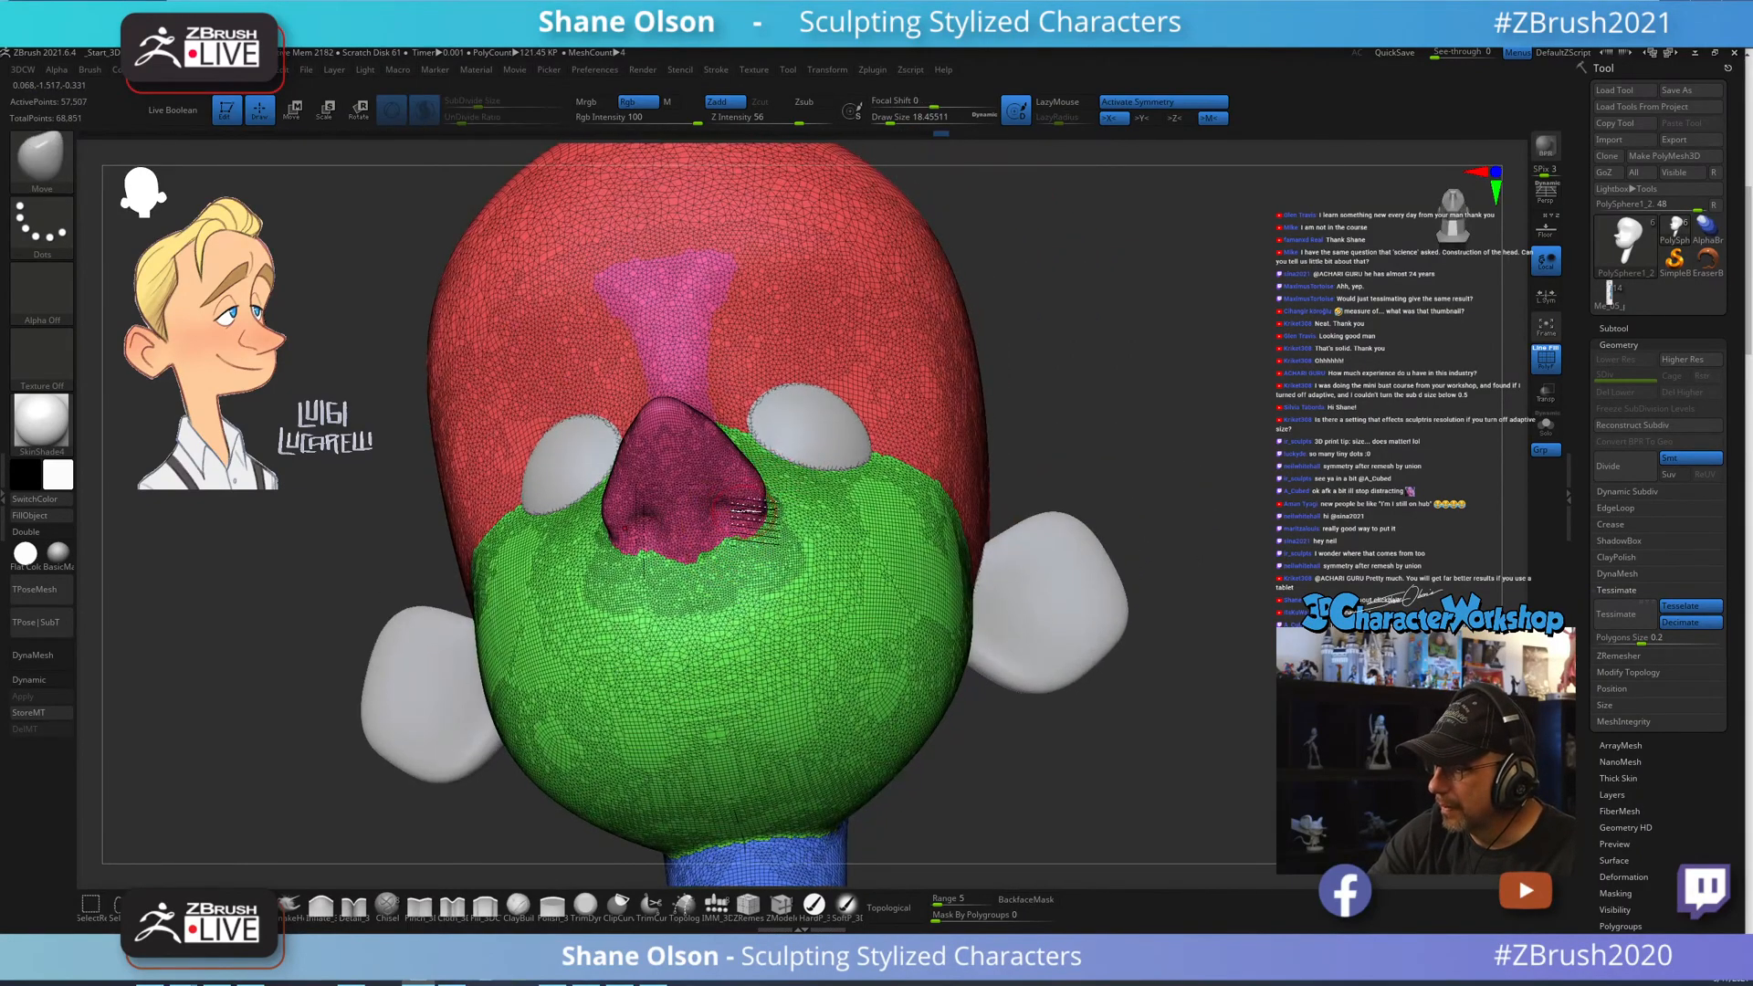
Smooth the nose's upper surface and sides and the cheeks beside it with the finer subdivision.
{"action": "right_click_drag", "start_coordinate": [776, 594], "coordinate": [763, 510]}
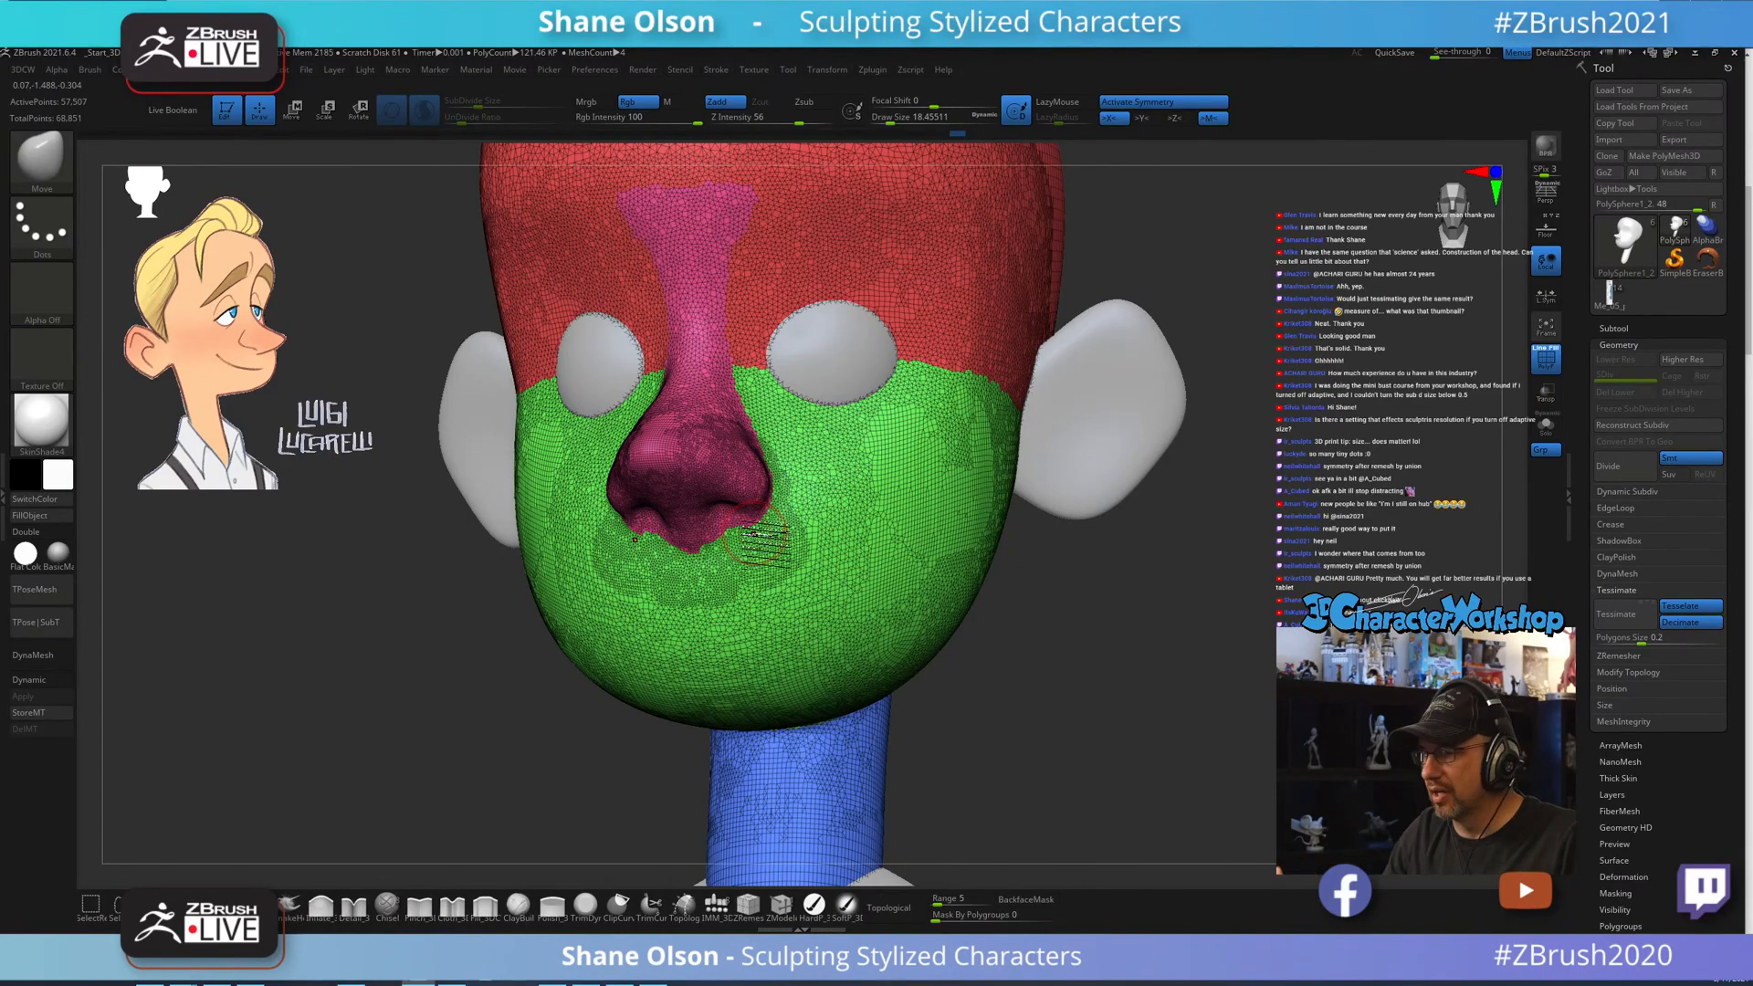
{"action": "left_click_drag", "start_coordinate": [666, 430], "coordinate": [692, 438], "text": "shift"}
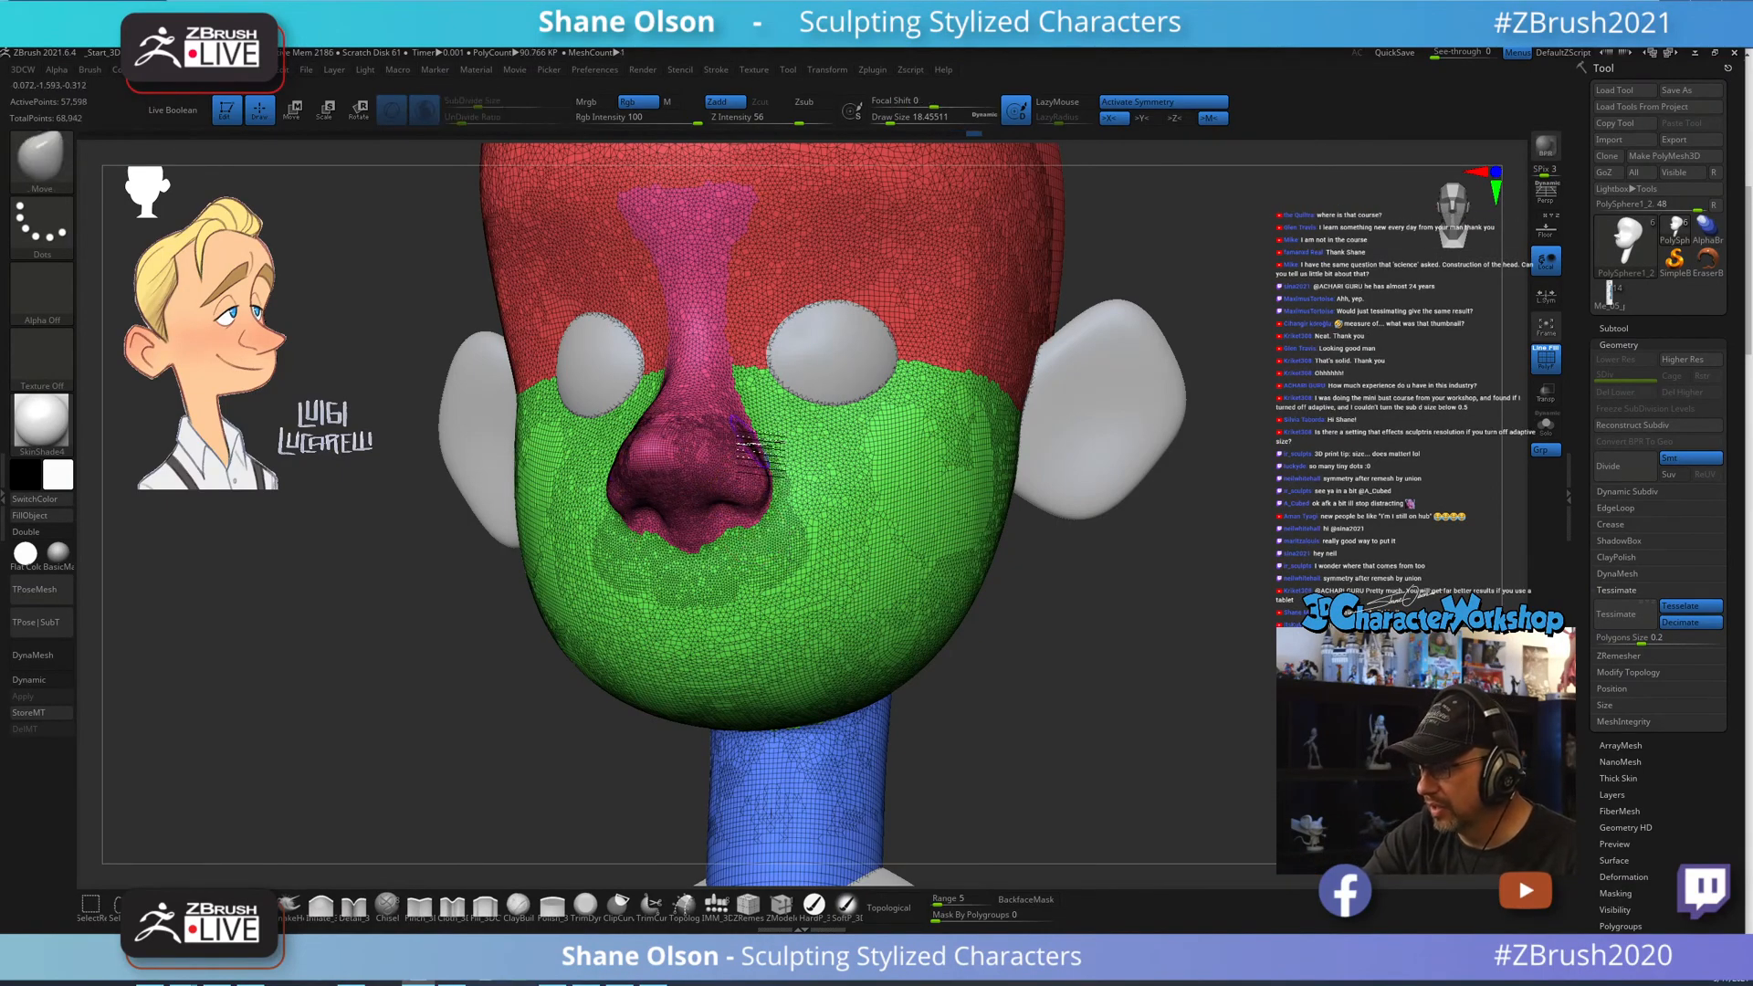
{"action": "right_click_drag", "start_coordinate": [744, 408], "coordinate": [680, 434]}
{"action": "mouse_move", "coordinate": [723, 407]}
{"action": "left_mouse_down", "text": "shift"}
{"action": "mouse_move", "coordinate": [689, 430]}
{"action": "mouse_move", "coordinate": [722, 414]}
{"action": "mouse_move", "coordinate": [808, 507]}
{"action": "left_mouse_up", "text": "shift"}
{"action": "right_click_drag", "start_coordinate": [815, 510], "coordinate": [842, 489]}
{"action": "mouse_move", "coordinate": [808, 537]}
{"action": "left_mouse_down", "text": "shift"}
{"action": "mouse_move", "coordinate": [776, 603]}
{"action": "mouse_move", "coordinate": [725, 607]}
{"action": "mouse_move", "coordinate": [803, 573]}
{"action": "left_mouse_up", "text": "shift"}
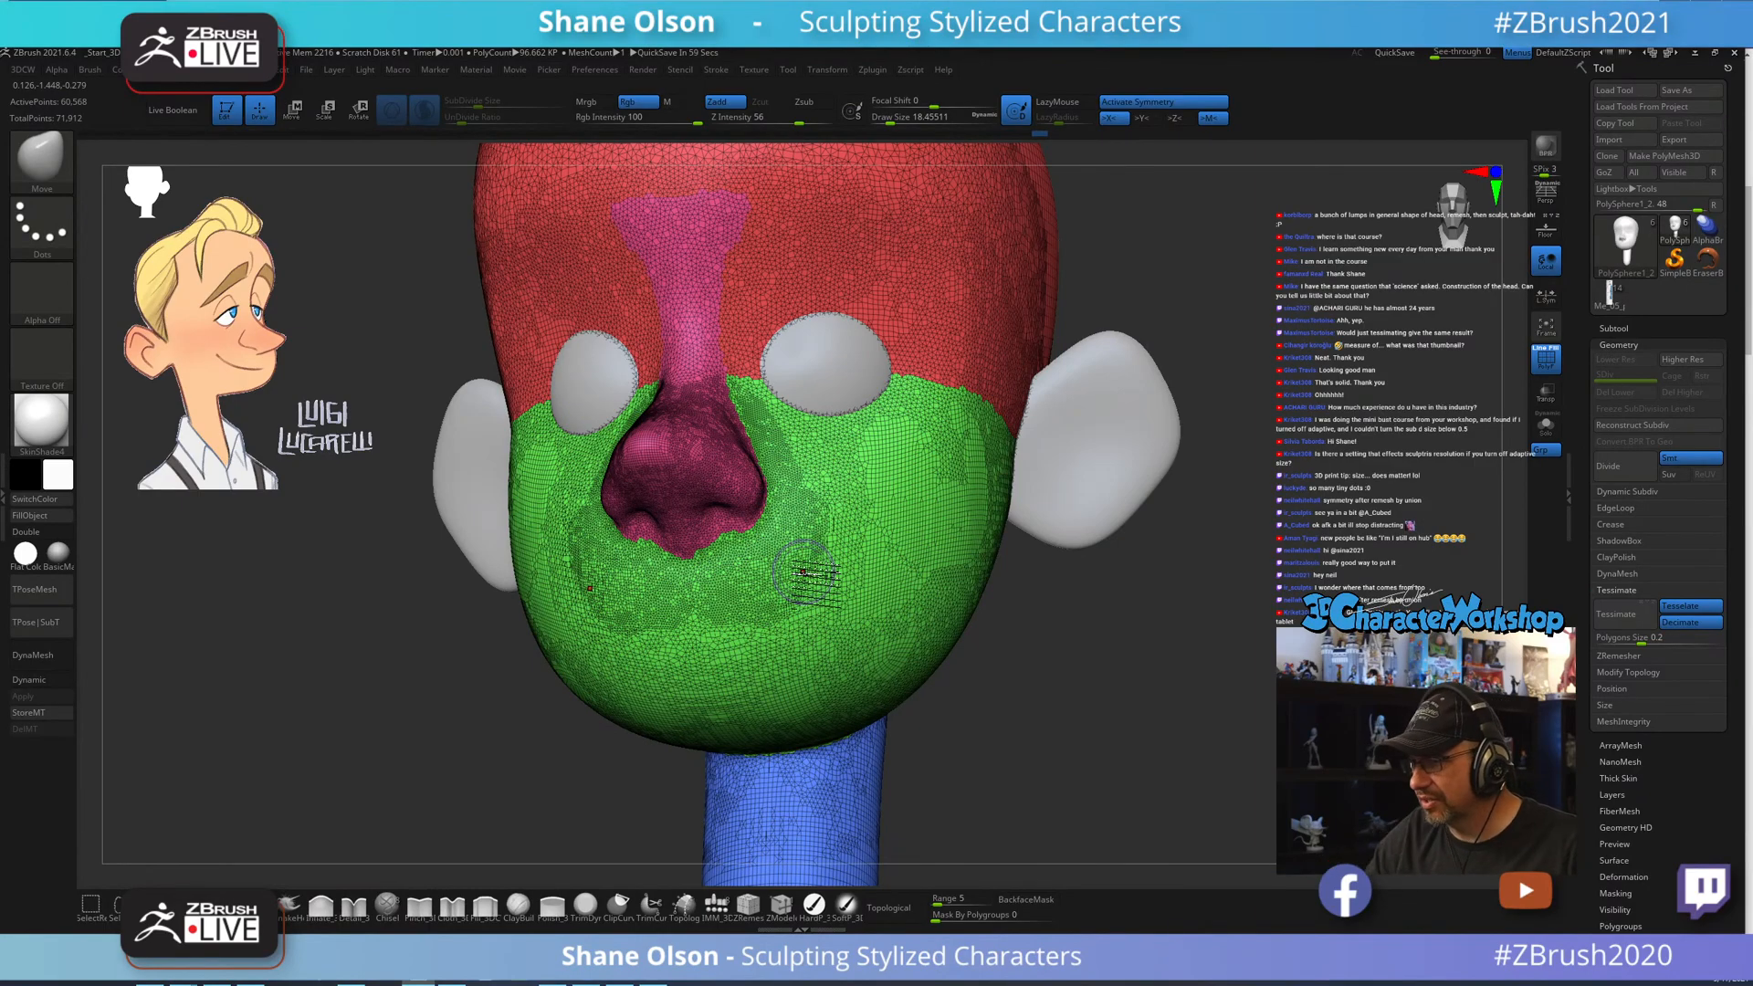
Hide the polyframe and smooth the side of the nose where it meets the face.
{"action": "left_click_drag", "start_coordinate": [1163, 671], "coordinate": [1071, 695]}
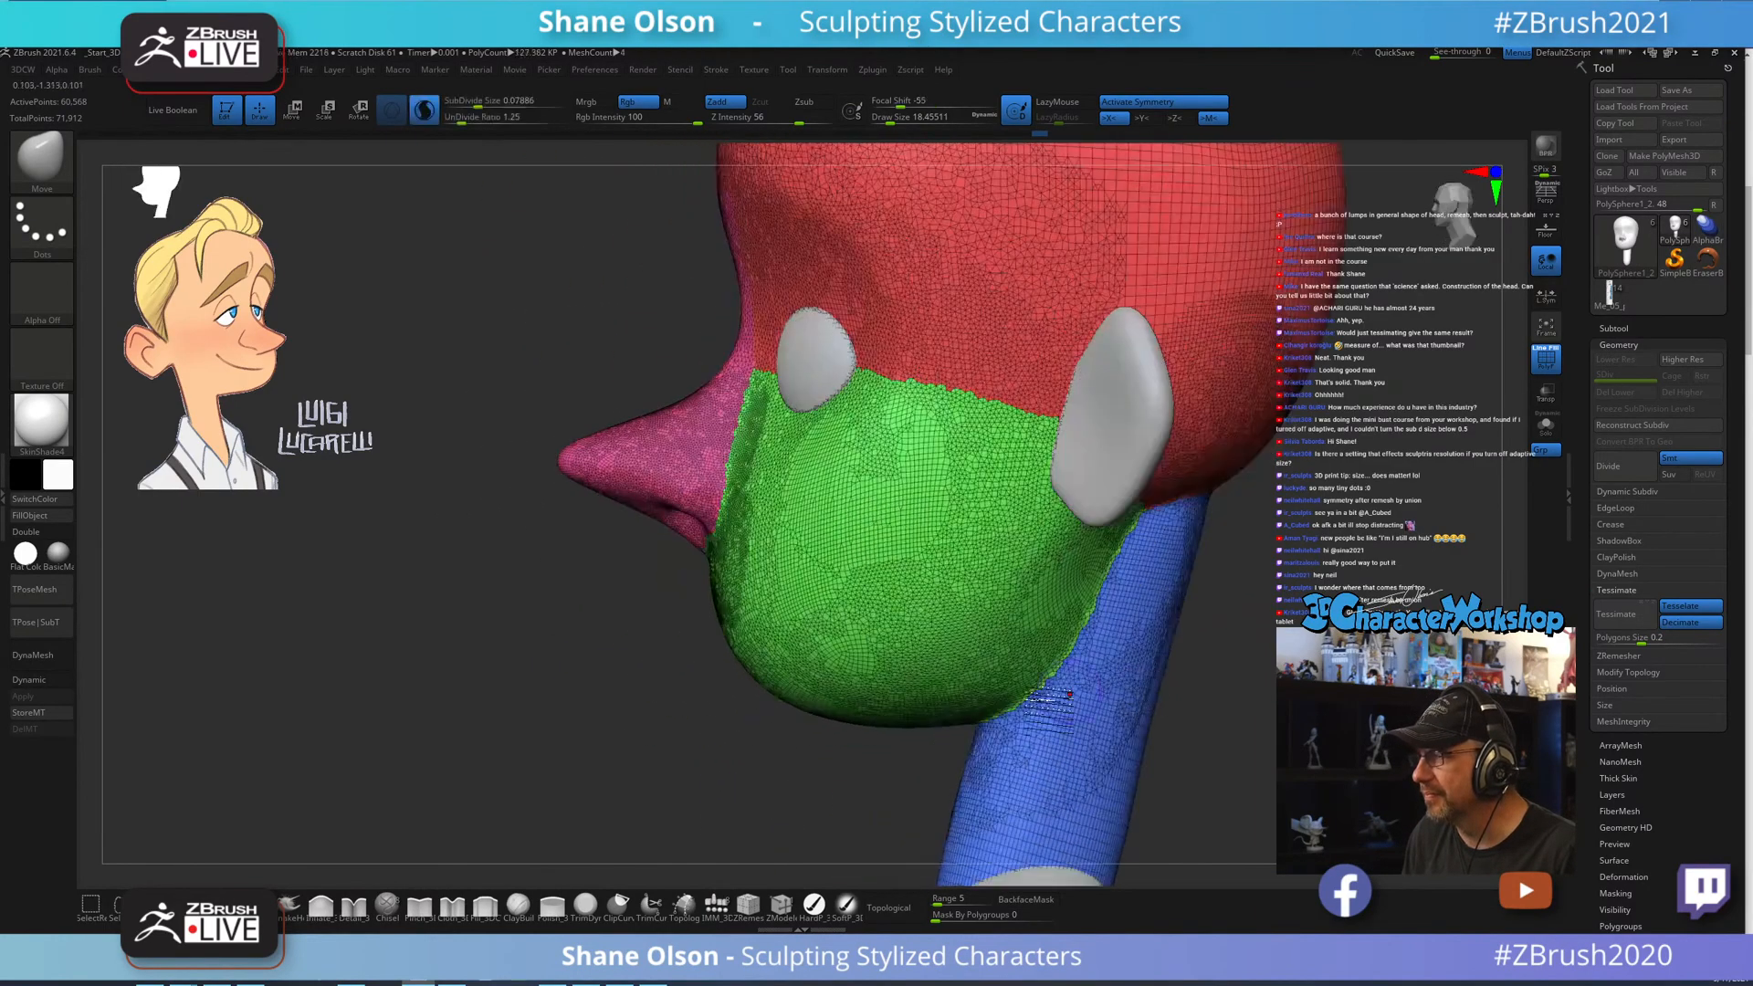
{"action": "left_click_drag", "start_coordinate": [594, 673], "coordinate": [570, 646]}
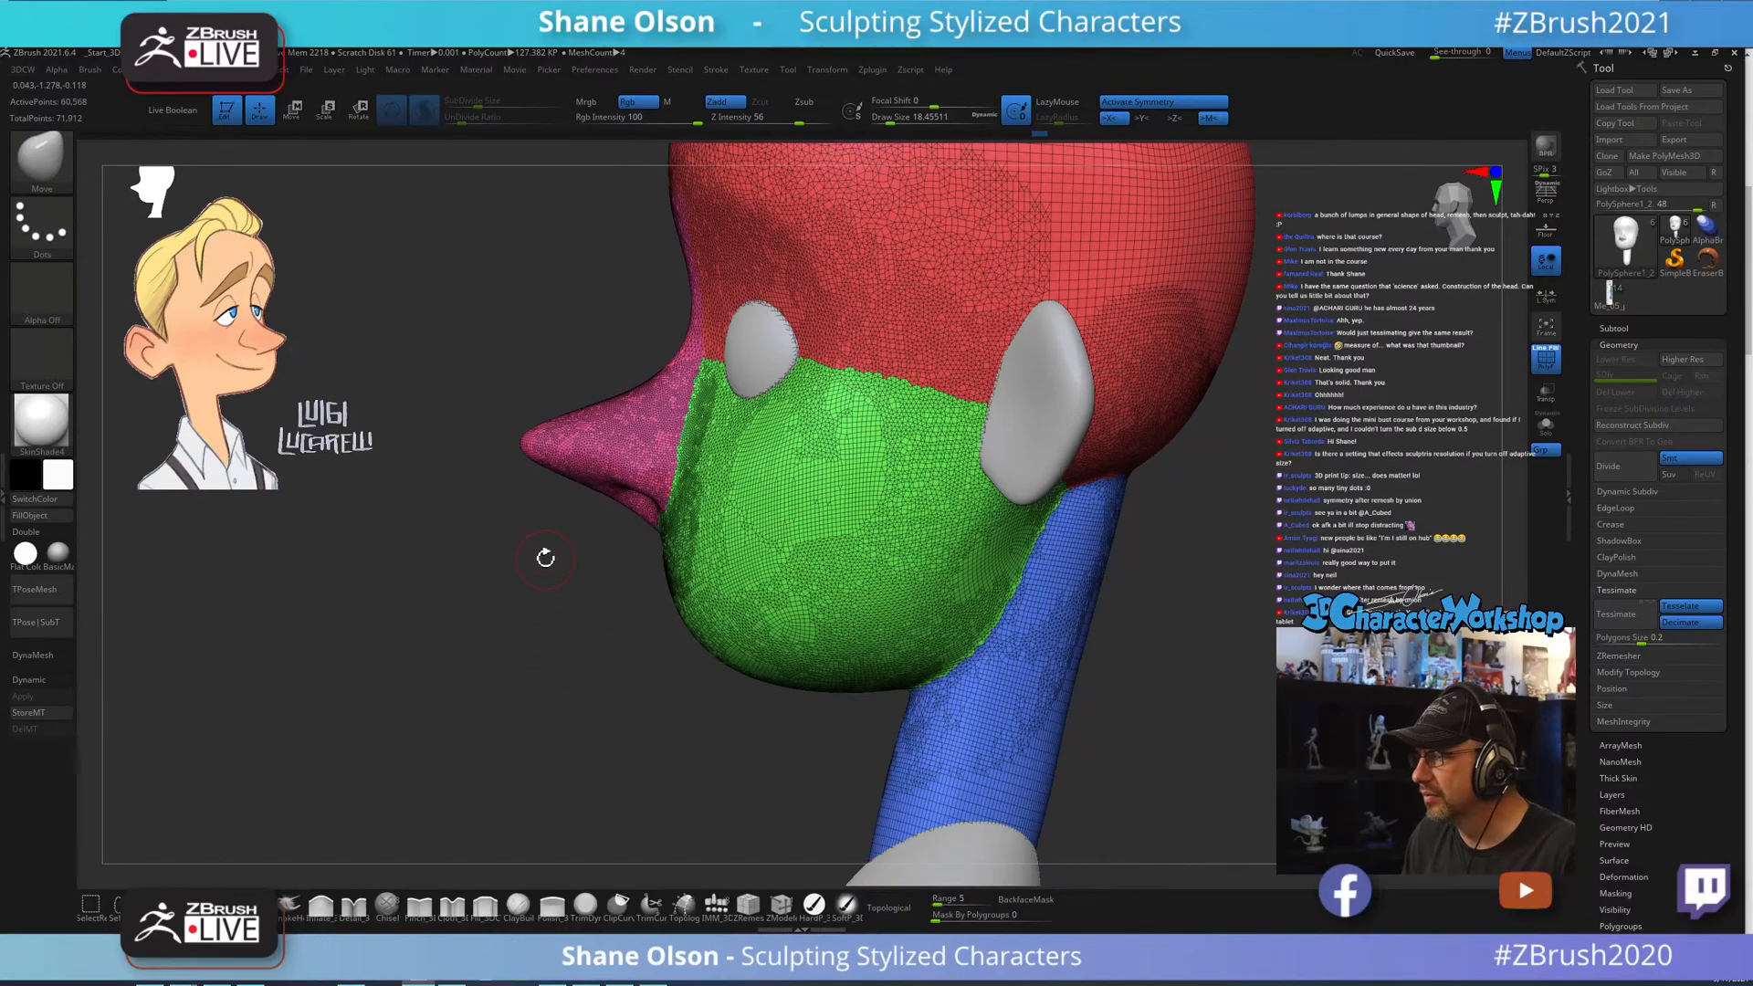
{"action": "left_click_drag", "start_coordinate": [546, 557], "coordinate": [574, 617], "text": "alt"}
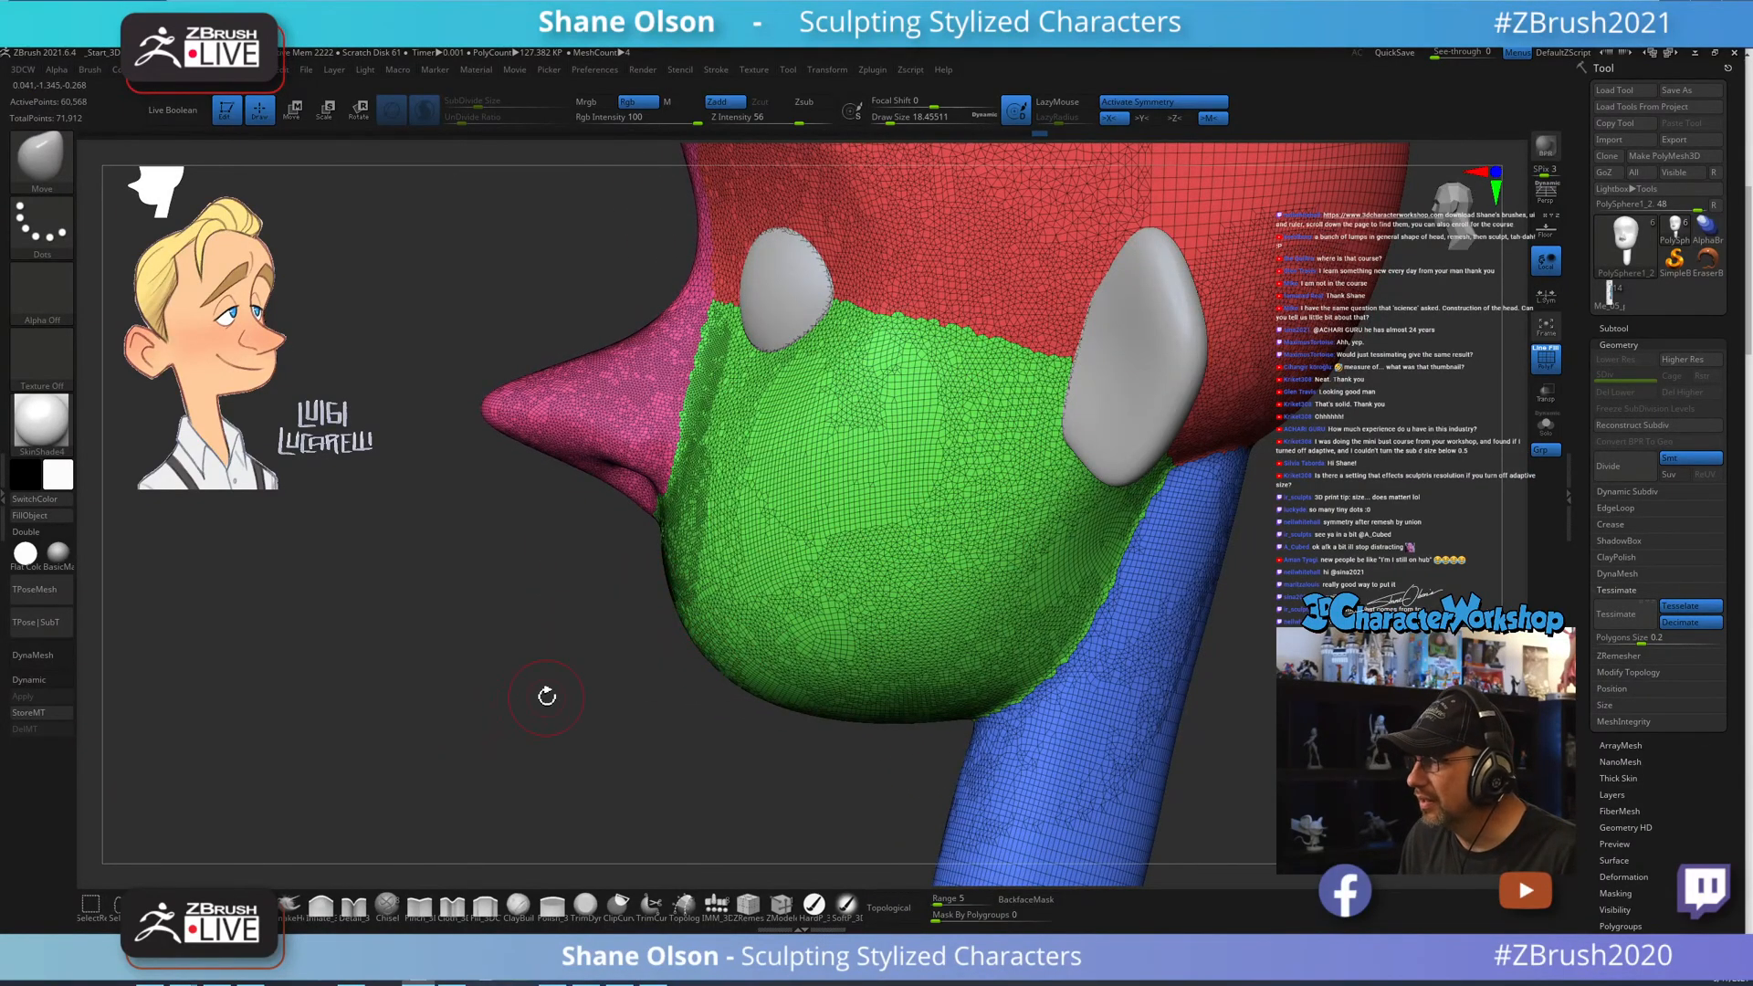
{"action": "left_click_drag", "start_coordinate": [547, 696], "coordinate": [852, 677]}
{"action": "right_click_drag", "start_coordinate": [787, 515], "coordinate": [789, 576], "text": "alt"}
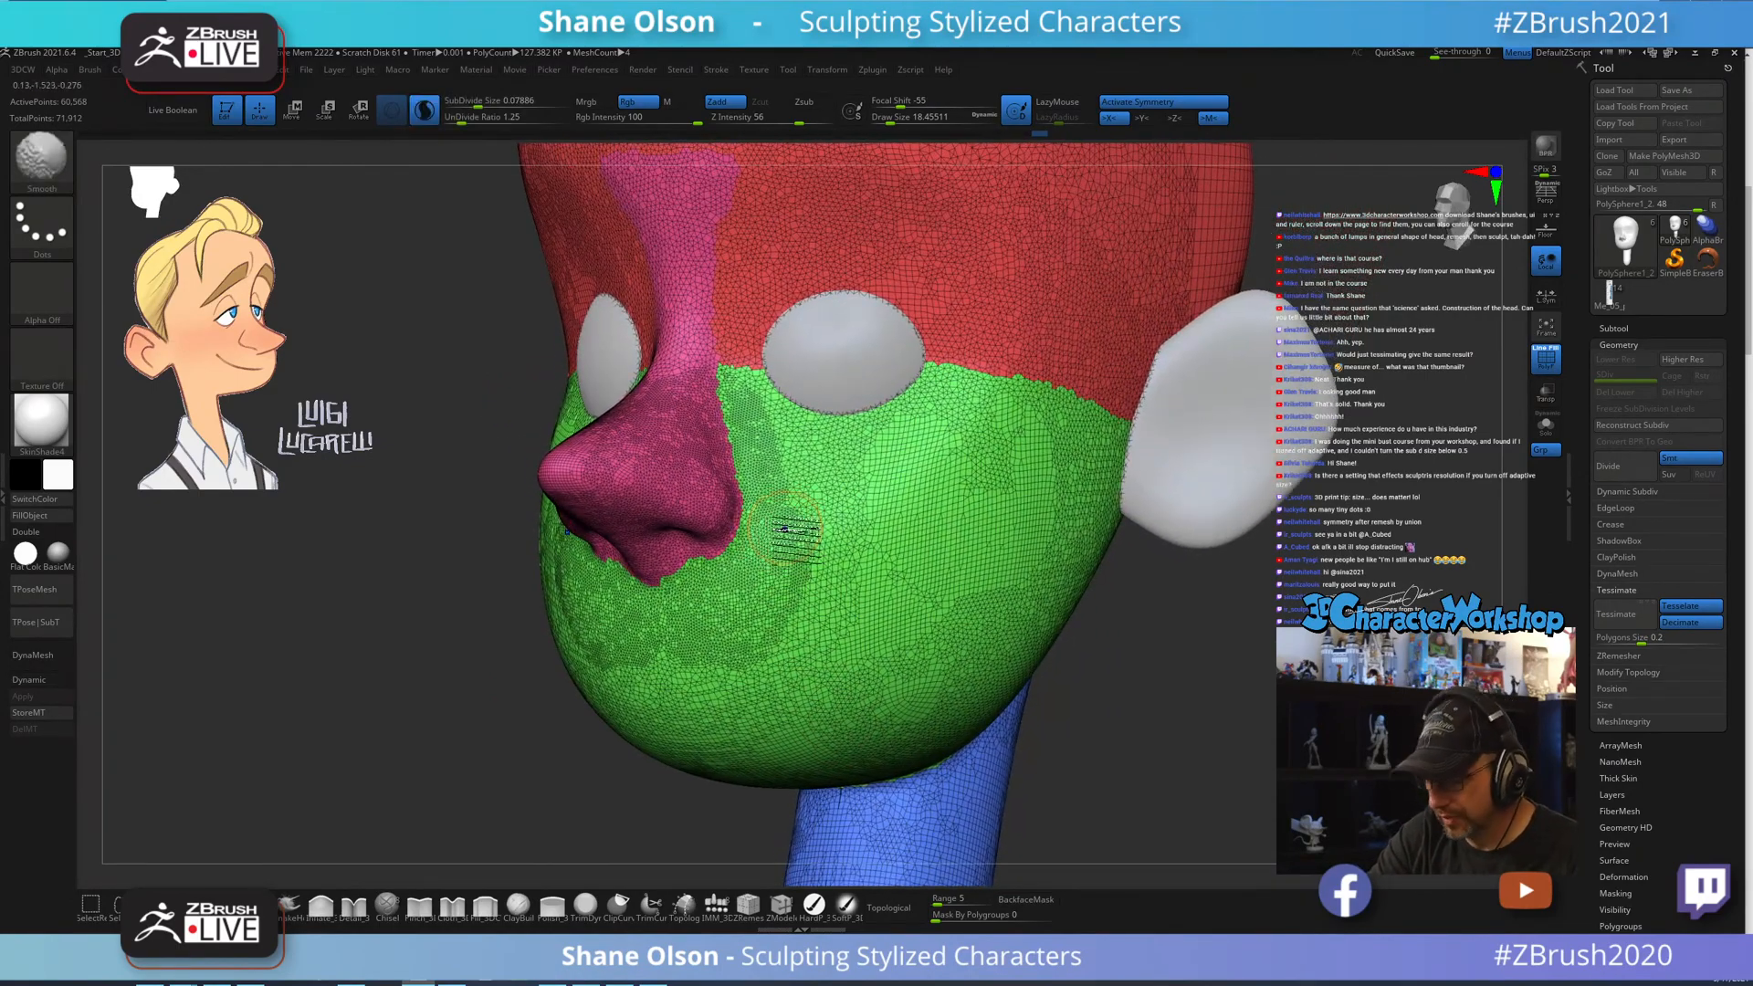
{"action": "key", "text": "shift+f"}
{"action": "mouse_move", "coordinate": [793, 513]}
{"action": "right_mouse_down"}
{"action": "mouse_move", "coordinate": [827, 497]}
{"action": "mouse_move", "coordinate": [674, 494]}
{"action": "right_mouse_up"}
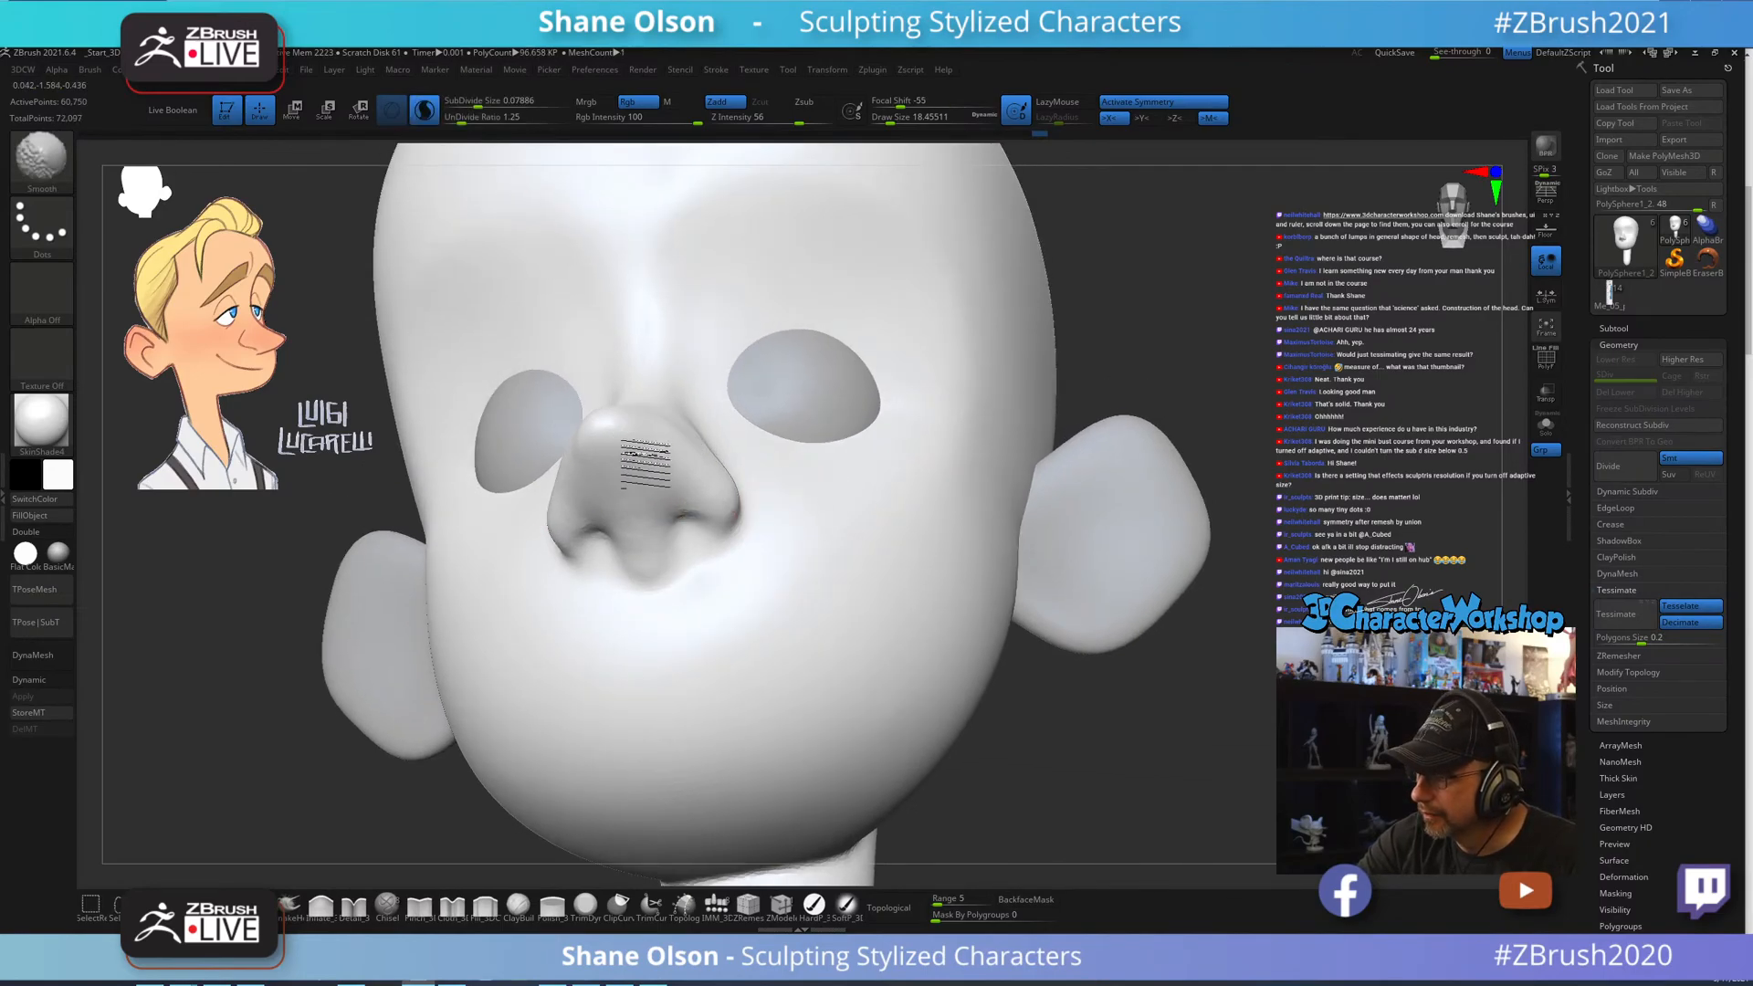
{"action": "right_click_drag", "start_coordinate": [775, 462], "coordinate": [683, 461]}
{"action": "left_click_drag", "start_coordinate": [685, 424], "coordinate": [708, 462], "text": "shift"}
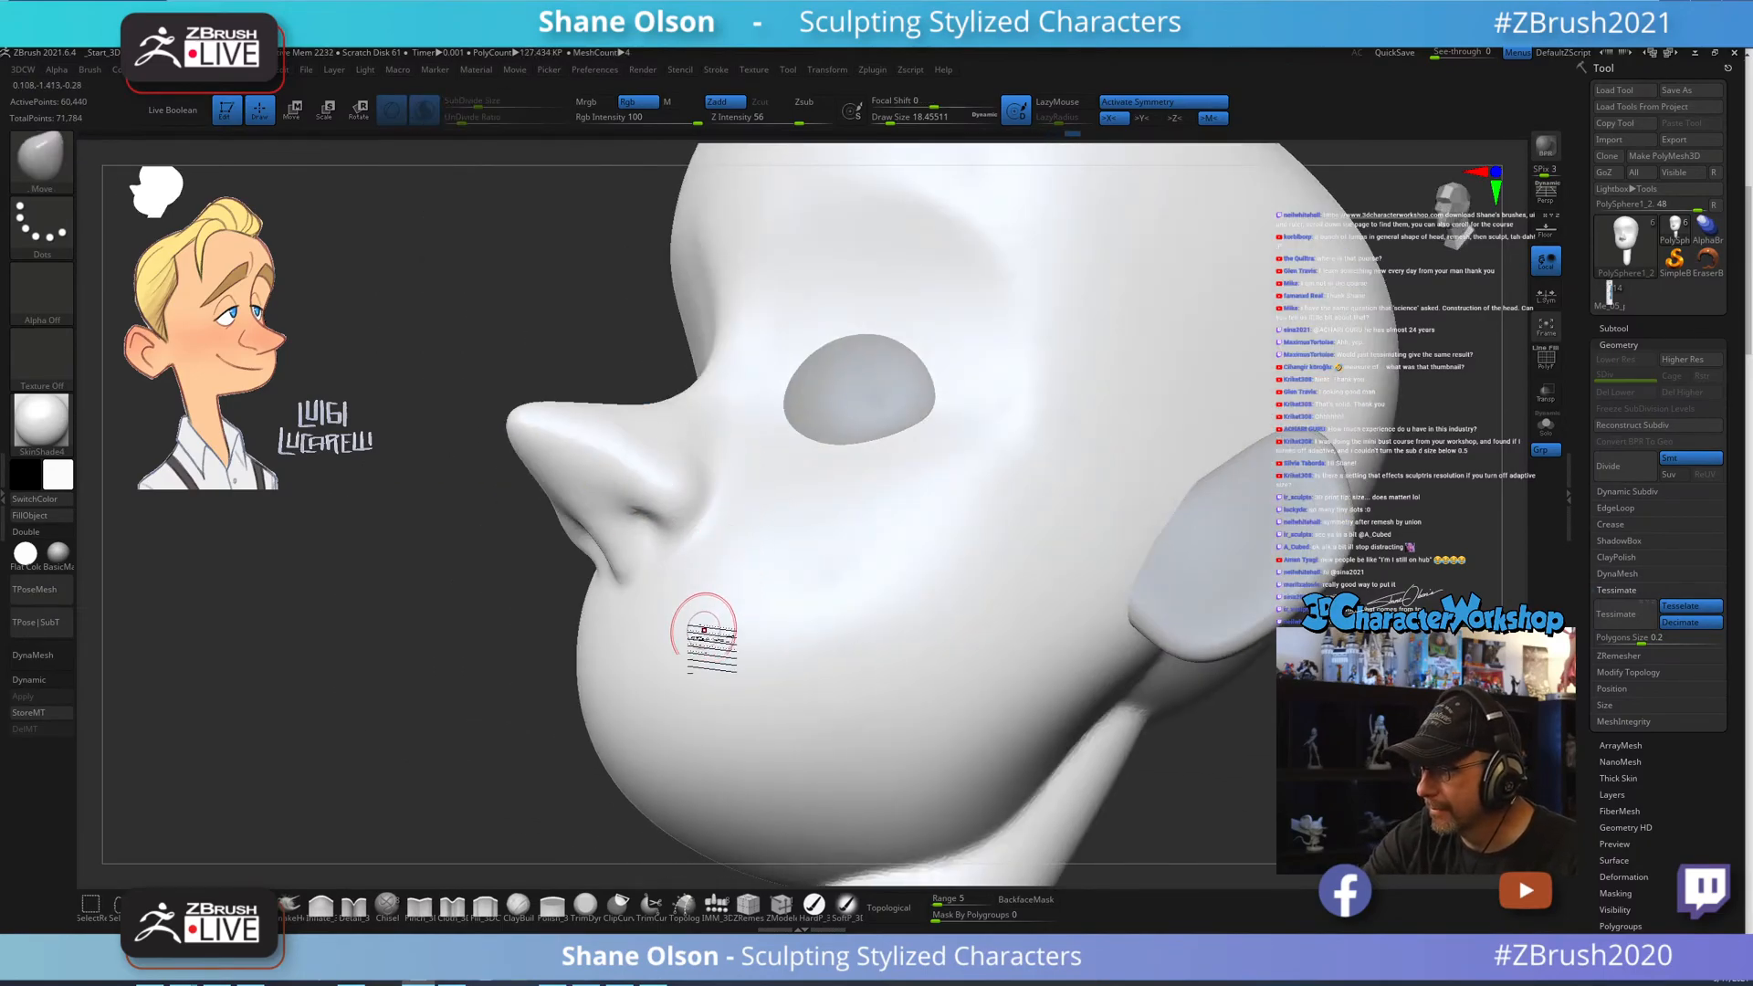
Pinch the crease around the nostril wing with Pinch_3DCW at draw size 21.62277 and smooth the area between nose and eye.
{"action": "left_click", "coordinate": [422, 908]}
{"action": "right_click_drag", "start_coordinate": [685, 665], "coordinate": [743, 500]}
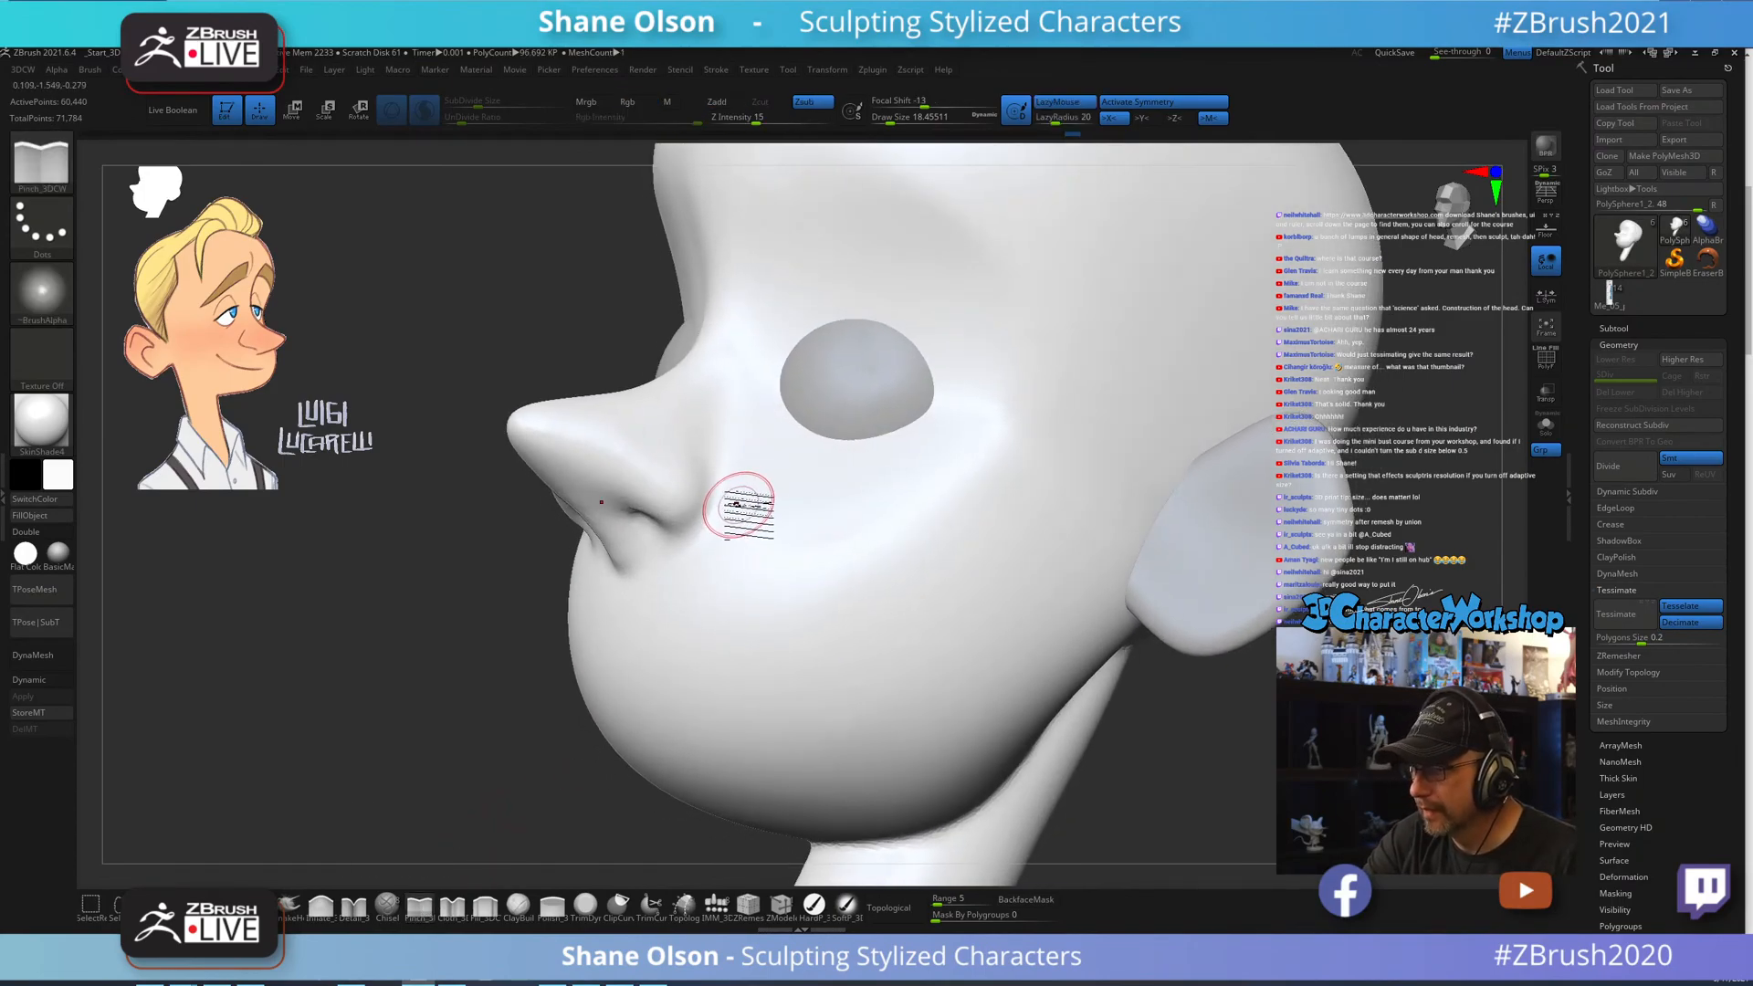
{"action": "key", "text": "s"}
{"action": "left_click_drag", "start_coordinate": [731, 505], "coordinate": [743, 502]}
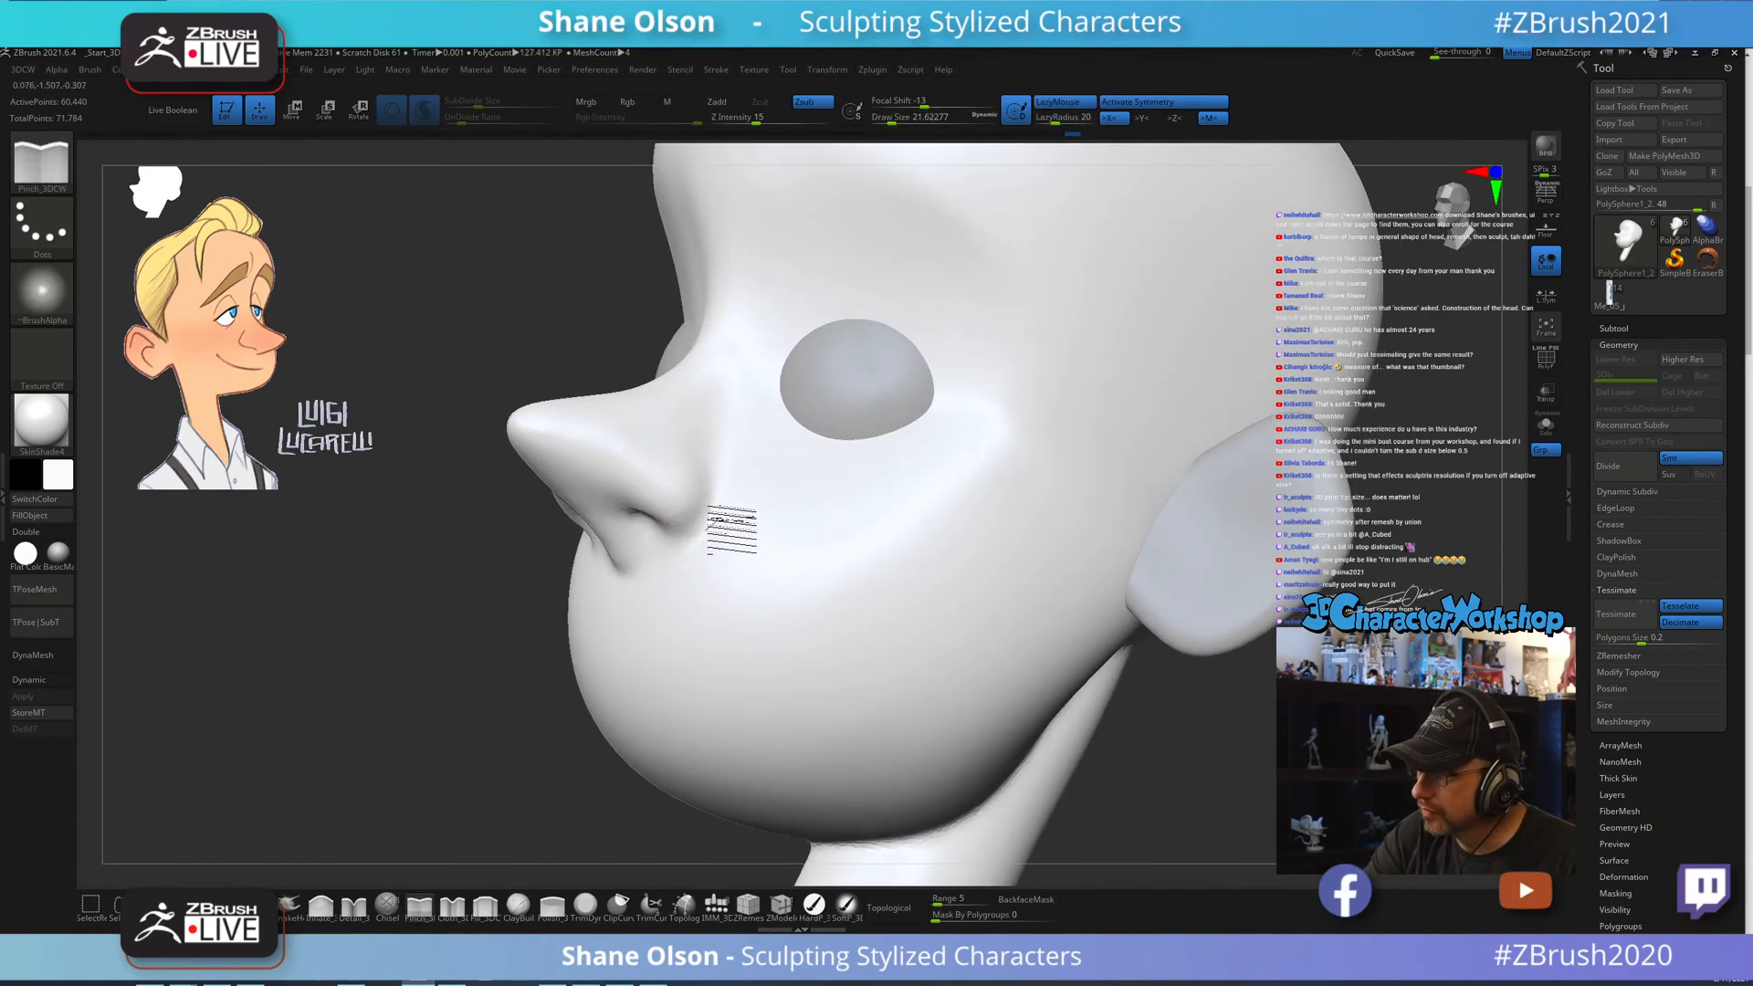
{"action": "mouse_move", "coordinate": [728, 532]}
{"action": "right_mouse_down"}
{"action": "mouse_move", "coordinate": [771, 614]}
{"action": "mouse_move", "coordinate": [683, 533]}
{"action": "mouse_move", "coordinate": [724, 502]}
{"action": "mouse_move", "coordinate": [736, 579]}
{"action": "mouse_move", "coordinate": [764, 508]}
{"action": "mouse_move", "coordinate": [687, 429]}
{"action": "right_mouse_up"}
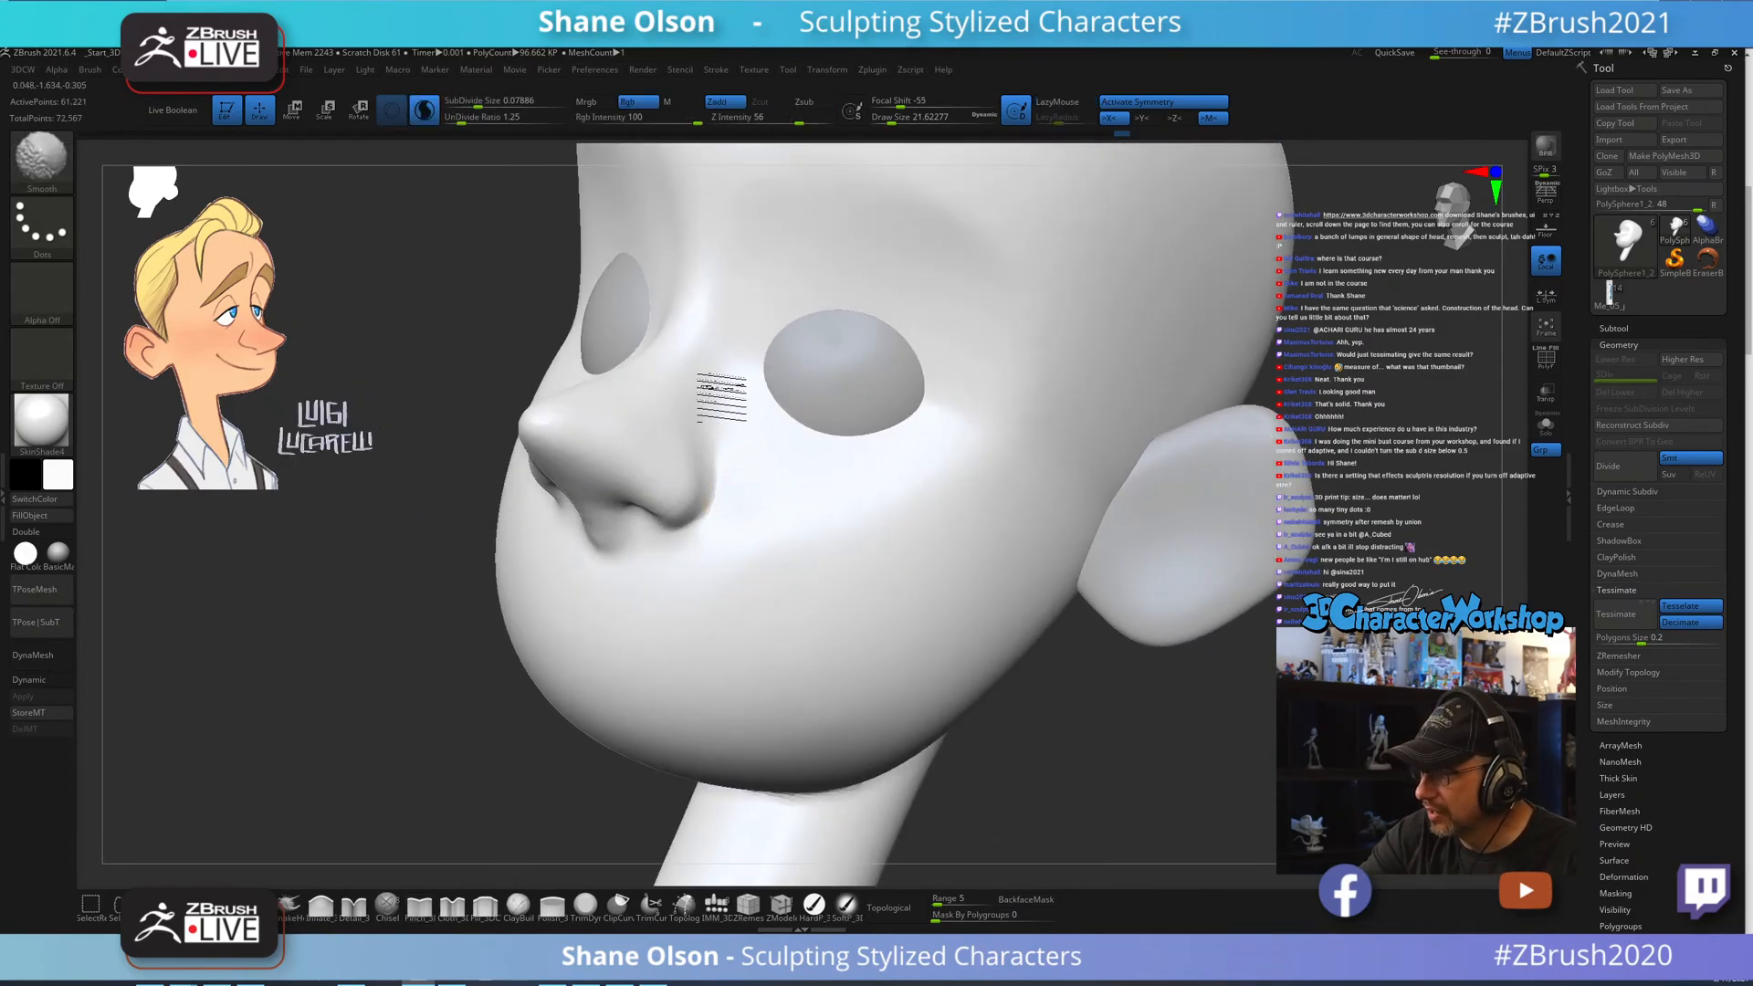
{"action": "left_click_drag", "start_coordinate": [710, 386], "coordinate": [777, 447], "text": "shift"}
{"action": "mouse_move", "coordinate": [867, 623]}
{"action": "right_mouse_down"}
{"action": "mouse_move", "coordinate": [869, 583]}
{"action": "mouse_move", "coordinate": [920, 606]}
{"action": "mouse_move", "coordinate": [885, 588]}
{"action": "right_mouse_up"}
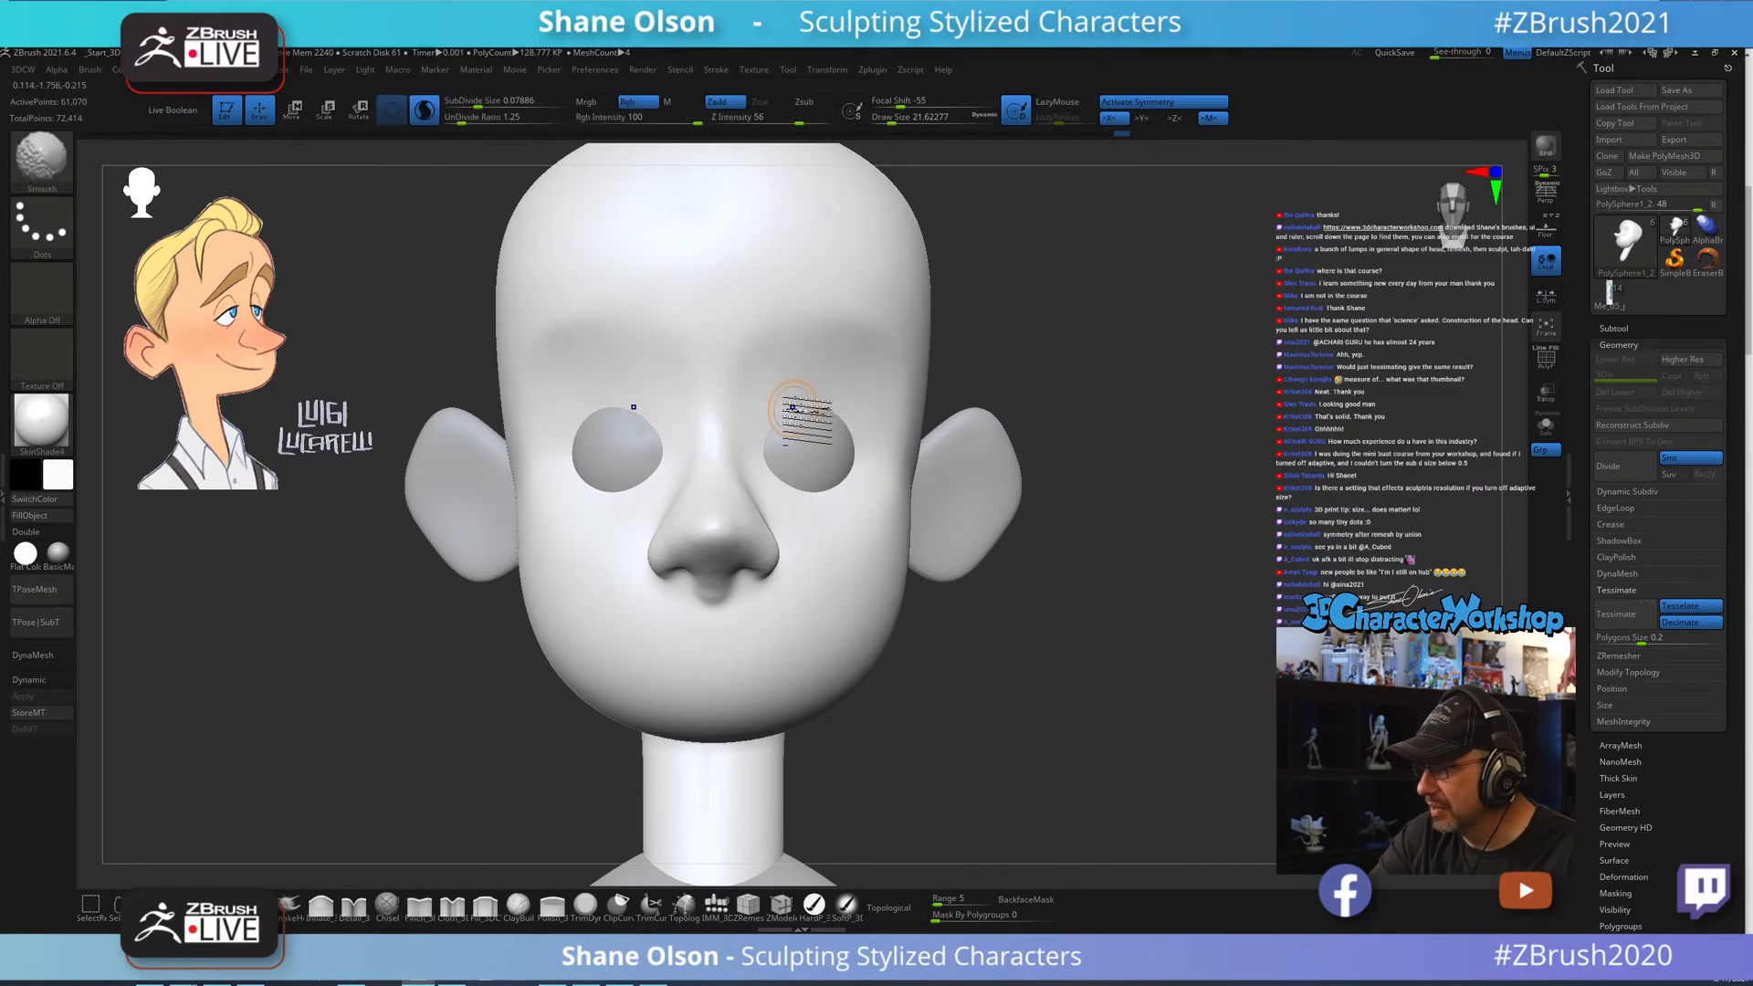
Shape the brow and upper eye sockets symmetrically with the Move brush at draw size 53.79429.
{"action": "key", "text": "b"}
{"action": "key", "text": "m"}
{"action": "key", "text": "v"}
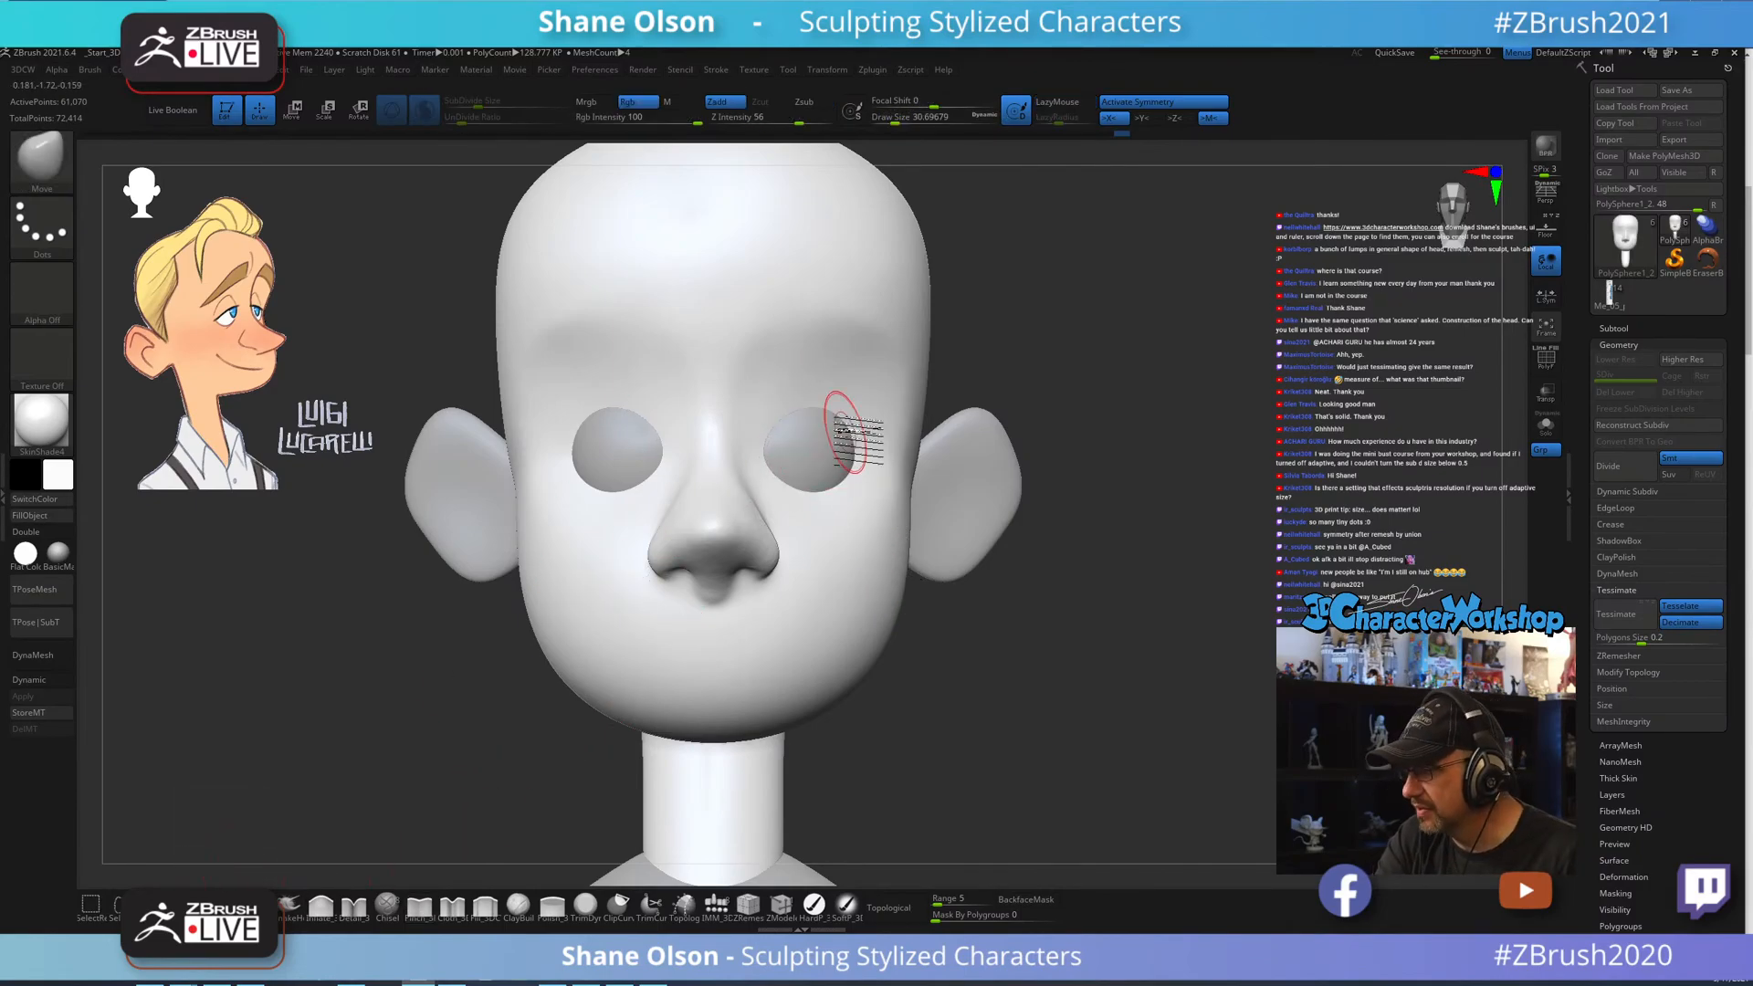
{"action": "mouse_move", "coordinate": [829, 416]}
{"action": "right_mouse_down"}
{"action": "mouse_move", "coordinate": [838, 433]}
{"action": "mouse_move", "coordinate": [809, 434]}
{"action": "right_mouse_up"}
{"action": "key", "text": "s"}
{"action": "left_click_drag", "start_coordinate": [792, 426], "coordinate": [796, 425]}
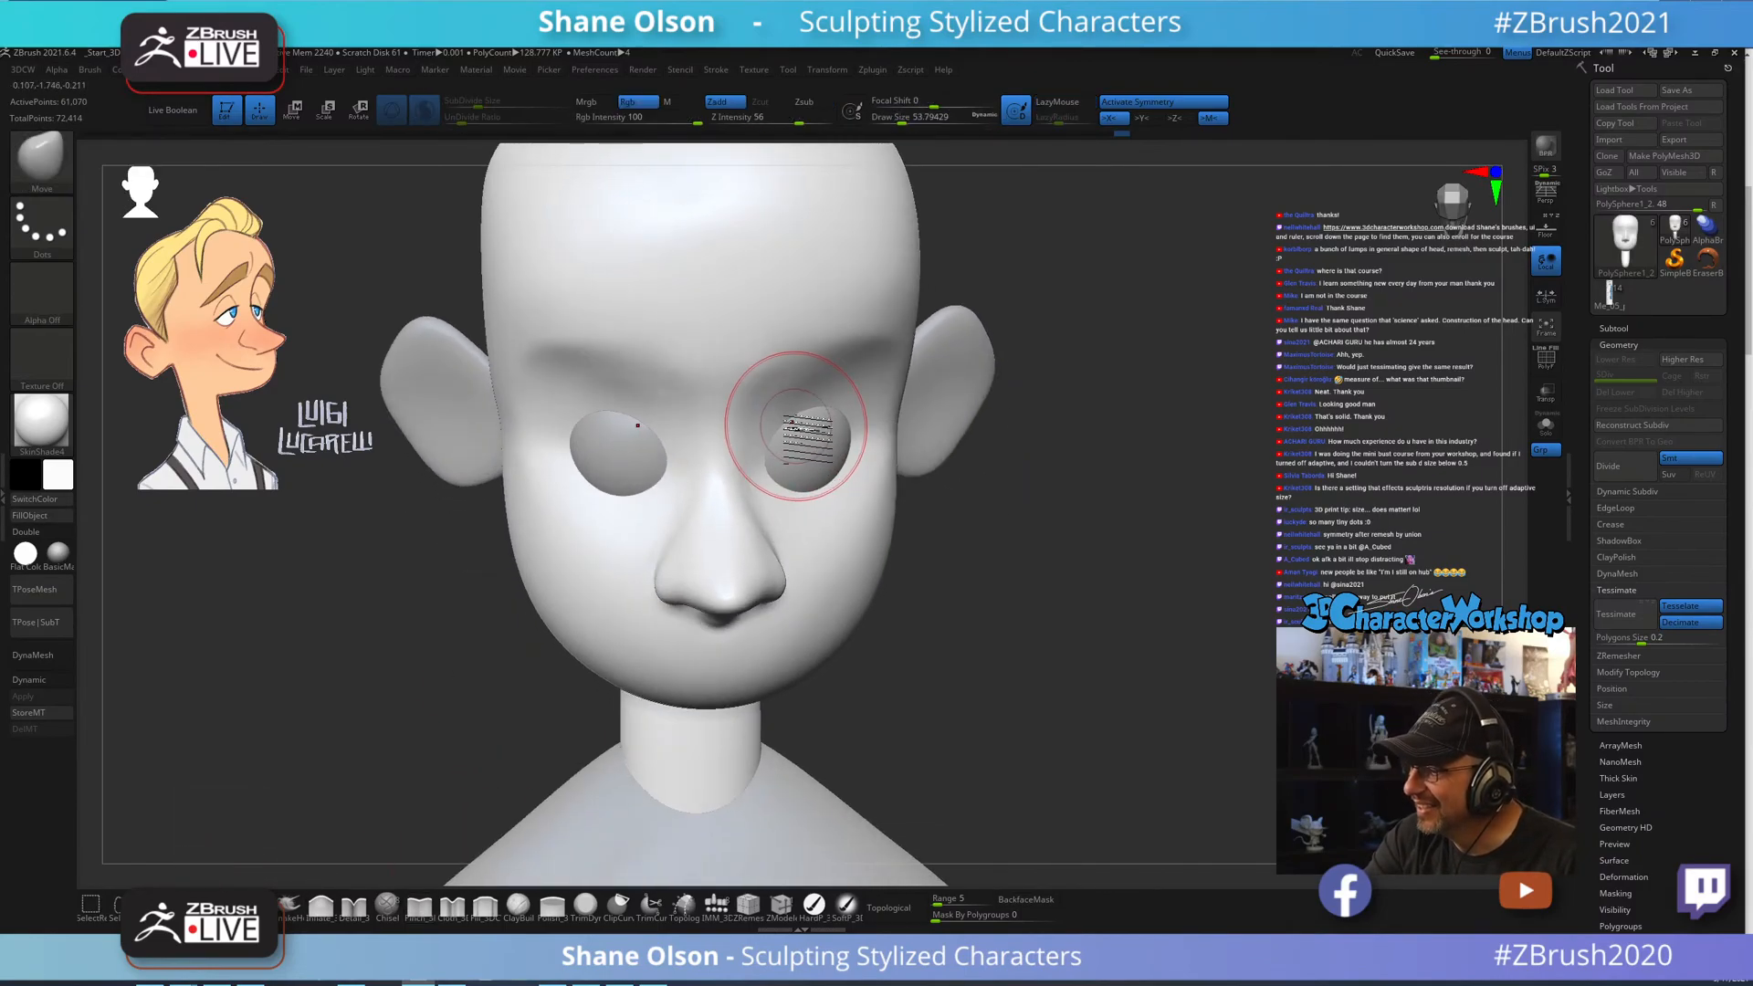
{"action": "right_click_drag", "start_coordinate": [866, 446], "coordinate": [767, 377]}
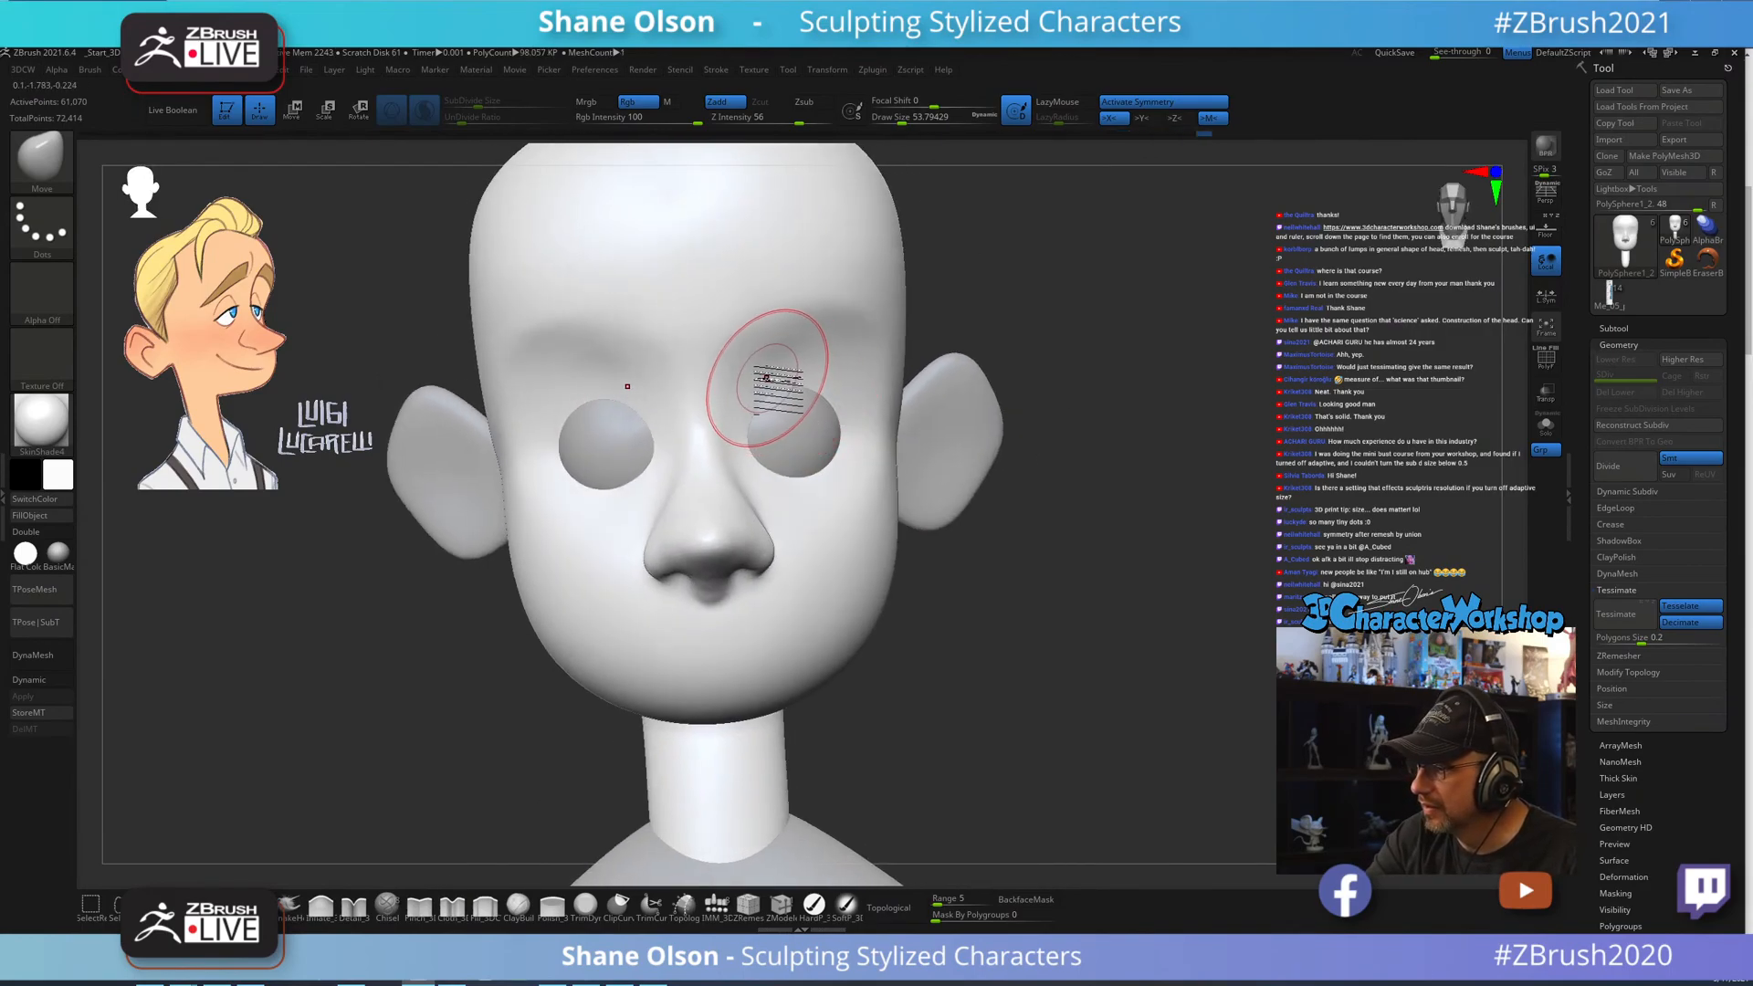
{"action": "mouse_move", "coordinate": [867, 472]}
{"action": "right_mouse_down"}
{"action": "mouse_move", "coordinate": [893, 484]}
{"action": "mouse_move", "coordinate": [865, 474]}
{"action": "right_mouse_up"}
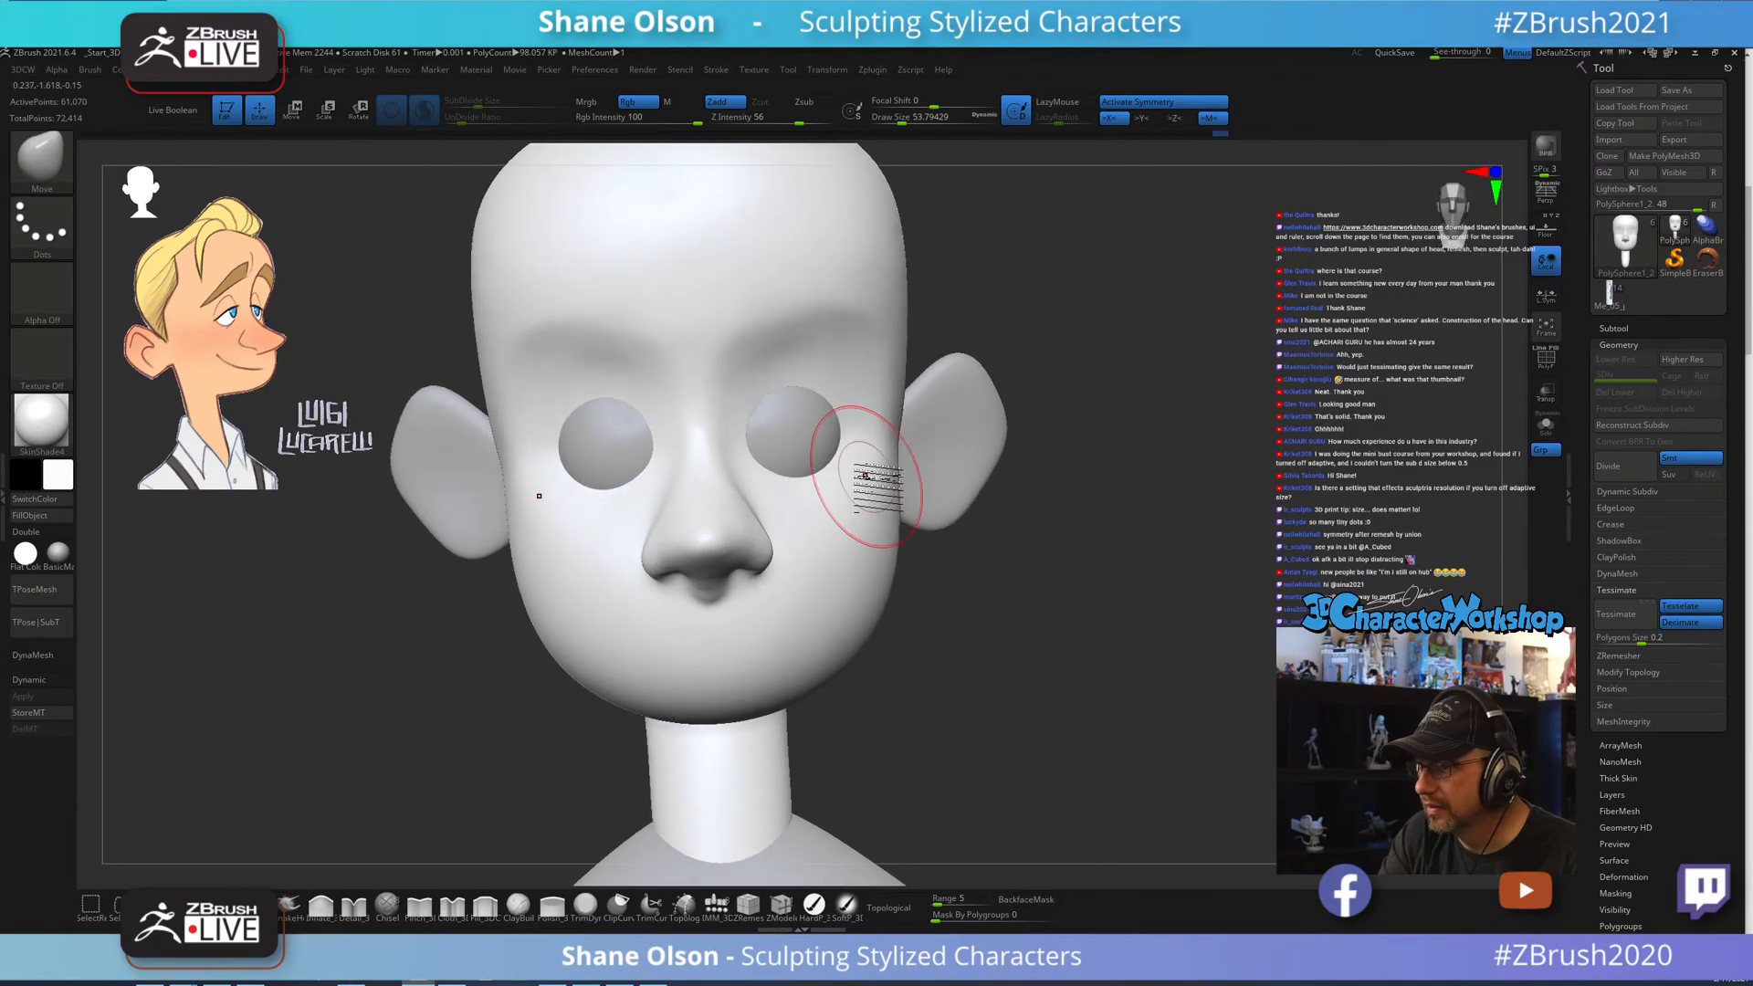
Enlarge the Move brush's draw size to 77.02378 and adjust the forehead and sides of the face.
{"action": "key", "text": "s"}
{"action": "left_click_drag", "start_coordinate": [746, 332], "coordinate": [755, 307]}
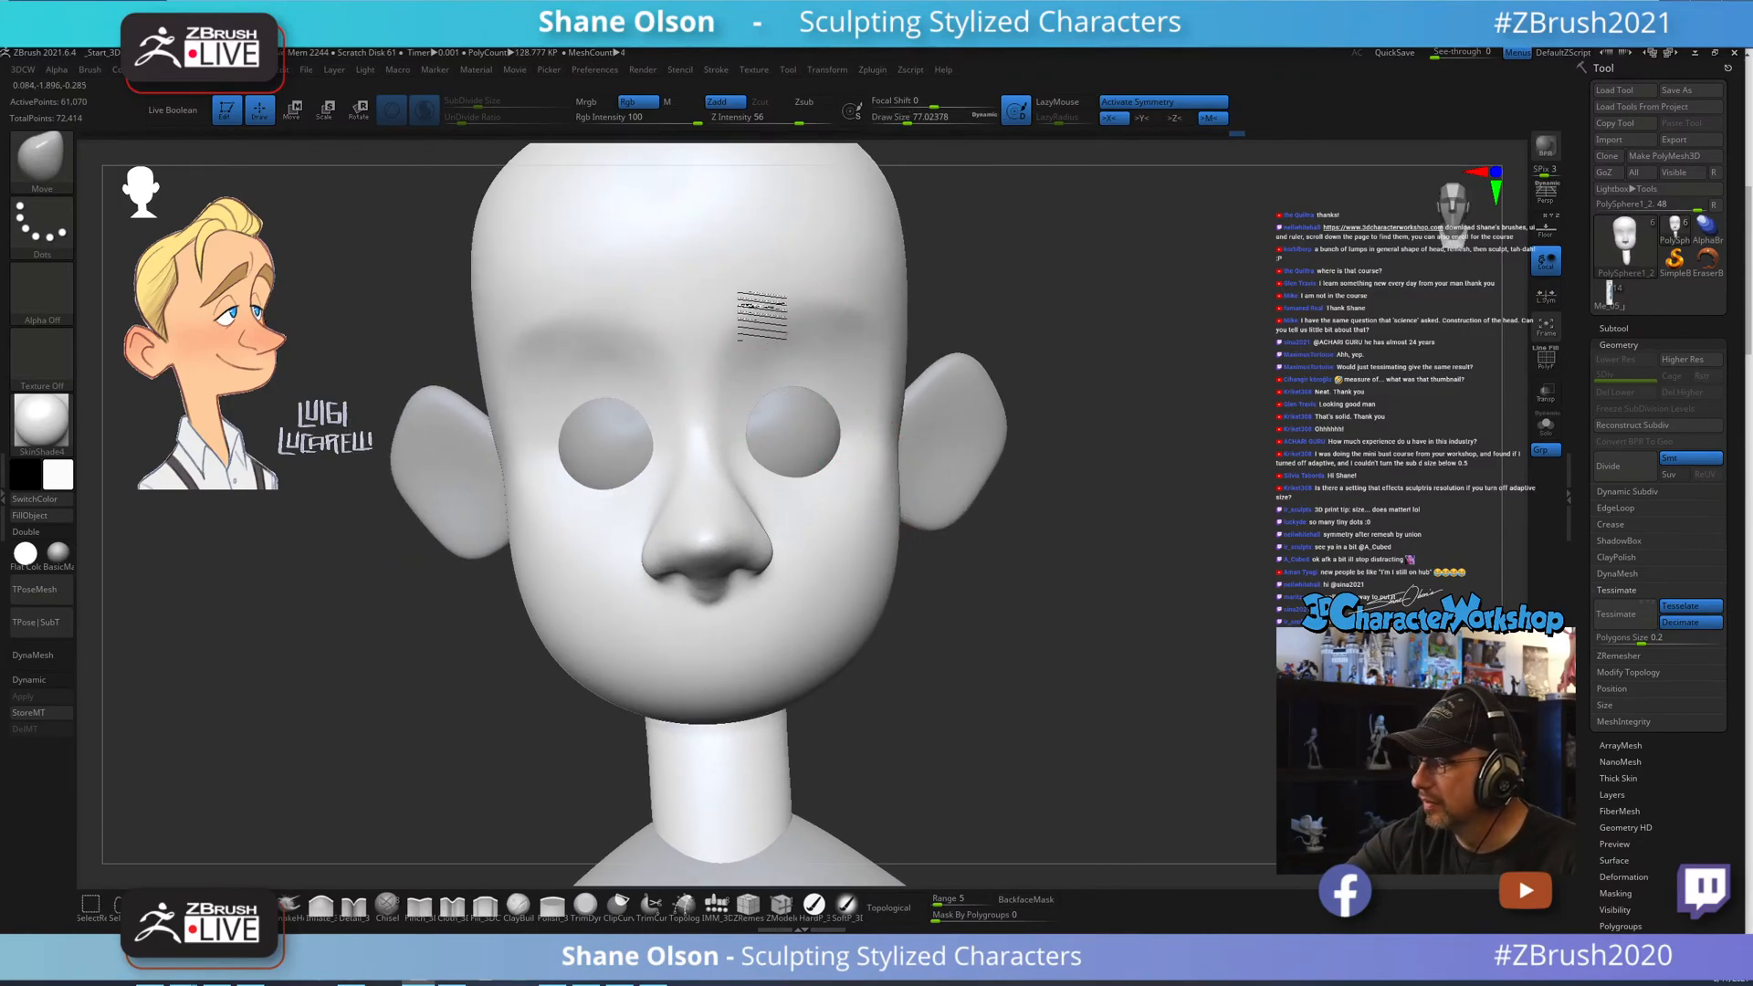
{"action": "right_click_drag", "start_coordinate": [784, 283], "coordinate": [892, 313]}
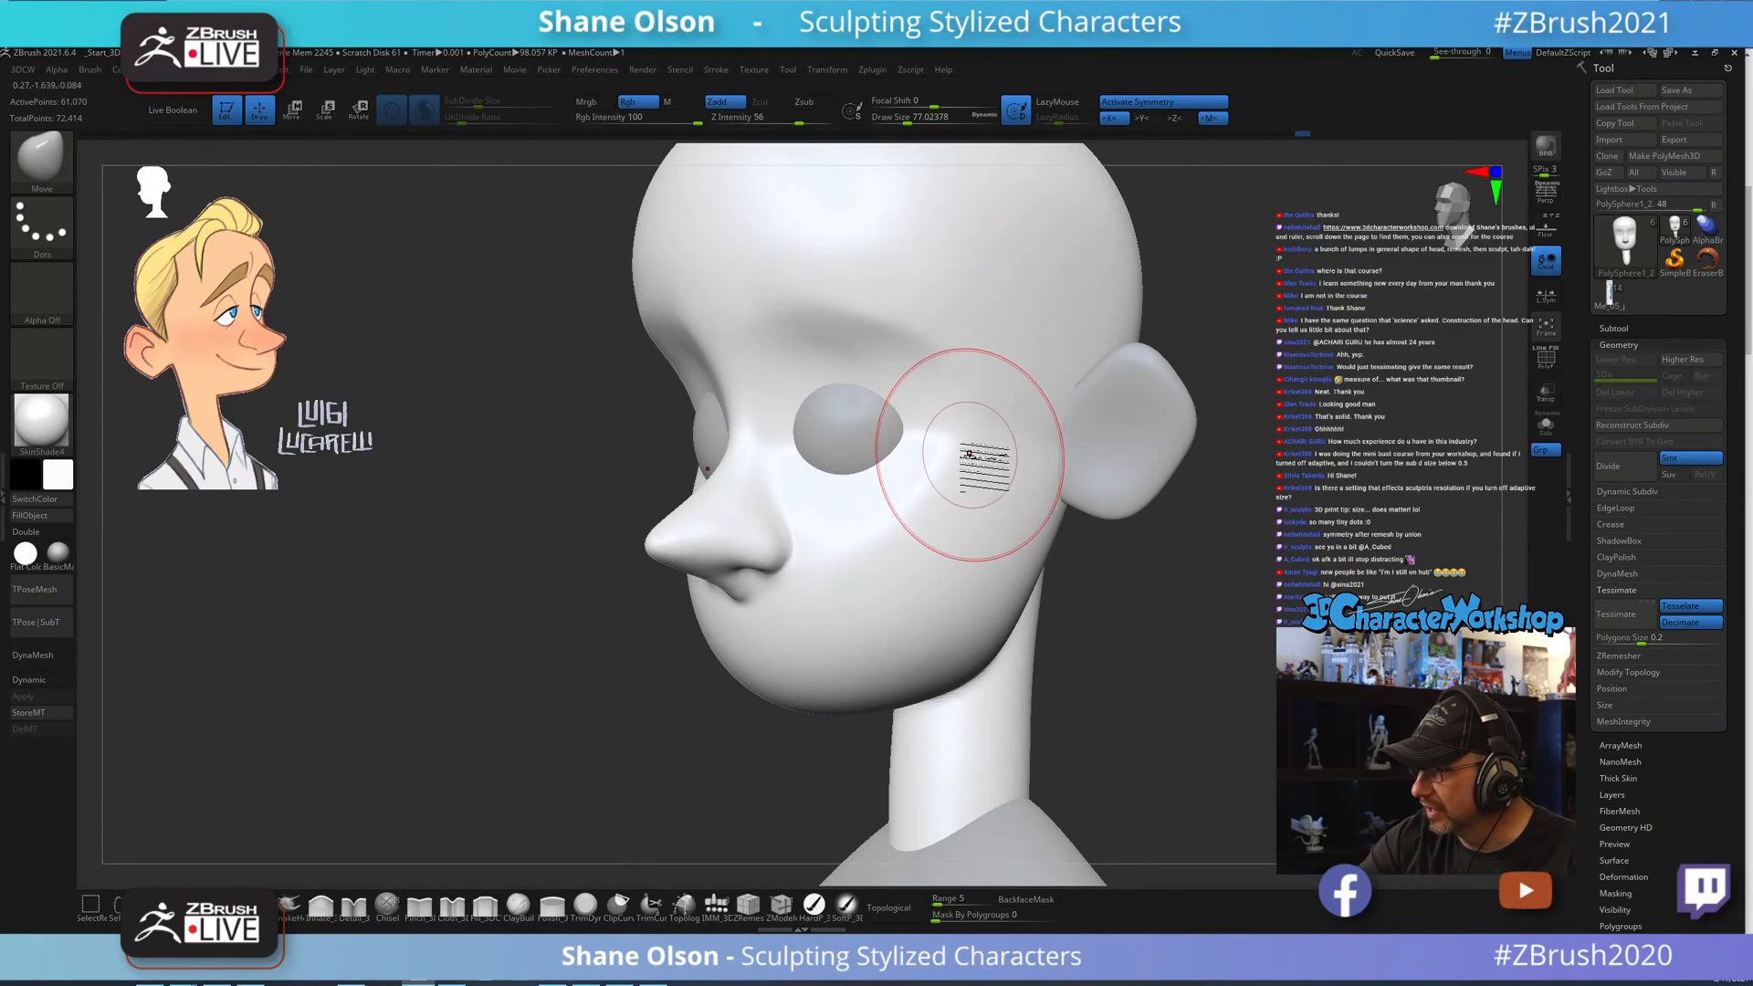
{"action": "right_click_drag", "start_coordinate": [940, 462], "coordinate": [1001, 466], "text": "shift"}
Set the draw size to 51.18757 and work the brow ridge symmetrically from above the eyes to the temples.
{"action": "right_click_drag", "start_coordinate": [861, 333], "coordinate": [859, 440], "text": "alt"}
{"action": "key", "text": "s"}
{"action": "left_click_drag", "start_coordinate": [861, 440], "coordinate": [854, 437]}
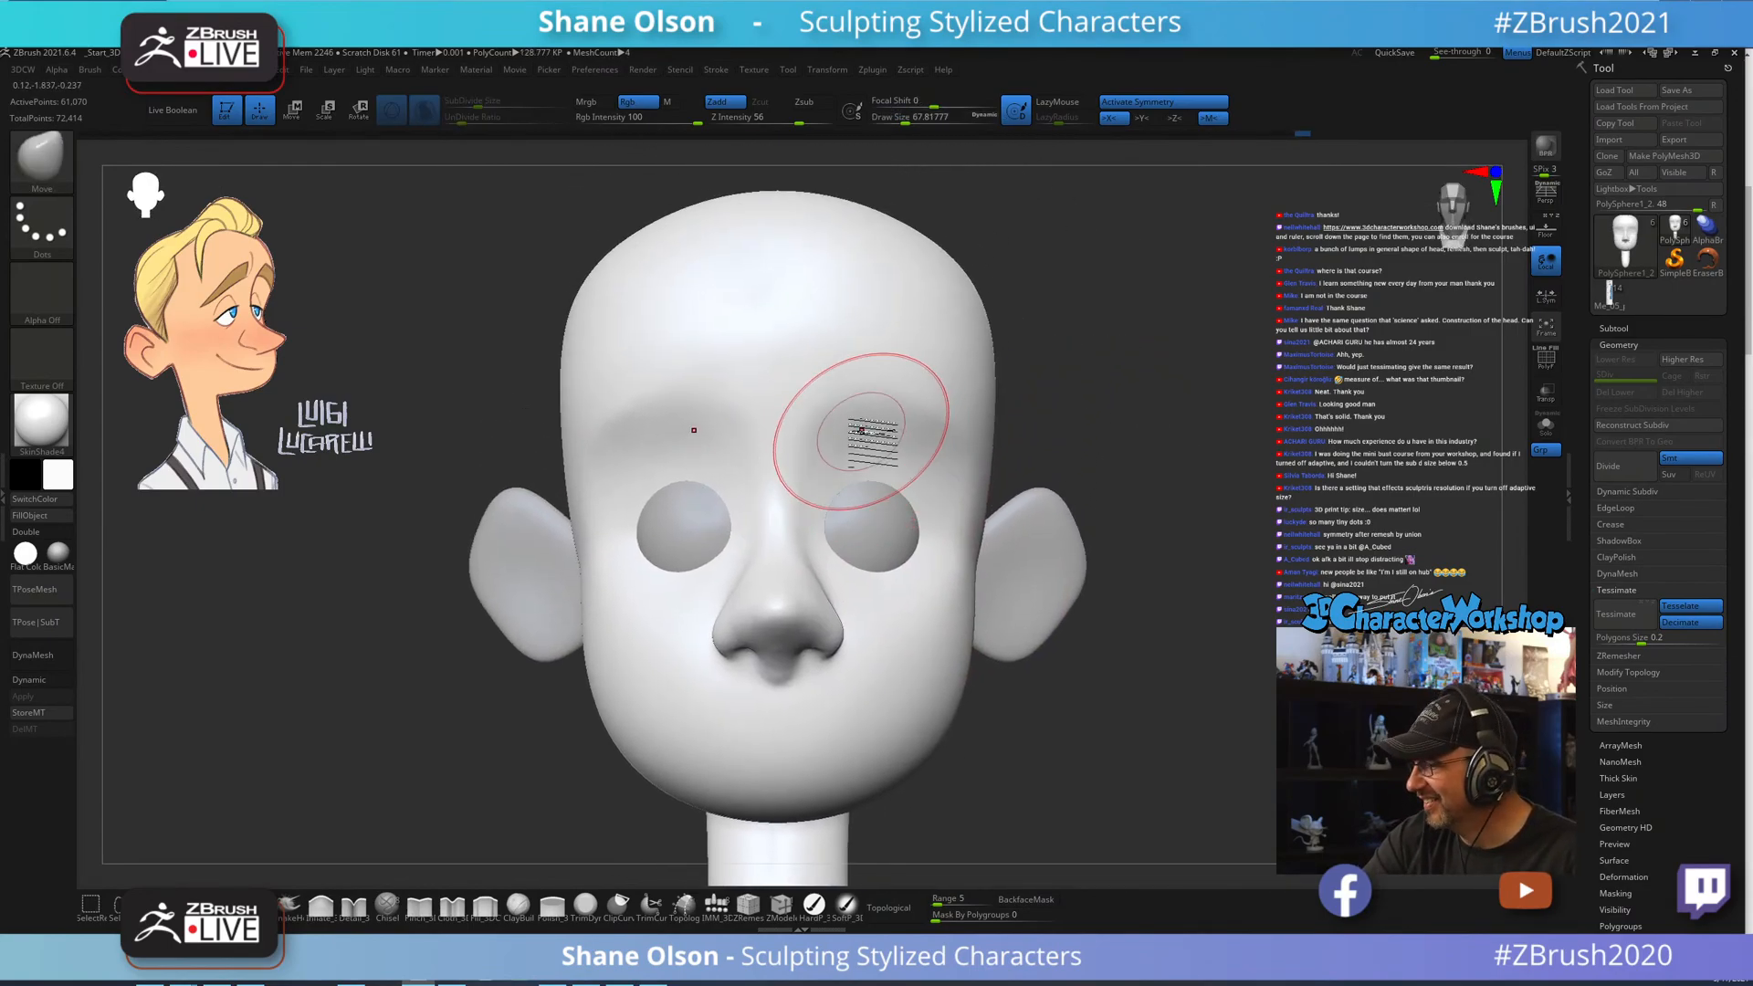
{"action": "right_click_drag", "start_coordinate": [854, 407], "coordinate": [851, 430]}
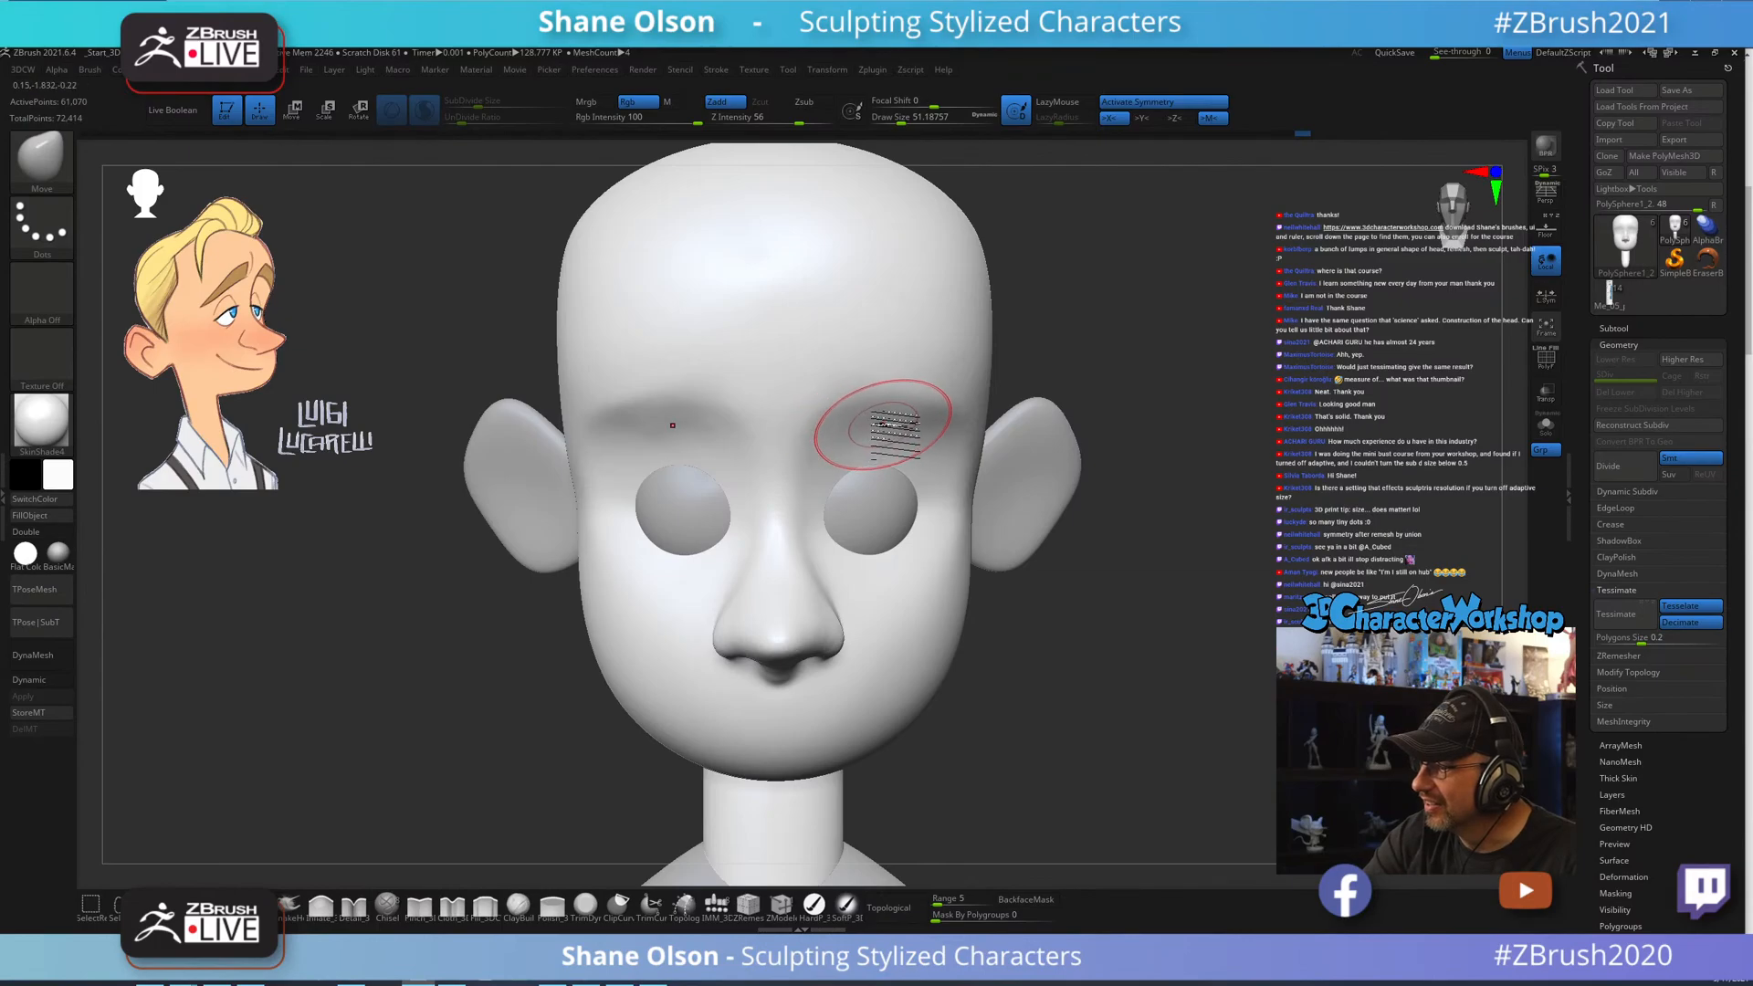
{"action": "left_click_drag", "start_coordinate": [883, 425], "coordinate": [950, 444]}
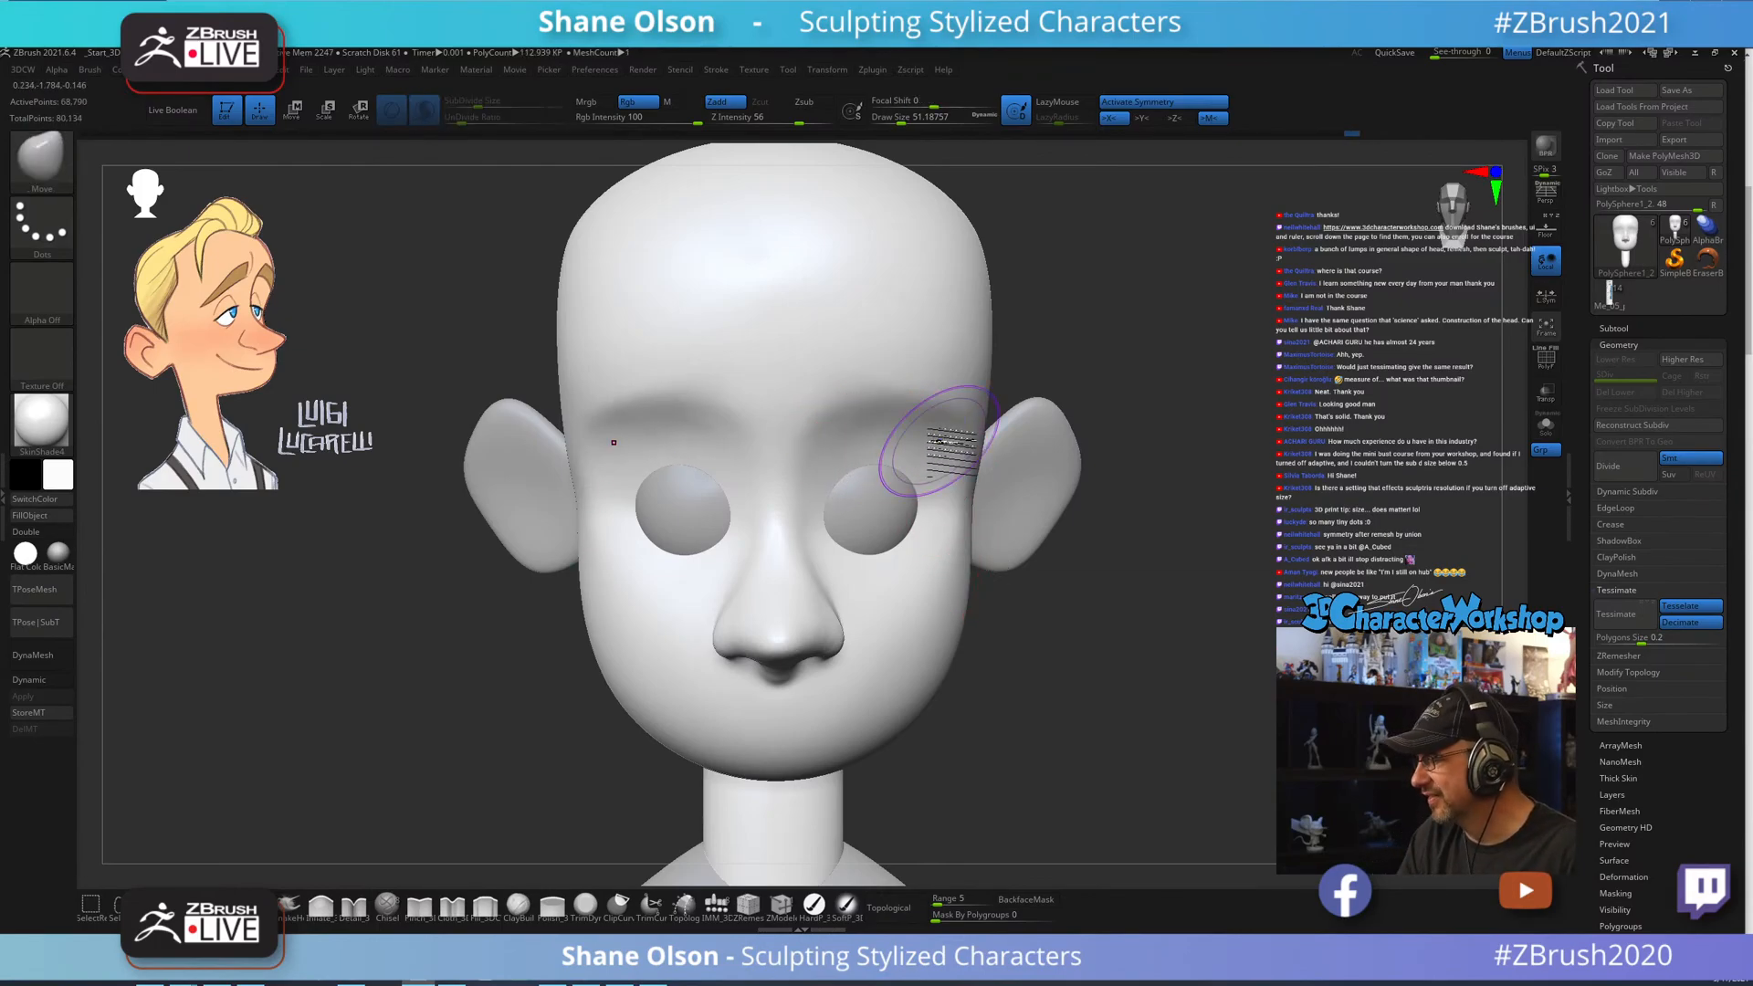
Enlarge the Move brush's draw size to above 100 for broad shaping of the head in three-quarter view.
{"action": "mouse_move", "coordinate": [1241, 489]}
{"action": "right_mouse_down"}
{"action": "mouse_move", "coordinate": [1137, 501]}
{"action": "mouse_move", "coordinate": [1219, 493]}
{"action": "mouse_move", "coordinate": [1342, 402]}
{"action": "right_mouse_up"}
{"action": "right_click_drag", "start_coordinate": [1178, 387], "coordinate": [1202, 356], "text": "alt"}
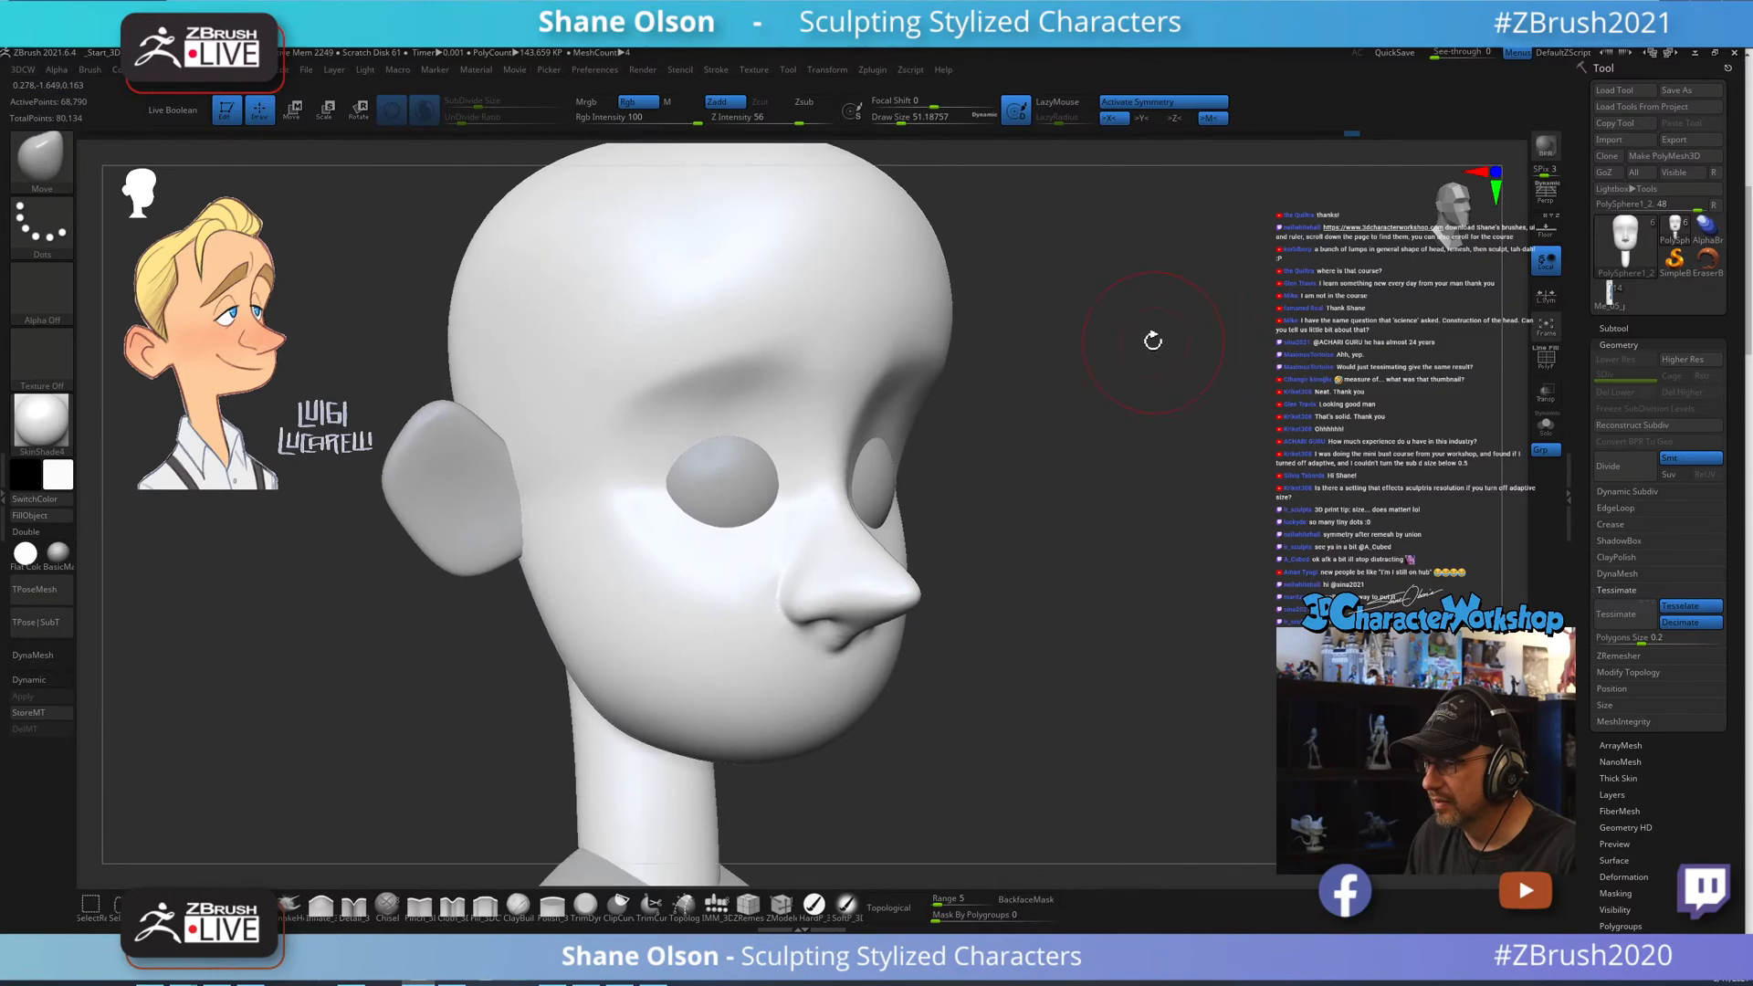
{"action": "key", "text": "s"}
{"action": "left_click_drag", "start_coordinate": [1152, 341], "coordinate": [1158, 342]}
{"action": "right_click_drag", "start_coordinate": [1152, 348], "coordinate": [1202, 411], "text": "alt"}
{"action": "key", "text": "s"}
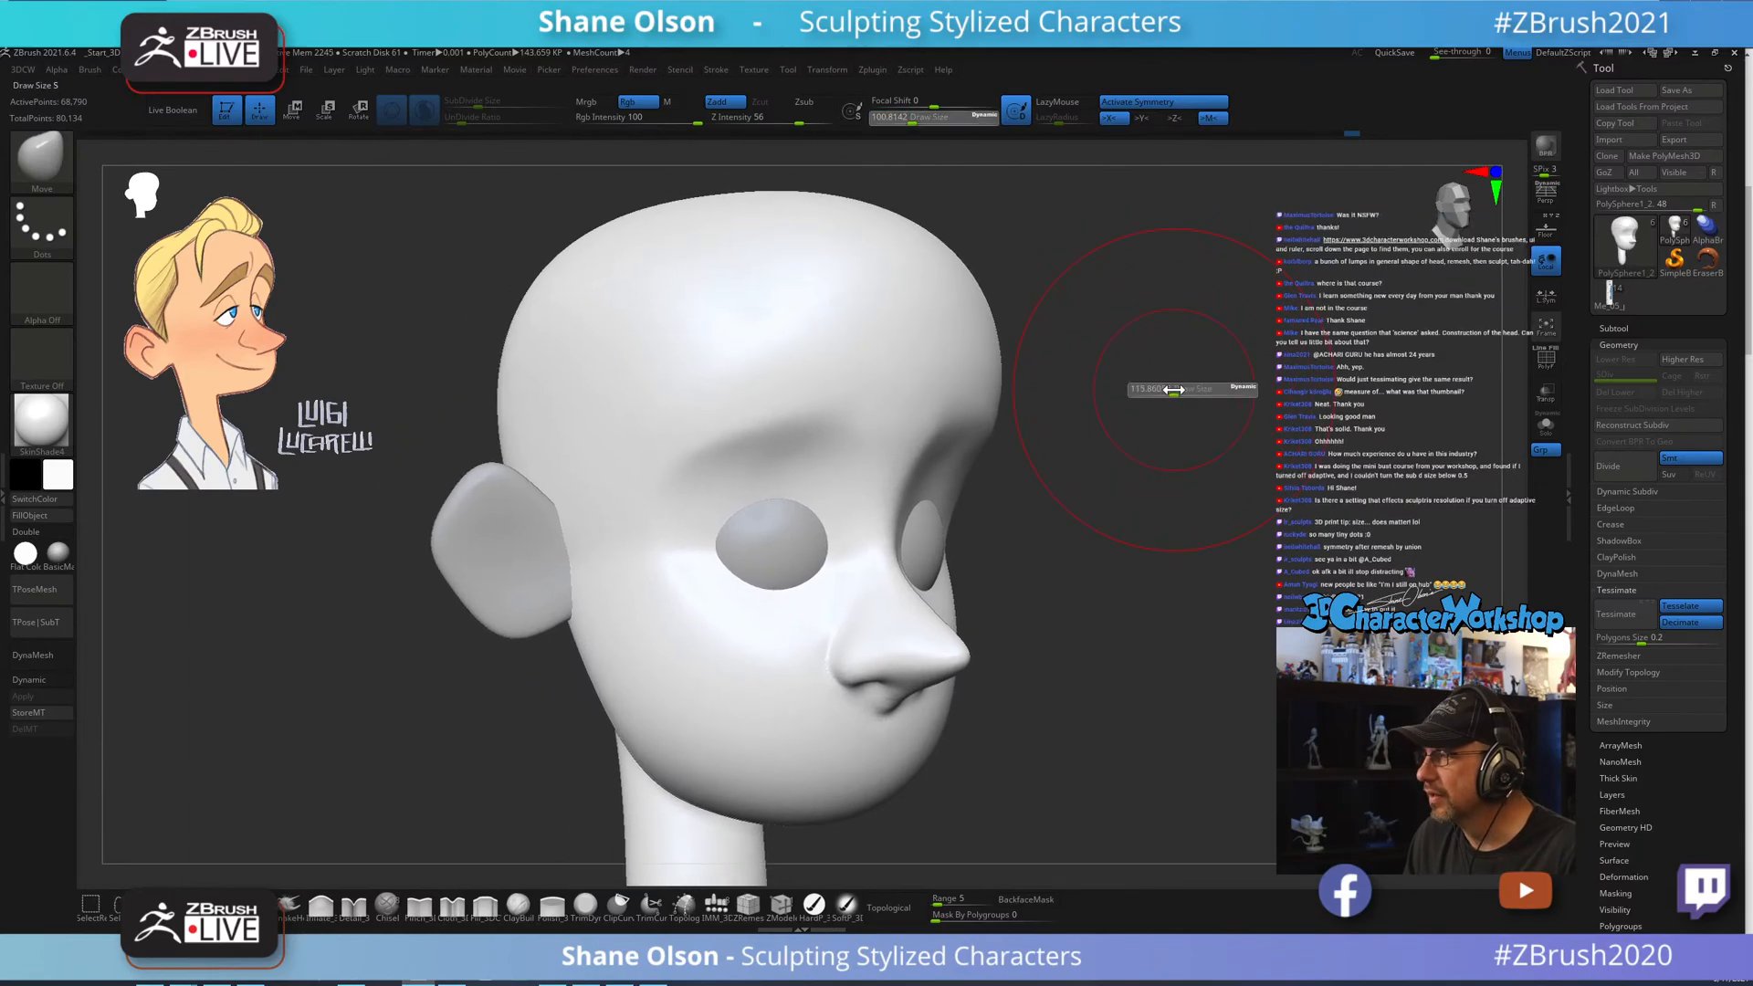
{"action": "left_click_drag", "start_coordinate": [1171, 390], "coordinate": [1176, 389]}
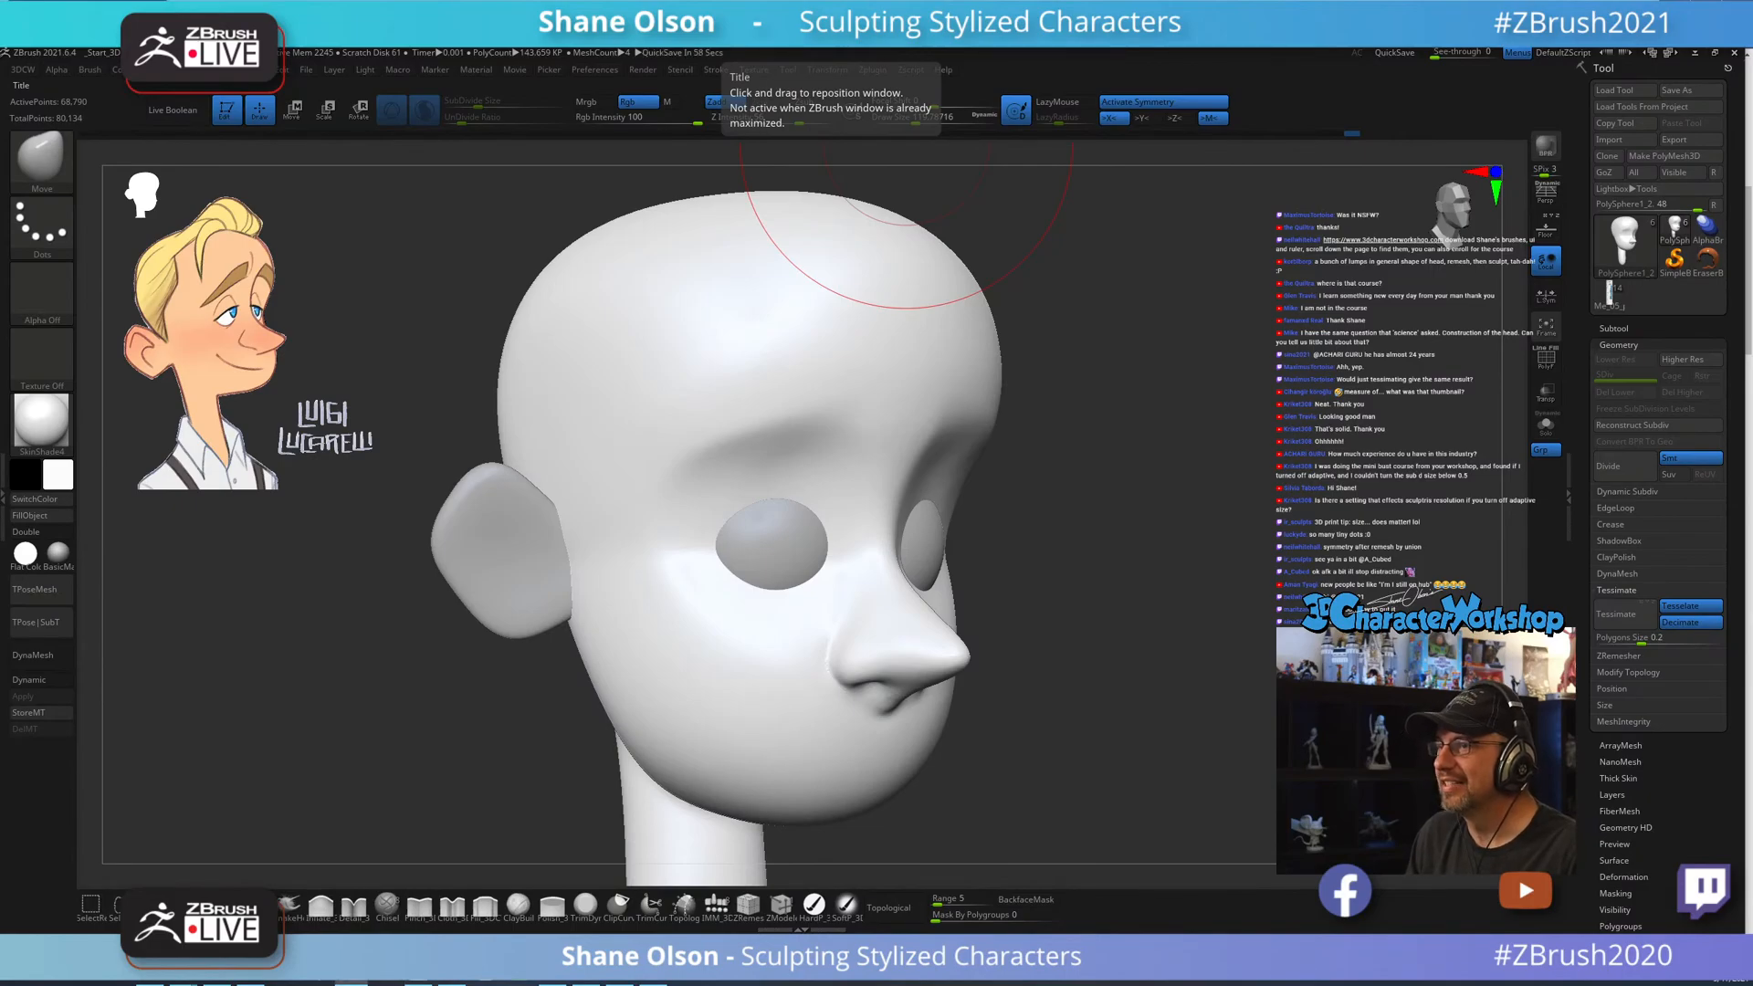
Switch to Slack to view the stream-team-lounge channel and return to ZBrush with the head seen from the front.
{"action": "left_click_drag", "start_coordinate": [438, 0], "coordinate": [548, 19]}
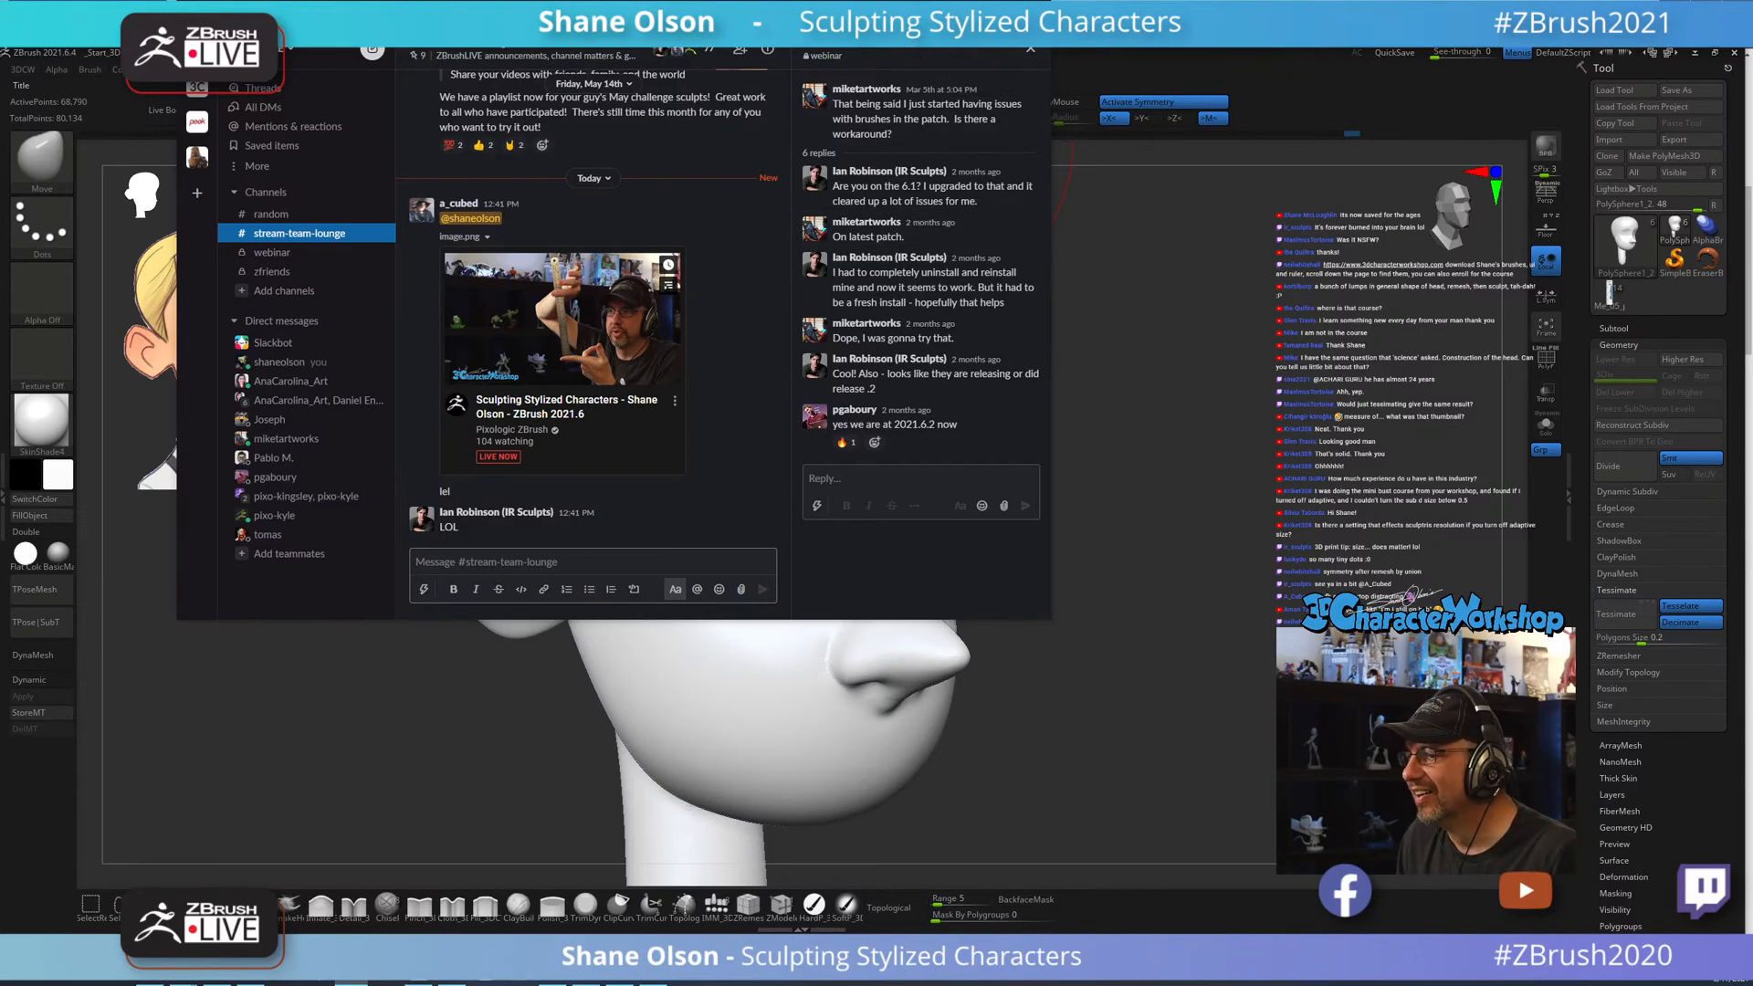
{"action": "mouse_move", "coordinate": [873, 12]}
{"action": "left_mouse_down"}
{"action": "mouse_move", "coordinate": [808, 139]}
{"action": "mouse_move", "coordinate": [884, 215]}
{"action": "mouse_move", "coordinate": [867, 0]}
{"action": "left_mouse_up"}
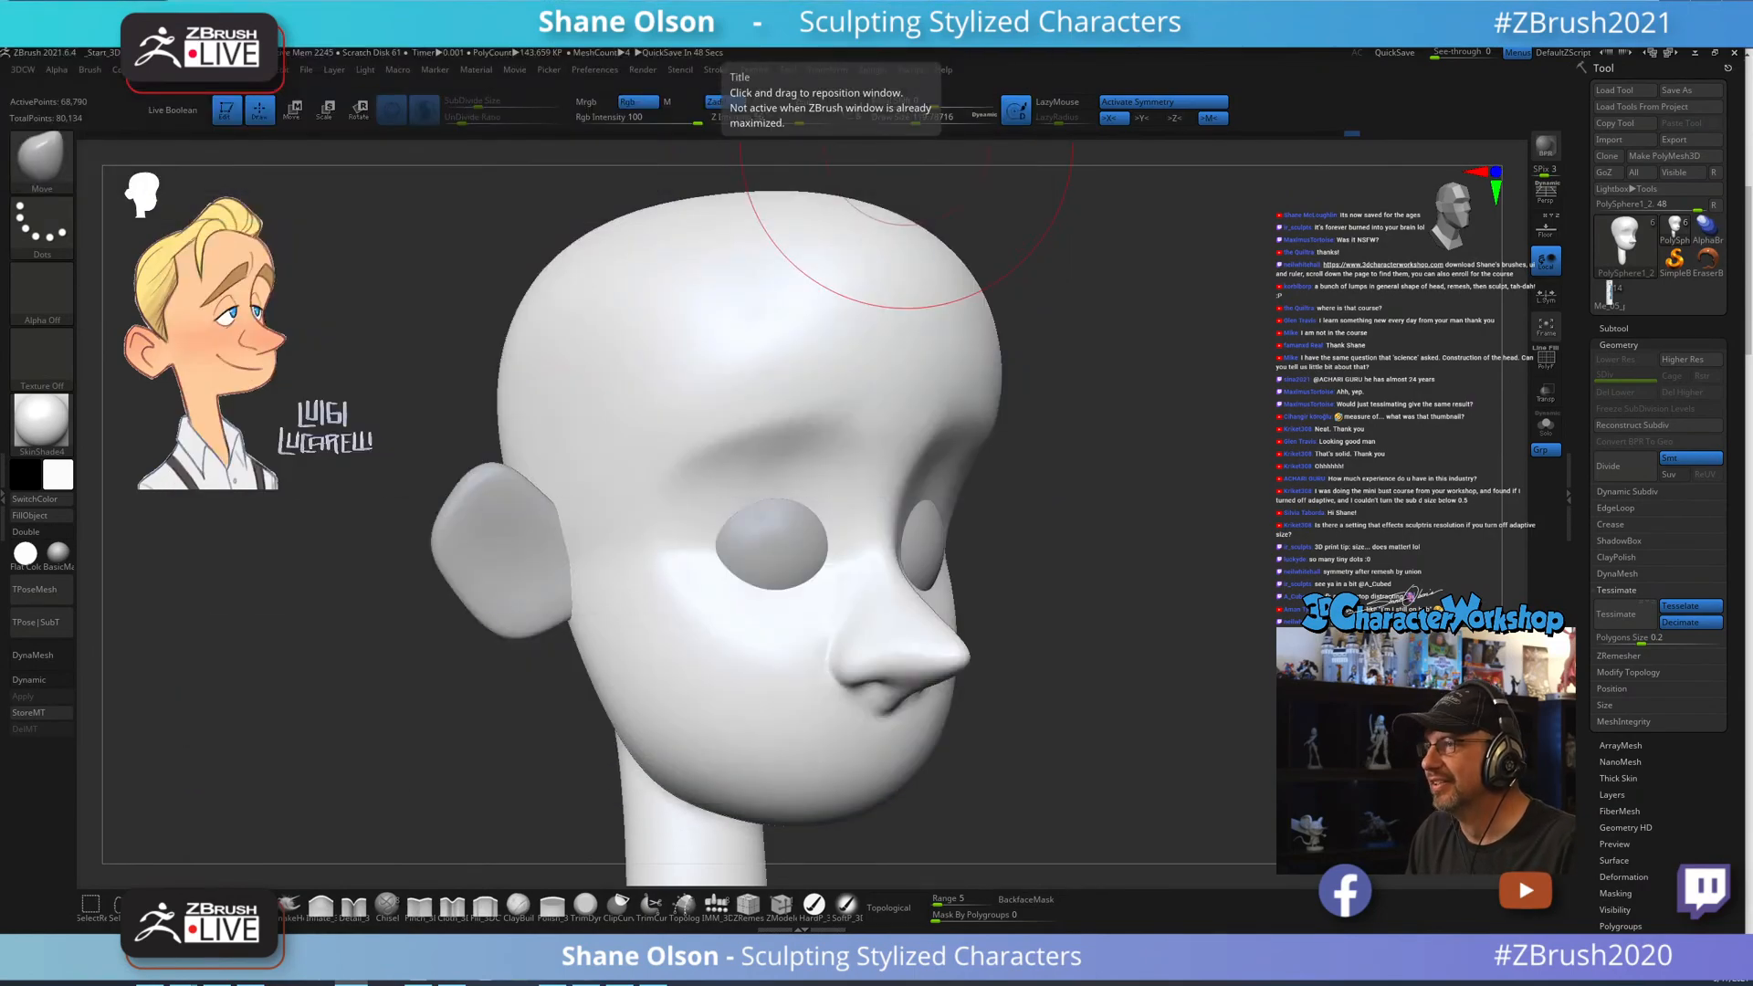
{"action": "mouse_move", "coordinate": [1104, 408]}
{"action": "left_mouse_down"}
{"action": "mouse_move", "coordinate": [1185, 453]}
{"action": "mouse_move", "coordinate": [1149, 402]}
{"action": "left_mouse_up"}
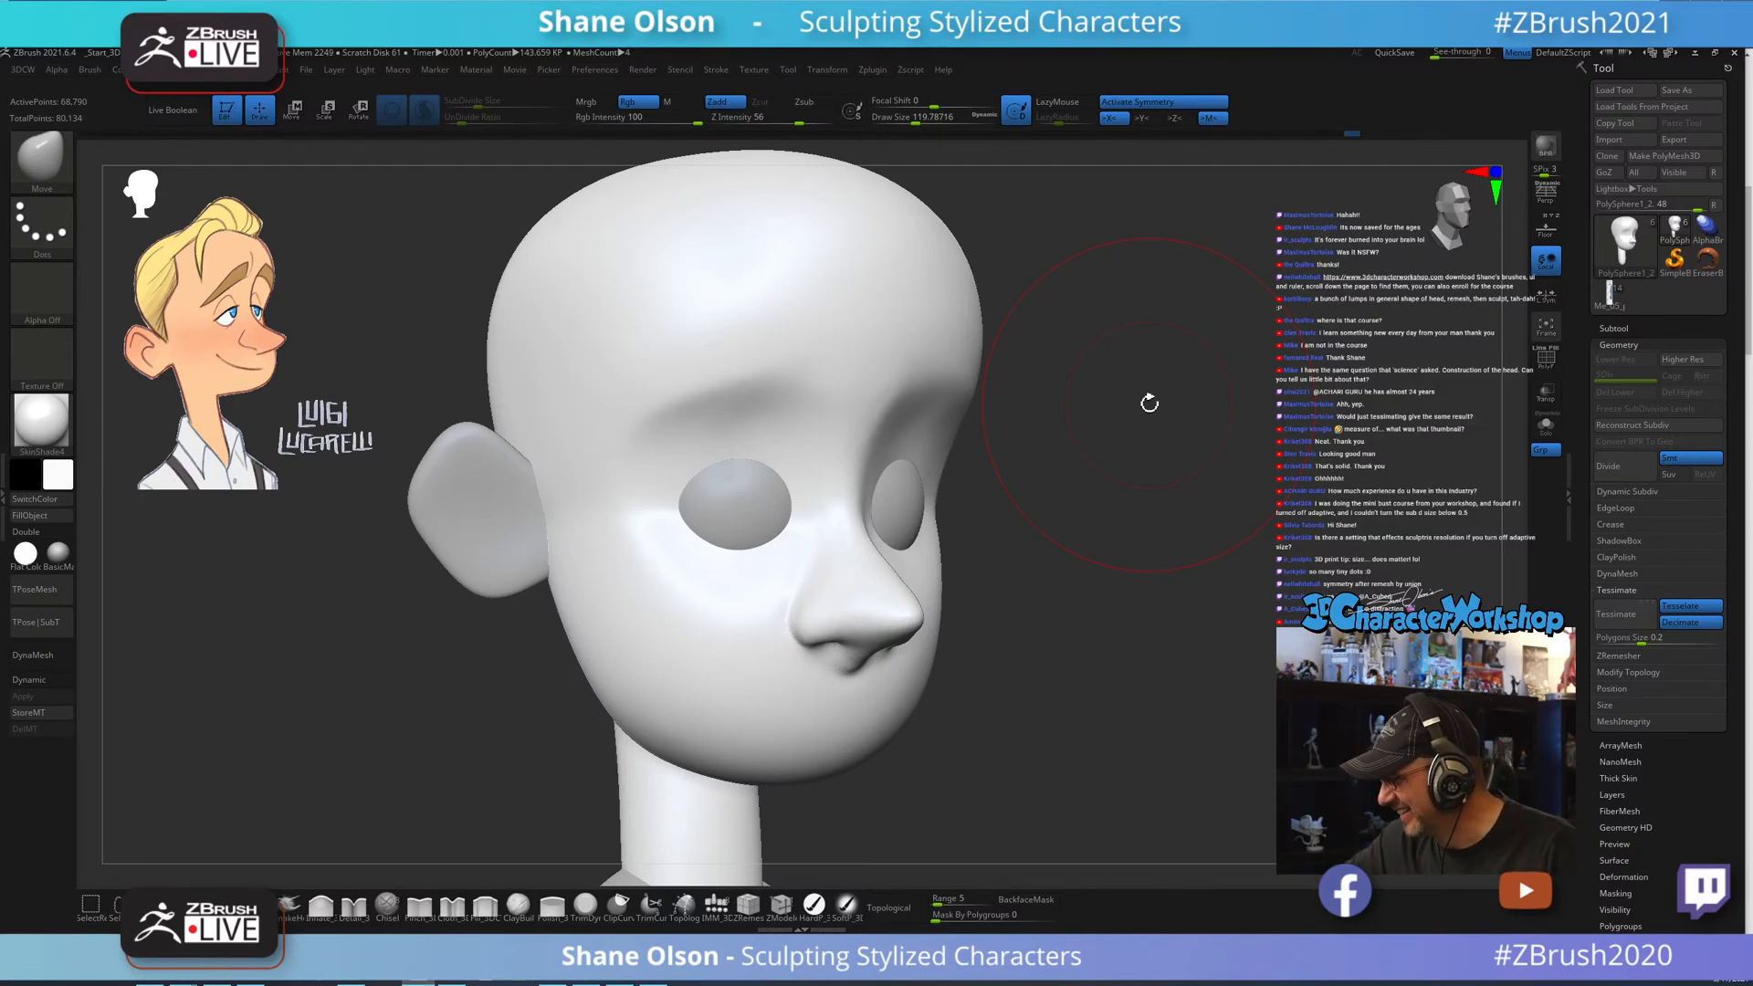
{"action": "key", "text": "s"}
{"action": "left_click_drag", "start_coordinate": [776, 431], "coordinate": [768, 433]}
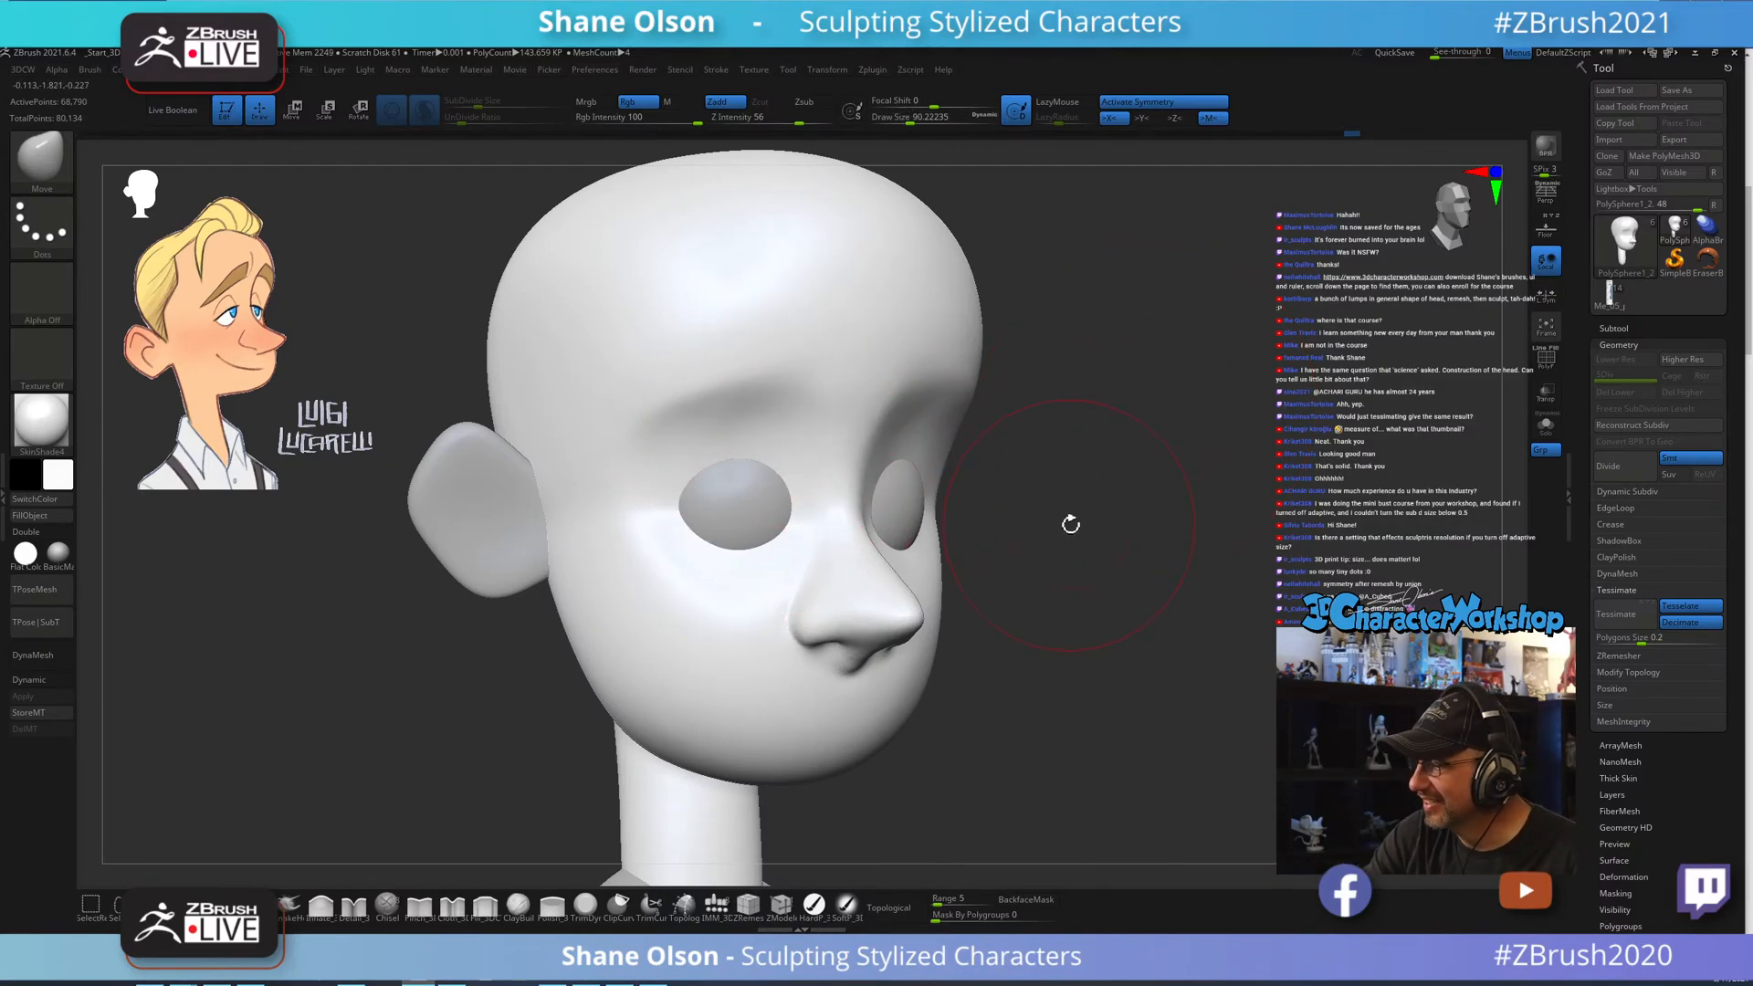
{"action": "mouse_move", "coordinate": [1070, 521]}
{"action": "left_mouse_down"}
{"action": "mouse_move", "coordinate": [928, 489]}
{"action": "mouse_move", "coordinate": [826, 555]}
{"action": "left_mouse_up"}
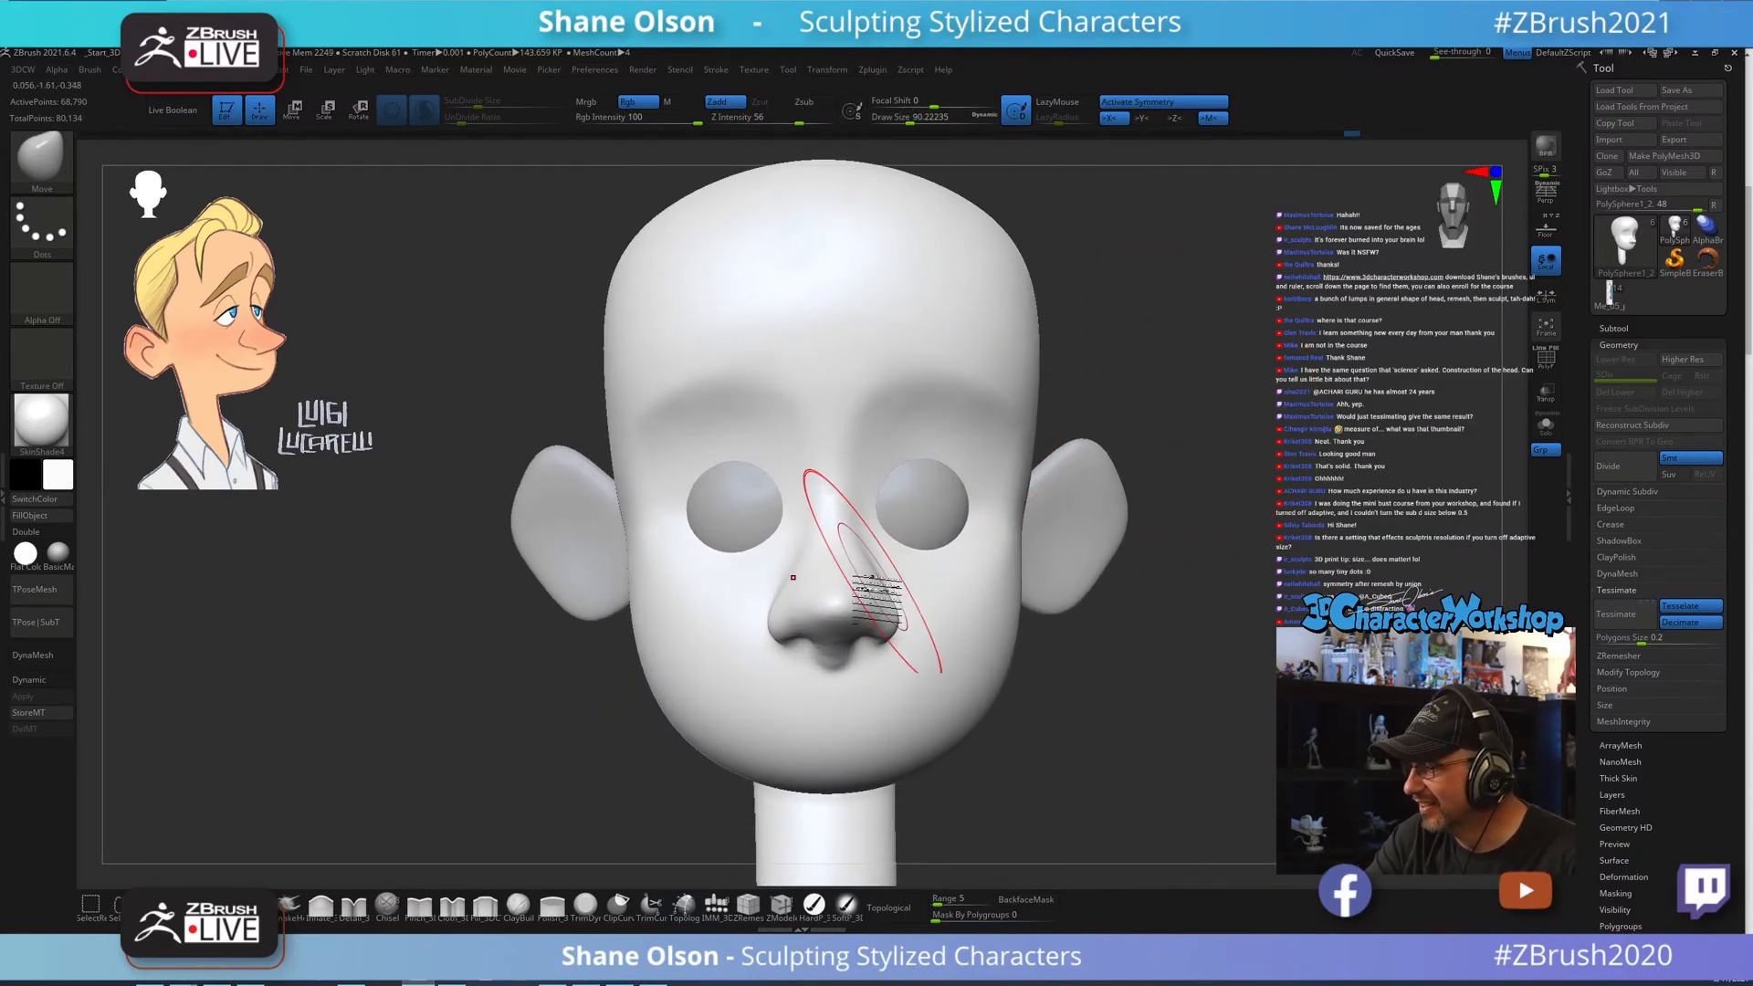
Pinch the brow ridge above the eyes with Pinch_3DCW at draw size 73.88911 and reduce the draw size to 51.18757.
{"action": "left_click", "coordinate": [419, 906]}
{"action": "key", "text": "s"}
{"action": "left_click_drag", "start_coordinate": [404, 718], "coordinate": [398, 716]}
{"action": "right_click_drag", "start_coordinate": [1032, 489], "coordinate": [945, 591], "text": "alt"}
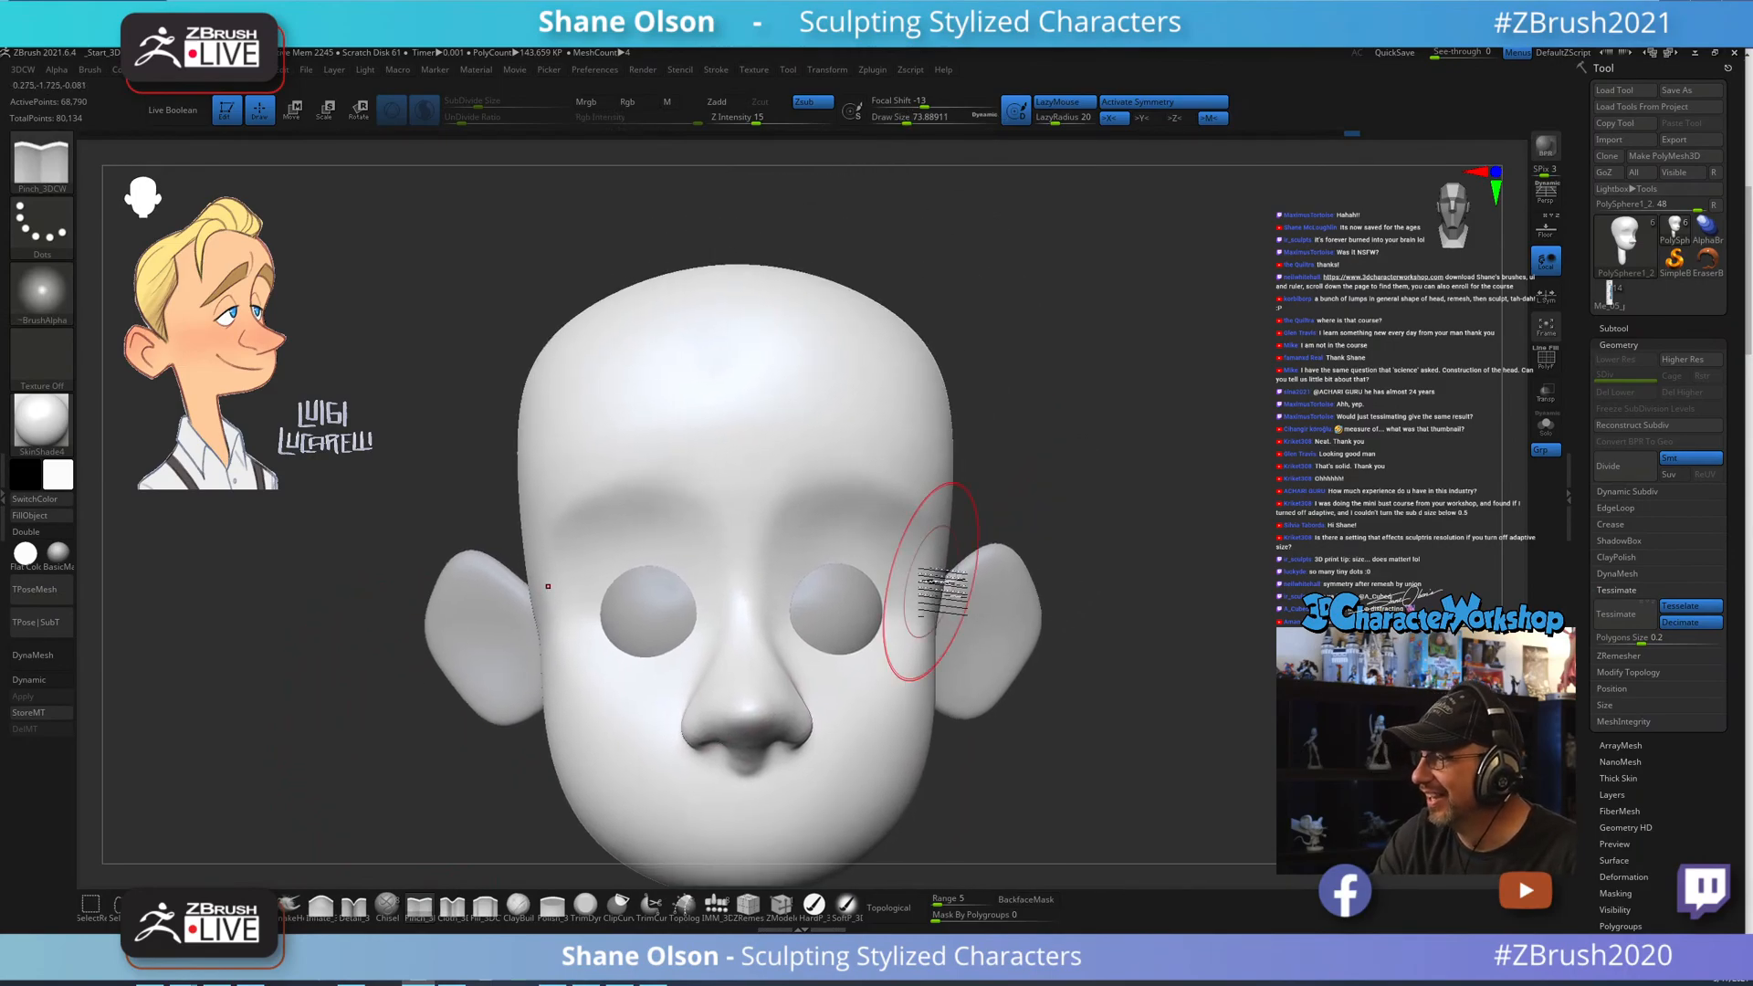
{"action": "right_click_drag", "start_coordinate": [930, 523], "coordinate": [861, 506]}
{"action": "left_click_drag", "start_coordinate": [770, 487], "coordinate": [868, 483]}
{"action": "mouse_move", "coordinate": [1017, 567]}
{"action": "right_mouse_down"}
{"action": "mouse_move", "coordinate": [1260, 735]}
{"action": "mouse_move", "coordinate": [1240, 657]}
{"action": "right_mouse_up"}
{"action": "key", "text": "s"}
{"action": "left_click_drag", "start_coordinate": [1150, 541], "coordinate": [1143, 541]}
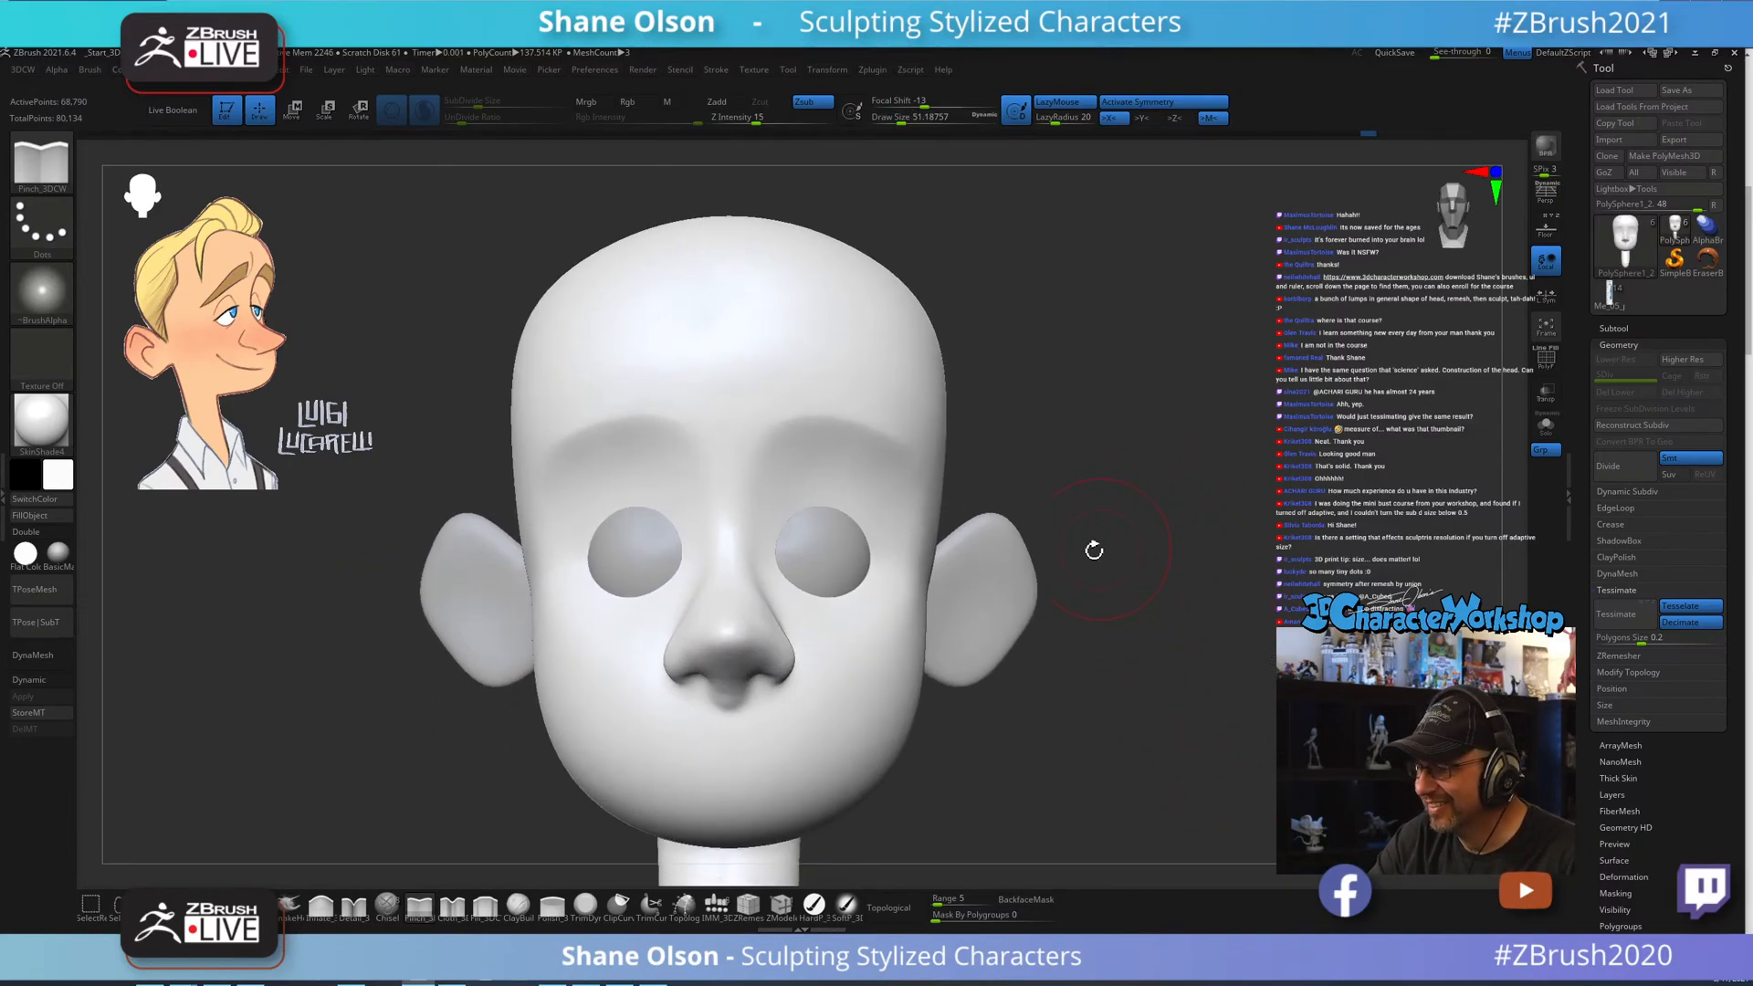
Reduce the Pinch_3DCW draw size to 46.17211 and pinch the inner brow beside the nose bridge symmetrically.
{"action": "key", "text": "s"}
{"action": "mouse_move", "coordinate": [760, 483]}
{"action": "left_mouse_down"}
{"action": "mouse_move", "coordinate": [746, 500]}
{"action": "mouse_move", "coordinate": [796, 418]}
{"action": "left_mouse_up"}
{"action": "mouse_move", "coordinate": [1123, 632]}
{"action": "right_mouse_down"}
{"action": "mouse_move", "coordinate": [1159, 642]}
{"action": "mouse_move", "coordinate": [1133, 644]}
{"action": "right_mouse_up"}
{"action": "right_click_drag", "start_coordinate": [1085, 554], "coordinate": [1103, 515]}
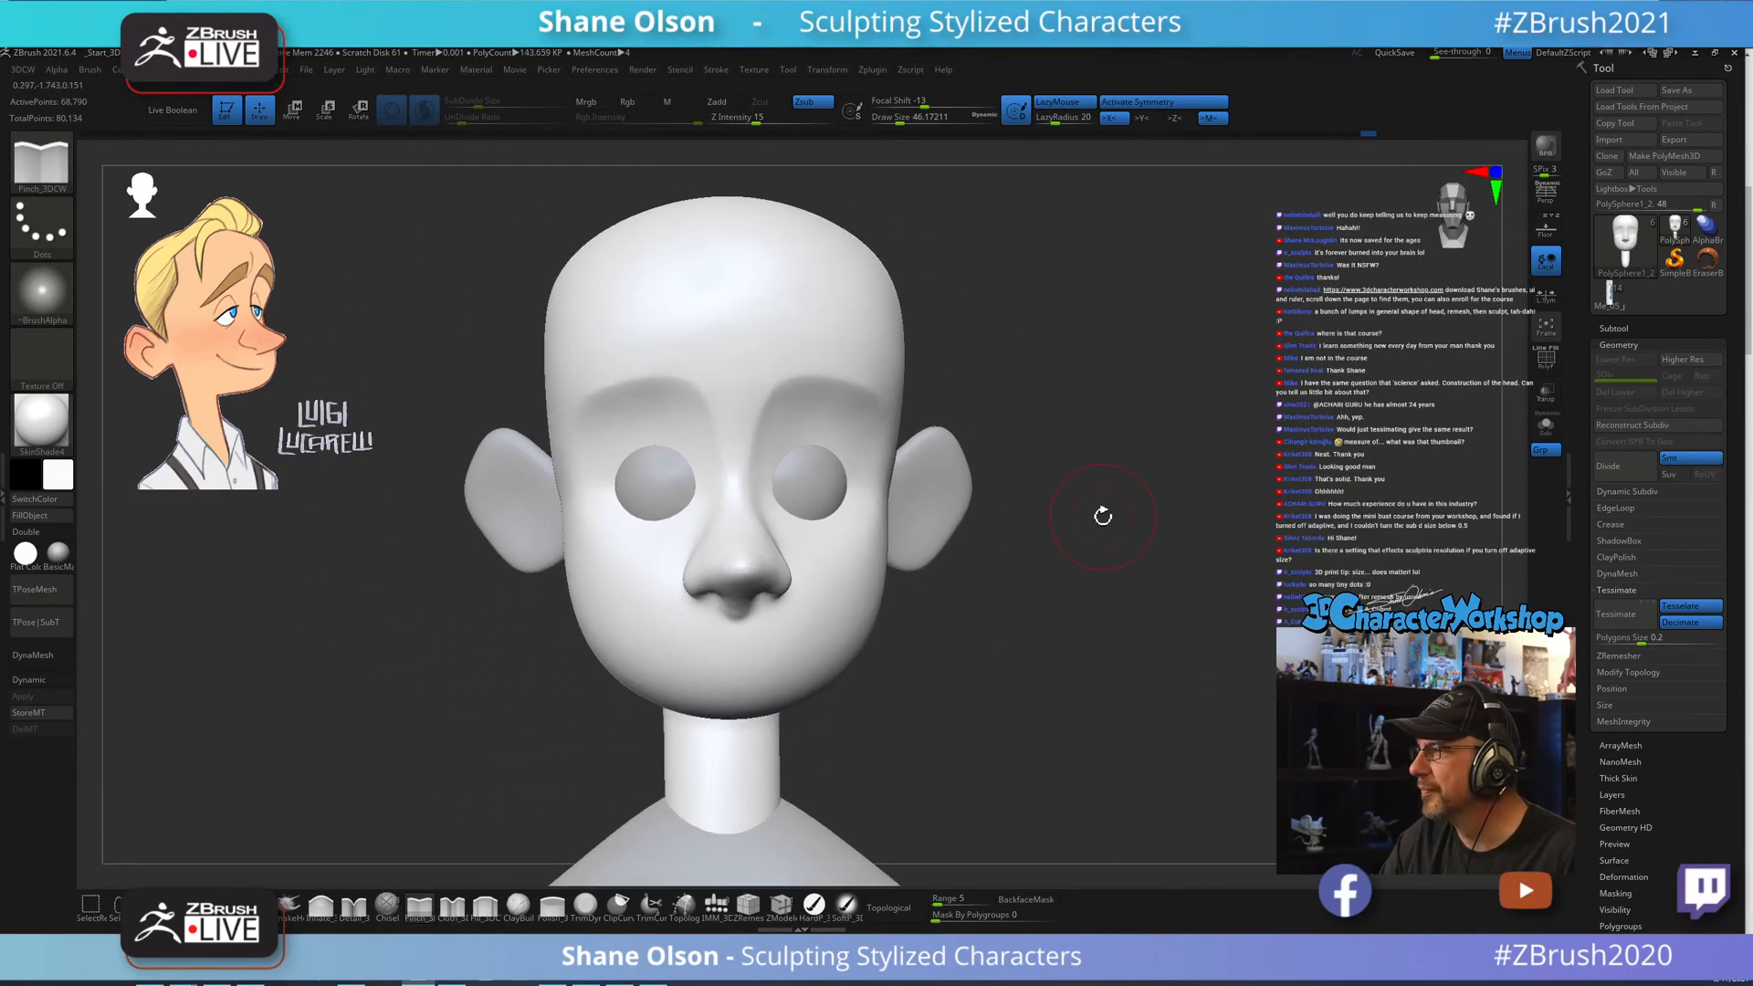
{"action": "right_click_drag", "start_coordinate": [1090, 403], "coordinate": [1209, 563]}
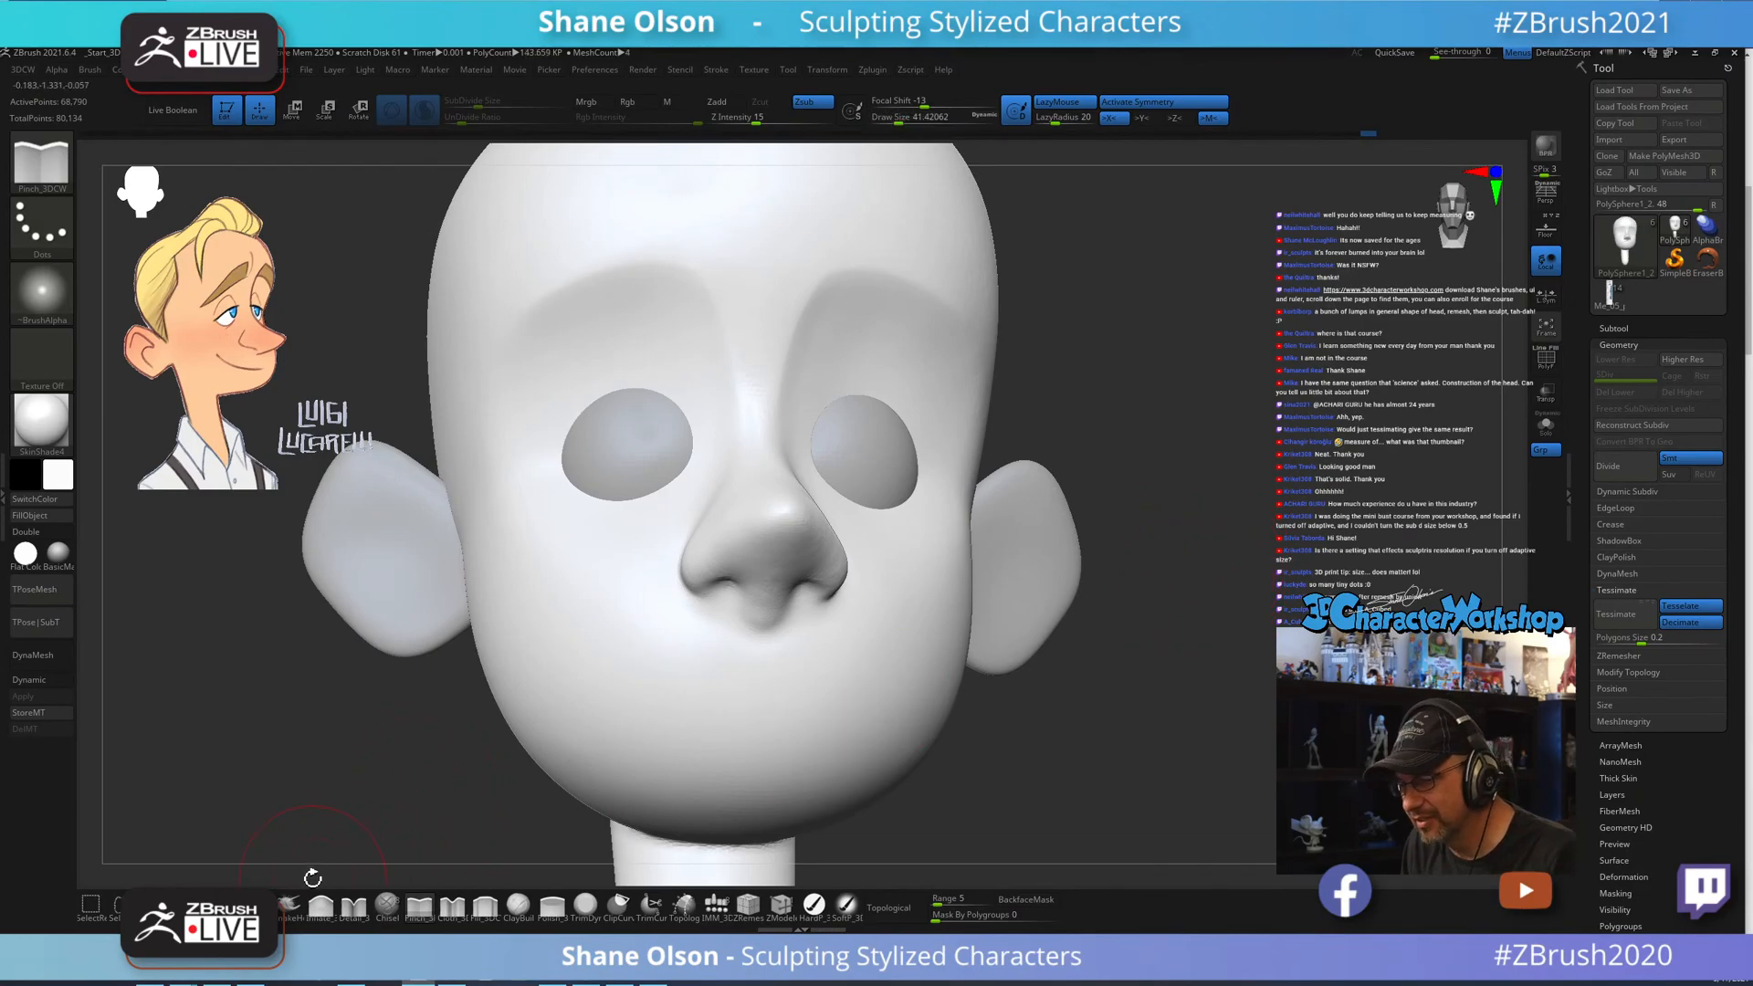
Switch to the Move brush and reduce its draw size to 18.45511 to adjust the nostril edges.
{"action": "key", "text": "b"}
{"action": "key", "text": "m"}
{"action": "key", "text": "v"}
{"action": "key", "text": "s"}
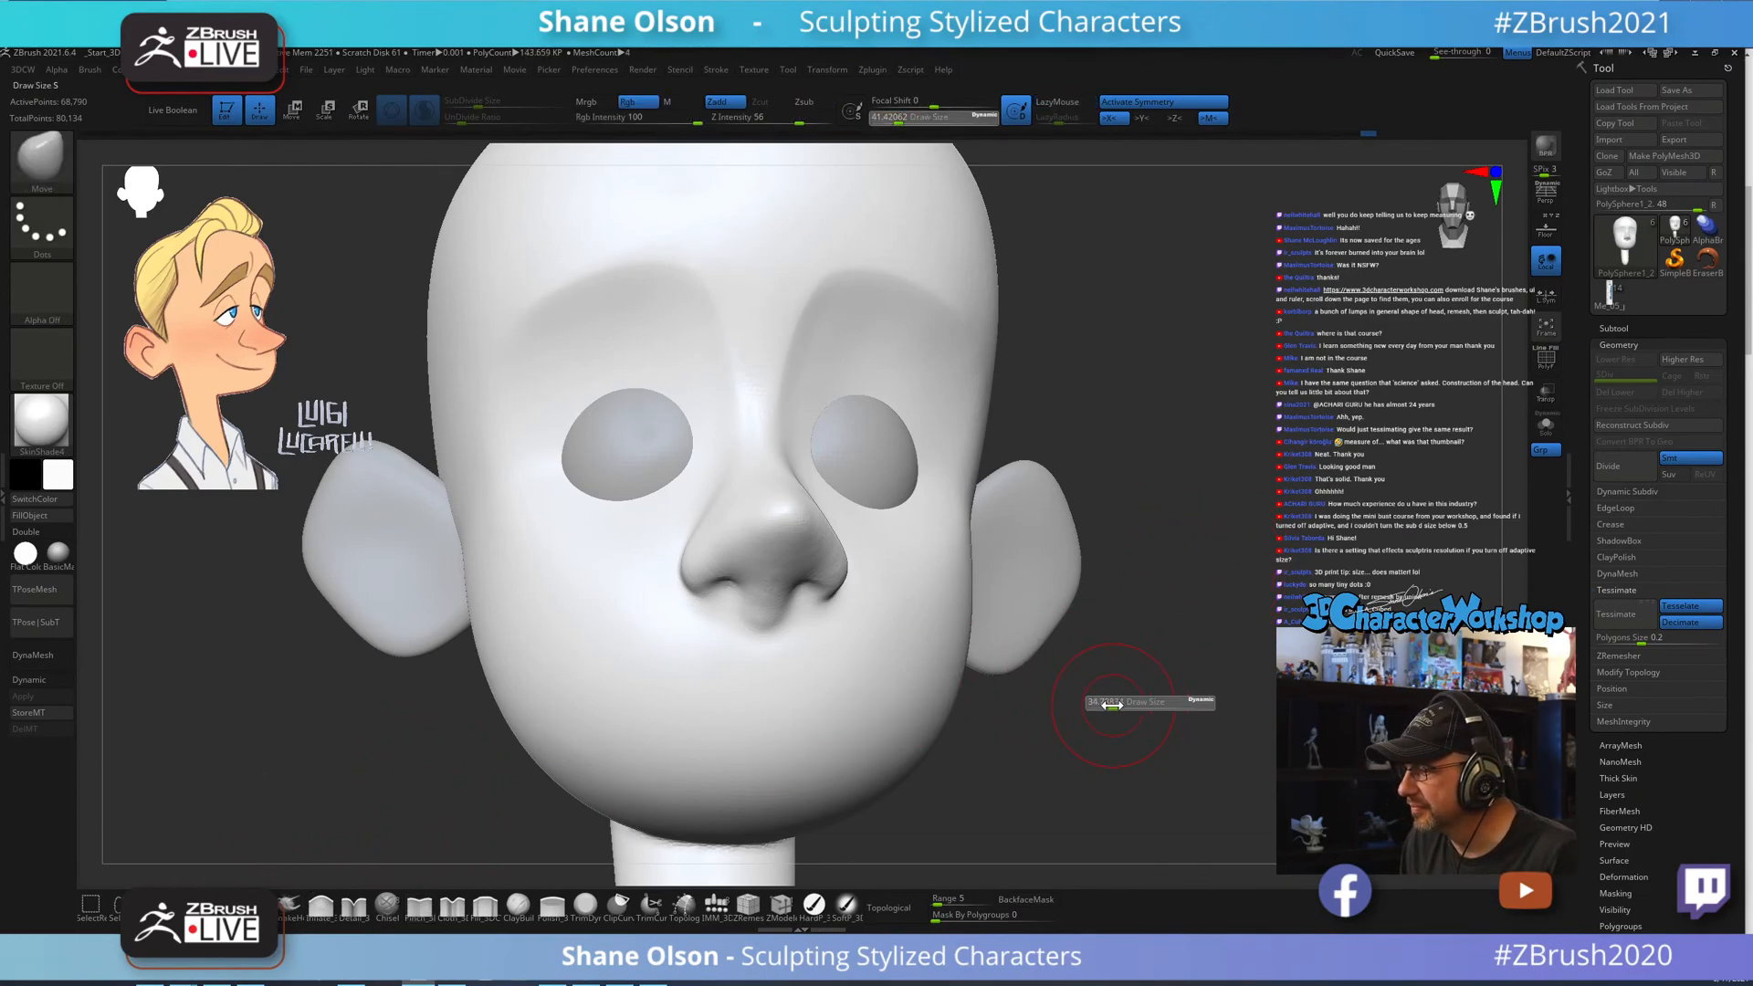
{"action": "left_click_drag", "start_coordinate": [1112, 705], "coordinate": [1098, 704]}
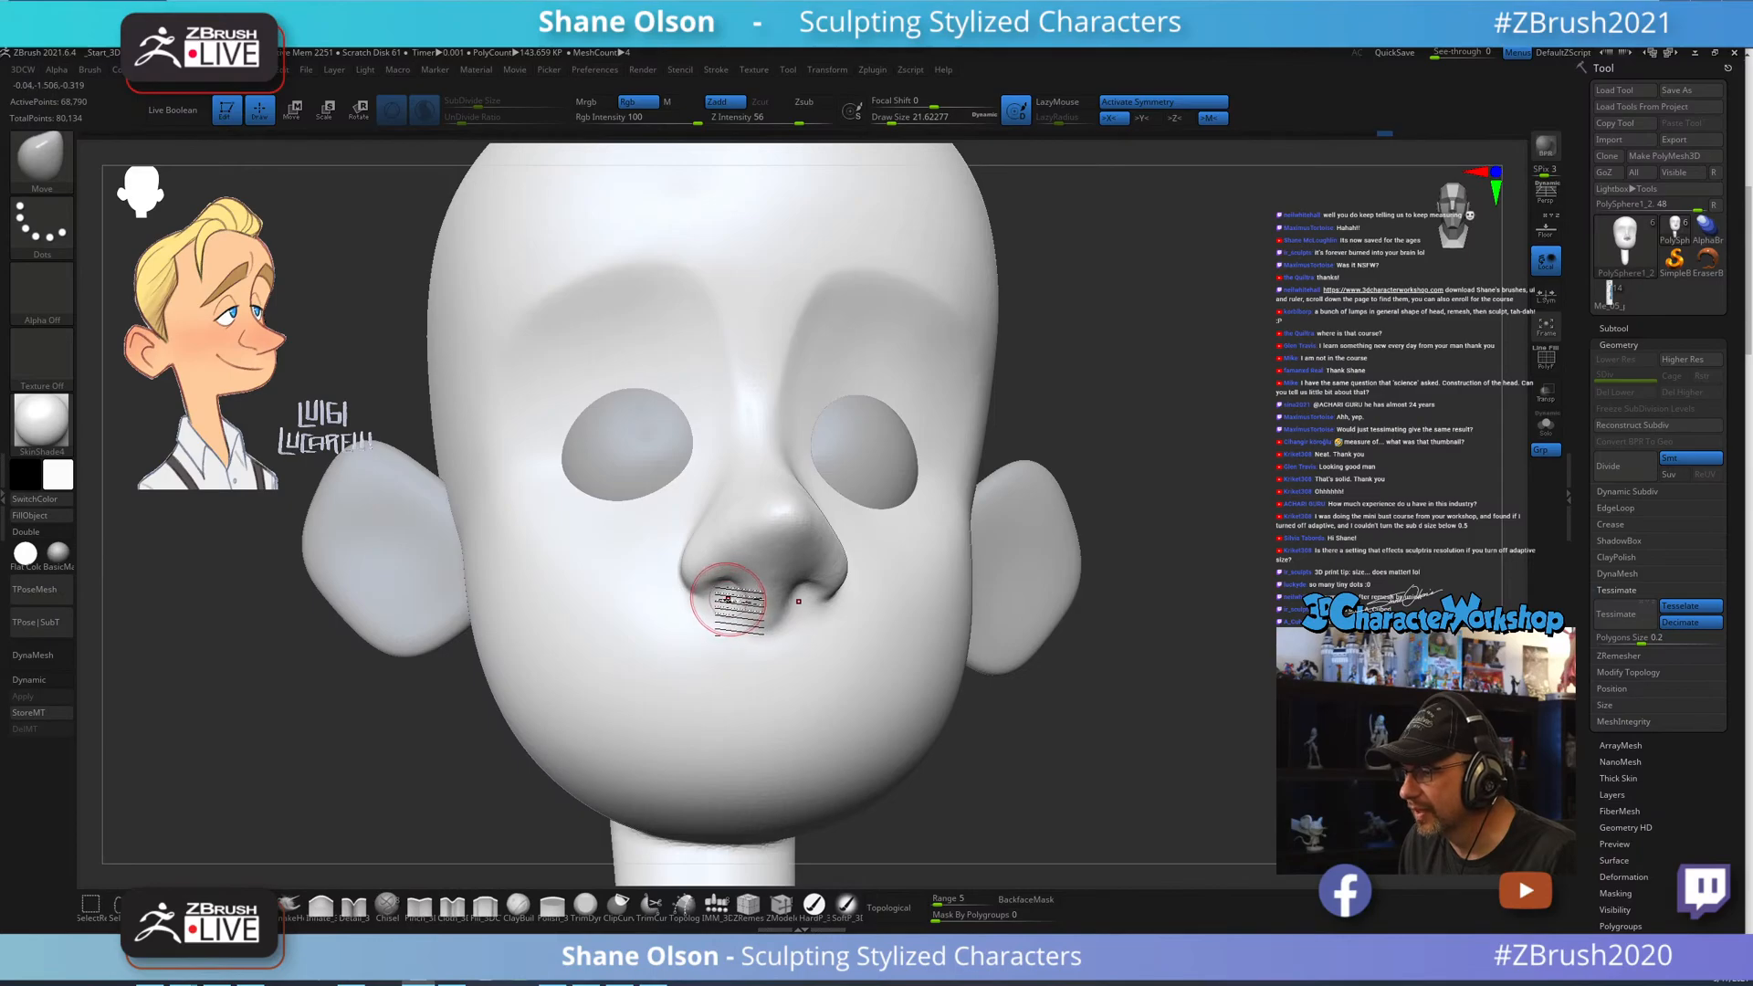
{"action": "mouse_move", "coordinate": [1271, 501]}
{"action": "left_mouse_down"}
{"action": "mouse_move", "coordinate": [1209, 465]}
{"action": "mouse_move", "coordinate": [1209, 555]}
{"action": "mouse_move", "coordinate": [1198, 521]}
{"action": "mouse_move", "coordinate": [764, 508]}
{"action": "mouse_move", "coordinate": [745, 574]}
{"action": "left_mouse_up"}
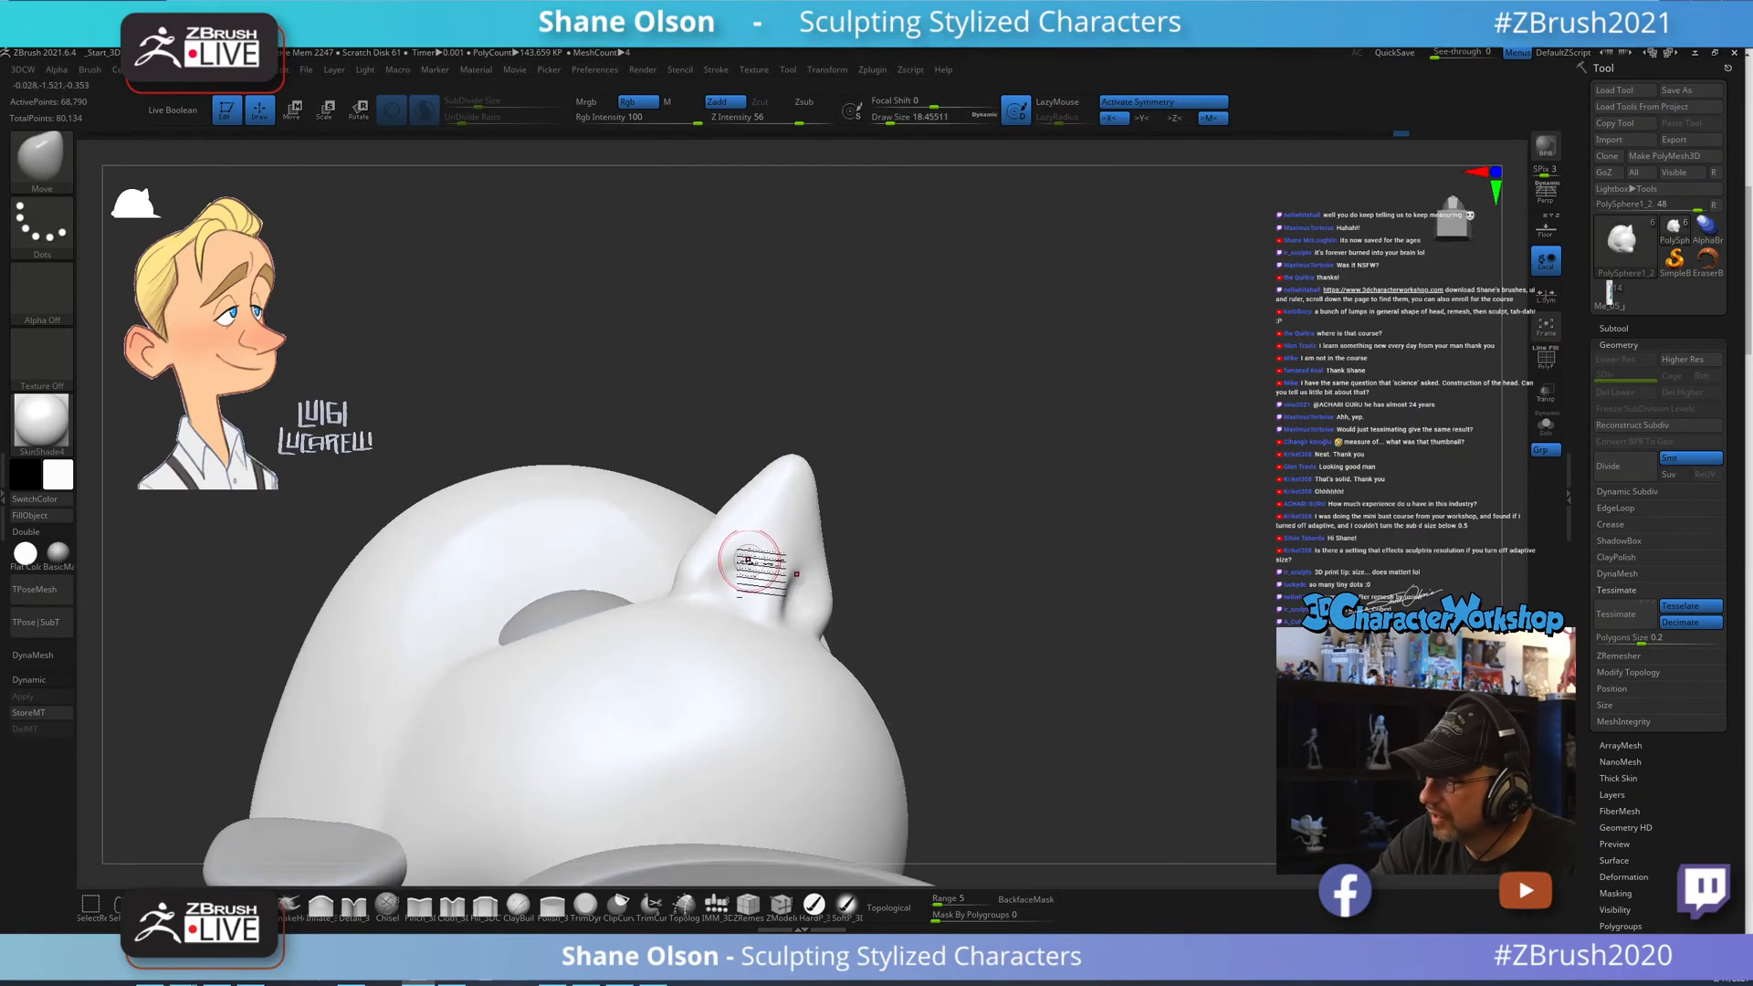
Refine and smooth the nostrils and the septum symmetrically while viewing the nose from below.
{"action": "mouse_move", "coordinate": [769, 536]}
{"action": "right_mouse_down"}
{"action": "mouse_move", "coordinate": [782, 579]}
{"action": "mouse_move", "coordinate": [767, 567]}
{"action": "right_mouse_up"}
{"action": "left_click_drag", "start_coordinate": [772, 558], "coordinate": [745, 573], "text": "shift"}
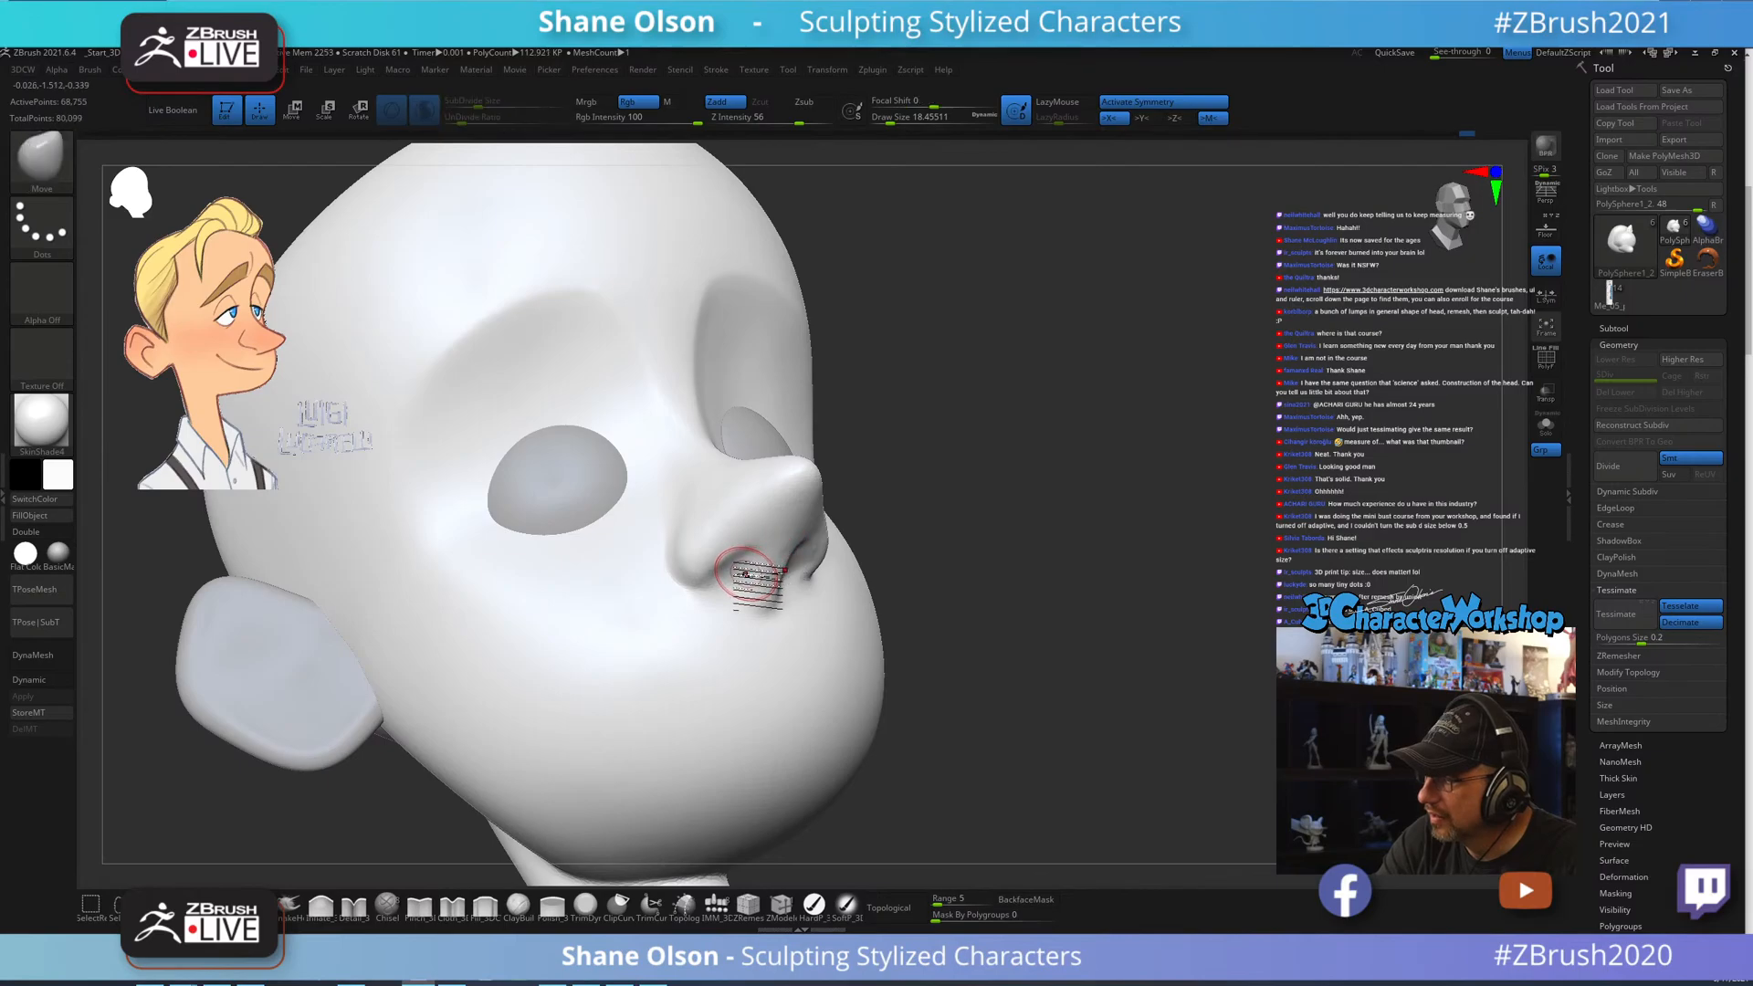
{"action": "right_click_drag", "start_coordinate": [796, 516], "coordinate": [771, 580]}
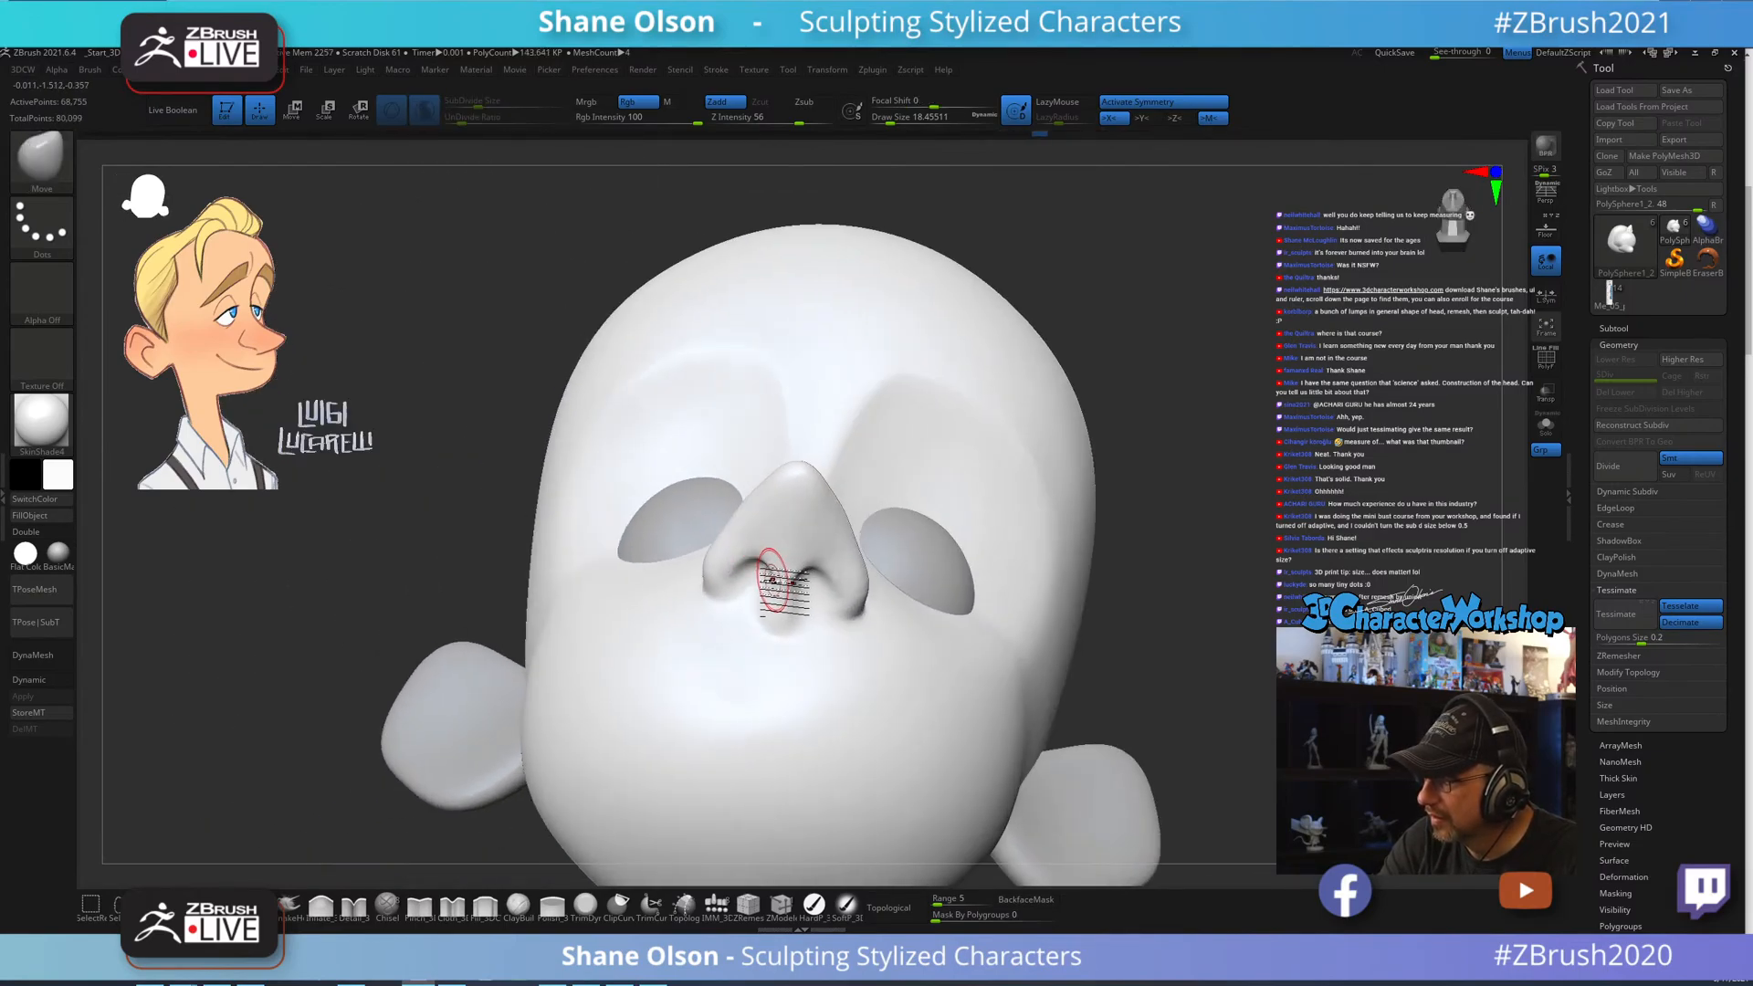
{"action": "left_click_drag", "start_coordinate": [811, 581], "coordinate": [817, 584], "text": "shift"}
{"action": "right_click_drag", "start_coordinate": [832, 563], "coordinate": [847, 595]}
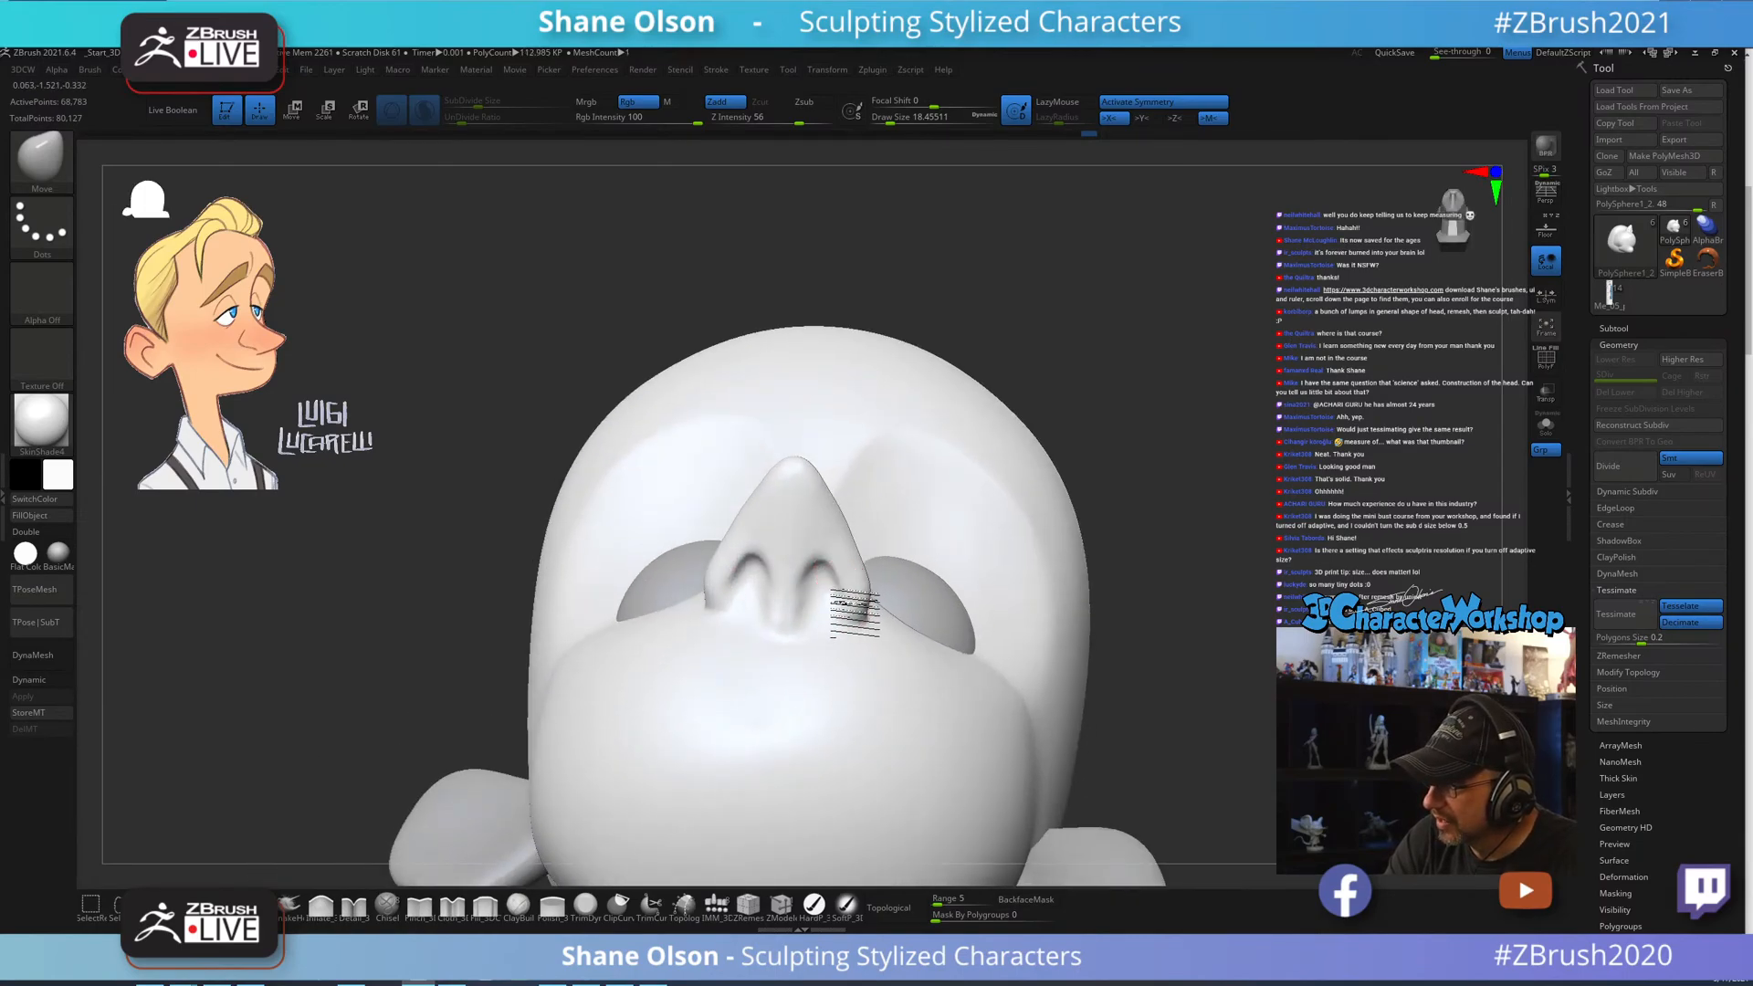
{"action": "left_click_drag", "start_coordinate": [827, 591], "coordinate": [847, 594], "text": "shift"}
{"action": "mouse_move", "coordinate": [854, 621]}
{"action": "right_mouse_down"}
{"action": "mouse_move", "coordinate": [858, 595]}
{"action": "mouse_move", "coordinate": [810, 567]}
{"action": "mouse_move", "coordinate": [813, 596]}
{"action": "mouse_move", "coordinate": [829, 626]}
{"action": "mouse_move", "coordinate": [845, 567]}
{"action": "right_mouse_up"}
Check the nose's mesh density in polyframe, and smooth the nostril rims and the area beneath the nose.
{"action": "key", "text": "shift+f"}
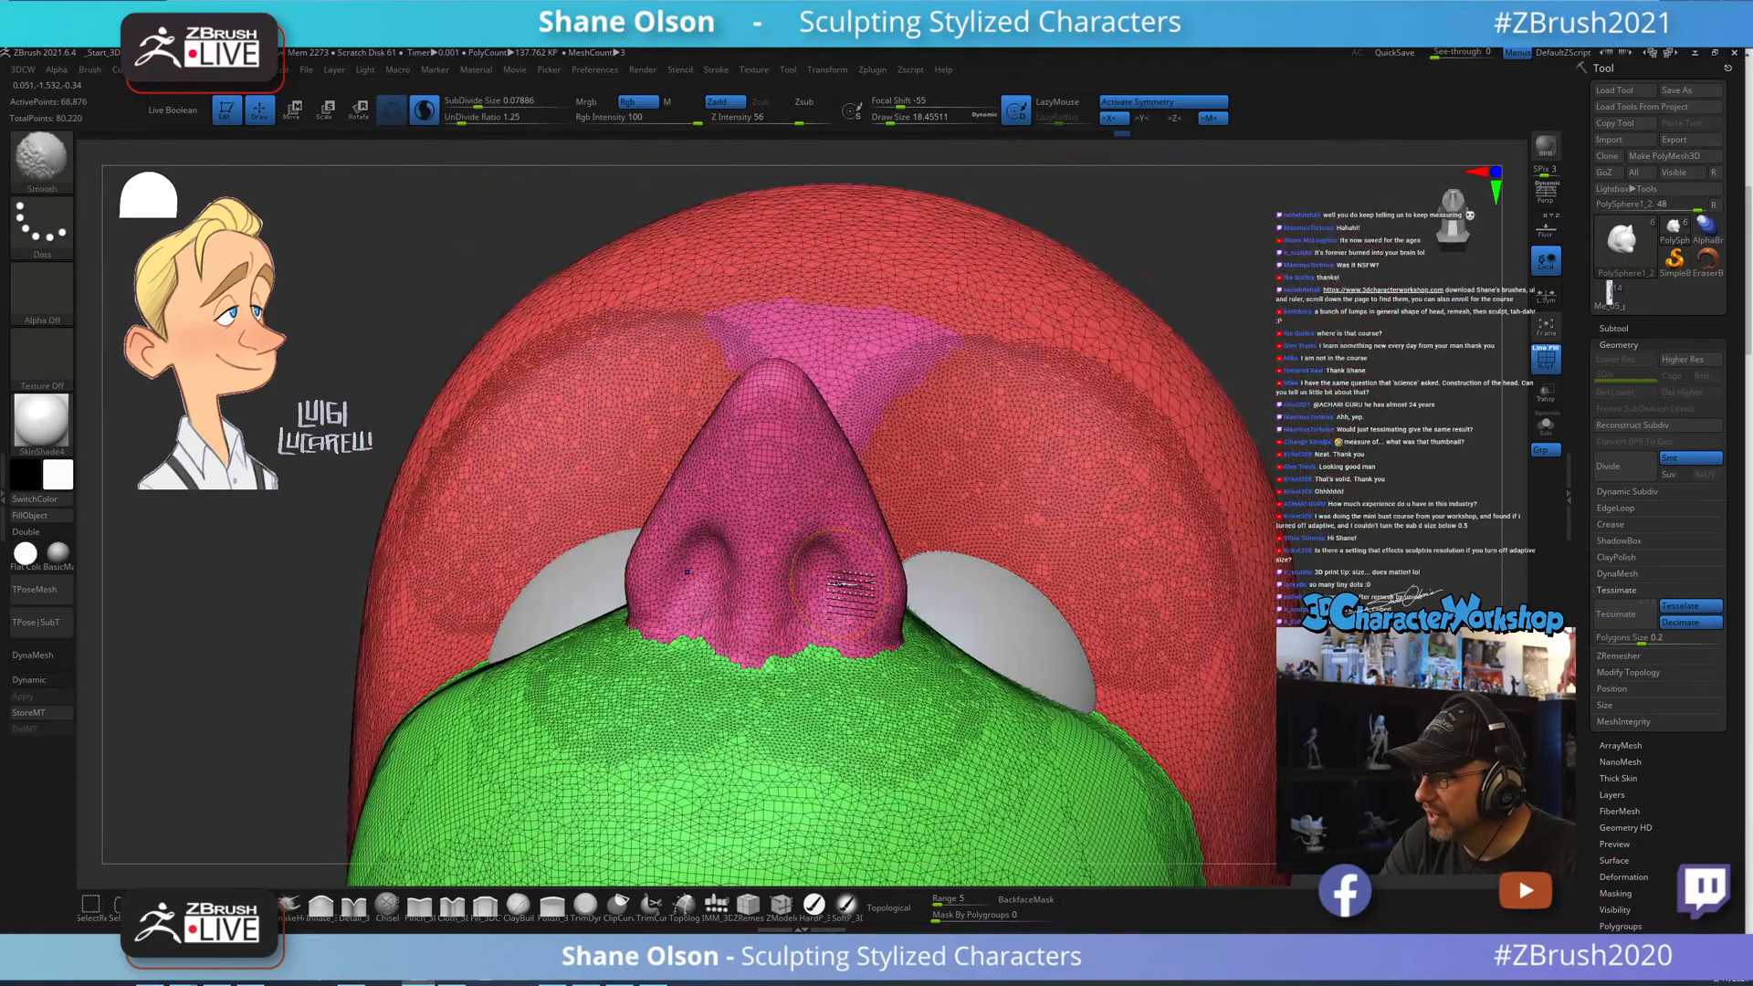
{"action": "key", "text": "shift+f"}
{"action": "right_click_drag", "start_coordinate": [816, 608], "coordinate": [819, 662]}
{"action": "mouse_move", "coordinate": [811, 647]}
{"action": "left_mouse_down", "text": "shift"}
{"action": "mouse_move", "coordinate": [783, 660]}
{"action": "mouse_move", "coordinate": [819, 707]}
{"action": "left_mouse_up", "text": "shift"}
{"action": "mouse_move", "coordinate": [837, 634]}
{"action": "right_mouse_down", "text": "ctrl"}
{"action": "mouse_move", "coordinate": [840, 580]}
{"action": "mouse_move", "coordinate": [935, 671]}
{"action": "mouse_move", "coordinate": [901, 677]}
{"action": "right_mouse_up", "text": "ctrl"}
{"action": "left_click_drag", "start_coordinate": [812, 664], "coordinate": [824, 680], "text": "shift"}
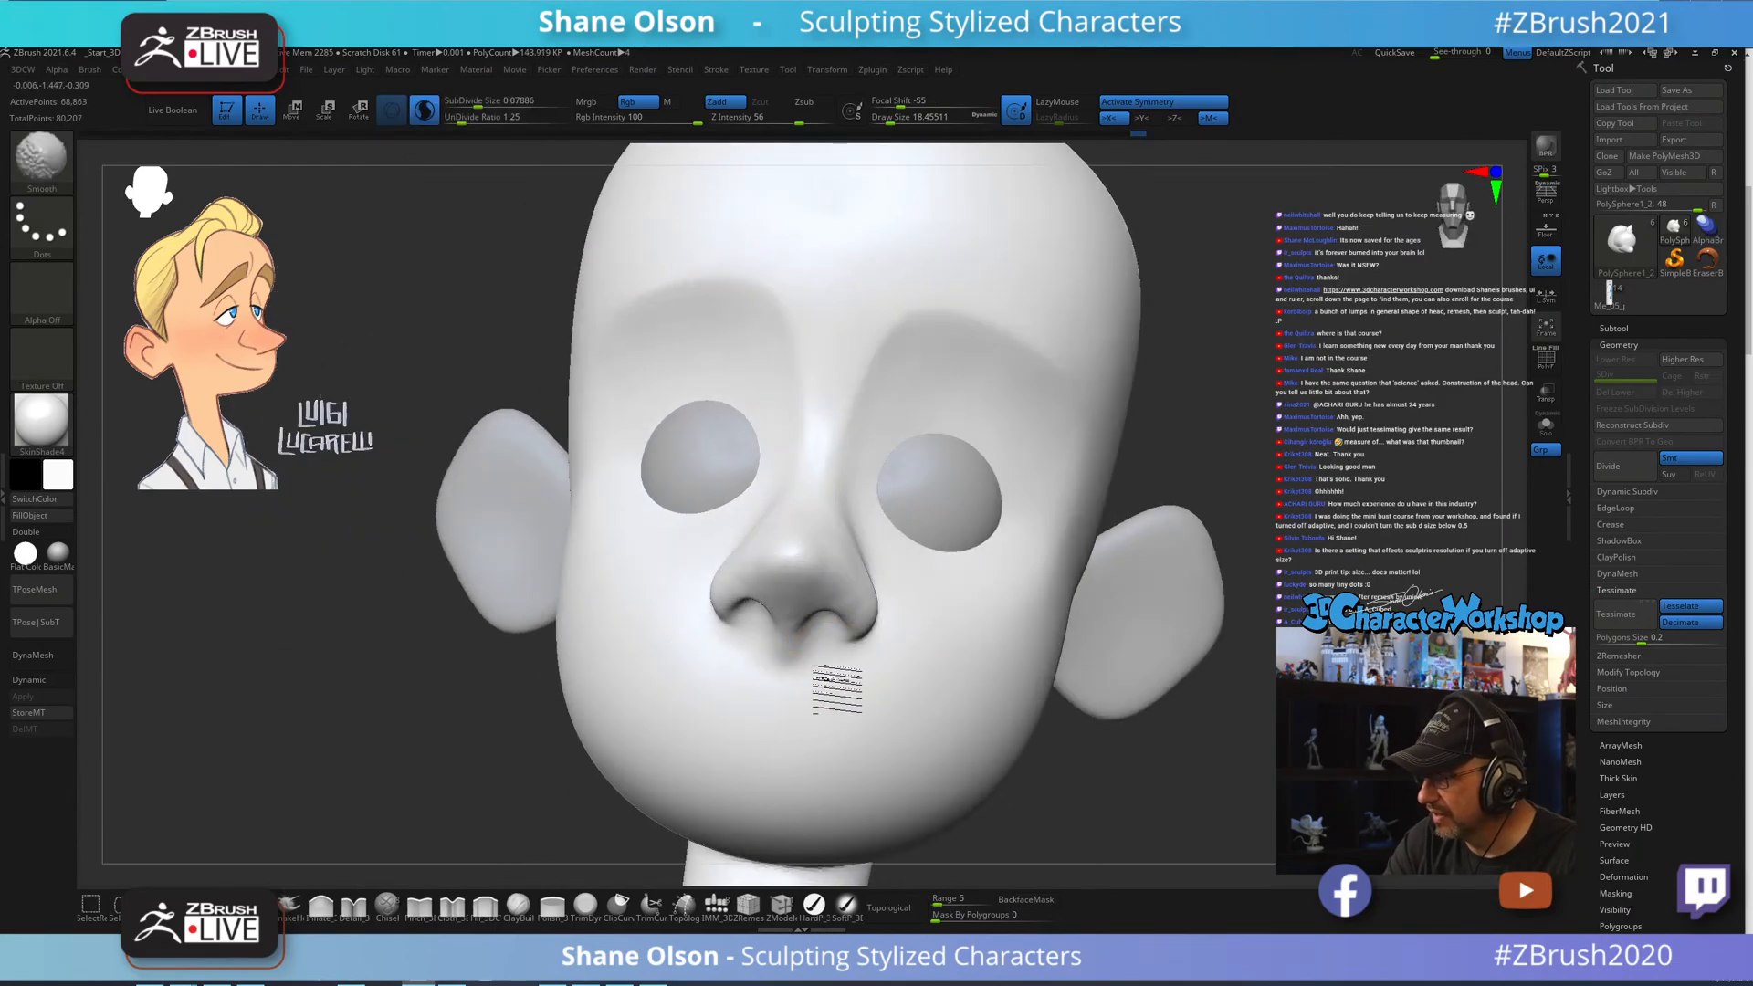
Examine the head's overall shape and proportions in profile, front and three-quarter views.
{"action": "mouse_move", "coordinate": [948, 726]}
{"action": "right_mouse_down"}
{"action": "mouse_move", "coordinate": [901, 732]}
{"action": "mouse_move", "coordinate": [984, 762]}
{"action": "right_mouse_up"}
{"action": "right_click_drag", "start_coordinate": [976, 655], "coordinate": [937, 621]}
{"action": "right_click_drag", "start_coordinate": [1029, 726], "coordinate": [904, 710], "text": "alt"}
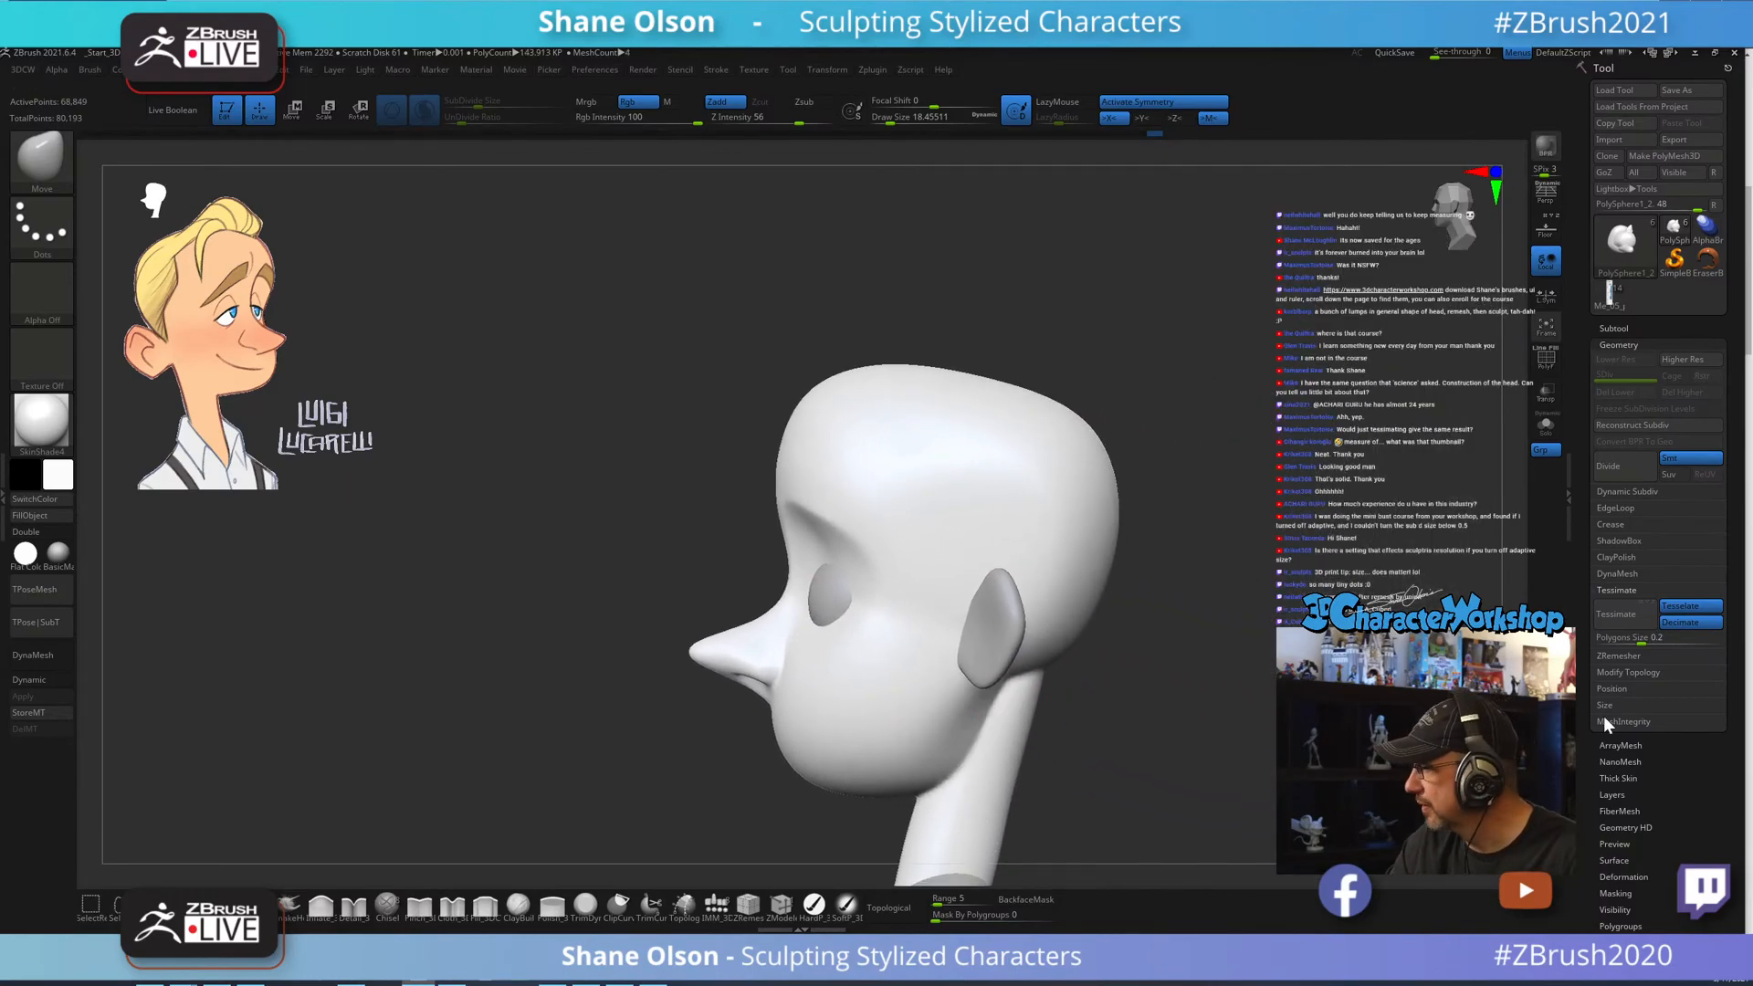
{"action": "mouse_move", "coordinate": [1268, 371]}
{"action": "right_mouse_down"}
{"action": "mouse_move", "coordinate": [1139, 293]}
{"action": "mouse_move", "coordinate": [1162, 395]}
{"action": "mouse_move", "coordinate": [1128, 419]}
{"action": "mouse_move", "coordinate": [1137, 374]}
{"action": "right_mouse_up"}
{"action": "key", "text": "s"}
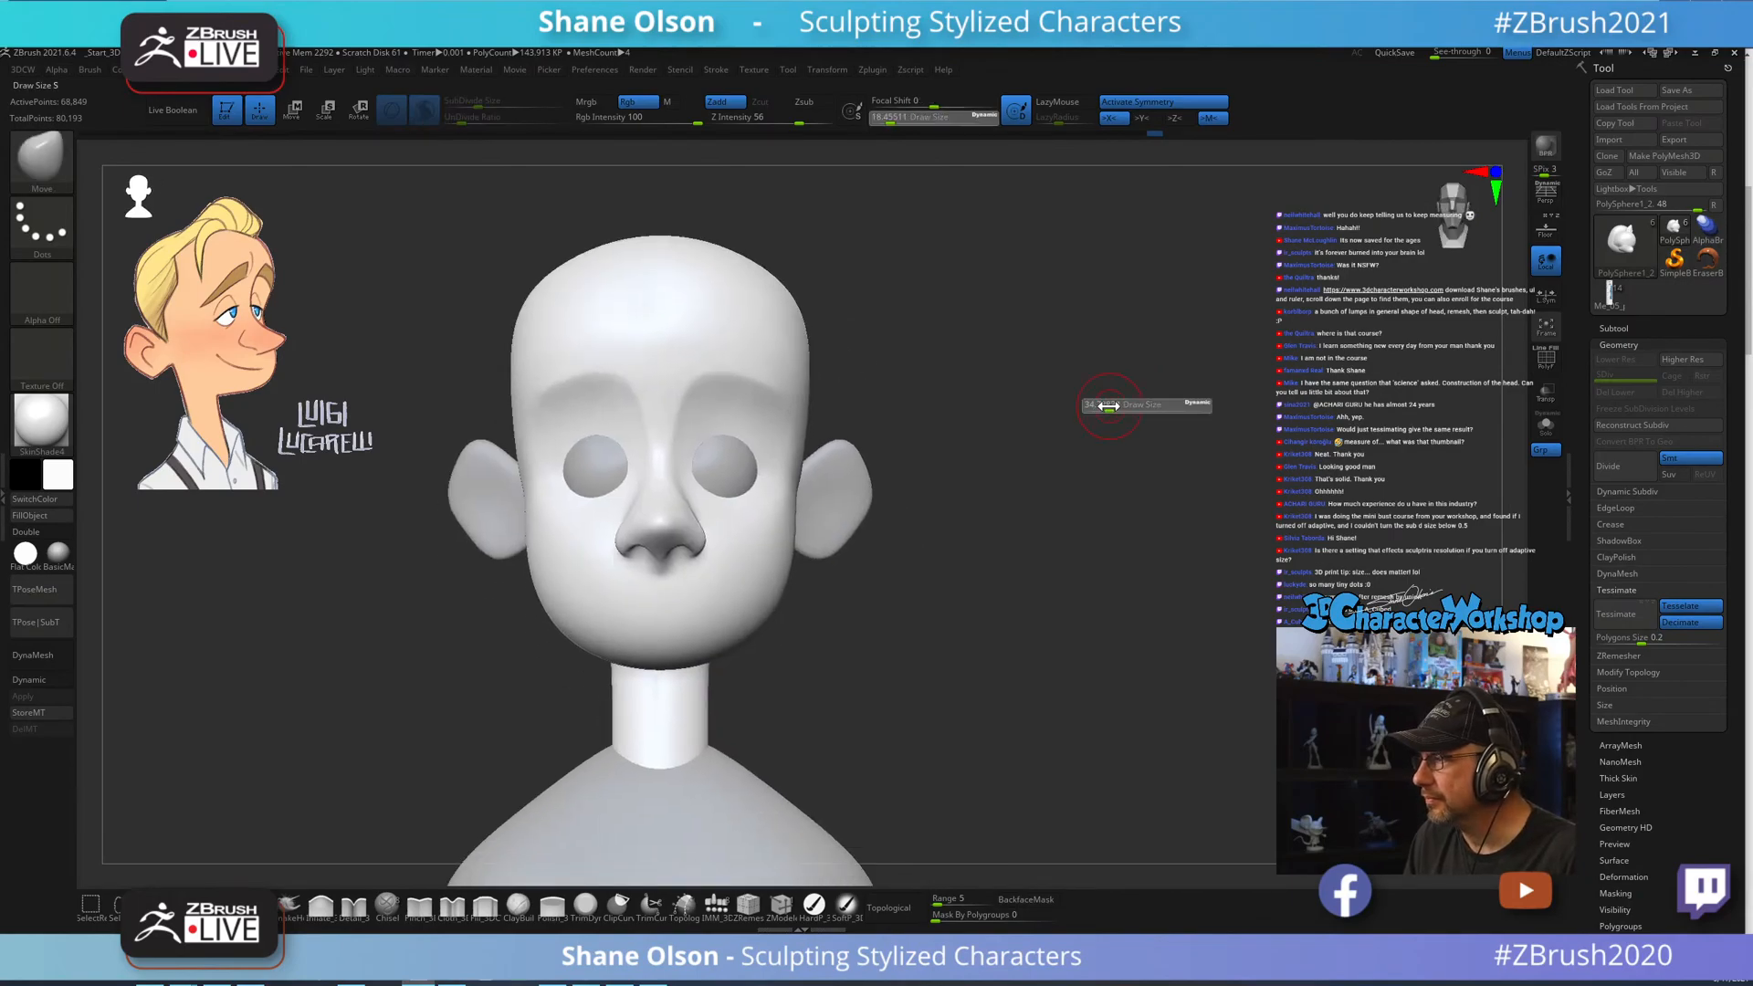
{"action": "left_click_drag", "start_coordinate": [1104, 407], "coordinate": [1117, 408]}
{"action": "right_click_drag", "start_coordinate": [1021, 441], "coordinate": [1063, 415], "text": "alt"}
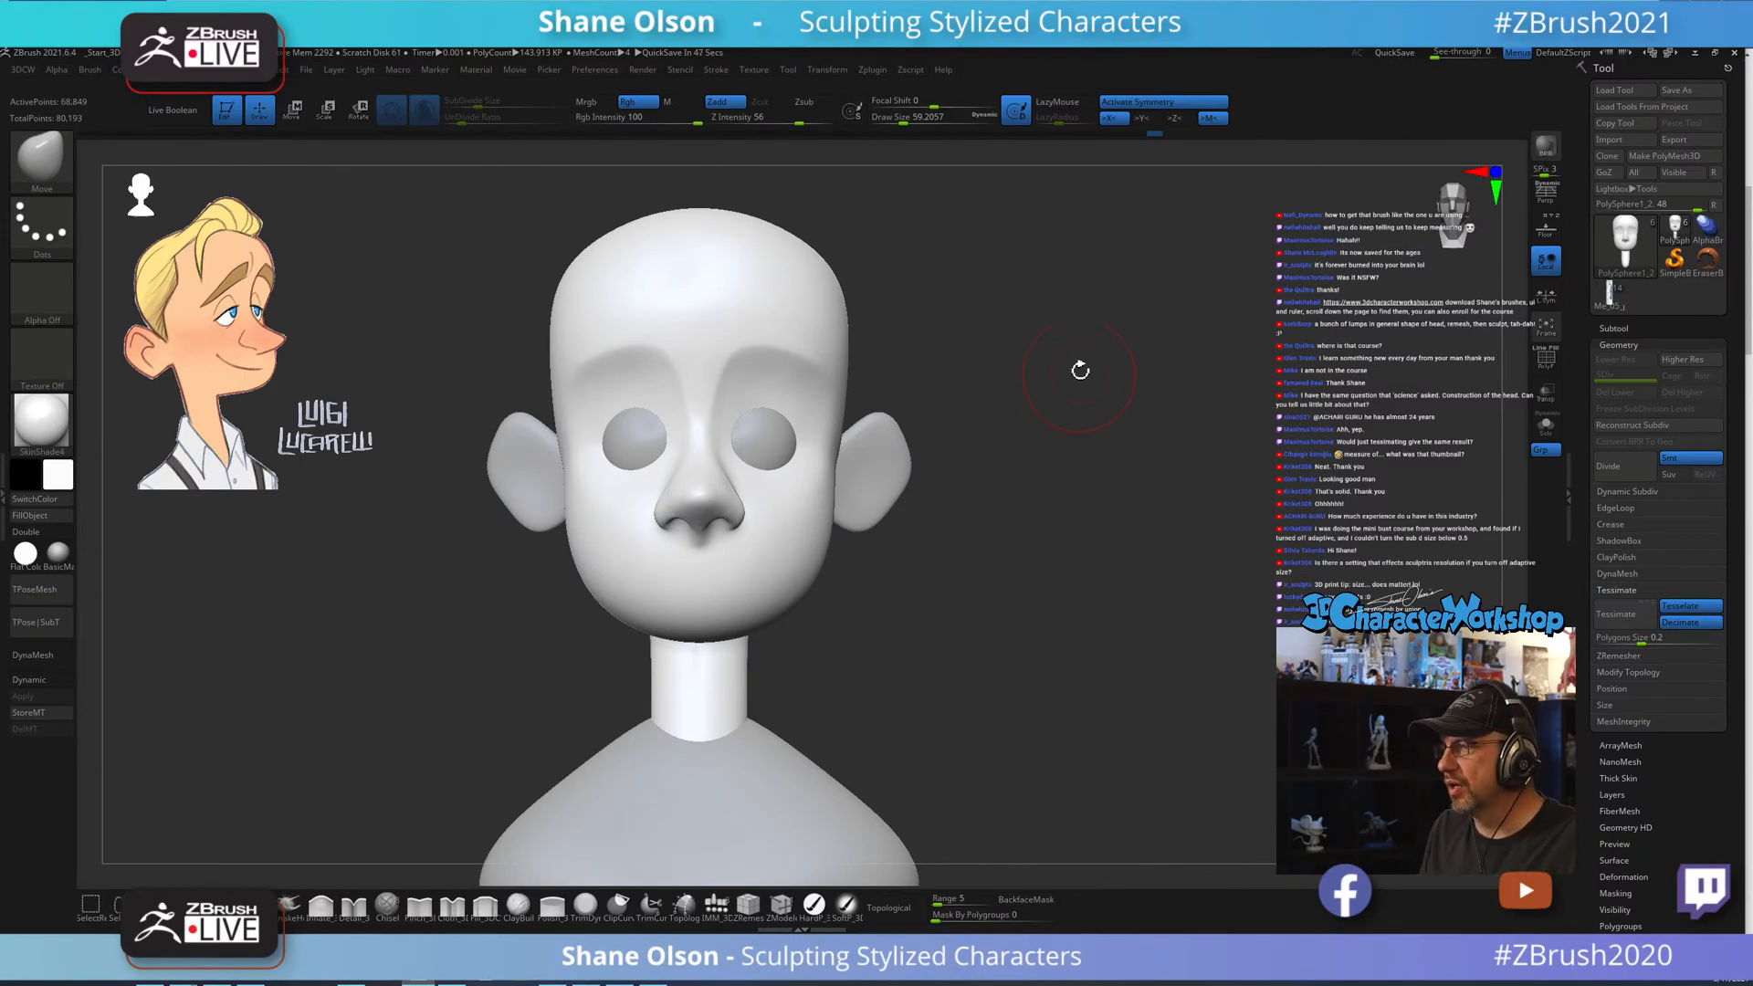
{"action": "left_click_drag", "start_coordinate": [1070, 375], "coordinate": [1210, 502], "text": "alt"}
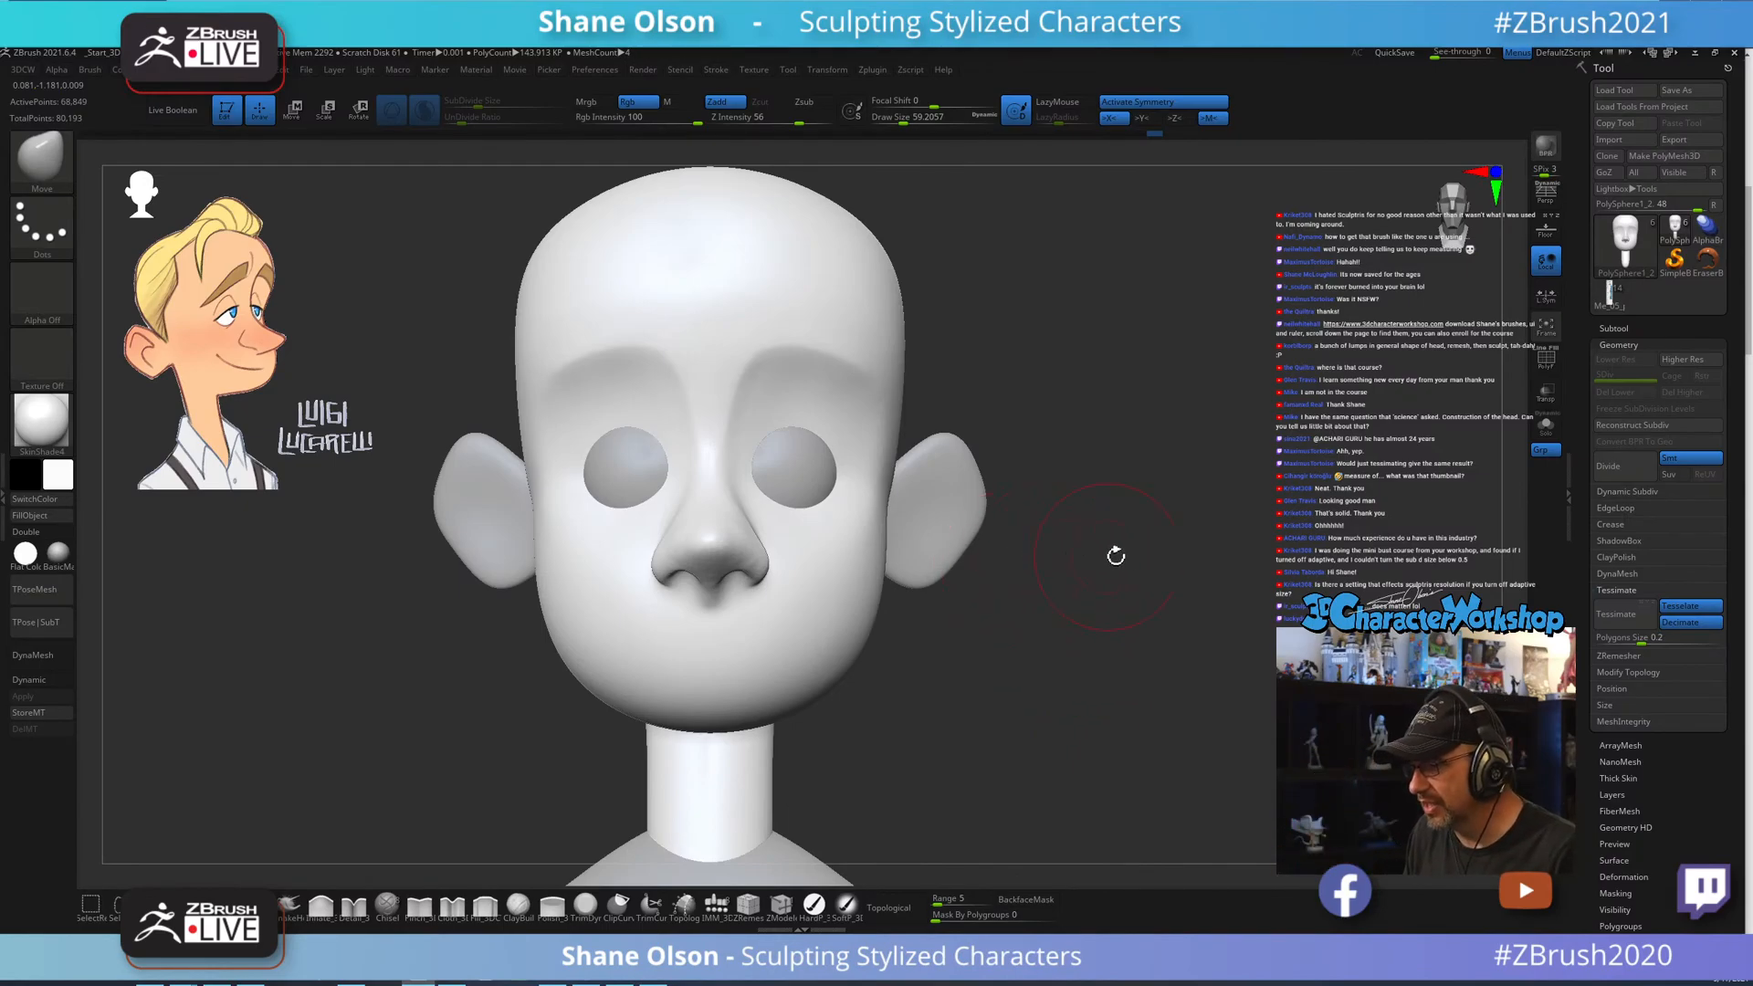
{"action": "left_click_drag", "start_coordinate": [1208, 565], "coordinate": [1220, 613], "text": "alt"}
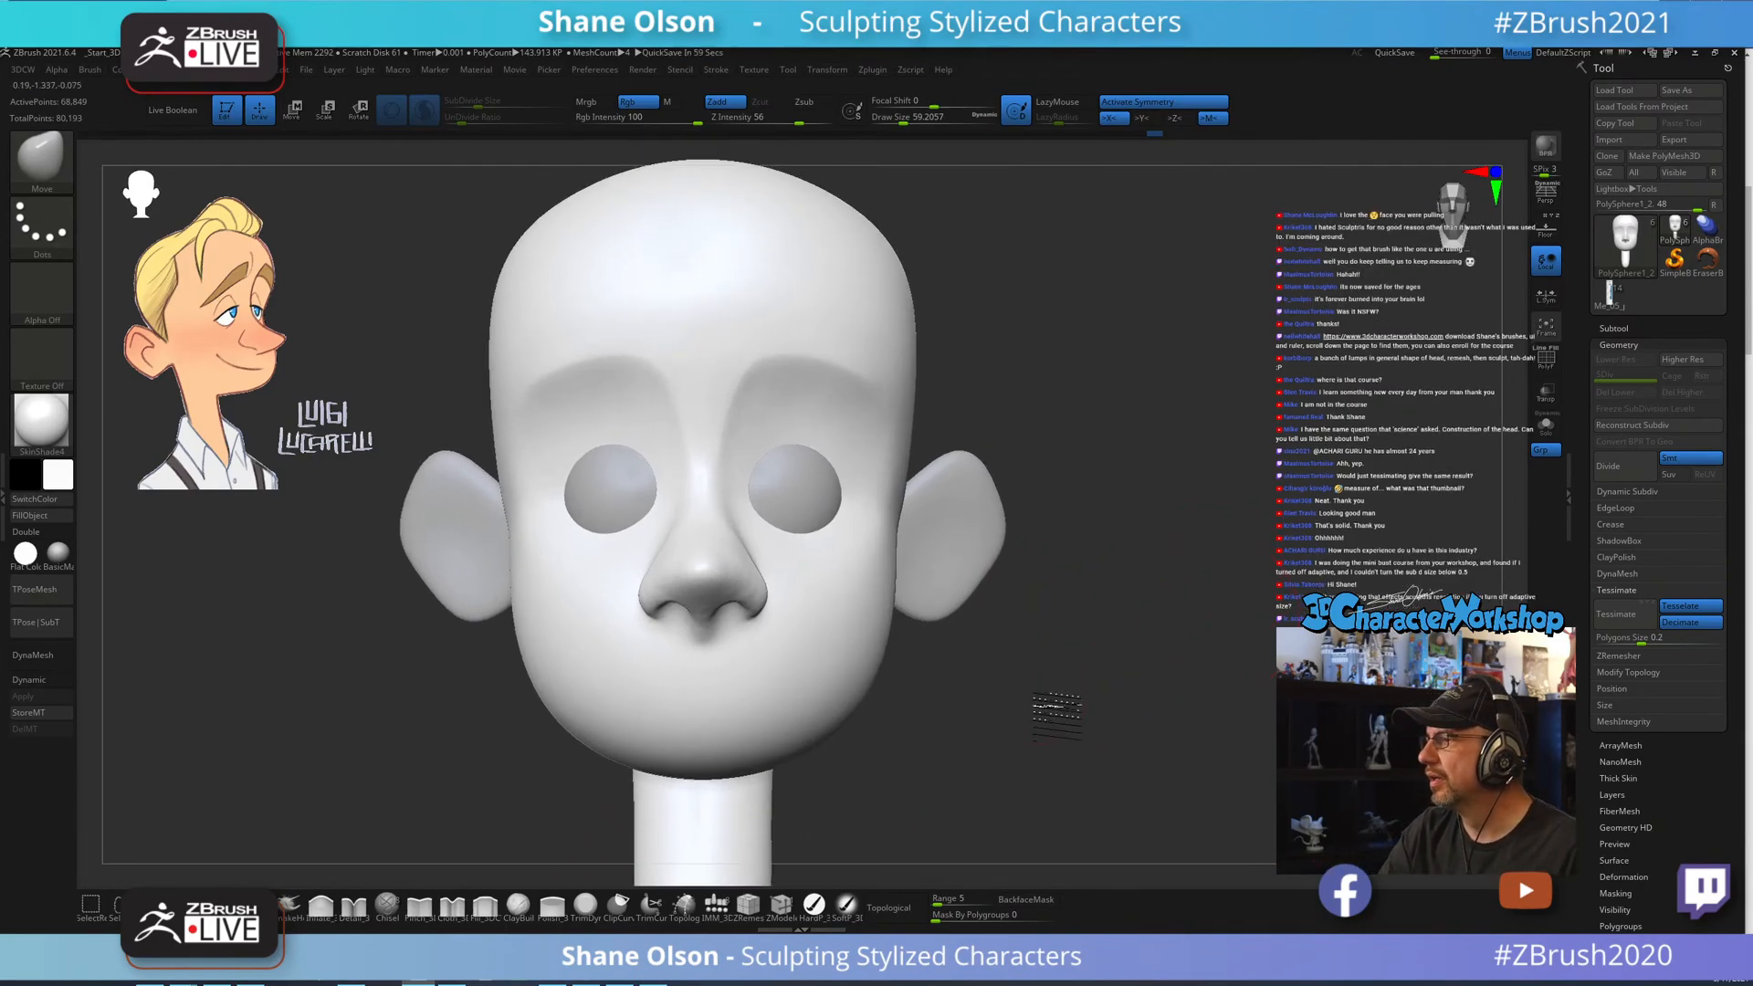
{"action": "mouse_move", "coordinate": [1056, 715]}
{"action": "left_mouse_down"}
{"action": "mouse_move", "coordinate": [1049, 673]}
{"action": "mouse_move", "coordinate": [1126, 619]}
{"action": "mouse_move", "coordinate": [1090, 666]}
{"action": "left_mouse_up"}
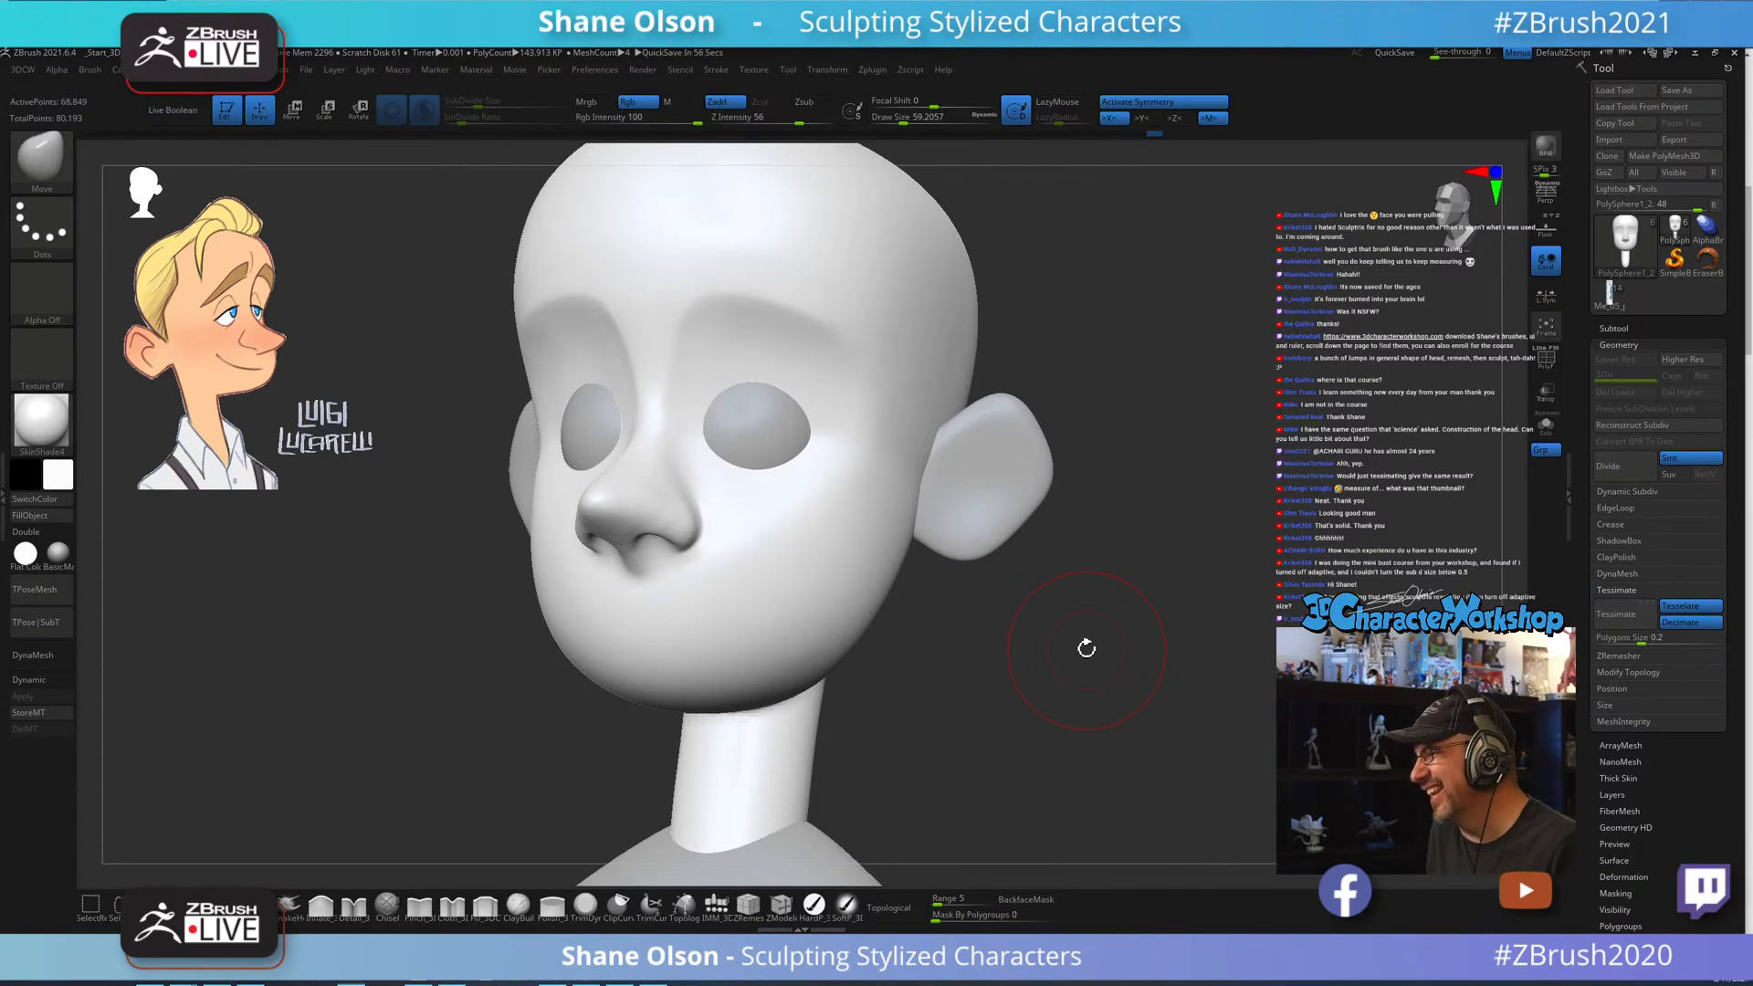
{"action": "left_click_drag", "start_coordinate": [1125, 620], "coordinate": [1156, 586]}
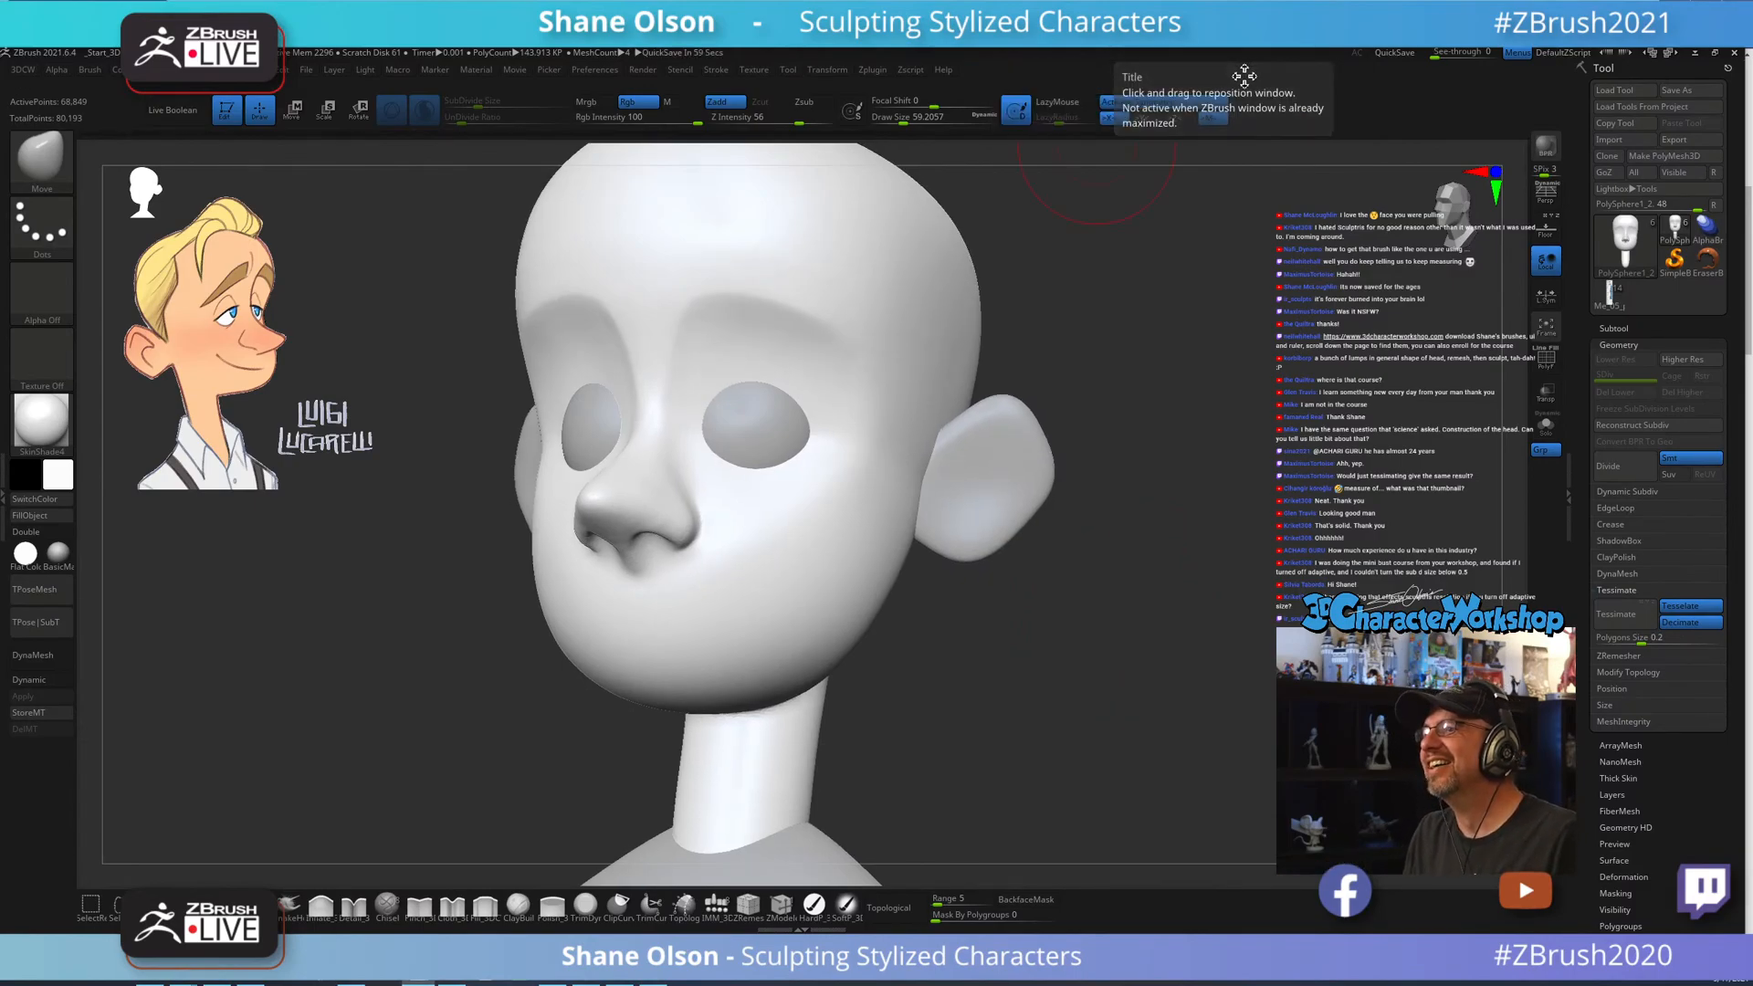
{"action": "left_click_drag", "start_coordinate": [1218, 407], "coordinate": [1225, 415], "text": "shift"}
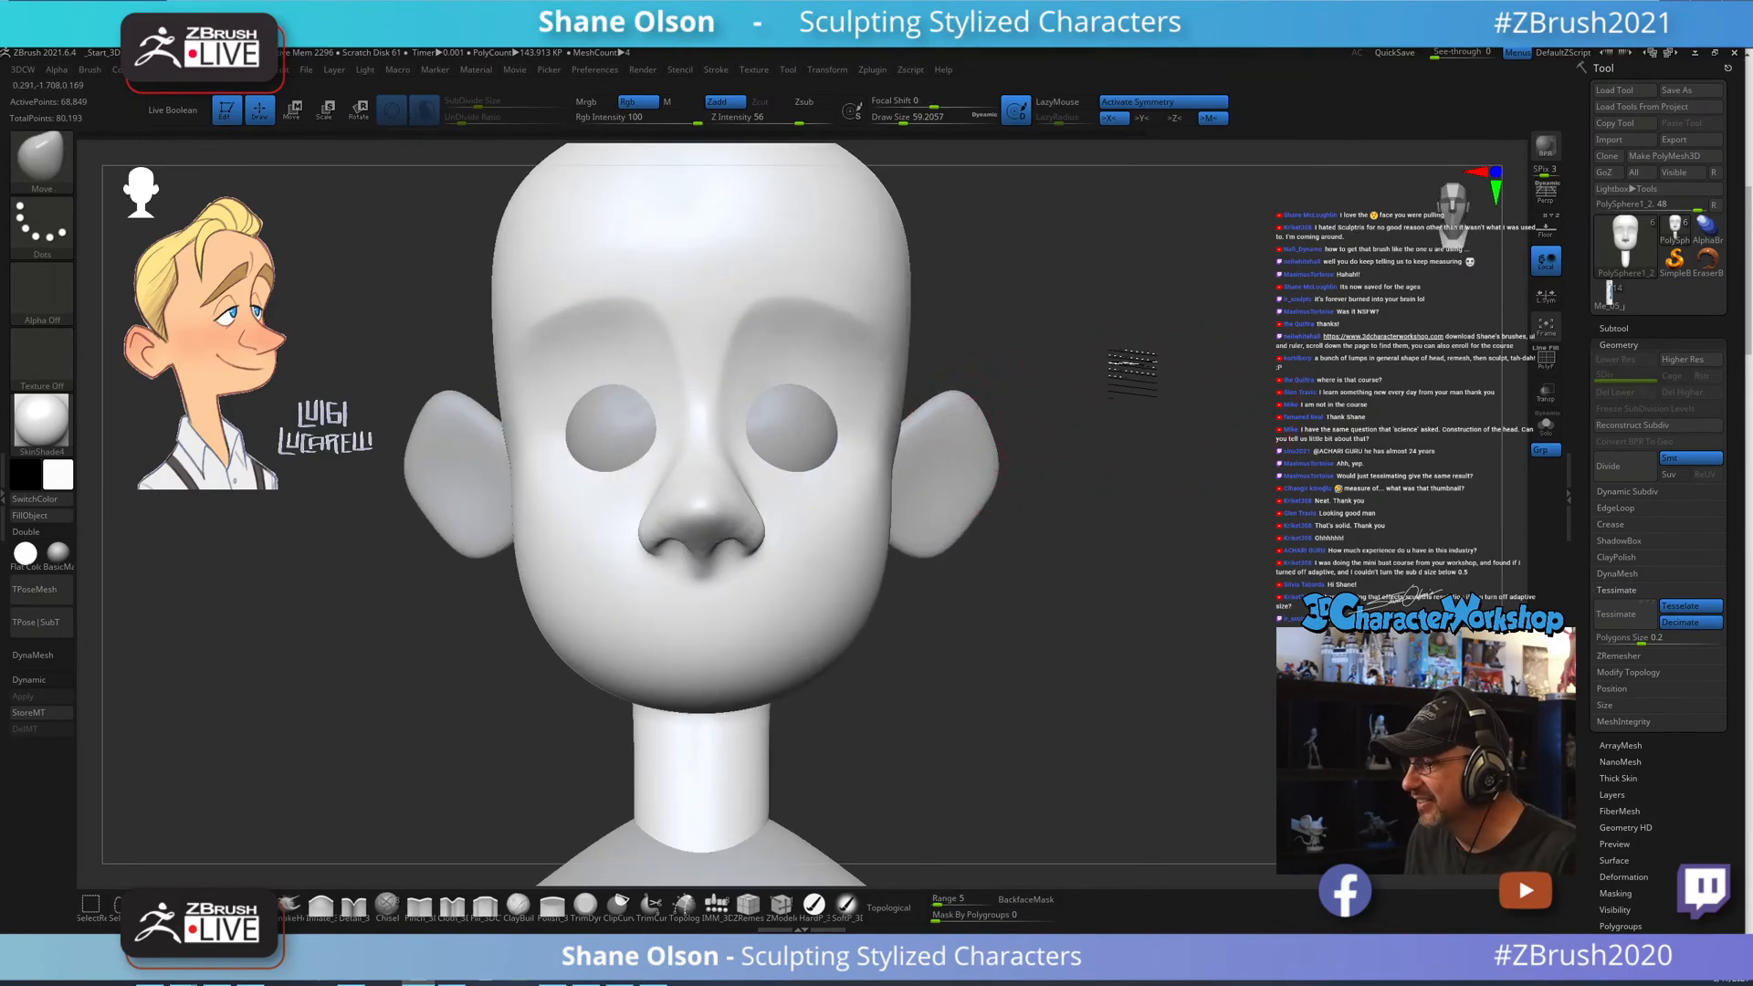
Set the draw size to 11.69084 and mask a symmetrical, upward-curving mouth line below the nose.
{"action": "mouse_move", "coordinate": [1132, 365]}
{"action": "left_mouse_down"}
{"action": "mouse_move", "coordinate": [1109, 372]}
{"action": "mouse_move", "coordinate": [1246, 580]}
{"action": "mouse_move", "coordinate": [1061, 666]}
{"action": "mouse_move", "coordinate": [1029, 653]}
{"action": "mouse_move", "coordinate": [1029, 685]}
{"action": "mouse_move", "coordinate": [1120, 681]}
{"action": "mouse_move", "coordinate": [1085, 726]}
{"action": "mouse_move", "coordinate": [1127, 704]}
{"action": "mouse_move", "coordinate": [1102, 696]}
{"action": "left_mouse_up"}
{"action": "key", "text": "s"}
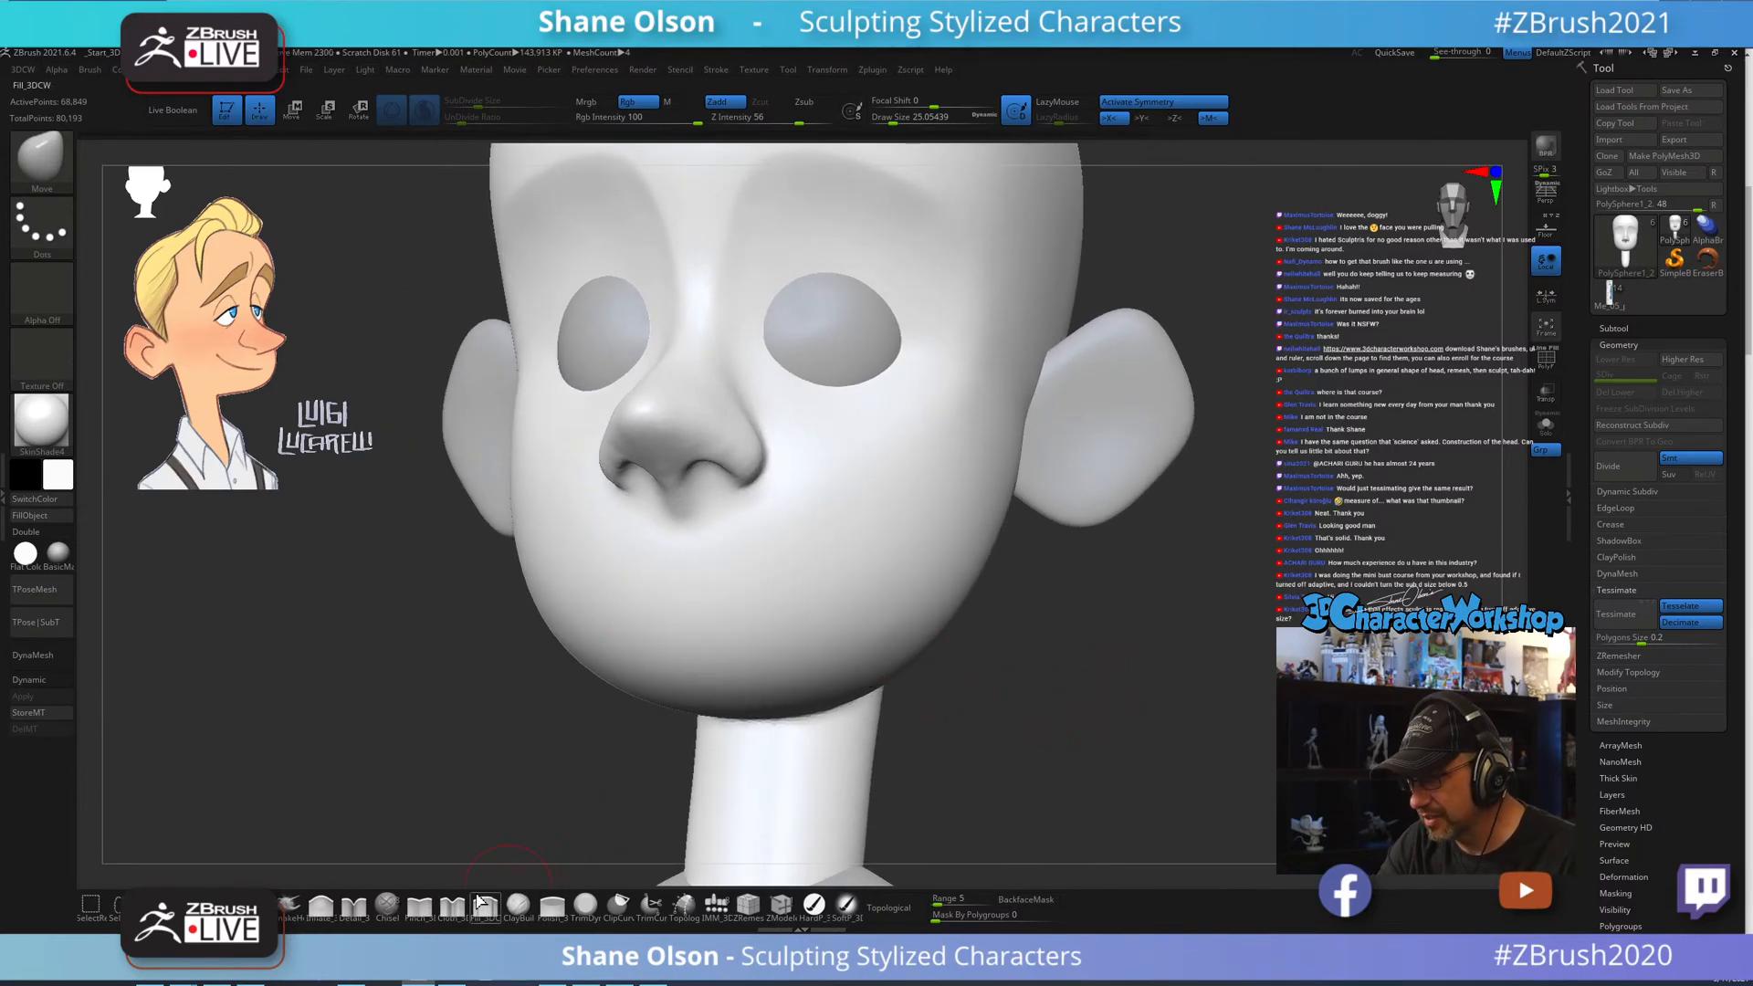
{"action": "key", "text": "s"}
{"action": "right_click_drag", "start_coordinate": [780, 612], "coordinate": [832, 599]}
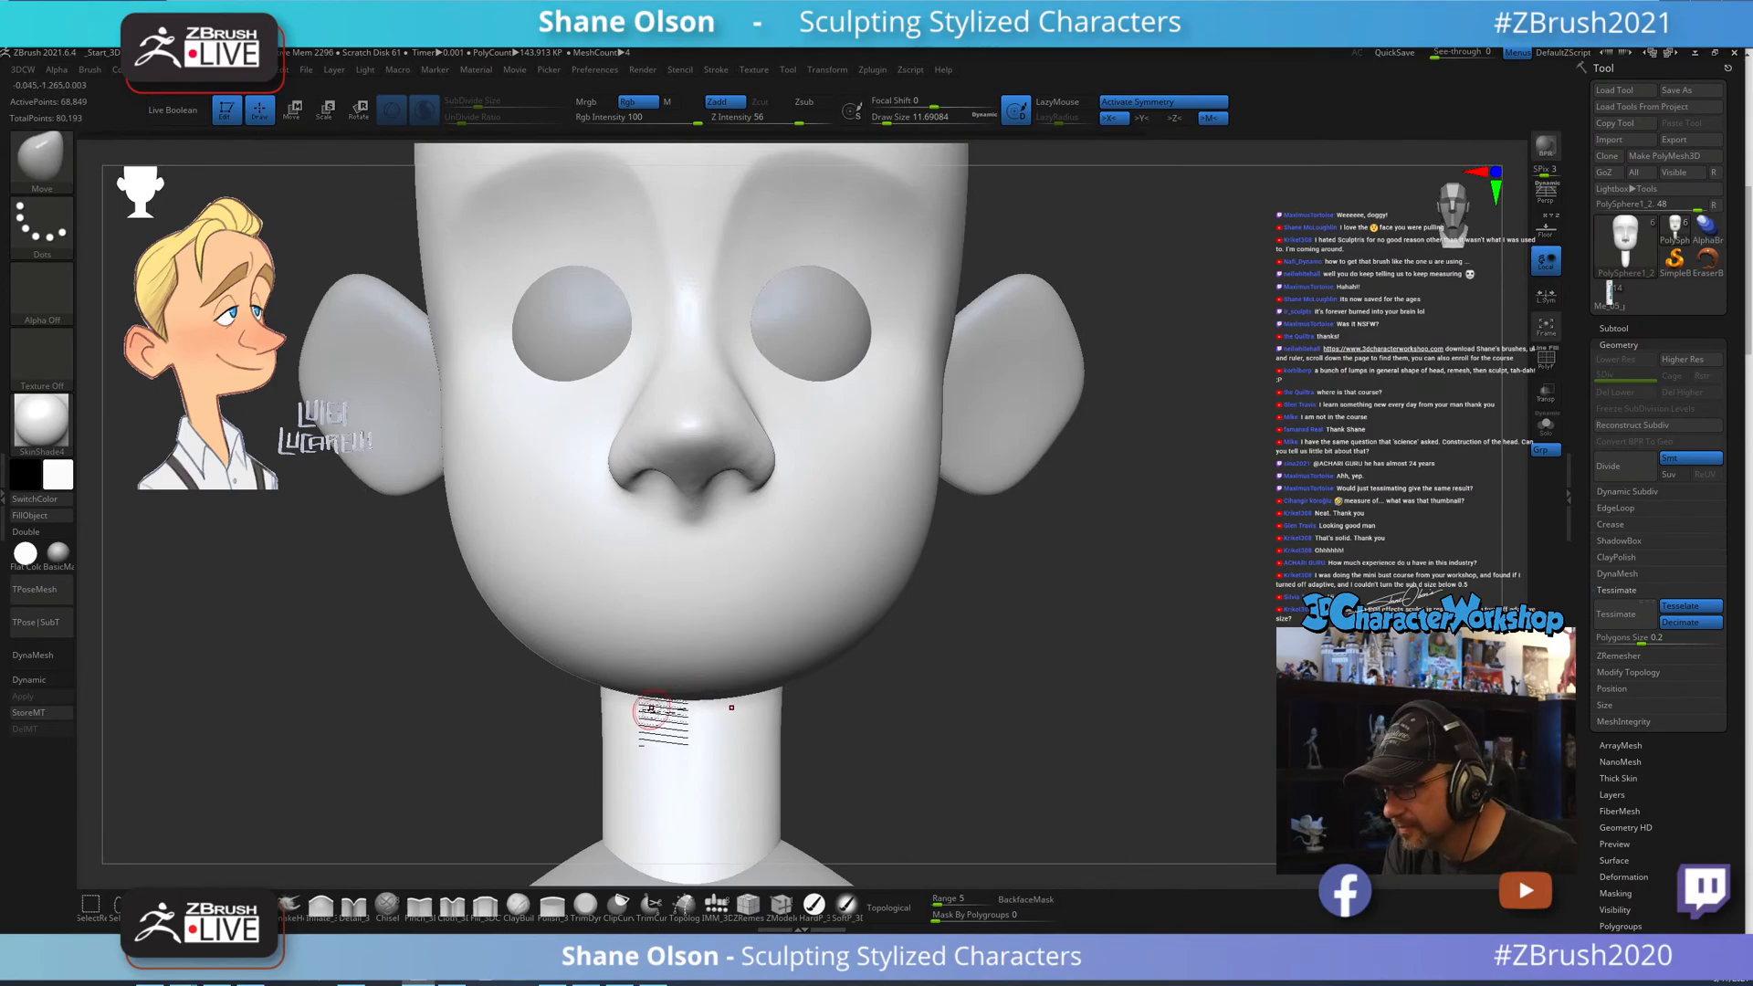
{"action": "key", "text": "ctrl"}
{"action": "mouse_move", "coordinate": [699, 604]}
{"action": "left_mouse_down", "text": "ctrl"}
{"action": "mouse_move", "coordinate": [852, 571]}
{"action": "mouse_move", "coordinate": [724, 609]}
{"action": "left_mouse_up", "text": "ctrl"}
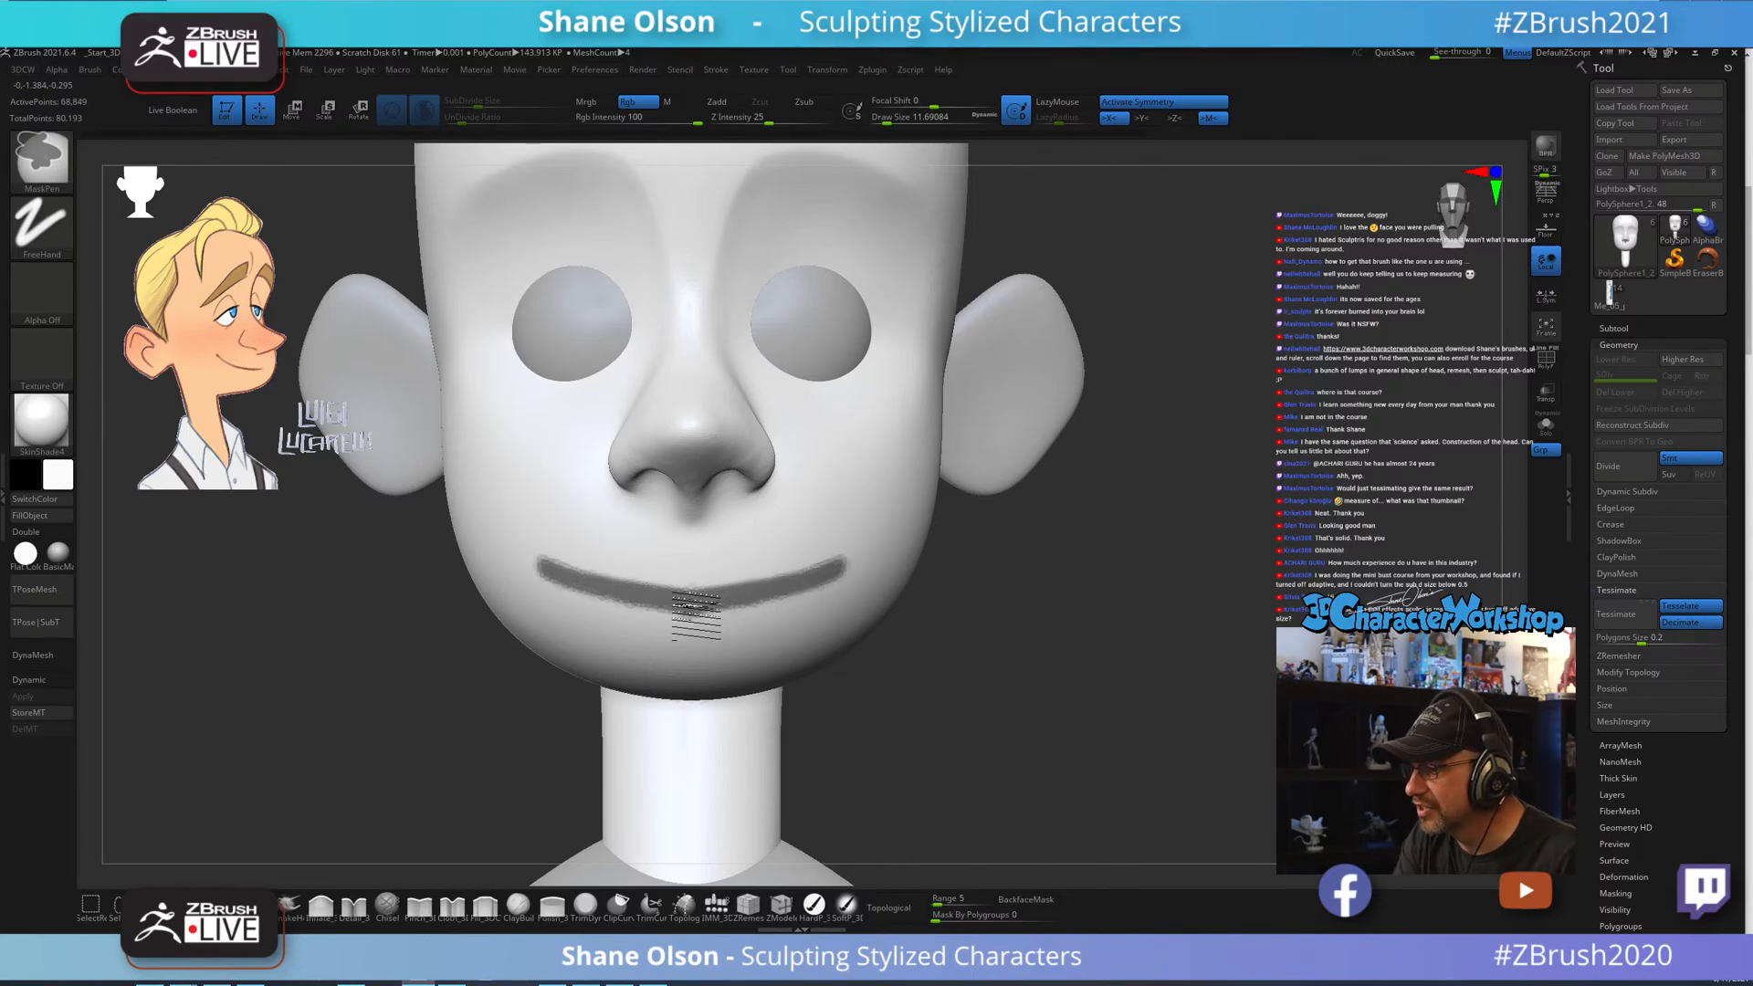
{"action": "mouse_move", "coordinate": [1065, 712]}
{"action": "left_mouse_down"}
{"action": "mouse_move", "coordinate": [1025, 833]}
{"action": "mouse_move", "coordinate": [939, 728]}
{"action": "mouse_move", "coordinate": [1089, 726]}
{"action": "left_mouse_up"}
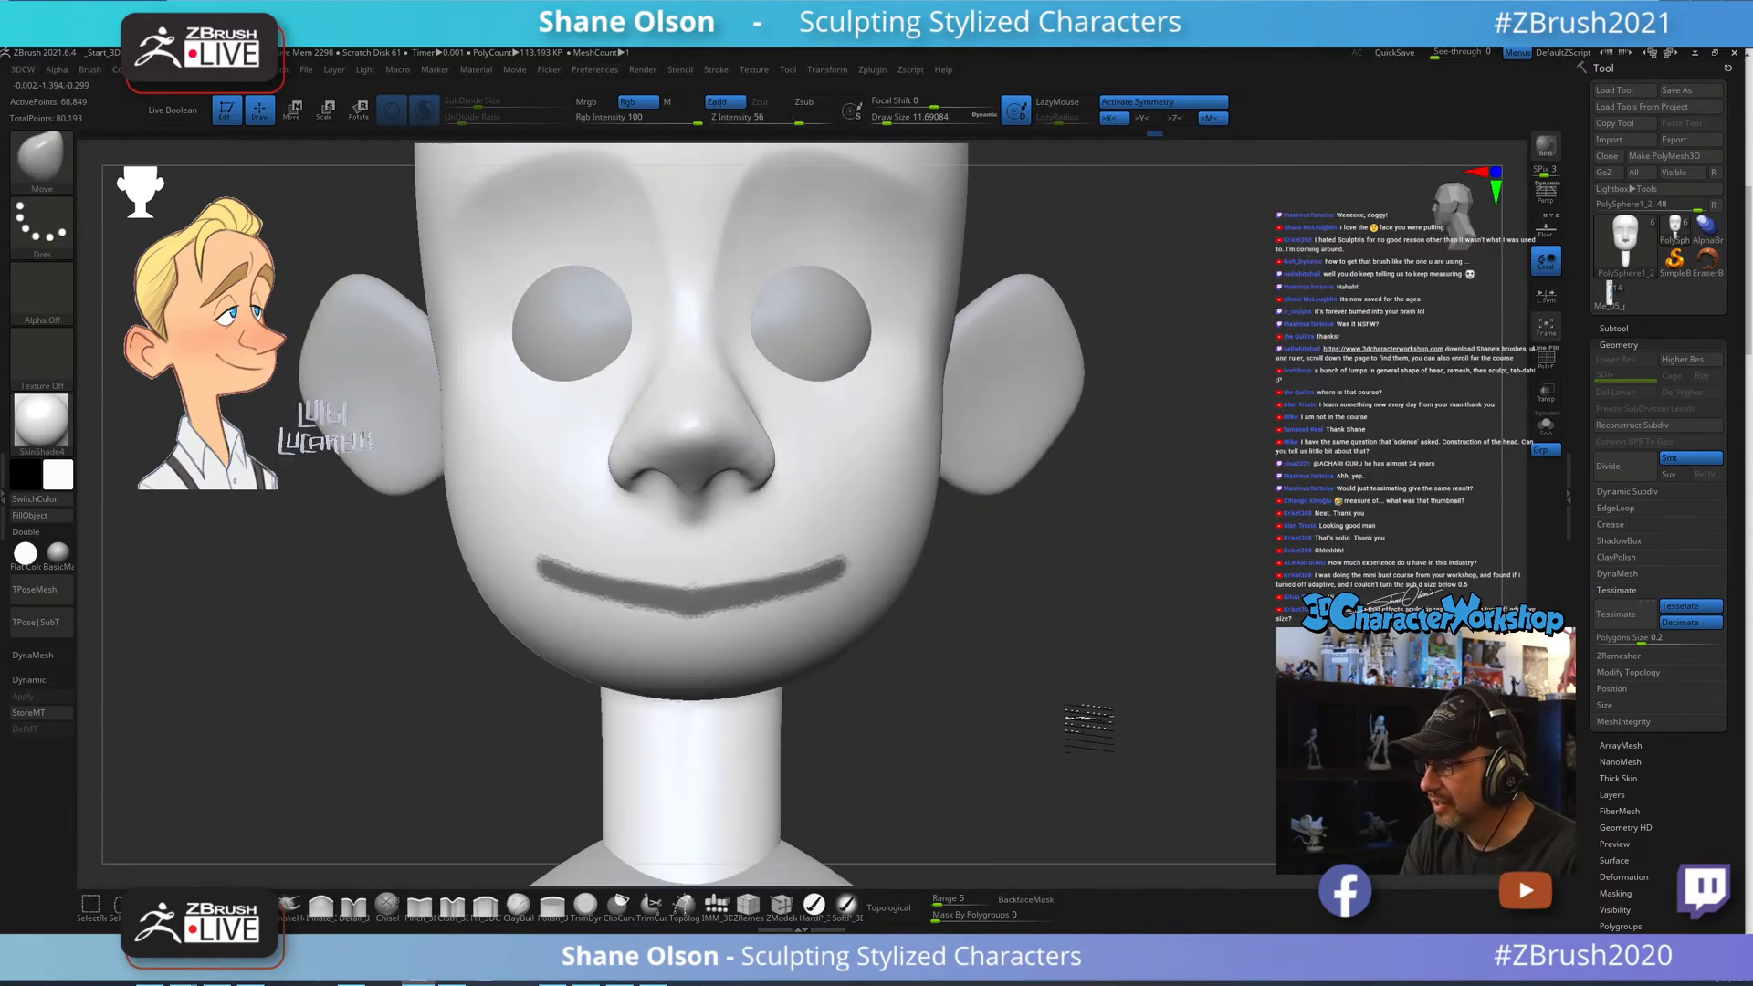
{"action": "mouse_move", "coordinate": [802, 650]}
{"action": "right_mouse_down"}
{"action": "mouse_move", "coordinate": [892, 598]}
{"action": "mouse_move", "coordinate": [782, 710]}
{"action": "mouse_move", "coordinate": [706, 673]}
{"action": "right_mouse_up"}
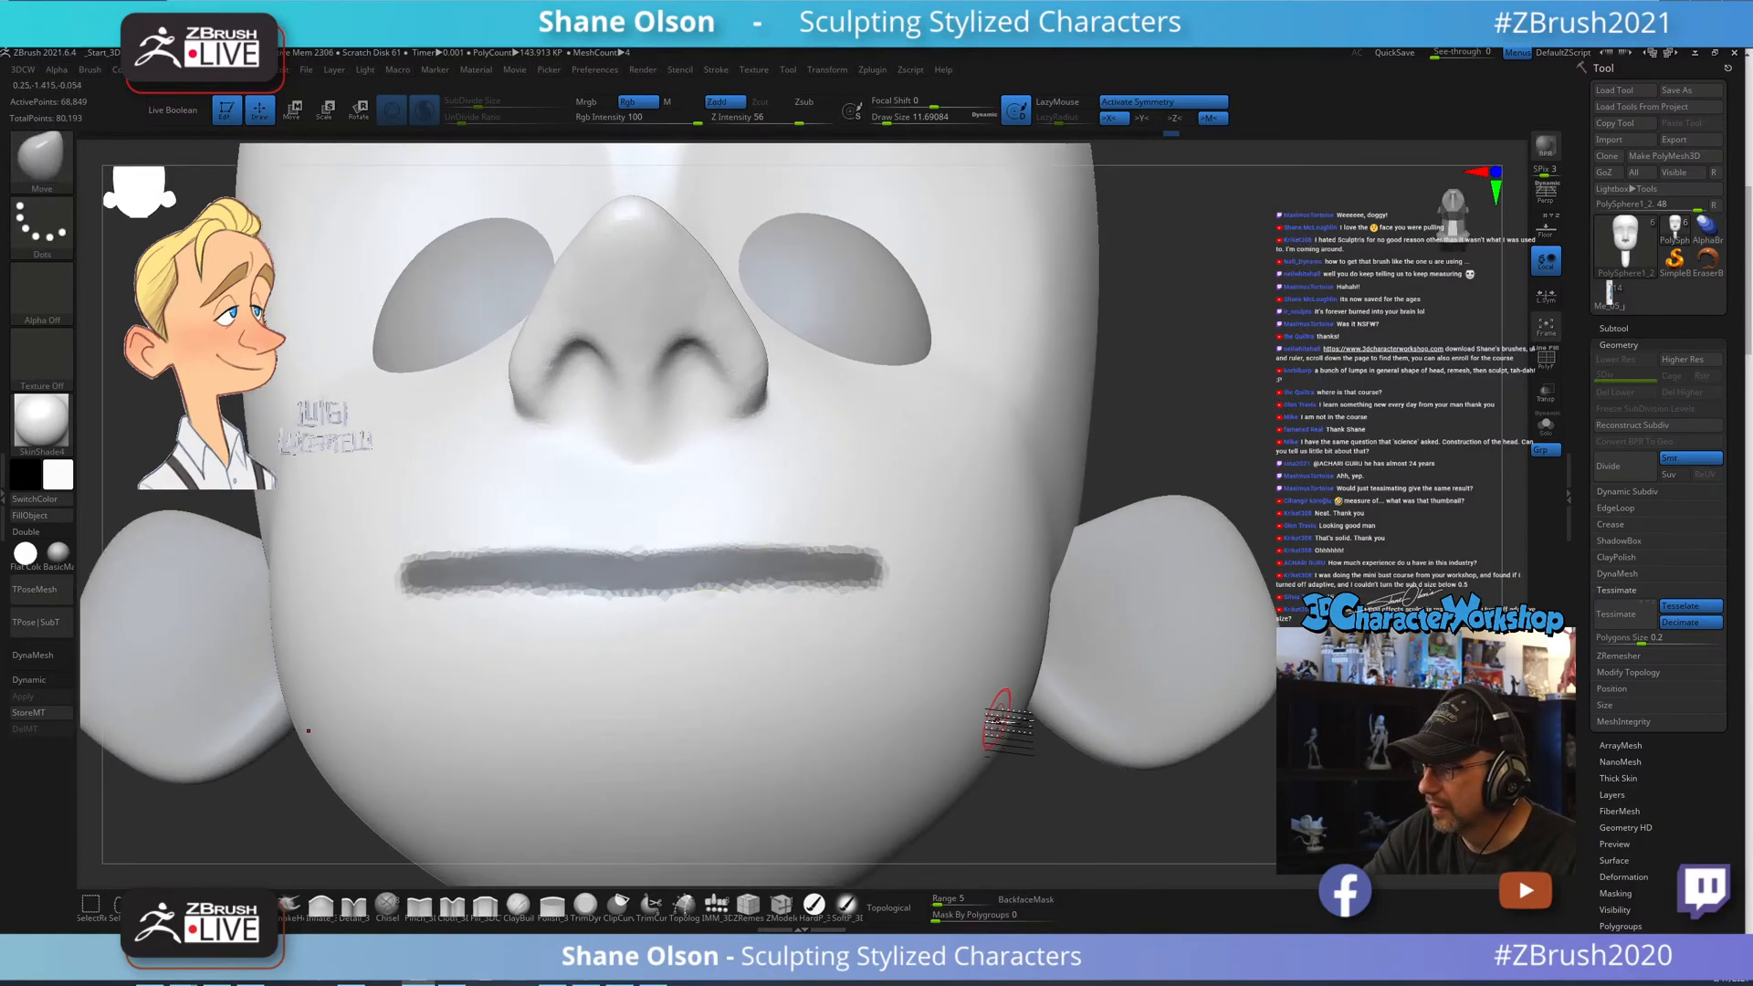
{"action": "right_click_drag", "start_coordinate": [1005, 721], "coordinate": [998, 770]}
{"action": "right_click_drag", "start_coordinate": [1132, 727], "coordinate": [1135, 702], "text": "alt"}
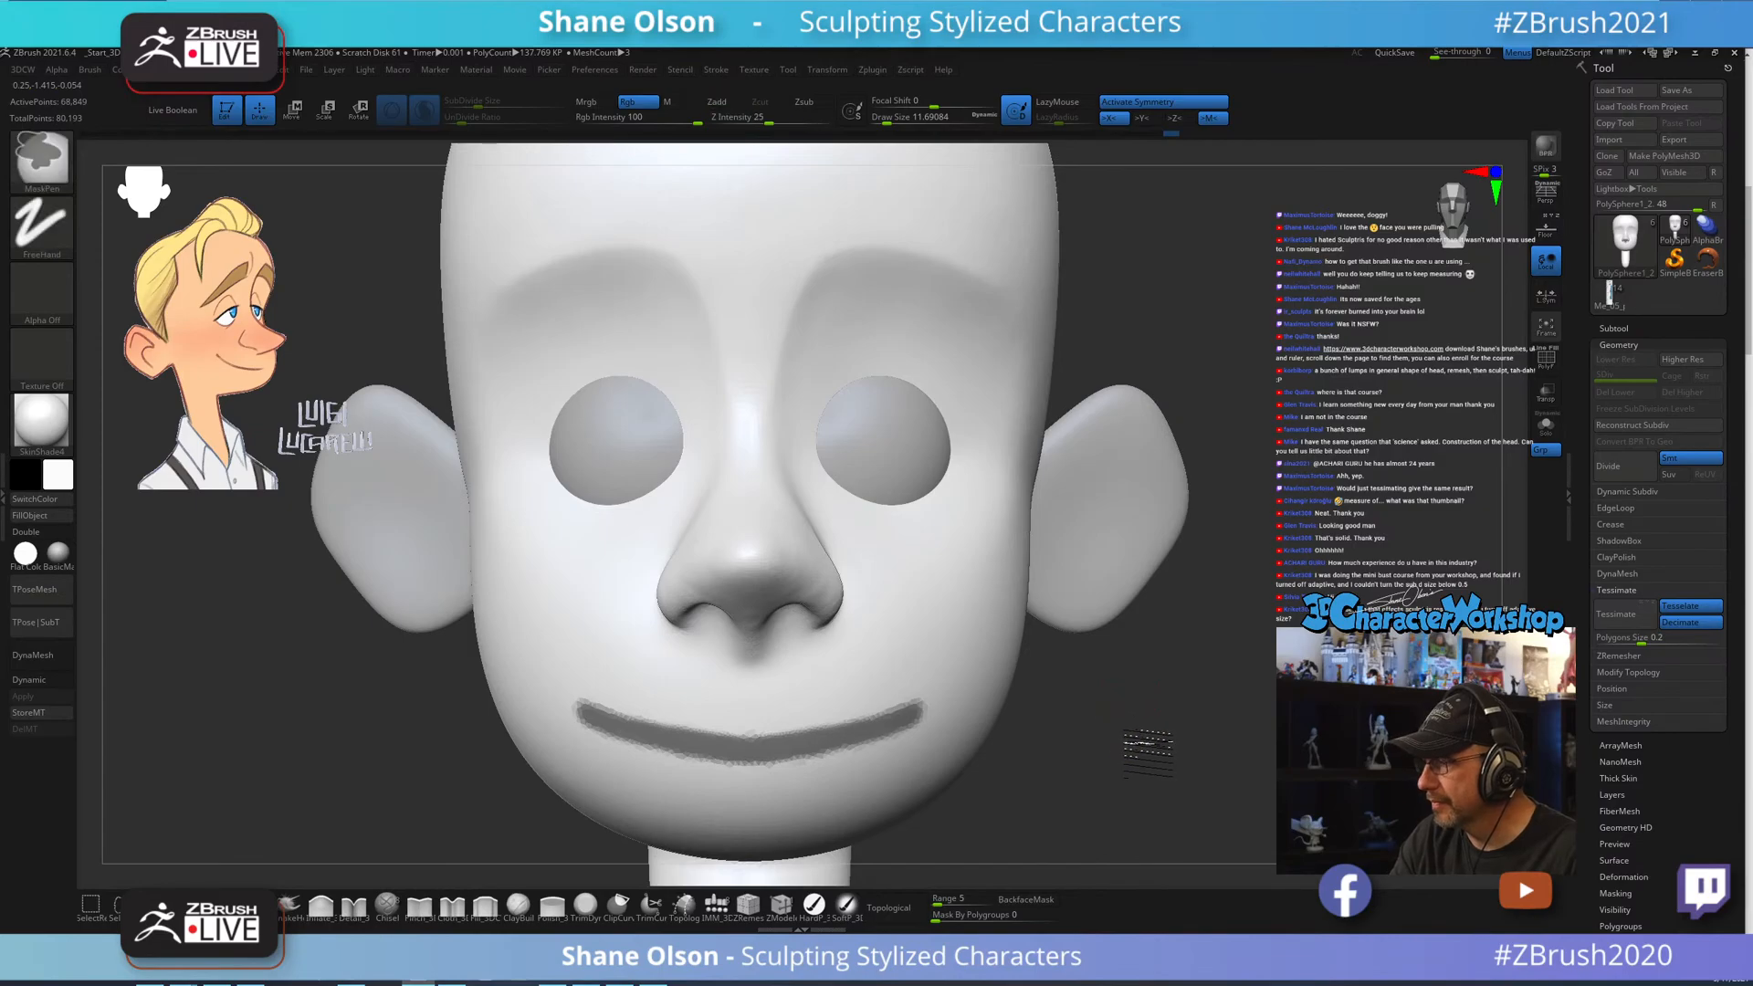
Display the polyframe, run Edgeloop Masked Border on the masked mouth strip and clear the mask.
{"action": "left_click", "coordinate": [1146, 741], "text": "ctrl"}
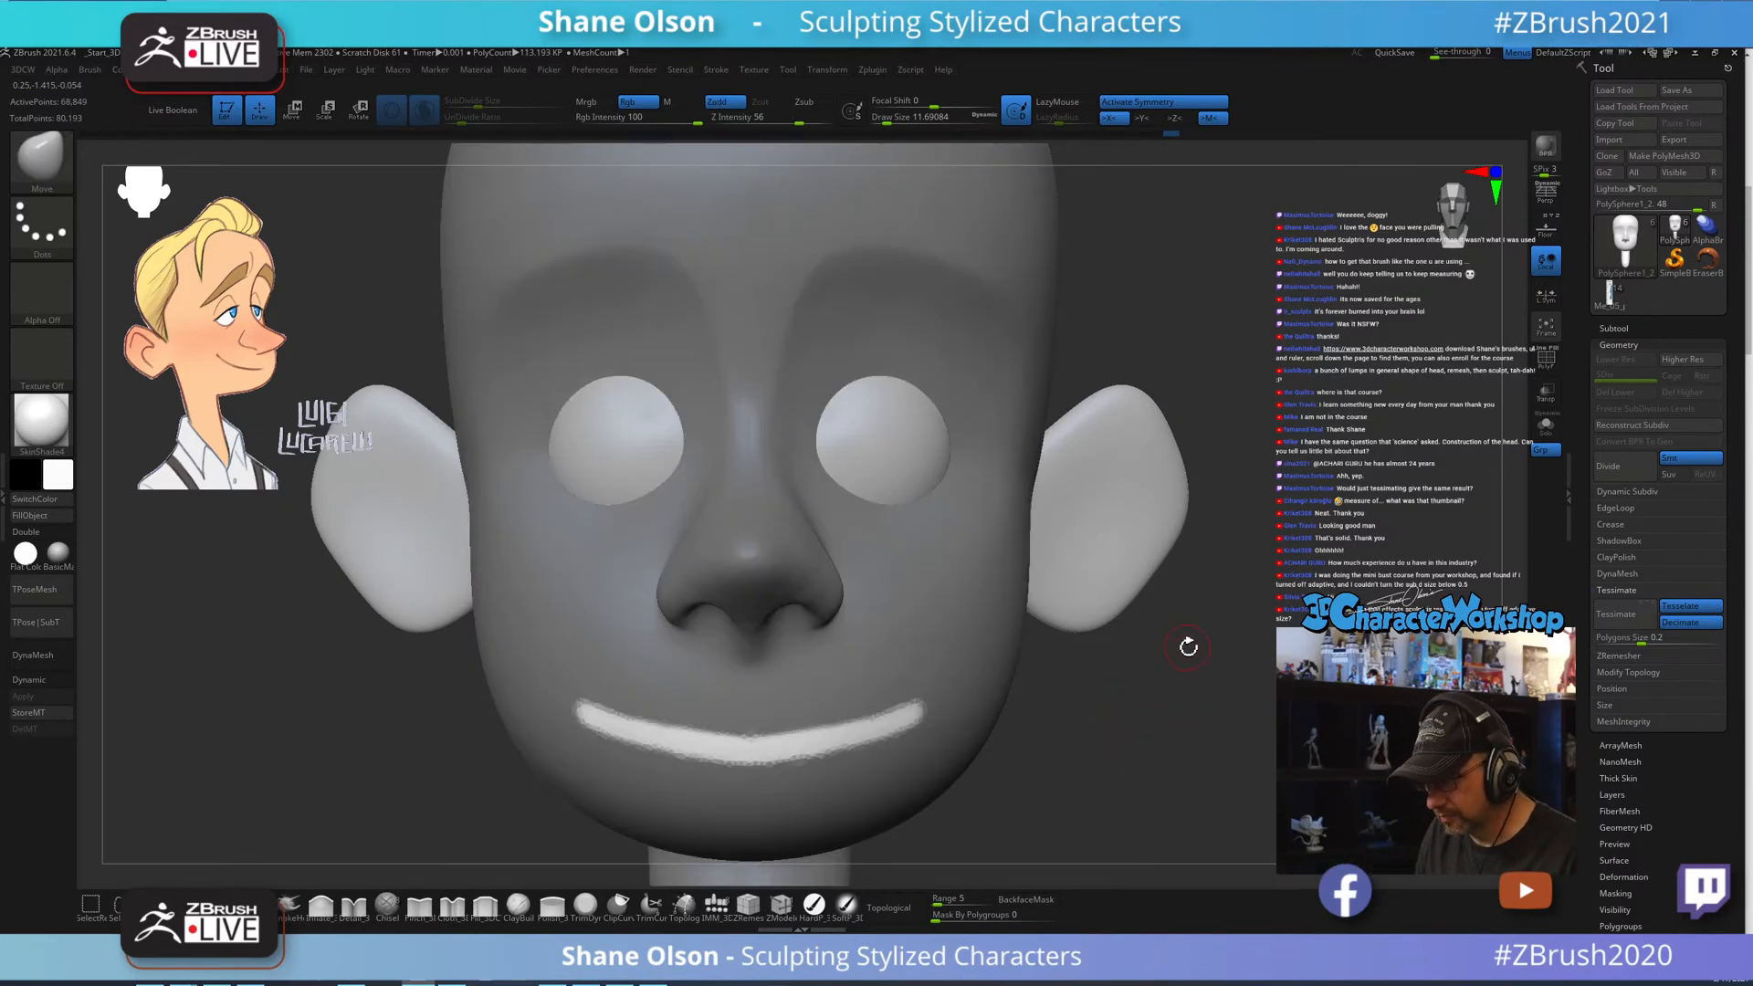
{"action": "right_click_drag", "start_coordinate": [1176, 739], "coordinate": [1212, 726]}
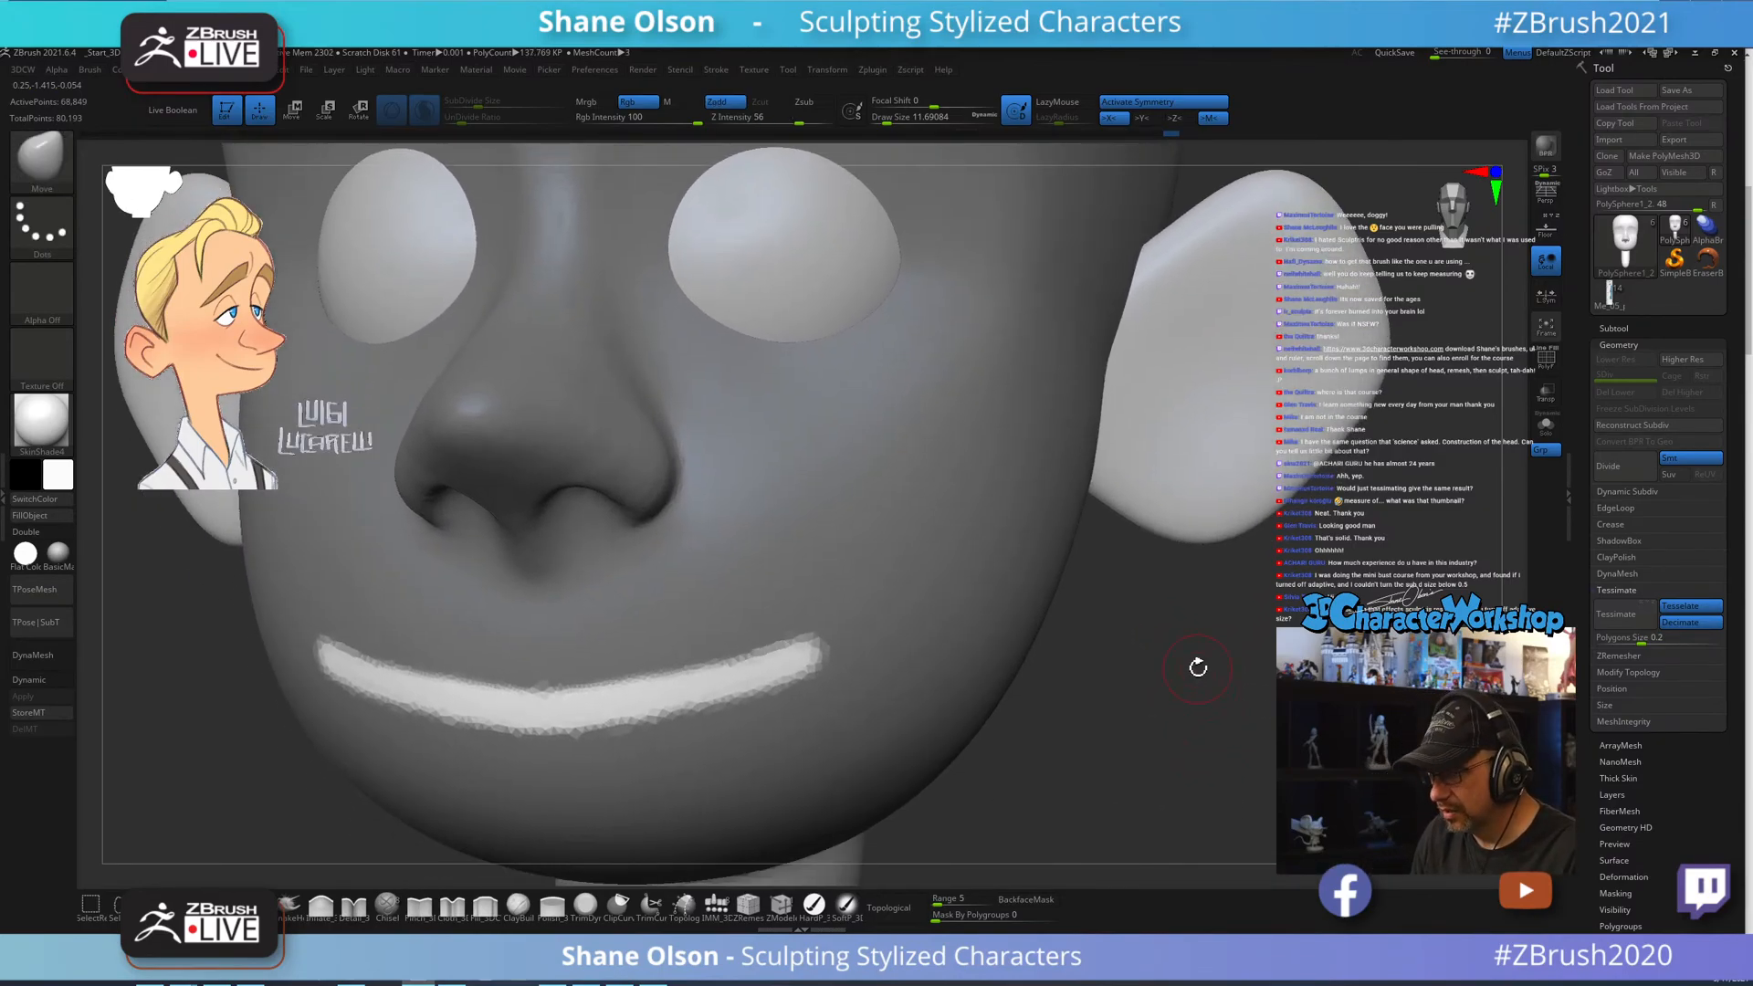
{"action": "key", "text": "shift+f"}
{"action": "left_click", "coordinate": [1218, 703], "text": "ctrl"}
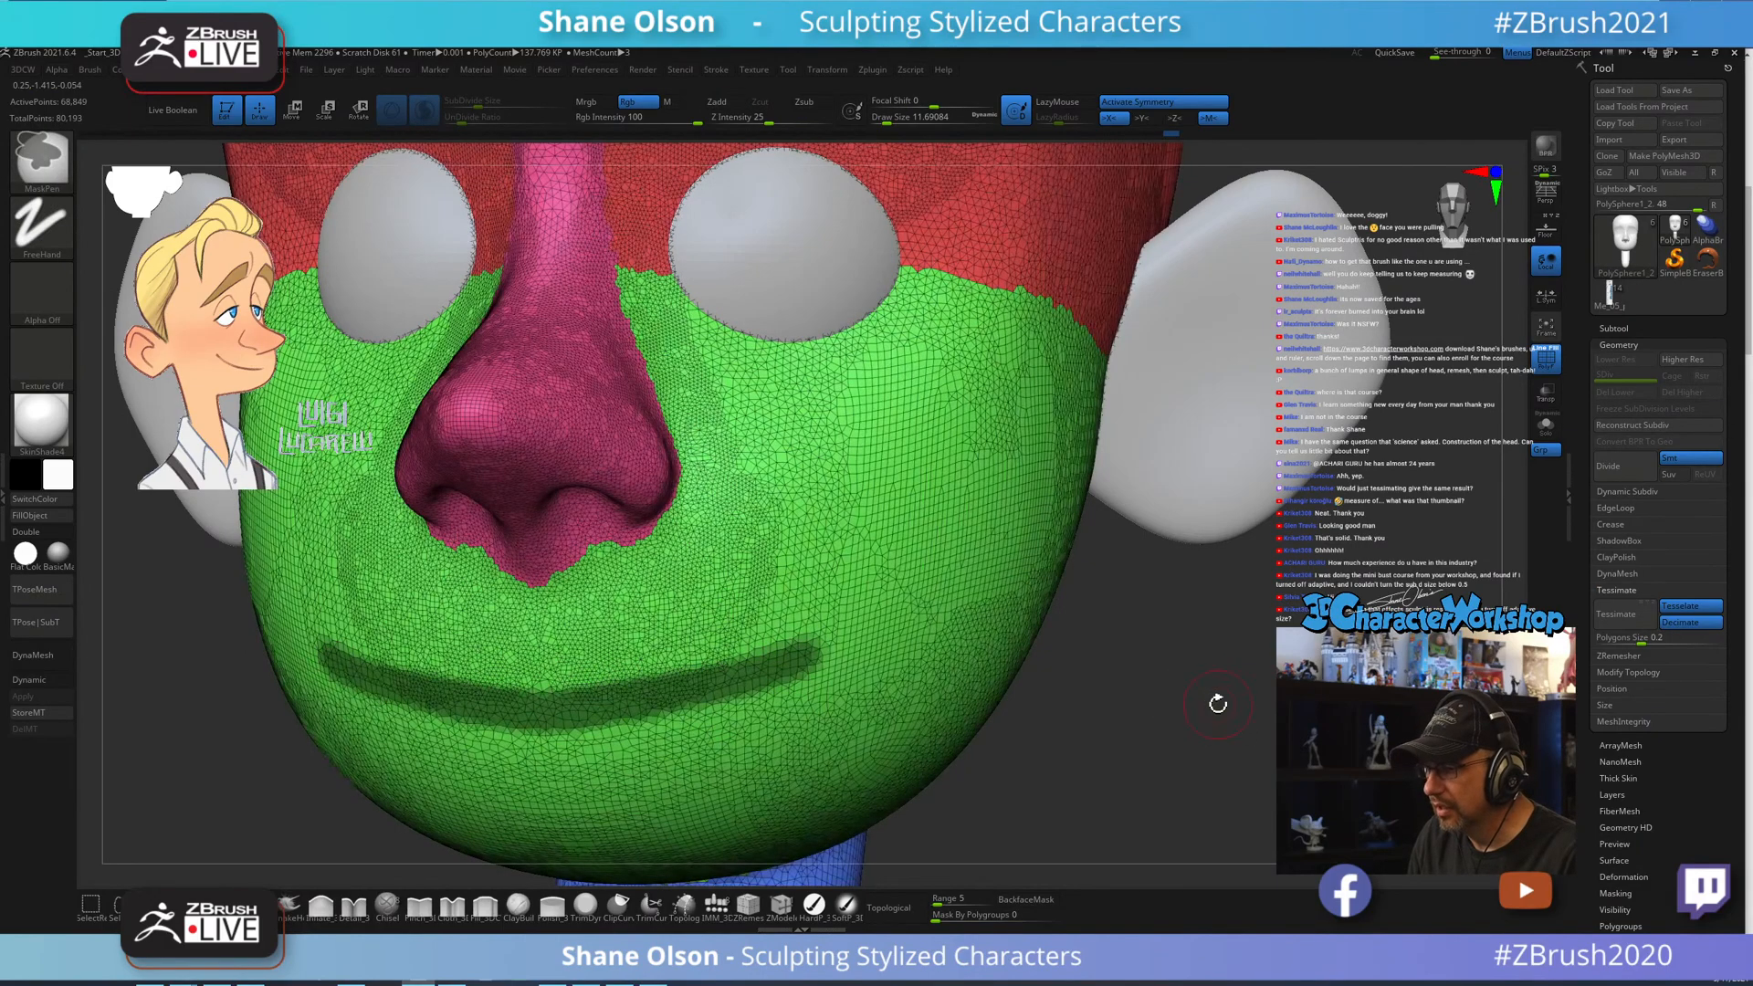
{"action": "key", "text": "grave"}
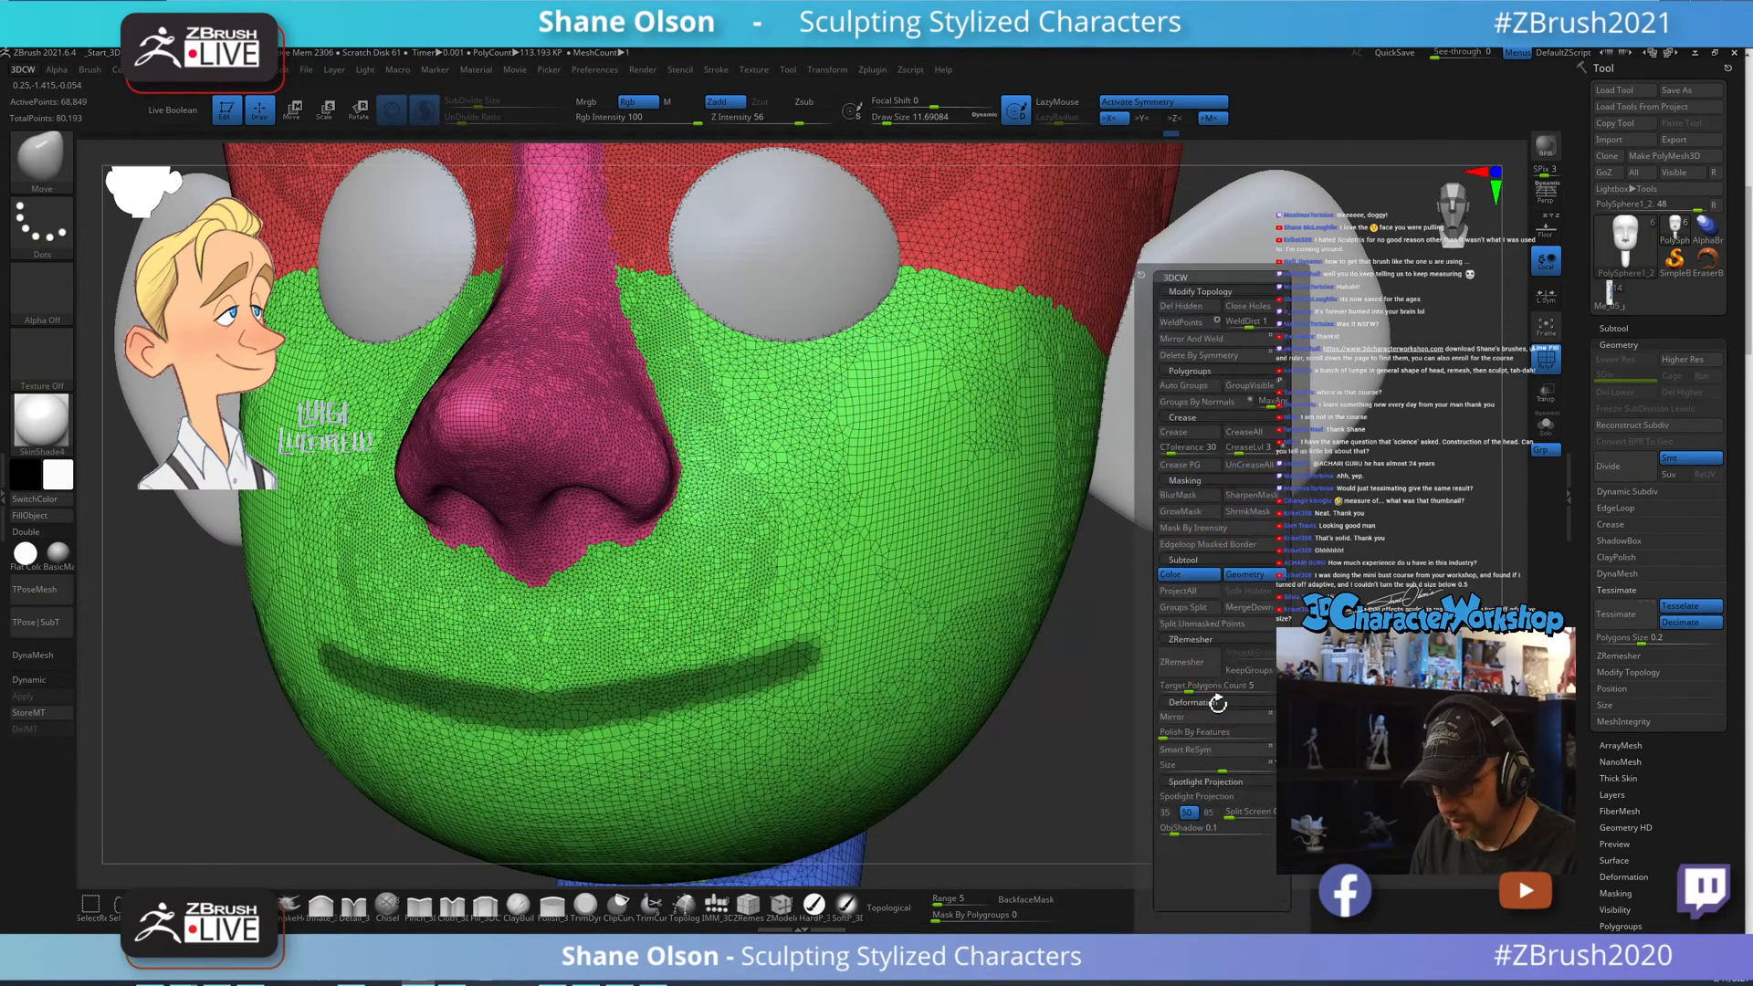
{"action": "left_click", "coordinate": [1209, 546]}
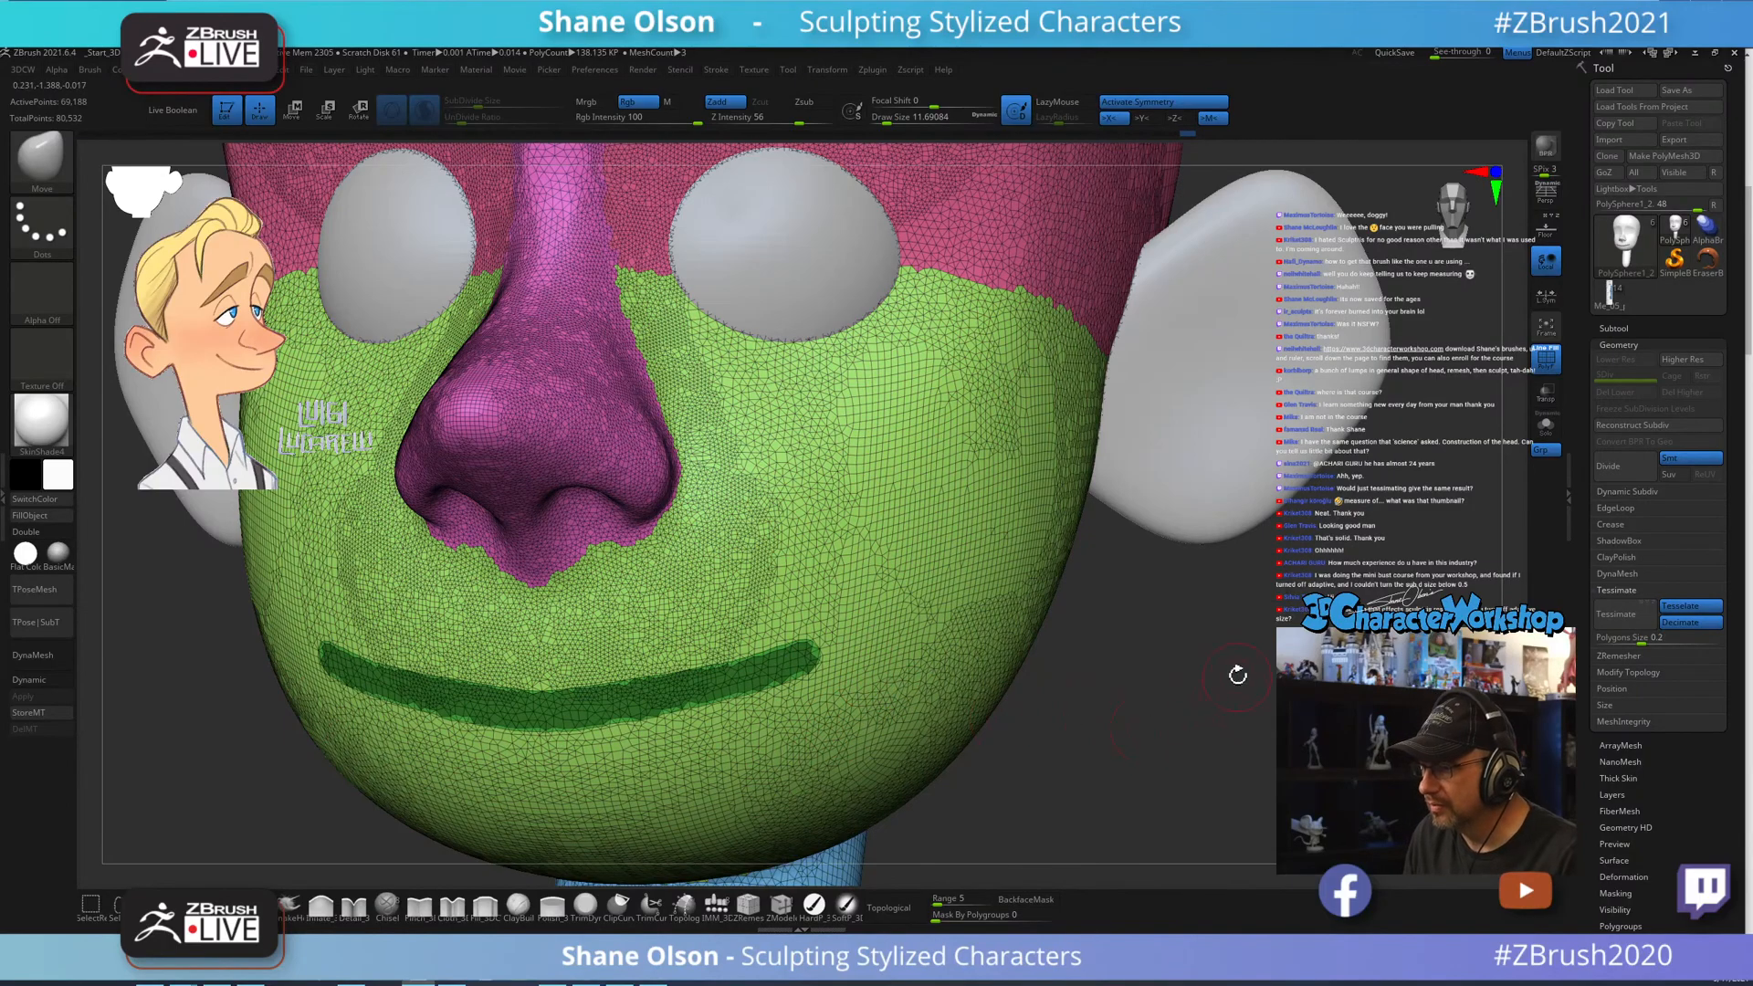
{"action": "left_click_drag", "start_coordinate": [1236, 673], "coordinate": [1236, 685]}
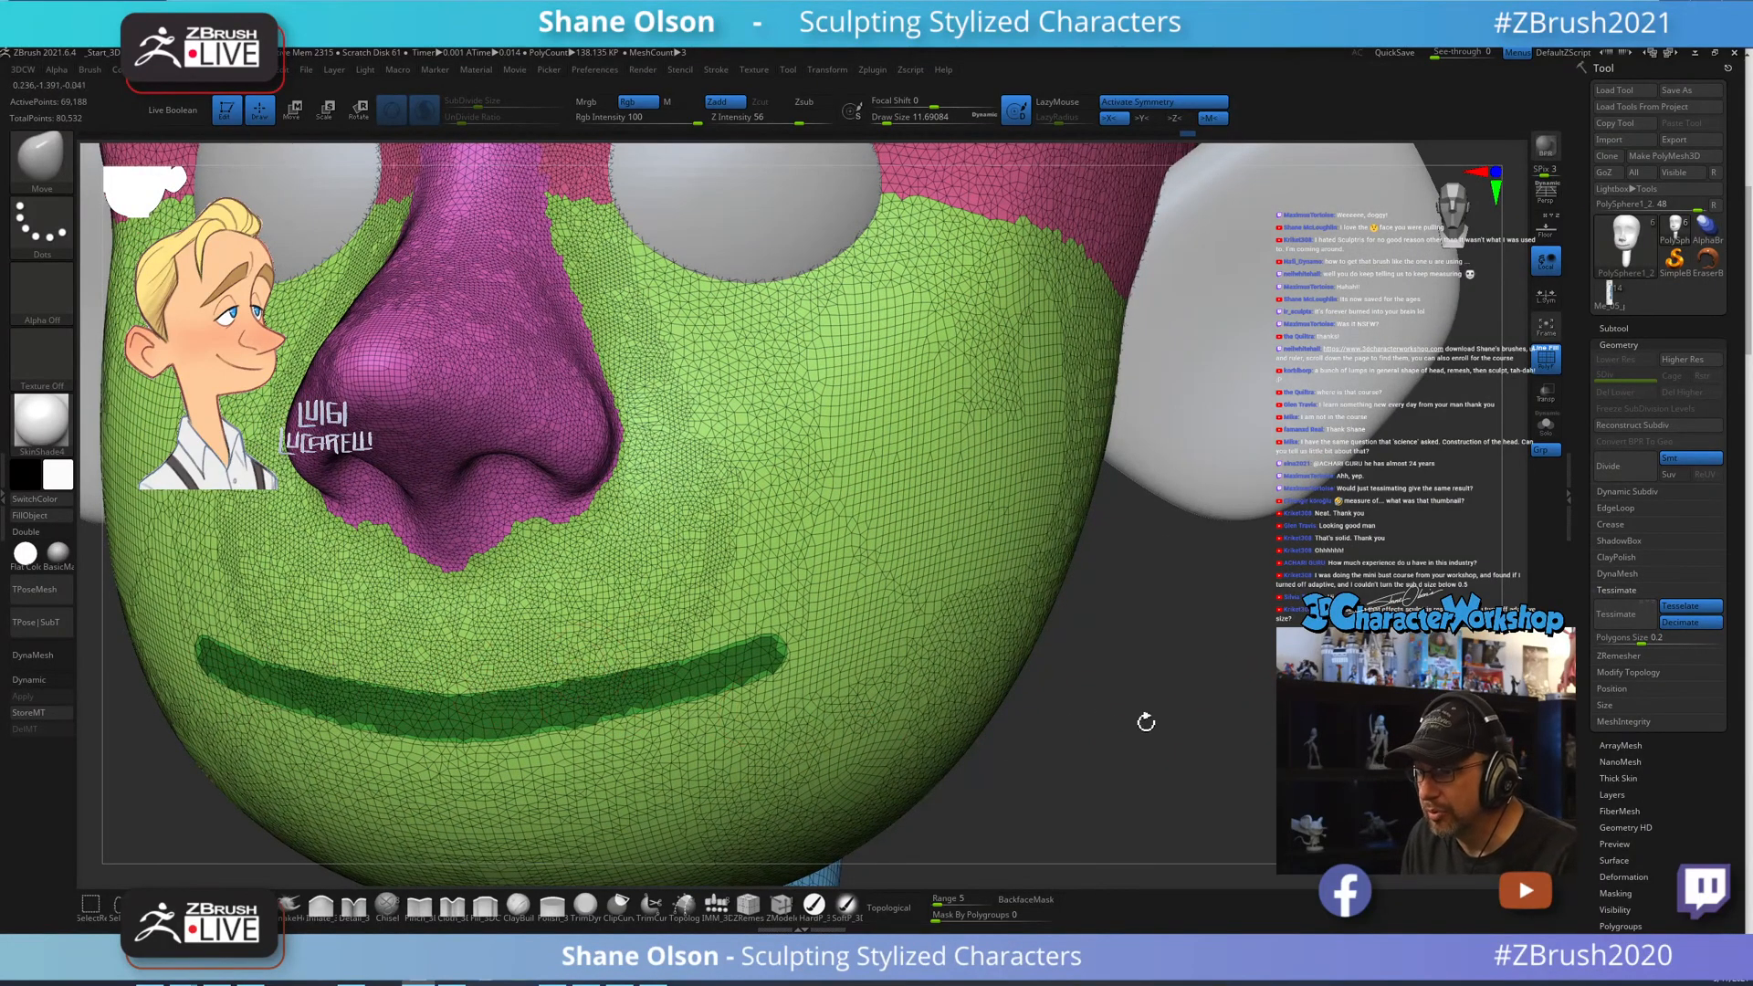
{"action": "left_click_drag", "start_coordinate": [1182, 696], "coordinate": [1283, 612]}
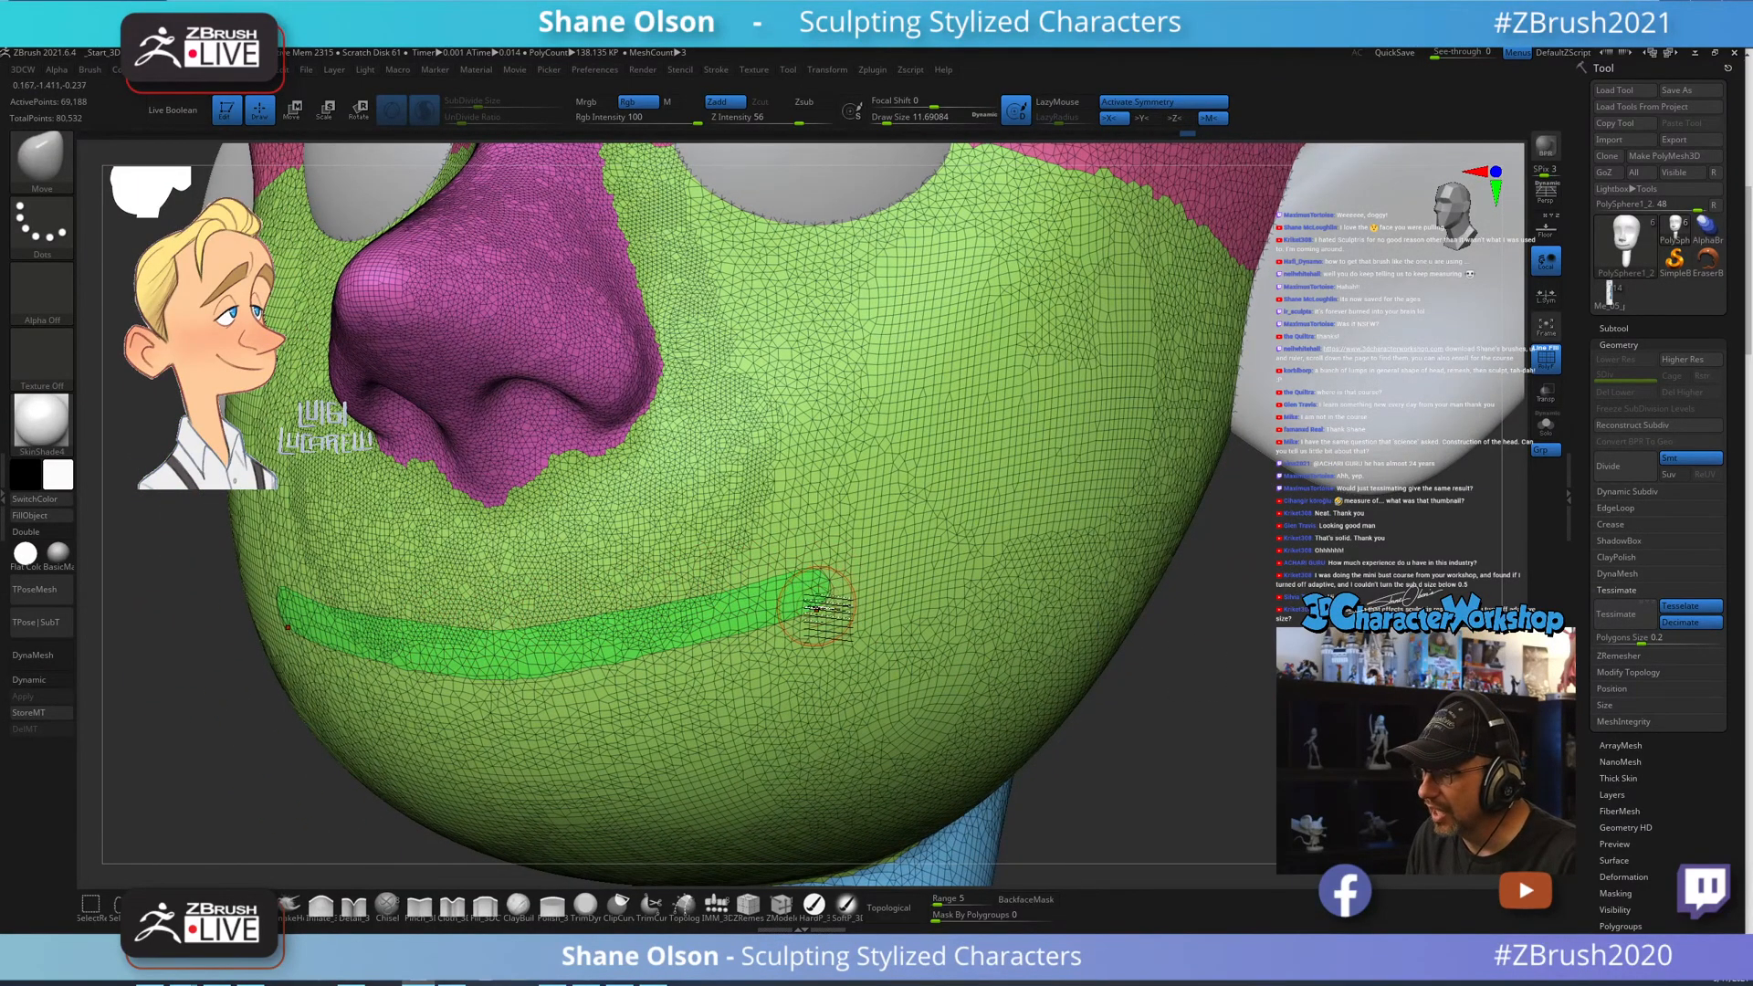
Extrude the mouth strip's polygroup inward with ZModeler, using the Polygroup All target, to cut a recessed mouth slot.
{"action": "key", "text": "w"}
{"action": "left_click_drag", "start_coordinate": [1225, 655], "coordinate": [1173, 441], "text": "alt"}
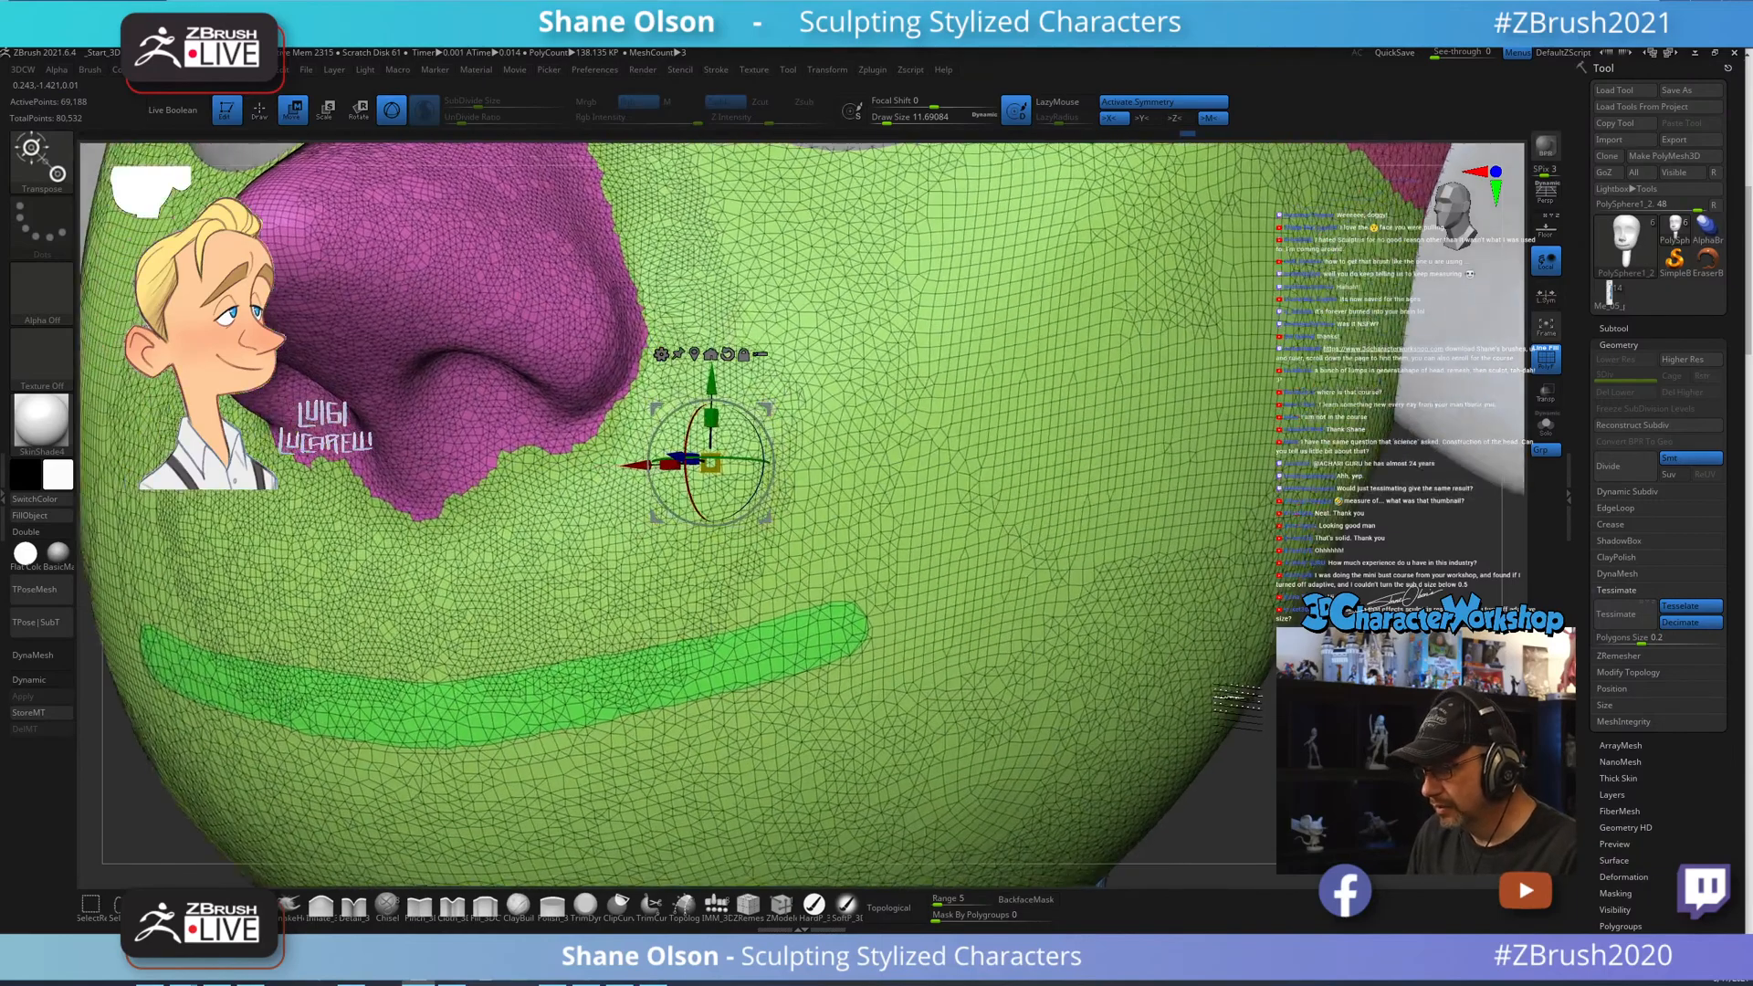
{"action": "left_click", "coordinate": [782, 905]}
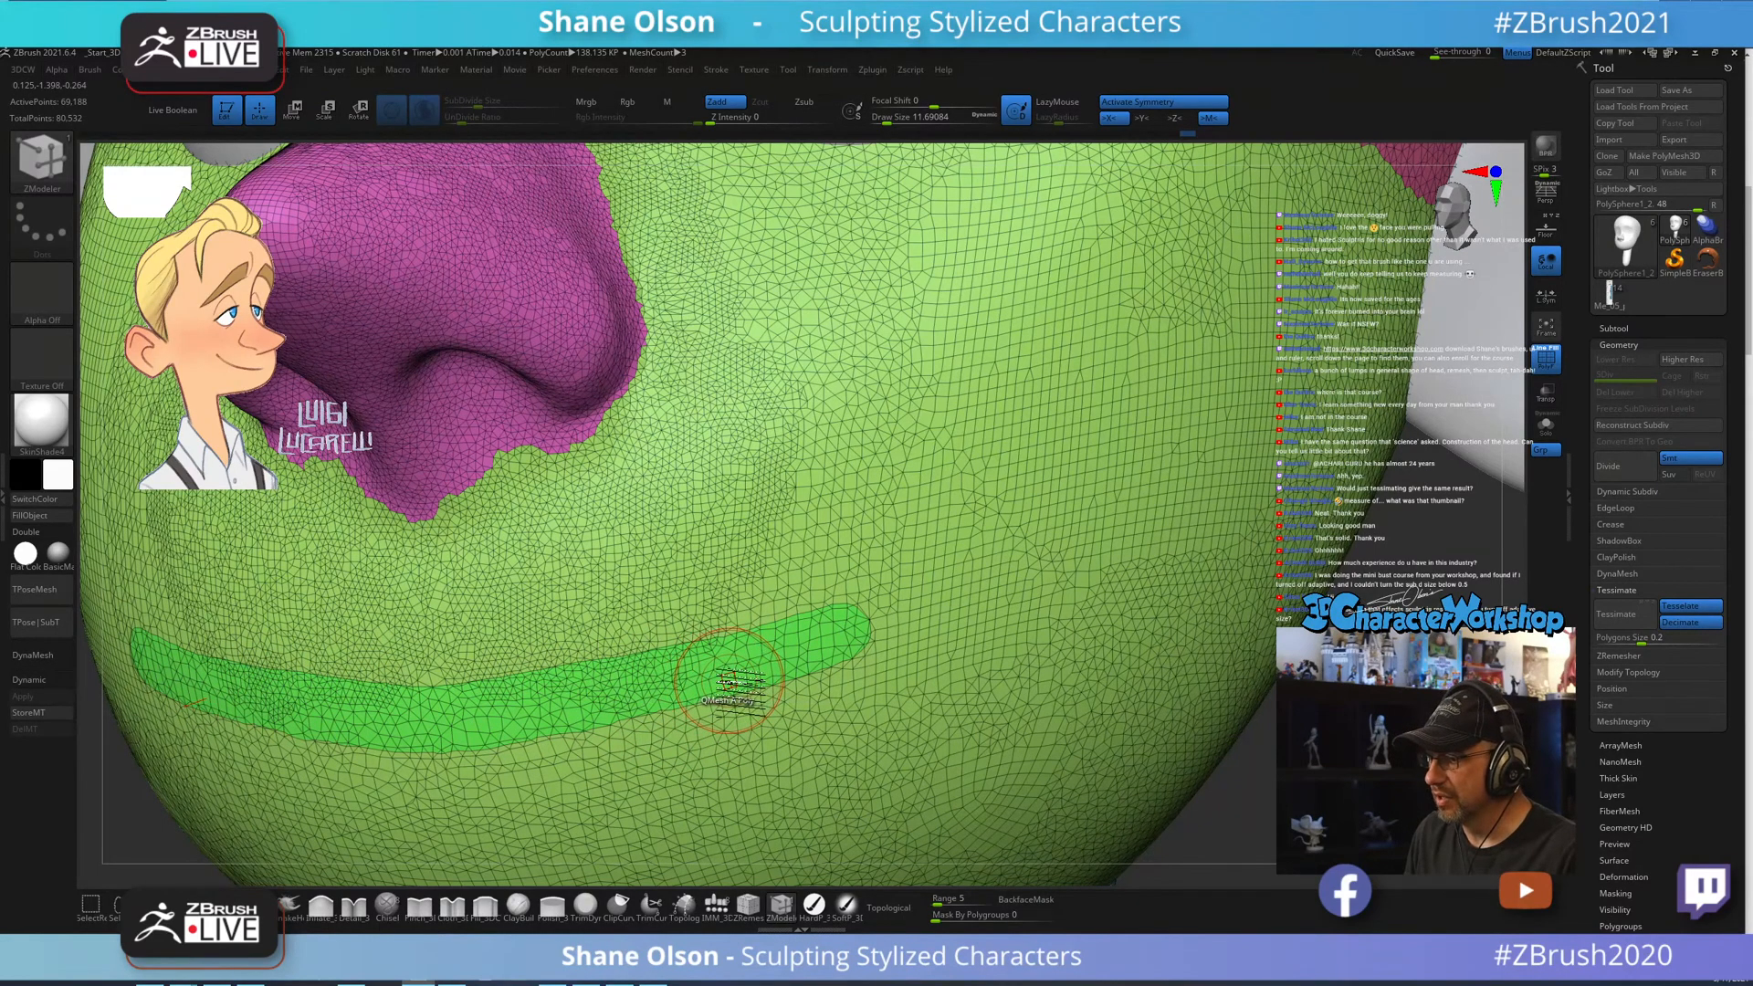
{"action": "key", "text": "space"}
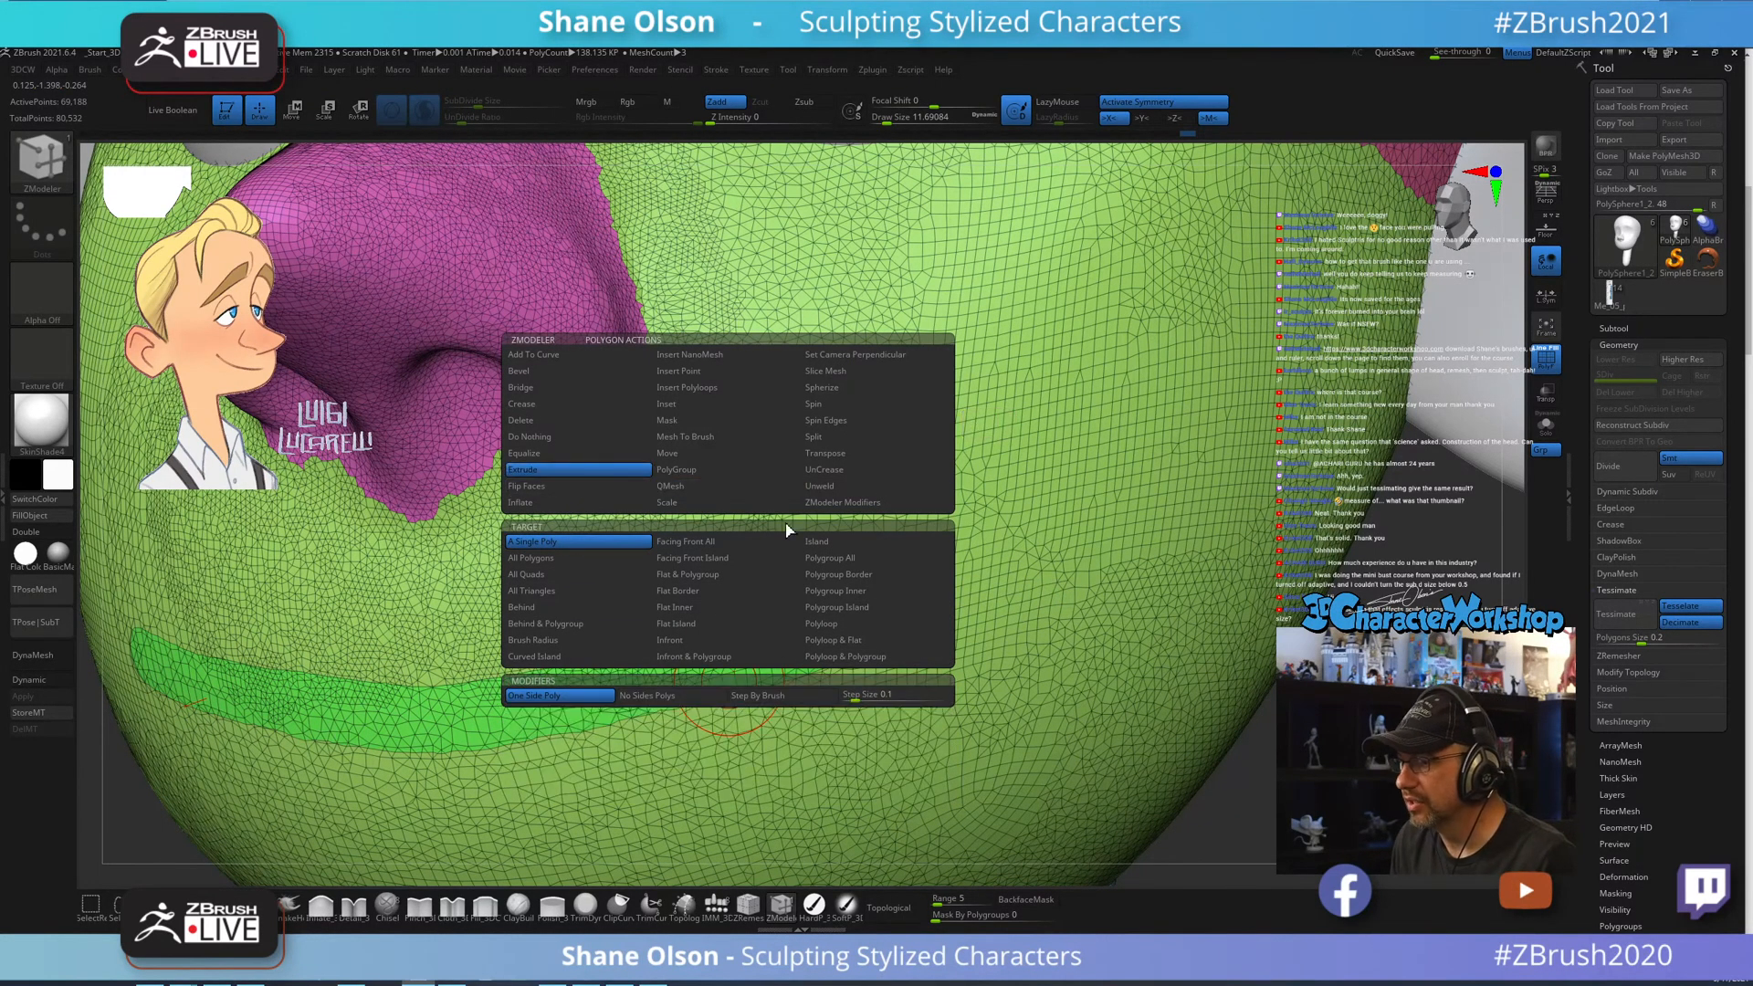
{"action": "left_click", "coordinate": [822, 560]}
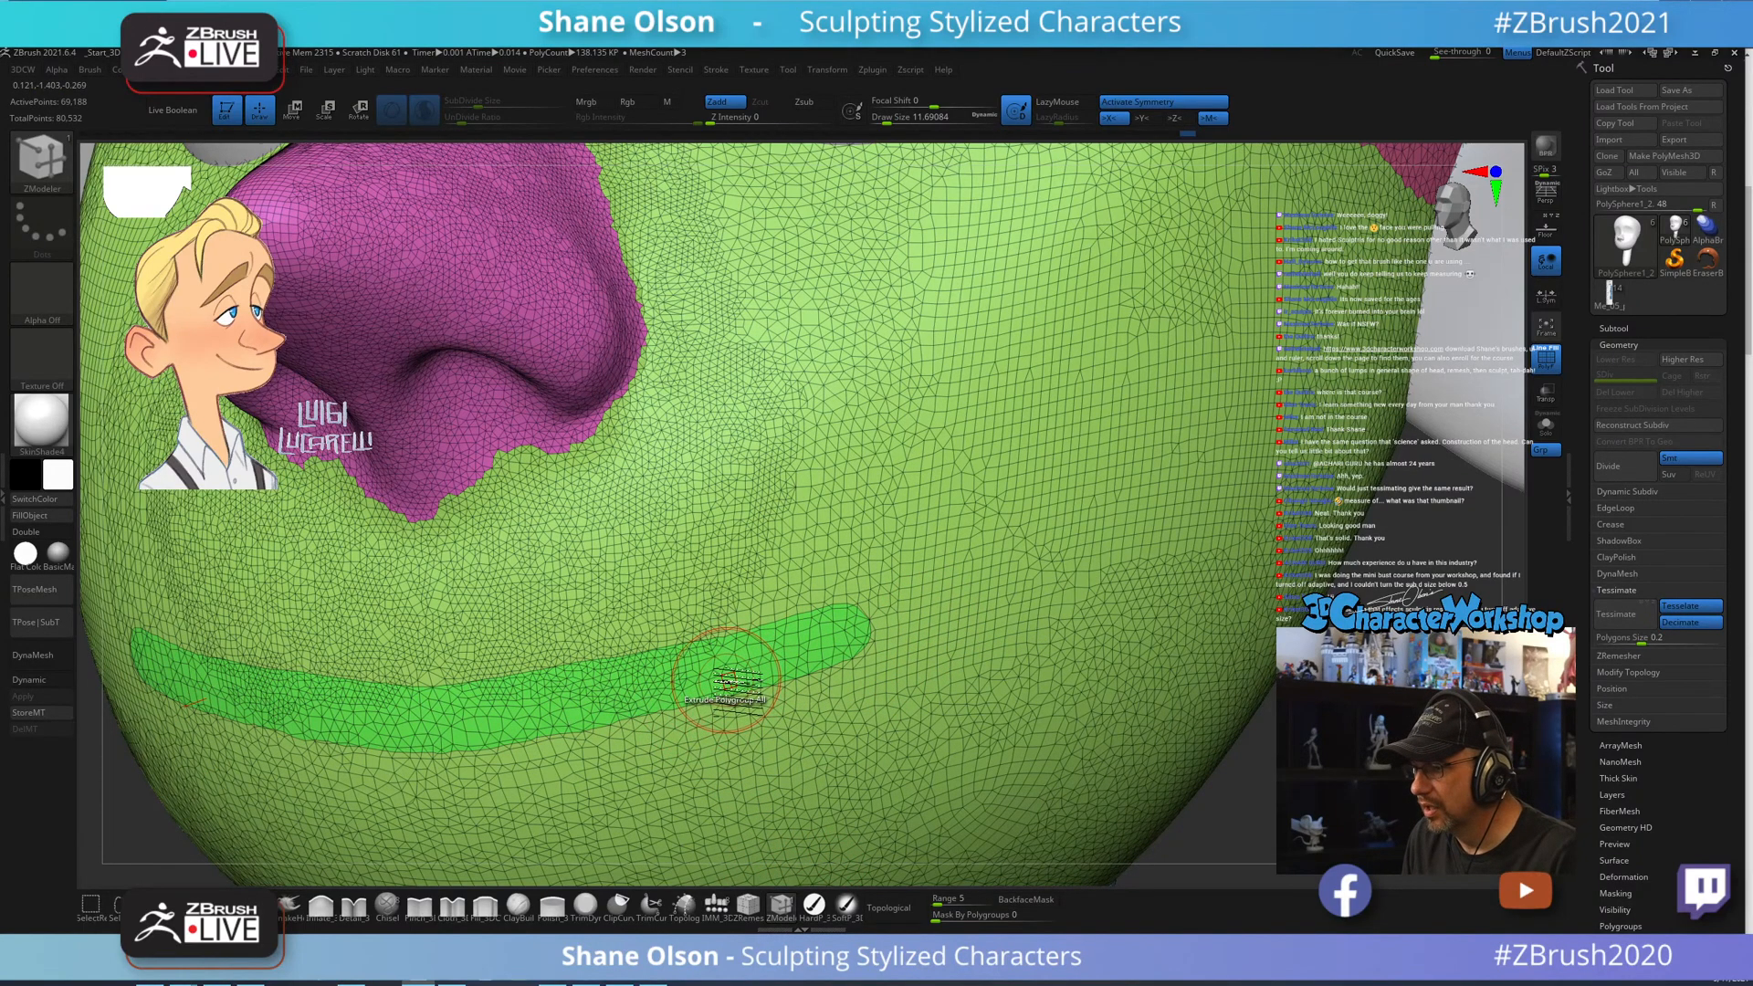
{"action": "left_click", "coordinate": [718, 684]}
{"action": "left_click_drag", "start_coordinate": [740, 682], "coordinate": [851, 575]}
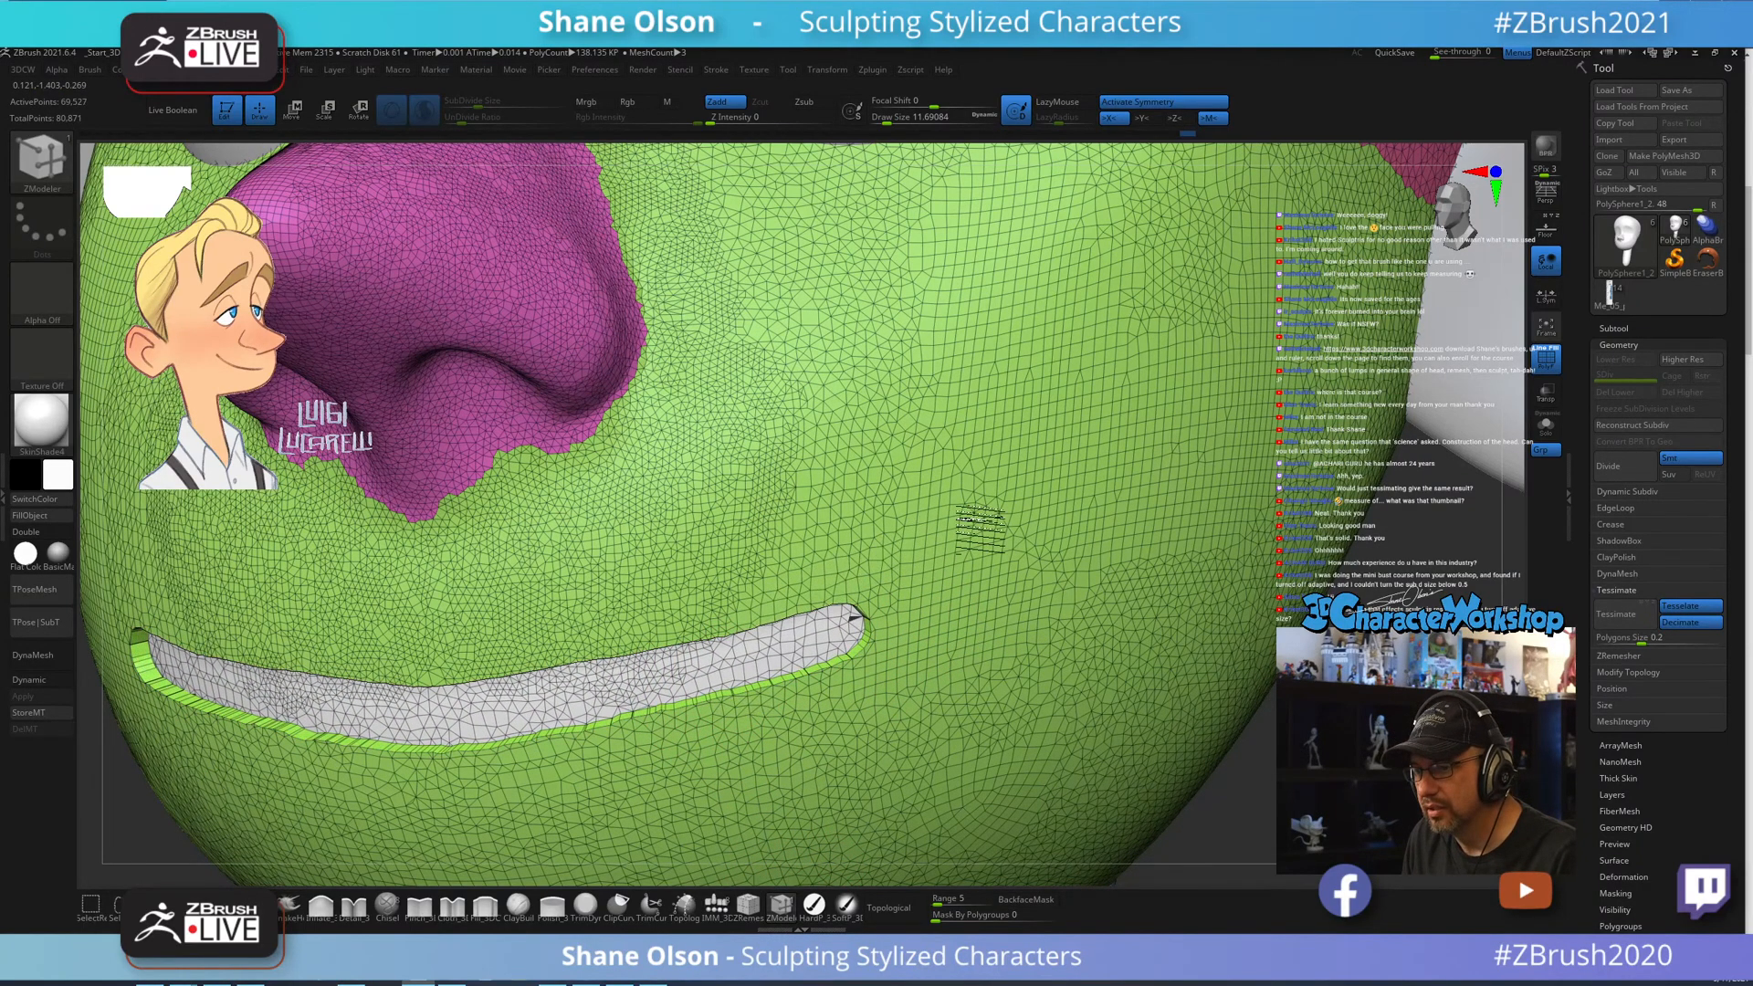
{"action": "left_click_drag", "start_coordinate": [956, 505], "coordinate": [970, 518]}
{"action": "left_click_drag", "start_coordinate": [1301, 767], "coordinate": [951, 752]}
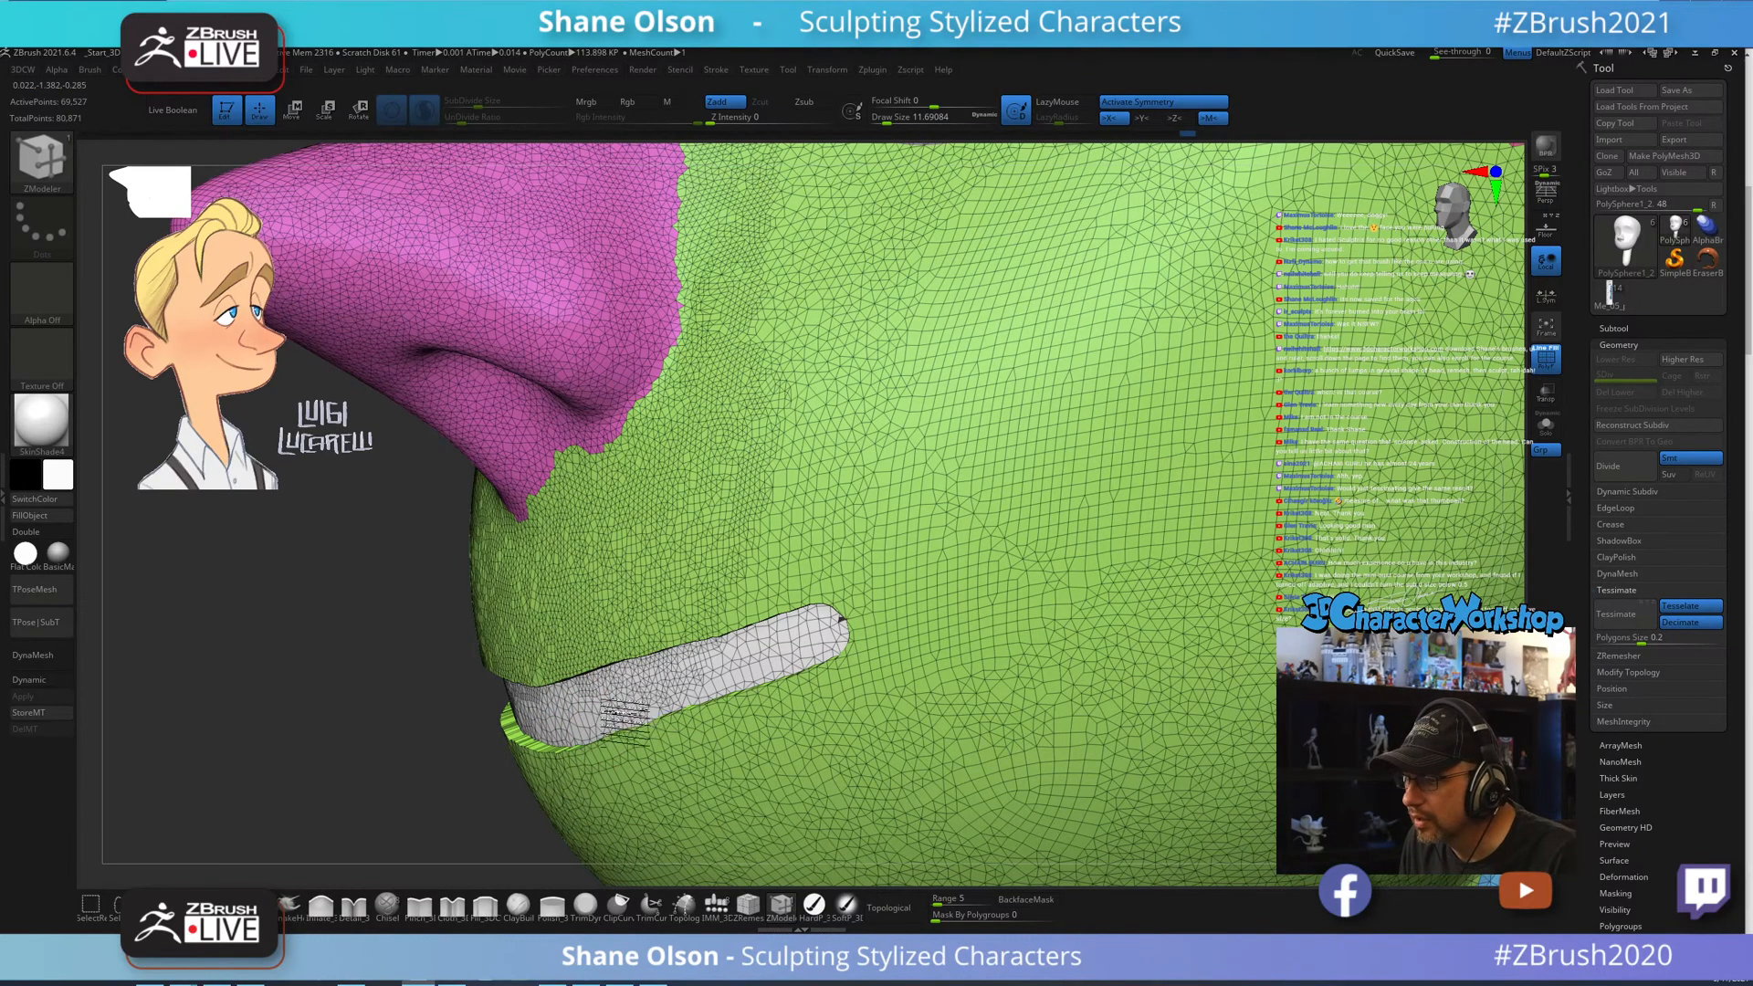
{"action": "left_click_drag", "start_coordinate": [305, 674], "coordinate": [383, 672]}
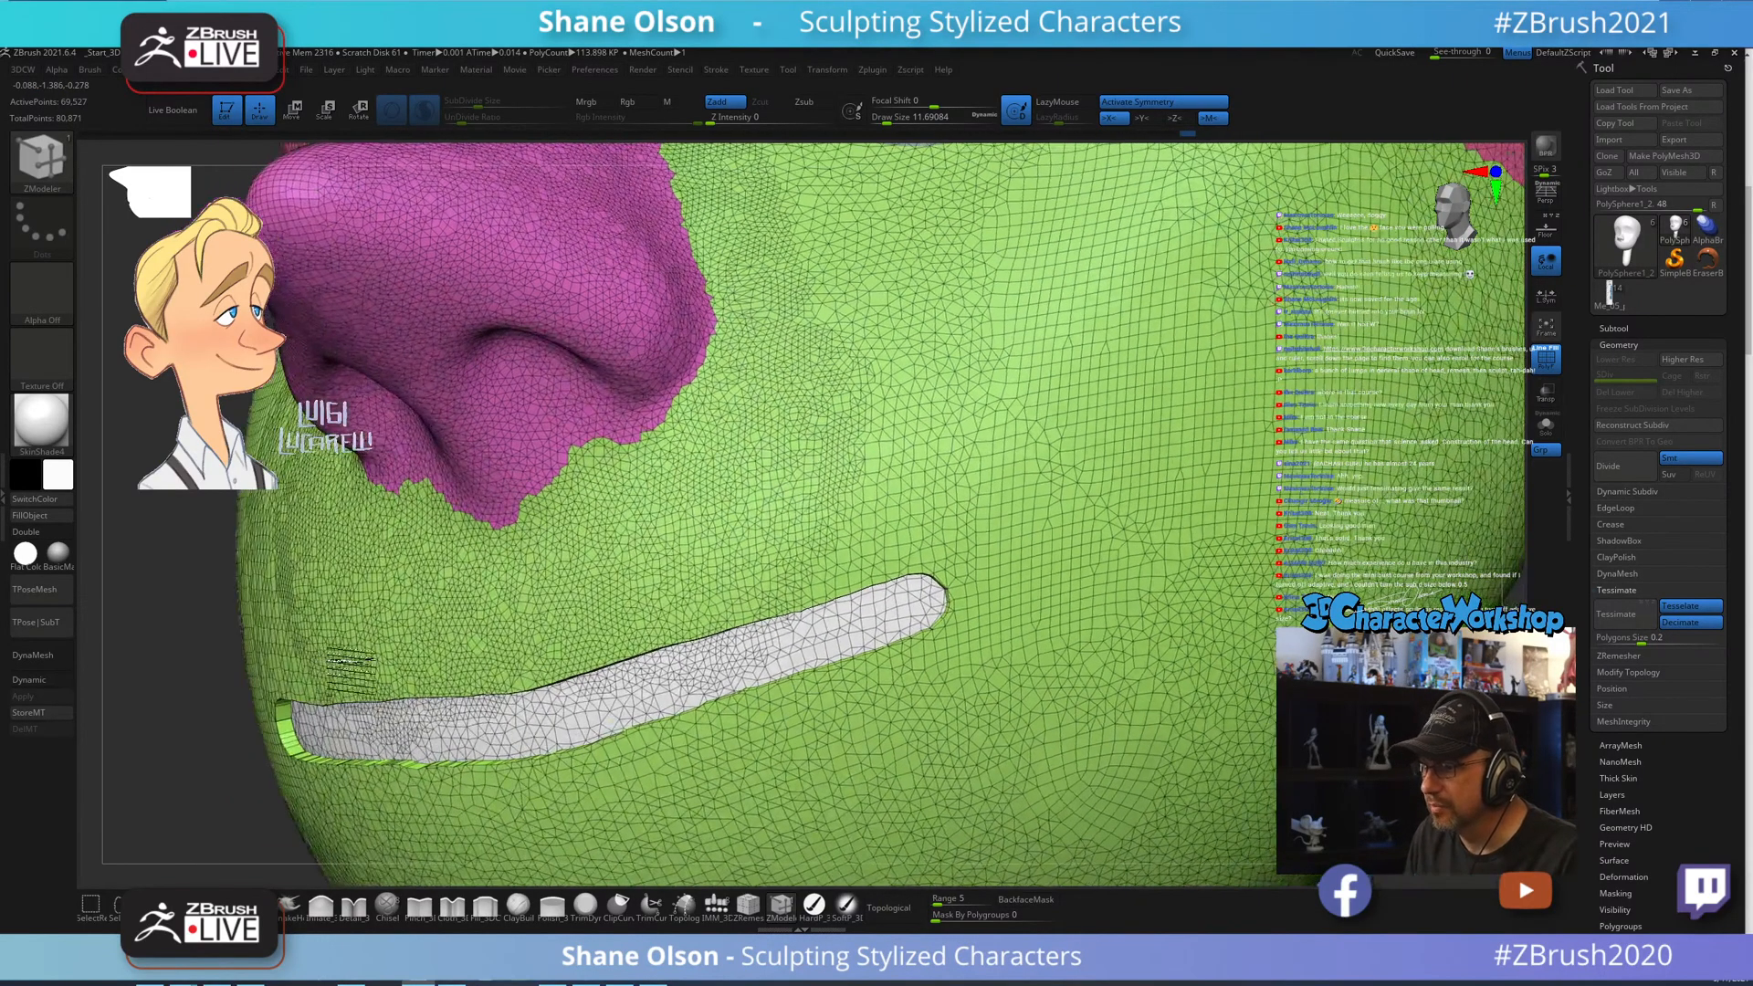
Mask everything except the recessed mouth strip, centre the gizmo on it and scale the strip vertically.
{"action": "key", "text": "w"}
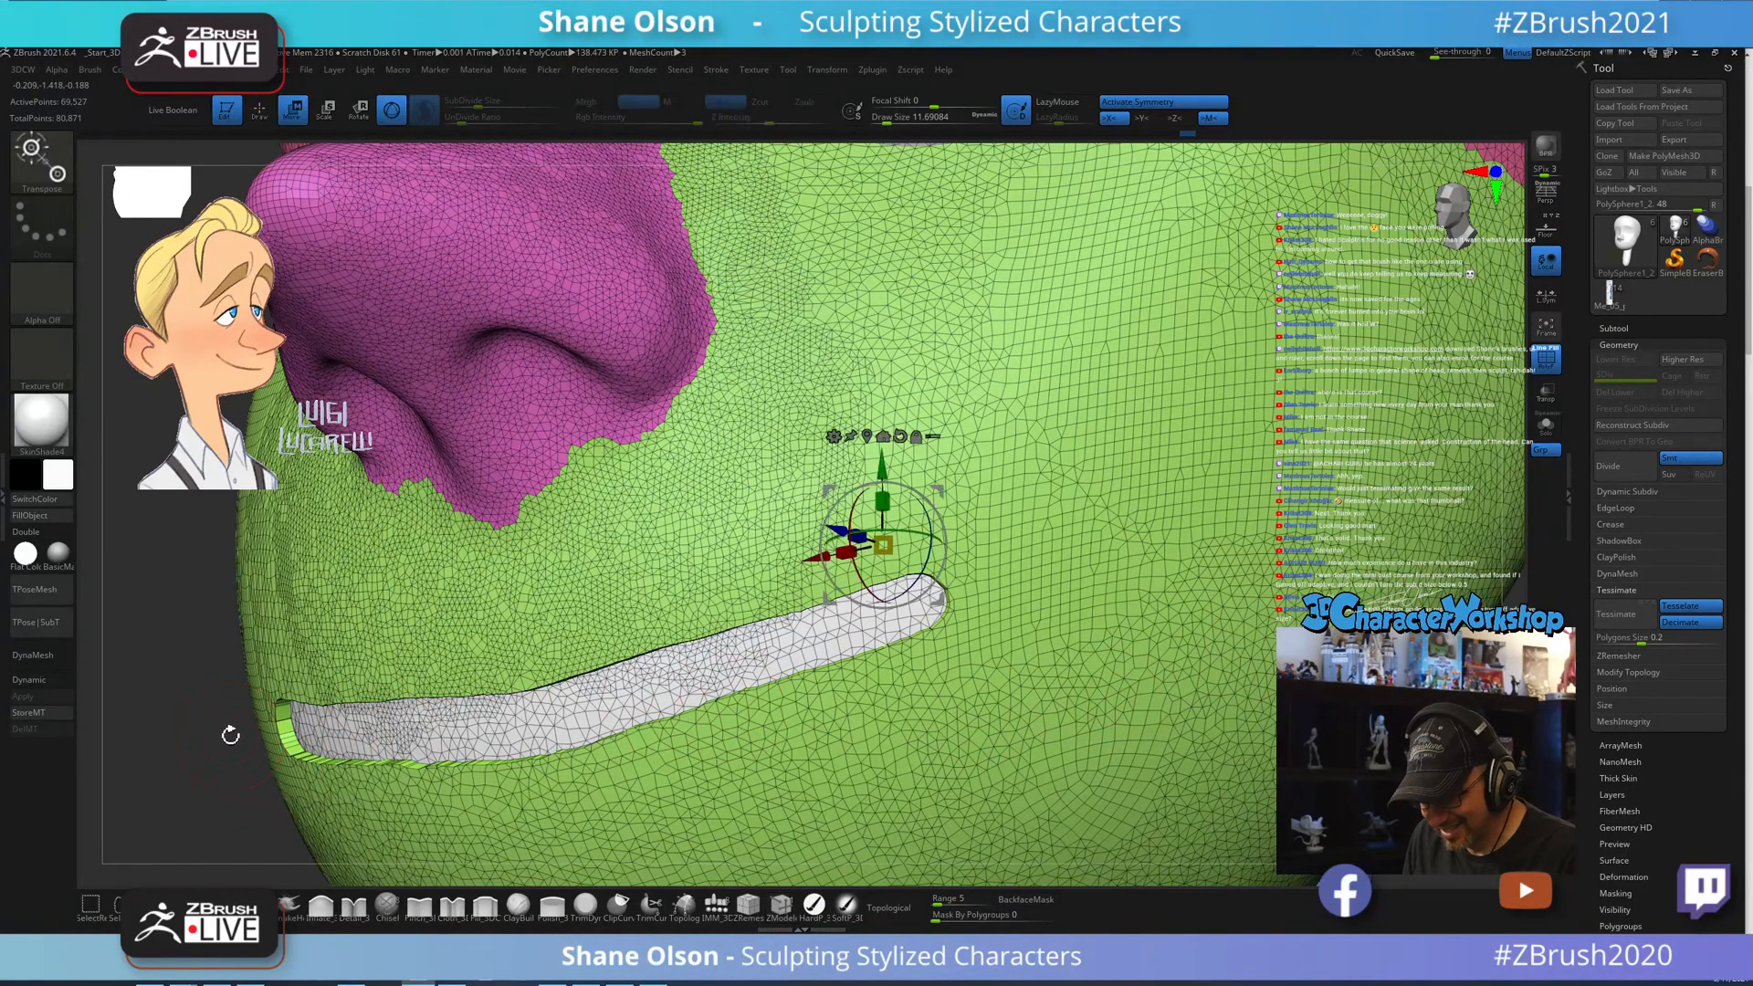
{"action": "left_click", "coordinate": [555, 726], "text": "ctrl"}
{"action": "mouse_move", "coordinate": [179, 658]}
{"action": "left_mouse_down"}
{"action": "mouse_move", "coordinate": [160, 654]}
{"action": "mouse_move", "coordinate": [188, 661]}
{"action": "left_mouse_up"}
{"action": "left_click_drag", "start_coordinate": [614, 671], "coordinate": [869, 574]}
{"action": "left_click_drag", "start_coordinate": [431, 685], "coordinate": [256, 603]}
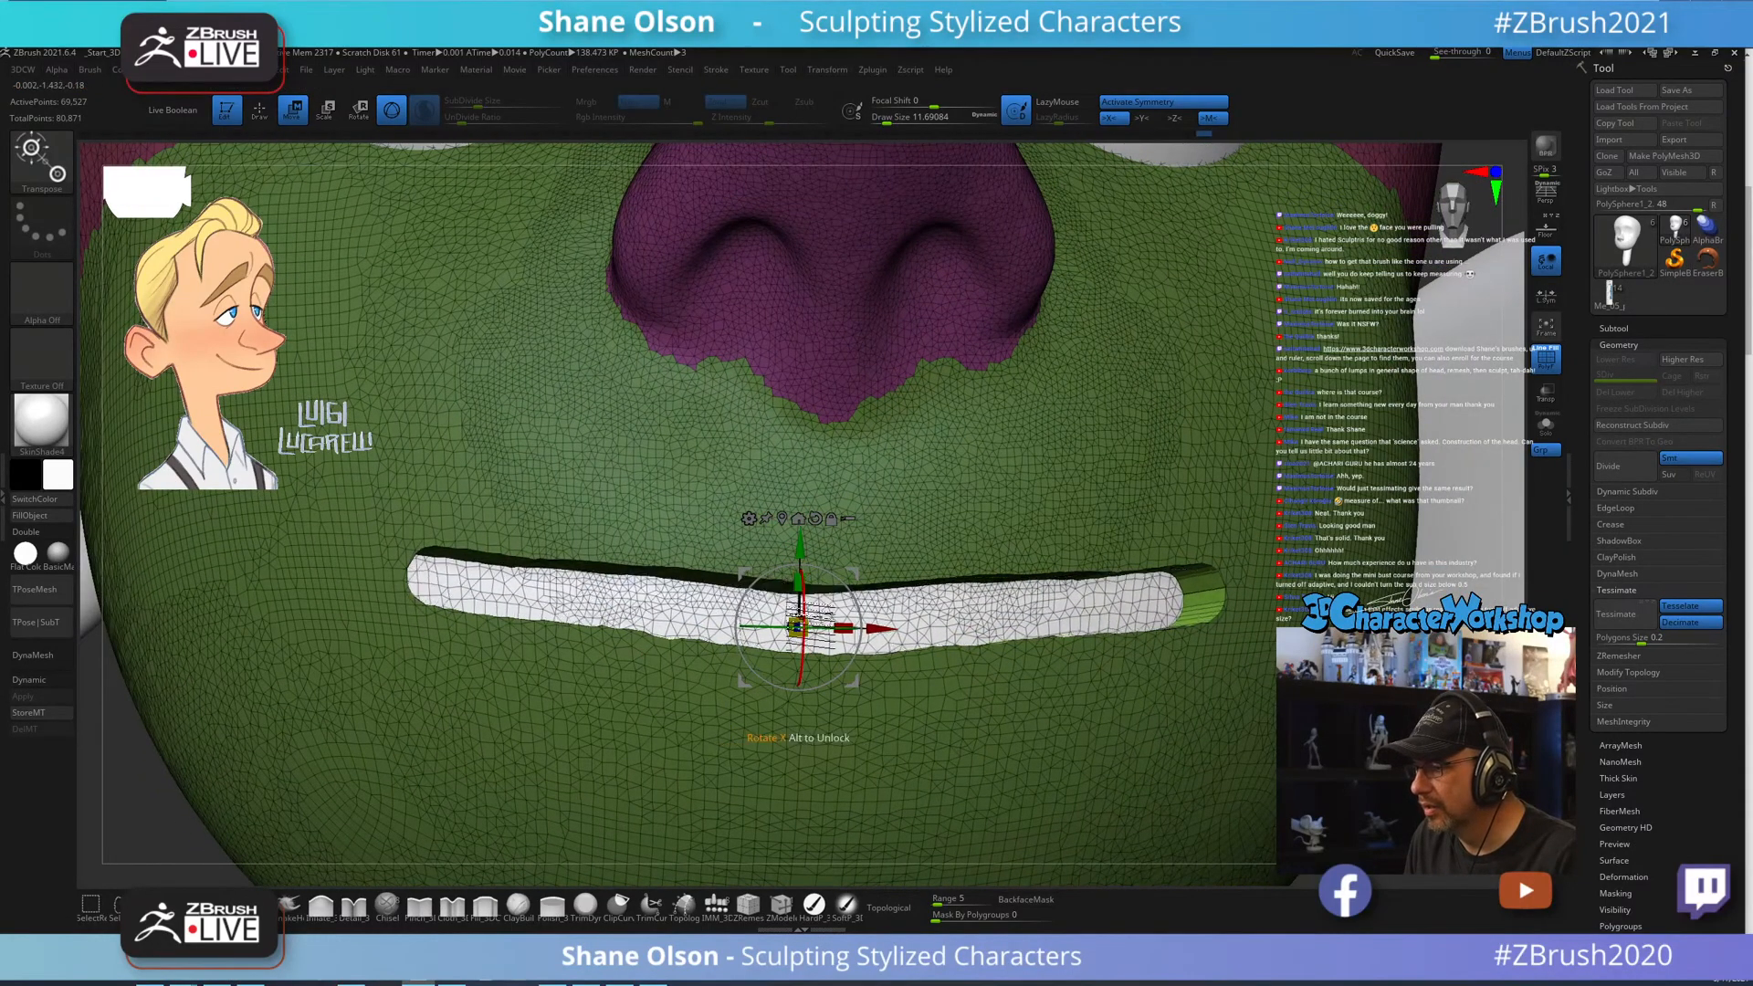
{"action": "left_click_drag", "start_coordinate": [812, 571], "coordinate": [840, 342]}
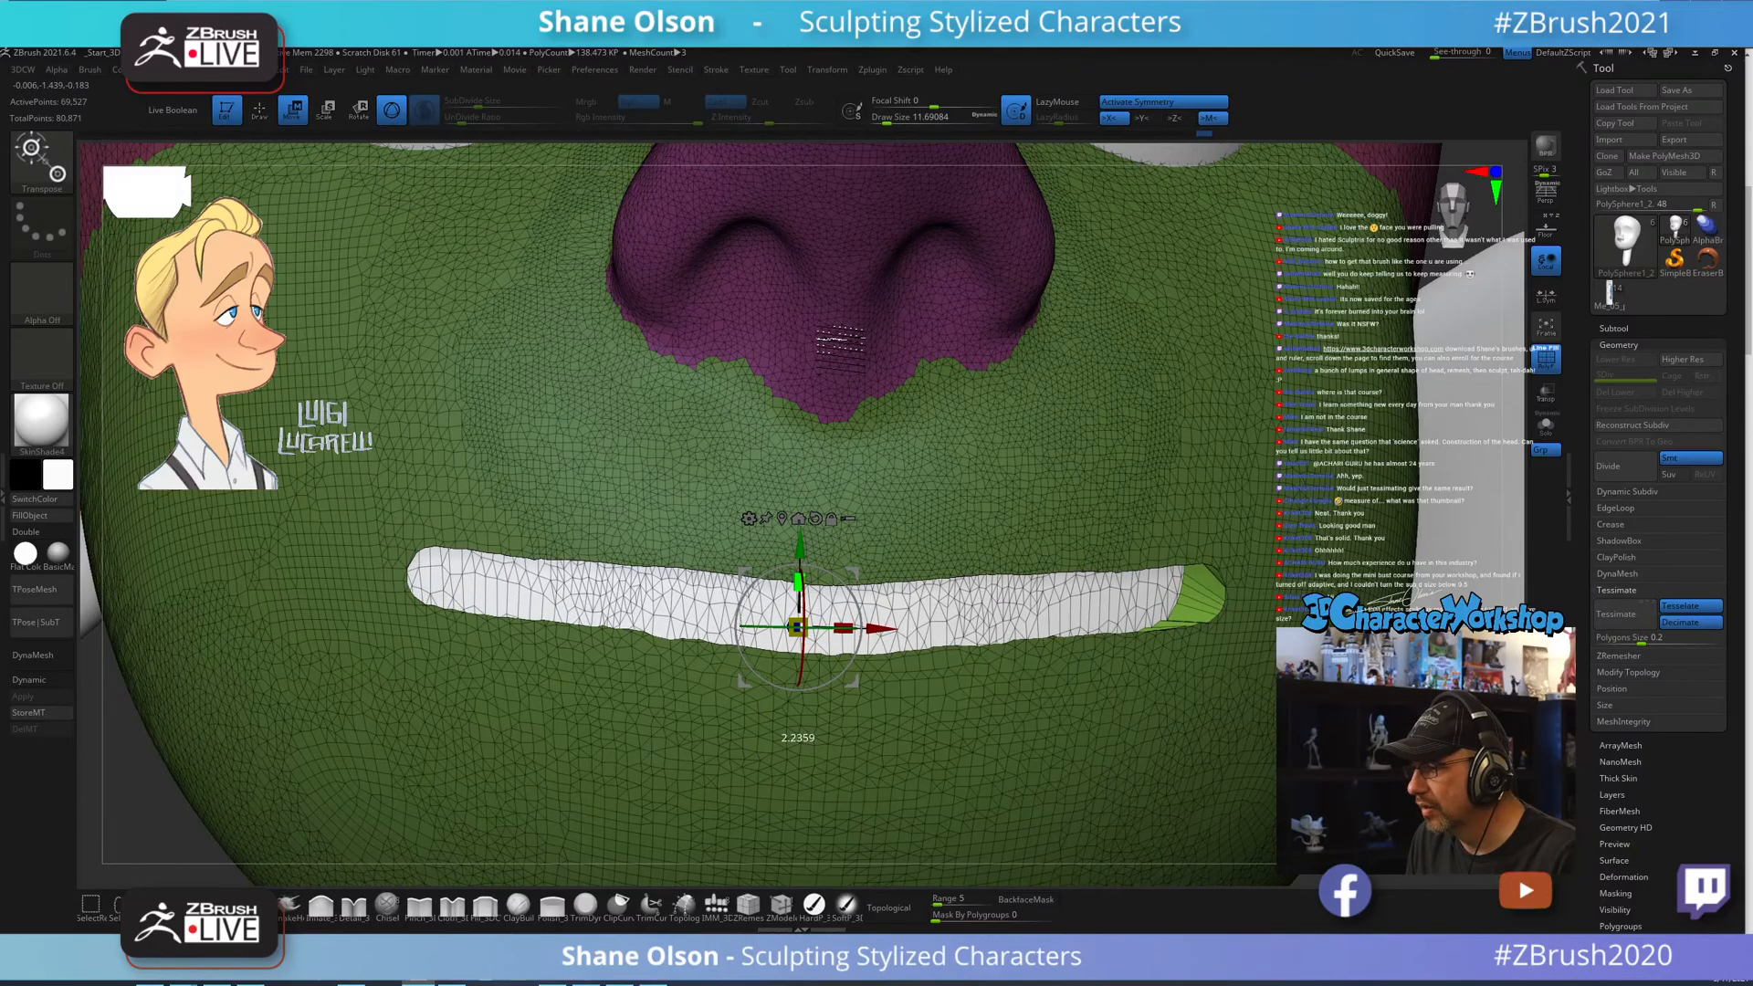
Set the draw size to 34.78834 and smooth the recessed mouth strip along its full width and at both corners.
{"action": "key", "text": "q"}
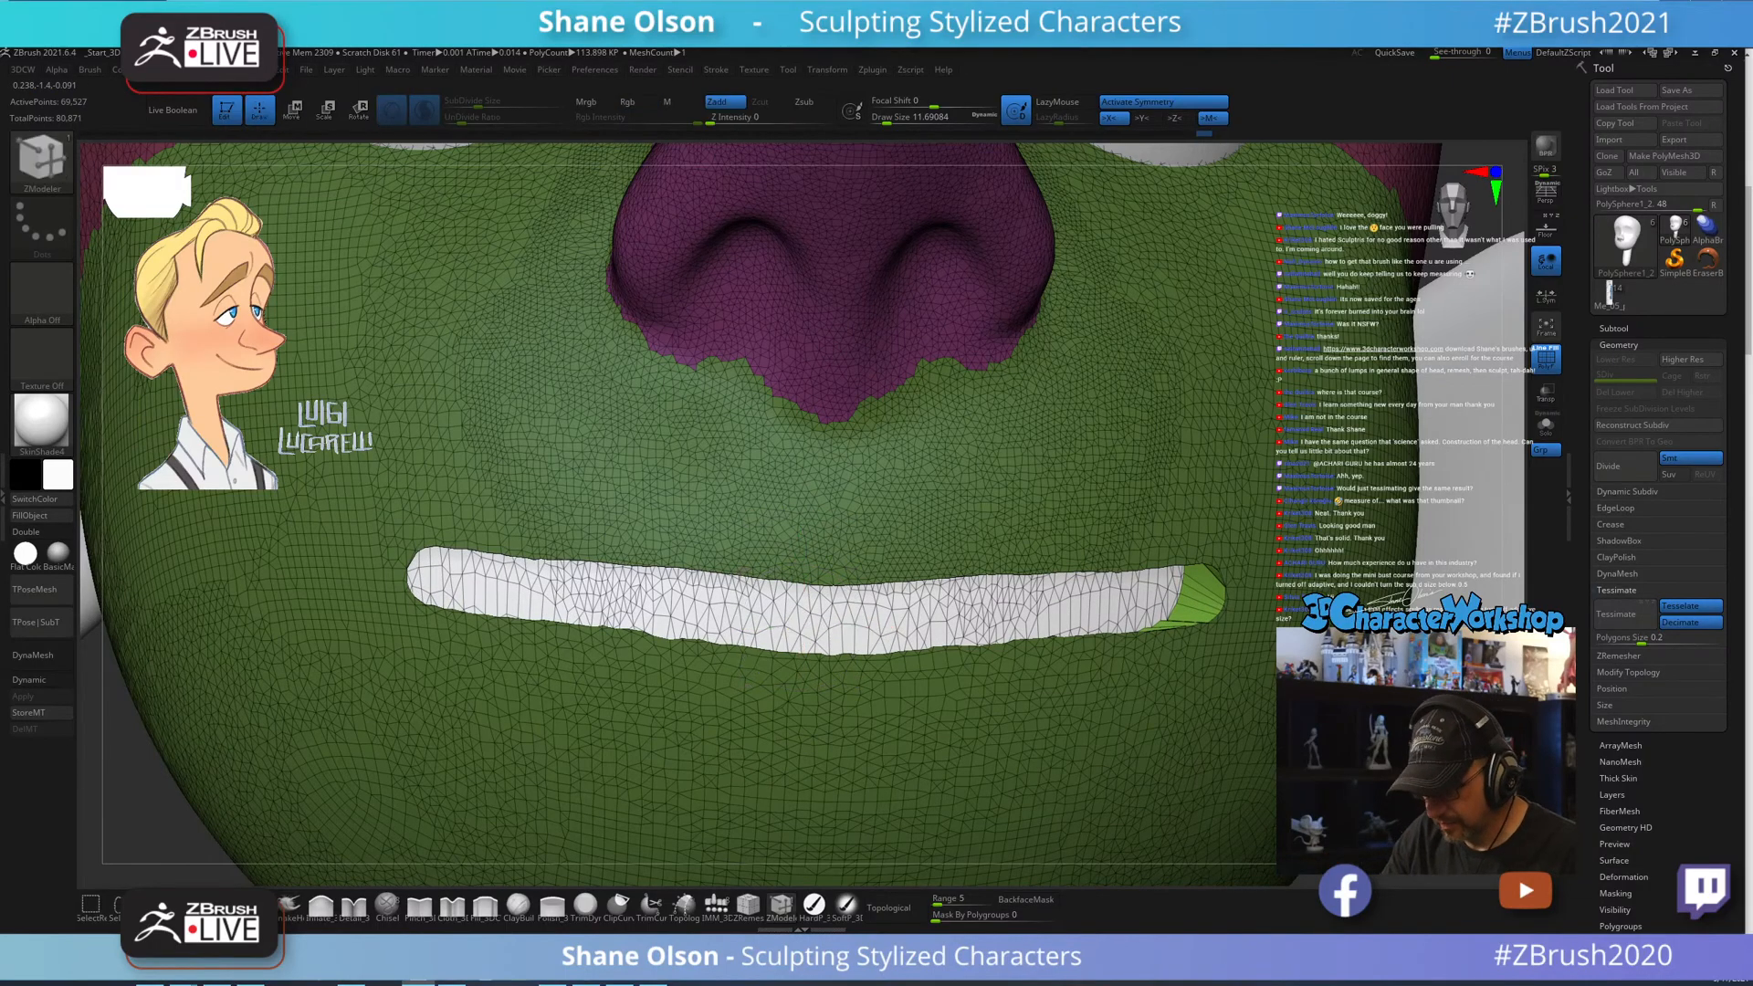
{"action": "mouse_move", "coordinate": [1061, 726]}
{"action": "right_mouse_down"}
{"action": "mouse_move", "coordinate": [1064, 695]}
{"action": "mouse_move", "coordinate": [1012, 696]}
{"action": "mouse_move", "coordinate": [1009, 666]}
{"action": "right_mouse_up"}
{"action": "key", "text": "s"}
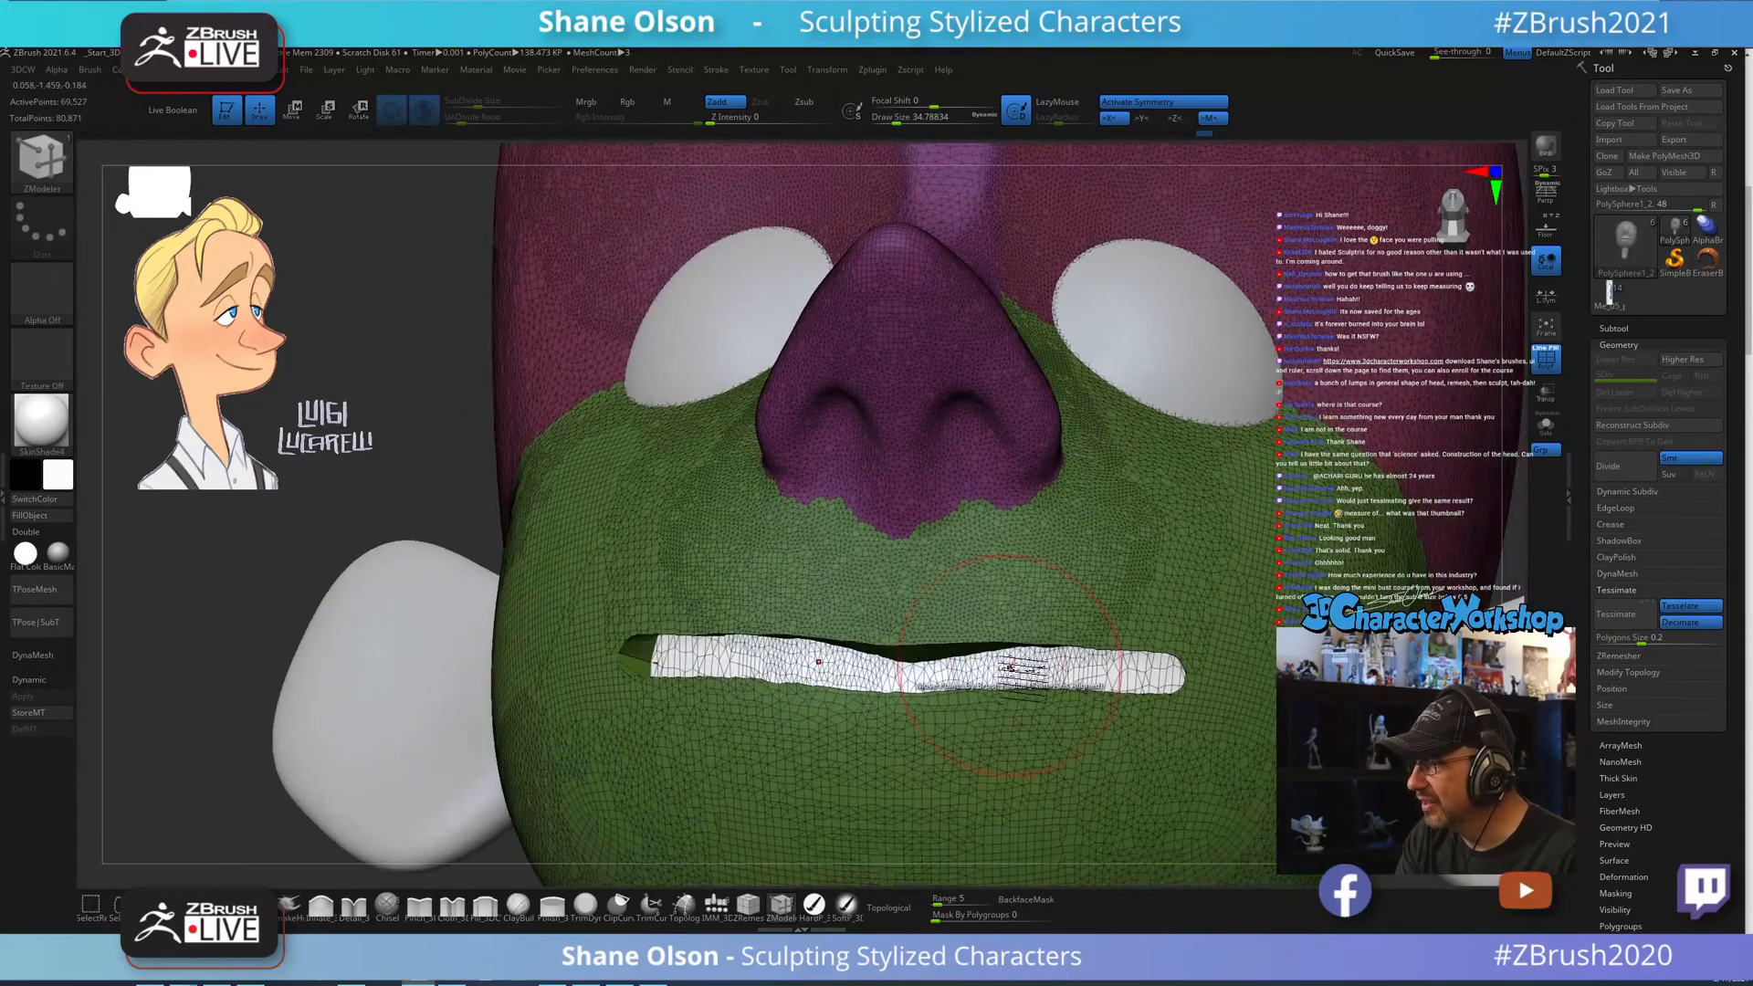
{"action": "key", "text": "shift"}
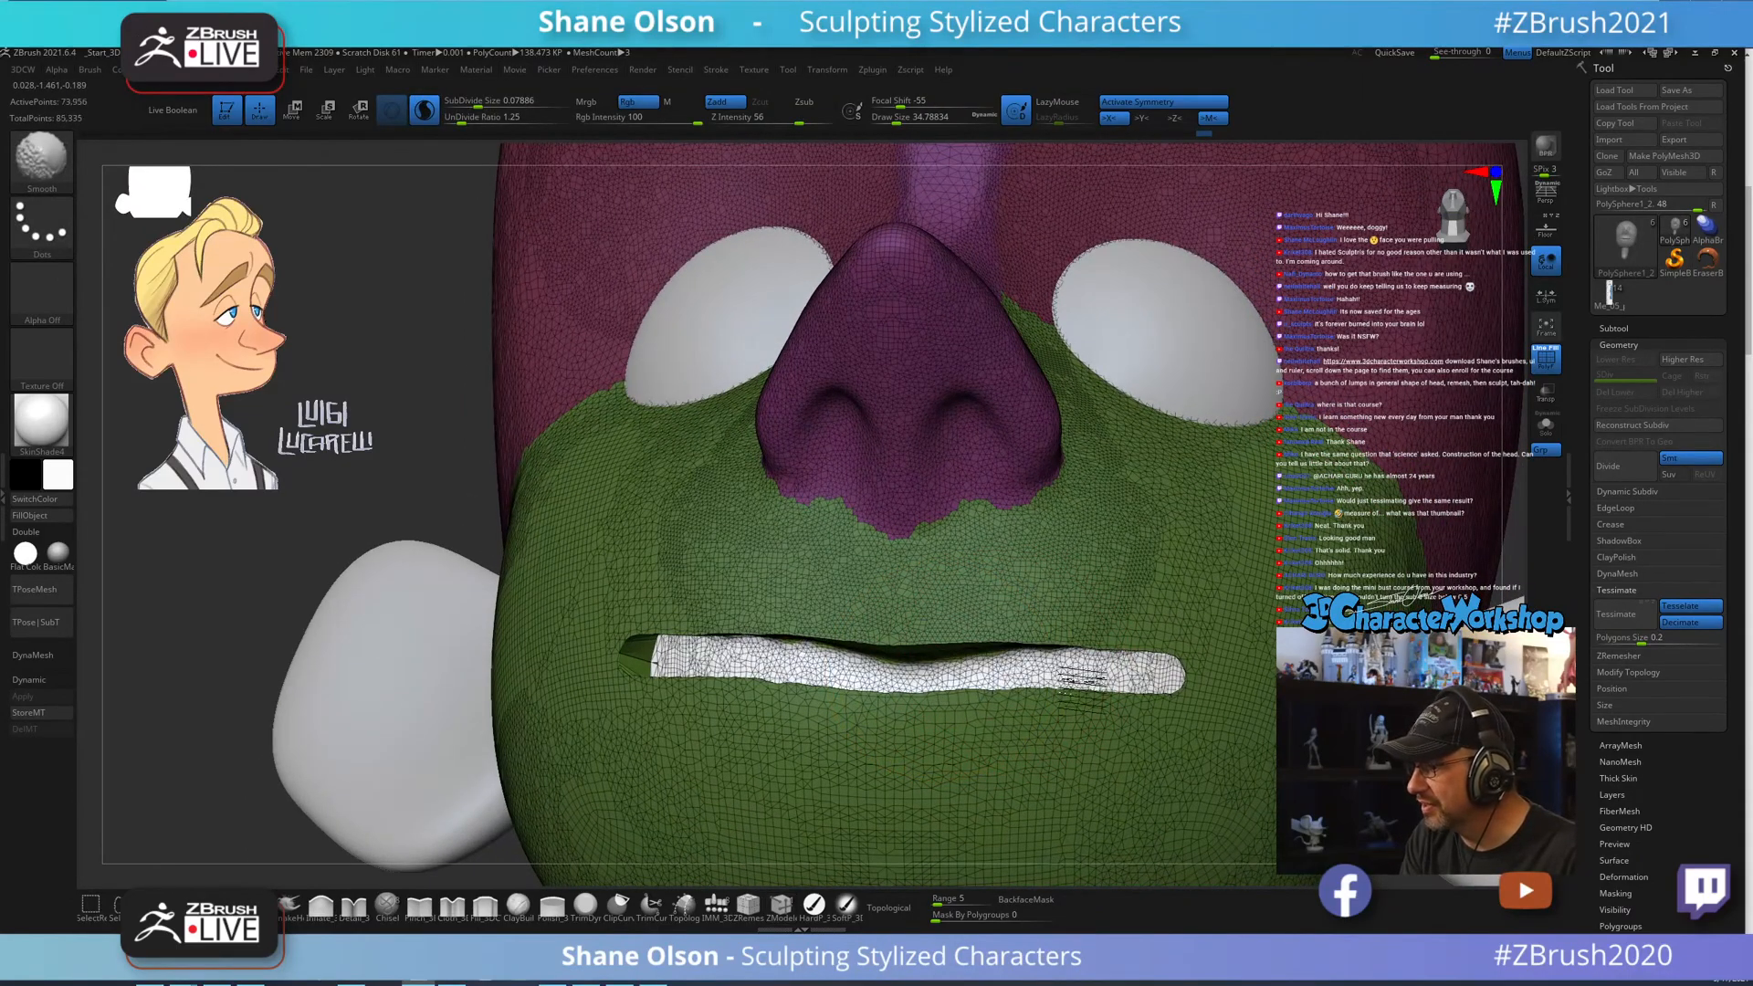
{"action": "left_click_drag", "start_coordinate": [674, 658], "coordinate": [705, 643], "text": "shift"}
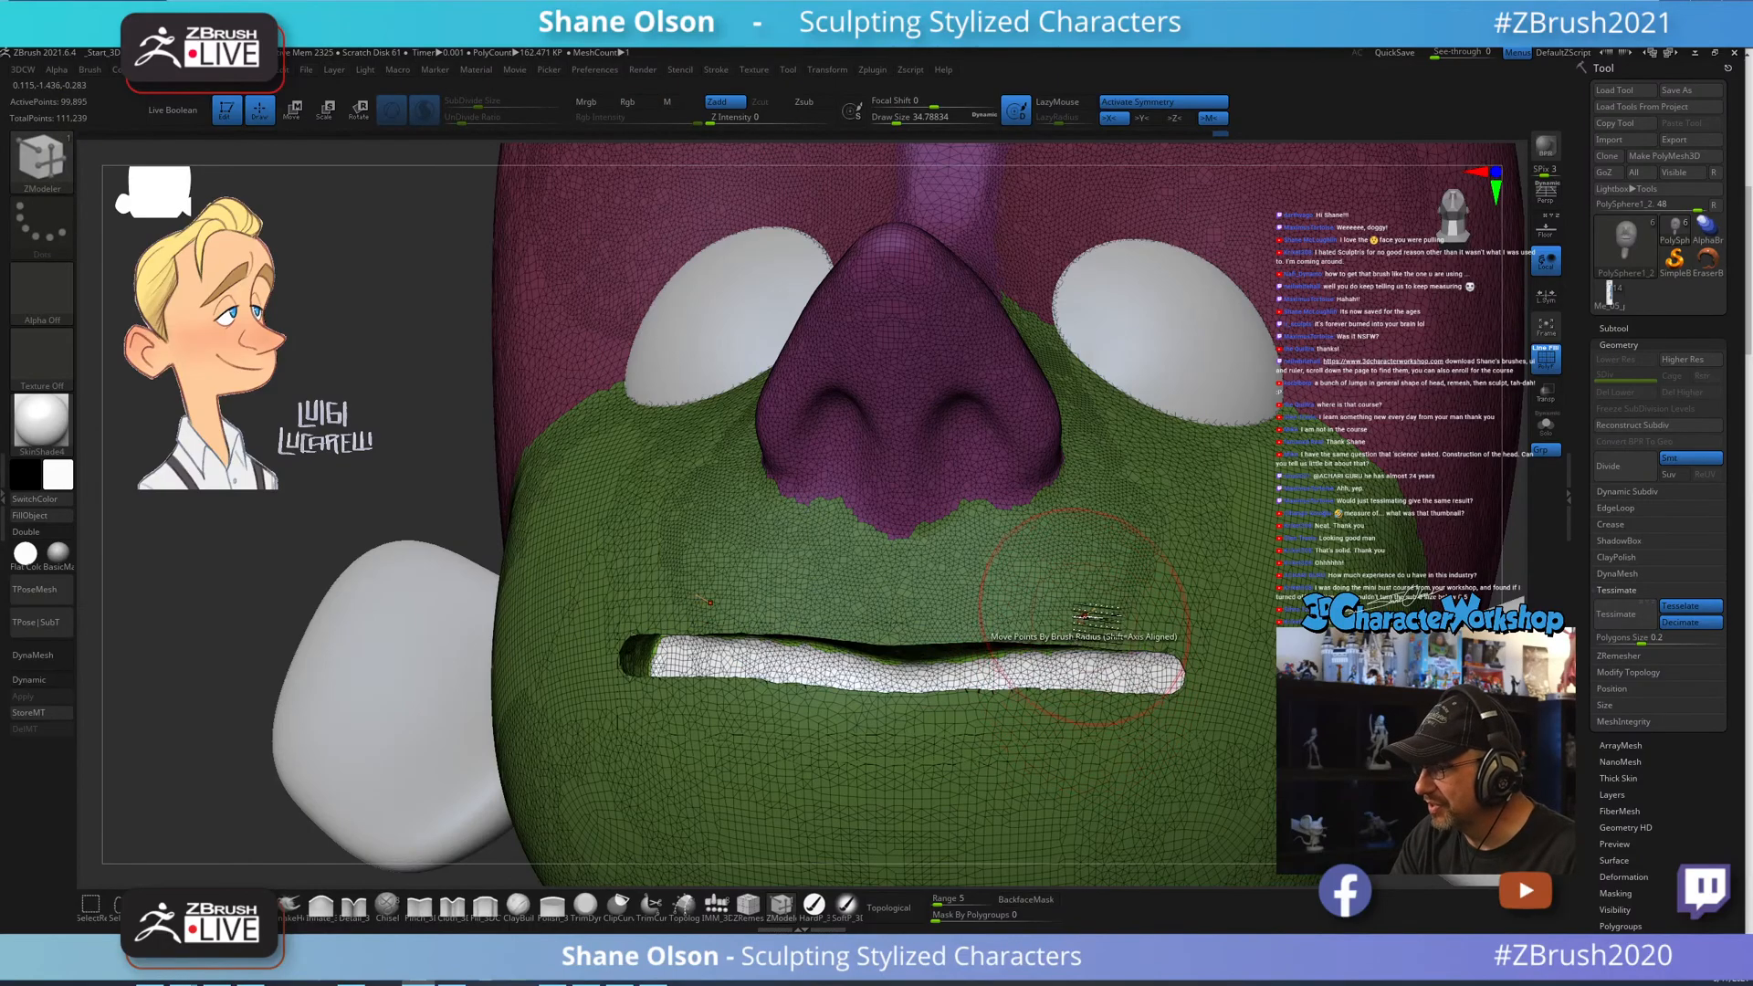
{"action": "right_click_drag", "start_coordinate": [1095, 619], "coordinate": [1094, 564]}
{"action": "key", "text": "shift"}
{"action": "left_click_drag", "start_coordinate": [799, 650], "coordinate": [751, 647], "text": "shift"}
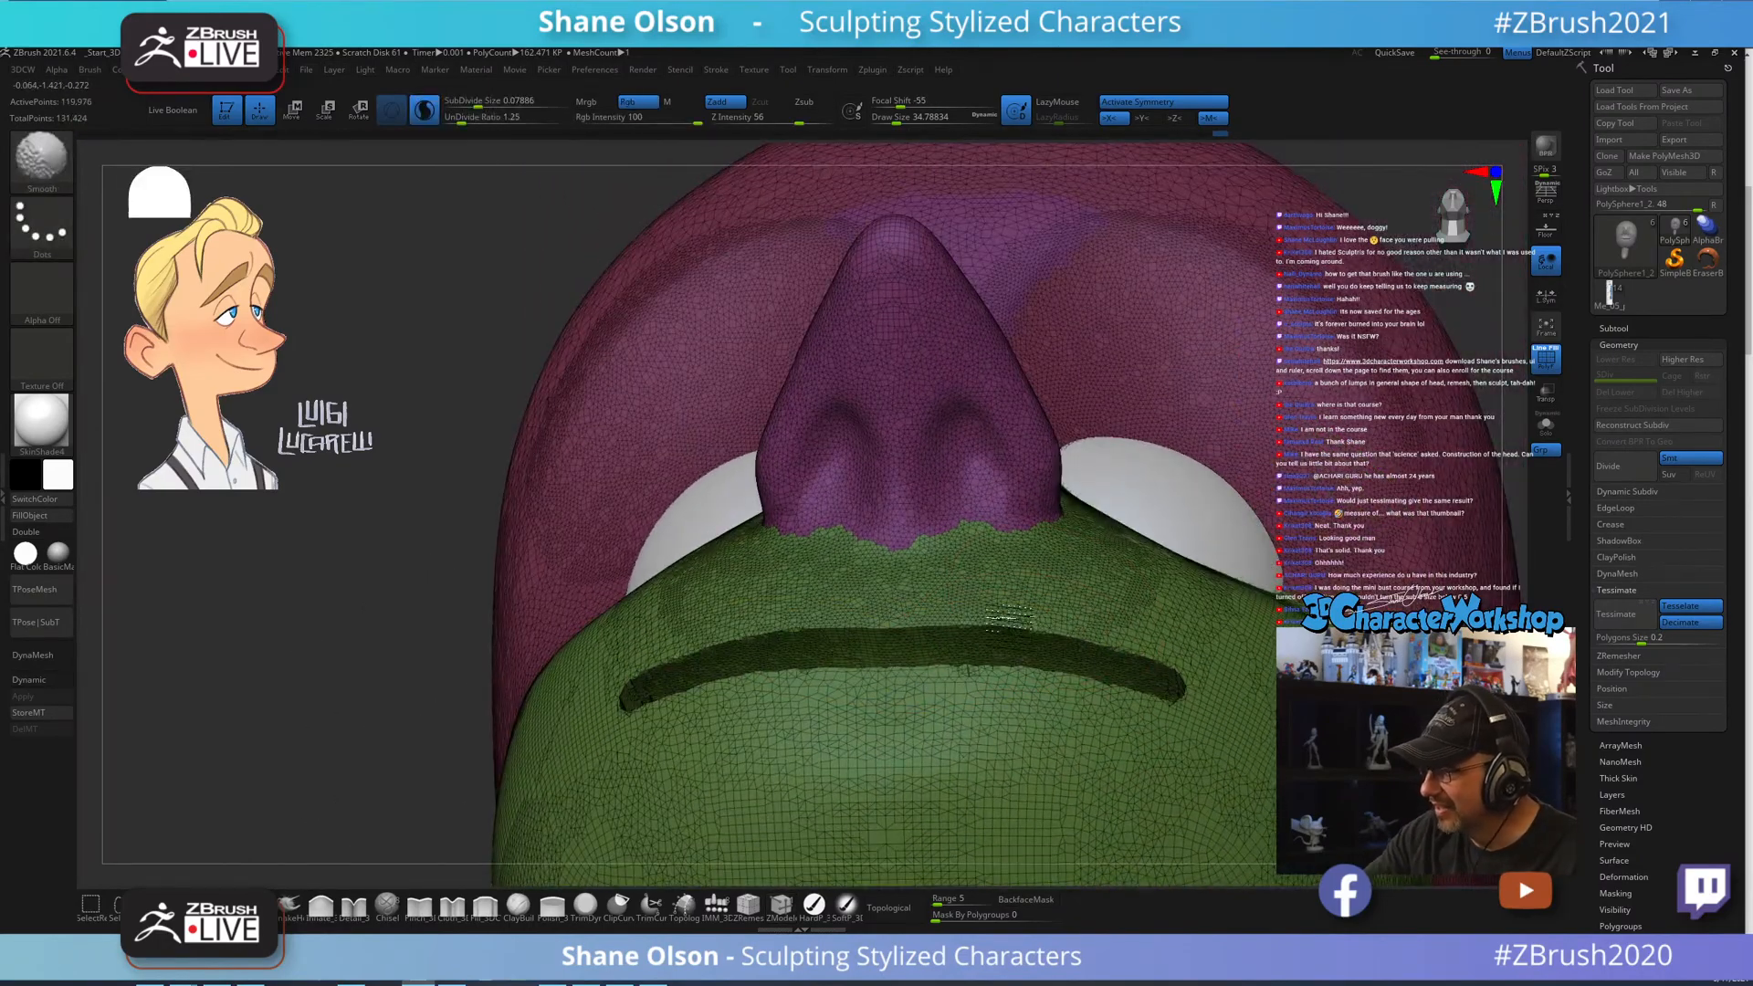
{"action": "right_click_drag", "start_coordinate": [940, 677], "coordinate": [1039, 744]}
{"action": "mouse_move", "coordinate": [825, 758]}
{"action": "left_mouse_down", "text": "shift"}
{"action": "mouse_move", "coordinate": [660, 700]}
{"action": "mouse_move", "coordinate": [786, 696]}
{"action": "left_mouse_up", "text": "shift"}
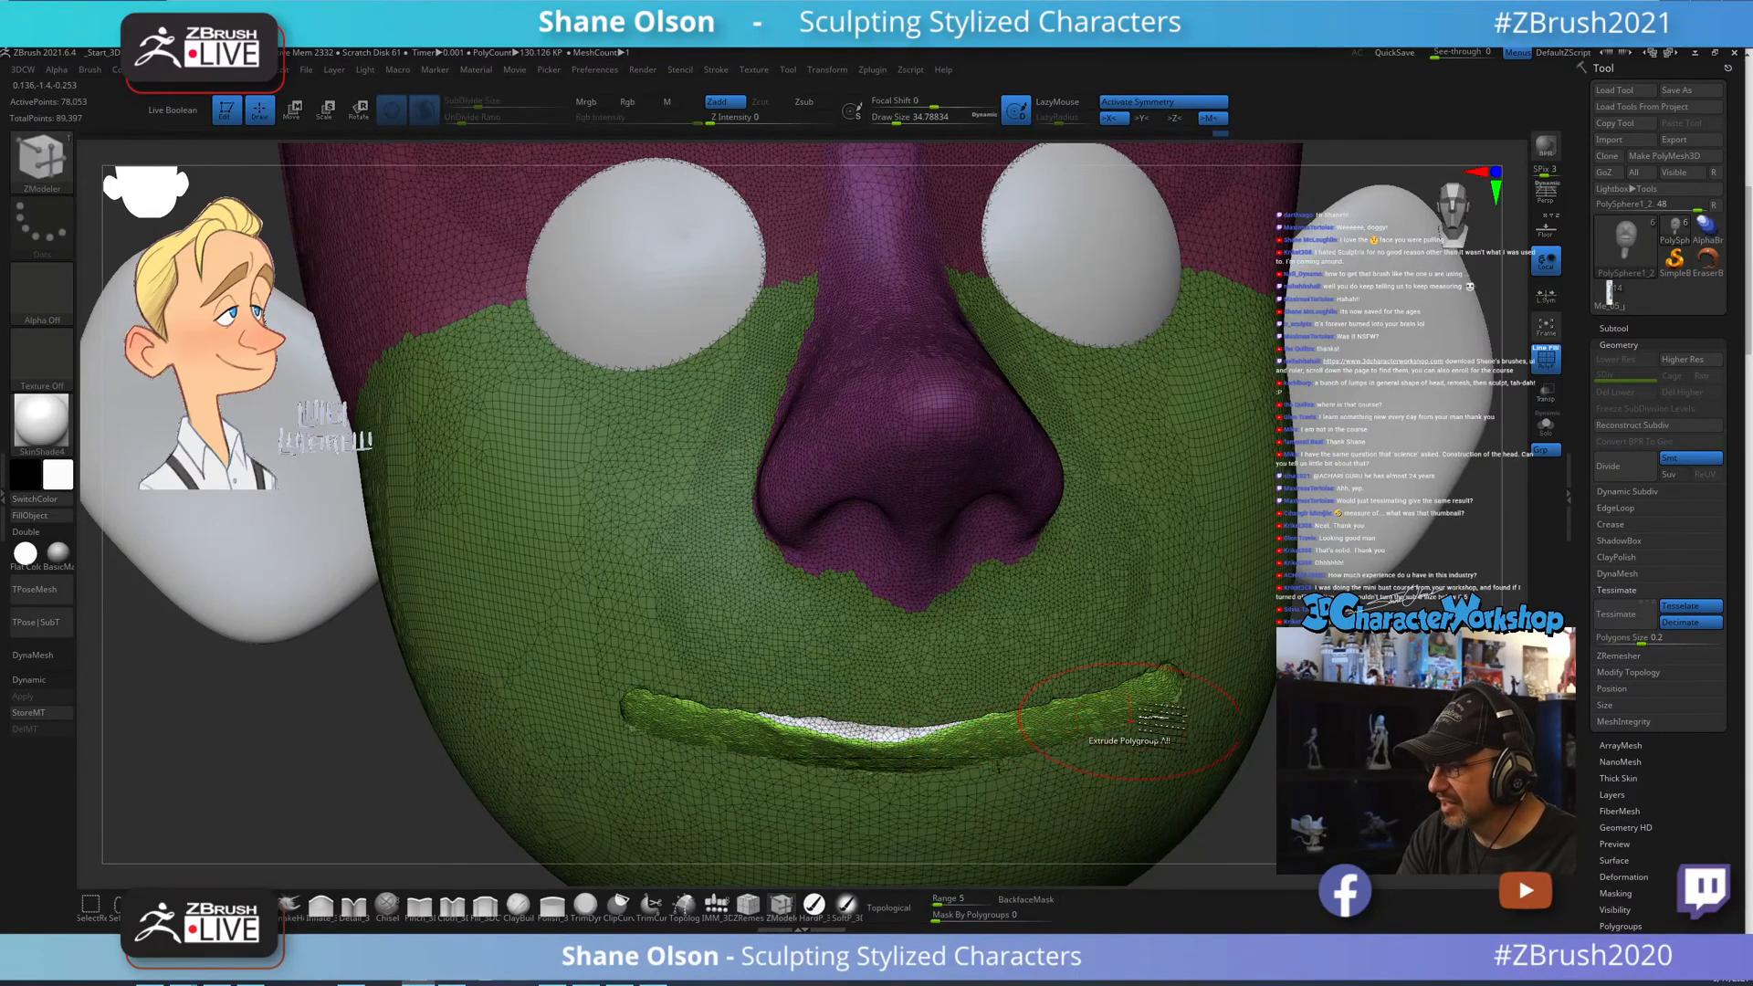
{"action": "right_click_drag", "start_coordinate": [1092, 732], "coordinate": [1173, 680]}
{"action": "left_click_drag", "start_coordinate": [1187, 680], "coordinate": [1132, 680], "text": "shift"}
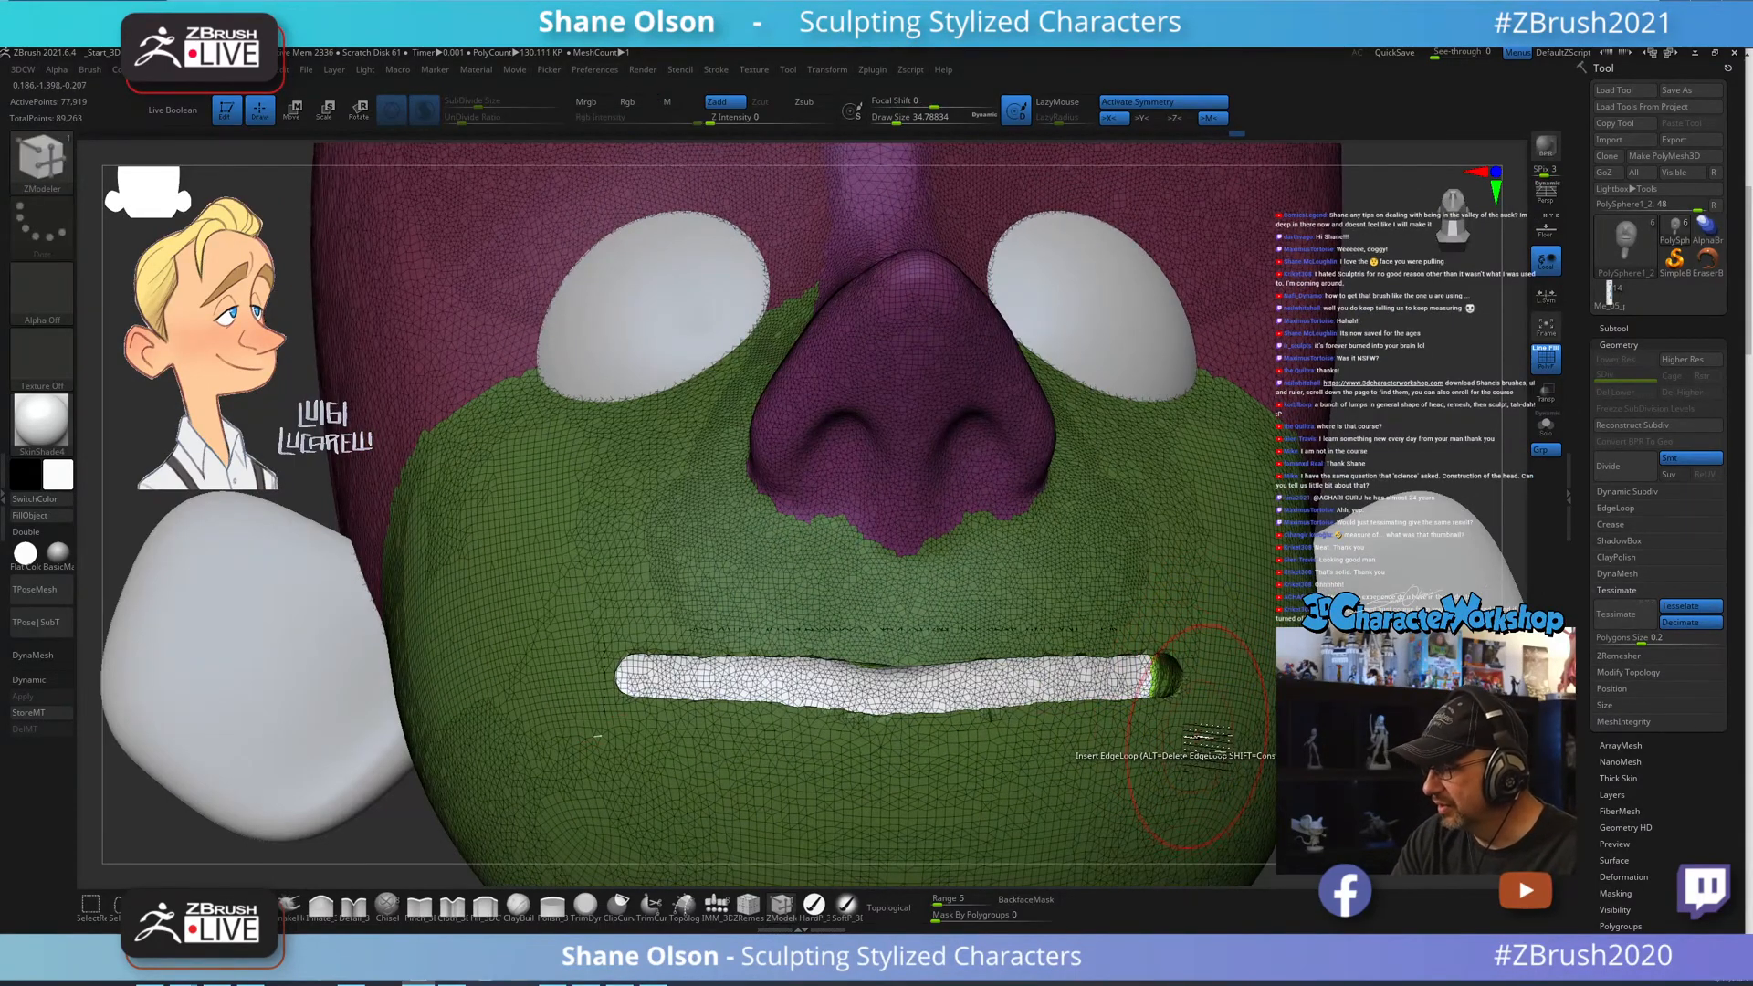
Clear the mask and check the mouth opening from the front and from below.
{"action": "right_click_drag", "start_coordinate": [1191, 776], "coordinate": [1112, 709], "text": "ctrl"}
{"action": "right_click_drag", "start_coordinate": [1327, 738], "coordinate": [1272, 706], "text": "alt"}
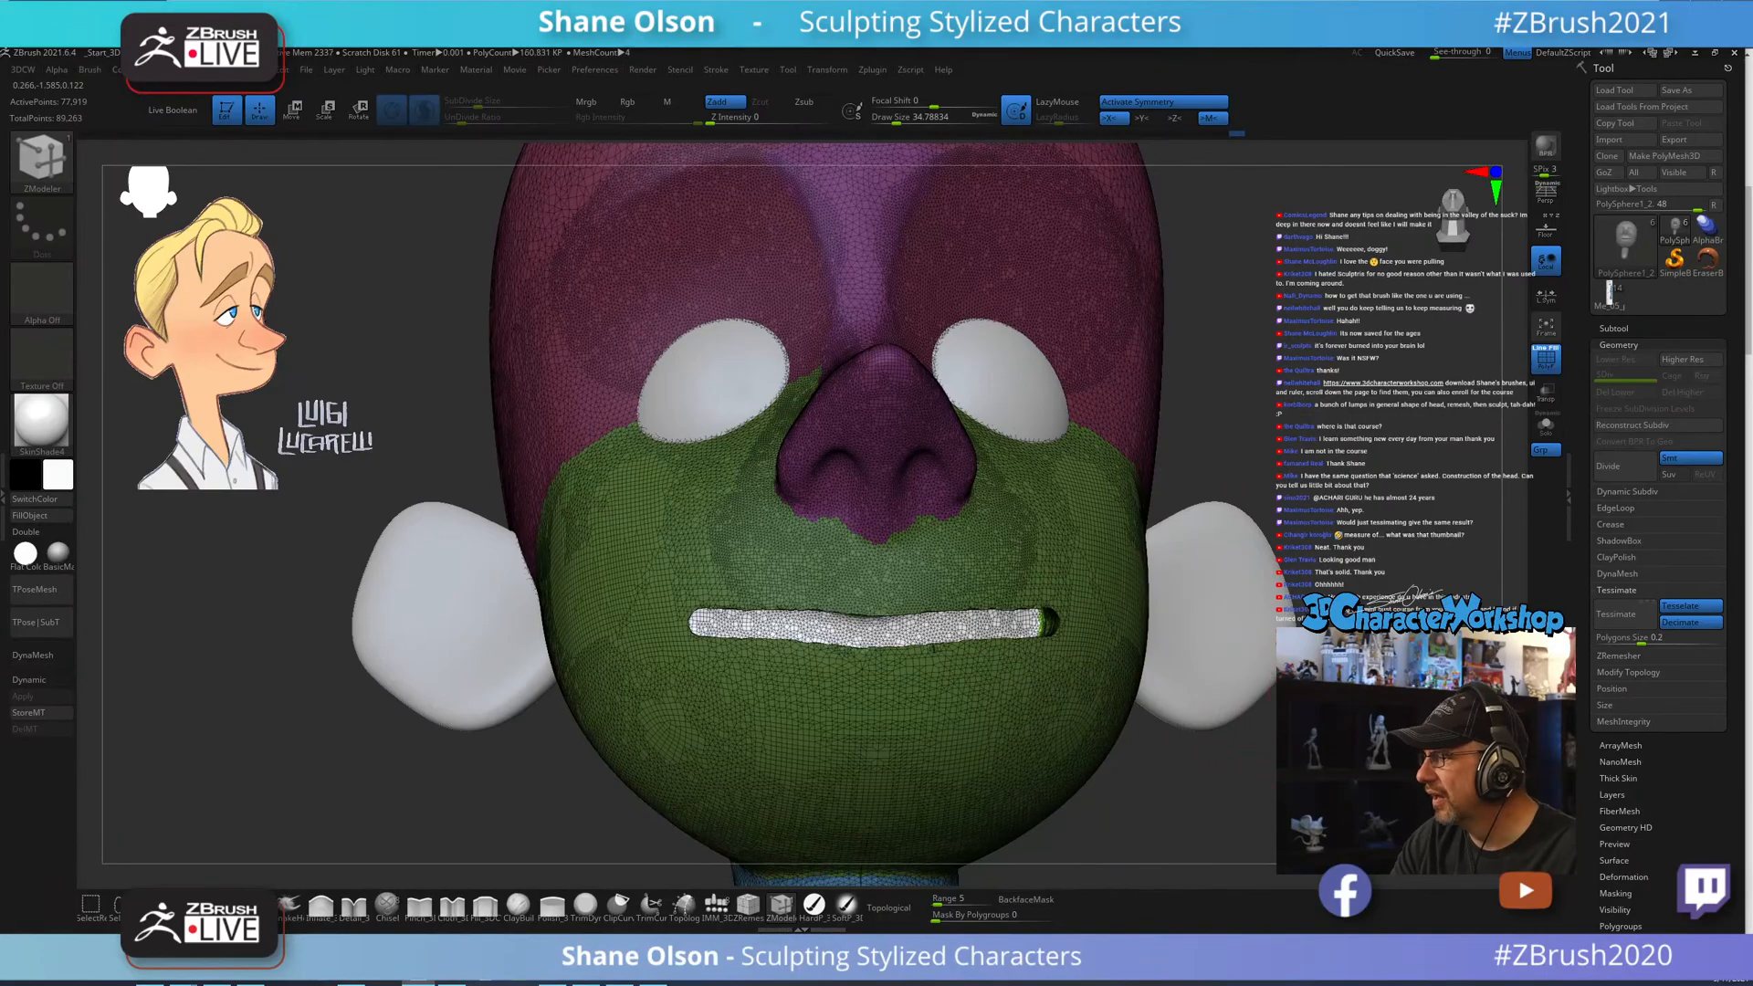
{"action": "right_click_drag", "start_coordinate": [1371, 681], "coordinate": [1209, 642], "text": "alt"}
{"action": "left_click_drag", "start_coordinate": [1209, 642], "coordinate": [1221, 642], "text": "ctrl"}
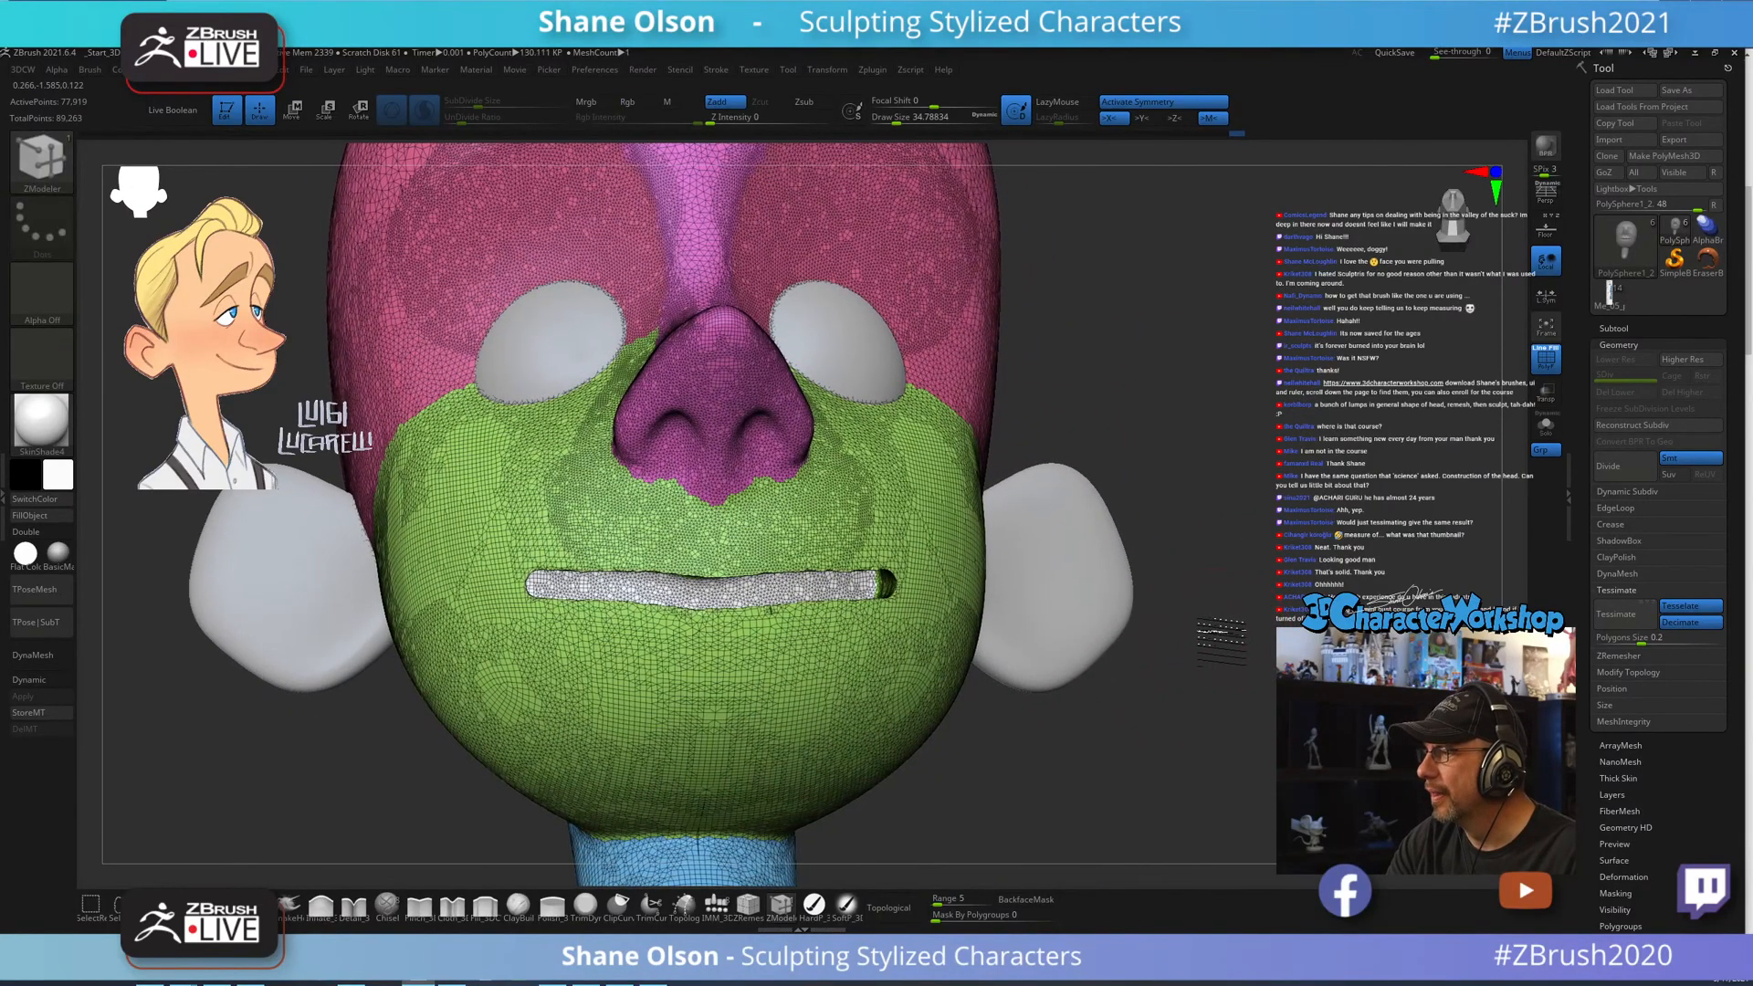
{"action": "mouse_move", "coordinate": [1220, 642]}
{"action": "right_mouse_down"}
{"action": "mouse_move", "coordinate": [1193, 704]}
{"action": "mouse_move", "coordinate": [1178, 695]}
{"action": "mouse_move", "coordinate": [1233, 619]}
{"action": "right_mouse_up"}
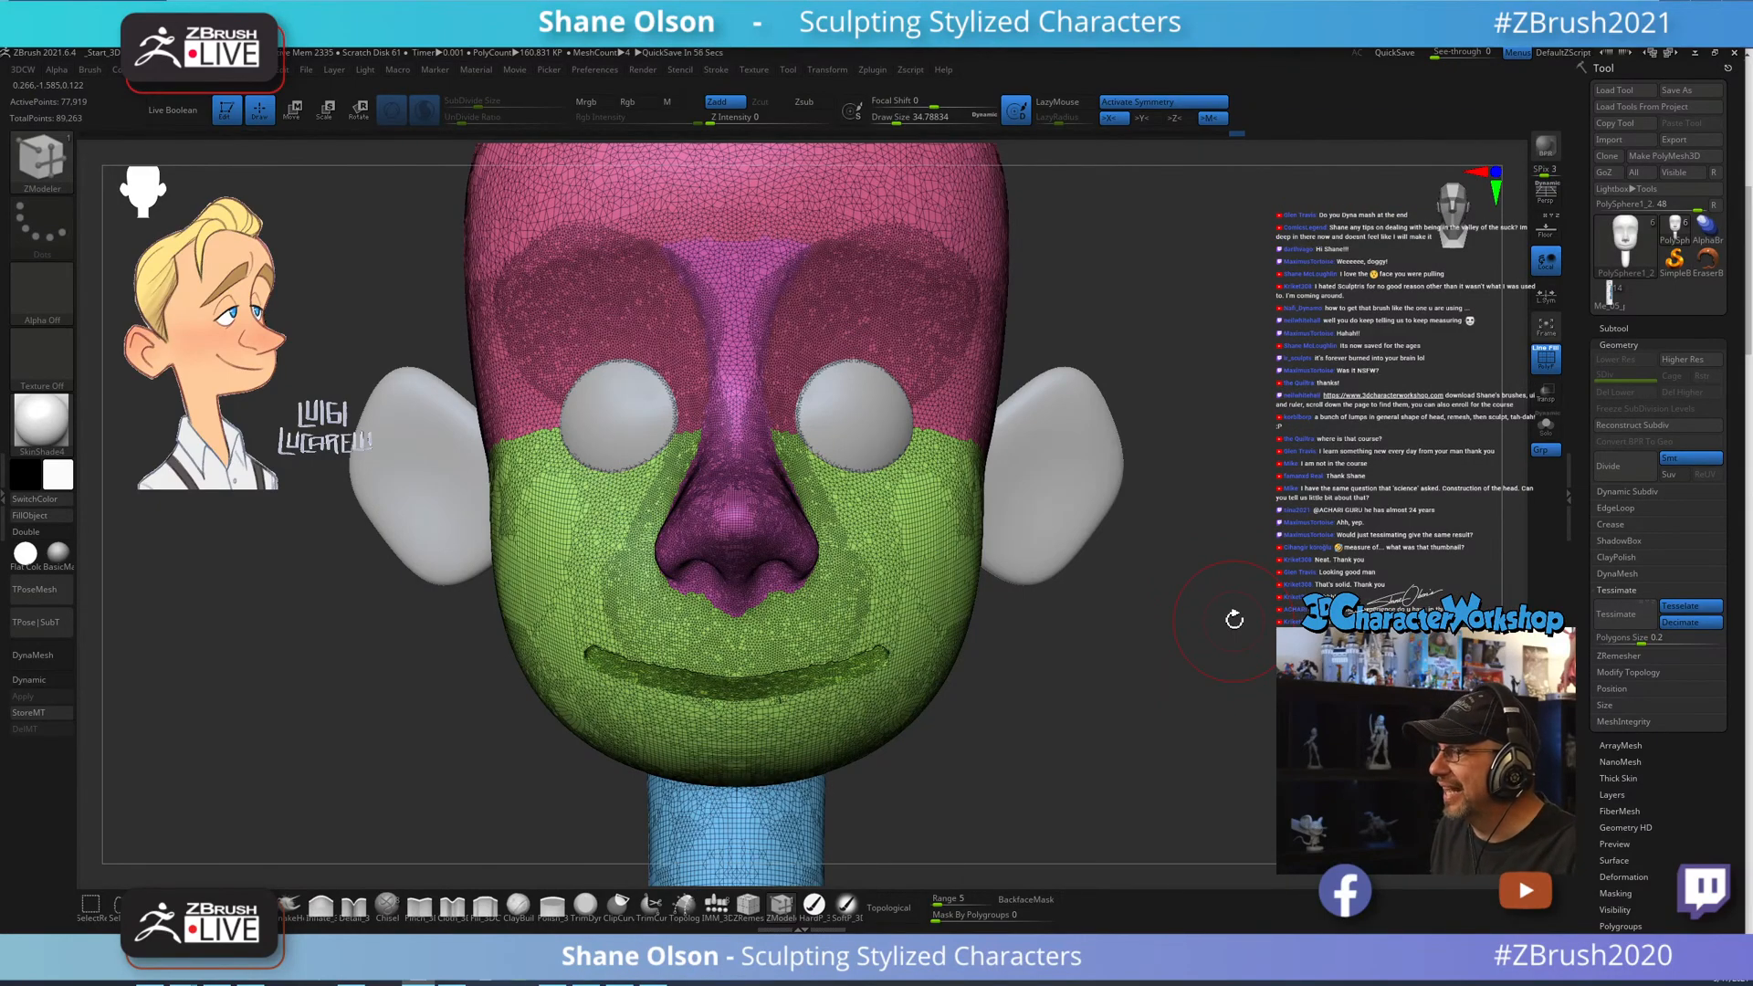
{"action": "right_click_drag", "start_coordinate": [1233, 619], "coordinate": [1220, 715]}
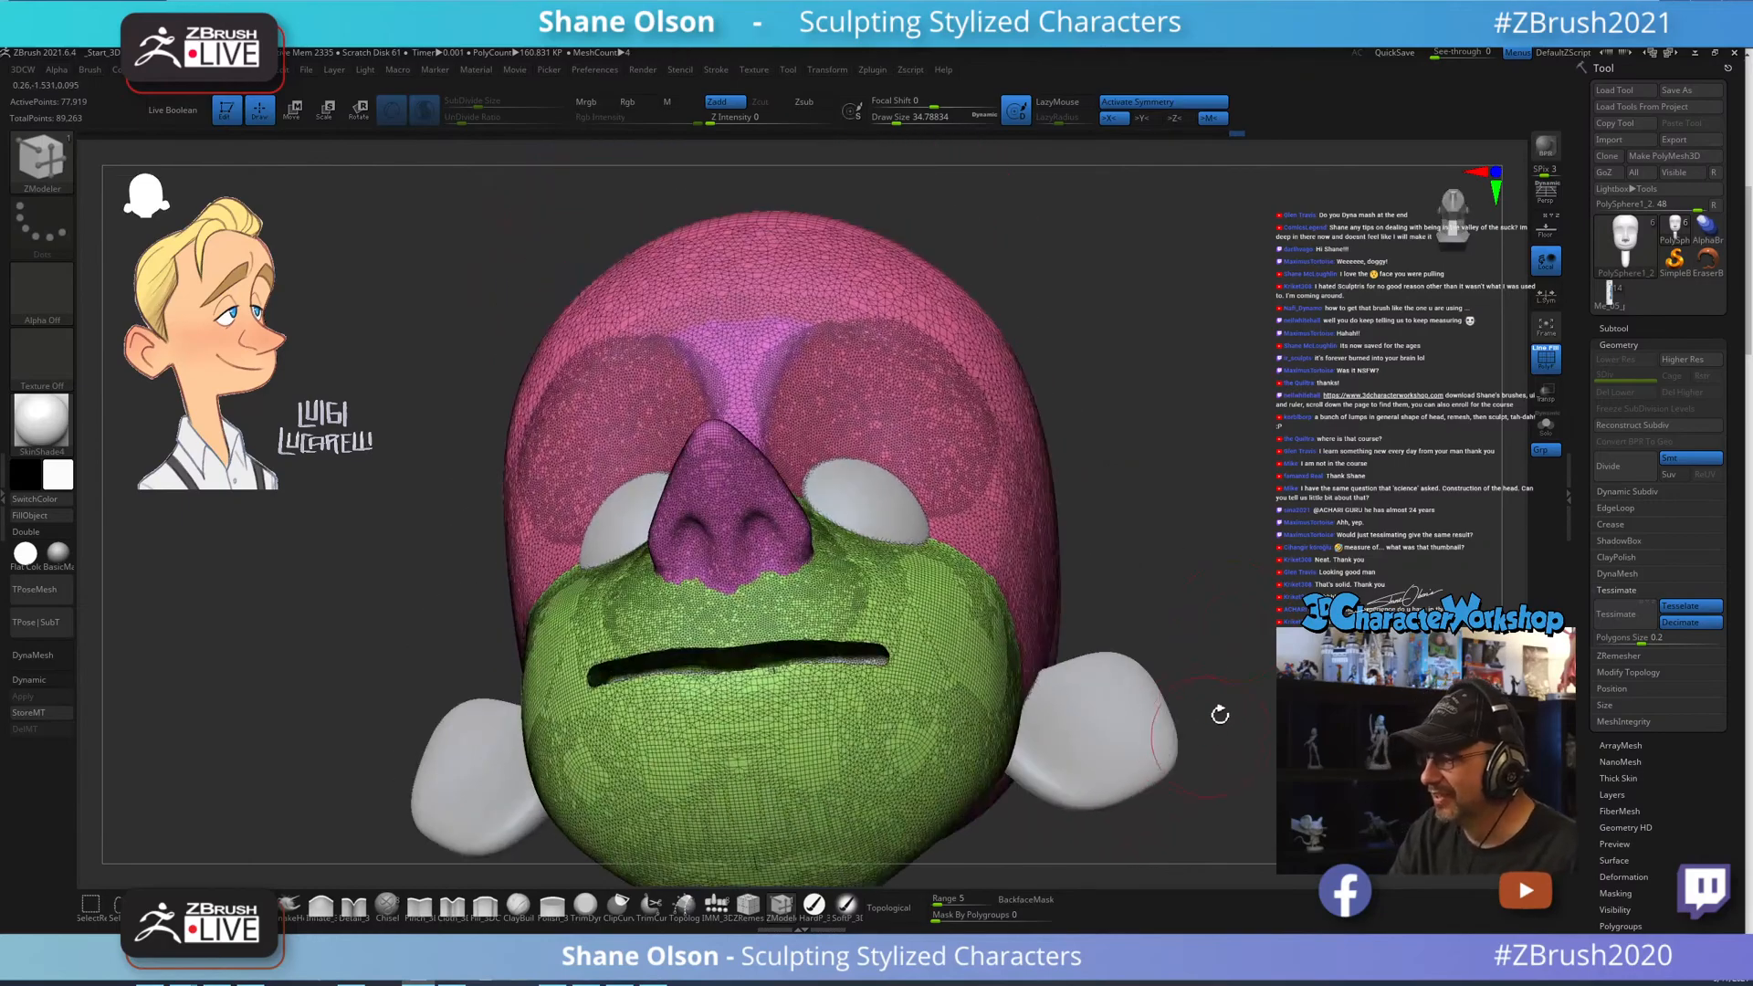
{"action": "right_click_drag", "start_coordinate": [1207, 639], "coordinate": [1166, 724]}
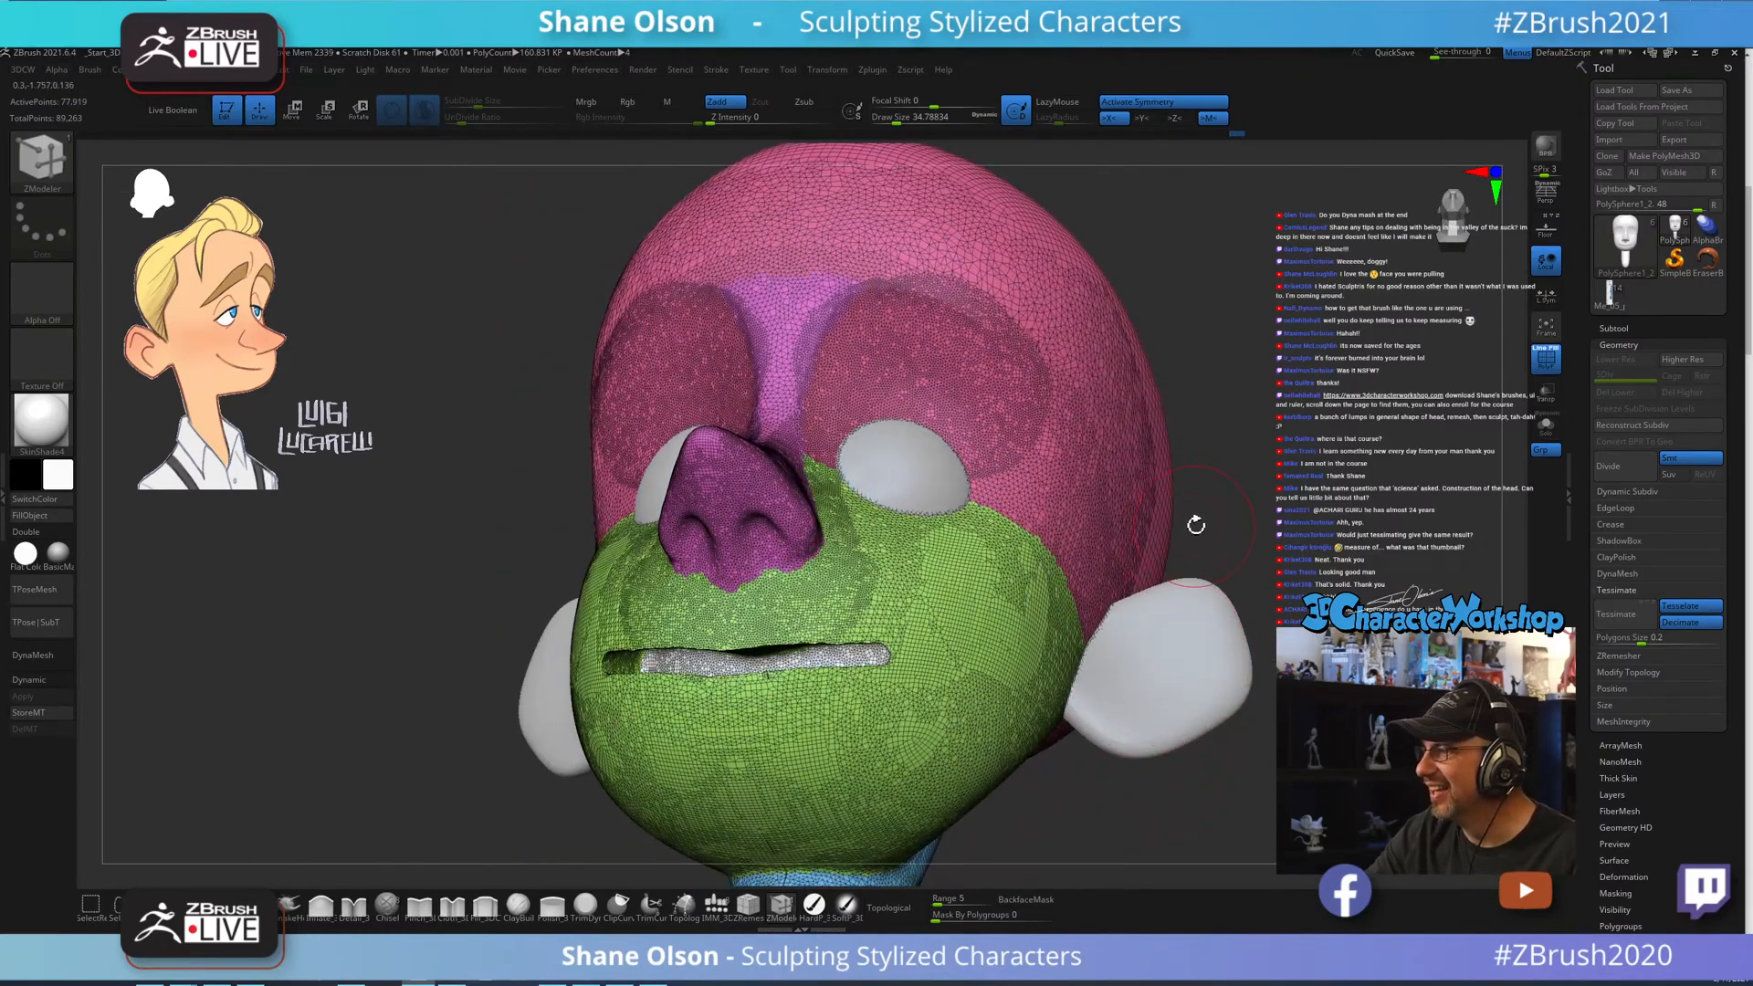
Set the draw size to 46.17211, smooth the mouth's rim and corners, and check the surface without the polyframe.
{"action": "right_click_drag", "start_coordinate": [1198, 521], "coordinate": [1118, 484]}
{"action": "key", "text": "s"}
{"action": "left_click_drag", "start_coordinate": [1153, 478], "coordinate": [1158, 477]}
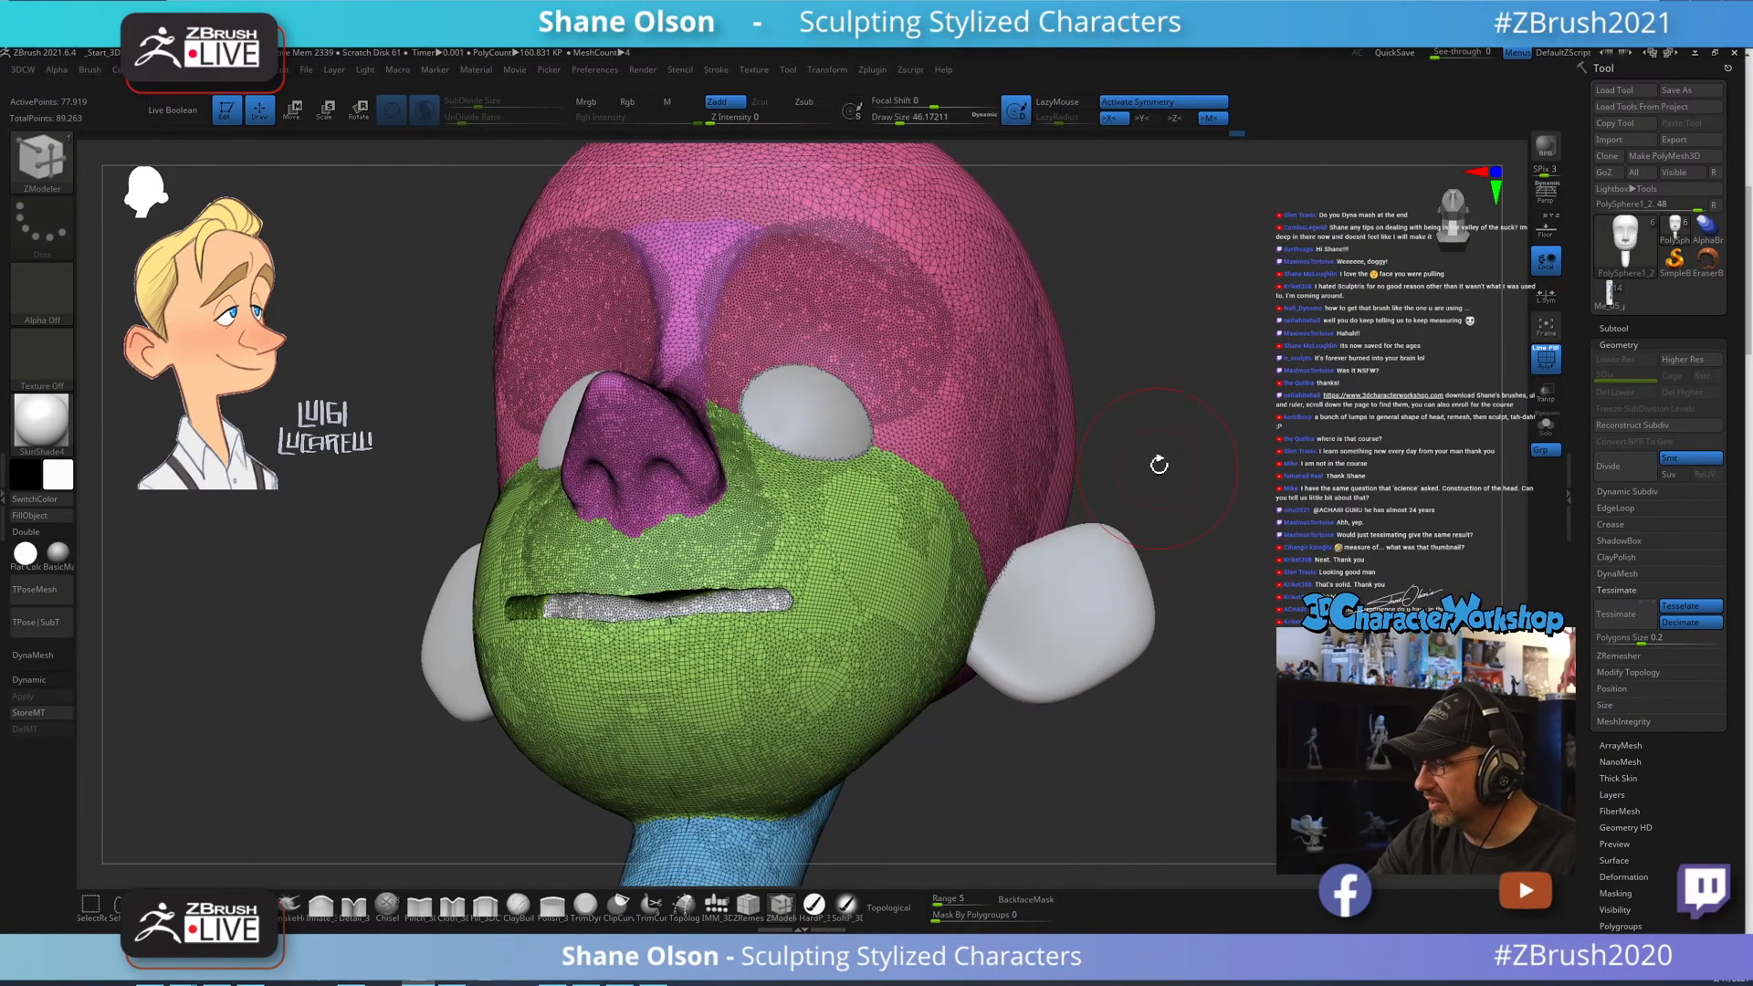
{"action": "mouse_move", "coordinate": [650, 602]}
{"action": "left_mouse_down", "text": "shift"}
{"action": "mouse_move", "coordinate": [777, 578]}
{"action": "mouse_move", "coordinate": [789, 601]}
{"action": "mouse_move", "coordinate": [722, 631]}
{"action": "mouse_move", "coordinate": [787, 630]}
{"action": "left_mouse_up", "text": "shift"}
{"action": "mouse_move", "coordinate": [808, 630]}
{"action": "right_mouse_down"}
{"action": "mouse_move", "coordinate": [701, 621]}
{"action": "mouse_move", "coordinate": [891, 643]}
{"action": "mouse_move", "coordinate": [820, 658]}
{"action": "right_mouse_up"}
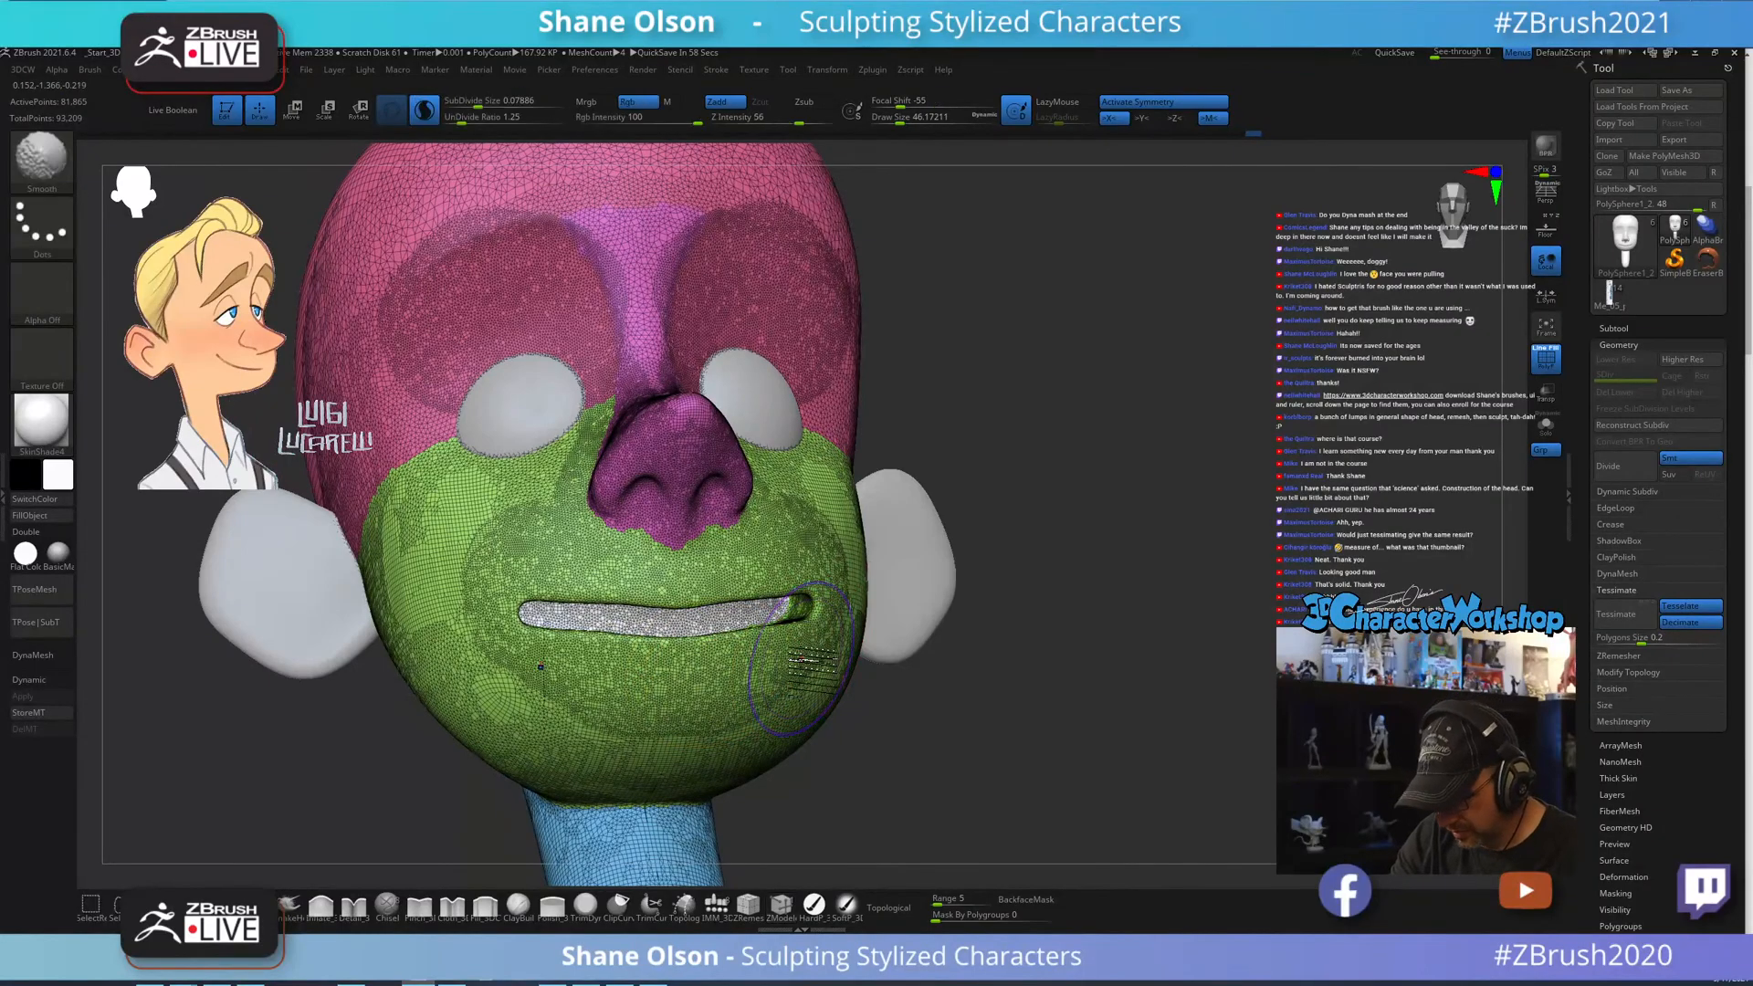
{"action": "key", "text": "shift+f"}
{"action": "right_click_drag", "start_coordinate": [804, 659], "coordinate": [685, 650]}
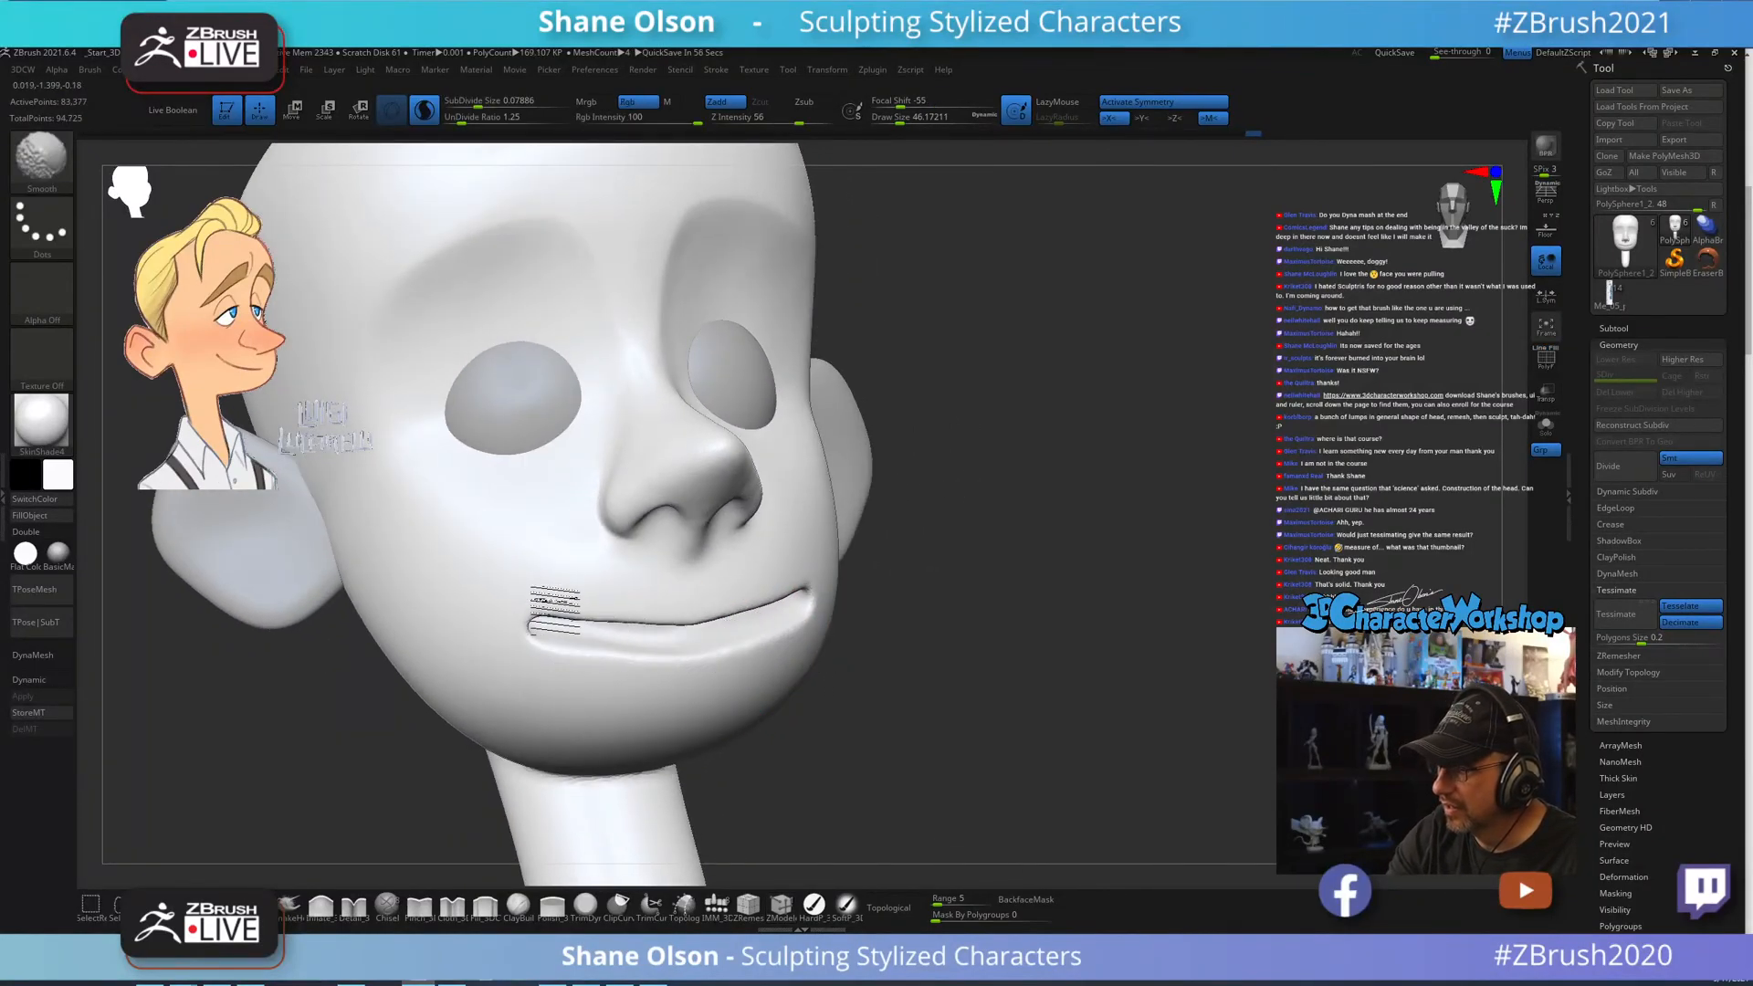
{"action": "mouse_move", "coordinate": [947, 619]}
{"action": "right_mouse_down"}
{"action": "mouse_move", "coordinate": [814, 627]}
{"action": "mouse_move", "coordinate": [794, 606]}
{"action": "mouse_move", "coordinate": [782, 645]}
{"action": "mouse_move", "coordinate": [807, 587]}
{"action": "mouse_move", "coordinate": [814, 615]}
{"action": "mouse_move", "coordinate": [621, 661]}
{"action": "mouse_move", "coordinate": [743, 634]}
{"action": "mouse_move", "coordinate": [822, 685]}
{"action": "mouse_move", "coordinate": [1008, 718]}
{"action": "mouse_move", "coordinate": [1067, 699]}
{"action": "mouse_move", "coordinate": [1066, 627]}
{"action": "mouse_move", "coordinate": [1045, 626]}
{"action": "right_mouse_up"}
{"action": "key", "text": "shift+f"}
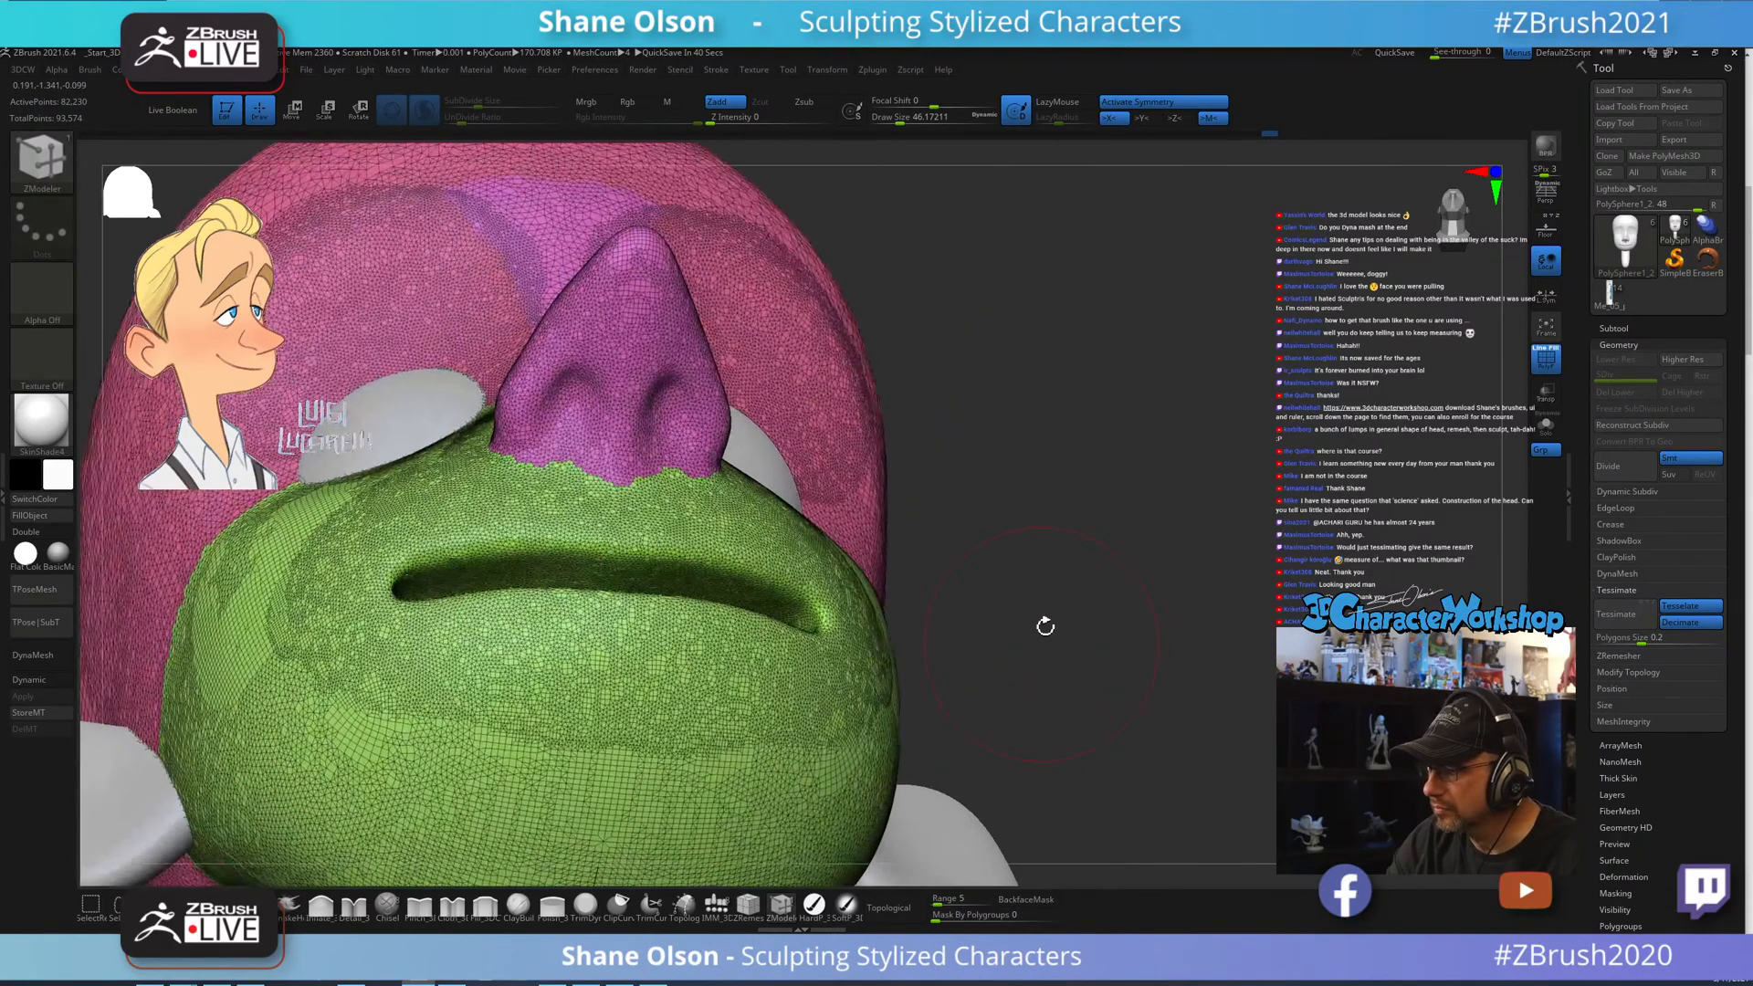
Reduce the draw size to 3.11177 for close work at the mouth's corner.
{"action": "key", "text": "s"}
{"action": "left_click_drag", "start_coordinate": [1047, 621], "coordinate": [1038, 621]}
{"action": "mouse_move", "coordinate": [1025, 614]}
{"action": "right_mouse_down", "text": "alt"}
{"action": "mouse_move", "coordinate": [1225, 647]}
{"action": "mouse_move", "coordinate": [1266, 673]}
{"action": "mouse_move", "coordinate": [1265, 629]}
{"action": "right_mouse_up", "text": "alt"}
{"action": "key", "text": "s"}
{"action": "left_click_drag", "start_coordinate": [1269, 632], "coordinate": [1264, 632]}
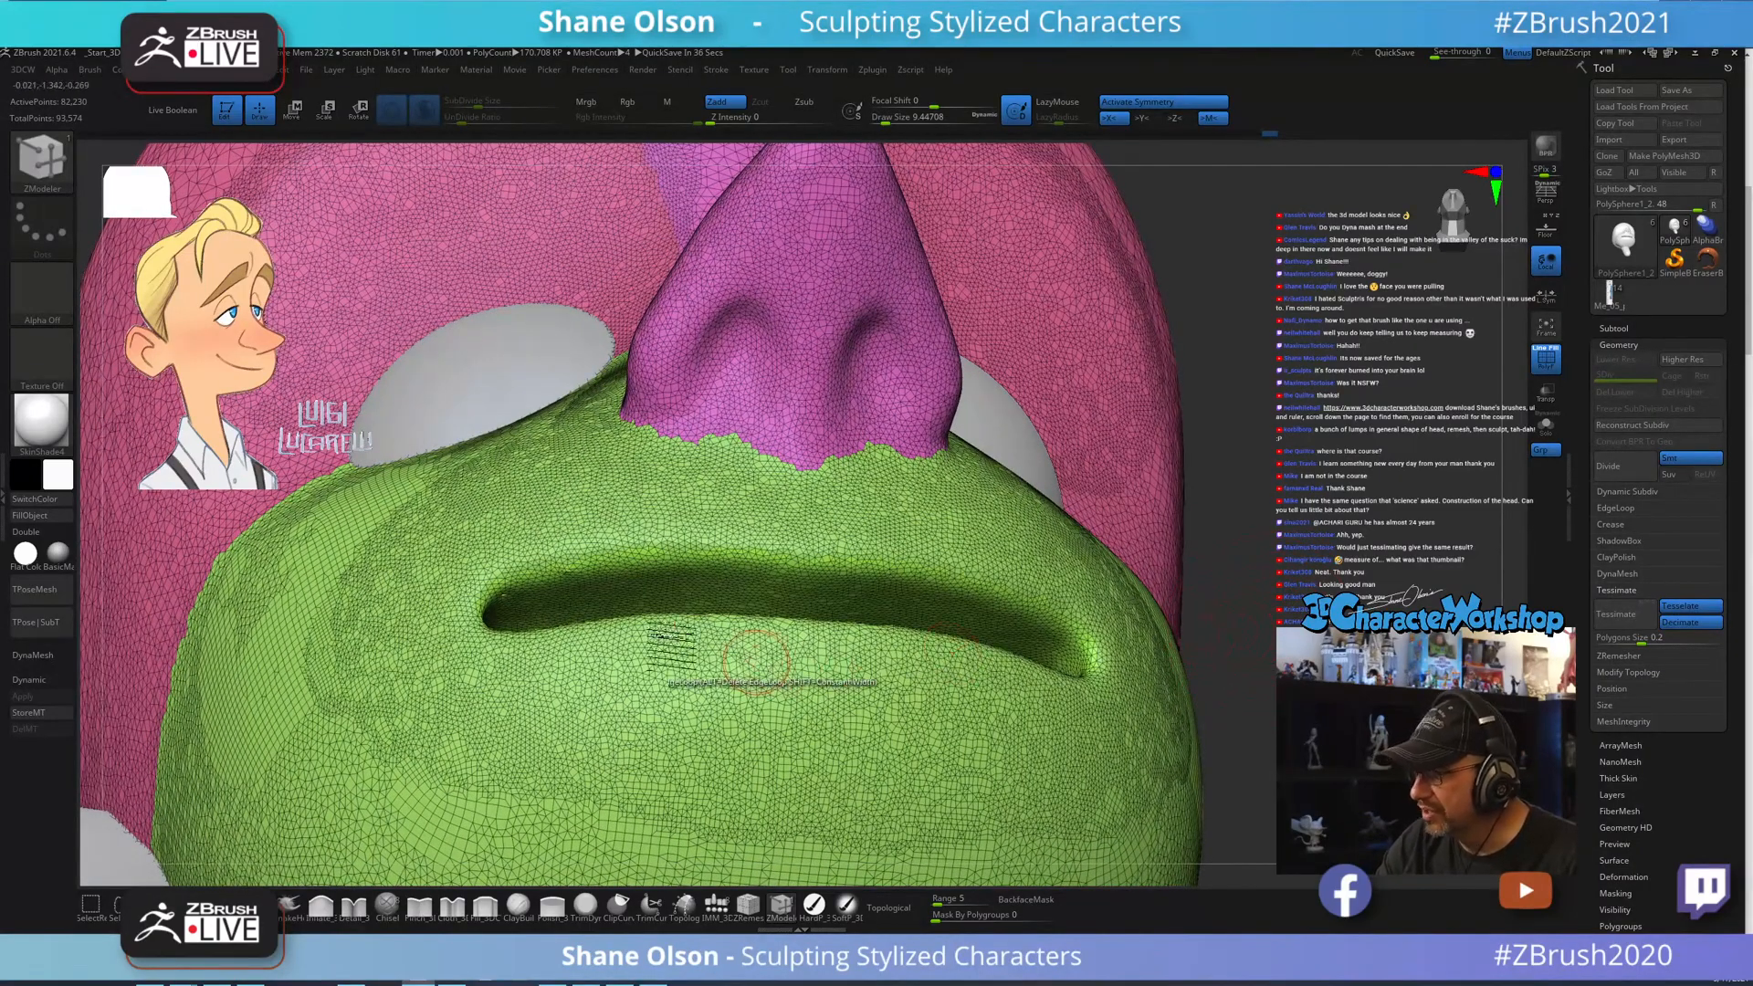
{"action": "mouse_move", "coordinate": [761, 479]}
{"action": "right_mouse_down"}
{"action": "mouse_move", "coordinate": [748, 454]}
{"action": "mouse_move", "coordinate": [776, 479]}
{"action": "right_mouse_up"}
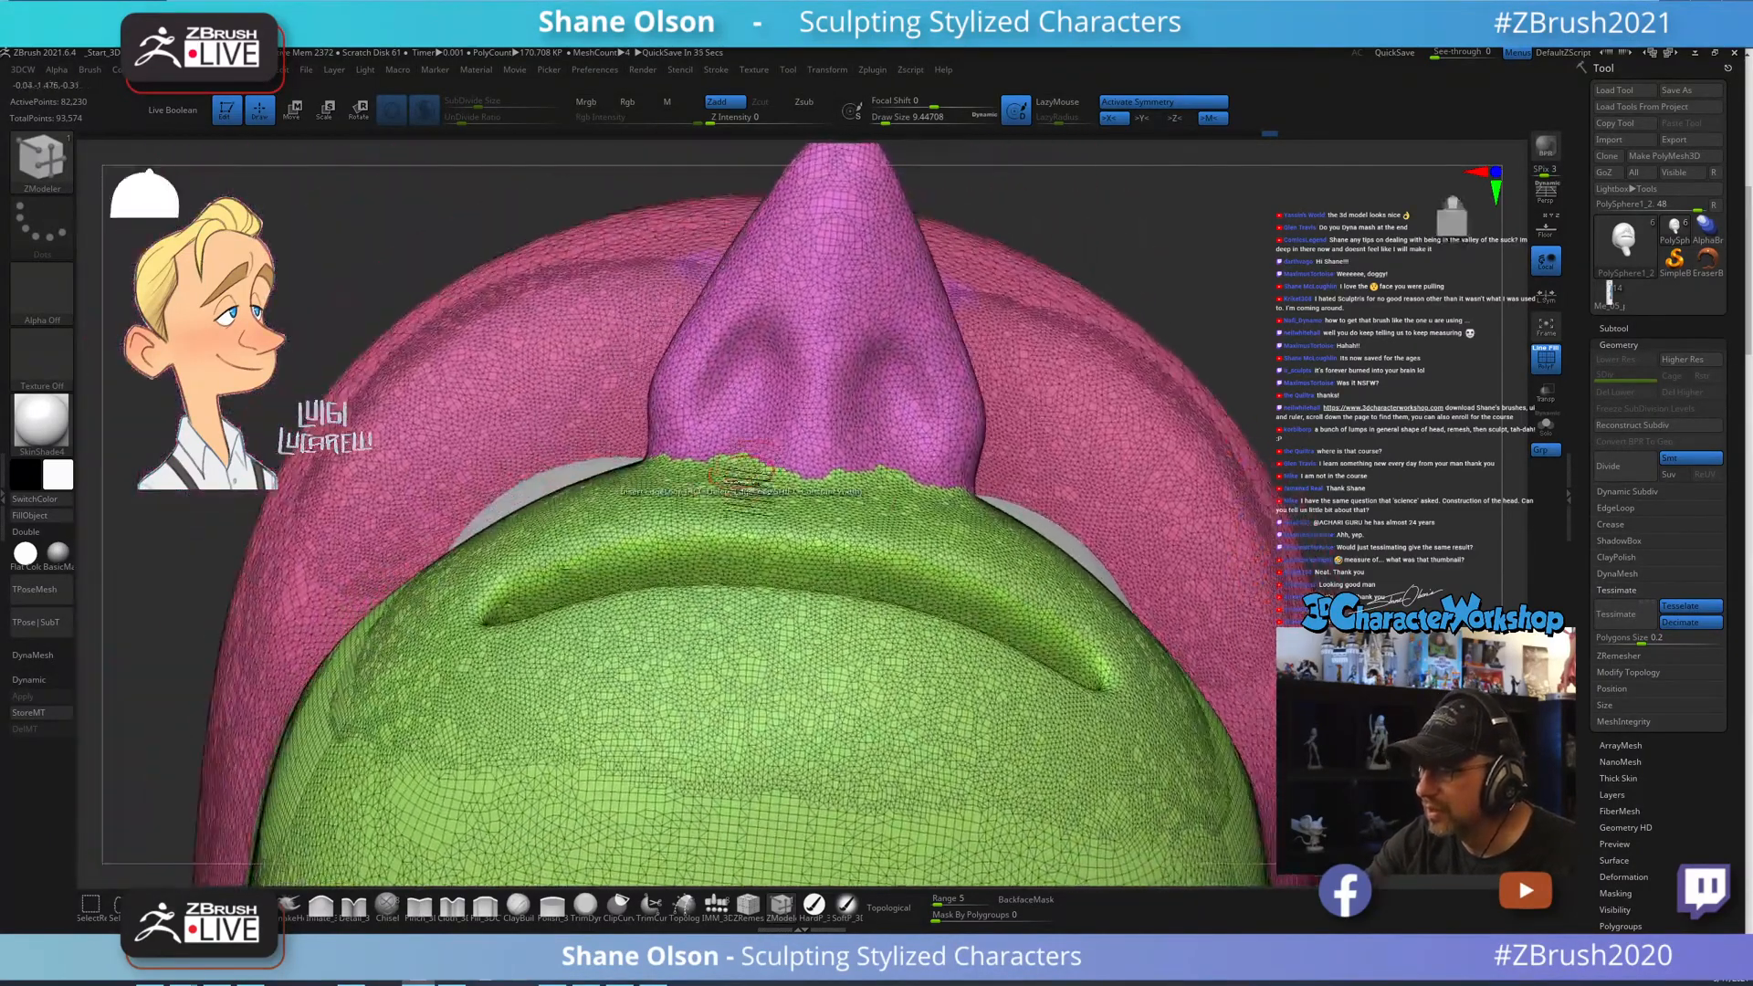
{"action": "right_click_drag", "start_coordinate": [669, 557], "coordinate": [560, 599], "text": "ctrl"}
{"action": "key", "text": "s"}
{"action": "left_click_drag", "start_coordinate": [526, 592], "coordinate": [508, 599]}
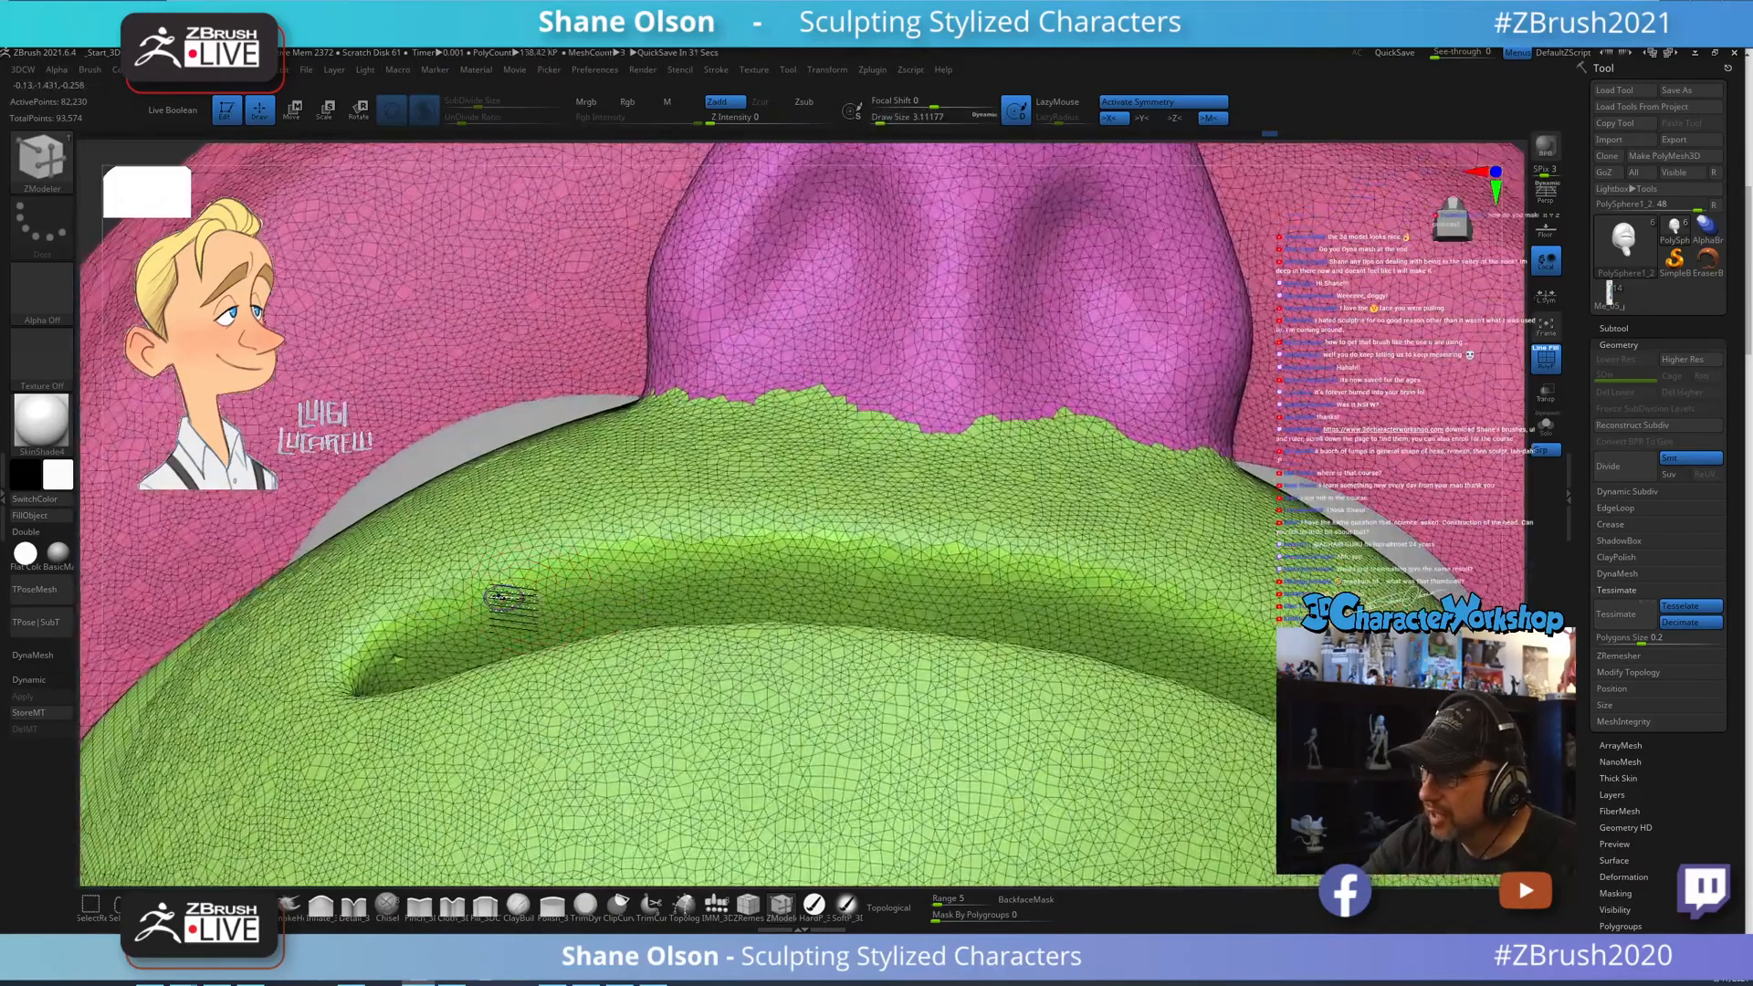
Set the Smooth brush's SubDivide Size to 0.06813 and smooth the small flaw inside the mouth's corner.
{"action": "mouse_move", "coordinate": [560, 567]}
{"action": "right_mouse_down"}
{"action": "mouse_move", "coordinate": [583, 567]}
{"action": "mouse_move", "coordinate": [568, 552]}
{"action": "right_mouse_up"}
{"action": "key", "text": "shift"}
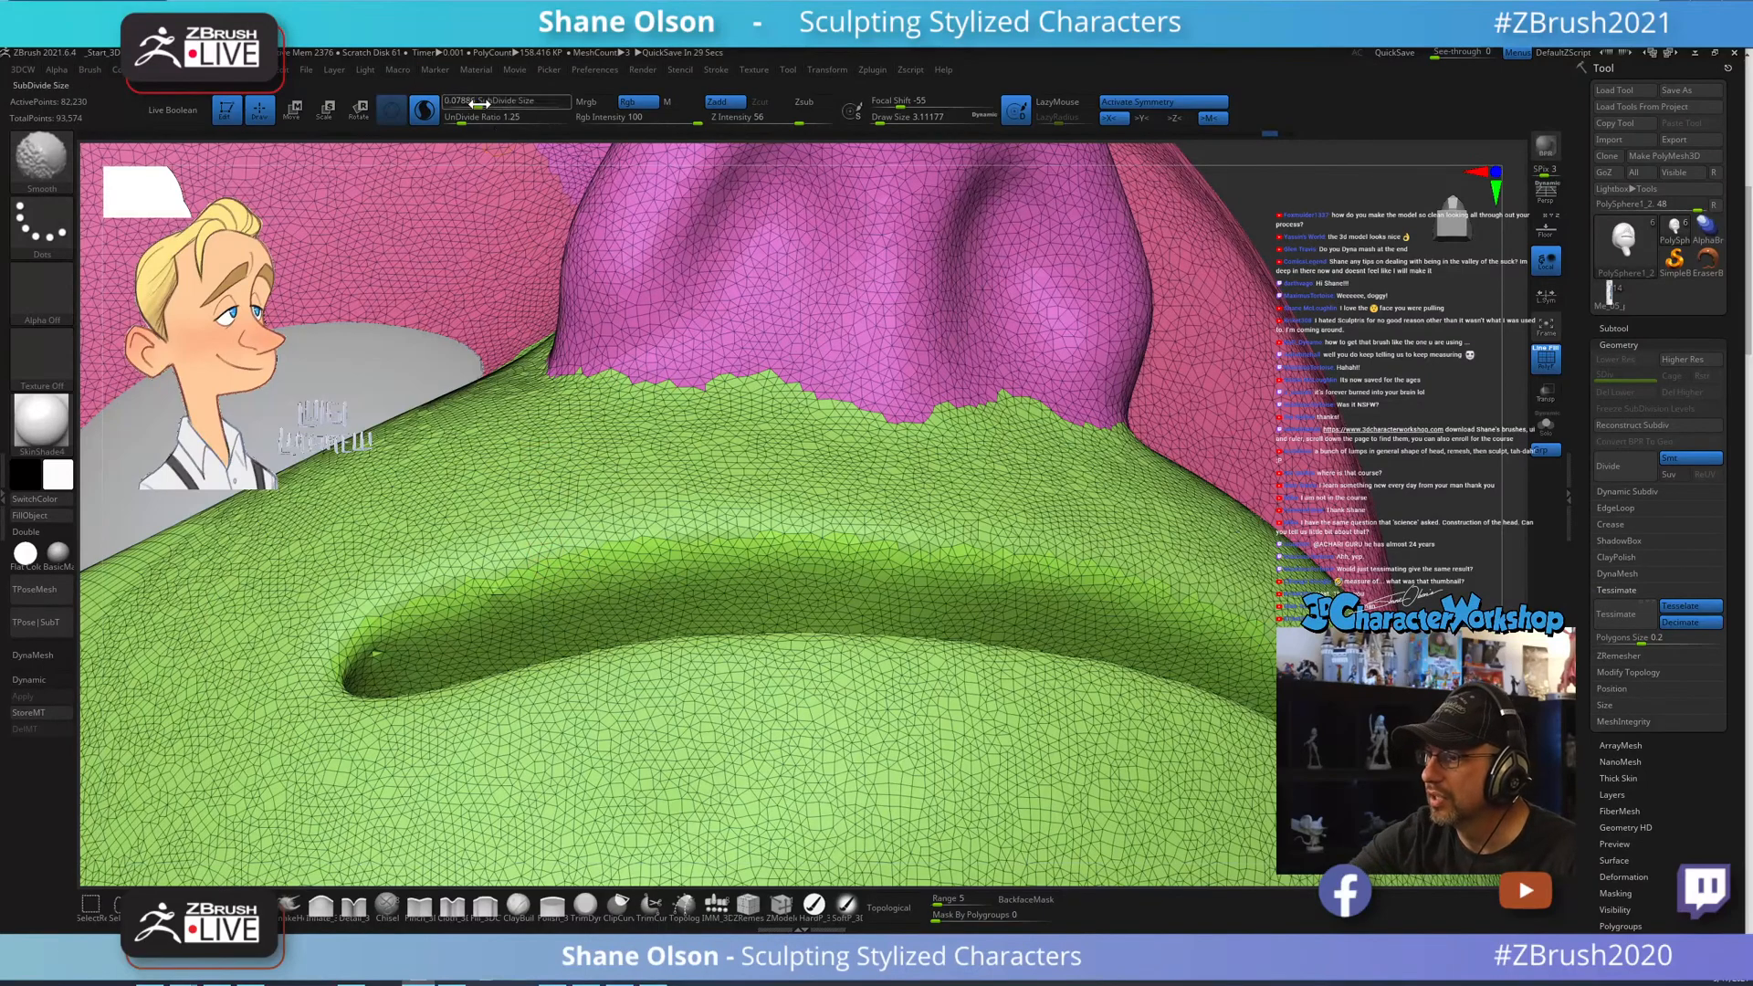
{"action": "left_click_drag", "start_coordinate": [474, 103], "coordinate": [487, 105]}
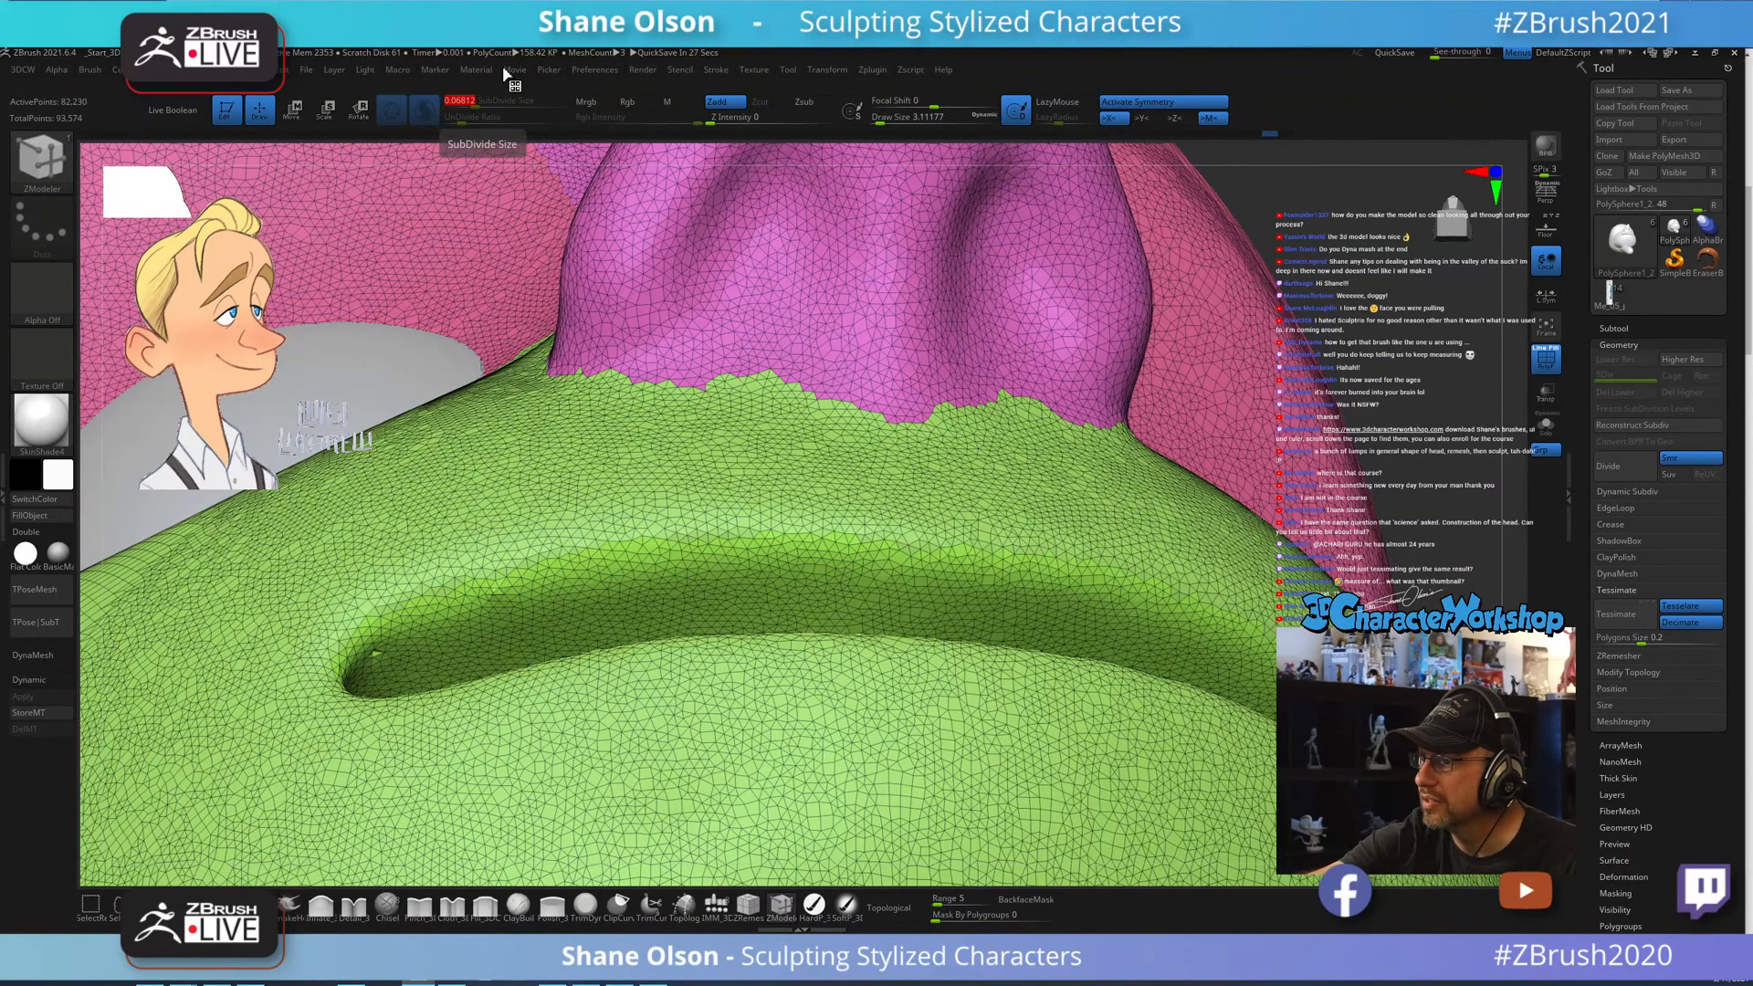
{"action": "key", "text": "s"}
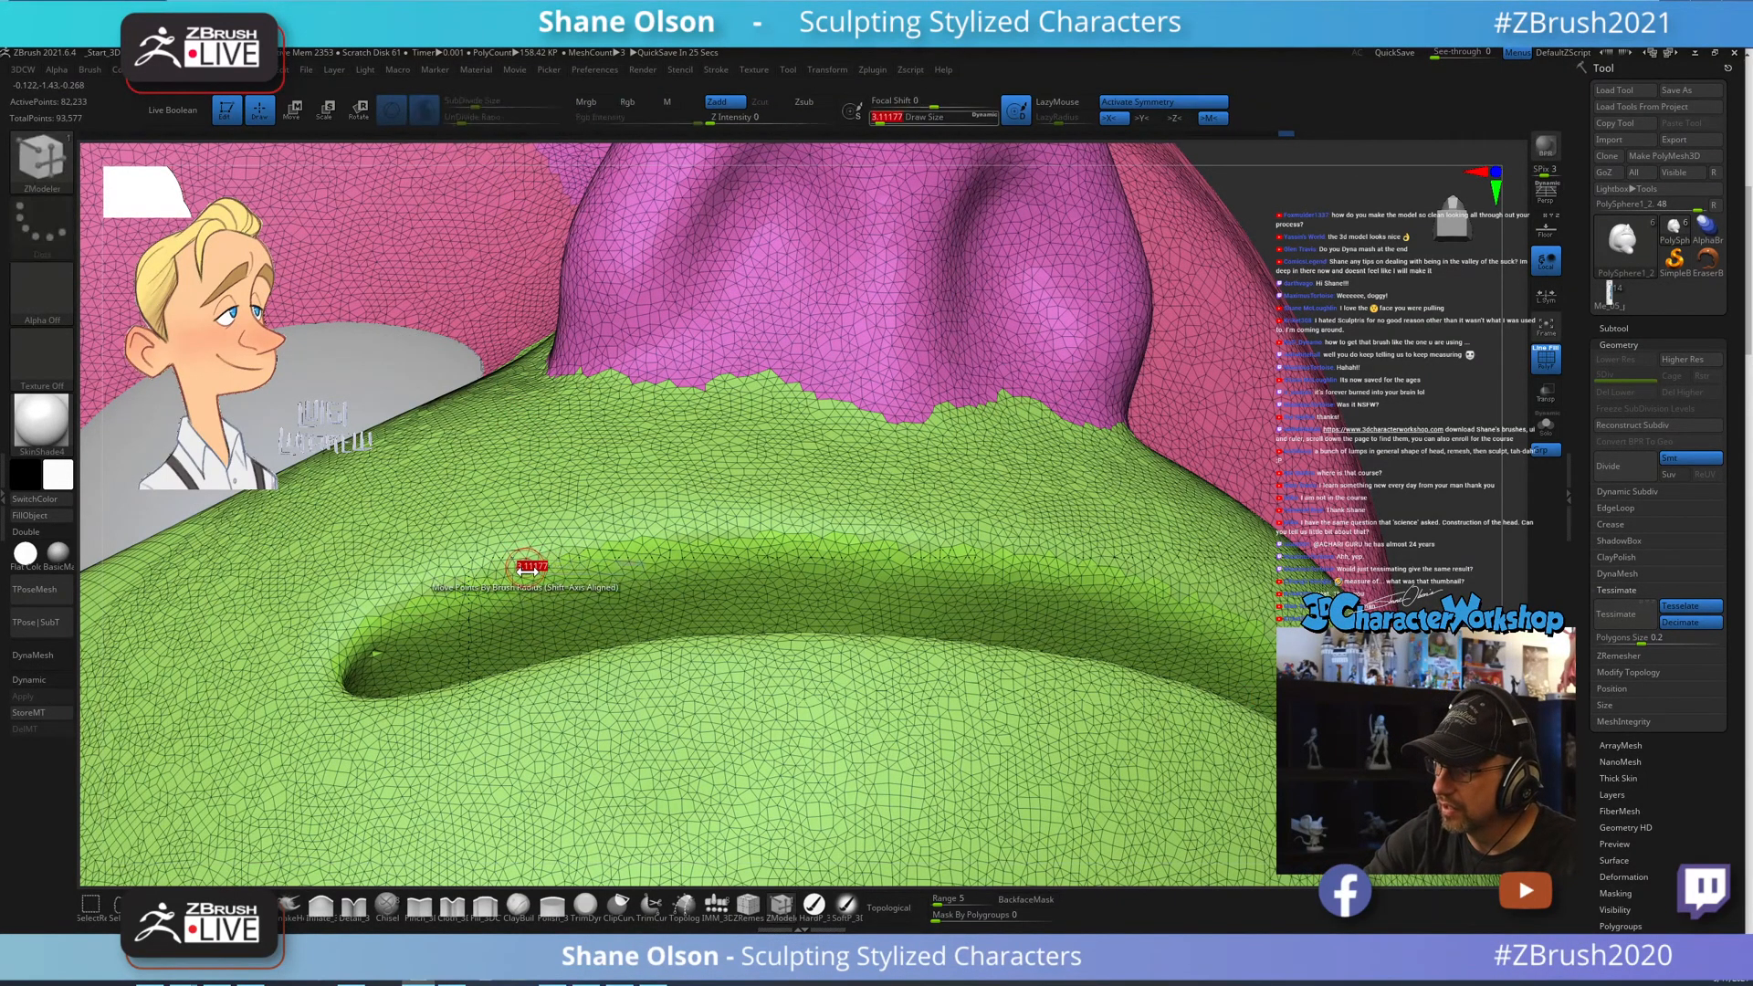
{"action": "left_click_drag", "start_coordinate": [518, 567], "coordinate": [528, 567]}
{"action": "left_click_drag", "start_coordinate": [409, 653], "coordinate": [385, 655], "text": "shift"}
Inspect the mouth from the front in polyframe and its profile on the plain shaded surface.
{"action": "right_click_drag", "start_coordinate": [792, 554], "coordinate": [1050, 659]}
{"action": "right_click_drag", "start_coordinate": [1049, 660], "coordinate": [890, 718], "text": "alt"}
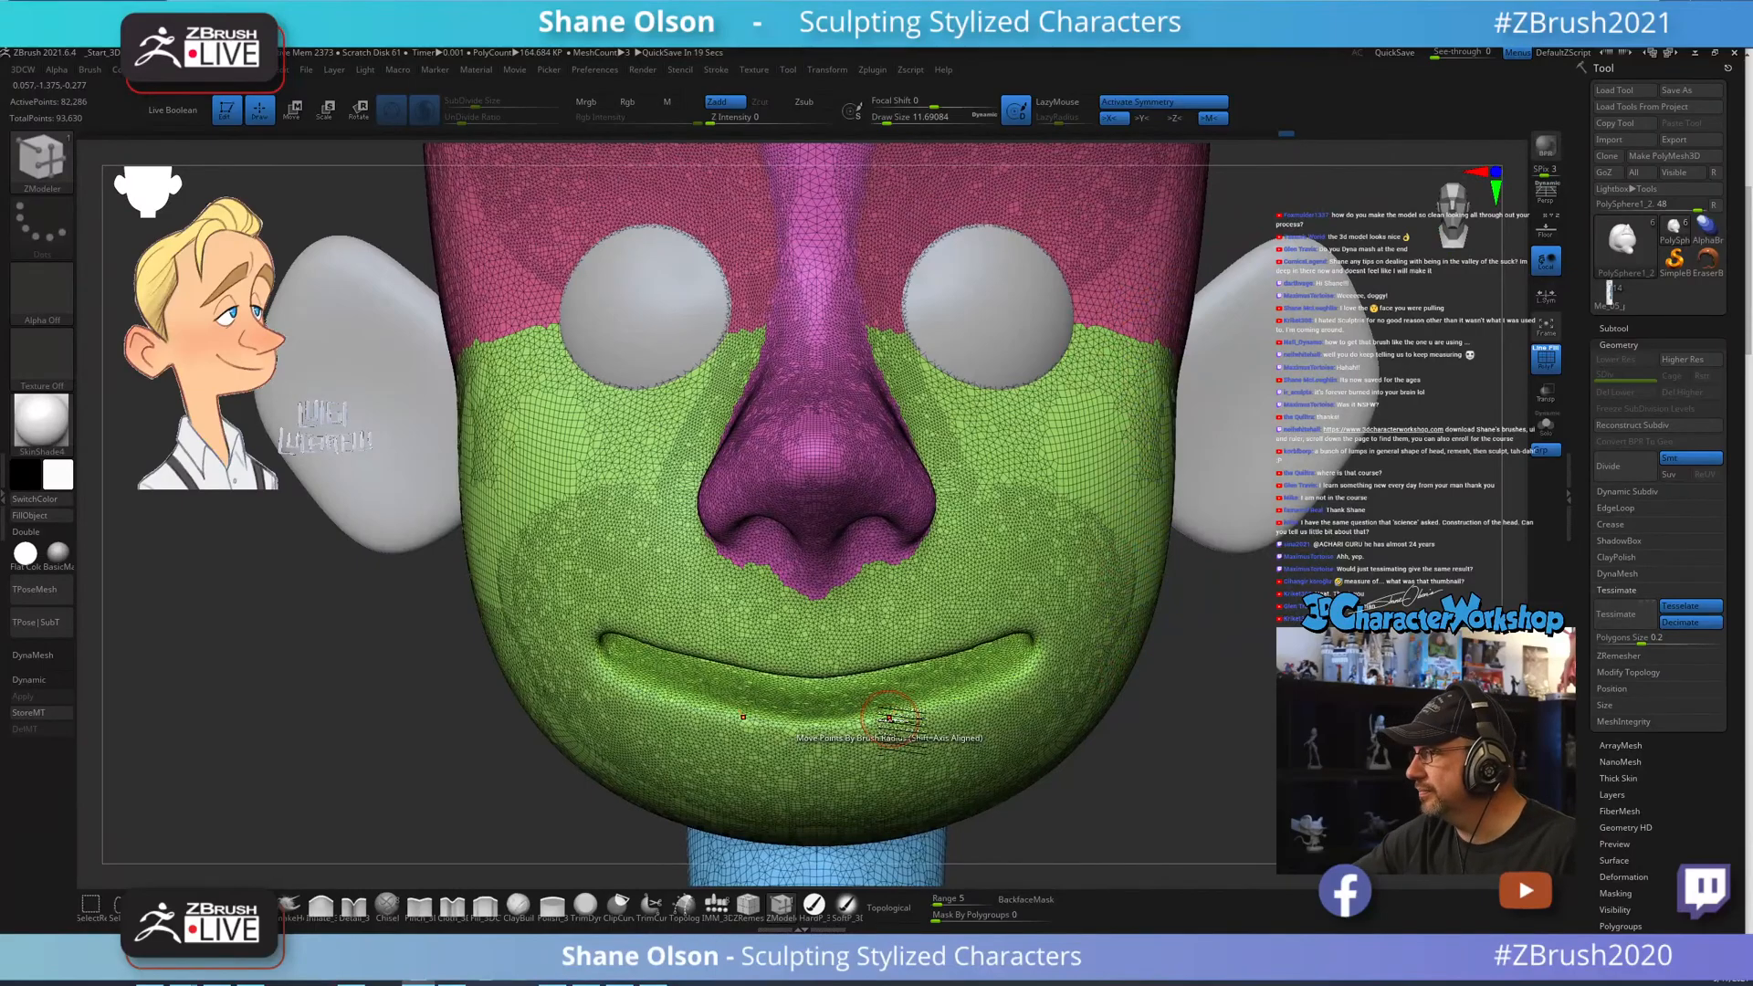
{"action": "right_click_drag", "start_coordinate": [1207, 710], "coordinate": [937, 762], "text": "ctrl"}
{"action": "key", "text": "shift+f"}
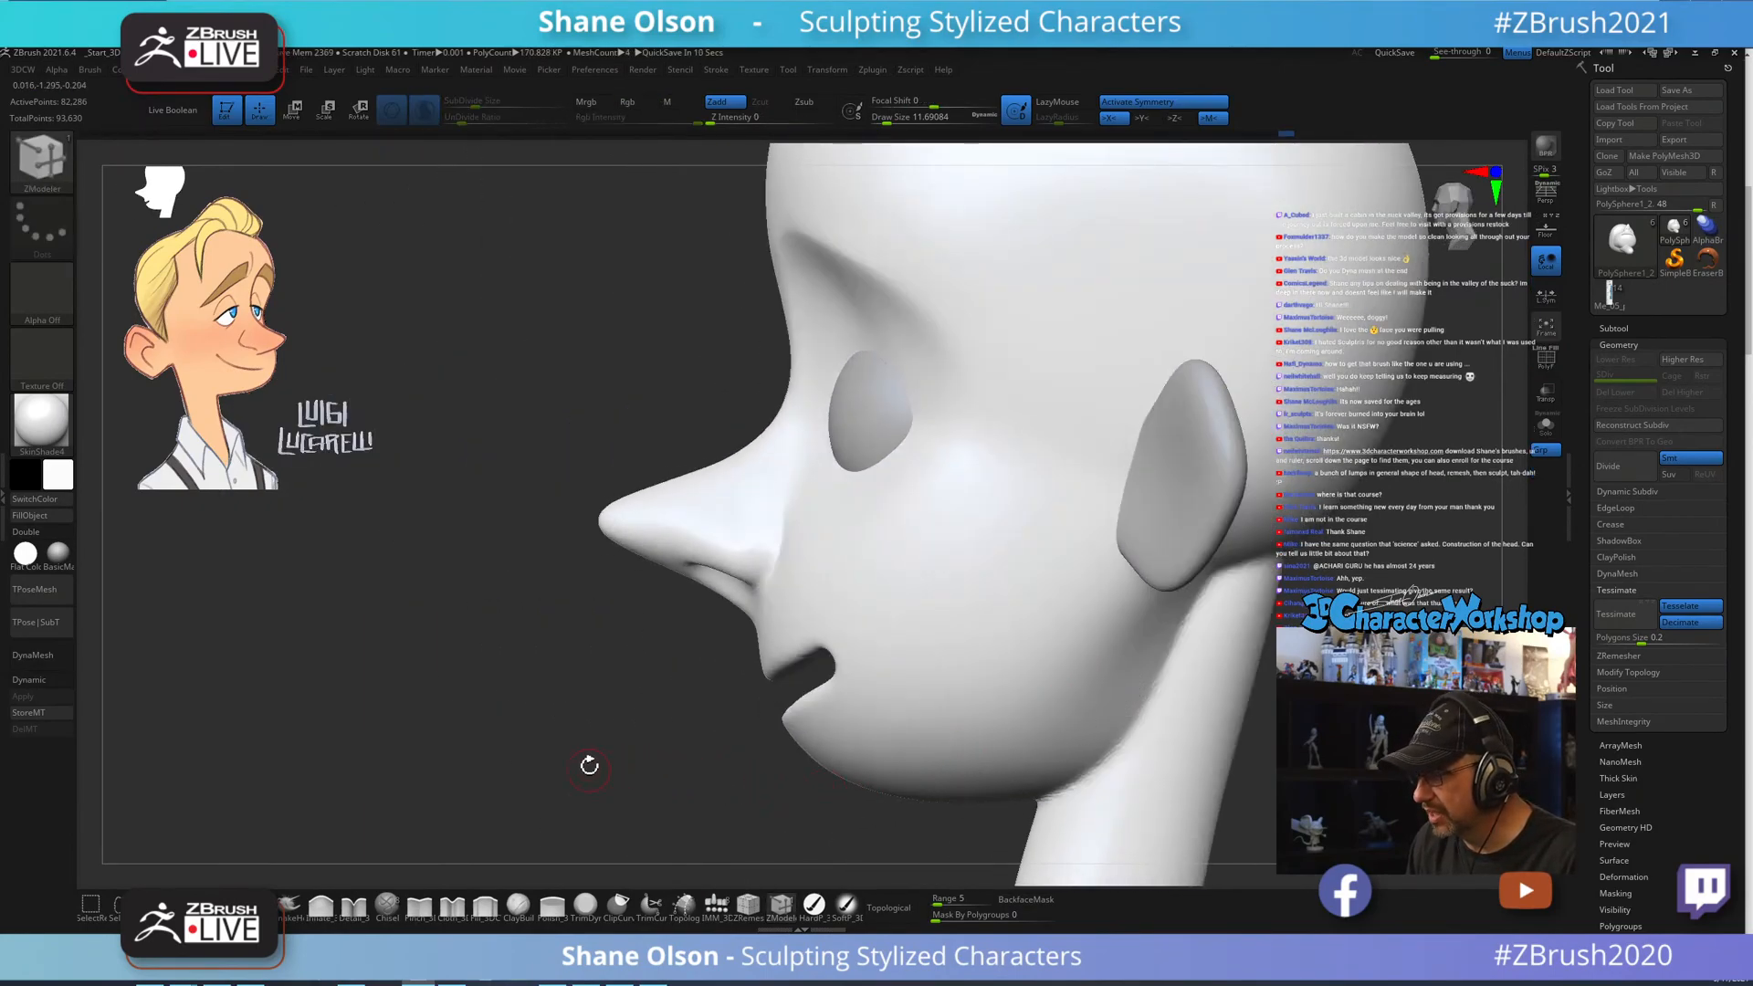
{"action": "right_click_drag", "start_coordinate": [671, 711], "coordinate": [655, 581]}
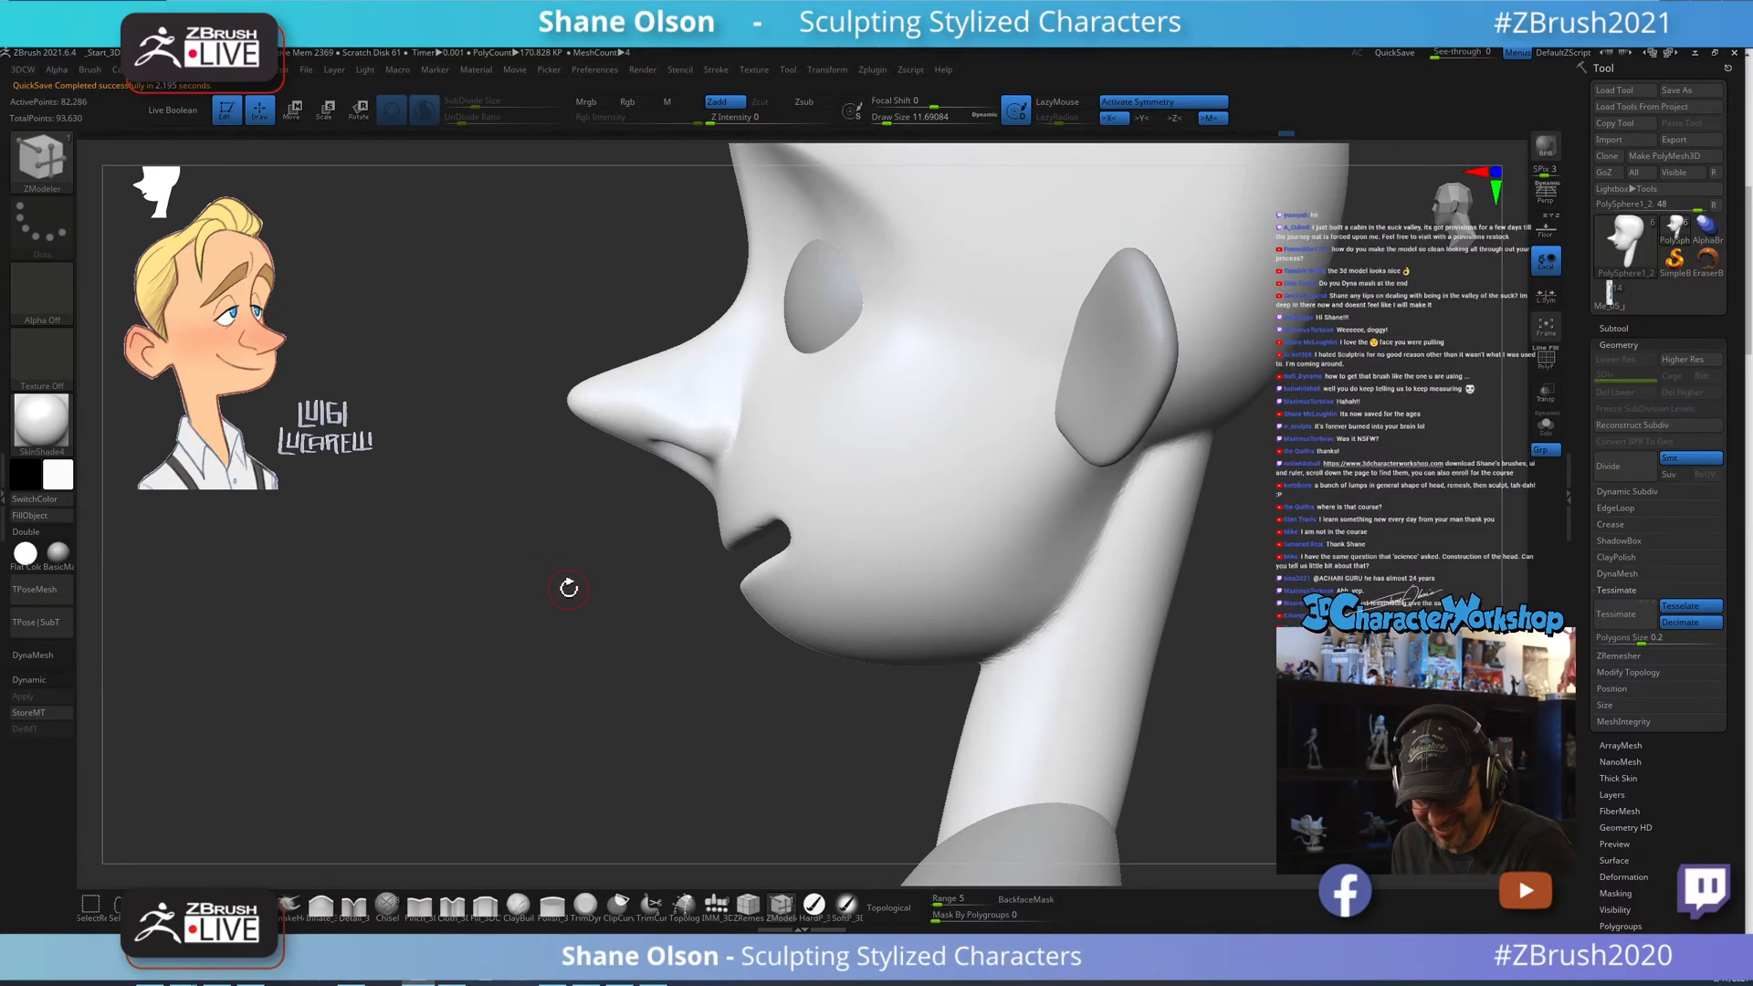
Switch to the Move brush and set its draw size to 83.49108 for reshaping the lower face.
{"action": "mouse_move", "coordinate": [676, 644]}
{"action": "left_mouse_down"}
{"action": "mouse_move", "coordinate": [646, 666]}
{"action": "mouse_move", "coordinate": [648, 644]}
{"action": "left_mouse_up"}
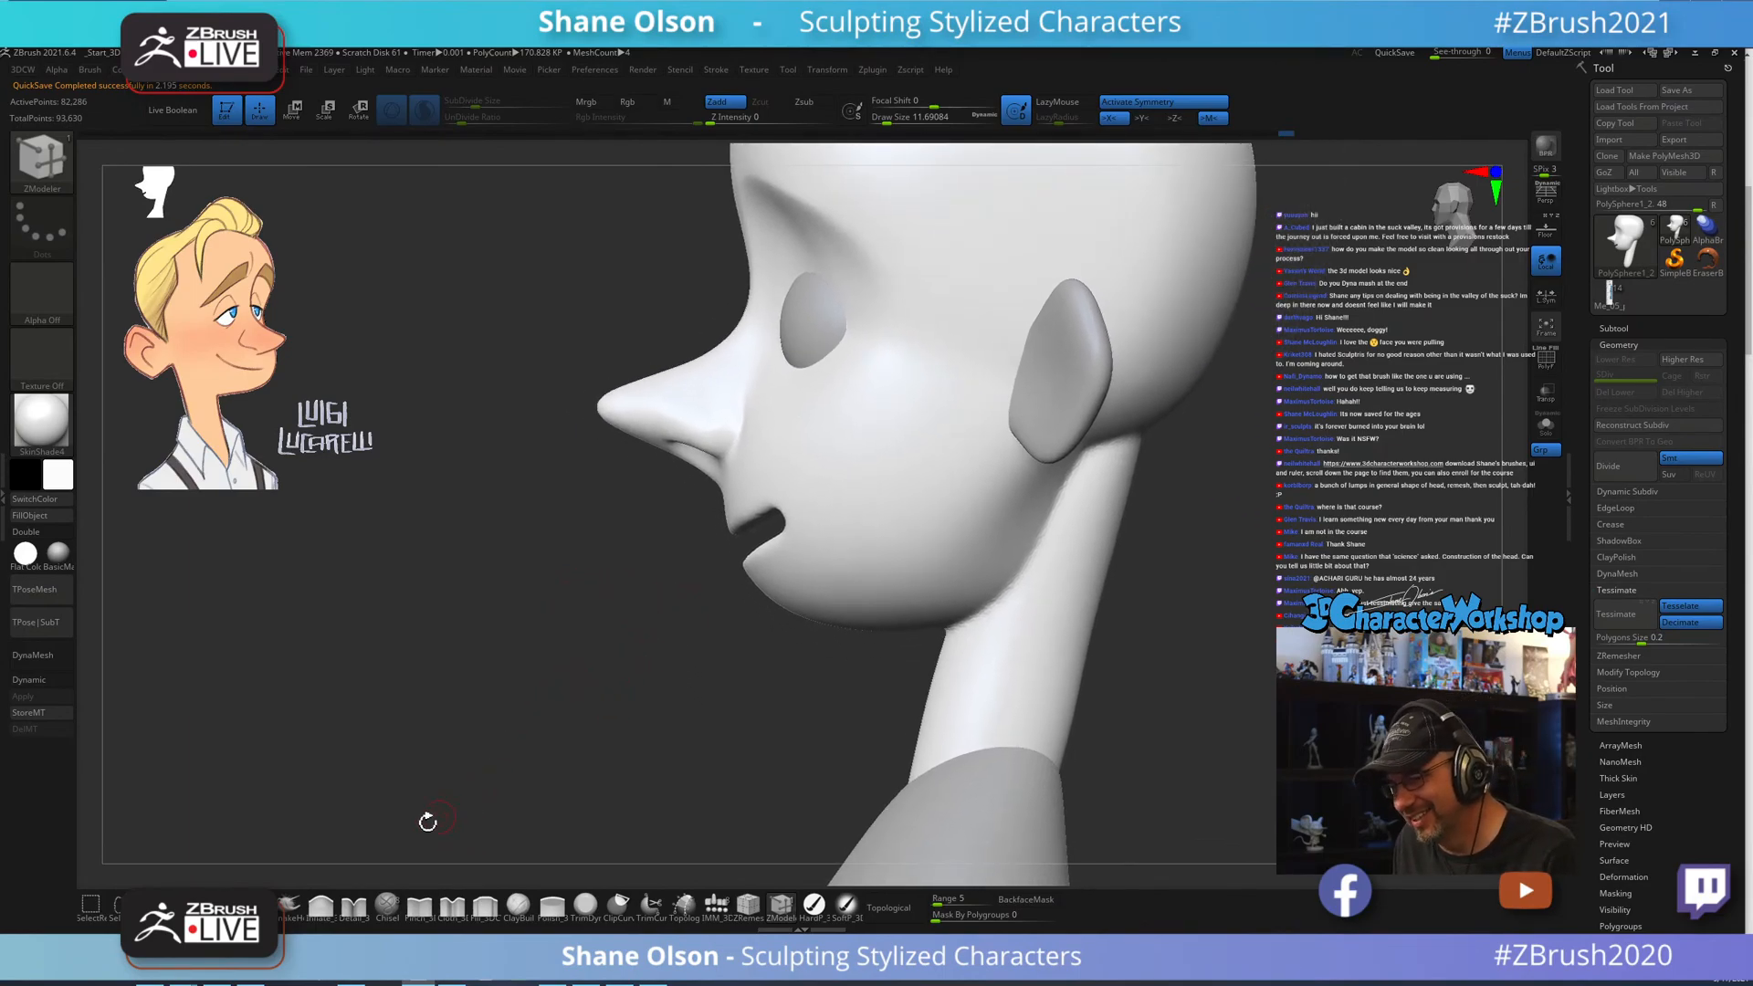
{"action": "key", "text": "s"}
{"action": "left_click_drag", "start_coordinate": [482, 631], "coordinate": [490, 631]}
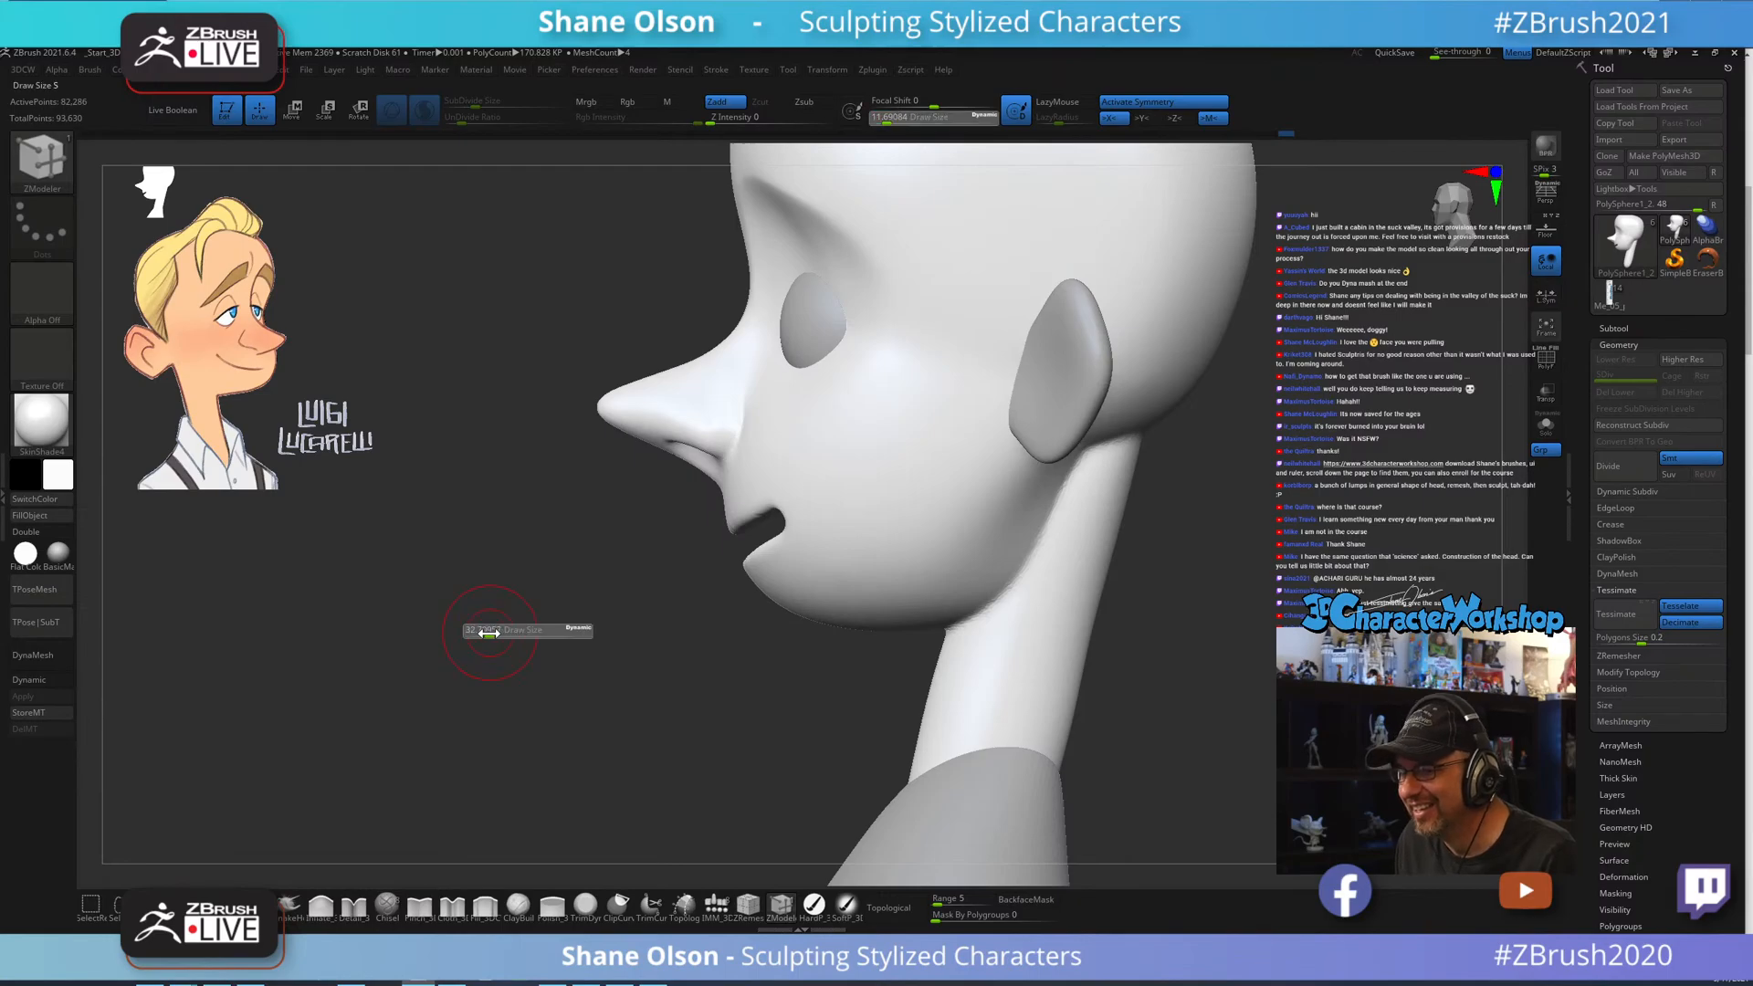
{"action": "left_click", "coordinate": [194, 913]}
{"action": "key", "text": "s"}
{"action": "left_click_drag", "start_coordinate": [726, 624], "coordinate": [736, 633]}
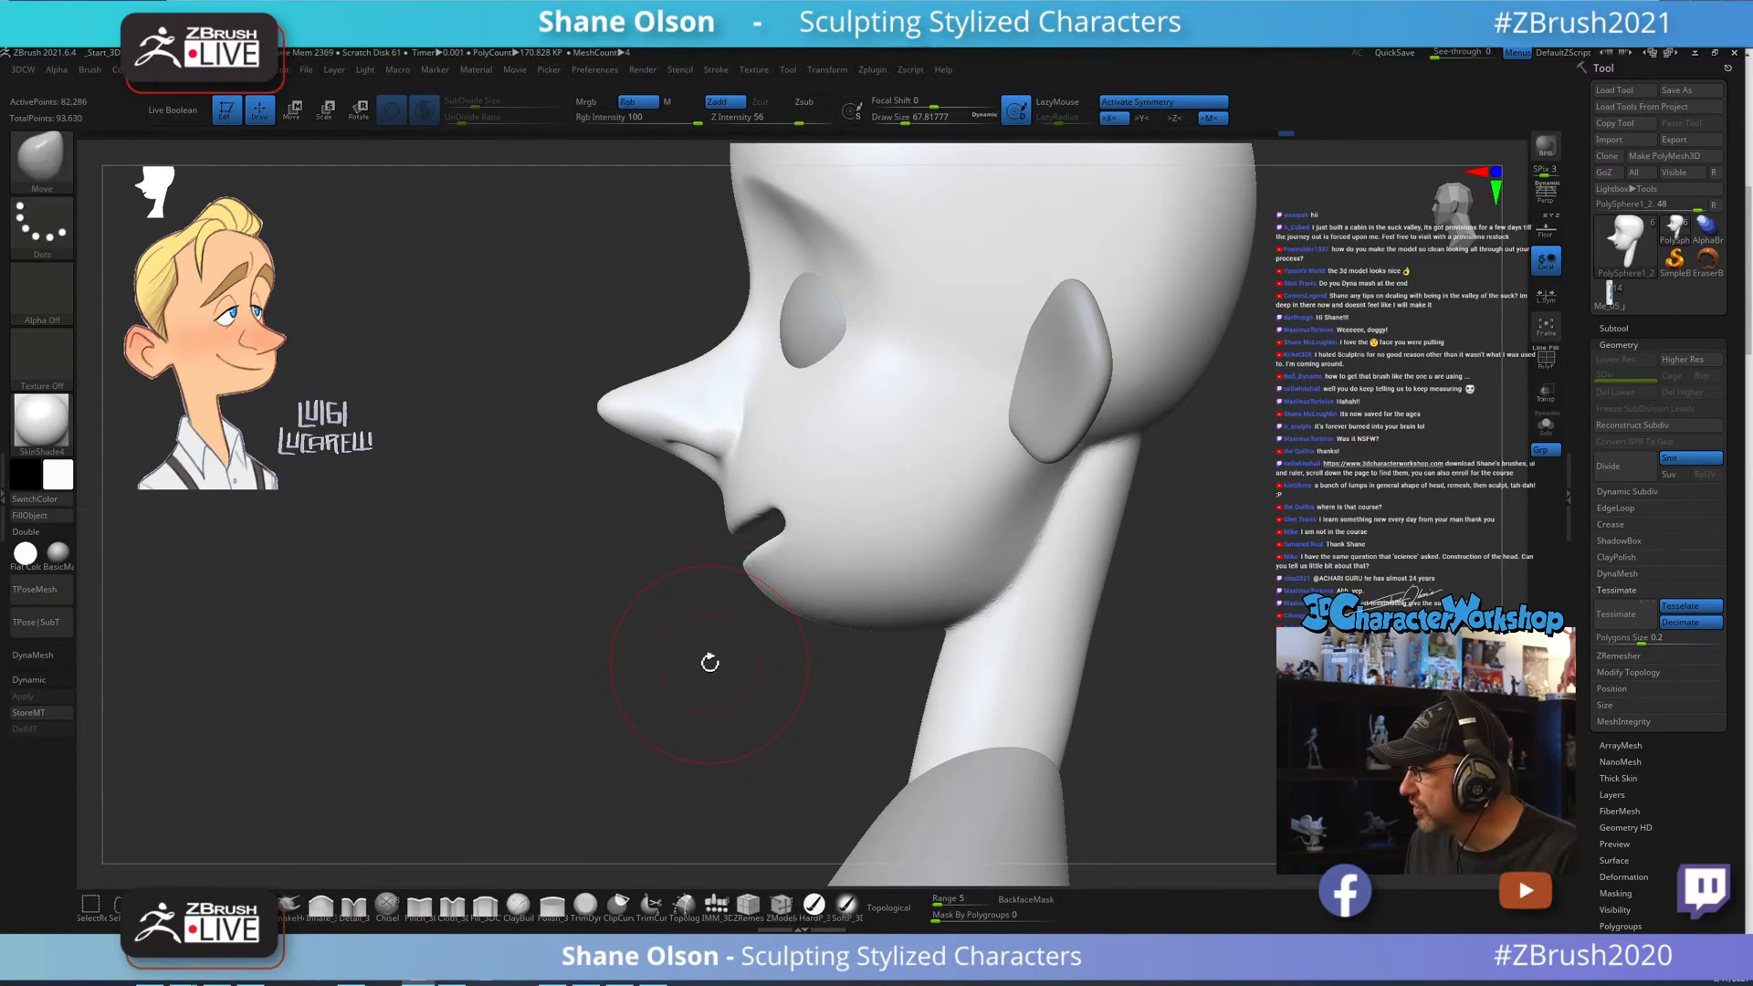
{"action": "key", "text": "s"}
{"action": "left_click_drag", "start_coordinate": [778, 685], "coordinate": [781, 685]}
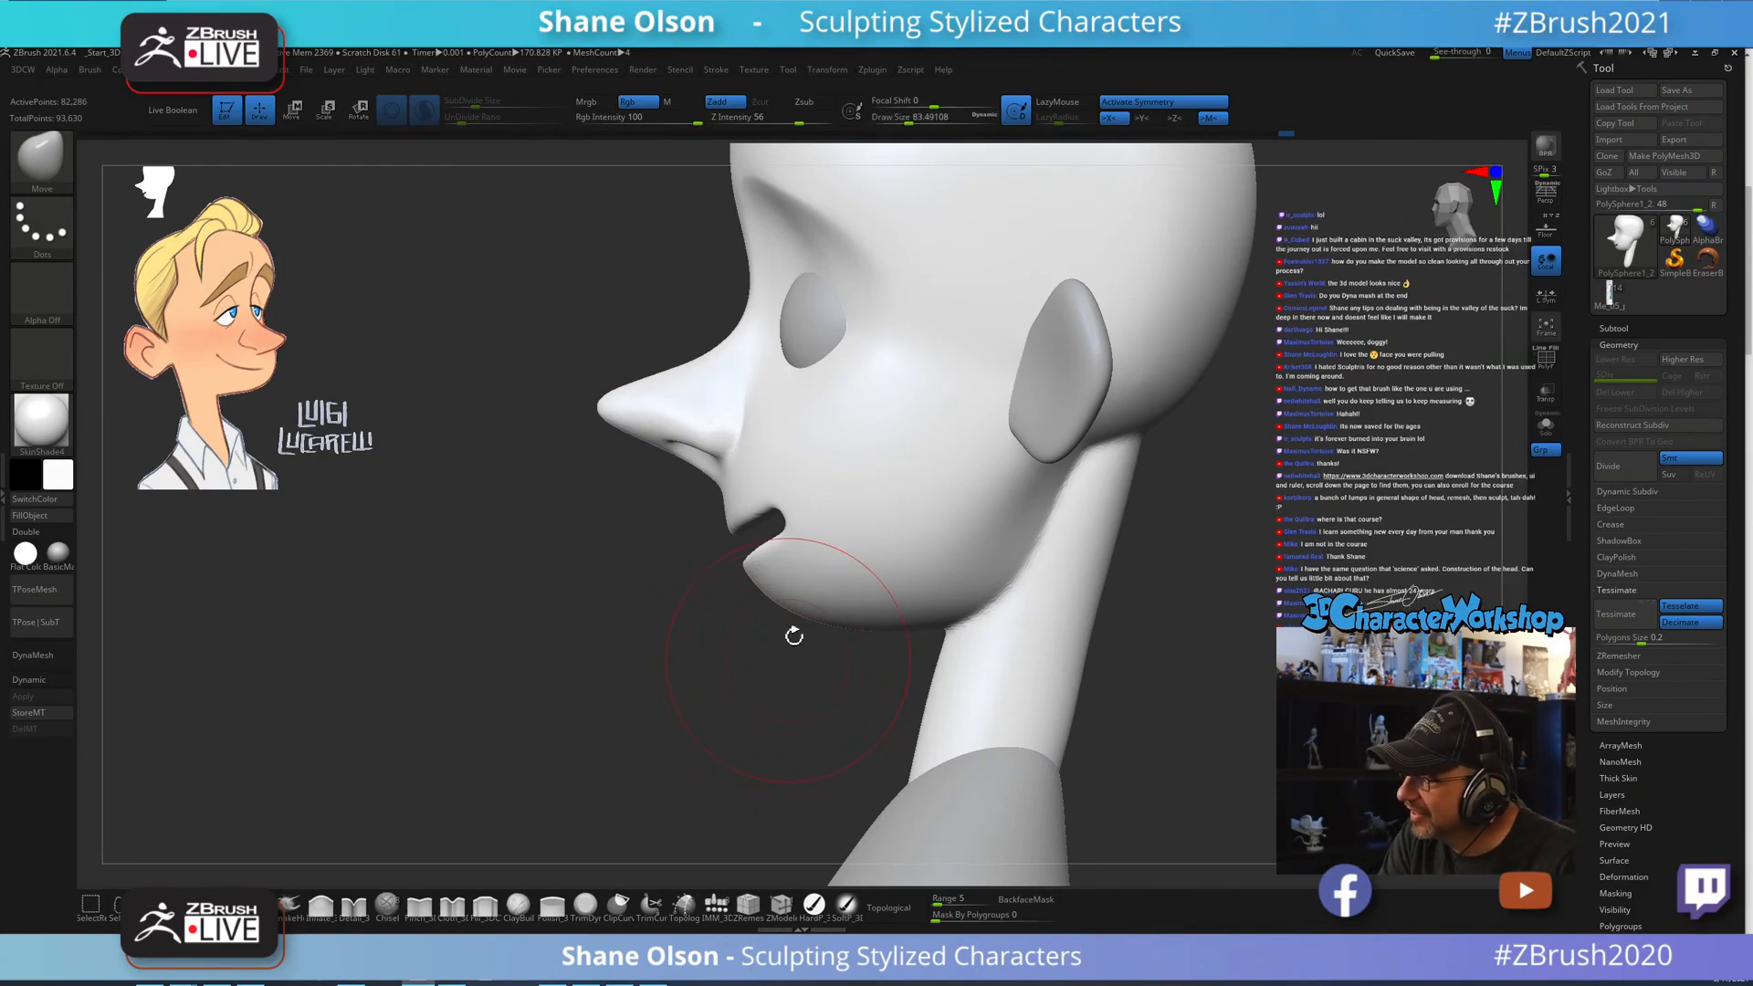
Reshape the chin and jaw below the mouth with the Move brush, working from three-quarter and front views.
{"action": "left_click_drag", "start_coordinate": [808, 610], "coordinate": [872, 652]}
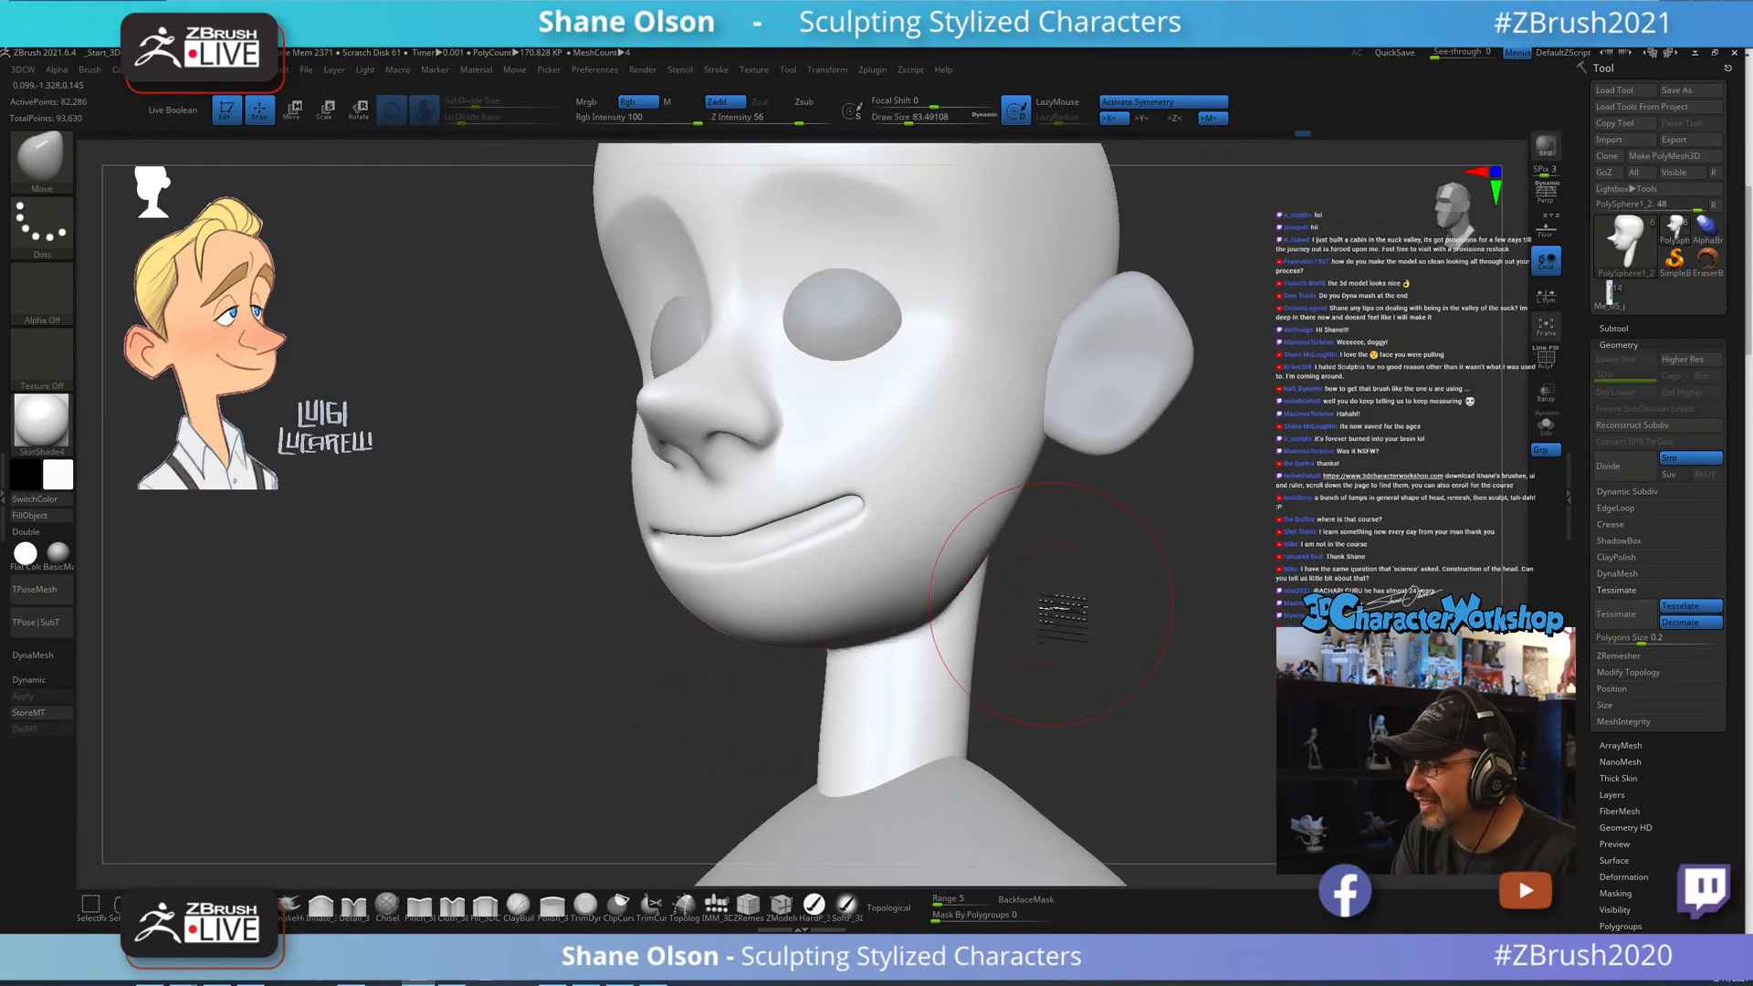
{"action": "left_click_drag", "start_coordinate": [1050, 604], "coordinate": [1041, 613]}
{"action": "left_click_drag", "start_coordinate": [840, 606], "coordinate": [842, 616]}
{"action": "mouse_move", "coordinate": [995, 609]}
{"action": "left_mouse_down"}
{"action": "mouse_move", "coordinate": [1050, 593]}
{"action": "mouse_move", "coordinate": [1065, 621]}
{"action": "mouse_move", "coordinate": [1135, 615]}
{"action": "mouse_move", "coordinate": [1102, 624]}
{"action": "left_mouse_up"}
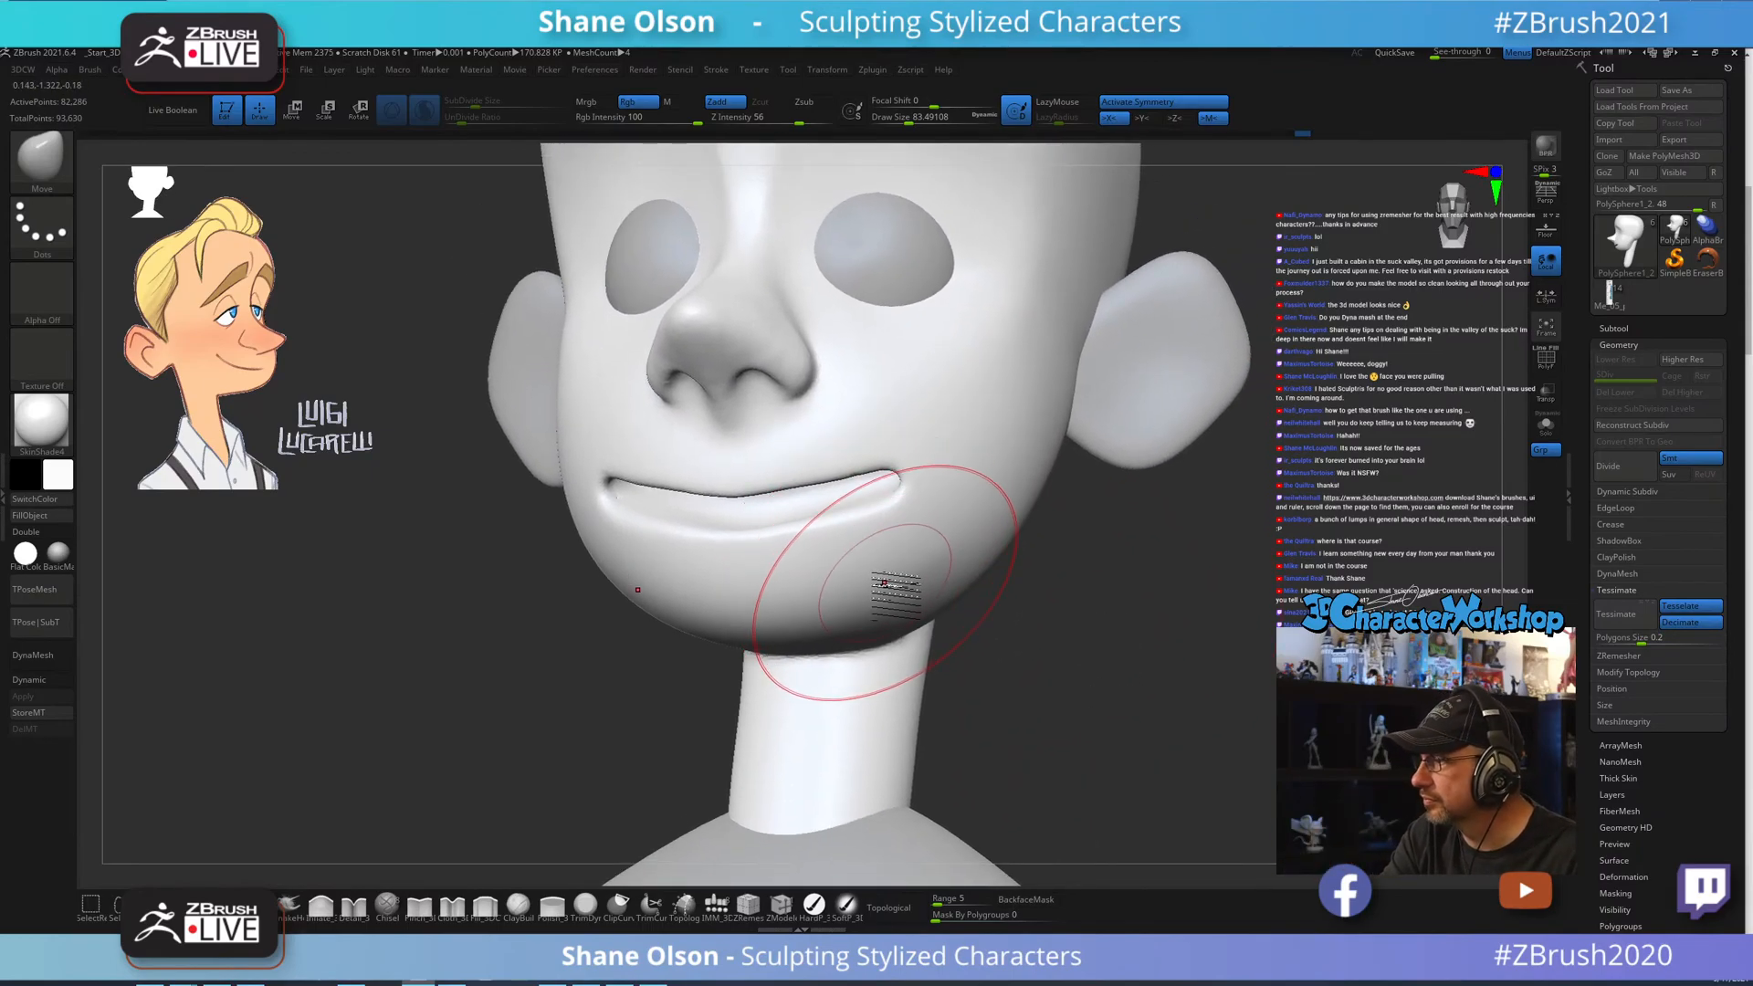
Reduce the Move brush's draw size to 56.467 and adjust the centre of the upper lip.
{"action": "key", "text": "s"}
{"action": "left_click_drag", "start_coordinate": [882, 591], "coordinate": [872, 594]}
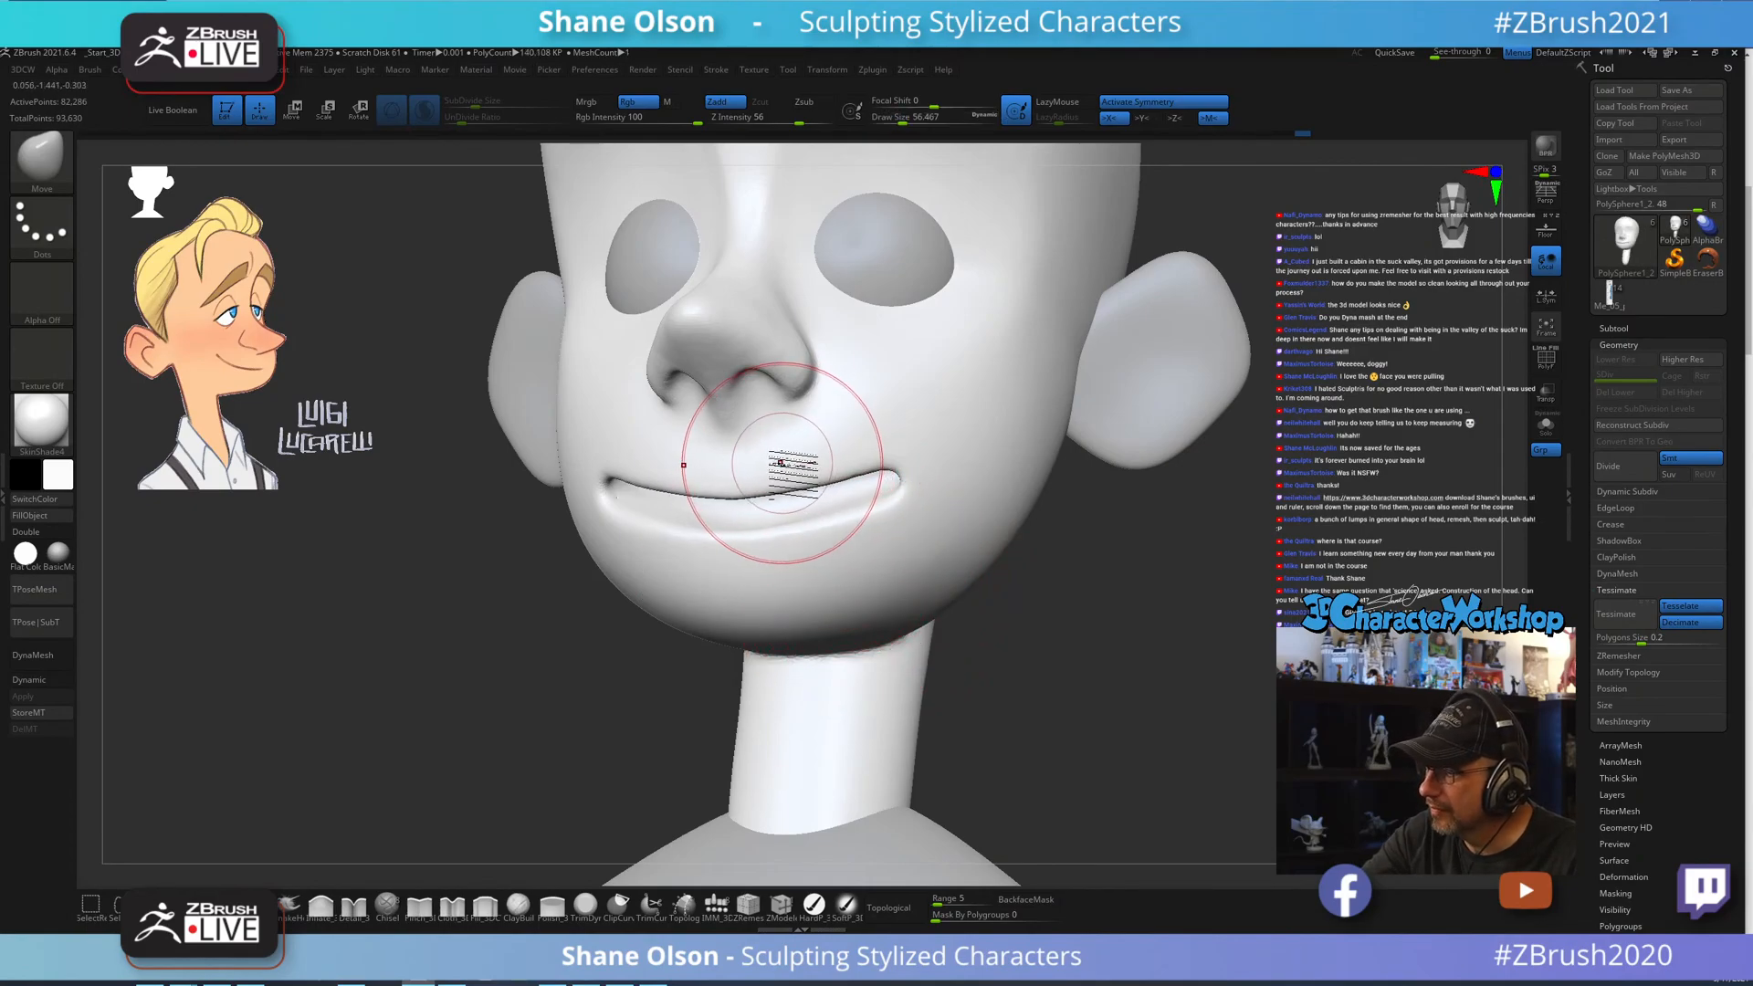
{"action": "mouse_move", "coordinate": [855, 416]}
{"action": "right_mouse_down"}
{"action": "mouse_move", "coordinate": [823, 433]}
{"action": "mouse_move", "coordinate": [839, 474]}
{"action": "right_mouse_up"}
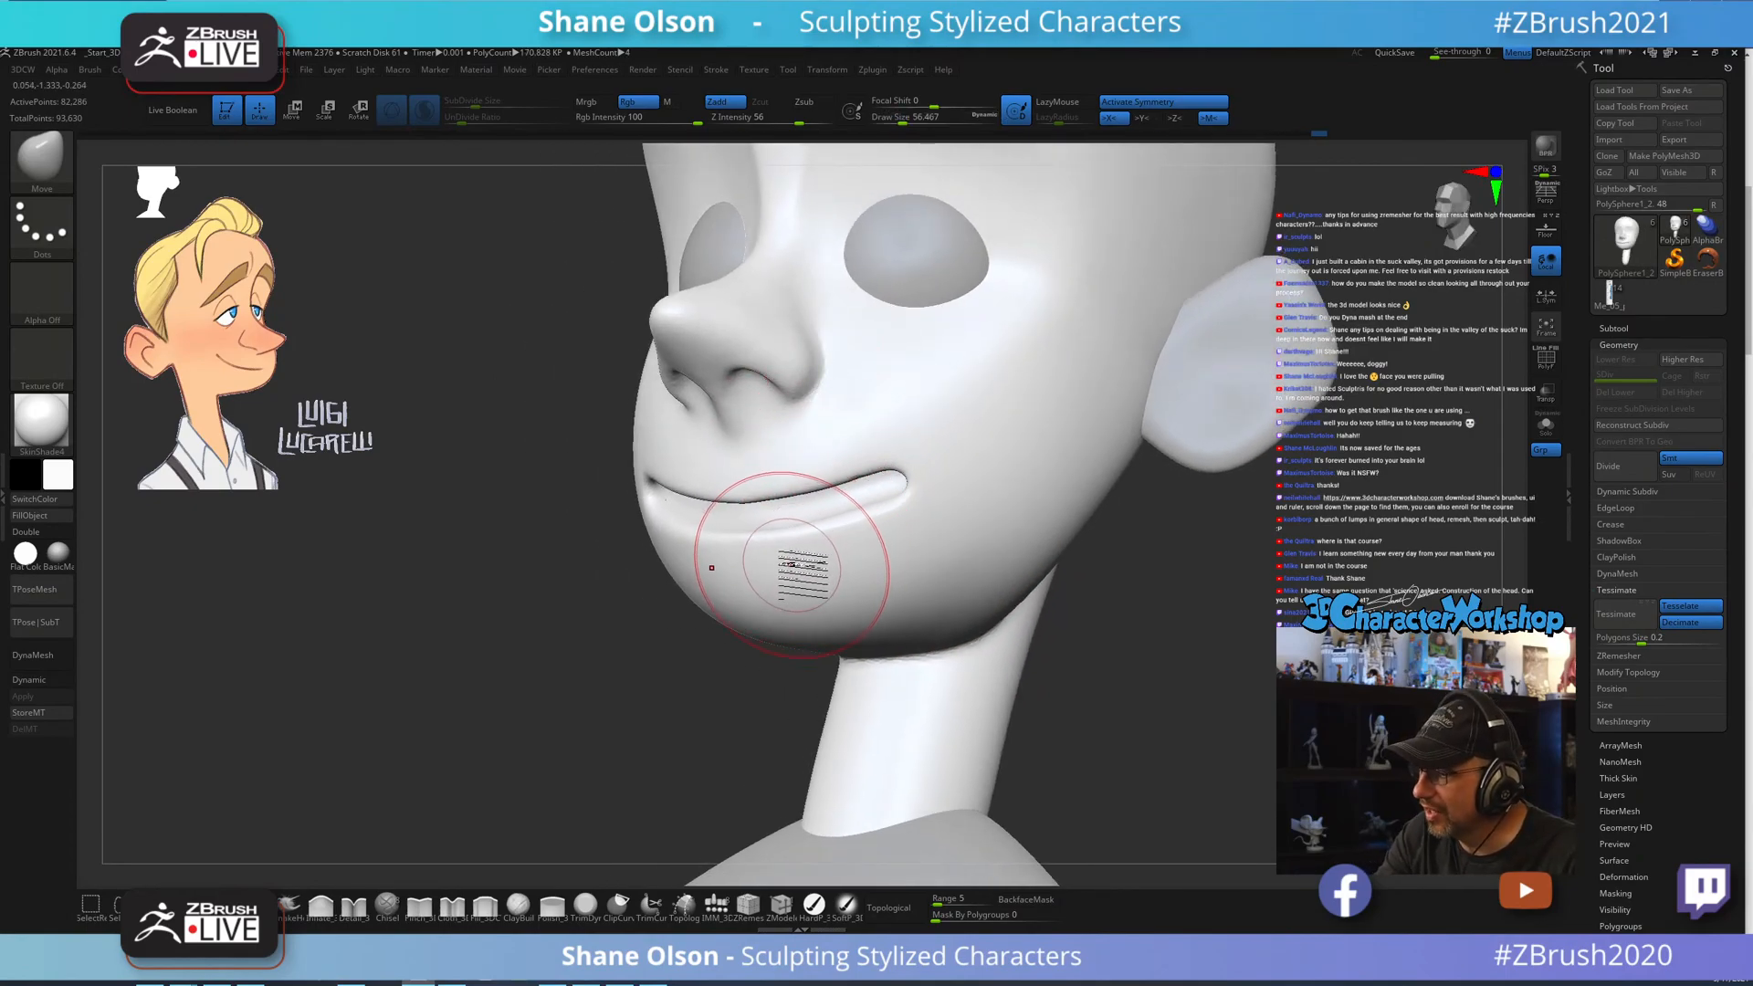
Turn on Topological masking and move the lips together along the mouth opening, reducing the draw size to 51.18757.
{"action": "key", "text": "s"}
{"action": "left_click_drag", "start_coordinate": [792, 564], "coordinate": [794, 563]}
{"action": "left_click", "coordinate": [894, 908]}
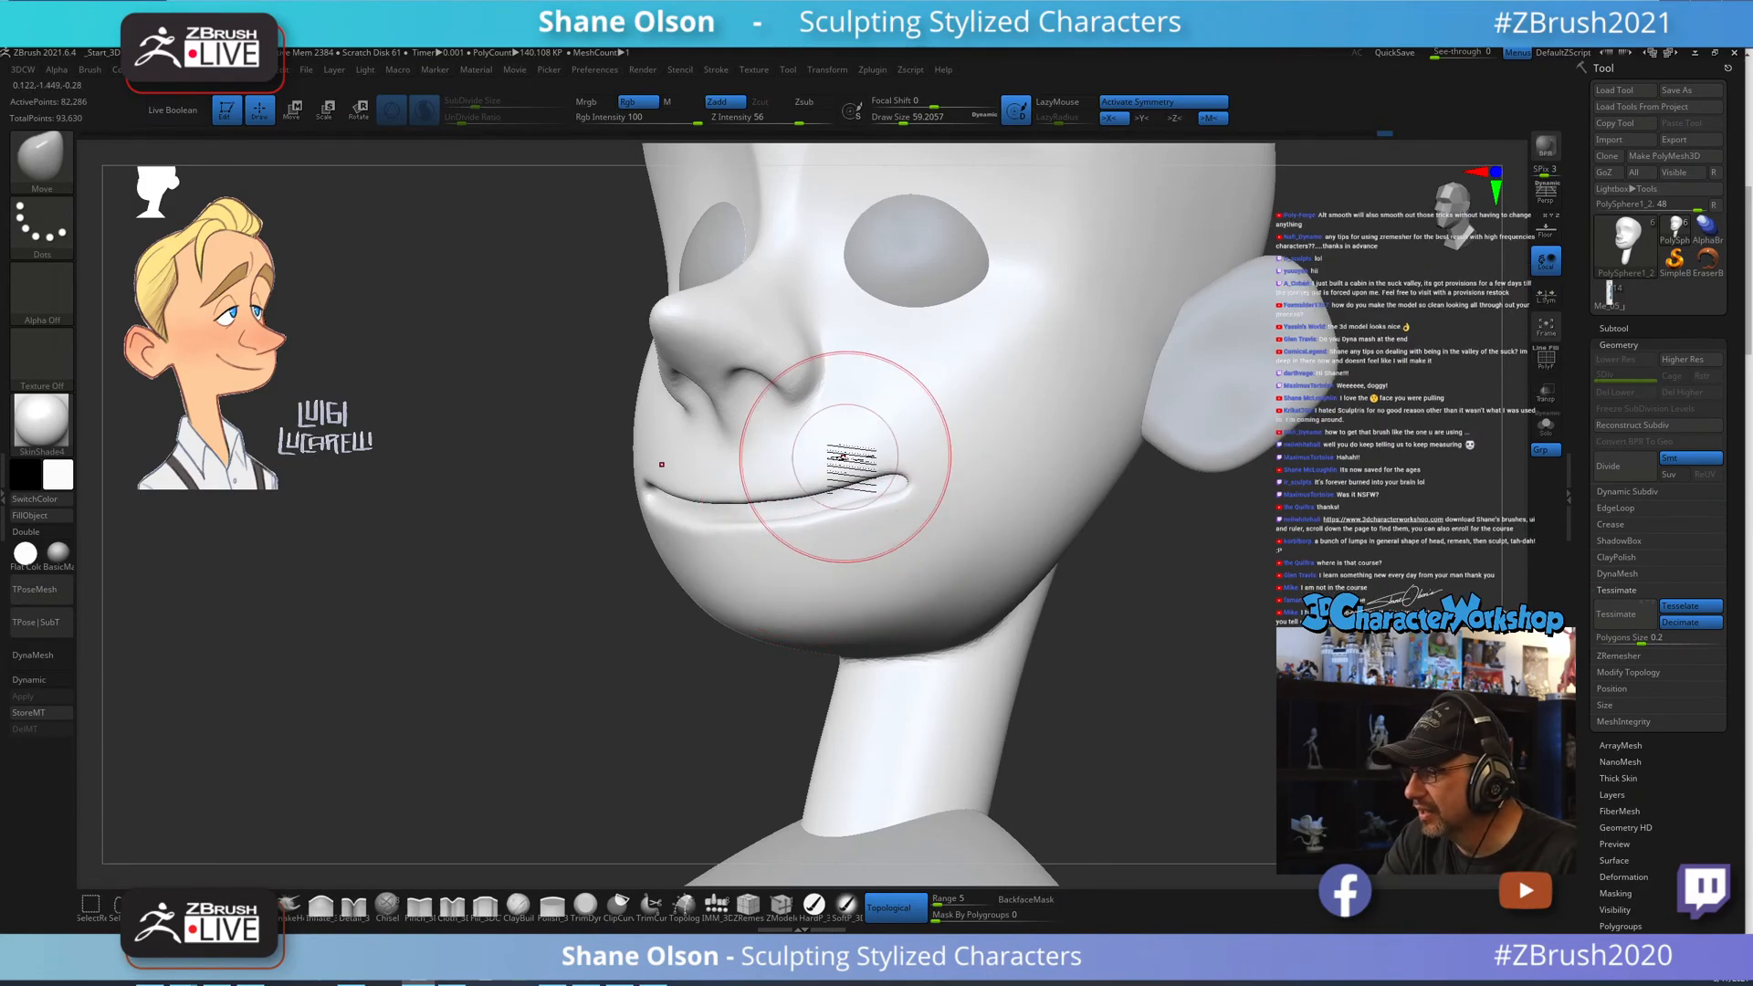
{"action": "mouse_move", "coordinate": [959, 534]}
{"action": "right_mouse_down"}
{"action": "mouse_move", "coordinate": [897, 565]}
{"action": "mouse_move", "coordinate": [906, 590]}
{"action": "mouse_move", "coordinate": [922, 557]}
{"action": "mouse_move", "coordinate": [947, 579]}
{"action": "right_mouse_up"}
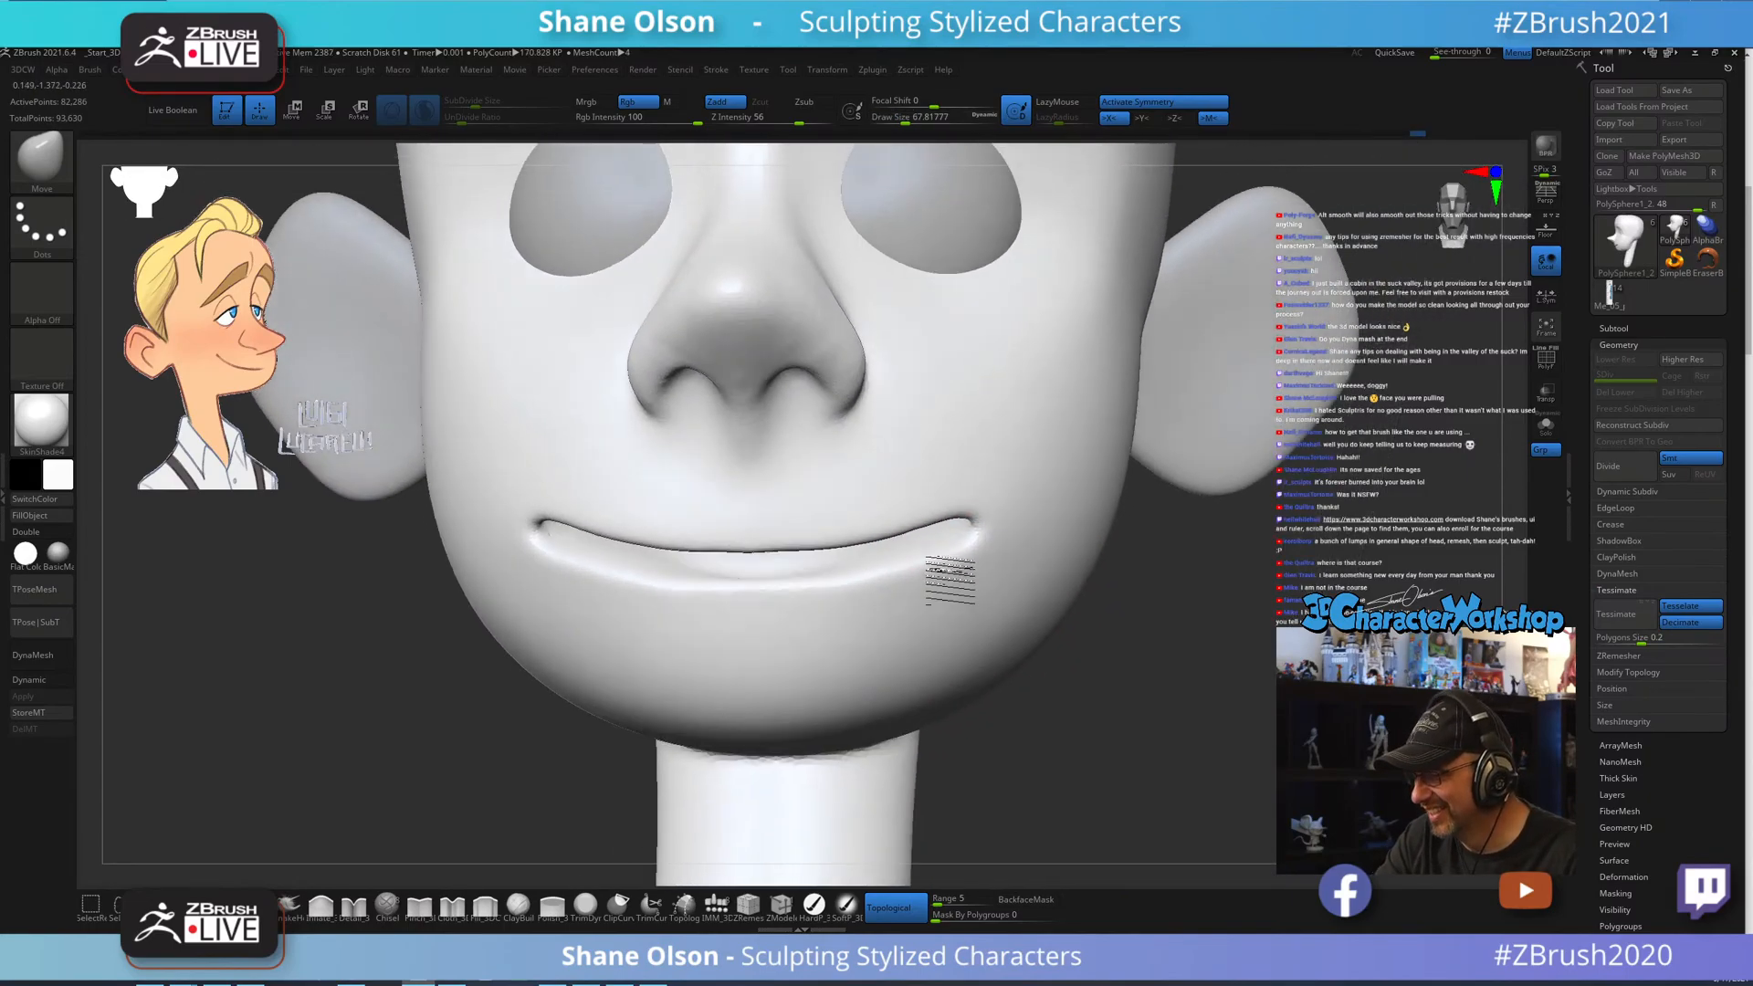
{"action": "mouse_move", "coordinate": [841, 509]}
{"action": "right_mouse_down"}
{"action": "mouse_move", "coordinate": [893, 490]}
{"action": "mouse_move", "coordinate": [853, 509]}
{"action": "right_mouse_up"}
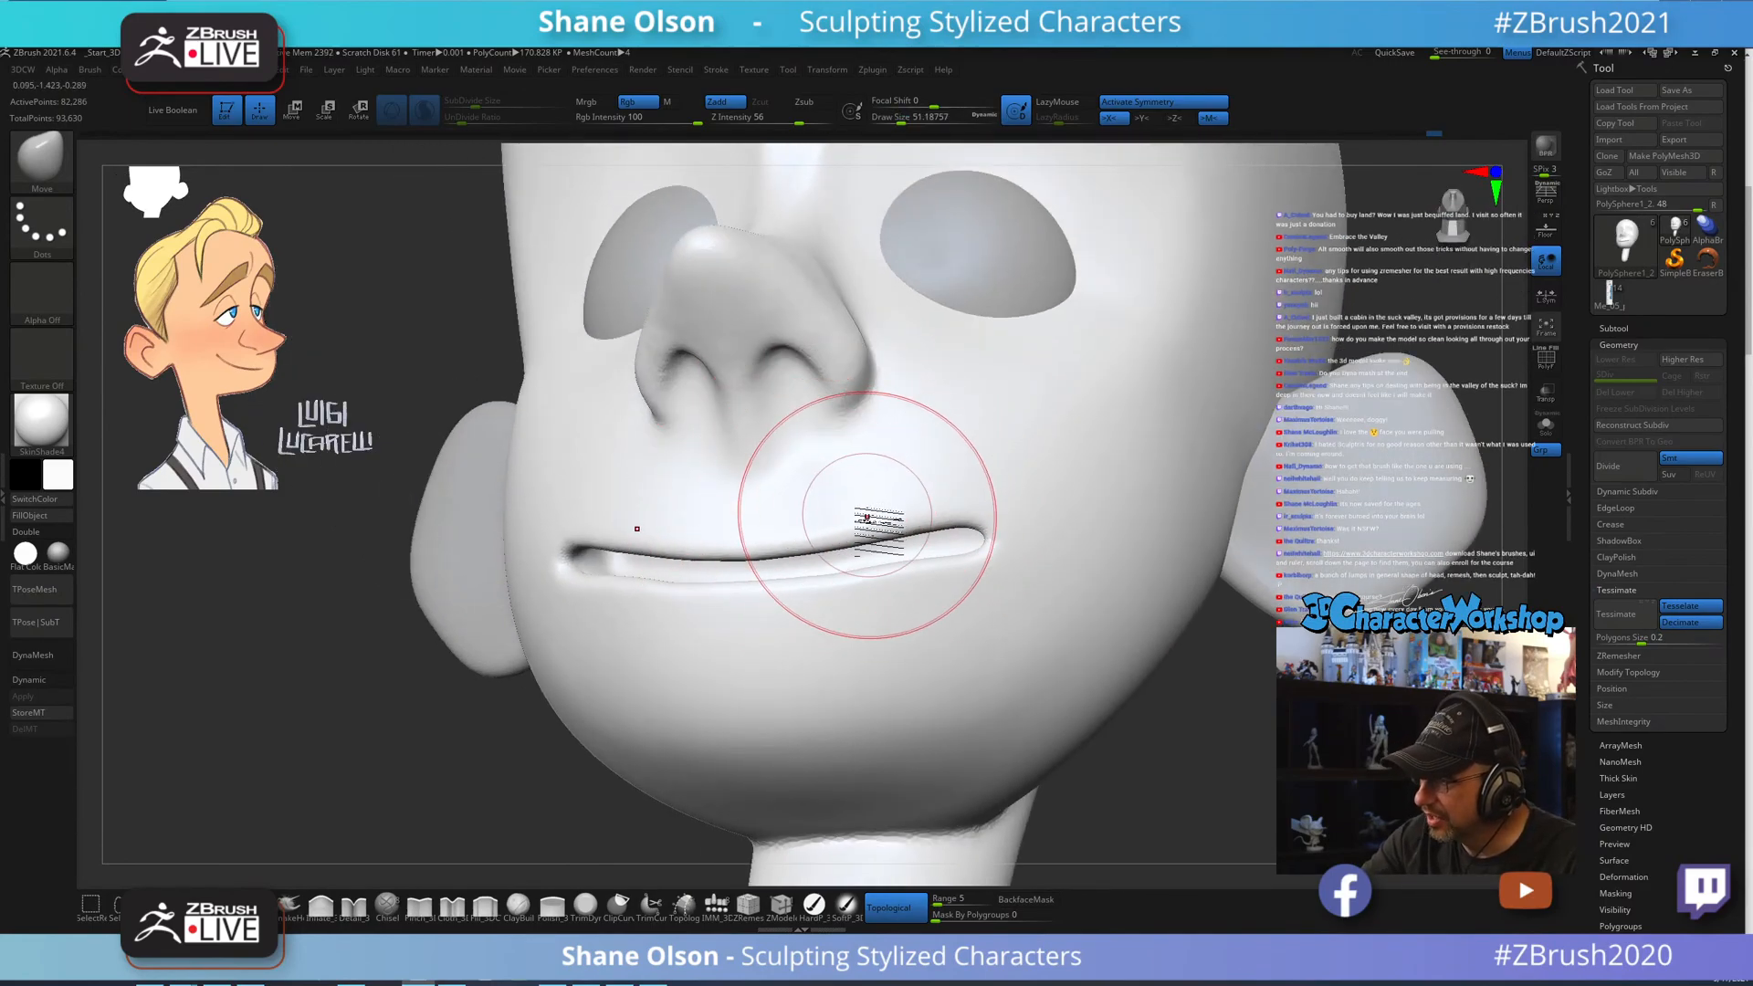
{"action": "right_click_drag", "start_coordinate": [891, 592], "coordinate": [861, 599]}
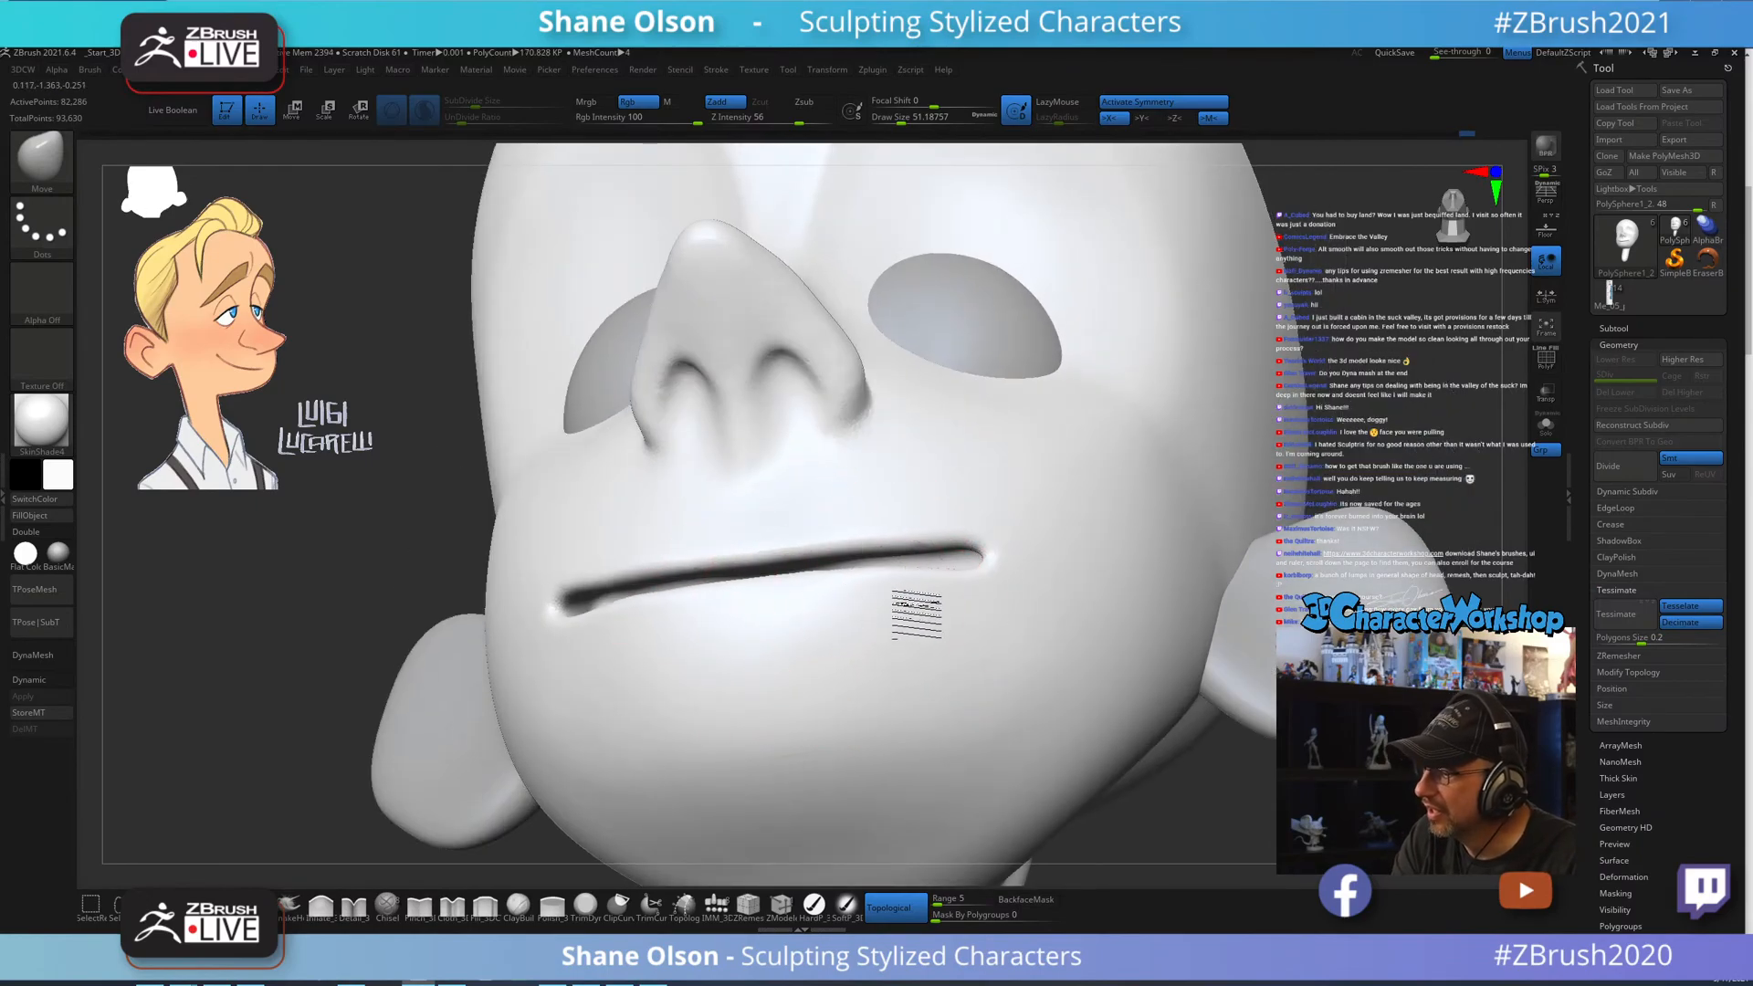
{"action": "right_click_drag", "start_coordinate": [1010, 594], "coordinate": [1032, 610]}
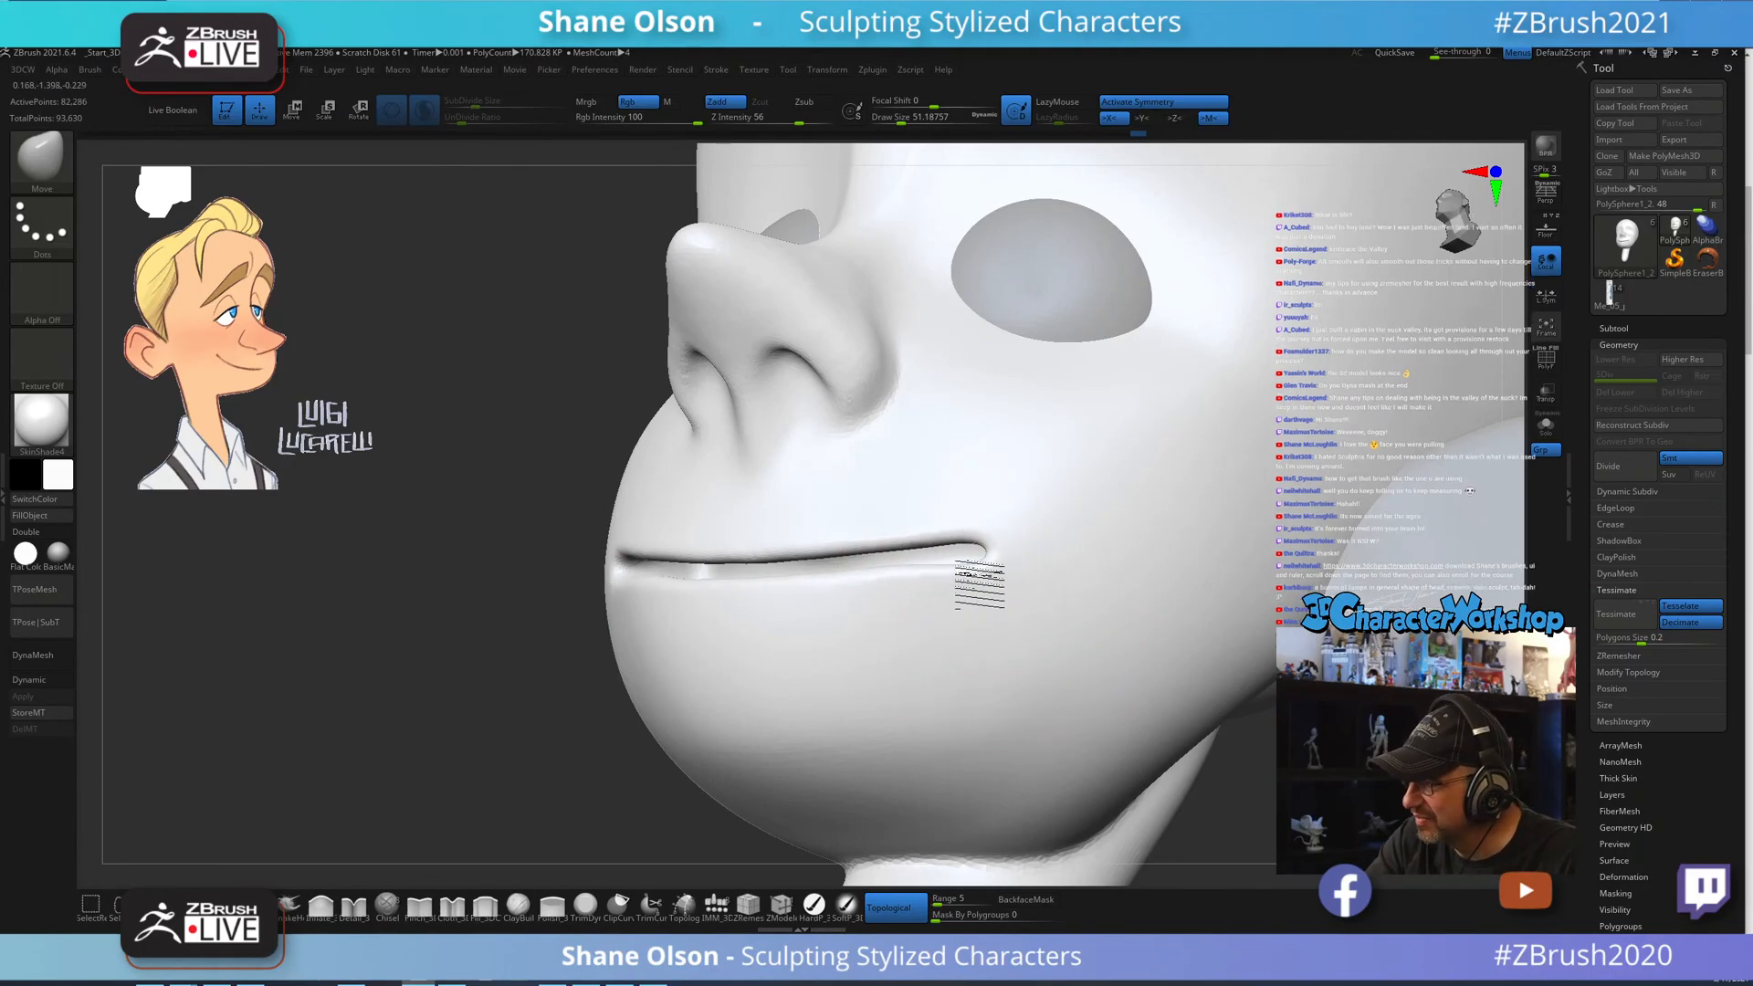
{"action": "mouse_move", "coordinate": [1017, 587]}
{"action": "right_mouse_down"}
{"action": "mouse_move", "coordinate": [1047, 605]}
{"action": "mouse_move", "coordinate": [1029, 587]}
{"action": "mouse_move", "coordinate": [1009, 599]}
{"action": "mouse_move", "coordinate": [939, 704]}
{"action": "mouse_move", "coordinate": [885, 619]}
{"action": "mouse_move", "coordinate": [936, 580]}
{"action": "mouse_move", "coordinate": [907, 536]}
{"action": "mouse_move", "coordinate": [900, 575]}
{"action": "mouse_move", "coordinate": [835, 603]}
{"action": "right_mouse_up"}
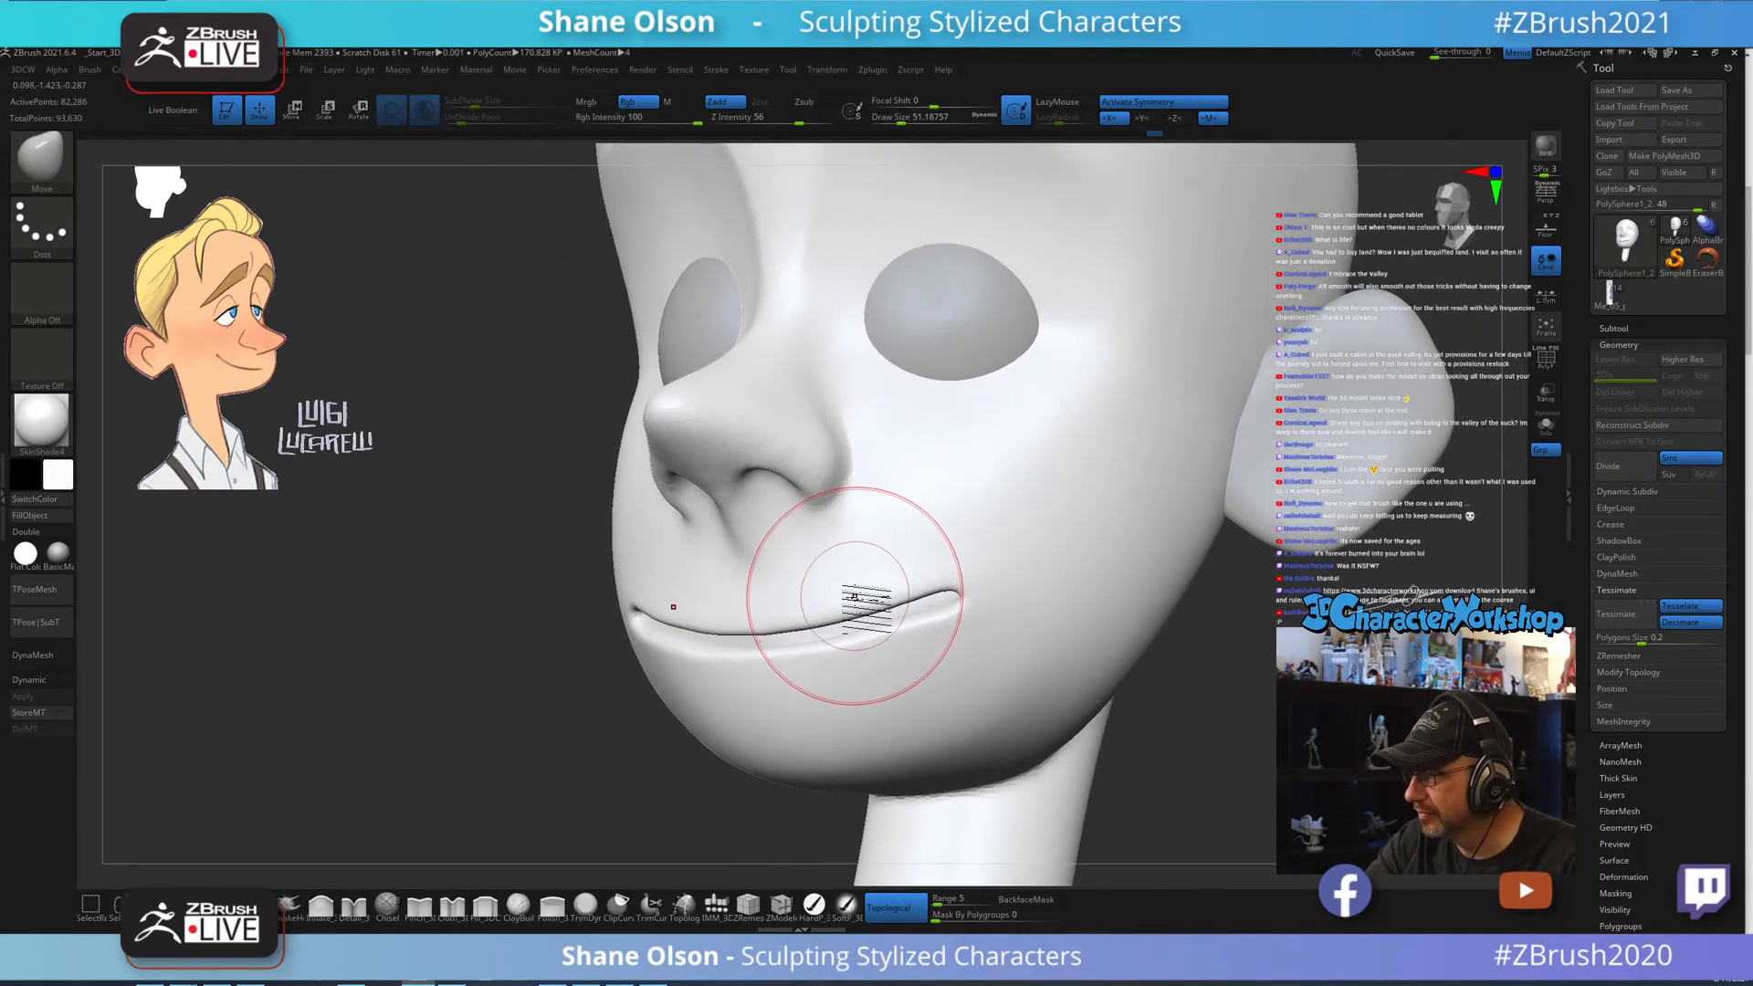
Refine the lip line and the mouth's corner with the Move brush at draw sizes from 36.93311 to 51.18757.
{"action": "key", "text": "s"}
{"action": "left_click_drag", "start_coordinate": [855, 596], "coordinate": [850, 598]}
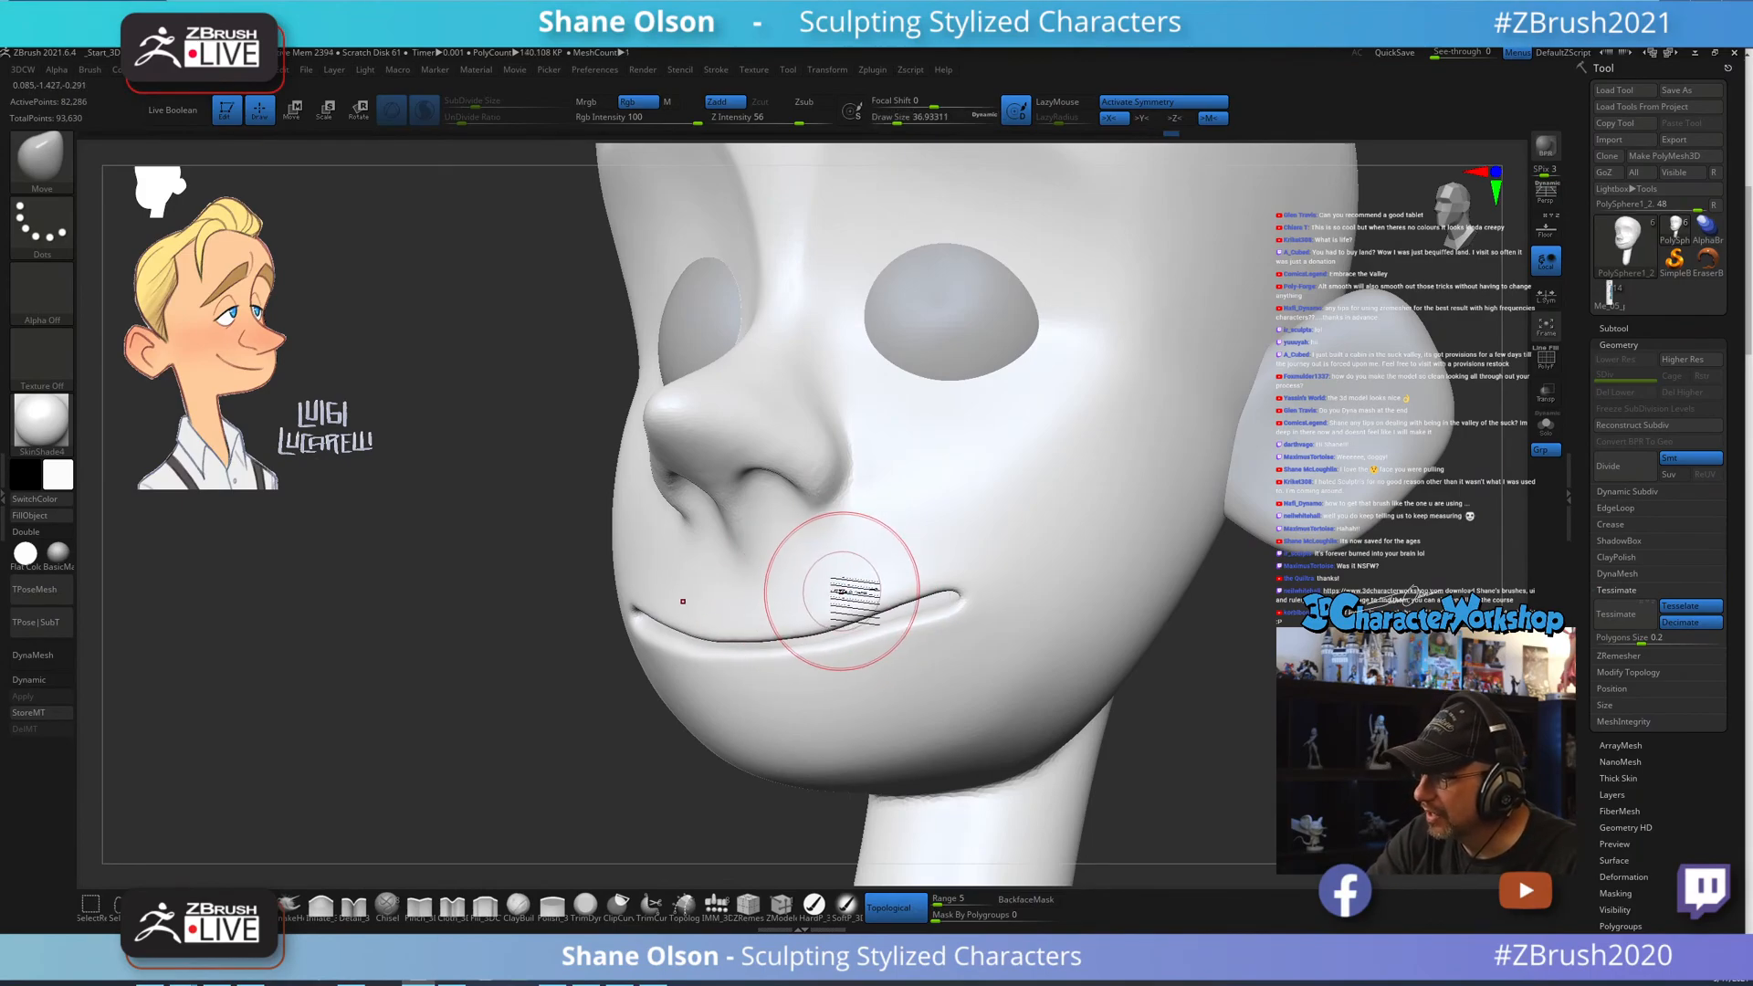
{"action": "key", "text": "s"}
{"action": "left_click", "coordinate": [909, 576]}
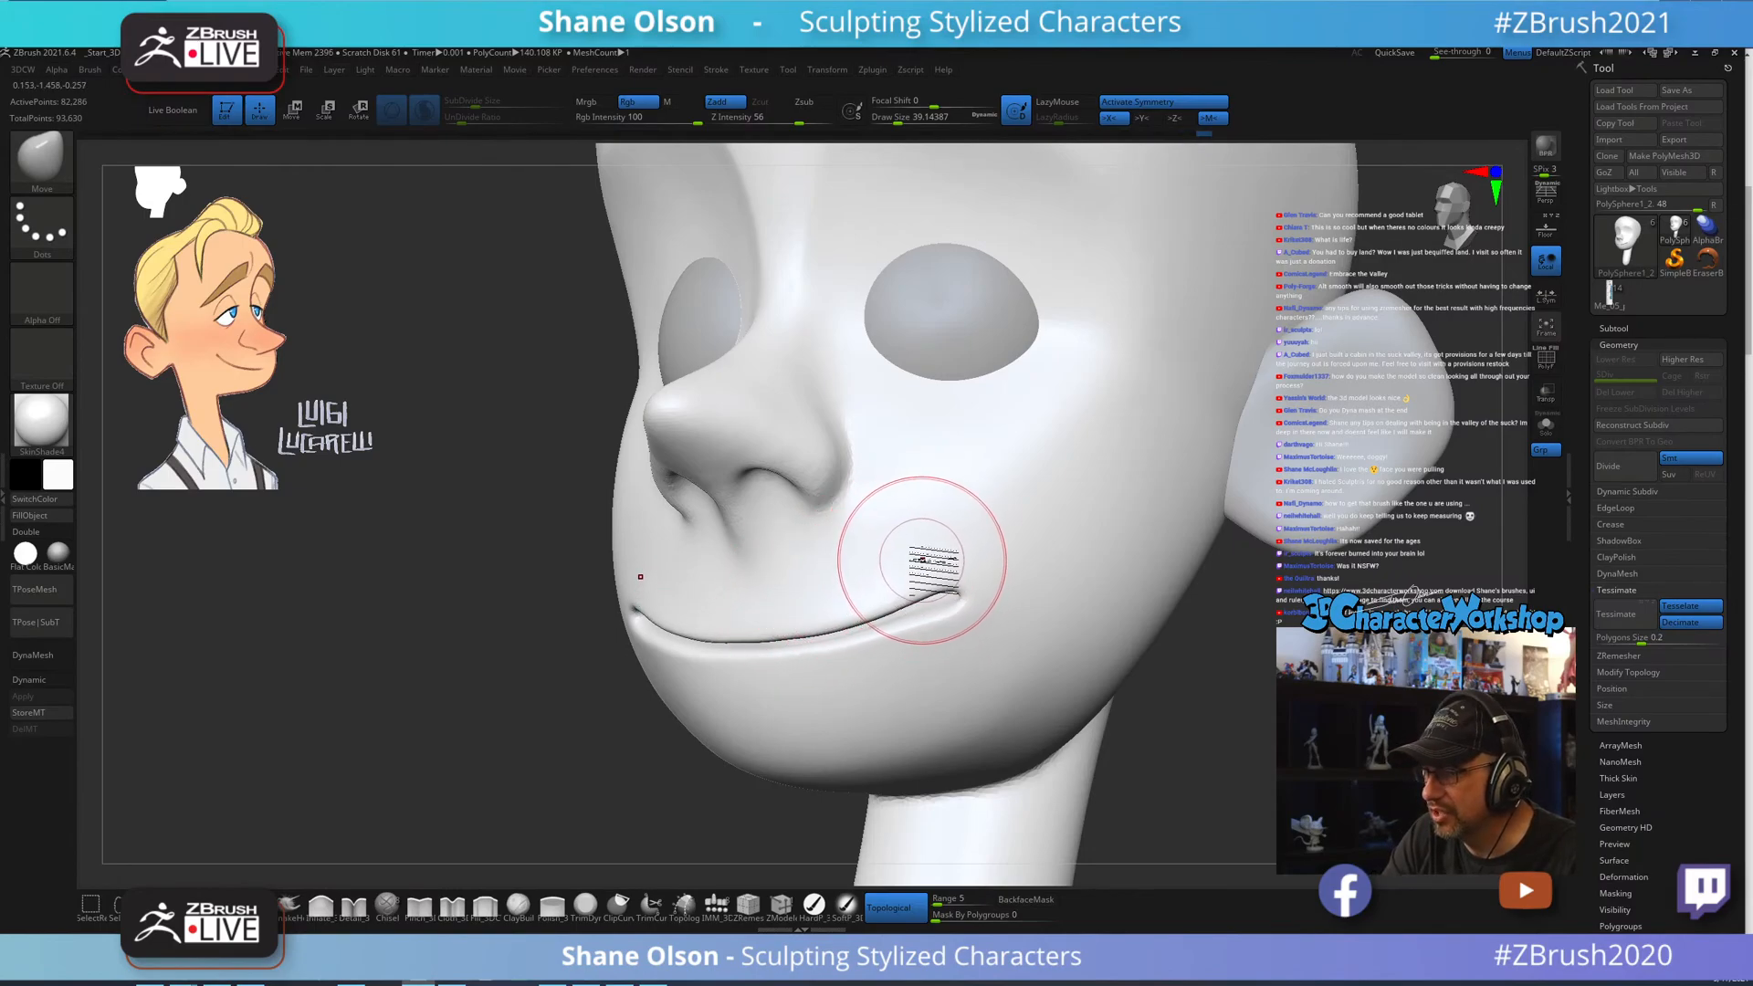
{"action": "mouse_move", "coordinate": [933, 568]}
{"action": "right_mouse_down"}
{"action": "mouse_move", "coordinate": [907, 548]}
{"action": "mouse_move", "coordinate": [891, 639]}
{"action": "right_mouse_up"}
{"action": "key", "text": "s"}
{"action": "left_click", "coordinate": [859, 659]}
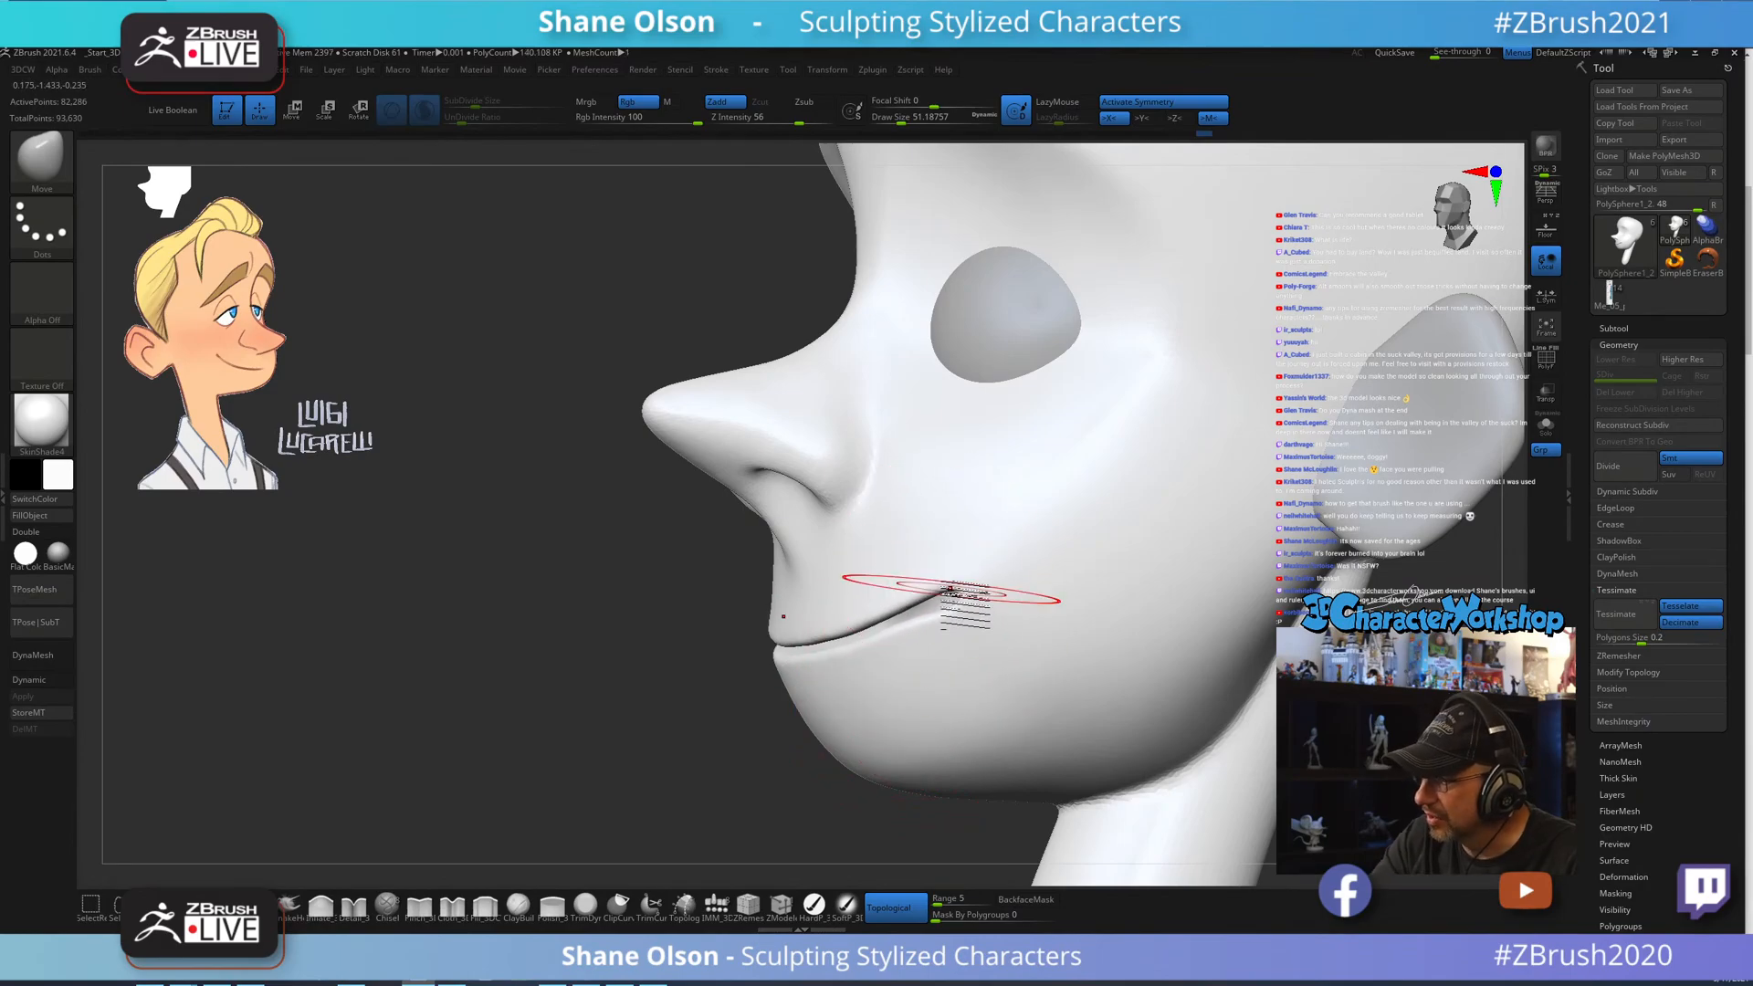
Turn off Topological masking and shape the mouth's corners from below with the Move brush at draw size 70.82045.
{"action": "mouse_move", "coordinate": [990, 628]}
{"action": "right_mouse_down"}
{"action": "mouse_move", "coordinate": [940, 627]}
{"action": "mouse_move", "coordinate": [994, 623]}
{"action": "mouse_move", "coordinate": [995, 540]}
{"action": "mouse_move", "coordinate": [993, 610]}
{"action": "right_mouse_up"}
{"action": "key", "text": "s"}
{"action": "left_click_drag", "start_coordinate": [993, 610], "coordinate": [1014, 609]}
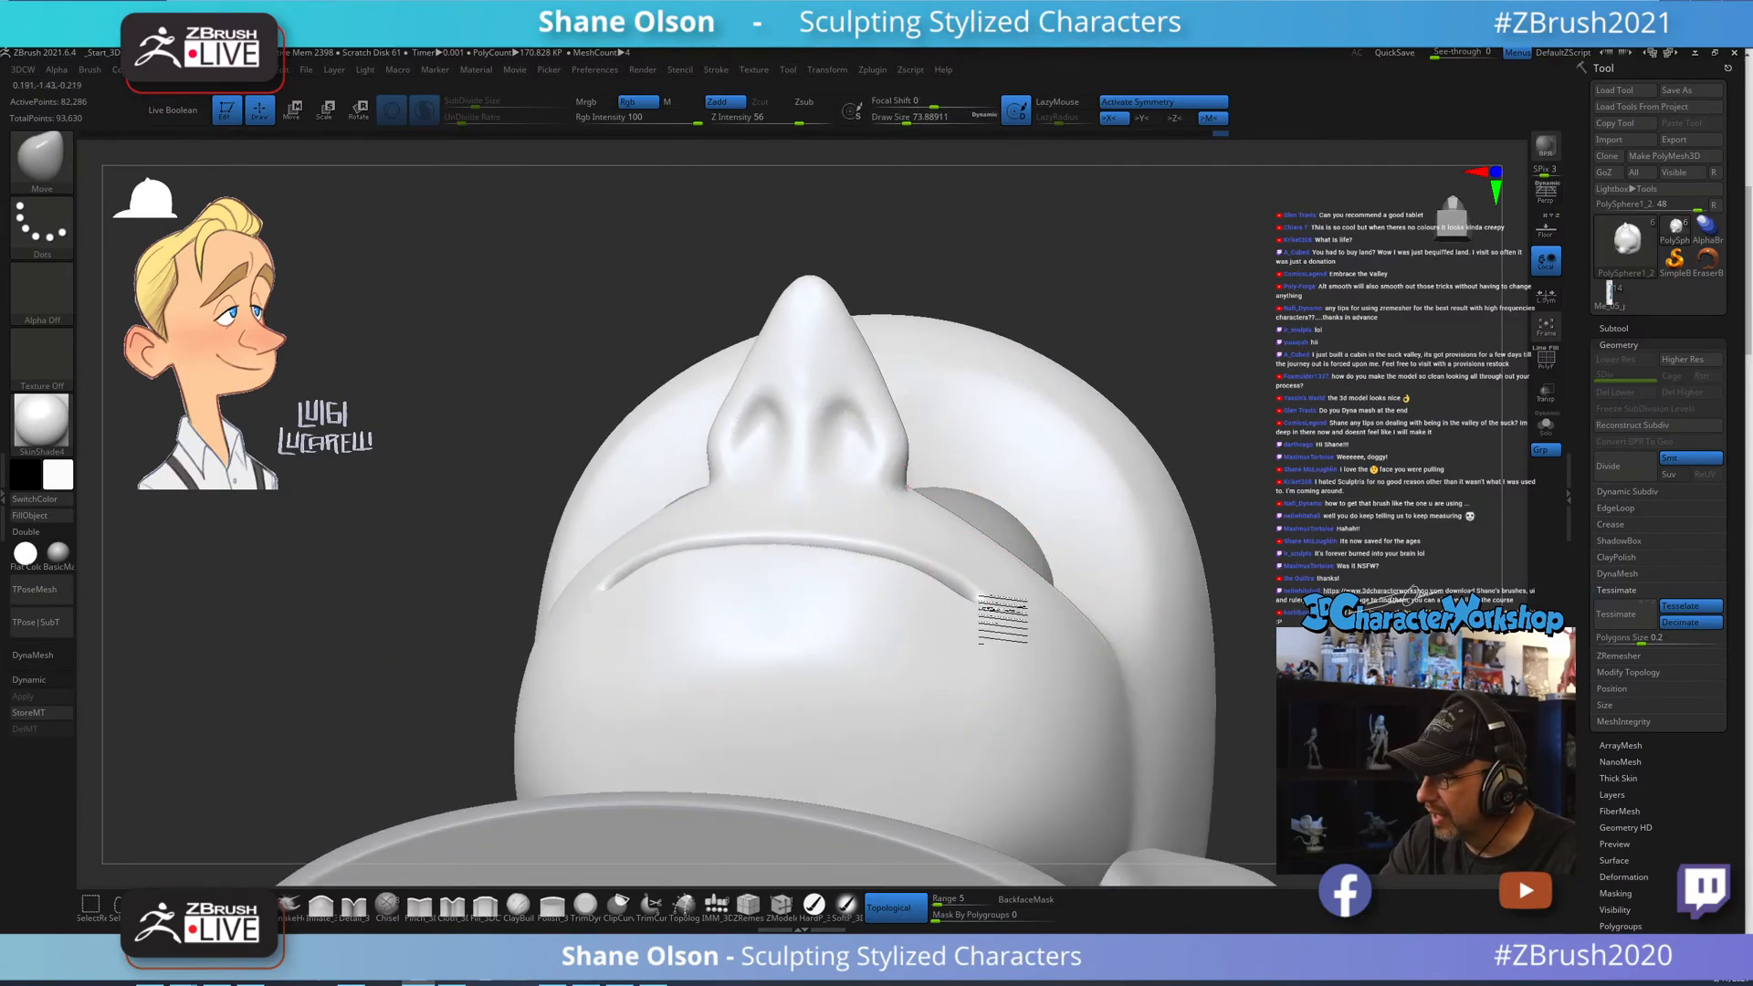
{"action": "left_click", "coordinate": [895, 907]}
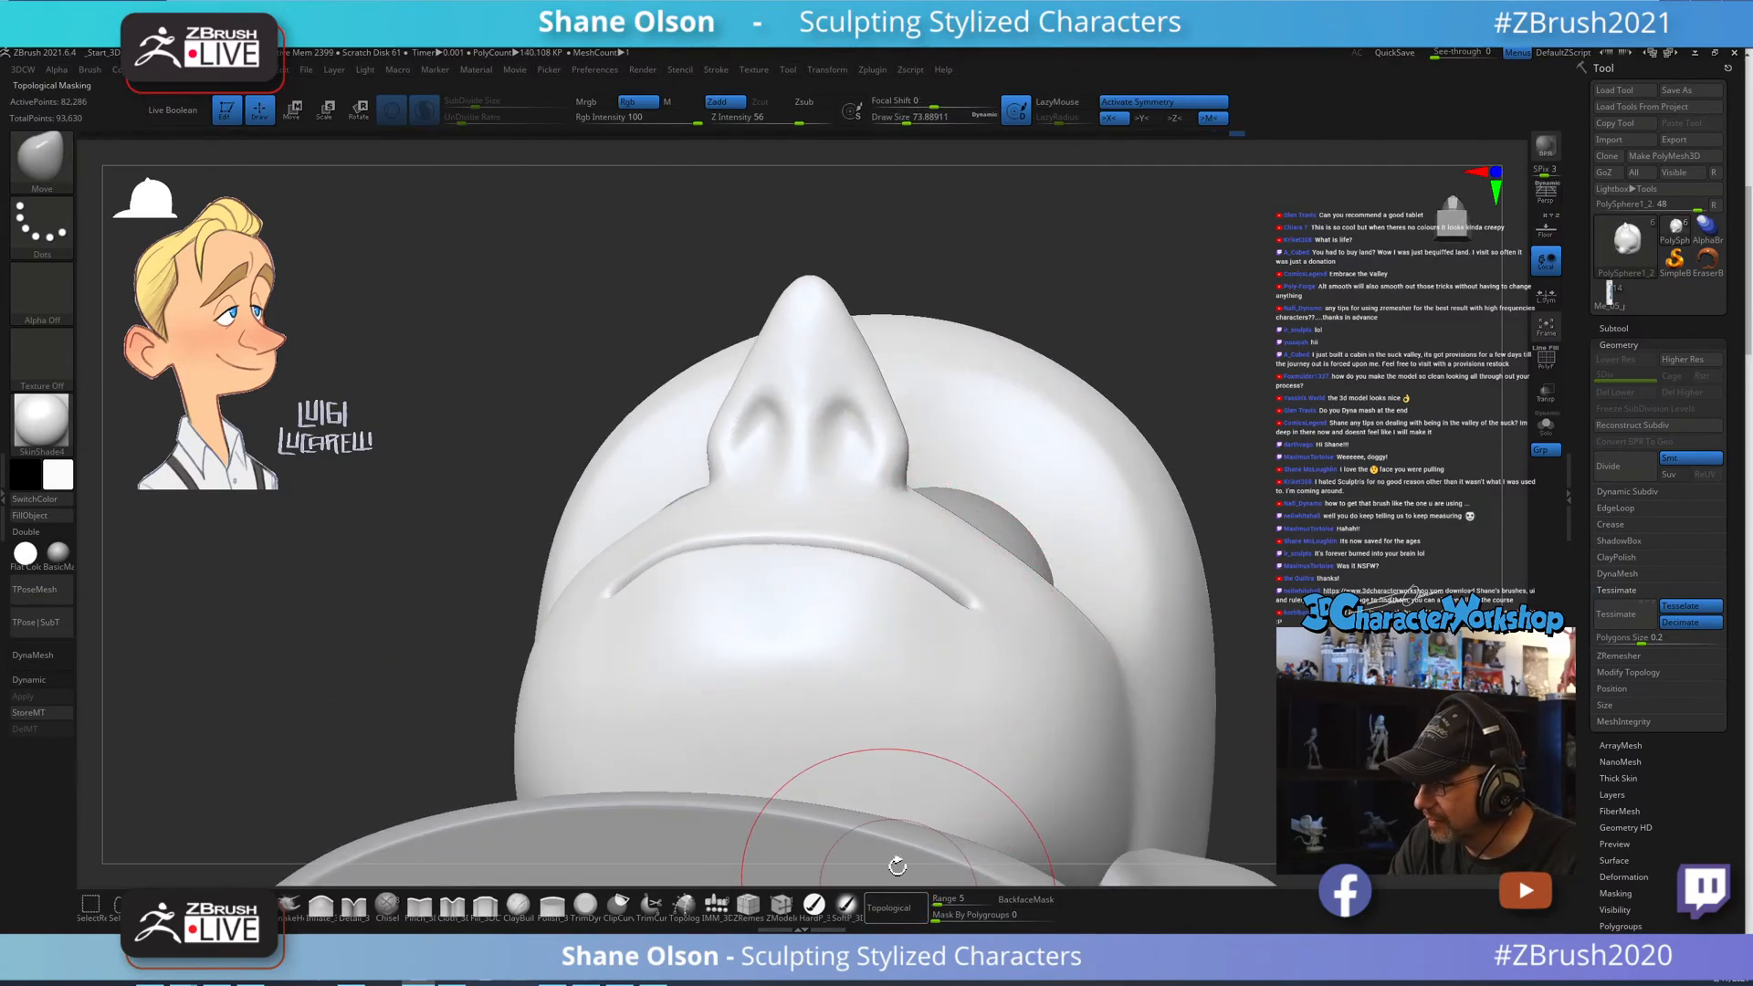
{"action": "left_click_drag", "start_coordinate": [954, 621], "coordinate": [938, 614]}
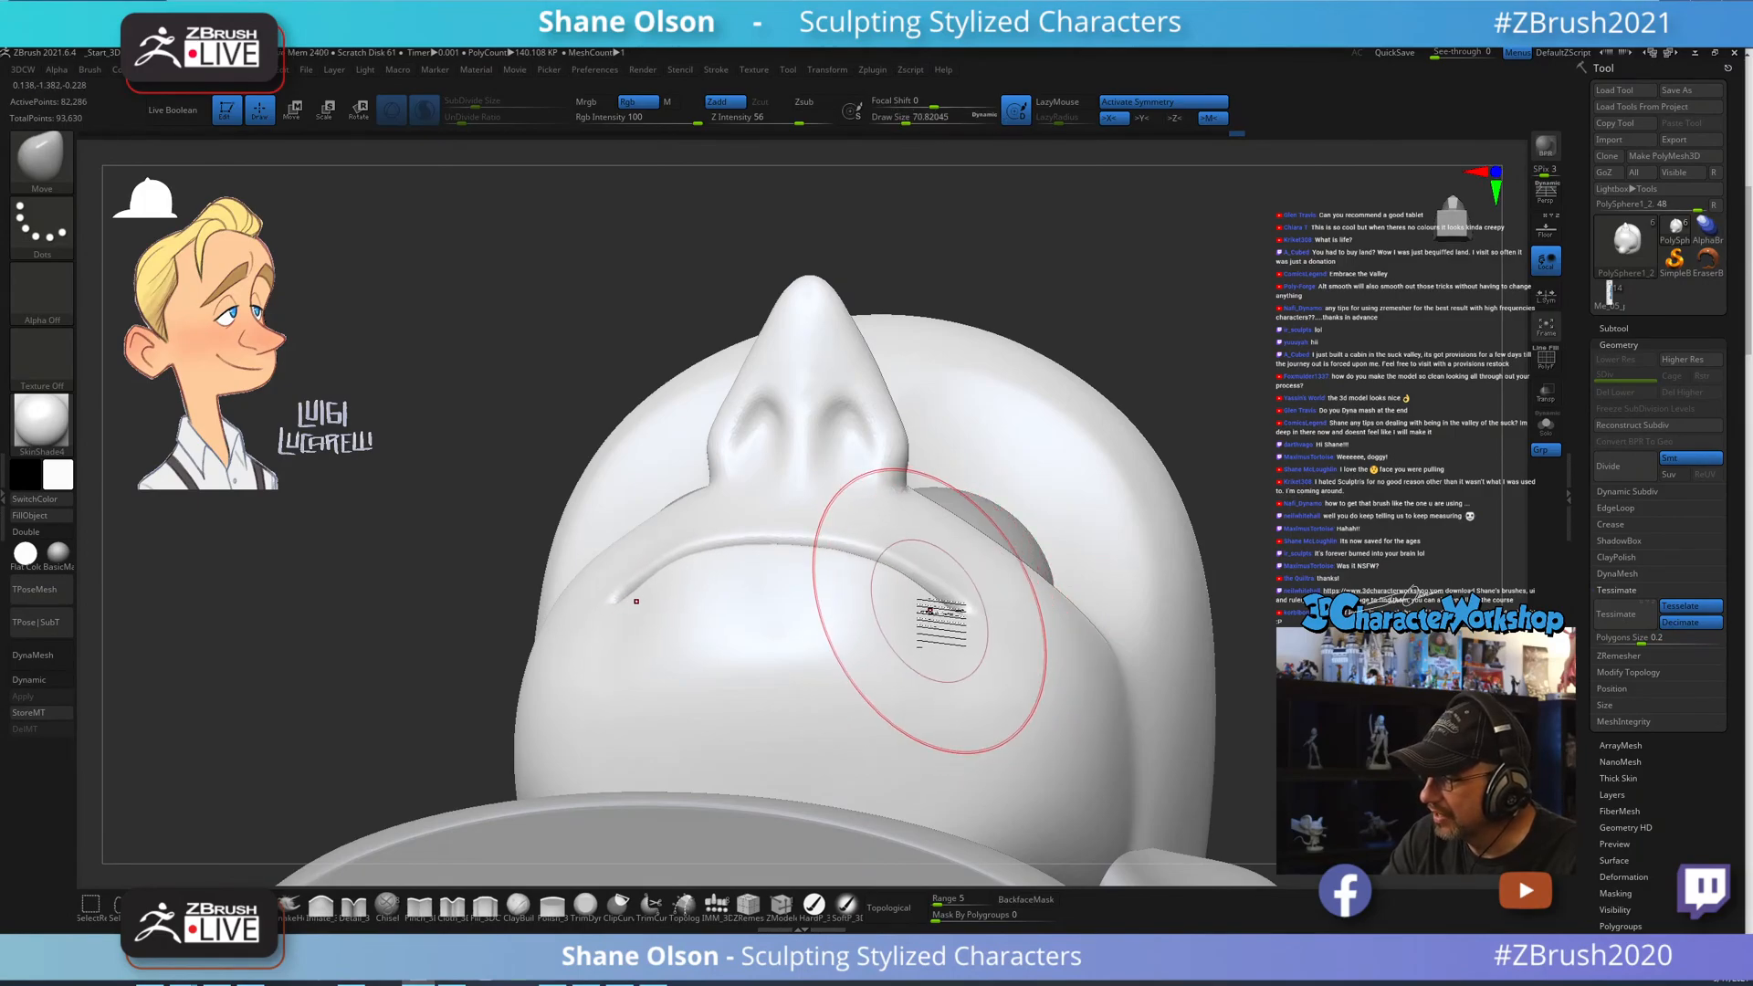
{"action": "right_click_drag", "start_coordinate": [811, 579], "coordinate": [802, 559]}
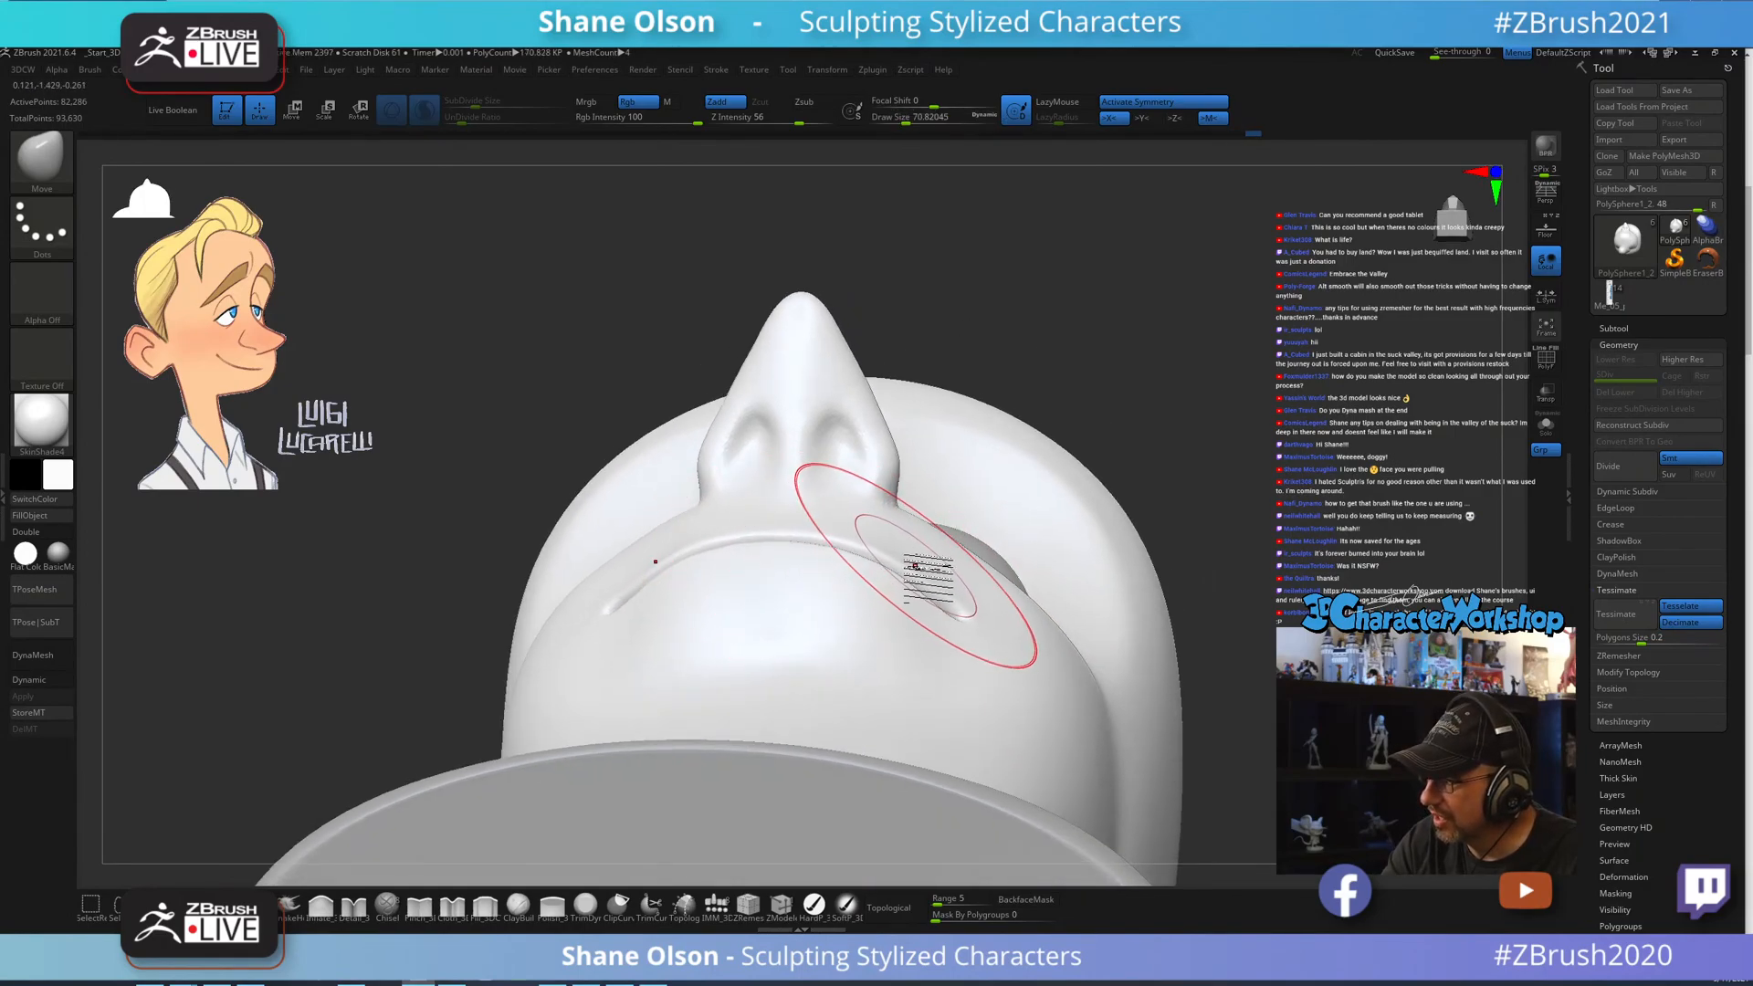
Set the draw size to 56.467 and adjust the lower lip's profile with the Move brush.
{"action": "mouse_move", "coordinate": [990, 650]}
{"action": "right_mouse_down"}
{"action": "mouse_move", "coordinate": [998, 696]}
{"action": "mouse_move", "coordinate": [1011, 680]}
{"action": "mouse_move", "coordinate": [939, 715]}
{"action": "mouse_move", "coordinate": [901, 579]}
{"action": "mouse_move", "coordinate": [939, 724]}
{"action": "mouse_move", "coordinate": [894, 717]}
{"action": "right_mouse_up"}
{"action": "key", "text": "s"}
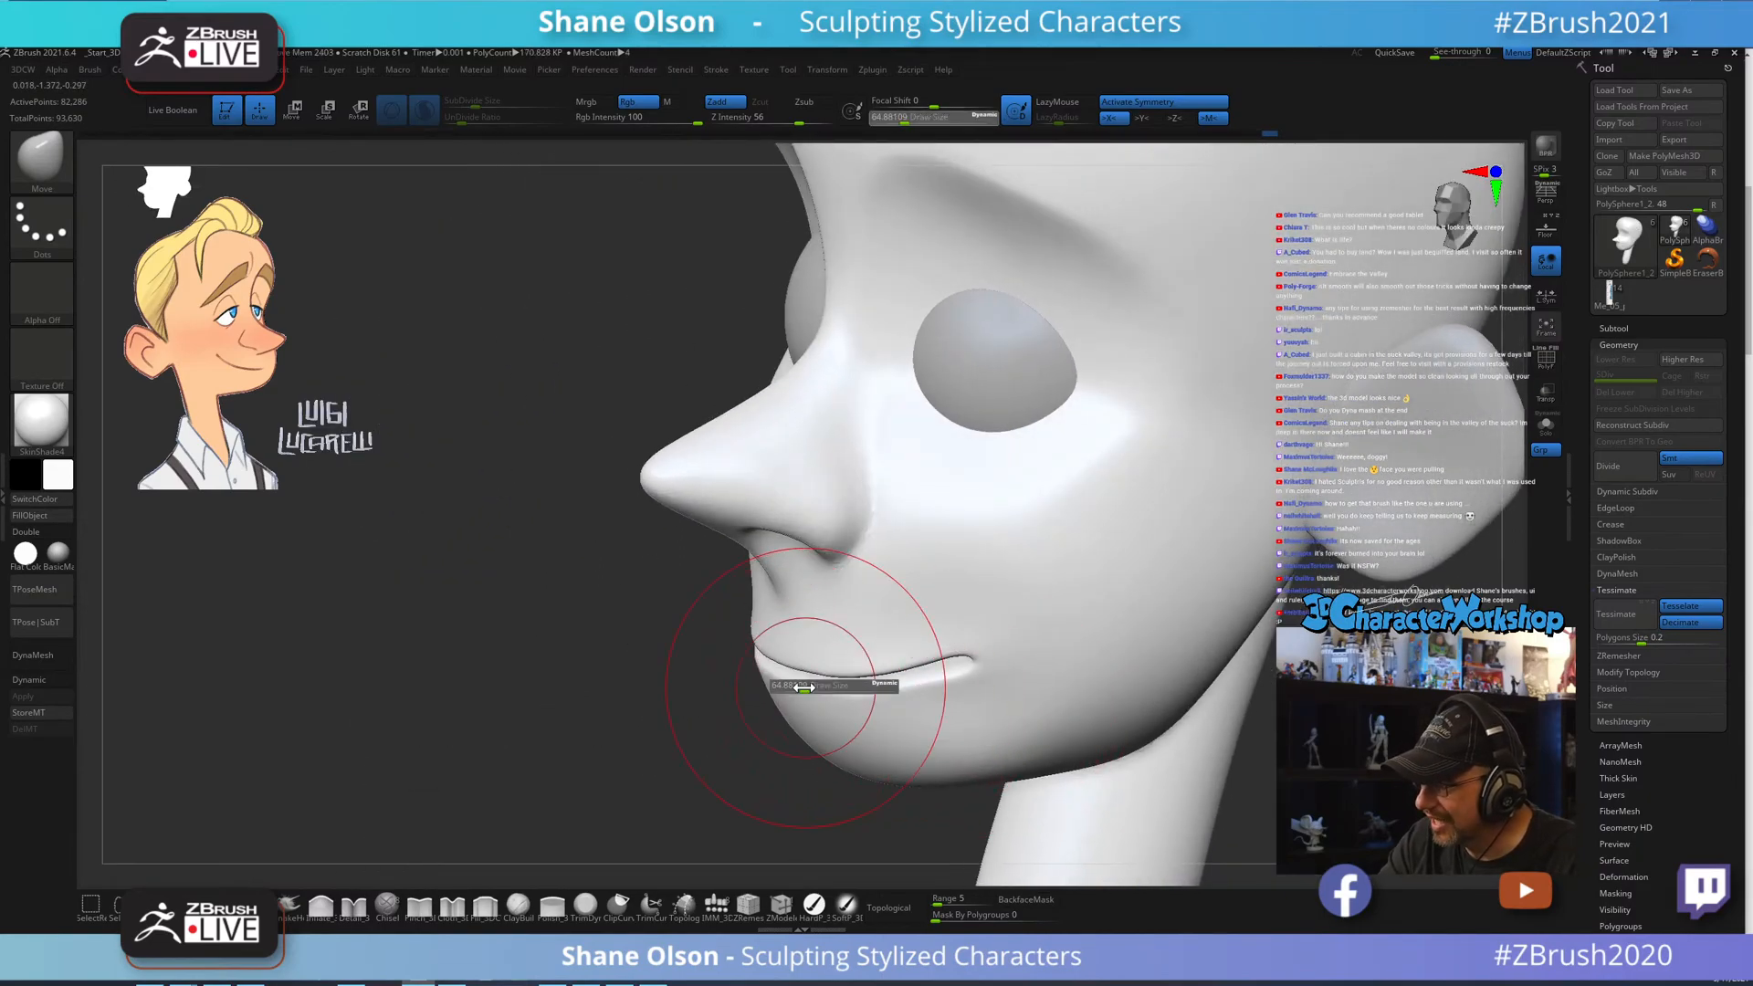
{"action": "left_click_drag", "start_coordinate": [806, 688], "coordinate": [803, 687]}
{"action": "left_click_drag", "start_coordinate": [787, 675], "coordinate": [786, 687]}
{"action": "right_click_drag", "start_coordinate": [904, 659], "coordinate": [878, 704]}
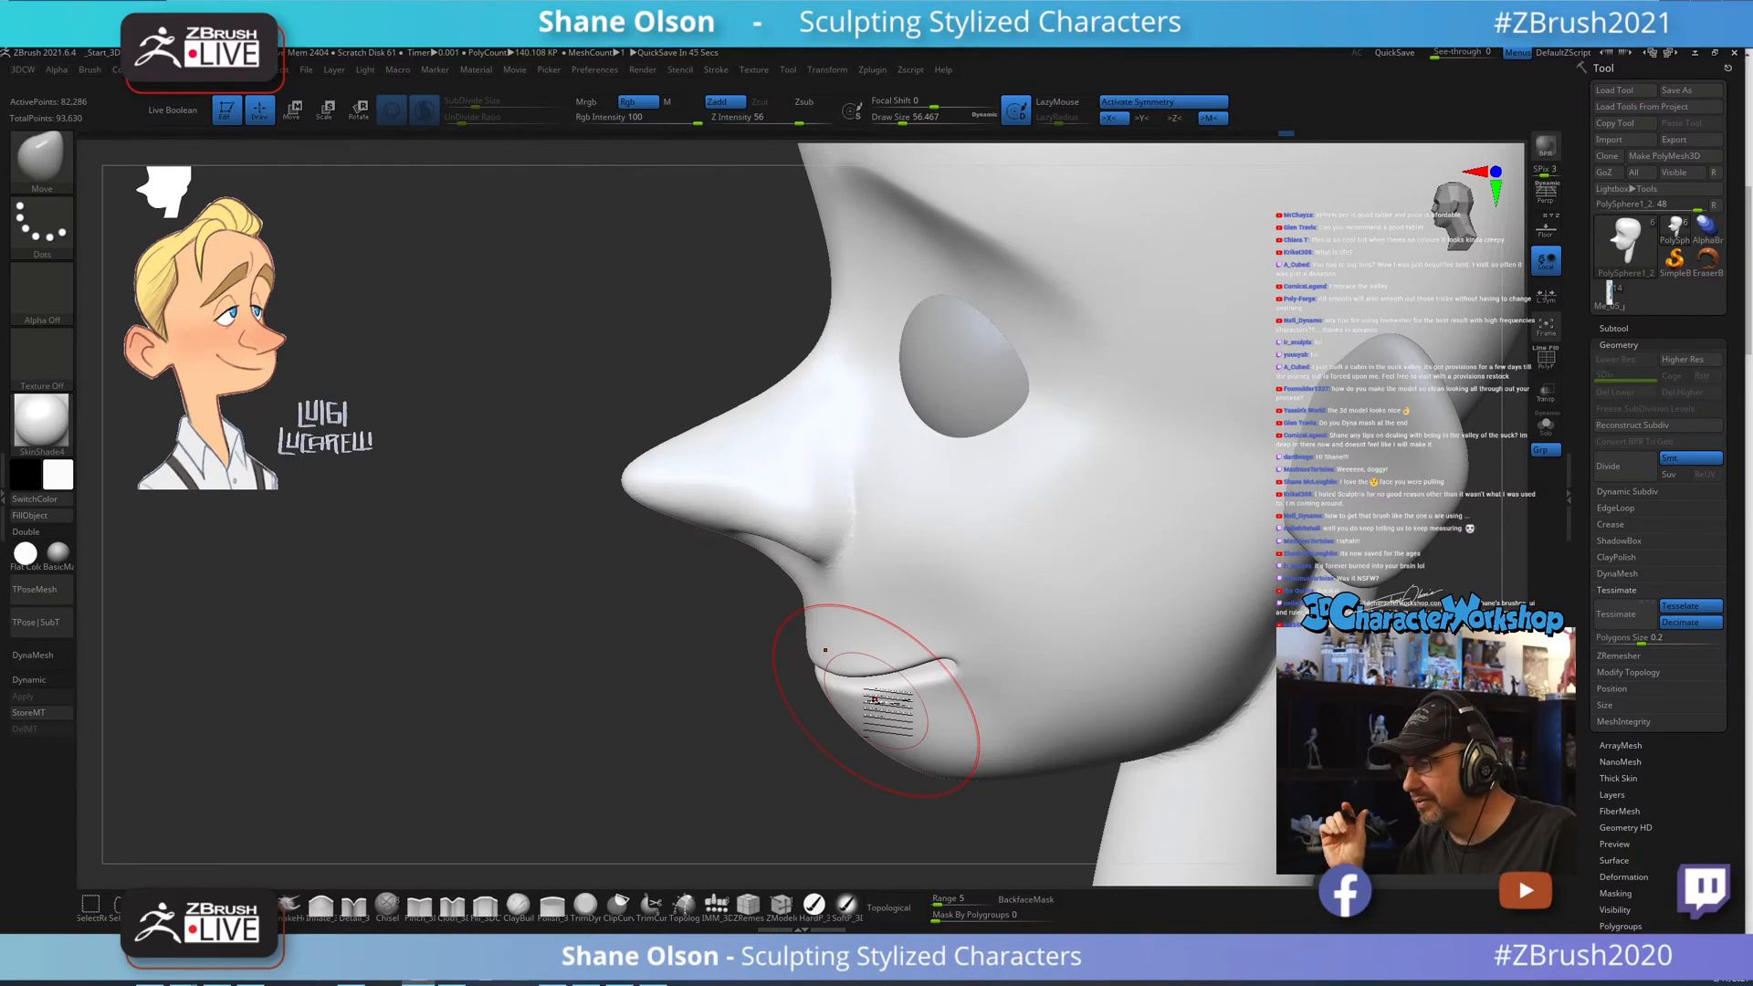
Adjust the mouth's corners from the front and below with the Move brush at draw size 43.76337.
{"action": "right_click_drag", "start_coordinate": [1036, 677], "coordinate": [1095, 648]}
{"action": "right_click_drag", "start_coordinate": [1142, 722], "coordinate": [1138, 676], "text": "alt"}
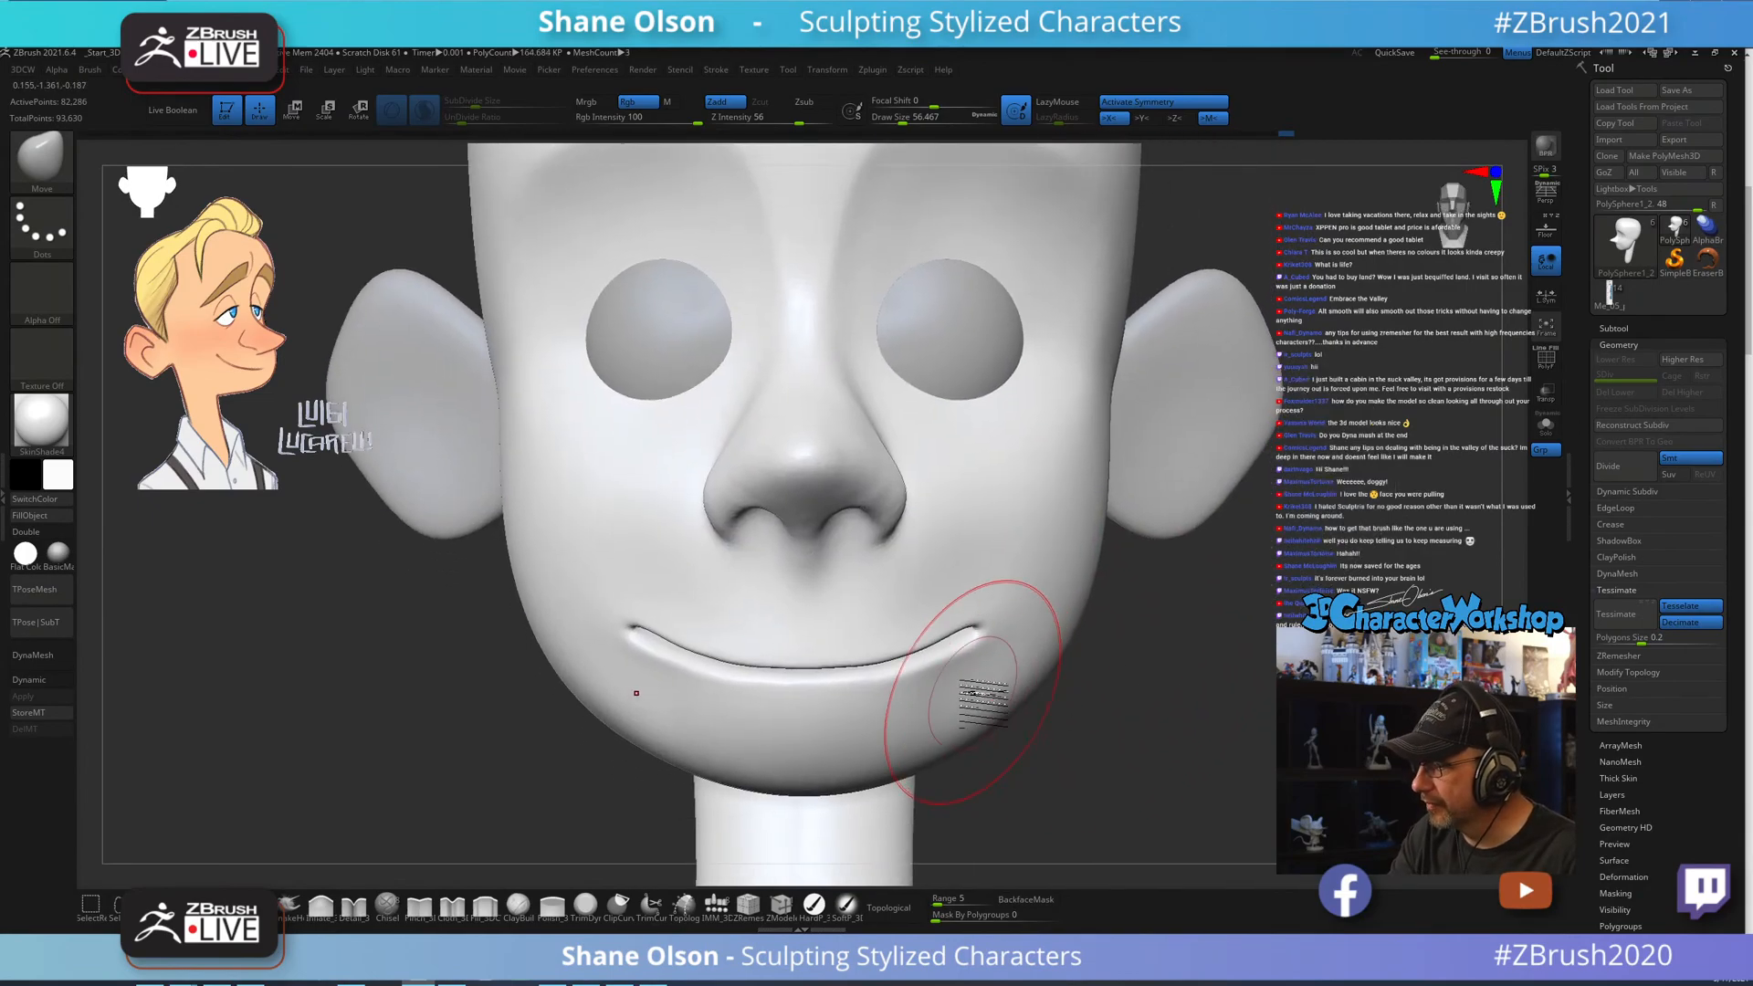
{"action": "right_click_drag", "start_coordinate": [985, 678], "coordinate": [1003, 610]}
{"action": "left_click_drag", "start_coordinate": [1002, 638], "coordinate": [998, 628]}
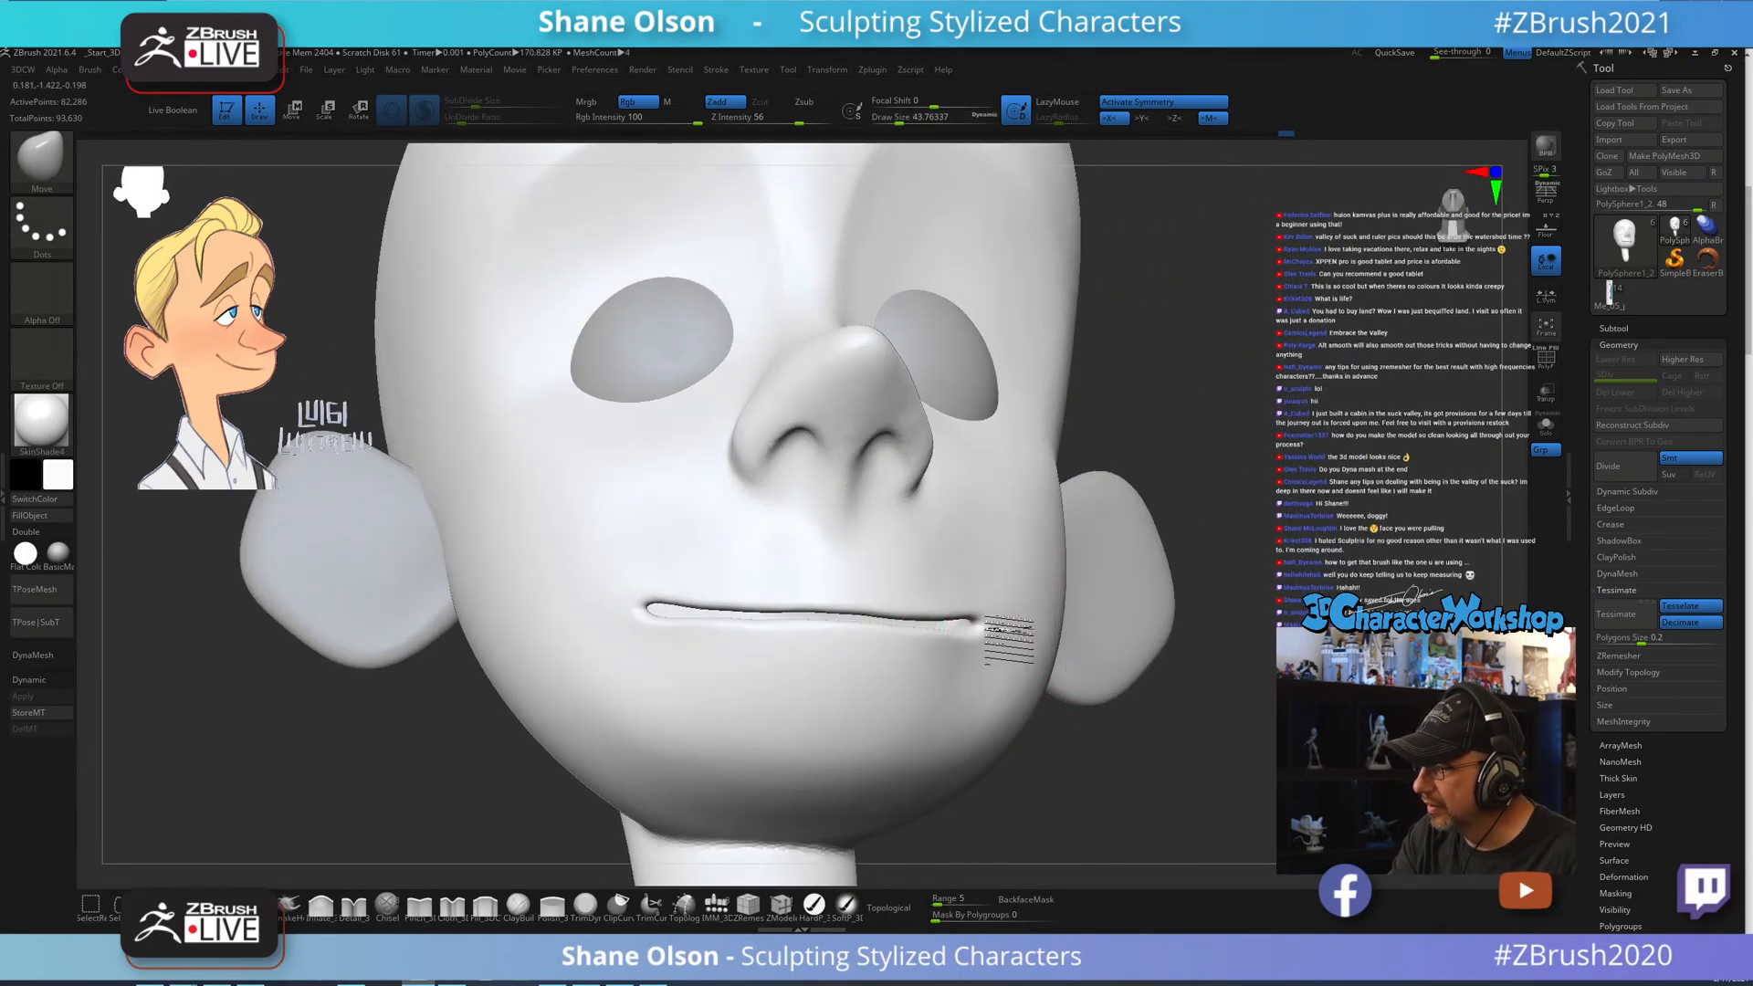
Enlarge the Move brush's draw size to 104.47682 and reshape the area around the mouth and chin in profile.
{"action": "mouse_move", "coordinate": [1018, 609]}
{"action": "right_mouse_down"}
{"action": "mouse_move", "coordinate": [987, 614]}
{"action": "mouse_move", "coordinate": [1010, 630]}
{"action": "mouse_move", "coordinate": [941, 621]}
{"action": "mouse_move", "coordinate": [987, 701]}
{"action": "mouse_move", "coordinate": [979, 722]}
{"action": "right_mouse_up"}
{"action": "key", "text": "s"}
{"action": "left_click_drag", "start_coordinate": [910, 730], "coordinate": [977, 741]}
{"action": "key", "text": "s"}
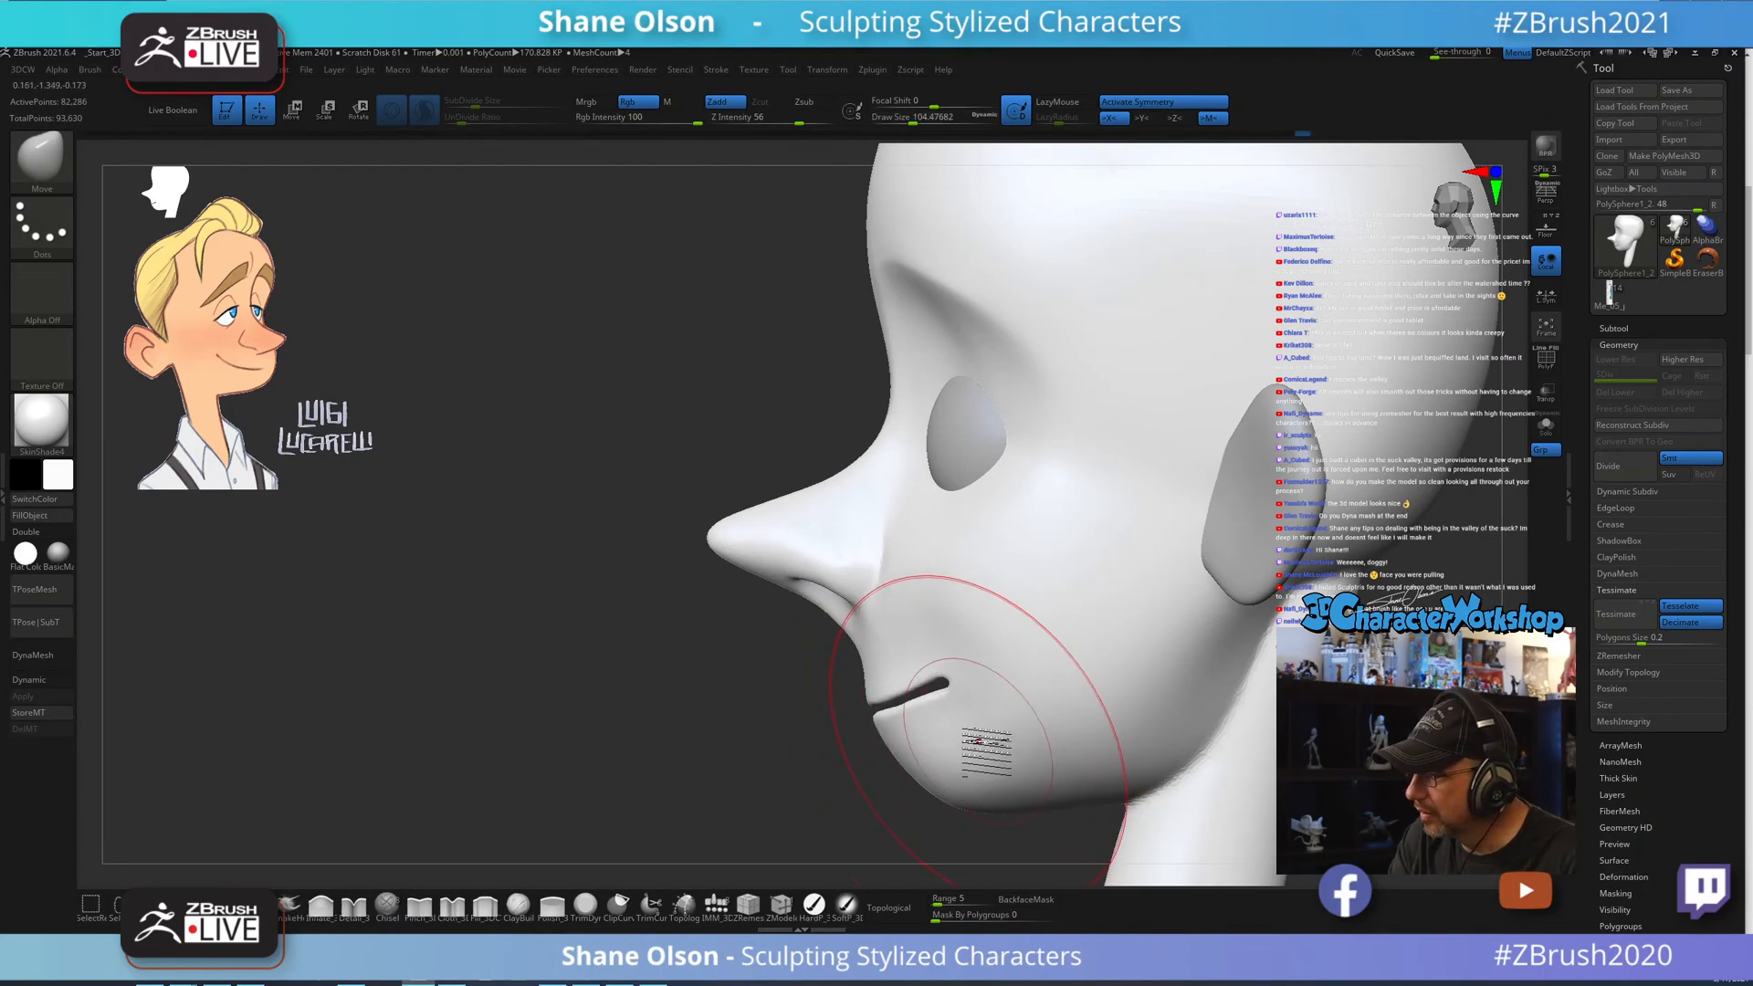
Reduce the Move brush's draw size to 36.93311 and reshape the nose tip from below.
{"action": "key", "text": "s"}
{"action": "mouse_move", "coordinate": [950, 607]}
{"action": "left_mouse_down"}
{"action": "mouse_move", "coordinate": [927, 607]}
{"action": "mouse_move", "coordinate": [901, 559]}
{"action": "left_mouse_up"}
{"action": "key", "text": "s"}
{"action": "left_click_drag", "start_coordinate": [902, 560], "coordinate": [897, 559]}
{"action": "left_click_drag", "start_coordinate": [897, 560], "coordinate": [891, 530]}
{"action": "mouse_move", "coordinate": [894, 592]}
{"action": "right_mouse_down"}
{"action": "mouse_move", "coordinate": [974, 573]}
{"action": "mouse_move", "coordinate": [924, 573]}
{"action": "mouse_move", "coordinate": [927, 478]}
{"action": "mouse_move", "coordinate": [892, 485]}
{"action": "right_mouse_up"}
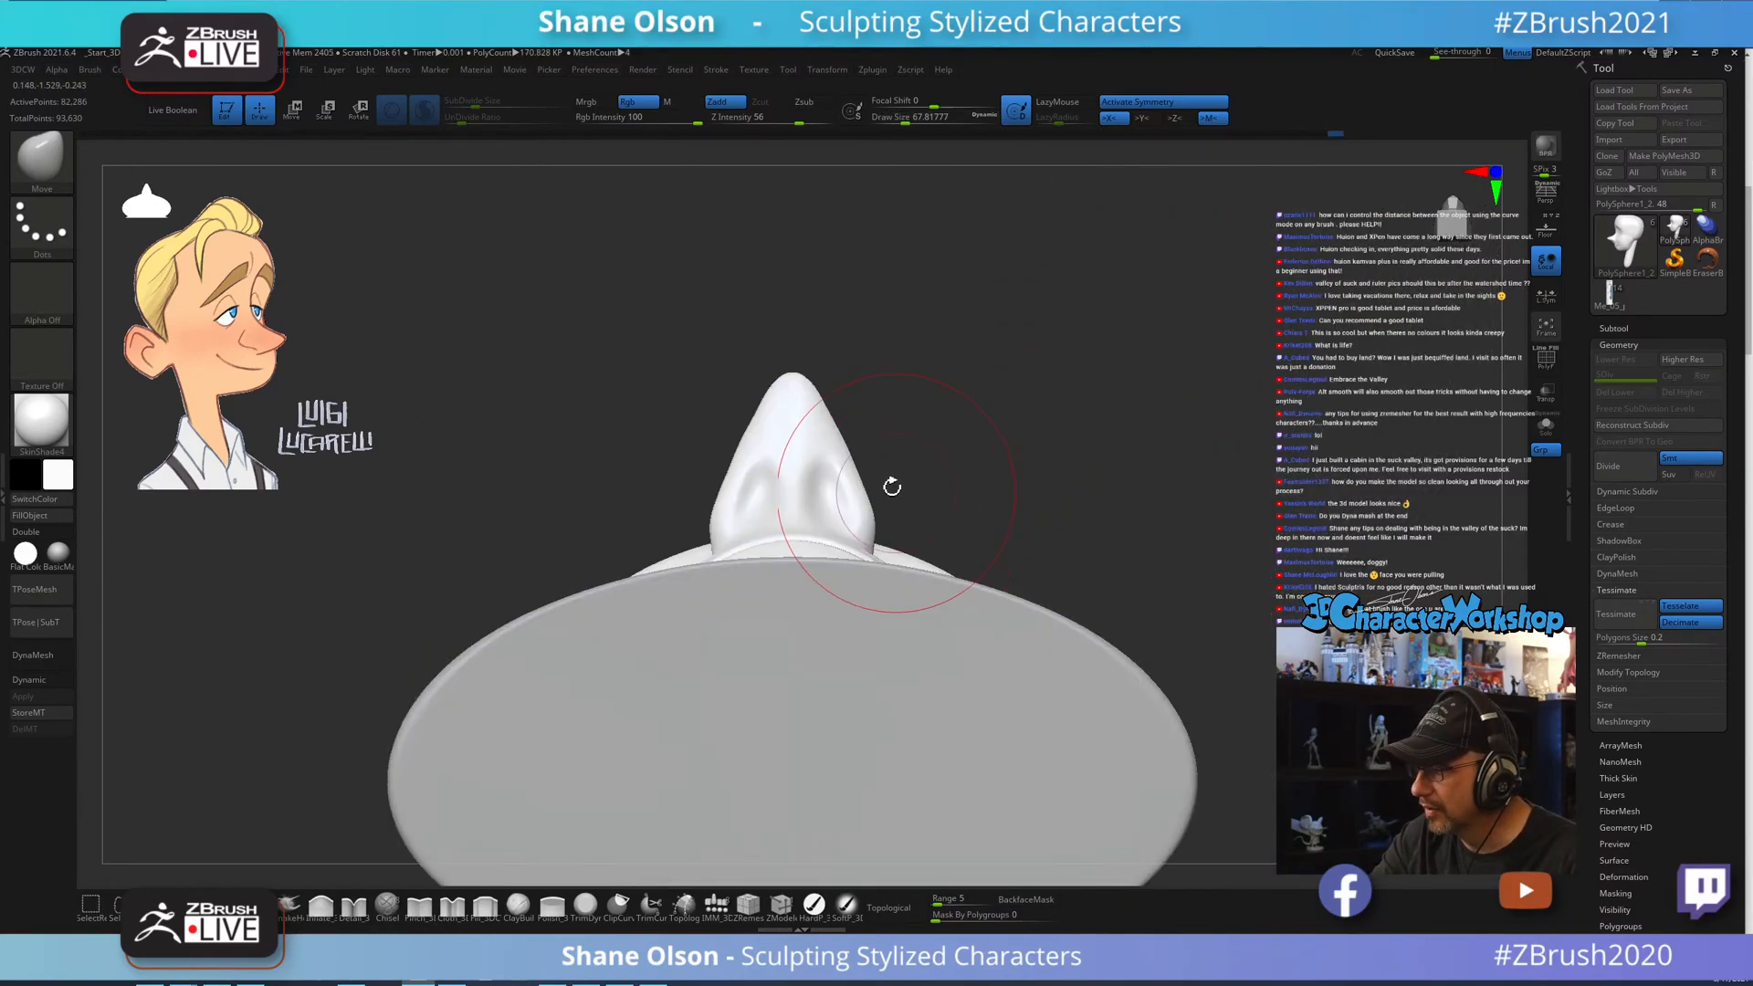
{"action": "key", "text": "s"}
{"action": "left_click_drag", "start_coordinate": [904, 472], "coordinate": [881, 472]}
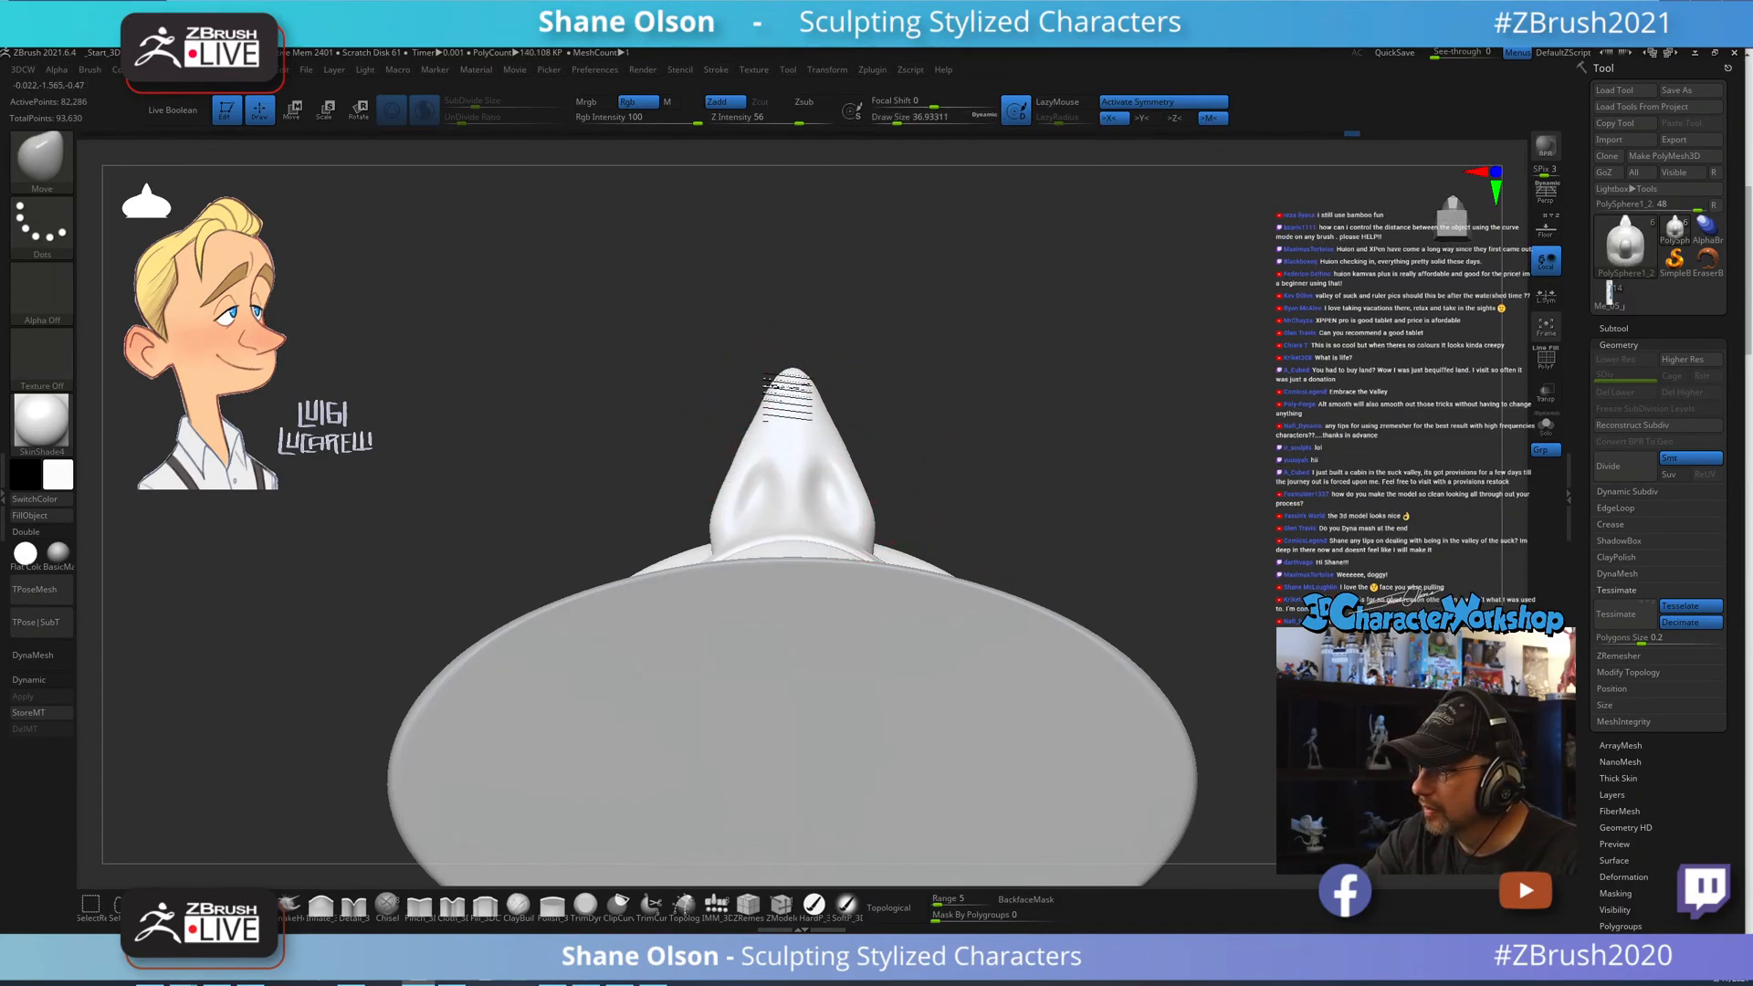
{"action": "mouse_move", "coordinate": [808, 380]}
{"action": "right_mouse_down", "text": "ctrl"}
{"action": "mouse_move", "coordinate": [809, 415]}
{"action": "mouse_move", "coordinate": [817, 381]}
{"action": "mouse_move", "coordinate": [740, 437]}
{"action": "mouse_move", "coordinate": [773, 390]}
{"action": "mouse_move", "coordinate": [723, 420]}
{"action": "mouse_move", "coordinate": [1010, 521]}
{"action": "mouse_move", "coordinate": [1025, 509]}
{"action": "mouse_move", "coordinate": [813, 579]}
{"action": "mouse_move", "coordinate": [884, 546]}
{"action": "mouse_move", "coordinate": [881, 587]}
{"action": "mouse_move", "coordinate": [868, 579]}
{"action": "mouse_move", "coordinate": [900, 564]}
{"action": "right_mouse_up", "text": "ctrl"}
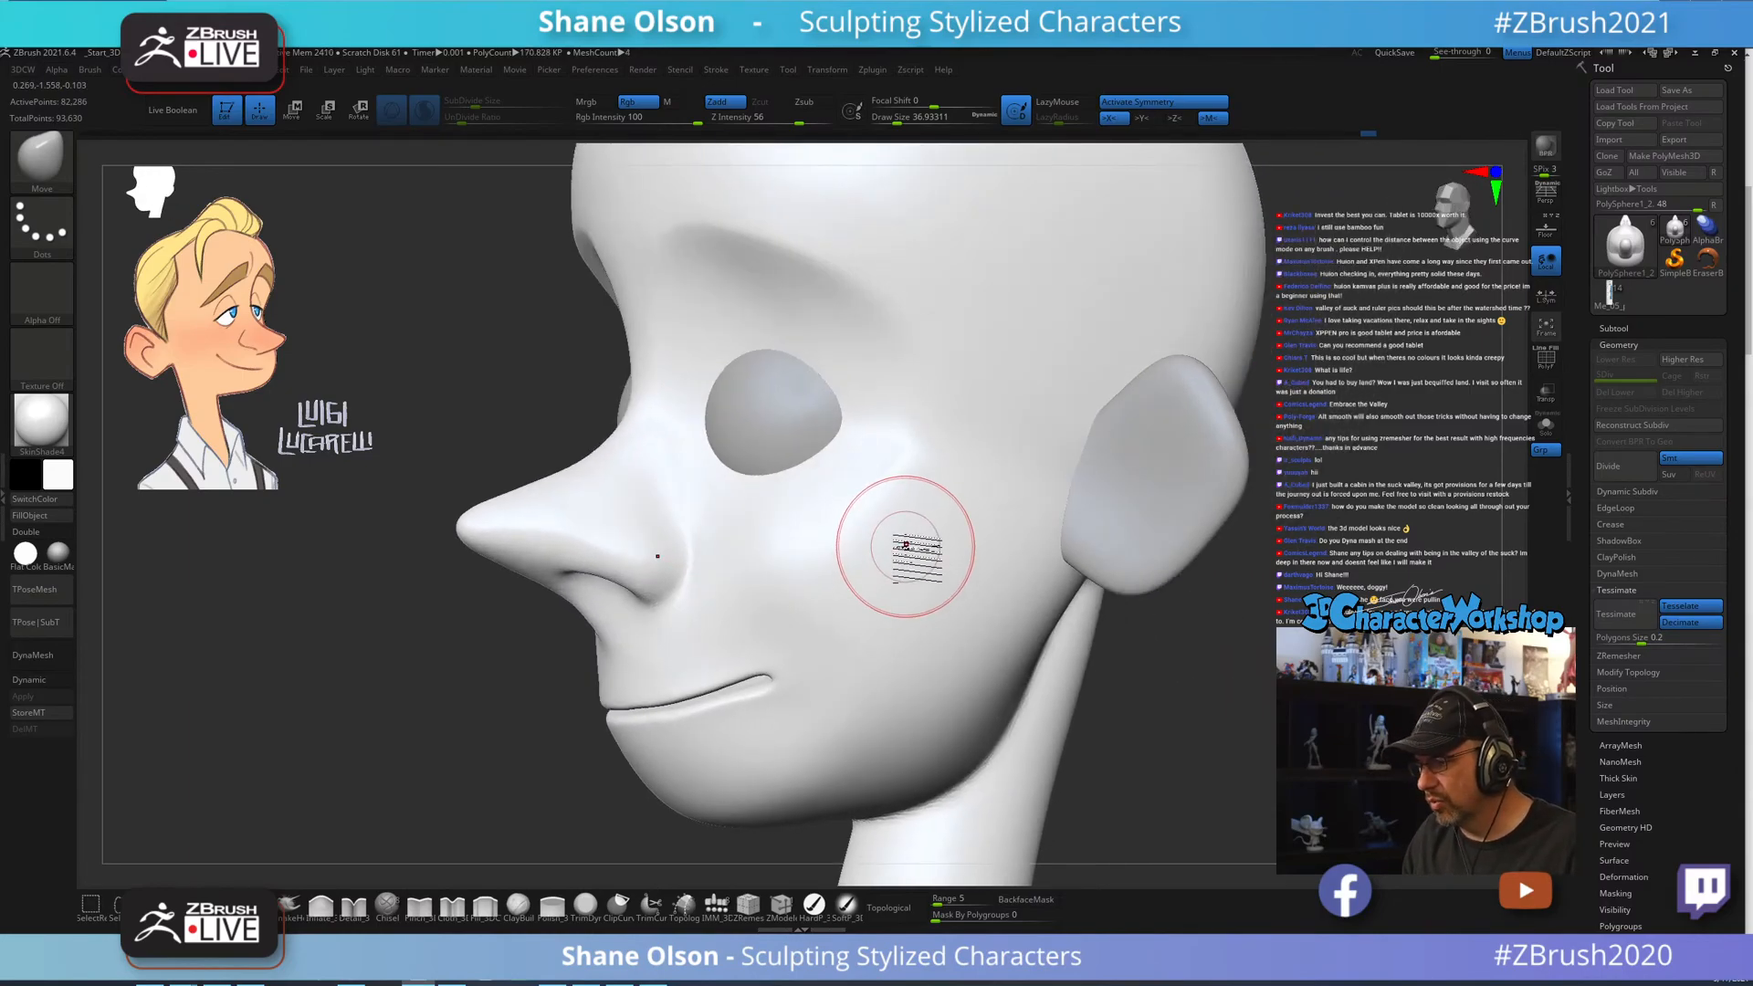
Switch to the Inflate brush at draw size 51.18757 and add volume to the lower lip out to the mouth's corner.
{"action": "left_click", "coordinate": [321, 905]}
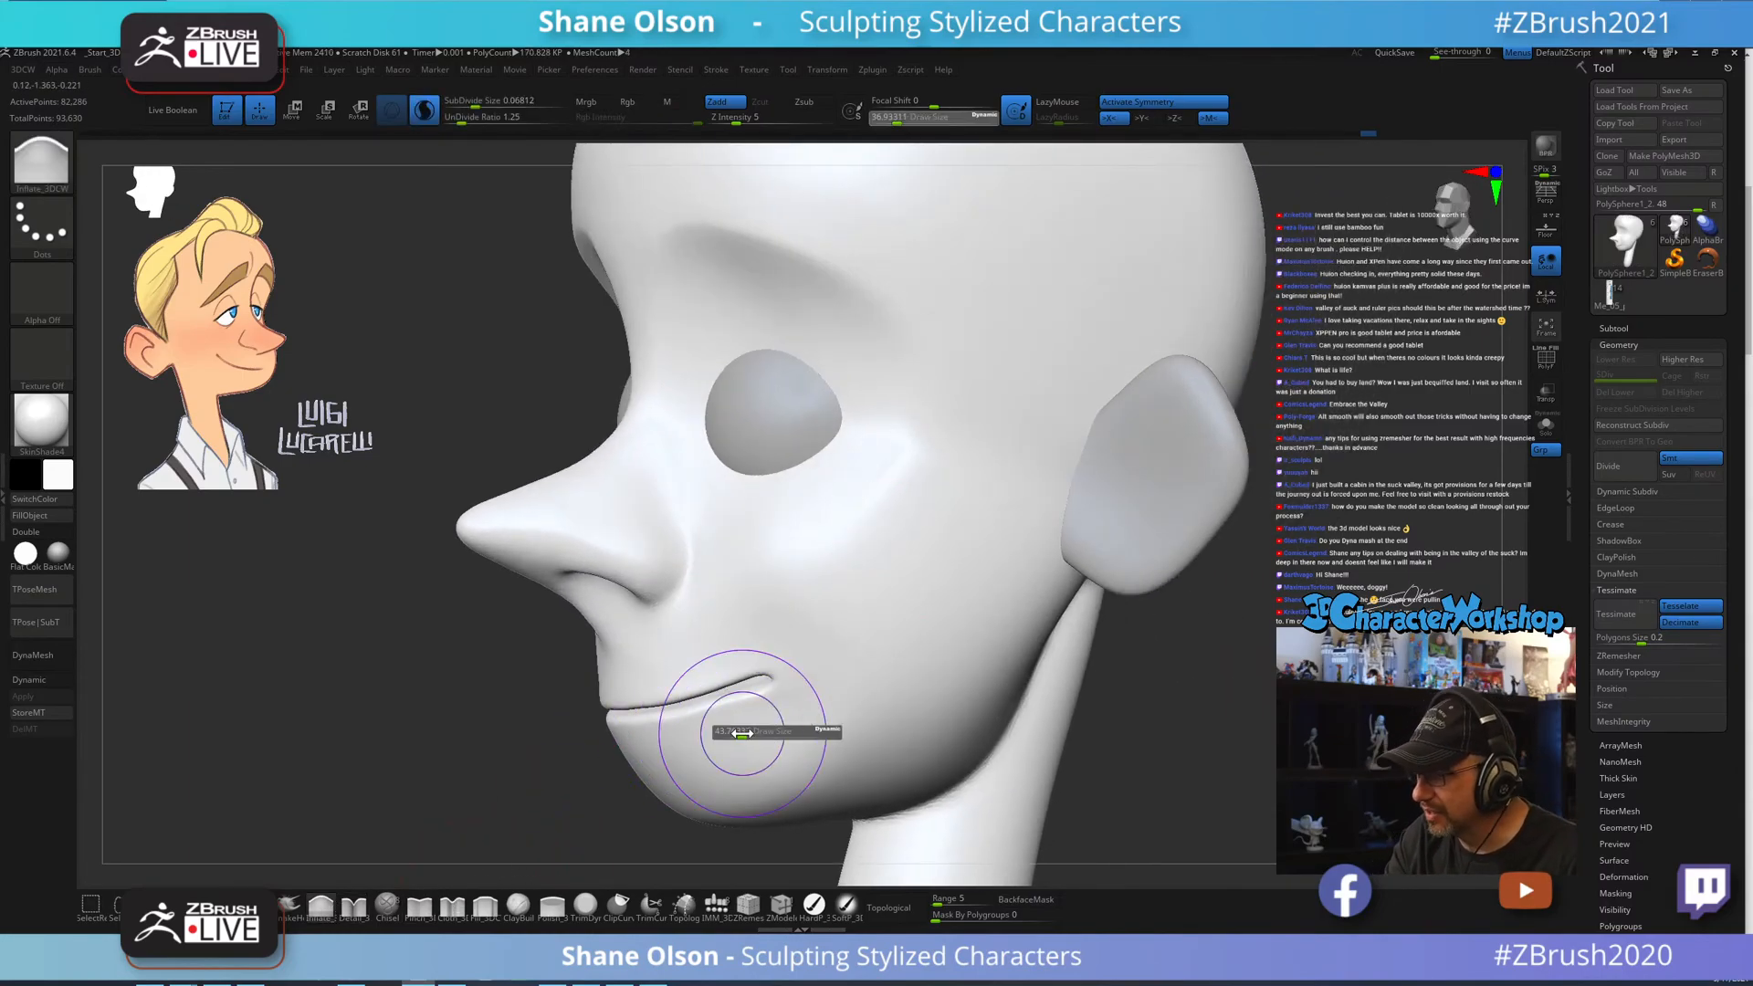
{"action": "mouse_move", "coordinate": [730, 726]}
{"action": "right_mouse_down"}
{"action": "mouse_move", "coordinate": [763, 694]}
{"action": "mouse_move", "coordinate": [751, 733]}
{"action": "right_mouse_up"}
{"action": "left_click_drag", "start_coordinate": [715, 711], "coordinate": [766, 707]}
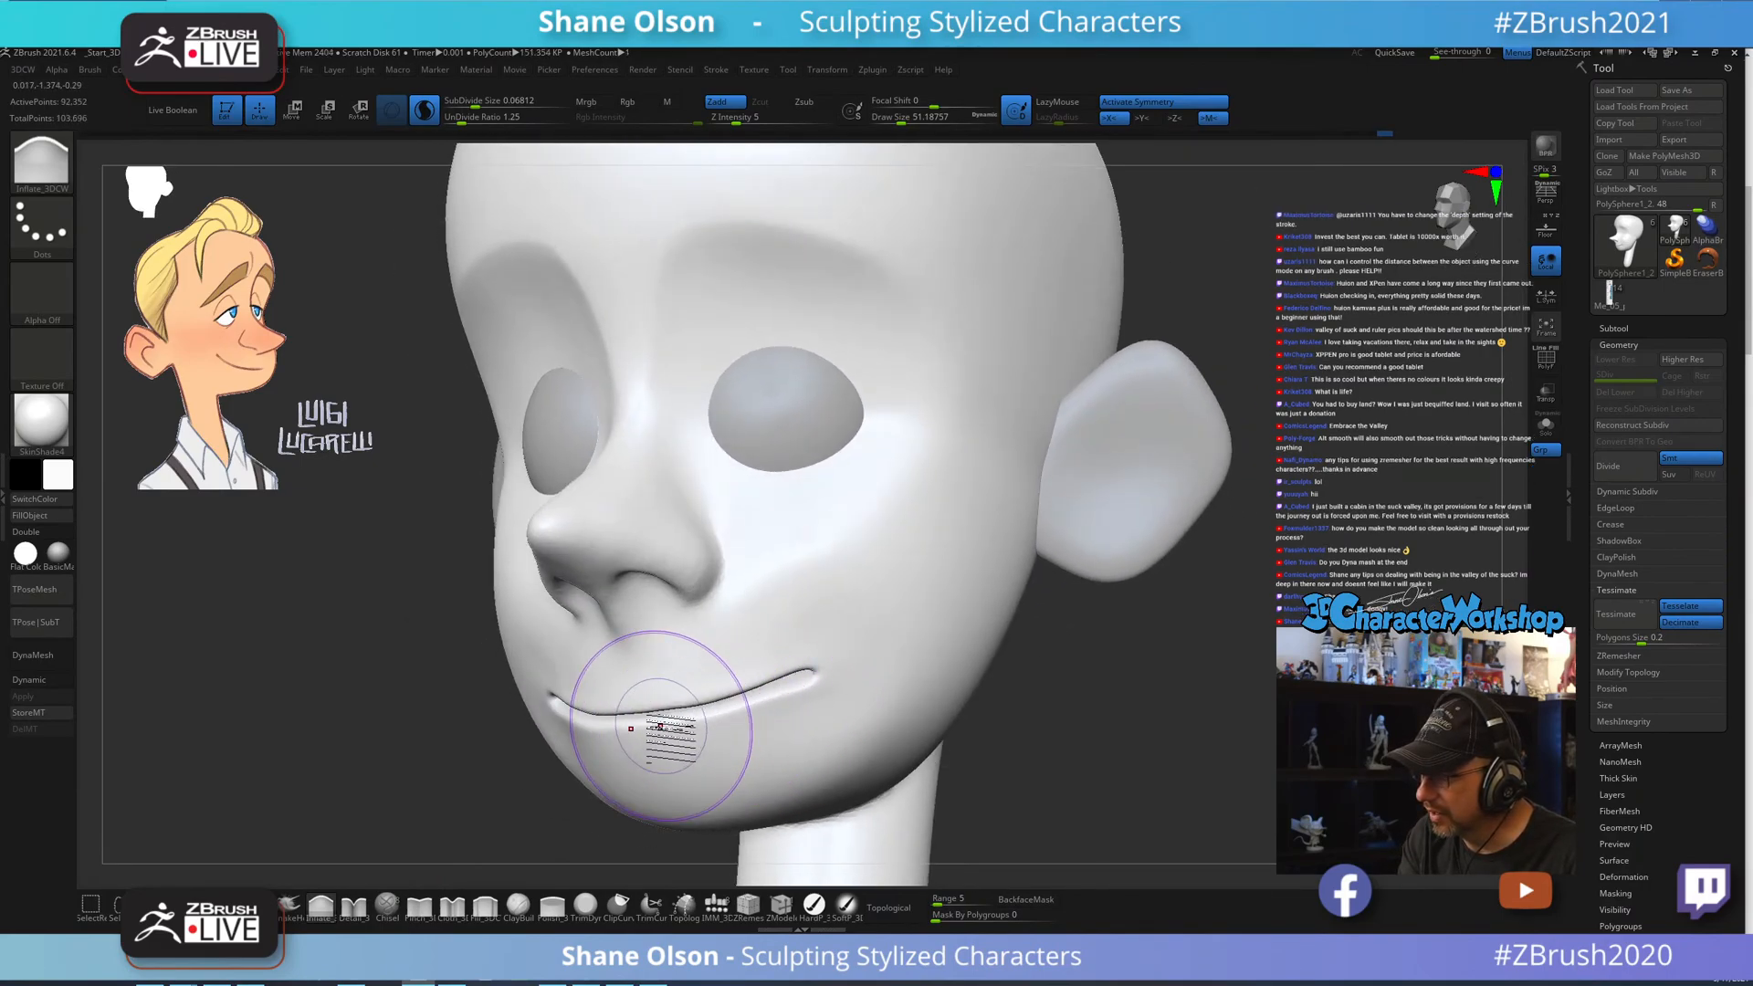
{"action": "left_click_drag", "start_coordinate": [661, 718], "coordinate": [724, 709]}
{"action": "right_click_drag", "start_coordinate": [891, 752], "coordinate": [818, 688]}
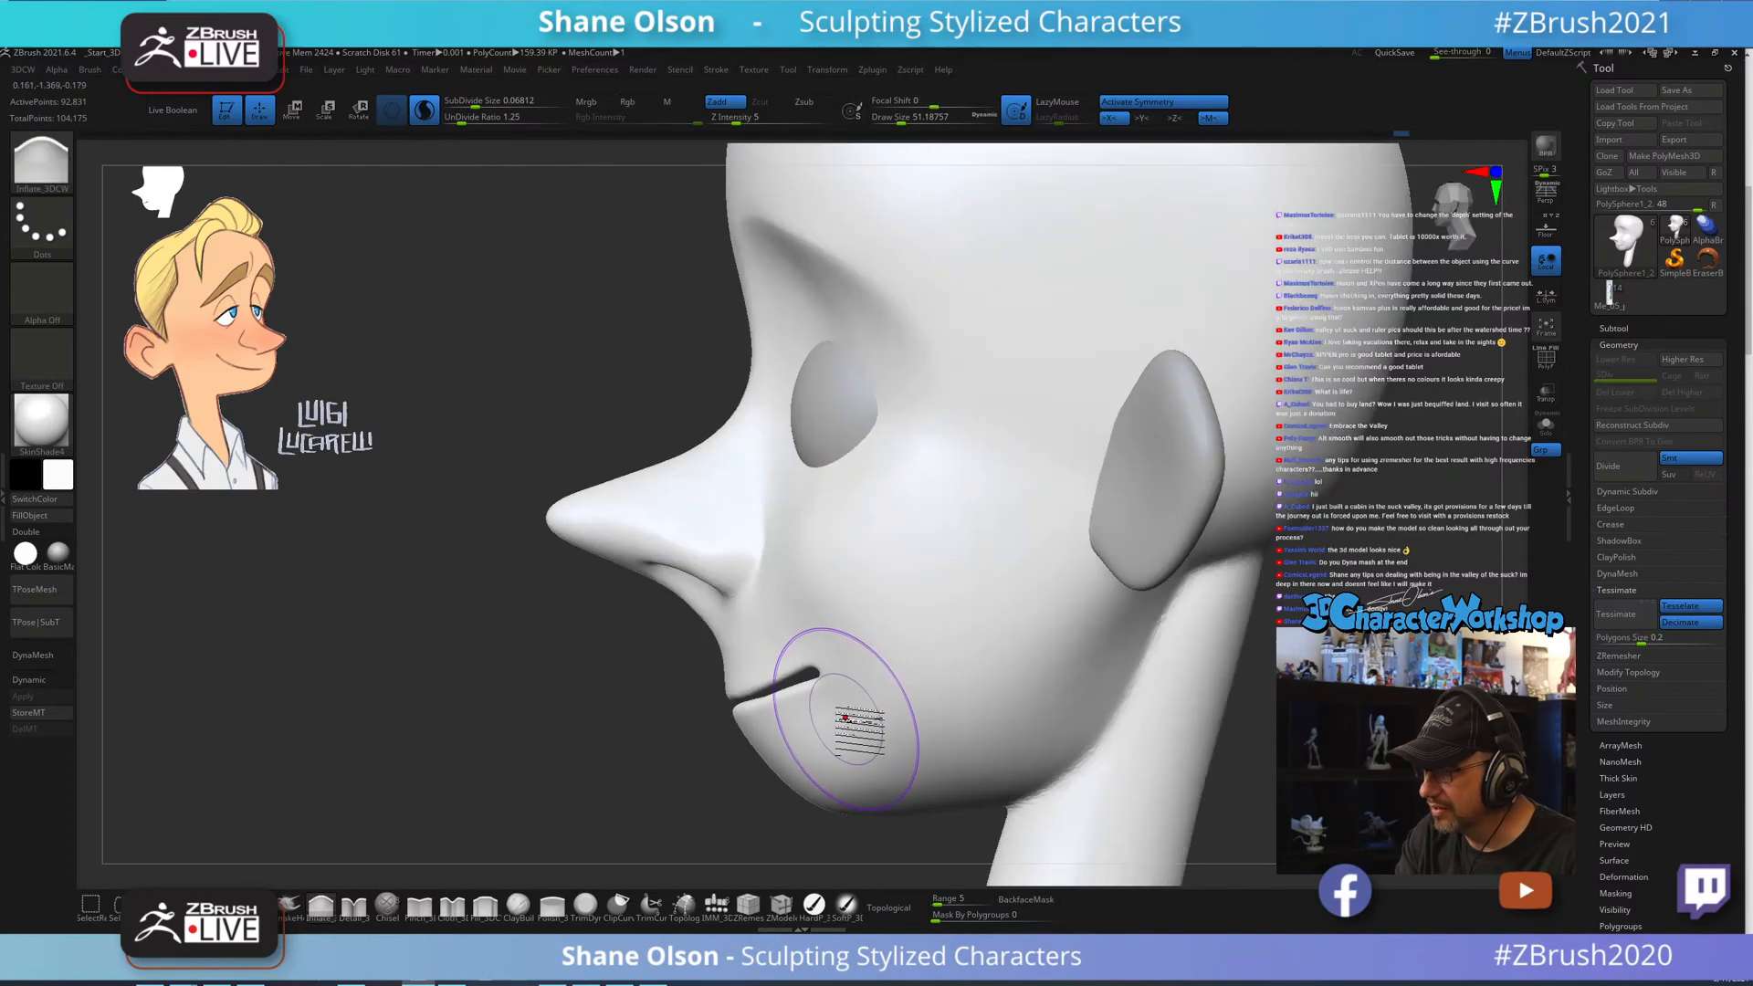
{"action": "mouse_move", "coordinate": [796, 685]}
{"action": "left_mouse_down"}
{"action": "mouse_move", "coordinate": [818, 669]}
{"action": "mouse_move", "coordinate": [803, 687]}
{"action": "left_mouse_up"}
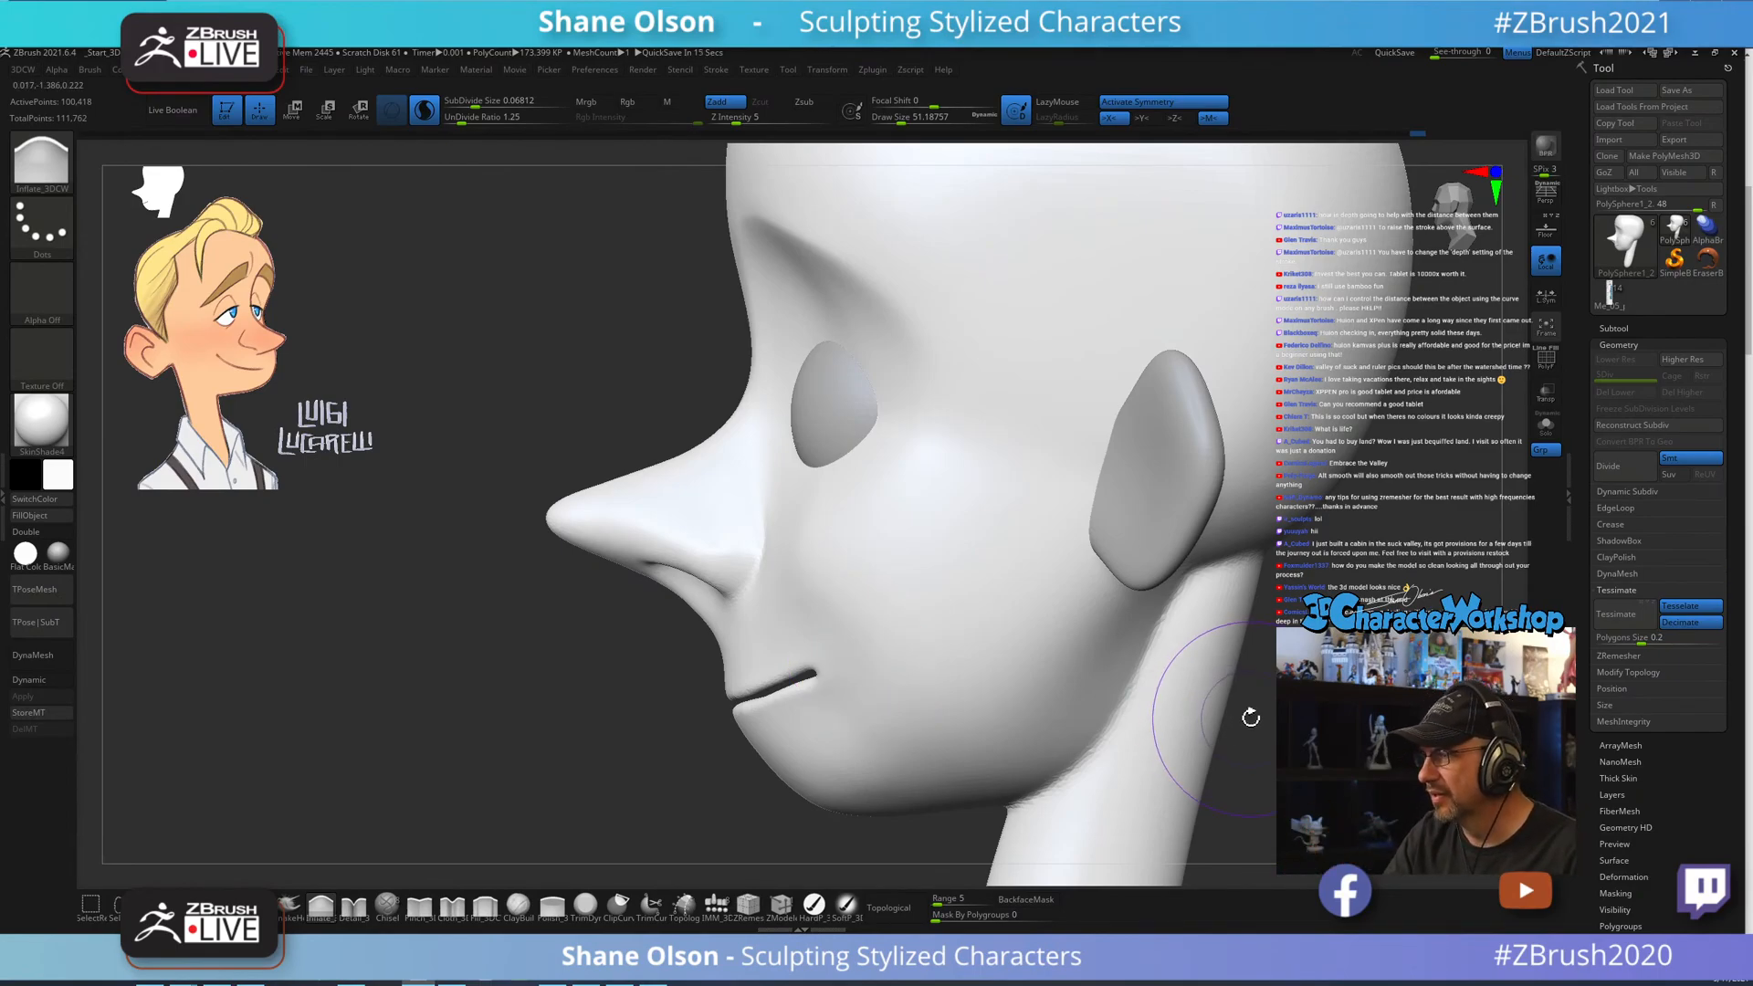
{"action": "mouse_move", "coordinate": [1249, 716]}
{"action": "left_mouse_down"}
{"action": "mouse_move", "coordinate": [1135, 673]}
{"action": "mouse_move", "coordinate": [1125, 711]}
{"action": "mouse_move", "coordinate": [1203, 694]}
{"action": "mouse_move", "coordinate": [1193, 673]}
{"action": "mouse_move", "coordinate": [1186, 697]}
{"action": "mouse_move", "coordinate": [1118, 694]}
{"action": "mouse_move", "coordinate": [1147, 688]}
{"action": "mouse_move", "coordinate": [1135, 697]}
{"action": "mouse_move", "coordinate": [1132, 614]}
{"action": "left_mouse_up"}
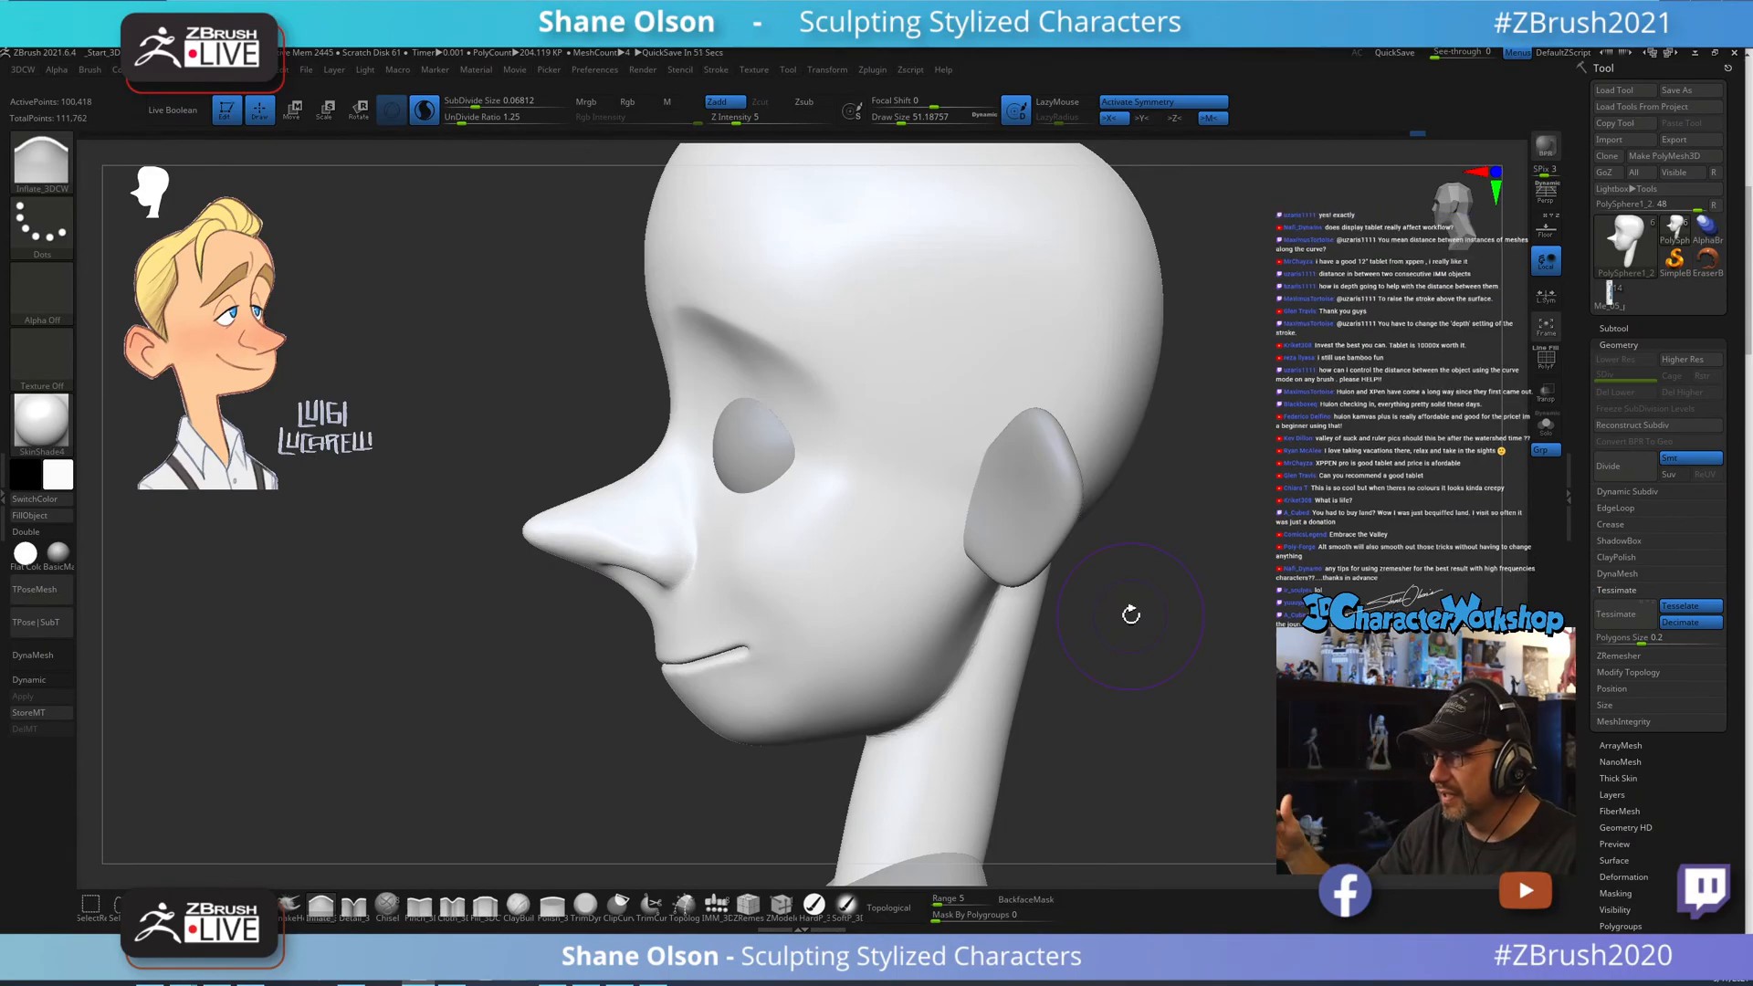
{"action": "left_click_drag", "start_coordinate": [1135, 622], "coordinate": [1087, 606]}
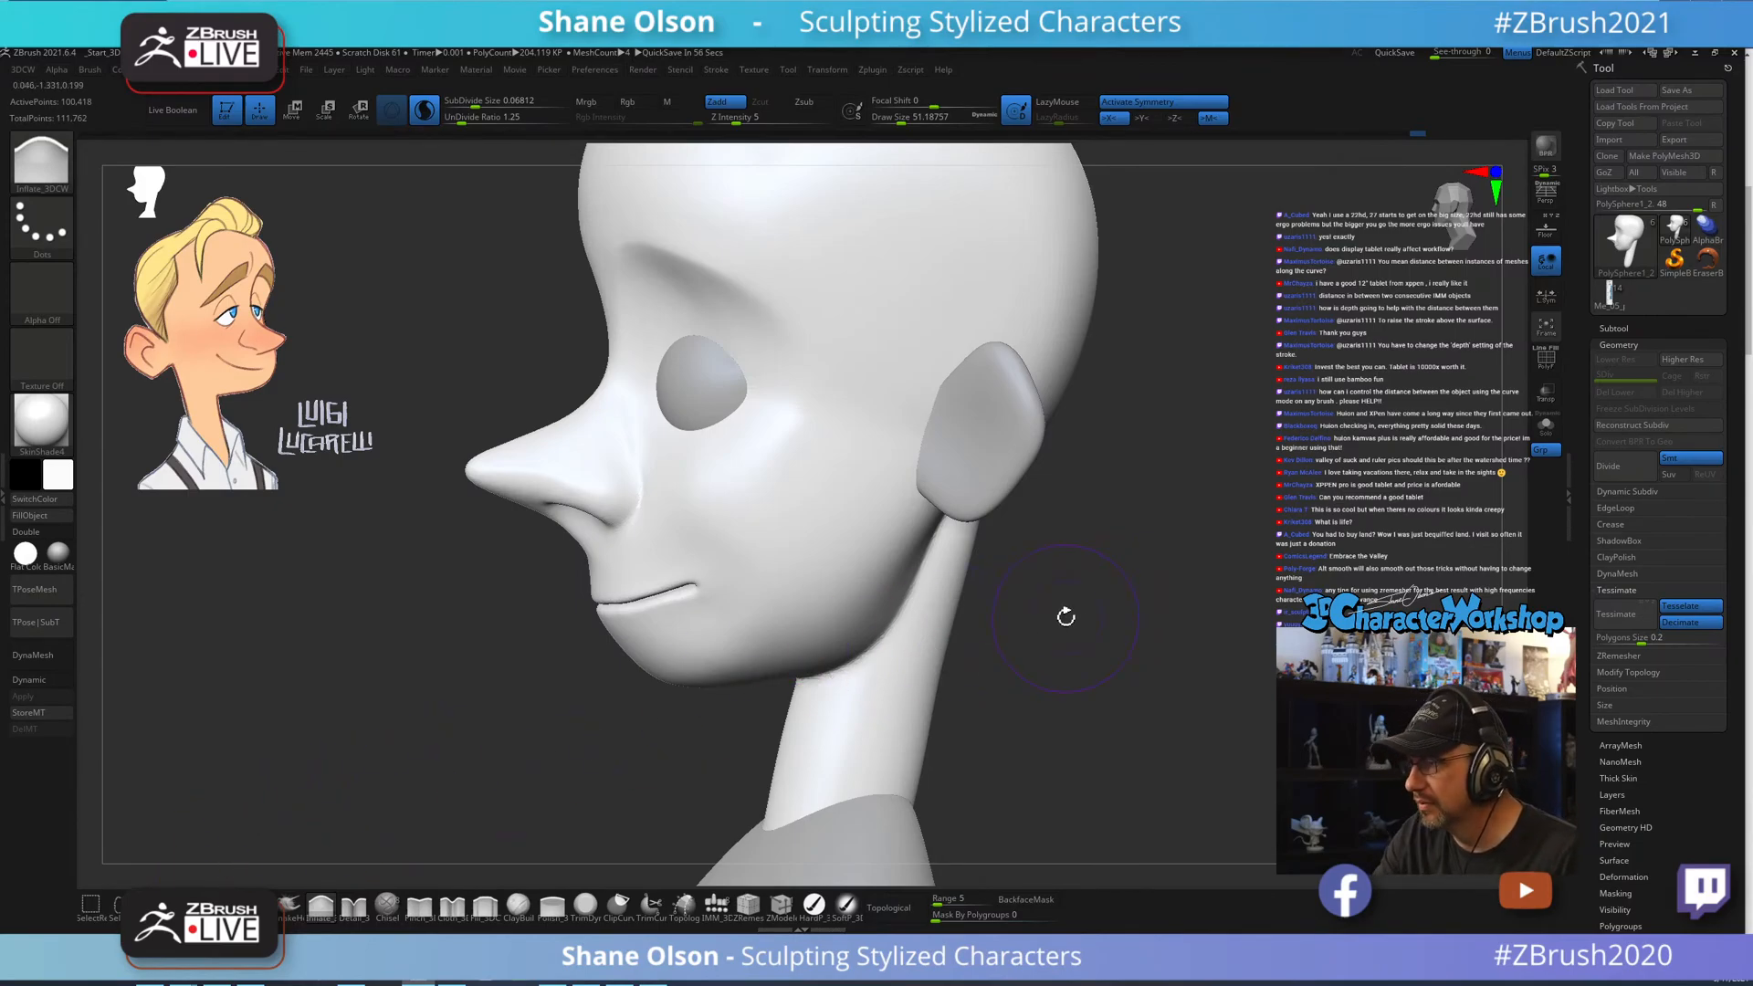
Switch to the Move brush at draw size 73.88911 and reshape the jawline and the upper neck below the ear.
{"action": "left_click_drag", "start_coordinate": [1066, 616], "coordinate": [1096, 622]}
{"action": "key", "text": "s"}
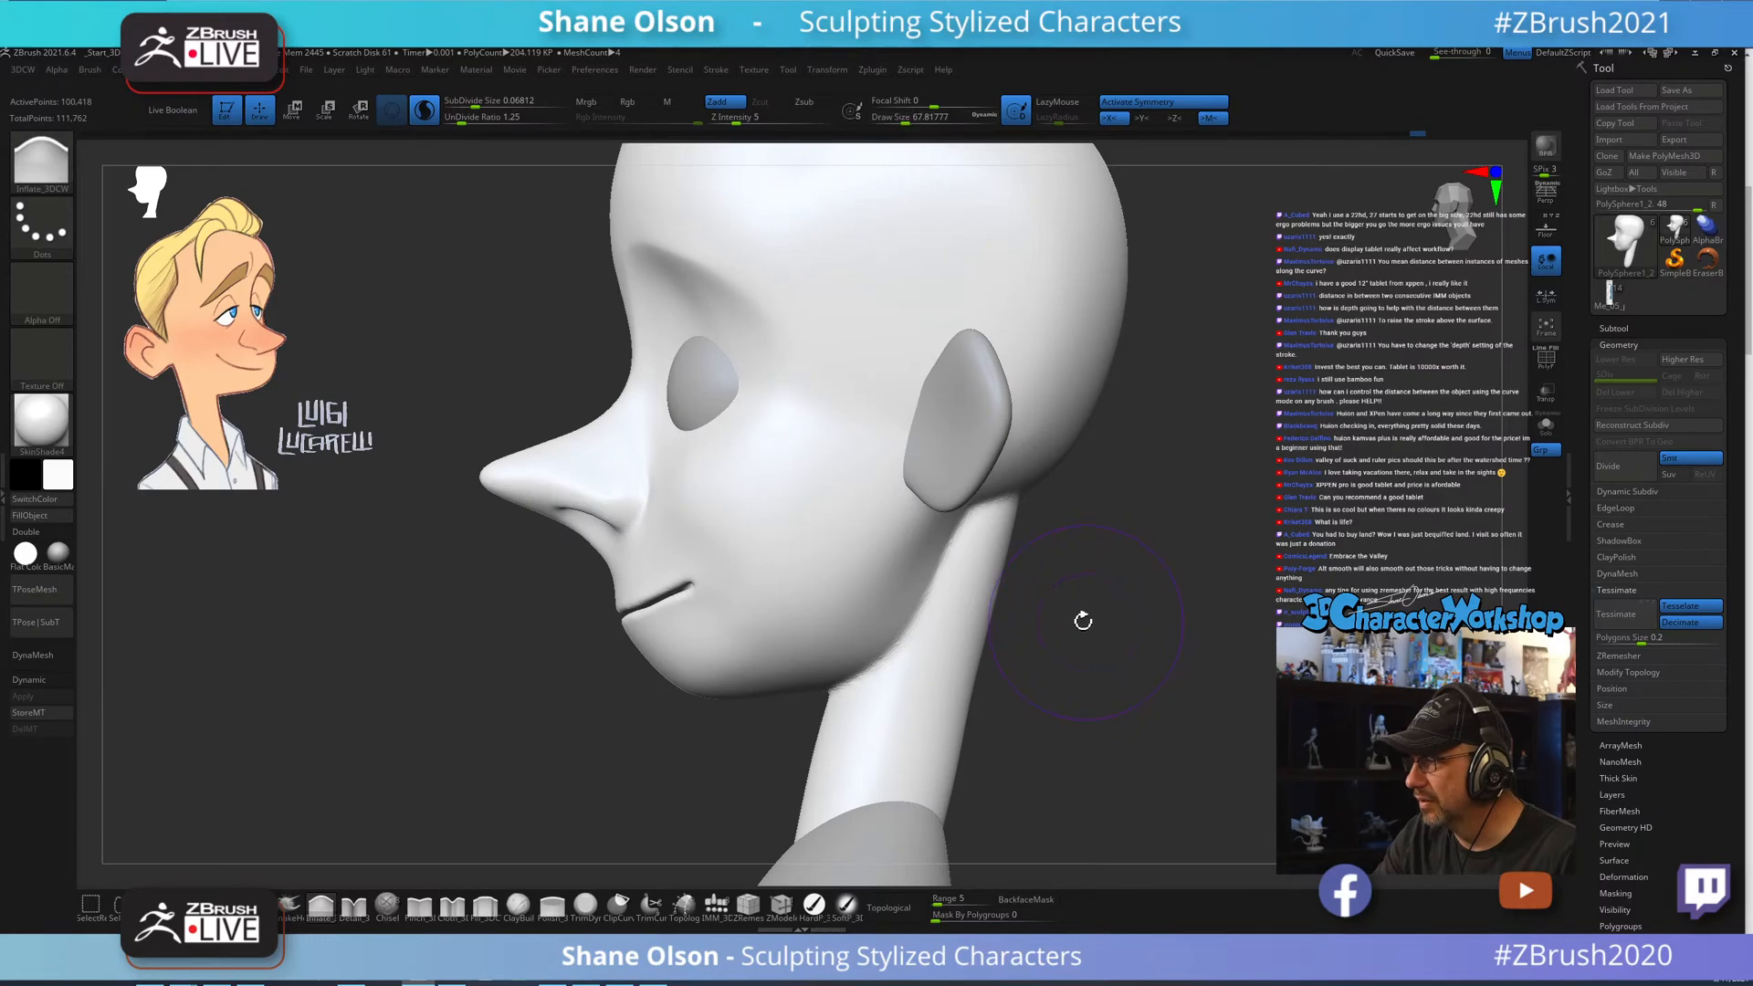
{"action": "mouse_move", "coordinate": [924, 630]}
{"action": "left_mouse_down"}
{"action": "mouse_move", "coordinate": [931, 658]}
{"action": "mouse_move", "coordinate": [906, 635]}
{"action": "left_mouse_up"}
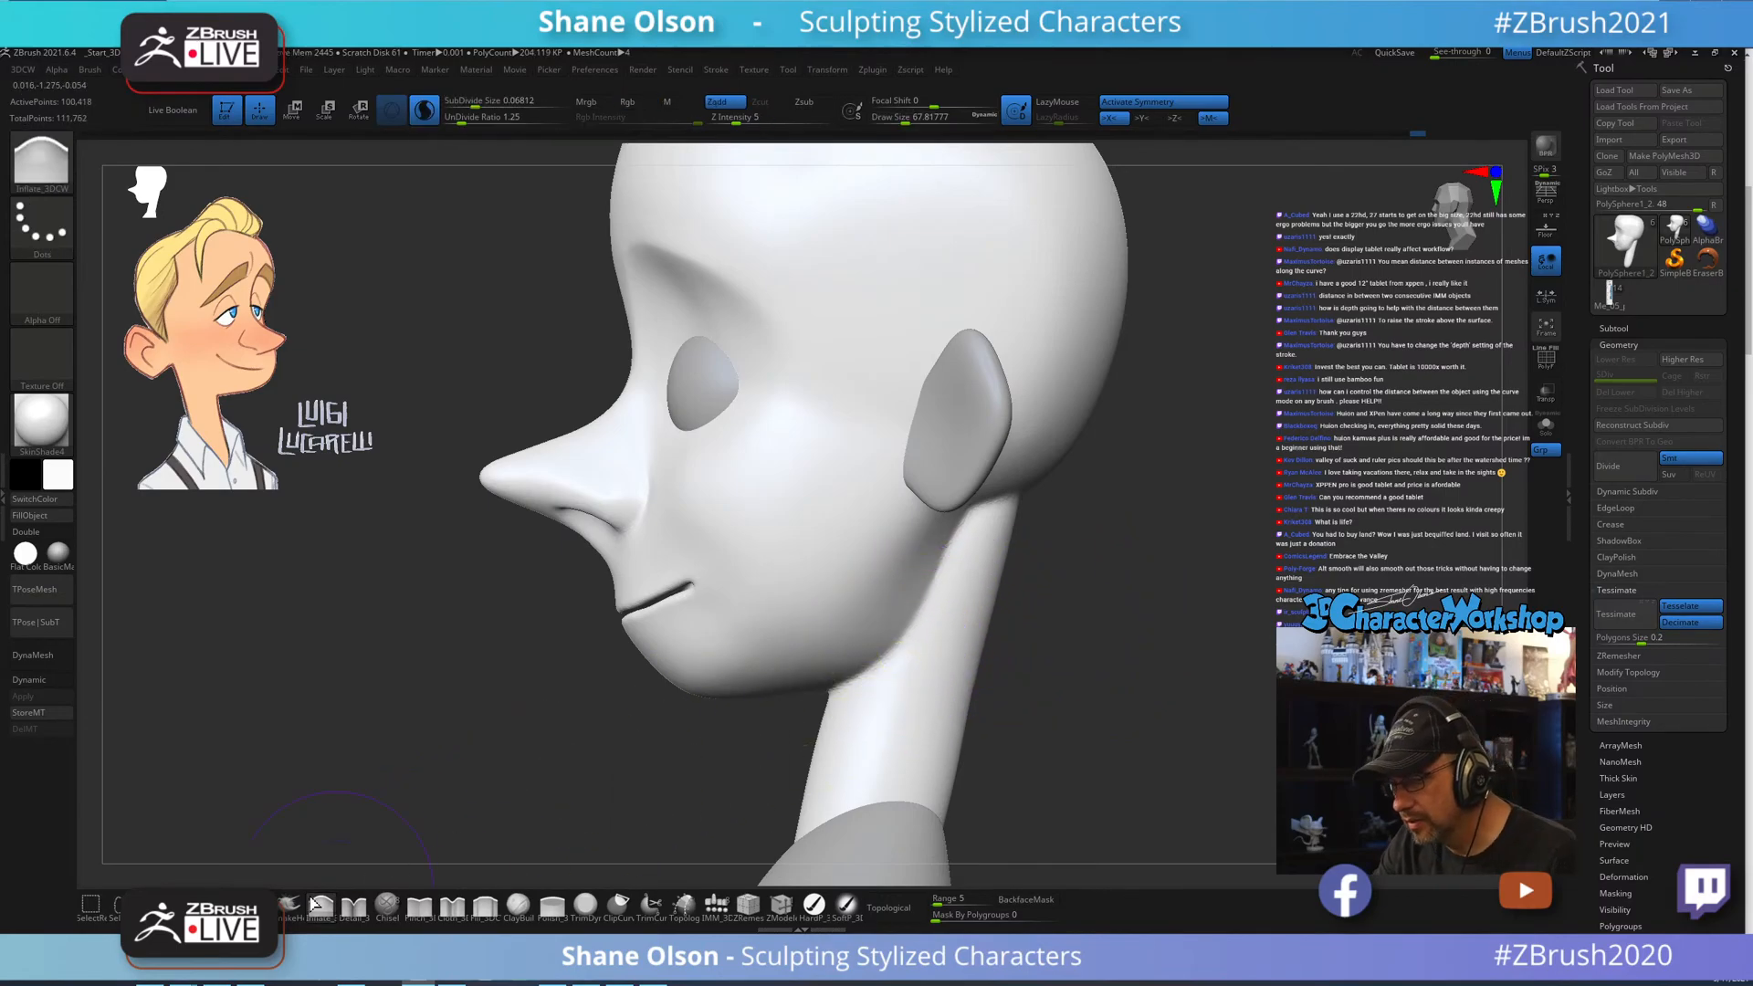
{"action": "key", "text": "b"}
{"action": "key", "text": "m"}
{"action": "key", "text": "v"}
{"action": "key", "text": "s"}
{"action": "right_click_drag", "start_coordinate": [904, 621], "coordinate": [955, 626]}
{"action": "key", "text": "s"}
{"action": "left_click_drag", "start_coordinate": [919, 651], "coordinate": [911, 652]}
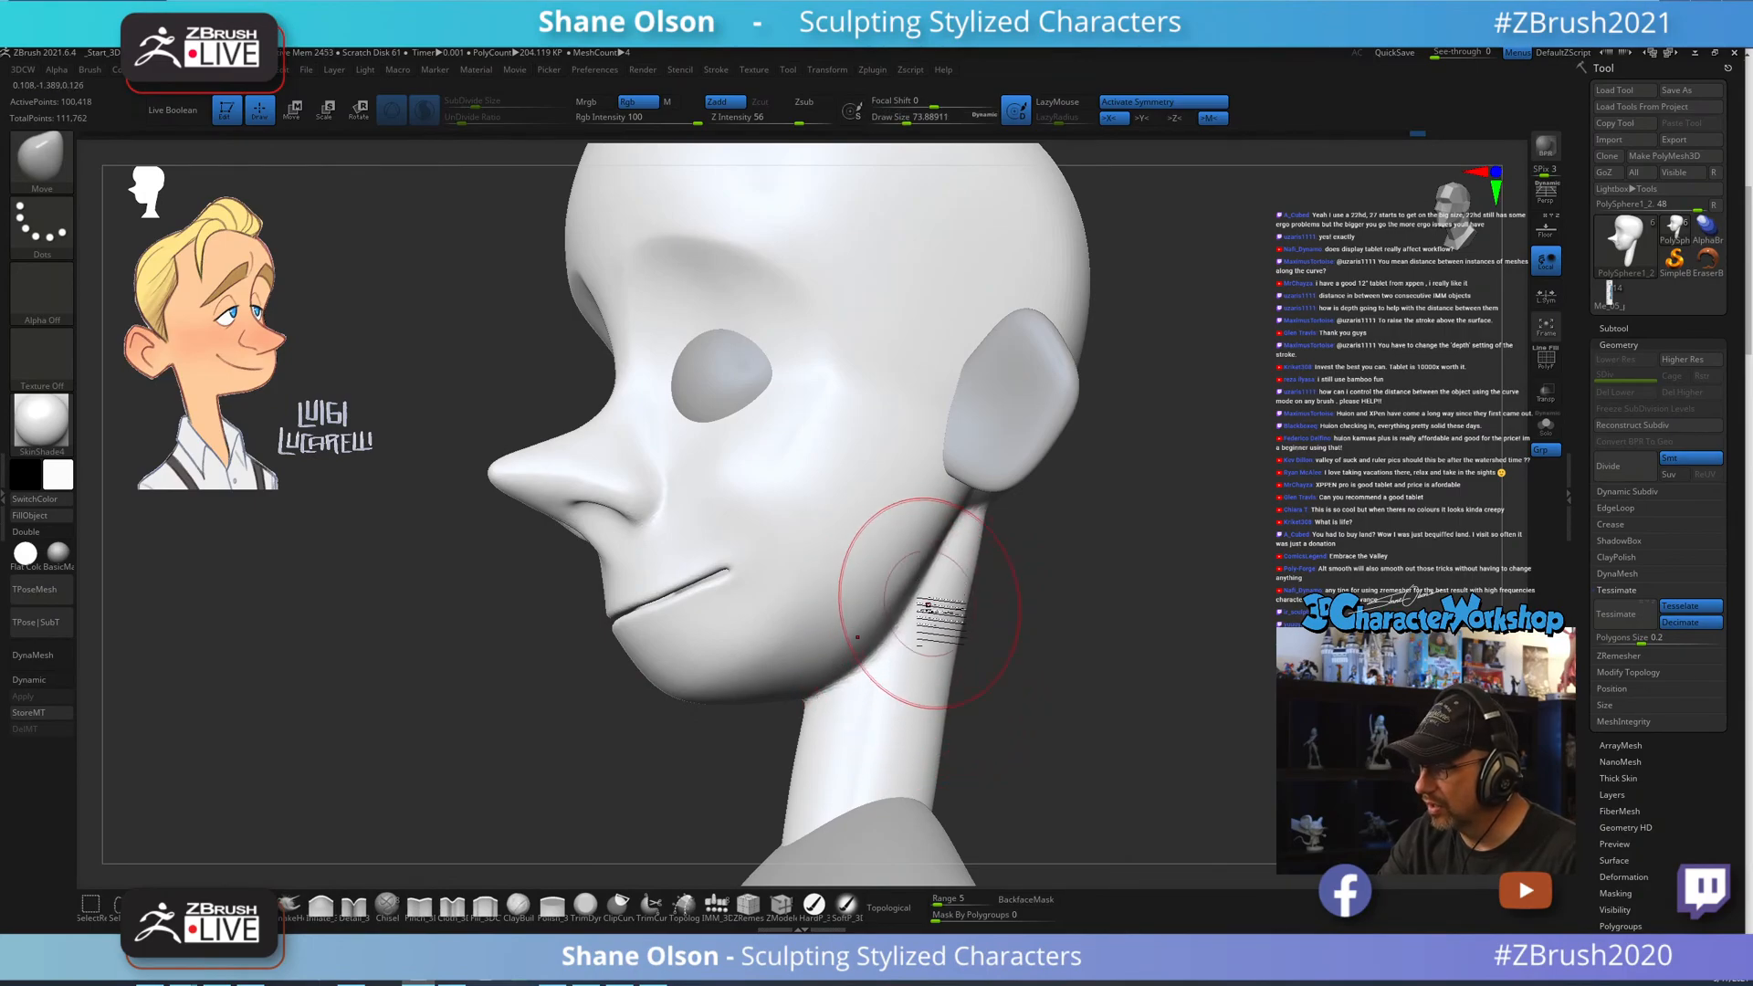
{"action": "mouse_move", "coordinate": [841, 712]}
{"action": "right_mouse_down"}
{"action": "mouse_move", "coordinate": [932, 621]}
{"action": "mouse_move", "coordinate": [858, 708]}
{"action": "right_mouse_up"}
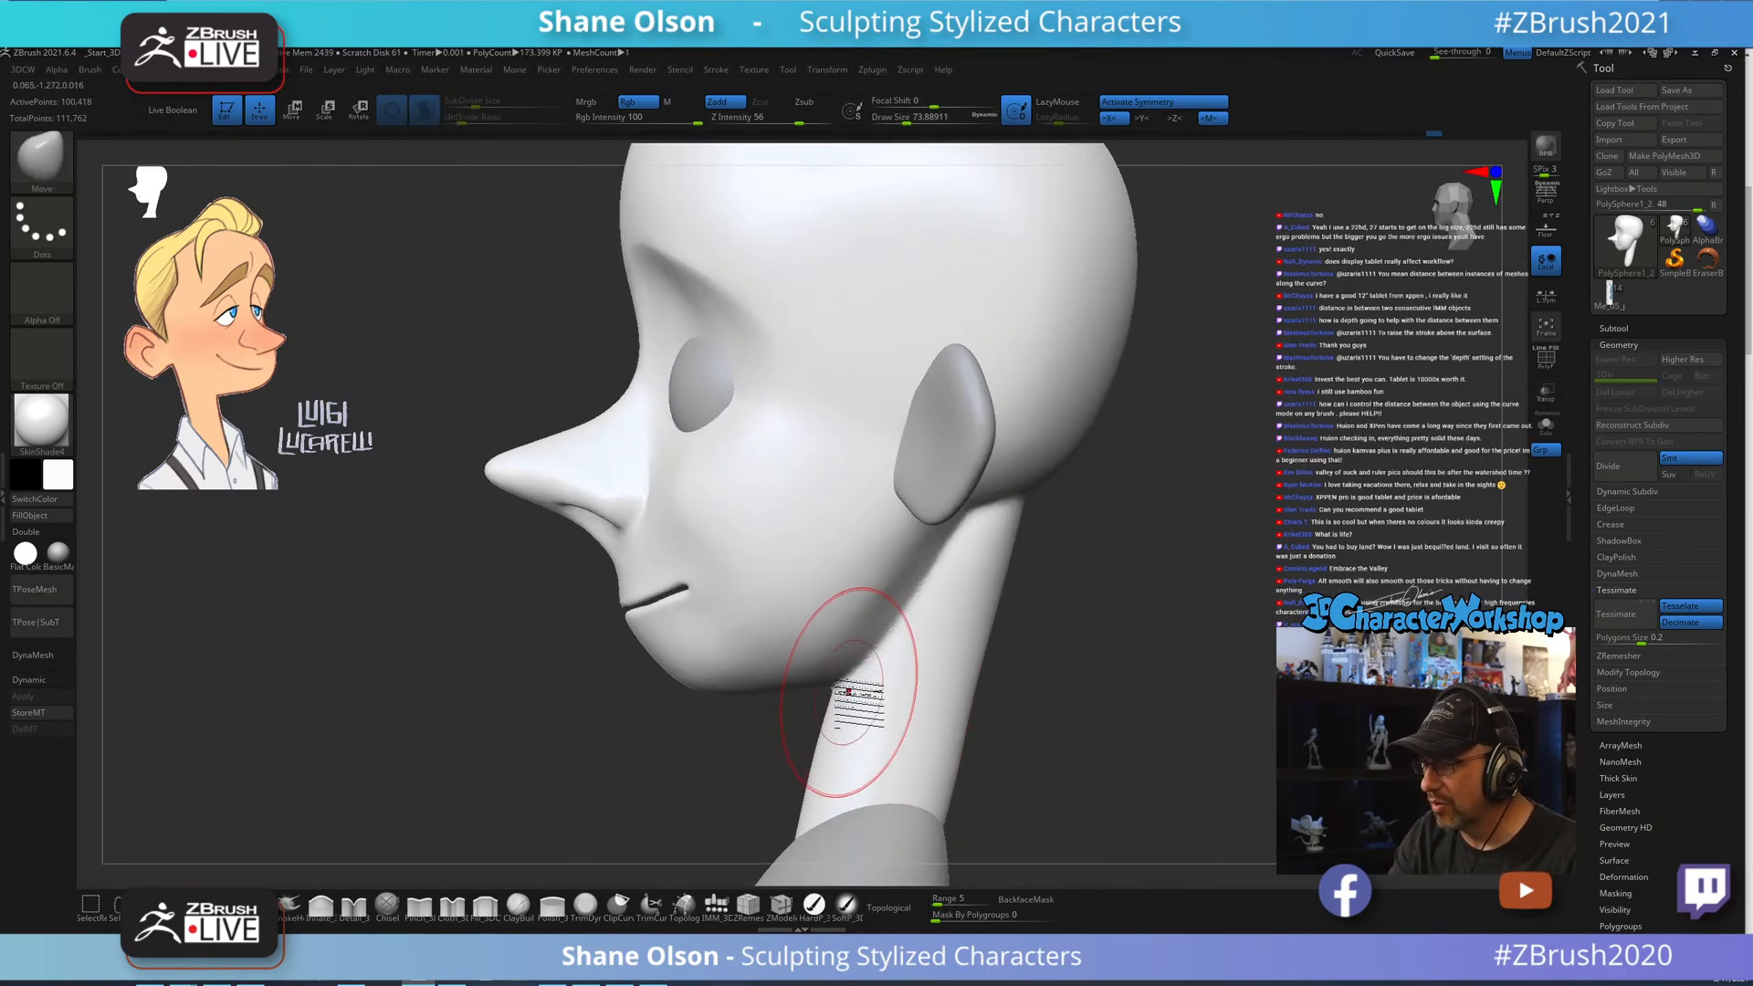
{"action": "right_click_drag", "start_coordinate": [965, 570], "coordinate": [1015, 555]}
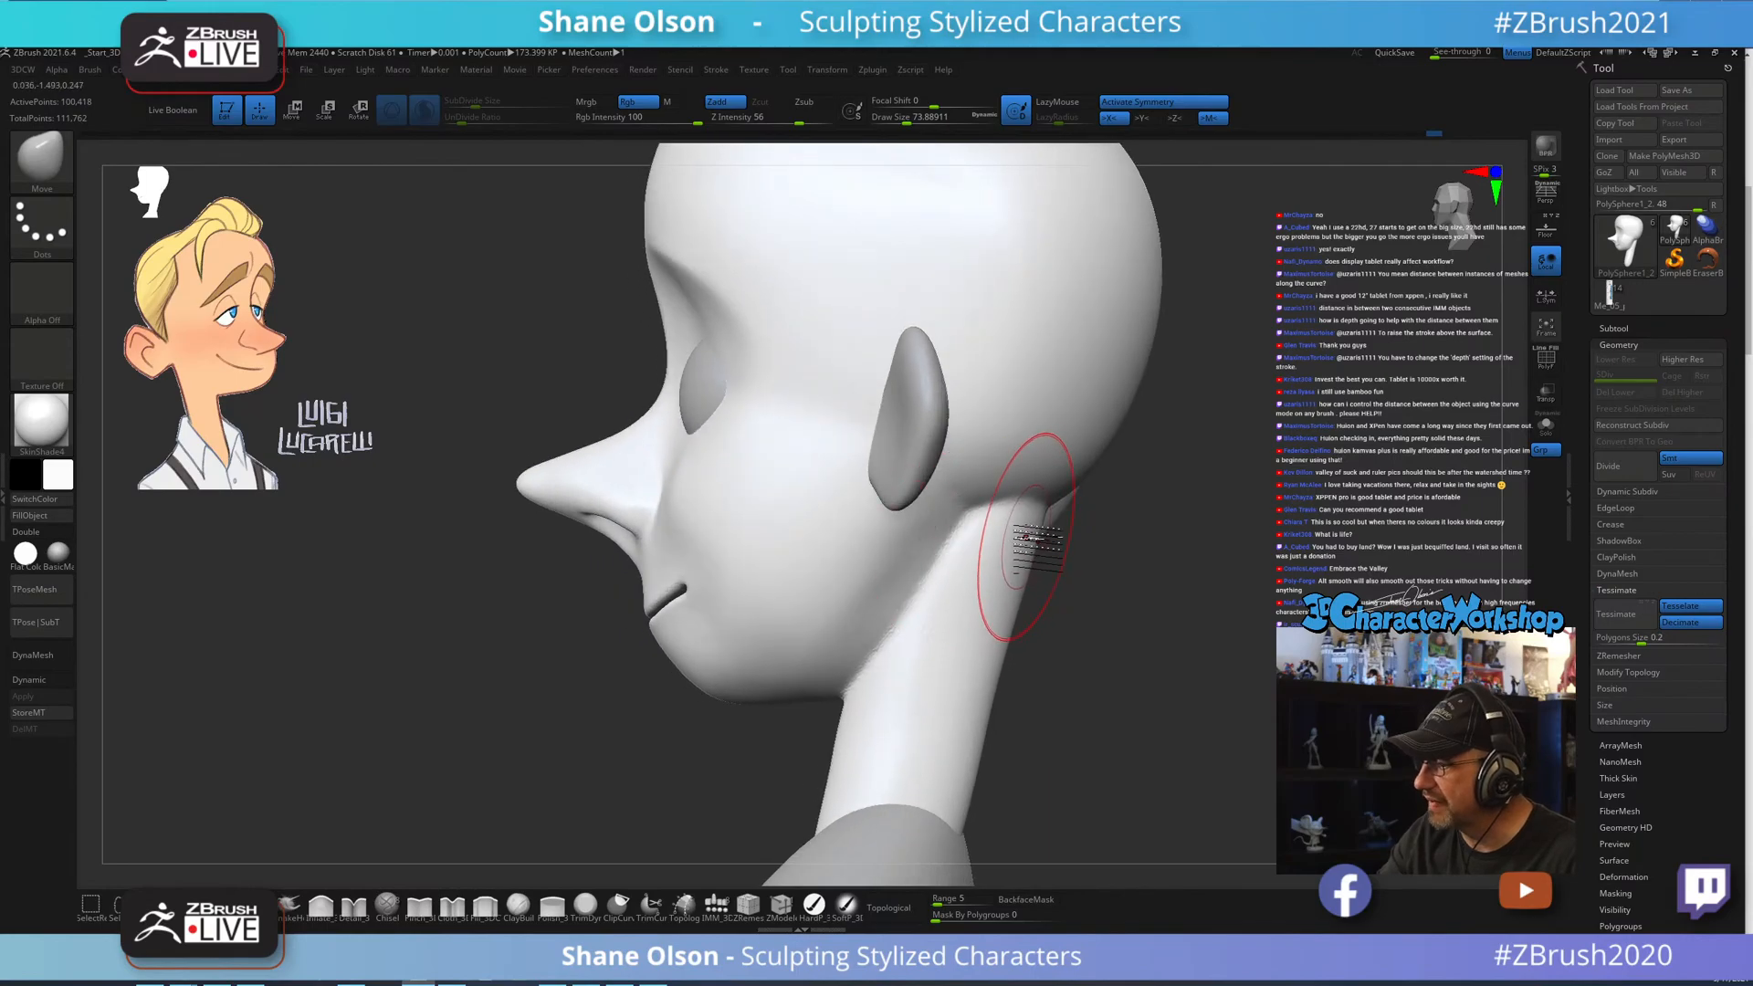
Smooth the transition from the skull and jaw into the neck and check its silhouette from the side and behind.
{"action": "right_click_drag", "start_coordinate": [1065, 497], "coordinate": [1059, 467]}
{"action": "mouse_move", "coordinate": [1051, 469]}
{"action": "left_mouse_down", "text": "shift"}
{"action": "mouse_move", "coordinate": [1030, 495]}
{"action": "mouse_move", "coordinate": [994, 461]}
{"action": "mouse_move", "coordinate": [1032, 539]}
{"action": "mouse_move", "coordinate": [981, 496]}
{"action": "left_mouse_up", "text": "shift"}
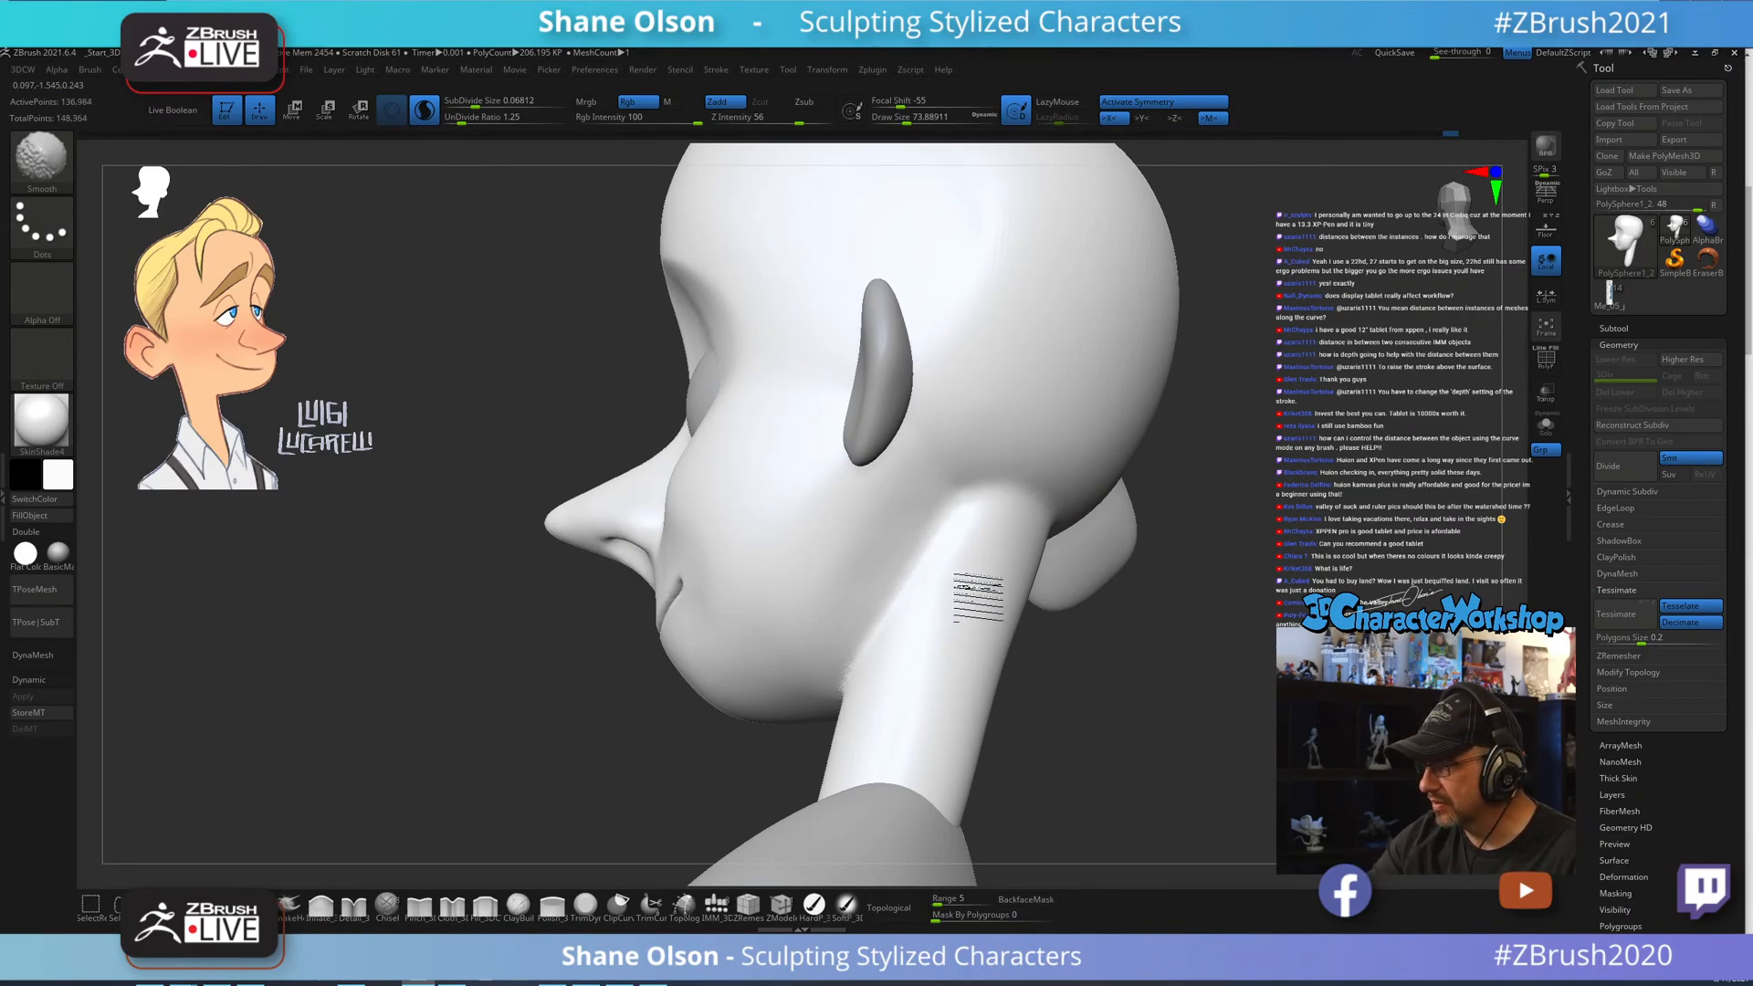
{"action": "right_click_drag", "start_coordinate": [978, 598], "coordinate": [1041, 606]}
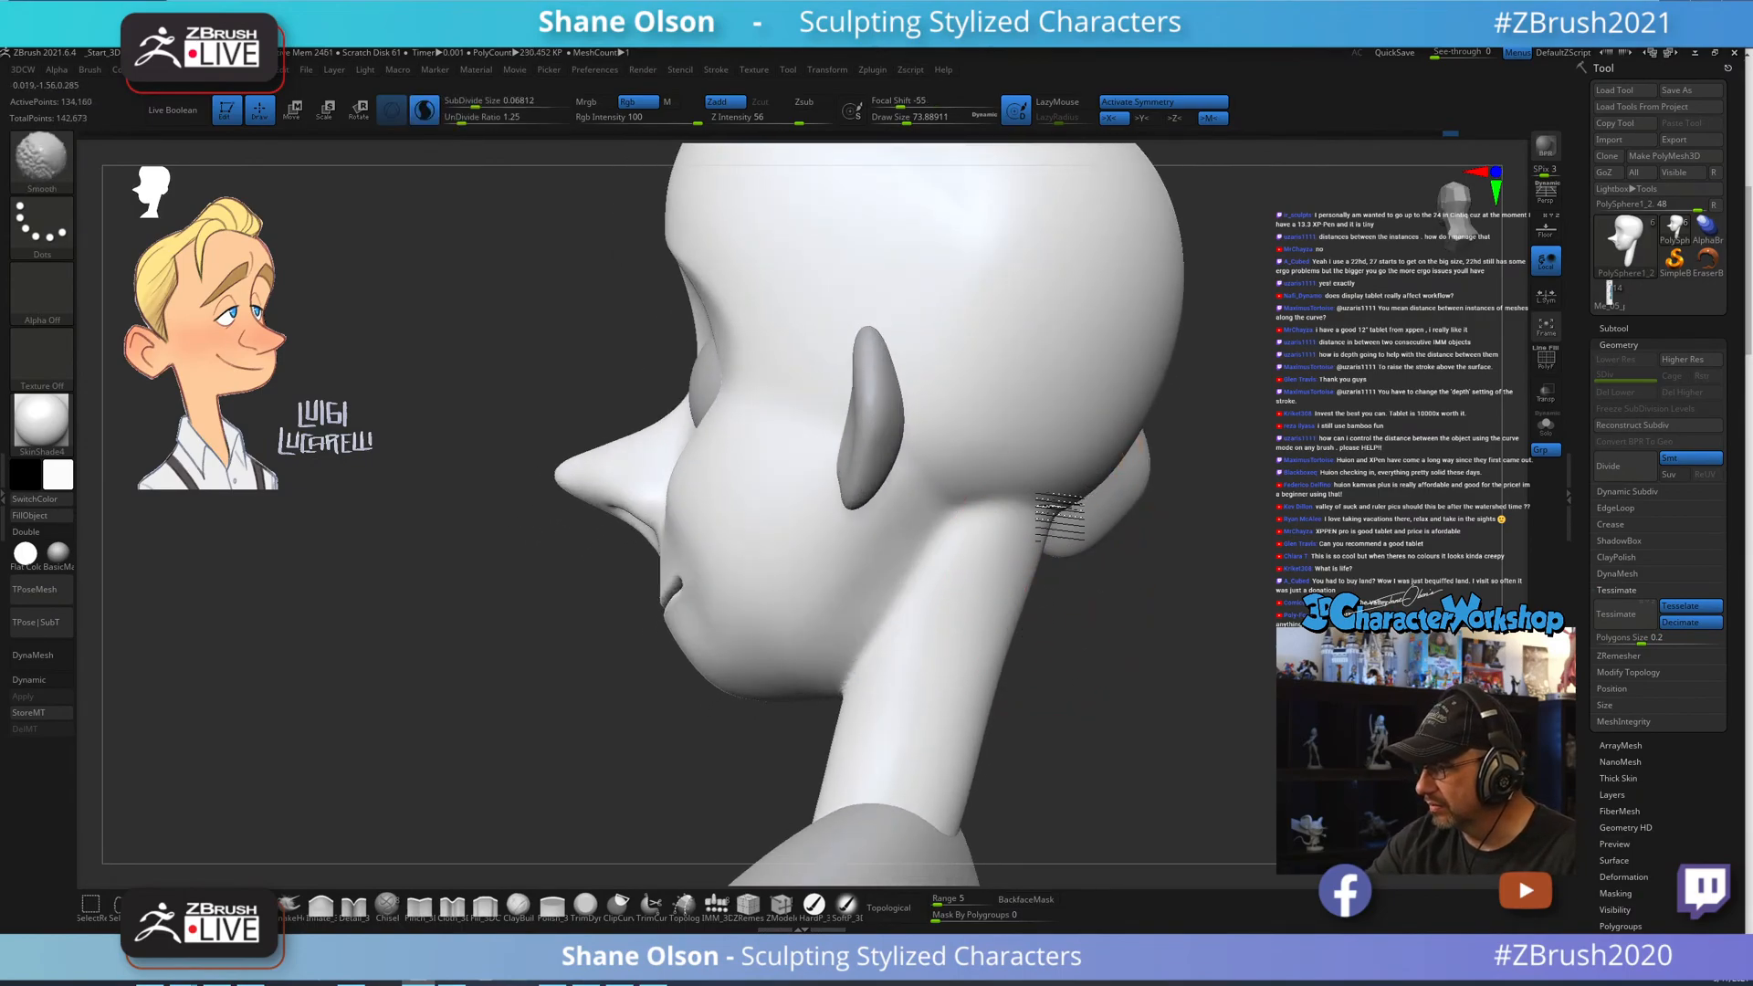
{"action": "mouse_move", "coordinate": [1059, 516]}
{"action": "right_mouse_down"}
{"action": "mouse_move", "coordinate": [1154, 626]}
{"action": "mouse_move", "coordinate": [1114, 638]}
{"action": "mouse_move", "coordinate": [1123, 651]}
{"action": "right_mouse_up"}
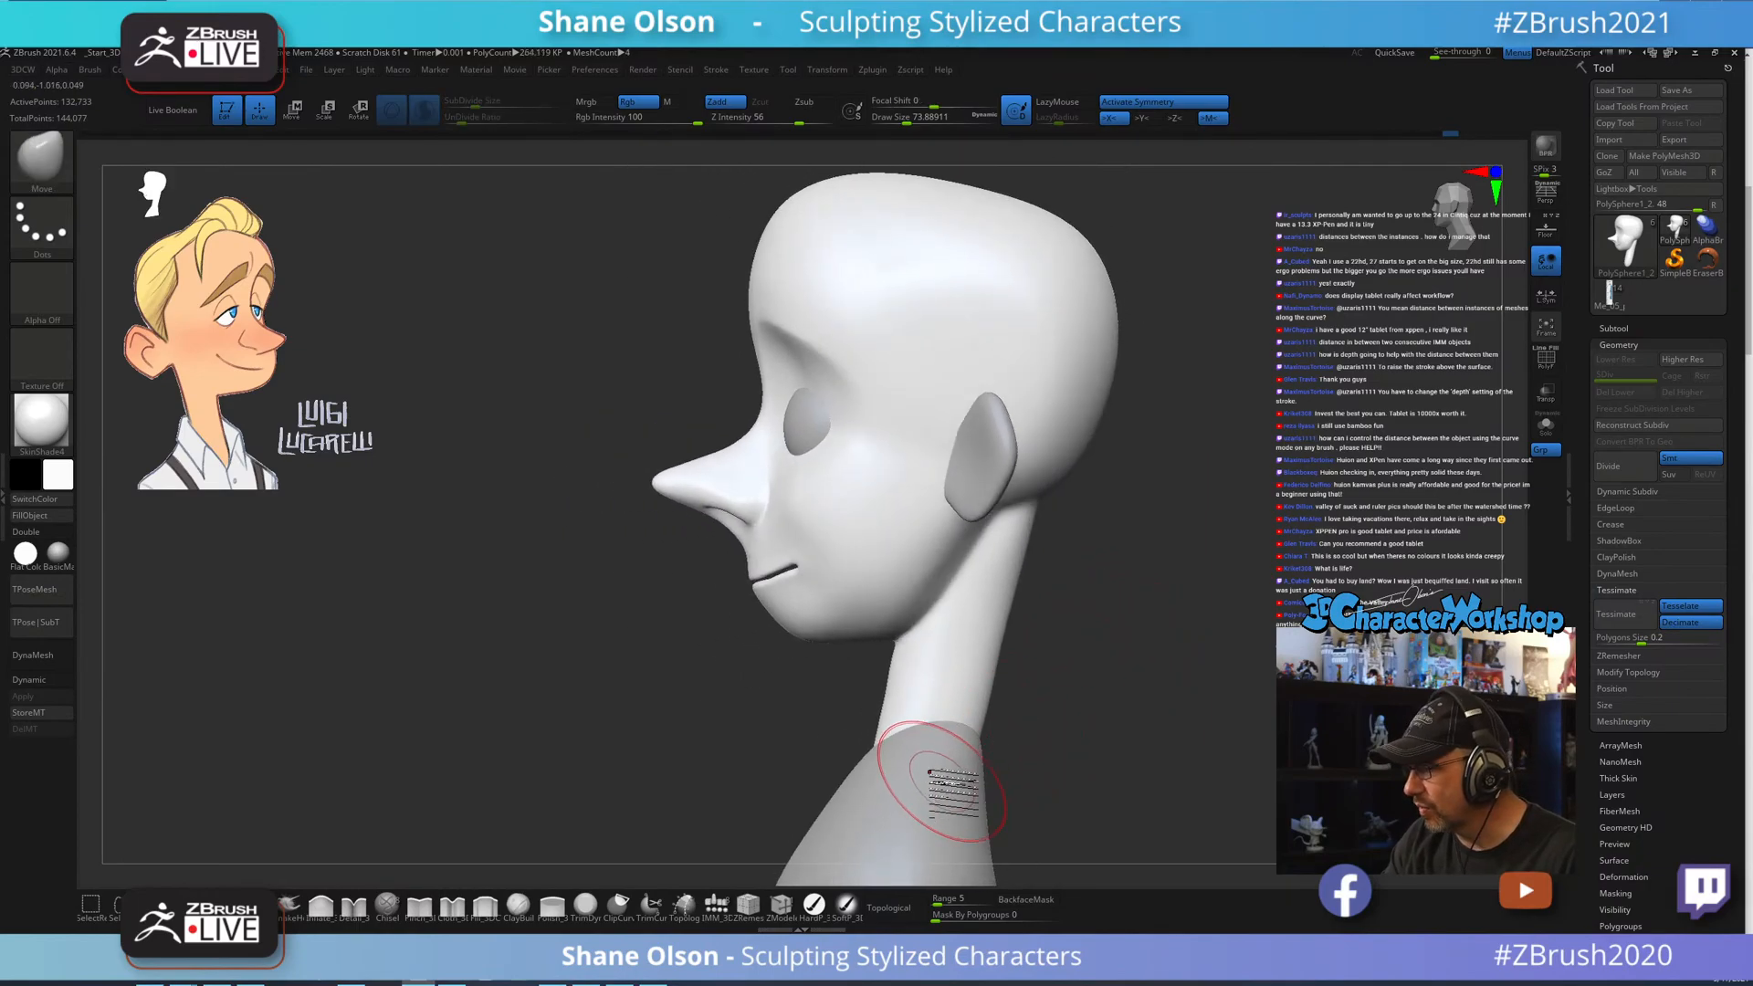
{"action": "mouse_move", "coordinate": [1115, 607]}
{"action": "right_mouse_down"}
{"action": "mouse_move", "coordinate": [1065, 654]}
{"action": "mouse_move", "coordinate": [1104, 634]}
{"action": "mouse_move", "coordinate": [1013, 614]}
{"action": "right_mouse_up"}
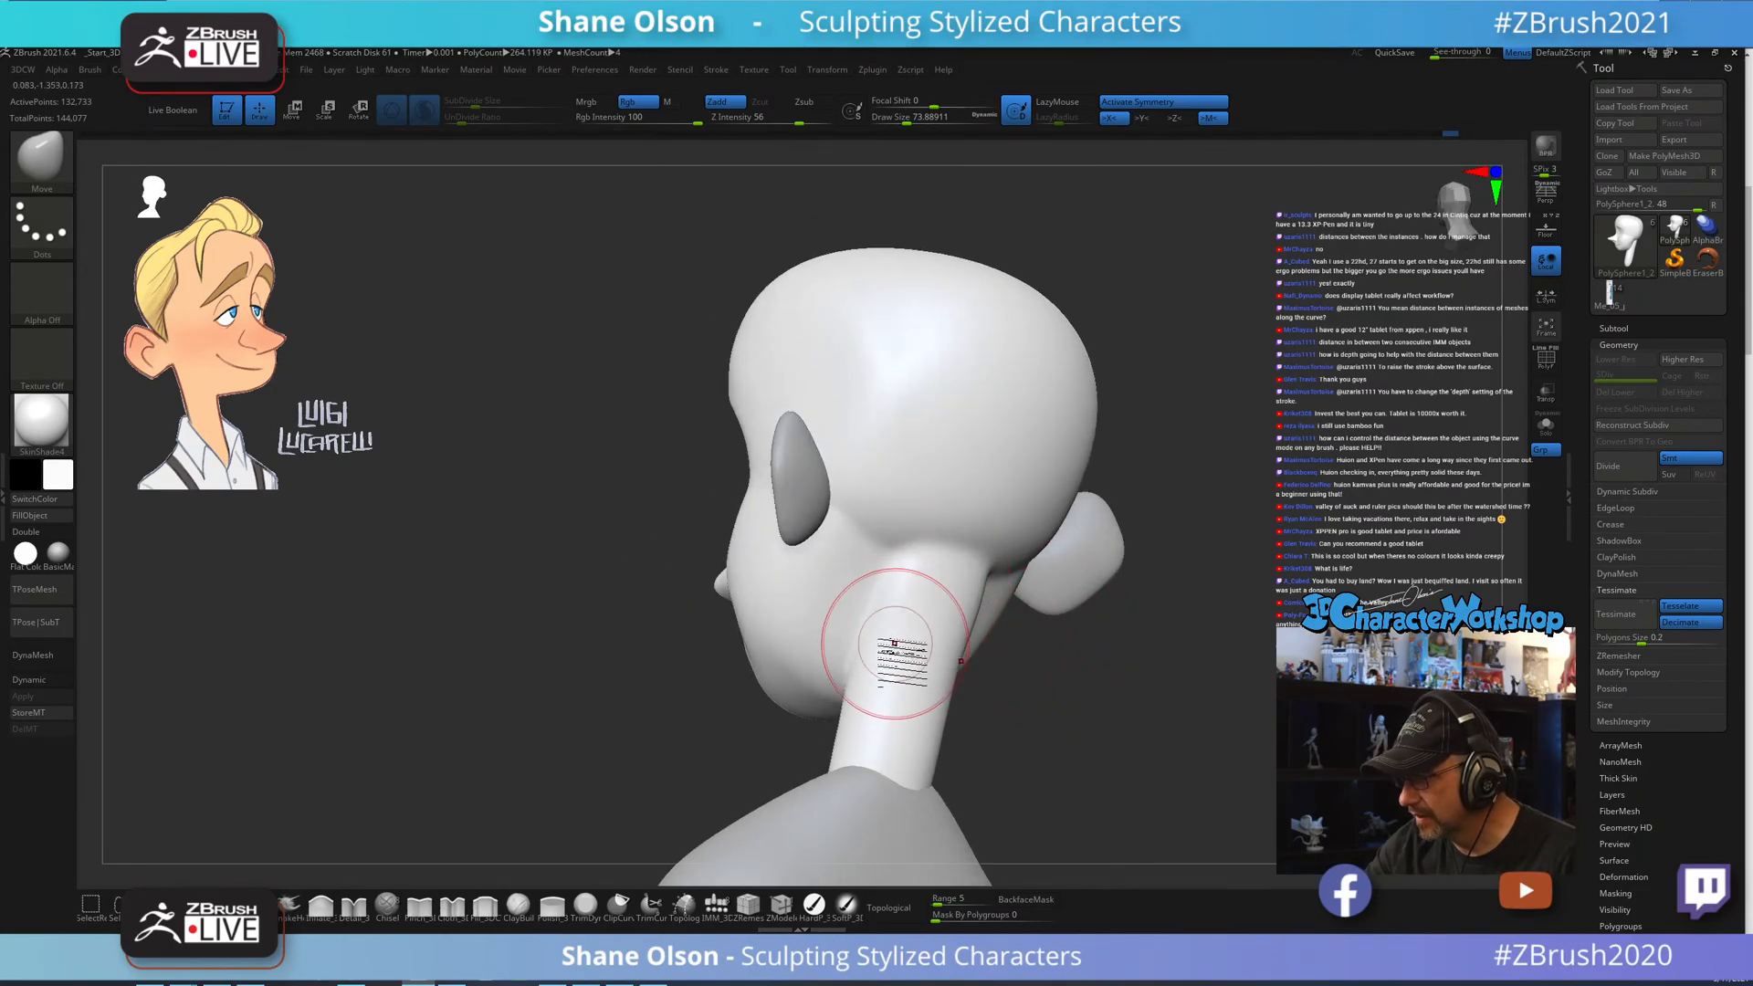
Fill the area between ear and neck using the Fill brush at draw size 51.18757, Z Intensity 10, smoothing the surface.
{"action": "left_click", "coordinate": [485, 906]}
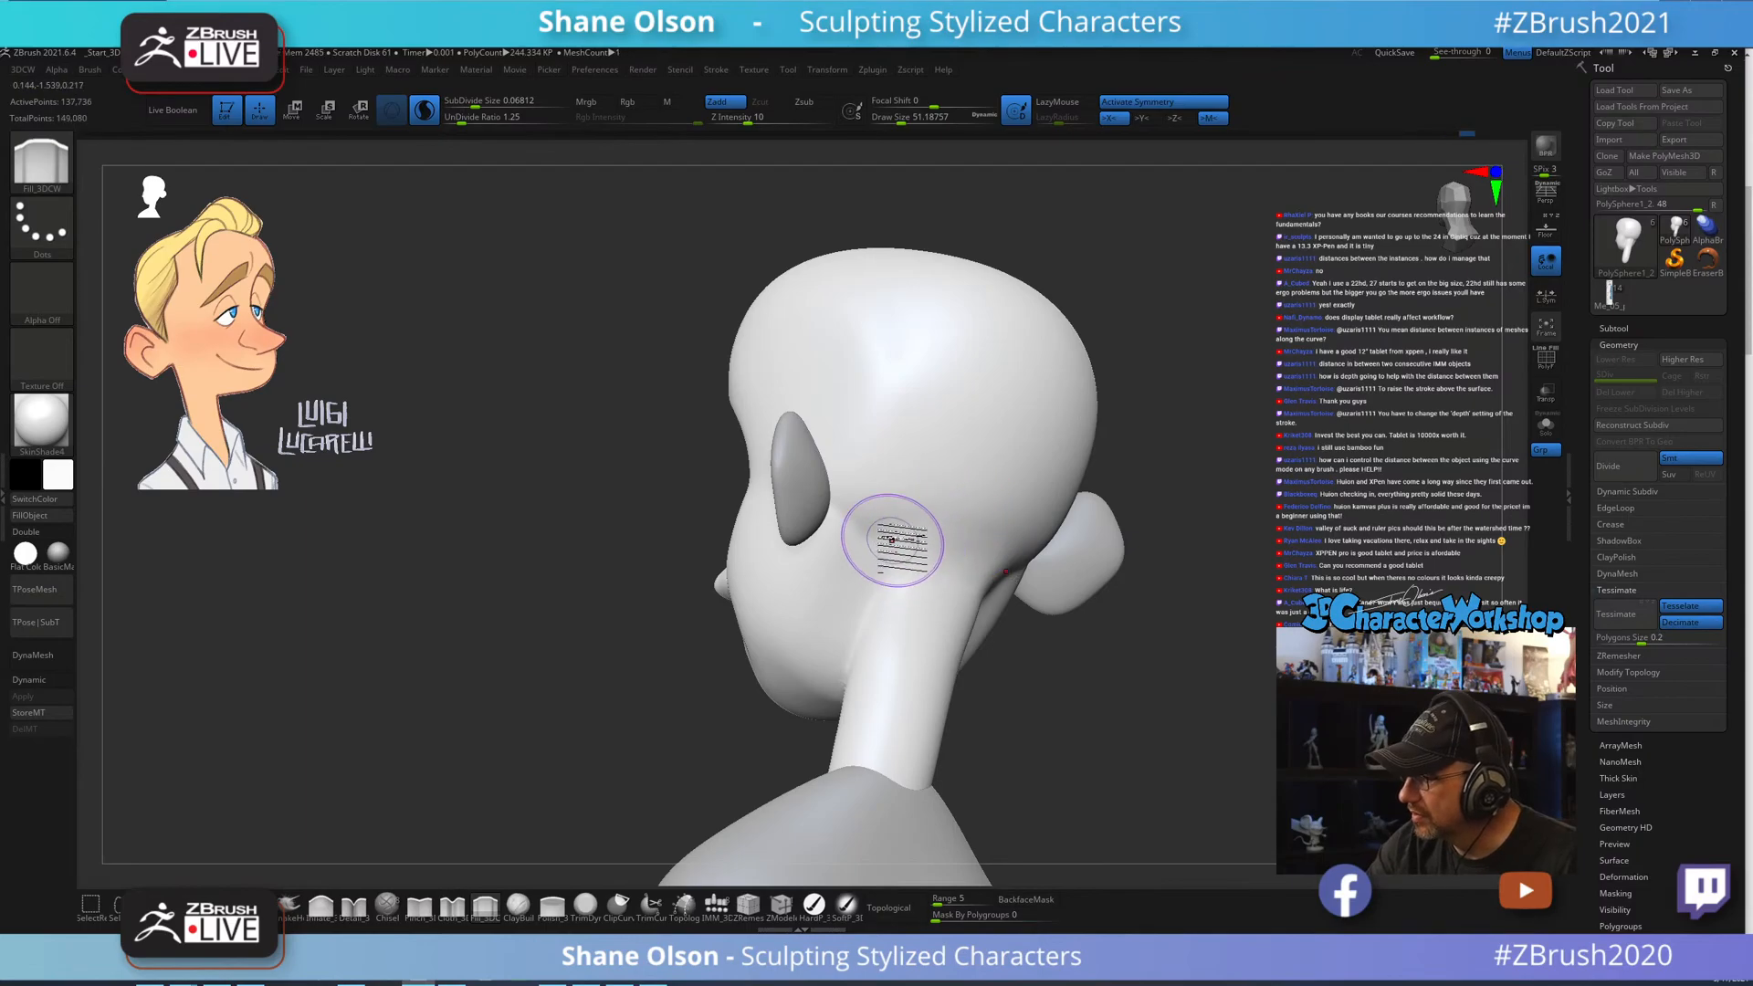
{"action": "key", "text": "shift"}
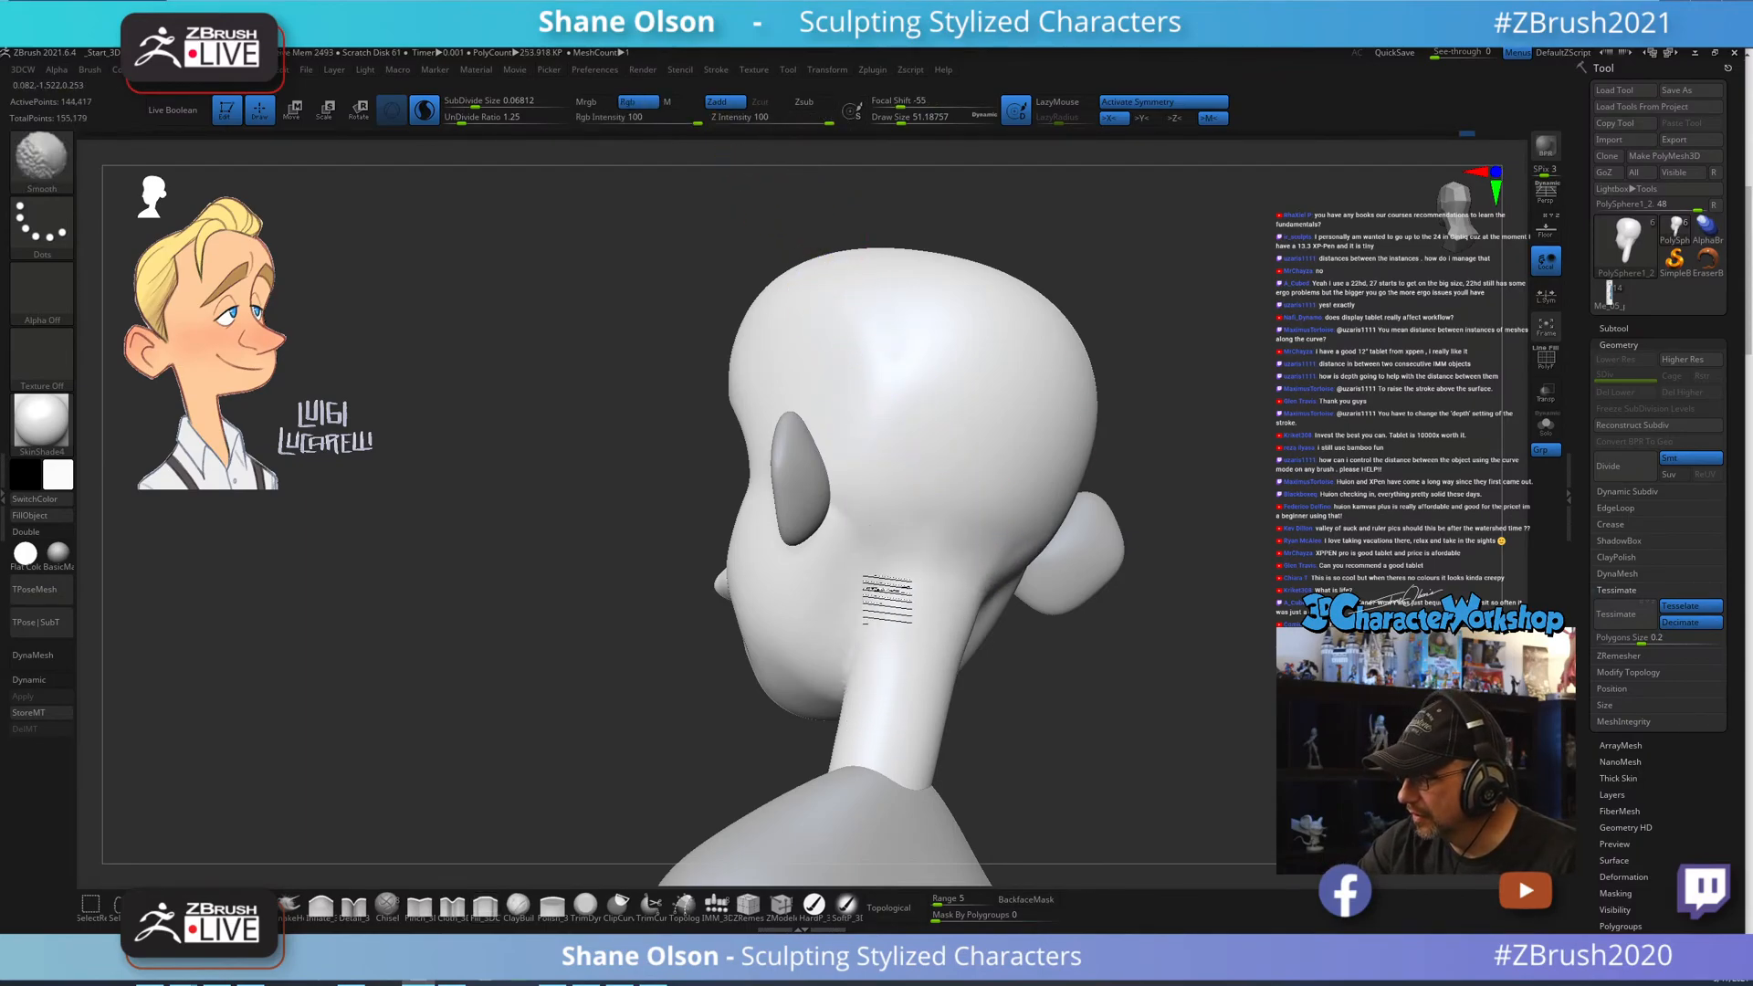
{"action": "left_click_drag", "start_coordinate": [881, 575], "coordinate": [935, 552], "text": "shift"}
{"action": "mouse_move", "coordinate": [935, 551]}
{"action": "right_mouse_down"}
{"action": "mouse_move", "coordinate": [877, 579]}
{"action": "mouse_move", "coordinate": [935, 537]}
{"action": "mouse_move", "coordinate": [928, 509]}
{"action": "mouse_move", "coordinate": [907, 536]}
{"action": "right_mouse_up"}
{"action": "key", "text": "shift"}
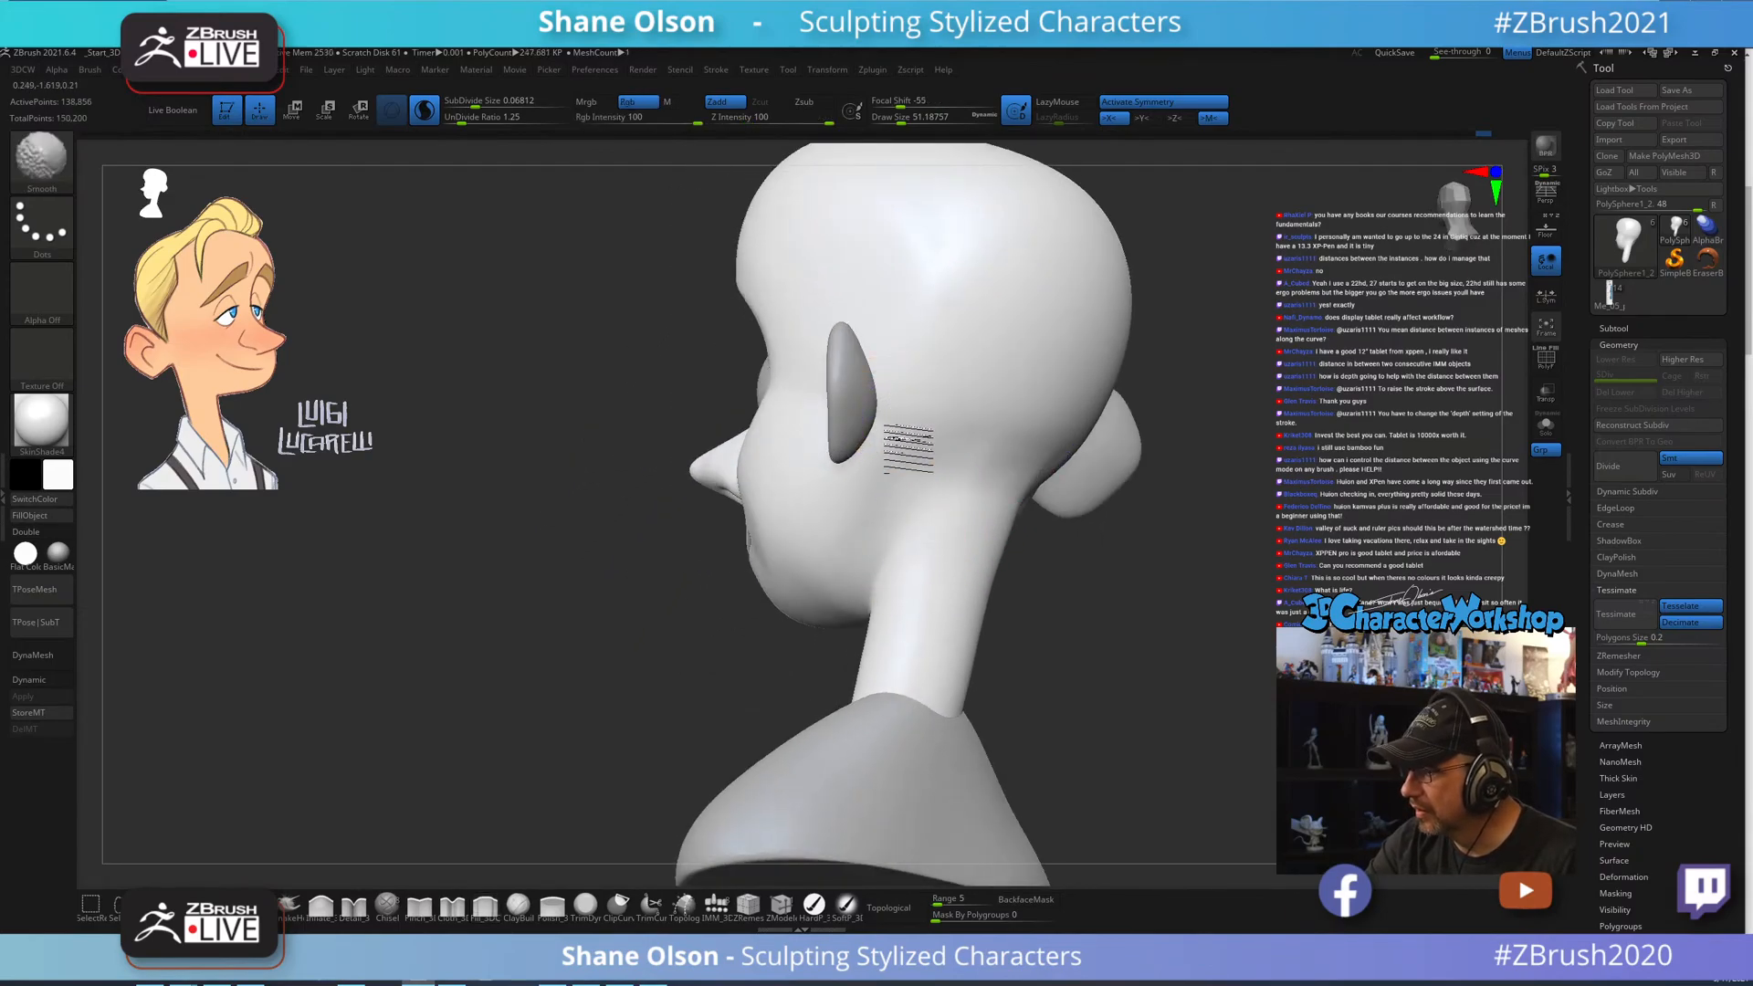
{"action": "mouse_move", "coordinate": [1009, 484]}
{"action": "right_mouse_down"}
{"action": "mouse_move", "coordinate": [1023, 517]}
{"action": "mouse_move", "coordinate": [939, 547]}
{"action": "right_mouse_up"}
{"action": "key", "text": "shift"}
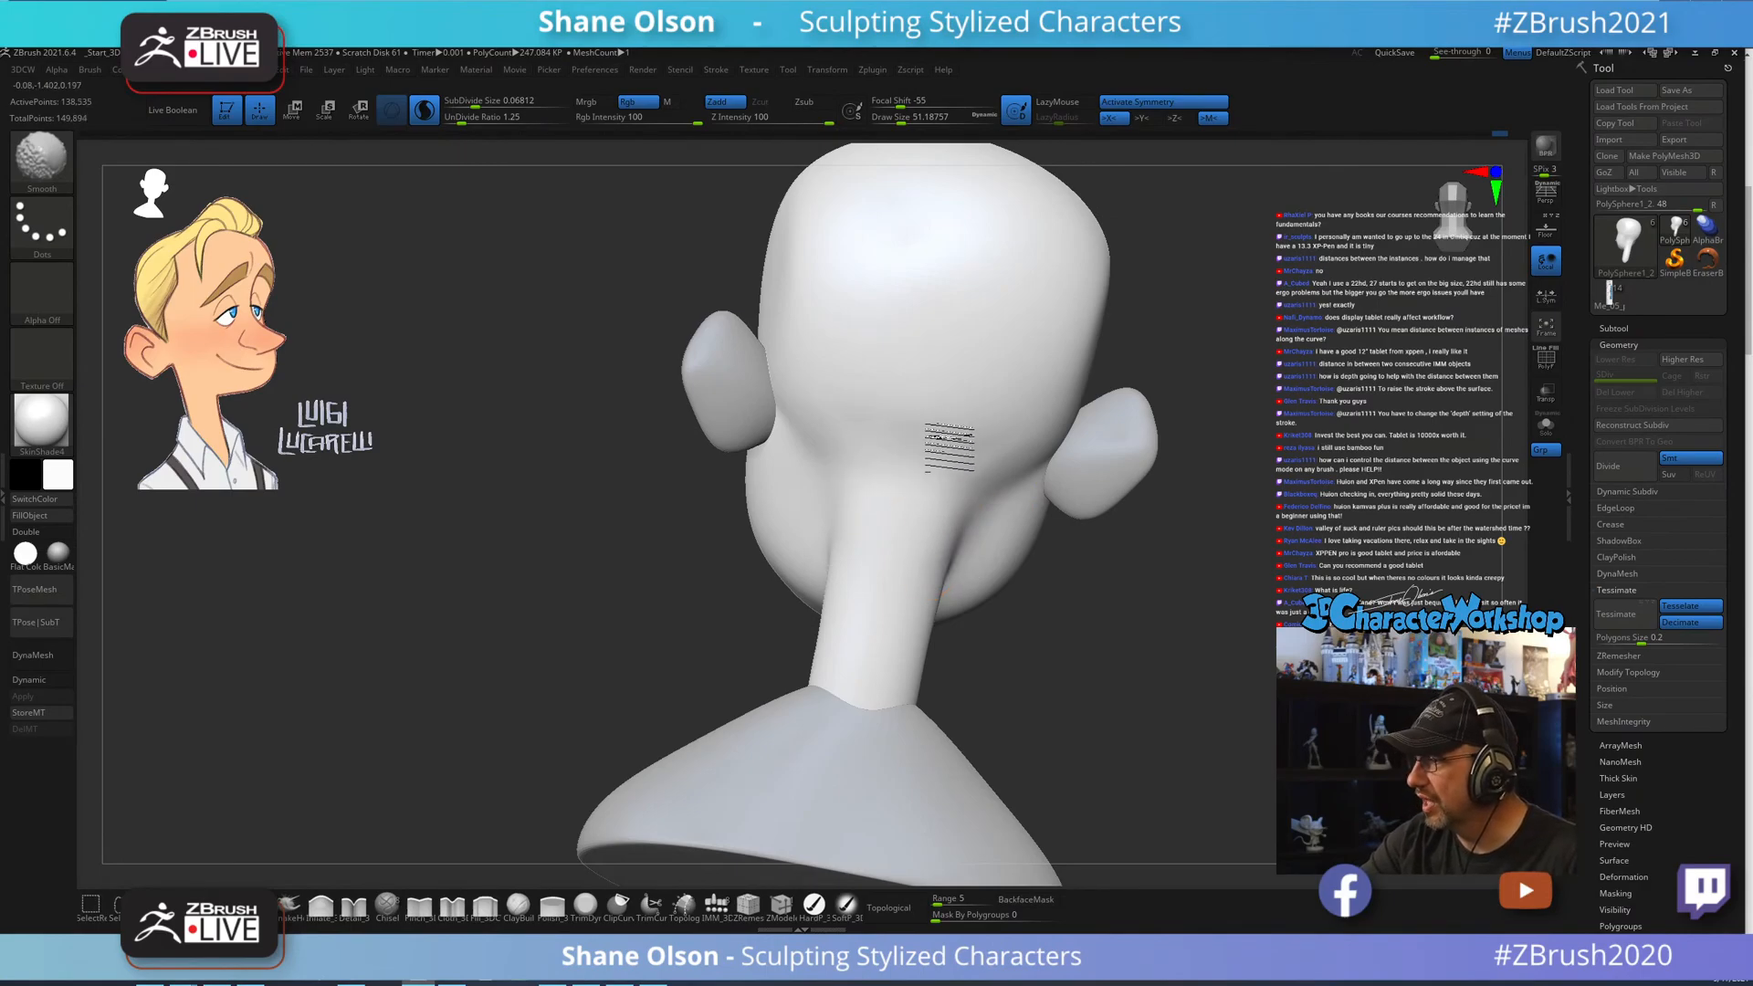
Blend the back of the neck and the area beneath the jaw with further fill and smoothing strokes.
{"action": "mouse_move", "coordinate": [952, 435]}
{"action": "right_mouse_down"}
{"action": "mouse_move", "coordinate": [951, 411]}
{"action": "mouse_move", "coordinate": [980, 434]}
{"action": "mouse_move", "coordinate": [913, 461]}
{"action": "mouse_move", "coordinate": [959, 475]}
{"action": "right_mouse_up"}
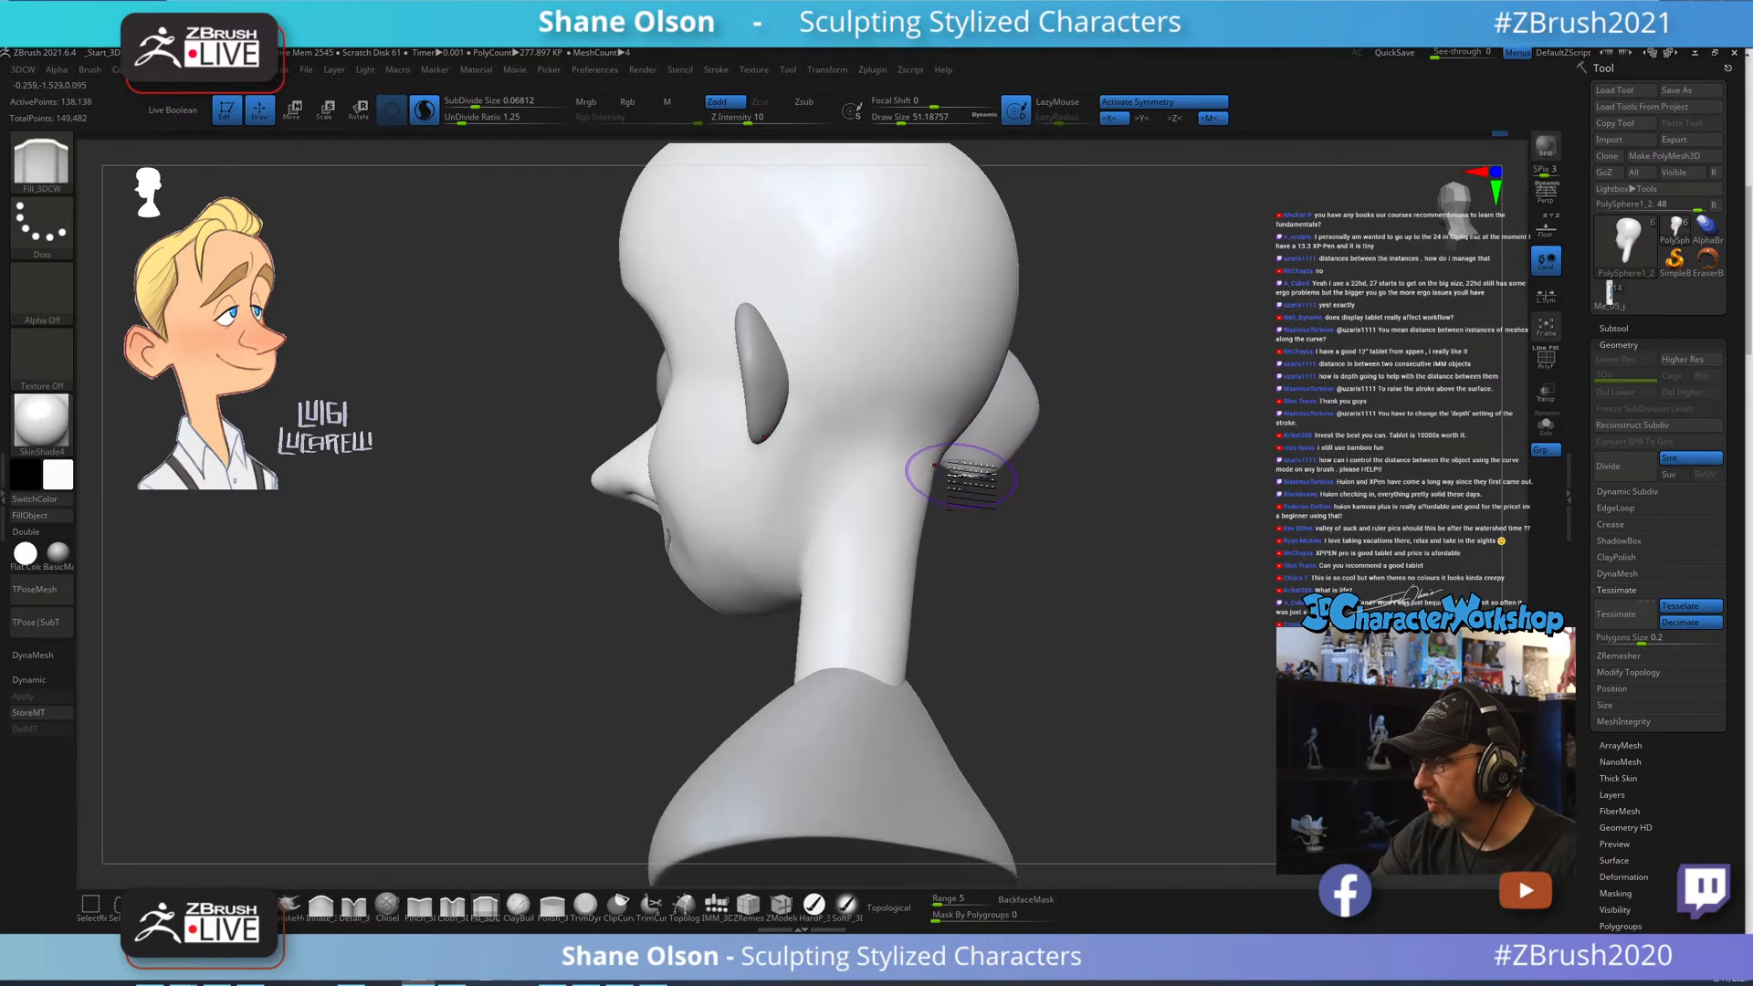
{"action": "mouse_move", "coordinate": [866, 468]}
{"action": "left_mouse_down", "text": "shift"}
{"action": "mouse_move", "coordinate": [851, 433]}
{"action": "mouse_move", "coordinate": [853, 482]}
{"action": "left_mouse_up", "text": "shift"}
{"action": "right_click_drag", "start_coordinate": [871, 491], "coordinate": [906, 458]}
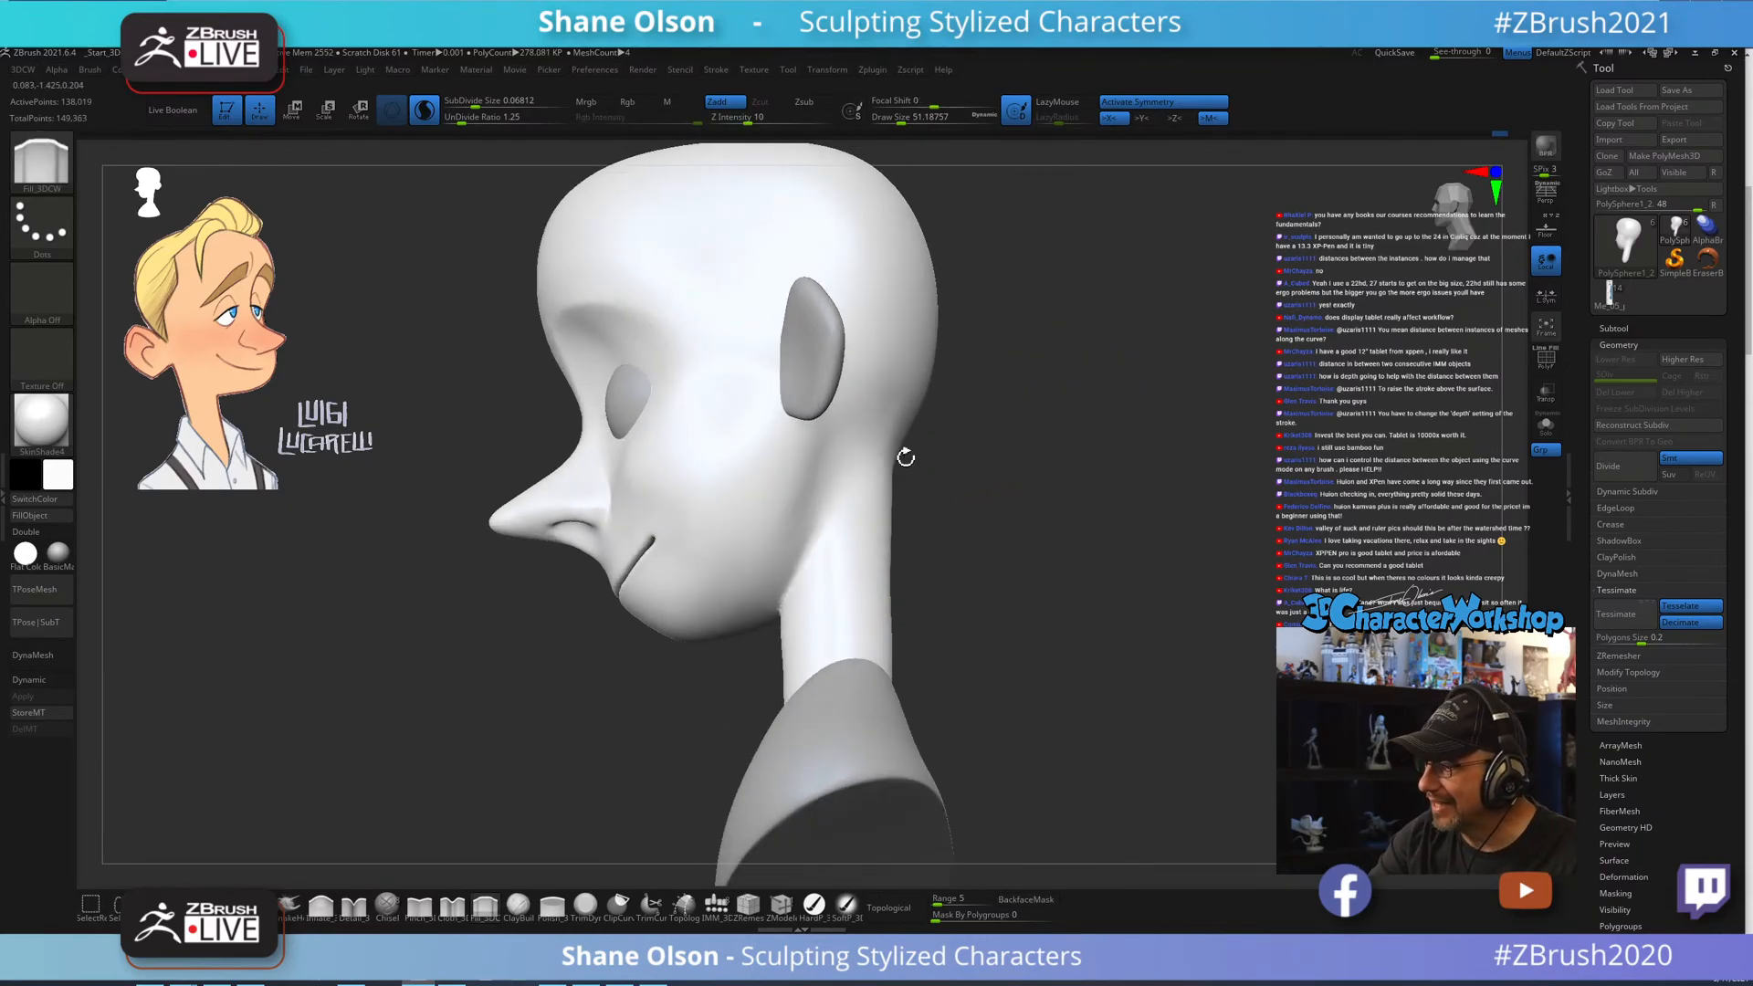
{"action": "mouse_move", "coordinate": [820, 551]}
{"action": "left_mouse_down", "text": "shift"}
{"action": "mouse_move", "coordinate": [792, 614]}
{"action": "mouse_move", "coordinate": [815, 541]}
{"action": "left_mouse_up", "text": "shift"}
{"action": "mouse_move", "coordinate": [815, 541]}
{"action": "right_mouse_down"}
{"action": "mouse_move", "coordinate": [835, 576]}
{"action": "mouse_move", "coordinate": [807, 588]}
{"action": "right_mouse_up"}
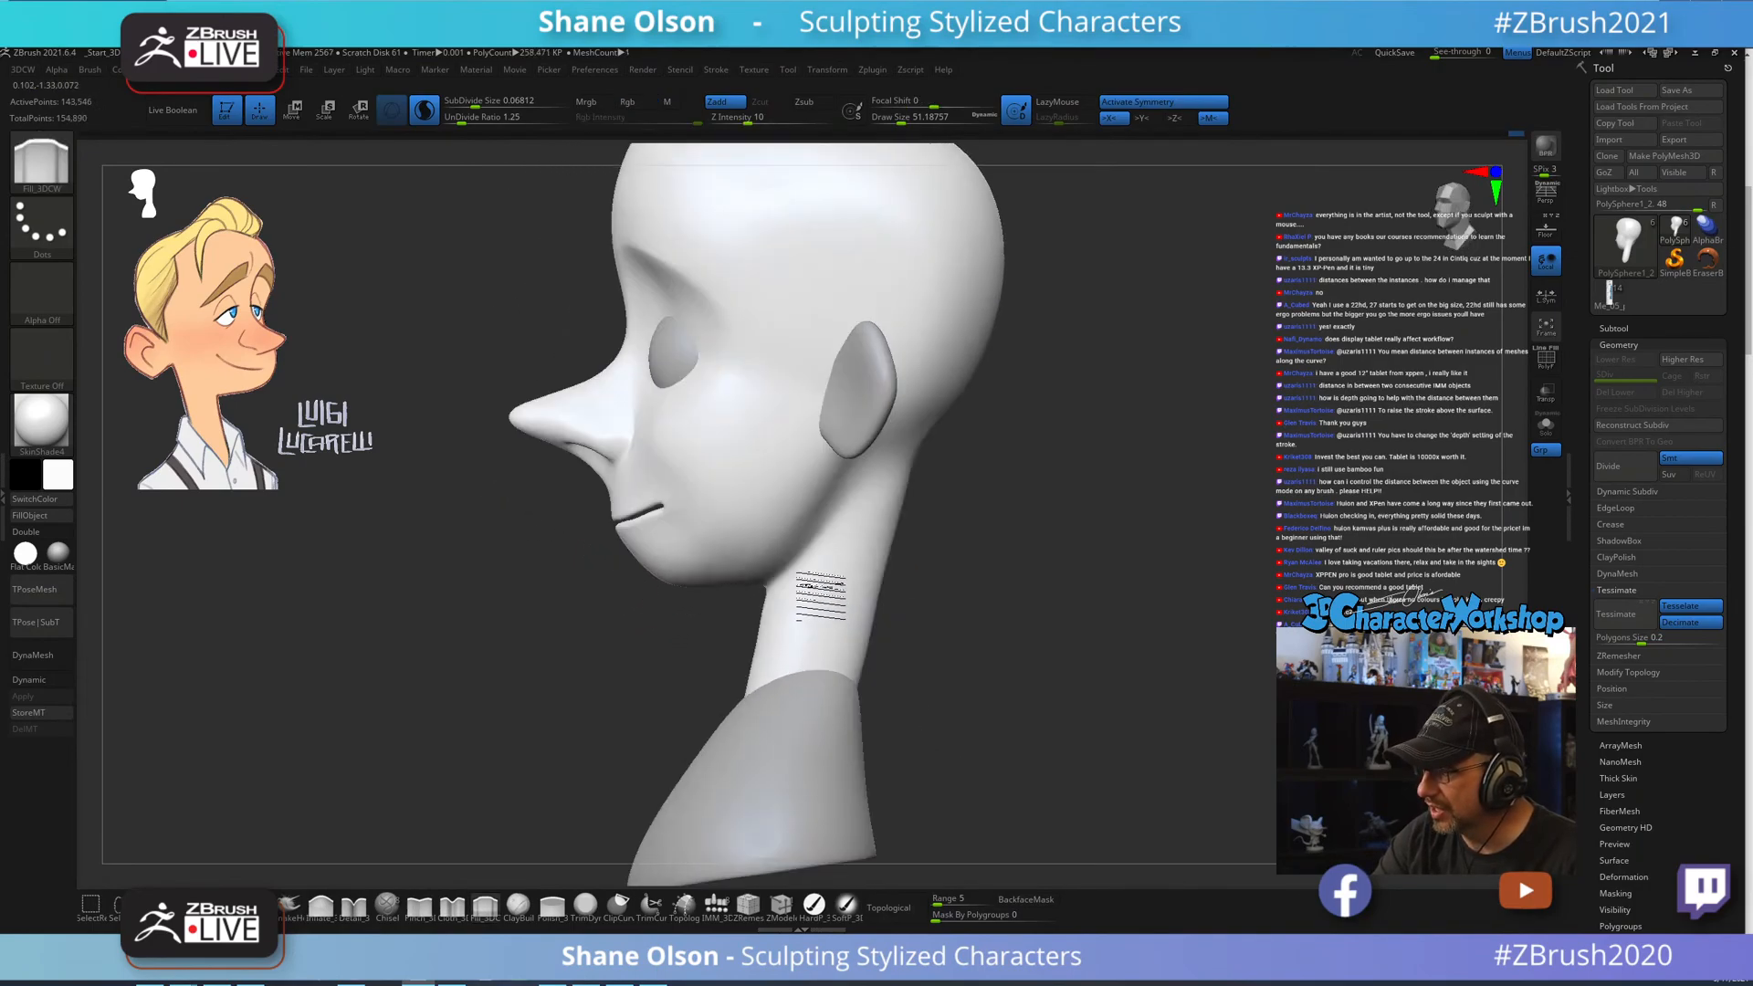
{"action": "mouse_move", "coordinate": [849, 501]}
{"action": "left_mouse_down"}
{"action": "mouse_move", "coordinate": [865, 509]}
{"action": "mouse_move", "coordinate": [840, 540]}
{"action": "left_mouse_up"}
Switch to the Move brush and reshape the chin and lower face in profile at draw sizes 112 and 90.22235.
{"action": "mouse_move", "coordinate": [717, 595]}
{"action": "right_mouse_down", "text": "alt"}
{"action": "mouse_move", "coordinate": [826, 596]}
{"action": "mouse_move", "coordinate": [772, 634]}
{"action": "right_mouse_up", "text": "alt"}
{"action": "key", "text": "b"}
{"action": "key", "text": "m"}
{"action": "key", "text": "v"}
{"action": "key", "text": "s"}
{"action": "left_click_drag", "start_coordinate": [771, 635], "coordinate": [793, 554]}
{"action": "key", "text": "s"}
{"action": "right_click_drag", "start_coordinate": [798, 539], "coordinate": [758, 537]}
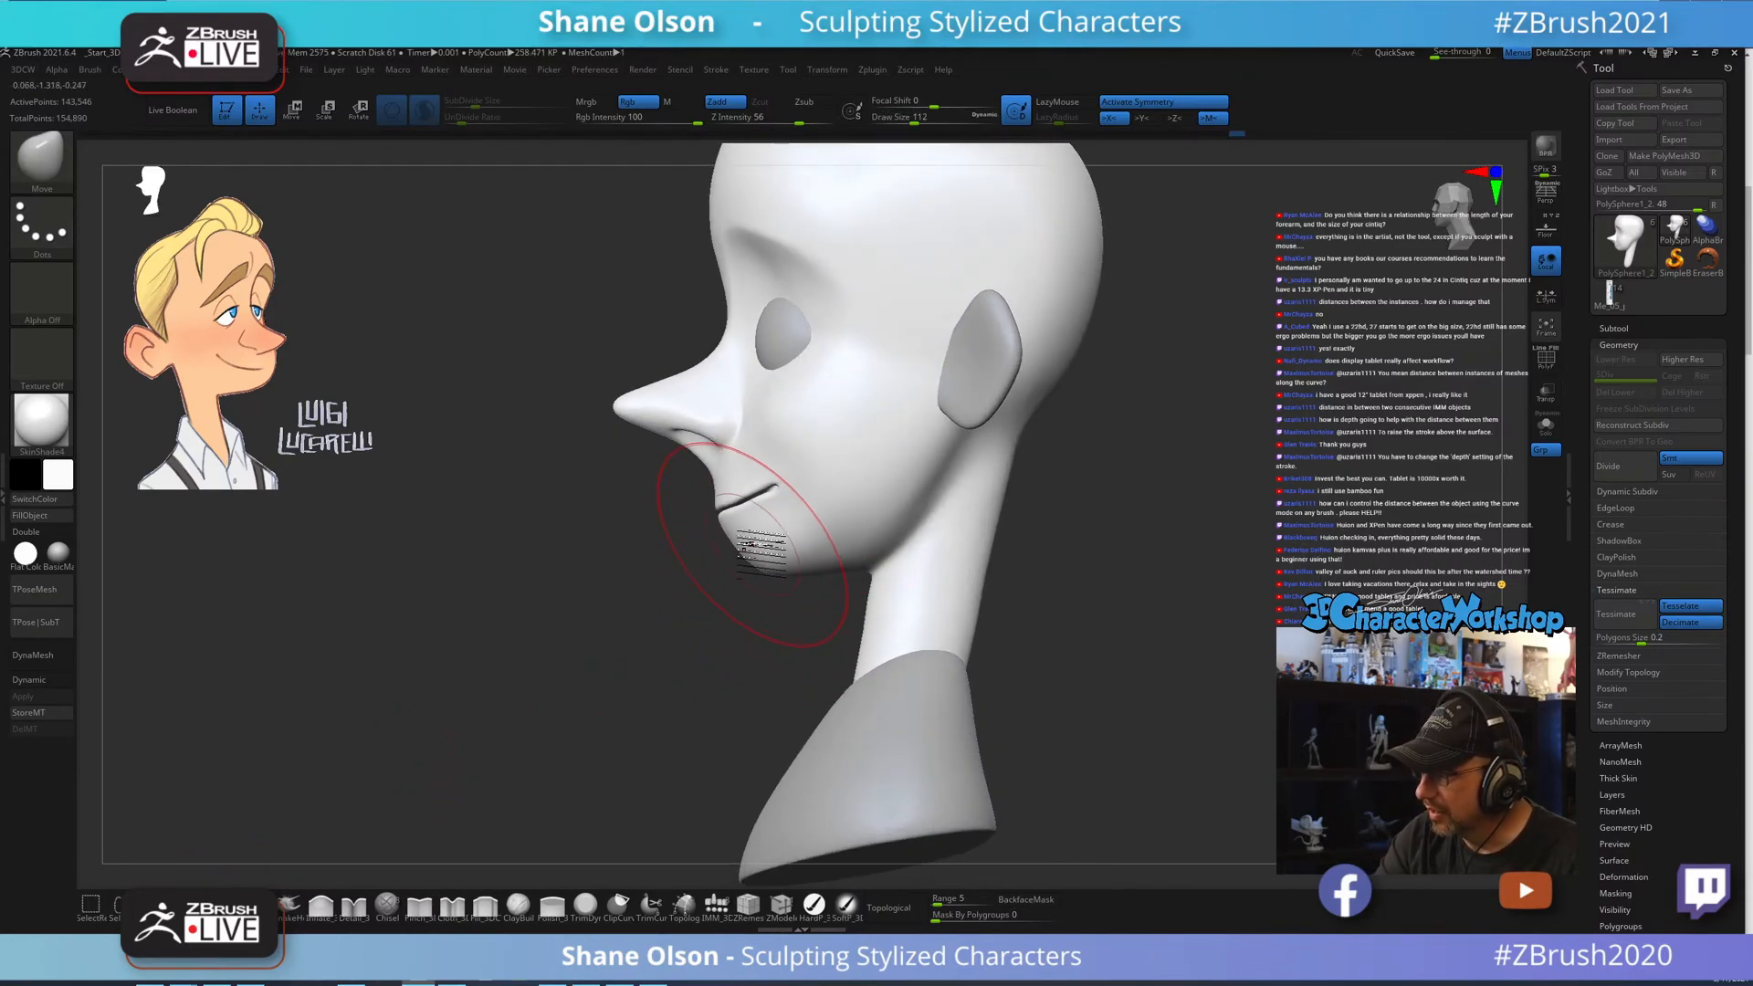
{"action": "key", "text": "s"}
{"action": "left_click_drag", "start_coordinate": [740, 527], "coordinate": [736, 526]}
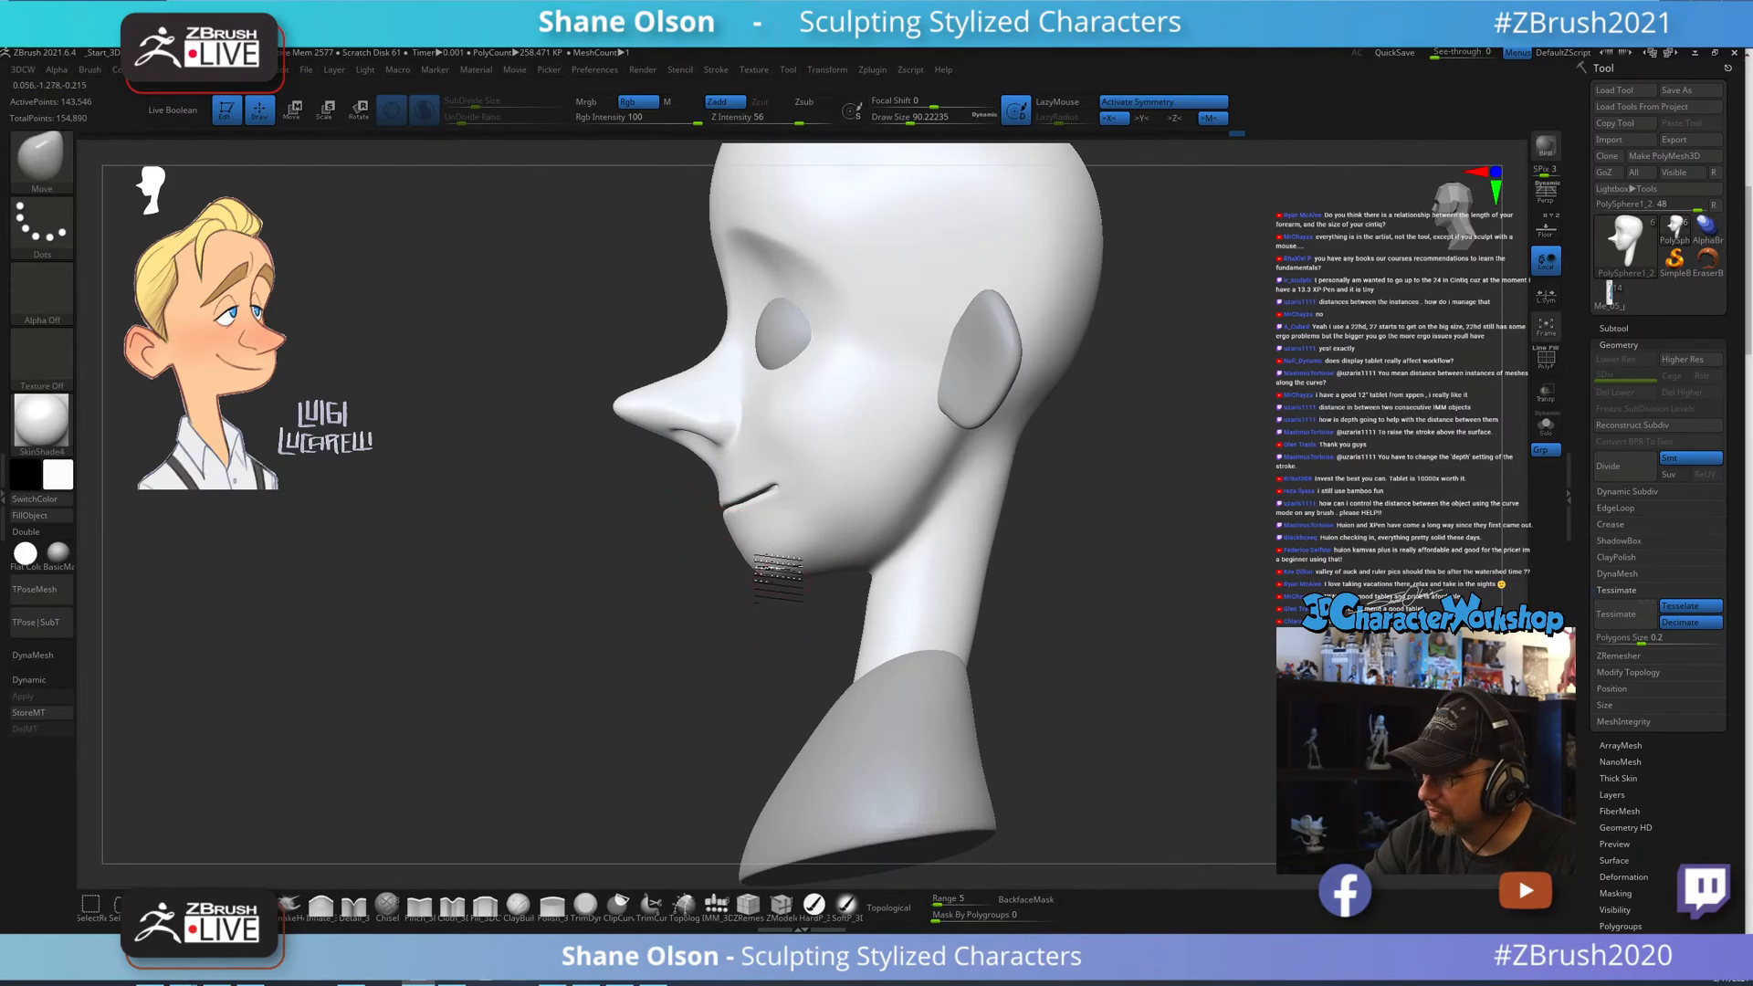
Reduce the draw size to 43.76337 and smooth the cheek above the mouth's corner.
{"action": "mouse_move", "coordinate": [841, 618]}
{"action": "left_mouse_down"}
{"action": "mouse_move", "coordinate": [895, 606]}
{"action": "mouse_move", "coordinate": [907, 560]}
{"action": "mouse_move", "coordinate": [832, 527]}
{"action": "mouse_move", "coordinate": [853, 508]}
{"action": "mouse_move", "coordinate": [841, 587]}
{"action": "mouse_move", "coordinate": [862, 616]}
{"action": "left_mouse_up"}
{"action": "key", "text": "s"}
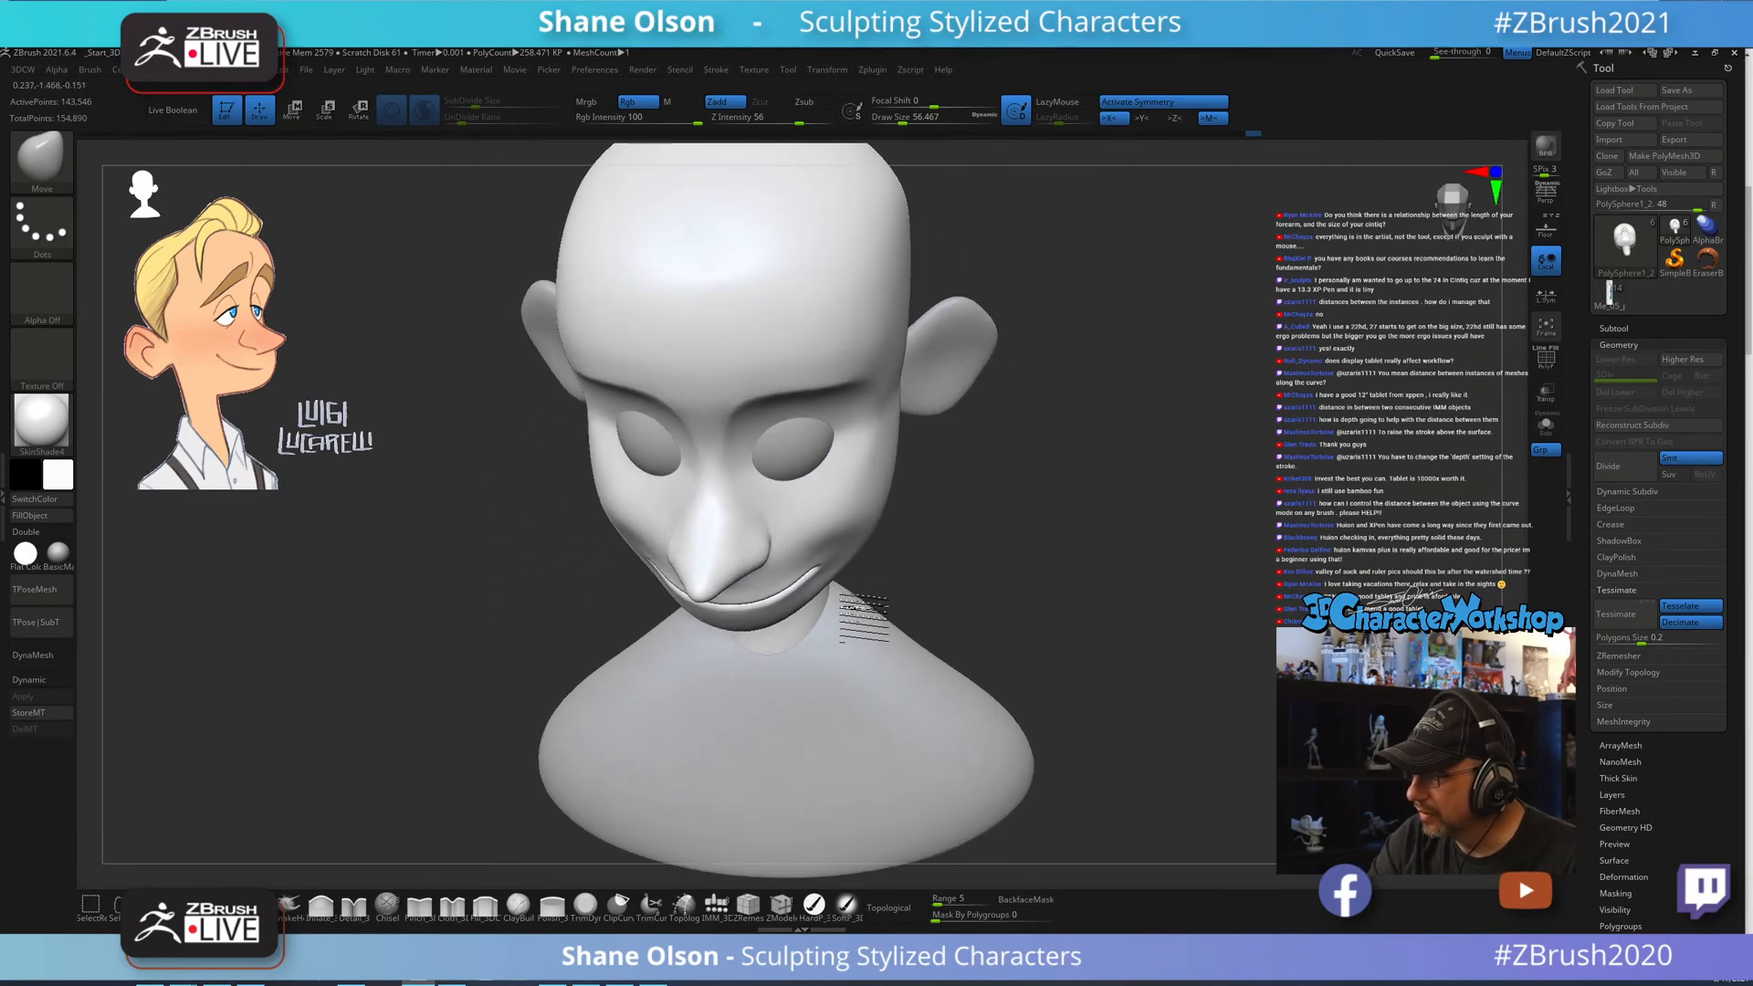
{"action": "mouse_move", "coordinate": [872, 544]}
{"action": "right_mouse_down"}
{"action": "mouse_move", "coordinate": [868, 521]}
{"action": "mouse_move", "coordinate": [862, 546]}
{"action": "right_mouse_up"}
{"action": "mouse_move", "coordinate": [809, 584]}
{"action": "left_mouse_down", "text": "shift"}
{"action": "mouse_move", "coordinate": [830, 537]}
{"action": "mouse_move", "coordinate": [847, 541]}
{"action": "left_mouse_up", "text": "shift"}
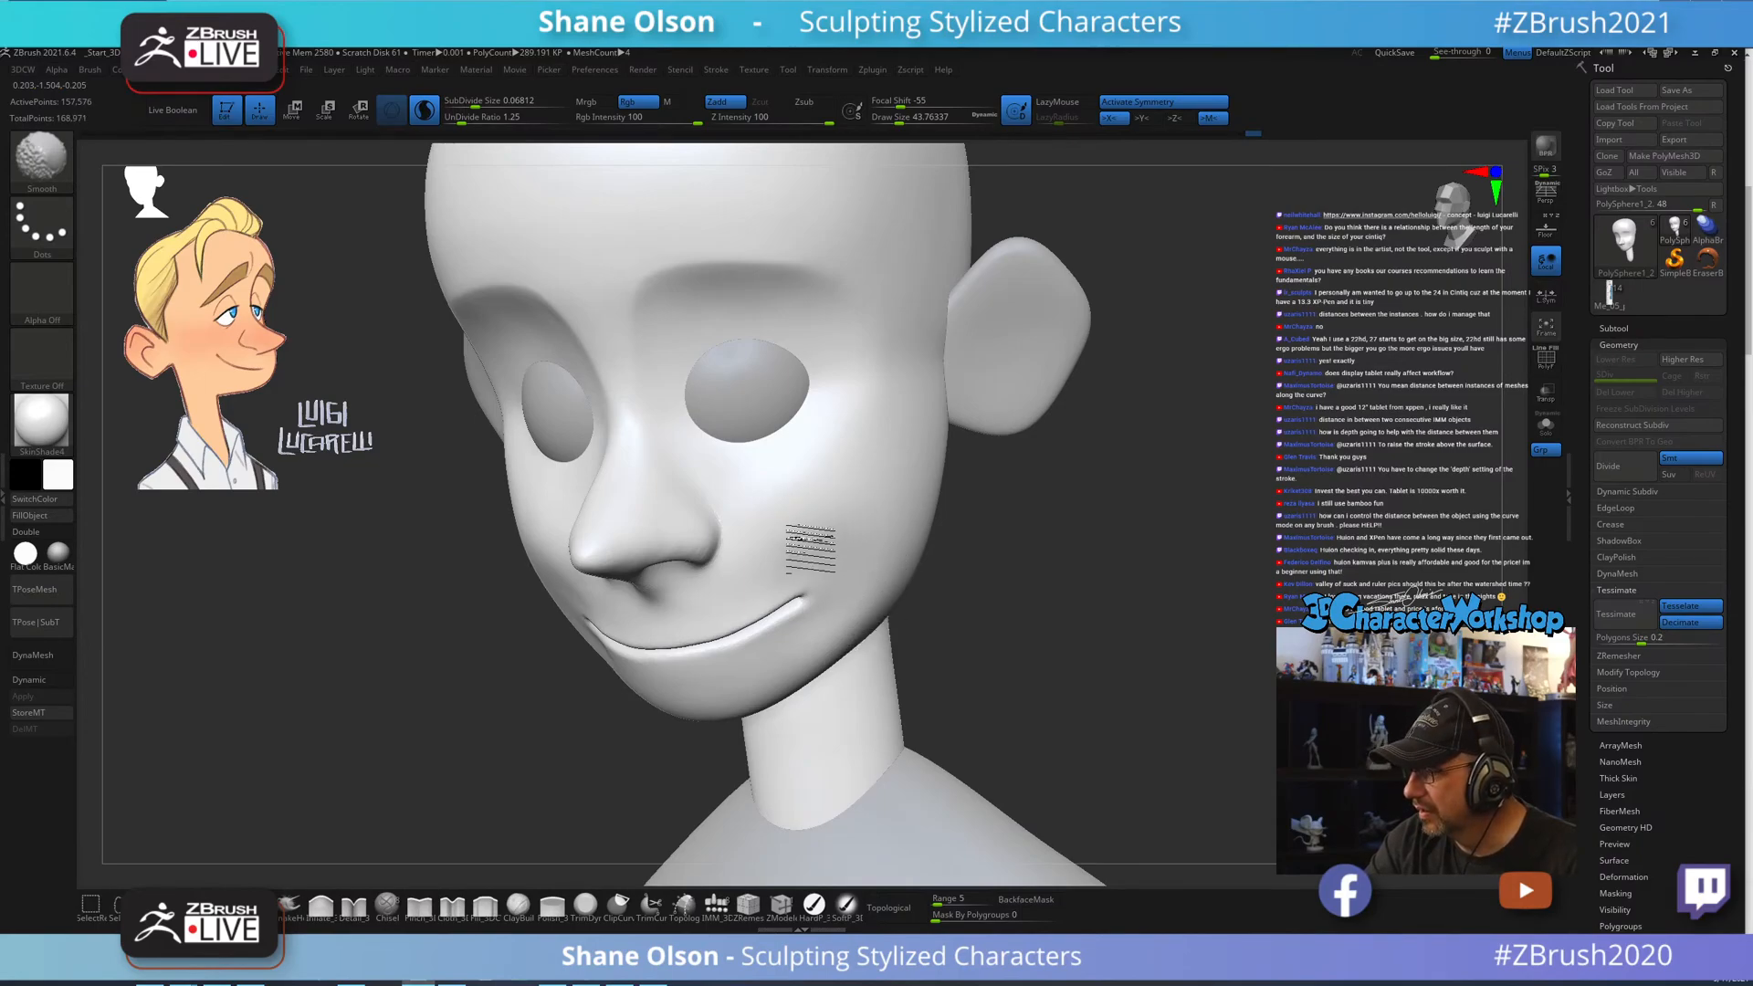
Reshape the cheek from above with the Move brush at draw size 53.79429, then the area beside the nostril at 51.18757.
{"action": "mouse_move", "coordinate": [920, 528]}
{"action": "right_mouse_down"}
{"action": "mouse_move", "coordinate": [913, 509]}
{"action": "mouse_move", "coordinate": [882, 560]}
{"action": "mouse_move", "coordinate": [923, 521]}
{"action": "mouse_move", "coordinate": [824, 517]}
{"action": "mouse_move", "coordinate": [881, 501]}
{"action": "mouse_move", "coordinate": [893, 470]}
{"action": "mouse_move", "coordinate": [893, 560]}
{"action": "mouse_move", "coordinate": [849, 584]}
{"action": "right_mouse_up"}
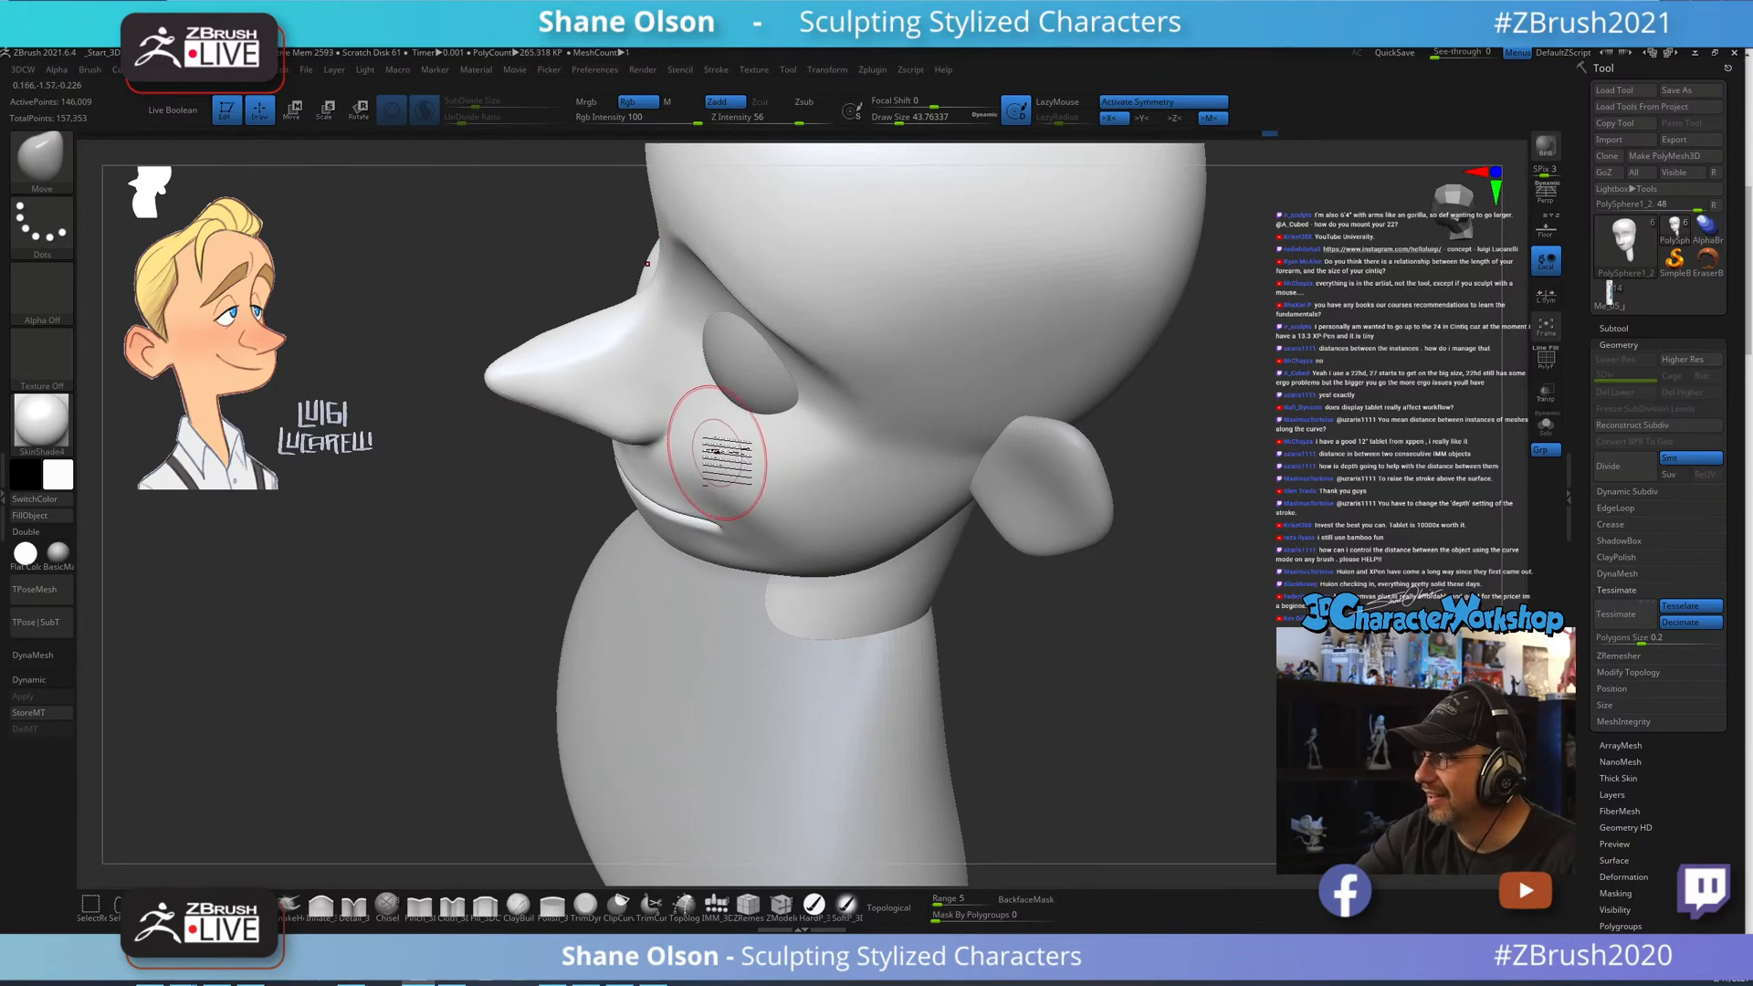
{"action": "right_click_drag", "start_coordinate": [709, 436], "coordinate": [683, 456]}
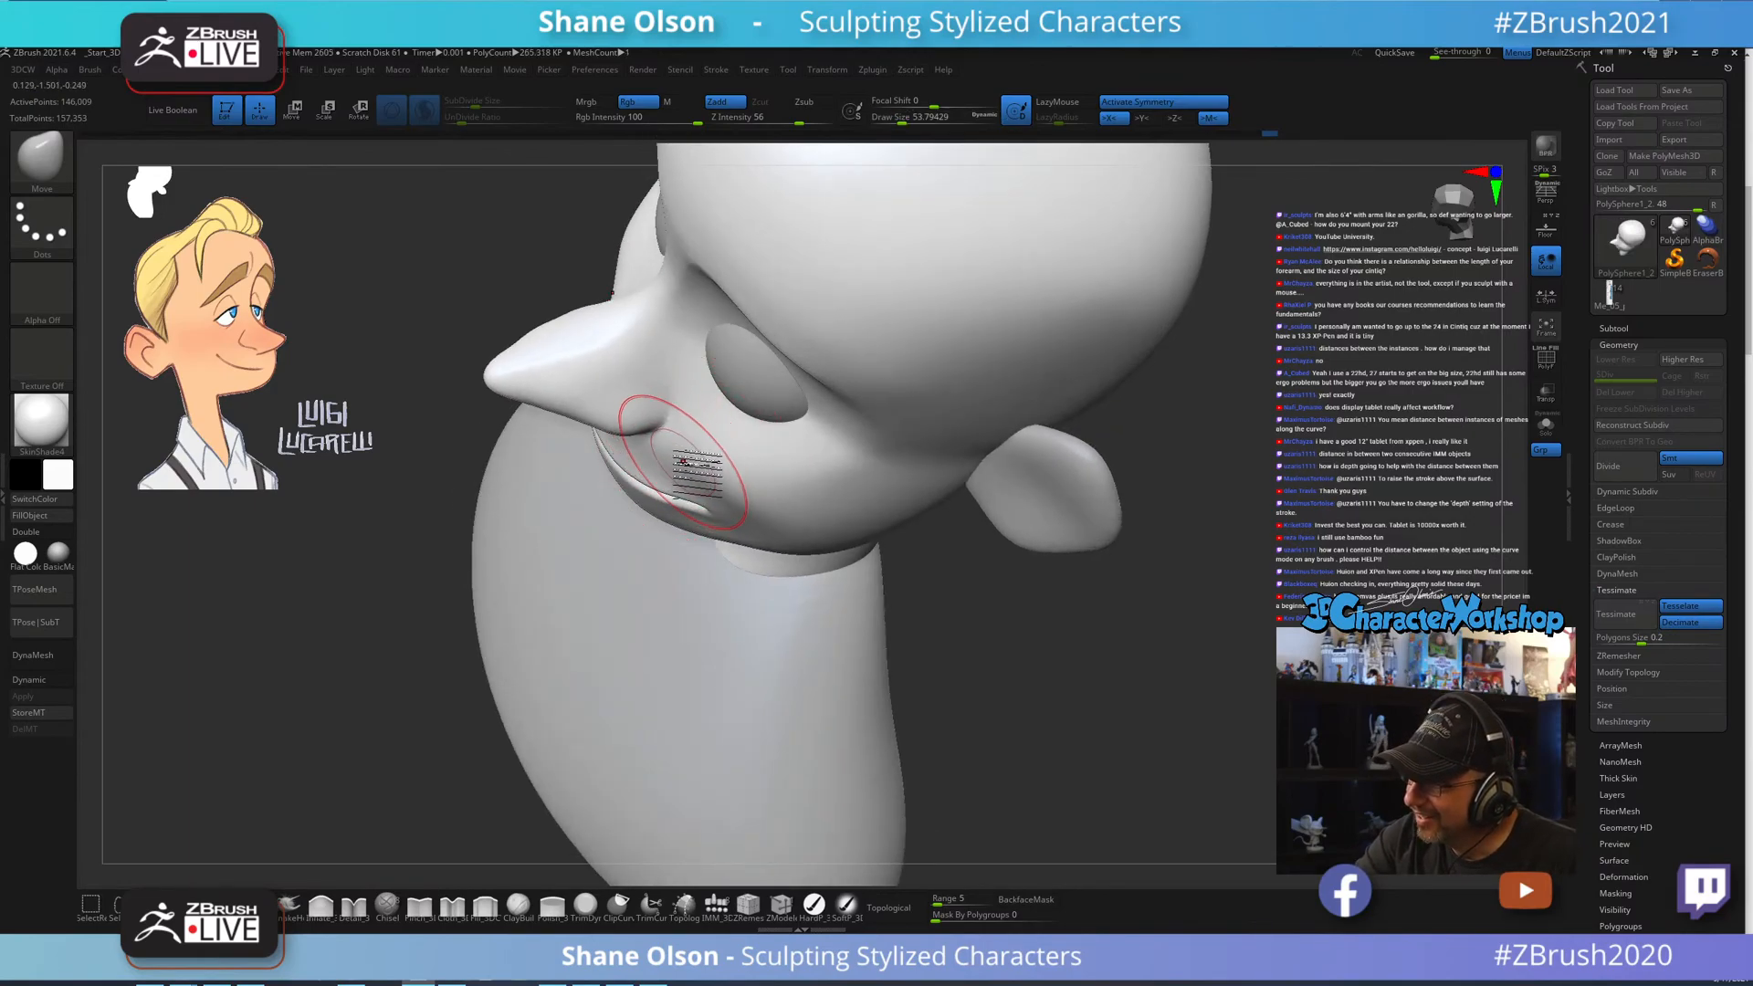
{"action": "right_click_drag", "start_coordinate": [813, 524], "coordinate": [806, 438], "text": "shift"}
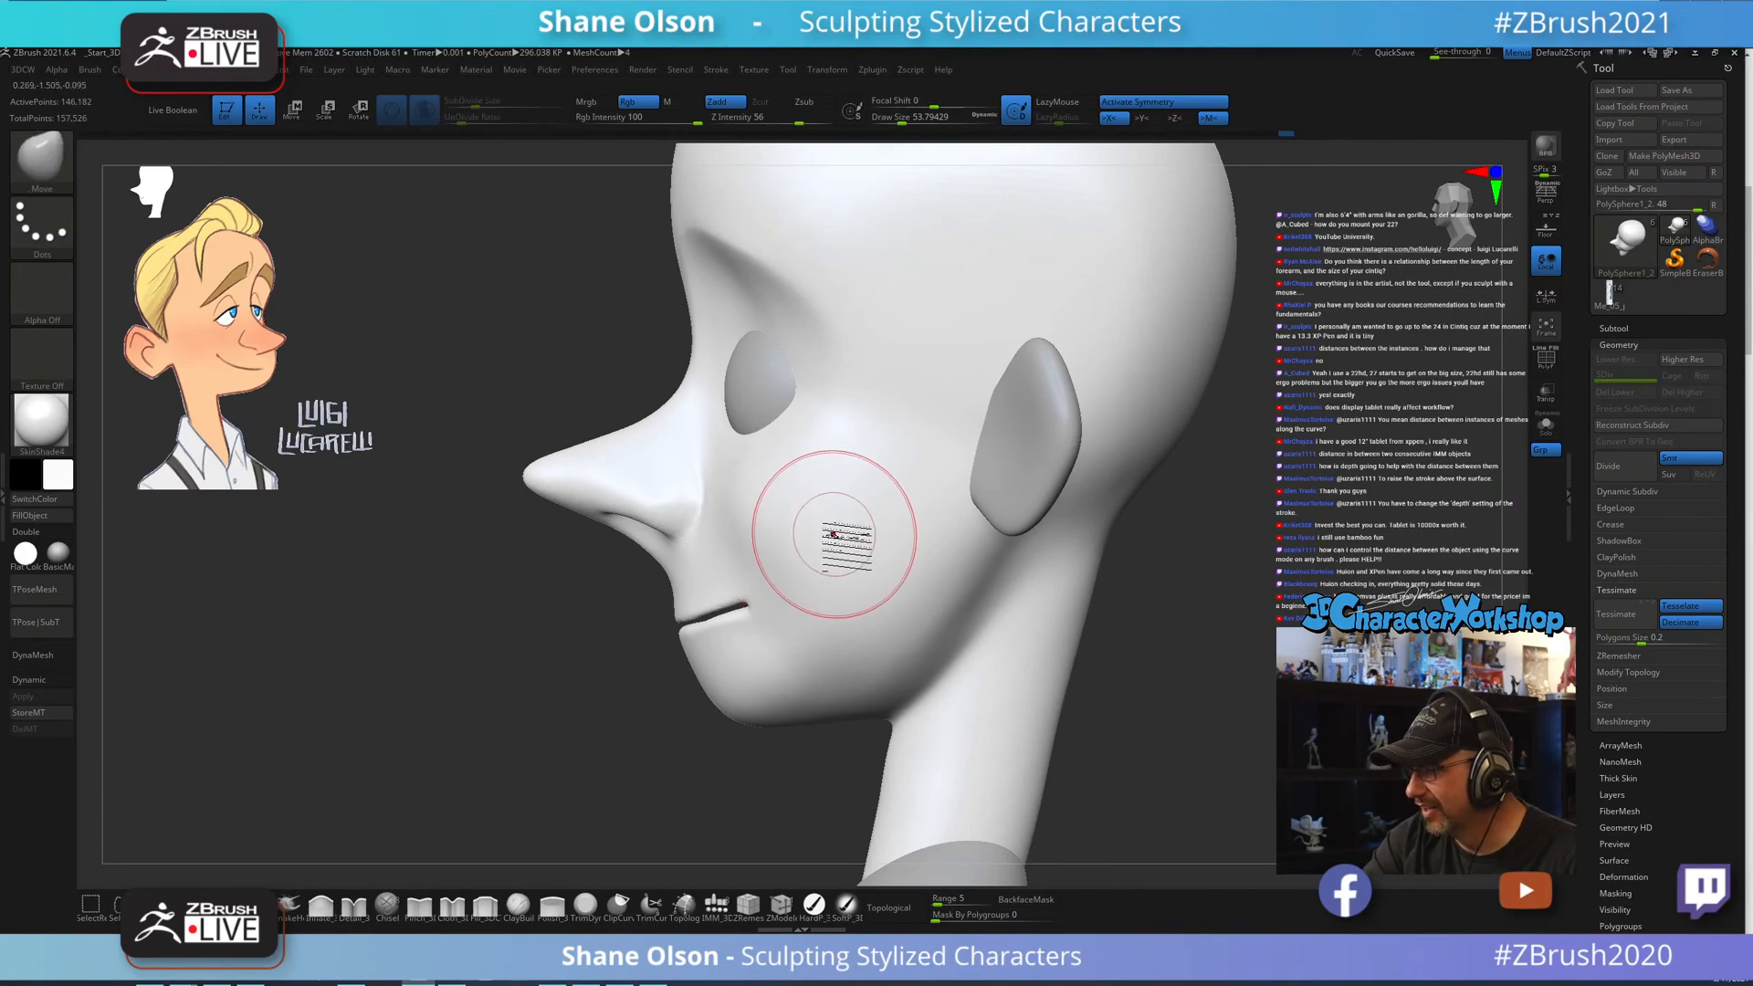
{"action": "mouse_move", "coordinate": [834, 536]}
{"action": "right_mouse_down"}
{"action": "mouse_move", "coordinate": [859, 538]}
{"action": "mouse_move", "coordinate": [790, 538]}
{"action": "right_mouse_up"}
{"action": "left_click_drag", "start_coordinate": [729, 503], "coordinate": [703, 514]}
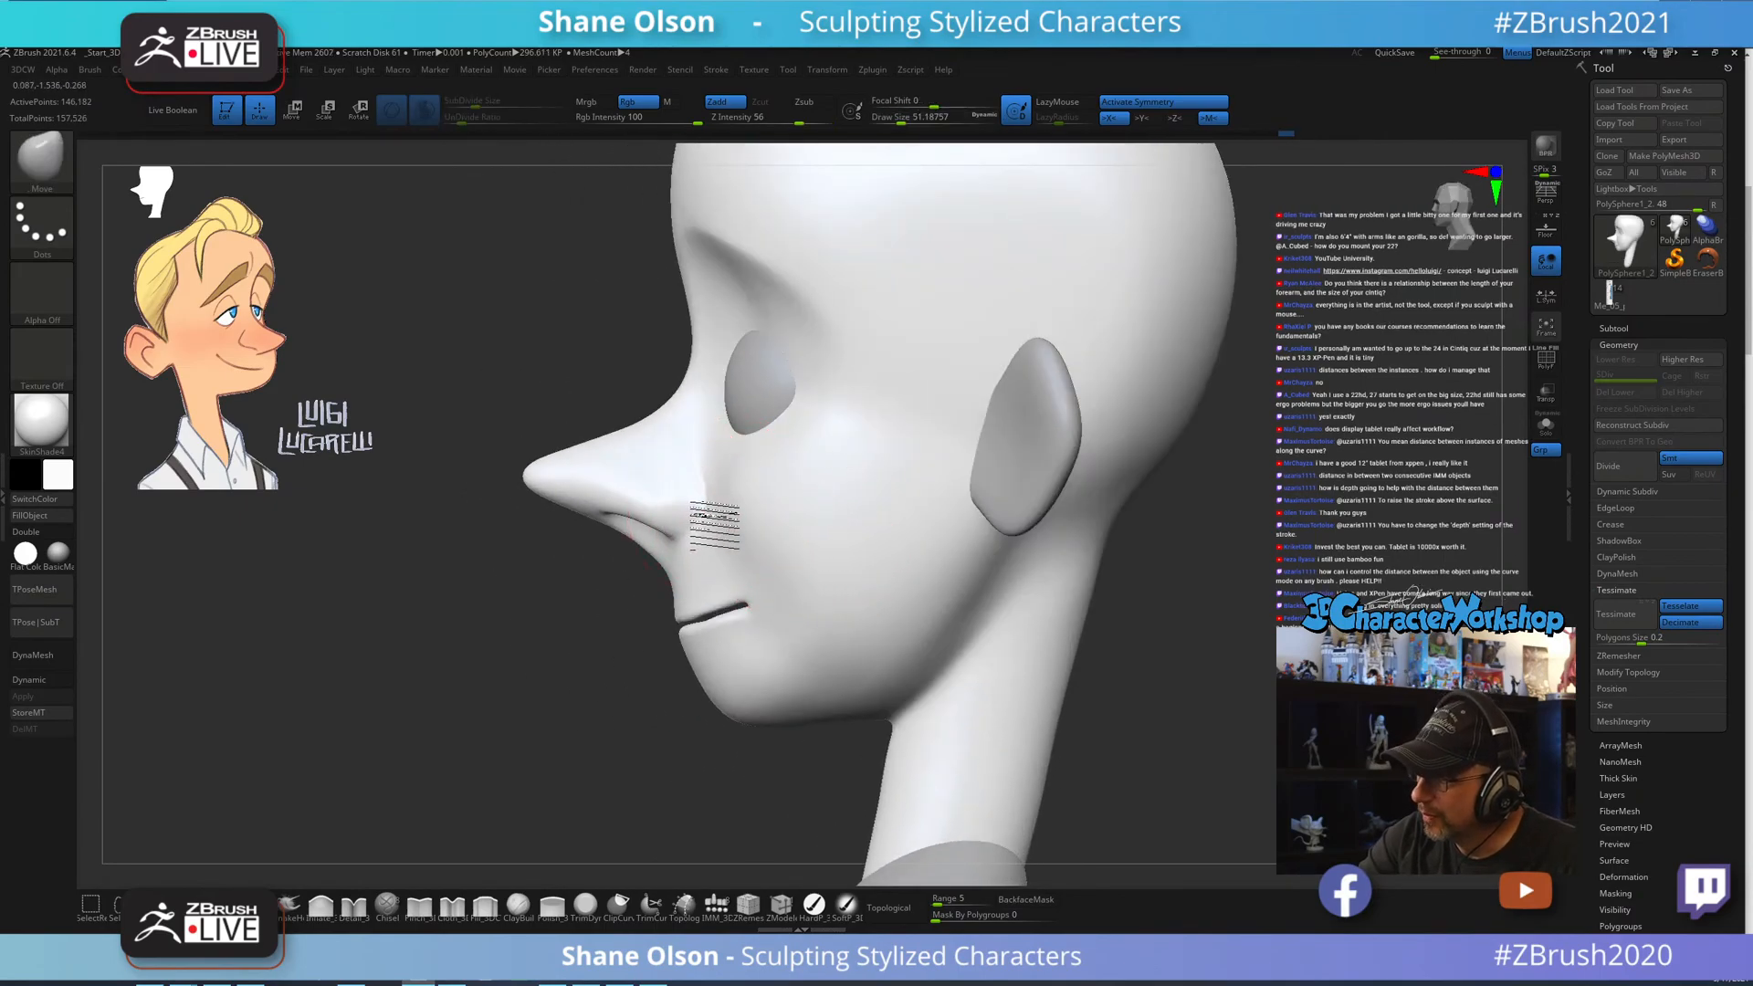
Set the Move brush's draw size to 59.2057 and adjust the mouth line and lower lip from slightly below.
{"action": "right_click_drag", "start_coordinate": [805, 513], "coordinate": [957, 438], "text": "alt"}
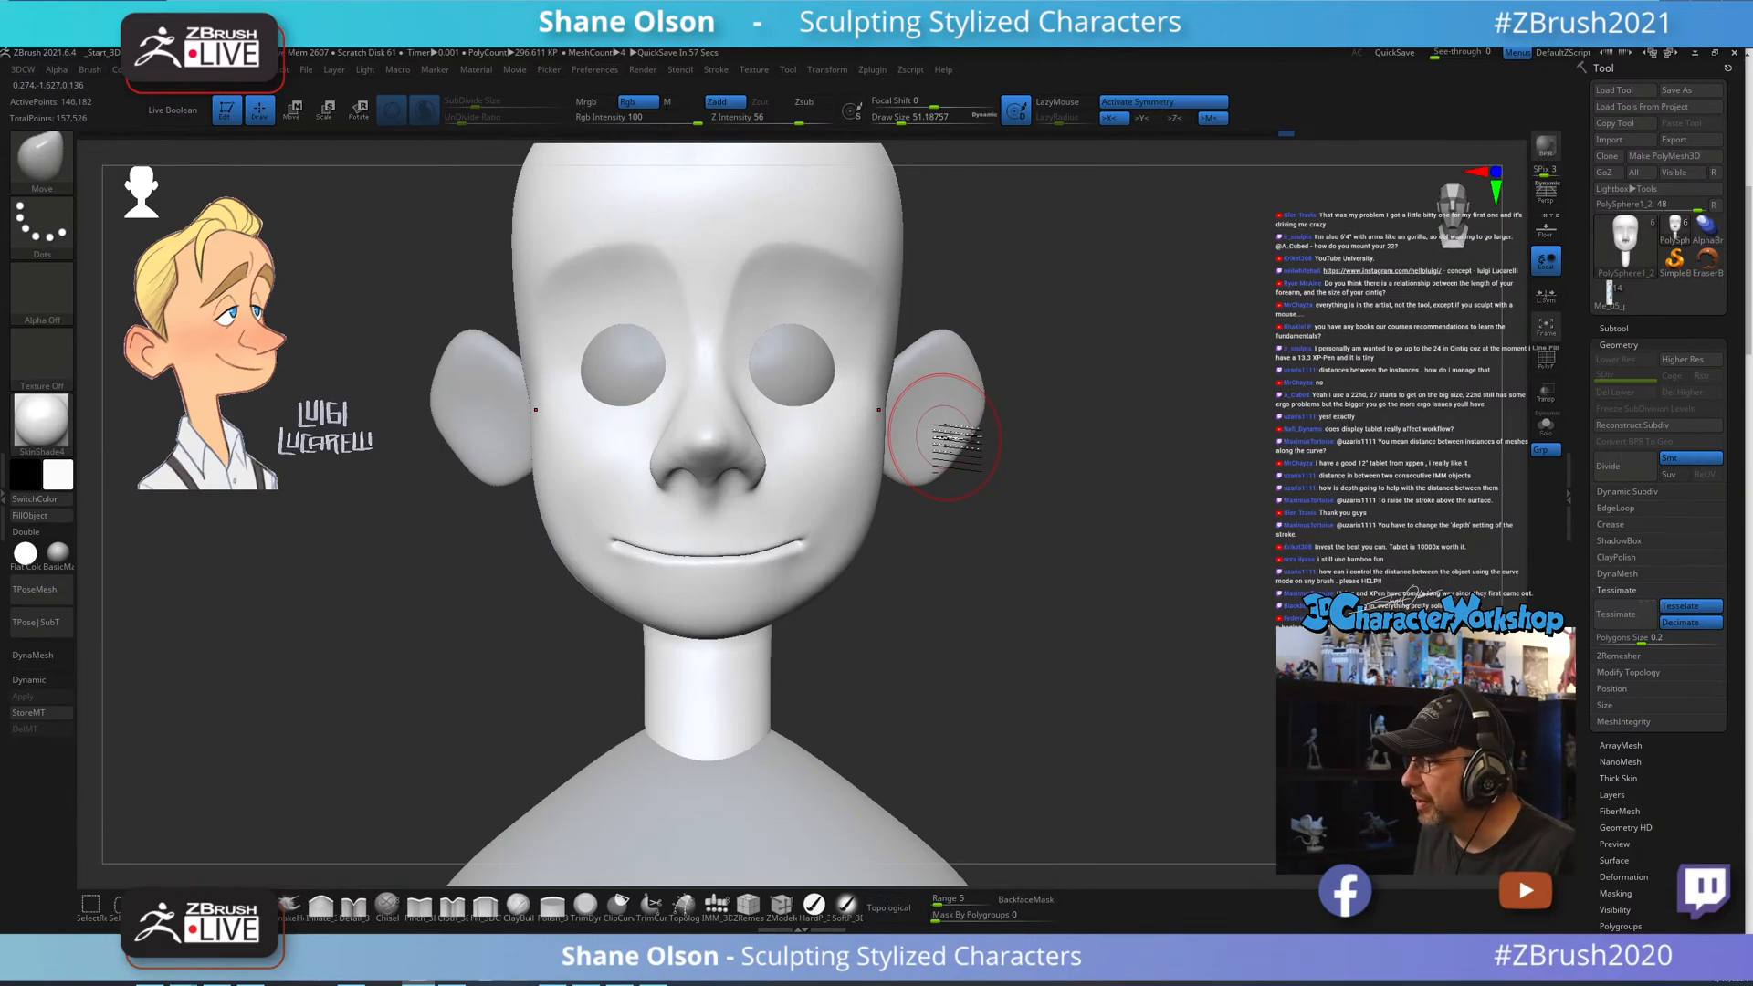
{"action": "mouse_move", "coordinate": [958, 610]}
{"action": "right_mouse_down", "text": "alt"}
{"action": "mouse_move", "coordinate": [984, 653]}
{"action": "mouse_move", "coordinate": [974, 639]}
{"action": "mouse_move", "coordinate": [903, 663]}
{"action": "mouse_move", "coordinate": [986, 626]}
{"action": "mouse_move", "coordinate": [895, 606]}
{"action": "right_mouse_up", "text": "alt"}
{"action": "key", "text": "s"}
{"action": "left_click_drag", "start_coordinate": [803, 573], "coordinate": [800, 573]}
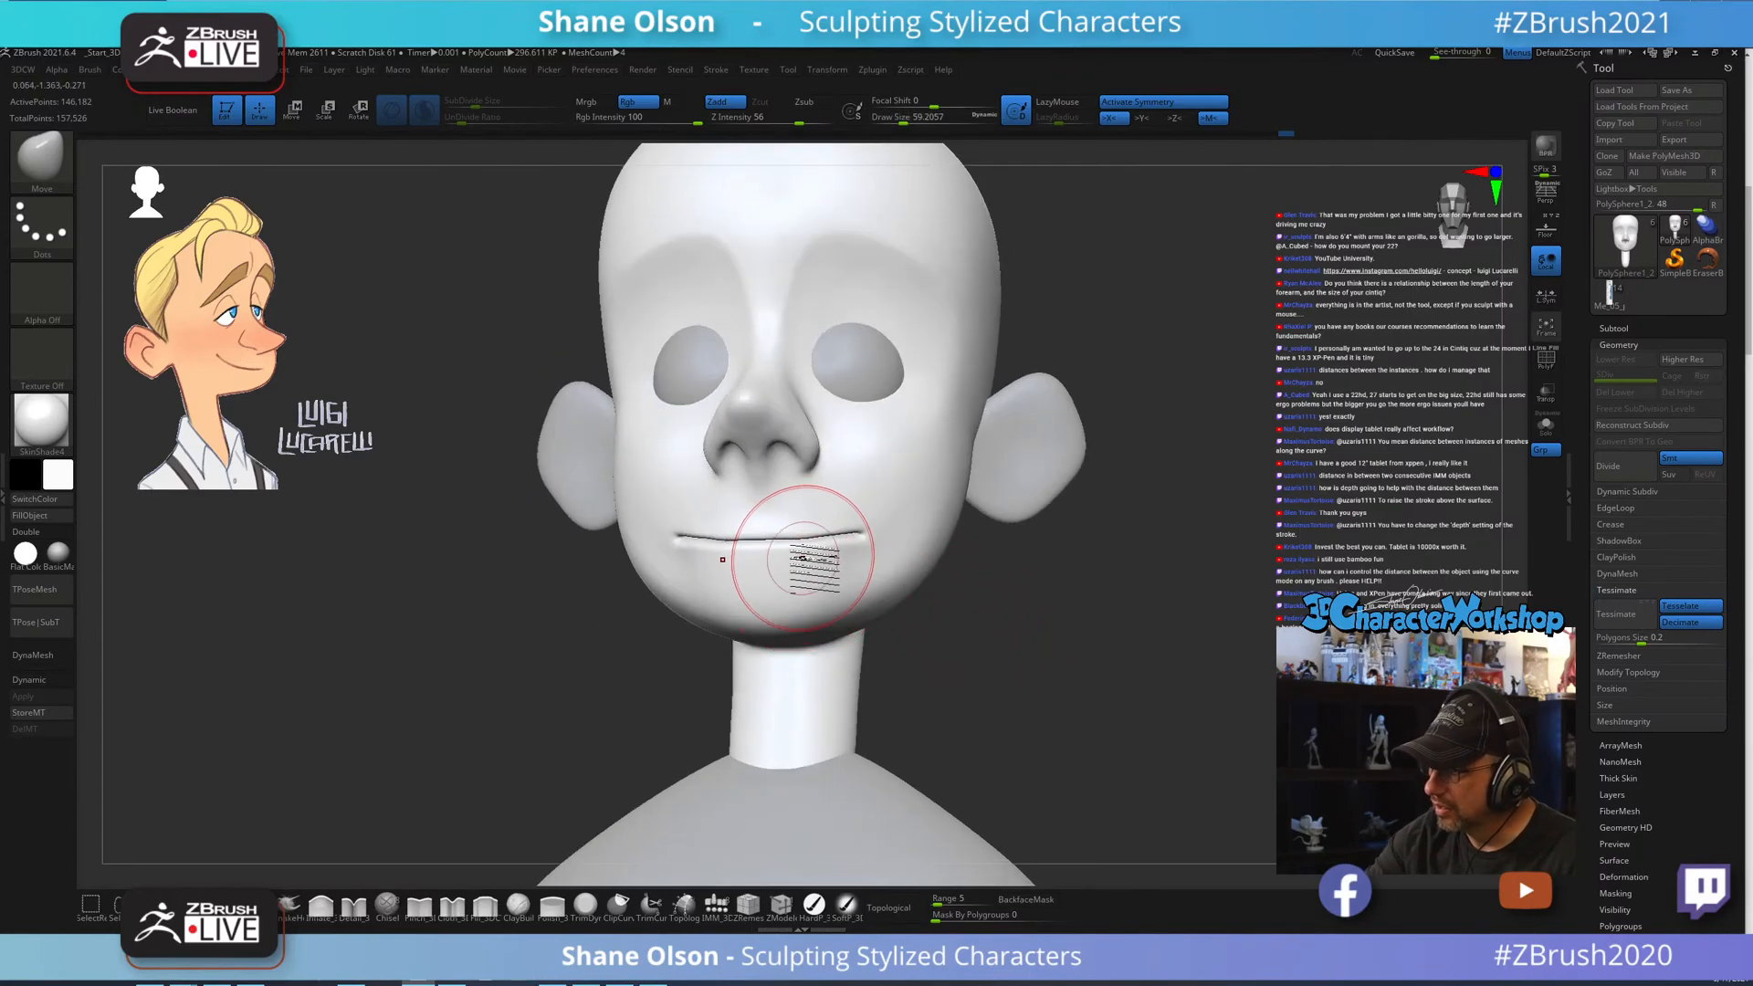
{"action": "right_click_drag", "start_coordinate": [820, 560], "coordinate": [837, 580], "text": "alt"}
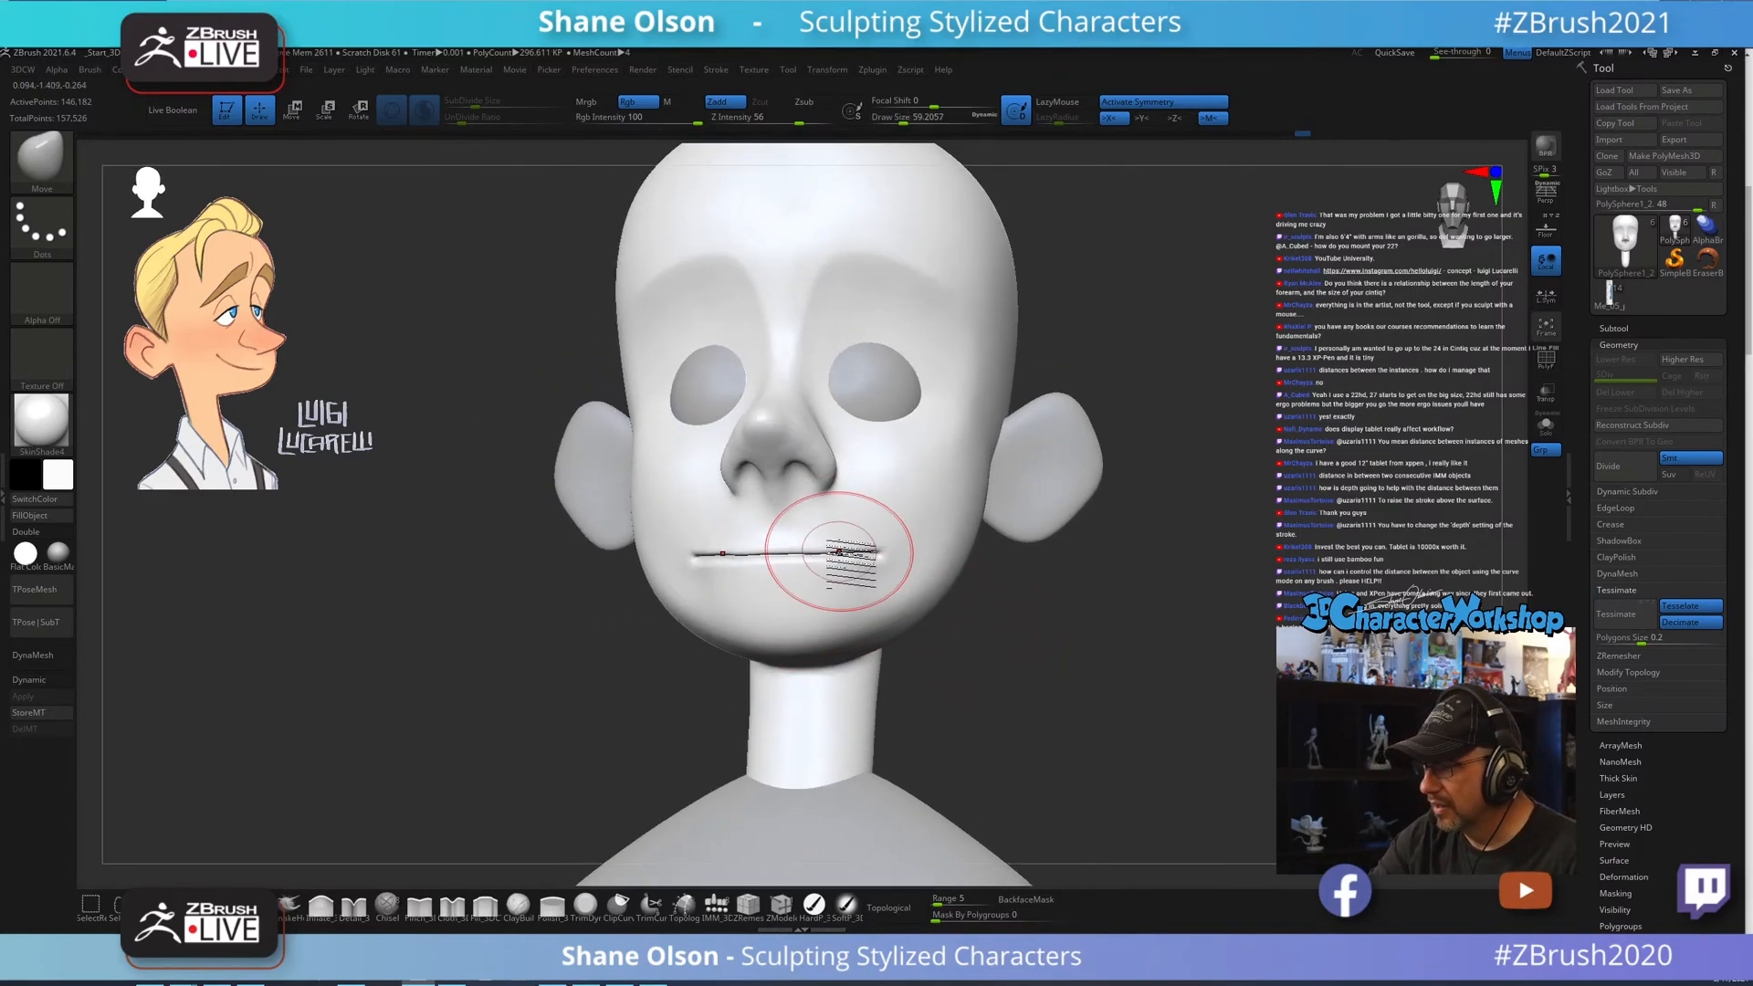
Refine the cheek and the mouth's corner with the Move brush at draw size 28.75, then smooth at 21.62277.
{"action": "mouse_move", "coordinate": [895, 539]}
{"action": "right_mouse_down"}
{"action": "mouse_move", "coordinate": [849, 547]}
{"action": "mouse_move", "coordinate": [893, 508]}
{"action": "mouse_move", "coordinate": [869, 528]}
{"action": "mouse_move", "coordinate": [904, 528]}
{"action": "mouse_move", "coordinate": [902, 548]}
{"action": "mouse_move", "coordinate": [923, 522]}
{"action": "mouse_move", "coordinate": [858, 584]}
{"action": "right_mouse_up"}
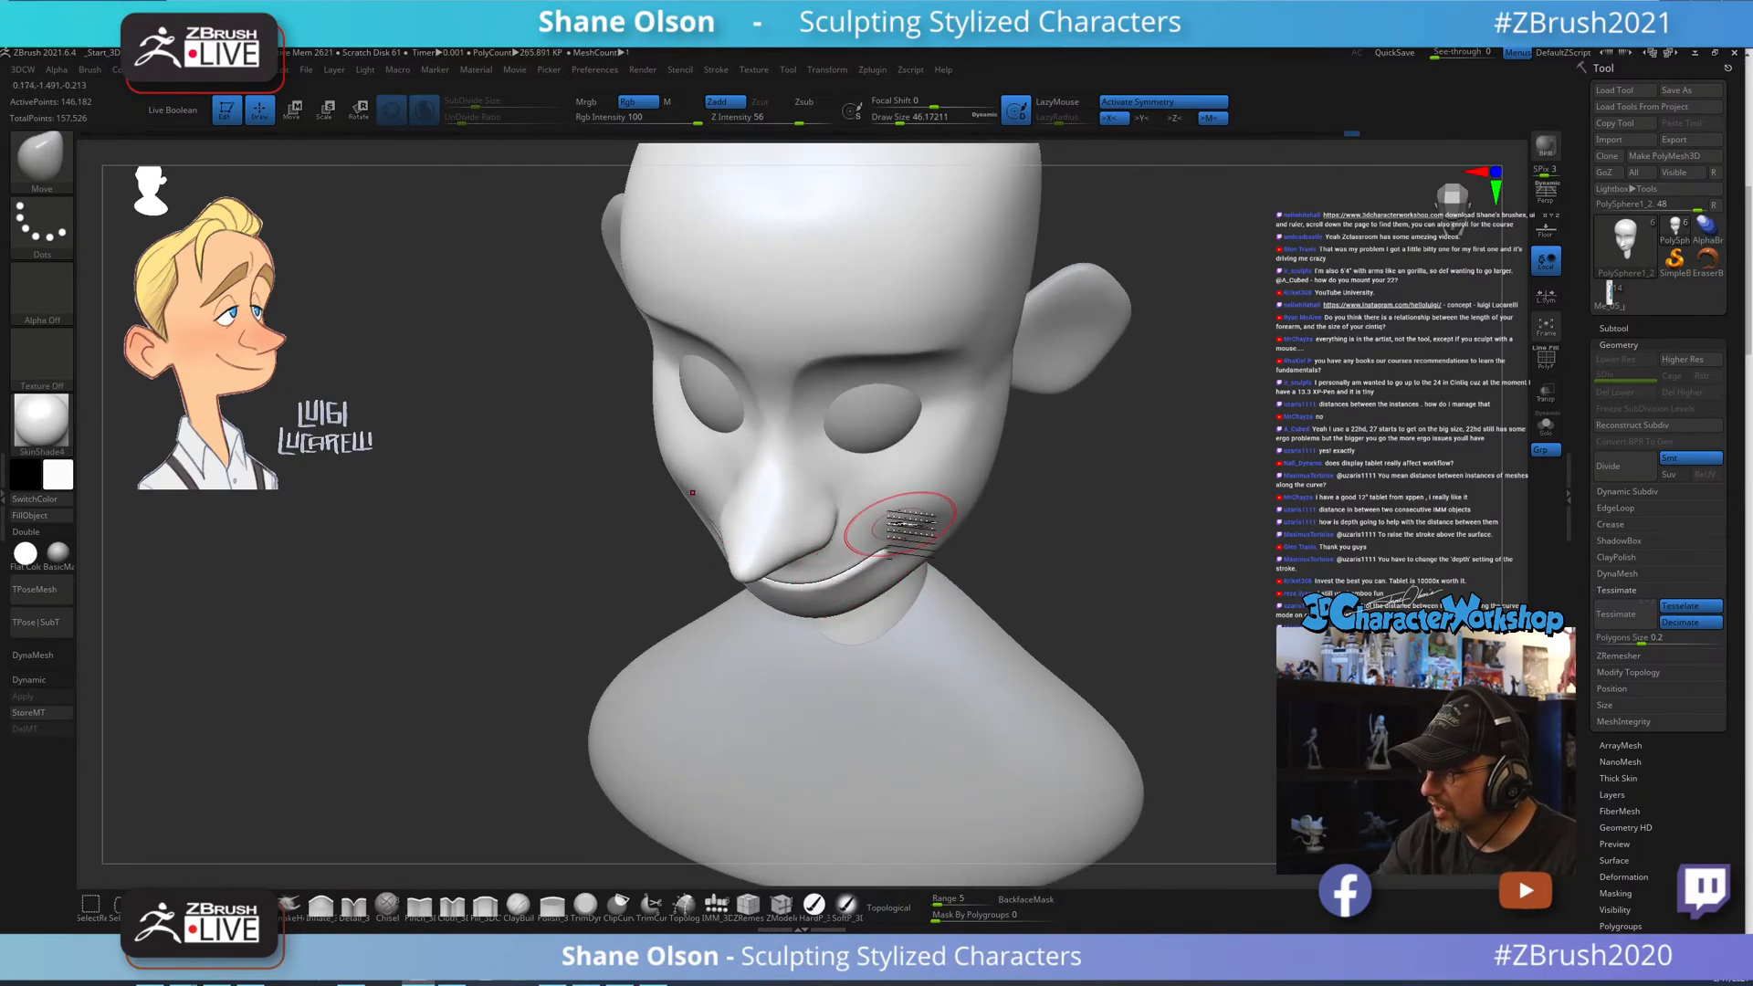
{"action": "right_click_drag", "start_coordinate": [892, 517], "coordinate": [892, 539]}
{"action": "key", "text": "s"}
{"action": "left_click_drag", "start_coordinate": [892, 538], "coordinate": [886, 539]}
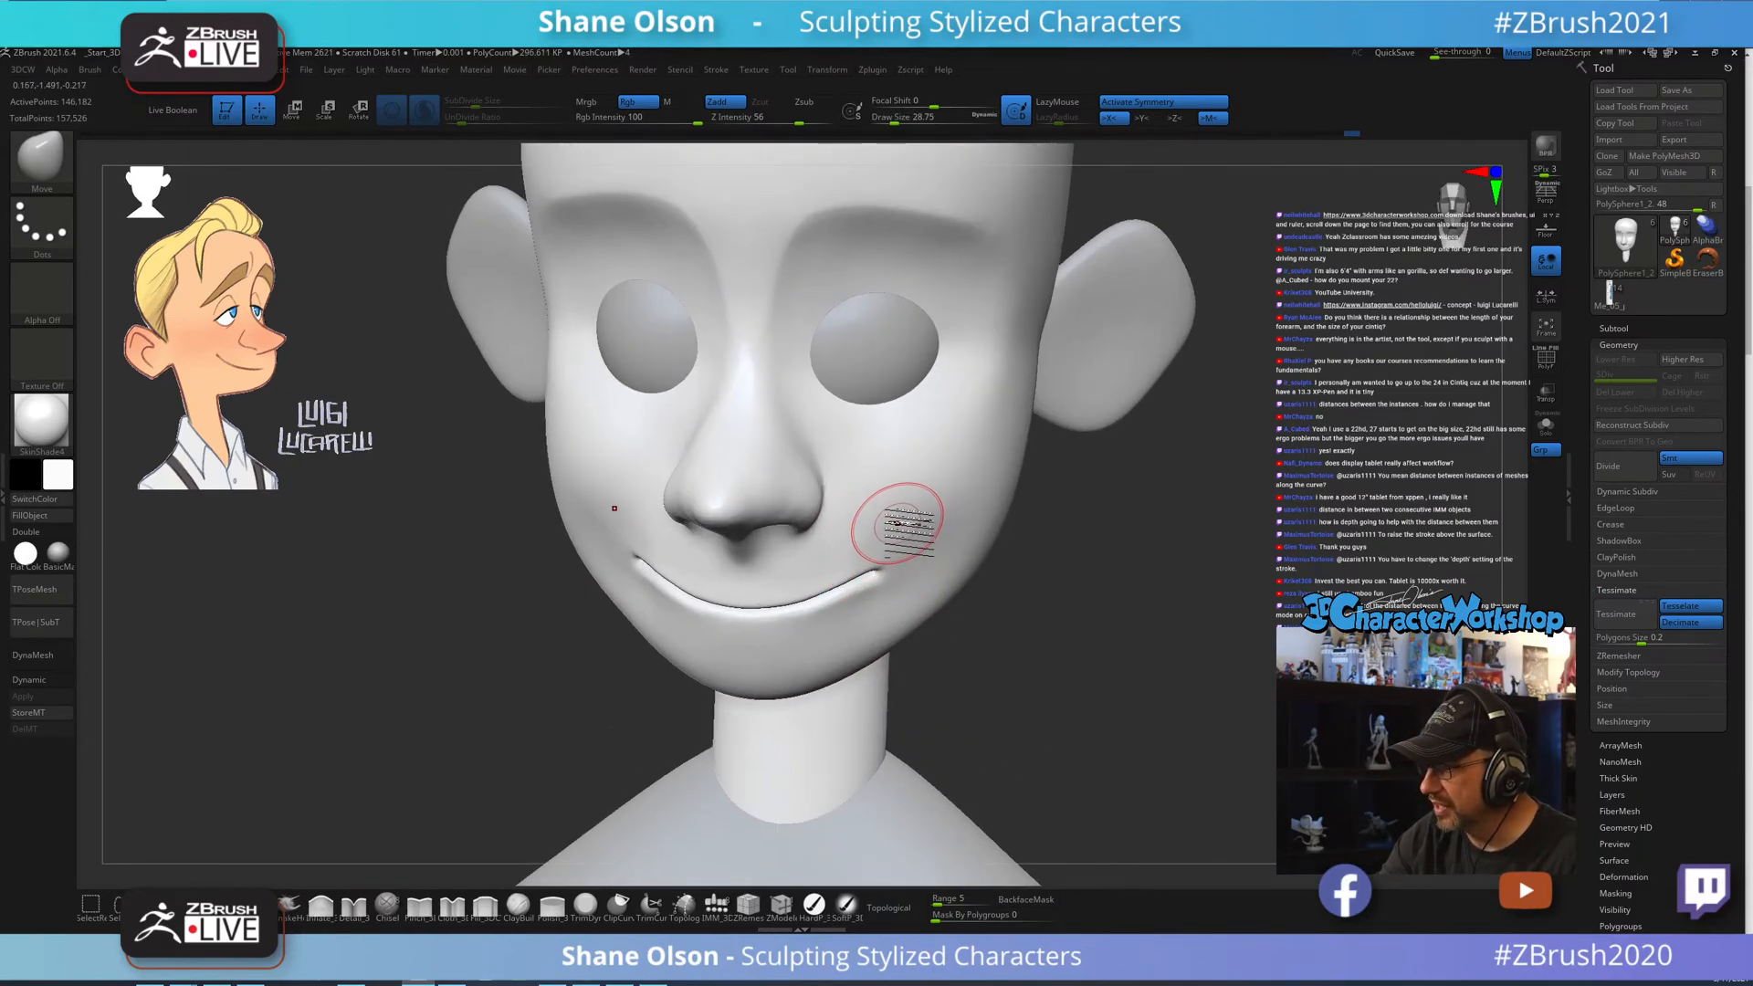
{"action": "right_click_drag", "start_coordinate": [898, 522], "coordinate": [865, 456]}
{"action": "key", "text": "s"}
{"action": "left_click_drag", "start_coordinate": [875, 536], "coordinate": [888, 530]}
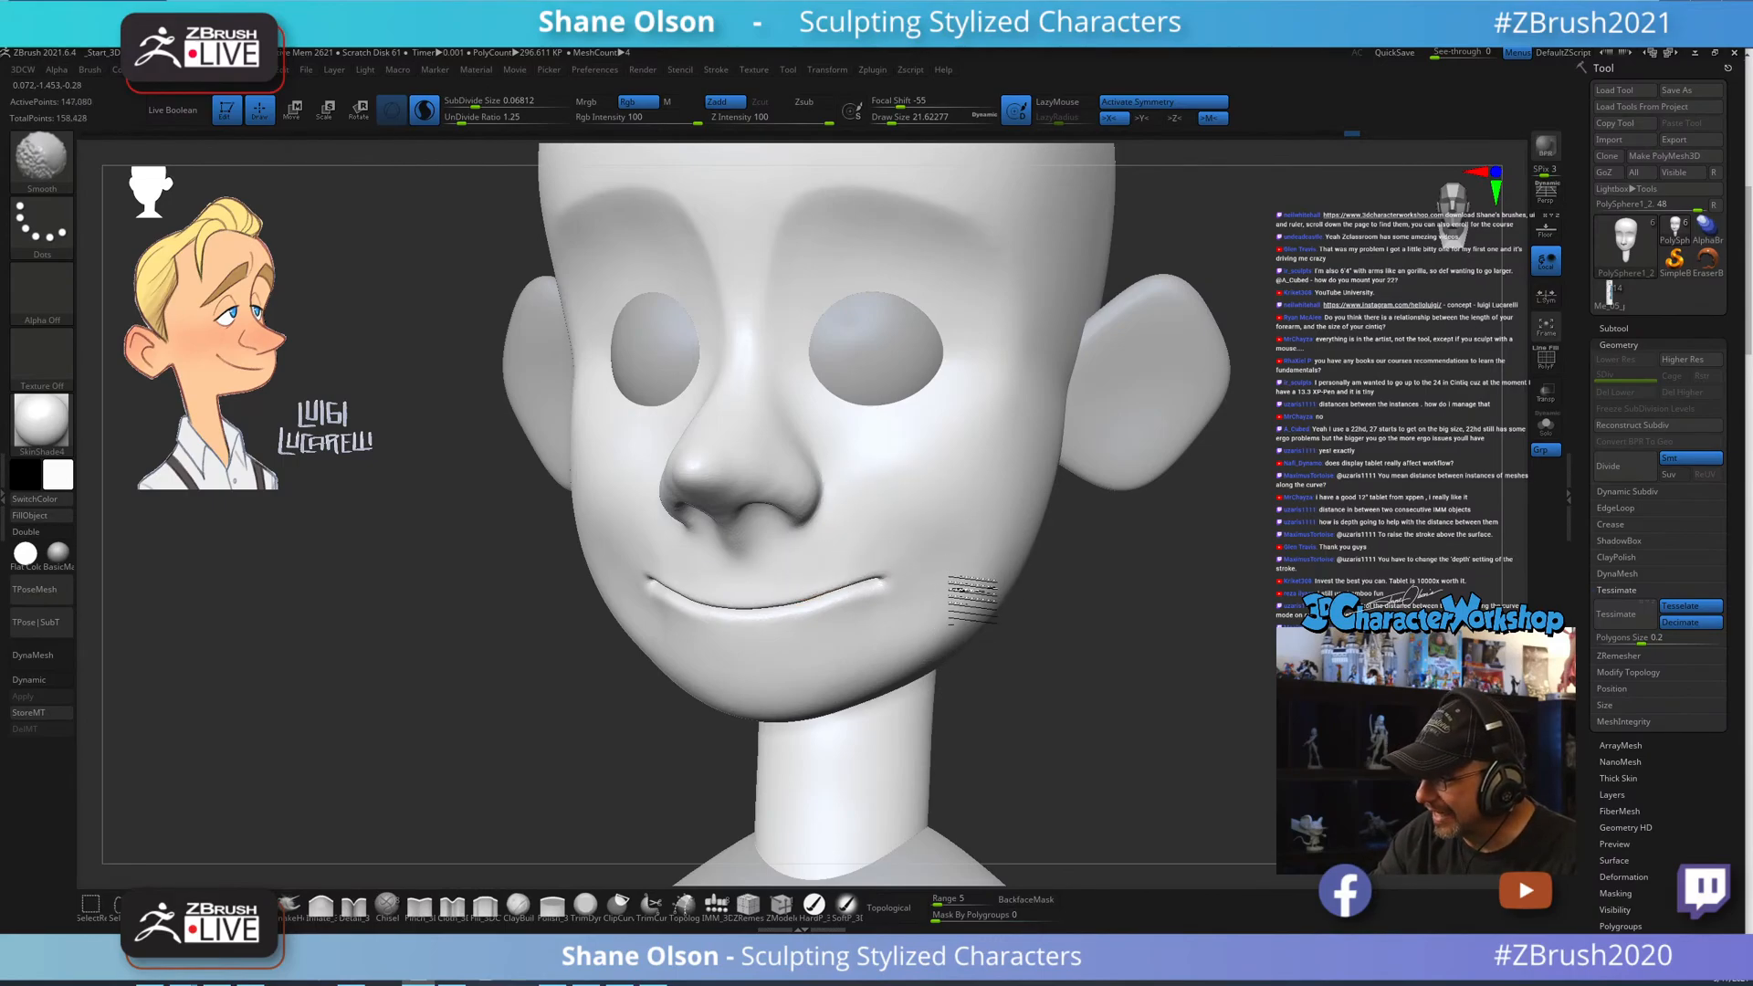
Adjust the lower cheek beside the mouth's corner from above with the Move brush at draw size 36.93311.
{"action": "mouse_move", "coordinate": [991, 593]}
{"action": "right_mouse_down"}
{"action": "mouse_move", "coordinate": [978, 567]}
{"action": "mouse_move", "coordinate": [965, 580]}
{"action": "right_mouse_up"}
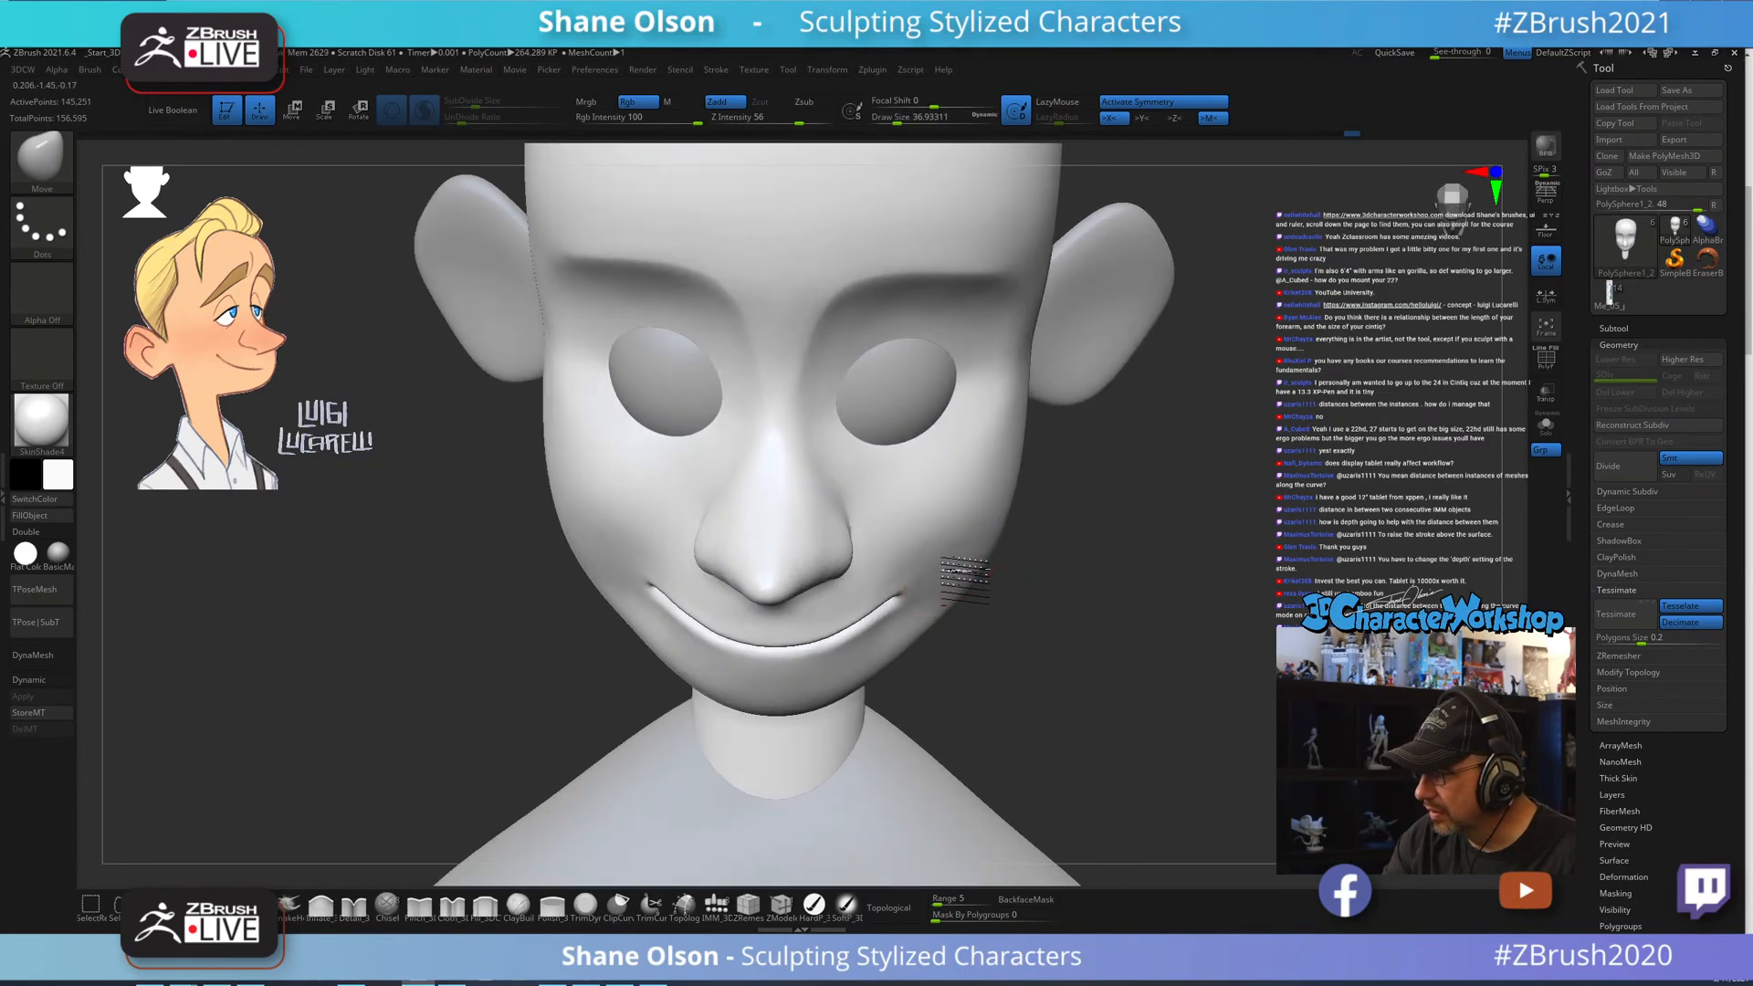
{"action": "key", "text": "shift"}
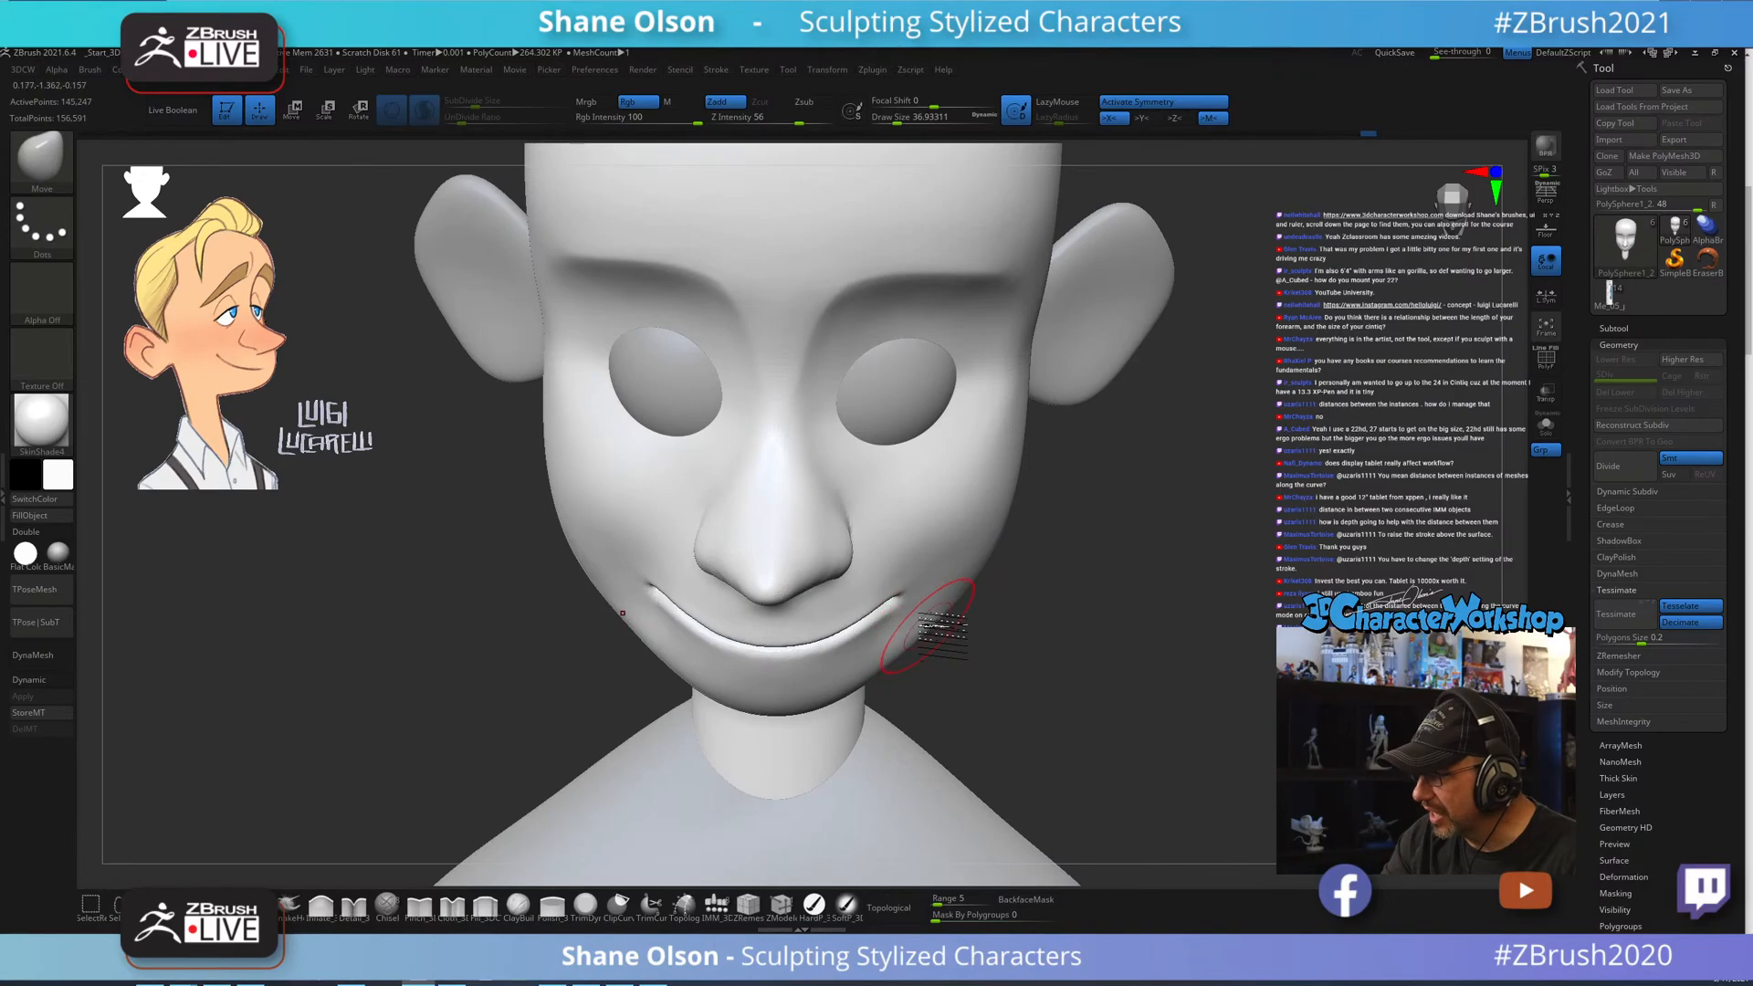
{"action": "right_click_drag", "start_coordinate": [991, 676], "coordinate": [974, 618]}
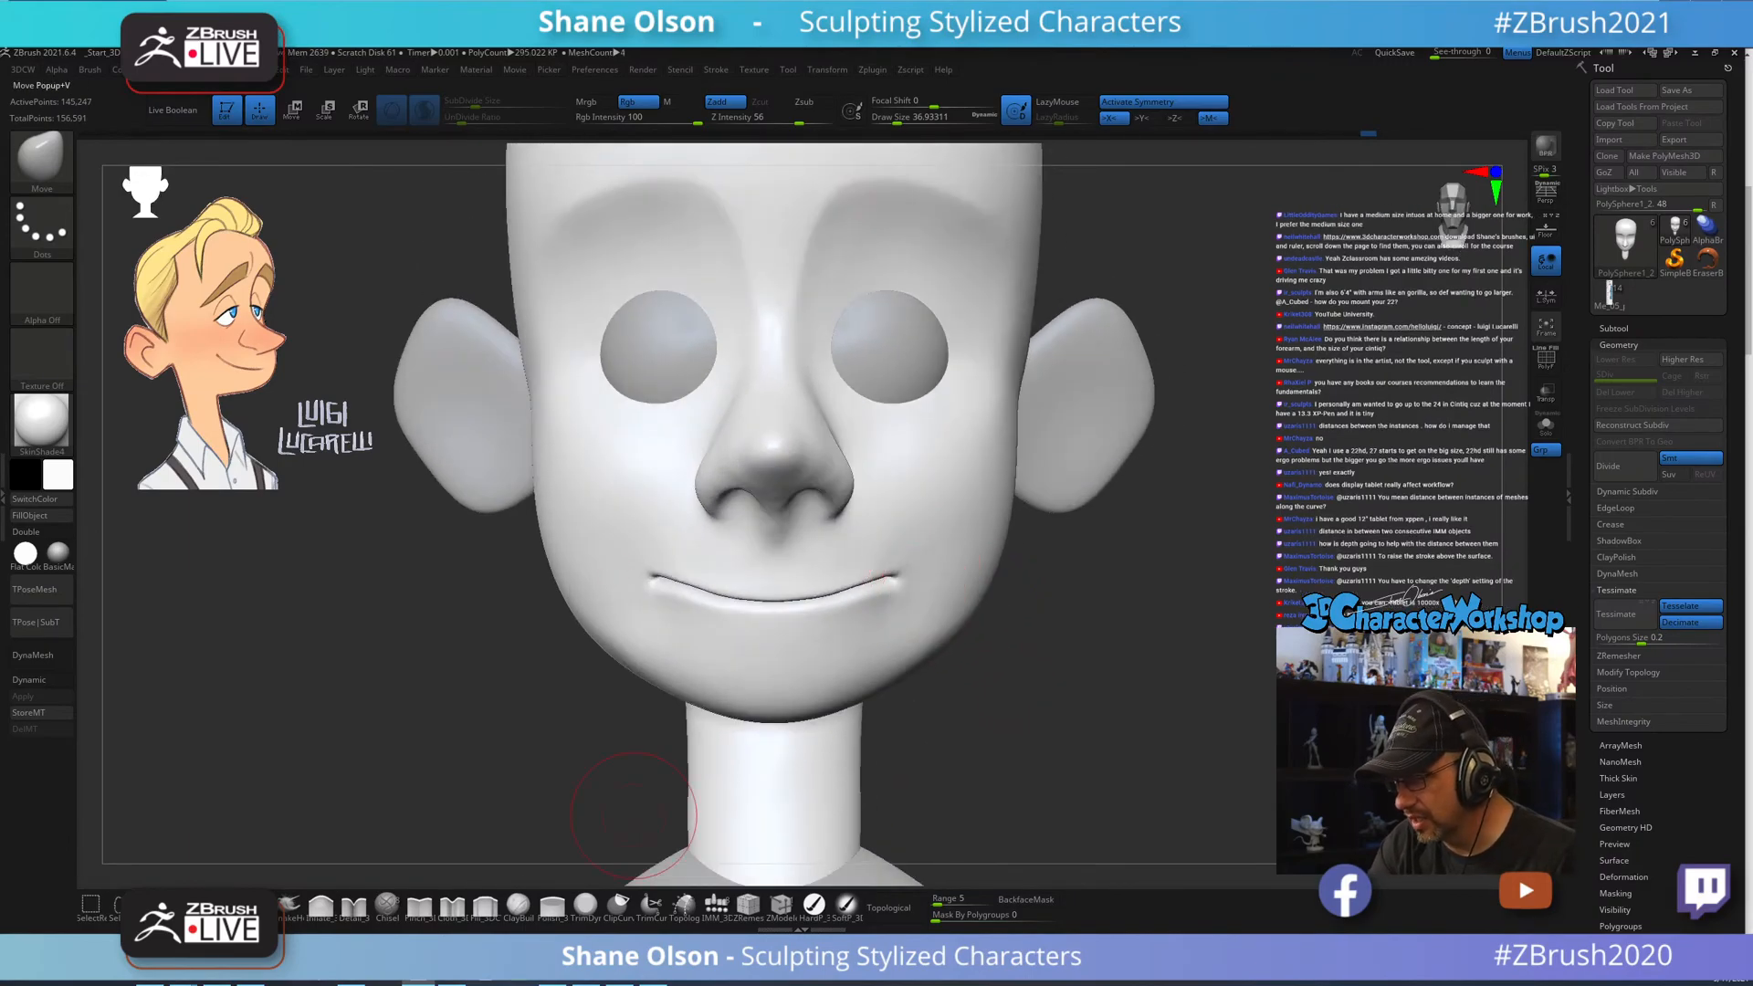
Smooth the underside of the nose around the nostrils and refine it with the Move brush at draw size 21.62277.
{"action": "key", "text": "b"}
{"action": "key", "text": "m"}
{"action": "key", "text": "v"}
{"action": "mouse_move", "coordinate": [1054, 599]}
{"action": "left_mouse_down"}
{"action": "mouse_move", "coordinate": [1049, 669]}
{"action": "mouse_move", "coordinate": [1131, 713]}
{"action": "mouse_move", "coordinate": [1100, 716]}
{"action": "left_mouse_up"}
{"action": "left_click_drag", "start_coordinate": [732, 552], "coordinate": [687, 543], "text": "shift"}
{"action": "mouse_move", "coordinate": [717, 559]}
{"action": "right_mouse_down"}
{"action": "mouse_move", "coordinate": [756, 575]}
{"action": "mouse_move", "coordinate": [708, 593]}
{"action": "right_mouse_up"}
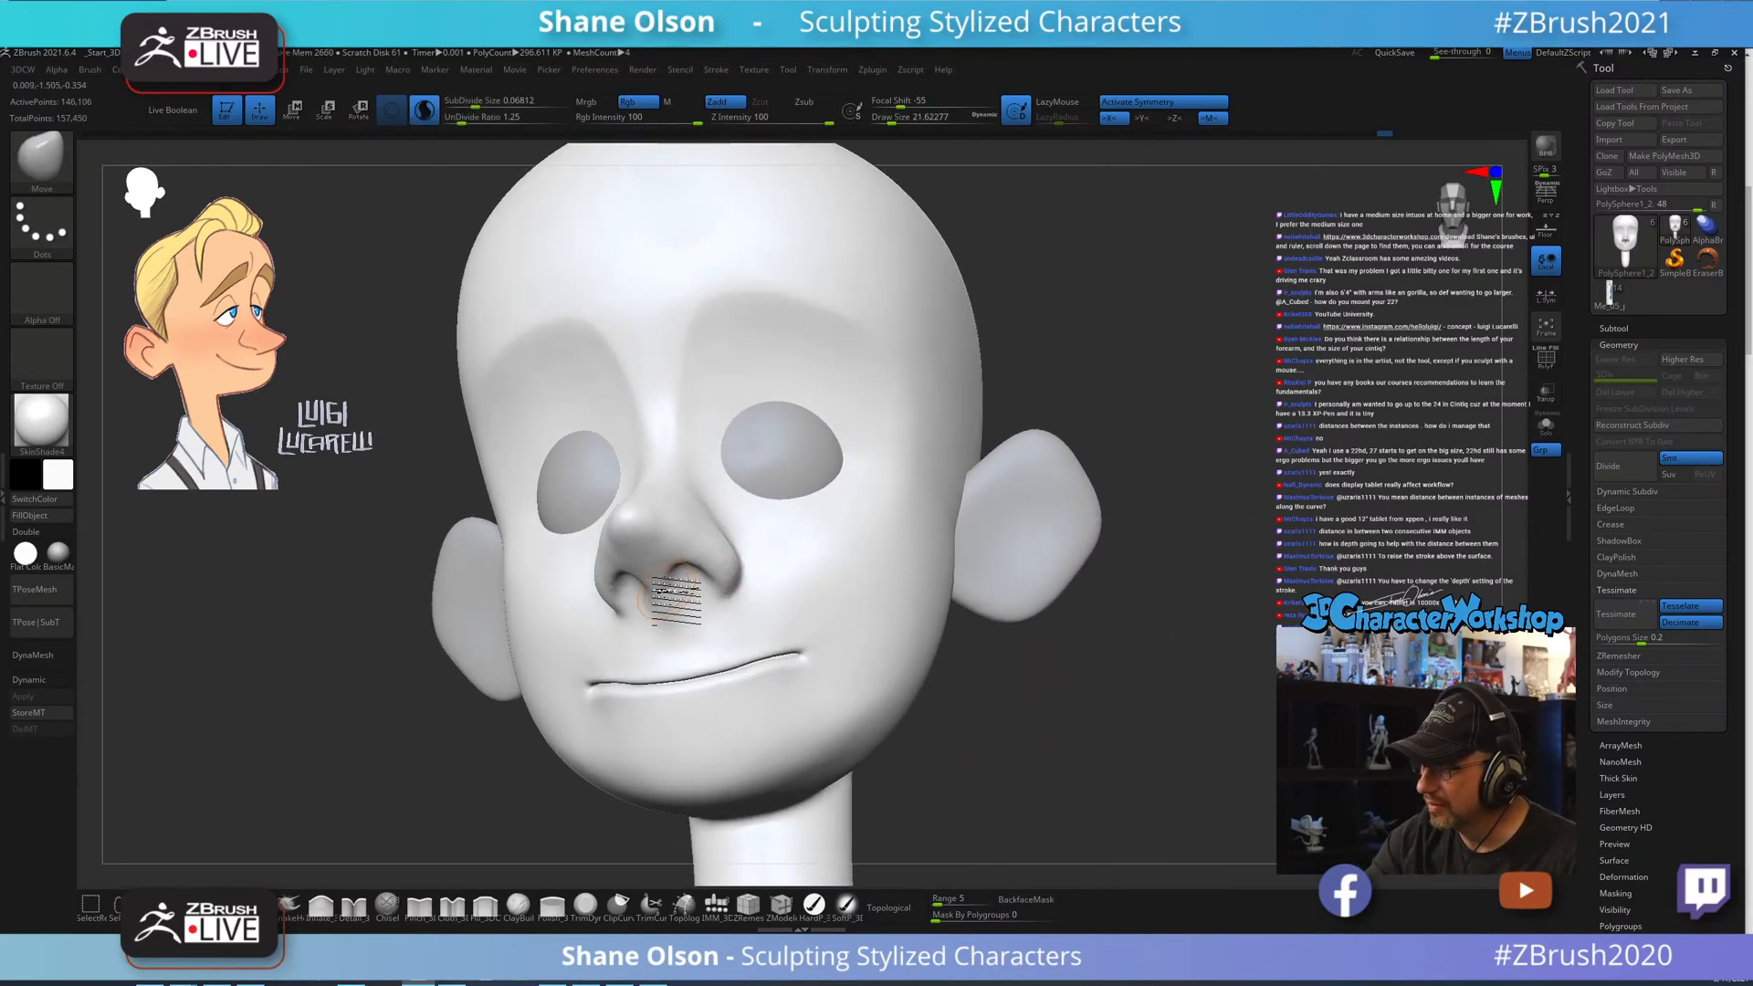
{"action": "mouse_move", "coordinate": [677, 607]}
{"action": "left_mouse_down", "text": "shift"}
{"action": "mouse_move", "coordinate": [686, 618]}
{"action": "mouse_move", "coordinate": [691, 579]}
{"action": "left_mouse_up", "text": "shift"}
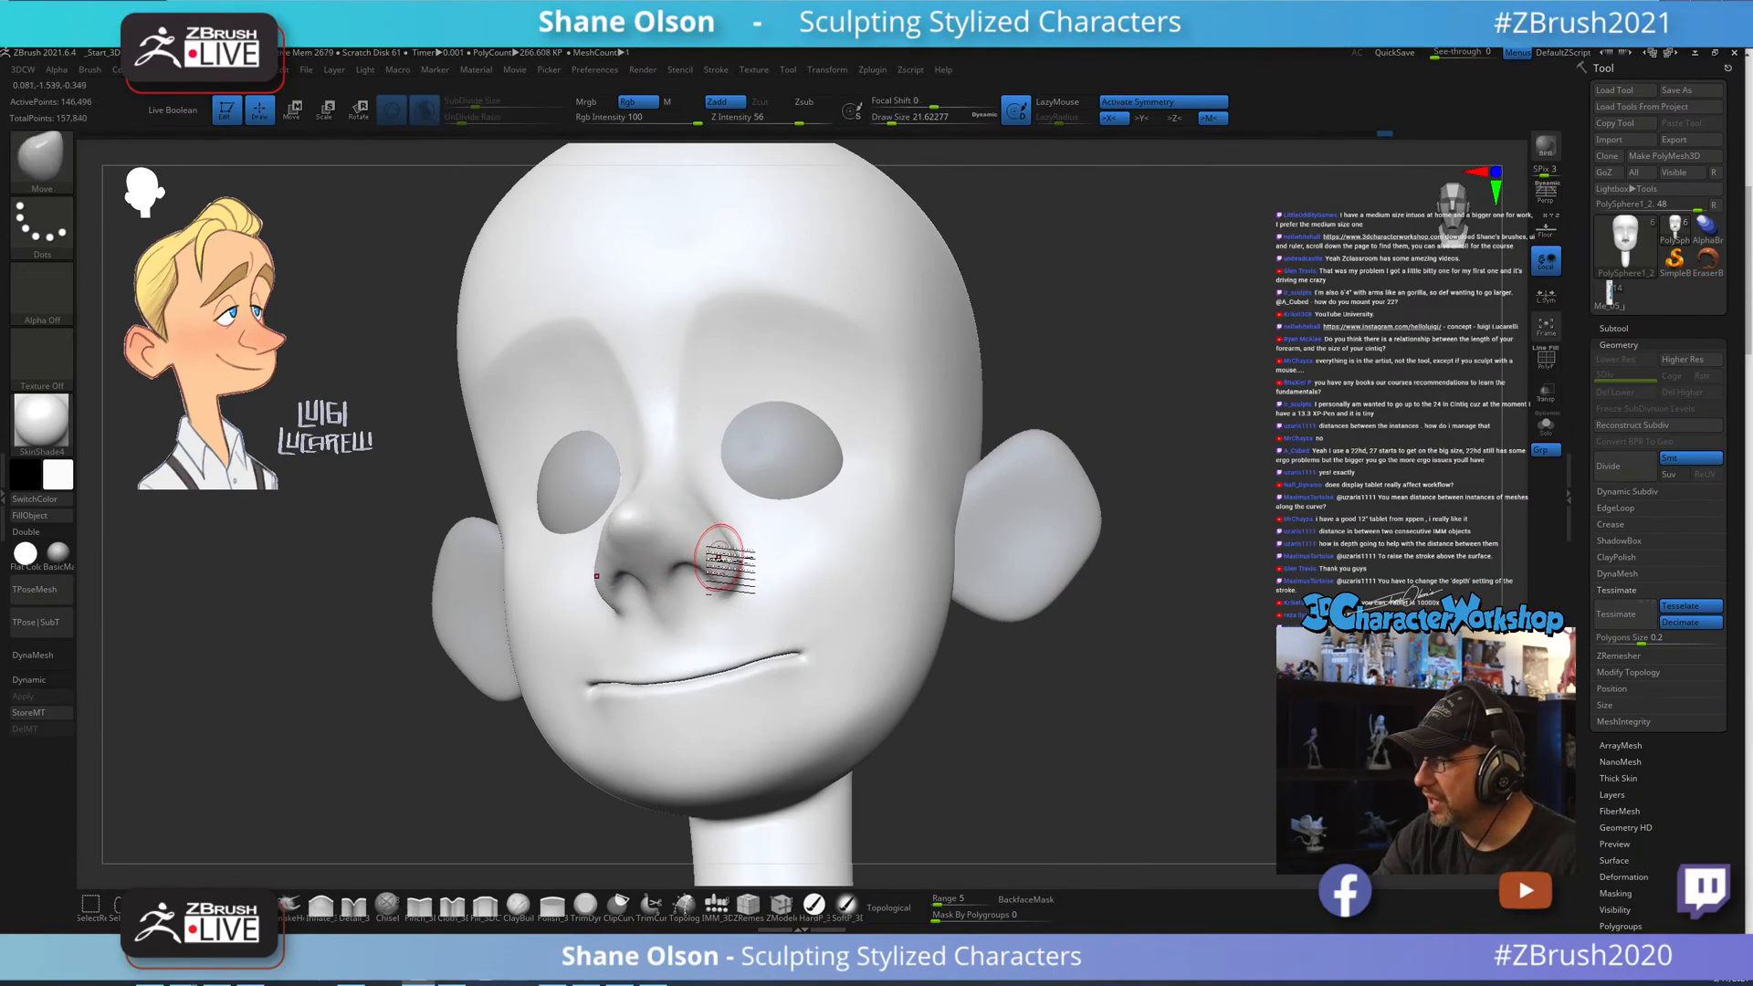
Fill the transition between the side of the nose and the cheek with the Fill_3DCW brush at draw size 26.8692.
{"action": "mouse_move", "coordinate": [721, 535]}
{"action": "right_mouse_down"}
{"action": "mouse_move", "coordinate": [757, 516]}
{"action": "mouse_move", "coordinate": [724, 567]}
{"action": "mouse_move", "coordinate": [720, 552]}
{"action": "mouse_move", "coordinate": [616, 541]}
{"action": "mouse_move", "coordinate": [625, 528]}
{"action": "right_mouse_up"}
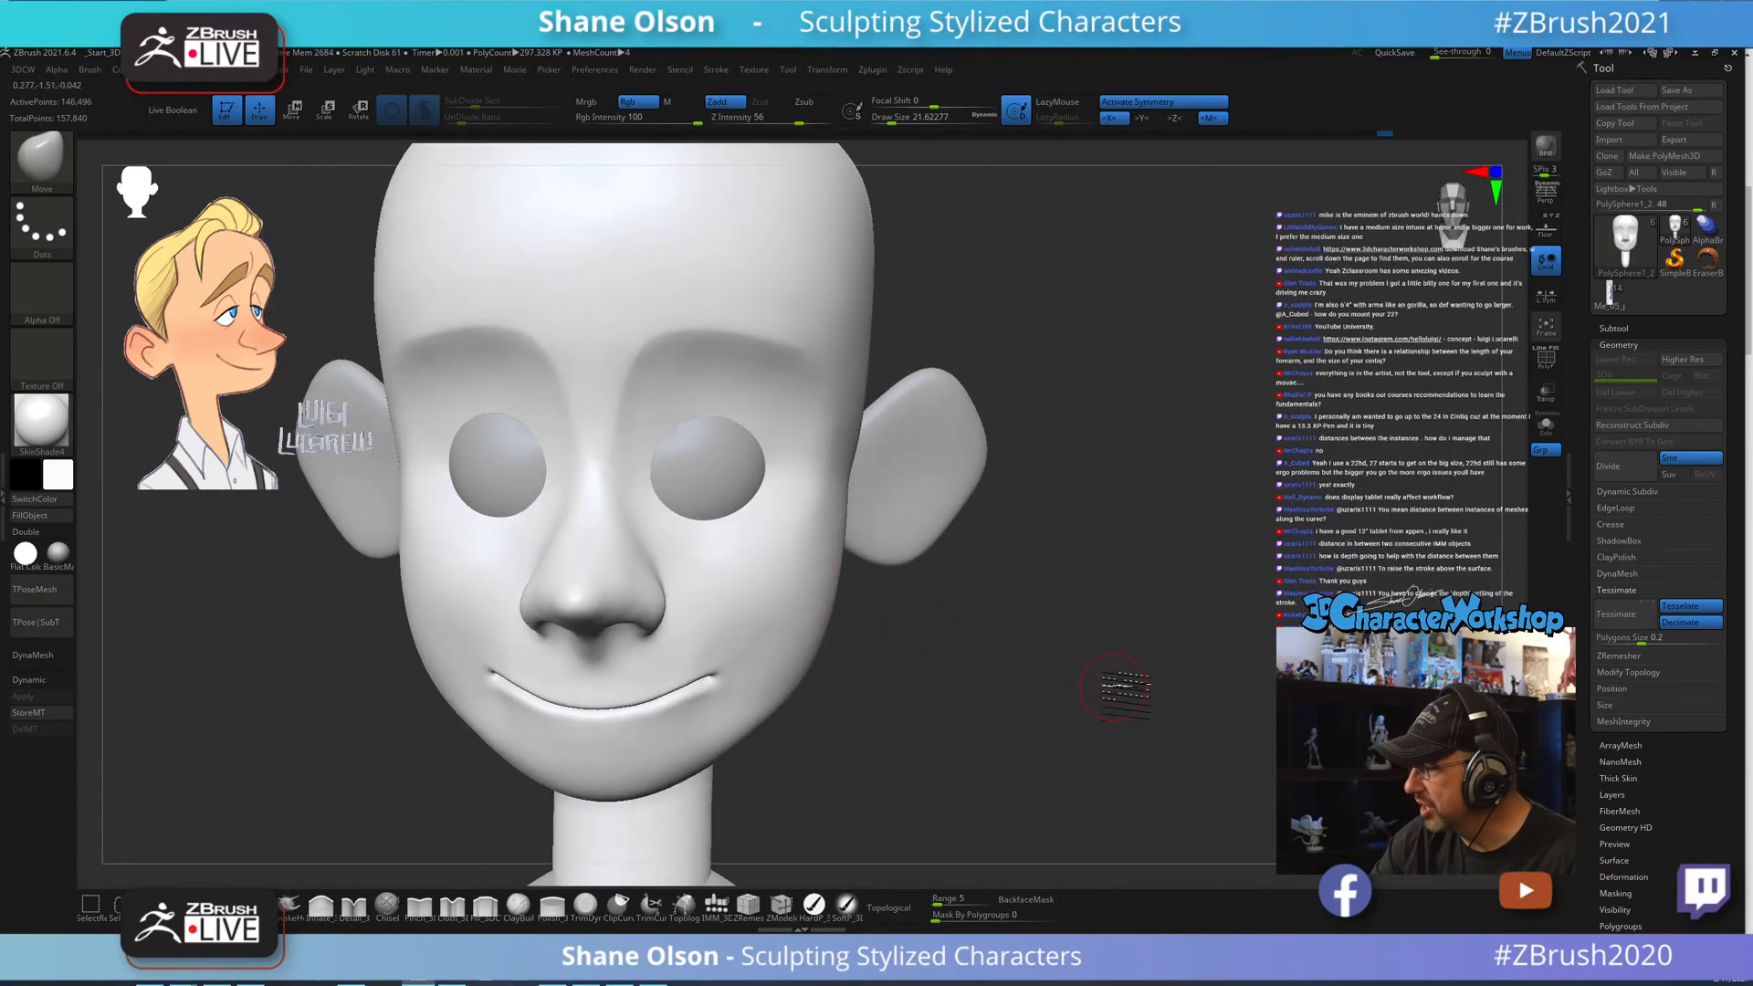
{"action": "right_click_drag", "start_coordinate": [1095, 699], "coordinate": [1195, 630], "text": "alt"}
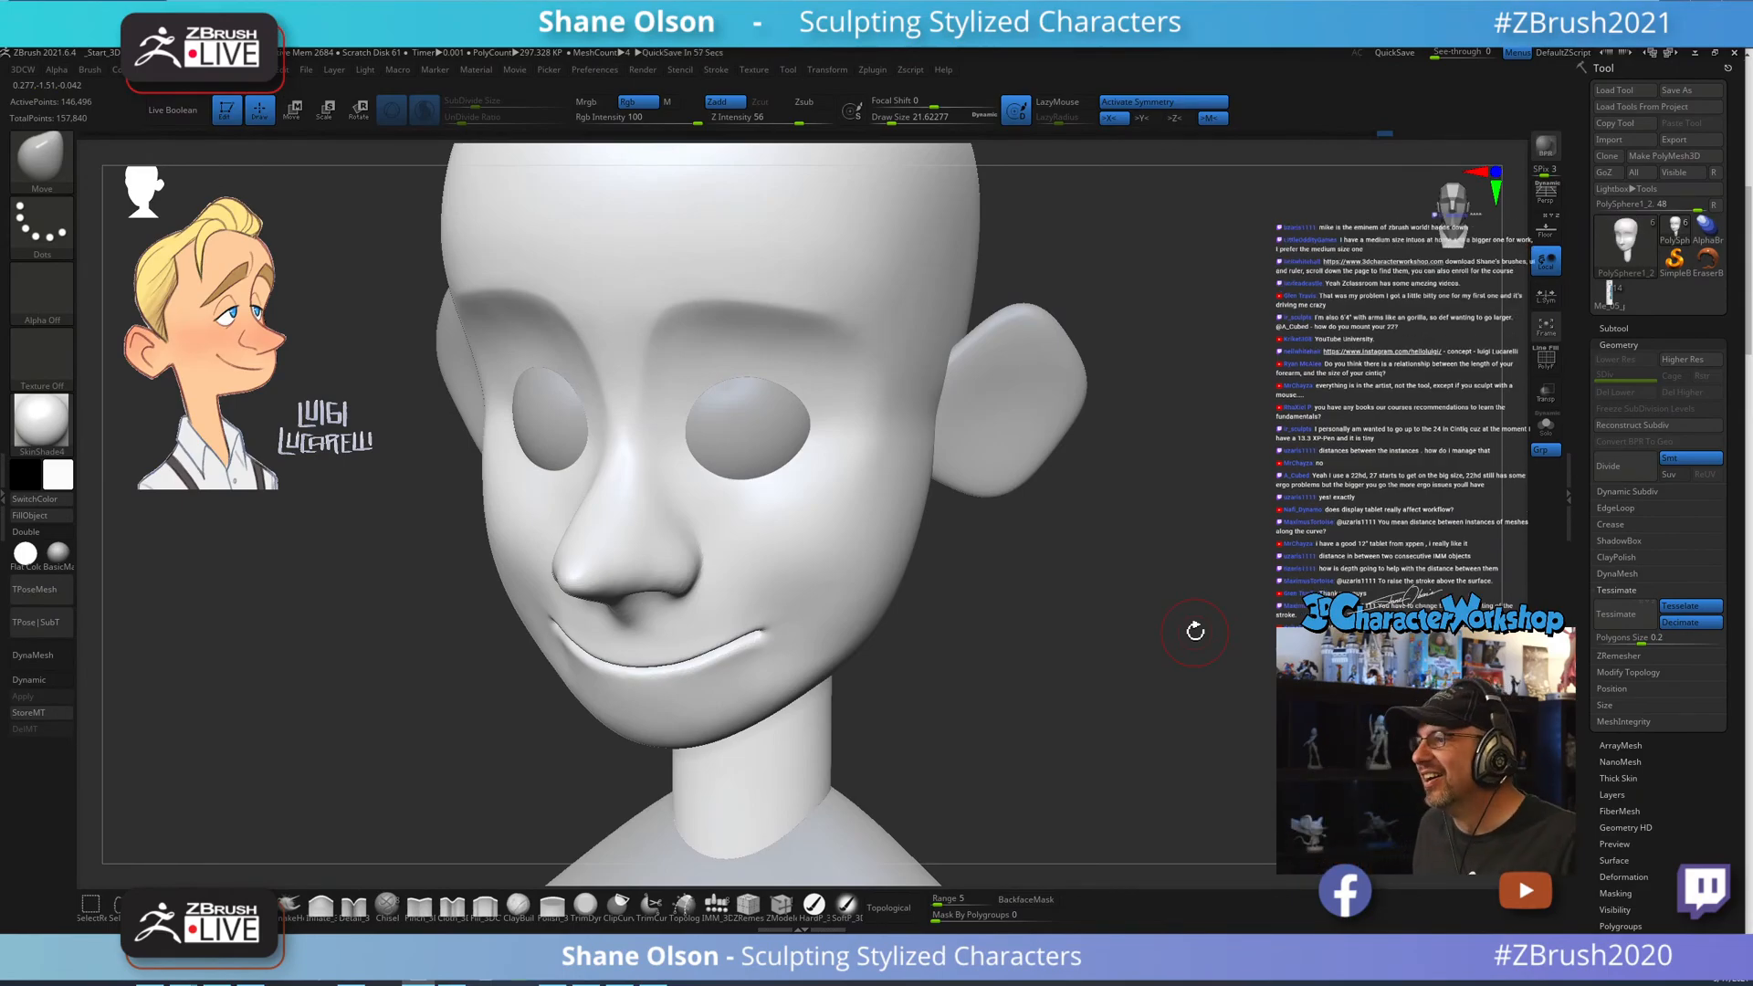
{"action": "right_click_drag", "start_coordinate": [1050, 663], "coordinate": [1049, 694]}
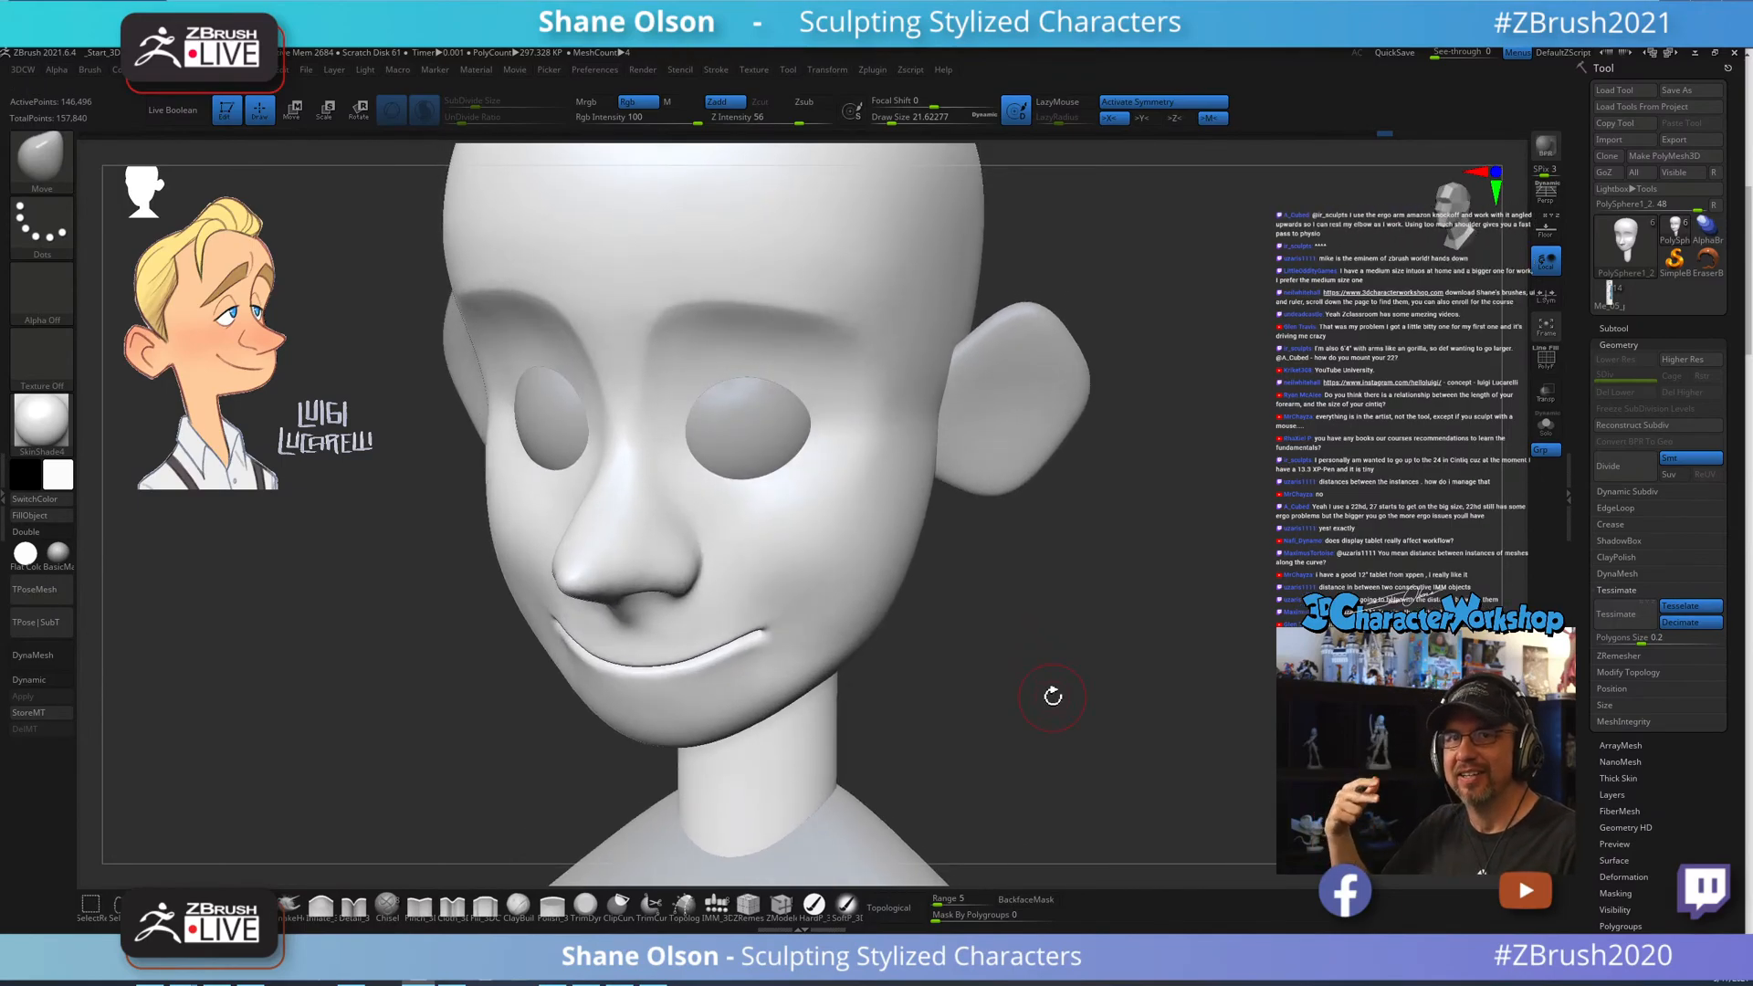
{"action": "left_click", "coordinate": [484, 905]}
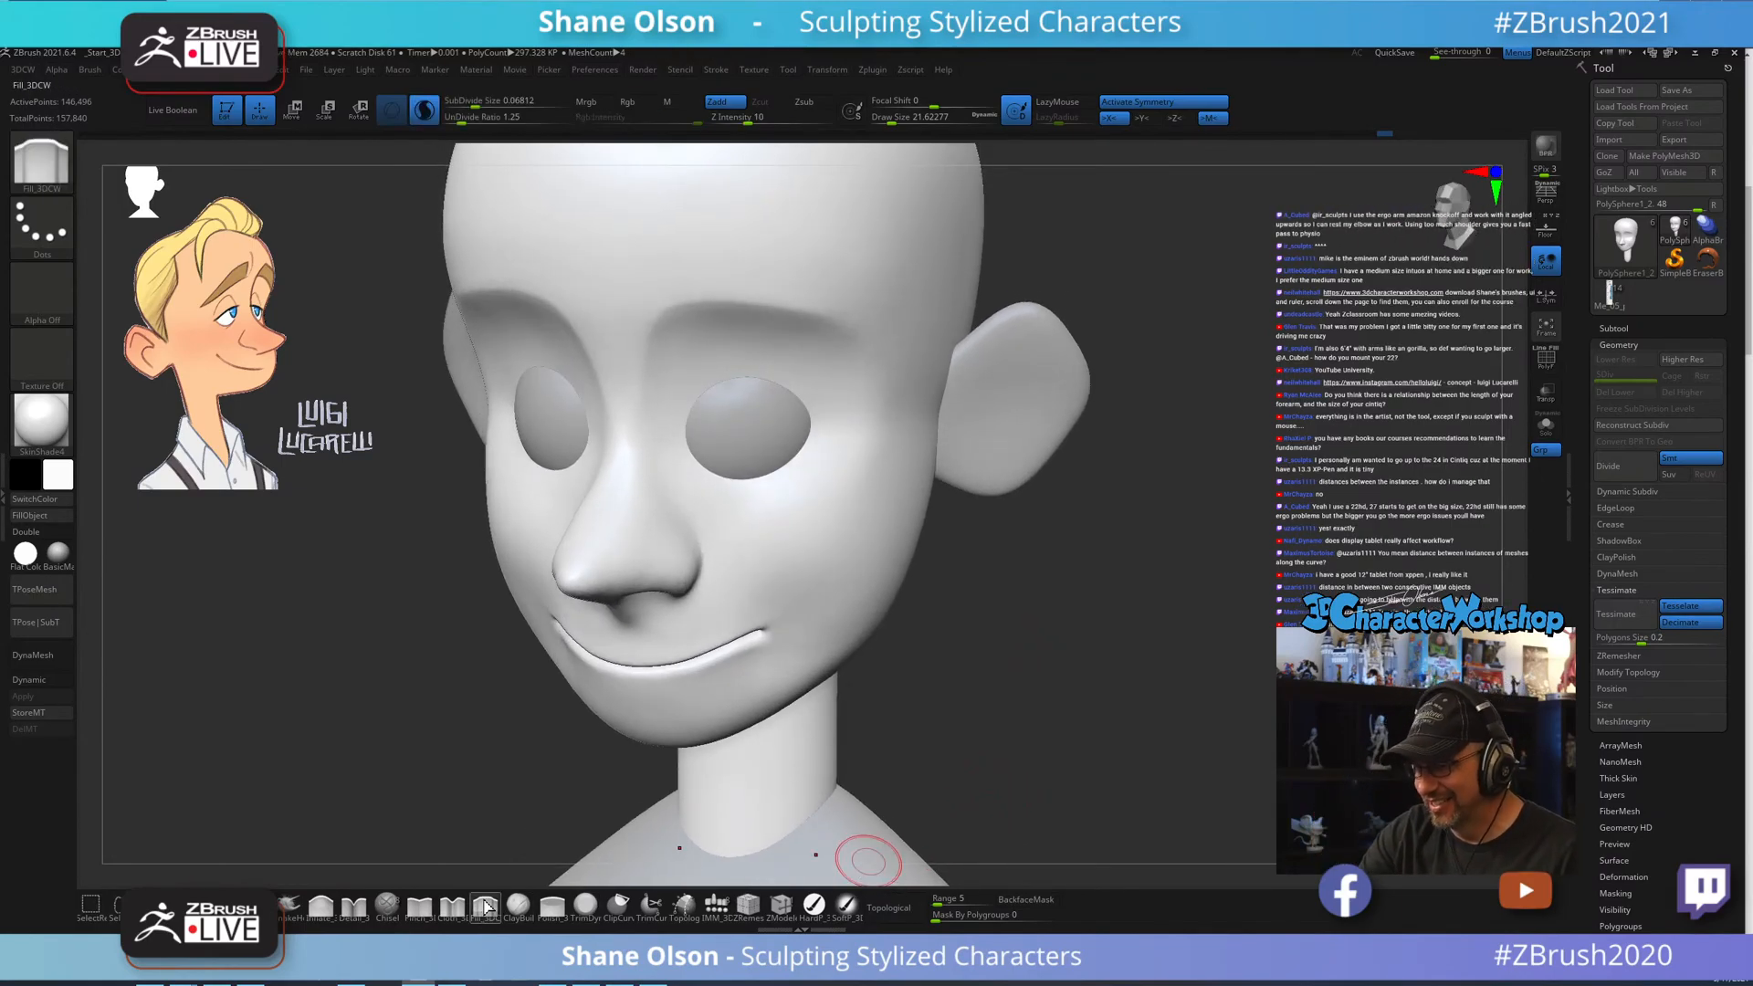
{"action": "key", "text": "s"}
{"action": "left_click_drag", "start_coordinate": [1031, 682], "coordinate": [1037, 680]}
{"action": "mouse_move", "coordinate": [1037, 666]}
{"action": "right_mouse_down"}
{"action": "mouse_move", "coordinate": [1069, 581]}
{"action": "mouse_move", "coordinate": [931, 670]}
{"action": "right_mouse_up"}
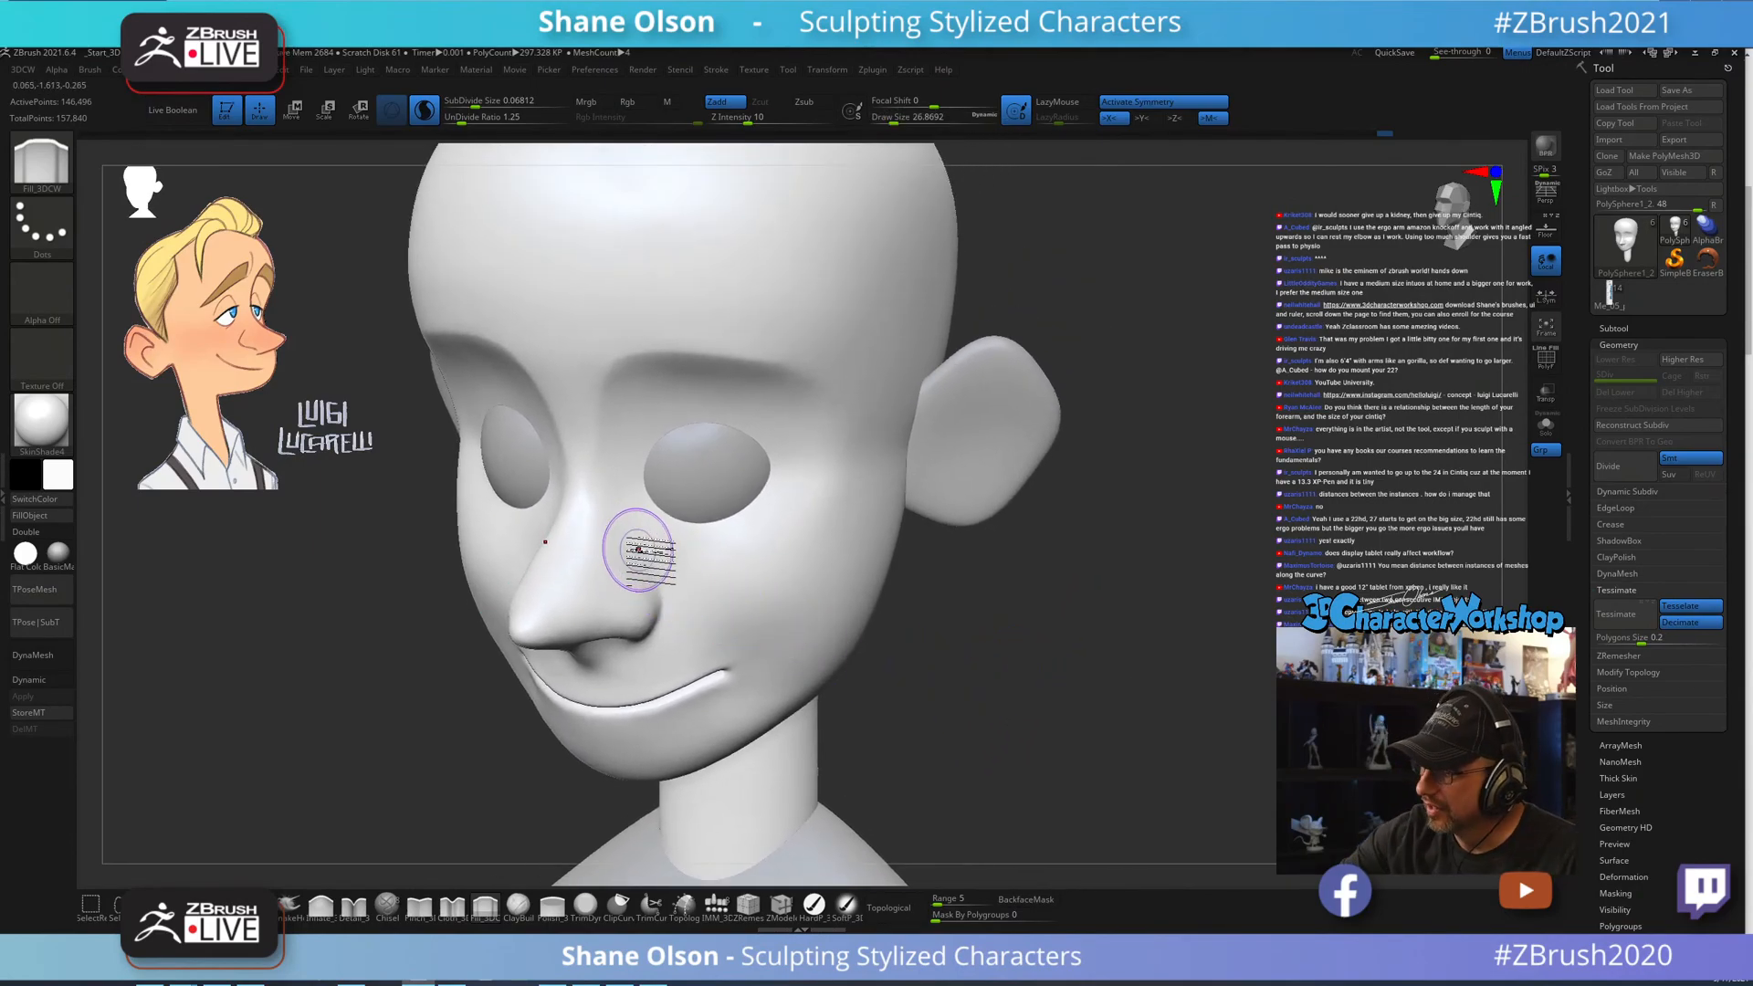
{"action": "mouse_move", "coordinate": [614, 501]}
{"action": "left_mouse_down"}
{"action": "mouse_move", "coordinate": [692, 566]}
{"action": "mouse_move", "coordinate": [728, 568]}
{"action": "mouse_move", "coordinate": [691, 557]}
{"action": "left_mouse_up"}
{"action": "left_click_drag", "start_coordinate": [606, 490], "coordinate": [688, 572]}
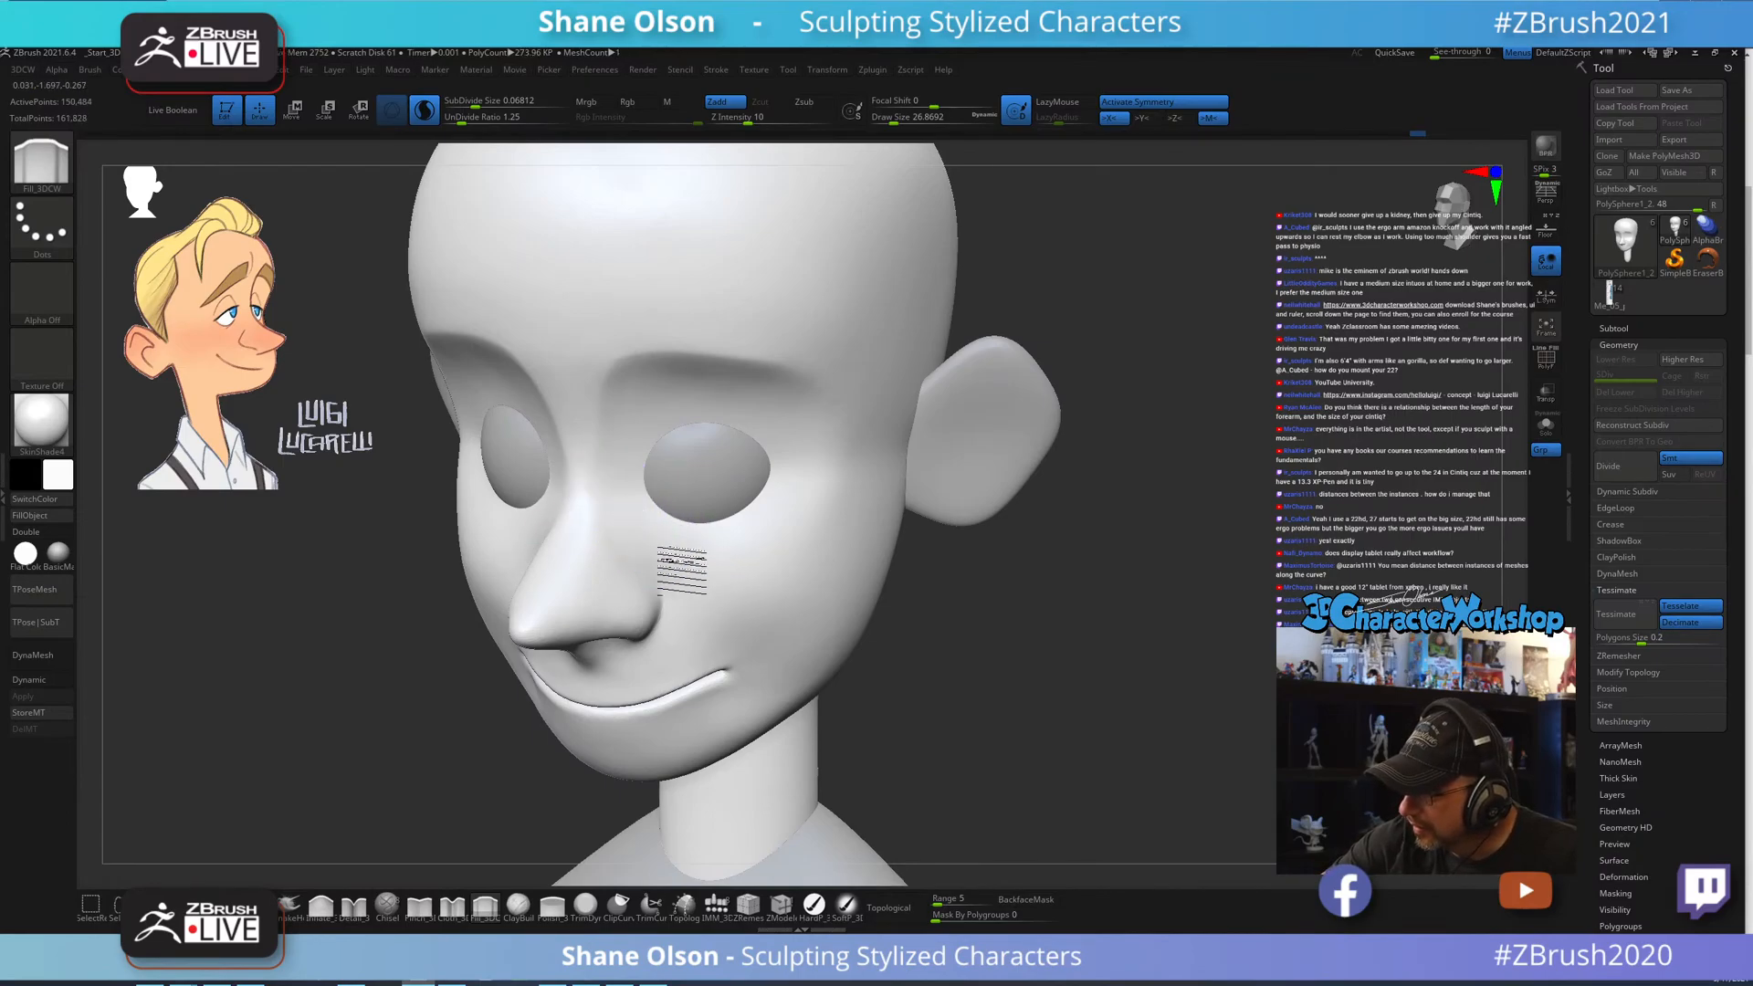
{"action": "mouse_move", "coordinate": [955, 618]}
{"action": "right_mouse_down"}
{"action": "mouse_move", "coordinate": [1039, 667]}
{"action": "mouse_move", "coordinate": [931, 626]}
{"action": "right_mouse_up"}
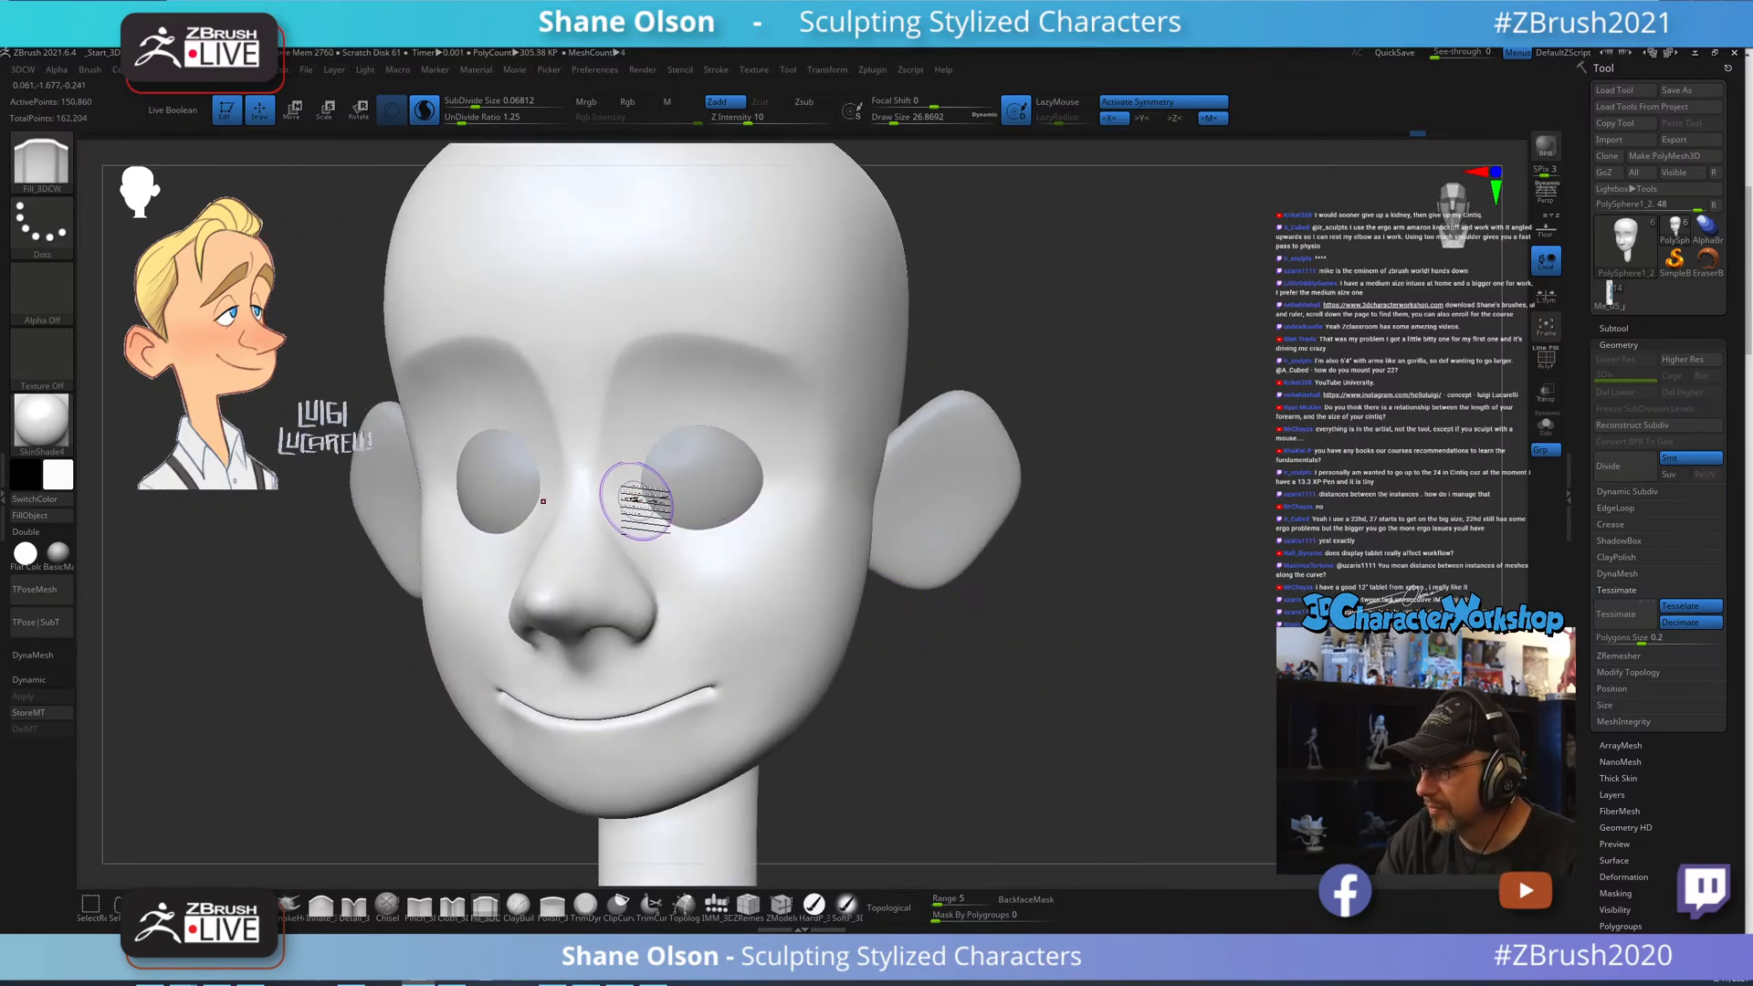
{"action": "mouse_move", "coordinate": [632, 500]}
{"action": "left_mouse_down"}
{"action": "mouse_move", "coordinate": [647, 540]}
{"action": "mouse_move", "coordinate": [713, 582]}
{"action": "left_mouse_up"}
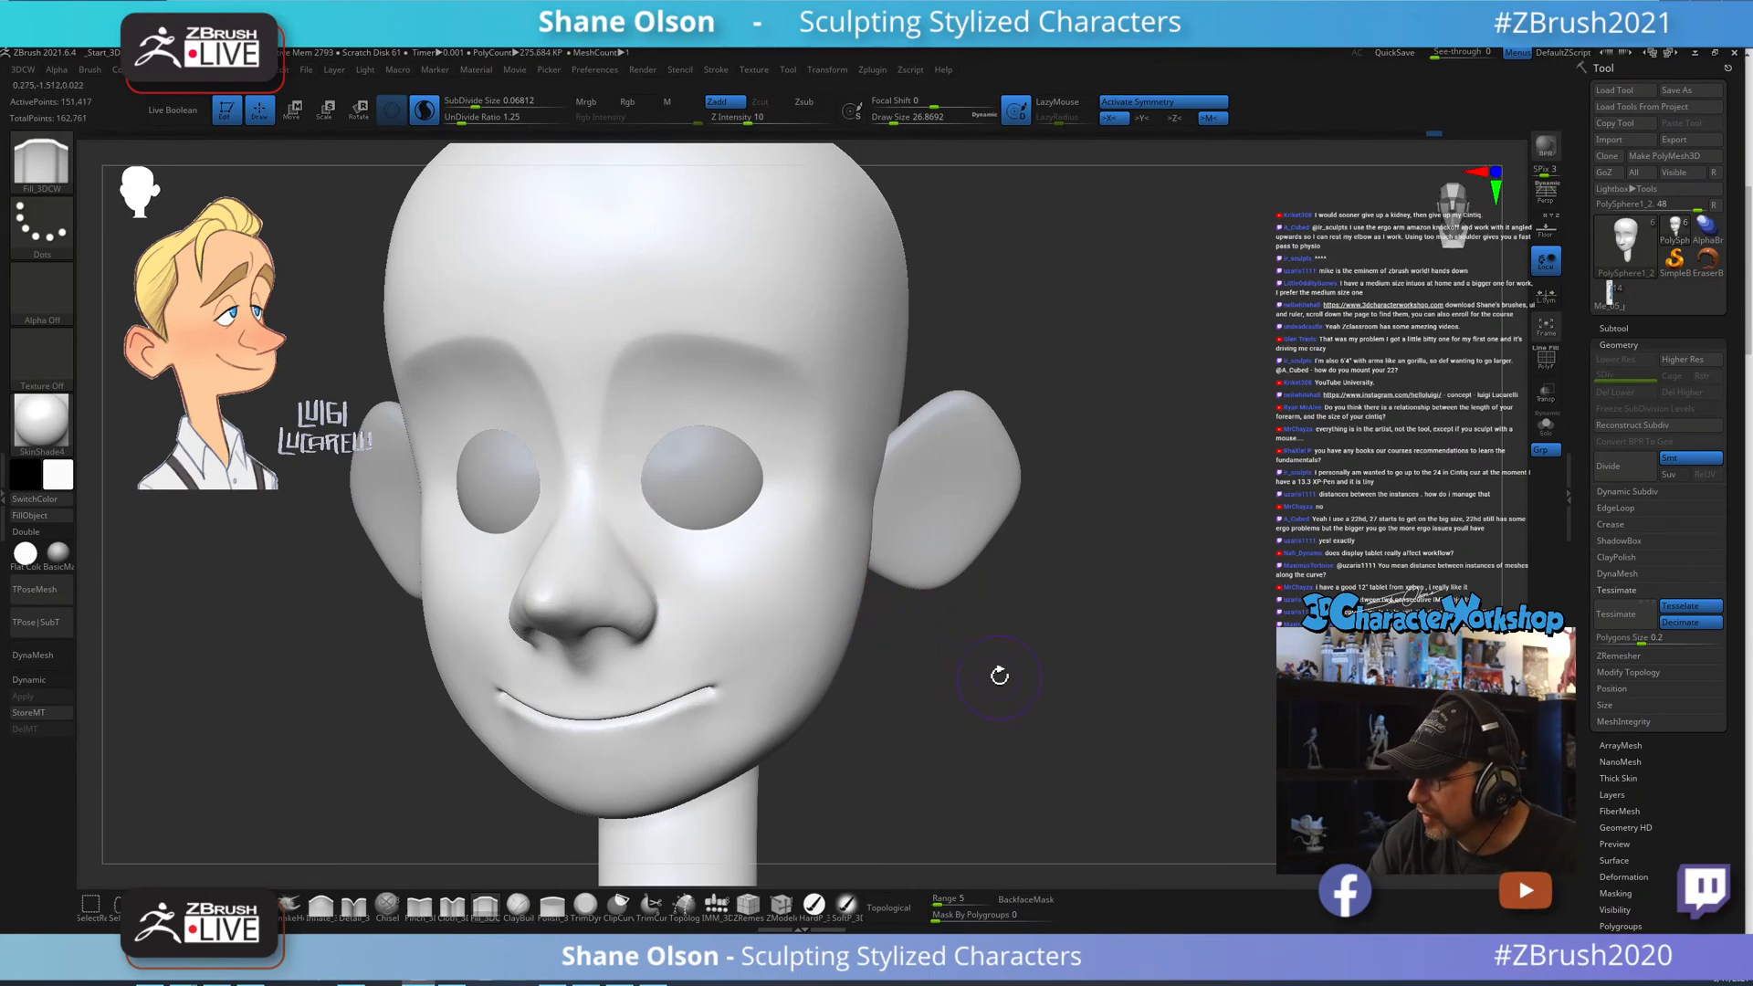
{"action": "mouse_move", "coordinate": [998, 673]}
{"action": "right_mouse_down"}
{"action": "mouse_move", "coordinate": [990, 688]}
{"action": "mouse_move", "coordinate": [993, 673]}
{"action": "right_mouse_up"}
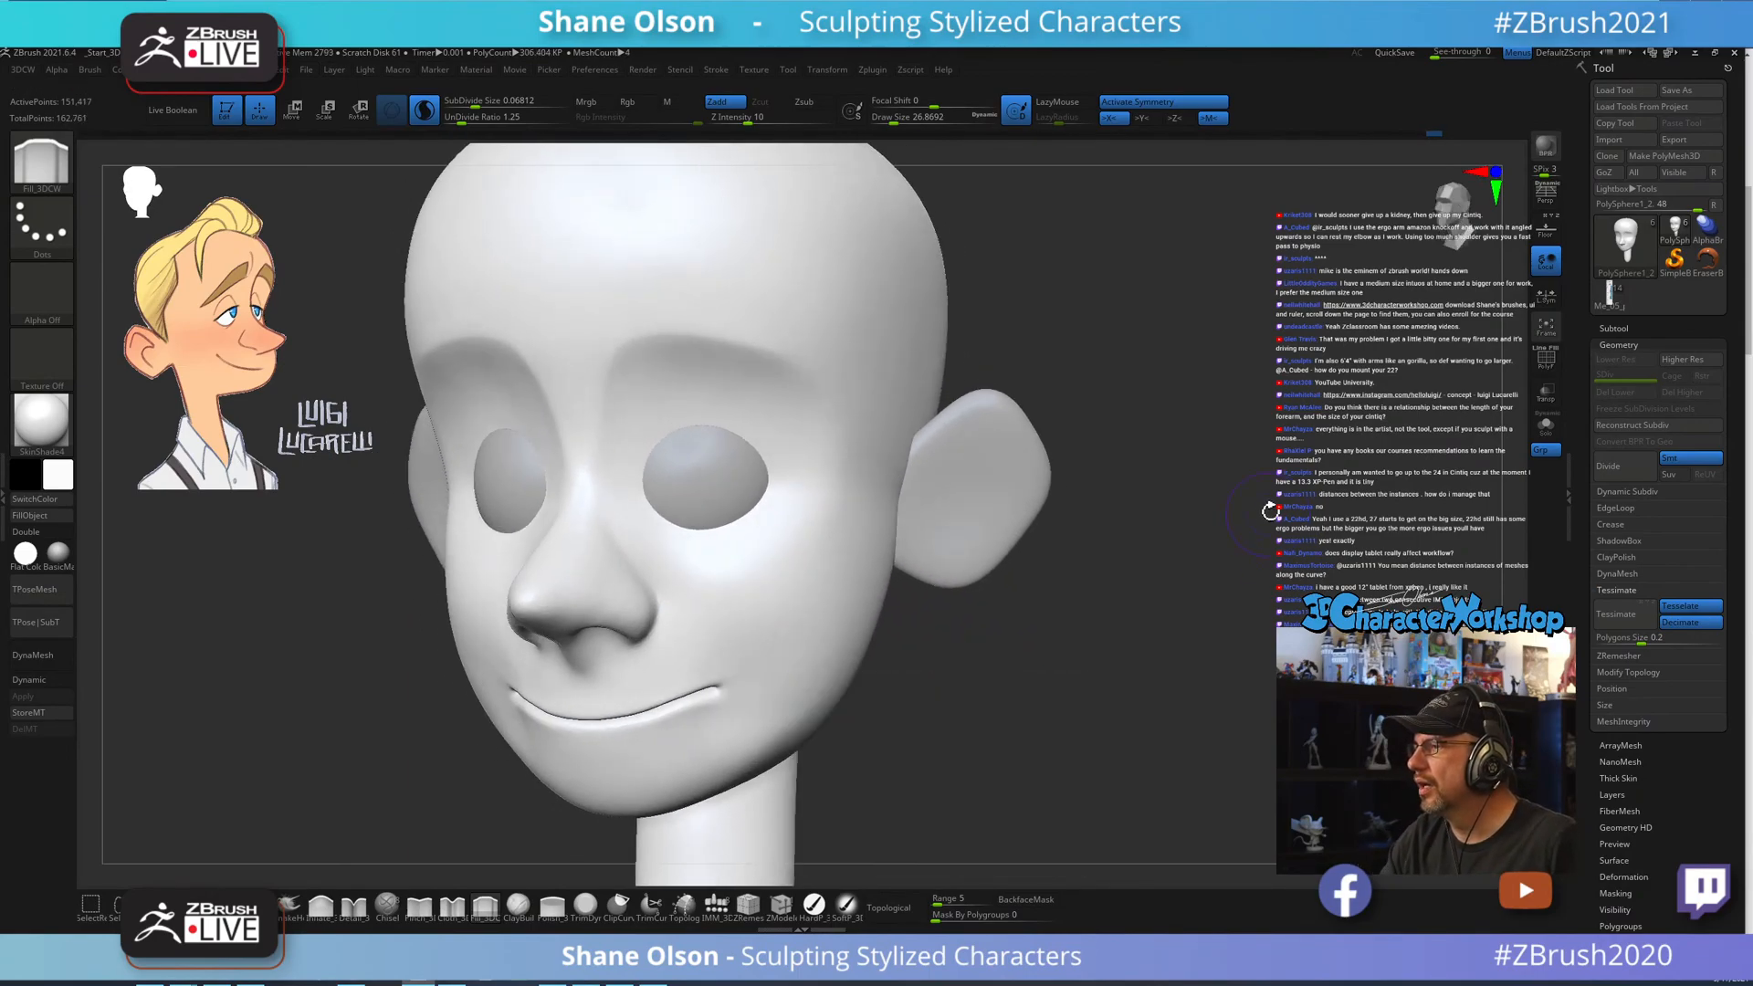
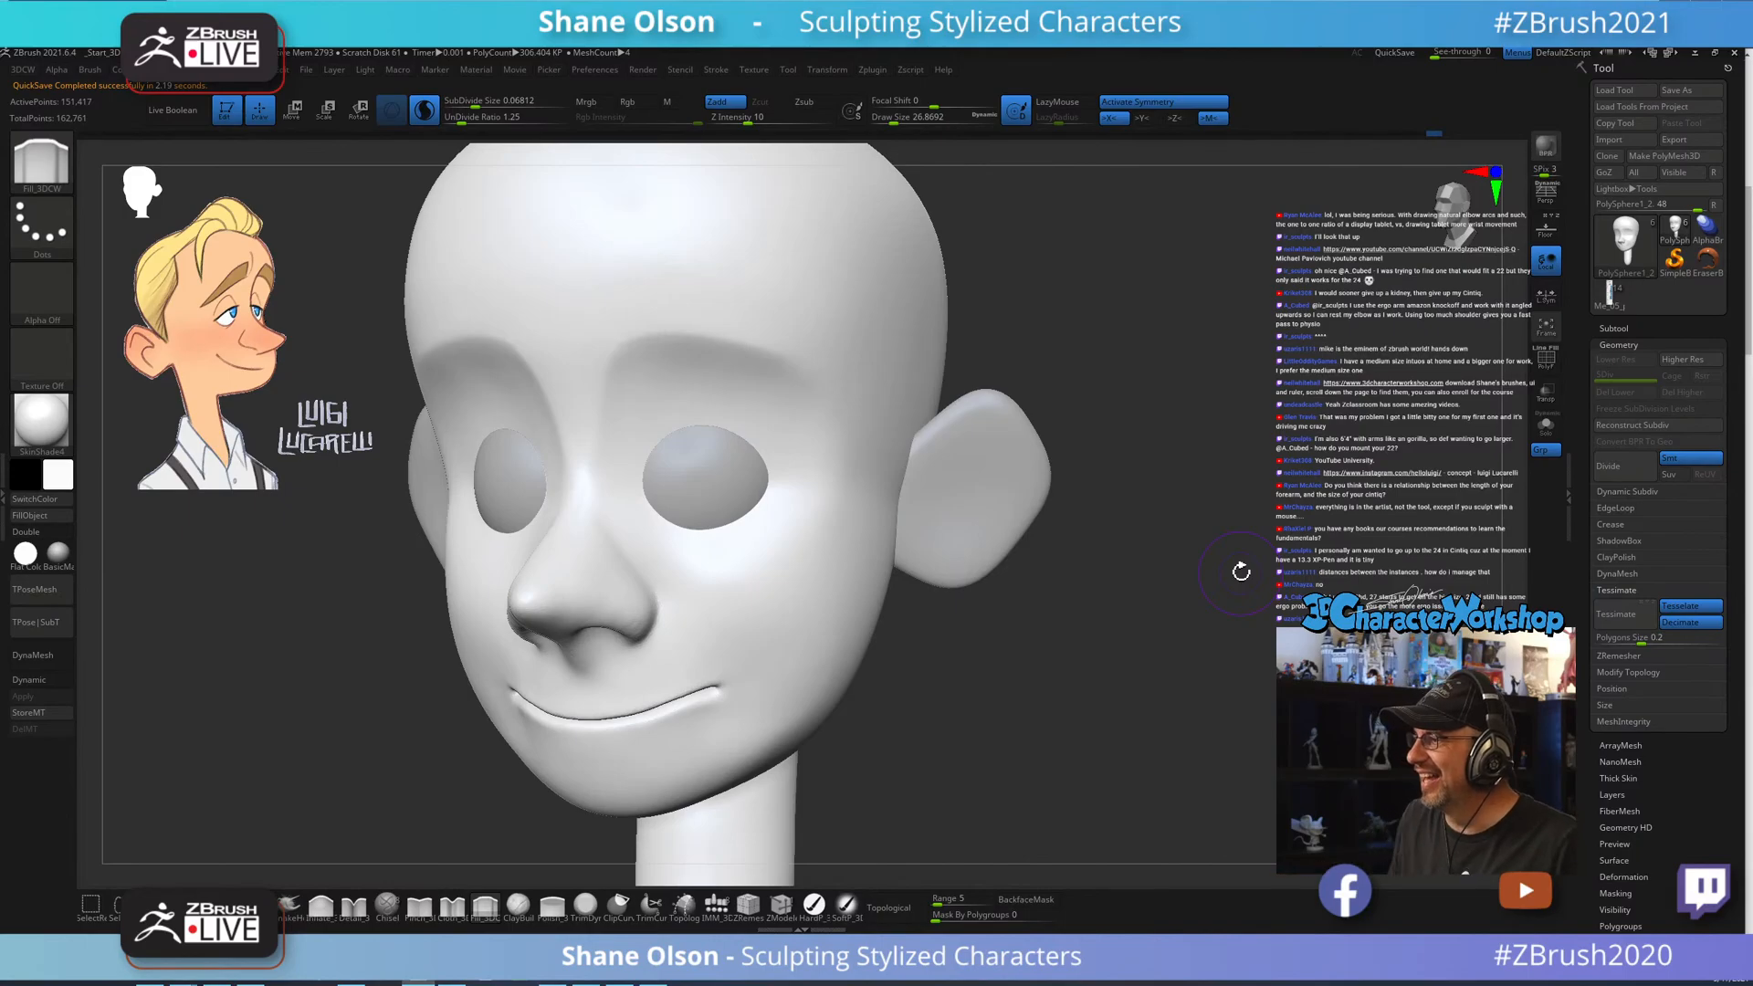
Examine the head's proportions in profile and from the front, checking the nose, mouth, jaw and neck.
{"action": "left_click_drag", "start_coordinate": [1202, 599], "coordinate": [1249, 636]}
{"action": "left_click_drag", "start_coordinate": [515, 709], "coordinate": [712, 730]}
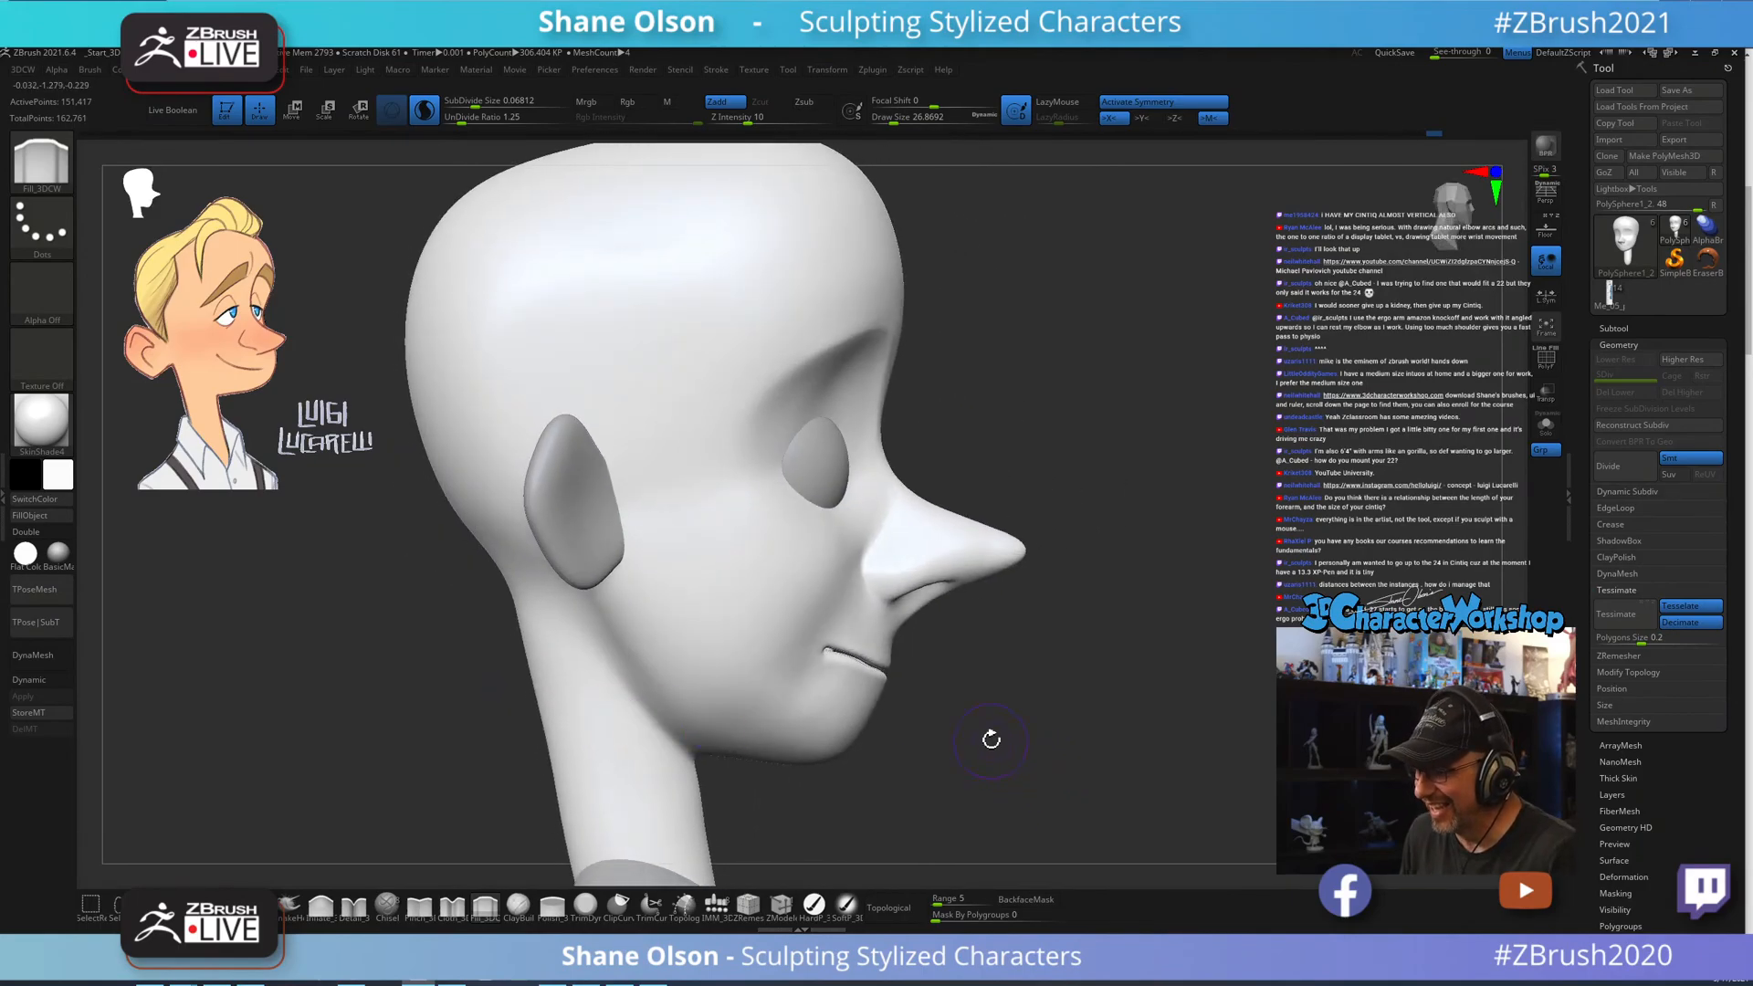
{"action": "left_click_drag", "start_coordinate": [990, 732], "coordinate": [1146, 683]}
{"action": "mouse_move", "coordinate": [1147, 683]}
{"action": "left_mouse_down", "text": "alt"}
{"action": "mouse_move", "coordinate": [1147, 610]}
{"action": "mouse_move", "coordinate": [1092, 616]}
{"action": "left_mouse_up", "text": "alt"}
{"action": "key", "text": "s"}
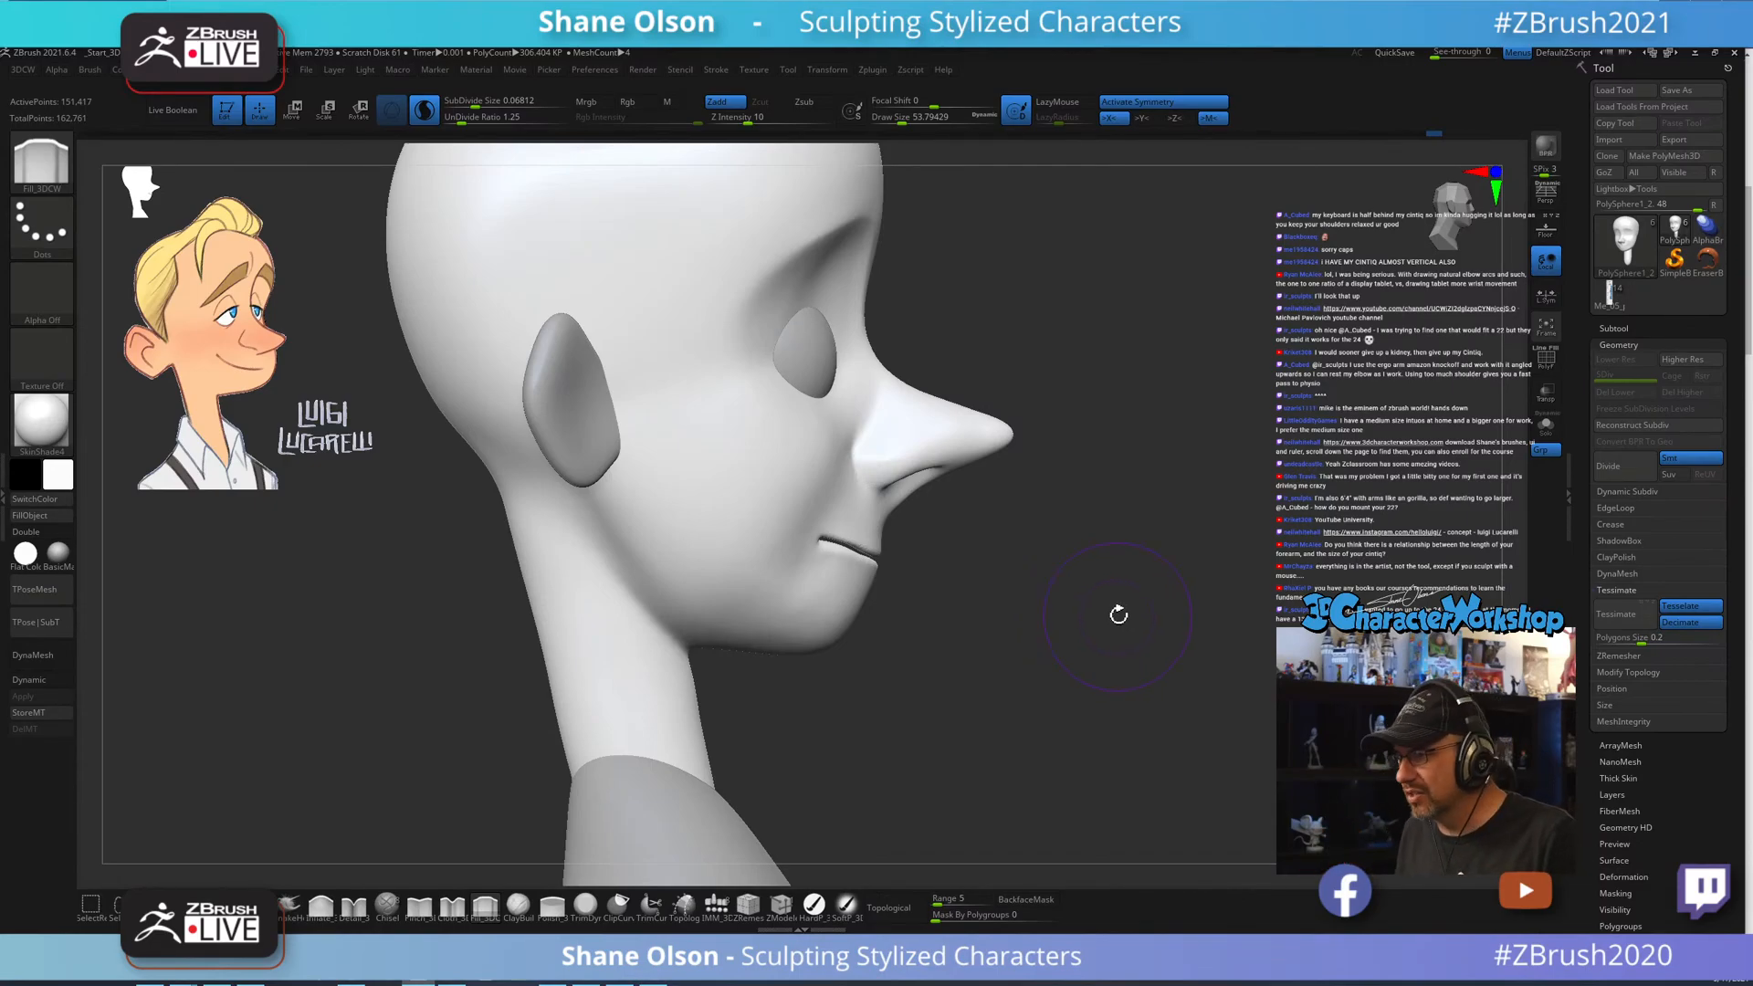
{"action": "left_click_drag", "start_coordinate": [1114, 613], "coordinate": [1137, 625]}
{"action": "left_click_drag", "start_coordinate": [1065, 577], "coordinate": [1146, 647]}
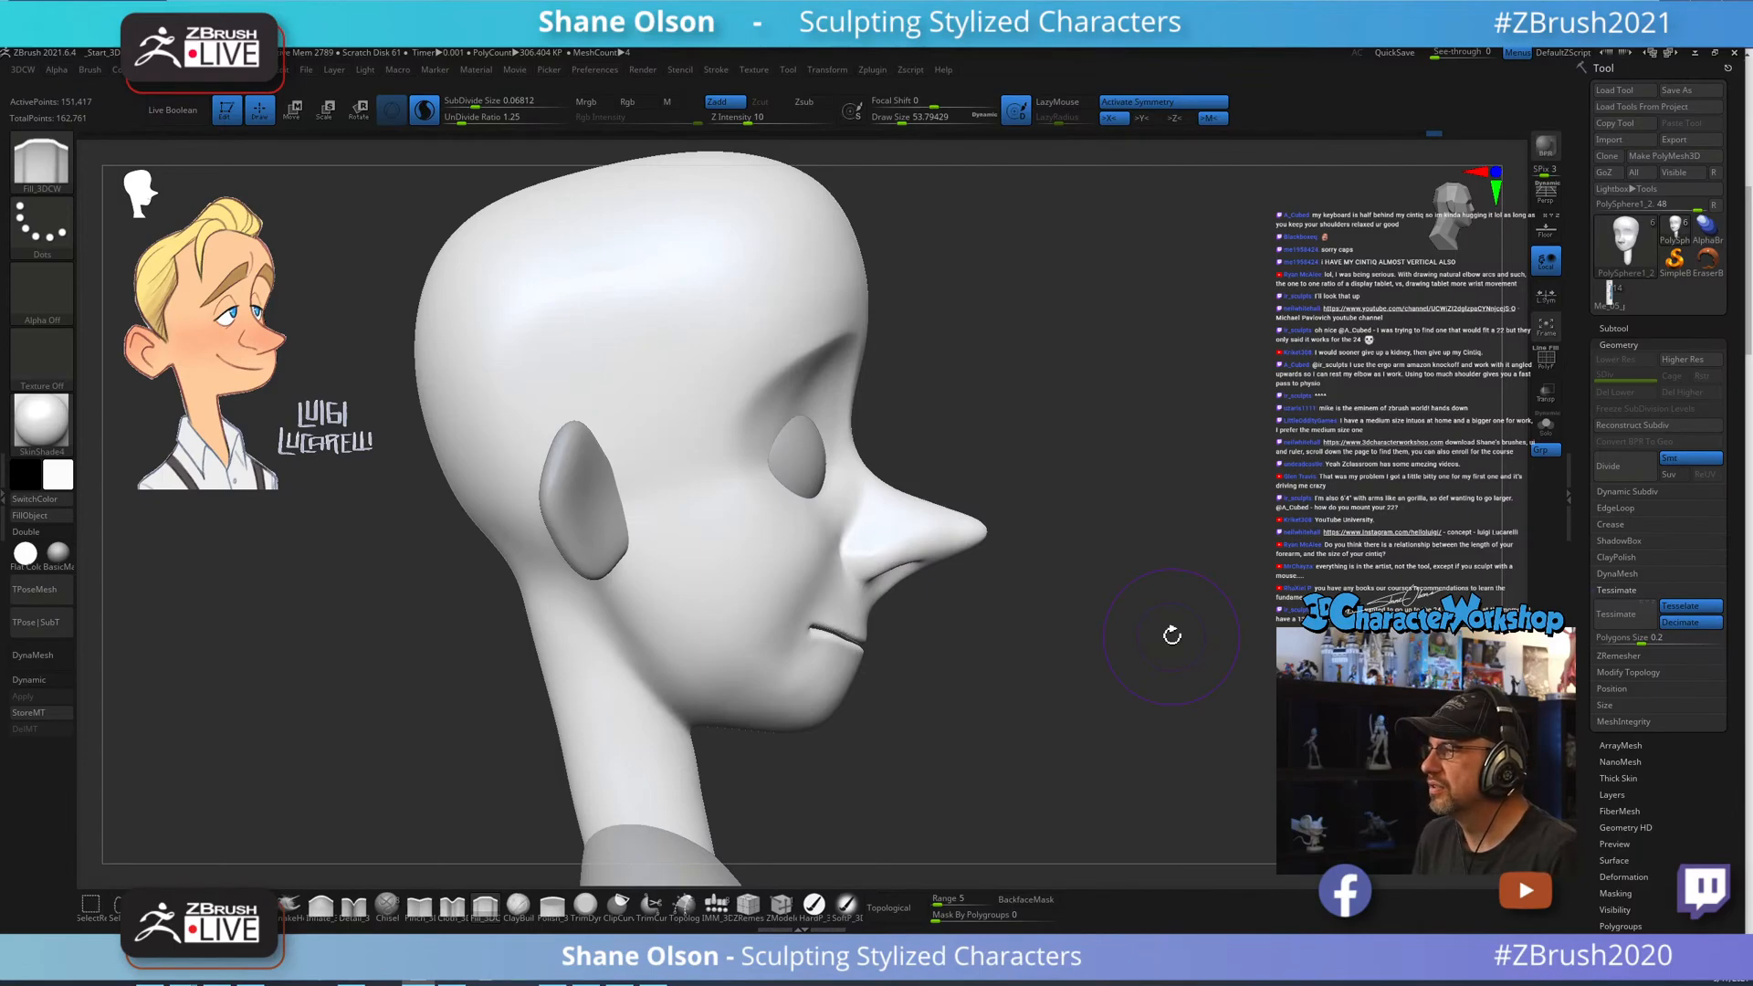
{"action": "mouse_move", "coordinate": [1173, 634]}
{"action": "left_mouse_down"}
{"action": "mouse_move", "coordinate": [1018, 639]}
{"action": "mouse_move", "coordinate": [1041, 627]}
{"action": "mouse_move", "coordinate": [926, 748]}
{"action": "mouse_move", "coordinate": [1087, 688]}
{"action": "mouse_move", "coordinate": [1159, 697]}
{"action": "mouse_move", "coordinate": [1123, 689]}
{"action": "left_mouse_up"}
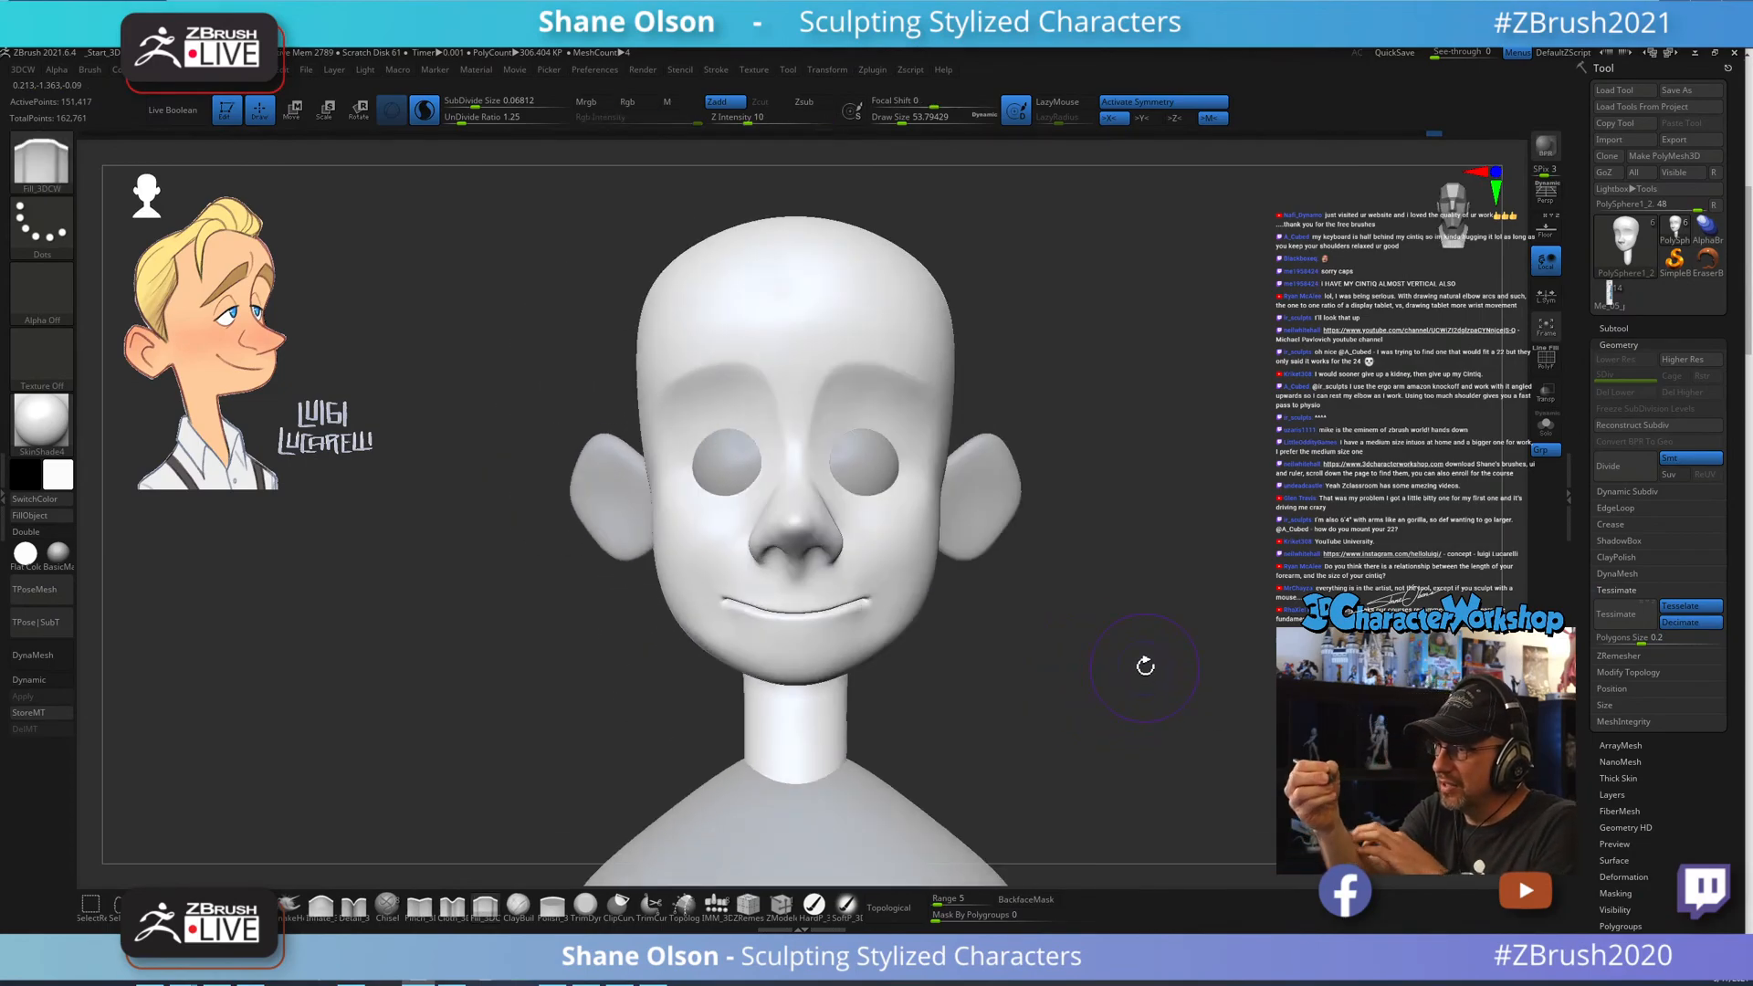
{"action": "mouse_move", "coordinate": [1077, 767]}
{"action": "left_mouse_down"}
{"action": "mouse_move", "coordinate": [1127, 767]}
{"action": "mouse_move", "coordinate": [1131, 785]}
{"action": "mouse_move", "coordinate": [1059, 781]}
{"action": "mouse_move", "coordinate": [1128, 784]}
{"action": "mouse_move", "coordinate": [1107, 790]}
{"action": "mouse_move", "coordinate": [1088, 712]}
{"action": "left_mouse_up"}
Adjust the mouth area and lower cheek from the side with the Move brush at draw size 104.47682.
{"action": "left_click", "coordinate": [222, 906]}
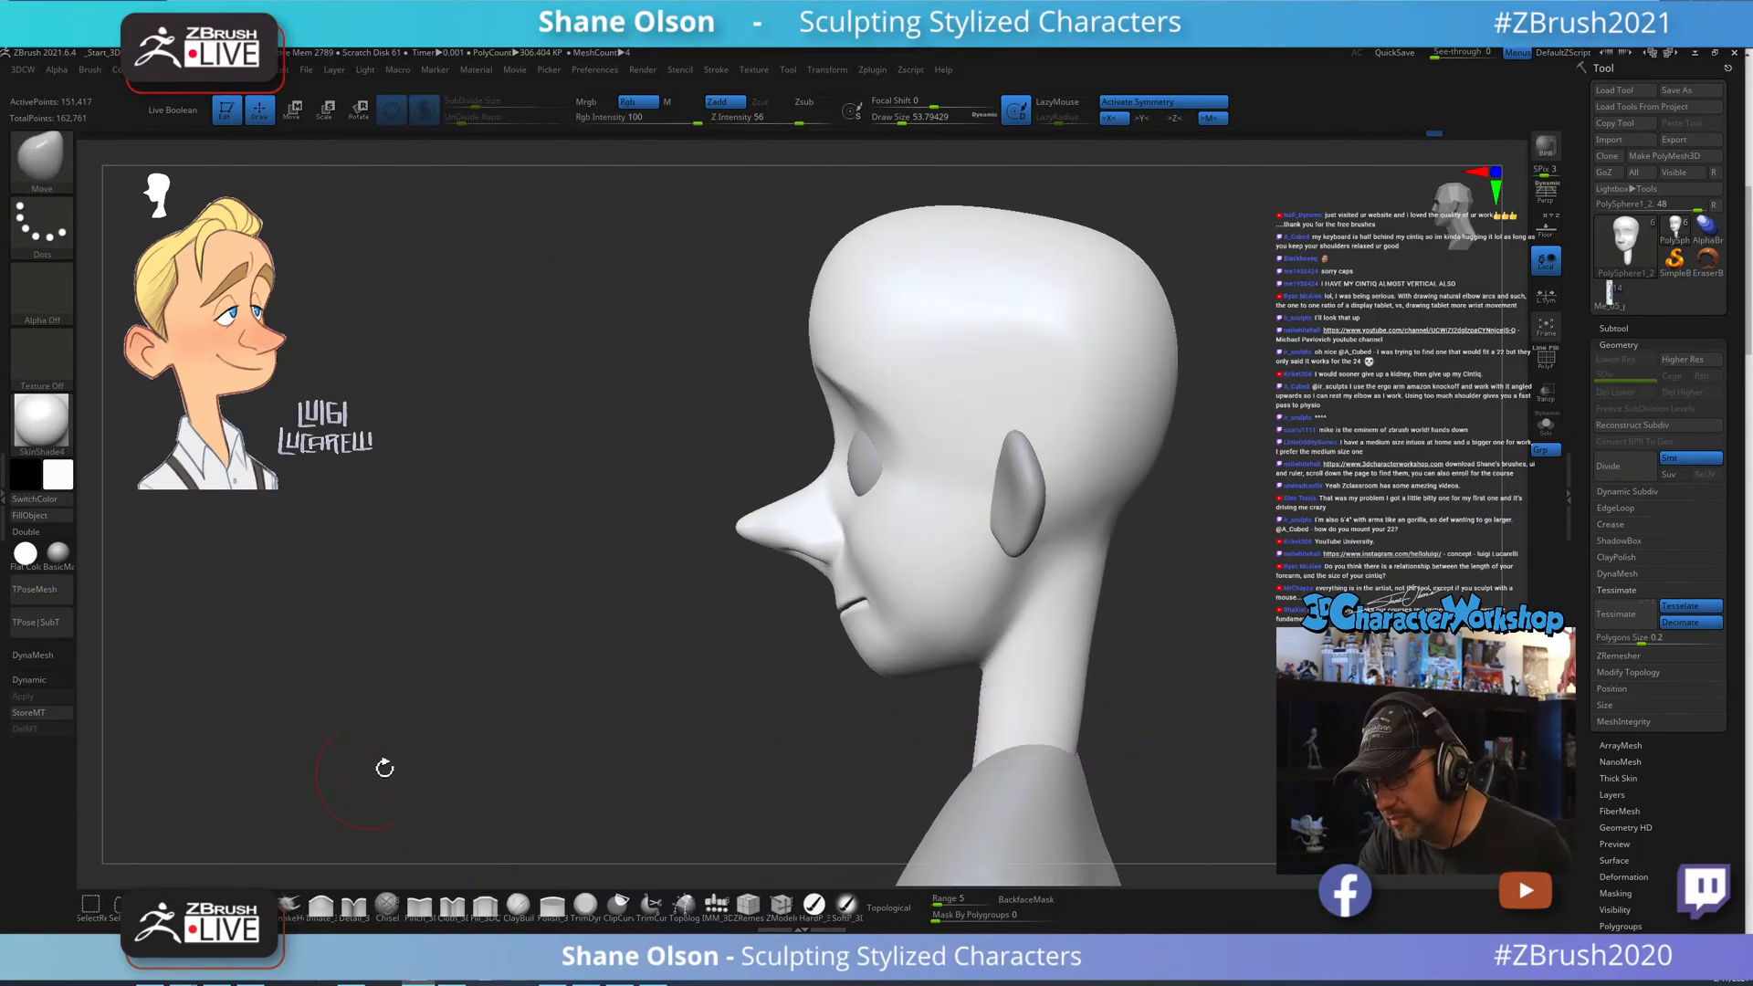
{"action": "key", "text": "s"}
{"action": "left_click_drag", "start_coordinate": [796, 733], "coordinate": [811, 733]}
{"action": "key", "text": "s"}
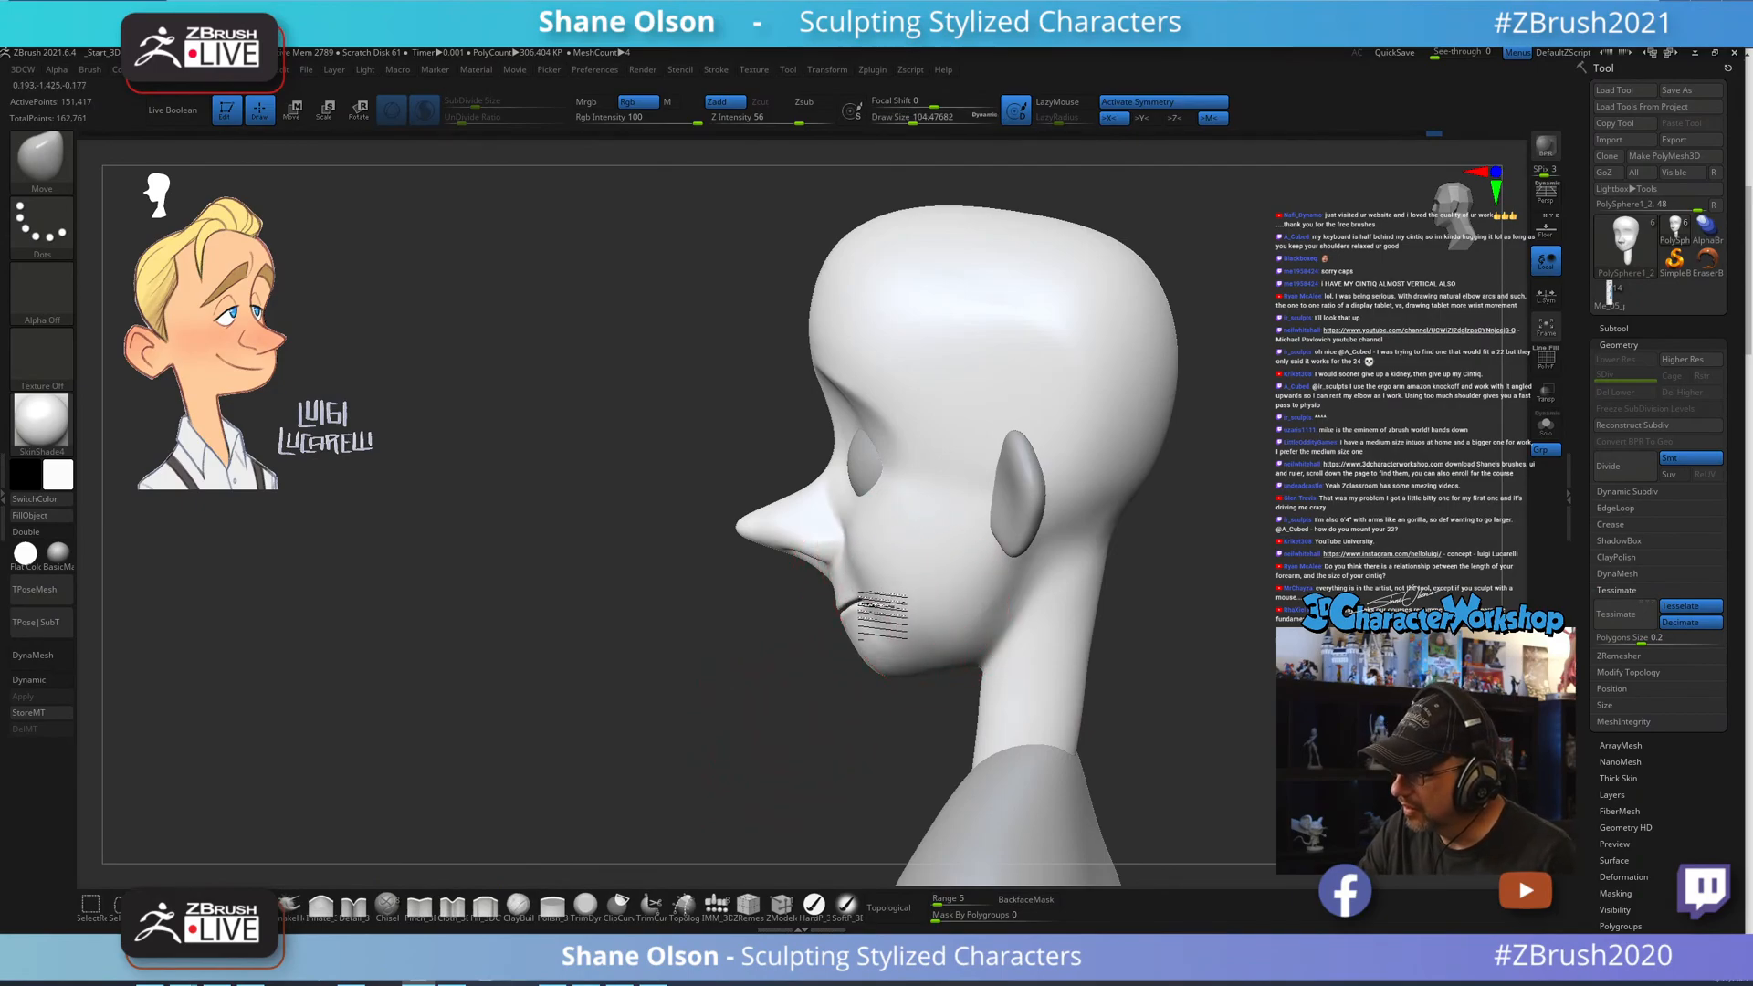
{"action": "left_click_drag", "start_coordinate": [870, 604], "coordinate": [879, 599]}
{"action": "mouse_move", "coordinate": [902, 593]}
{"action": "right_mouse_down"}
{"action": "mouse_move", "coordinate": [945, 598]}
{"action": "mouse_move", "coordinate": [884, 552]}
{"action": "right_mouse_up"}
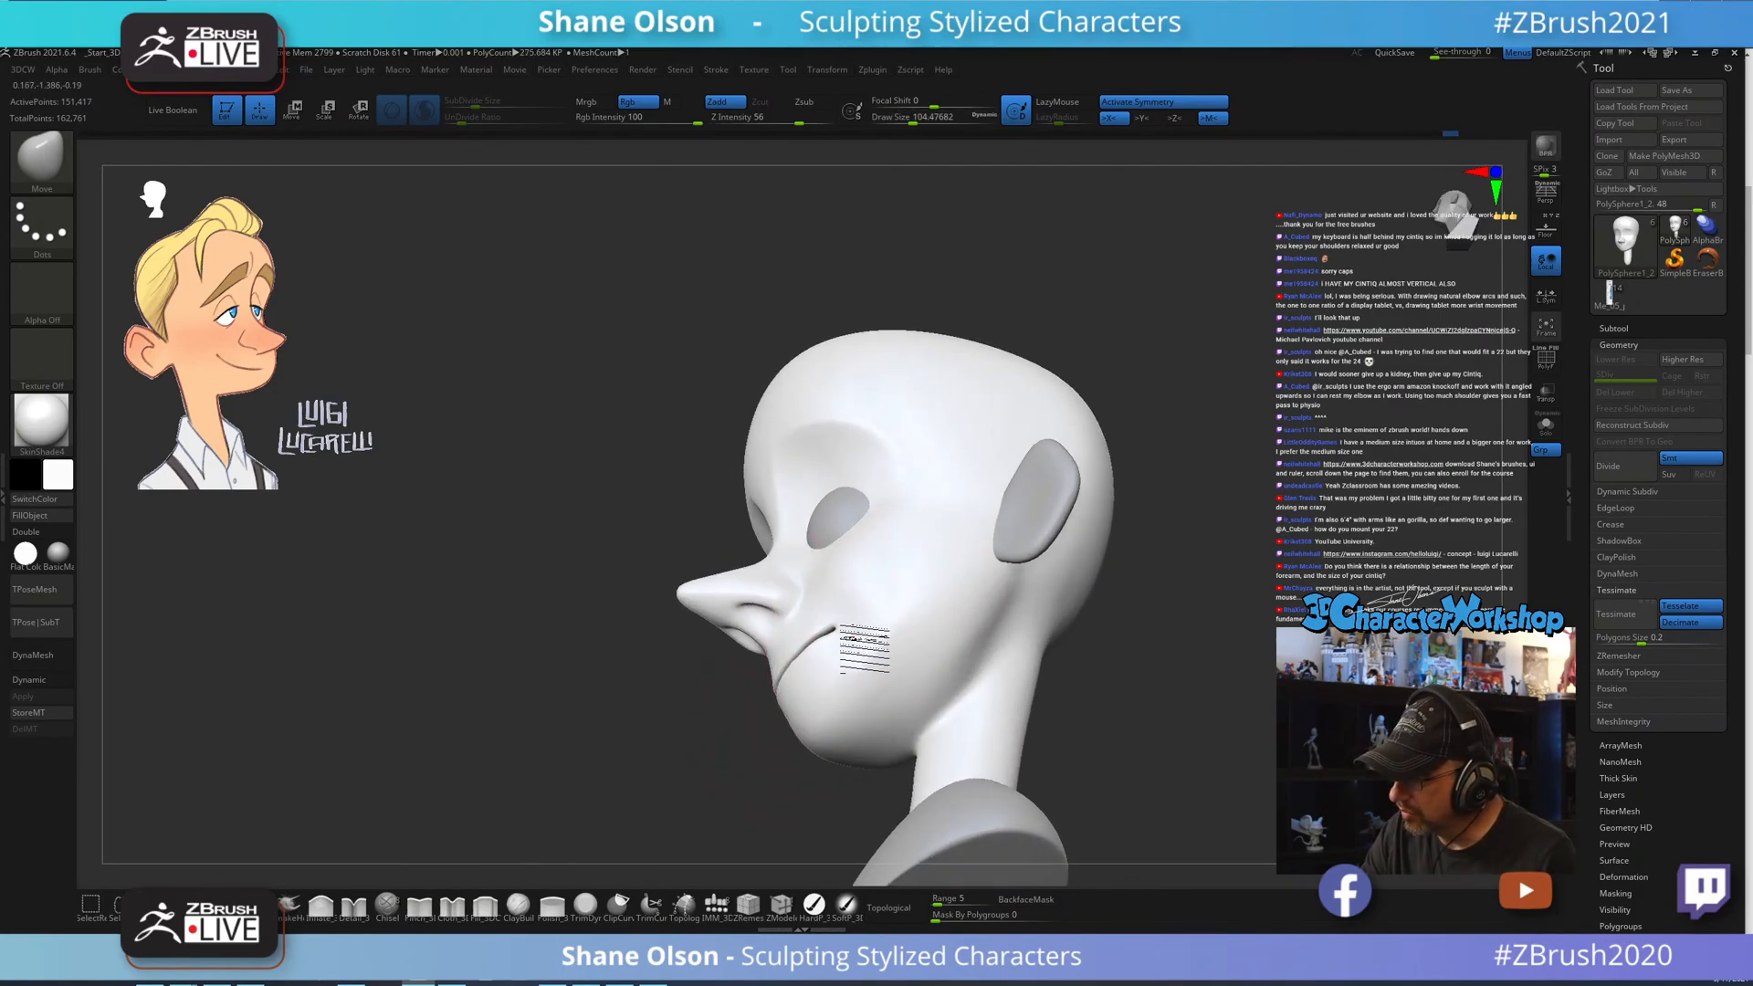
{"action": "mouse_move", "coordinate": [896, 620]}
{"action": "right_mouse_down"}
{"action": "mouse_move", "coordinate": [868, 683]}
{"action": "mouse_move", "coordinate": [900, 599]}
{"action": "mouse_move", "coordinate": [869, 644]}
{"action": "mouse_move", "coordinate": [879, 610]}
{"action": "mouse_move", "coordinate": [904, 619]}
{"action": "right_mouse_up"}
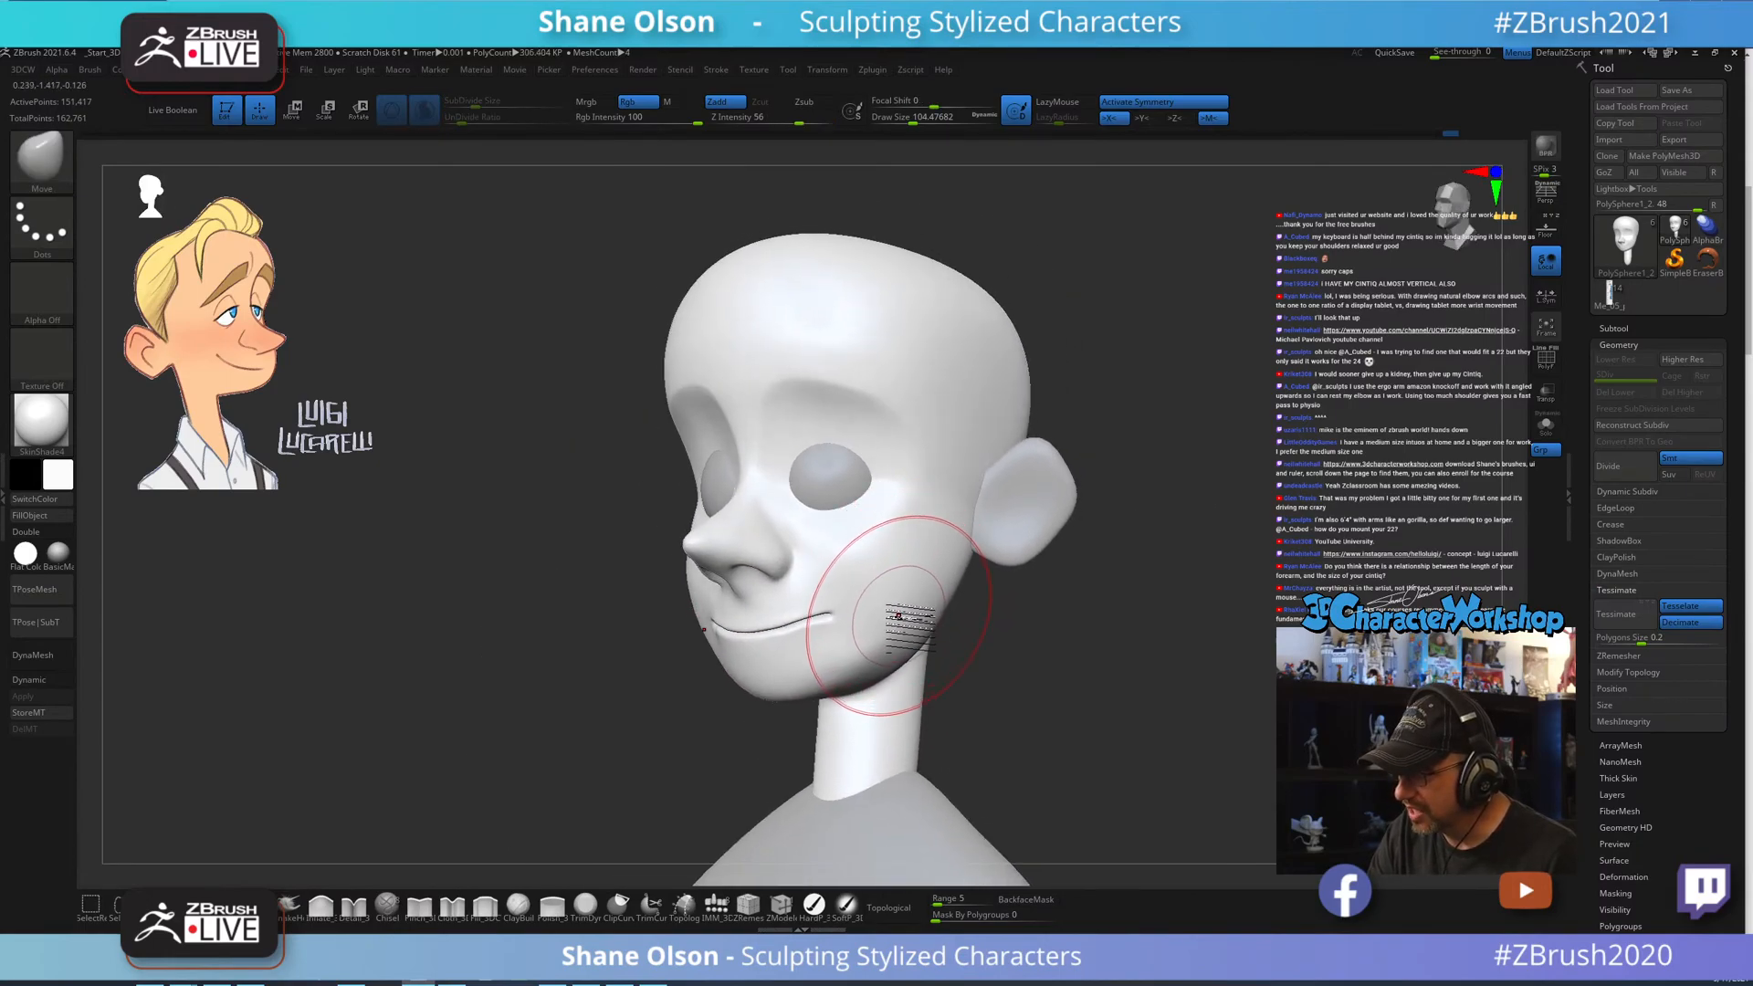
Reshape the cheek and jawline with the Move brush at draw size 77.02378, then smooth the surface at 53.79429.
{"action": "key", "text": "s"}
{"action": "left_click_drag", "start_coordinate": [897, 619], "coordinate": [891, 618]}
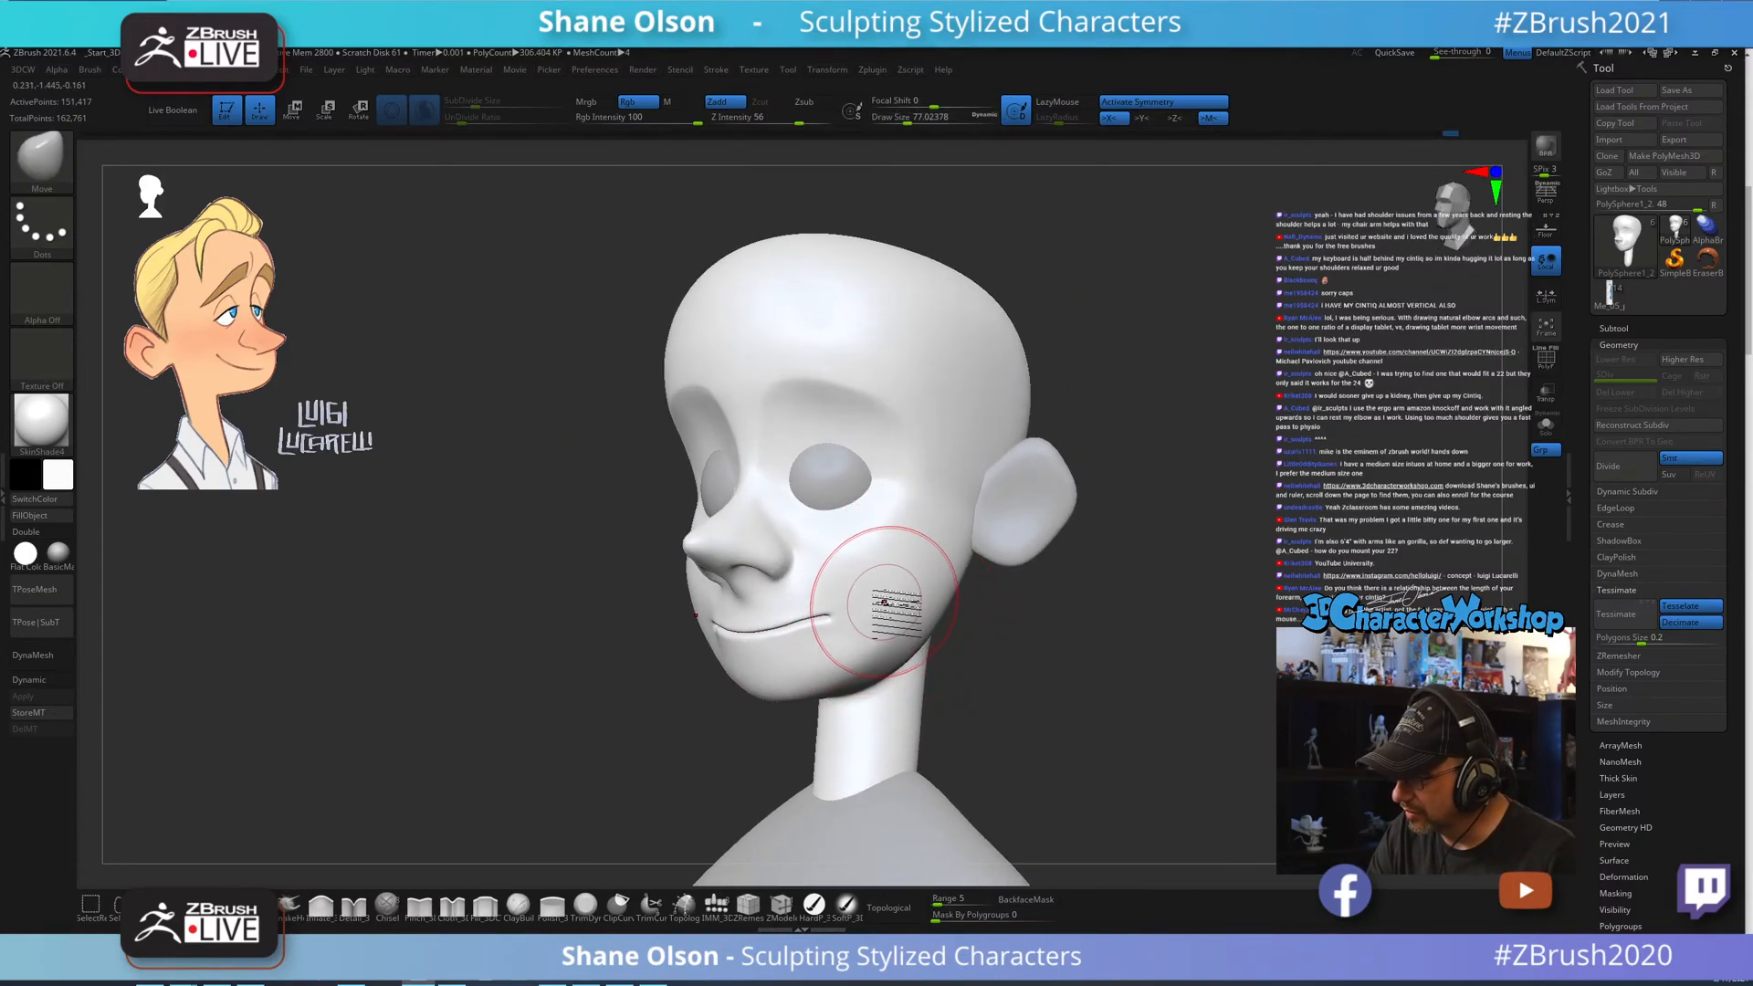
{"action": "mouse_move", "coordinate": [895, 607]}
{"action": "right_mouse_down"}
{"action": "mouse_move", "coordinate": [842, 614]}
{"action": "mouse_move", "coordinate": [892, 607]}
{"action": "mouse_move", "coordinate": [872, 570]}
{"action": "mouse_move", "coordinate": [889, 607]}
{"action": "mouse_move", "coordinate": [851, 591]}
{"action": "mouse_move", "coordinate": [841, 606]}
{"action": "mouse_move", "coordinate": [908, 606]}
{"action": "mouse_move", "coordinate": [869, 663]}
{"action": "right_mouse_up"}
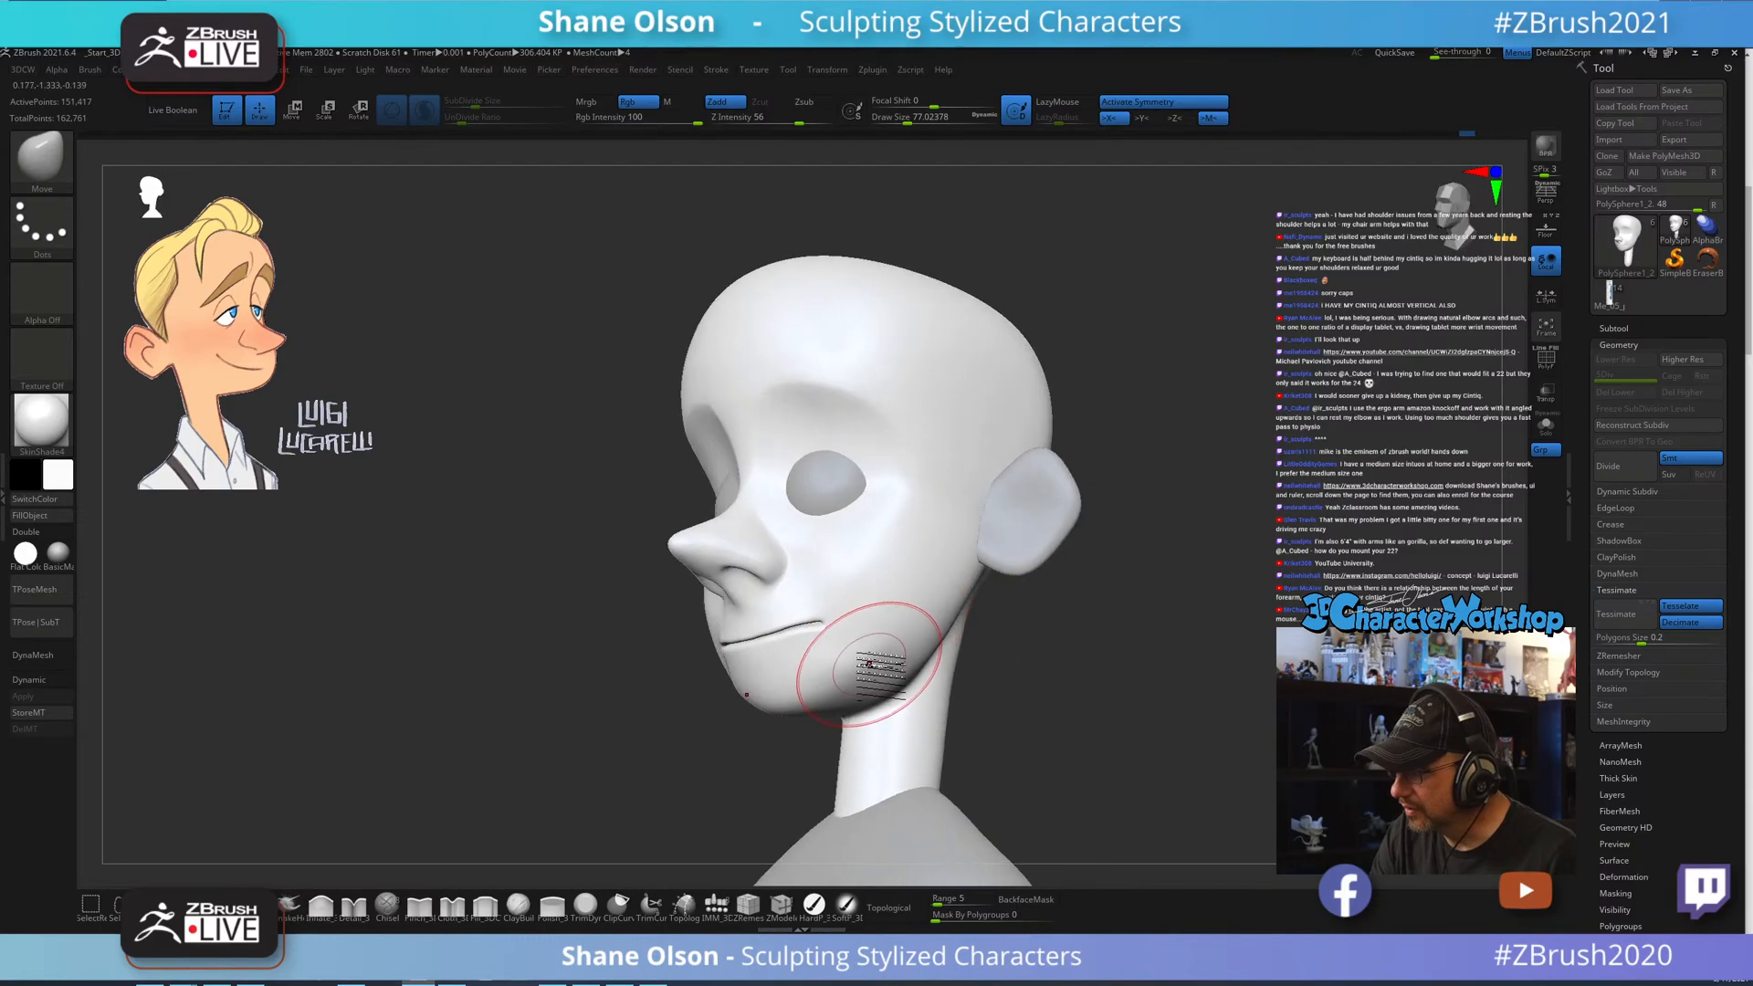
{"action": "key", "text": "shift"}
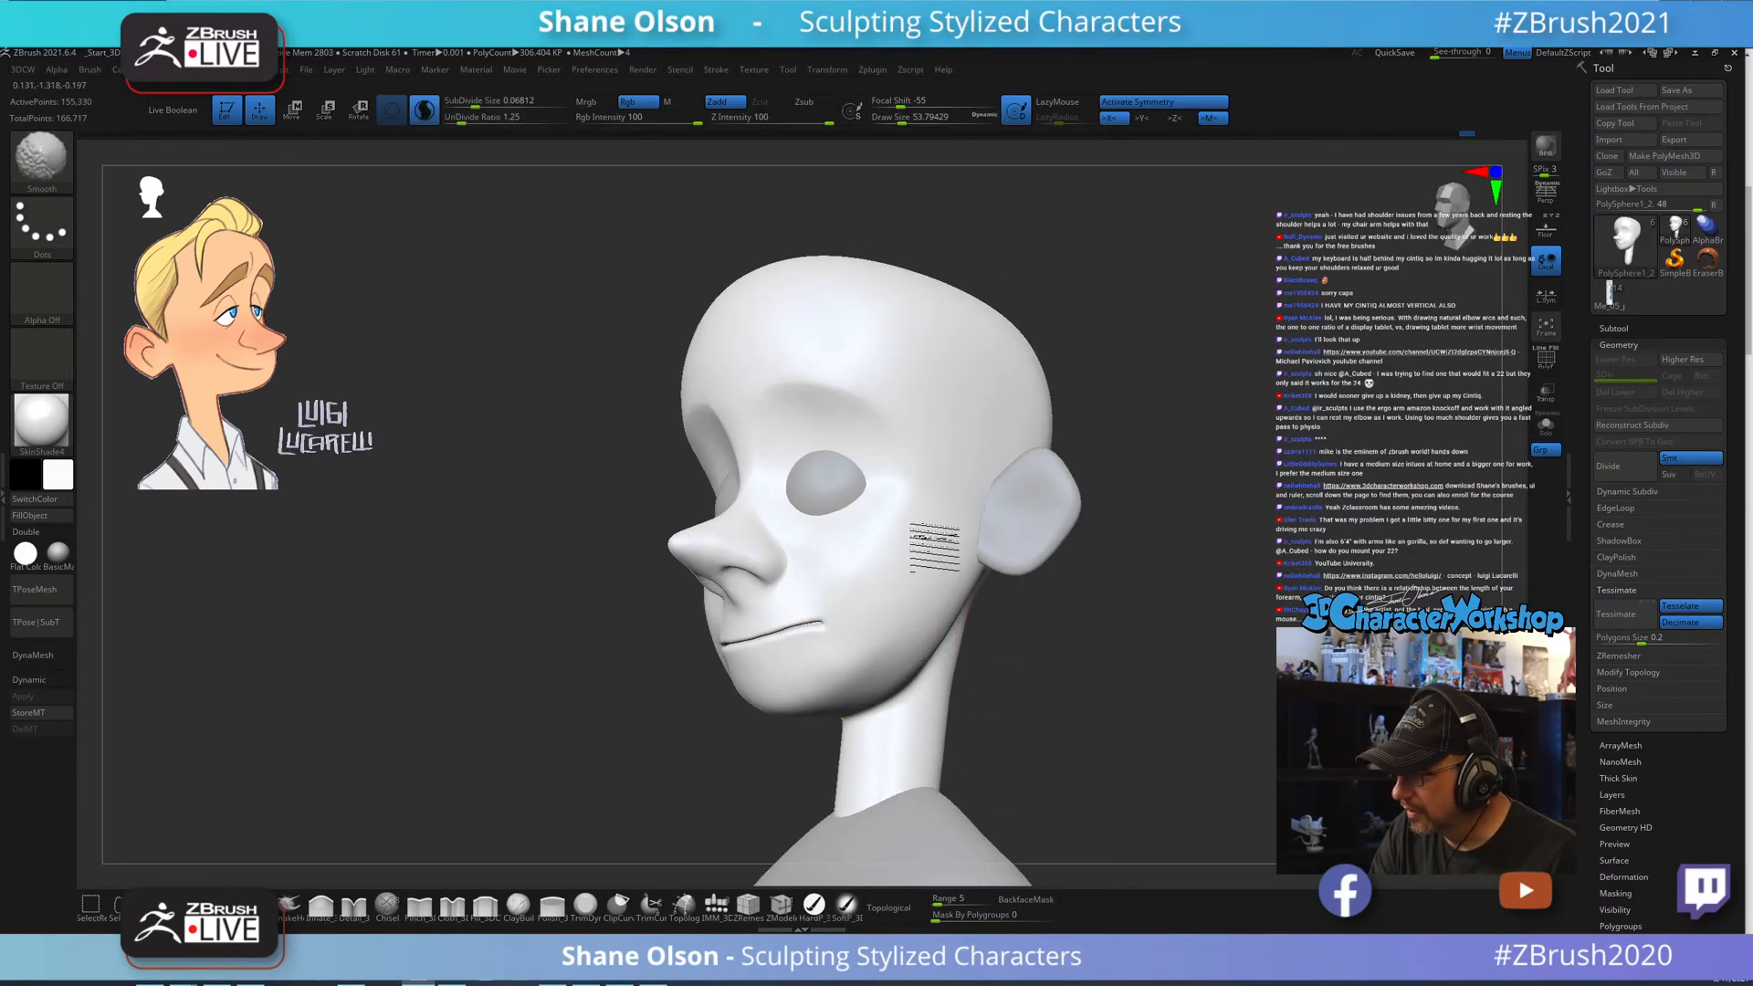
{"action": "right_click_drag", "start_coordinate": [928, 615], "coordinate": [1029, 654], "text": "shift"}
Smooth the area beneath the nose and refine the nostrils and upper lip with the Move brush at draw size 26.8692.
{"action": "key", "text": "s"}
{"action": "left_click_drag", "start_coordinate": [1046, 666], "coordinate": [1038, 665]}
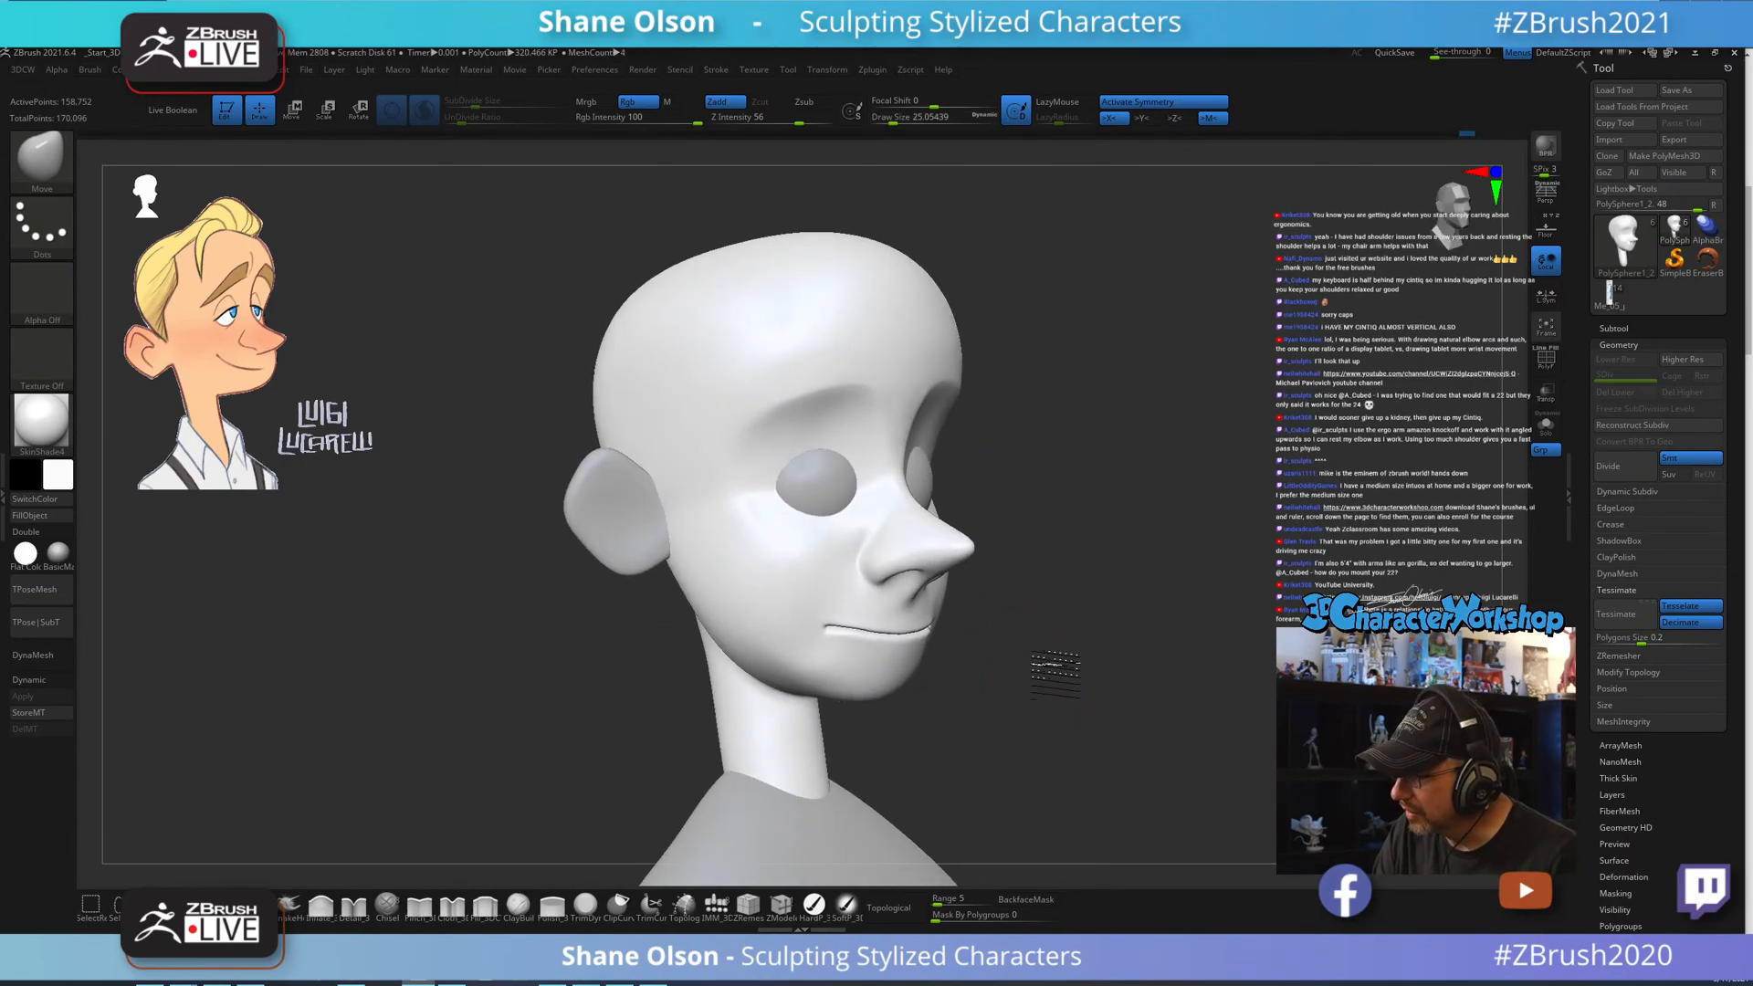
{"action": "right_click_drag", "start_coordinate": [1049, 665], "coordinate": [1042, 735], "text": "ctrl"}
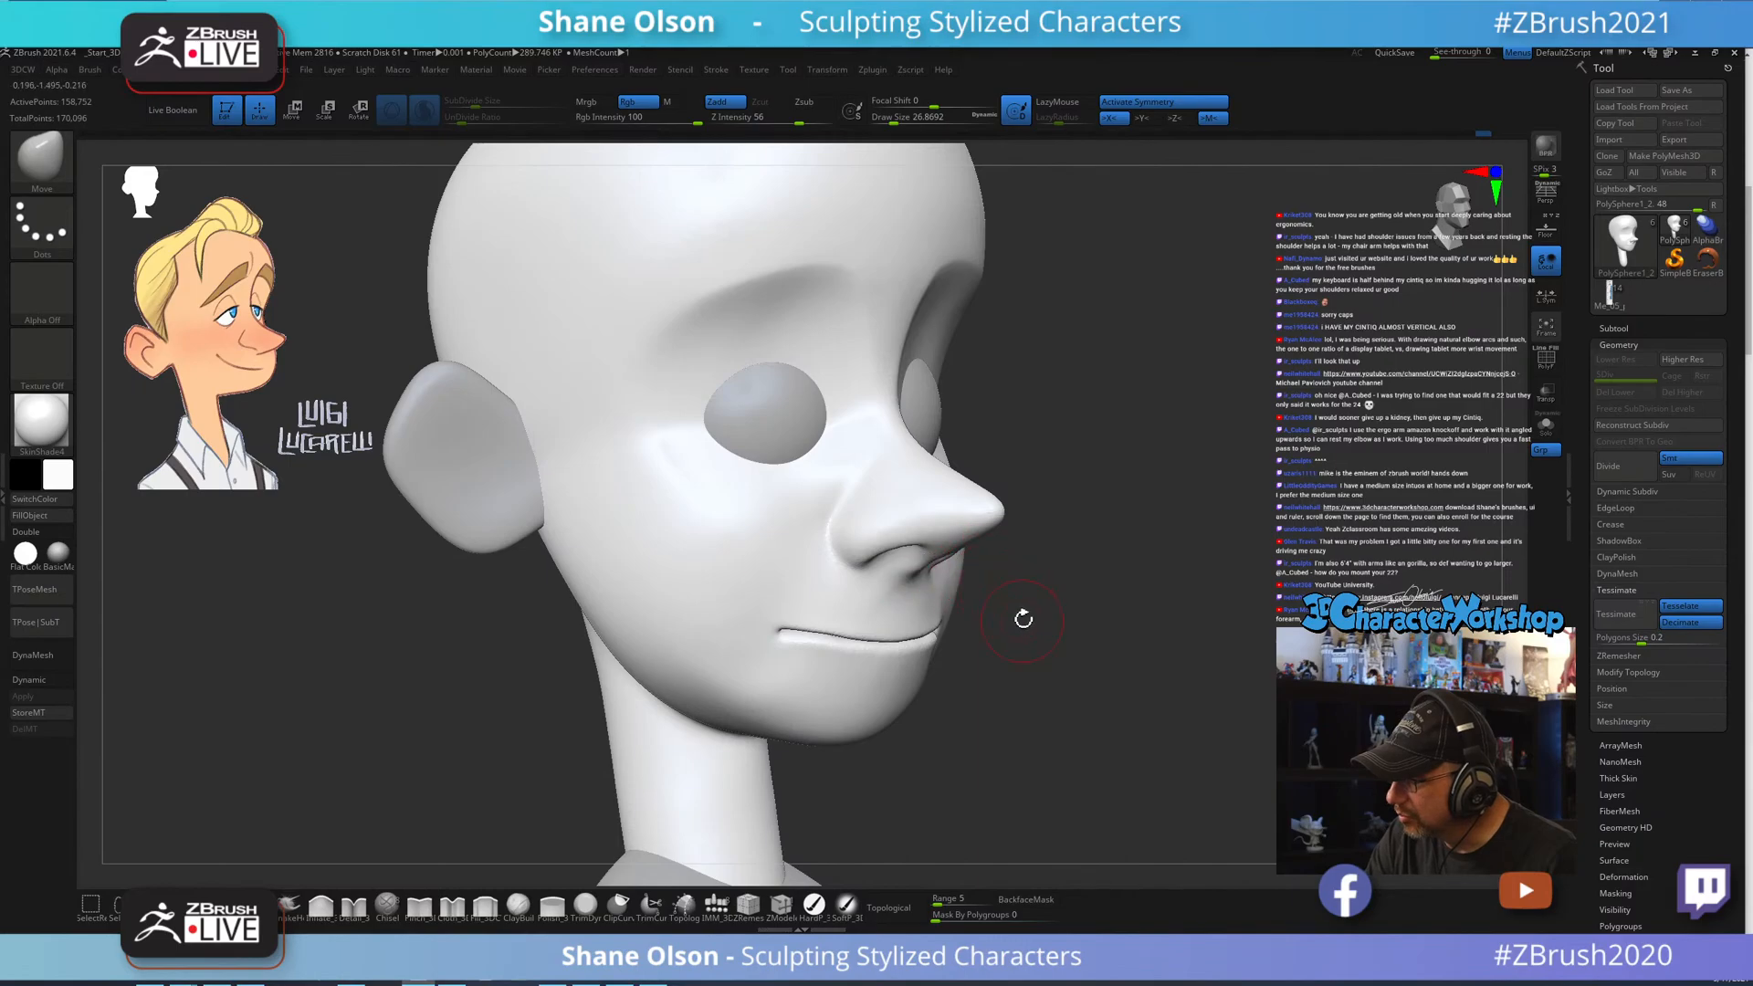
{"action": "right_click_drag", "start_coordinate": [1022, 618], "coordinate": [923, 587]}
{"action": "key", "text": "shift"}
{"action": "left_click_drag", "start_coordinate": [923, 564], "coordinate": [924, 566], "text": "shift"}
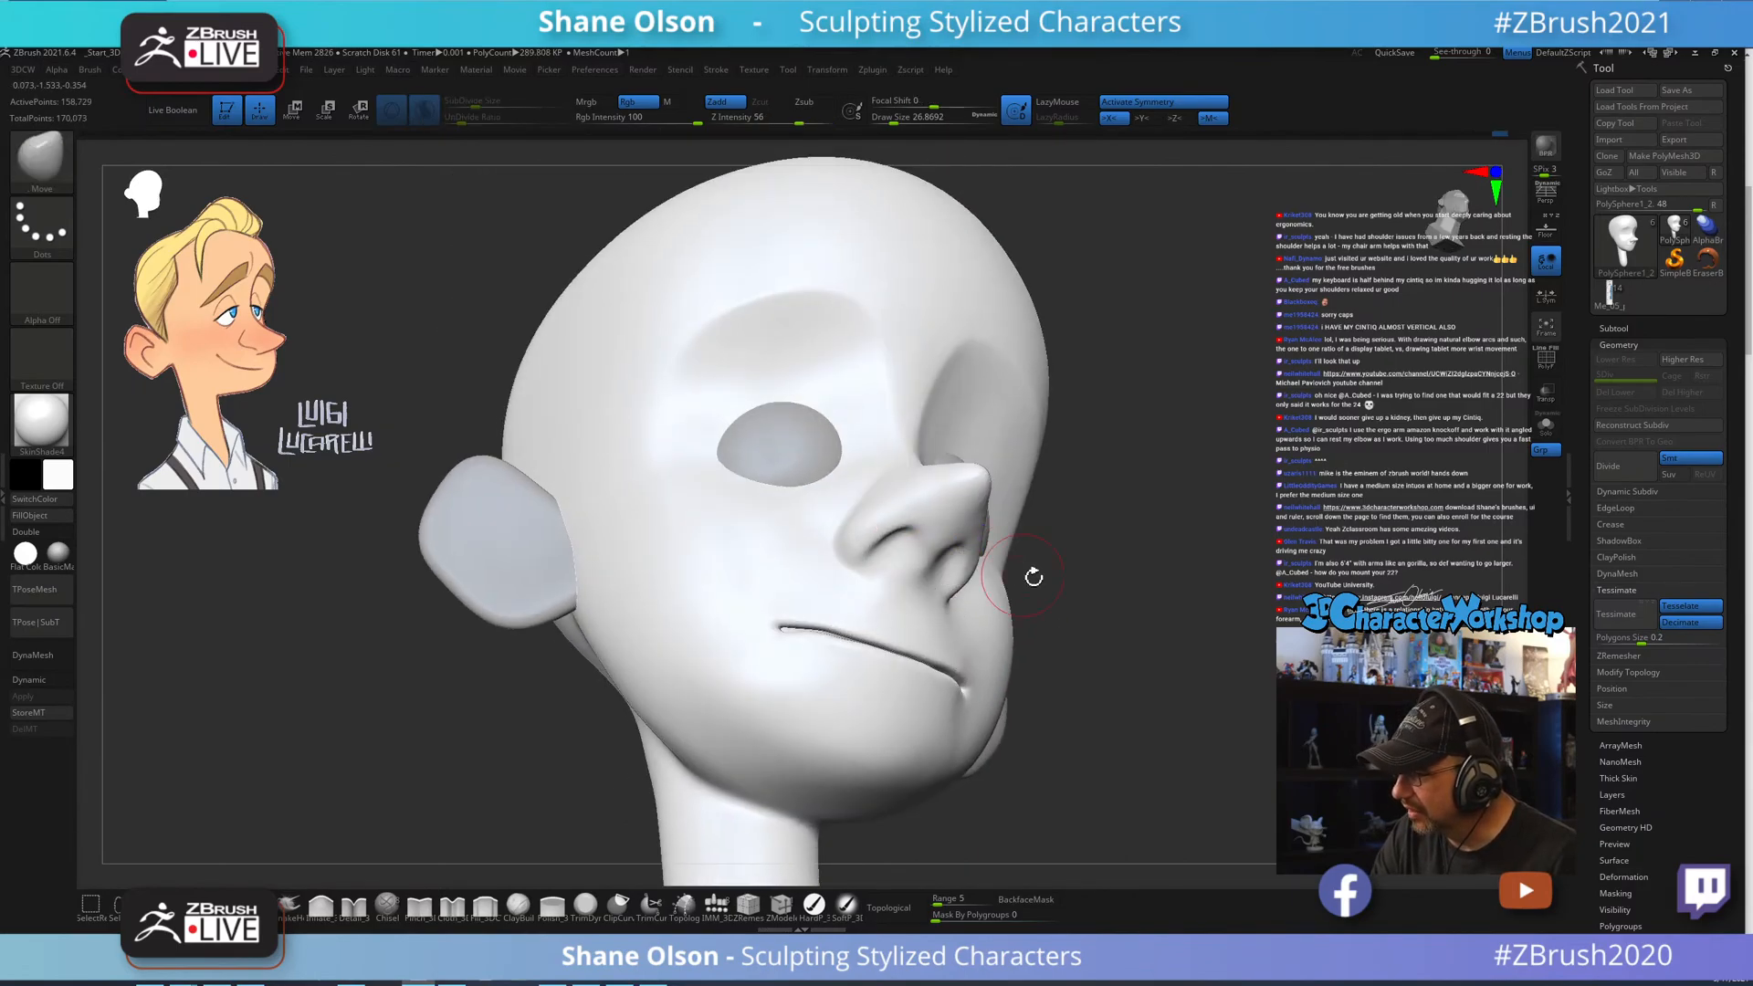
{"action": "mouse_move", "coordinate": [1032, 575]}
{"action": "right_mouse_down"}
{"action": "mouse_move", "coordinate": [1027, 632]}
{"action": "mouse_move", "coordinate": [1147, 658]}
{"action": "mouse_move", "coordinate": [1045, 673]}
{"action": "mouse_move", "coordinate": [907, 606]}
{"action": "mouse_move", "coordinate": [892, 560]}
{"action": "mouse_move", "coordinate": [792, 528]}
{"action": "mouse_move", "coordinate": [822, 508]}
{"action": "right_mouse_up"}
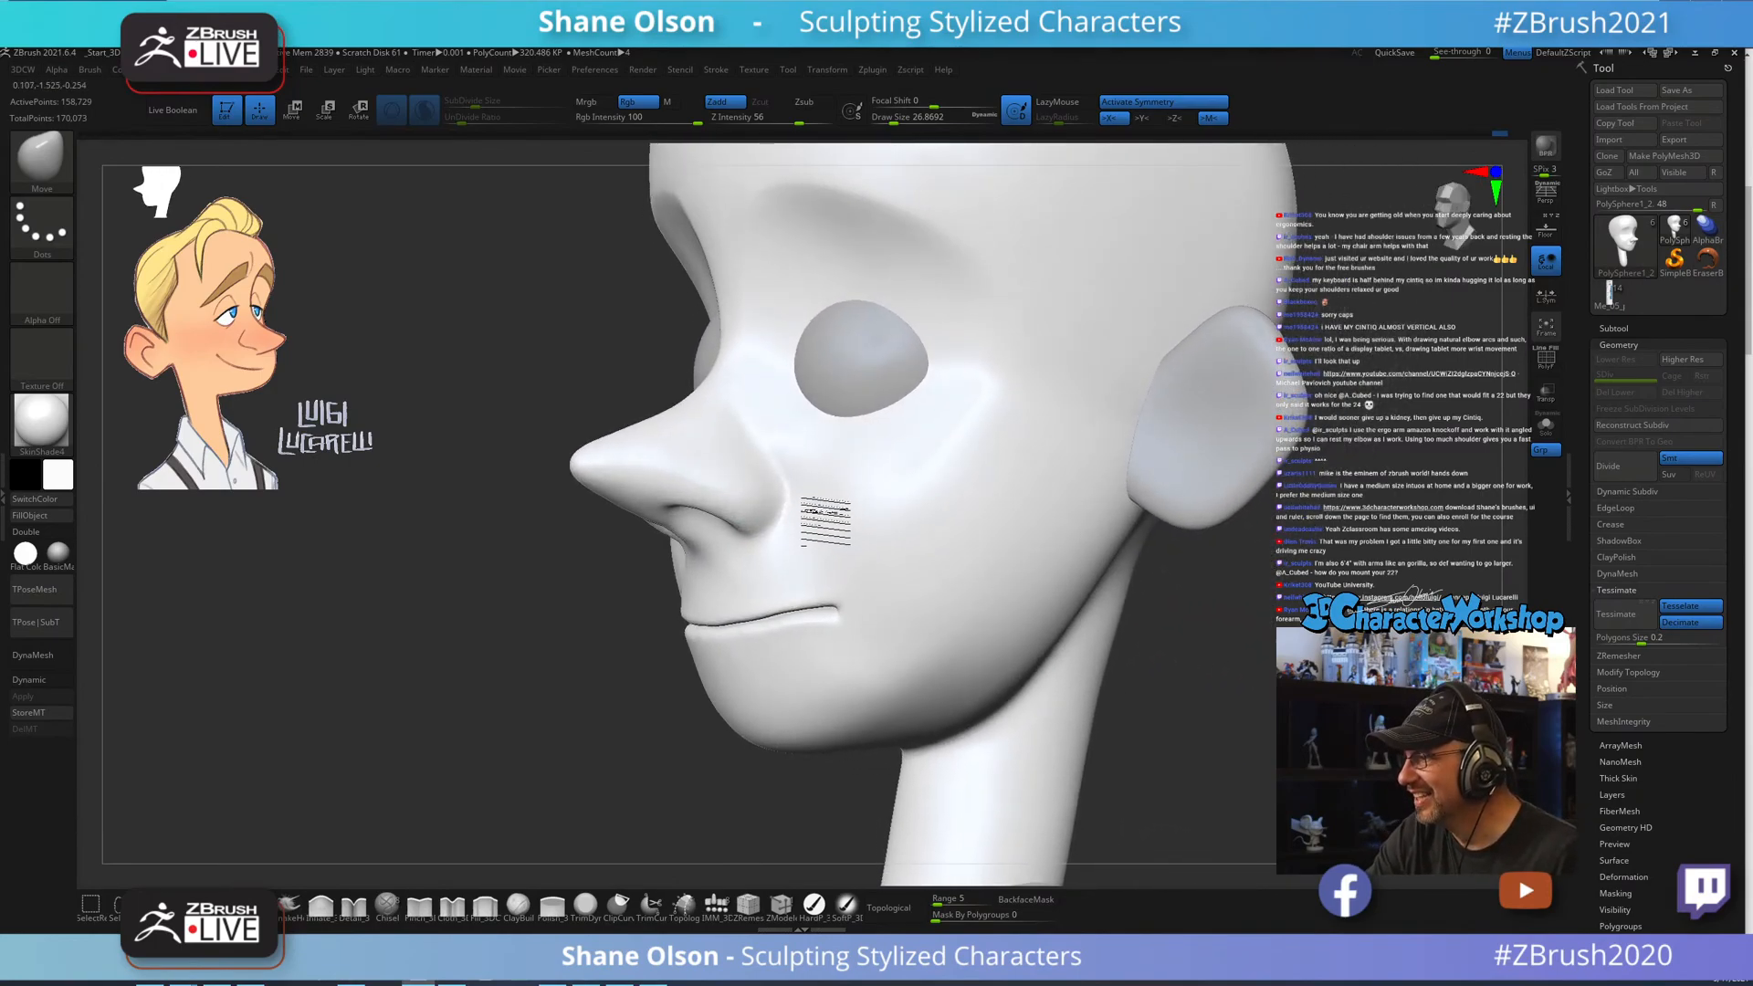
{"action": "key", "text": "s"}
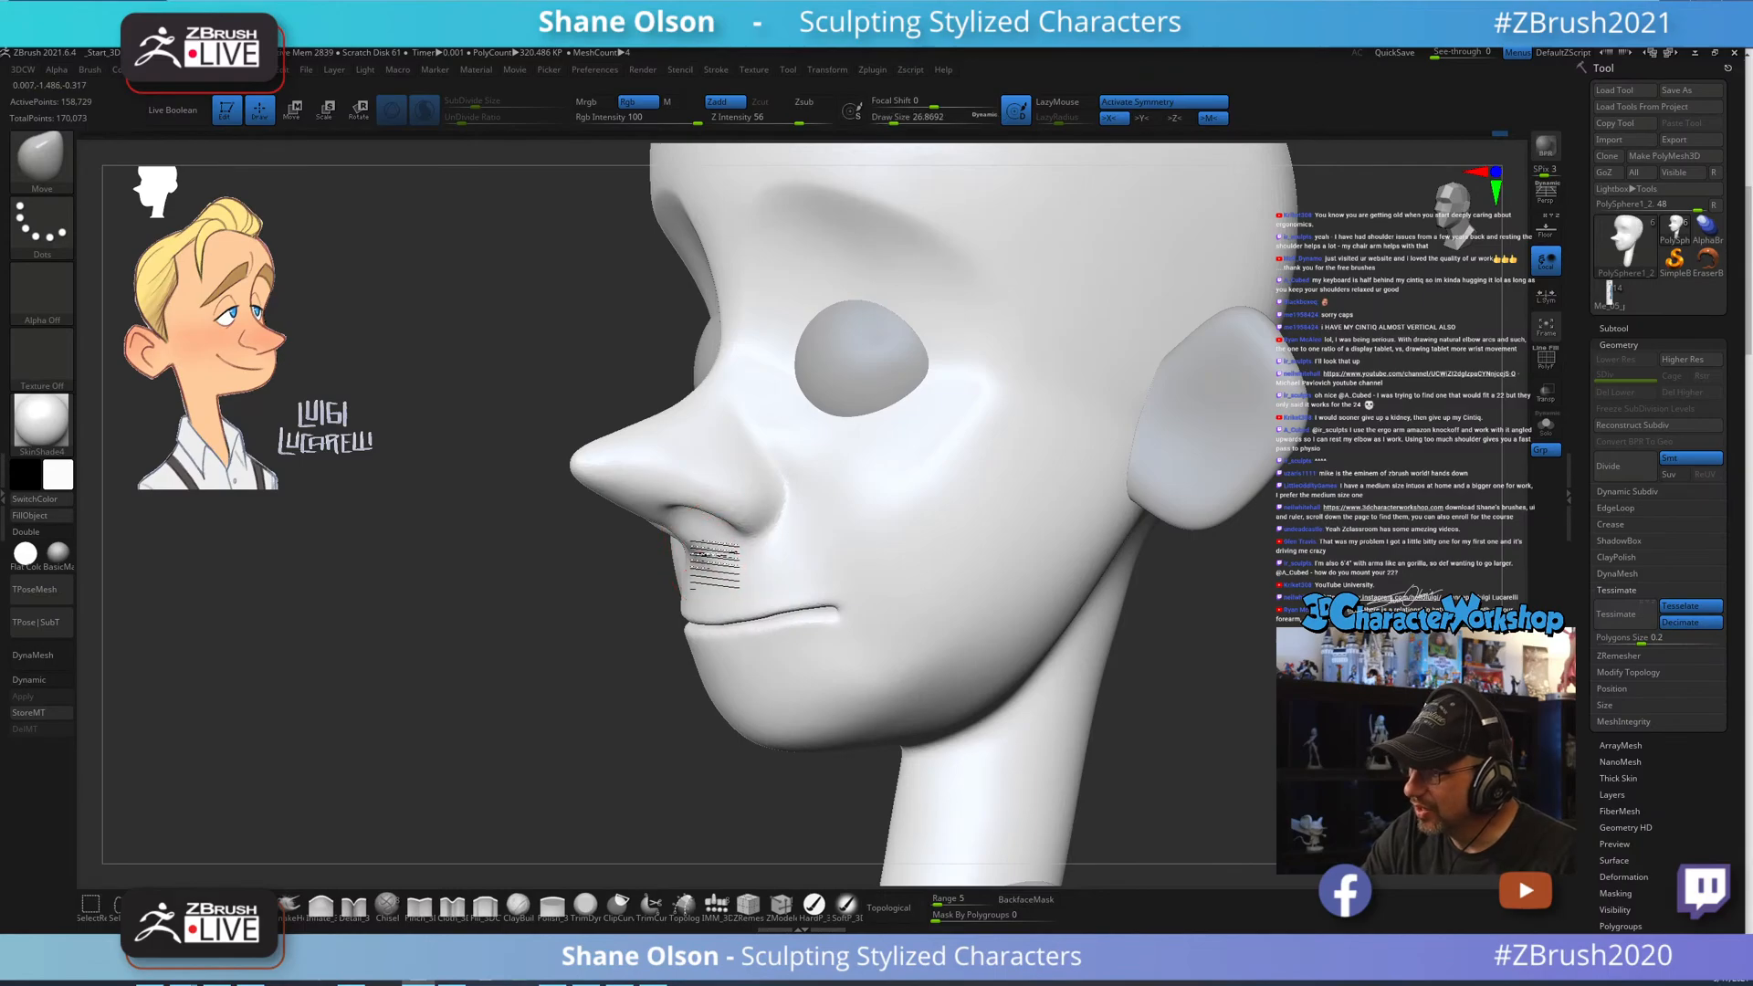
{"action": "mouse_move", "coordinate": [717, 535]}
{"action": "right_mouse_down"}
{"action": "mouse_move", "coordinate": [700, 541]}
{"action": "mouse_move", "coordinate": [673, 502]}
{"action": "mouse_move", "coordinate": [712, 539]}
{"action": "mouse_move", "coordinate": [829, 508]}
{"action": "mouse_move", "coordinate": [782, 548]}
{"action": "right_mouse_up"}
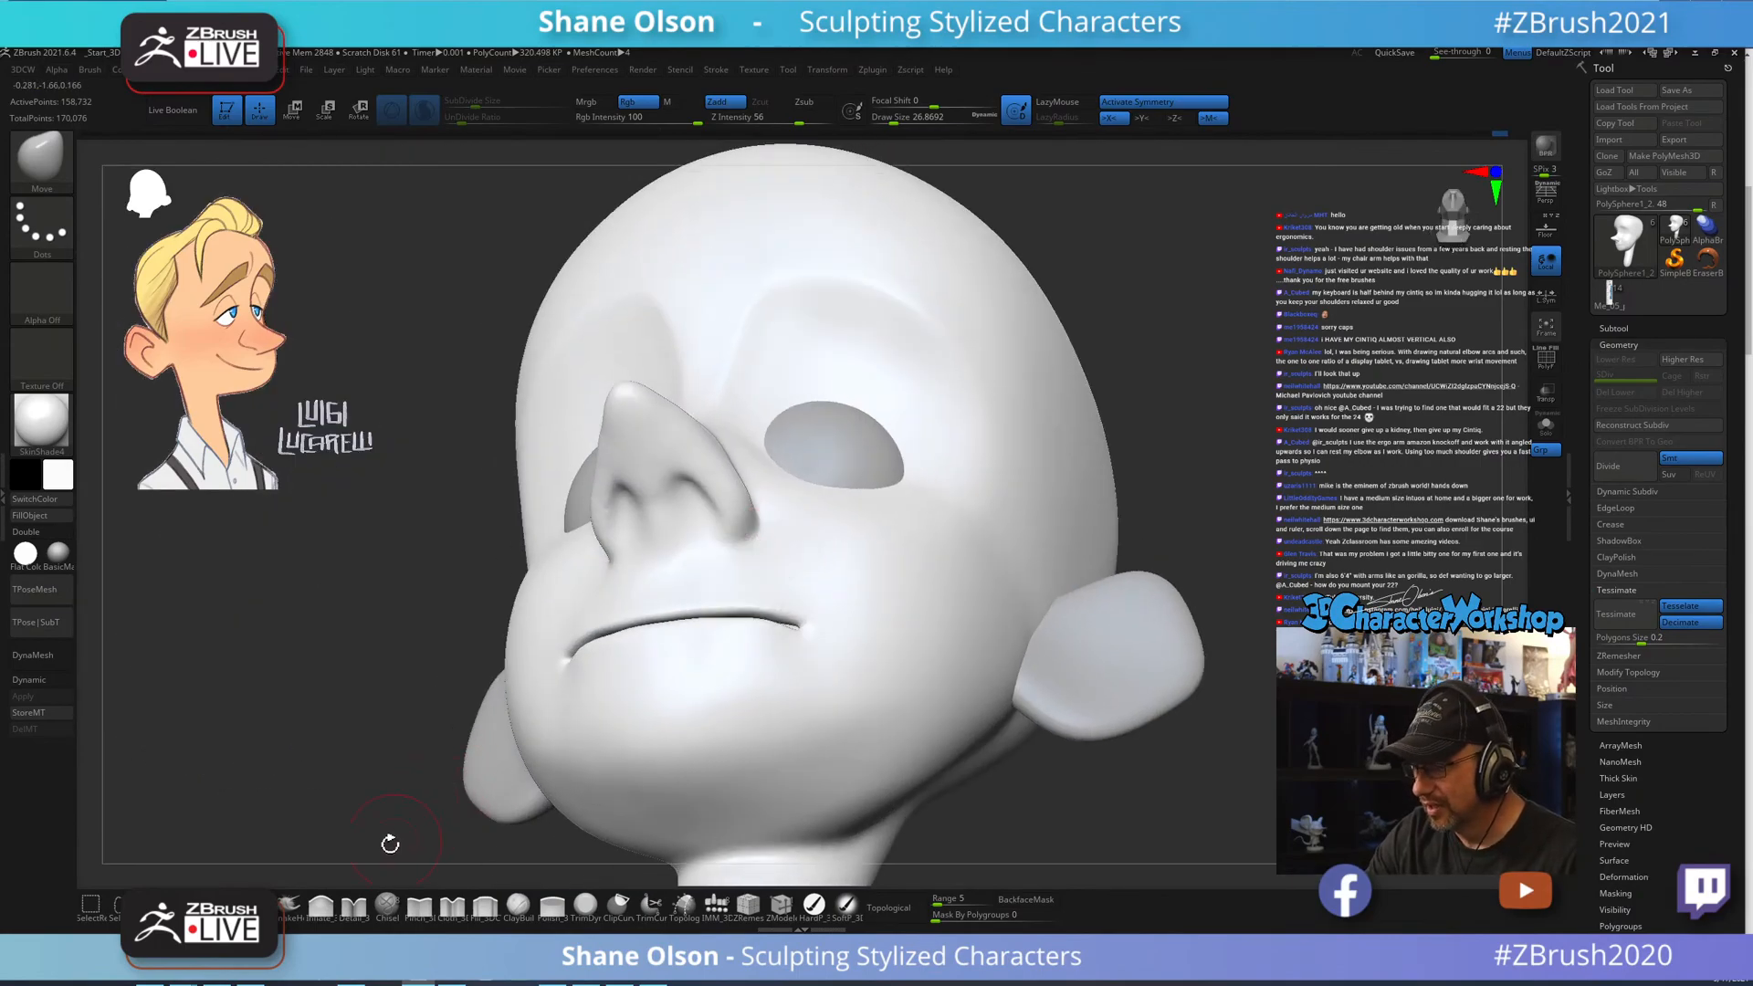
Tighten the nostril edges on the nose's underside with the Pinch_3DCW brush at draw size 16.97027.
{"action": "left_click", "coordinate": [419, 905]}
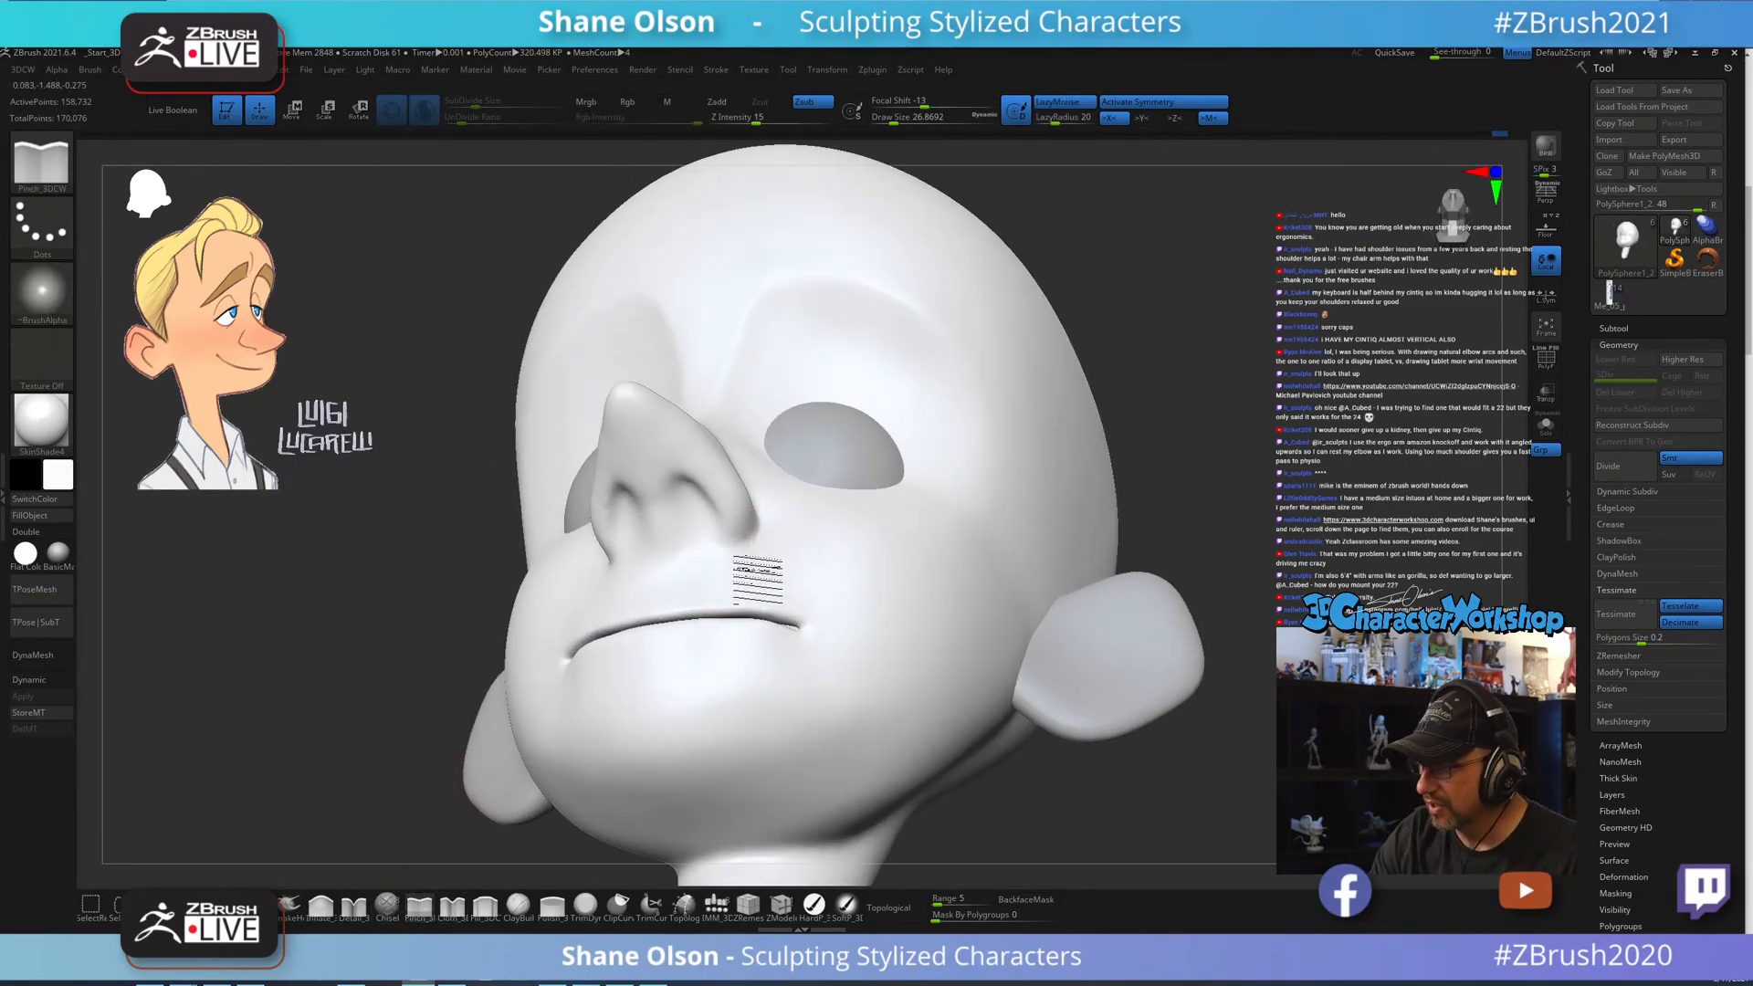
{"action": "mouse_move", "coordinate": [744, 587]}
{"action": "right_mouse_down", "text": "ctrl"}
{"action": "mouse_move", "coordinate": [709, 524]}
{"action": "mouse_move", "coordinate": [719, 593]}
{"action": "right_mouse_up", "text": "ctrl"}
{"action": "key", "text": "s"}
{"action": "left_click_drag", "start_coordinate": [719, 595], "coordinate": [714, 595]}
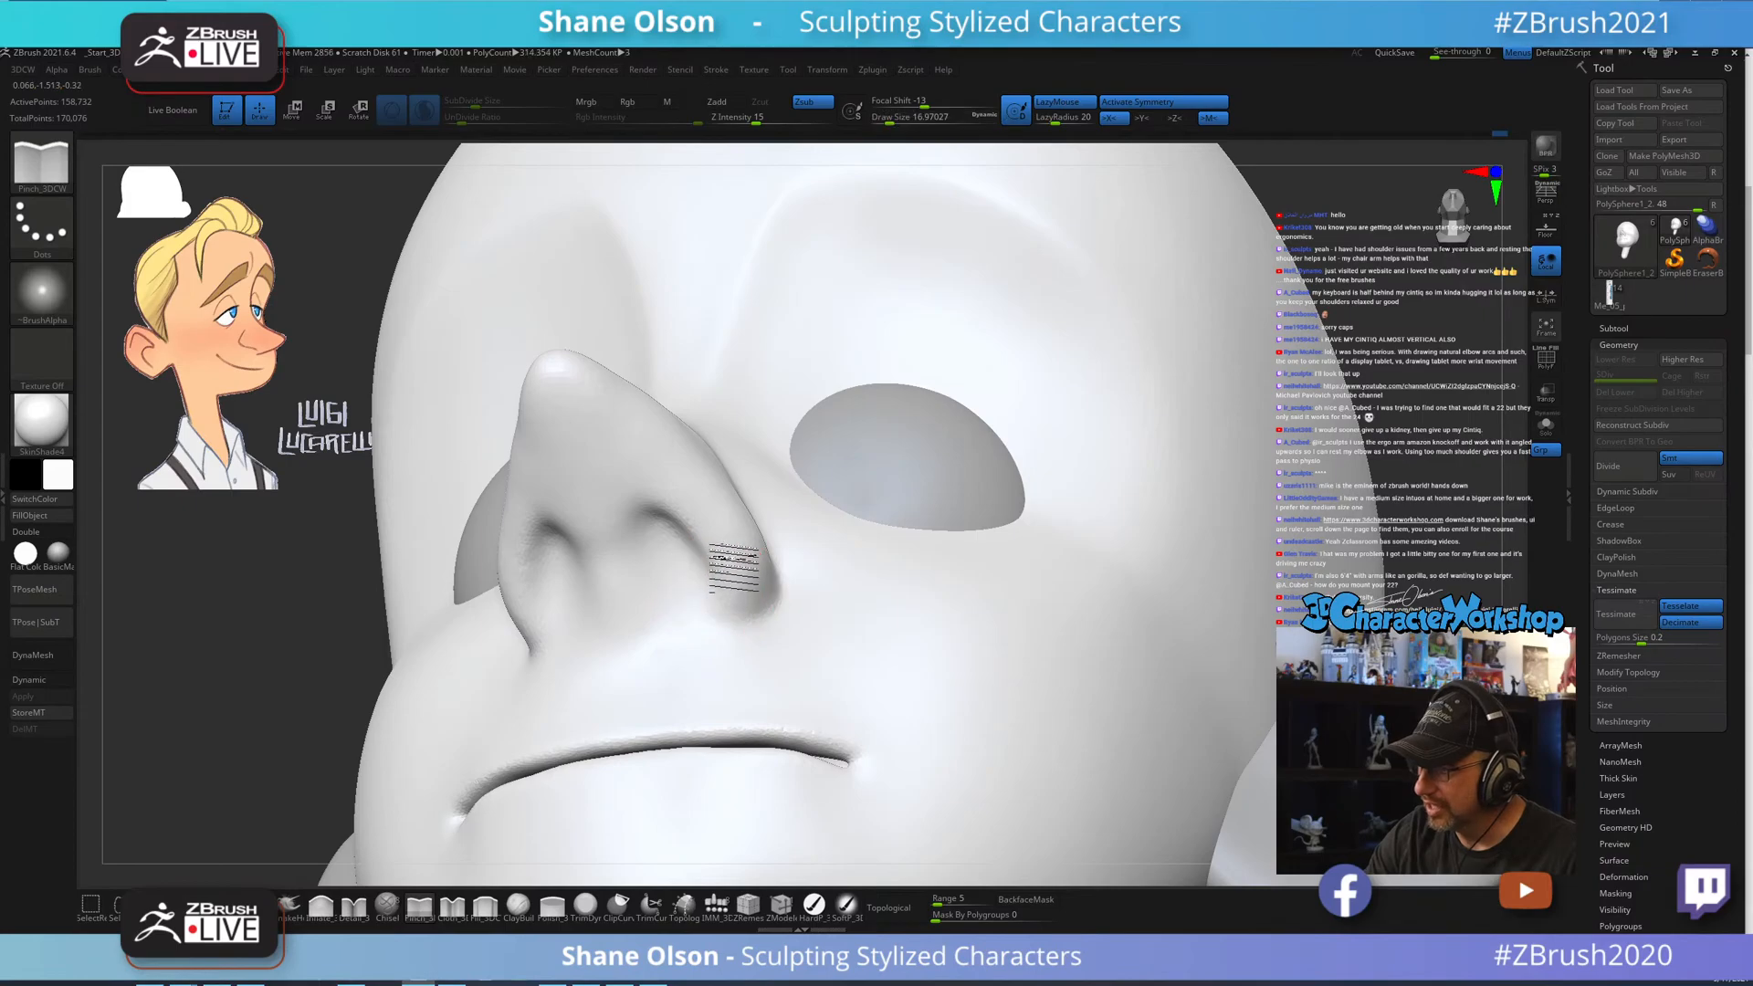
{"action": "mouse_move", "coordinate": [721, 559]}
{"action": "right_mouse_down"}
{"action": "mouse_move", "coordinate": [698, 525]}
{"action": "mouse_move", "coordinate": [637, 566]}
{"action": "right_mouse_up"}
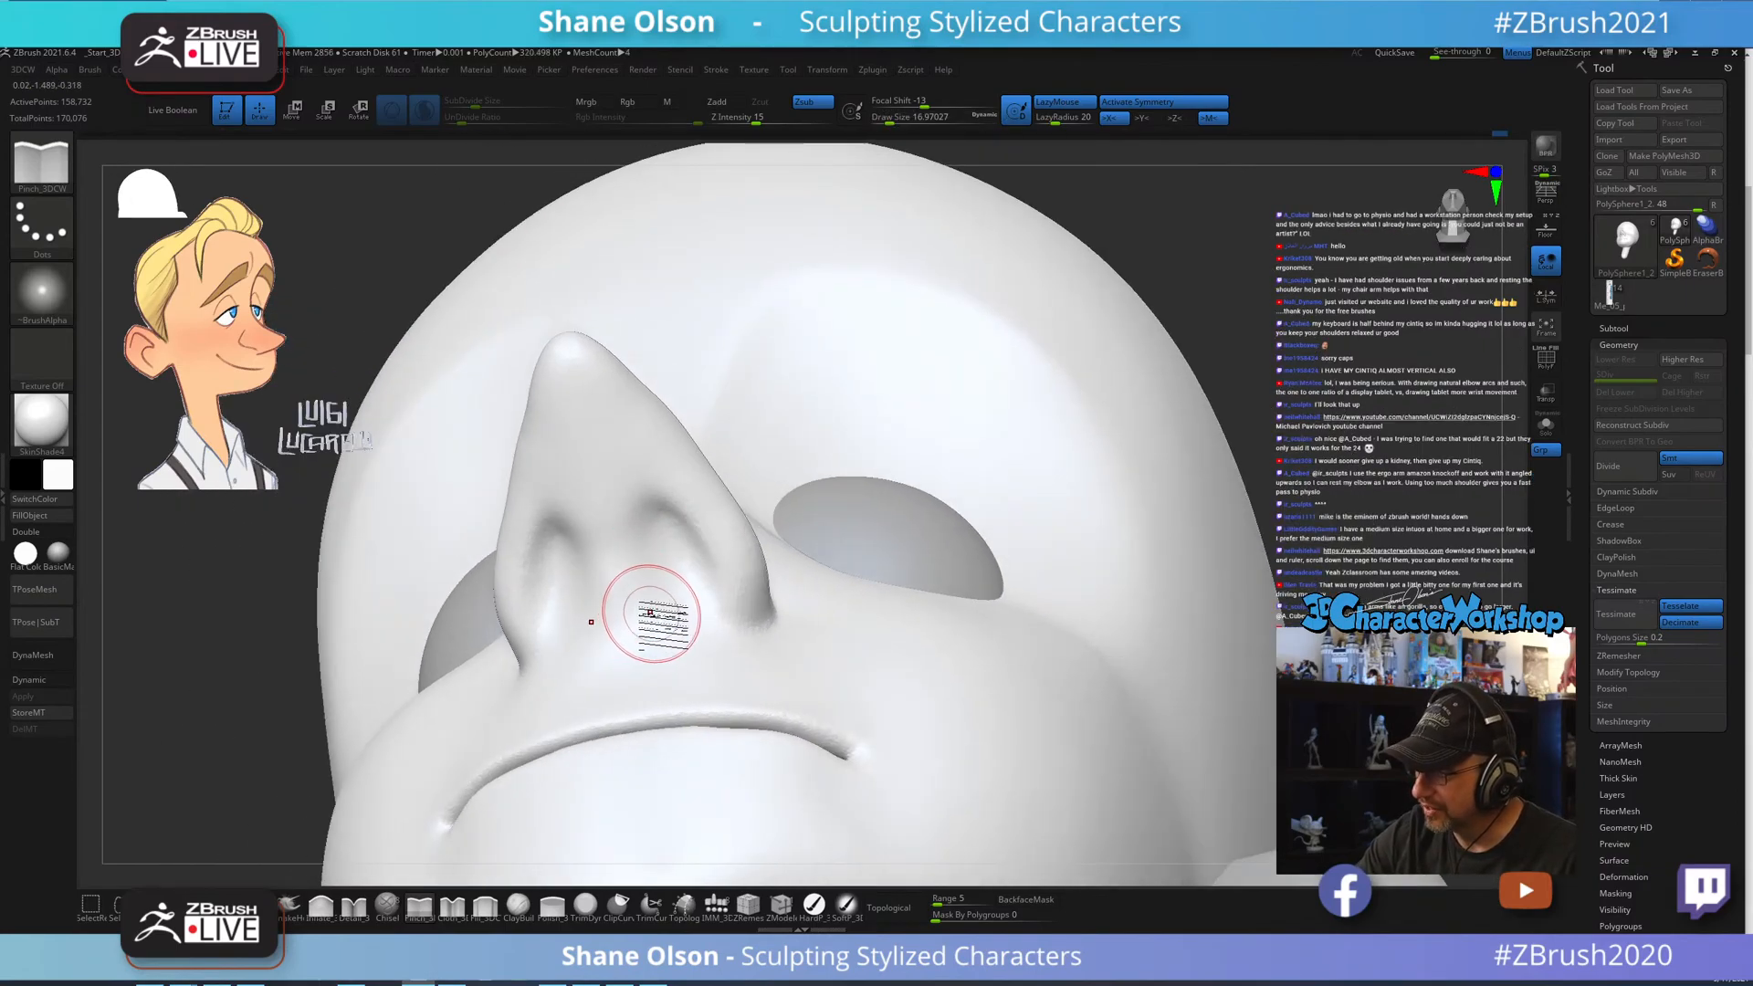
{"action": "mouse_move", "coordinate": [647, 610]}
{"action": "left_mouse_down"}
{"action": "mouse_move", "coordinate": [636, 537]}
{"action": "mouse_move", "coordinate": [632, 571]}
{"action": "left_mouse_up"}
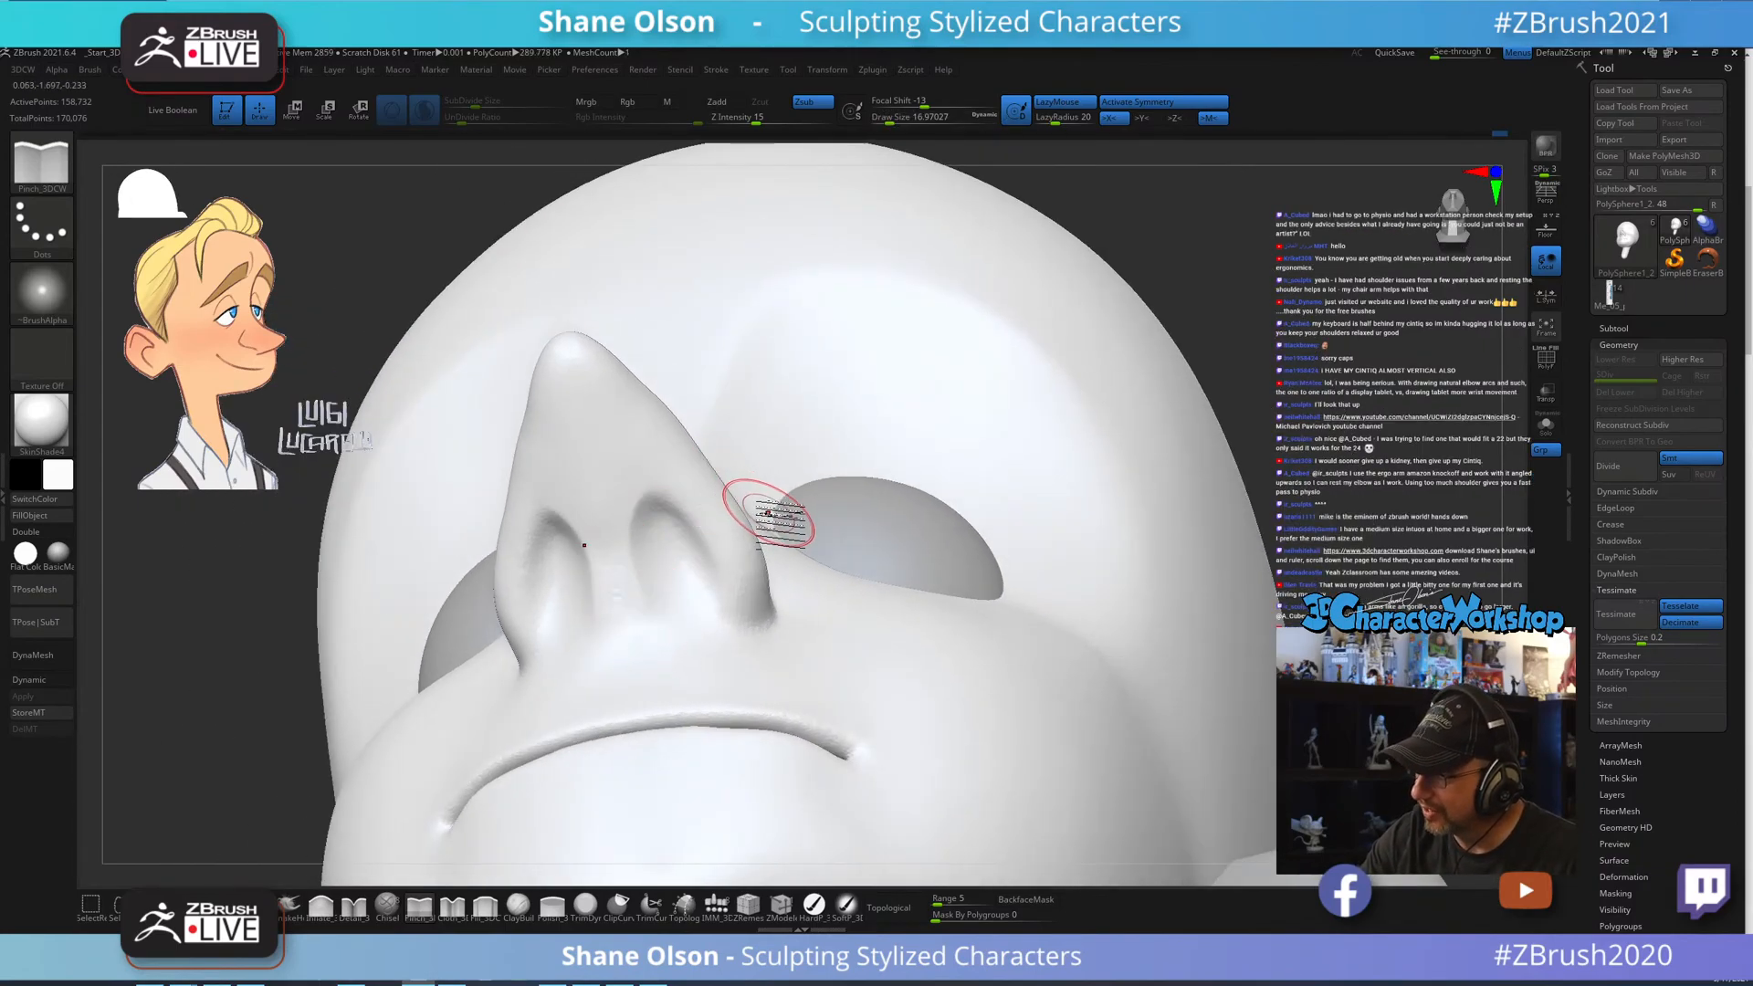
{"action": "mouse_move", "coordinate": [763, 508]}
{"action": "right_mouse_down"}
{"action": "mouse_move", "coordinate": [732, 528]}
{"action": "mouse_move", "coordinate": [776, 548]}
{"action": "mouse_move", "coordinate": [724, 548]}
{"action": "mouse_move", "coordinate": [781, 508]}
{"action": "mouse_move", "coordinate": [763, 594]}
{"action": "mouse_move", "coordinate": [767, 576]}
{"action": "right_mouse_up"}
{"action": "right_click_drag", "start_coordinate": [1003, 667], "coordinate": [1007, 651], "text": "ctrl"}
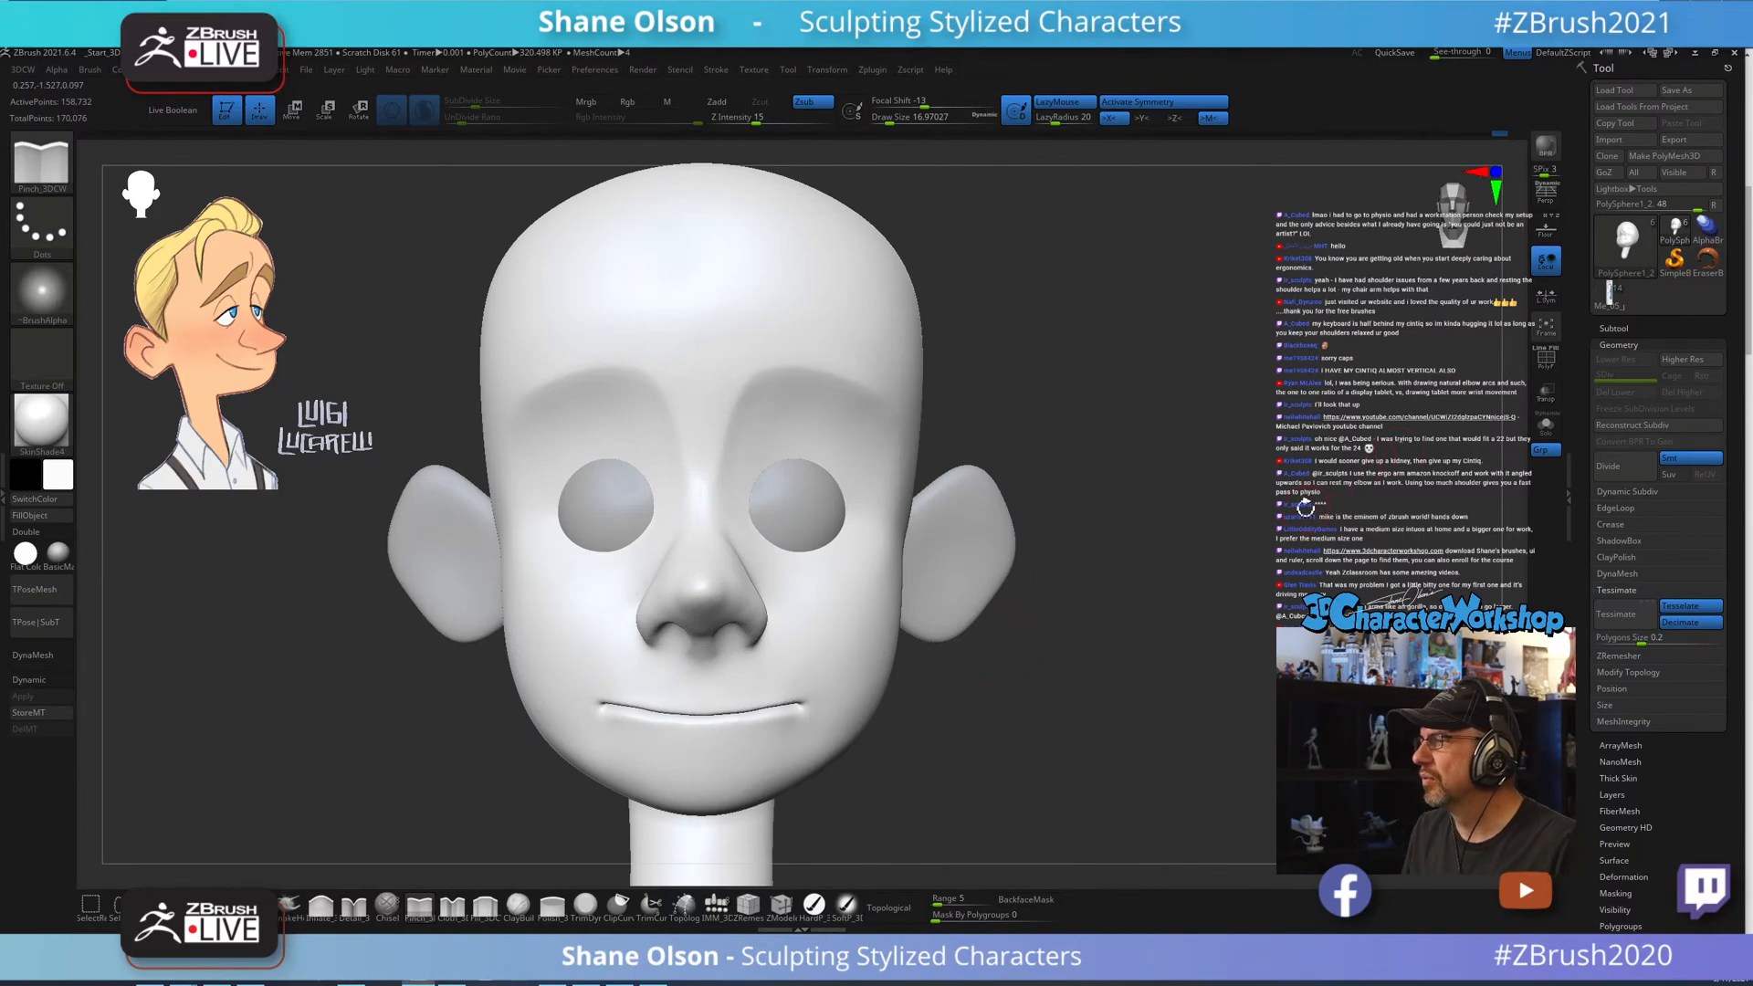
{"action": "right_click_drag", "start_coordinate": [1226, 509], "coordinate": [1190, 501], "text": "ctrl"}
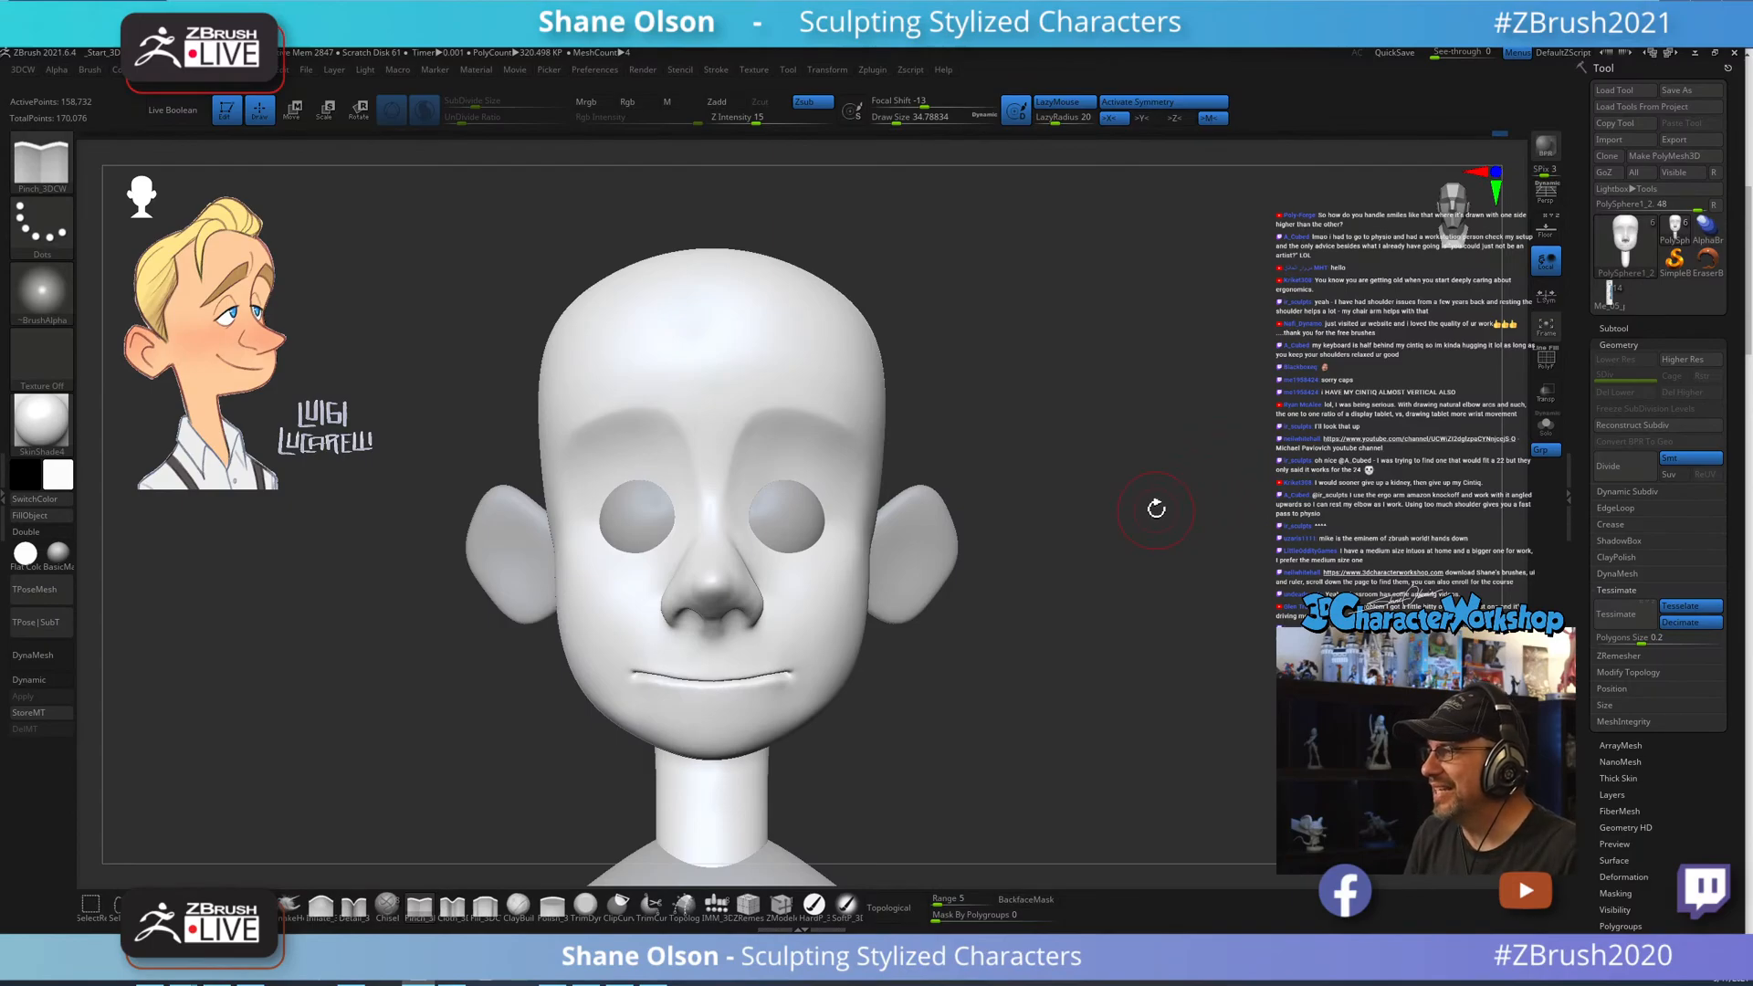
Pinch the underside of the nose toward its tip with the draw size reduced to about 17.
{"action": "mouse_move", "coordinate": [1158, 501]}
{"action": "right_mouse_down"}
{"action": "mouse_move", "coordinate": [1120, 474]}
{"action": "mouse_move", "coordinate": [1116, 562]}
{"action": "right_mouse_up"}
{"action": "key", "text": "s"}
{"action": "left_click_drag", "start_coordinate": [1116, 558], "coordinate": [1111, 554]}
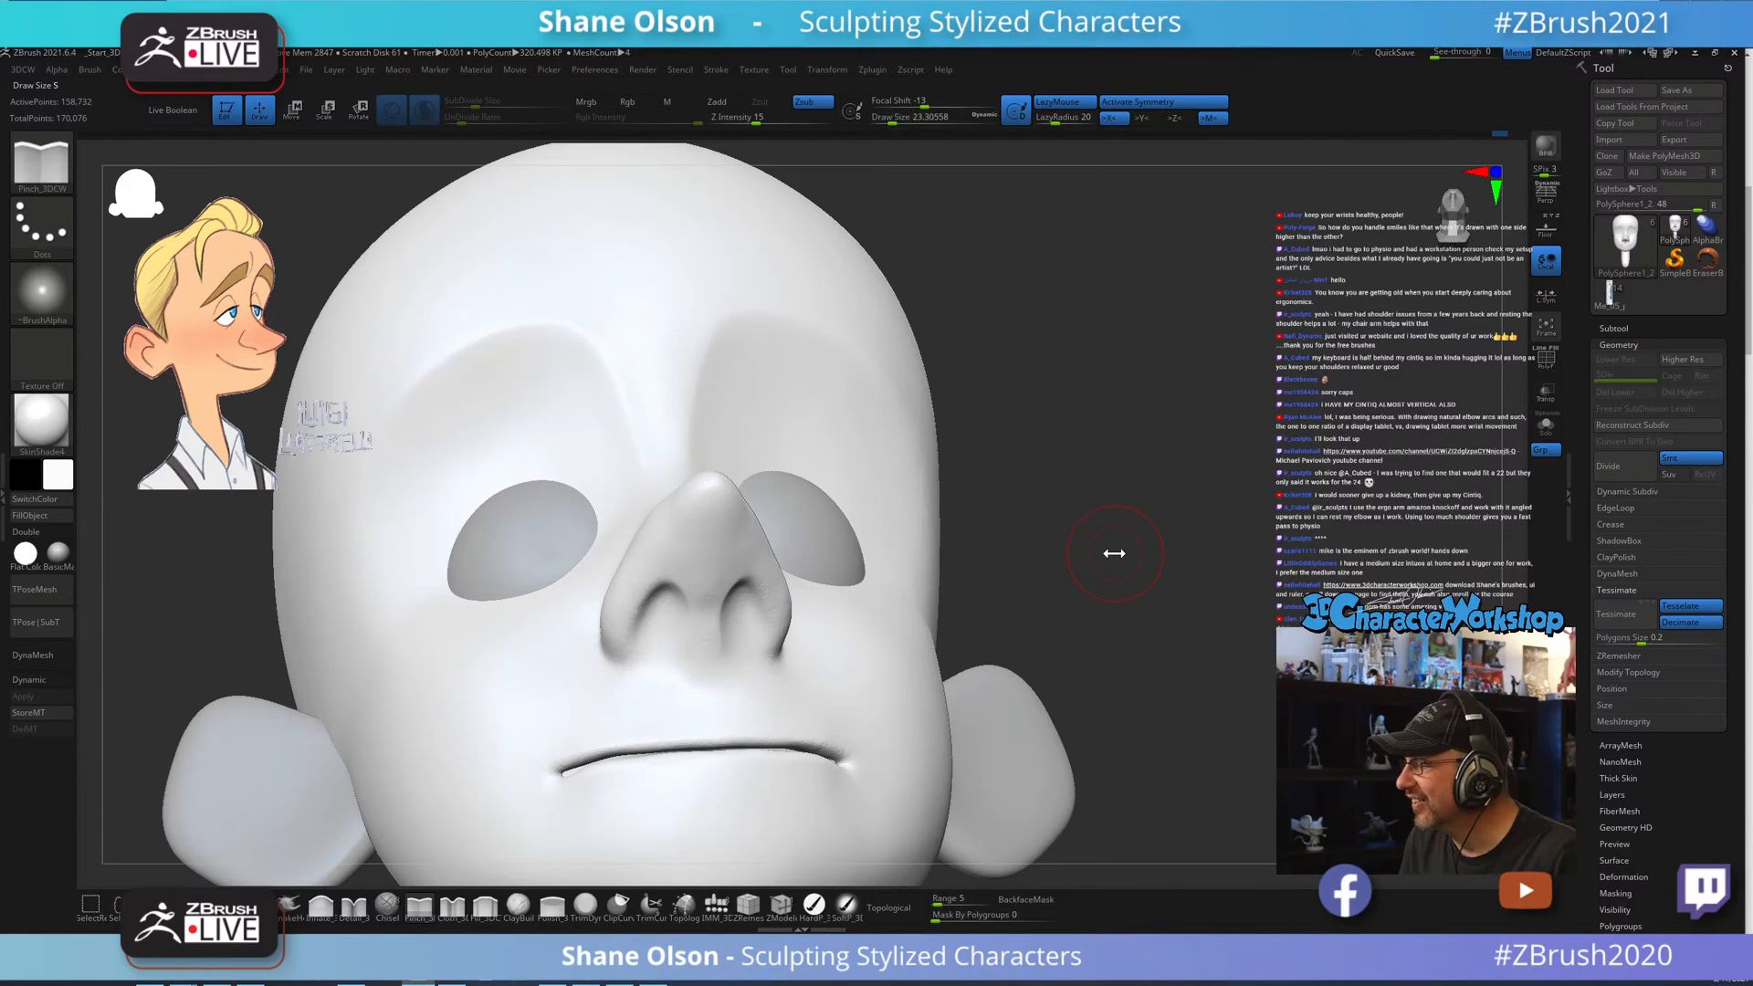
{"action": "key", "text": "s"}
{"action": "mouse_move", "coordinate": [717, 585]}
{"action": "left_mouse_down"}
{"action": "mouse_move", "coordinate": [711, 561]}
{"action": "mouse_move", "coordinate": [711, 599]}
{"action": "mouse_move", "coordinate": [713, 522]}
{"action": "left_mouse_up"}
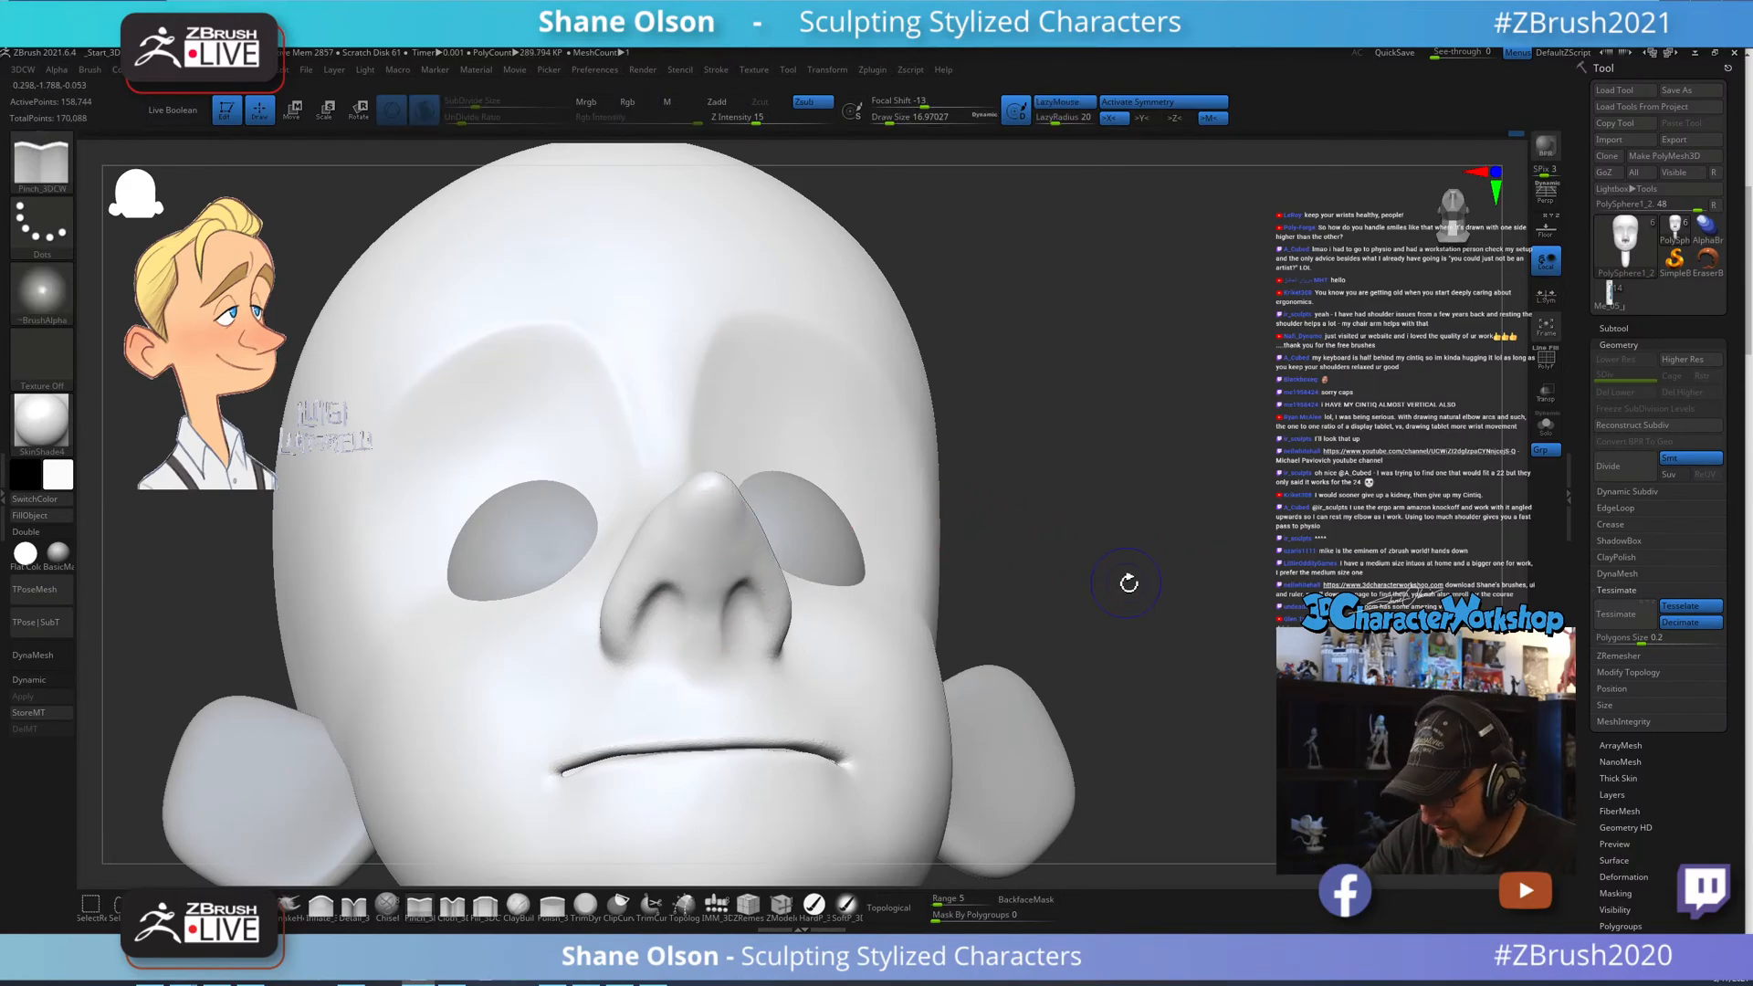
Examine the head's wireframe and polygroups from an angle, and the plain head shape from the front.
{"action": "key", "text": "shift+f"}
{"action": "mouse_move", "coordinate": [1153, 598]}
{"action": "left_mouse_down"}
{"action": "mouse_move", "coordinate": [1156, 553]}
{"action": "mouse_move", "coordinate": [1161, 645]}
{"action": "mouse_move", "coordinate": [1186, 639]}
{"action": "mouse_move", "coordinate": [1157, 731]}
{"action": "mouse_move", "coordinate": [1161, 694]}
{"action": "left_mouse_up"}
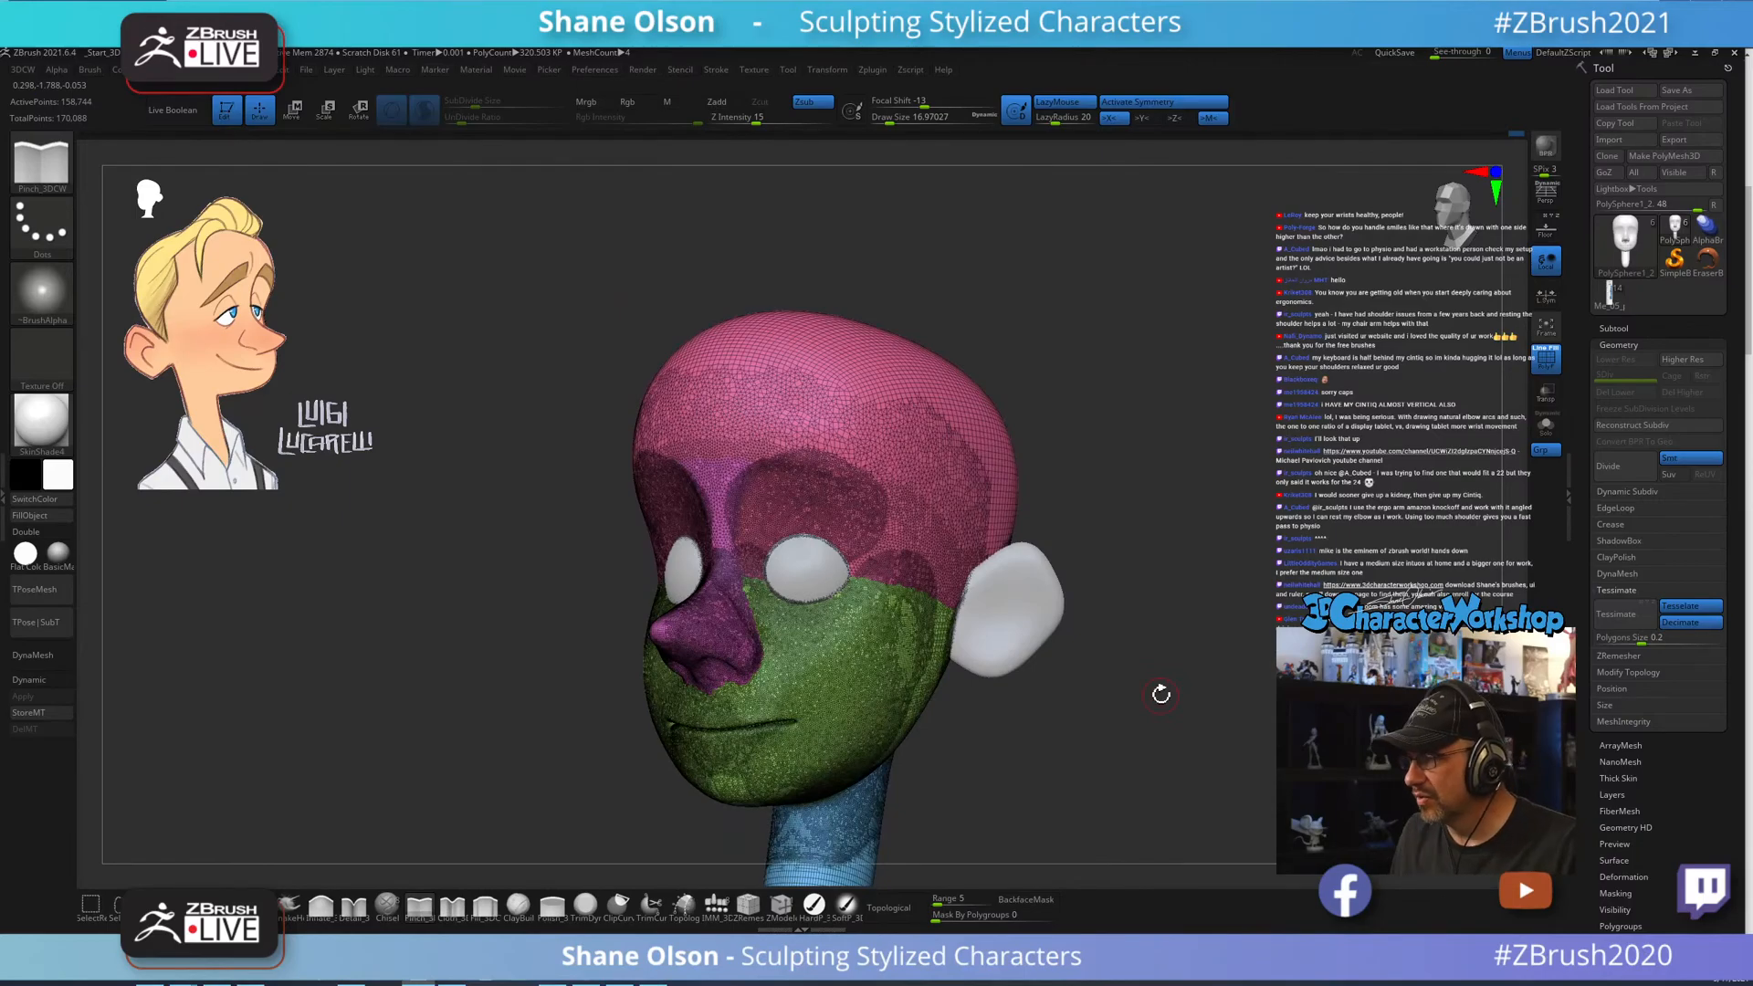
{"action": "key", "text": "shift+f"}
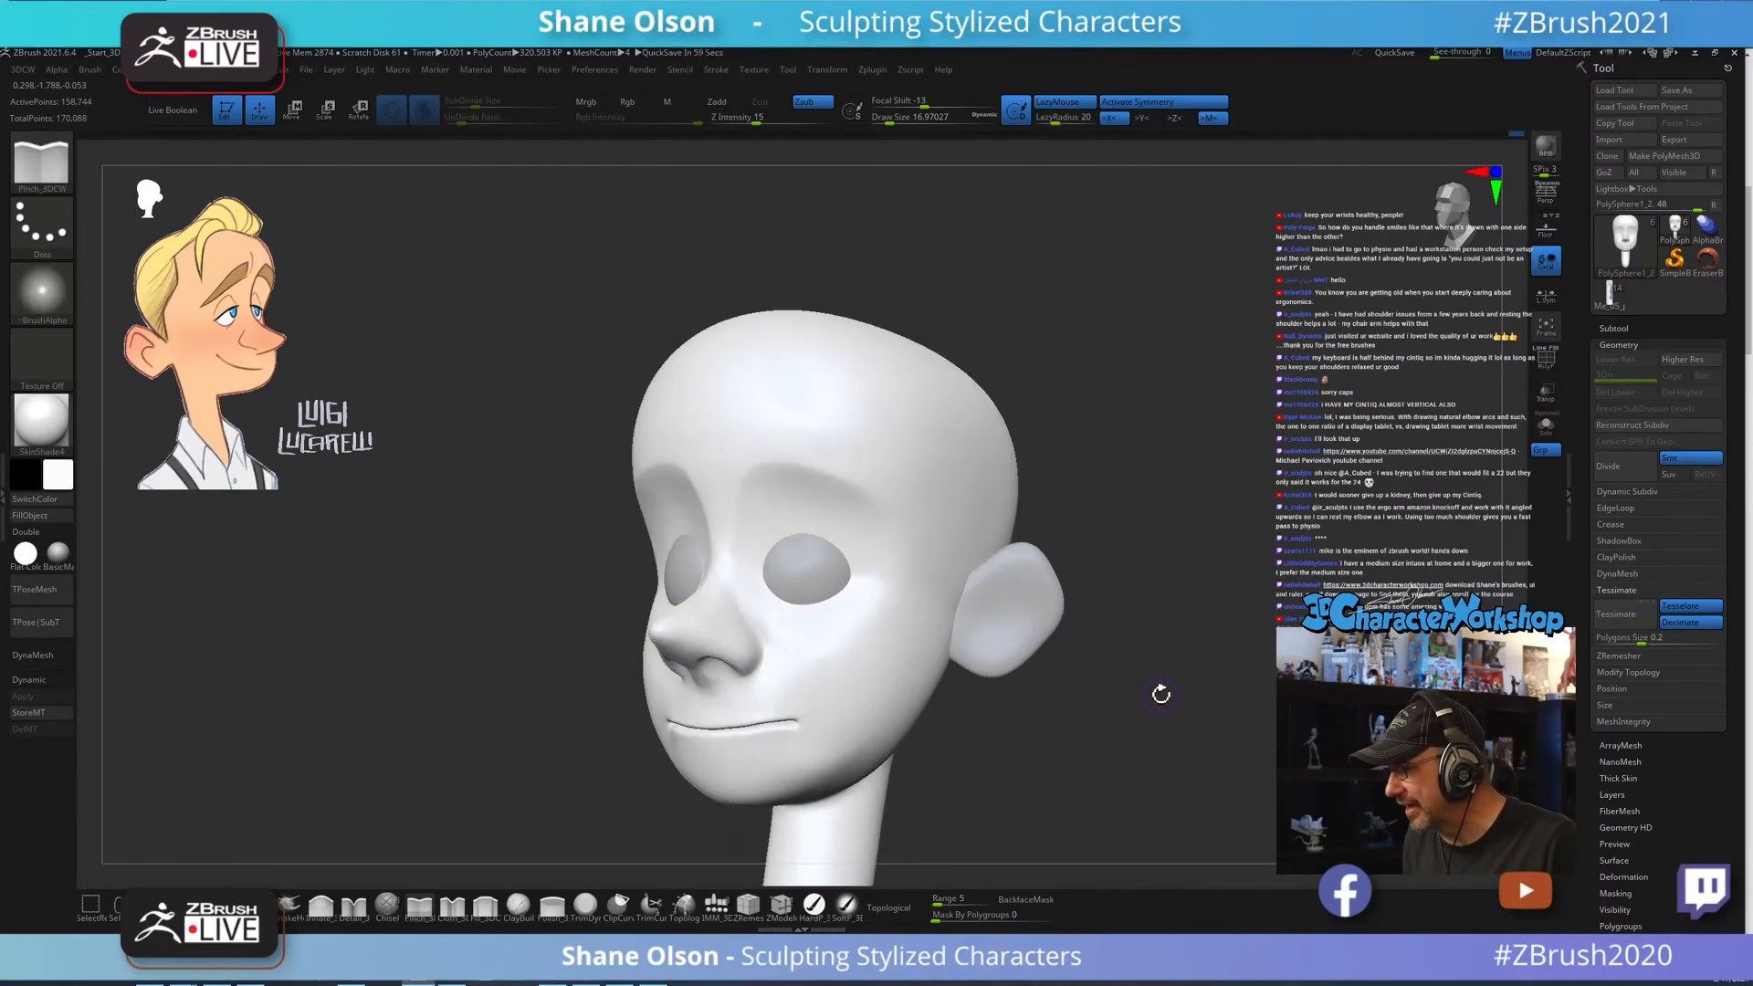
{"action": "left_click_drag", "start_coordinate": [1026, 736], "coordinate": [1068, 743], "text": "shift"}
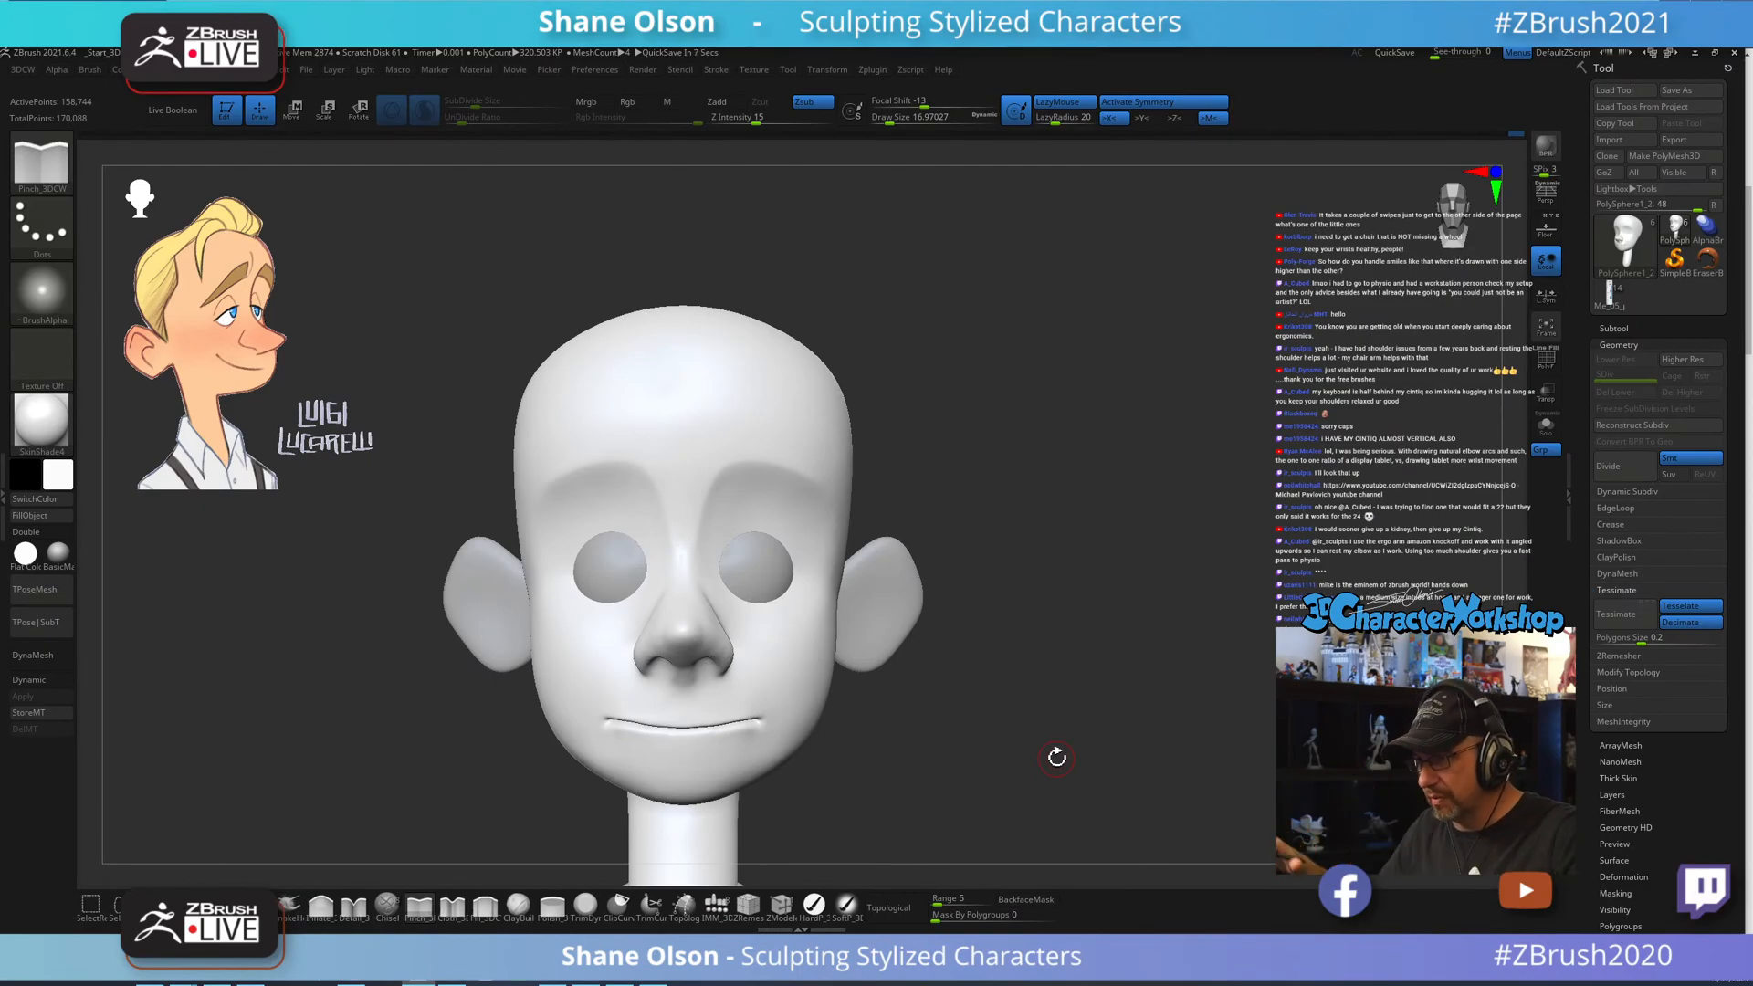
{"action": "key", "text": "grave"}
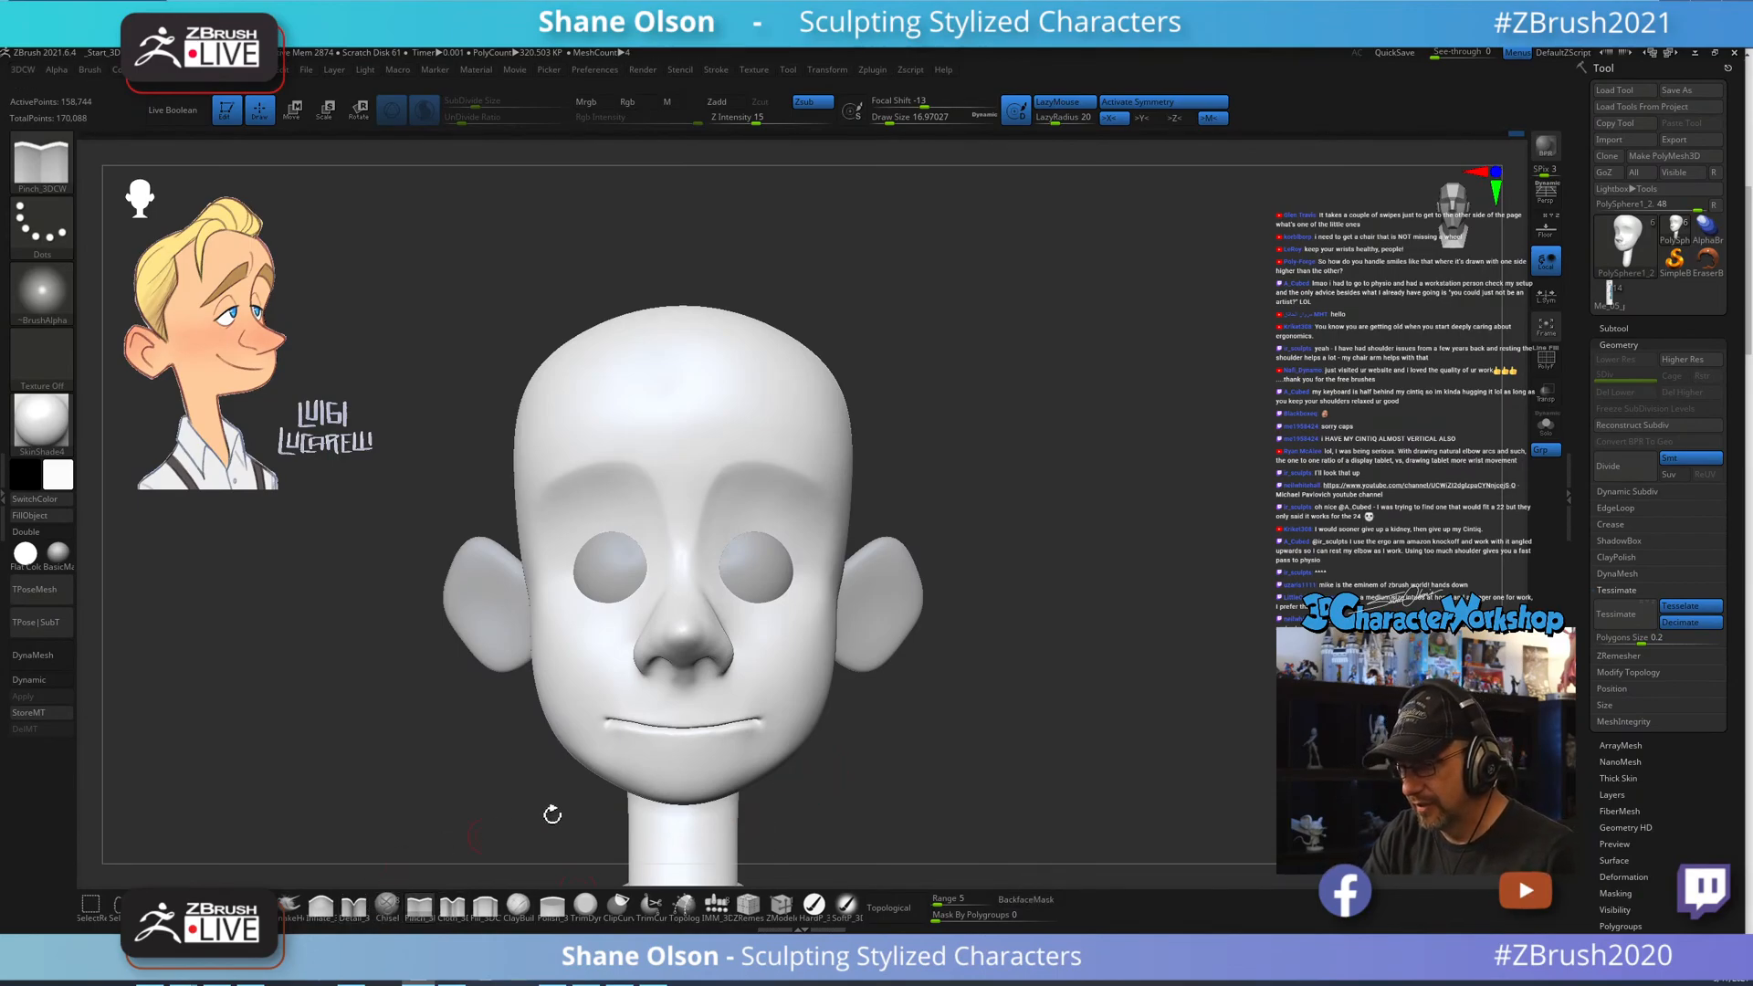
Smooth the chin, the lower cheeks and the surface around the mouth corners with a draw size of 28.75.
{"action": "mouse_move", "coordinate": [913, 749]}
{"action": "left_mouse_down"}
{"action": "mouse_move", "coordinate": [1039, 786]}
{"action": "mouse_move", "coordinate": [1073, 746]}
{"action": "mouse_move", "coordinate": [1031, 719]}
{"action": "mouse_move", "coordinate": [1065, 693]}
{"action": "mouse_move", "coordinate": [1084, 716]}
{"action": "mouse_move", "coordinate": [944, 689]}
{"action": "left_mouse_up"}
{"action": "key", "text": "s"}
{"action": "key", "text": "shift"}
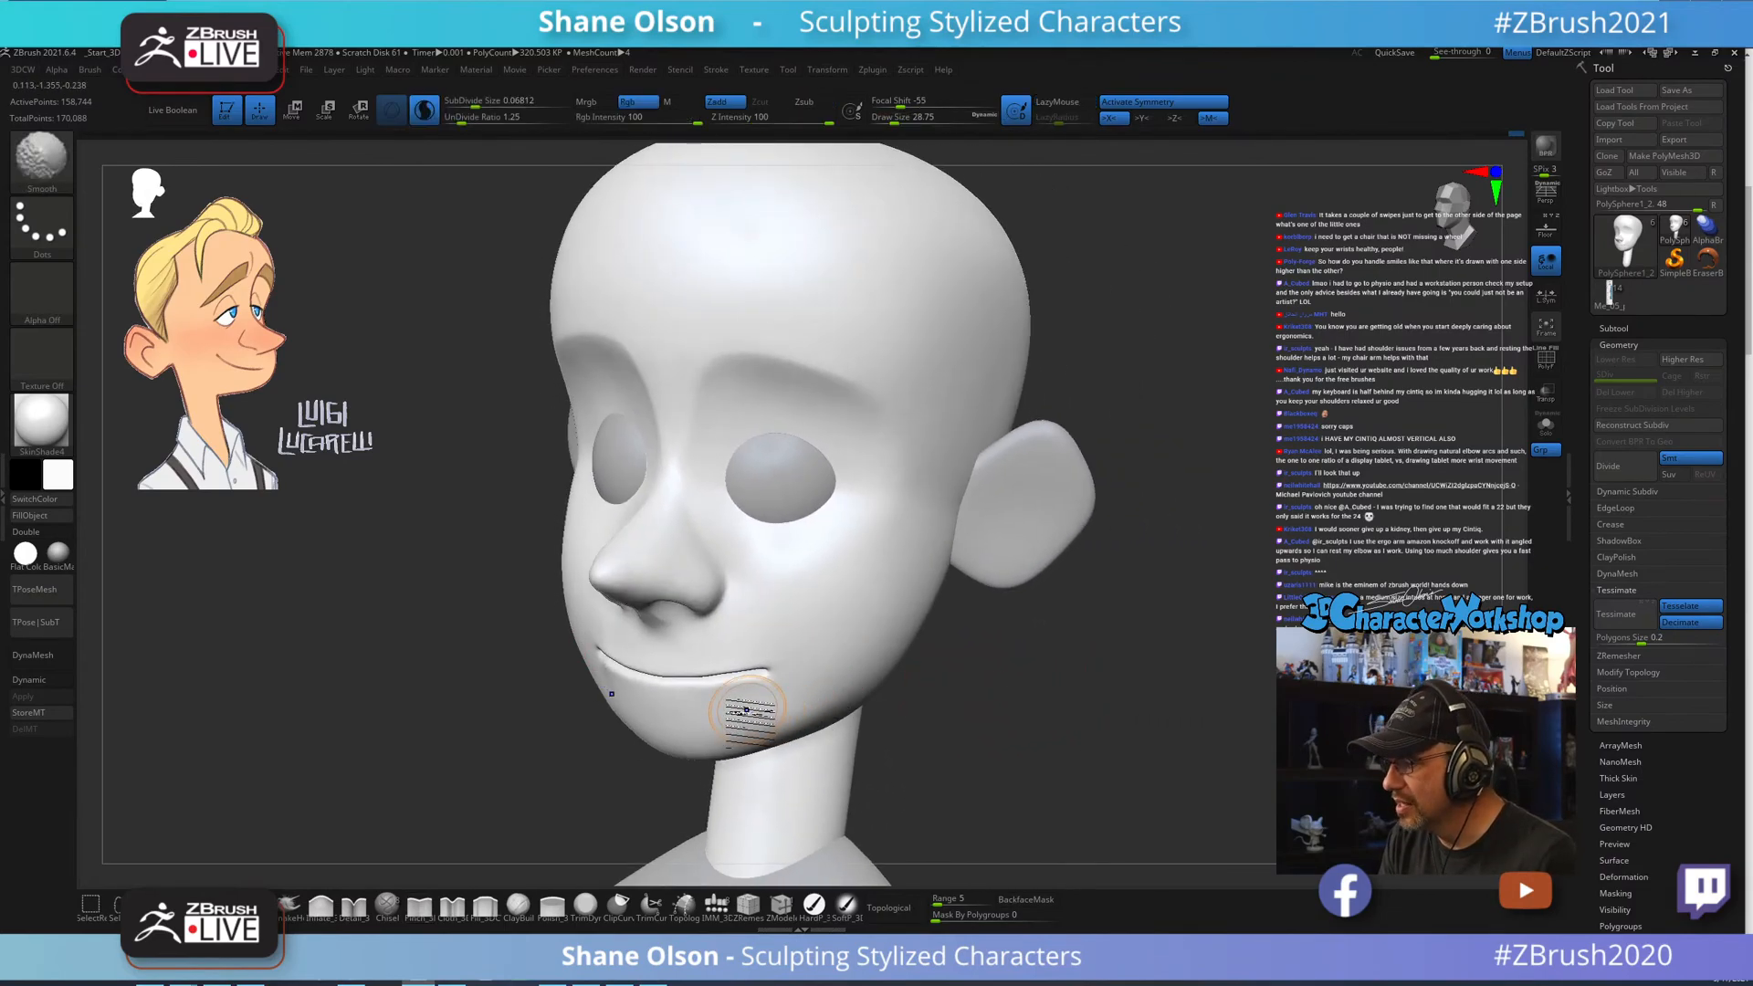
{"action": "mouse_move", "coordinate": [746, 710]}
{"action": "left_mouse_down", "text": "shift"}
{"action": "mouse_move", "coordinate": [726, 716]}
{"action": "mouse_move", "coordinate": [772, 708]}
{"action": "mouse_move", "coordinate": [730, 718]}
{"action": "mouse_move", "coordinate": [756, 712]}
{"action": "left_mouse_up", "text": "shift"}
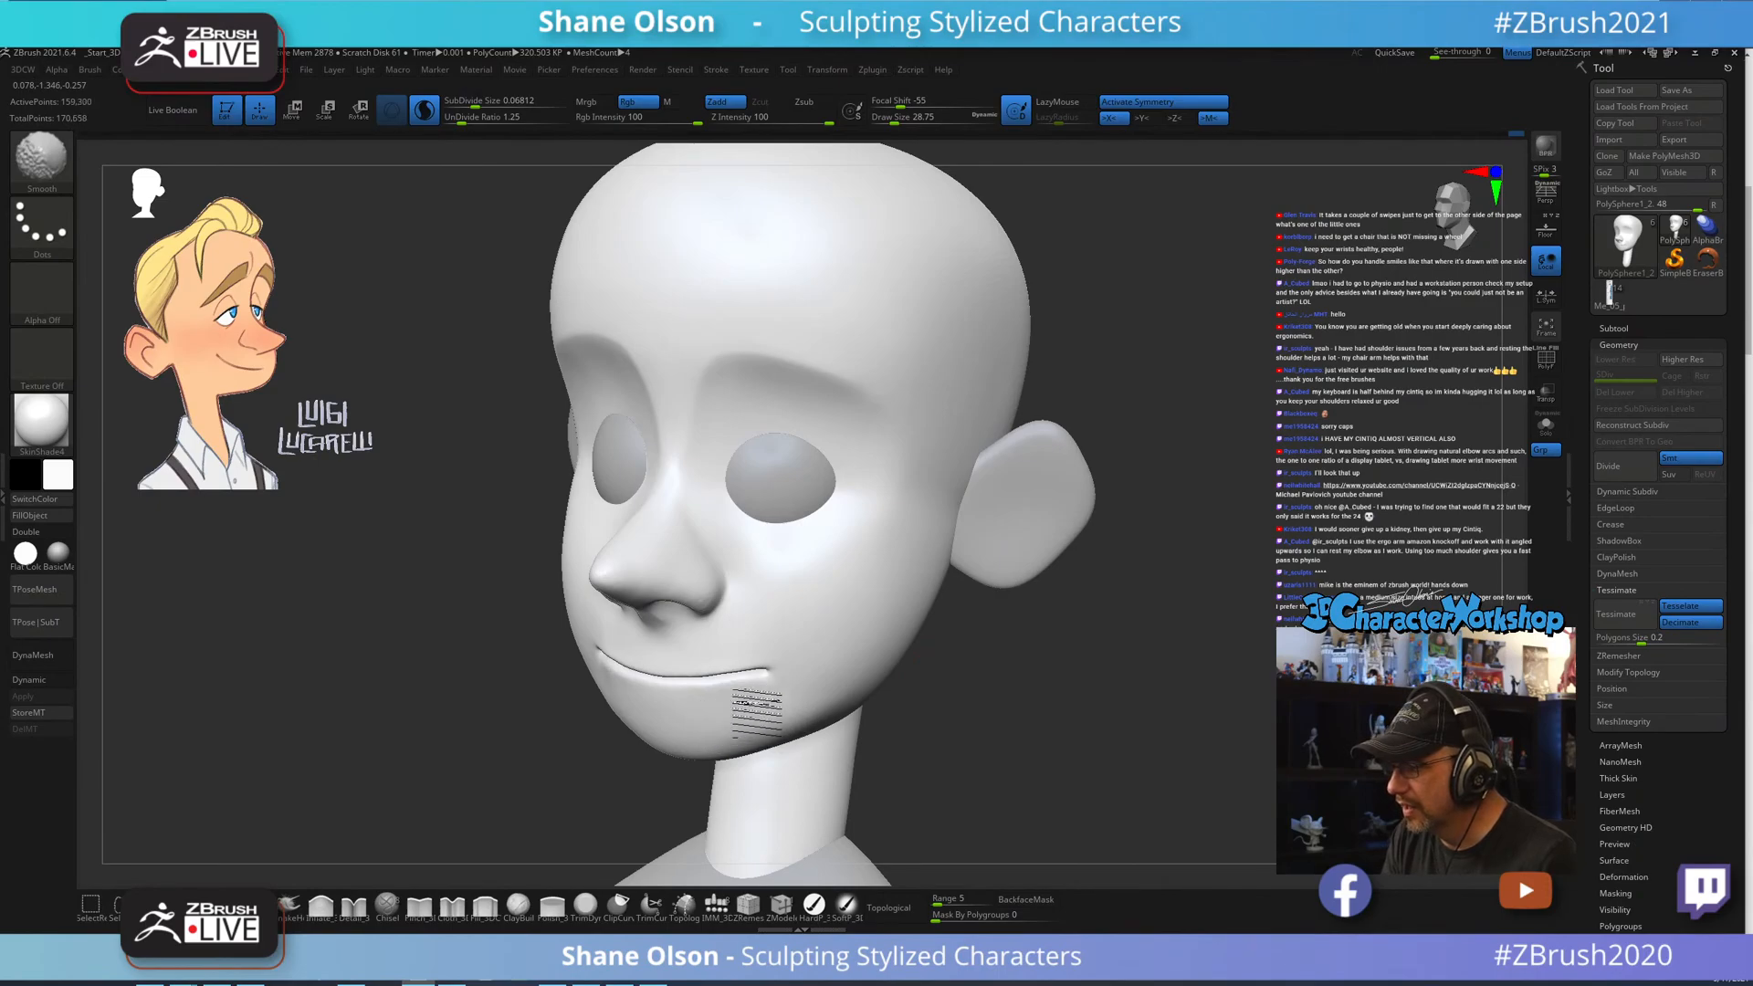
{"action": "left_click_drag", "start_coordinate": [883, 721], "coordinate": [880, 664]}
{"action": "mouse_move", "coordinate": [781, 709]}
{"action": "left_mouse_down", "text": "shift"}
{"action": "mouse_move", "coordinate": [806, 677]}
{"action": "mouse_move", "coordinate": [630, 716]}
{"action": "mouse_move", "coordinate": [887, 680]}
{"action": "left_mouse_up", "text": "shift"}
{"action": "left_click_drag", "start_coordinate": [787, 632], "coordinate": [821, 606], "text": "shift"}
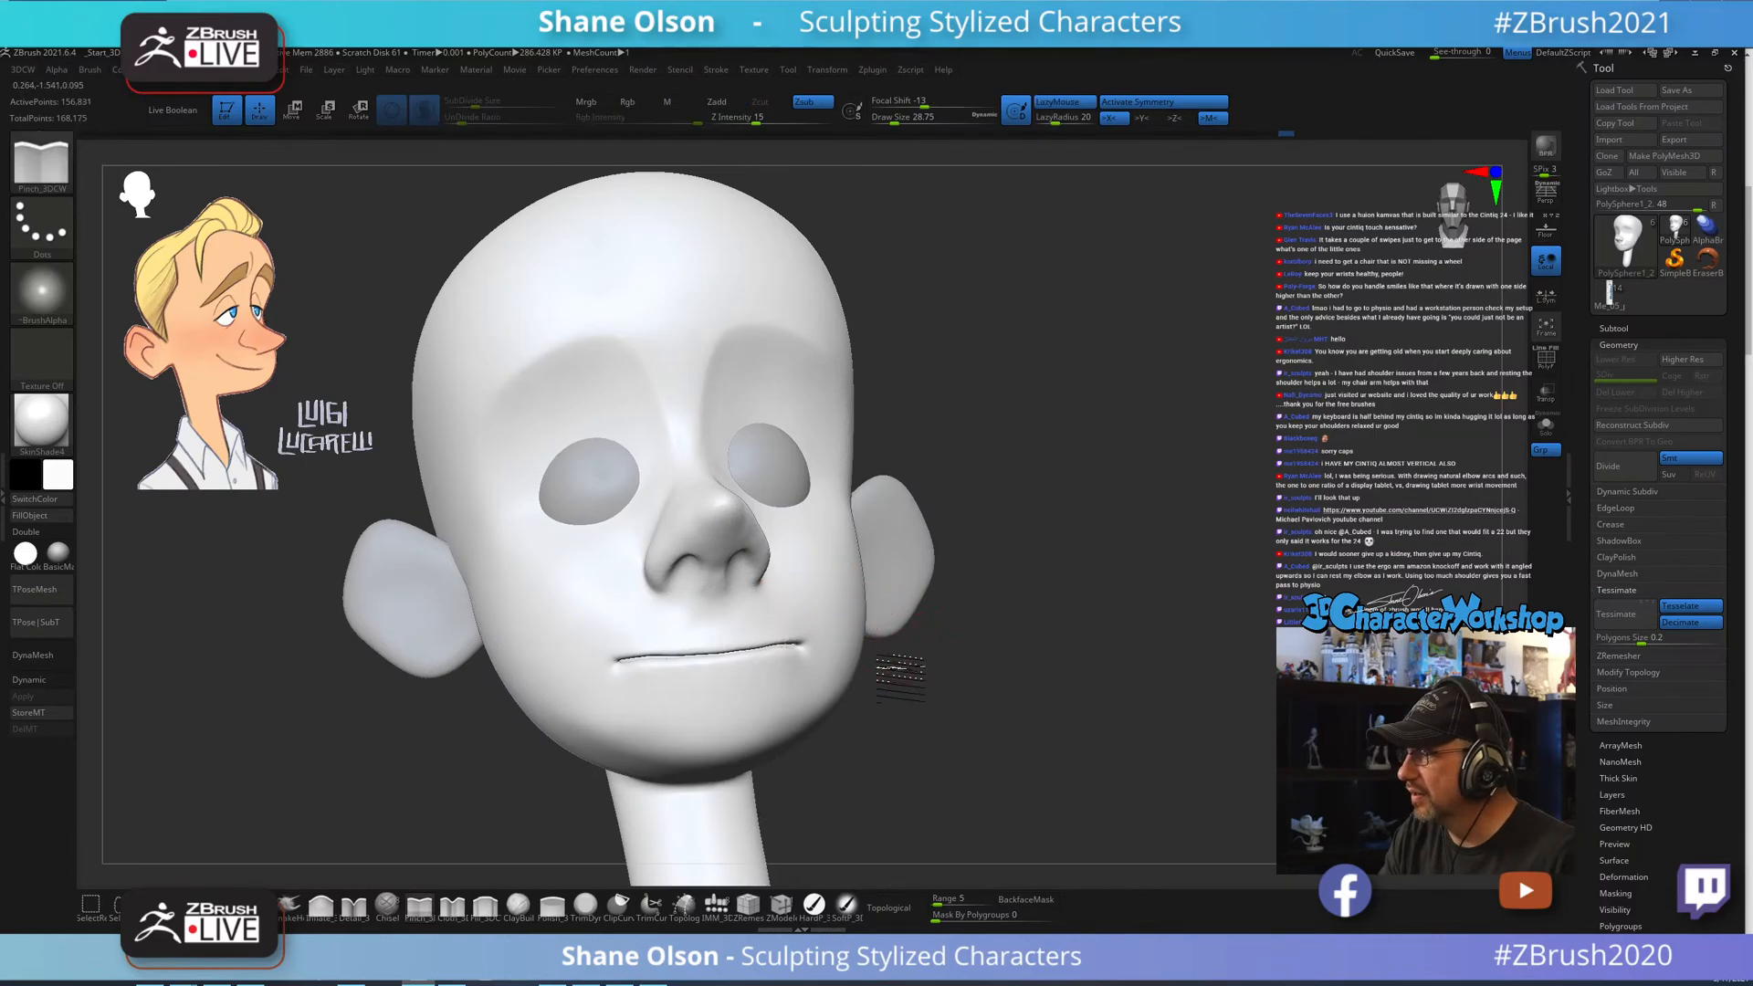
{"action": "left_click_drag", "start_coordinate": [901, 678], "coordinate": [894, 700]}
{"action": "mouse_move", "coordinate": [1069, 703]}
{"action": "left_mouse_down", "text": "alt"}
{"action": "mouse_move", "coordinate": [1057, 673]}
{"action": "mouse_move", "coordinate": [1095, 606]}
{"action": "mouse_move", "coordinate": [1091, 650]}
{"action": "mouse_move", "coordinate": [1013, 653]}
{"action": "left_mouse_up", "text": "alt"}
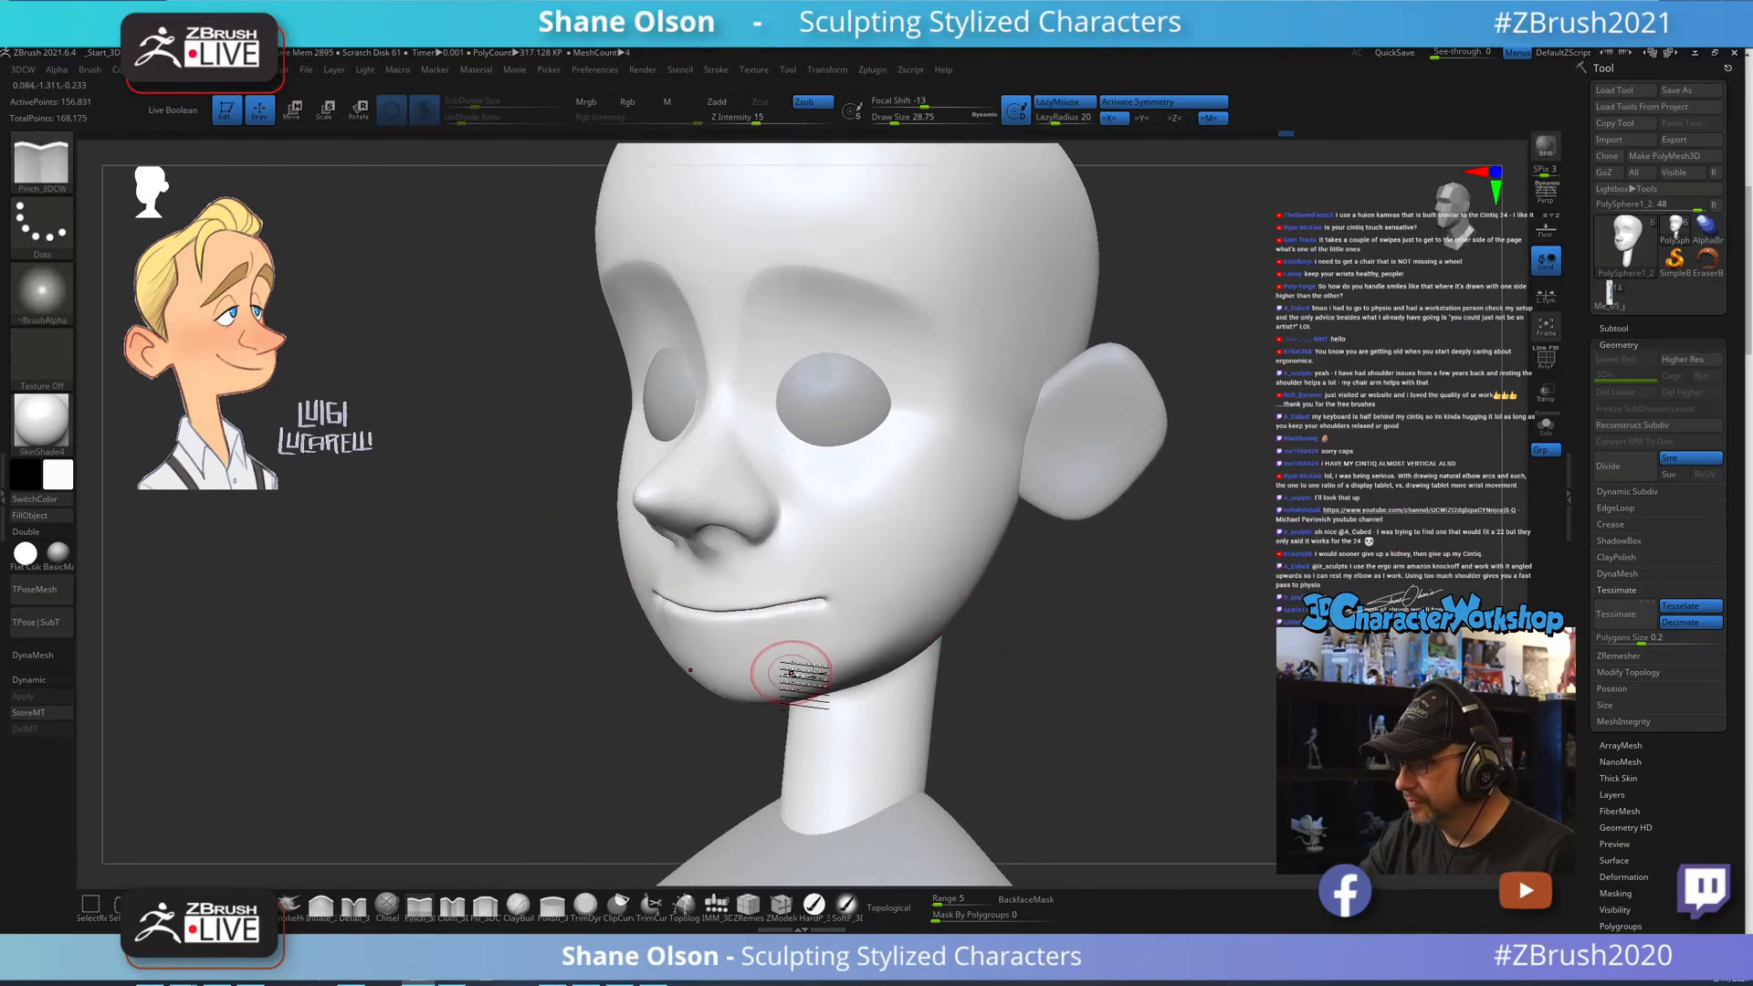
{"action": "left_click_drag", "start_coordinate": [657, 594], "coordinate": [717, 618], "text": "shift"}
{"action": "mouse_move", "coordinate": [881, 632]}
{"action": "left_mouse_down"}
{"action": "mouse_move", "coordinate": [949, 600]}
{"action": "mouse_move", "coordinate": [895, 584]}
{"action": "left_mouse_up"}
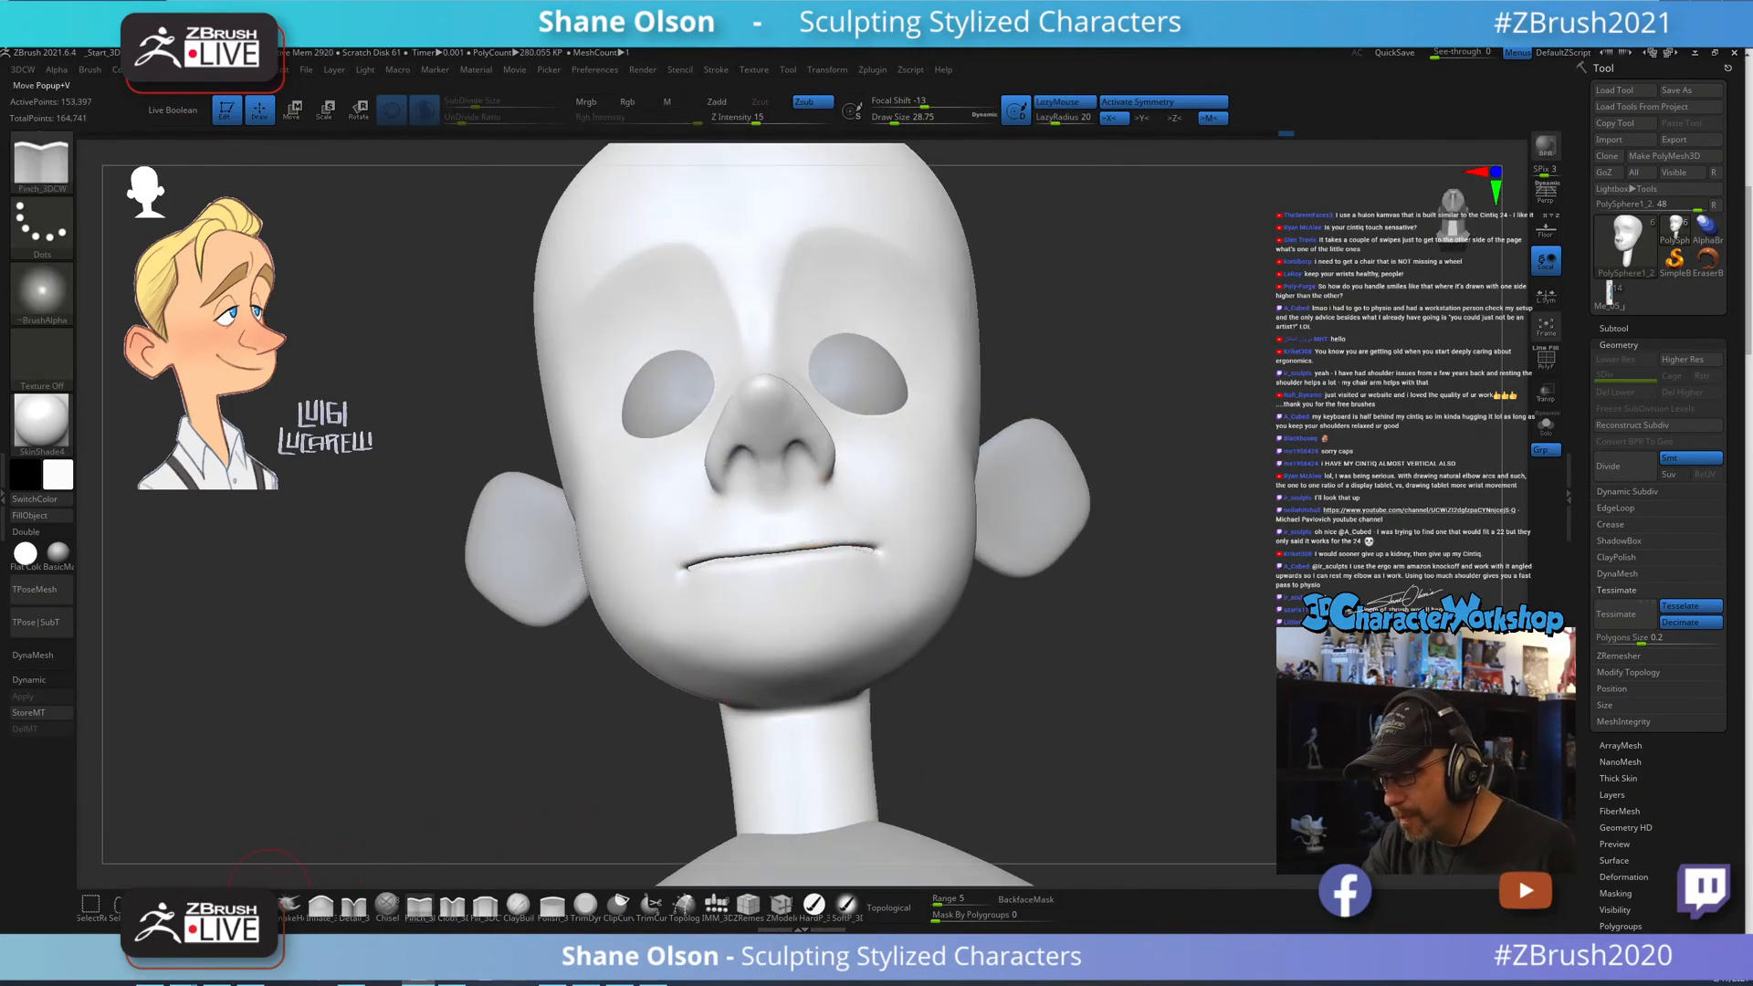
Adjust the mouth corners with the Move brush at a draw size of about 56.
{"action": "left_click", "coordinate": [266, 898]}
{"action": "key", "text": "s"}
{"action": "left_click_drag", "start_coordinate": [1088, 670], "coordinate": [1096, 669]}
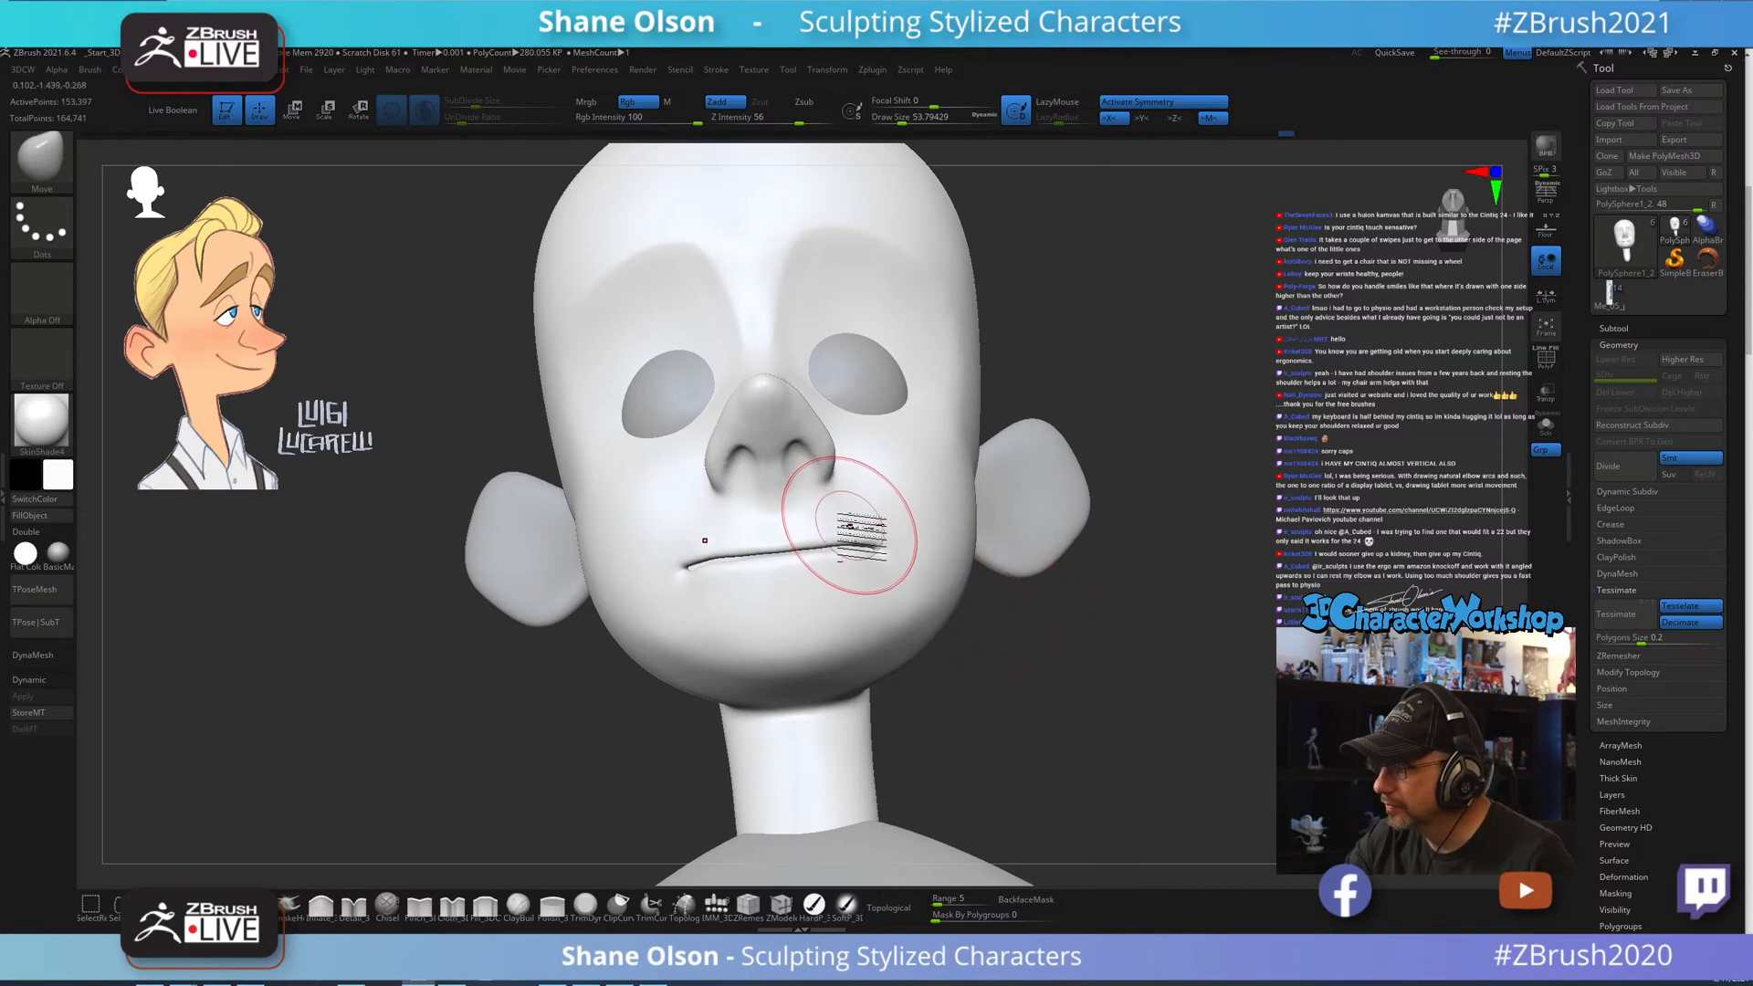
{"action": "key", "text": "s"}
{"action": "left_click_drag", "start_coordinate": [850, 526], "coordinate": [849, 521]}
{"action": "mouse_move", "coordinate": [1091, 672]}
{"action": "left_mouse_down"}
{"action": "mouse_move", "coordinate": [1037, 712]}
{"action": "mouse_move", "coordinate": [1119, 673]}
{"action": "mouse_move", "coordinate": [1110, 645]}
{"action": "mouse_move", "coordinate": [1088, 729]}
{"action": "left_mouse_up"}
{"action": "key", "text": "s"}
{"action": "left_click_drag", "start_coordinate": [854, 616], "coordinate": [860, 616]}
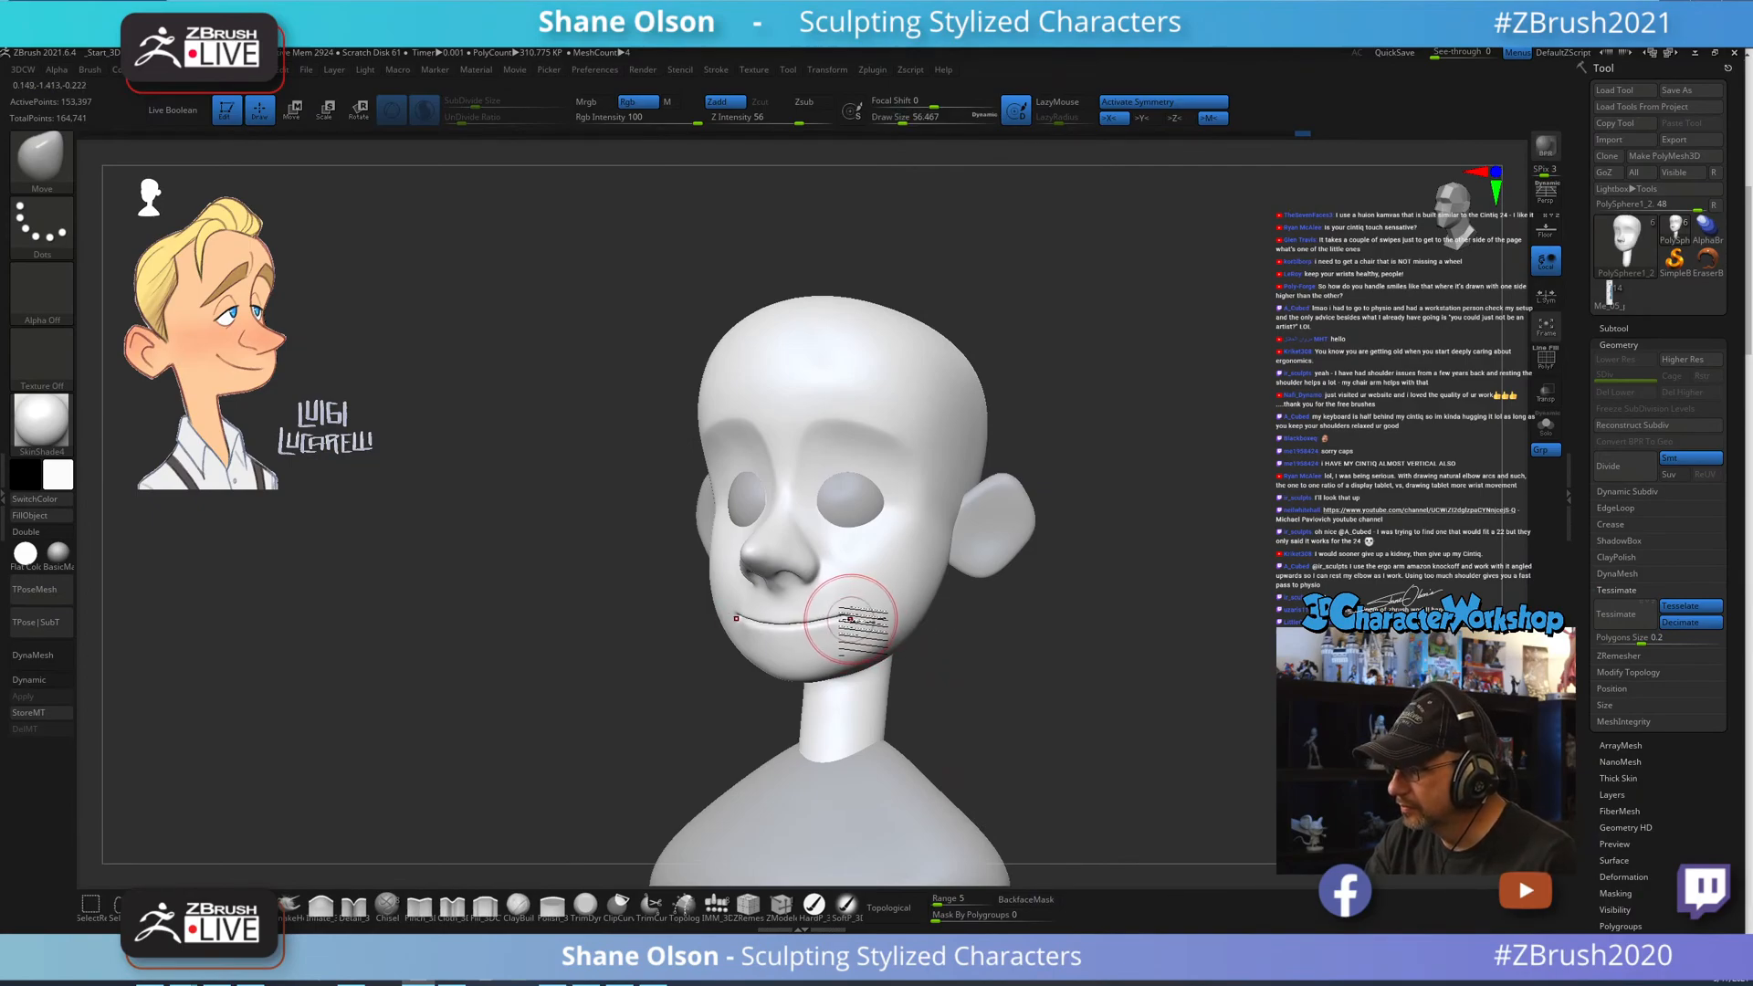
Reshape the sides of the head beside the ears with the Move brush enlarged to a draw size of about 124.
{"action": "left_click_drag", "start_coordinate": [966, 626], "coordinate": [1086, 668]}
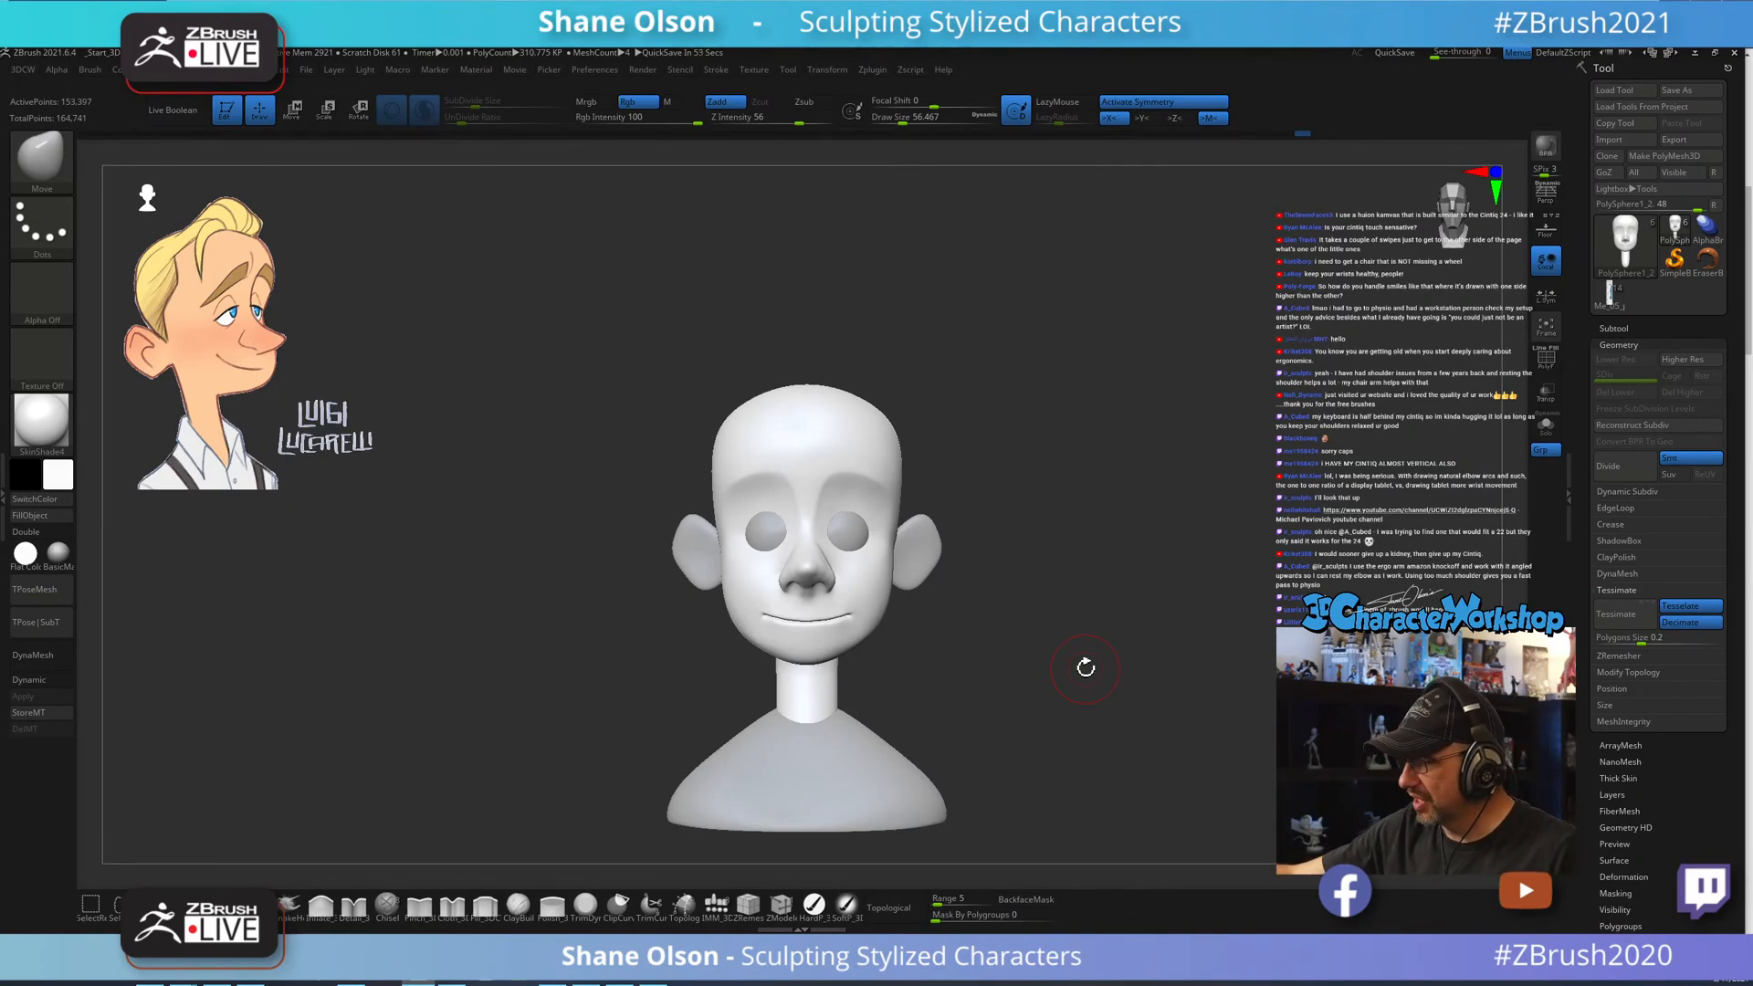
{"action": "mouse_move", "coordinate": [1018, 588]}
{"action": "left_mouse_down", "text": "alt"}
{"action": "mouse_move", "coordinate": [1002, 639]}
{"action": "mouse_move", "coordinate": [1048, 633]}
{"action": "left_mouse_up", "text": "alt"}
{"action": "key", "text": "s"}
{"action": "left_click_drag", "start_coordinate": [1080, 466], "coordinate": [1087, 508], "text": "alt"}
{"action": "key", "text": "s"}
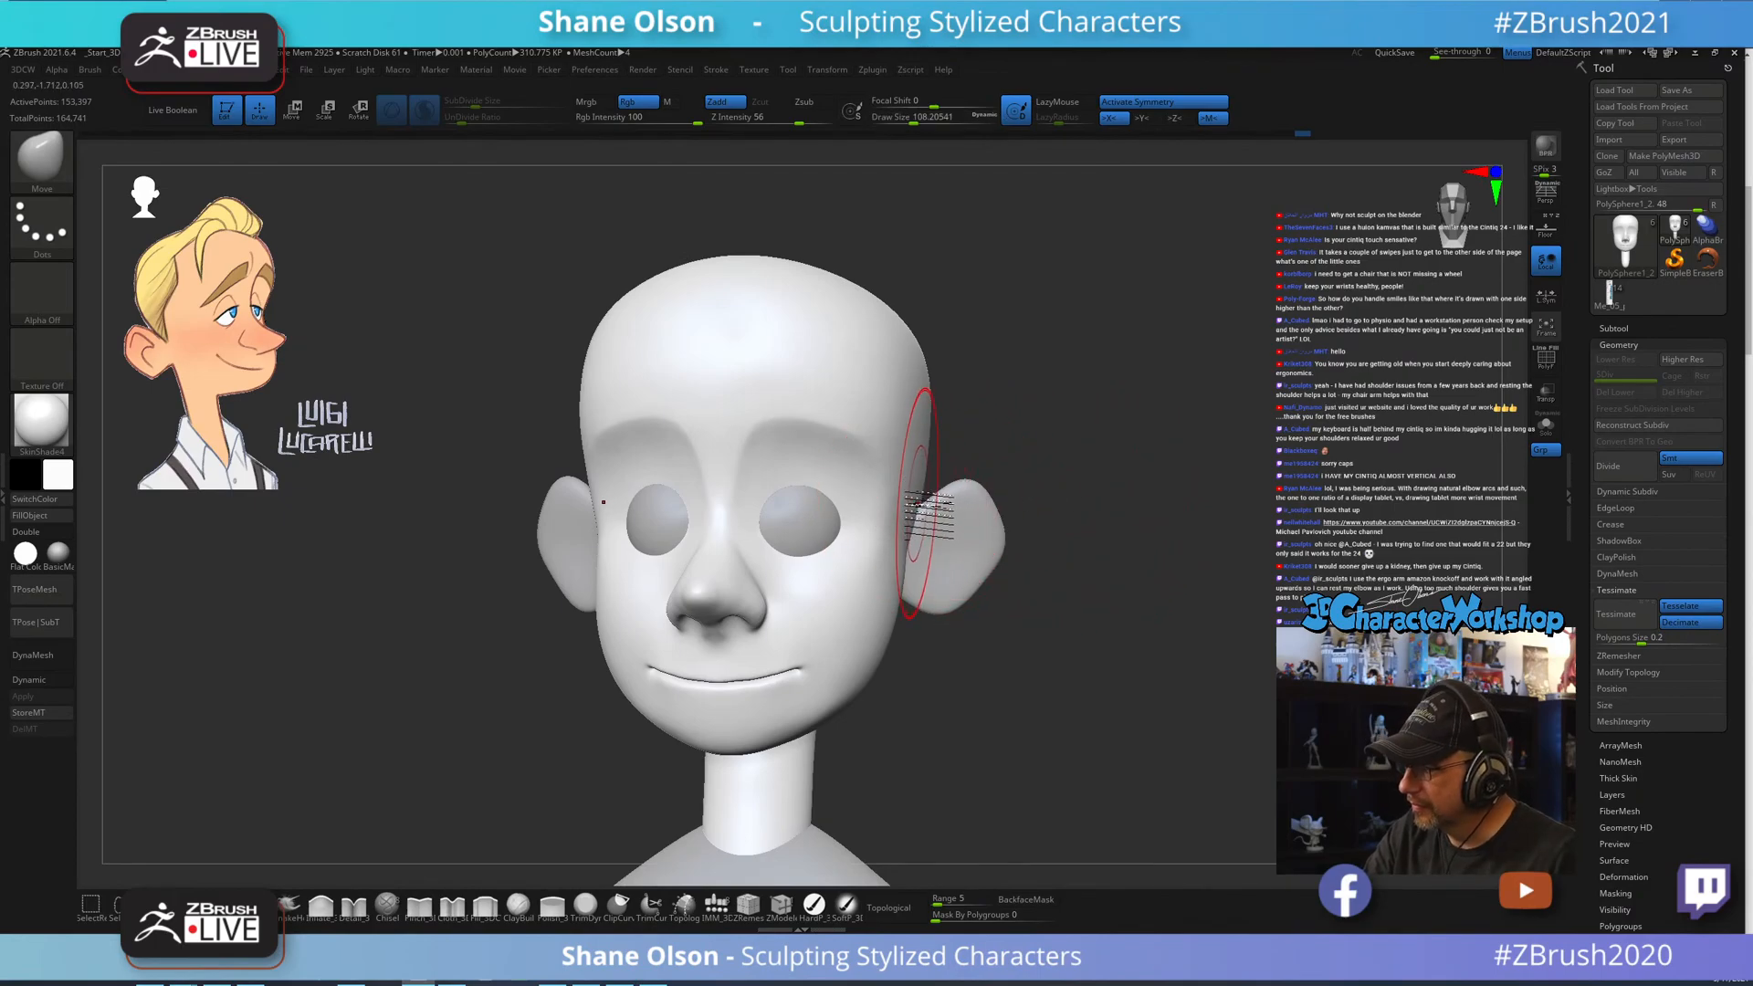
{"action": "key", "text": "s"}
{"action": "left_click", "coordinate": [915, 504]}
{"action": "left_click_drag", "start_coordinate": [915, 504], "coordinate": [917, 502]}
{"action": "key", "text": "s"}
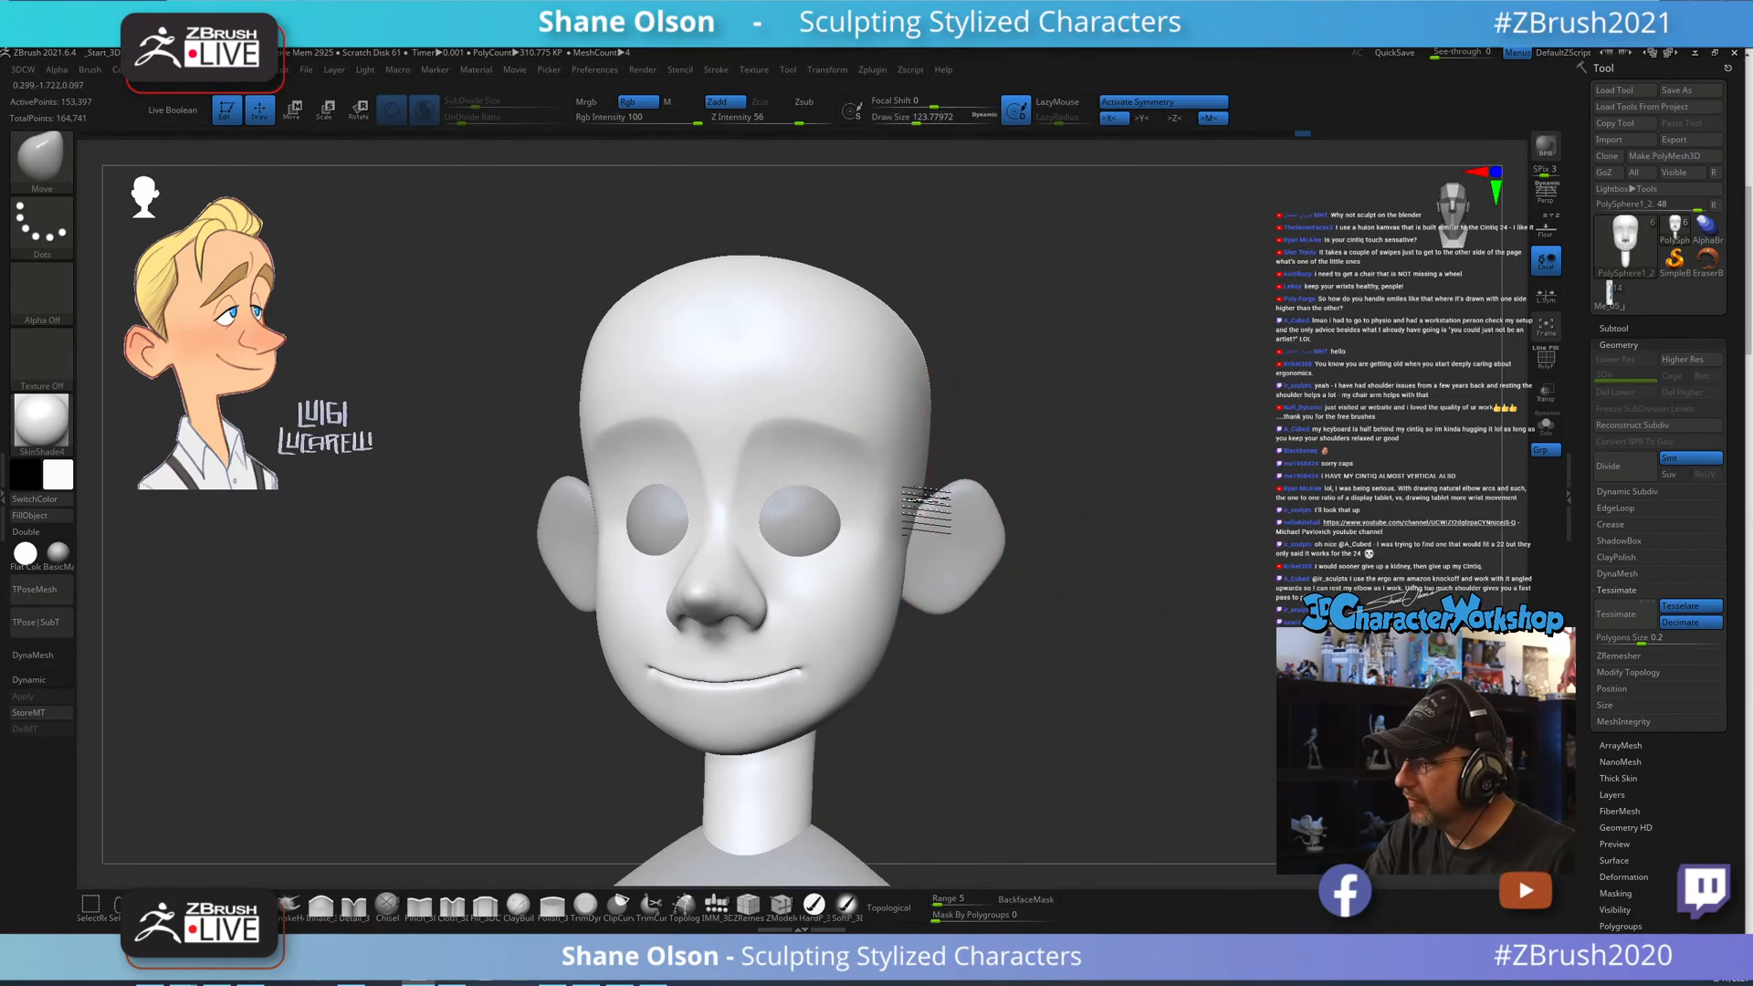
Smooth the lower back of the head behind the ears.
{"action": "left_click_drag", "start_coordinate": [1056, 634], "coordinate": [1008, 591]}
{"action": "key", "text": "shift"}
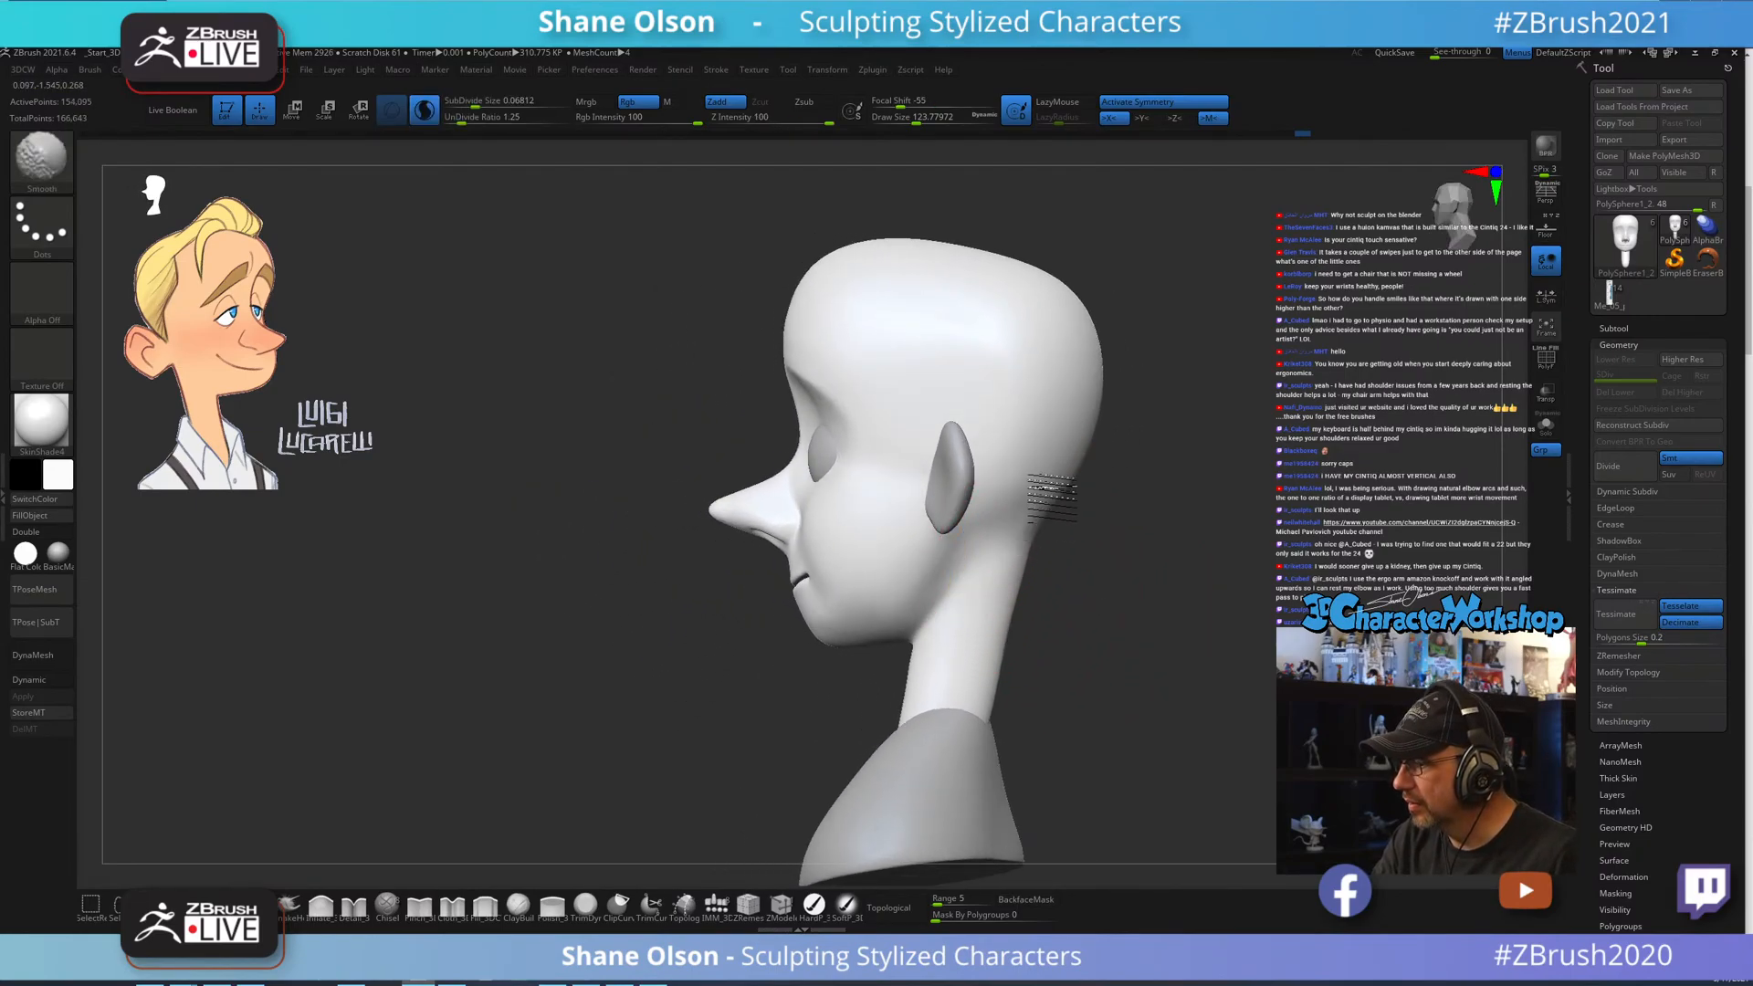
{"action": "mouse_move", "coordinate": [1005, 575]}
{"action": "left_mouse_down"}
{"action": "mouse_move", "coordinate": [1131, 618]}
{"action": "mouse_move", "coordinate": [1063, 654]}
{"action": "mouse_move", "coordinate": [1105, 635]}
{"action": "mouse_move", "coordinate": [1077, 646]}
{"action": "mouse_move", "coordinate": [1068, 622]}
{"action": "left_mouse_up"}
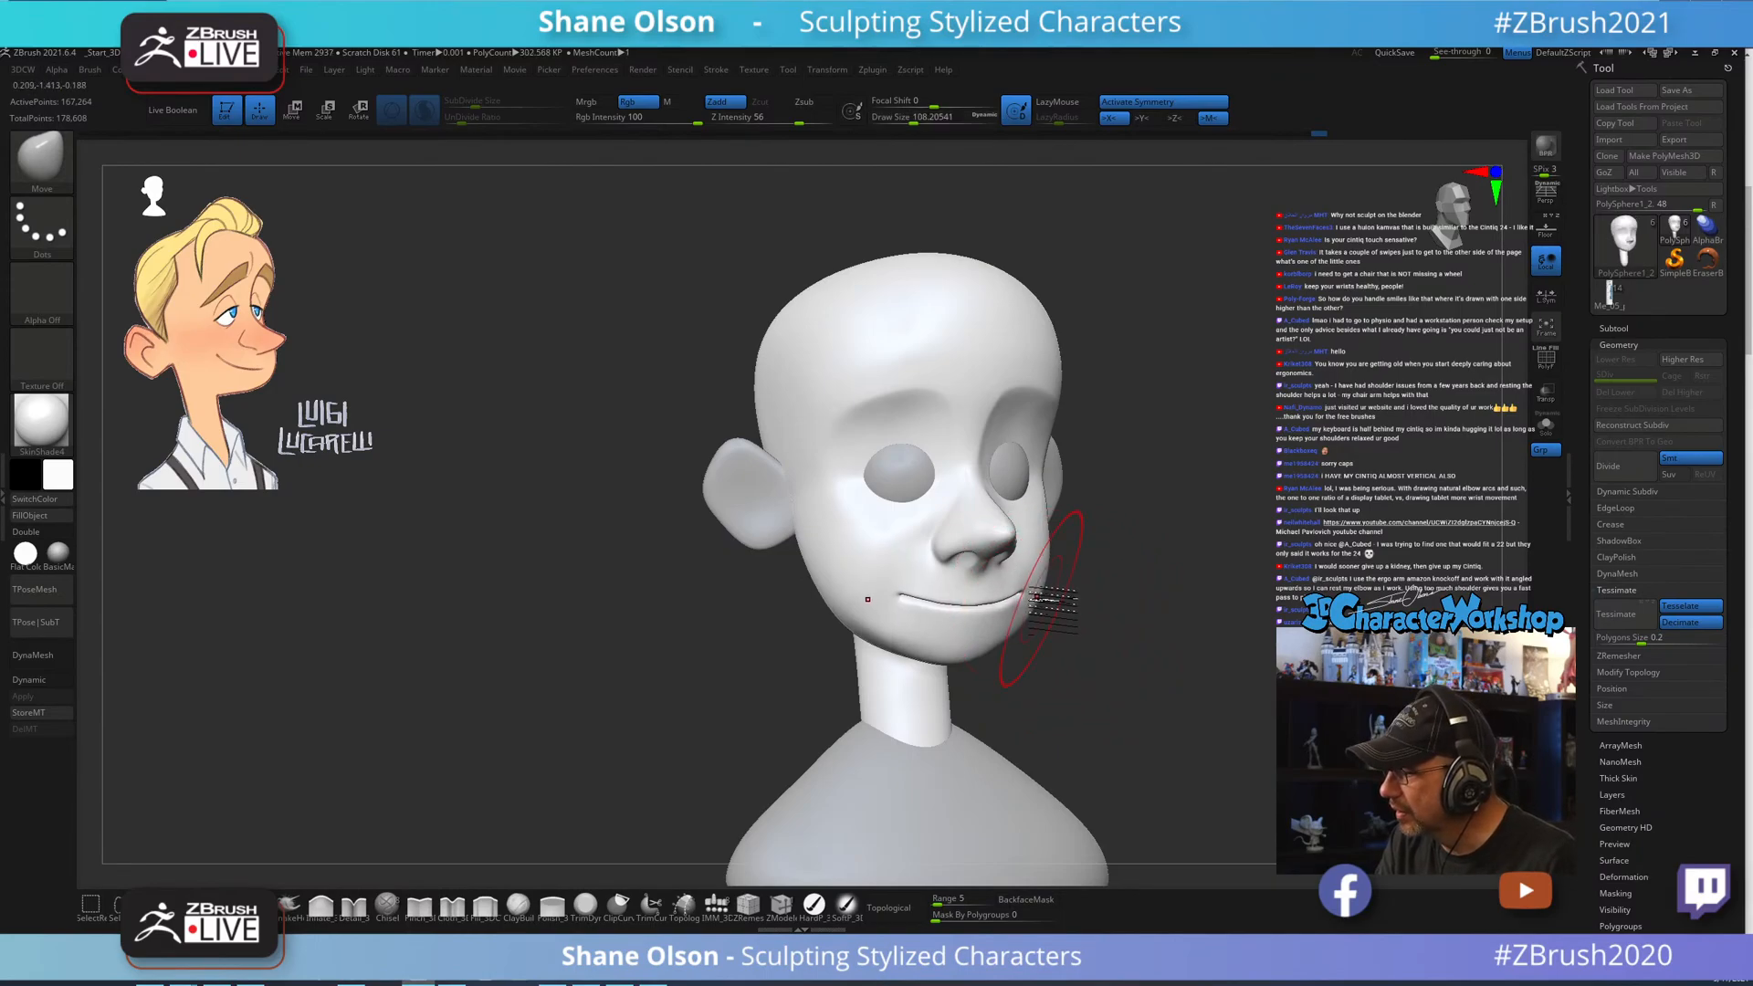
Reshape the jaw and neck with the Move brush at a draw size of about 128, and smooth the back of the neck.
{"action": "mouse_move", "coordinate": [1153, 652]}
{"action": "right_mouse_down"}
{"action": "mouse_move", "coordinate": [1043, 620]}
{"action": "mouse_move", "coordinate": [1085, 639]}
{"action": "right_mouse_up"}
{"action": "right_click_drag", "start_coordinate": [1273, 648], "coordinate": [1049, 624], "text": "alt"}
{"action": "key", "text": "s"}
{"action": "left_click_drag", "start_coordinate": [808, 602], "coordinate": [815, 601]}
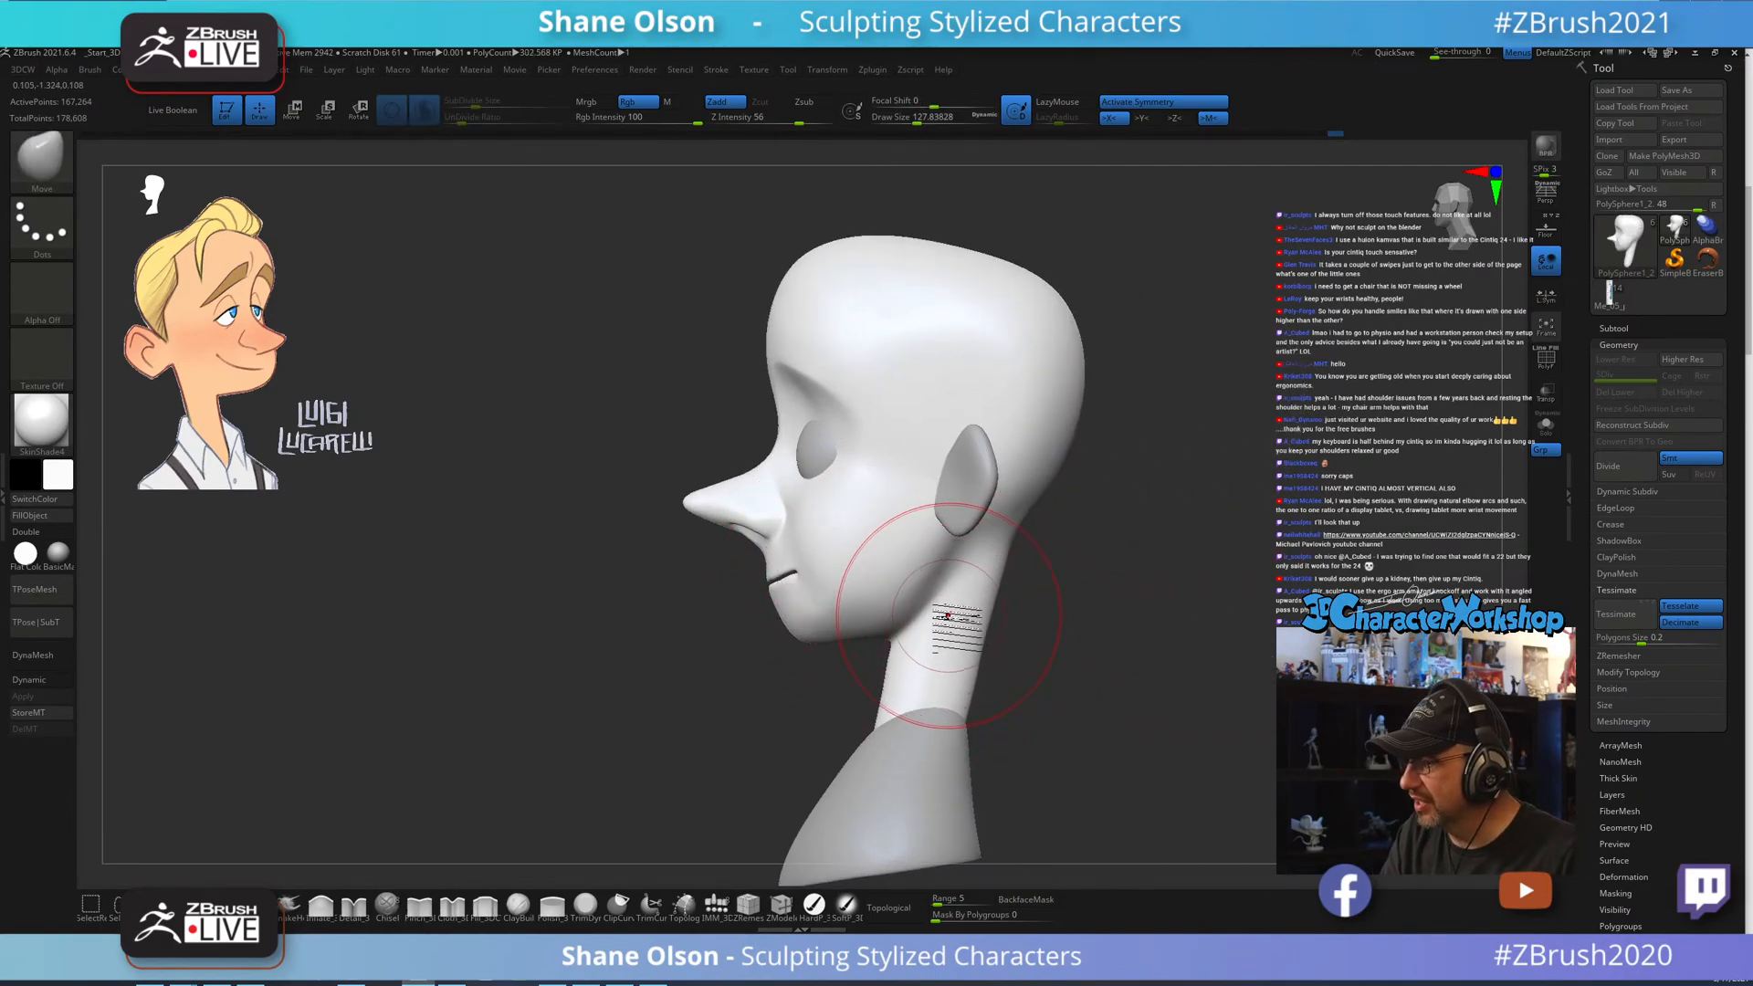
{"action": "mouse_move", "coordinate": [947, 624]}
{"action": "right_mouse_down"}
{"action": "mouse_move", "coordinate": [970, 625]}
{"action": "mouse_move", "coordinate": [929, 626]}
{"action": "right_mouse_up"}
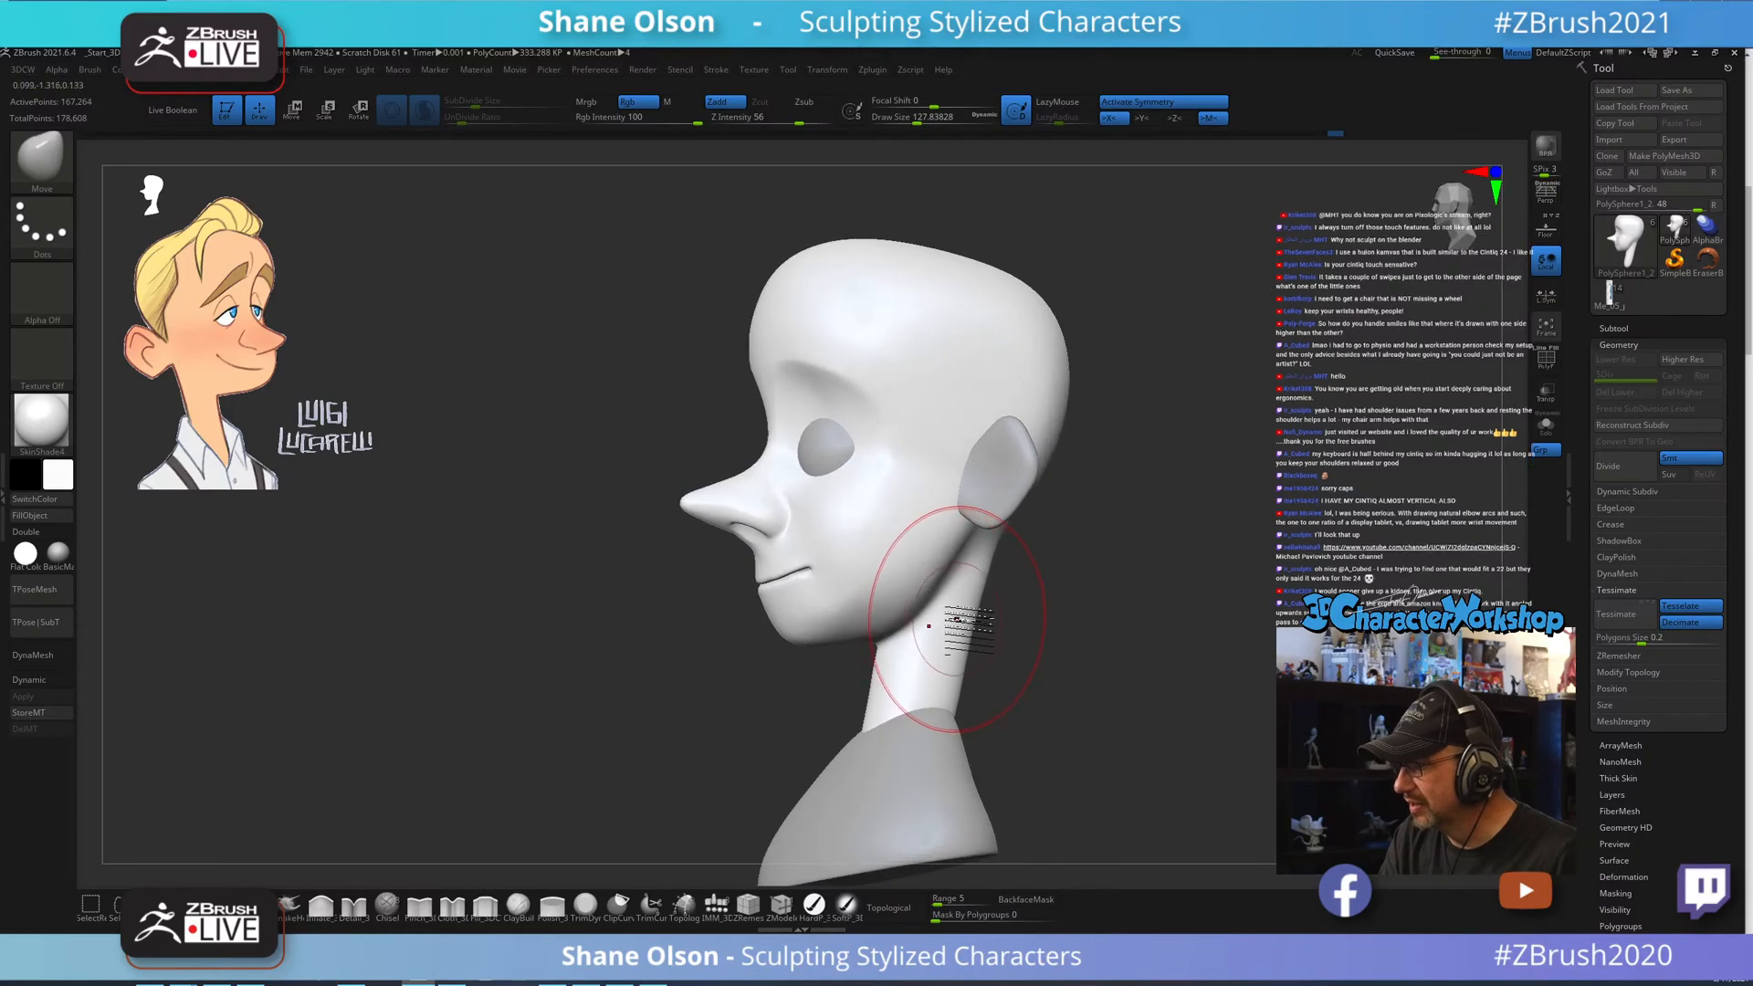
{"action": "mouse_move", "coordinate": [1044, 655]}
{"action": "right_mouse_down"}
{"action": "mouse_move", "coordinate": [1091, 642]}
{"action": "mouse_move", "coordinate": [1085, 664]}
{"action": "mouse_move", "coordinate": [1131, 666]}
{"action": "mouse_move", "coordinate": [1022, 661]}
{"action": "right_mouse_up"}
{"action": "key", "text": "shift"}
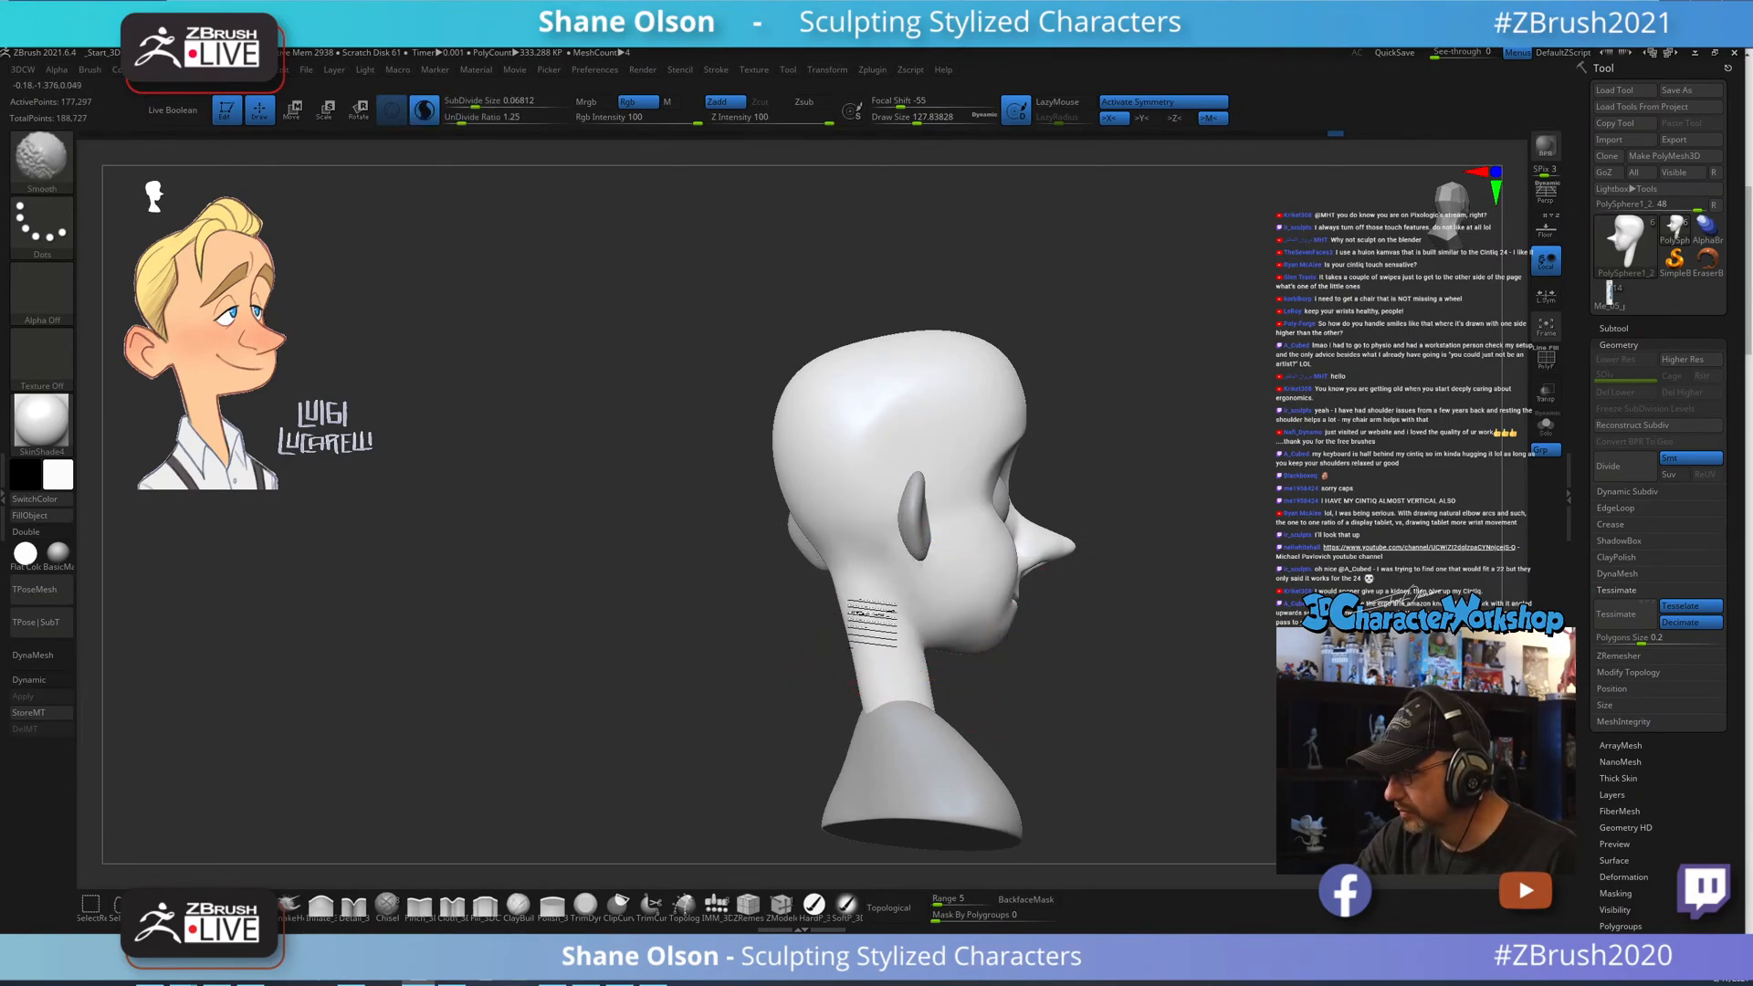
{"action": "right_click_drag", "start_coordinate": [1081, 716], "coordinate": [1109, 708]}
{"action": "right_click_drag", "start_coordinate": [1208, 680], "coordinate": [1152, 687], "text": "alt"}
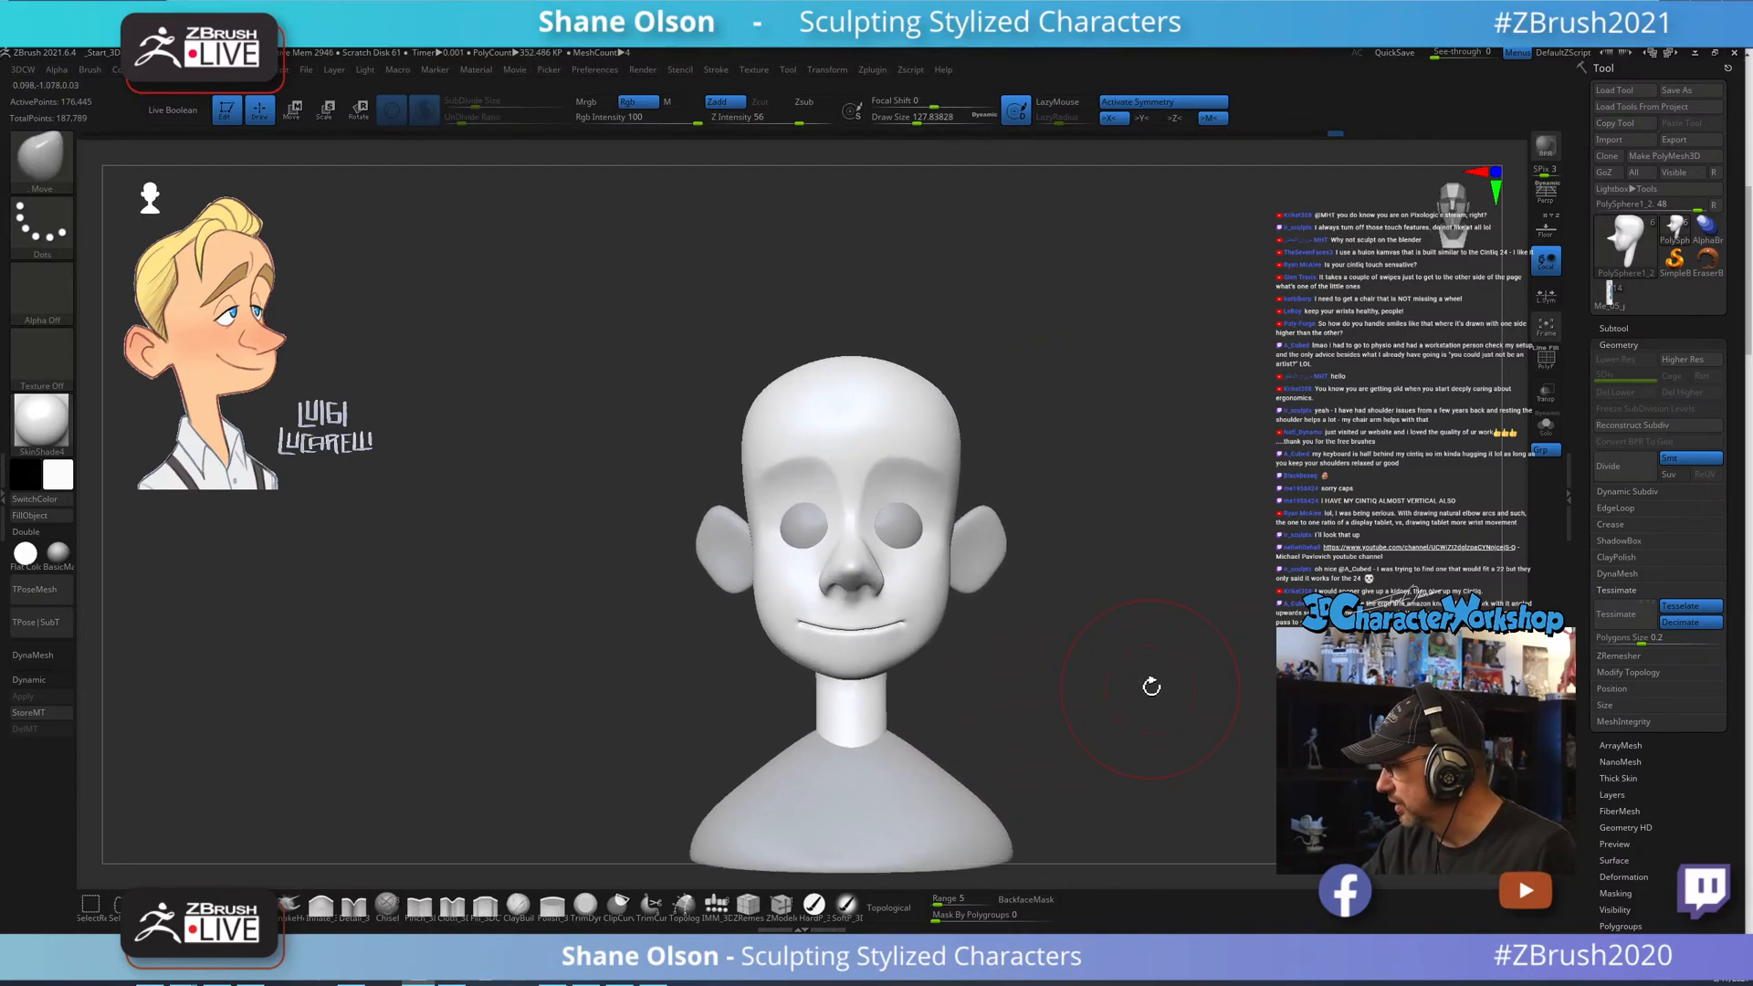
Delete the duplicate eyeball subtool PolySphere2, keeping PolySphere1.
{"action": "mouse_move", "coordinate": [1145, 401]}
{"action": "left_mouse_down"}
{"action": "mouse_move", "coordinate": [1129, 403]}
{"action": "mouse_move", "coordinate": [1224, 404]}
{"action": "mouse_move", "coordinate": [1265, 429]}
{"action": "mouse_move", "coordinate": [1260, 415]}
{"action": "mouse_move", "coordinate": [1237, 435]}
{"action": "mouse_move", "coordinate": [1289, 407]}
{"action": "left_mouse_up"}
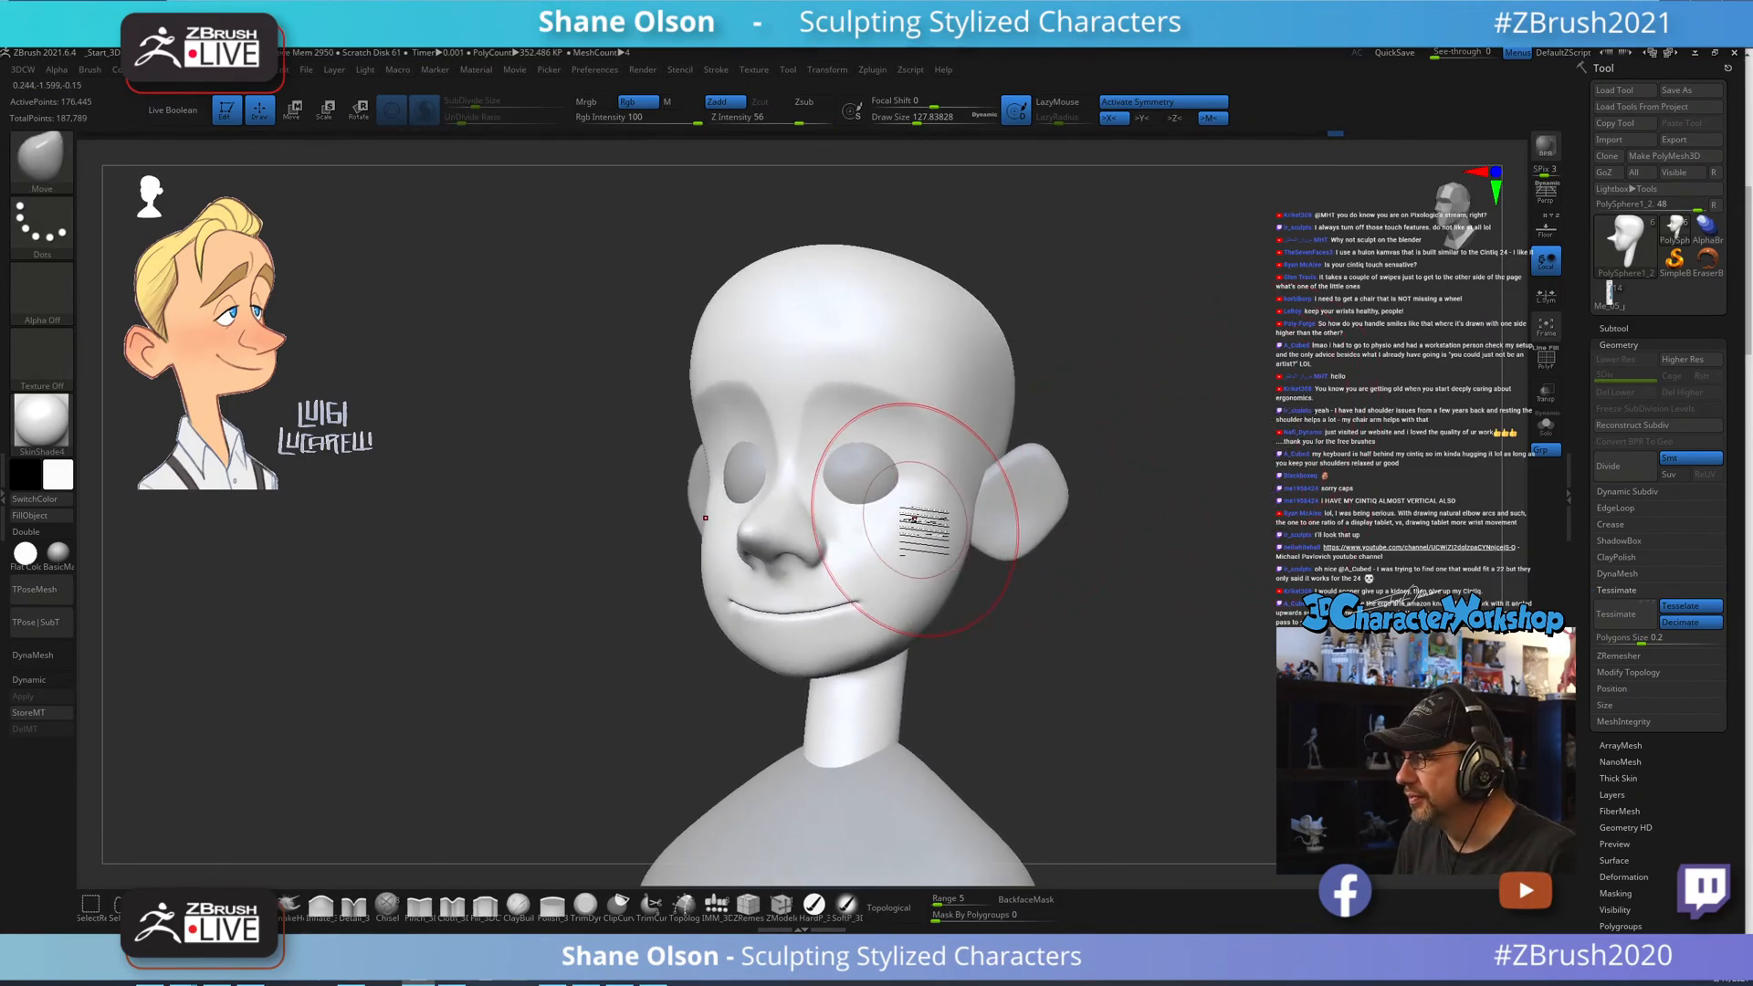
{"action": "left_click", "coordinate": [861, 479], "text": "alt"}
{"action": "left_click", "coordinate": [1613, 329]}
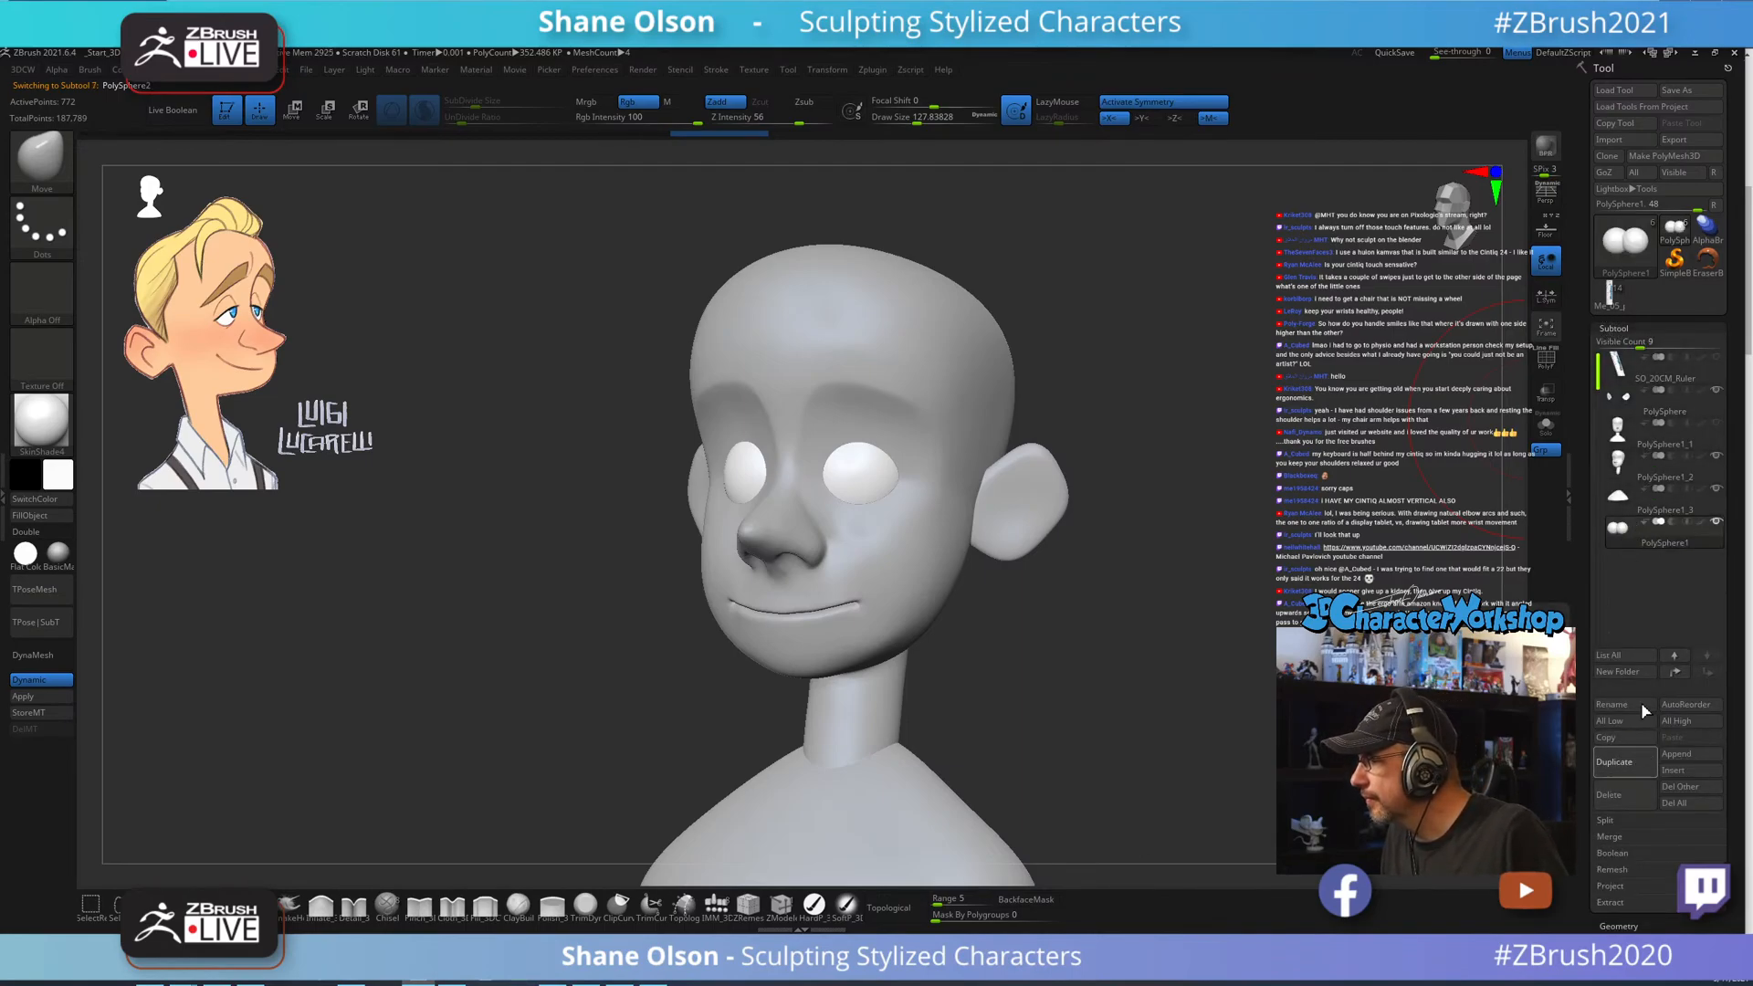
{"action": "left_click_drag", "start_coordinate": [1244, 482], "coordinate": [1265, 500]}
{"action": "mouse_move", "coordinate": [1631, 570]}
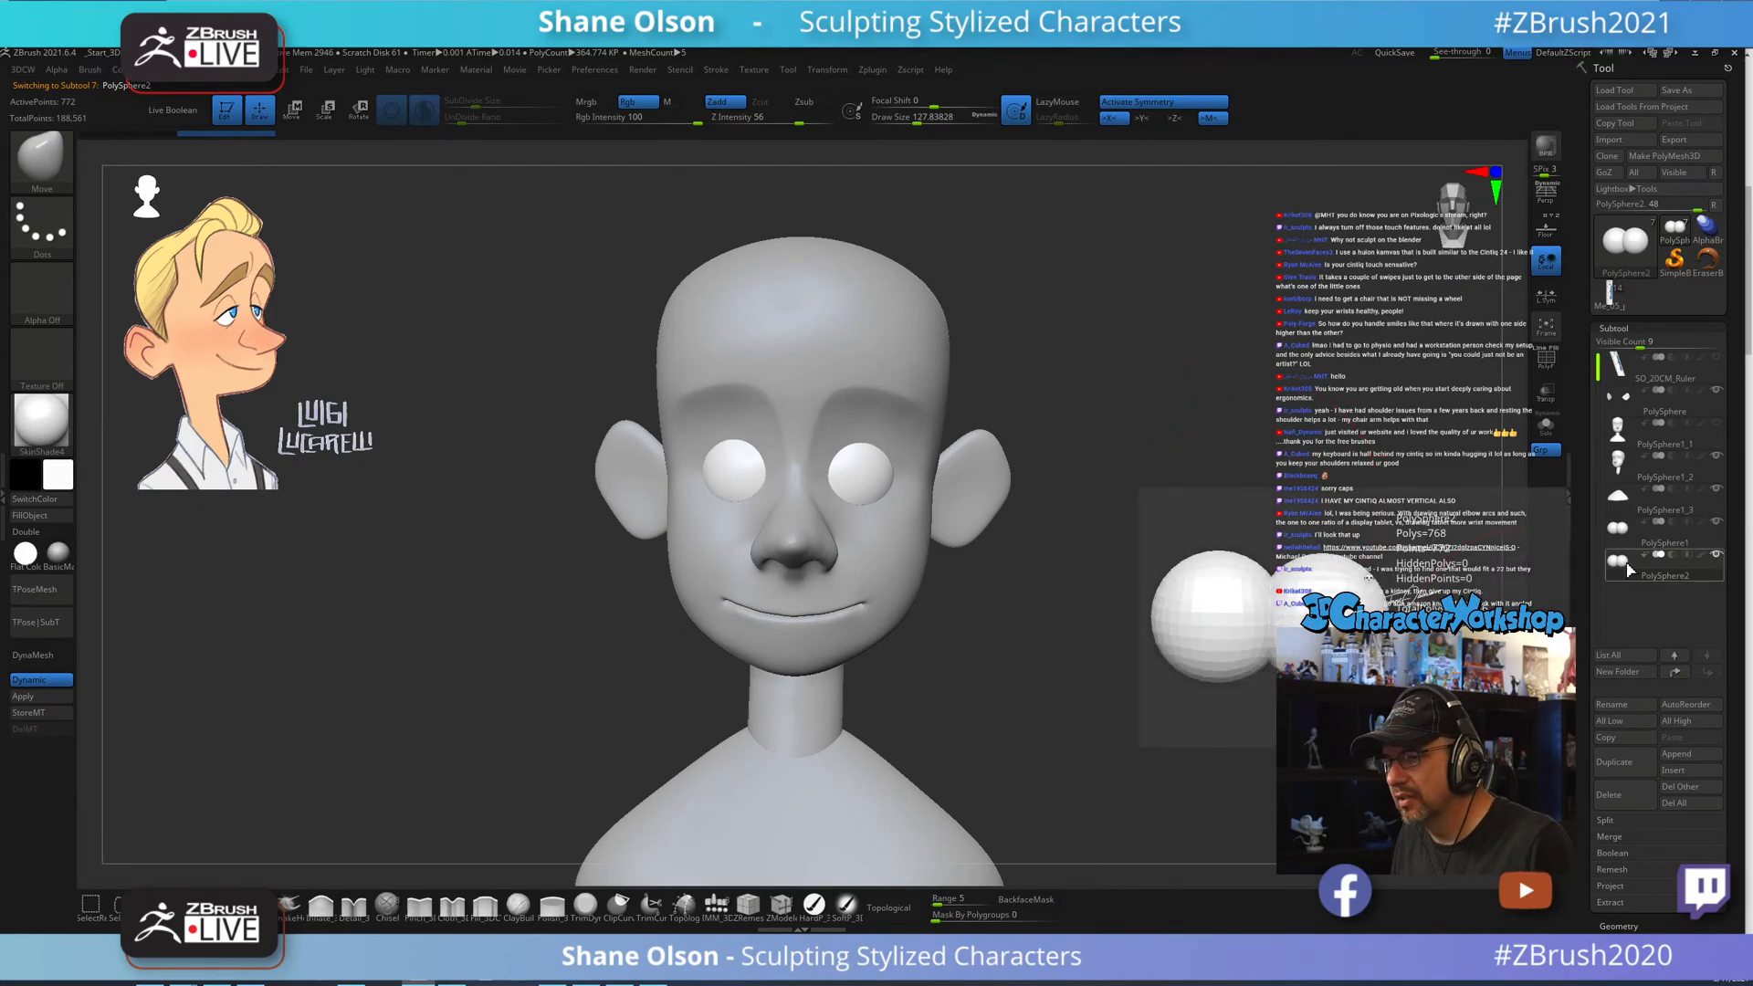
{"action": "left_click", "coordinate": [1612, 809]}
{"action": "left_click", "coordinate": [1456, 834]}
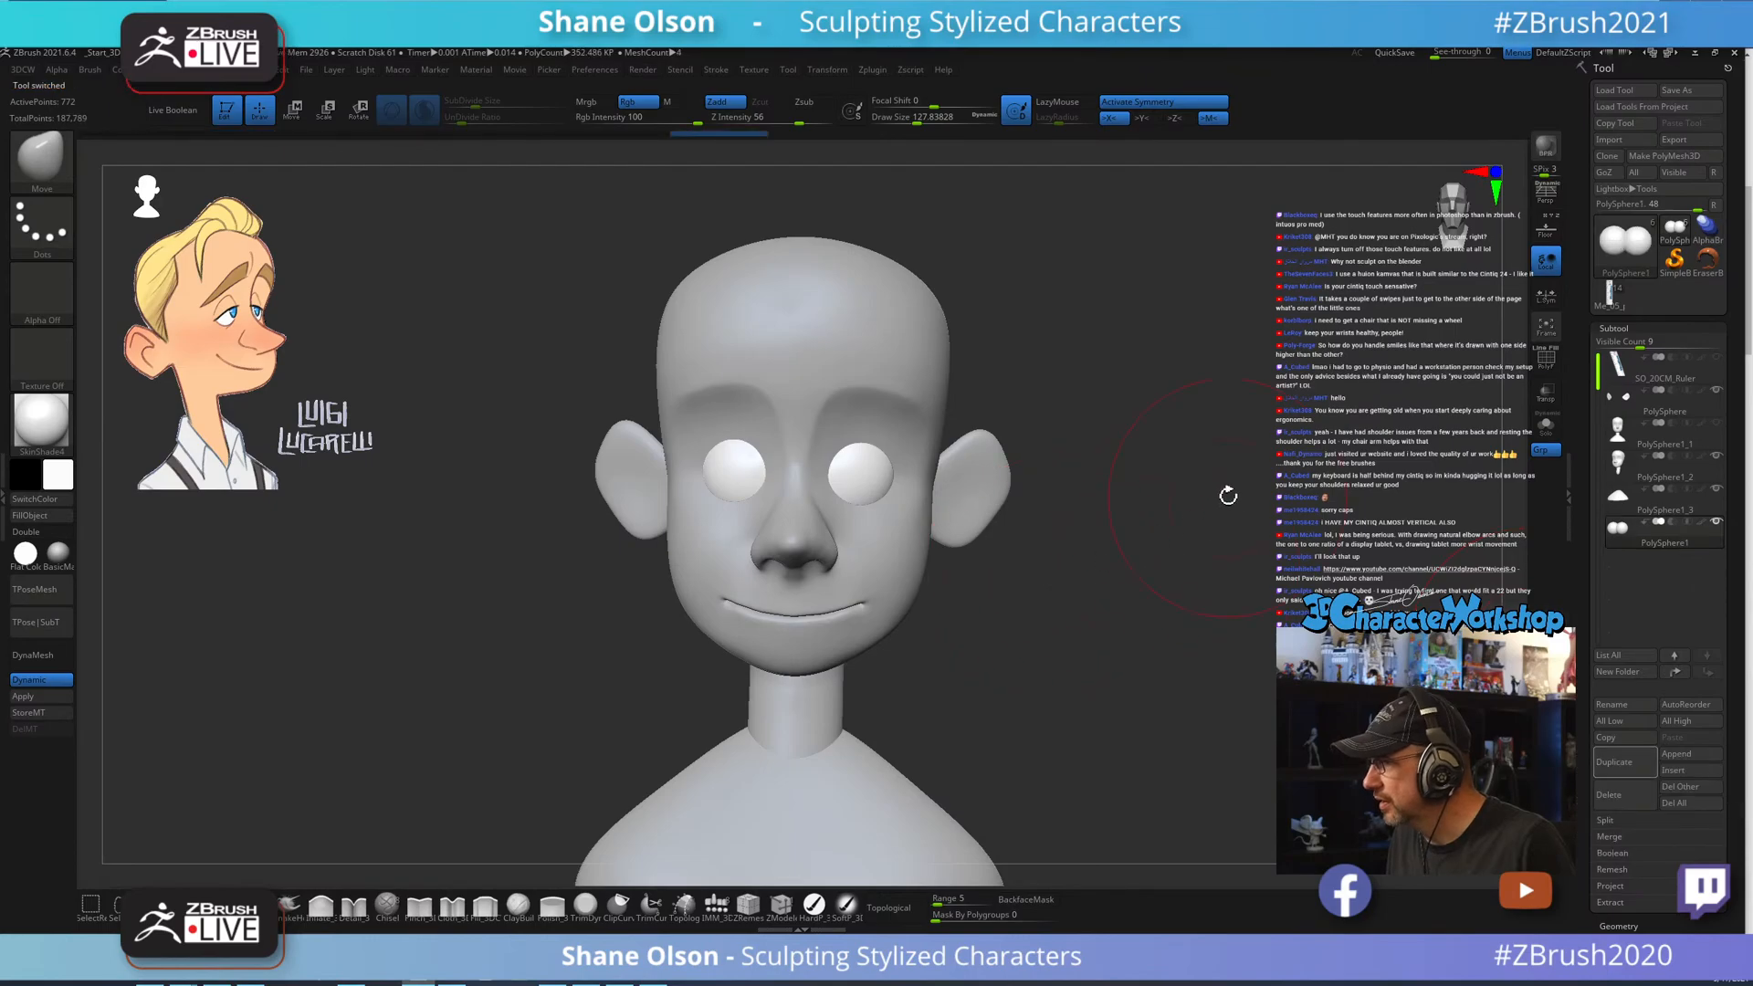
Turn on transparency so the whole eyeballs of the active PolySphere1 subtool can be seen through the head.
{"action": "left_click_drag", "start_coordinate": [1229, 493], "coordinate": [1224, 504], "text": "alt"}
{"action": "key", "text": "s"}
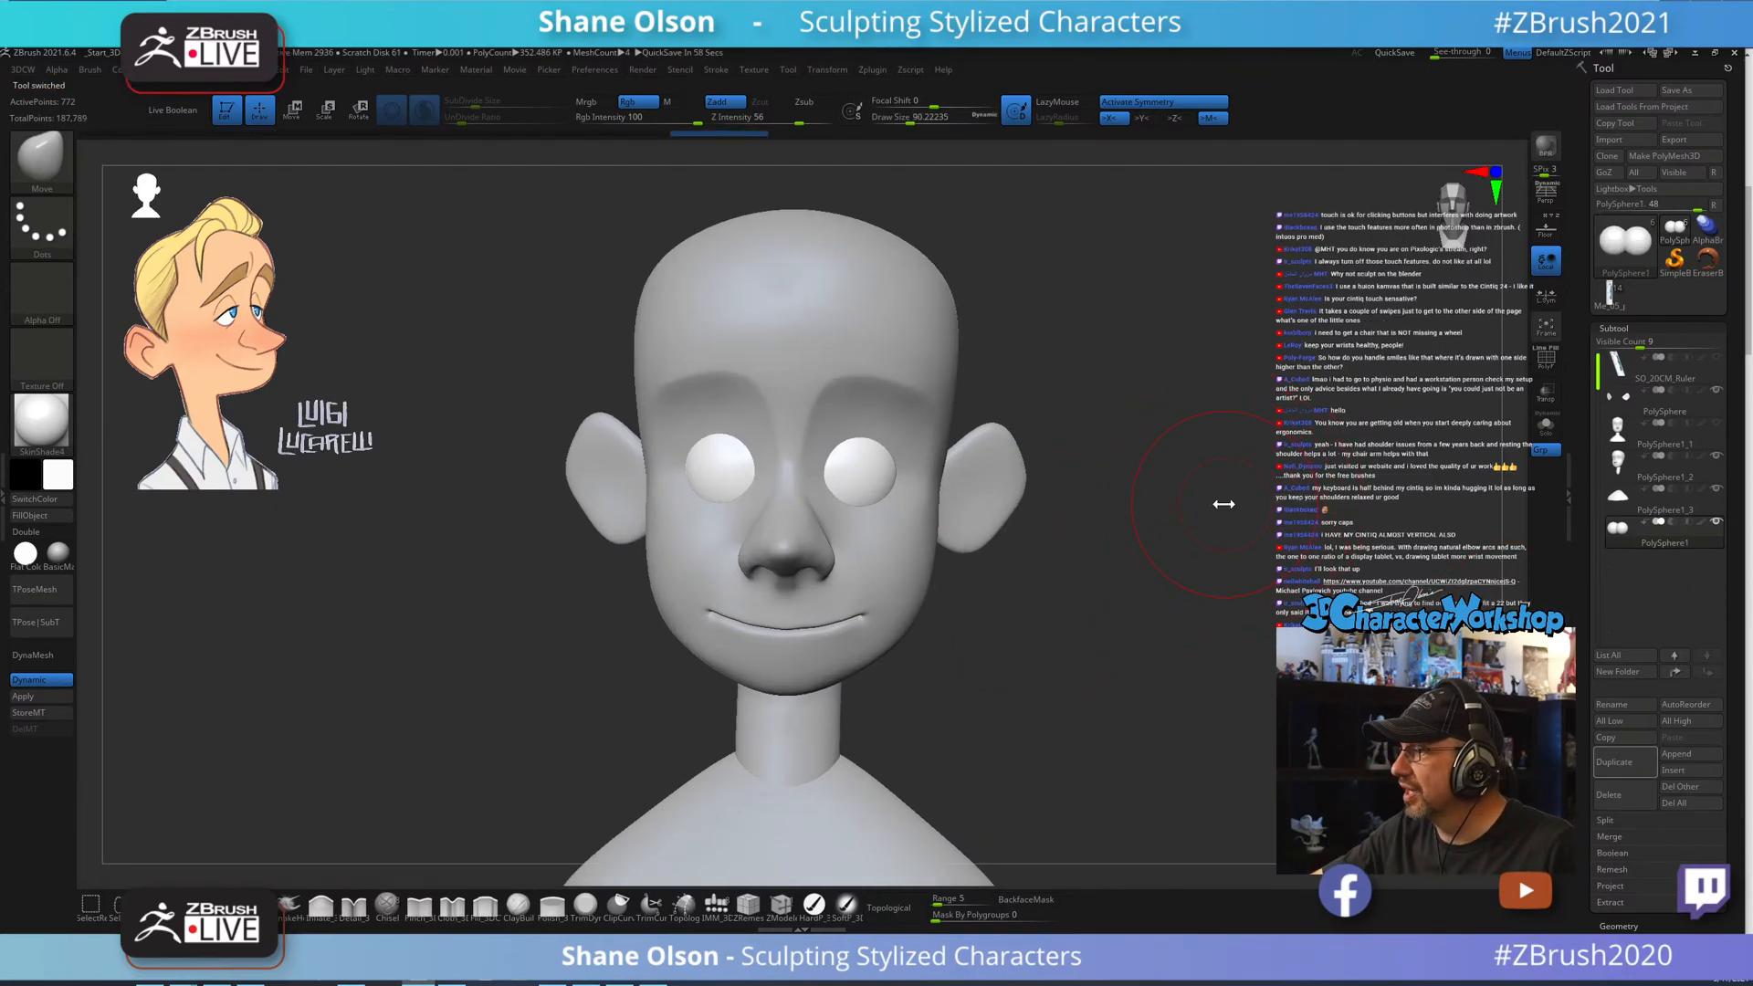
{"action": "left_click_drag", "start_coordinate": [1009, 616], "coordinate": [1041, 736]}
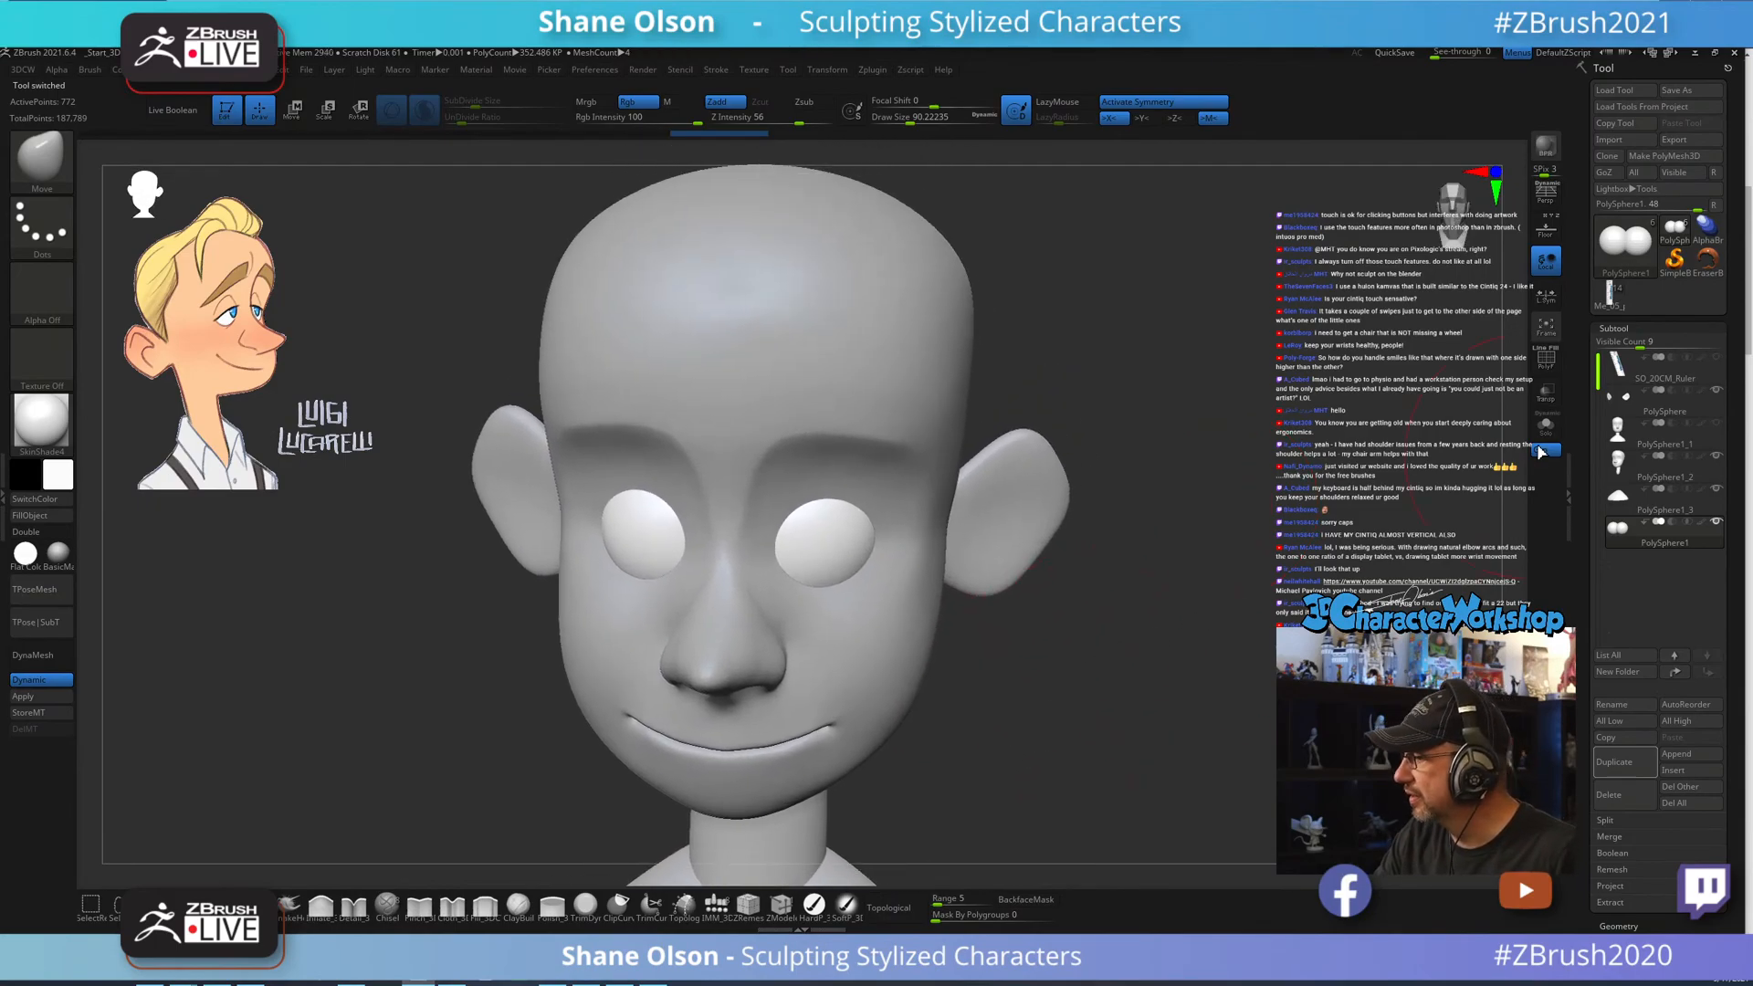
{"action": "left_click", "coordinate": [1548, 398]}
{"action": "key", "text": "s"}
{"action": "mouse_move", "coordinate": [1121, 681]}
{"action": "left_mouse_down", "text": "alt"}
{"action": "mouse_move", "coordinate": [1114, 713]}
{"action": "mouse_move", "coordinate": [1202, 712]}
{"action": "mouse_move", "coordinate": [1117, 678]}
{"action": "mouse_move", "coordinate": [1143, 681]}
{"action": "mouse_move", "coordinate": [1133, 748]}
{"action": "left_mouse_up", "text": "alt"}
{"action": "key", "text": "s"}
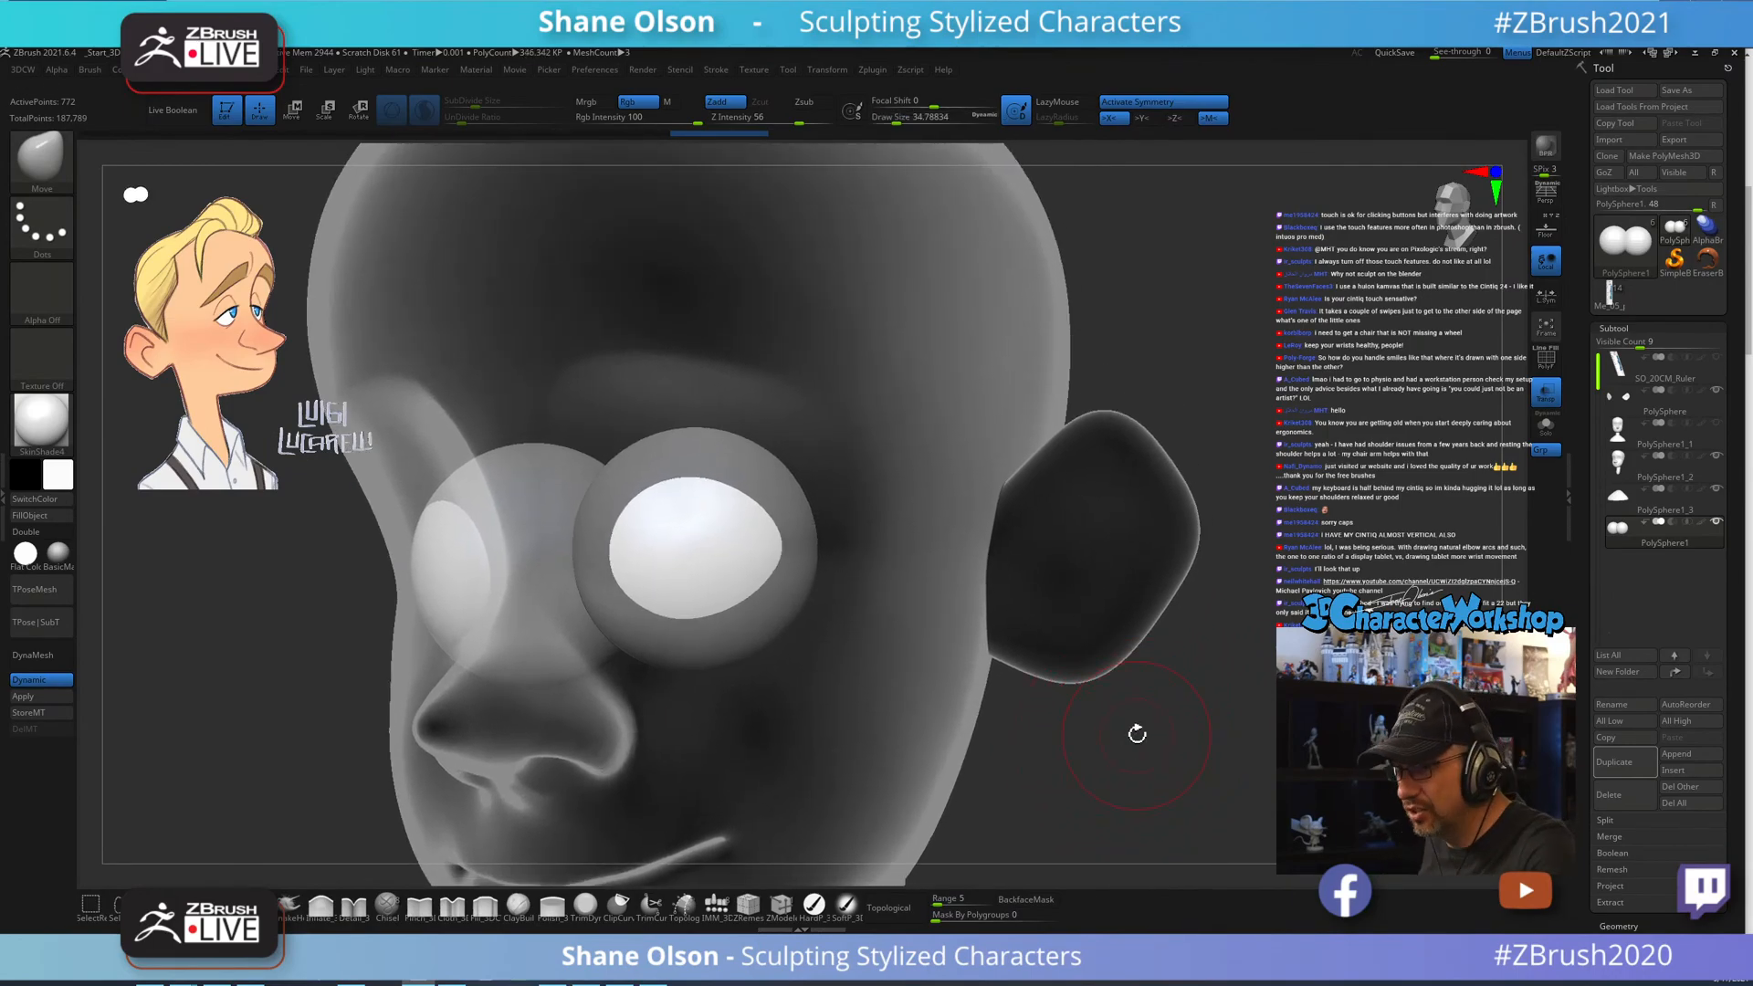
{"action": "left_click_drag", "start_coordinate": [1137, 734], "coordinate": [1135, 727], "text": "alt"}
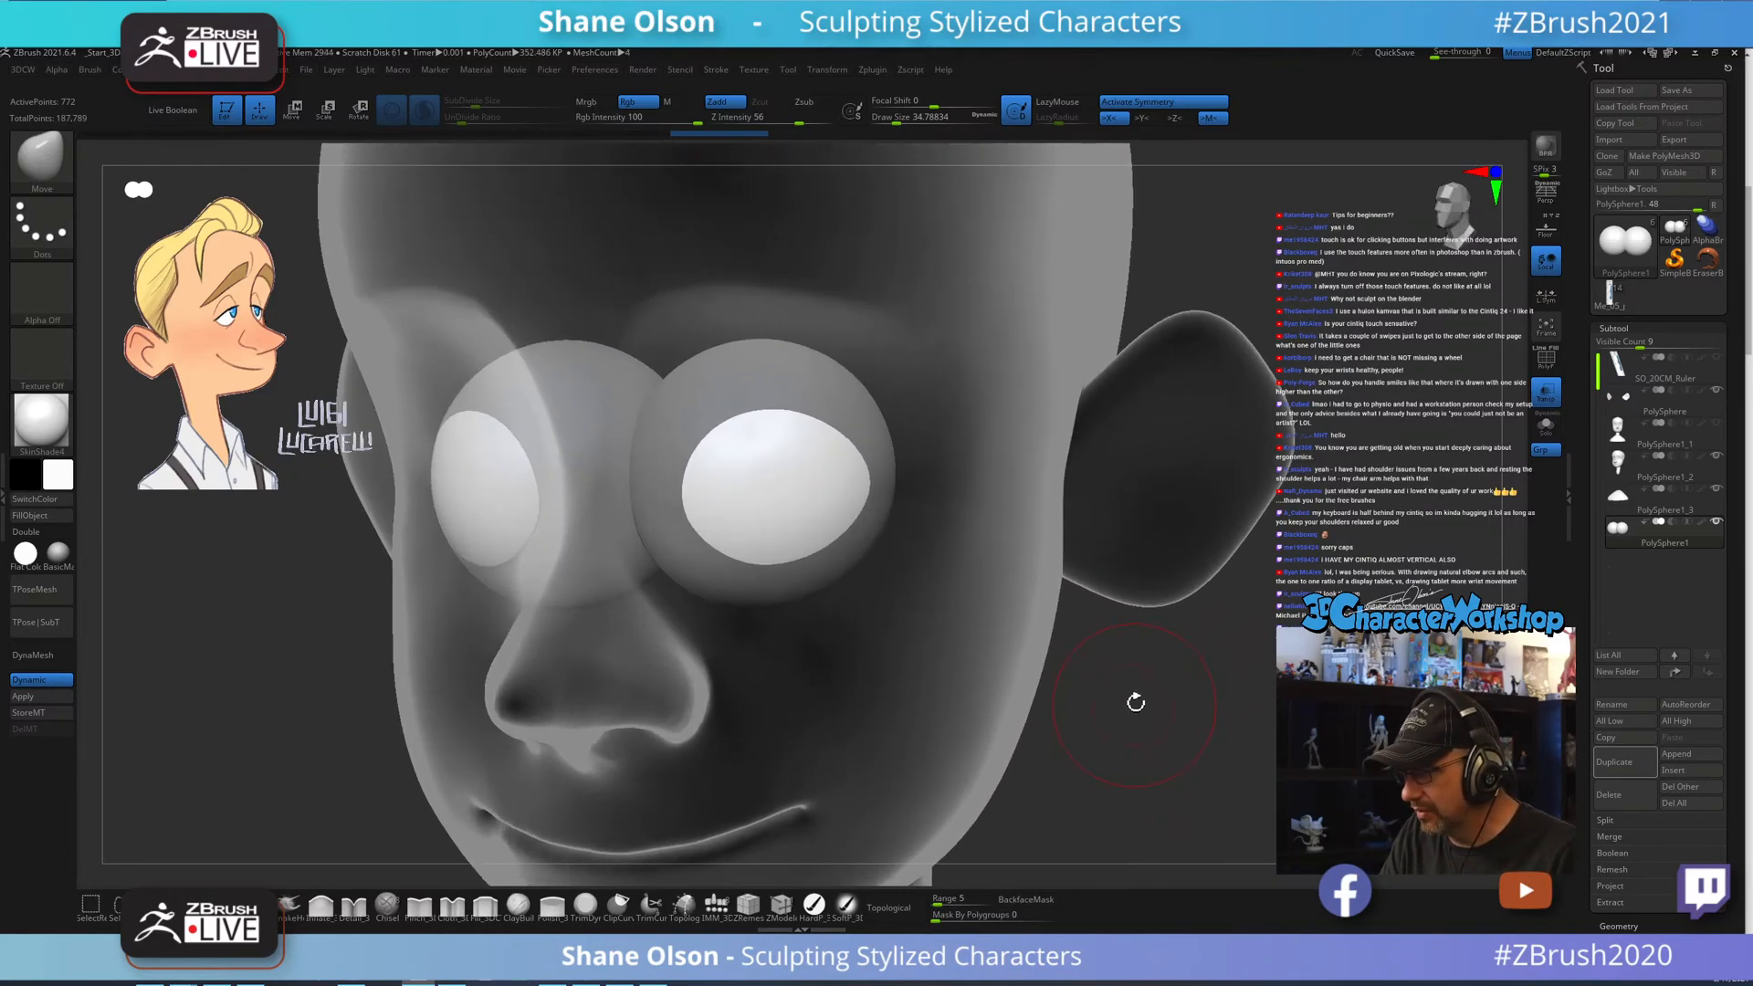
Draw two topology curves across the eyeball, through its middle and over its upper part, using the Topology brush at a draw size of about 14.
{"action": "key", "text": "s"}
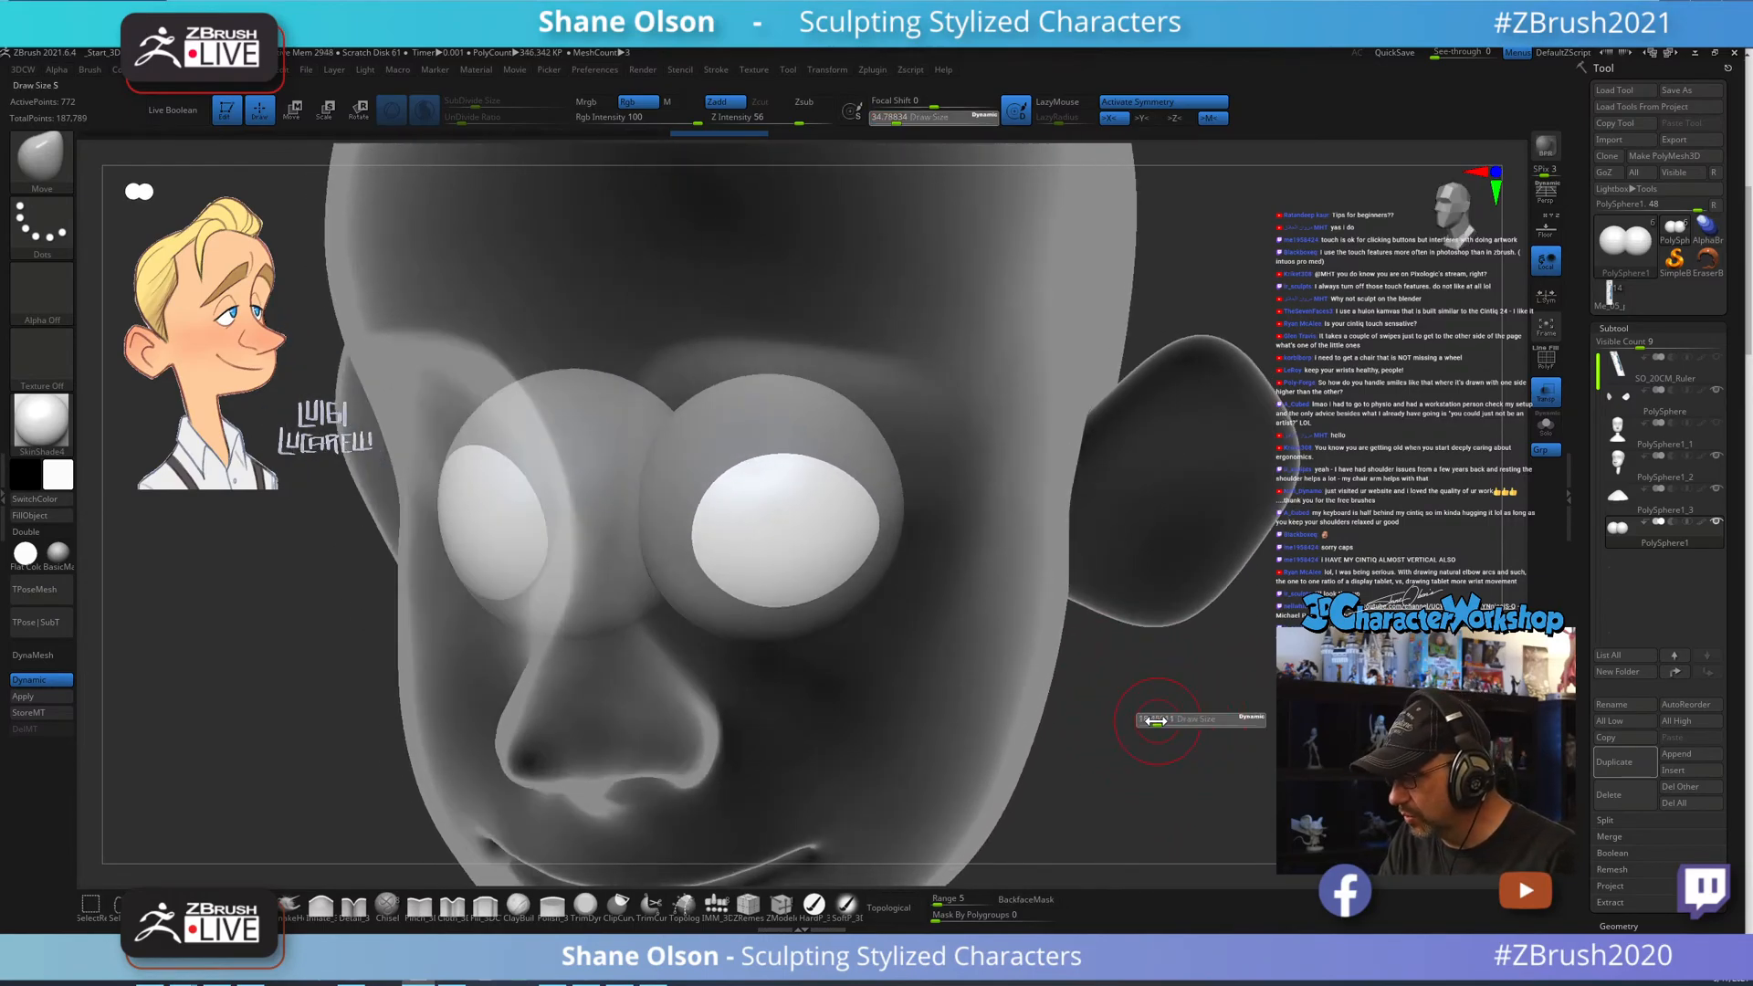
{"action": "left_click_drag", "start_coordinate": [1156, 722], "coordinate": [1152, 722]}
{"action": "left_click", "coordinate": [686, 908]}
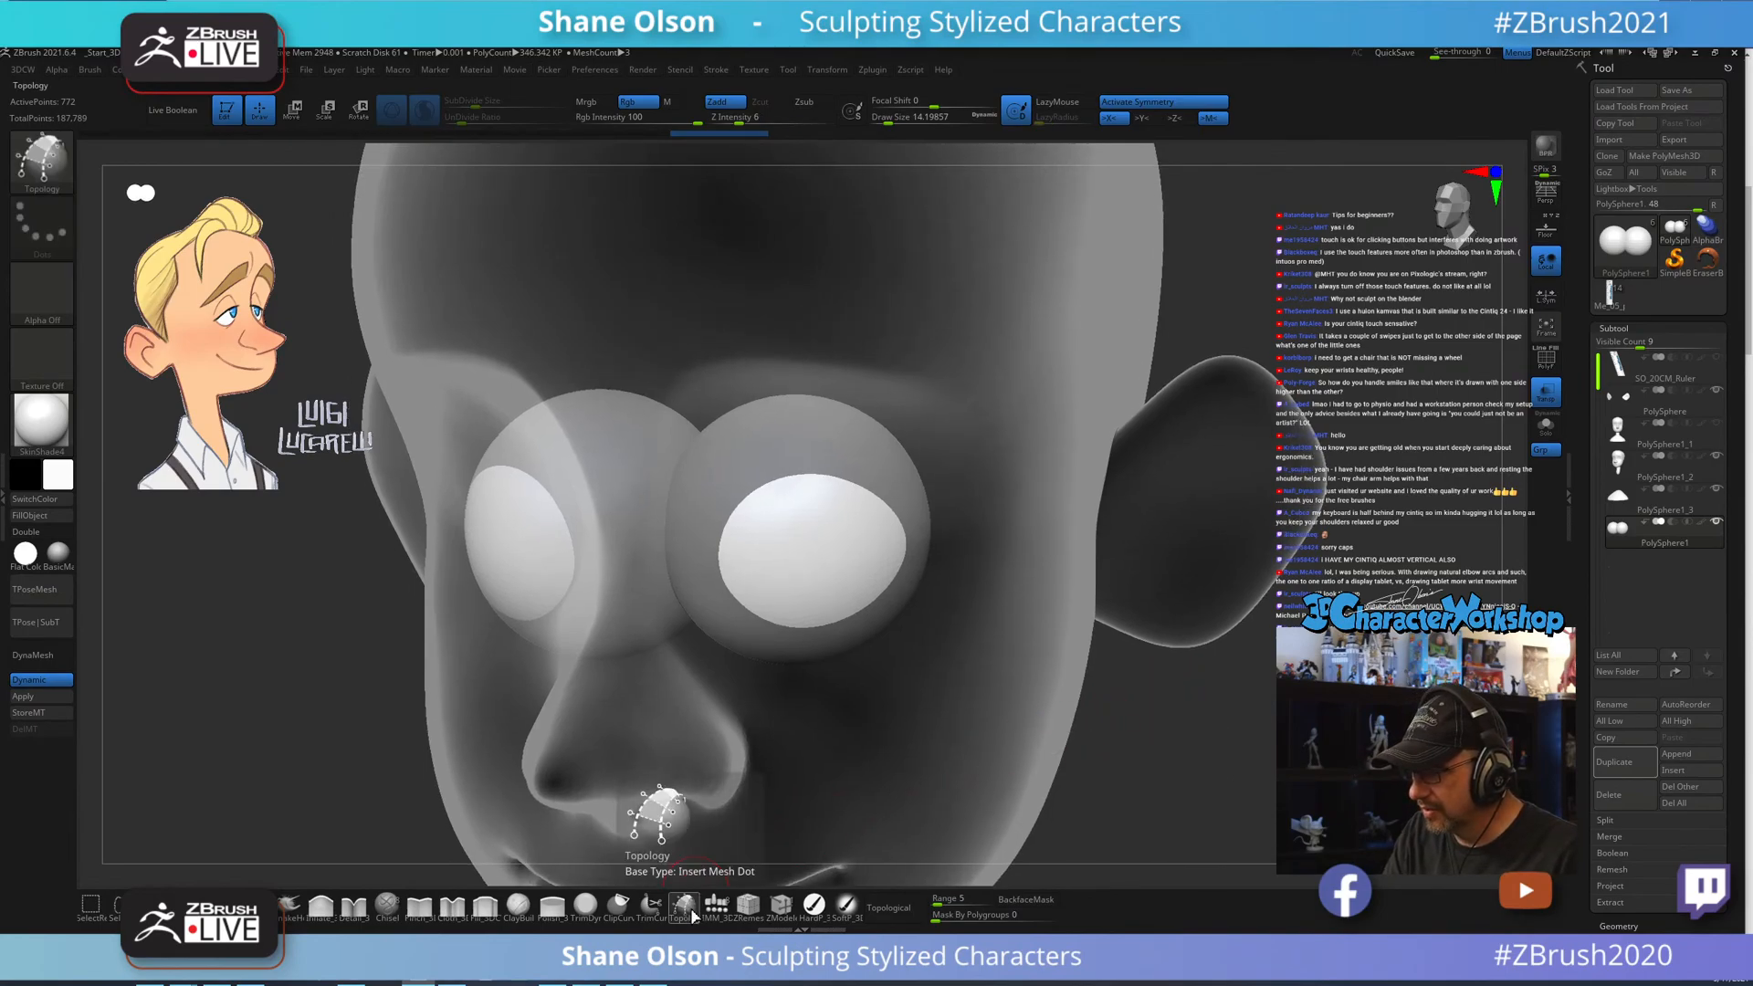
{"action": "mouse_move", "coordinate": [1182, 776]}
{"action": "left_mouse_down"}
{"action": "mouse_move", "coordinate": [1219, 684]}
{"action": "mouse_move", "coordinate": [1192, 680]}
{"action": "mouse_move", "coordinate": [1237, 536]}
{"action": "left_mouse_up"}
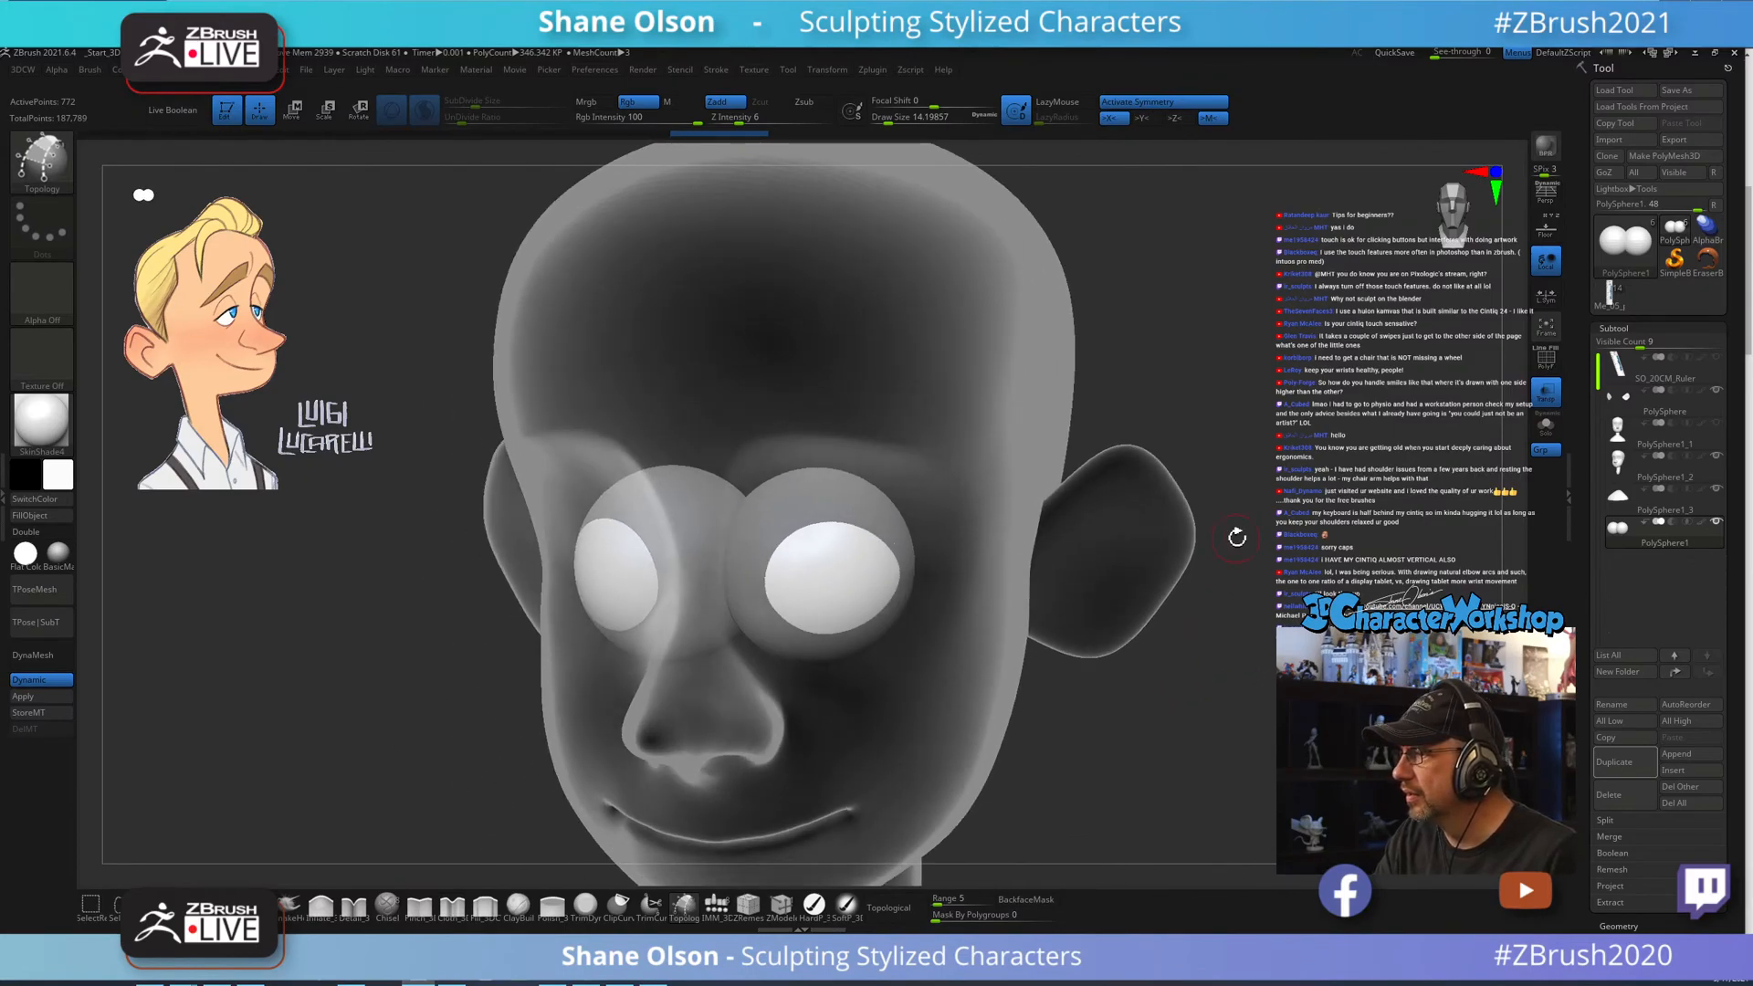
{"action": "right_click_drag", "start_coordinate": [866, 565], "coordinate": [856, 568]}
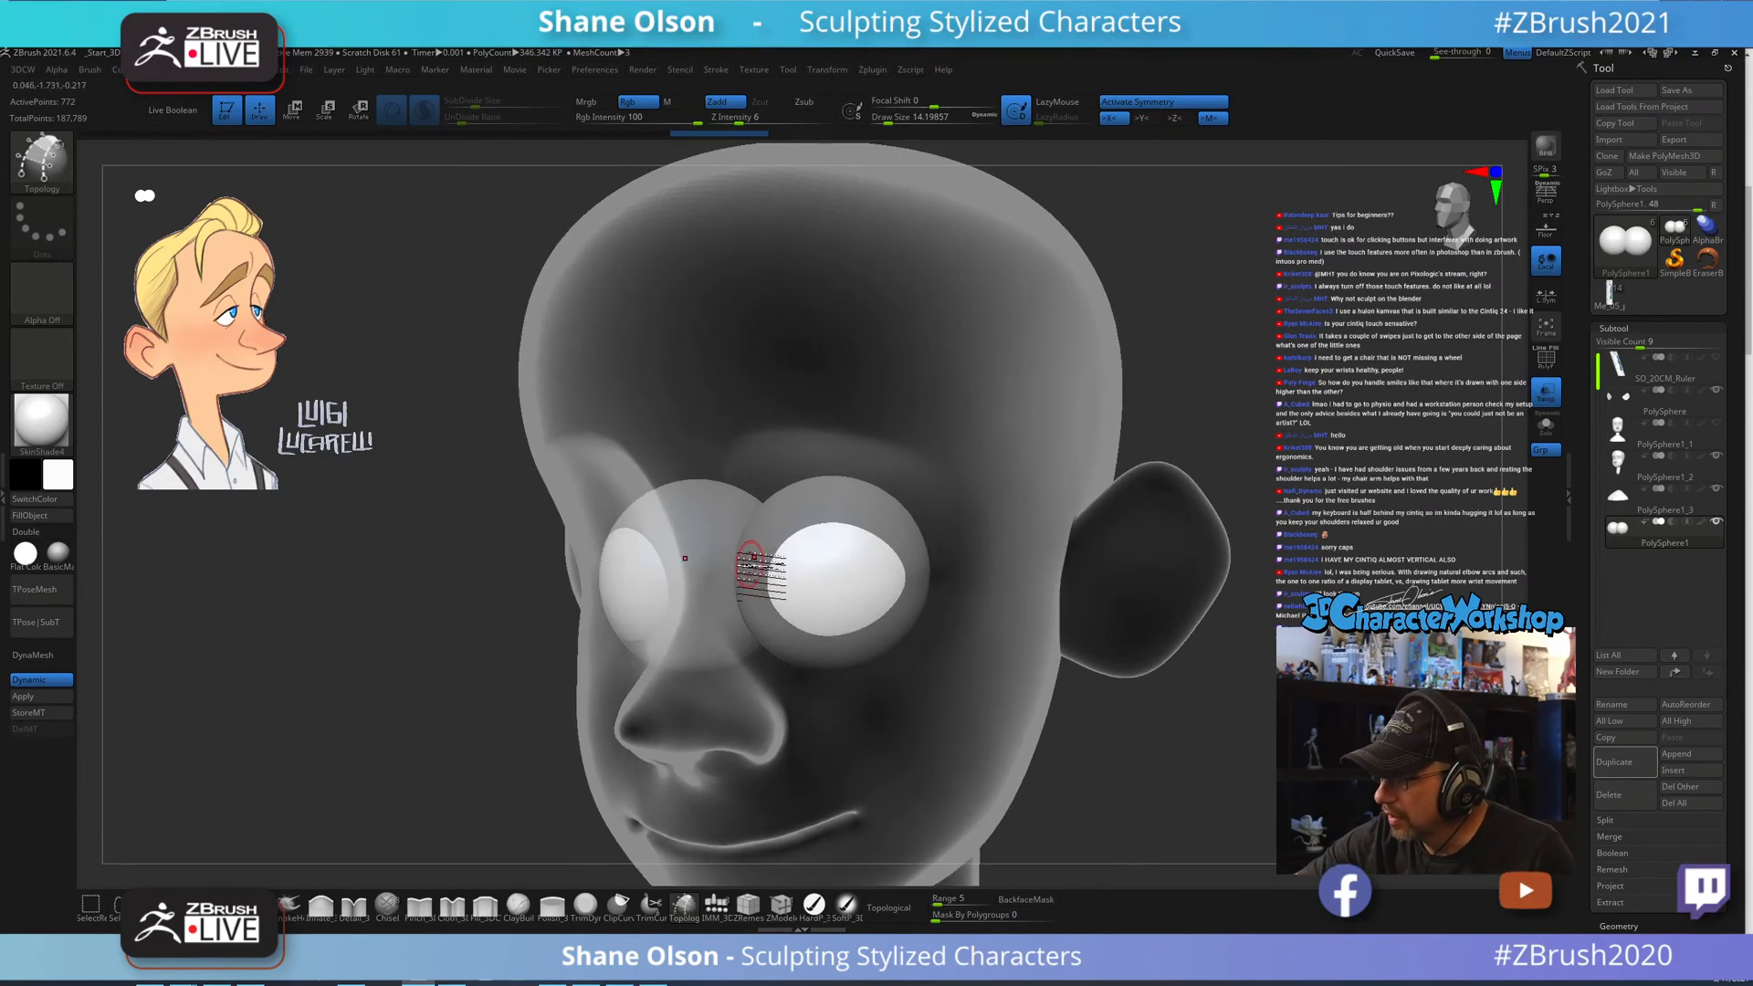
{"action": "left_click_drag", "start_coordinate": [749, 565], "coordinate": [918, 603]}
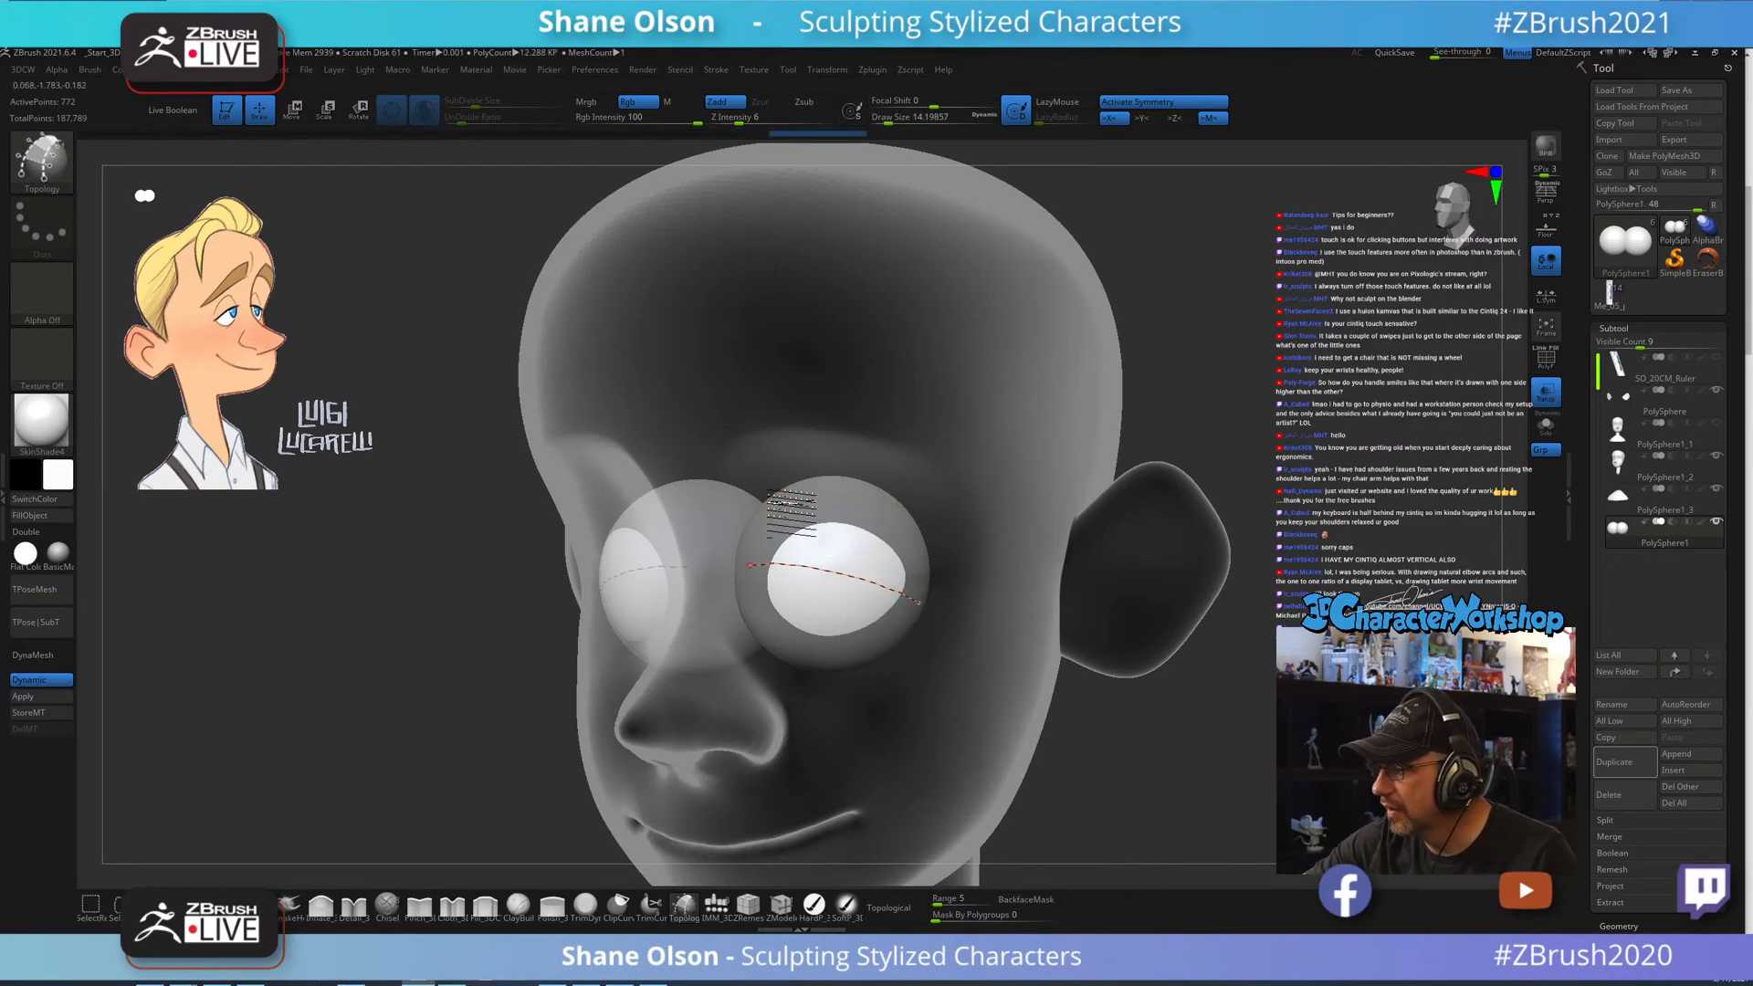
{"action": "left_click_drag", "start_coordinate": [854, 526], "coordinate": [924, 564]}
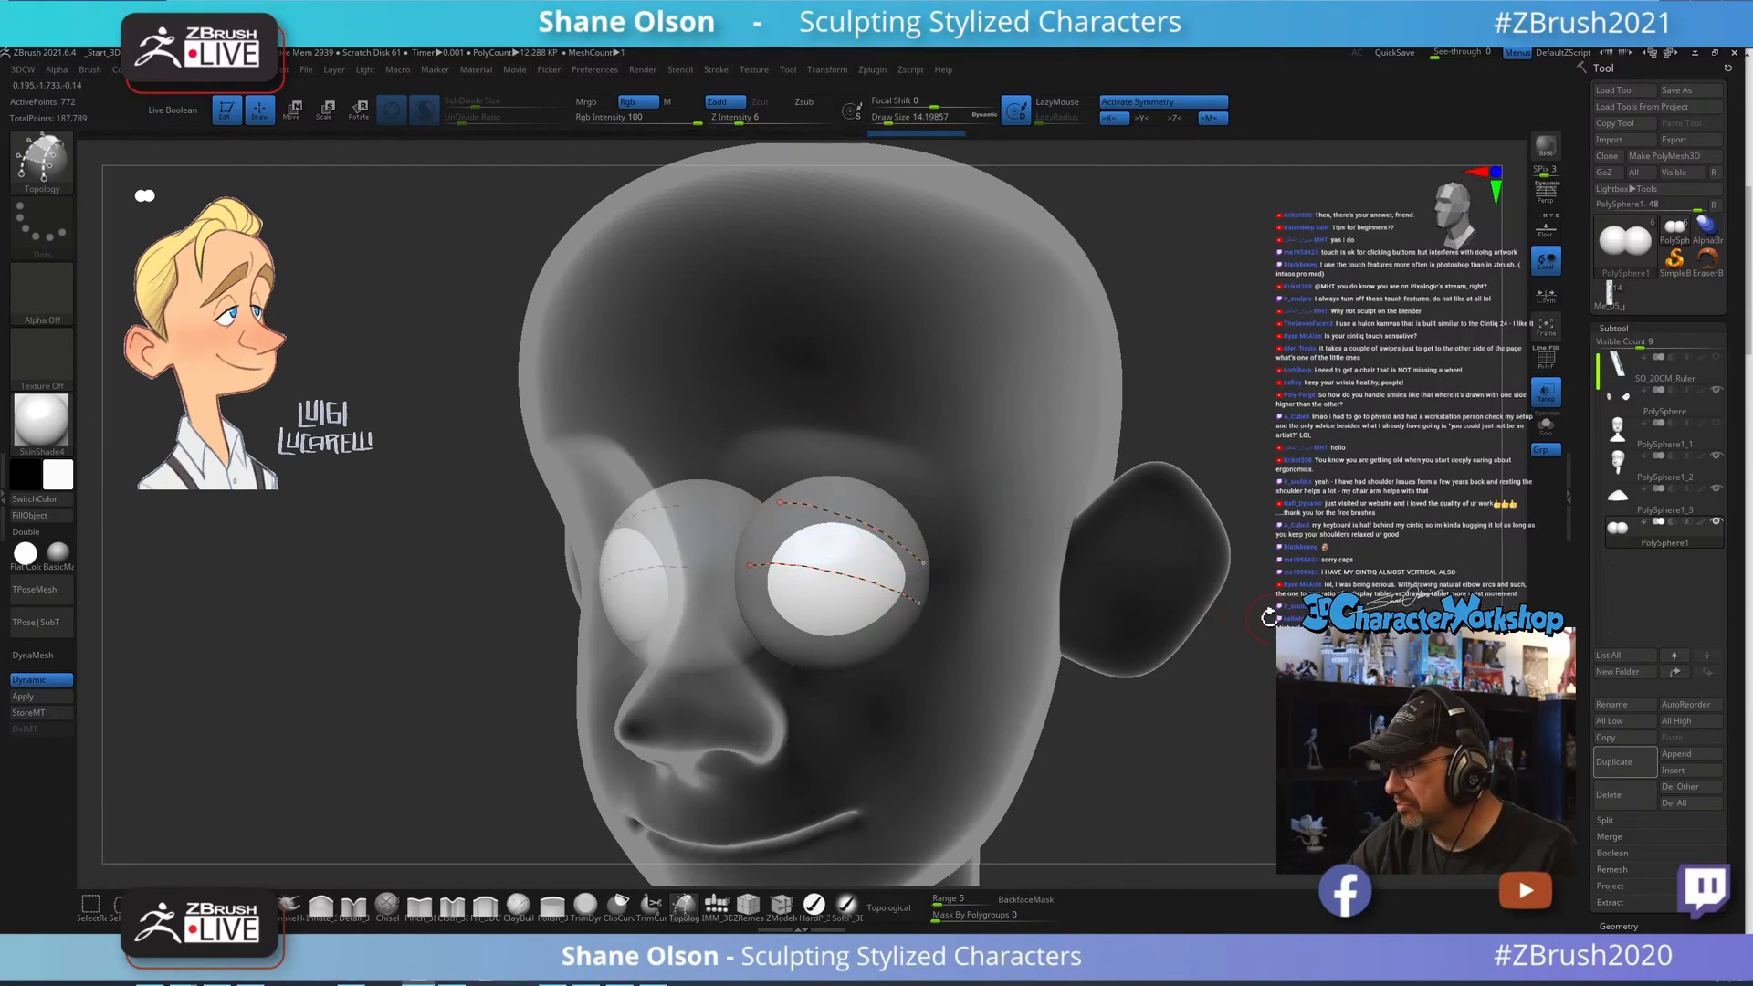
Draw topology curves down the outer and inner sides of the eyeball to close the upper eyelid outline.
{"action": "left_click_drag", "start_coordinate": [1273, 621], "coordinate": [1244, 622]}
{"action": "mouse_move", "coordinate": [984, 516]}
{"action": "left_mouse_down", "text": "alt"}
{"action": "mouse_move", "coordinate": [955, 496]}
{"action": "mouse_move", "coordinate": [969, 502]}
{"action": "mouse_move", "coordinate": [887, 531]}
{"action": "left_mouse_up", "text": "alt"}
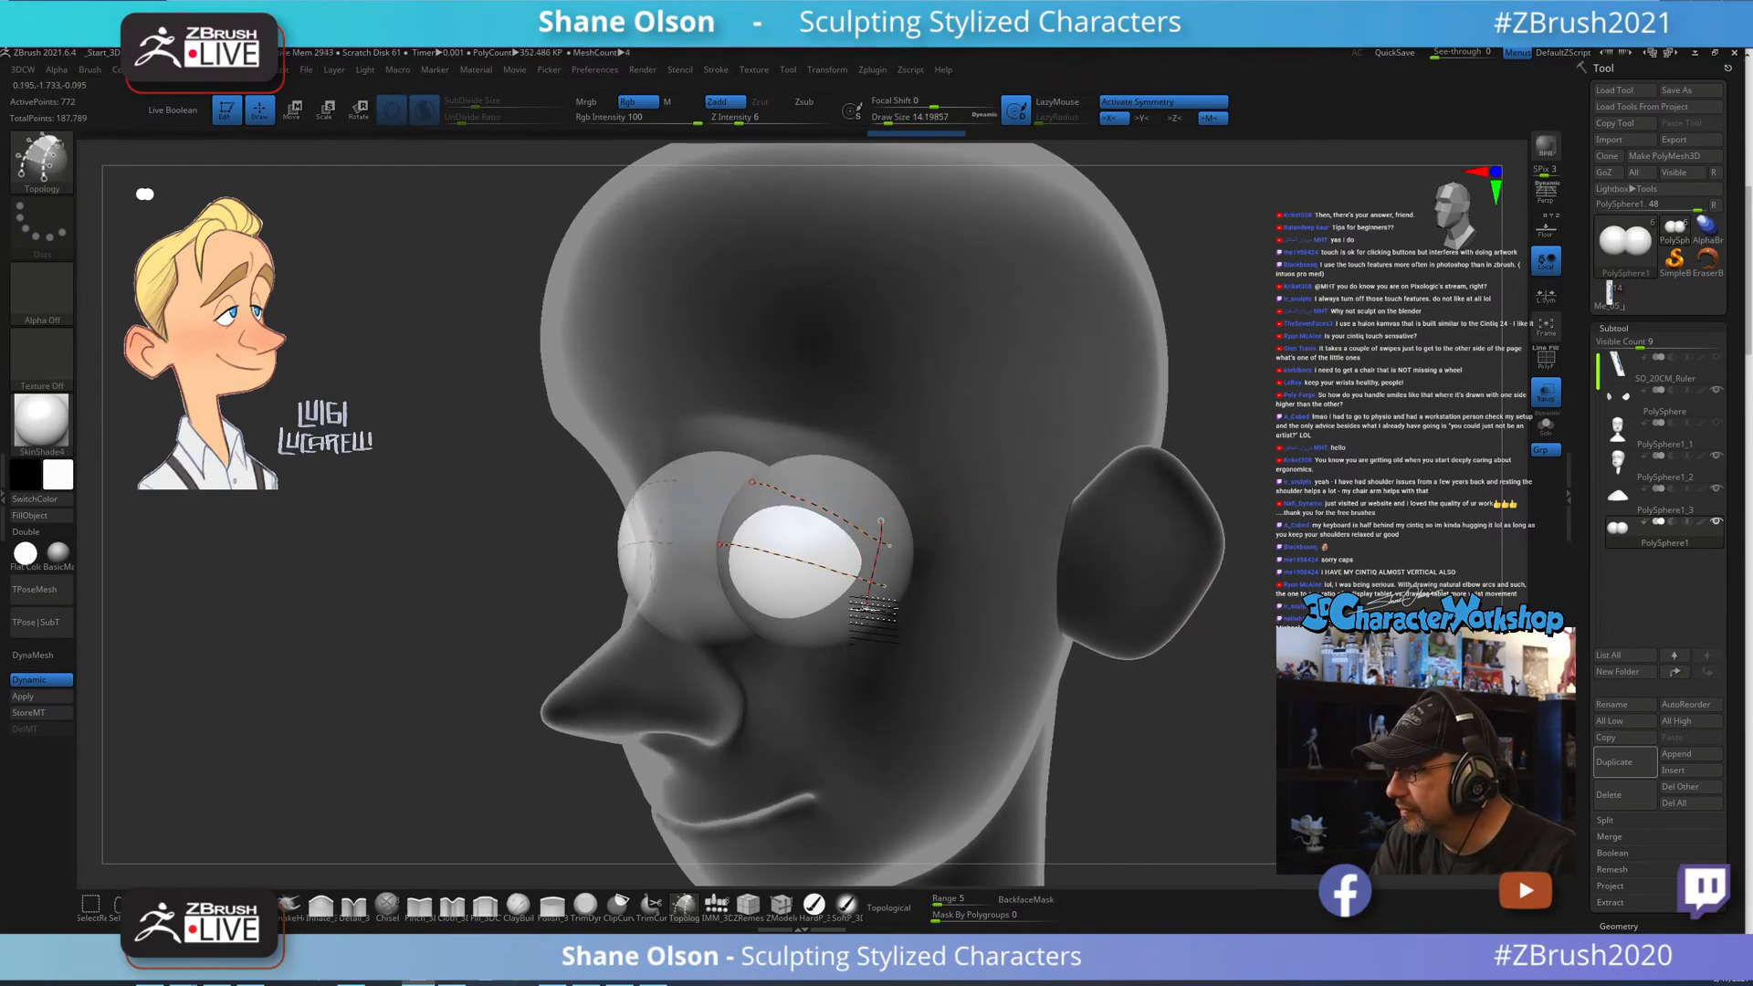
{"action": "left_click_drag", "start_coordinate": [1100, 615], "coordinate": [1071, 649]}
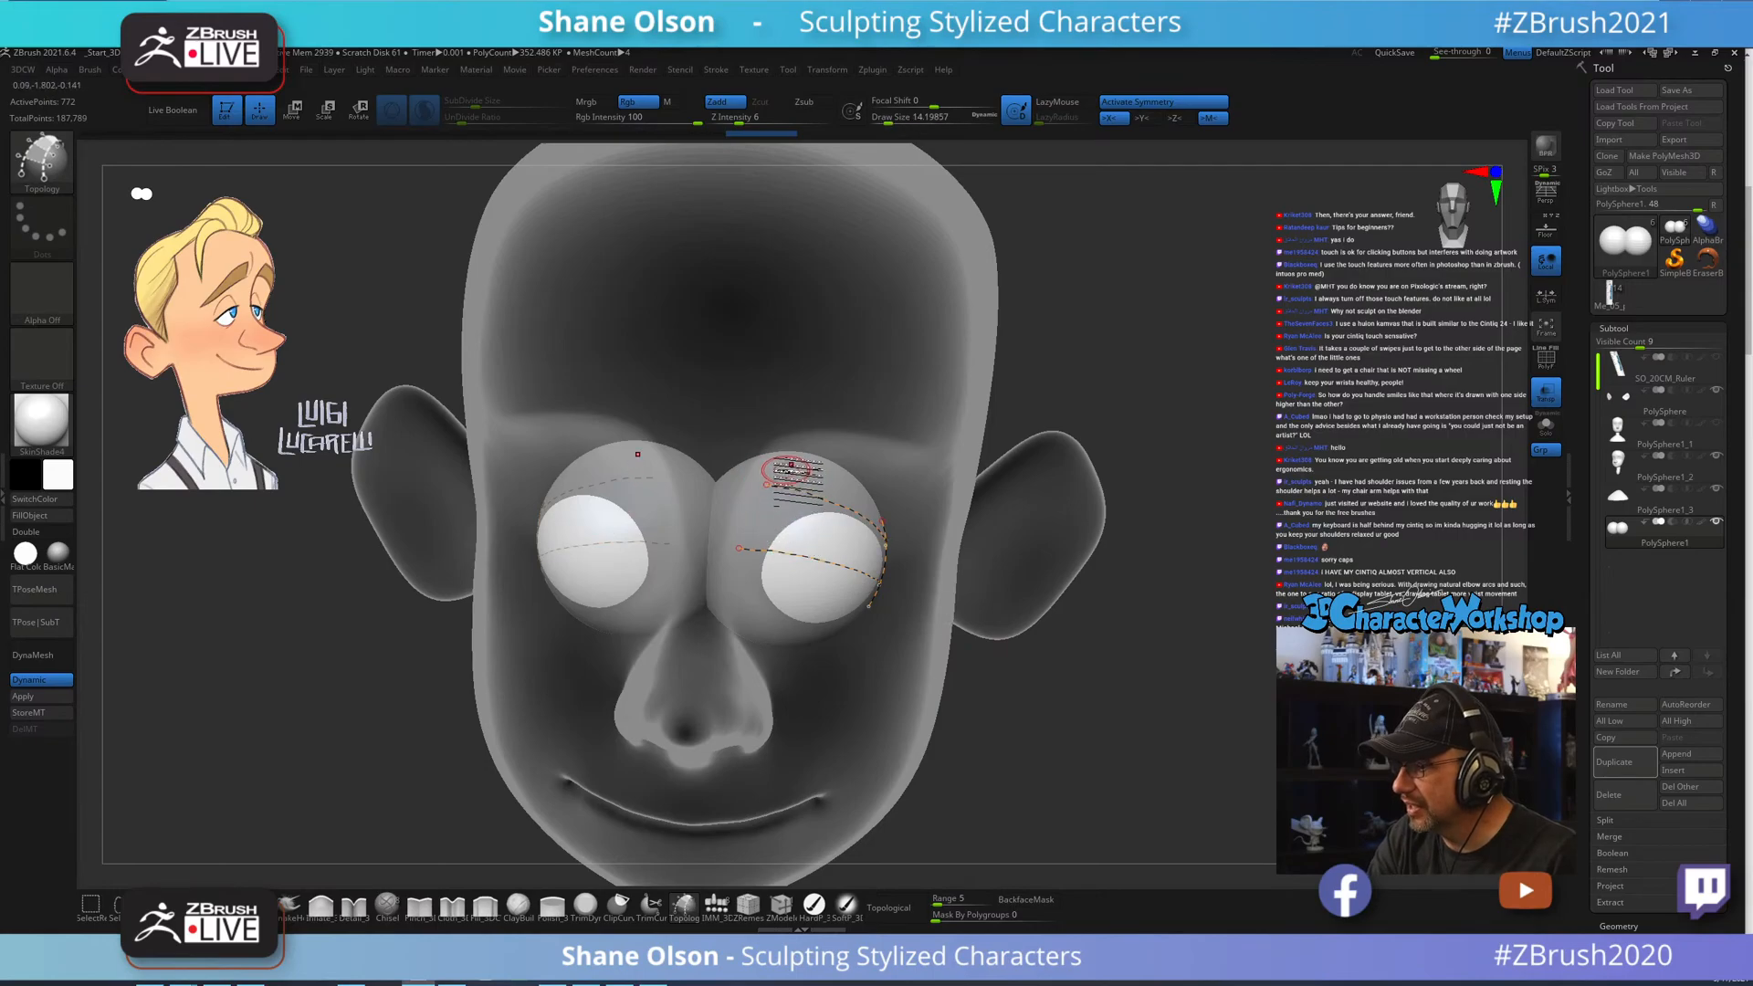
{"action": "left_click_drag", "start_coordinate": [787, 470], "coordinate": [744, 580]}
Subdivide the upper eyelid outline into a grid with further crossing topology curves.
{"action": "left_click_drag", "start_coordinate": [996, 671], "coordinate": [1081, 690]}
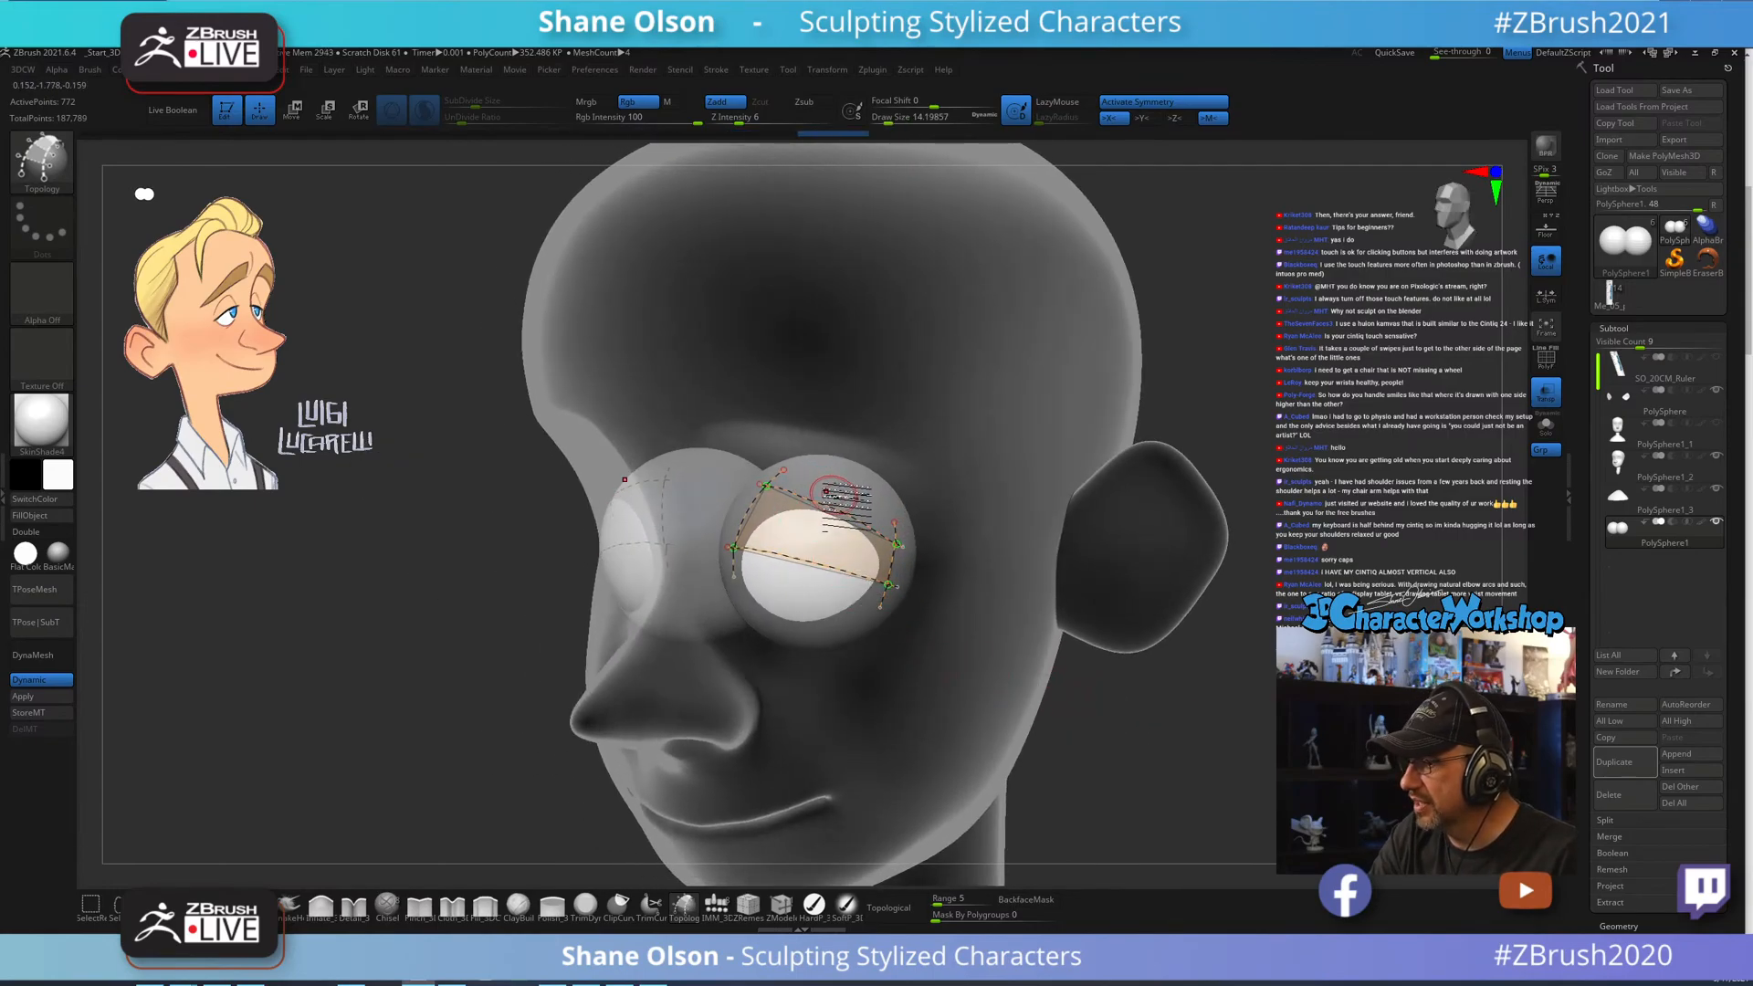
{"action": "left_click_drag", "start_coordinate": [840, 489], "coordinate": [810, 545]}
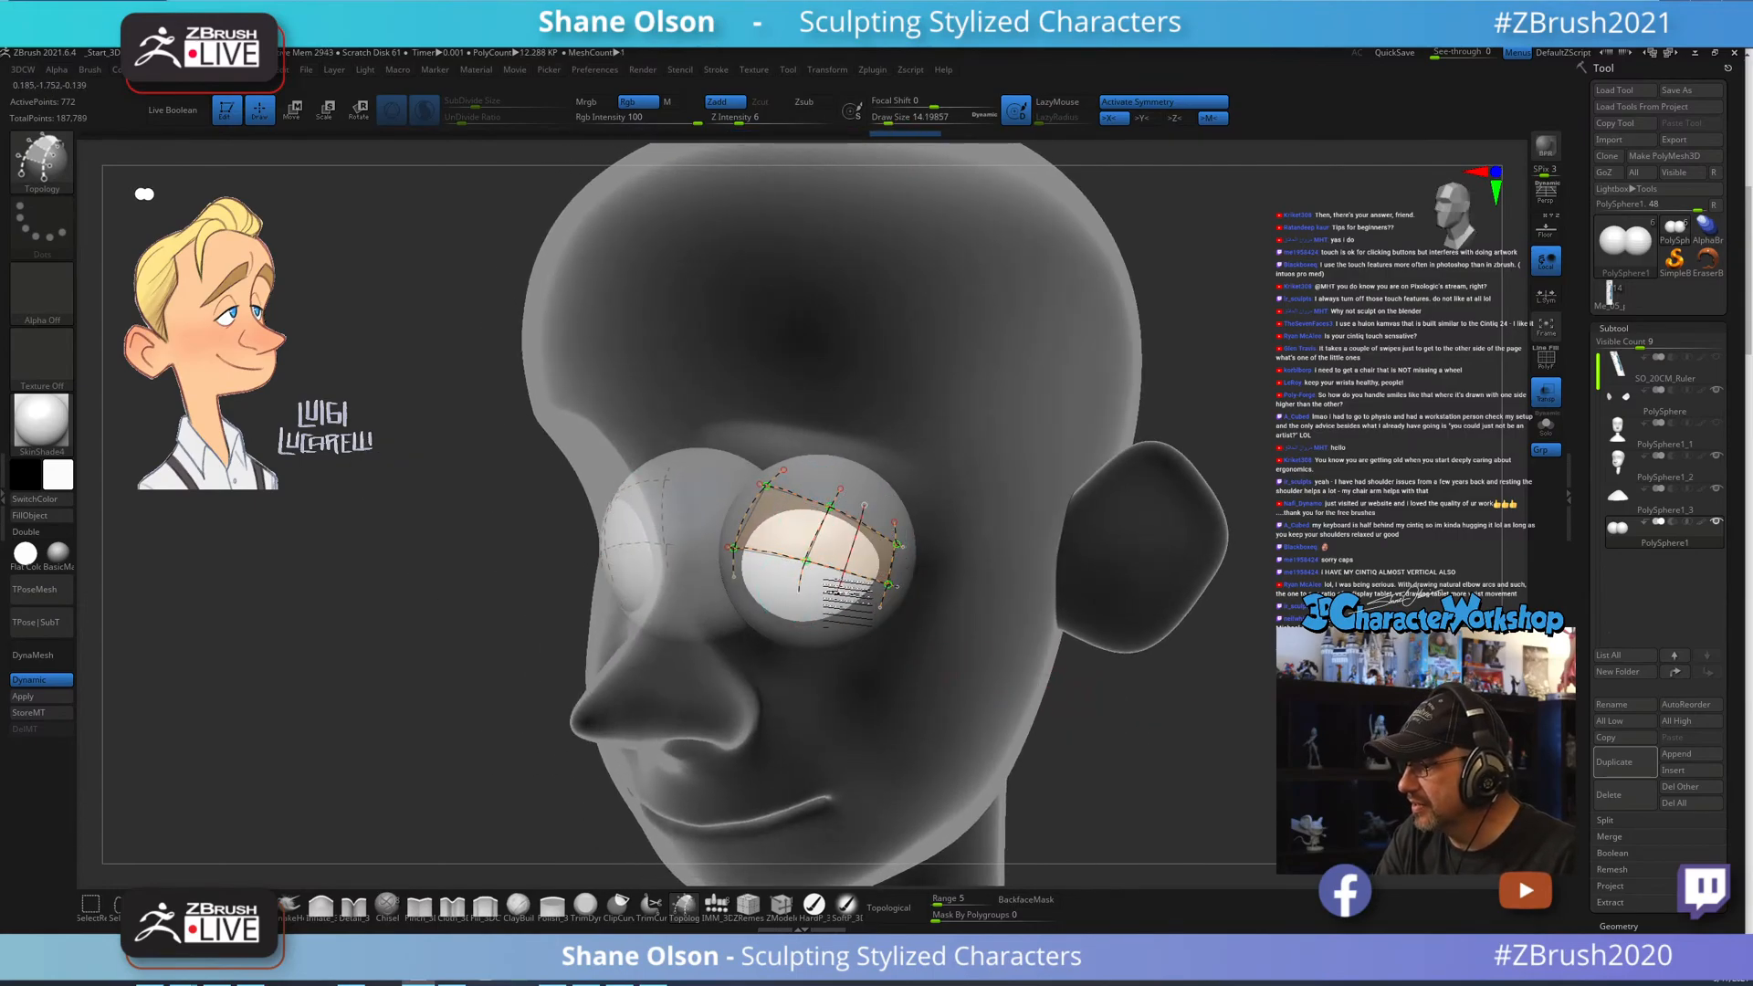
{"action": "mouse_move", "coordinate": [1056, 661]}
{"action": "left_mouse_down"}
{"action": "mouse_move", "coordinate": [1047, 683]}
{"action": "mouse_move", "coordinate": [1030, 669]}
{"action": "left_mouse_up"}
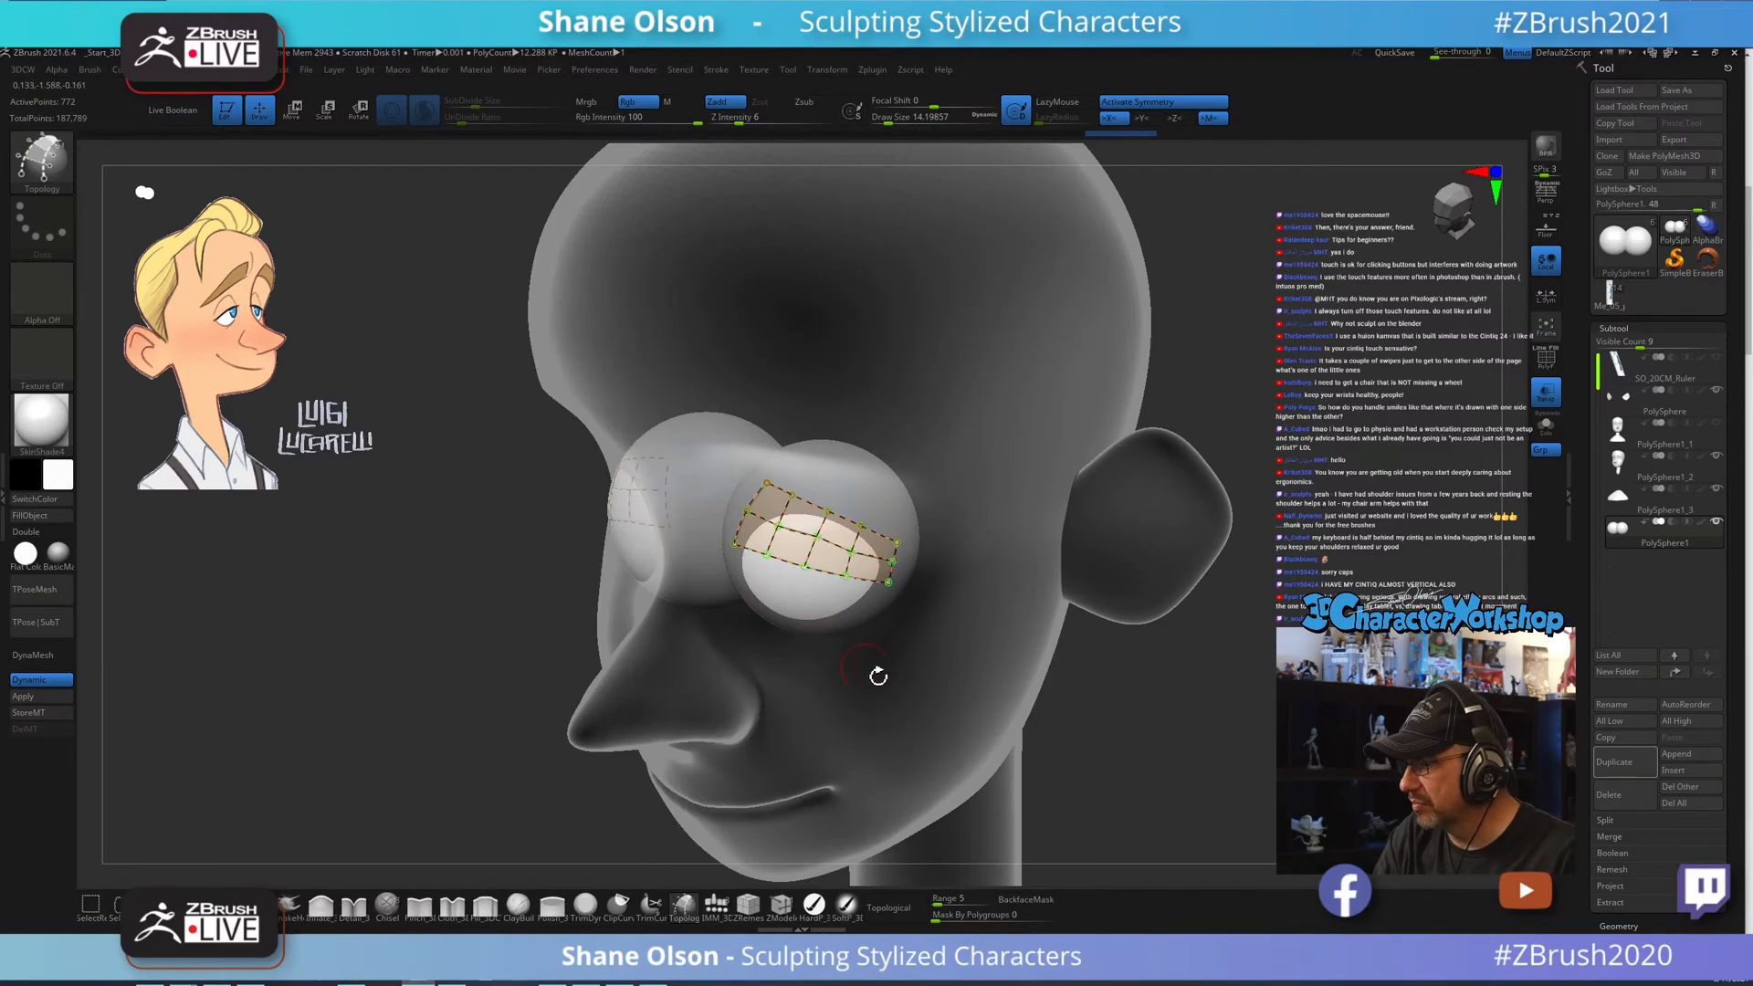
{"action": "mouse_move", "coordinate": [1185, 743]}
{"action": "left_mouse_down"}
{"action": "mouse_move", "coordinate": [1206, 718]}
{"action": "mouse_move", "coordinate": [1228, 744]}
{"action": "mouse_move", "coordinate": [1251, 735]}
{"action": "mouse_move", "coordinate": [1194, 738]}
{"action": "left_mouse_up"}
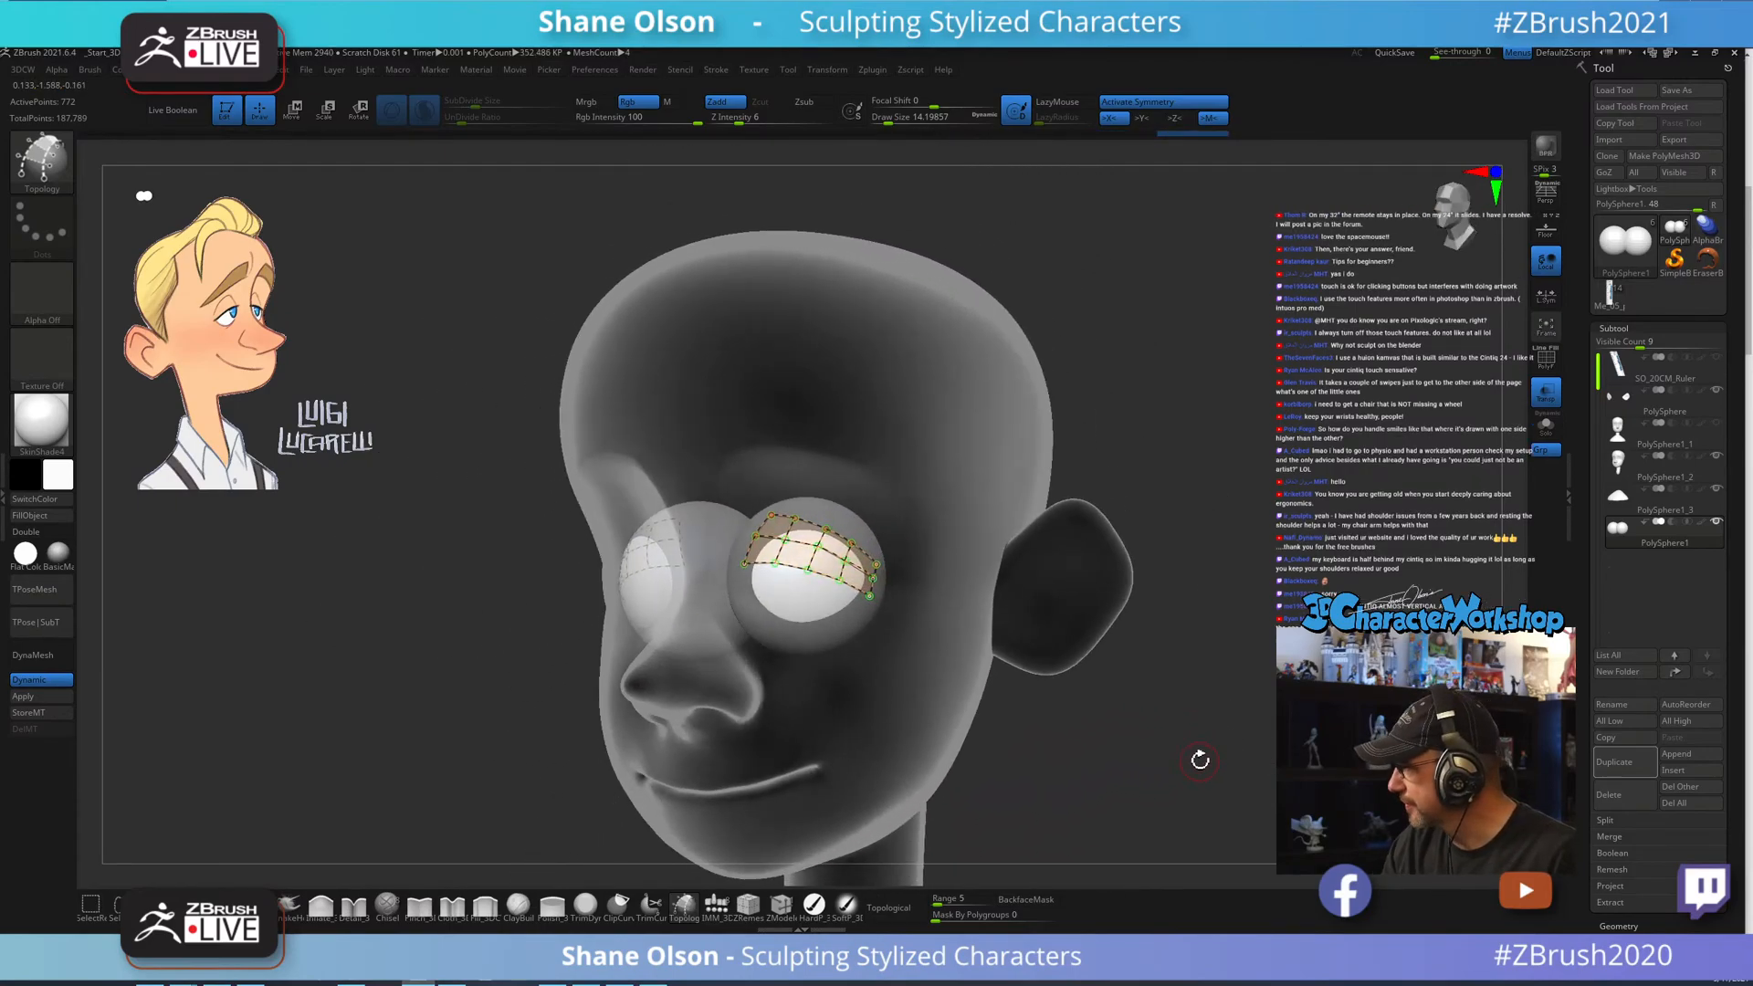
Generate the eyelid mesh from the topology grid at a draw size of 1 and split its unmasked points into a separate subtool.
{"action": "key", "text": "s"}
{"action": "left_click", "coordinate": [1101, 757]}
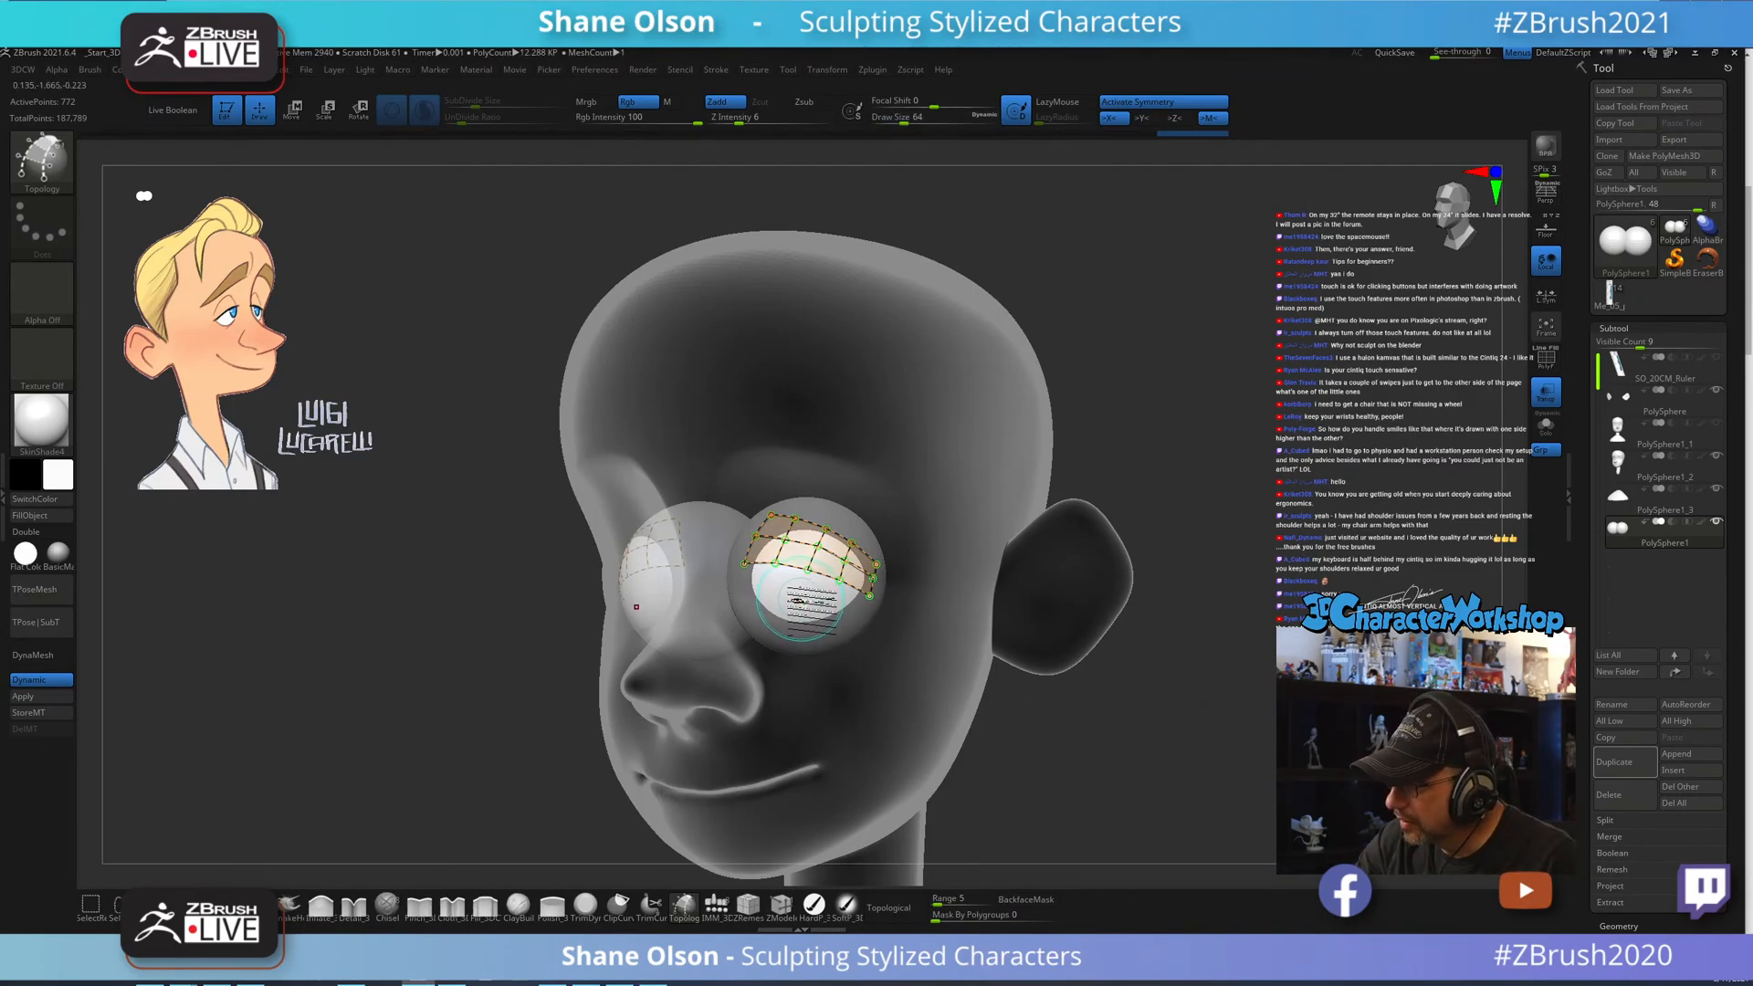
{"action": "left_click", "coordinate": [803, 603]}
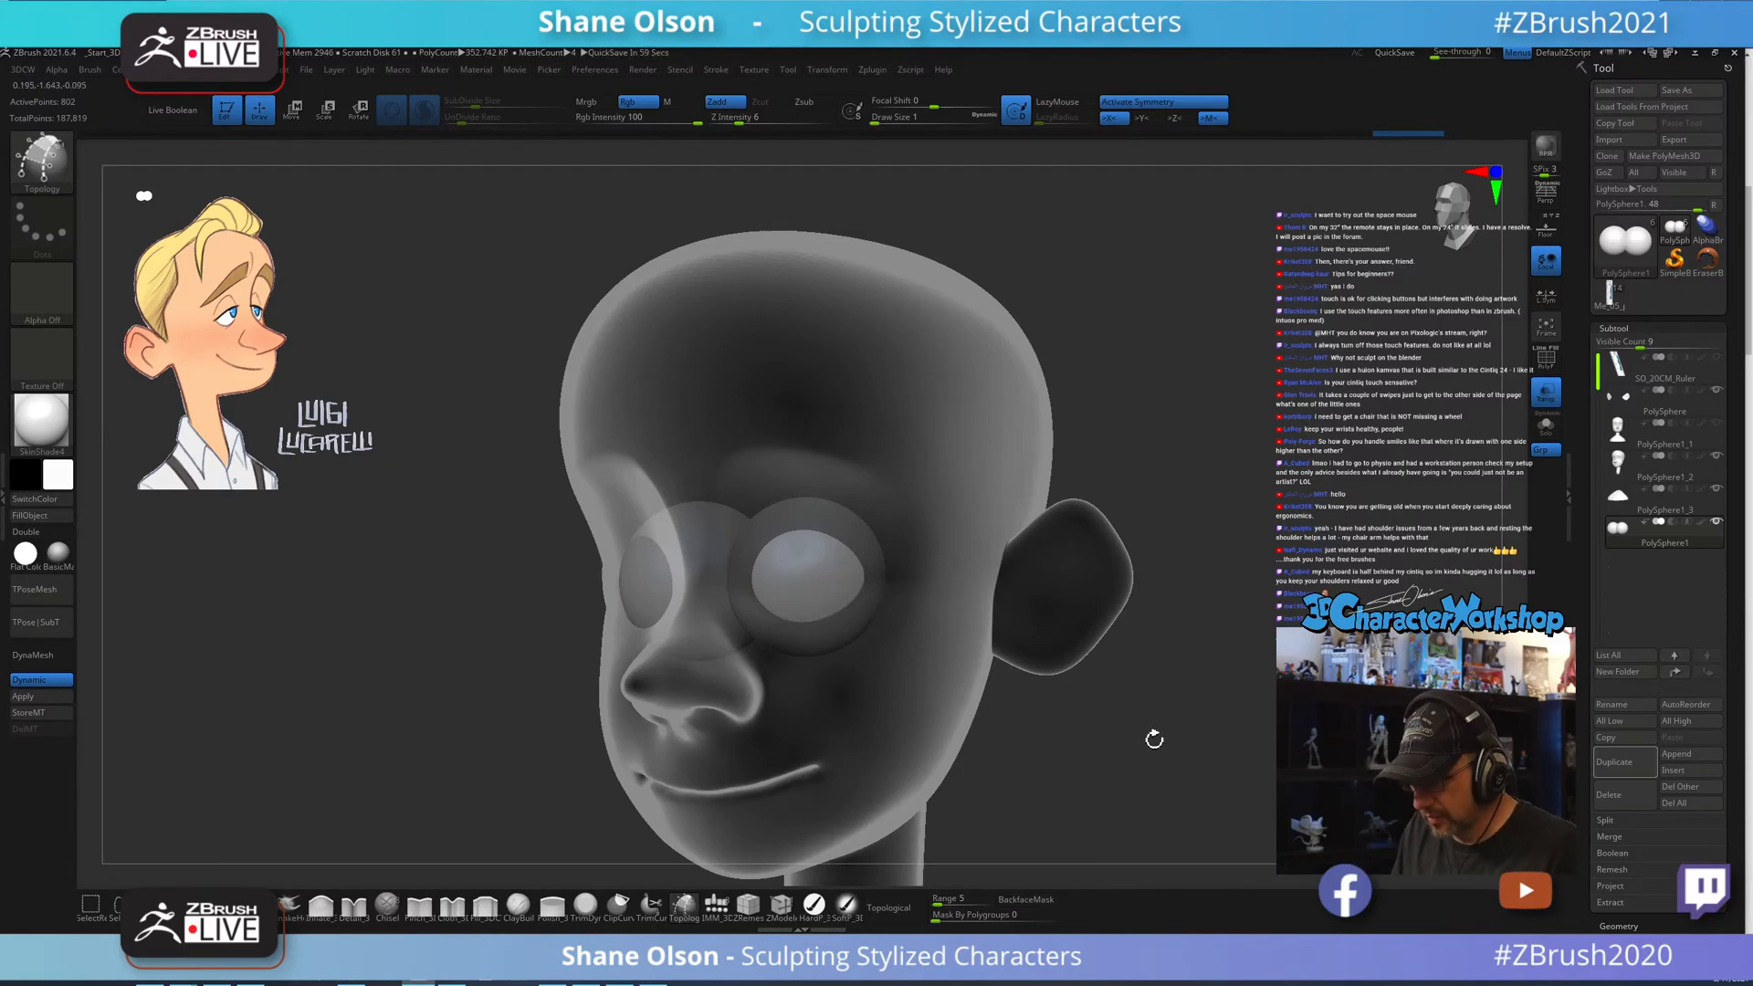
{"action": "key", "text": "3"}
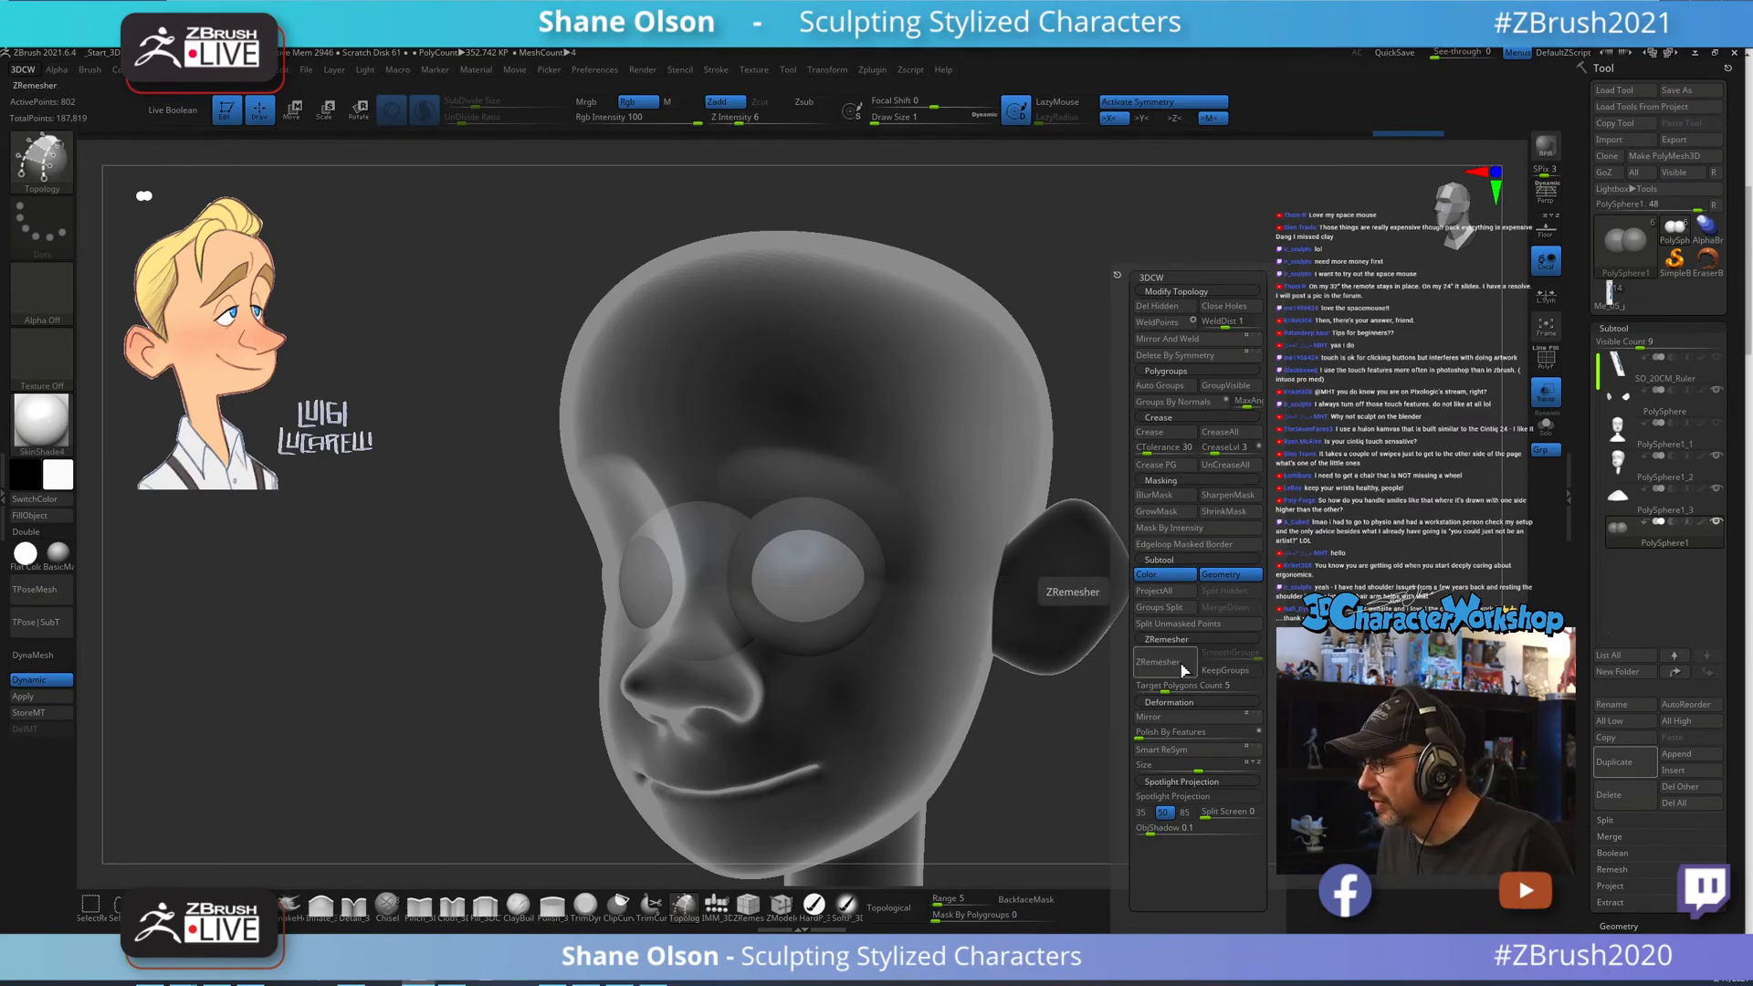
{"action": "left_click", "coordinate": [1193, 624]}
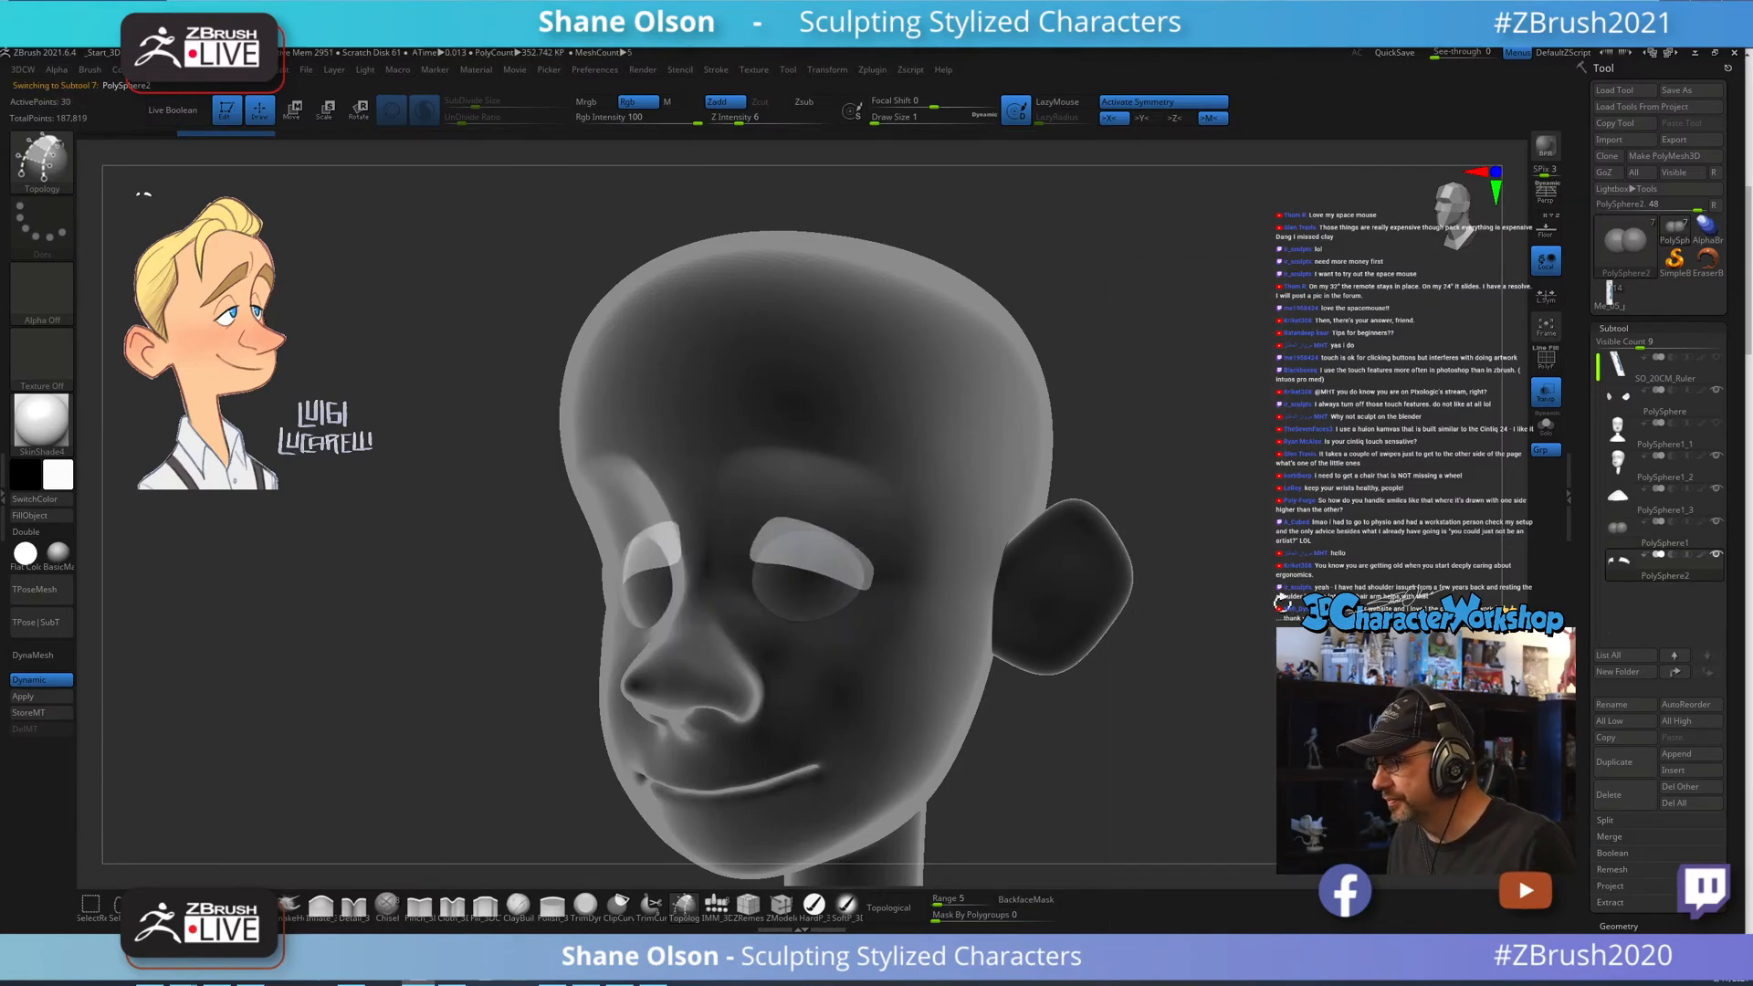
Give the eyelid subtool PolySphere2 a Dynamic Subdiv thickness of 0.00279.
{"action": "left_click_drag", "start_coordinate": [1155, 508], "coordinate": [1240, 587]}
{"action": "left_click_drag", "start_coordinate": [1342, 530], "coordinate": [1272, 524]}
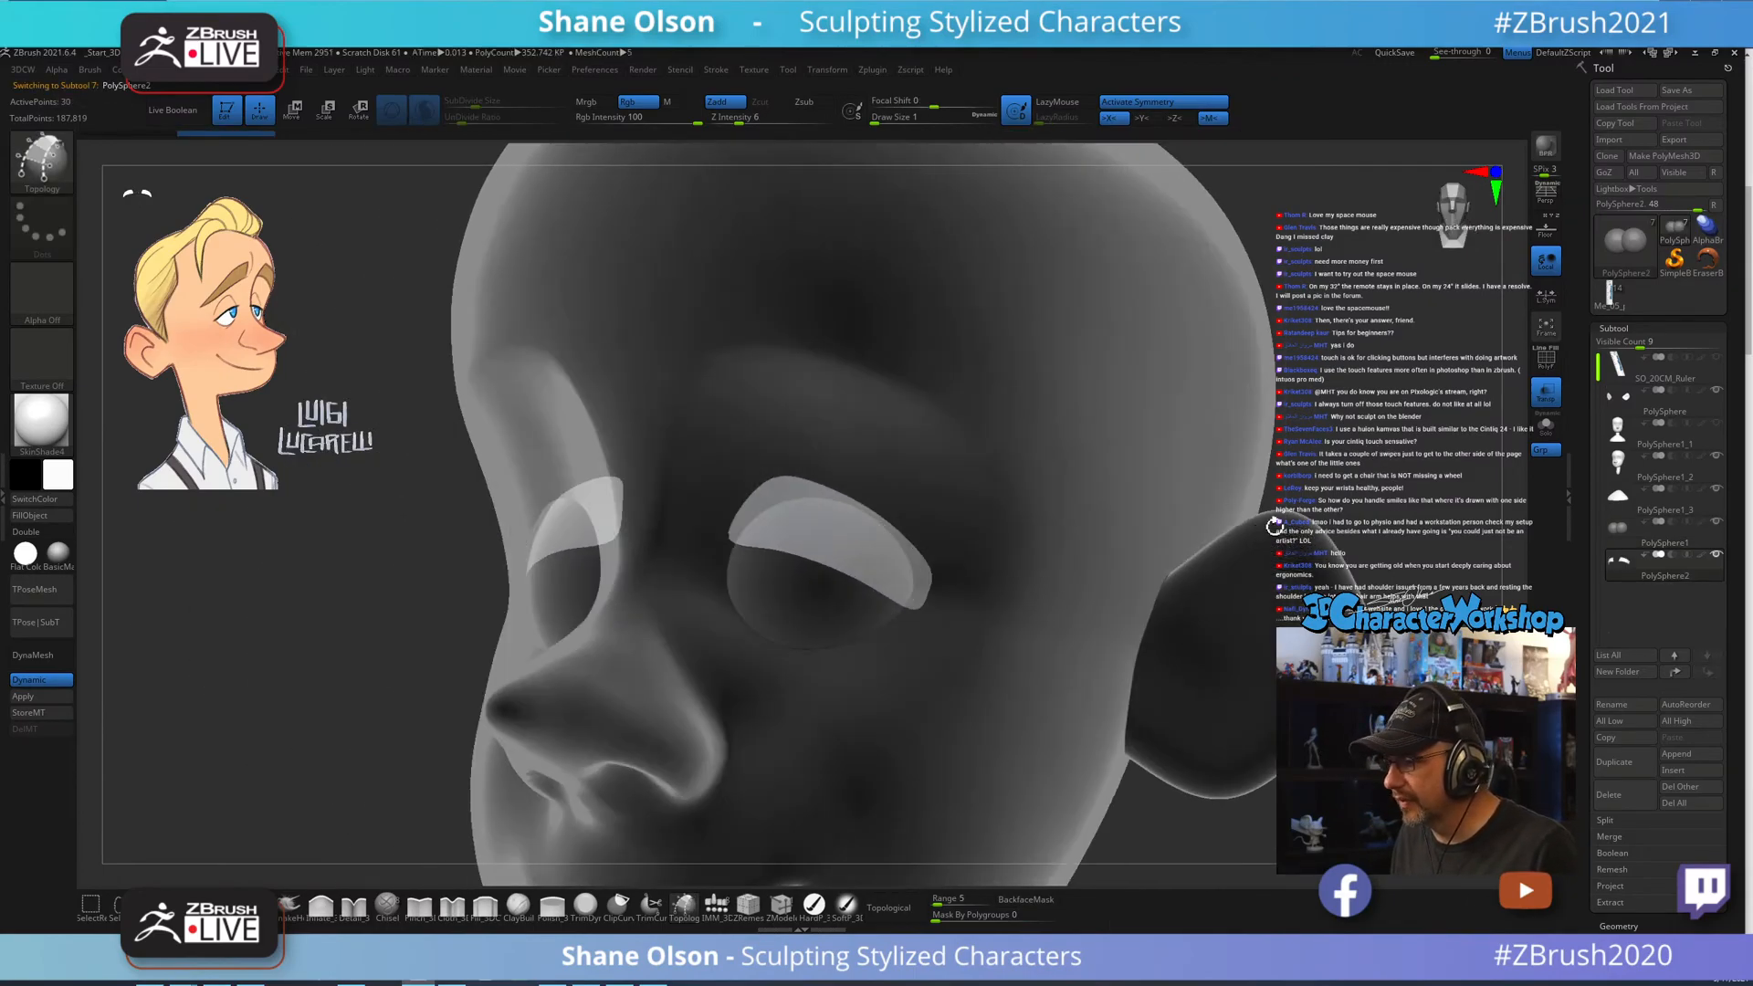
{"action": "mouse_move", "coordinate": [1336, 411]}
{"action": "left_mouse_down"}
{"action": "mouse_move", "coordinate": [1328, 430]}
{"action": "mouse_move", "coordinate": [1313, 388]}
{"action": "left_mouse_up"}
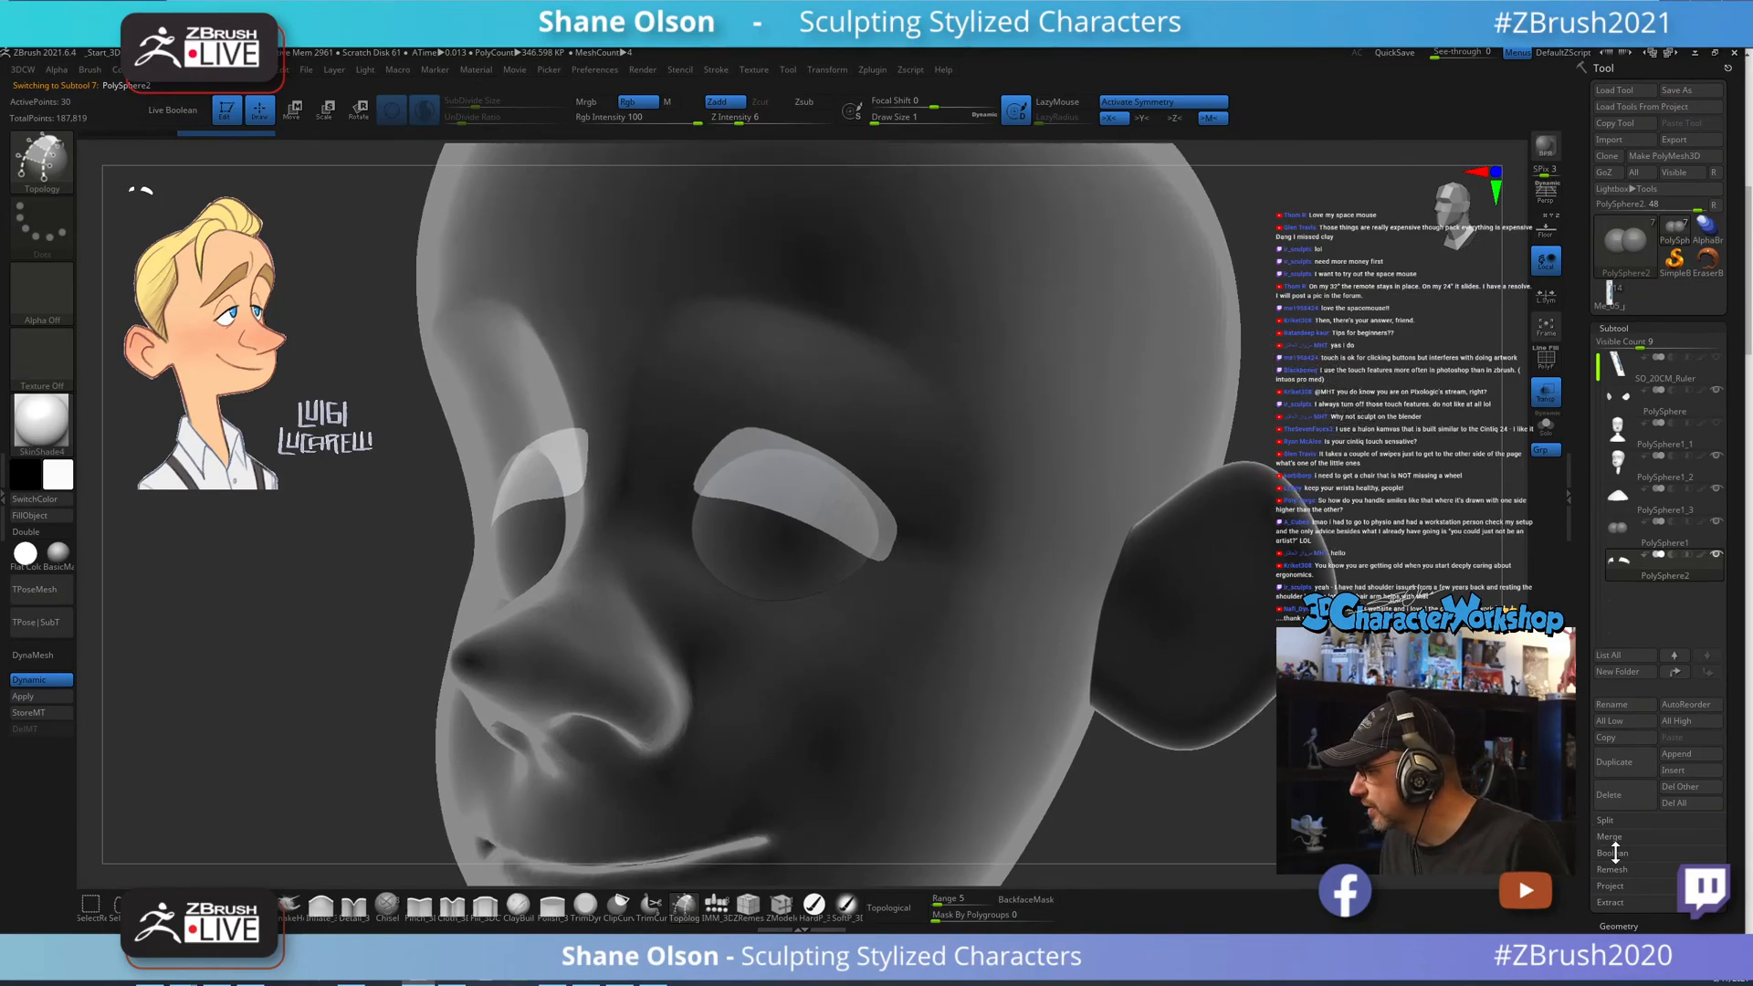
{"action": "left_click_drag", "start_coordinate": [1578, 656], "coordinate": [1577, 534]}
{"action": "left_click", "coordinate": [1635, 628]}
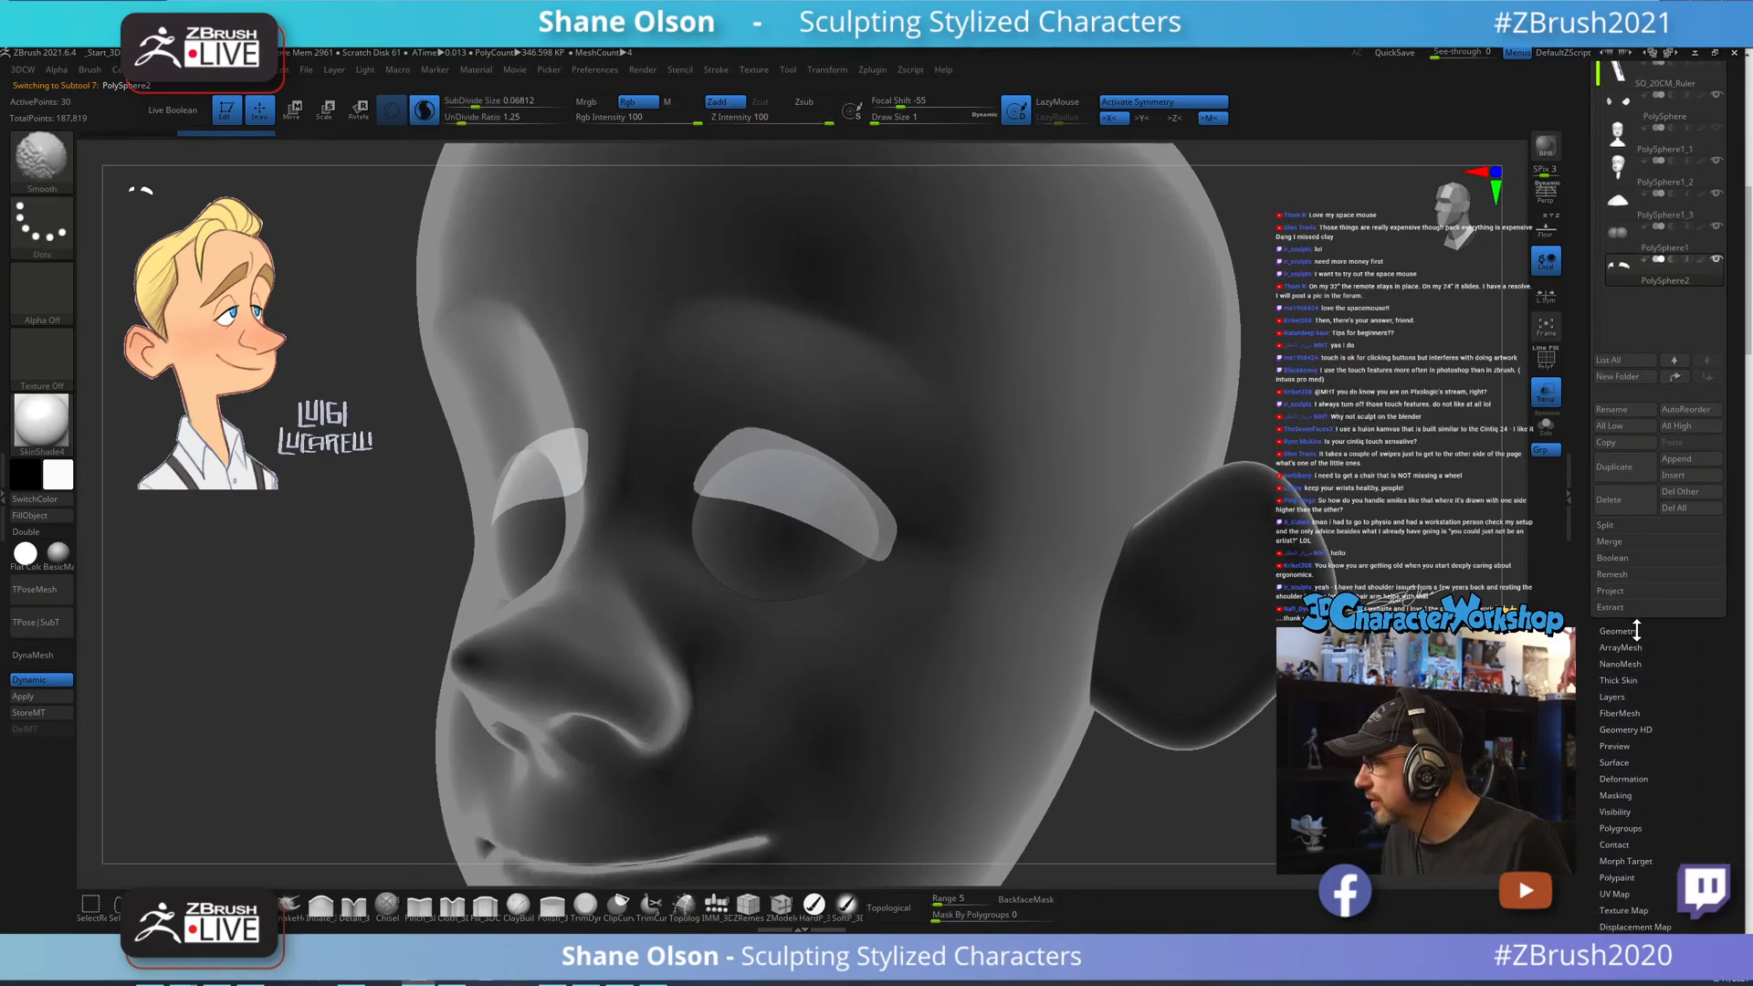
{"action": "left_click", "coordinate": [1620, 778]}
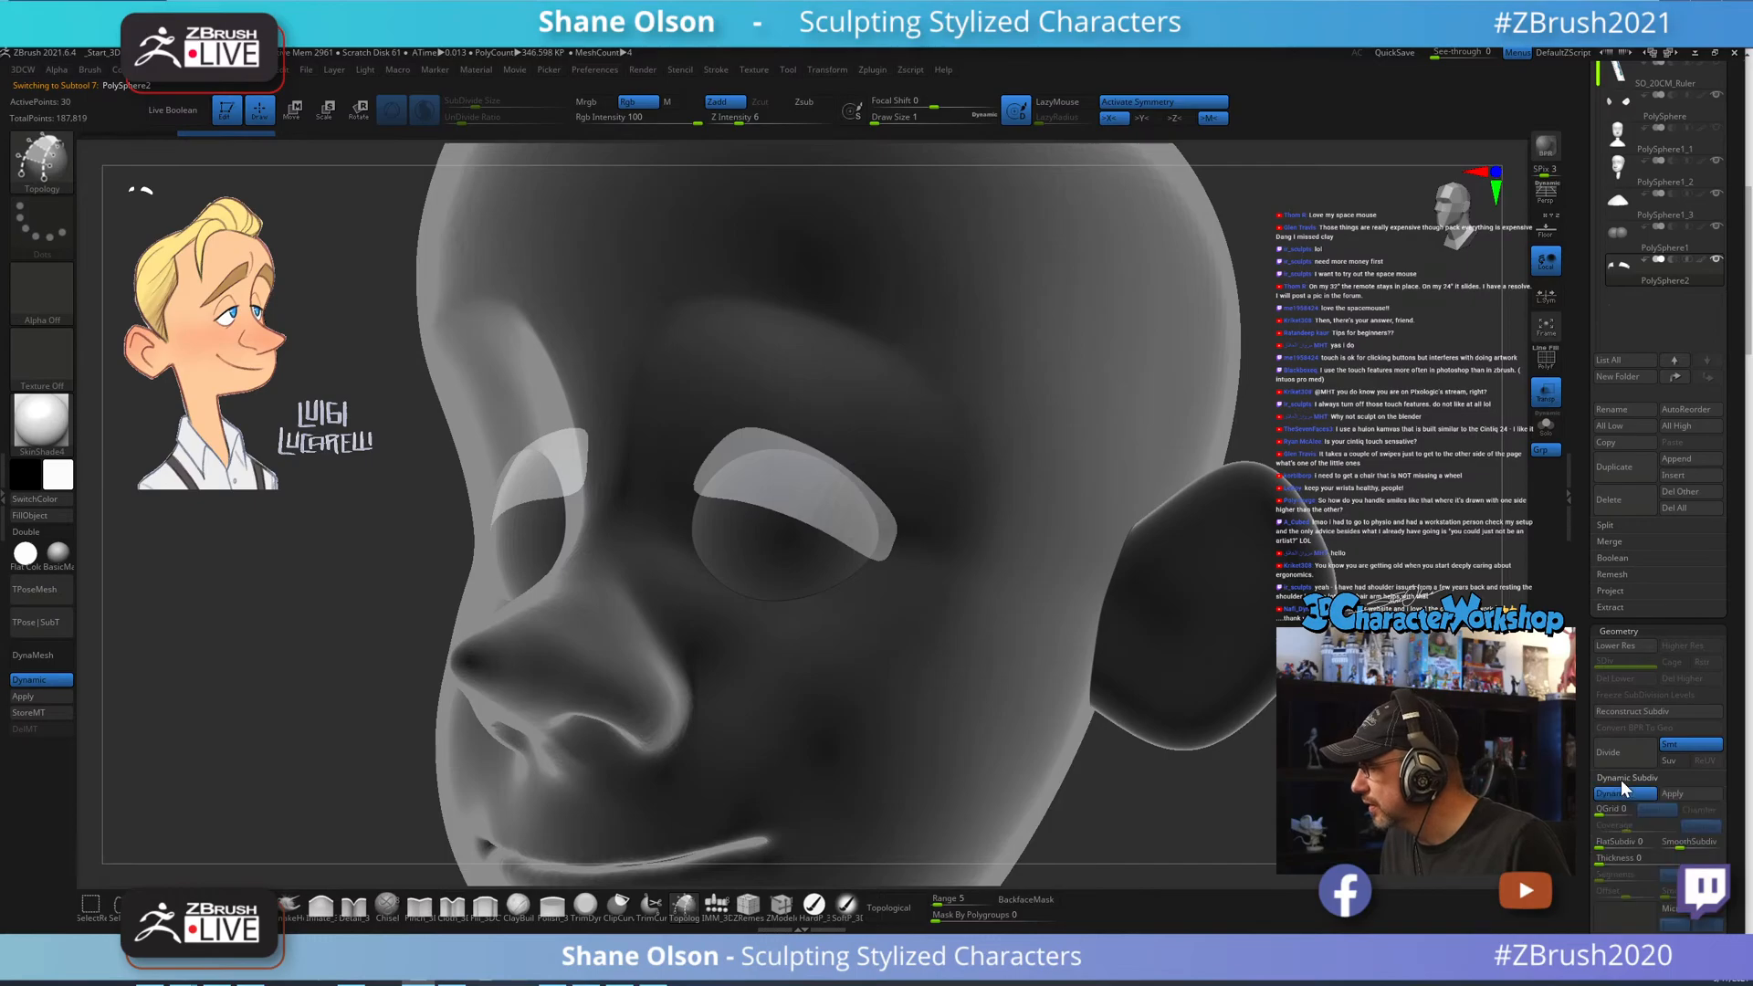
{"action": "left_click_drag", "start_coordinate": [1605, 859], "coordinate": [1626, 862]}
{"action": "left_click_drag", "start_coordinate": [1393, 473], "coordinate": [1407, 470]}
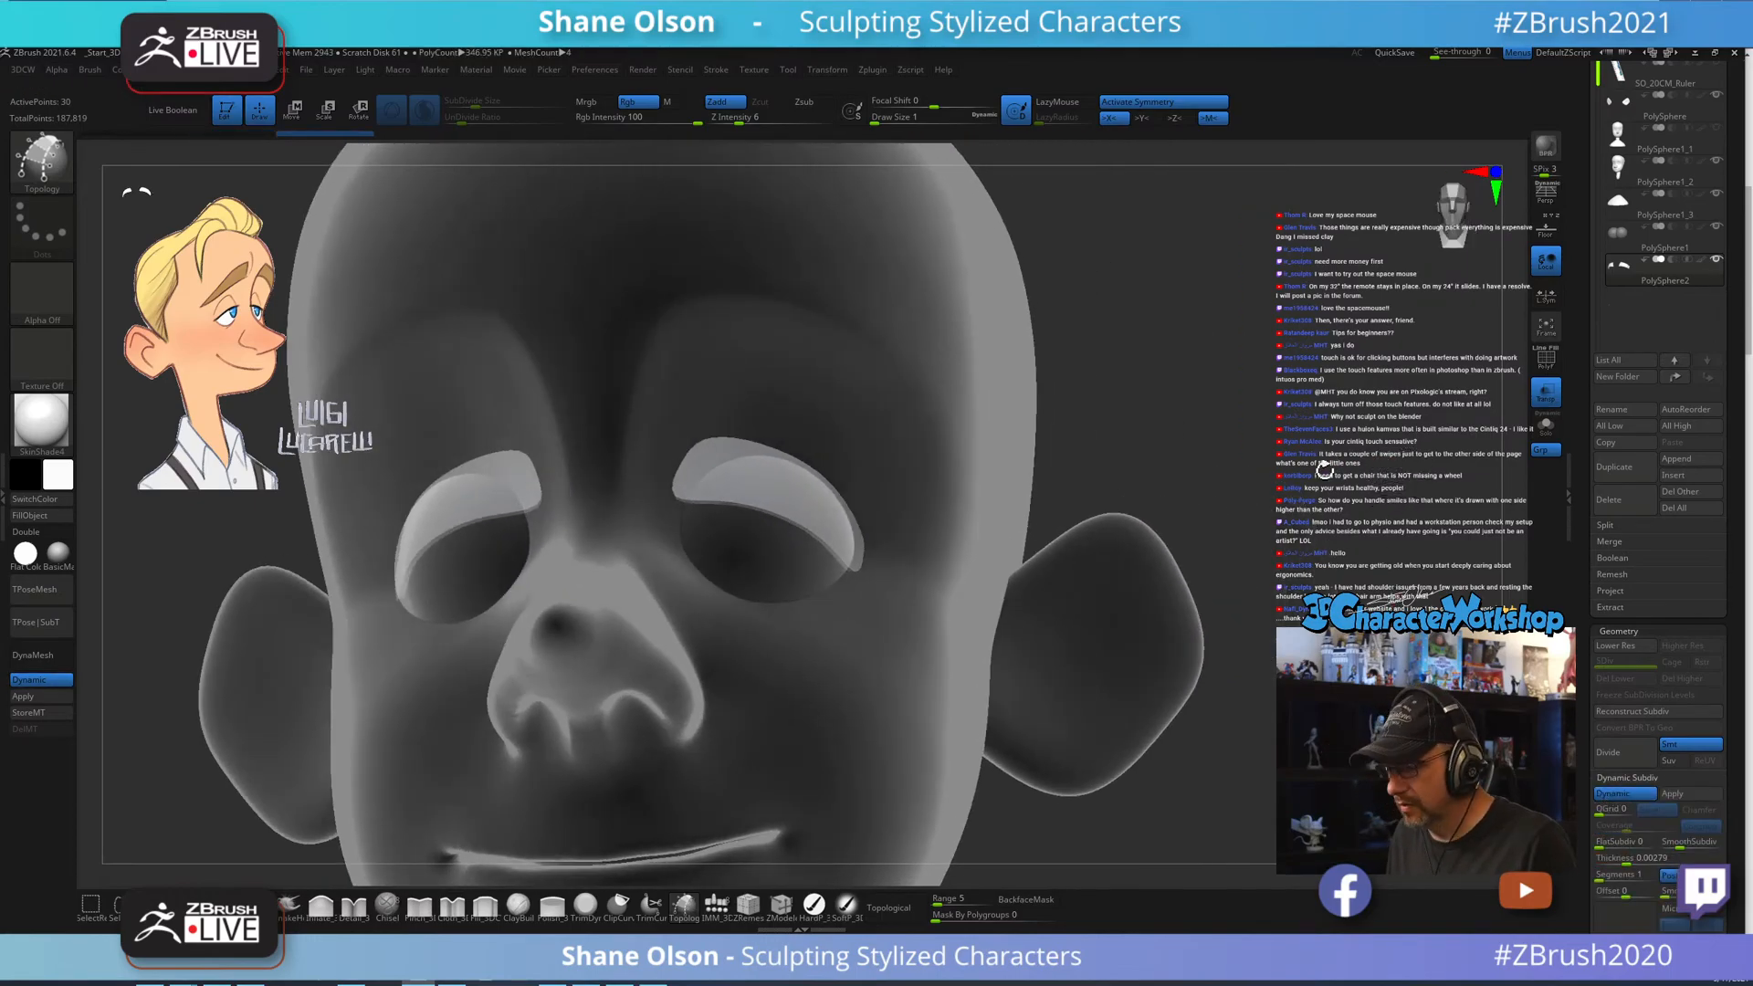
Show the polyframe on the eyelids and turn off transparency for the head.
{"action": "key", "text": "shift+f"}
{"action": "left_click_drag", "start_coordinate": [1212, 388], "coordinate": [1260, 423]}
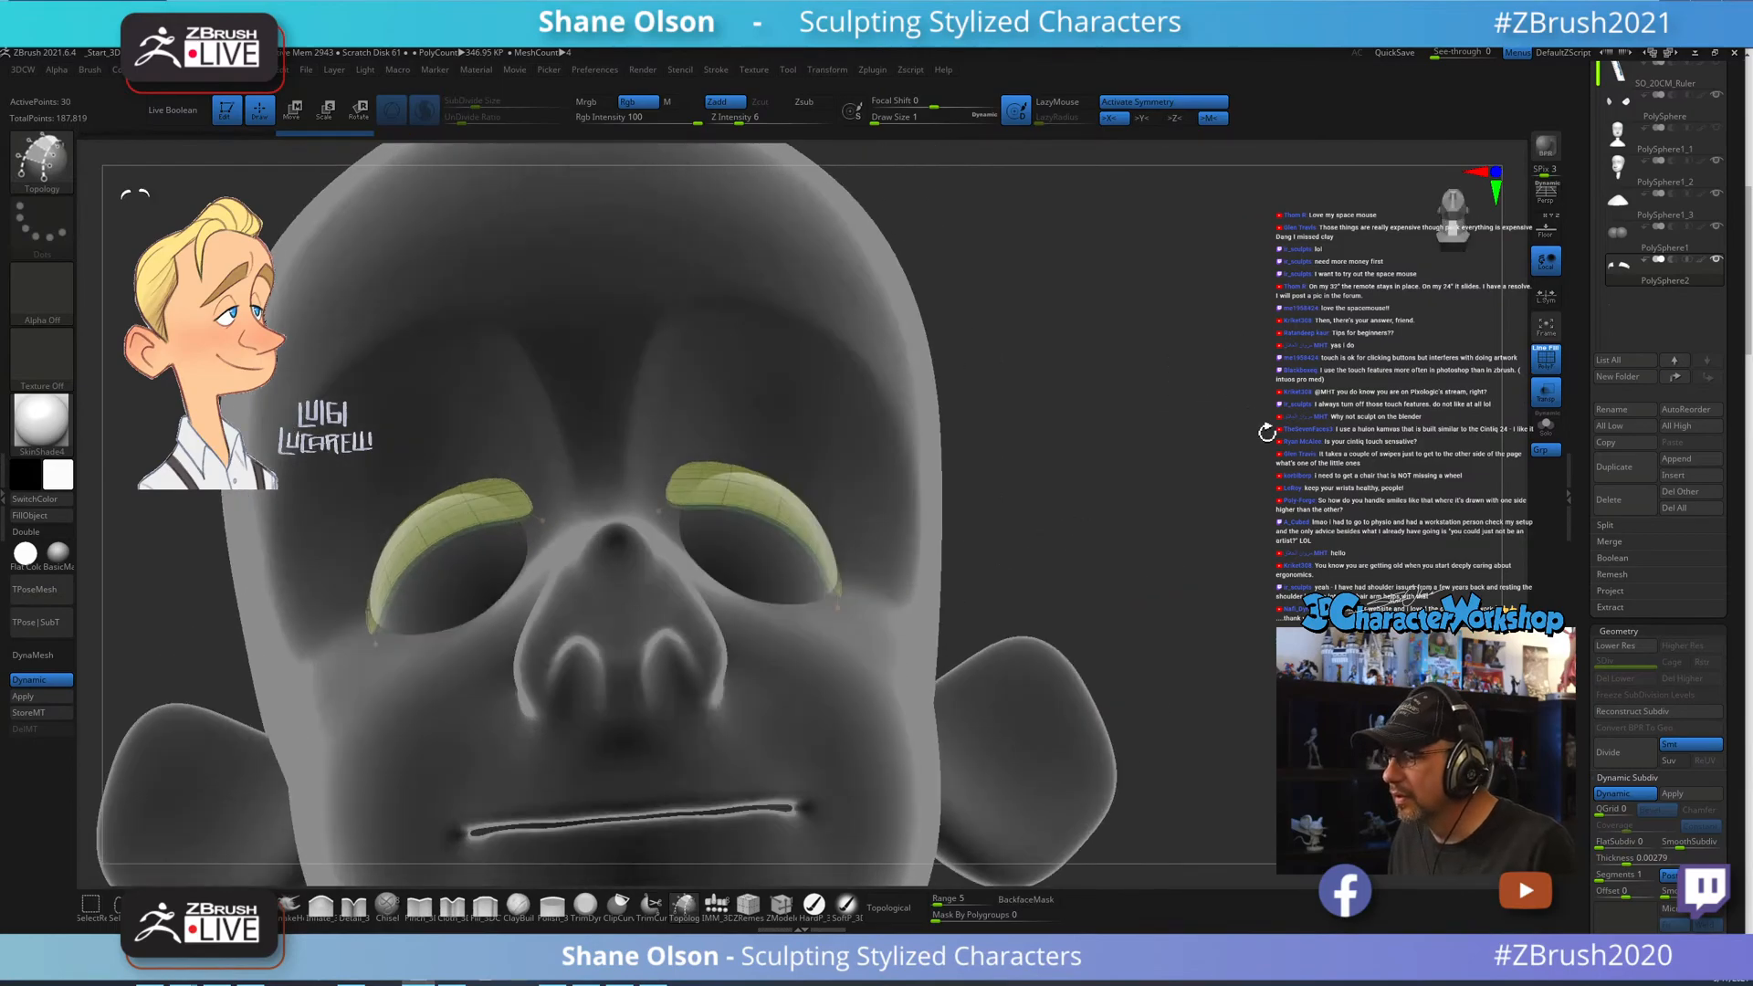
{"action": "left_click", "coordinate": [1546, 394]}
{"action": "left_click_drag", "start_coordinate": [1242, 447], "coordinate": [1309, 382], "text": "alt"}
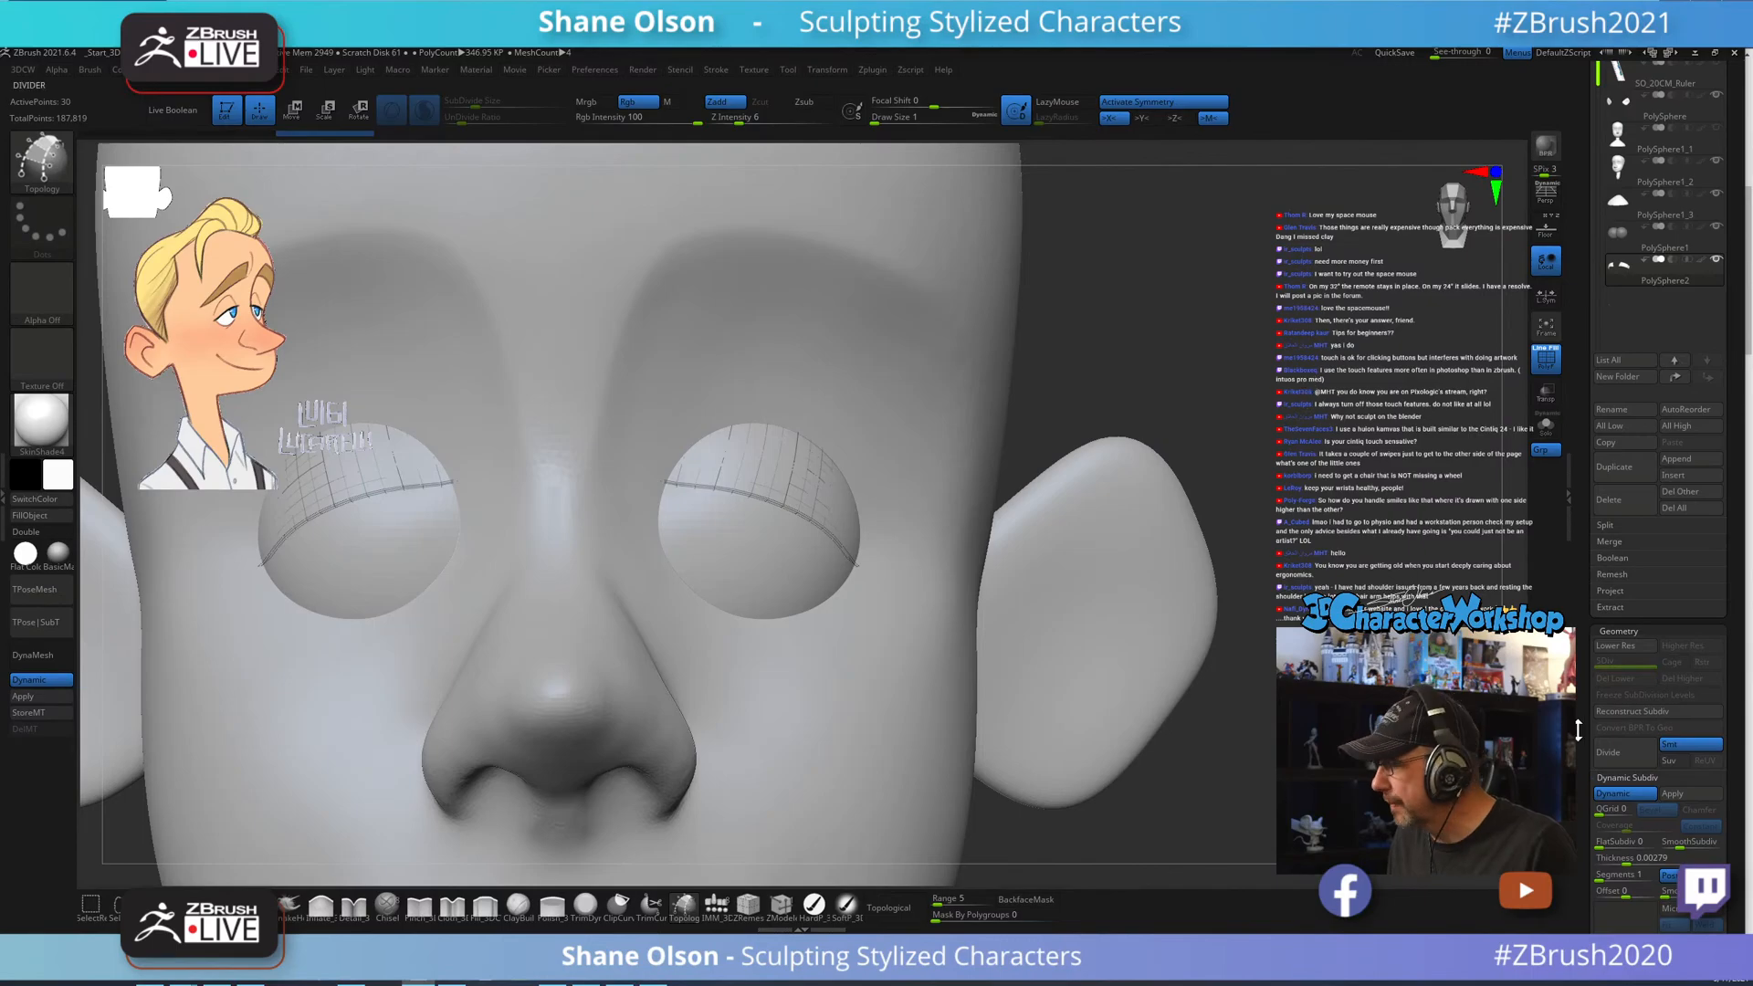
Set the eyelids' Dynamic Subdiv thickness to 0.01151.
{"action": "left_click_drag", "start_coordinate": [1224, 456], "coordinate": [1282, 421]}
{"action": "left_click_drag", "start_coordinate": [1630, 863], "coordinate": [1637, 862]}
{"action": "left_click_drag", "start_coordinate": [1443, 502], "coordinate": [1236, 409]}
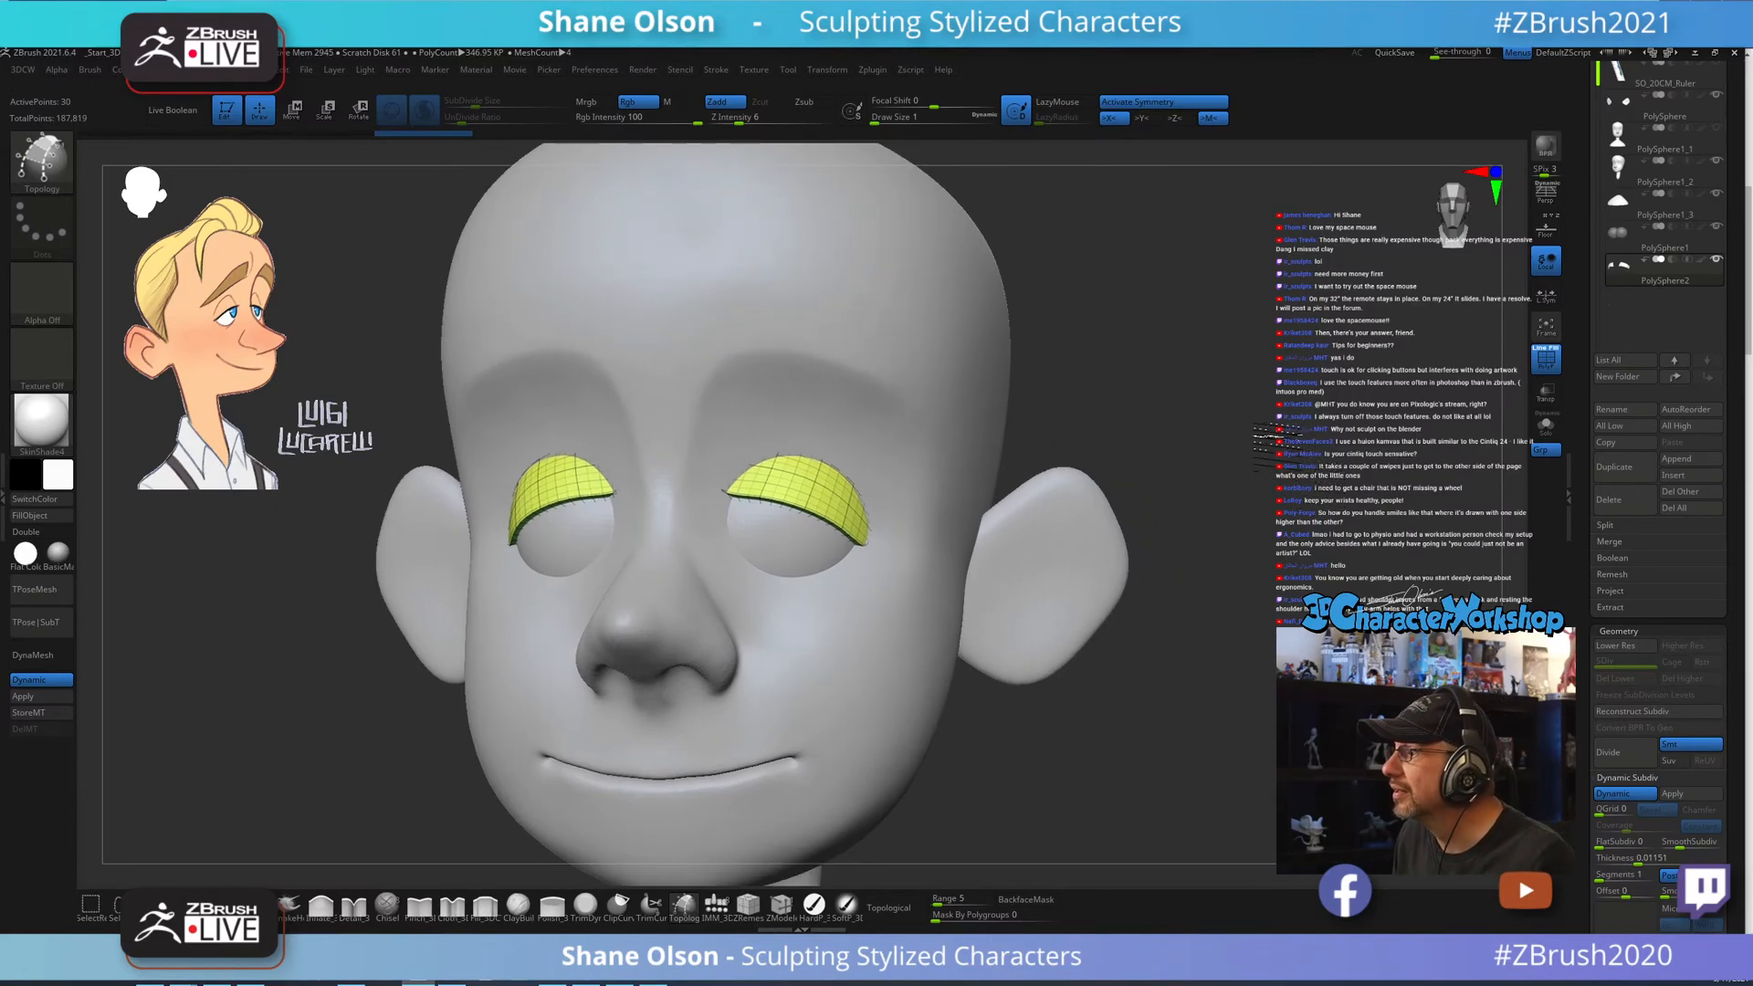
Examine the thickened eyelids on the head from the front, below and three-quarter angles against the cartoon reference.
{"action": "left_click_drag", "start_coordinate": [1272, 436], "coordinate": [1144, 517]}
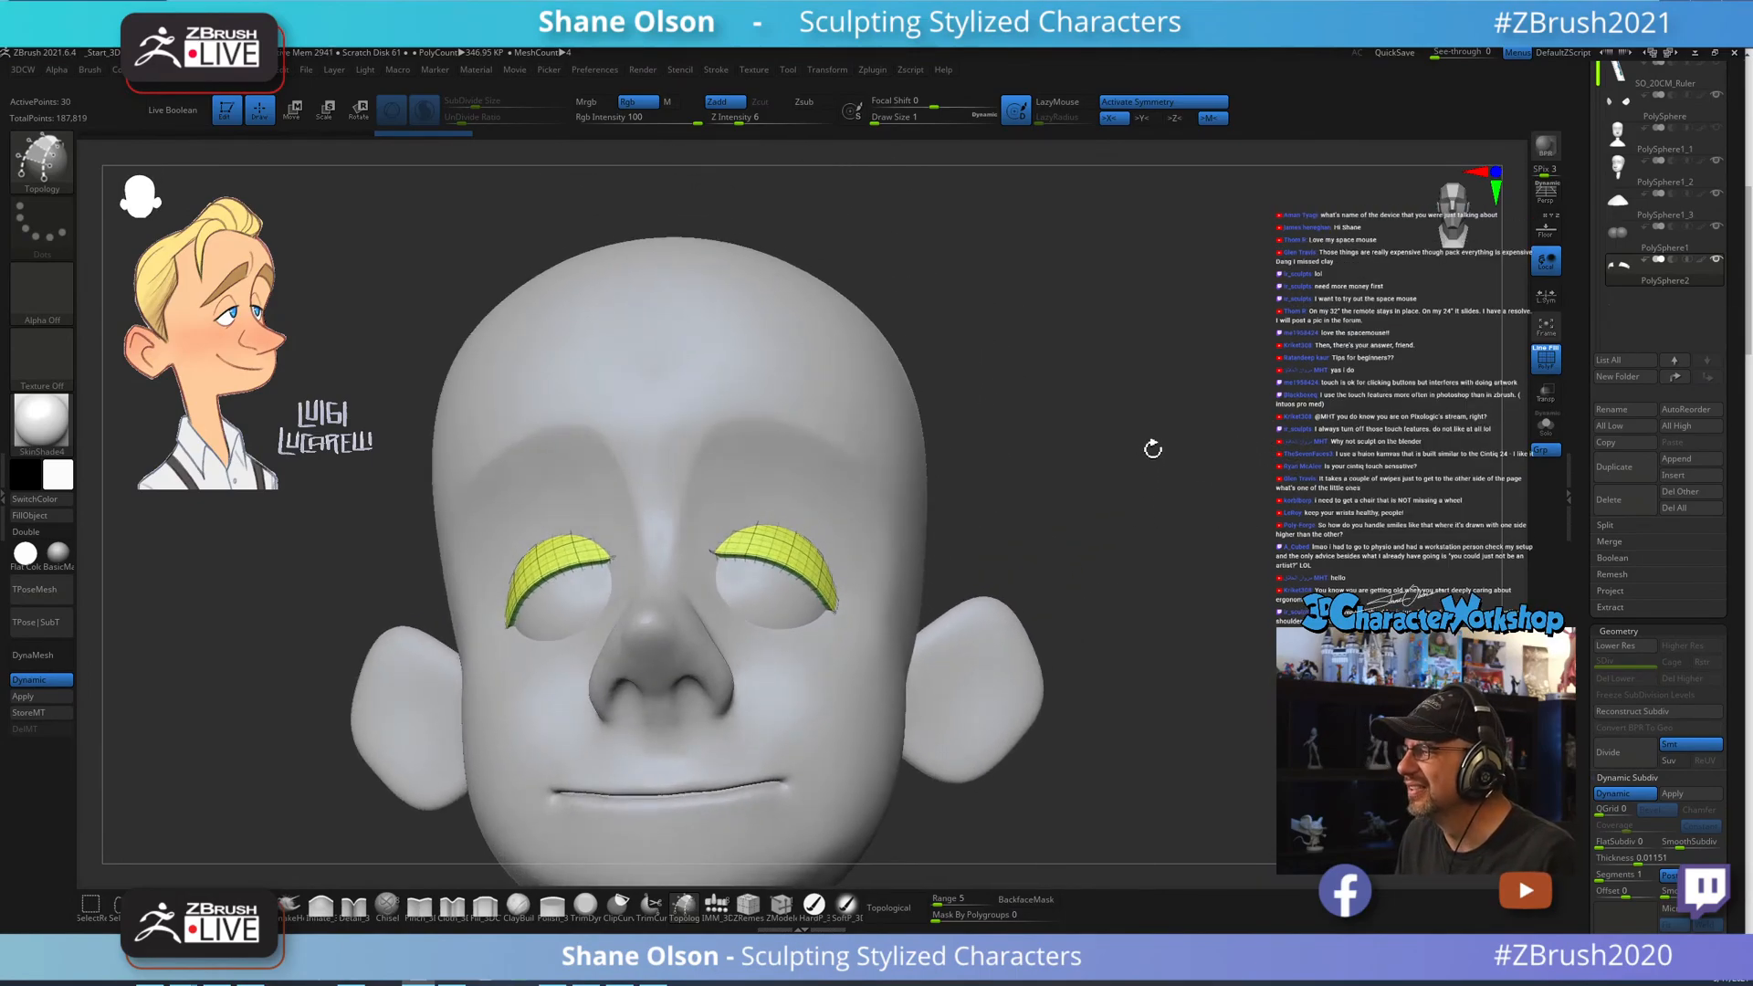
{"action": "mouse_move", "coordinate": [1152, 449]}
{"action": "left_mouse_down"}
{"action": "mouse_move", "coordinate": [1154, 464]}
{"action": "mouse_move", "coordinate": [1159, 450]}
{"action": "left_mouse_up"}
{"action": "left_click_drag", "start_coordinate": [1214, 383], "coordinate": [1174, 419]}
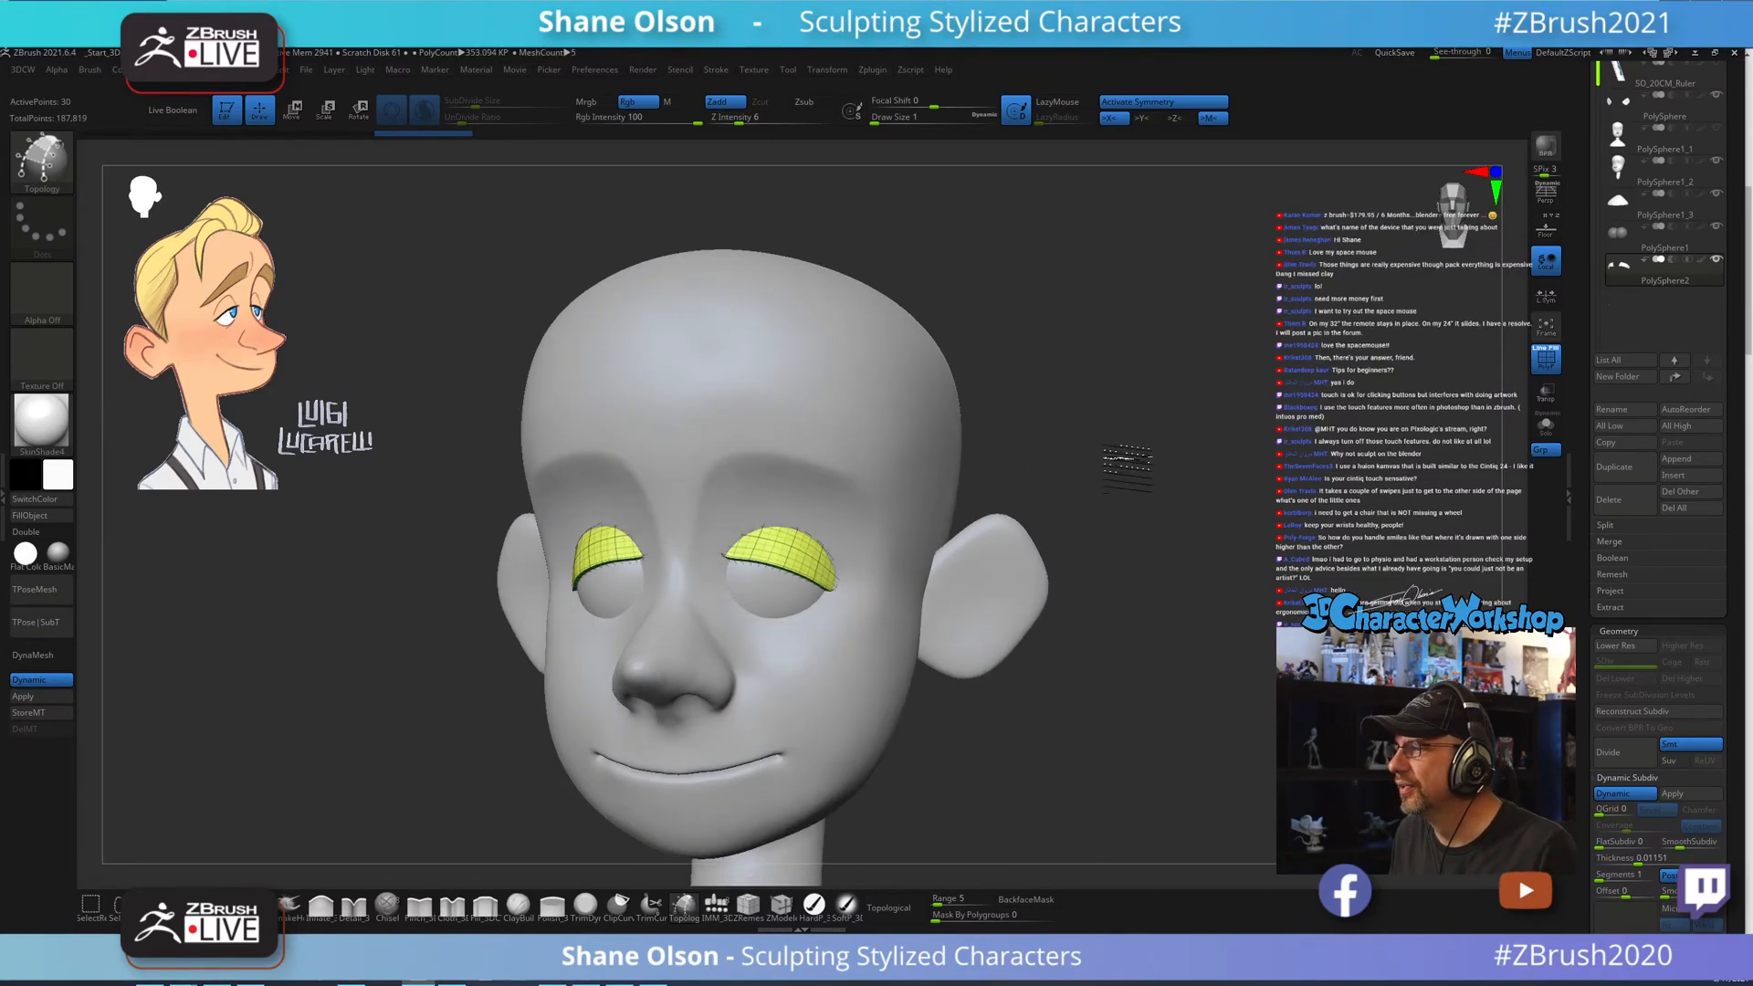
{"action": "left_click_drag", "start_coordinate": [1124, 458], "coordinate": [1126, 470], "text": "alt"}
{"action": "mouse_move", "coordinate": [1164, 359]}
{"action": "left_mouse_down"}
{"action": "mouse_move", "coordinate": [1224, 419]}
{"action": "mouse_move", "coordinate": [1133, 421]}
{"action": "mouse_move", "coordinate": [1116, 451]}
{"action": "mouse_move", "coordinate": [1199, 442]}
{"action": "mouse_move", "coordinate": [1160, 418]}
{"action": "left_mouse_up"}
{"action": "key", "text": "s"}
{"action": "key", "text": "s"}
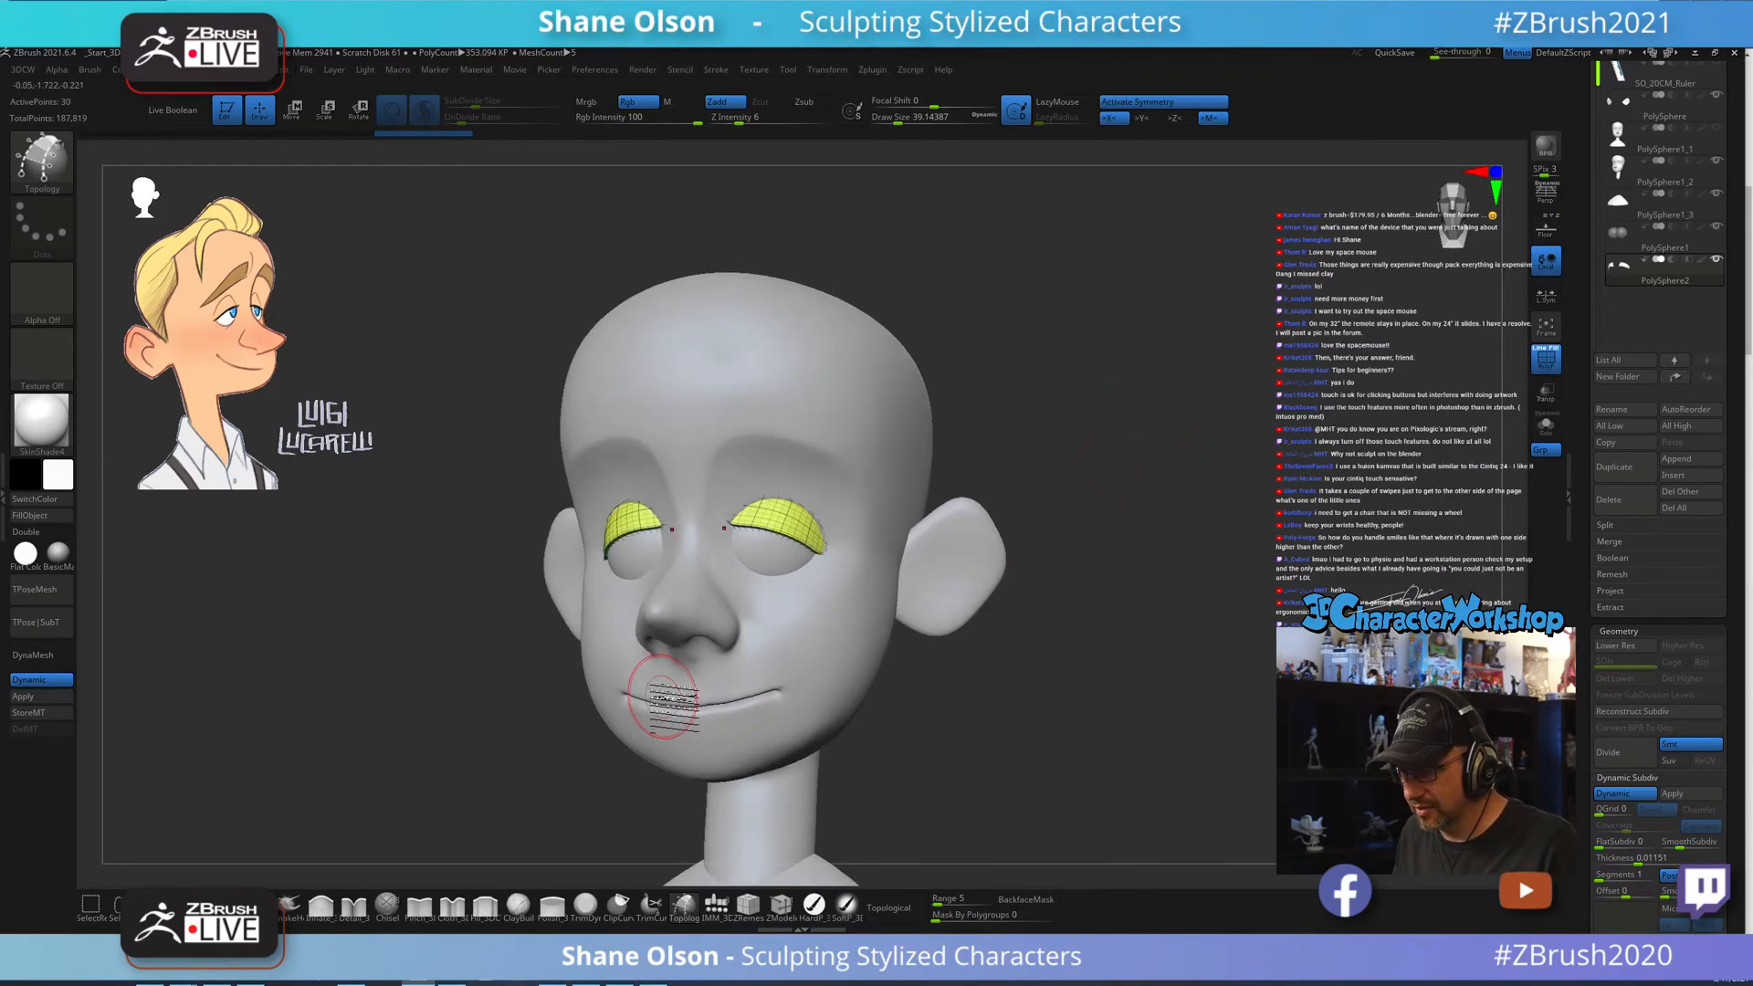
{"action": "left_click_drag", "start_coordinate": [298, 682], "coordinate": [374, 676]}
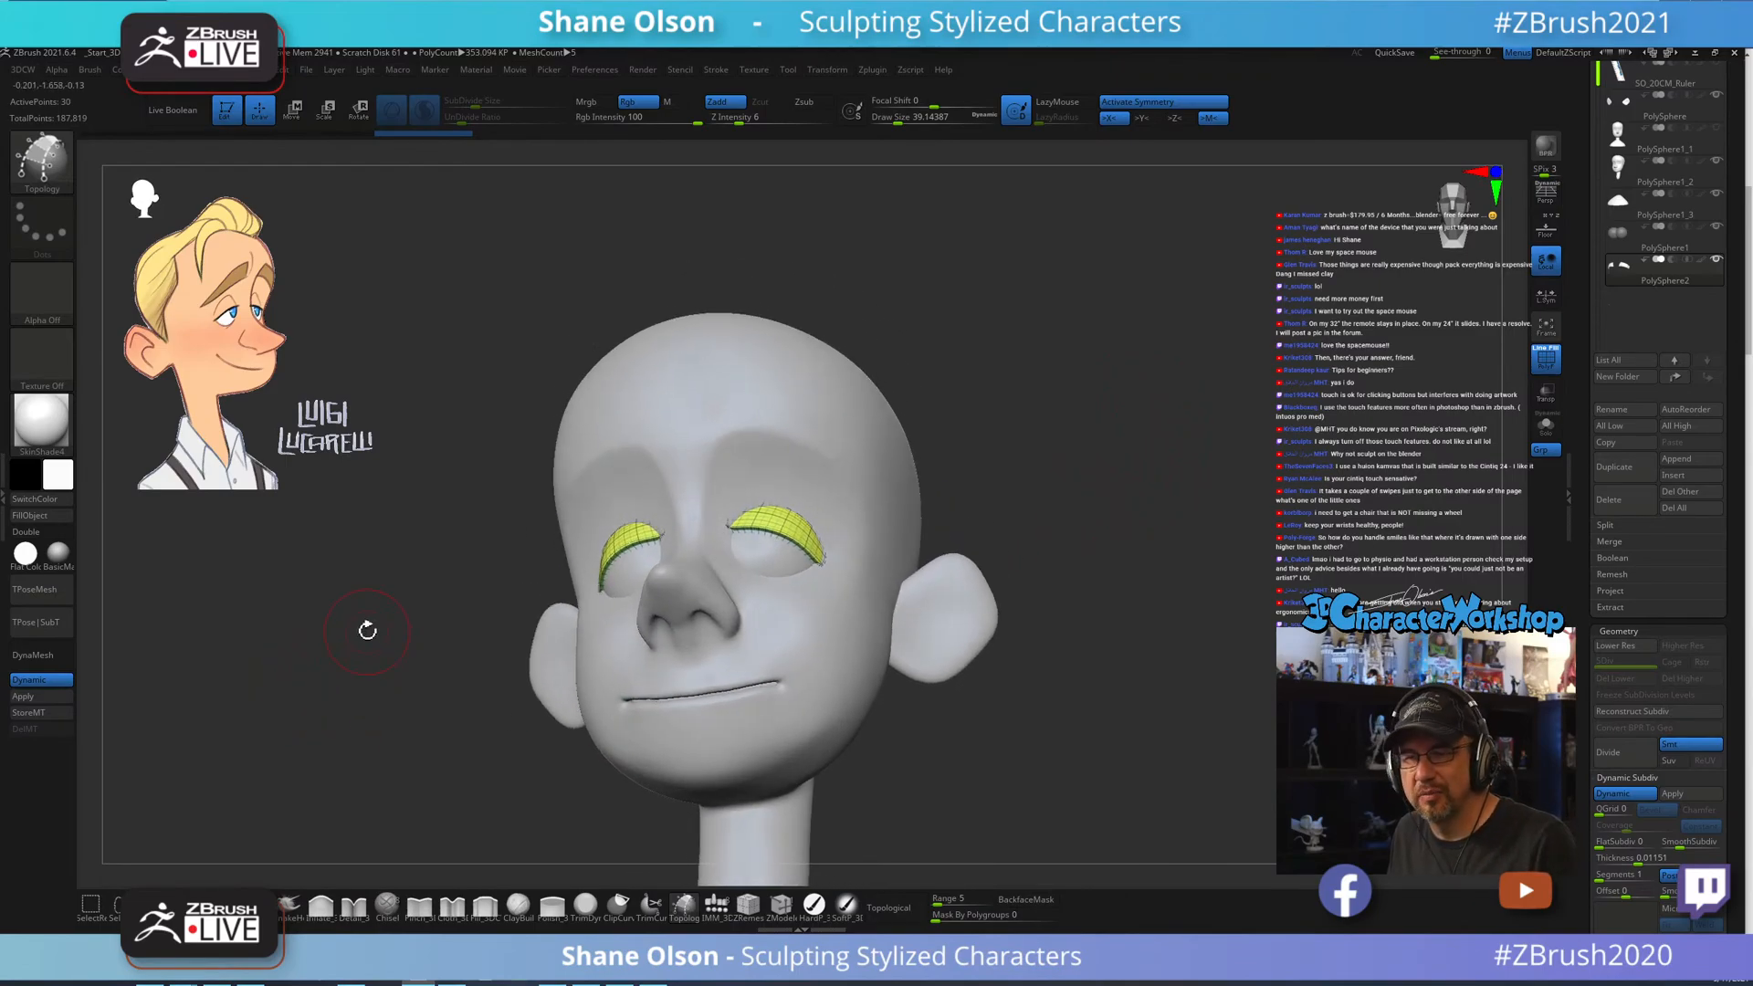
{"action": "left_click_drag", "start_coordinate": [1147, 488], "coordinate": [1111, 520]}
{"action": "left_click_drag", "start_coordinate": [399, 771], "coordinate": [390, 778]}
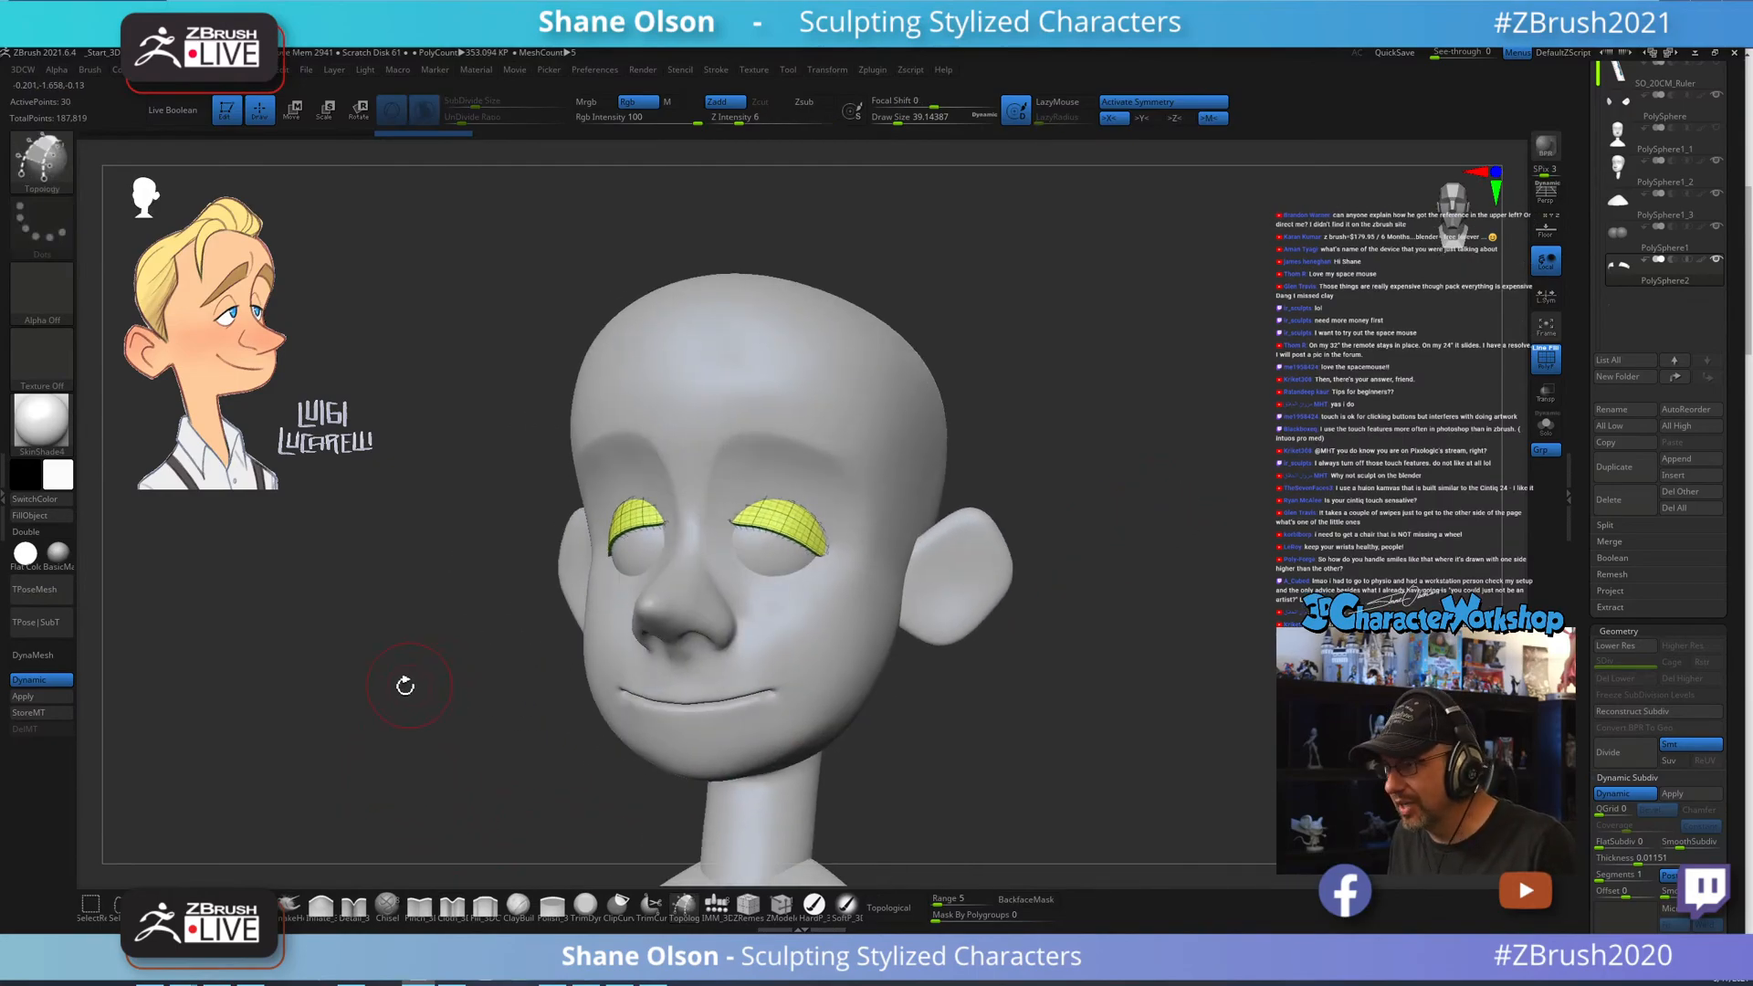
{"action": "left_click_drag", "start_coordinate": [406, 686], "coordinate": [442, 685]}
{"action": "left_click_drag", "start_coordinate": [1241, 423], "coordinate": [1136, 652]}
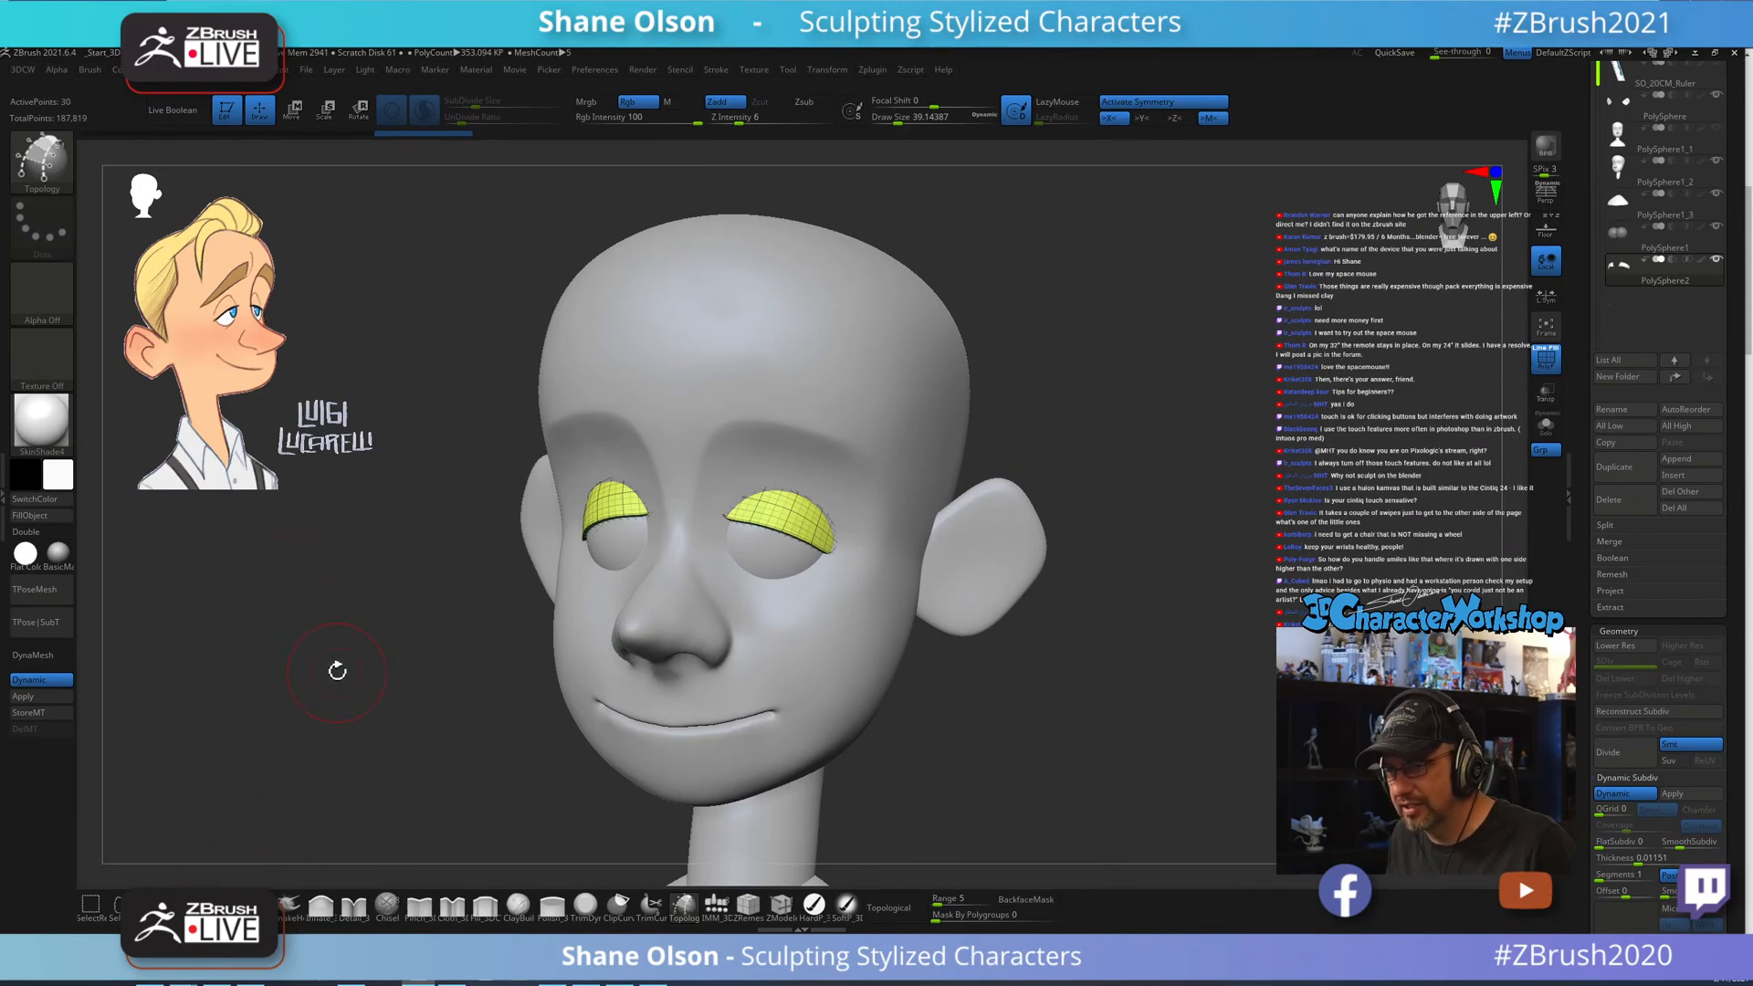
Adjust the outer corners of the upper eyelids with the Move brush at a draw size of about 71.
{"action": "key", "text": "s"}
{"action": "left_click_drag", "start_coordinate": [338, 671], "coordinate": [342, 671]}
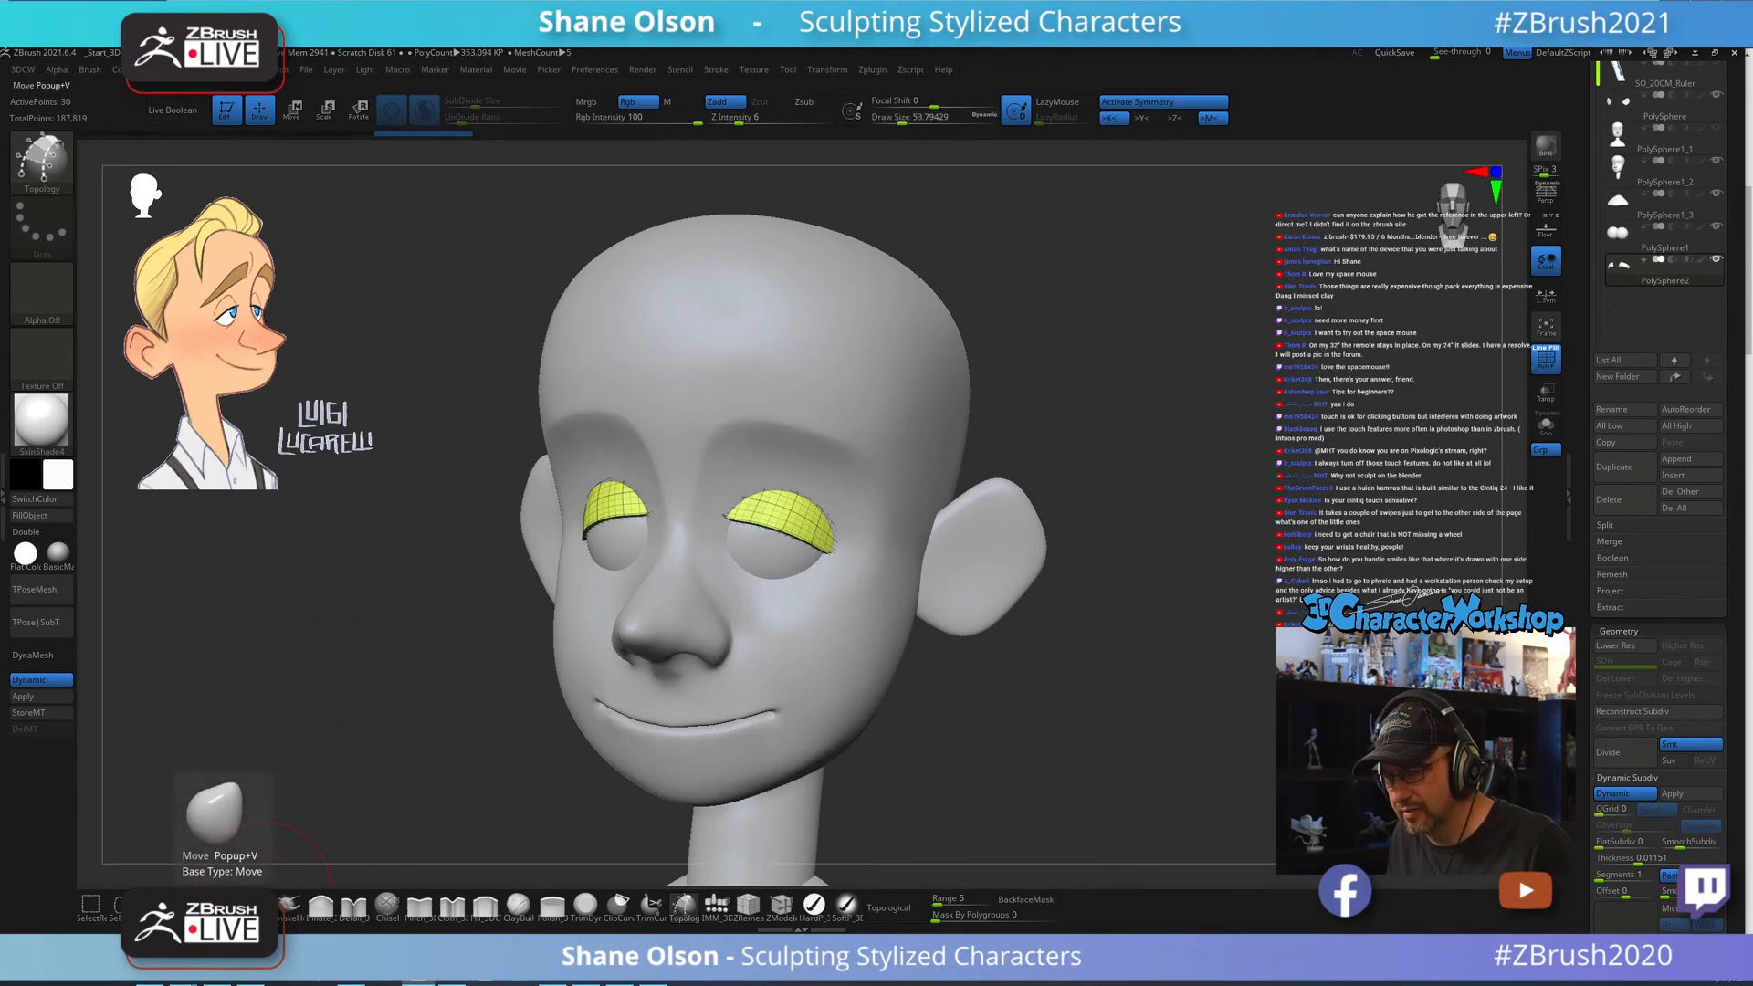
{"action": "left_click", "coordinate": [214, 904]}
{"action": "mouse_move", "coordinate": [364, 595]}
{"action": "left_mouse_down"}
{"action": "mouse_move", "coordinate": [724, 509]}
{"action": "mouse_move", "coordinate": [735, 530]}
{"action": "left_mouse_up"}
{"action": "key", "text": "s"}
{"action": "left_click_drag", "start_coordinate": [1125, 556], "coordinate": [1080, 457]}
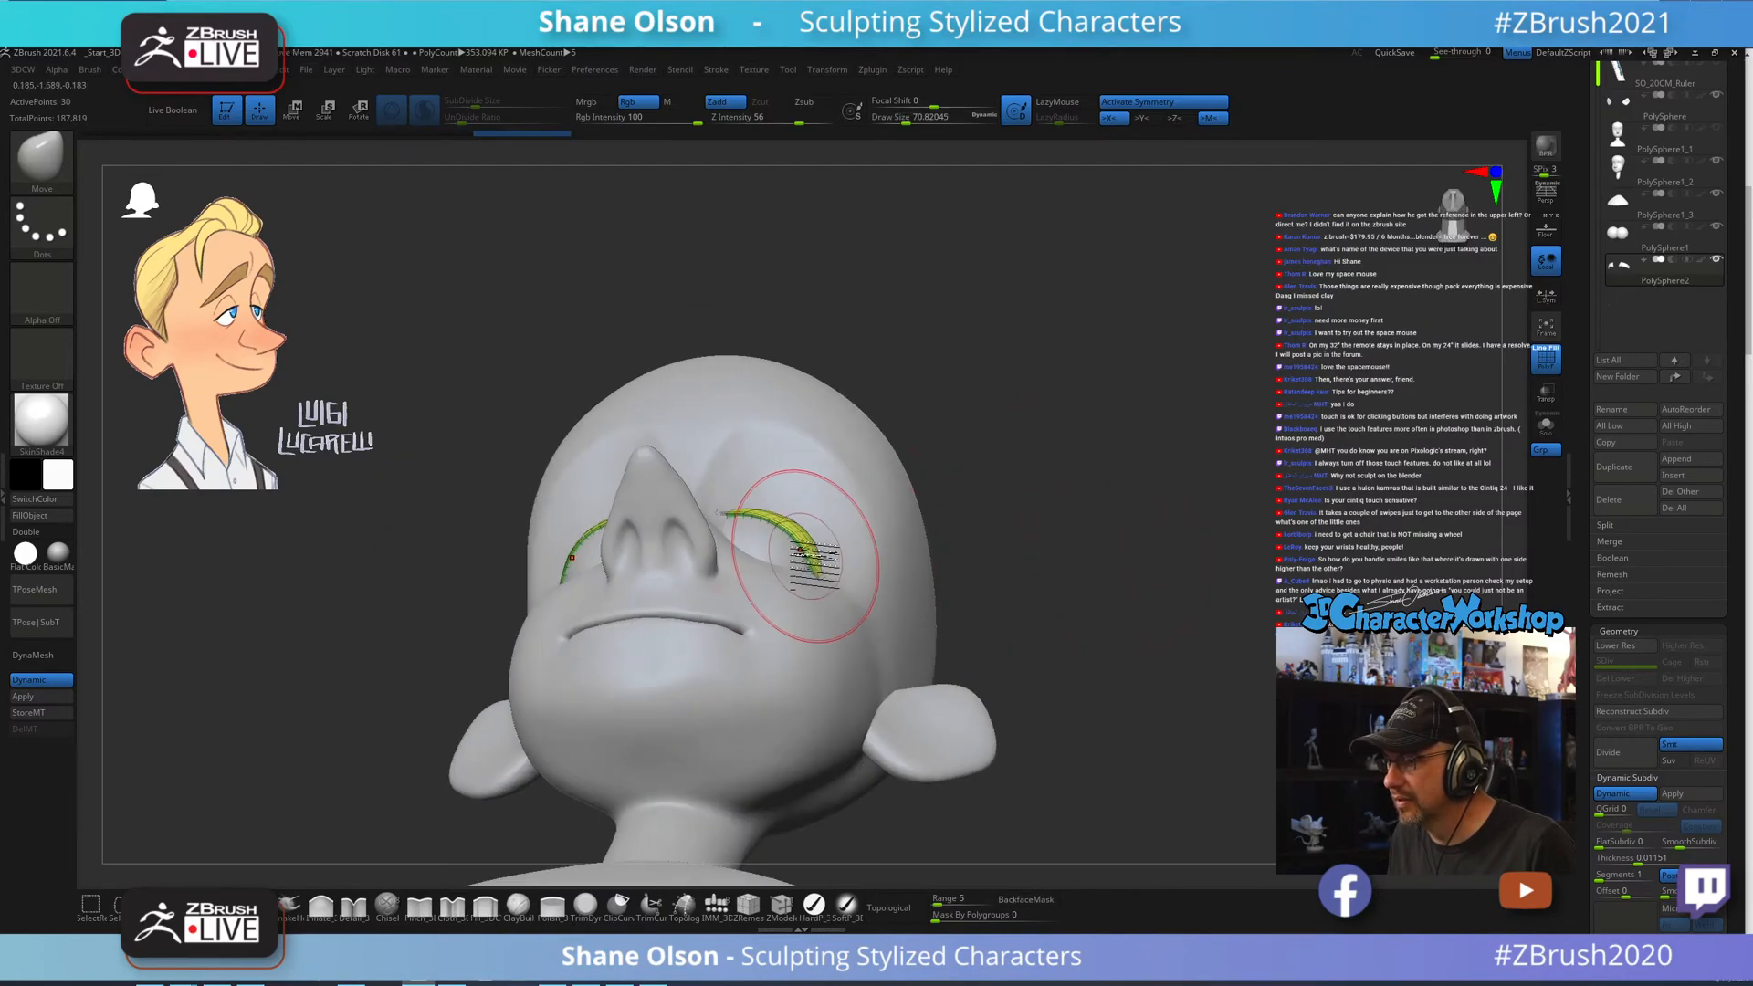
{"action": "mouse_move", "coordinate": [1147, 391]}
{"action": "left_mouse_down"}
{"action": "mouse_move", "coordinate": [1228, 559]}
{"action": "mouse_move", "coordinate": [1111, 558]}
{"action": "mouse_move", "coordinate": [1173, 568]}
{"action": "left_mouse_up"}
{"action": "left_click_drag", "start_coordinate": [815, 548], "coordinate": [819, 564]}
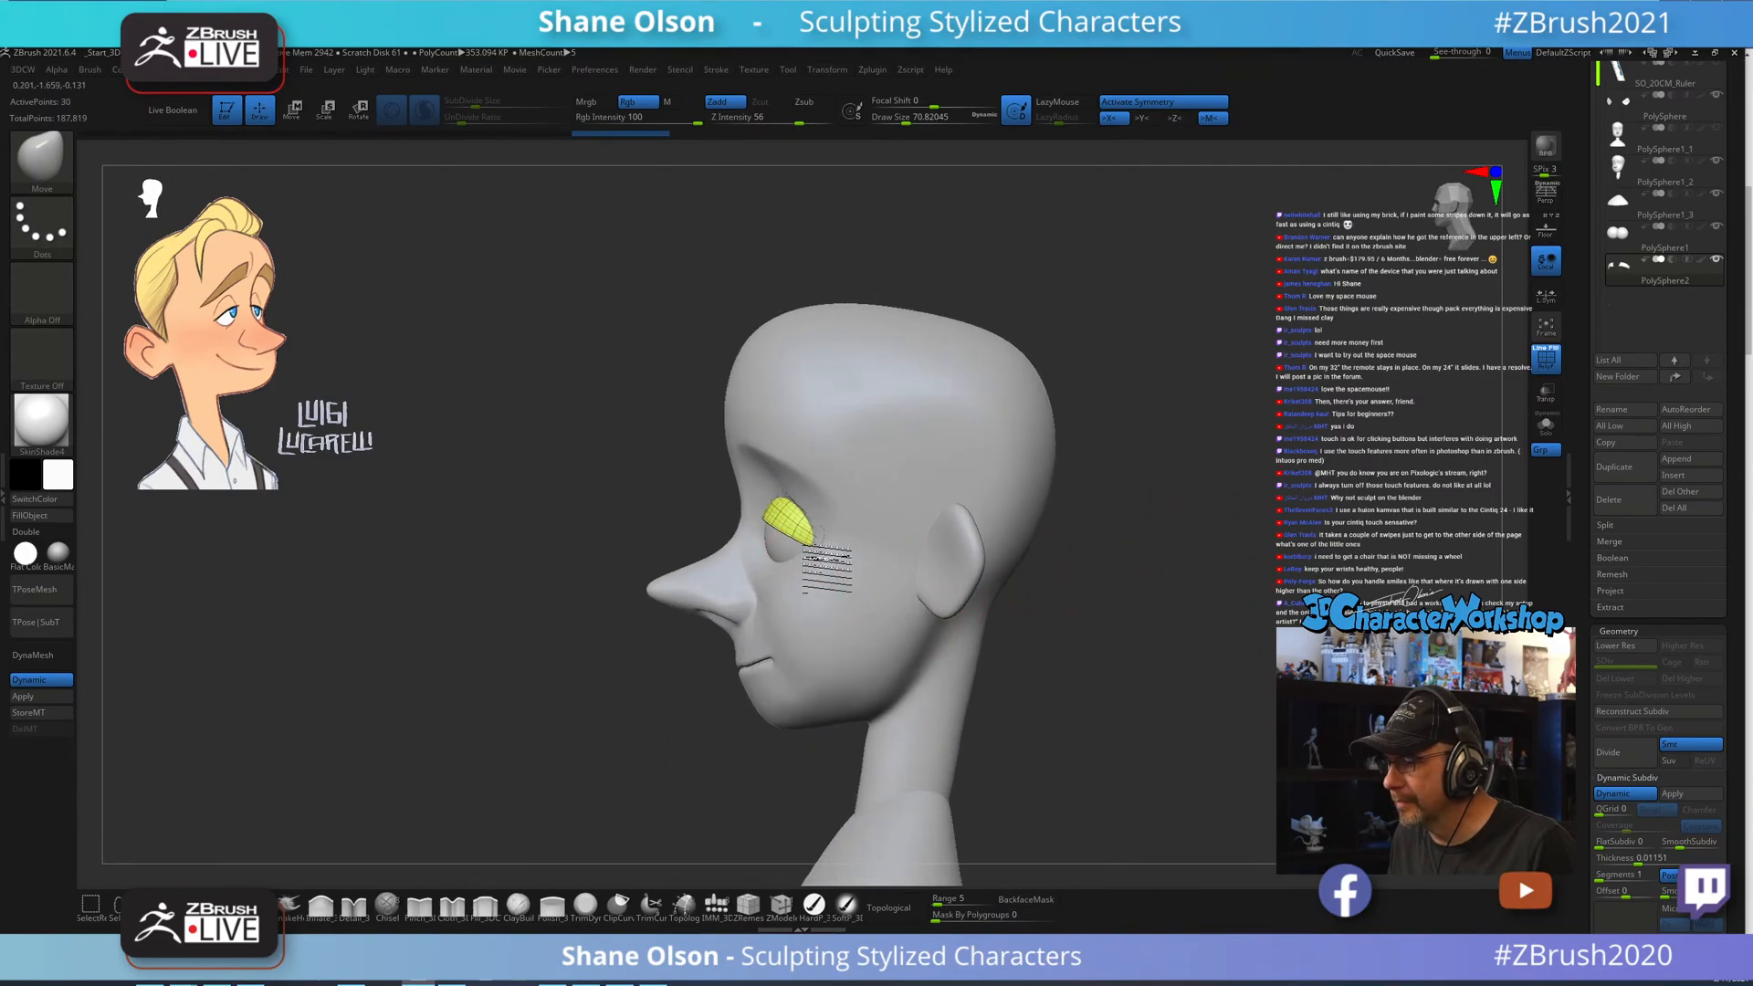
Nudge the upper and inner parts of the eyelids with the Move brush to fit them around the eyeballs.
{"action": "left_click_drag", "start_coordinate": [1171, 619], "coordinate": [1216, 621]}
{"action": "left_click_drag", "start_coordinate": [1141, 516], "coordinate": [1161, 568]}
{"action": "left_click_drag", "start_coordinate": [785, 508], "coordinate": [783, 498]}
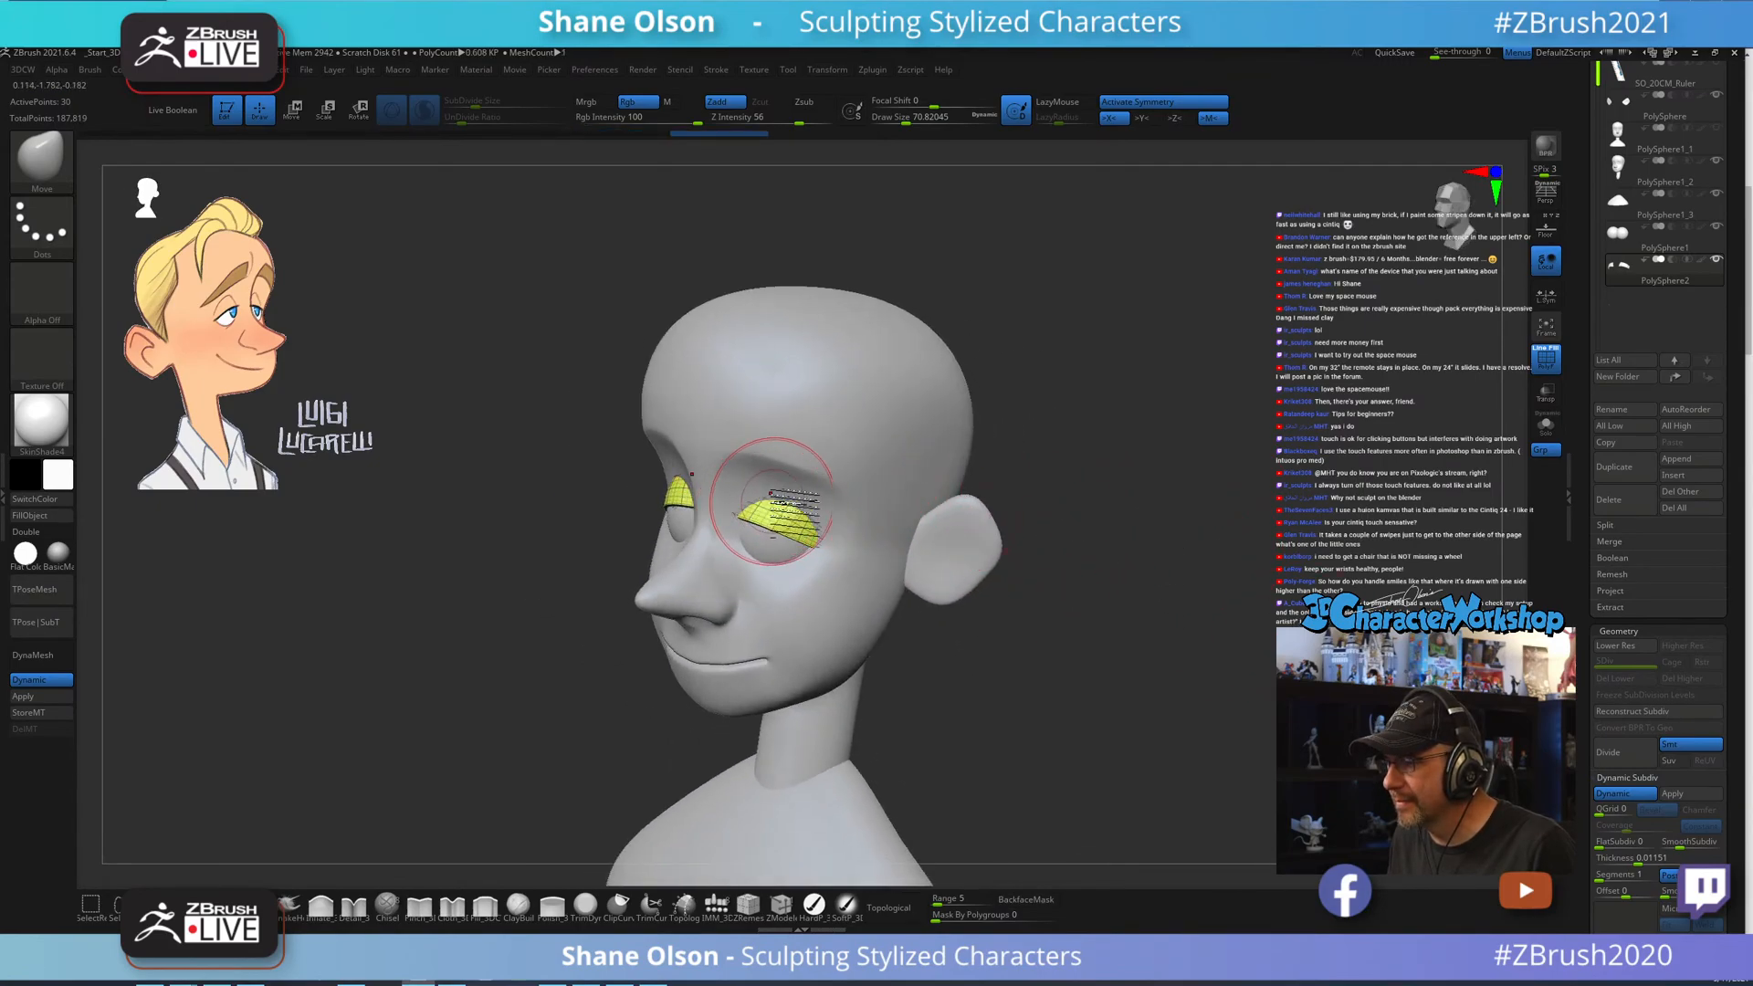
{"action": "left_click_drag", "start_coordinate": [1088, 440], "coordinate": [1092, 498], "text": "alt"}
{"action": "left_click_drag", "start_coordinate": [721, 495], "coordinate": [723, 484]}
{"action": "left_click_drag", "start_coordinate": [1278, 502], "coordinate": [1298, 467]}
{"action": "left_click_drag", "start_coordinate": [1164, 437], "coordinate": [1159, 488], "text": "alt"}
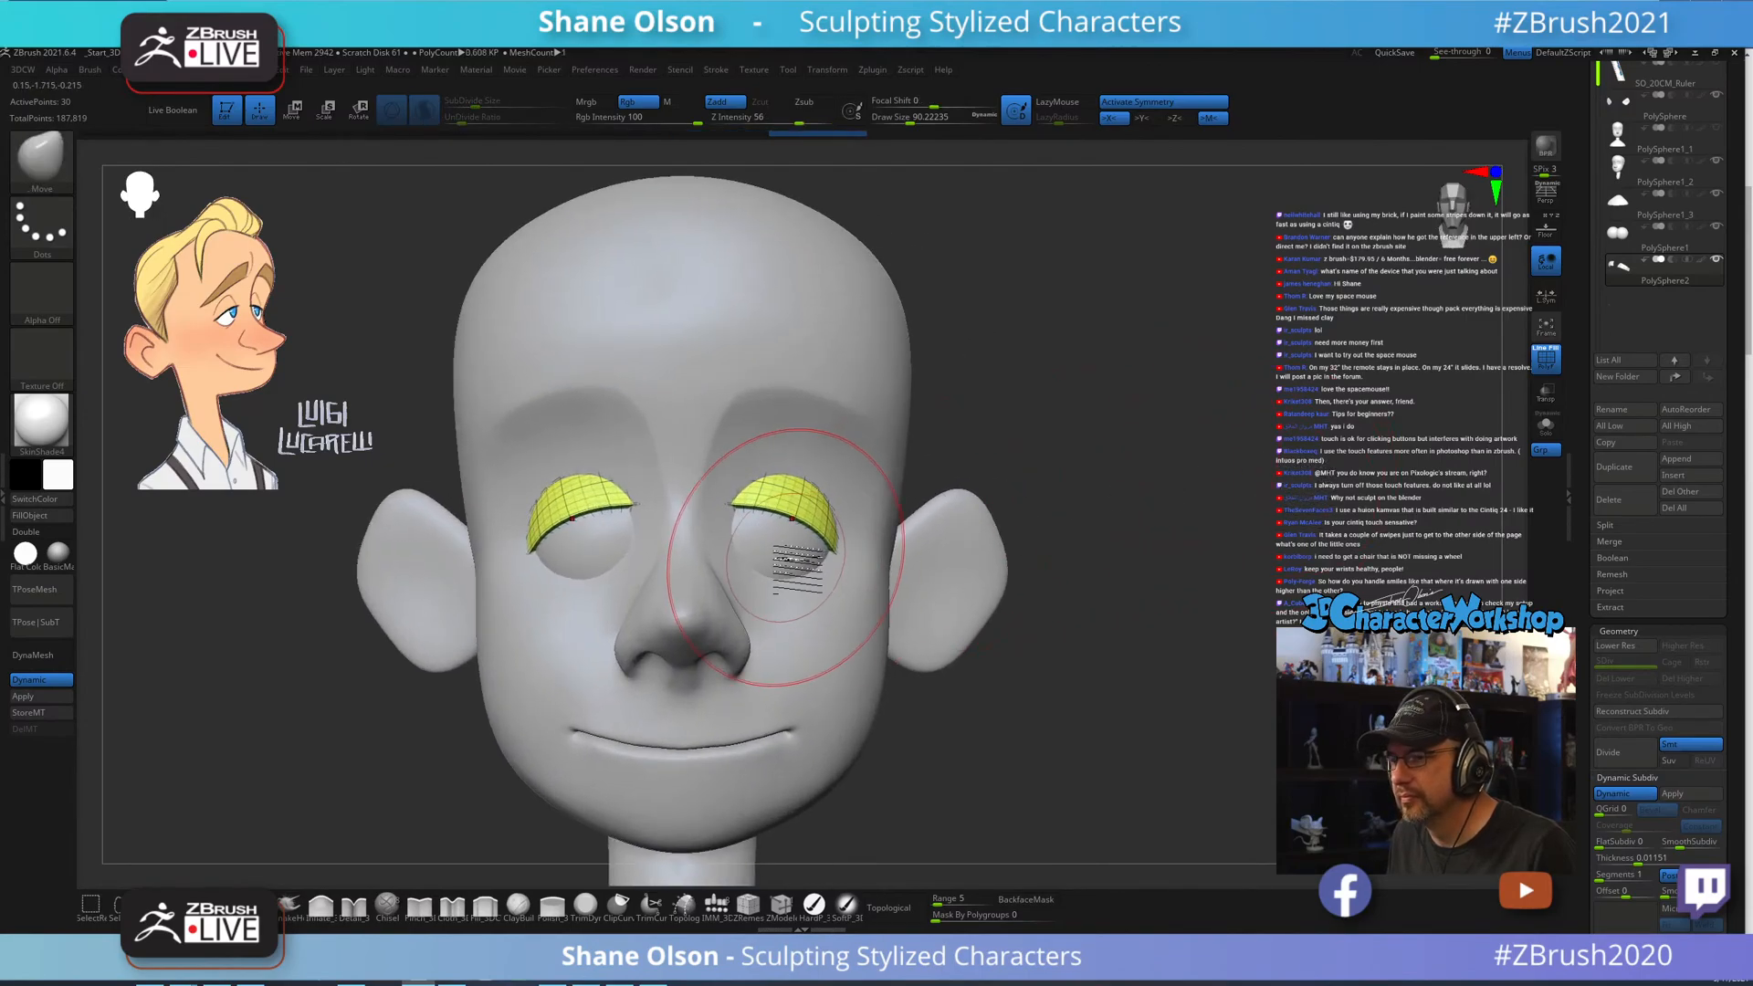
Reshape the inner and outer corners of the upper eyelids with the Move brush at a draw size of about 90.
{"action": "left_click_drag", "start_coordinate": [738, 511], "coordinate": [735, 502]}
{"action": "left_click_drag", "start_coordinate": [1220, 400], "coordinate": [1134, 401]}
{"action": "left_click_drag", "start_coordinate": [828, 542], "coordinate": [819, 547]}
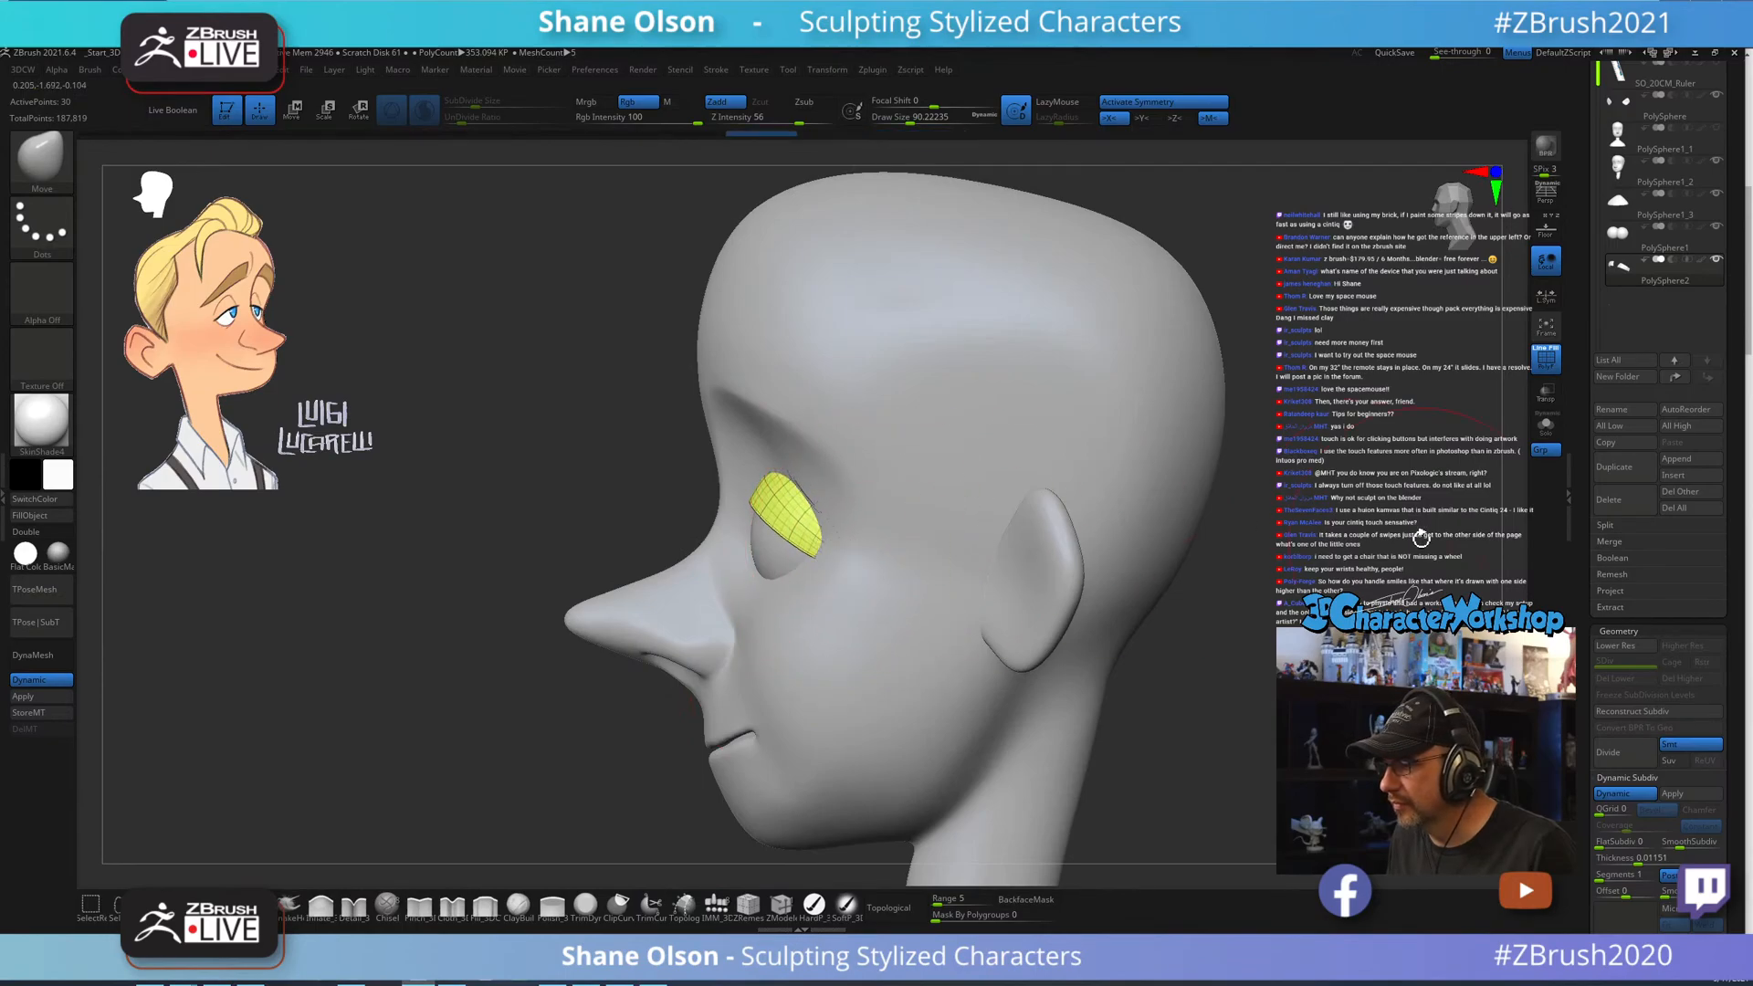
{"action": "left_click_drag", "start_coordinate": [1421, 536], "coordinate": [1454, 540]}
{"action": "key", "text": "s"}
{"action": "left_click_drag", "start_coordinate": [1298, 560], "coordinate": [1295, 556]}
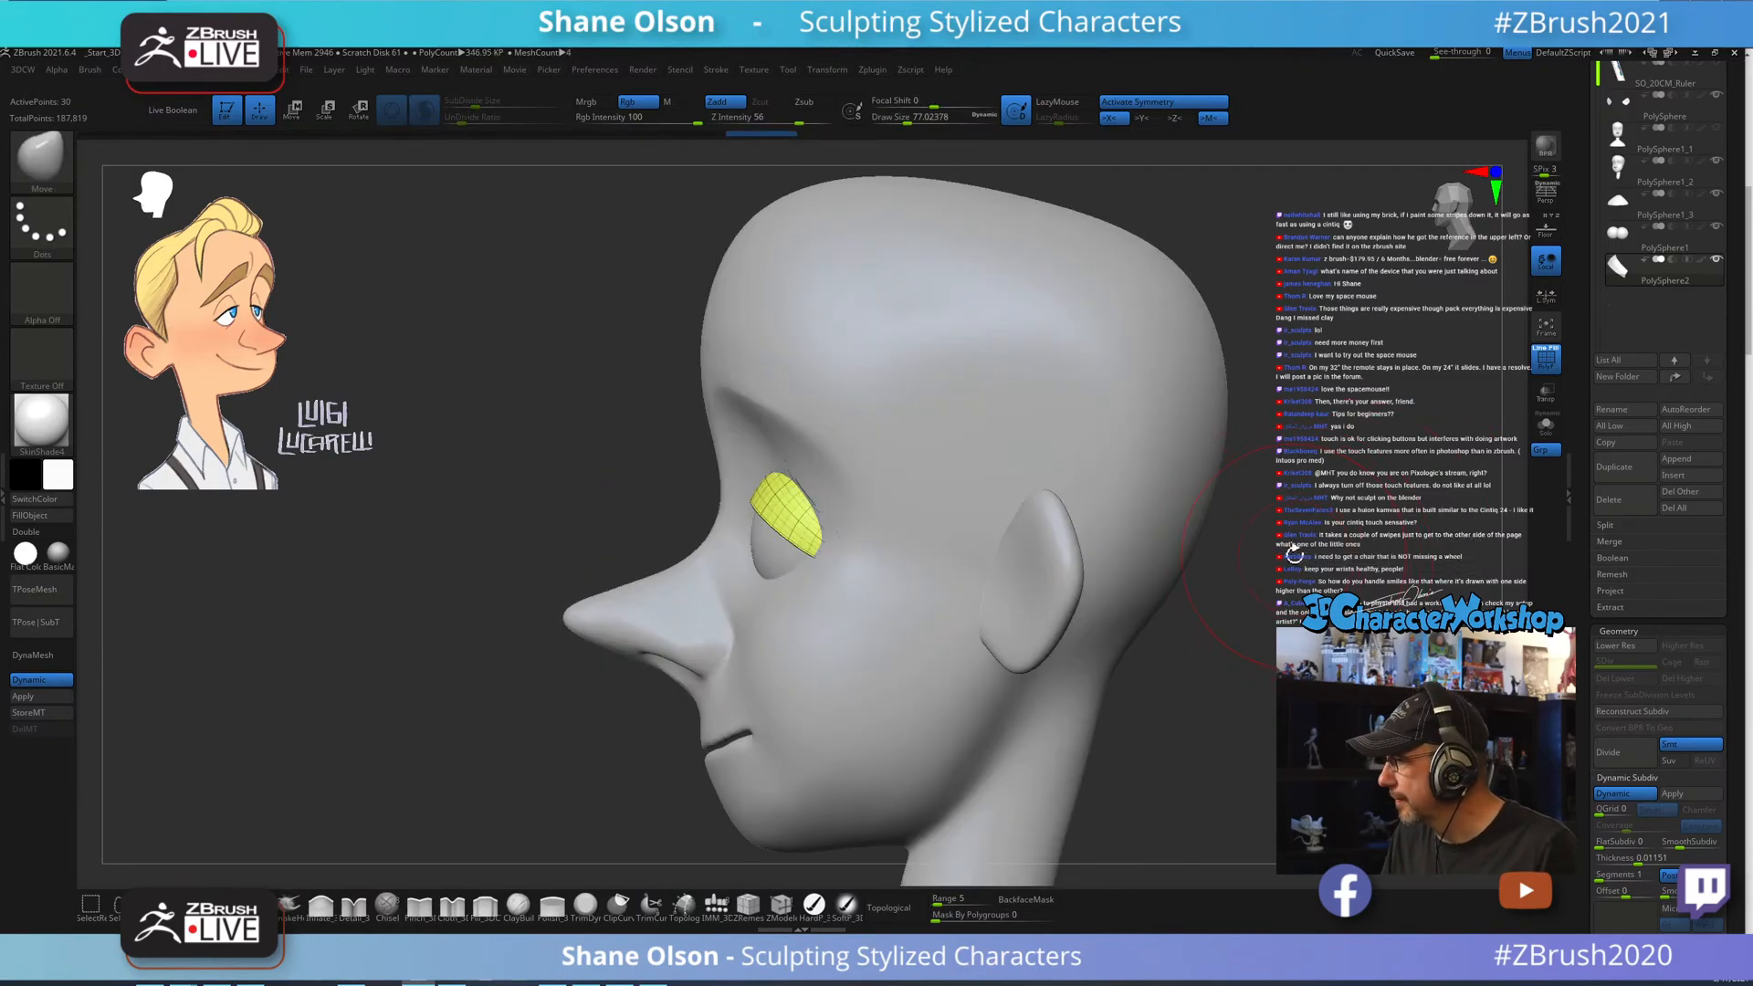
{"action": "left_click_drag", "start_coordinate": [1182, 647], "coordinate": [1247, 672]}
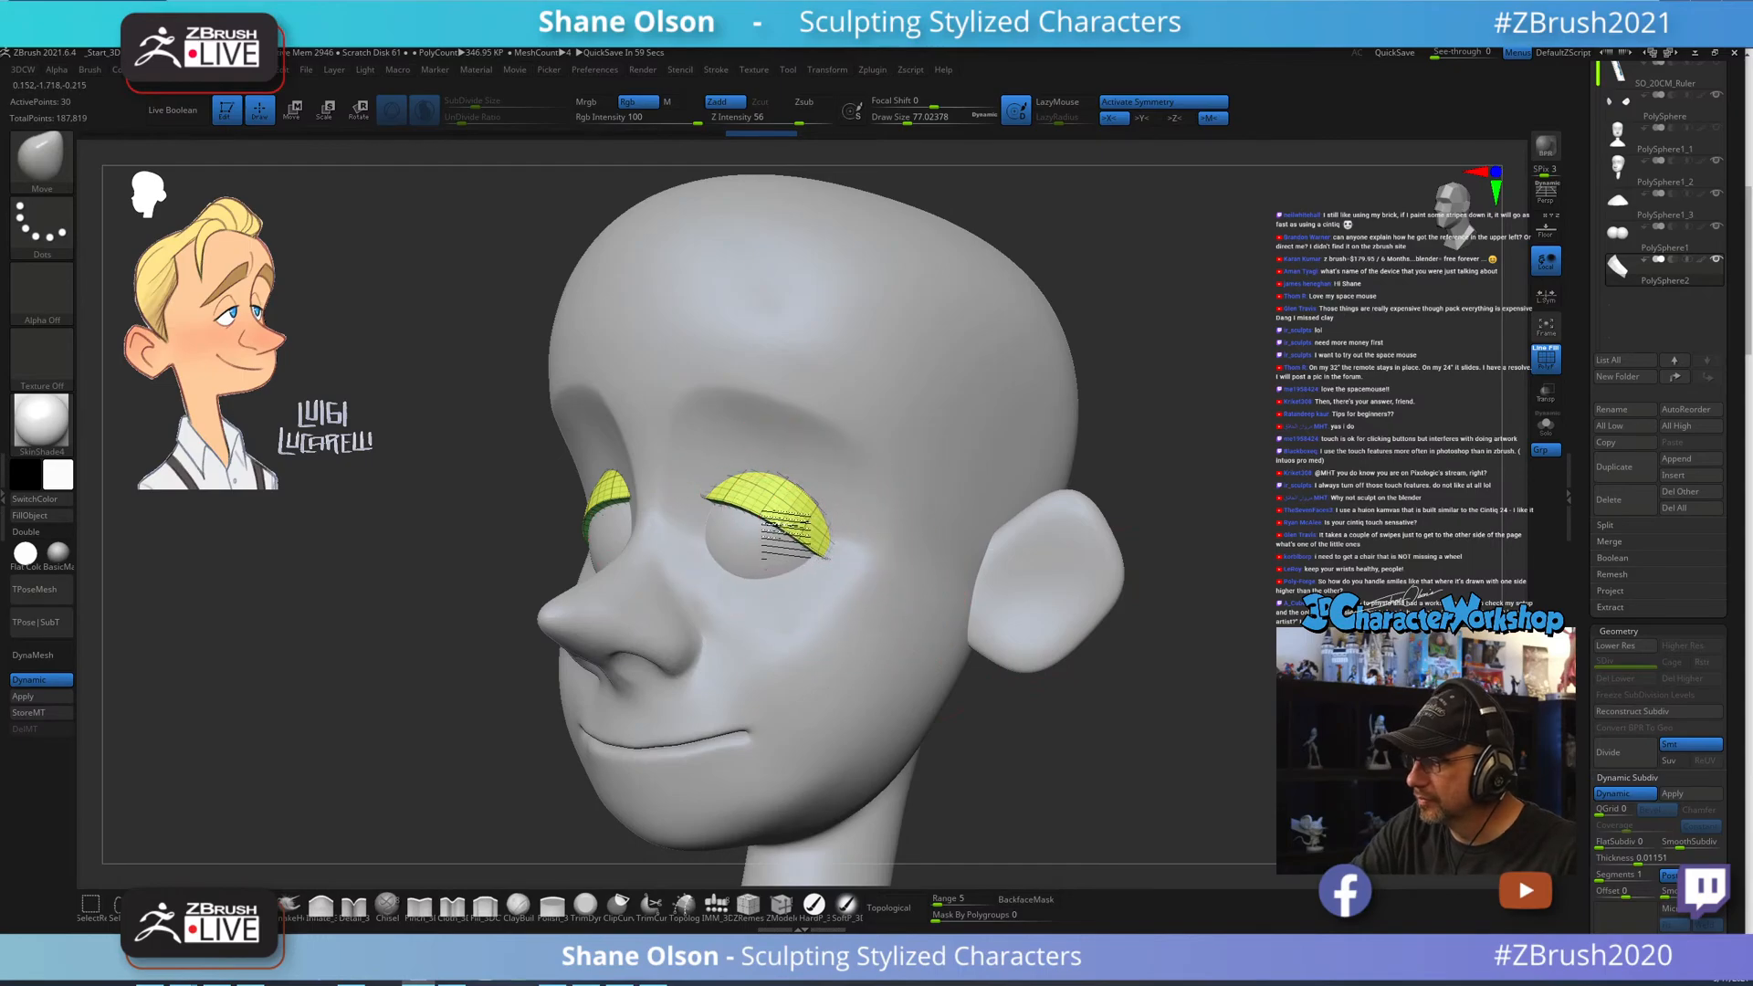
Hide the polyframe, set the draw size to about 46 and check the eyelids from three-quarter and front angles.
{"action": "key", "text": "shift+f"}
{"action": "mouse_move", "coordinate": [966, 696]}
{"action": "left_mouse_down"}
{"action": "mouse_move", "coordinate": [1057, 725]}
{"action": "mouse_move", "coordinate": [1005, 606]}
{"action": "mouse_move", "coordinate": [1038, 658]}
{"action": "mouse_move", "coordinate": [1005, 709]}
{"action": "mouse_move", "coordinate": [1005, 685]}
{"action": "left_mouse_up"}
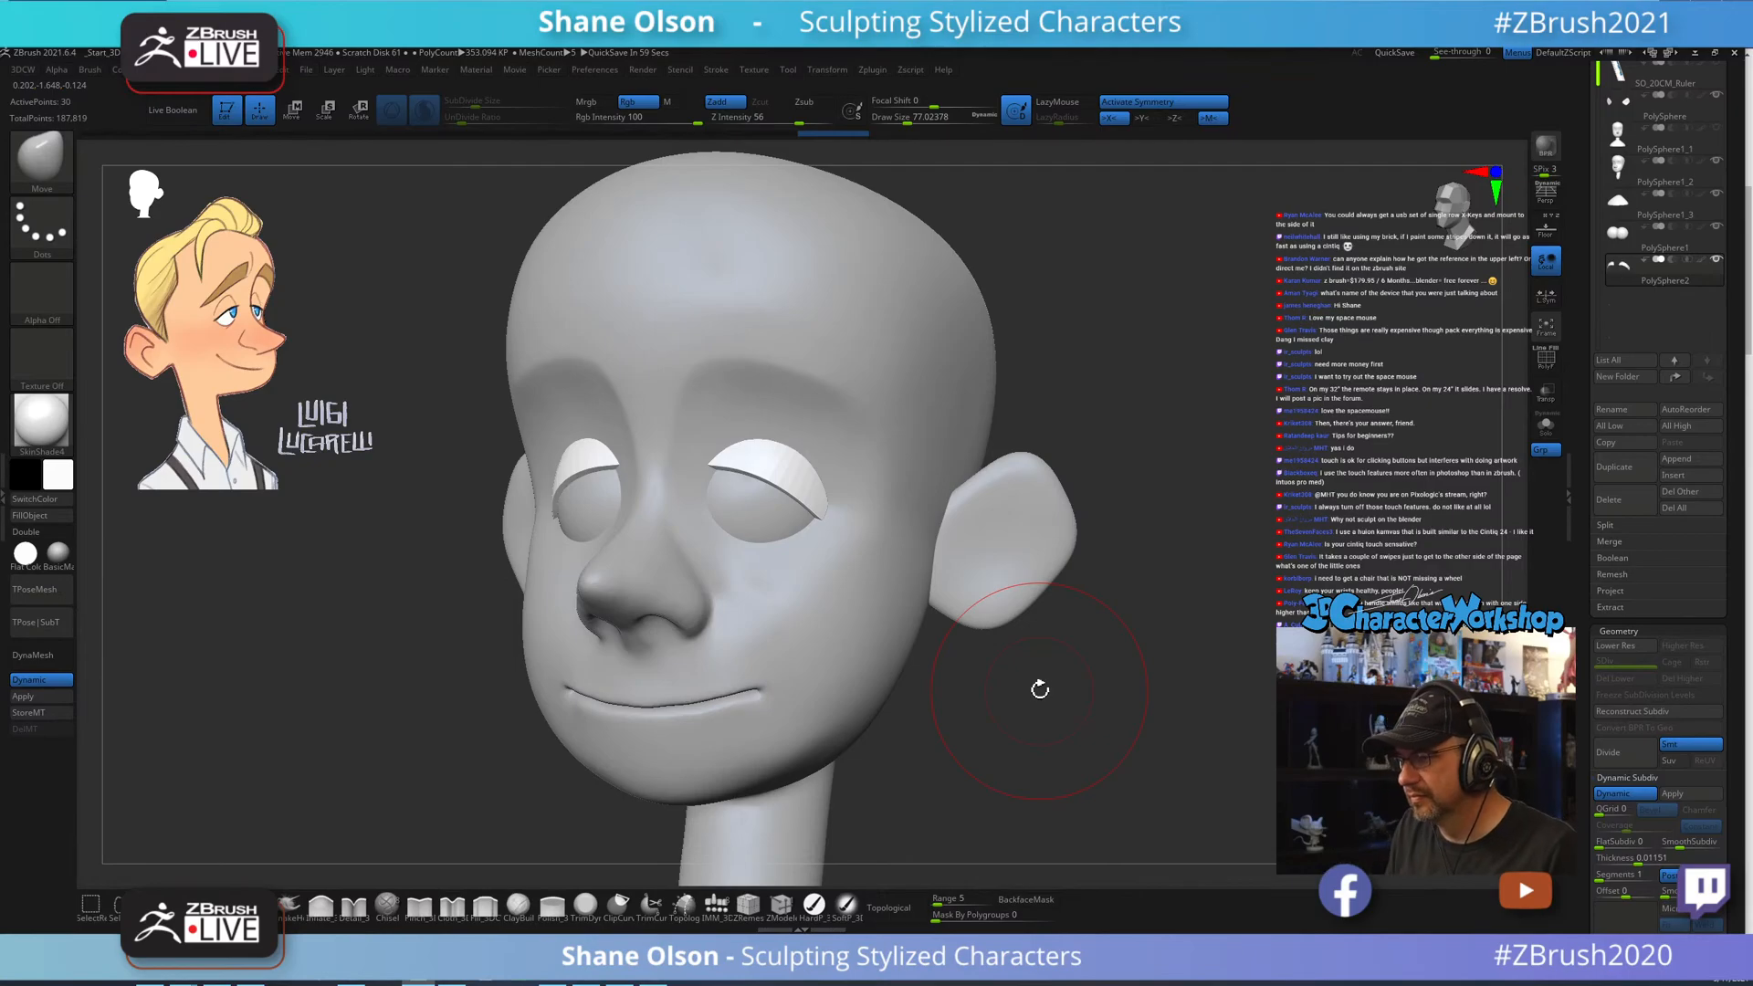
{"action": "key", "text": "s"}
{"action": "left_click_drag", "start_coordinate": [1133, 628], "coordinate": [1124, 629]}
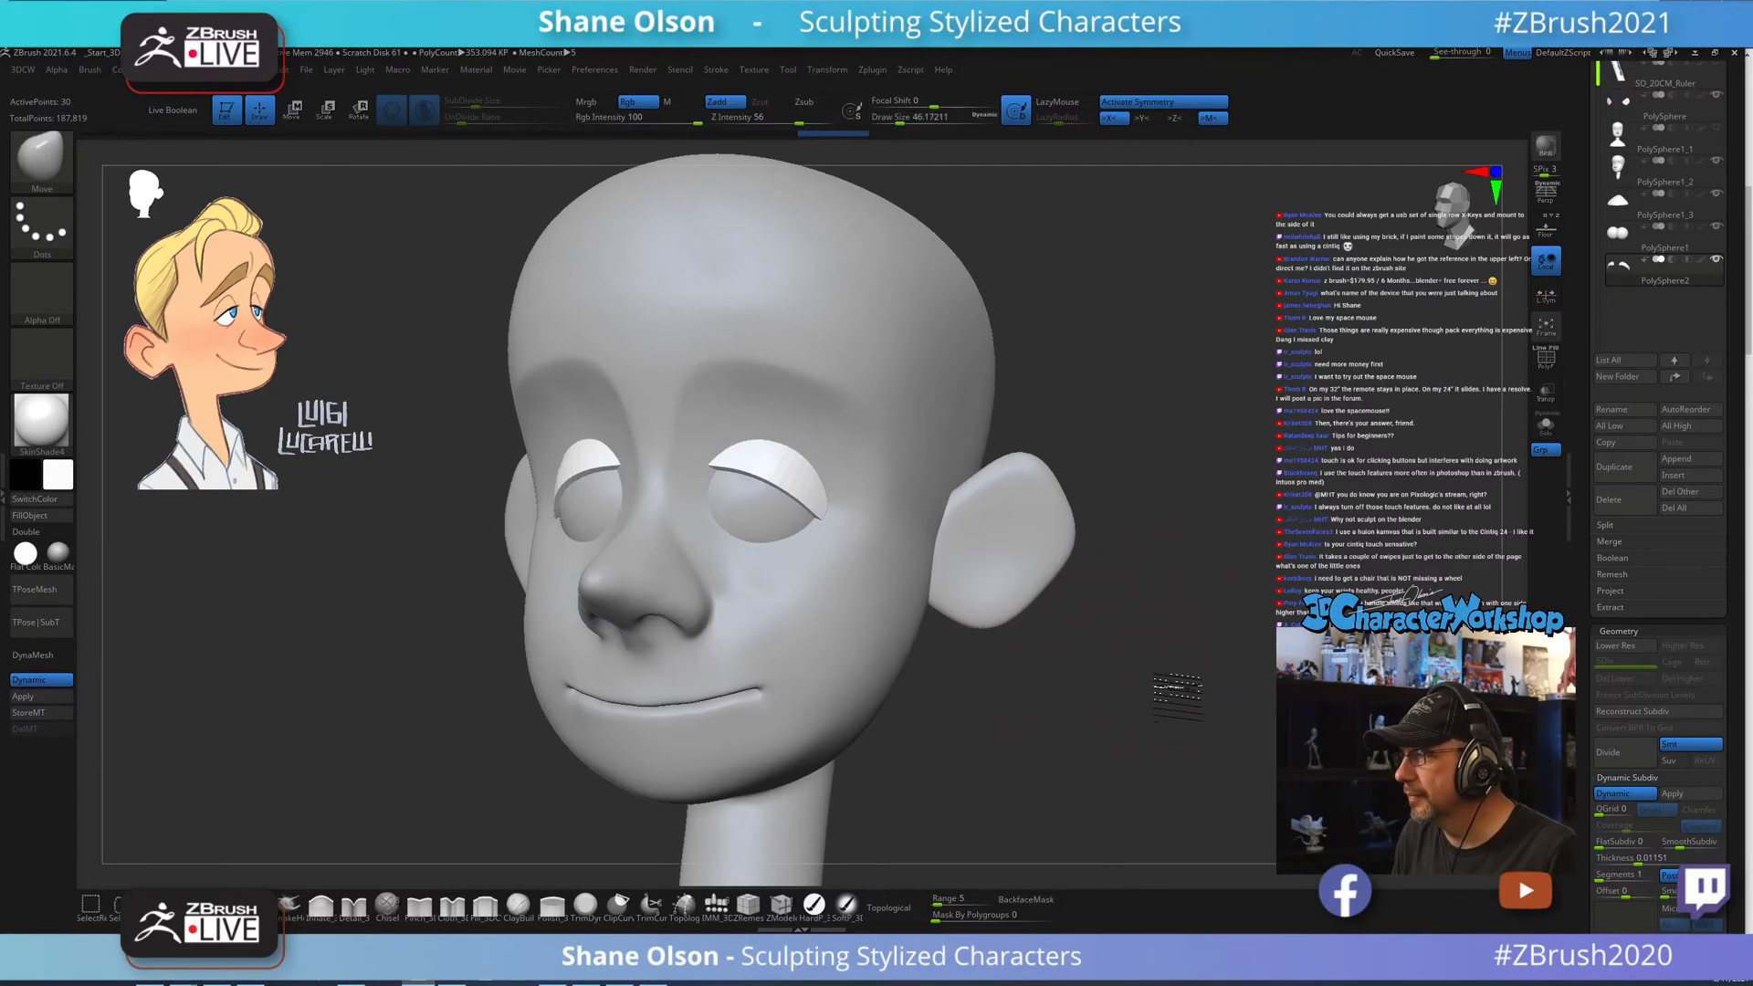
{"action": "left_click_drag", "start_coordinate": [1174, 689], "coordinate": [1176, 621], "text": "alt"}
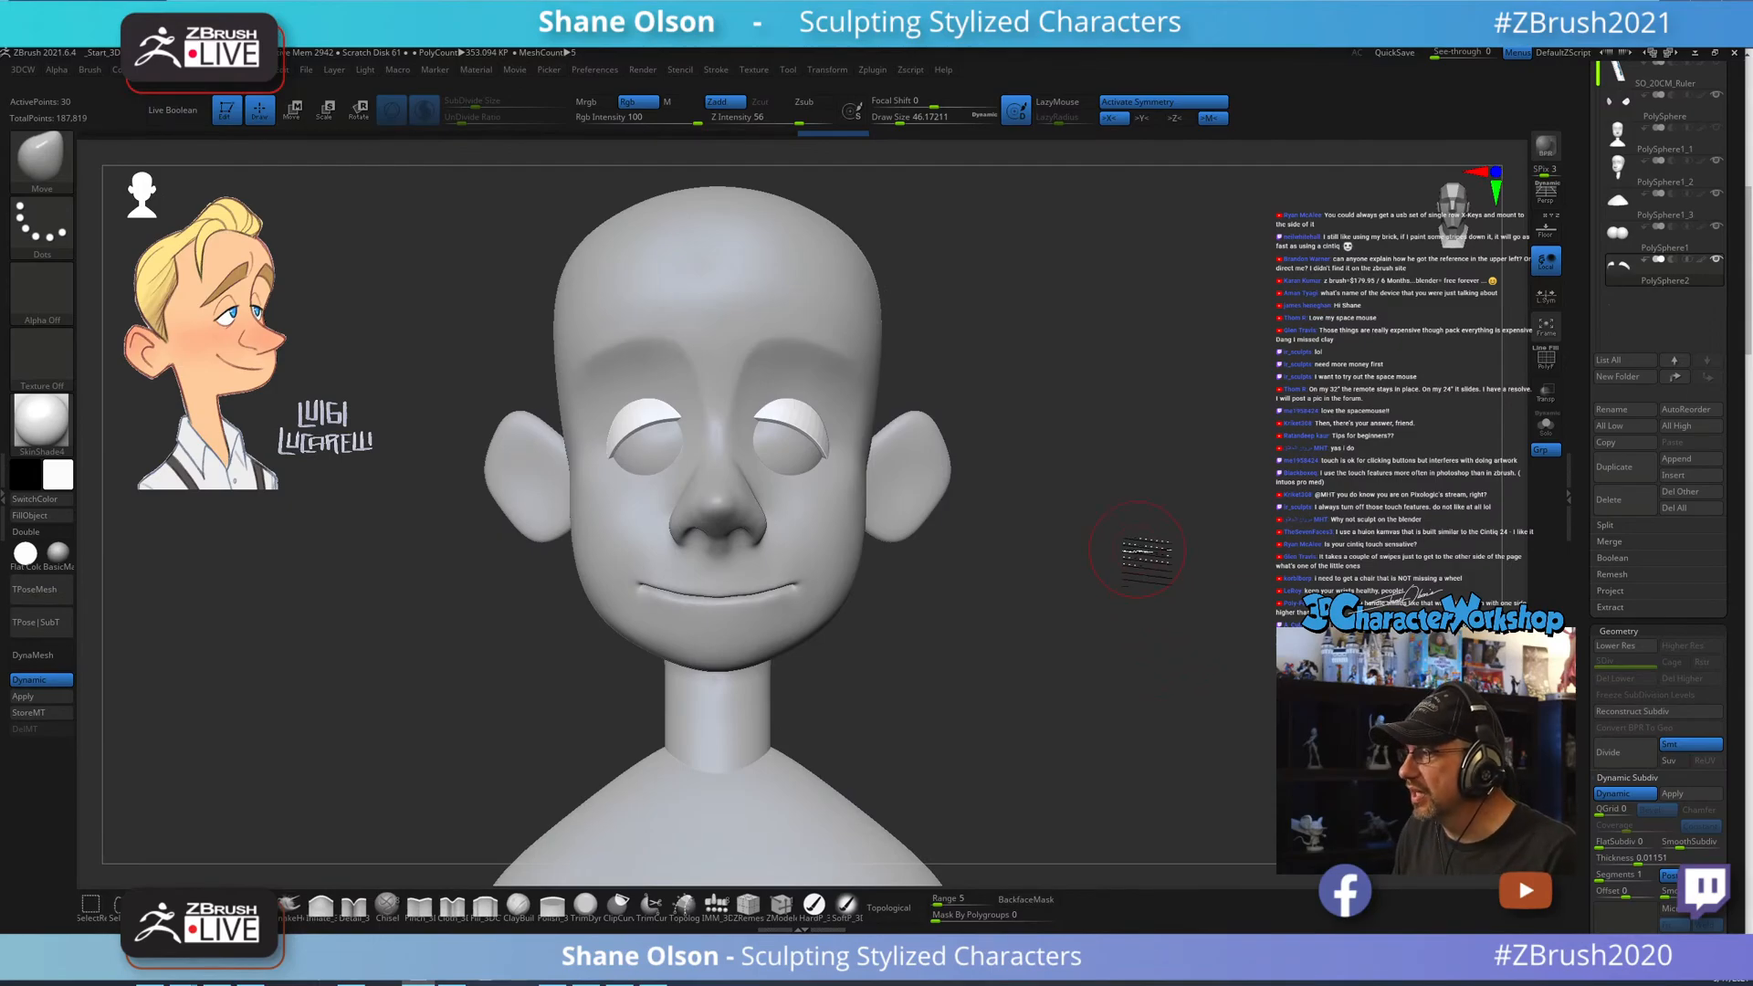
{"action": "left_click_drag", "start_coordinate": [1135, 560], "coordinate": [1132, 553]}
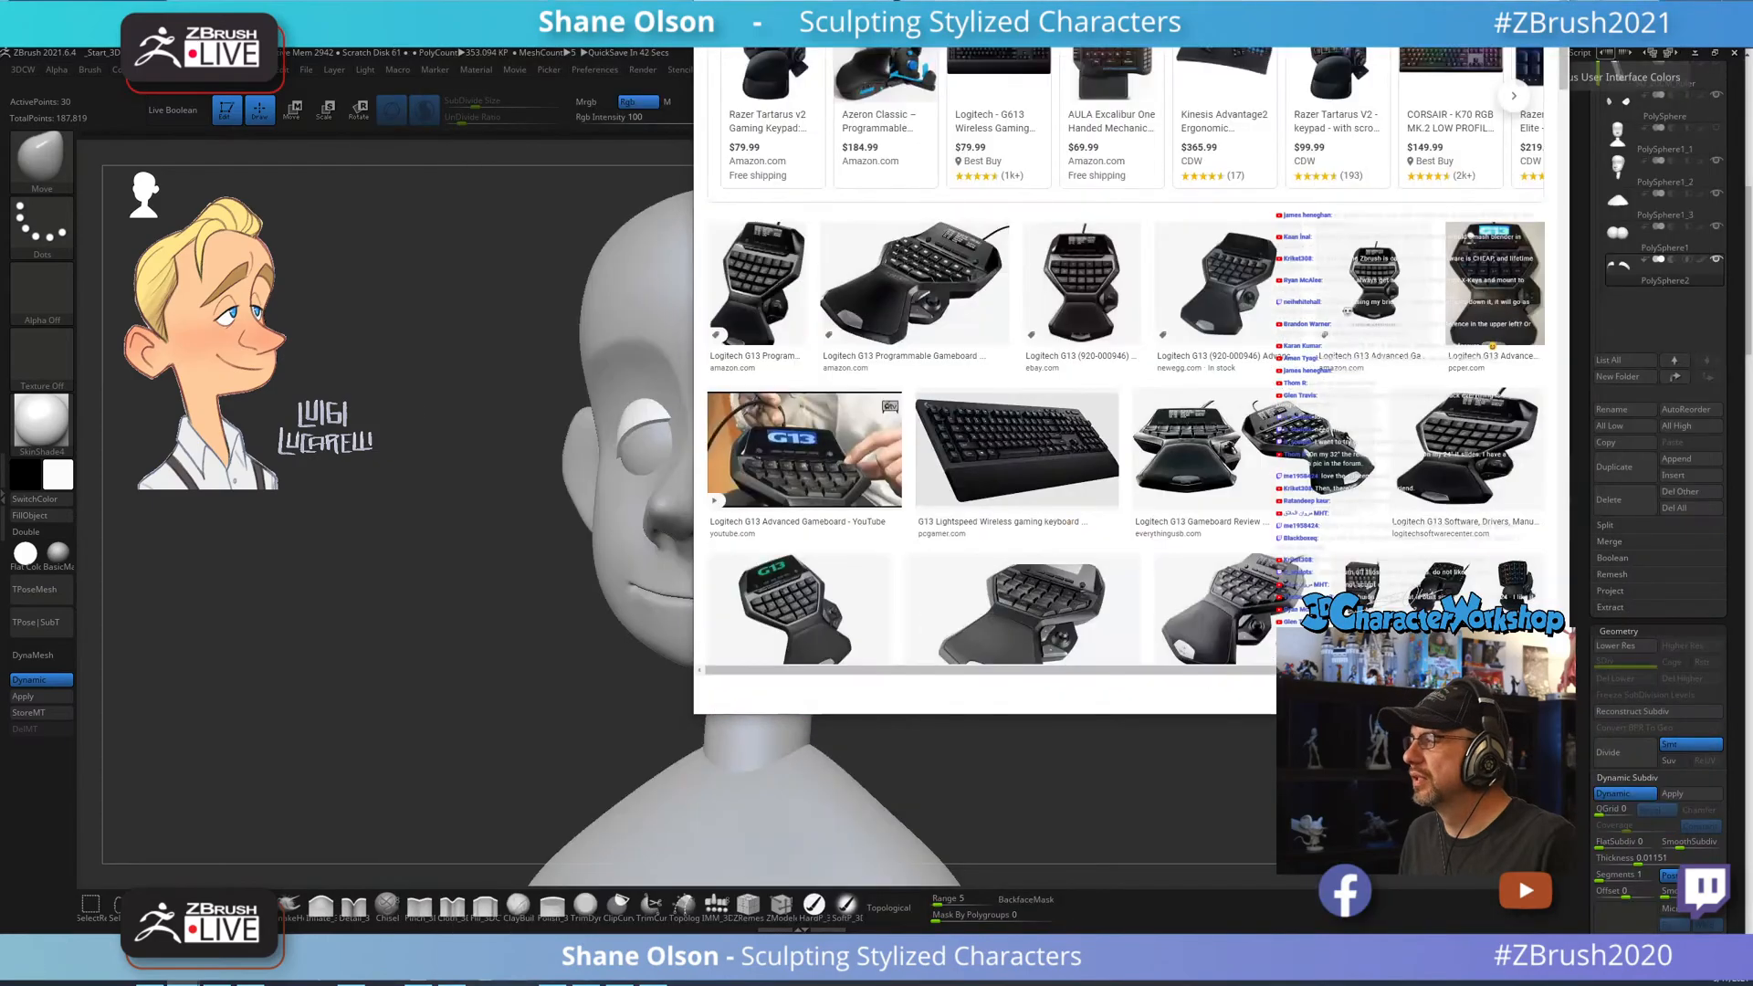
Switch to the browser and look through the image results for the g13 keyboard.
{"action": "left_click_drag", "start_coordinate": [1187, 51], "coordinate": [888, 530]}
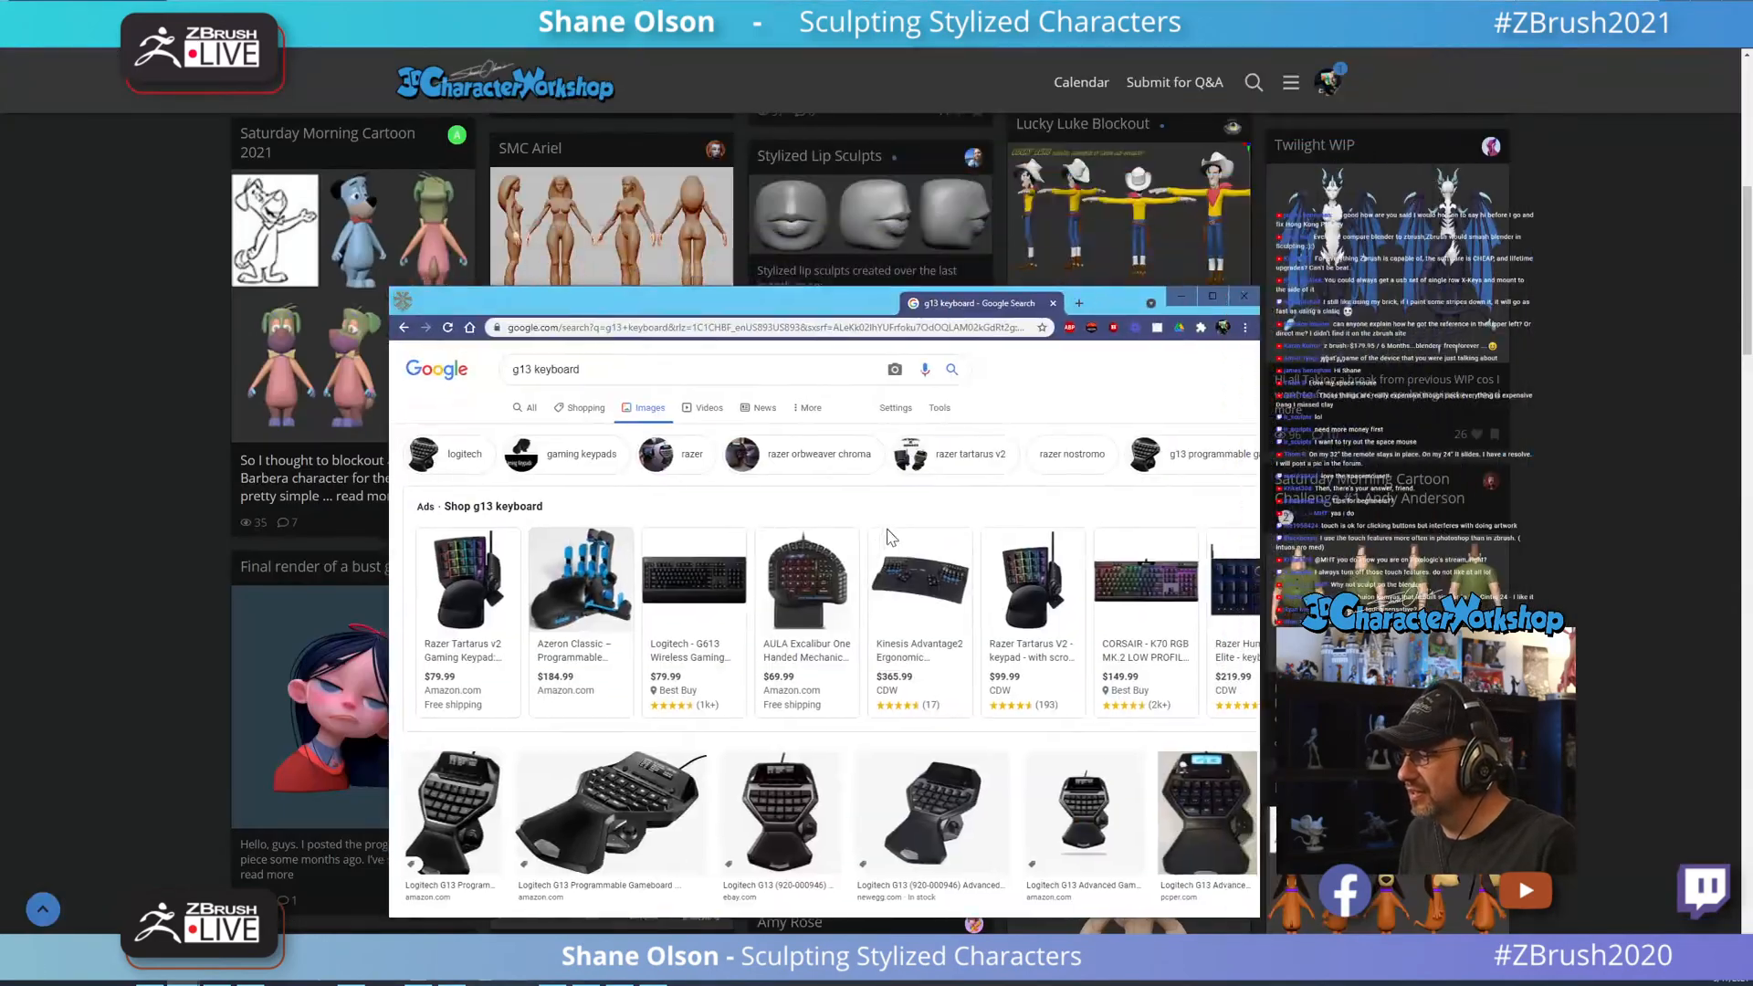
{"action": "scroll", "coordinate": [770, 744], "scroll_direction": "down", "scroll_amount": 1}
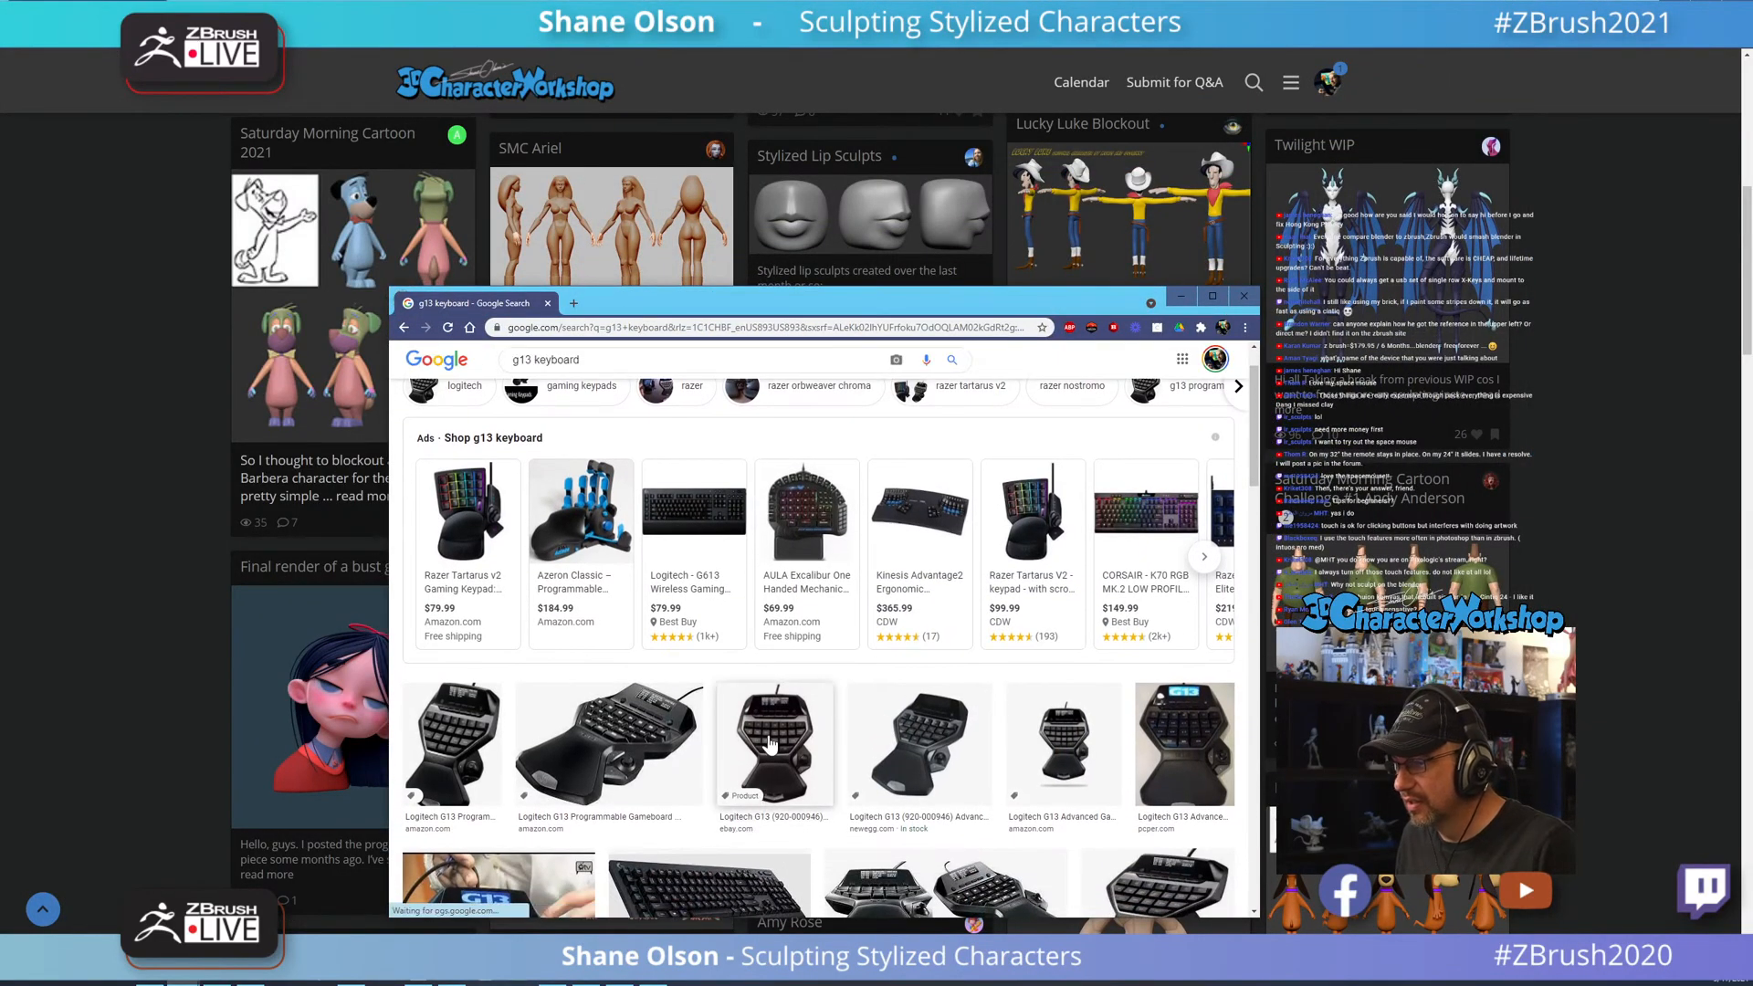
{"action": "scroll", "coordinate": [788, 747], "scroll_direction": "down", "scroll_amount": 2}
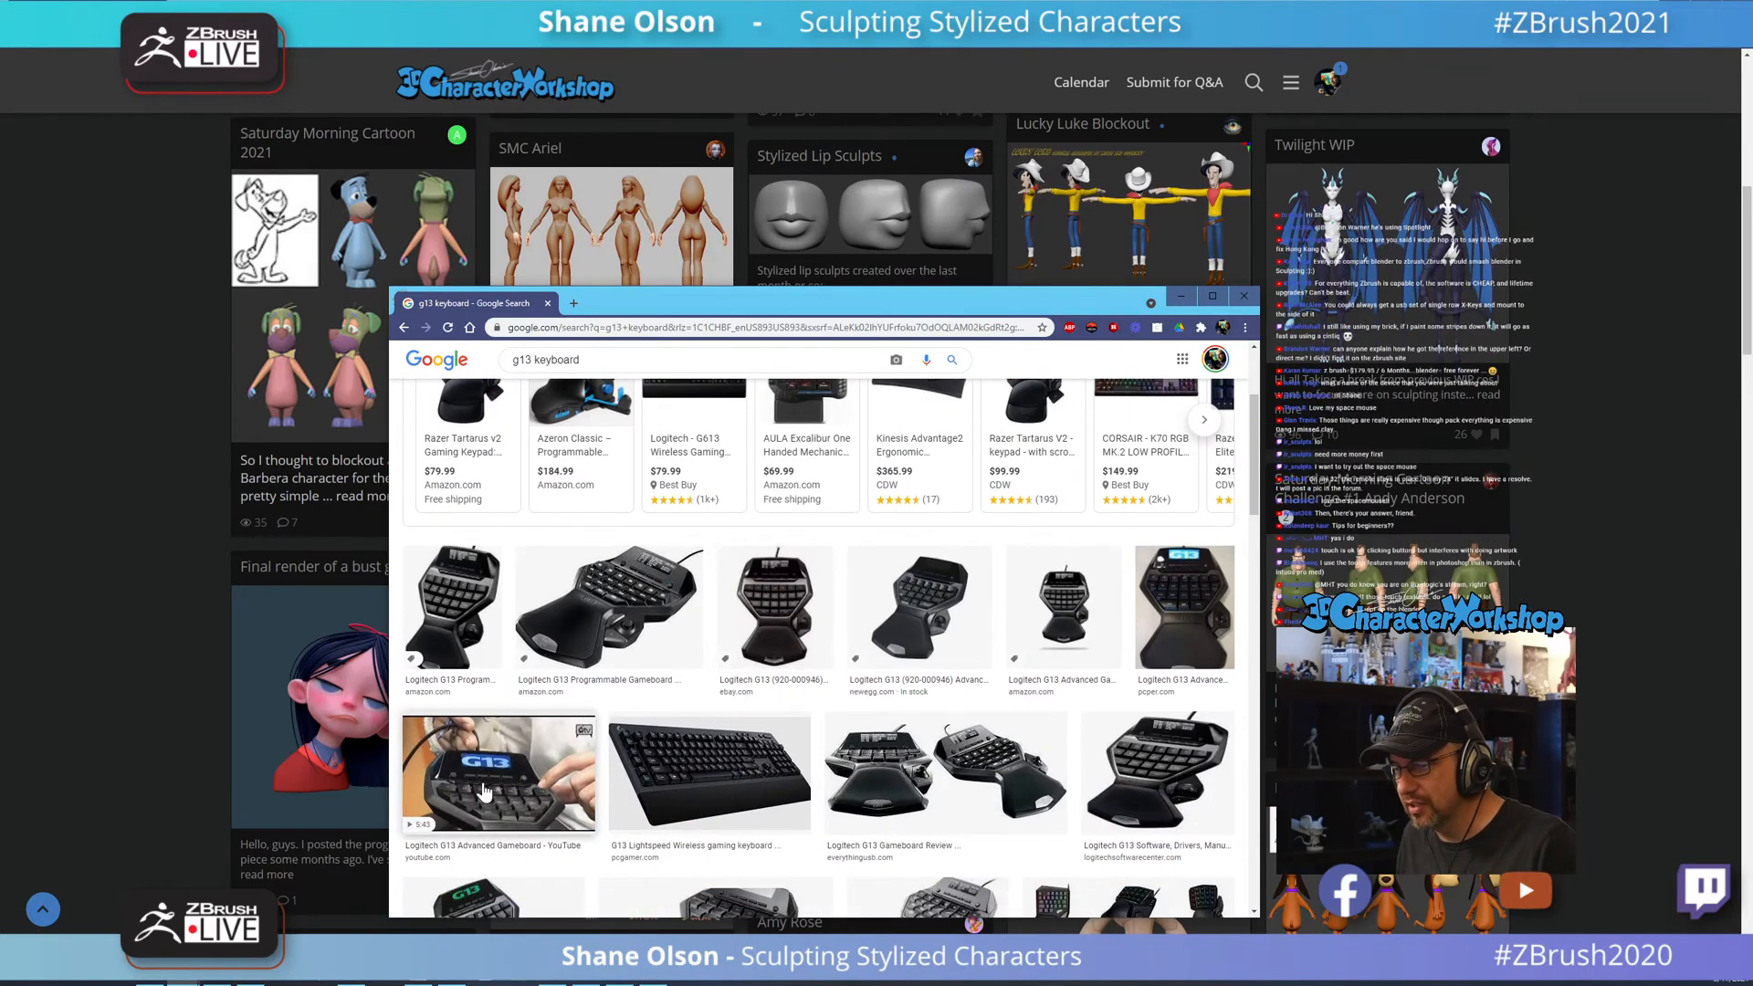
{"action": "scroll", "coordinate": [881, 646], "scroll_direction": "down", "scroll_amount": 2}
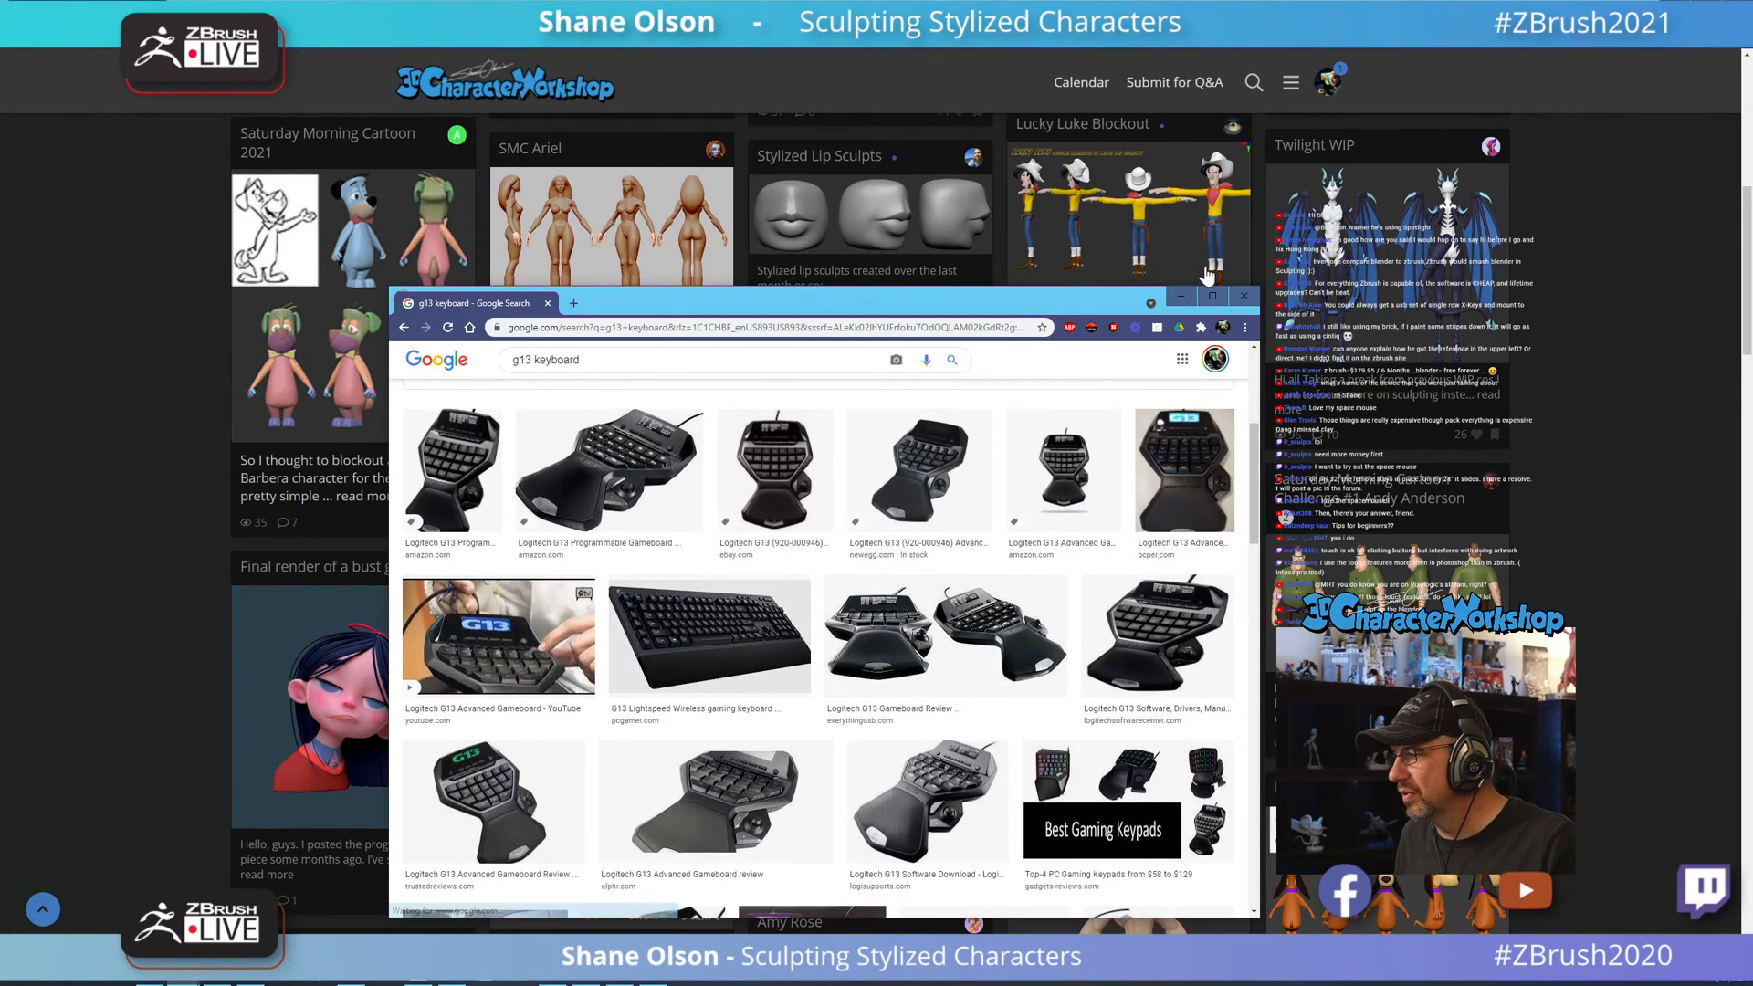
{"action": "left_click_drag", "start_coordinate": [997, 294], "coordinate": [965, 205]}
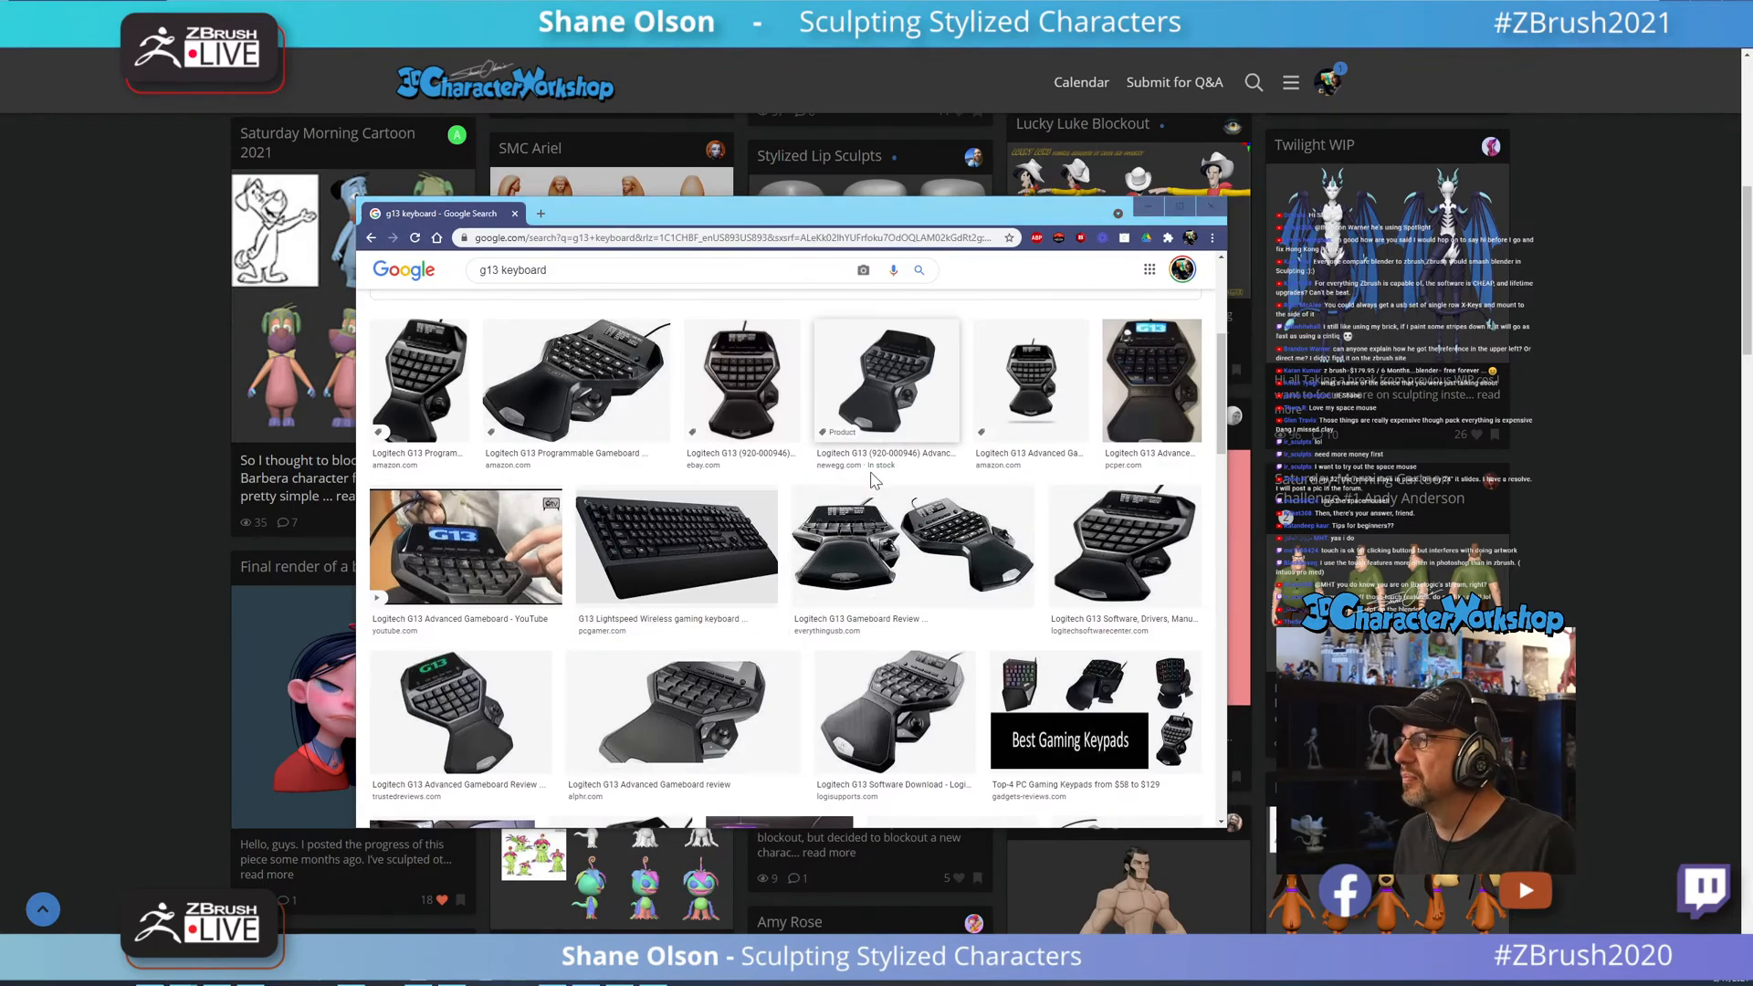
{"action": "key", "text": "alt+Tab"}
Return to ZBrush and examine the head from the front and three-quarter angles, setting the draw size to about 35.
{"action": "left_click_drag", "start_coordinate": [1214, 681], "coordinate": [1209, 669]}
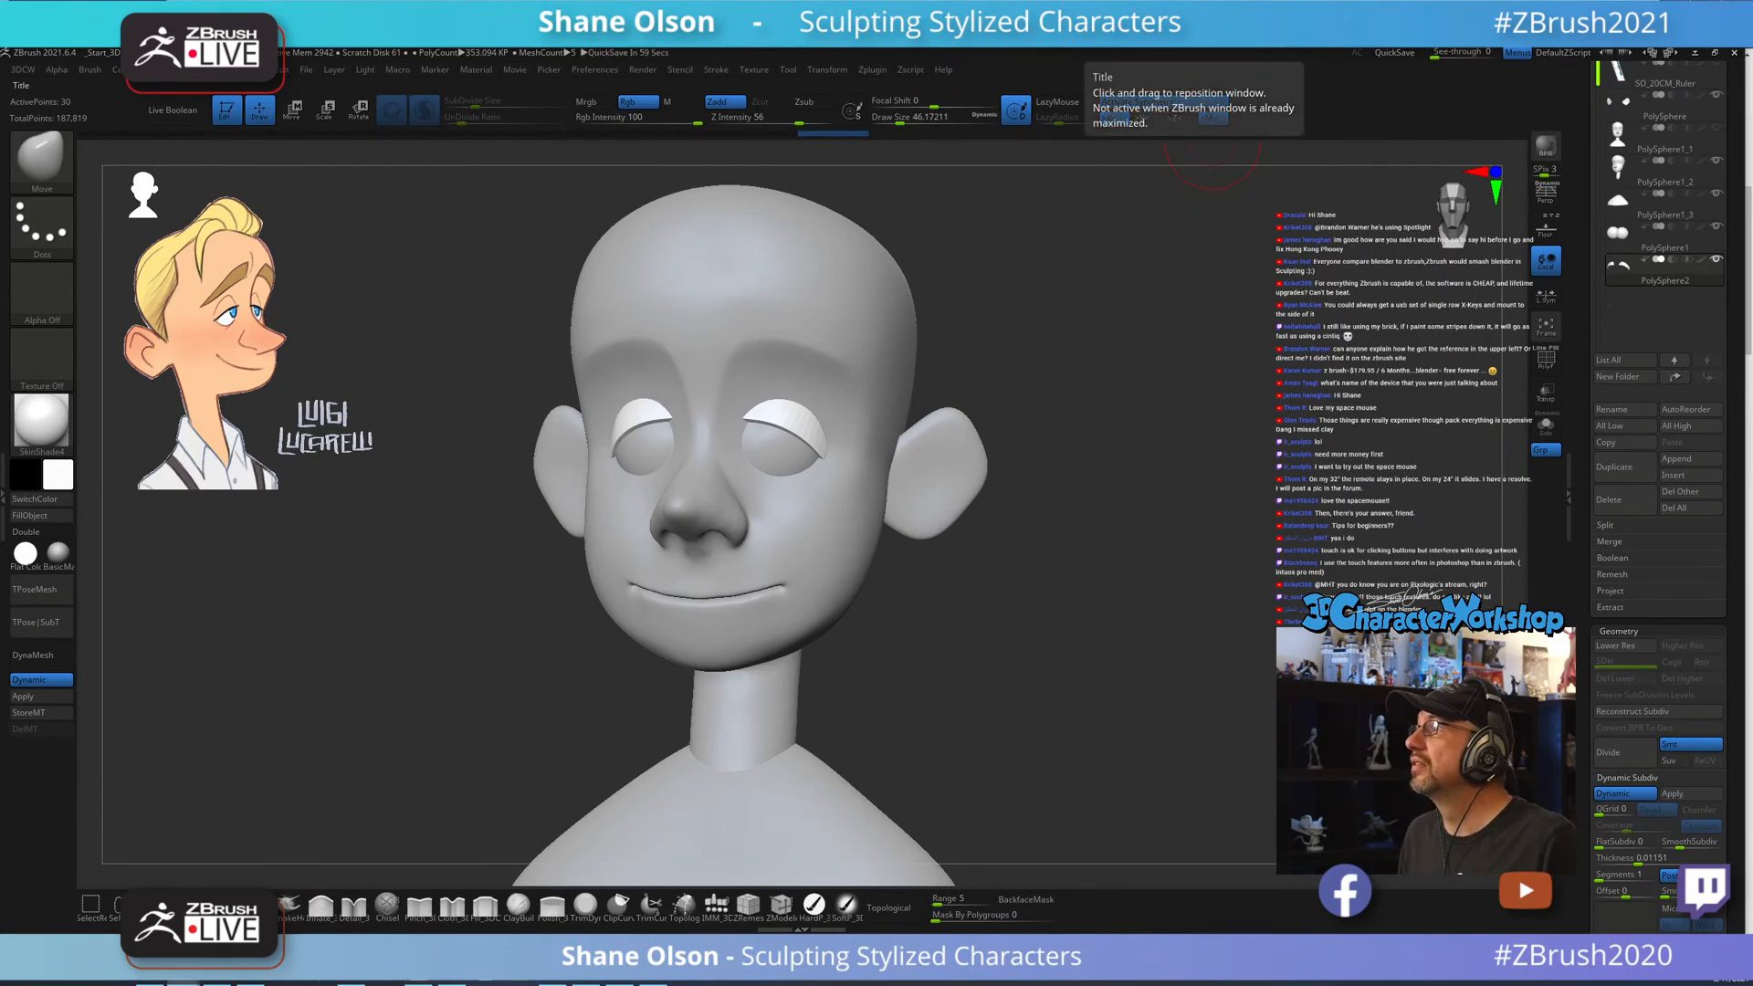
{"action": "left_click_drag", "start_coordinate": [1251, 441], "coordinate": [1171, 420]}
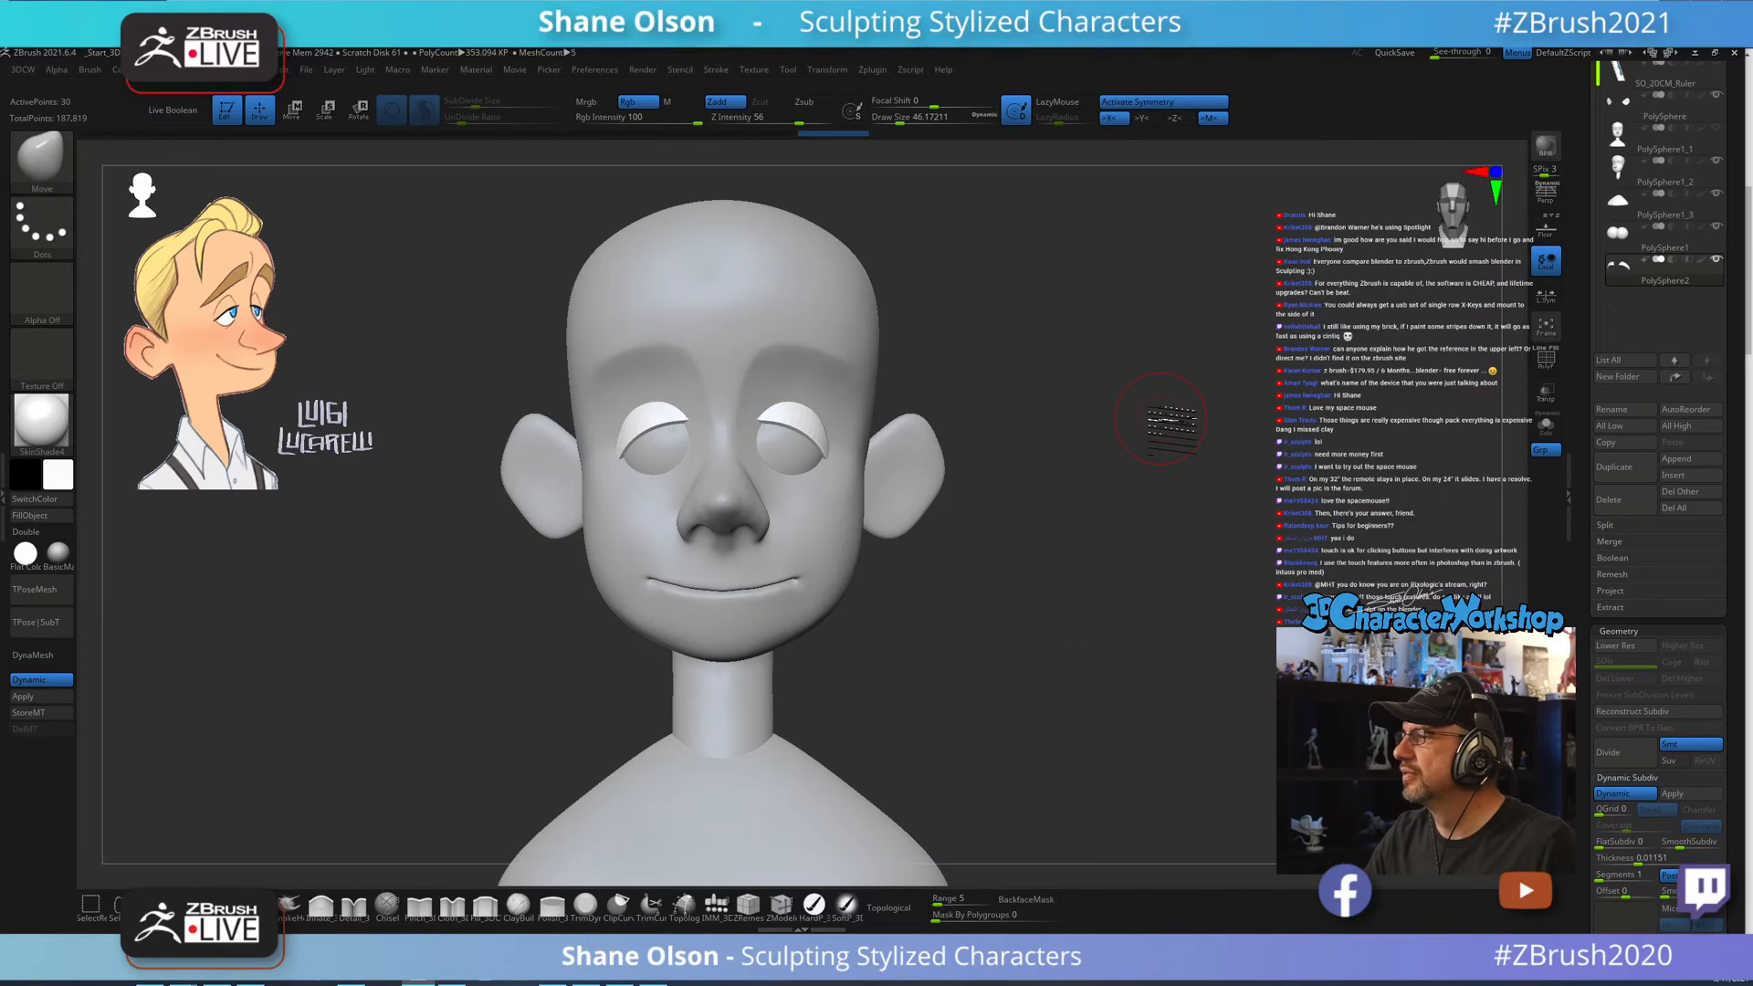
{"action": "left_click_drag", "start_coordinate": [1171, 420], "coordinate": [1026, 598]}
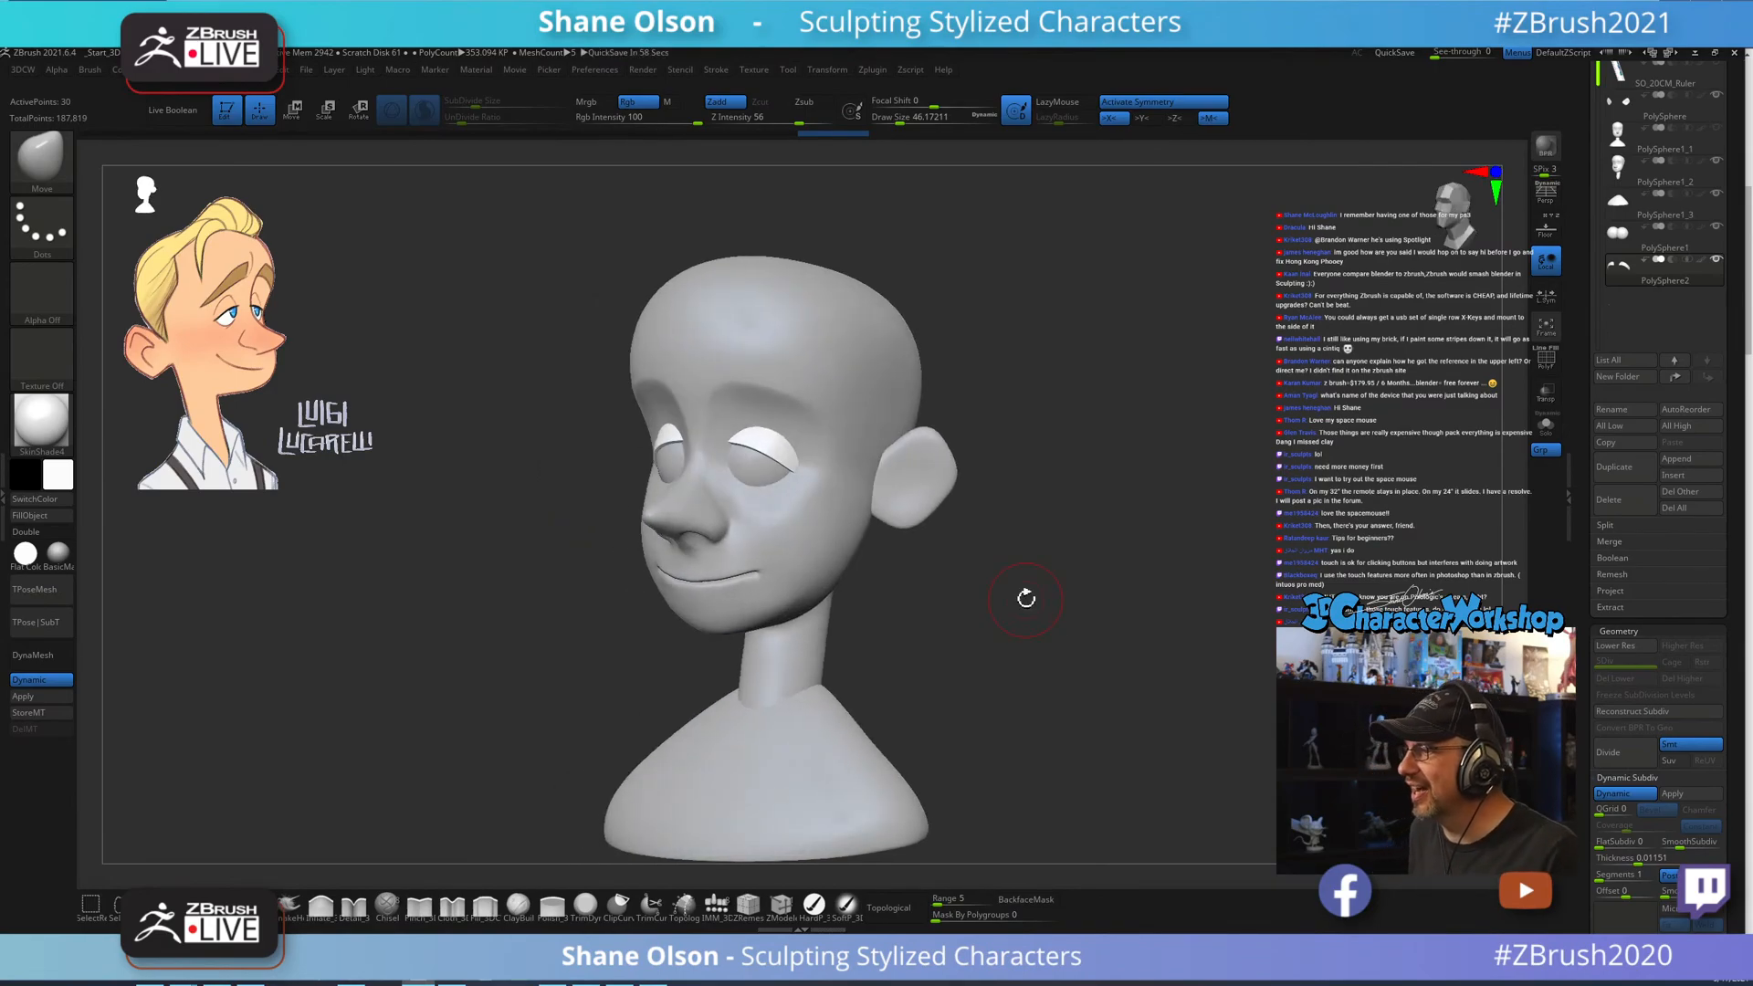
{"action": "left_click_drag", "start_coordinate": [999, 617], "coordinate": [1006, 570]}
{"action": "key", "text": "s"}
{"action": "mouse_move", "coordinate": [1005, 559]}
{"action": "left_mouse_down"}
{"action": "mouse_move", "coordinate": [1045, 549]}
{"action": "mouse_move", "coordinate": [1030, 617]}
{"action": "left_mouse_up"}
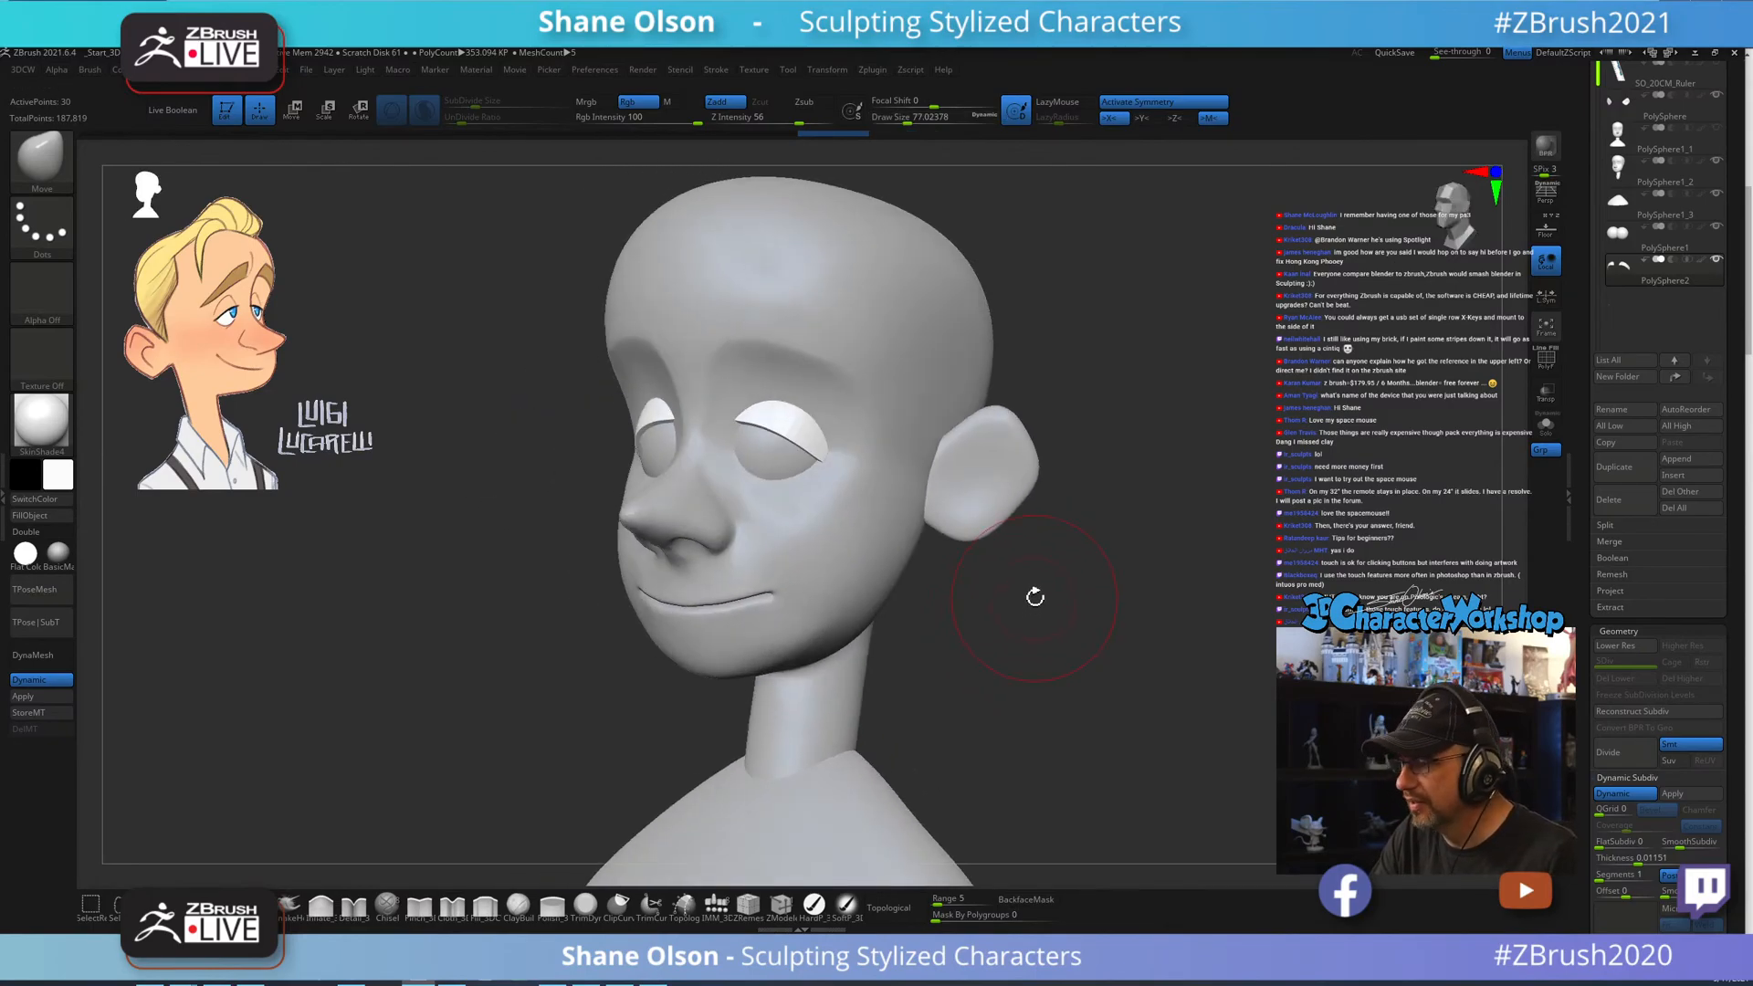
{"action": "key", "text": "s"}
{"action": "left_click_drag", "start_coordinate": [1115, 674], "coordinate": [1105, 671]}
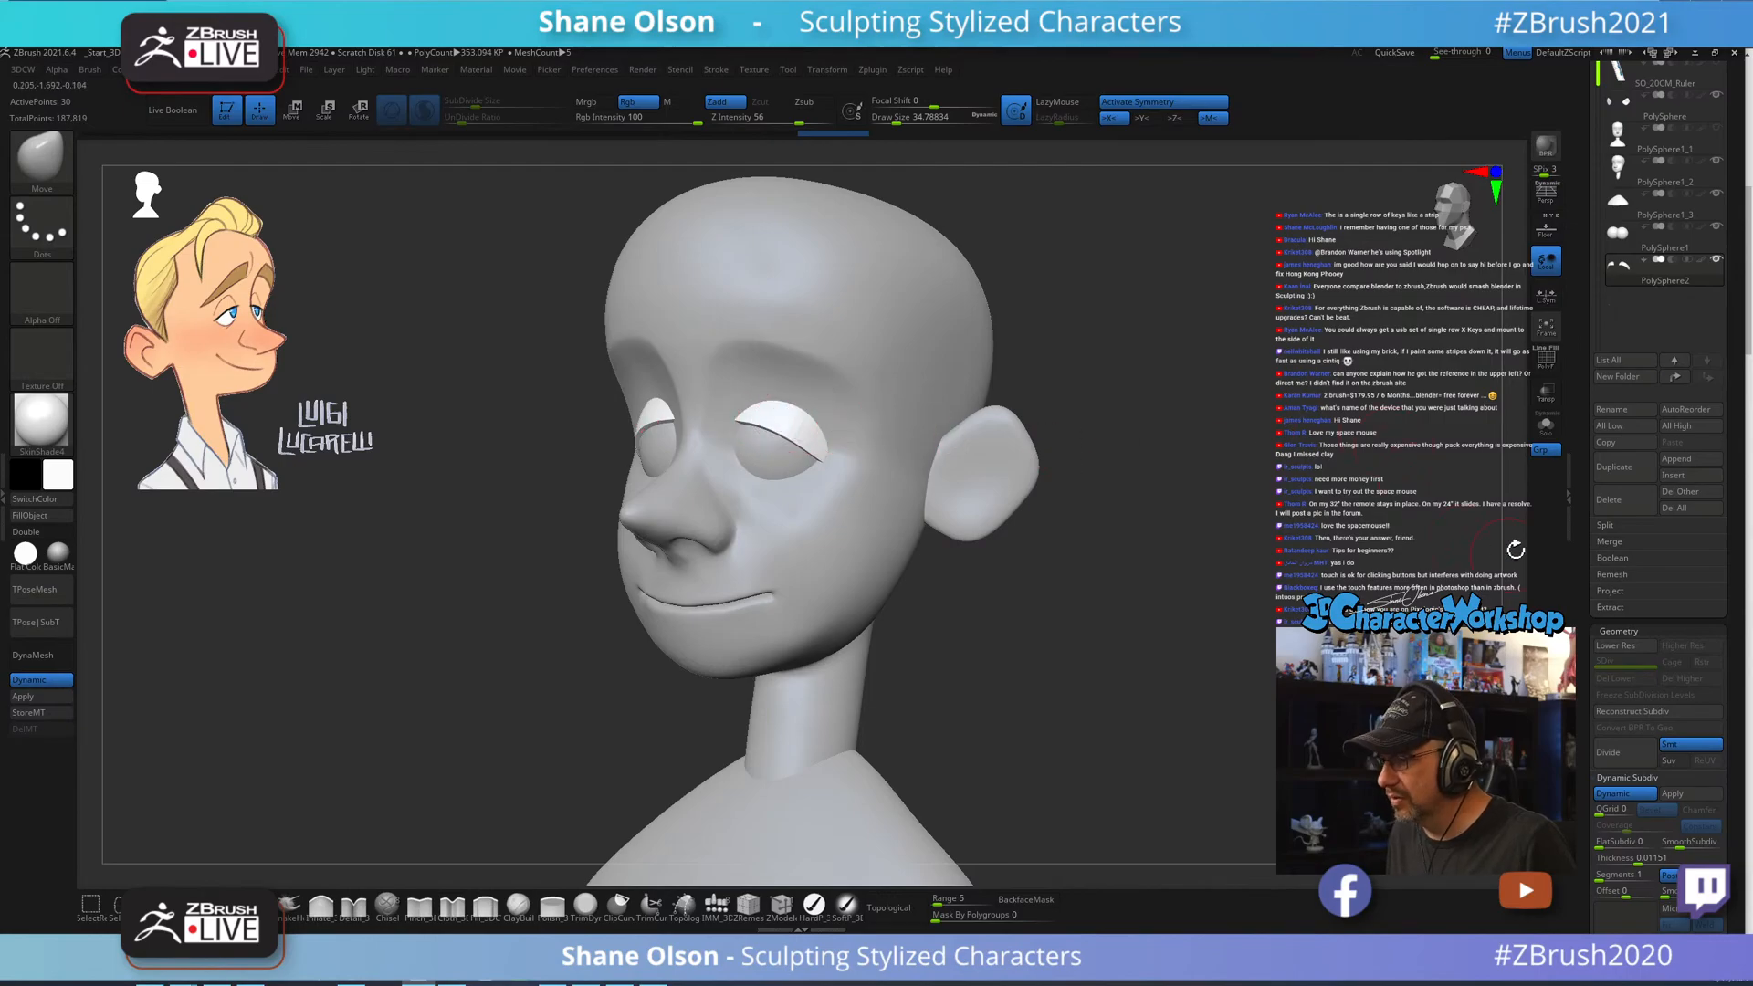
Isolate the eyelids to inspect their thickness and shape, and bring the rest of the head back into view.
{"action": "left_click", "coordinate": [1545, 431]}
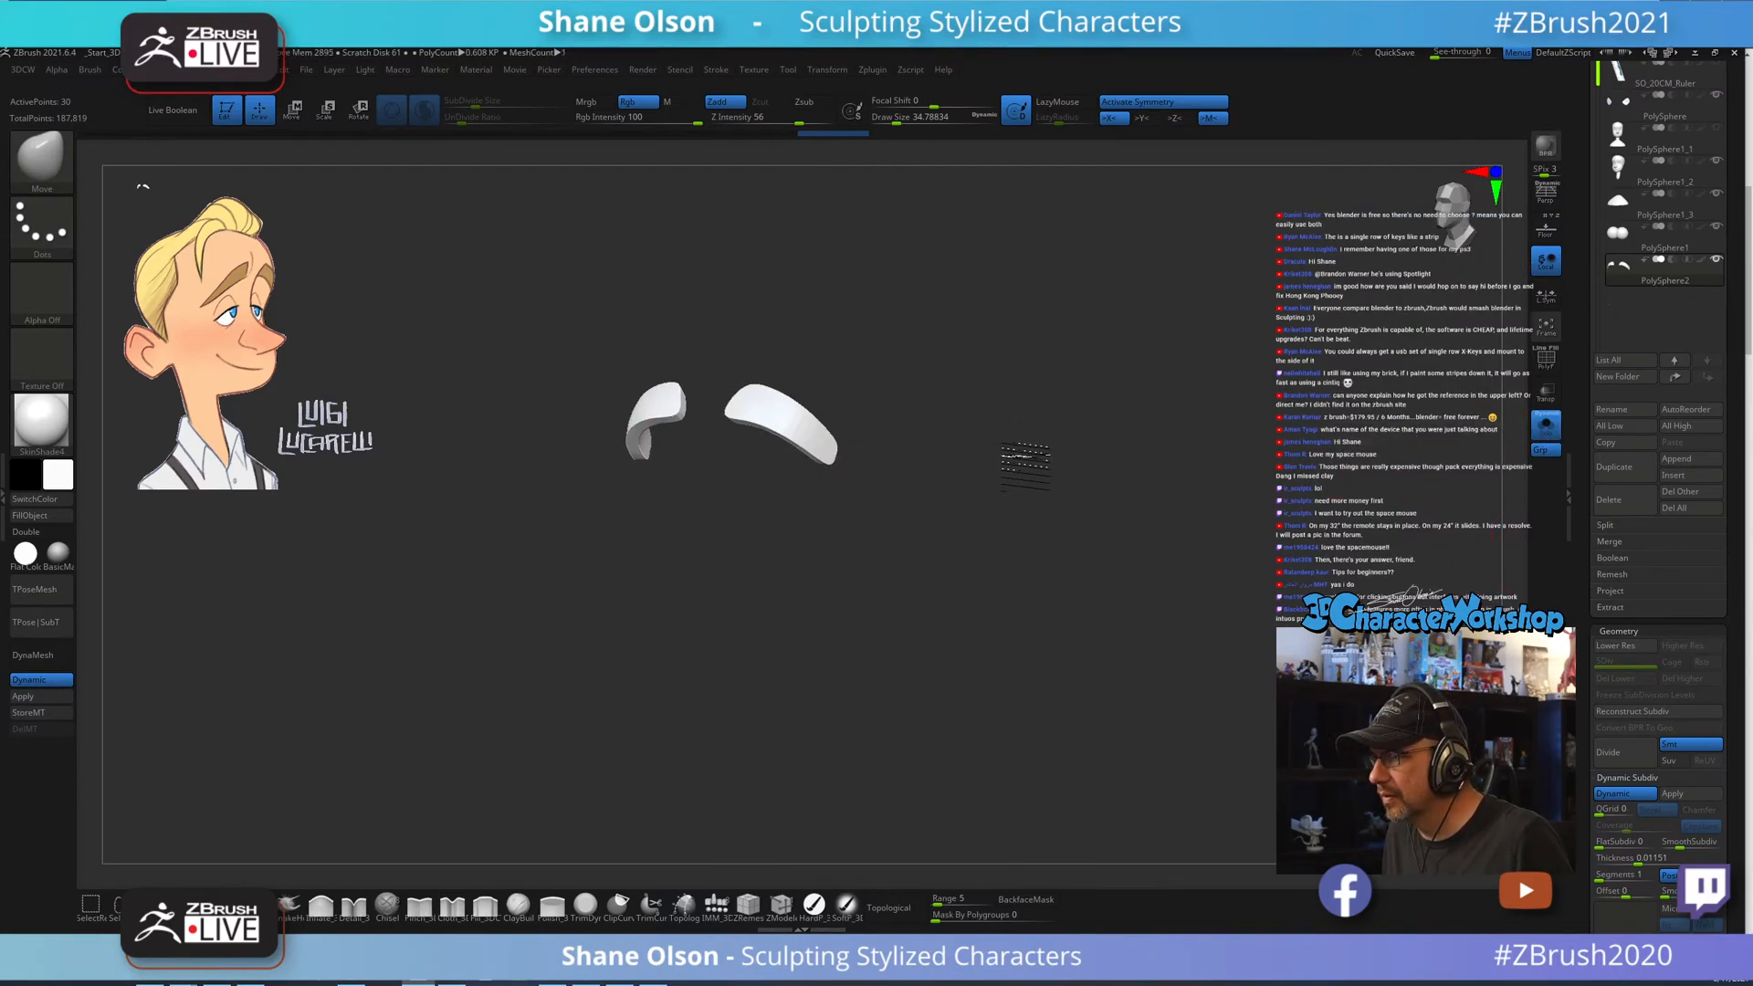
{"action": "mouse_move", "coordinate": [1143, 438]}
{"action": "left_mouse_down"}
{"action": "mouse_move", "coordinate": [1057, 485]}
{"action": "mouse_move", "coordinate": [1127, 431]}
{"action": "left_mouse_up"}
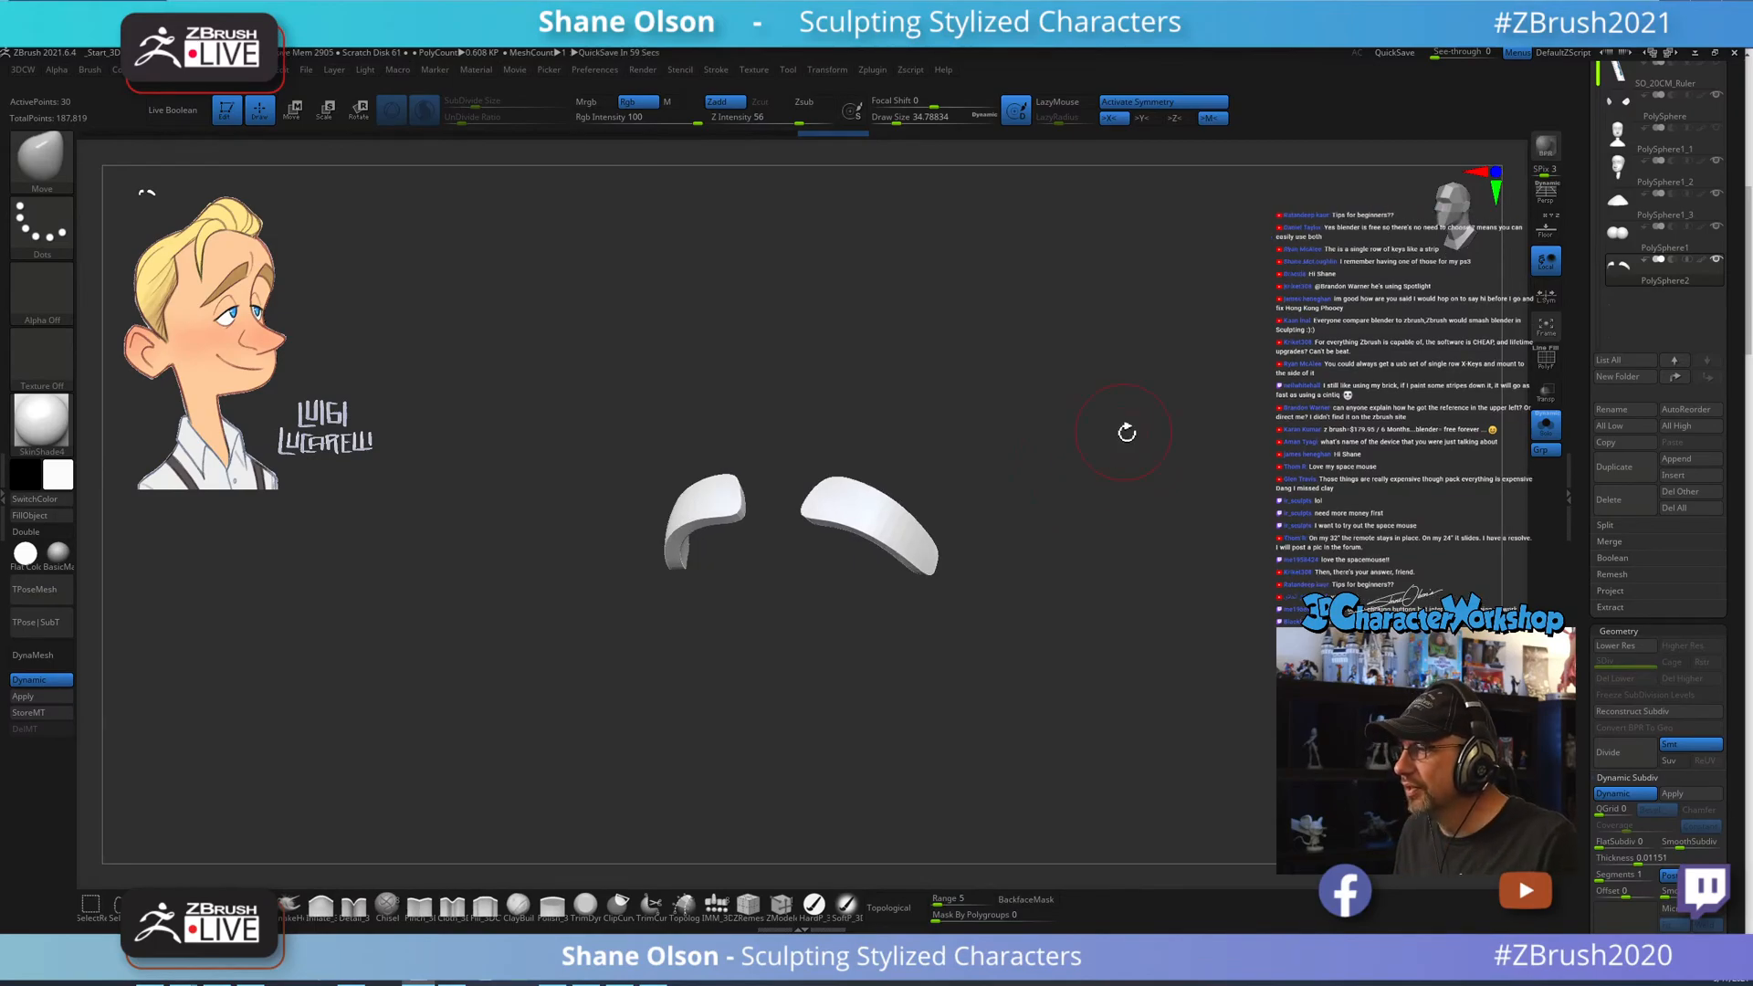
{"action": "left_click", "coordinate": [1551, 432]}
{"action": "mouse_move", "coordinate": [1284, 458]}
{"action": "left_mouse_down", "text": "alt"}
{"action": "mouse_move", "coordinate": [1245, 457]}
{"action": "mouse_move", "coordinate": [1282, 508]}
{"action": "mouse_move", "coordinate": [1284, 466]}
{"action": "left_mouse_up", "text": "alt"}
{"action": "left_click_drag", "start_coordinate": [1420, 490], "coordinate": [1356, 488]}
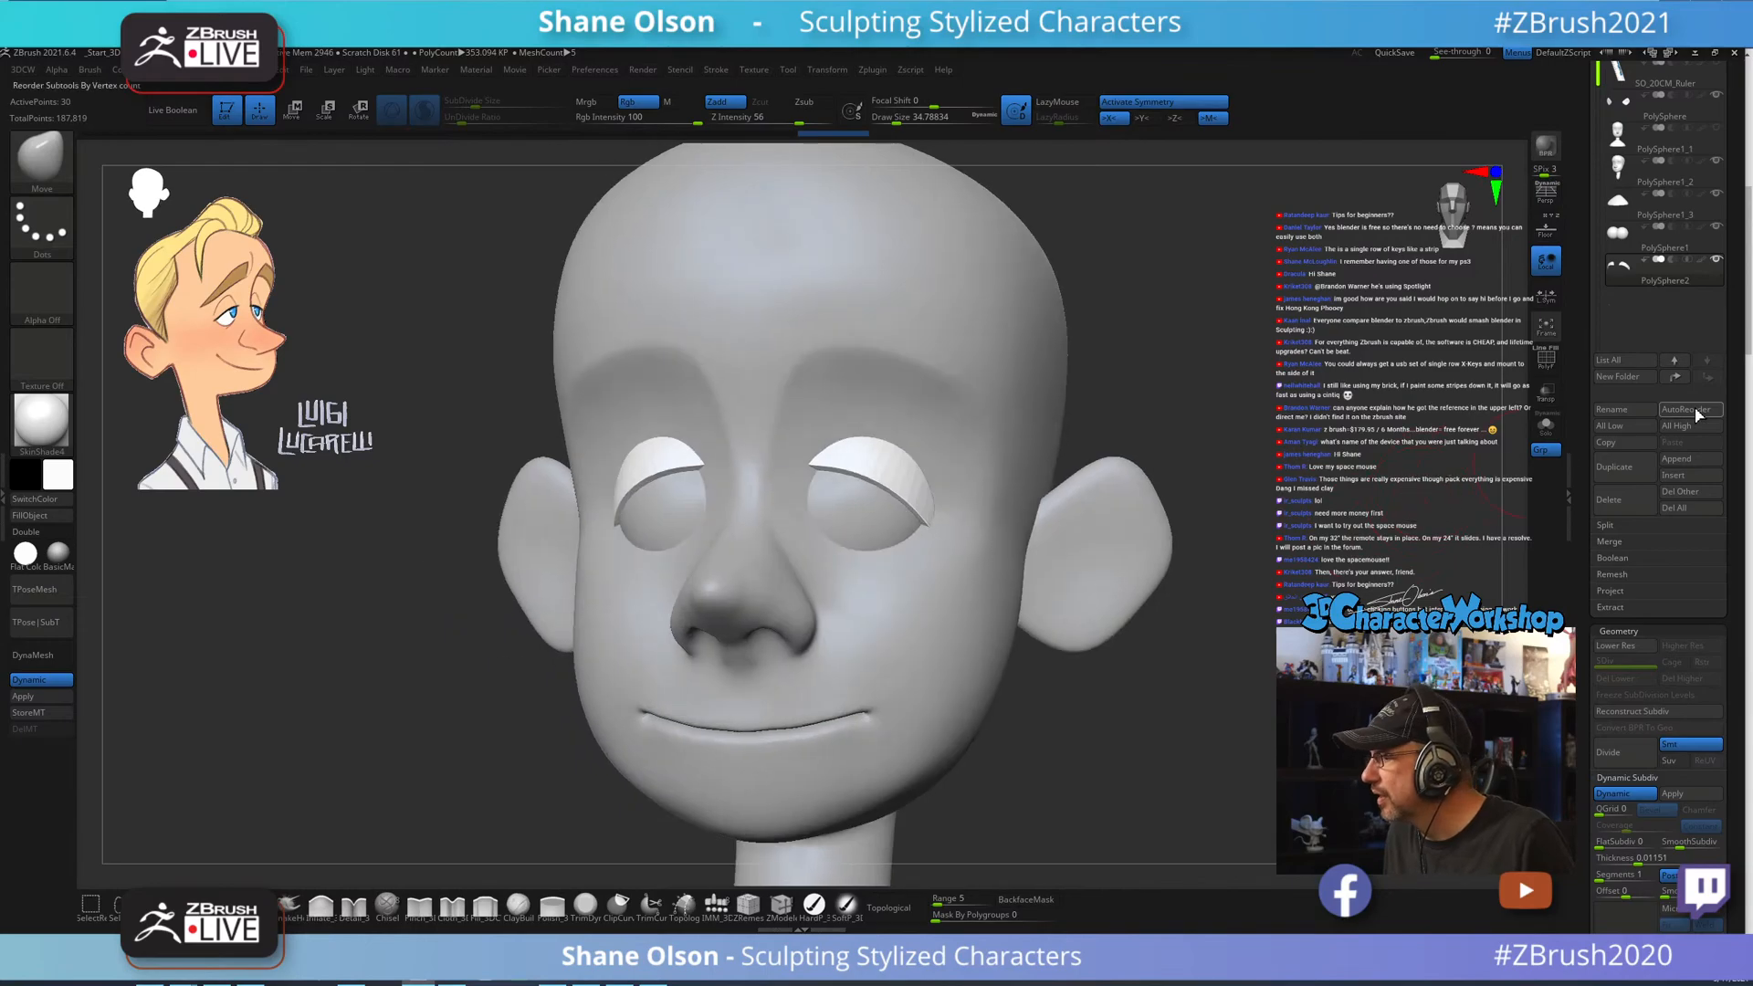
Show the polyframe, set the draw size to about 22 and turn off post-subdivision thickness for the eyelids.
{"action": "key", "text": "shift+f"}
{"action": "left_click_drag", "start_coordinate": [1228, 431], "coordinate": [1226, 511], "text": "alt"}
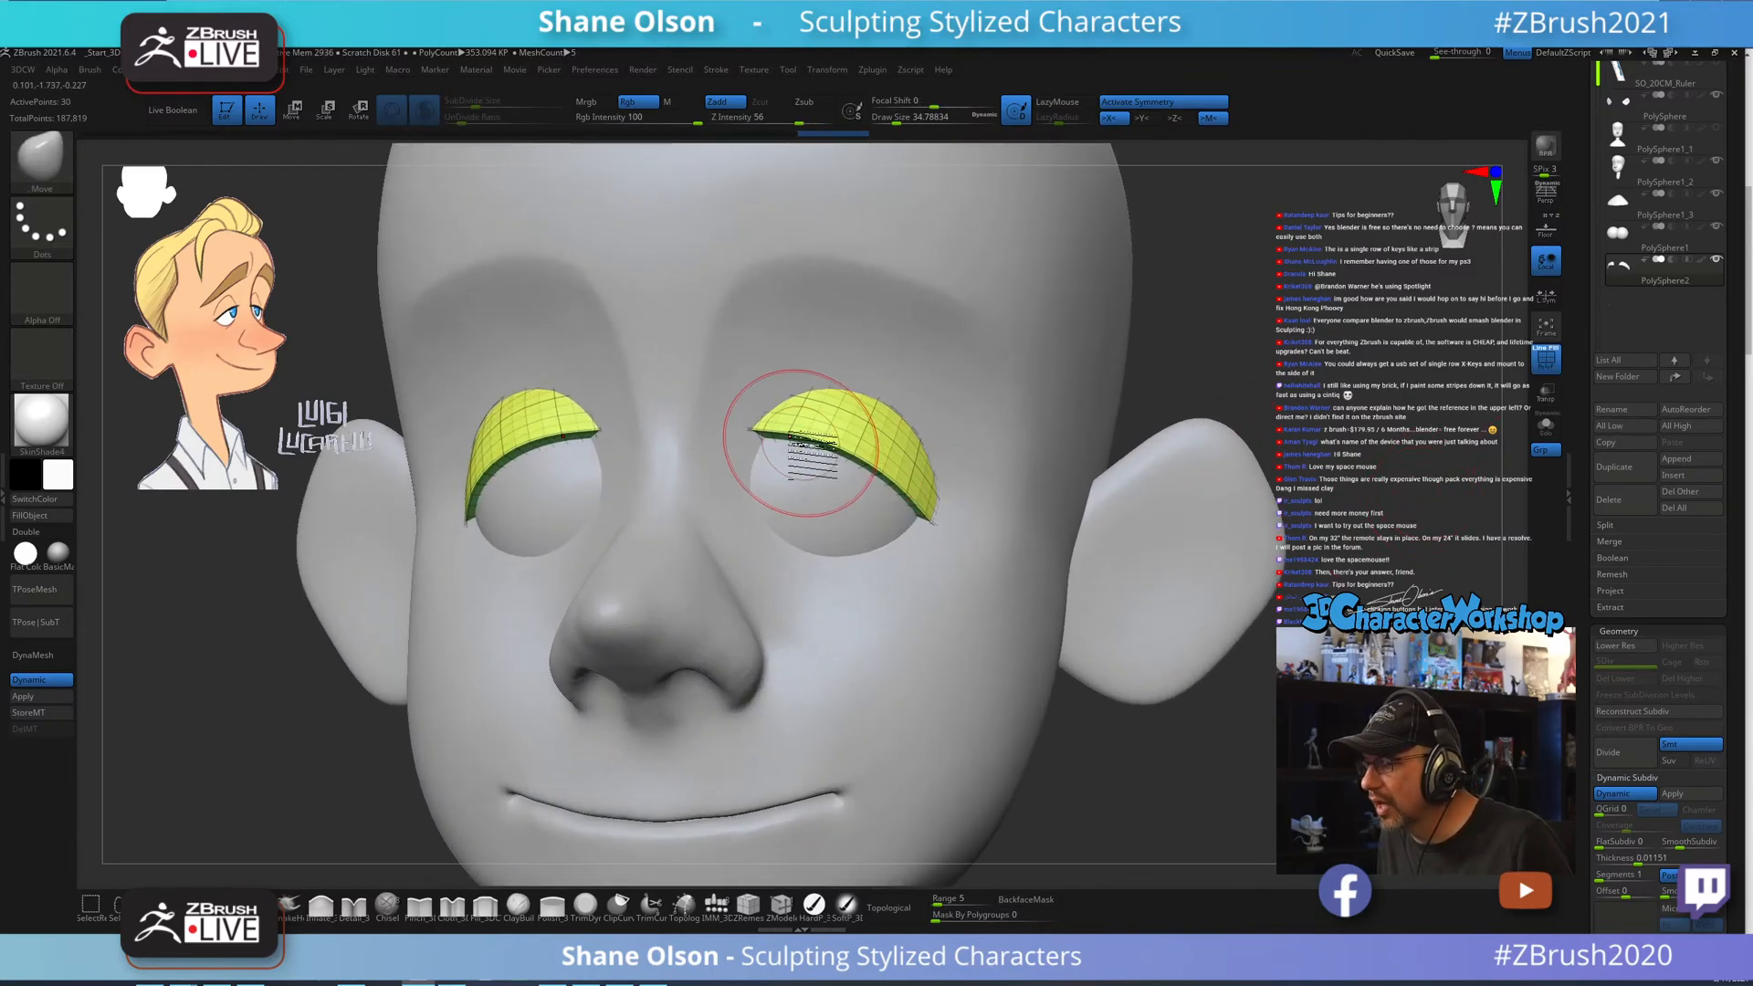
{"action": "key", "text": "s"}
{"action": "left_click_drag", "start_coordinate": [1350, 363], "coordinate": [1343, 364]}
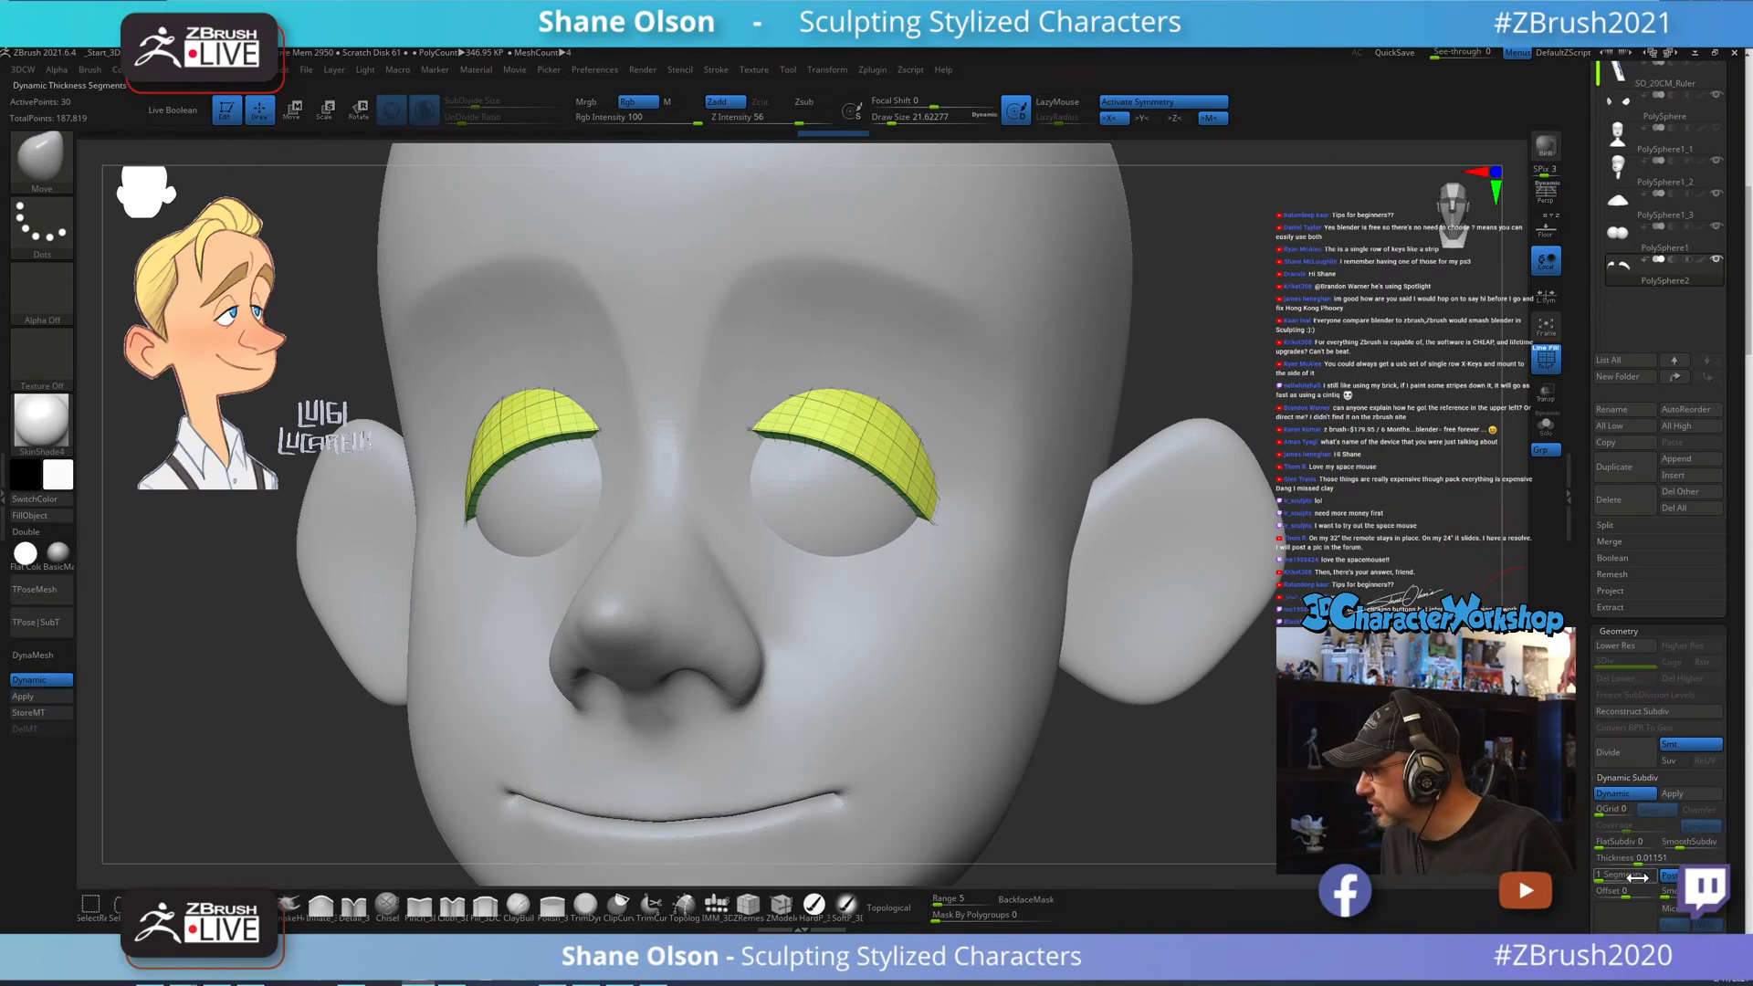
{"action": "left_click", "coordinate": [1688, 877]}
{"action": "key", "text": "3"}
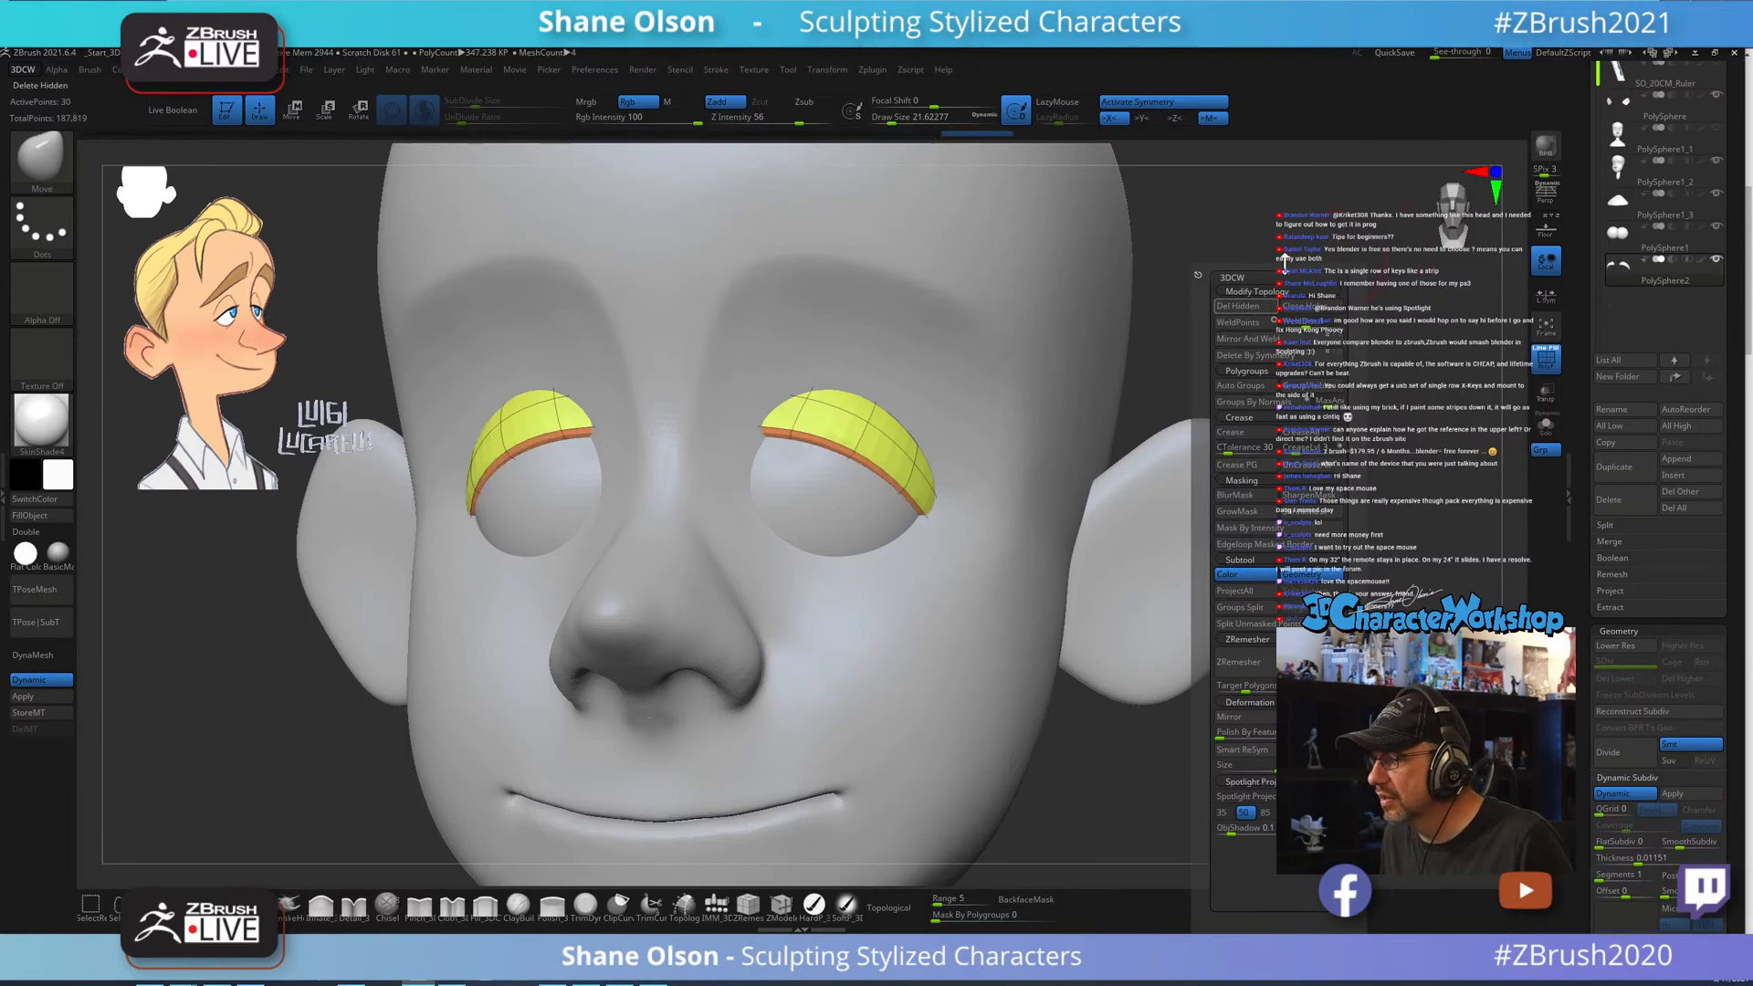
{"action": "left_click_drag", "start_coordinate": [1214, 320], "coordinate": [1266, 266]}
{"action": "left_click_drag", "start_coordinate": [1233, 345], "coordinate": [1402, 312]}
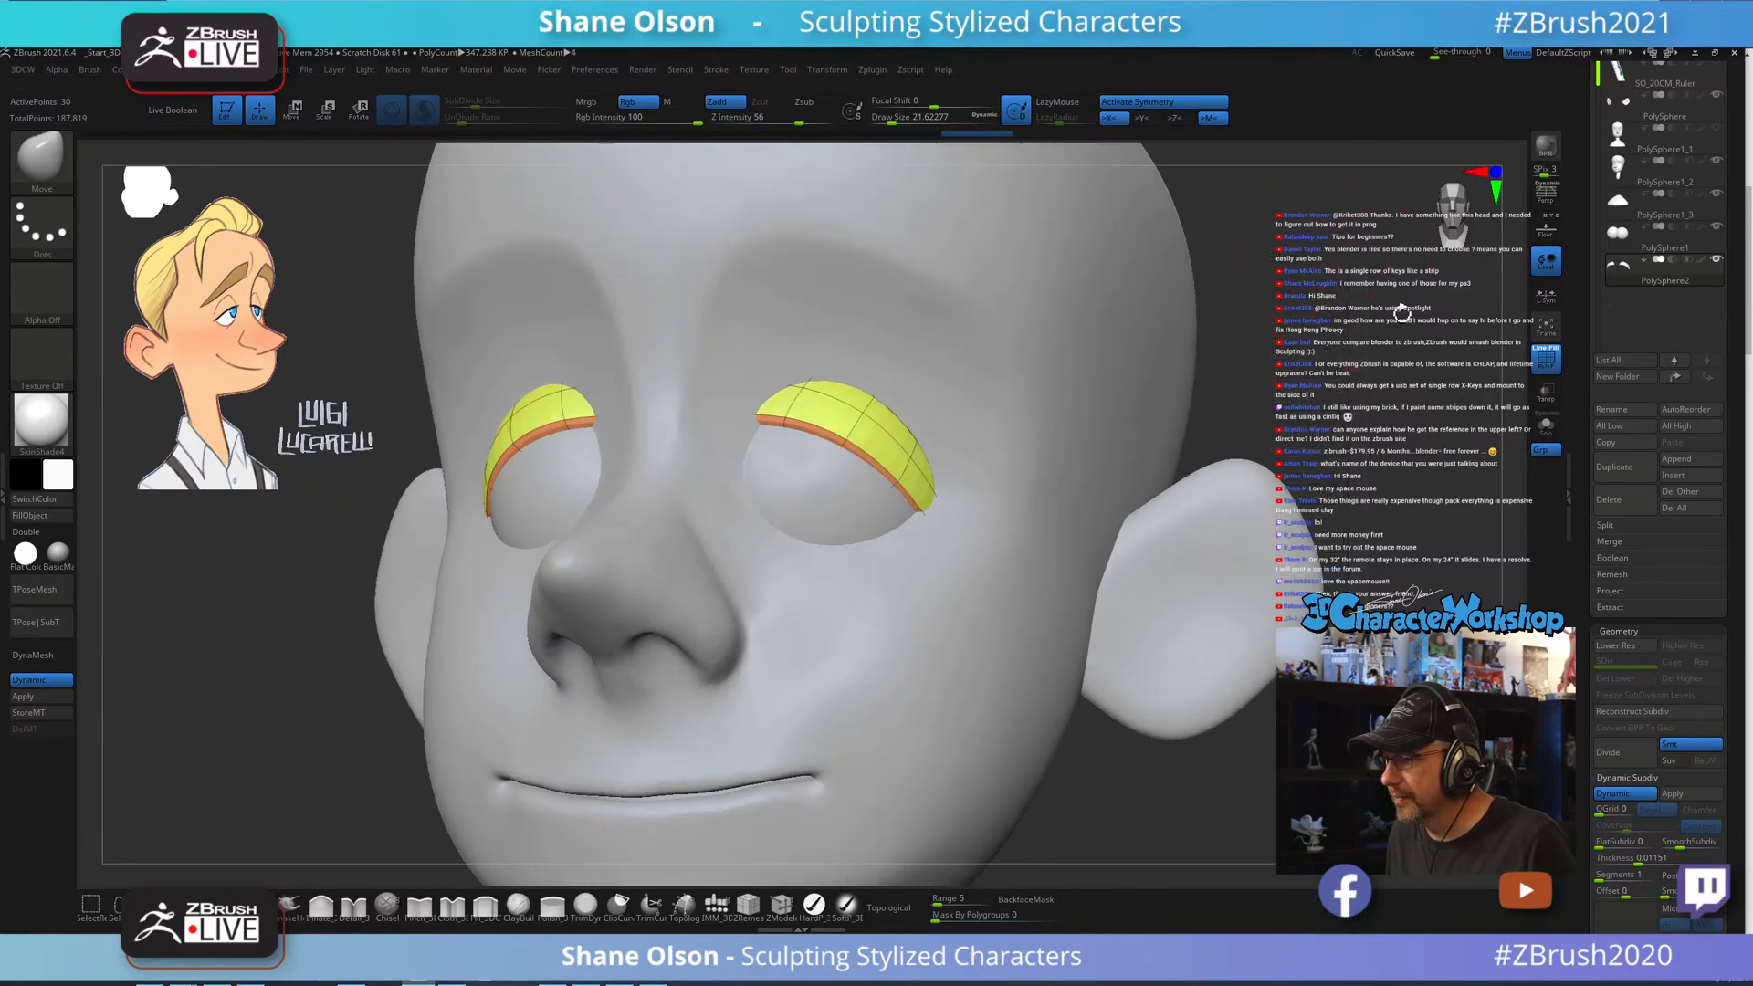
Duplicate the eyelid subtool, isolate the copy and turn off its Dynamic Subdiv to expose the base polygons.
{"action": "left_click", "coordinate": [1635, 468]}
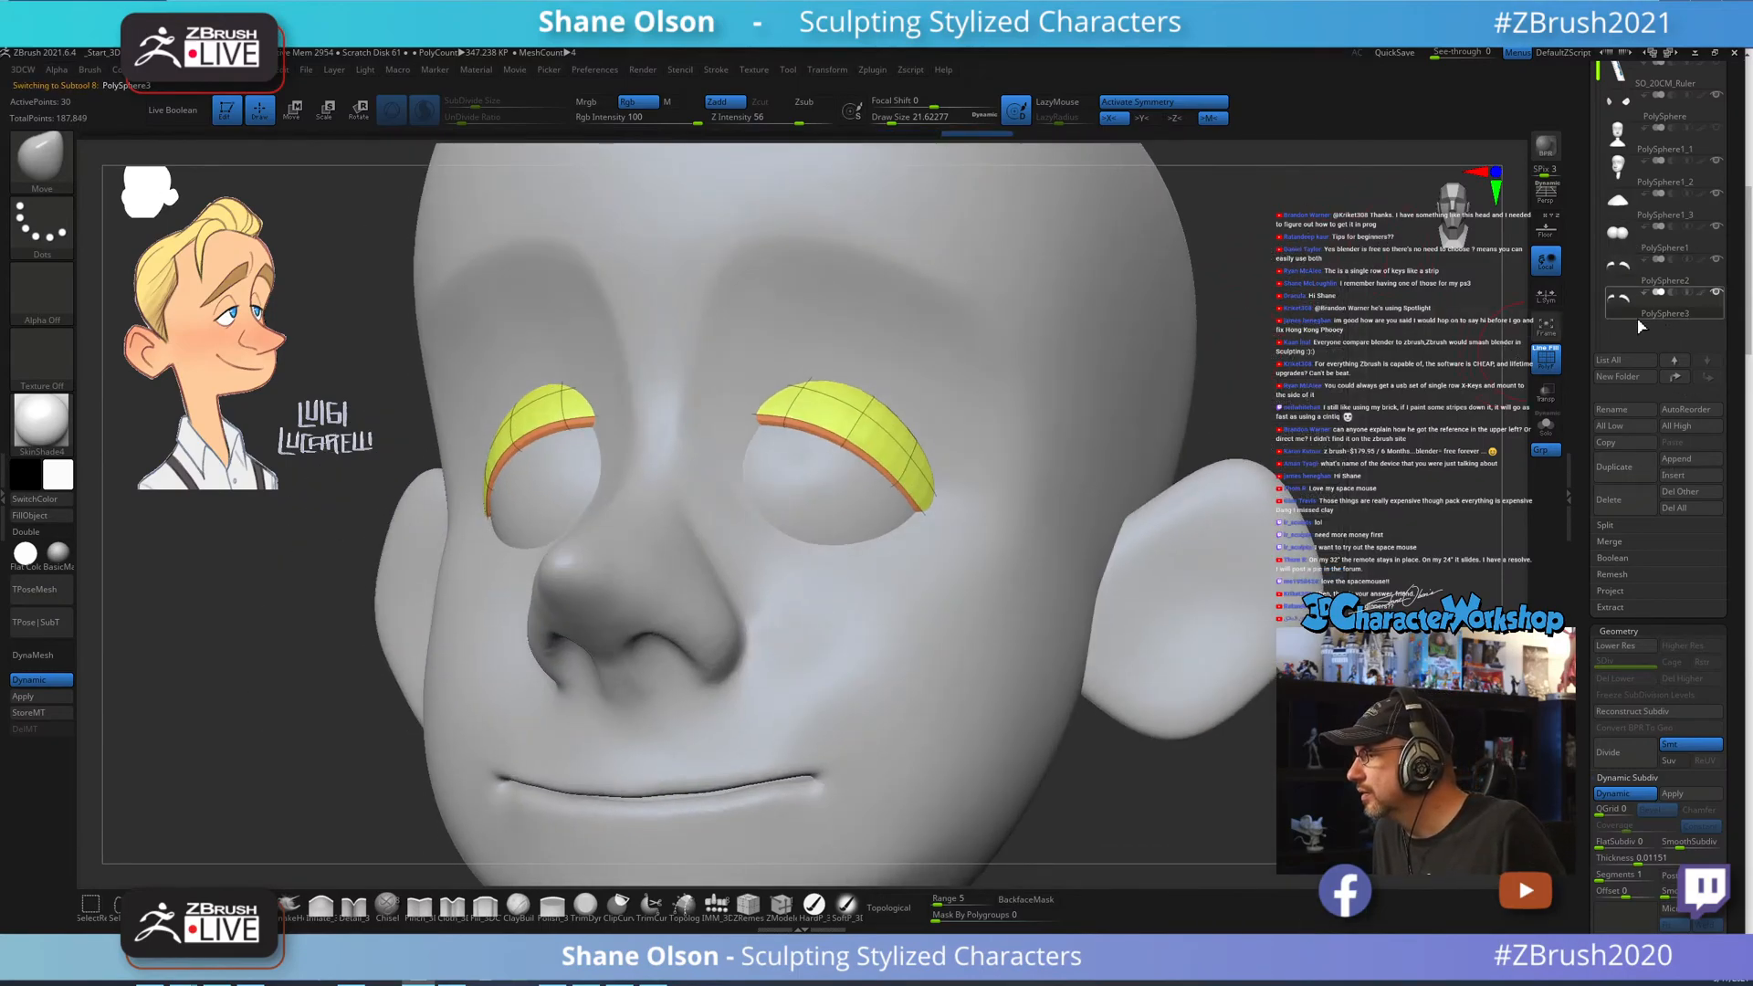
{"action": "left_click", "coordinate": [1546, 425]}
{"action": "key", "text": "shift+f"}
{"action": "left_click_drag", "start_coordinate": [1142, 355], "coordinate": [1096, 443]}
{"action": "key", "text": "shift+f"}
{"action": "key", "text": "shift+d"}
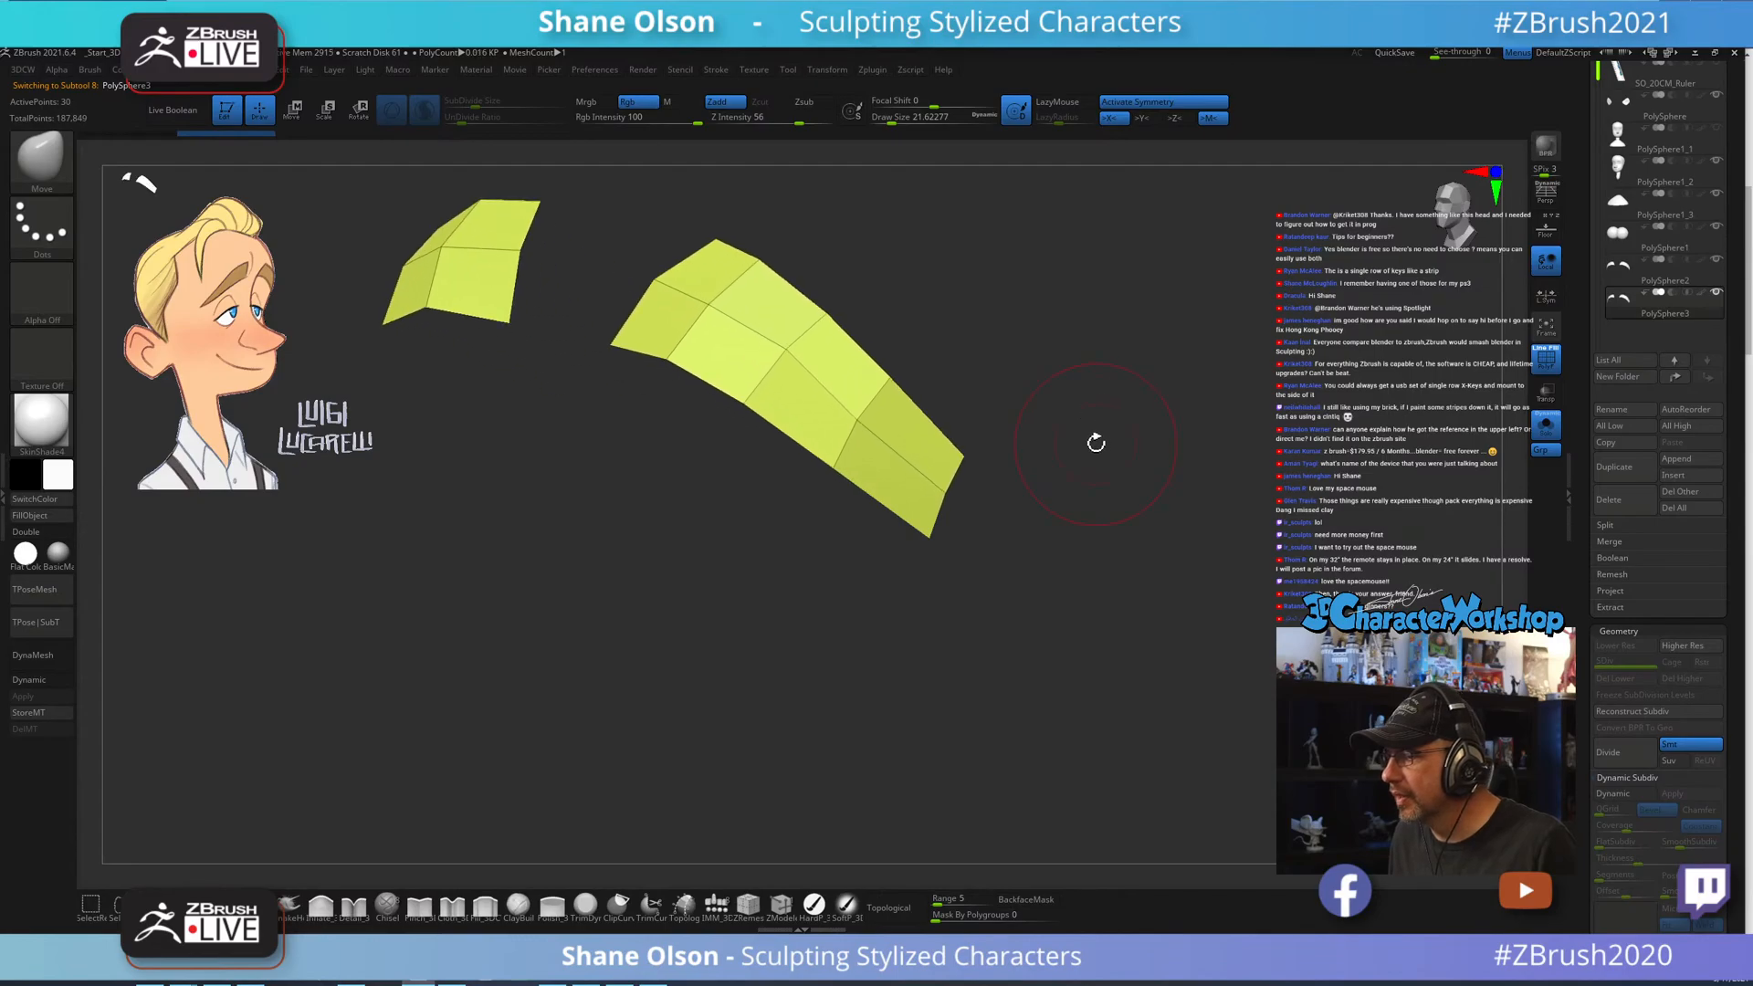
Hide the upper polygon rows of the copied eyelids with a lasso selection and delete them, keeping only the lower-edge strip.
{"action": "mouse_move", "coordinate": [1068, 570]}
{"action": "left_mouse_down"}
{"action": "mouse_move", "coordinate": [1115, 540]}
{"action": "mouse_move", "coordinate": [1075, 598]}
{"action": "left_mouse_up"}
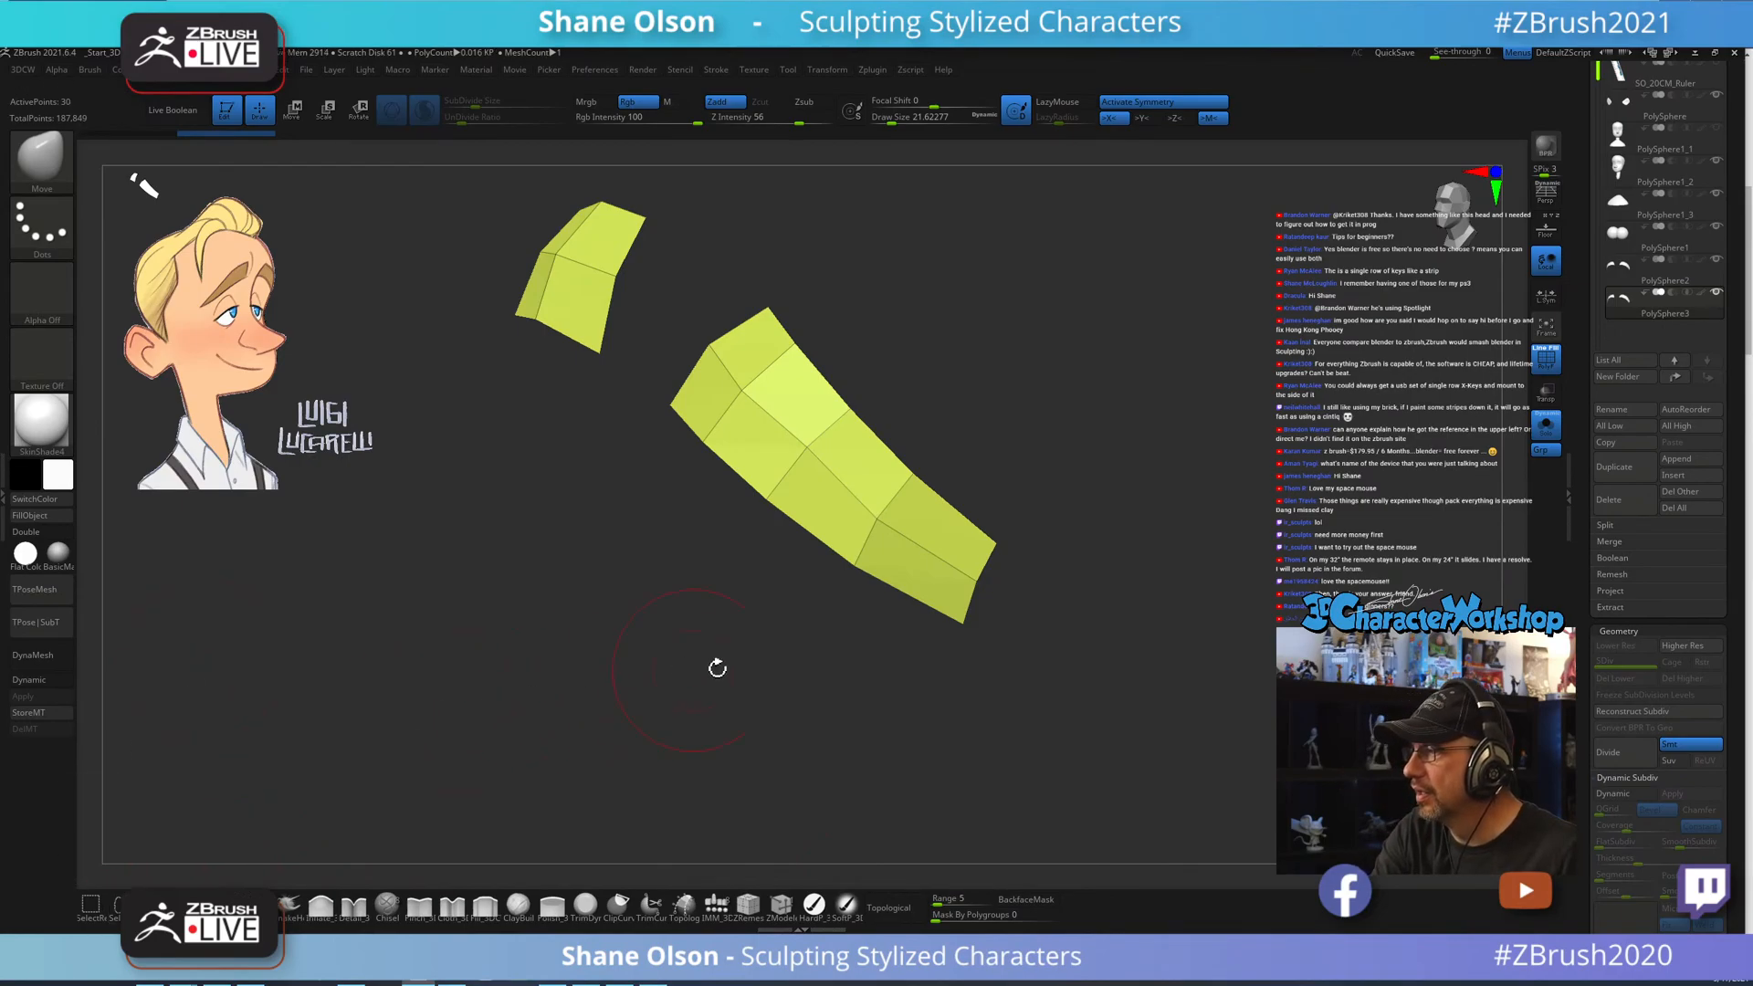
{"action": "left_click_drag", "start_coordinate": [872, 719], "coordinate": [1064, 658], "text": "alt"}
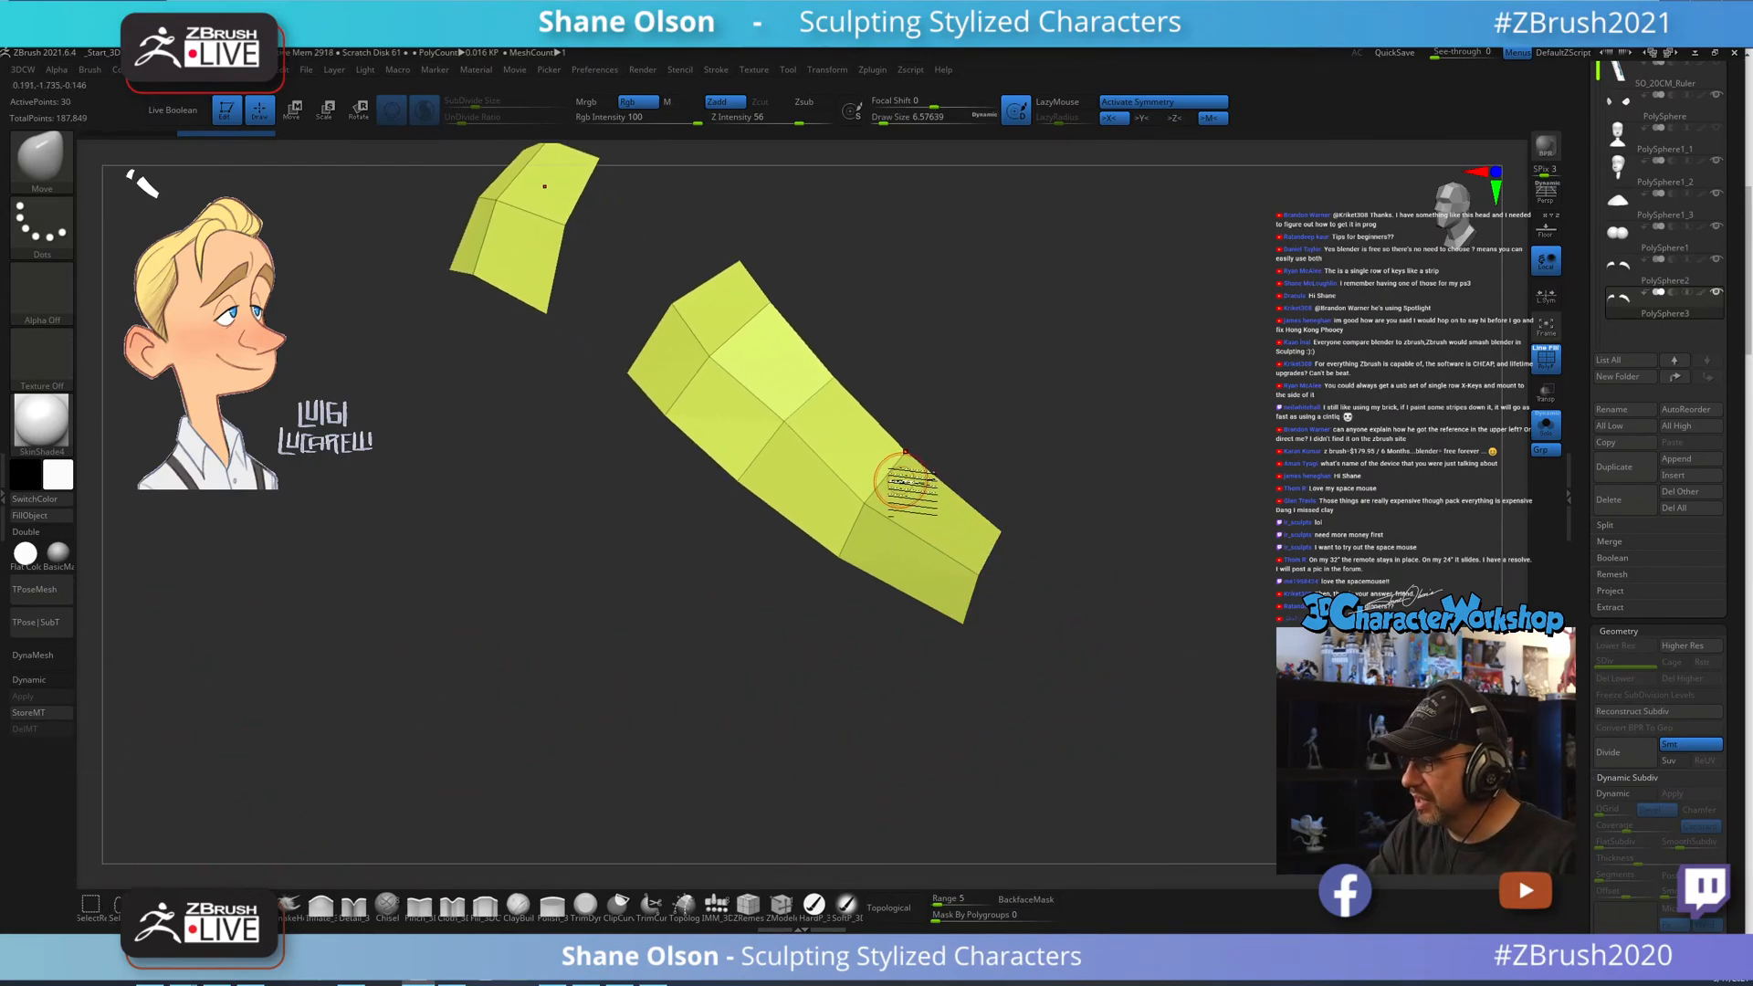
{"action": "key", "text": "s"}
{"action": "left_click_drag", "start_coordinate": [738, 665], "coordinate": [742, 665]}
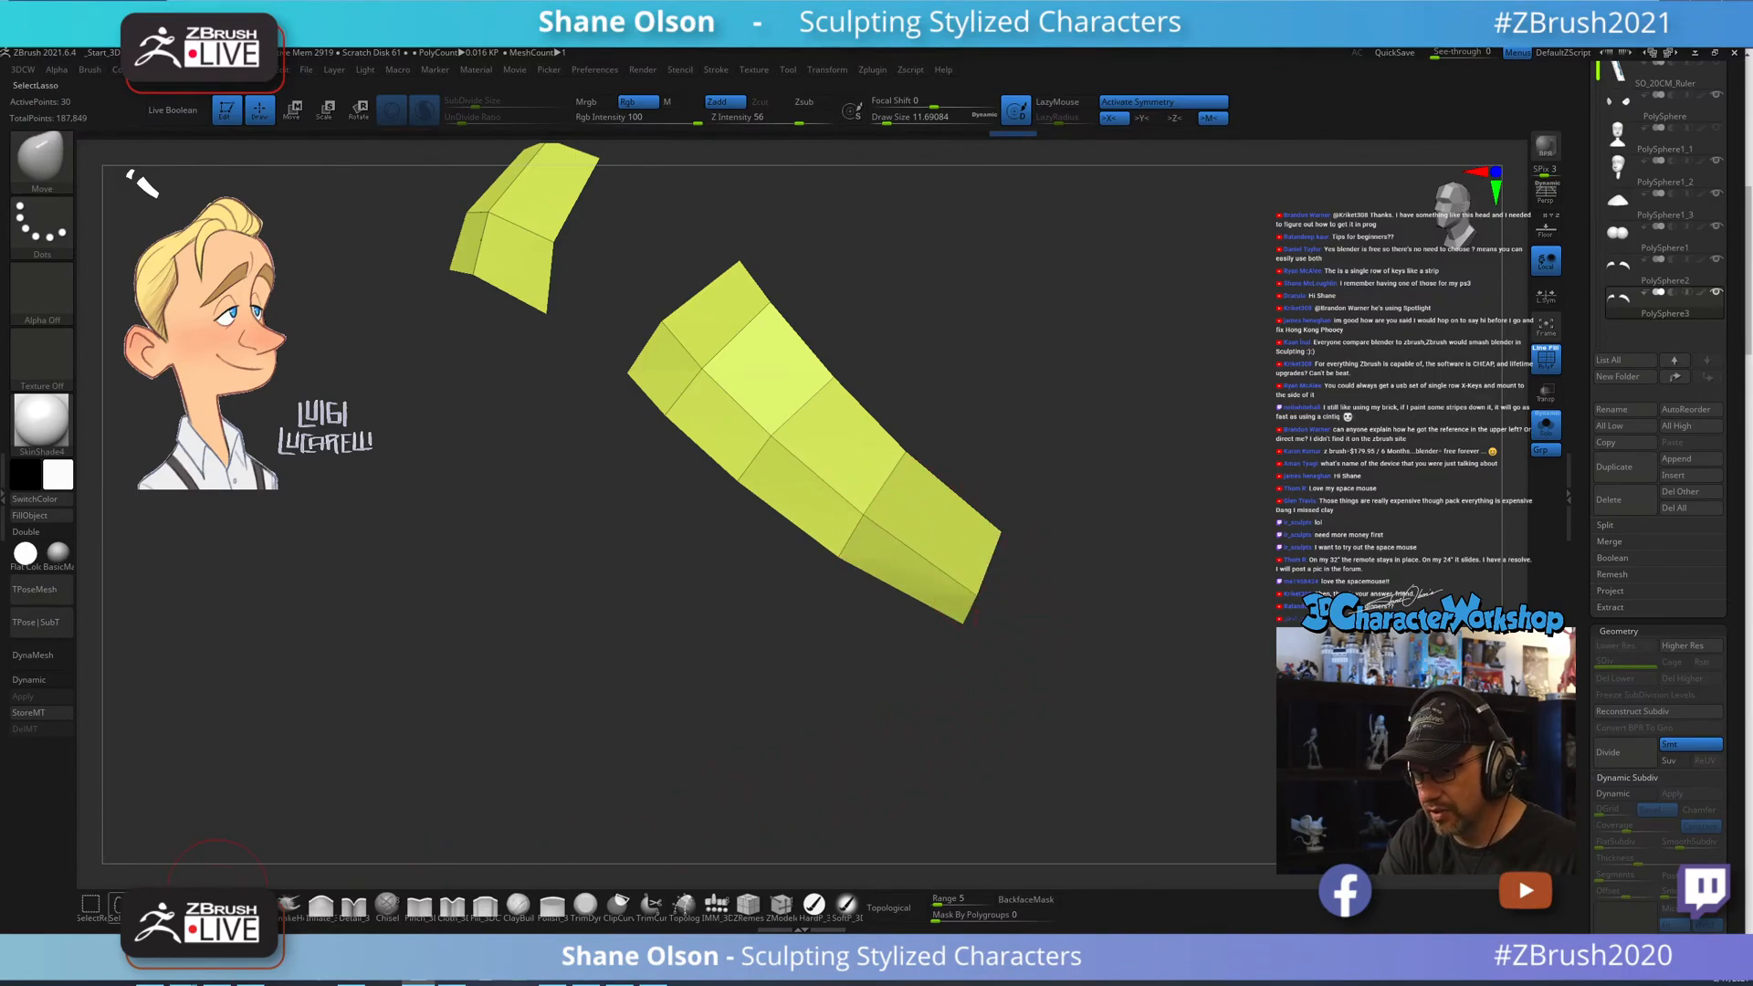
{"action": "key", "text": "ctrl+z"}
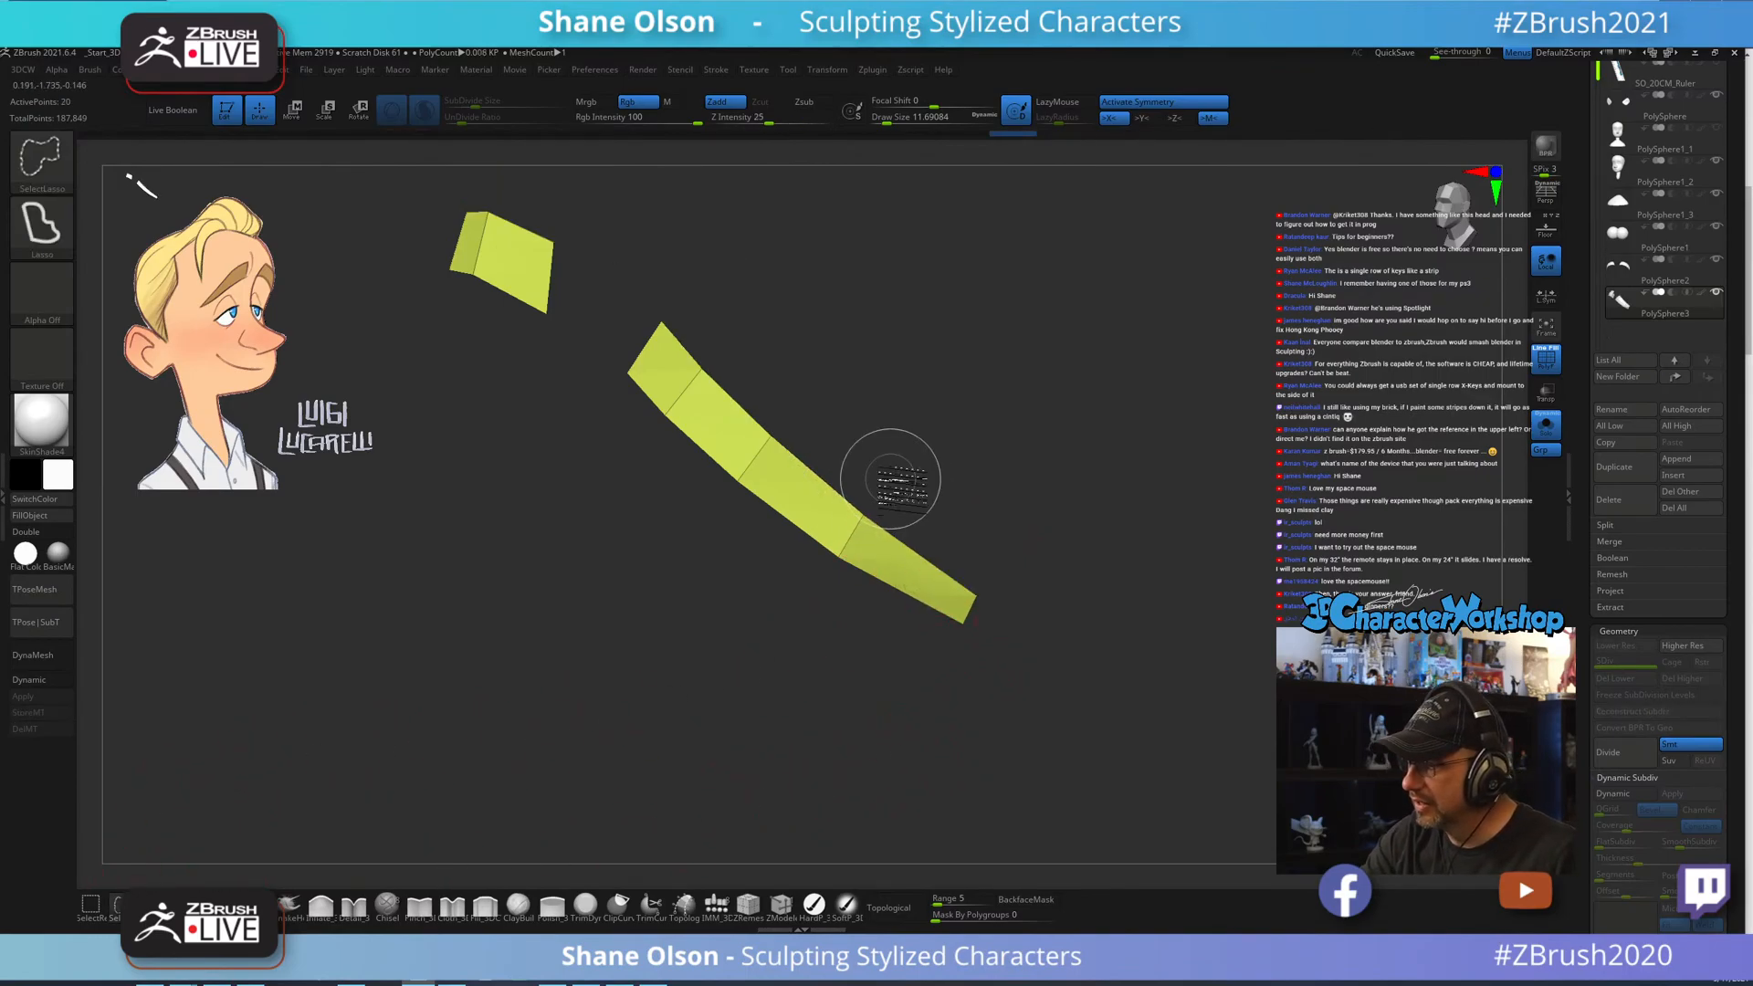
{"action": "key", "text": "space"}
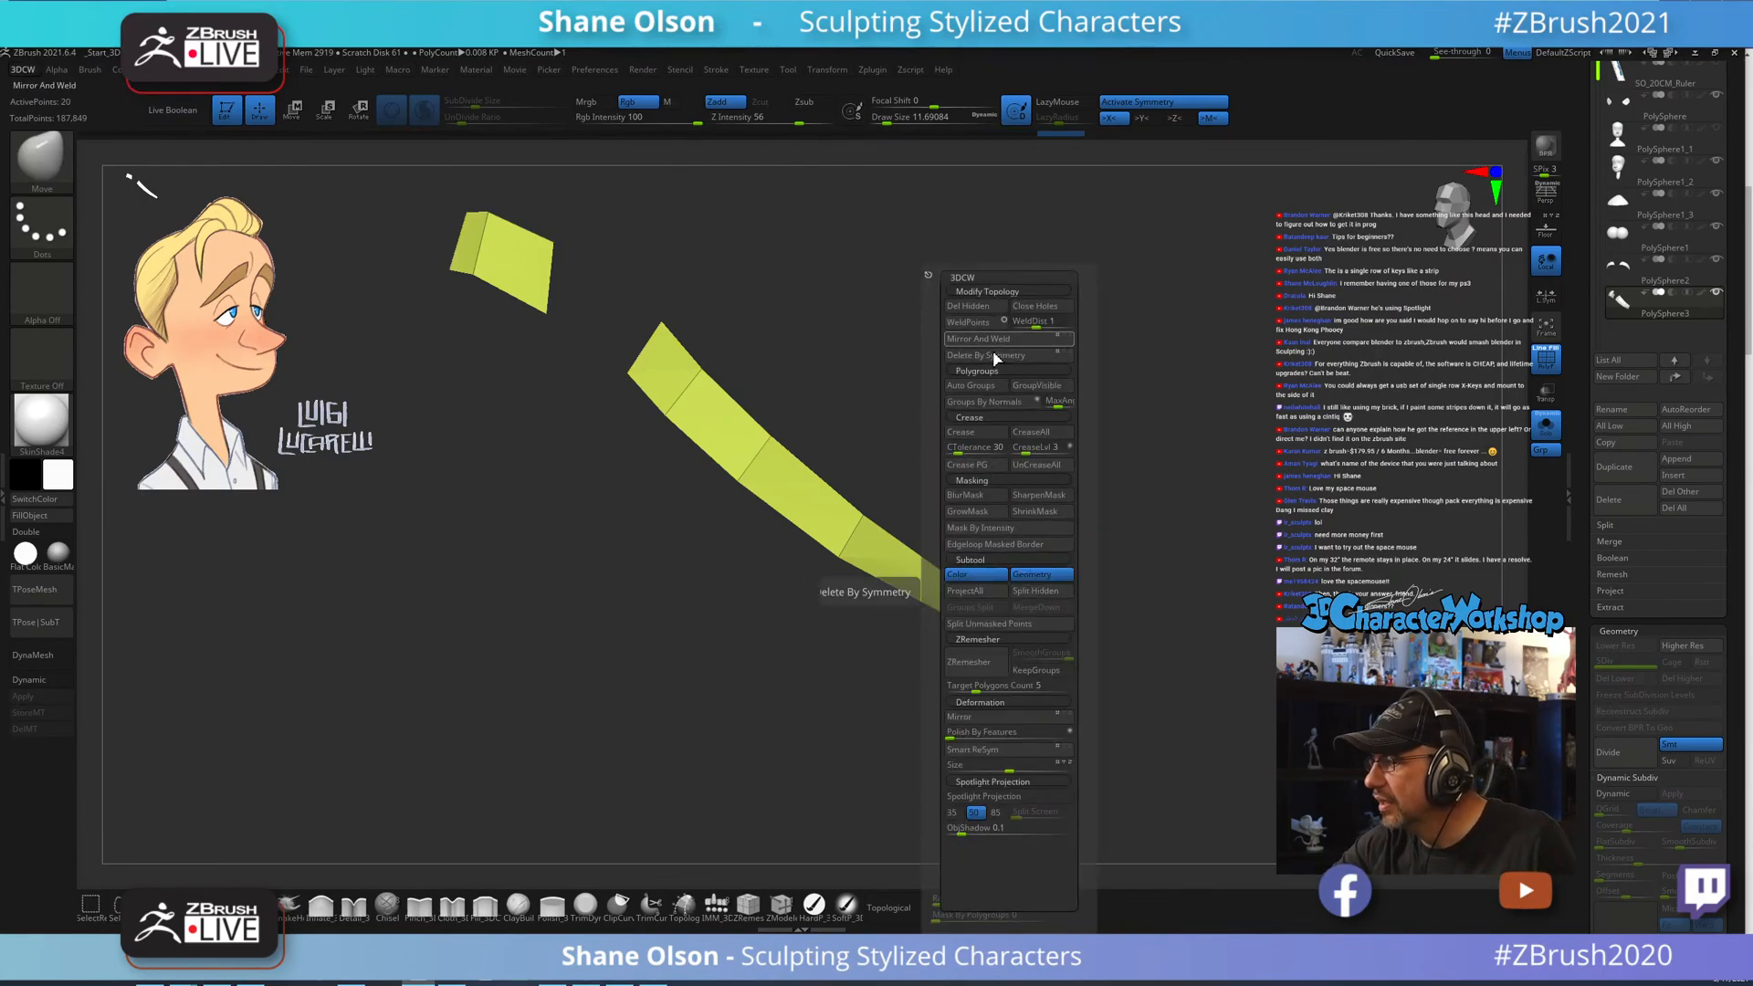
{"action": "left_click", "coordinate": [985, 308]}
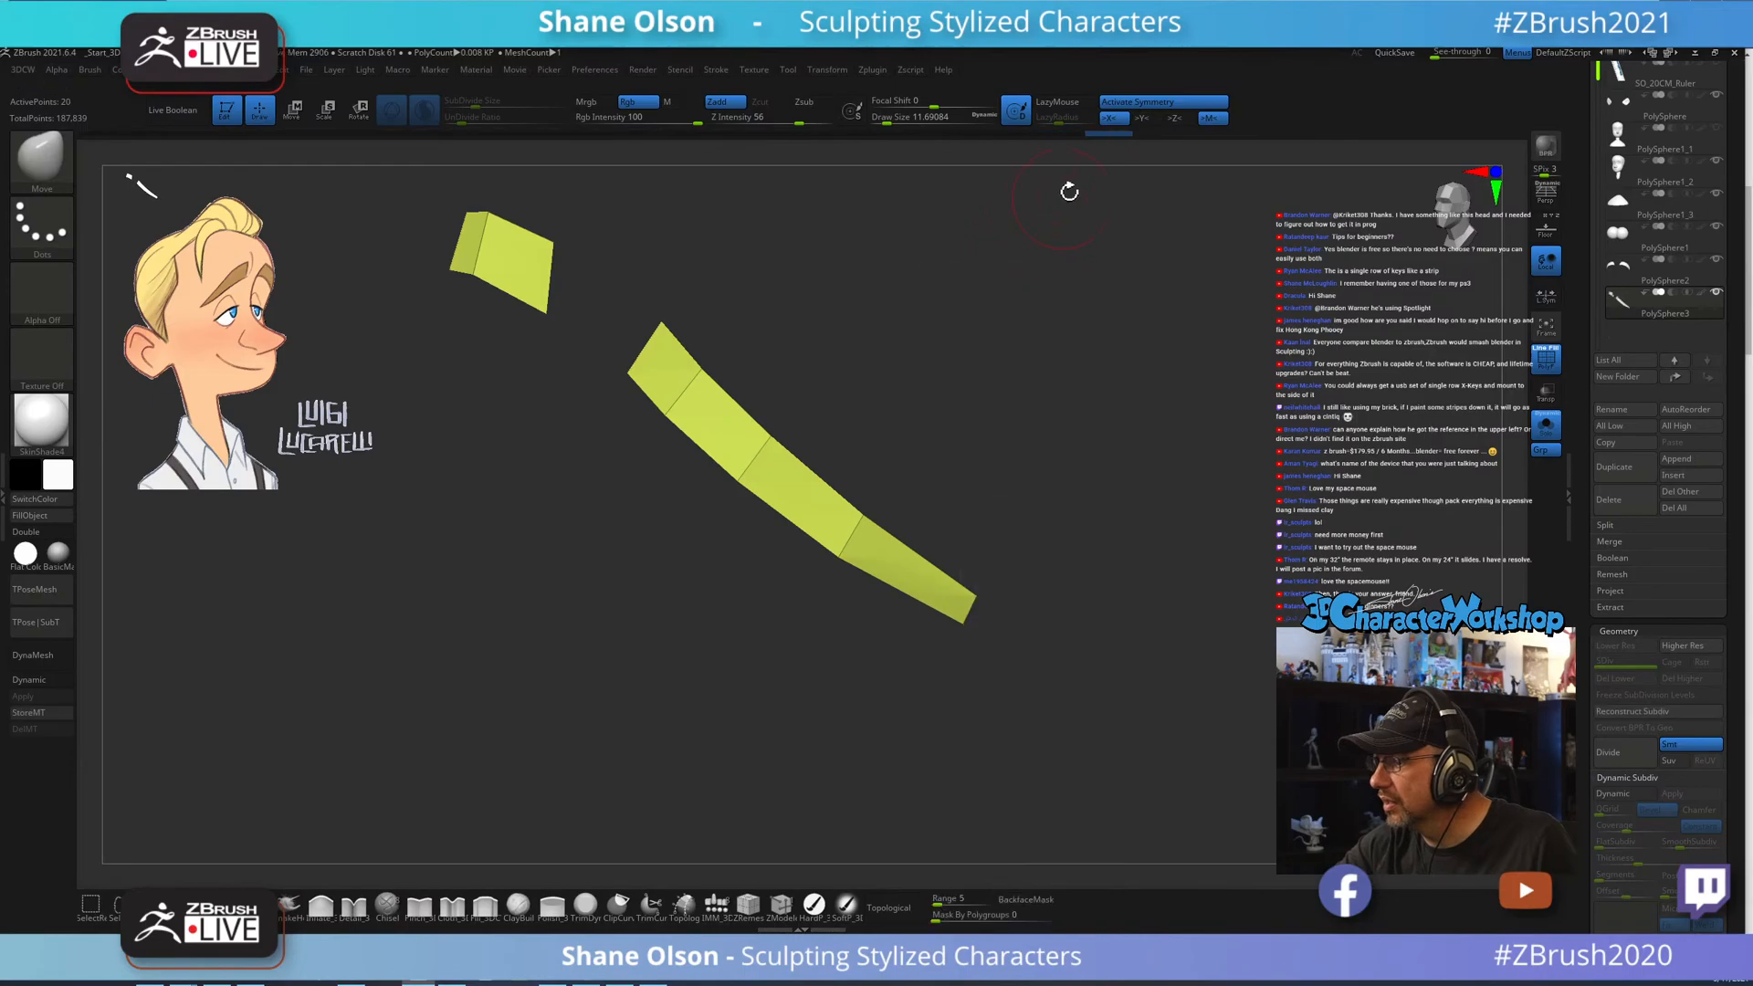
Show the whole head again and turn Dynamic Subdiv back on for the eyelid strip.
{"action": "mouse_move", "coordinate": [1070, 647]}
{"action": "left_mouse_down", "text": "shift"}
{"action": "mouse_move", "coordinate": [1053, 626]}
{"action": "mouse_move", "coordinate": [1092, 611]}
{"action": "mouse_move", "coordinate": [1072, 637]}
{"action": "left_mouse_up", "text": "shift"}
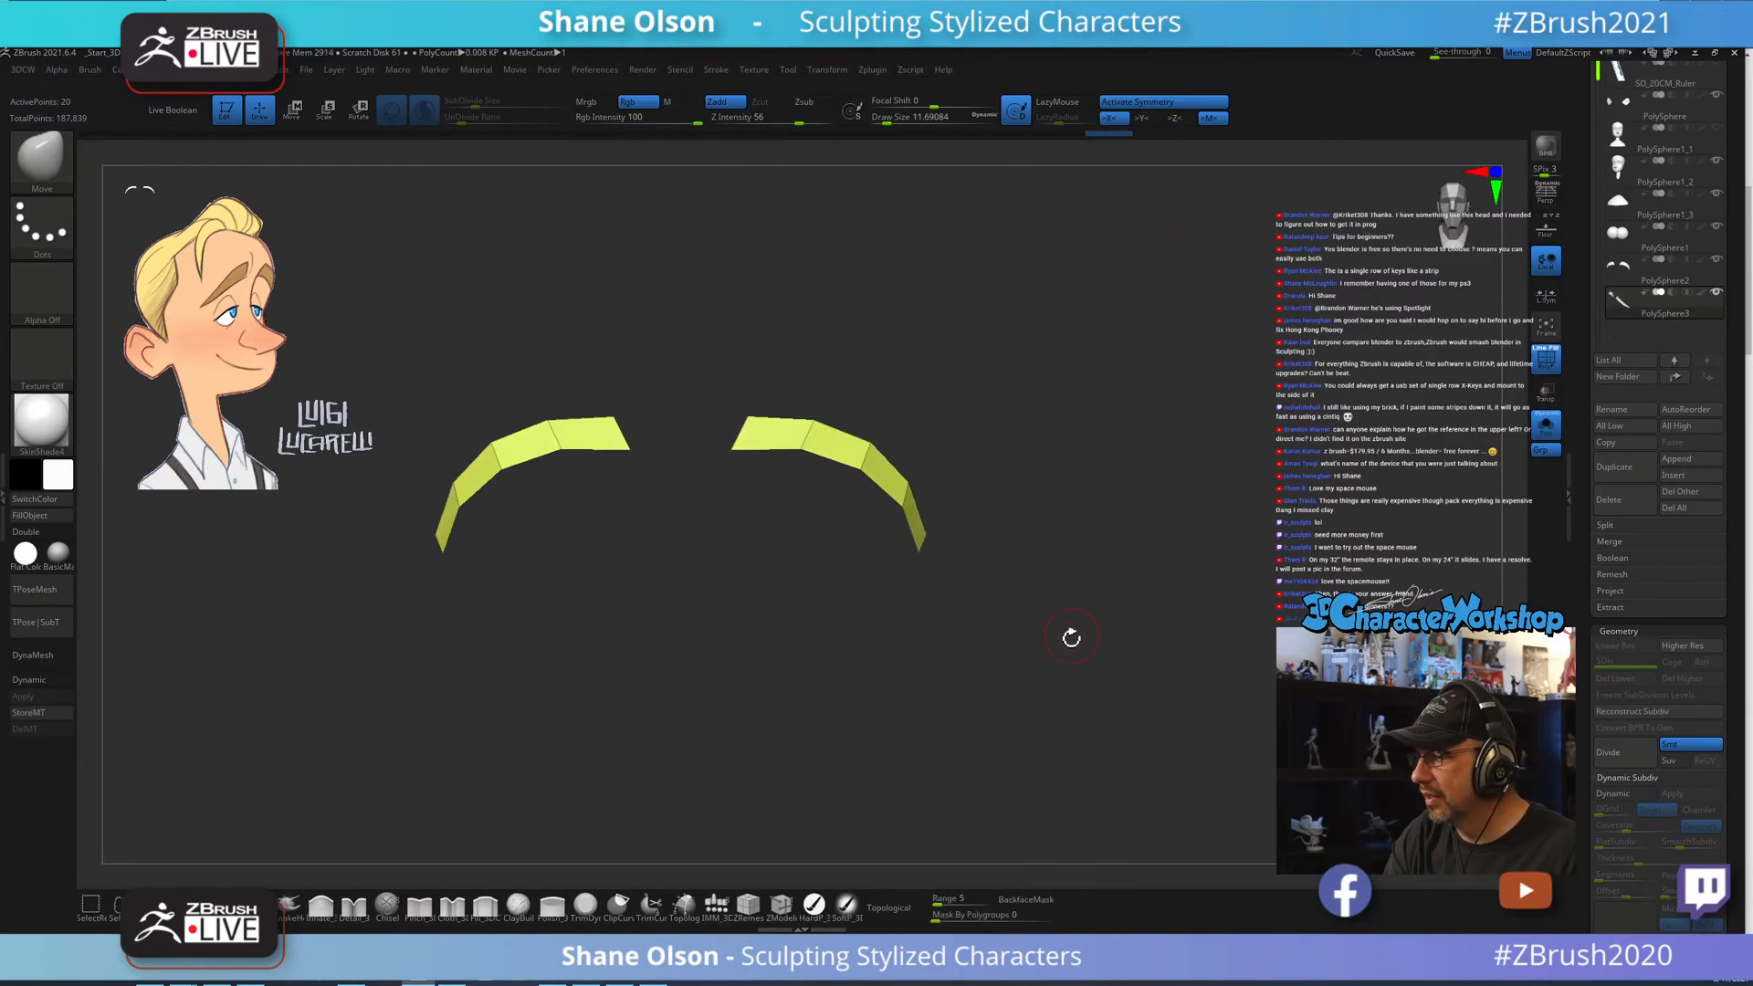
{"action": "left_click", "coordinate": [1547, 436]}
{"action": "left_click_drag", "start_coordinate": [1267, 694], "coordinate": [1234, 753]}
{"action": "key", "text": "d"}
{"action": "left_click", "coordinate": [895, 334]}
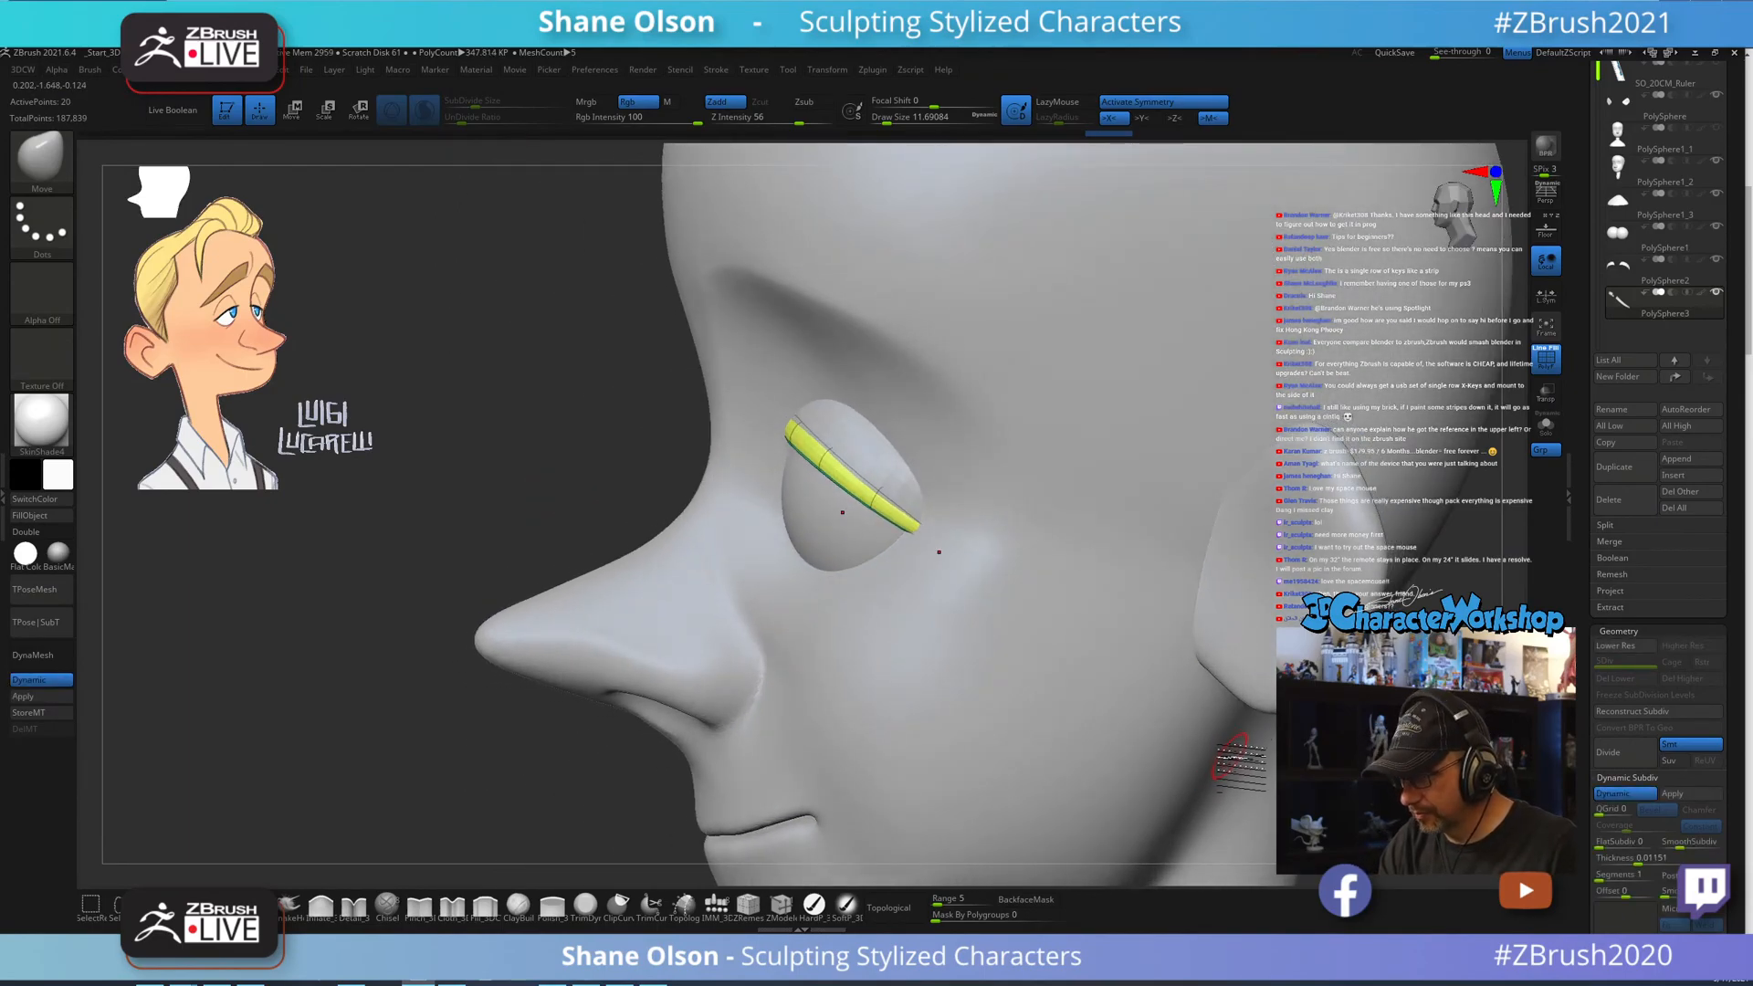
Adjust the eyelid strip's placement with the Move gizmo, check it from the front, and return to drawing.
{"action": "key", "text": "w"}
{"action": "left_click_drag", "start_coordinate": [990, 588], "coordinate": [904, 512]}
{"action": "left_click_drag", "start_coordinate": [983, 577], "coordinate": [1054, 646]}
{"action": "left_click_drag", "start_coordinate": [1170, 747], "coordinate": [1164, 726], "text": "alt"}
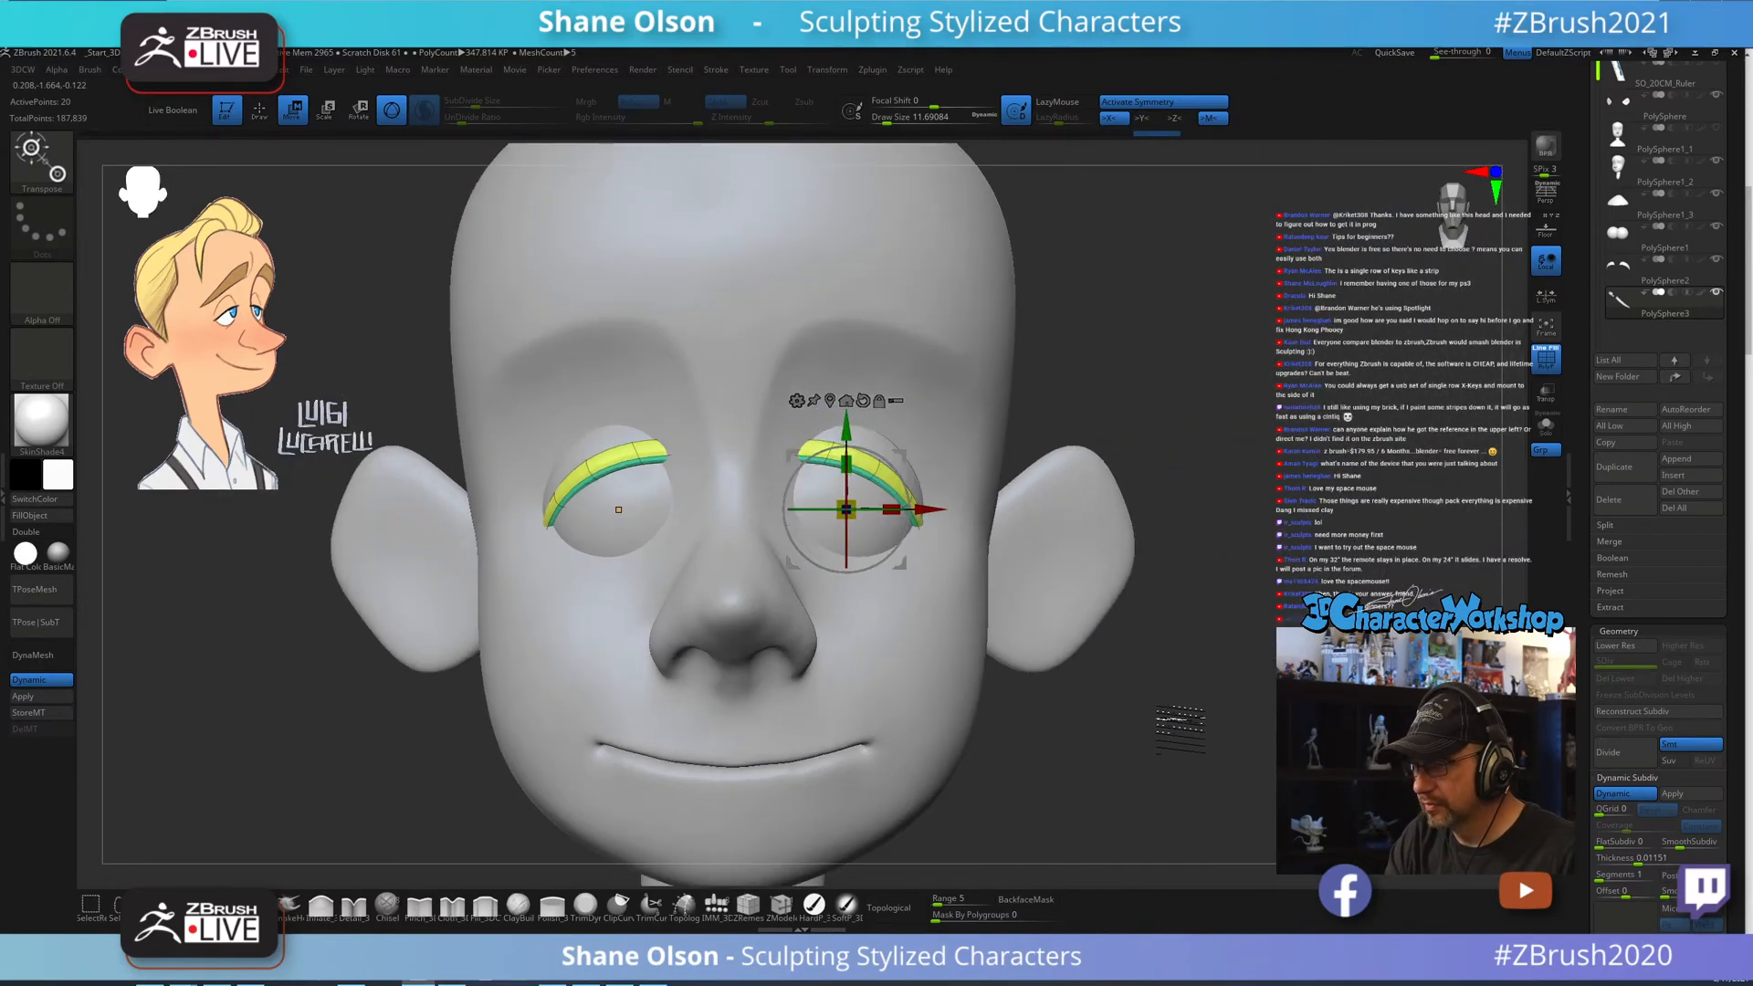
{"action": "key", "text": "q"}
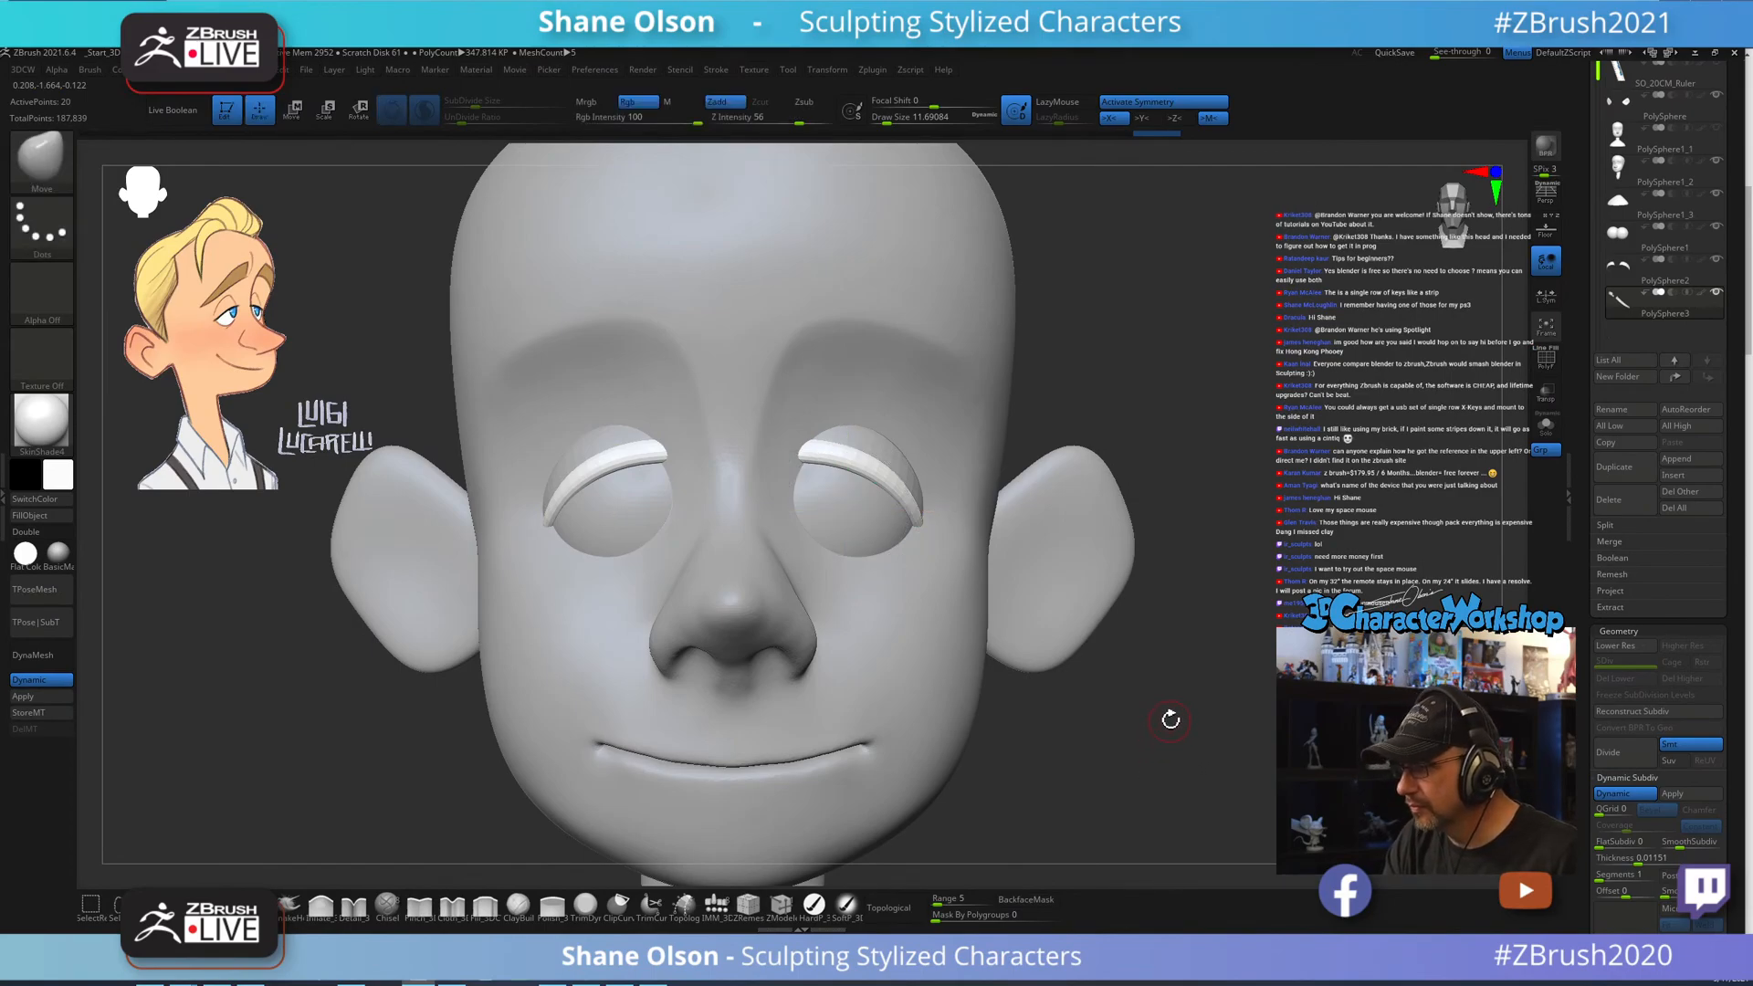
Isolate the eyelid strip and turn off its Dynamic Subdiv to expose the base polygons.
{"action": "left_click_drag", "start_coordinate": [1171, 720], "coordinate": [1193, 695]}
{"action": "left_click", "coordinate": [1546, 437]}
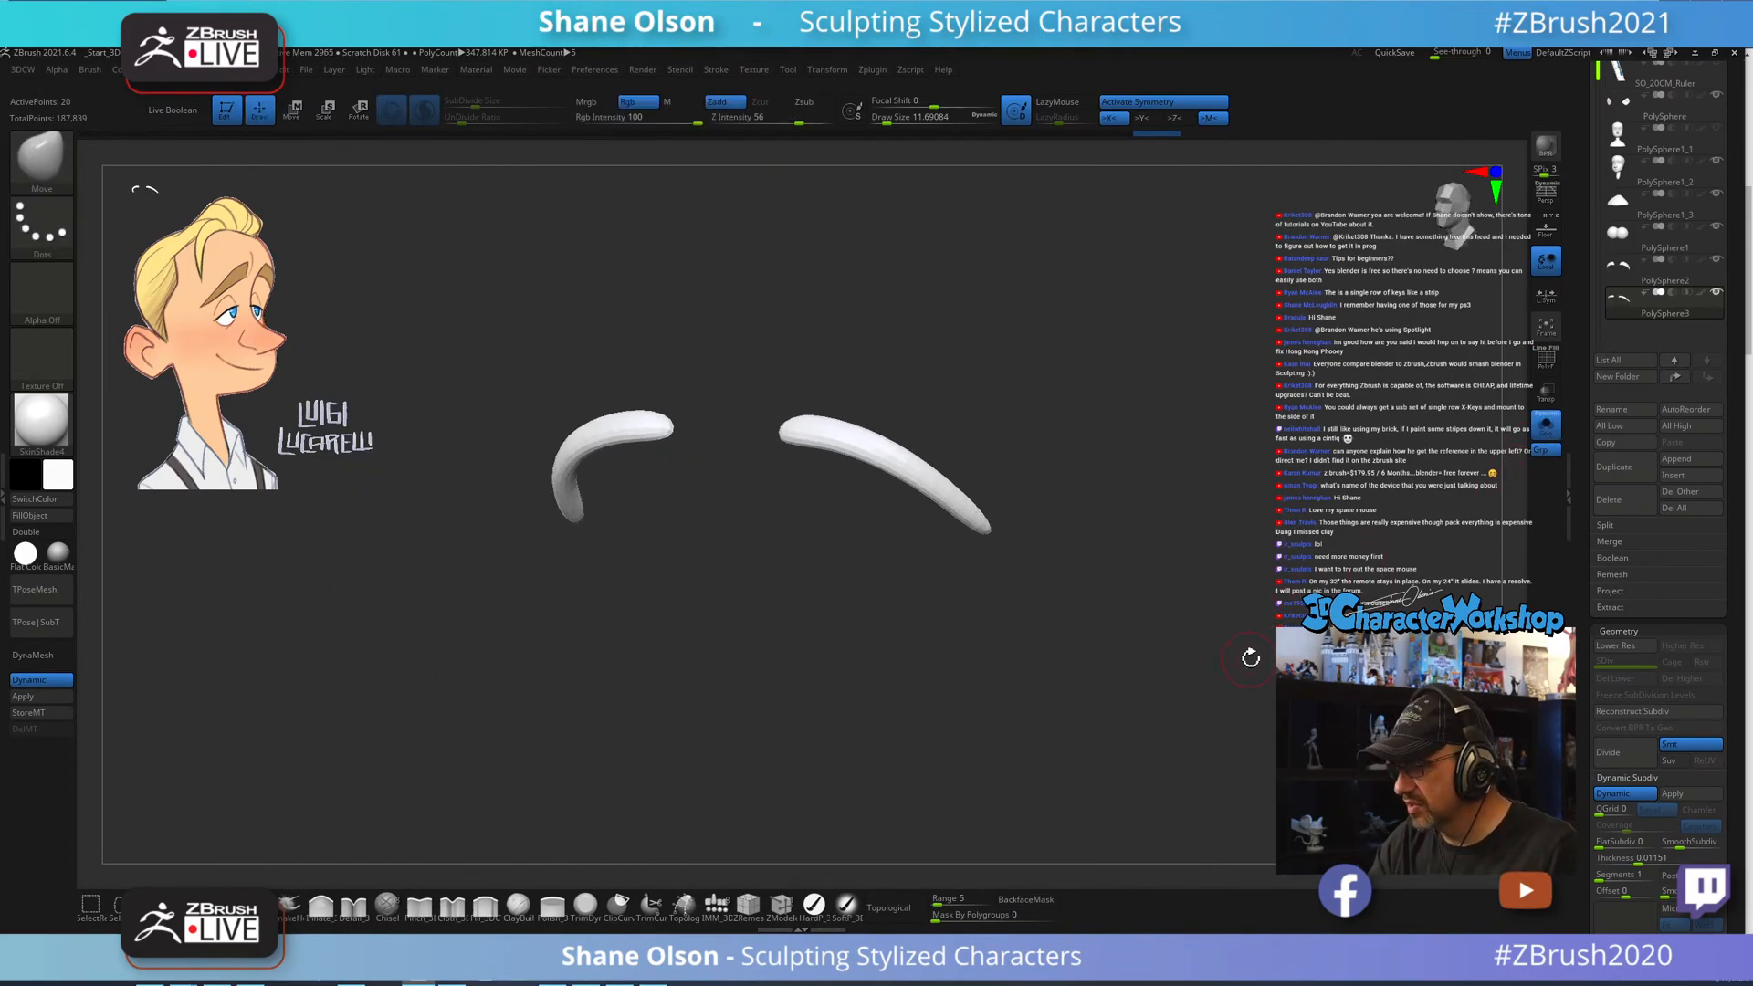
{"action": "key", "text": "shift+d"}
{"action": "left_click_drag", "start_coordinate": [1233, 625], "coordinate": [1131, 658]}
{"action": "left_click_drag", "start_coordinate": [927, 551], "coordinate": [977, 532]}
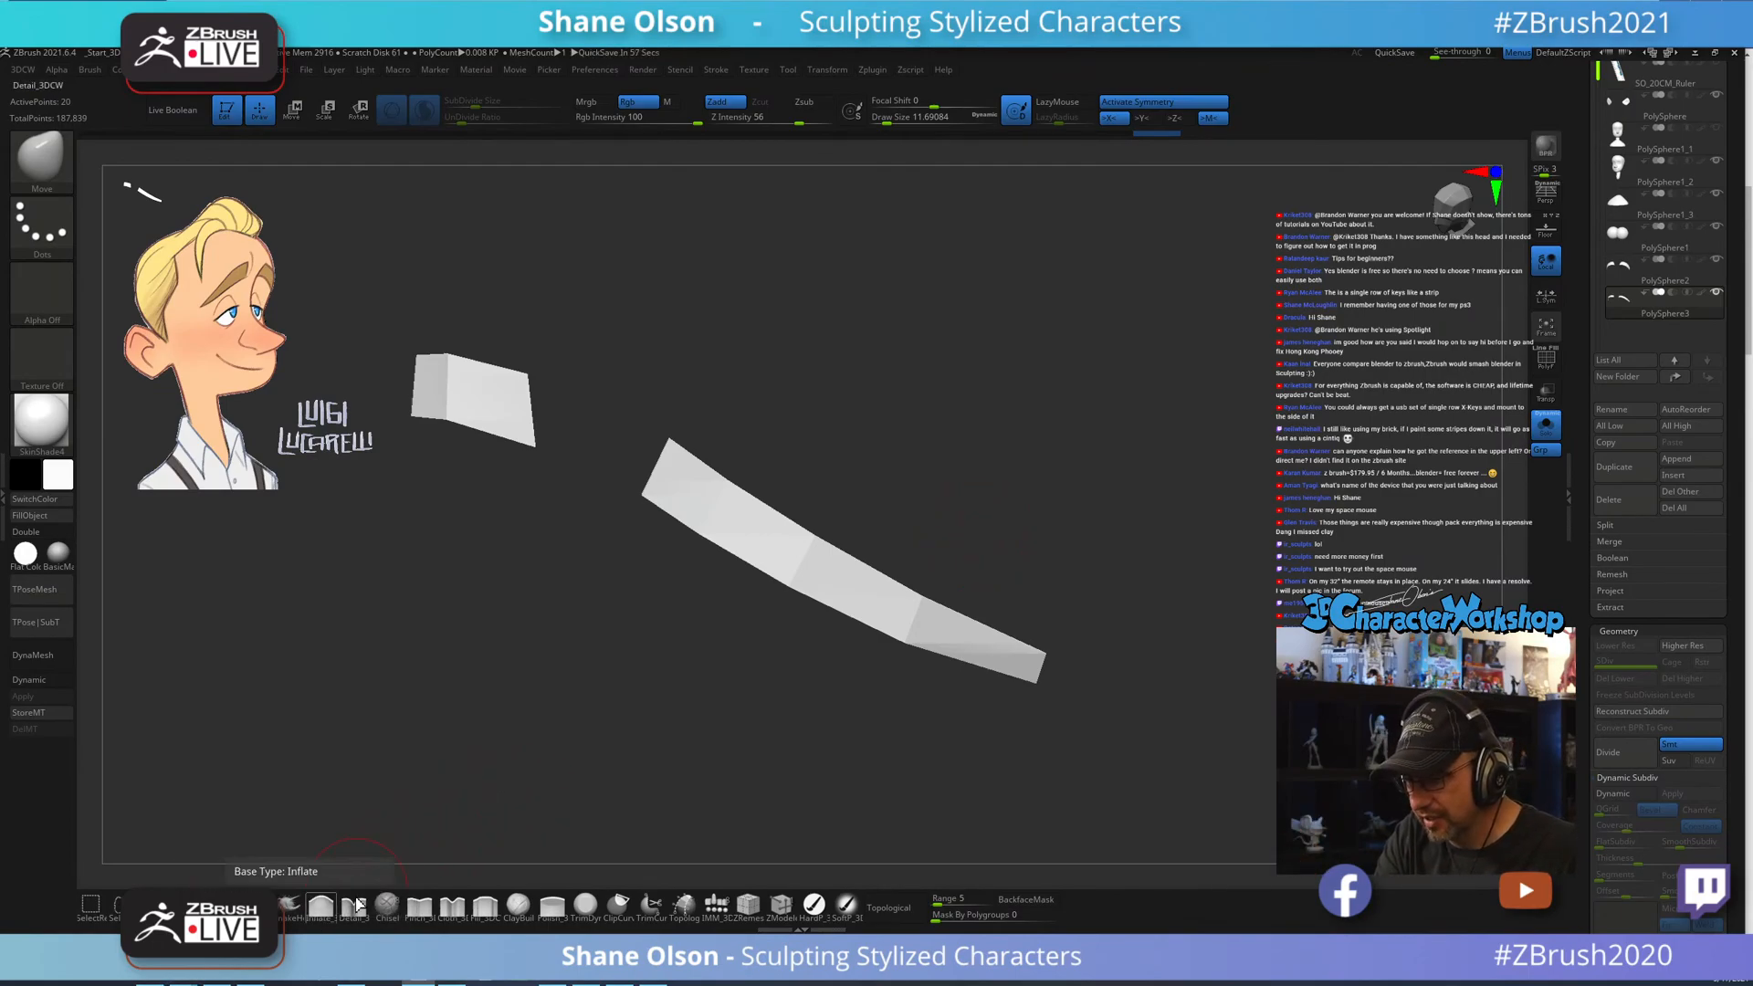
With the draw size at about 7.5, lower the strip's upper-edge points from the inner end to the middle, showing the polyframe.
{"action": "key", "text": "s"}
{"action": "left_click_drag", "start_coordinate": [598, 790], "coordinate": [594, 787]}
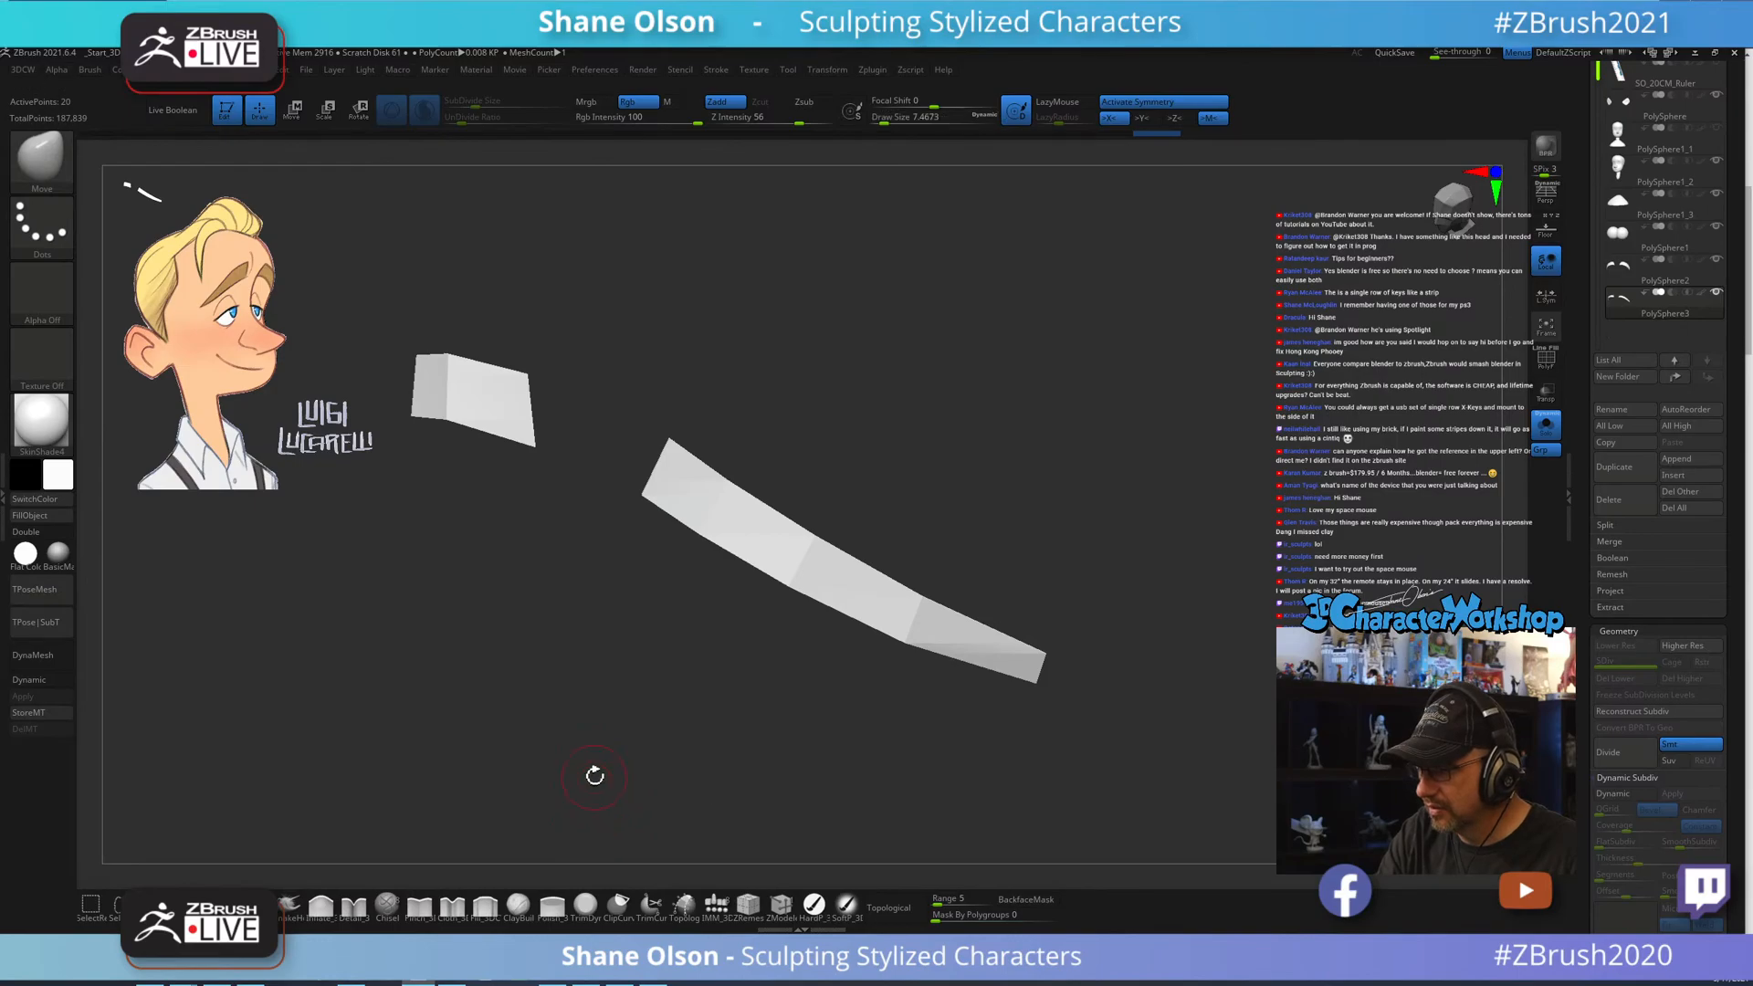
{"action": "left_click_drag", "start_coordinate": [678, 456], "coordinate": [663, 492]}
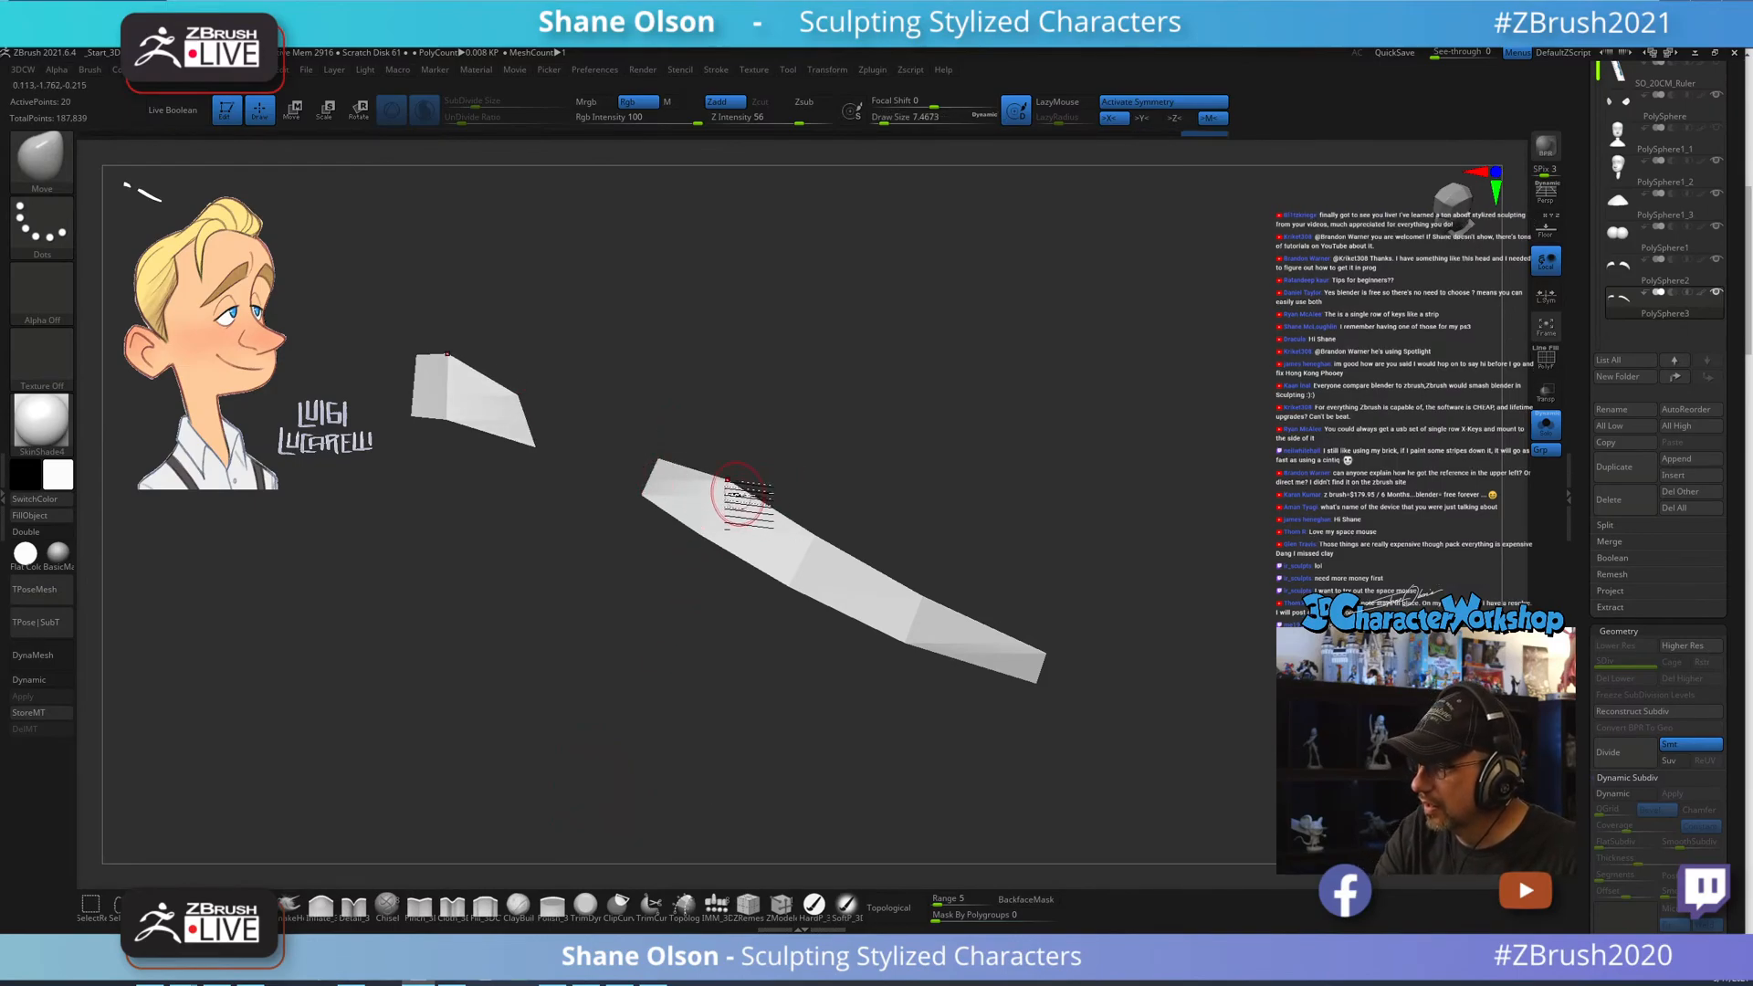
{"action": "key", "text": "shift+f"}
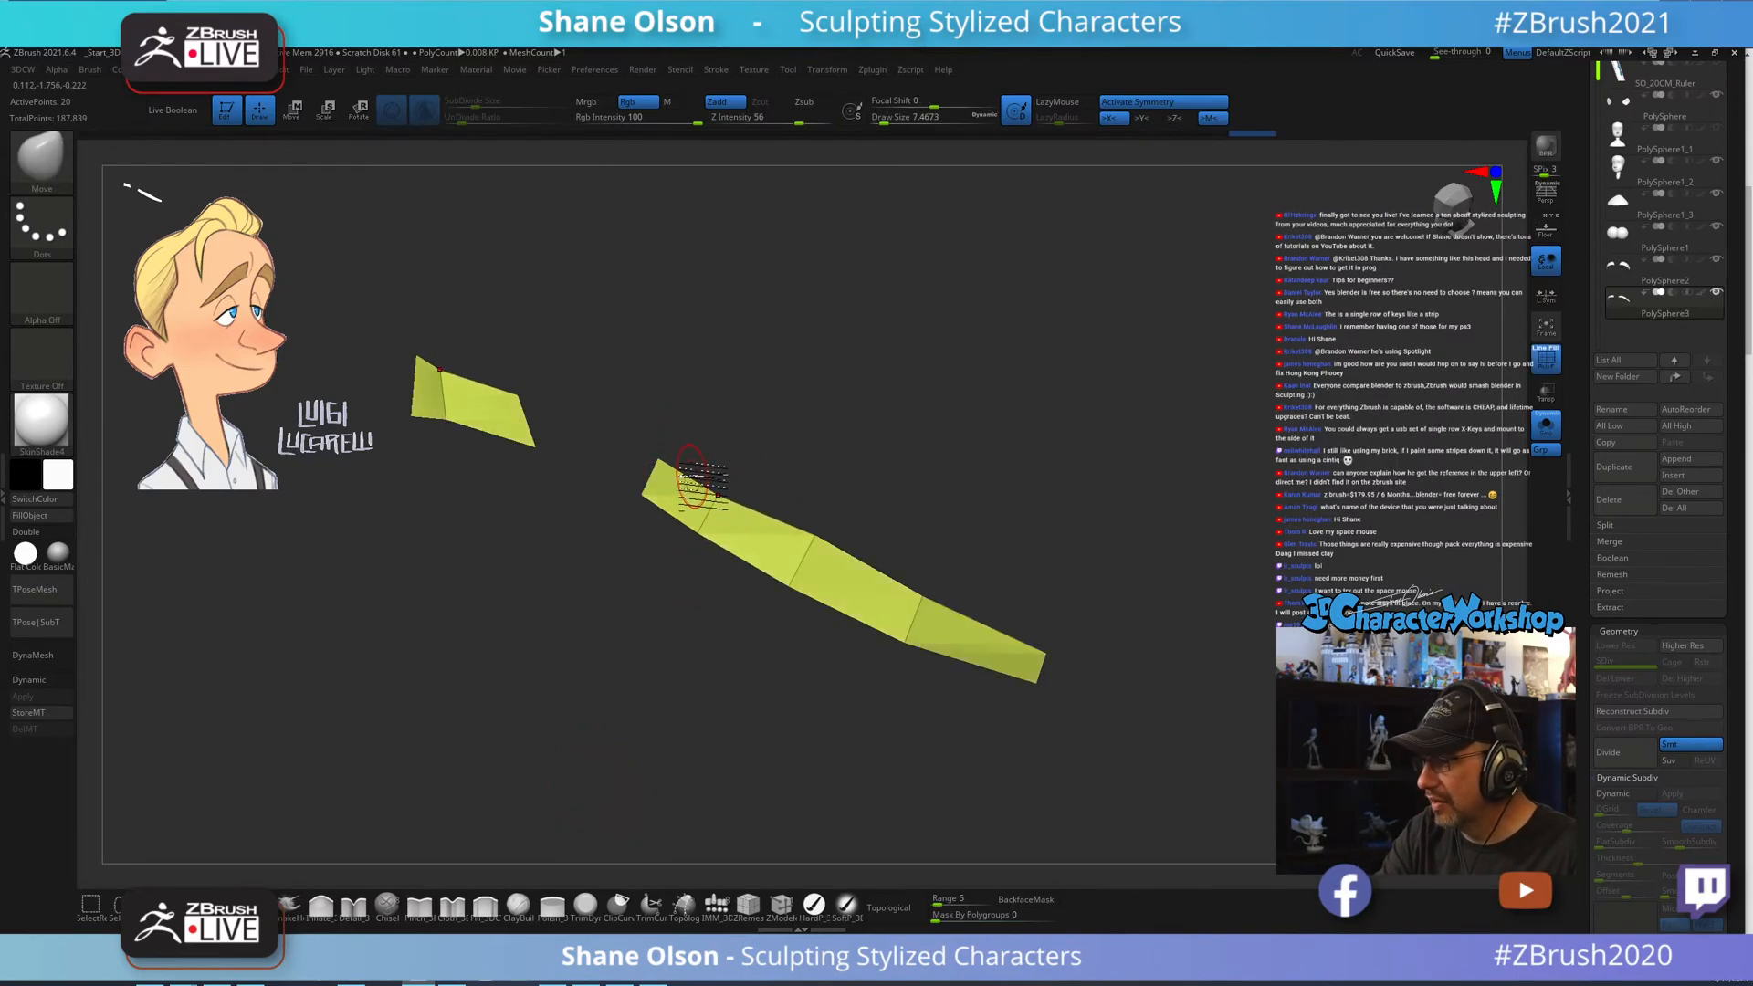
{"action": "left_click_drag", "start_coordinate": [660, 461], "coordinate": [716, 504]}
{"action": "left_click_drag", "start_coordinate": [817, 541], "coordinate": [801, 559]}
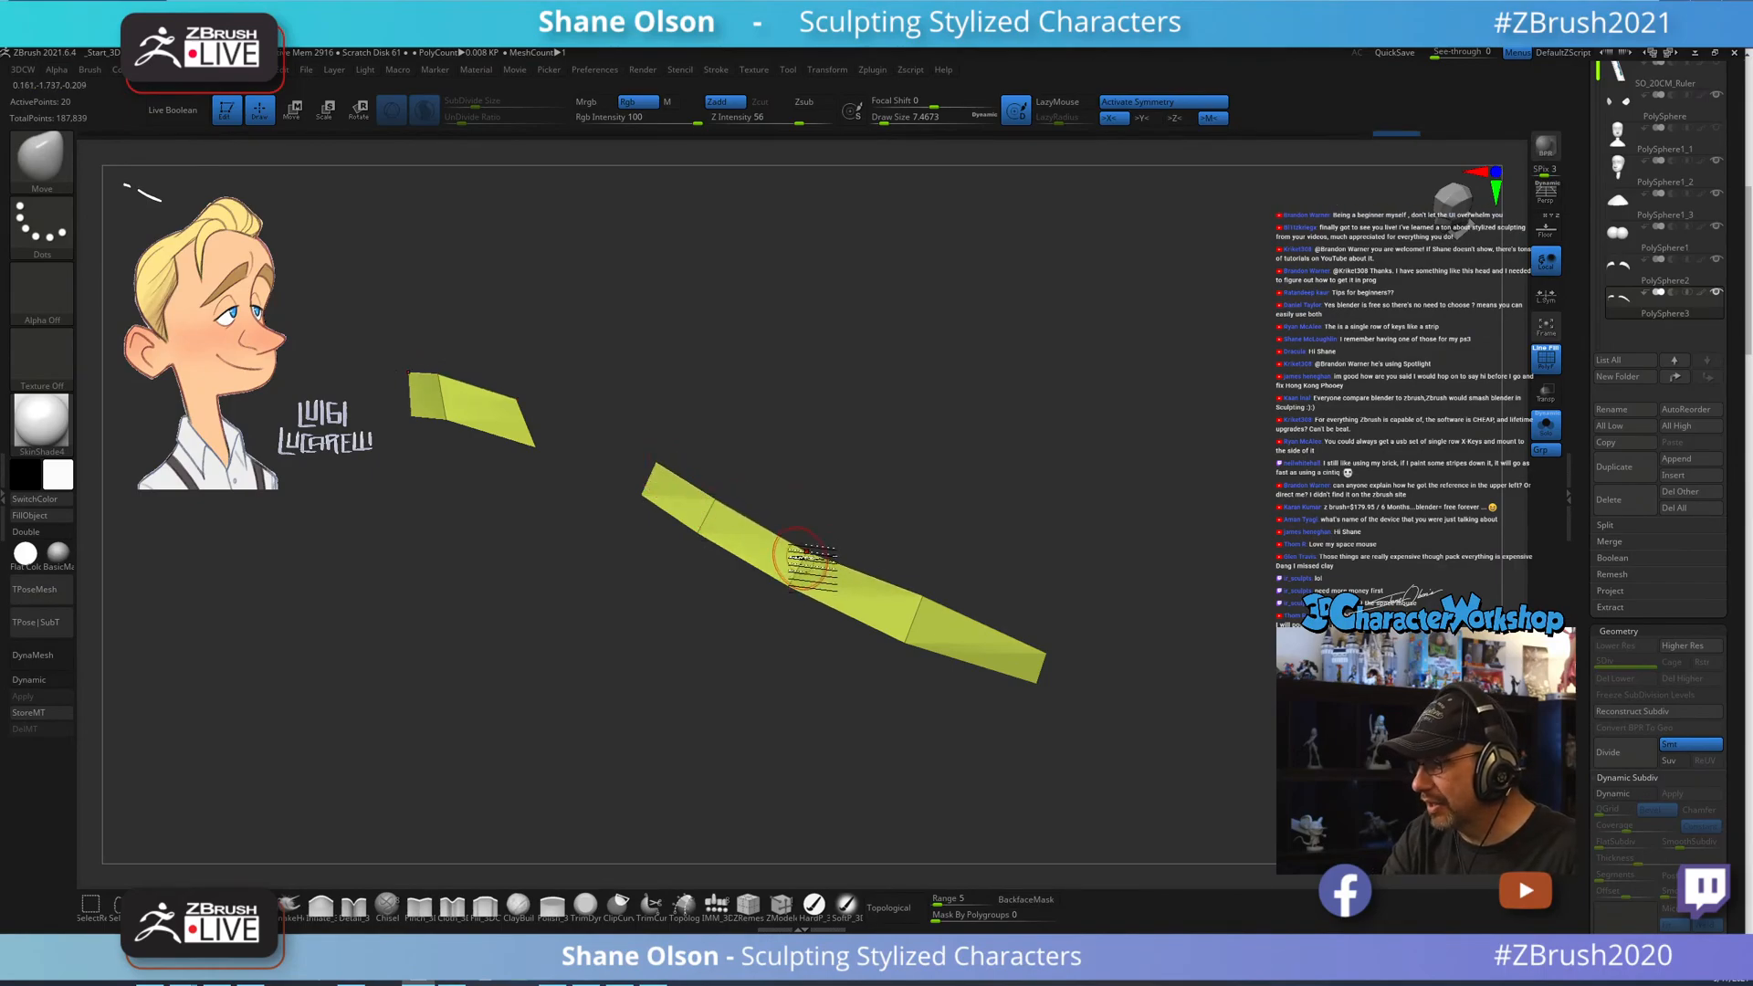
Narrow the outer half of the eyelid strip by moving its upper-edge points toward the lower edge.
{"action": "left_click_drag", "start_coordinate": [924, 605], "coordinate": [916, 632]}
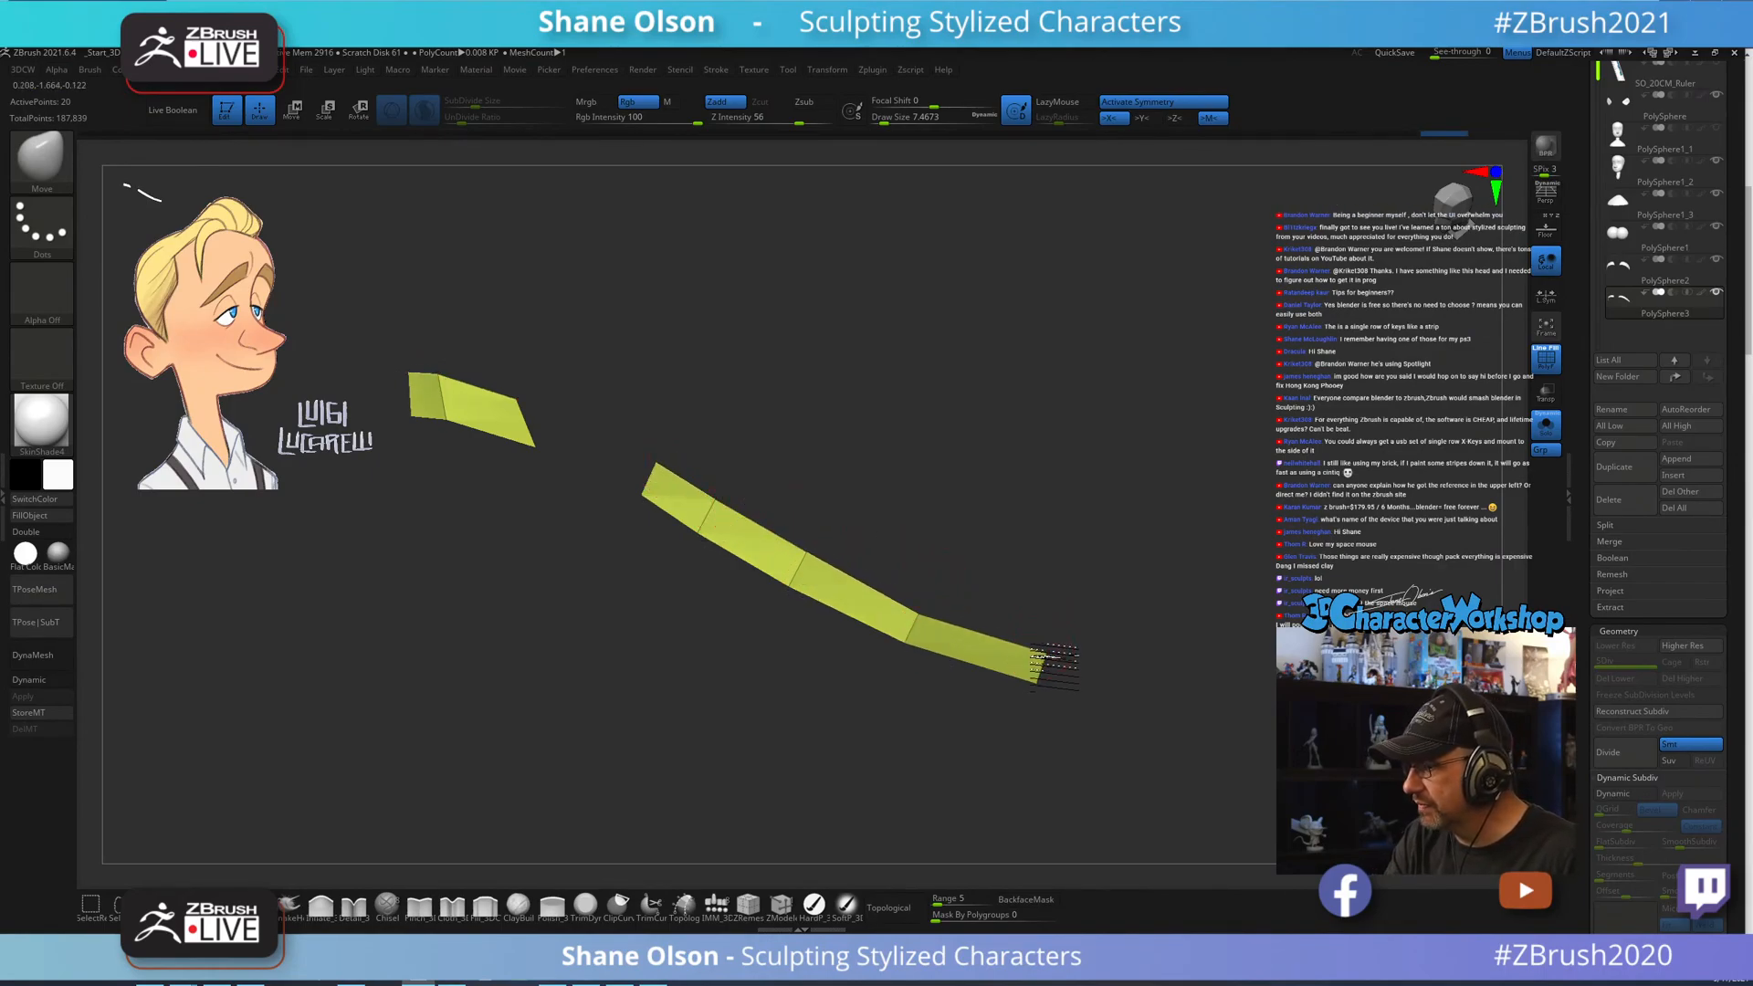
{"action": "left_click_drag", "start_coordinate": [1037, 652], "coordinate": [1032, 681]}
{"action": "left_click_drag", "start_coordinate": [927, 622], "coordinate": [924, 630]}
{"action": "left_click_drag", "start_coordinate": [818, 563], "coordinate": [814, 572]}
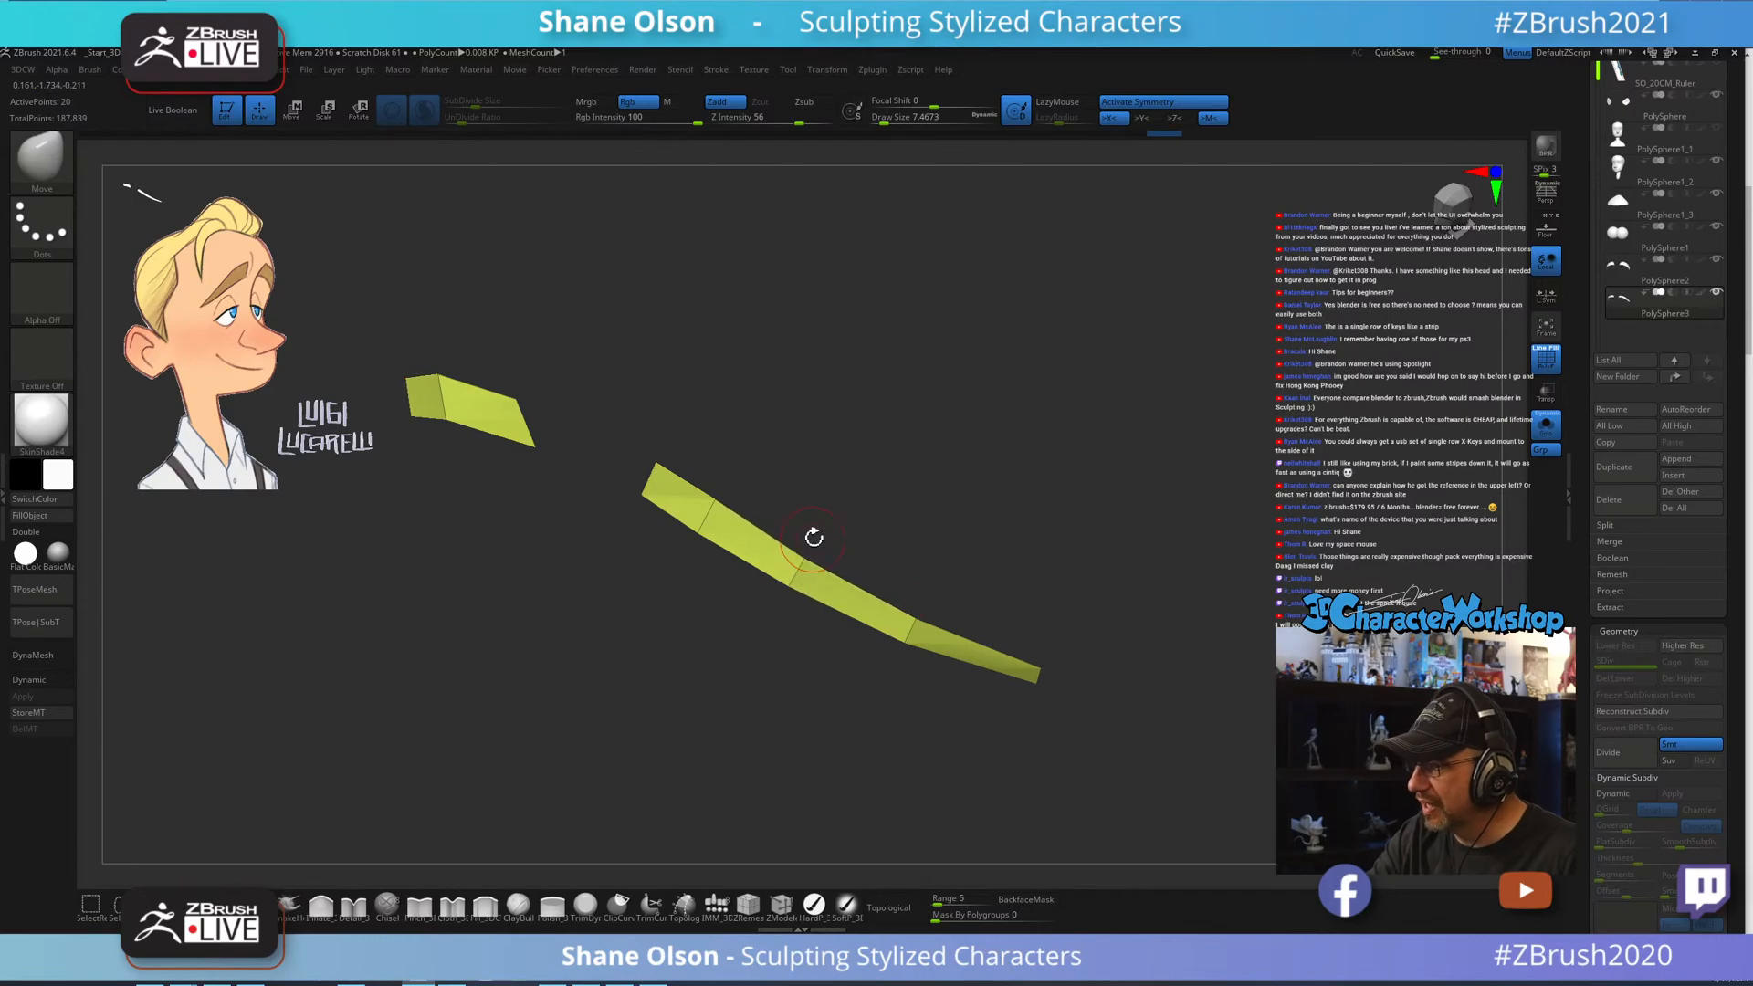
{"action": "left_click_drag", "start_coordinate": [1070, 659], "coordinate": [1112, 660]}
Even out the strip's width and curve by nudging its edge points from several angles.
{"action": "mouse_move", "coordinate": [683, 461]}
{"action": "left_mouse_down"}
{"action": "mouse_move", "coordinate": [716, 454]}
{"action": "mouse_move", "coordinate": [704, 485]}
{"action": "mouse_move", "coordinate": [674, 474]}
{"action": "mouse_move", "coordinate": [699, 516]}
{"action": "mouse_move", "coordinate": [885, 478]}
{"action": "mouse_move", "coordinate": [856, 485]}
{"action": "left_mouse_up"}
{"action": "right_click", "coordinate": [793, 565]}
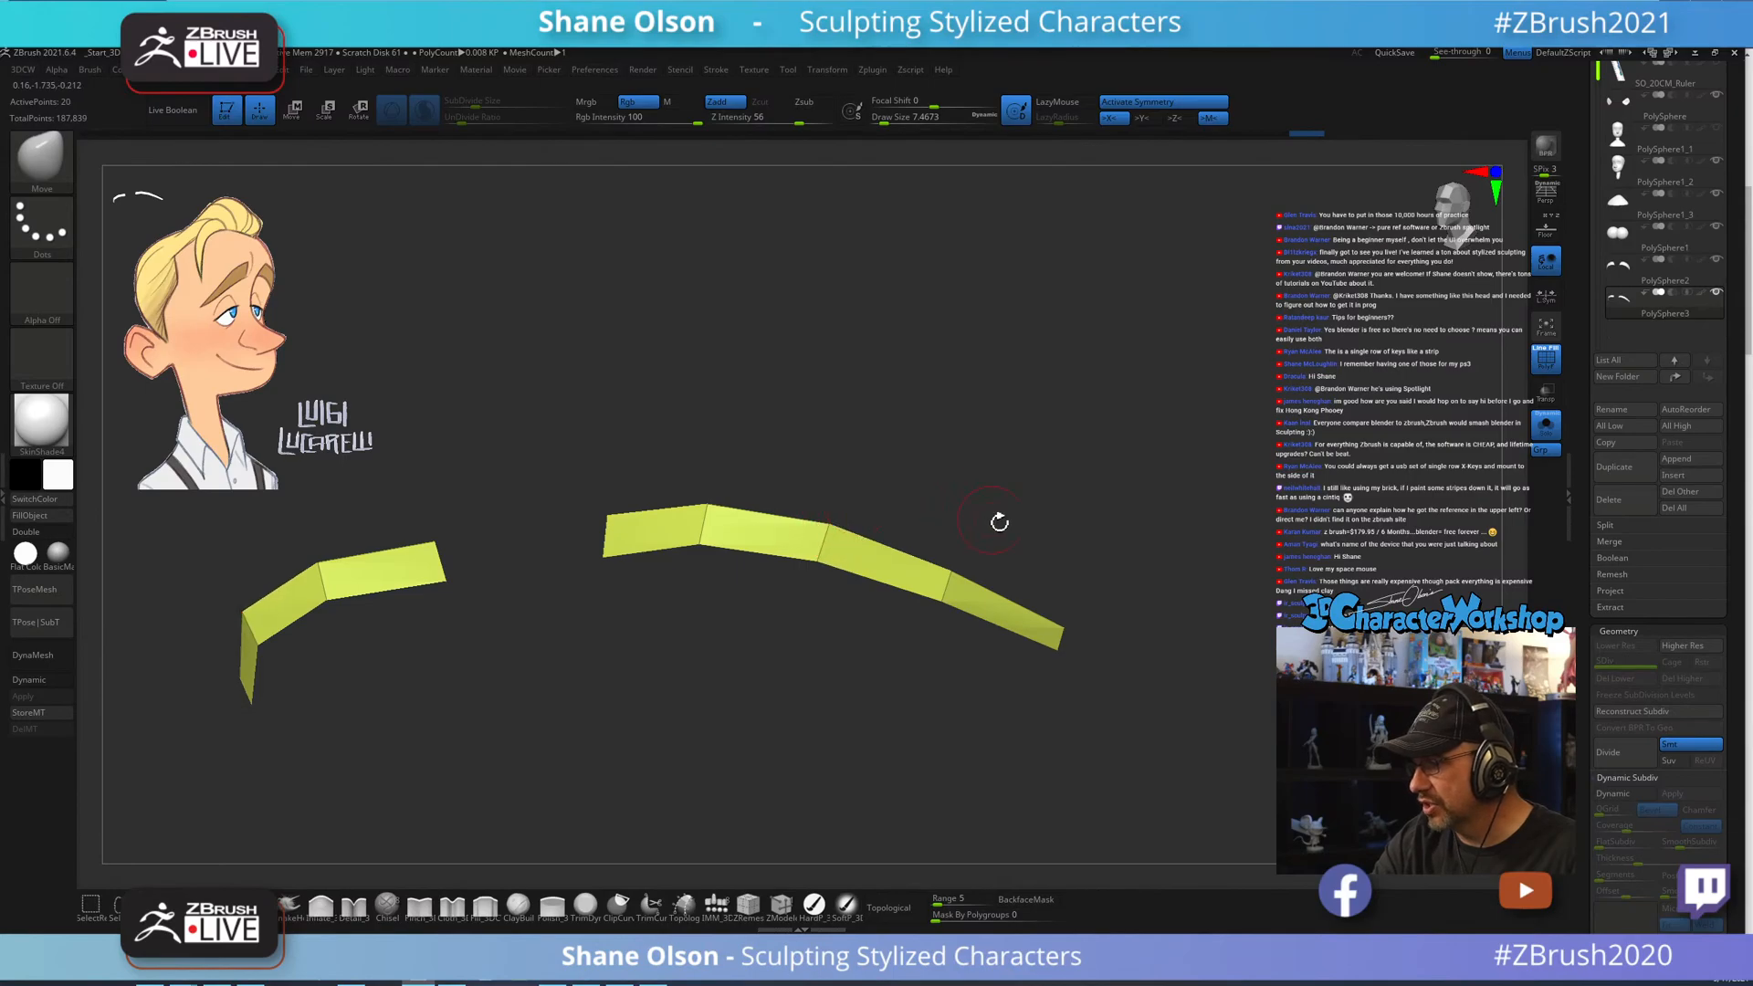
{"action": "left_click_drag", "start_coordinate": [999, 523], "coordinate": [994, 529]}
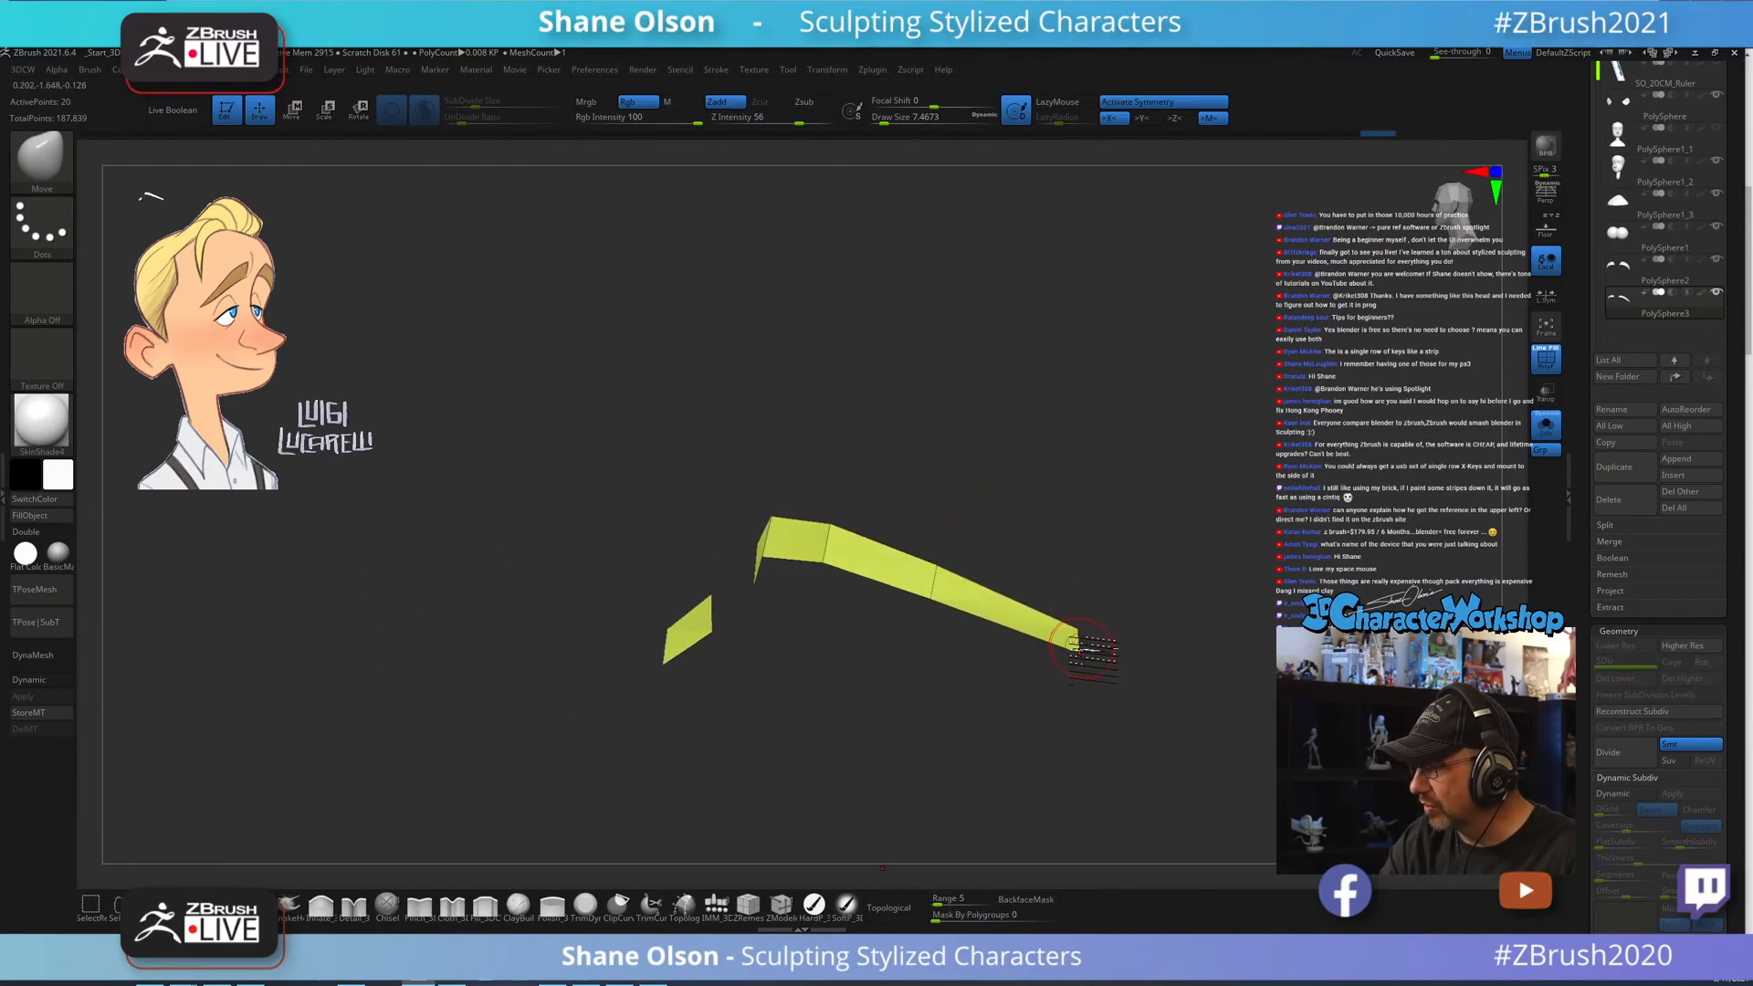
{"action": "left_click_drag", "start_coordinate": [1120, 569], "coordinate": [849, 588]}
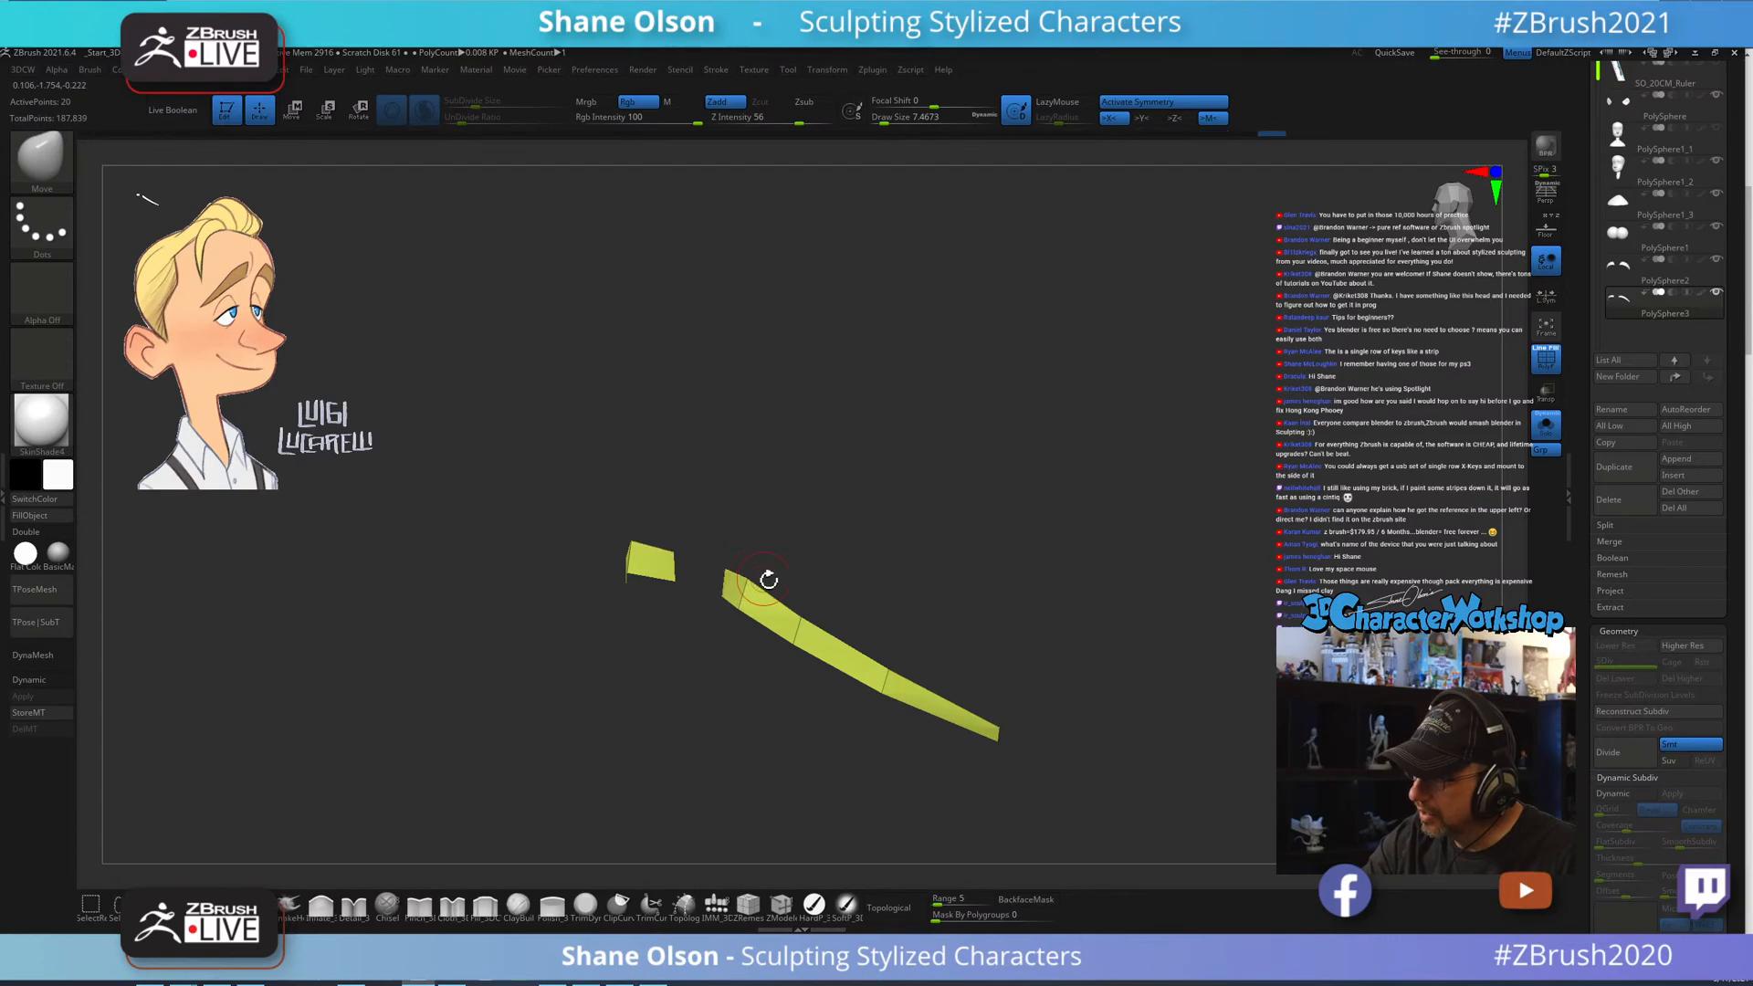
{"action": "left_click_drag", "start_coordinate": [756, 595], "coordinate": [759, 597]}
{"action": "left_click_drag", "start_coordinate": [893, 657], "coordinate": [1083, 679]}
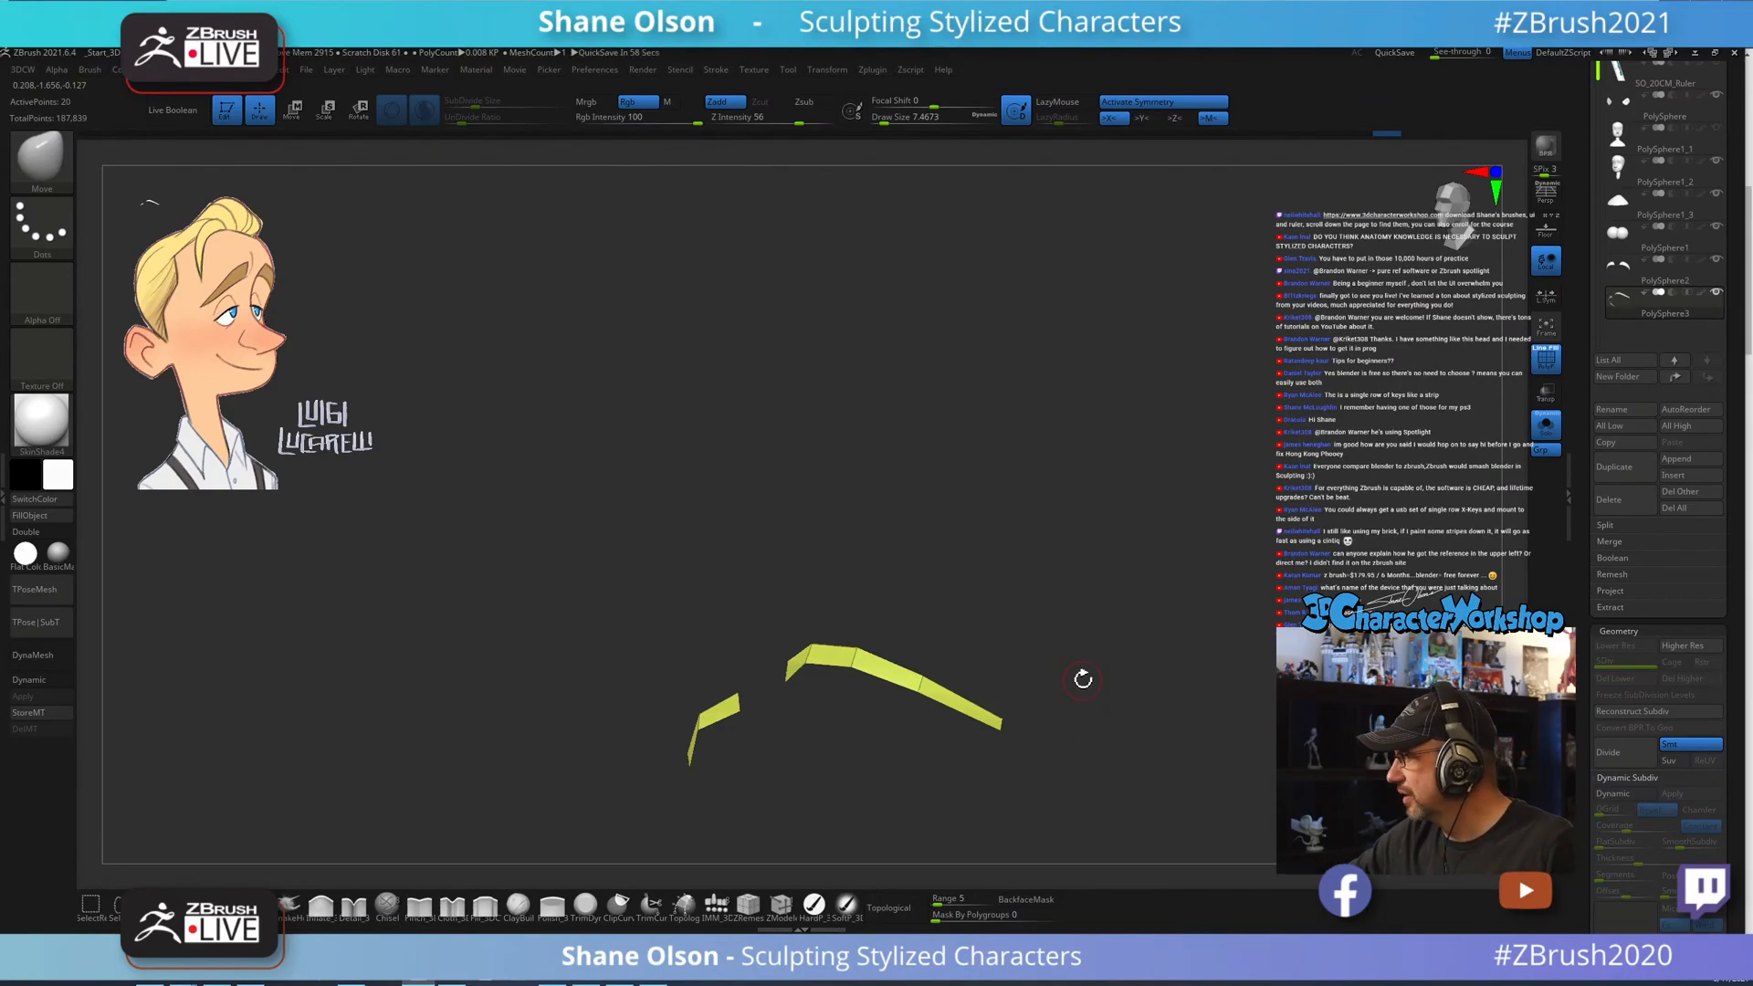
{"action": "left_click_drag", "start_coordinate": [1218, 578], "coordinate": [1137, 461]}
Show the whole head again and turn Dynamic Subdiv back on for the thinned eyelid strip.
{"action": "left_click", "coordinate": [1552, 437]}
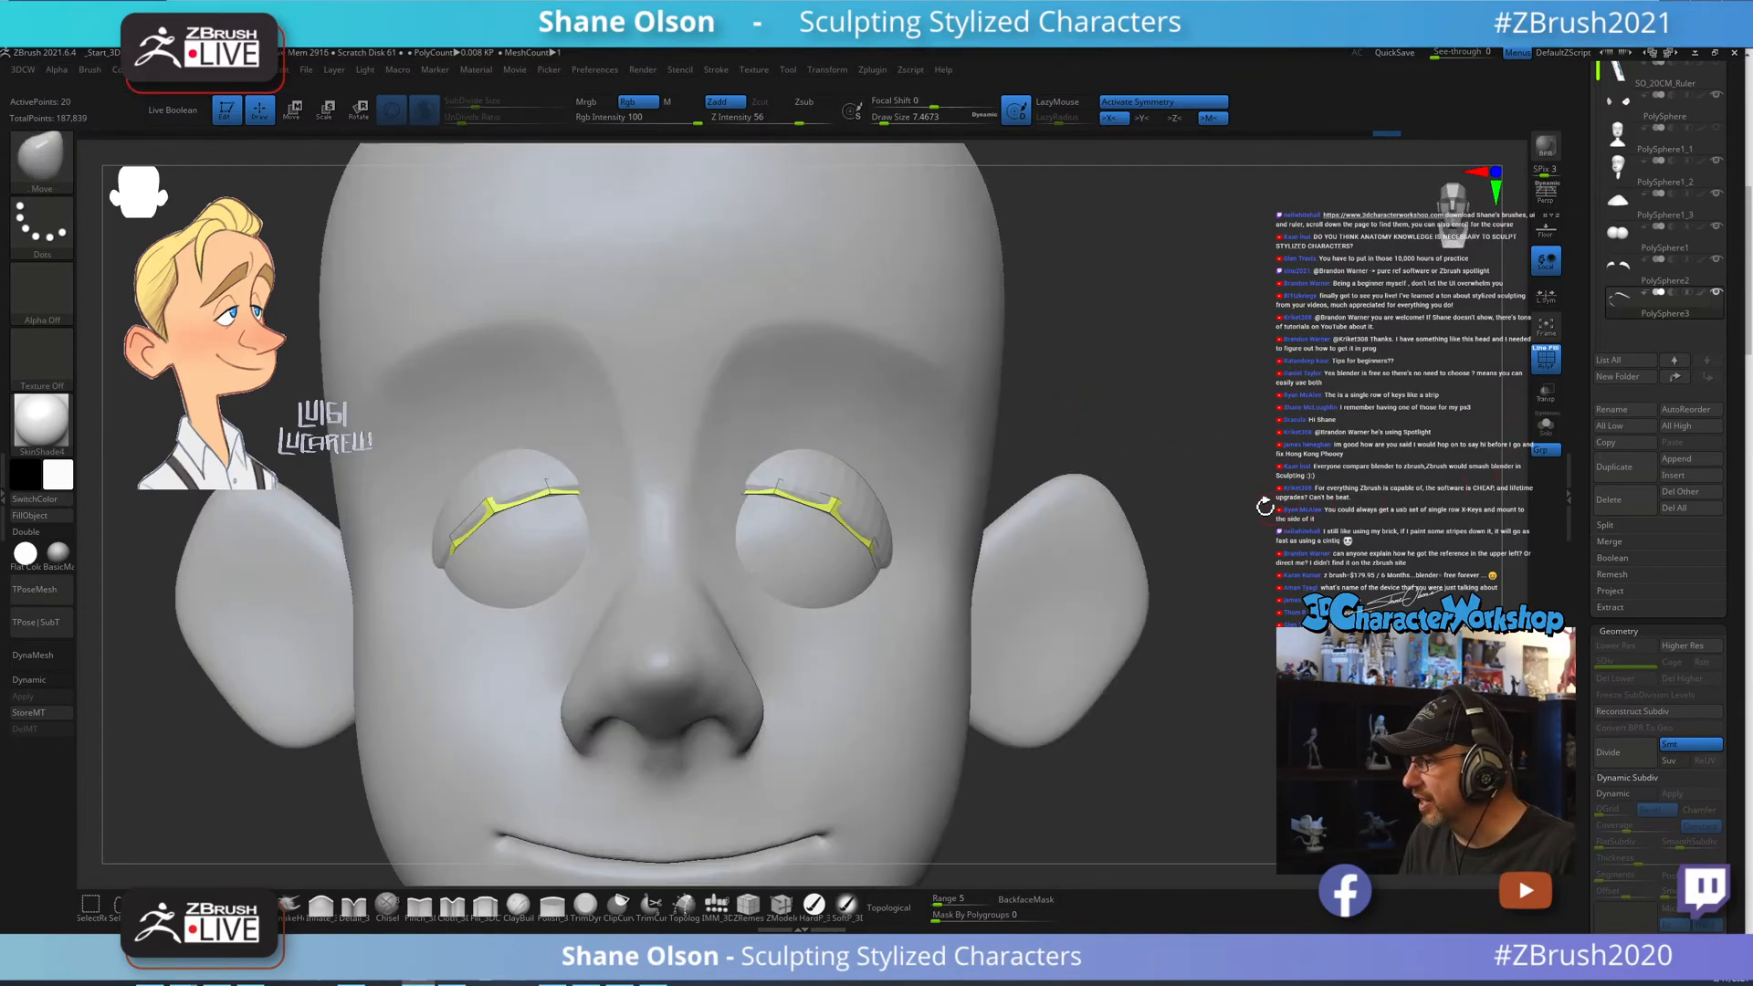
{"action": "key", "text": "d"}
{"action": "left_click_drag", "start_coordinate": [1215, 356], "coordinate": [691, 542]}
{"action": "left_click_drag", "start_coordinate": [647, 462], "coordinate": [681, 422]}
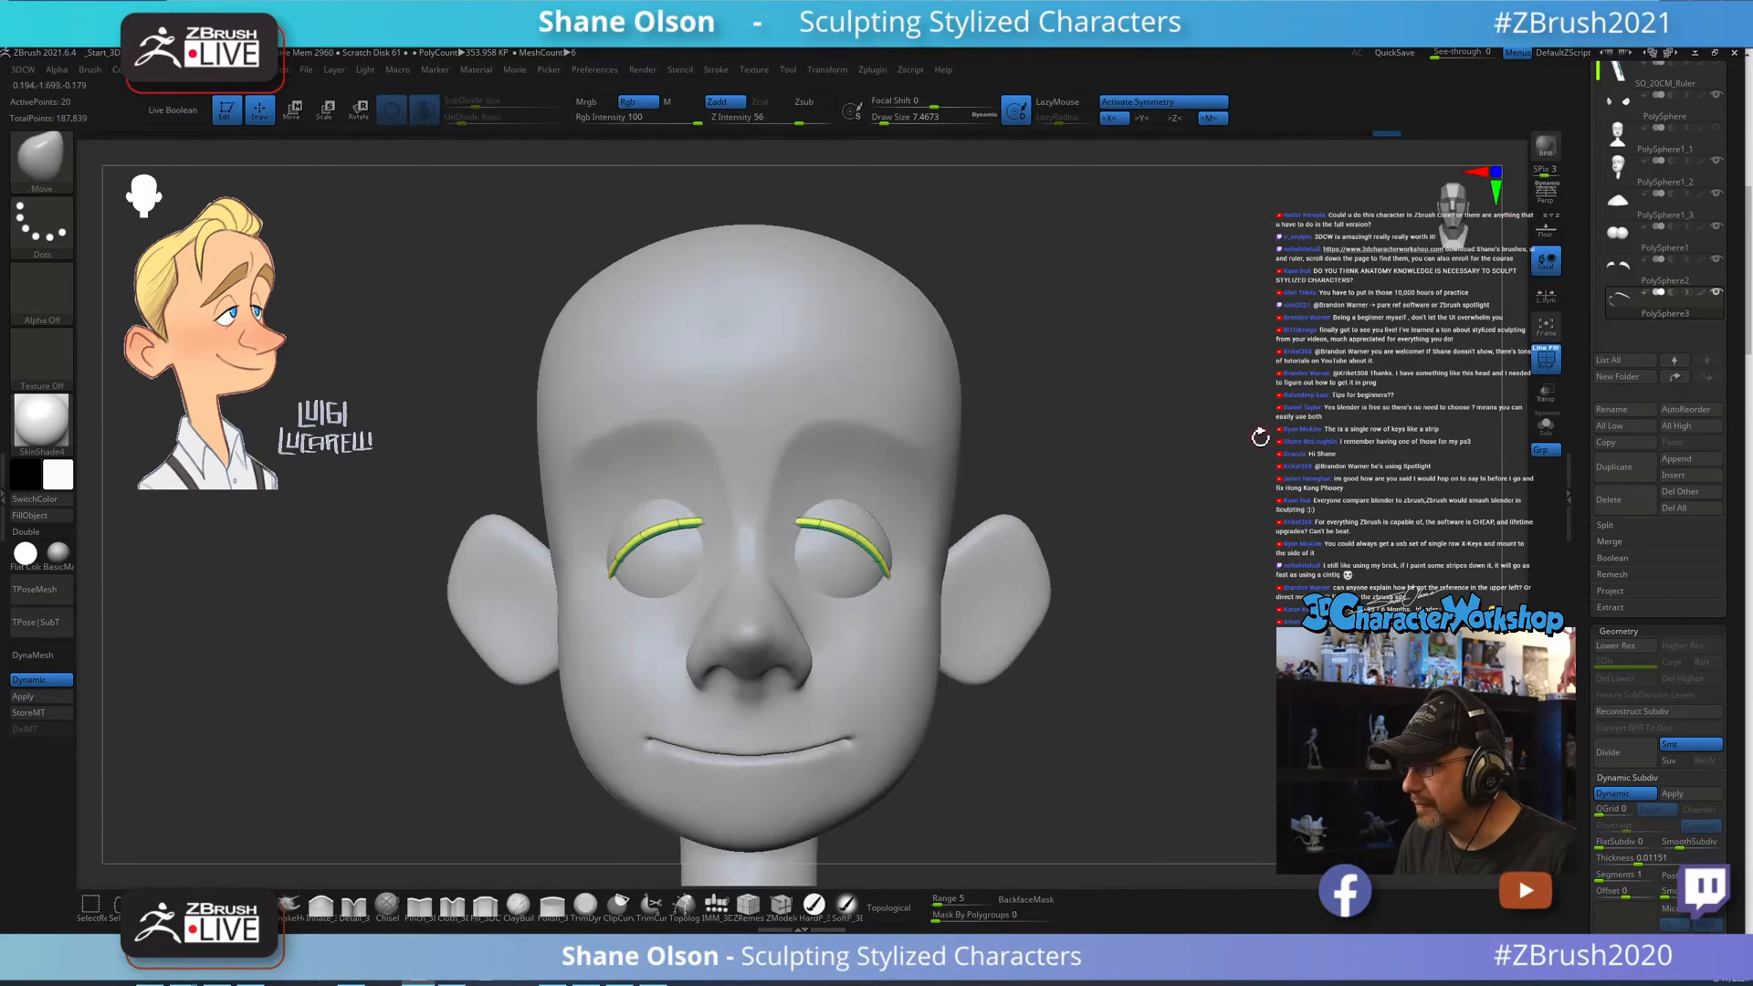
{"action": "mouse_move", "coordinate": [1263, 437]}
{"action": "left_mouse_down", "text": "alt"}
{"action": "mouse_move", "coordinate": [1154, 446]}
{"action": "mouse_move", "coordinate": [1099, 501]}
{"action": "mouse_move", "coordinate": [1127, 454]}
{"action": "mouse_move", "coordinate": [1155, 450]}
{"action": "mouse_move", "coordinate": [1121, 475]}
{"action": "left_mouse_up", "text": "alt"}
Raise the draw size to about 77, hide the polyframe and check the eyelid strip from the front and side.
{"action": "key", "text": "s"}
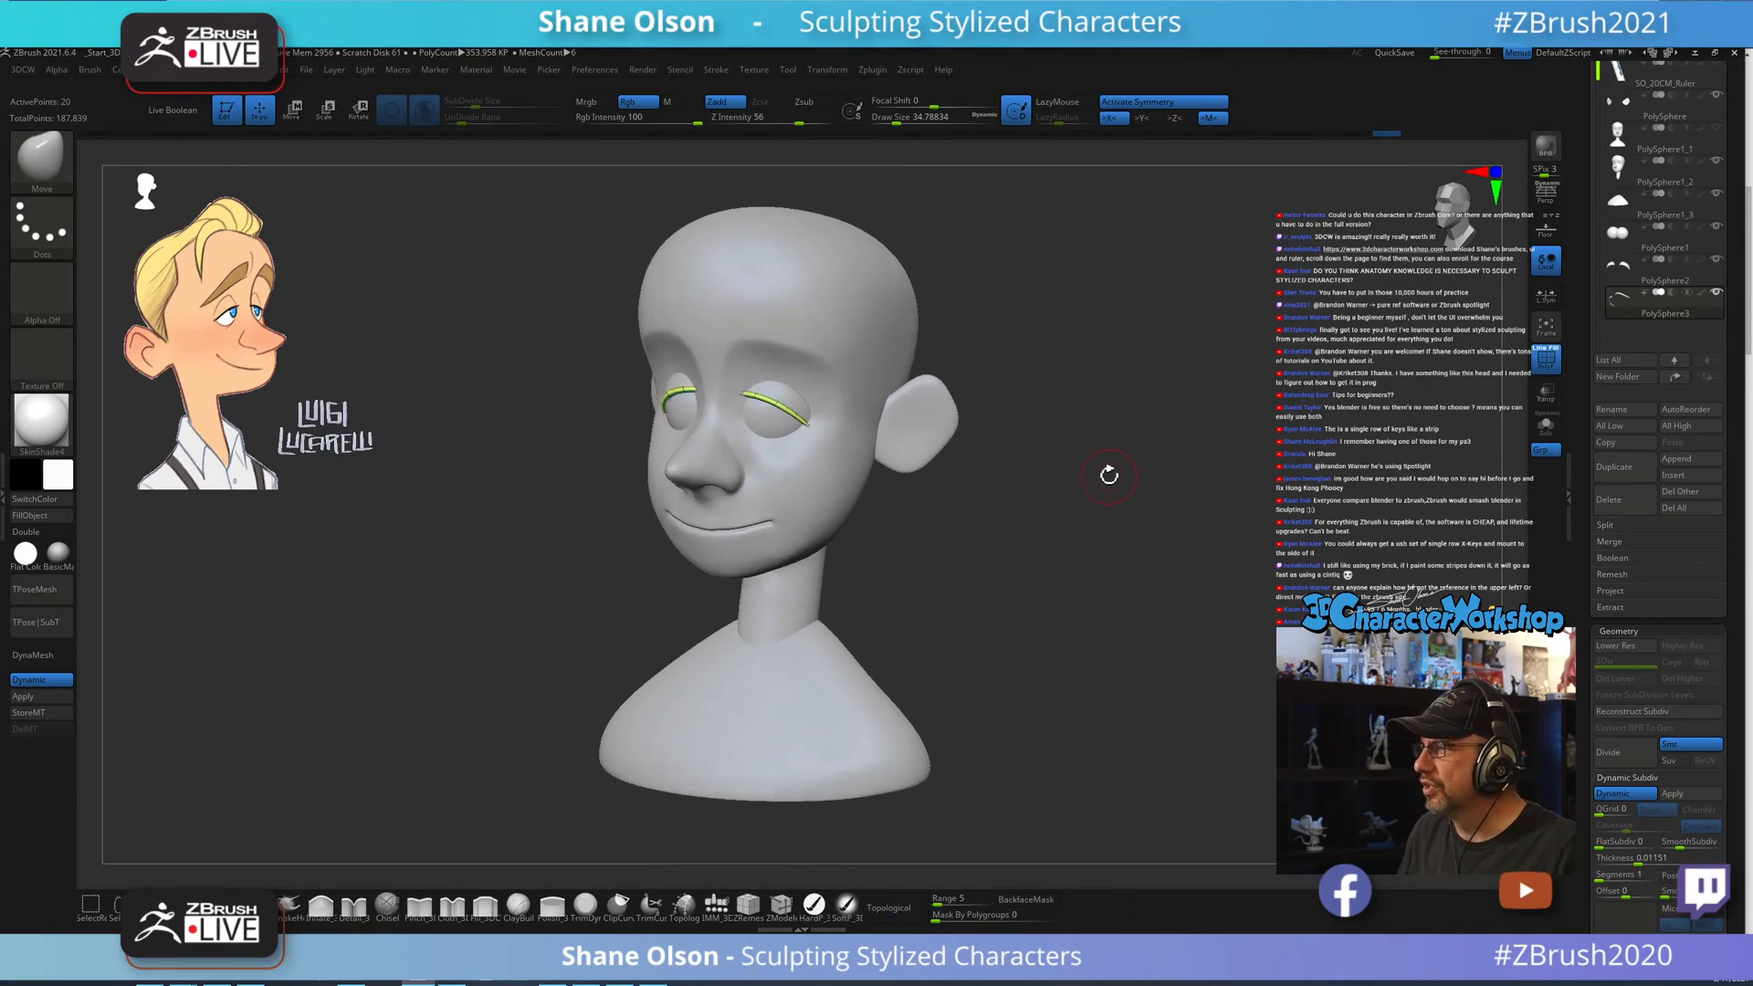
{"action": "key", "text": "s"}
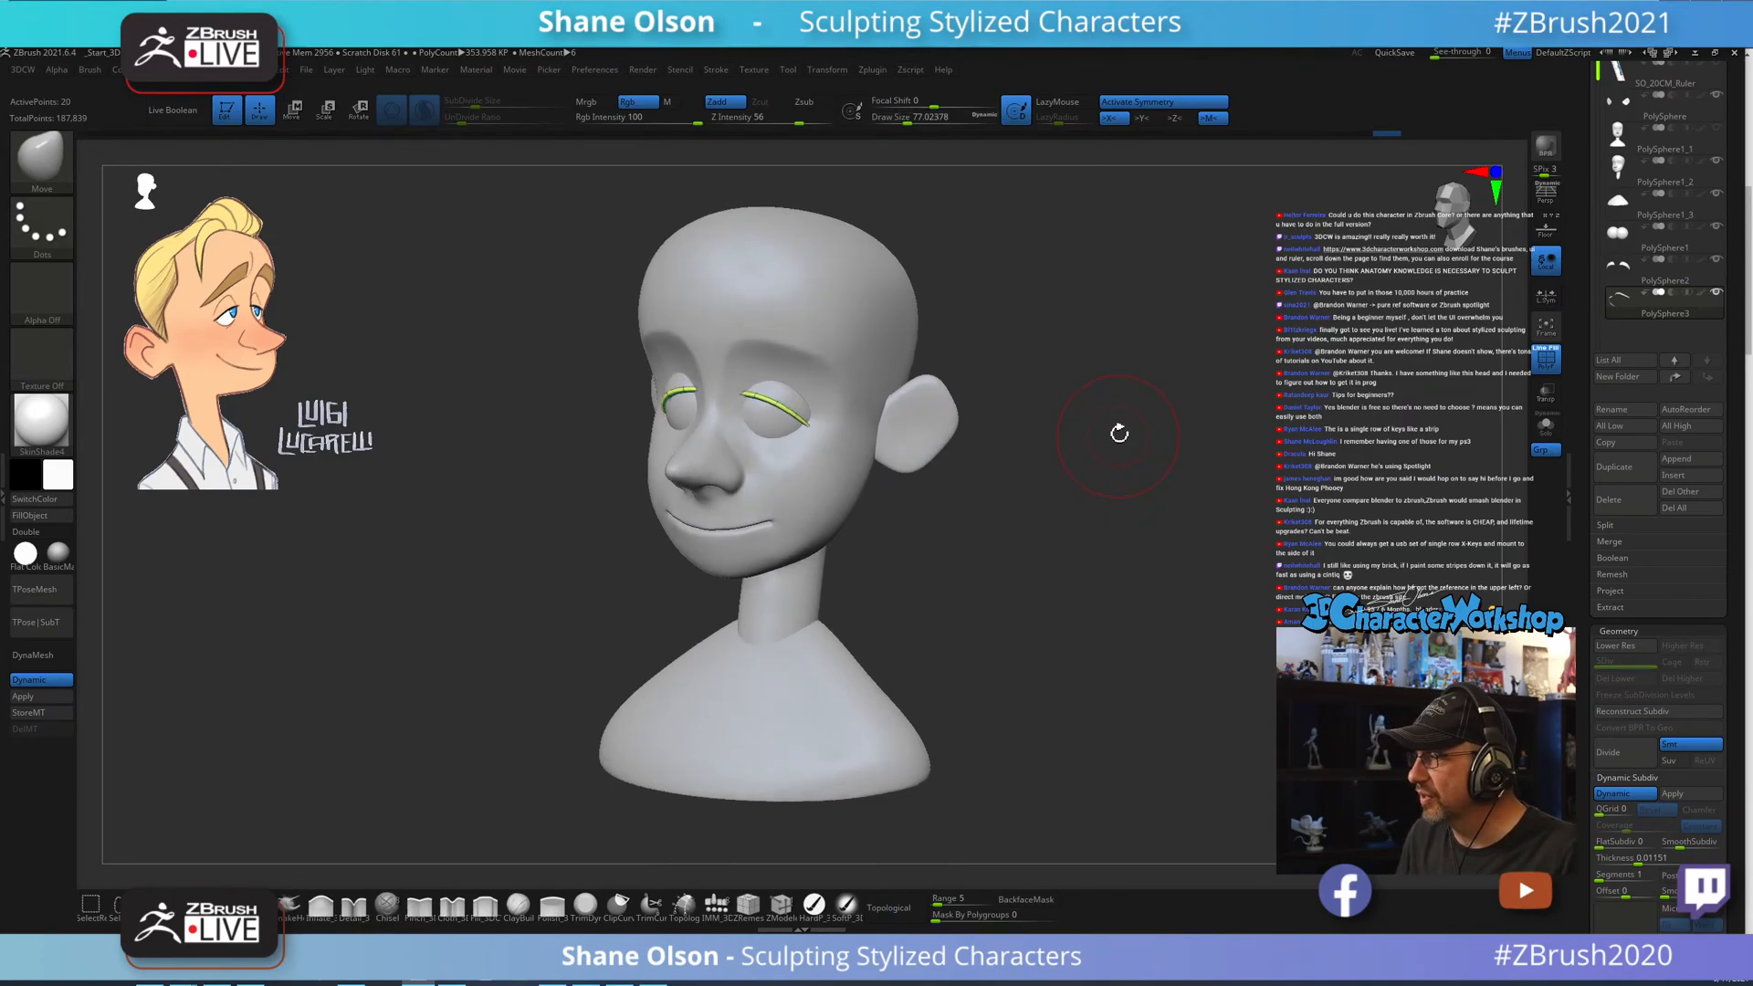
{"action": "mouse_move", "coordinate": [1119, 434]}
{"action": "left_mouse_down"}
{"action": "mouse_move", "coordinate": [1140, 496]}
{"action": "mouse_move", "coordinate": [1178, 517]}
{"action": "left_mouse_up"}
{"action": "key", "text": "shift+f"}
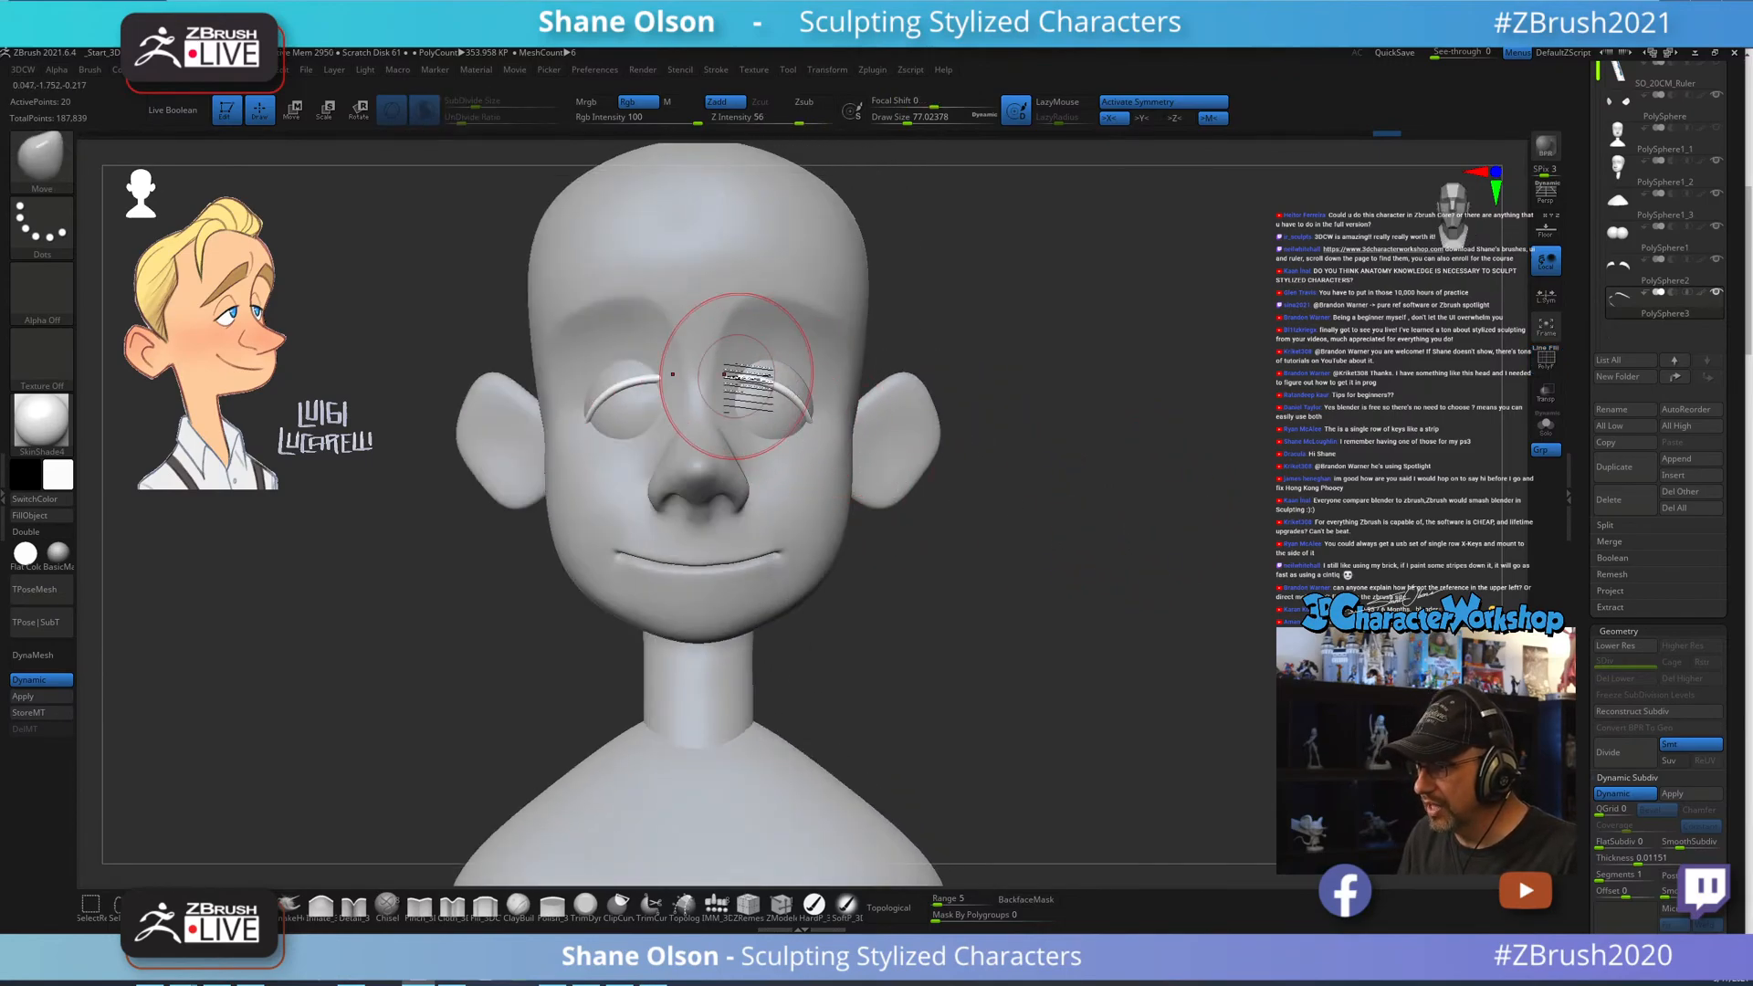
{"action": "left_click_drag", "start_coordinate": [1135, 584], "coordinate": [1032, 567]}
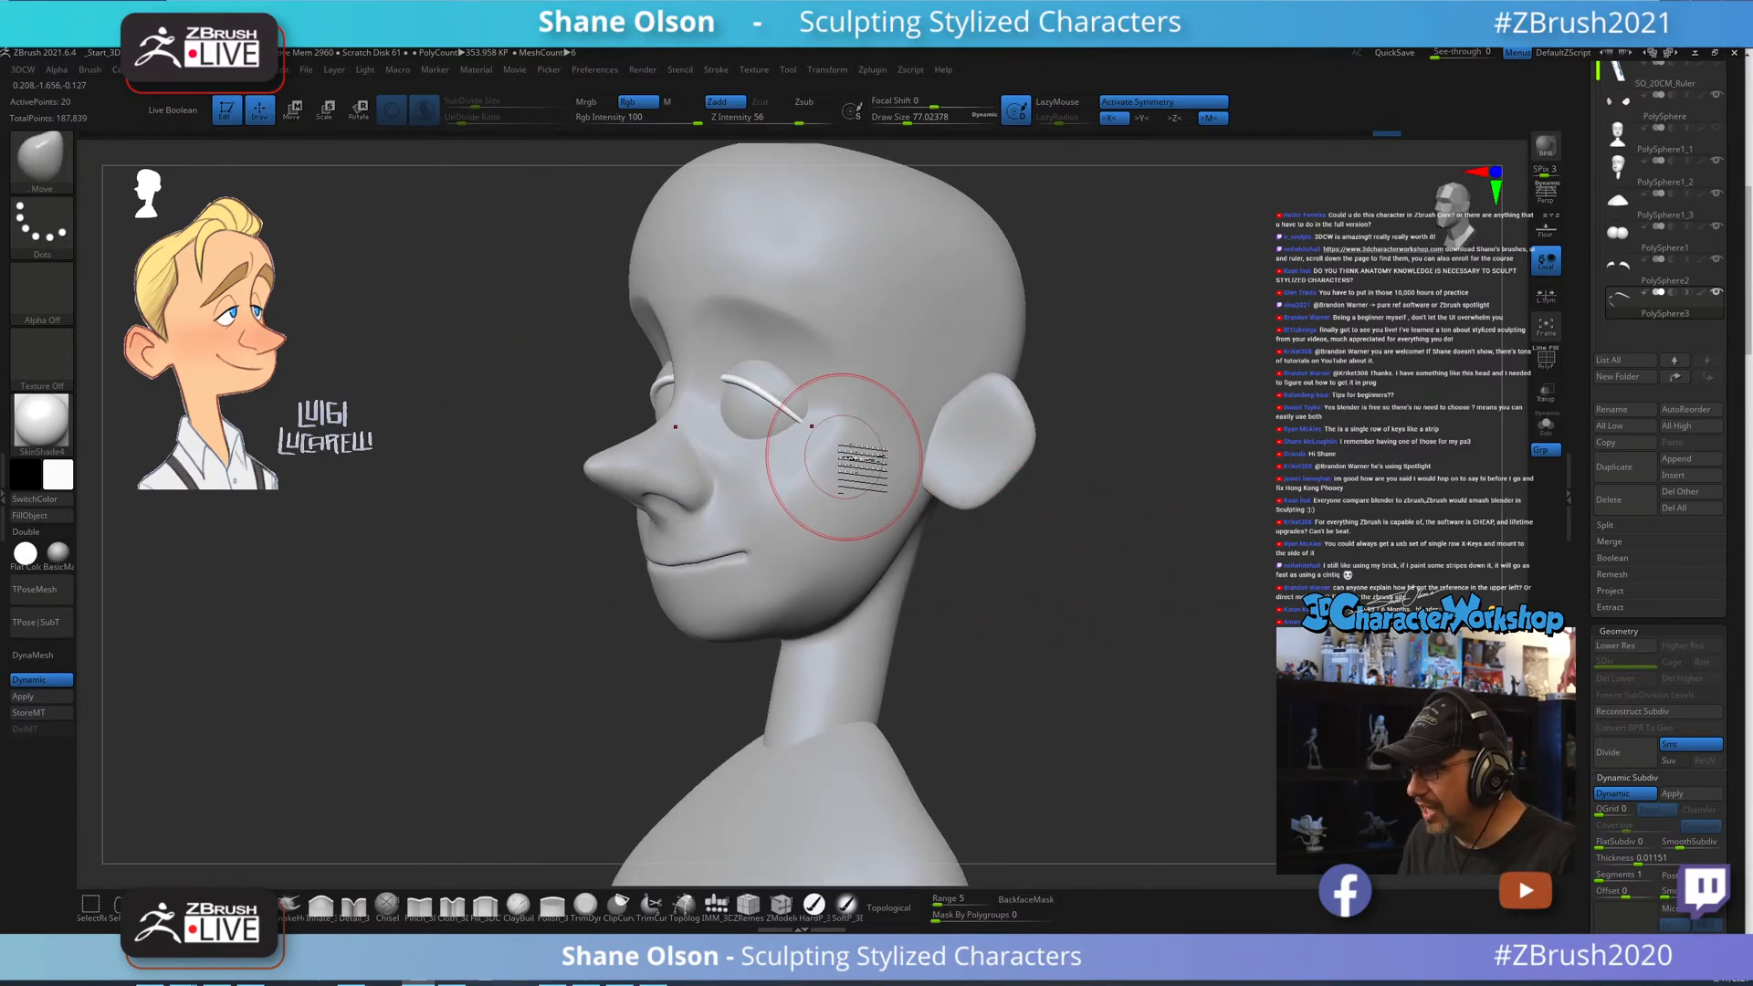
{"action": "mouse_move", "coordinate": [1214, 440]}
{"action": "left_mouse_down"}
{"action": "mouse_move", "coordinate": [1152, 420]}
{"action": "mouse_move", "coordinate": [1202, 396]}
{"action": "mouse_move", "coordinate": [1186, 423]}
{"action": "left_mouse_up"}
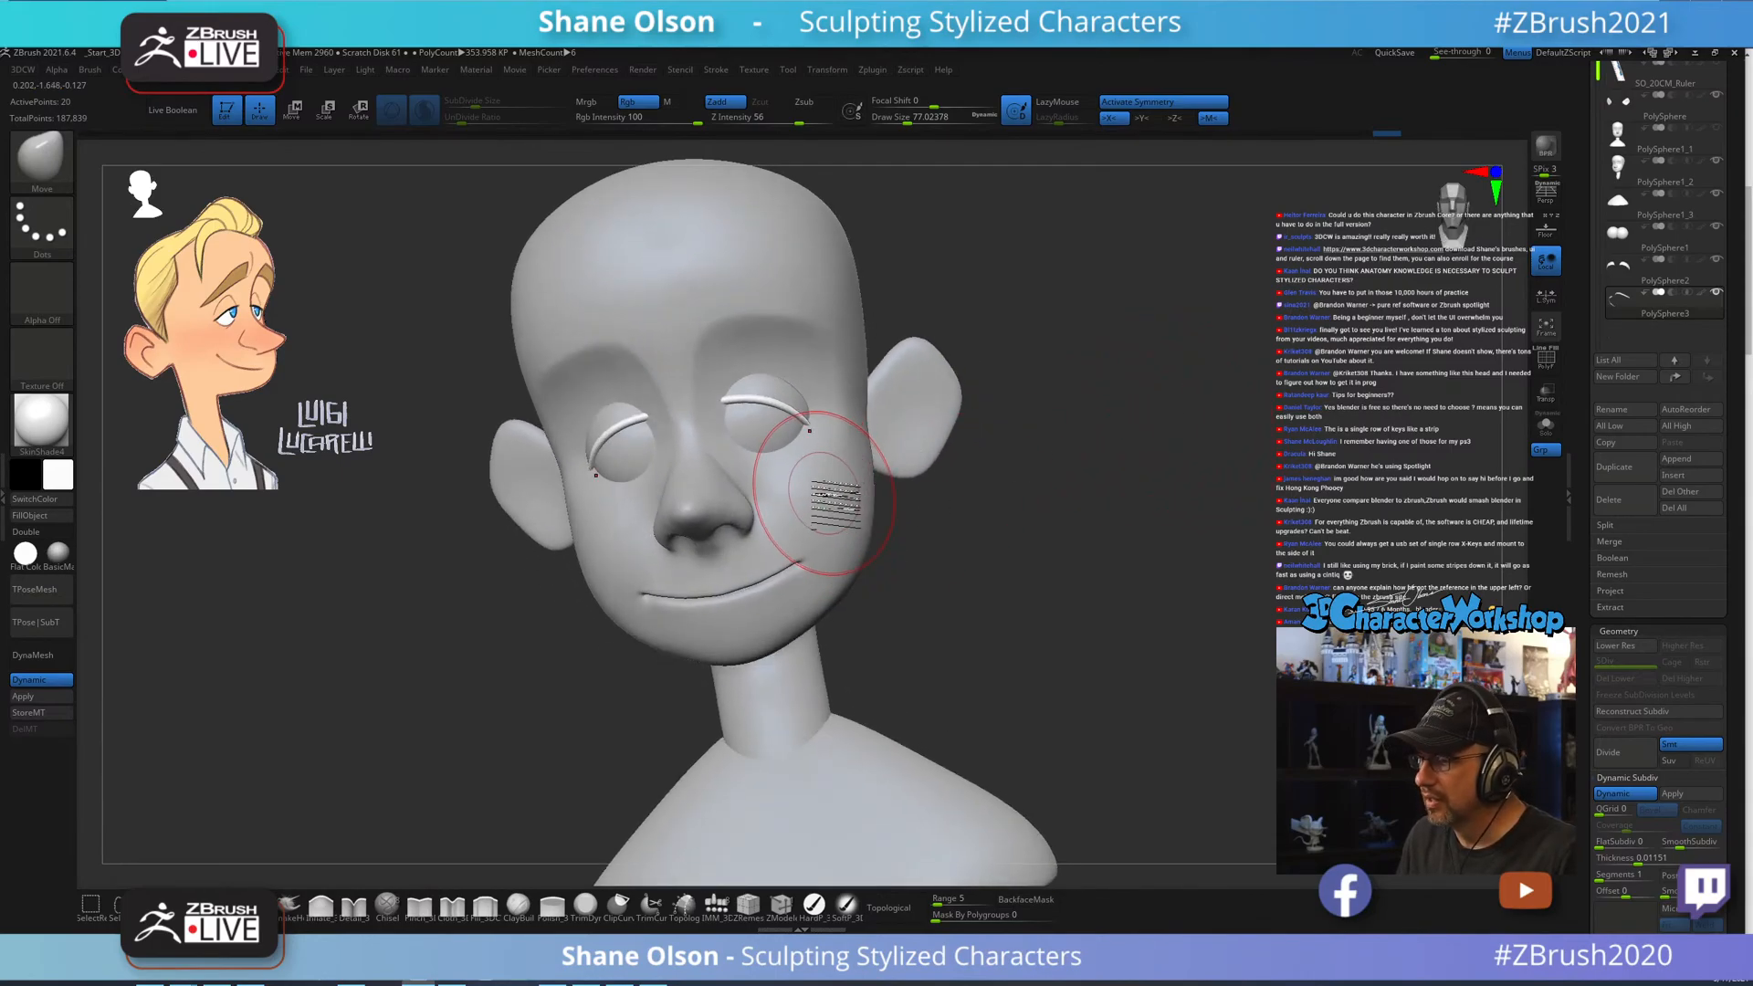
Switch to the head mesh and reshape the socket beside the inner upper eyelid with a draw size of about 18.
{"action": "left_click", "coordinate": [866, 499], "text": "alt"}
{"action": "left_click_drag", "start_coordinate": [1068, 387], "coordinate": [1084, 413]}
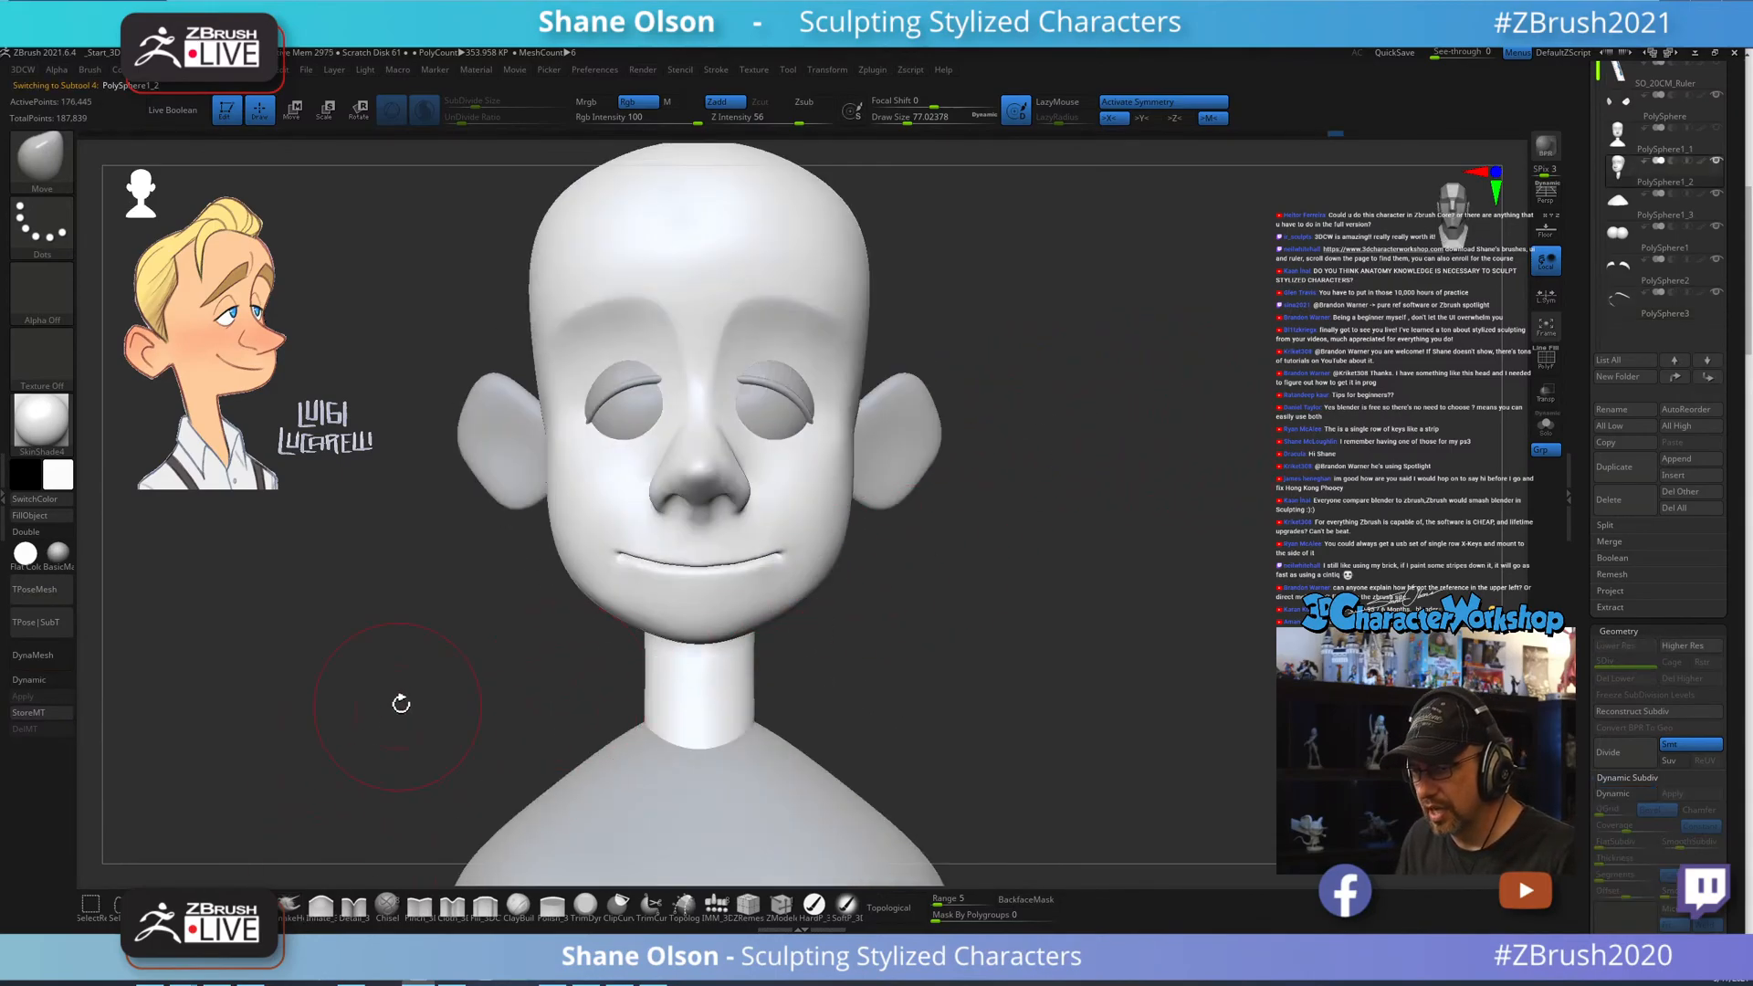
{"action": "right_click_drag", "start_coordinate": [416, 702], "coordinate": [410, 705]}
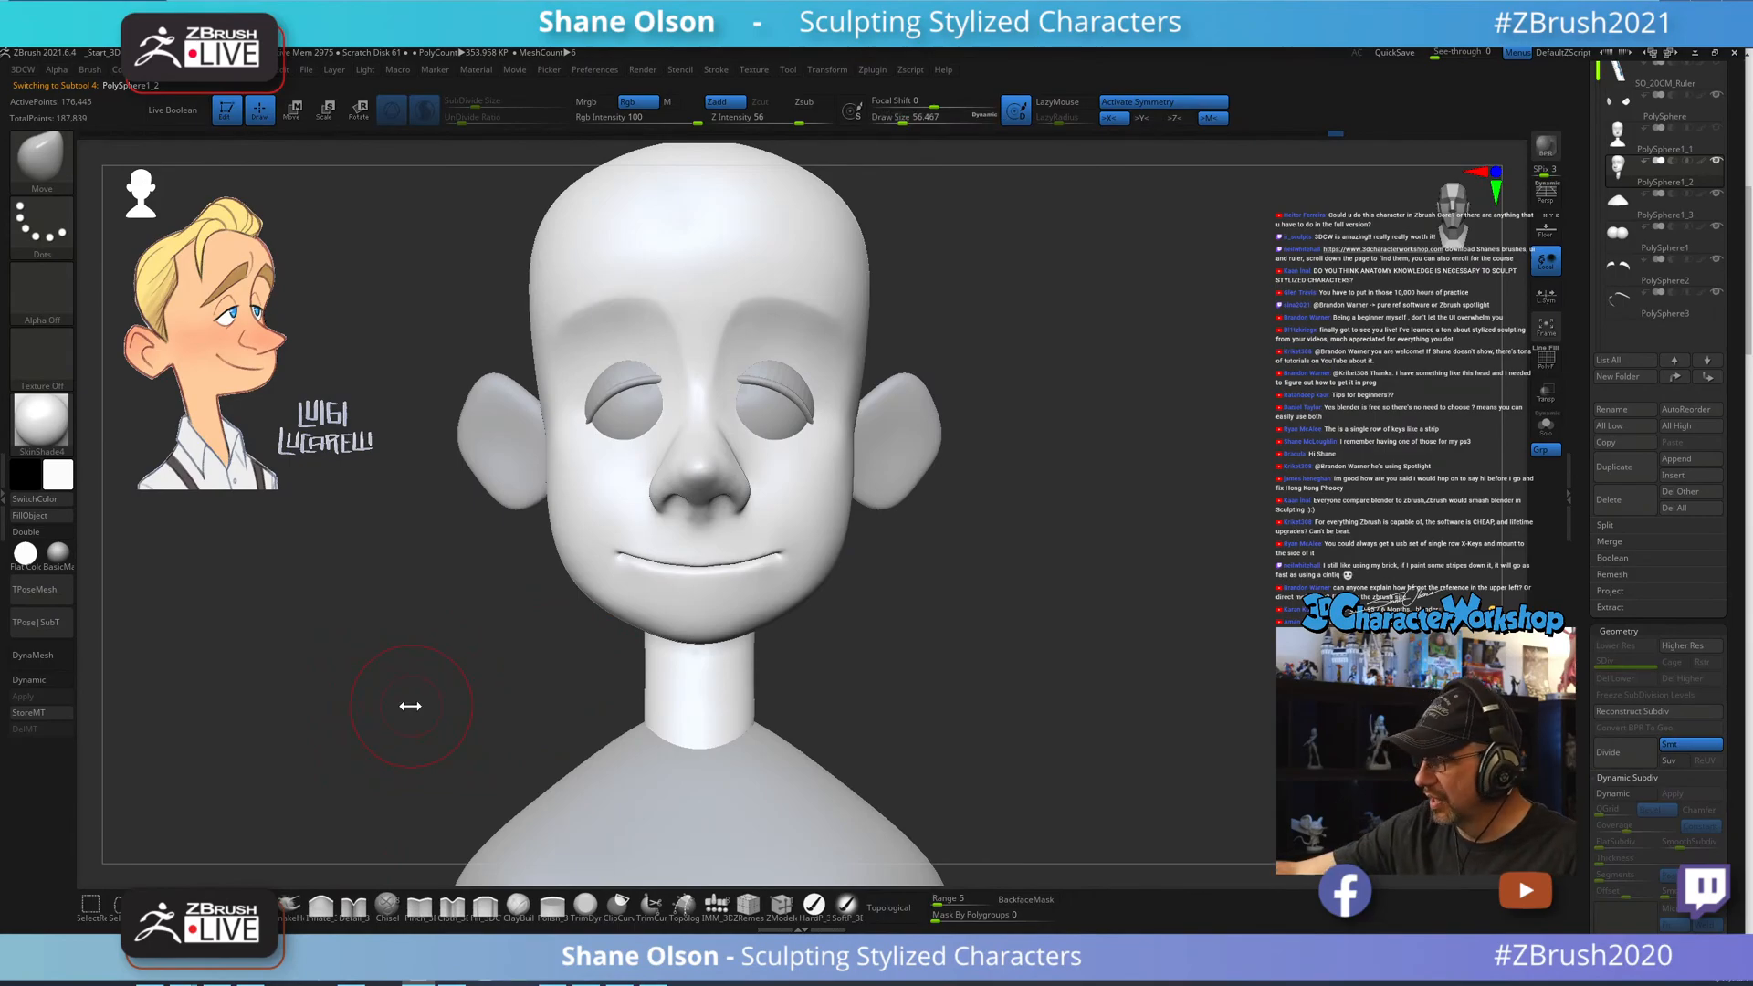
{"action": "mouse_move", "coordinate": [919, 555]}
{"action": "left_mouse_down"}
{"action": "mouse_move", "coordinate": [928, 615]}
{"action": "mouse_move", "coordinate": [938, 593]}
{"action": "left_mouse_up"}
{"action": "key", "text": "s"}
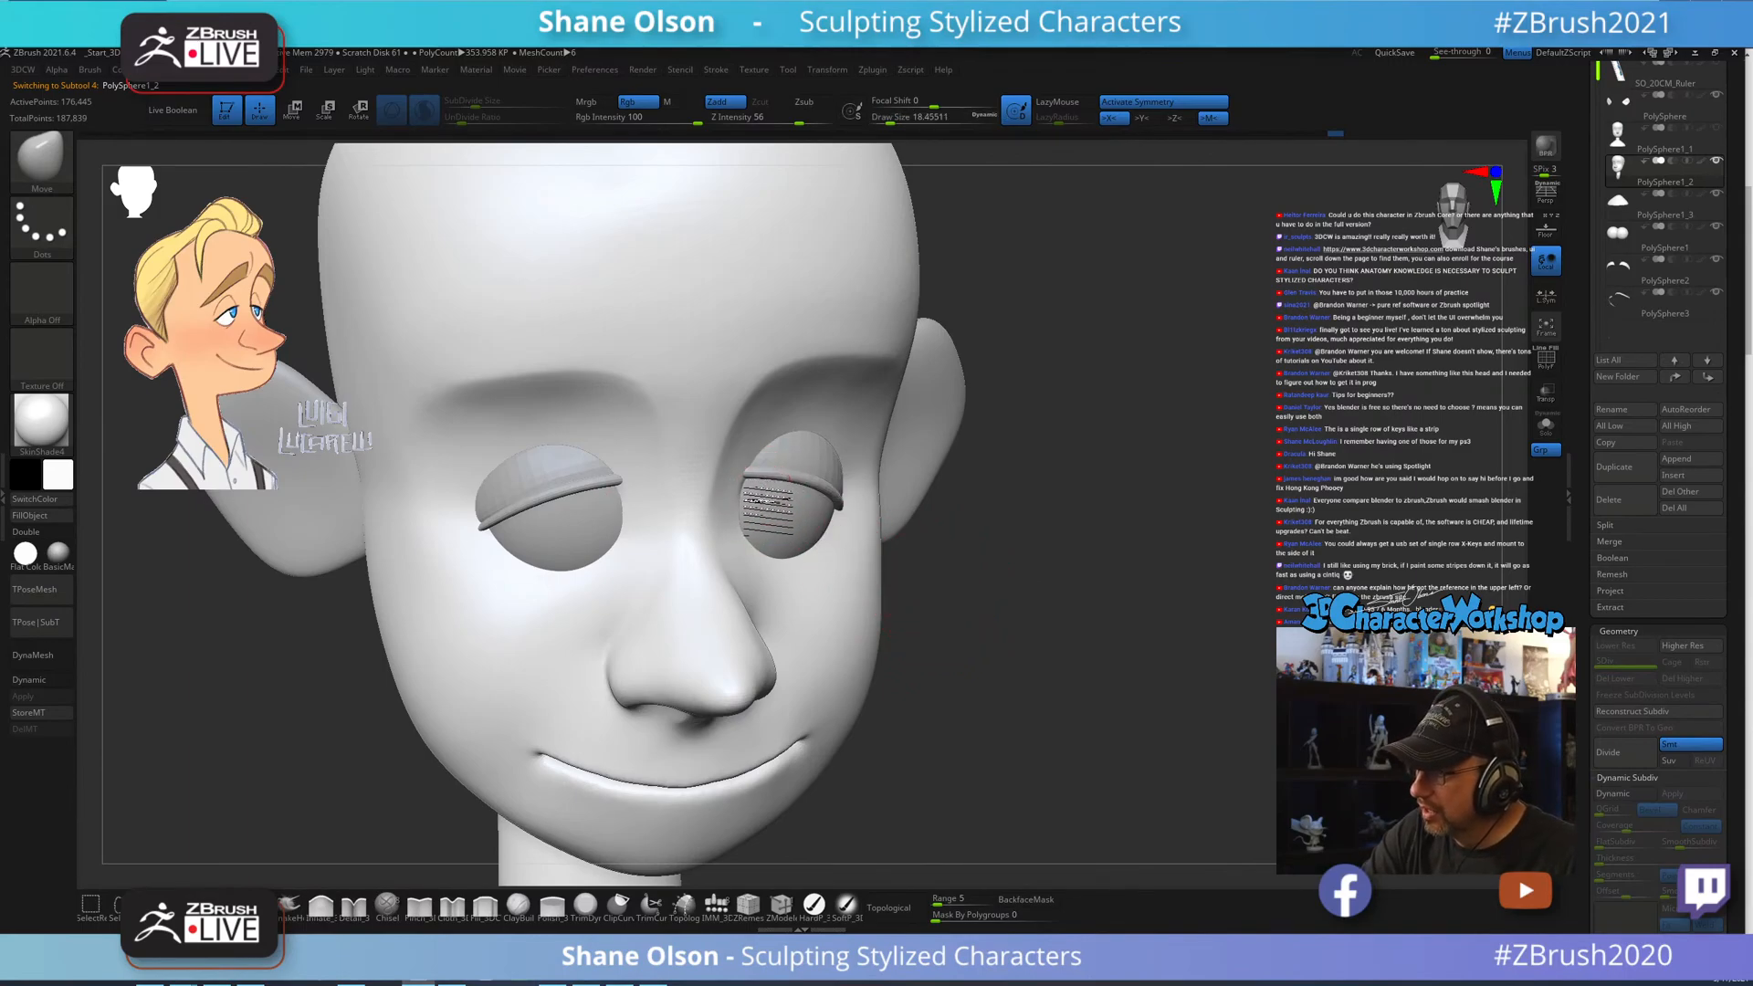
{"action": "left_click_drag", "start_coordinate": [1020, 577], "coordinate": [982, 572]}
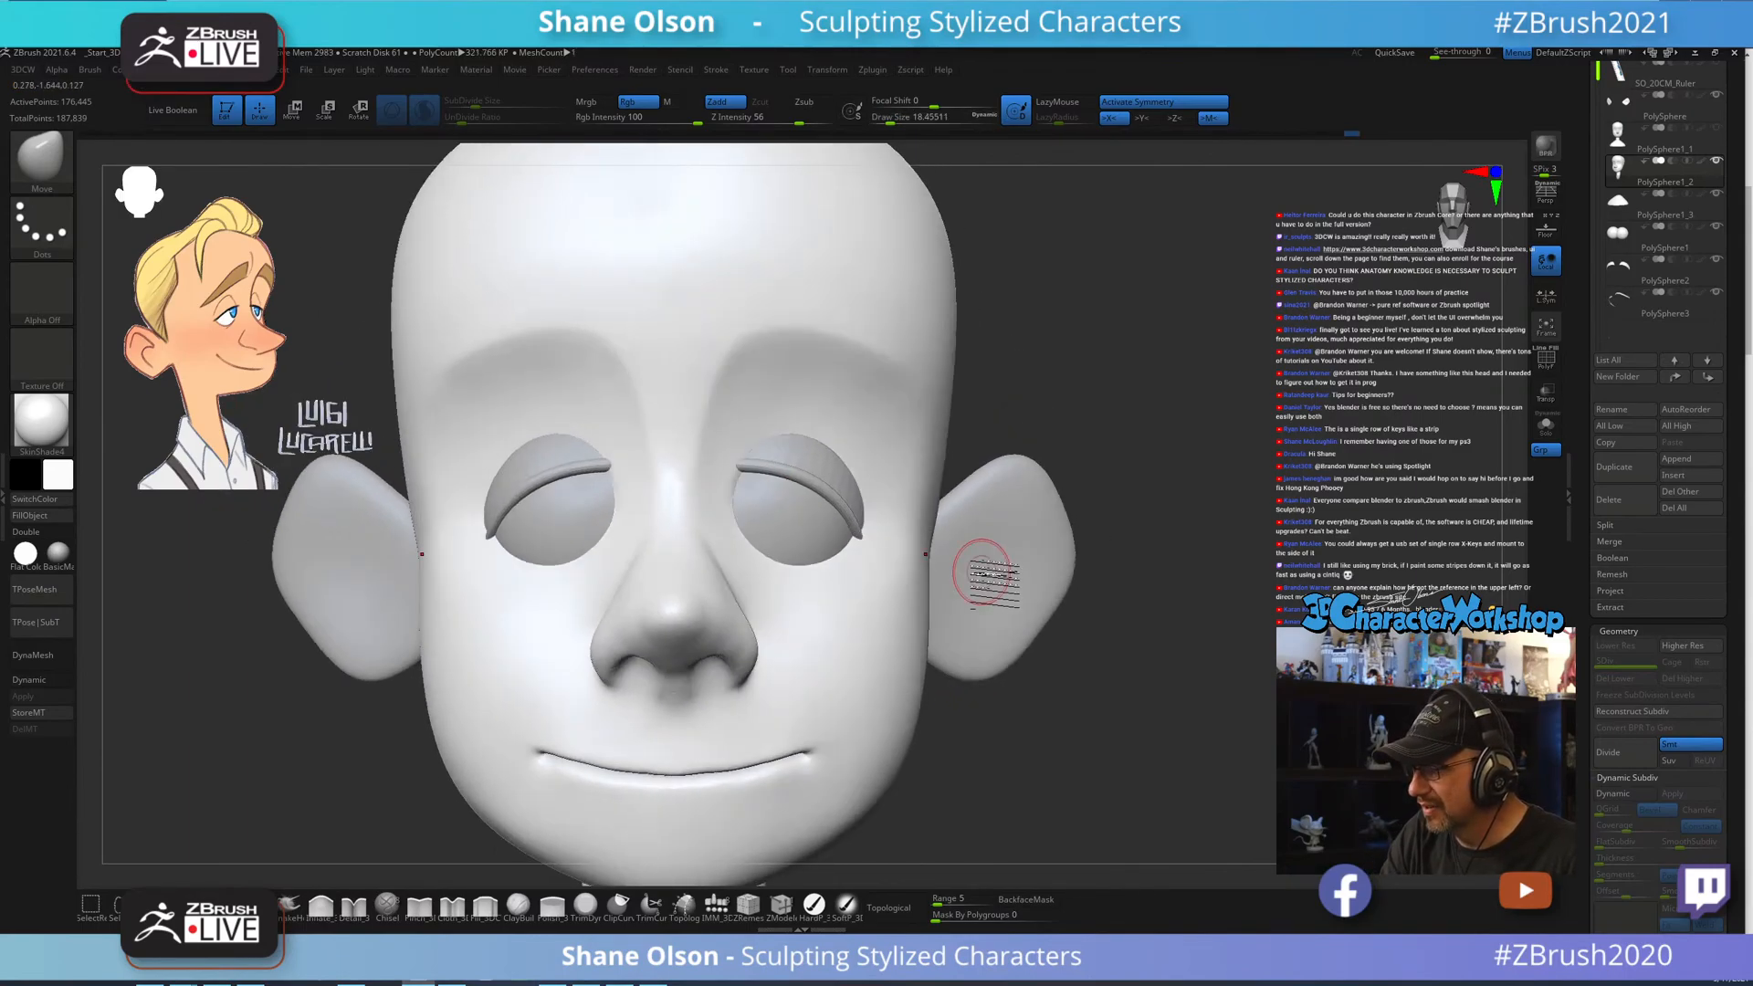
{"action": "mouse_move", "coordinate": [768, 475]}
{"action": "left_mouse_down"}
{"action": "mouse_move", "coordinate": [840, 501]}
{"action": "mouse_move", "coordinate": [763, 485]}
{"action": "left_mouse_up"}
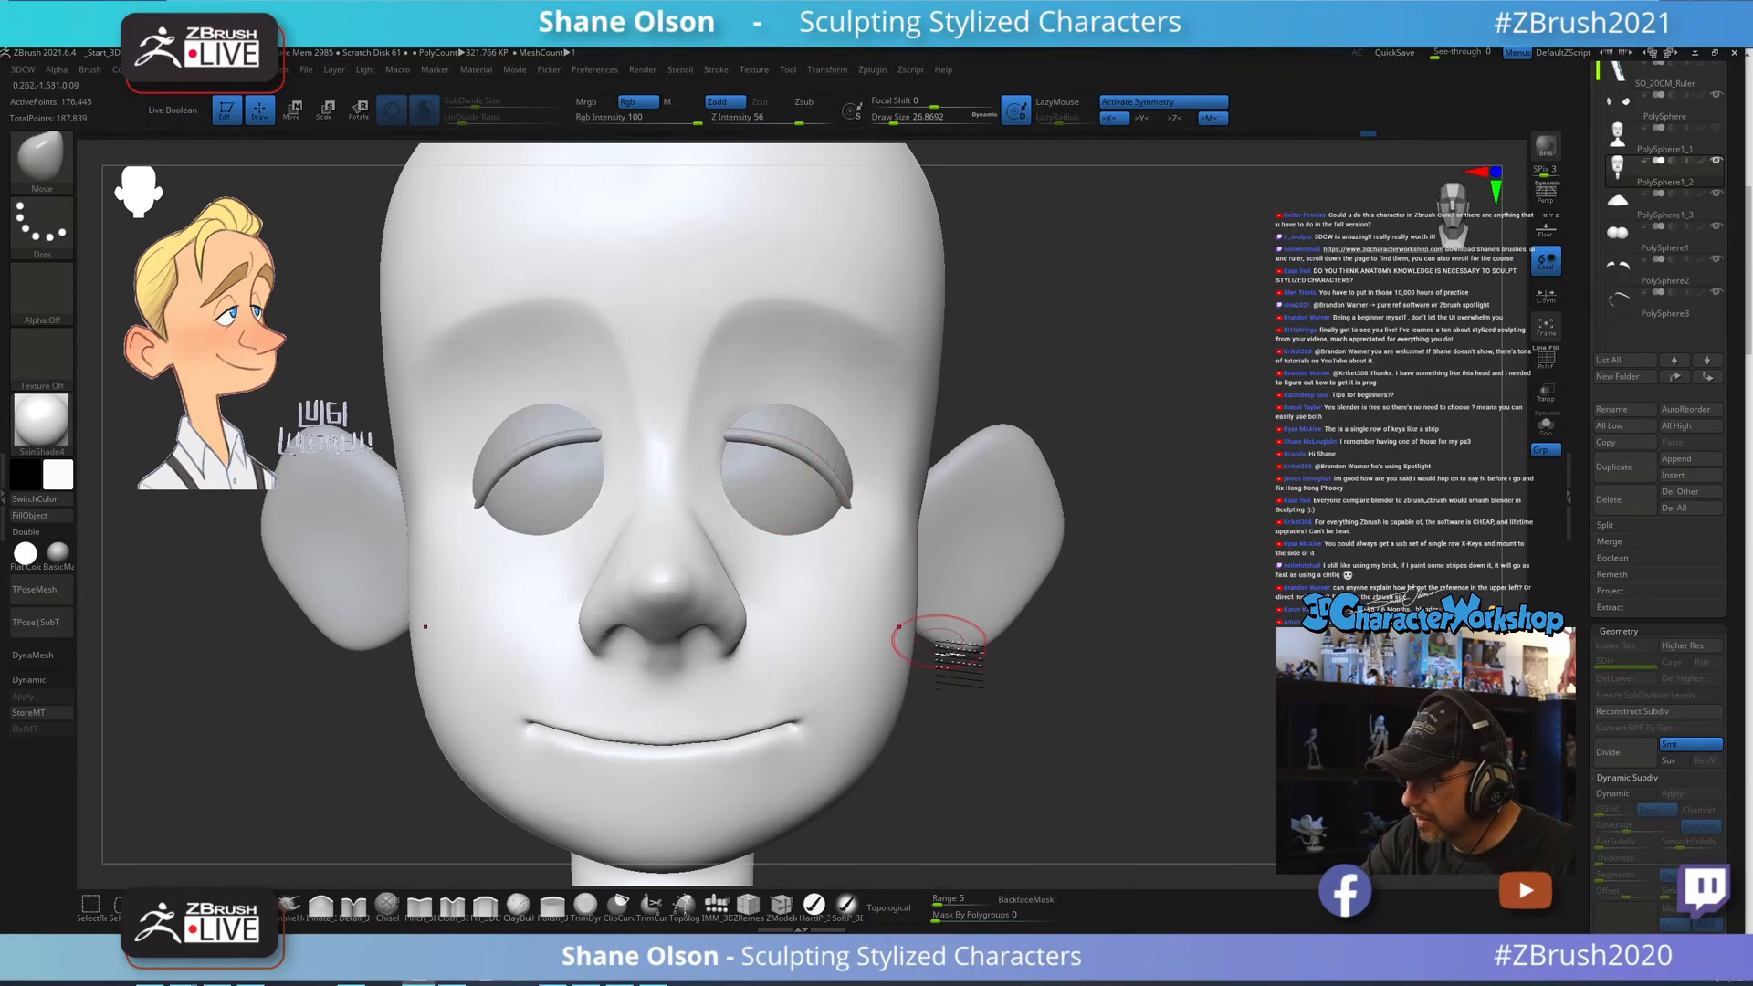
Smooth the head surface above the upper eyelid and check the eye area from three-quarter views.
{"action": "mouse_move", "coordinate": [968, 676]}
{"action": "left_mouse_down"}
{"action": "mouse_move", "coordinate": [1018, 731]}
{"action": "mouse_move", "coordinate": [1068, 714]}
{"action": "mouse_move", "coordinate": [1012, 722]}
{"action": "left_mouse_up"}
{"action": "mouse_move", "coordinate": [767, 408]}
{"action": "left_mouse_down", "text": "shift"}
{"action": "mouse_move", "coordinate": [755, 393]}
{"action": "mouse_move", "coordinate": [807, 402]}
{"action": "left_mouse_up", "text": "shift"}
{"action": "mouse_move", "coordinate": [985, 631]}
{"action": "left_mouse_down"}
{"action": "mouse_move", "coordinate": [958, 626]}
{"action": "mouse_move", "coordinate": [1014, 644]}
{"action": "mouse_move", "coordinate": [1030, 676]}
{"action": "mouse_move", "coordinate": [1035, 652]}
{"action": "left_mouse_up"}
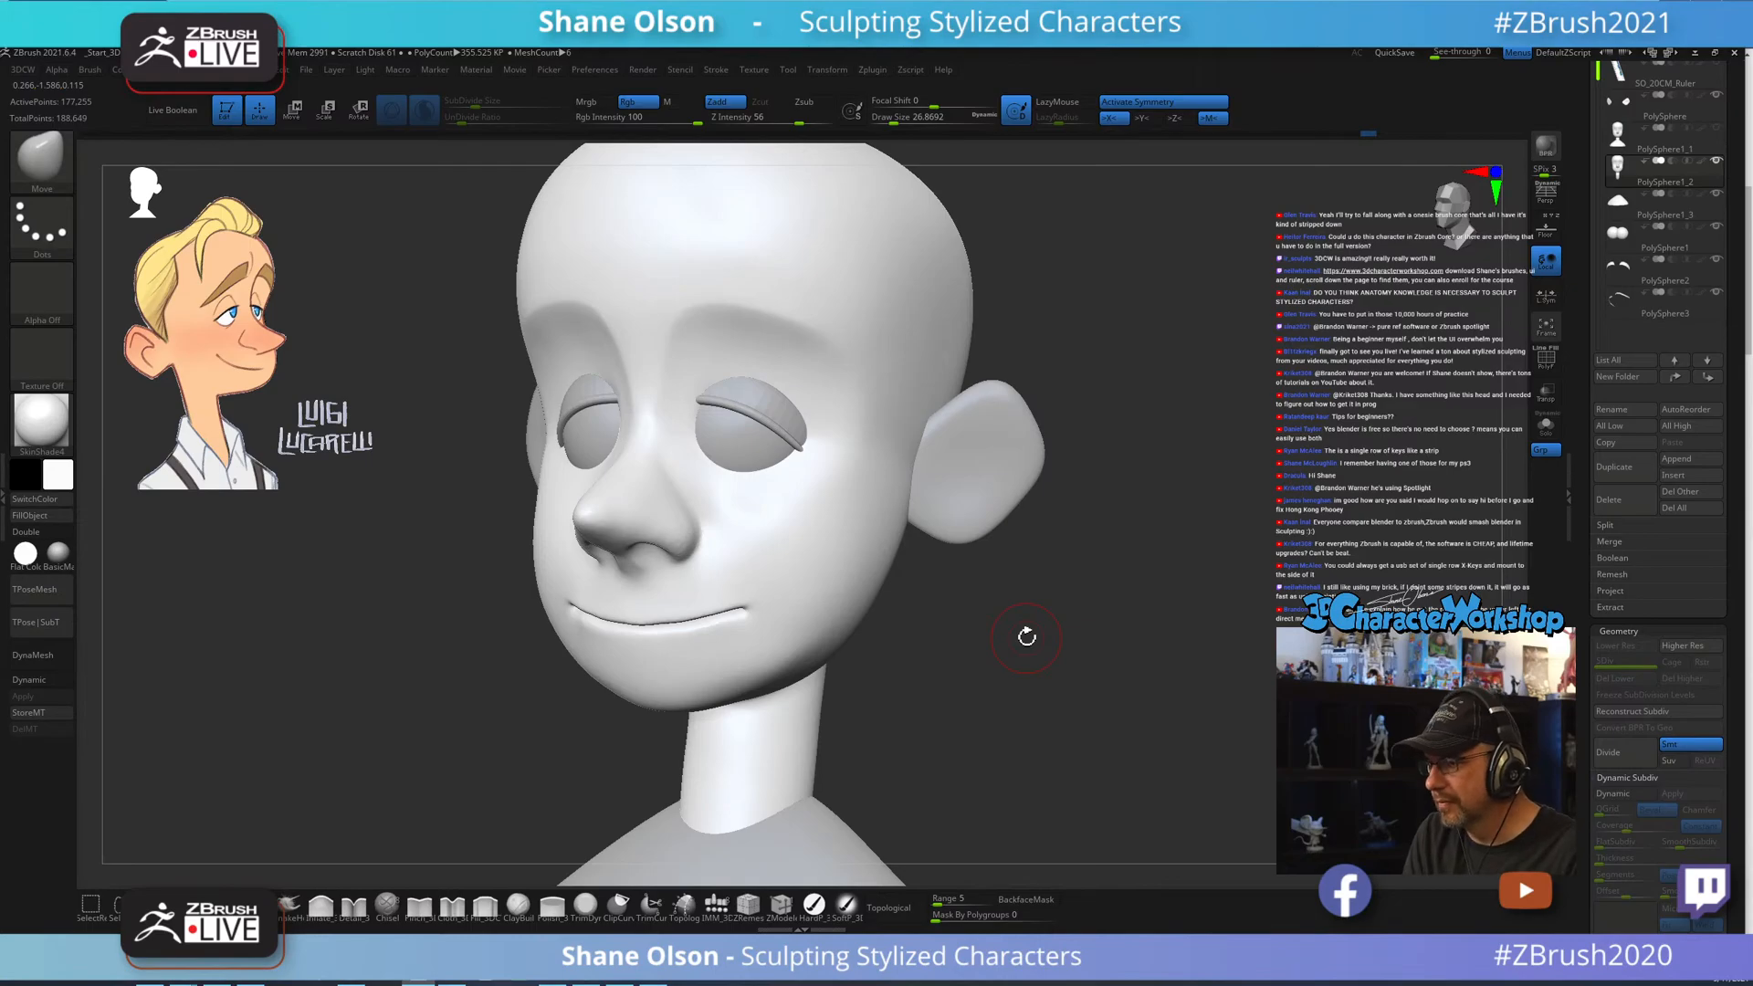
{"action": "mouse_move", "coordinate": [1026, 637]}
{"action": "left_mouse_down"}
{"action": "mouse_move", "coordinate": [1025, 673]}
{"action": "mouse_move", "coordinate": [1082, 677]}
{"action": "mouse_move", "coordinate": [1061, 683]}
{"action": "mouse_move", "coordinate": [1050, 656]}
{"action": "left_mouse_up"}
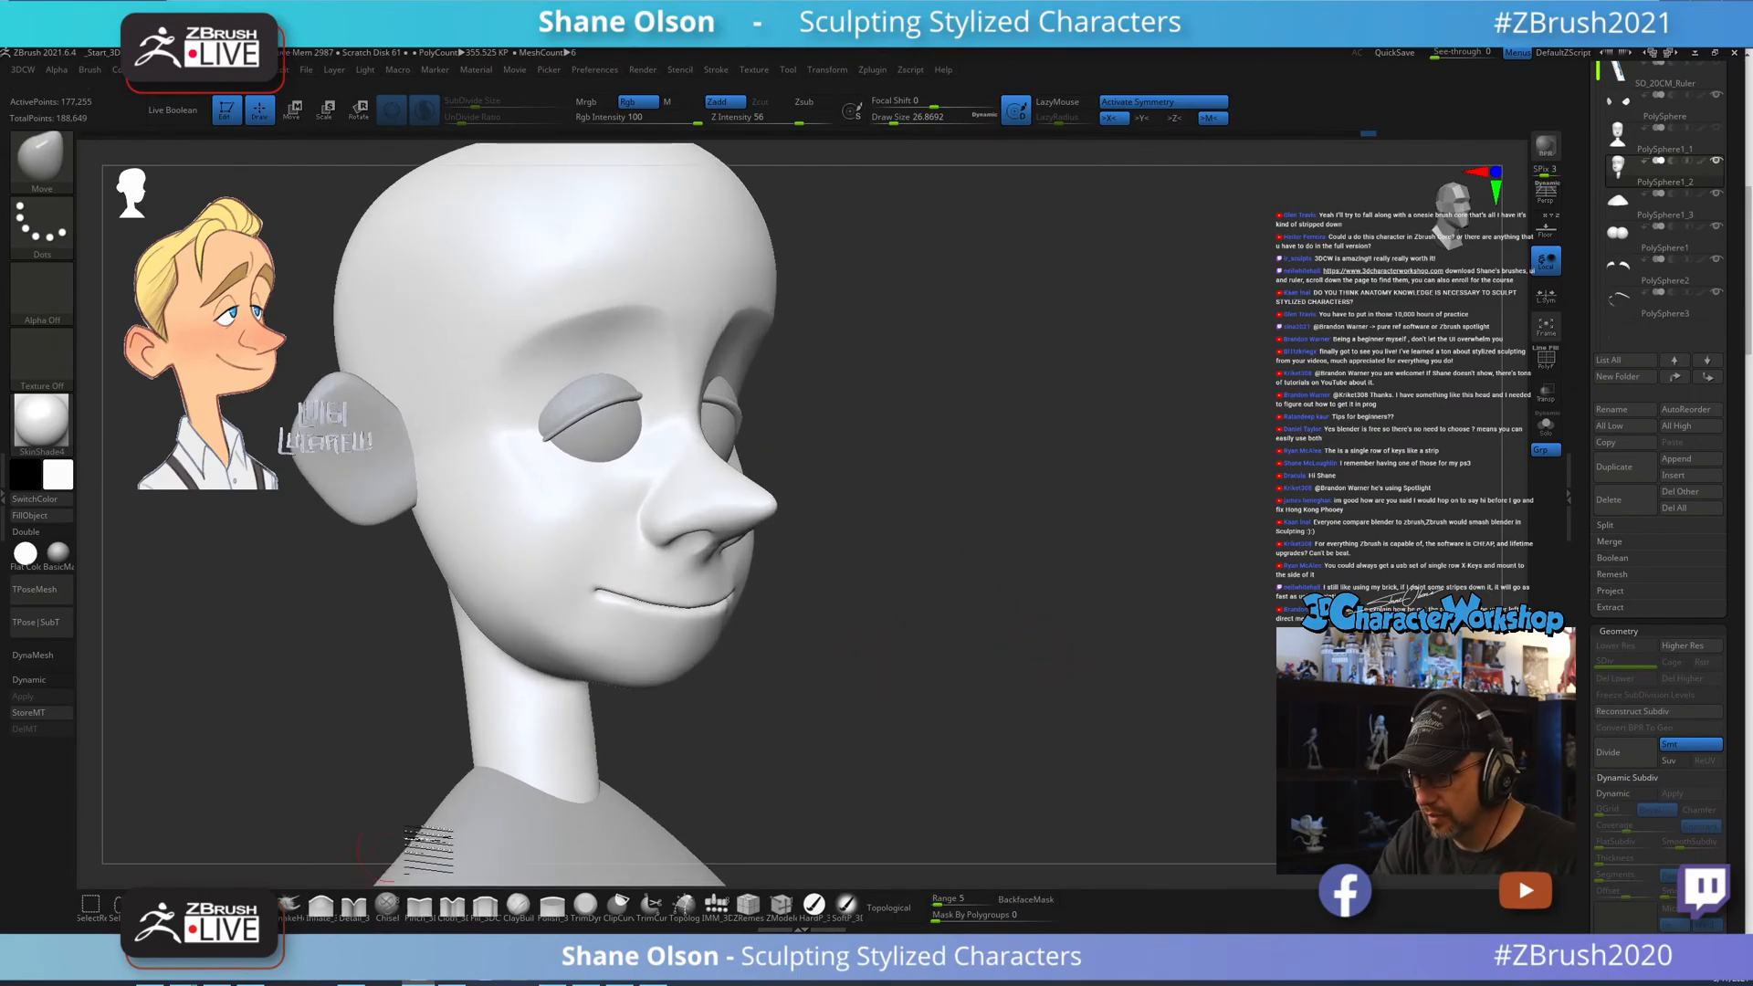
In side view, push the nose tip back slightly with a draw size of about 71.
{"action": "mouse_move", "coordinate": [634, 783]}
{"action": "left_mouse_down"}
{"action": "mouse_move", "coordinate": [881, 614]}
{"action": "mouse_move", "coordinate": [893, 577]}
{"action": "left_mouse_up"}
{"action": "key", "text": "s"}
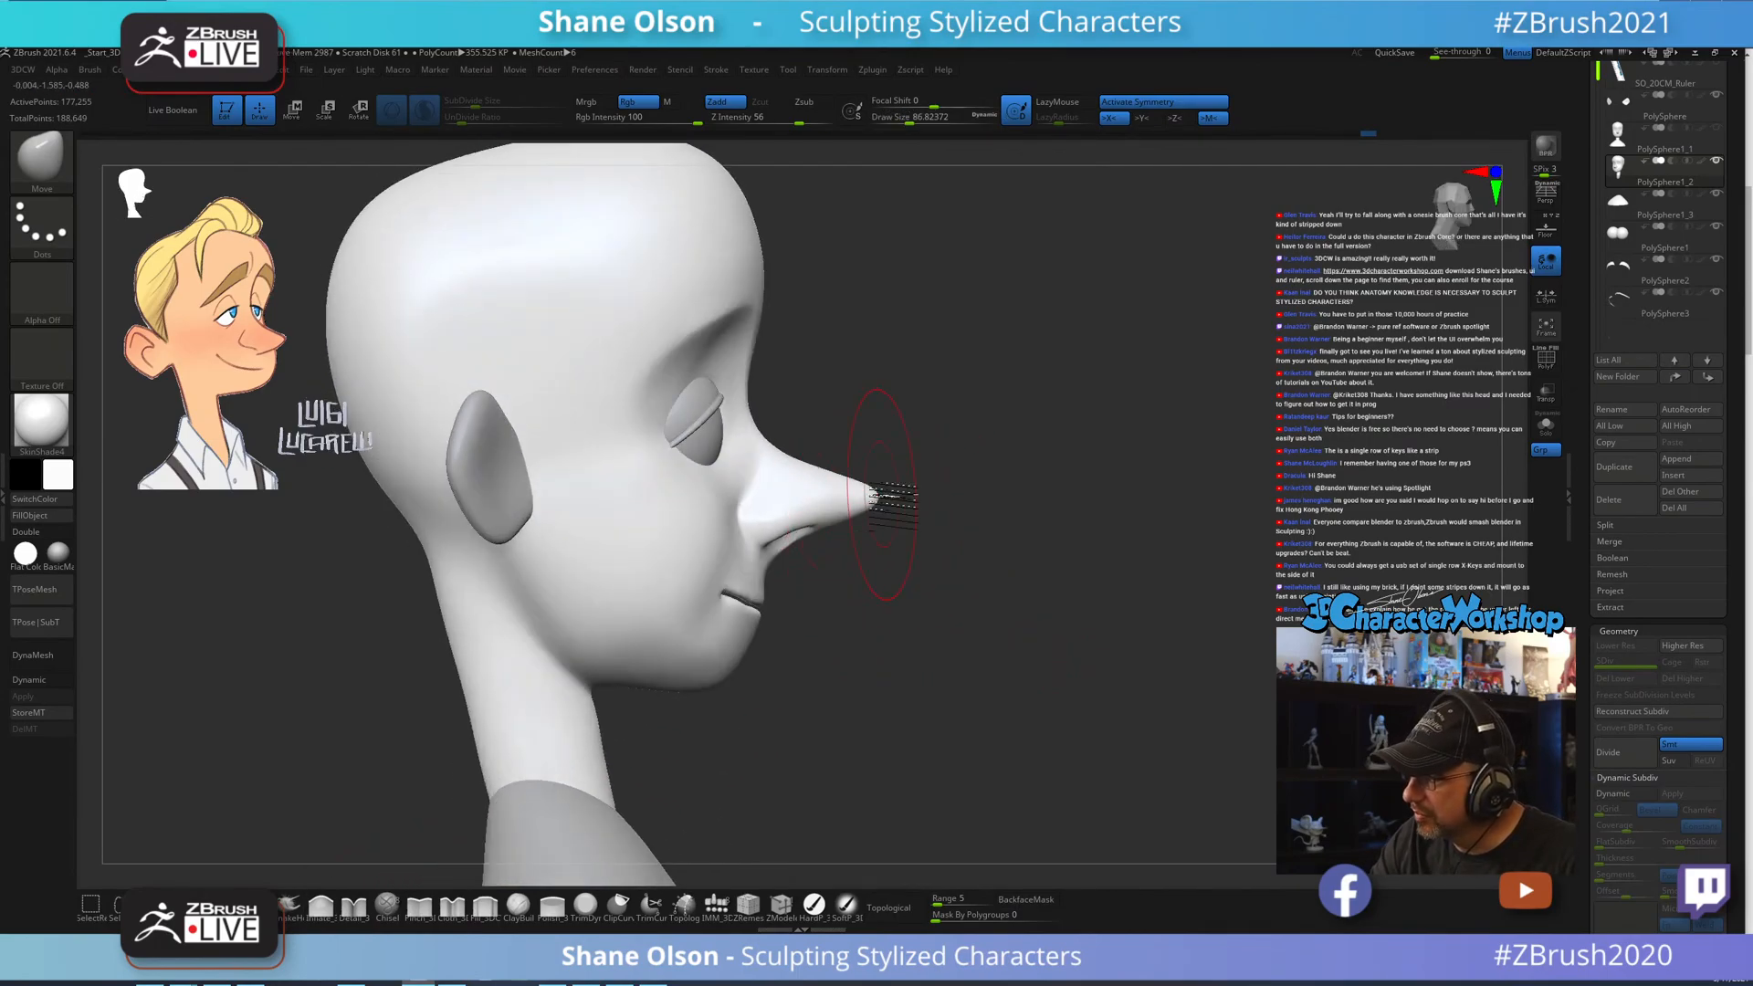
{"action": "key", "text": "s"}
{"action": "left_click_drag", "start_coordinate": [891, 497], "coordinate": [876, 494]}
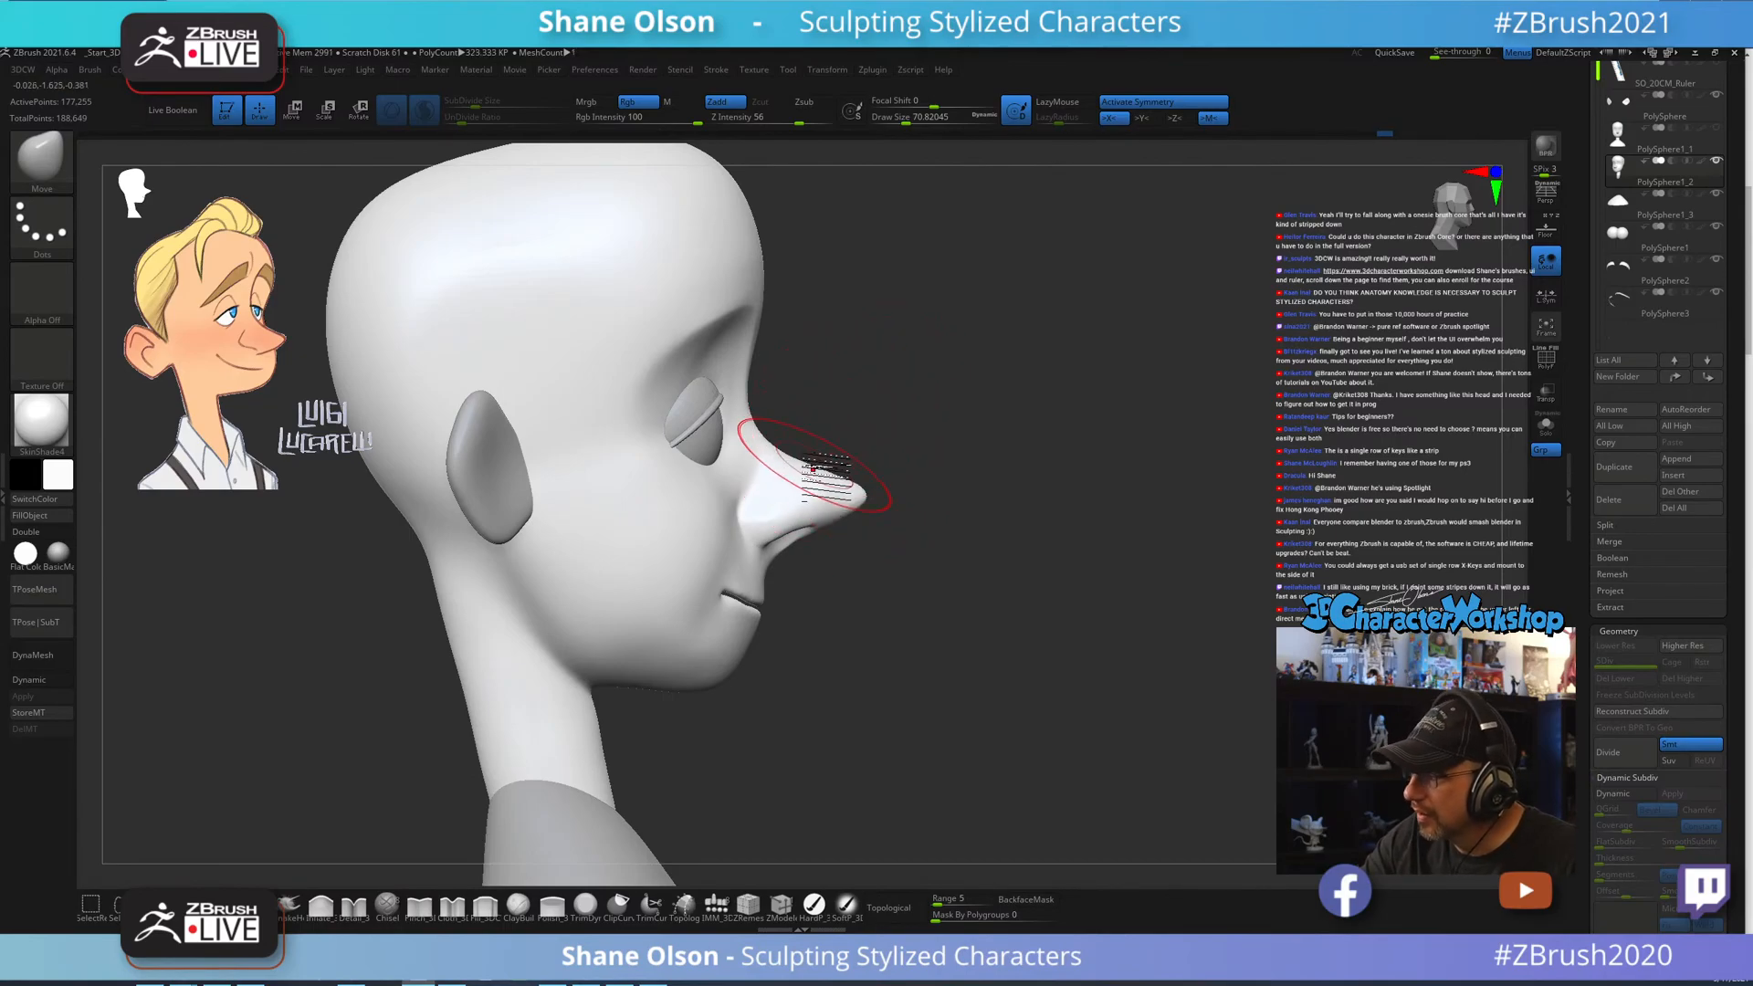
Reduce the draw size to about 51 and refine the nose bridge and nostril wing in profile.
{"action": "key", "text": "s"}
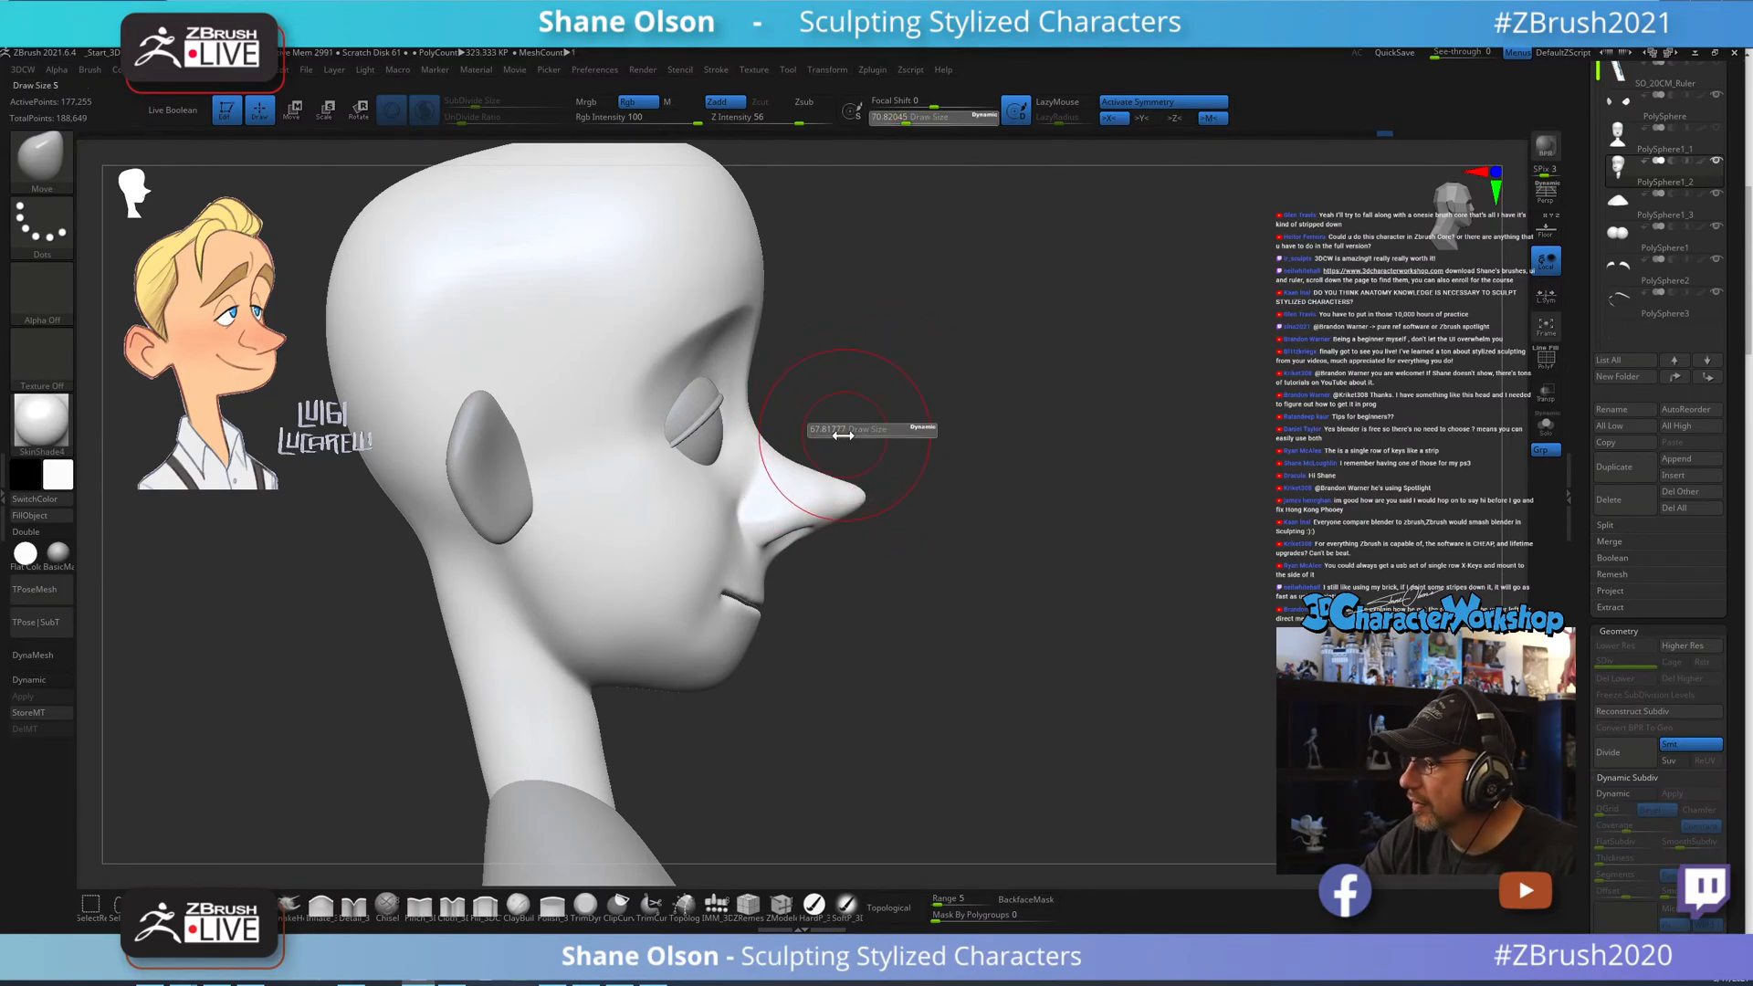
{"action": "left_click_drag", "start_coordinate": [847, 427], "coordinate": [824, 429]}
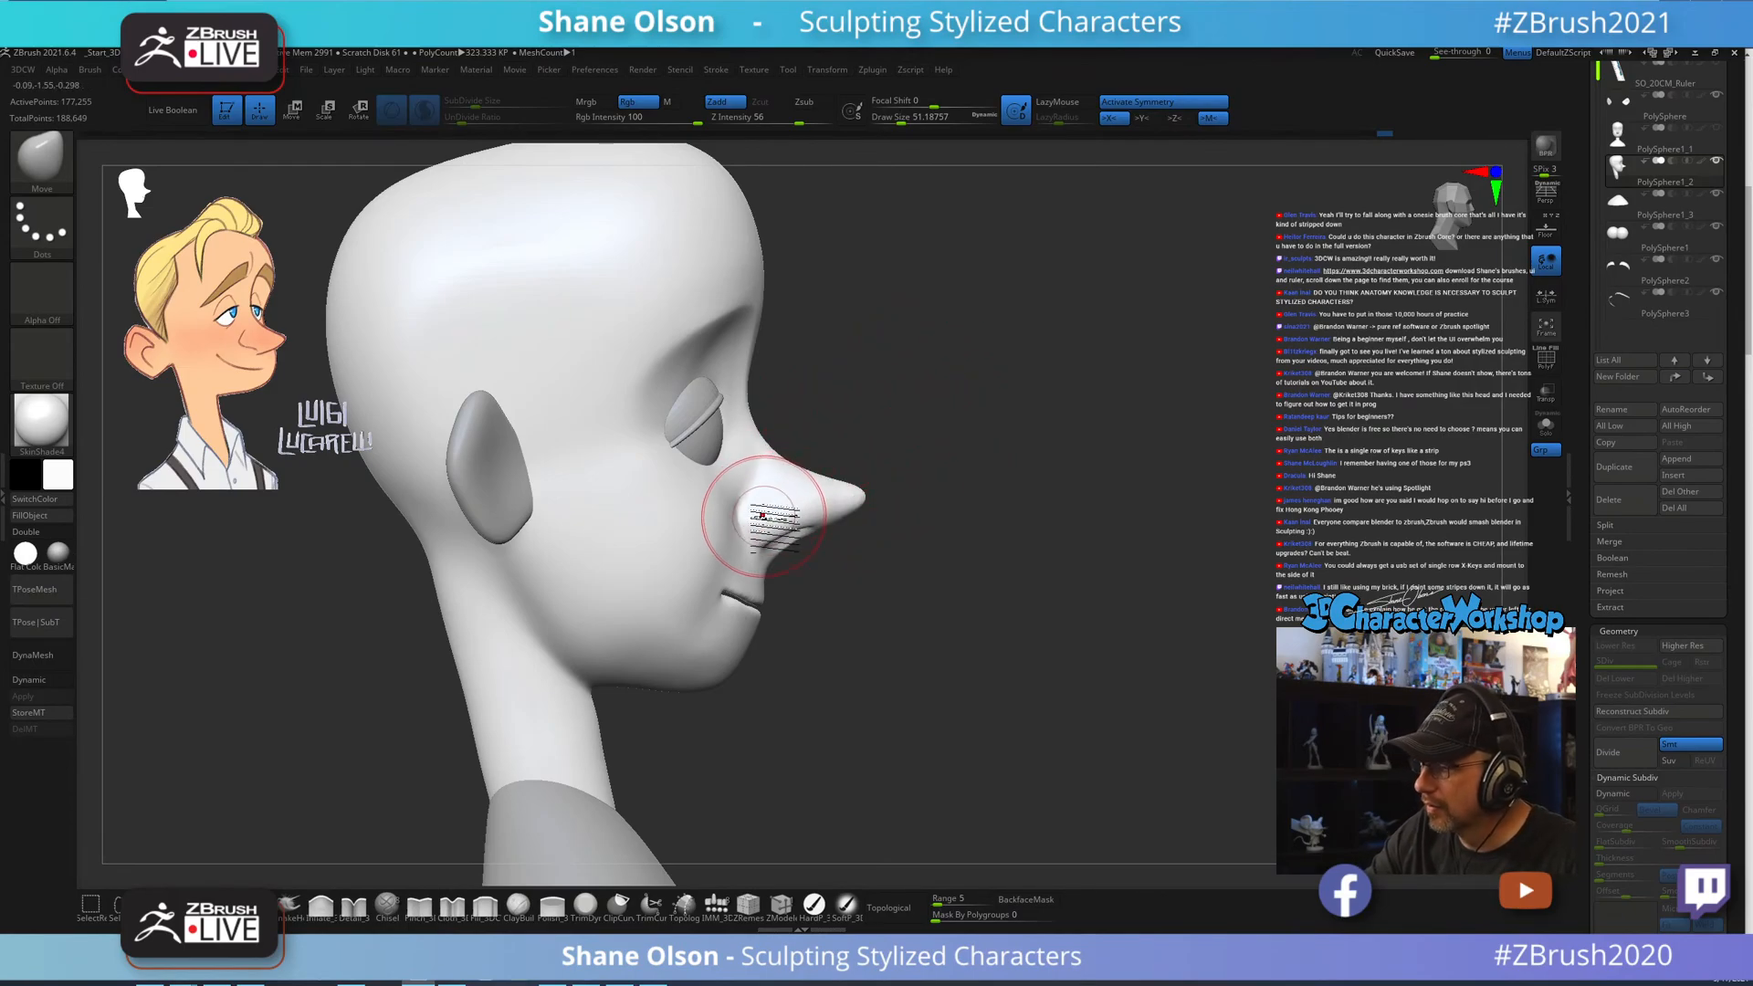
{"action": "mouse_move", "coordinate": [748, 515]}
{"action": "left_mouse_down"}
{"action": "mouse_move", "coordinate": [752, 488]}
{"action": "mouse_move", "coordinate": [749, 517]}
{"action": "left_mouse_up"}
Enlarge the draw size to about 104 and push the side of the jaw slightly inward from the front view.
{"action": "left_click_drag", "start_coordinate": [930, 646], "coordinate": [882, 632]}
{"action": "key", "text": "s"}
{"action": "left_click", "coordinate": [856, 617]}
{"action": "mouse_move", "coordinate": [882, 631]}
{"action": "left_mouse_down"}
{"action": "mouse_move", "coordinate": [1003, 631]}
{"action": "mouse_move", "coordinate": [1020, 667]}
{"action": "mouse_move", "coordinate": [948, 645]}
{"action": "left_mouse_up"}
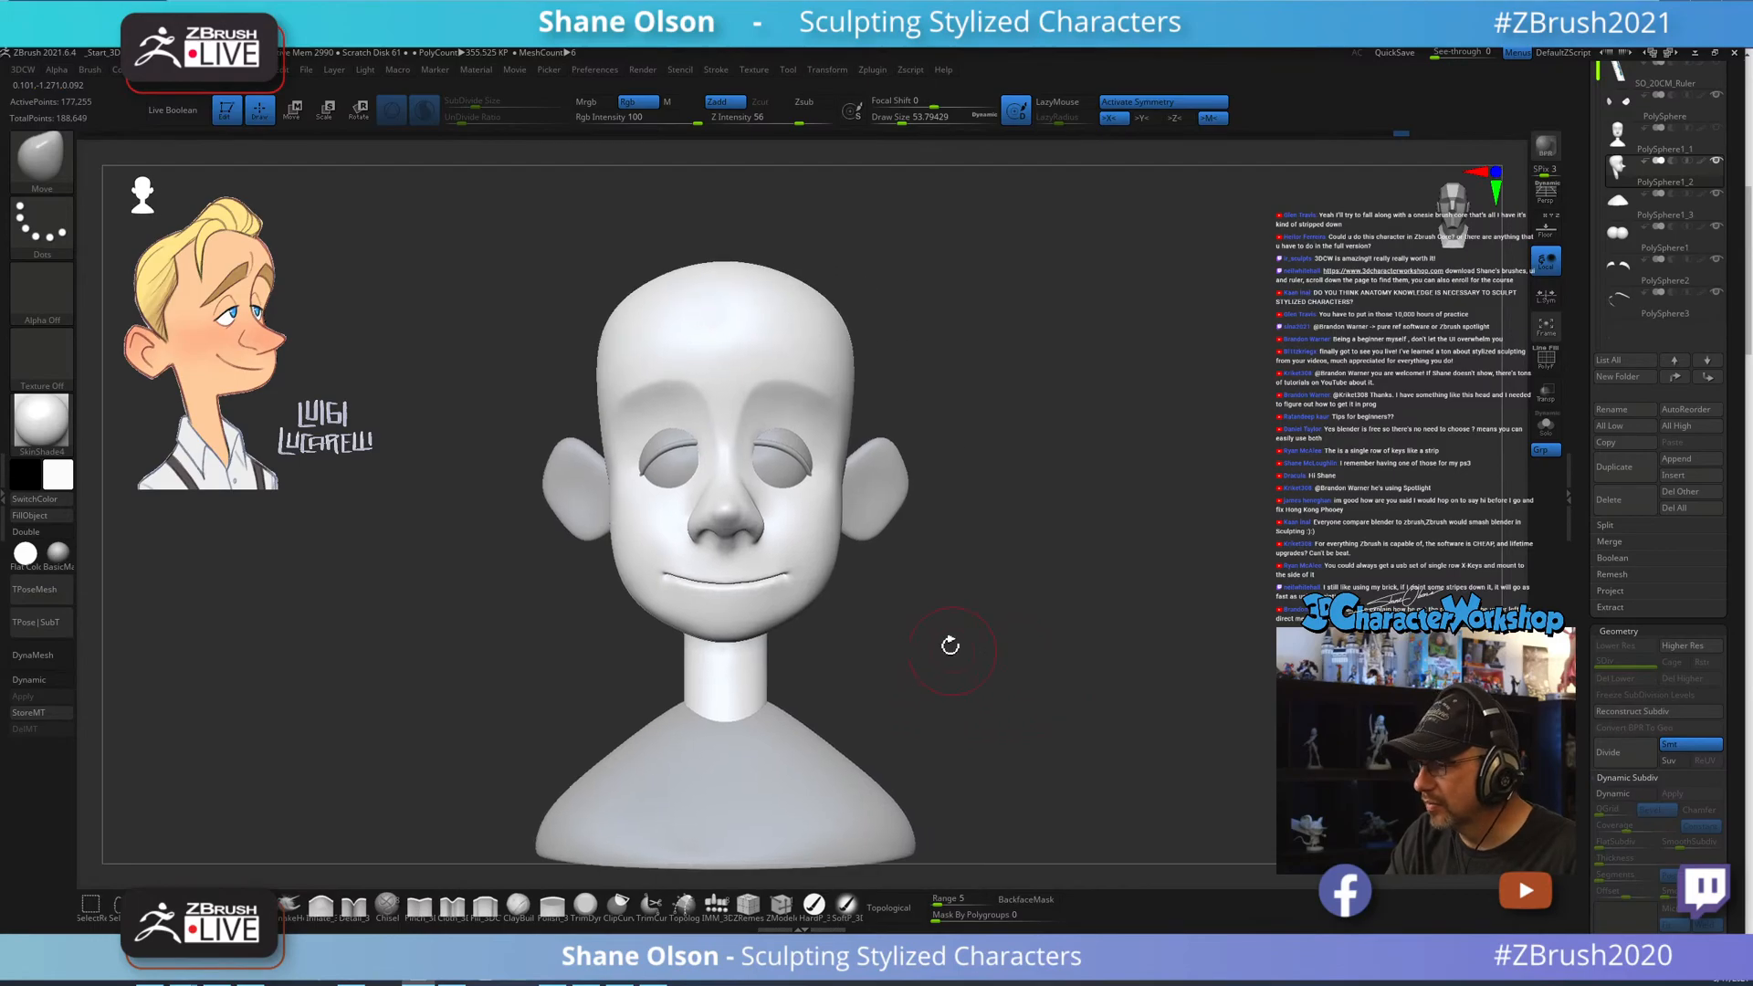
{"action": "key", "text": "s"}
{"action": "left_click", "coordinate": [923, 607]}
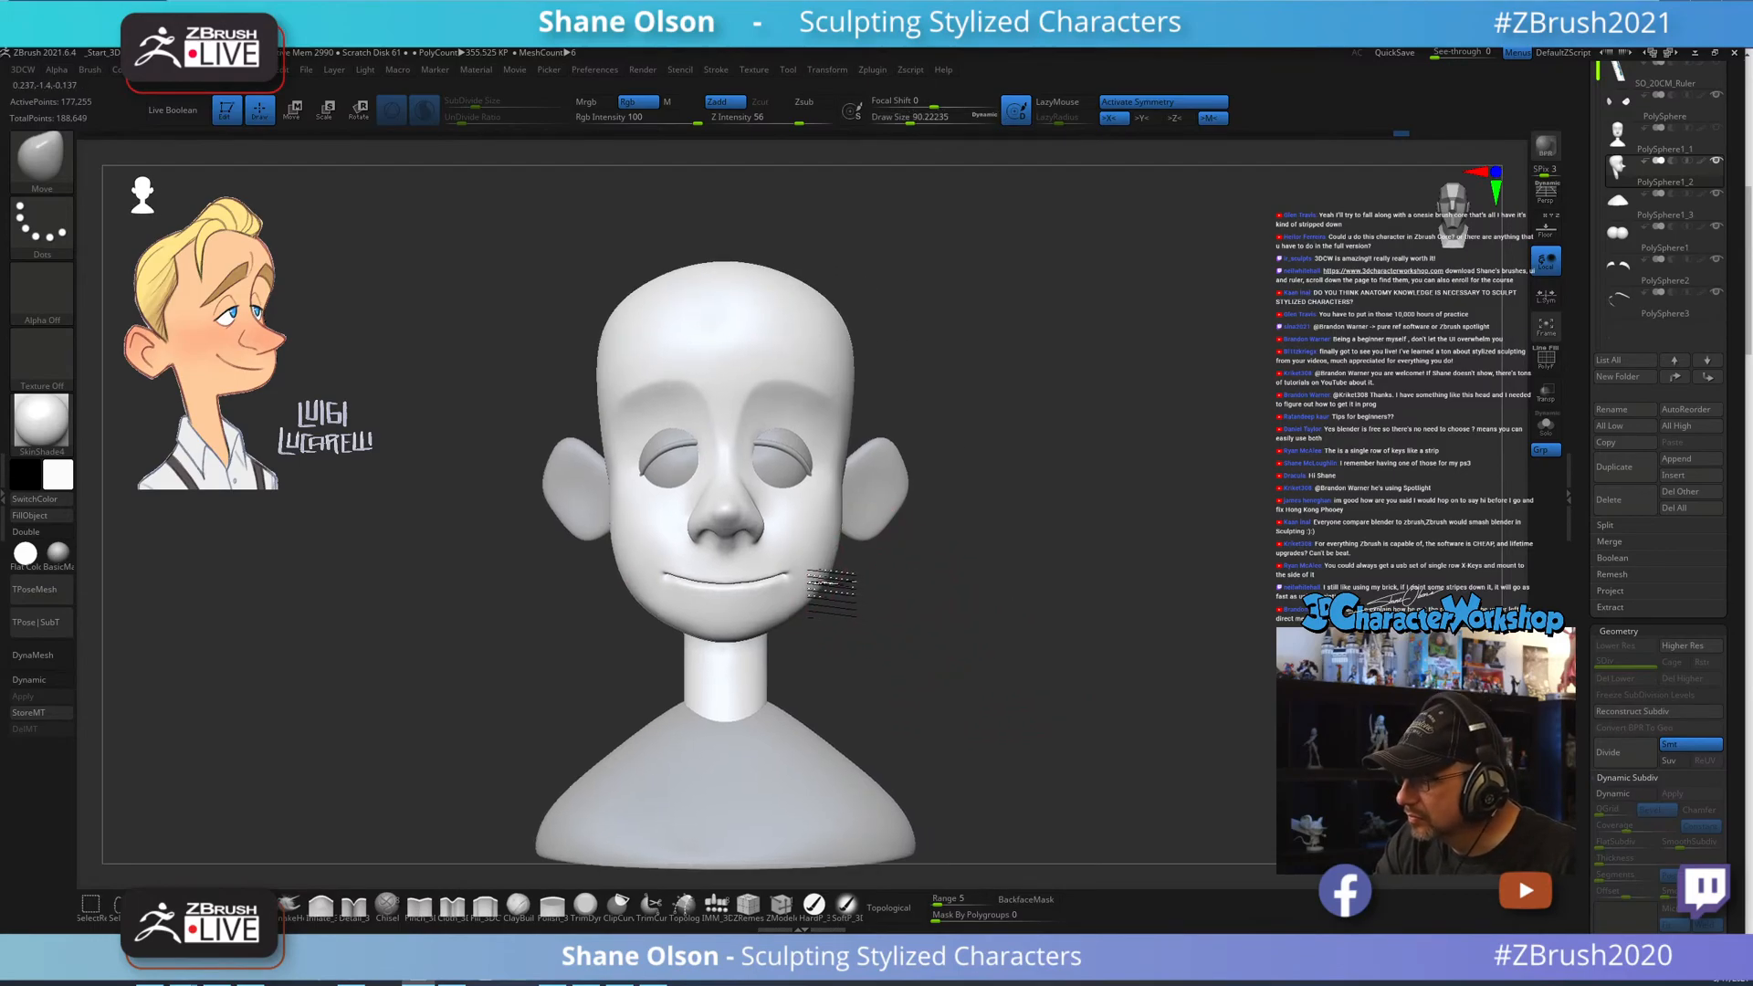
{"action": "key", "text": "s"}
{"action": "left_click", "coordinate": [833, 565]}
{"action": "left_click_drag", "start_coordinate": [841, 566], "coordinate": [836, 565]}
{"action": "left_click_drag", "start_coordinate": [982, 656], "coordinate": [1136, 618]}
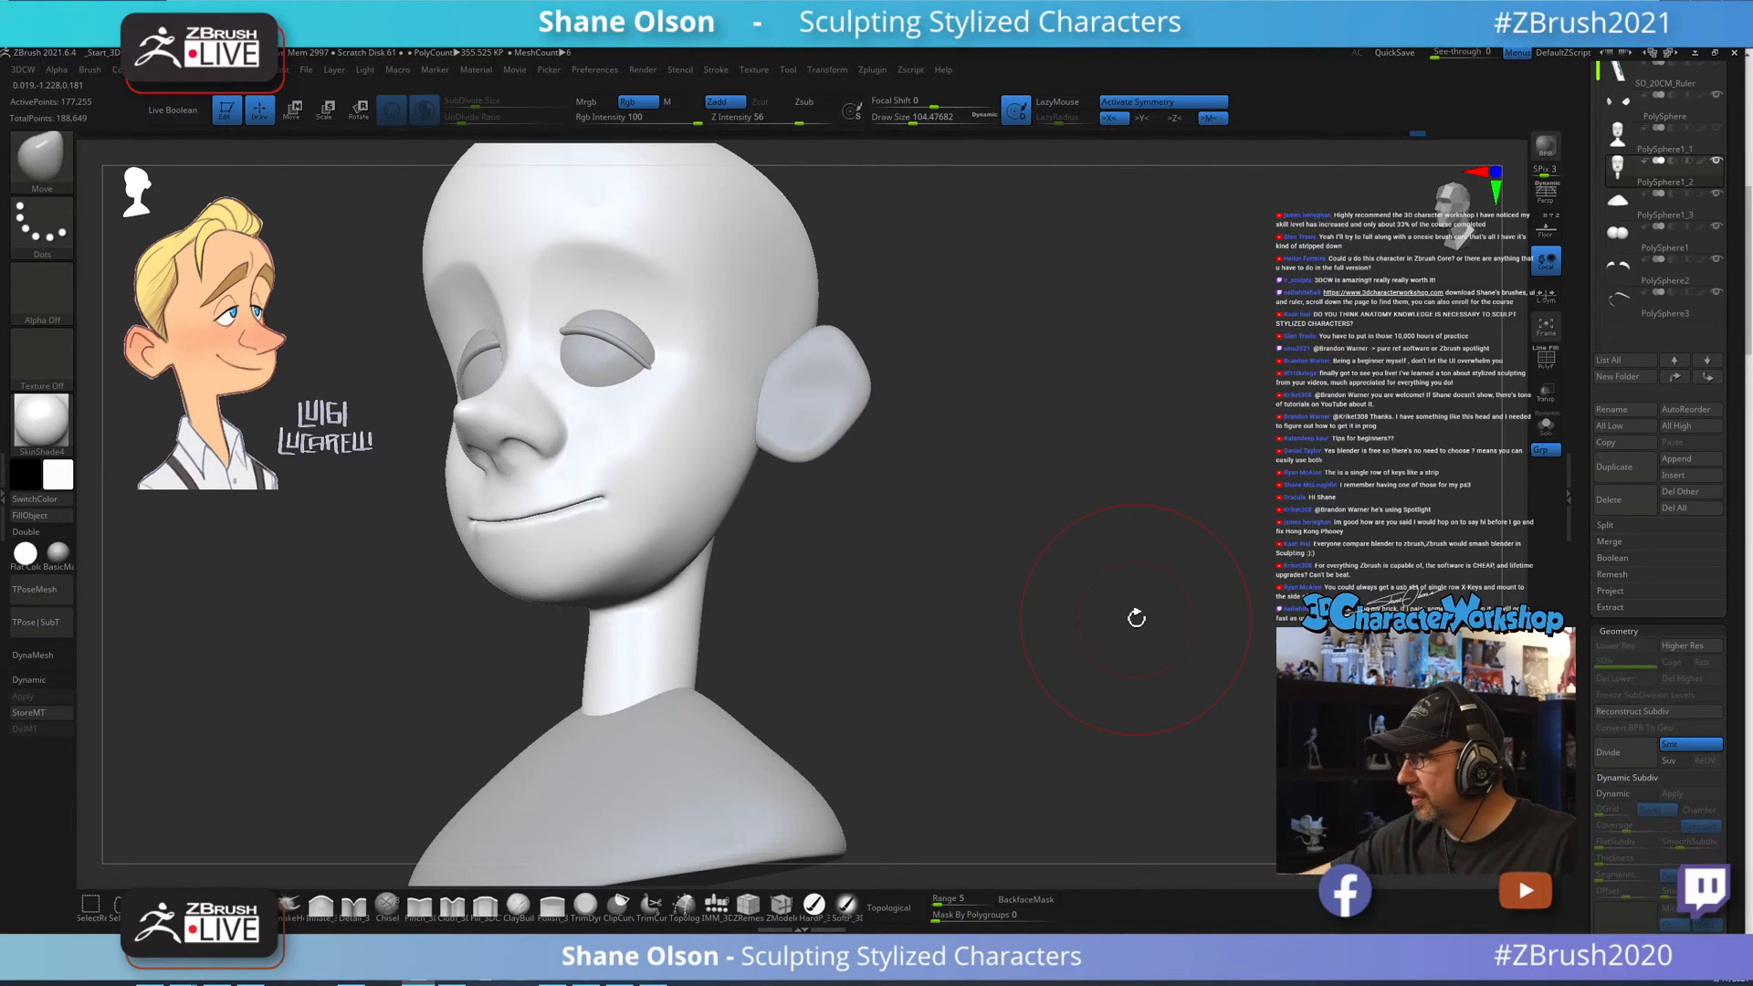
Switch to Snip & Sketch, capture the chat comment recommending the 3D character workshop, and move its window off the sculpting screen.
{"action": "left_click_drag", "start_coordinate": [961, 549], "coordinate": [1035, 559], "text": "alt"}
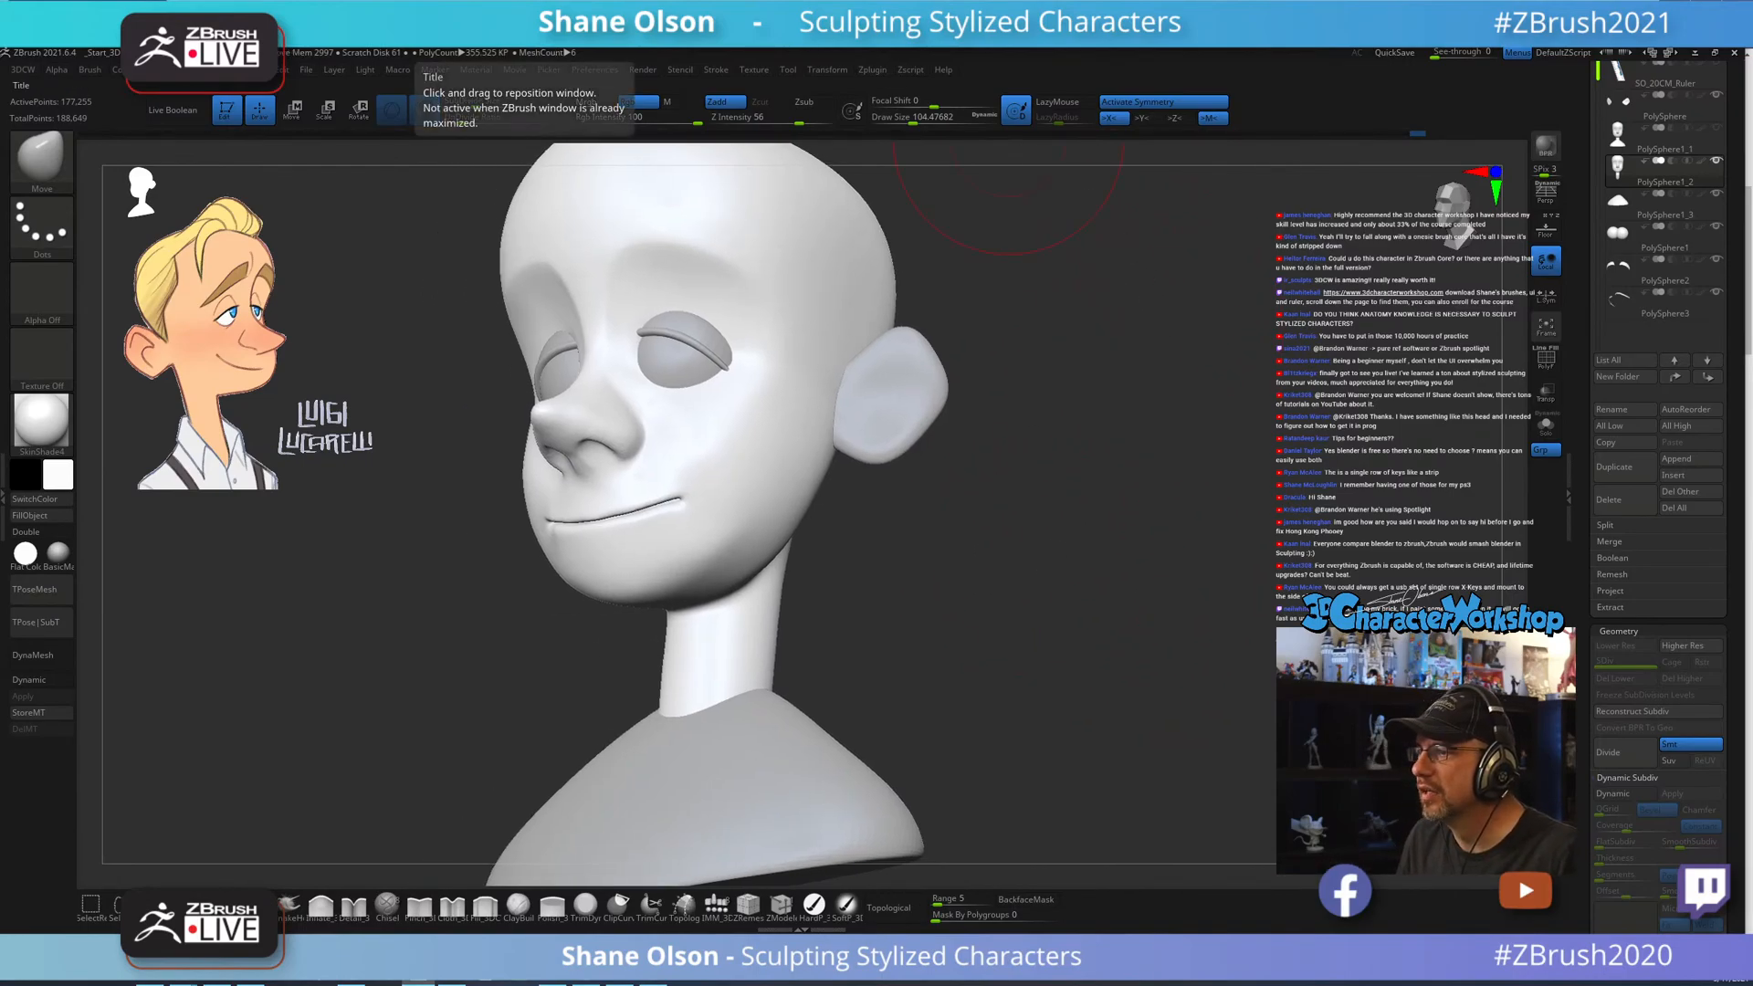
{"action": "left_click", "coordinate": [318, 967]}
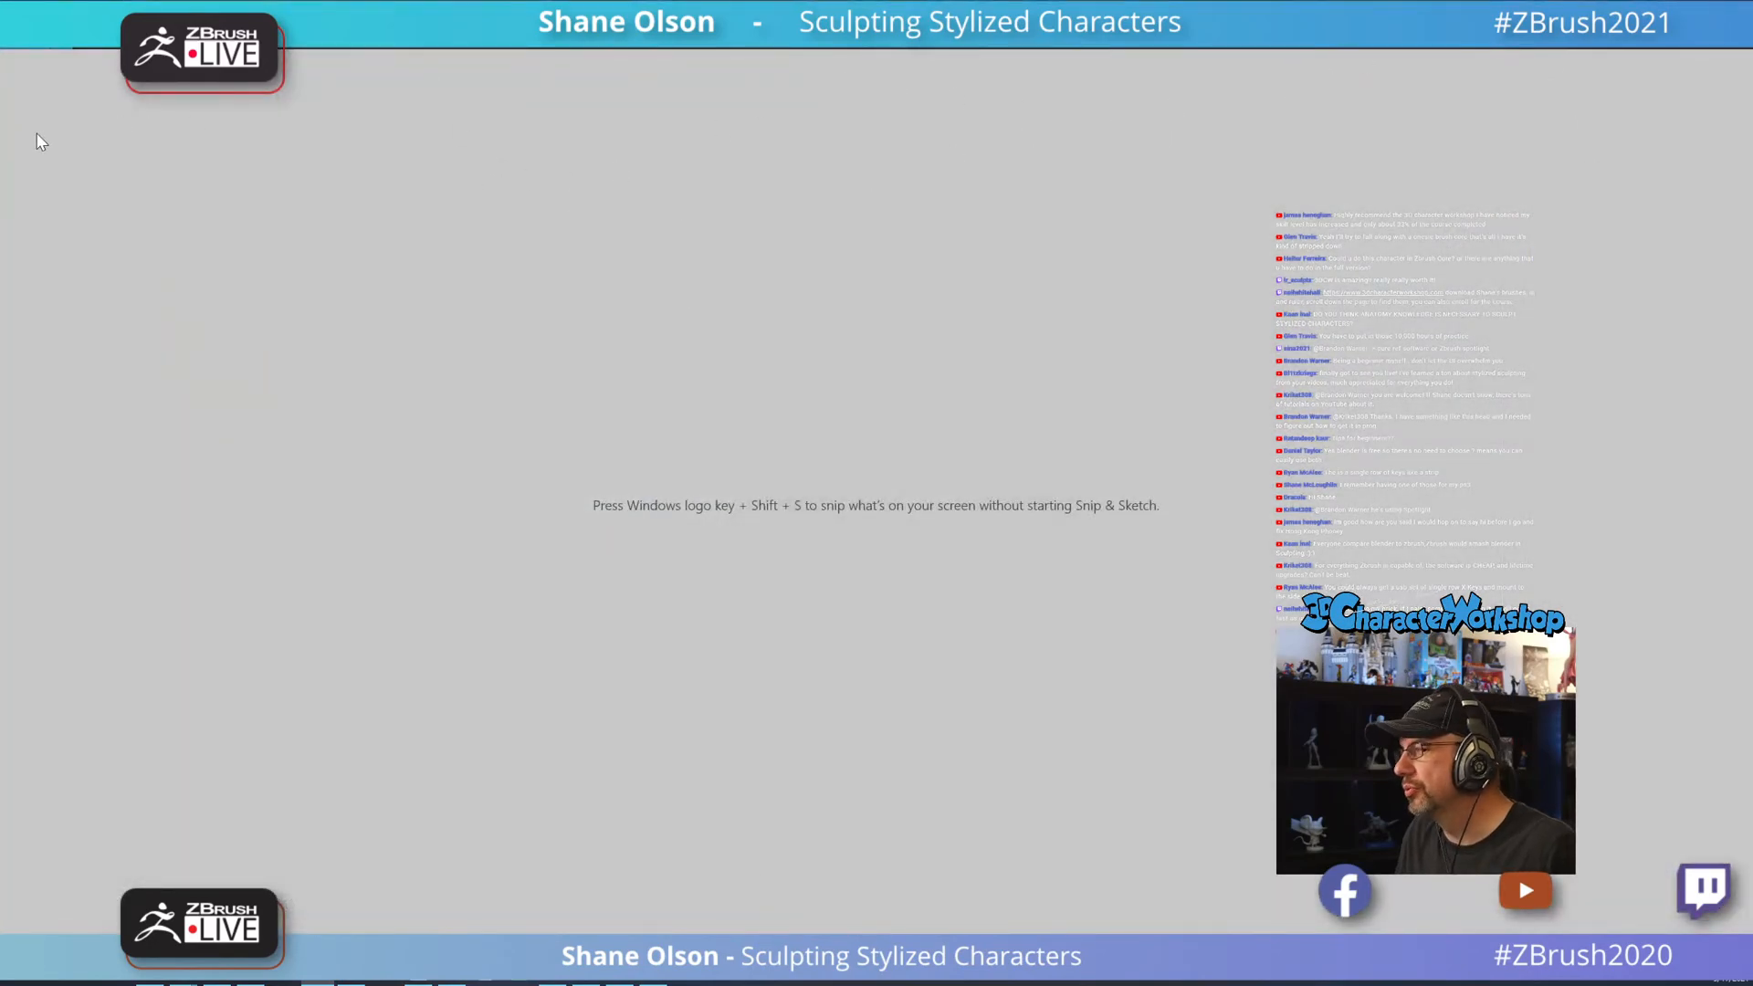
{"action": "left_click", "coordinate": [37, 43]}
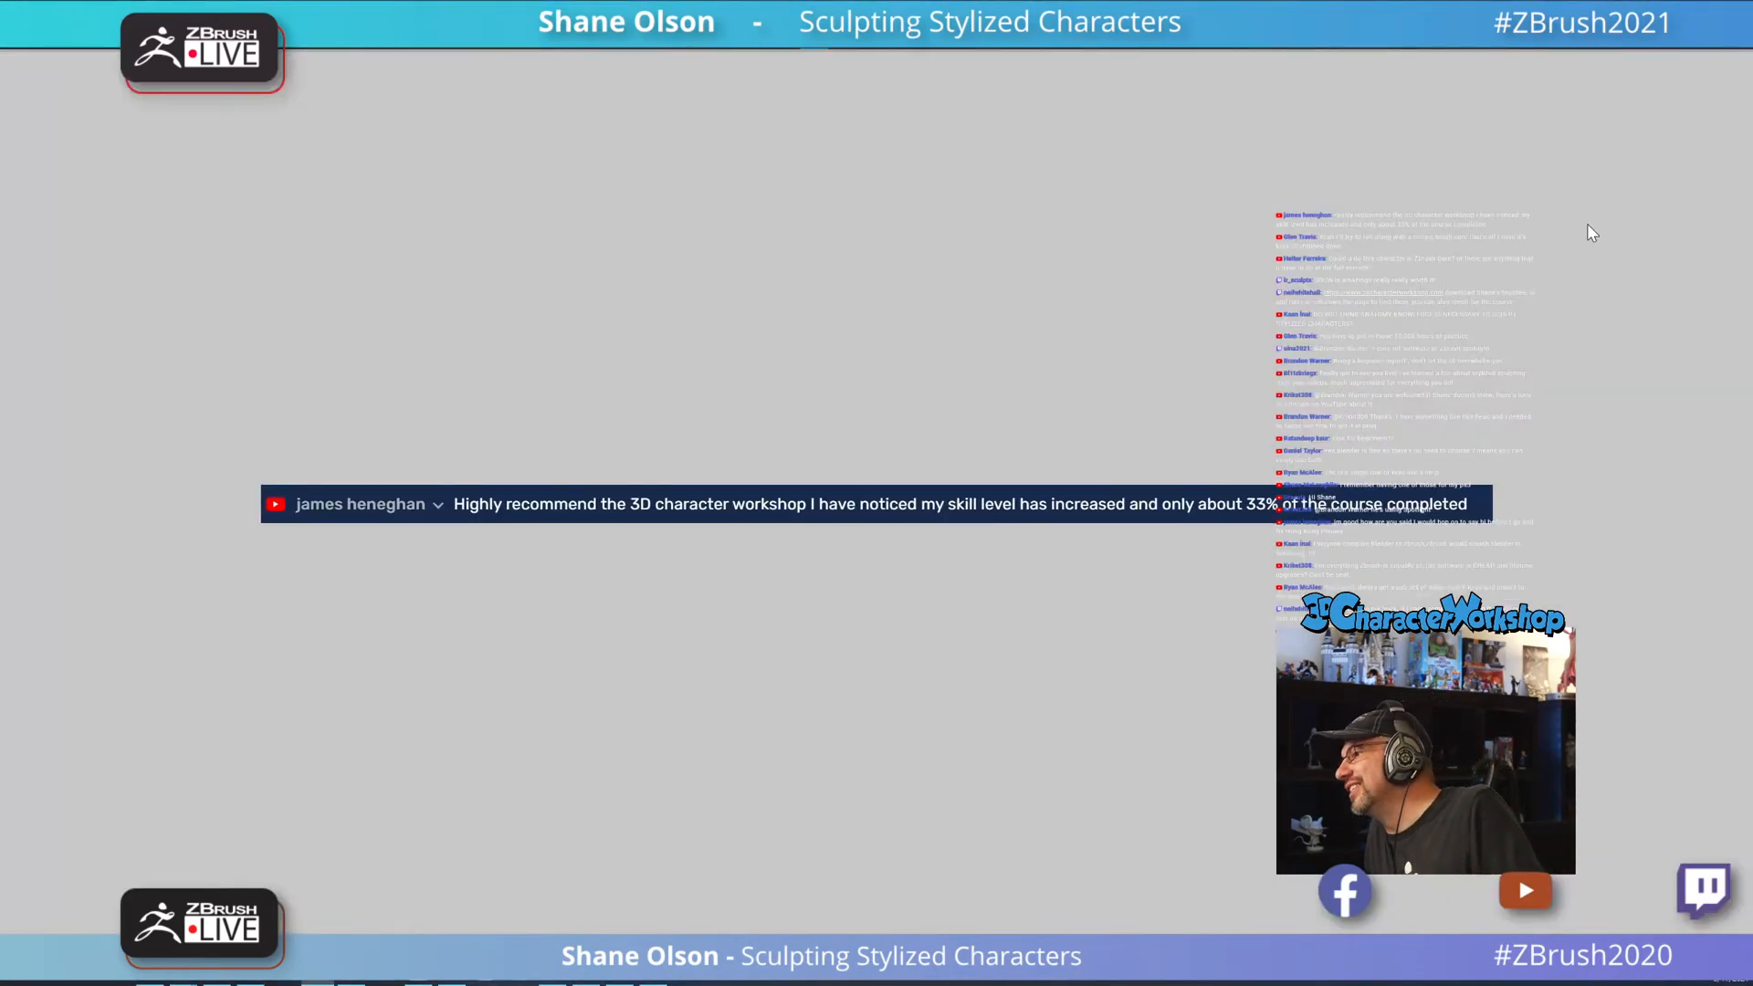
{"action": "double_click", "coordinate": [1096, 13]}
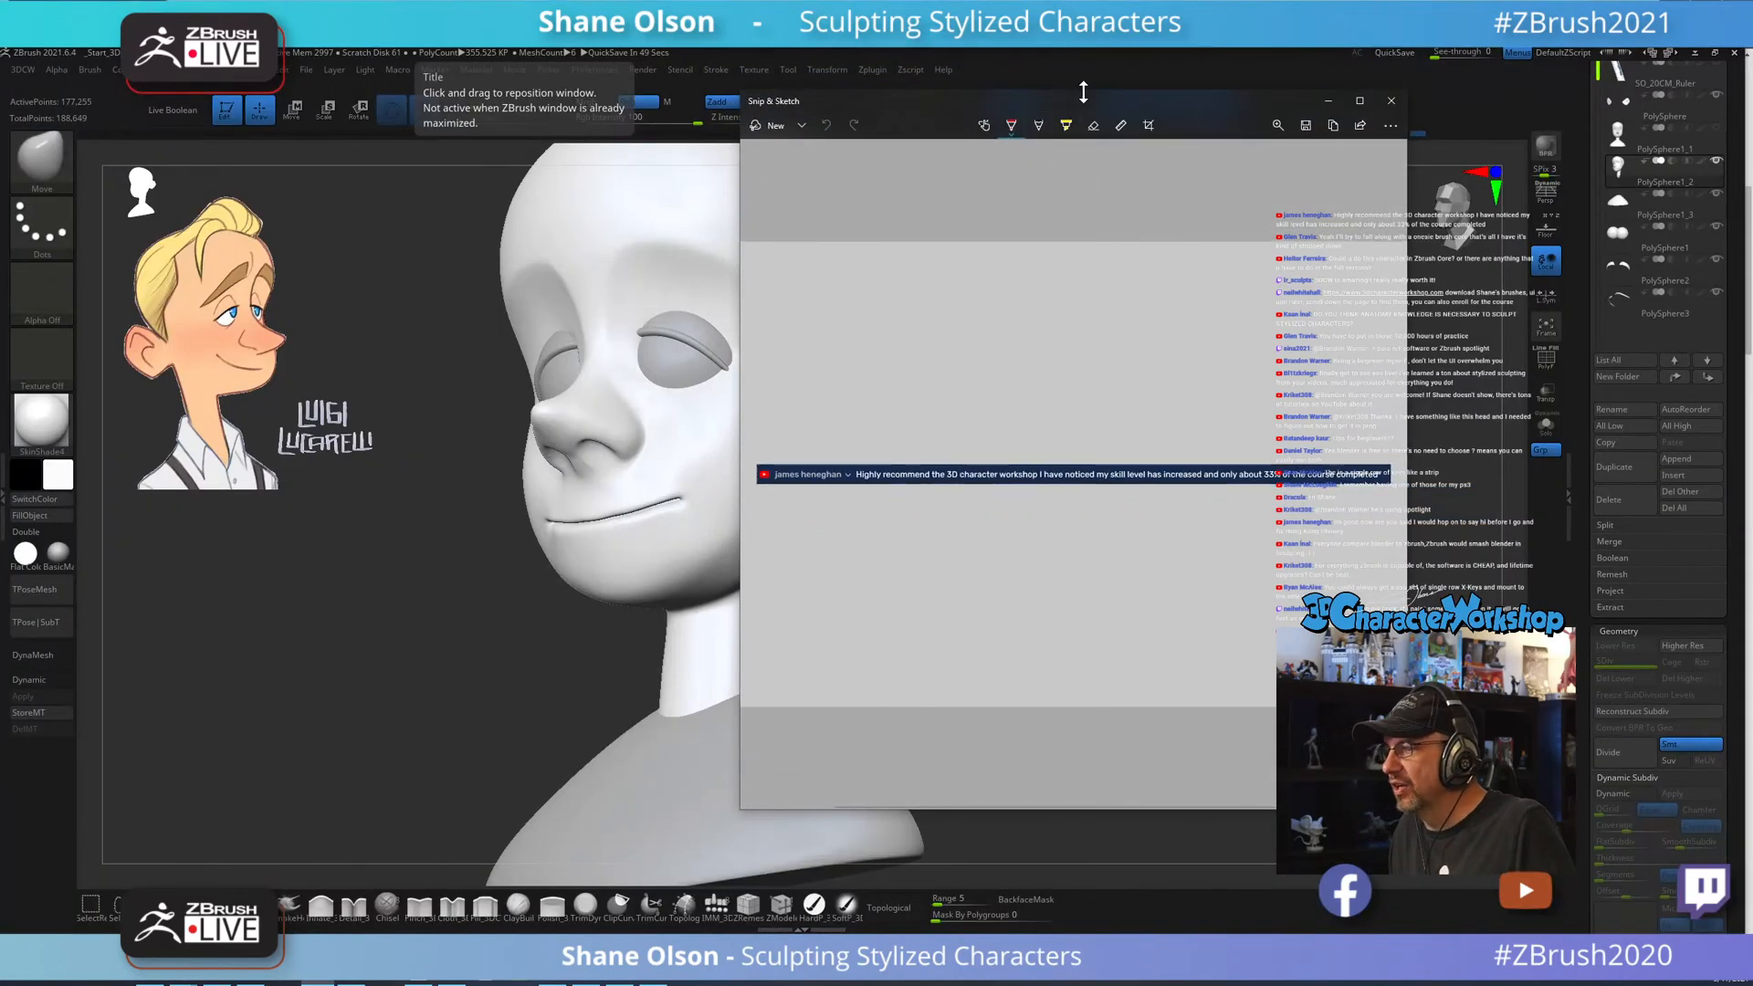
{"action": "left_click_drag", "start_coordinate": [1087, 103], "coordinate": [1009, 2]}
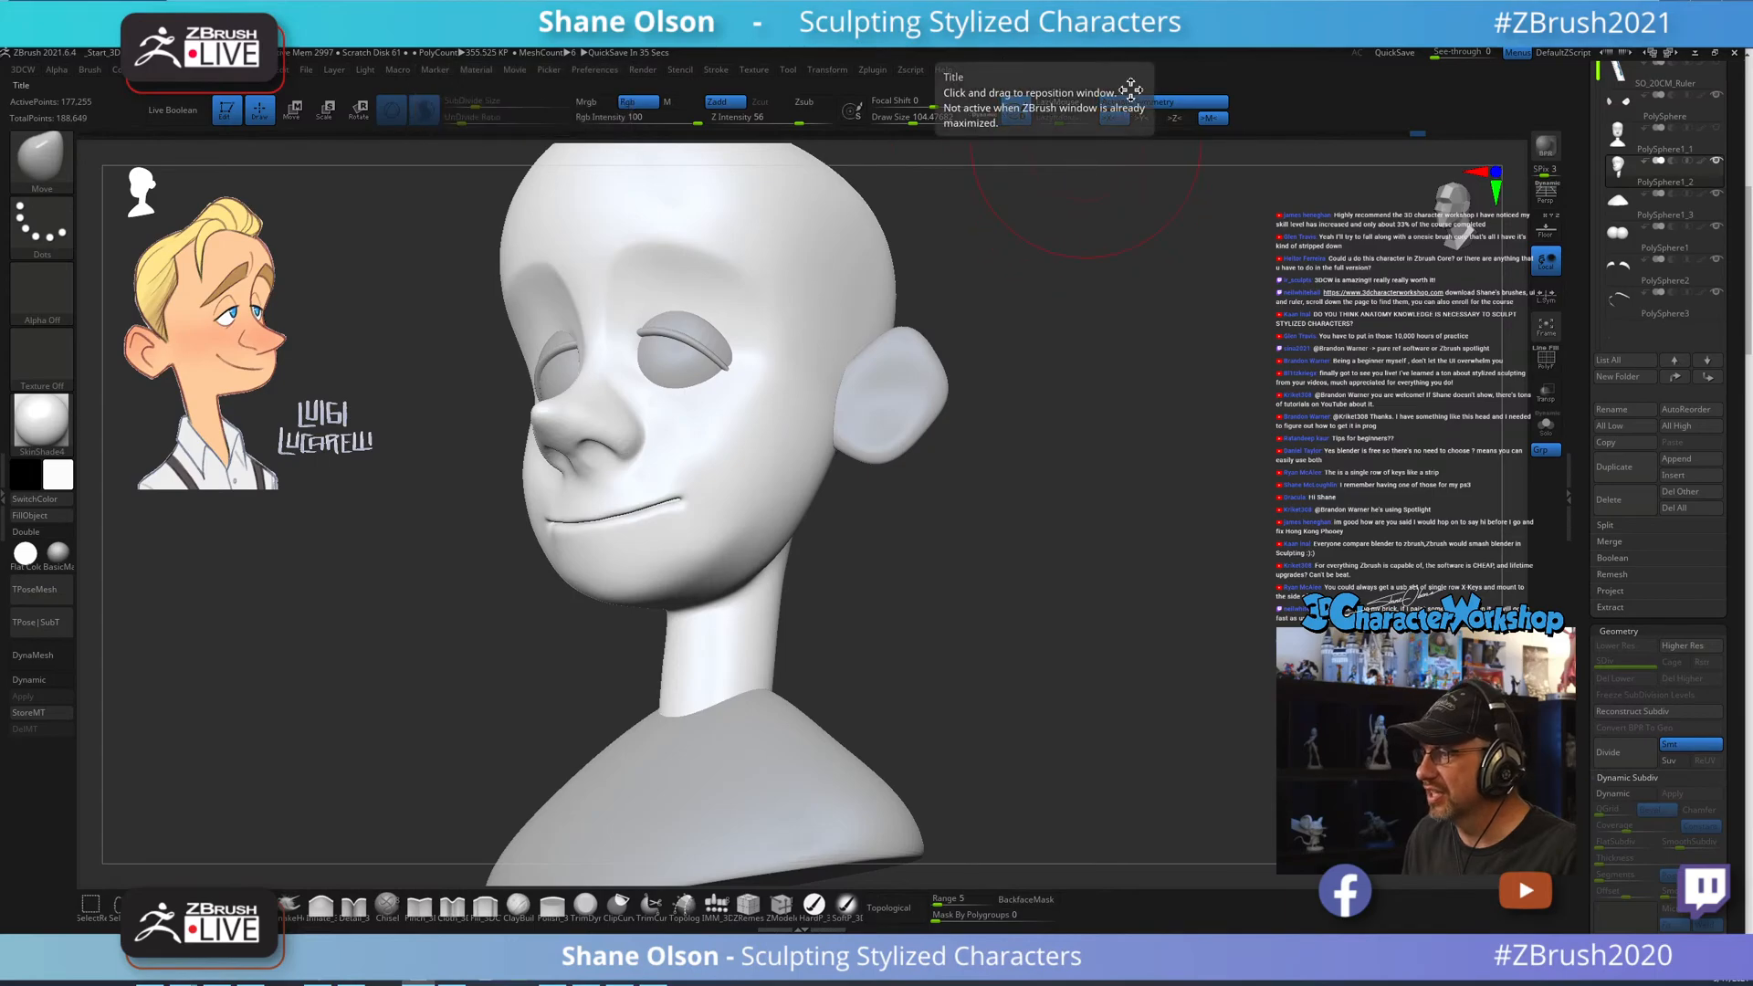
Reduce the draw size to about 46 and examine the face from three-quarter and low angles.
{"action": "left_click_drag", "start_coordinate": [1096, 539], "coordinate": [1090, 586], "text": "shift"}
{"action": "mouse_move", "coordinate": [1019, 448]}
{"action": "left_mouse_down", "text": "alt"}
{"action": "mouse_move", "coordinate": [987, 665]}
{"action": "mouse_move", "coordinate": [967, 646]}
{"action": "mouse_move", "coordinate": [990, 666]}
{"action": "left_mouse_up", "text": "alt"}
{"action": "key", "text": "s"}
{"action": "mouse_move", "coordinate": [992, 670]}
{"action": "left_mouse_down", "text": "alt"}
{"action": "mouse_move", "coordinate": [1090, 735]}
{"action": "mouse_move", "coordinate": [1068, 715]}
{"action": "mouse_move", "coordinate": [1071, 749]}
{"action": "left_mouse_up", "text": "alt"}
{"action": "key", "text": "s"}
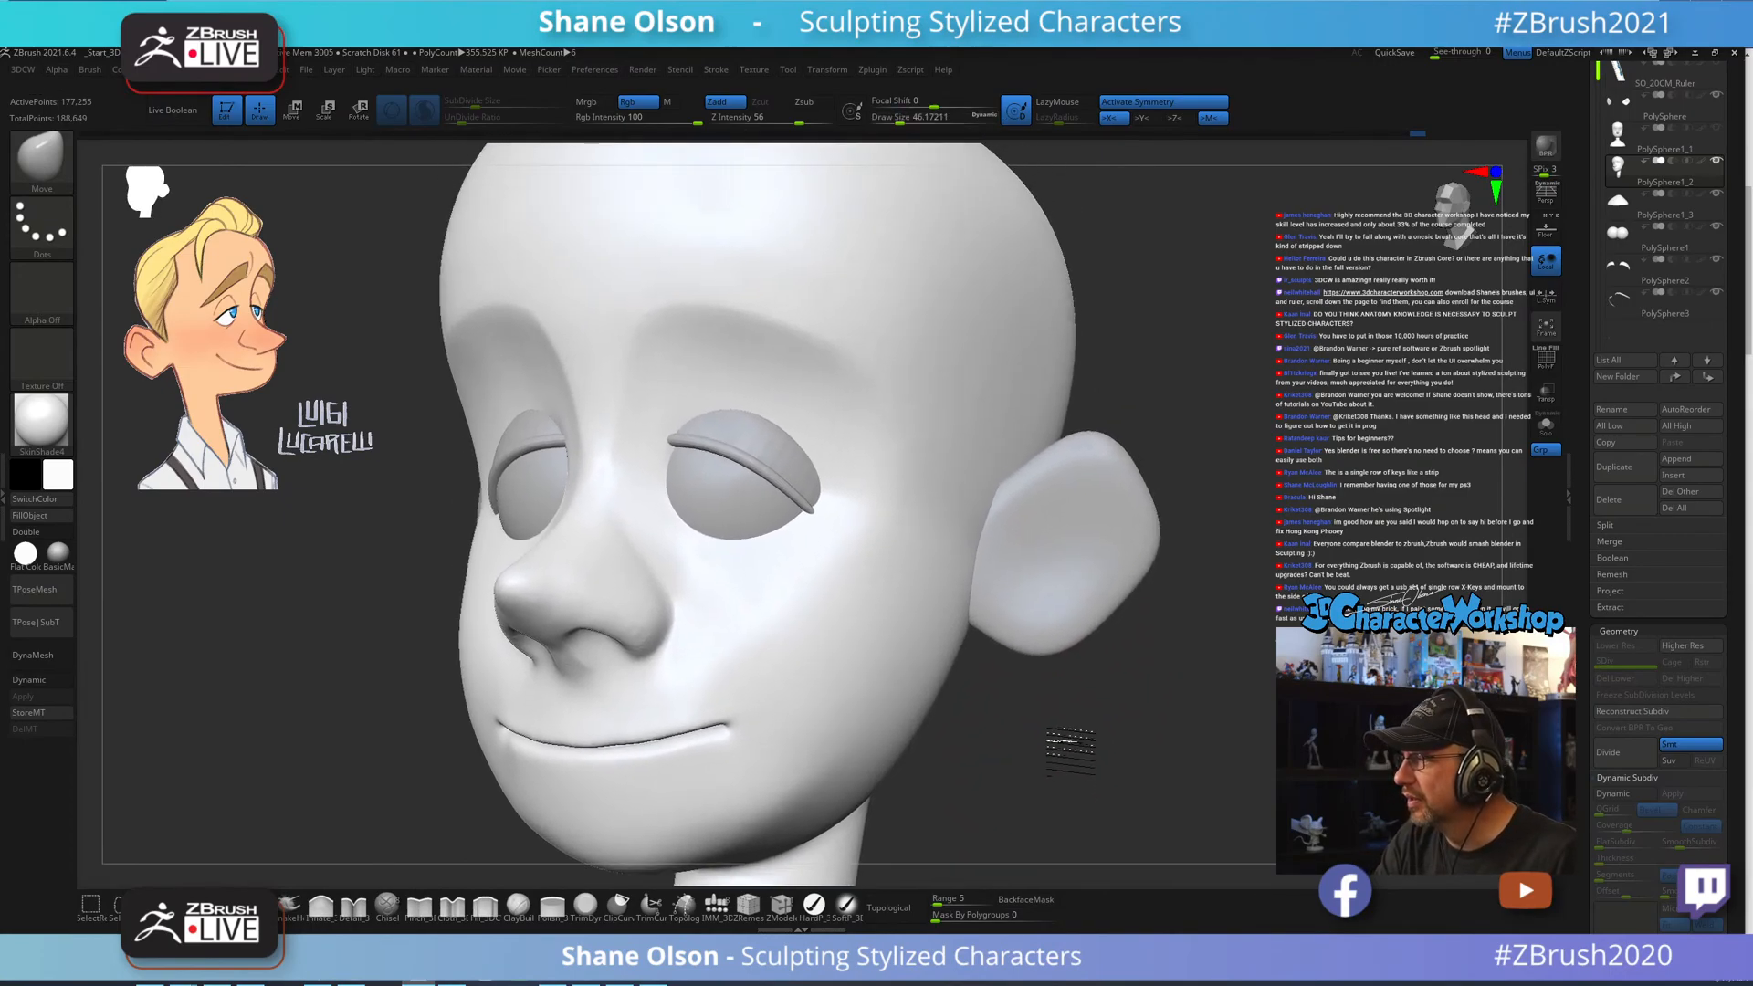
{"action": "mouse_move", "coordinate": [1165, 665]}
{"action": "left_mouse_down"}
{"action": "mouse_move", "coordinate": [1136, 651]}
{"action": "mouse_move", "coordinate": [1222, 584]}
{"action": "mouse_move", "coordinate": [1182, 638]}
{"action": "left_mouse_up"}
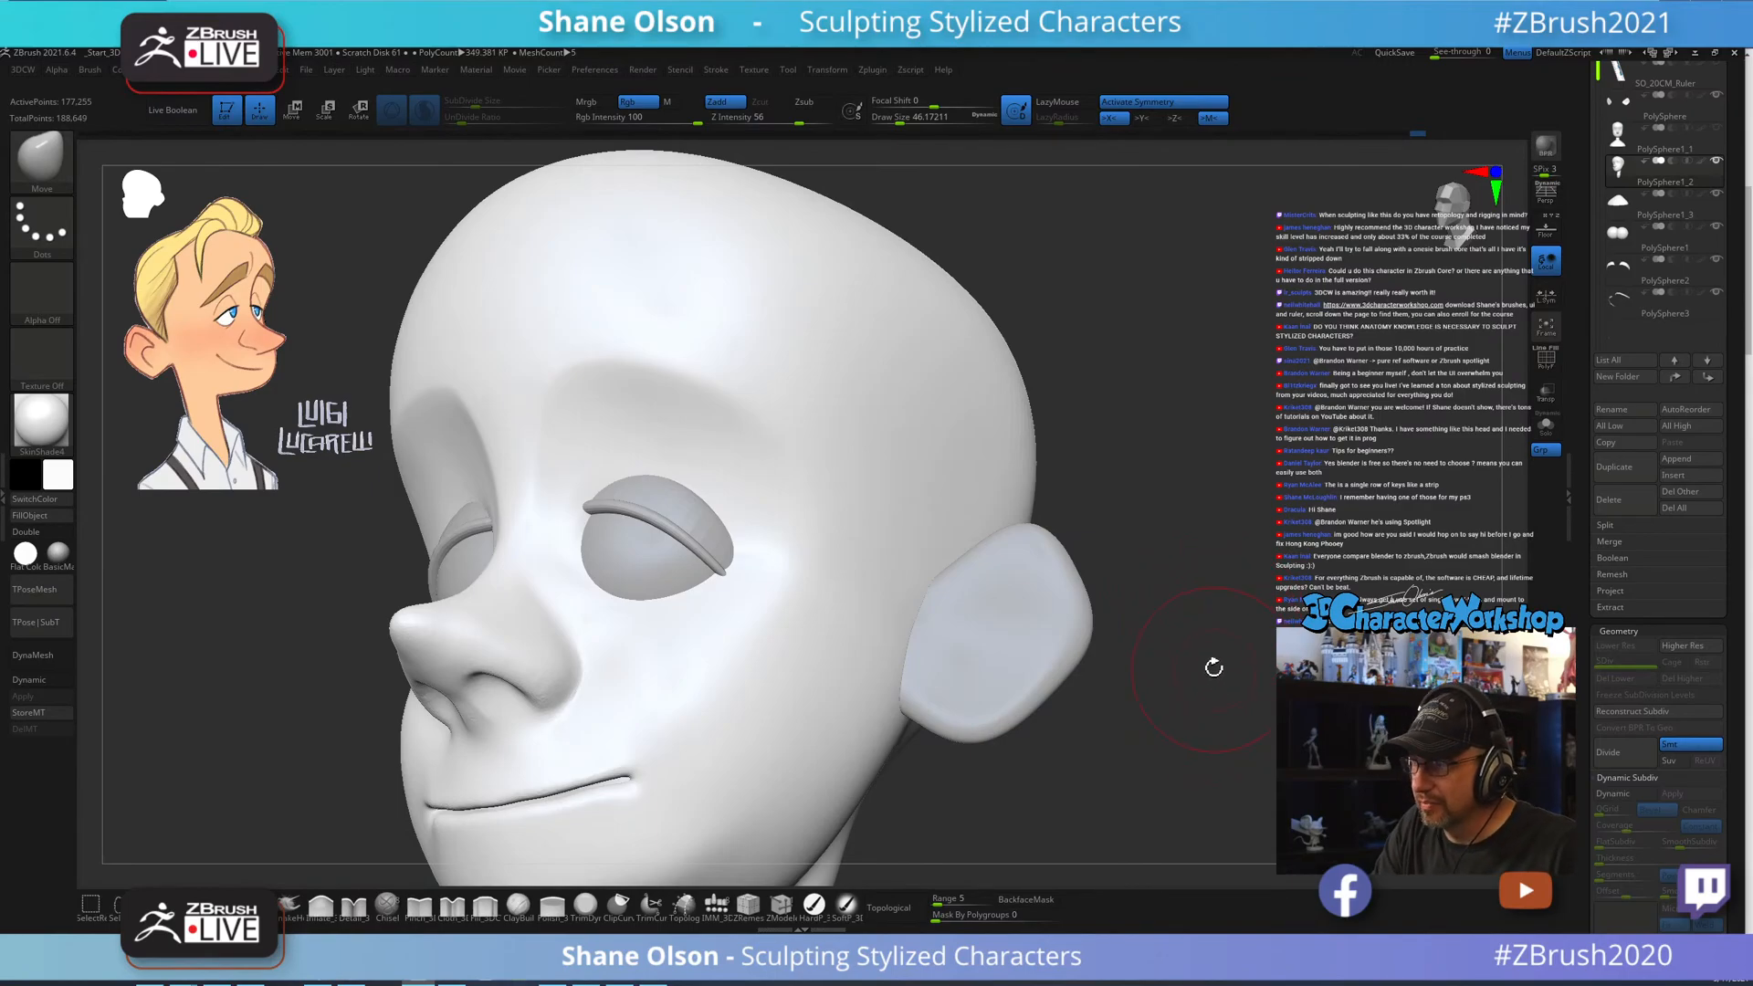
{"action": "left_click_drag", "start_coordinate": [1213, 667], "coordinate": [1175, 658]}
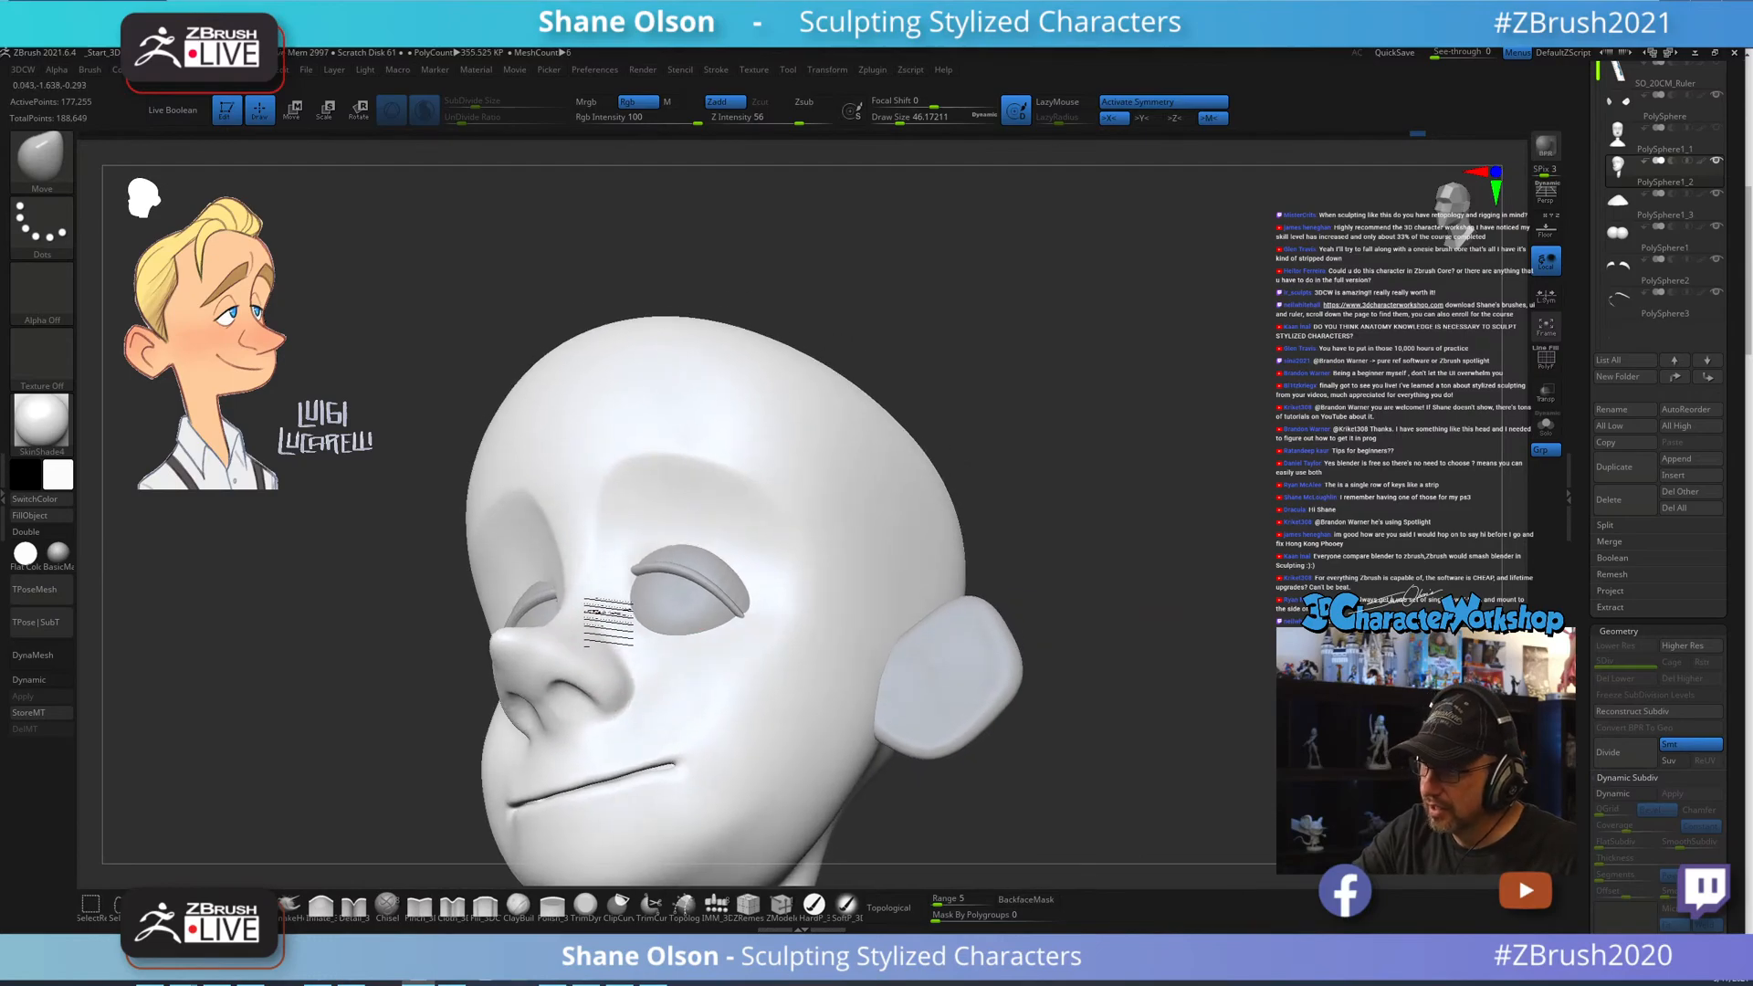
Pinch the crease around the nostril wing with the Pinch brush at a draw size of about 22, and smooth beside it.
{"action": "mouse_move", "coordinate": [599, 611]}
{"action": "right_mouse_down", "text": "ctrl"}
{"action": "mouse_move", "coordinate": [608, 659]}
{"action": "mouse_move", "coordinate": [608, 631]}
{"action": "right_mouse_up", "text": "ctrl"}
{"action": "key", "text": "s"}
{"action": "left_click_drag", "start_coordinate": [614, 632], "coordinate": [609, 632]}
{"action": "left_click", "coordinate": [426, 907]}
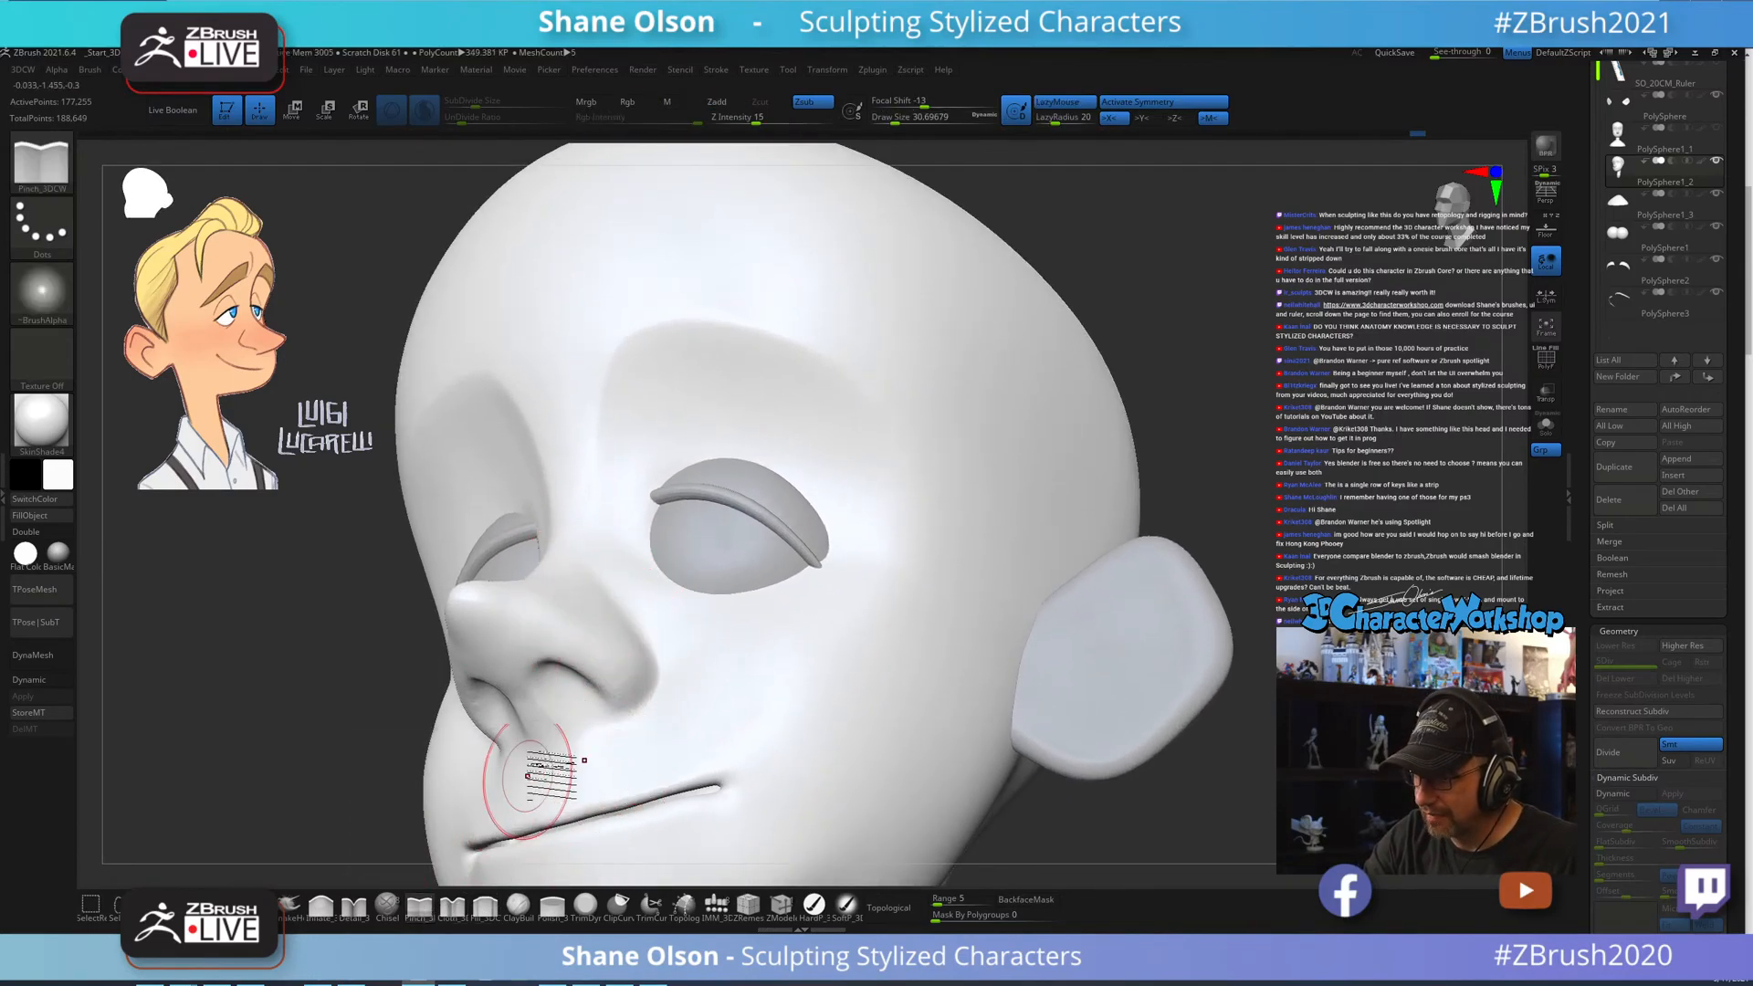
{"action": "key", "text": "s"}
{"action": "mouse_move", "coordinate": [486, 607]}
{"action": "left_mouse_down"}
{"action": "mouse_move", "coordinate": [471, 603]}
{"action": "mouse_move", "coordinate": [548, 610]}
{"action": "mouse_move", "coordinate": [656, 669]}
{"action": "left_mouse_up"}
{"action": "mouse_move", "coordinate": [772, 685]}
{"action": "right_mouse_down"}
{"action": "mouse_move", "coordinate": [739, 733]}
{"action": "mouse_move", "coordinate": [758, 704]}
{"action": "right_mouse_up"}
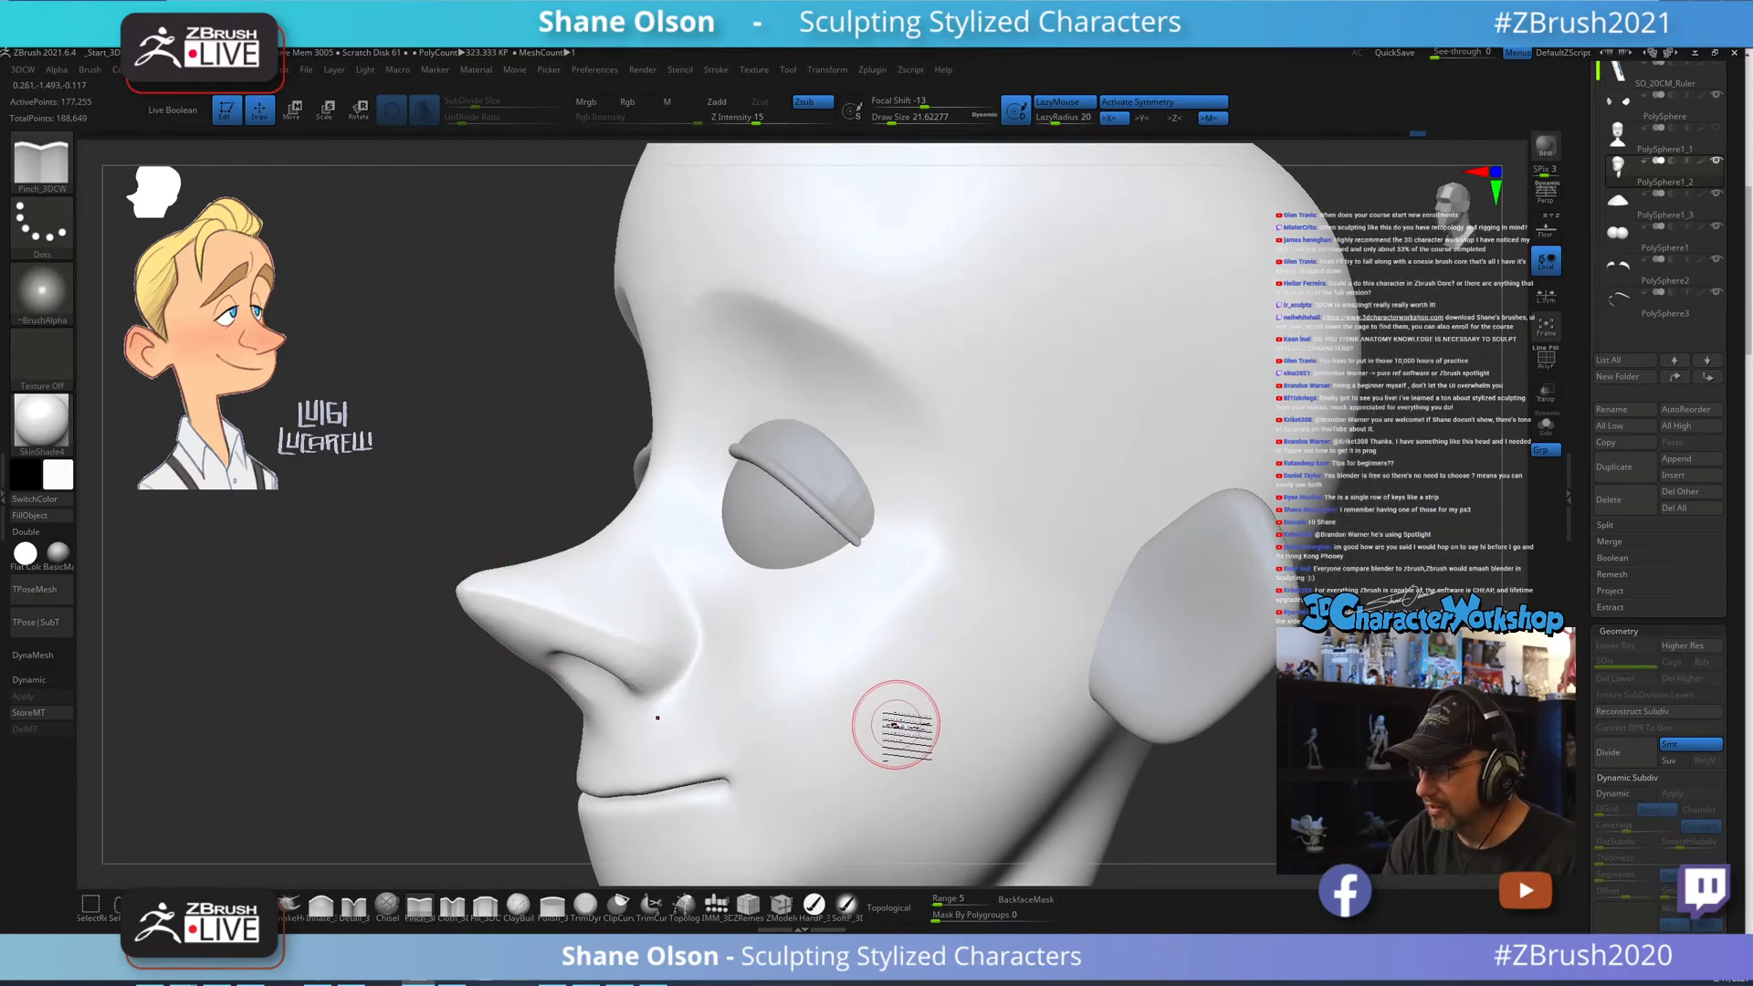
{"action": "key", "text": "shift"}
{"action": "mouse_move", "coordinate": [556, 617]}
{"action": "left_mouse_down", "text": "shift"}
{"action": "mouse_move", "coordinate": [658, 645]}
{"action": "mouse_move", "coordinate": [555, 632]}
{"action": "left_mouse_up", "text": "shift"}
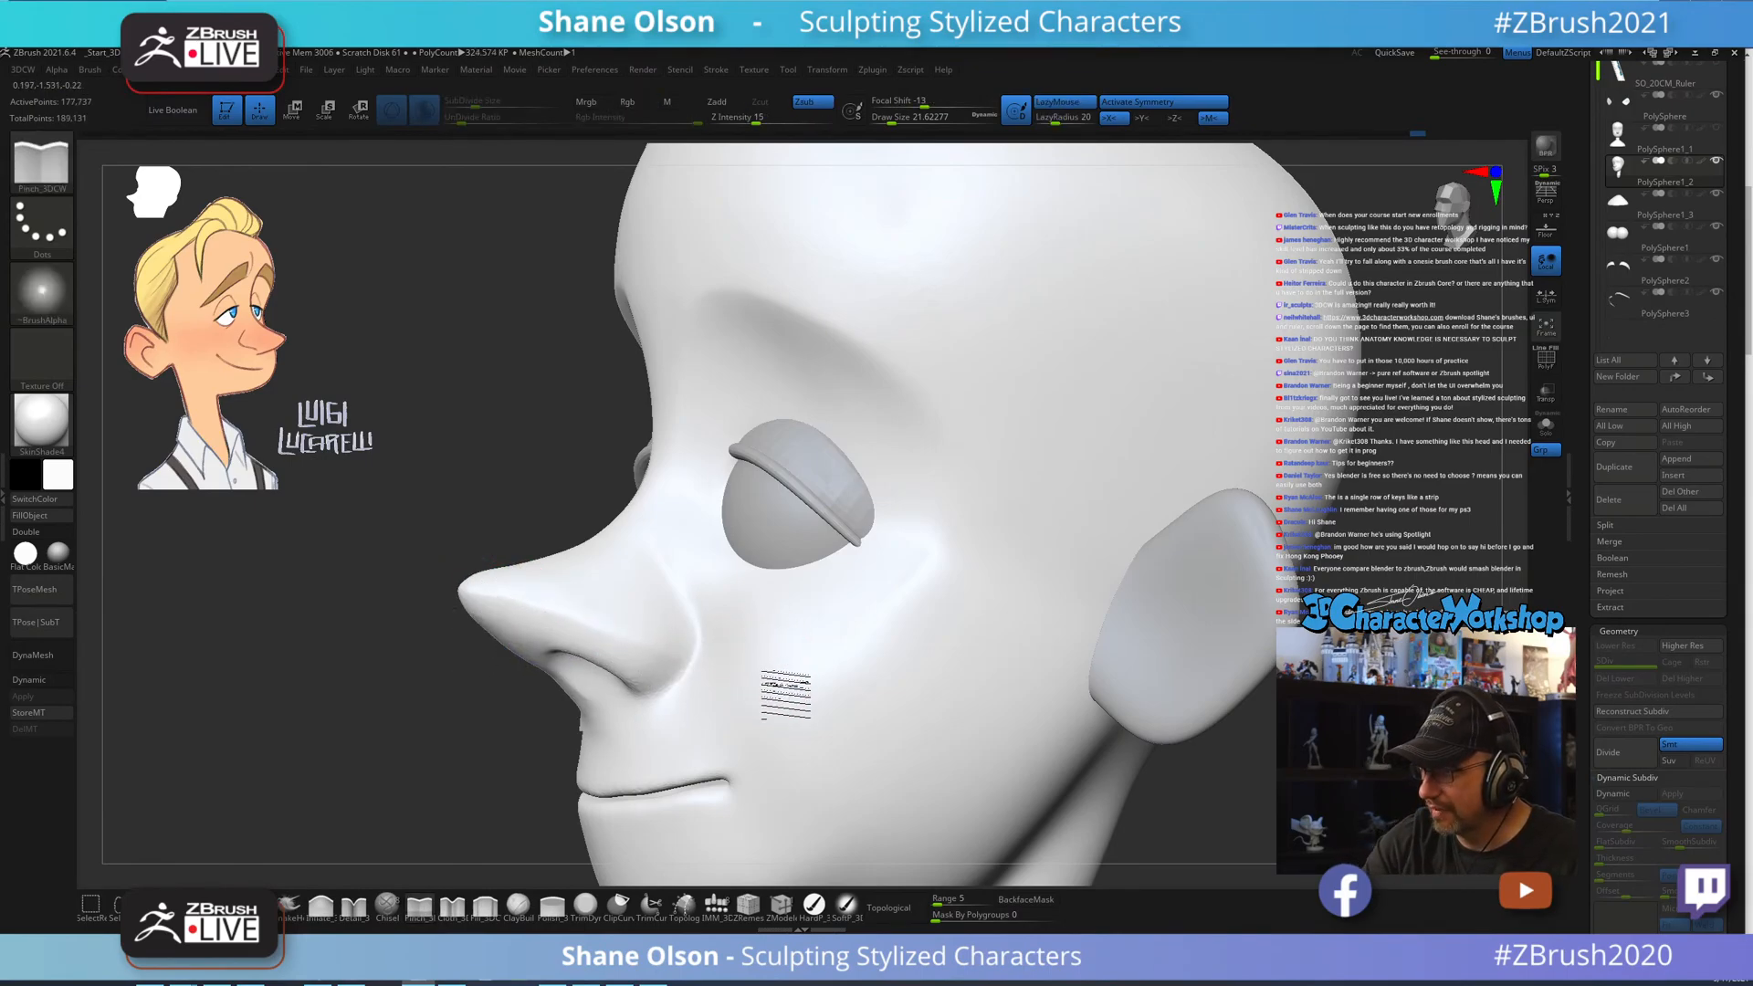
Adjust the sides of the nose from below with the Move brush at a draw size of about 22.
{"action": "mouse_move", "coordinate": [781, 697]}
{"action": "right_mouse_down"}
{"action": "mouse_move", "coordinate": [792, 758]}
{"action": "mouse_move", "coordinate": [822, 712]}
{"action": "mouse_move", "coordinate": [794, 562]}
{"action": "right_mouse_up"}
{"action": "key", "text": "b"}
{"action": "key", "text": "m"}
{"action": "key", "text": "v"}
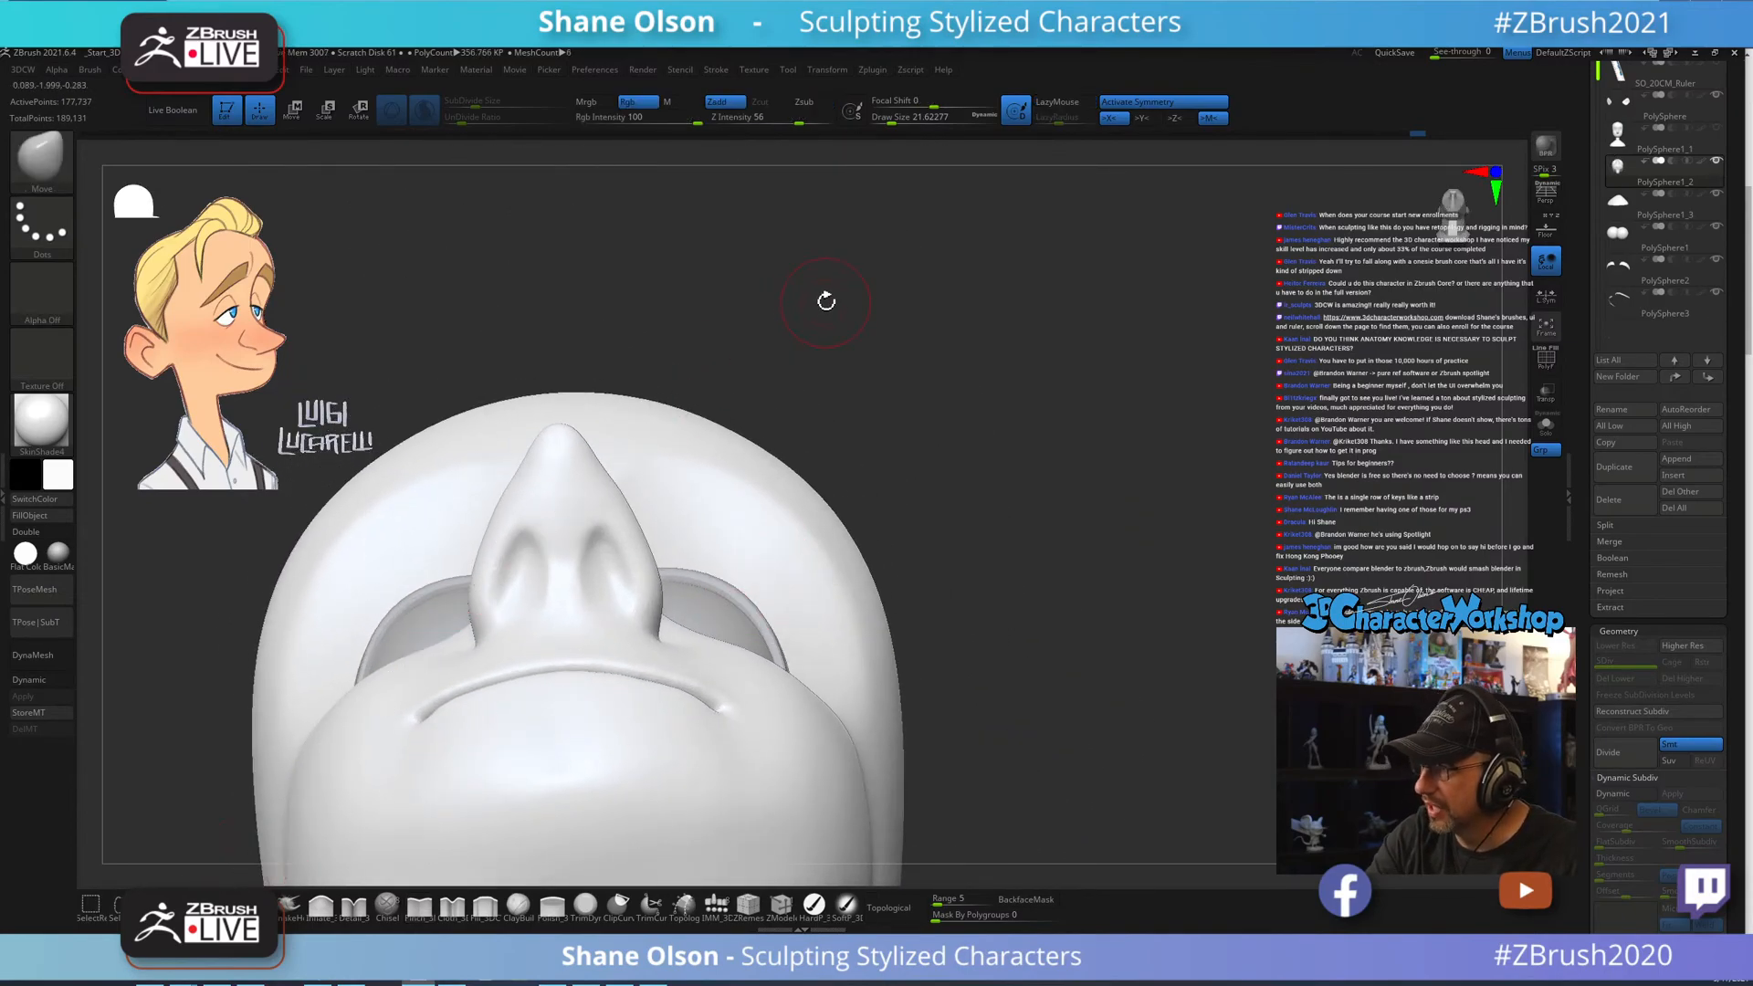
{"action": "mouse_move", "coordinate": [825, 298]}
{"action": "right_mouse_down"}
{"action": "mouse_move", "coordinate": [818, 341]}
{"action": "mouse_move", "coordinate": [901, 356]}
{"action": "mouse_move", "coordinate": [915, 377]}
{"action": "right_mouse_up"}
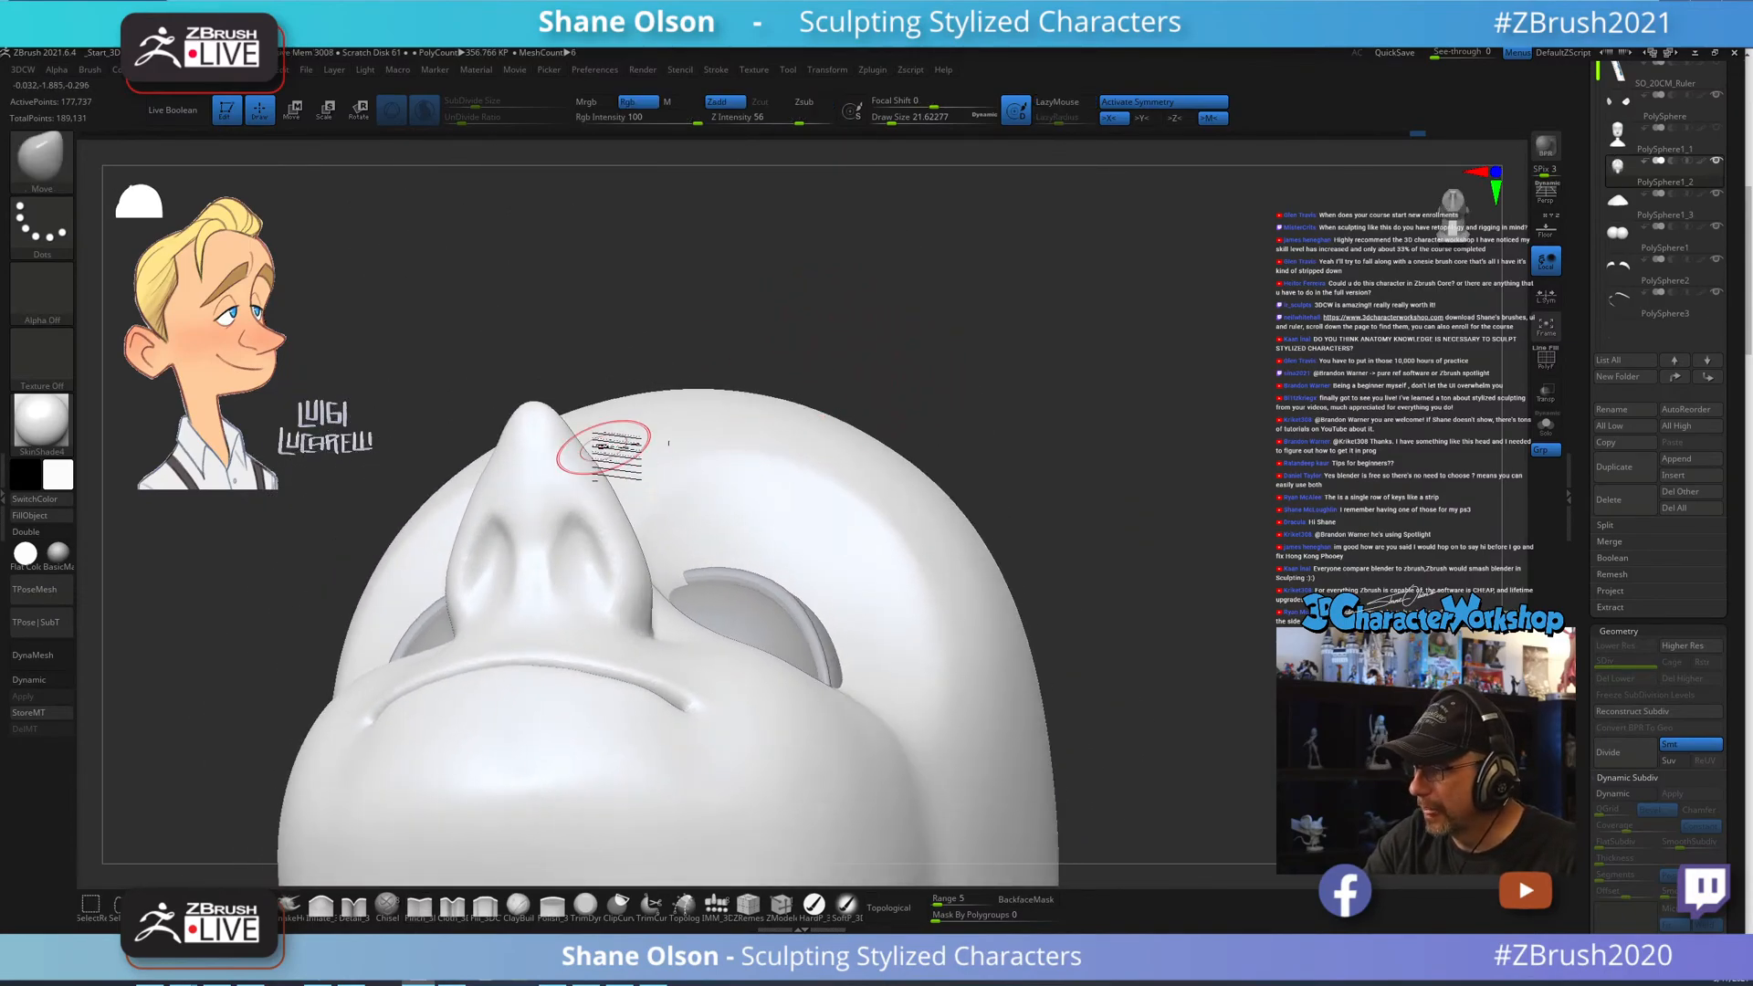
{"action": "key", "text": "s"}
{"action": "left_click_drag", "start_coordinate": [585, 460], "coordinate": [592, 454]}
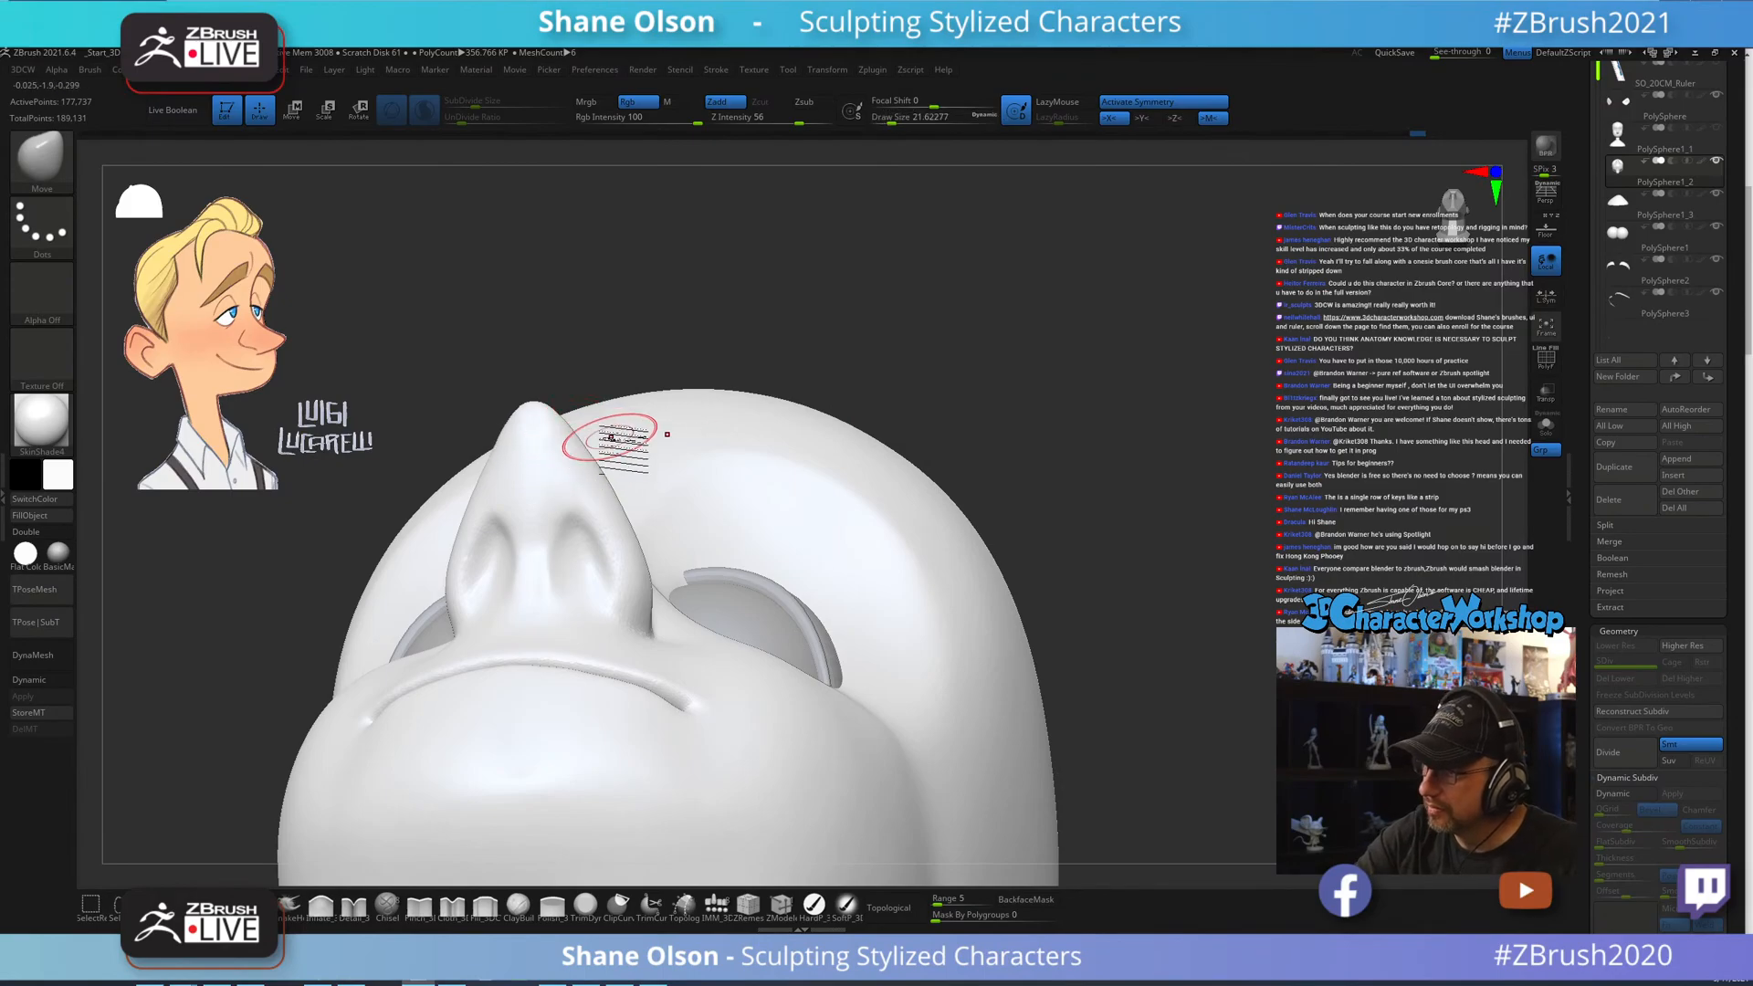
{"action": "mouse_move", "coordinate": [606, 438]}
{"action": "right_mouse_down"}
{"action": "mouse_move", "coordinate": [615, 606]}
{"action": "mouse_move", "coordinate": [713, 740]}
{"action": "mouse_move", "coordinate": [696, 736]}
{"action": "mouse_move", "coordinate": [716, 696]}
{"action": "mouse_move", "coordinate": [783, 666]}
{"action": "mouse_move", "coordinate": [794, 697]}
{"action": "mouse_move", "coordinate": [809, 633]}
{"action": "mouse_move", "coordinate": [782, 606]}
{"action": "right_mouse_up"}
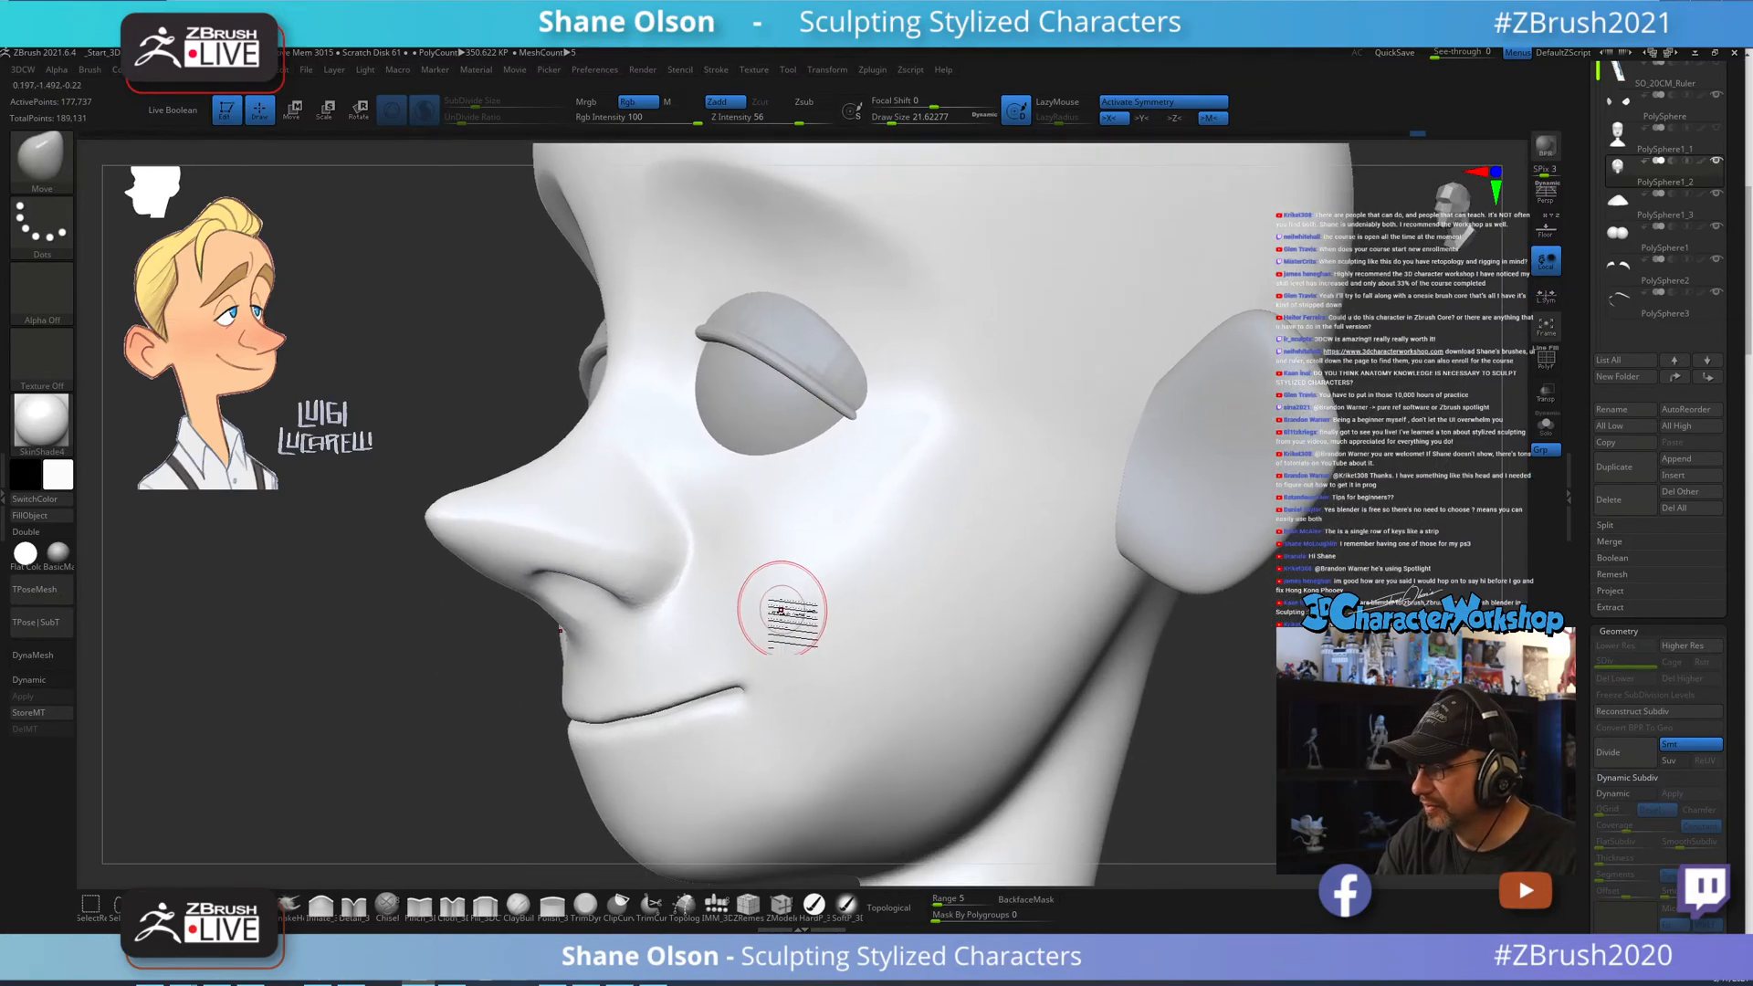
Sharpen the crease behind the nostril wing with the Pinch brush at a draw size of about 13.
{"action": "left_click", "coordinate": [419, 905]}
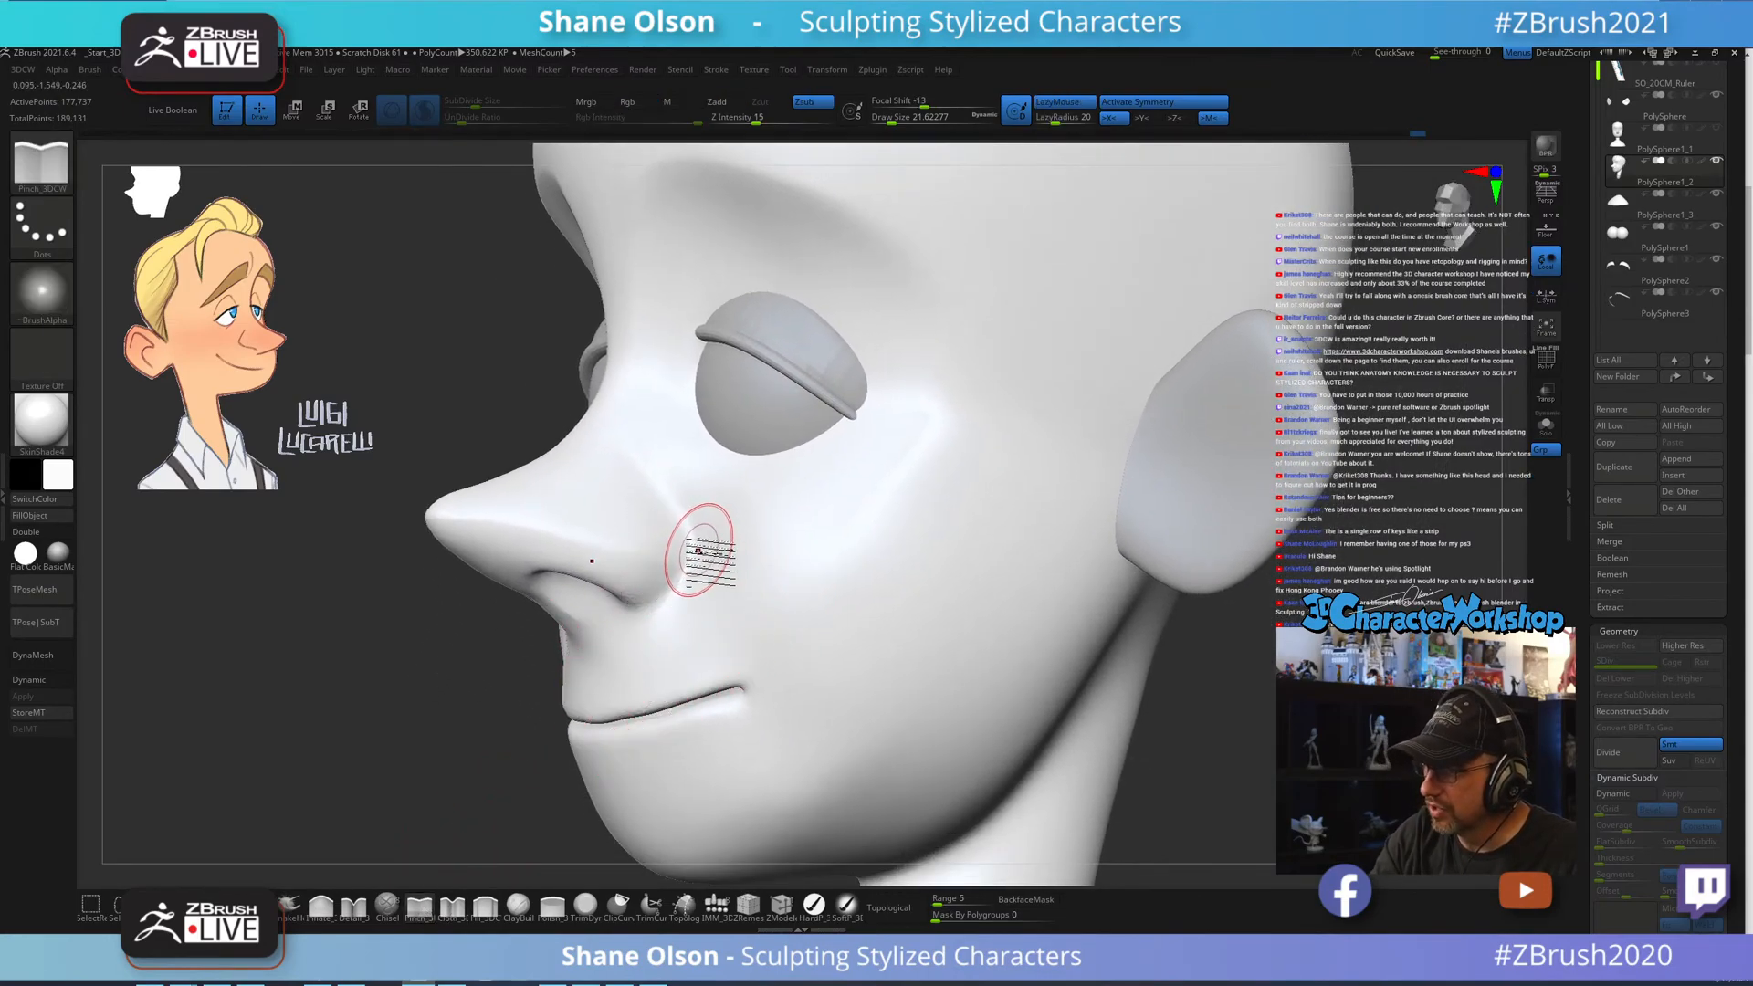
{"action": "key", "text": "s"}
{"action": "left_click_drag", "start_coordinate": [701, 552], "coordinate": [695, 551]}
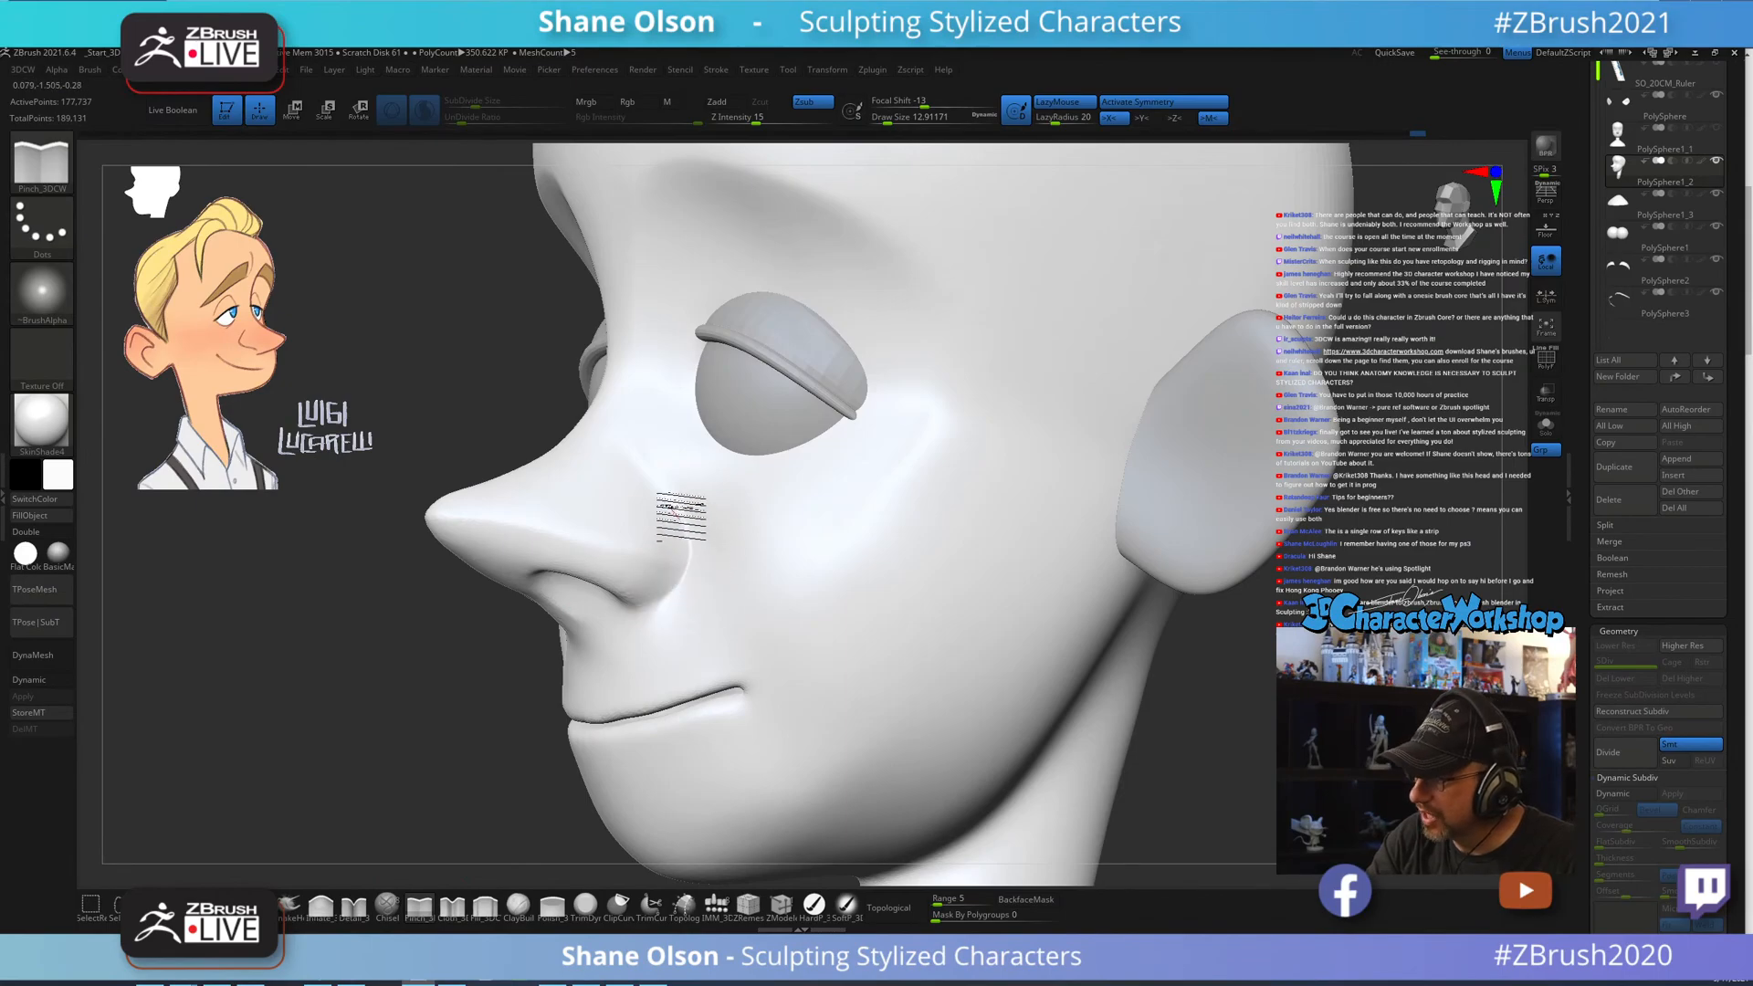
{"action": "mouse_move", "coordinate": [681, 516]}
{"action": "right_mouse_down"}
{"action": "mouse_move", "coordinate": [802, 630]}
{"action": "mouse_move", "coordinate": [822, 627]}
{"action": "mouse_move", "coordinate": [795, 666]}
{"action": "right_mouse_up"}
Refine the nostril wing's shape with the Move brush at a draw size of about 18.
{"action": "key", "text": "v"}
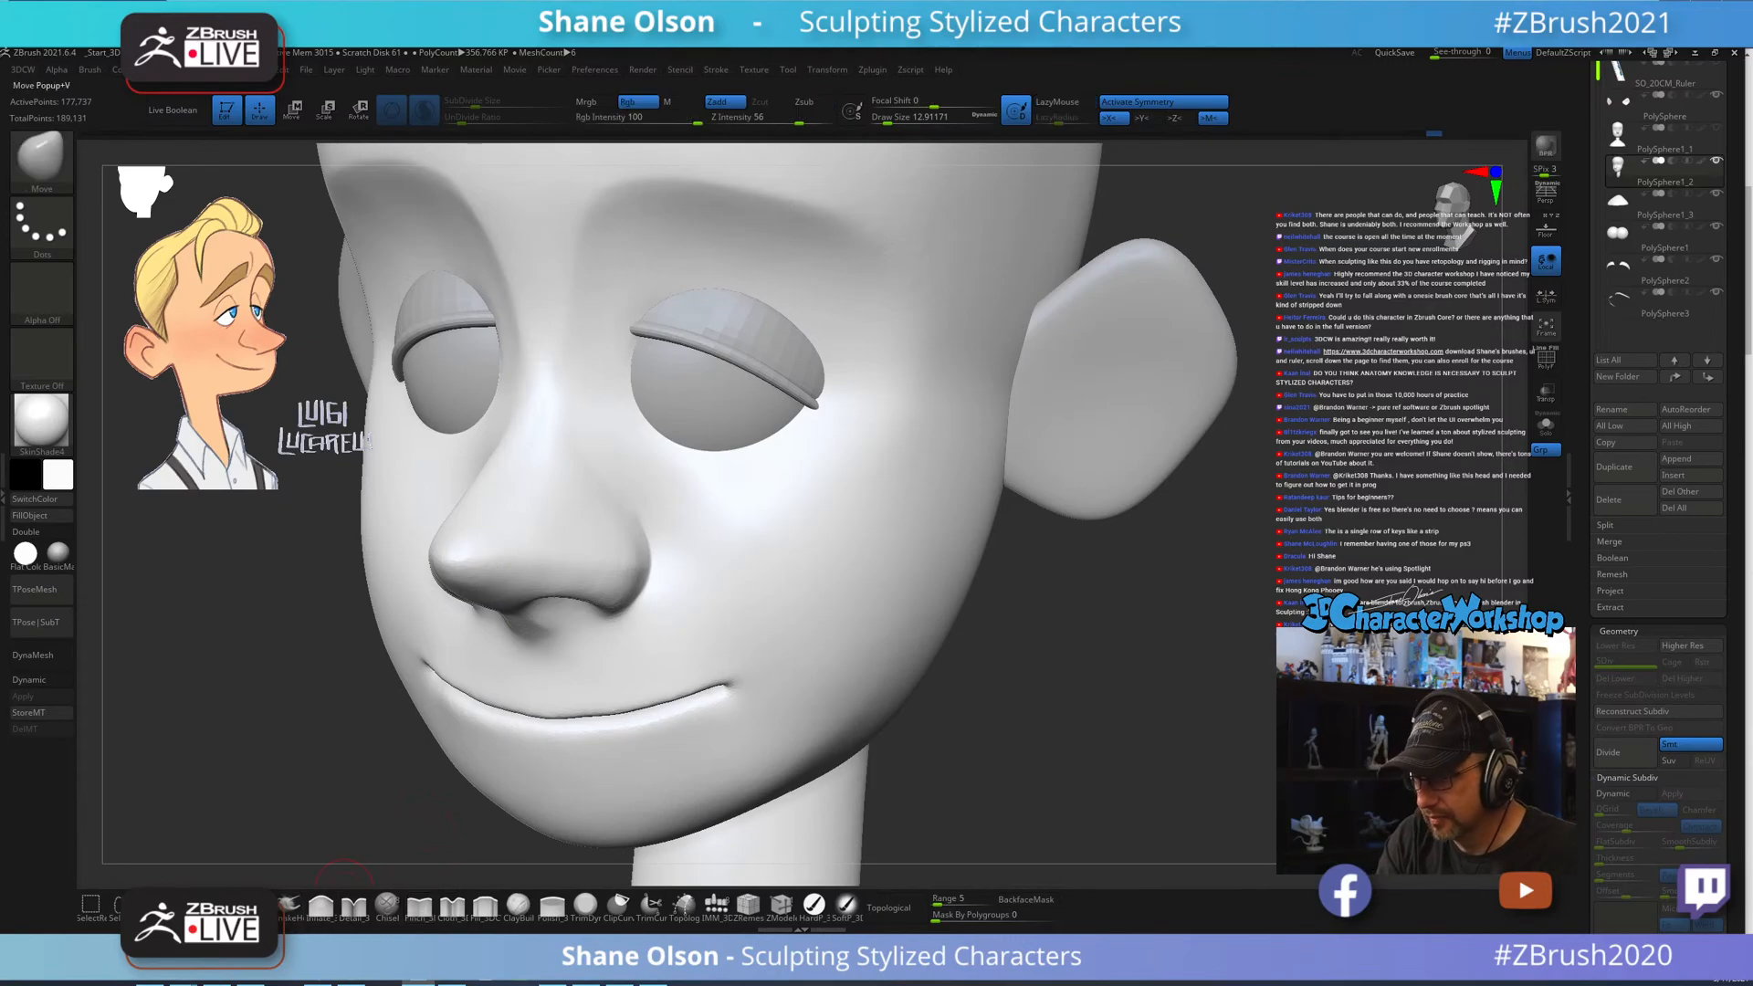
{"action": "right_click_drag", "start_coordinate": [688, 572], "coordinate": [682, 560]}
{"action": "key", "text": "s"}
{"action": "left_click_drag", "start_coordinate": [677, 558], "coordinate": [635, 590]}
{"action": "mouse_move", "coordinate": [646, 530]}
{"action": "right_mouse_down"}
{"action": "mouse_move", "coordinate": [651, 484]}
{"action": "mouse_move", "coordinate": [735, 526]}
{"action": "right_mouse_up"}
{"action": "right_click_drag", "start_coordinate": [860, 624], "coordinate": [1022, 568], "text": "ctrl"}
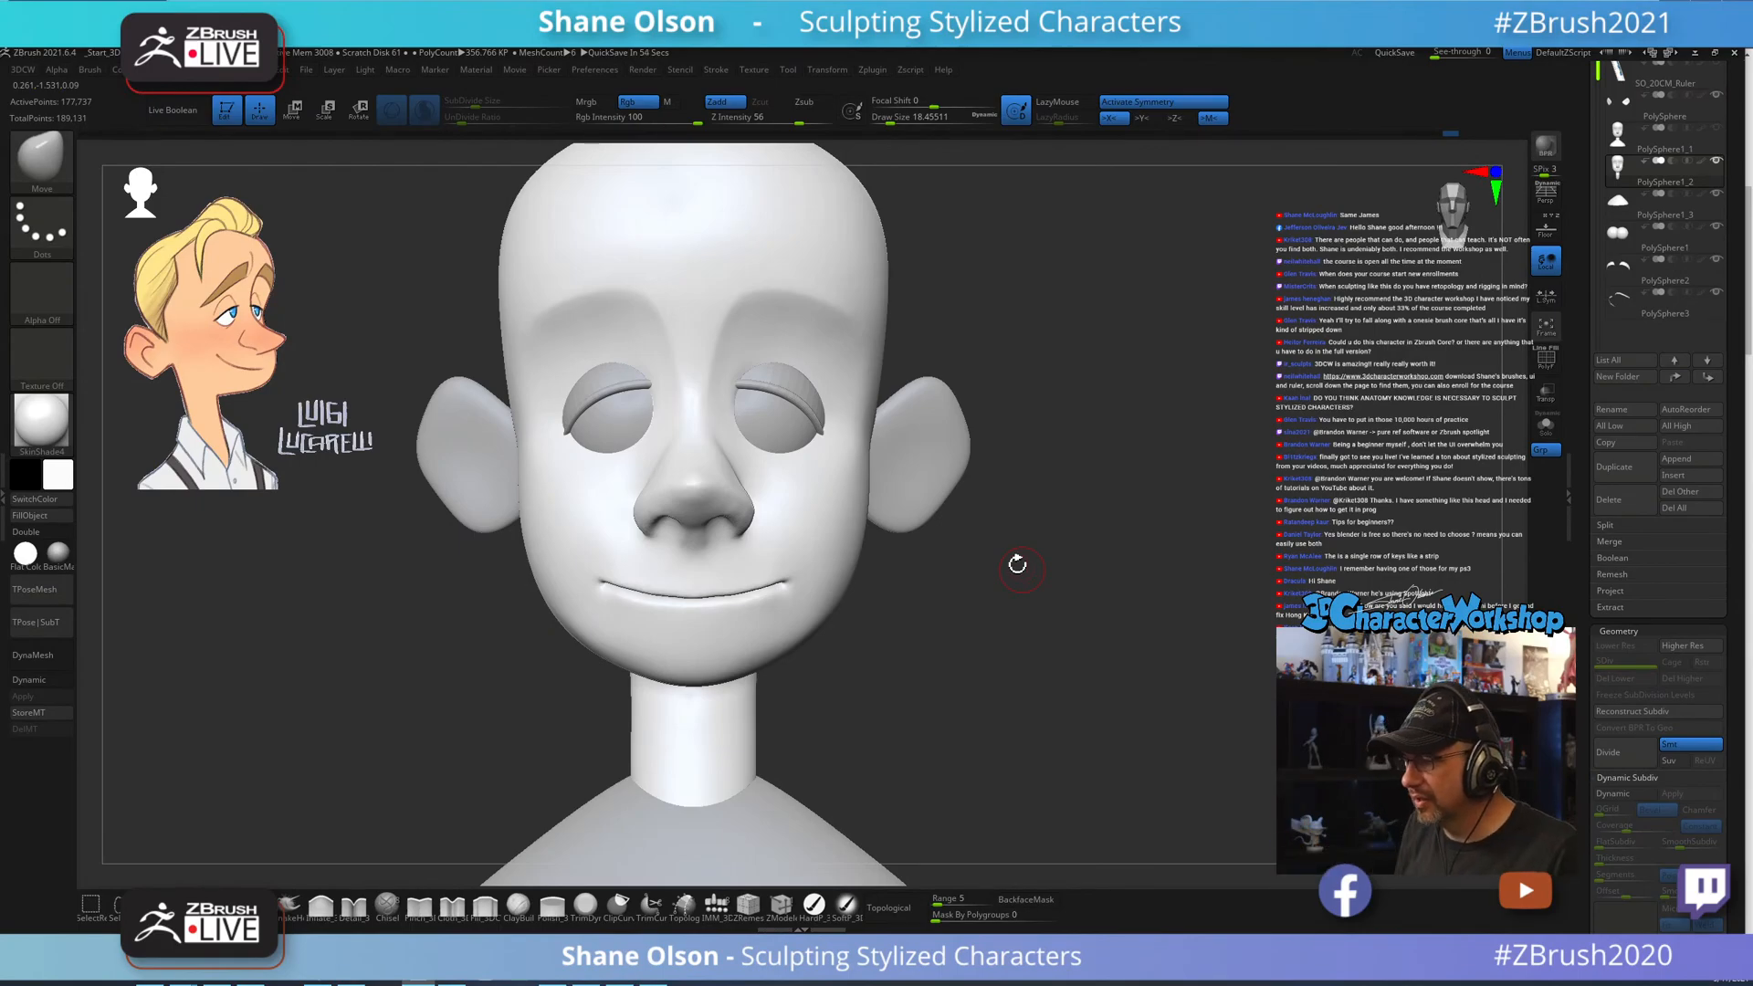
Select the ears with their wireframe shown, apply the dynamic subdivision and delete the lower subdivision levels.
{"action": "left_click", "coordinate": [902, 456], "text": "alt"}
{"action": "key", "text": "shift+f"}
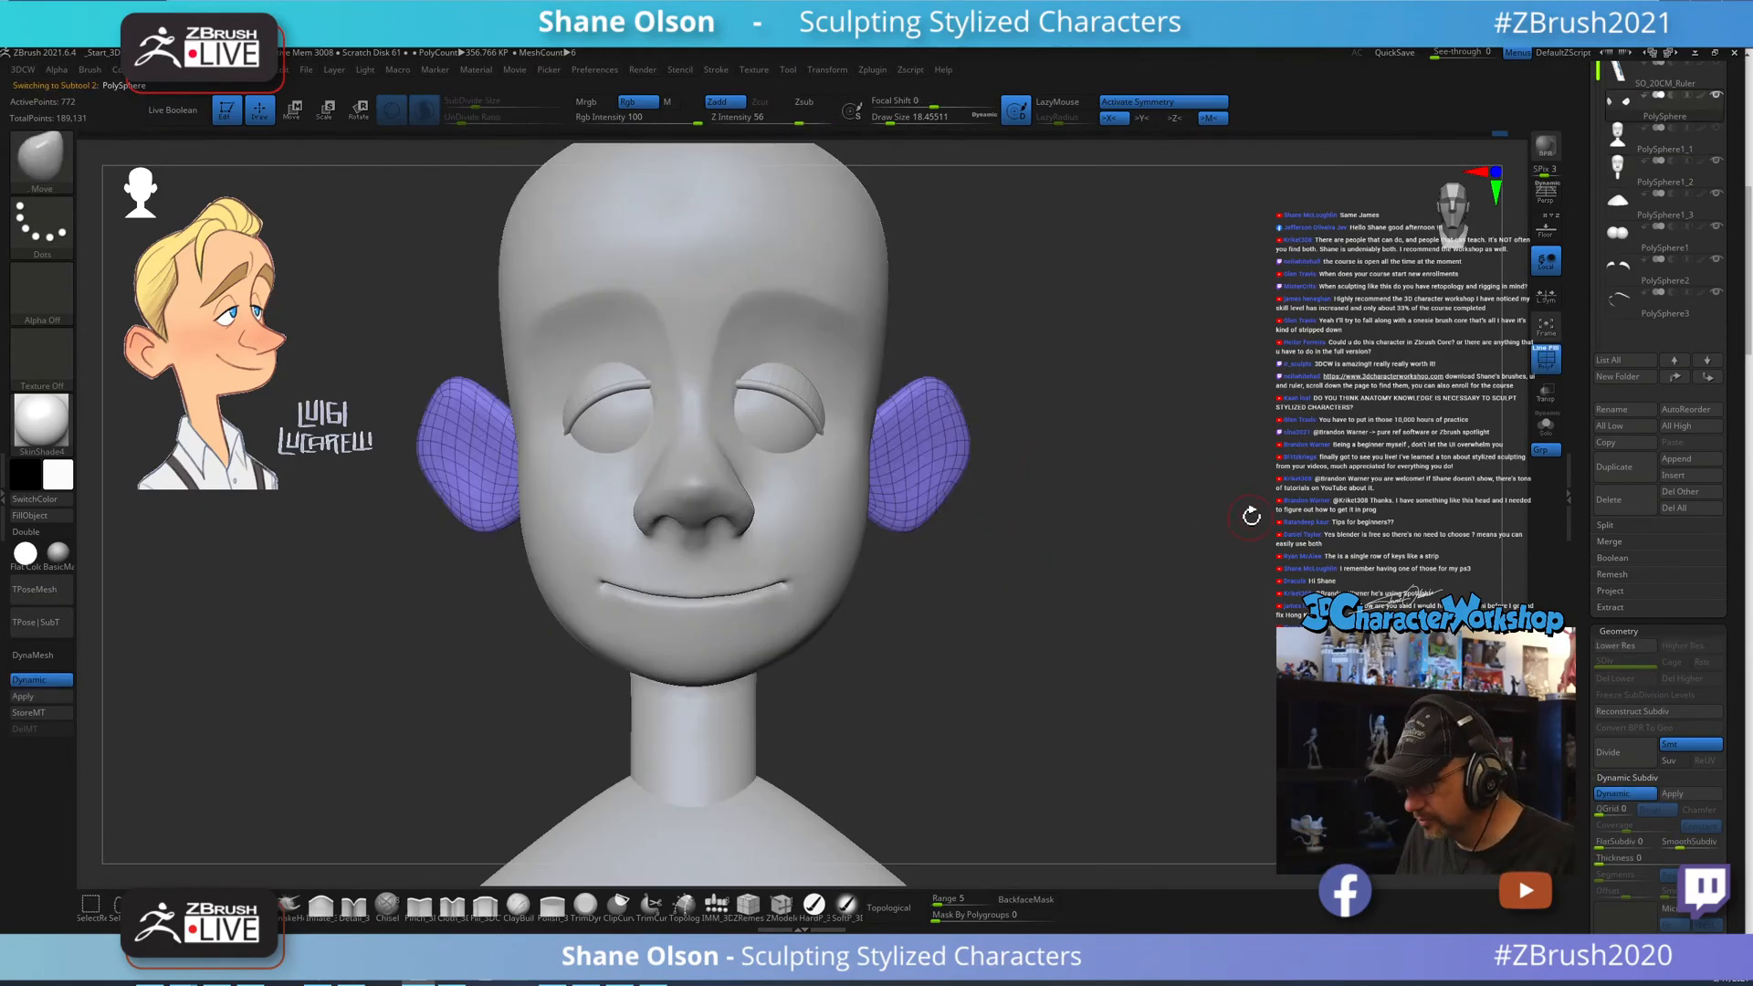
{"action": "left_click_drag", "start_coordinate": [1252, 512], "coordinate": [1102, 430]}
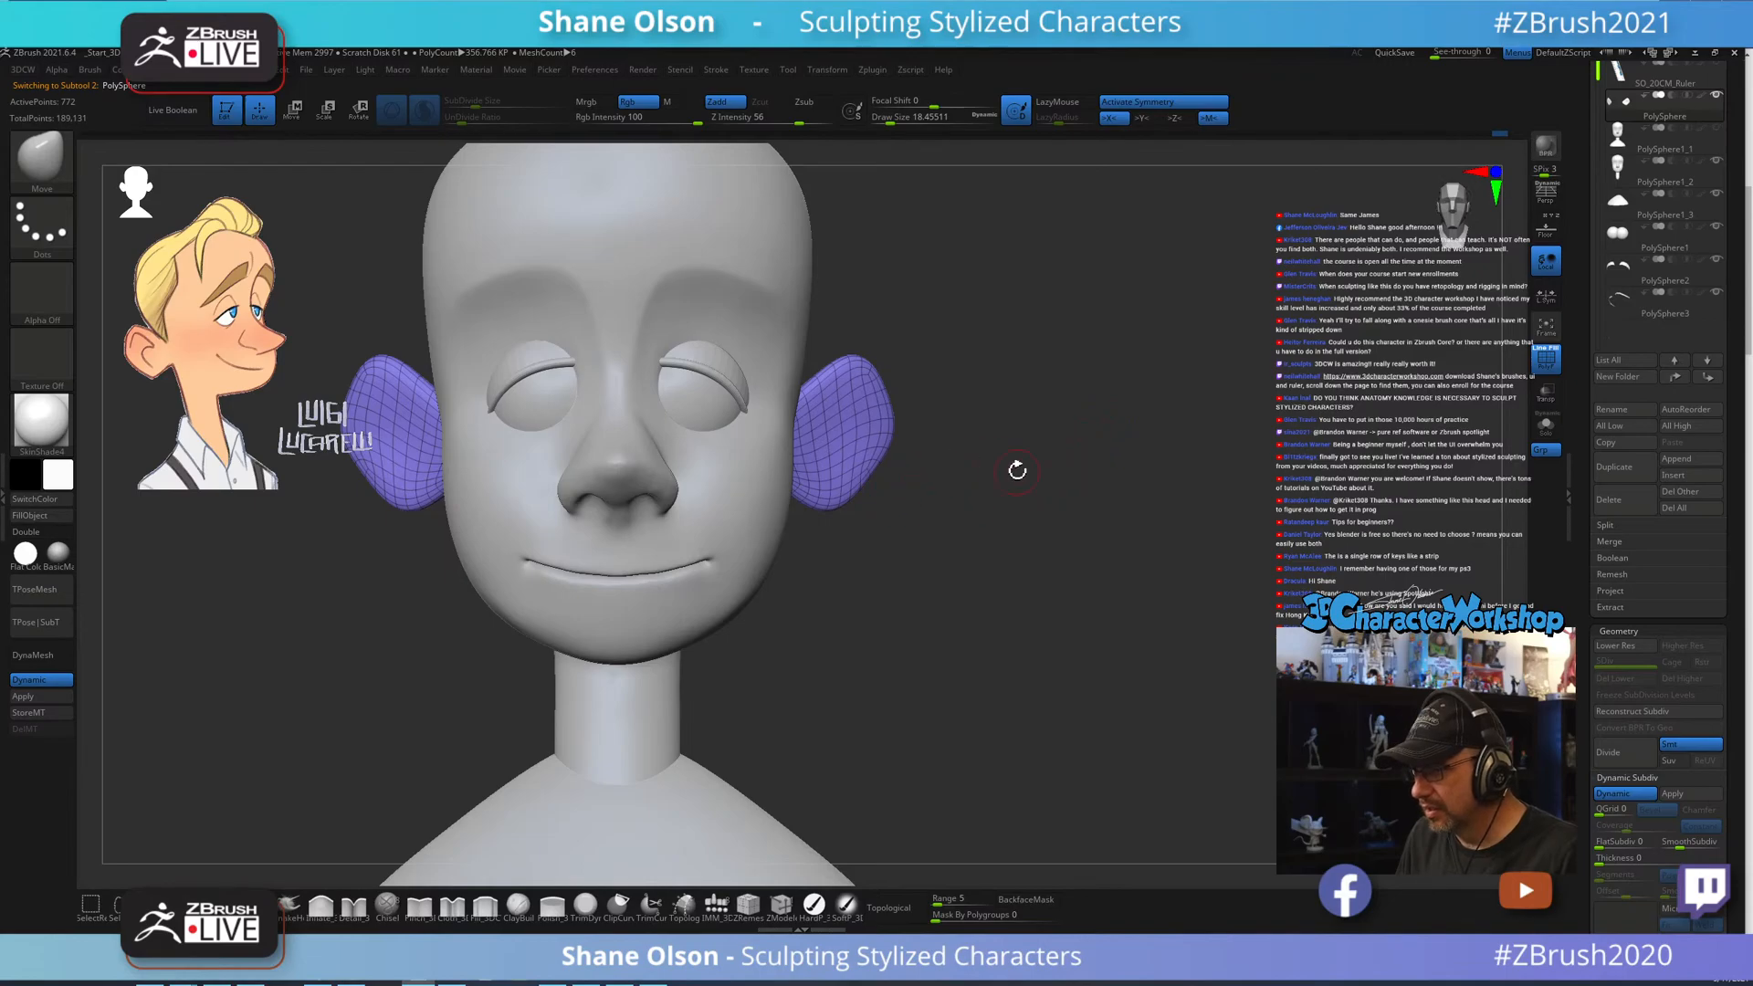
{"action": "key", "text": "s"}
{"action": "left_click_drag", "start_coordinate": [1017, 471], "coordinate": [1025, 472]}
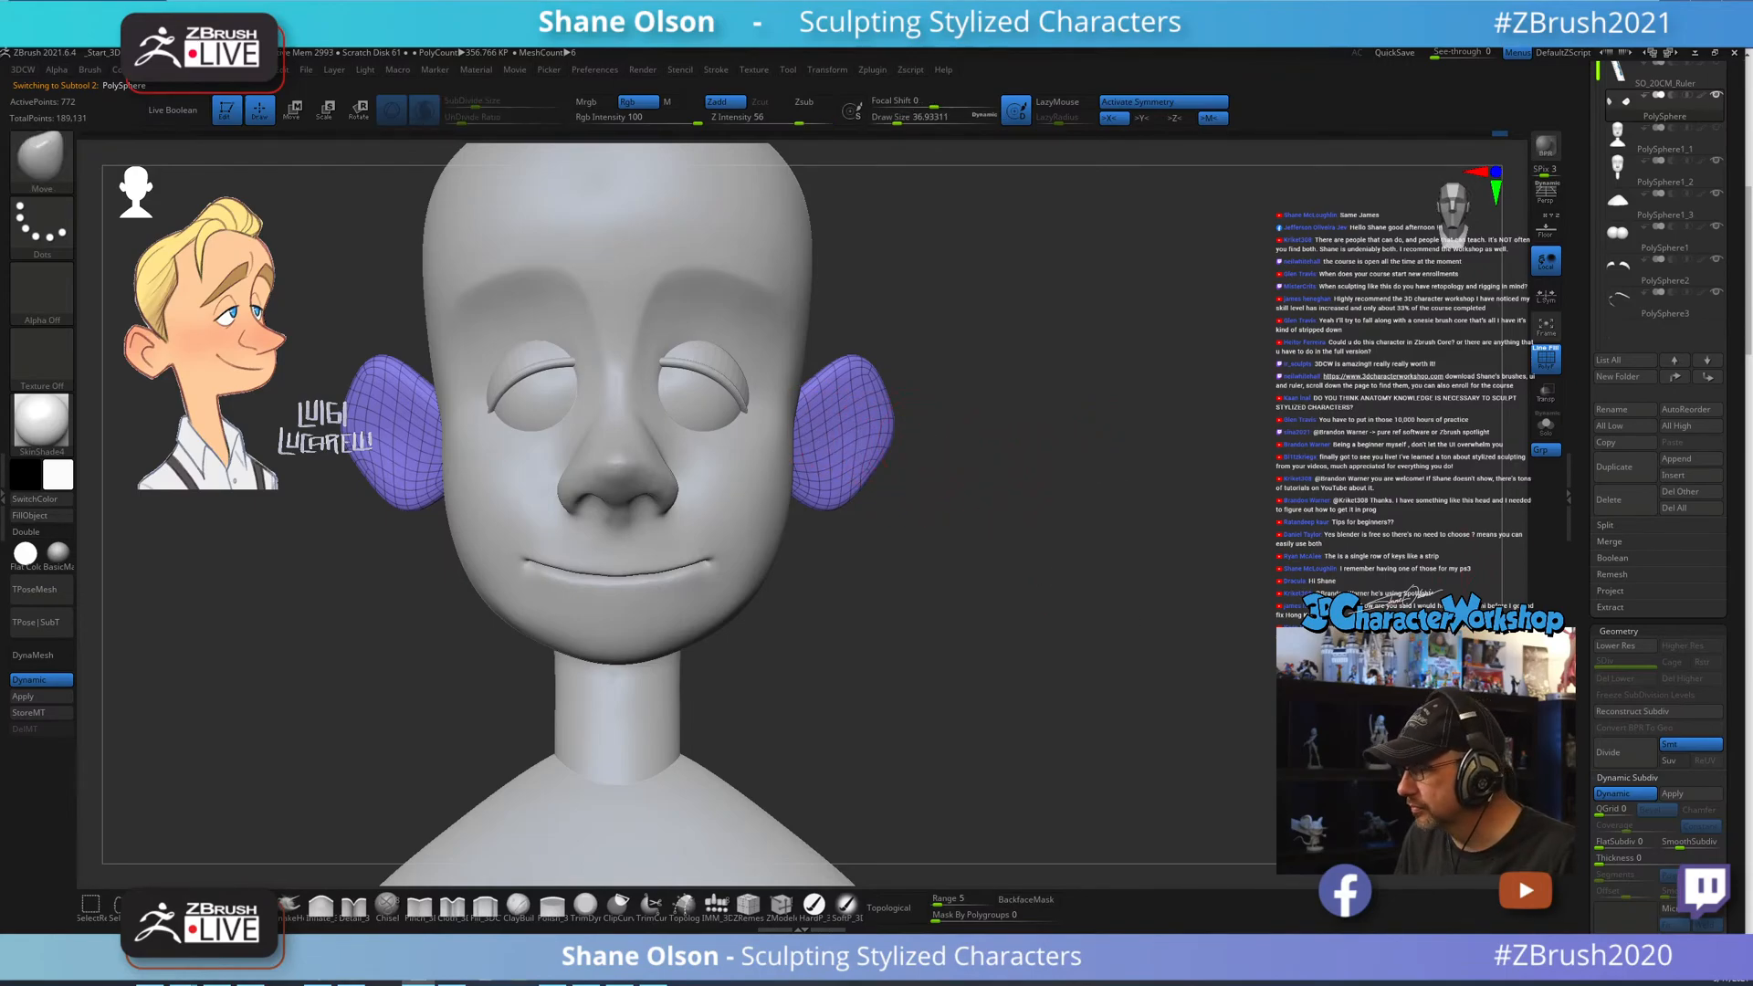
{"action": "left_click", "coordinate": [43, 697]}
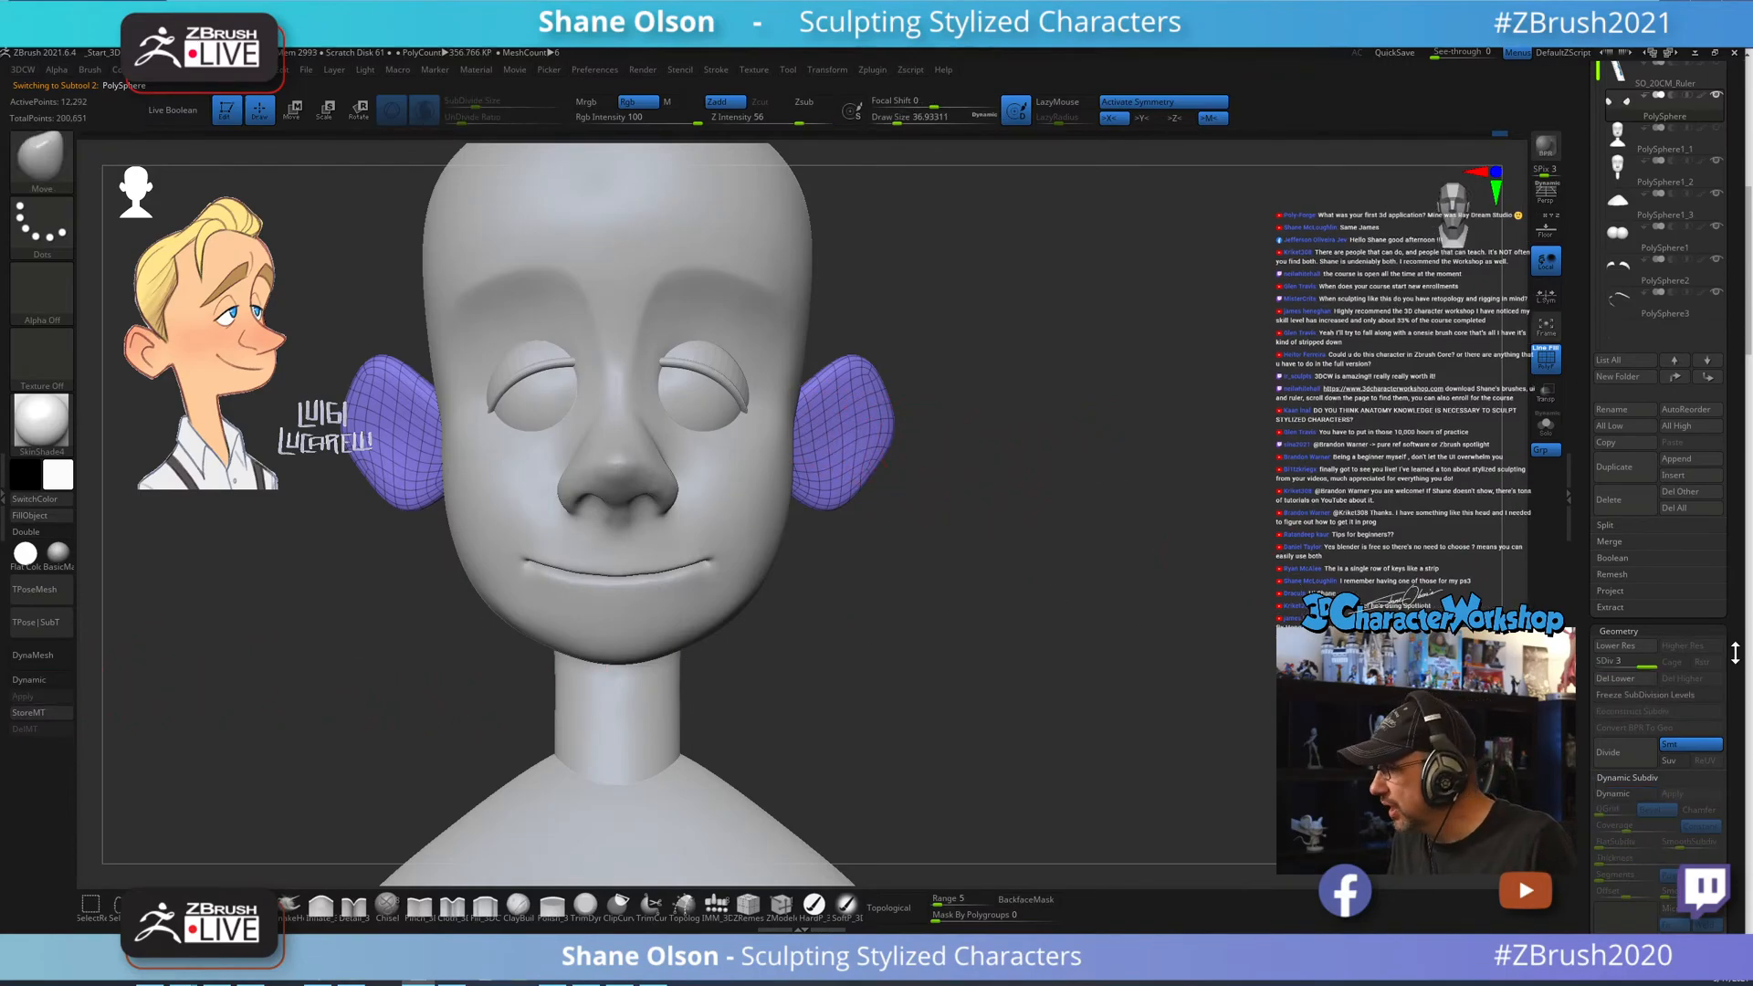
{"action": "left_click", "coordinate": [1617, 678]}
{"action": "left_click_drag", "start_coordinate": [984, 519], "coordinate": [902, 471]}
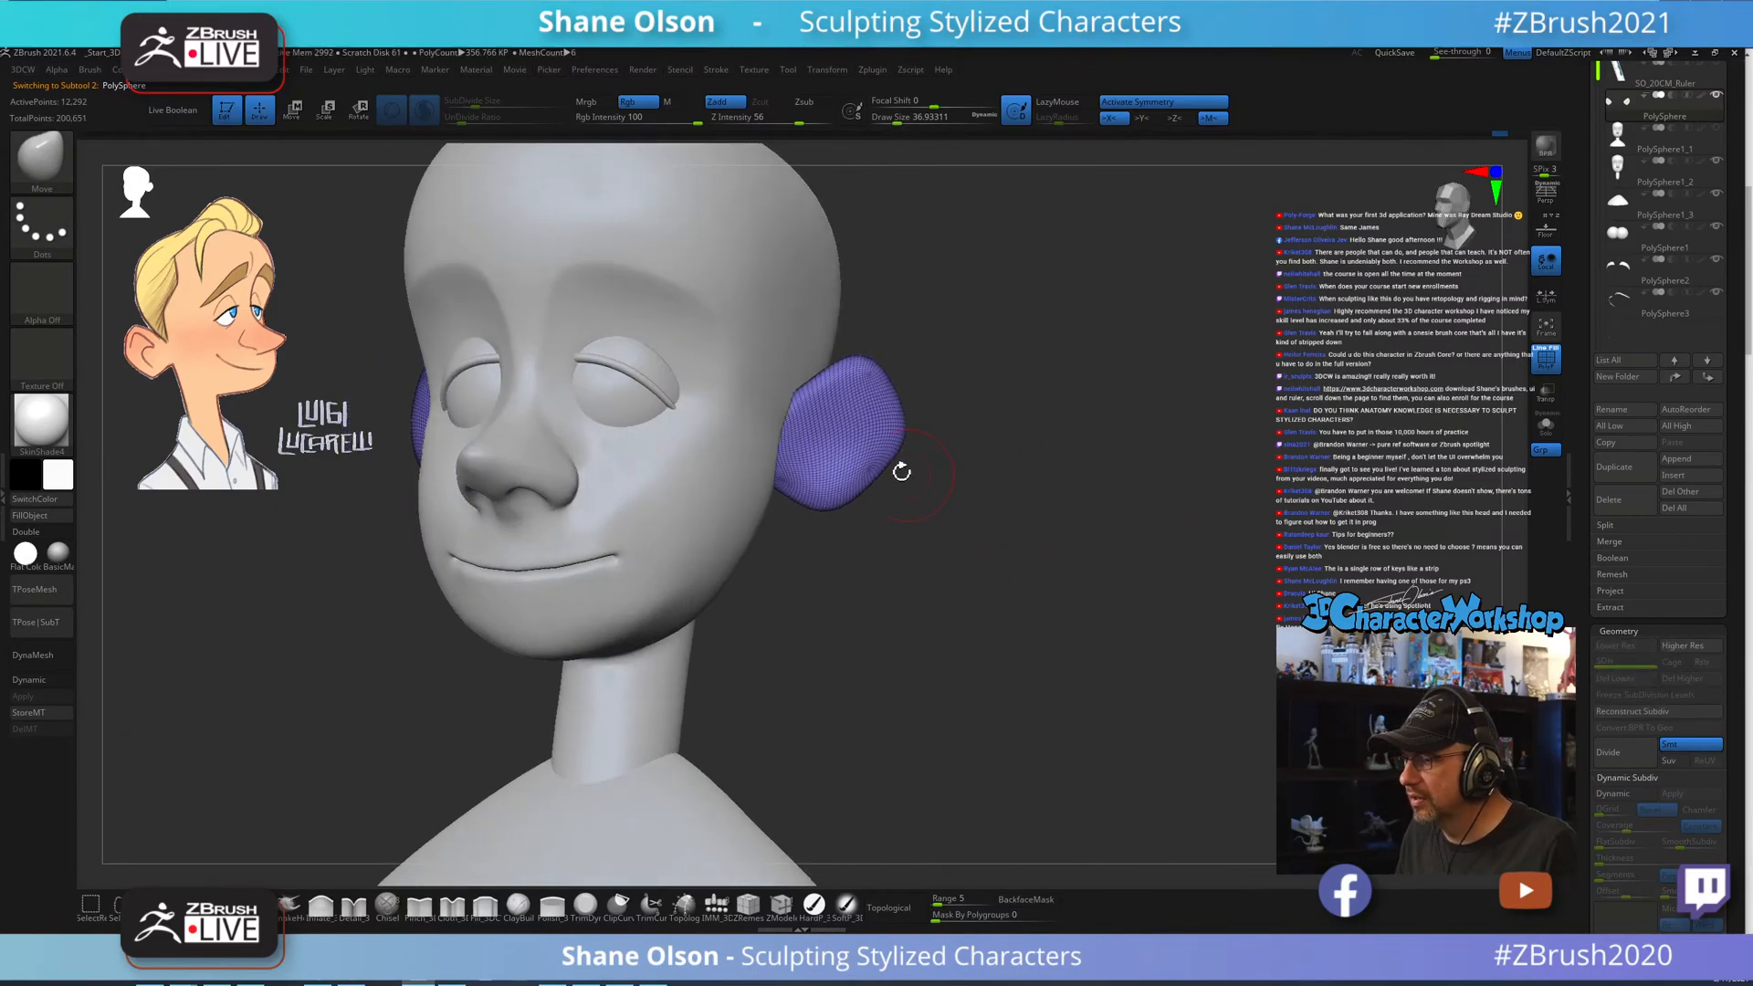
Enlarge the draw size to about 90 and smooth the ears' front and back surfaces.
{"action": "key", "text": "s"}
{"action": "left_click_drag", "start_coordinate": [1068, 407], "coordinate": [1095, 430]}
{"action": "key", "text": "s"}
{"action": "left_click_drag", "start_coordinate": [839, 442], "coordinate": [847, 442]}
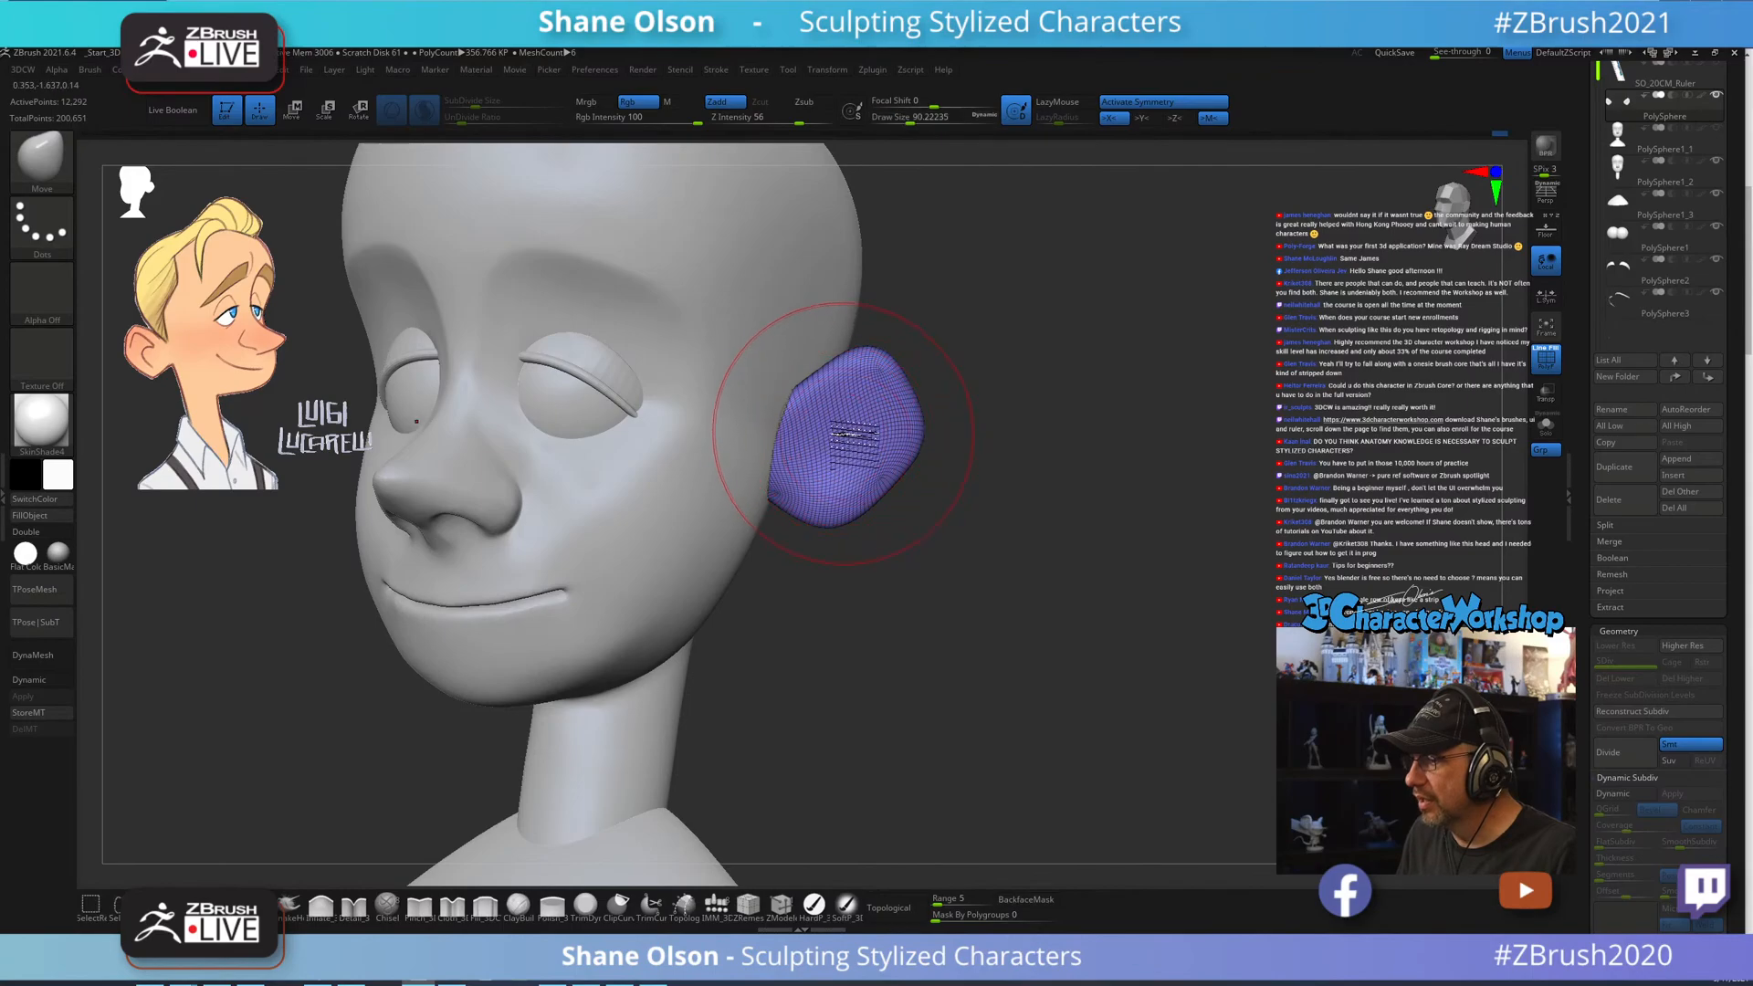
{"action": "key", "text": "ctrl+d"}
{"action": "left_click_drag", "start_coordinate": [1024, 417], "coordinate": [939, 423]}
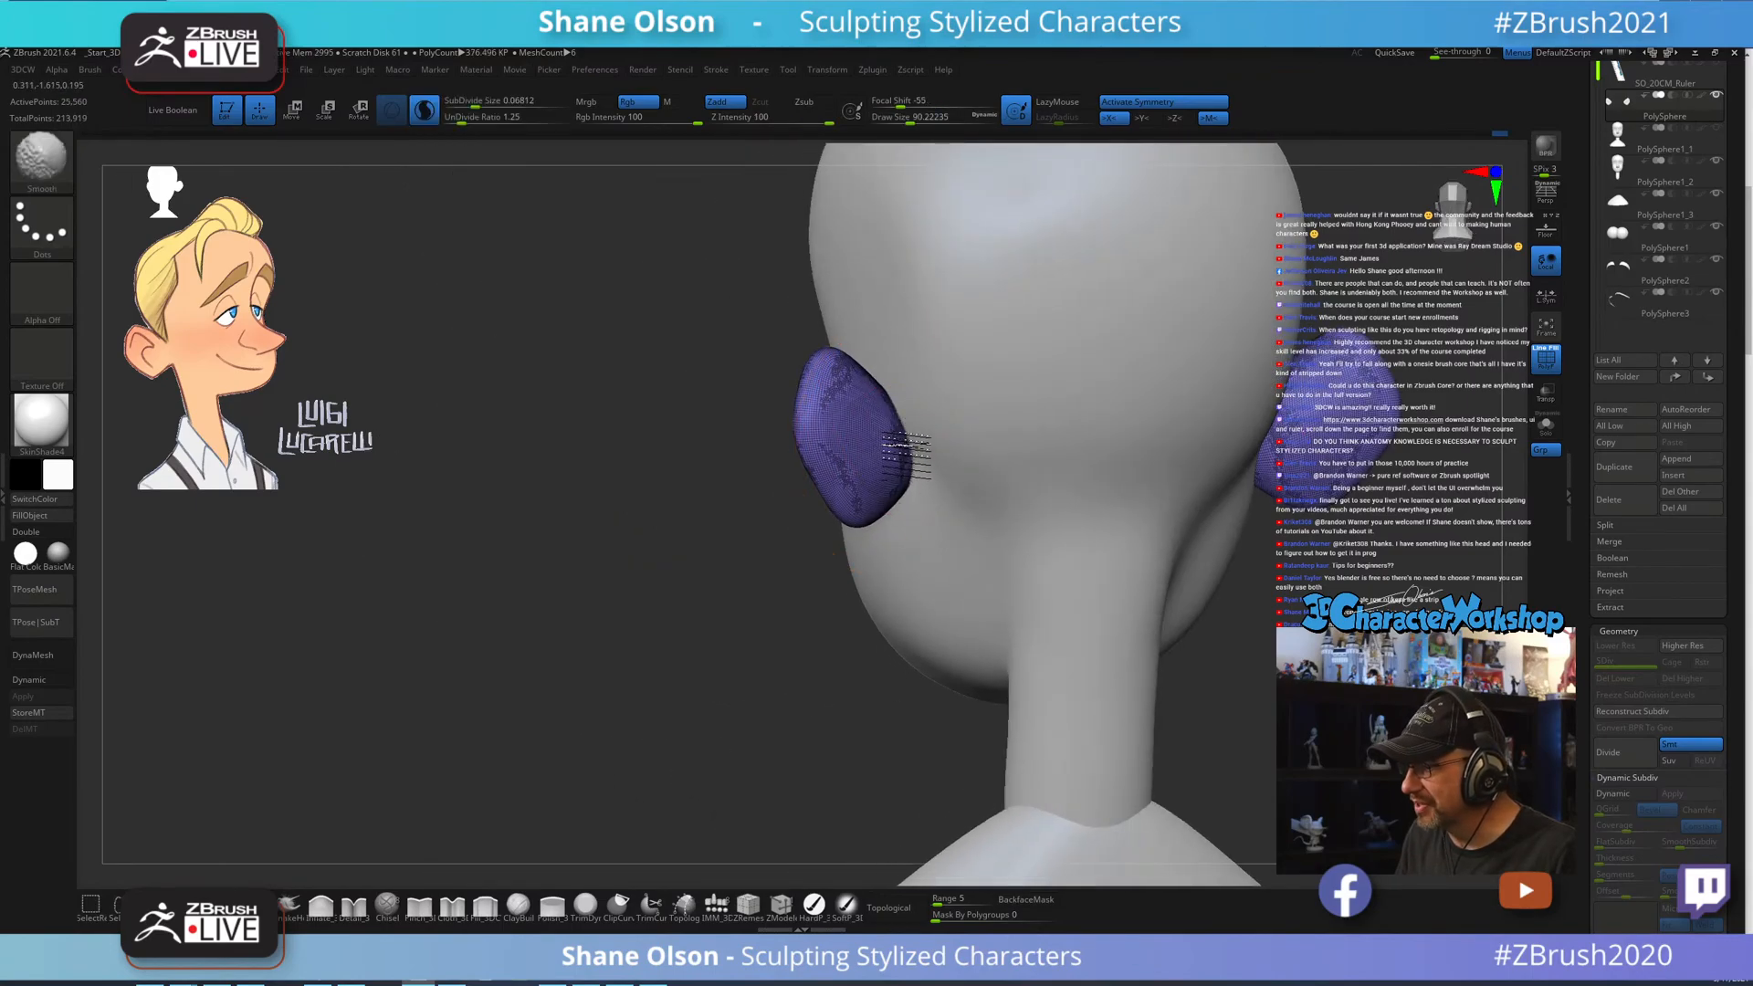
{"action": "mouse_move", "coordinate": [756, 504]}
{"action": "left_mouse_down", "text": "ctrl"}
{"action": "mouse_move", "coordinate": [699, 563]}
{"action": "mouse_move", "coordinate": [805, 559]}
{"action": "left_mouse_up", "text": "ctrl"}
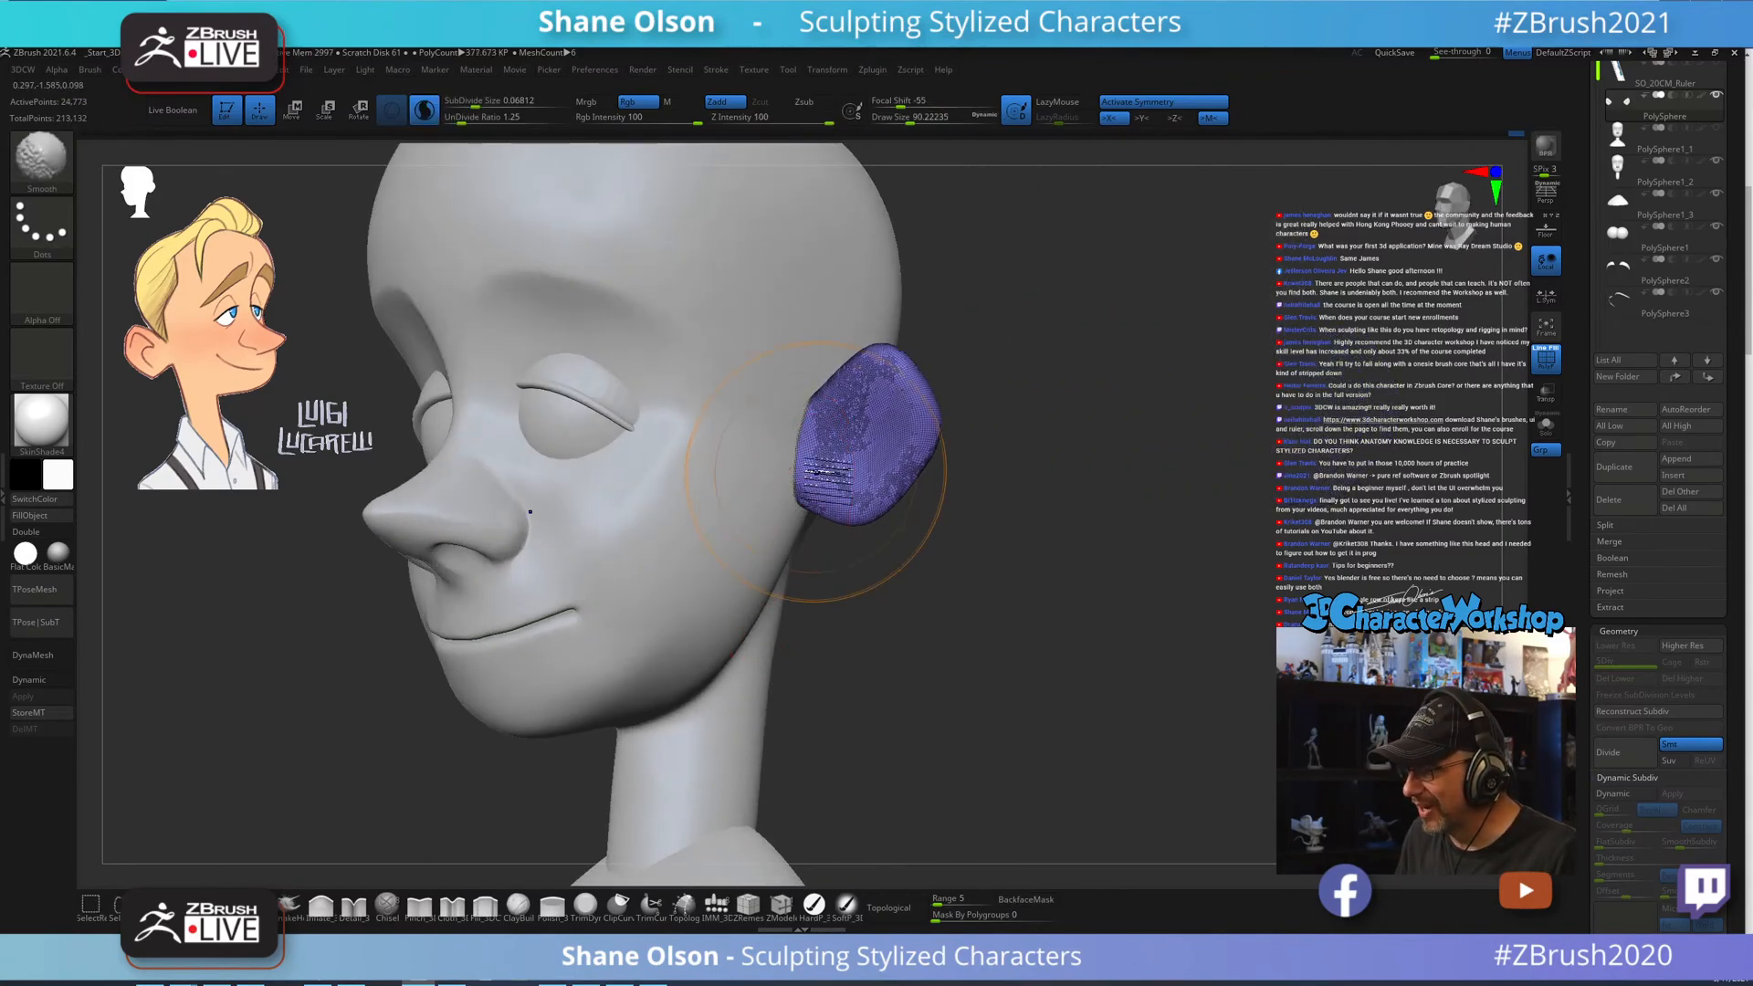
{"action": "left_click_drag", "start_coordinate": [816, 472], "coordinate": [876, 469]}
{"action": "mouse_move", "coordinate": [1059, 497]}
{"action": "left_mouse_down", "text": "ctrl"}
{"action": "mouse_move", "coordinate": [1160, 533]}
{"action": "mouse_move", "coordinate": [1111, 521]}
{"action": "left_mouse_up", "text": "ctrl"}
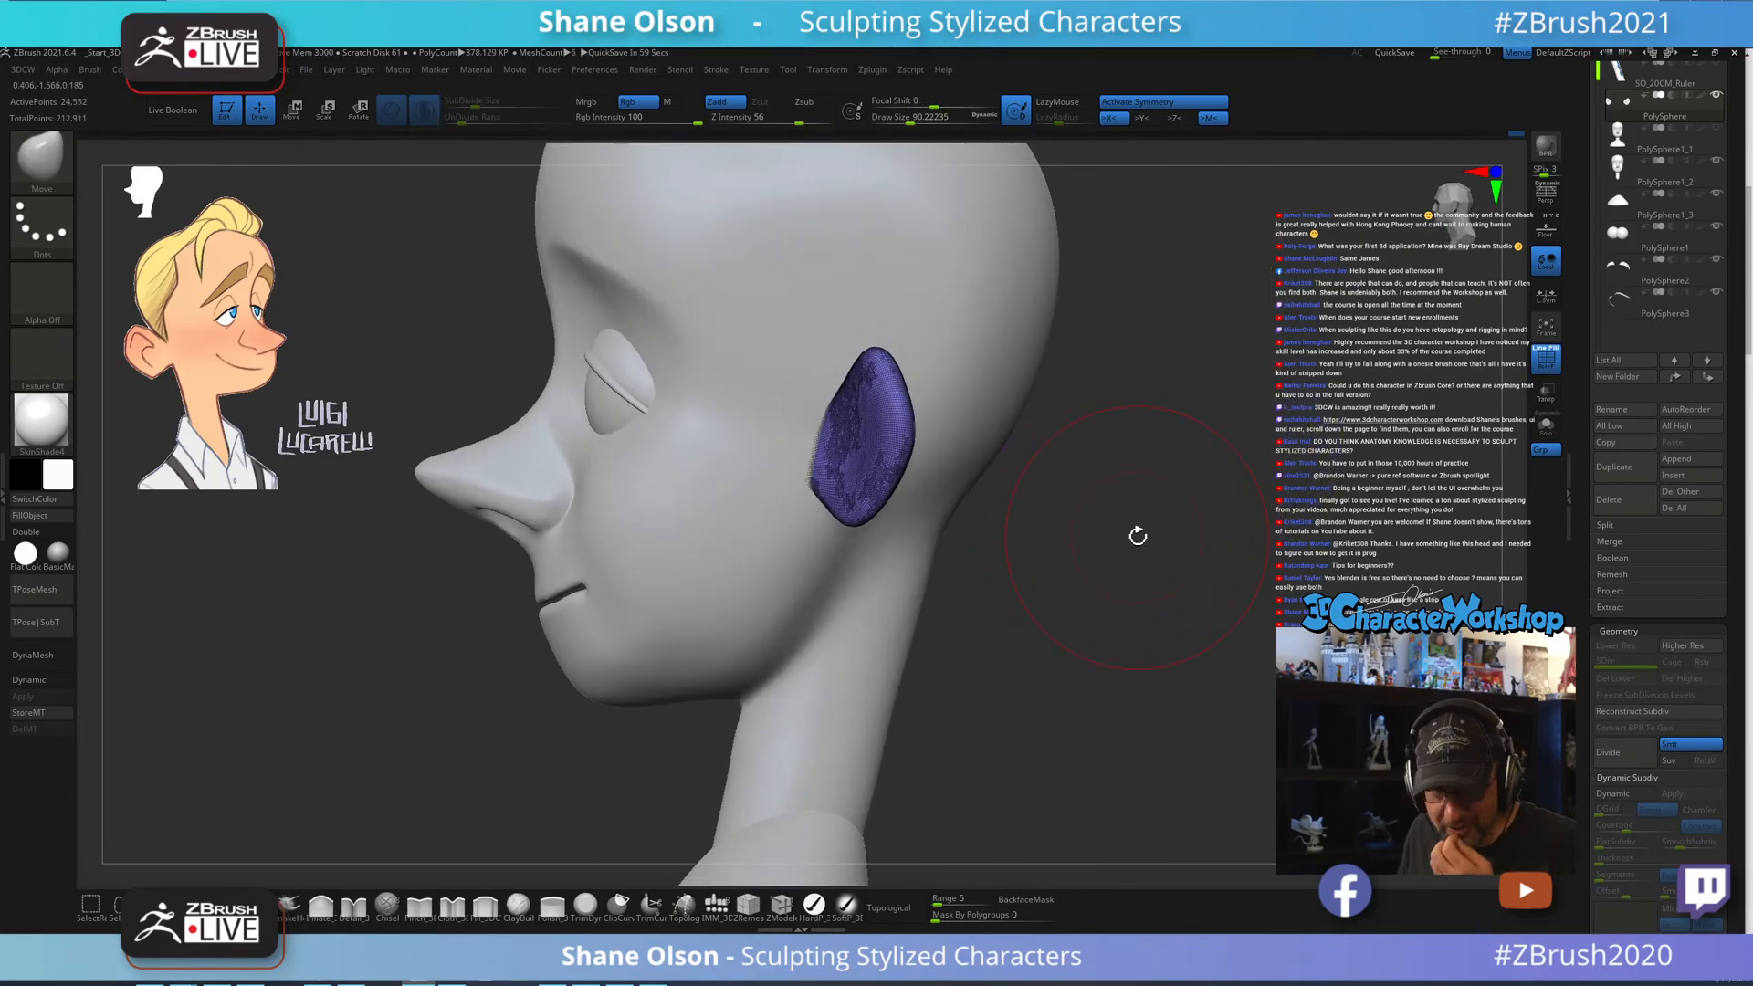
Hide the wireframe and adjust the back of the ears with the Move brush at a draw size of about 56.
{"action": "mouse_move", "coordinate": [1125, 551]}
{"action": "left_mouse_down"}
{"action": "mouse_move", "coordinate": [1068, 627]}
{"action": "mouse_move", "coordinate": [1120, 606]}
{"action": "mouse_move", "coordinate": [1107, 599]}
{"action": "mouse_move", "coordinate": [1123, 621]}
{"action": "mouse_move", "coordinate": [1098, 653]}
{"action": "left_mouse_up"}
{"action": "key", "text": "s"}
{"action": "key", "text": "shift+f"}
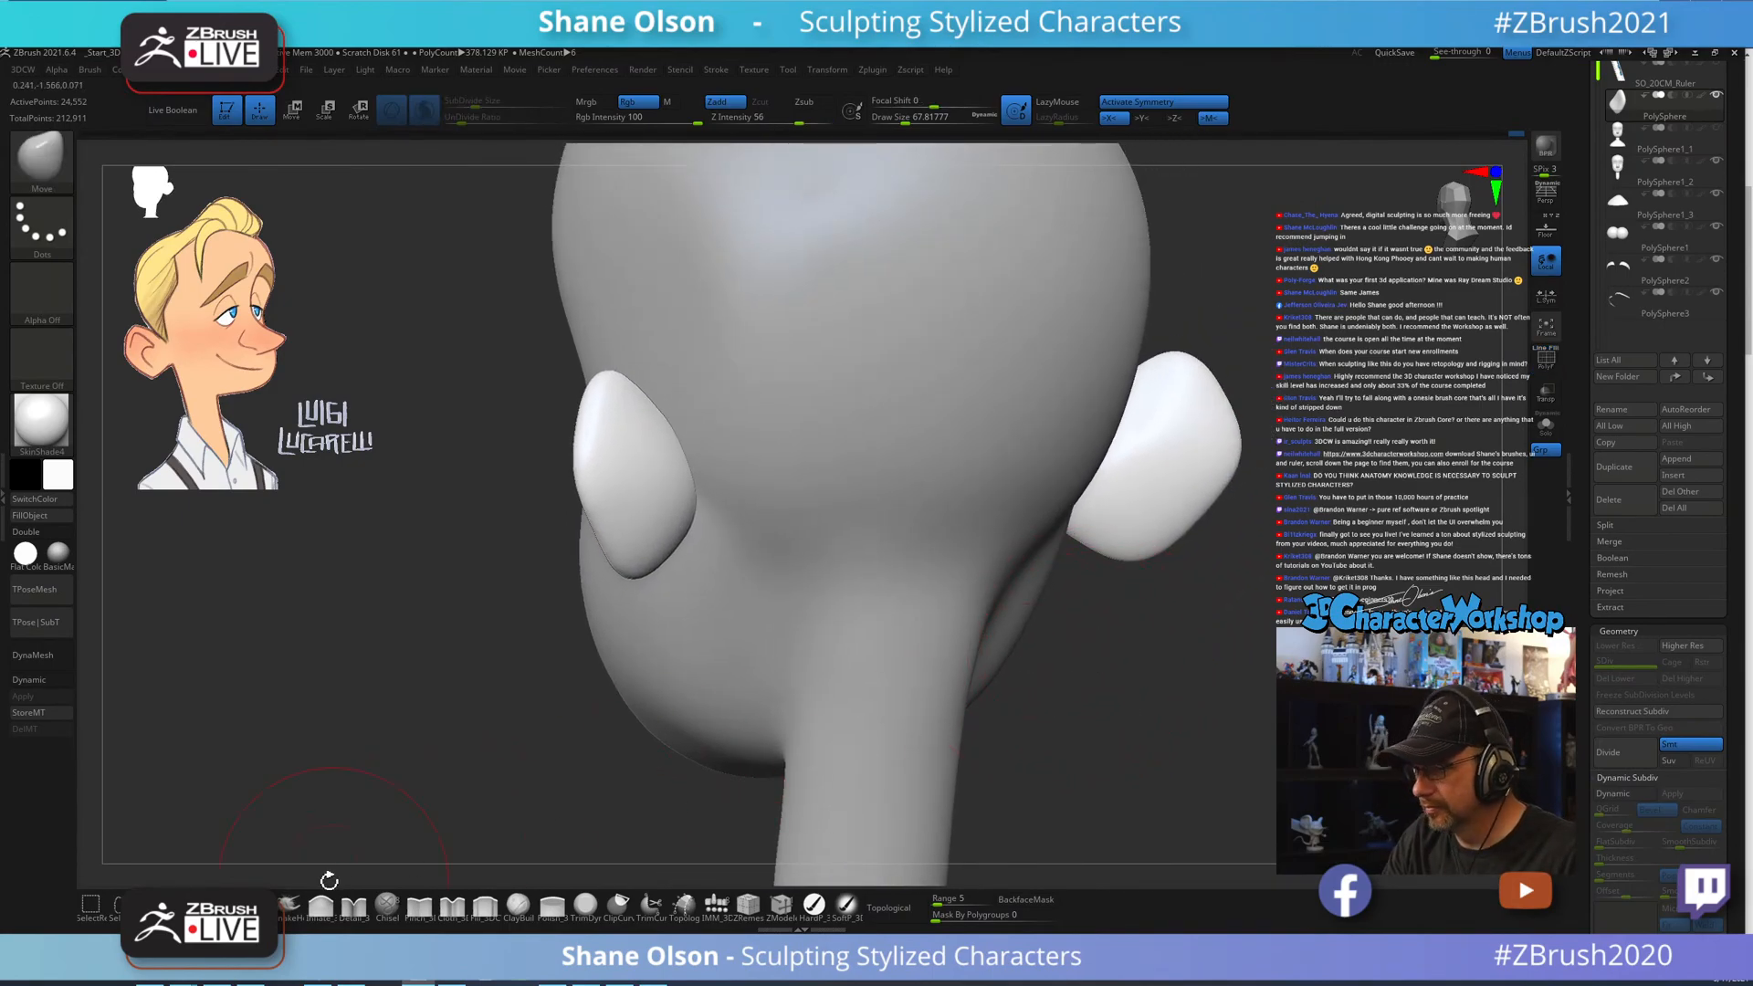
{"action": "right_click_drag", "start_coordinate": [504, 700], "coordinate": [508, 722], "text": "ctrl"}
{"action": "right_click_drag", "start_coordinate": [709, 481], "coordinate": [692, 518], "text": "alt"}
{"action": "key", "text": "s"}
{"action": "left_click_drag", "start_coordinate": [716, 517], "coordinate": [686, 518]}
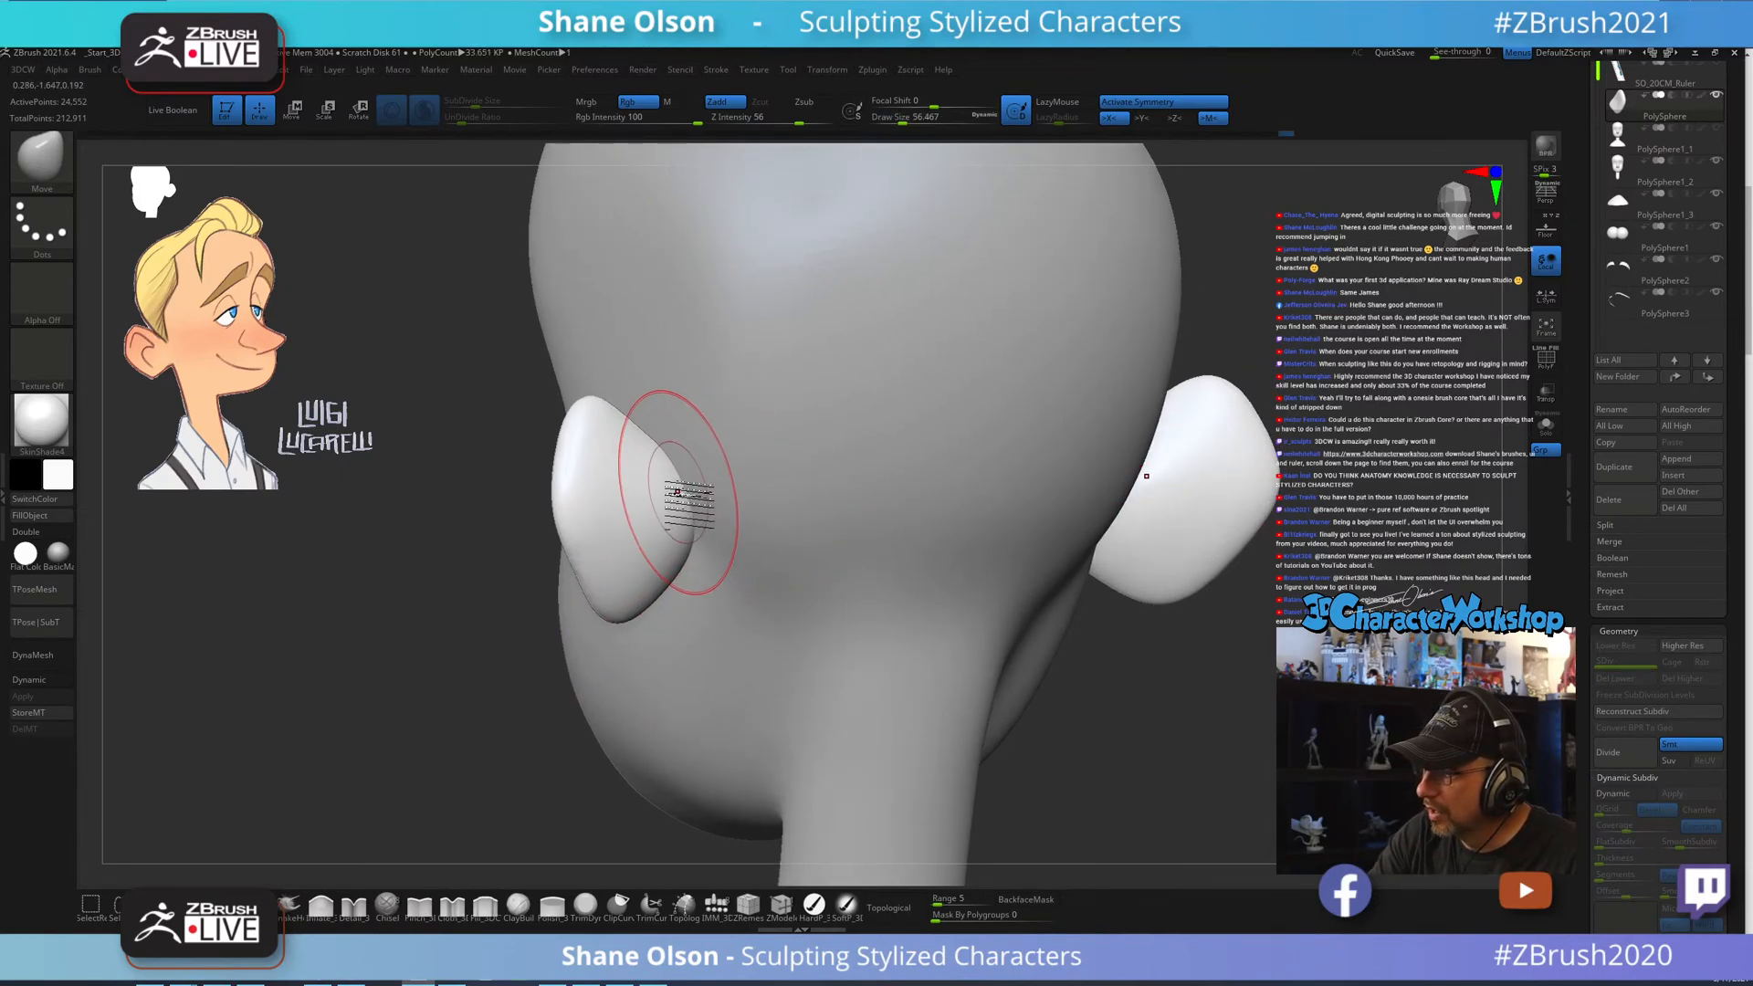
Pull the ears' rear edge toward the skull from behind and smooth the lower part of the ear.
{"action": "mouse_move", "coordinate": [680, 496]}
{"action": "right_mouse_down"}
{"action": "mouse_move", "coordinate": [712, 497]}
{"action": "mouse_move", "coordinate": [696, 548]}
{"action": "mouse_move", "coordinate": [687, 469]}
{"action": "right_mouse_up"}
{"action": "mouse_move", "coordinate": [722, 528]}
{"action": "right_mouse_down"}
{"action": "mouse_move", "coordinate": [720, 468]}
{"action": "mouse_move", "coordinate": [712, 557]}
{"action": "right_mouse_up"}
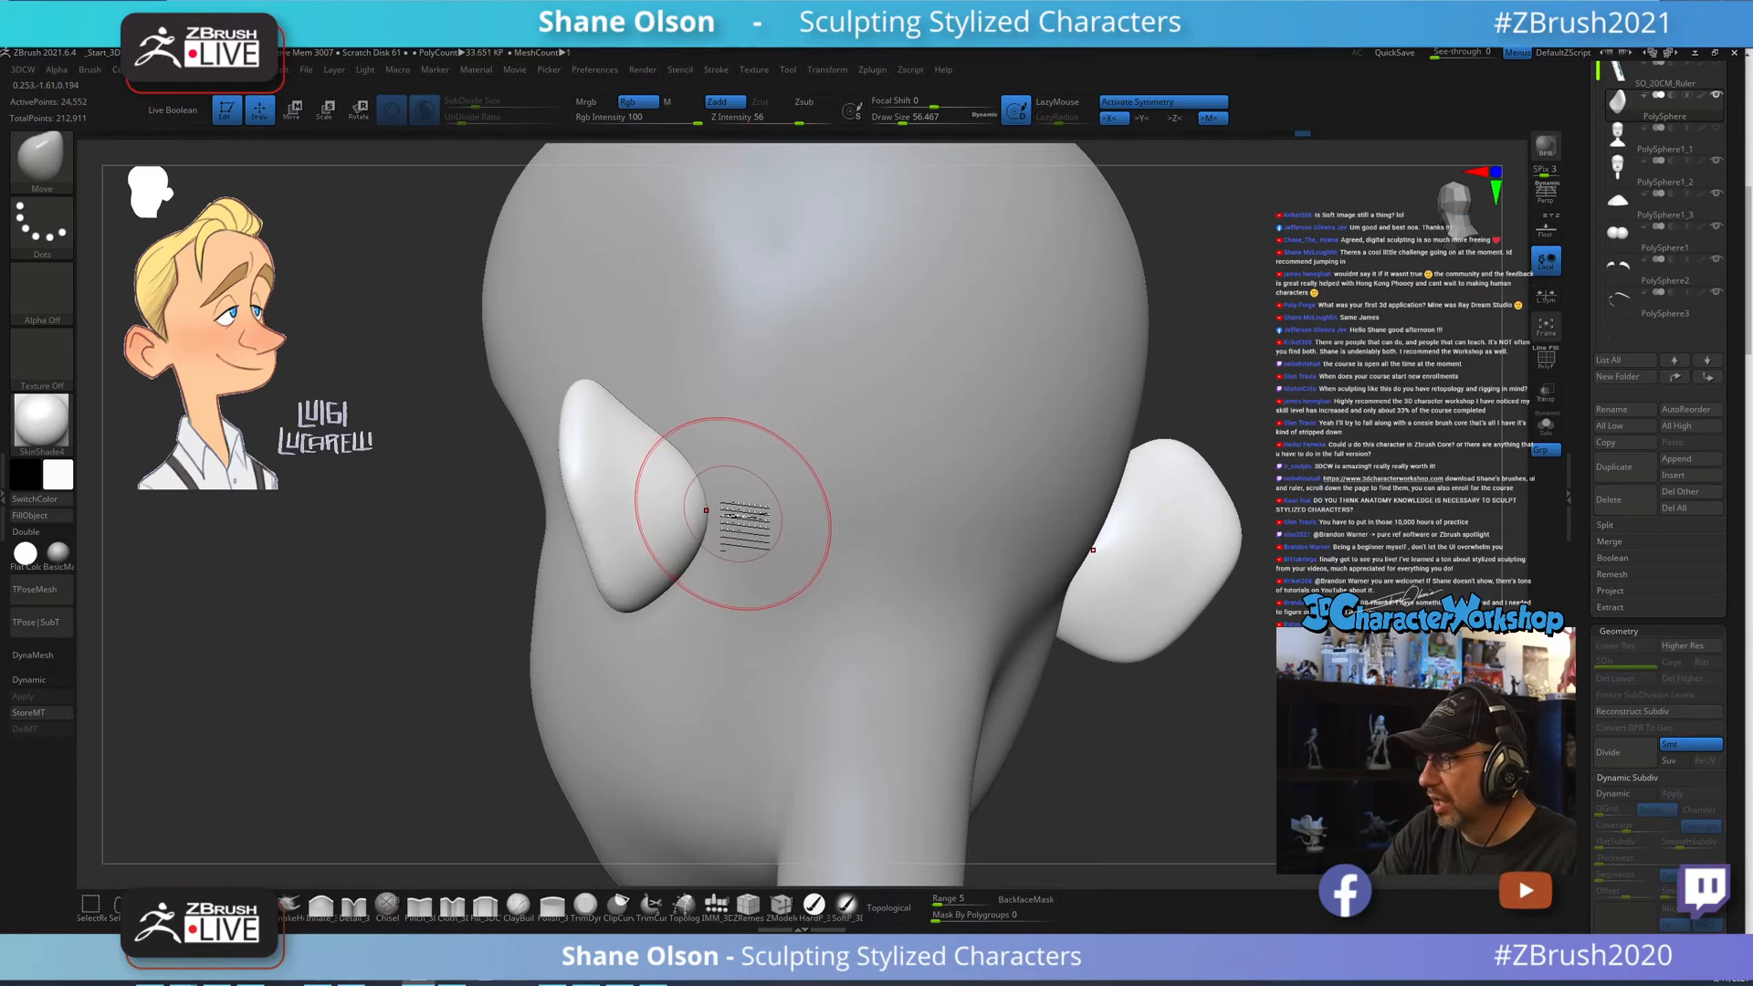
{"action": "right_click_drag", "start_coordinate": [723, 495], "coordinate": [729, 542]}
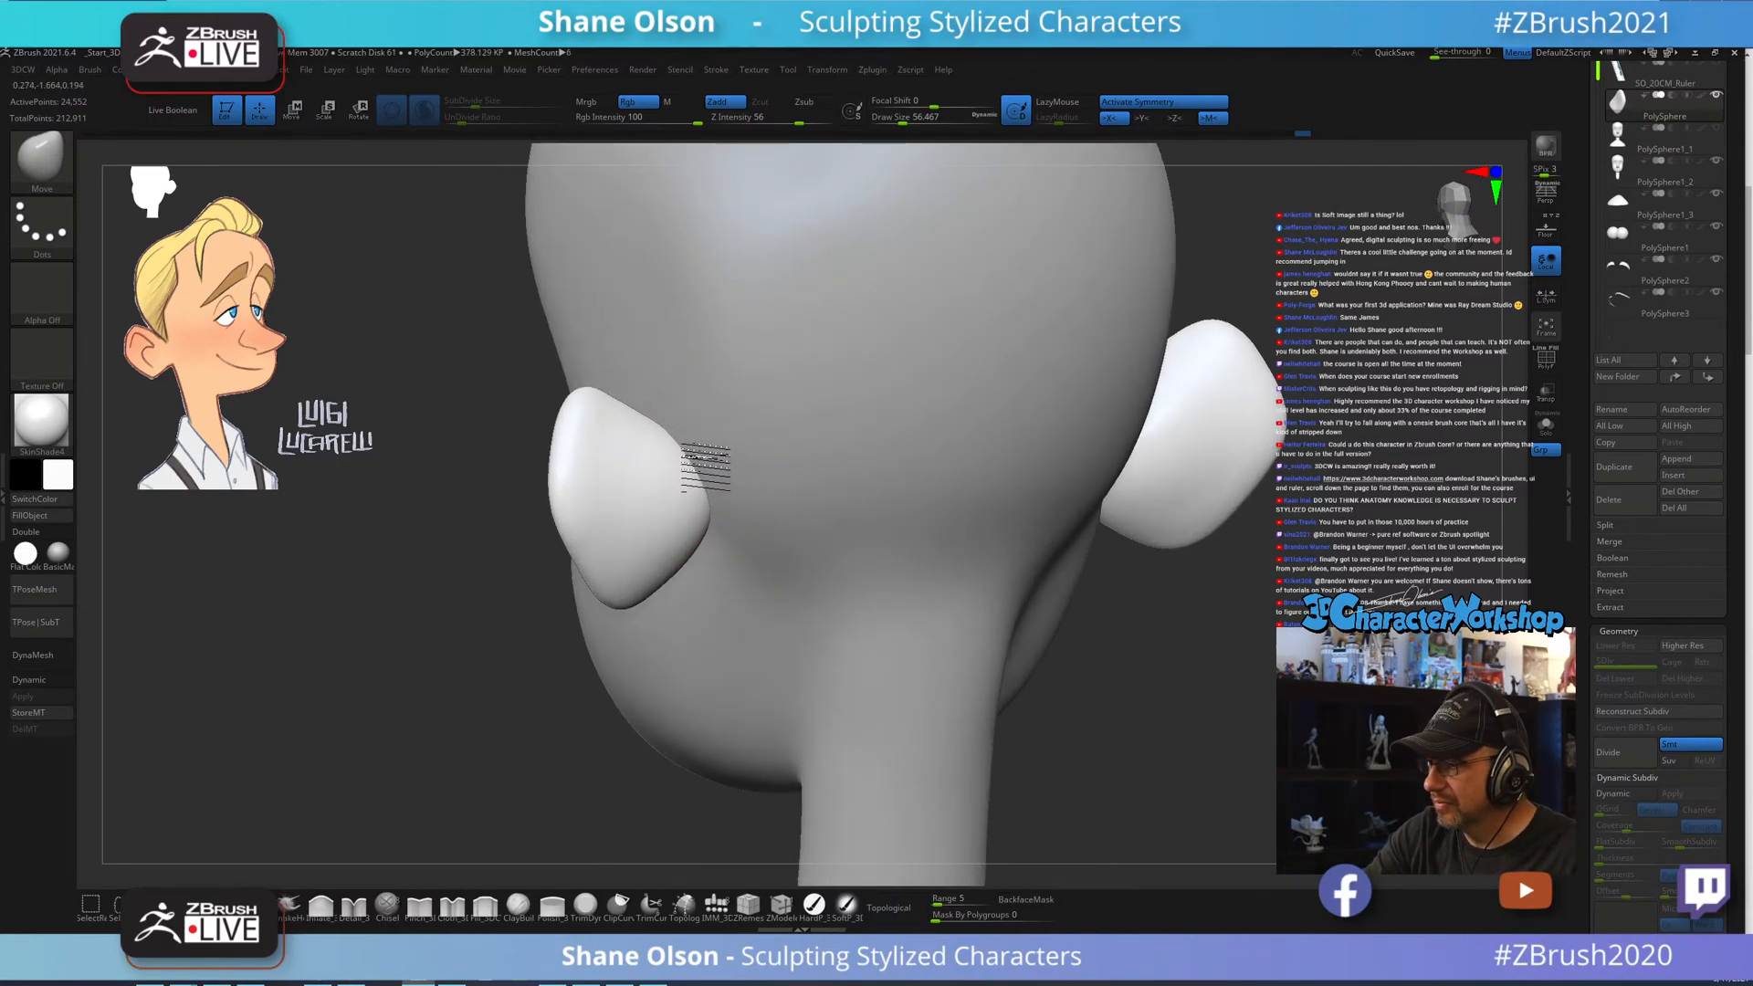
{"action": "mouse_move", "coordinate": [685, 462]}
{"action": "right_mouse_down"}
{"action": "mouse_move", "coordinate": [744, 502]}
{"action": "mouse_move", "coordinate": [738, 525]}
{"action": "mouse_move", "coordinate": [724, 489]}
{"action": "mouse_move", "coordinate": [645, 520]}
{"action": "right_mouse_up"}
{"action": "key", "text": "shift"}
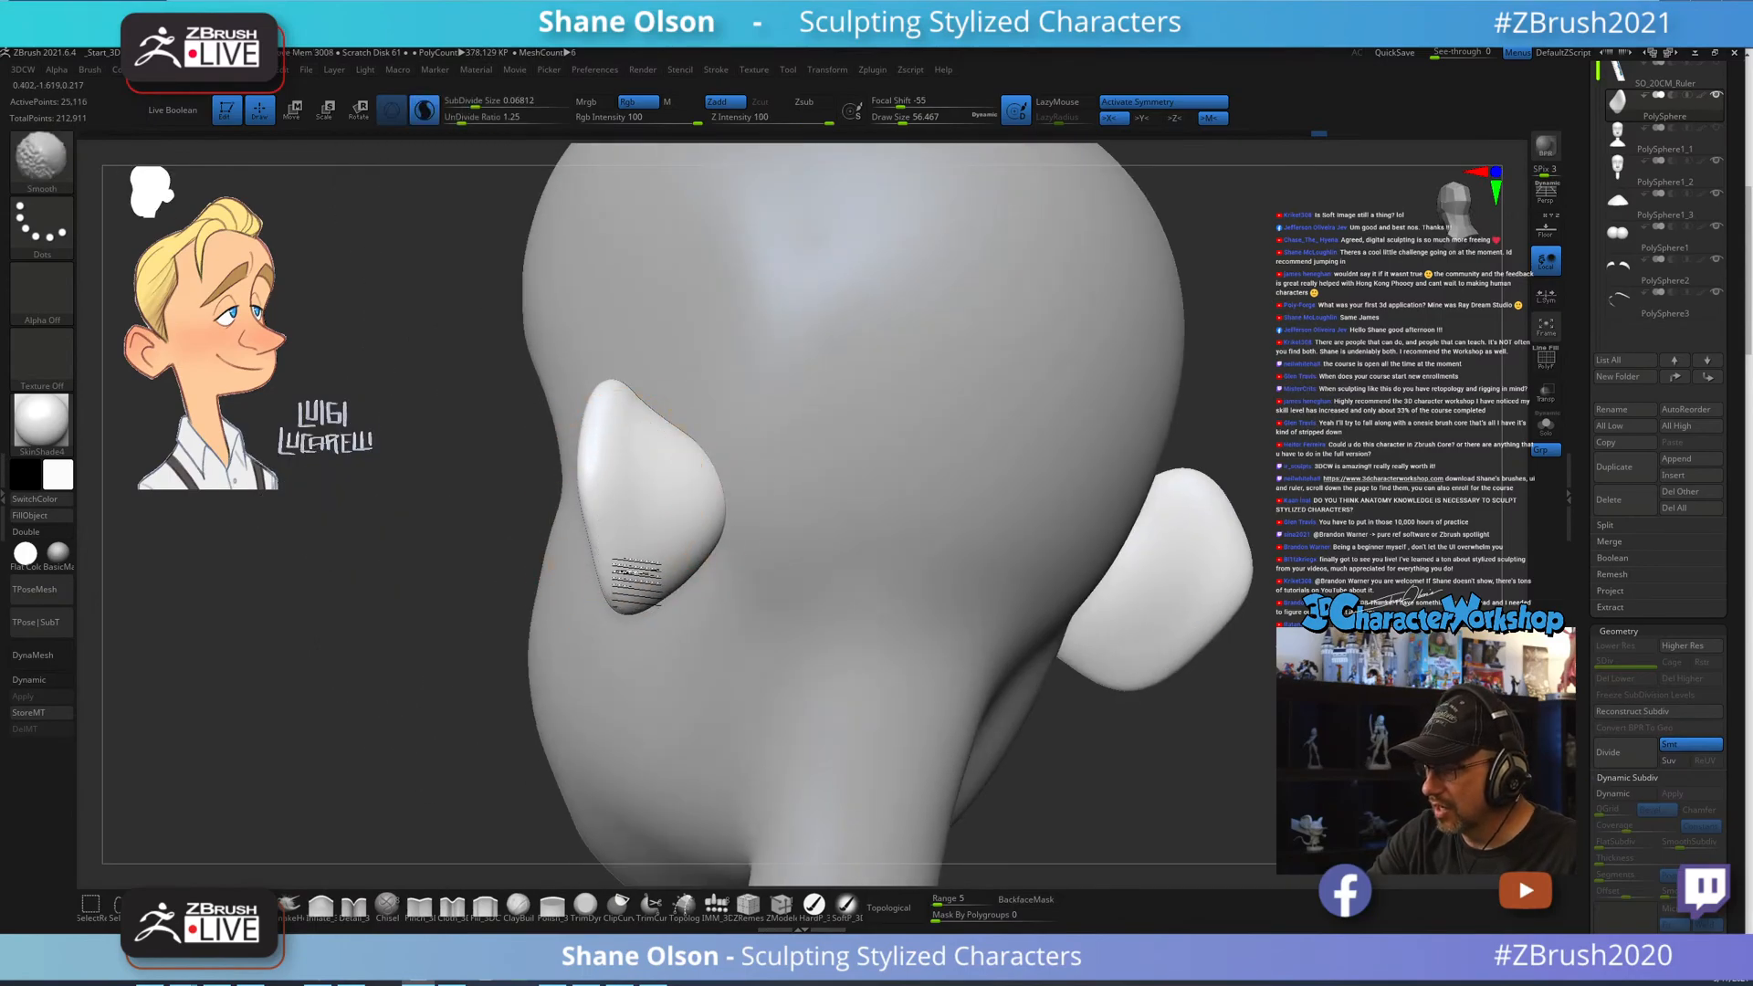
{"action": "right_click_drag", "start_coordinate": [637, 589], "coordinate": [803, 614]}
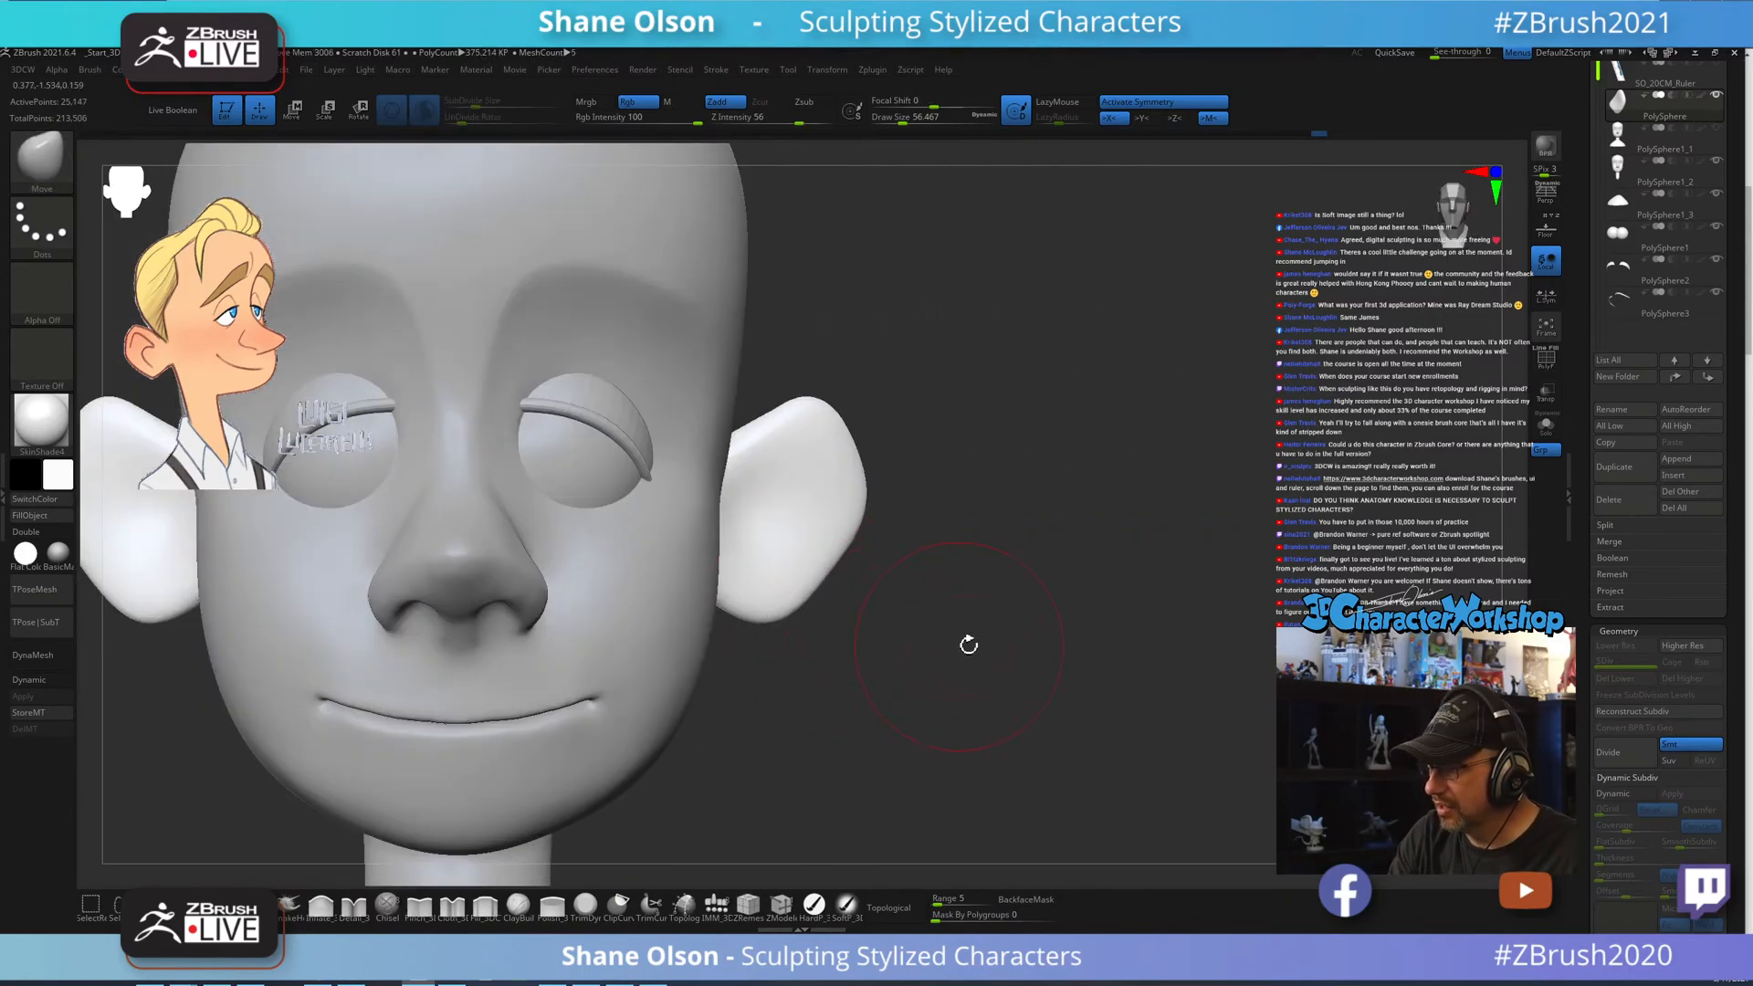
{"action": "right_click_drag", "start_coordinate": [969, 645], "coordinate": [1070, 632], "text": "alt"}
{"action": "key", "text": "s"}
{"action": "left_click_drag", "start_coordinate": [1063, 664], "coordinate": [1059, 666]}
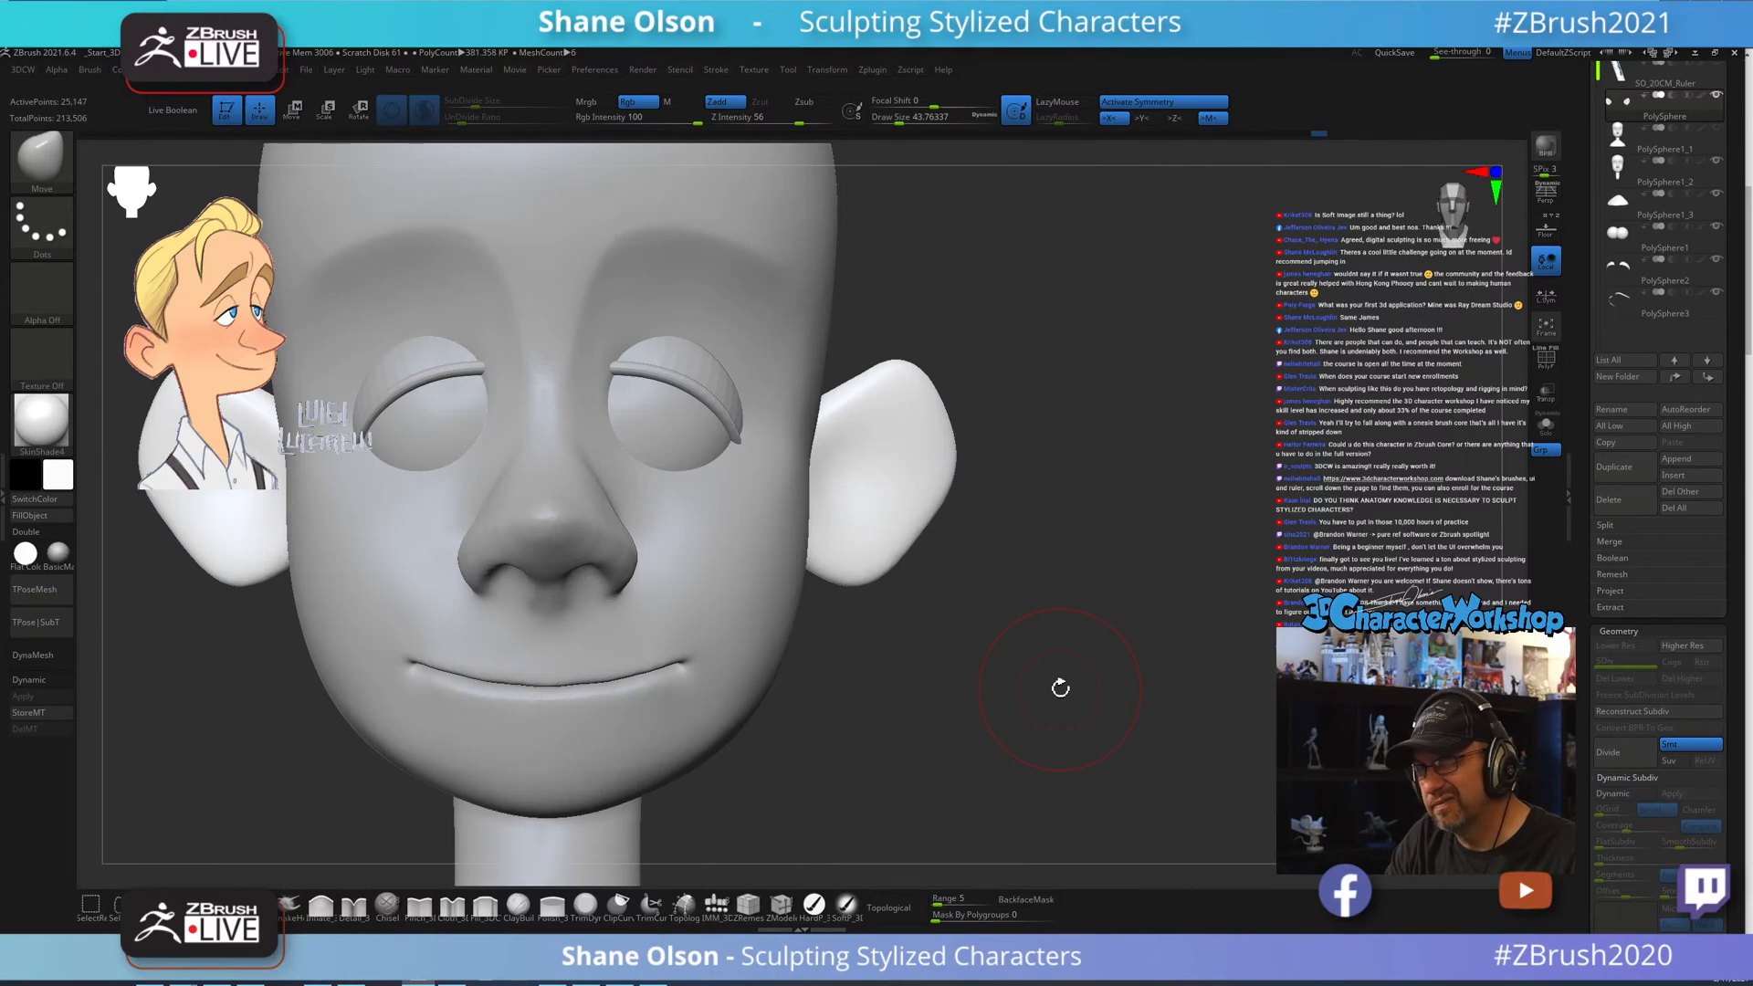
{"action": "right_click_drag", "start_coordinate": [1056, 649], "coordinate": [1091, 648]}
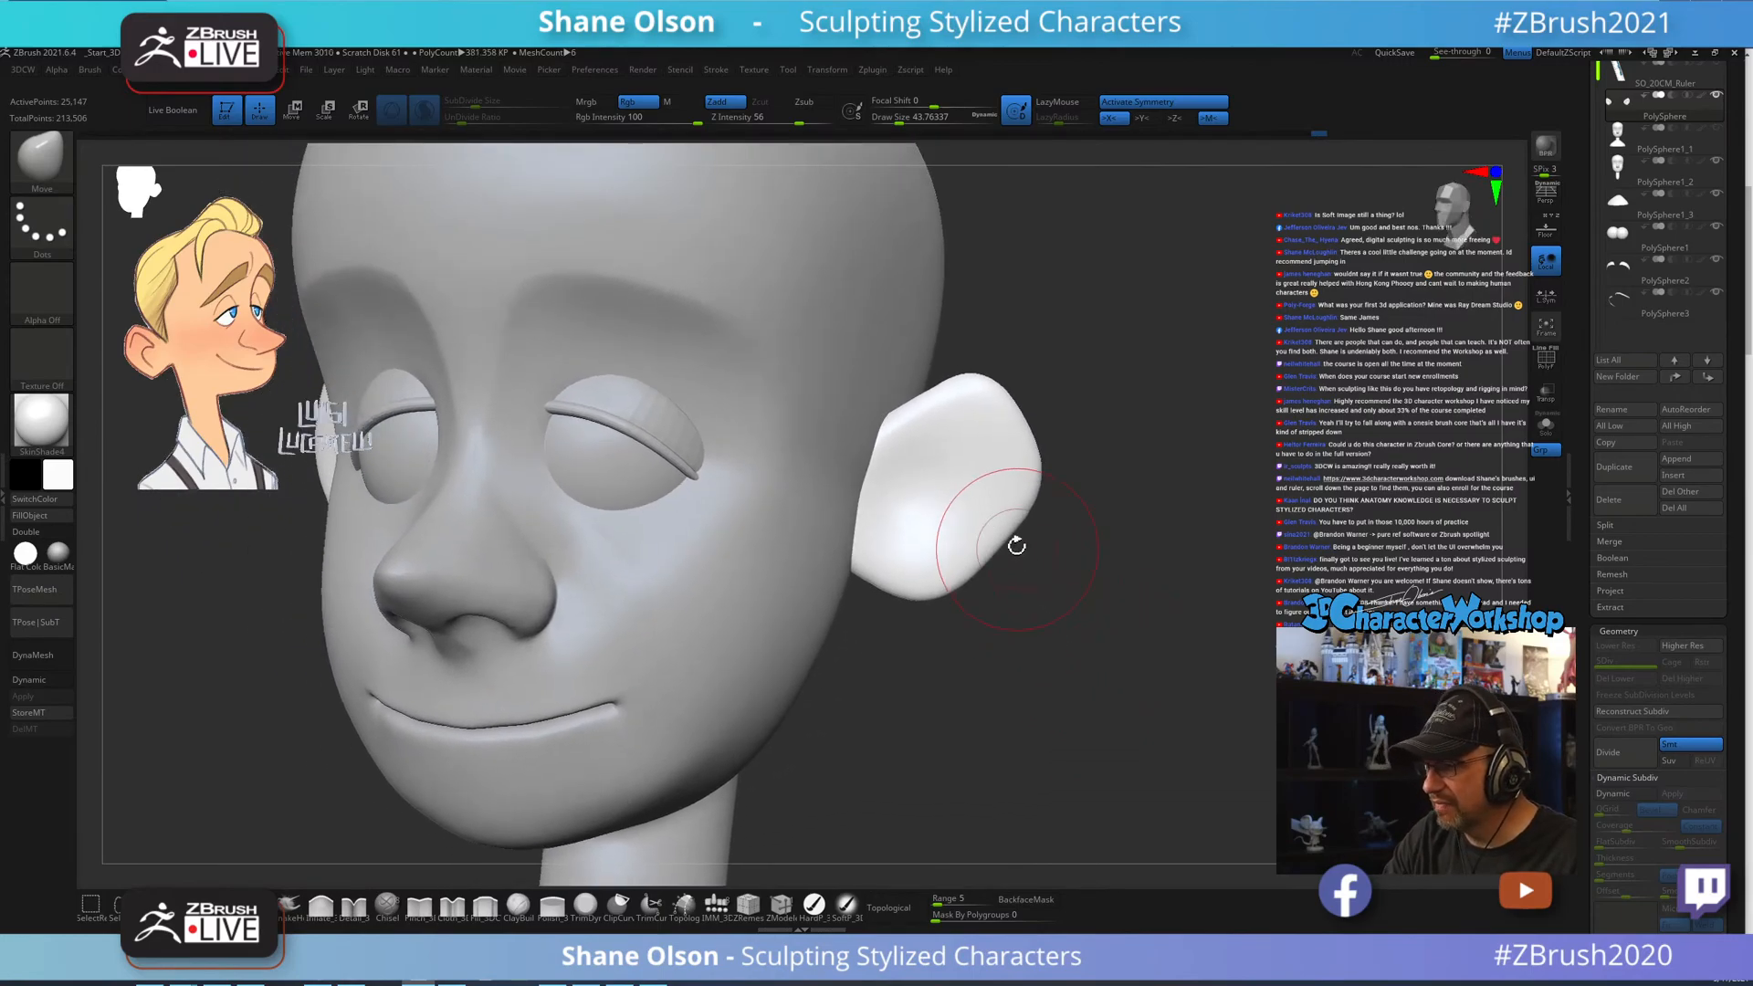
{"action": "left_click", "coordinate": [860, 451], "text": "alt"}
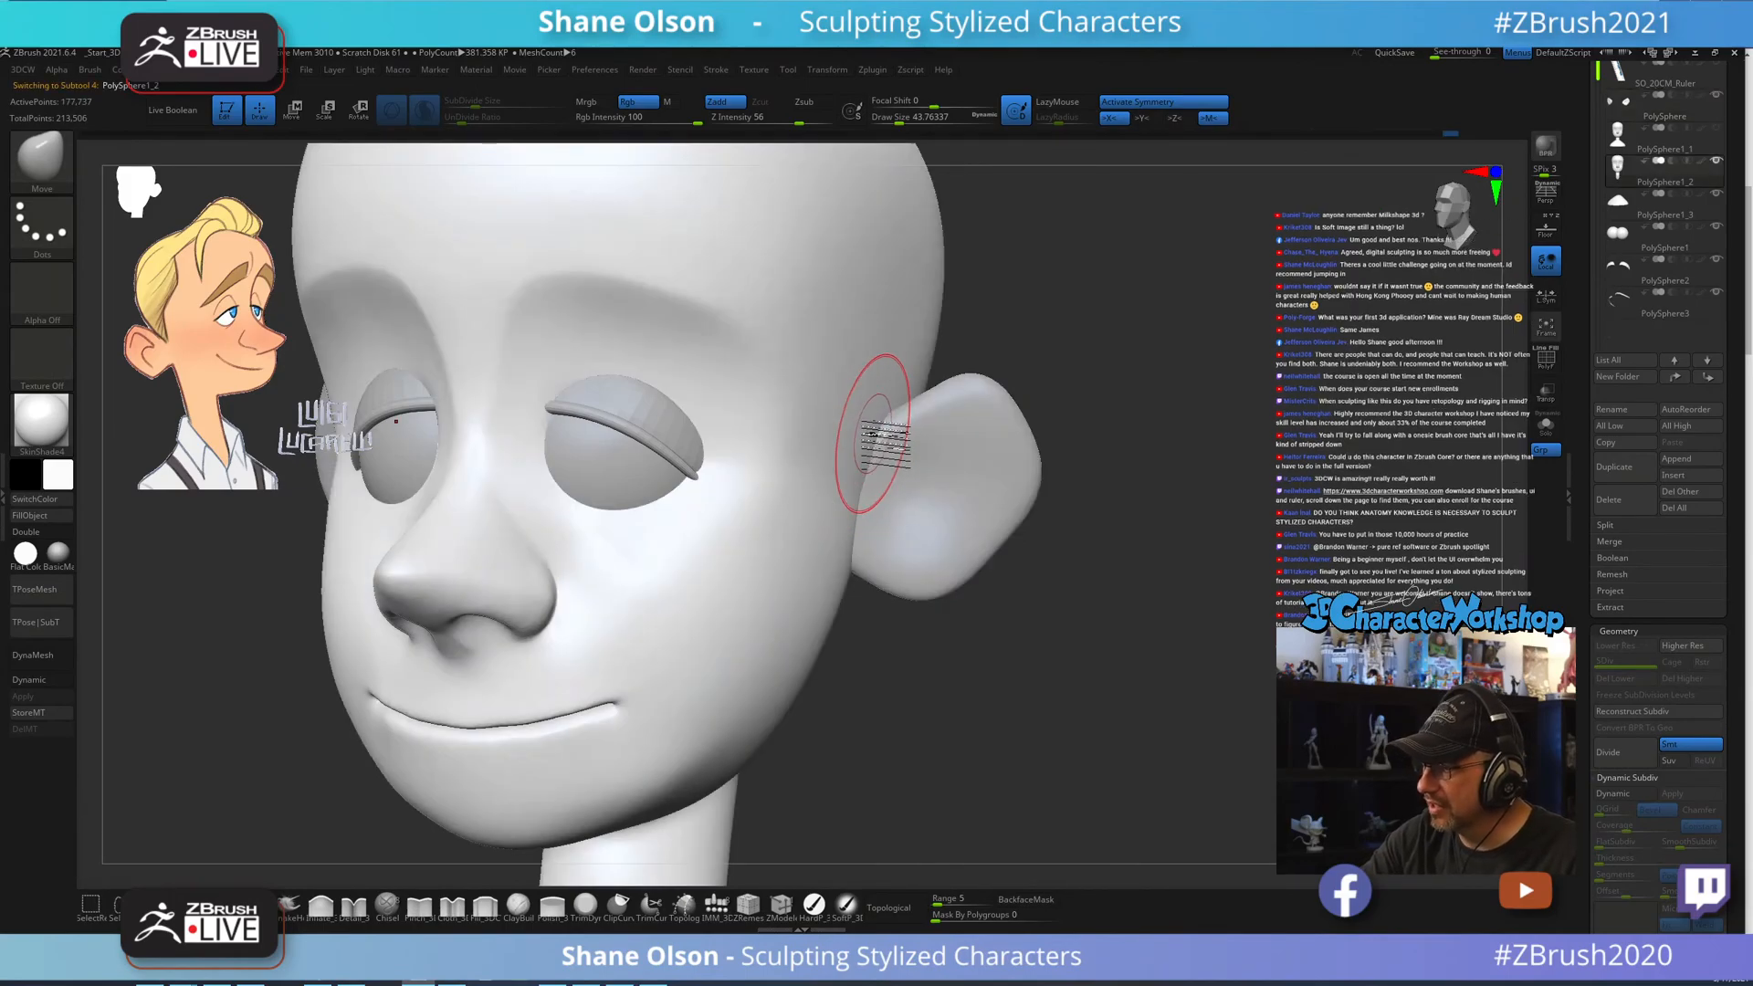
{"action": "key", "text": "s"}
{"action": "left_click_drag", "start_coordinate": [888, 462], "coordinate": [897, 462]}
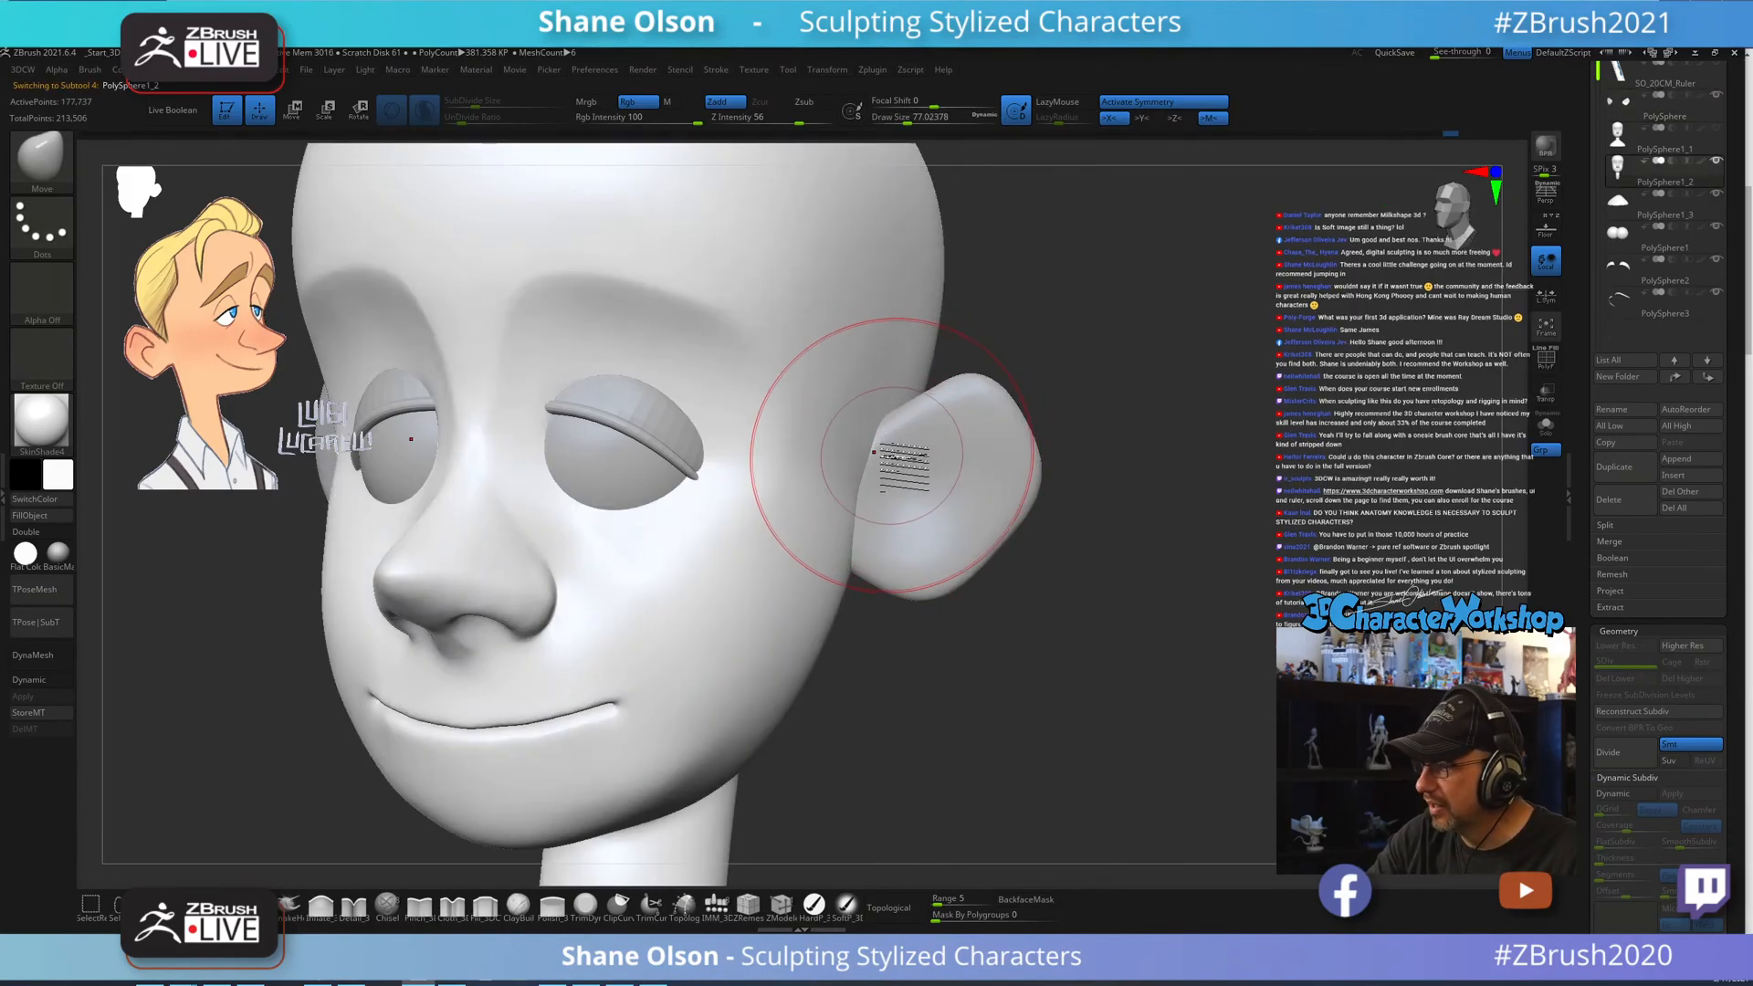
{"action": "right_click_drag", "start_coordinate": [978, 607], "coordinate": [1081, 671]}
Select the ears and start pushing in their front surface with the Move brush, reducing the draw size to about 25.
{"action": "left_click", "coordinate": [975, 525], "text": "alt"}
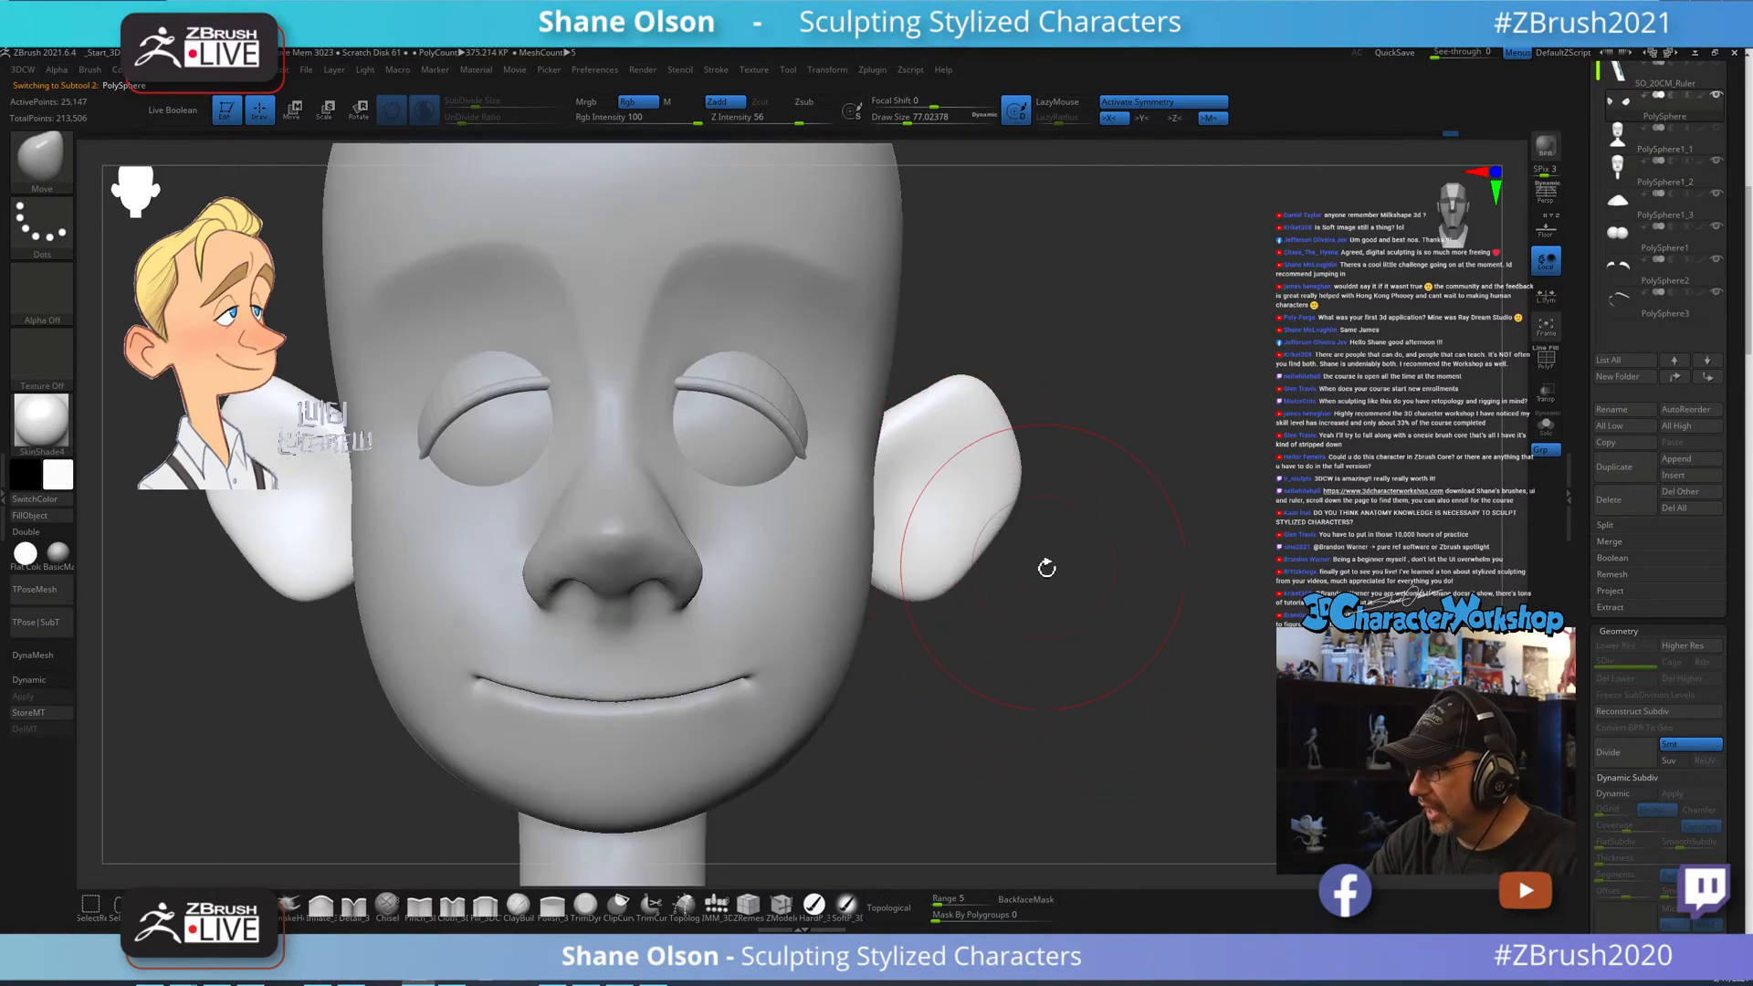
{"action": "key", "text": "s"}
{"action": "left_click_drag", "start_coordinate": [1094, 630], "coordinate": [1082, 629]}
{"action": "mouse_move", "coordinate": [1094, 607]}
{"action": "right_mouse_down"}
{"action": "mouse_move", "coordinate": [1099, 626]}
{"action": "mouse_move", "coordinate": [1077, 613]}
{"action": "right_mouse_up"}
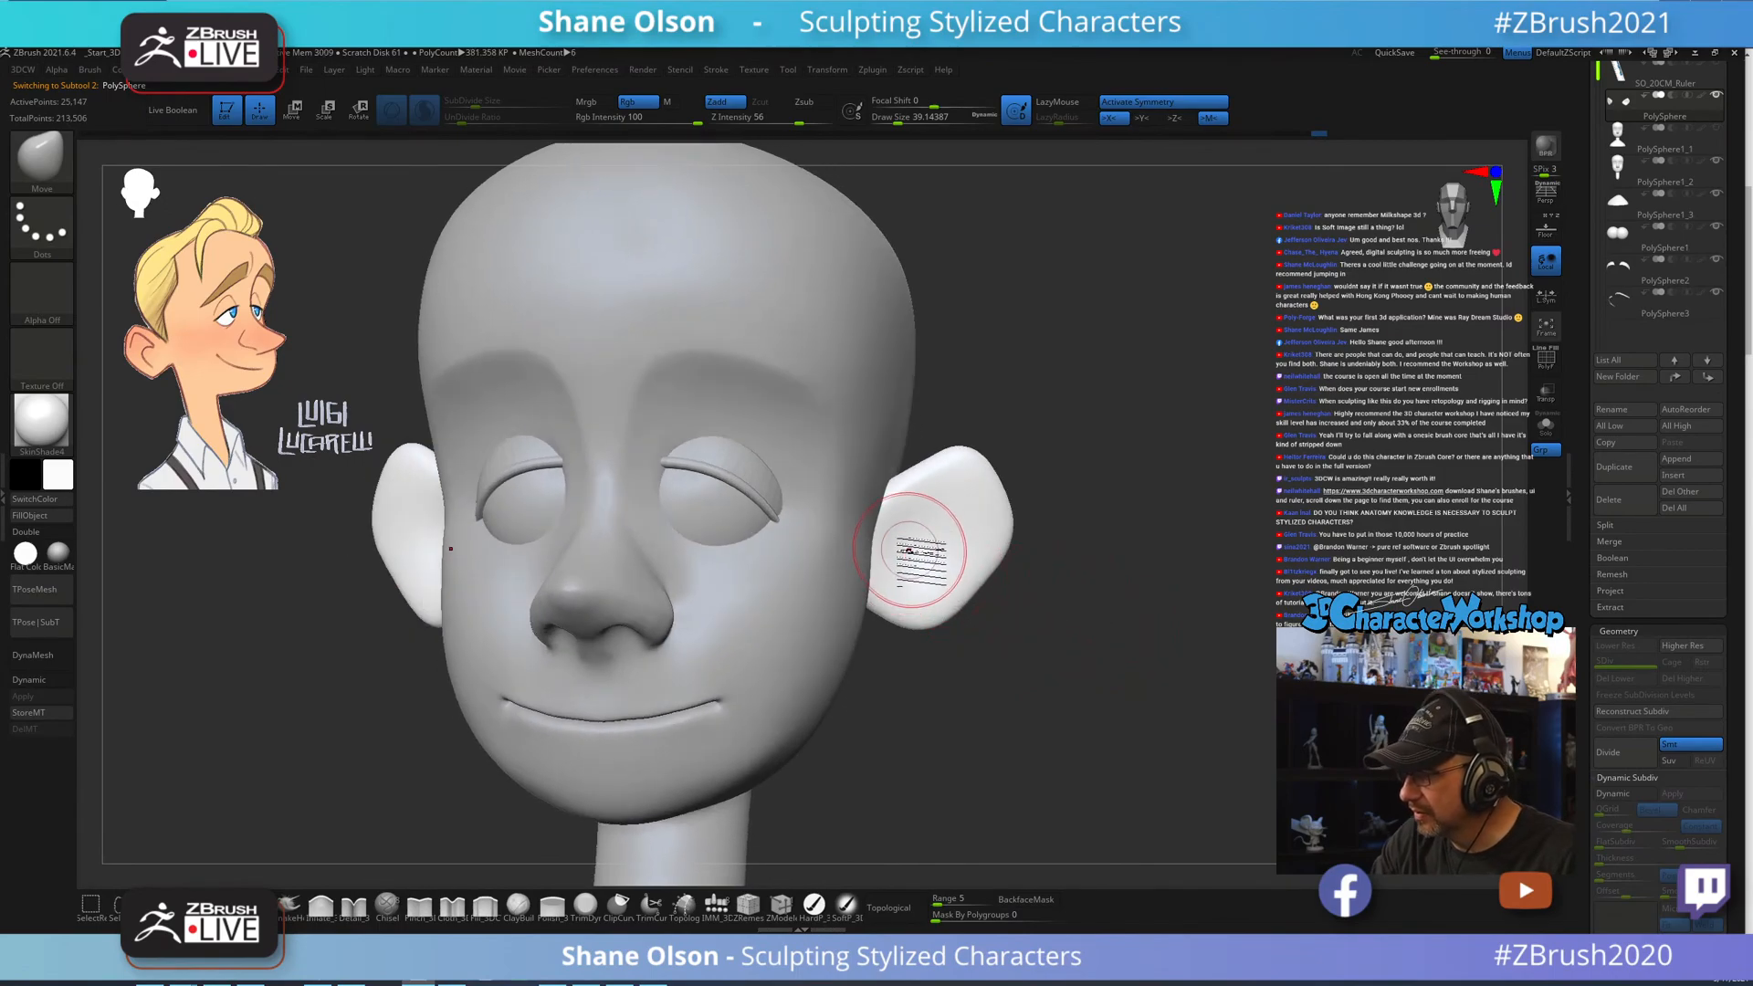
{"action": "right_click_drag", "start_coordinate": [909, 551], "coordinate": [924, 564]}
{"action": "key", "text": "s"}
{"action": "left_click_drag", "start_coordinate": [921, 565], "coordinate": [913, 566]}
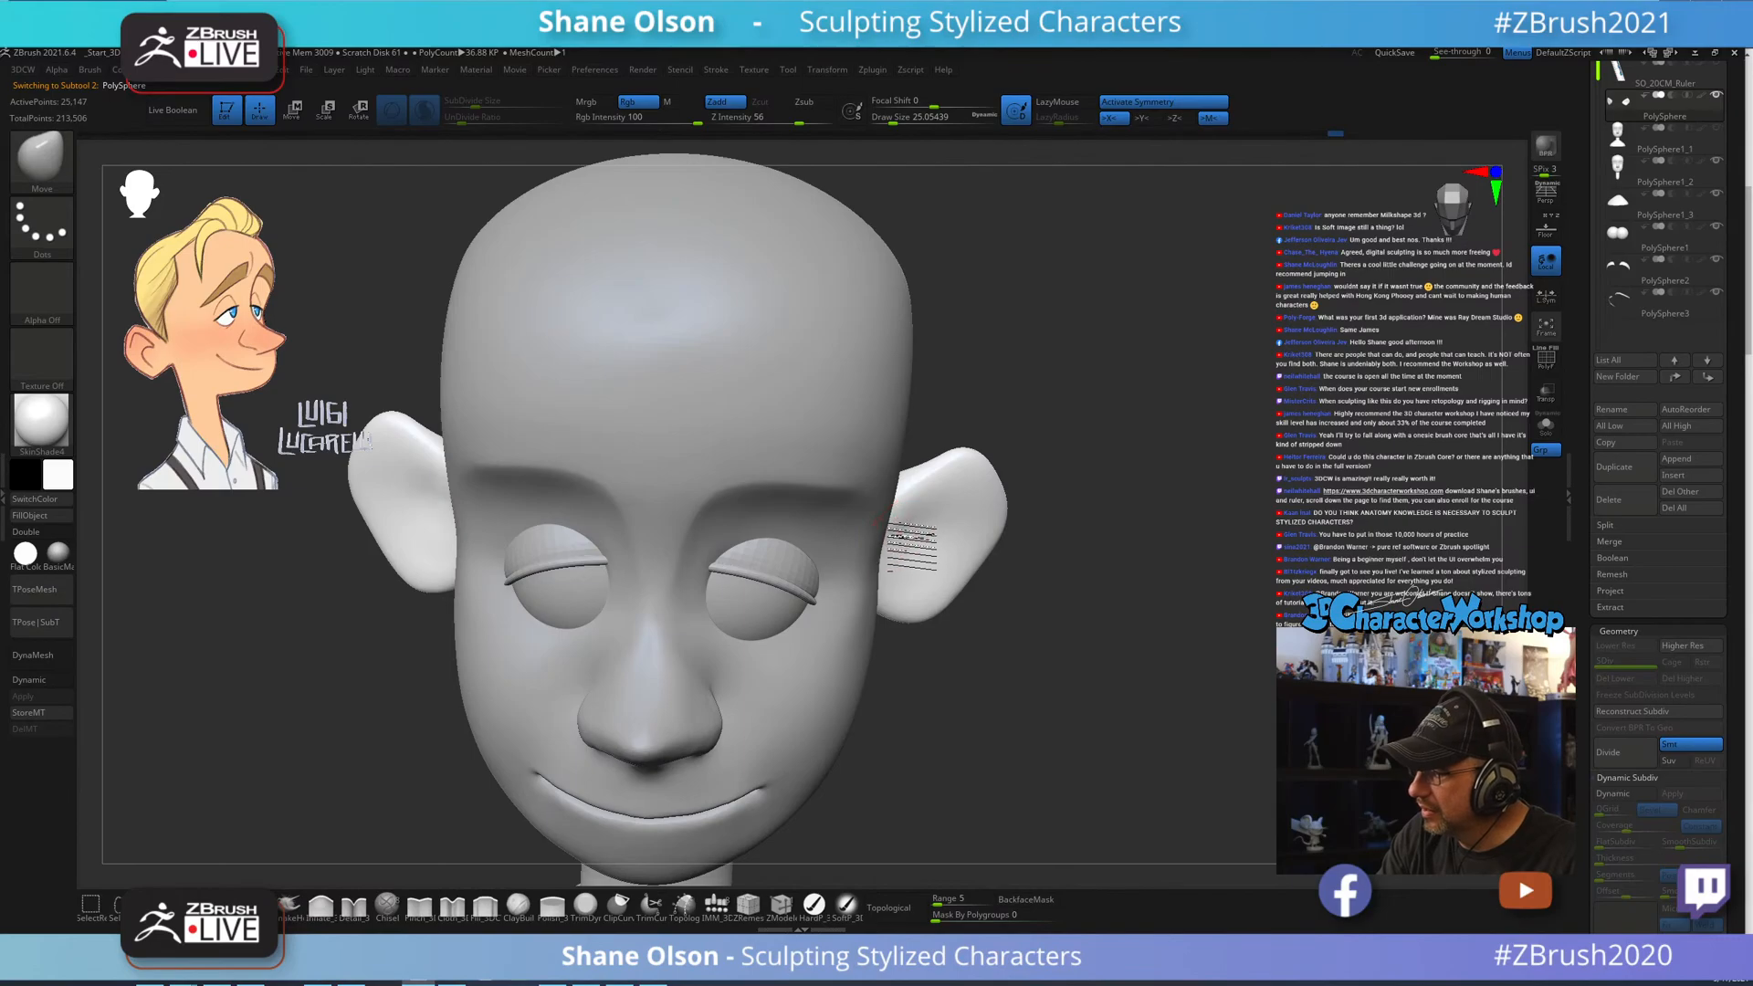
Push a shallow hollow under the ears' upper rim with the Move brush at a draw size of about 35.
{"action": "mouse_move", "coordinate": [927, 535]}
{"action": "right_mouse_down"}
{"action": "mouse_move", "coordinate": [940, 512]}
{"action": "mouse_move", "coordinate": [913, 563]}
{"action": "right_mouse_up"}
{"action": "key", "text": "s"}
{"action": "left_click_drag", "start_coordinate": [913, 565], "coordinate": [922, 567]}
{"action": "mouse_move", "coordinate": [924, 559]}
{"action": "right_mouse_down"}
{"action": "mouse_move", "coordinate": [922, 534]}
{"action": "mouse_move", "coordinate": [909, 563]}
{"action": "mouse_move", "coordinate": [950, 529]}
{"action": "right_mouse_up"}
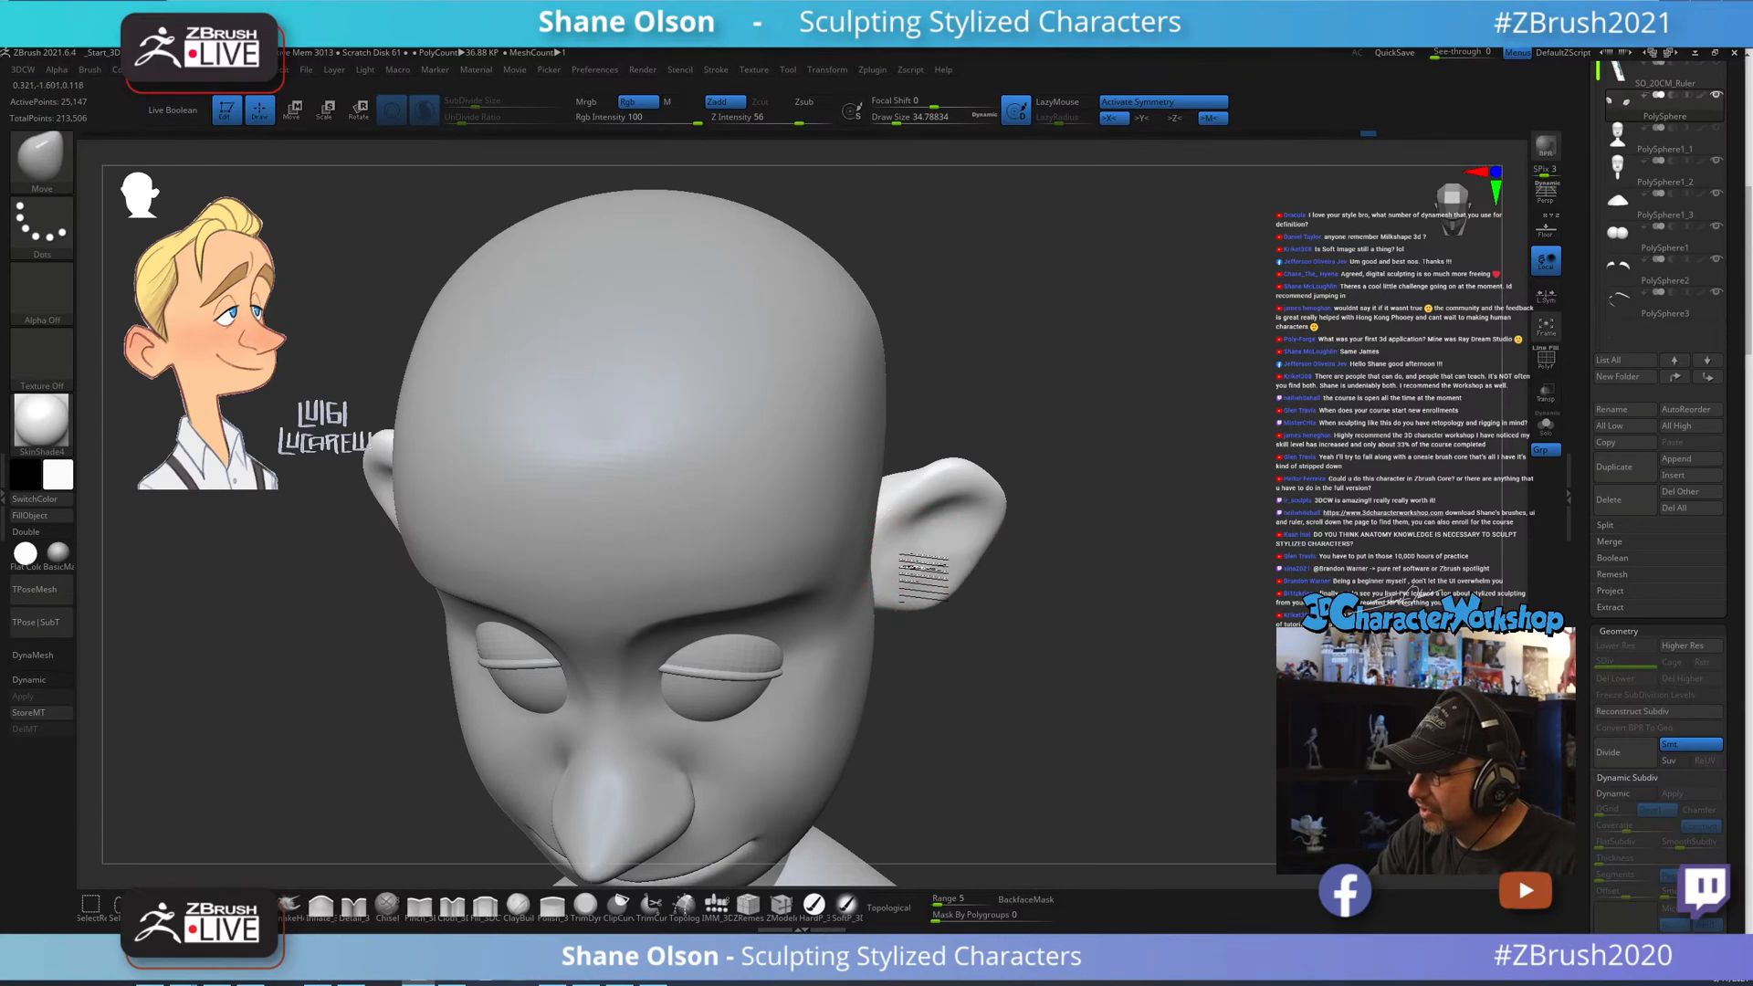
Deepen the inner ear hollow and define the surrounding rim, reducing the draw size to about 29 and 23.
{"action": "mouse_move", "coordinate": [946, 534]}
{"action": "right_mouse_down"}
{"action": "mouse_move", "coordinate": [933, 556]}
{"action": "mouse_move", "coordinate": [953, 512]}
{"action": "mouse_move", "coordinate": [916, 559]}
{"action": "mouse_move", "coordinate": [929, 542]}
{"action": "right_mouse_up"}
{"action": "key", "text": "["}
{"action": "key", "text": "space"}
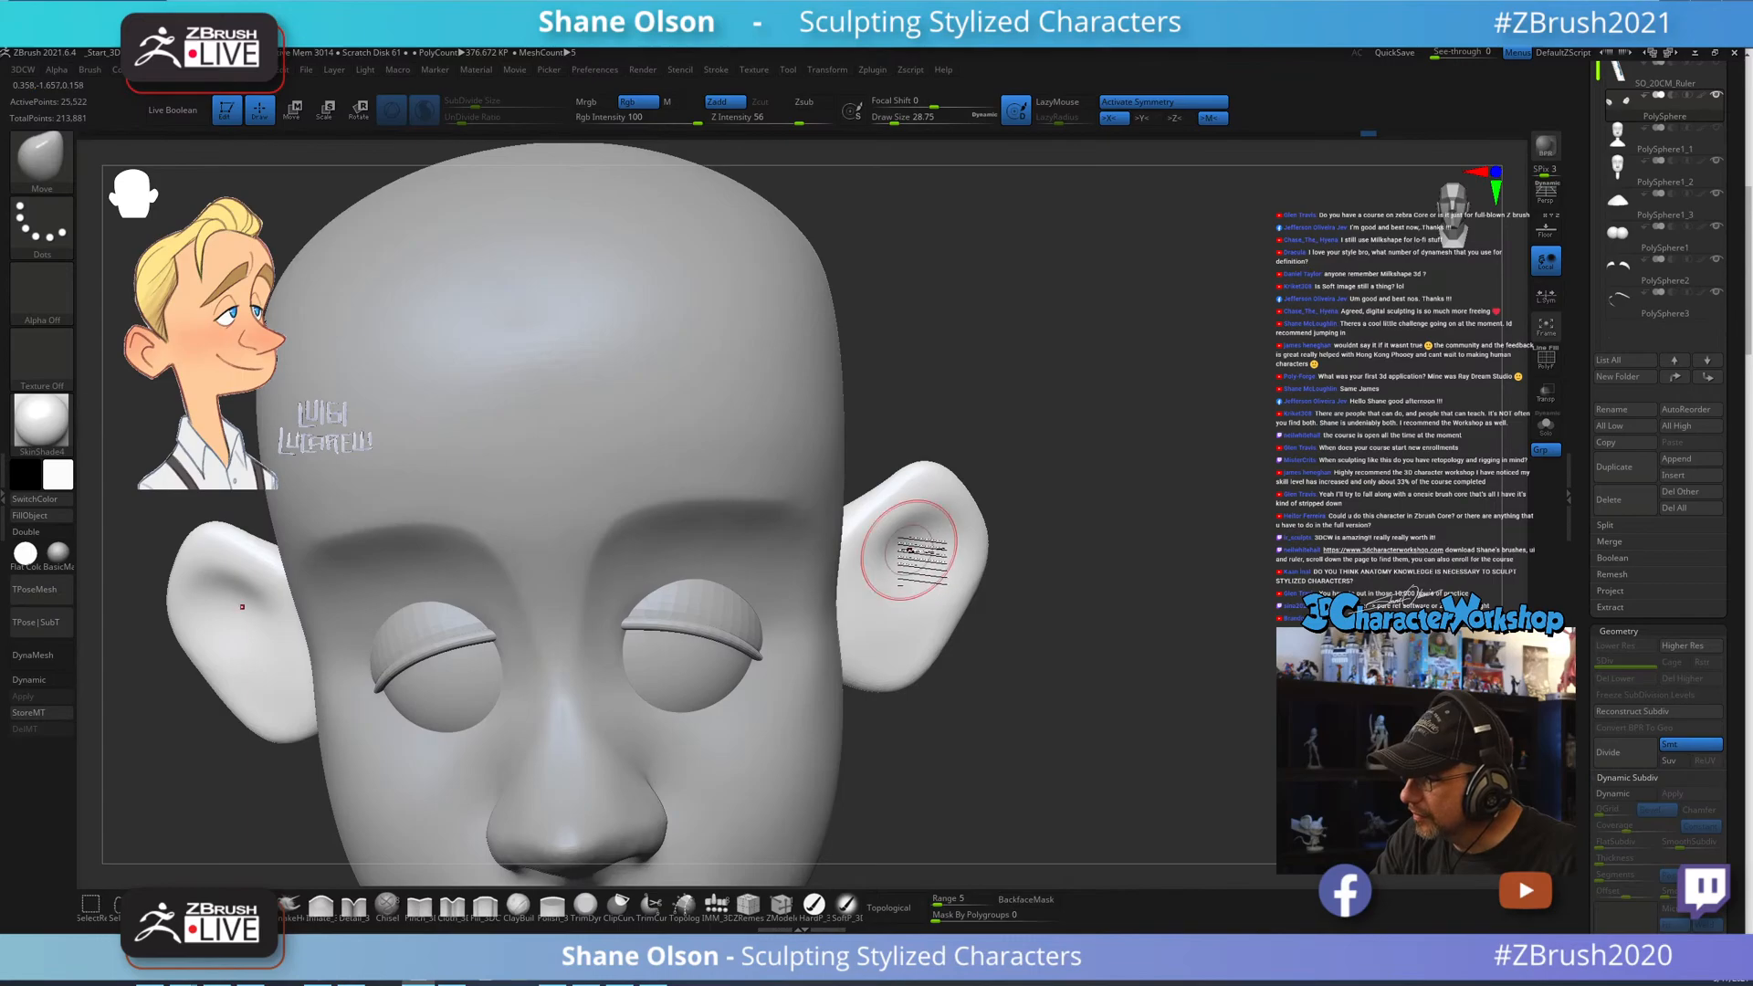
{"action": "mouse_move", "coordinate": [922, 540]}
{"action": "right_mouse_down"}
{"action": "mouse_move", "coordinate": [937, 532]}
{"action": "mouse_move", "coordinate": [920, 551]}
{"action": "right_mouse_up"}
{"action": "key", "text": "["}
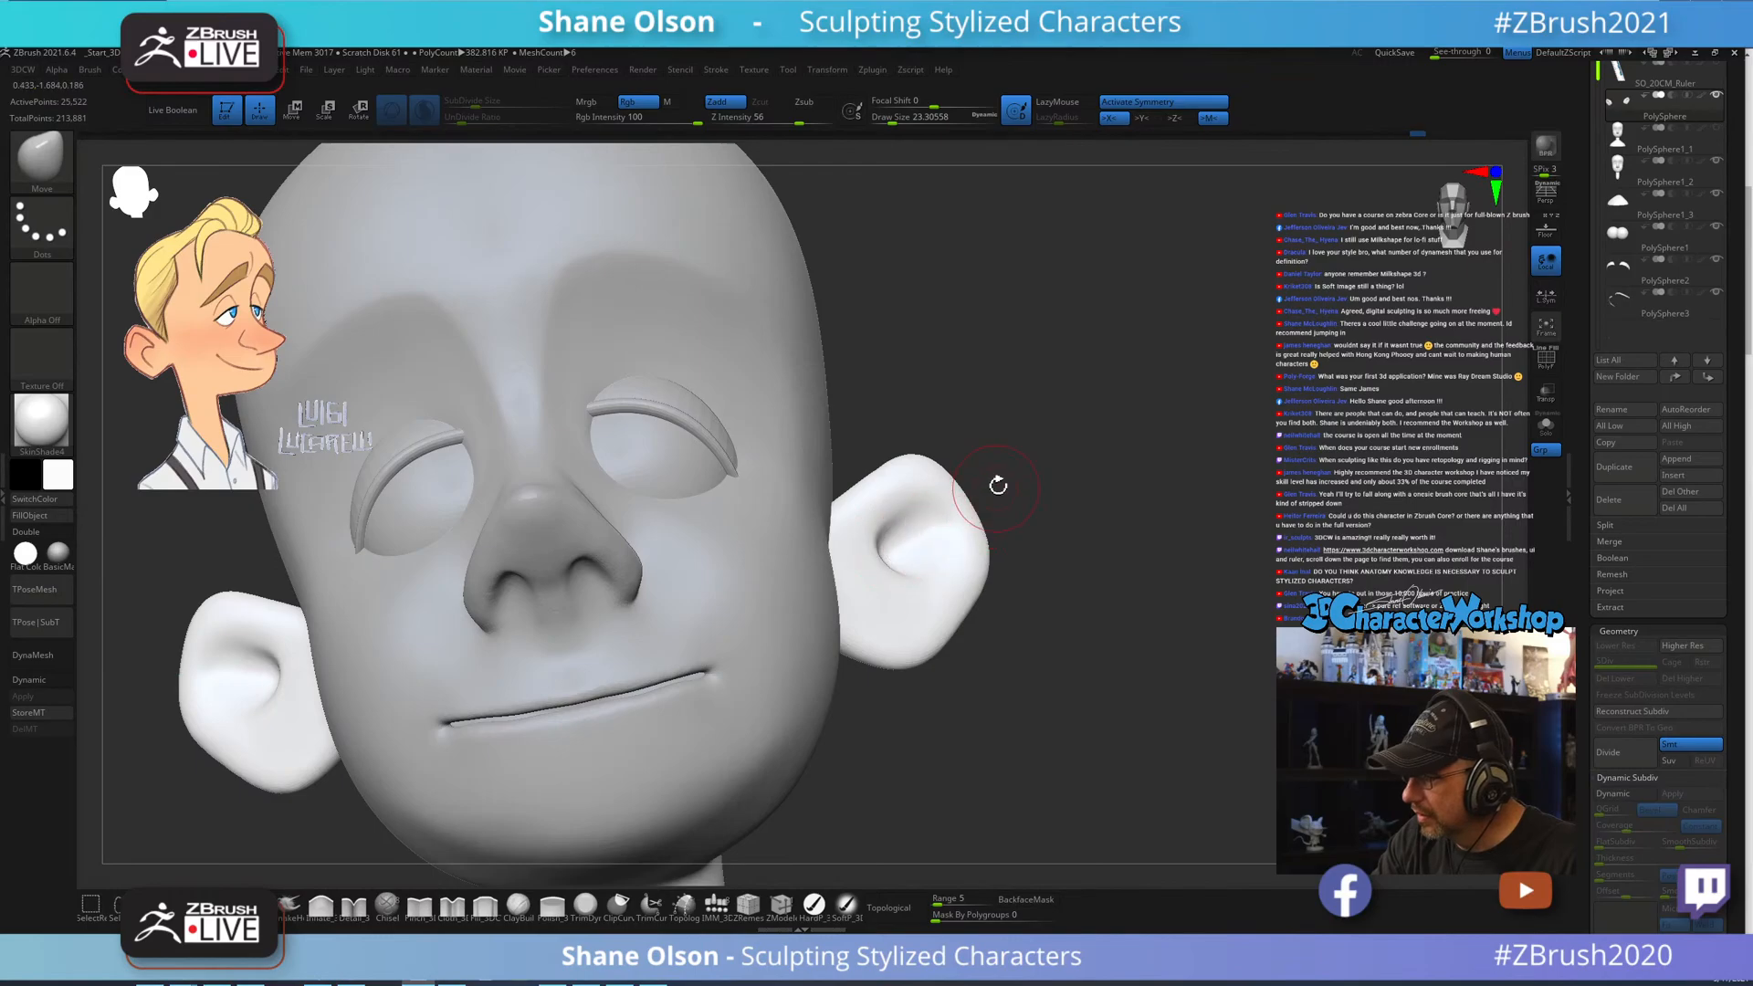
{"action": "mouse_move", "coordinate": [998, 485]}
{"action": "right_mouse_down"}
{"action": "mouse_move", "coordinate": [922, 548]}
{"action": "mouse_move", "coordinate": [904, 530]}
{"action": "mouse_move", "coordinate": [916, 557]}
{"action": "right_mouse_up"}
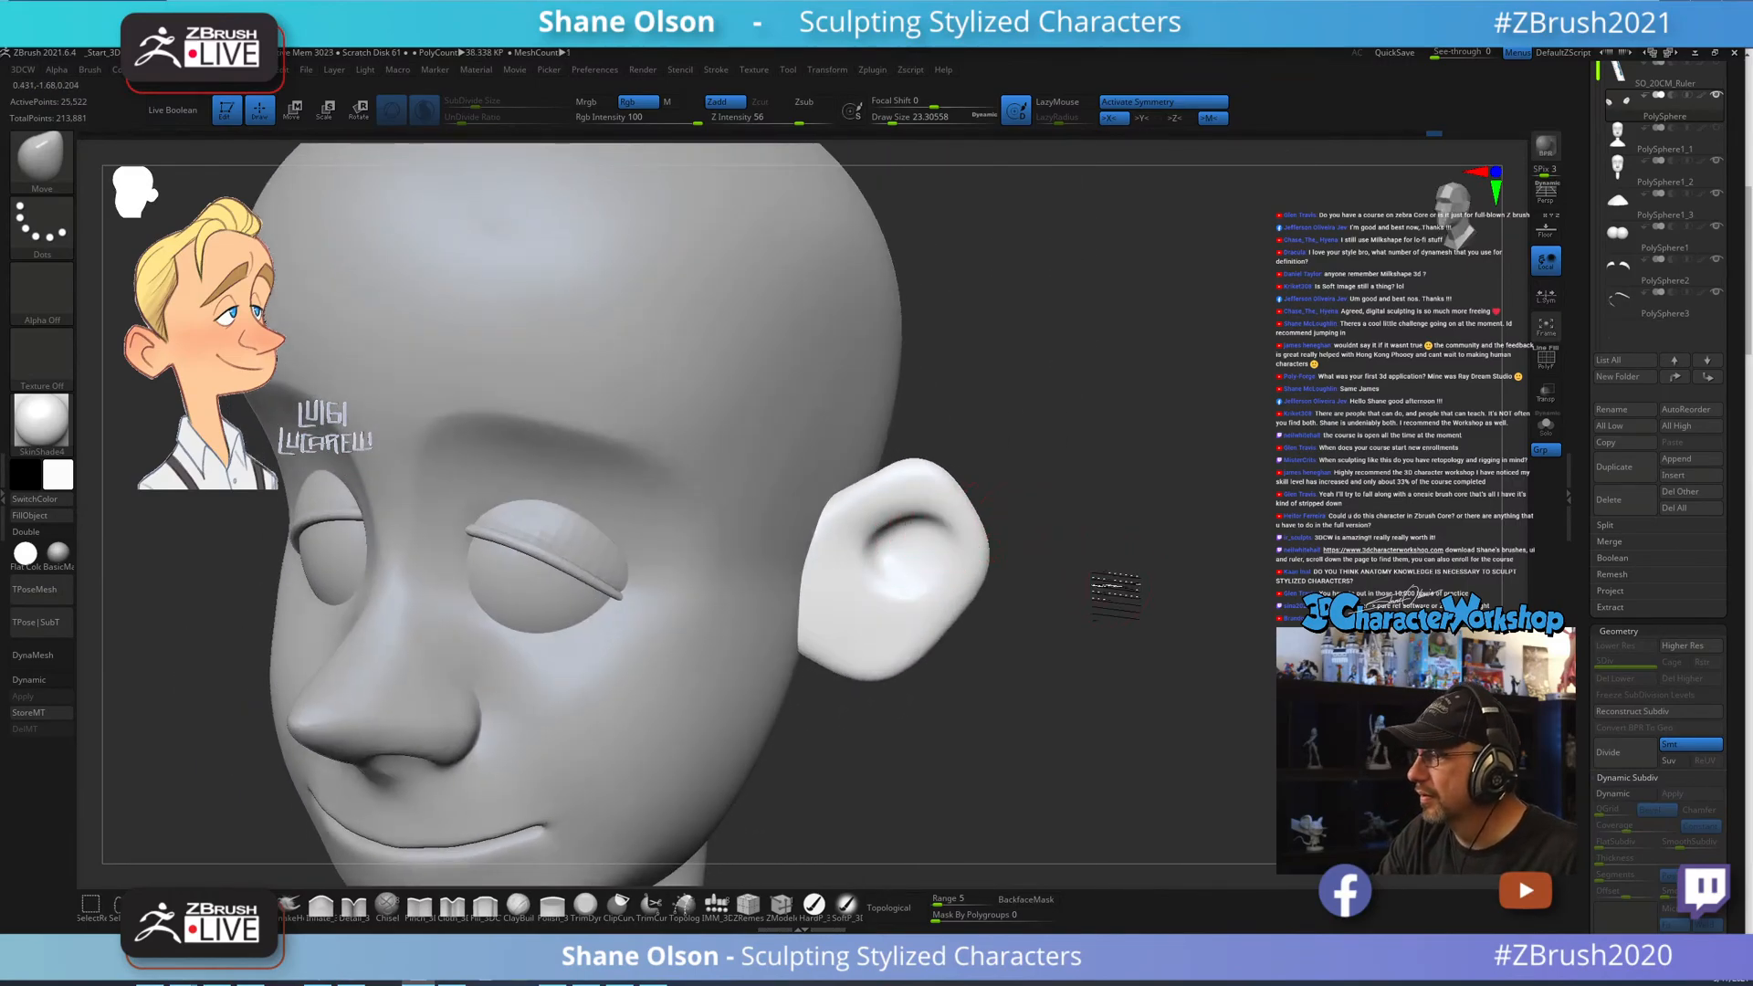
Refine and smooth the inner ear hollow at a draw size of about 18, extending it down toward the lobe.
{"action": "right_click_drag", "start_coordinate": [1116, 594], "coordinate": [1027, 517]}
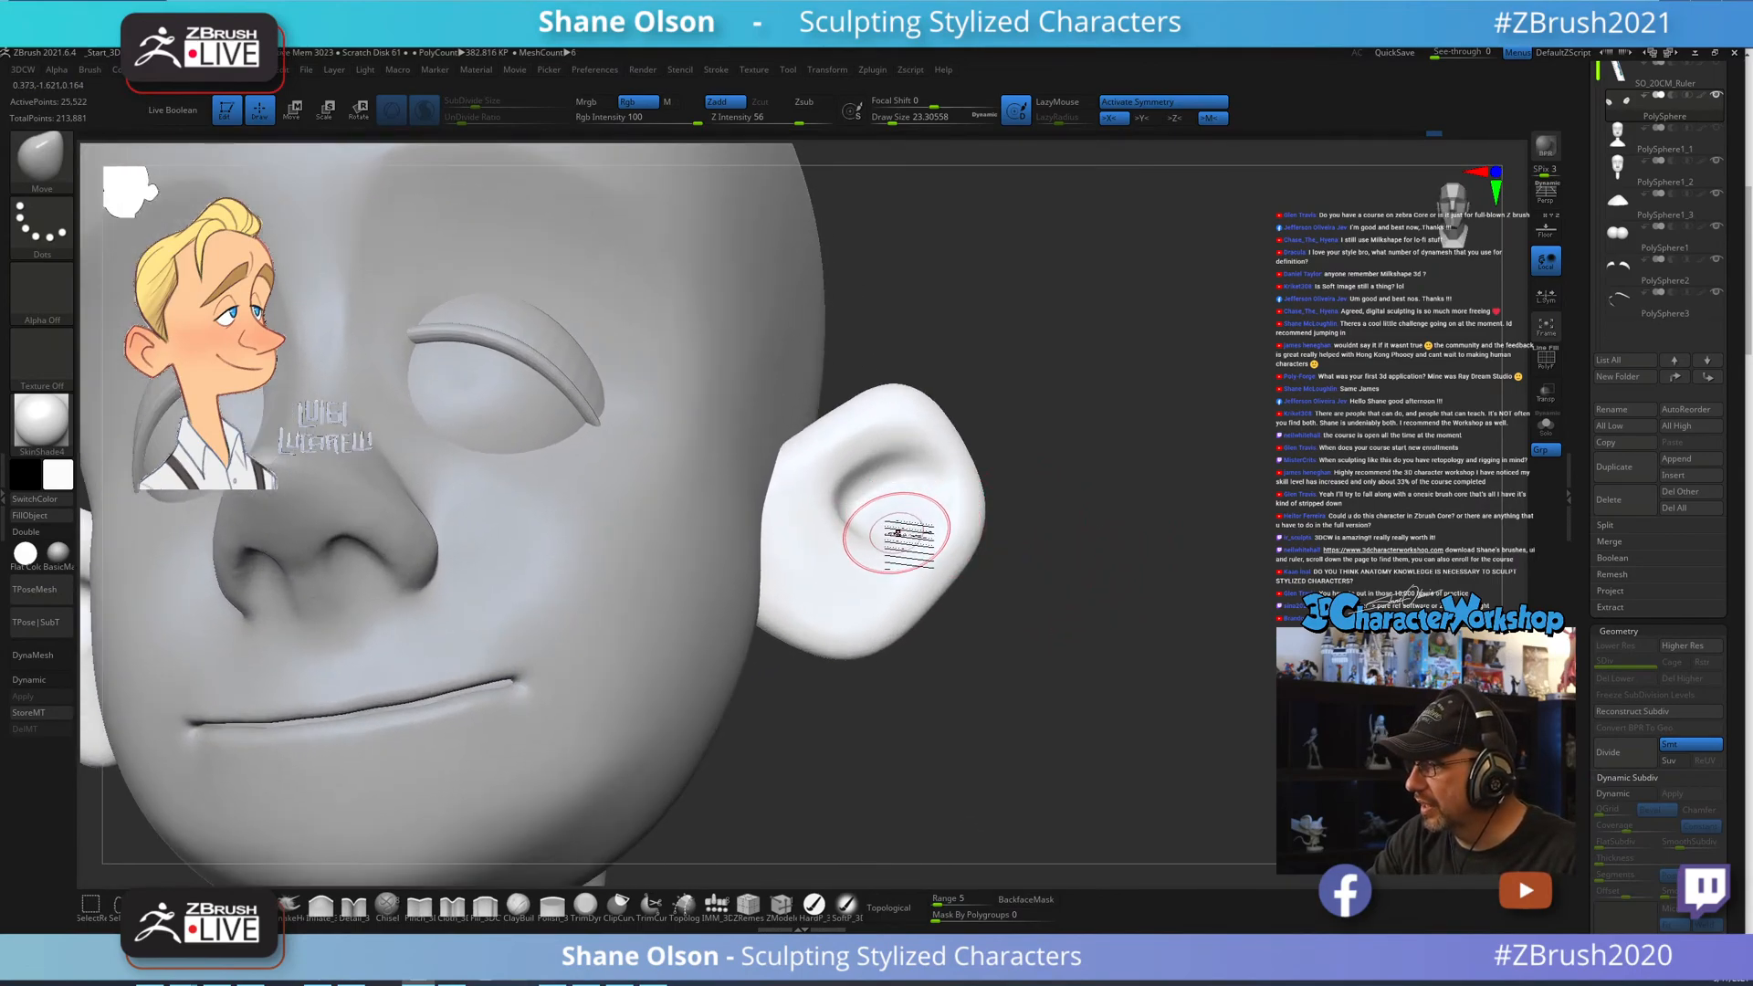
{"action": "mouse_move", "coordinate": [898, 532]}
{"action": "right_mouse_down"}
{"action": "mouse_move", "coordinate": [916, 546]}
{"action": "mouse_move", "coordinate": [920, 528]}
{"action": "mouse_move", "coordinate": [908, 618]}
{"action": "mouse_move", "coordinate": [890, 575]}
{"action": "right_mouse_up"}
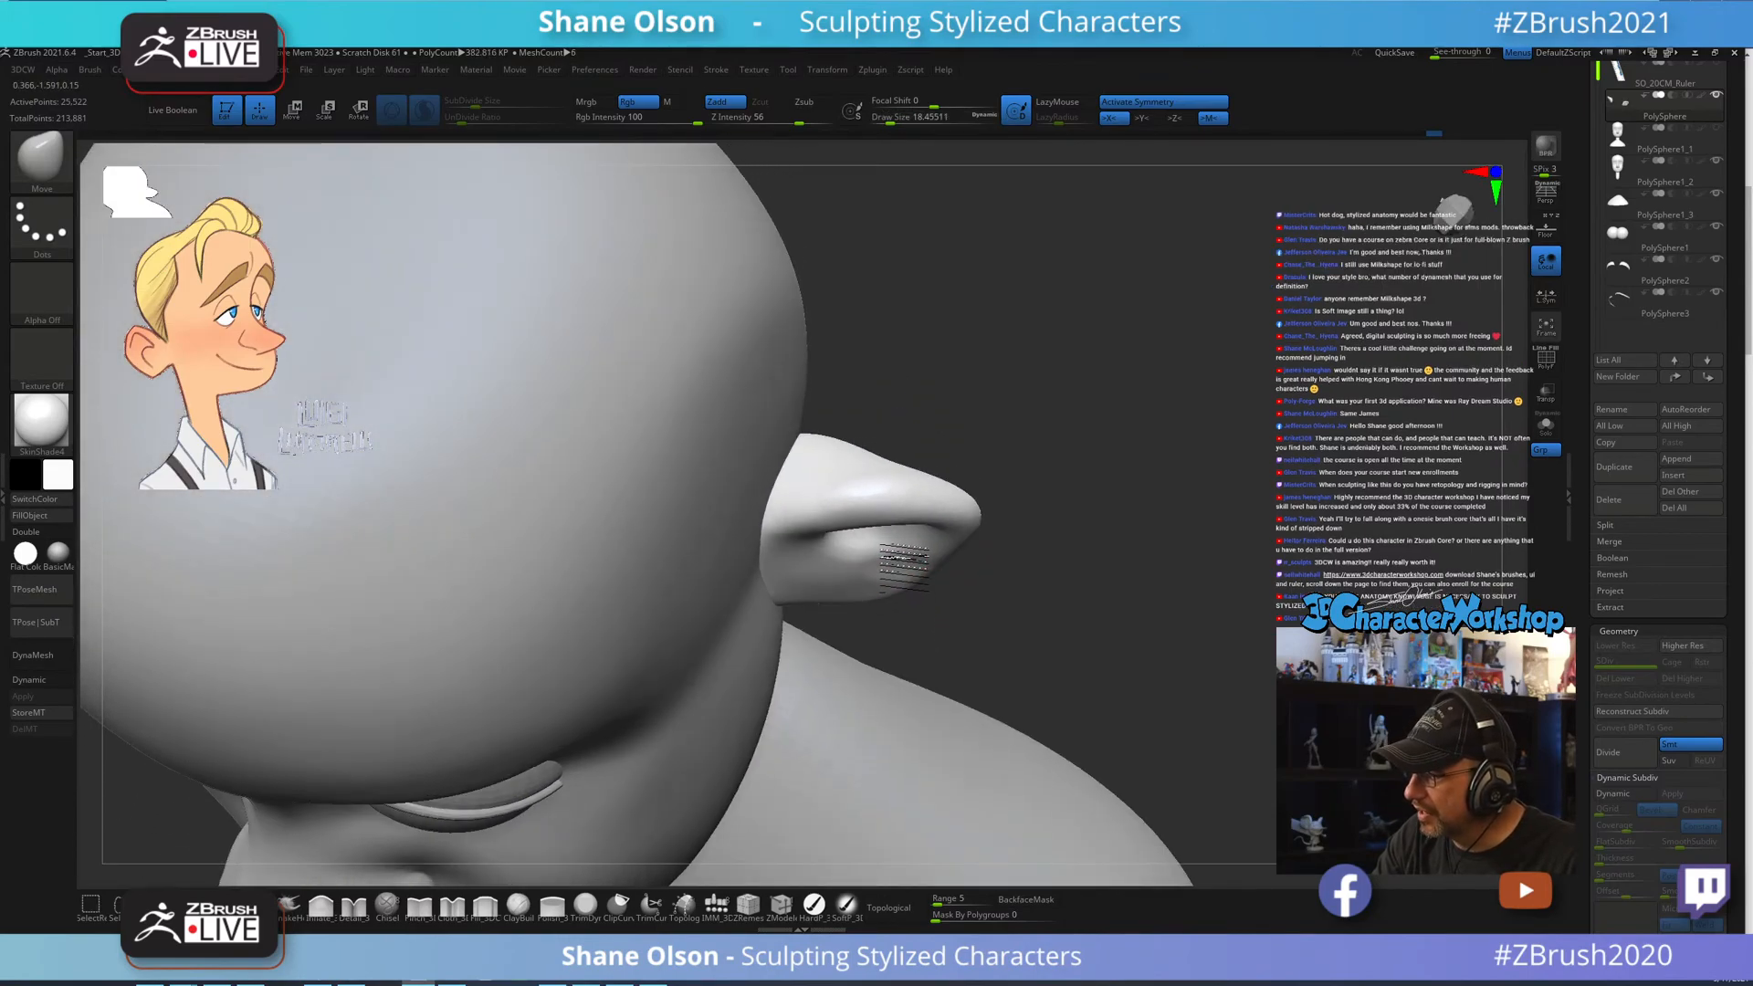
{"action": "key", "text": "shift"}
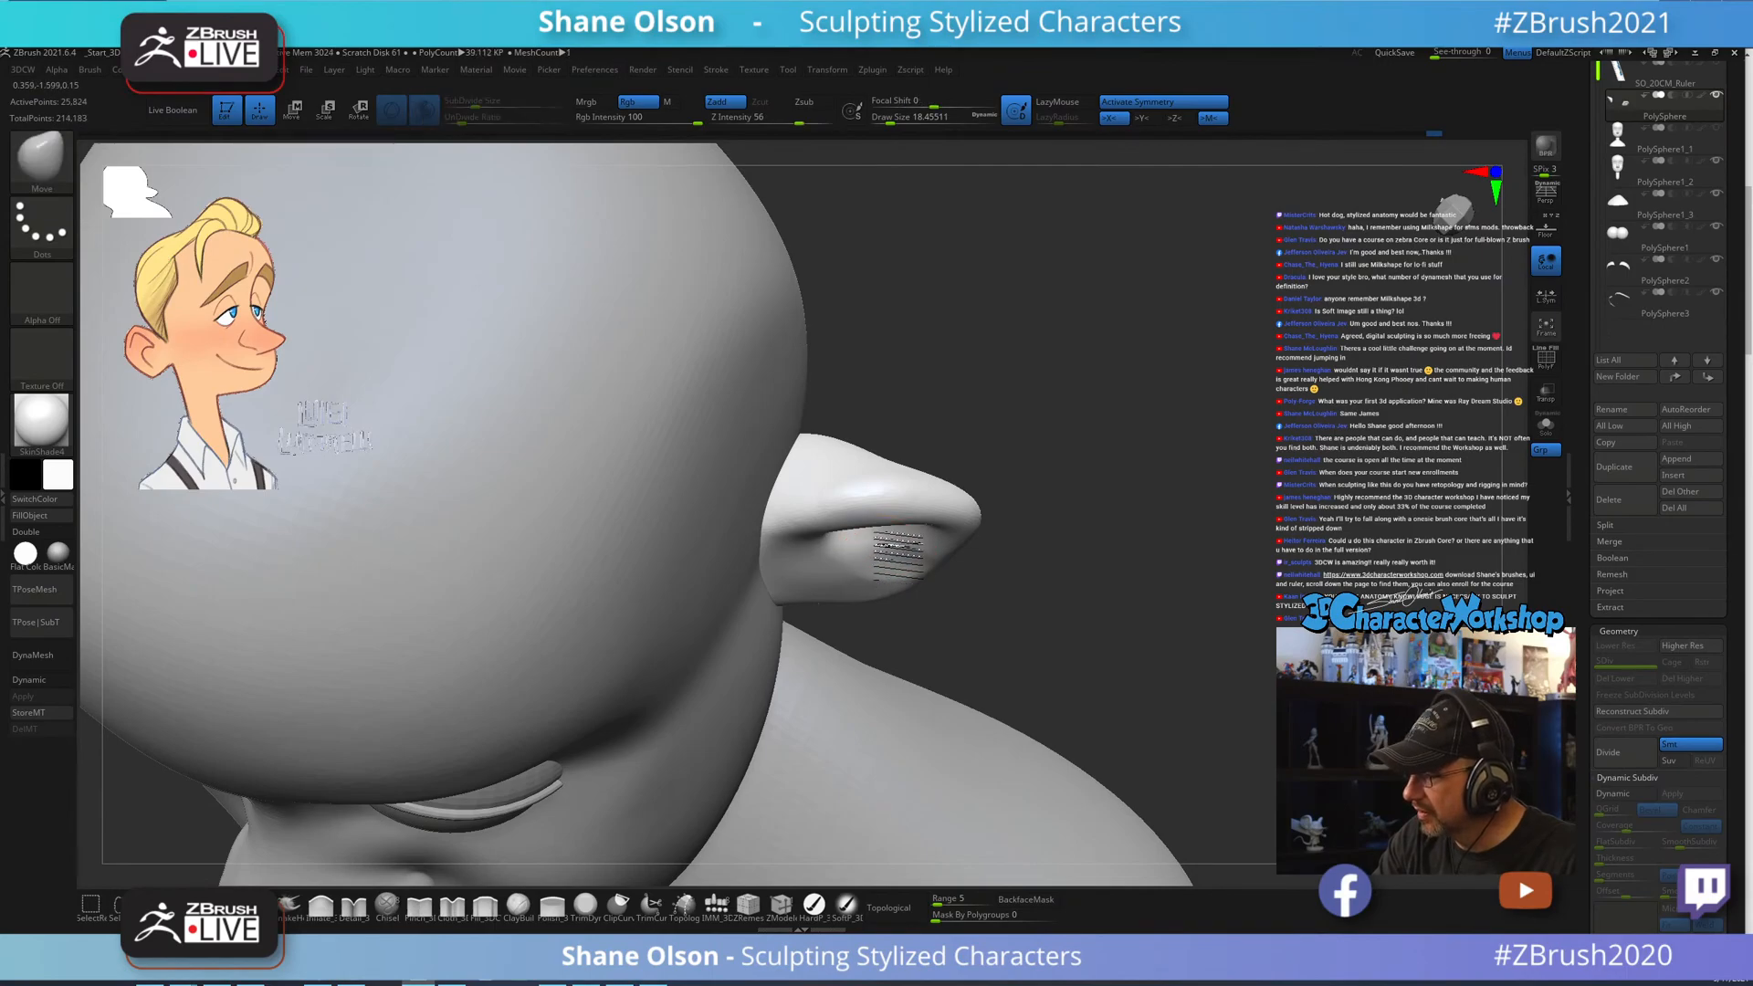
{"action": "right_click_drag", "start_coordinate": [899, 557], "coordinate": [897, 585]}
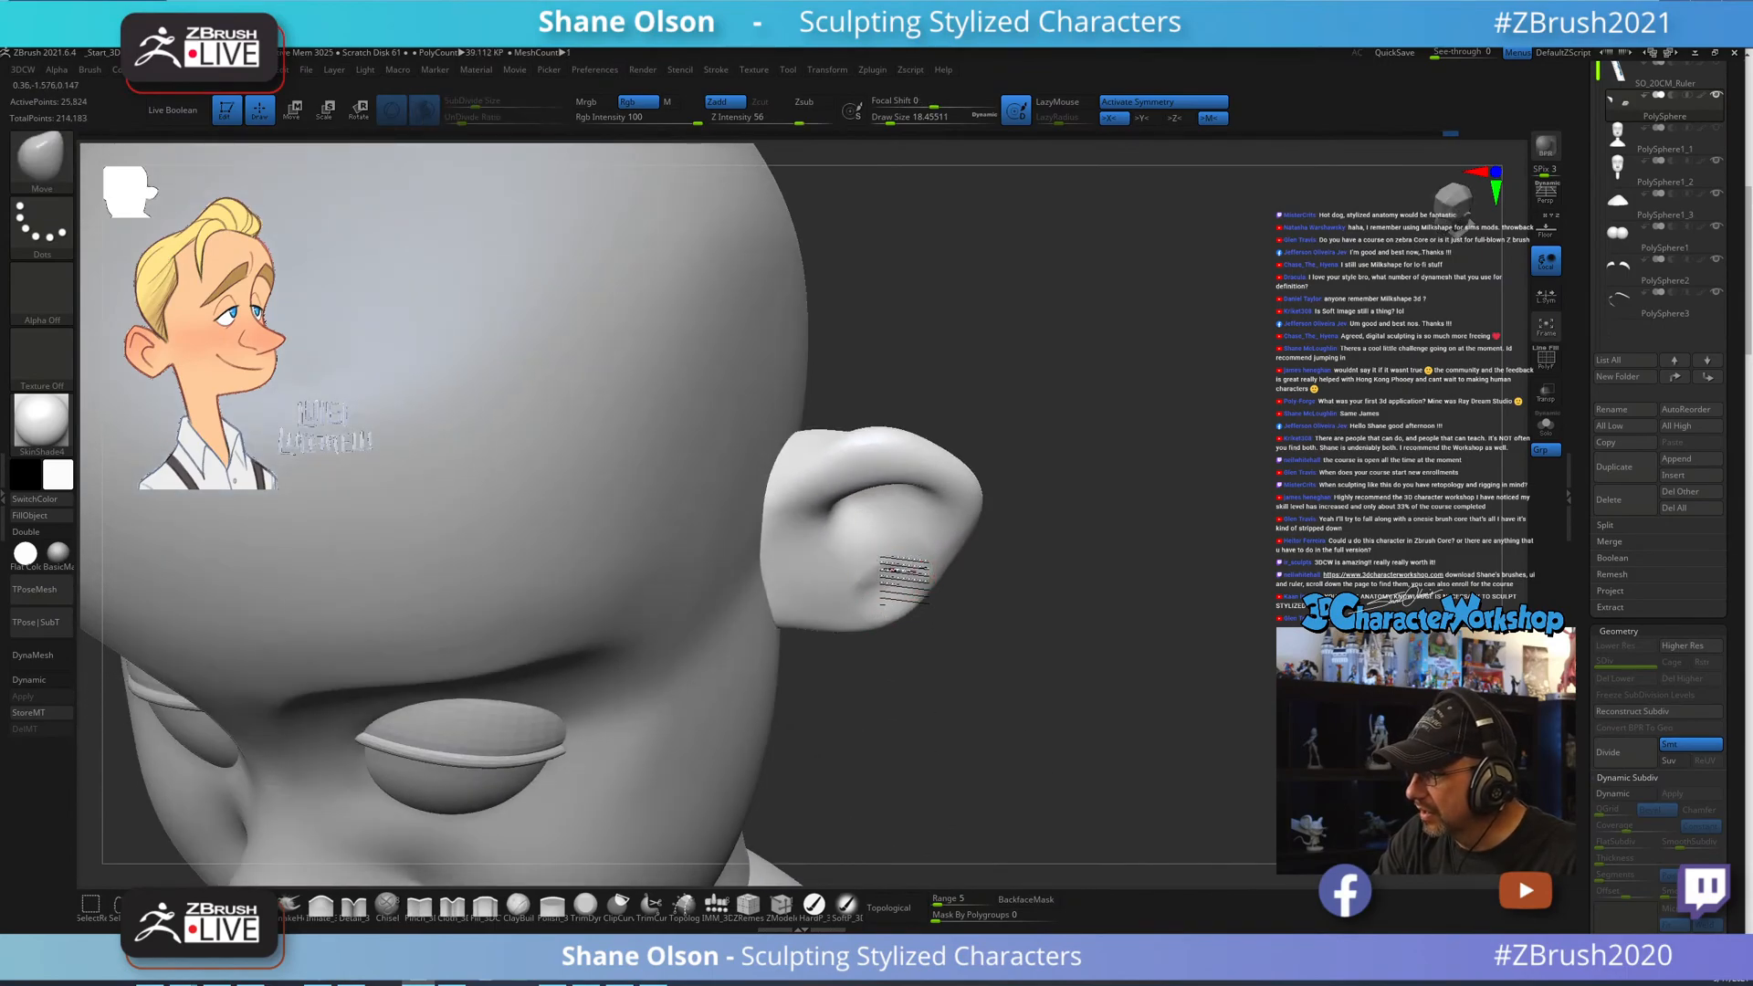
{"action": "right_click_drag", "start_coordinate": [895, 545], "coordinate": [908, 473]}
{"action": "mouse_move", "coordinate": [905, 523]}
{"action": "left_mouse_down", "text": "shift"}
{"action": "mouse_move", "coordinate": [910, 548]}
{"action": "mouse_move", "coordinate": [897, 523]}
{"action": "left_mouse_up", "text": "shift"}
{"action": "right_click_drag", "start_coordinate": [898, 516], "coordinate": [916, 490]}
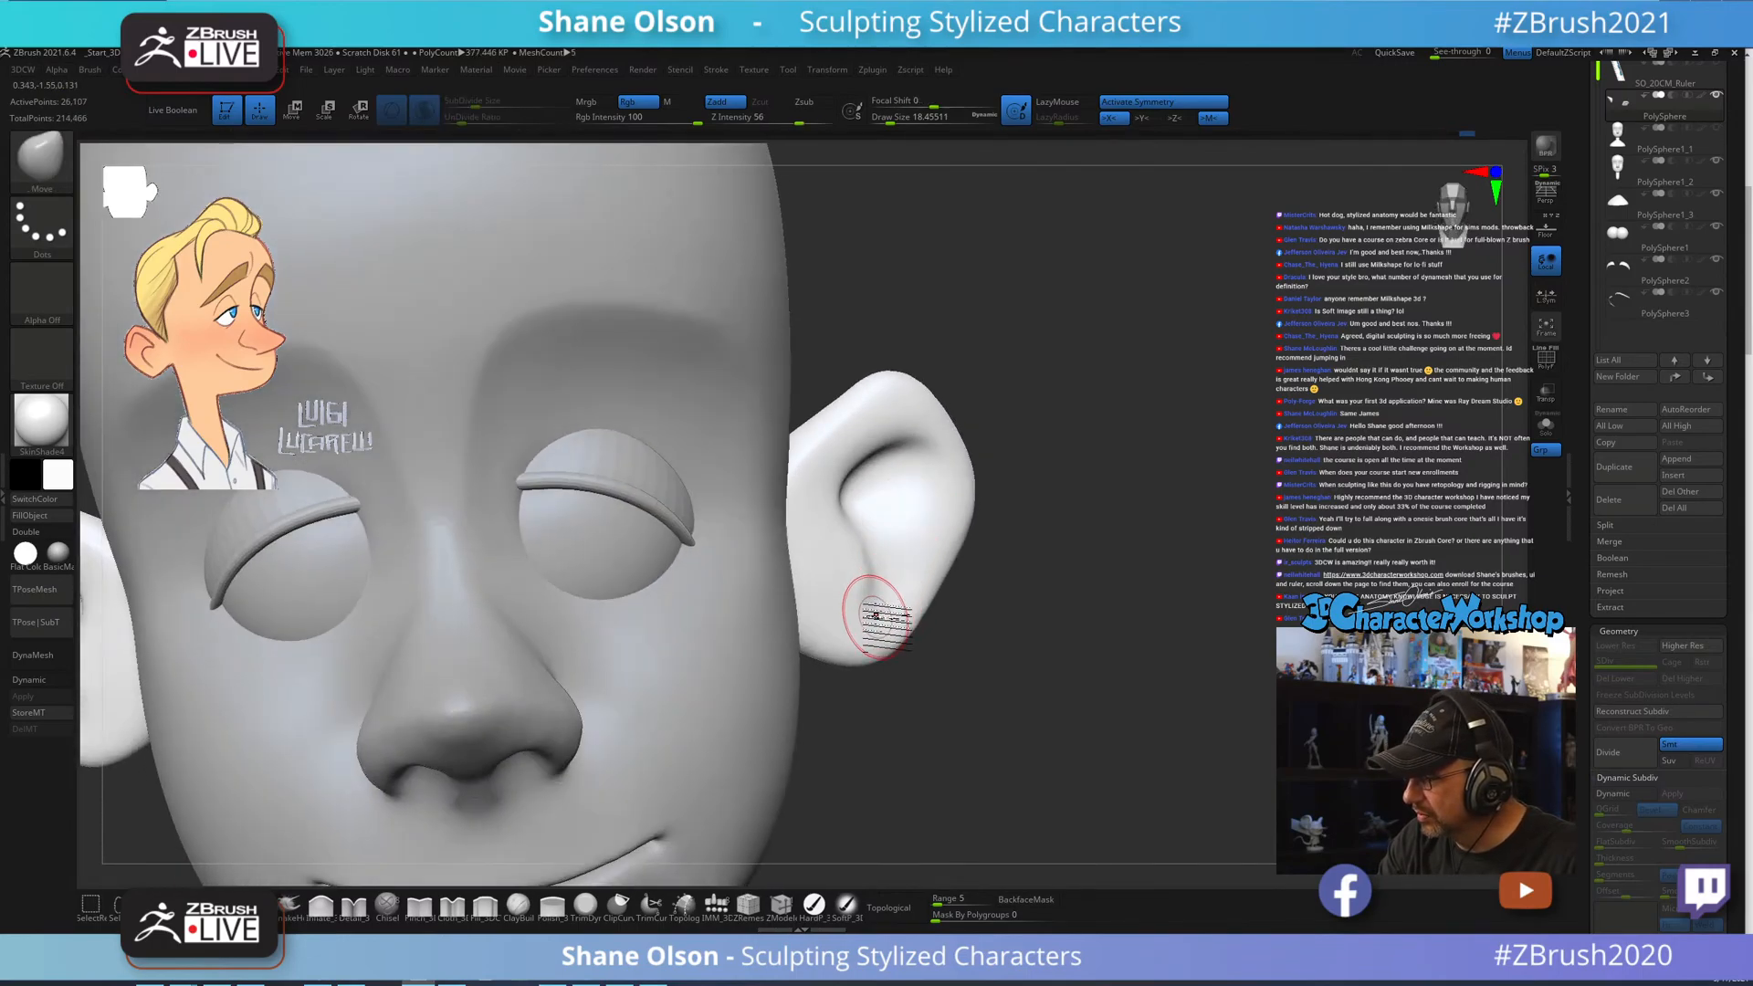
Shape the notch above the earlobe and smooth around it, enlarging the draw size to about 22.
{"action": "right_click_drag", "start_coordinate": [877, 586], "coordinate": [863, 608]}
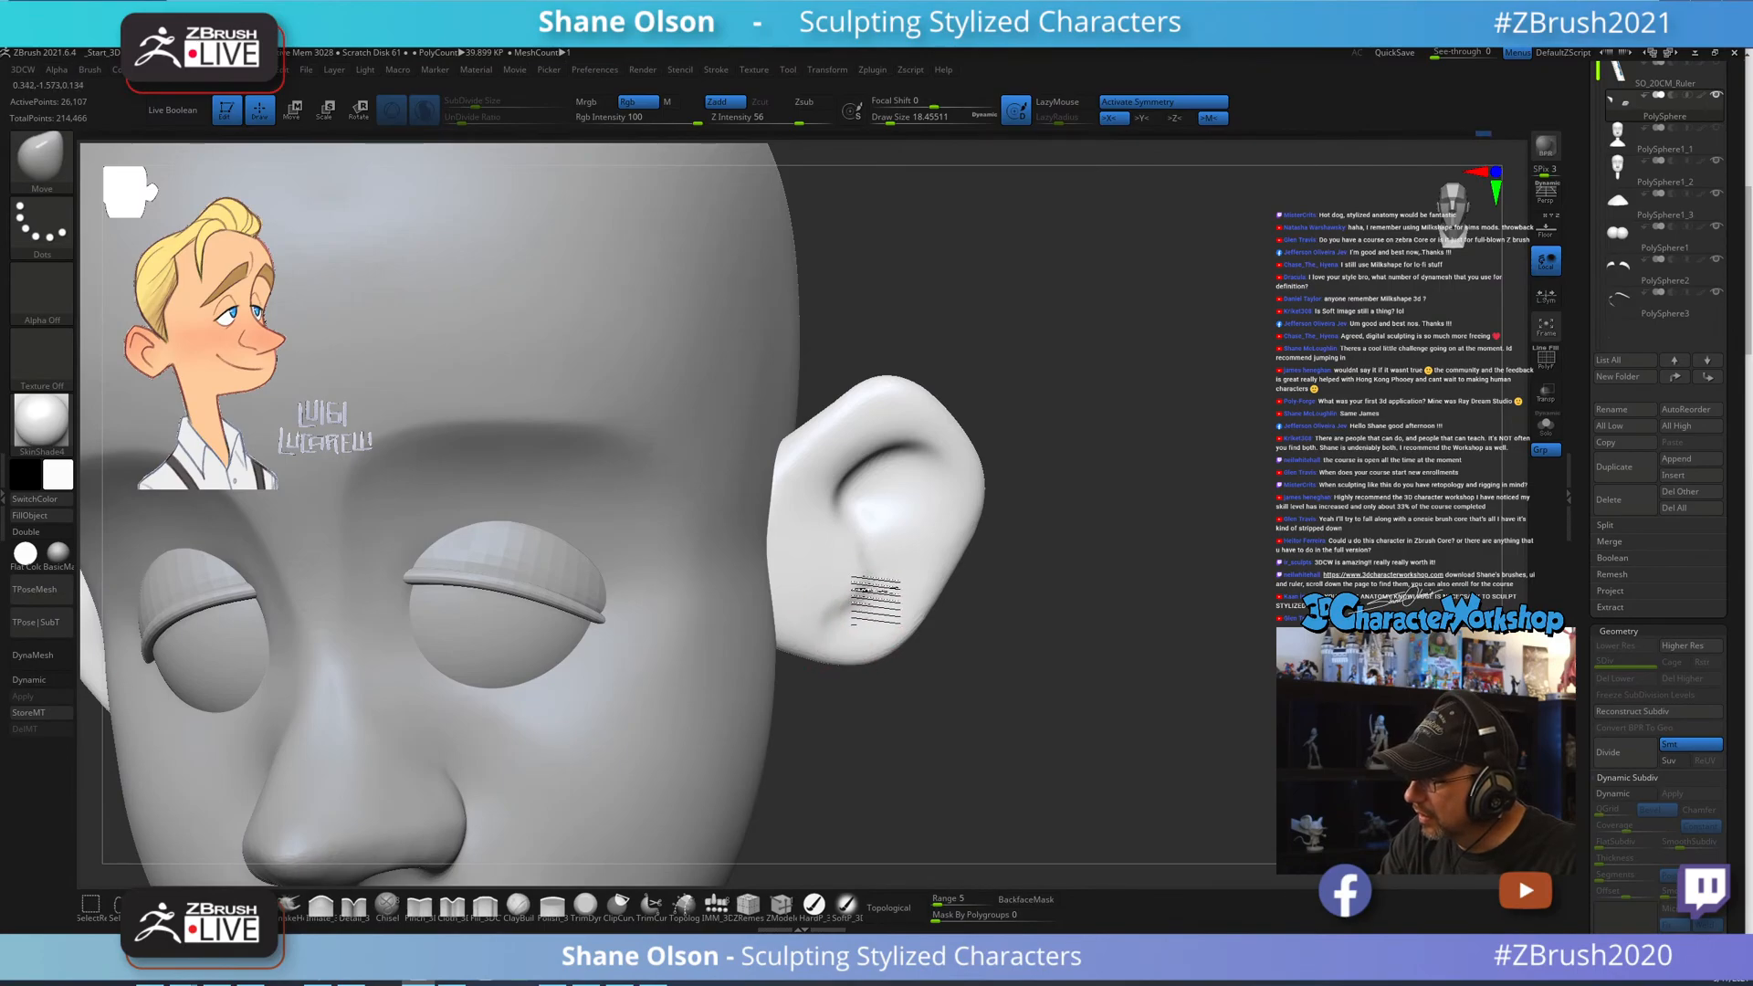
{"action": "right_click_drag", "start_coordinate": [875, 598], "coordinate": [840, 630]}
{"action": "left_click_drag", "start_coordinate": [899, 570], "coordinate": [890, 574], "text": "shift"}
{"action": "mouse_move", "coordinate": [889, 573]}
{"action": "right_mouse_down"}
{"action": "mouse_move", "coordinate": [893, 604]}
{"action": "mouse_move", "coordinate": [856, 621]}
{"action": "right_mouse_up"}
{"action": "key", "text": "s"}
{"action": "left_click_drag", "start_coordinate": [854, 580], "coordinate": [861, 556]}
{"action": "mouse_move", "coordinate": [861, 556]}
{"action": "right_mouse_down"}
{"action": "mouse_move", "coordinate": [868, 523]}
{"action": "mouse_move", "coordinate": [953, 546]}
{"action": "mouse_move", "coordinate": [1064, 606]}
{"action": "mouse_move", "coordinate": [1068, 654]}
{"action": "right_mouse_up"}
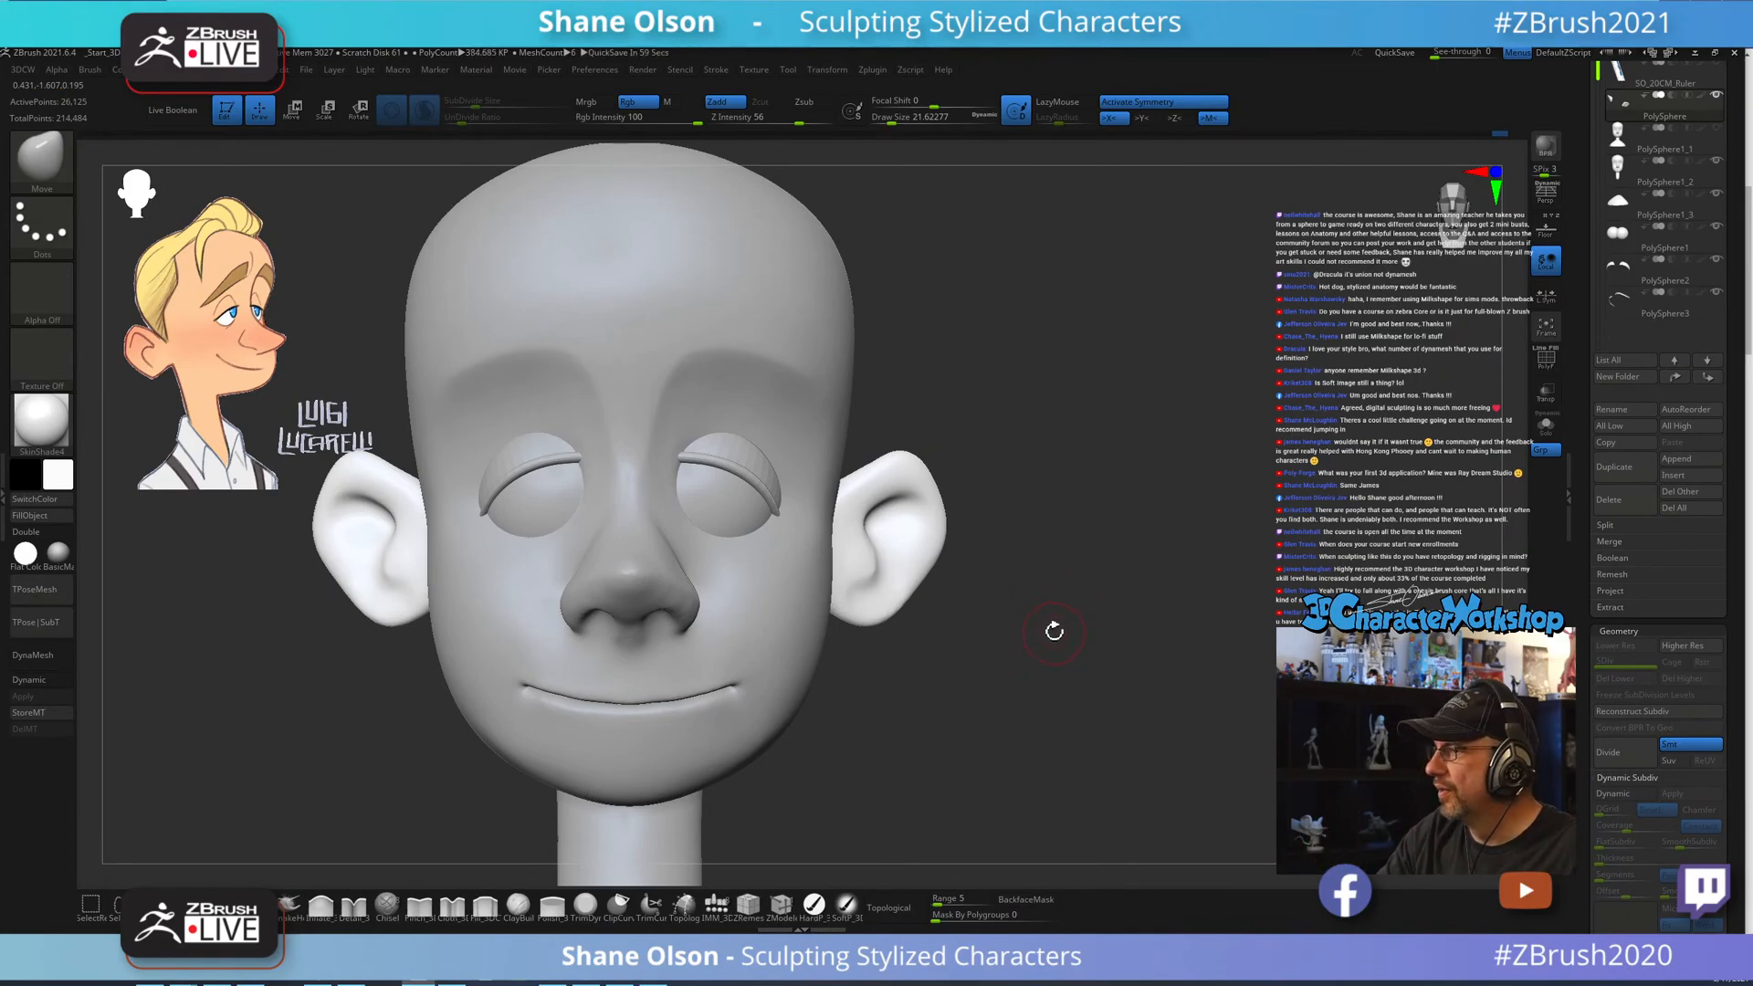
Set the draw size to about 33 and push the front of the inner ear into a raised tragus shape.
{"action": "mouse_move", "coordinate": [1054, 630]}
{"action": "right_mouse_down"}
{"action": "mouse_move", "coordinate": [1049, 614]}
{"action": "mouse_move", "coordinate": [1026, 638]}
{"action": "mouse_move", "coordinate": [1030, 581]}
{"action": "mouse_move", "coordinate": [1009, 556]}
{"action": "mouse_move", "coordinate": [1025, 560]}
{"action": "mouse_move", "coordinate": [1003, 601]}
{"action": "mouse_move", "coordinate": [1022, 556]}
{"action": "right_mouse_up"}
{"action": "key", "text": "s"}
{"action": "left_click_drag", "start_coordinate": [1030, 567], "coordinate": [1034, 567]}
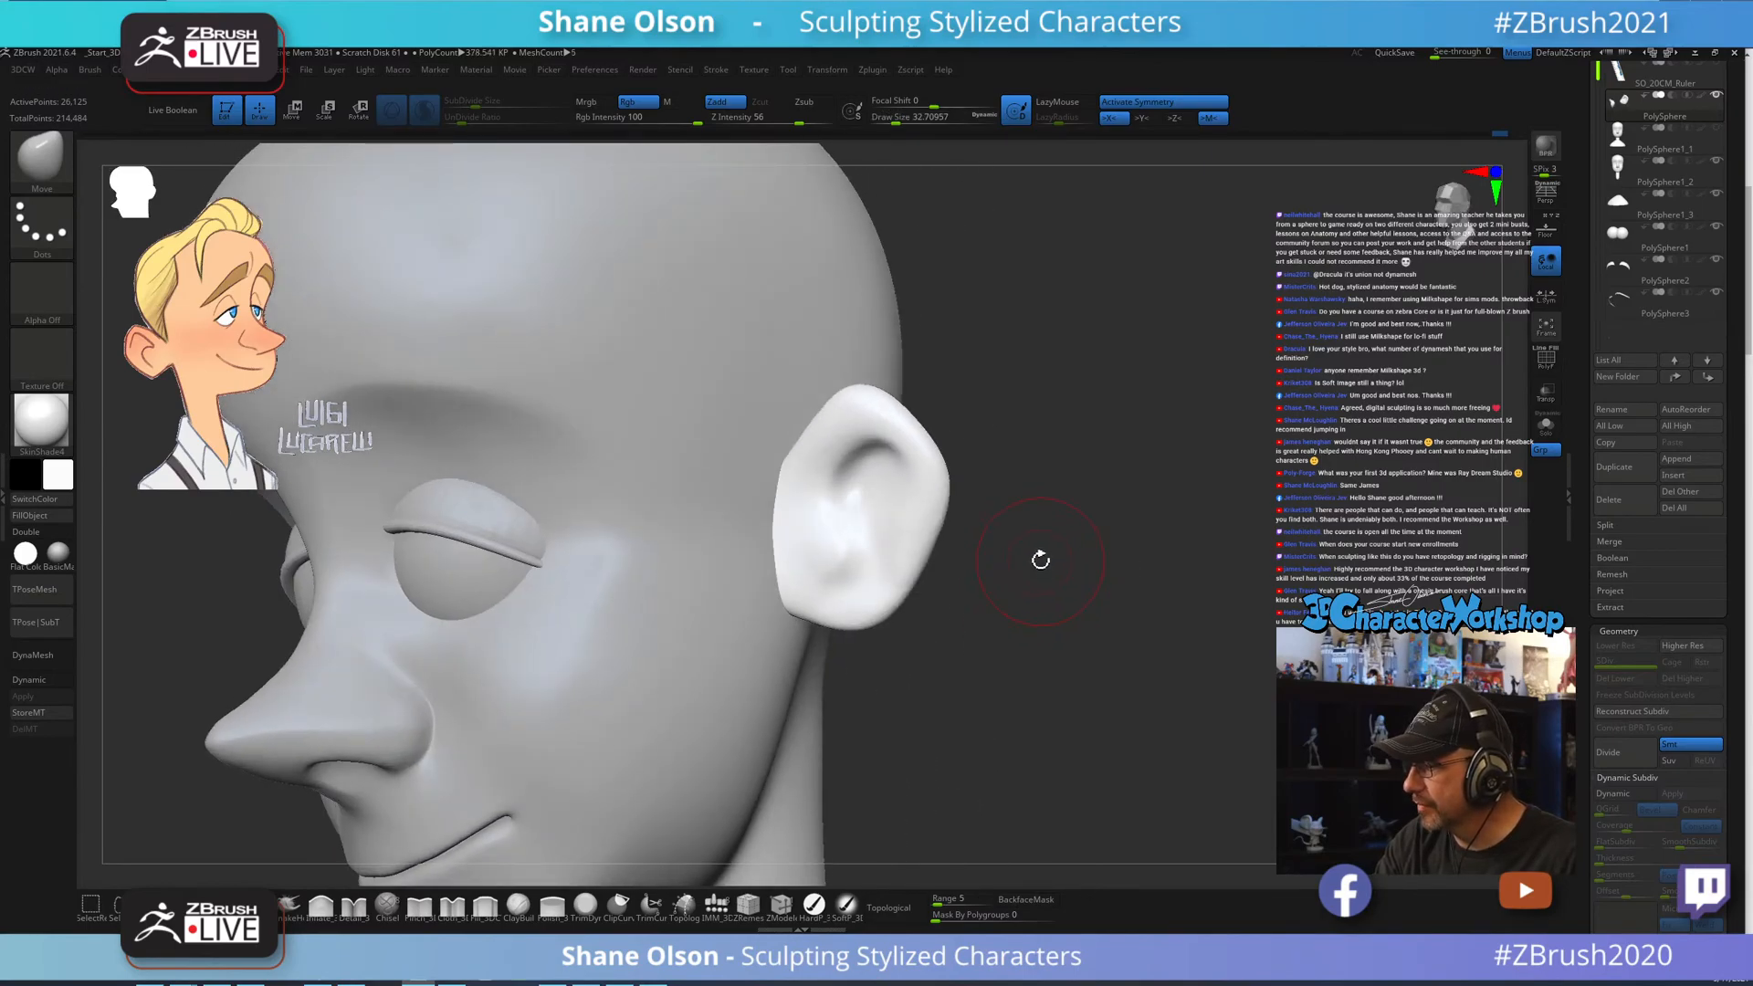
{"action": "right_click_drag", "start_coordinate": [1040, 560], "coordinate": [989, 594]}
{"action": "left_click_drag", "start_coordinate": [856, 524], "coordinate": [857, 546]}
{"action": "mouse_move", "coordinate": [871, 526]}
{"action": "right_mouse_down"}
{"action": "mouse_move", "coordinate": [891, 568]}
{"action": "mouse_move", "coordinate": [868, 501]}
{"action": "mouse_move", "coordinate": [892, 509]}
{"action": "mouse_move", "coordinate": [803, 507]}
{"action": "mouse_move", "coordinate": [1046, 642]}
{"action": "mouse_move", "coordinate": [1126, 661]}
{"action": "right_mouse_up"}
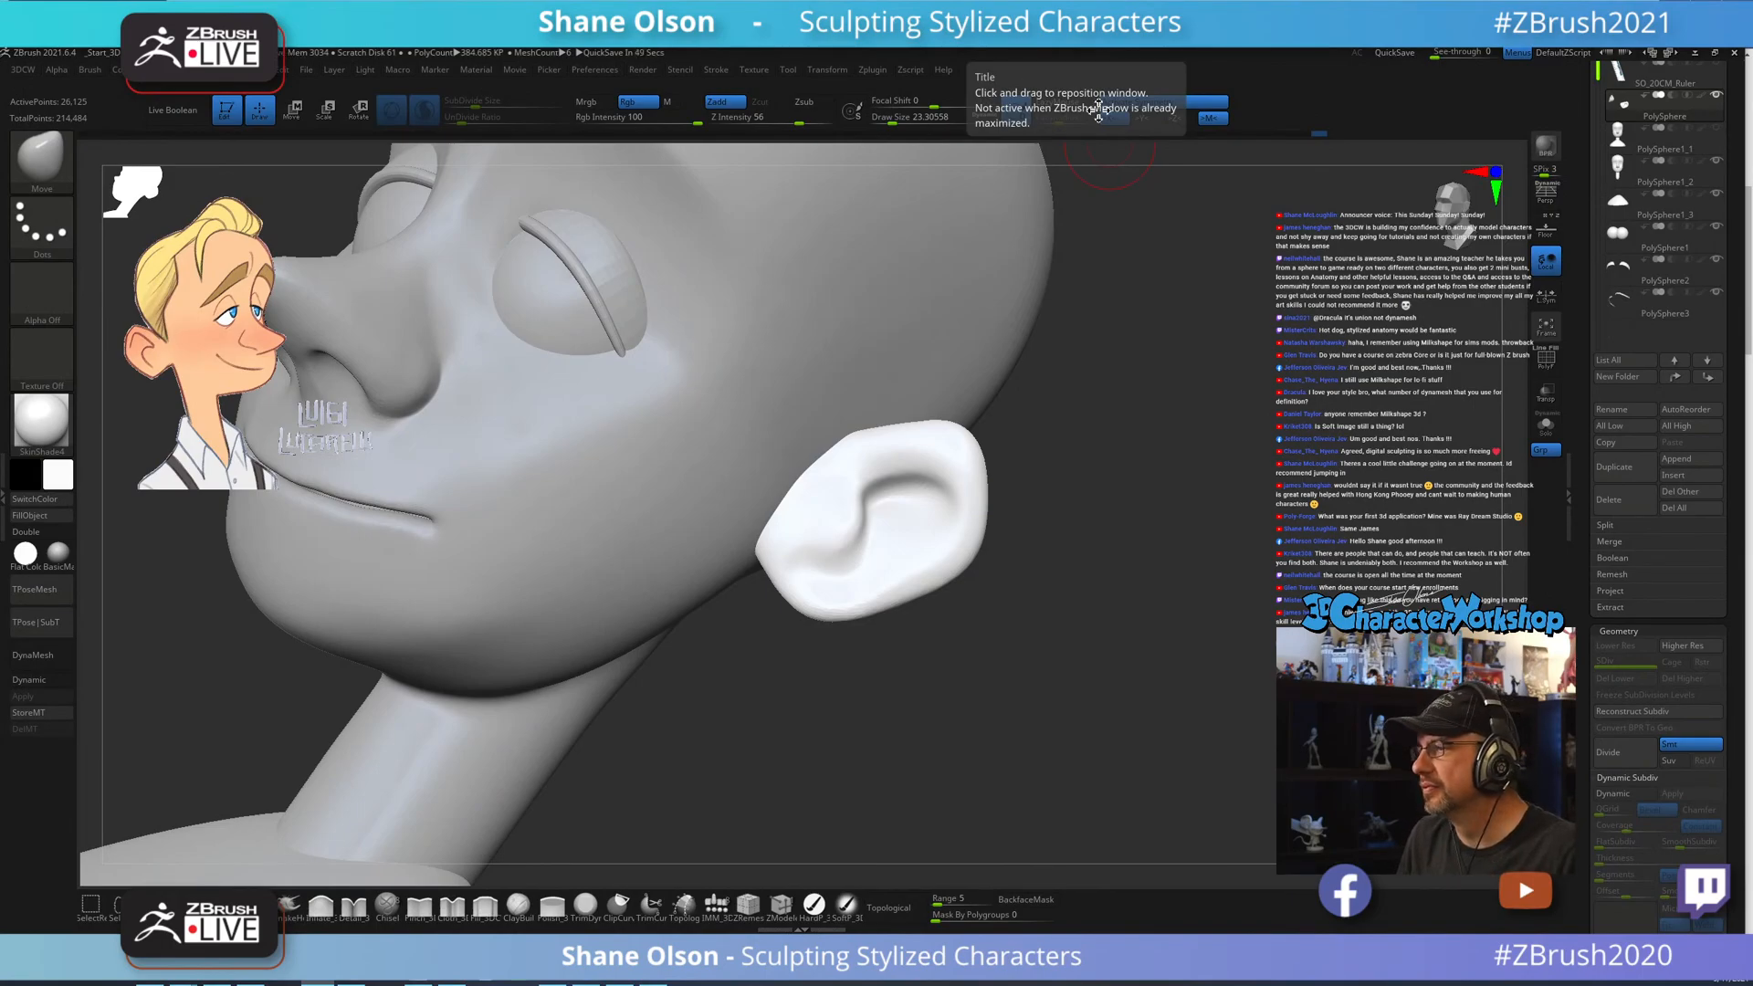
Sharpen the curved crease around the tragus from below with the Move brush at a draw size of about 18.
{"action": "left_click", "coordinate": [1218, 450]}
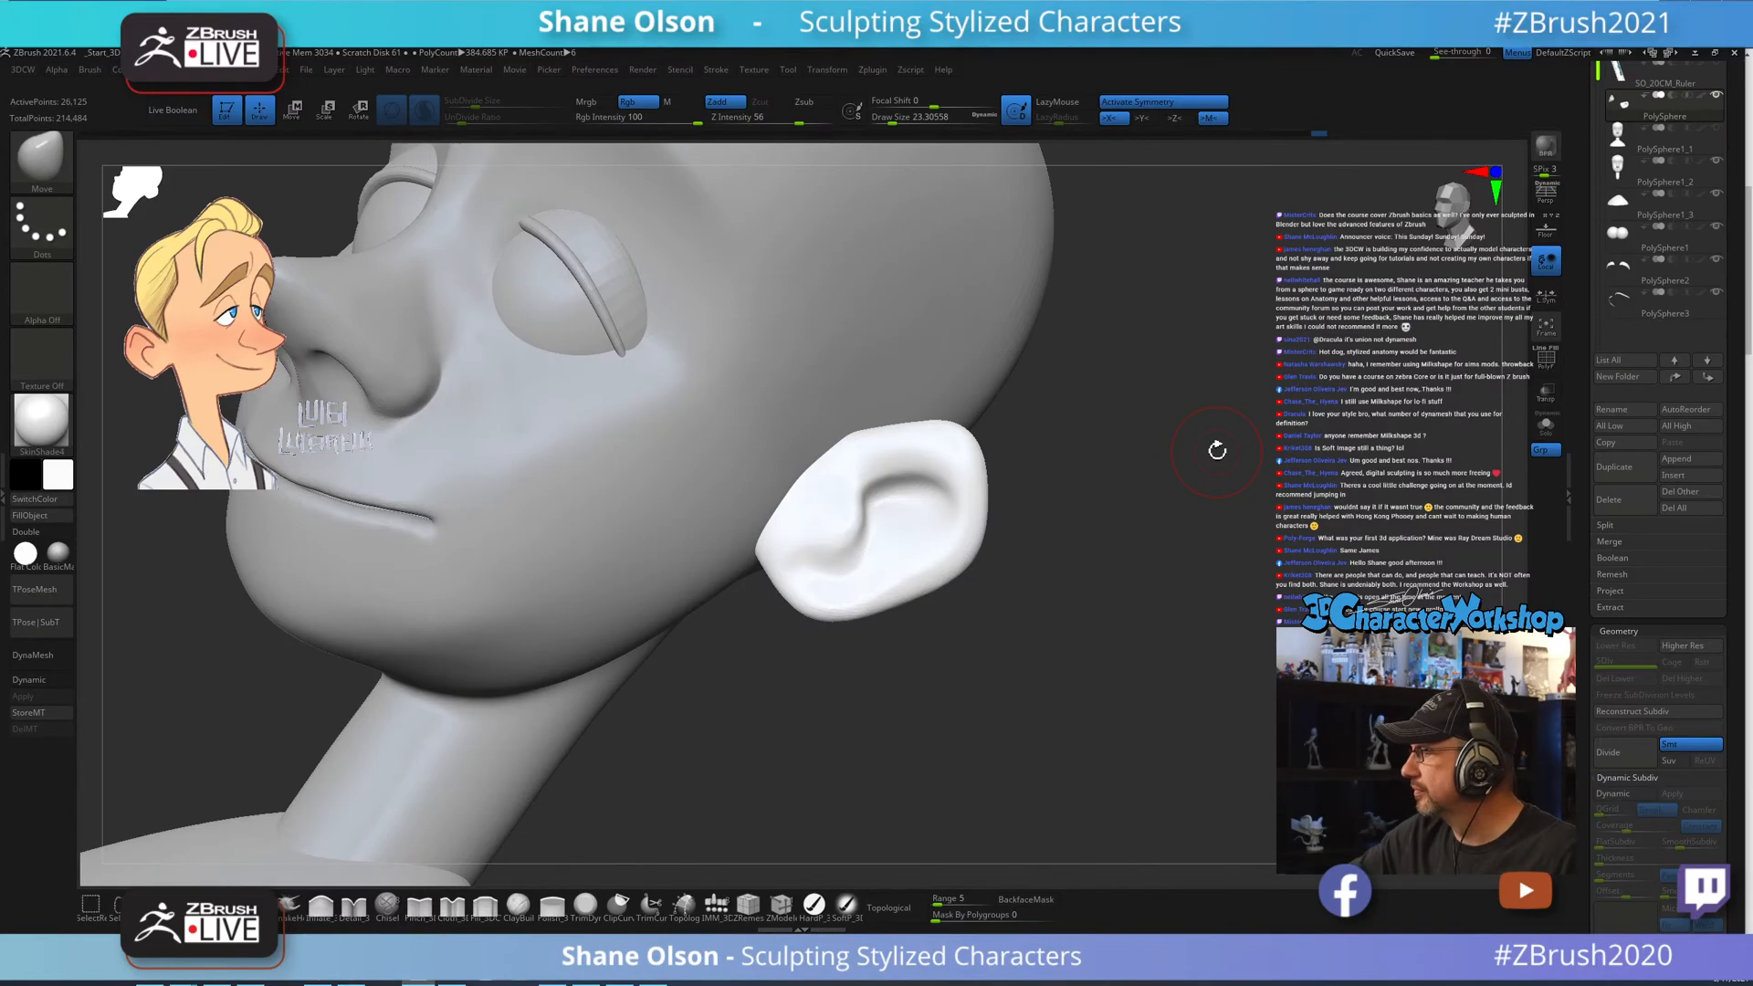
{"action": "left_click_drag", "start_coordinate": [1033, 622], "coordinate": [1021, 635]}
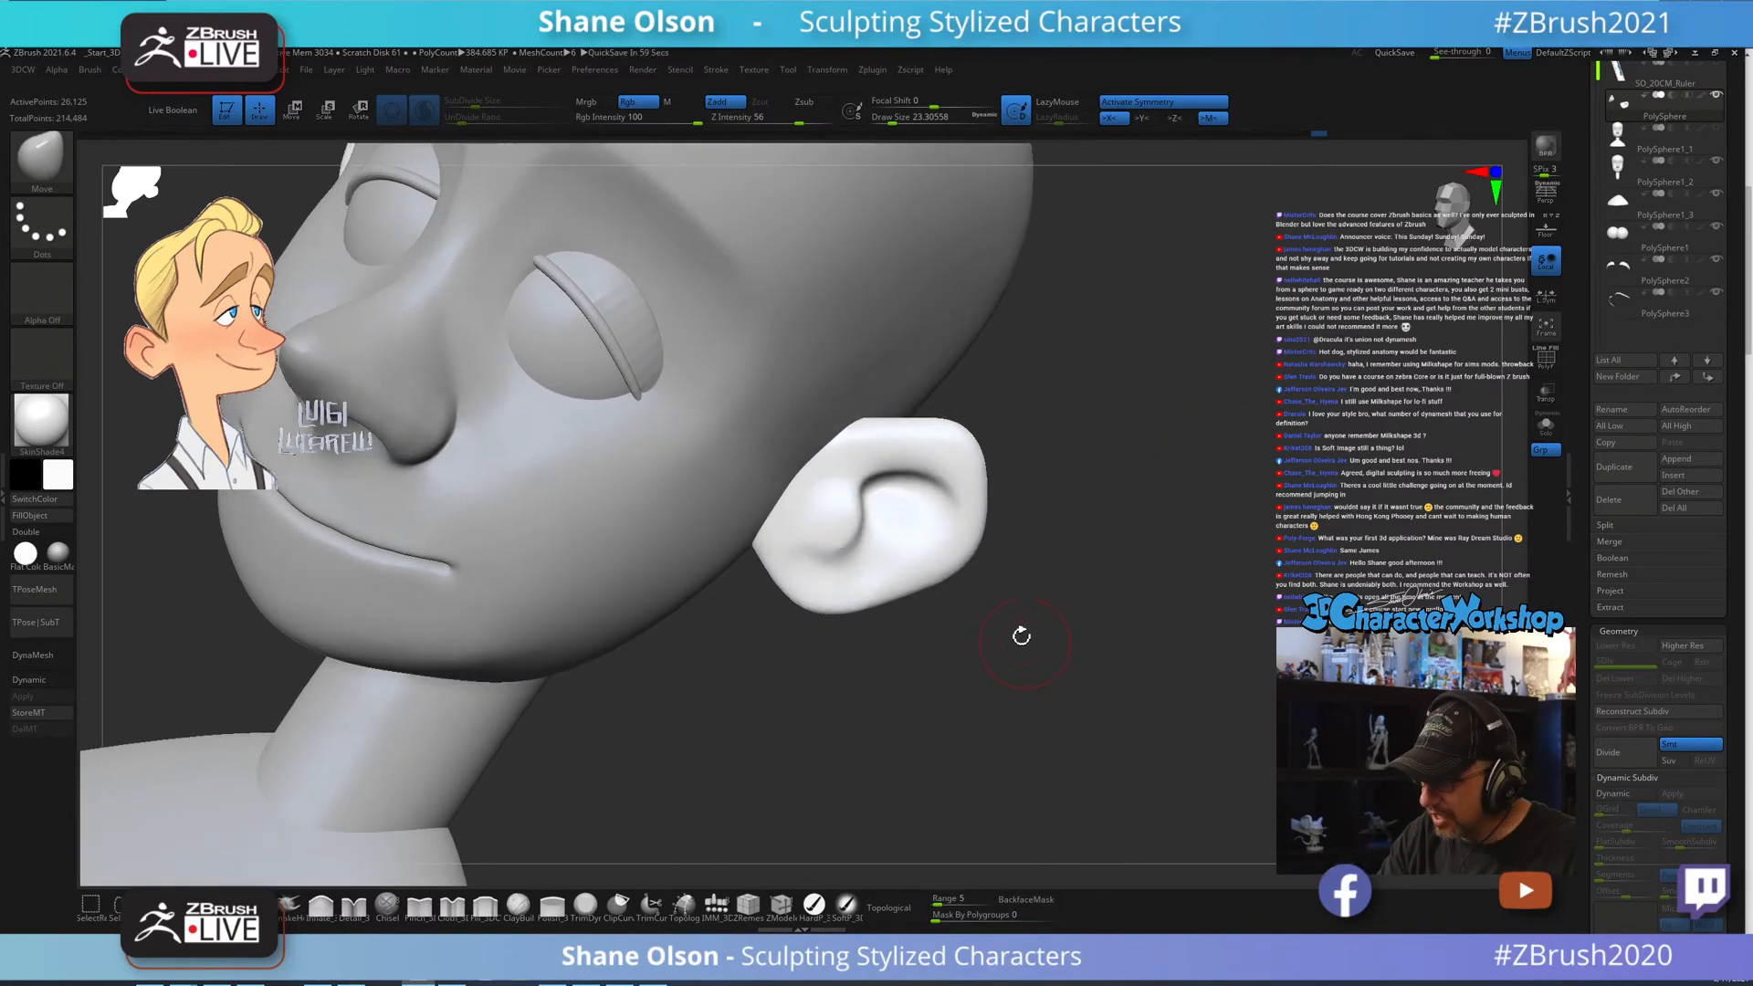
{"action": "right_click_drag", "start_coordinate": [893, 555], "coordinate": [888, 559]}
{"action": "key", "text": "s"}
{"action": "left_click_drag", "start_coordinate": [888, 557], "coordinate": [818, 557]}
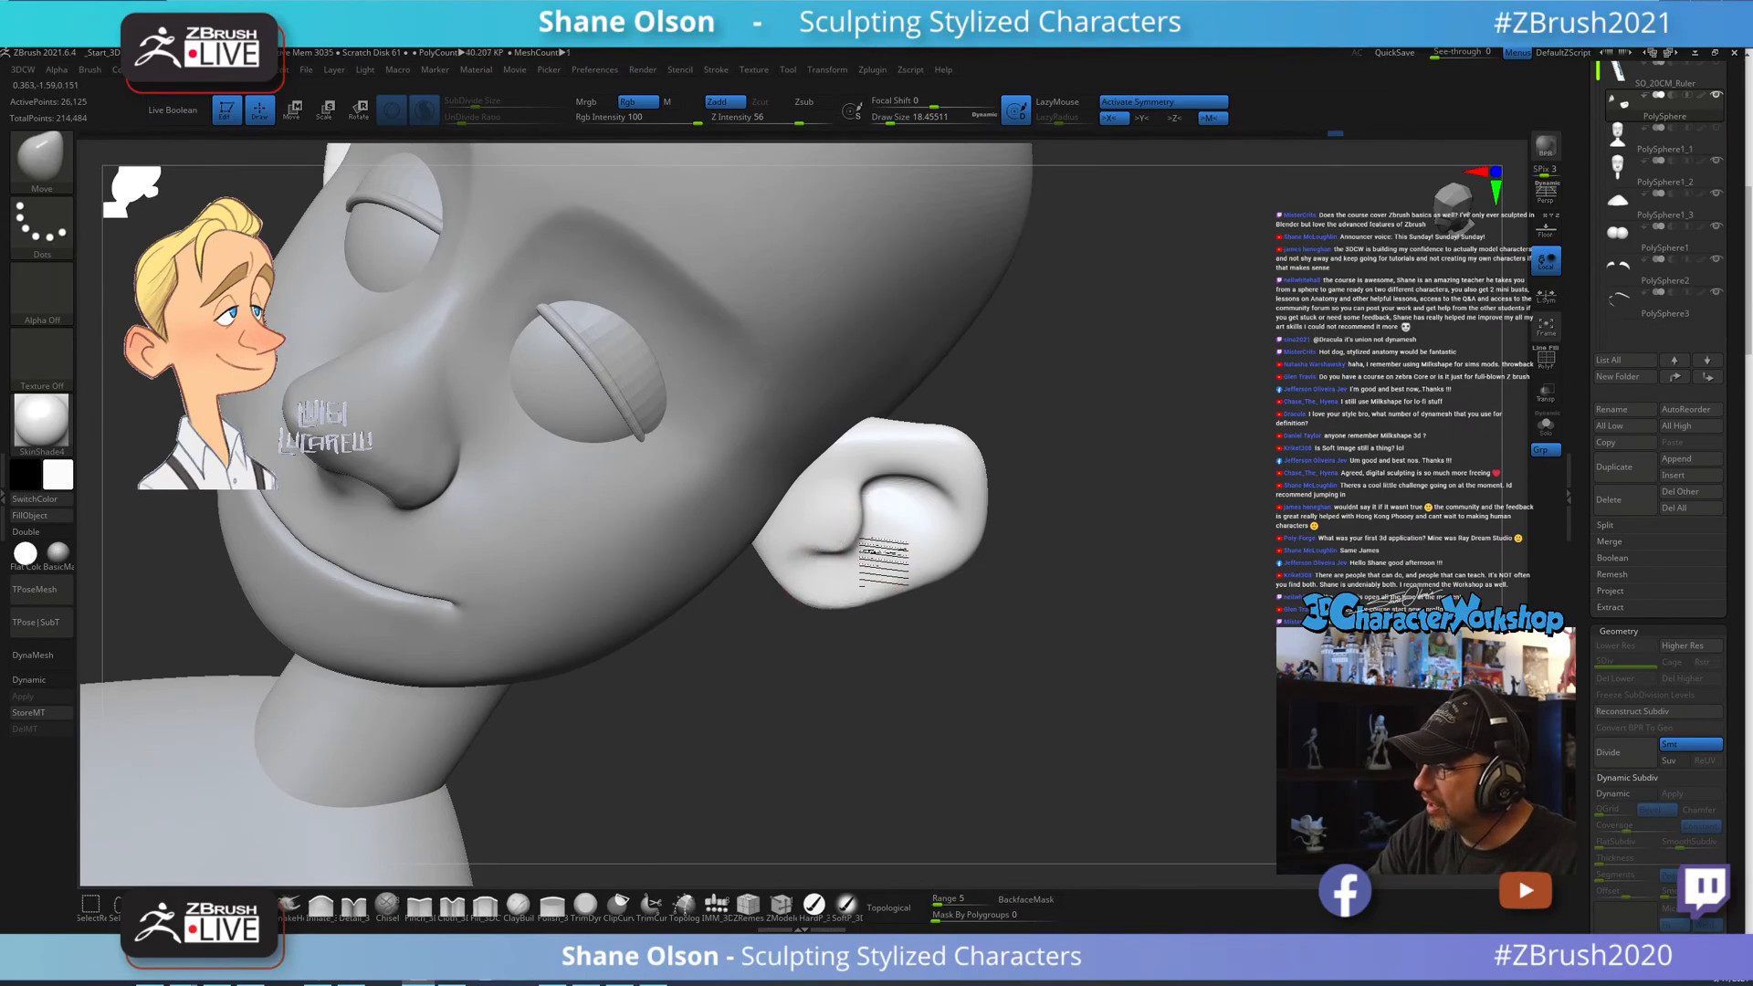
{"action": "mouse_move", "coordinate": [883, 561]}
{"action": "right_mouse_down"}
{"action": "mouse_move", "coordinate": [904, 553]}
{"action": "mouse_move", "coordinate": [907, 515]}
{"action": "right_mouse_up"}
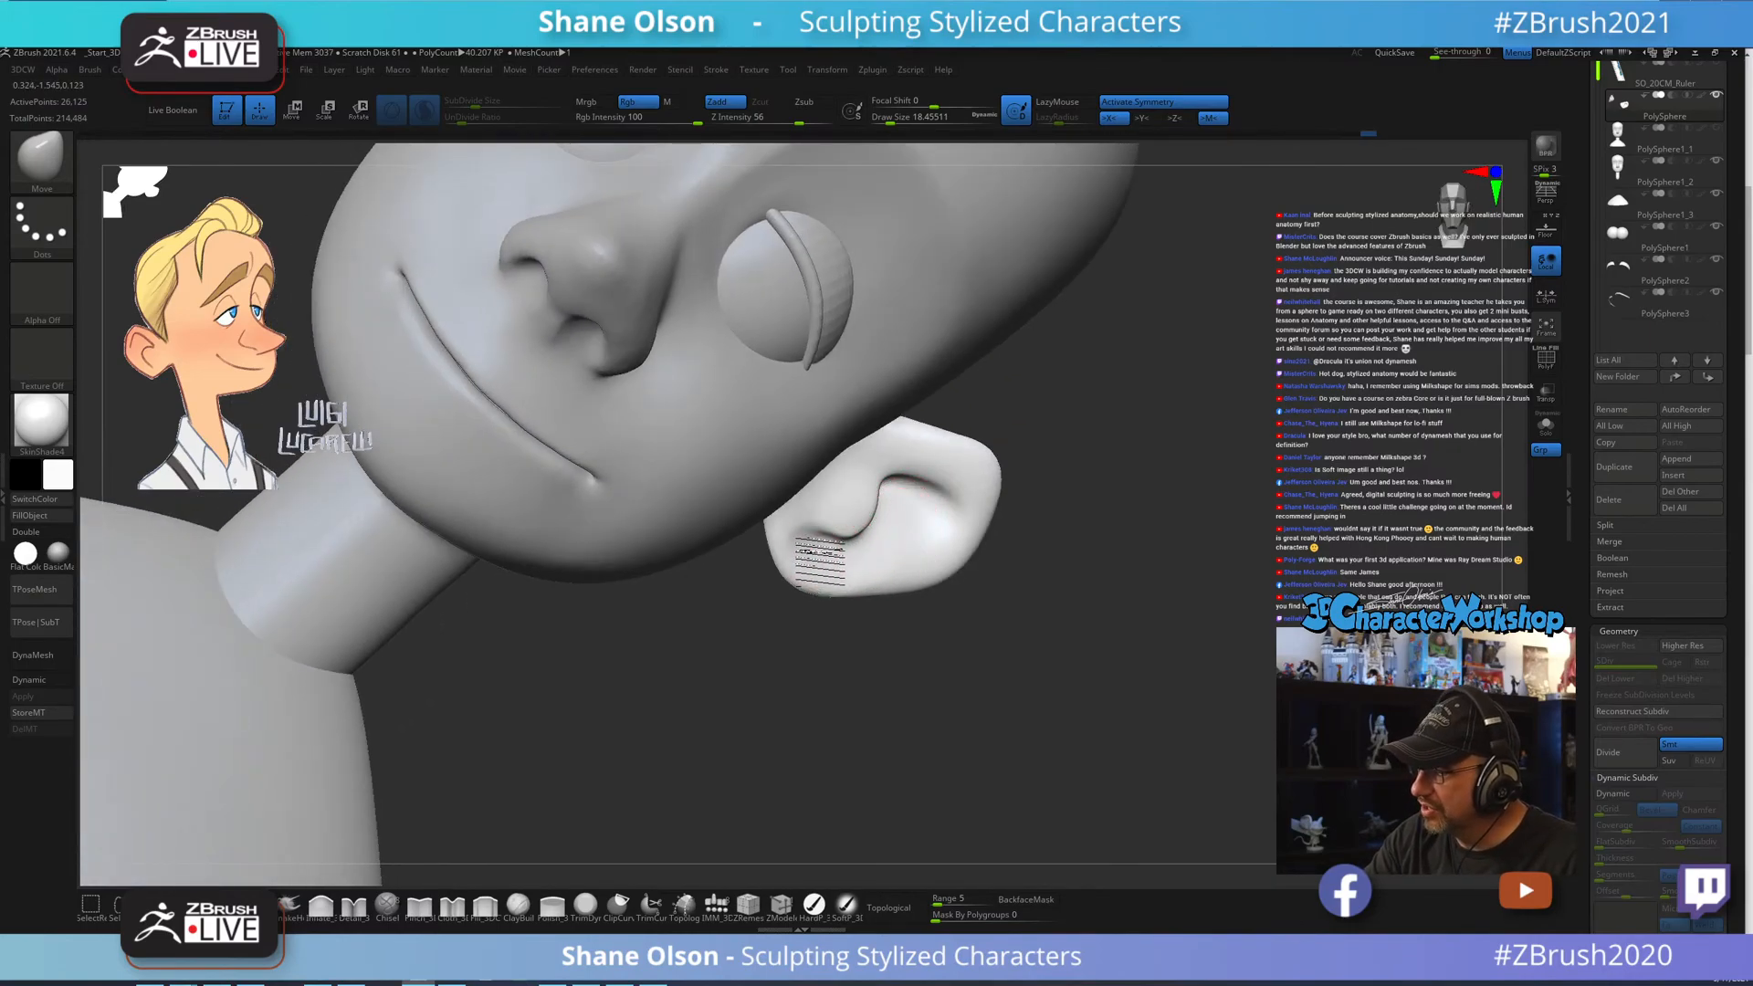
Smooth the ear's front edge beside the tragus and enlarge the draw size to about 31.
{"action": "right_click_drag", "start_coordinate": [933, 559], "coordinate": [885, 520]}
{"action": "key", "text": "shift"}
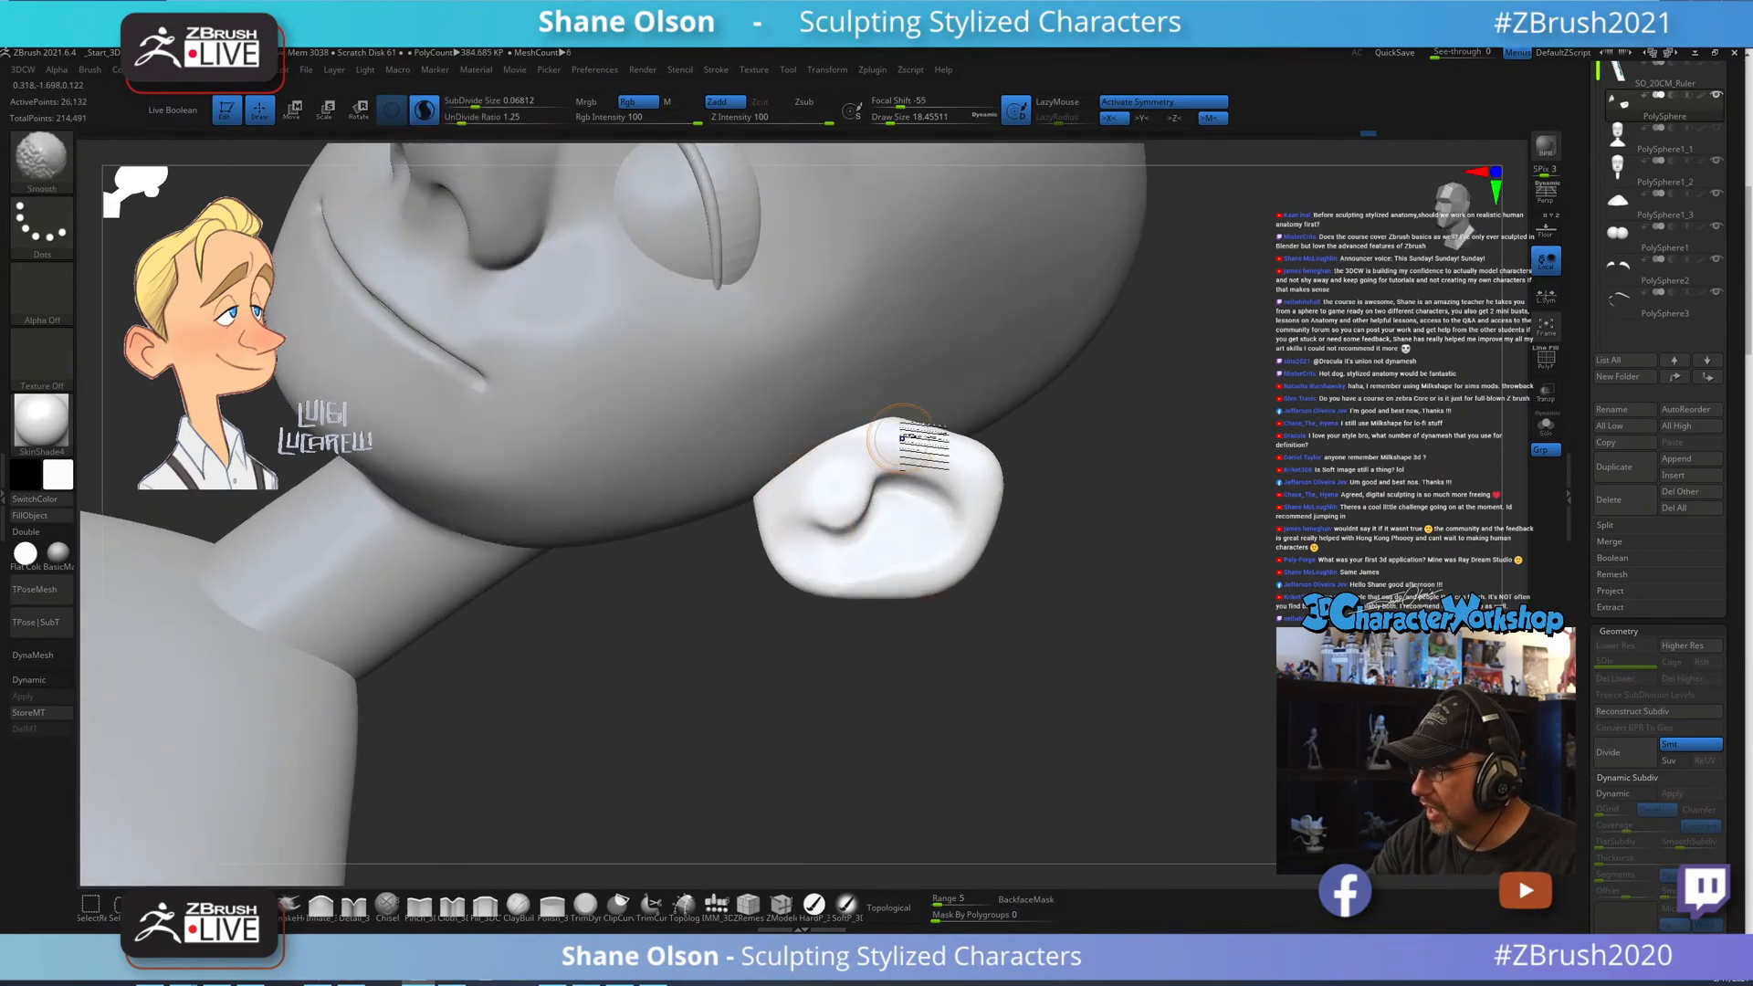
{"action": "mouse_move", "coordinate": [904, 441]}
{"action": "right_mouse_down"}
{"action": "mouse_move", "coordinate": [978, 509]}
{"action": "mouse_move", "coordinate": [932, 489]}
{"action": "mouse_move", "coordinate": [908, 567]}
{"action": "mouse_move", "coordinate": [893, 516]}
{"action": "mouse_move", "coordinate": [923, 517]}
{"action": "mouse_move", "coordinate": [902, 533]}
{"action": "mouse_move", "coordinate": [1162, 685]}
{"action": "mouse_move", "coordinate": [1166, 666]}
{"action": "mouse_move", "coordinate": [1095, 595]}
{"action": "right_mouse_up"}
{"action": "key", "text": "s"}
{"action": "left_click_drag", "start_coordinate": [1095, 593], "coordinate": [1102, 594]}
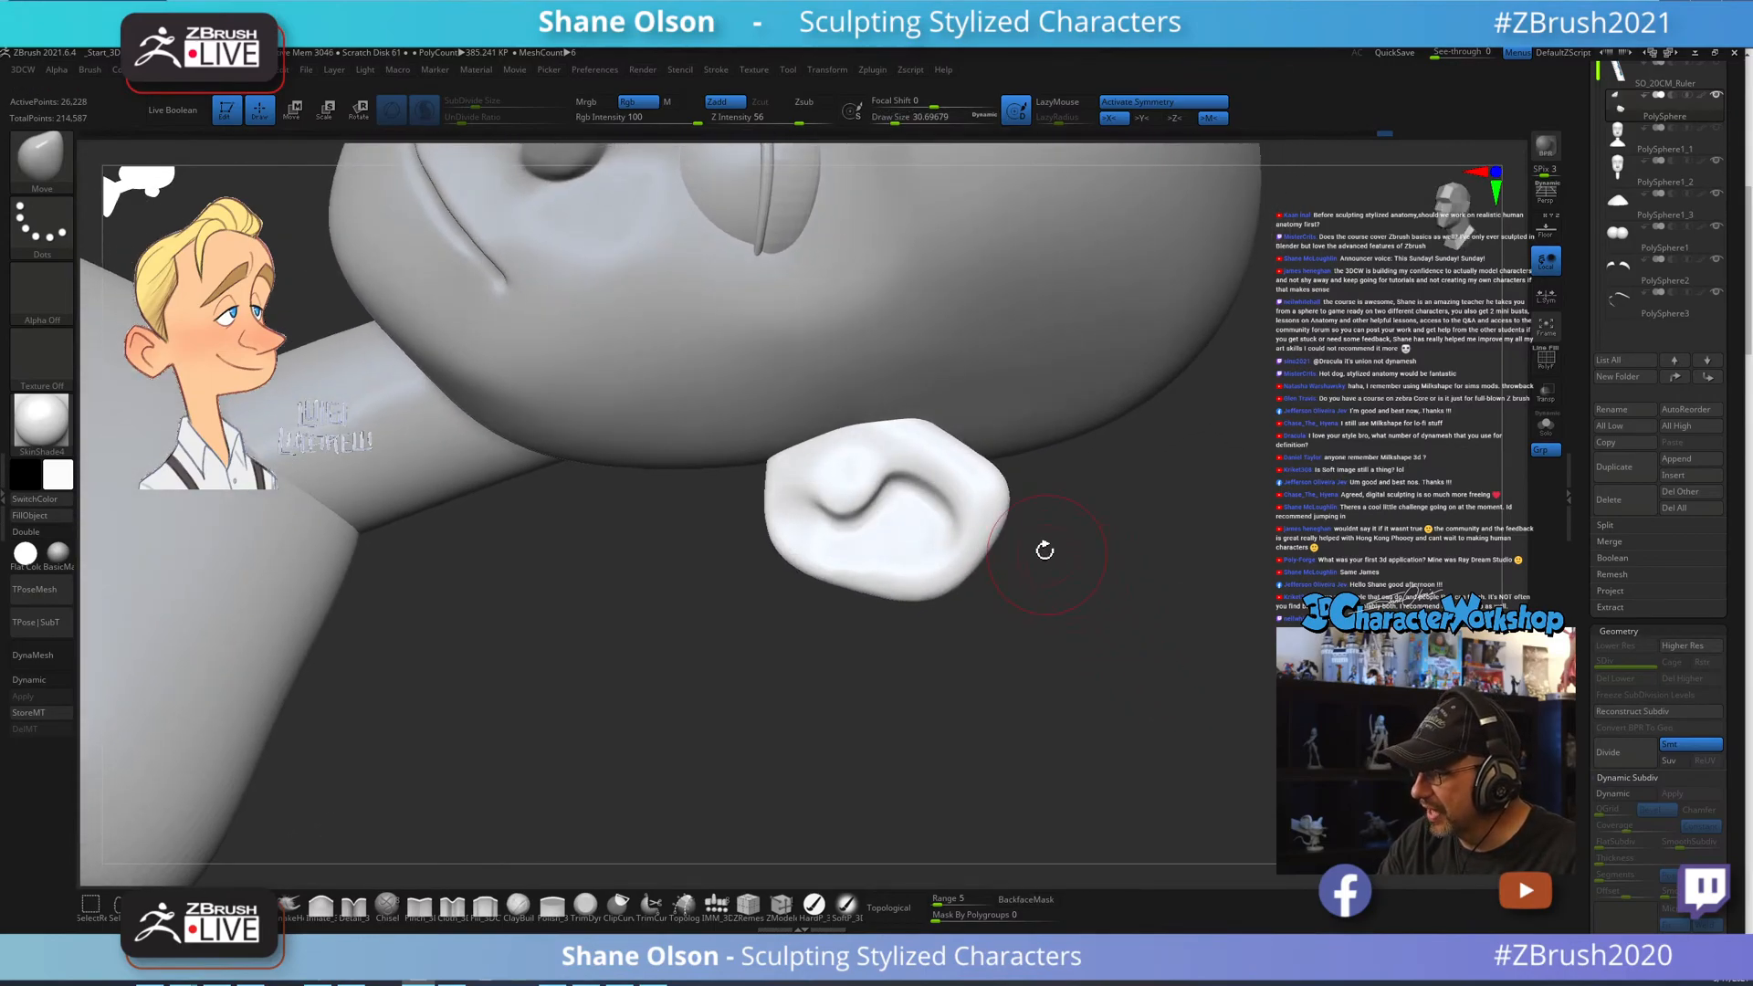
Adjust the ear's outer rim from below at a draw size of about 23 and smooth the inner surface.
{"action": "right_click_drag", "start_coordinate": [1045, 549], "coordinate": [1052, 537]}
{"action": "key", "text": "bracketleft"}
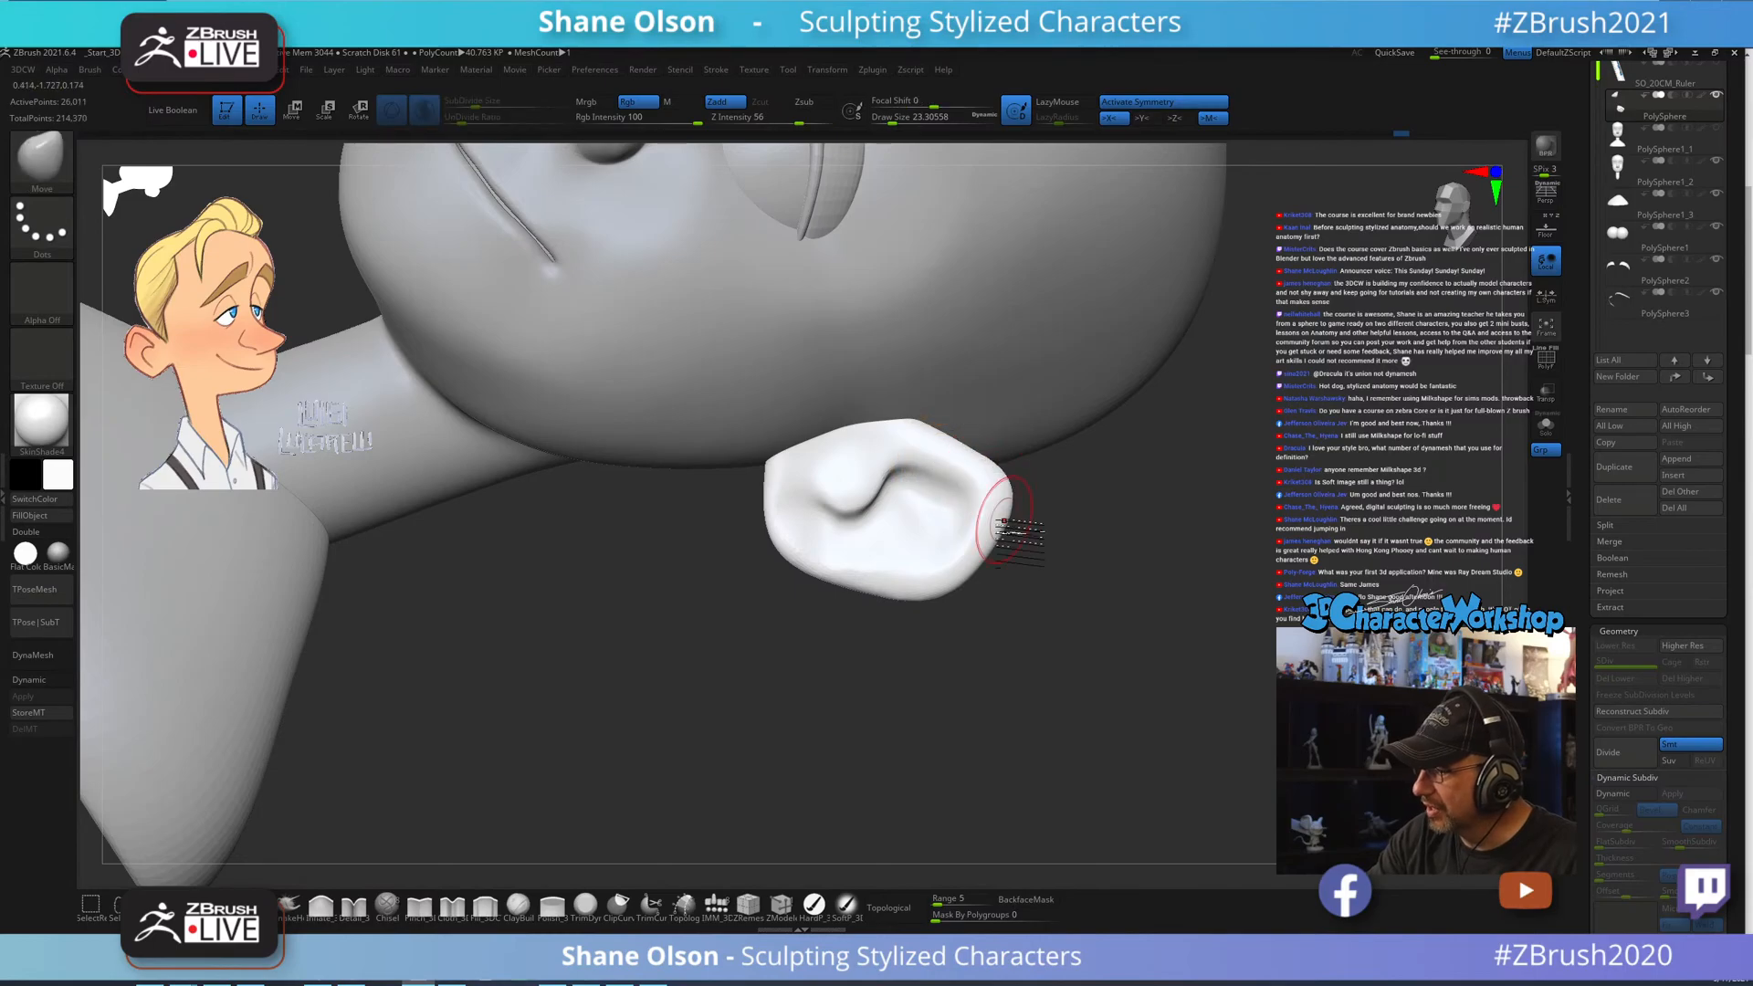
{"action": "mouse_move", "coordinate": [989, 512]}
{"action": "right_mouse_down"}
{"action": "mouse_move", "coordinate": [978, 615]}
{"action": "mouse_move", "coordinate": [940, 490]}
{"action": "mouse_move", "coordinate": [933, 540]}
{"action": "mouse_move", "coordinate": [1037, 633]}
{"action": "mouse_move", "coordinate": [940, 548]}
{"action": "mouse_move", "coordinate": [950, 534]}
{"action": "mouse_move", "coordinate": [910, 561]}
{"action": "right_mouse_up"}
{"action": "key", "text": "shift"}
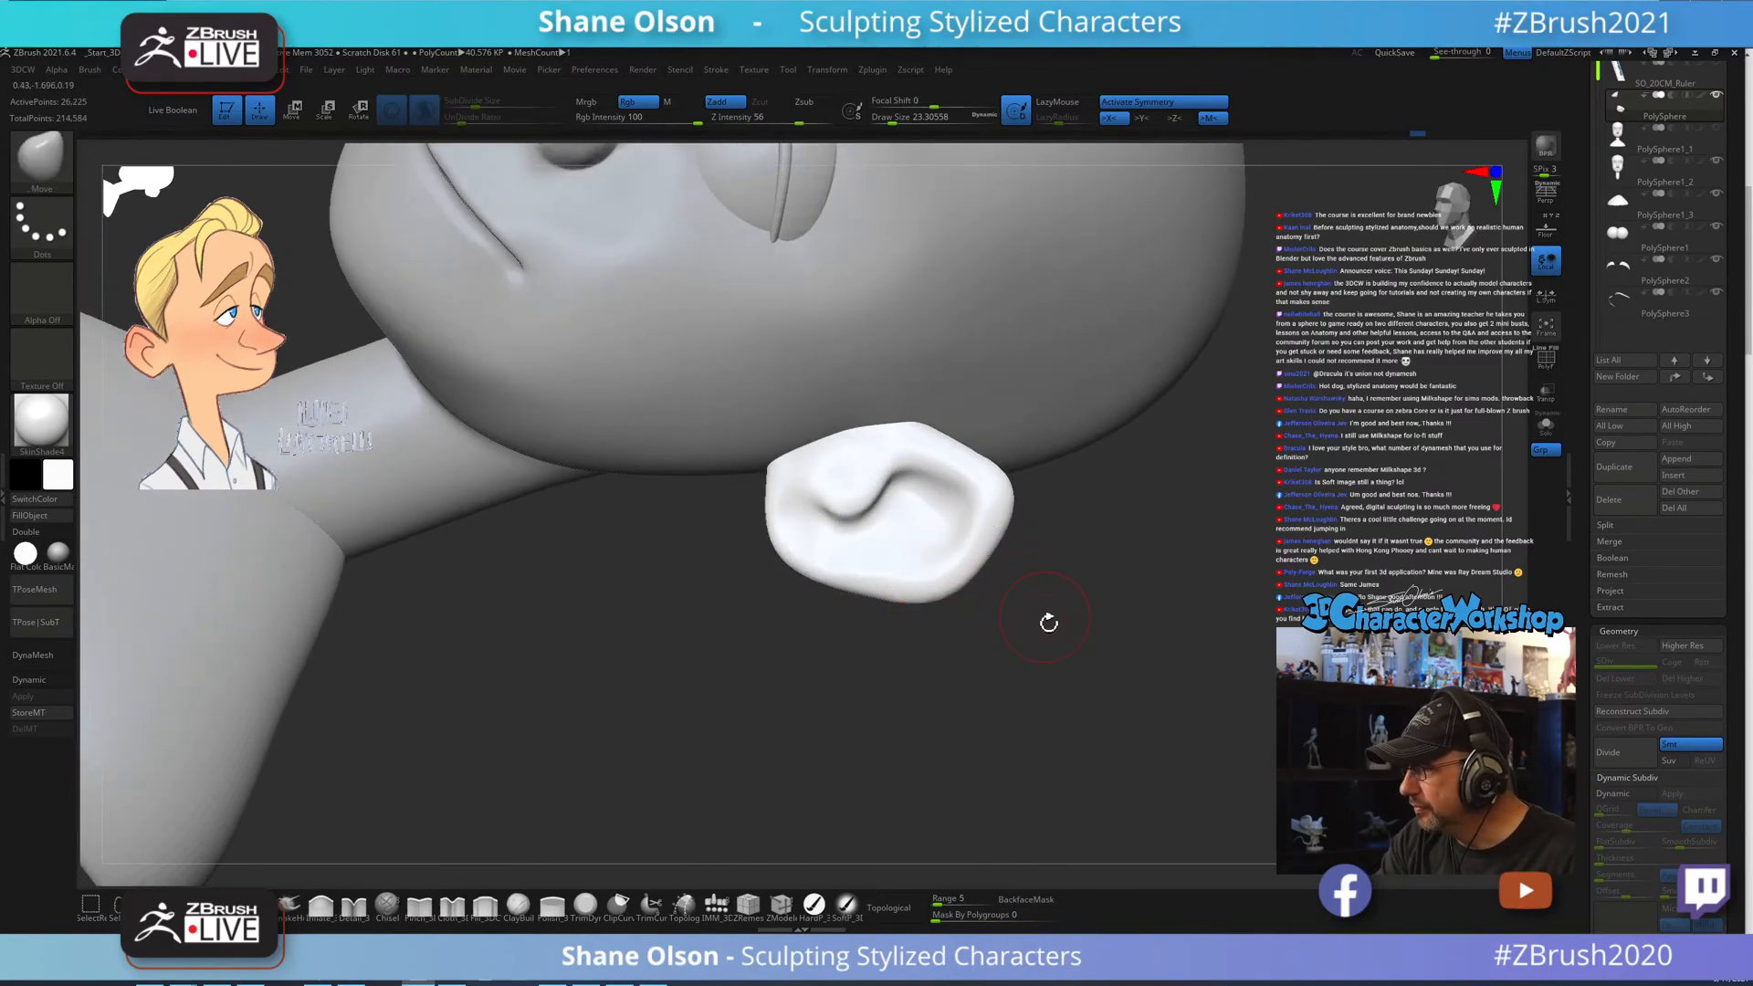
Refine the upper and lower inner ear hollow at a draw size of about 29, reducing it to about 22 for detail.
{"action": "mouse_move", "coordinate": [1056, 637]}
{"action": "right_mouse_down"}
{"action": "mouse_move", "coordinate": [1048, 595]}
{"action": "mouse_move", "coordinate": [1091, 639]}
{"action": "mouse_move", "coordinate": [1121, 537]}
{"action": "mouse_move", "coordinate": [1182, 764]}
{"action": "mouse_move", "coordinate": [1081, 556]}
{"action": "mouse_move", "coordinate": [1066, 629]}
{"action": "mouse_move", "coordinate": [902, 534]}
{"action": "mouse_move", "coordinate": [874, 481]}
{"action": "mouse_move", "coordinate": [1013, 575]}
{"action": "mouse_move", "coordinate": [963, 541]}
{"action": "right_mouse_up"}
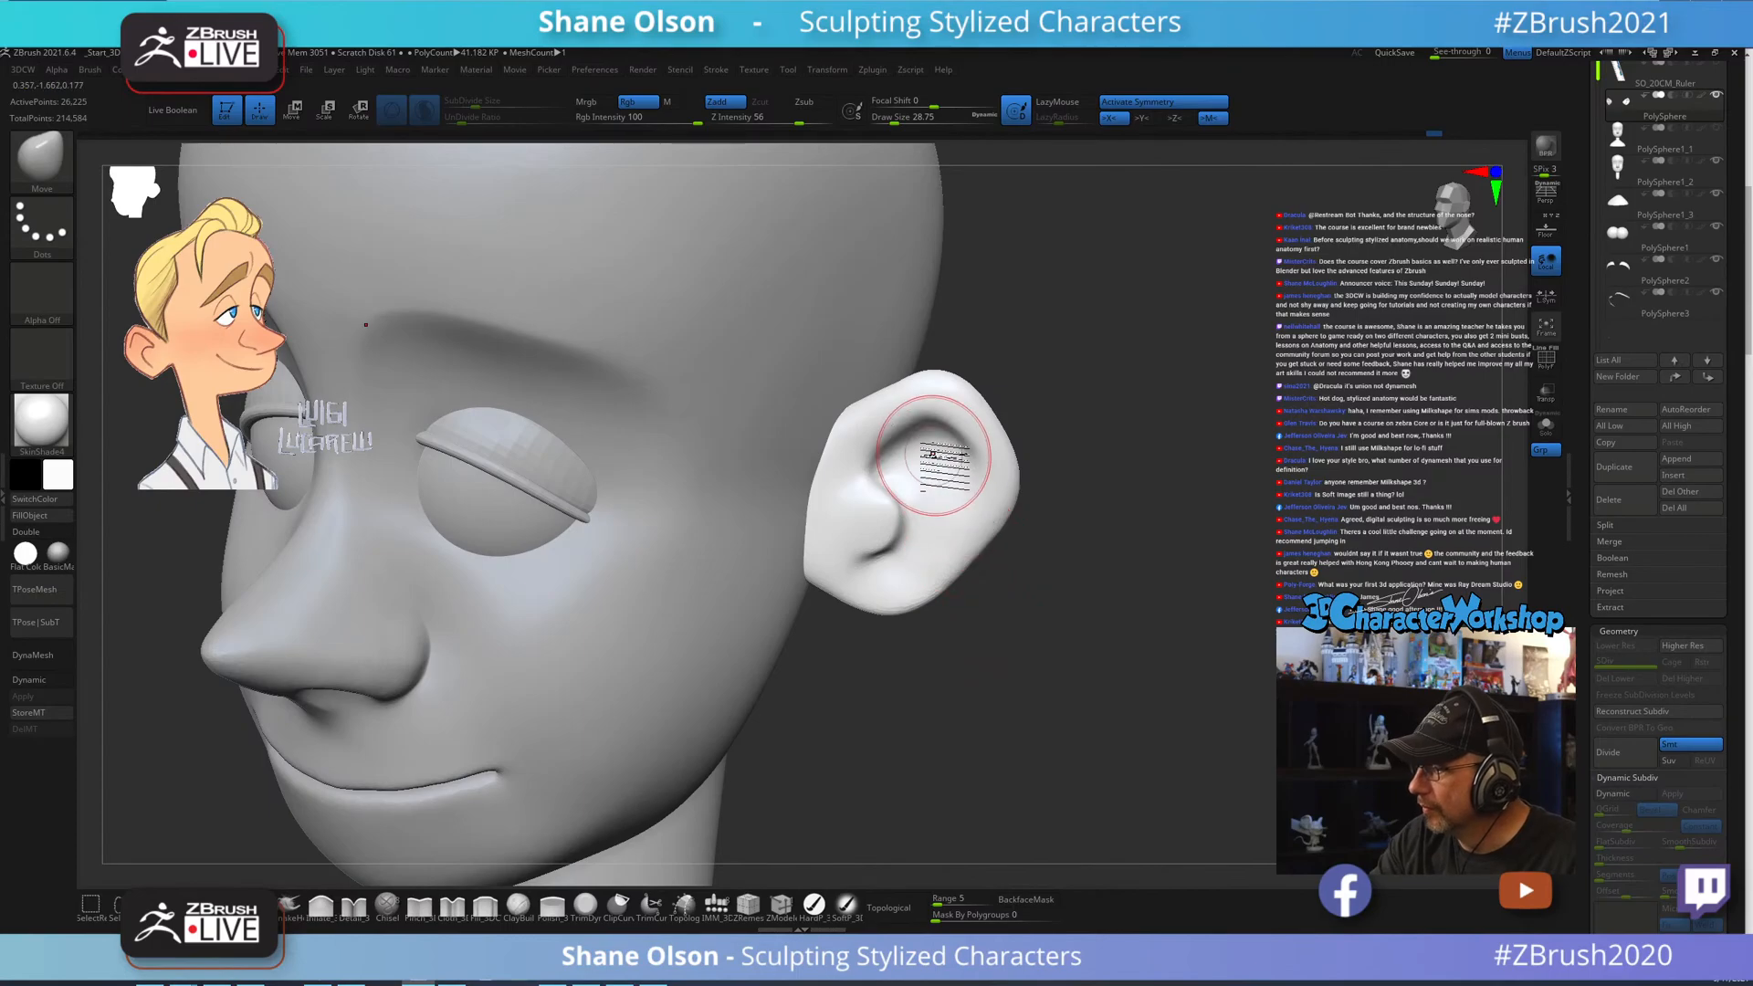
{"action": "mouse_move", "coordinate": [1102, 637]}
{"action": "right_mouse_down", "text": "shift"}
{"action": "mouse_move", "coordinate": [1095, 614]}
{"action": "mouse_move", "coordinate": [1057, 651]}
{"action": "mouse_move", "coordinate": [1084, 668]}
{"action": "mouse_move", "coordinate": [1050, 661]}
{"action": "mouse_move", "coordinate": [1076, 662]}
{"action": "right_mouse_up", "text": "shift"}
{"action": "mouse_move", "coordinate": [980, 562]}
{"action": "right_mouse_down"}
{"action": "mouse_move", "coordinate": [990, 607]}
{"action": "mouse_move", "coordinate": [1009, 606]}
{"action": "mouse_move", "coordinate": [1037, 557]}
{"action": "mouse_move", "coordinate": [1025, 587]}
{"action": "right_mouse_up"}
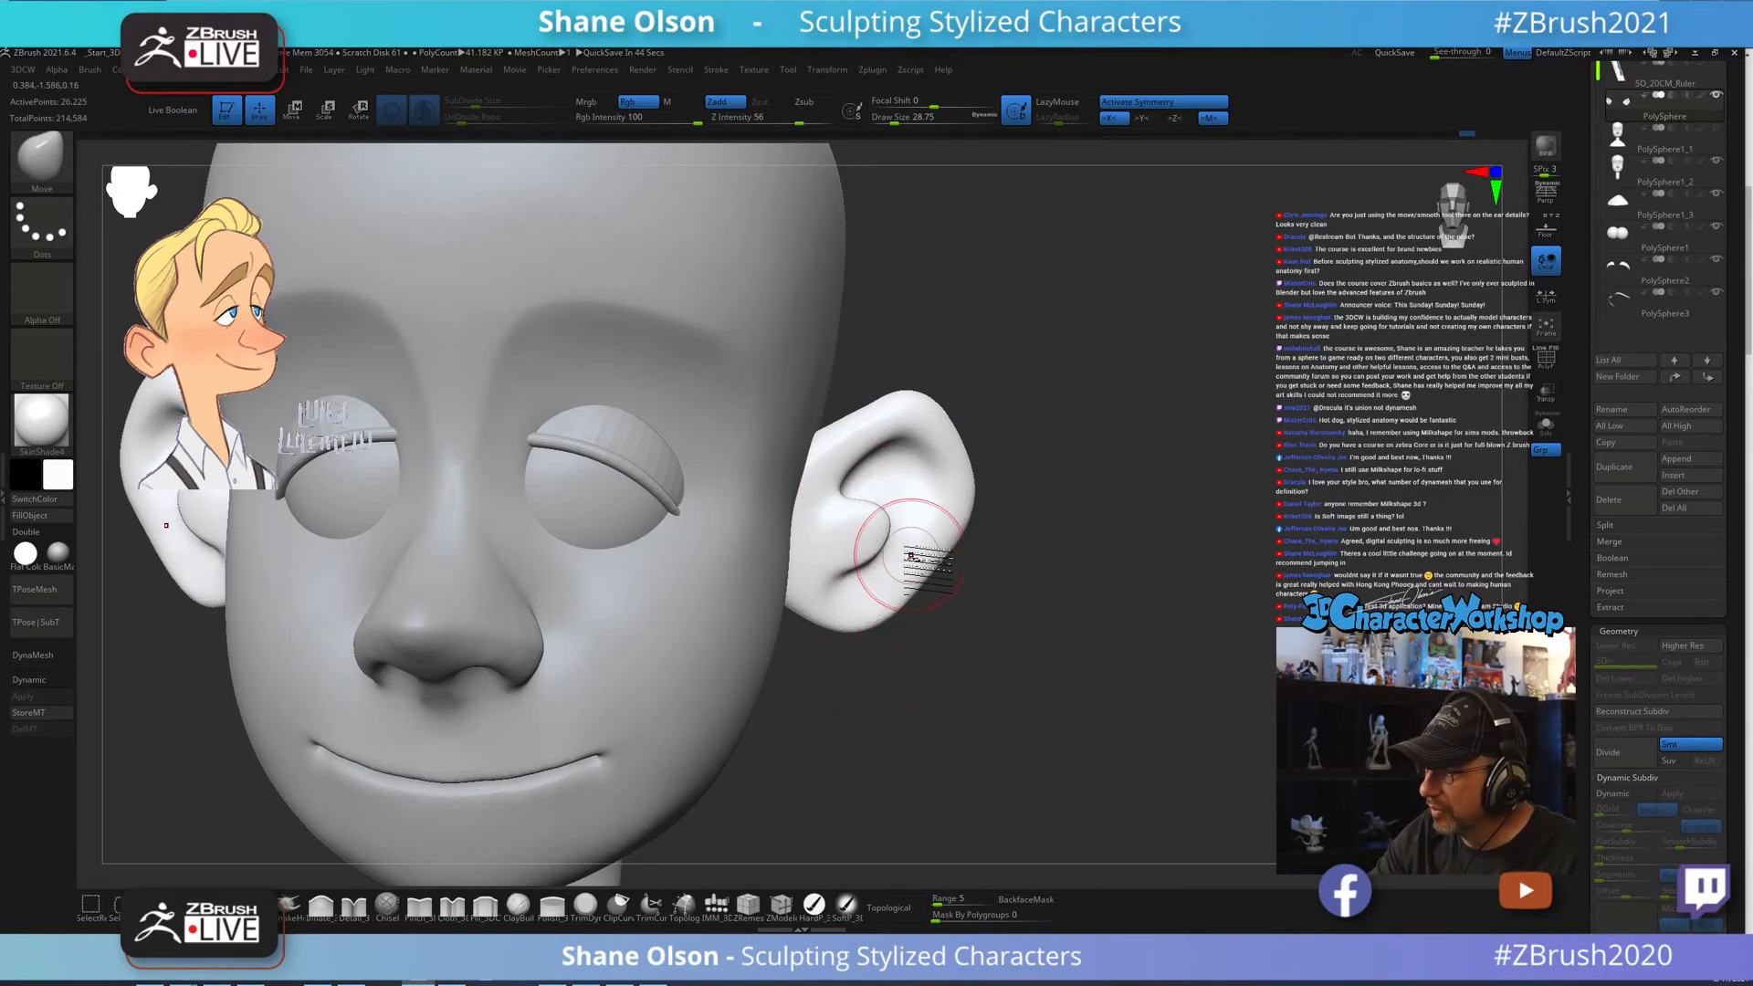
{"action": "left_click_drag", "start_coordinate": [975, 481], "coordinate": [907, 466]}
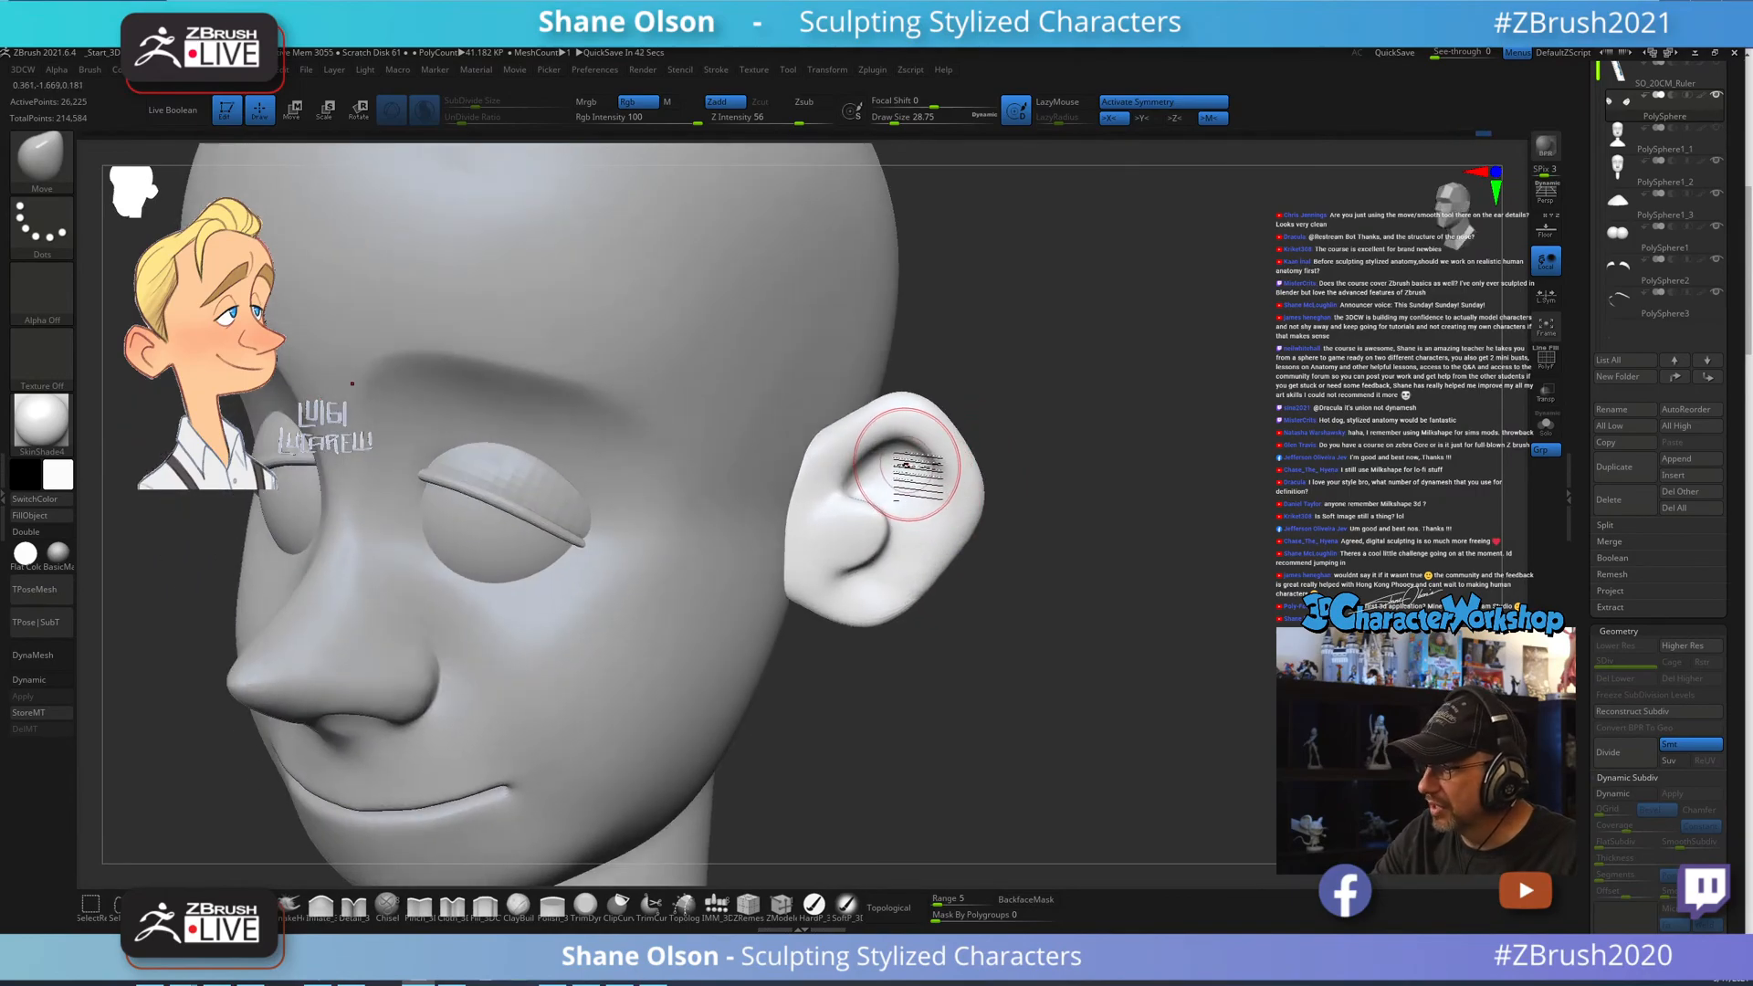
{"action": "right_click_drag", "start_coordinate": [934, 466], "coordinate": [939, 456]}
{"action": "key", "text": "s"}
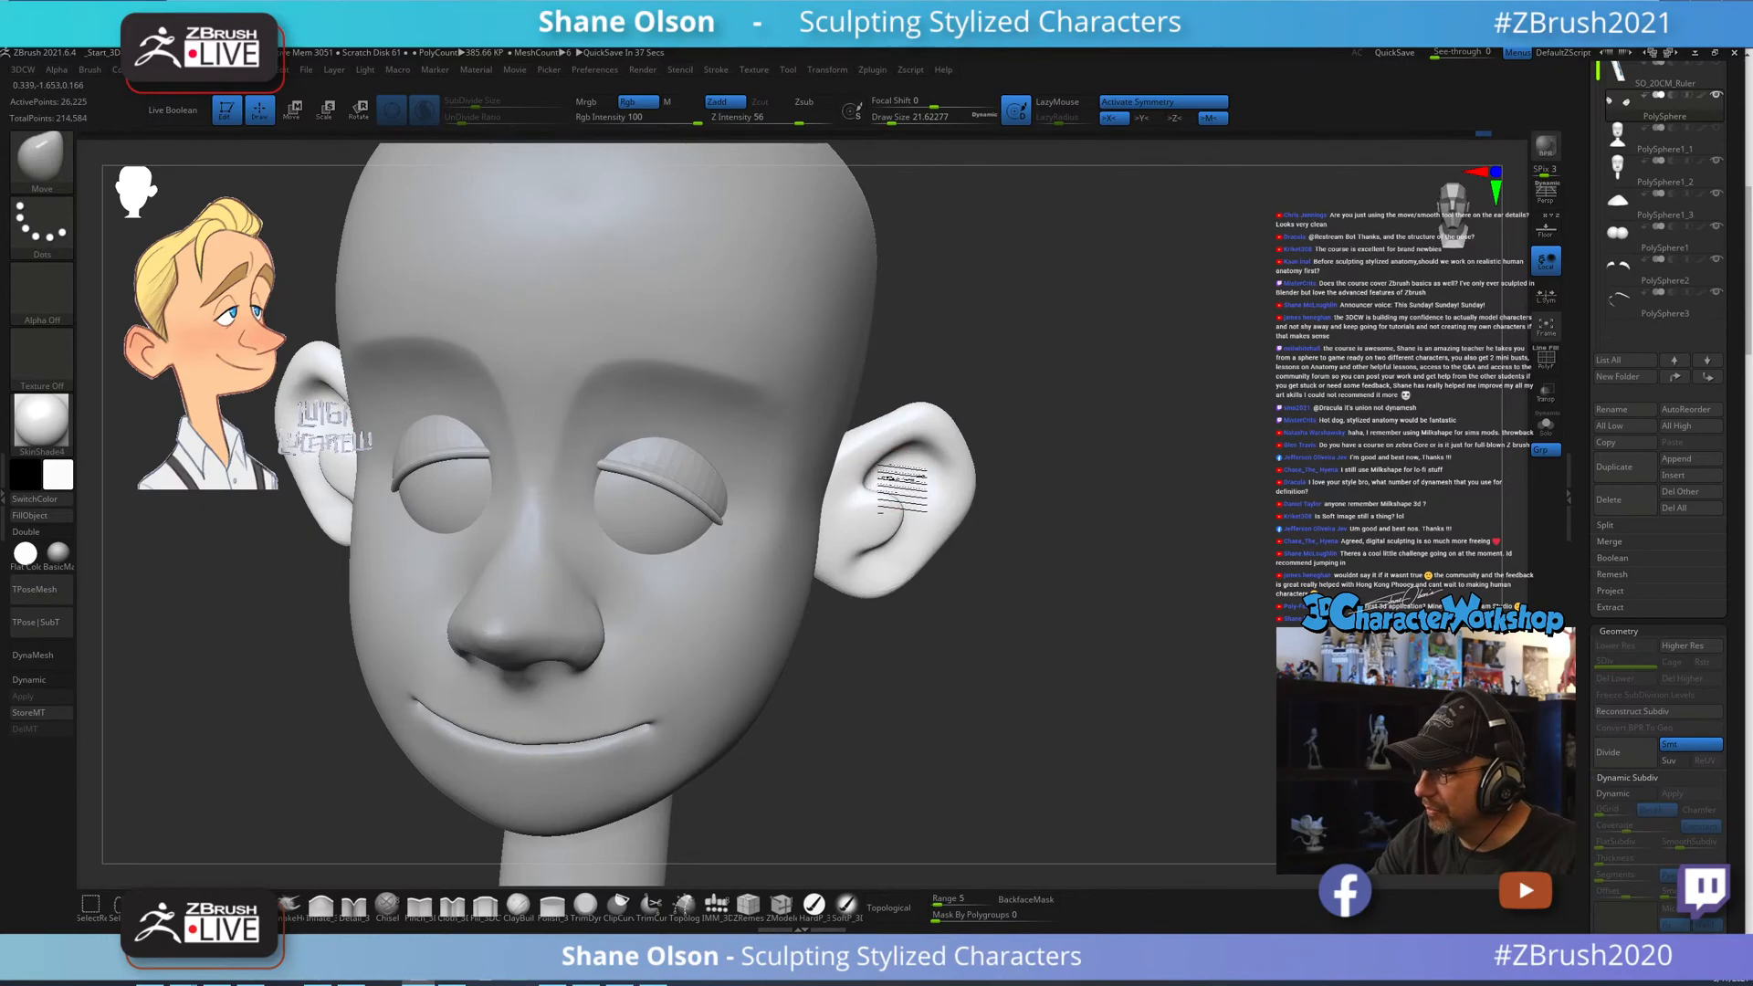
Adjust the ears' outer edge from the front at a draw size of about 35 and check the head in profile.
{"action": "mouse_move", "coordinate": [927, 476]}
{"action": "right_mouse_down"}
{"action": "mouse_move", "coordinate": [906, 498]}
{"action": "mouse_move", "coordinate": [874, 485]}
{"action": "mouse_move", "coordinate": [1037, 606]}
{"action": "mouse_move", "coordinate": [1050, 581]}
{"action": "right_mouse_up"}
{"action": "key", "text": "s"}
{"action": "left_click_drag", "start_coordinate": [984, 561], "coordinate": [989, 562]}
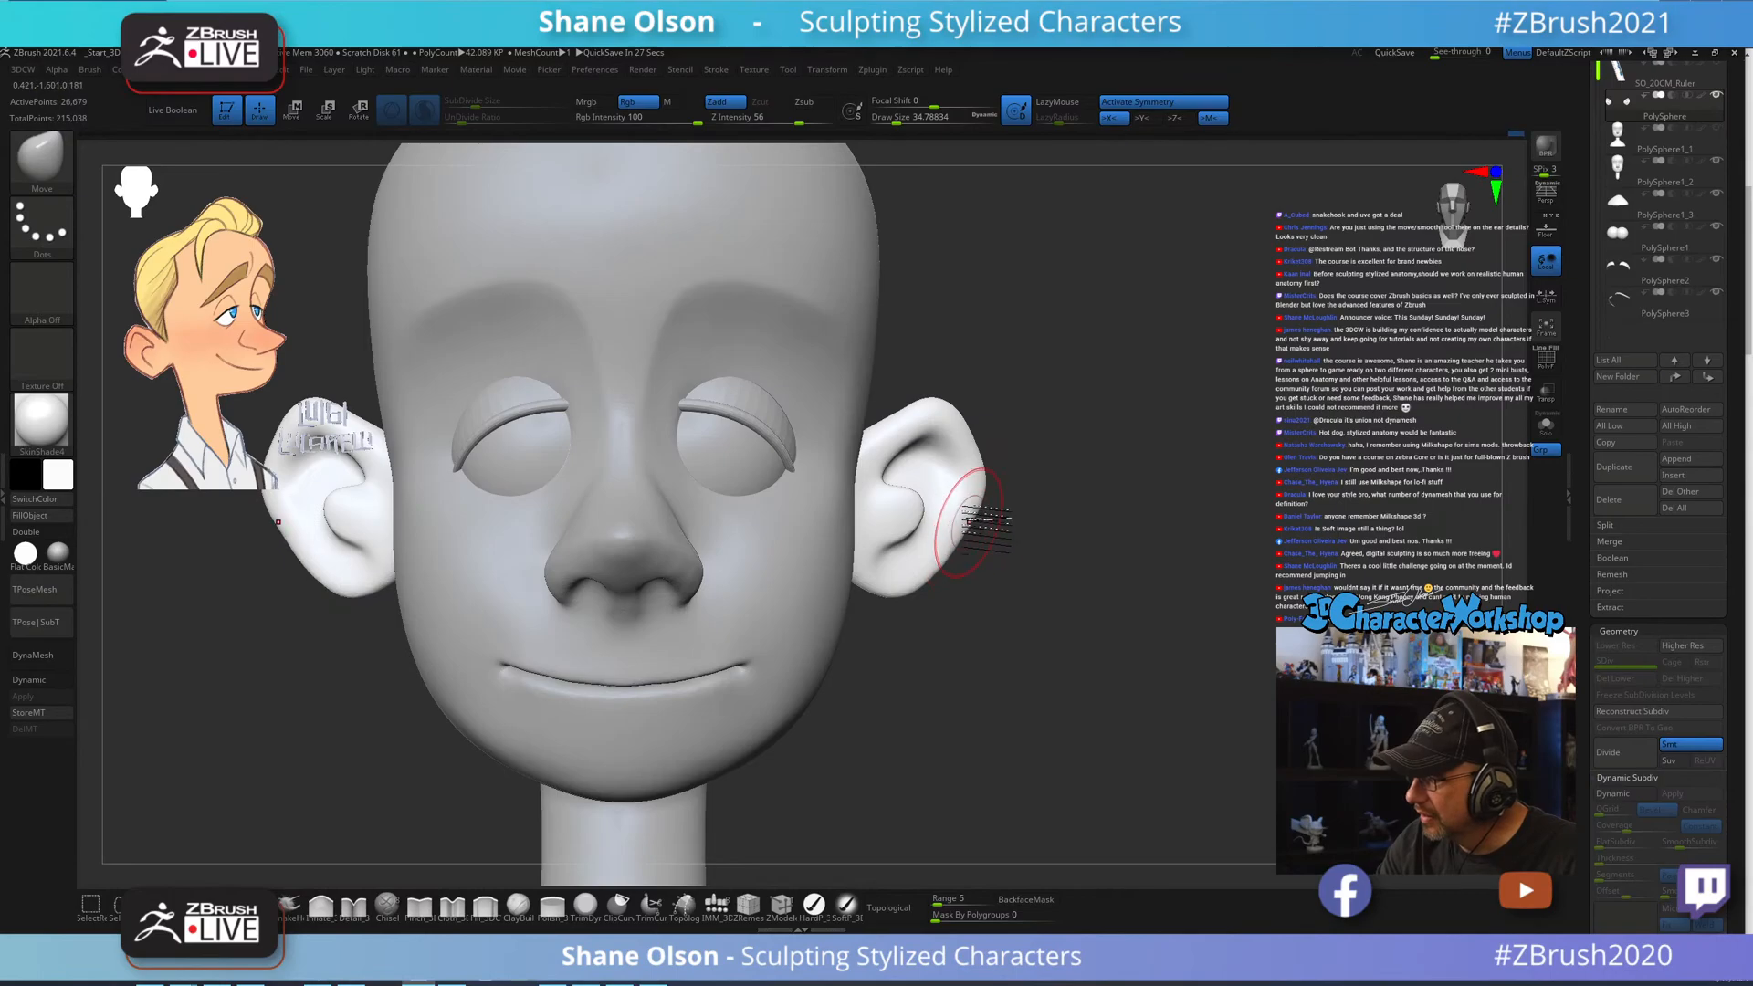
{"action": "mouse_move", "coordinate": [984, 435]}
{"action": "right_mouse_down"}
{"action": "mouse_move", "coordinate": [978, 384]}
{"action": "mouse_move", "coordinate": [1063, 541]}
{"action": "mouse_move", "coordinate": [1052, 516]}
{"action": "right_mouse_up"}
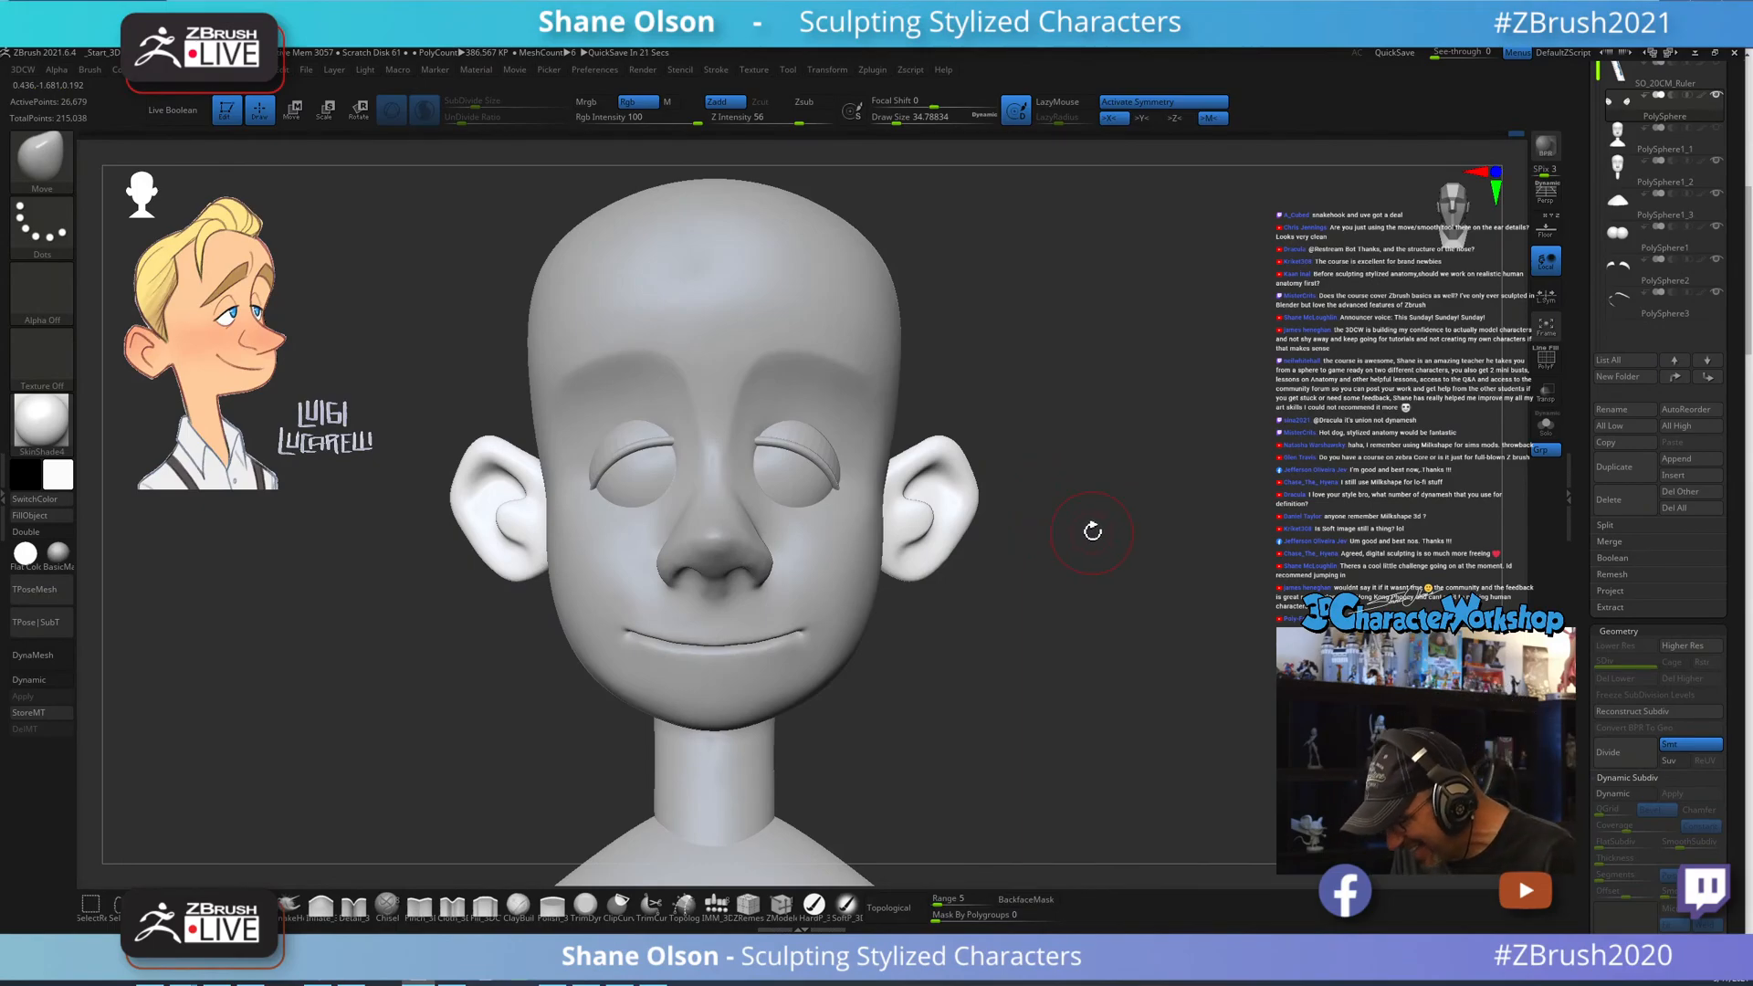
{"action": "mouse_move", "coordinate": [1093, 532]}
{"action": "right_mouse_down"}
{"action": "mouse_move", "coordinate": [1127, 501]}
{"action": "mouse_move", "coordinate": [1132, 534]}
{"action": "mouse_move", "coordinate": [1106, 515]}
{"action": "right_mouse_up"}
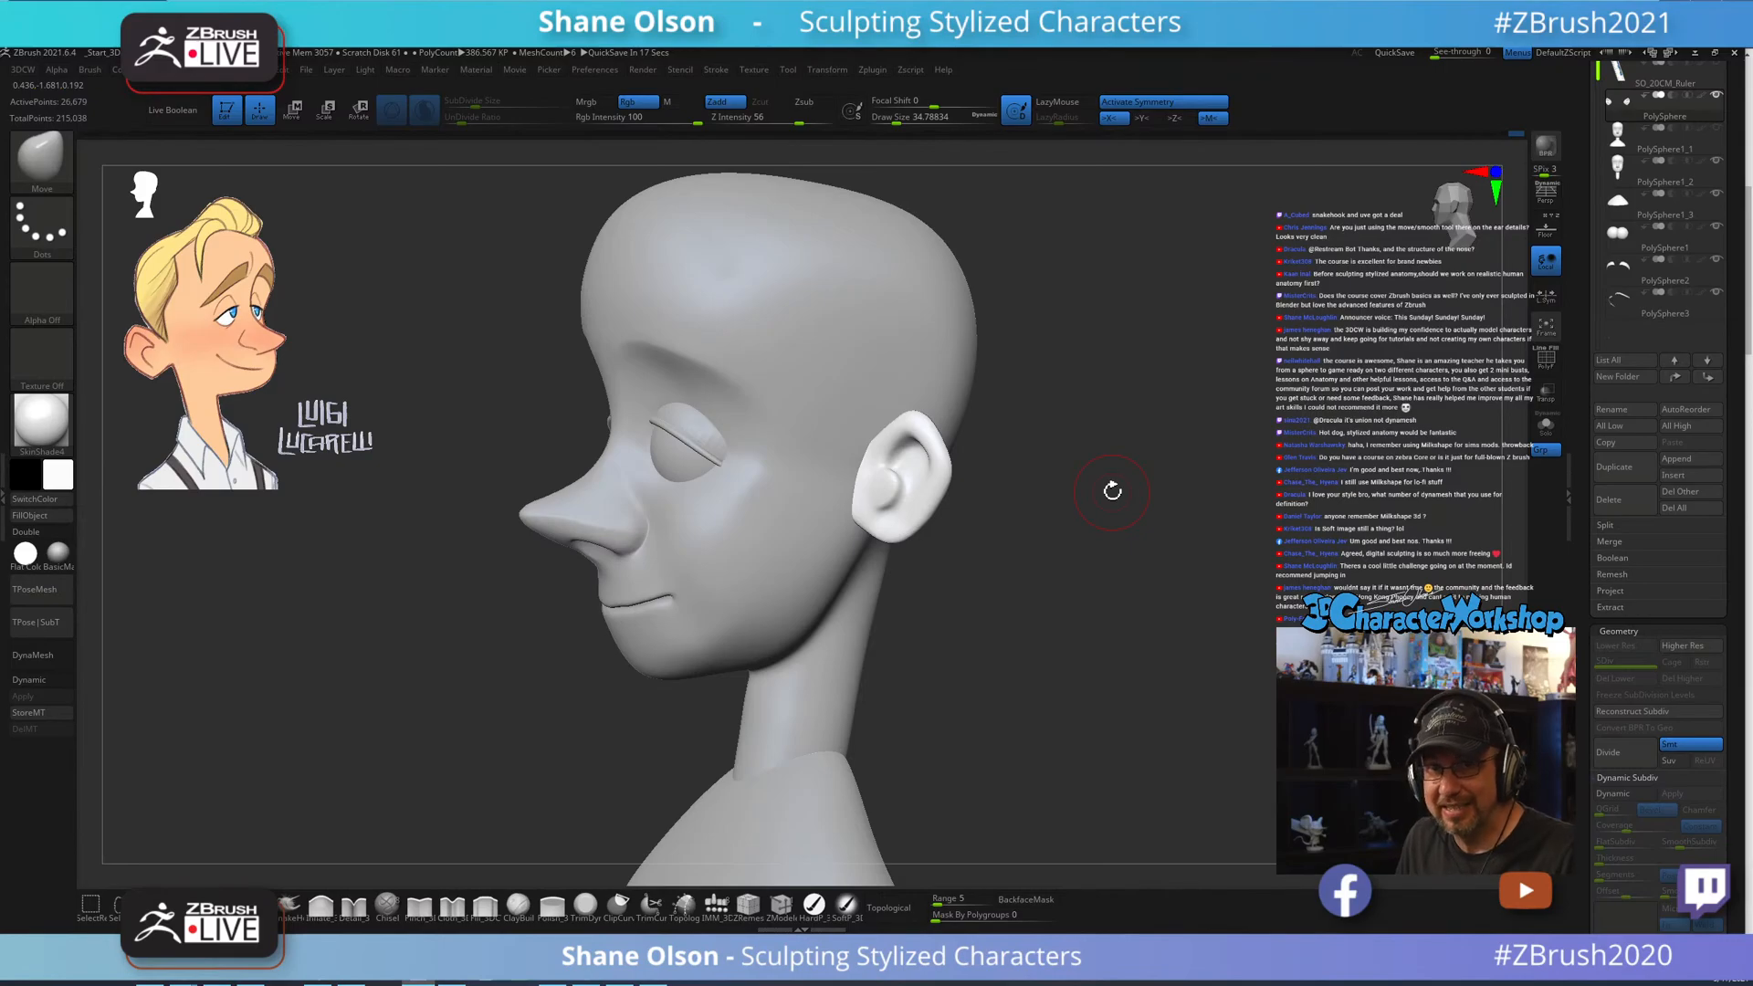
Reshape the ear's outer edge and lobe from behind with the Move brush at draw sizes of about 71 to 97.
{"action": "left_click_drag", "start_coordinate": [1068, 507], "coordinate": [1073, 505]}
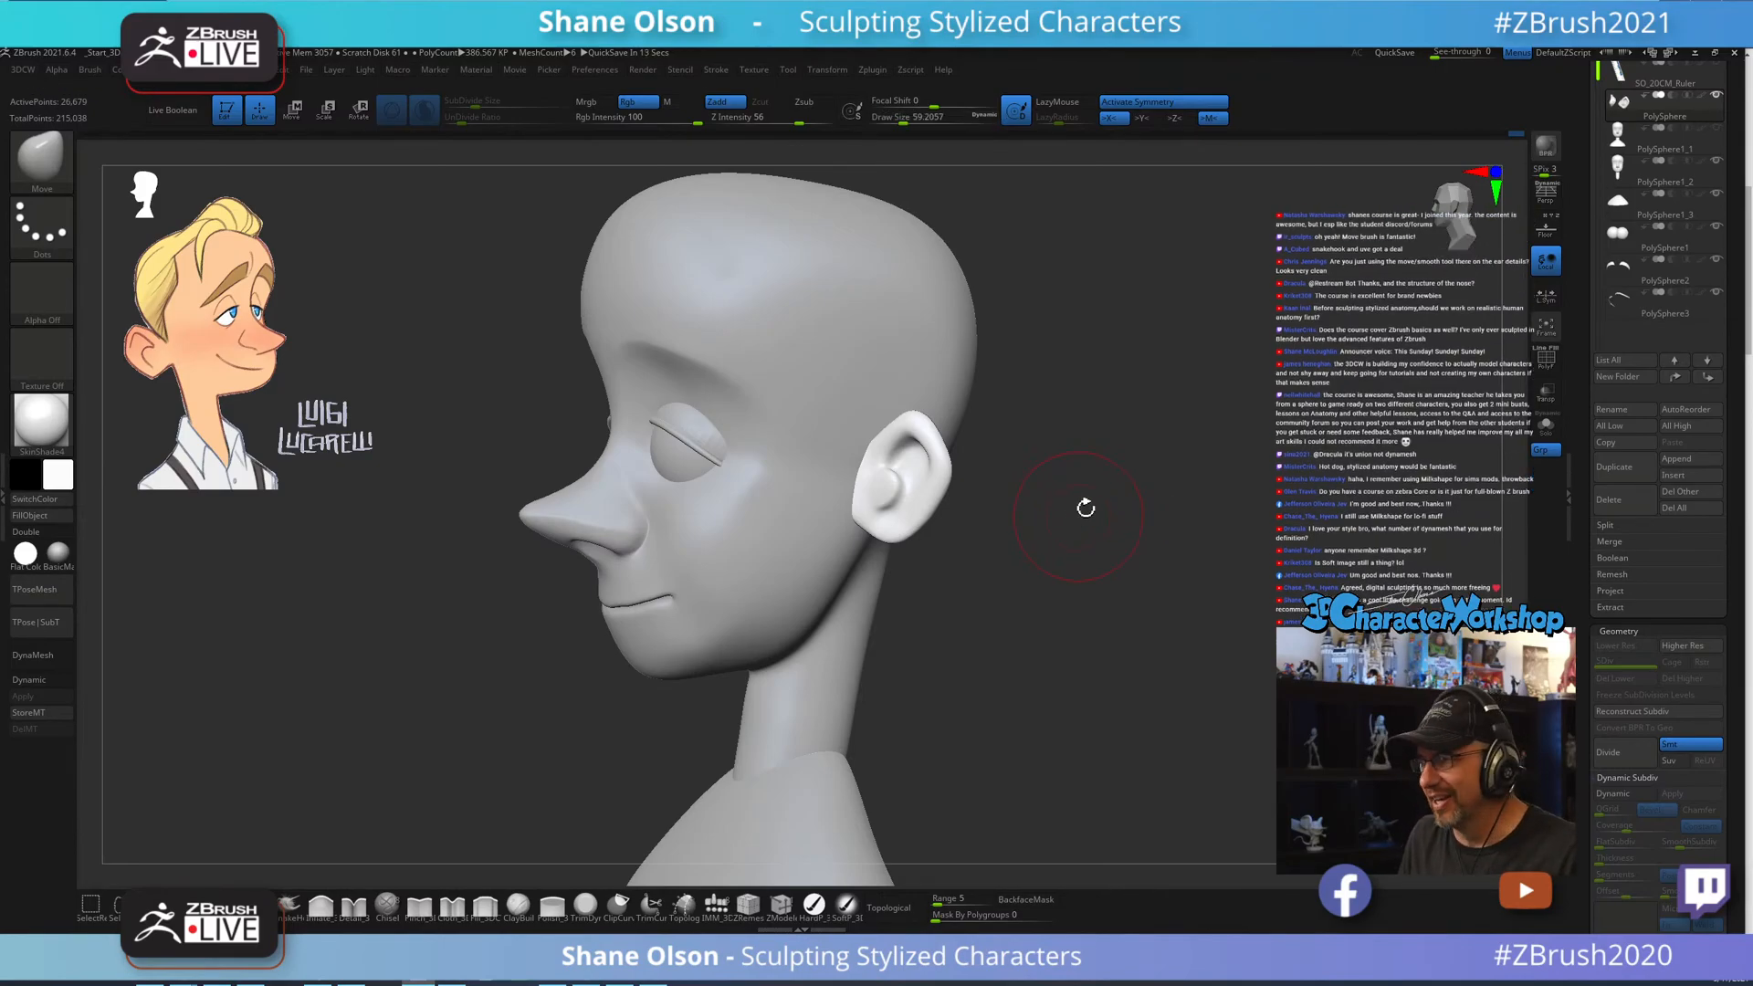
{"action": "mouse_move", "coordinate": [1099, 521]}
{"action": "left_mouse_down", "text": "alt"}
{"action": "mouse_move", "coordinate": [1115, 501]}
{"action": "mouse_move", "coordinate": [1175, 559]}
{"action": "mouse_move", "coordinate": [1152, 529]}
{"action": "left_mouse_up", "text": "alt"}
{"action": "key", "text": "s"}
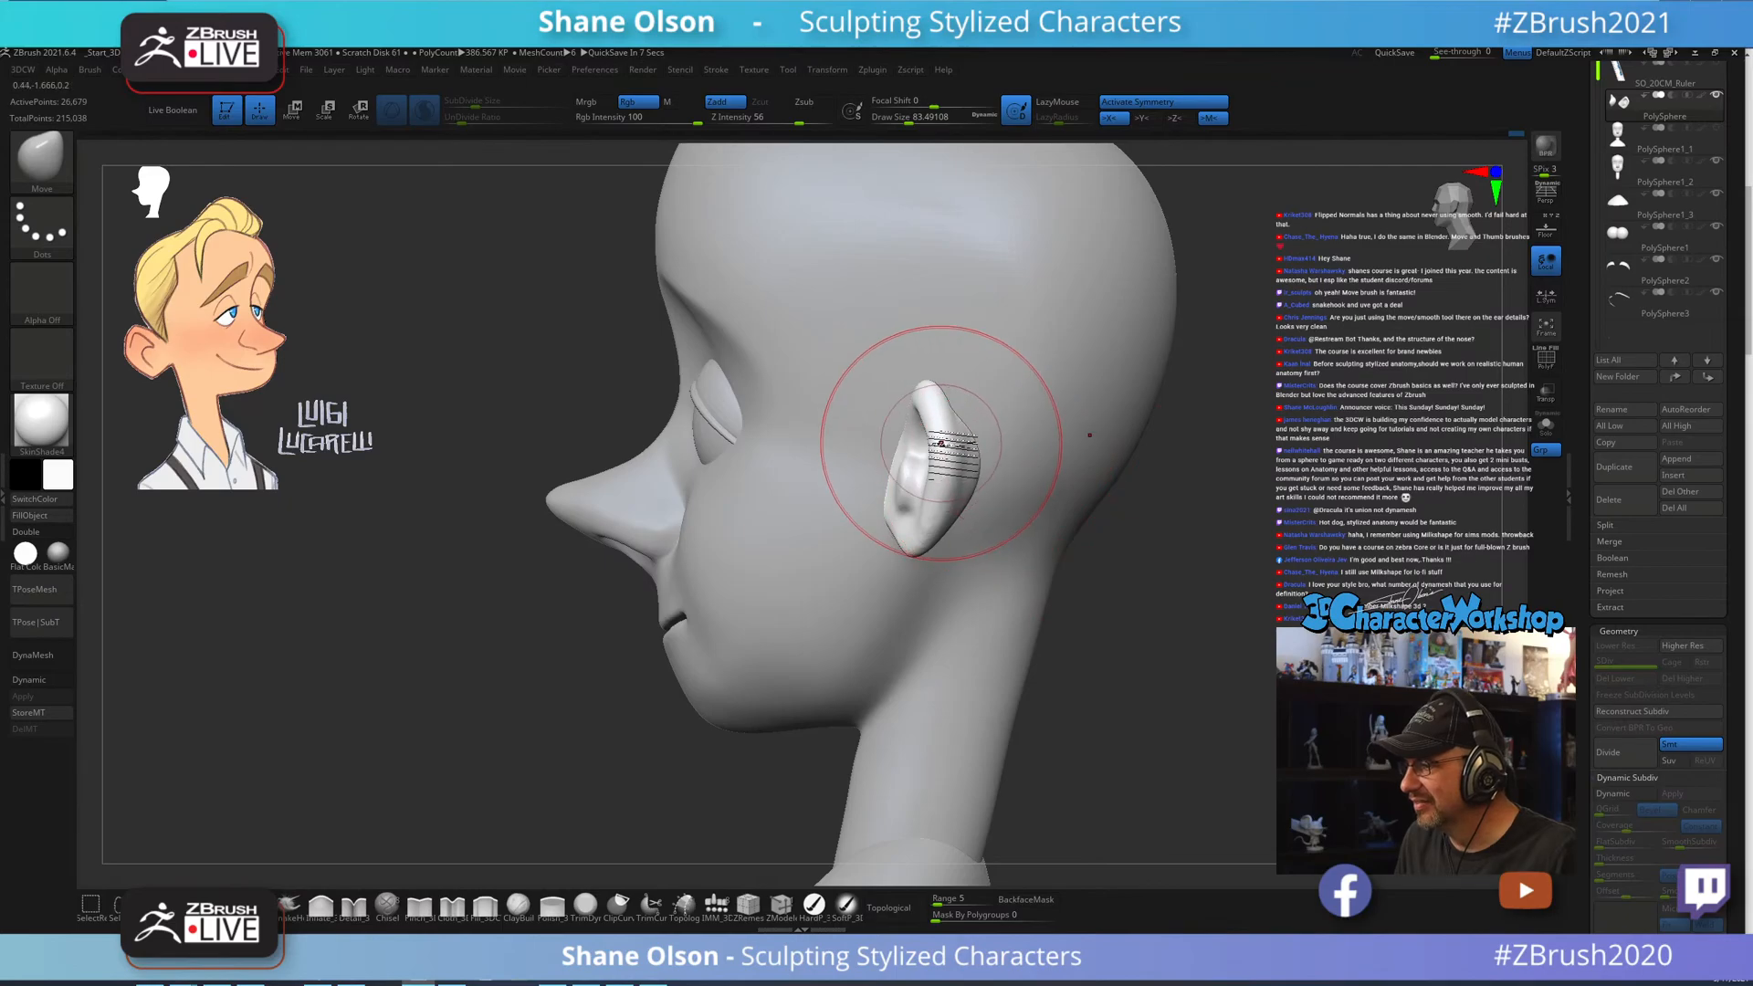
{"action": "key", "text": "s"}
{"action": "left_click_drag", "start_coordinate": [941, 443], "coordinate": [944, 402]}
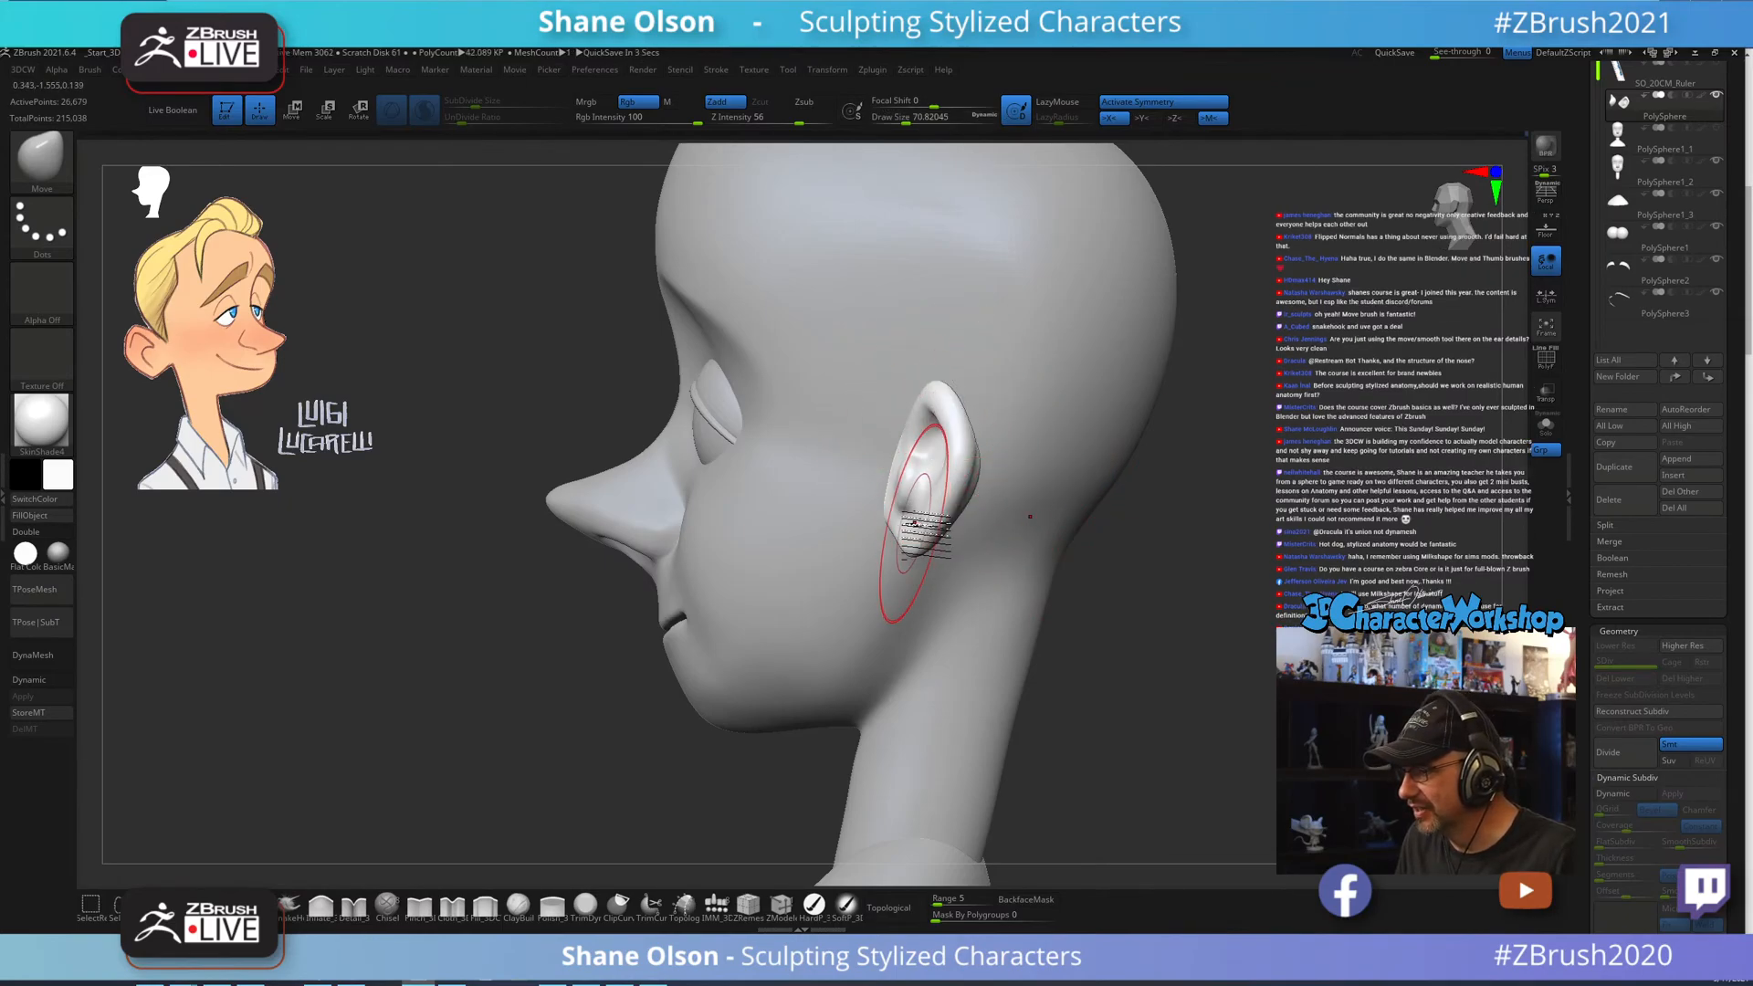
{"action": "key", "text": "s"}
{"action": "left_click_drag", "start_coordinate": [915, 523], "coordinate": [960, 479]}
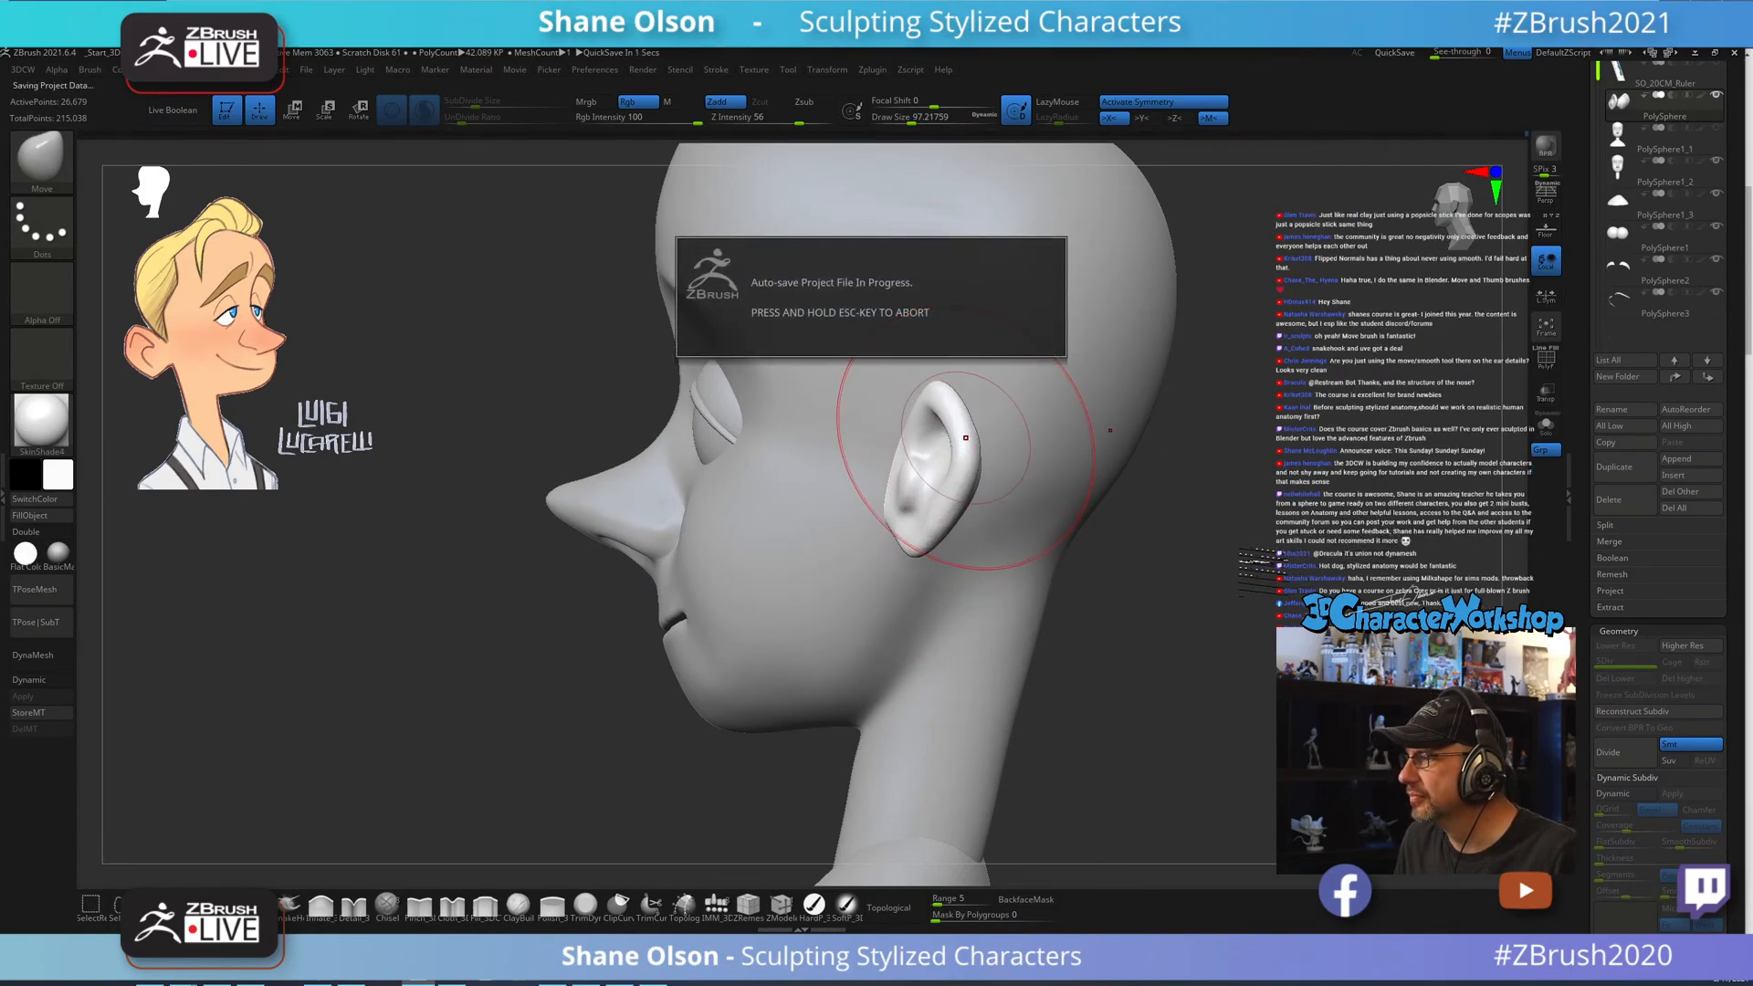
{"action": "left_click_drag", "start_coordinate": [1355, 553], "coordinate": [1252, 558]}
{"action": "left_click_drag", "start_coordinate": [657, 564], "coordinate": [1064, 559]}
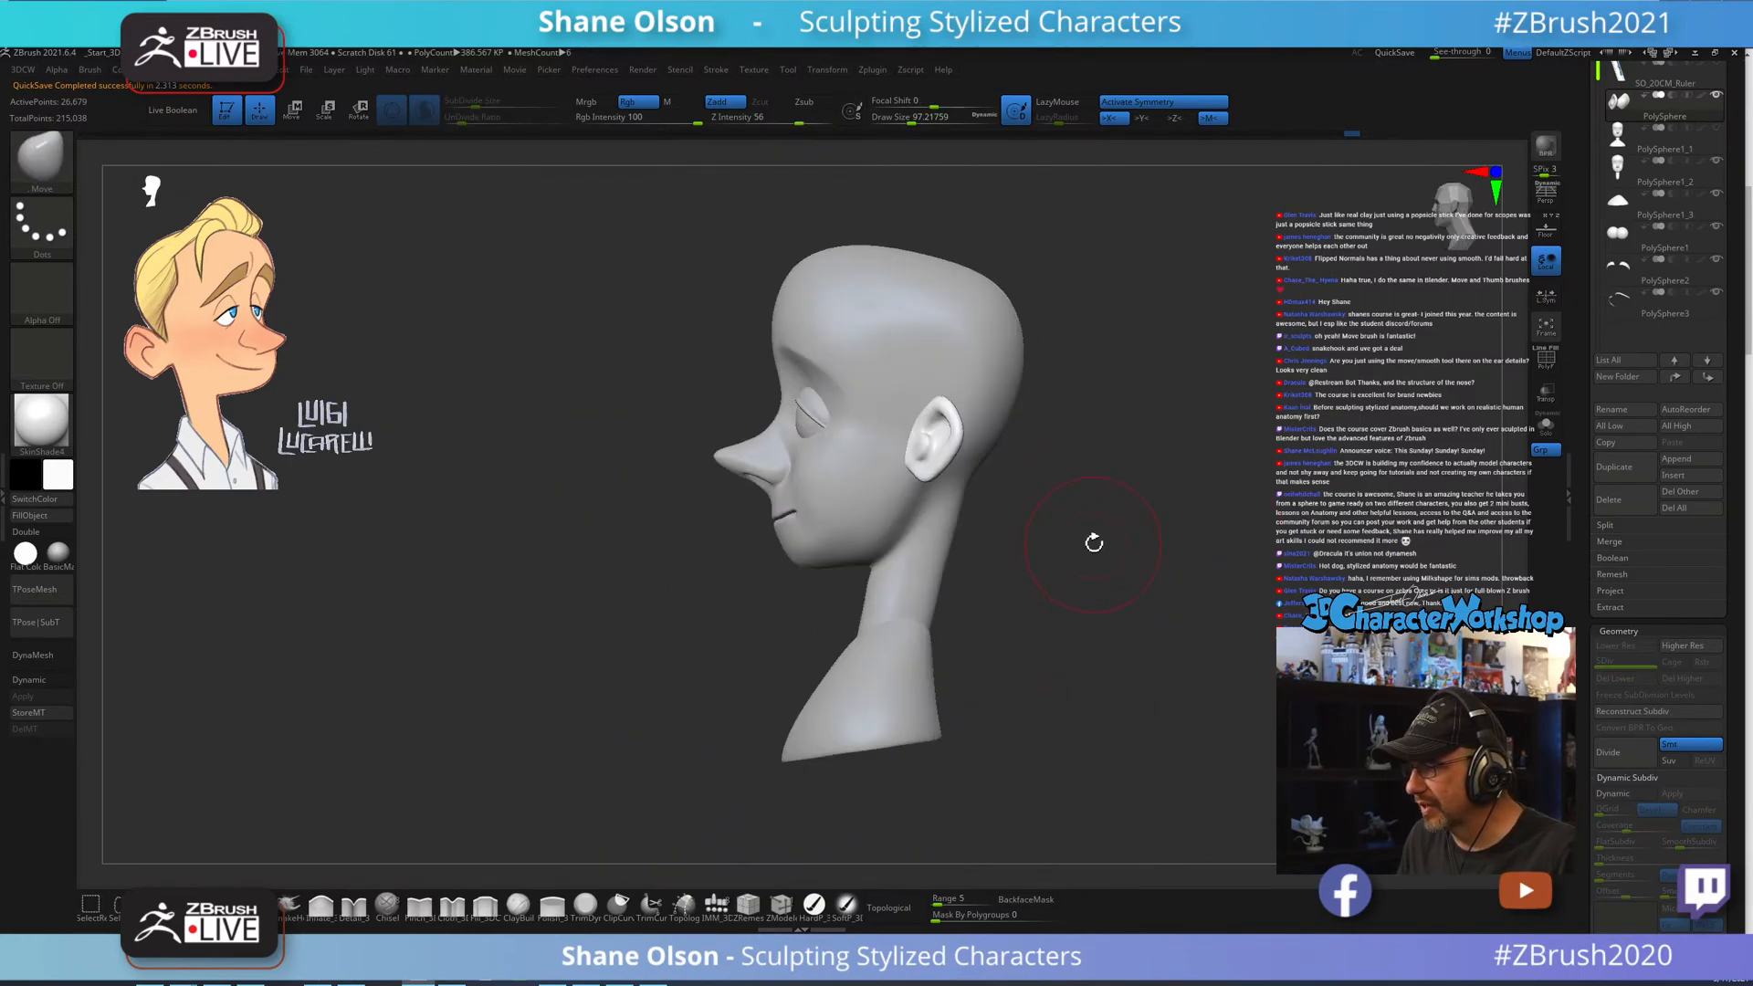
Place the transform gizmo at the ear from above and fine-tune how the ears sit against the head.
{"action": "left_click_drag", "start_coordinate": [1161, 465], "coordinate": [992, 464]}
{"action": "key", "text": "w"}
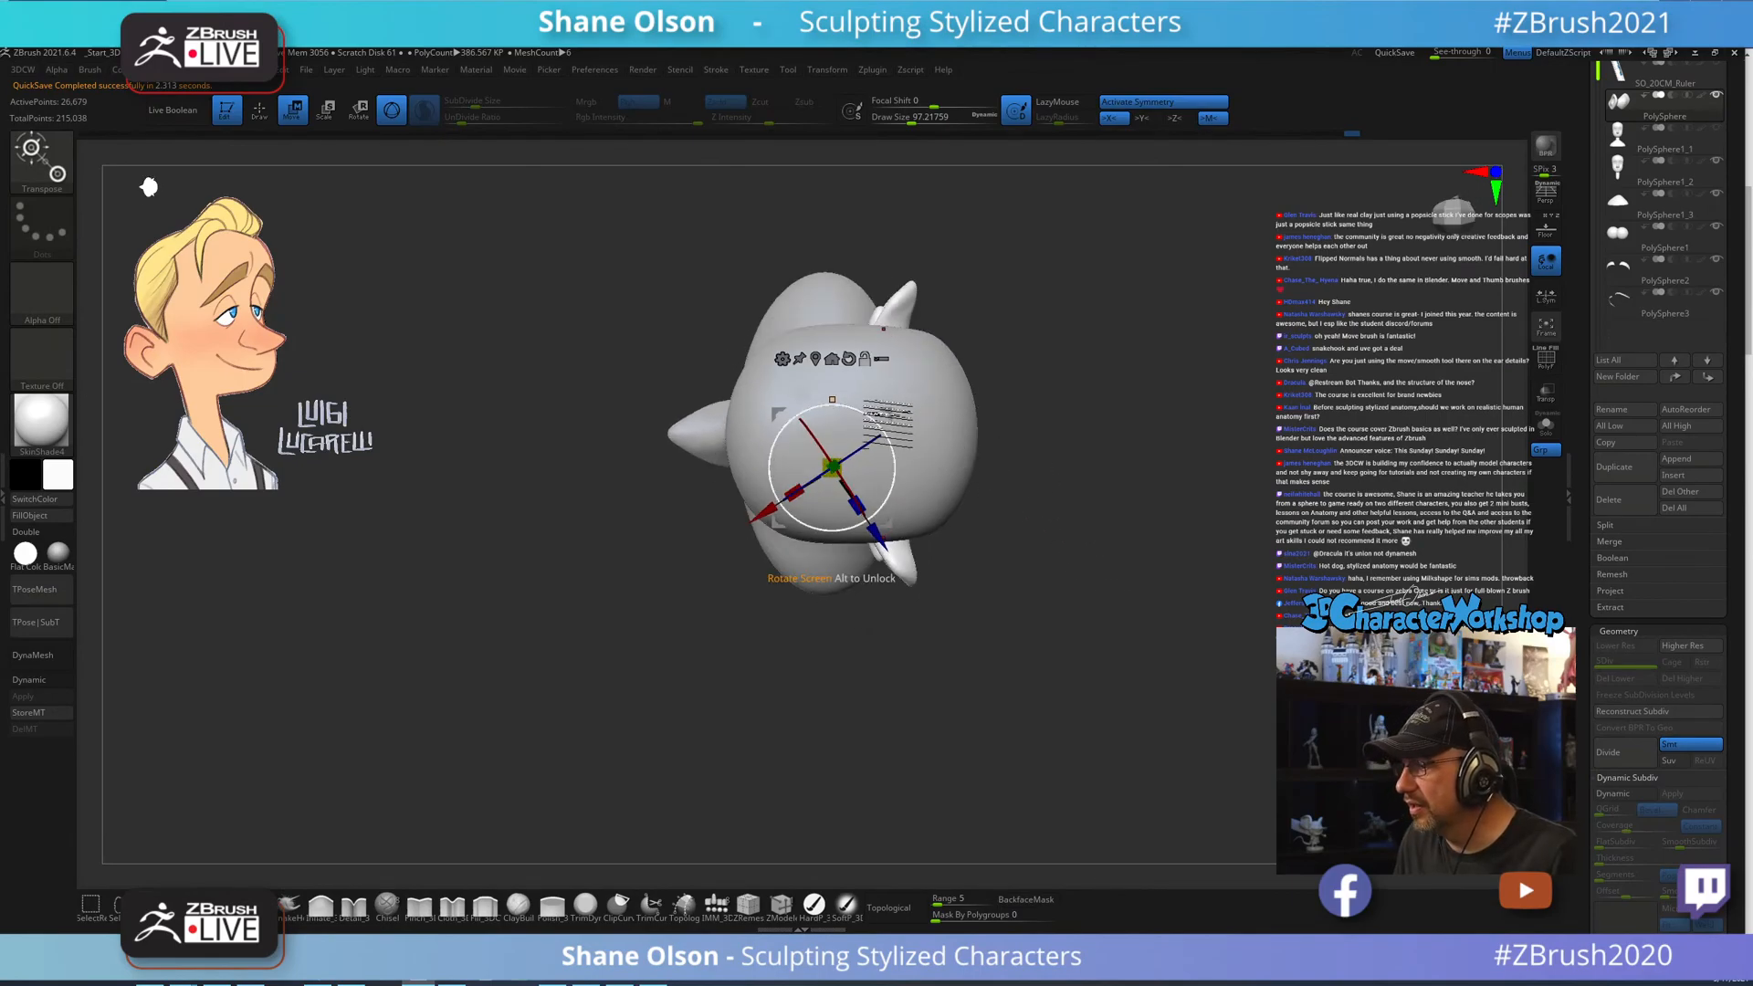
{"action": "left_click_drag", "start_coordinate": [890, 413], "coordinate": [934, 487], "text": "alt"}
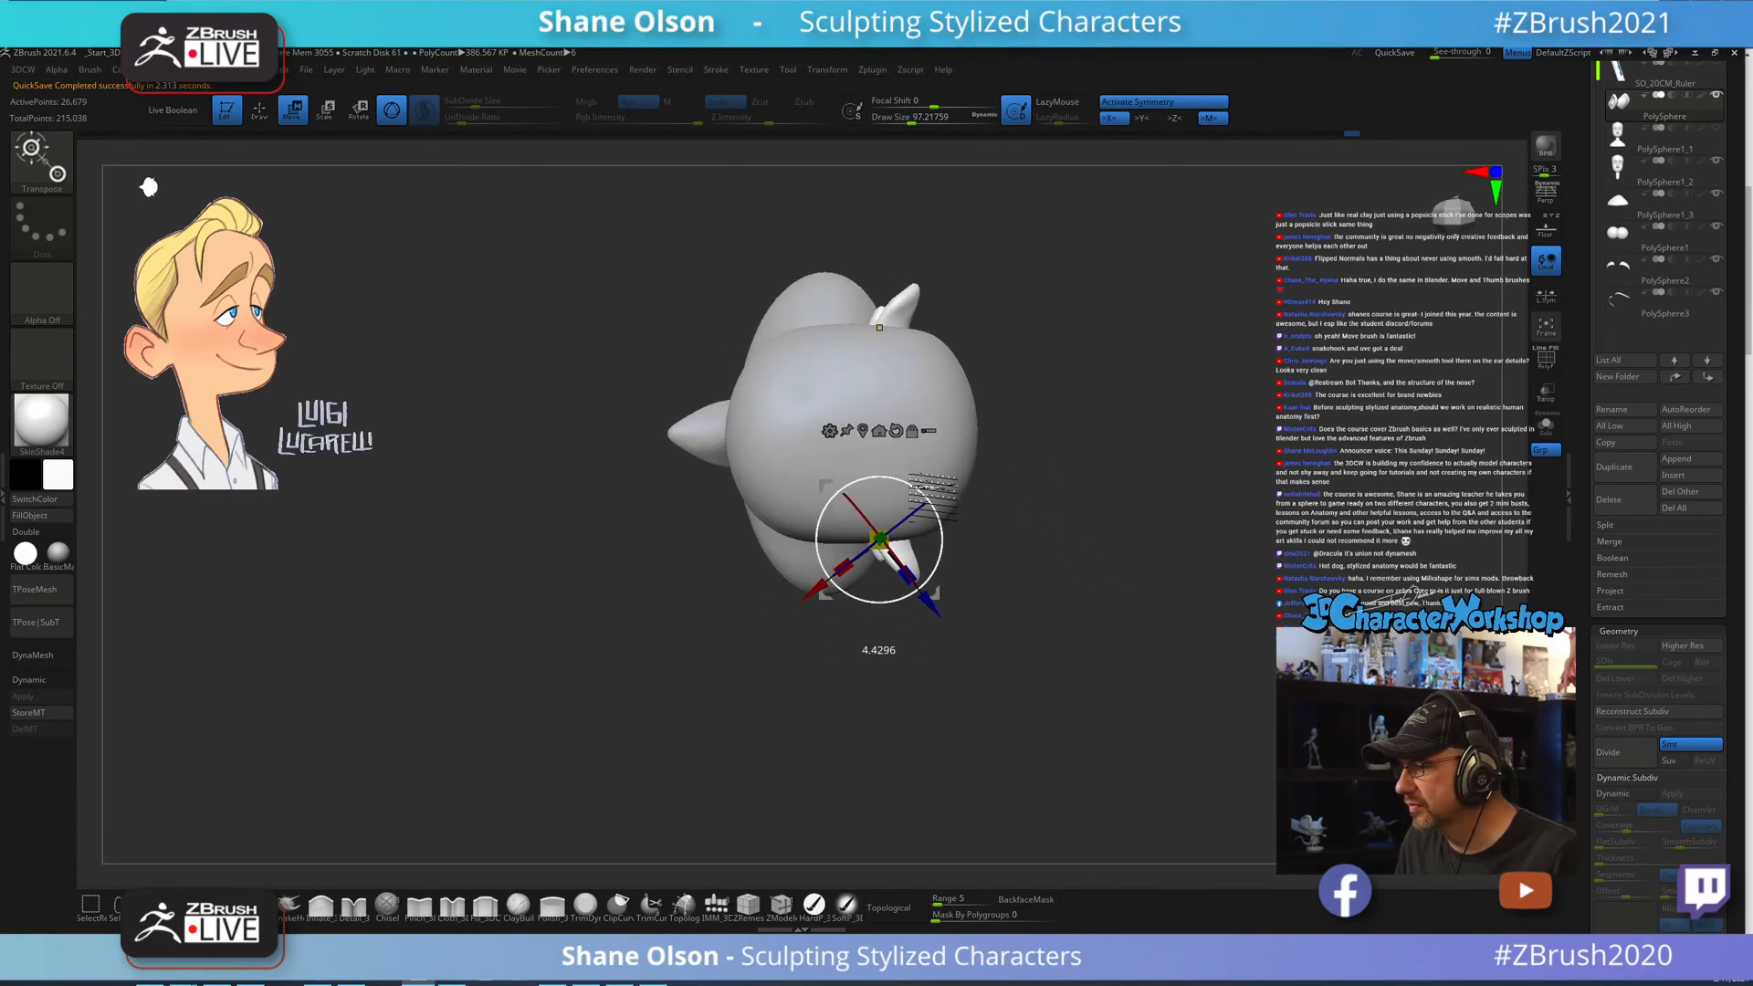
{"action": "left_click_drag", "start_coordinate": [1132, 557], "coordinate": [1178, 461]}
{"action": "mouse_move", "coordinate": [1216, 568]}
{"action": "left_mouse_down", "text": "alt"}
{"action": "mouse_move", "coordinate": [1220, 591]}
{"action": "mouse_move", "coordinate": [1249, 567]}
{"action": "mouse_move", "coordinate": [1411, 557]}
{"action": "left_mouse_up", "text": "alt"}
{"action": "left_click_drag", "start_coordinate": [1125, 533], "coordinate": [1158, 485], "text": "alt"}
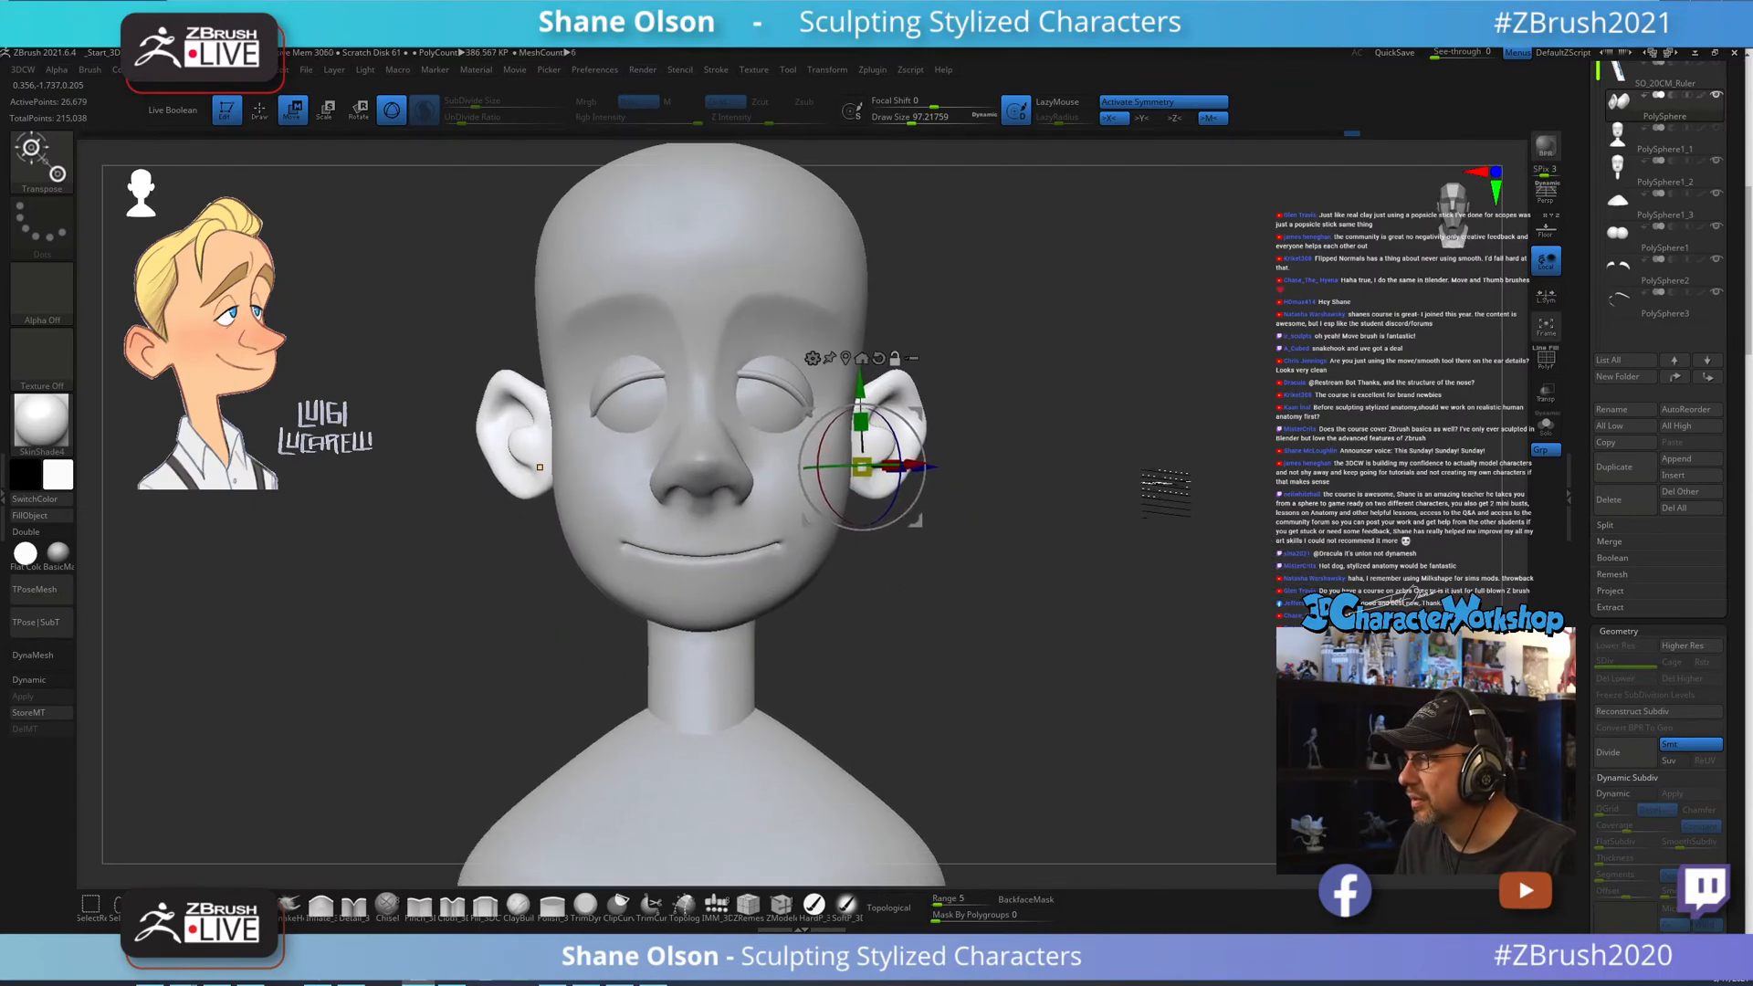
{"action": "left_click_drag", "start_coordinate": [1253, 530], "coordinate": [1178, 550]}
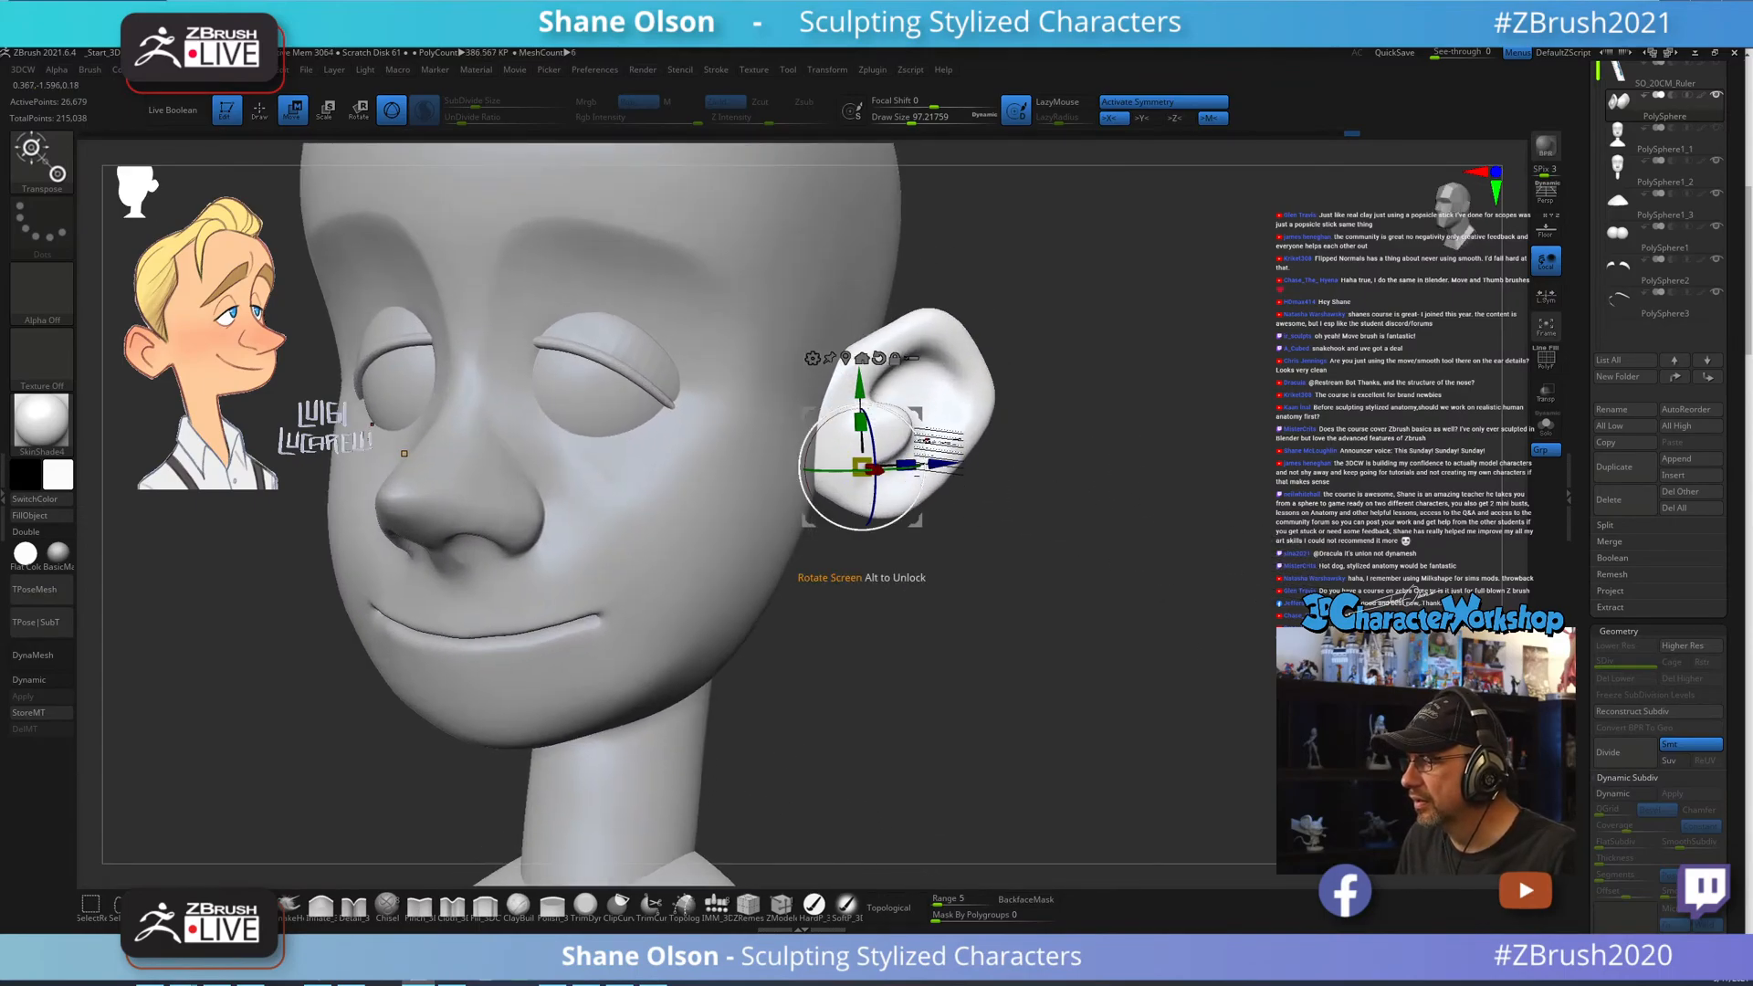
{"action": "left_click_drag", "start_coordinate": [916, 430], "coordinate": [903, 426]}
{"action": "left_click_drag", "start_coordinate": [1194, 464], "coordinate": [1172, 518], "text": "alt"}
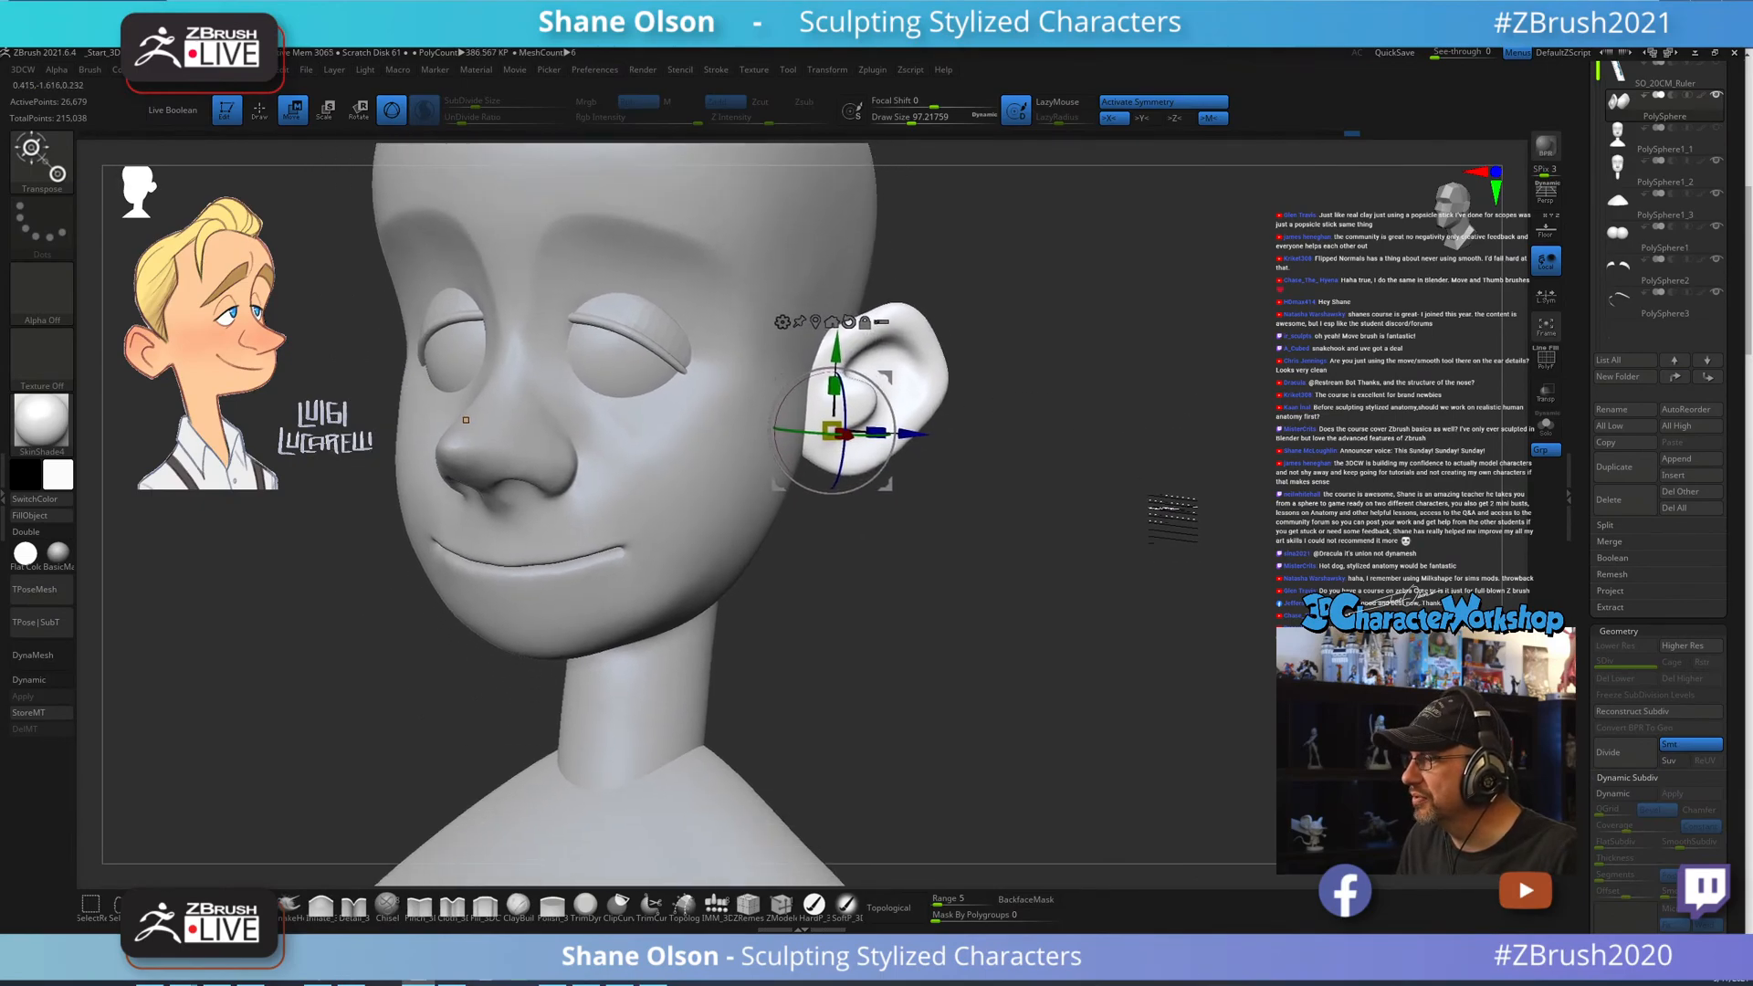
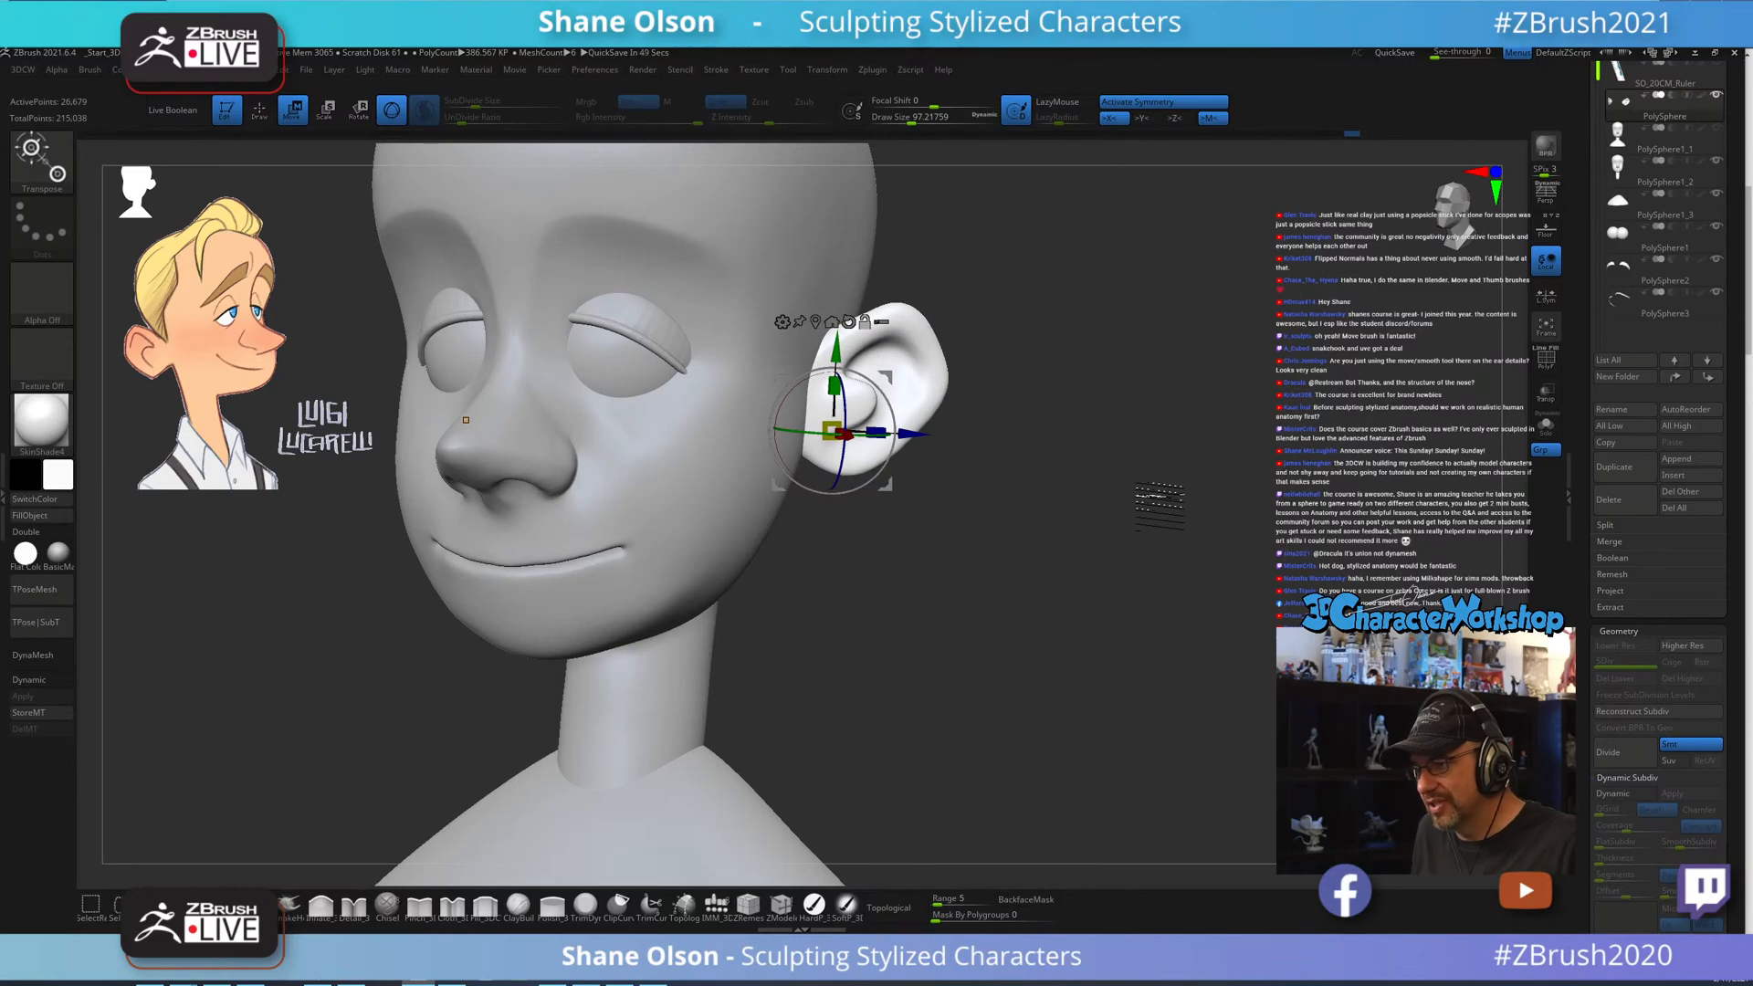
Return to the Move brush at a draw size of about 65, select the head mesh and reshape the jawline below the ear.
{"action": "key", "text": "q"}
{"action": "key", "text": "s"}
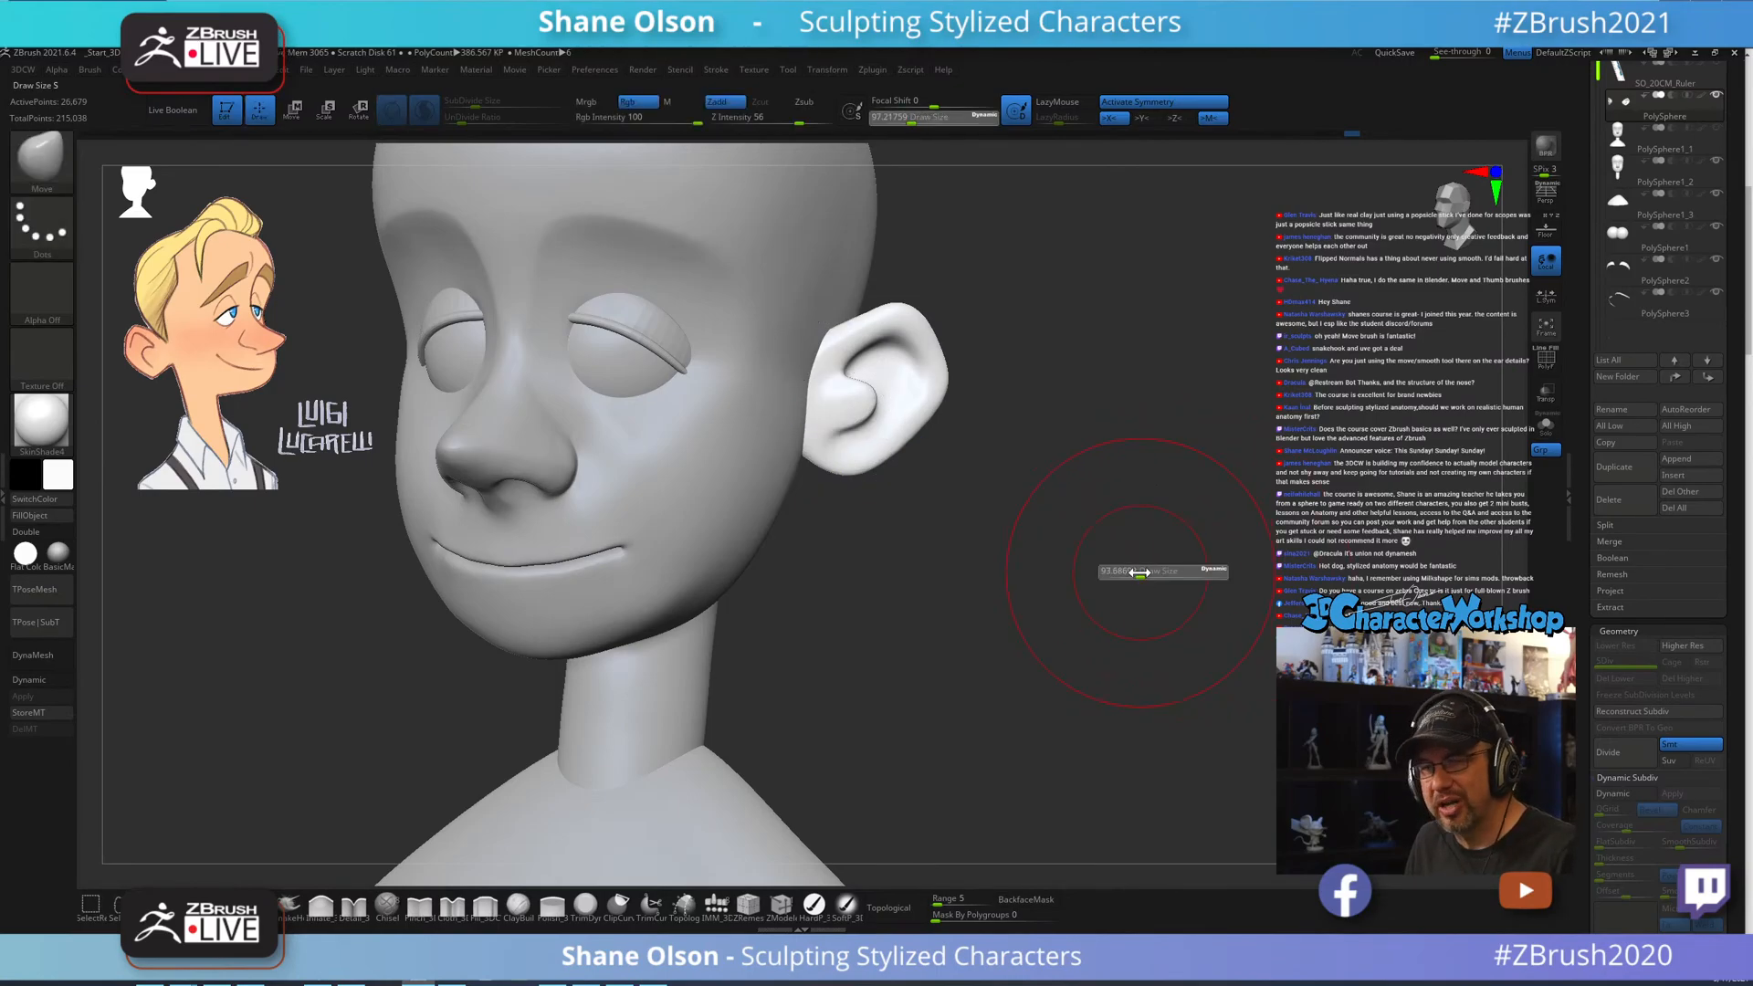
{"action": "left_click_drag", "start_coordinate": [1135, 573], "coordinate": [1128, 573]}
{"action": "key", "text": "s"}
{"action": "mouse_move", "coordinate": [984, 508]}
{"action": "left_mouse_down"}
{"action": "mouse_move", "coordinate": [1005, 545]}
{"action": "mouse_move", "coordinate": [957, 556]}
{"action": "mouse_move", "coordinate": [1010, 502]}
{"action": "mouse_move", "coordinate": [1041, 516]}
{"action": "mouse_move", "coordinate": [1045, 485]}
{"action": "mouse_move", "coordinate": [1065, 524]}
{"action": "mouse_move", "coordinate": [959, 548]}
{"action": "left_mouse_up"}
{"action": "key", "text": "s"}
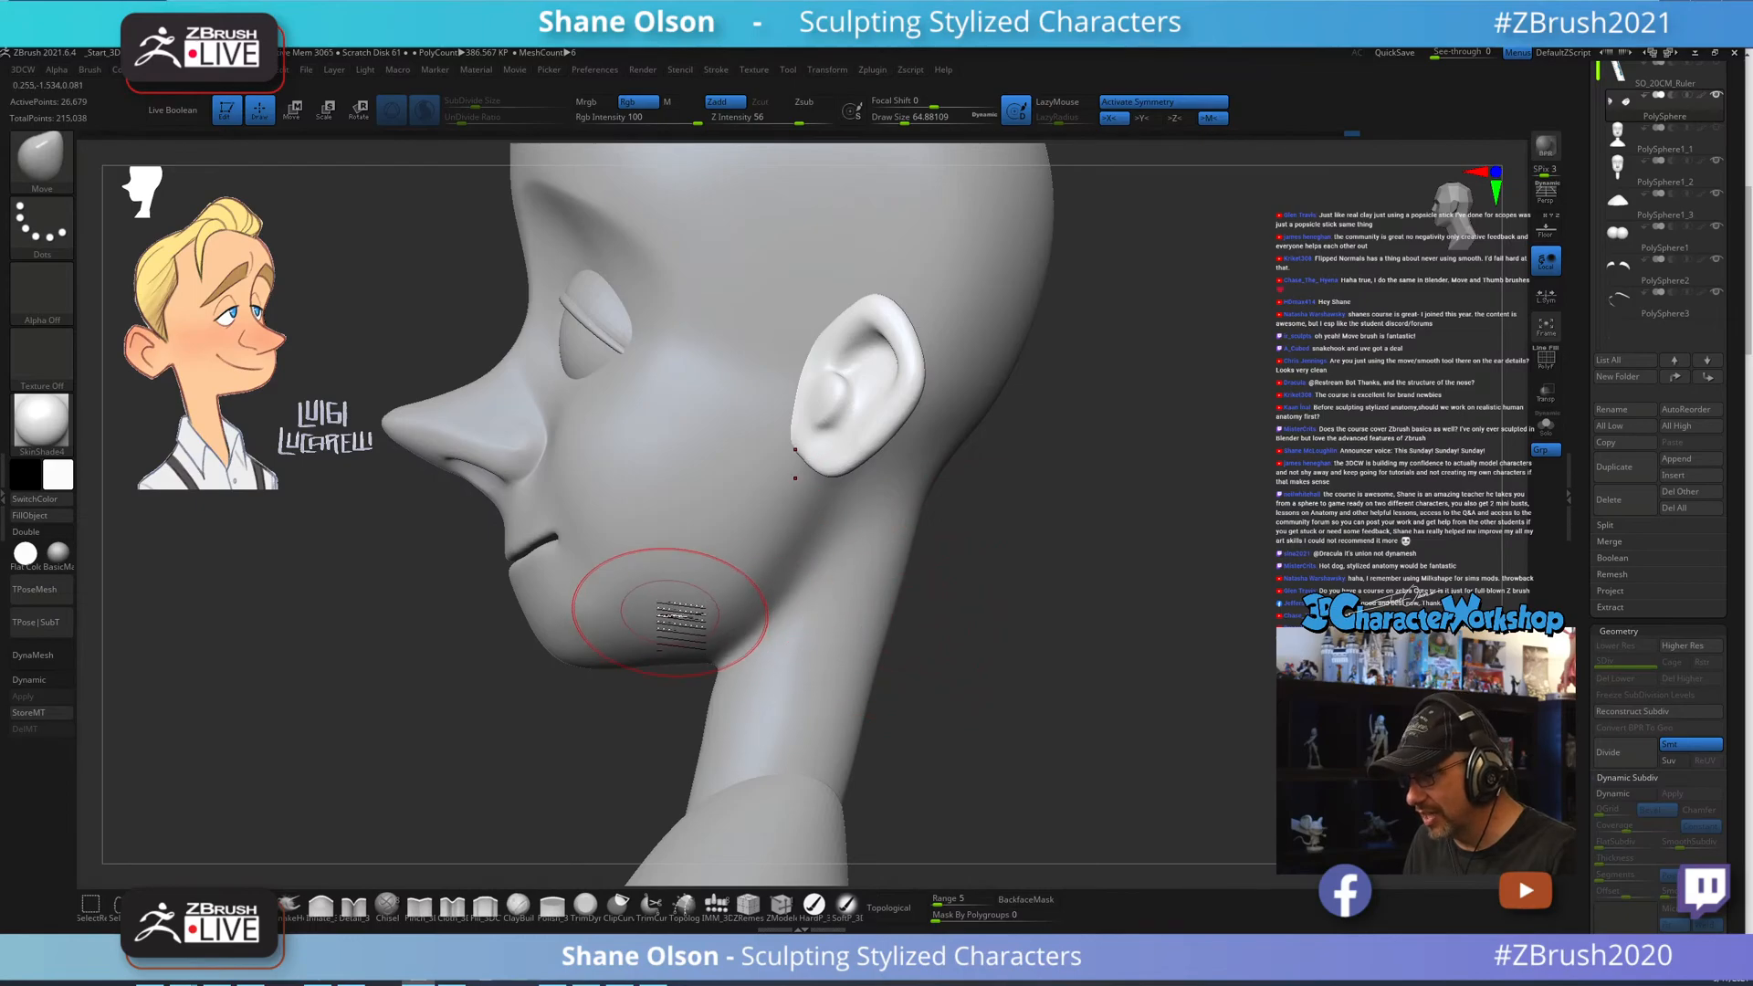
{"action": "left_click", "coordinate": [731, 556], "text": "alt"}
{"action": "left_click_drag", "start_coordinate": [1142, 621], "coordinate": [1196, 621]}
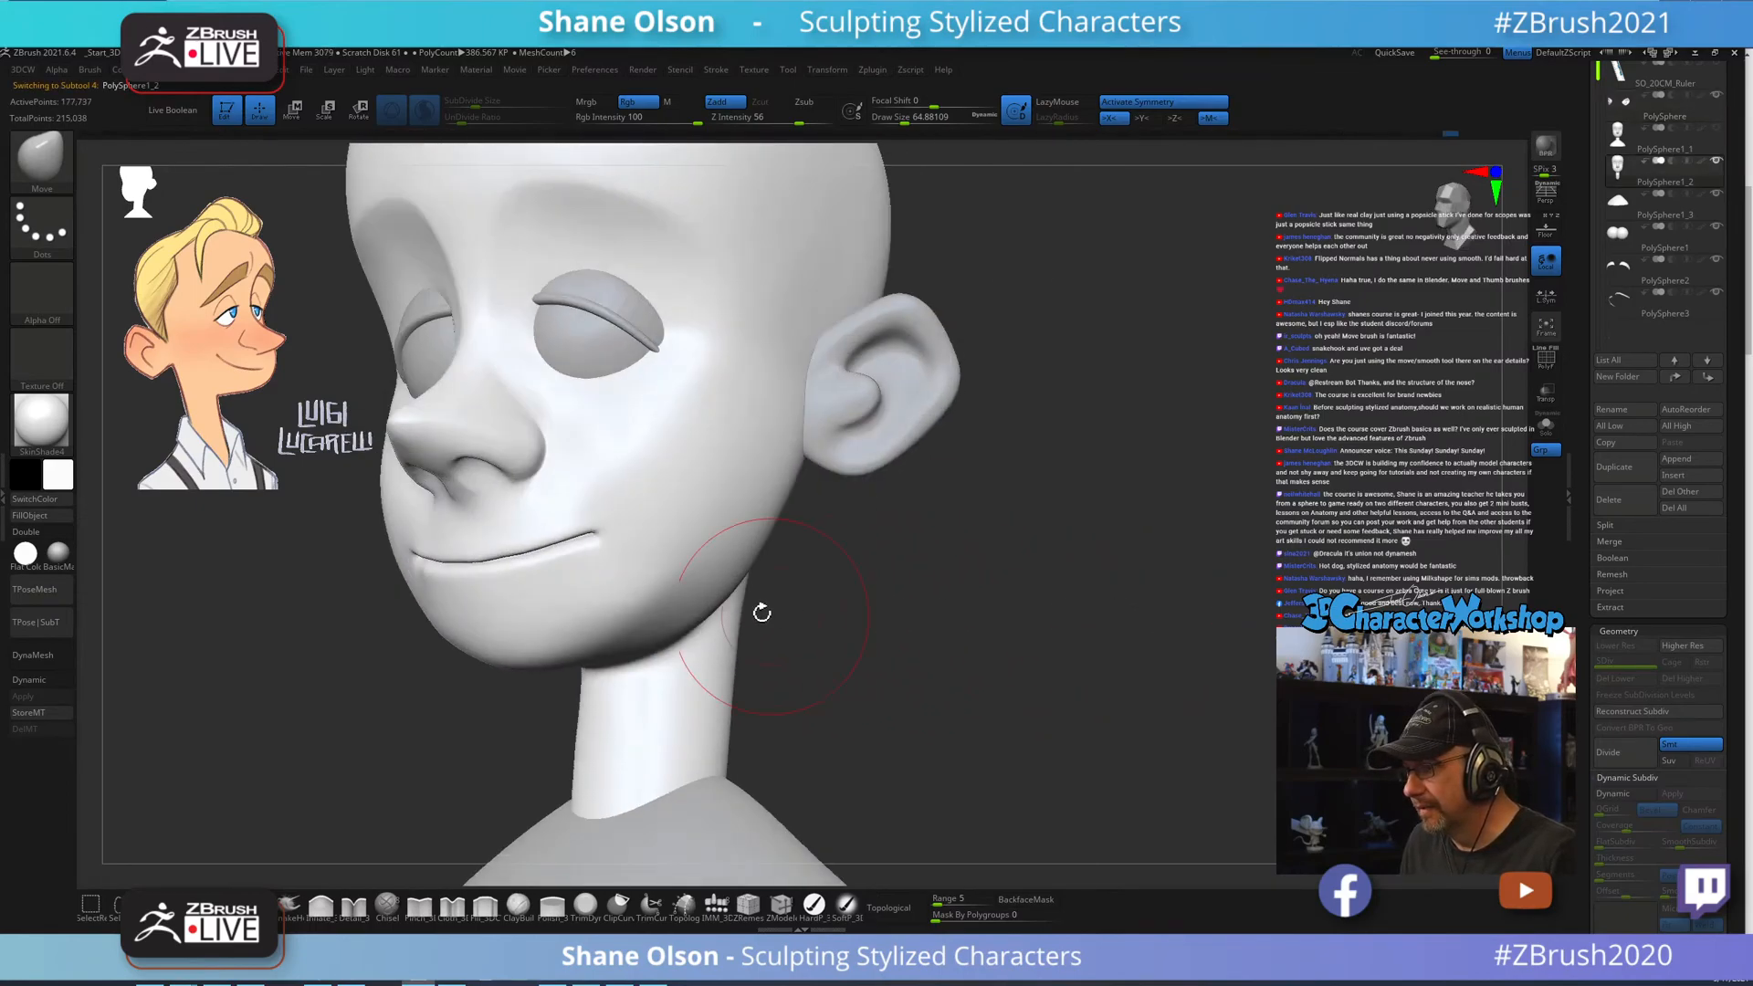
{"action": "left_click_drag", "start_coordinate": [733, 561], "coordinate": [688, 586]}
Refine the rear jaw from behind and in profile, and smooth the transition from the jaw into the neck.
{"action": "left_click_drag", "start_coordinate": [1041, 610], "coordinate": [945, 610]}
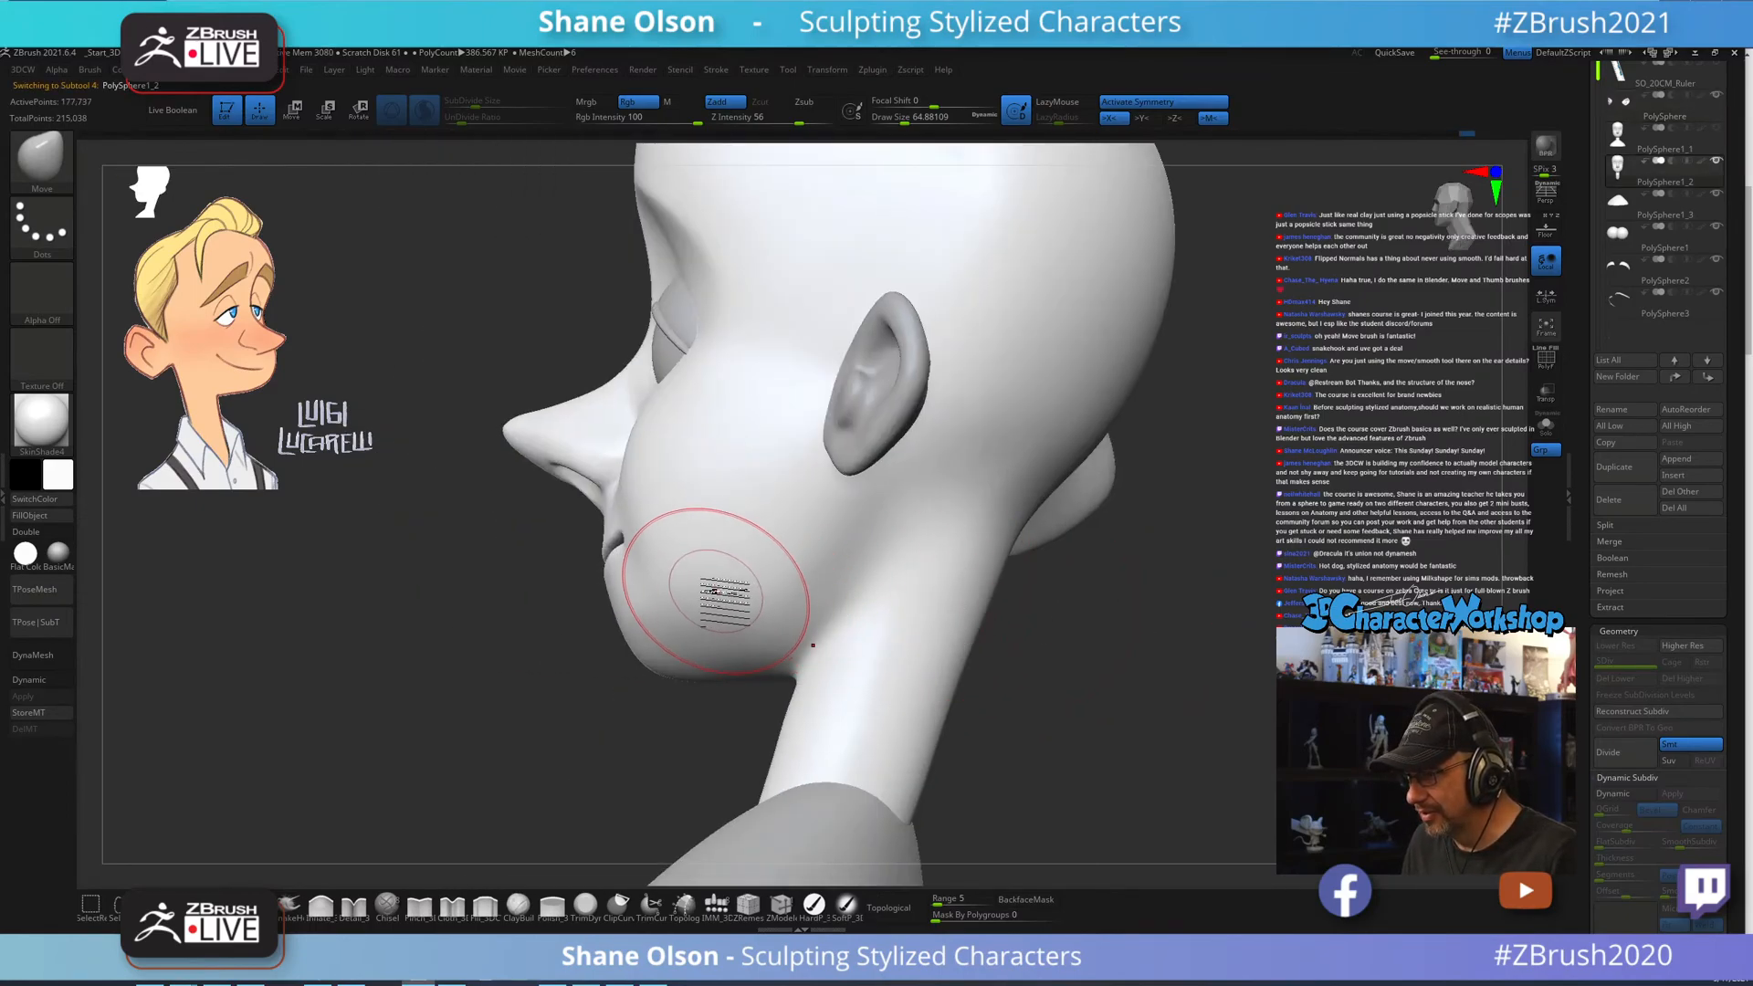
{"action": "left_click_drag", "start_coordinate": [667, 602], "coordinate": [670, 620]}
{"action": "mouse_move", "coordinate": [1082, 629]}
{"action": "left_mouse_down"}
{"action": "mouse_move", "coordinate": [1178, 633]}
{"action": "mouse_move", "coordinate": [1101, 632]}
{"action": "left_mouse_up"}
{"action": "mouse_move", "coordinate": [814, 588]}
{"action": "left_mouse_down"}
{"action": "mouse_move", "coordinate": [766, 604]}
{"action": "mouse_move", "coordinate": [832, 560]}
{"action": "left_mouse_up"}
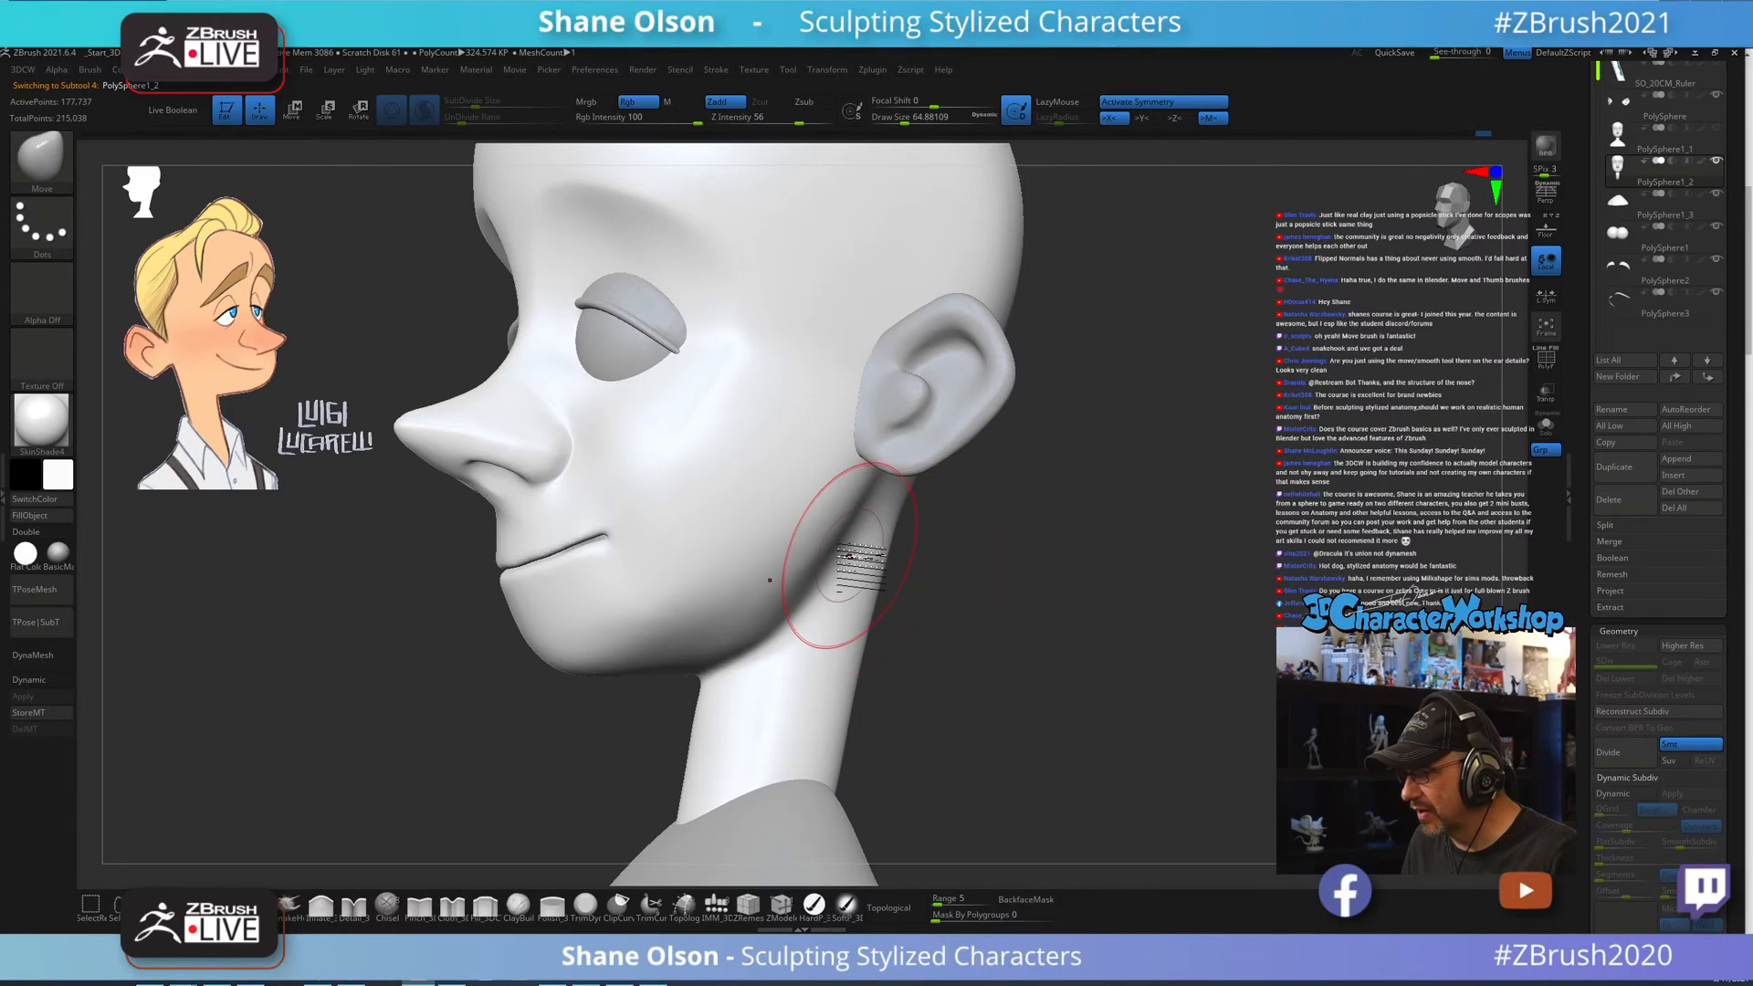
{"action": "left_click_drag", "start_coordinate": [1143, 569], "coordinate": [1084, 567]}
{"action": "left_click_drag", "start_coordinate": [841, 525], "coordinate": [832, 563], "text": "shift"}
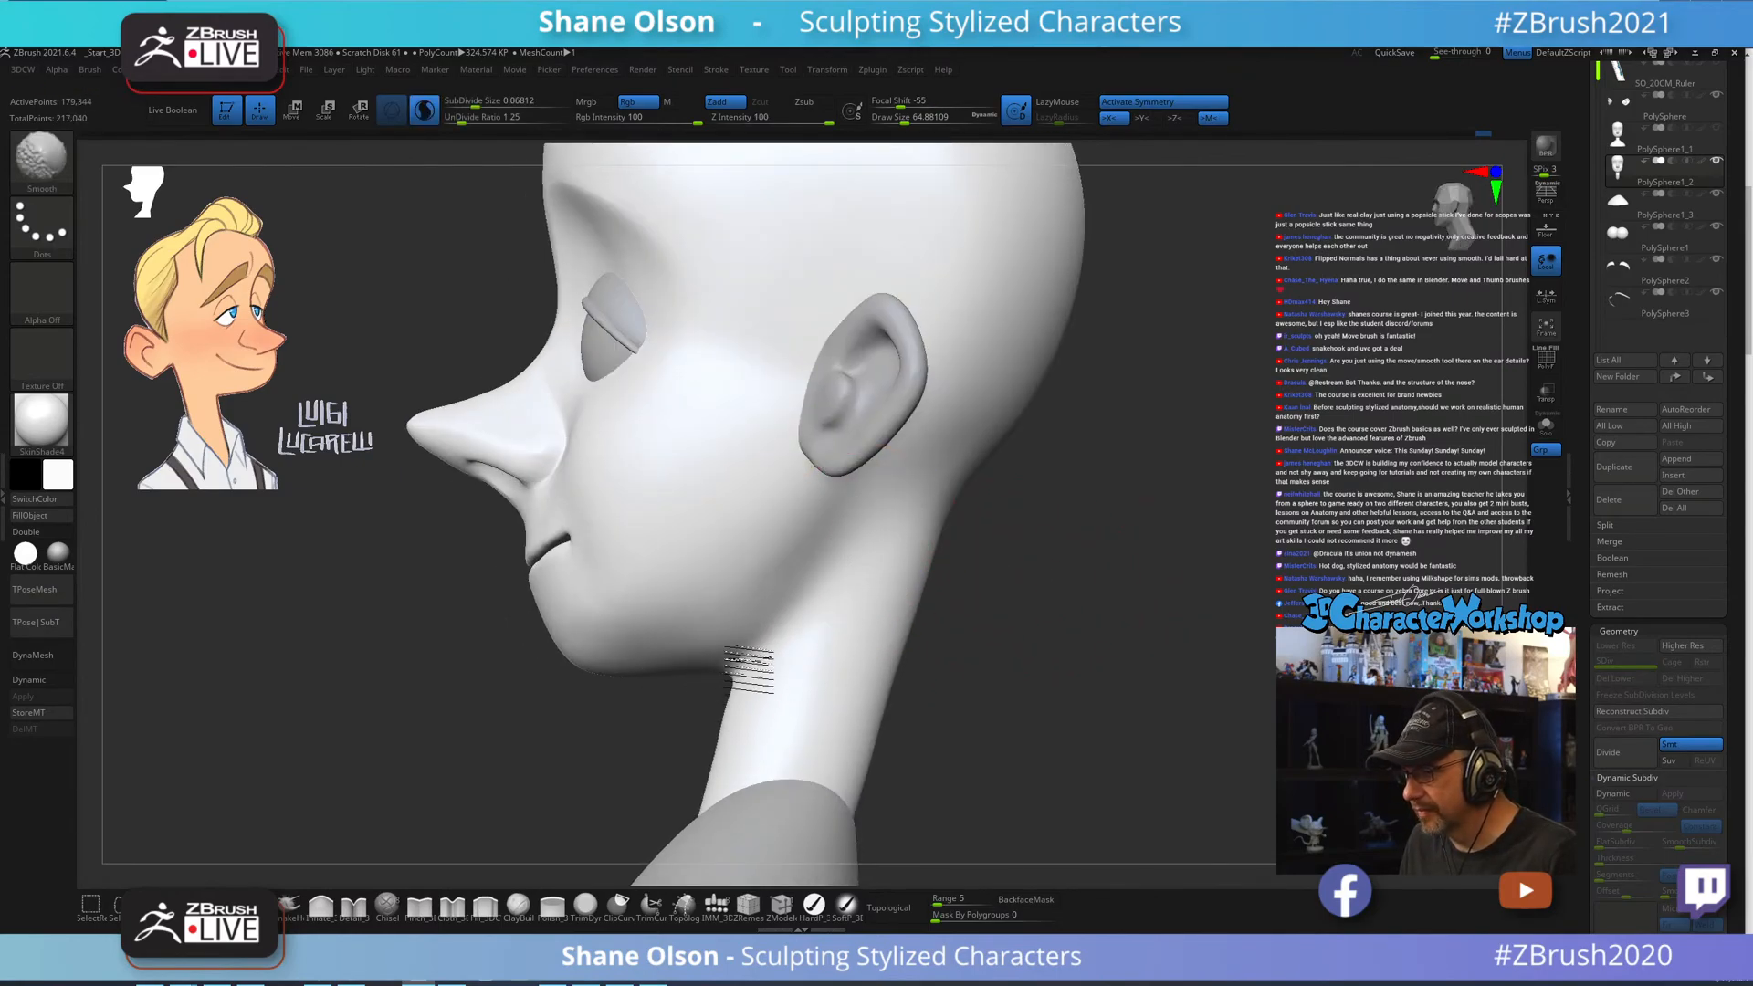
{"action": "left_click_drag", "start_coordinate": [750, 670], "coordinate": [692, 656], "text": "shift"}
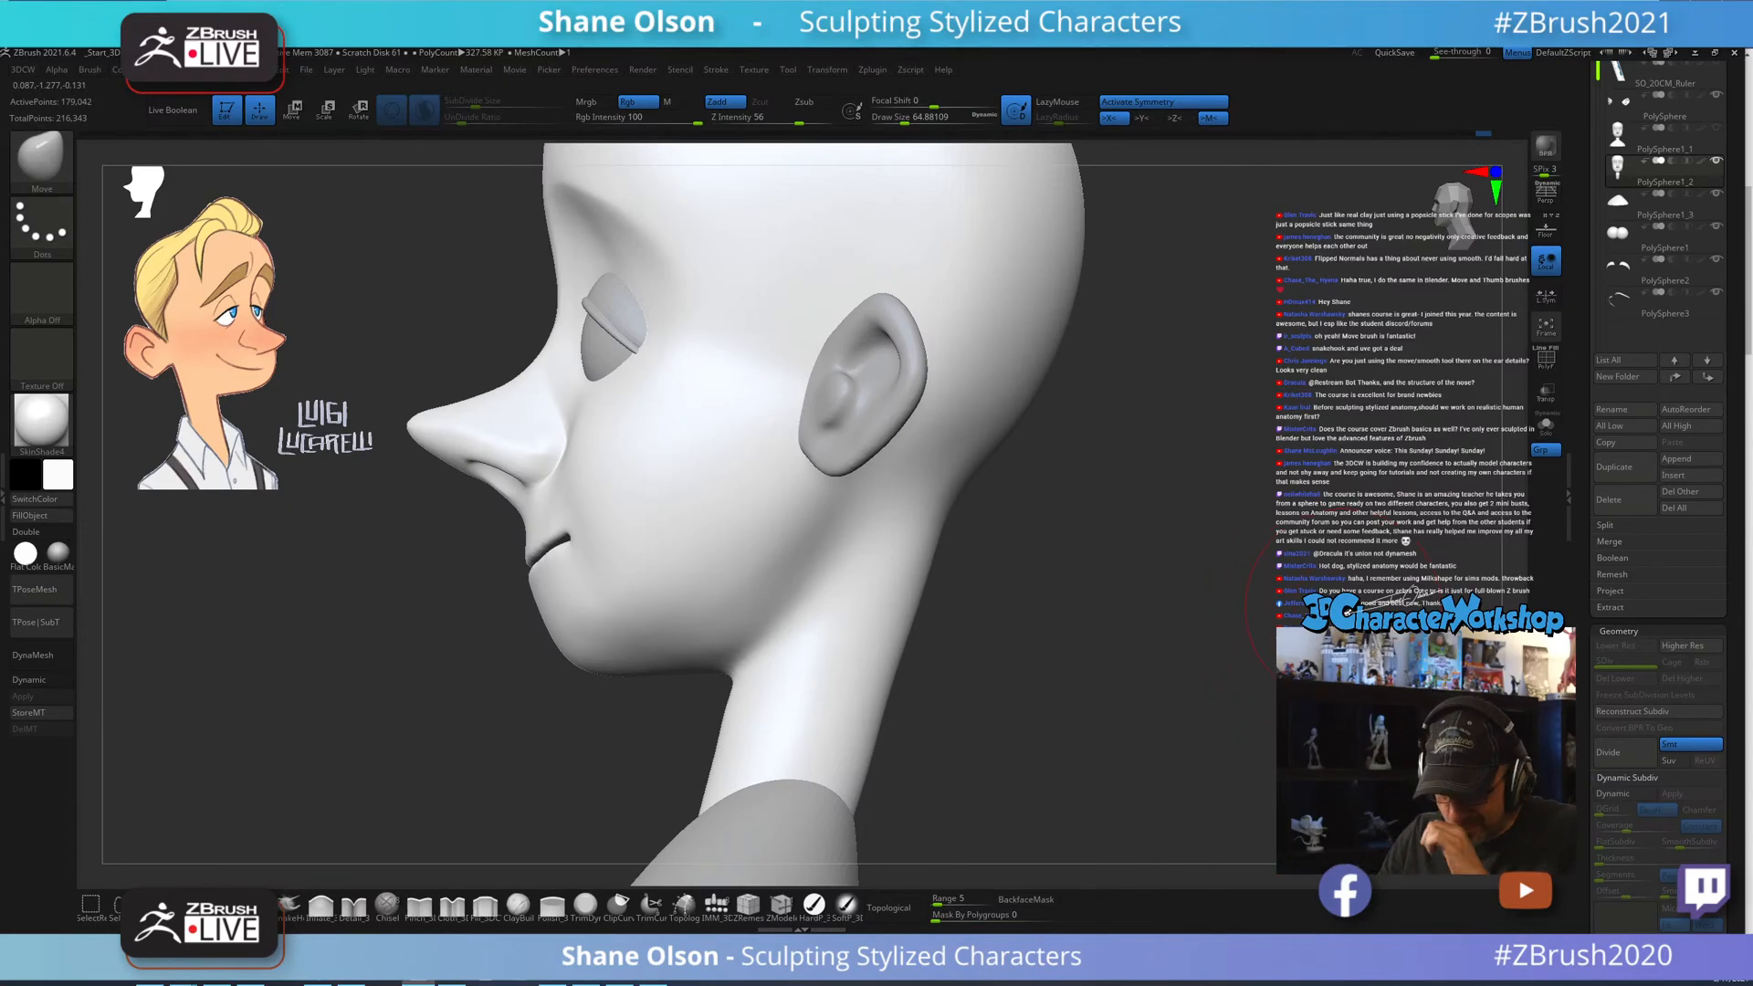
Flatten the chin and jaw surface with the Polish brush at a Z intensity of 9 and a draw size of about 80.
{"action": "left_click_drag", "start_coordinate": [1342, 602], "coordinate": [900, 714]}
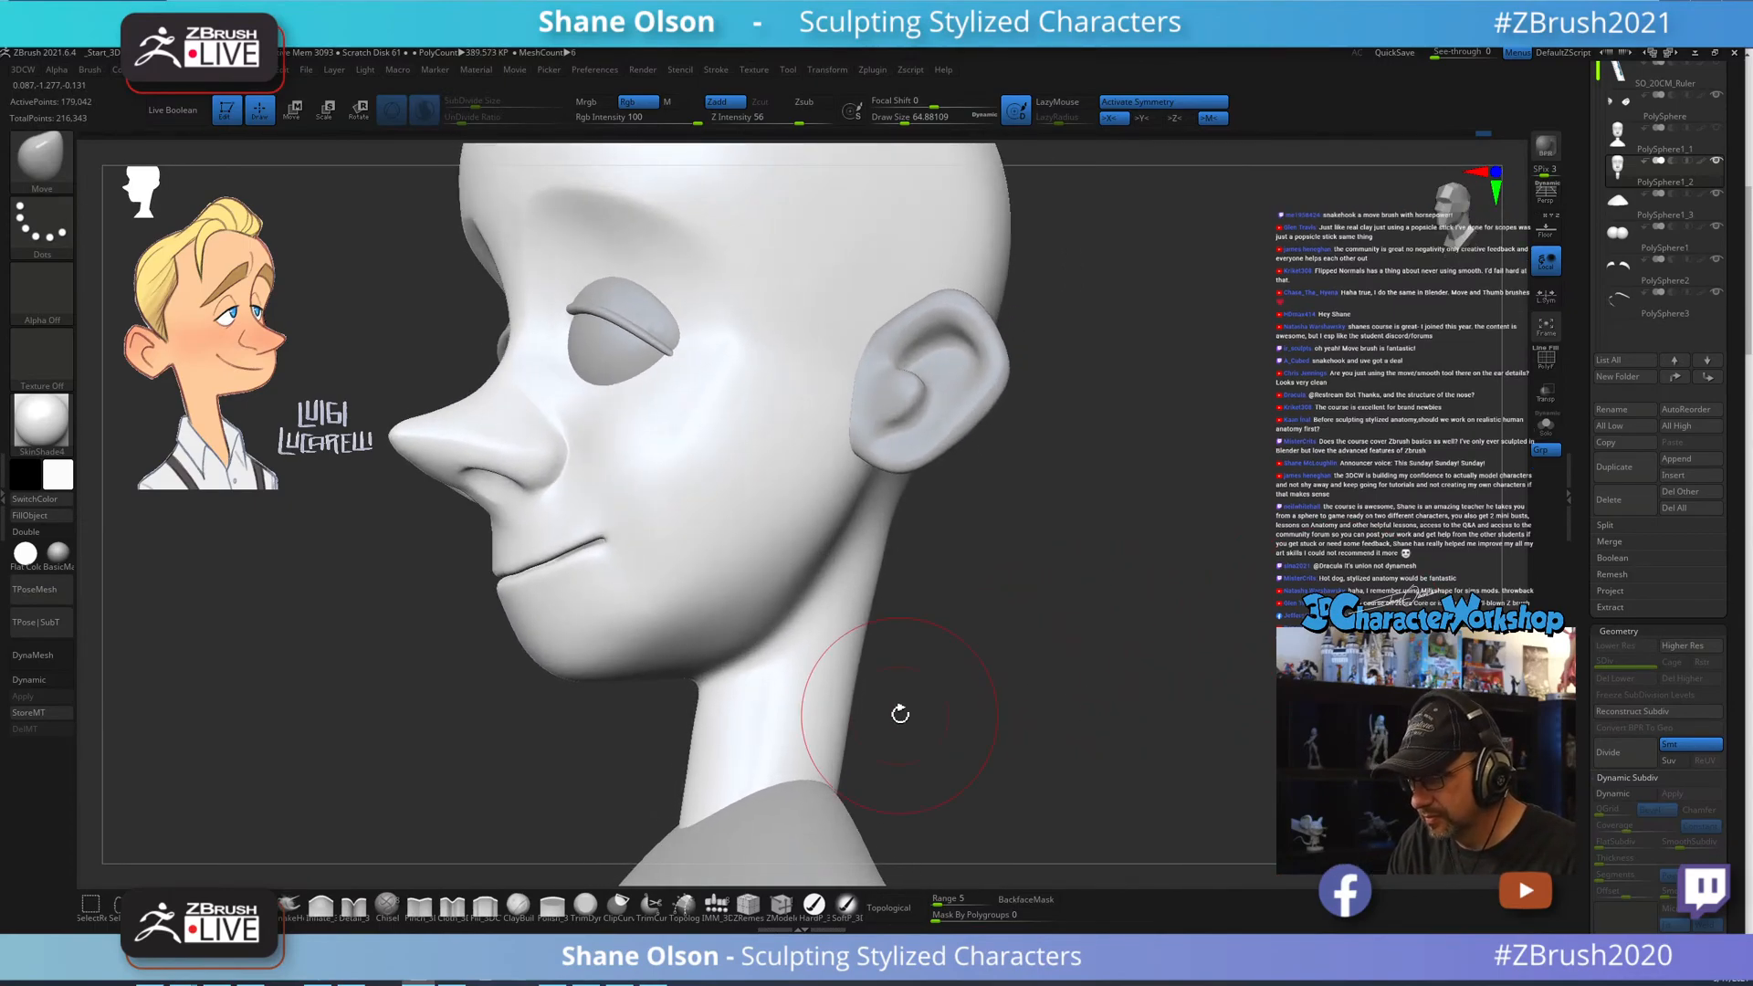
{"action": "left_click", "coordinate": [420, 906]}
{"action": "left_click_drag", "start_coordinate": [1093, 627], "coordinate": [1126, 607], "text": "alt"}
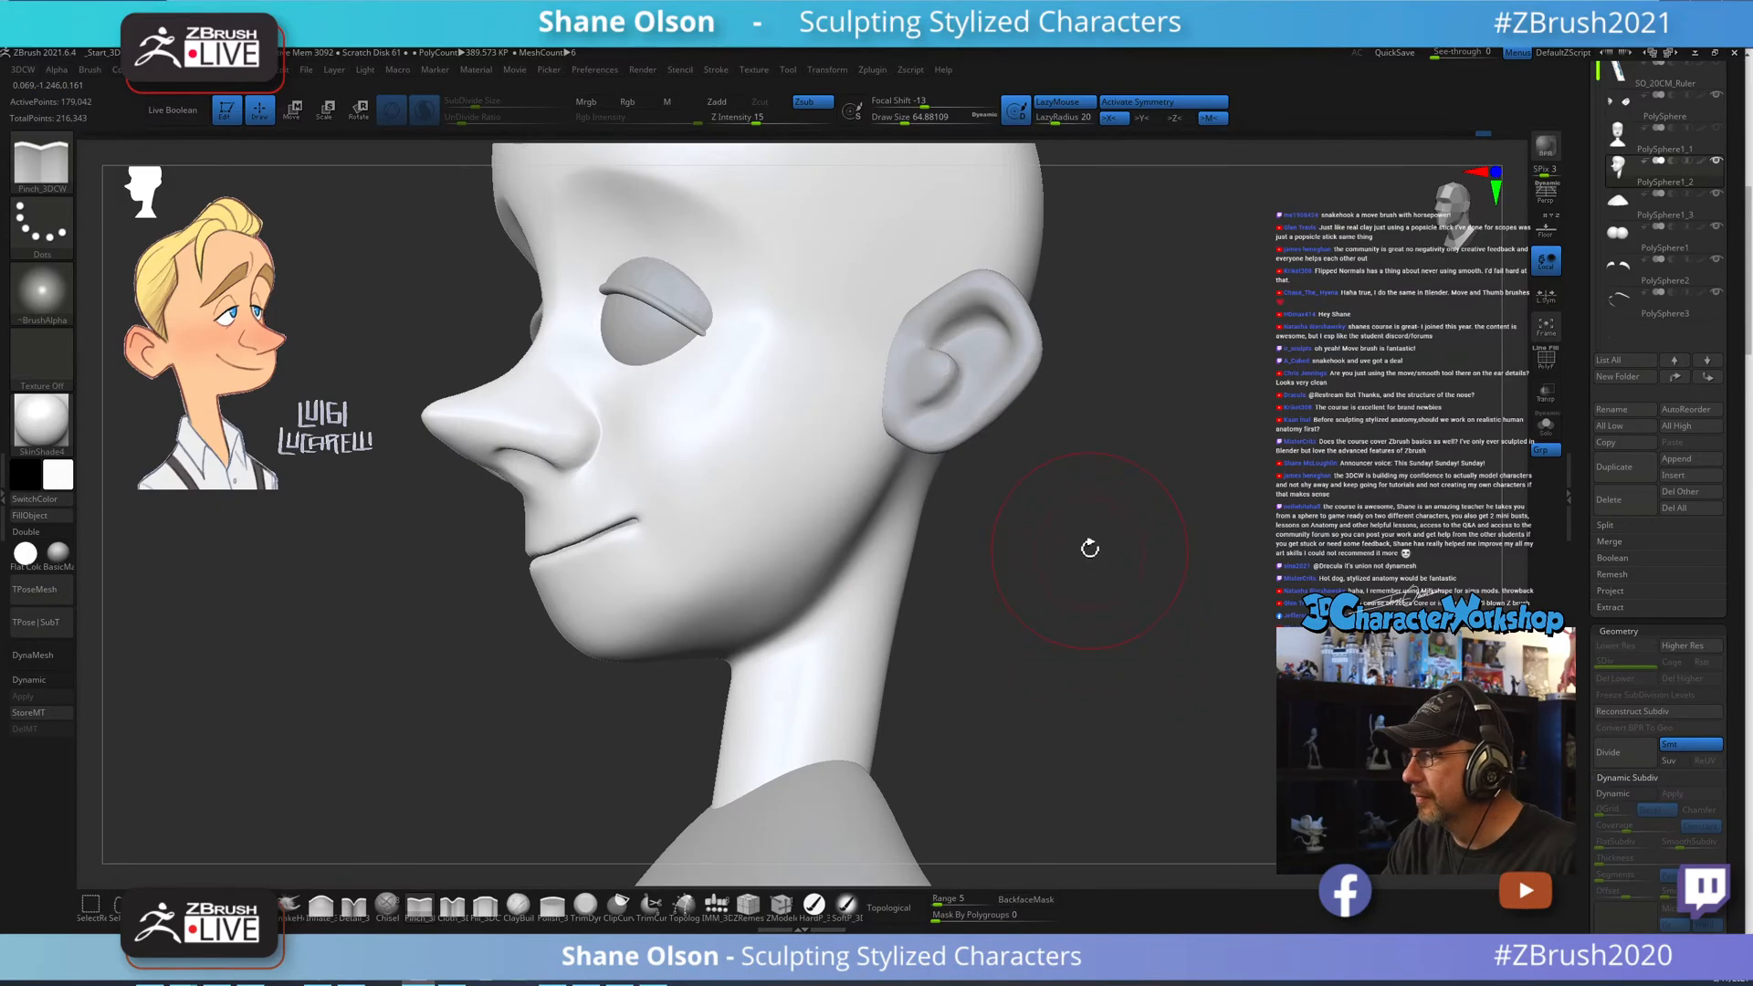
{"action": "left_click_drag", "start_coordinate": [1041, 548], "coordinate": [940, 551]}
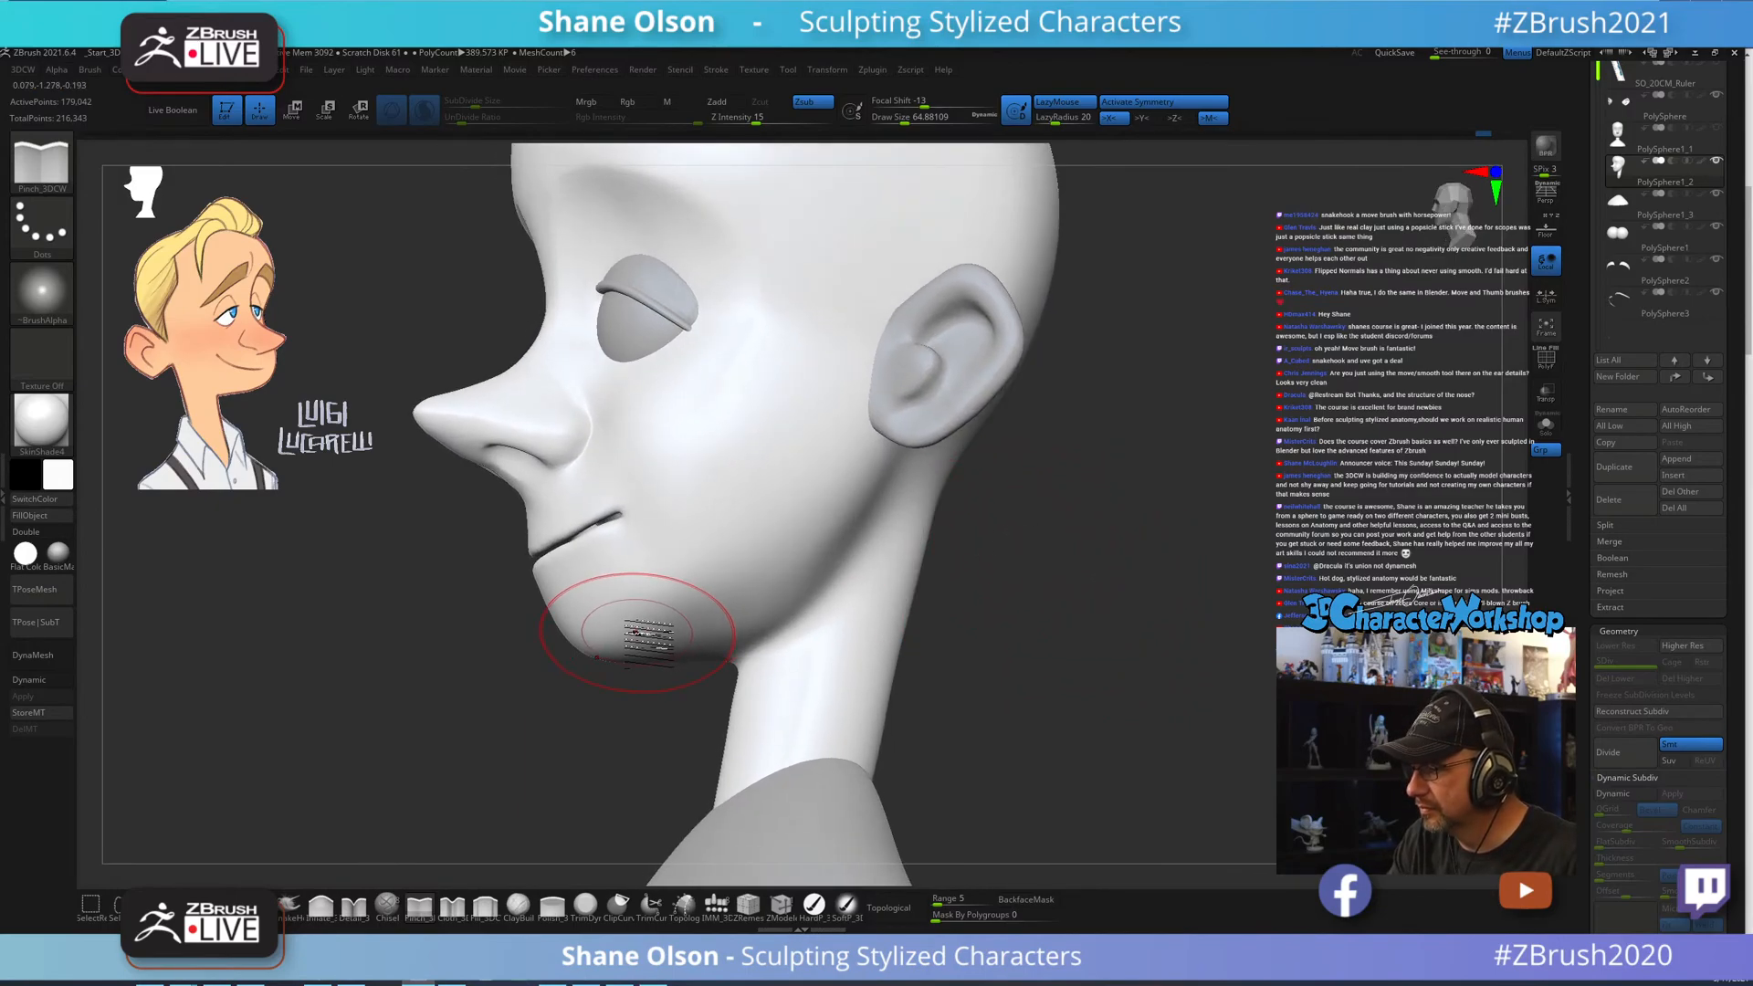
{"action": "mouse_move", "coordinate": [1004, 614]}
{"action": "left_mouse_down"}
{"action": "mouse_move", "coordinate": [1050, 624]}
{"action": "mouse_move", "coordinate": [1009, 621]}
{"action": "mouse_move", "coordinate": [1048, 589]}
{"action": "mouse_move", "coordinate": [935, 600]}
{"action": "left_mouse_up"}
{"action": "key", "text": "s"}
{"action": "left_click", "coordinate": [746, 118]}
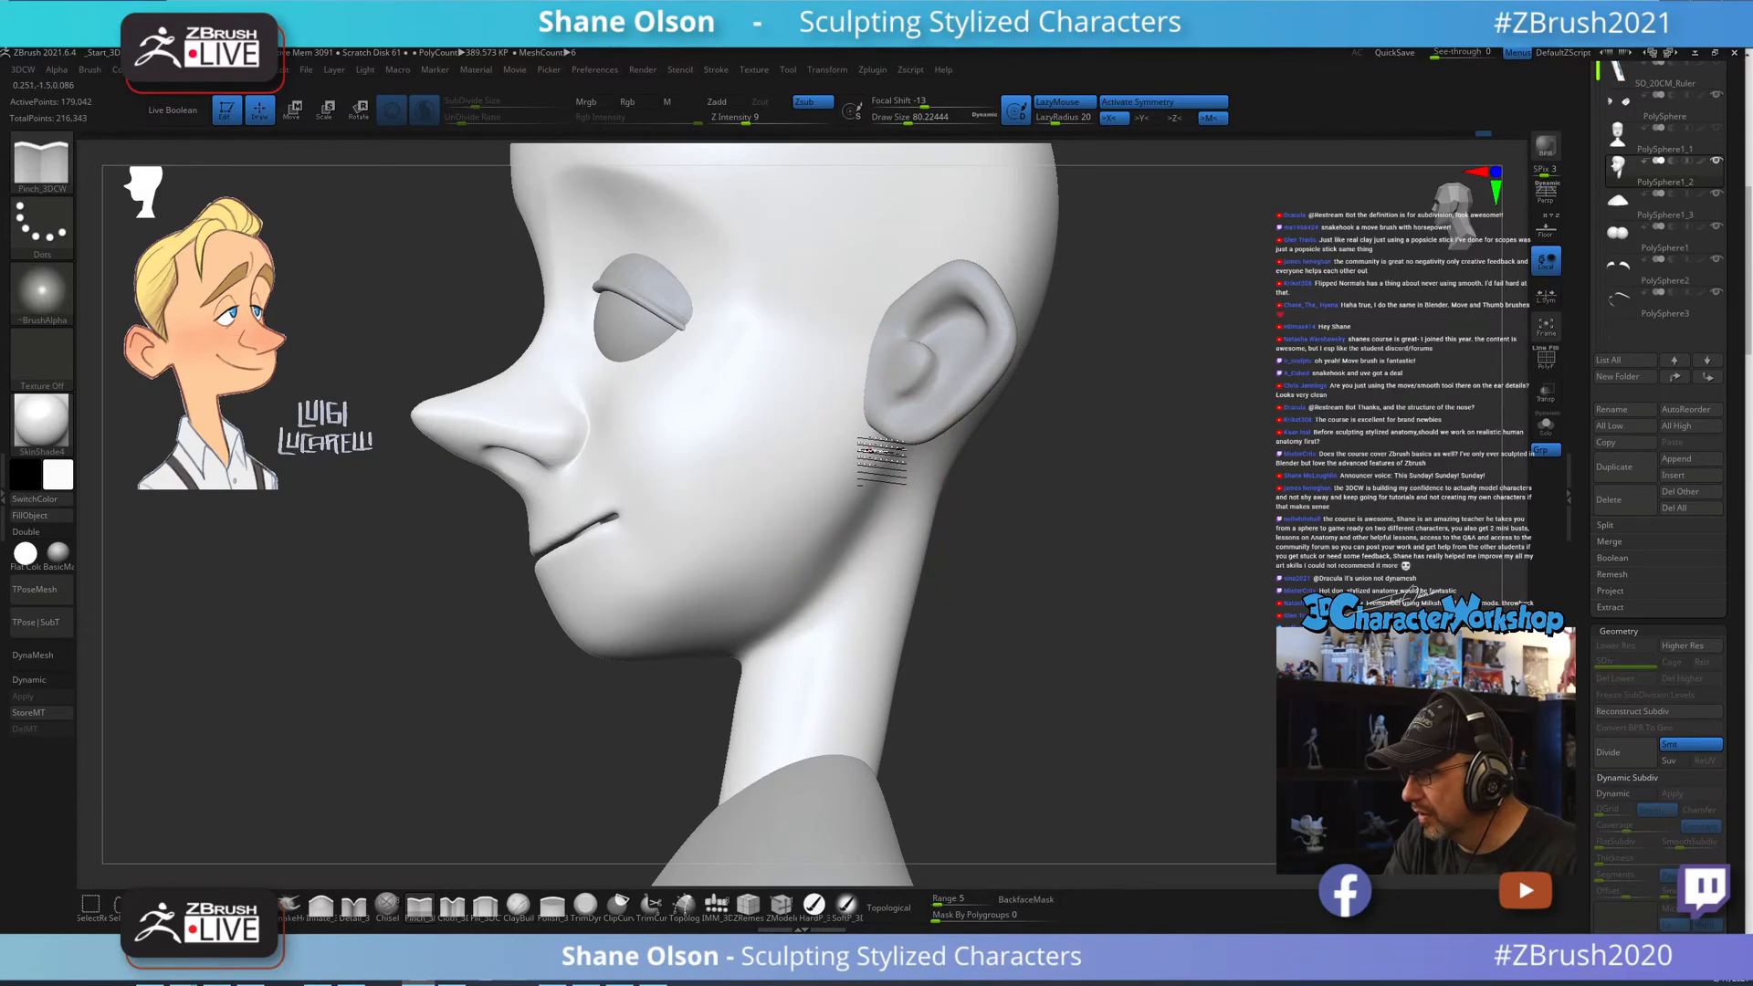
{"action": "mouse_move", "coordinate": [774, 570]}
{"action": "left_mouse_down"}
{"action": "mouse_move", "coordinate": [598, 639]}
{"action": "mouse_move", "coordinate": [764, 579]}
{"action": "left_mouse_up"}
Polish the brow area above the eyes from the front, reducing the draw size from about 97 to 49.
{"action": "mouse_move", "coordinate": [1078, 665]}
{"action": "left_mouse_down"}
{"action": "mouse_move", "coordinate": [1010, 673]}
{"action": "mouse_move", "coordinate": [1021, 654]}
{"action": "mouse_move", "coordinate": [1056, 685]}
{"action": "mouse_move", "coordinate": [1126, 680]}
{"action": "mouse_move", "coordinate": [1111, 697]}
{"action": "mouse_move", "coordinate": [1052, 700]}
{"action": "mouse_move", "coordinate": [1184, 563]}
{"action": "left_mouse_up"}
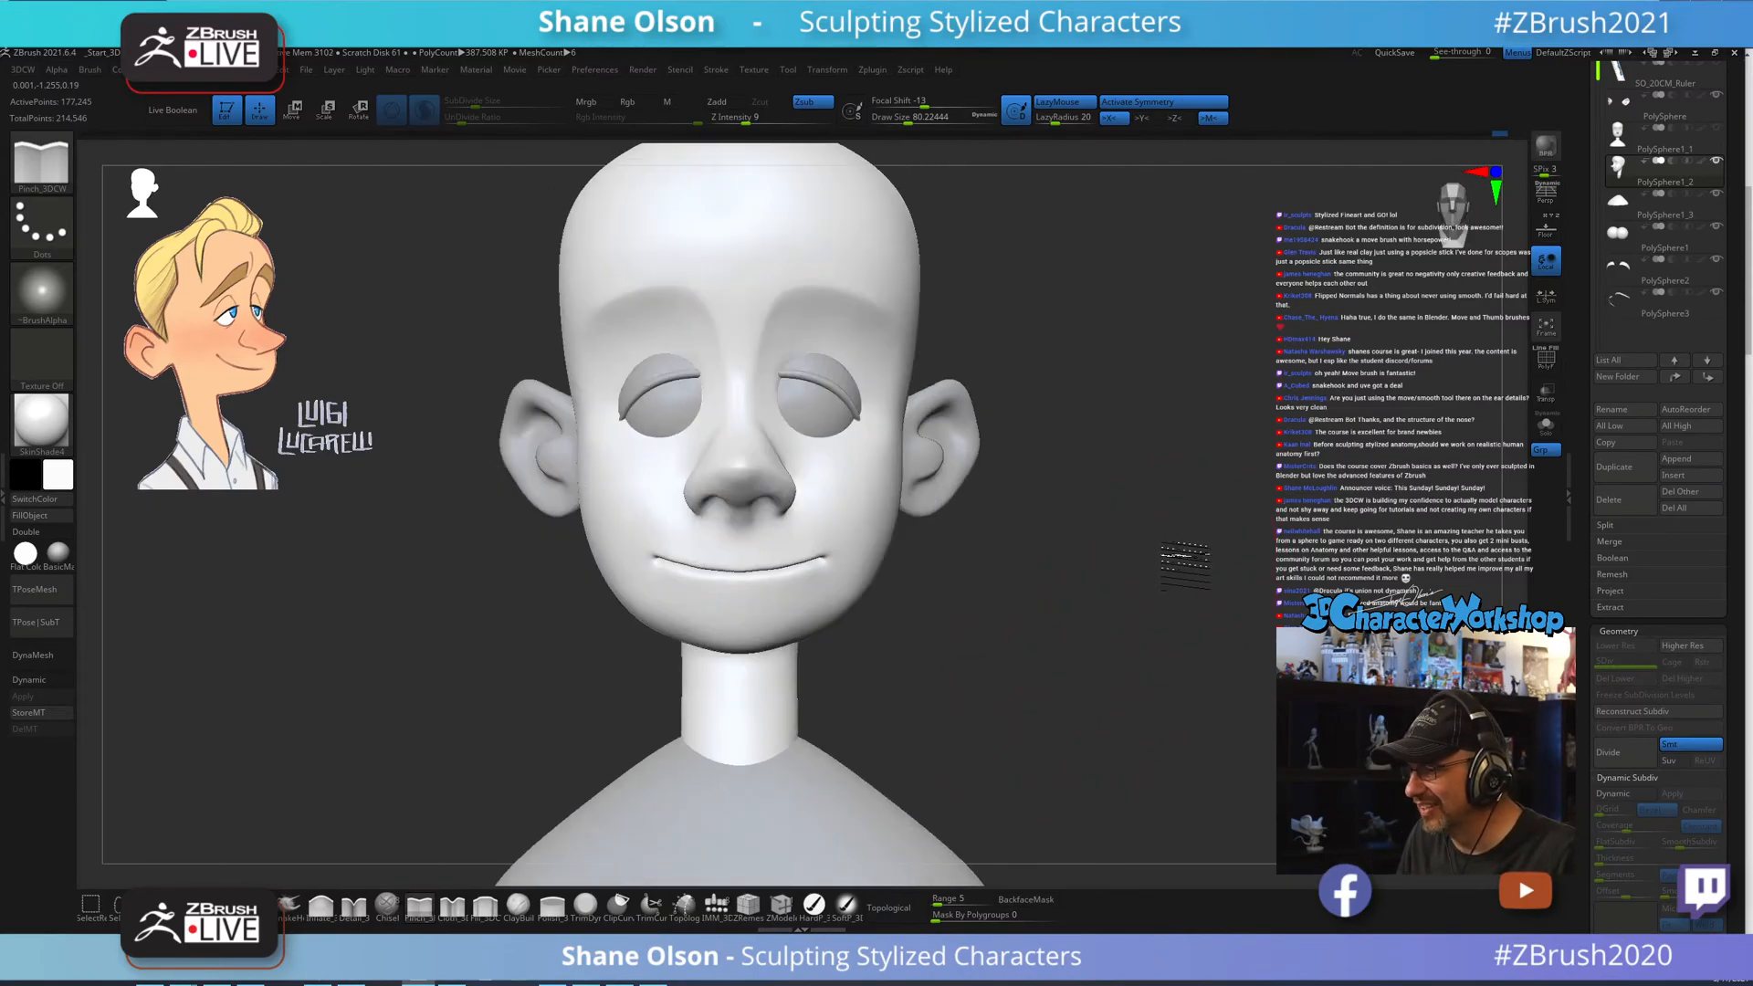
{"action": "left_click_drag", "start_coordinate": [1119, 497], "coordinate": [1041, 358]}
{"action": "key", "text": "s"}
{"action": "left_click_drag", "start_coordinate": [888, 372], "coordinate": [893, 372]}
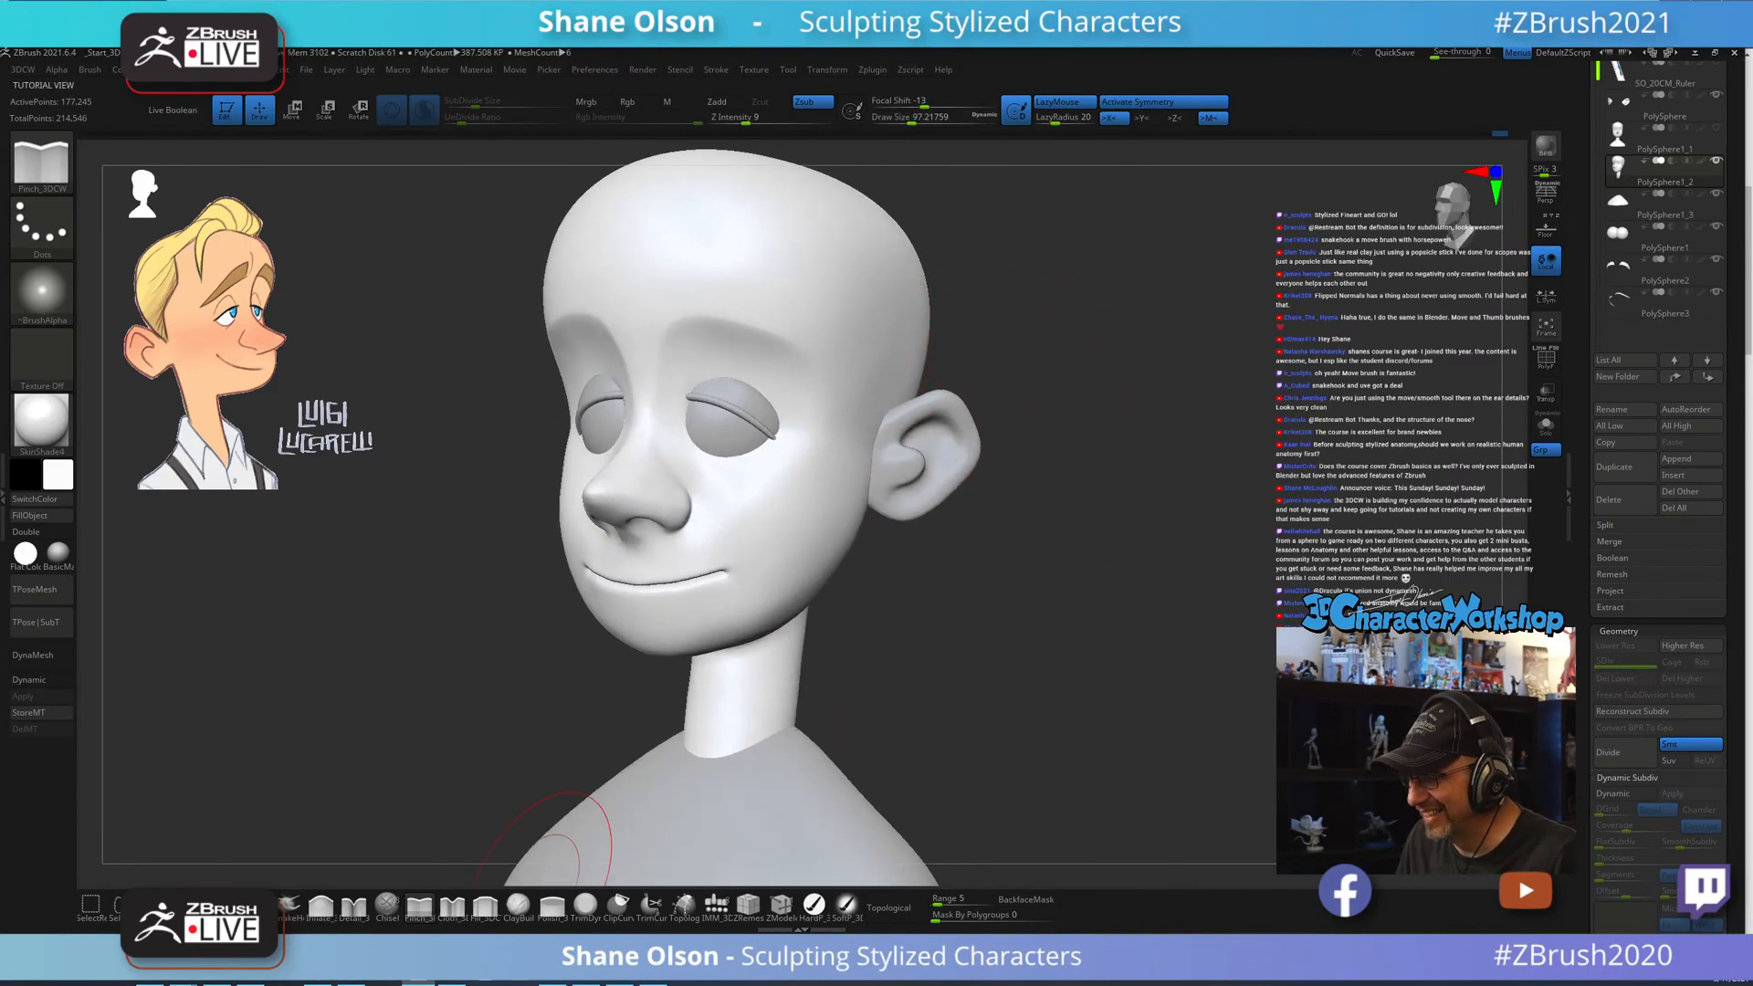
{"action": "left_click_drag", "start_coordinate": [1009, 375], "coordinate": [1100, 382]}
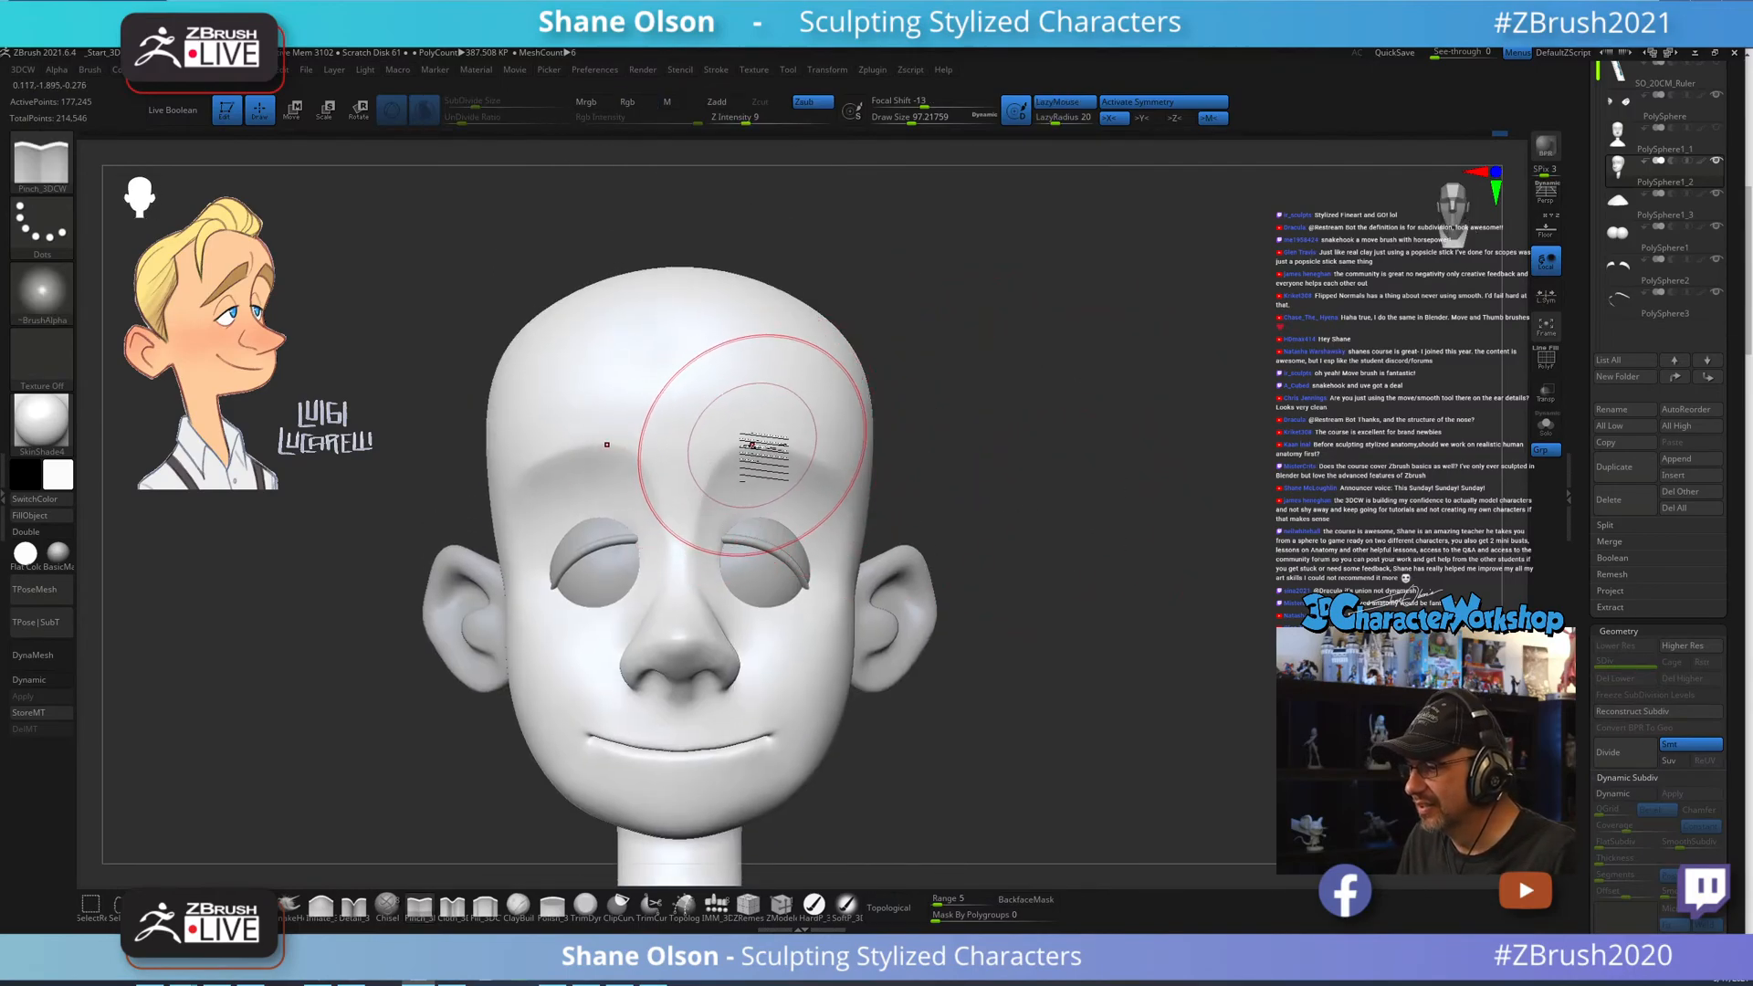
{"action": "left_click_drag", "start_coordinate": [751, 445], "coordinate": [726, 454]}
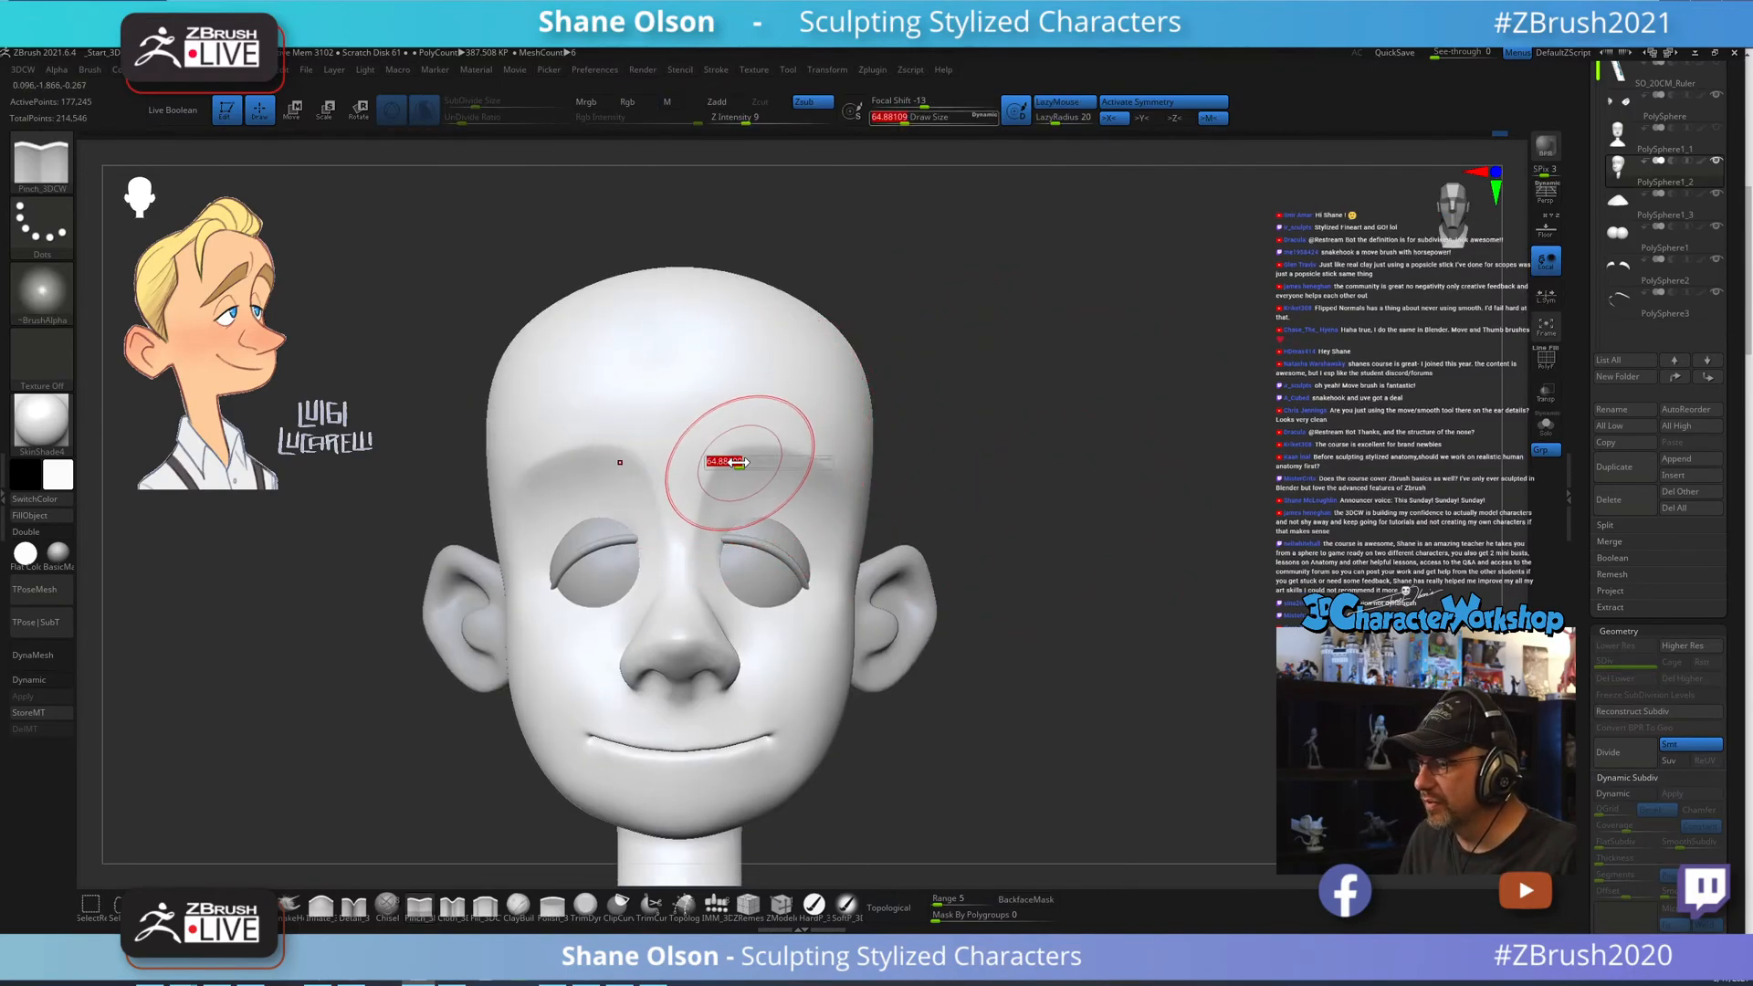
{"action": "left_click_drag", "start_coordinate": [791, 423], "coordinate": [780, 416]}
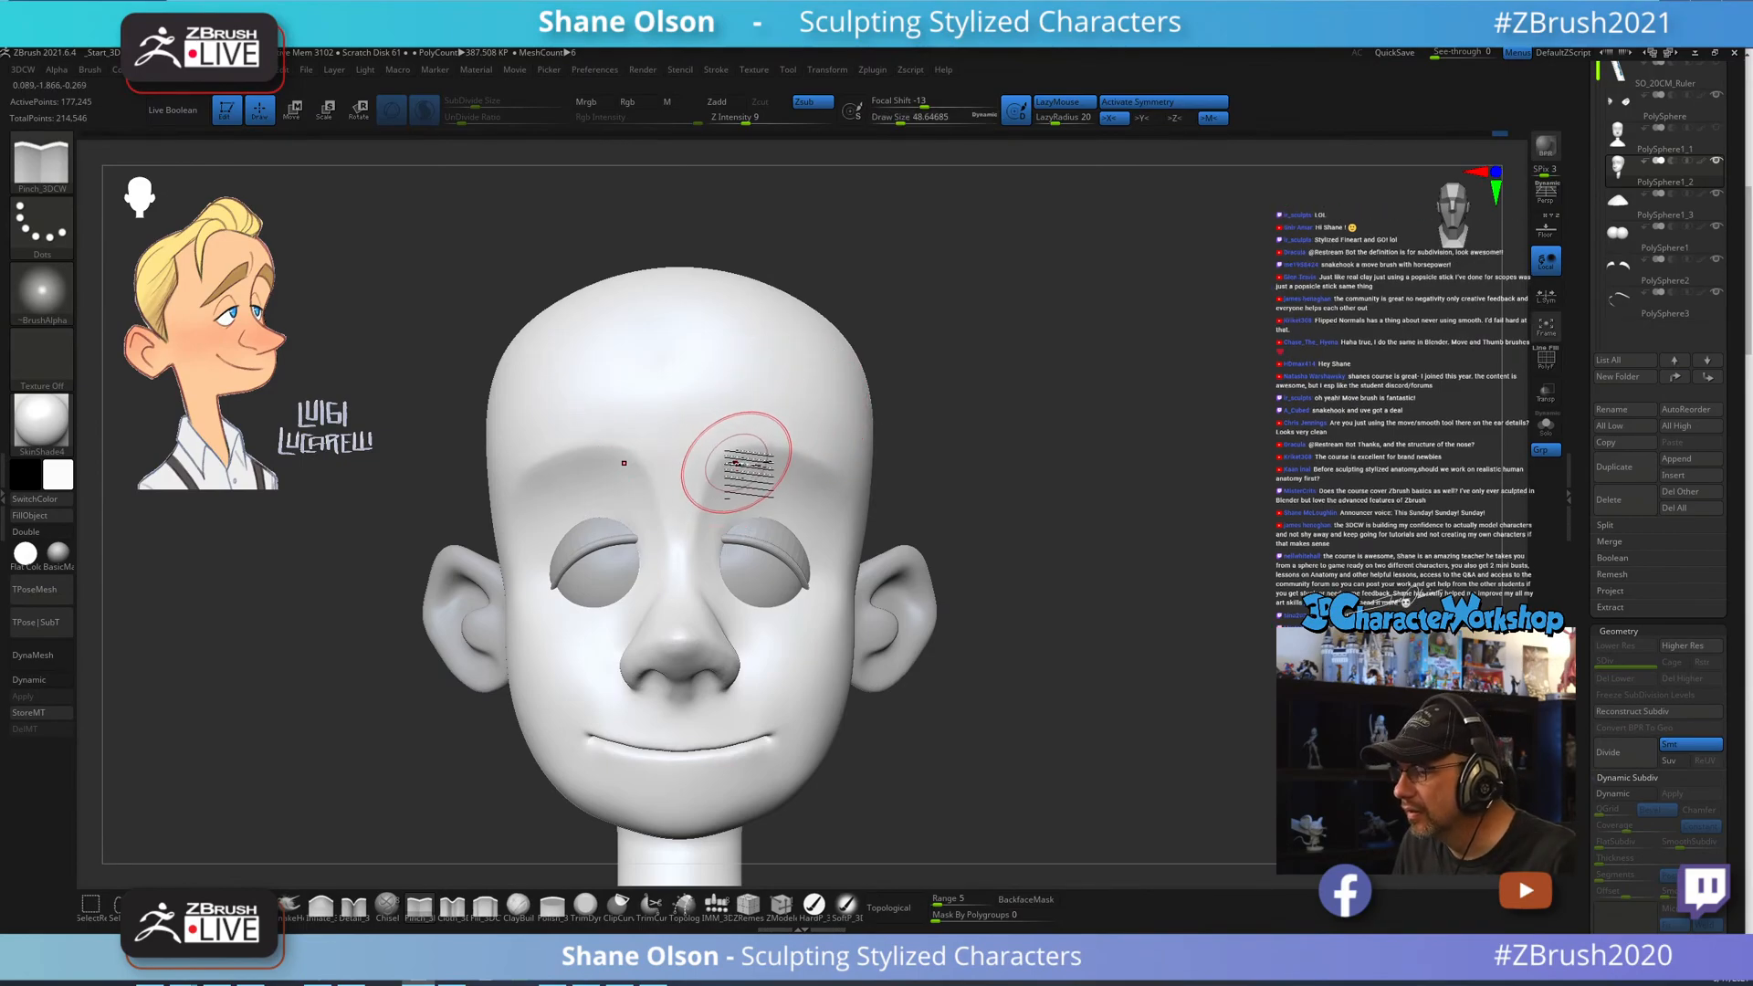
Switch to the Move brush at a draw size of about 49, adjust the brow ridge and check the face from the front.
{"action": "key", "text": "b"}
{"action": "key", "text": "m"}
{"action": "key", "text": "v"}
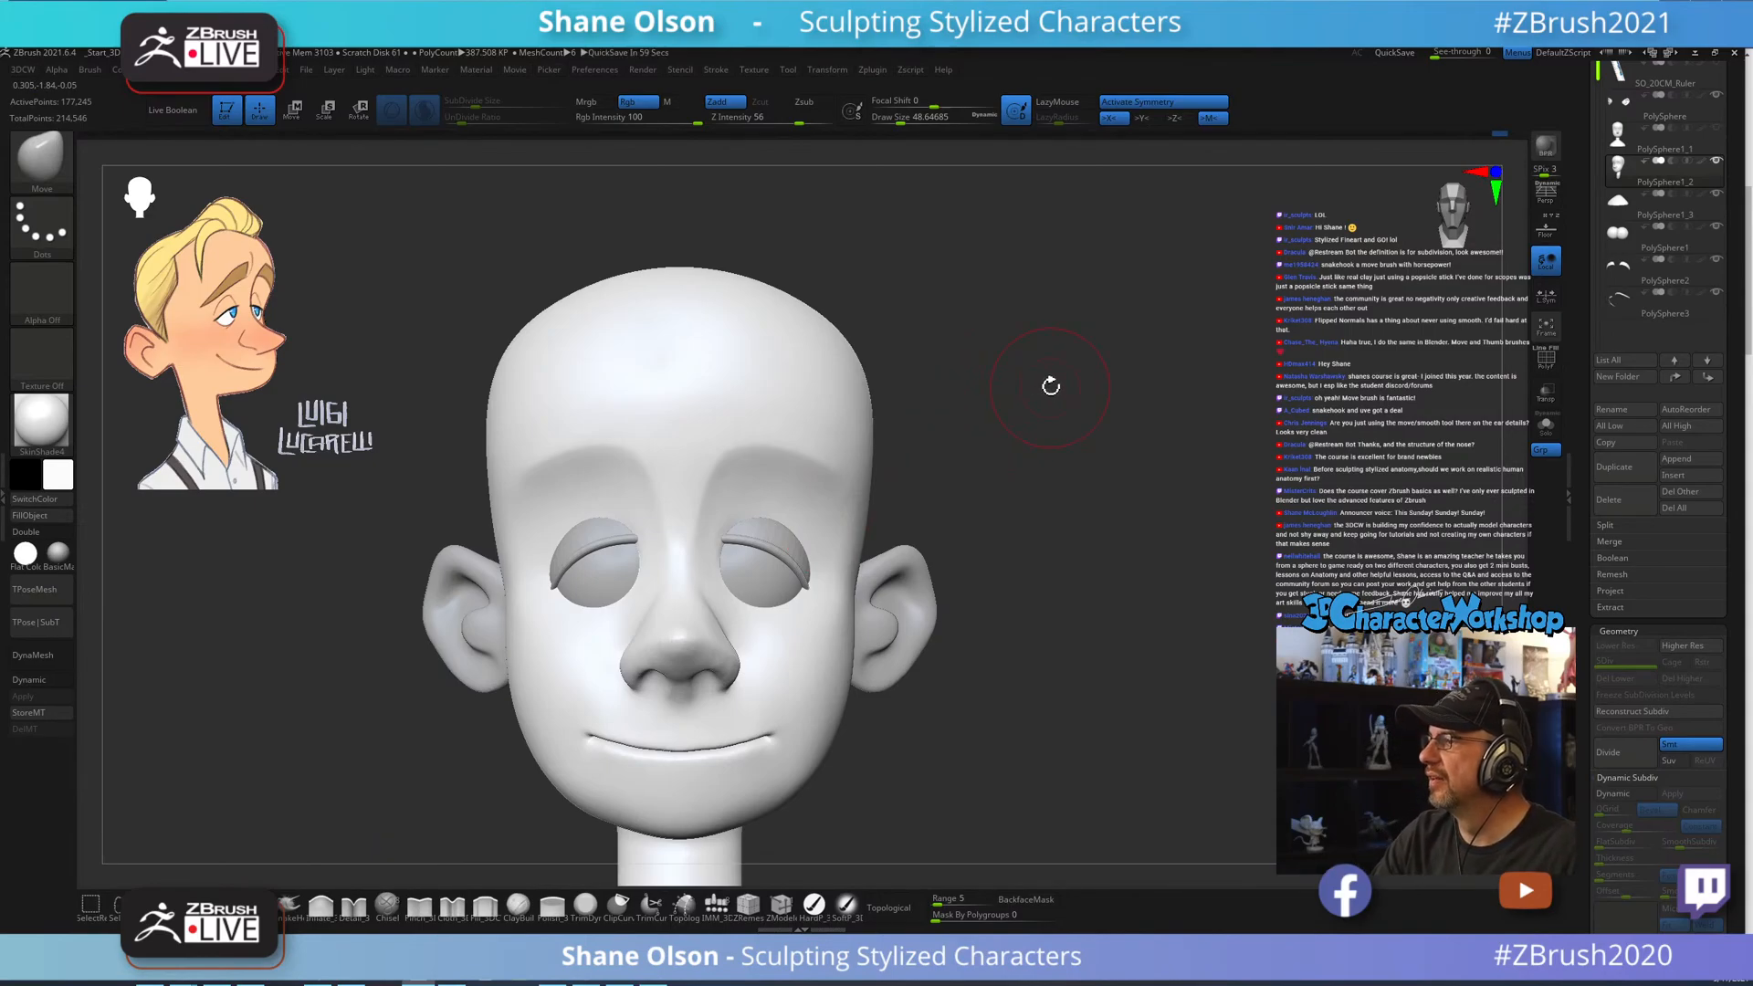
{"action": "left_click_drag", "start_coordinate": [991, 506], "coordinate": [922, 511]}
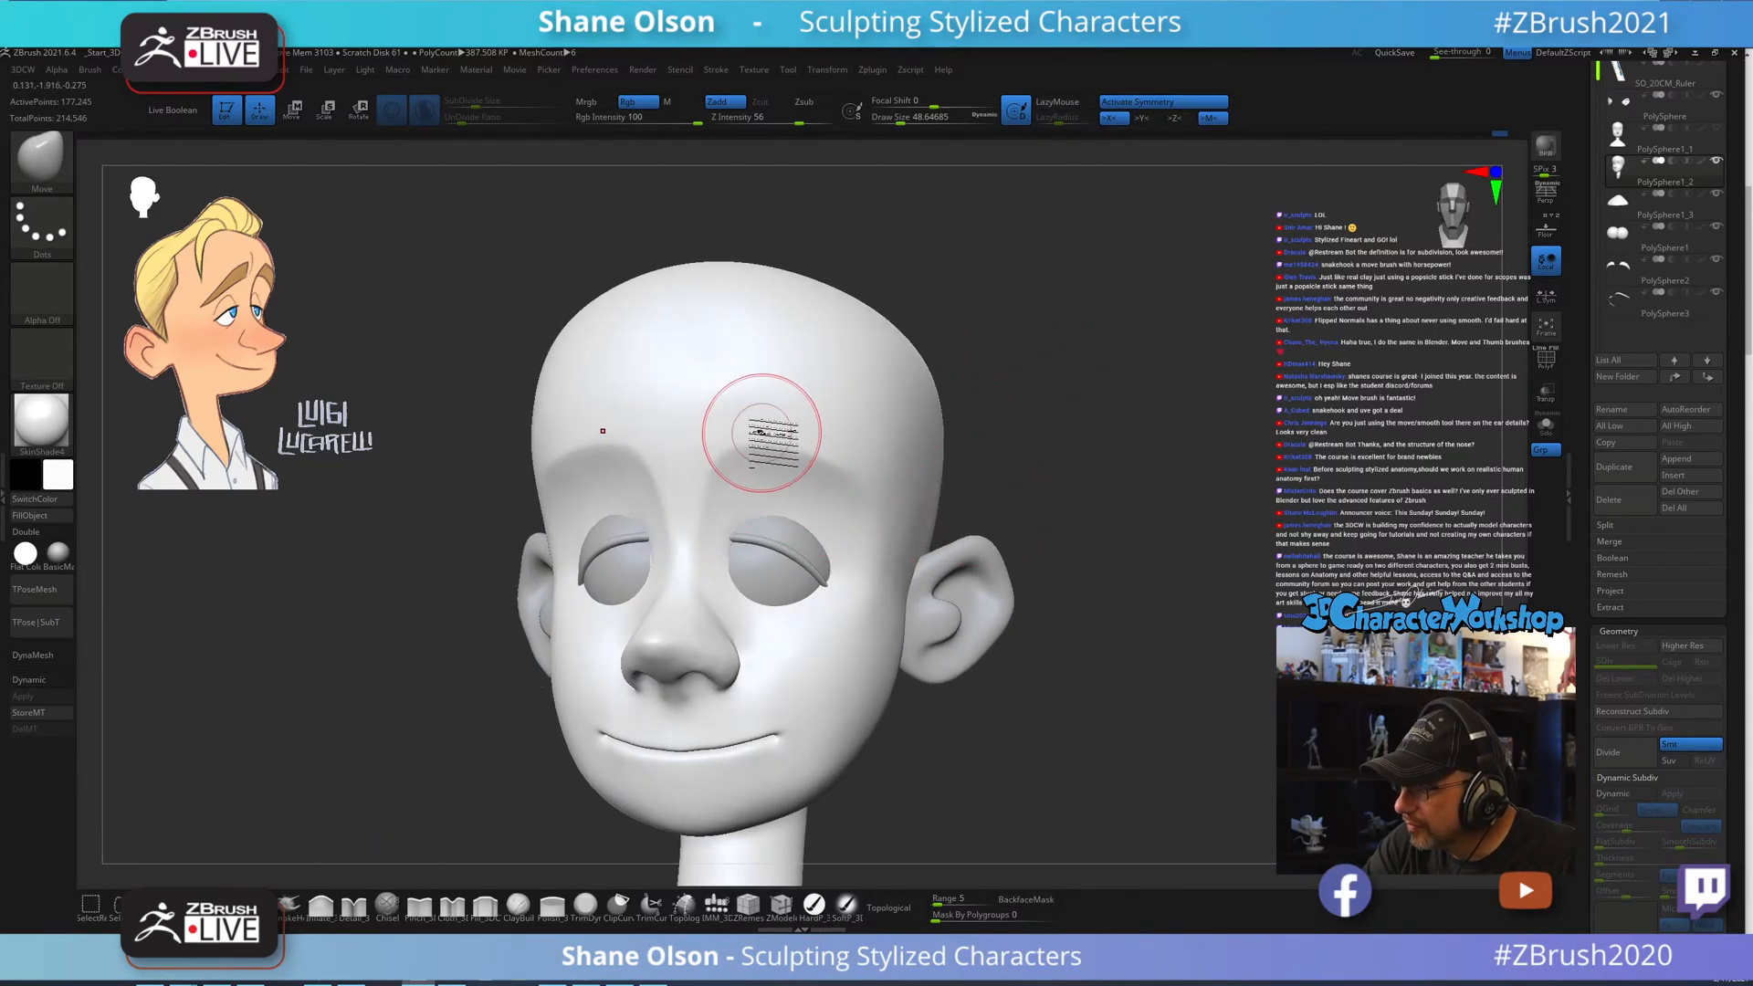
{"action": "left_click_drag", "start_coordinate": [1088, 551], "coordinate": [1140, 530]}
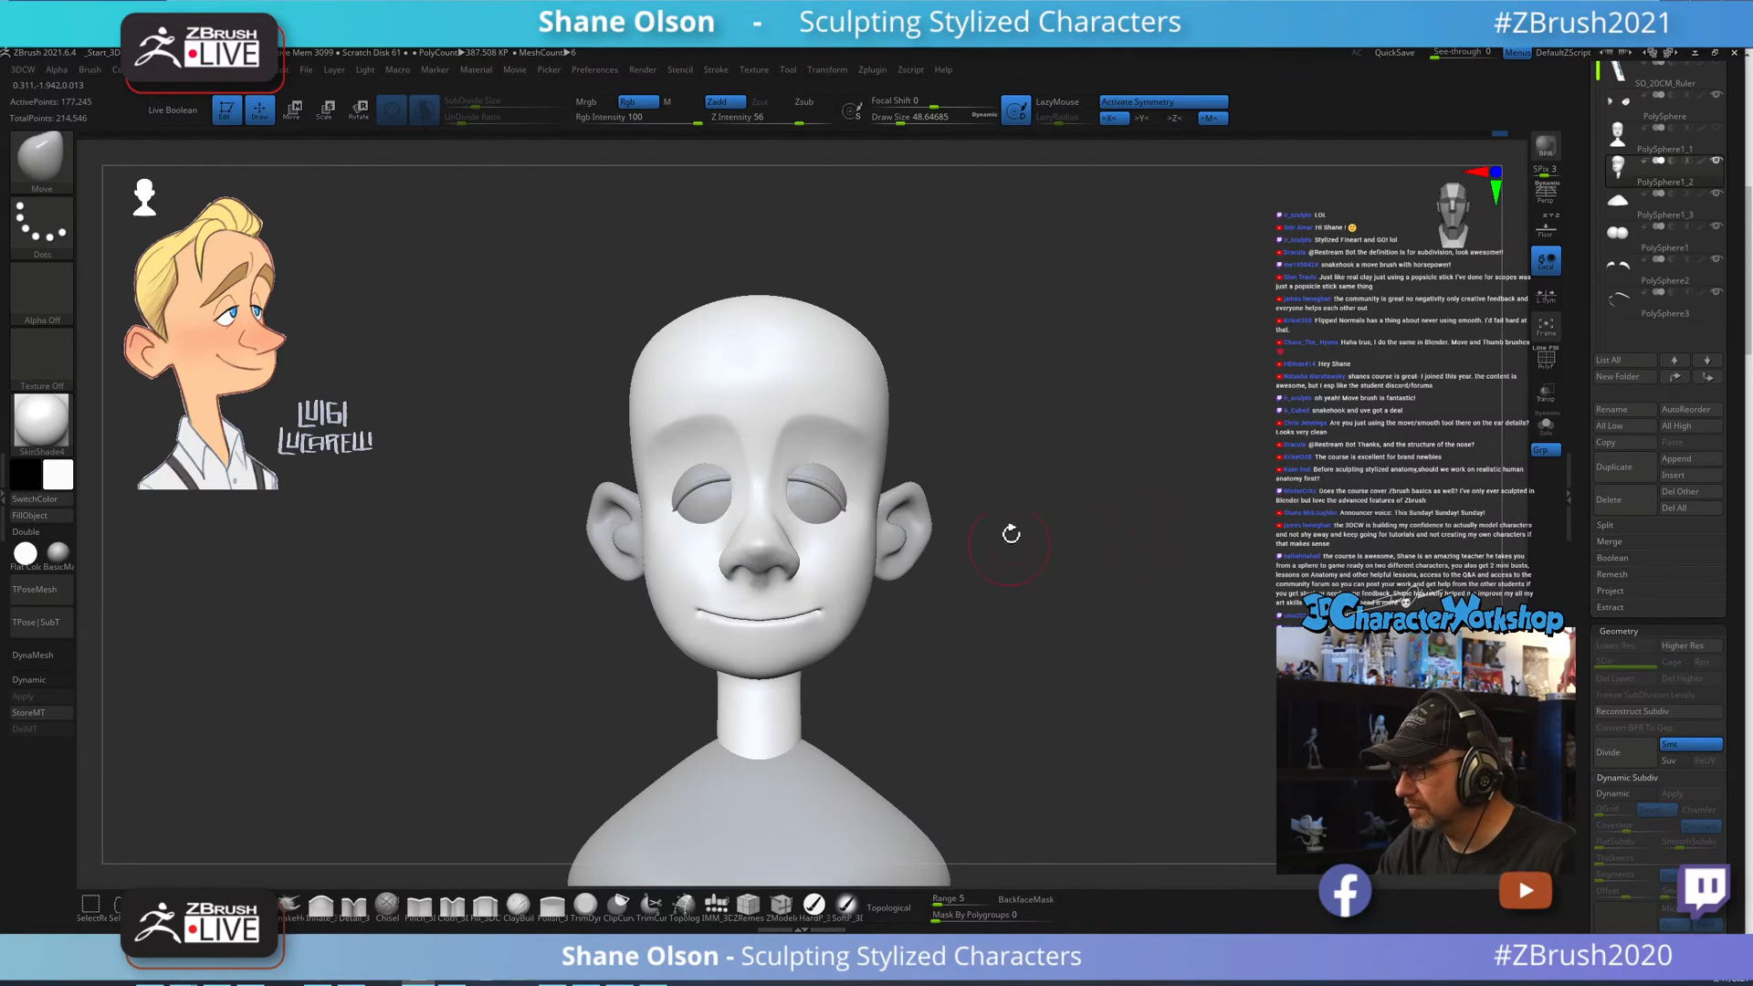
{"action": "left_click_drag", "start_coordinate": [1011, 534], "coordinate": [1006, 516]}
{"action": "left_click_drag", "start_coordinate": [1089, 473], "coordinate": [1114, 694]}
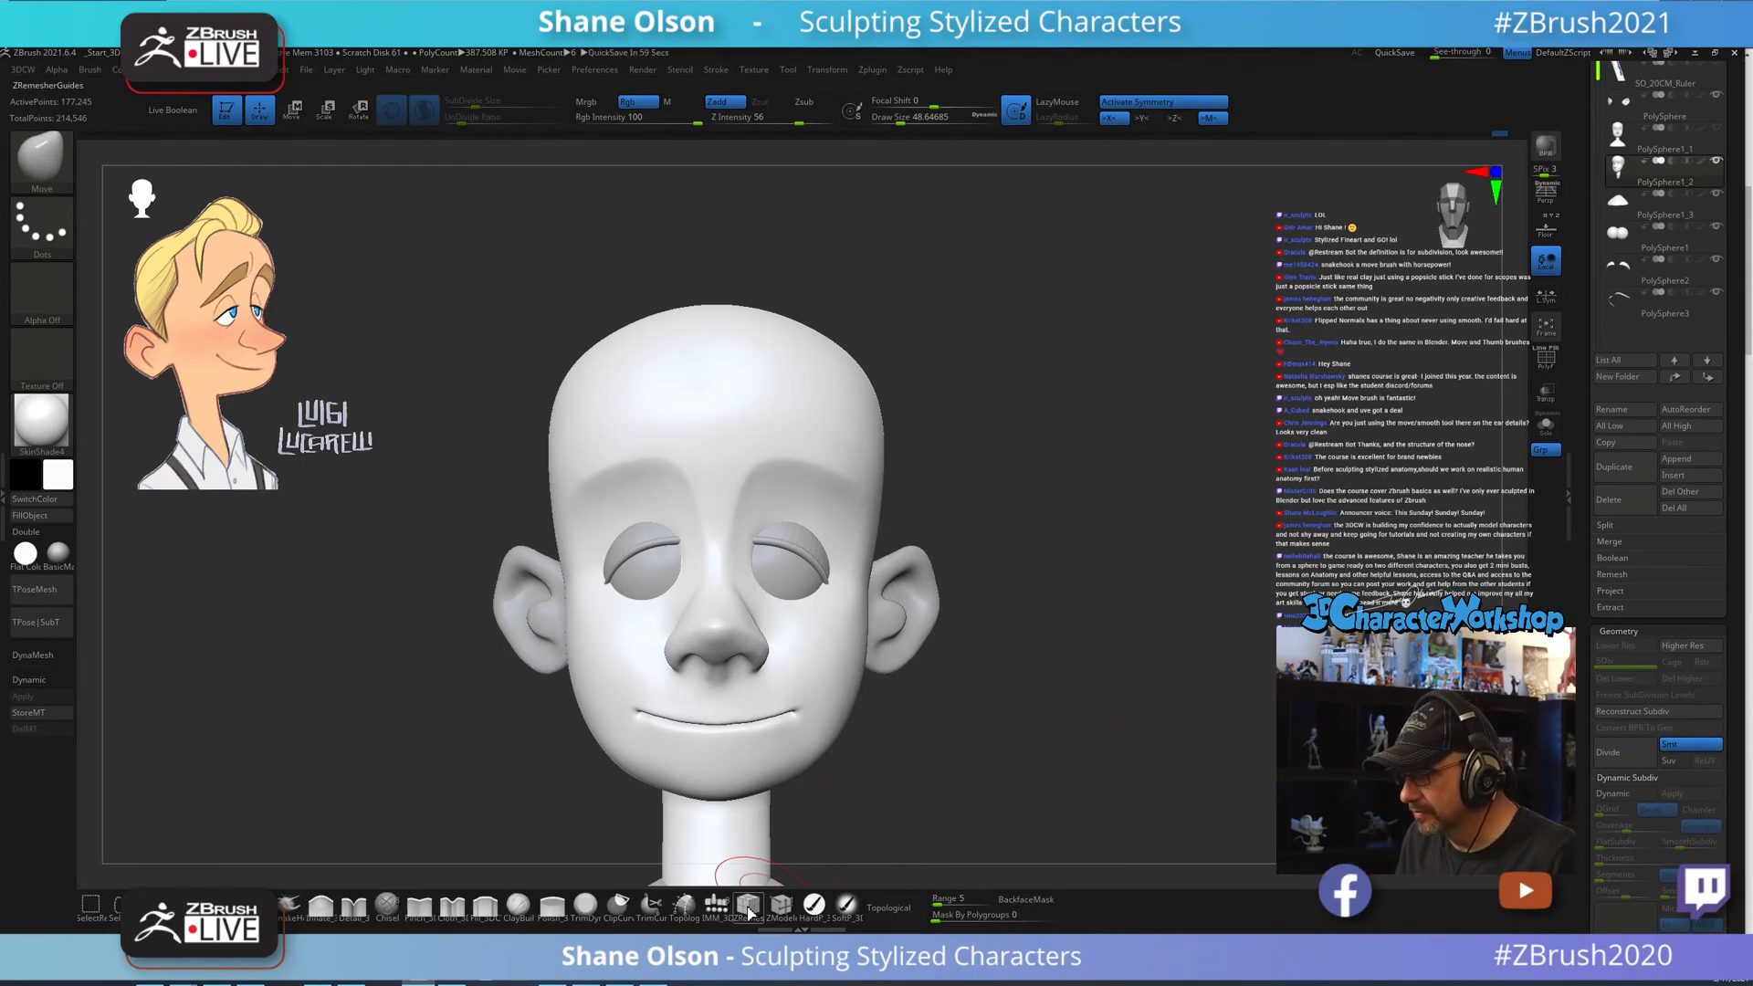
Draw a symmetrical Topology brush curve from above the inner brow up the forehead at a draw size of about 33.
{"action": "left_click", "coordinate": [681, 924]}
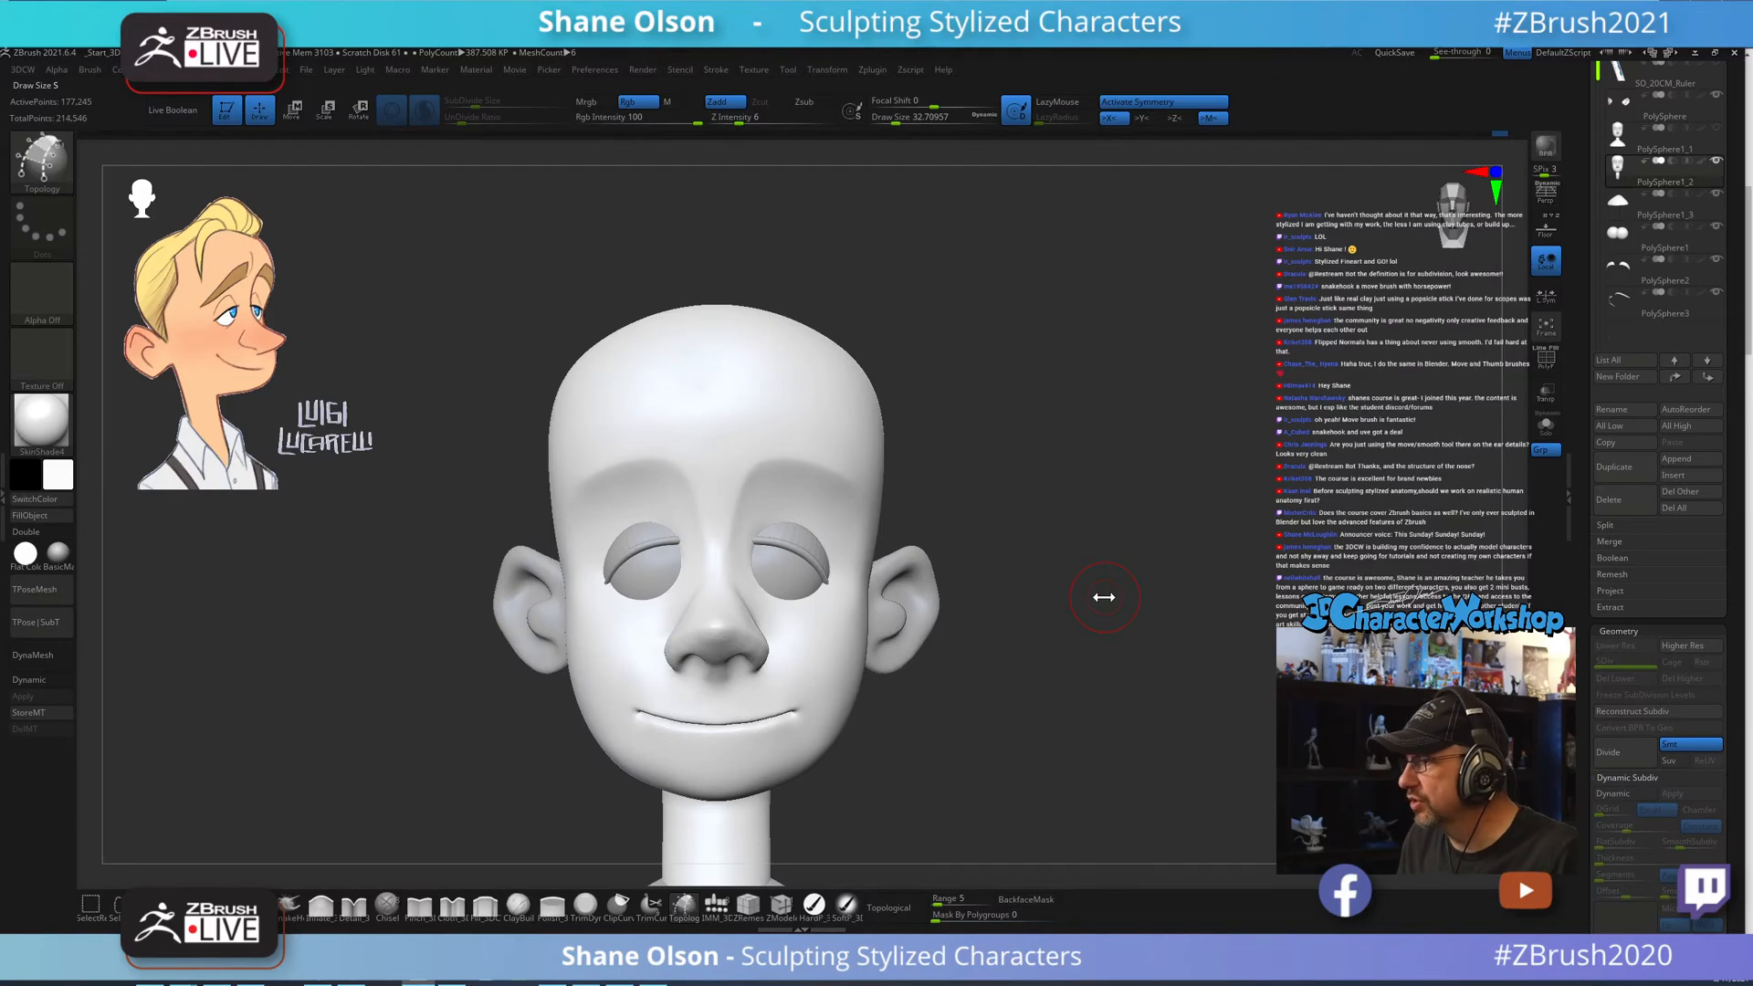
{"action": "left_click_drag", "start_coordinate": [1104, 597], "coordinate": [1107, 553]}
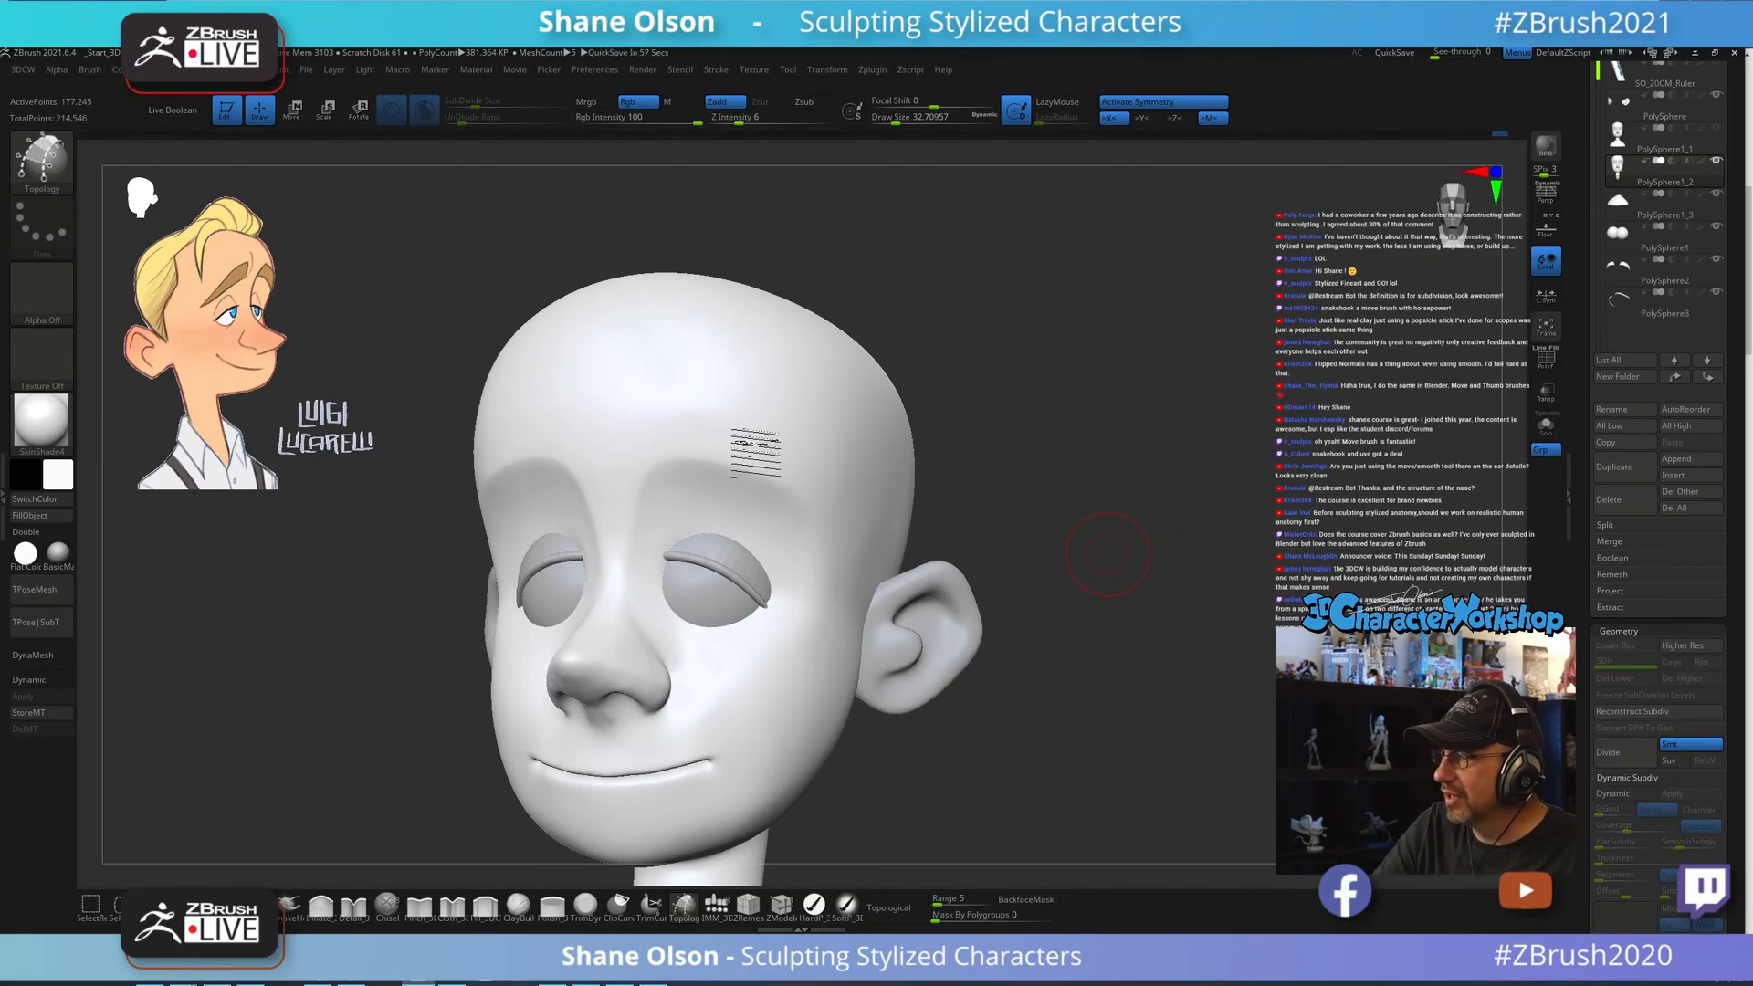
{"action": "left_click_drag", "start_coordinate": [1108, 554], "coordinate": [1162, 548]}
{"action": "right_click_drag", "start_coordinate": [712, 389], "coordinate": [702, 391]}
{"action": "key", "text": "space"}
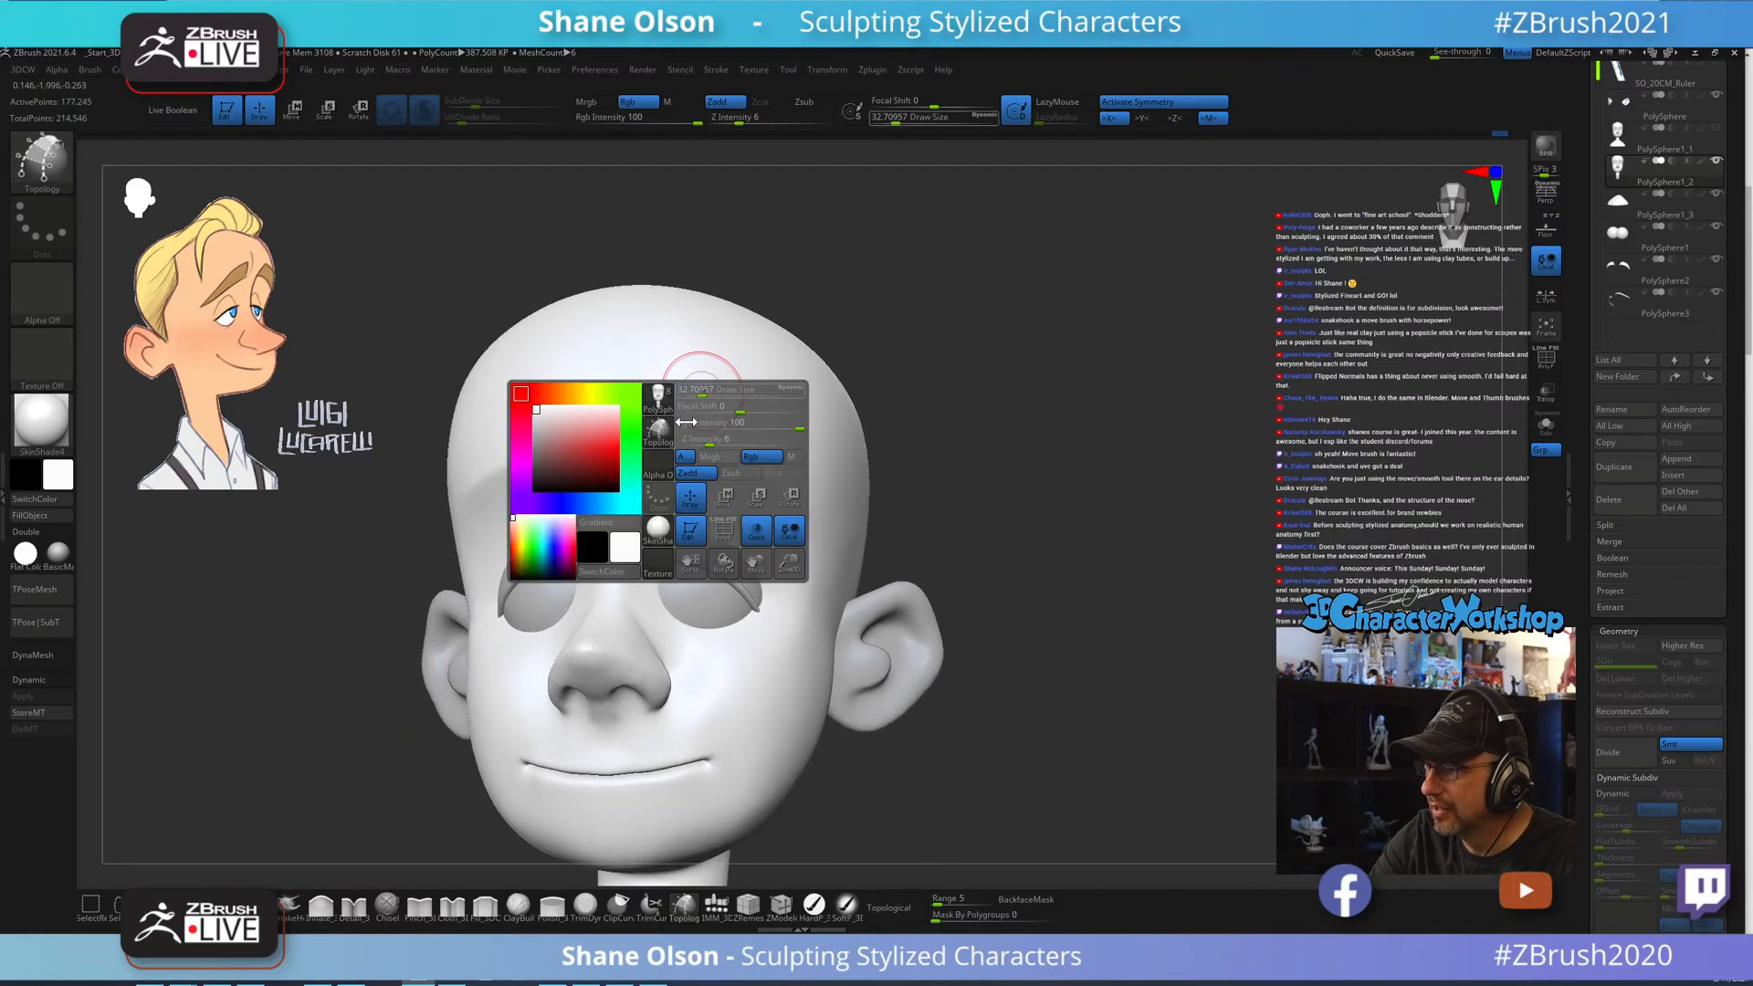
{"action": "left_click_drag", "start_coordinate": [638, 502], "coordinate": [682, 379]}
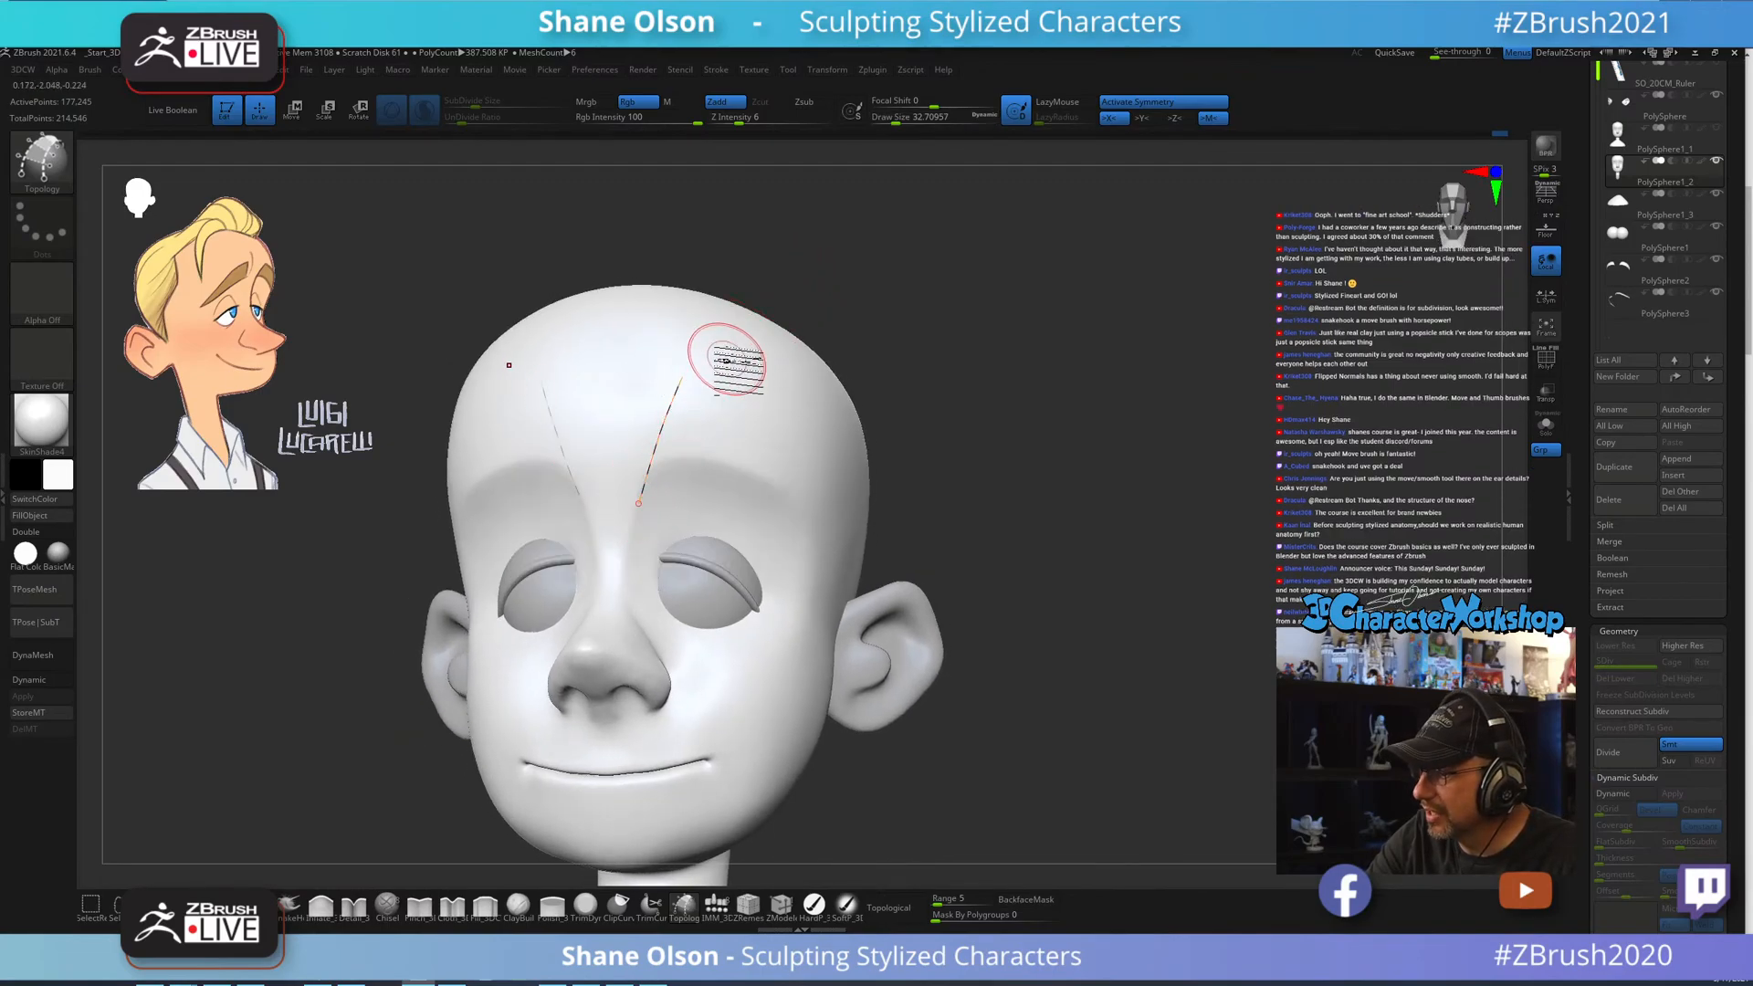
Draw two symmetrical Topology curves along the lower and upper edges of the eyebrow shape, crossing the existing forehead curve.
{"action": "right_click_drag", "start_coordinate": [869, 437], "coordinate": [847, 462]}
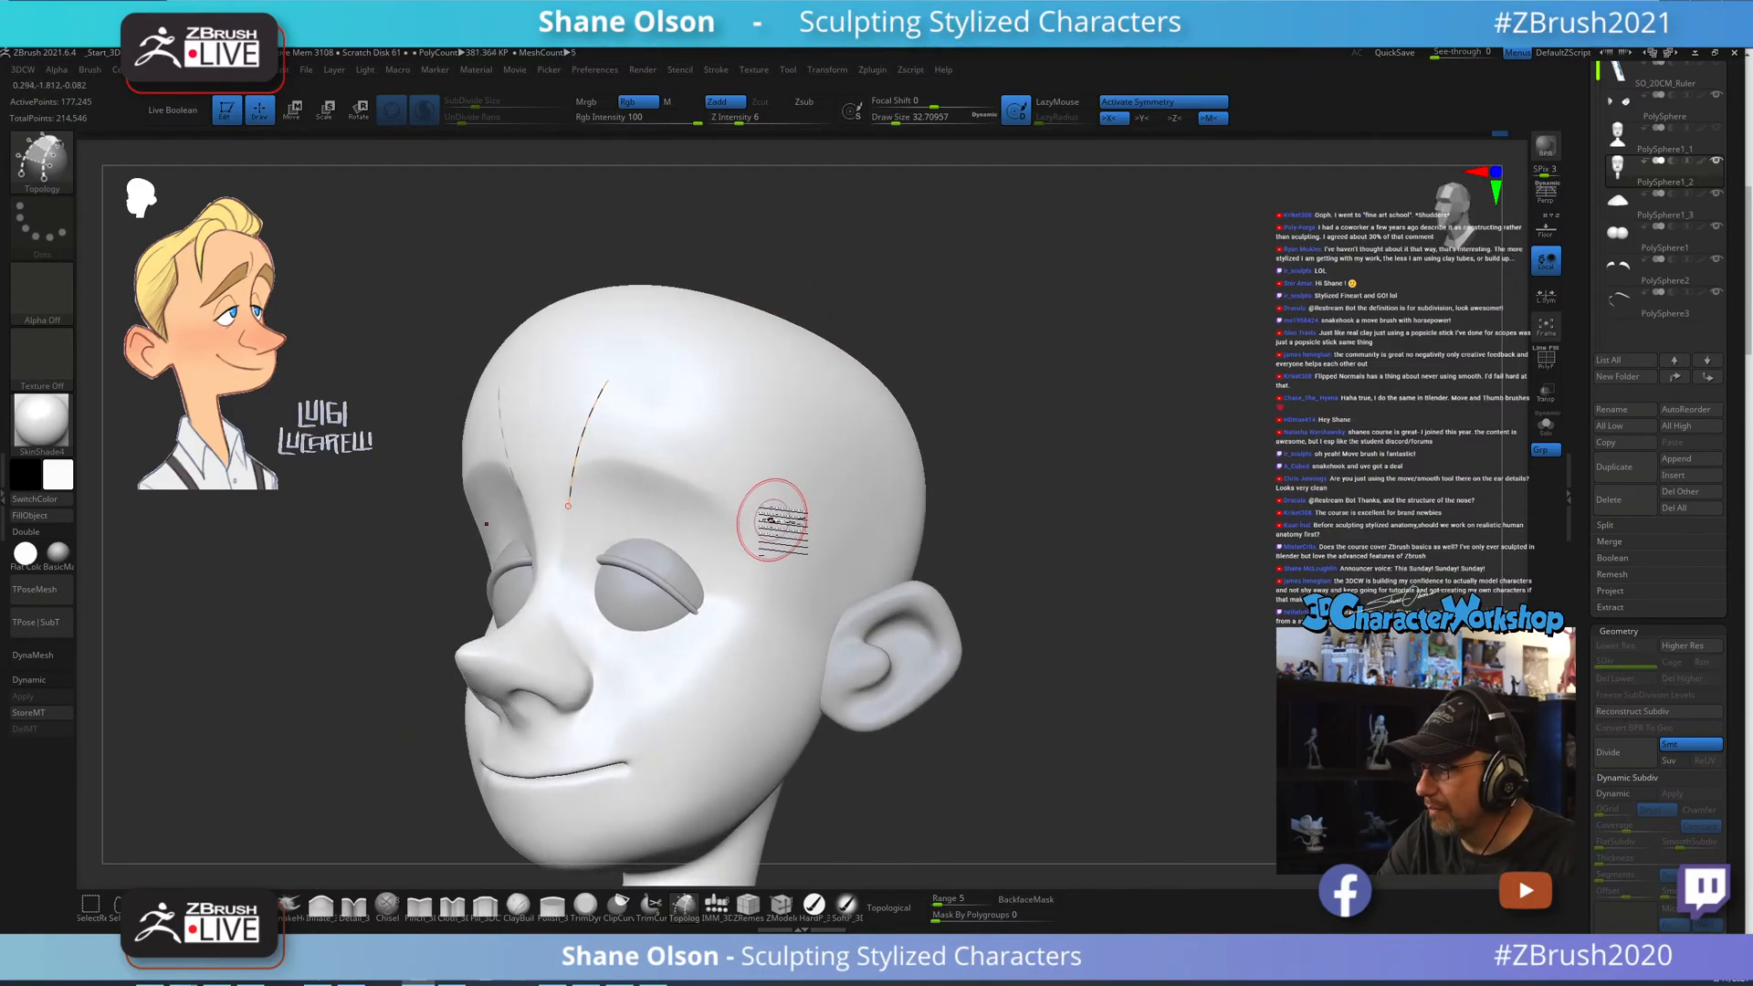
{"action": "mouse_move", "coordinate": [731, 541]}
{"action": "left_mouse_down"}
{"action": "mouse_move", "coordinate": [772, 530]}
{"action": "mouse_move", "coordinate": [786, 485]}
{"action": "left_mouse_up"}
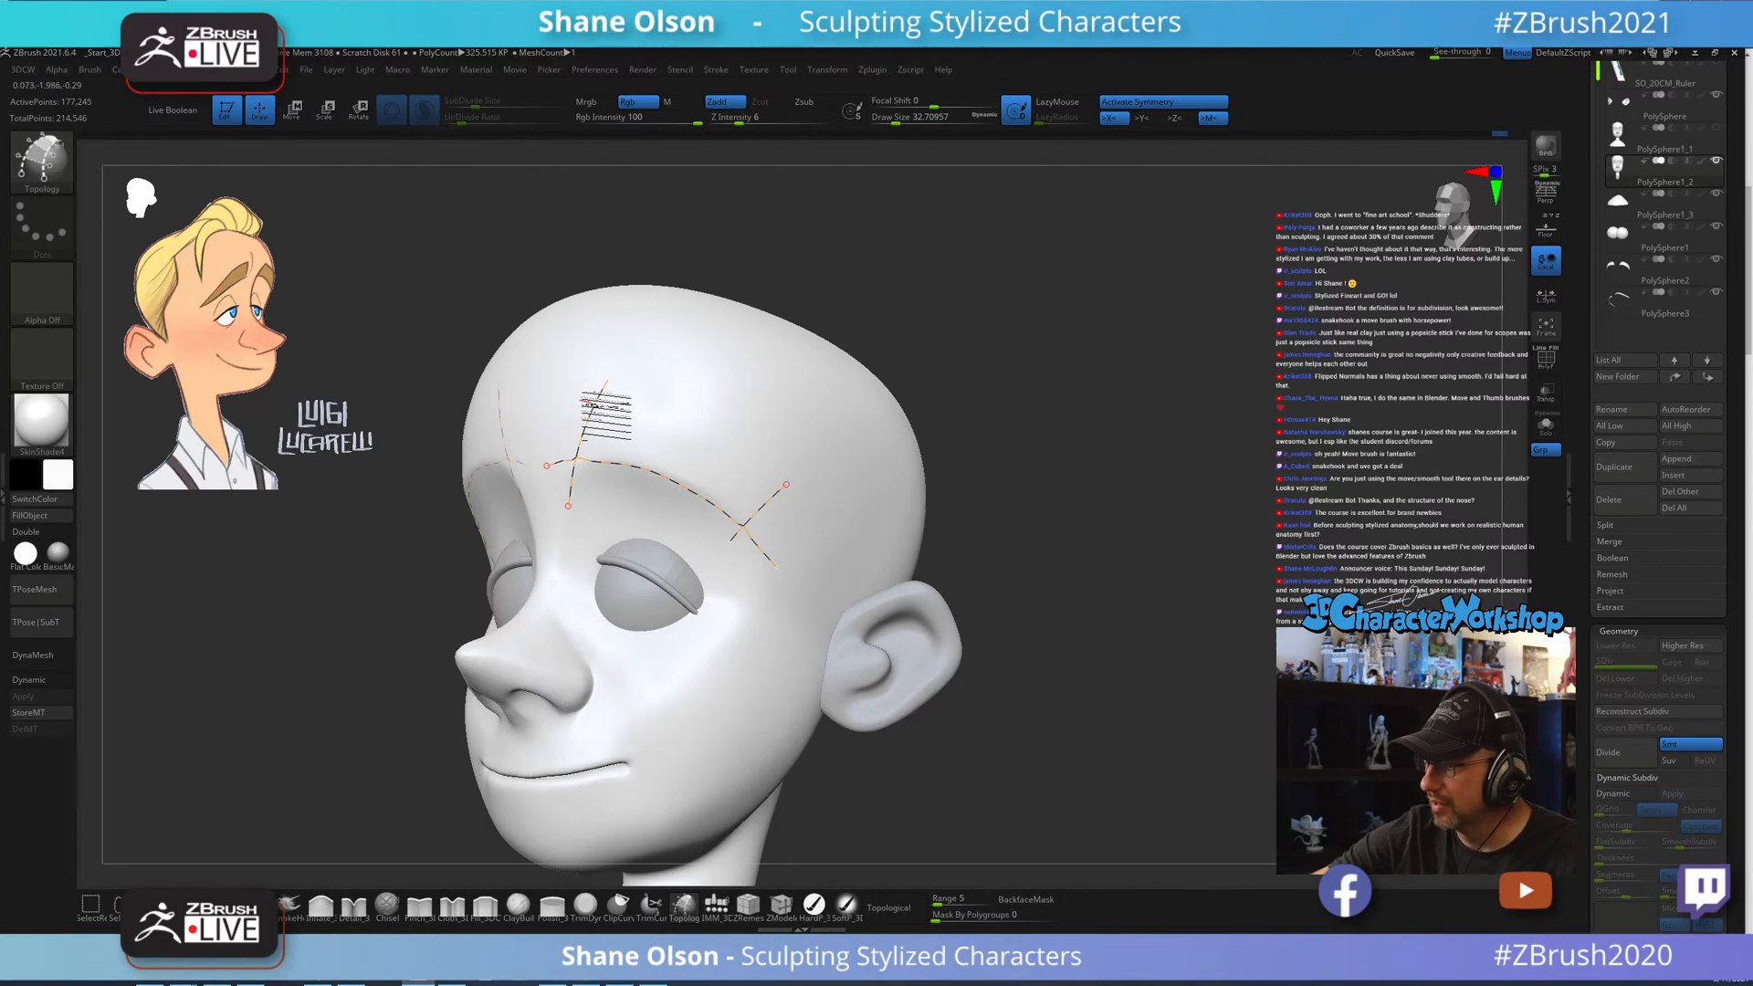
{"action": "left_click_drag", "start_coordinate": [740, 497], "coordinate": [748, 523]}
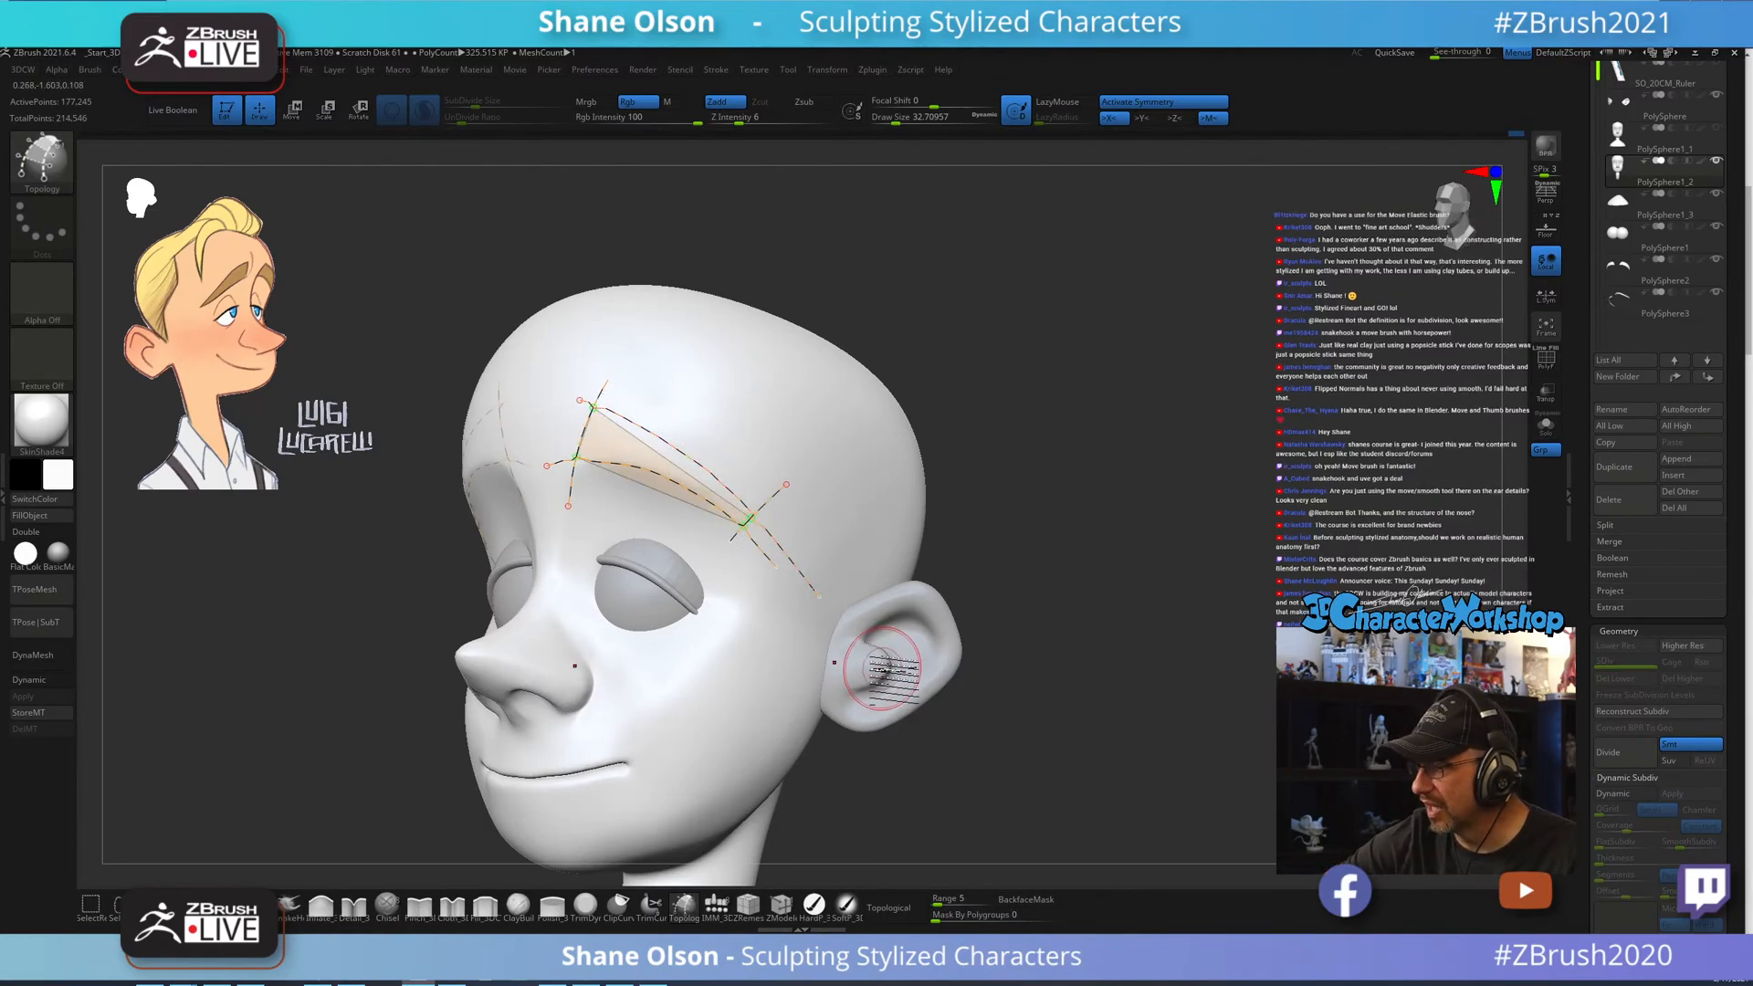
{"action": "left_click_drag", "start_coordinate": [1003, 543], "coordinate": [1086, 624]}
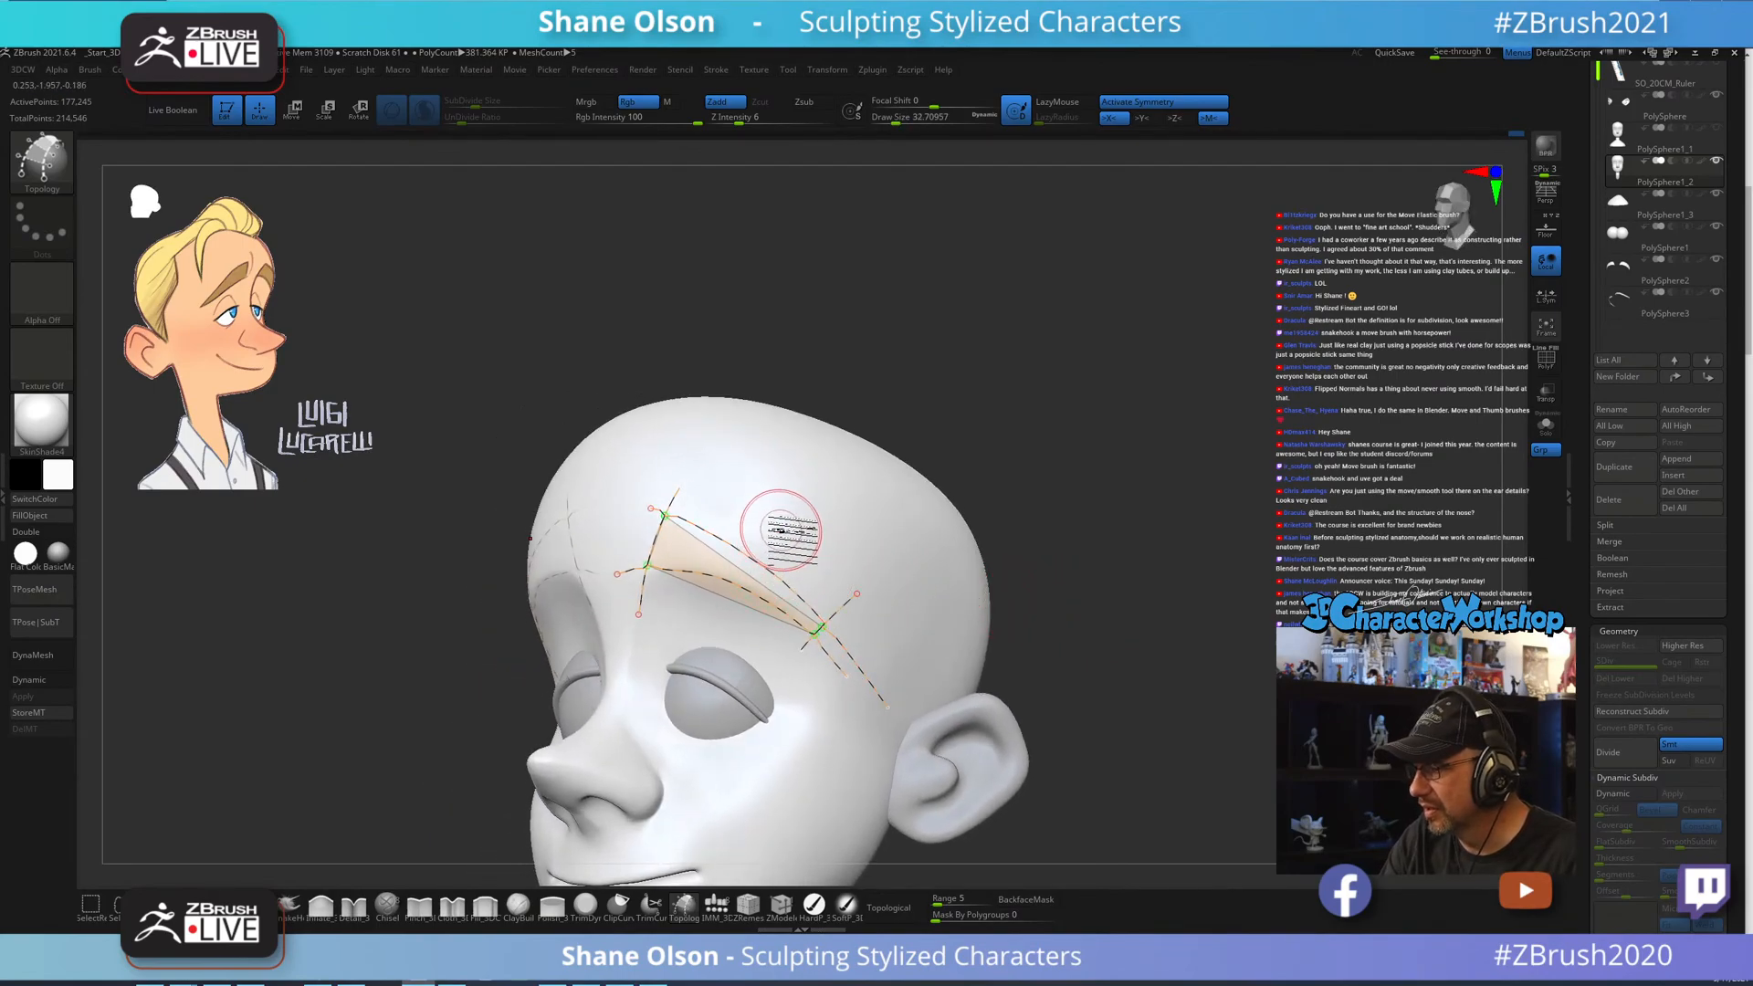
Draw a series of short Topology curves across the eyebrow shape to divide it into quads.
{"action": "left_click_drag", "start_coordinate": [783, 525], "coordinate": [722, 627]}
{"action": "right_click_drag", "start_coordinate": [955, 494], "coordinate": [920, 514], "text": "alt"}
{"action": "mouse_move", "coordinate": [778, 505]}
{"action": "left_mouse_down"}
{"action": "mouse_move", "coordinate": [698, 613]}
{"action": "mouse_move", "coordinate": [779, 559]}
{"action": "mouse_move", "coordinate": [731, 619]}
{"action": "left_mouse_up"}
{"action": "left_click_drag", "start_coordinate": [691, 439], "coordinate": [617, 582]}
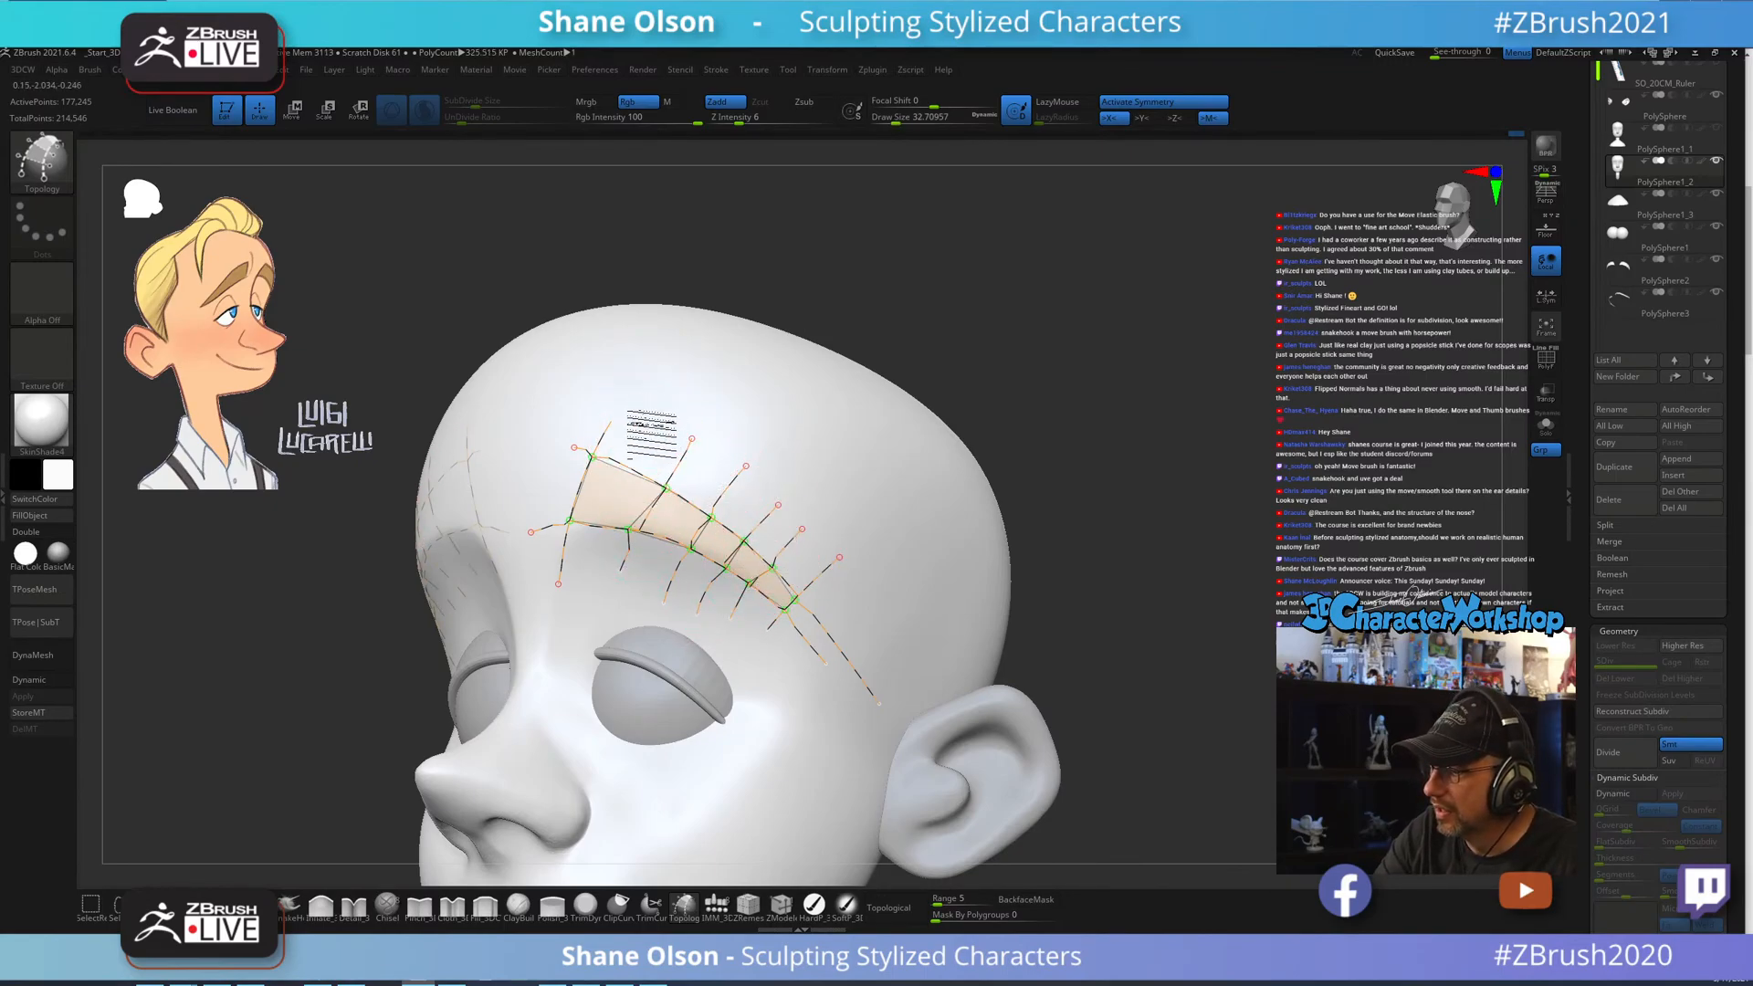
{"action": "left_click_drag", "start_coordinate": [645, 413], "coordinate": [578, 594]}
{"action": "right_click_drag", "start_coordinate": [918, 549], "coordinate": [935, 567]}
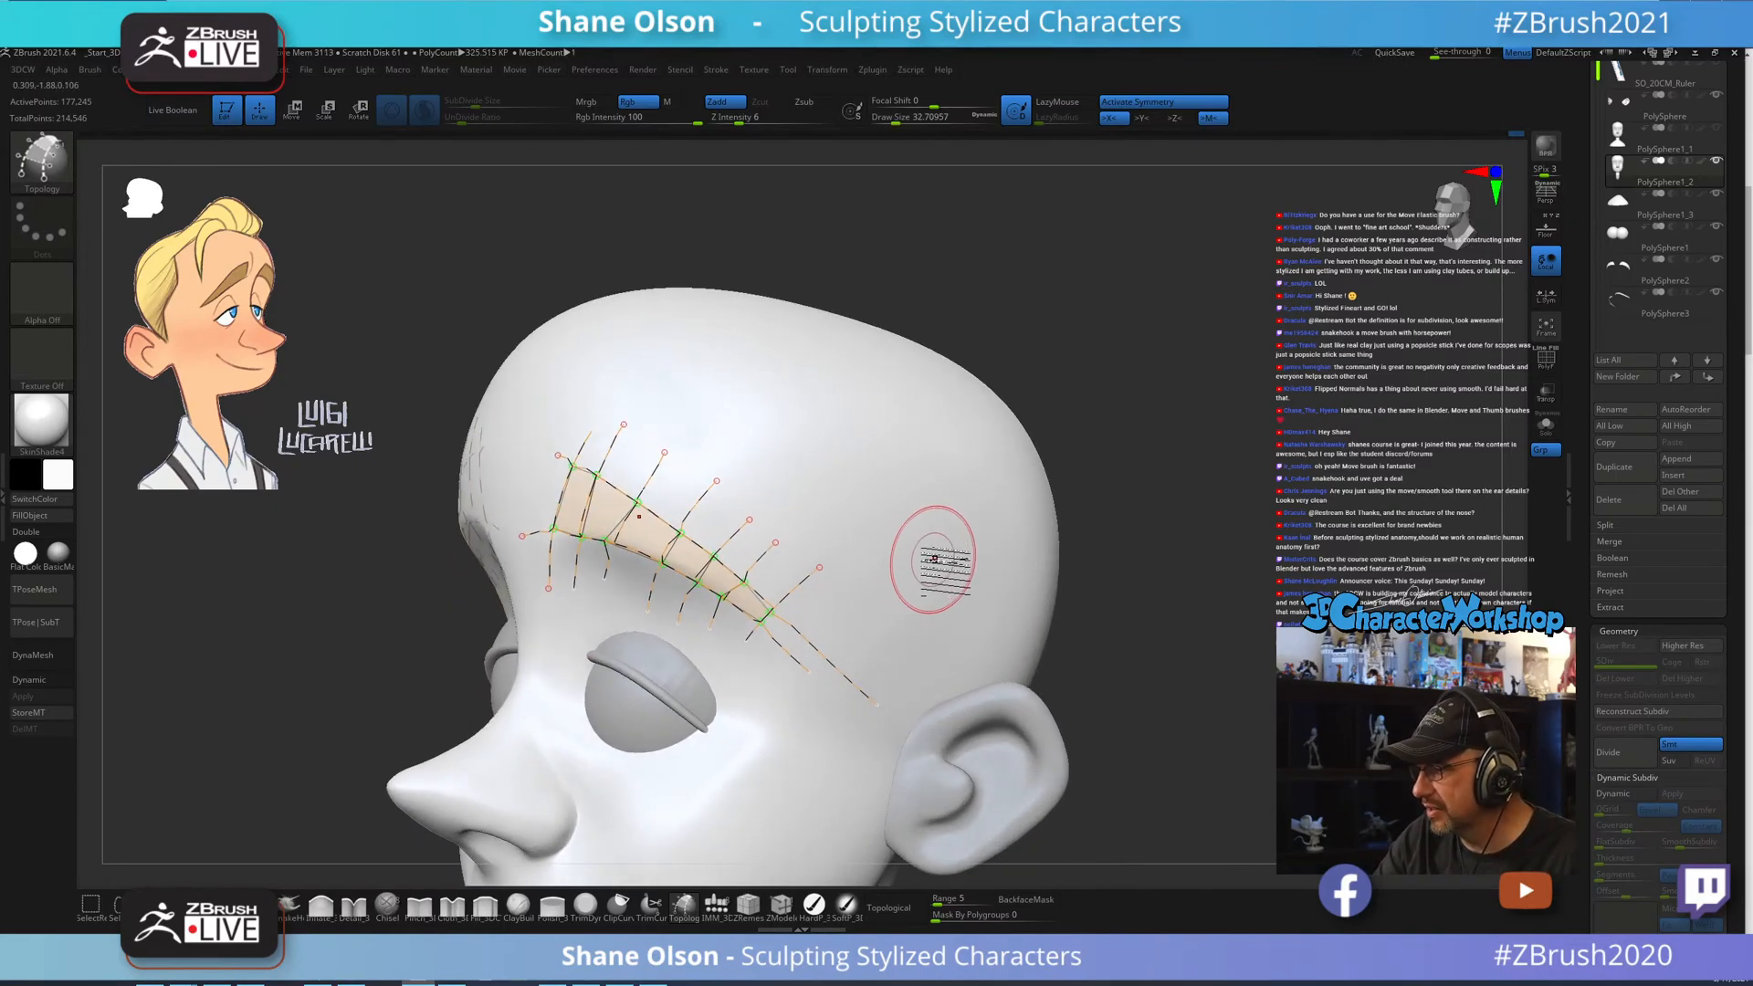
Reduce the draw size to about 9 and trim the loose curve ends around the eyebrow strip.
{"action": "key", "text": "s"}
{"action": "left_click_drag", "start_coordinate": [935, 565], "coordinate": [925, 564]}
{"action": "mouse_move", "coordinate": [929, 553]}
{"action": "right_mouse_down", "text": "ctrl"}
{"action": "mouse_move", "coordinate": [932, 607]}
{"action": "mouse_move", "coordinate": [966, 569]}
{"action": "right_mouse_up", "text": "ctrl"}
{"action": "key", "text": "s"}
{"action": "left_click_drag", "start_coordinate": [952, 592], "coordinate": [942, 593]}
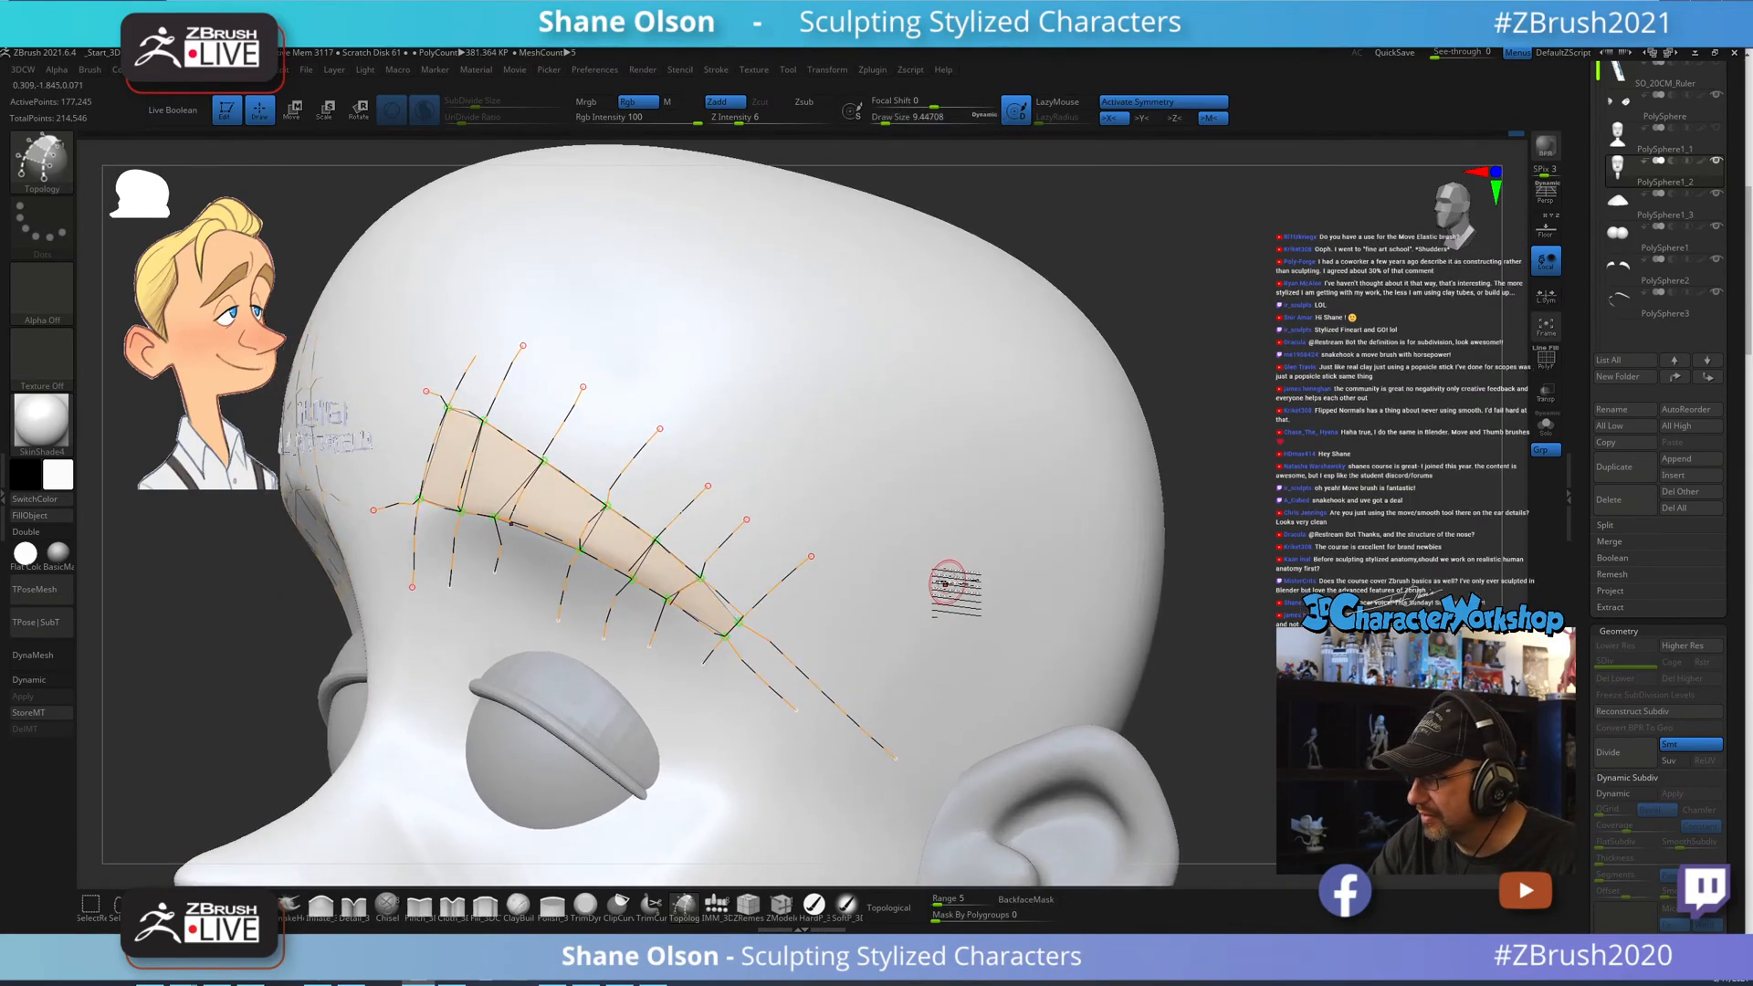
{"action": "mouse_move", "coordinate": [443, 448]}
{"action": "left_mouse_down"}
{"action": "mouse_move", "coordinate": [635, 544]}
{"action": "mouse_move", "coordinate": [787, 676]}
{"action": "left_mouse_up"}
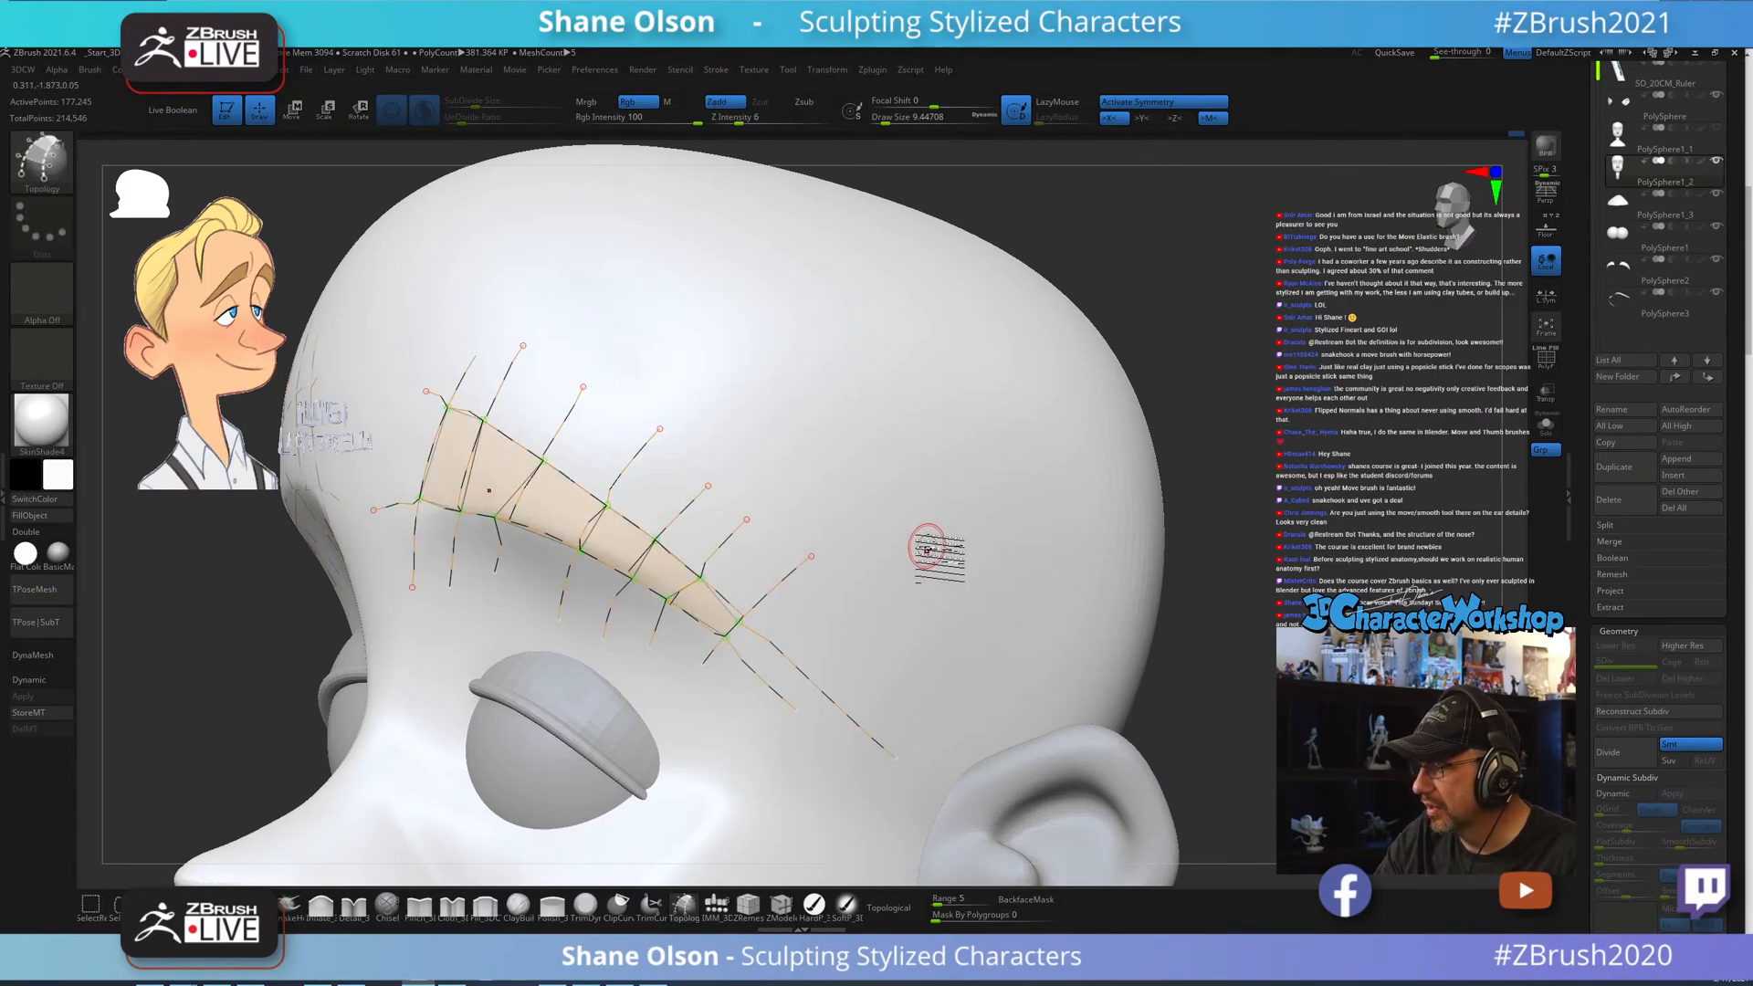
{"action": "left_click_drag", "start_coordinate": [932, 549], "coordinate": [977, 674], "text": "alt"}
{"action": "left_click_drag", "start_coordinate": [1272, 681], "coordinate": [1261, 654], "text": "alt"}
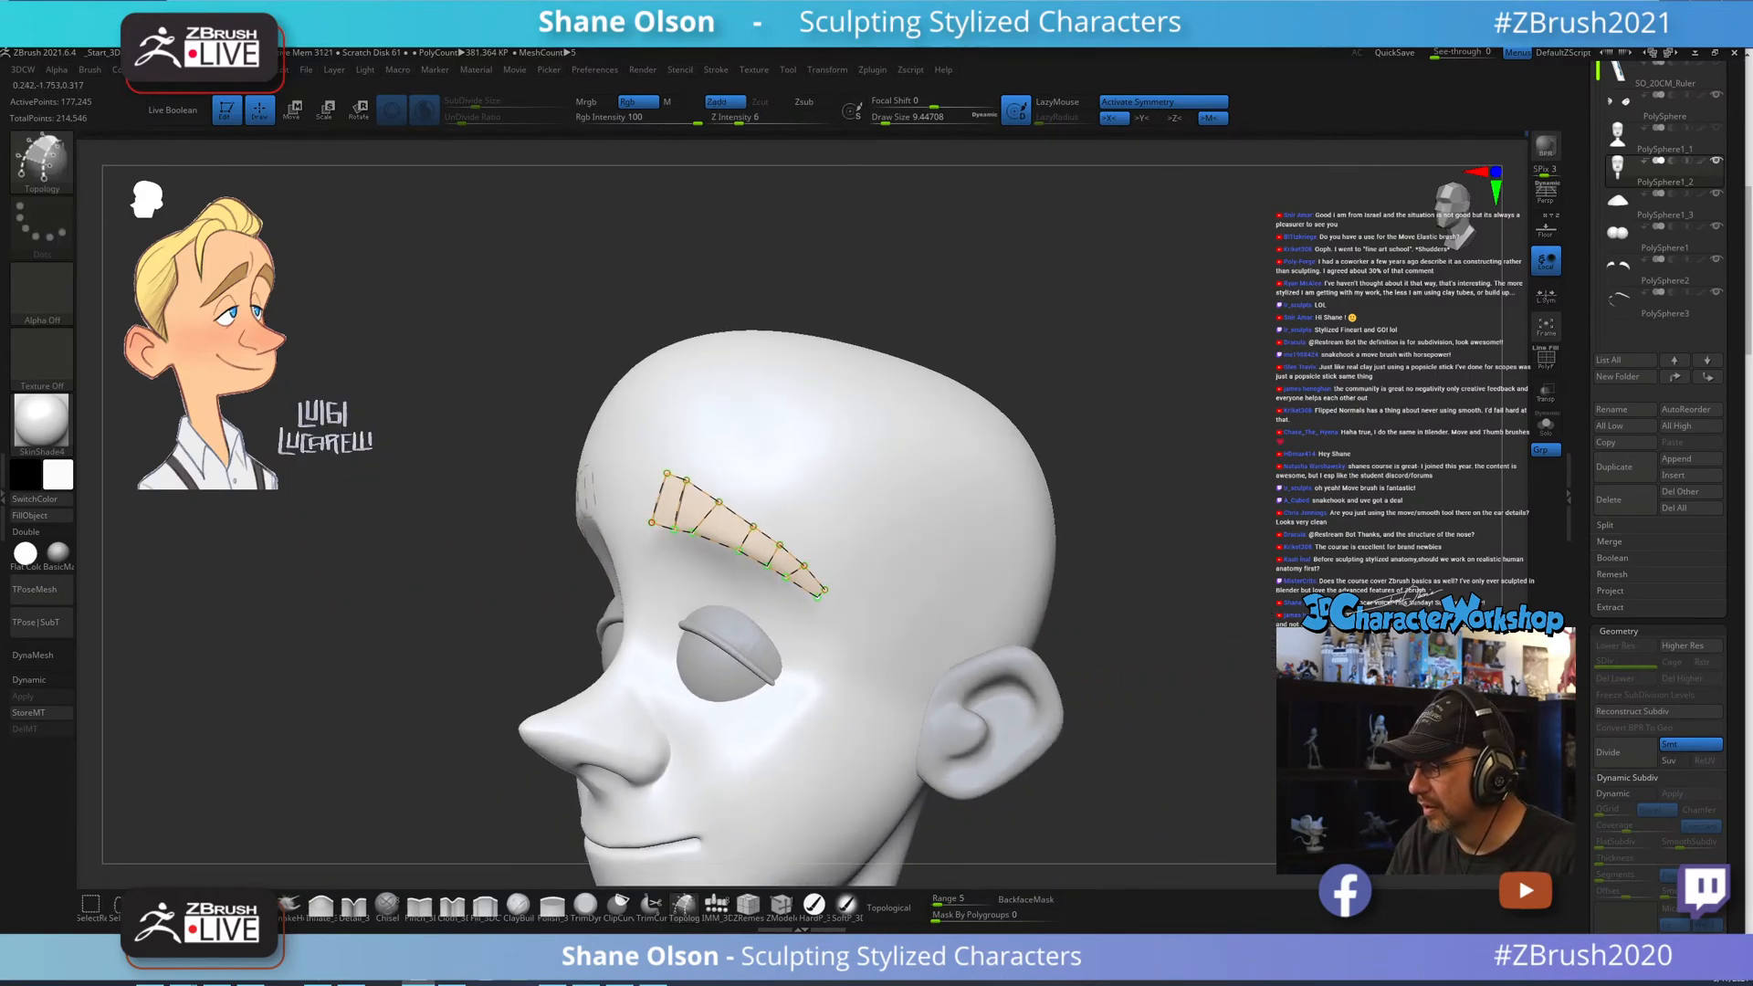
Check the eyebrow outlines from the front, set the draw size to 1 and generate the eyebrow mesh from the curves.
{"action": "left_click_drag", "start_coordinate": [1160, 675], "coordinate": [1267, 676]}
{"action": "right_click", "coordinate": [1269, 678]}
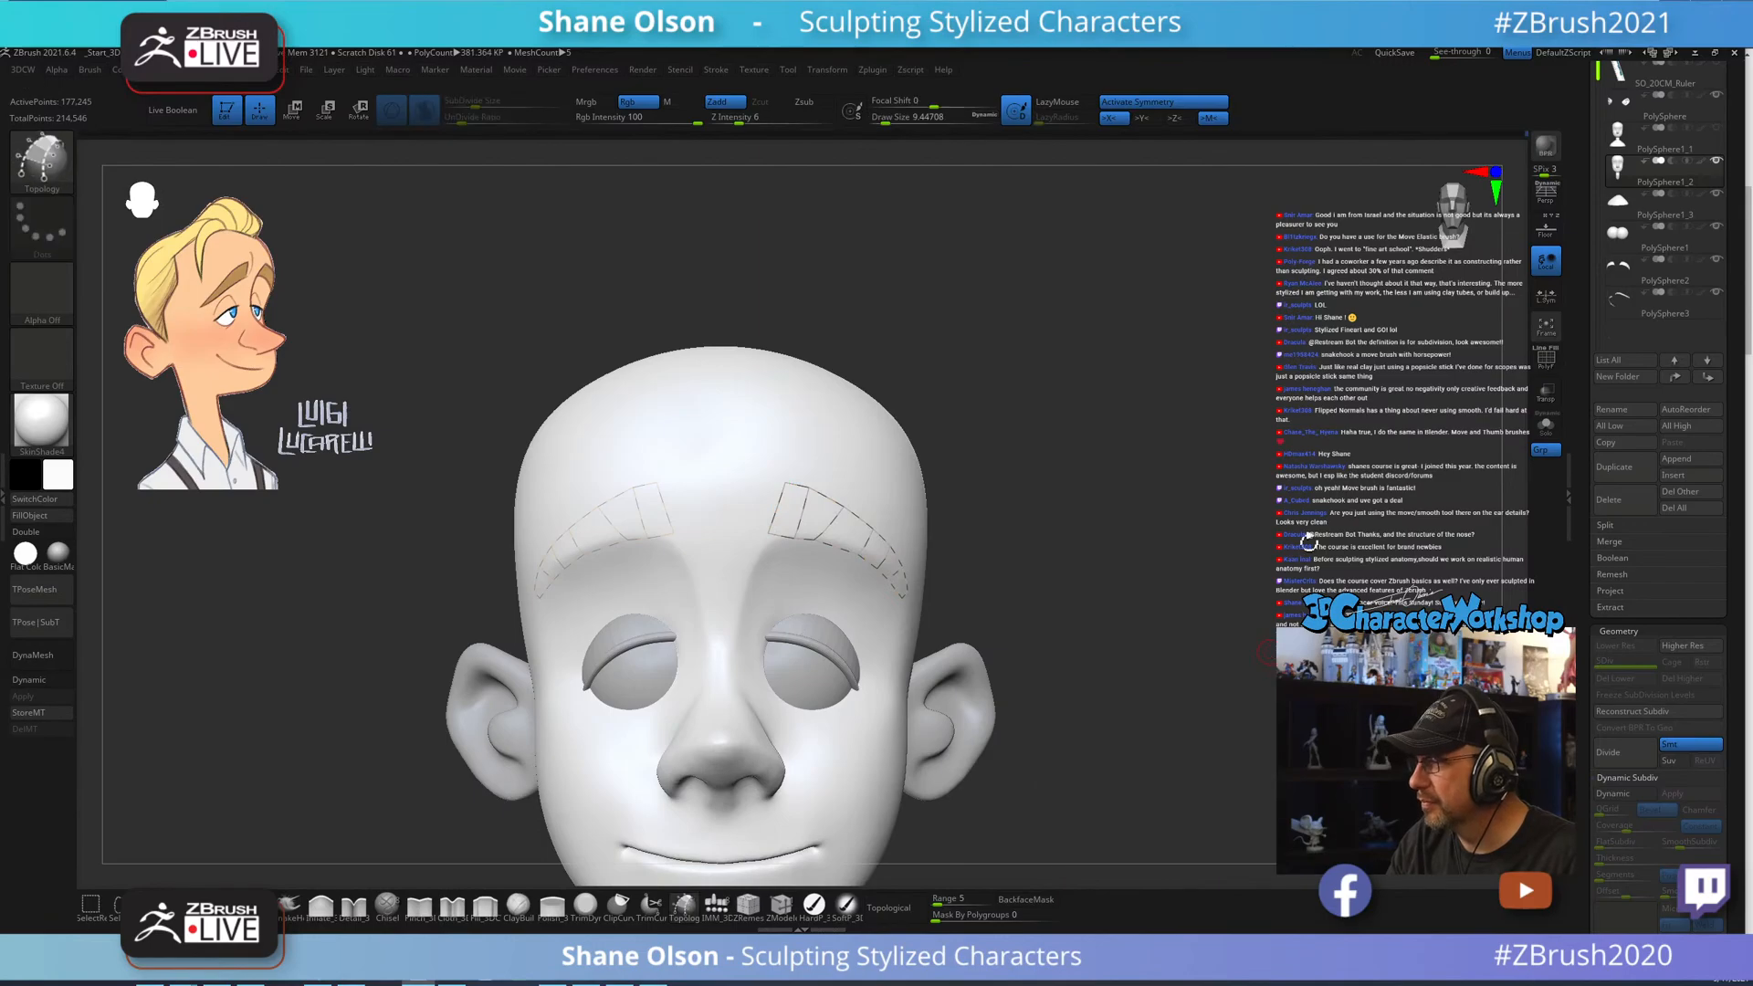
{"action": "left_click_drag", "start_coordinate": [1220, 606], "coordinate": [1127, 646], "text": "alt"}
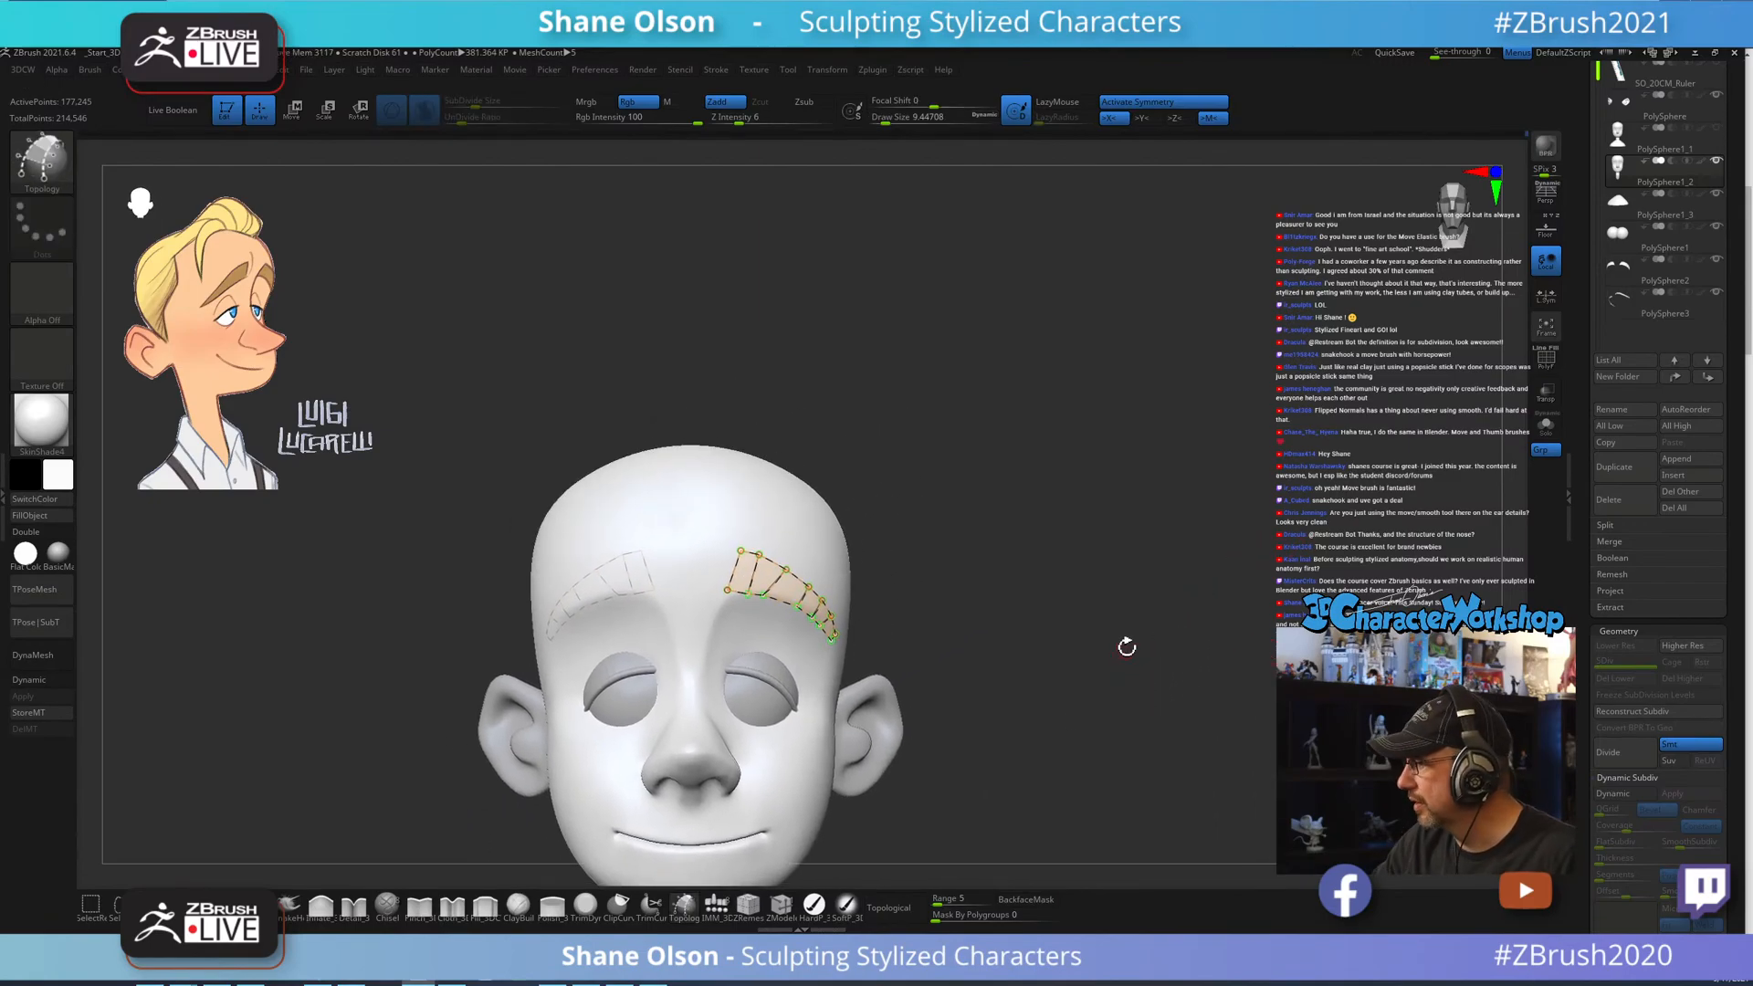
{"action": "left_click_drag", "start_coordinate": [1195, 567], "coordinate": [1086, 488], "text": "alt"}
{"action": "key", "text": "s"}
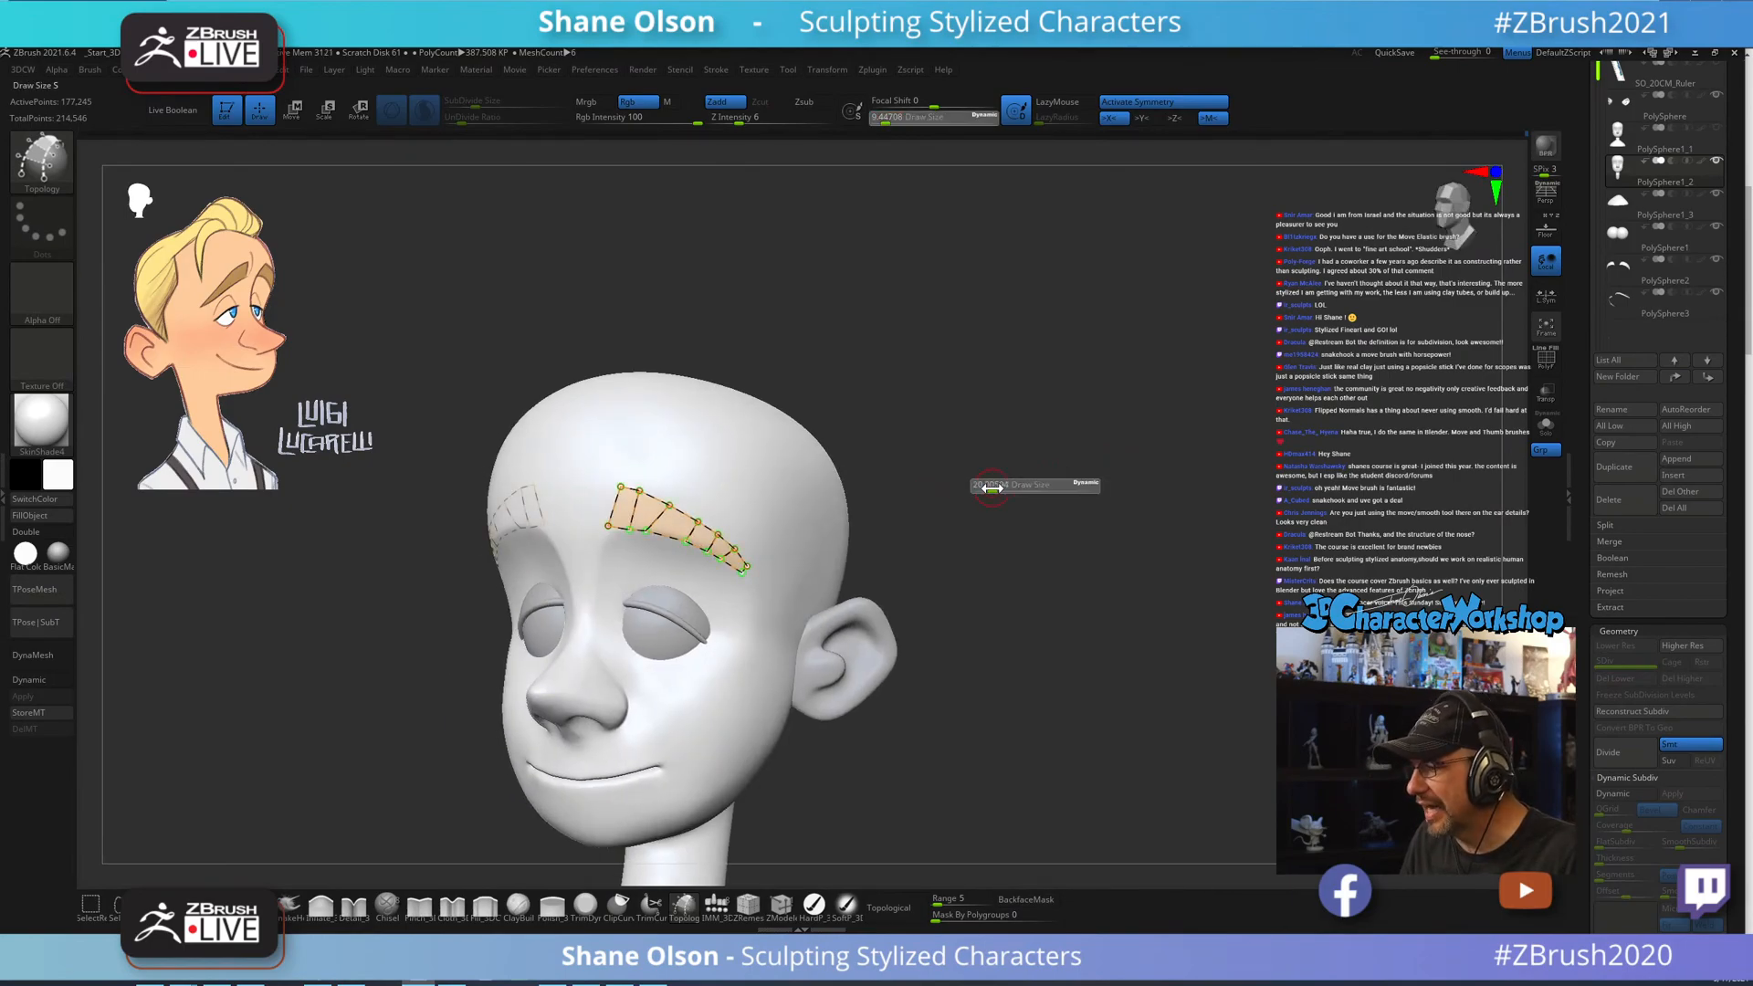
{"action": "mouse_move", "coordinate": [973, 491]}
{"action": "left_mouse_down"}
{"action": "mouse_move", "coordinate": [1017, 533]}
{"action": "mouse_move", "coordinate": [1077, 474]}
{"action": "mouse_move", "coordinate": [1123, 469]}
{"action": "left_mouse_up"}
{"action": "left_click", "coordinate": [655, 480]}
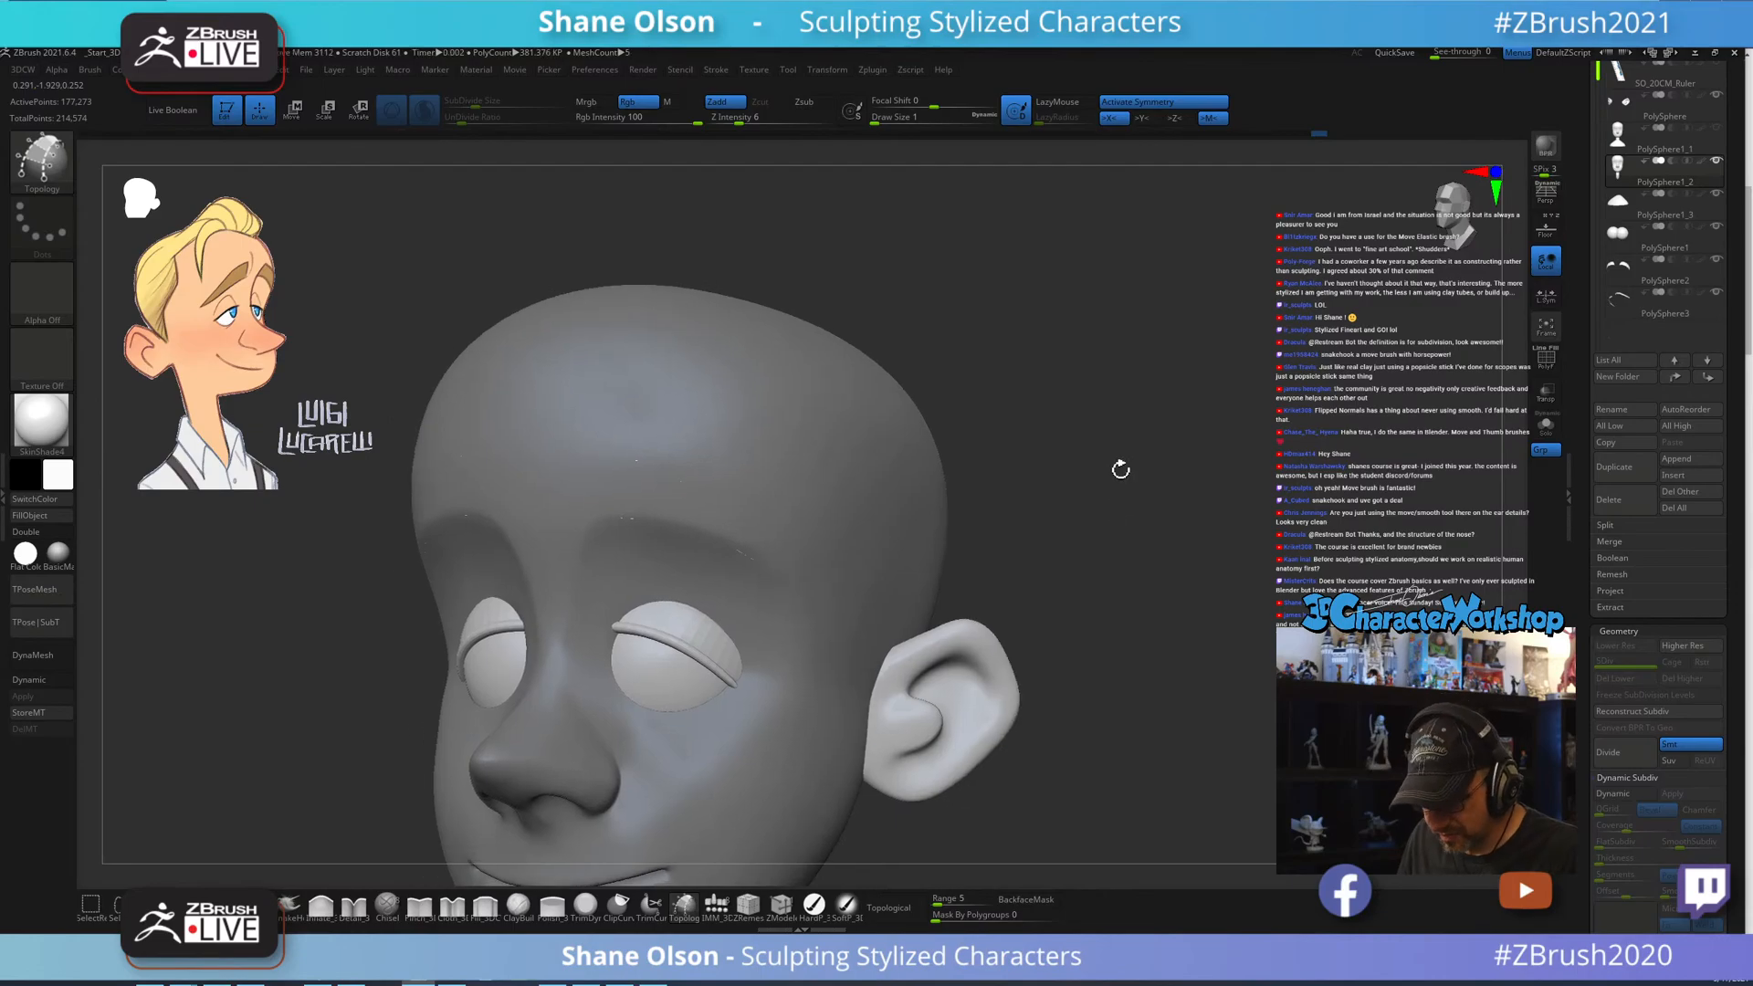
Split the unmasked eyebrow mesh from the head into its own subtool and select that subtool.
{"action": "key", "text": "3"}
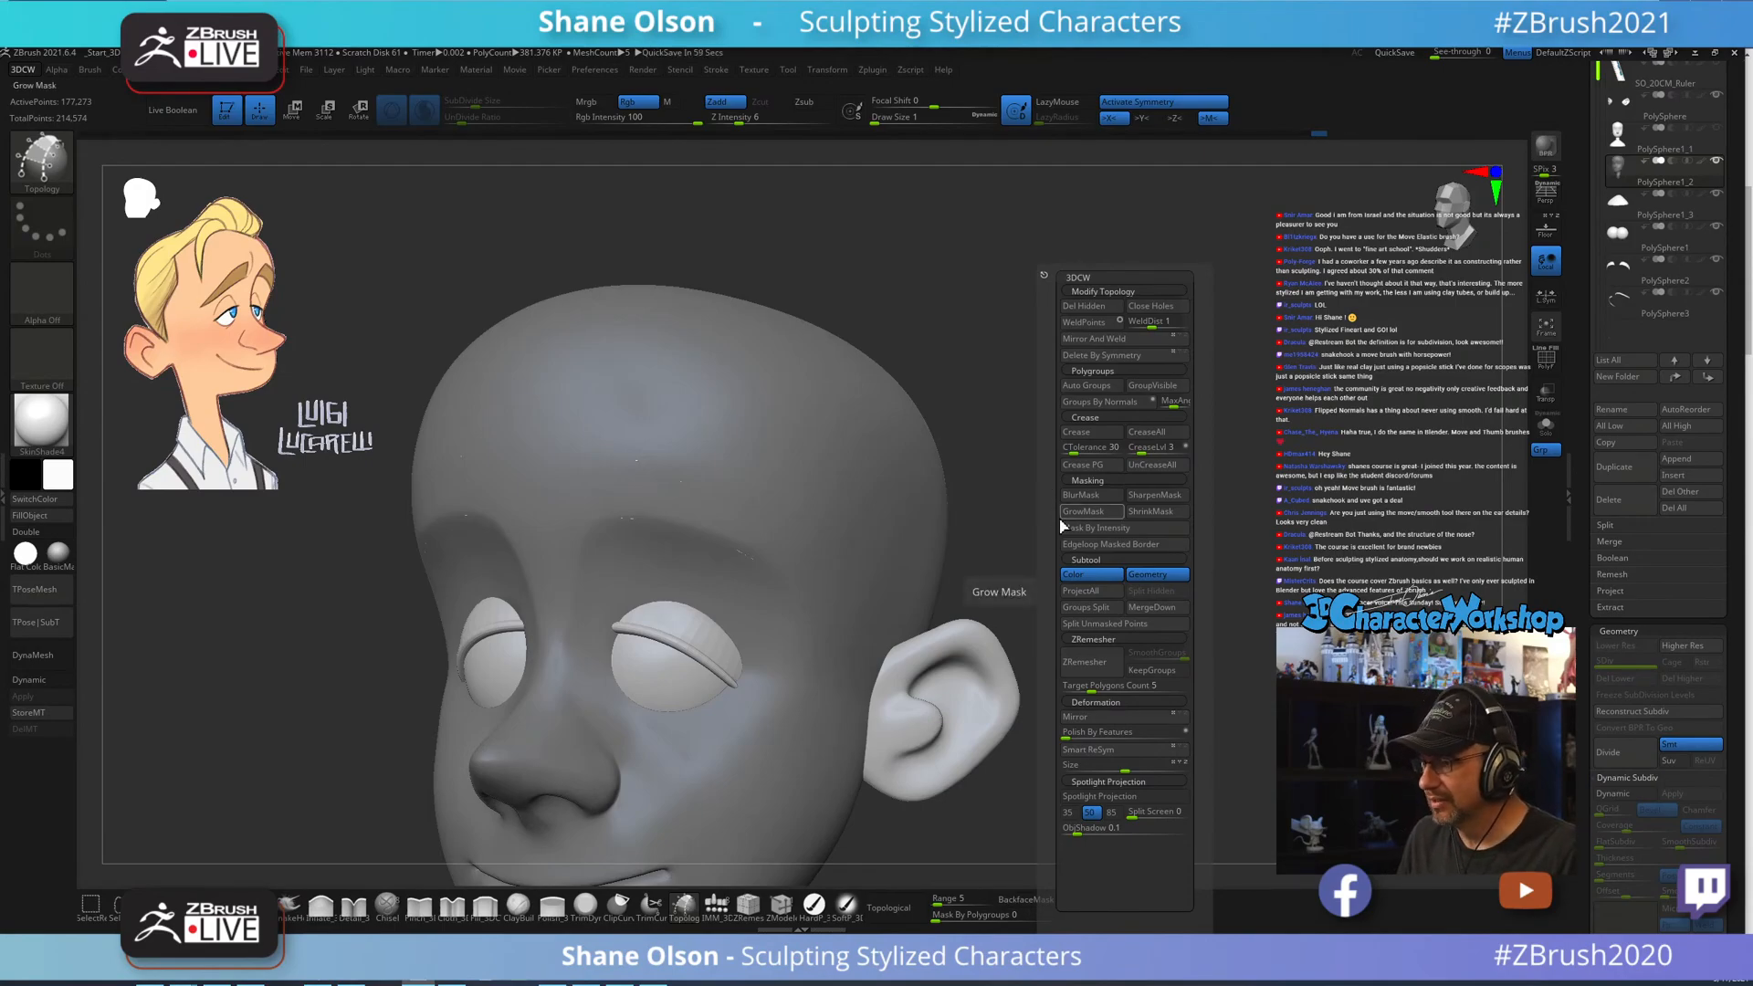
{"action": "key", "text": "grave"}
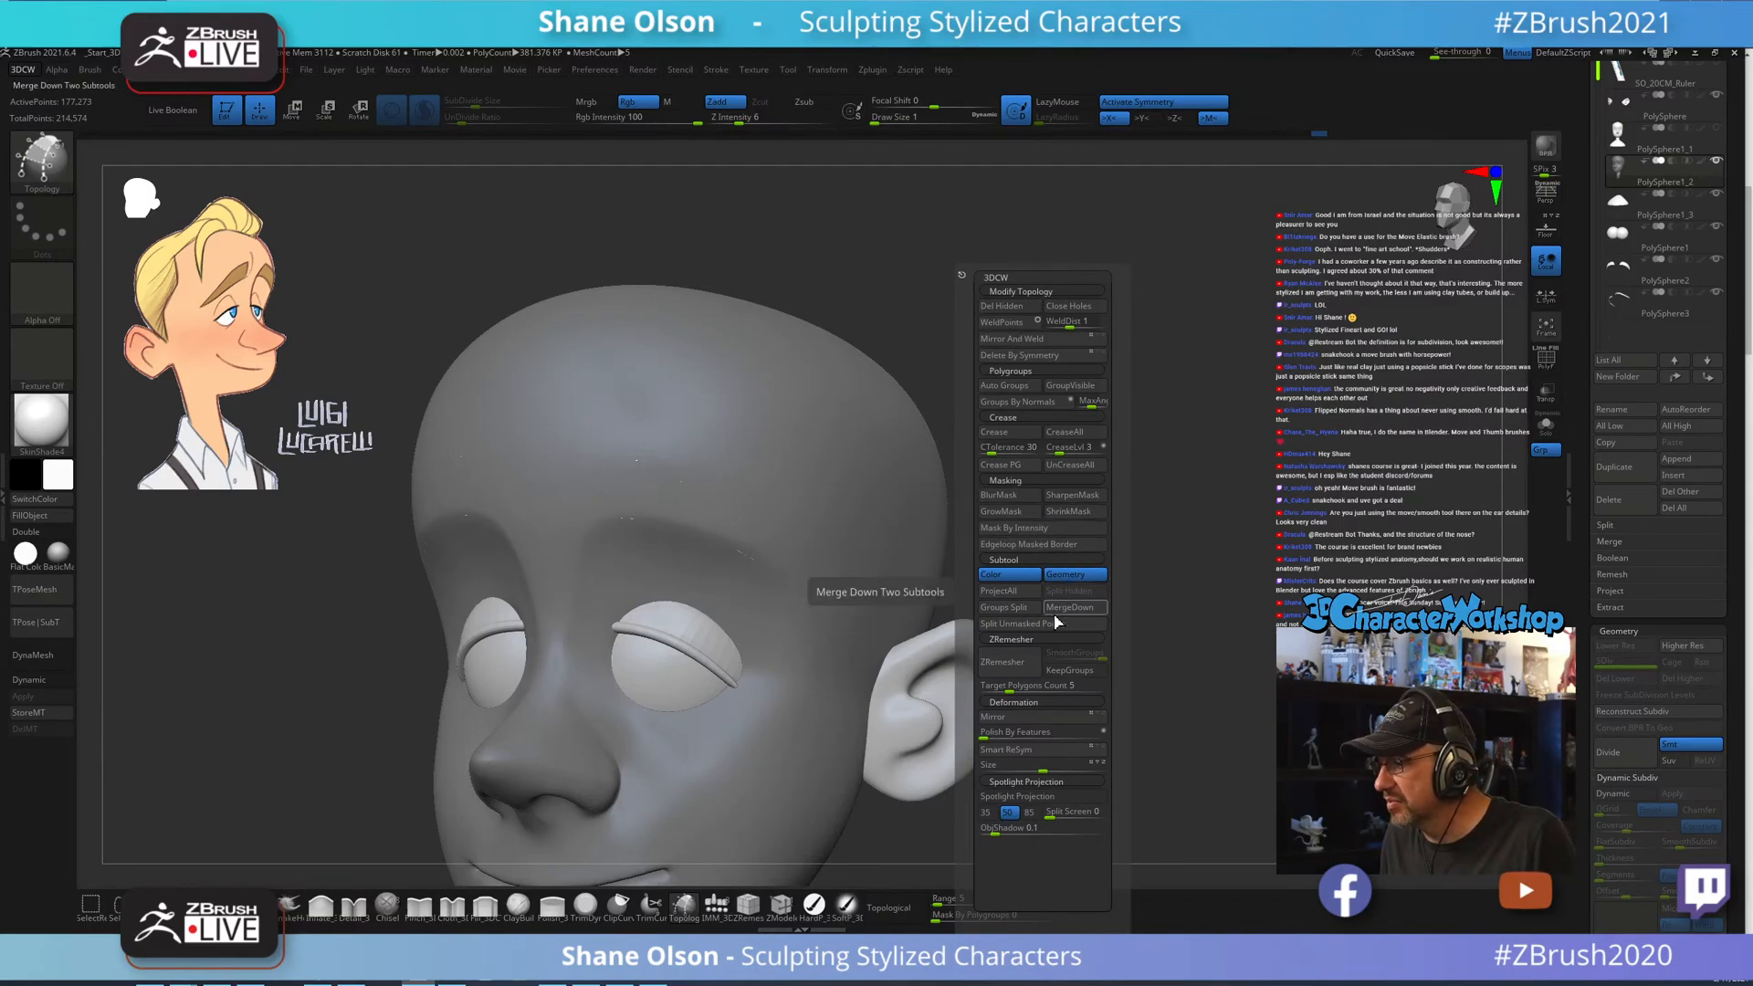
{"action": "left_click", "coordinate": [1016, 624]}
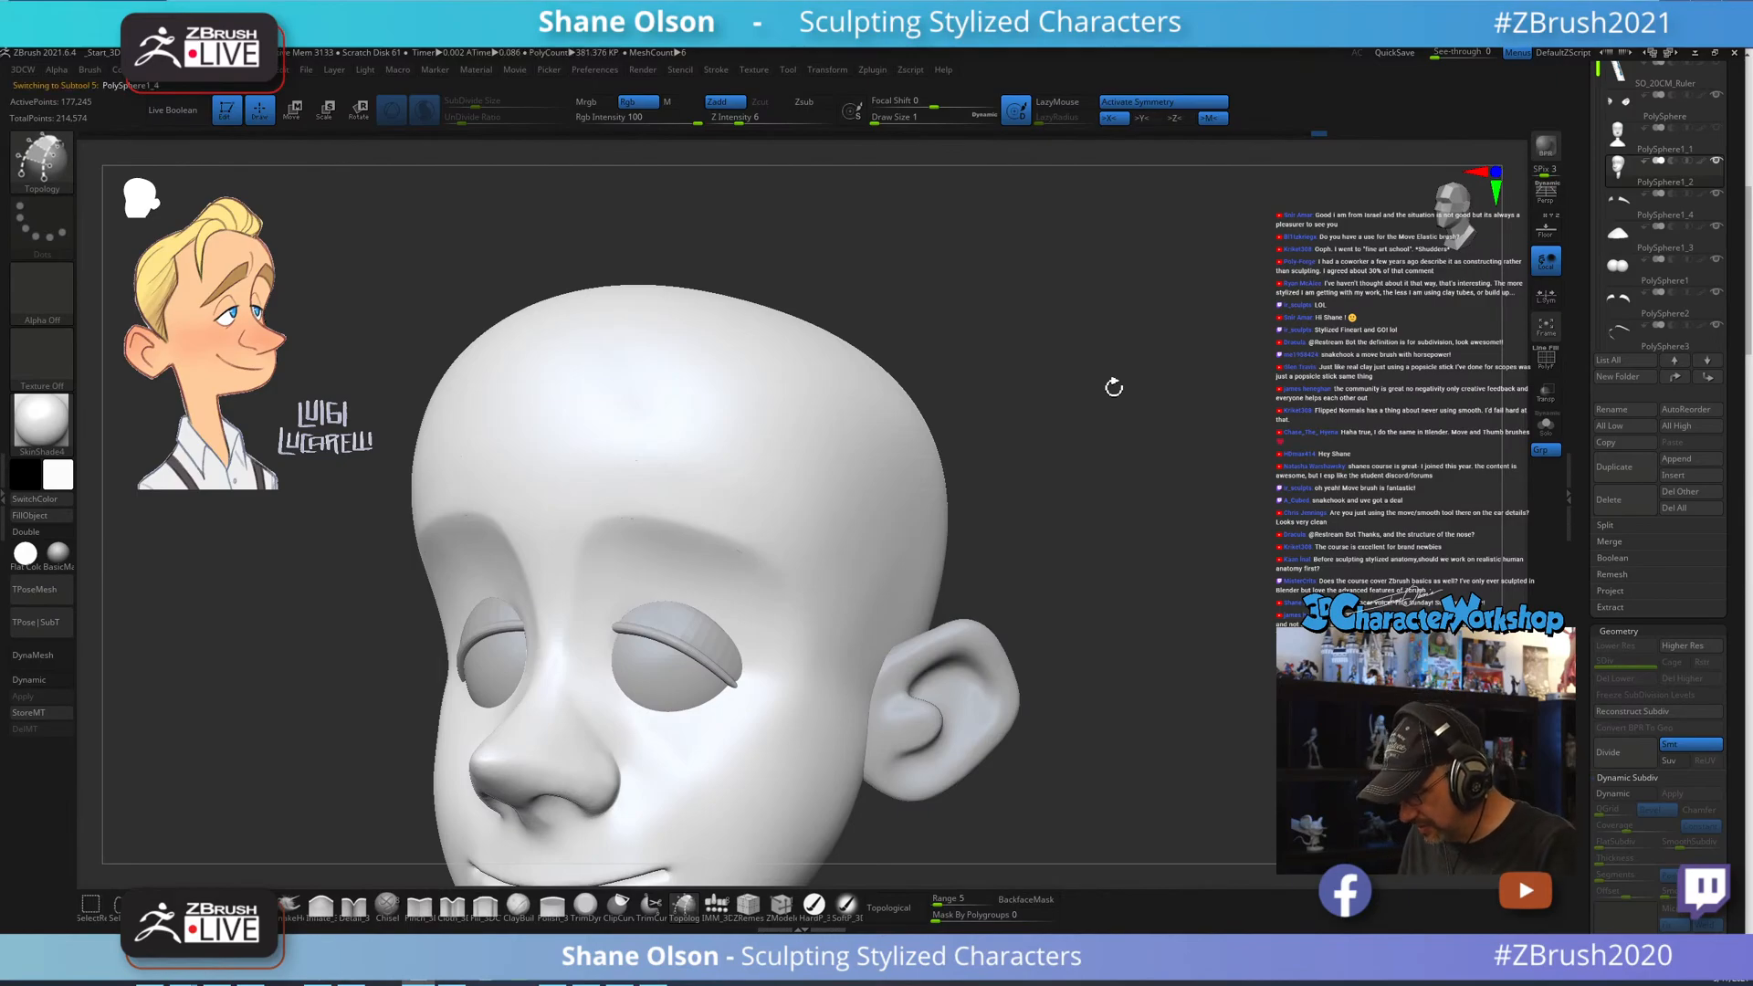
{"action": "left_click", "coordinate": [1616, 336]}
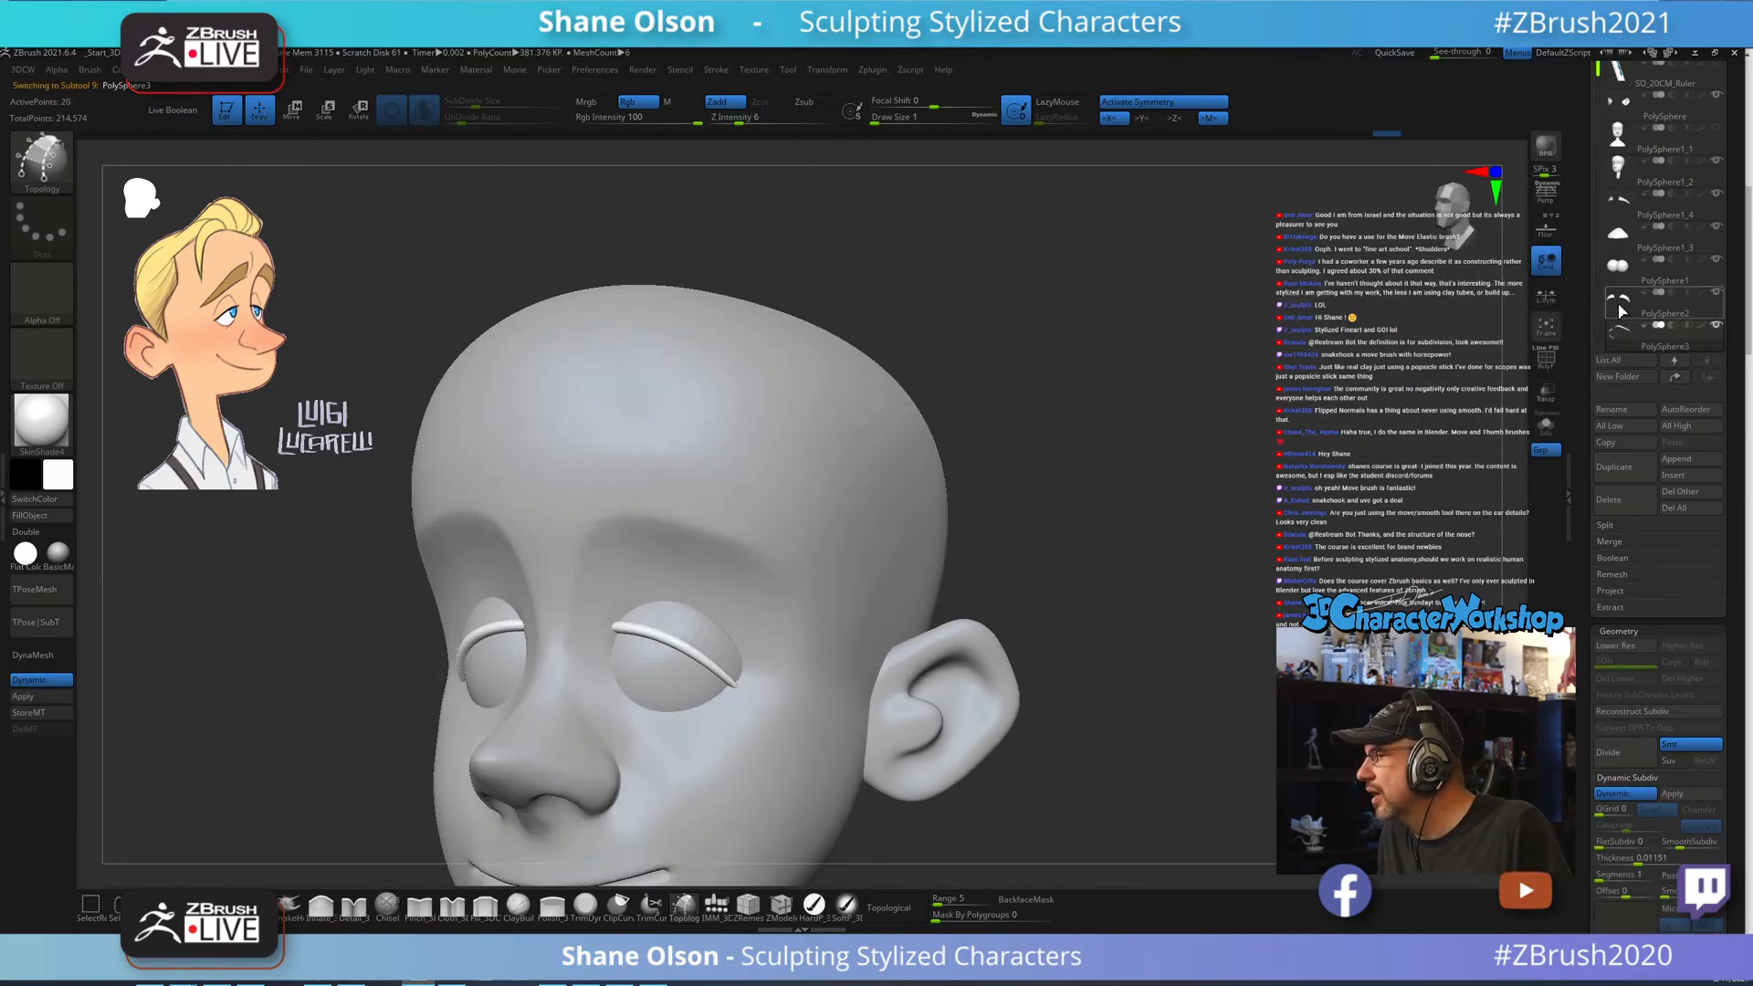
{"action": "left_click", "coordinate": [1618, 201]}
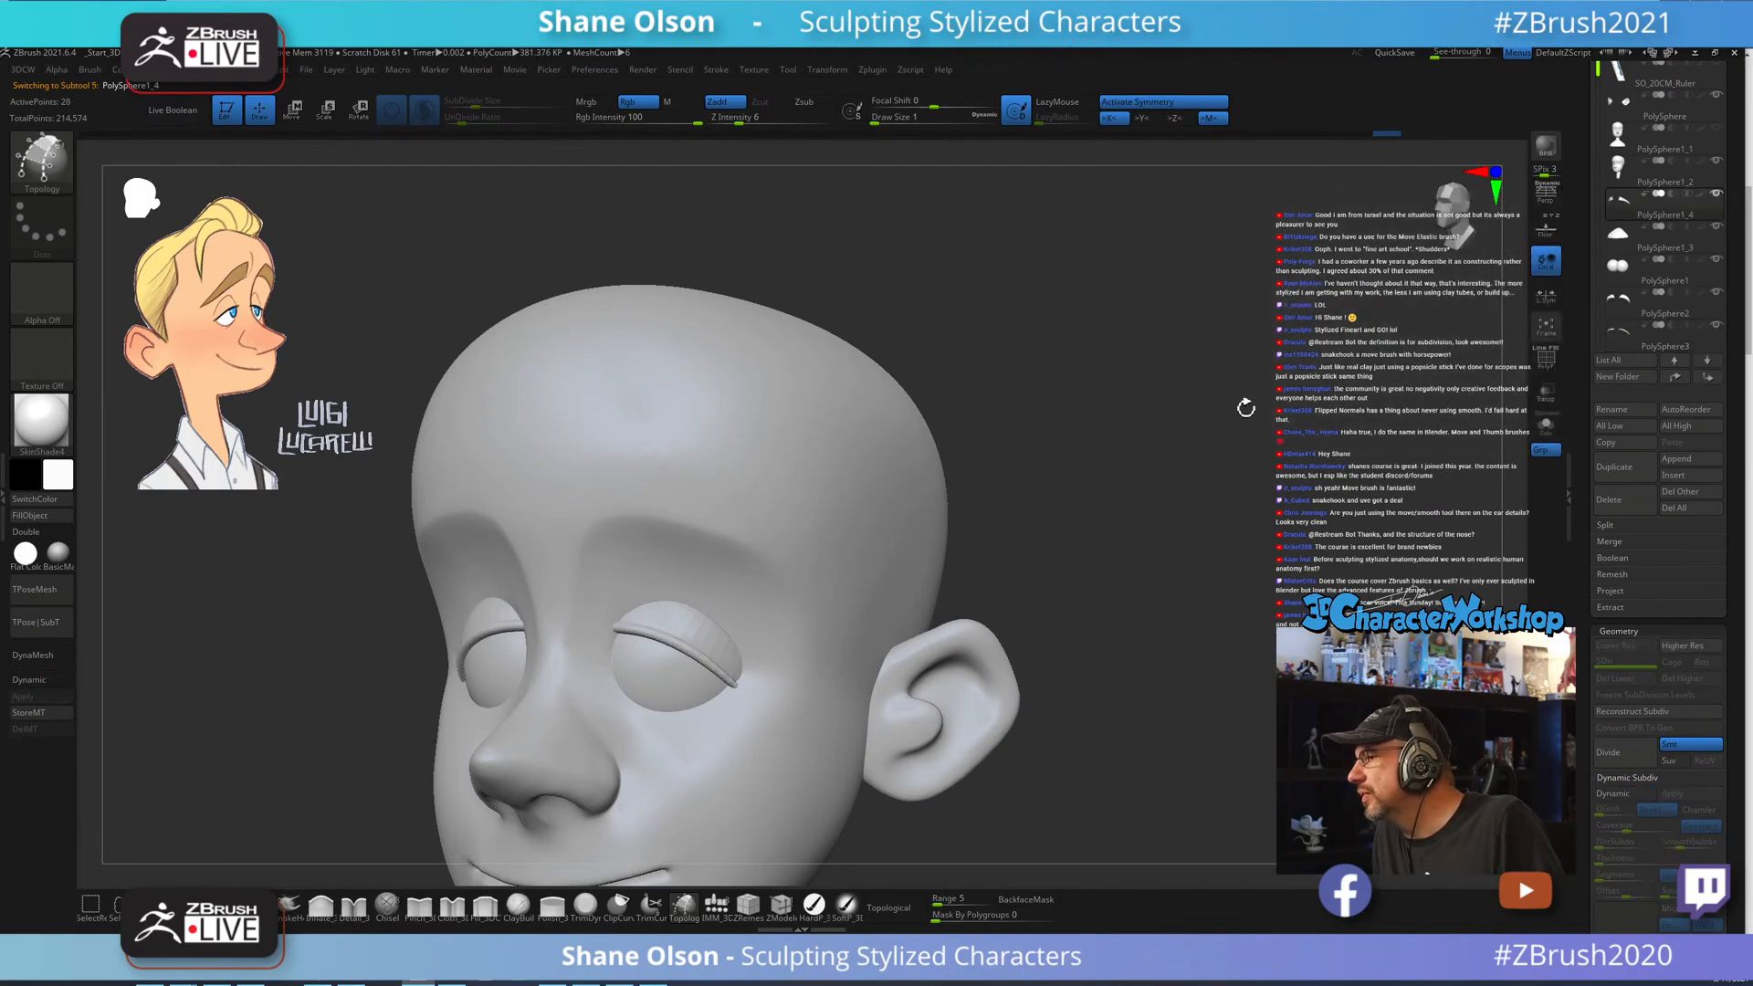
Raise the draw size to about 23 and move the eyebrows slightly forward along Z in side view, out of the forehead.
{"action": "key", "text": "w"}
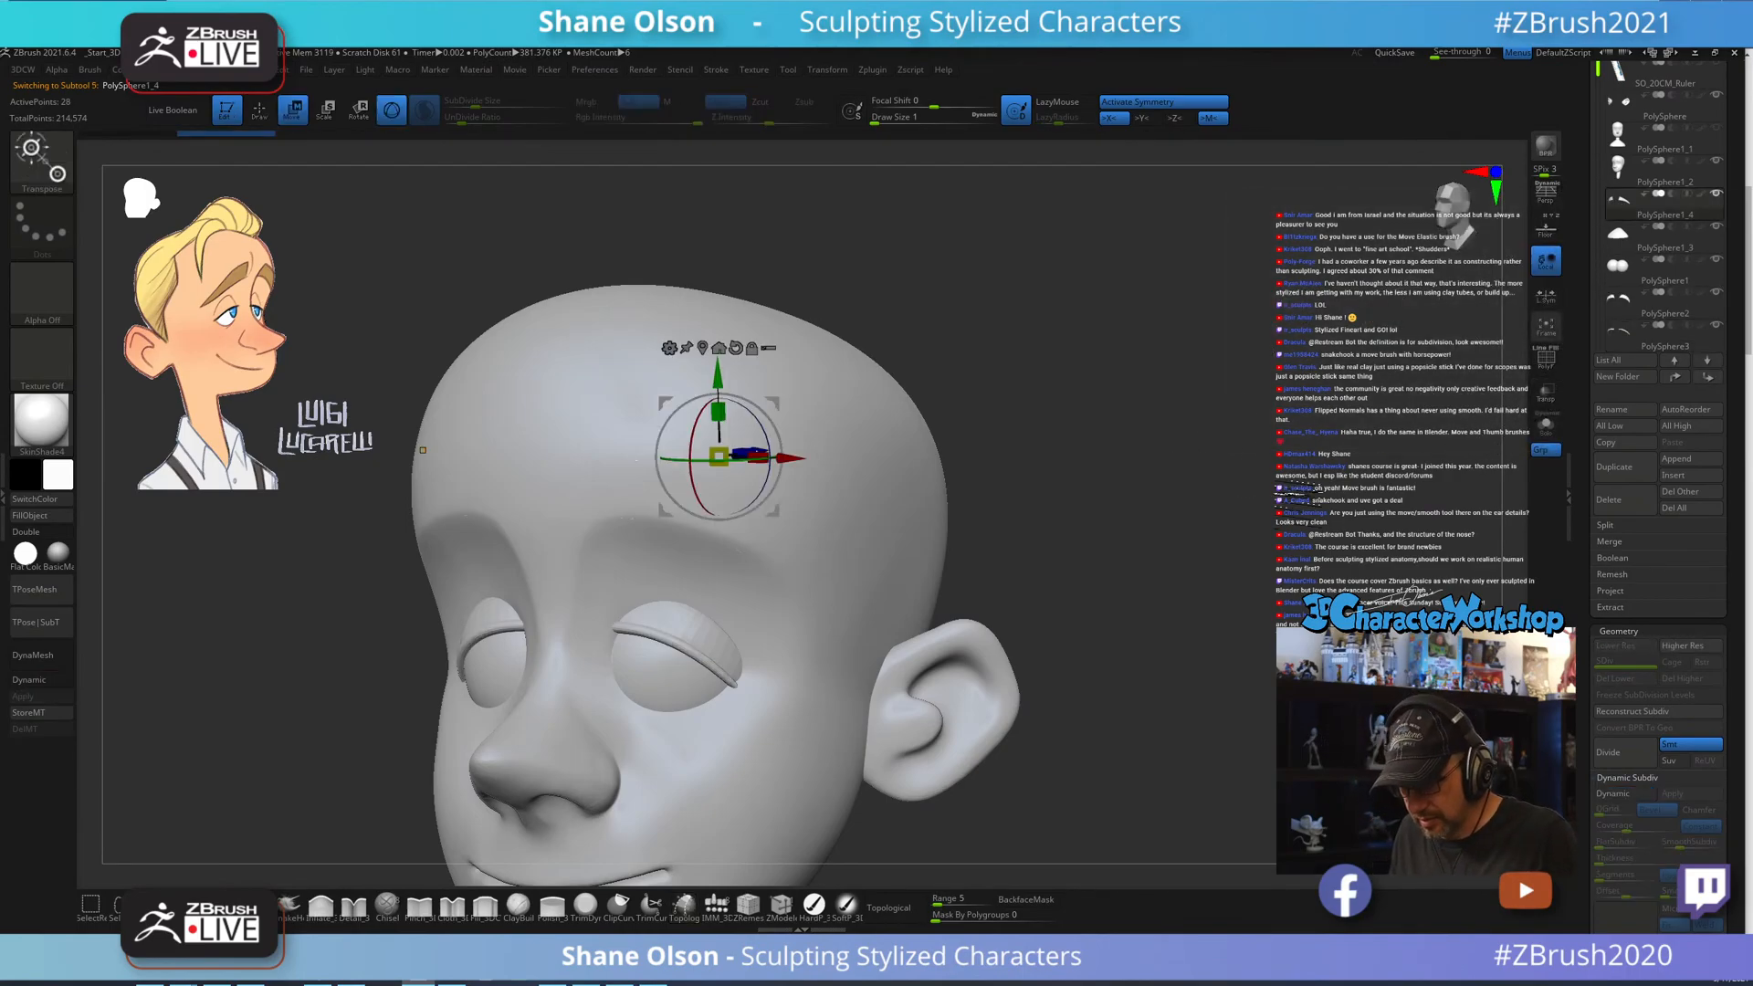
{"action": "left_click_drag", "start_coordinate": [1260, 511], "coordinate": [1228, 509]}
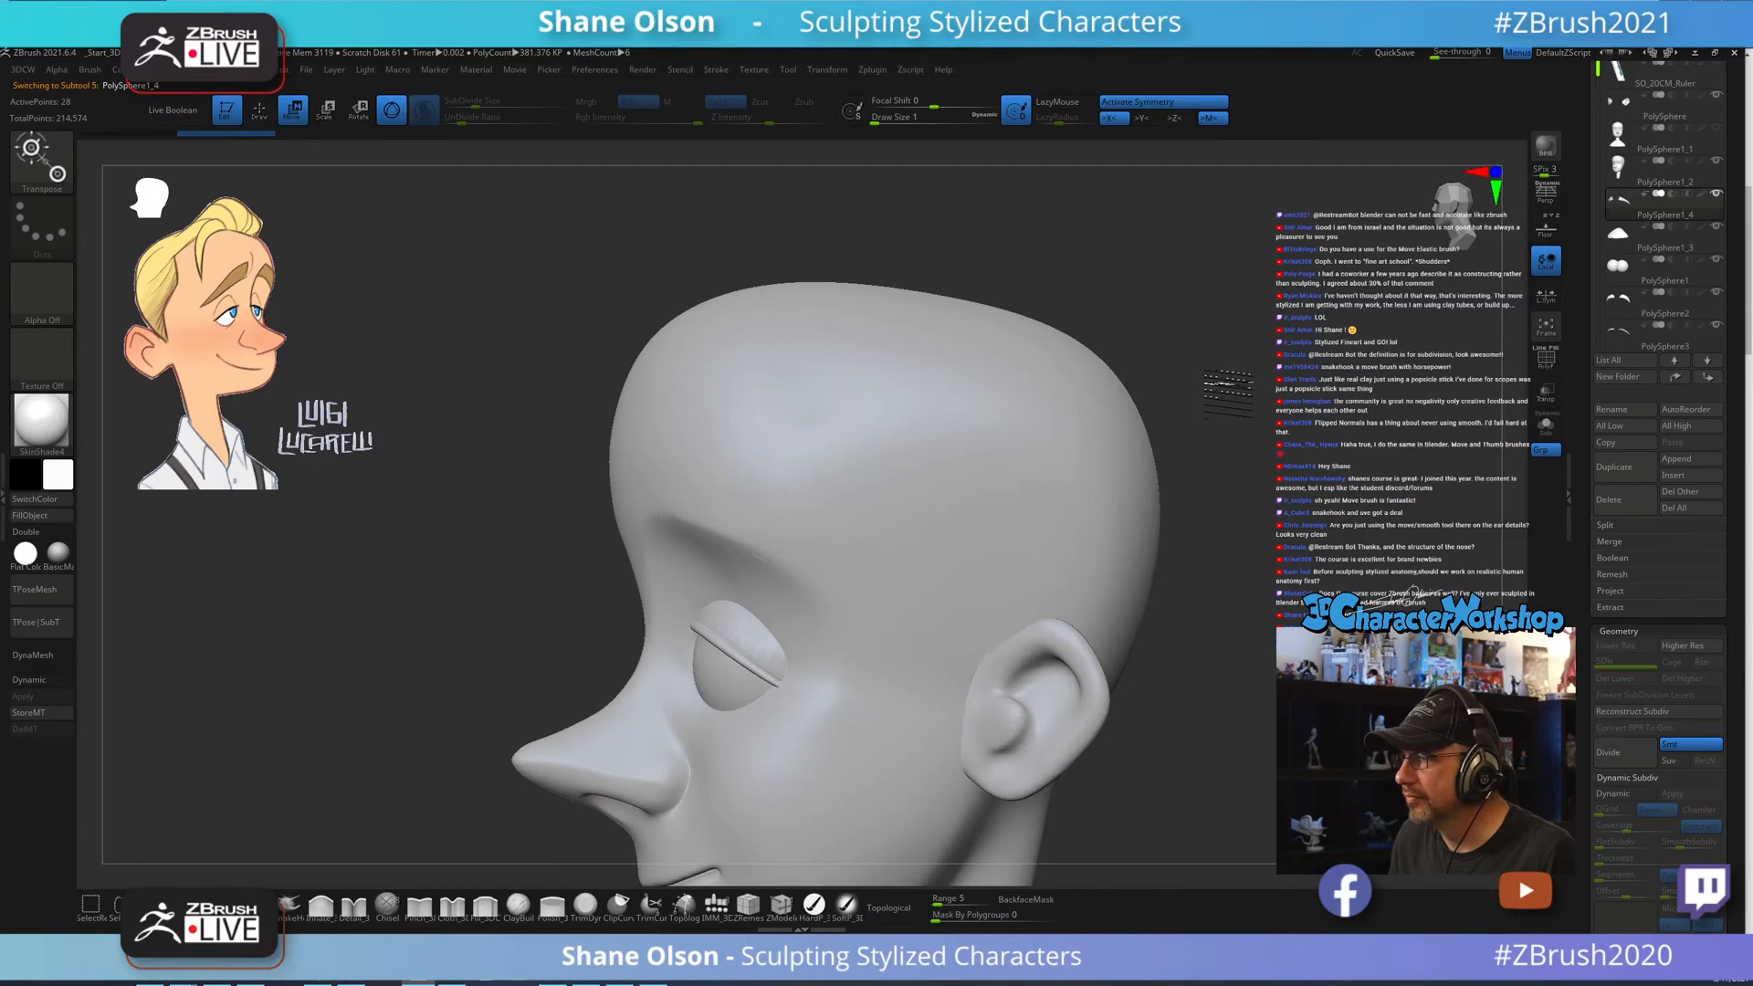
{"action": "mouse_move", "coordinate": [1228, 396]}
{"action": "left_mouse_down"}
{"action": "mouse_move", "coordinate": [1207, 388]}
{"action": "mouse_move", "coordinate": [1312, 341]}
{"action": "mouse_move", "coordinate": [1340, 353]}
{"action": "mouse_move", "coordinate": [1234, 341]}
{"action": "left_mouse_up"}
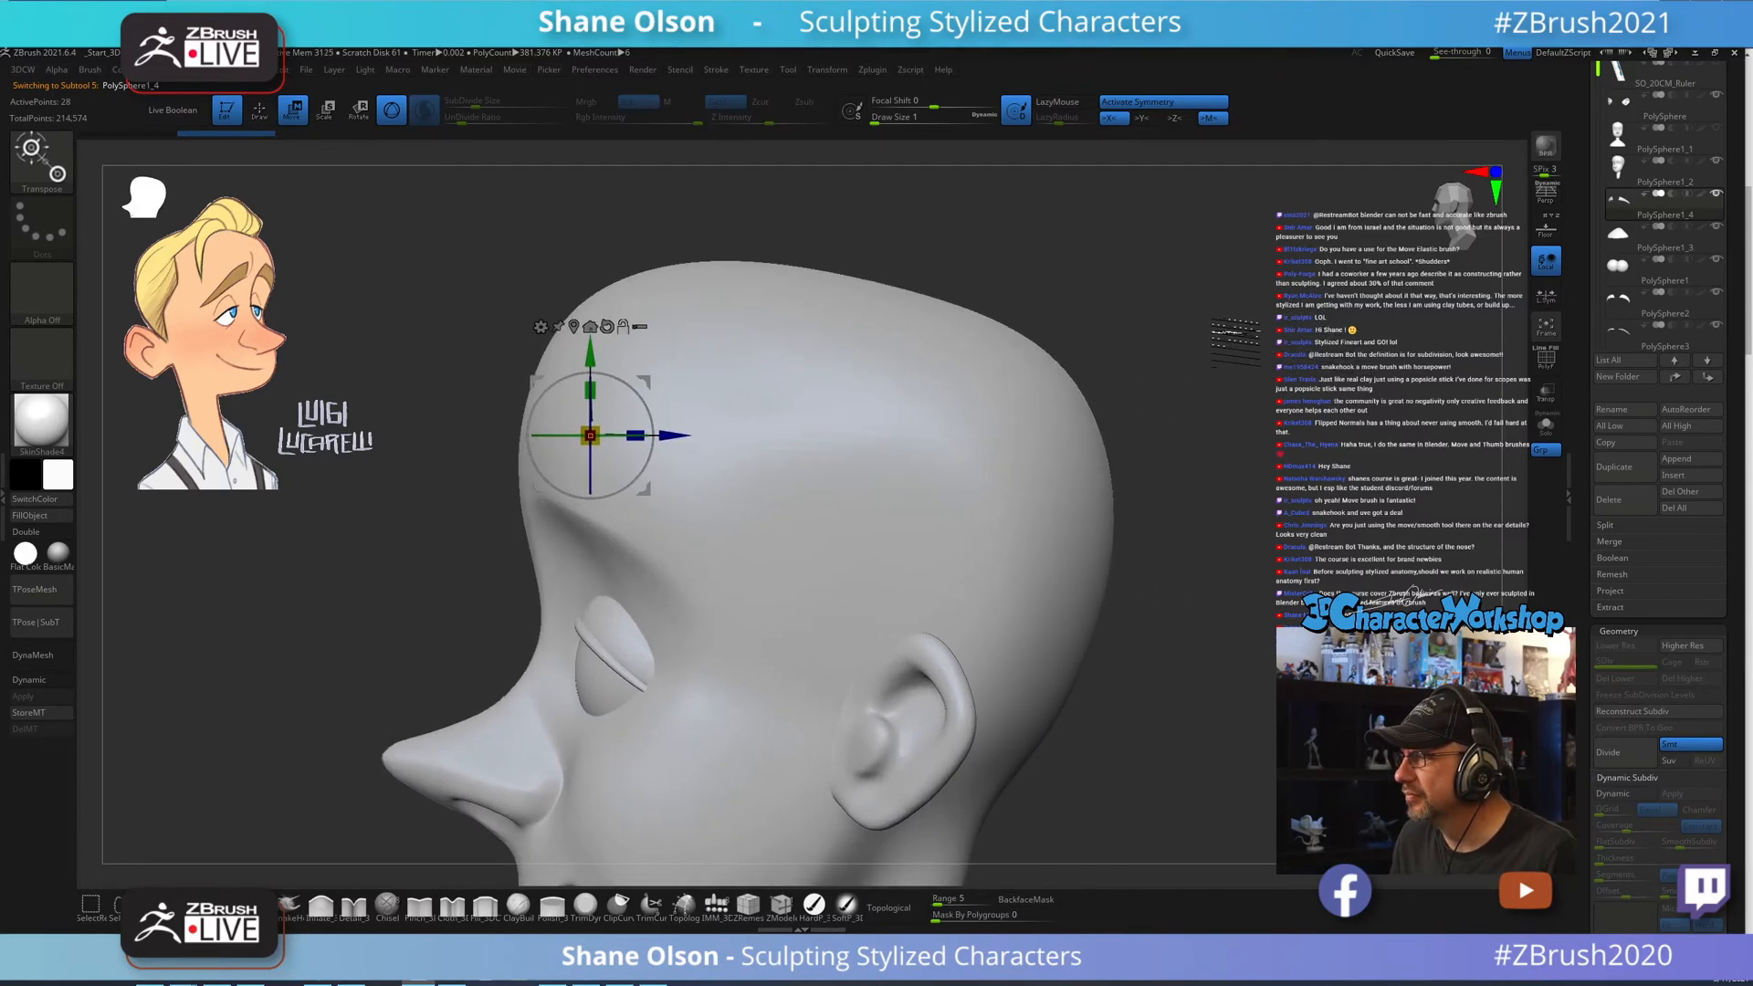
{"action": "left_click_drag", "start_coordinate": [1184, 398], "coordinate": [1233, 414], "text": "alt"}
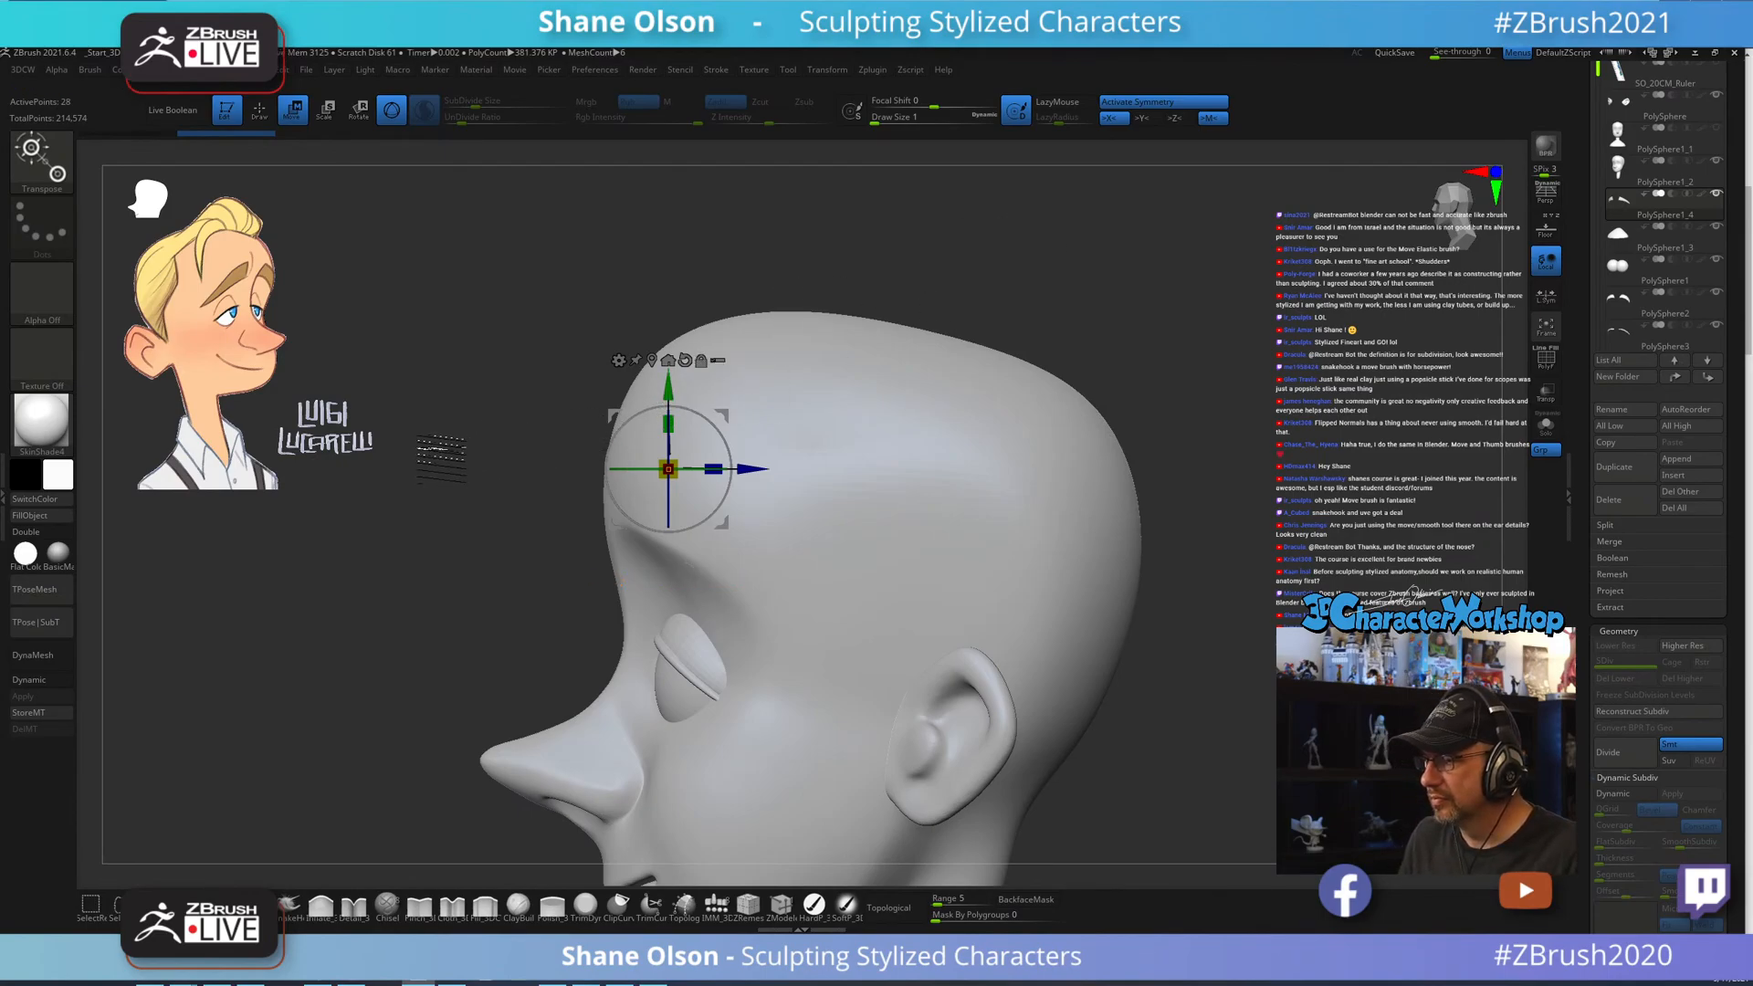
{"action": "left_click_drag", "start_coordinate": [484, 305], "coordinate": [522, 340], "text": "alt"}
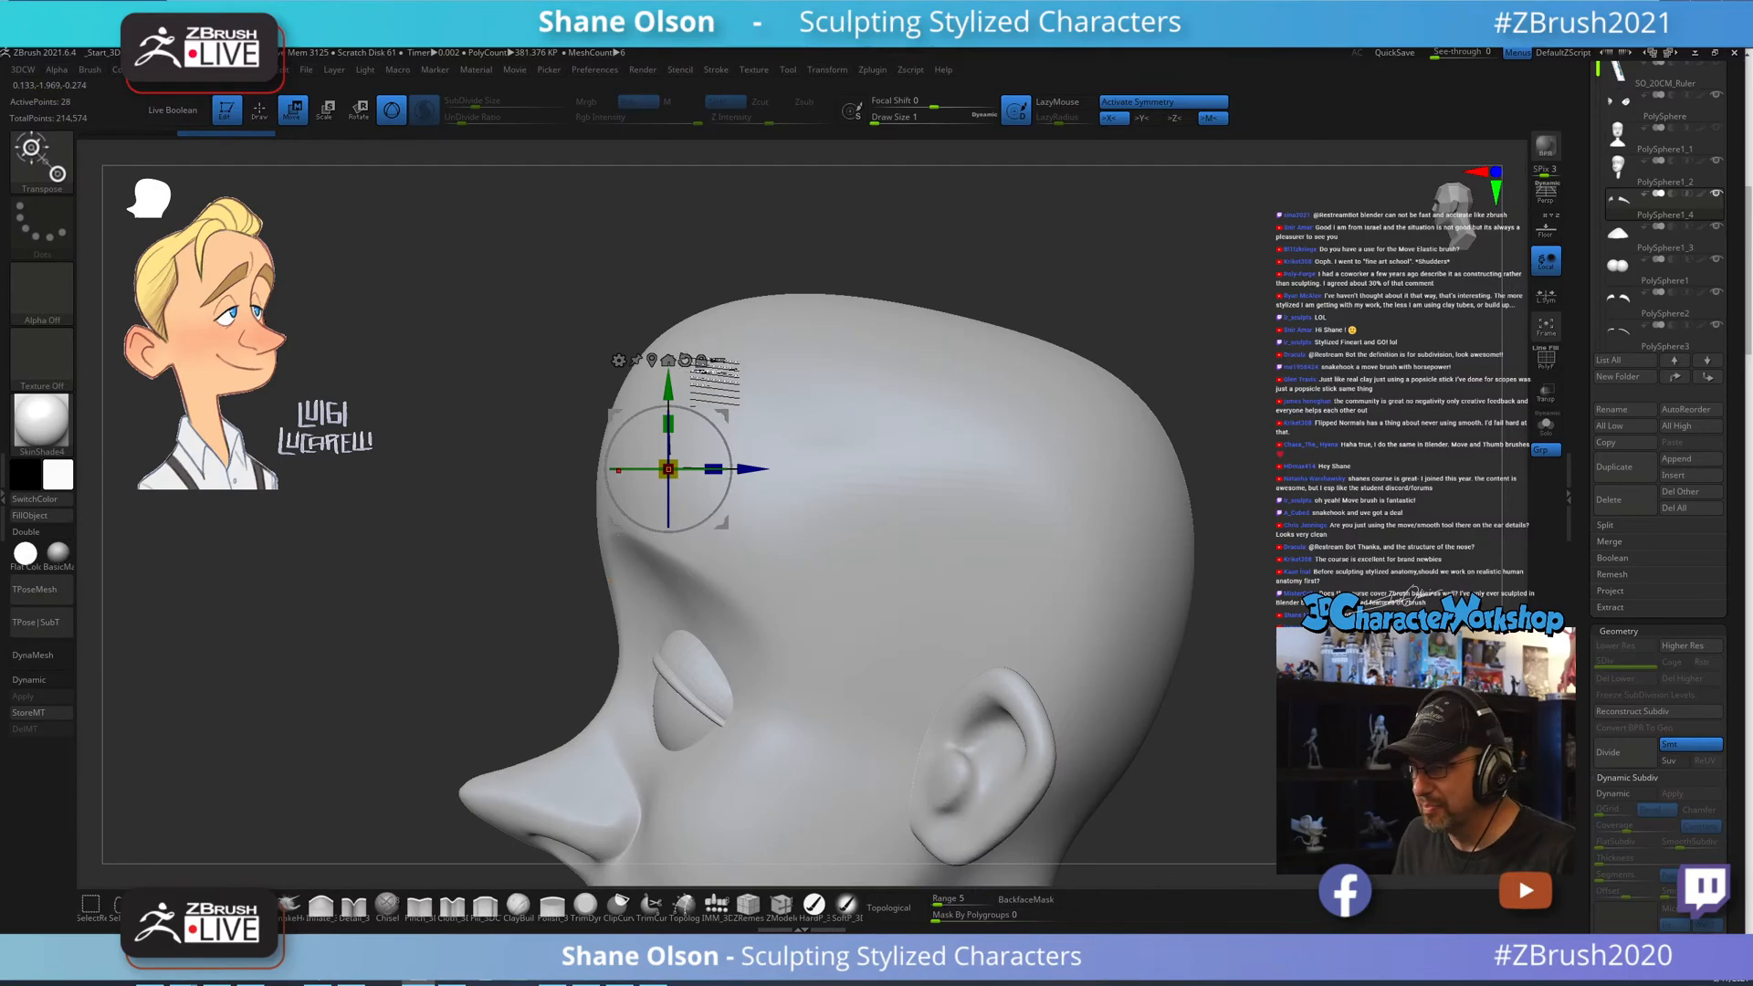
{"action": "left_click_drag", "start_coordinate": [846, 263], "coordinate": [856, 265], "text": "alt"}
{"action": "left_click_drag", "start_coordinate": [968, 254], "coordinate": [951, 277], "text": "alt"}
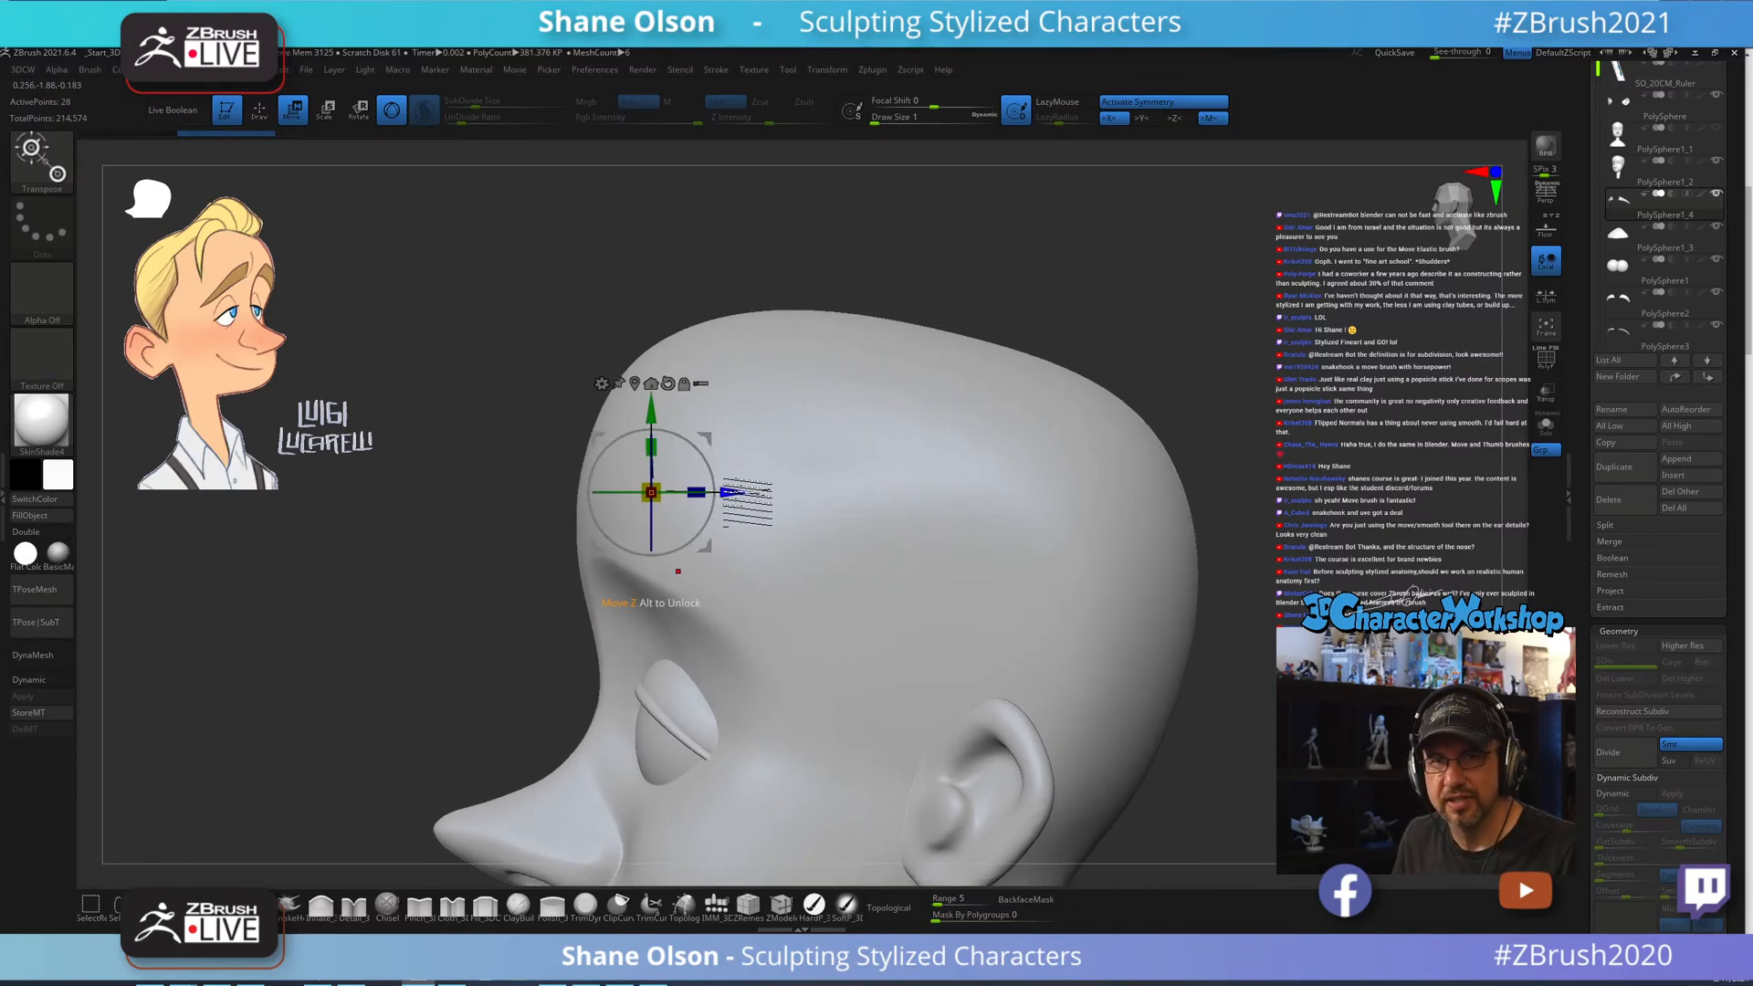
{"action": "key", "text": "q"}
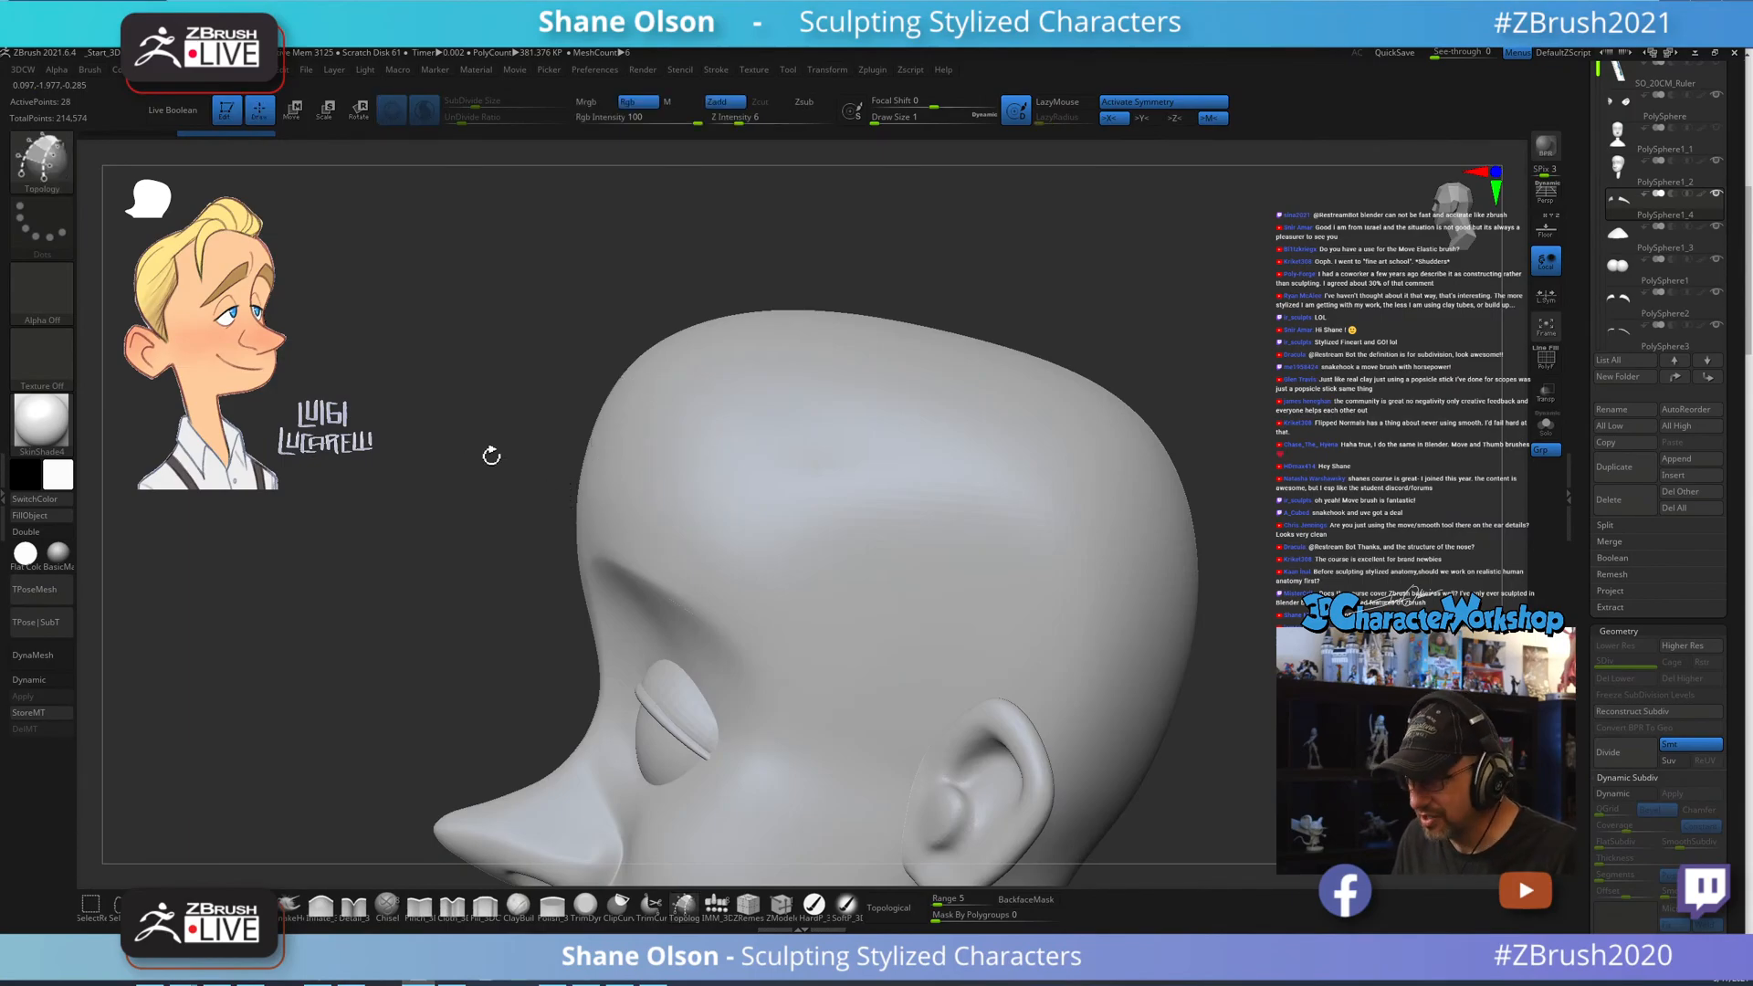
{"action": "key", "text": "s"}
{"action": "left_click_drag", "start_coordinate": [490, 454], "coordinate": [509, 455]}
{"action": "key", "text": "w"}
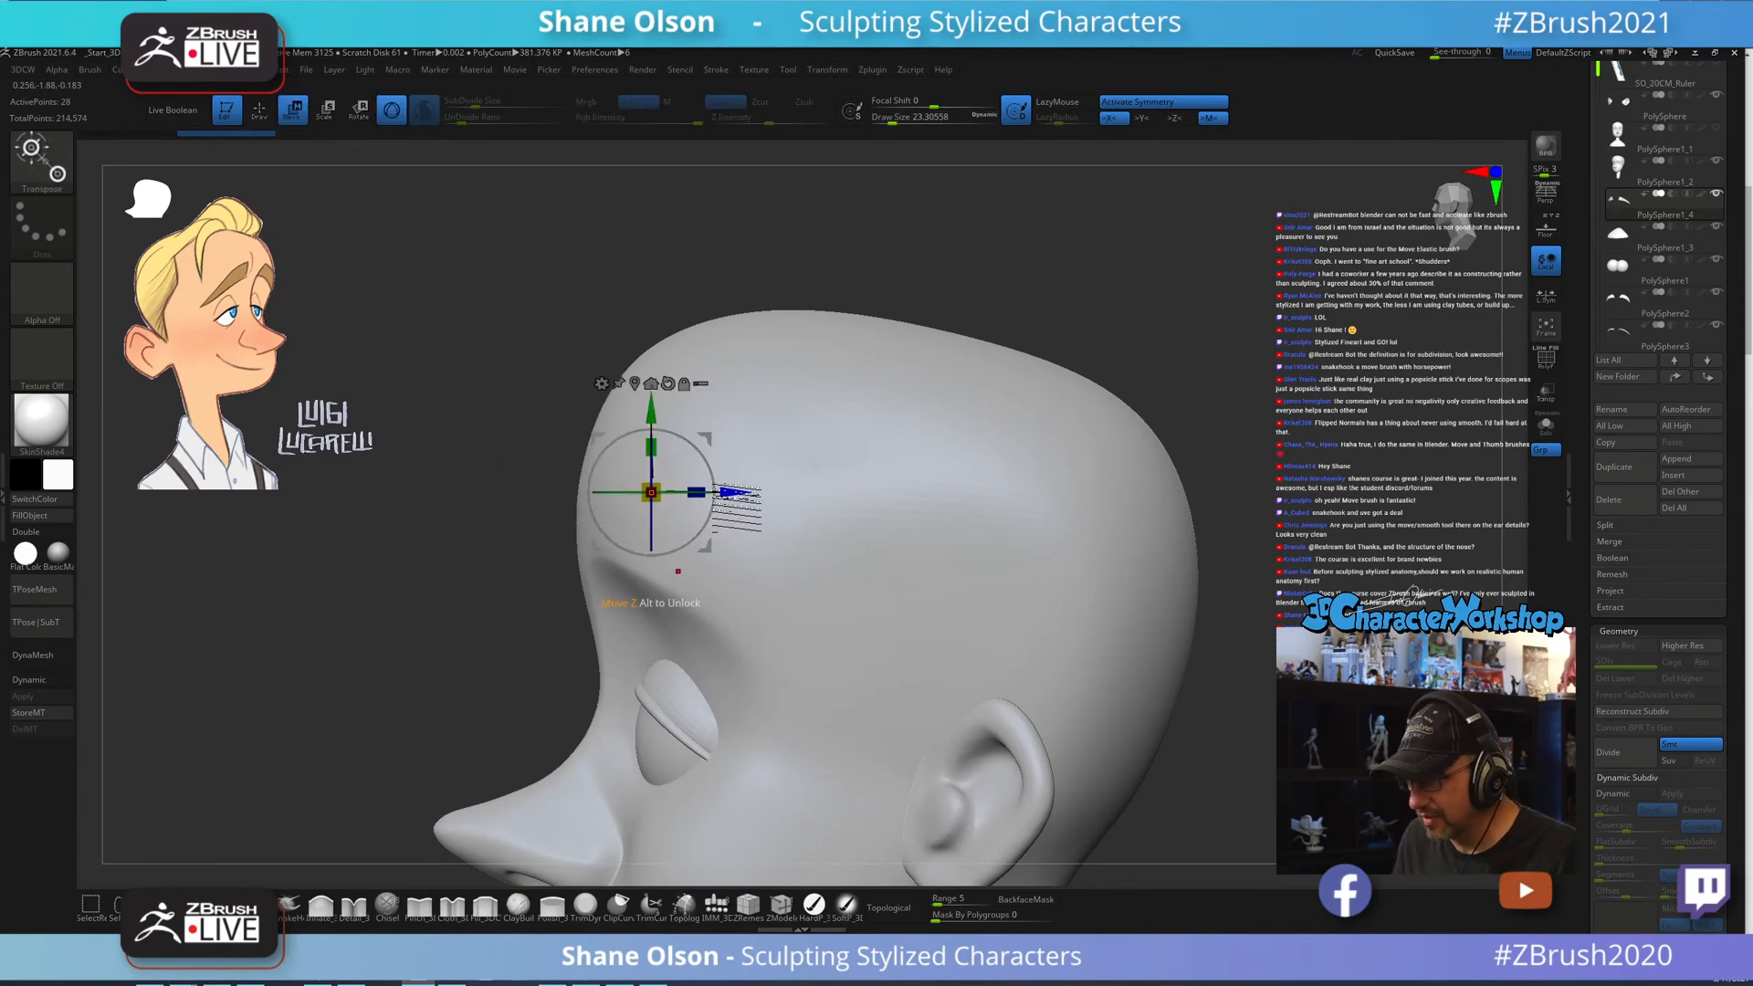
{"action": "left_click_drag", "start_coordinate": [727, 493], "coordinate": [726, 493]}
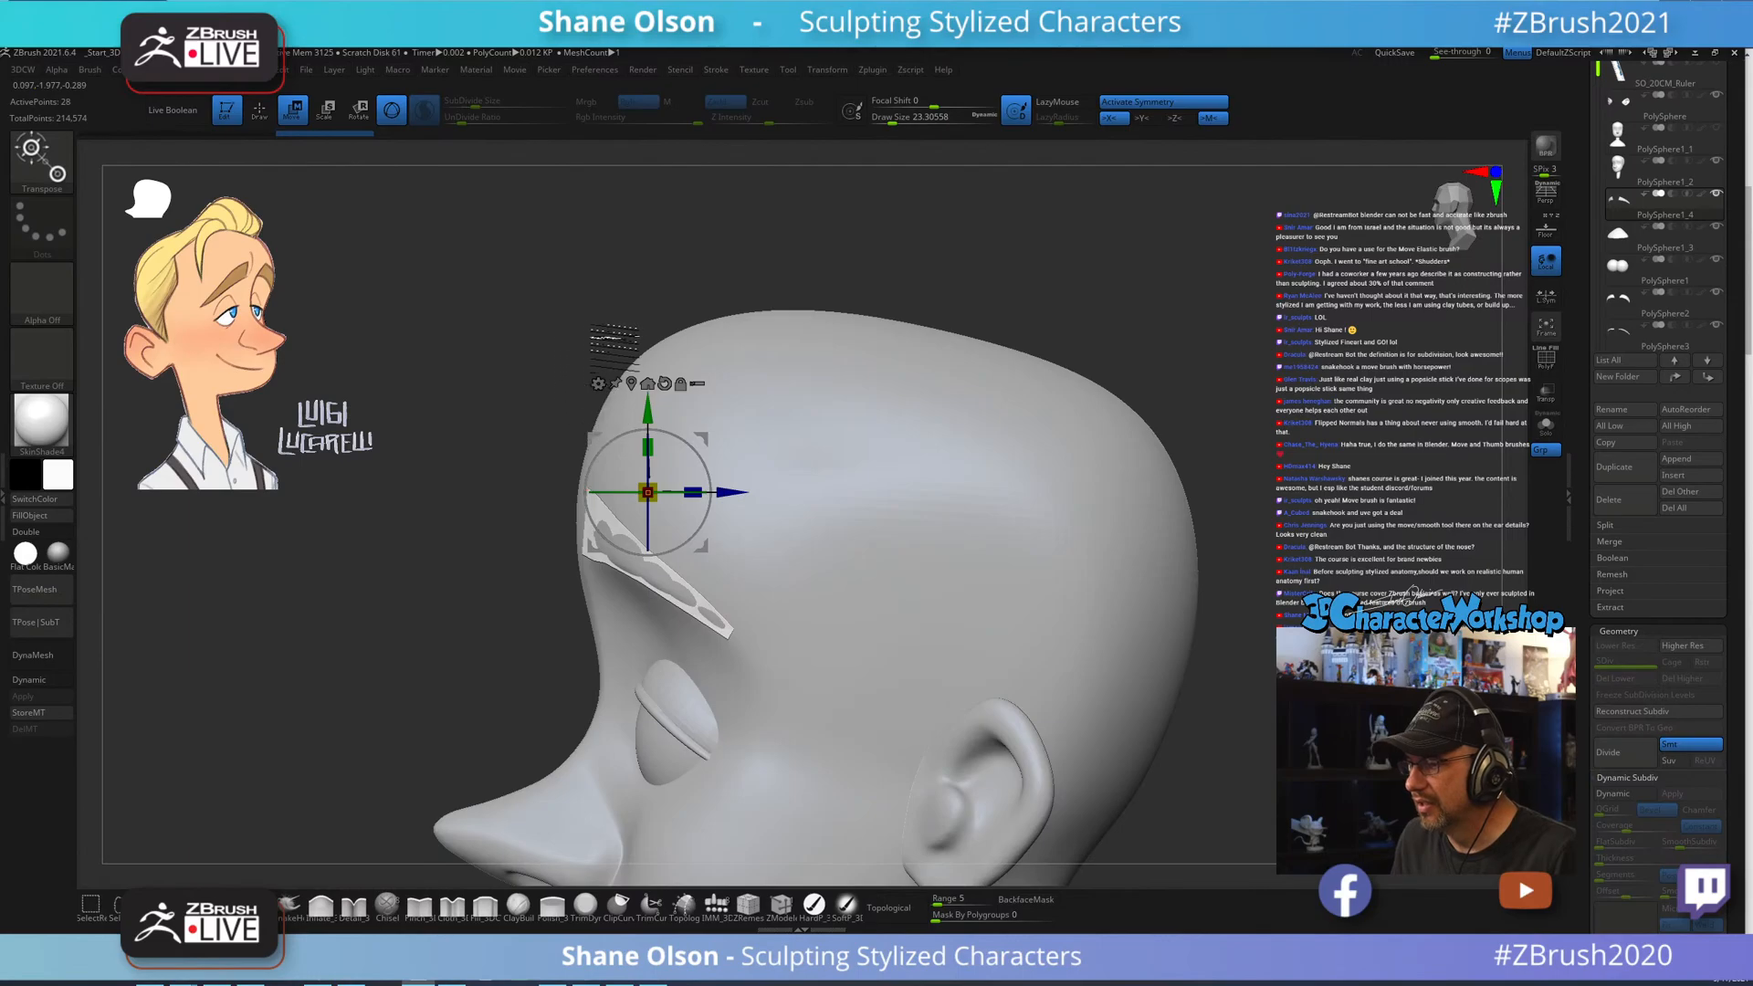
Turn on the polyframe display for the eyebrows and switch to the Move brush at a draw size of about 14.
{"action": "left_click_drag", "start_coordinate": [614, 347], "coordinate": [1211, 388]}
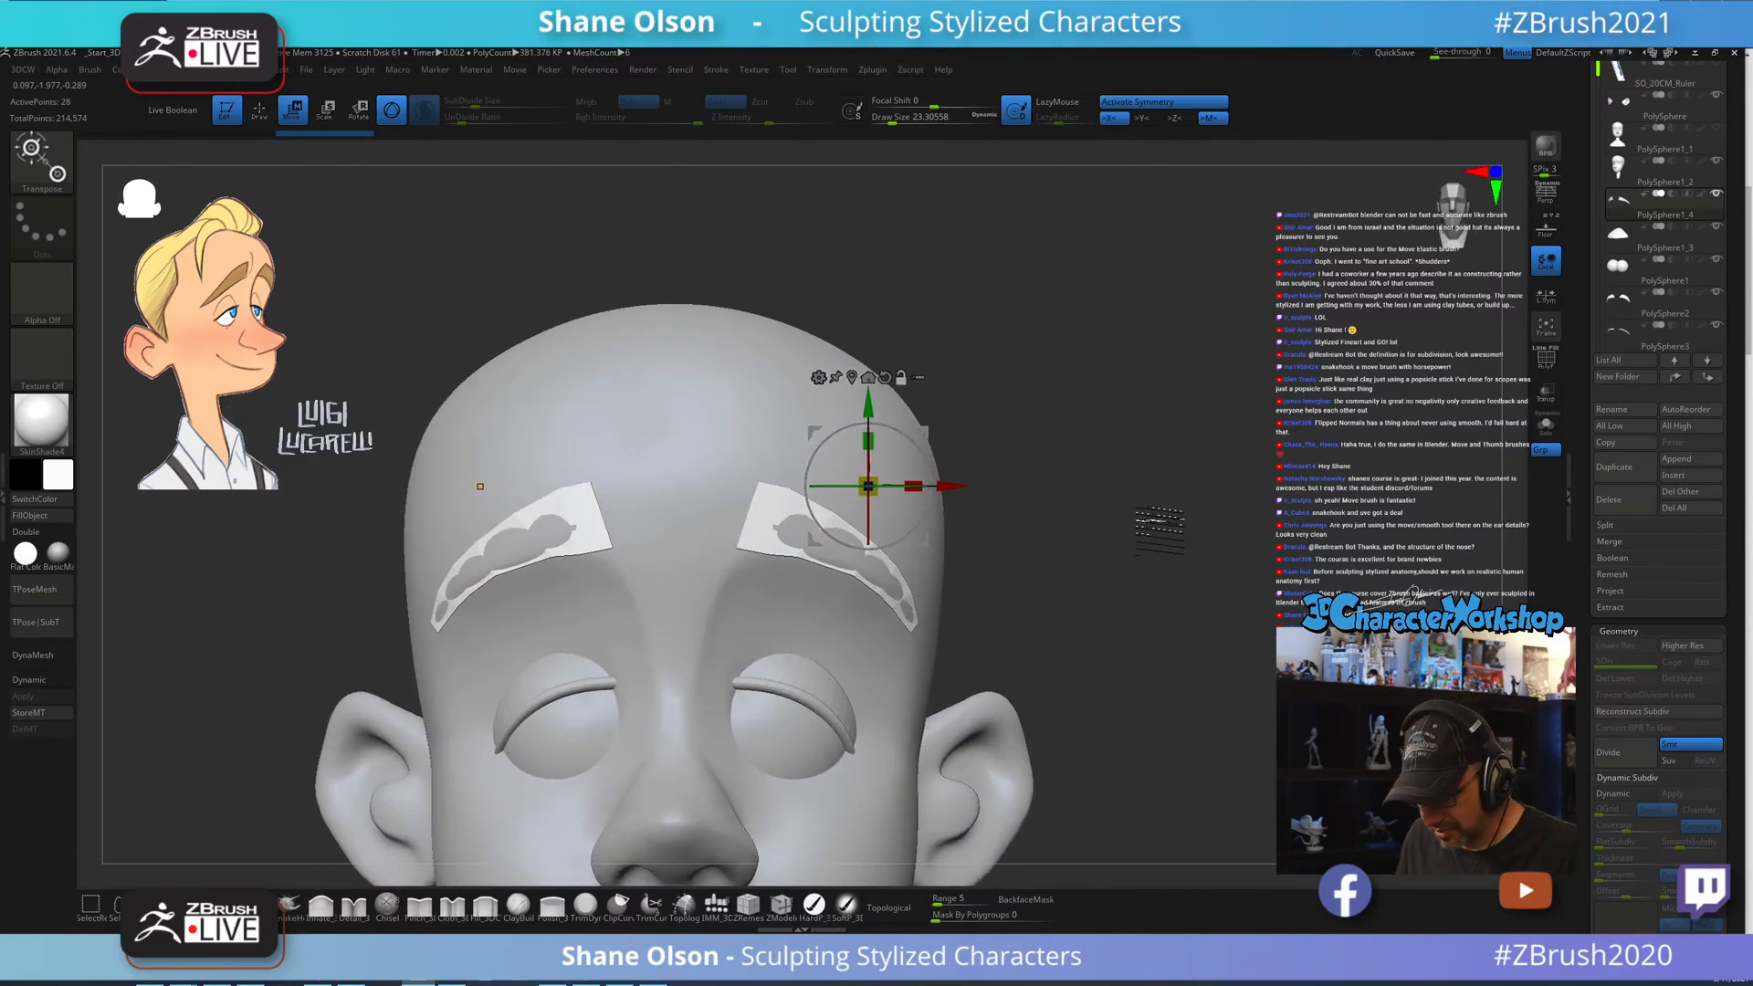
{"action": "key", "text": "q"}
{"action": "mouse_move", "coordinate": [1139, 508]}
{"action": "left_mouse_down"}
{"action": "mouse_move", "coordinate": [1103, 524]}
{"action": "mouse_move", "coordinate": [1127, 514]}
{"action": "mouse_move", "coordinate": [1152, 561]}
{"action": "mouse_move", "coordinate": [1083, 543]}
{"action": "mouse_move", "coordinate": [1099, 556]}
{"action": "mouse_move", "coordinate": [1065, 489]}
{"action": "mouse_move", "coordinate": [1135, 464]}
{"action": "mouse_move", "coordinate": [1135, 509]}
{"action": "left_mouse_up"}
{"action": "key", "text": "shift+f"}
{"action": "left_click_drag", "start_coordinate": [1193, 446], "coordinate": [1139, 464], "text": "alt"}
{"action": "left_click", "coordinate": [255, 905]}
{"action": "left_click_drag", "start_coordinate": [772, 466], "coordinate": [668, 479]}
{"action": "key", "text": "s"}
{"action": "mouse_move", "coordinate": [703, 488]}
{"action": "right_mouse_down", "text": "alt"}
{"action": "mouse_move", "coordinate": [751, 494]}
{"action": "mouse_move", "coordinate": [716, 501]}
{"action": "mouse_move", "coordinate": [717, 522]}
{"action": "mouse_move", "coordinate": [704, 500]}
{"action": "right_mouse_up", "text": "alt"}
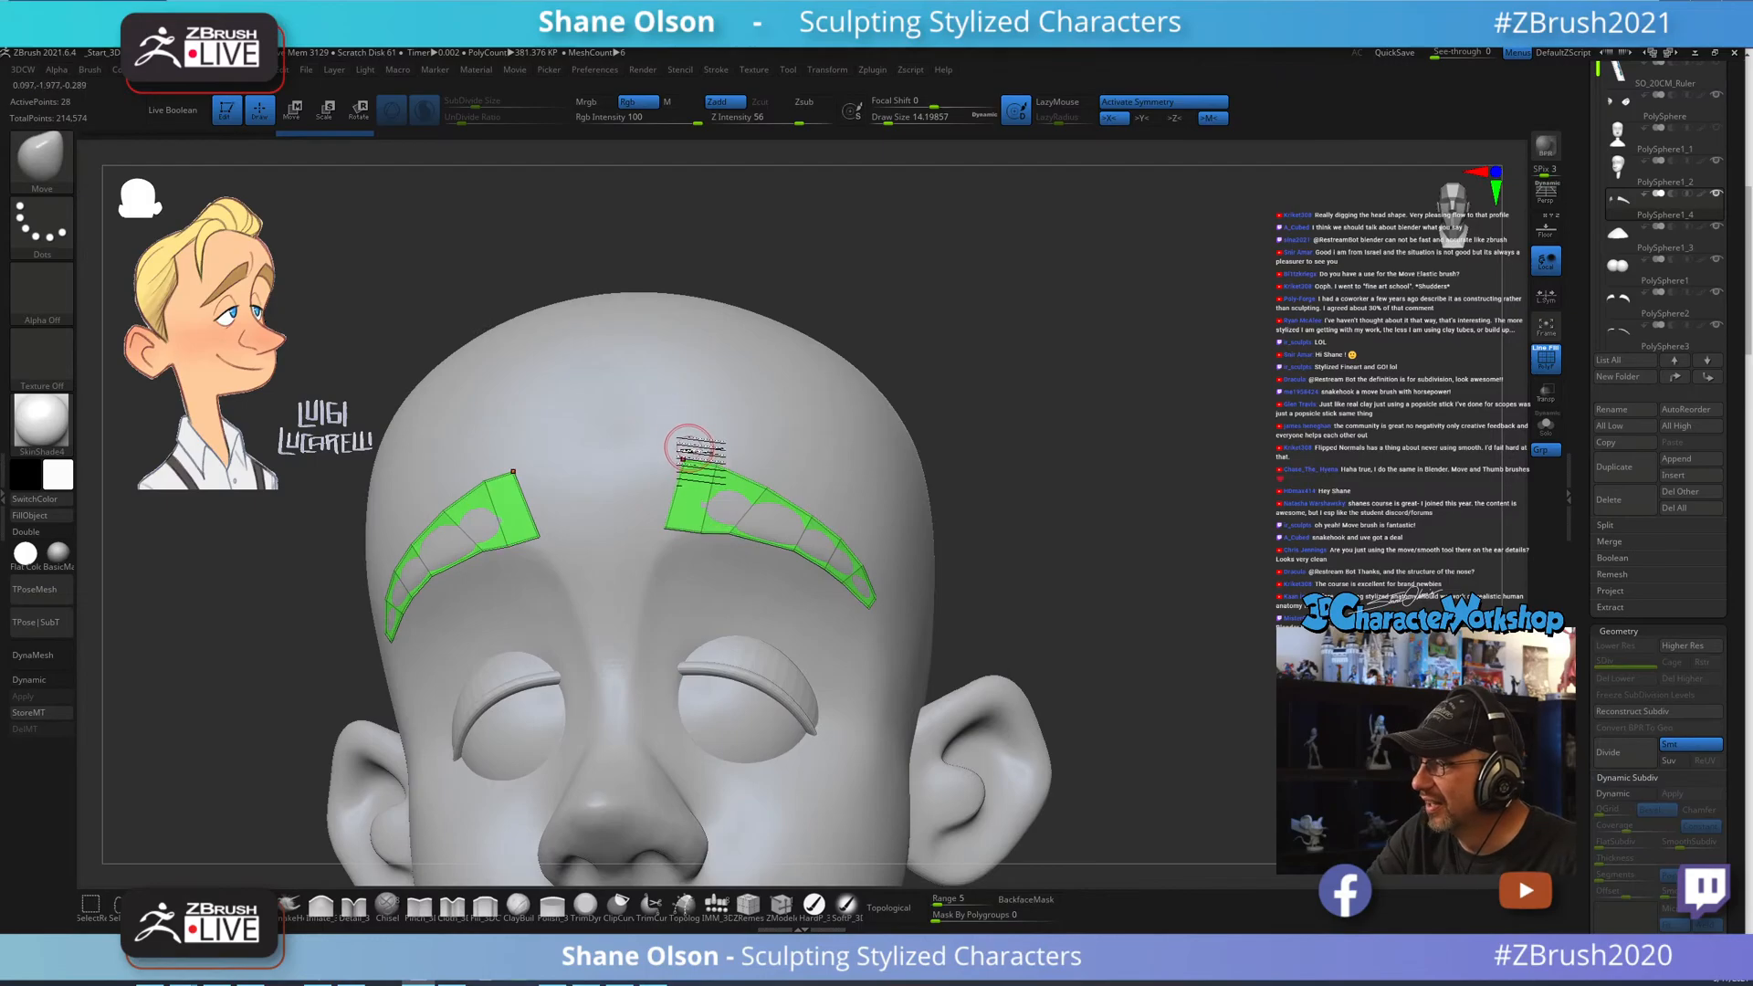
Adjust the eyebrows' inner corners, lower edge and forehead fit with the Move brush, raising the draw size to about 27.
{"action": "left_click_drag", "start_coordinate": [665, 532], "coordinate": [659, 532]}
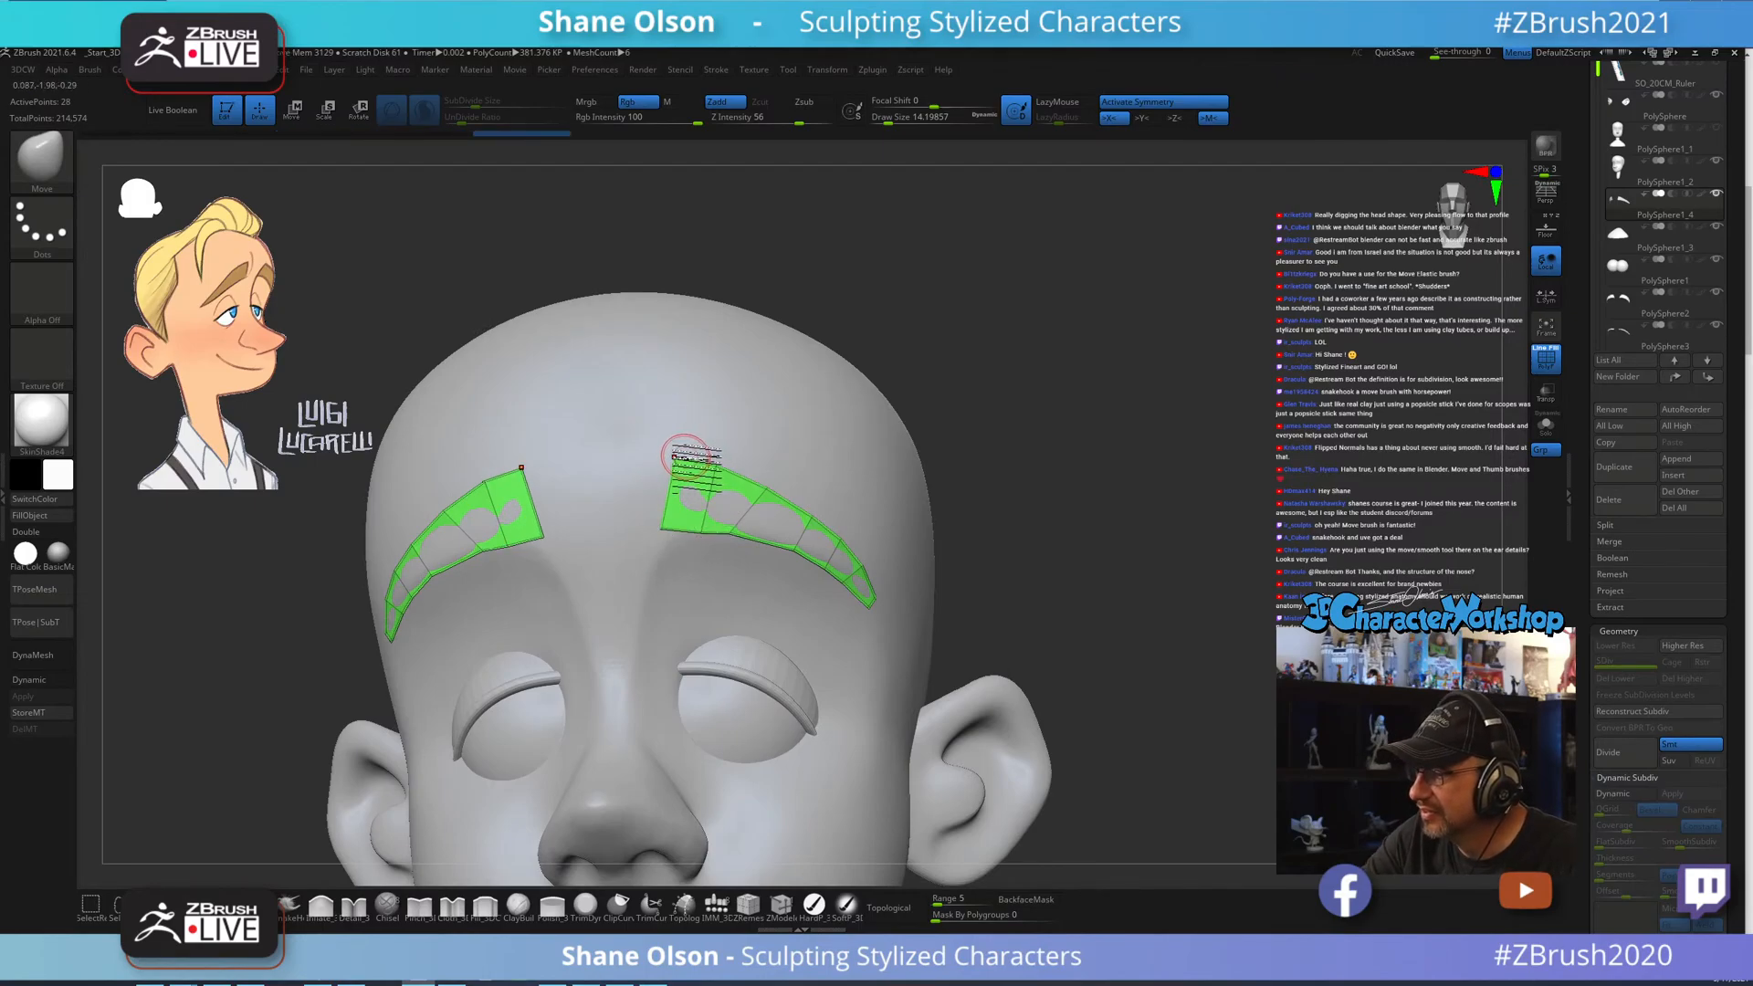
{"action": "left_click_drag", "start_coordinate": [676, 457], "coordinate": [674, 468]}
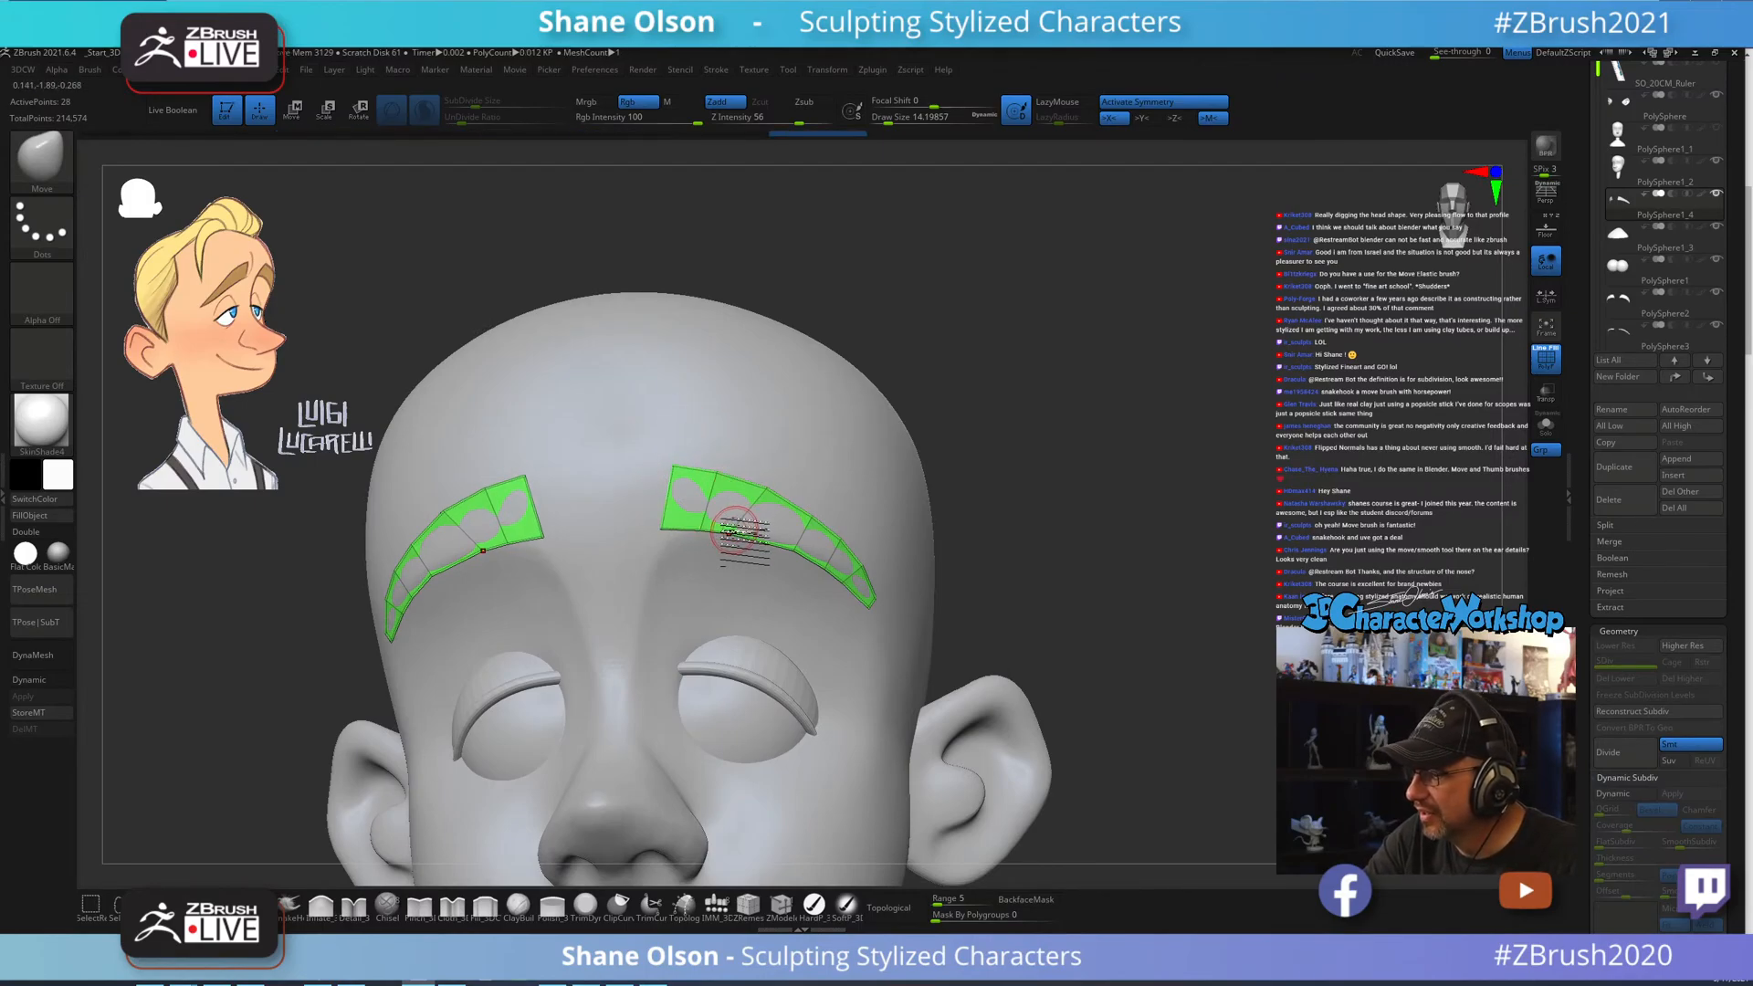
{"action": "left_click_drag", "start_coordinate": [736, 530], "coordinate": [771, 538]}
{"action": "right_click_drag", "start_coordinate": [860, 502], "coordinate": [836, 509]}
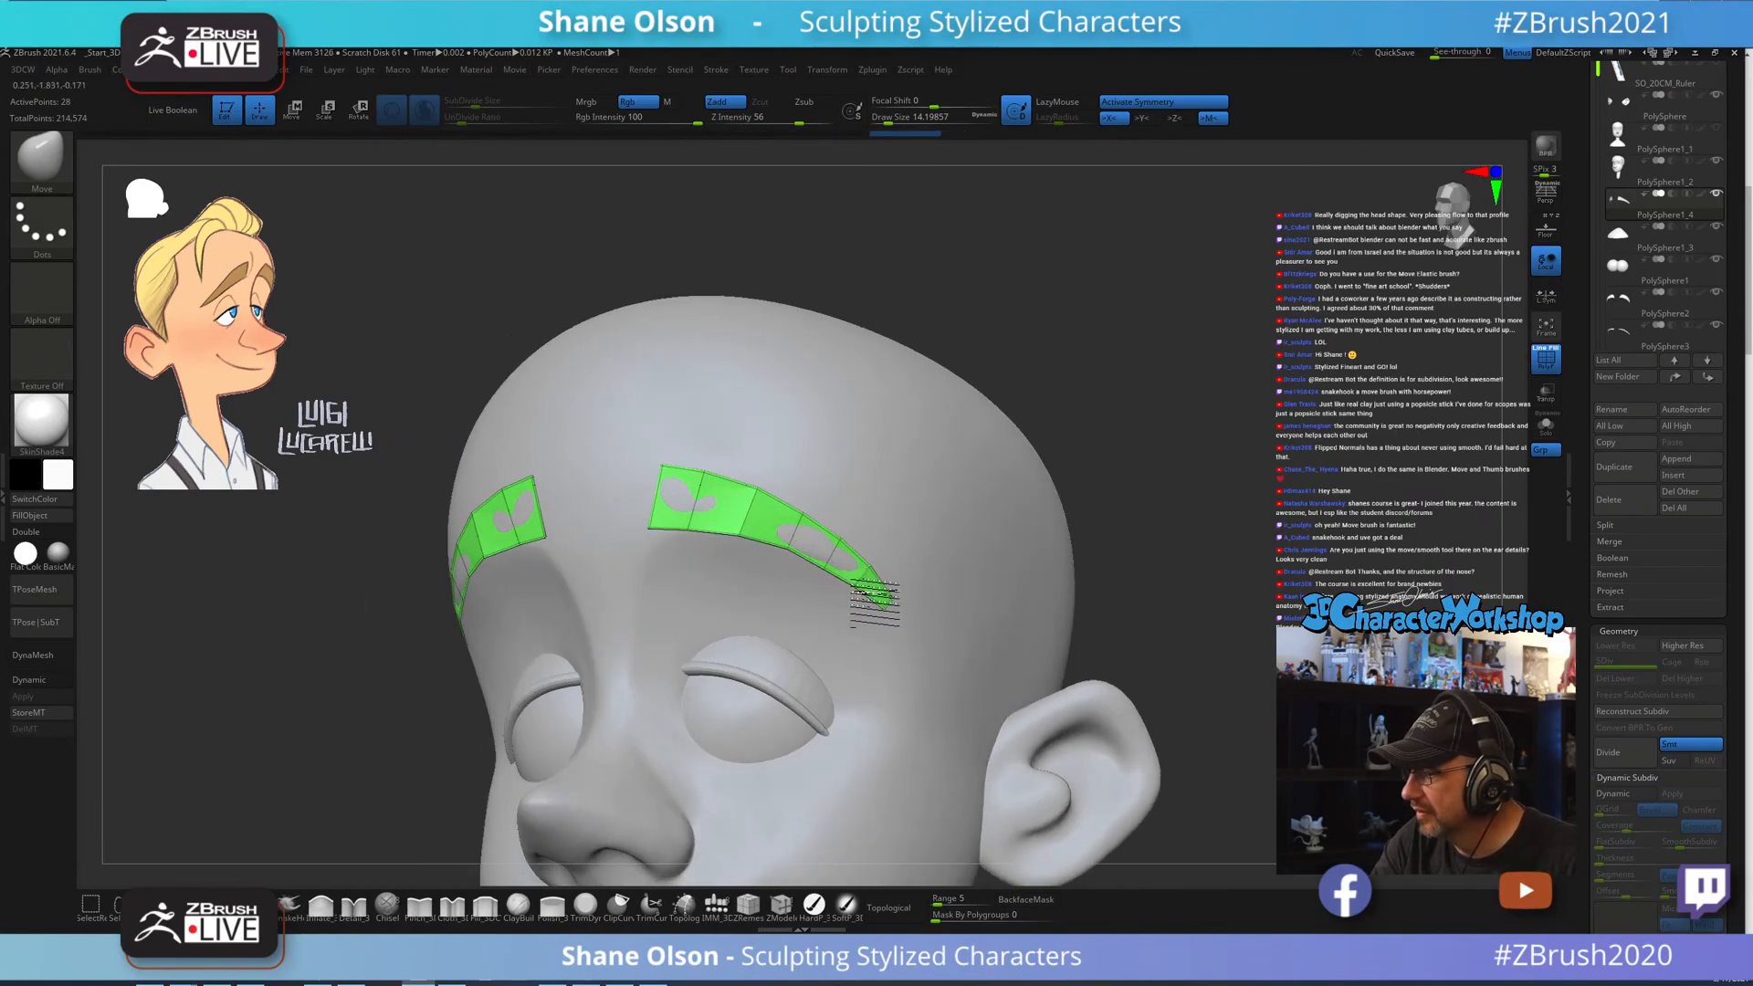
{"action": "mouse_move", "coordinate": [881, 589]}
{"action": "right_mouse_down"}
{"action": "mouse_move", "coordinate": [927, 481]}
{"action": "mouse_move", "coordinate": [900, 555]}
{"action": "right_mouse_up"}
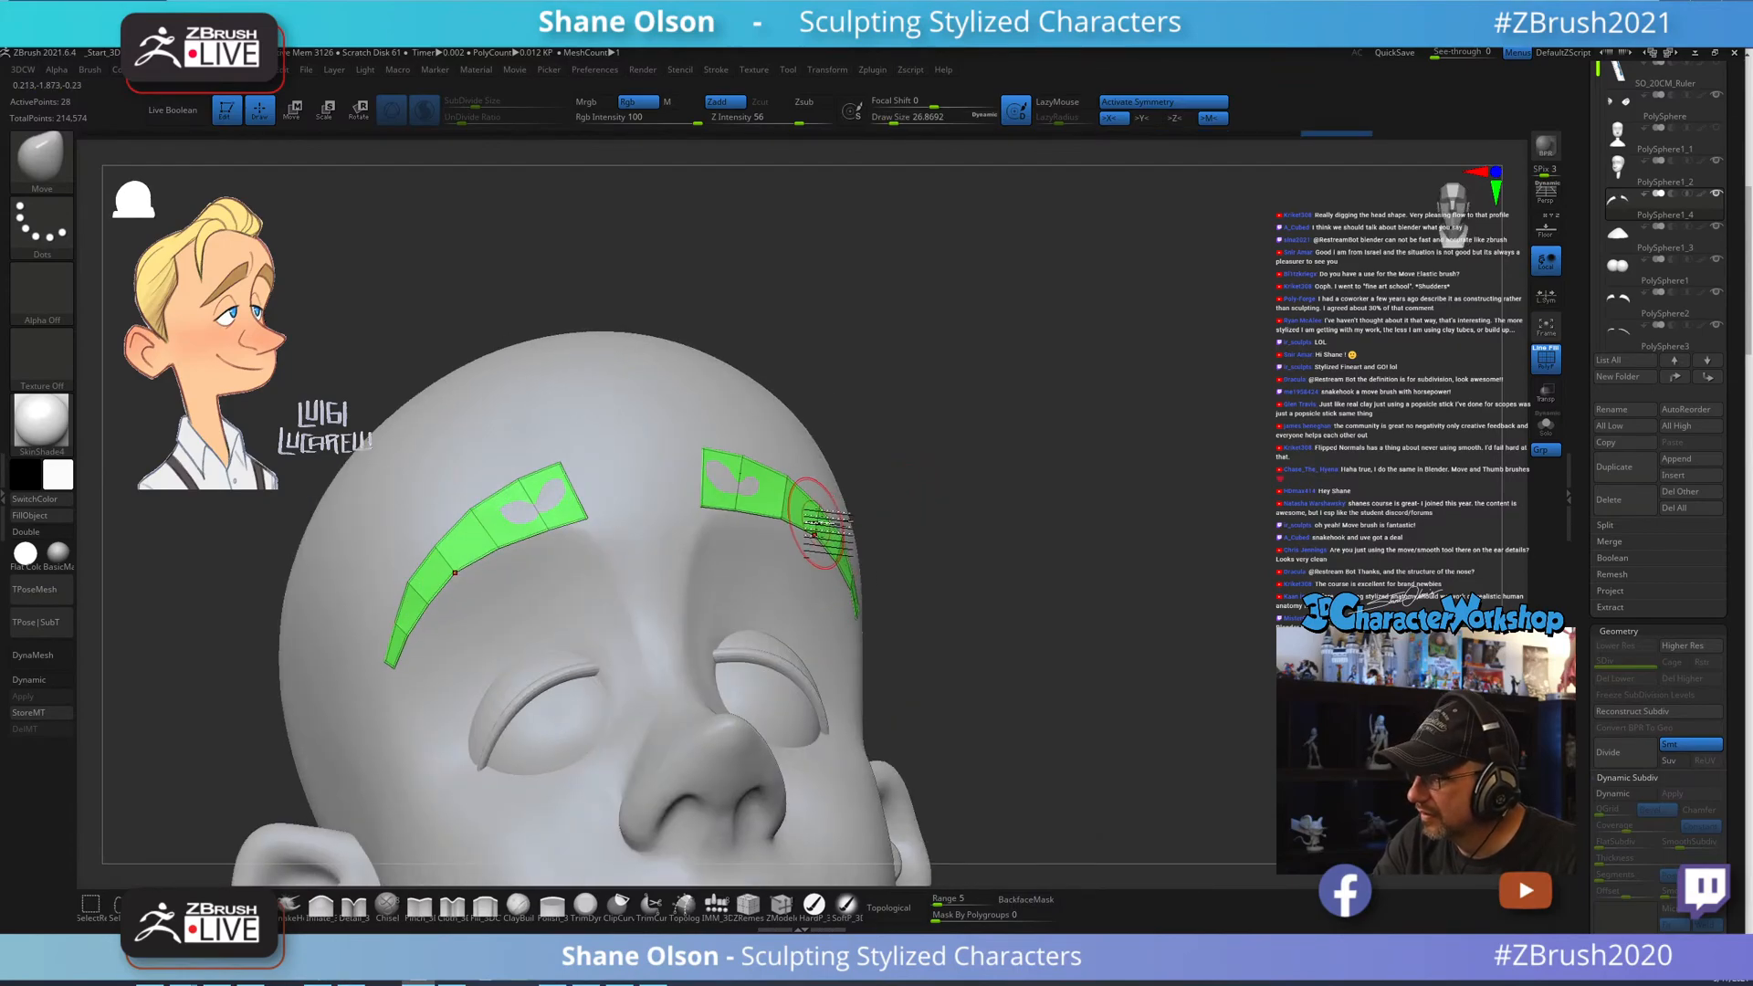
{"action": "mouse_move", "coordinate": [765, 472]}
{"action": "right_mouse_down"}
{"action": "mouse_move", "coordinate": [793, 468]}
{"action": "mouse_move", "coordinate": [766, 501]}
{"action": "right_mouse_up"}
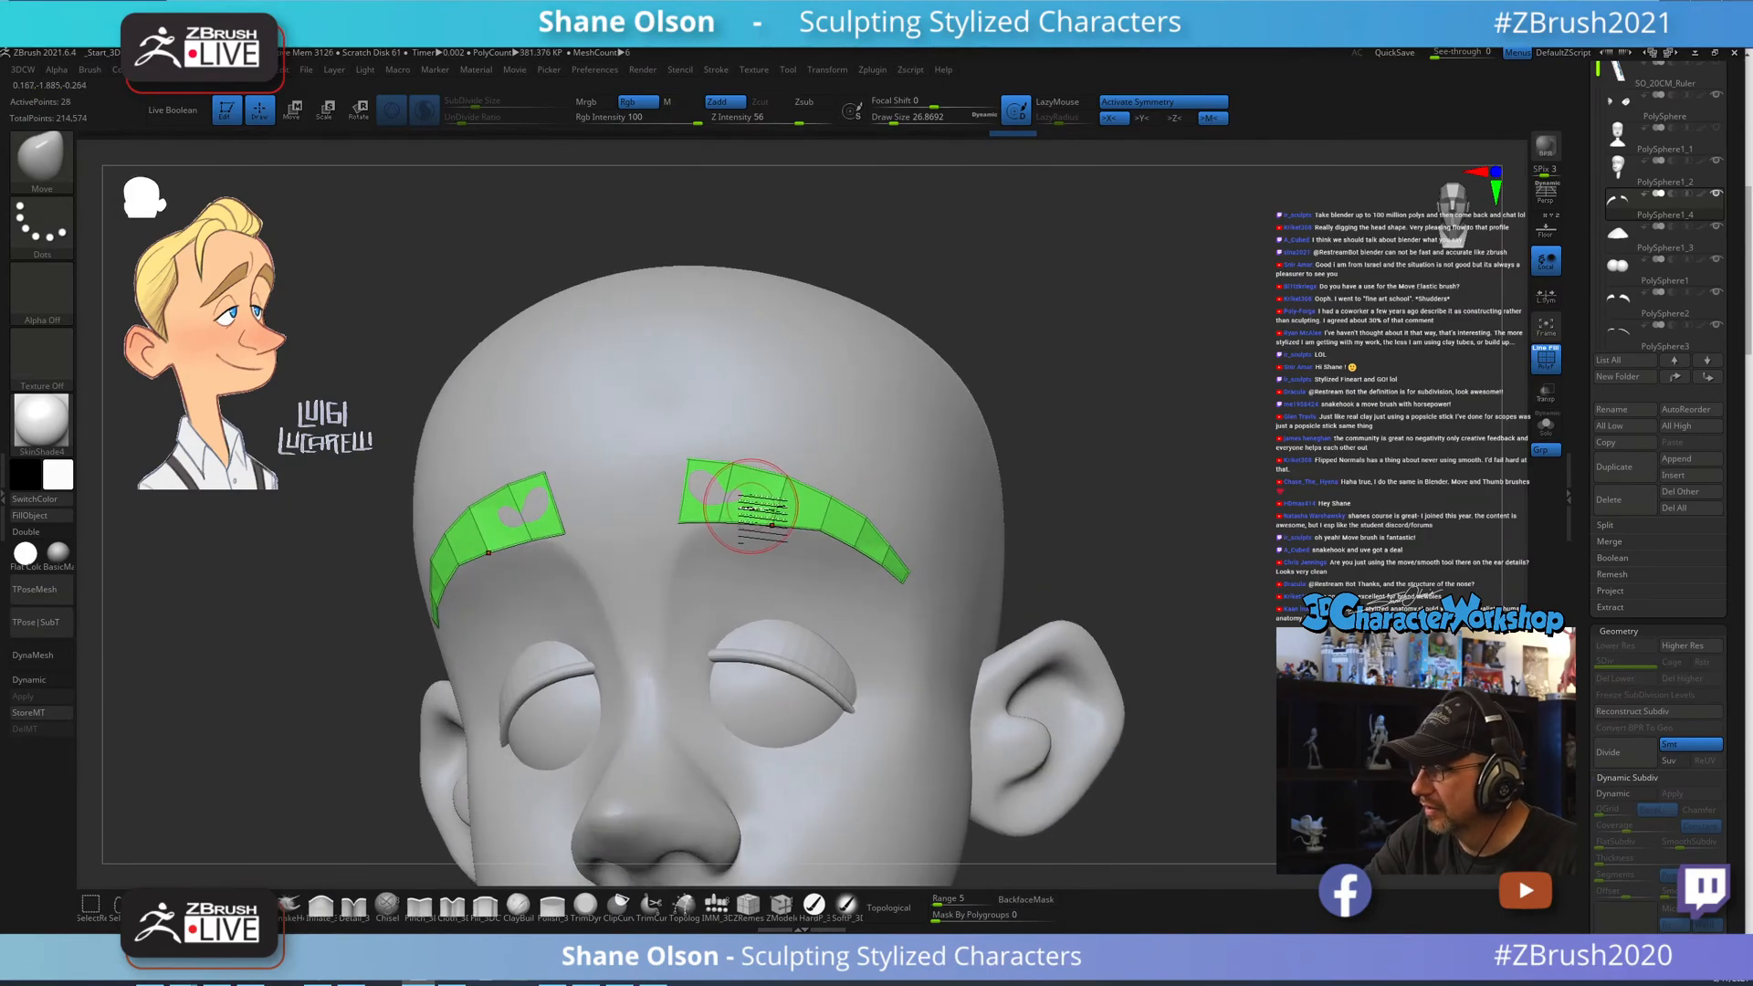
{"action": "mouse_move", "coordinate": [763, 413]}
{"action": "right_mouse_down"}
{"action": "mouse_move", "coordinate": [748, 485]}
{"action": "mouse_move", "coordinate": [804, 448]}
{"action": "right_mouse_up"}
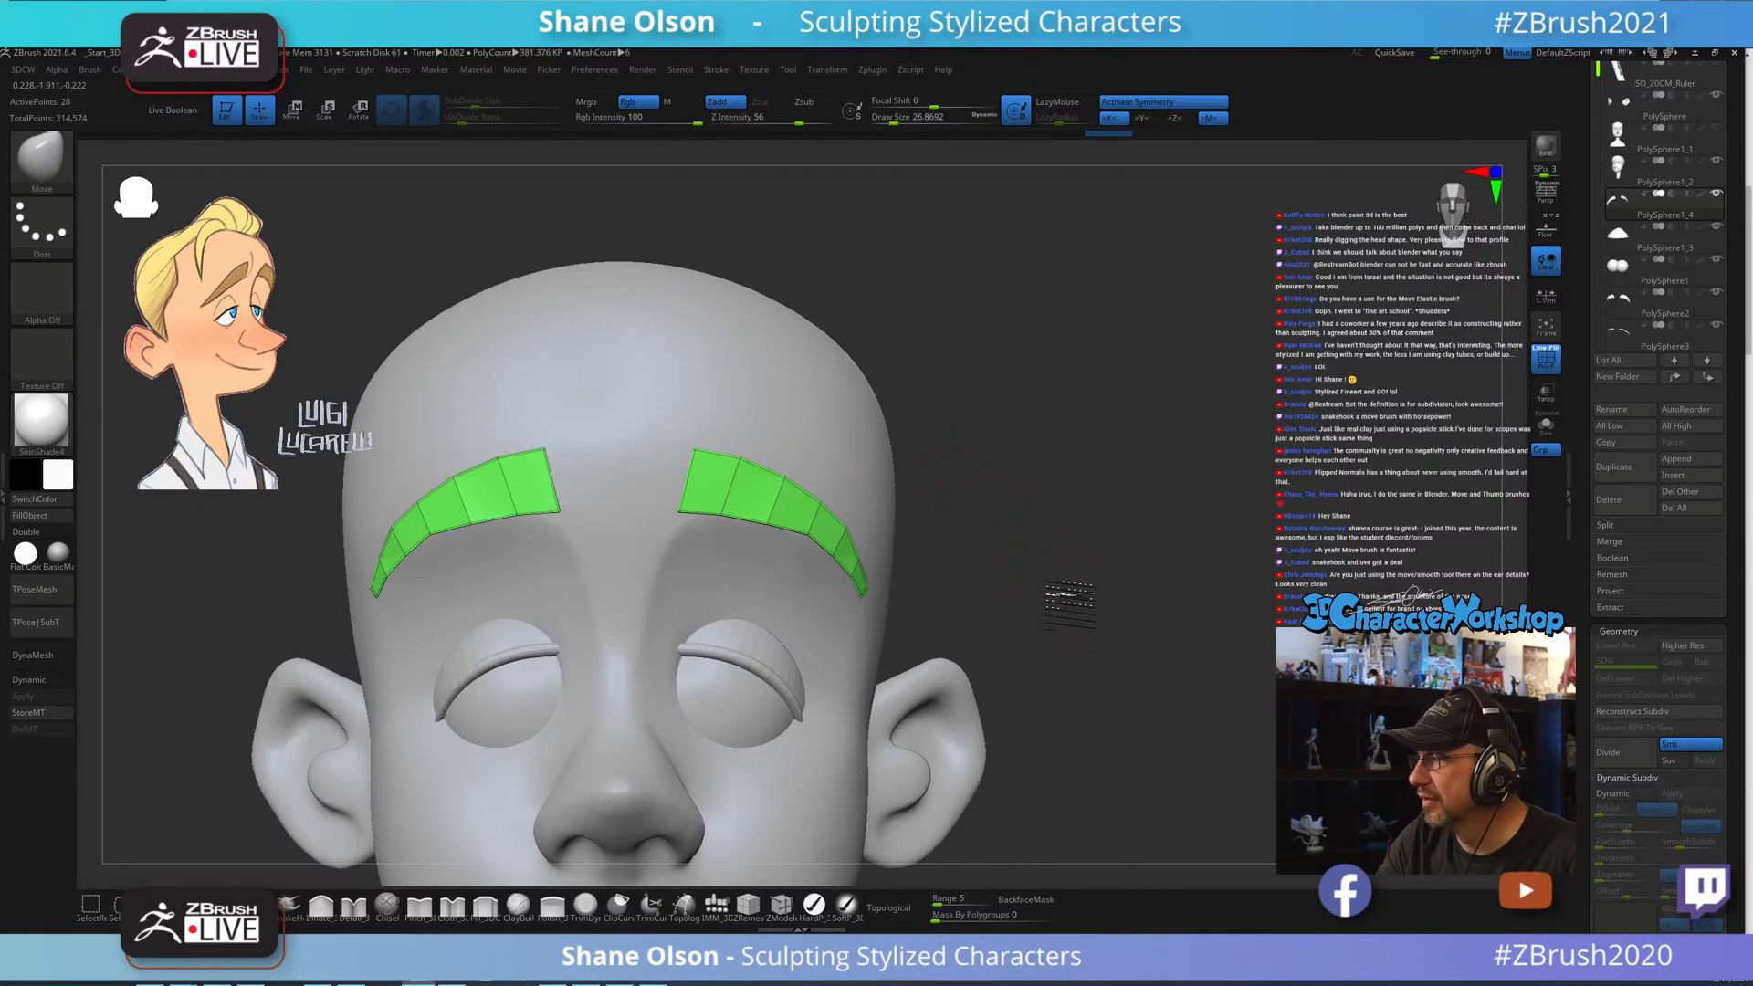
Check the eyebrows' fit in three-quarter view with the Move brush at a draw size of about 14, and raise the size to about 46.
{"action": "right_click_drag", "start_coordinate": [1057, 599], "coordinate": [1038, 545], "text": "ctrl"}
{"action": "right_click_drag", "start_coordinate": [1031, 630], "coordinate": [986, 604]}
{"action": "right_click_drag", "start_coordinate": [1098, 571], "coordinate": [1096, 630]}
{"action": "key", "text": "s"}
{"action": "left_click_drag", "start_coordinate": [834, 574], "coordinate": [827, 574]}
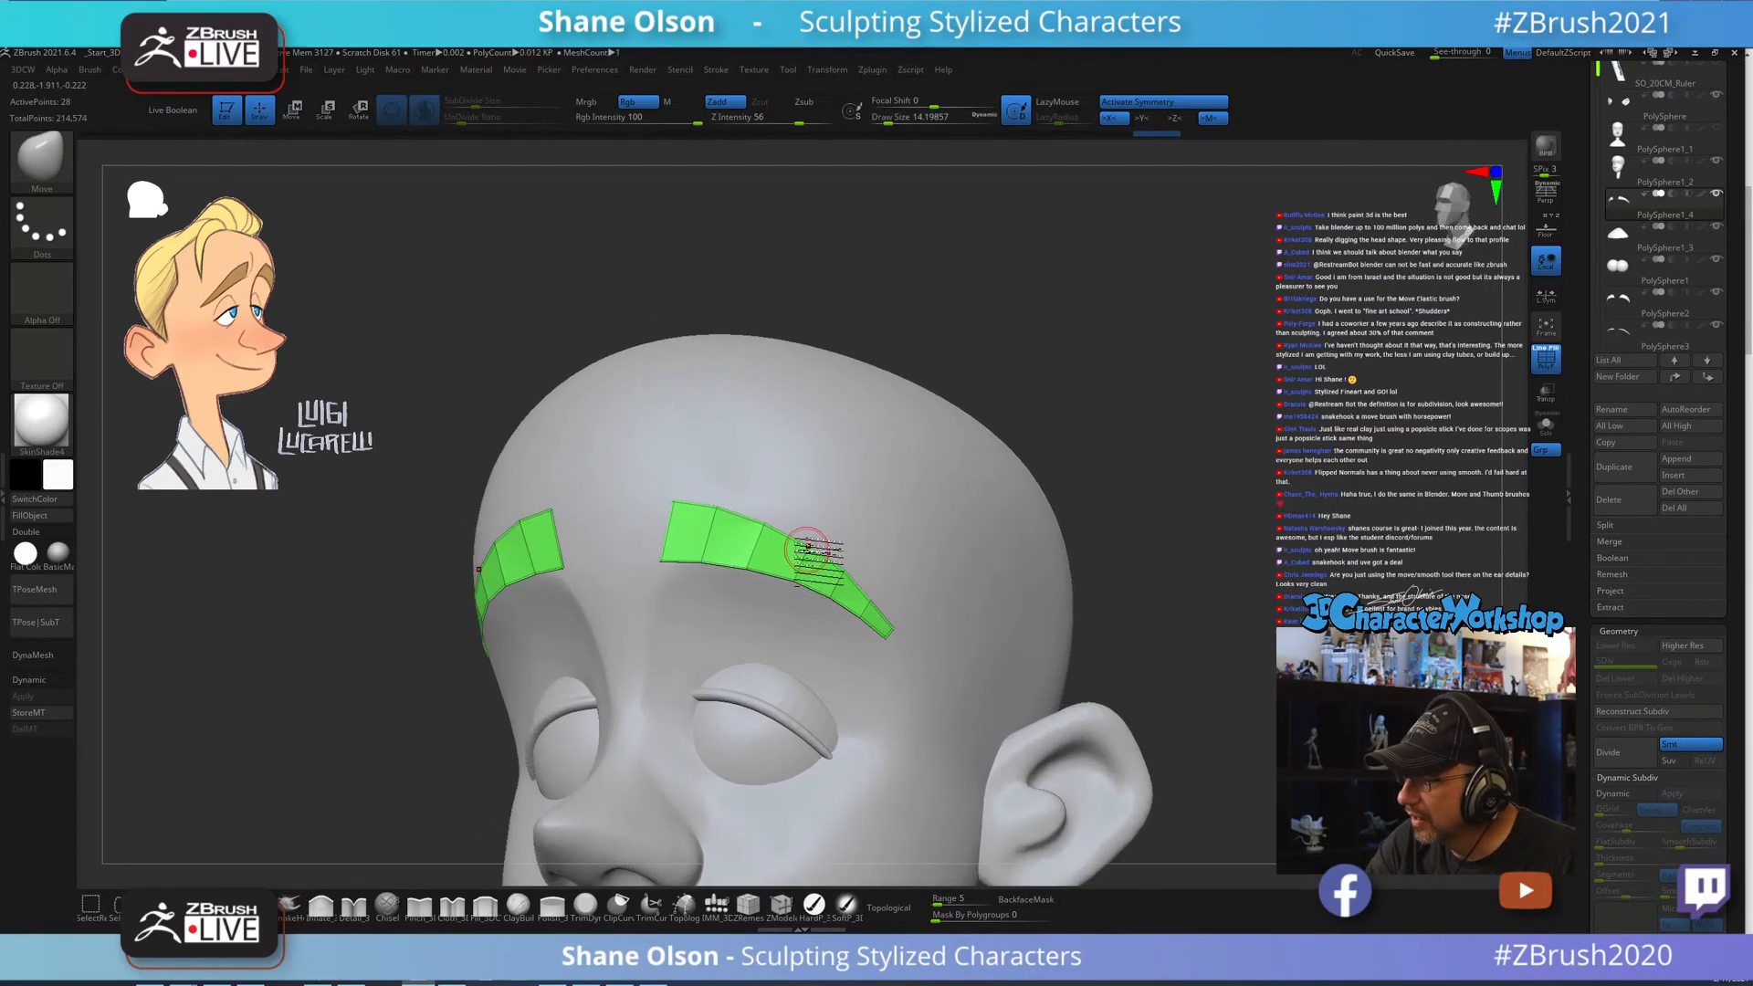
{"action": "mouse_move", "coordinate": [920, 614]}
{"action": "right_mouse_down", "text": "shift"}
{"action": "mouse_move", "coordinate": [913, 575]}
{"action": "mouse_move", "coordinate": [957, 578]}
{"action": "right_mouse_up", "text": "shift"}
{"action": "mouse_move", "coordinate": [1046, 653]}
{"action": "right_mouse_down", "text": "ctrl"}
{"action": "mouse_move", "coordinate": [1053, 615]}
{"action": "mouse_move", "coordinate": [881, 599]}
{"action": "mouse_move", "coordinate": [978, 520]}
{"action": "mouse_move", "coordinate": [980, 453]}
{"action": "right_mouse_up", "text": "ctrl"}
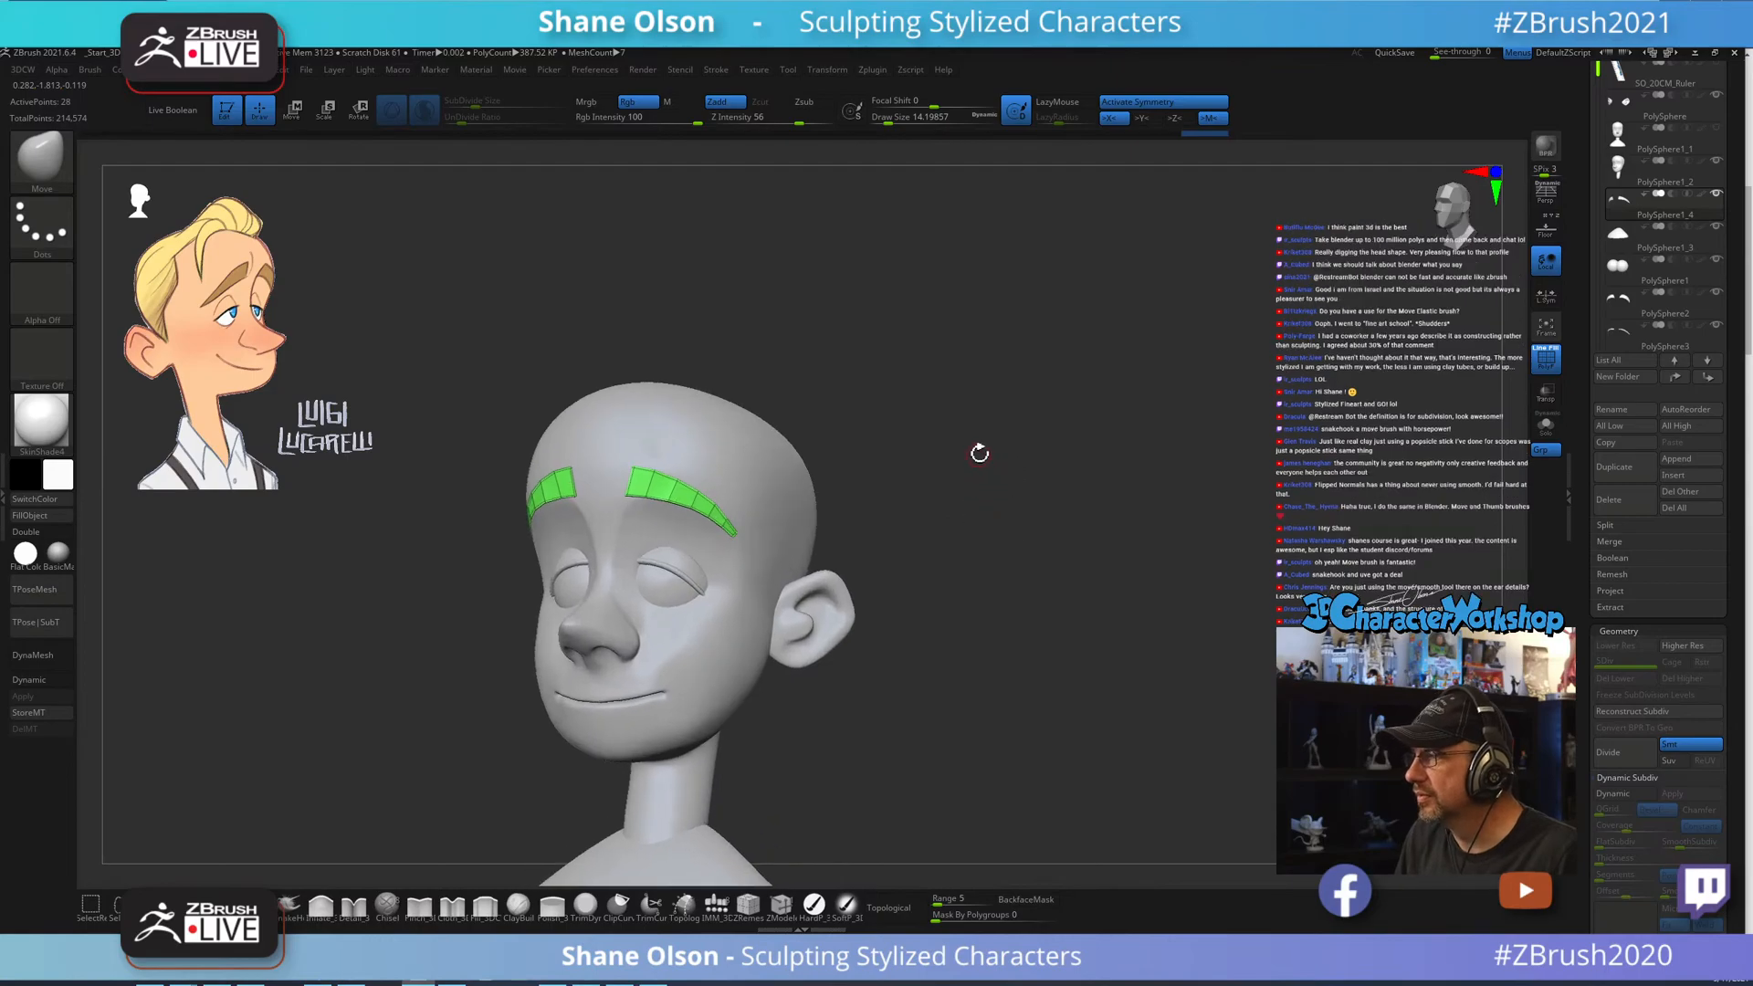
{"action": "key", "text": "s"}
{"action": "left_click_drag", "start_coordinate": [980, 454], "coordinate": [992, 456]}
{"action": "mouse_move", "coordinate": [935, 448]}
{"action": "right_mouse_down"}
{"action": "mouse_move", "coordinate": [960, 447]}
{"action": "mouse_move", "coordinate": [971, 518]}
{"action": "right_mouse_up"}
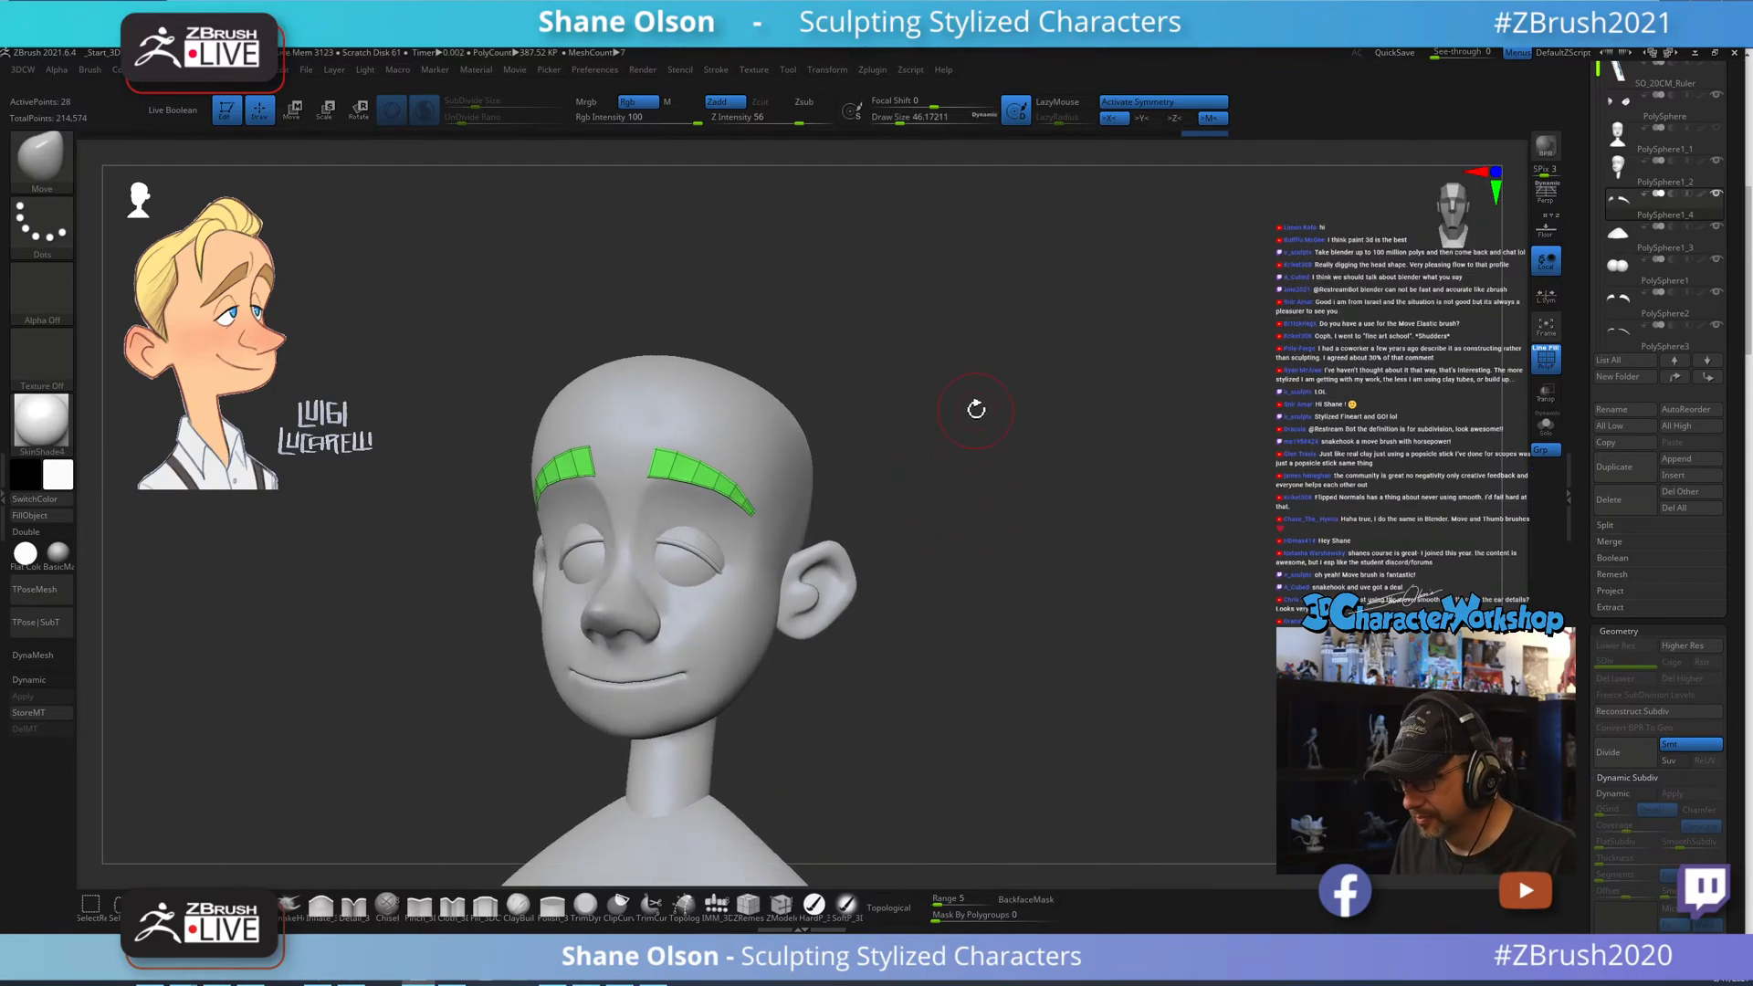
Turn on dynamic subdivision for the eyebrows and give them a thickness of about 0.016.
{"action": "key", "text": "d"}
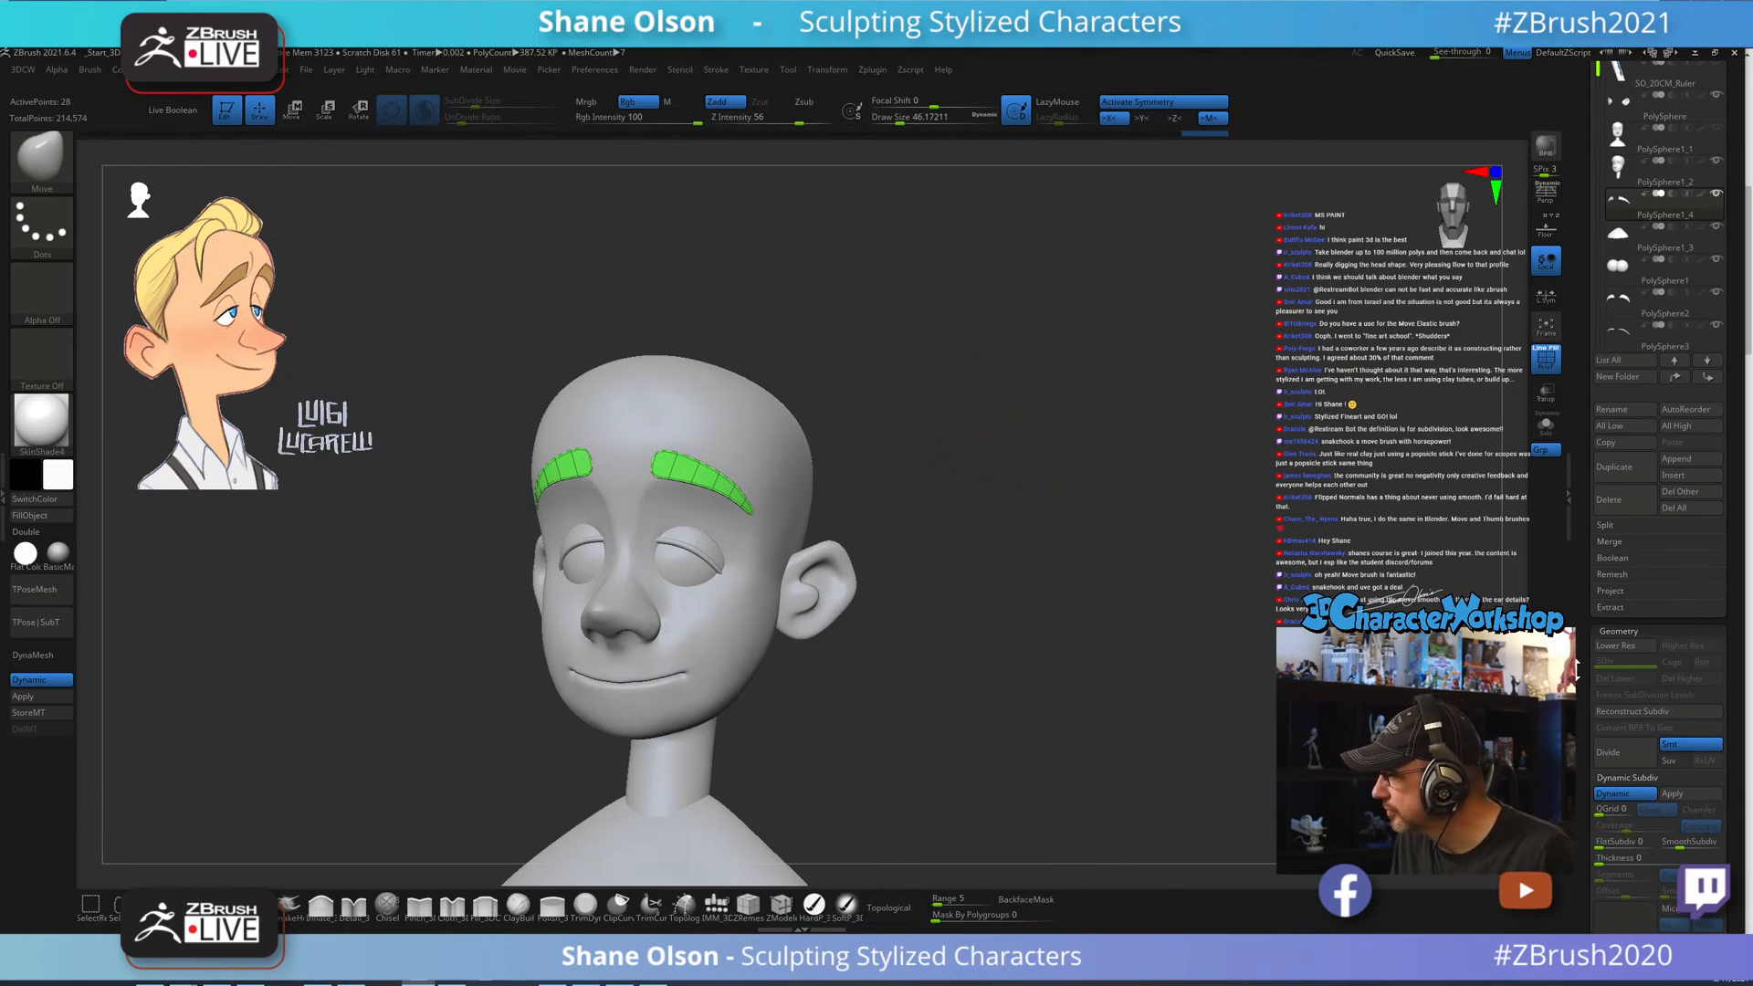
{"action": "key", "text": "3"}
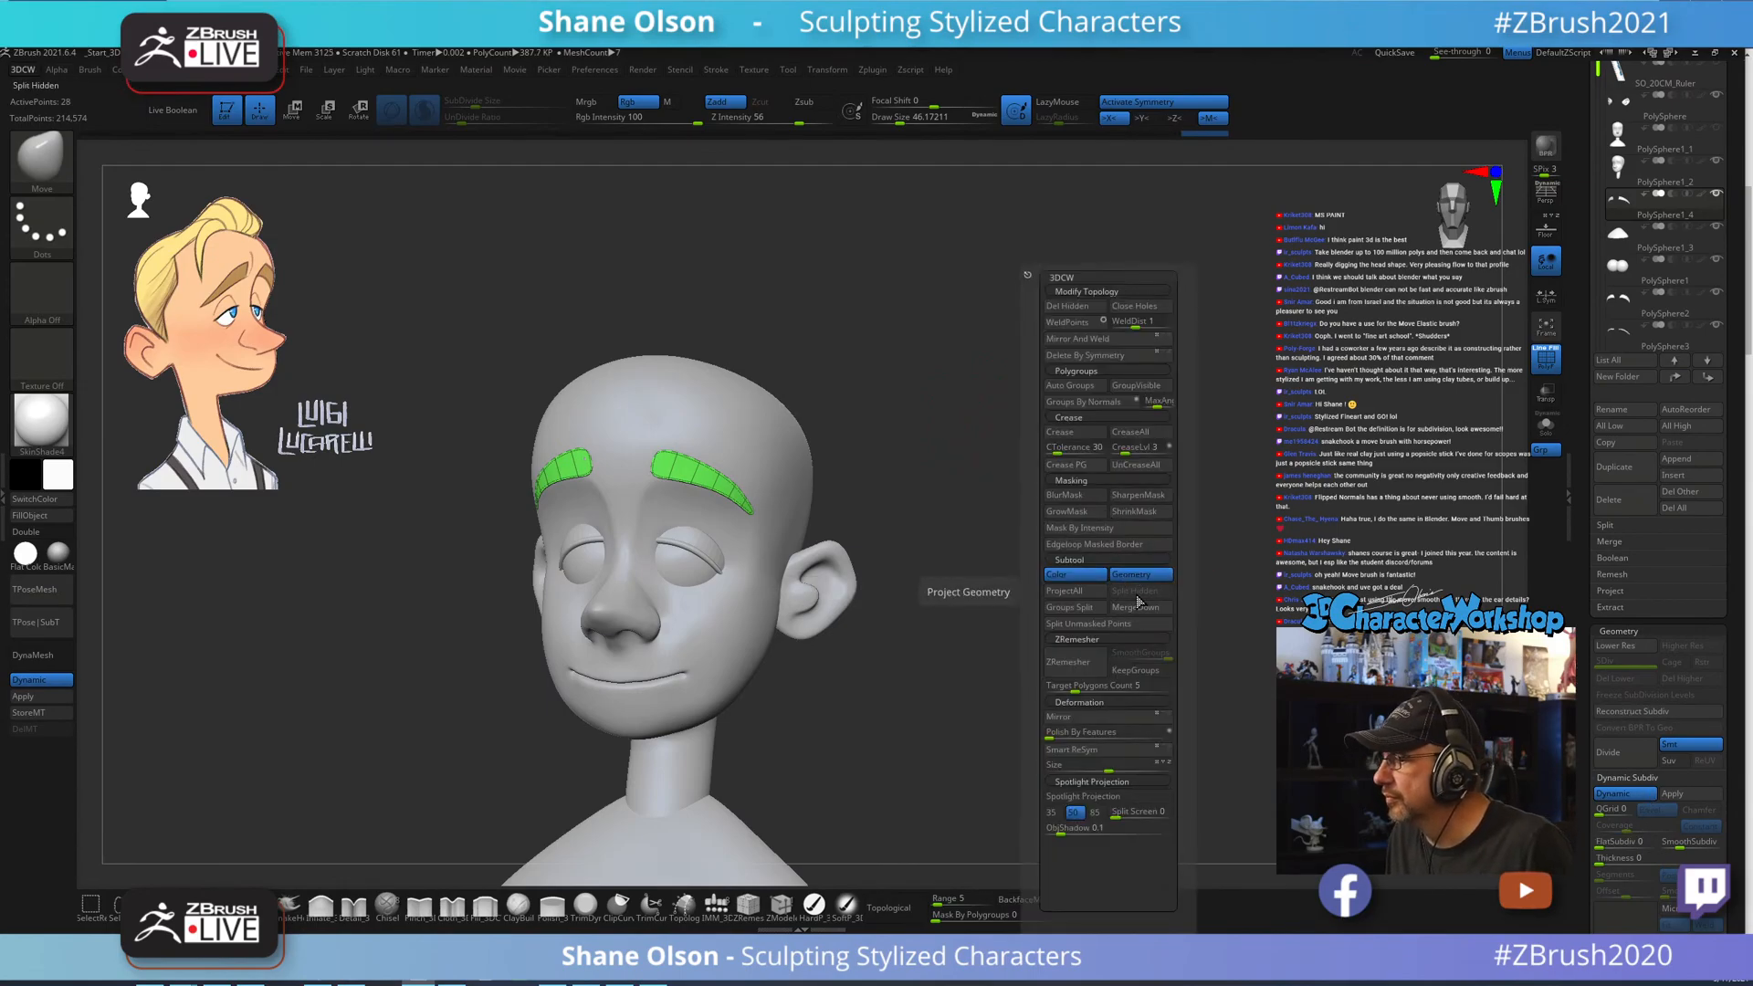
{"action": "left_click", "coordinate": [1150, 473]}
{"action": "right_click_drag", "start_coordinate": [1108, 452], "coordinate": [1107, 552], "text": "ctrl"}
{"action": "left_click_drag", "start_coordinate": [1586, 808], "coordinate": [1648, 791]}
{"action": "left_click", "coordinate": [1681, 803]}
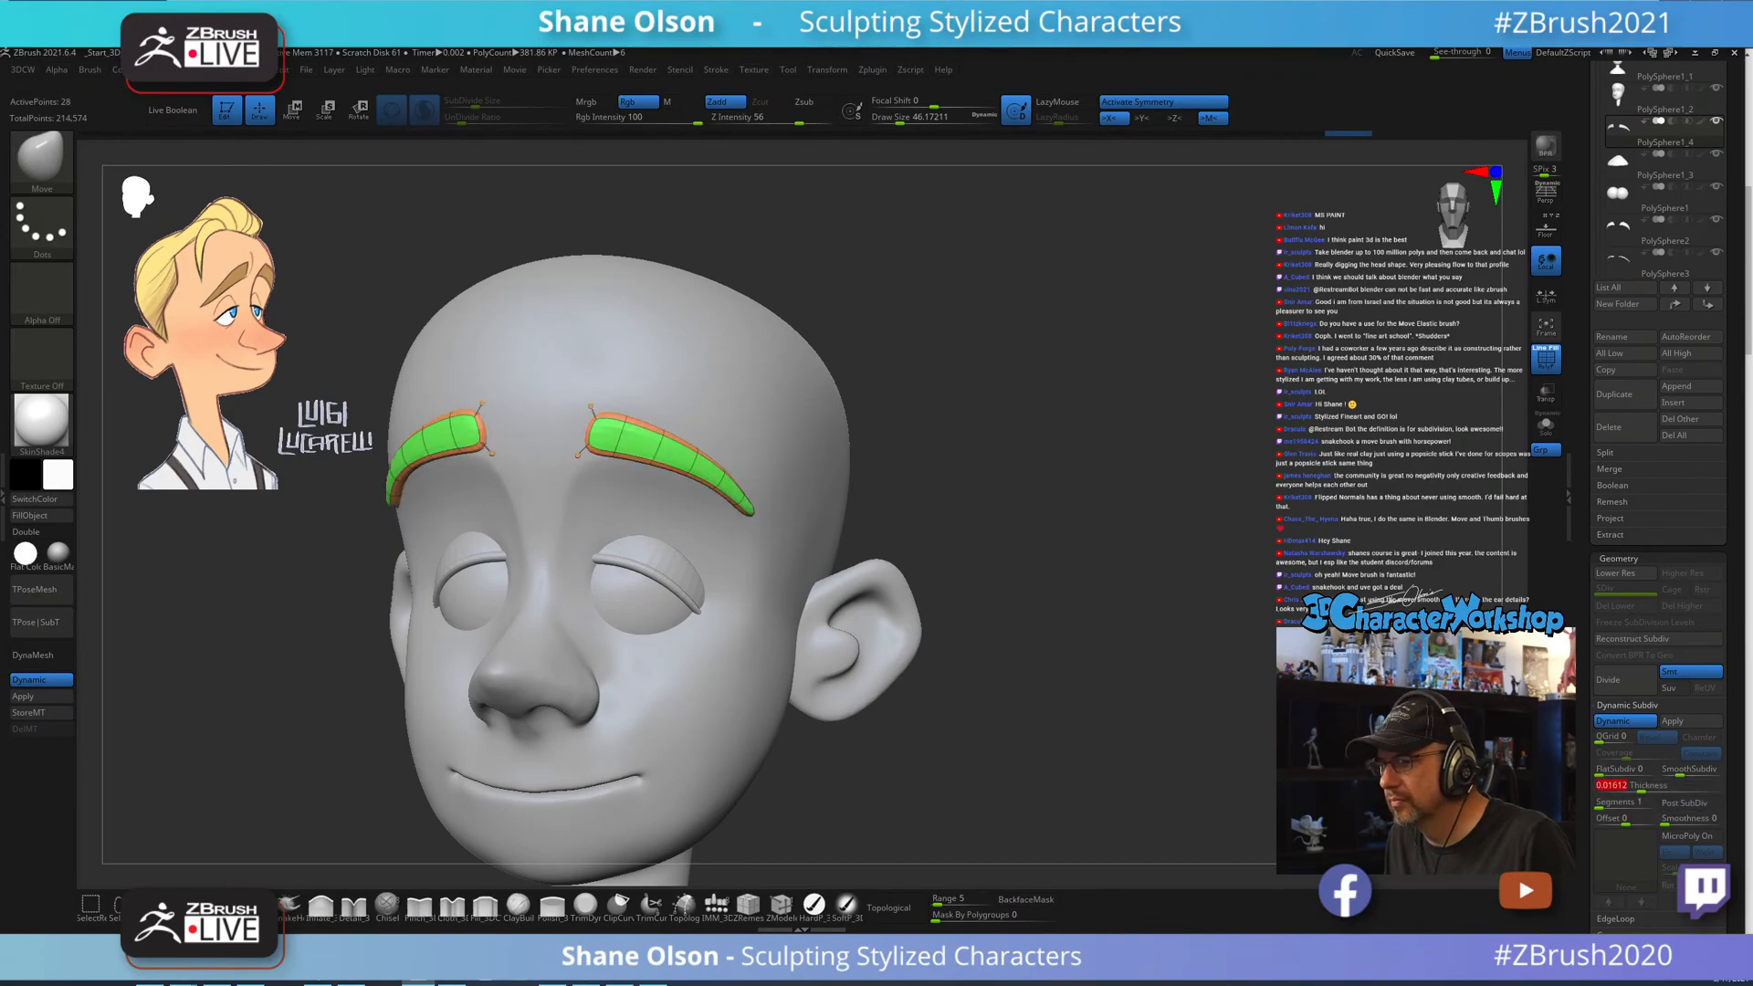
{"action": "left_click_drag", "start_coordinate": [1247, 439], "coordinate": [1229, 533]}
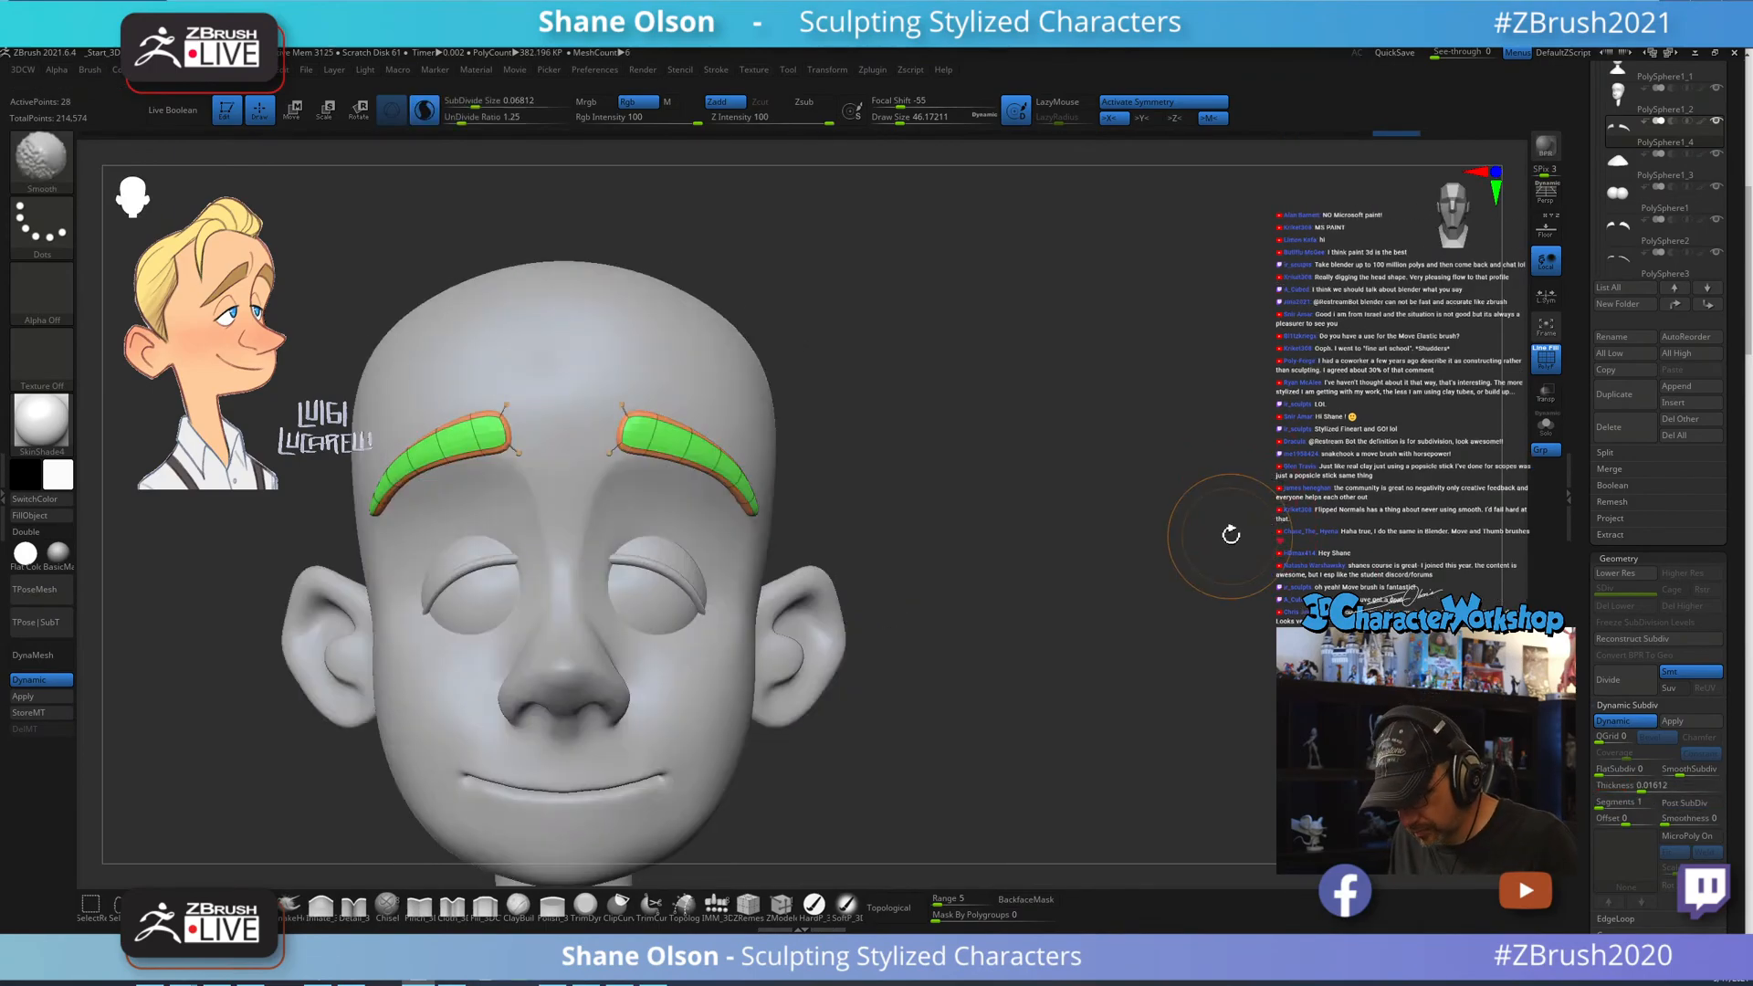
Examine the thickened eyebrows with and without polyframe, and lower the draw size to about 16.
{"action": "key", "text": "shift+f"}
{"action": "mouse_move", "coordinate": [1030, 431]}
{"action": "left_mouse_down", "text": "alt"}
{"action": "mouse_move", "coordinate": [1120, 491]}
{"action": "mouse_move", "coordinate": [1056, 473]}
{"action": "left_mouse_up", "text": "alt"}
{"action": "mouse_move", "coordinate": [1041, 410]}
{"action": "left_mouse_down"}
{"action": "mouse_move", "coordinate": [1044, 379]}
{"action": "mouse_move", "coordinate": [1014, 353]}
{"action": "mouse_move", "coordinate": [1045, 474]}
{"action": "mouse_move", "coordinate": [1176, 430]}
{"action": "mouse_move", "coordinate": [1228, 499]}
{"action": "mouse_move", "coordinate": [1174, 470]}
{"action": "left_mouse_up"}
{"action": "key", "text": "shift+f"}
{"action": "key", "text": "s"}
{"action": "key", "text": "s"}
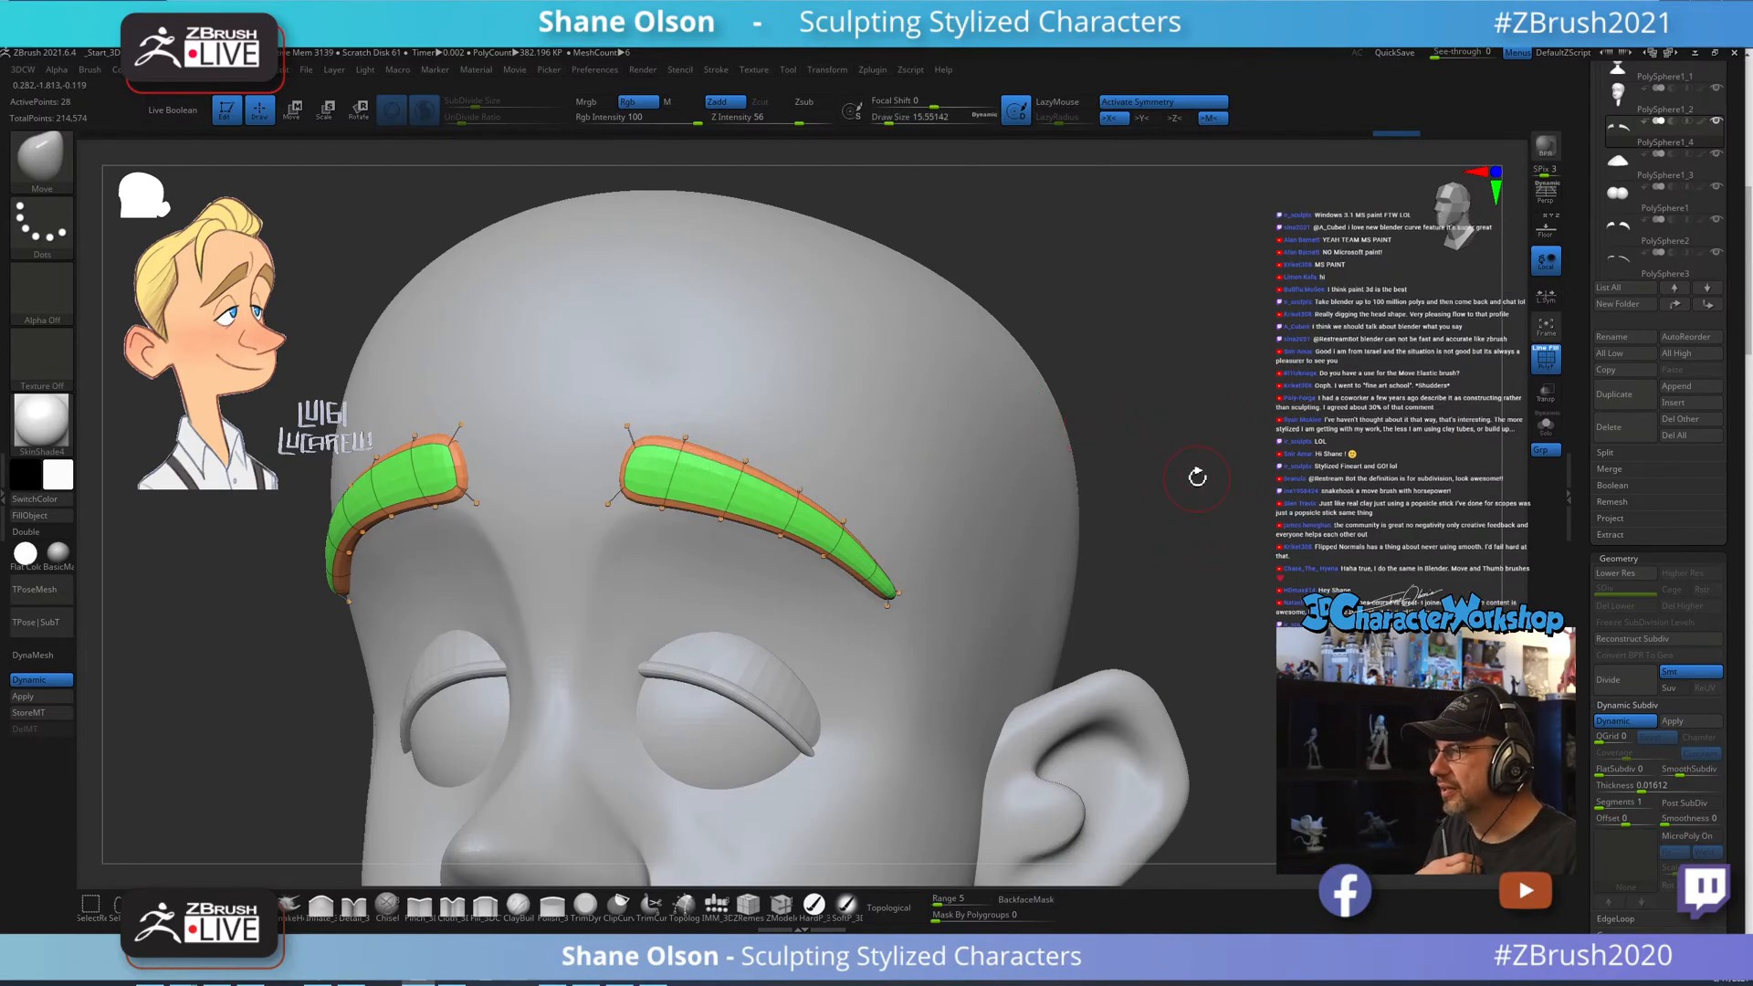
{"action": "mouse_move", "coordinate": [1177, 595]}
{"action": "left_mouse_down"}
{"action": "mouse_move", "coordinate": [1174, 579]}
{"action": "mouse_move", "coordinate": [1159, 618]}
{"action": "mouse_move", "coordinate": [1173, 626]}
{"action": "mouse_move", "coordinate": [1172, 603]}
{"action": "left_mouse_up"}
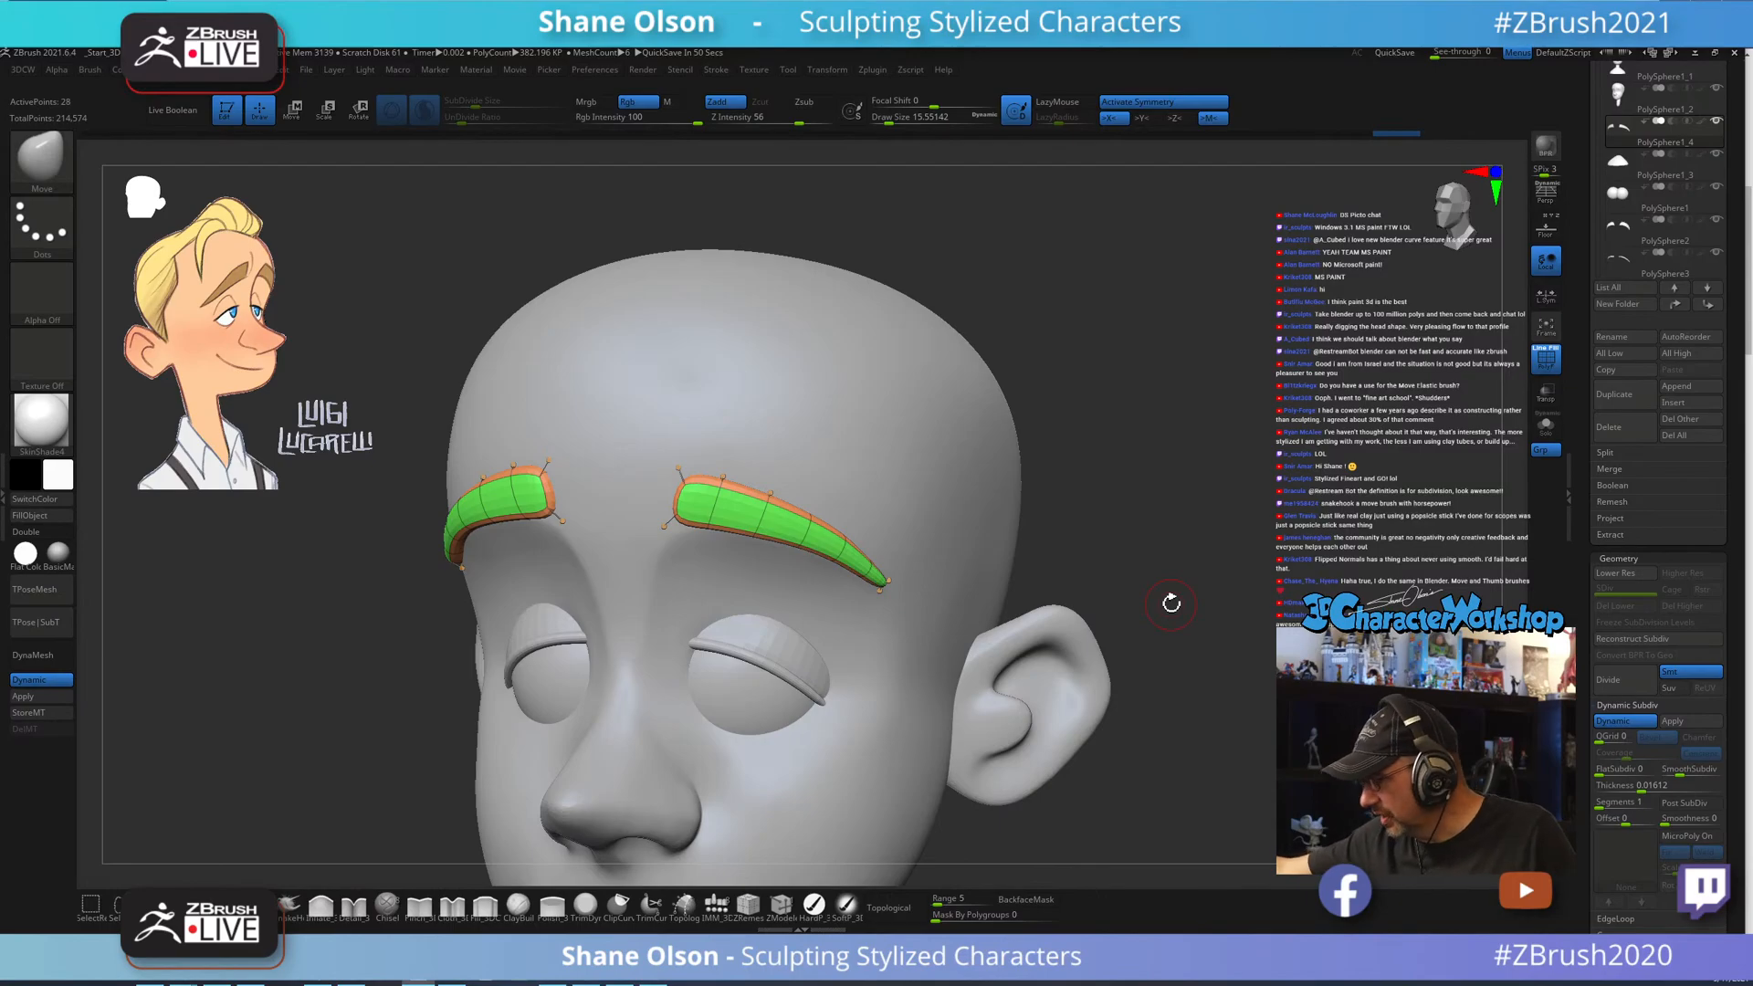
Turn off dynamic subdivision on the eyebrows and switch to the ZModeler brush with polyframe displayed.
{"action": "key", "text": "shift+f"}
{"action": "key", "text": "shift+d"}
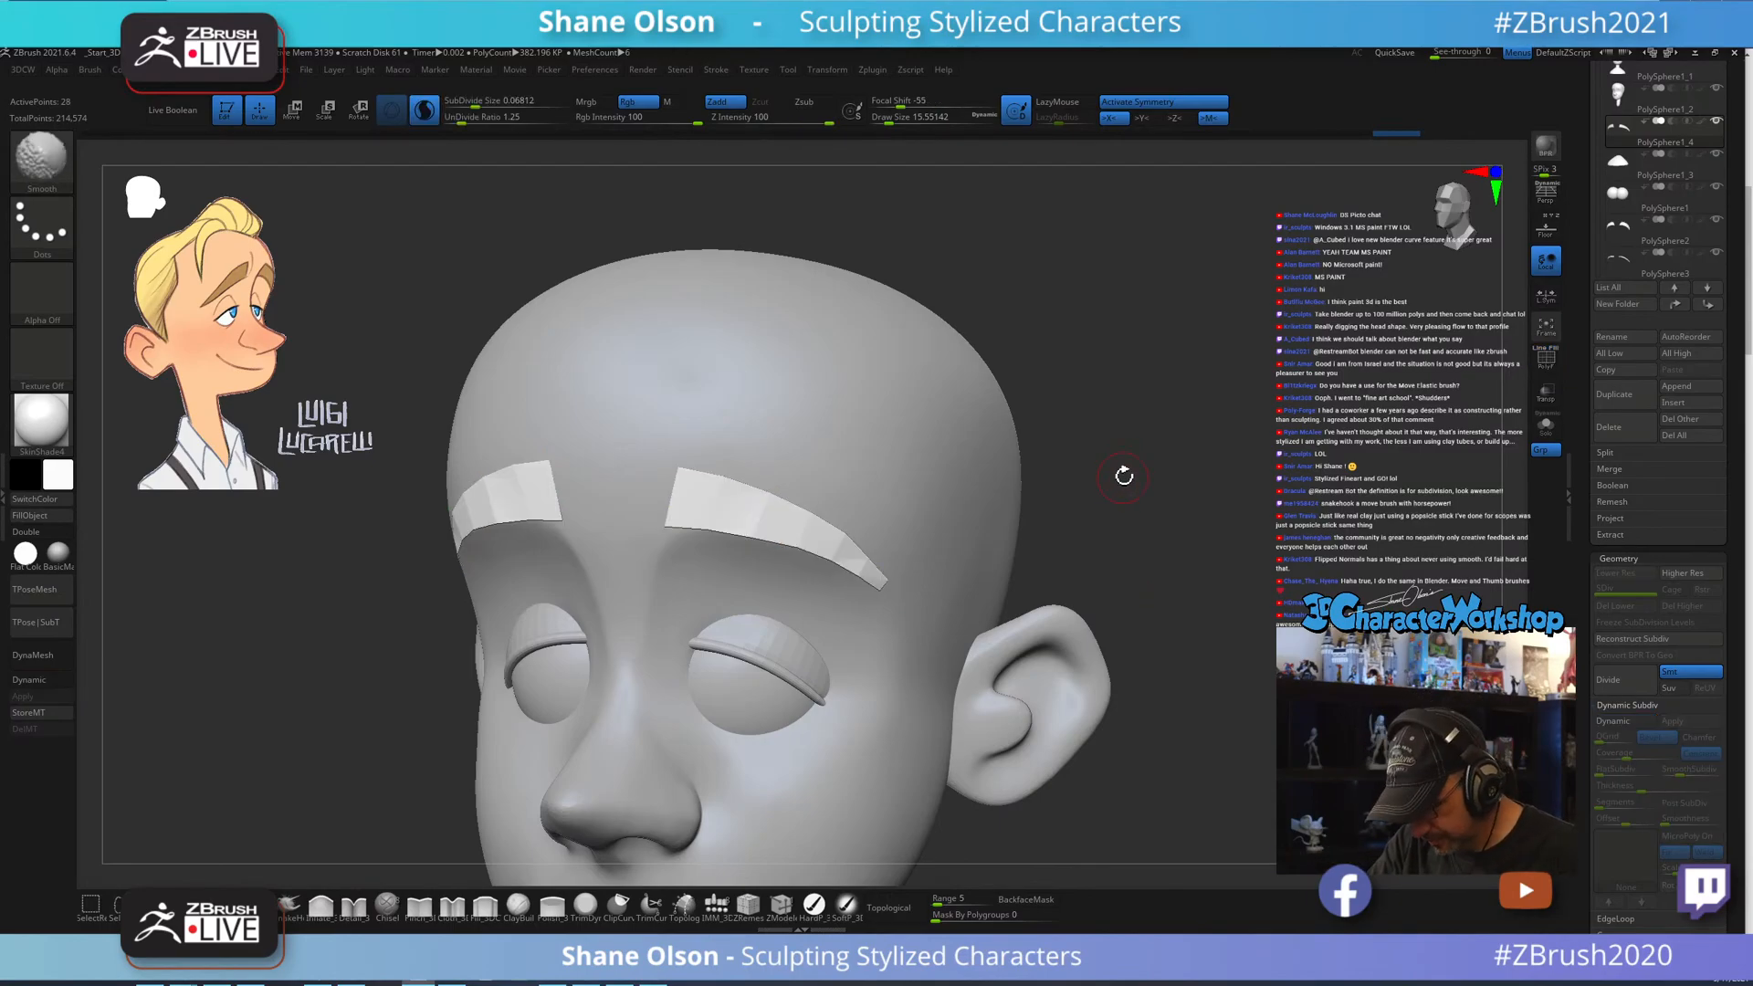
{"action": "key", "text": "shift+f"}
{"action": "mouse_move", "coordinate": [1123, 477]}
{"action": "left_mouse_down"}
{"action": "mouse_move", "coordinate": [1131, 466]}
{"action": "mouse_move", "coordinate": [1135, 496]}
{"action": "mouse_move", "coordinate": [1159, 474]}
{"action": "mouse_move", "coordinate": [1143, 490]}
{"action": "left_mouse_up"}
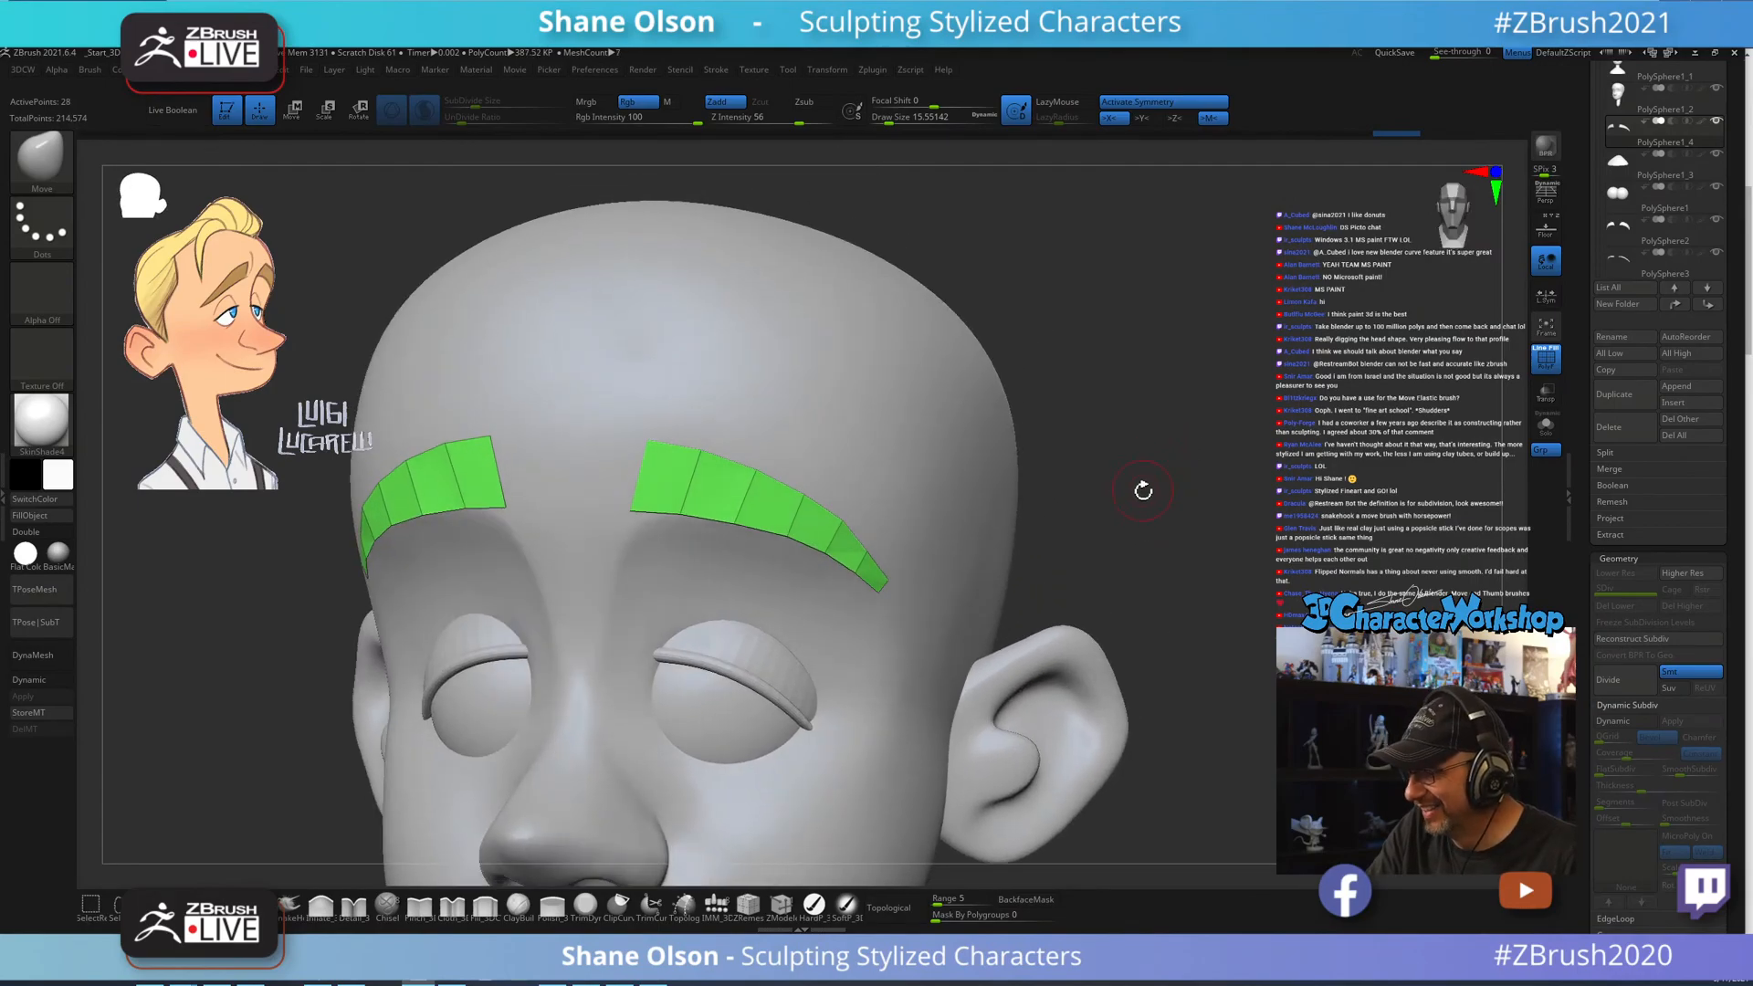
{"action": "left_click", "coordinate": [783, 916]}
{"action": "right_click_drag", "start_coordinate": [705, 473], "coordinate": [701, 540], "text": "ctrl"}
Insert an edge loop close to the eyebrows' inner ends to sharpen them, and turn dynamic subdivision back on.
{"action": "key", "text": "d"}
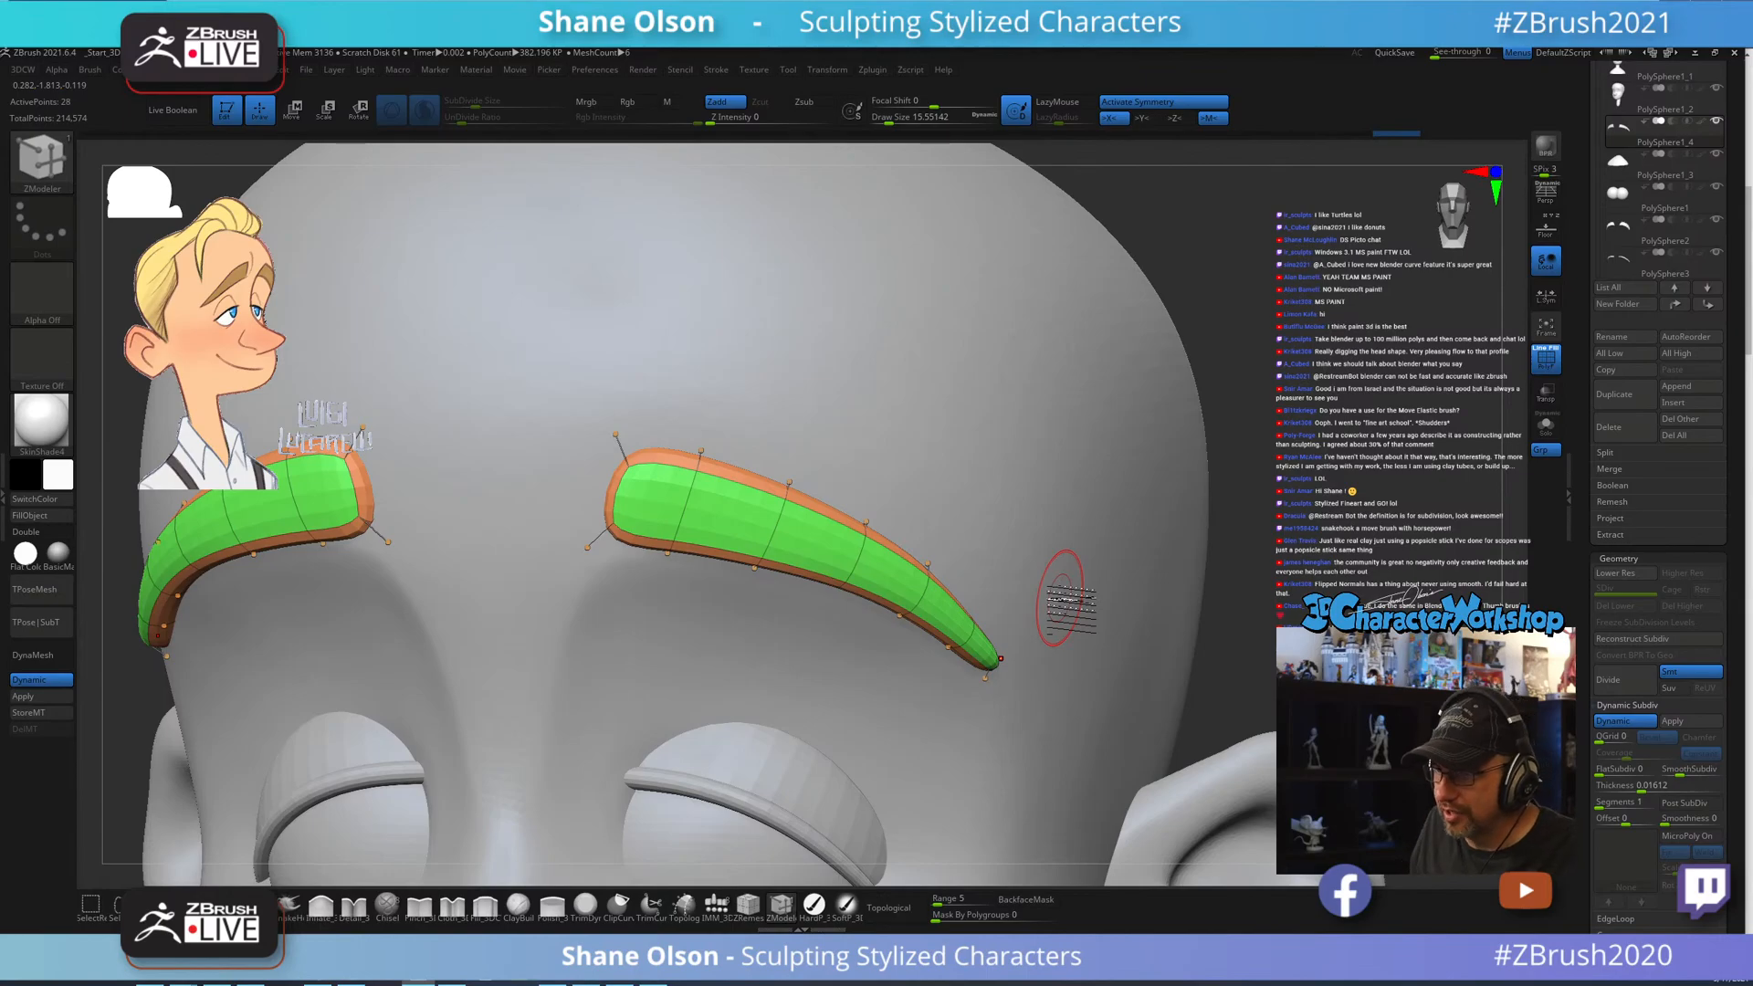
{"action": "key", "text": "shift"}
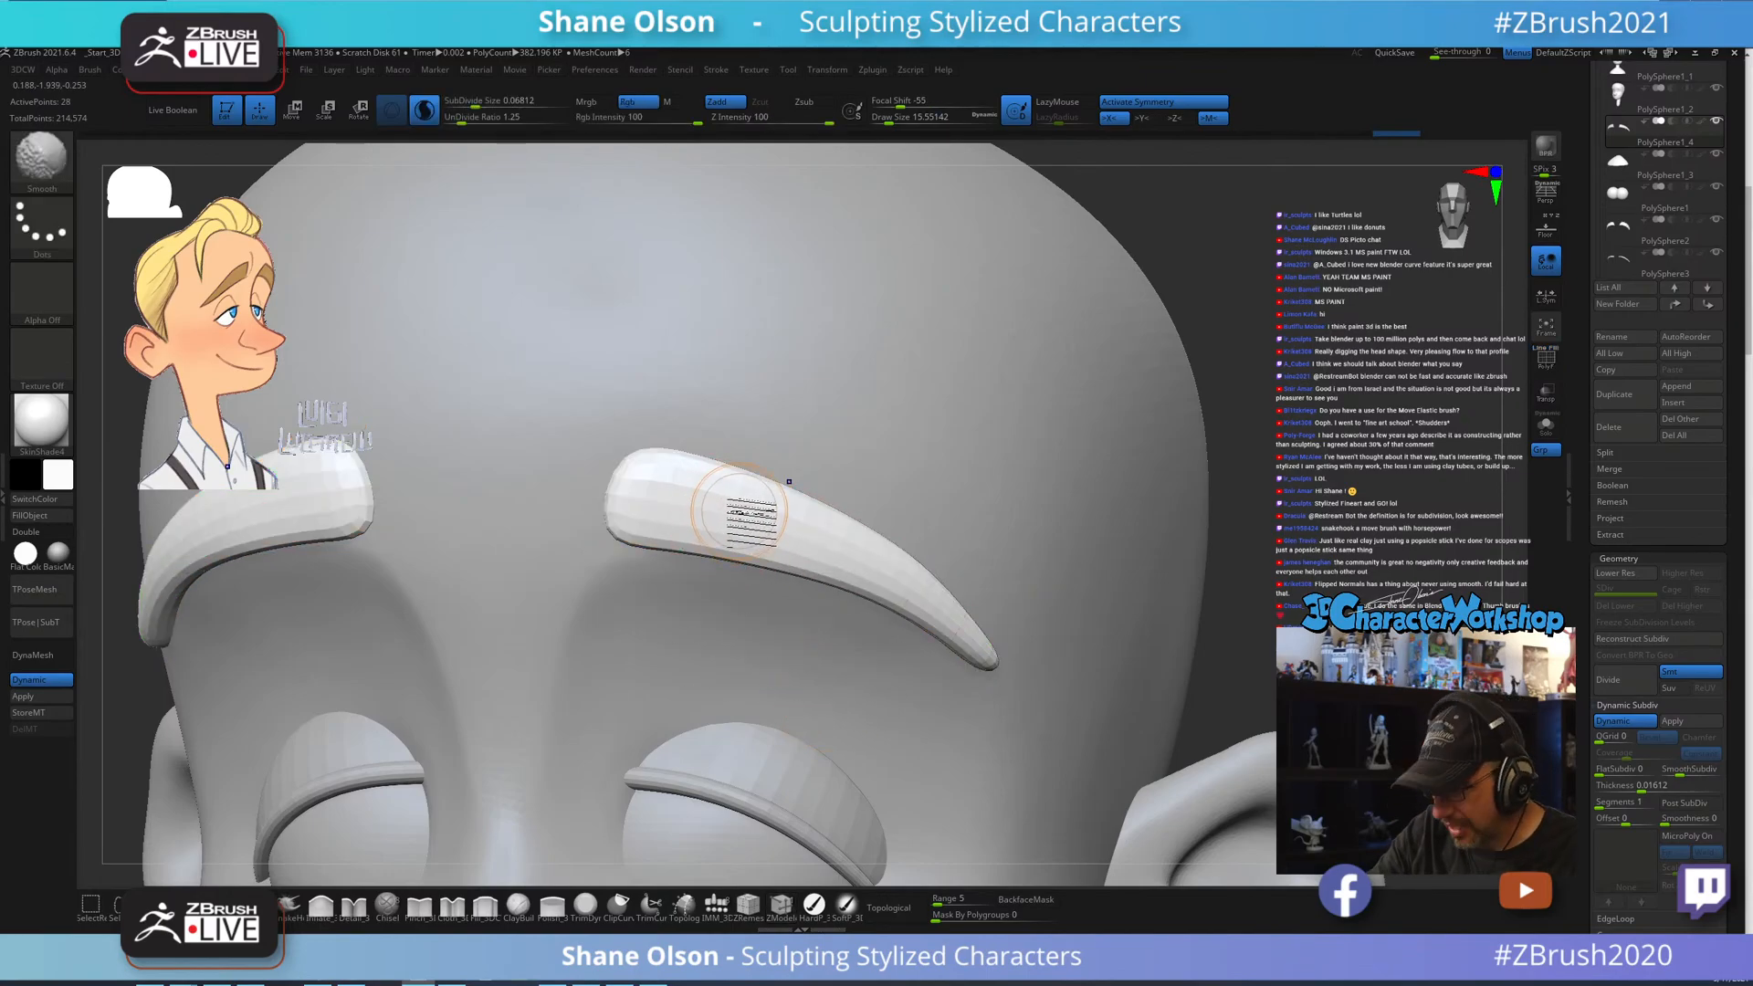
{"action": "key", "text": "shift+d"}
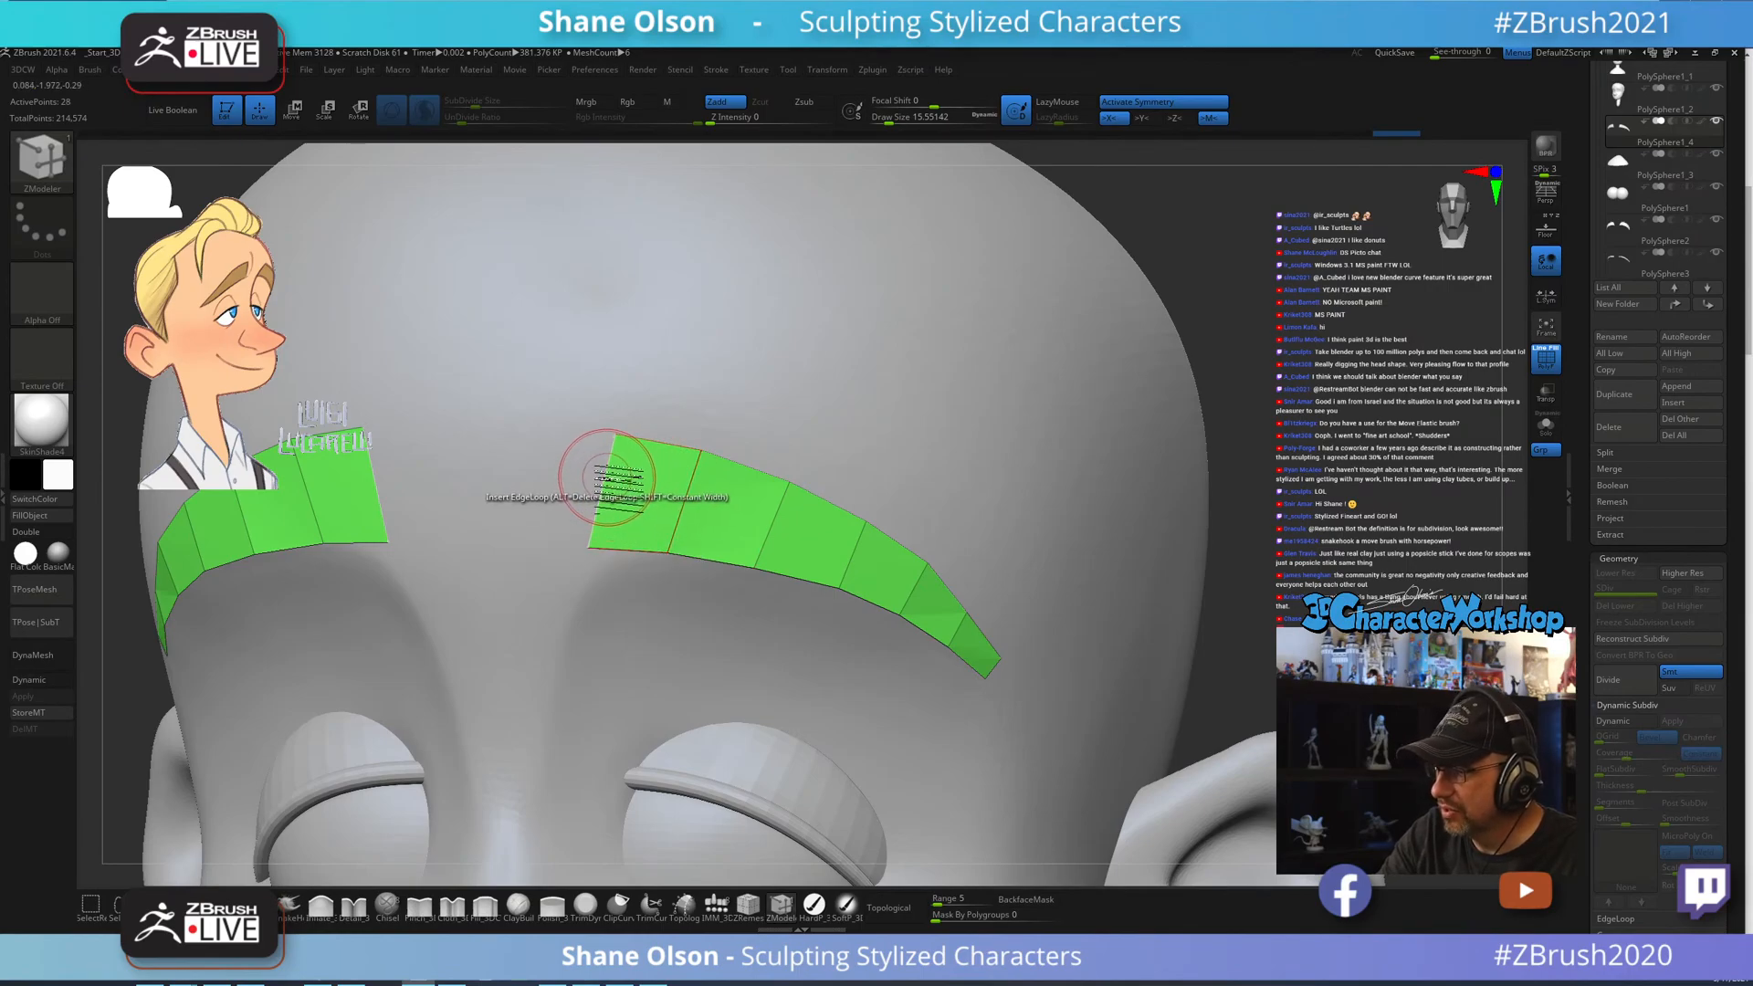
{"action": "left_click", "coordinate": [633, 548]}
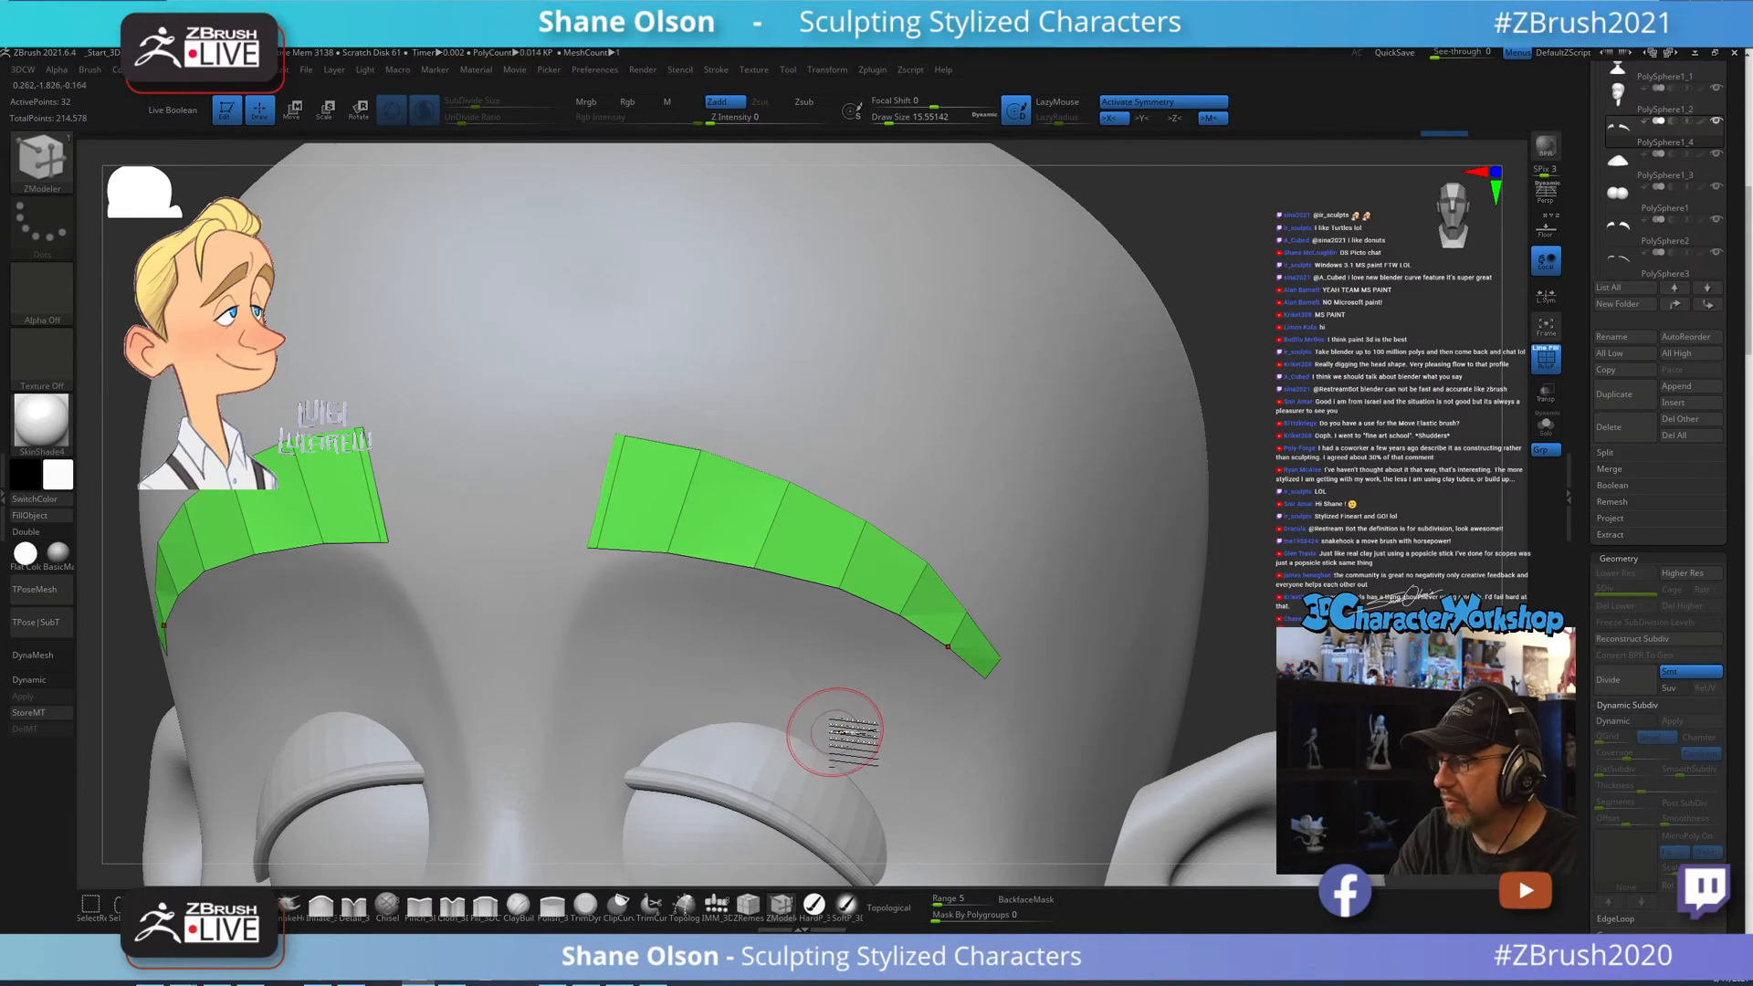
{"action": "key", "text": "d"}
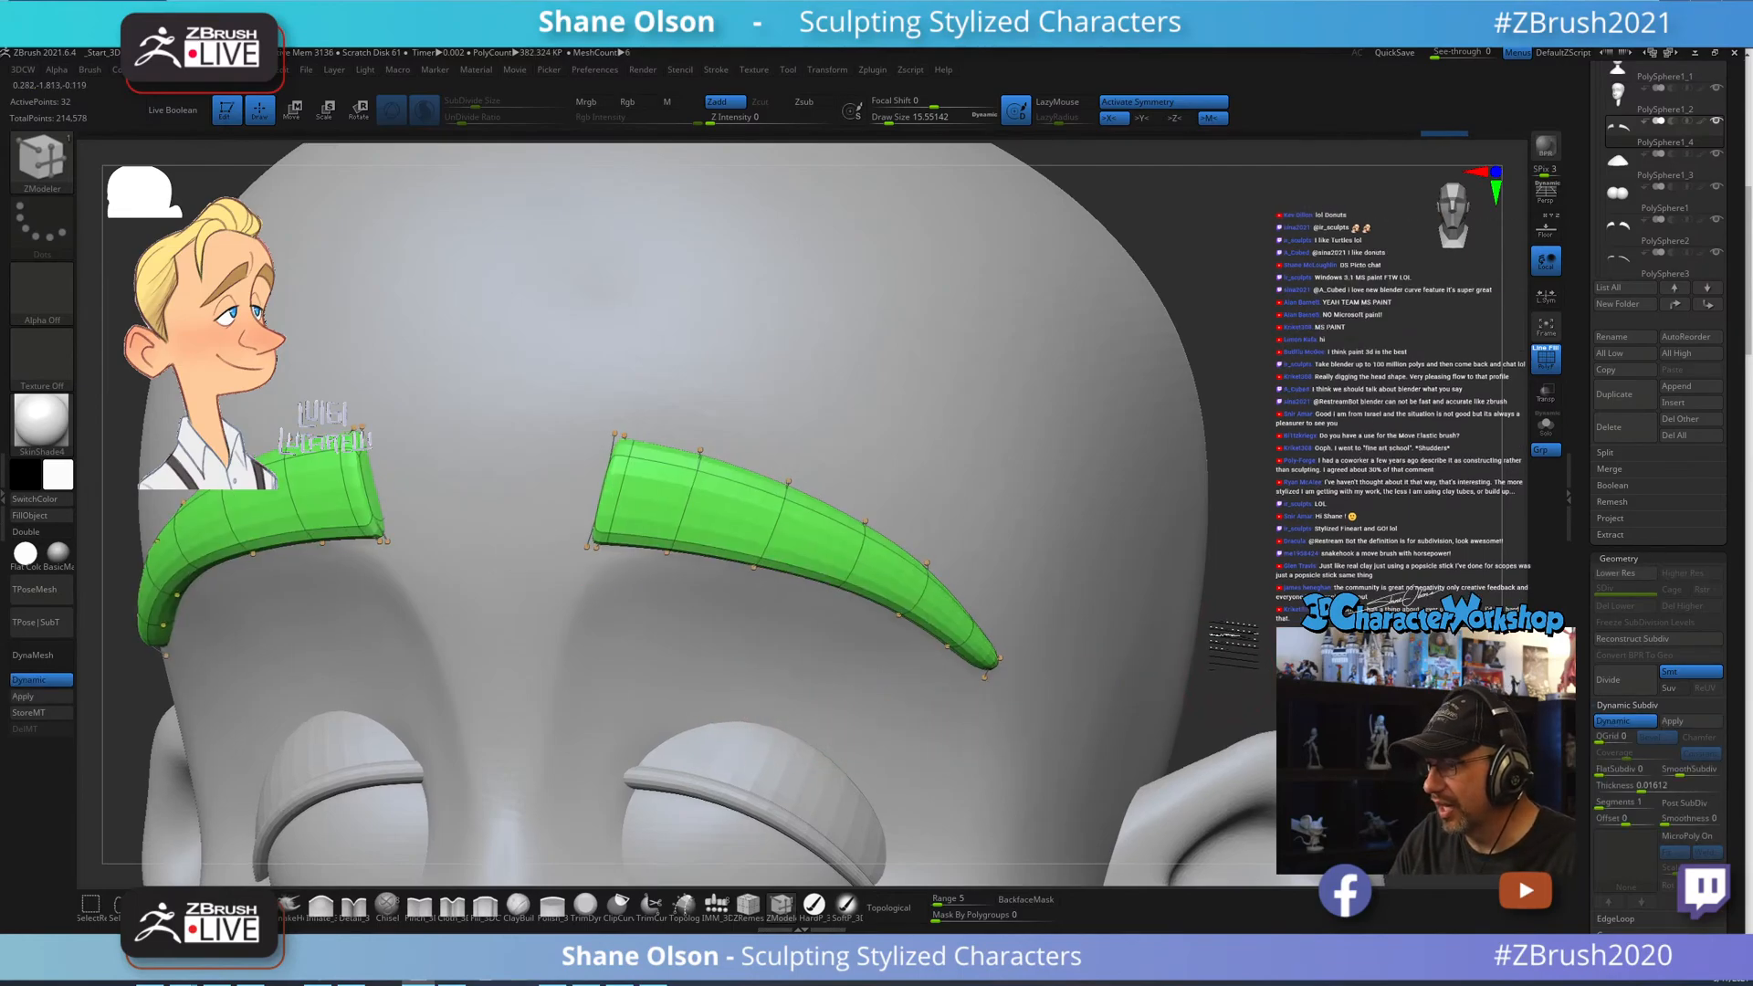
{"action": "left_click_drag", "start_coordinate": [1227, 671], "coordinate": [1187, 662]}
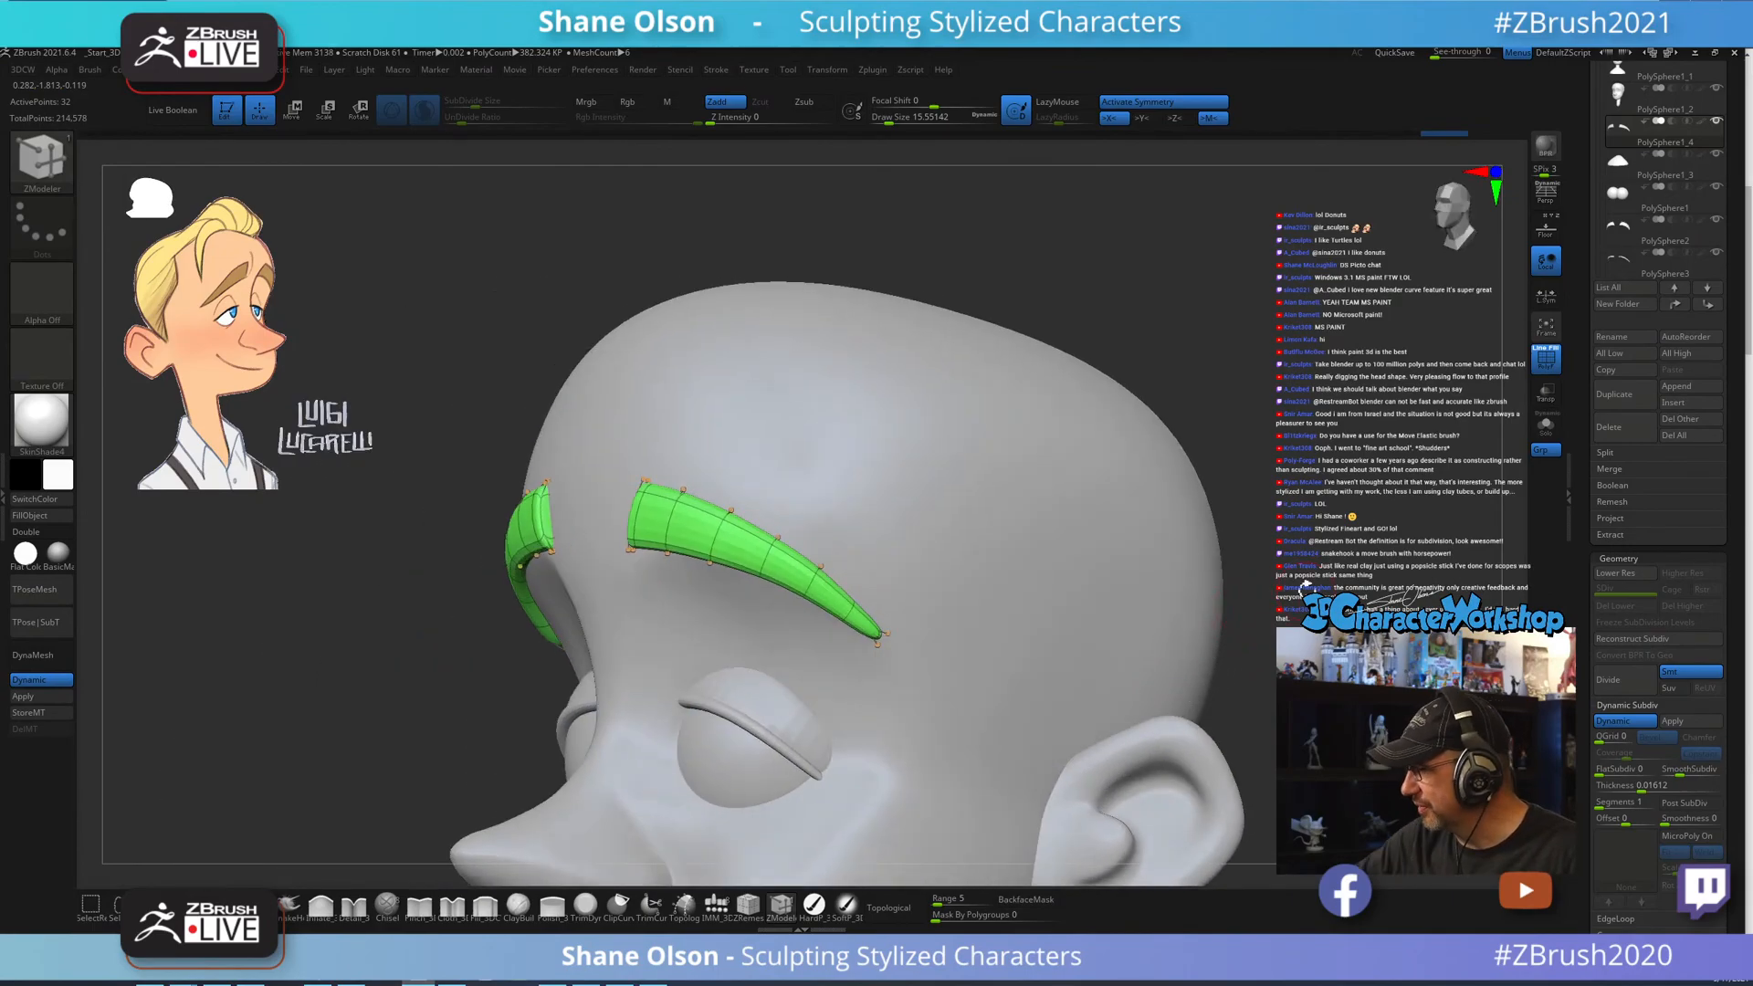
{"action": "left_click_drag", "start_coordinate": [1296, 315], "coordinate": [1168, 291]}
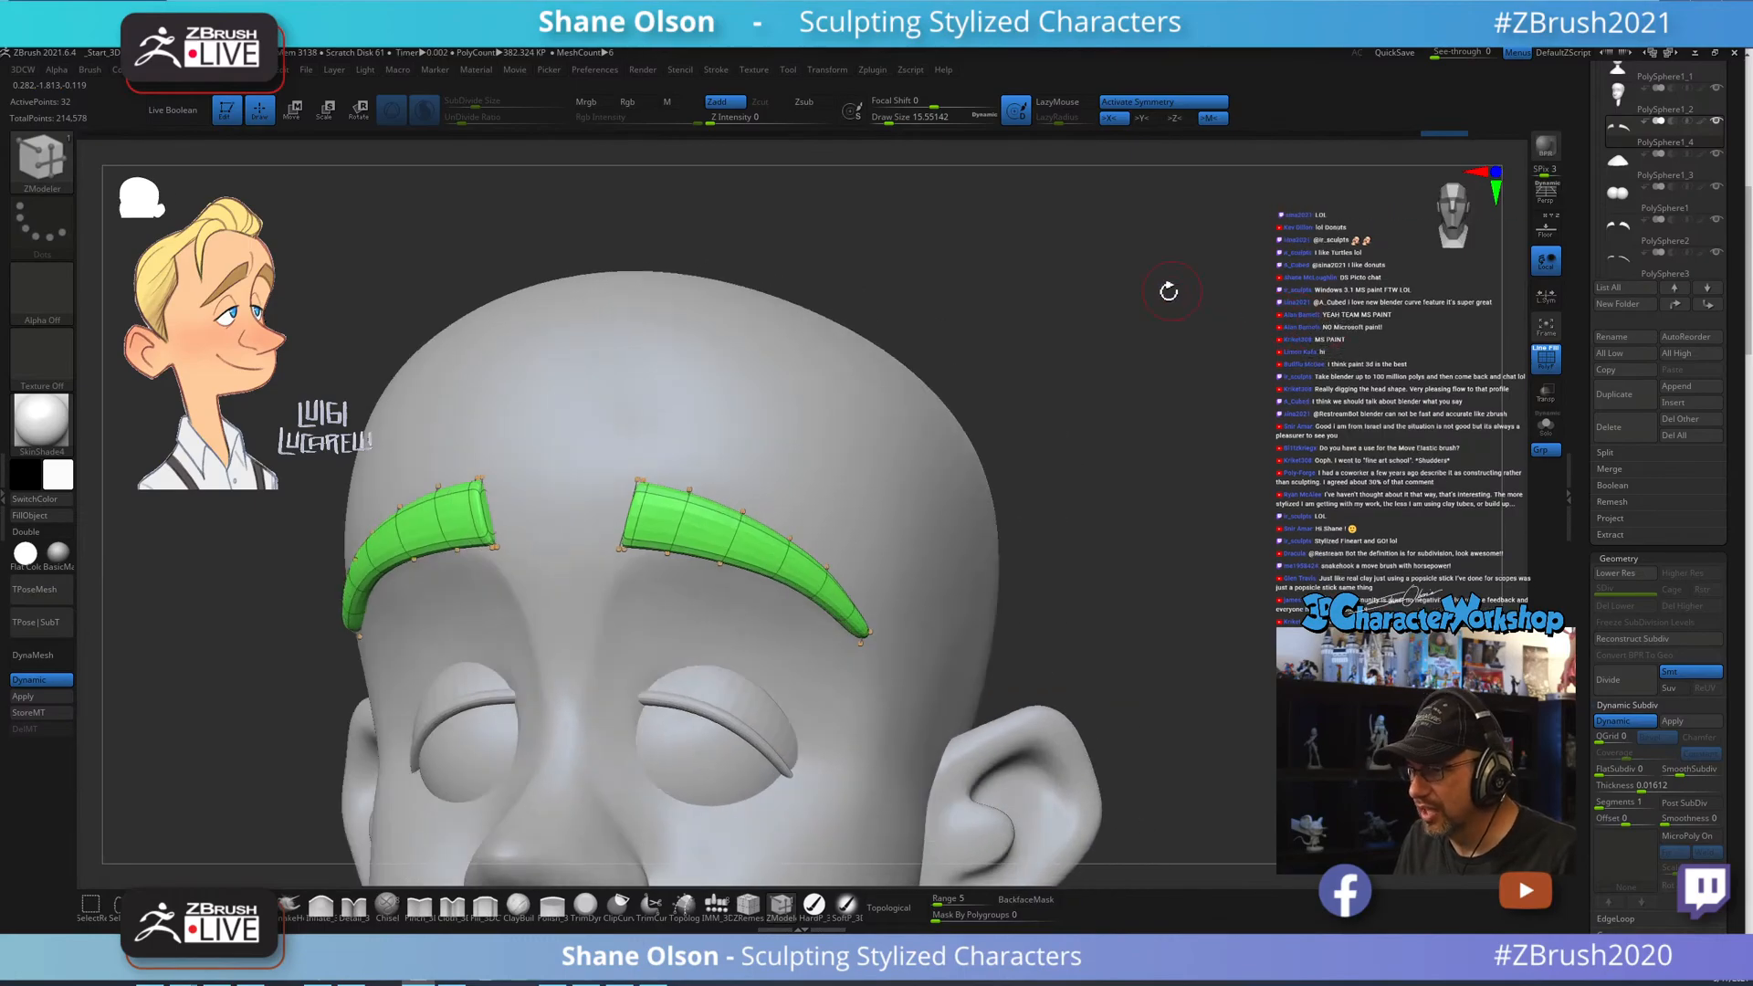
{"action": "left_click_drag", "start_coordinate": [1152, 362], "coordinate": [1099, 621]}
{"action": "left_click_drag", "start_coordinate": [978, 594], "coordinate": [1086, 565]}
Sample the skin tone from the reference image, switch to the hard paint brush, and fill the head and eyelids with that colour.
{"action": "left_click", "coordinate": [815, 630], "text": "alt"}
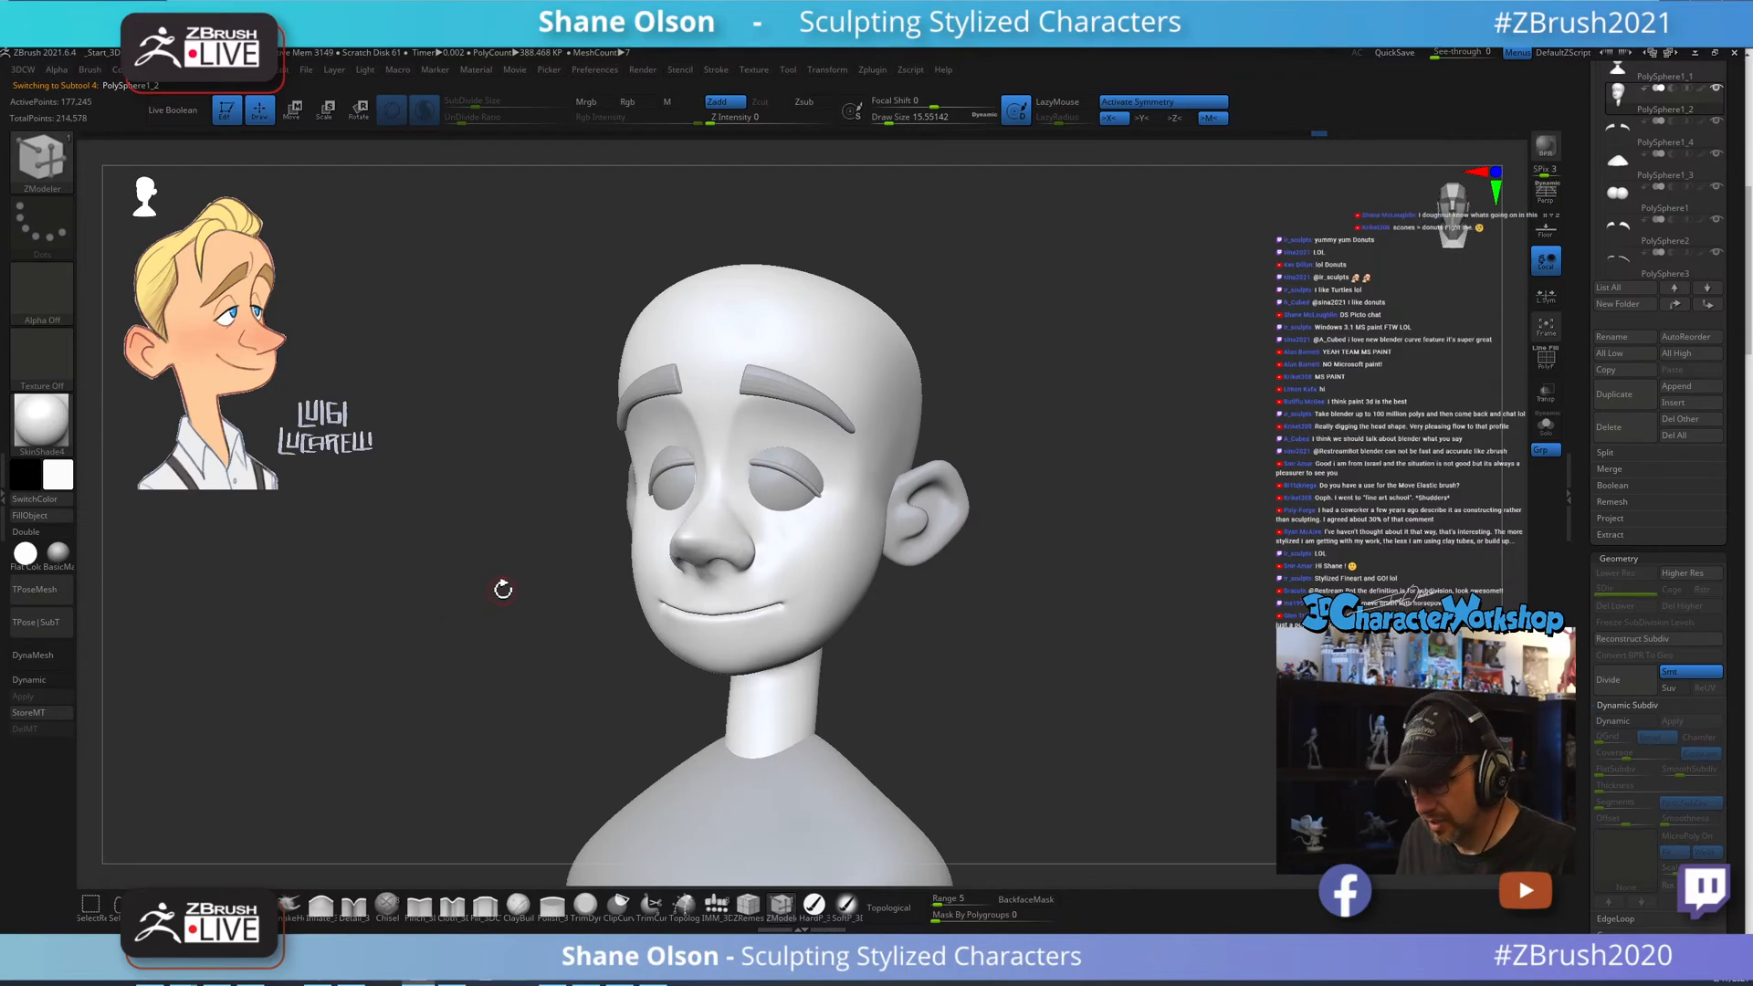
{"action": "key", "text": "z"}
{"action": "key", "text": "c"}
{"action": "key", "text": "z"}
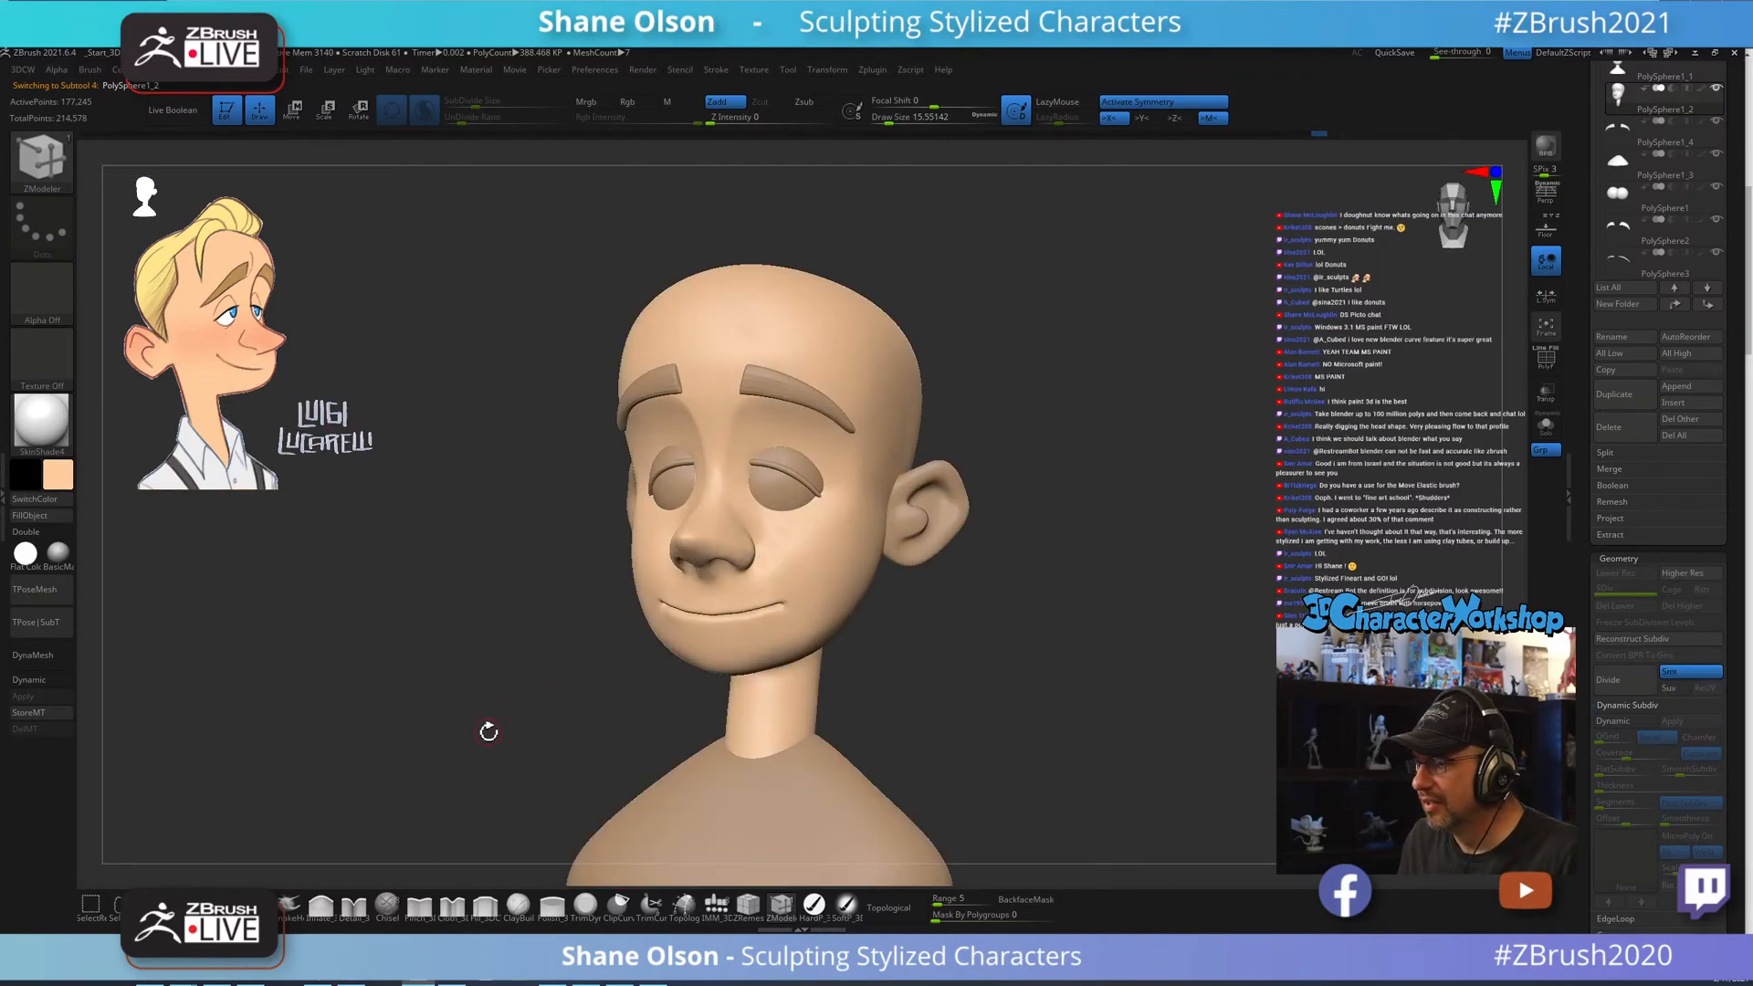
{"action": "left_click", "coordinate": [815, 905]}
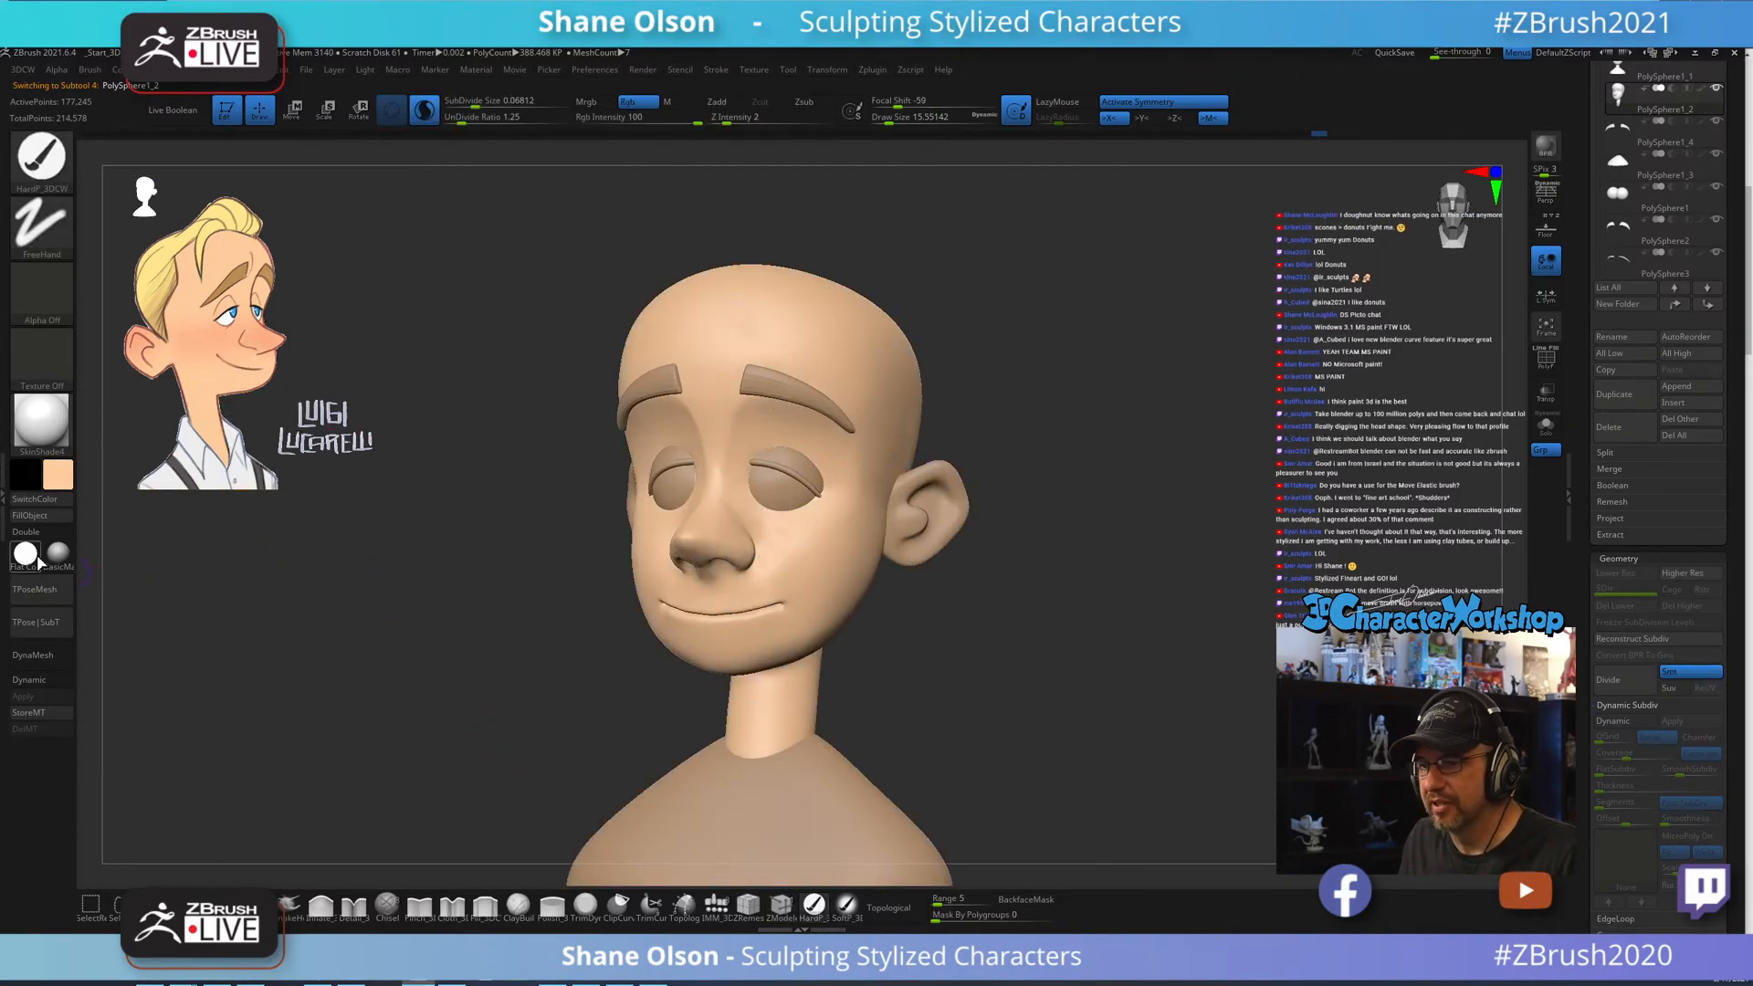
{"action": "left_click_drag", "start_coordinate": [418, 648], "coordinate": [1001, 618]}
{"action": "left_click_drag", "start_coordinate": [1139, 540], "coordinate": [1142, 548]}
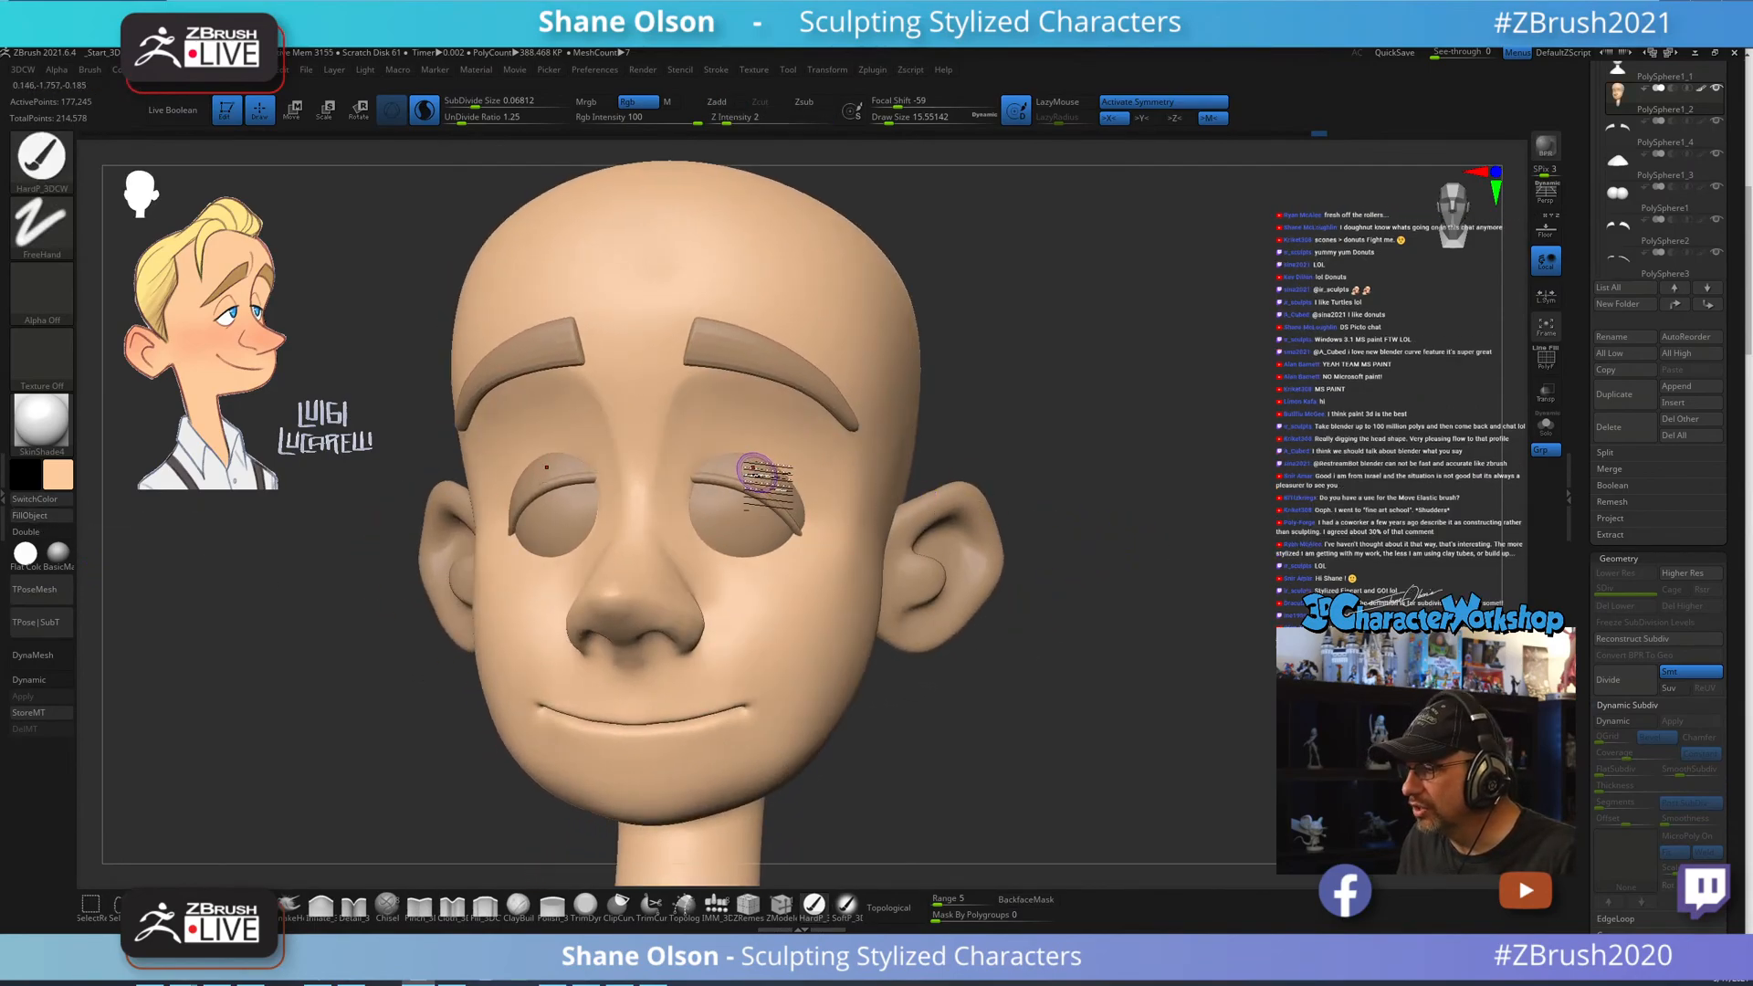
{"action": "left_click", "coordinate": [765, 473], "text": "alt"}
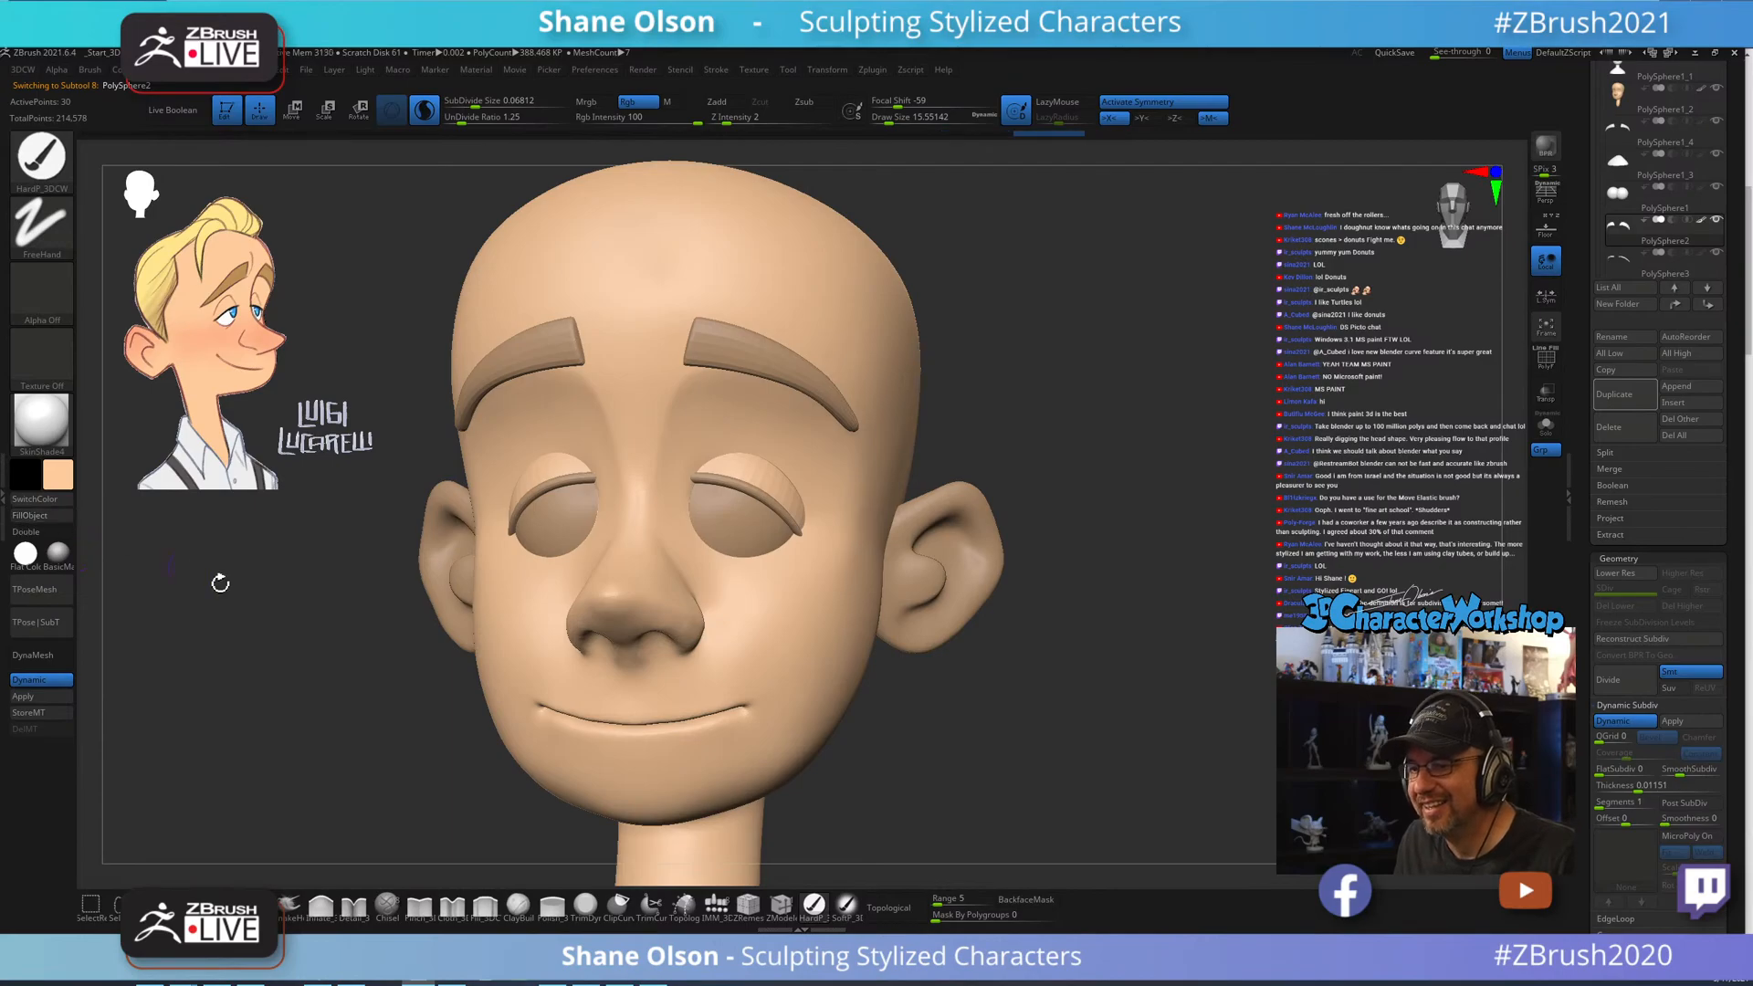
{"action": "left_click_drag", "start_coordinate": [324, 753], "coordinate": [422, 654]}
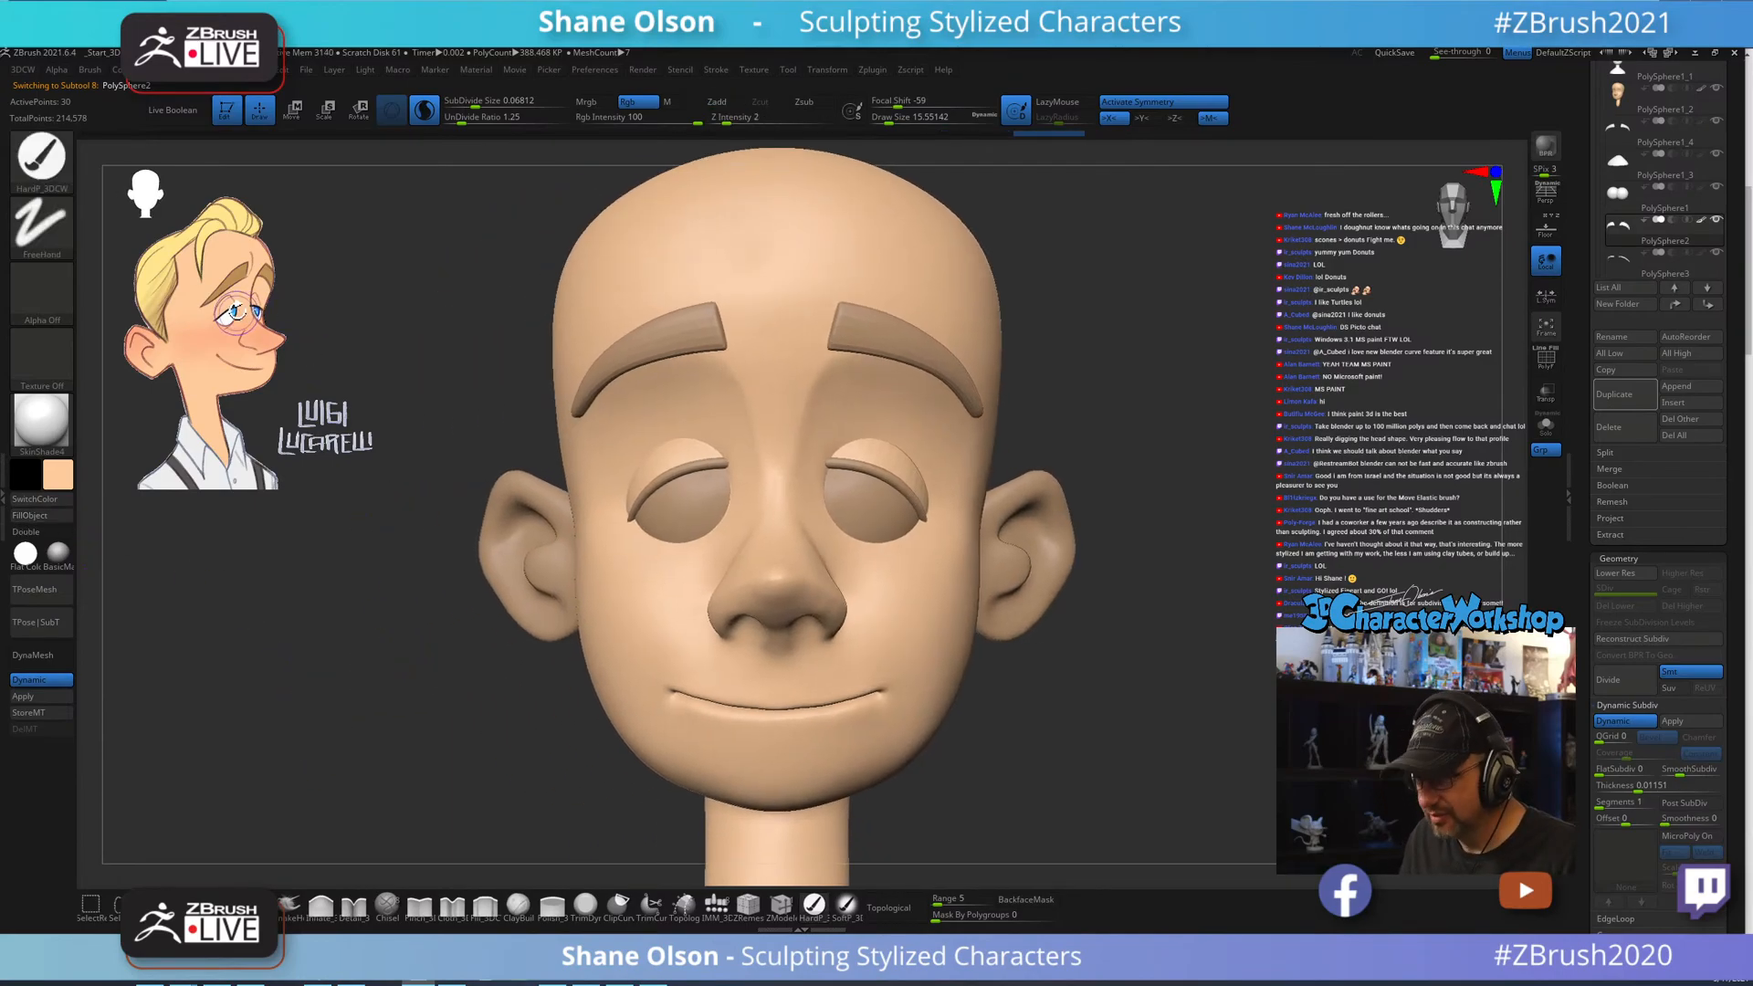
Sample the golden-brown brow colour from the reference image and fill the eyebrows and the upper eyelid rims with it.
{"action": "key", "text": "z"}
{"action": "key", "text": "c"}
{"action": "key", "text": "z"}
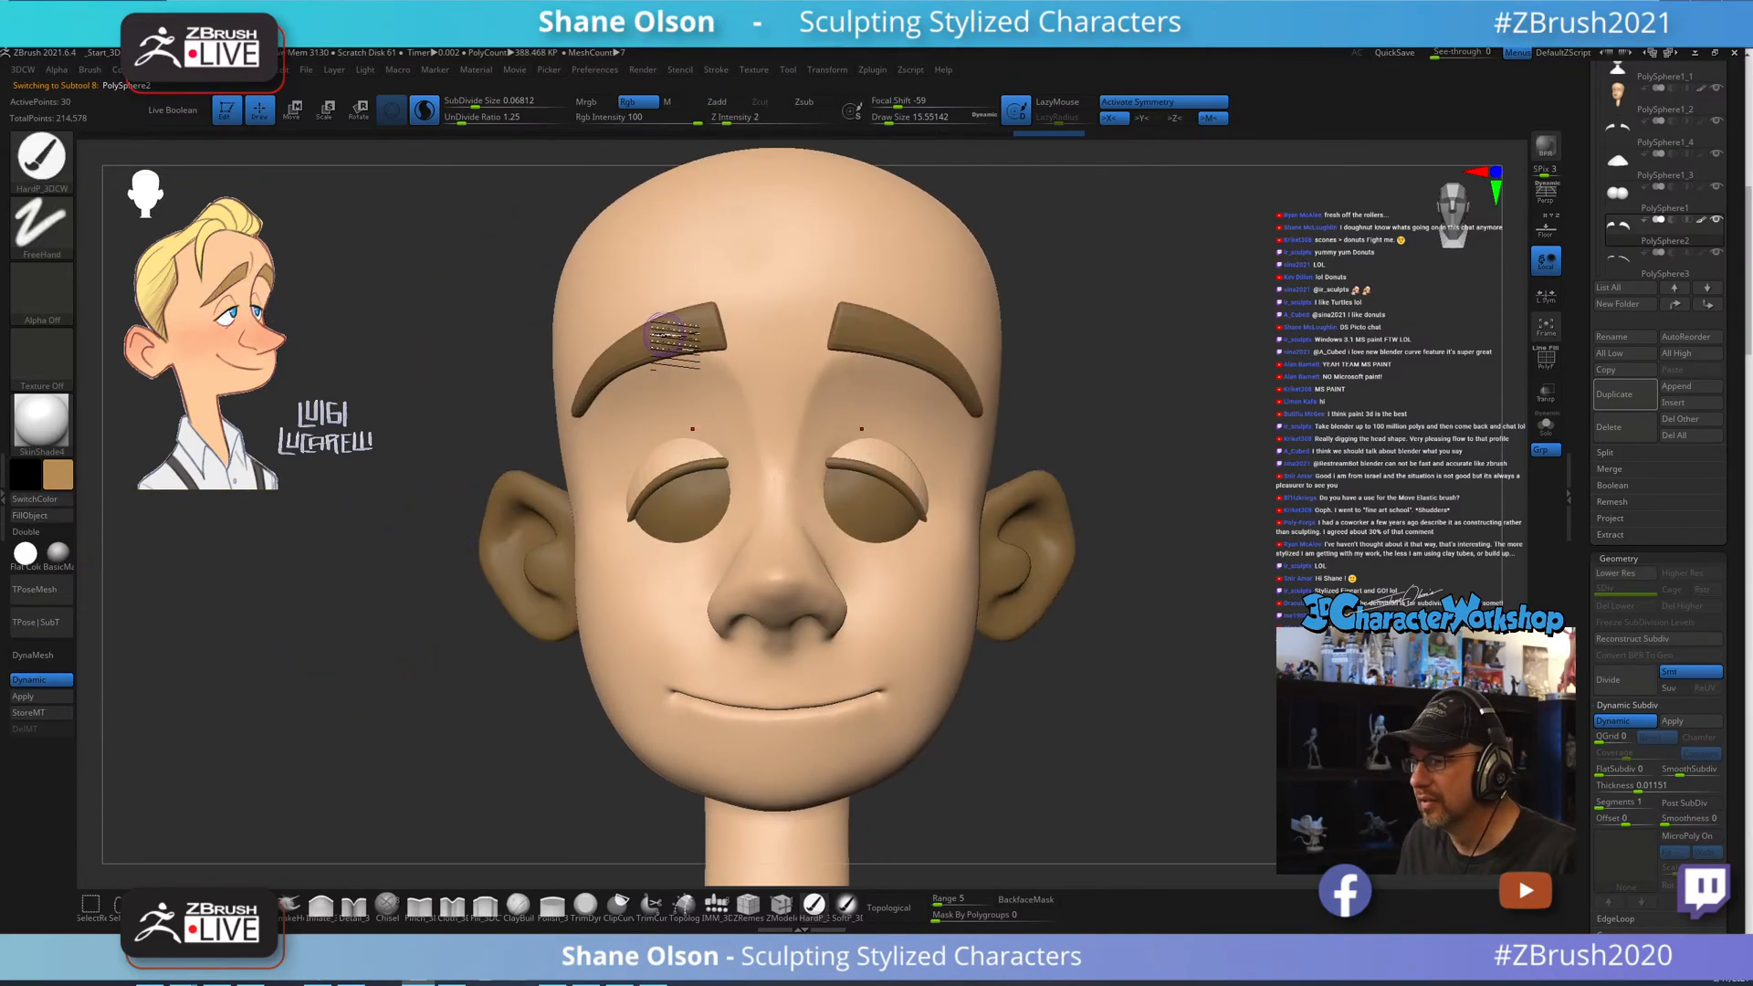
{"action": "left_click", "coordinate": [671, 336], "text": "alt"}
{"action": "left_click", "coordinate": [30, 515]}
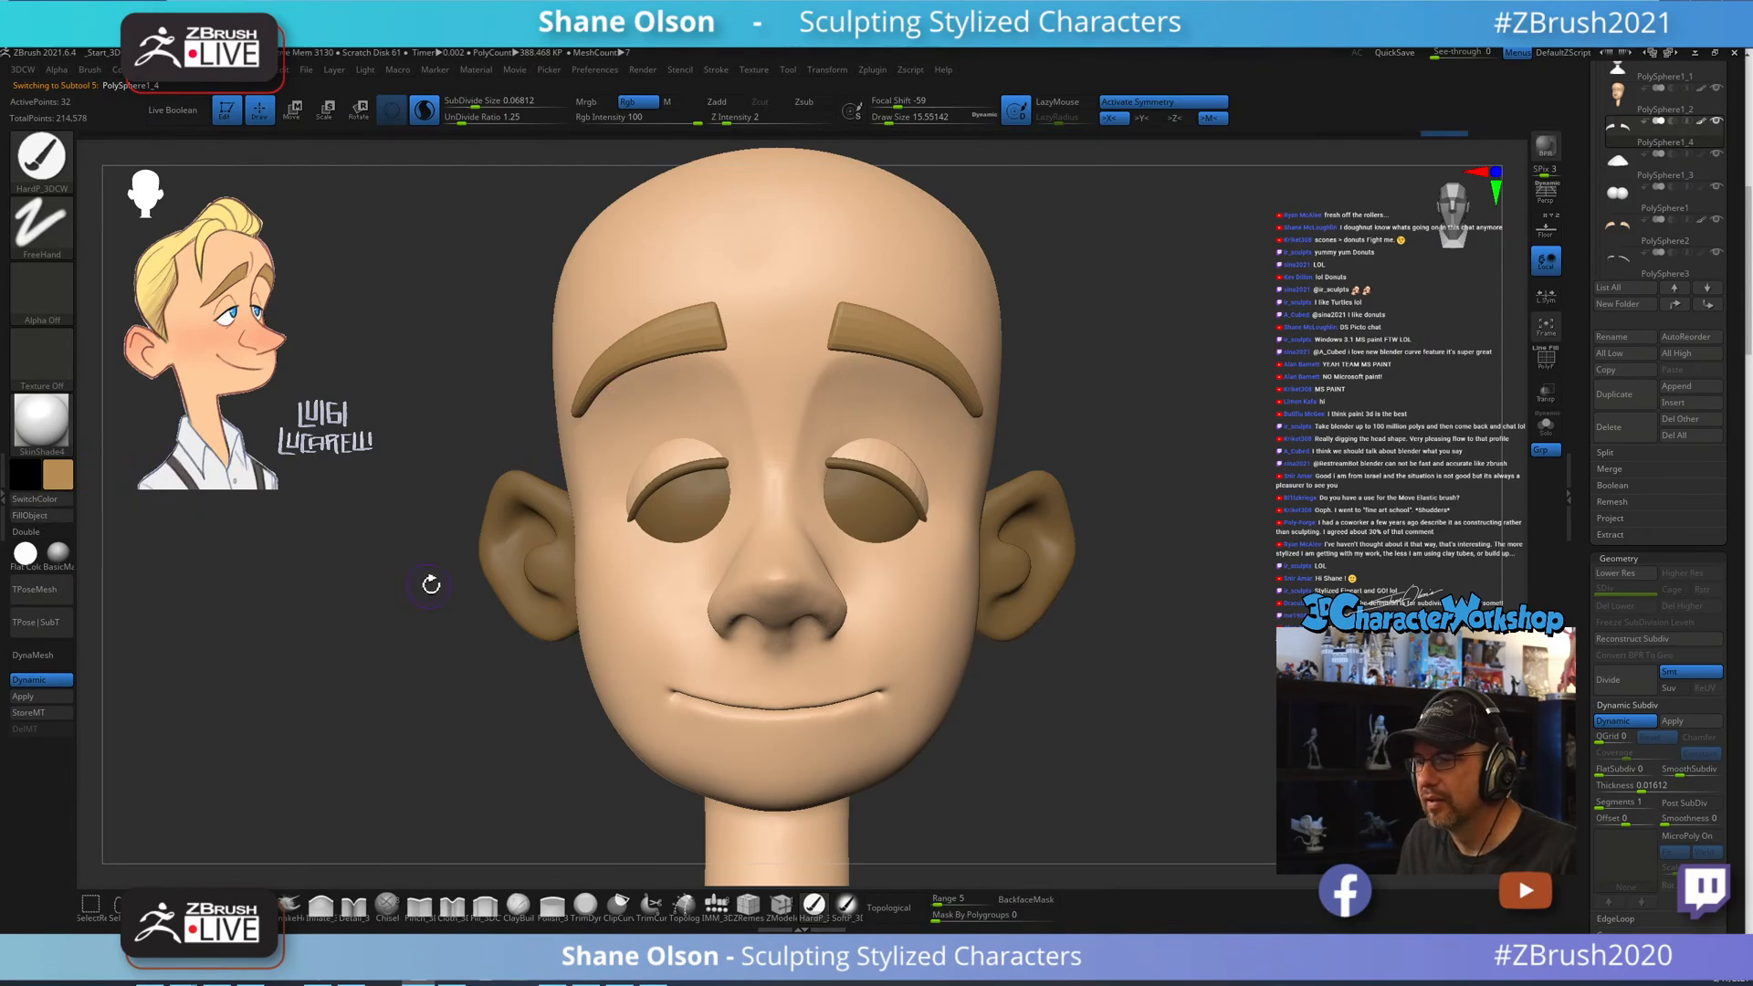
{"action": "left_click", "coordinate": [696, 469], "text": "alt"}
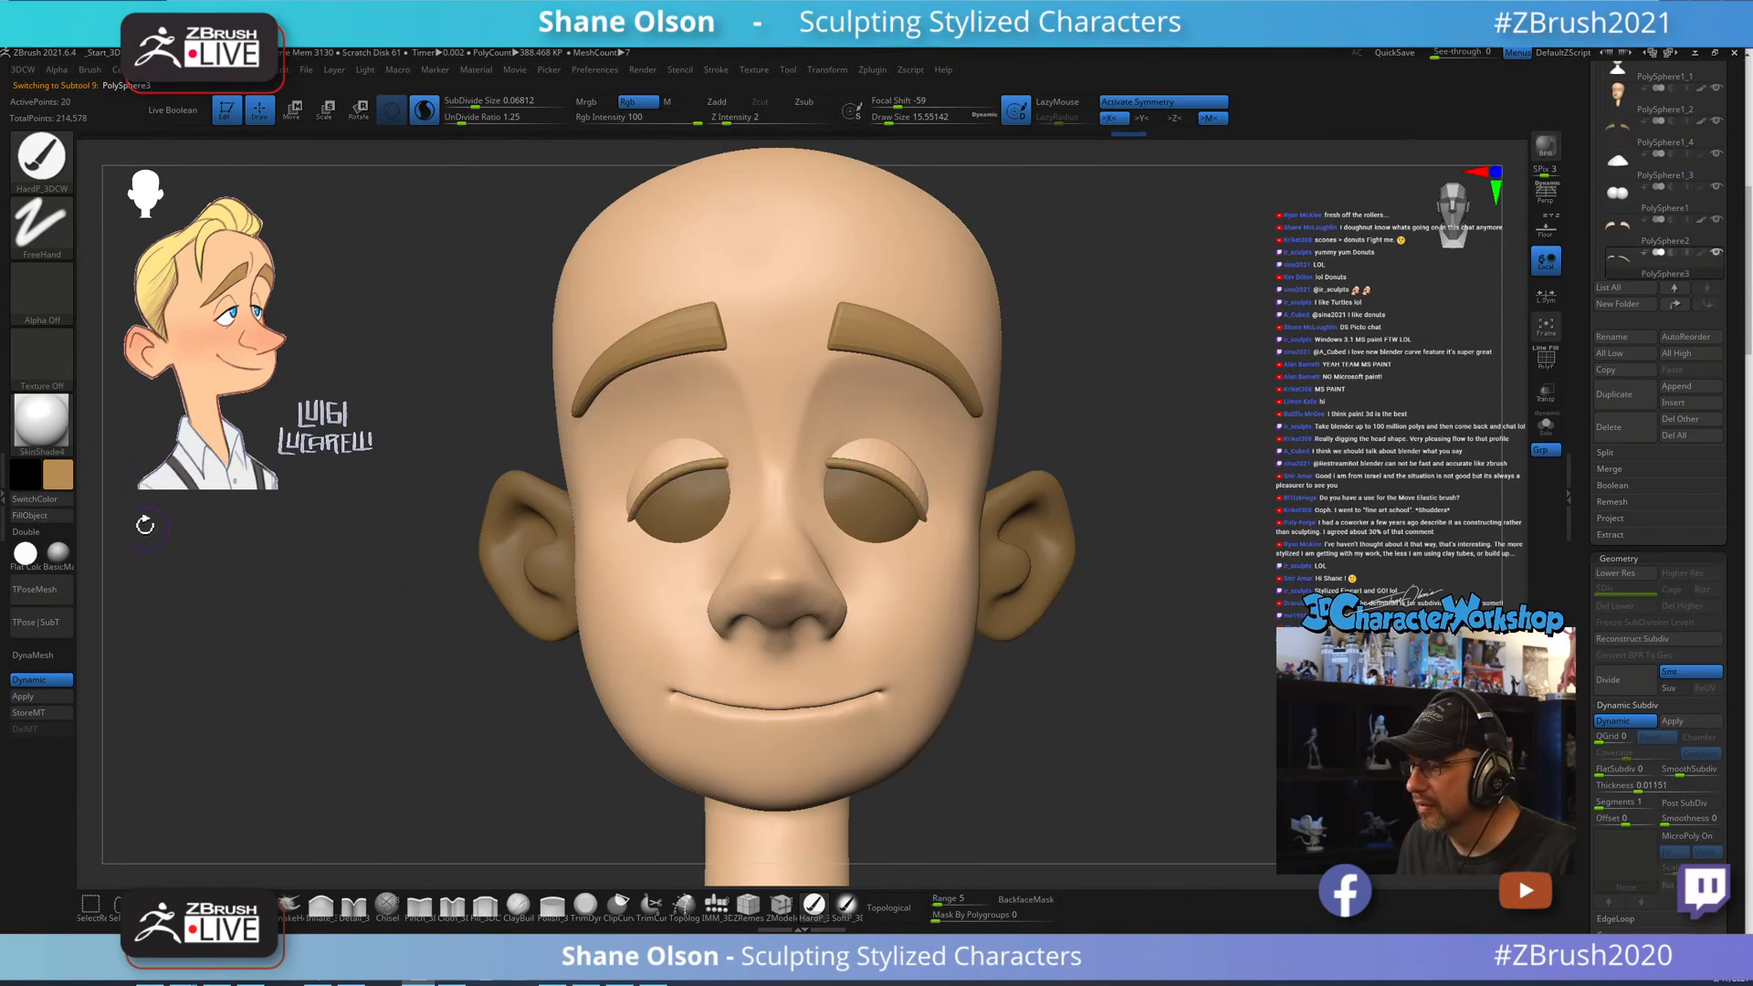
{"action": "left_click_drag", "start_coordinate": [305, 681], "coordinate": [458, 629]}
Fill the eyeballs with the white sampled from the reference's eyes and the ears with the head's skin tone.
{"action": "key", "text": "z"}
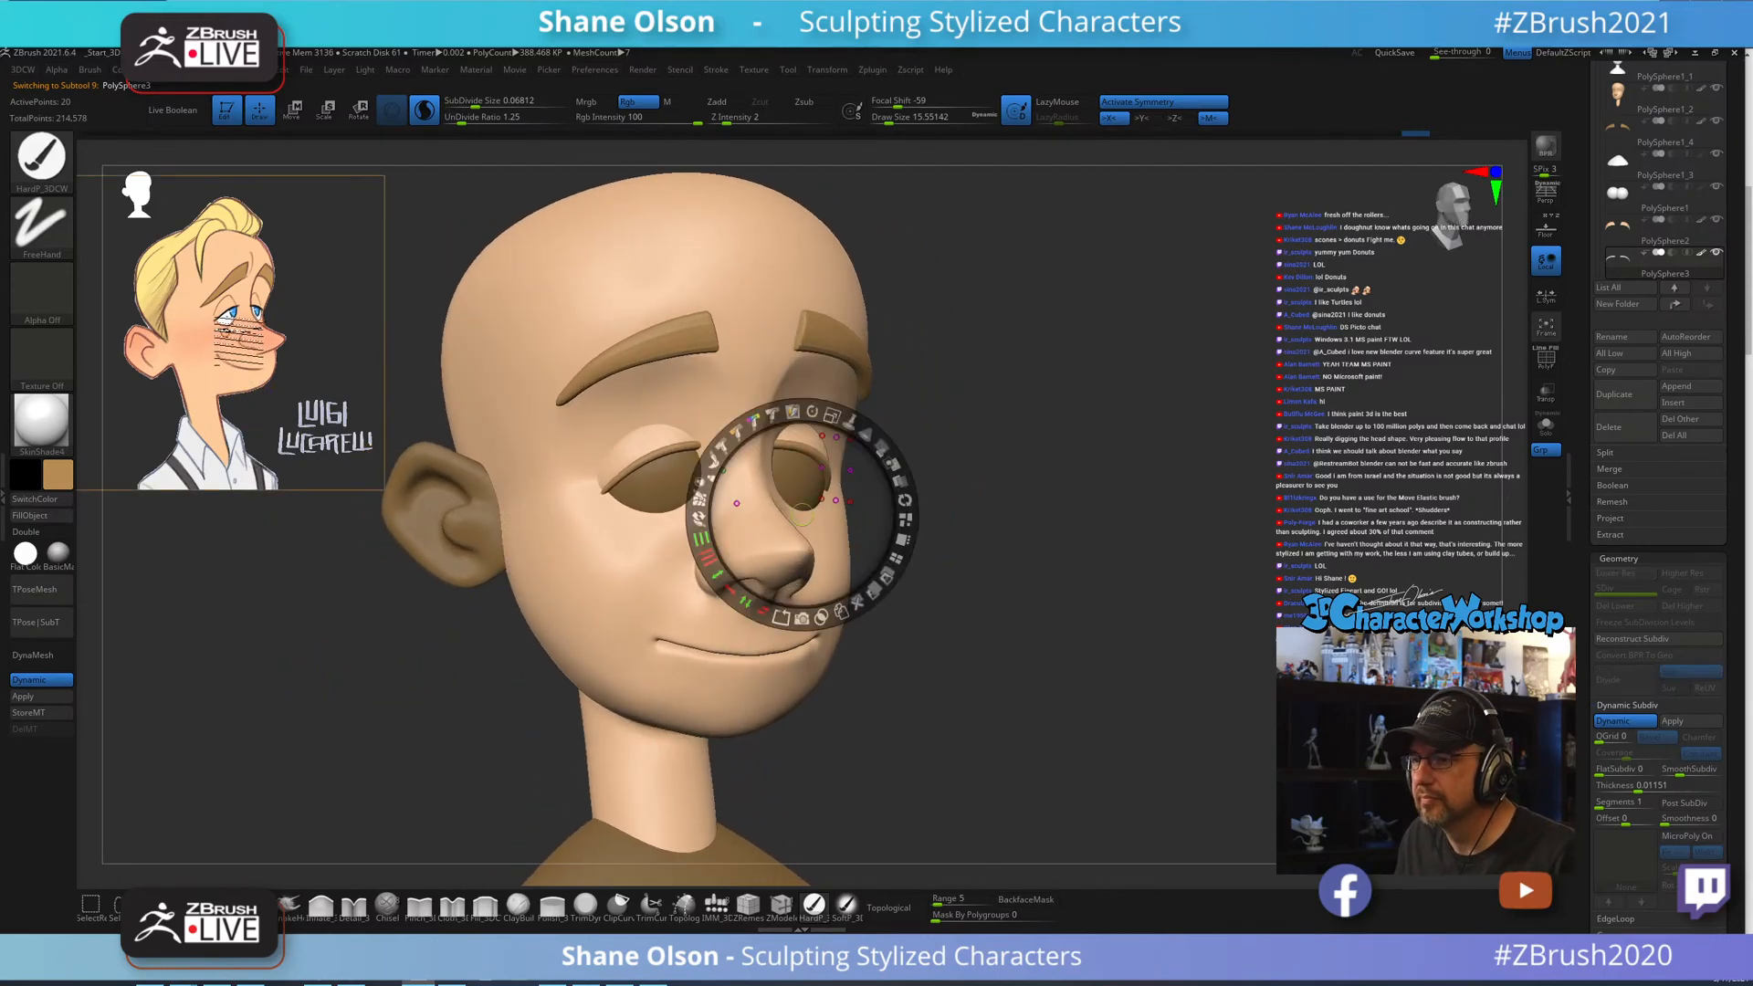
{"action": "key", "text": "c"}
{"action": "key", "text": "z"}
{"action": "left_click", "coordinate": [667, 493], "text": "alt"}
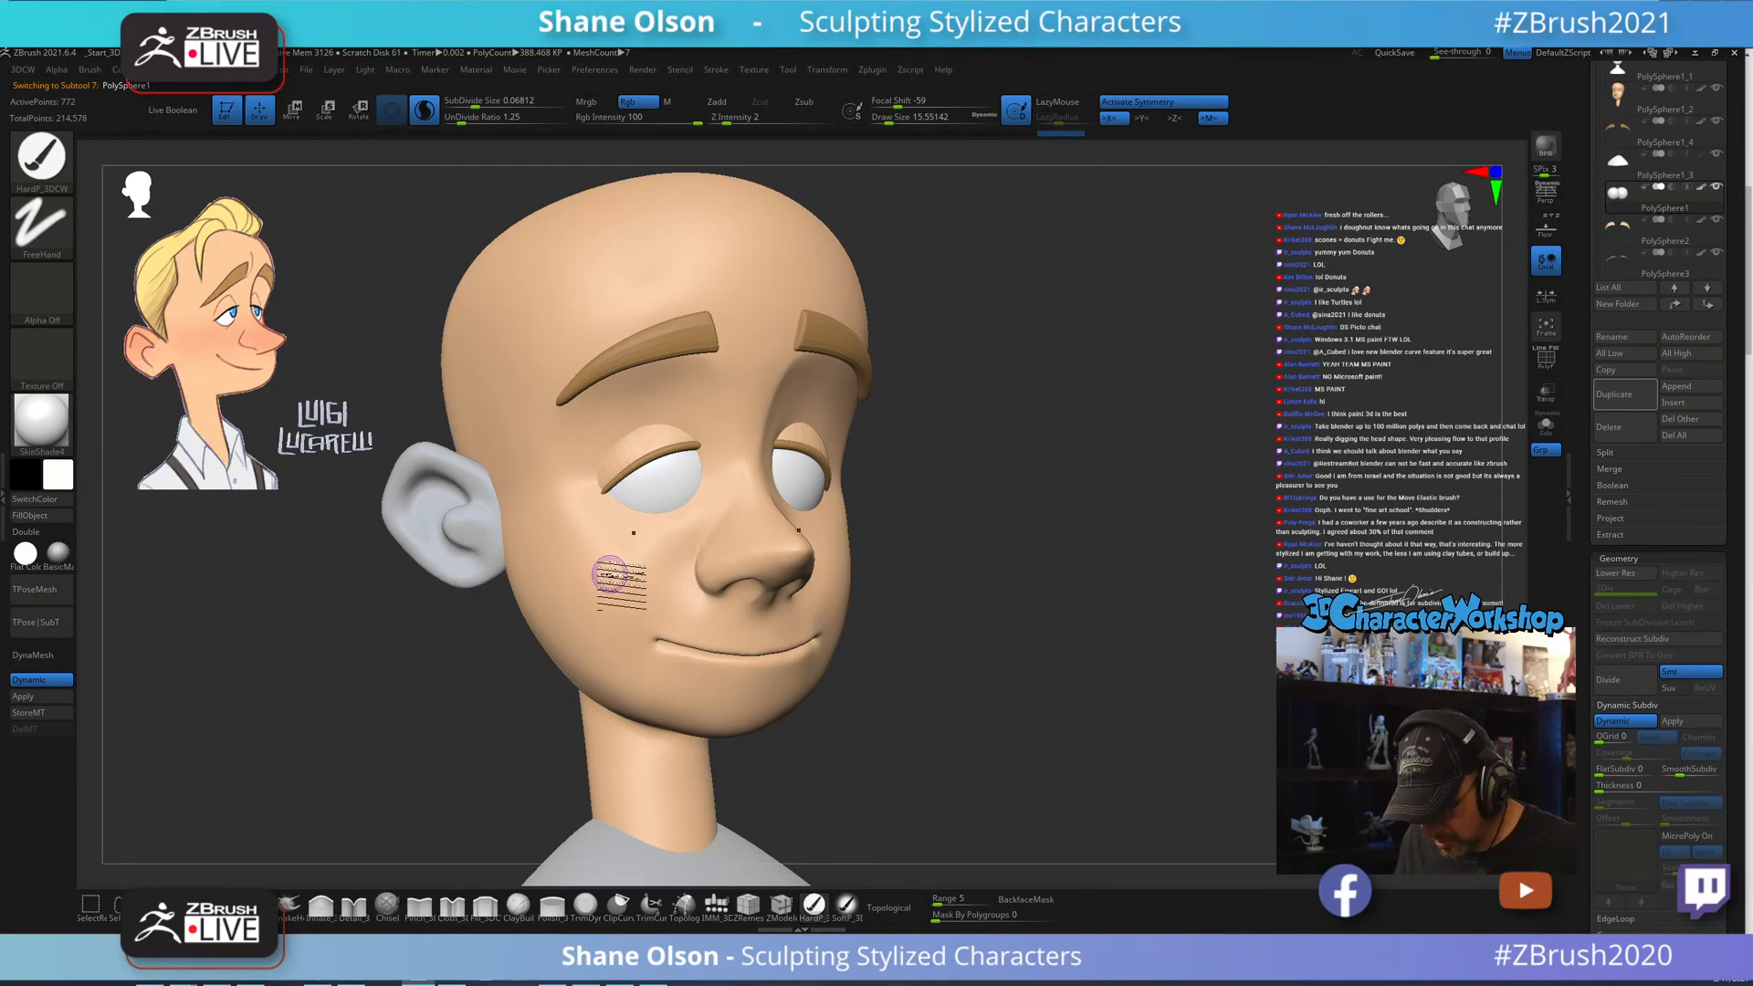
{"action": "key", "text": "c"}
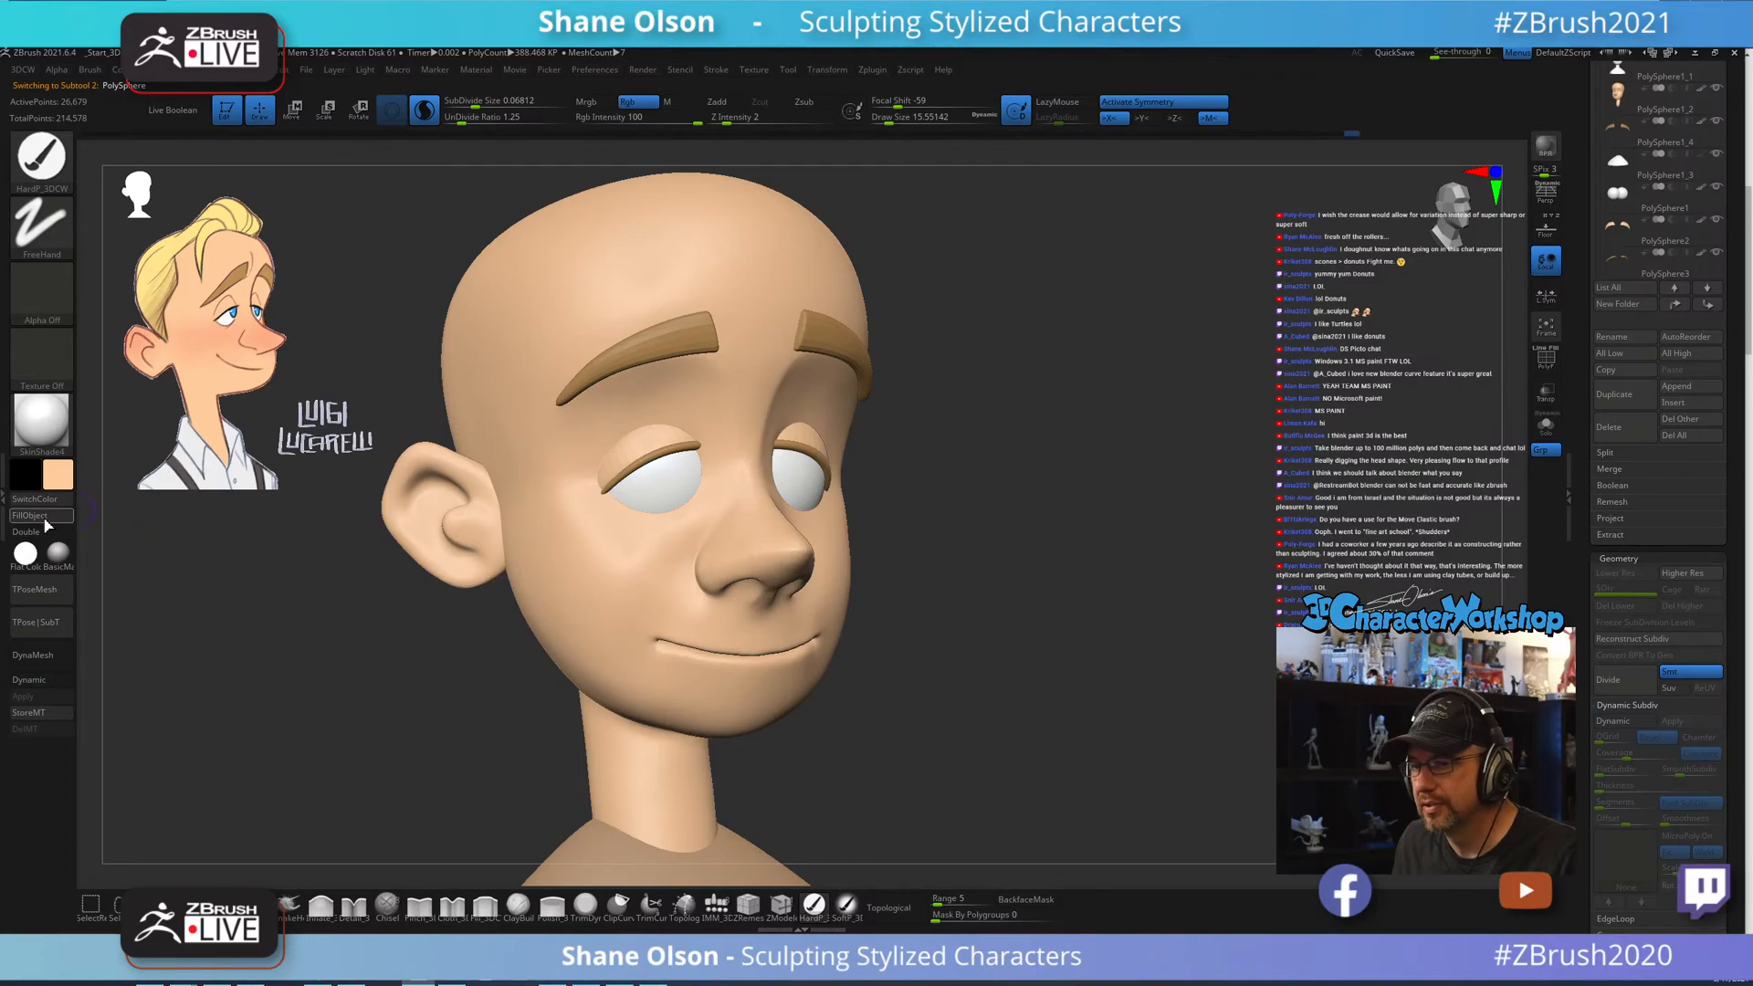
{"action": "mouse_move", "coordinate": [529, 799]}
{"action": "left_mouse_down"}
{"action": "mouse_move", "coordinate": [1010, 693]}
{"action": "mouse_move", "coordinate": [272, 599]}
{"action": "left_mouse_up"}
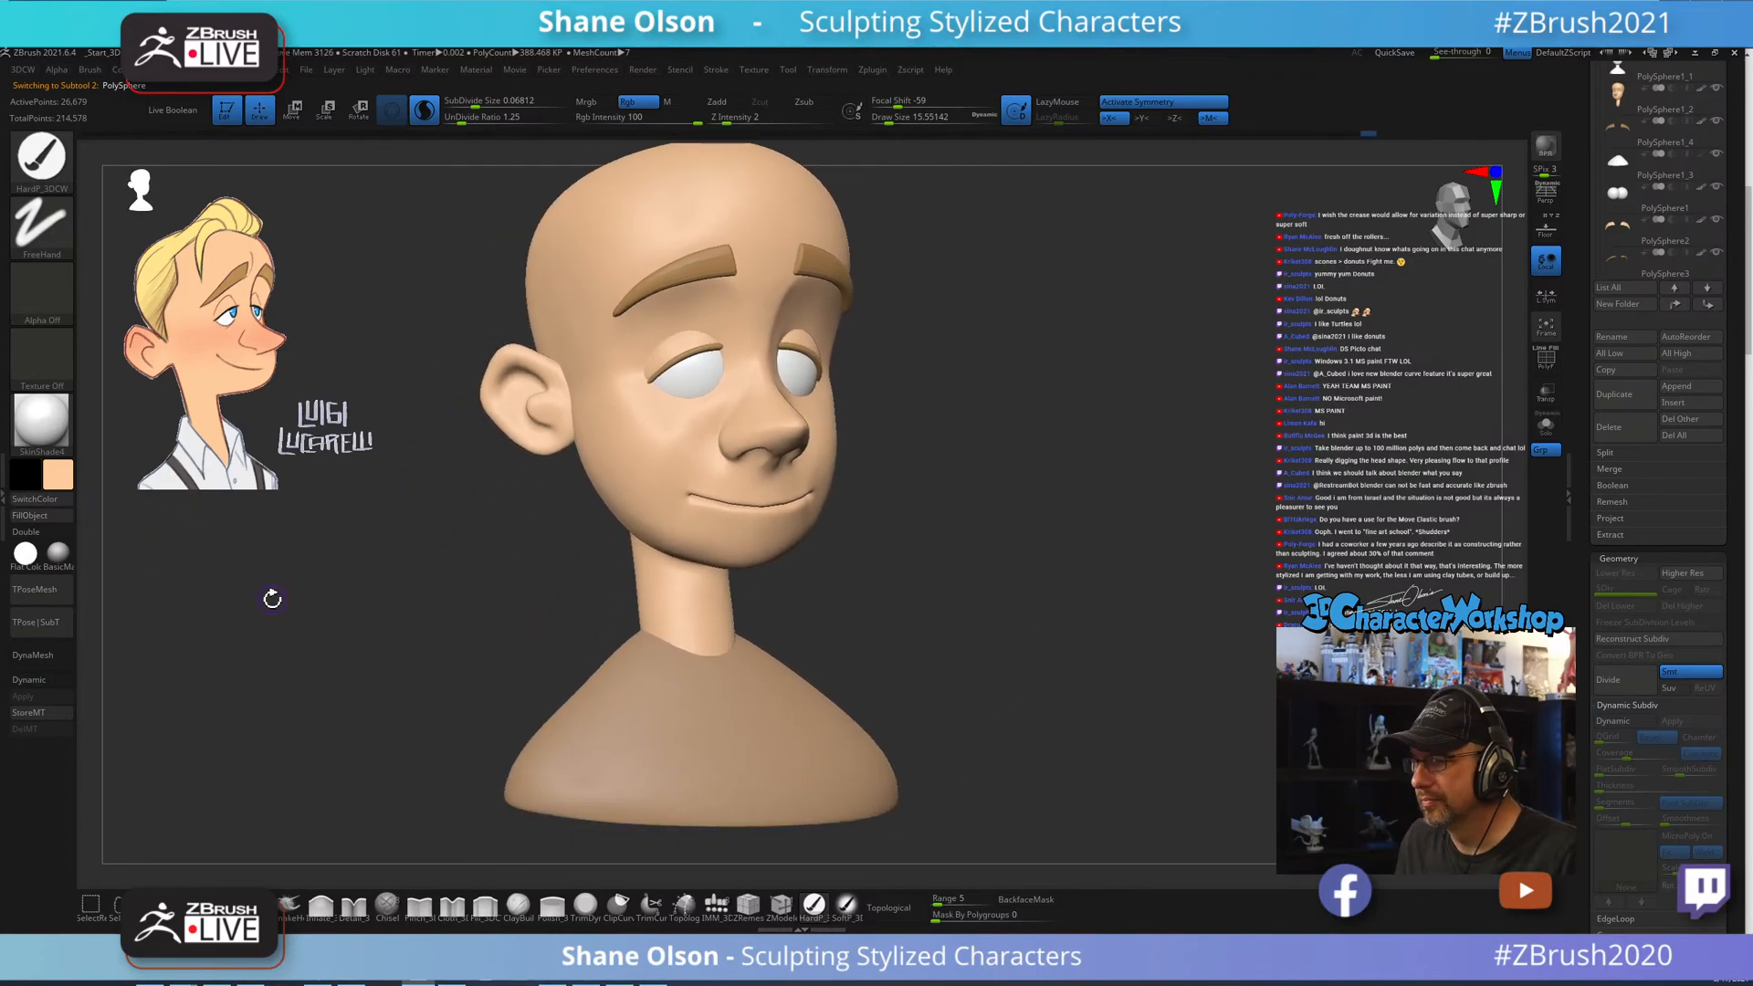
Sample the shirt's off-white from the reference image and fill the shoulder bust with it.
{"action": "key", "text": "c"}
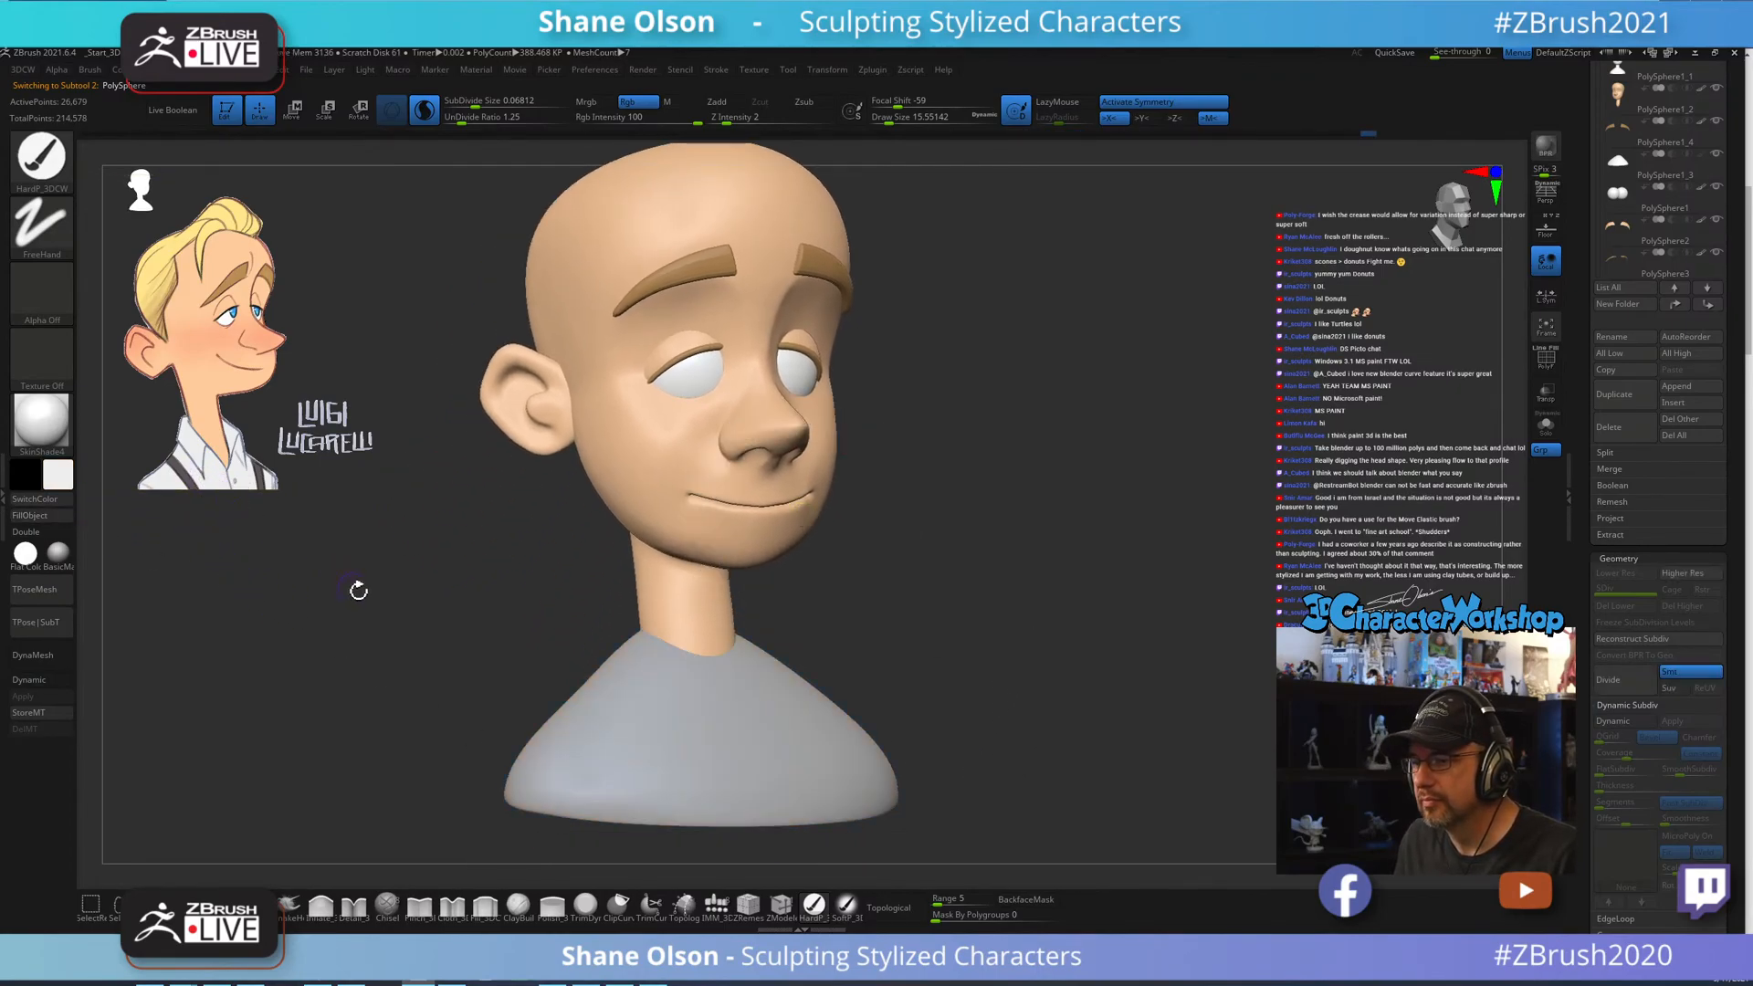
{"action": "left_click_drag", "start_coordinate": [951, 615], "coordinate": [982, 646]}
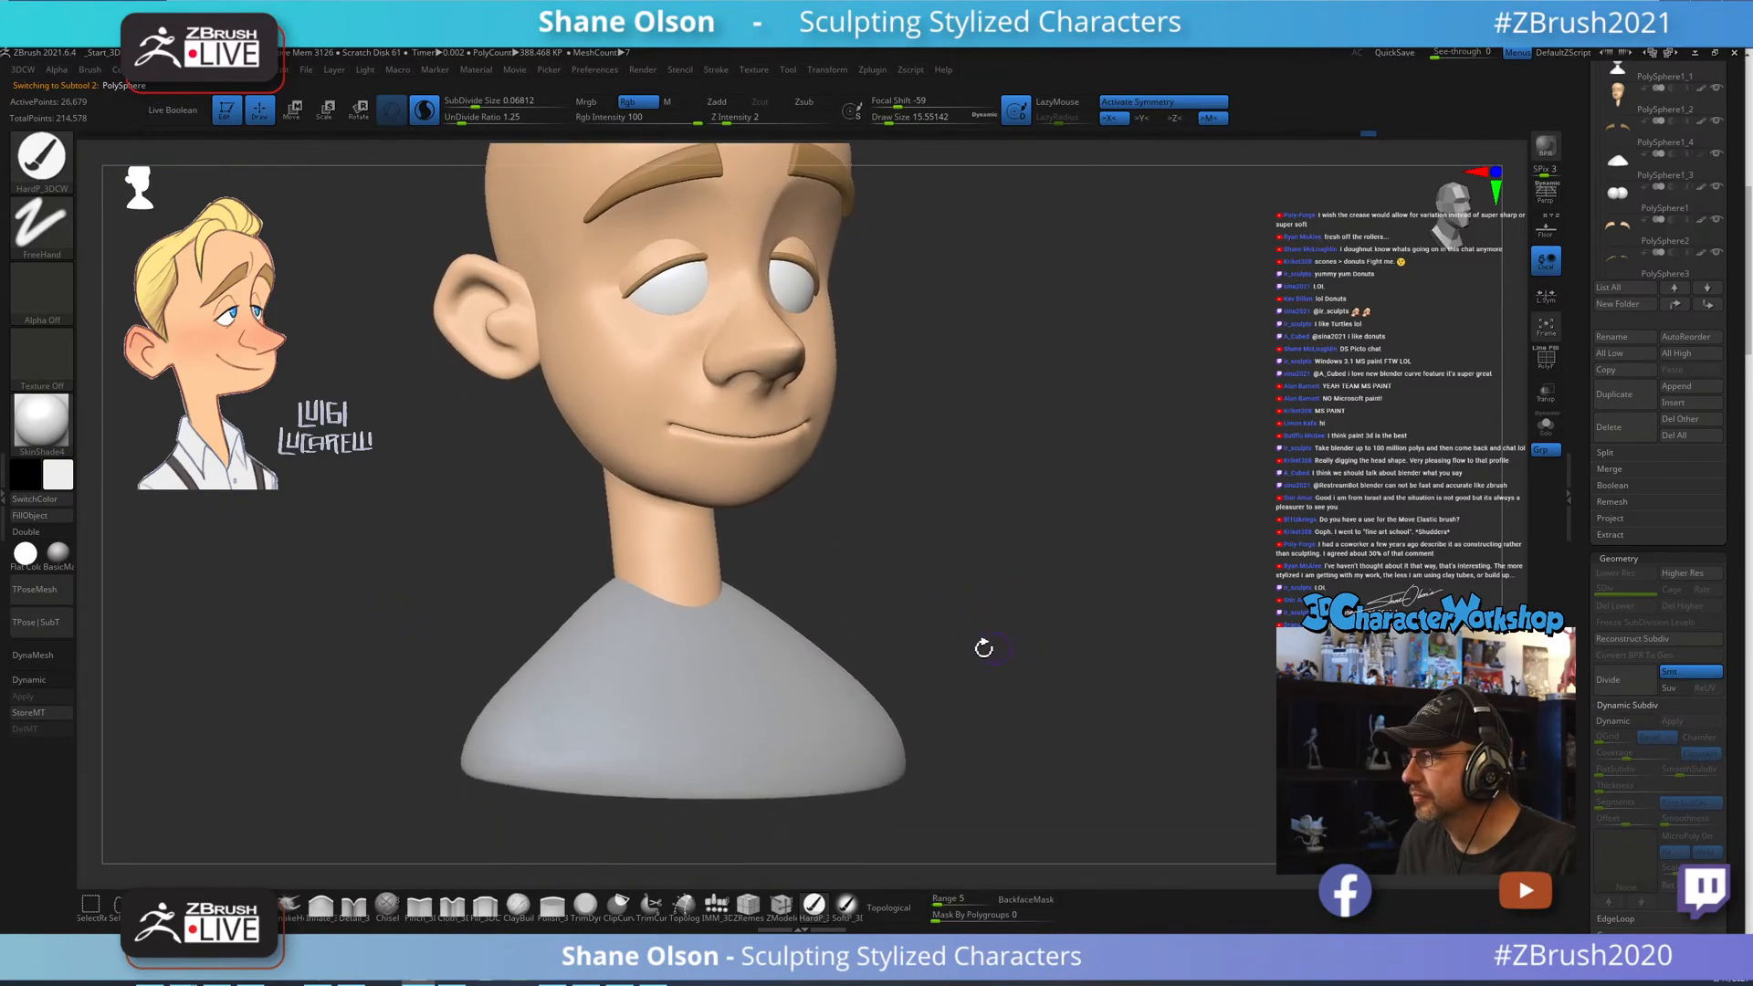
{"action": "left_click", "coordinate": [722, 691], "text": "alt"}
{"action": "left_click_drag", "start_coordinate": [1009, 559], "coordinate": [994, 548]}
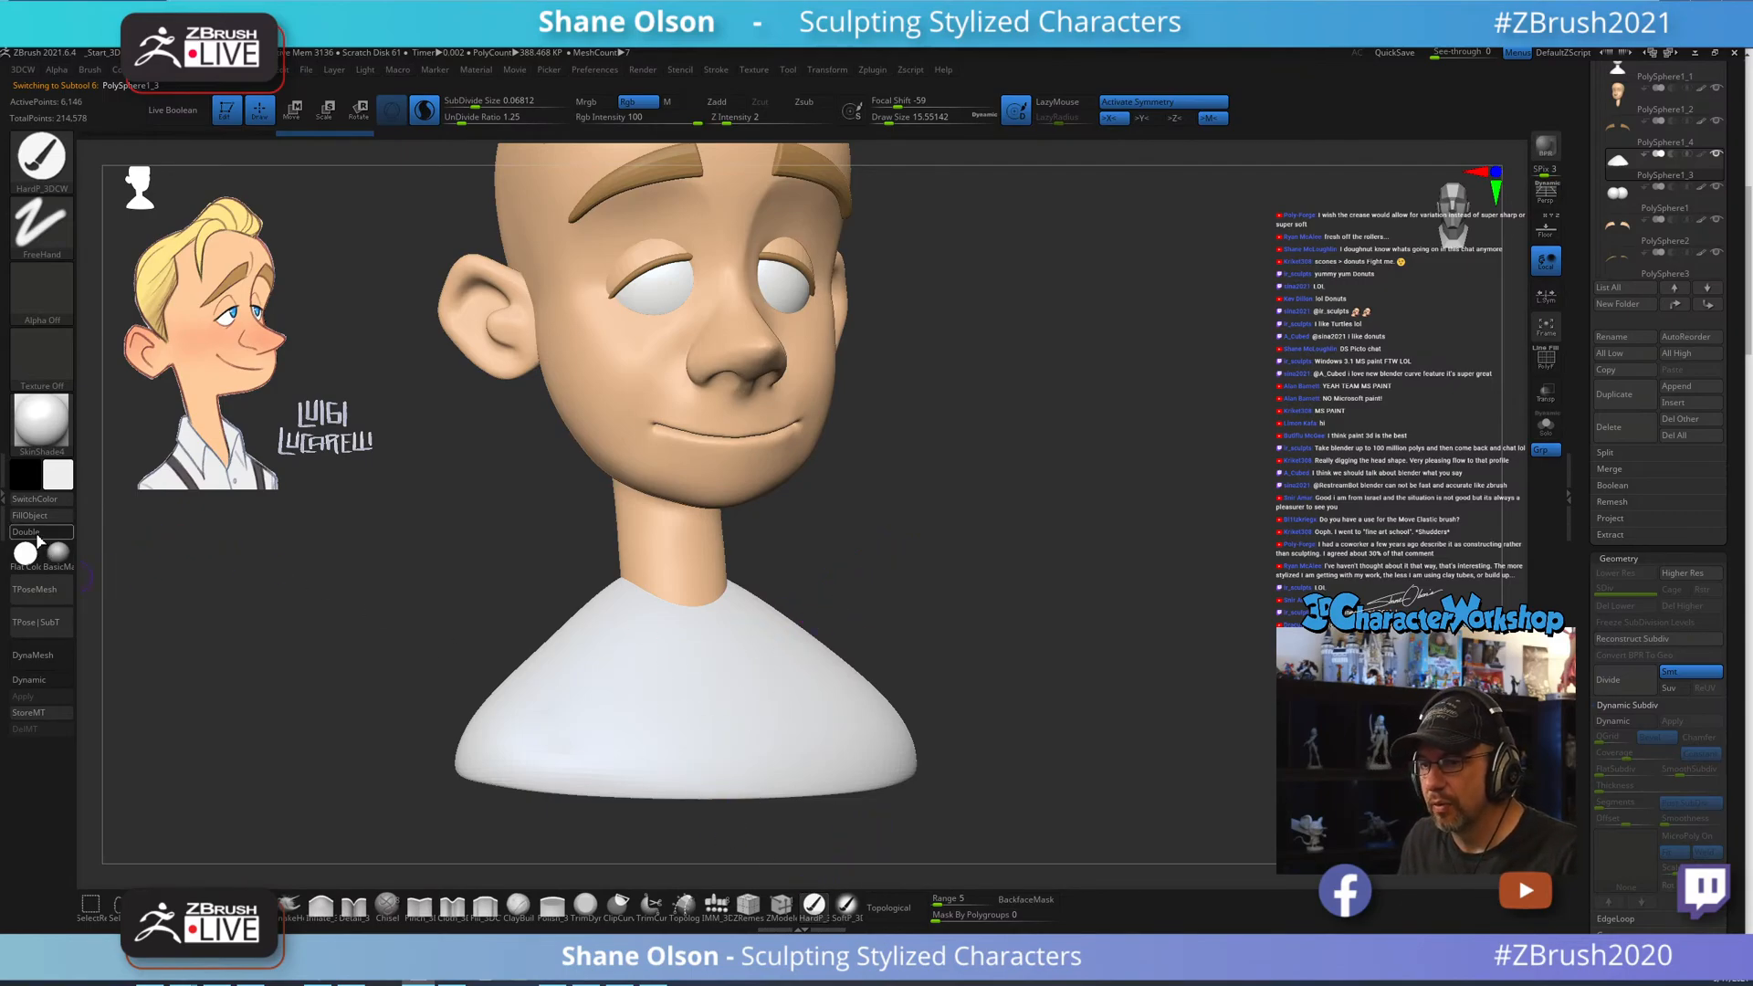
{"action": "left_click_drag", "start_coordinate": [559, 551], "coordinate": [541, 549], "text": "shift"}
{"action": "mouse_move", "coordinate": [1026, 499]}
{"action": "left_mouse_down", "text": "alt"}
{"action": "mouse_move", "coordinate": [999, 455]}
{"action": "mouse_move", "coordinate": [1006, 528]}
{"action": "mouse_move", "coordinate": [1037, 529]}
{"action": "left_mouse_up", "text": "alt"}
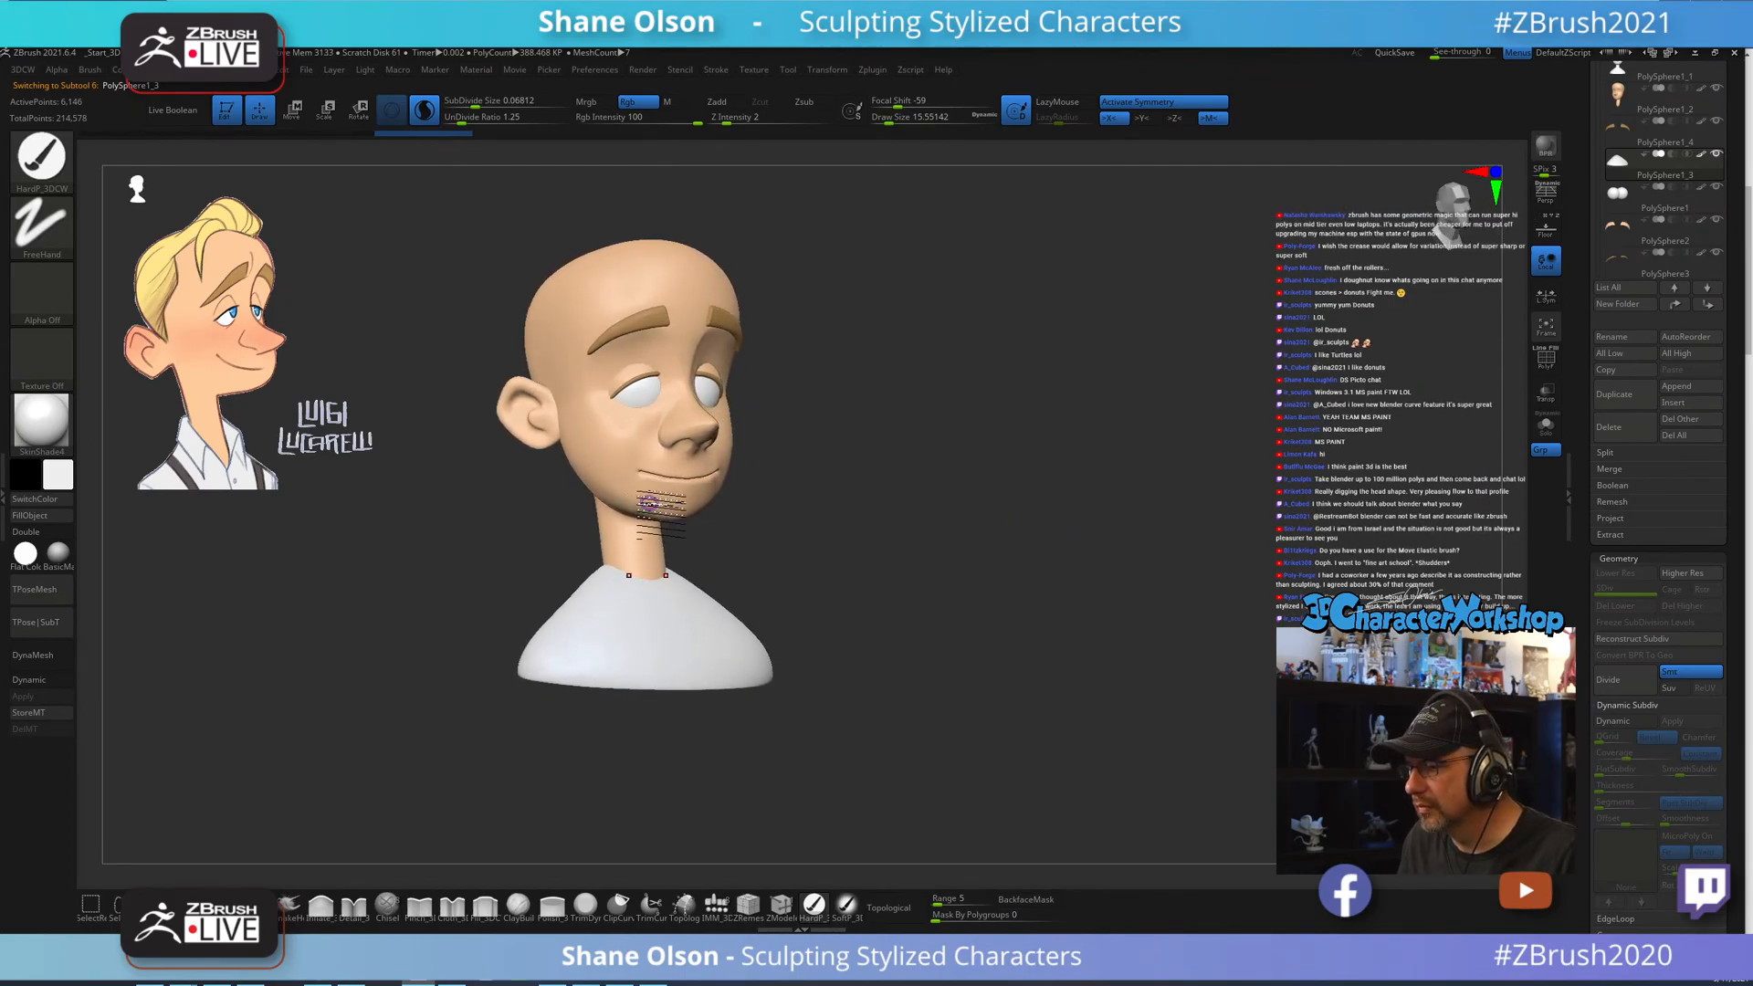
Review the coloured head from several angles and set the brush's draw size to about 56.
{"action": "left_click_drag", "start_coordinate": [911, 489], "coordinate": [1204, 531]}
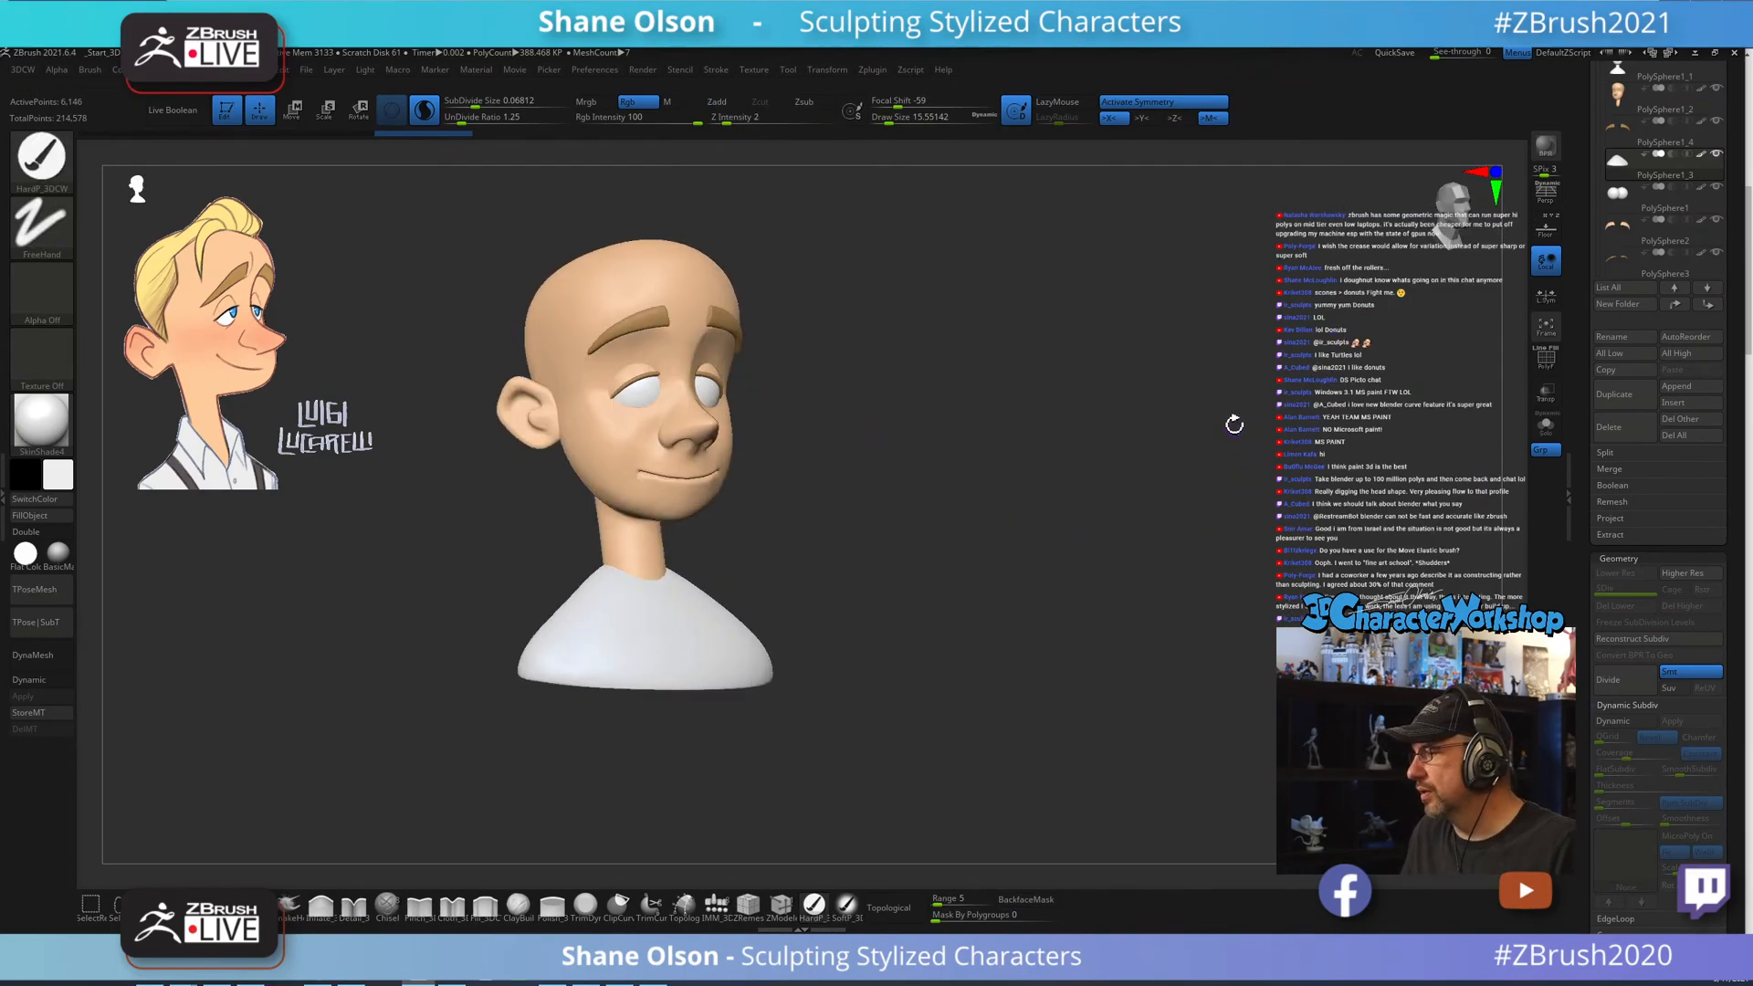
{"action": "left_click_drag", "start_coordinate": [1234, 425], "coordinate": [1277, 525], "text": "alt"}
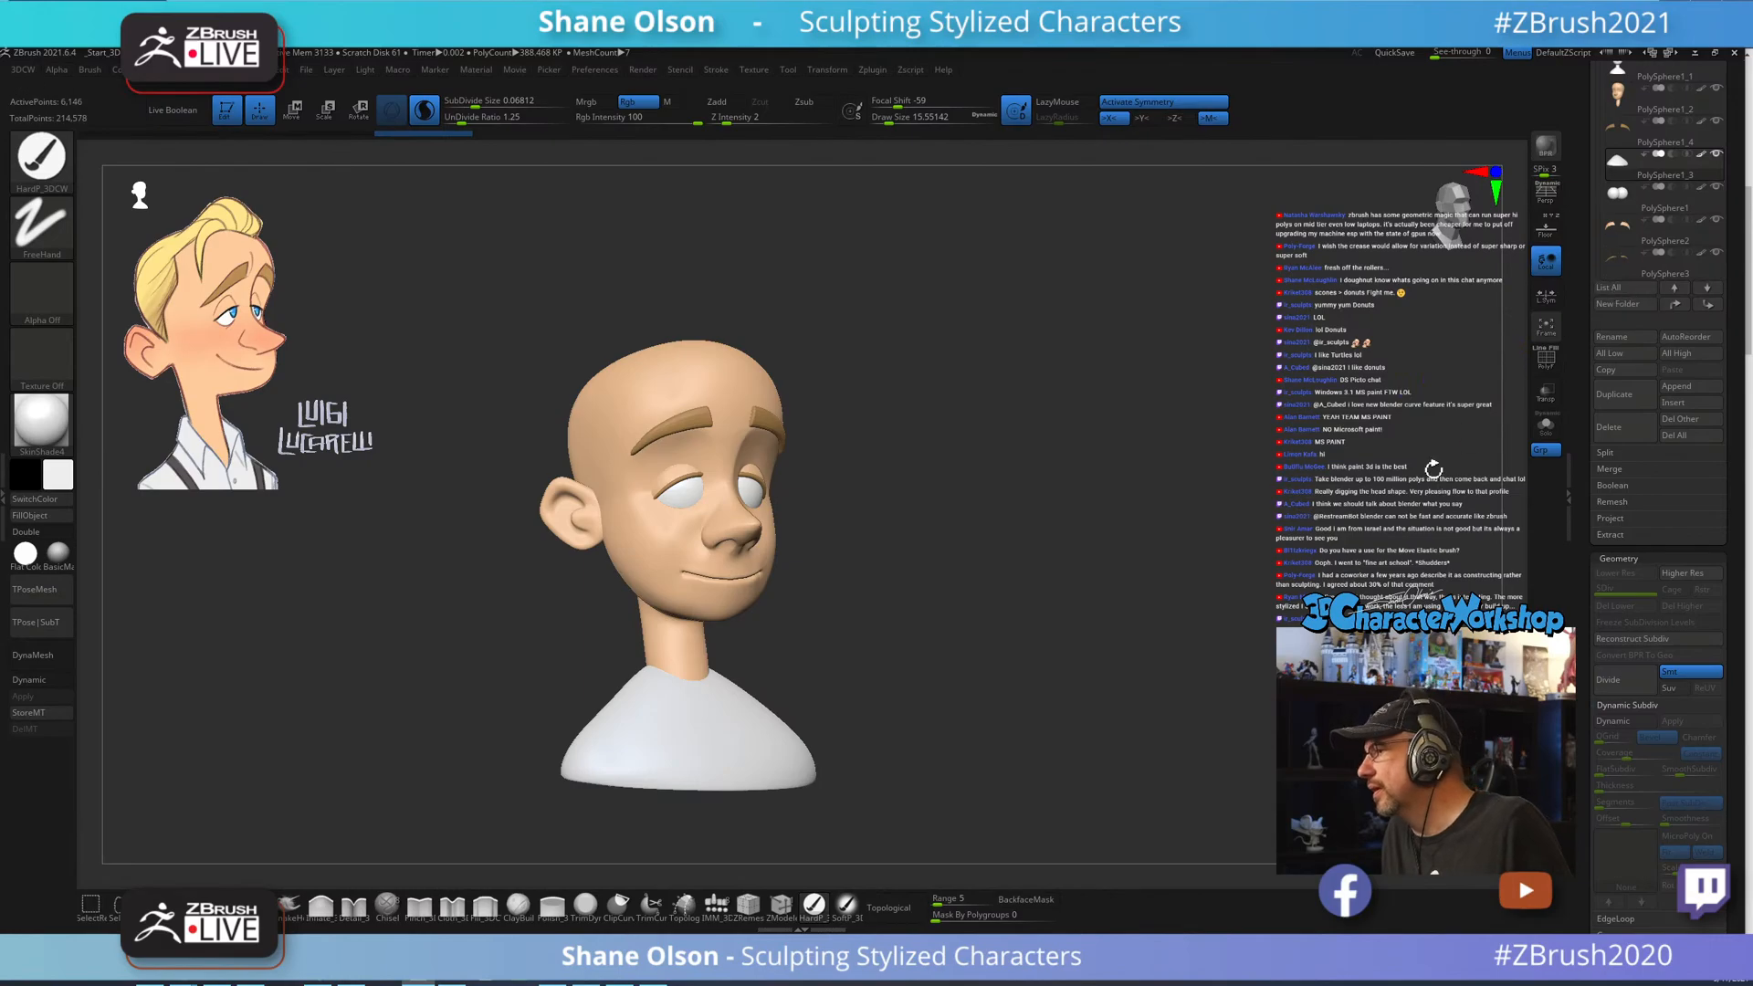
{"action": "left_click_drag", "start_coordinate": [1027, 462], "coordinate": [1062, 631], "text": "alt"}
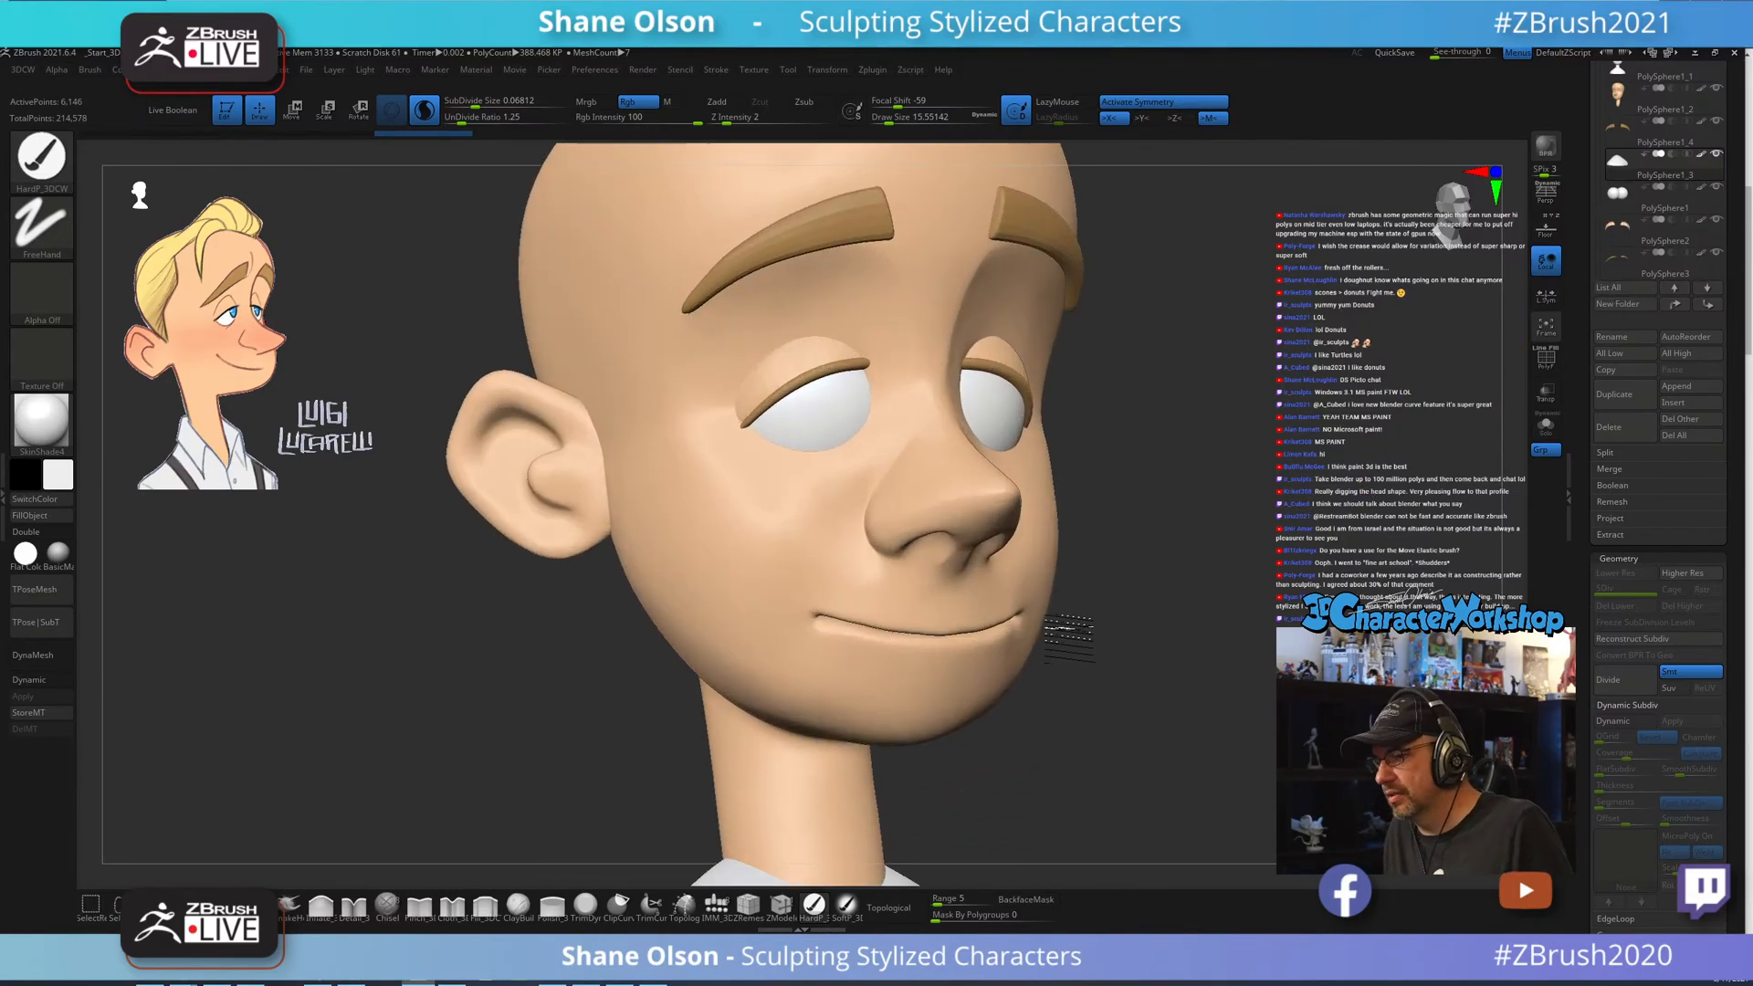
{"action": "left_click_drag", "start_coordinate": [1160, 584], "coordinate": [1078, 557]}
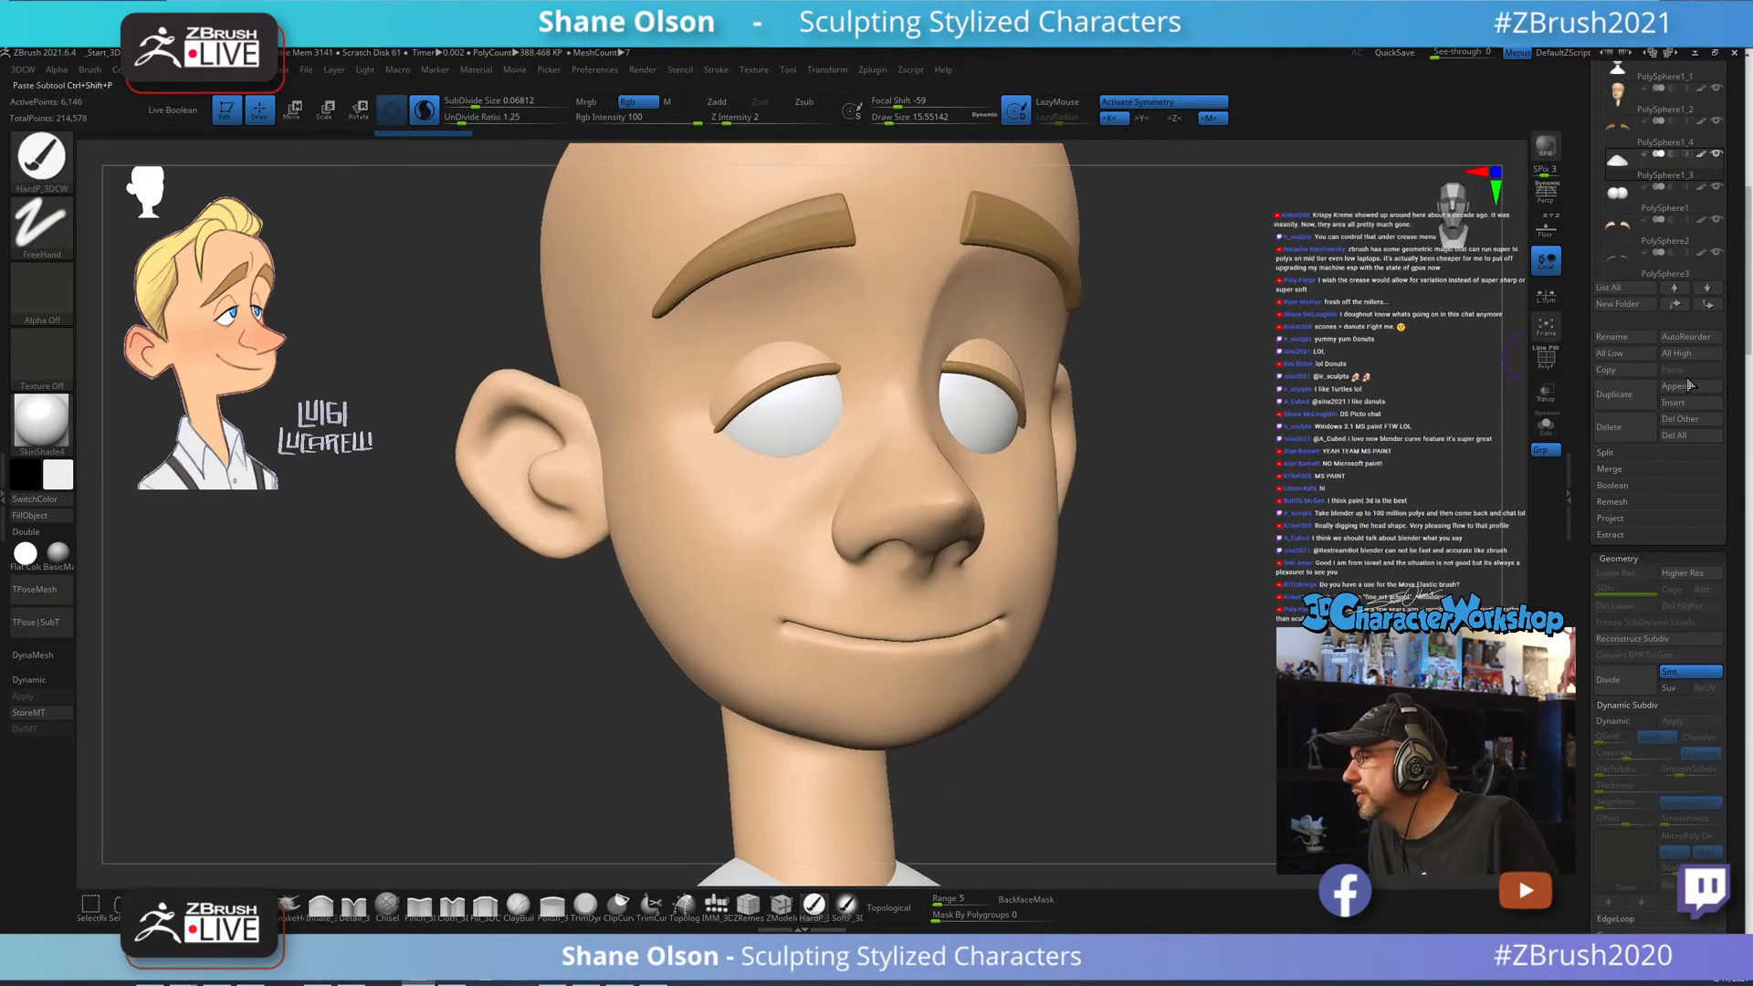
{"action": "left_click_drag", "start_coordinate": [1210, 548], "coordinate": [1138, 440], "text": "alt"}
{"action": "key", "text": "s"}
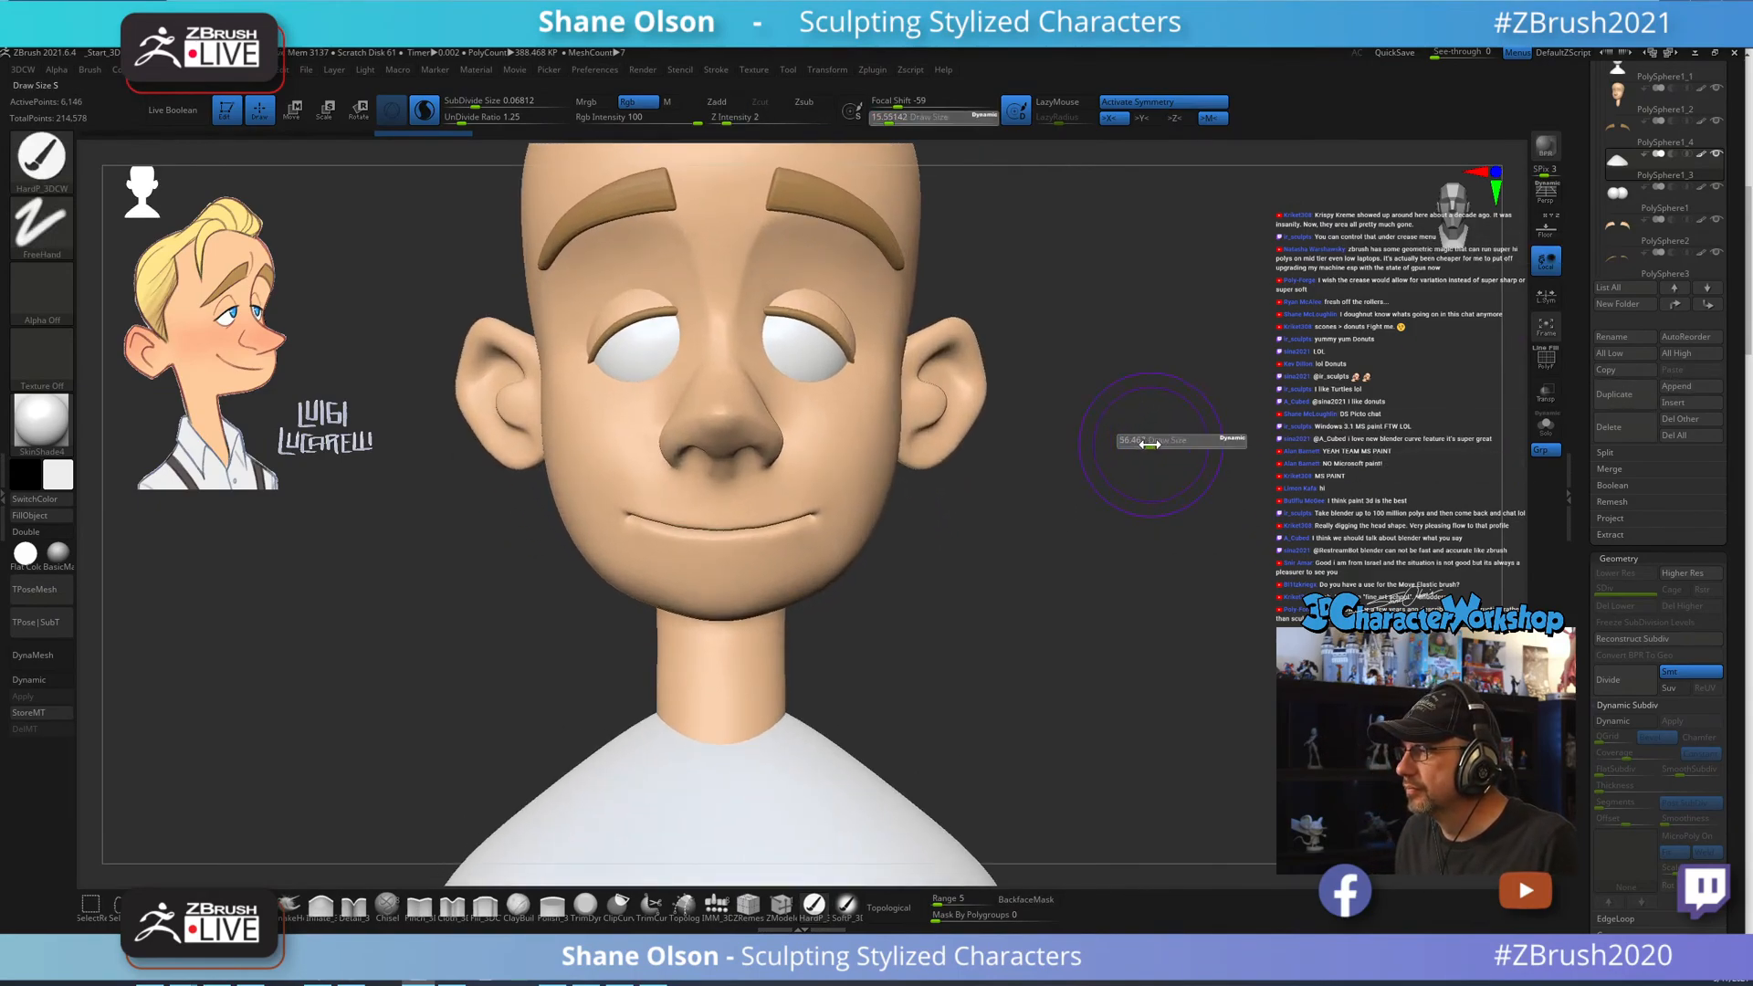
{"action": "left_click", "coordinate": [1149, 442]}
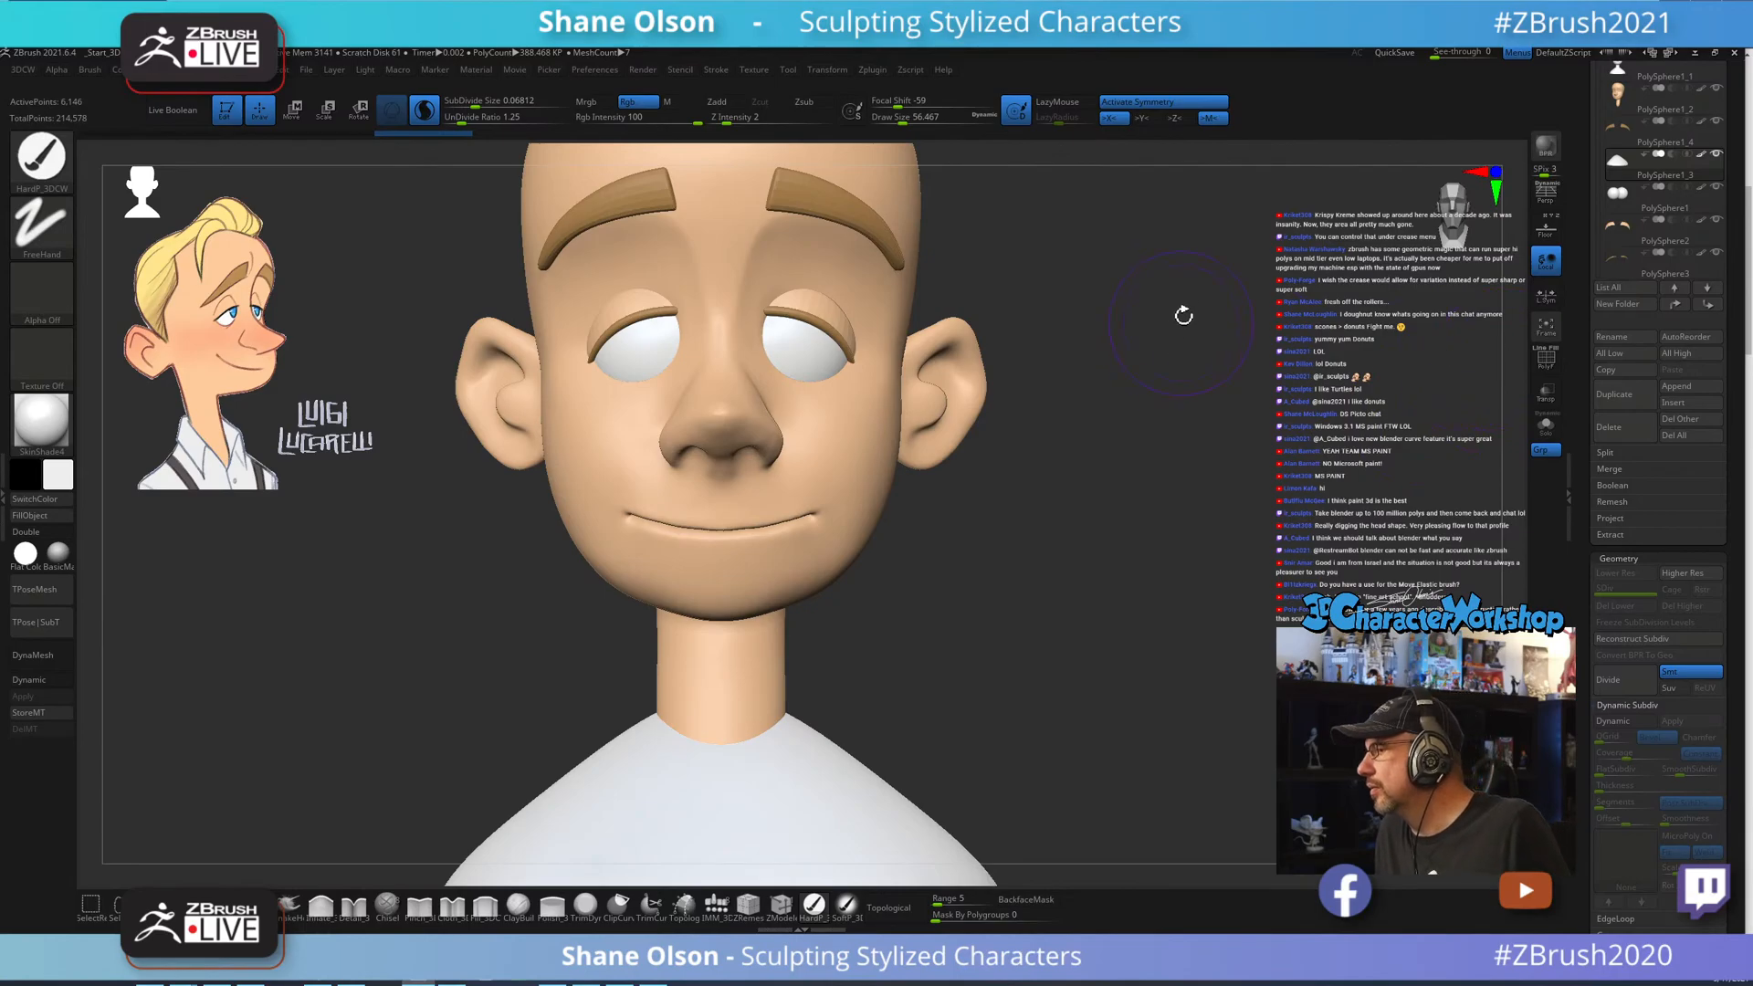
Open the Crease options in the shoulder bust's geometry settings.
{"action": "left_click", "coordinate": [1634, 558]}
{"action": "left_click", "coordinate": [1639, 555]}
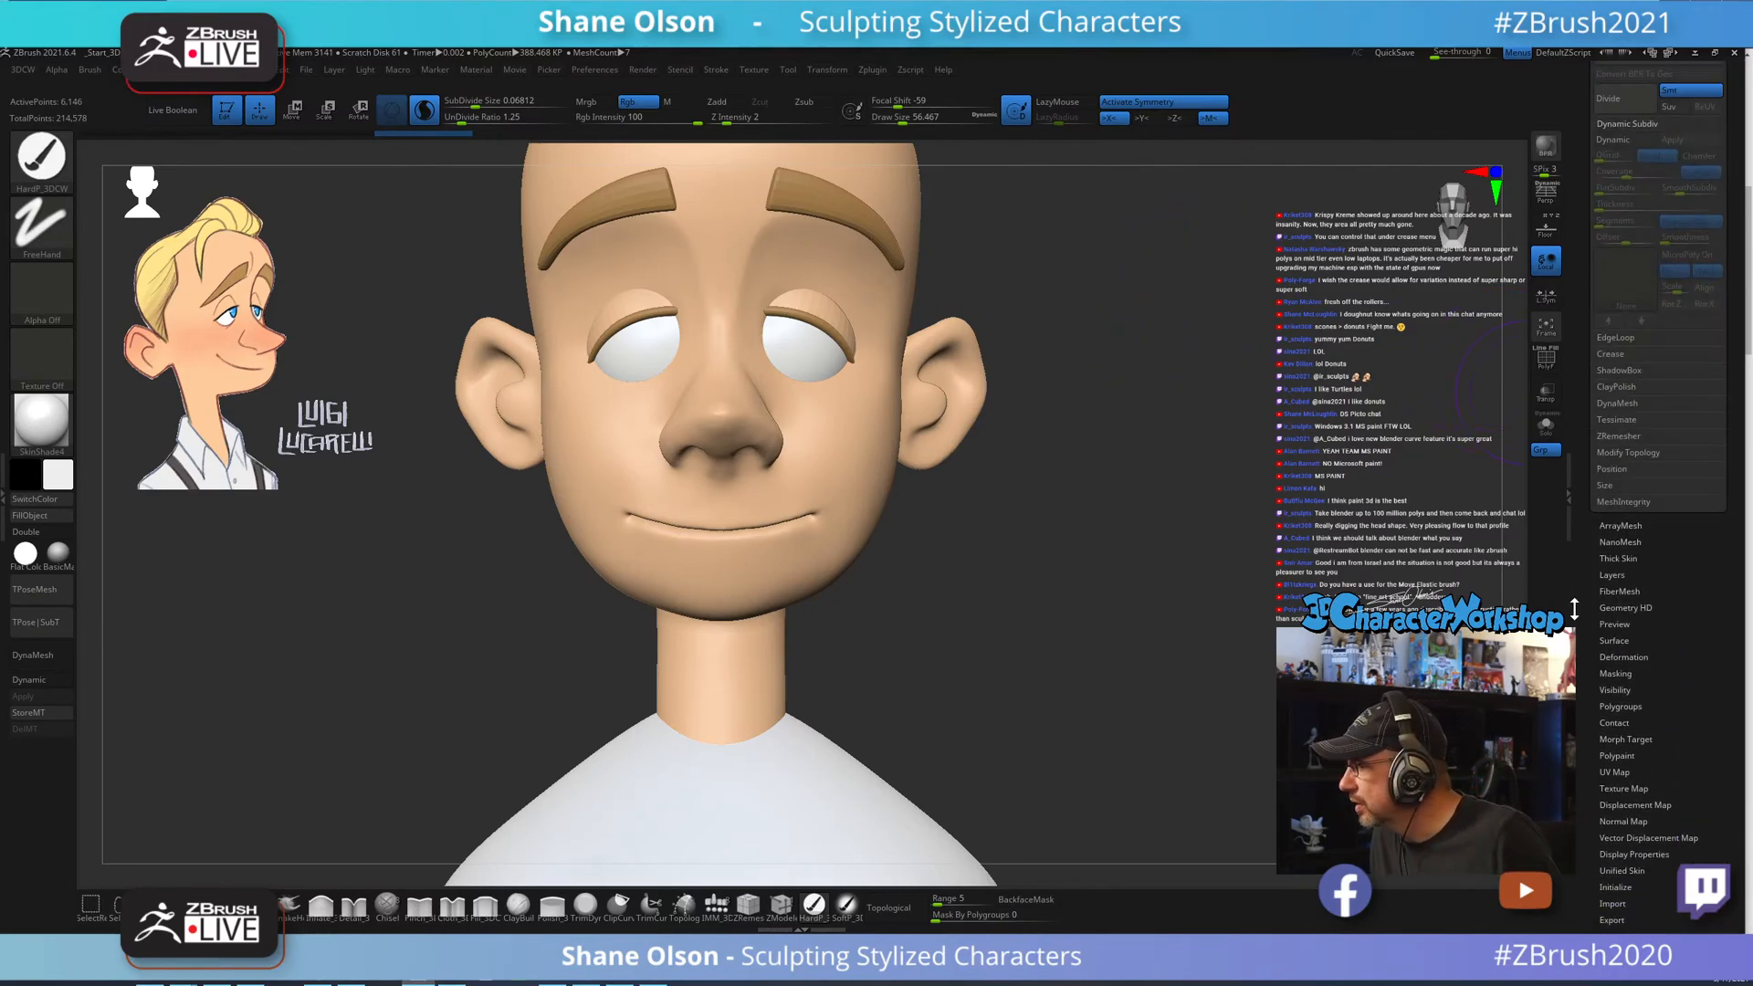
{"action": "scroll", "coordinate": [1615, 583], "scroll_direction": "up", "scroll_amount": 3}
{"action": "left_click", "coordinate": [1624, 442]}
{"action": "scroll", "coordinate": [1644, 512], "scroll_direction": "up", "scroll_amount": 5}
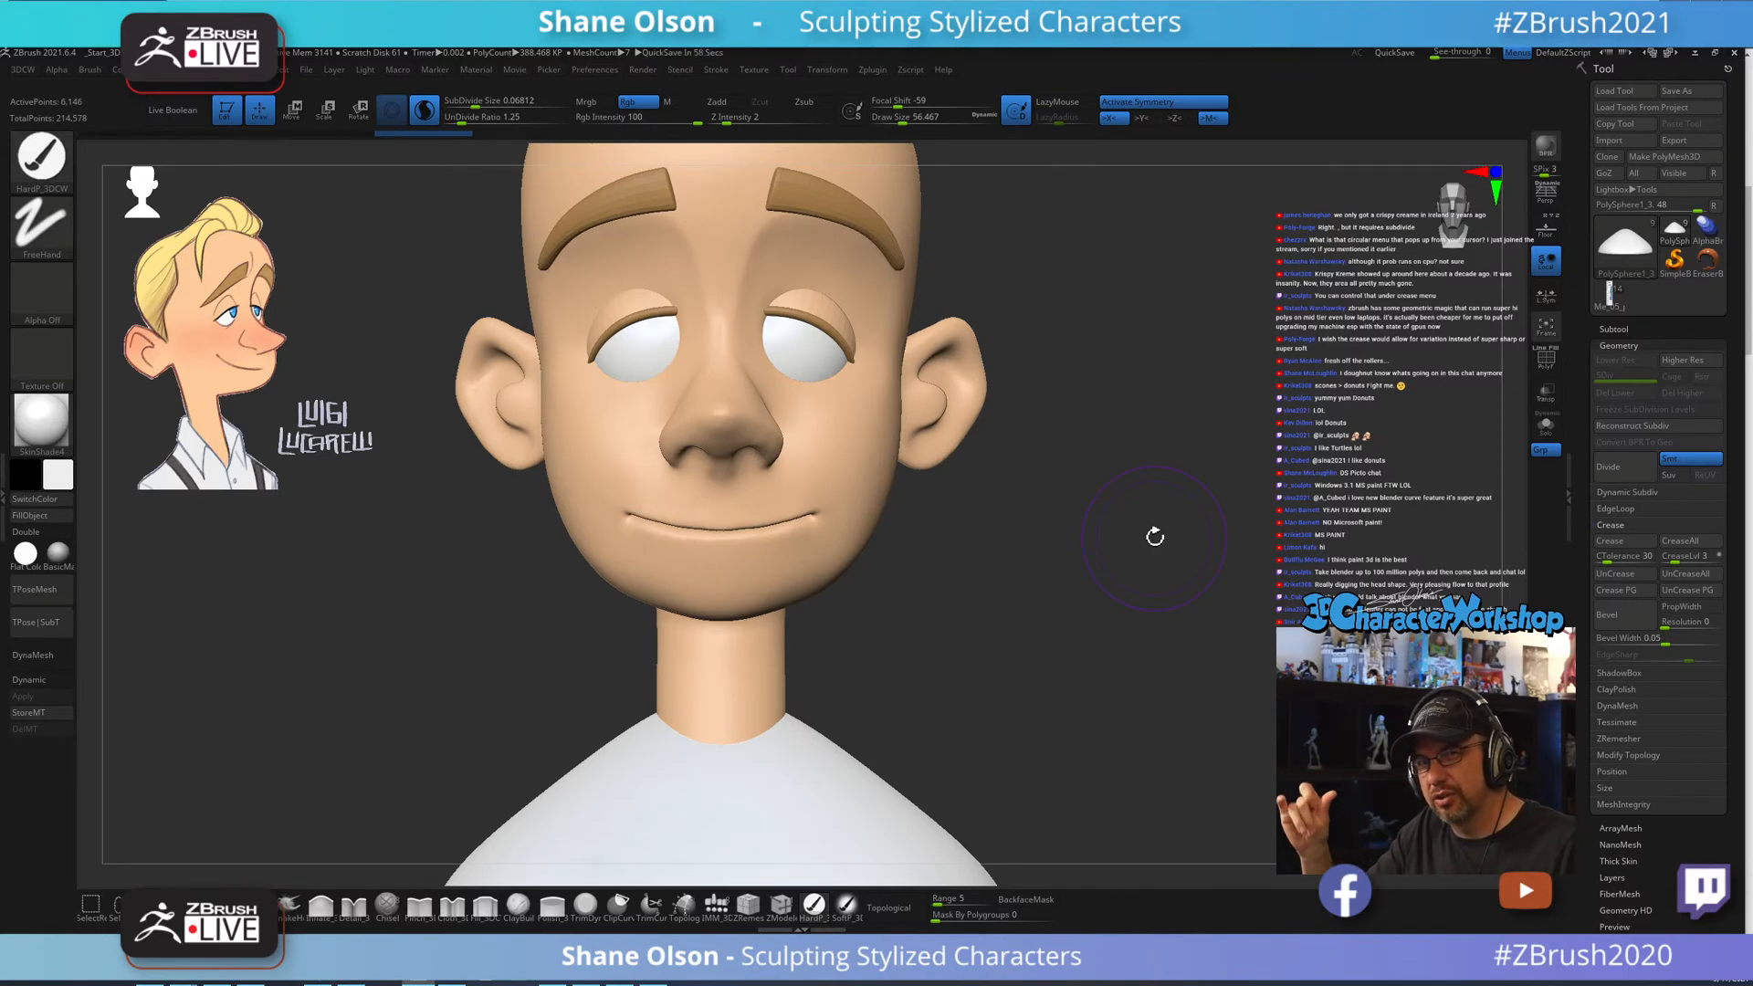
Make the head the active subtool and smooth the back of the neck down to the shirt.
{"action": "mouse_move", "coordinate": [1155, 534]}
{"action": "left_mouse_down"}
{"action": "mouse_move", "coordinate": [1159, 508]}
{"action": "mouse_move", "coordinate": [1131, 606]}
{"action": "mouse_move", "coordinate": [1183, 608]}
{"action": "mouse_move", "coordinate": [1158, 501]}
{"action": "mouse_move", "coordinate": [1187, 610]}
{"action": "mouse_move", "coordinate": [1127, 509]}
{"action": "mouse_move", "coordinate": [1147, 509]}
{"action": "mouse_move", "coordinate": [1119, 497]}
{"action": "mouse_move", "coordinate": [1197, 473]}
{"action": "left_mouse_up"}
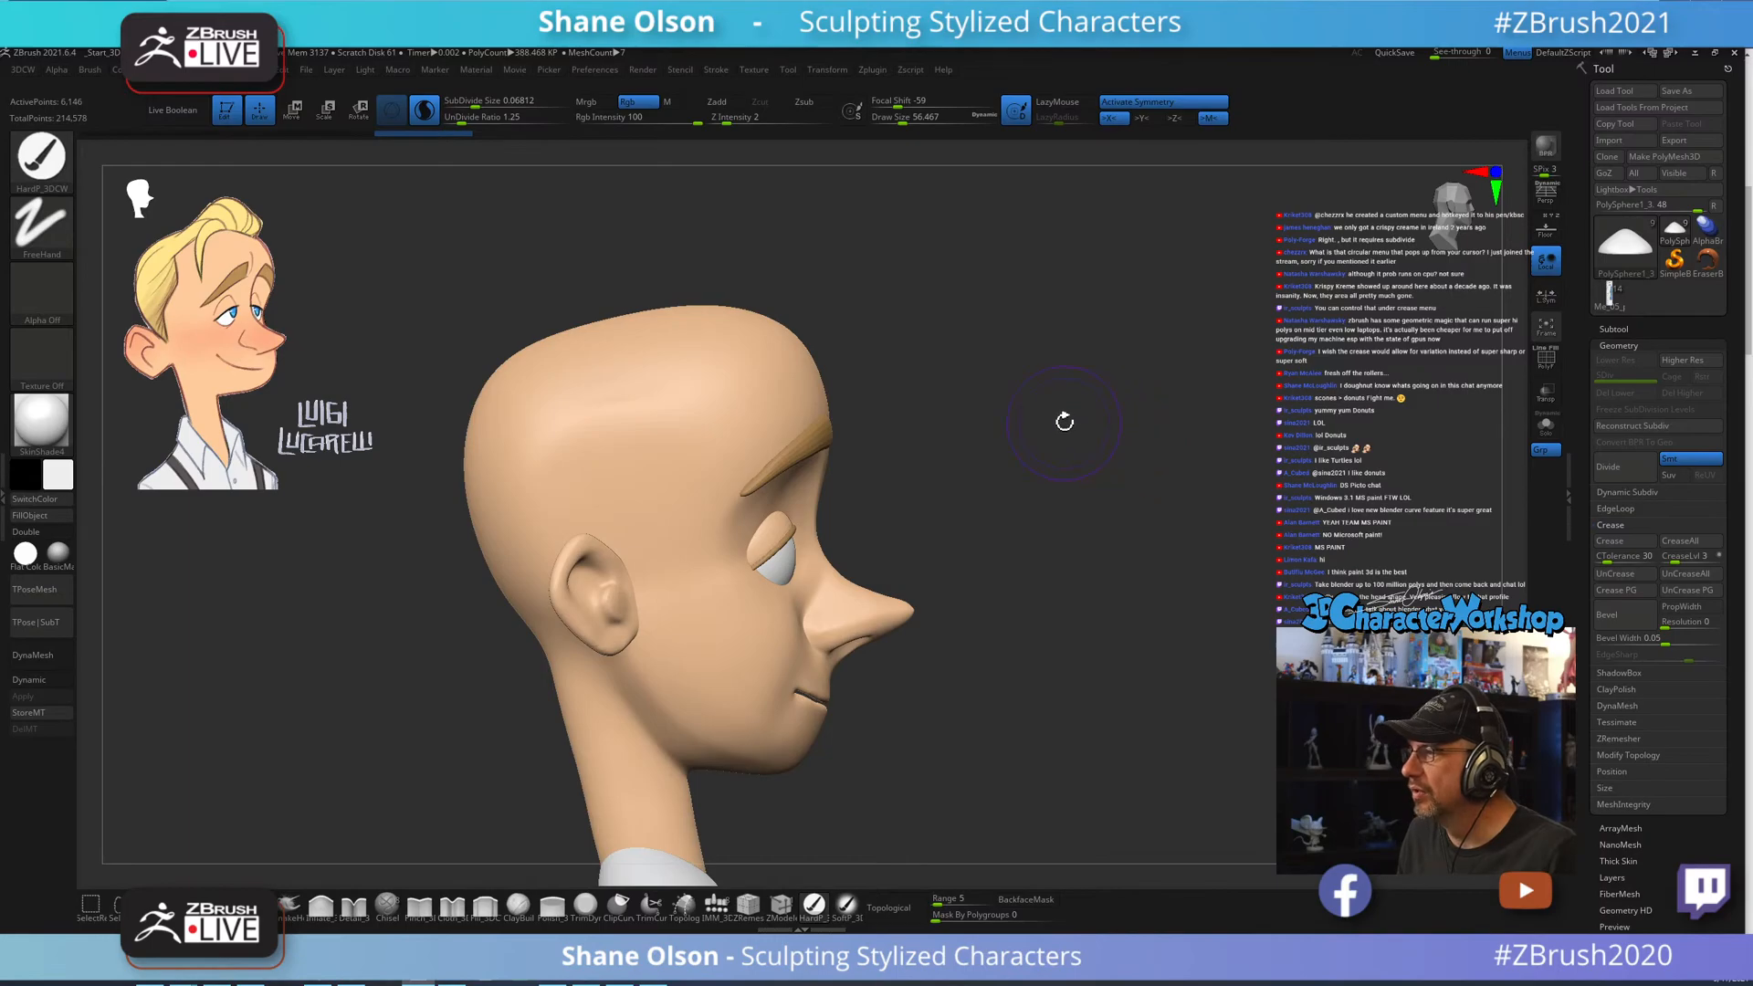
{"action": "left_click_drag", "start_coordinate": [1092, 454], "coordinate": [1141, 447]}
{"action": "left_click_drag", "start_coordinate": [1174, 549], "coordinate": [1192, 548]}
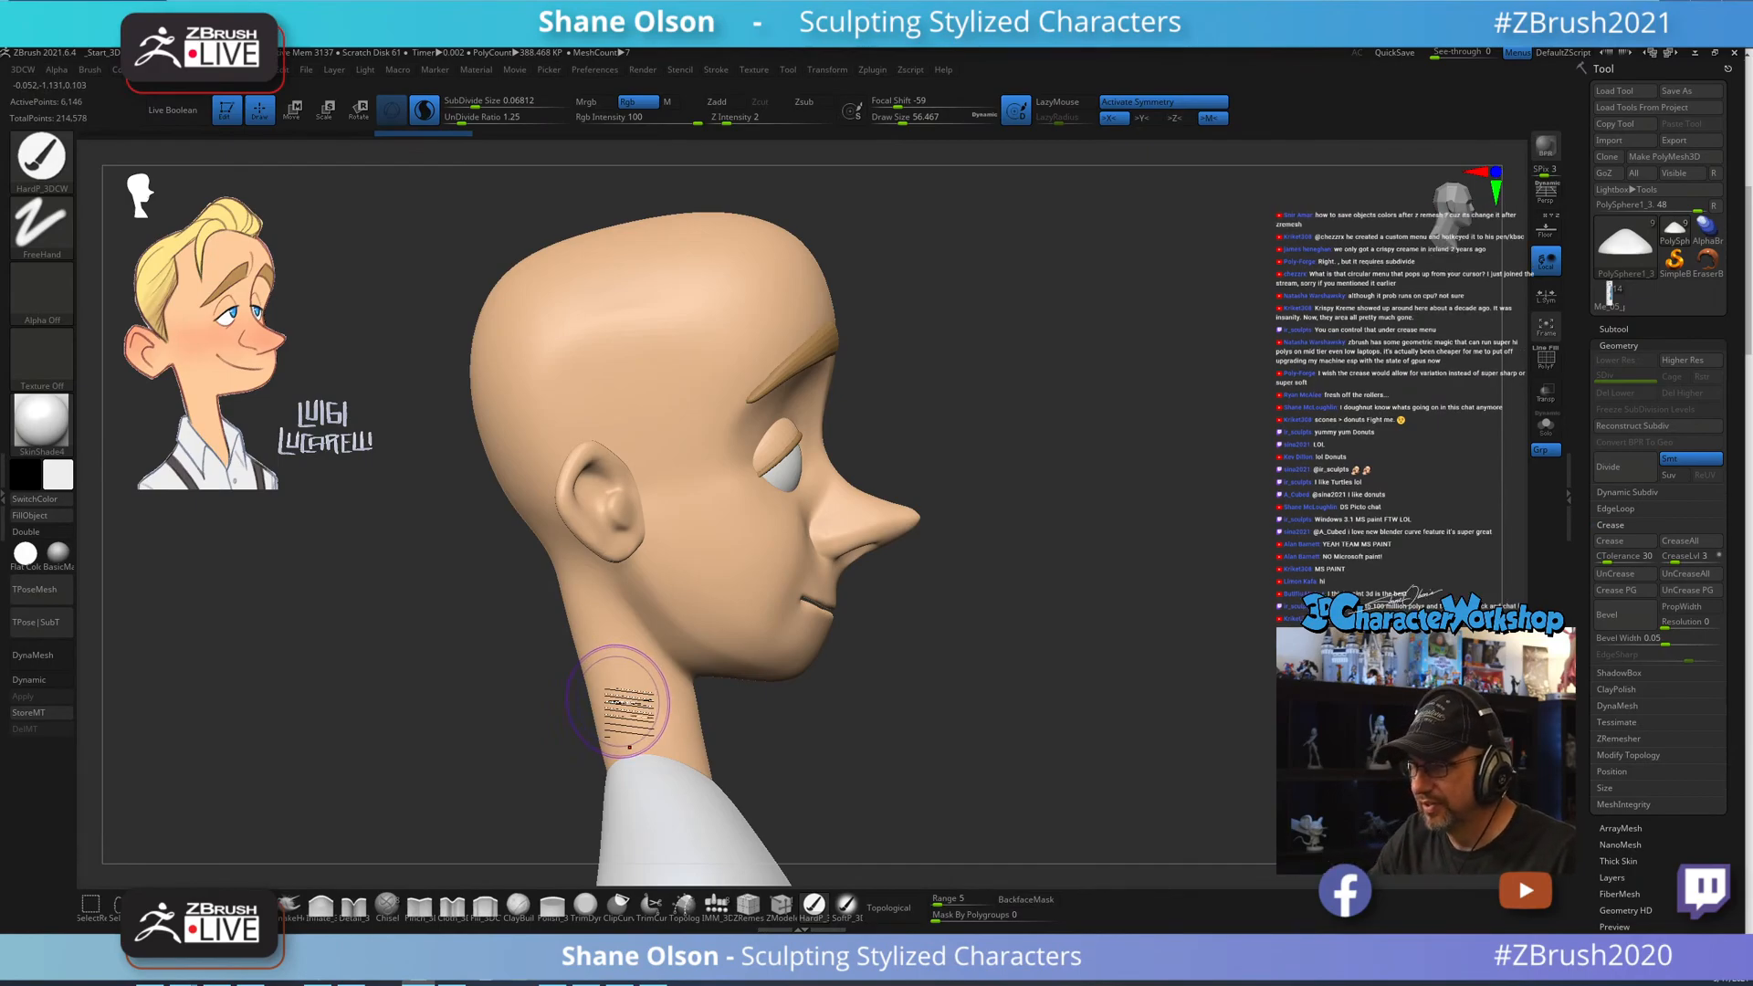
{"action": "left_click_drag", "start_coordinate": [869, 696], "coordinate": [944, 688], "text": "alt"}
{"action": "left_click", "coordinate": [684, 655], "text": "alt"}
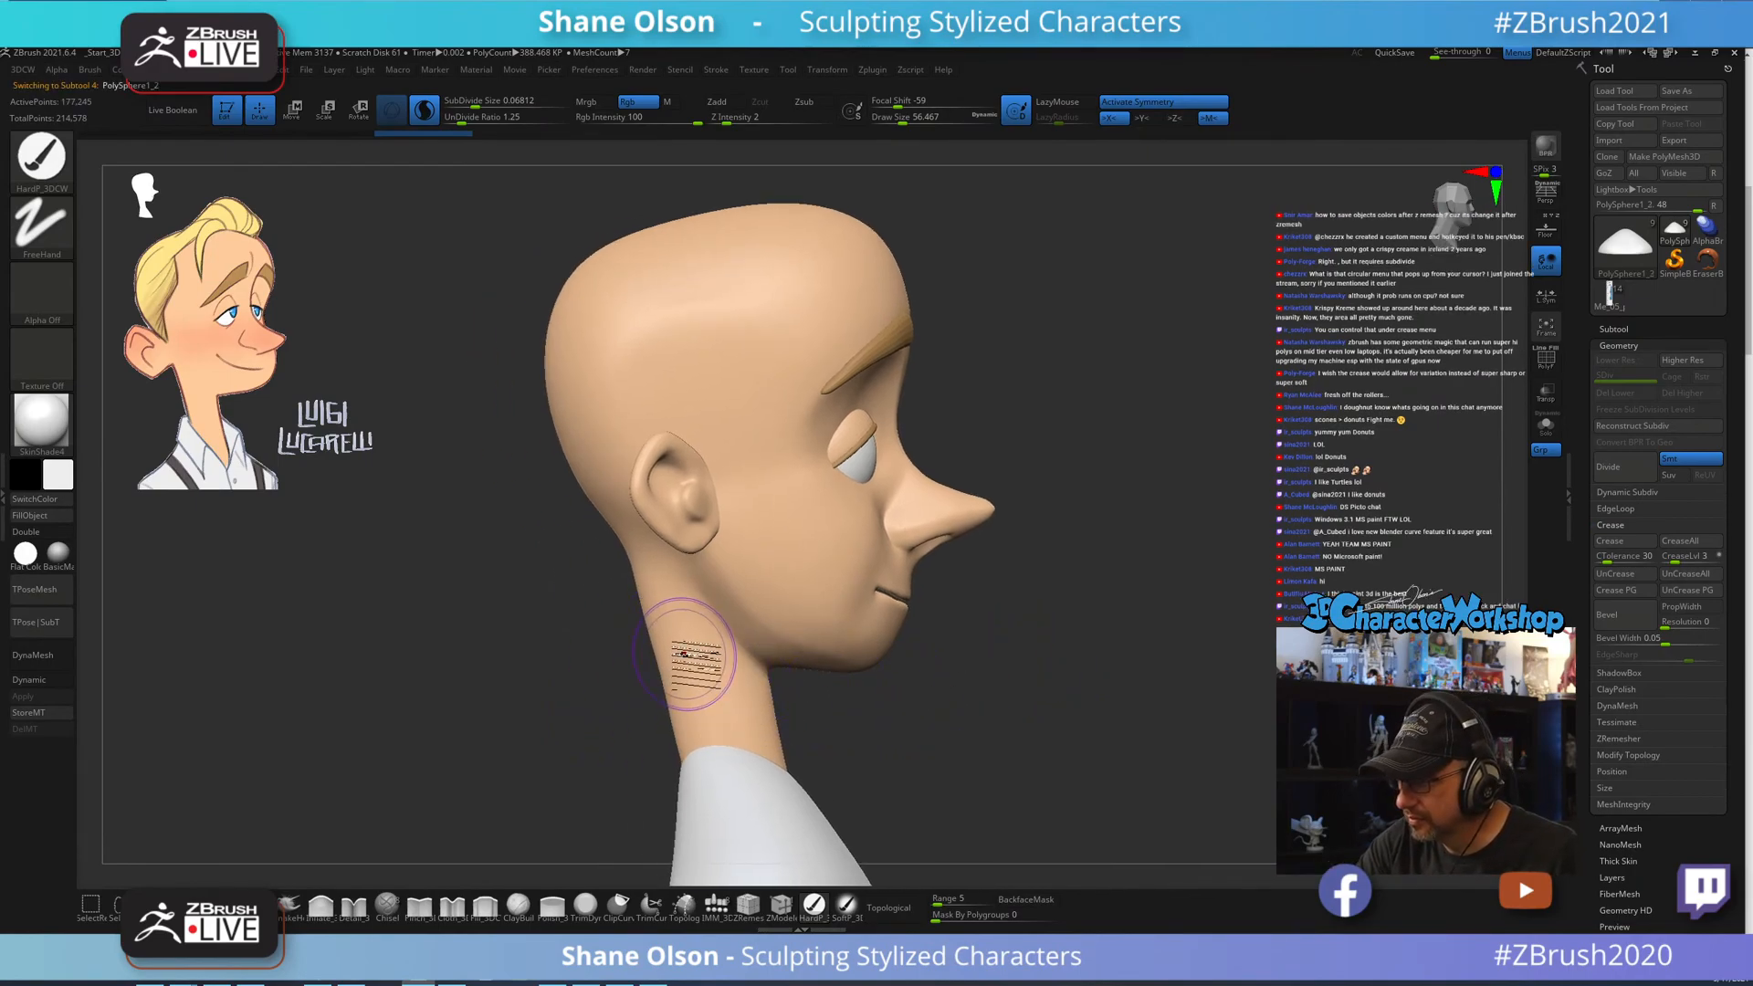
{"action": "key", "text": "shift"}
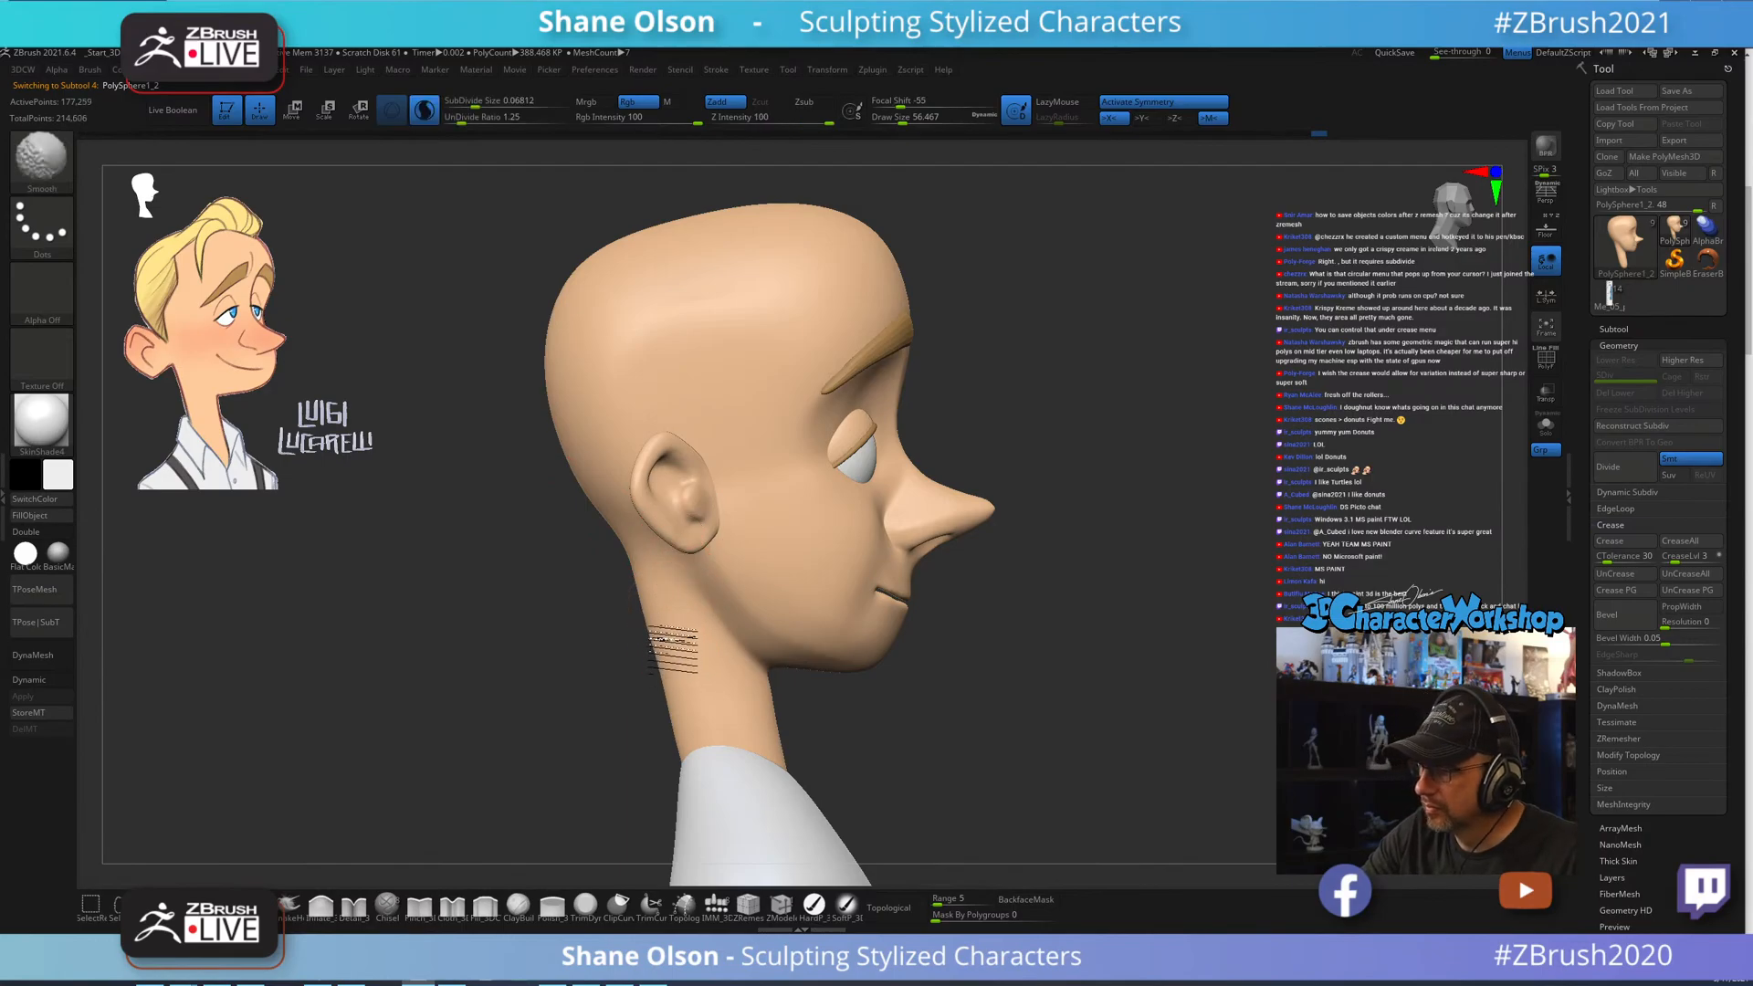
{"action": "mouse_move", "coordinate": [668, 644]}
{"action": "left_mouse_down", "text": "shift"}
{"action": "mouse_move", "coordinate": [588, 466]}
{"action": "mouse_move", "coordinate": [663, 650]}
{"action": "mouse_move", "coordinate": [673, 734]}
{"action": "left_mouse_up", "text": "shift"}
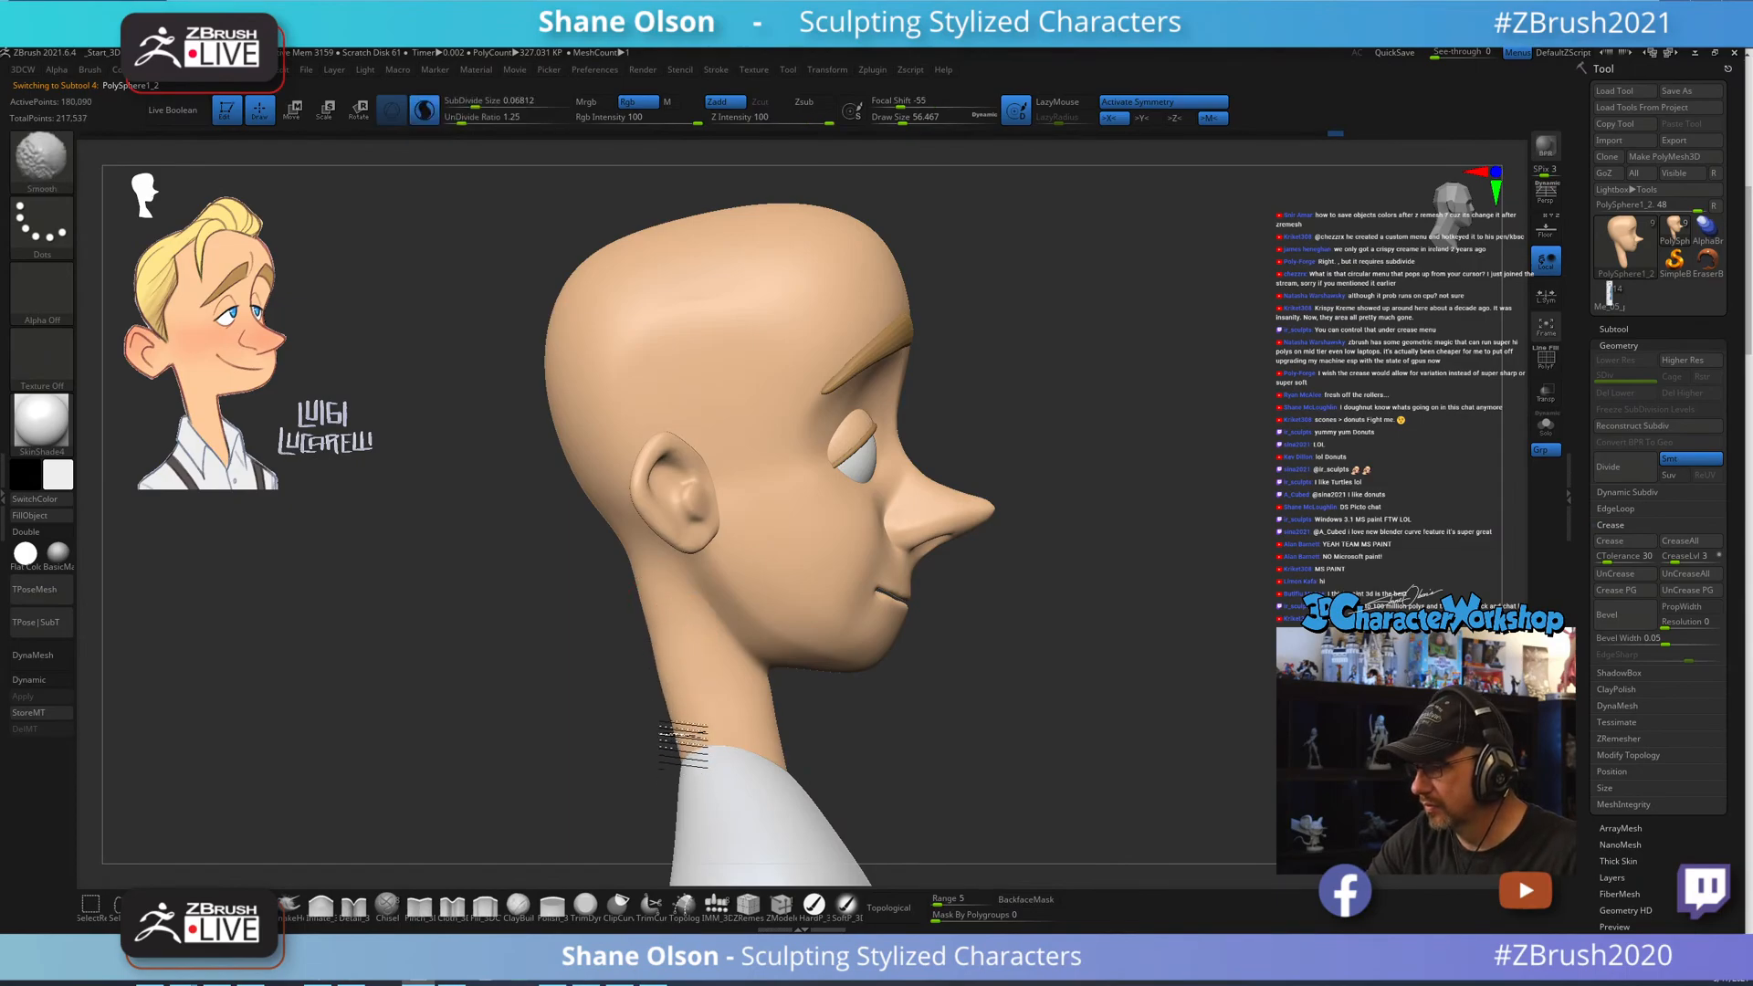
Insert a QuadSphere-2 mesh at the back of the head as the base for the hair.
{"action": "mouse_move", "coordinate": [985, 748]}
{"action": "left_mouse_down", "text": "alt"}
{"action": "mouse_move", "coordinate": [920, 751]}
{"action": "mouse_move", "coordinate": [1041, 708]}
{"action": "mouse_move", "coordinate": [1147, 704]}
{"action": "mouse_move", "coordinate": [1057, 708]}
{"action": "mouse_move", "coordinate": [1074, 746]}
{"action": "mouse_move", "coordinate": [1099, 642]}
{"action": "left_mouse_up", "text": "alt"}
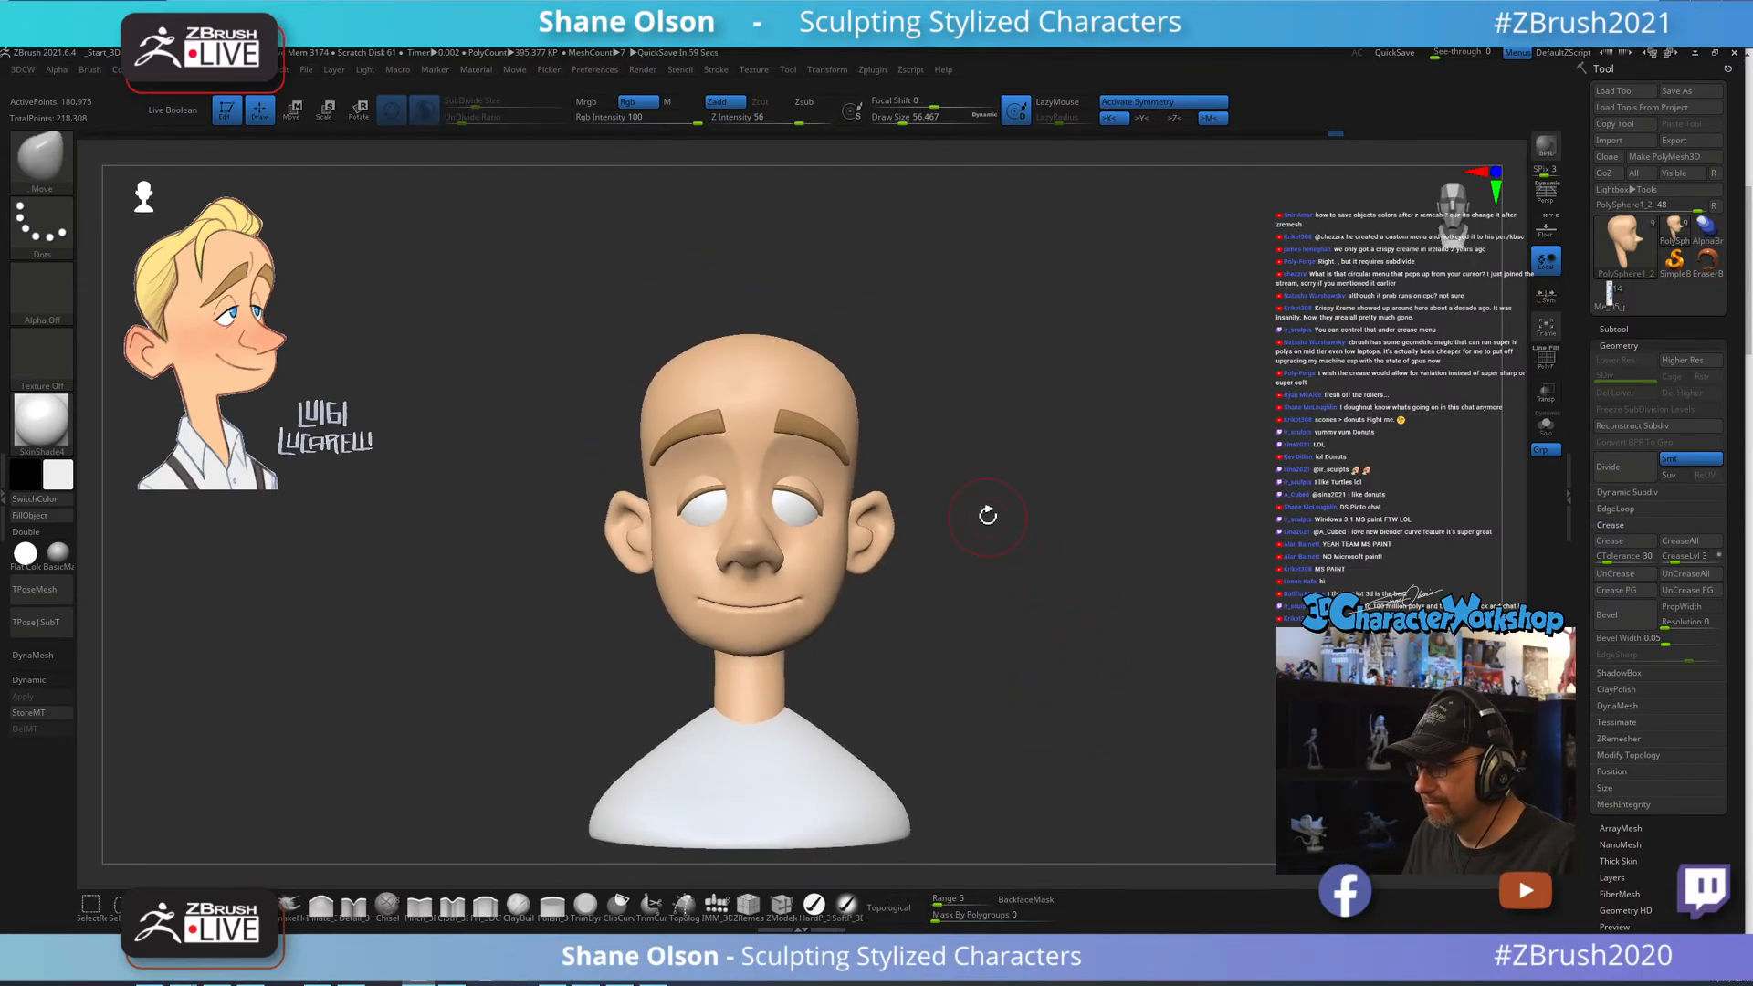
{"action": "left_click", "coordinate": [715, 904]}
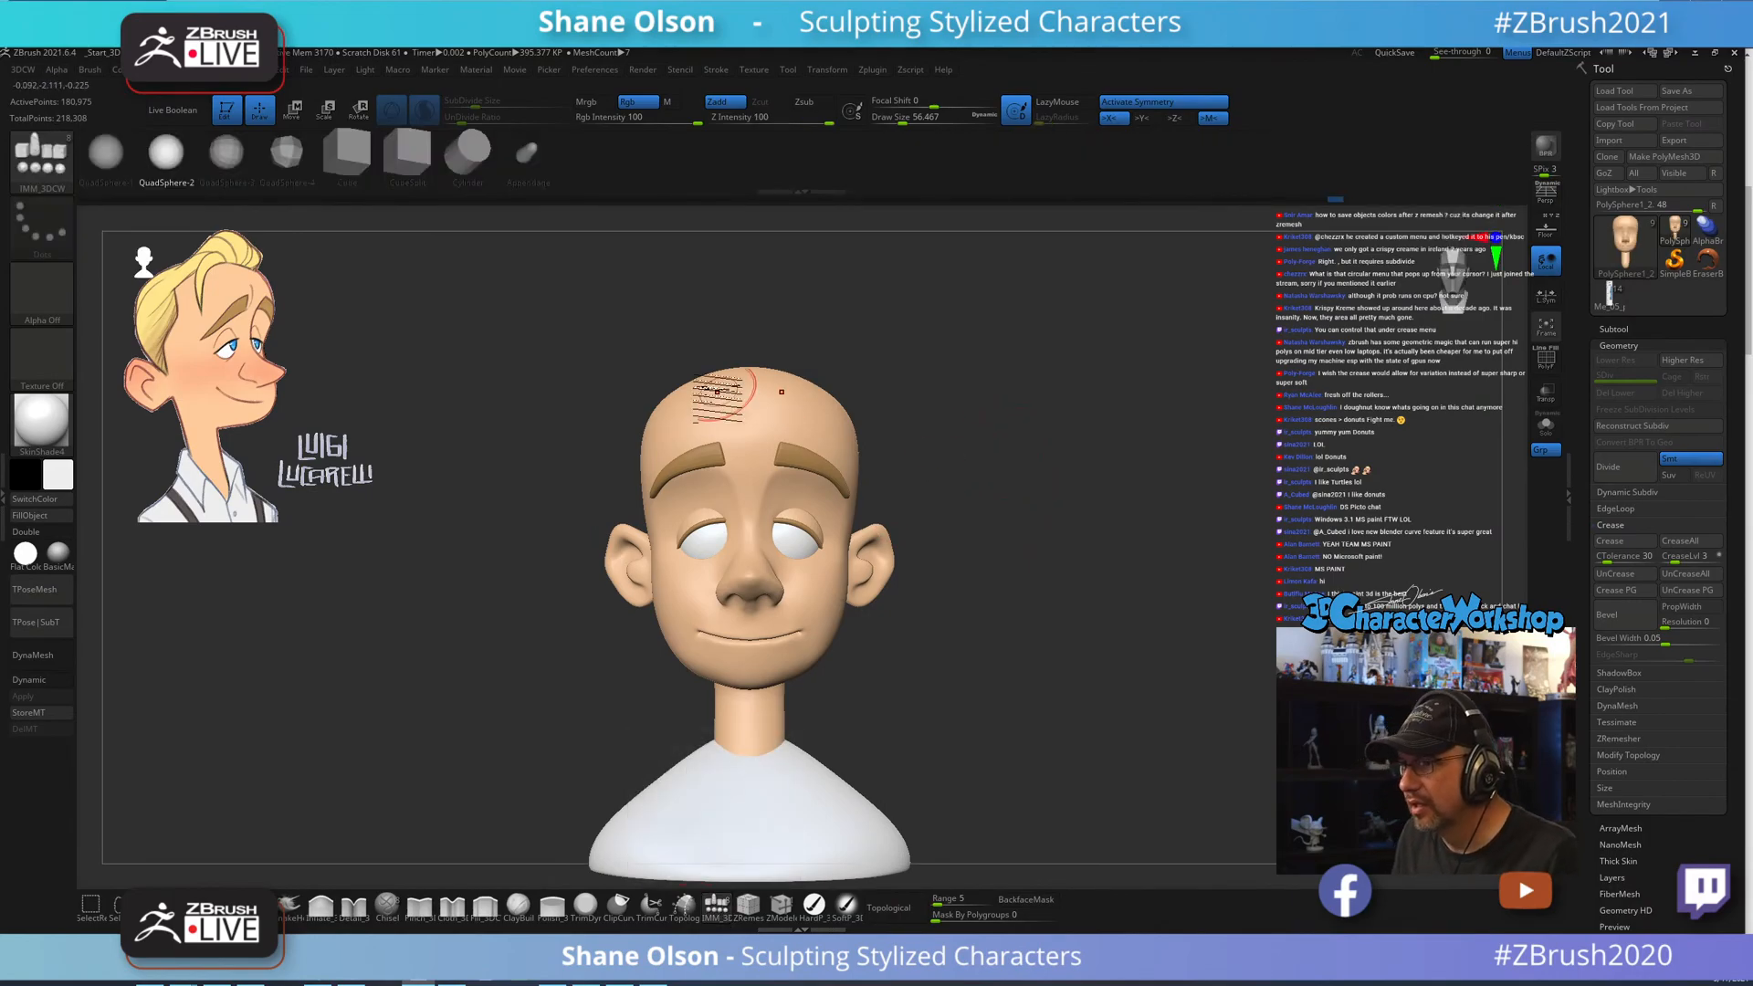
{"action": "key", "text": "s"}
{"action": "left_click_drag", "start_coordinate": [554, 387], "coordinate": [927, 375]}
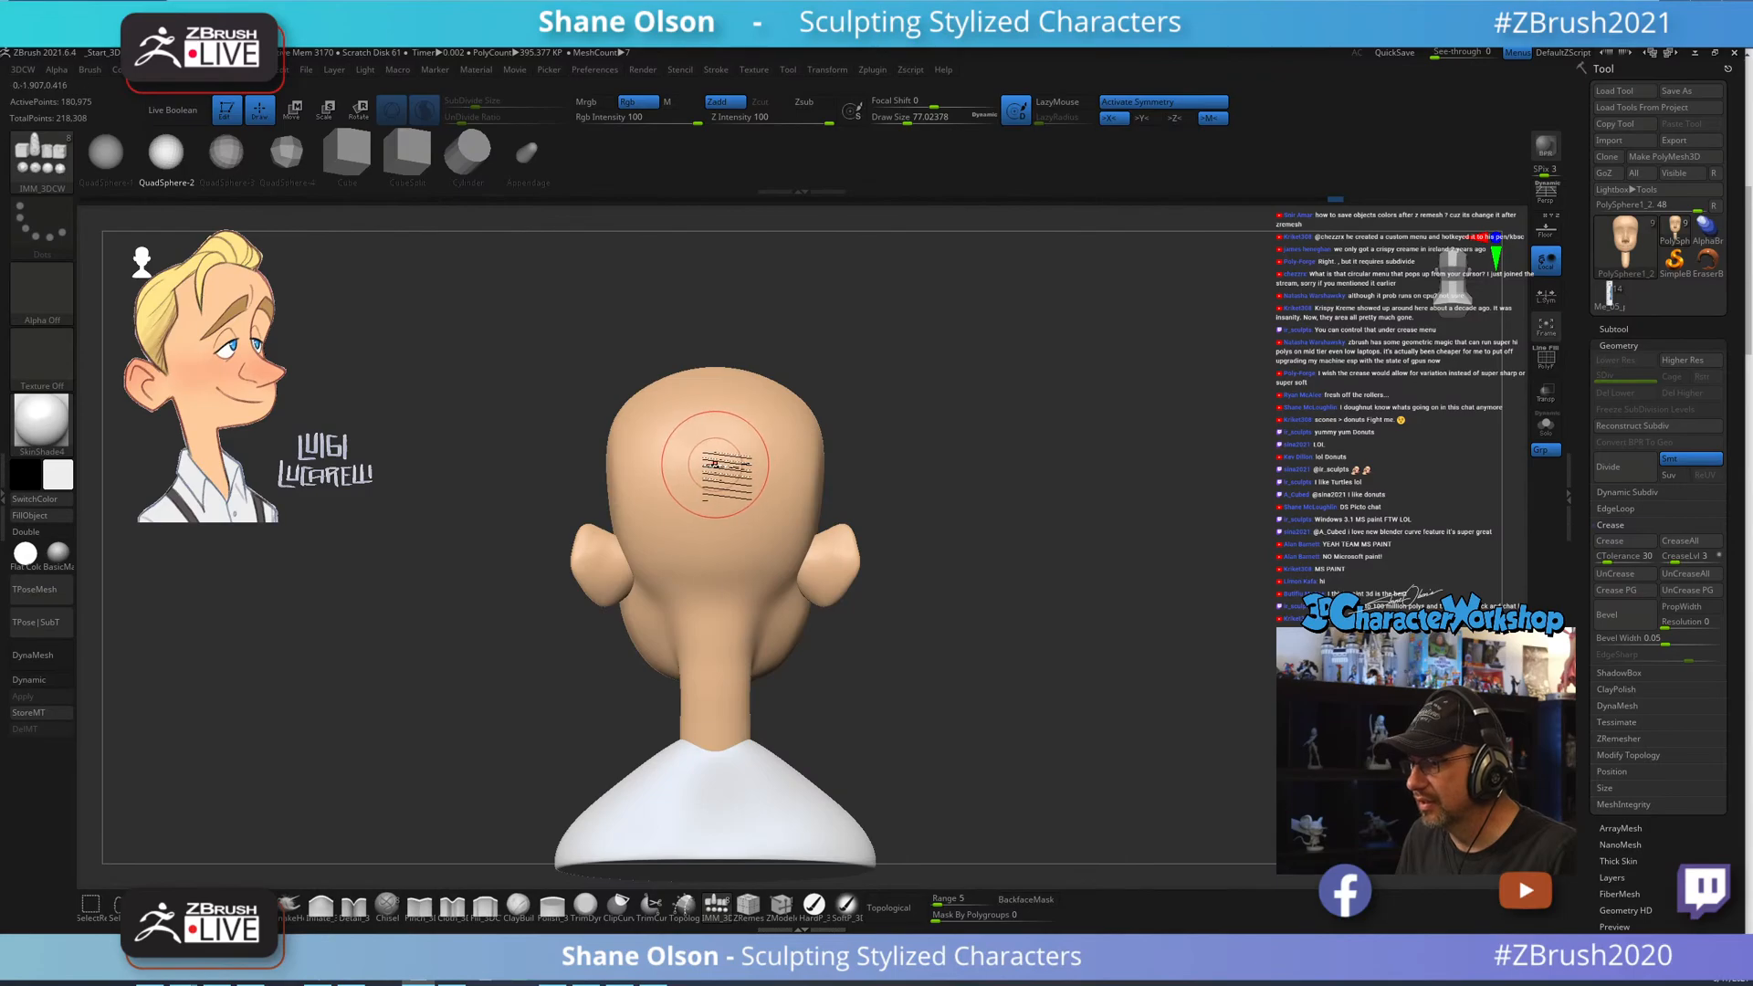
{"action": "left_click_drag", "start_coordinate": [716, 466], "coordinate": [1064, 463]}
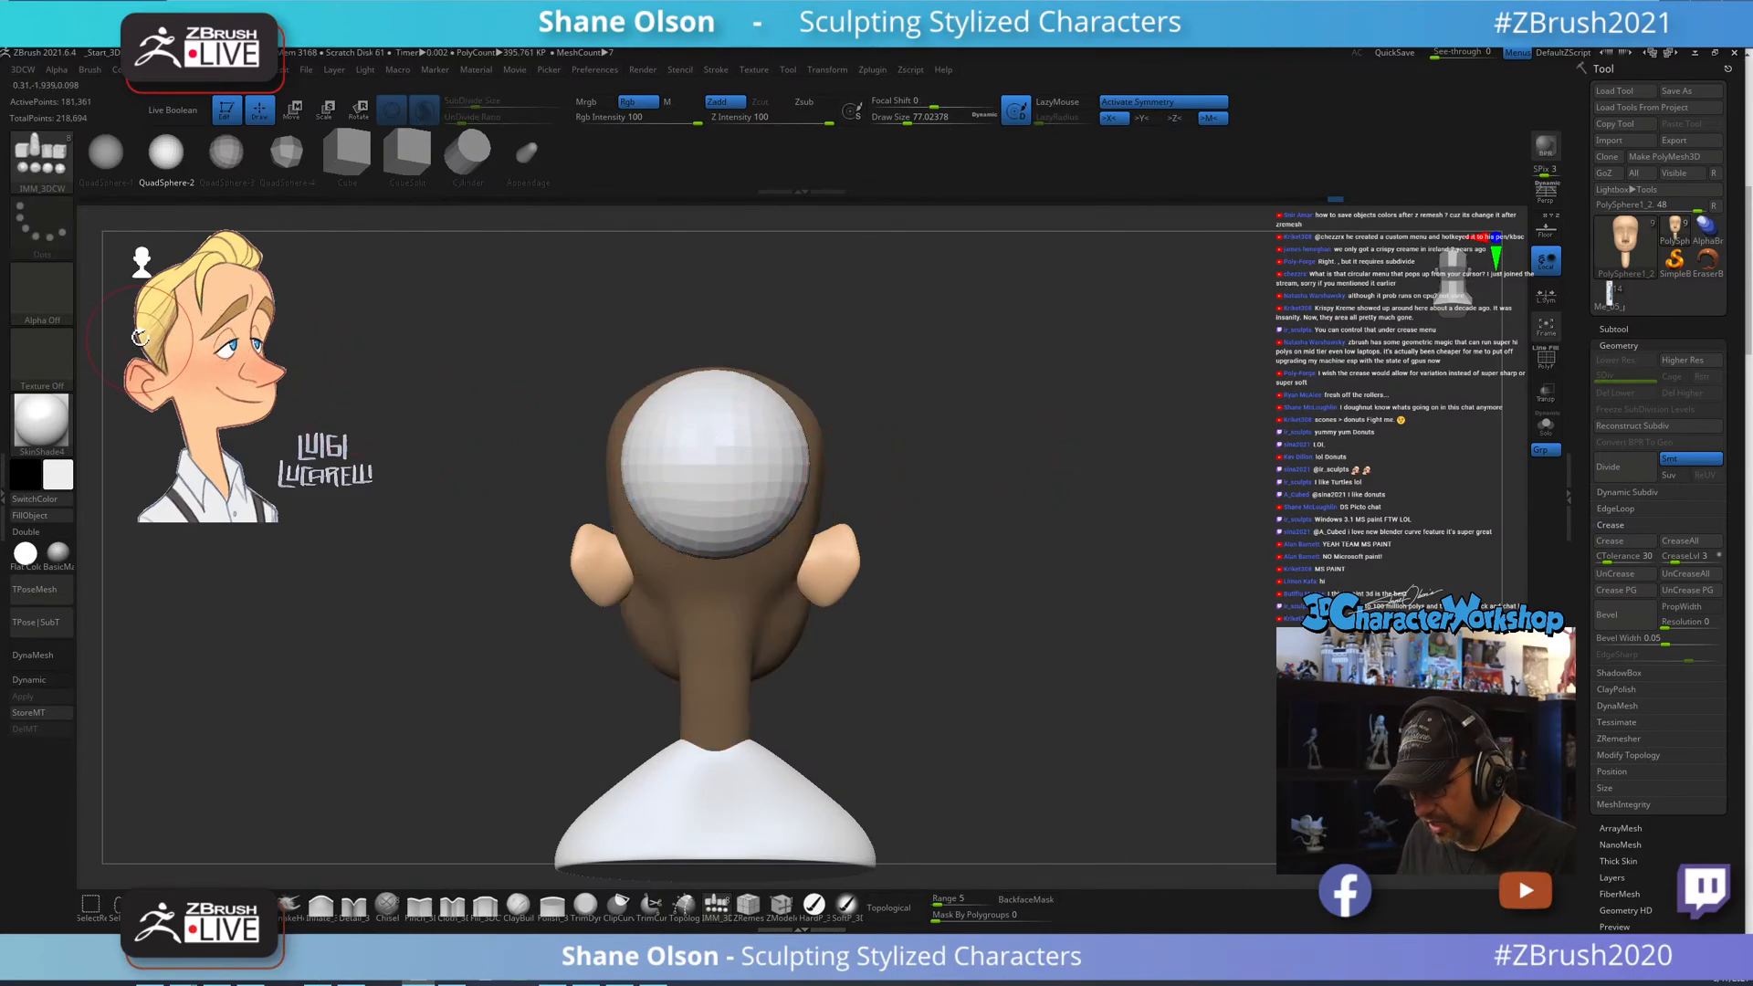
Sample the blond hair colour from the reference image and fill the inserted sphere with it using the hard paint brush.
{"action": "key", "text": "shift+z"}
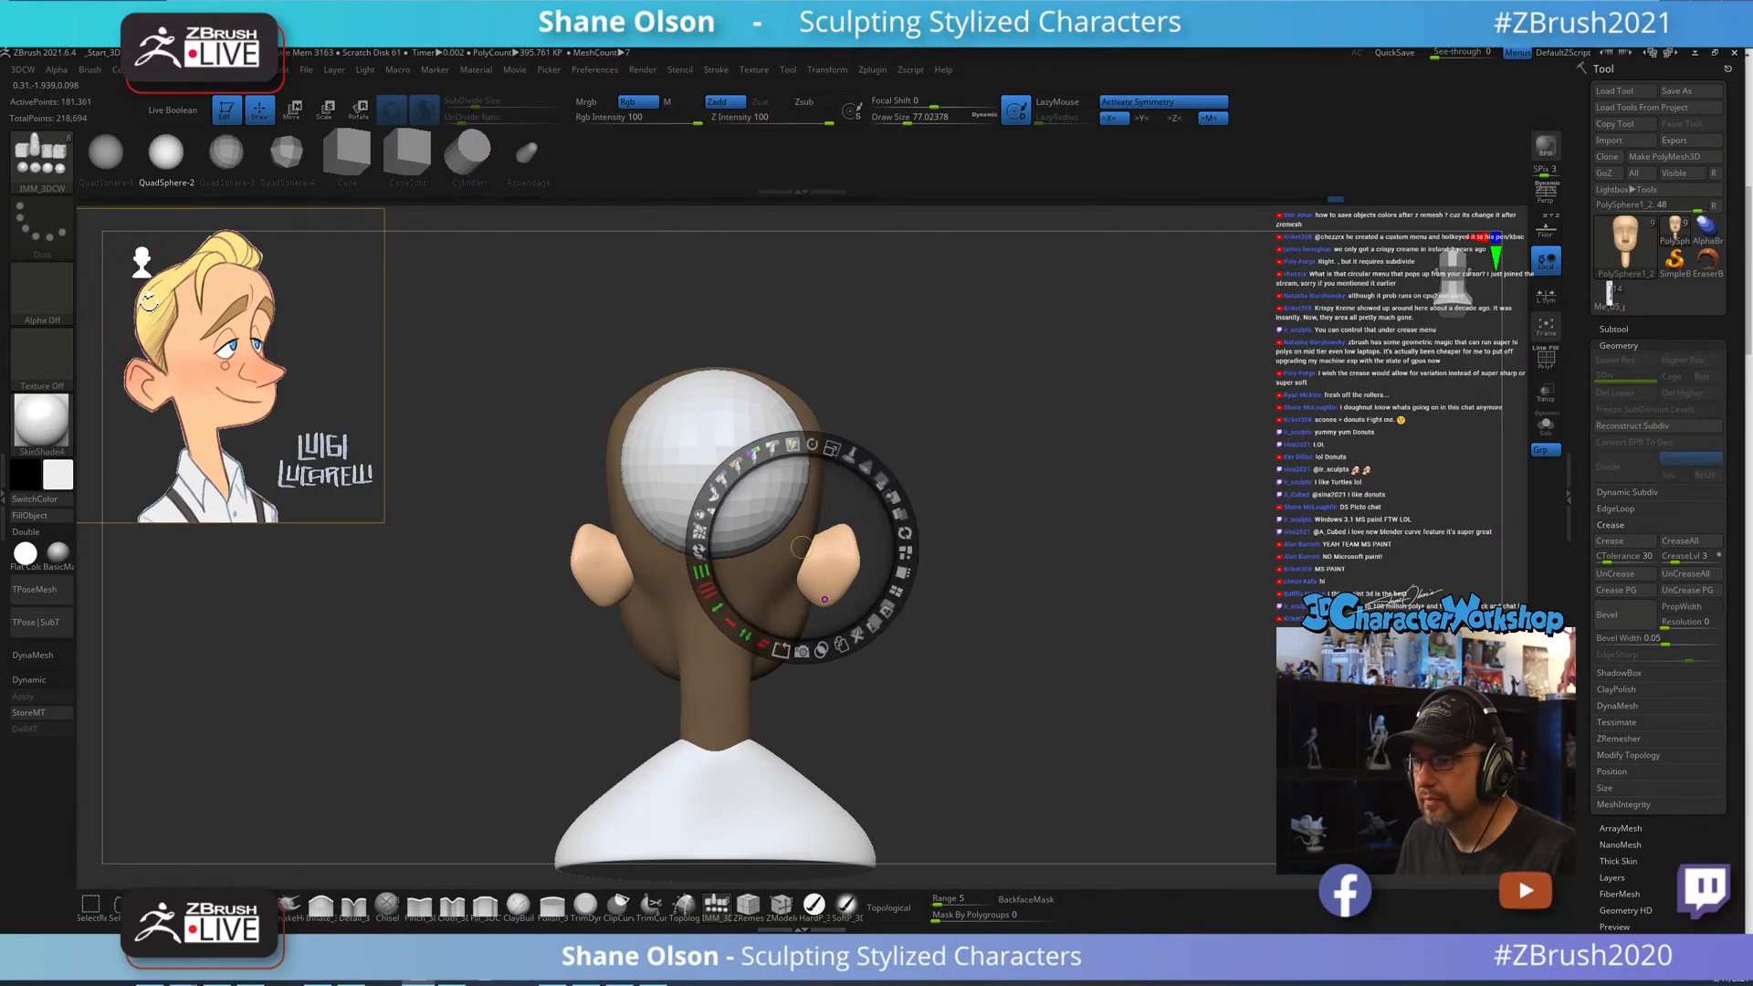
{"action": "key", "text": "z"}
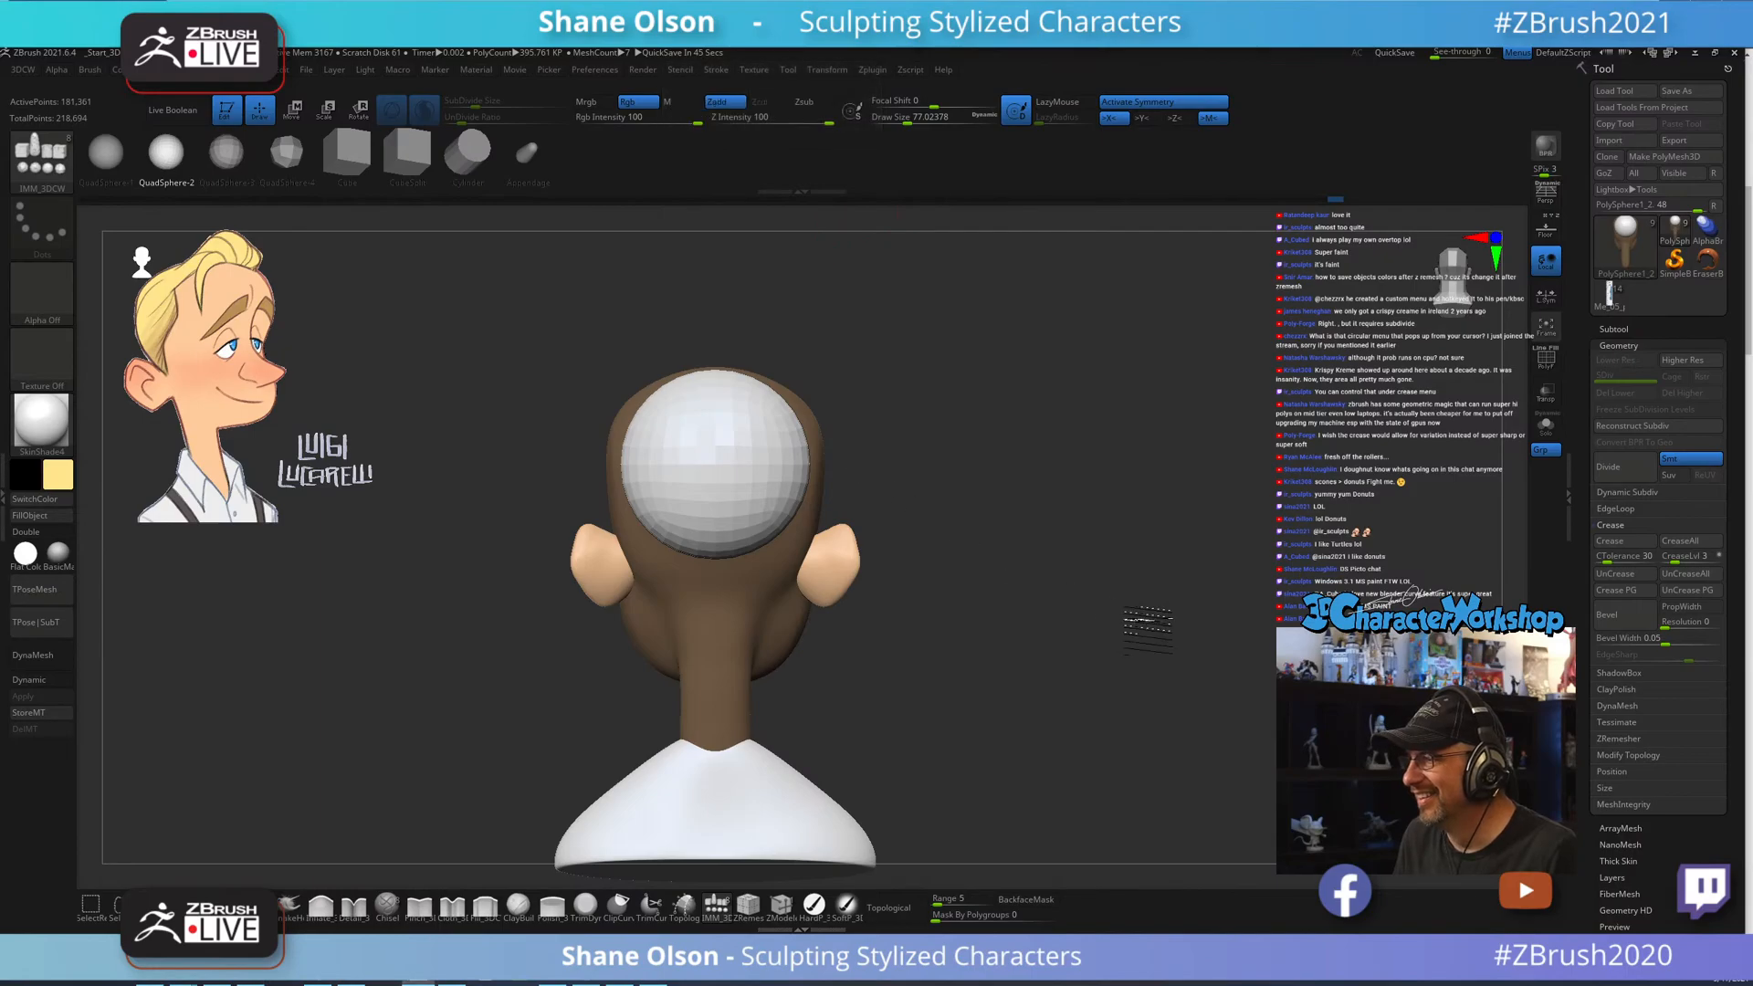
{"action": "left_click_drag", "start_coordinate": [1116, 599], "coordinate": [1129, 608], "text": "shift"}
{"action": "left_click", "coordinate": [815, 909]}
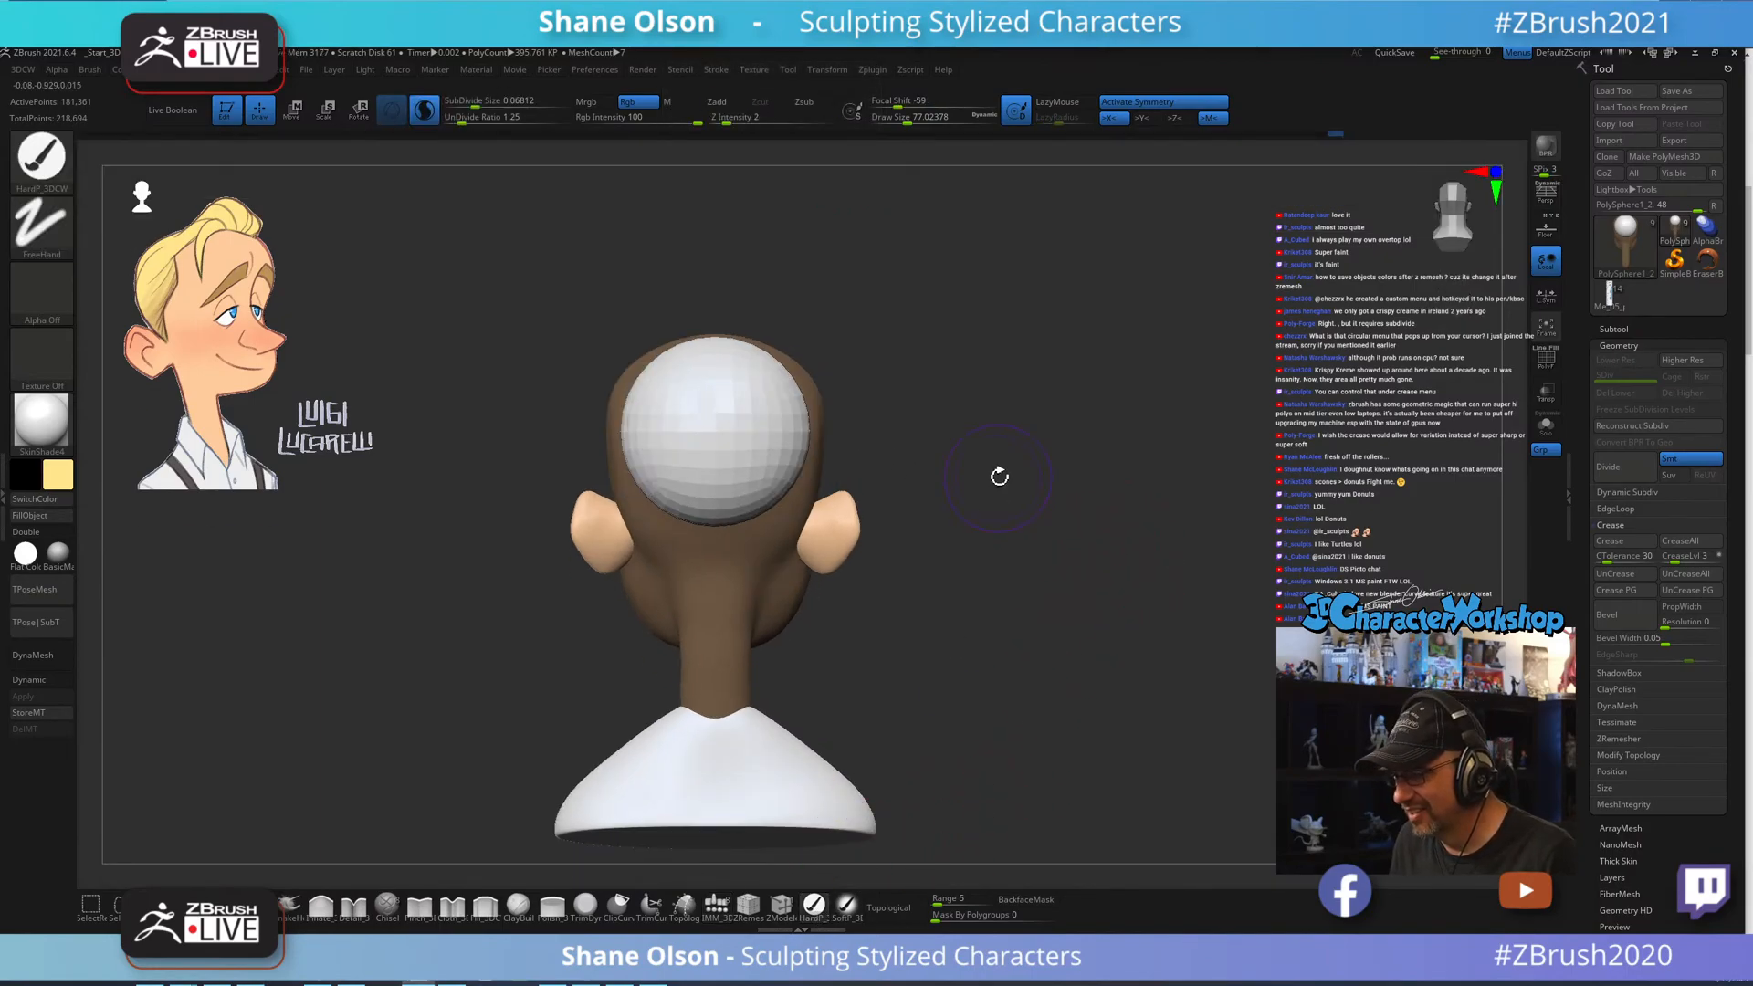
{"action": "left_click", "coordinate": [58, 519]}
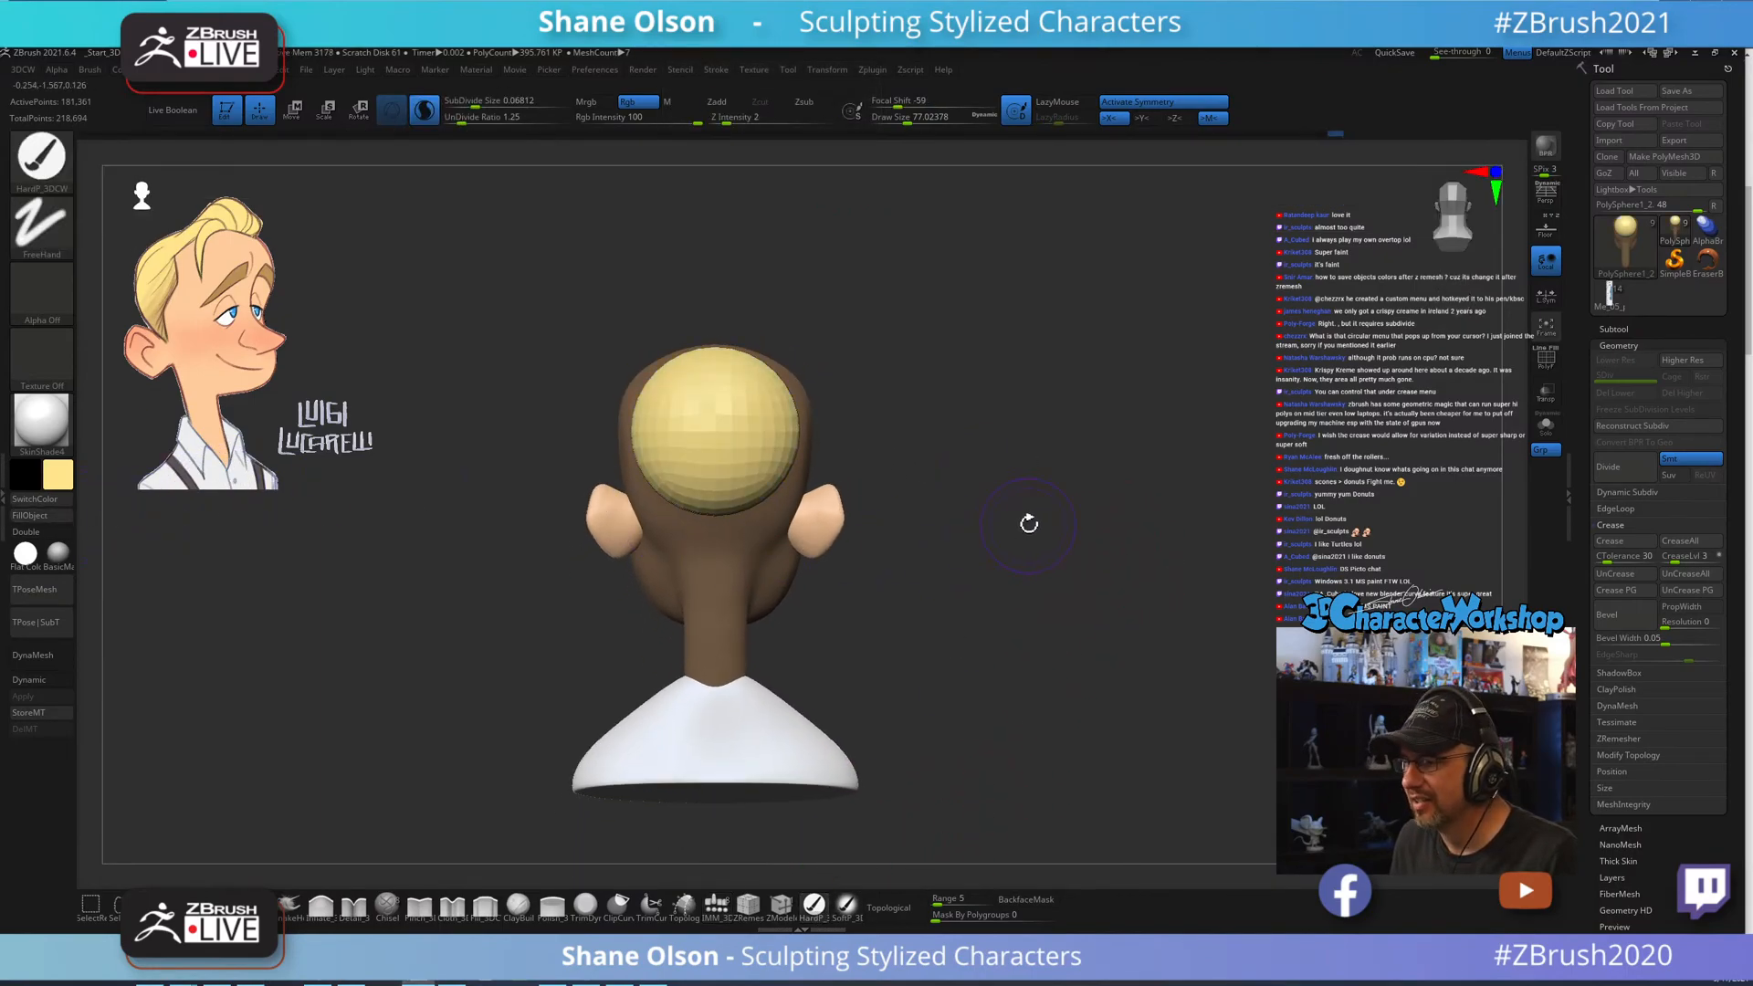
Split the unmasked yellow sphere off the head into its own subtool.
{"action": "left_click_drag", "start_coordinate": [1026, 521], "coordinate": [1183, 470], "text": "shift"}
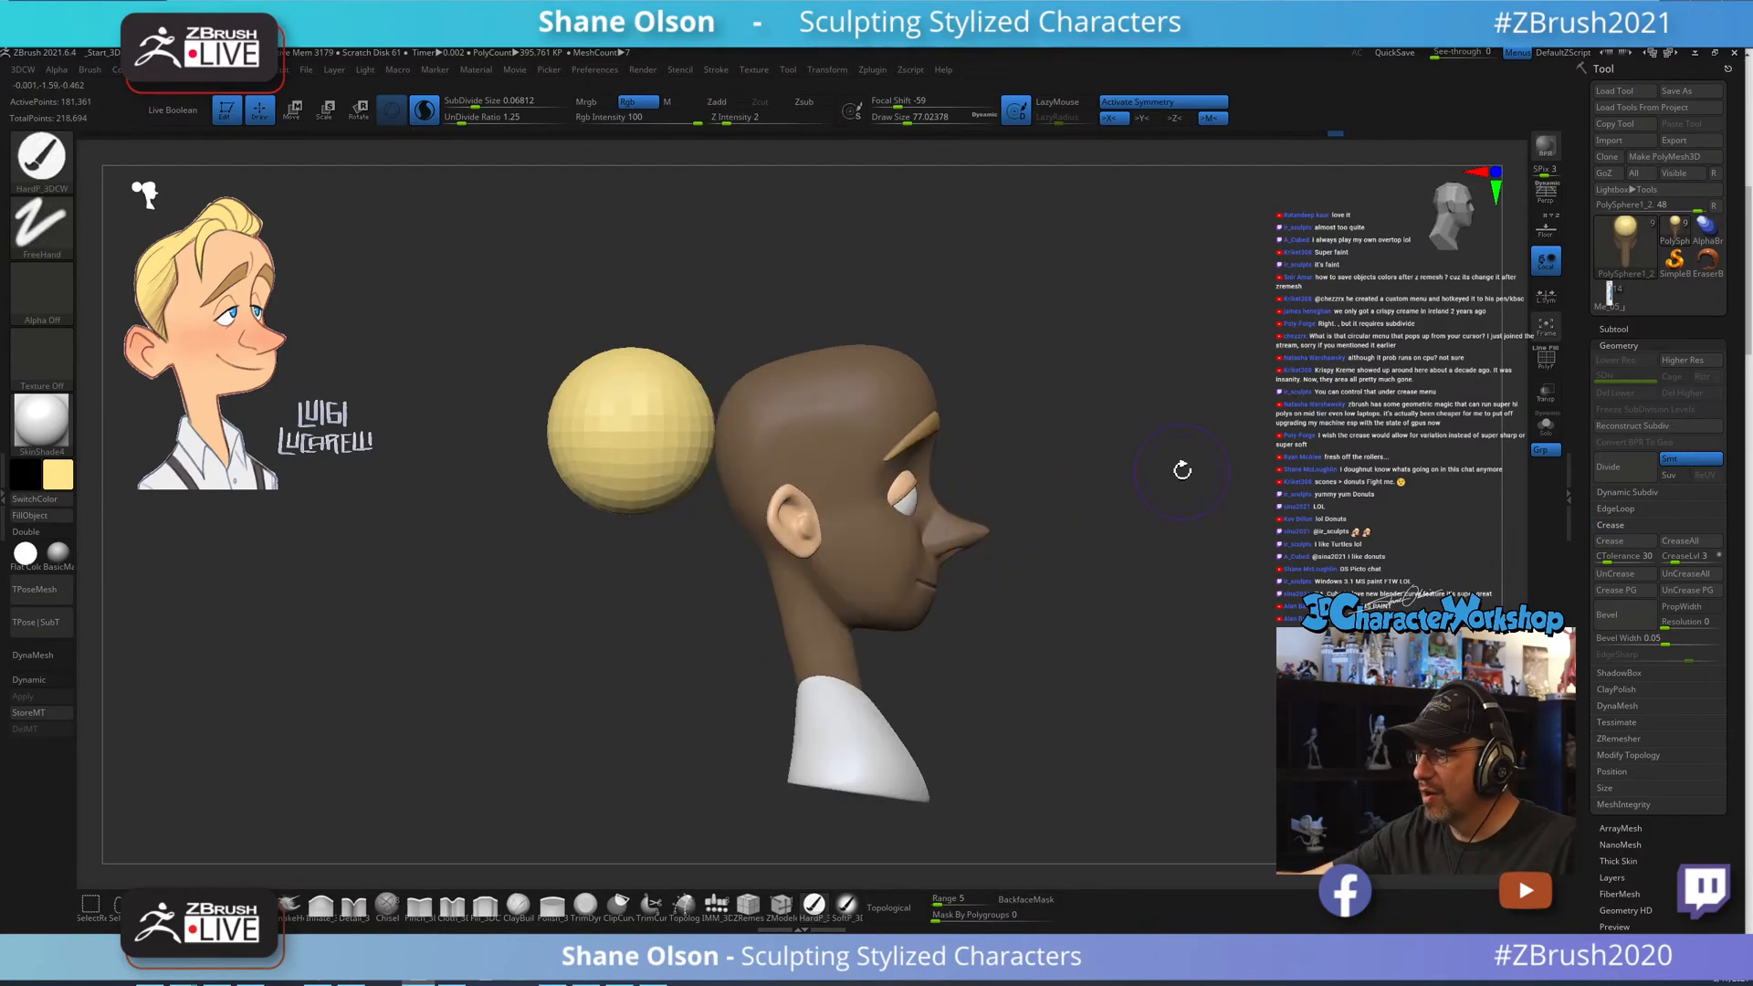
{"action": "left_click_drag", "start_coordinate": [1026, 528], "coordinate": [1010, 524]}
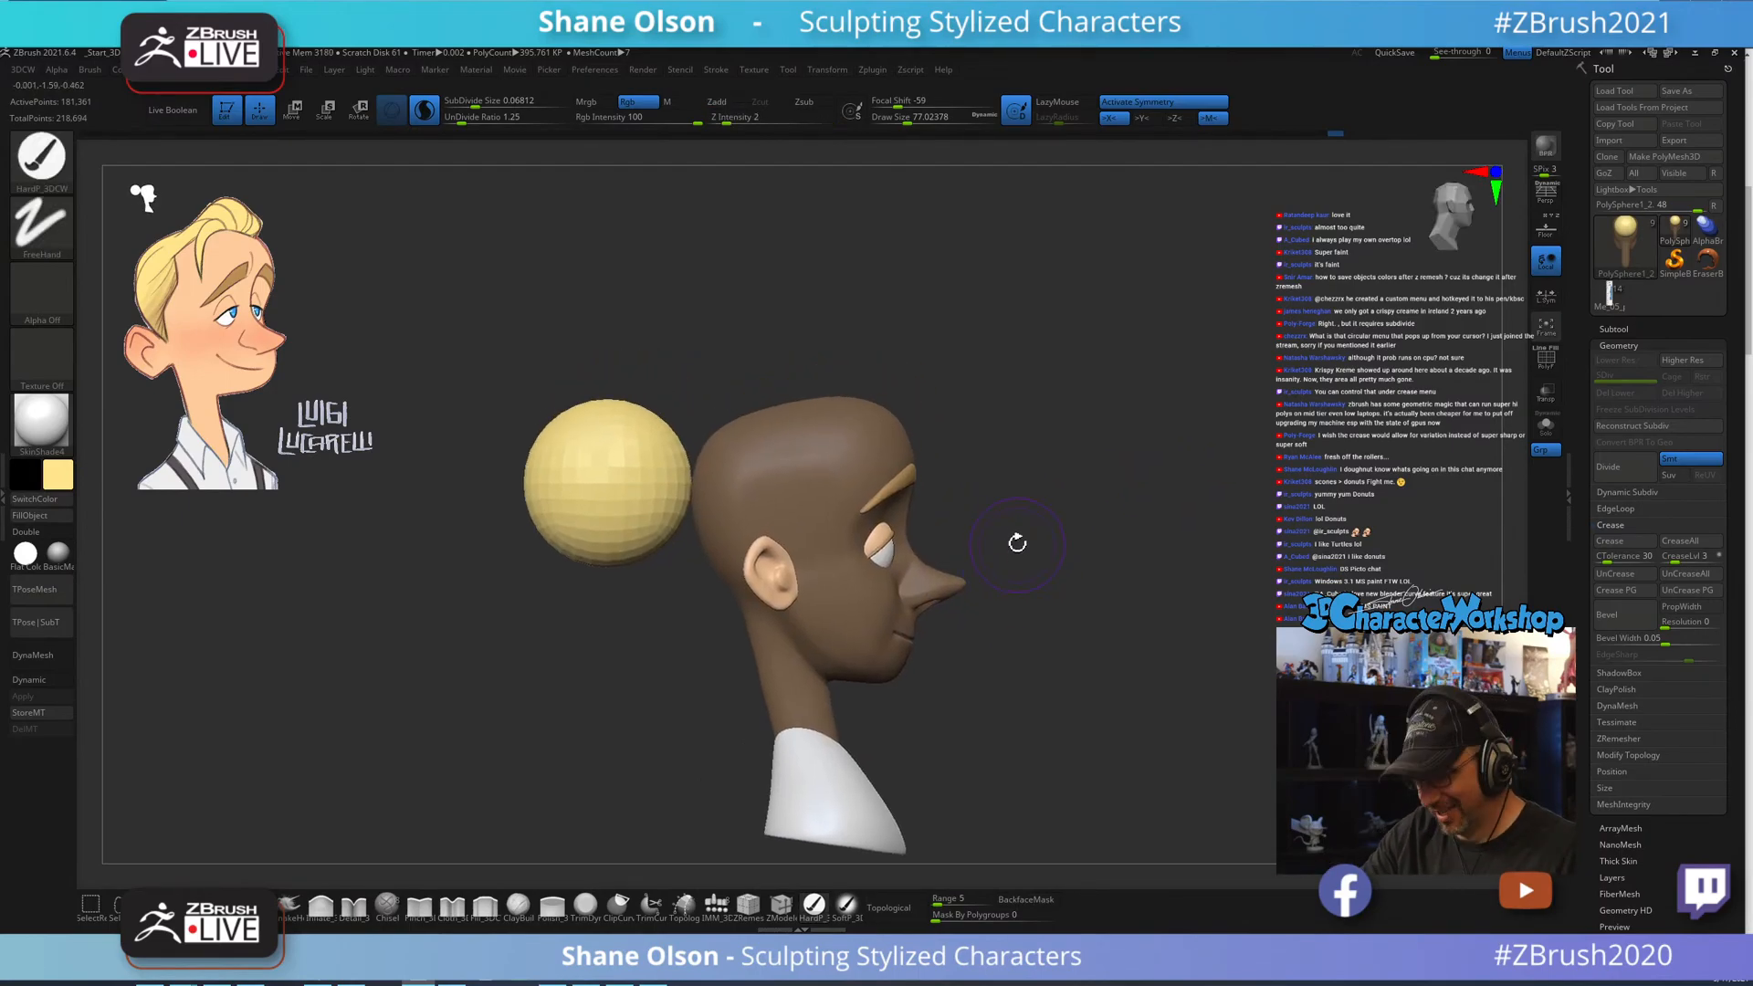
{"action": "key", "text": "w"}
{"action": "key", "text": "space"}
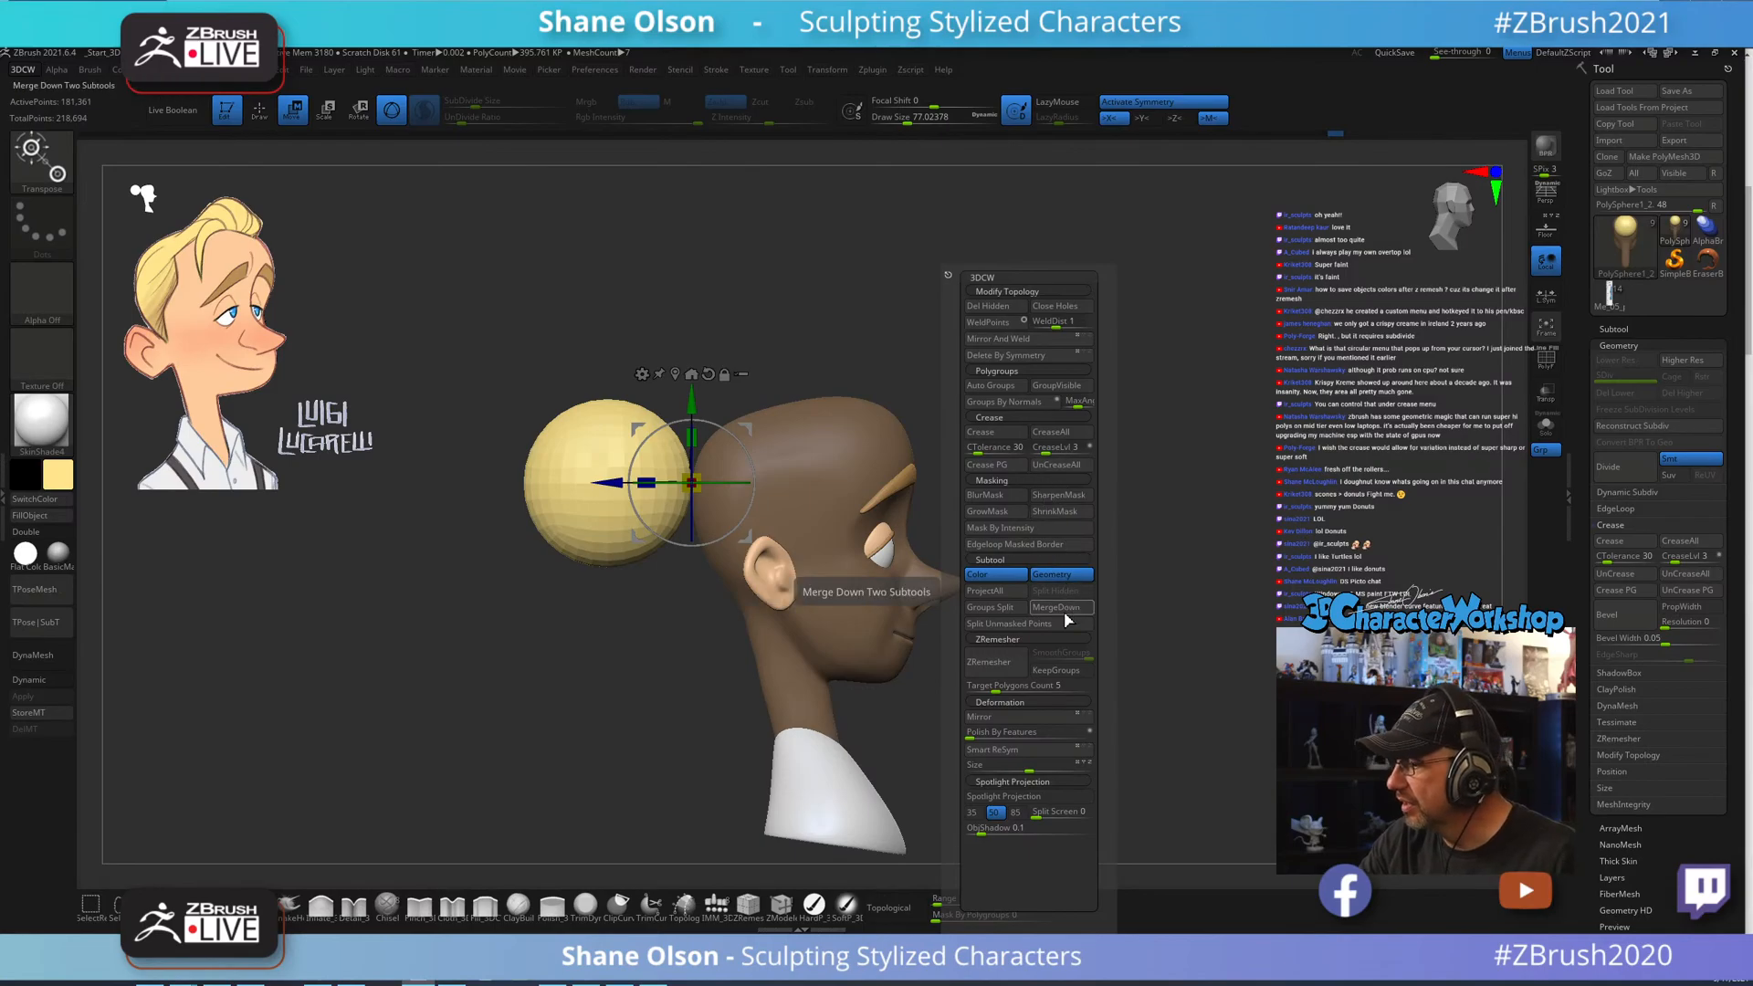
{"action": "left_click", "coordinate": [1059, 545]}
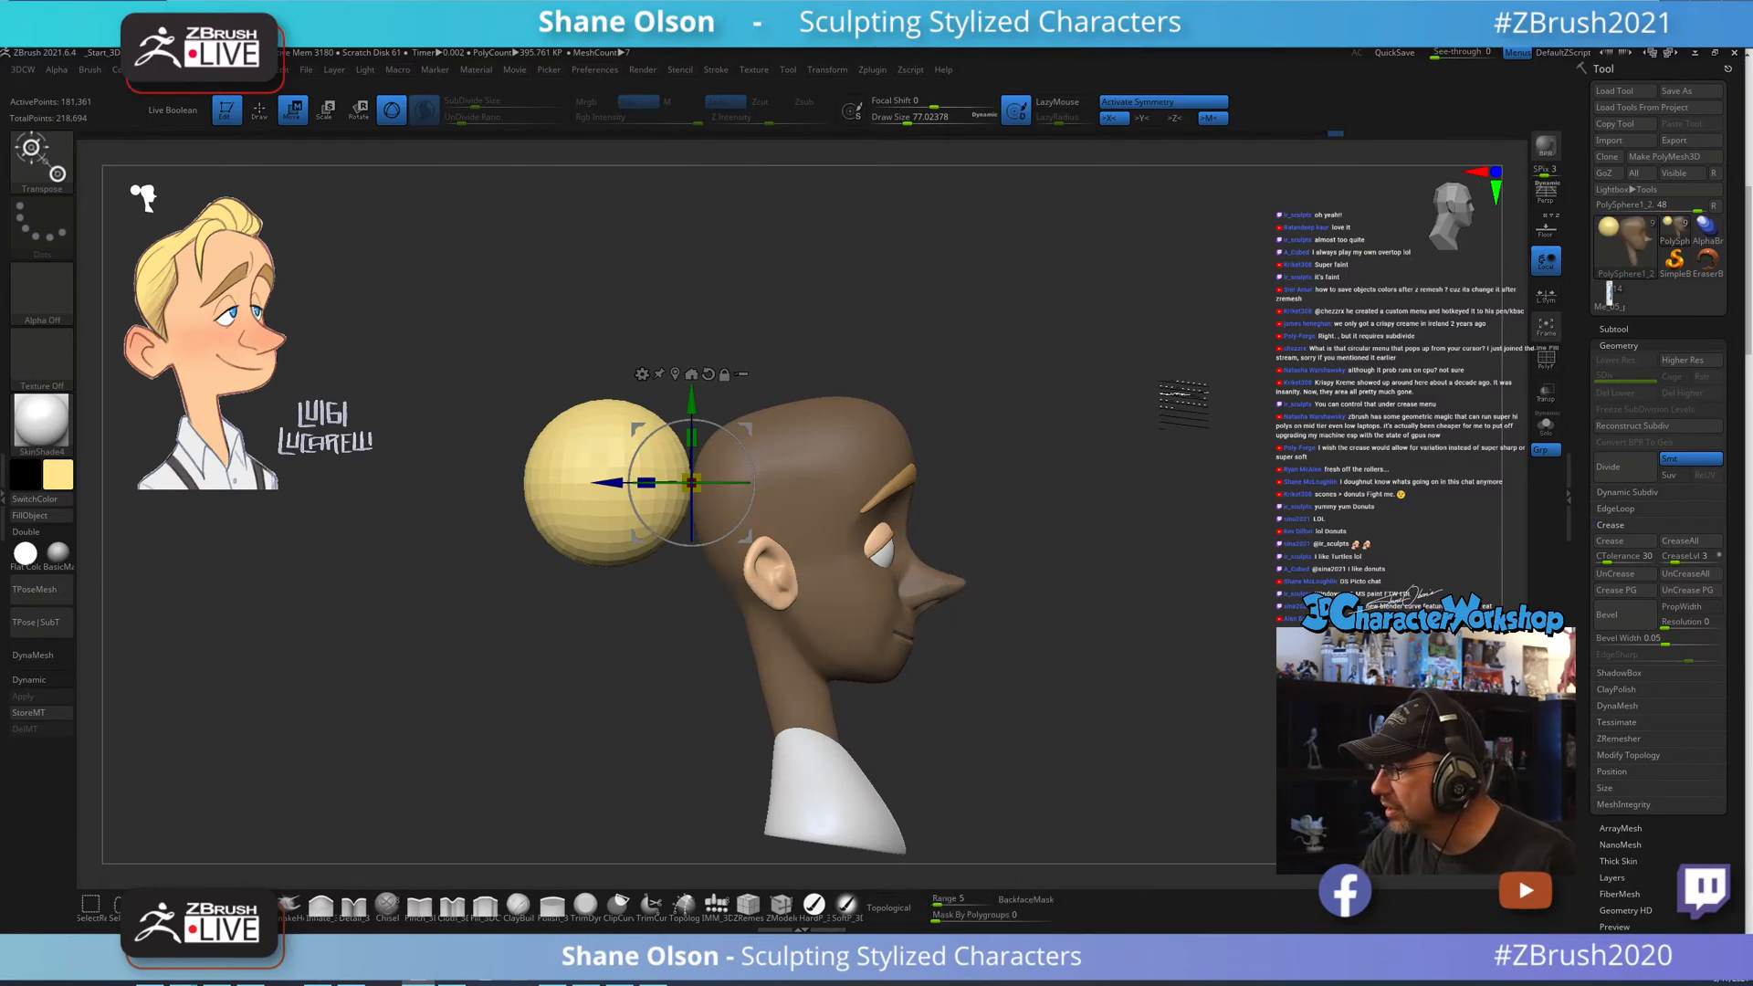
{"action": "right_click_drag", "start_coordinate": [1091, 573], "coordinate": [1076, 619], "text": "ctrl"}
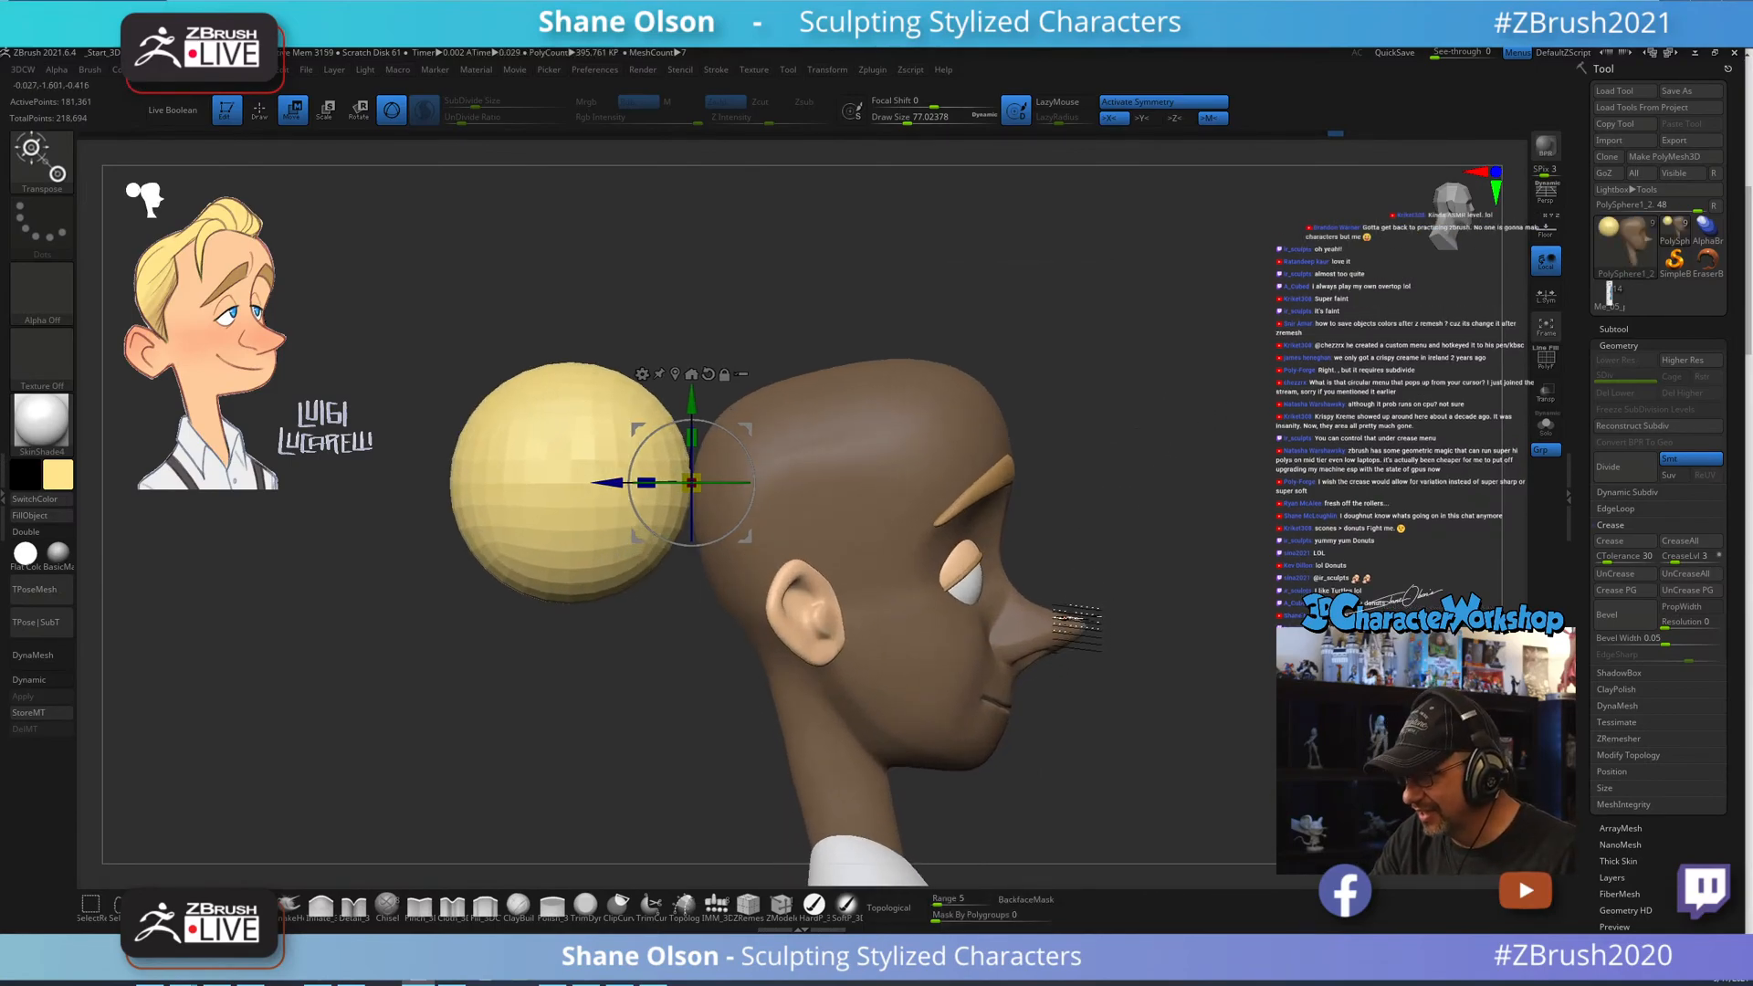
{"action": "right_click_drag", "start_coordinate": [1136, 547], "coordinate": [1124, 541], "text": "ctrl"}
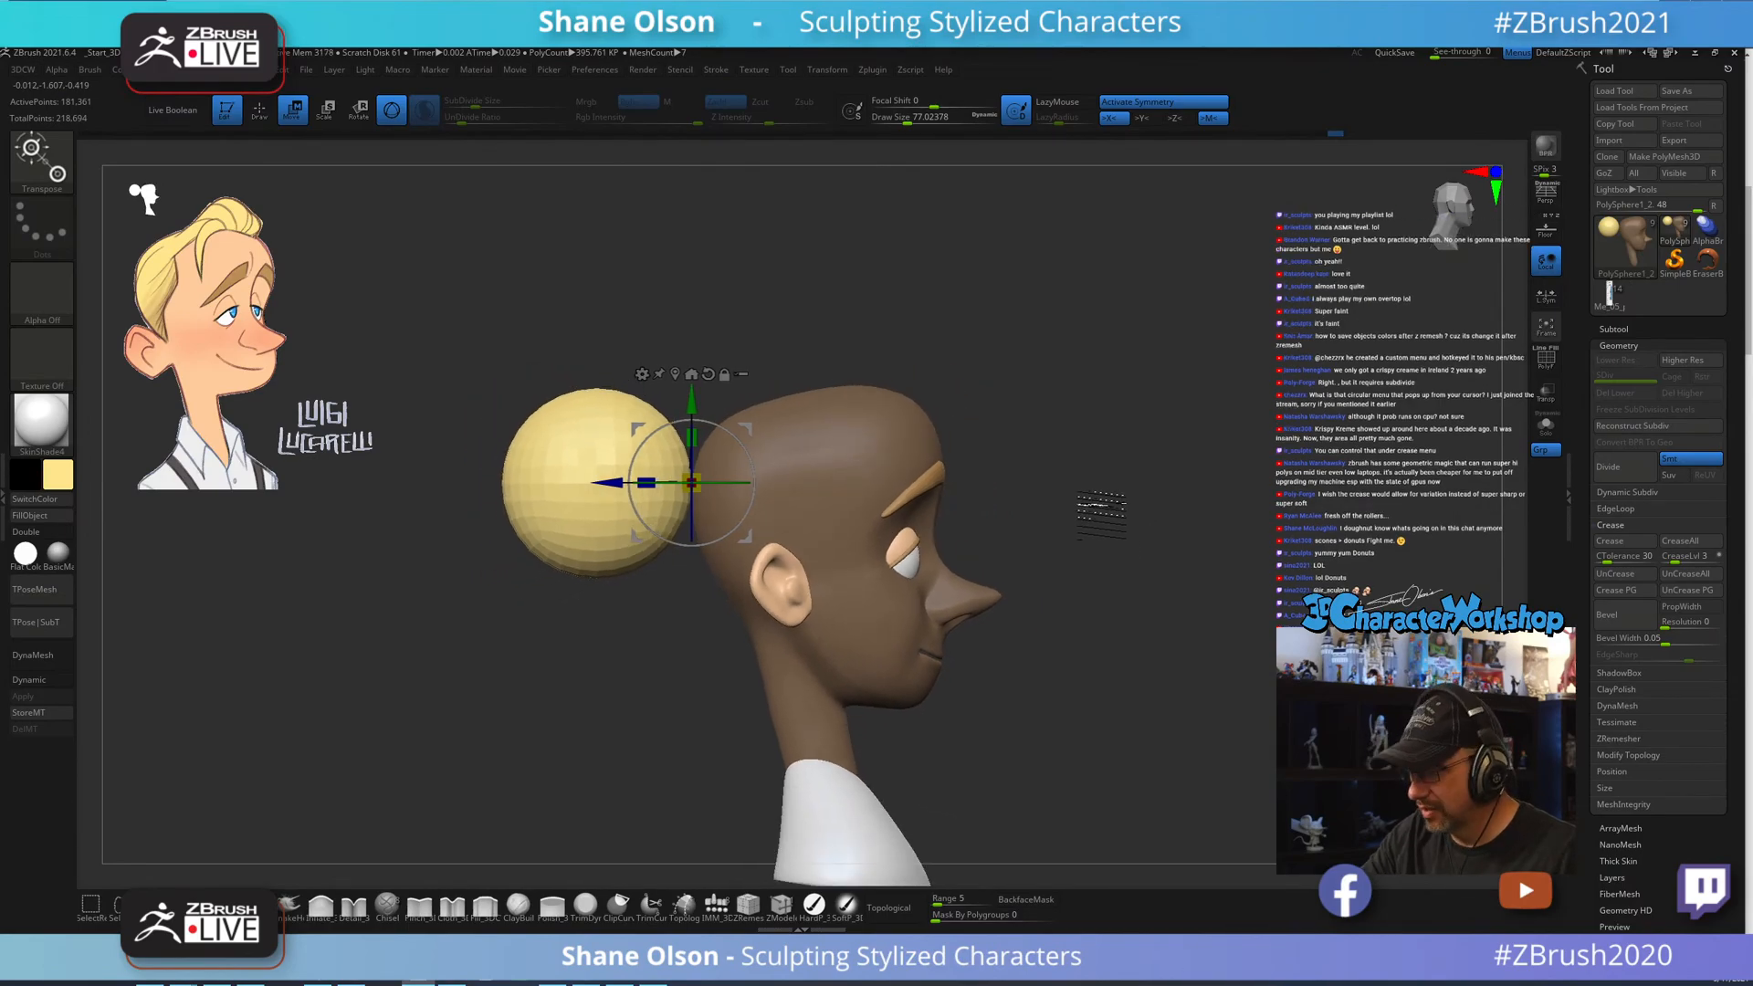
{"action": "key", "text": "3"}
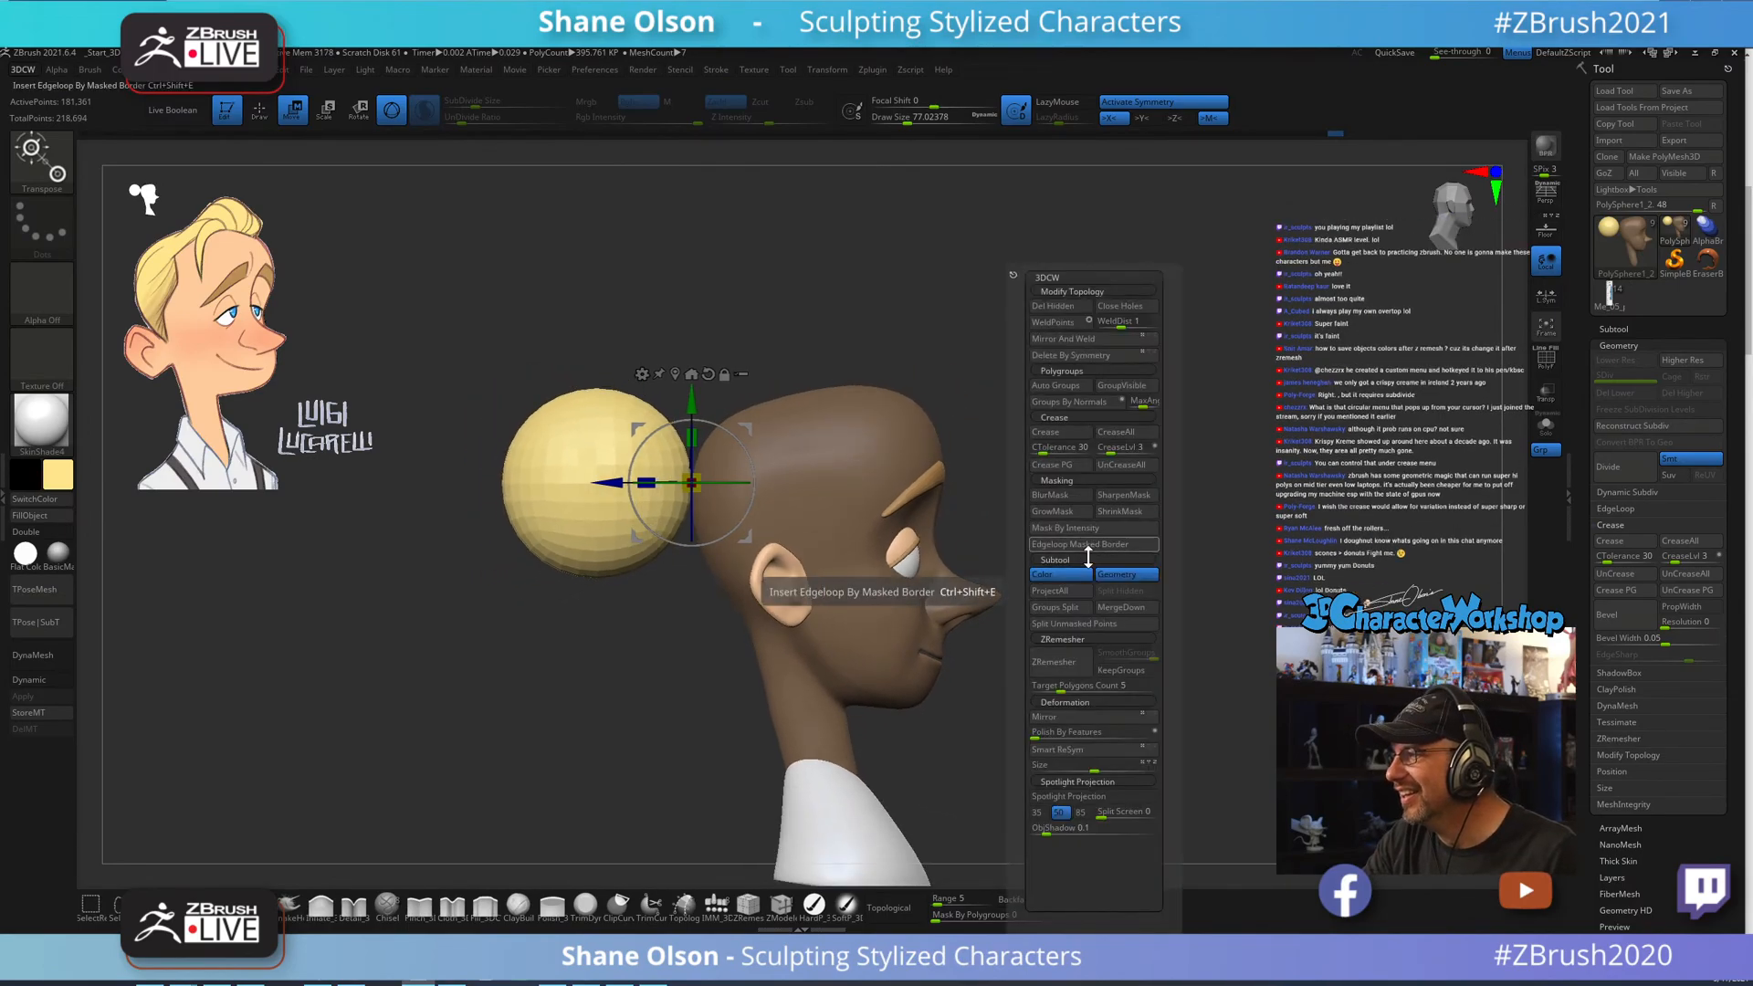
{"action": "left_click", "coordinate": [1104, 626]}
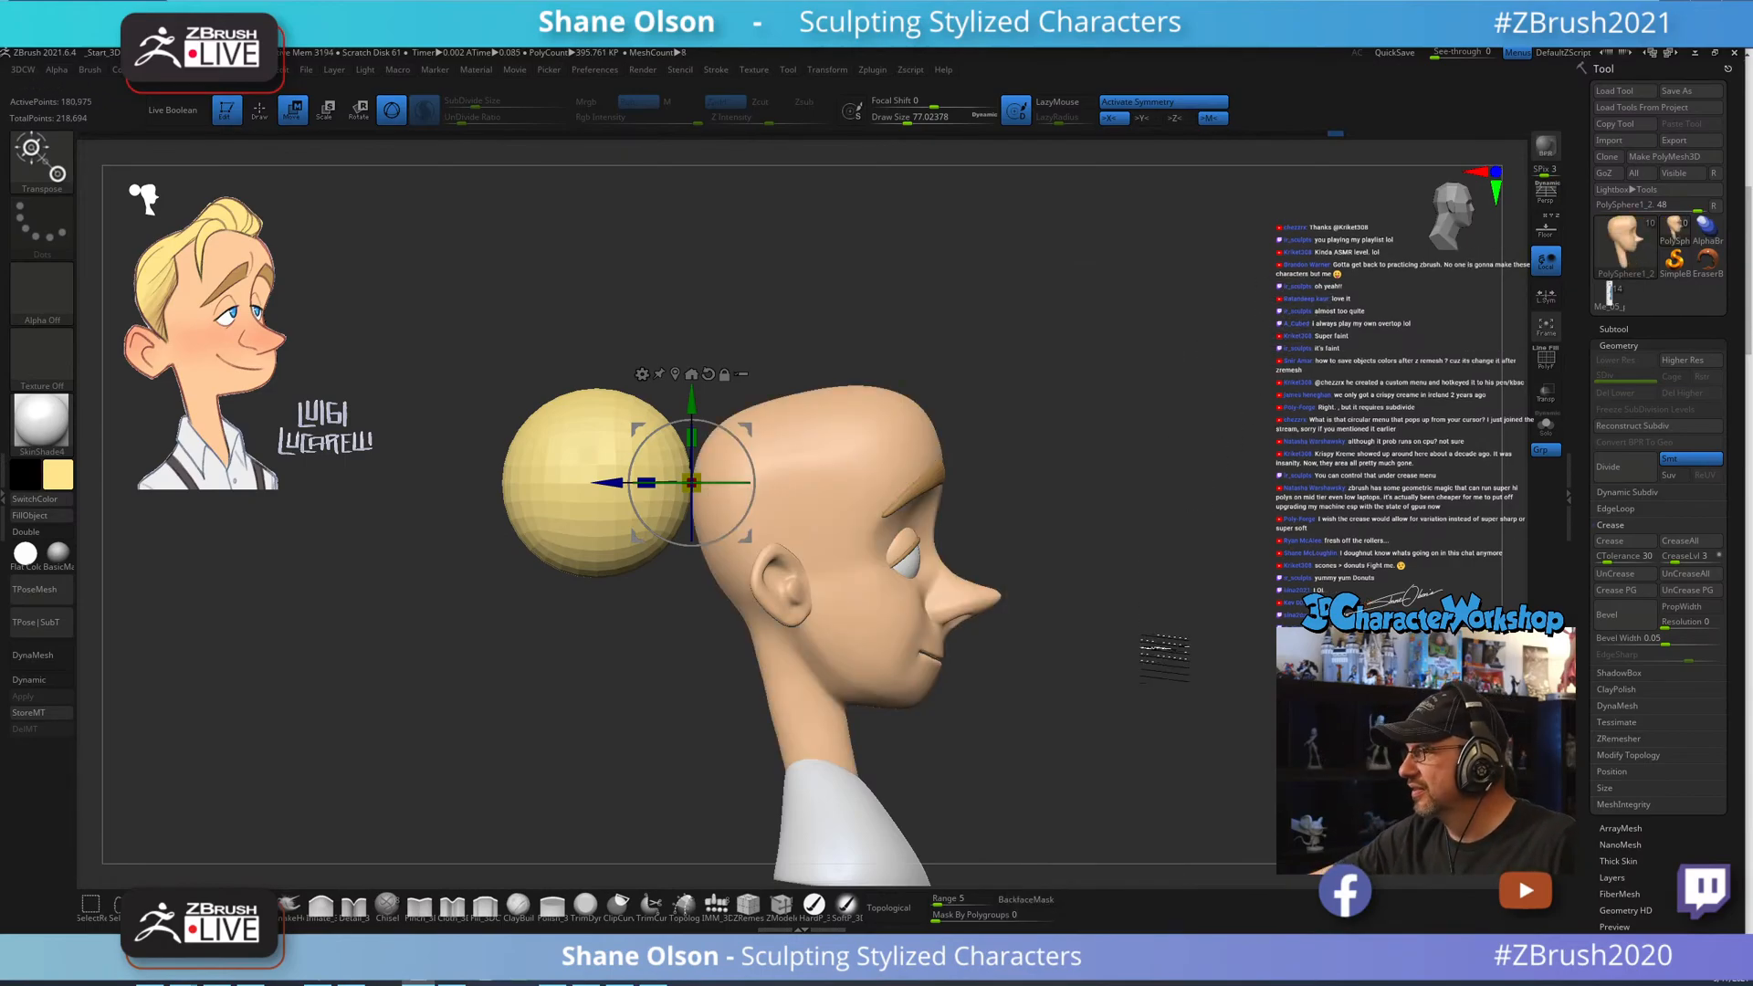
{"action": "mouse_move", "coordinate": [1057, 401]}
{"action": "left_mouse_down", "text": "alt"}
{"action": "mouse_move", "coordinate": [1141, 396]}
{"action": "mouse_move", "coordinate": [1088, 391]}
{"action": "left_mouse_up", "text": "alt"}
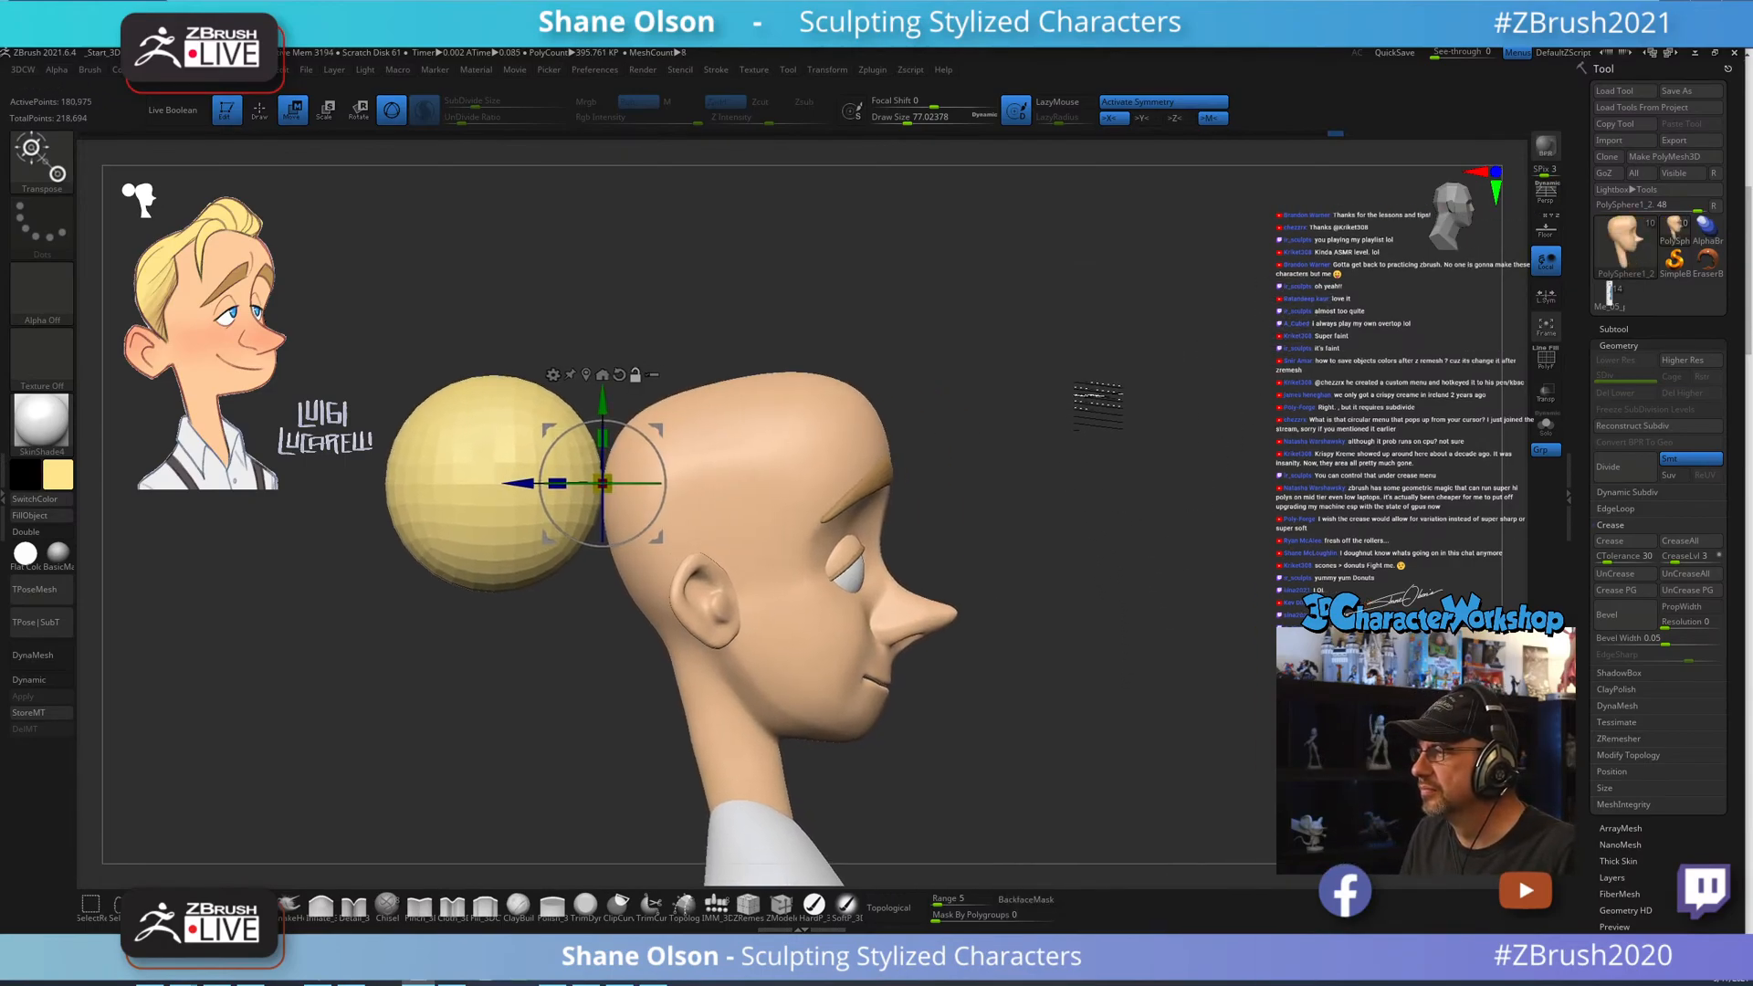
Move the yellow sphere into the back of the character's head.
{"action": "left_click_drag", "start_coordinate": [527, 486], "coordinate": [660, 488]}
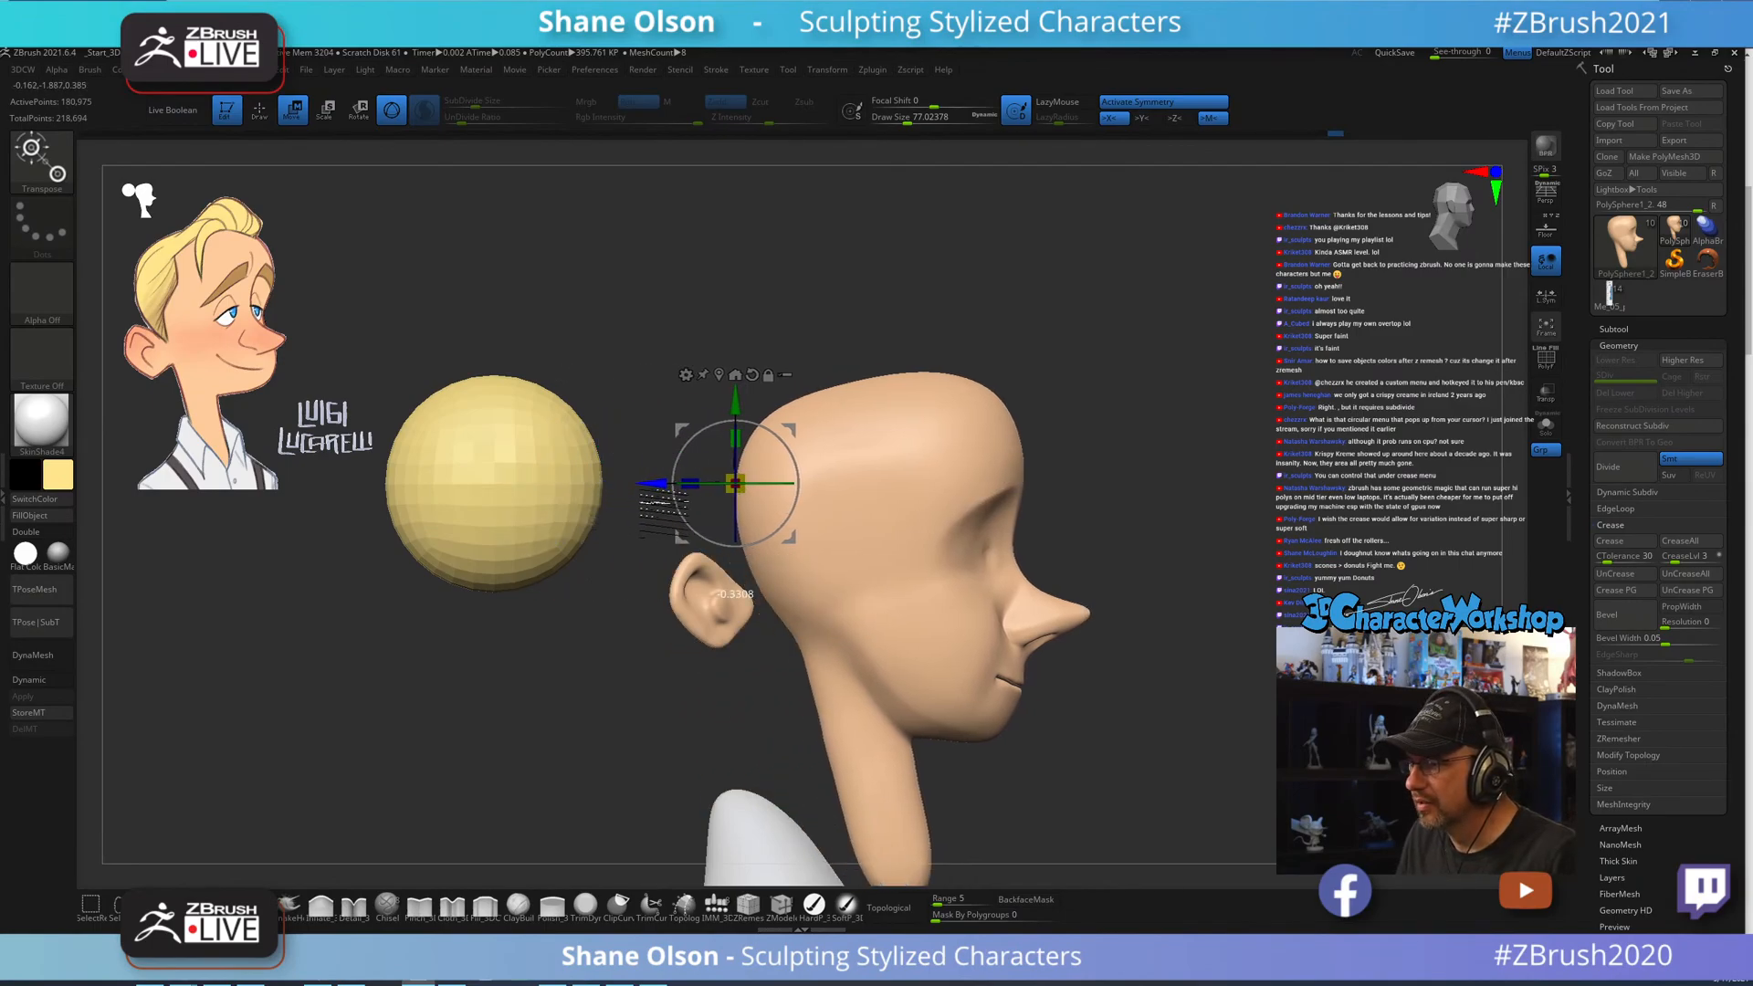
{"action": "key", "text": "ctrl+z"}
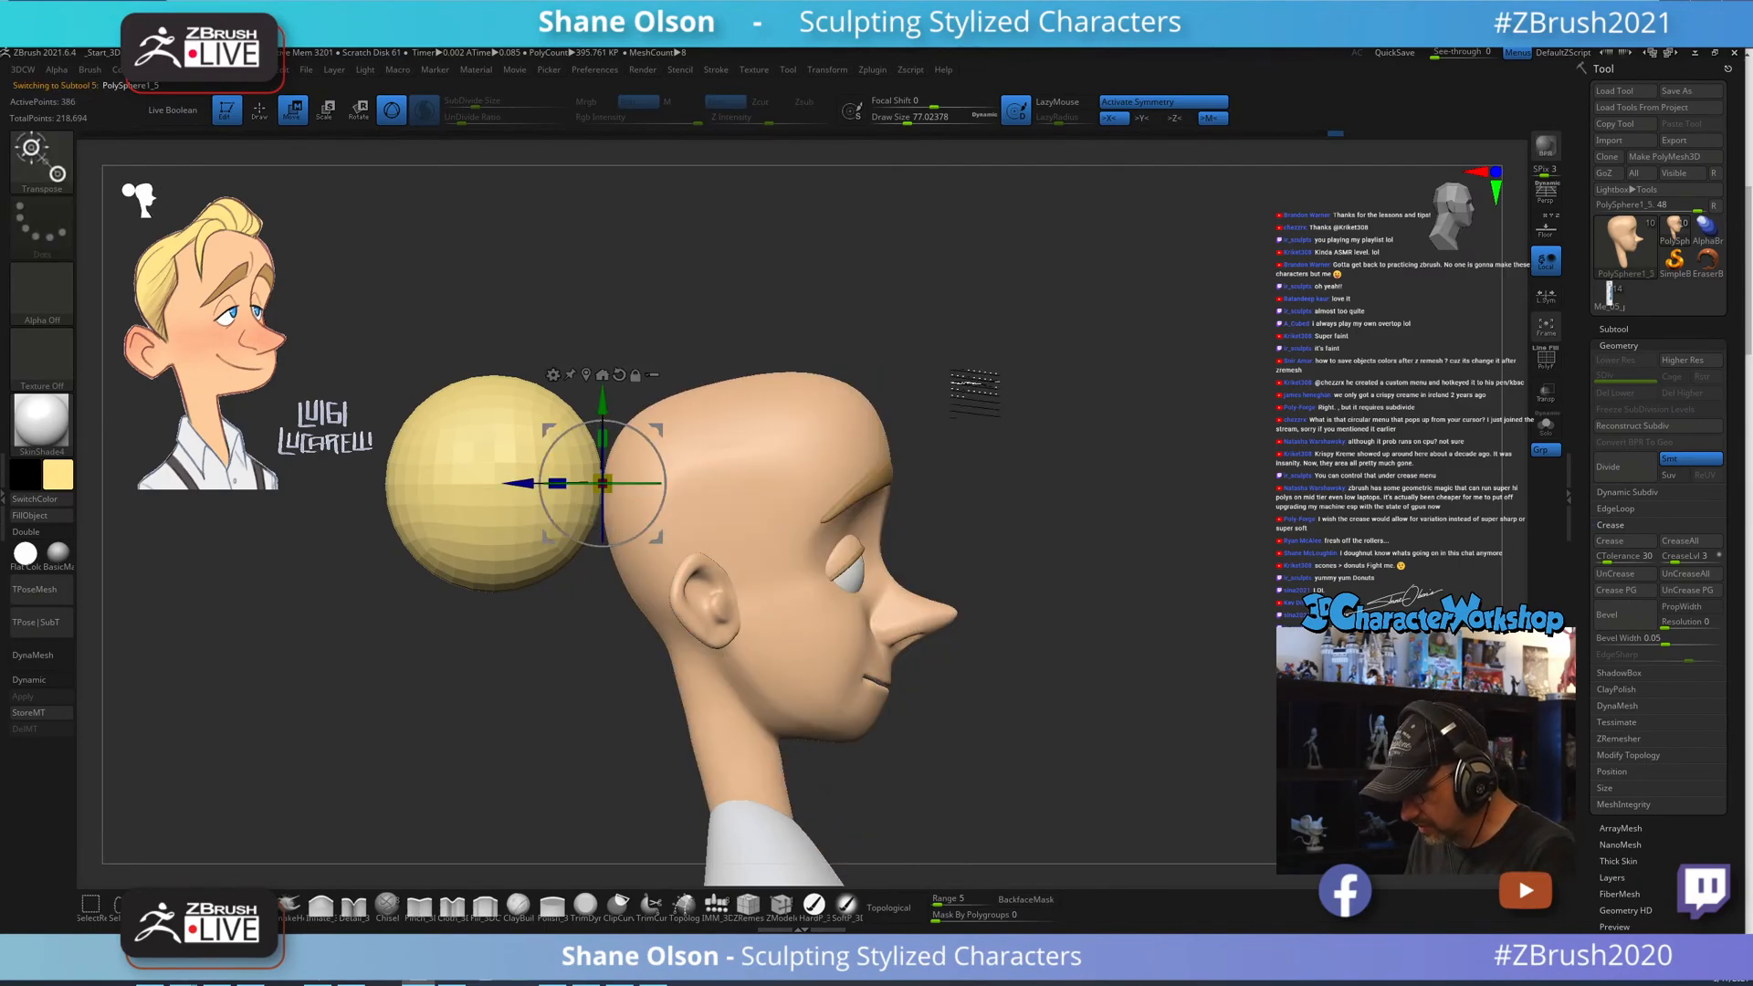
{"action": "left_click_drag", "start_coordinate": [523, 485], "coordinate": [702, 485]}
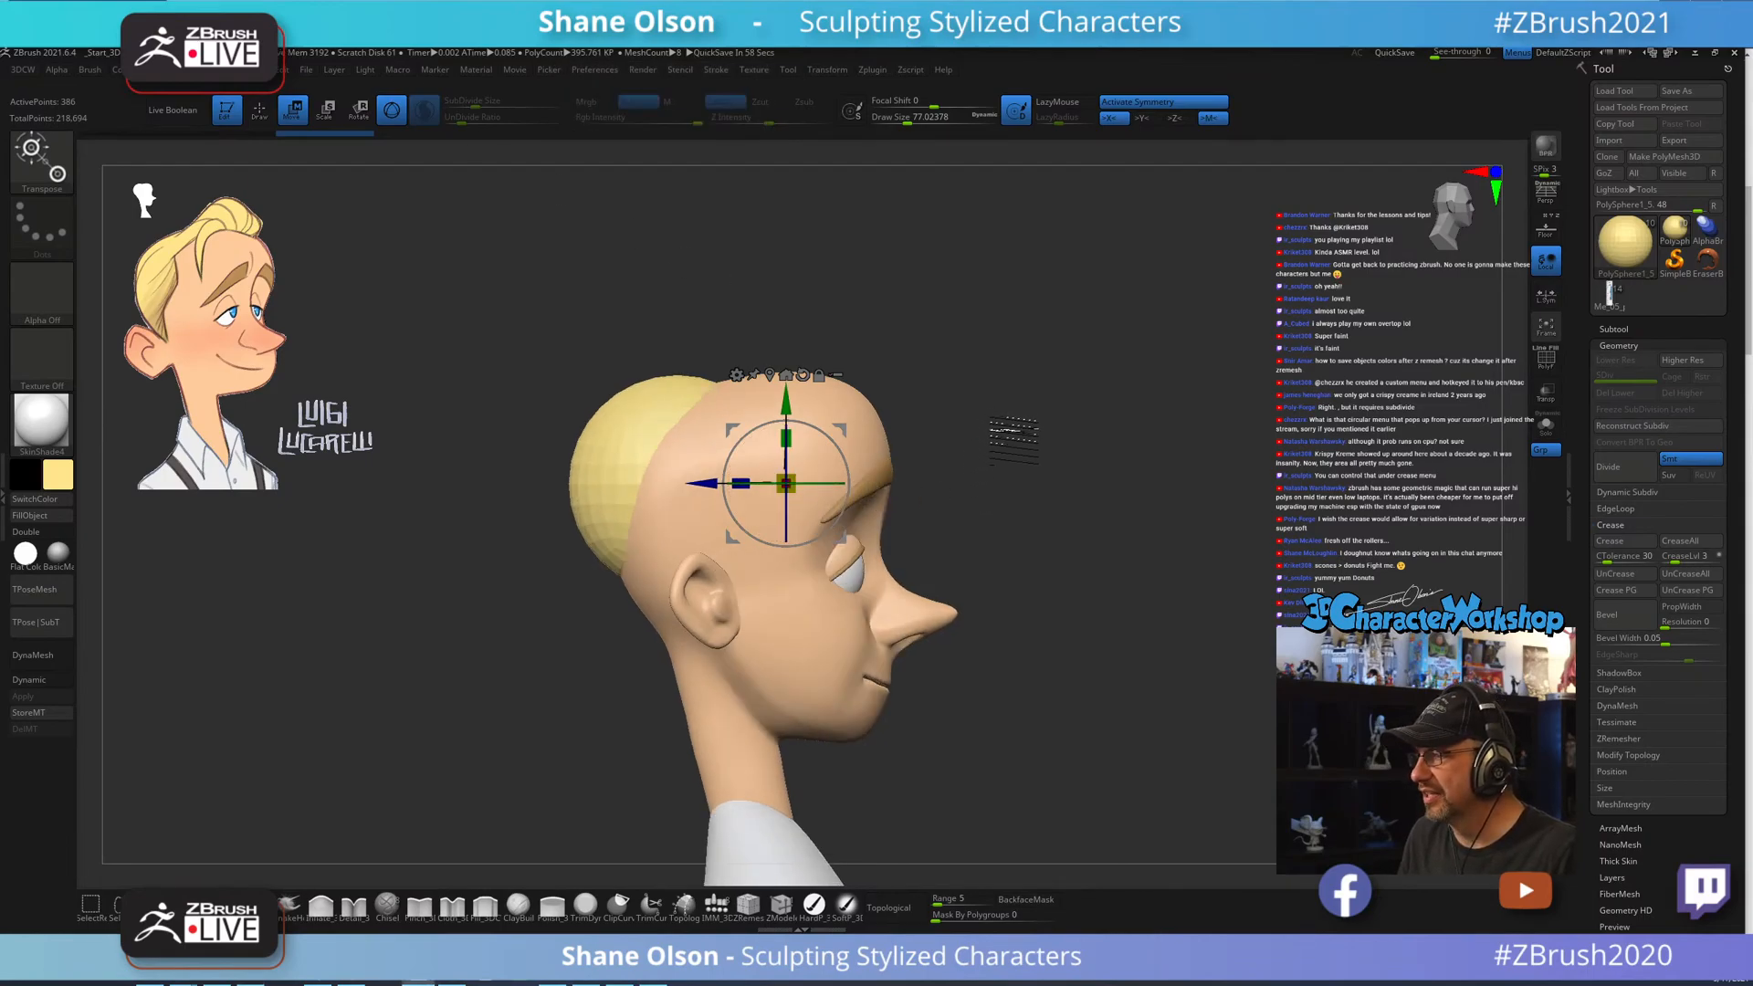
{"action": "left_click_drag", "start_coordinate": [1014, 438], "coordinate": [898, 456]}
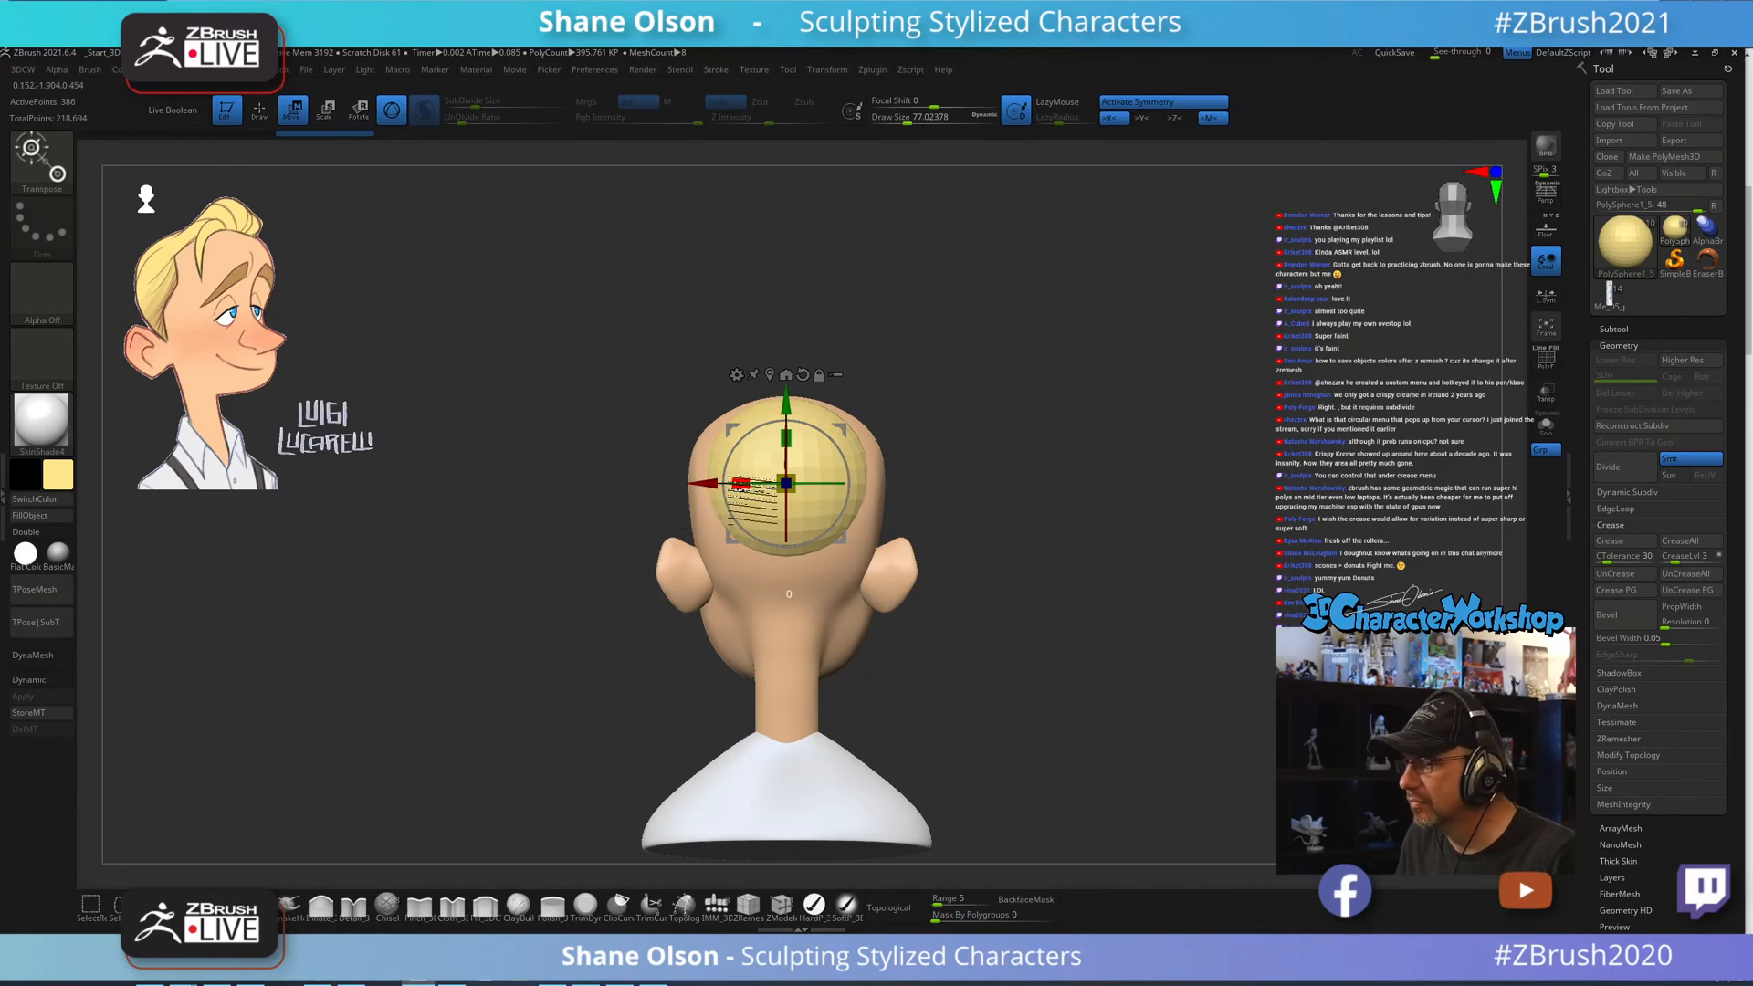
{"action": "left_click_drag", "start_coordinate": [740, 484], "coordinate": [720, 485]}
{"action": "left_click_drag", "start_coordinate": [1081, 376], "coordinate": [1023, 357], "text": "shift"}
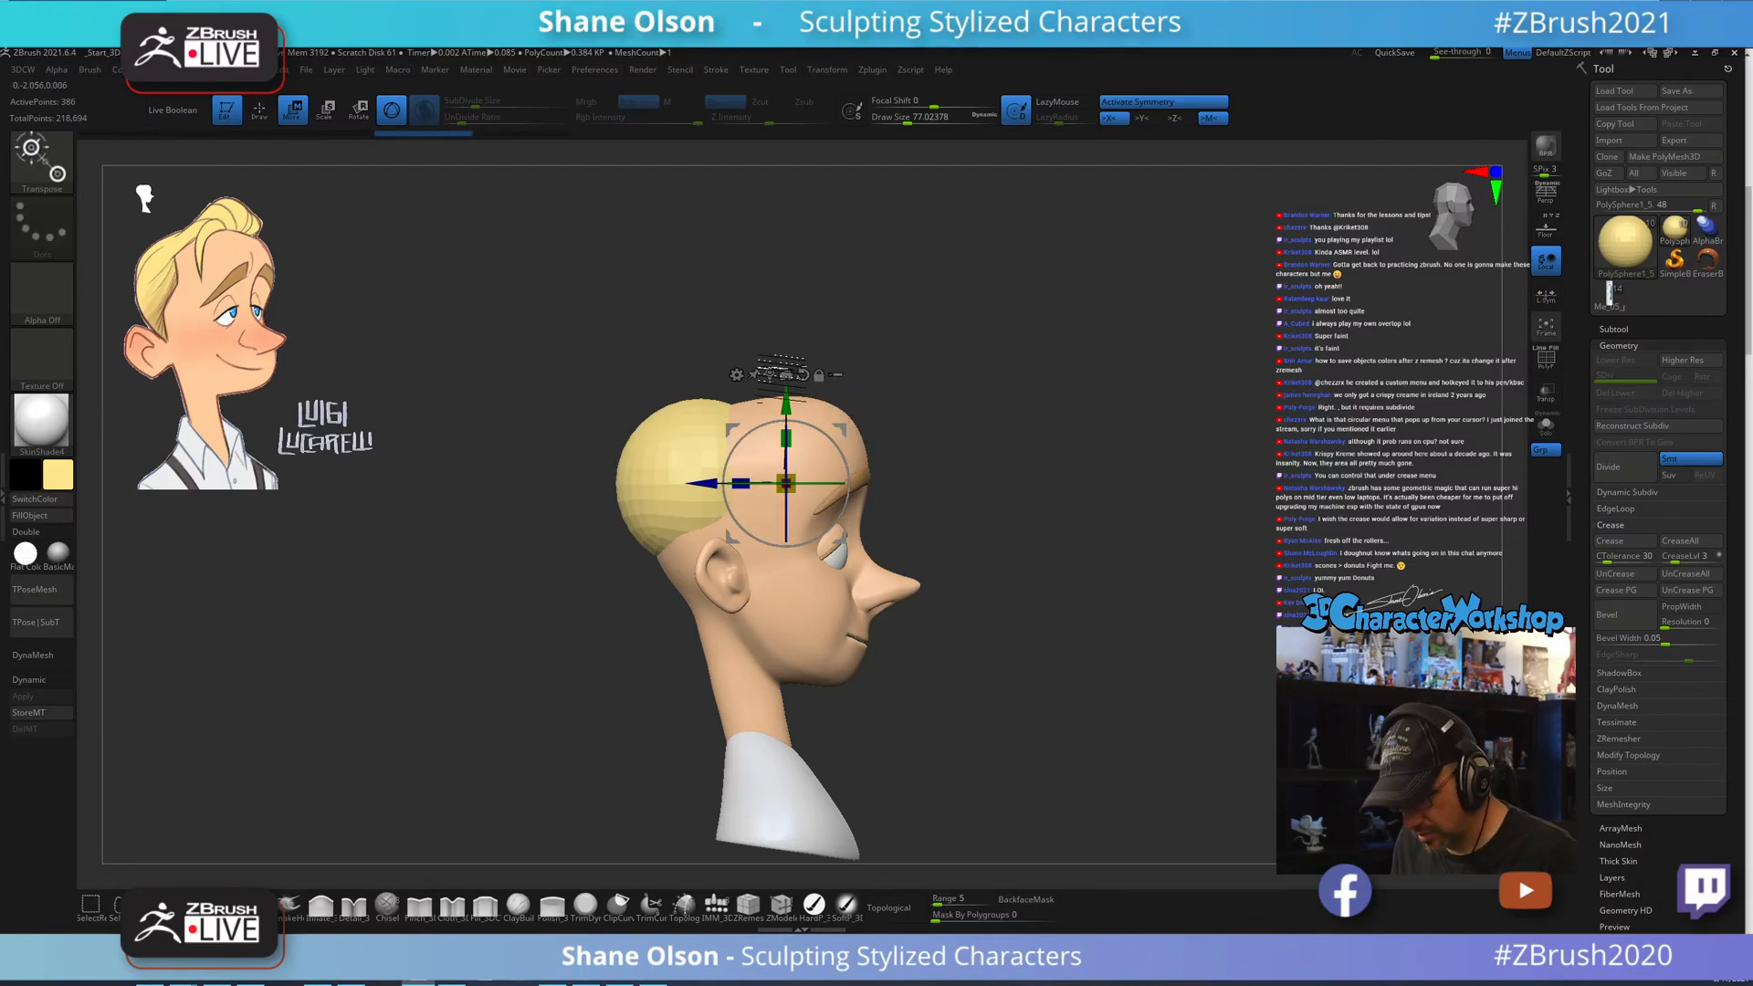
Centre the gizmo on the yellow sphere, then tilt and reposition the sphere to cap the top and back of the skull.
{"action": "left_click", "coordinate": [771, 374]}
{"action": "left_click", "coordinate": [771, 374]}
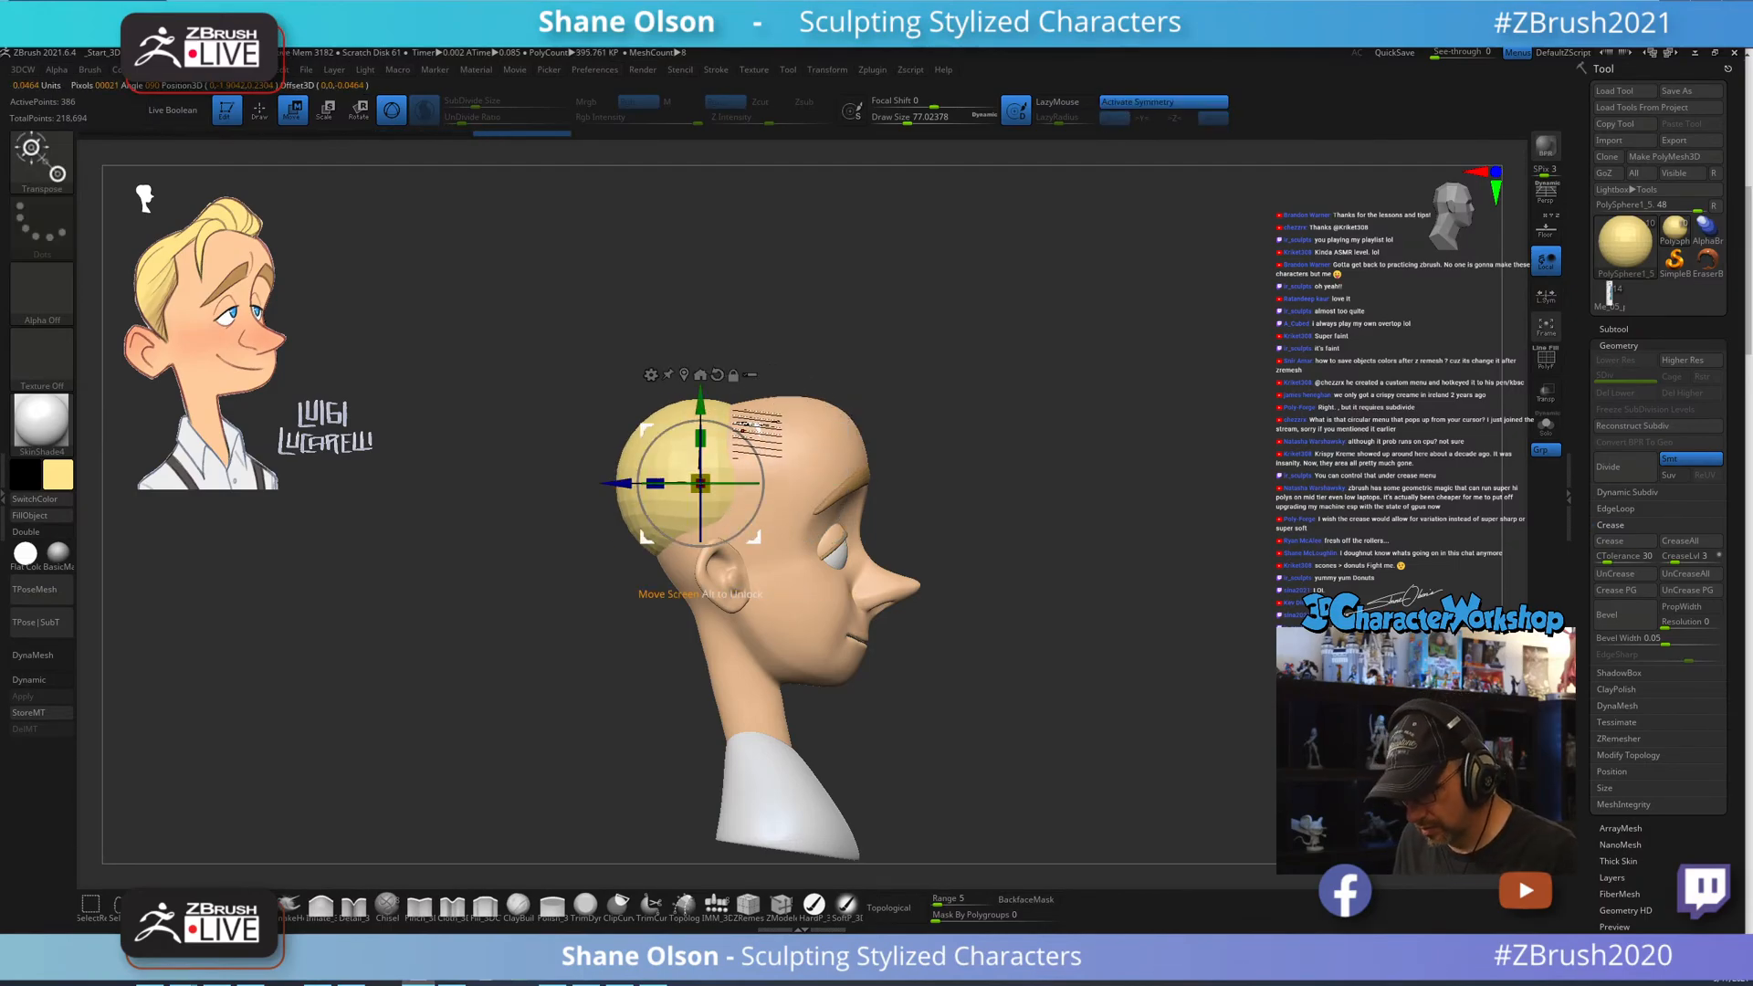
{"action": "left_click_drag", "start_coordinate": [656, 484], "coordinate": [677, 535]}
{"action": "left_click_drag", "start_coordinate": [753, 426], "coordinate": [772, 468]}
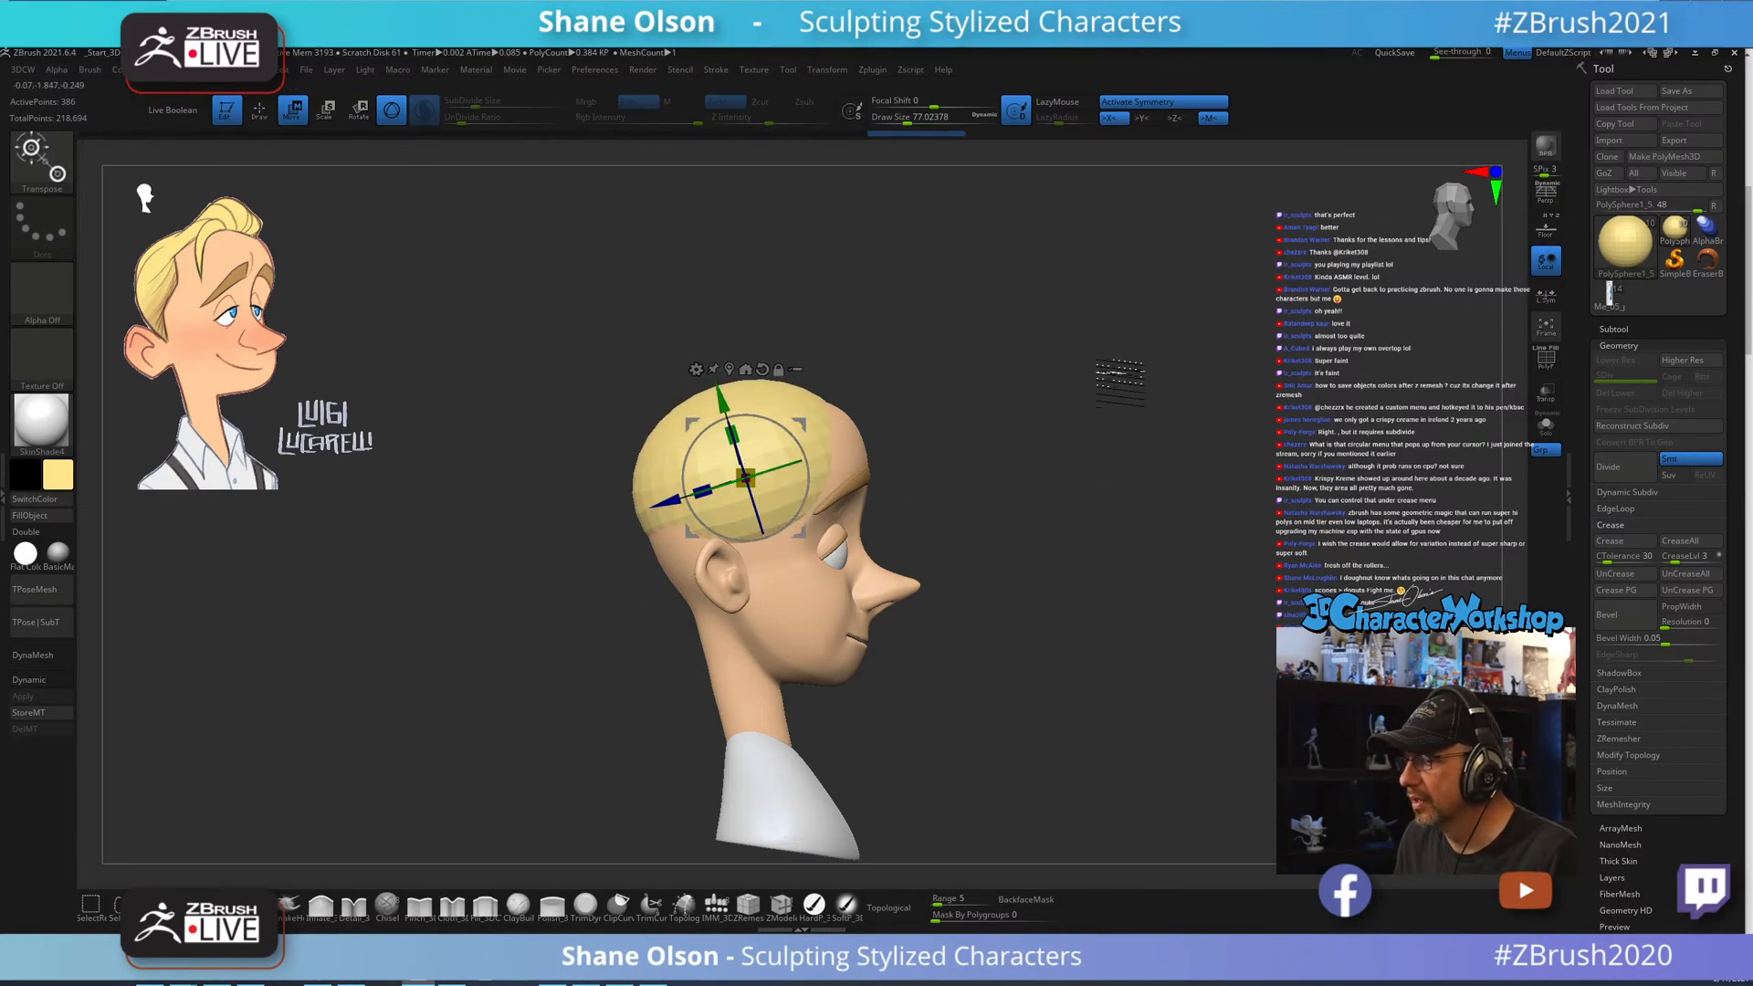
{"action": "mouse_move", "coordinate": [1120, 378]}
{"action": "left_mouse_down"}
{"action": "mouse_move", "coordinate": [1194, 380]}
{"action": "mouse_move", "coordinate": [1093, 378]}
{"action": "left_mouse_up"}
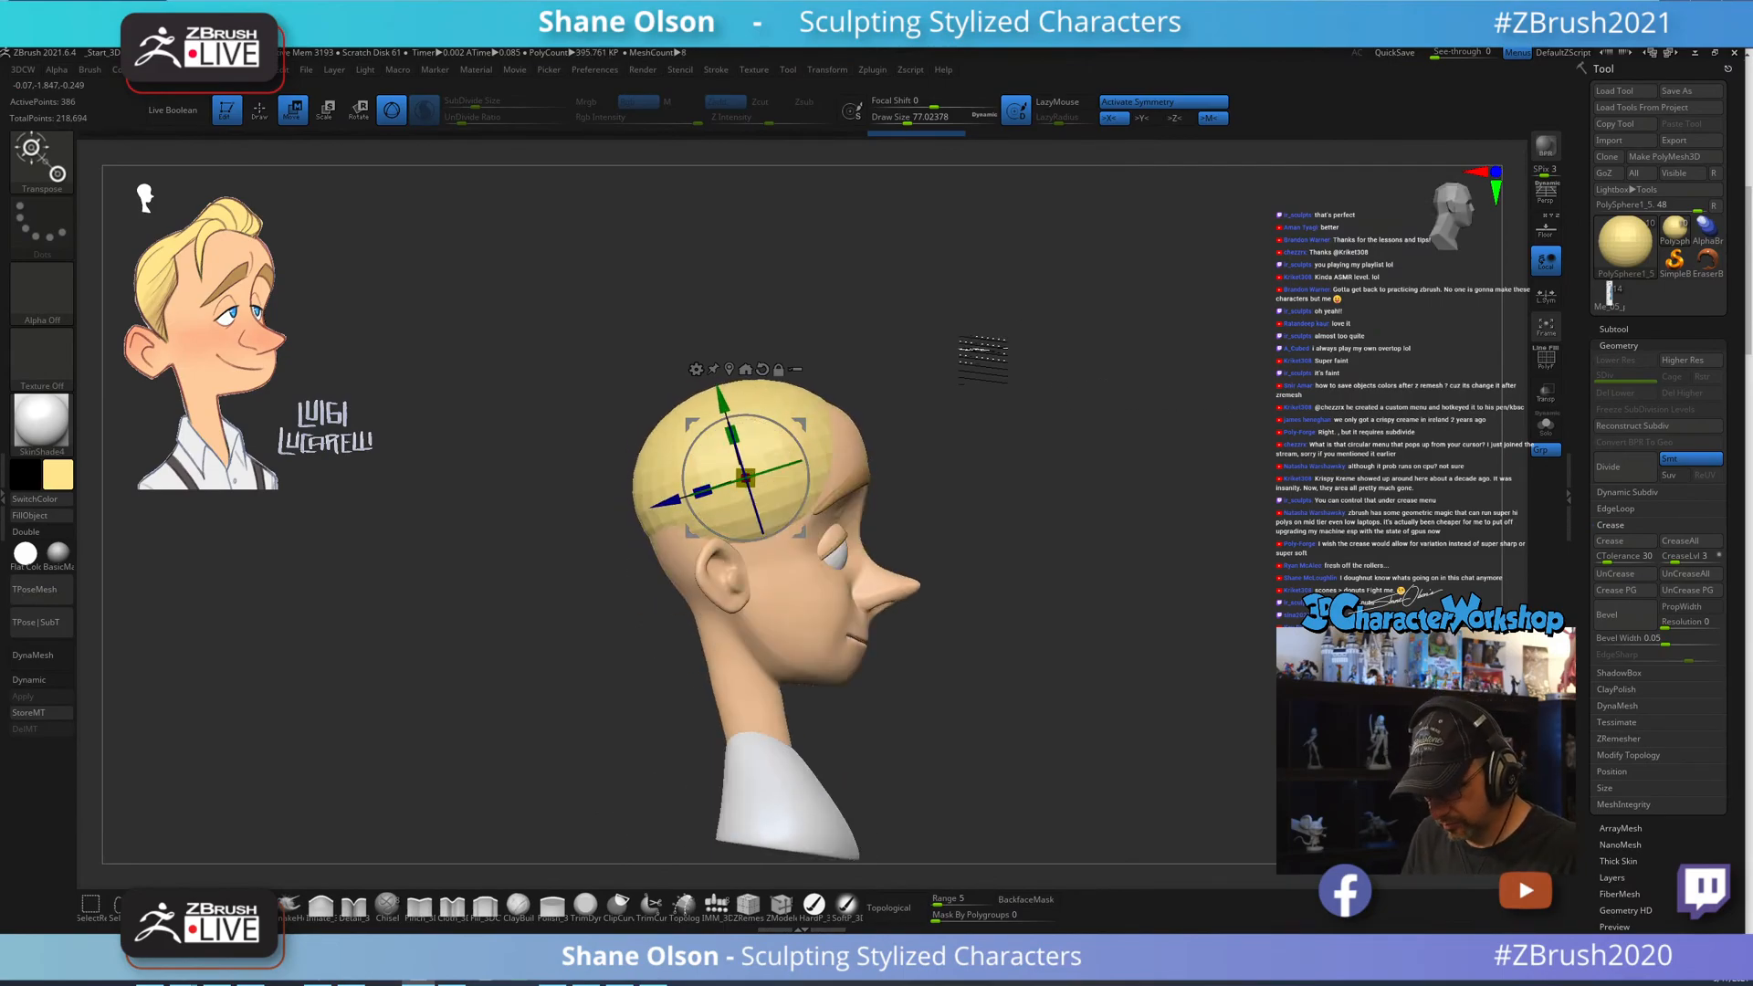
Pull the front of the hair cap toward the forehead using the Move brush at a draw size of about 112.
{"action": "key", "text": "q"}
{"action": "mouse_move", "coordinate": [983, 356]}
{"action": "left_mouse_down"}
{"action": "mouse_move", "coordinate": [1077, 697]}
{"action": "mouse_move", "coordinate": [1045, 606]}
{"action": "mouse_move", "coordinate": [1010, 606]}
{"action": "mouse_move", "coordinate": [997, 662]}
{"action": "mouse_move", "coordinate": [1004, 639]}
{"action": "left_mouse_up"}
{"action": "left_click_drag", "start_coordinate": [1090, 696], "coordinate": [1082, 713]}
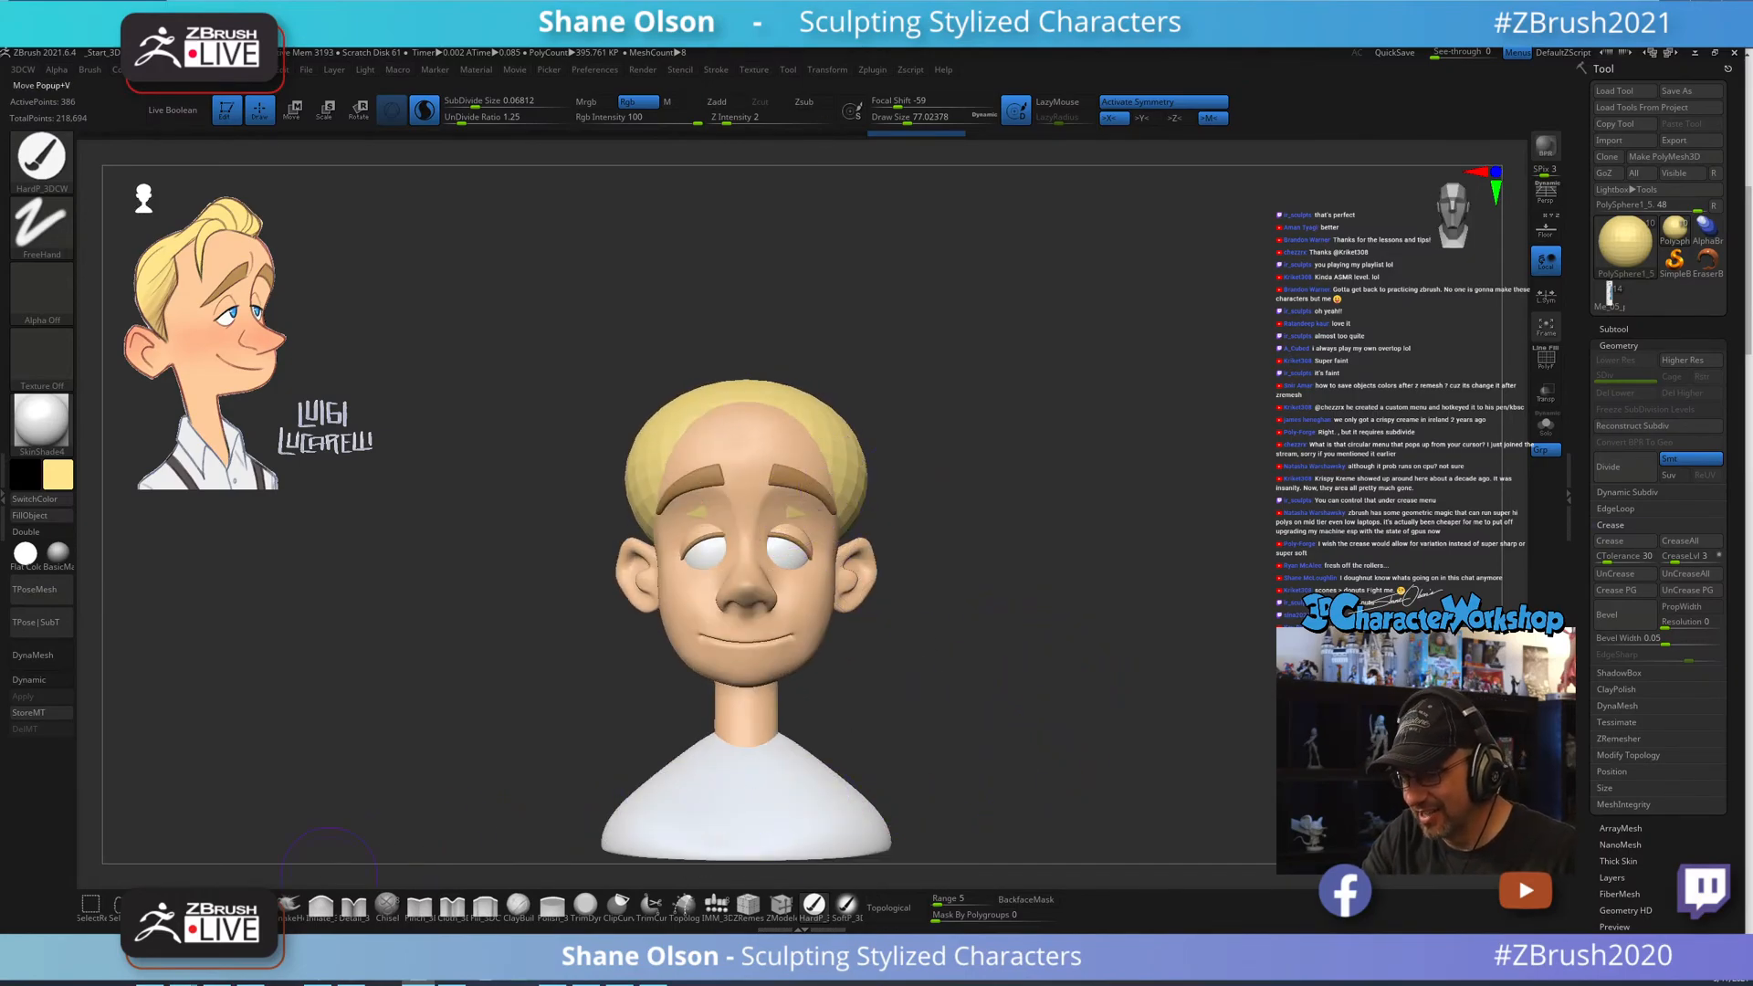
{"action": "key", "text": "v"}
{"action": "mouse_move", "coordinate": [1005, 603]}
{"action": "left_mouse_down"}
{"action": "mouse_move", "coordinate": [1037, 607]}
{"action": "mouse_move", "coordinate": [1039, 558]}
{"action": "left_mouse_up"}
{"action": "key", "text": "s"}
{"action": "left_click", "coordinate": [1034, 606]}
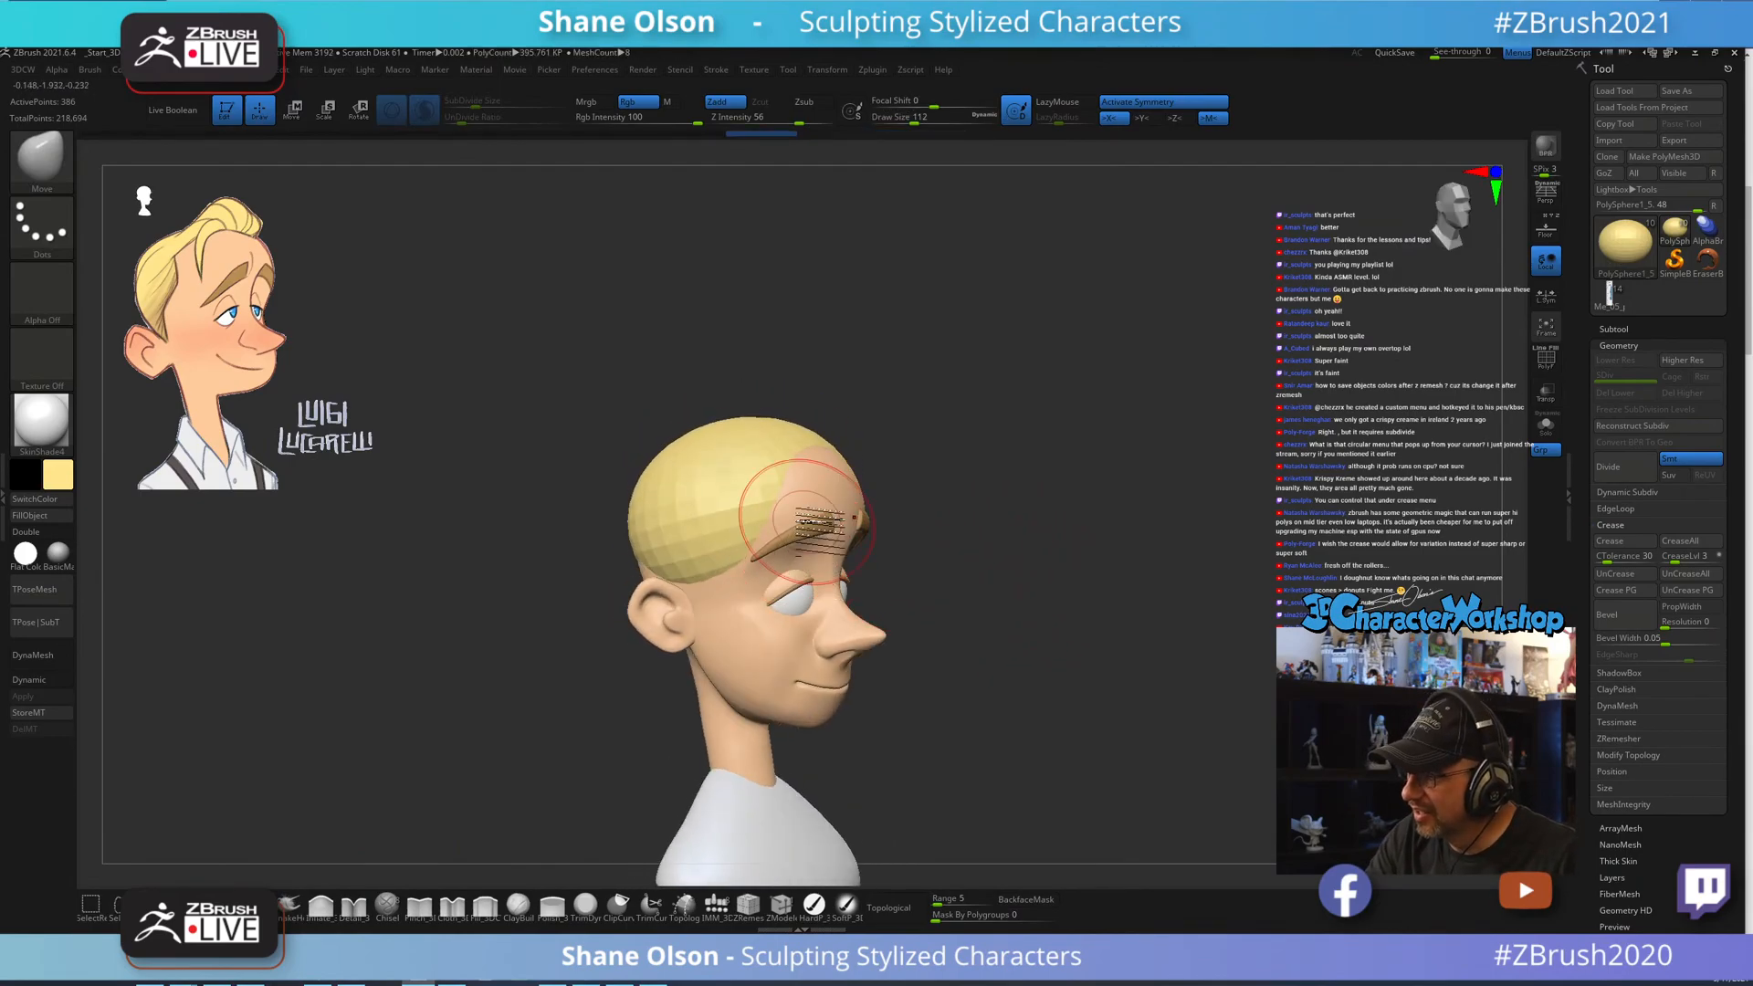
{"action": "left_click_drag", "start_coordinate": [815, 511], "coordinate": [791, 502]}
{"action": "left_click_drag", "start_coordinate": [922, 498], "coordinate": [926, 532], "text": "alt"}
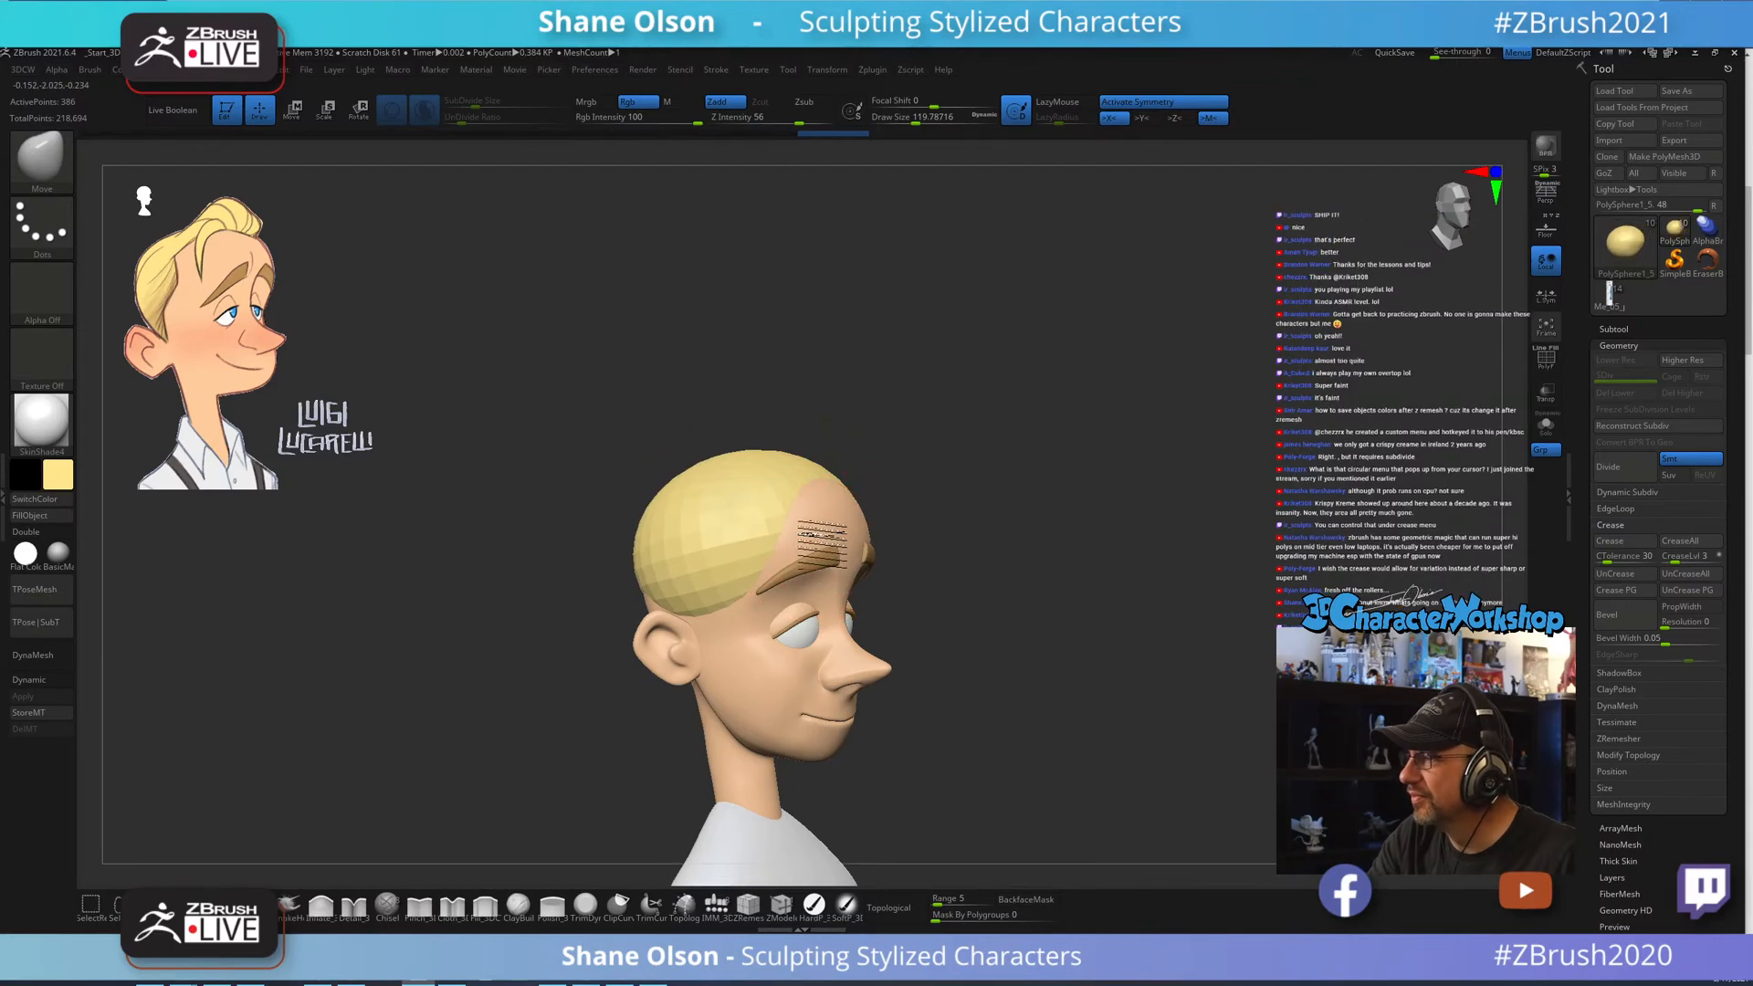
Shape the hairline around the temple and draw the hair down toward the ear as a sideburn.
{"action": "right_click_drag", "start_coordinate": [803, 545], "coordinate": [818, 550]}
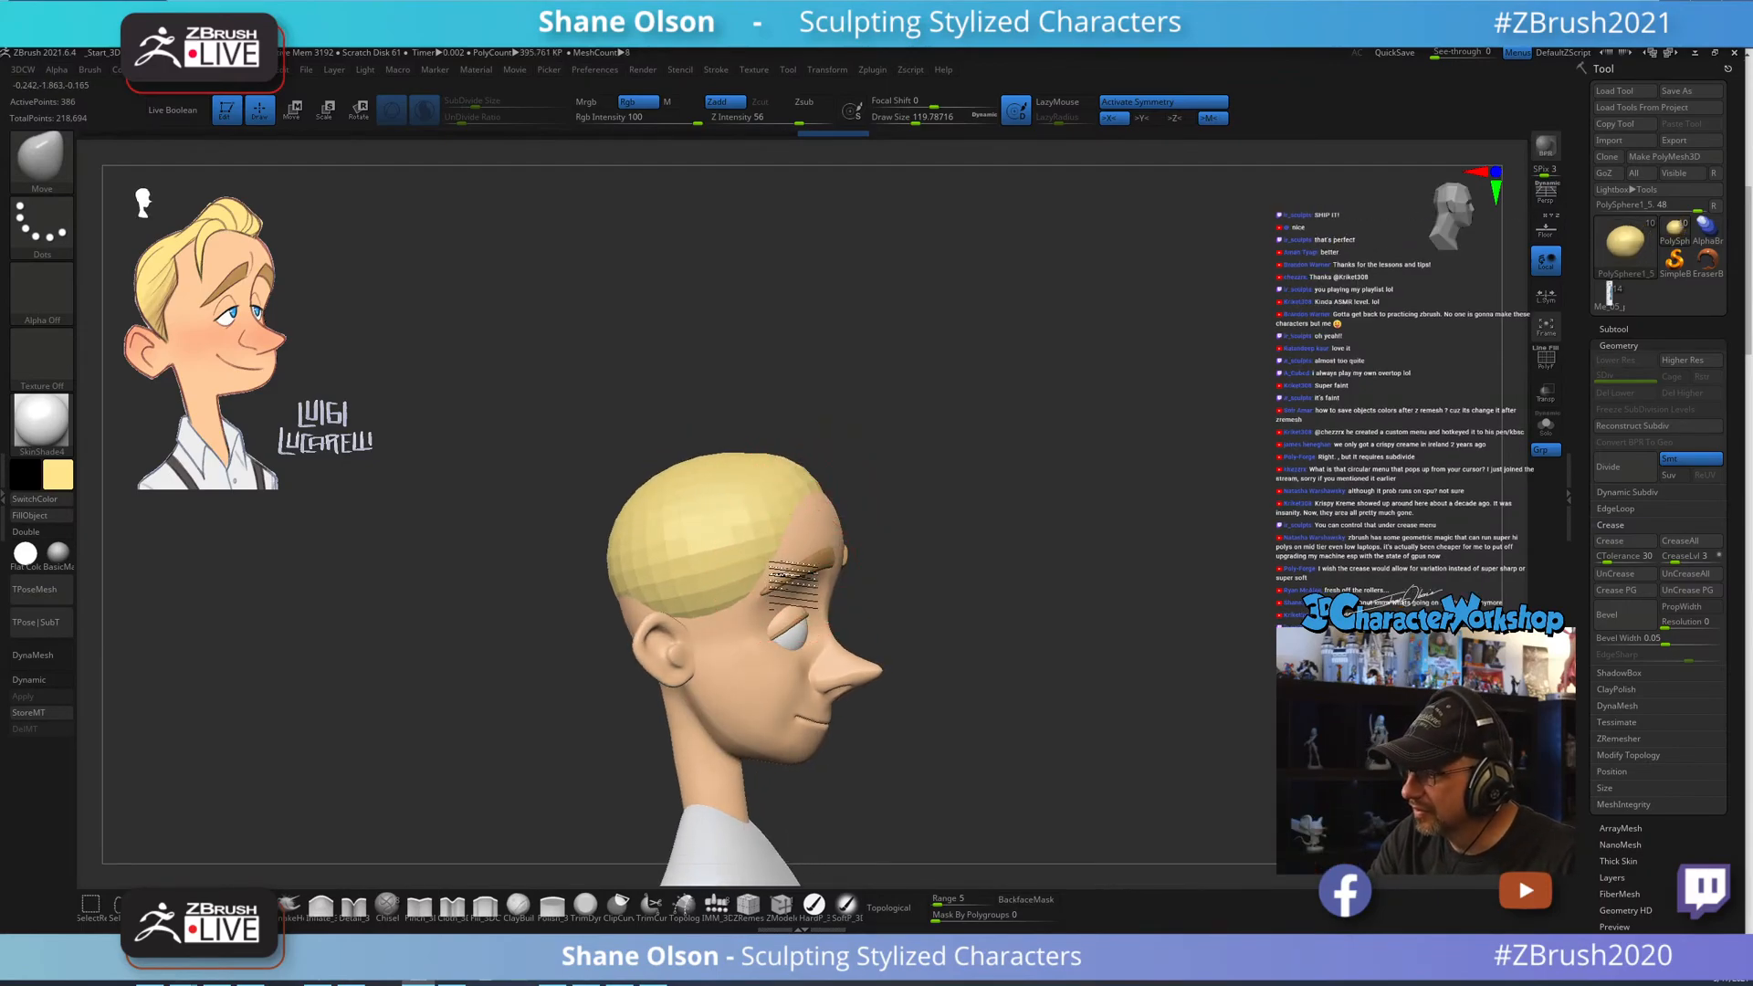
{"action": "right_click_drag", "start_coordinate": [767, 600], "coordinate": [787, 593]}
{"action": "key", "text": "]"}
{"action": "left_click_drag", "start_coordinate": [764, 586], "coordinate": [772, 575]}
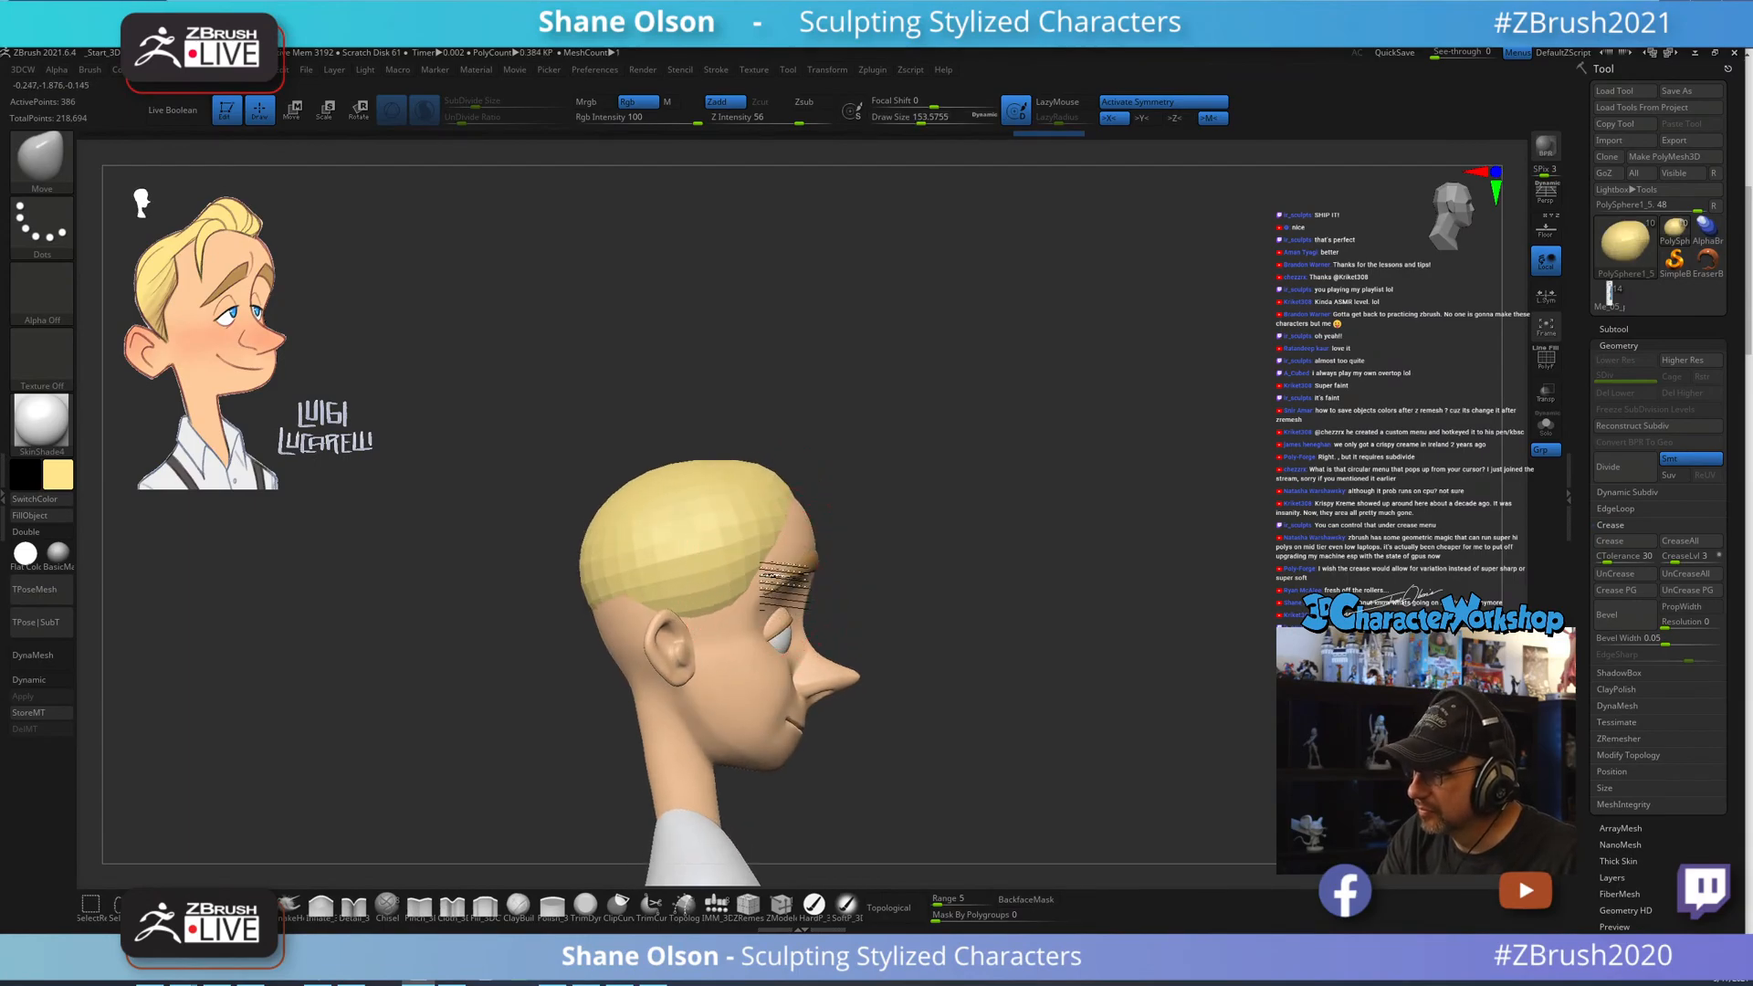
{"action": "right_click_drag", "start_coordinate": [767, 566], "coordinate": [754, 518]}
{"action": "right_click_drag", "start_coordinate": [748, 621], "coordinate": [763, 567]}
{"action": "left_click_drag", "start_coordinate": [752, 569], "coordinate": [759, 590]}
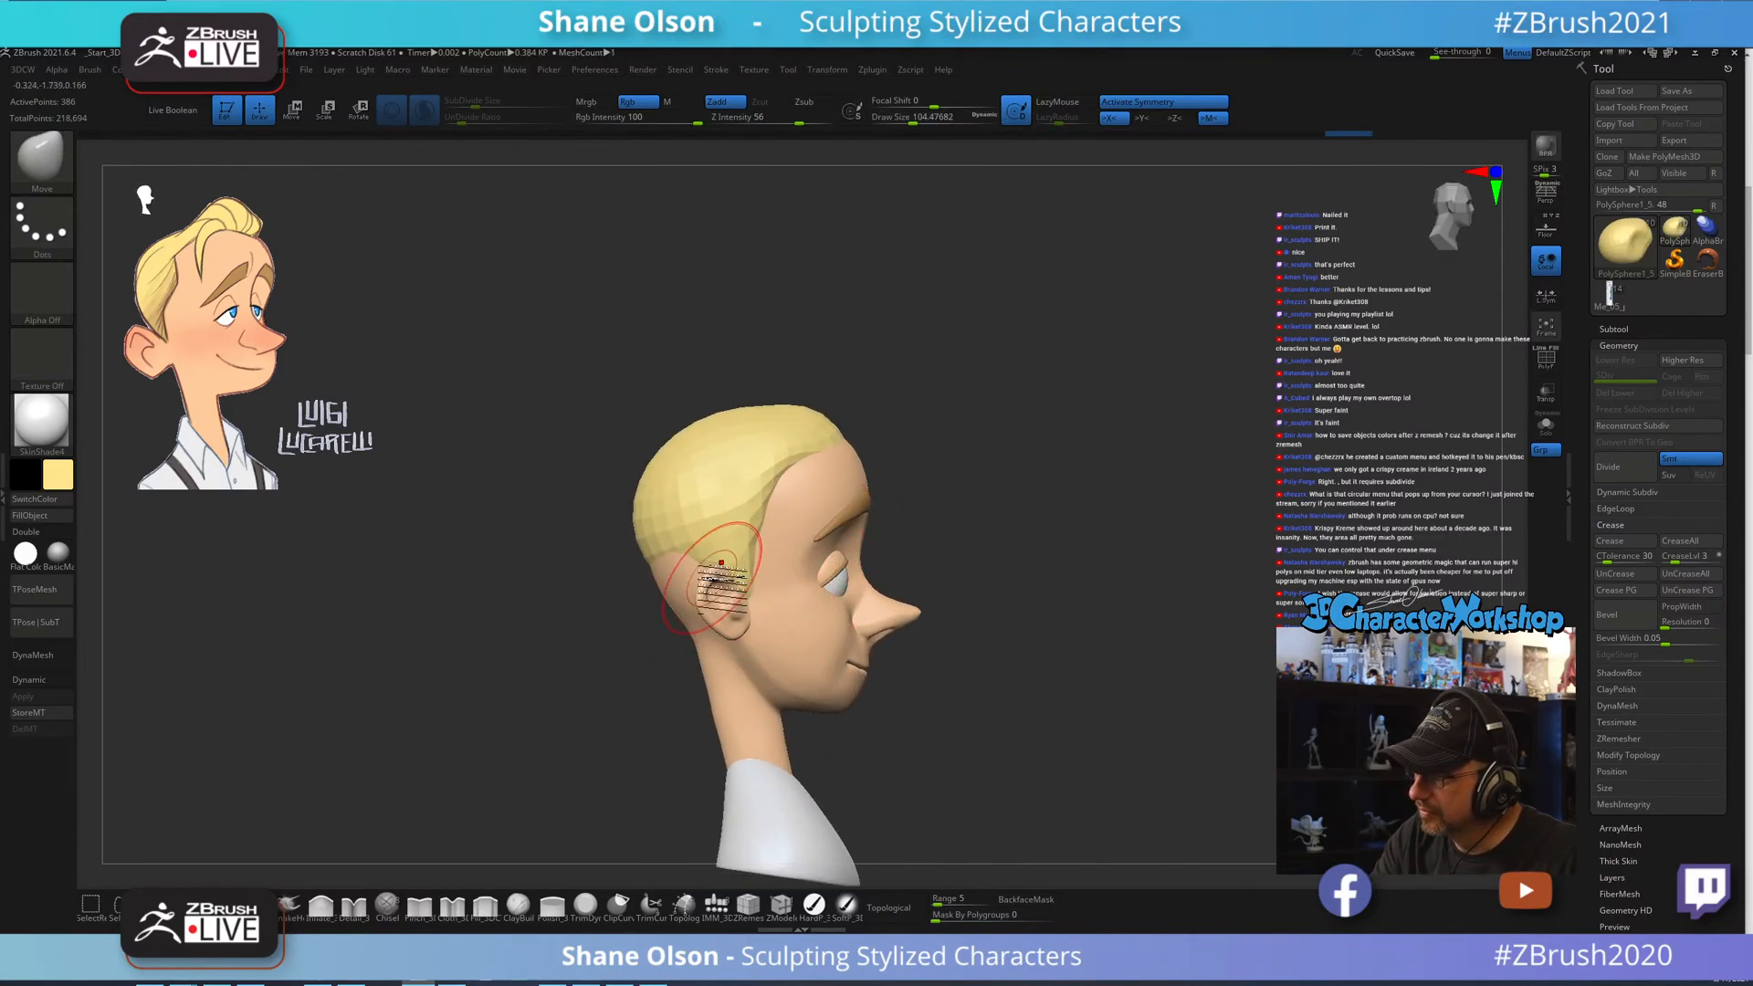
{"action": "right_click_drag", "start_coordinate": [744, 559], "coordinate": [743, 604]}
Pull the hair down behind the ears to the nape with a larger Move brush, draw size about 168.
{"action": "key", "text": "s"}
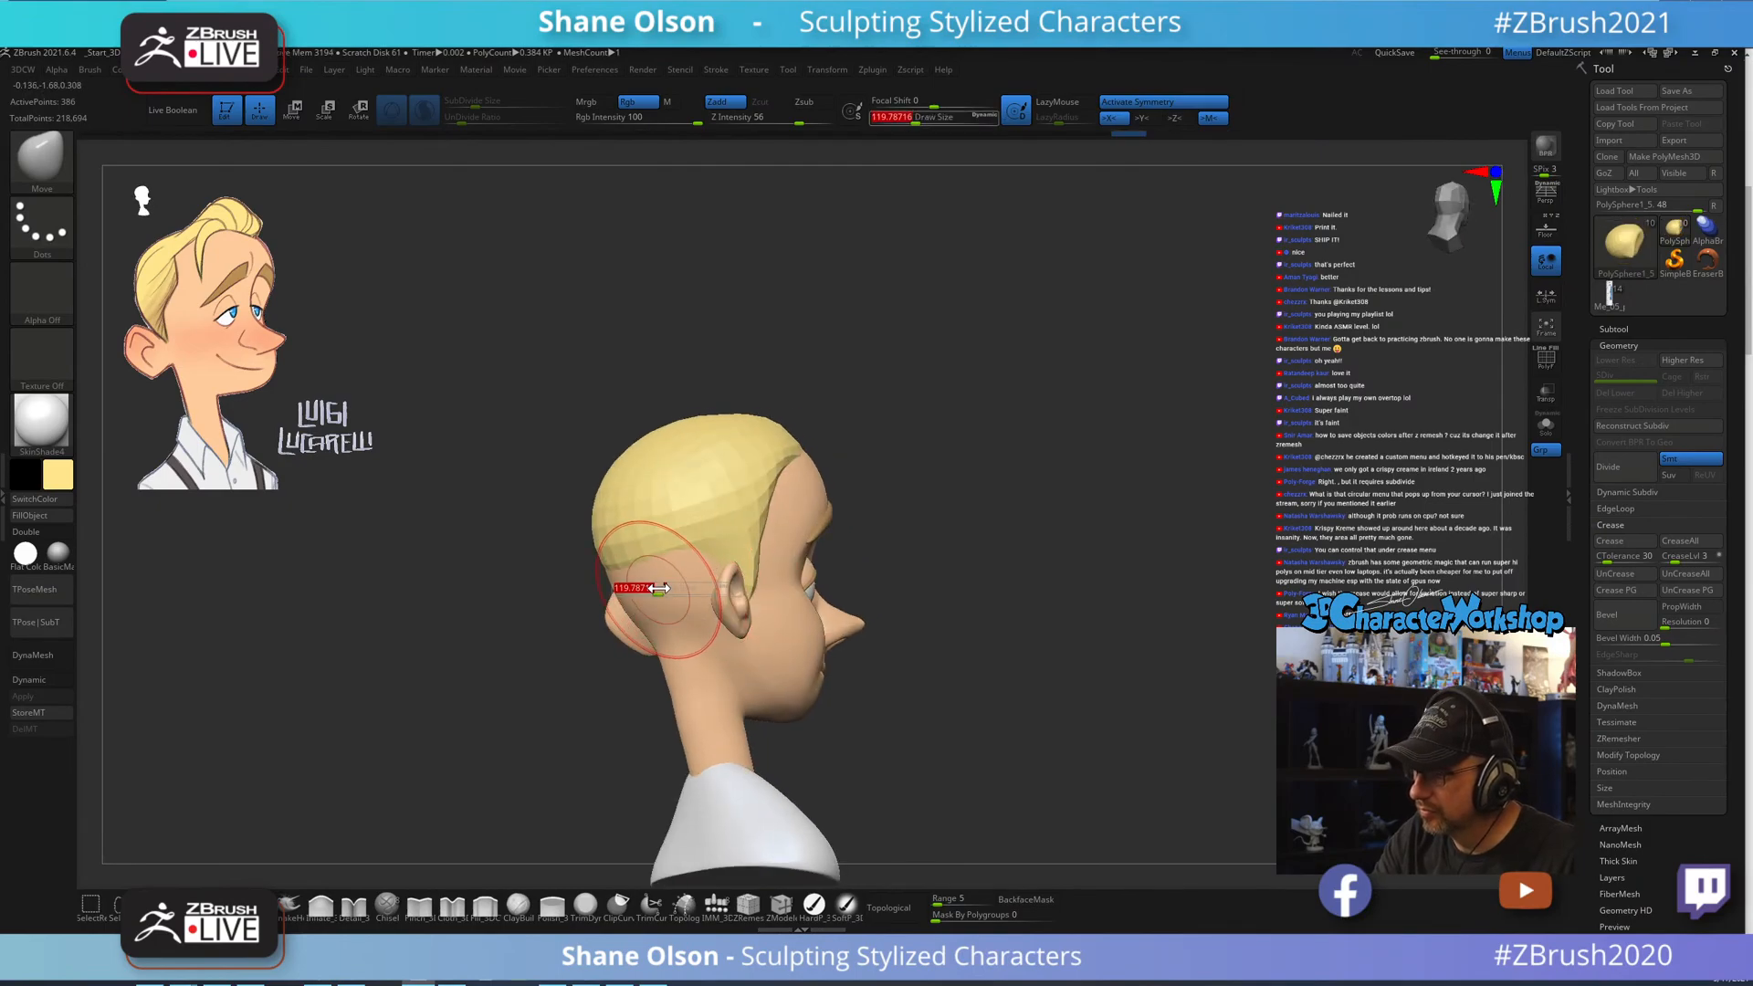
{"action": "right_click_drag", "start_coordinate": [657, 637], "coordinate": [726, 625]}
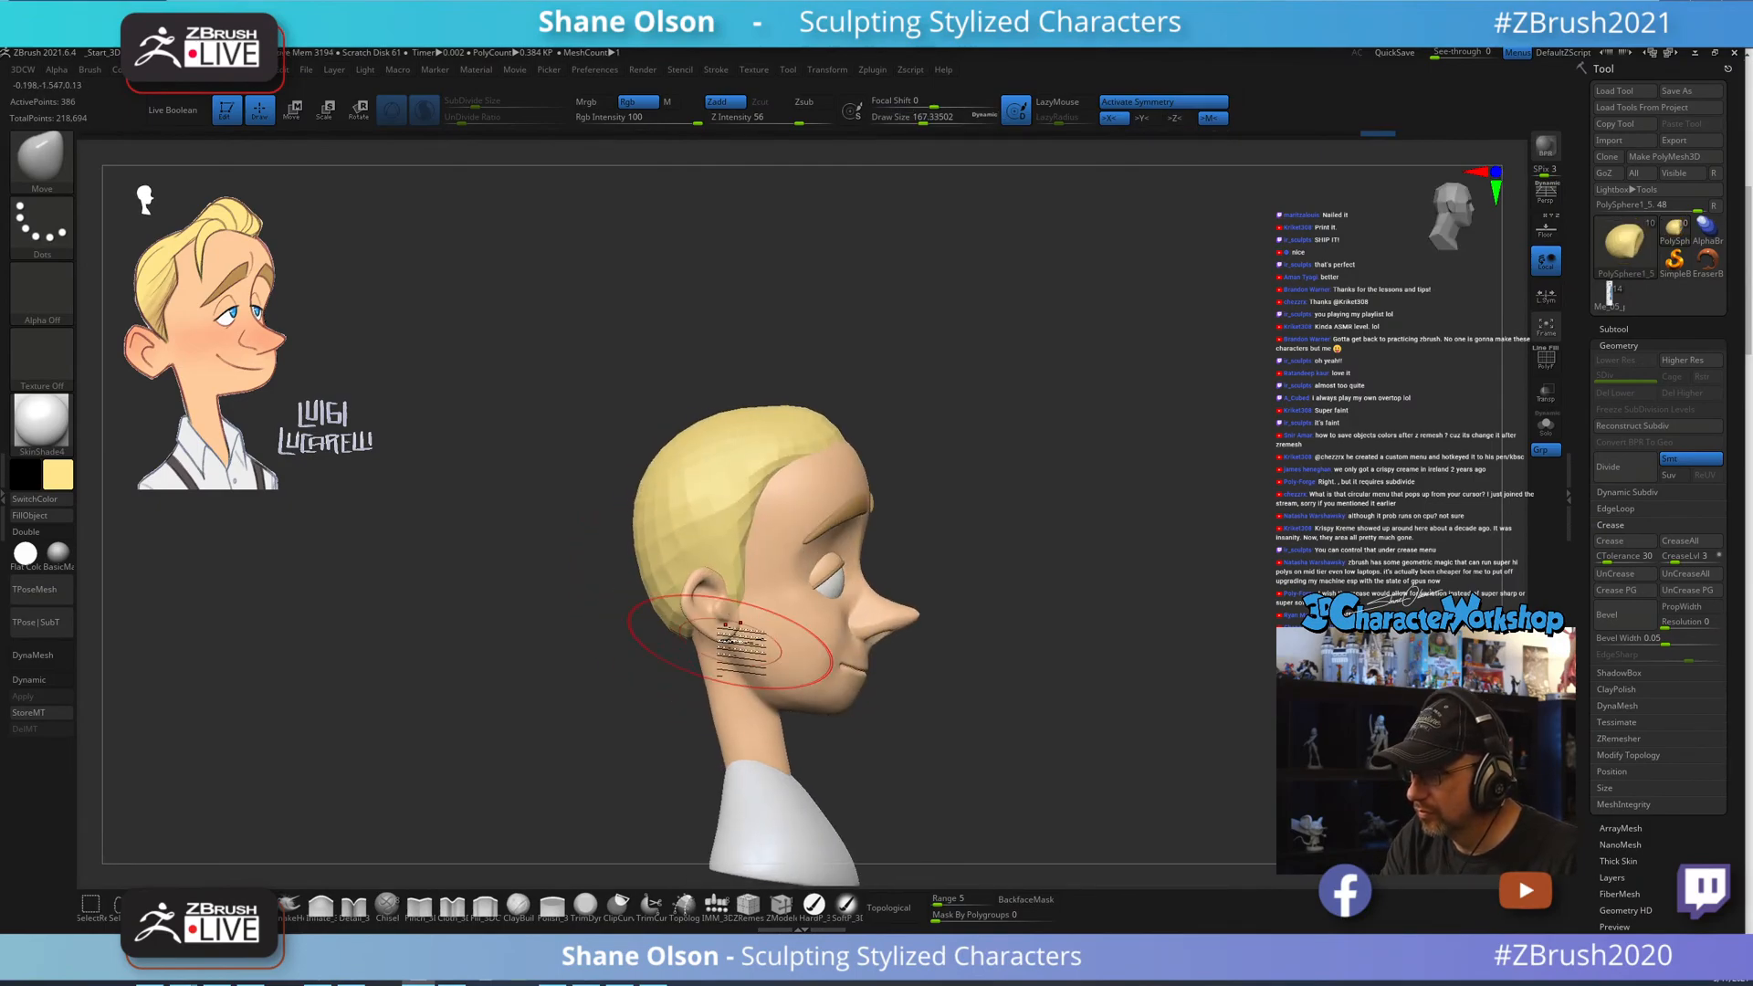
{"action": "mouse_move", "coordinate": [962, 599]}
{"action": "right_mouse_down"}
{"action": "mouse_move", "coordinate": [943, 704]}
{"action": "mouse_move", "coordinate": [990, 665]}
{"action": "mouse_move", "coordinate": [997, 577]}
{"action": "right_mouse_up"}
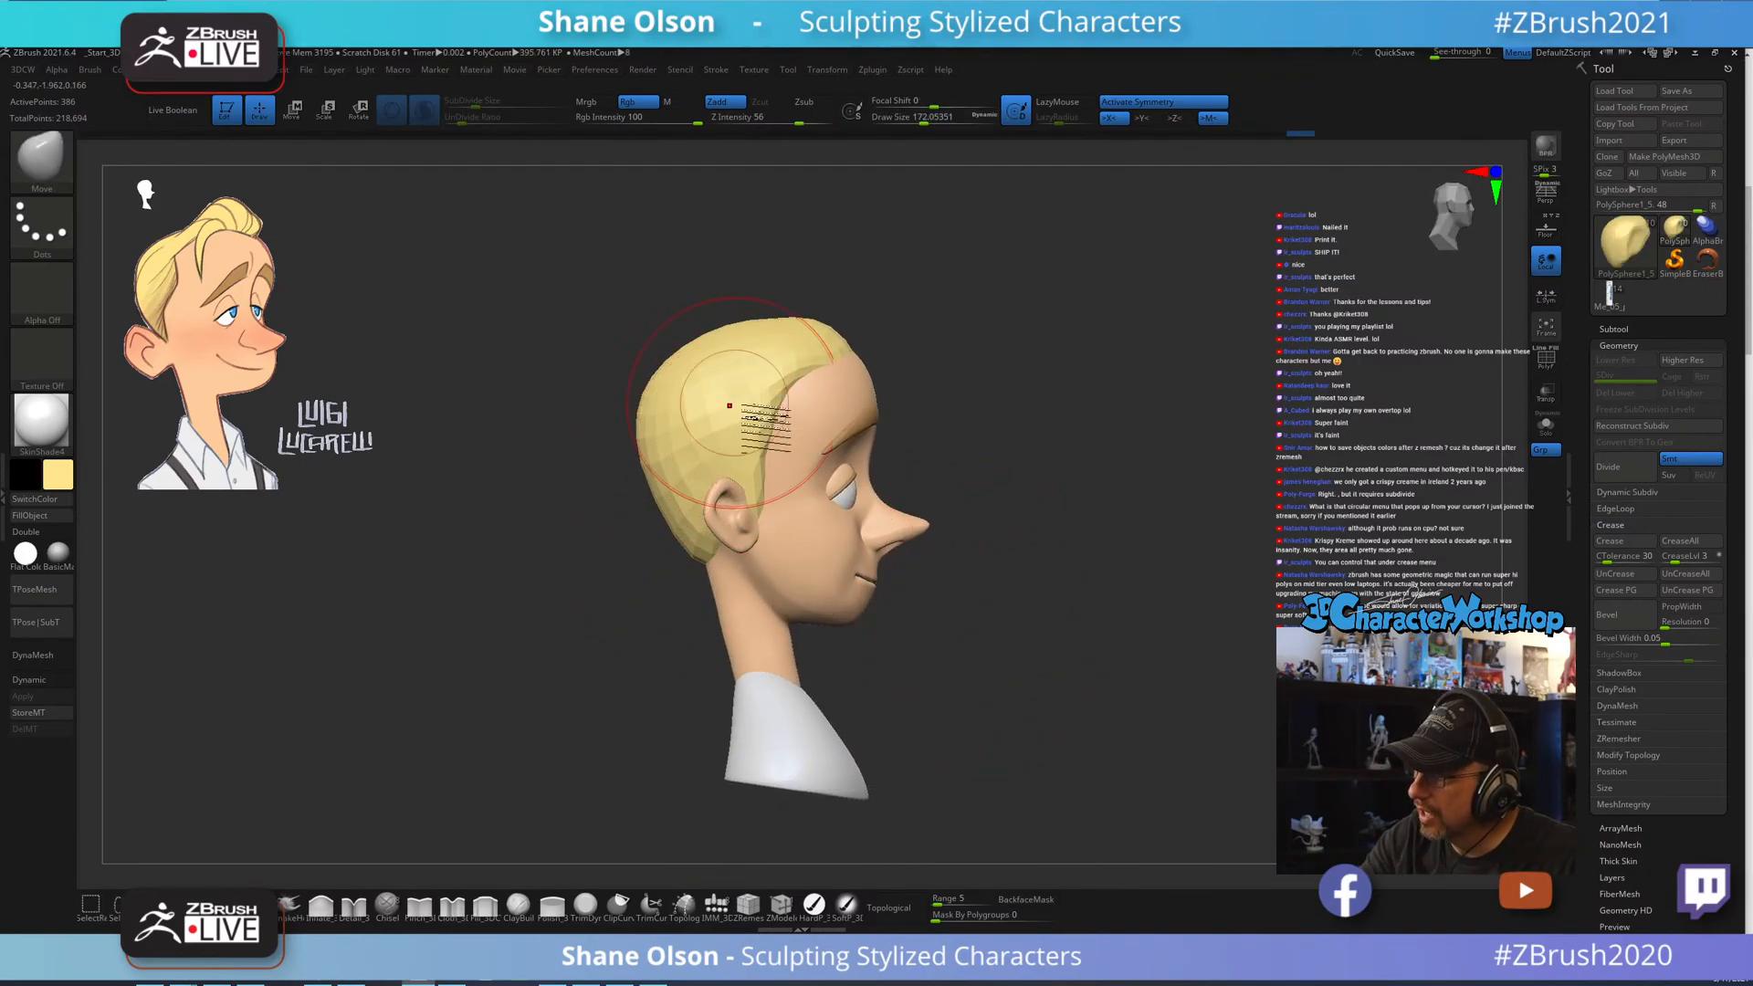
{"action": "right_click_drag", "start_coordinate": [1008, 581], "coordinate": [976, 652], "text": "alt"}
Raise the front of the hair above the forehead into a swept-up quiff with the Move brush.
{"action": "key", "text": "s"}
{"action": "left_click", "coordinate": [787, 396]}
{"action": "mouse_move", "coordinate": [813, 409]}
{"action": "left_mouse_down"}
{"action": "mouse_move", "coordinate": [811, 370]}
{"action": "mouse_move", "coordinate": [1045, 508]}
{"action": "mouse_move", "coordinate": [1006, 556]}
{"action": "mouse_move", "coordinate": [1065, 562]}
{"action": "mouse_move", "coordinate": [1067, 503]}
{"action": "left_mouse_up"}
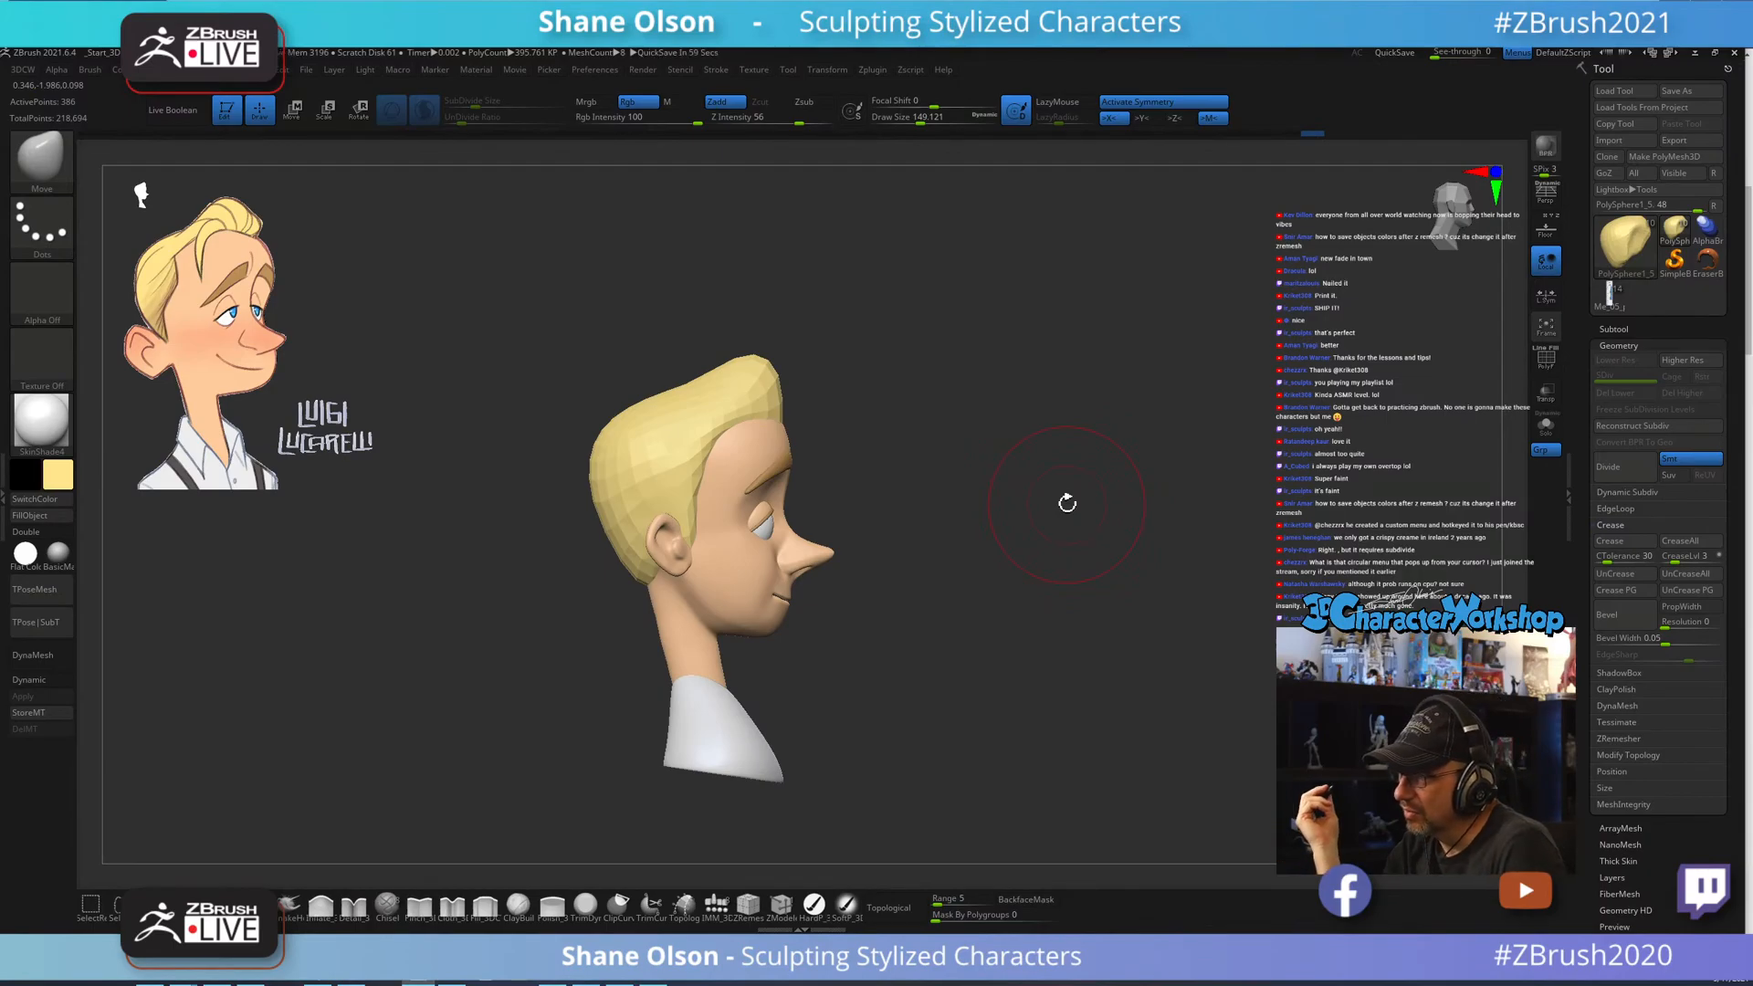
Refine the hair around the ears, sideburns and nape with the Move brush at a draw size of about 101.
{"action": "mouse_move", "coordinate": [917, 619]}
{"action": "left_mouse_down"}
{"action": "mouse_move", "coordinate": [936, 608]}
{"action": "mouse_move", "coordinate": [919, 658]}
{"action": "mouse_move", "coordinate": [979, 636]}
{"action": "left_mouse_up"}
{"action": "key", "text": "s"}
{"action": "right_click_drag", "start_coordinate": [761, 607], "coordinate": [749, 573]}
{"action": "key", "text": "s"}
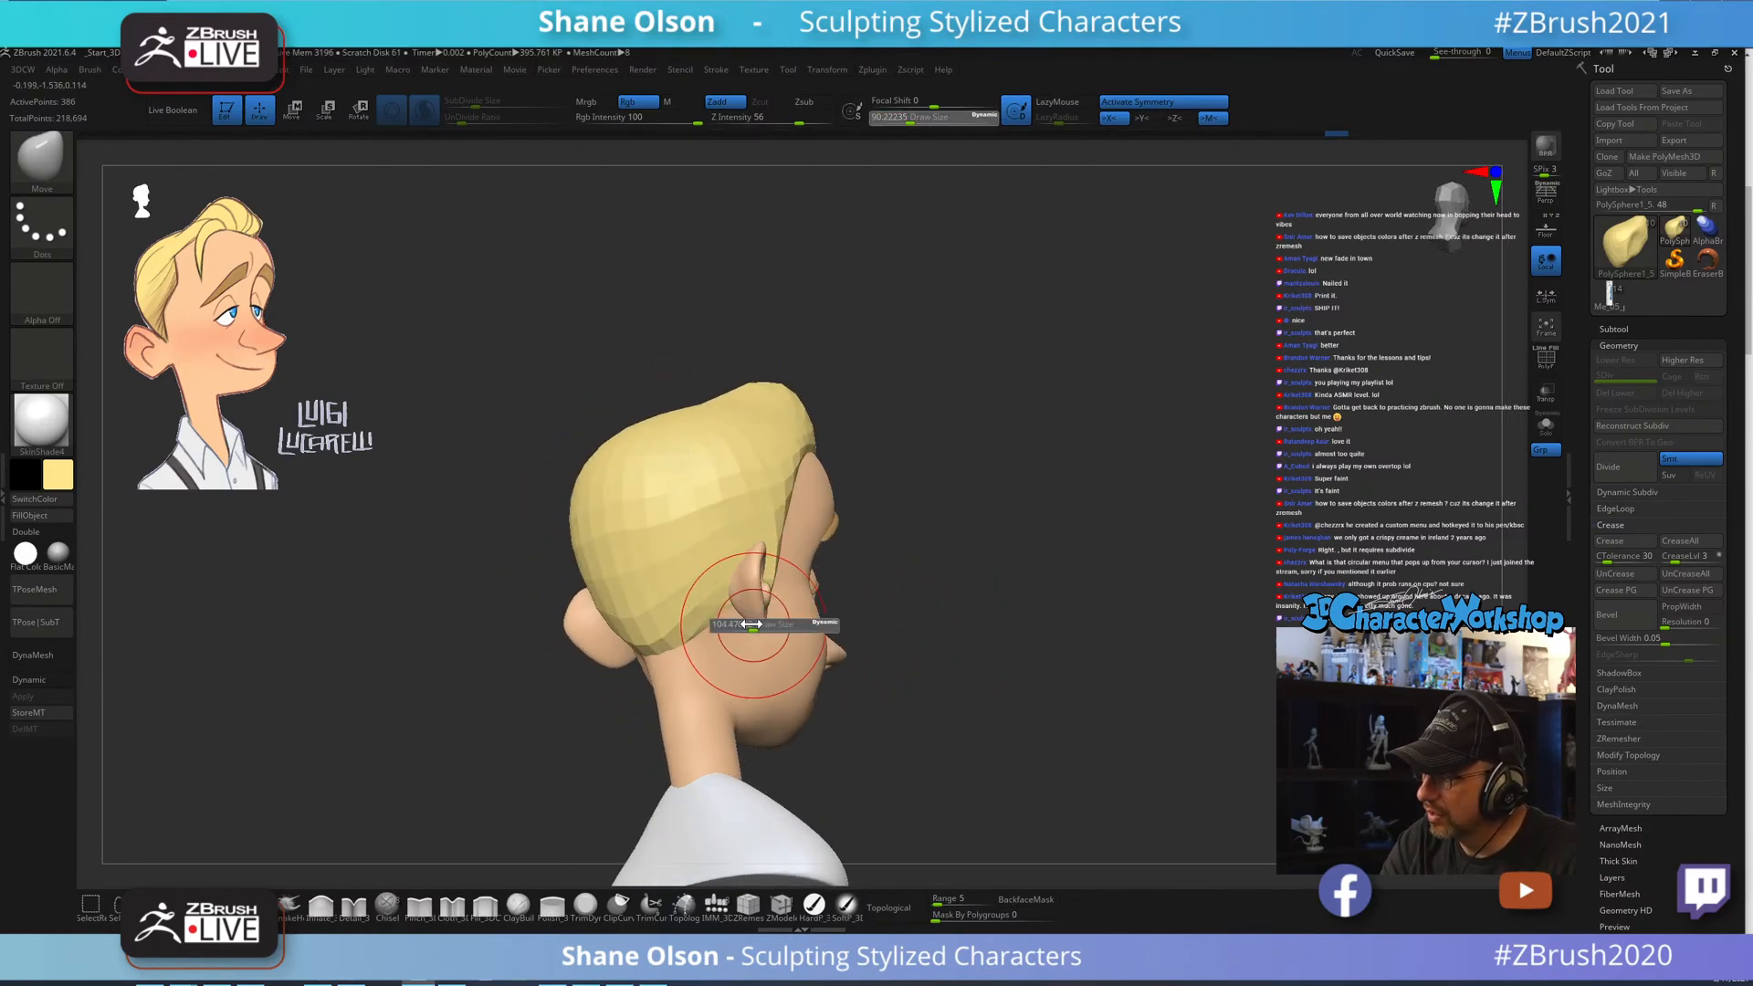
{"action": "left_click_drag", "start_coordinate": [751, 624], "coordinate": [747, 623]}
{"action": "right_click_drag", "start_coordinate": [749, 608], "coordinate": [728, 617]}
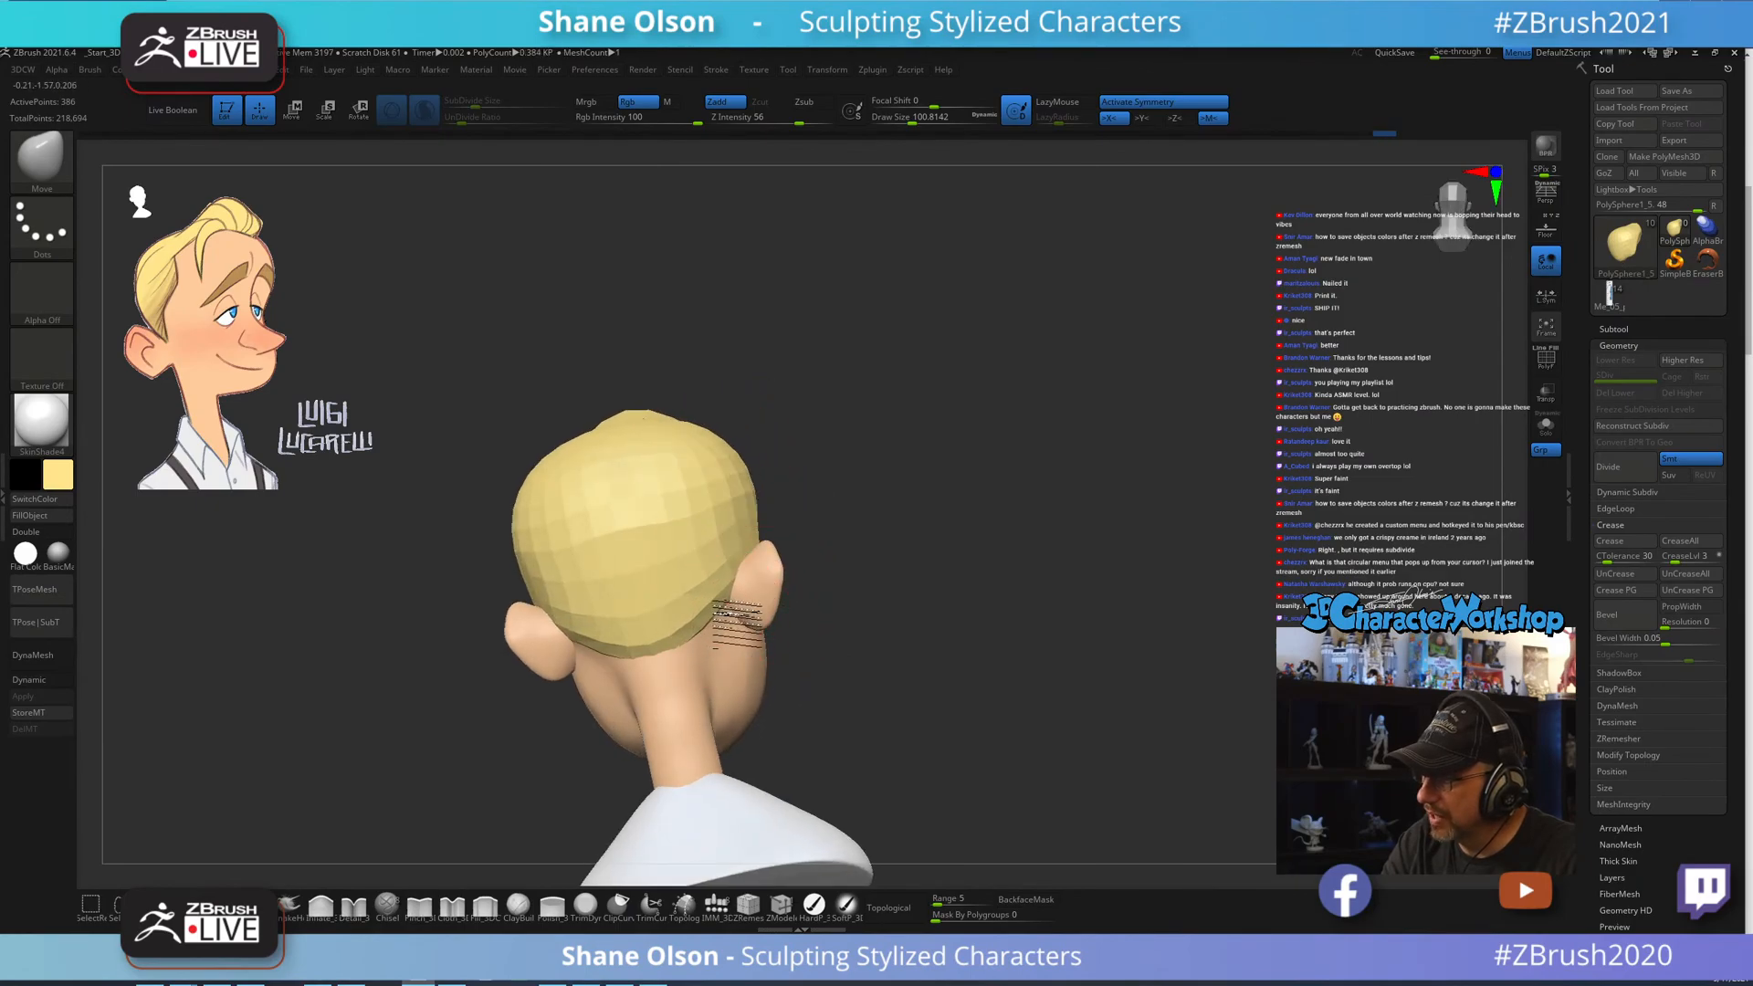
{"action": "right_click_drag", "start_coordinate": [853, 606], "coordinate": [803, 645]}
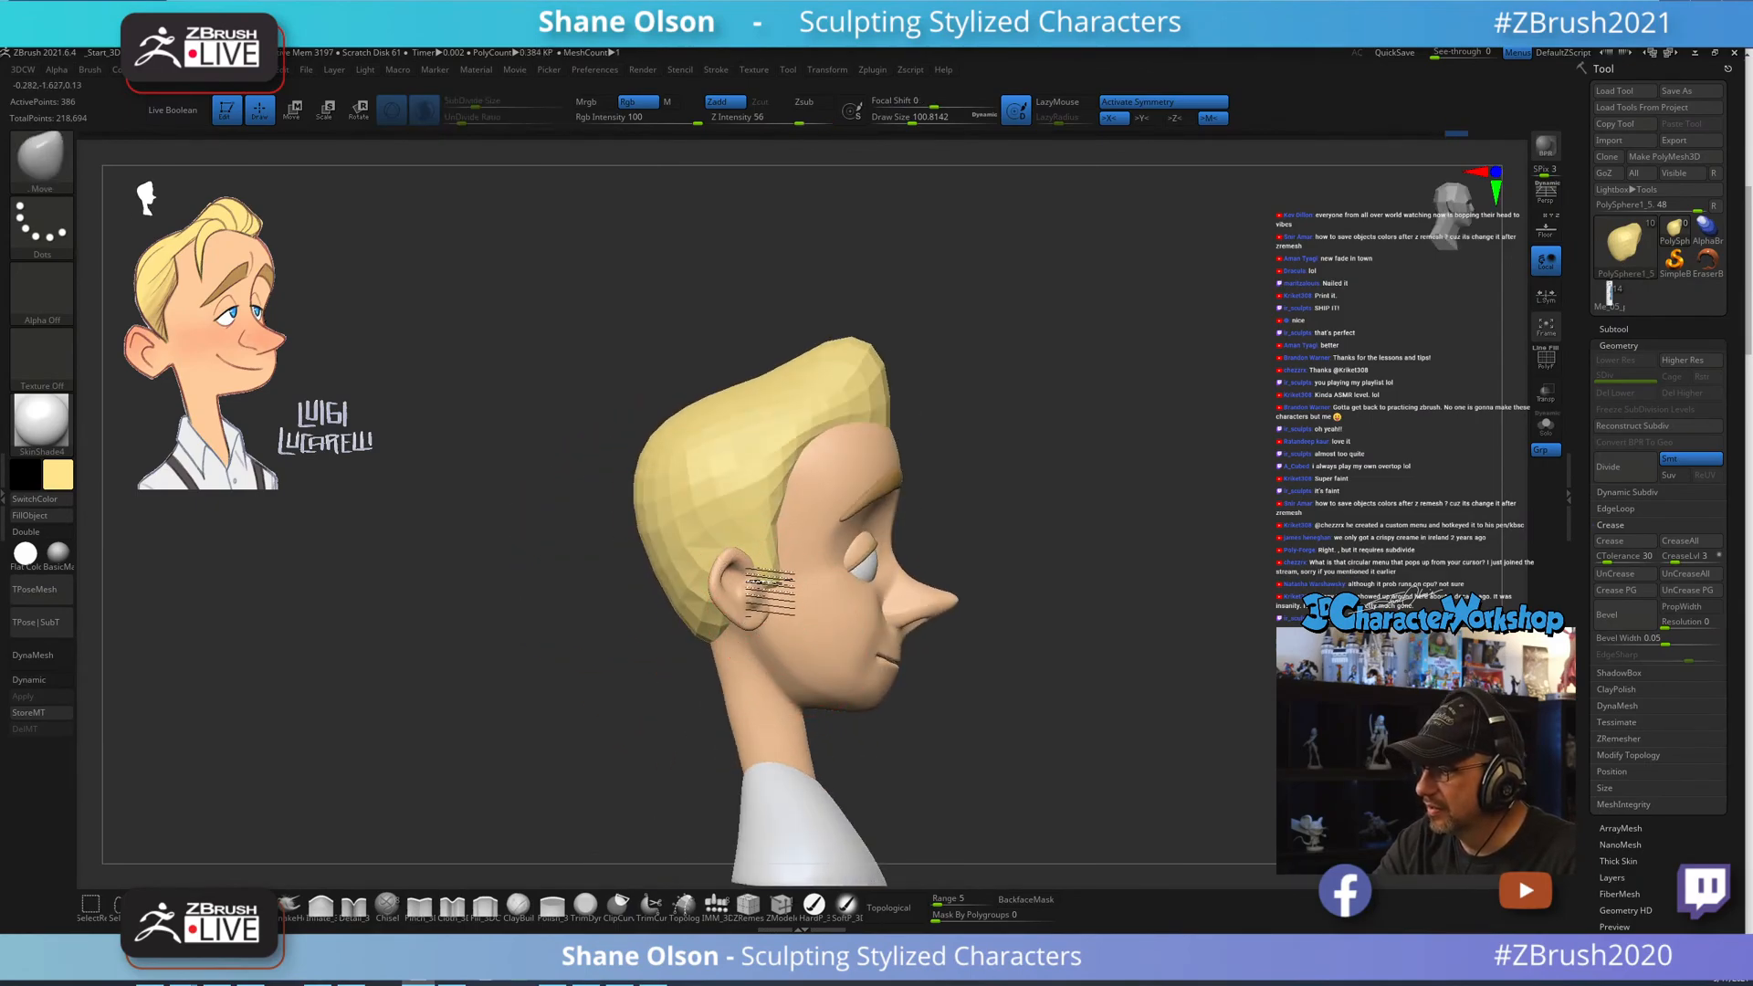
{"action": "mouse_move", "coordinate": [769, 580]}
{"action": "right_mouse_down"}
{"action": "mouse_move", "coordinate": [1077, 697]}
{"action": "mouse_move", "coordinate": [1057, 704]}
{"action": "mouse_move", "coordinate": [1050, 673]}
{"action": "mouse_move", "coordinate": [983, 708]}
{"action": "mouse_move", "coordinate": [1061, 693]}
{"action": "right_mouse_up"}
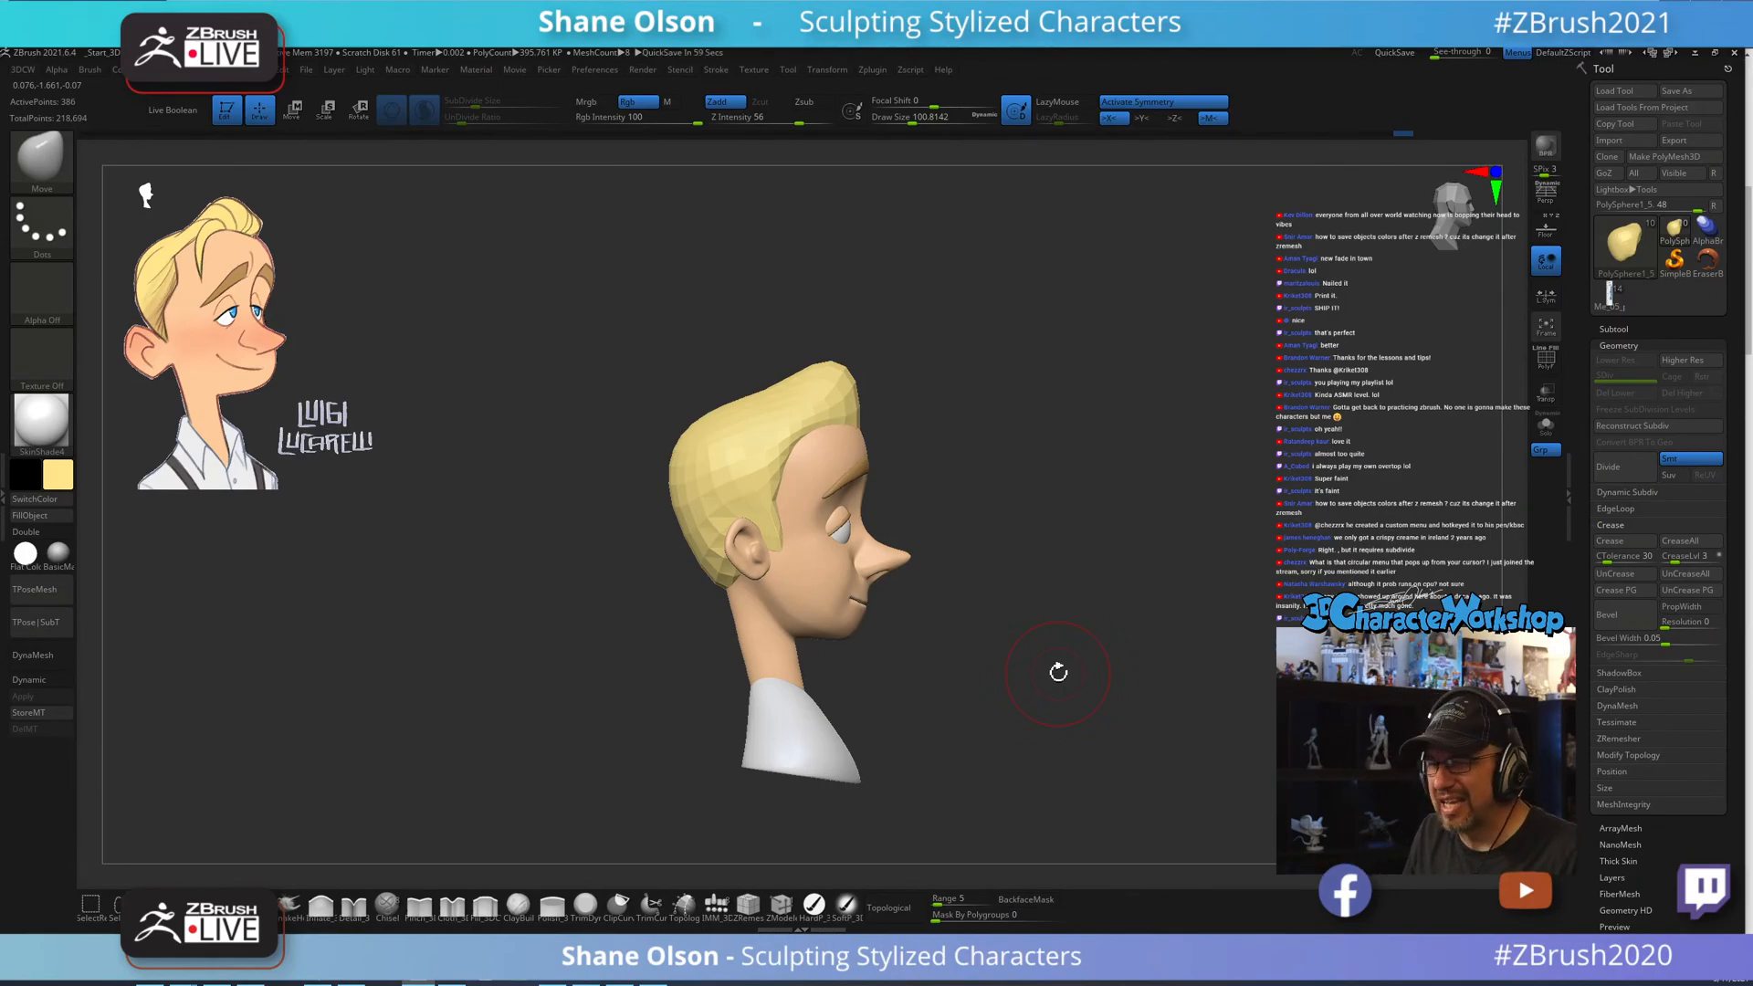
Refine the quiff's peak and the hair's upper outline in side and front views with the Move brush.
{"action": "right_click_drag", "start_coordinate": [1029, 353], "coordinate": [1047, 382], "text": "ctrl"}
{"action": "key", "text": "s"}
{"action": "left_click_drag", "start_coordinate": [861, 329], "coordinate": [866, 330]}
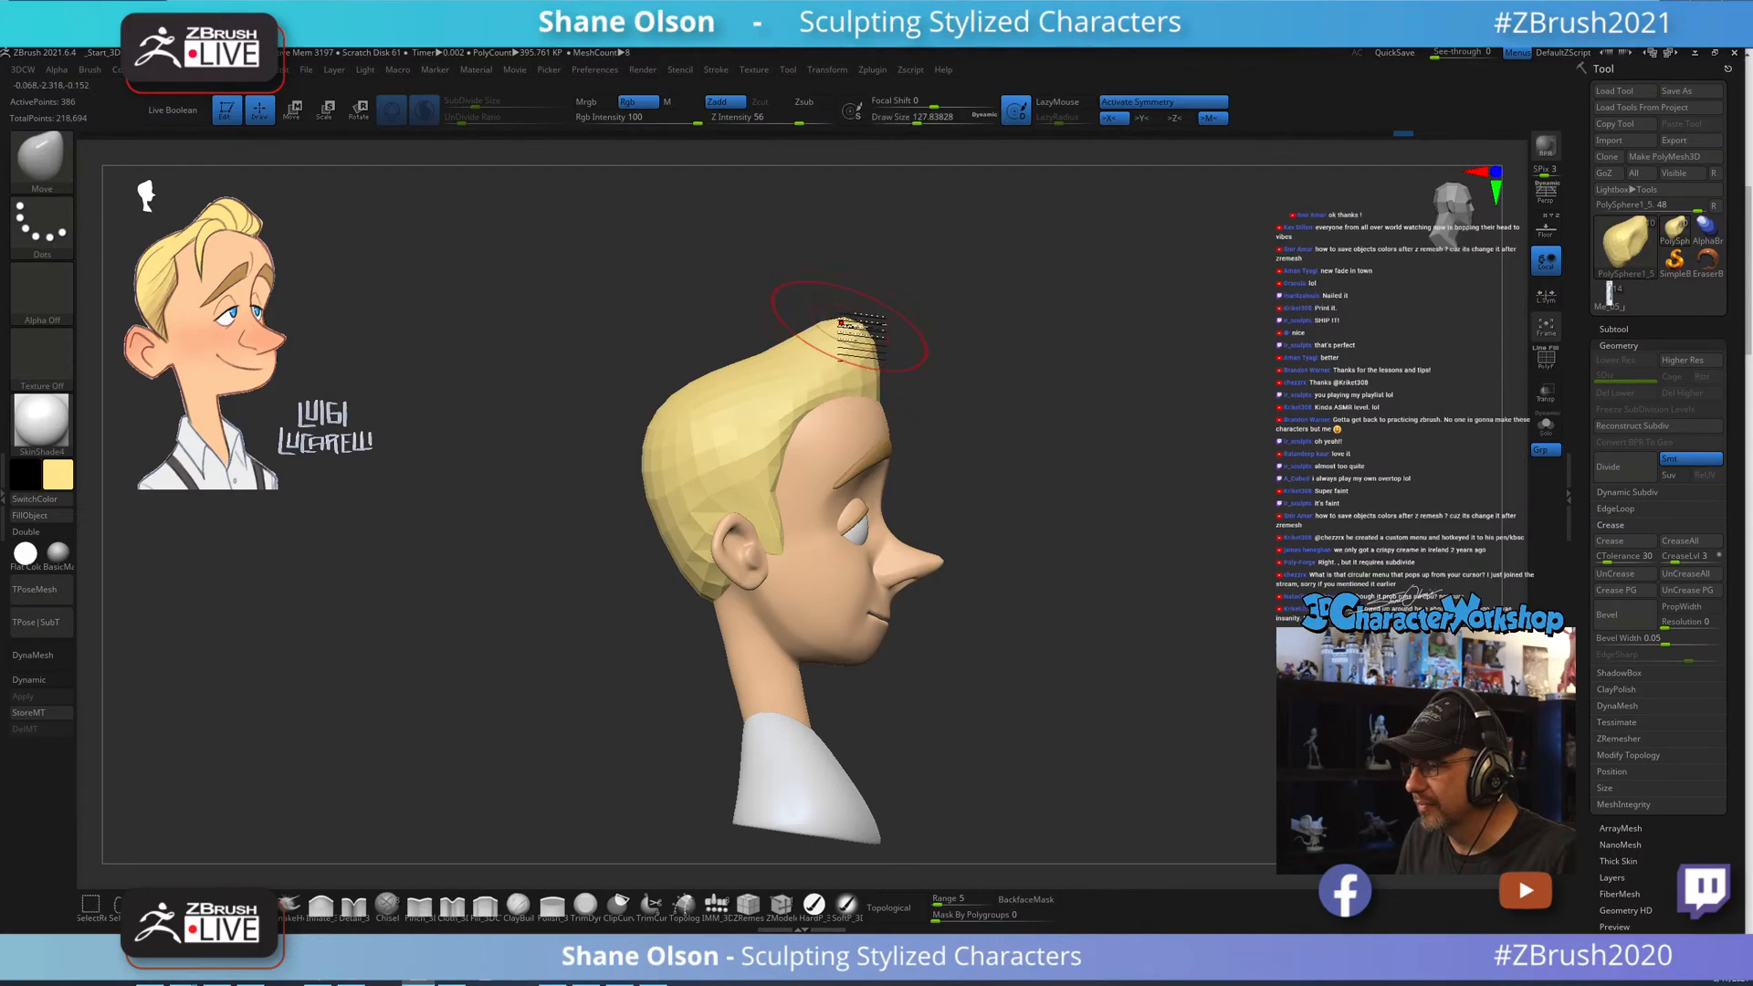
{"action": "mouse_move", "coordinate": [1071, 345]}
{"action": "left_mouse_down"}
{"action": "mouse_move", "coordinate": [986, 321]}
{"action": "mouse_move", "coordinate": [916, 355]}
{"action": "left_mouse_up"}
{"action": "key", "text": "s"}
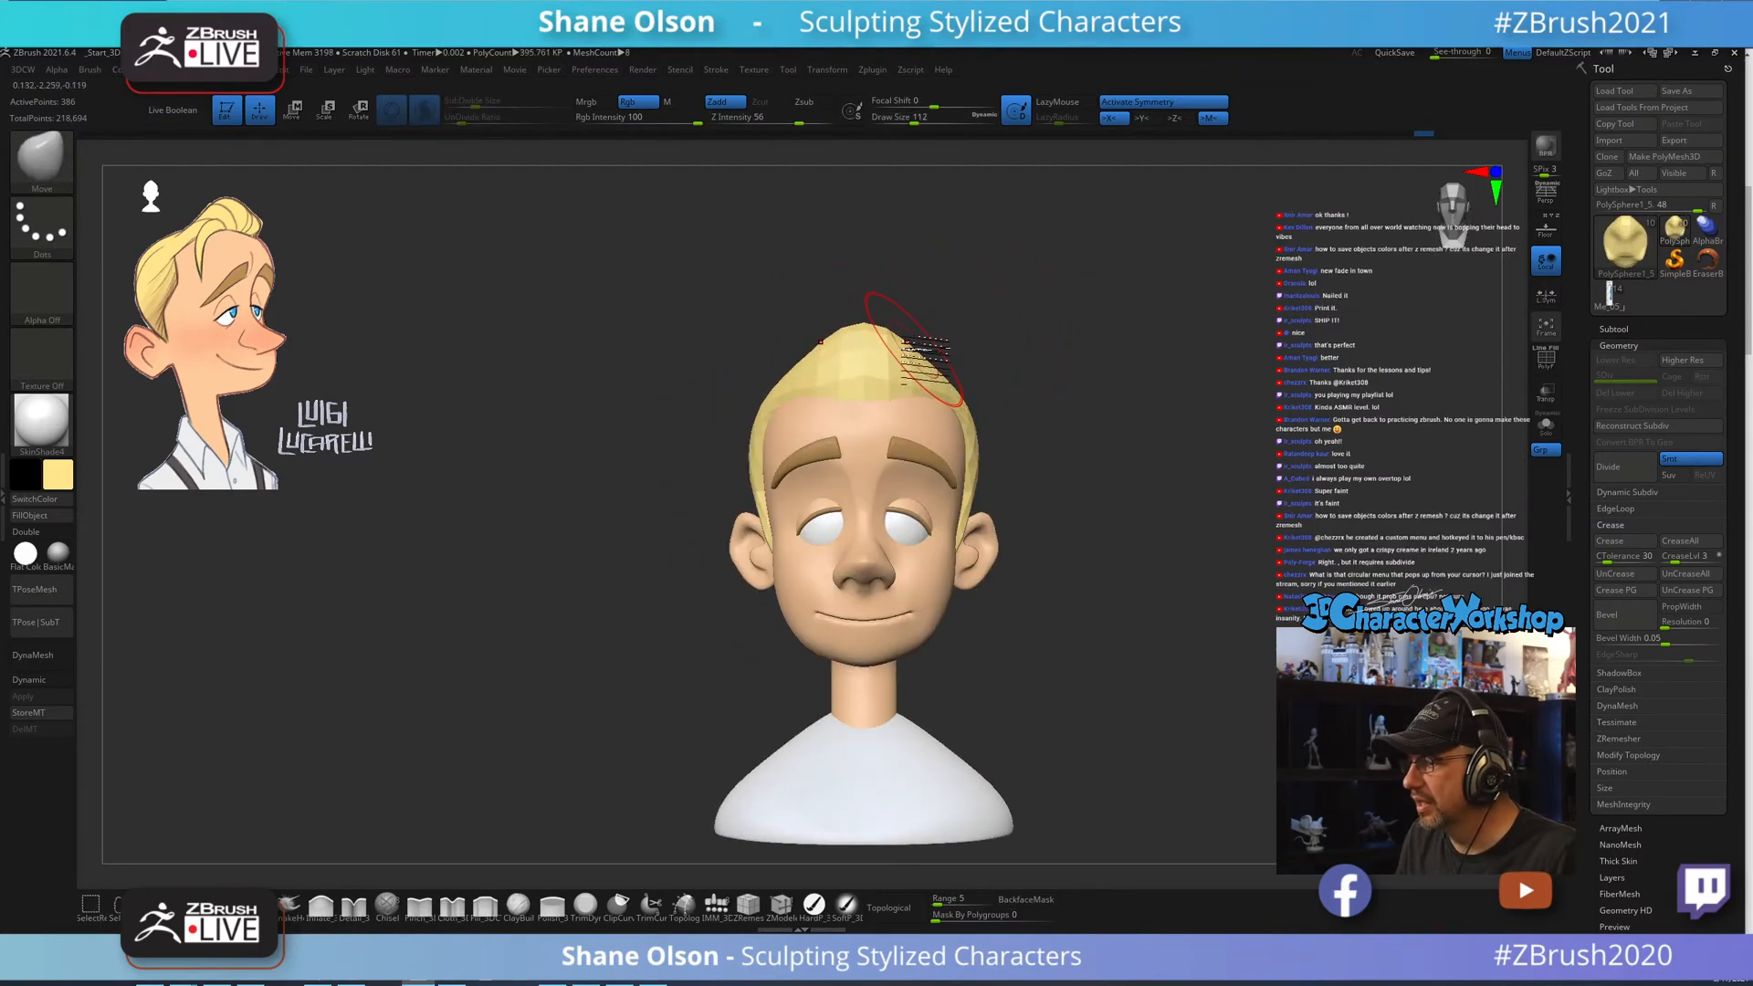
{"action": "left_click_drag", "start_coordinate": [1059, 331], "coordinate": [1411, 344]}
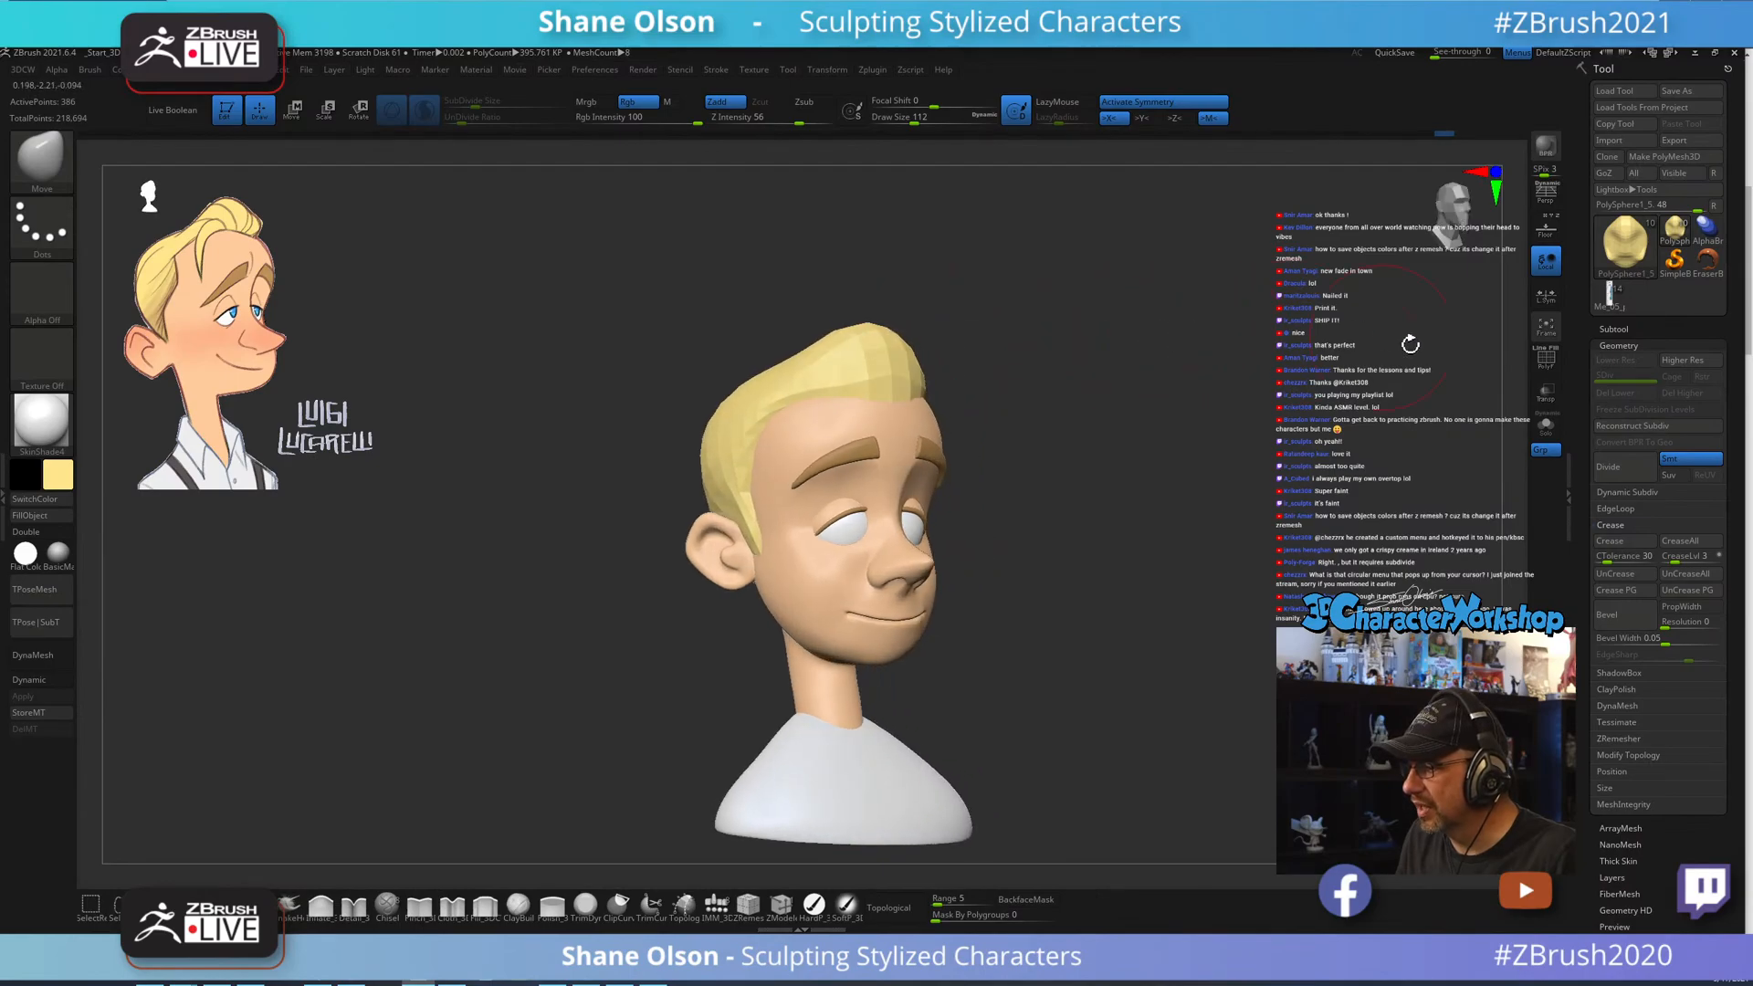
Isolate the hair mesh and push its inner surface inward with the Move brush at a draw size of 112.
{"action": "left_click", "coordinate": [1546, 427]}
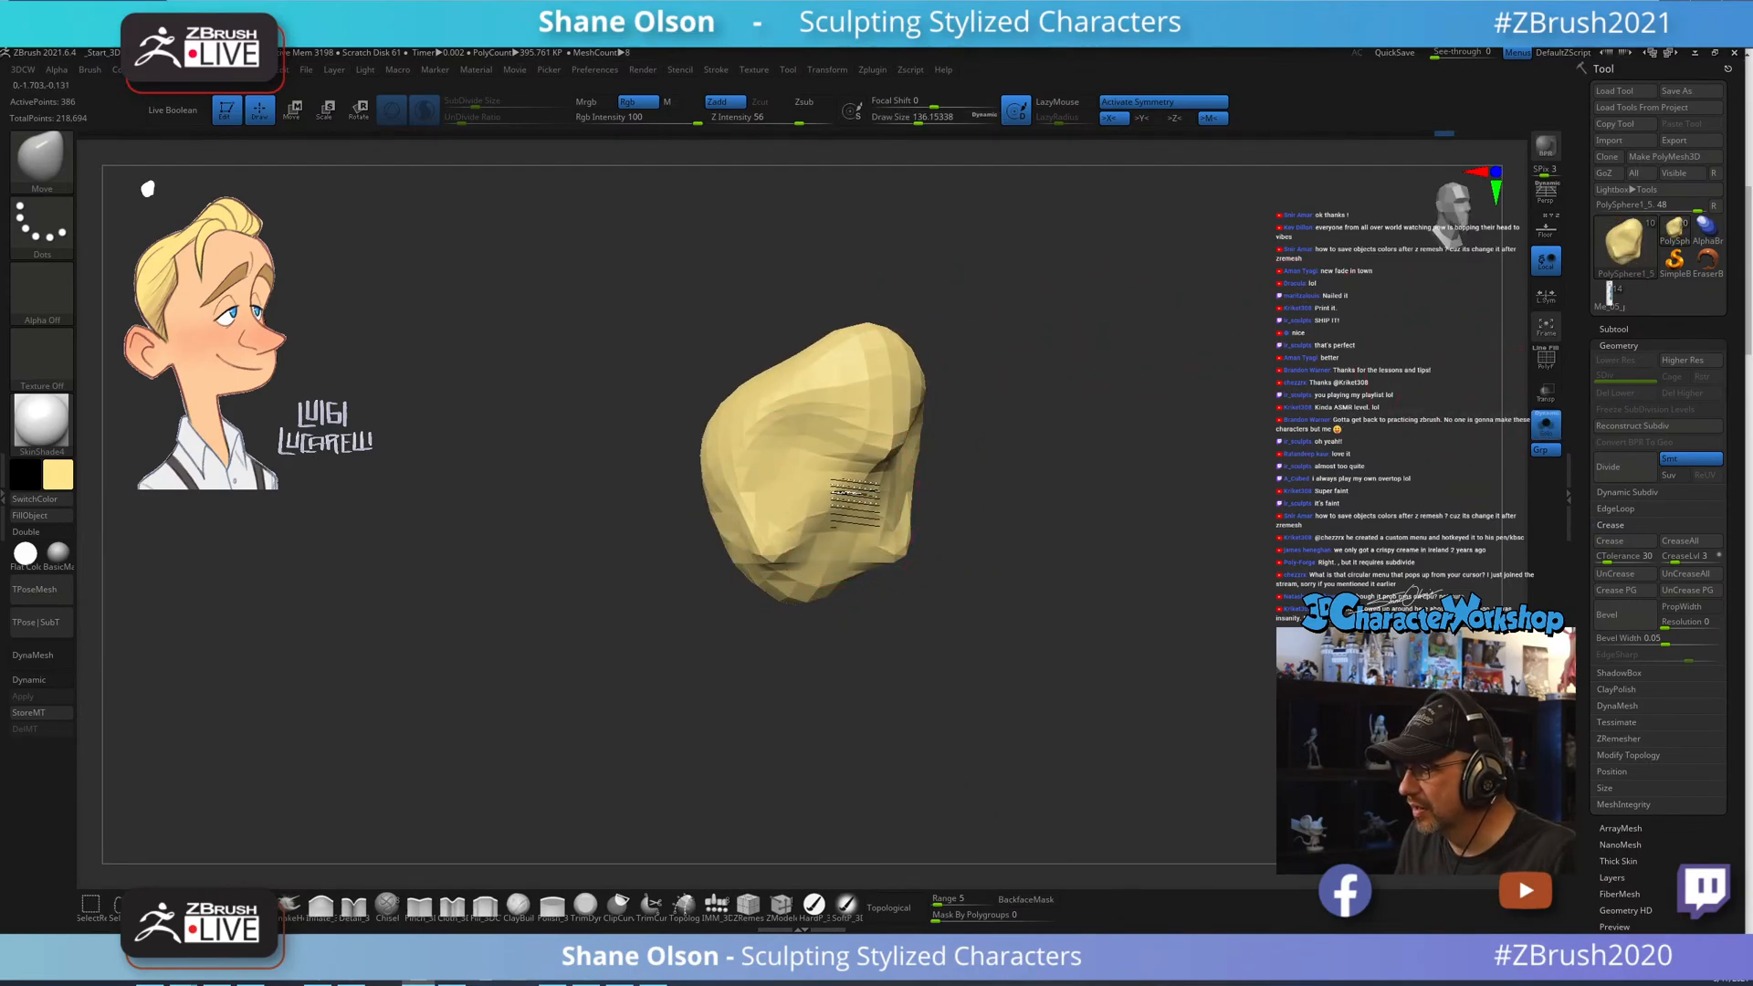
{"action": "mouse_move", "coordinate": [856, 502]}
{"action": "left_mouse_down"}
{"action": "mouse_move", "coordinate": [816, 498]}
{"action": "mouse_move", "coordinate": [829, 489]}
{"action": "mouse_move", "coordinate": [808, 476]}
{"action": "left_mouse_up"}
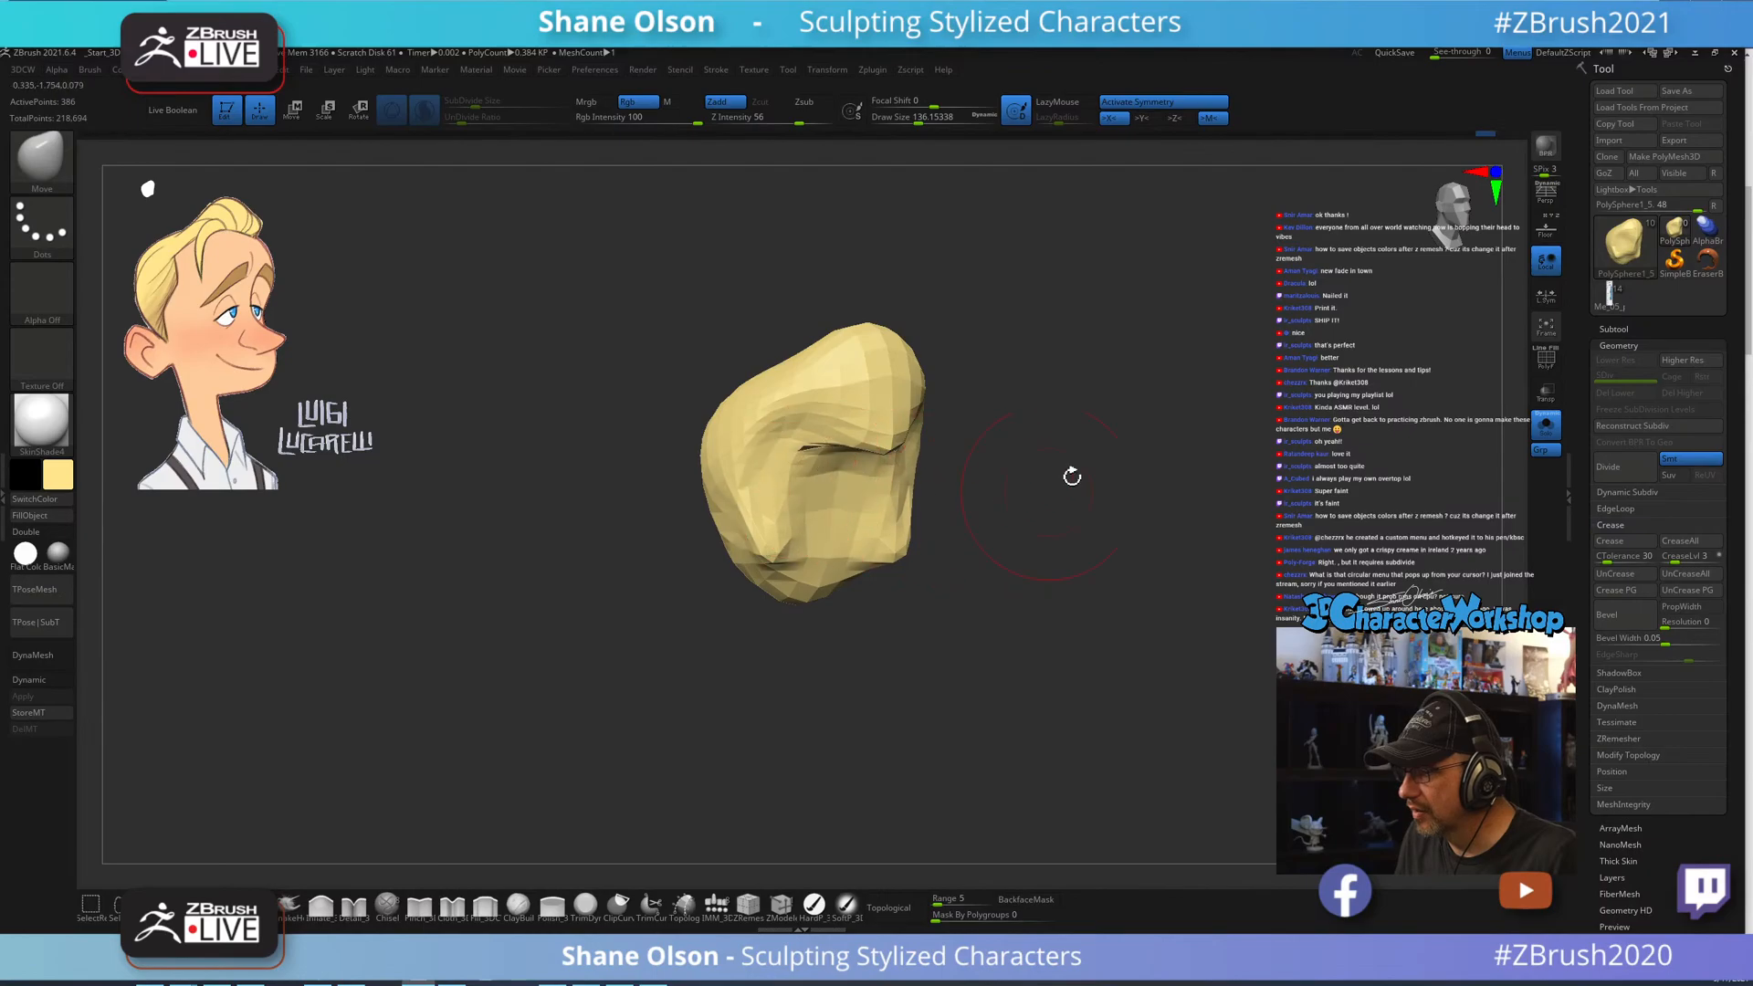
{"action": "left_click_drag", "start_coordinate": [1072, 476], "coordinate": [1110, 436]}
{"action": "mouse_move", "coordinate": [917, 552]}
{"action": "left_mouse_down"}
{"action": "mouse_move", "coordinate": [940, 533]}
{"action": "mouse_move", "coordinate": [923, 587]}
{"action": "mouse_move", "coordinate": [923, 523]}
{"action": "left_mouse_up"}
{"action": "key", "text": "s"}
{"action": "left_click_drag", "start_coordinate": [941, 539], "coordinate": [928, 540]}
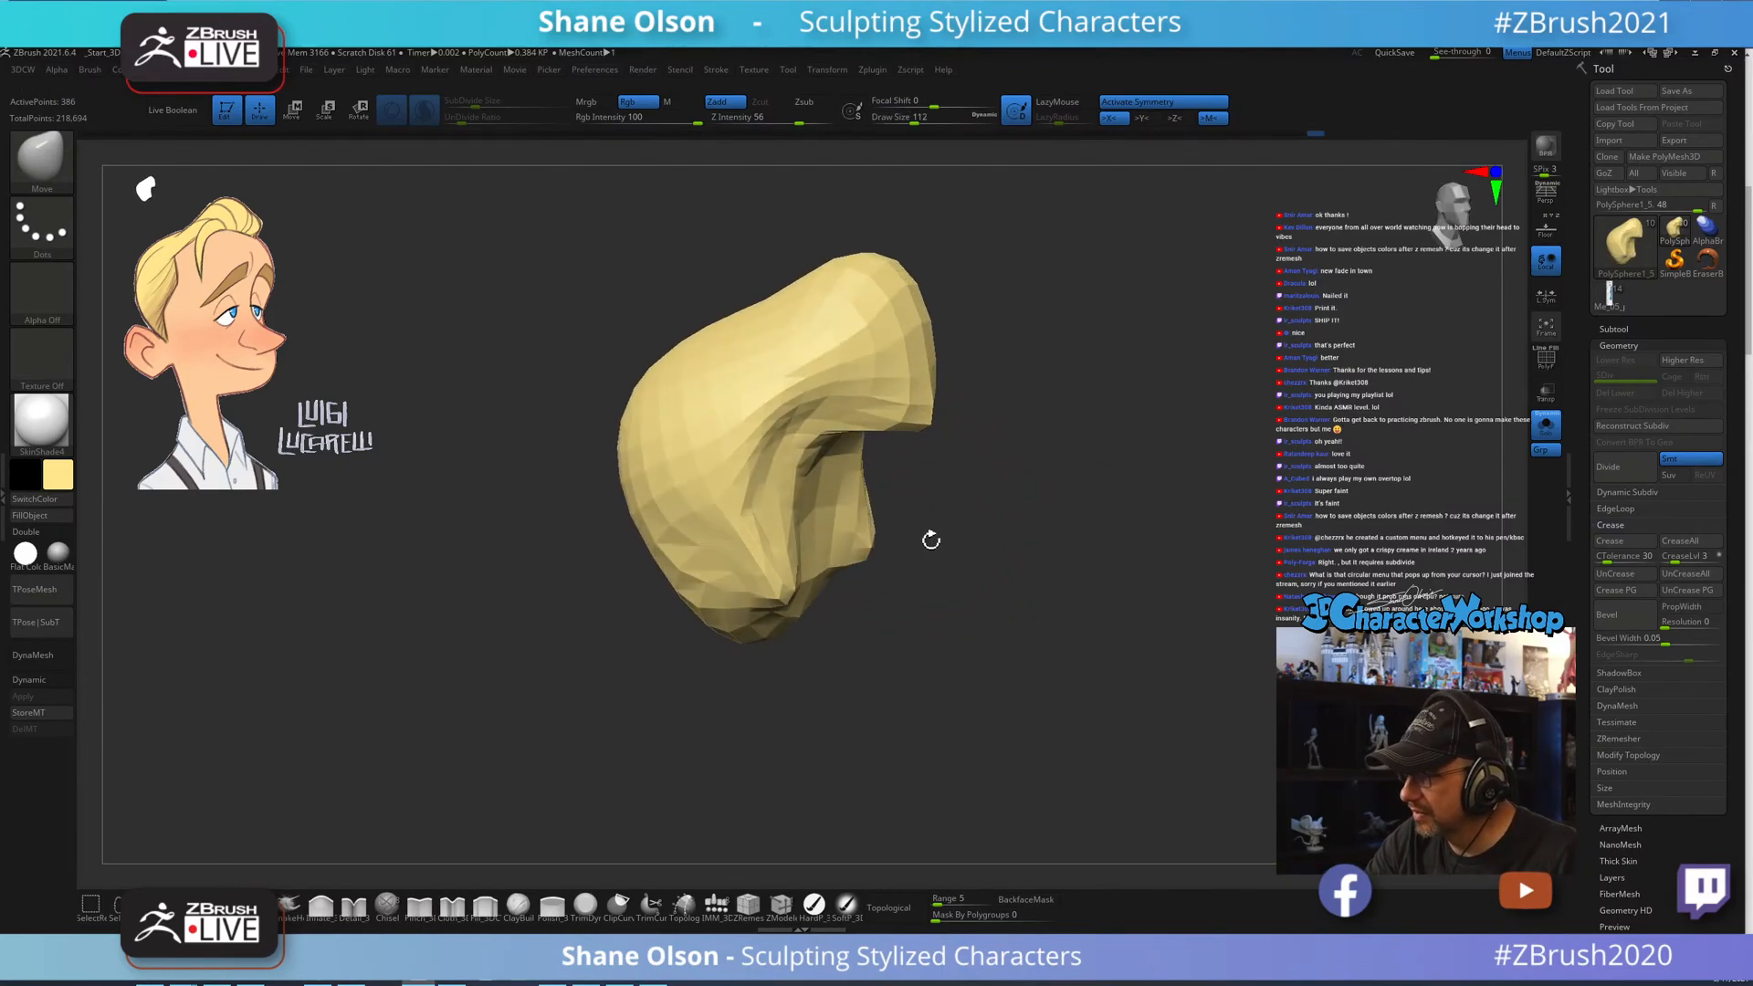
{"action": "left_click_drag", "start_coordinate": [849, 486], "coordinate": [826, 471]}
{"action": "left_click_drag", "start_coordinate": [917, 516], "coordinate": [936, 507]}
{"action": "left_click_drag", "start_coordinate": [825, 473], "coordinate": [931, 473]}
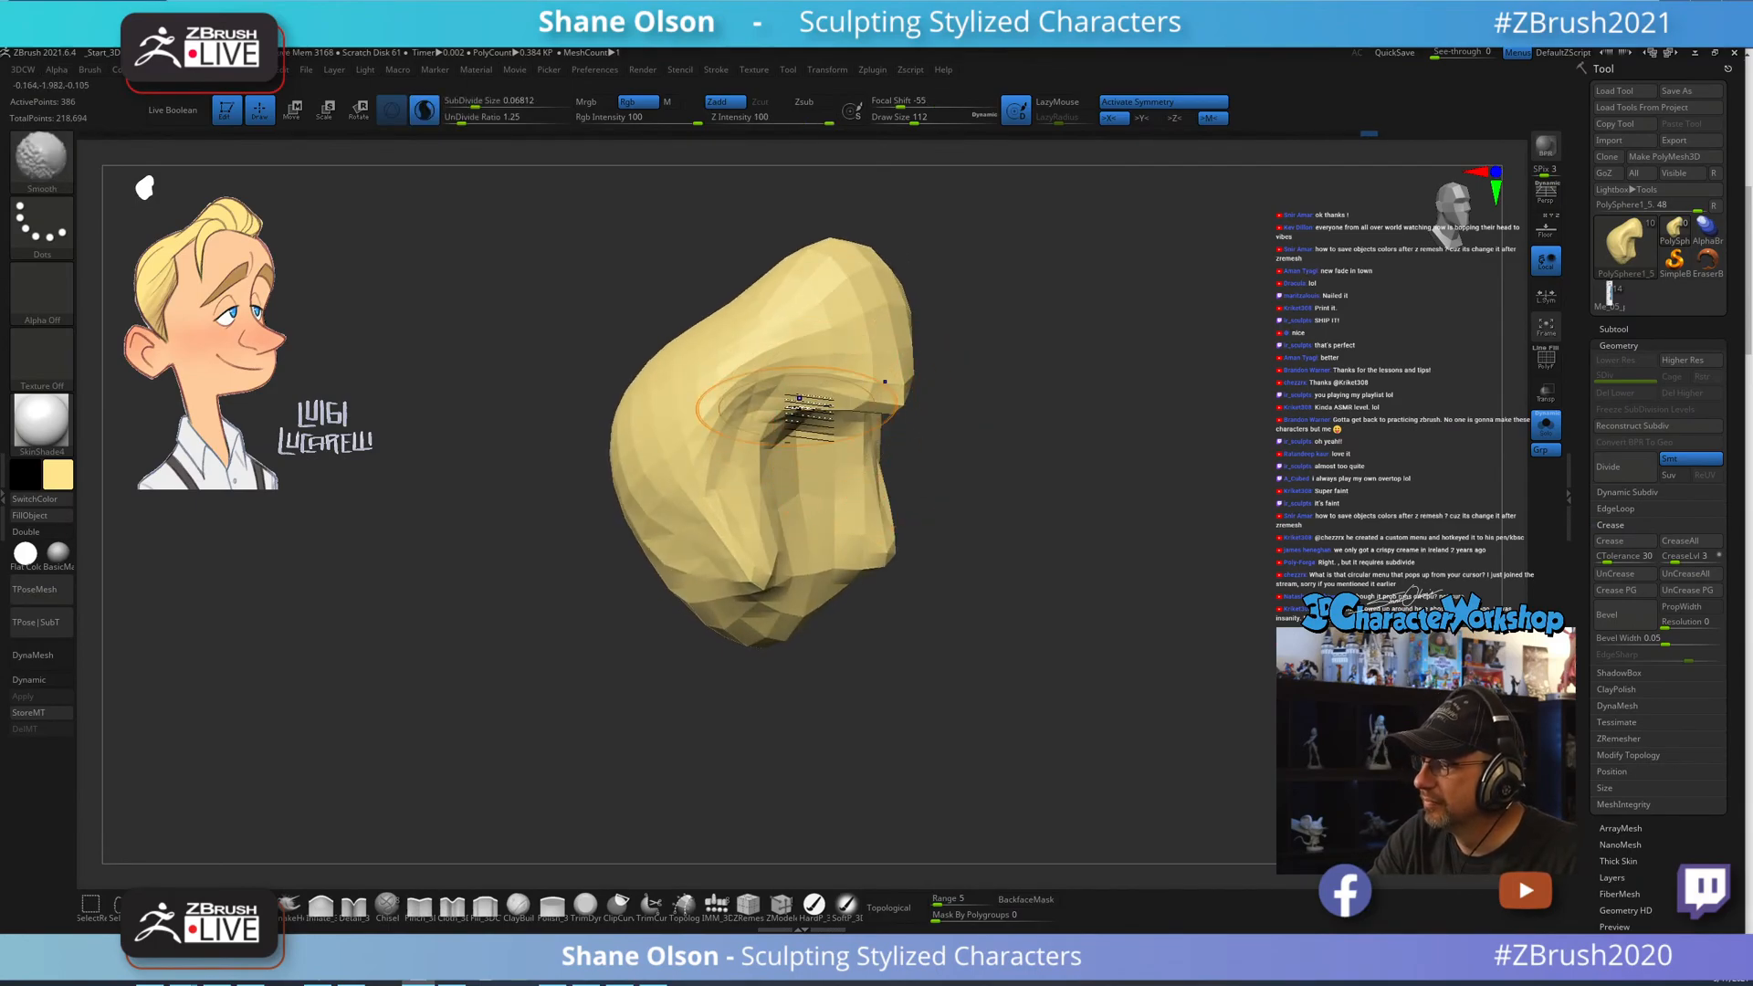
Display the hair's polygon wireframe and undo the smoothing strokes on its inner surface.
{"action": "key", "text": "shift+f"}
{"action": "key", "text": "ctrl+z"}
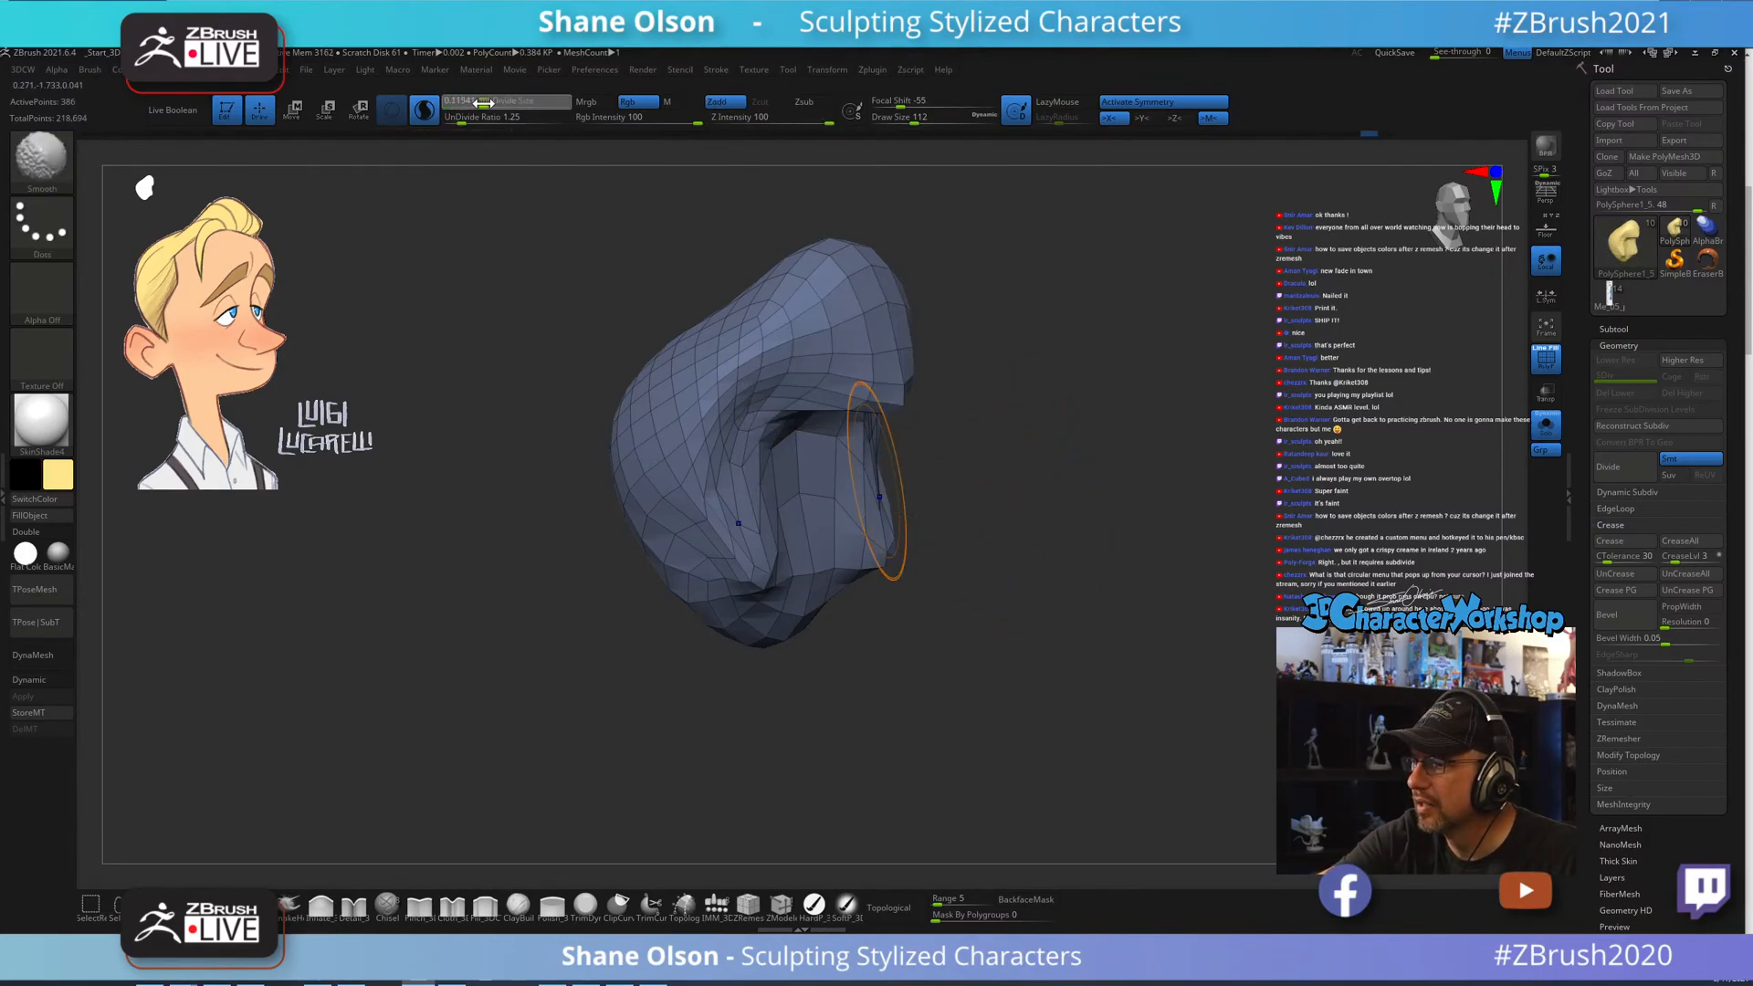
{"action": "left_click_drag", "start_coordinate": [791, 366], "coordinate": [820, 402], "text": "shift"}
{"action": "key", "text": "ctrl+z"}
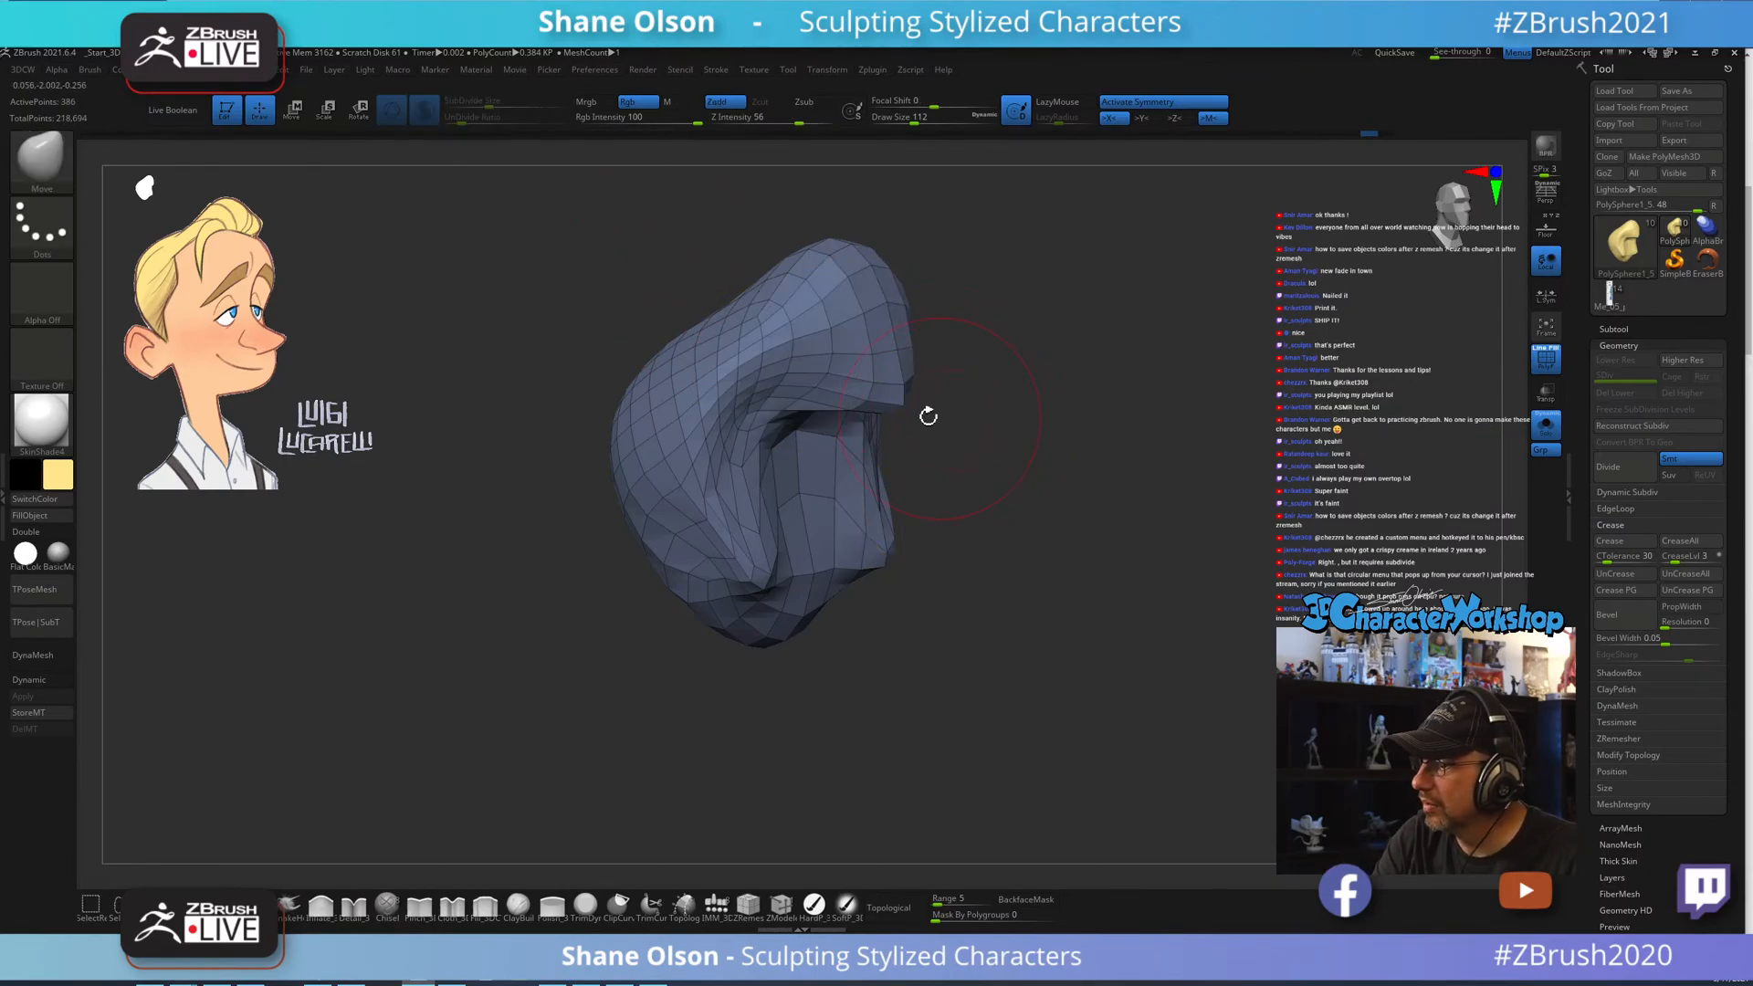
Try smoothing the hair's inner cavity and front edge with a coarse SubDivide Size of about 1.46.
{"action": "key", "text": "shift"}
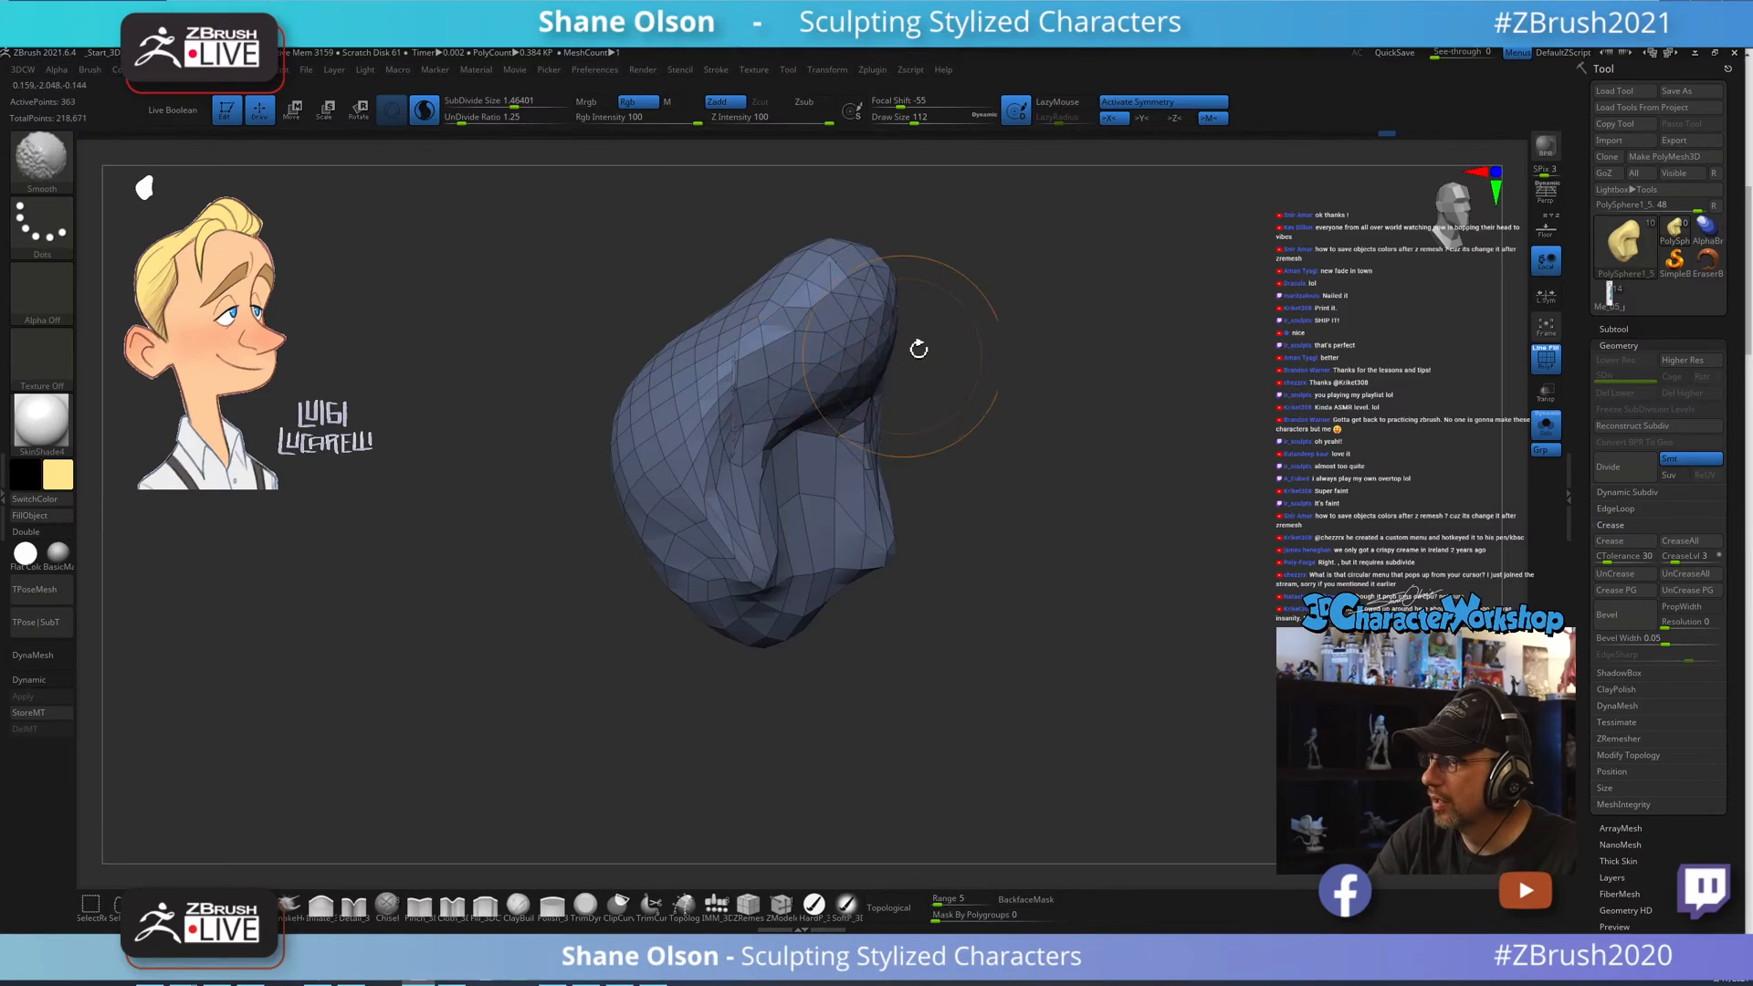
{"action": "key", "text": "ctrl"}
{"action": "mouse_move", "coordinate": [975, 548]}
{"action": "left_mouse_down"}
{"action": "mouse_move", "coordinate": [943, 566]}
{"action": "mouse_move", "coordinate": [987, 564]}
{"action": "left_mouse_up"}
{"action": "key", "text": "s"}
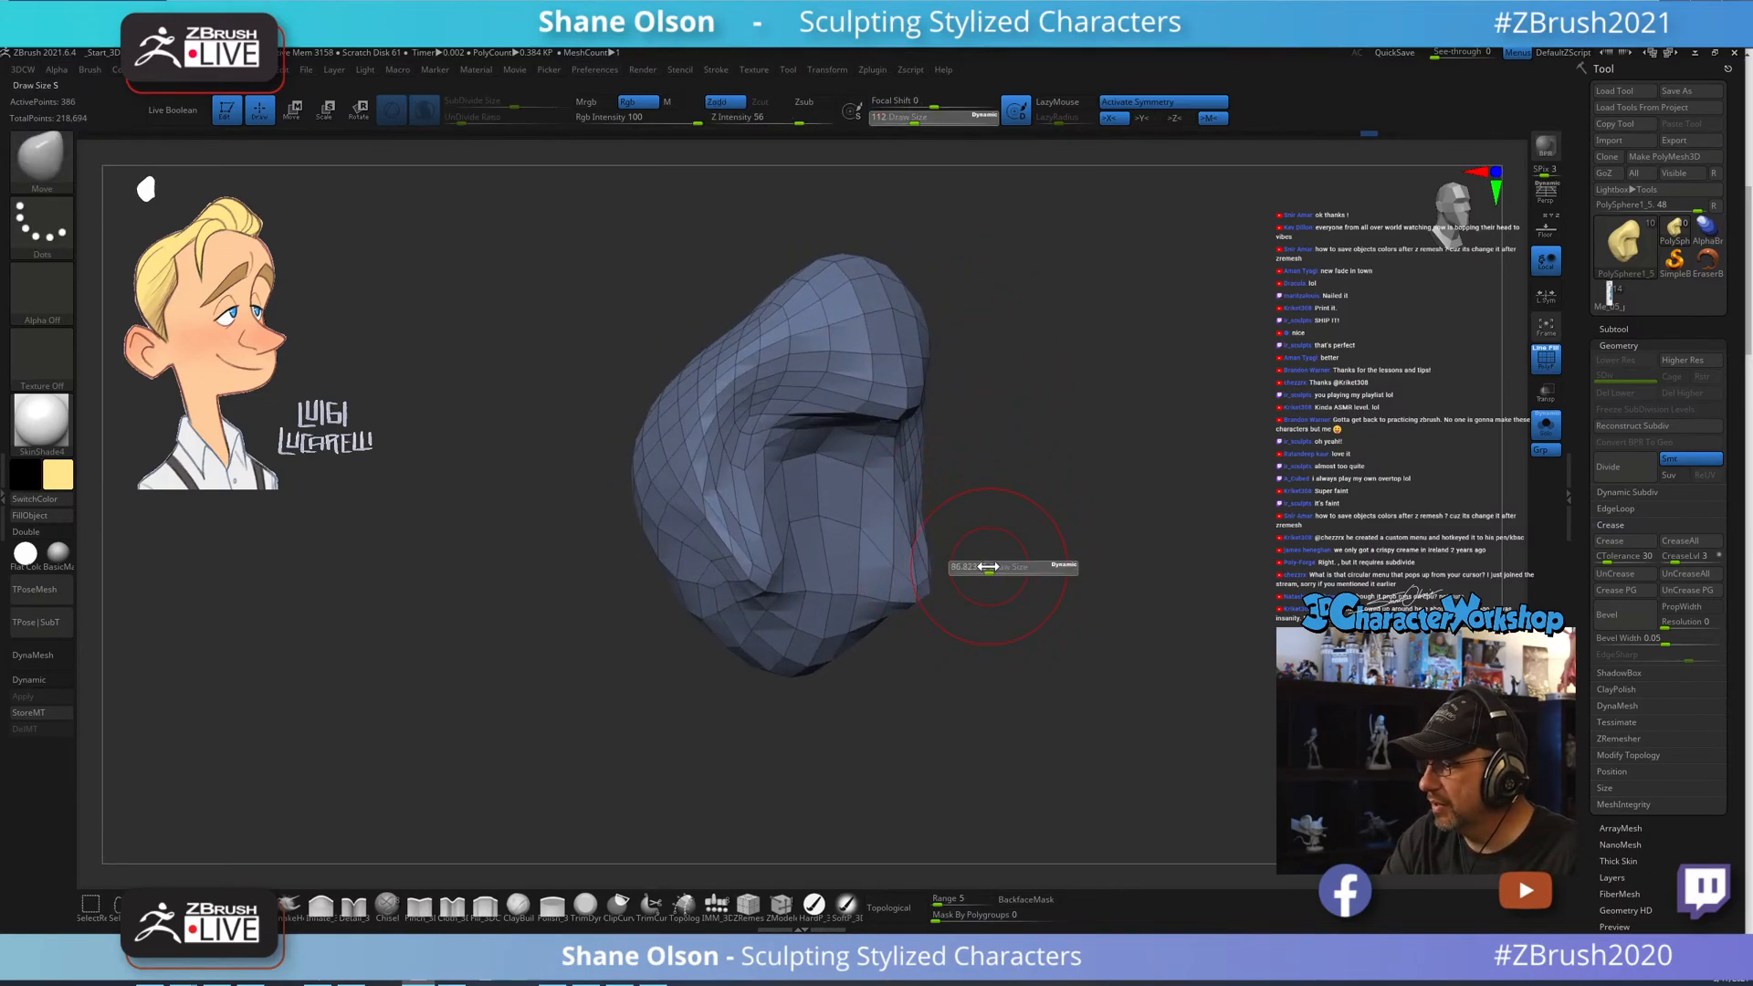
{"action": "mouse_move", "coordinate": [881, 498]}
{"action": "left_mouse_down", "text": "shift"}
{"action": "mouse_move", "coordinate": [769, 463]}
{"action": "mouse_move", "coordinate": [824, 431]}
{"action": "left_mouse_up", "text": "shift"}
{"action": "key", "text": "ctrl+z"}
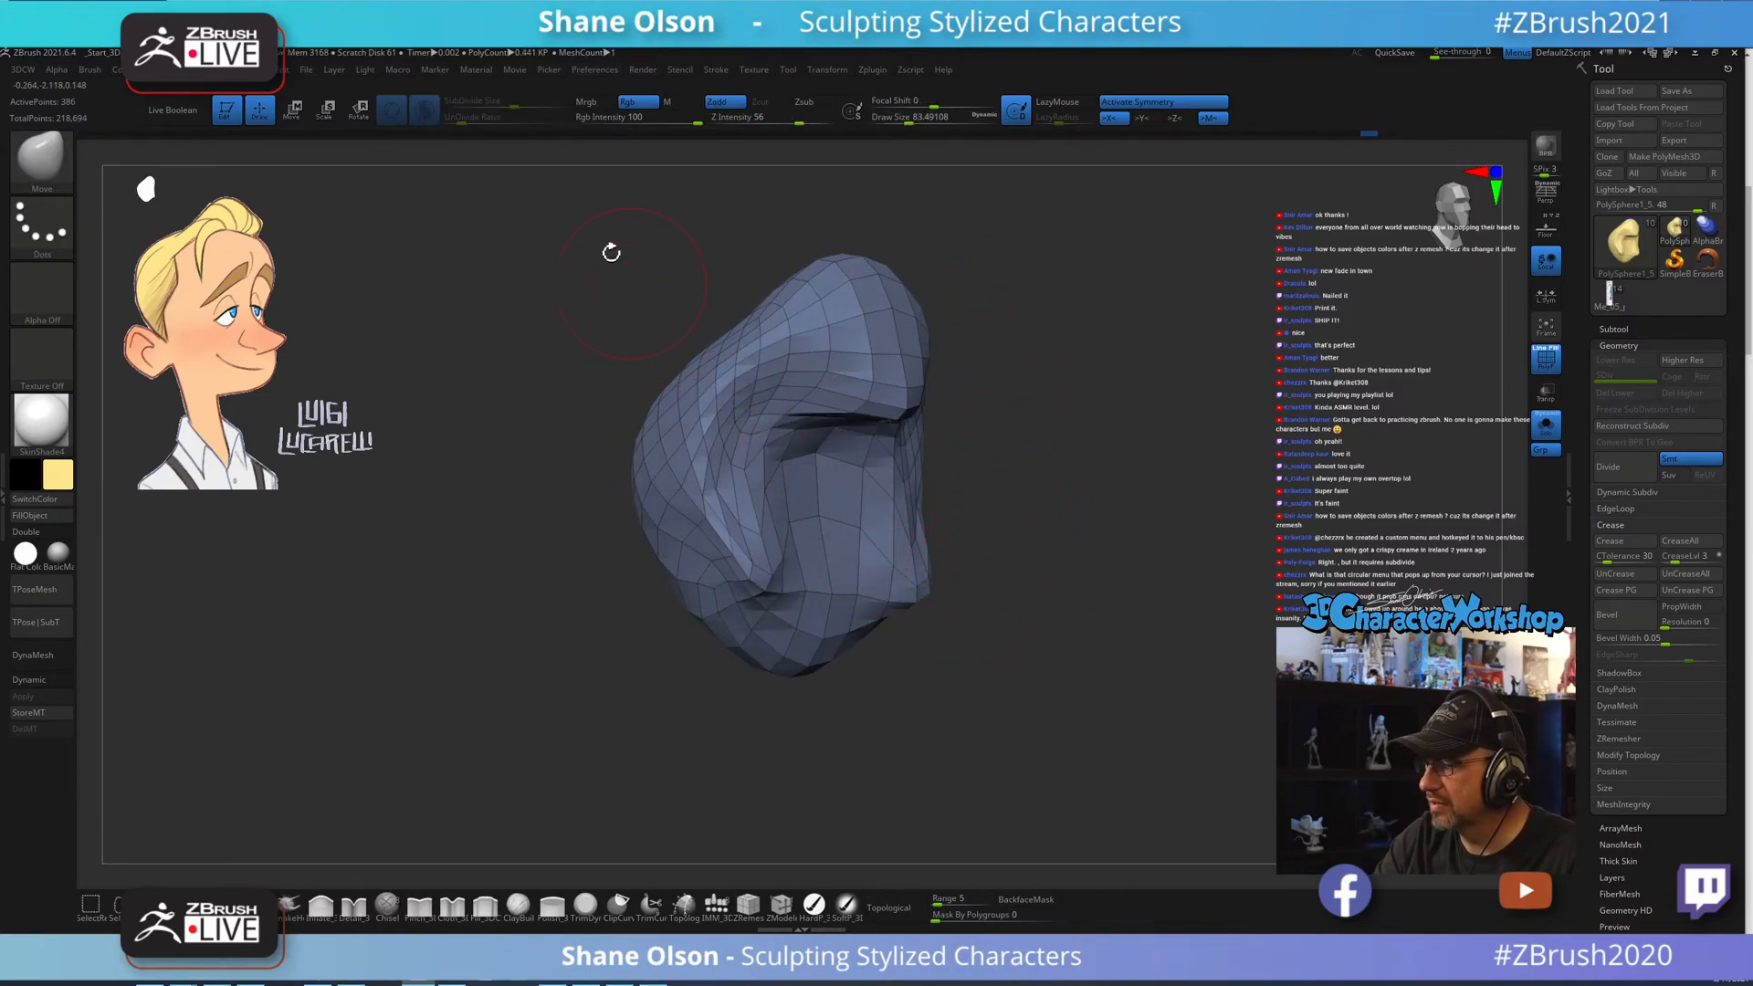
Set the SubDivide Size to about 0.397 and smooth the hair's inner cavity with dynamic subdivision.
{"action": "left_click_drag", "start_coordinate": [507, 103], "coordinate": [497, 104]}
{"action": "mouse_move", "coordinate": [807, 446]}
{"action": "left_mouse_down", "text": "shift"}
{"action": "mouse_move", "coordinate": [824, 466]}
{"action": "mouse_move", "coordinate": [840, 419]}
{"action": "mouse_move", "coordinate": [820, 492]}
{"action": "left_mouse_up", "text": "shift"}
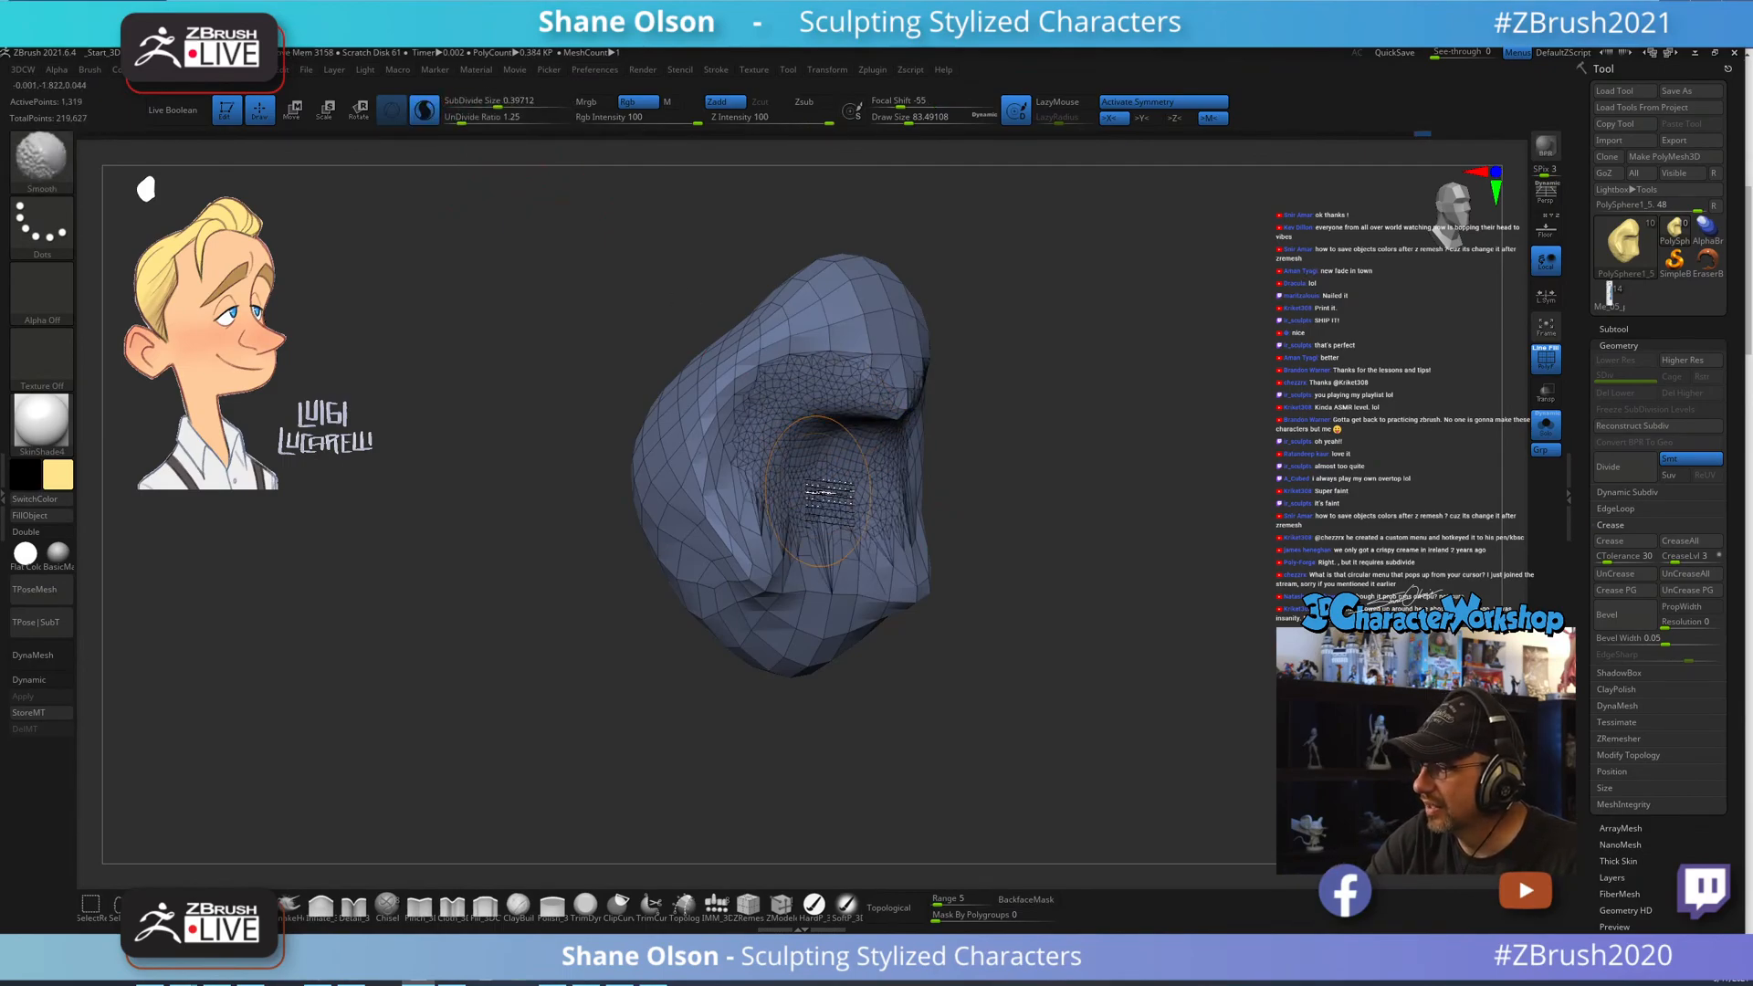
Smooth the hair's inner cavity and outer sides with dynamic subdivision until the coarse facets become a fine, even mesh.
{"action": "mouse_move", "coordinate": [991, 528]}
{"action": "left_mouse_down"}
{"action": "mouse_move", "coordinate": [1053, 528]}
{"action": "mouse_move", "coordinate": [954, 532]}
{"action": "left_mouse_up"}
{"action": "mouse_move", "coordinate": [837, 582]}
{"action": "left_mouse_down", "text": "shift"}
{"action": "mouse_move", "coordinate": [807, 597]}
{"action": "mouse_move", "coordinate": [856, 381]}
{"action": "mouse_move", "coordinate": [698, 487]}
{"action": "mouse_move", "coordinate": [710, 546]}
{"action": "left_mouse_up", "text": "shift"}
{"action": "mouse_move", "coordinate": [1025, 606]}
{"action": "left_mouse_down"}
{"action": "mouse_move", "coordinate": [1078, 579]}
{"action": "mouse_move", "coordinate": [1041, 547]}
{"action": "mouse_move", "coordinate": [1105, 562]}
{"action": "left_mouse_up"}
{"action": "mouse_move", "coordinate": [752, 447]}
{"action": "left_mouse_down", "text": "shift"}
{"action": "mouse_move", "coordinate": [723, 502]}
{"action": "mouse_move", "coordinate": [813, 621]}
{"action": "left_mouse_up", "text": "shift"}
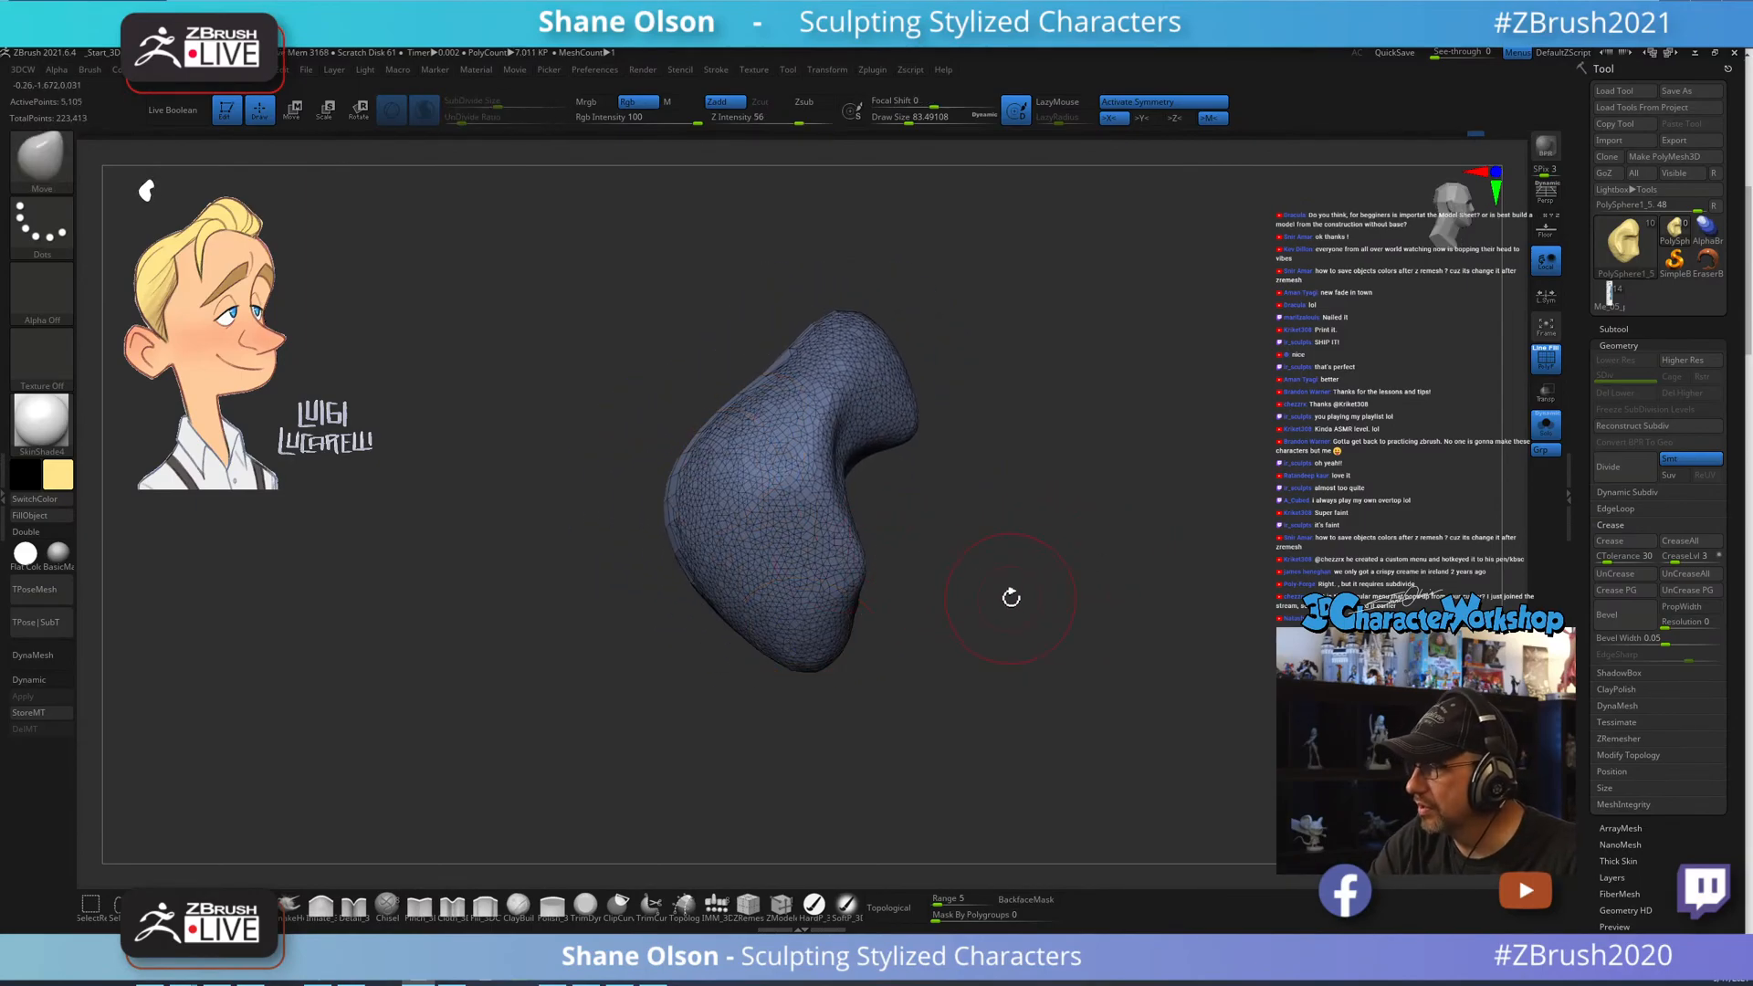
{"action": "mouse_move", "coordinate": [1005, 607]}
{"action": "left_mouse_down"}
{"action": "mouse_move", "coordinate": [978, 606]}
{"action": "mouse_move", "coordinate": [1005, 614]}
{"action": "mouse_move", "coordinate": [985, 655]}
{"action": "left_mouse_up"}
{"action": "mouse_move", "coordinate": [799, 370]}
{"action": "left_mouse_down", "text": "shift"}
{"action": "mouse_move", "coordinate": [796, 351]}
{"action": "mouse_move", "coordinate": [697, 513]}
{"action": "mouse_move", "coordinate": [893, 544]}
{"action": "left_mouse_up", "text": "shift"}
{"action": "left_click_drag", "start_coordinate": [793, 406], "coordinate": [752, 513], "text": "shift"}
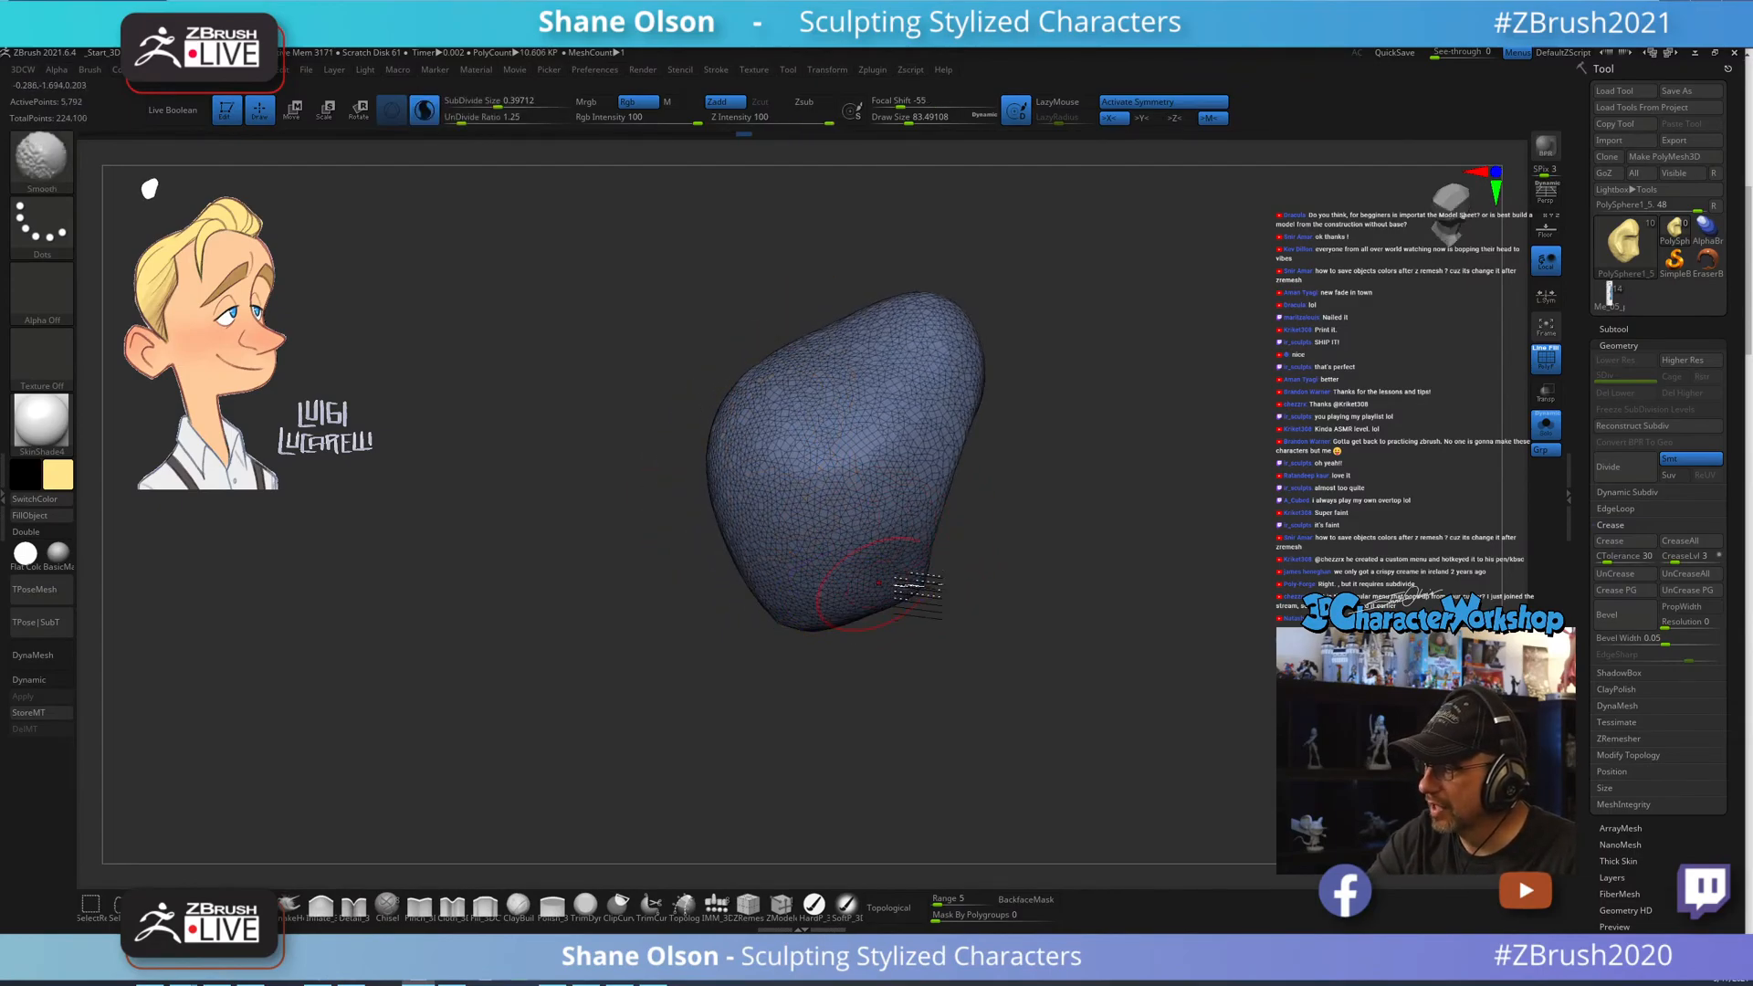
Smooth the hair's lower back and lower front rim into soft, rounded edges.
{"action": "mouse_move", "coordinate": [908, 587]}
{"action": "left_mouse_down"}
{"action": "mouse_move", "coordinate": [994, 634]}
{"action": "mouse_move", "coordinate": [892, 670]}
{"action": "mouse_move", "coordinate": [758, 607]}
{"action": "mouse_move", "coordinate": [741, 581]}
{"action": "mouse_move", "coordinate": [754, 557]}
{"action": "left_mouse_up"}
{"action": "left_click_drag", "start_coordinate": [914, 593], "coordinate": [972, 643], "text": "ctrl"}
{"action": "mouse_move", "coordinate": [776, 671]}
{"action": "left_mouse_down", "text": "shift"}
{"action": "mouse_move", "coordinate": [764, 723]}
{"action": "mouse_move", "coordinate": [756, 628]}
{"action": "left_mouse_up", "text": "shift"}
{"action": "mouse_move", "coordinate": [747, 712]}
{"action": "left_mouse_down"}
{"action": "mouse_move", "coordinate": [794, 669]}
{"action": "mouse_move", "coordinate": [818, 607]}
{"action": "left_mouse_up"}
{"action": "left_click_drag", "start_coordinate": [751, 537], "coordinate": [763, 586], "text": "shift"}
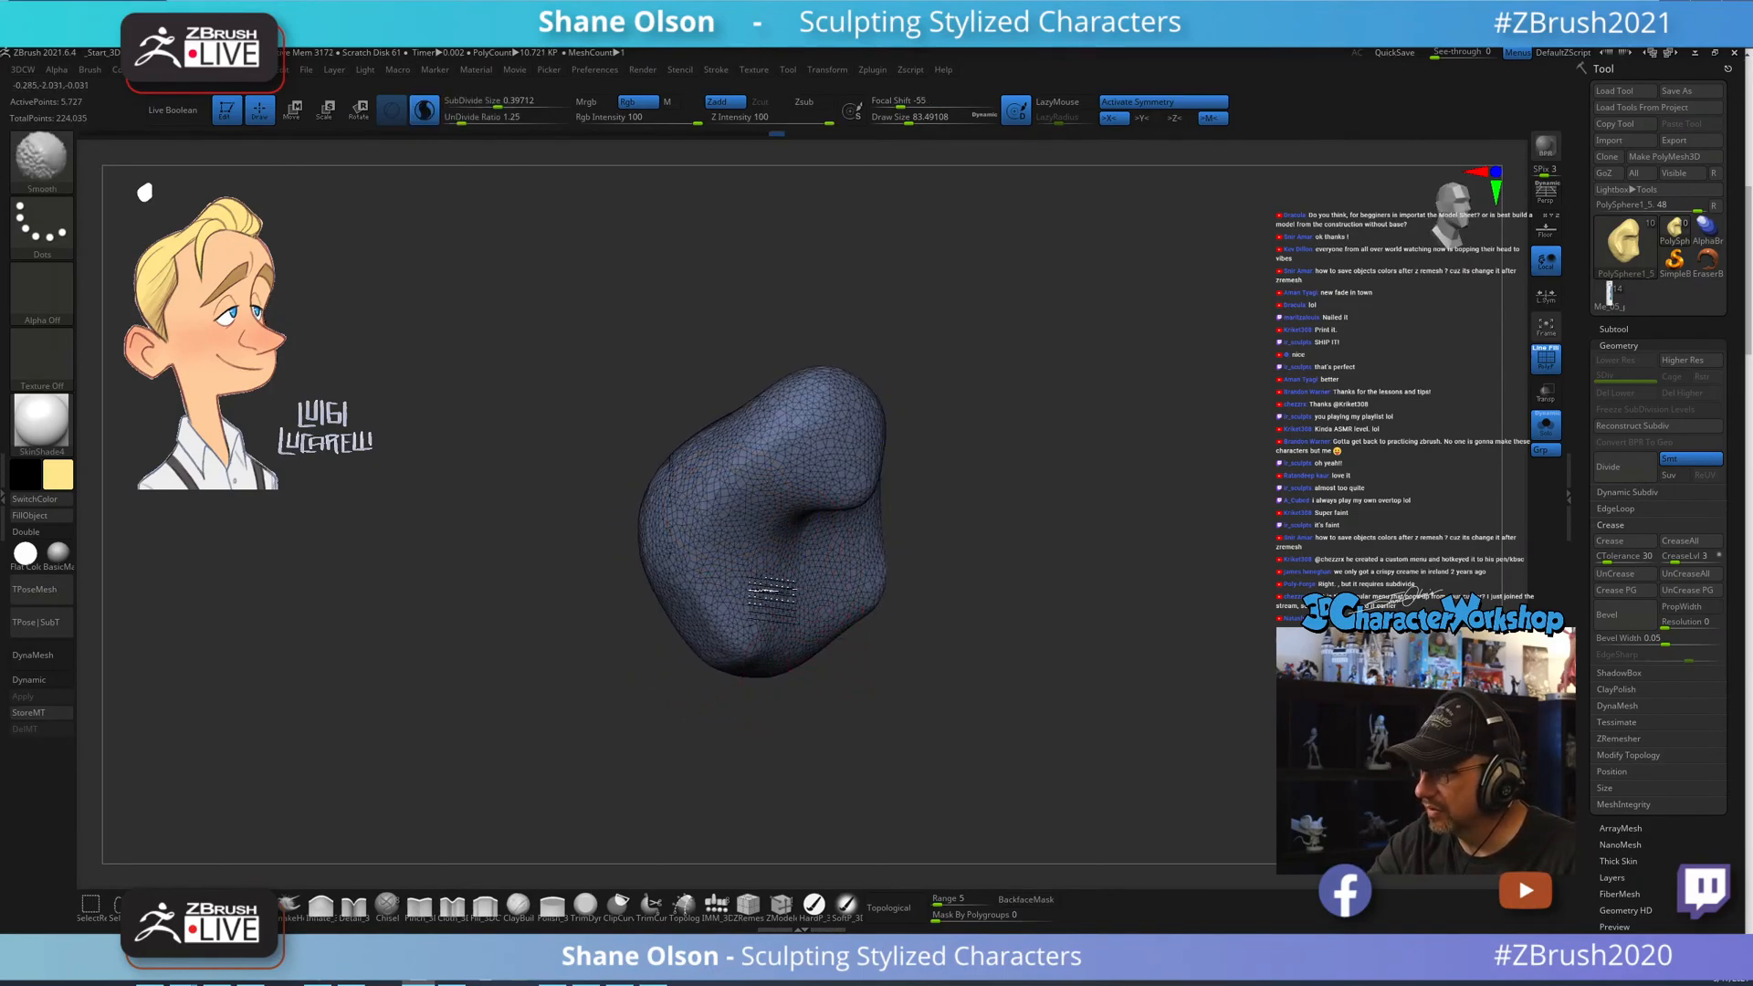
{"action": "left_click_drag", "start_coordinate": [858, 628], "coordinate": [954, 612]}
{"action": "left_click_drag", "start_coordinate": [665, 461], "coordinate": [548, 539], "text": "shift"}
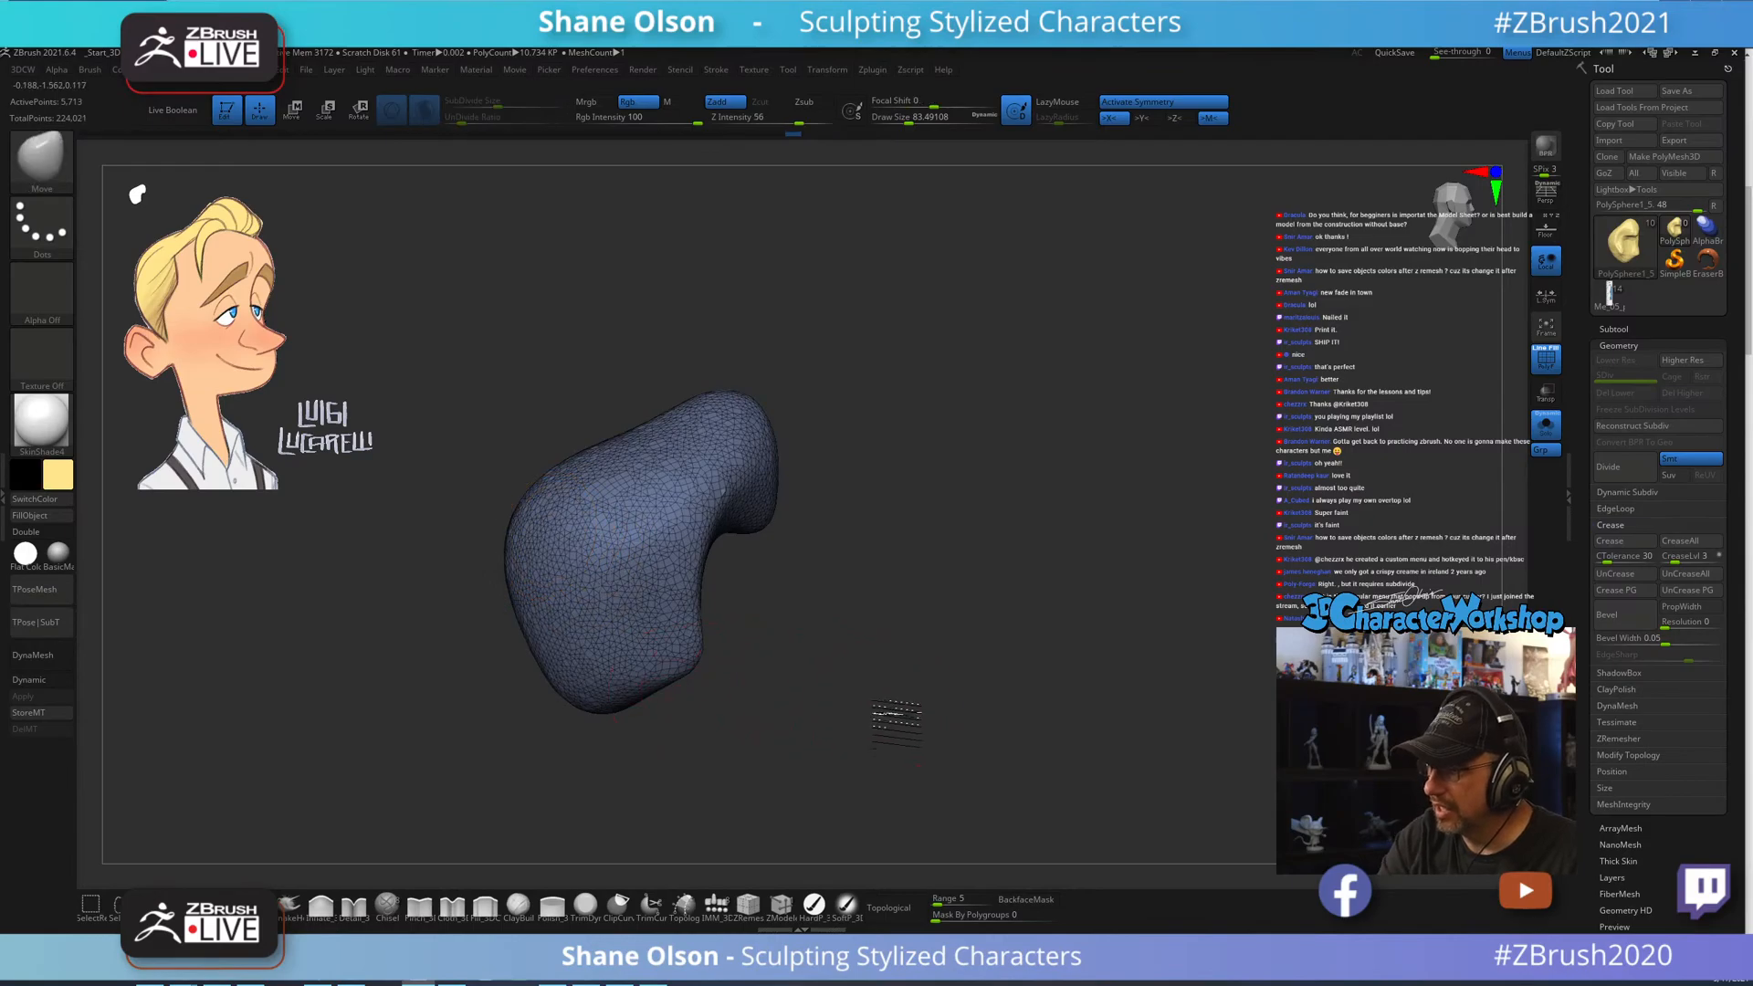
Hide the hair's polygon wireframe and bring the rest of the character's head back into view.
{"action": "mouse_move", "coordinate": [888, 704]}
{"action": "left_mouse_down"}
{"action": "mouse_move", "coordinate": [864, 712]}
{"action": "mouse_move", "coordinate": [974, 657]}
{"action": "left_mouse_up"}
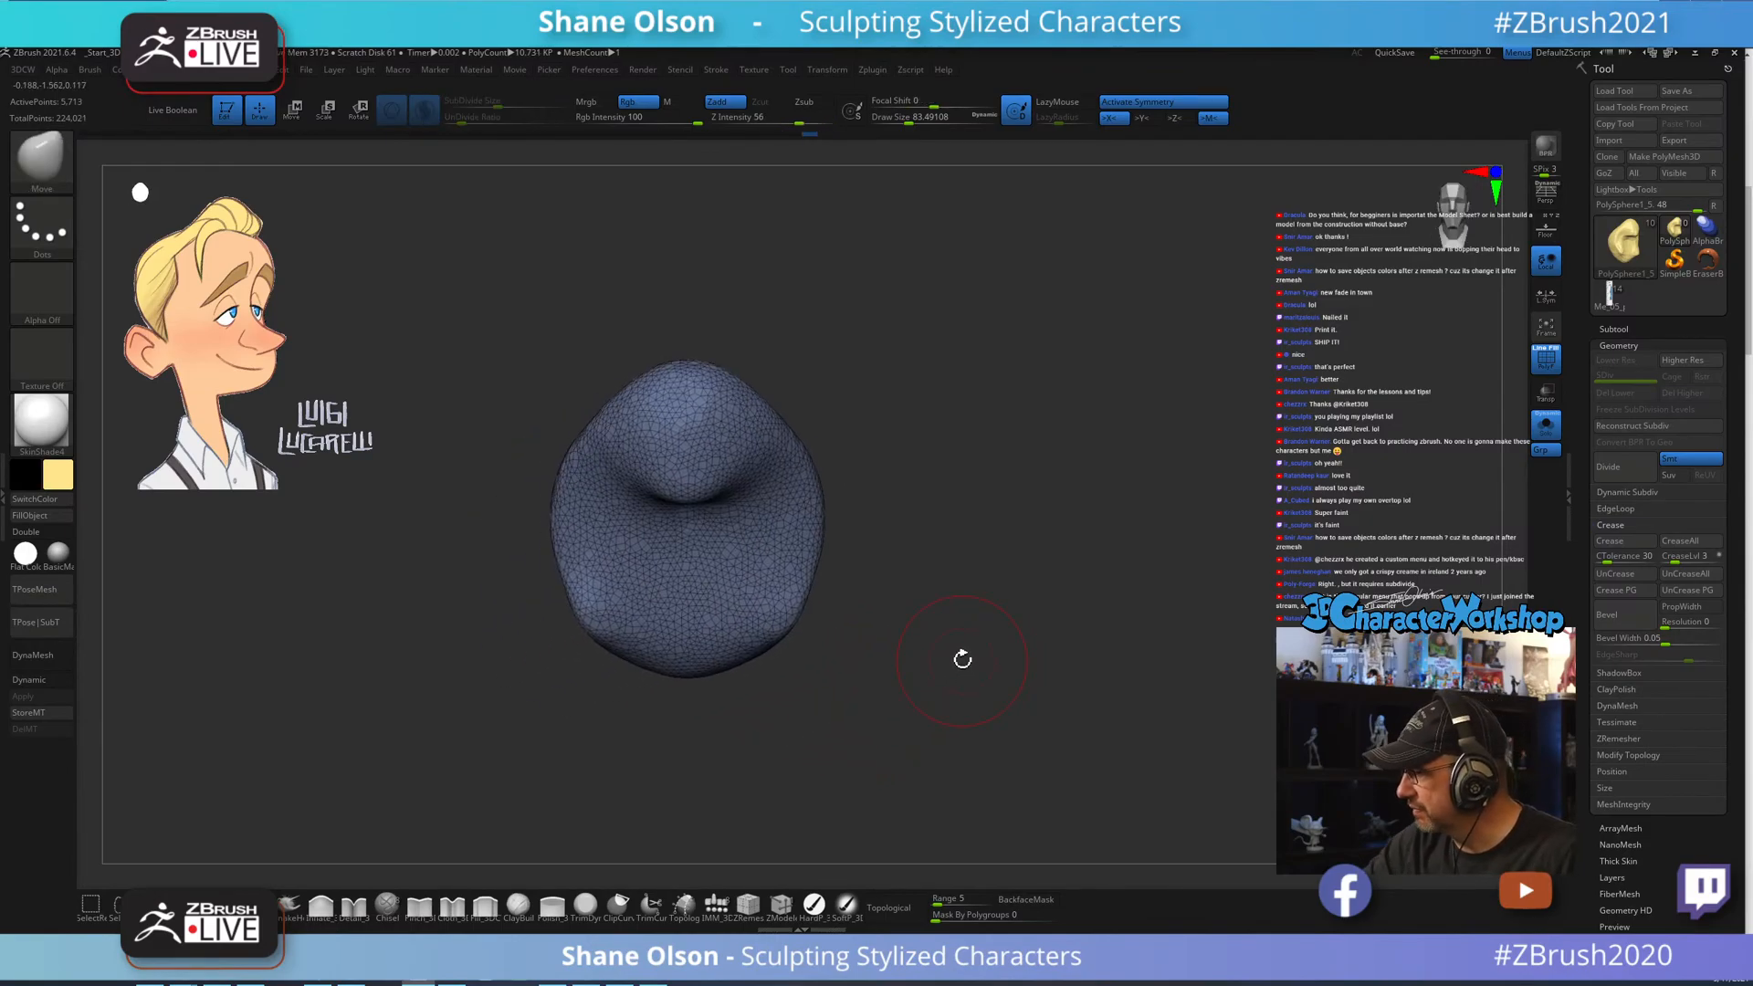
{"action": "left_click_drag", "start_coordinate": [914, 563], "coordinate": [1000, 589]}
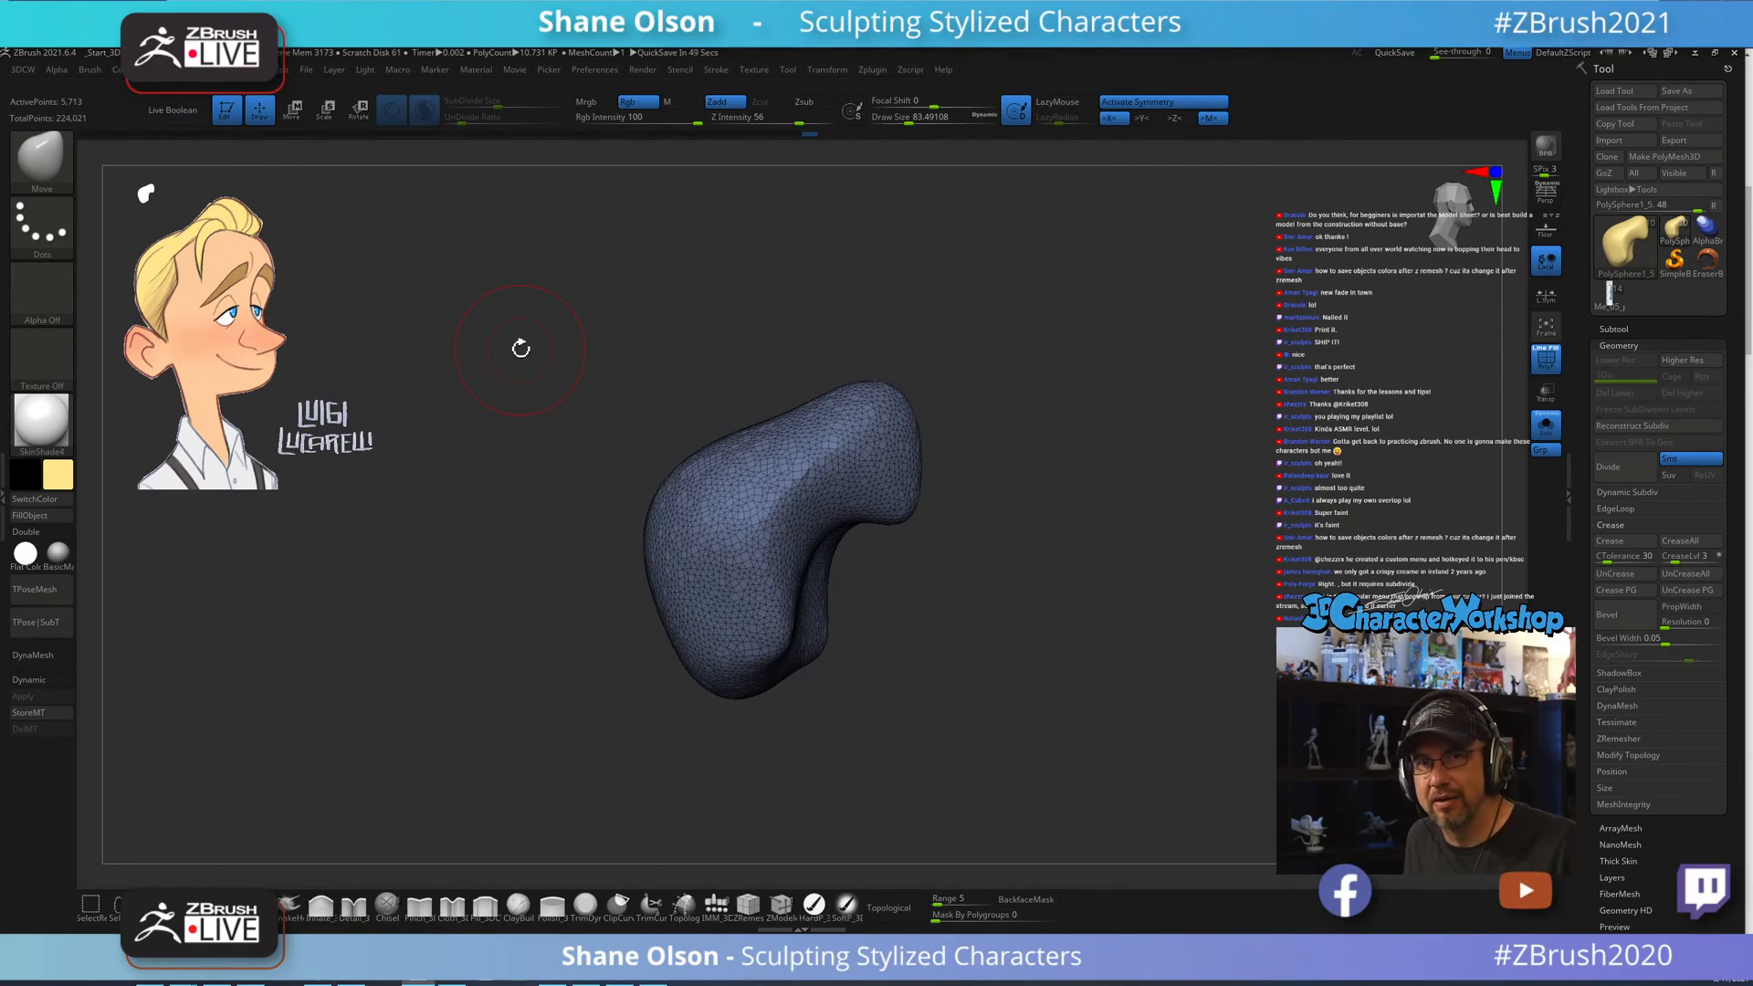
{"action": "mouse_move", "coordinate": [1225, 513]}
{"action": "left_mouse_down"}
{"action": "mouse_move", "coordinate": [1139, 544]}
{"action": "mouse_move", "coordinate": [1166, 556]}
{"action": "mouse_move", "coordinate": [1247, 526]}
{"action": "left_mouse_up"}
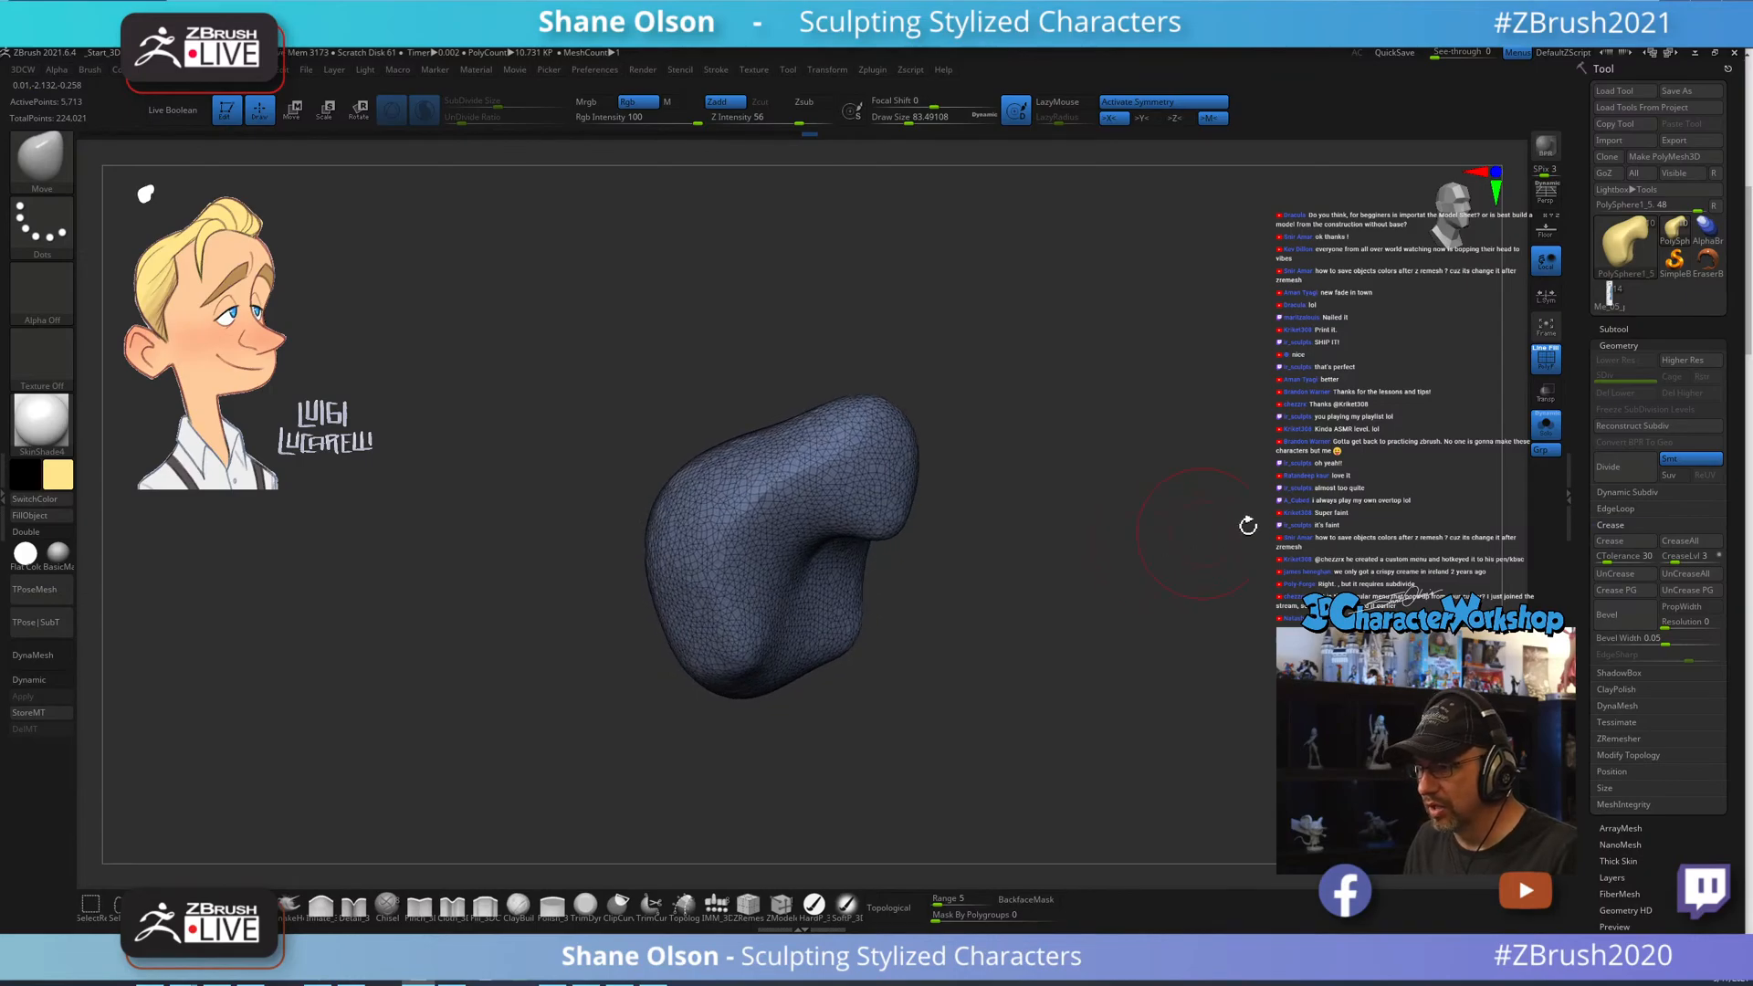
{"action": "key", "text": "shift+f"}
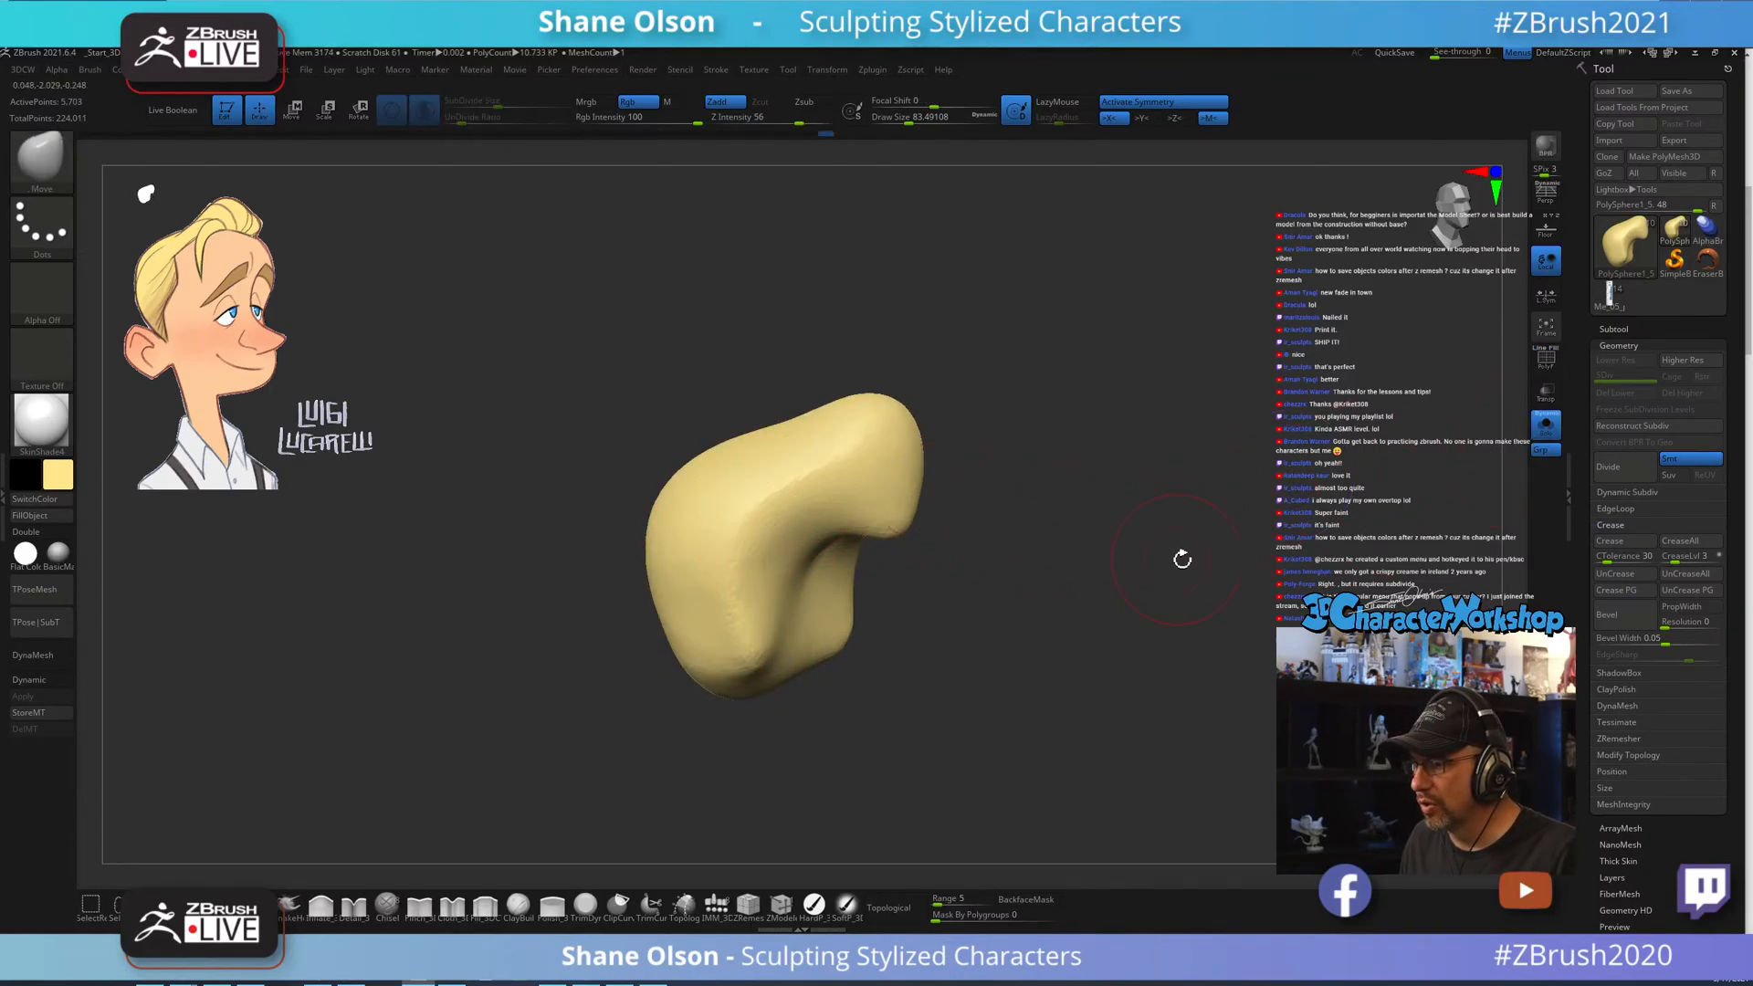
{"action": "left_click_drag", "start_coordinate": [1182, 555], "coordinate": [981, 573]}
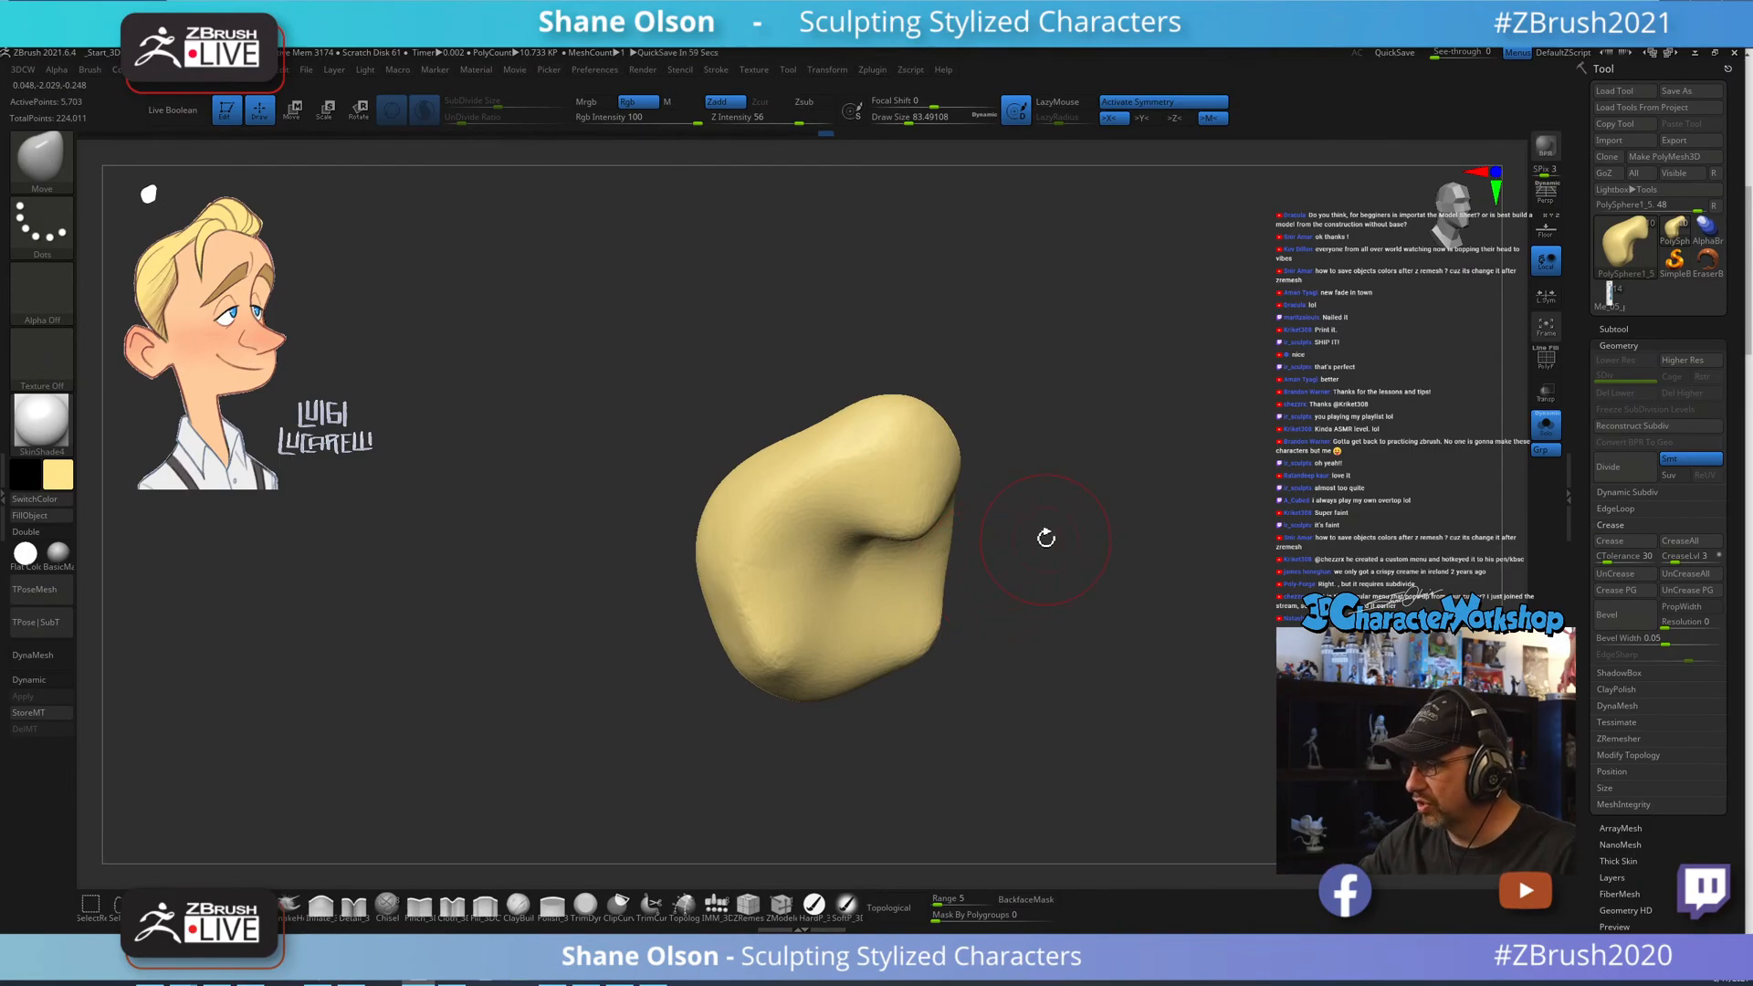
{"action": "left_click", "coordinate": [1546, 427]}
{"action": "left_click_drag", "start_coordinate": [1126, 639], "coordinate": [1108, 560]}
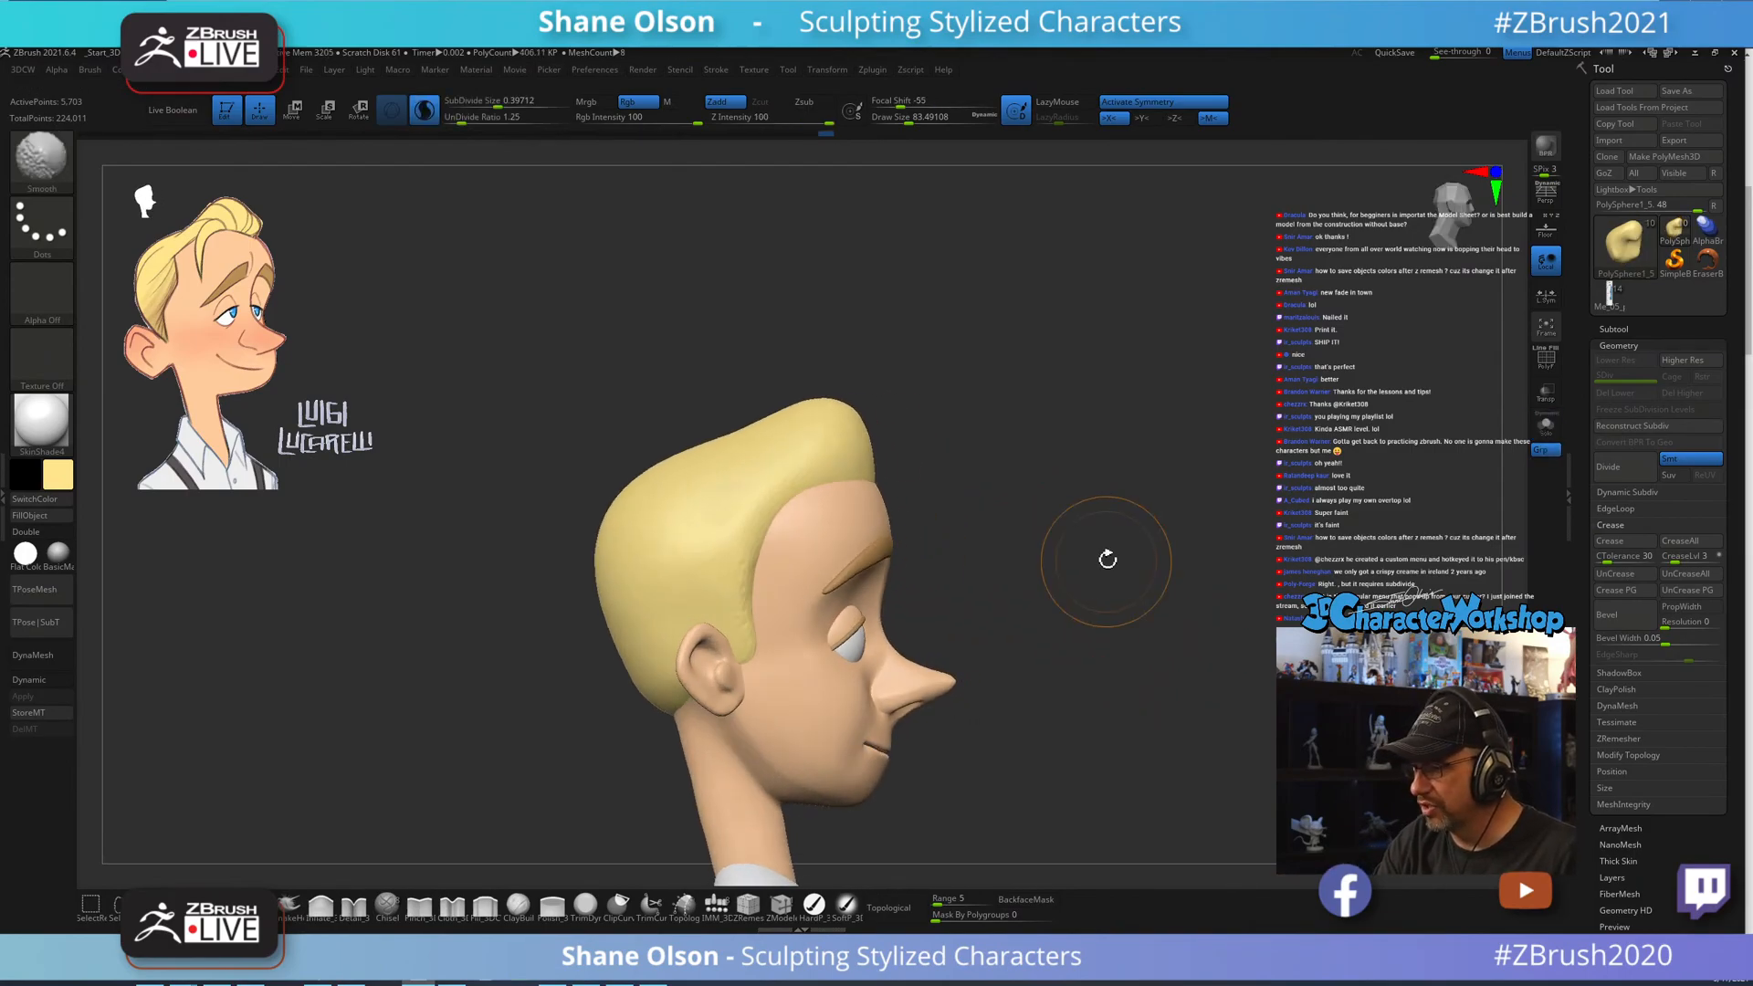
Adjust the hair behind the ear with the Move brush at a draw size of about 71, showing the head through transparency.
{"action": "mouse_move", "coordinate": [809, 652]}
{"action": "right_mouse_down", "text": "alt"}
{"action": "mouse_move", "coordinate": [862, 599]}
{"action": "mouse_move", "coordinate": [832, 602]}
{"action": "right_mouse_up", "text": "alt"}
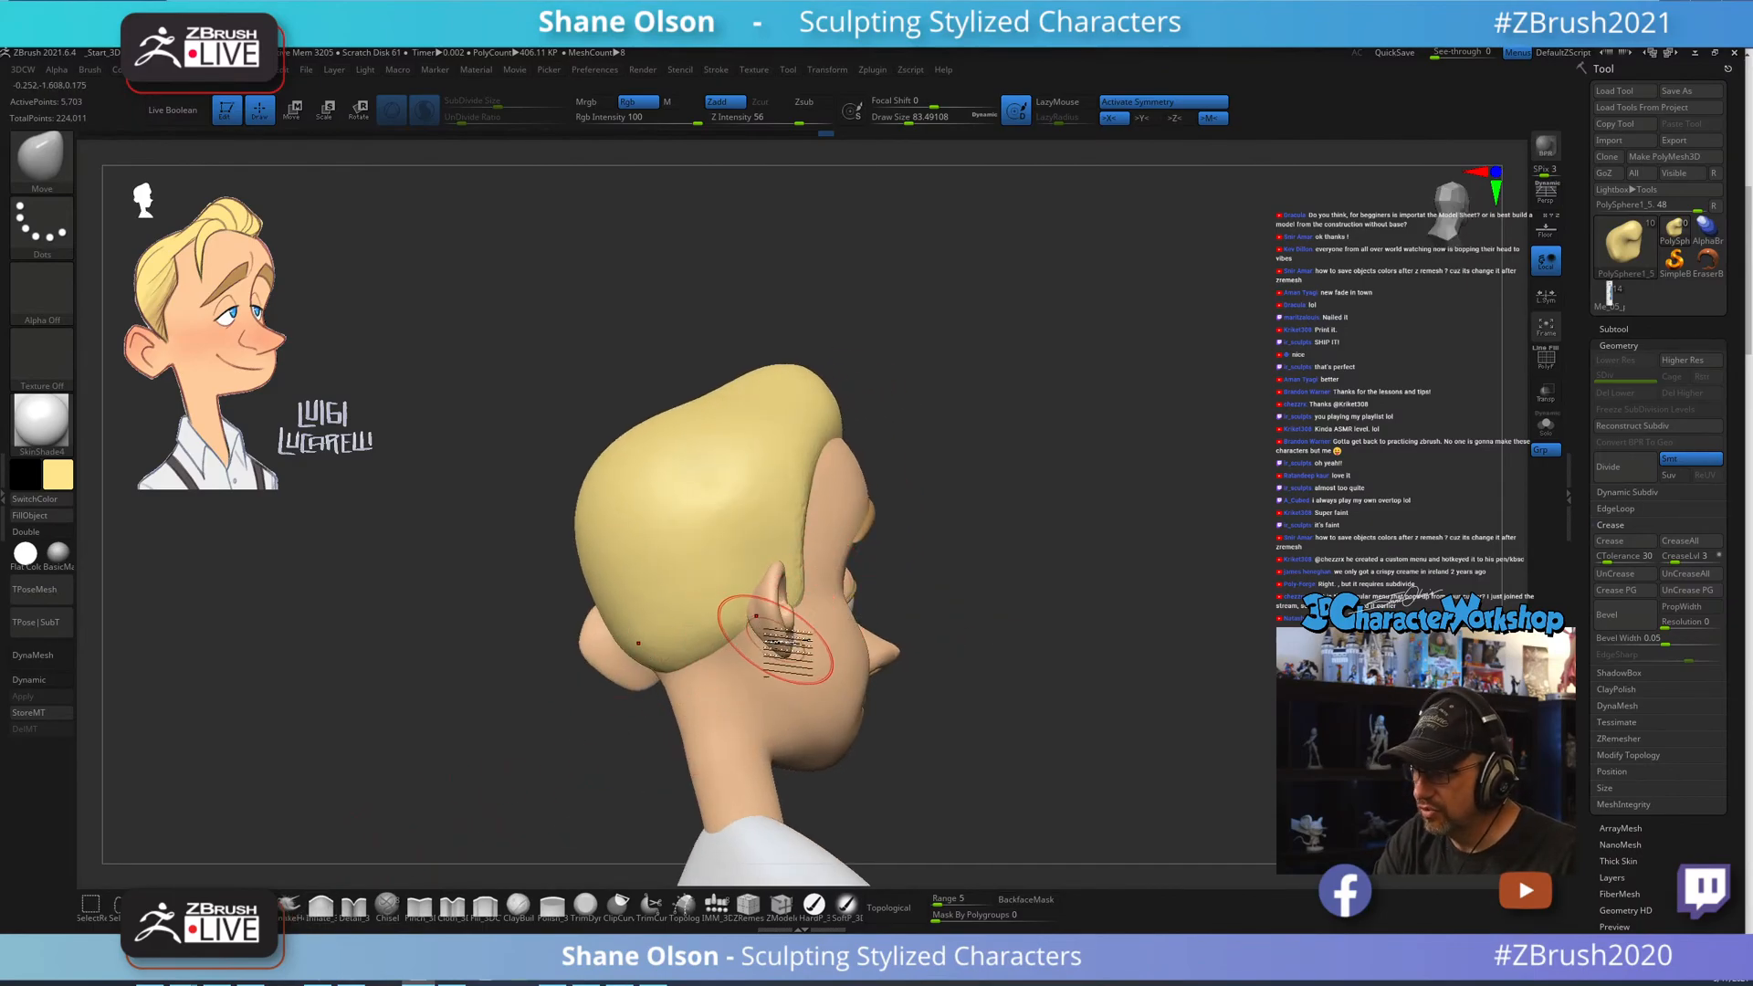
{"action": "right_click_drag", "start_coordinate": [762, 641], "coordinate": [780, 604], "text": "alt"}
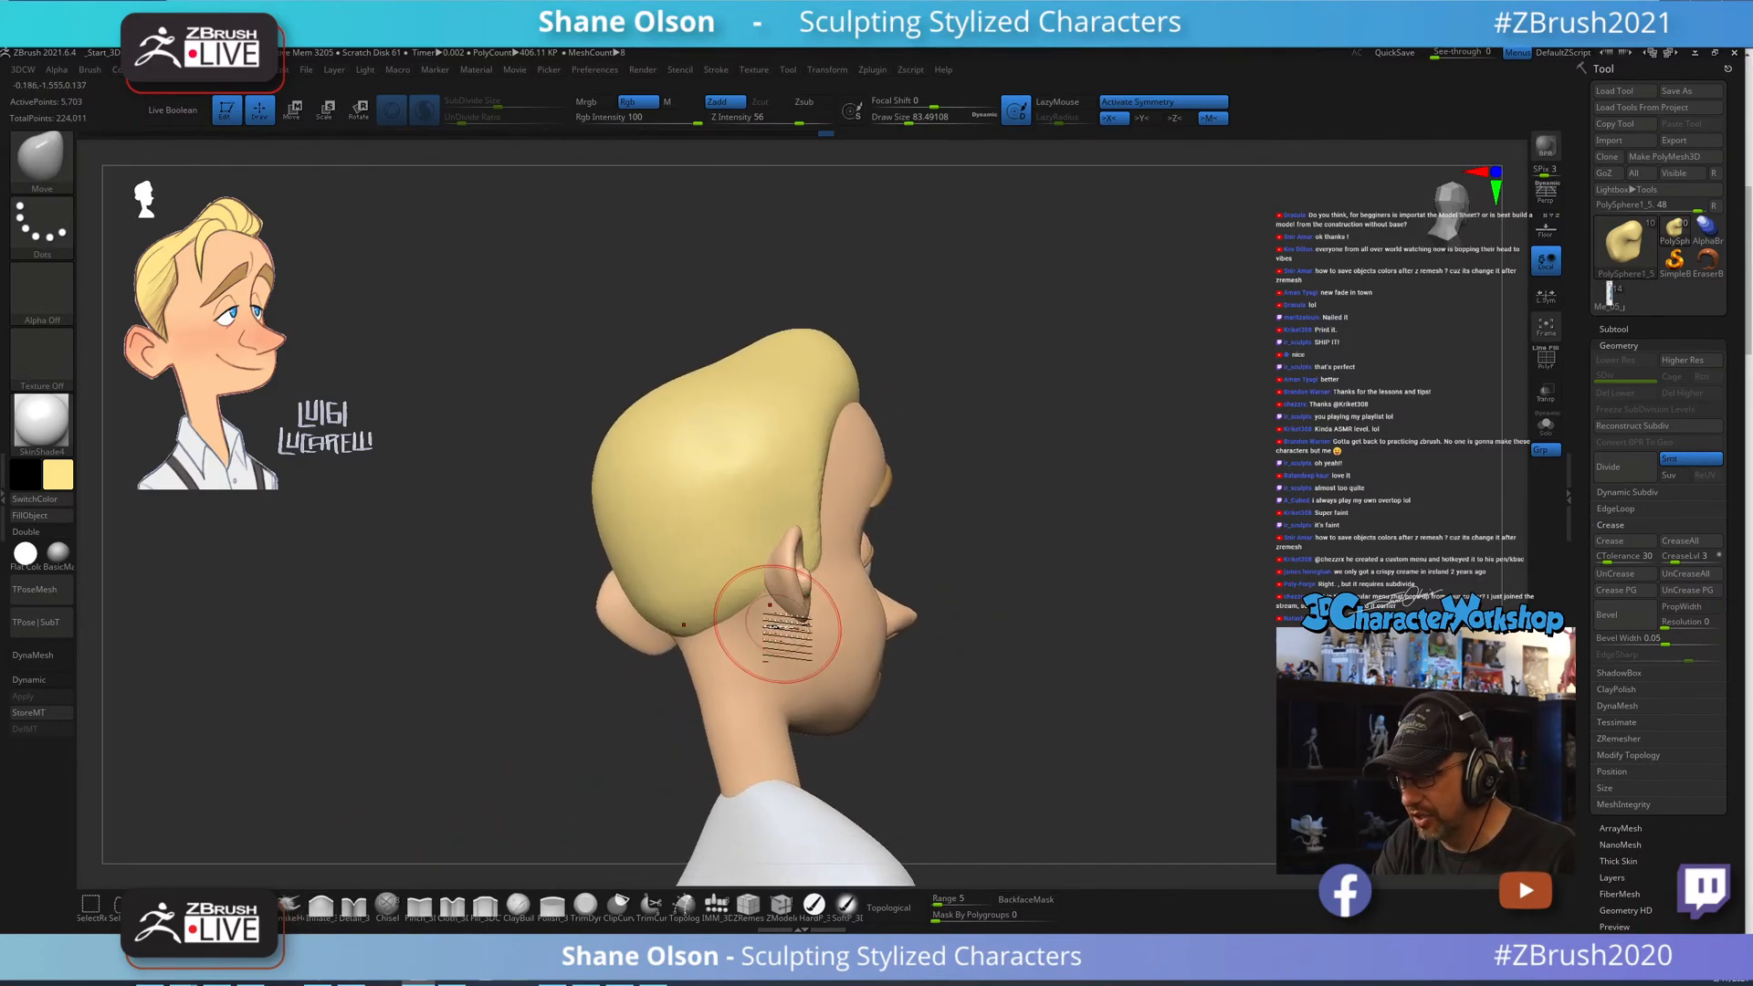
{"action": "key", "text": "s"}
{"action": "left_click_drag", "start_coordinate": [787, 585], "coordinate": [778, 590]}
{"action": "key", "text": "s"}
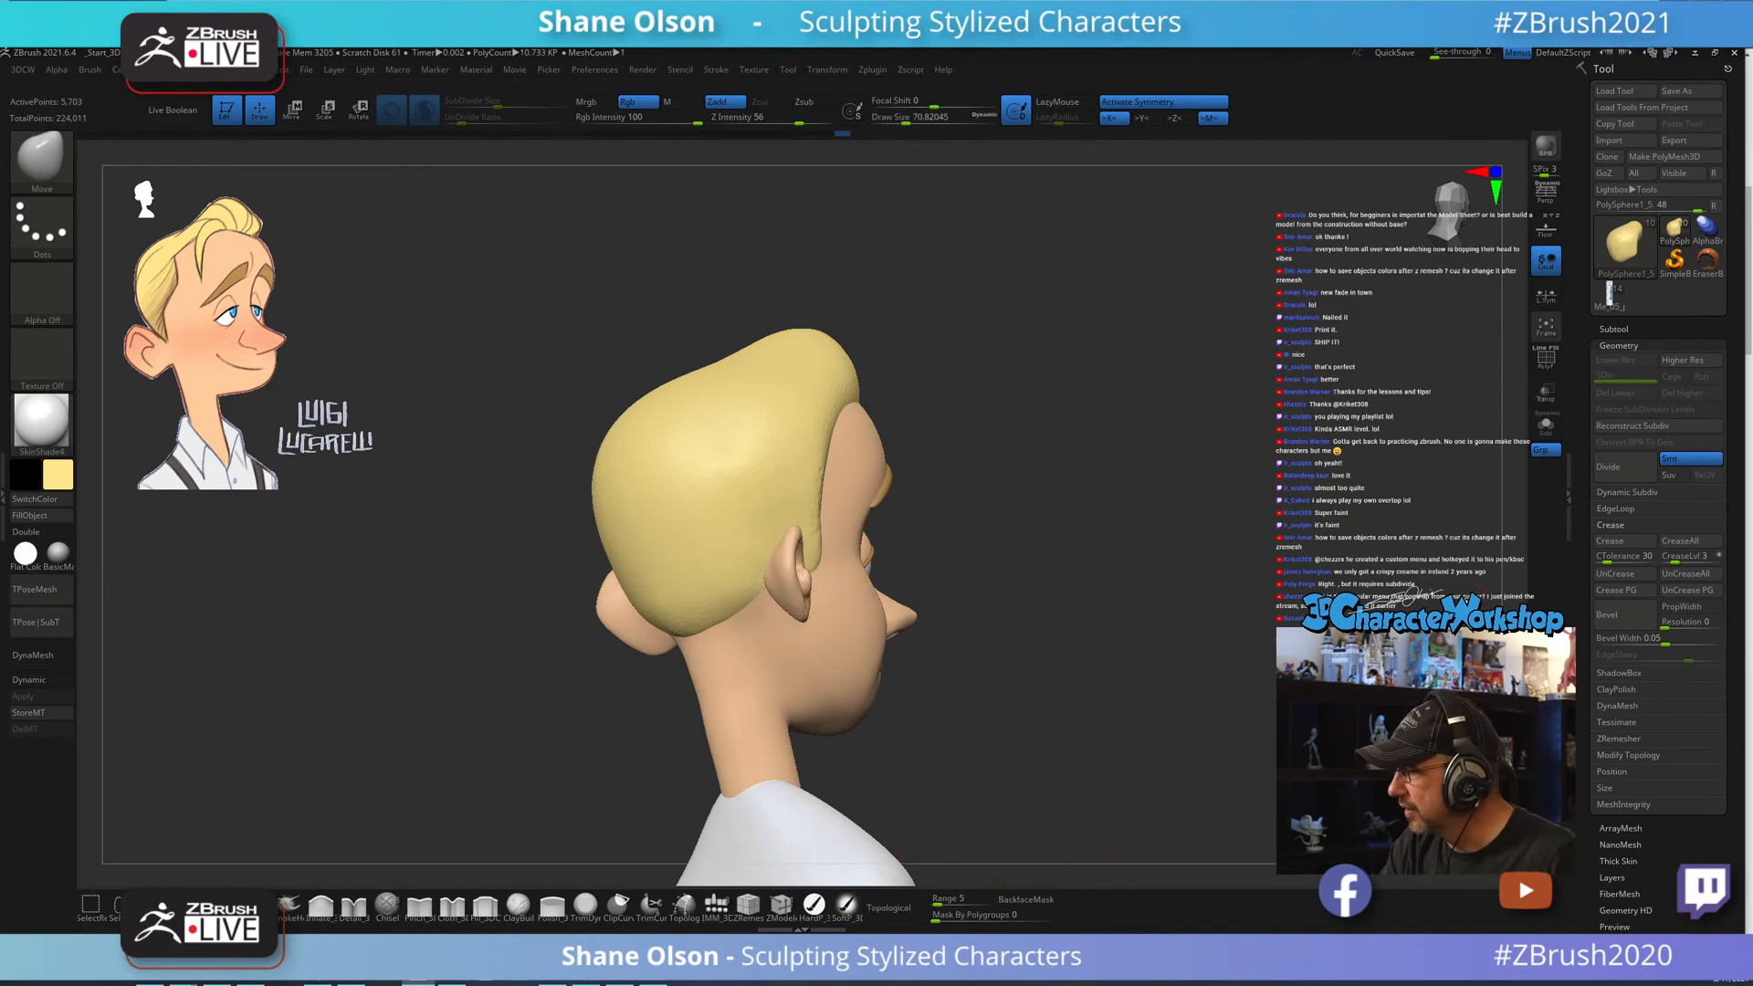
{"action": "left_click", "coordinate": [1552, 396]}
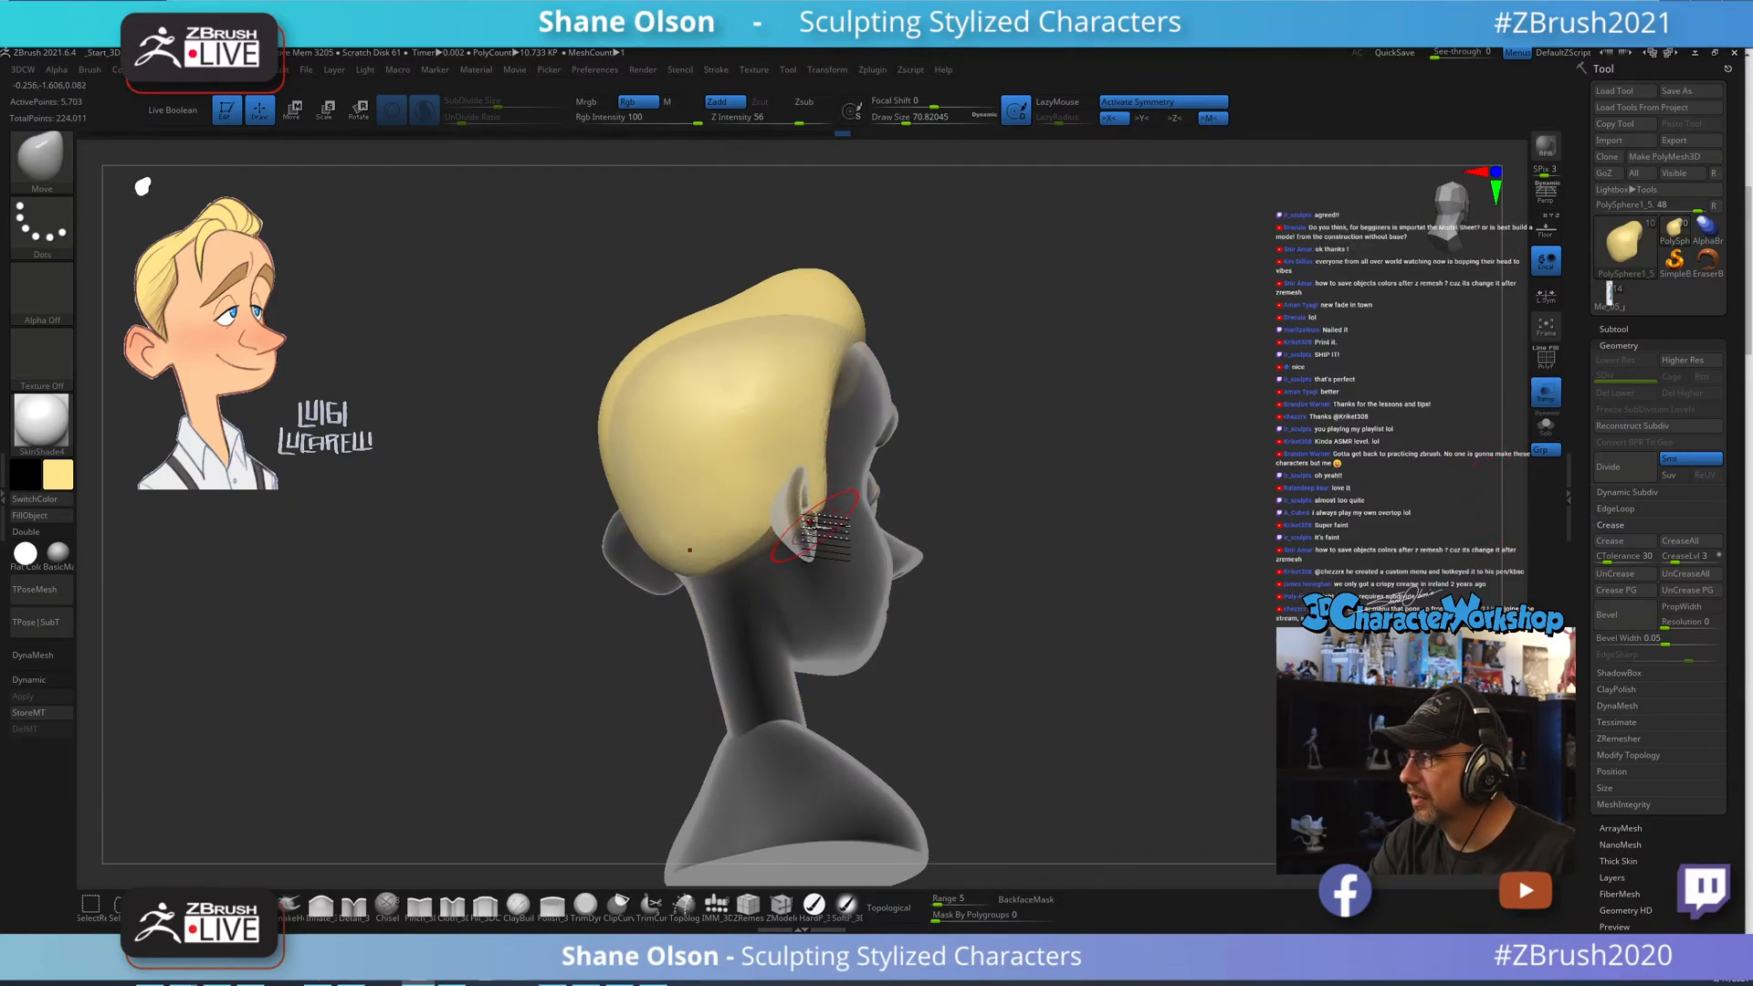
{"action": "right_click_drag", "start_coordinate": [803, 552], "coordinate": [817, 537]}
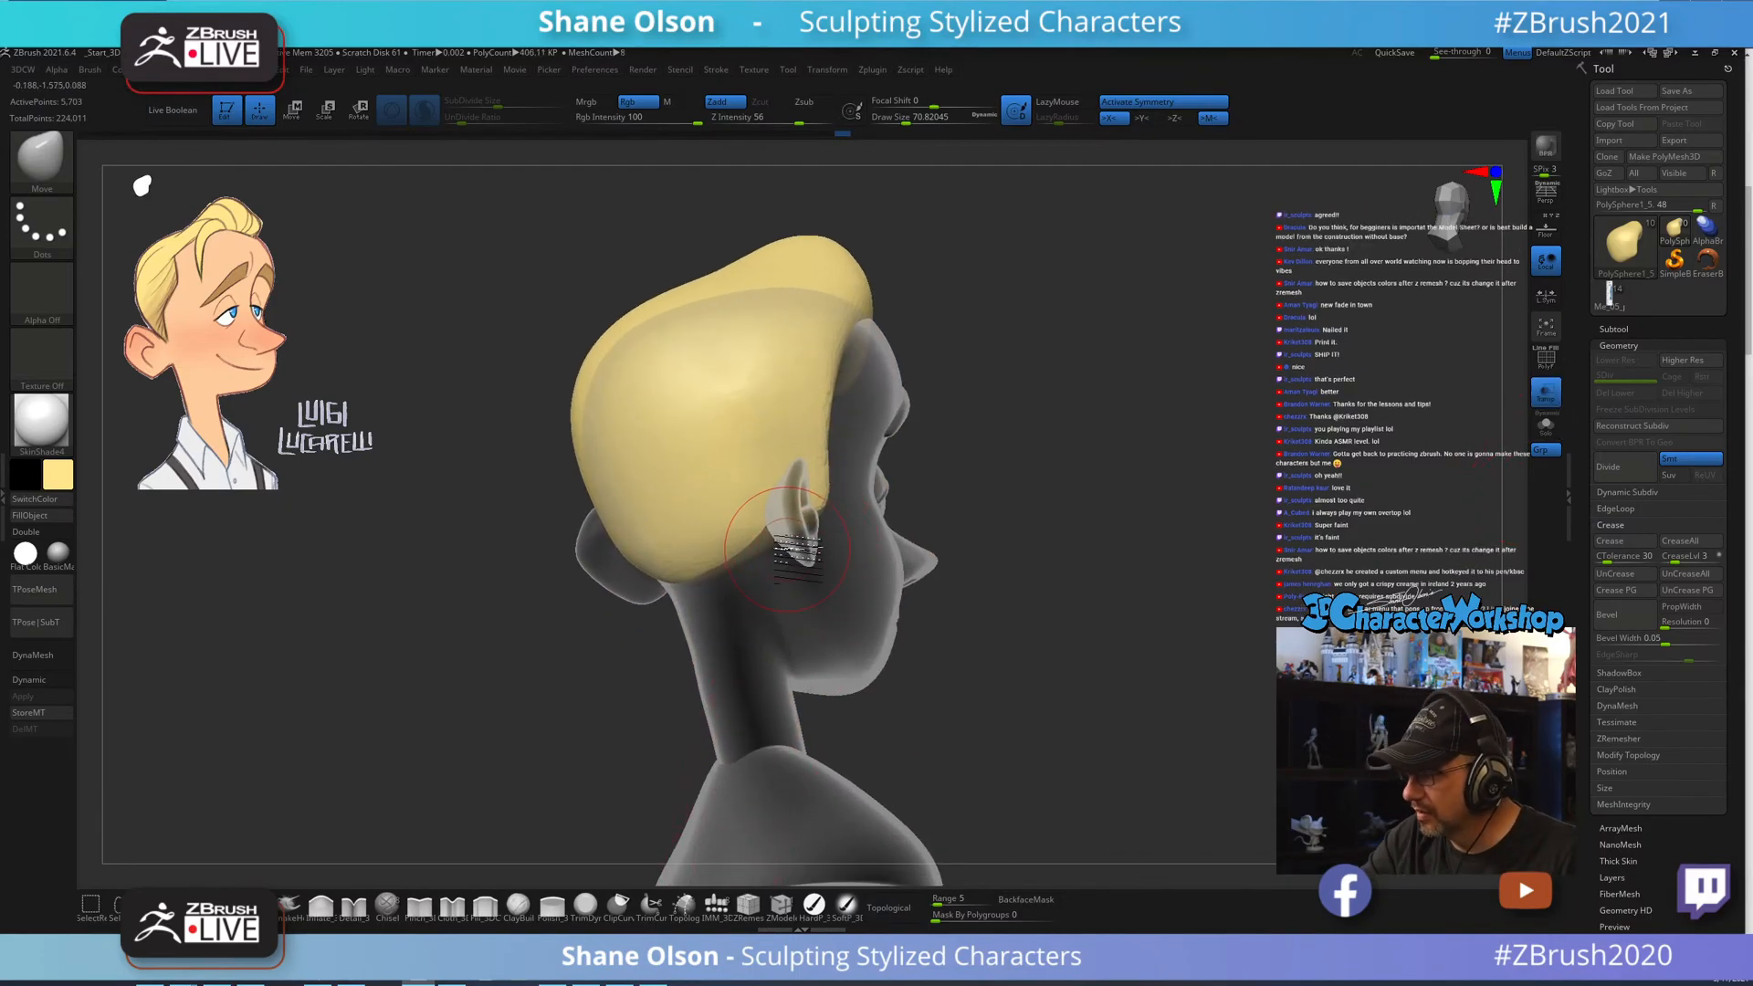
{"action": "right_click_drag", "start_coordinate": [799, 523], "coordinate": [873, 494]}
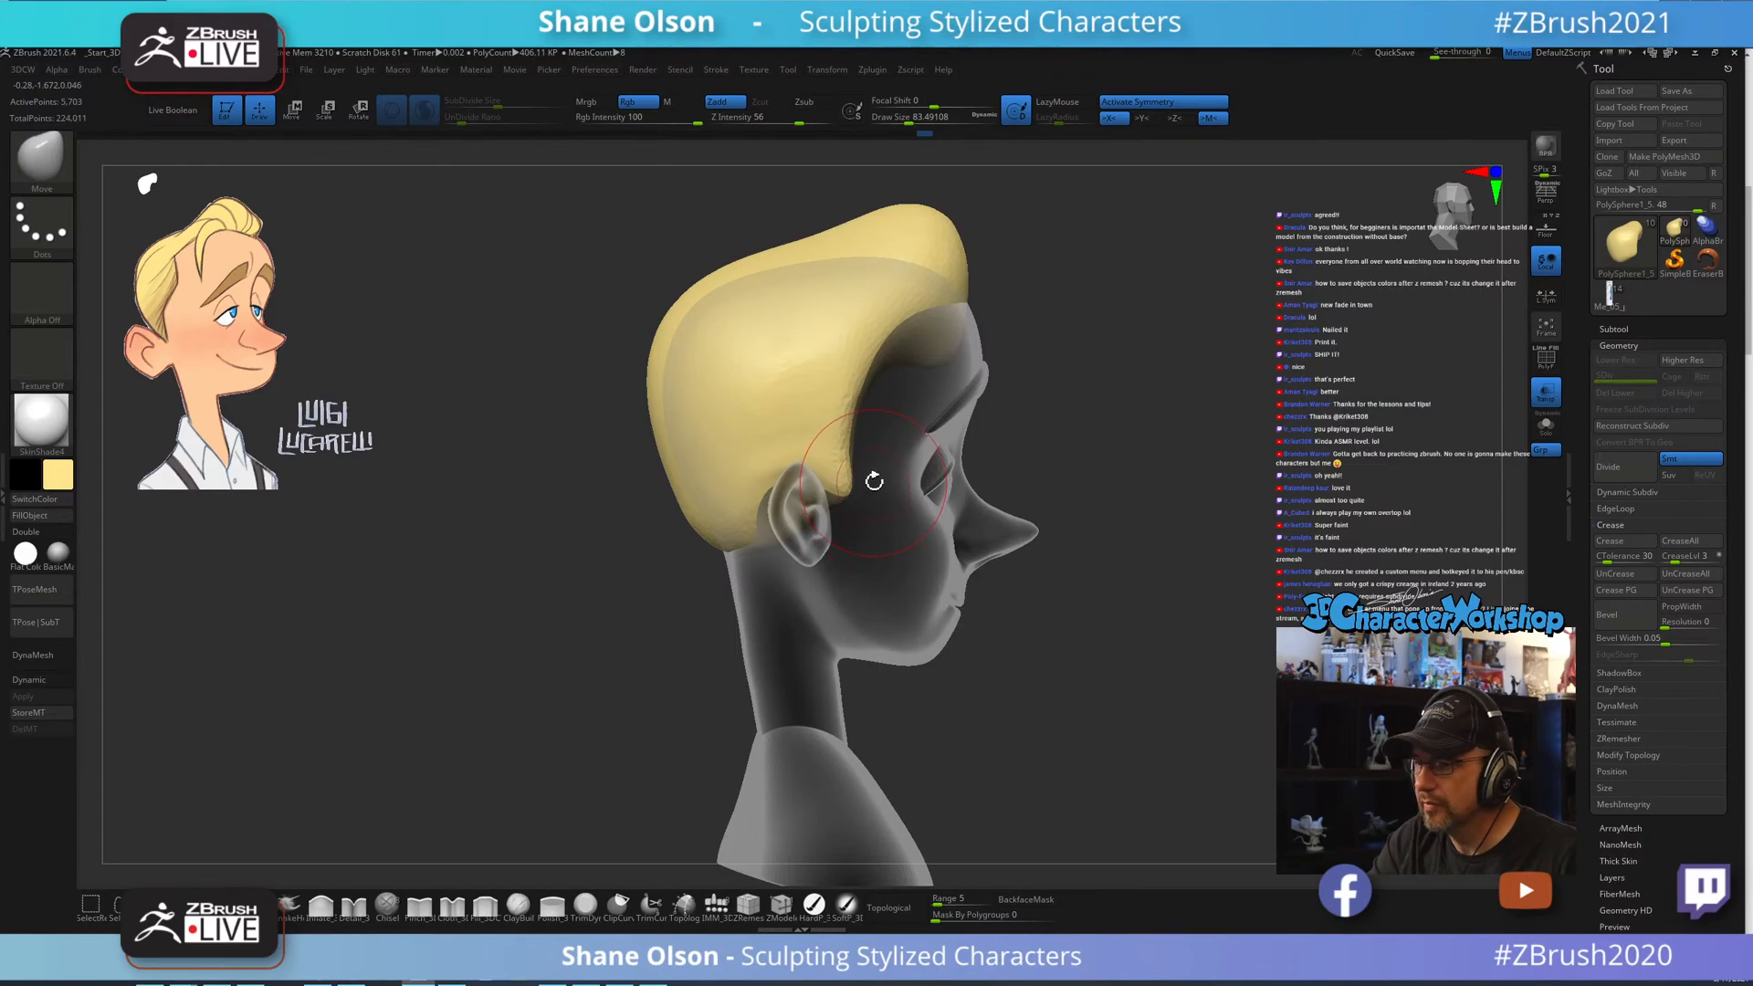
Shape the sideburn in front of the ear and the temple hairline with the Move brush at draw sizes of about 62 and 77.
{"action": "key", "text": "s"}
{"action": "left_click_drag", "start_coordinate": [874, 482], "coordinate": [868, 485]}
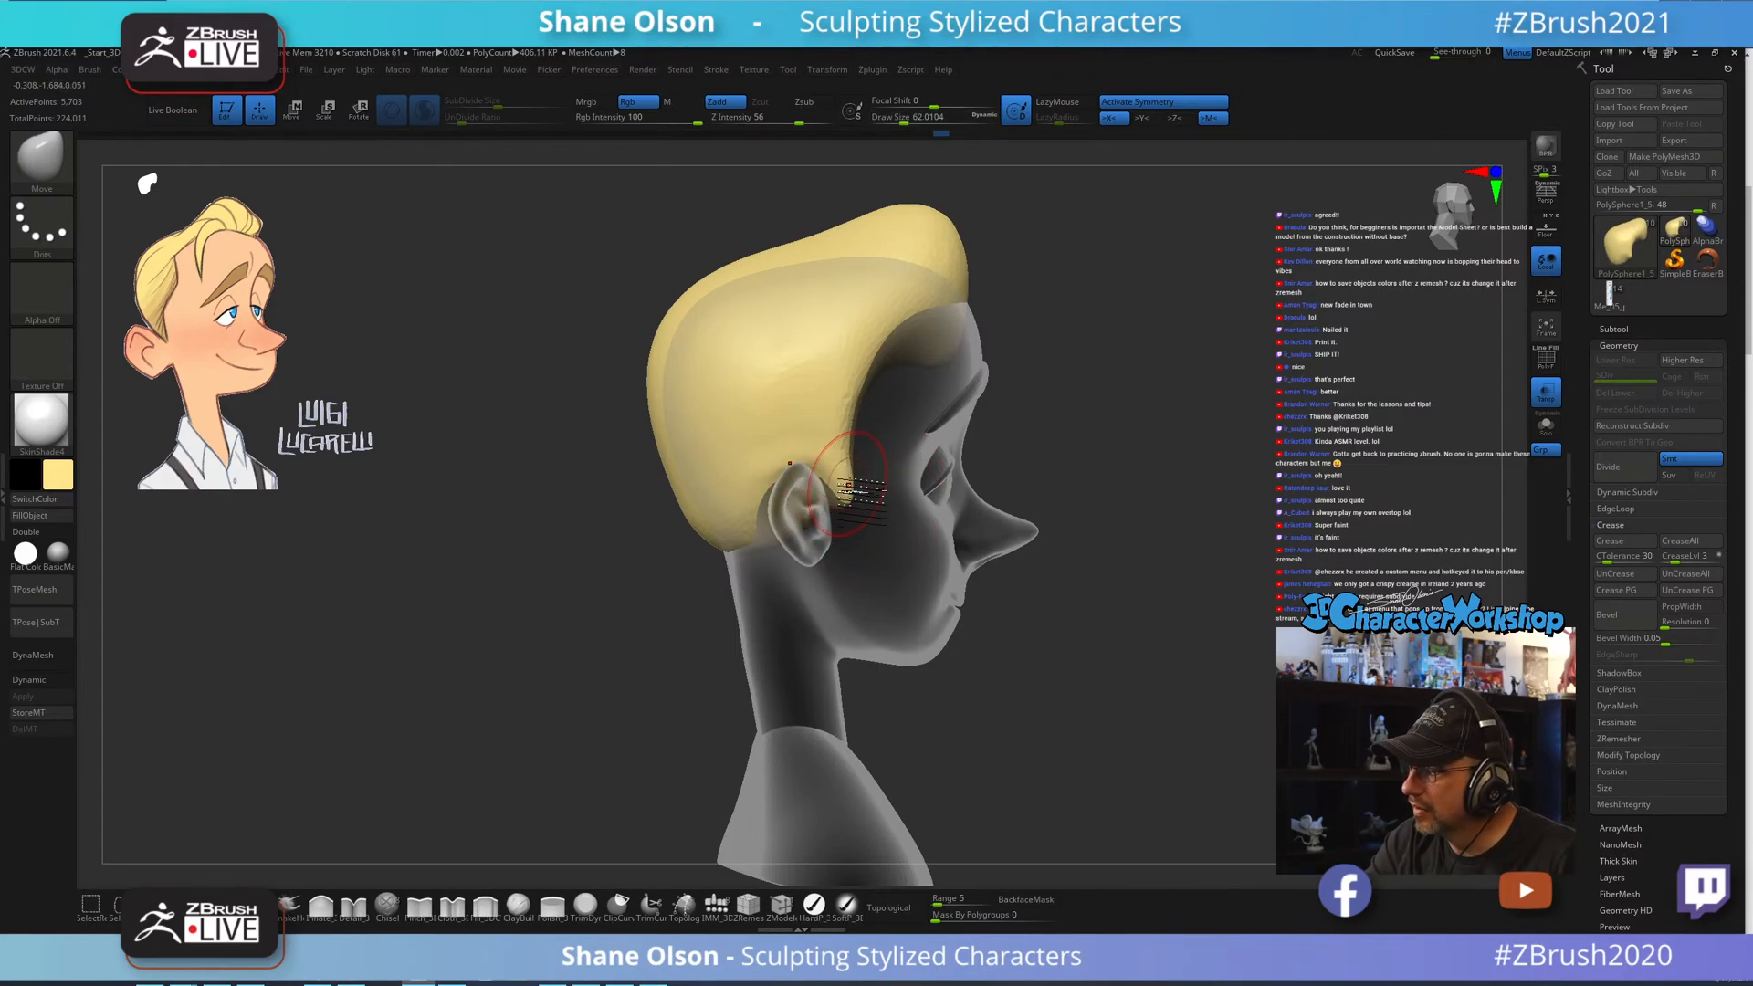
{"action": "mouse_move", "coordinate": [888, 507]}
{"action": "right_mouse_down"}
{"action": "mouse_move", "coordinate": [873, 384]}
{"action": "mouse_move", "coordinate": [853, 367]}
{"action": "right_mouse_up"}
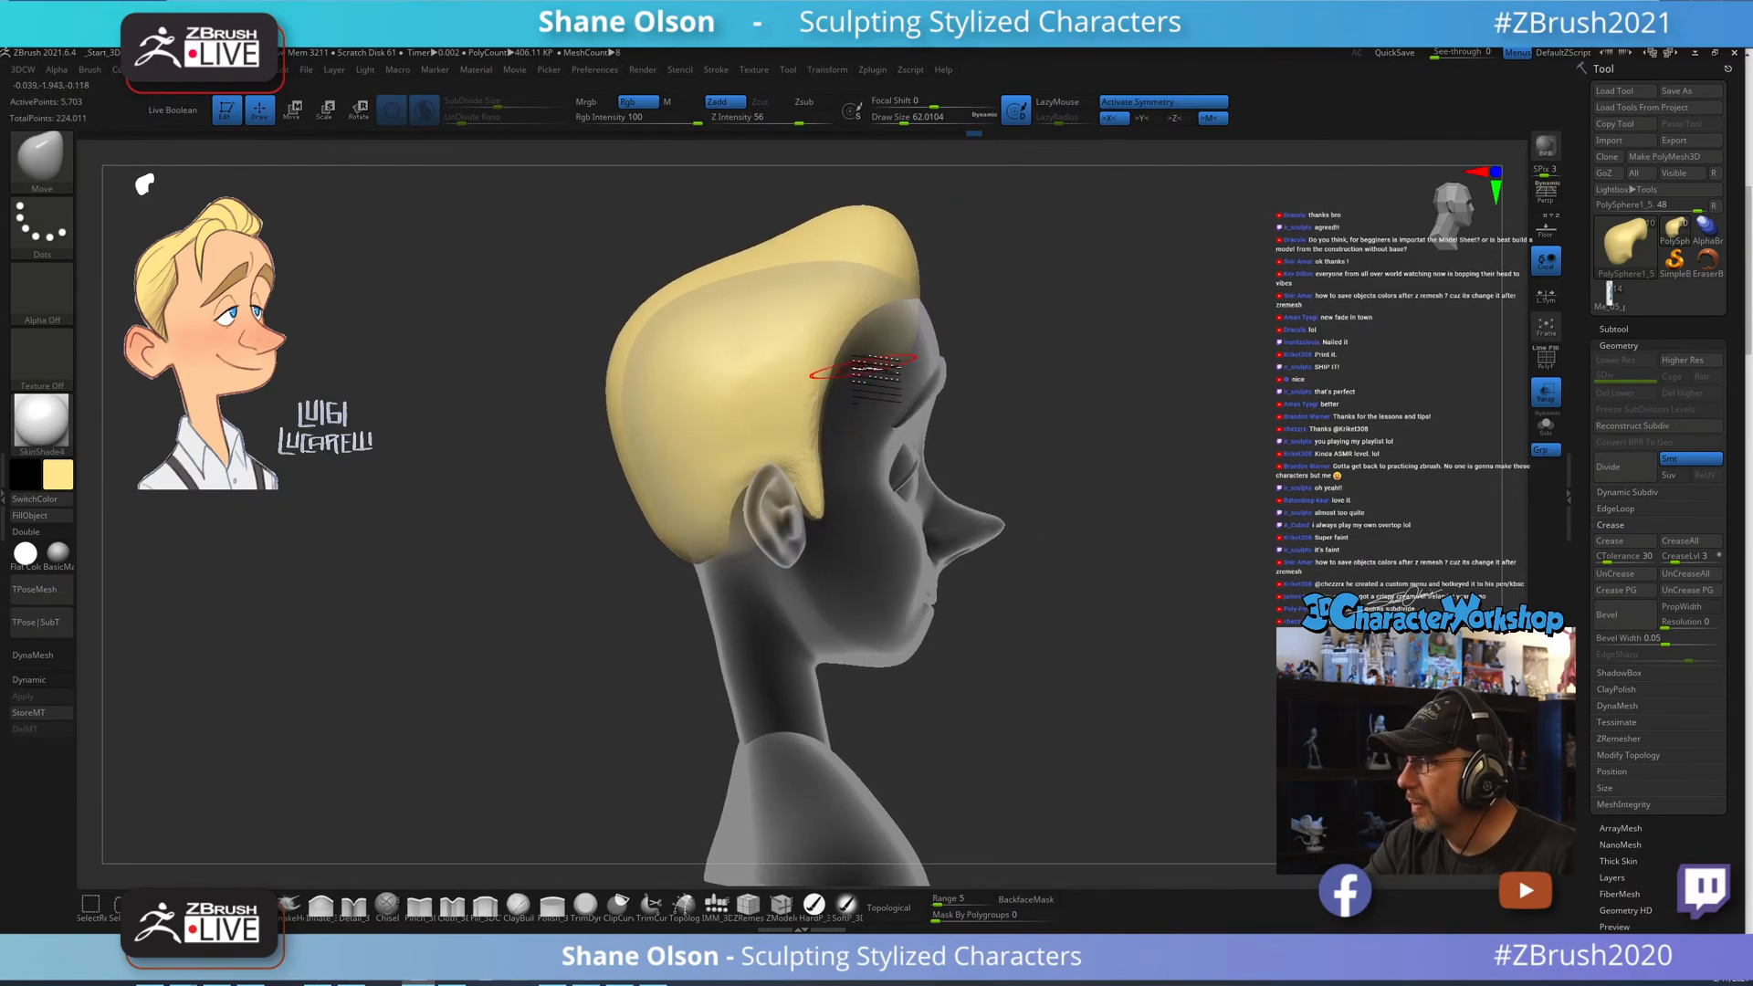
{"action": "key", "text": "s"}
{"action": "left_click_drag", "start_coordinate": [852, 379], "coordinate": [855, 379]}
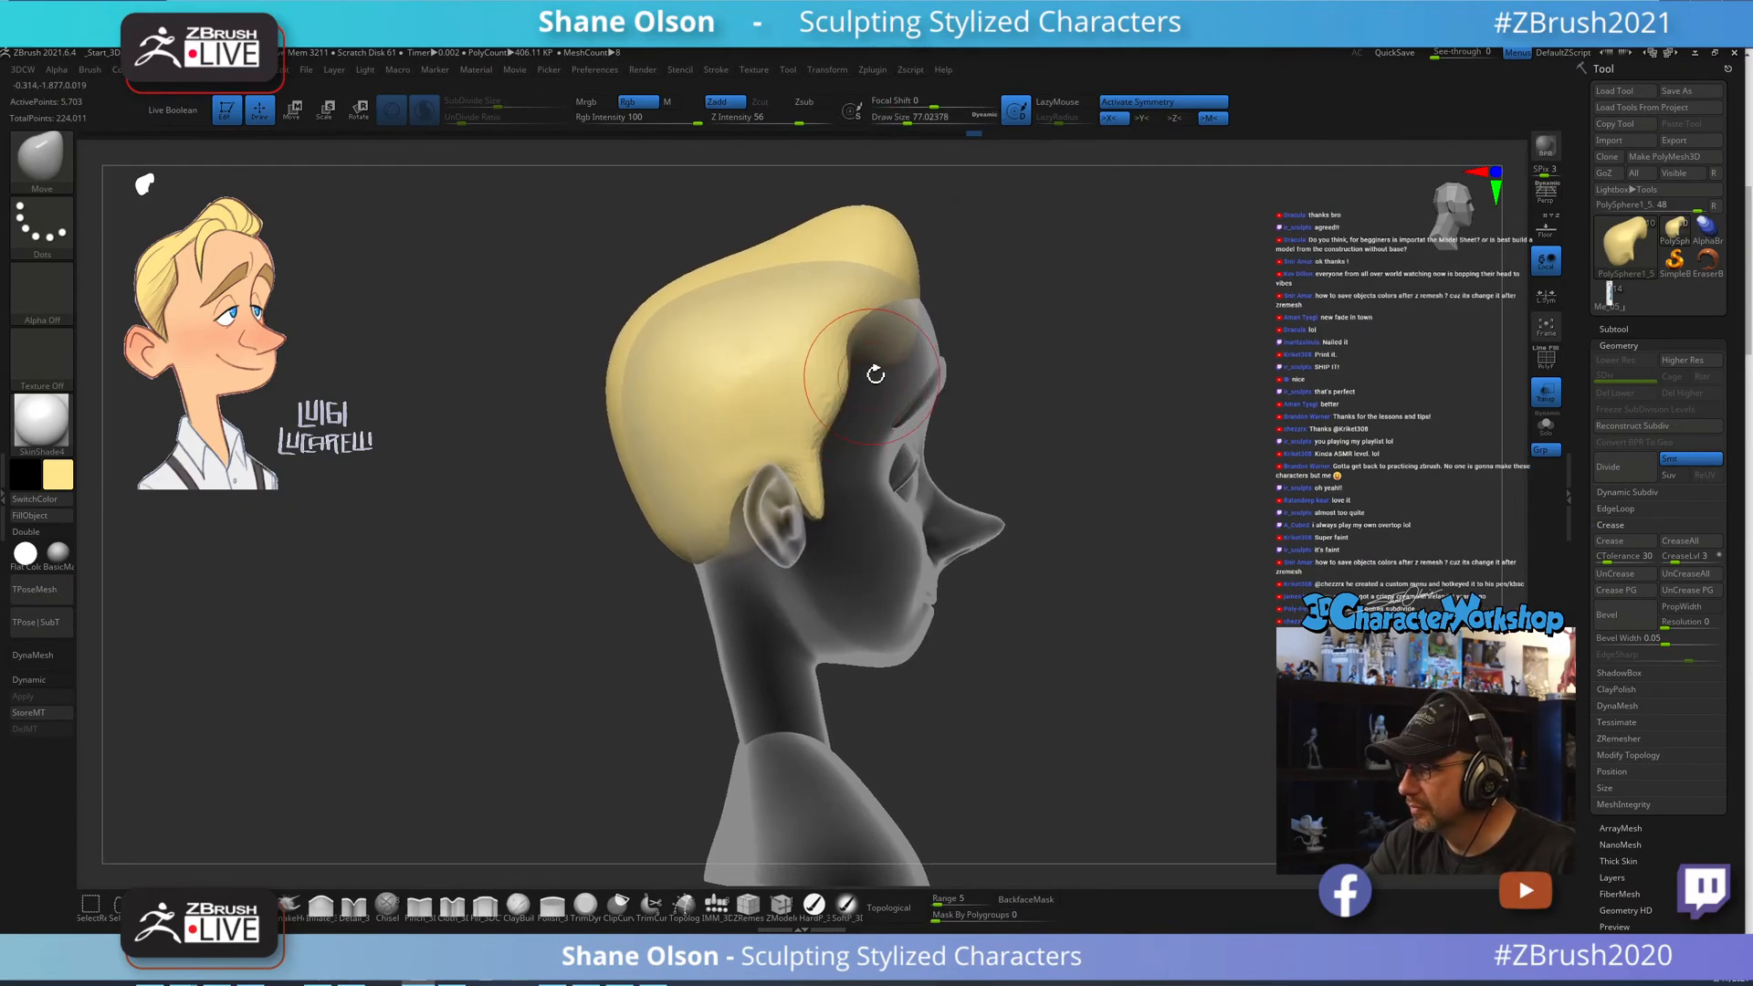
{"action": "right_click_drag", "start_coordinate": [874, 372], "coordinate": [833, 377]}
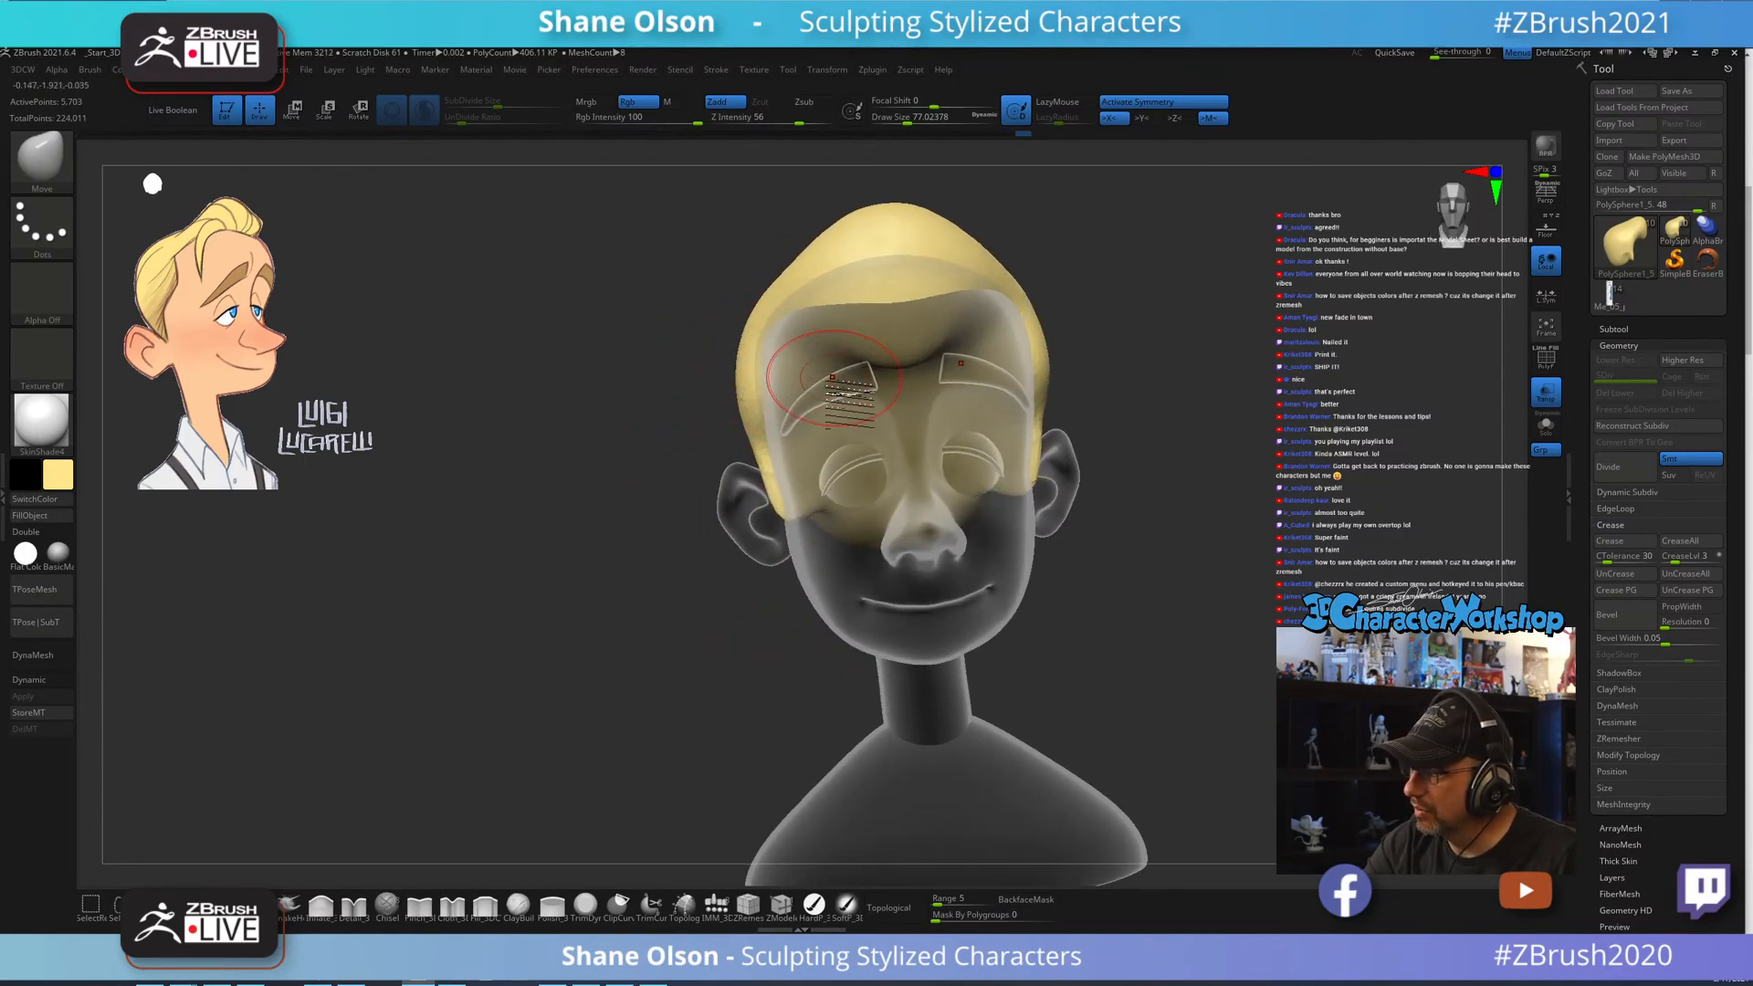
Turn off transparency and curve the temple hairline down into the sideburn with the Move brush at draw sizes of about 104 and 74.
{"action": "left_click", "coordinate": [1550, 394]}
{"action": "right_click_drag", "start_coordinate": [1278, 557], "coordinate": [1175, 634], "text": "alt"}
{"action": "key", "text": "s"}
{"action": "left_click_drag", "start_coordinate": [1065, 486], "coordinate": [1069, 486]}
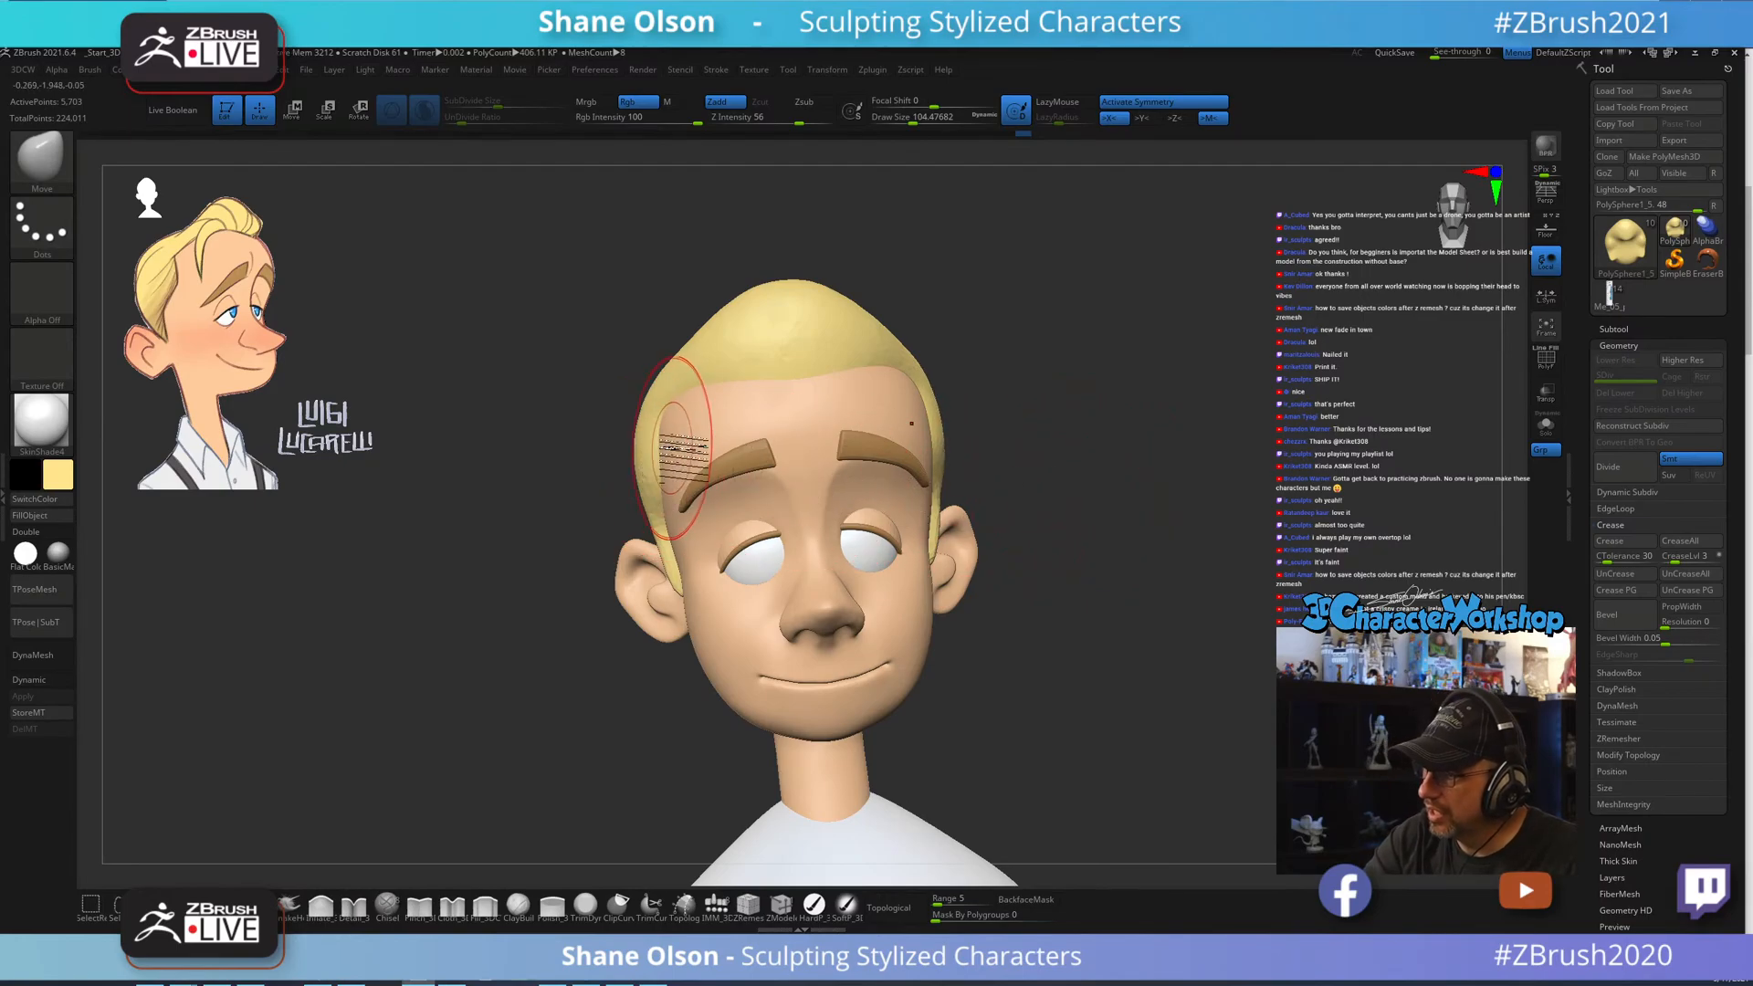
{"action": "mouse_move", "coordinate": [684, 489]}
{"action": "right_mouse_down"}
{"action": "mouse_move", "coordinate": [724, 470]}
{"action": "mouse_move", "coordinate": [716, 418]}
{"action": "right_mouse_up"}
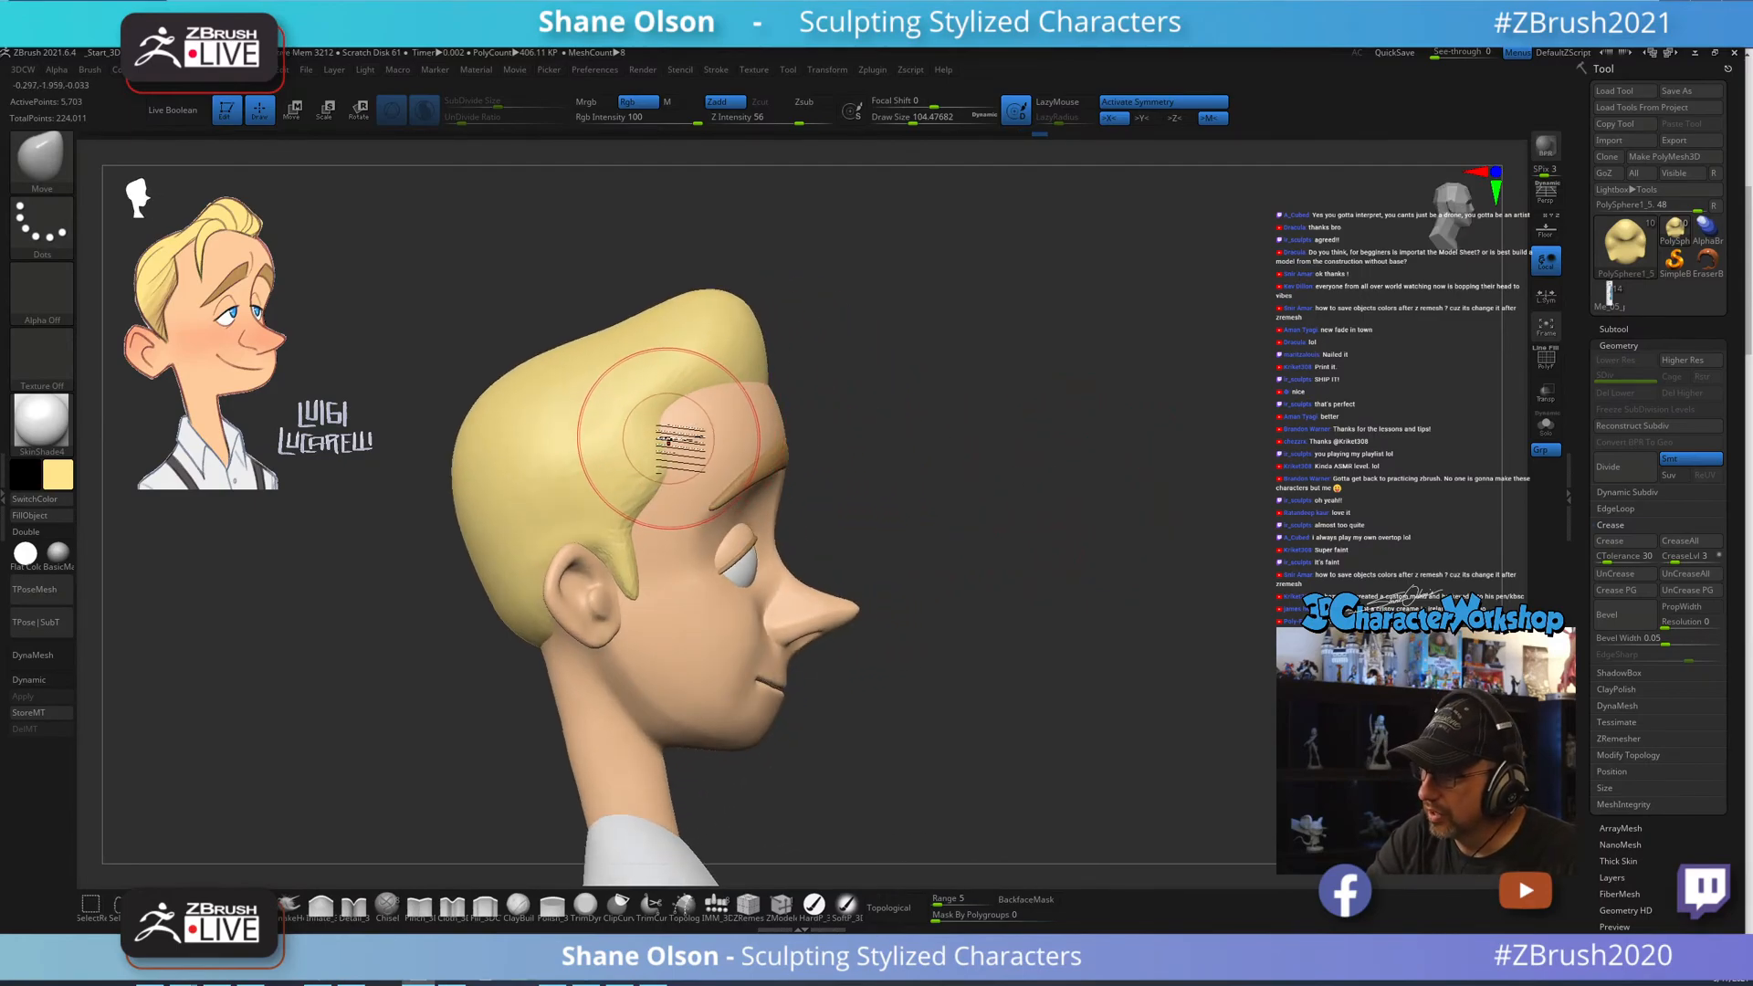
{"action": "key", "text": "s"}
{"action": "mouse_move", "coordinate": [693, 432]}
{"action": "left_mouse_down"}
{"action": "mouse_move", "coordinate": [667, 474]}
{"action": "mouse_move", "coordinate": [678, 457]}
{"action": "mouse_move", "coordinate": [631, 457]}
{"action": "mouse_move", "coordinate": [667, 459]}
{"action": "mouse_move", "coordinate": [640, 558]}
{"action": "left_mouse_up"}
{"action": "right_click_drag", "start_coordinate": [709, 560], "coordinate": [694, 578]}
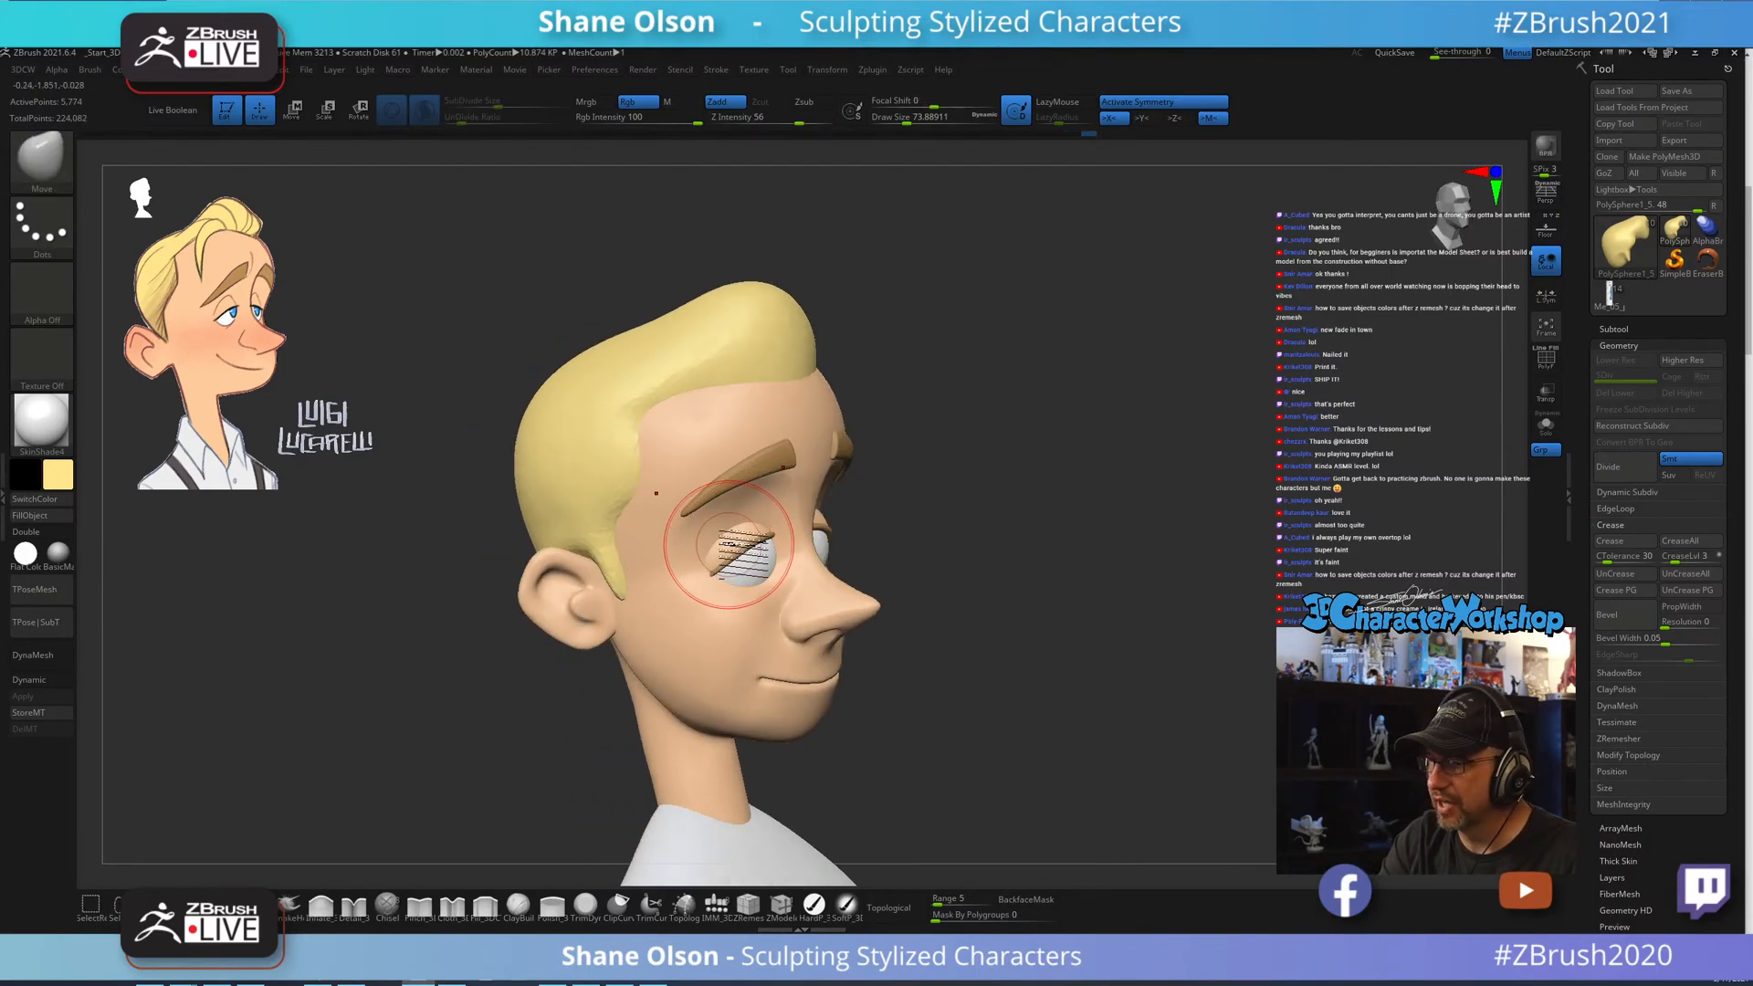
Reshape the front quiff and form a dip behind it with the Move brush at draw sizes of about 136 and 149.
{"action": "key", "text": "s"}
{"action": "left_click_drag", "start_coordinate": [722, 416], "coordinate": [785, 374]}
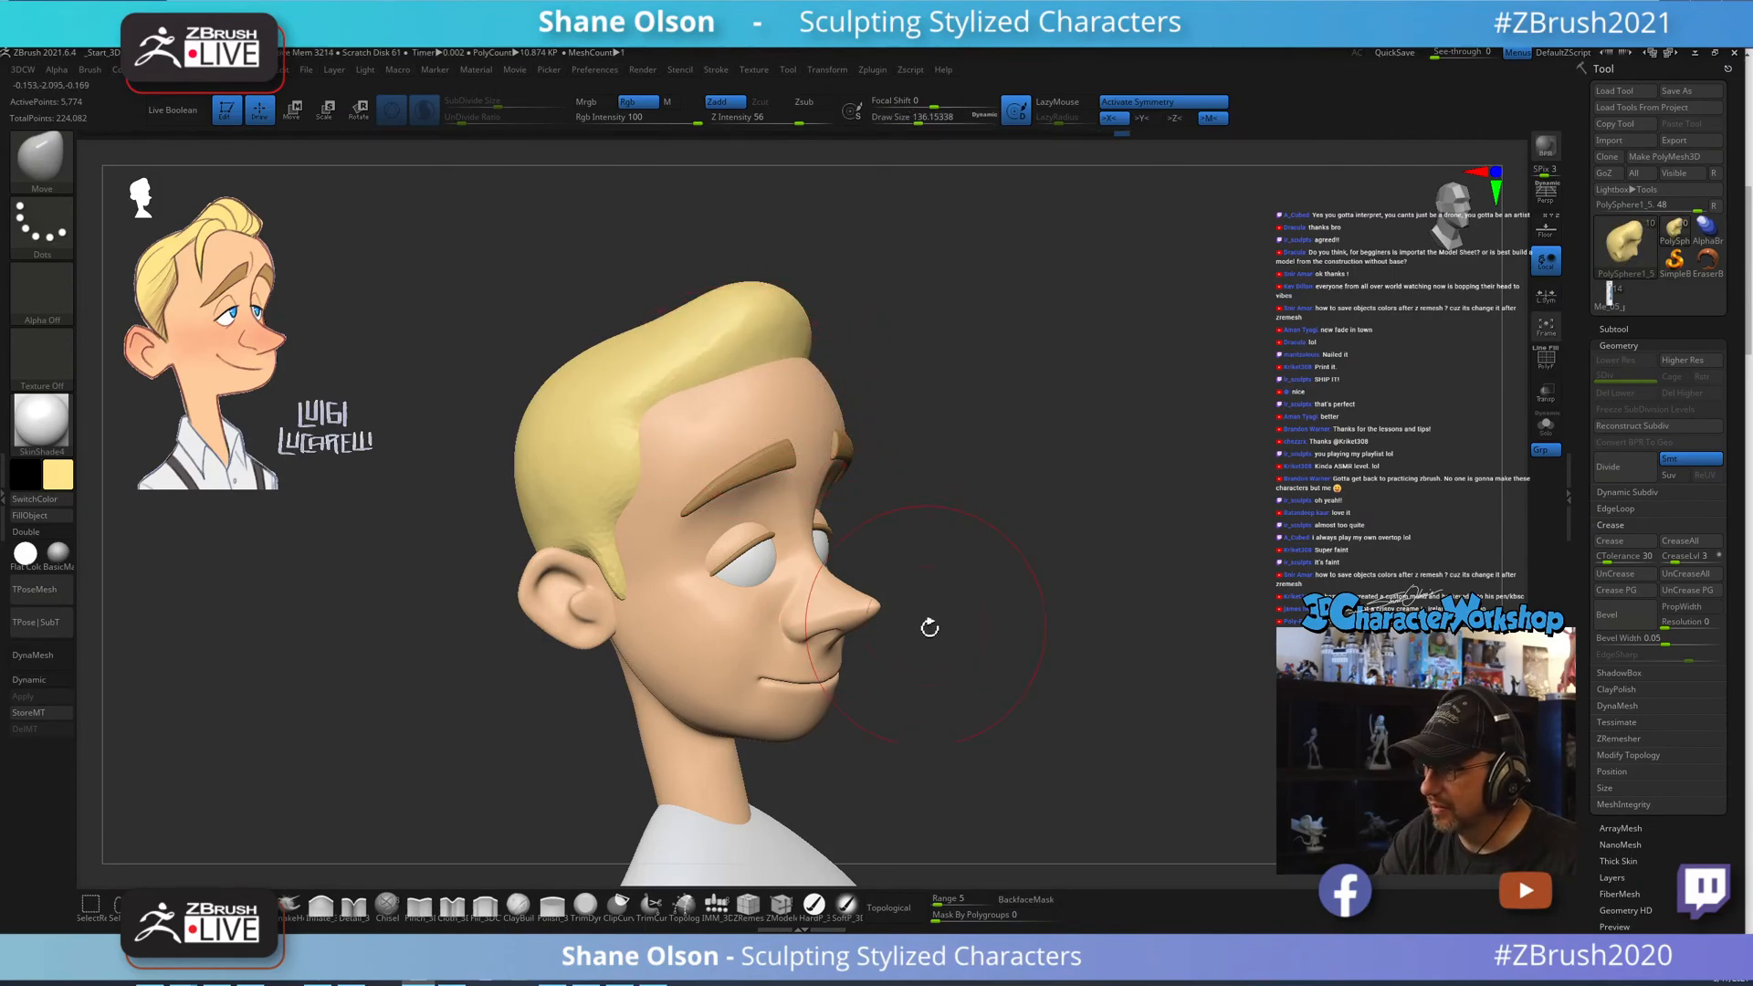
{"action": "right_click_drag", "start_coordinate": [927, 622], "coordinate": [959, 615]}
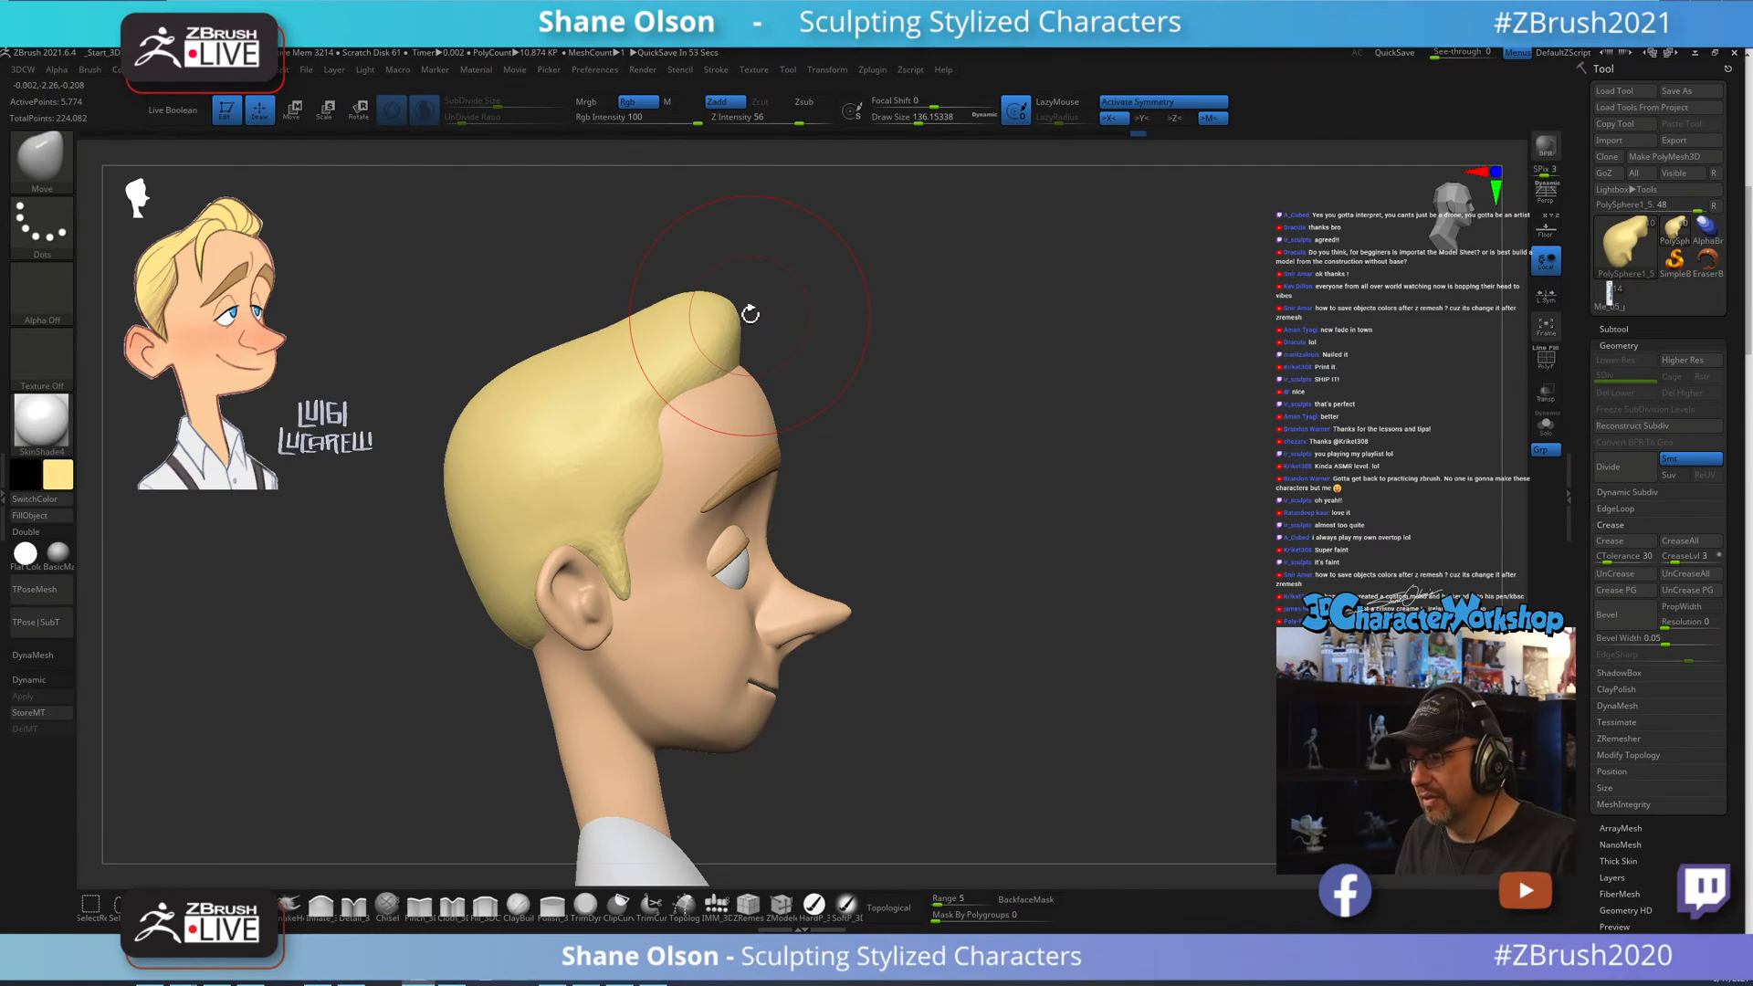
{"action": "mouse_move", "coordinate": [933, 413]}
{"action": "left_mouse_down"}
{"action": "mouse_move", "coordinate": [858, 356]}
{"action": "mouse_move", "coordinate": [885, 407]}
{"action": "left_mouse_up"}
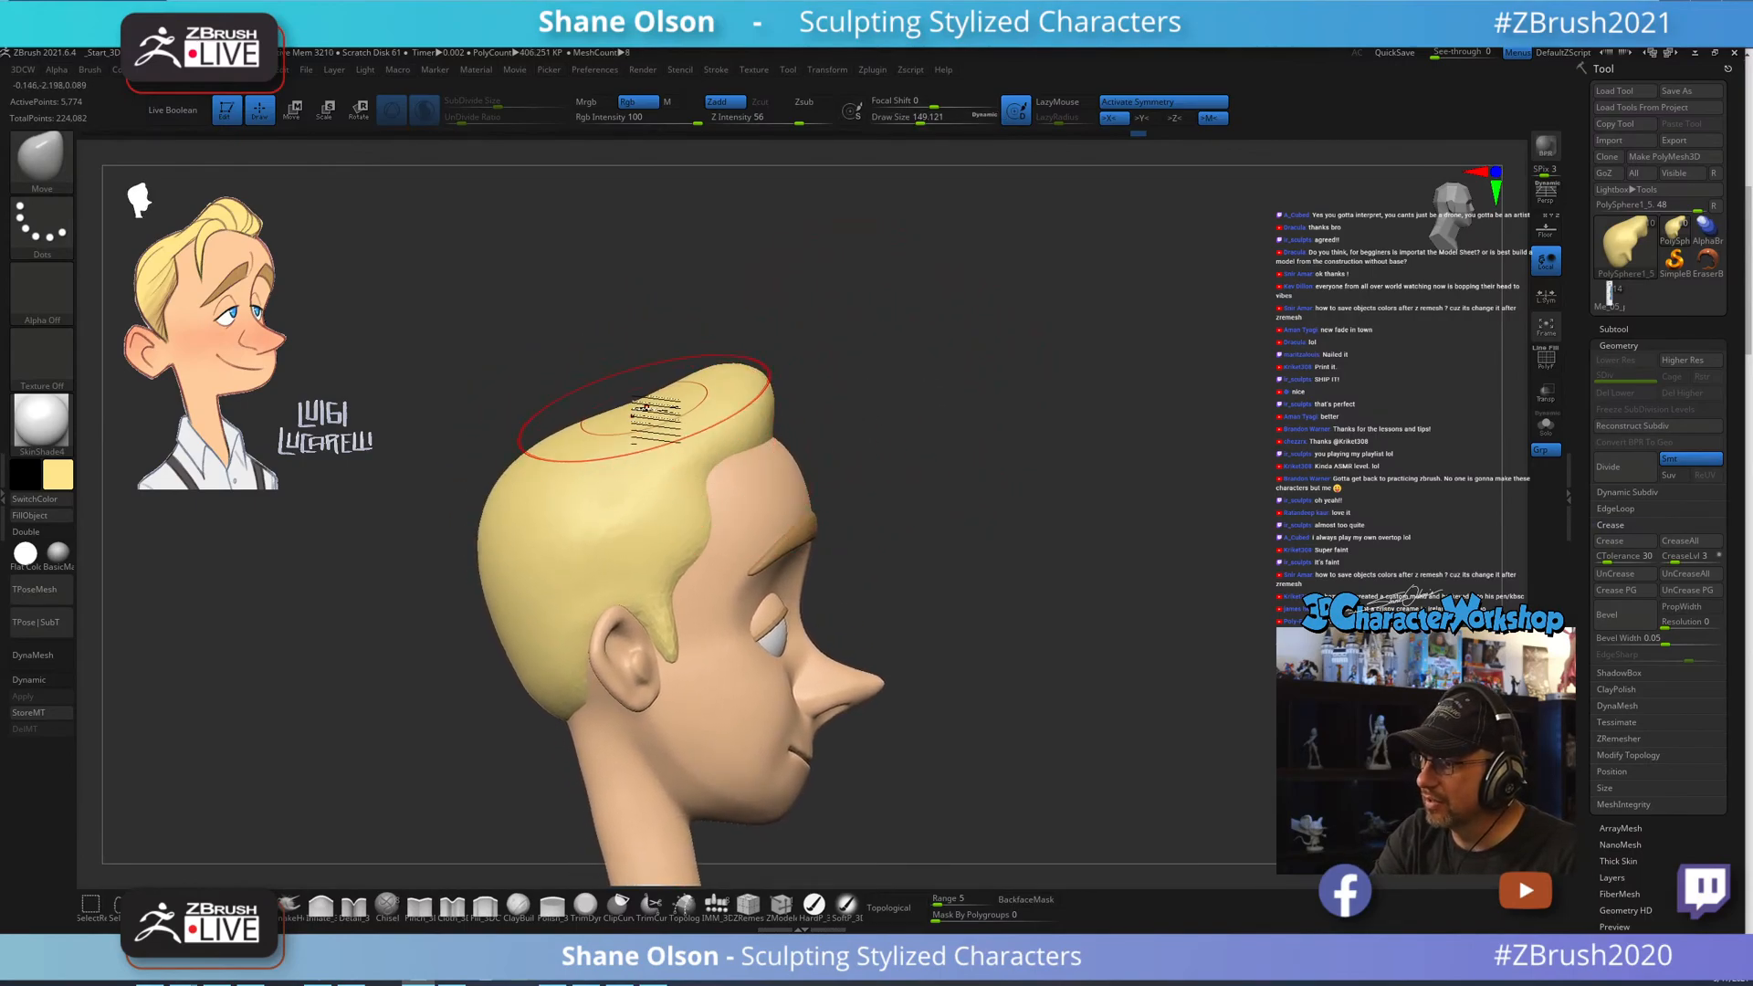
{"action": "mouse_move", "coordinate": [970, 566]}
{"action": "left_mouse_down"}
{"action": "mouse_move", "coordinate": [959, 588]}
{"action": "mouse_move", "coordinate": [979, 588]}
{"action": "left_mouse_up"}
{"action": "left_click_drag", "start_coordinate": [536, 463], "coordinate": [550, 469]}
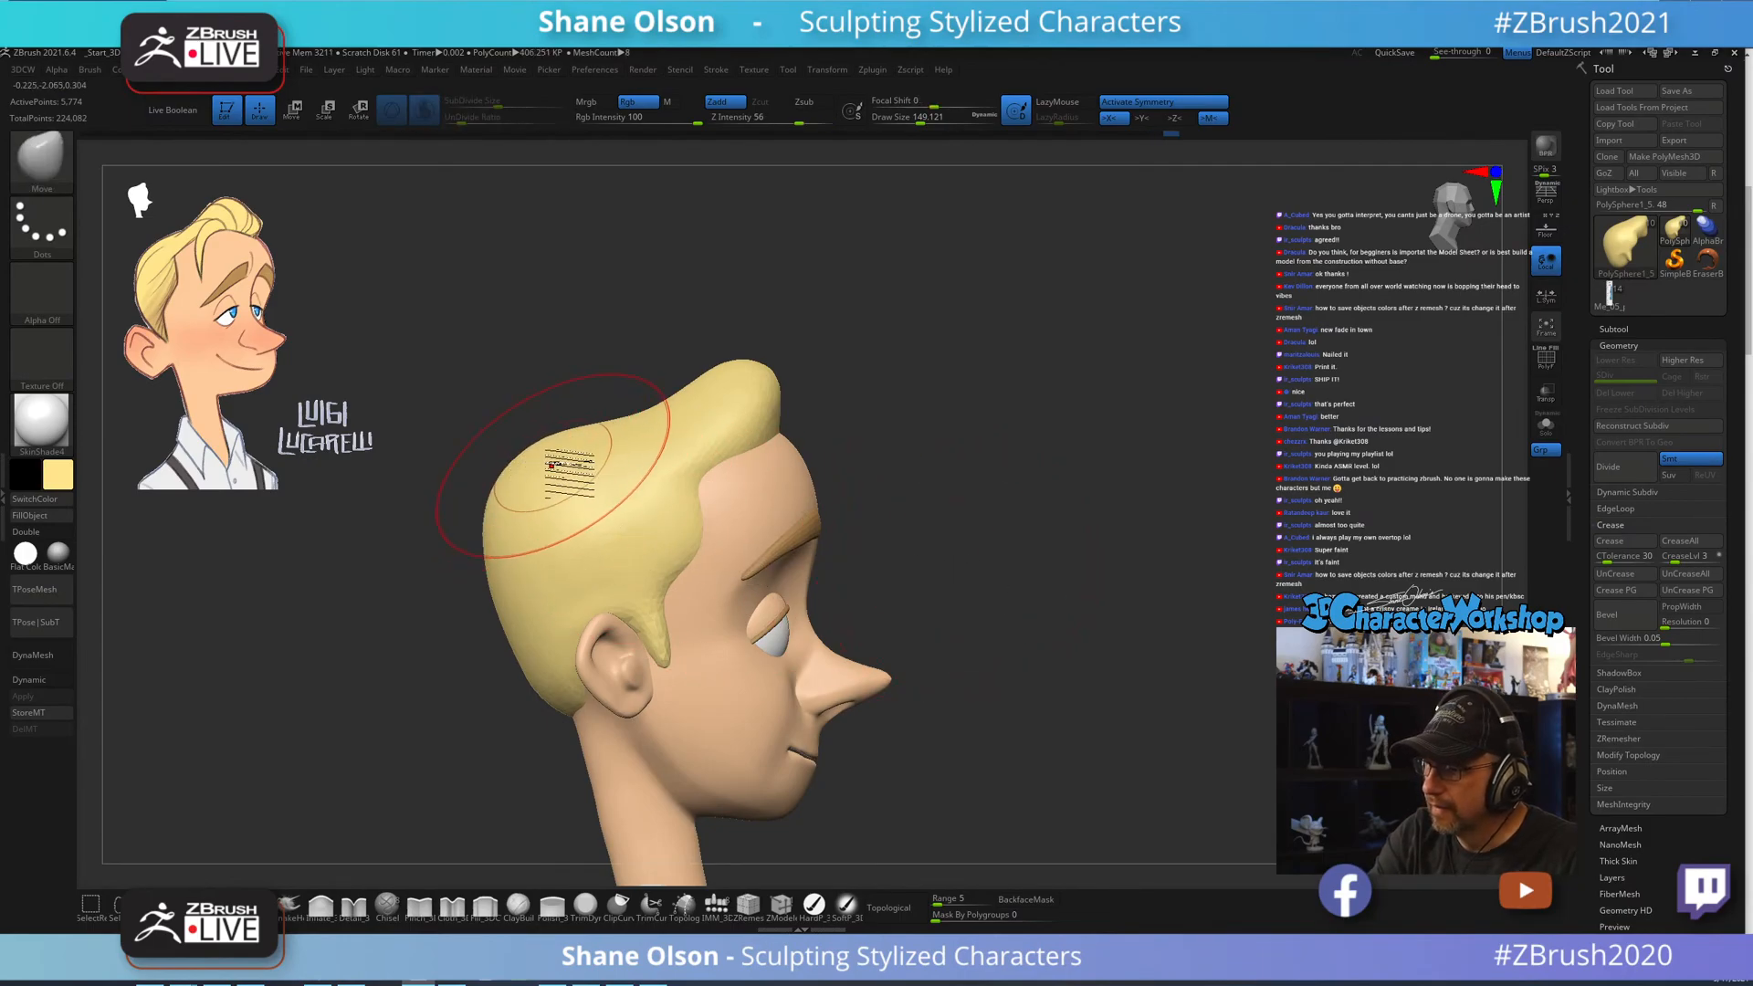
Fill out the crown and upper back of the hair with the Move brush at a draw size of about 154.
{"action": "left_click_drag", "start_coordinate": [922, 457], "coordinate": [908, 571]}
{"action": "left_click_drag", "start_coordinate": [876, 474], "coordinate": [886, 429]}
{"action": "key", "text": "s"}
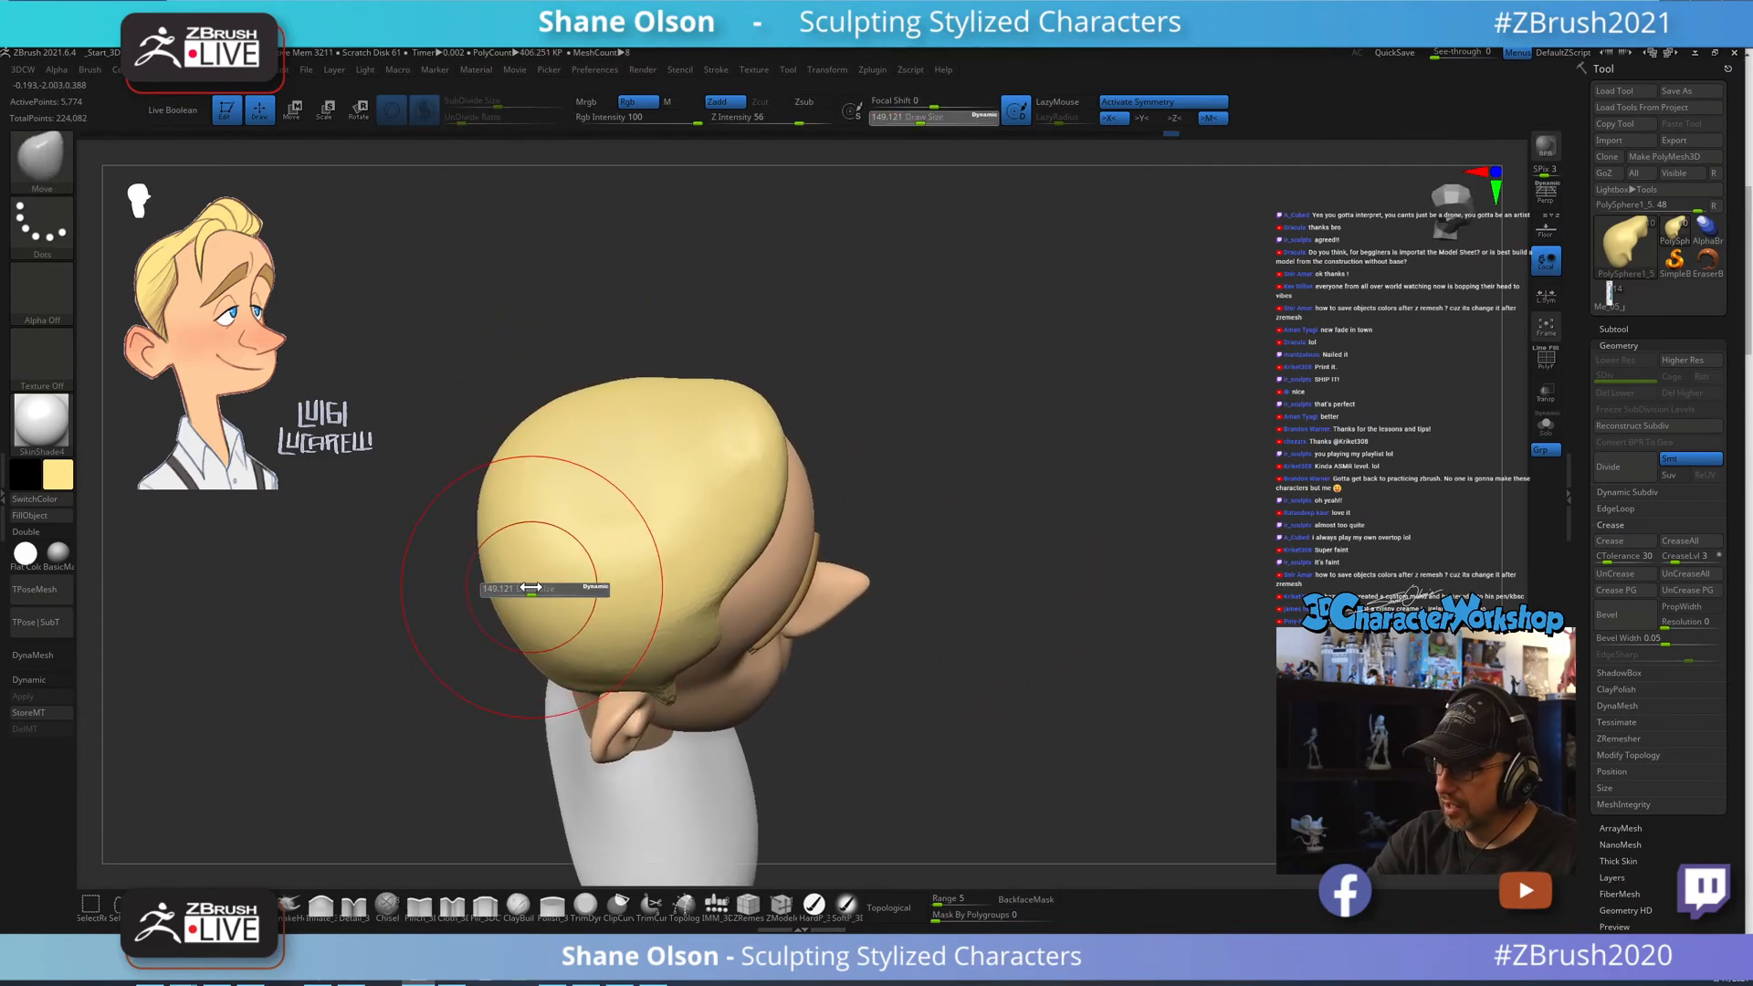
{"action": "left_click_drag", "start_coordinate": [541, 589], "coordinate": [545, 589]}
{"action": "mouse_move", "coordinate": [530, 592]}
{"action": "left_mouse_down"}
{"action": "mouse_move", "coordinate": [514, 593]}
{"action": "mouse_move", "coordinate": [546, 570]}
{"action": "left_mouse_up"}
{"action": "mouse_move", "coordinate": [570, 552]}
{"action": "right_mouse_down"}
{"action": "mouse_move", "coordinate": [538, 475]}
{"action": "mouse_move", "coordinate": [556, 530]}
{"action": "right_mouse_up"}
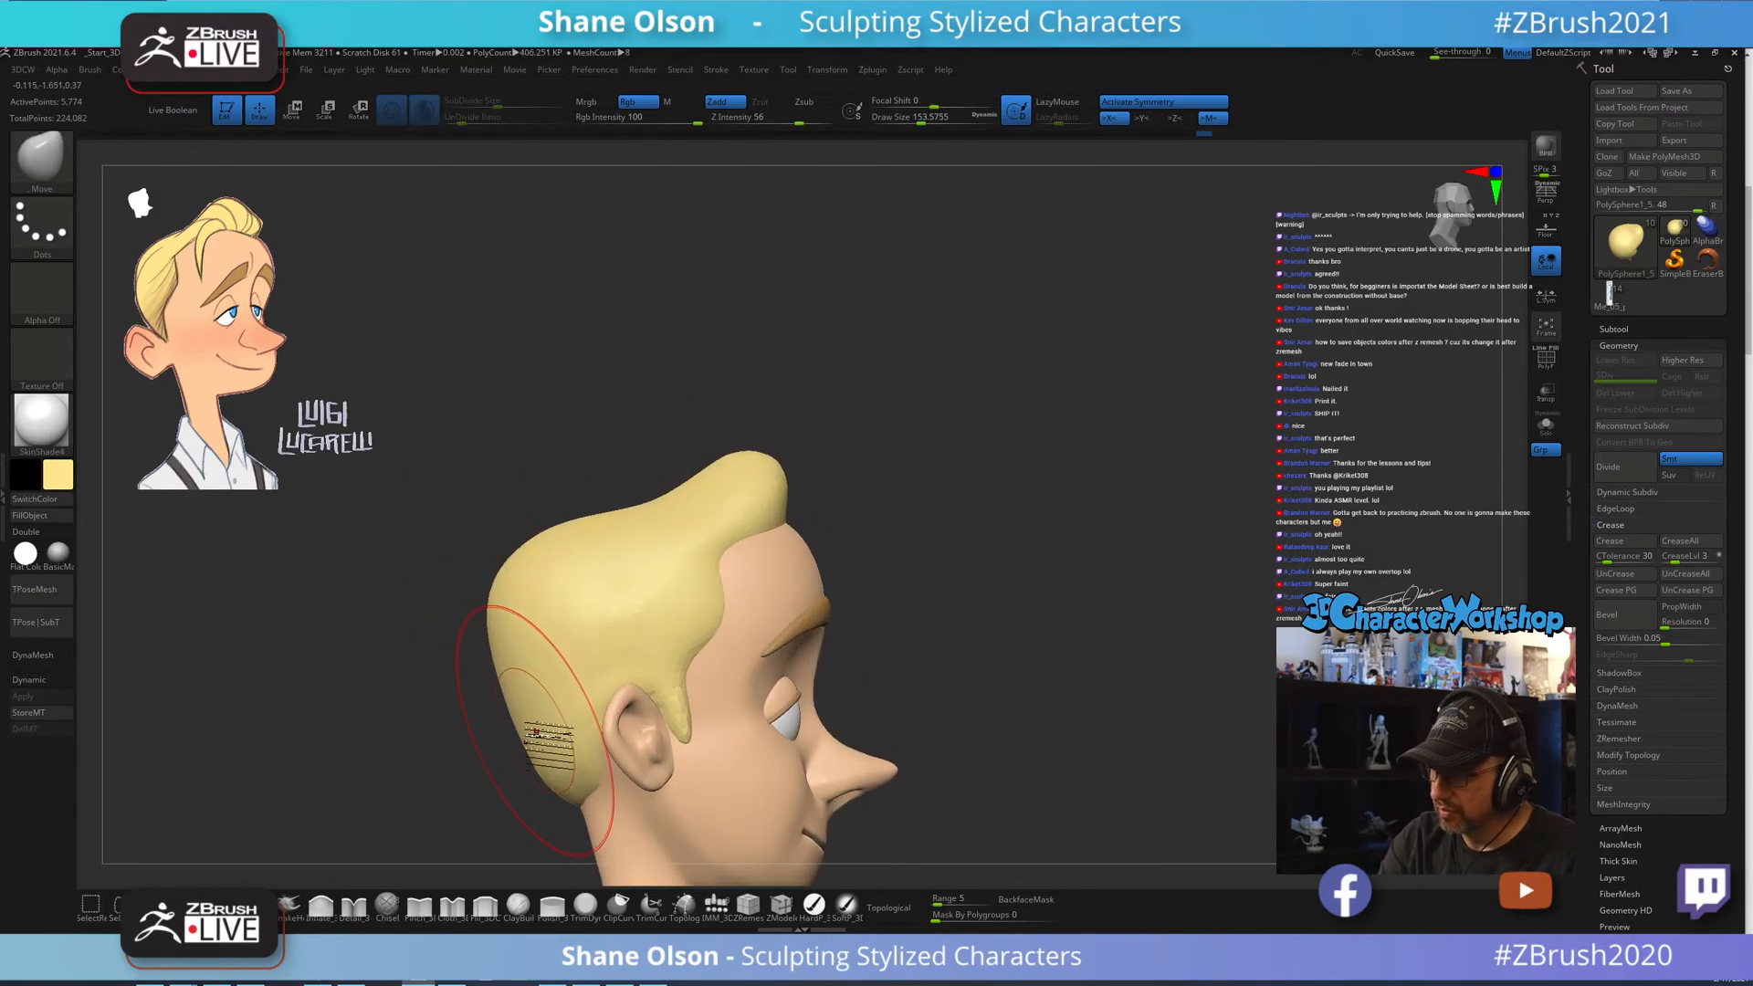
Refine the back of the hair and nape hairline, reducing the Move brush's draw size from about 136 to 97 and smoothing the edge.
{"action": "key", "text": "s"}
{"action": "left_click_drag", "start_coordinate": [548, 742], "coordinate": [544, 742]}
{"action": "left_click_drag", "start_coordinate": [541, 759], "coordinate": [543, 759]}
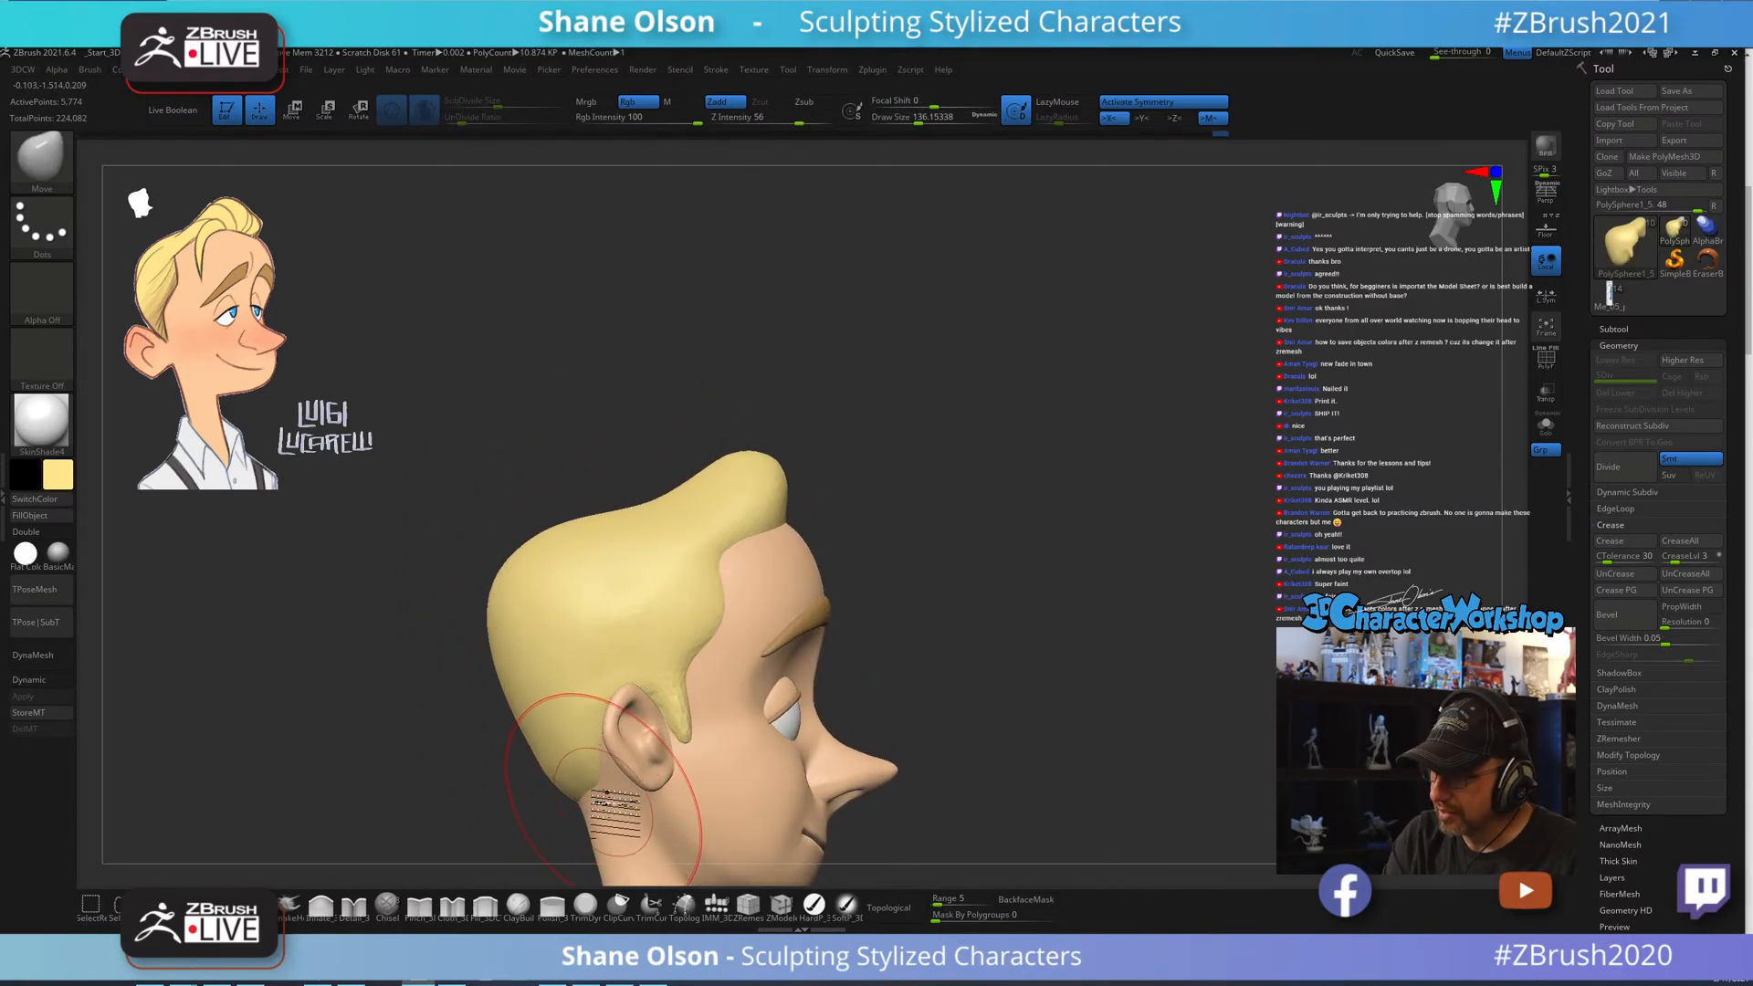
{"action": "mouse_move", "coordinate": [639, 758]}
{"action": "right_mouse_down"}
{"action": "mouse_move", "coordinate": [707, 765]}
{"action": "mouse_move", "coordinate": [724, 501]}
{"action": "mouse_move", "coordinate": [673, 521]}
{"action": "right_mouse_up"}
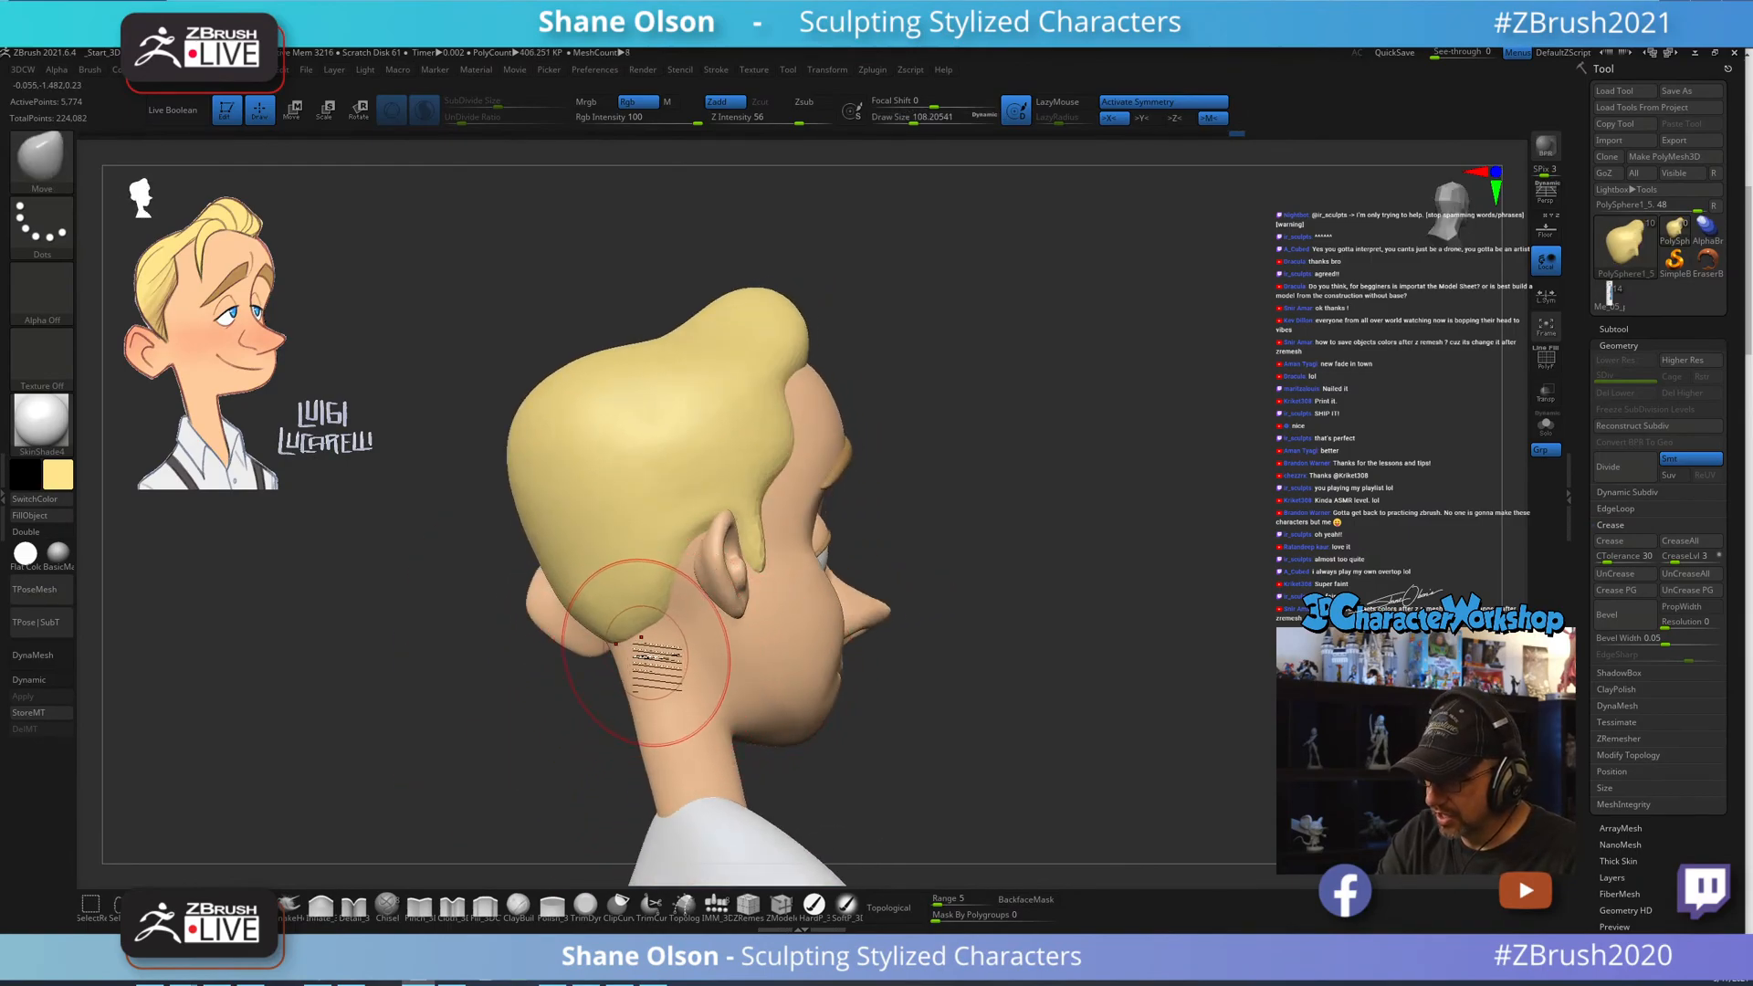
{"action": "right_click_drag", "start_coordinate": [641, 638], "coordinate": [685, 597]}
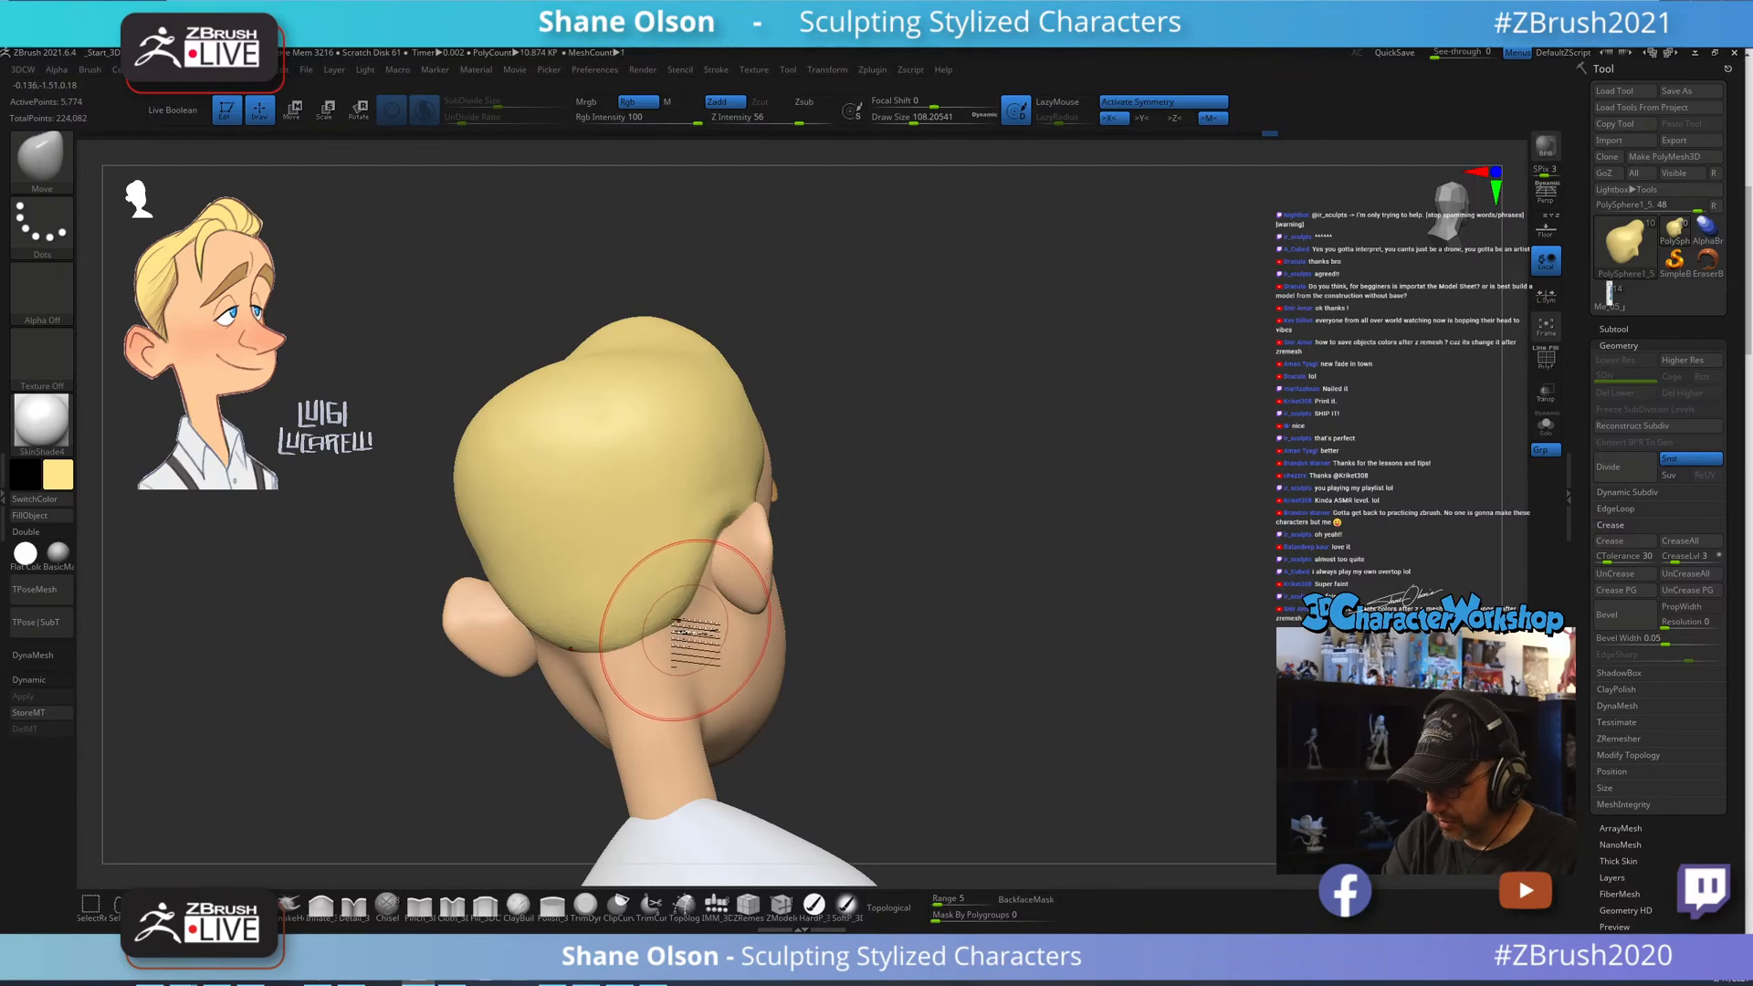
{"action": "mouse_move", "coordinate": [798, 682]}
{"action": "right_mouse_down"}
{"action": "mouse_move", "coordinate": [909, 666]}
{"action": "mouse_move", "coordinate": [666, 665]}
{"action": "right_mouse_up"}
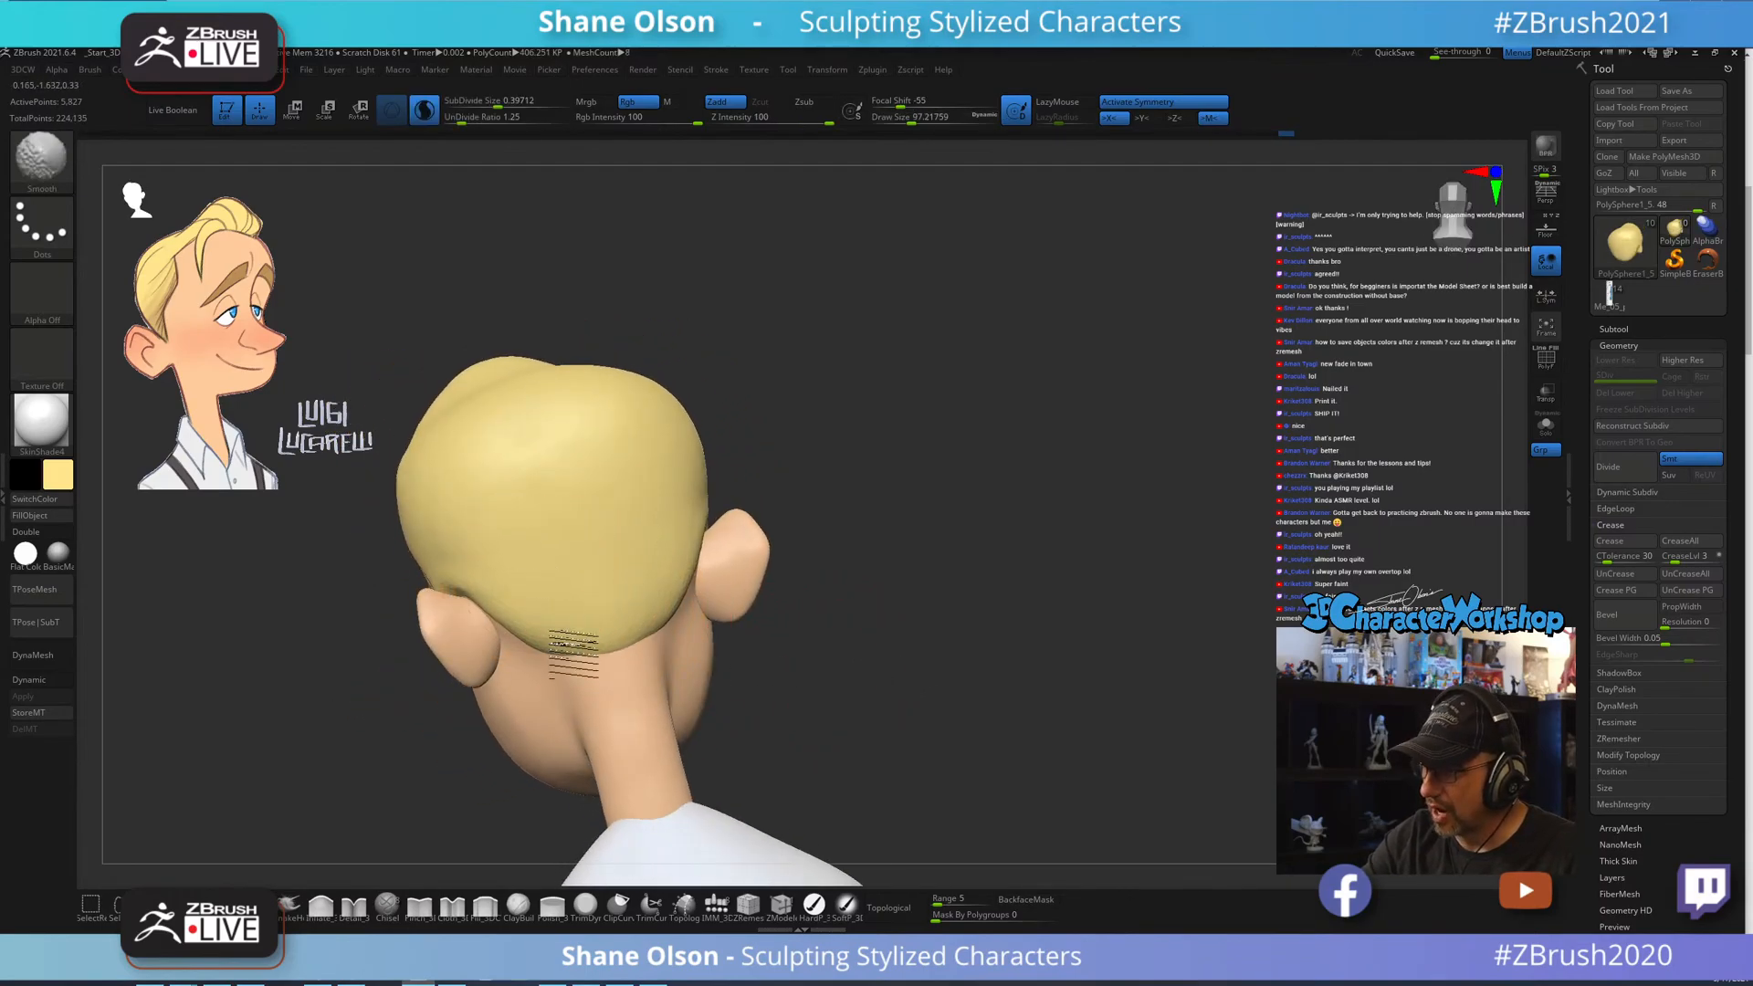
{"action": "mouse_move", "coordinate": [835, 696]}
{"action": "right_mouse_down"}
{"action": "mouse_move", "coordinate": [803, 721]}
{"action": "mouse_move", "coordinate": [959, 666]}
{"action": "mouse_move", "coordinate": [951, 641]}
{"action": "mouse_move", "coordinate": [855, 655]}
{"action": "mouse_move", "coordinate": [919, 575]}
{"action": "mouse_move", "coordinate": [927, 630]}
{"action": "mouse_move", "coordinate": [920, 597]}
{"action": "right_mouse_up"}
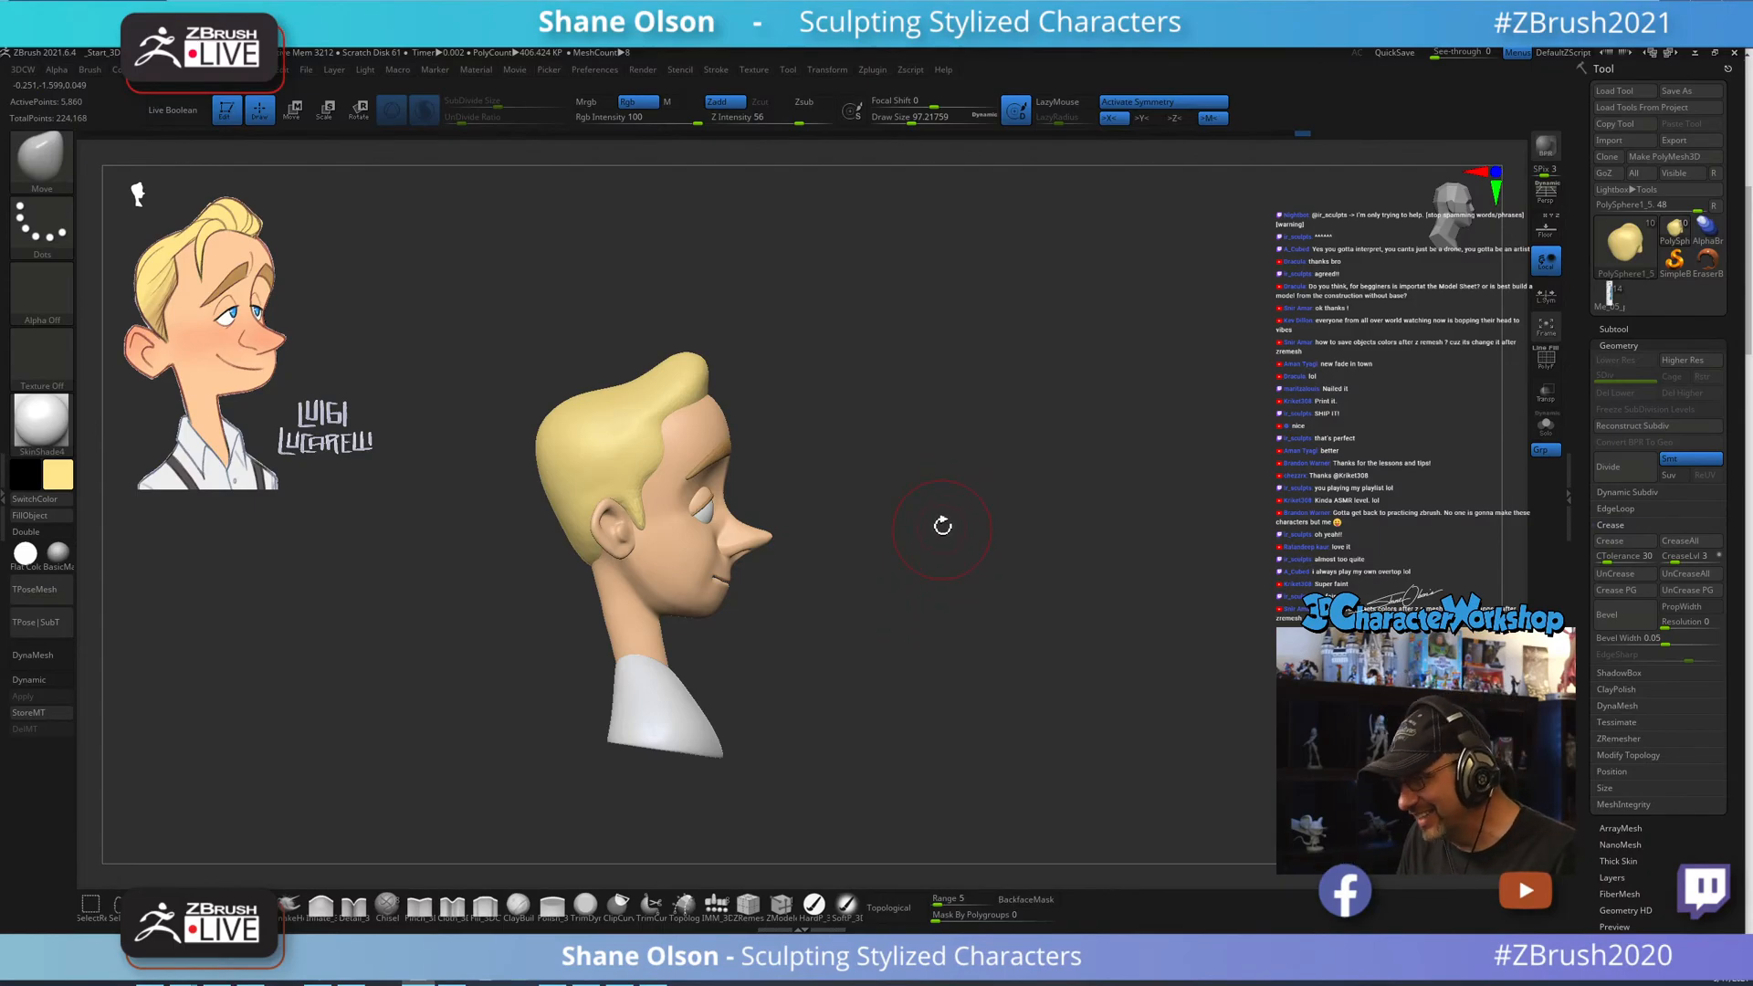
{"action": "right_click_drag", "start_coordinate": [942, 526], "coordinate": [1059, 492]}
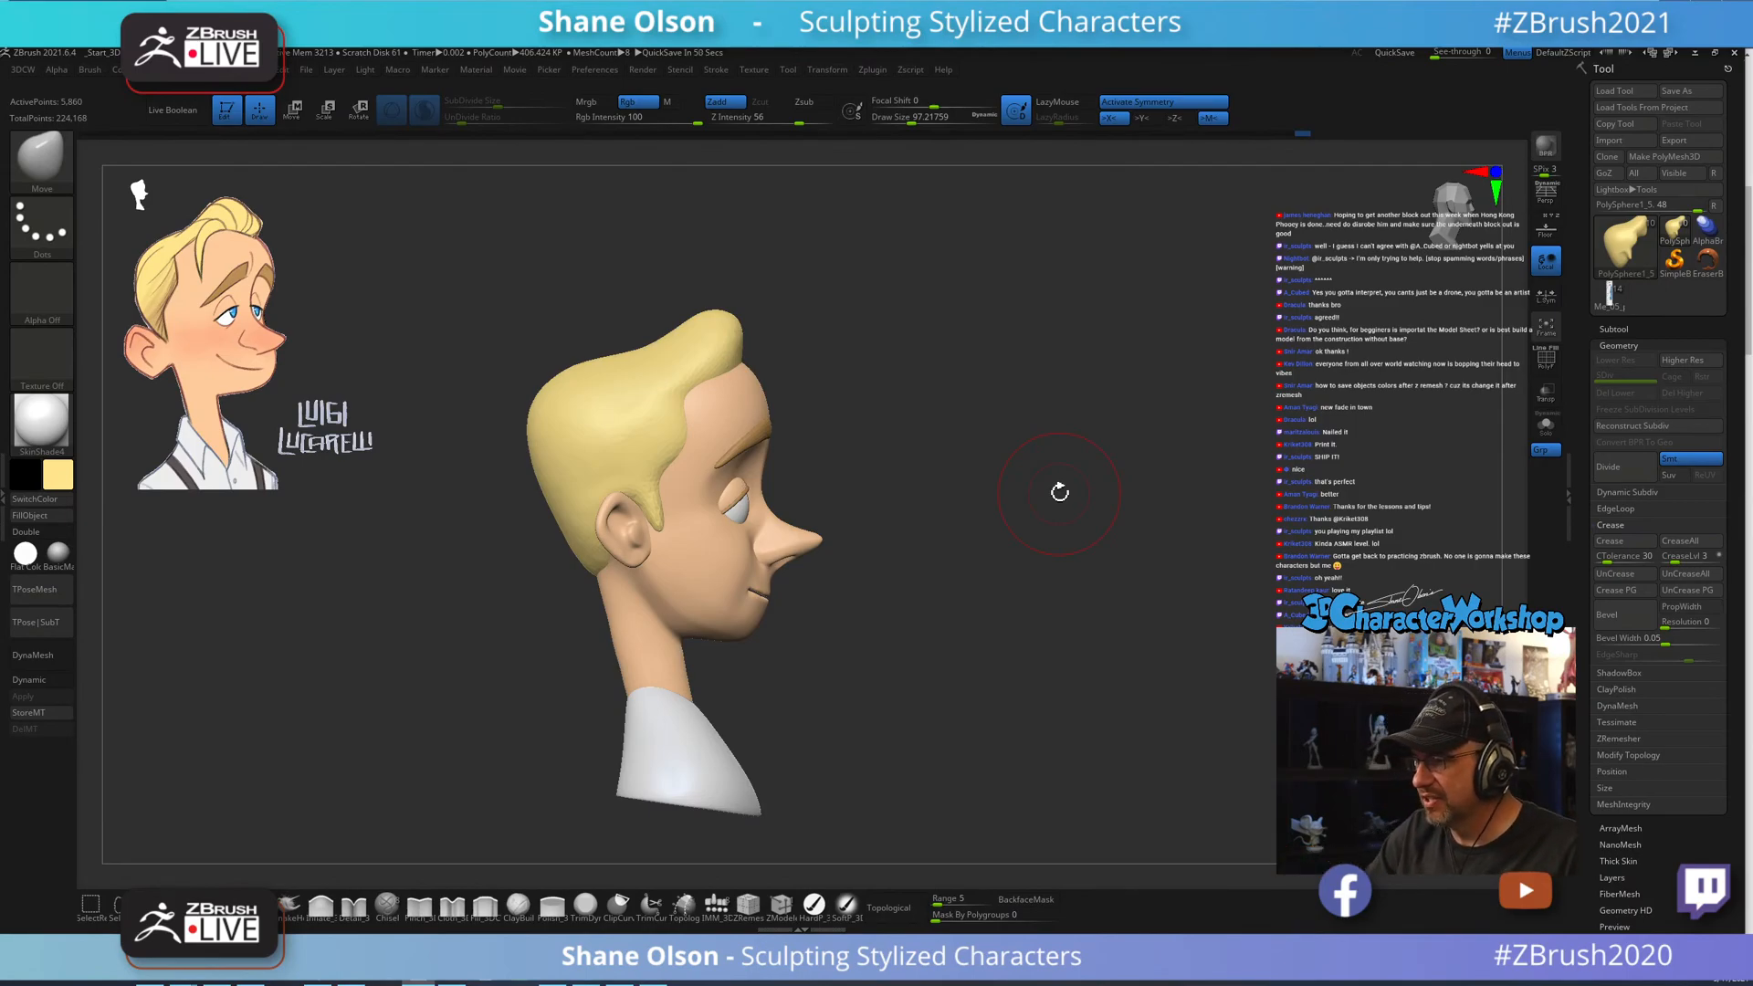
Examine the hair from the front against the reference drawing and reduce the Move brush's draw size to about 74.
{"action": "left_click_drag", "start_coordinate": [1100, 706], "coordinate": [1002, 614]}
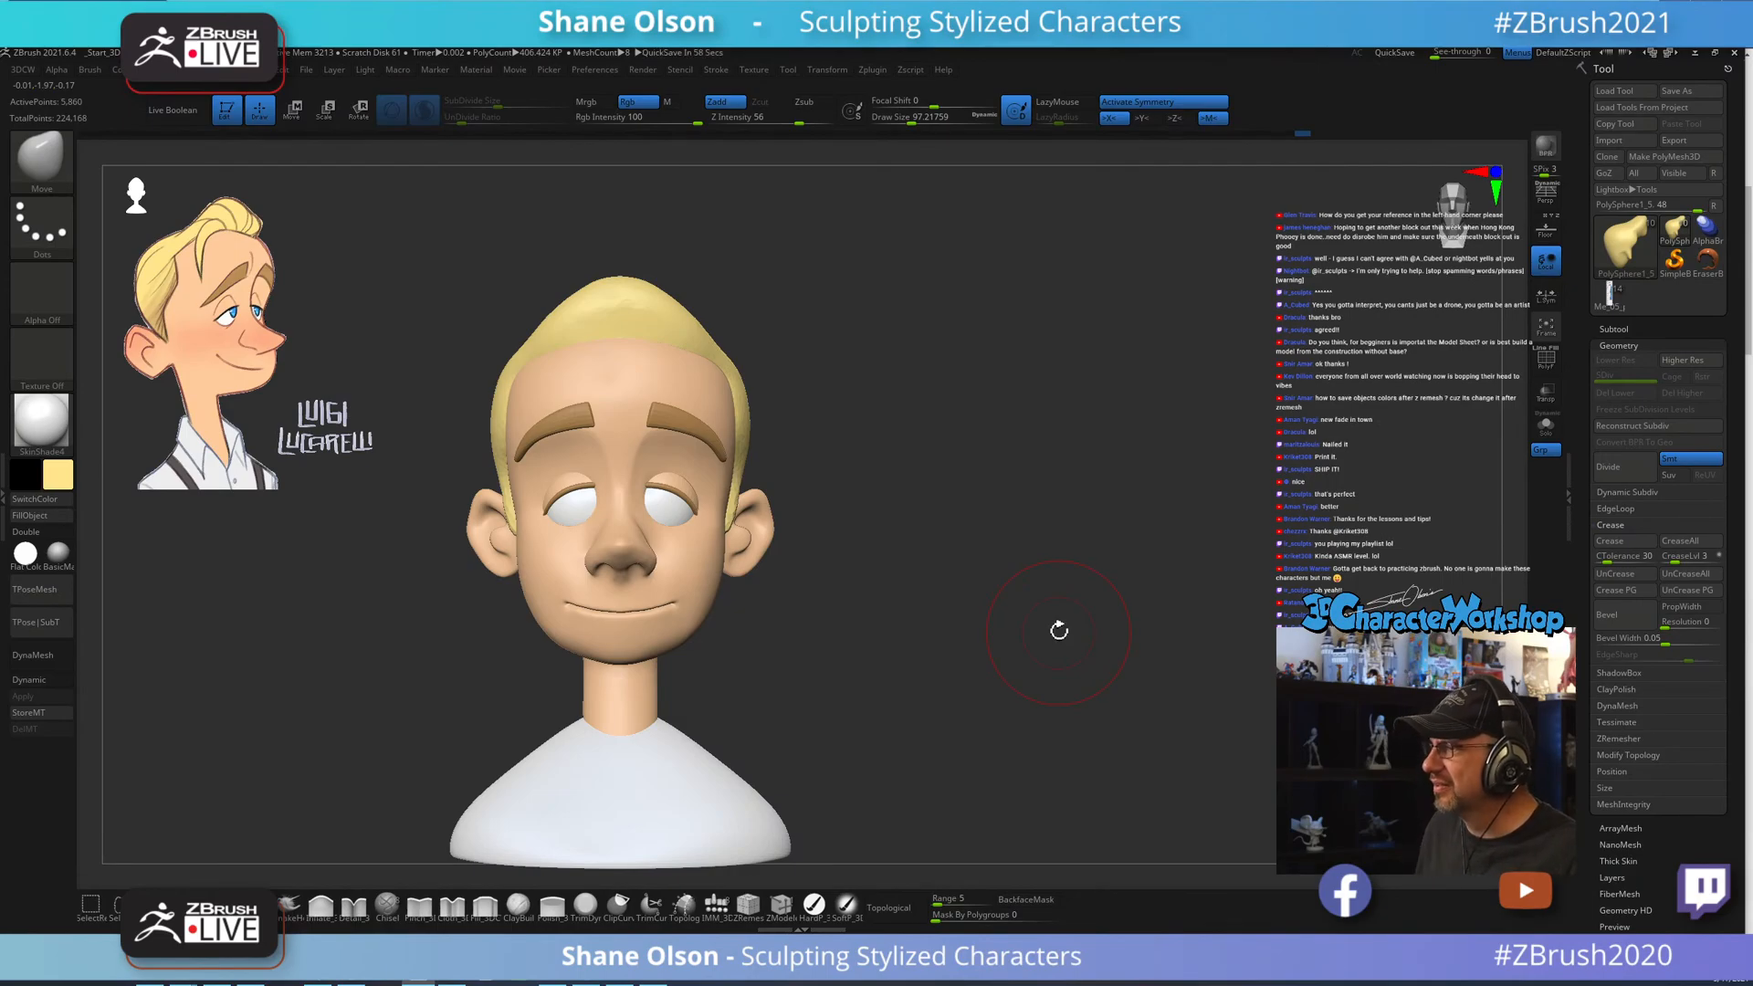
{"action": "left_click_drag", "start_coordinate": [1086, 532], "coordinate": [1150, 516], "text": "alt"}
{"action": "left_click_drag", "start_coordinate": [1001, 478], "coordinate": [1015, 473], "text": "alt"}
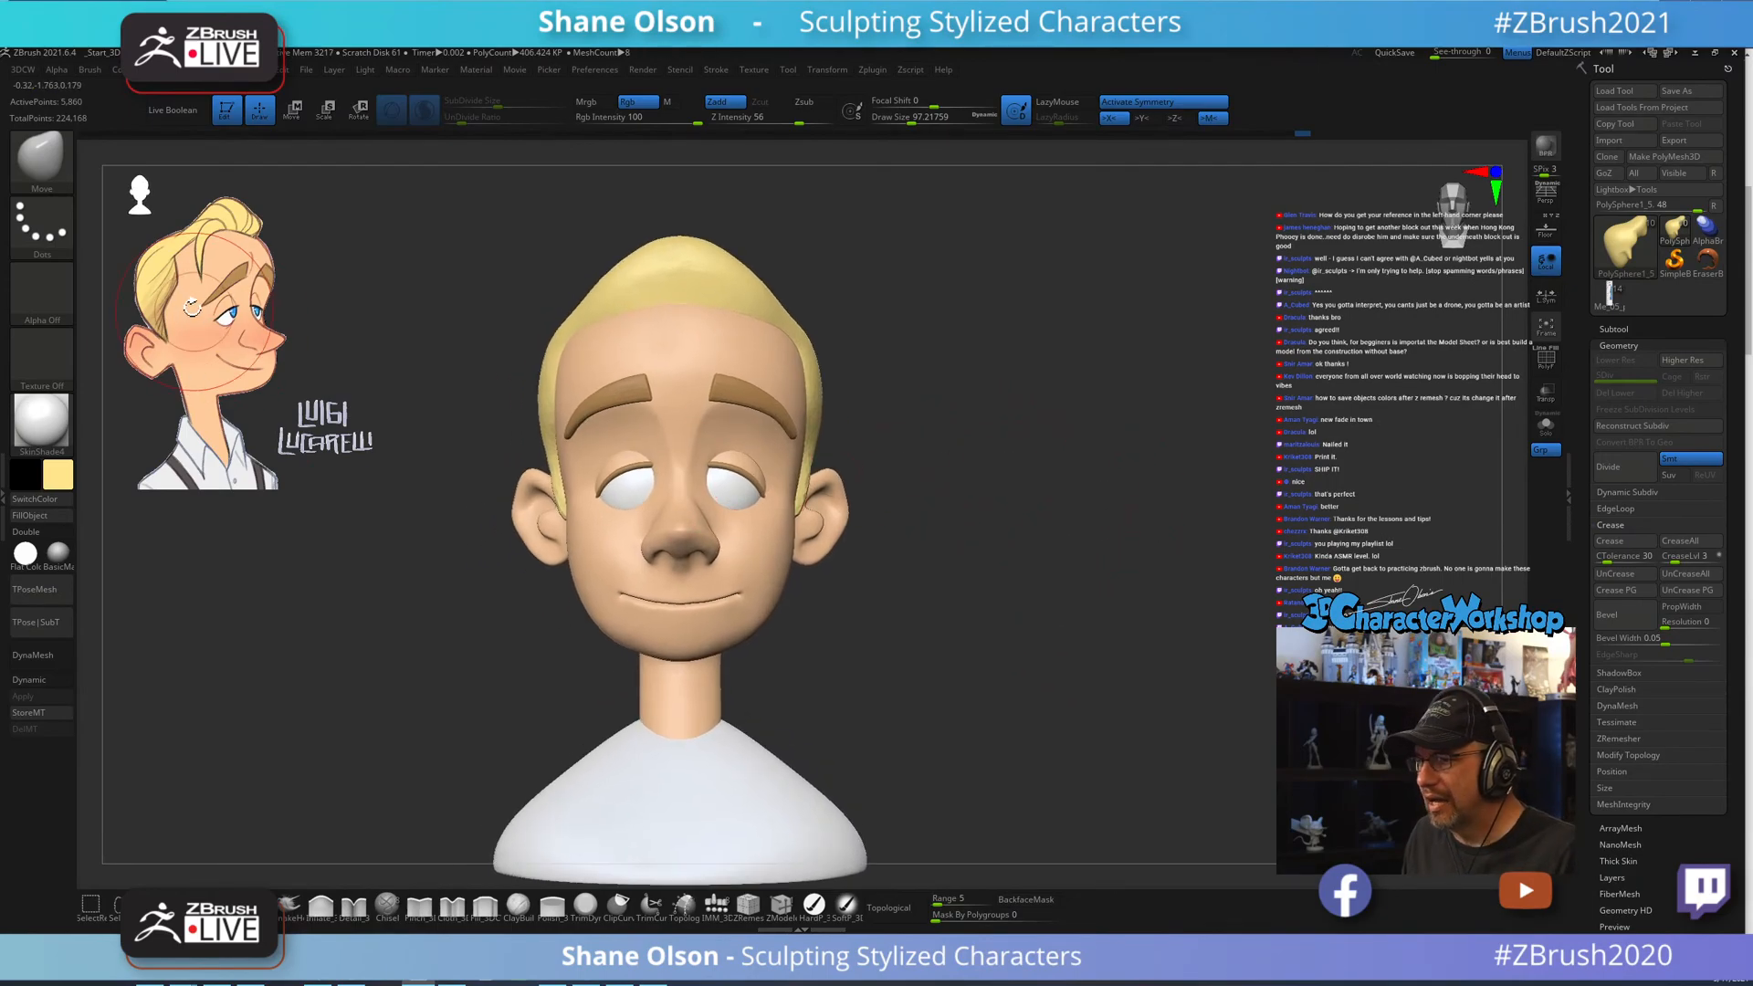
{"action": "key", "text": "s"}
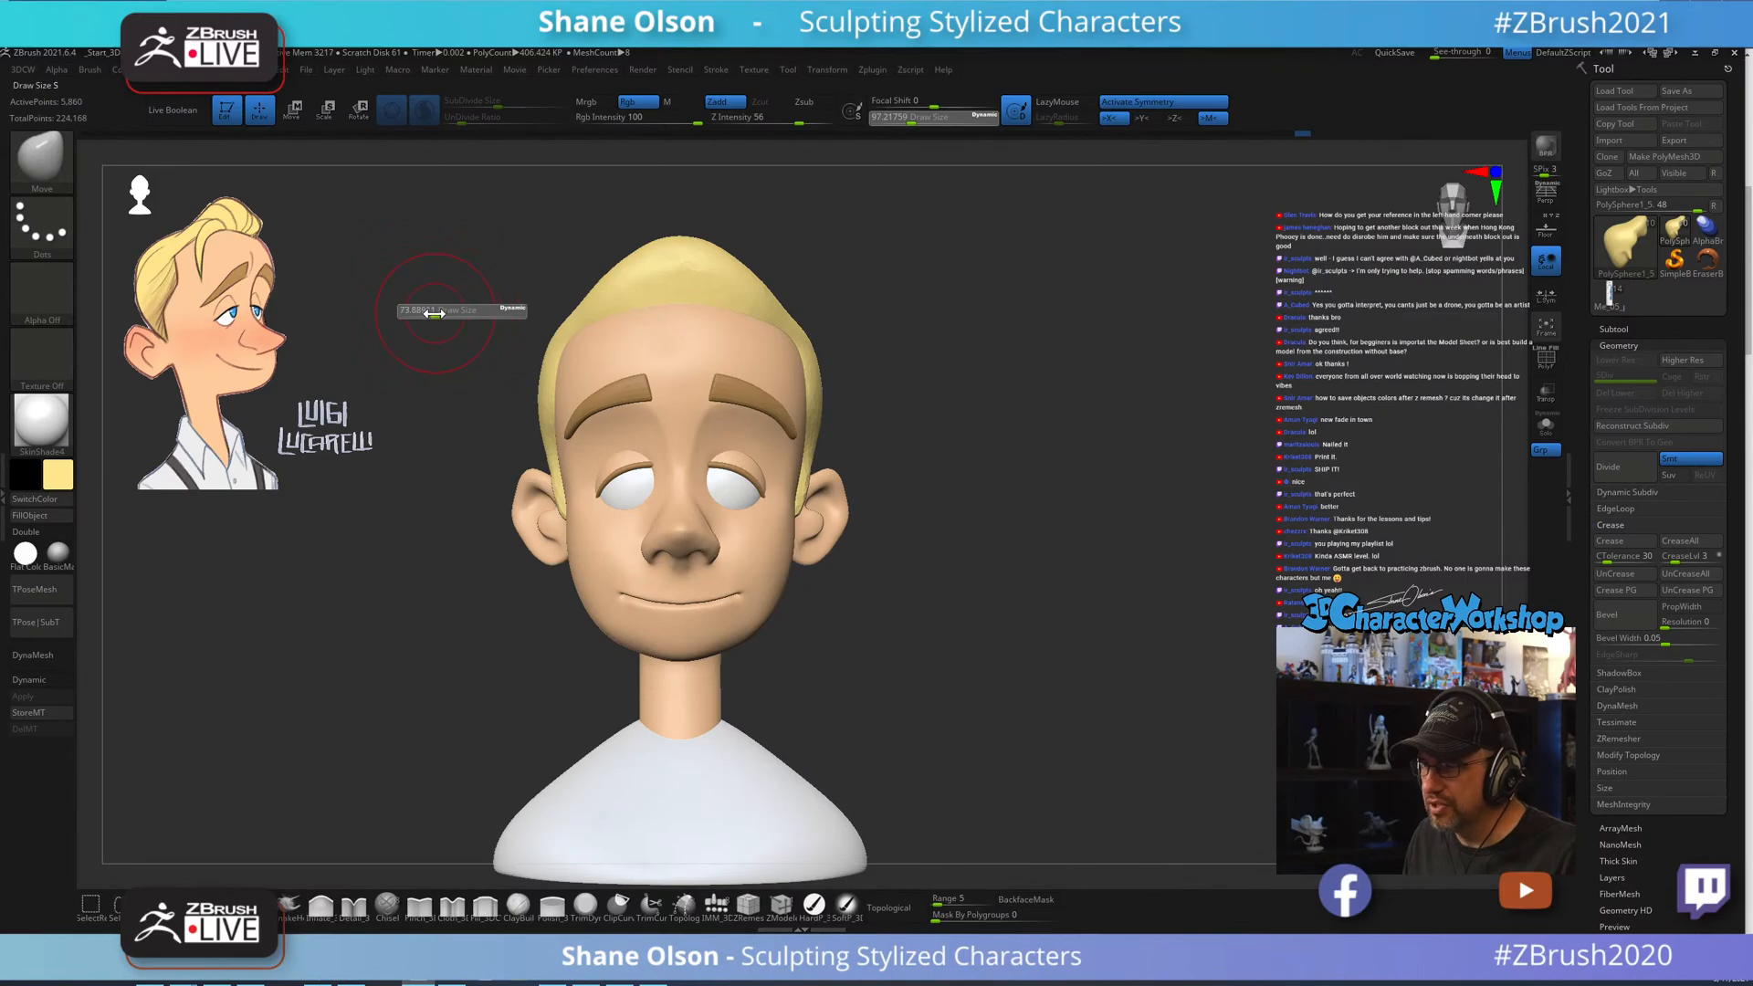
{"action": "left_click", "coordinate": [435, 313]}
{"action": "left_click_drag", "start_coordinate": [456, 247], "coordinate": [486, 257], "text": "alt"}
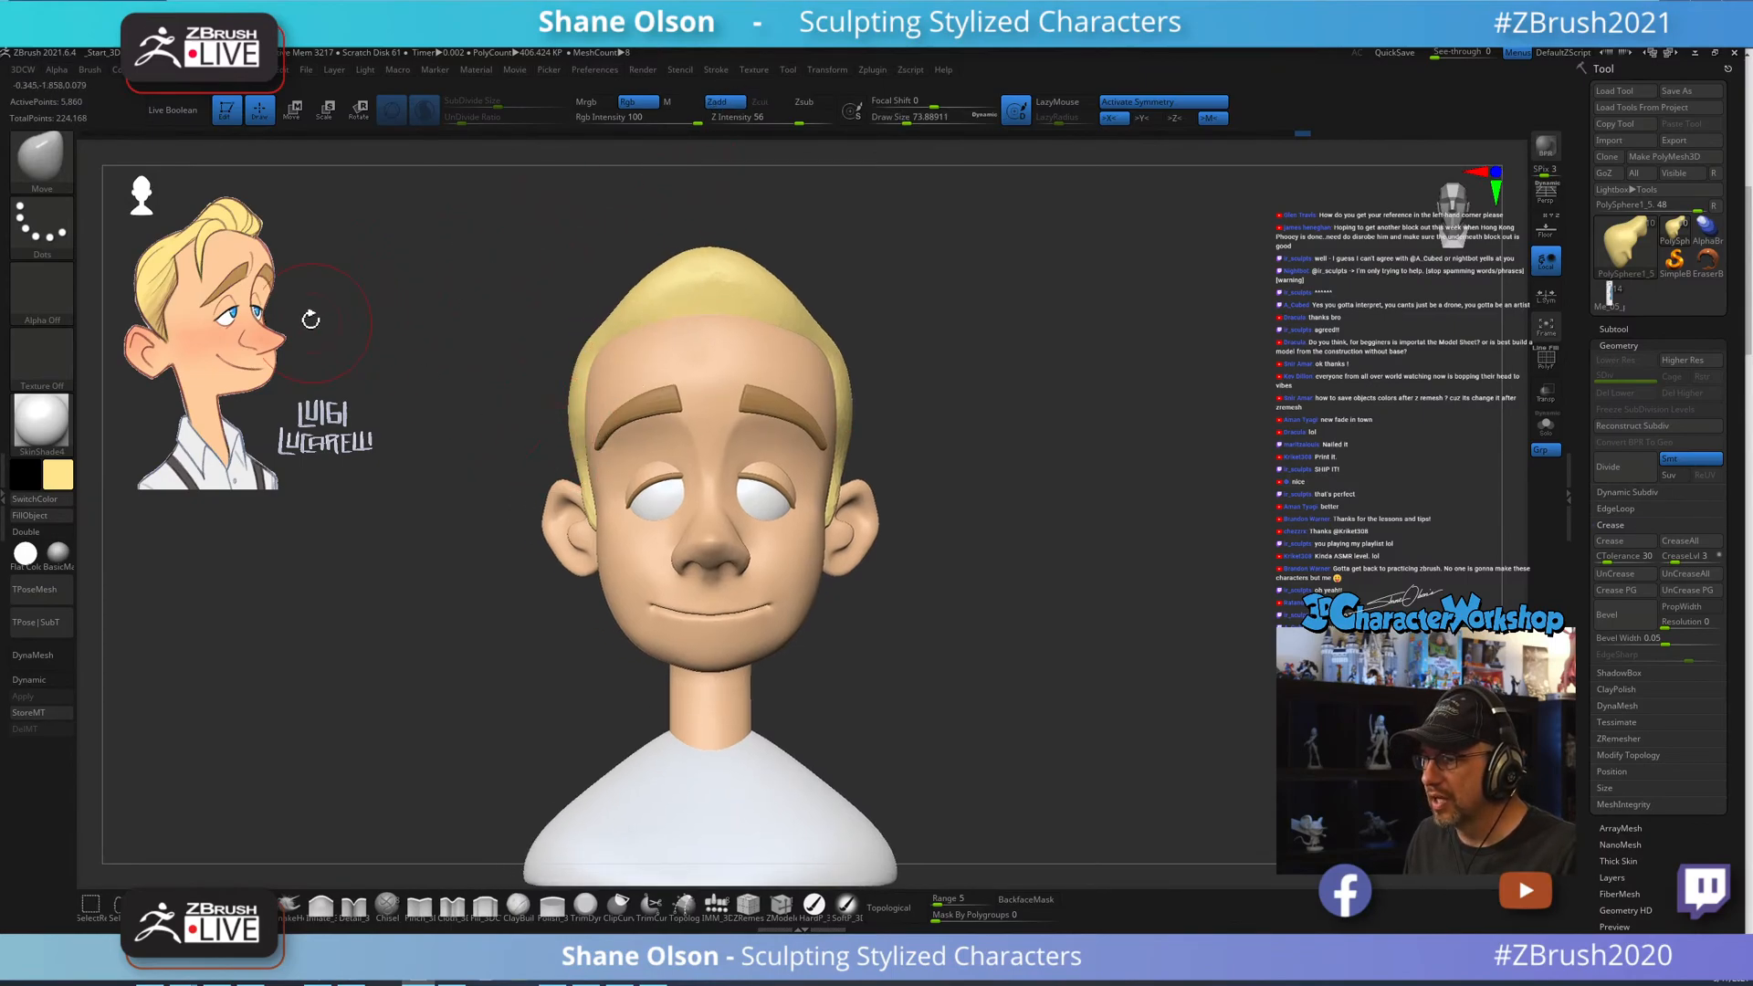
Select the LuigiBlonde_01 reference texture and locate the Add To Spotlight and Spotlight Projection controls.
{"action": "left_click", "coordinate": [747, 73]}
{"action": "left_click", "coordinate": [776, 279]}
{"action": "mouse_move", "coordinate": [767, 286]}
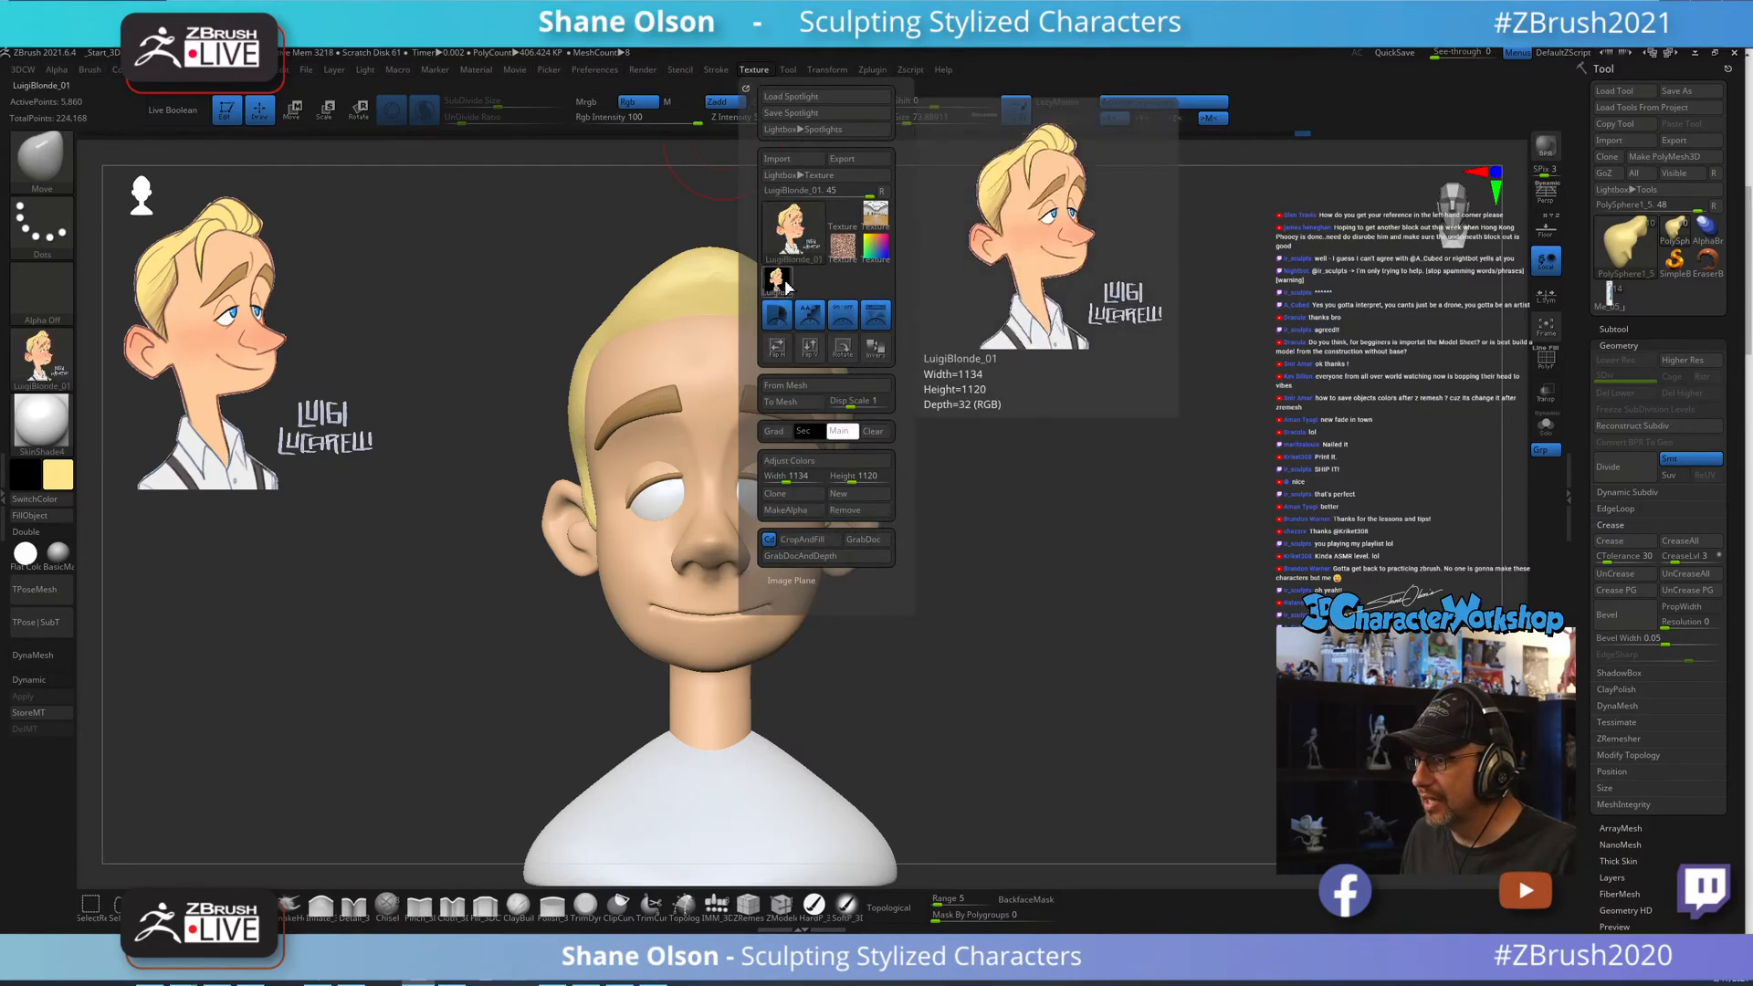
{"action": "left_click", "coordinate": [882, 324]}
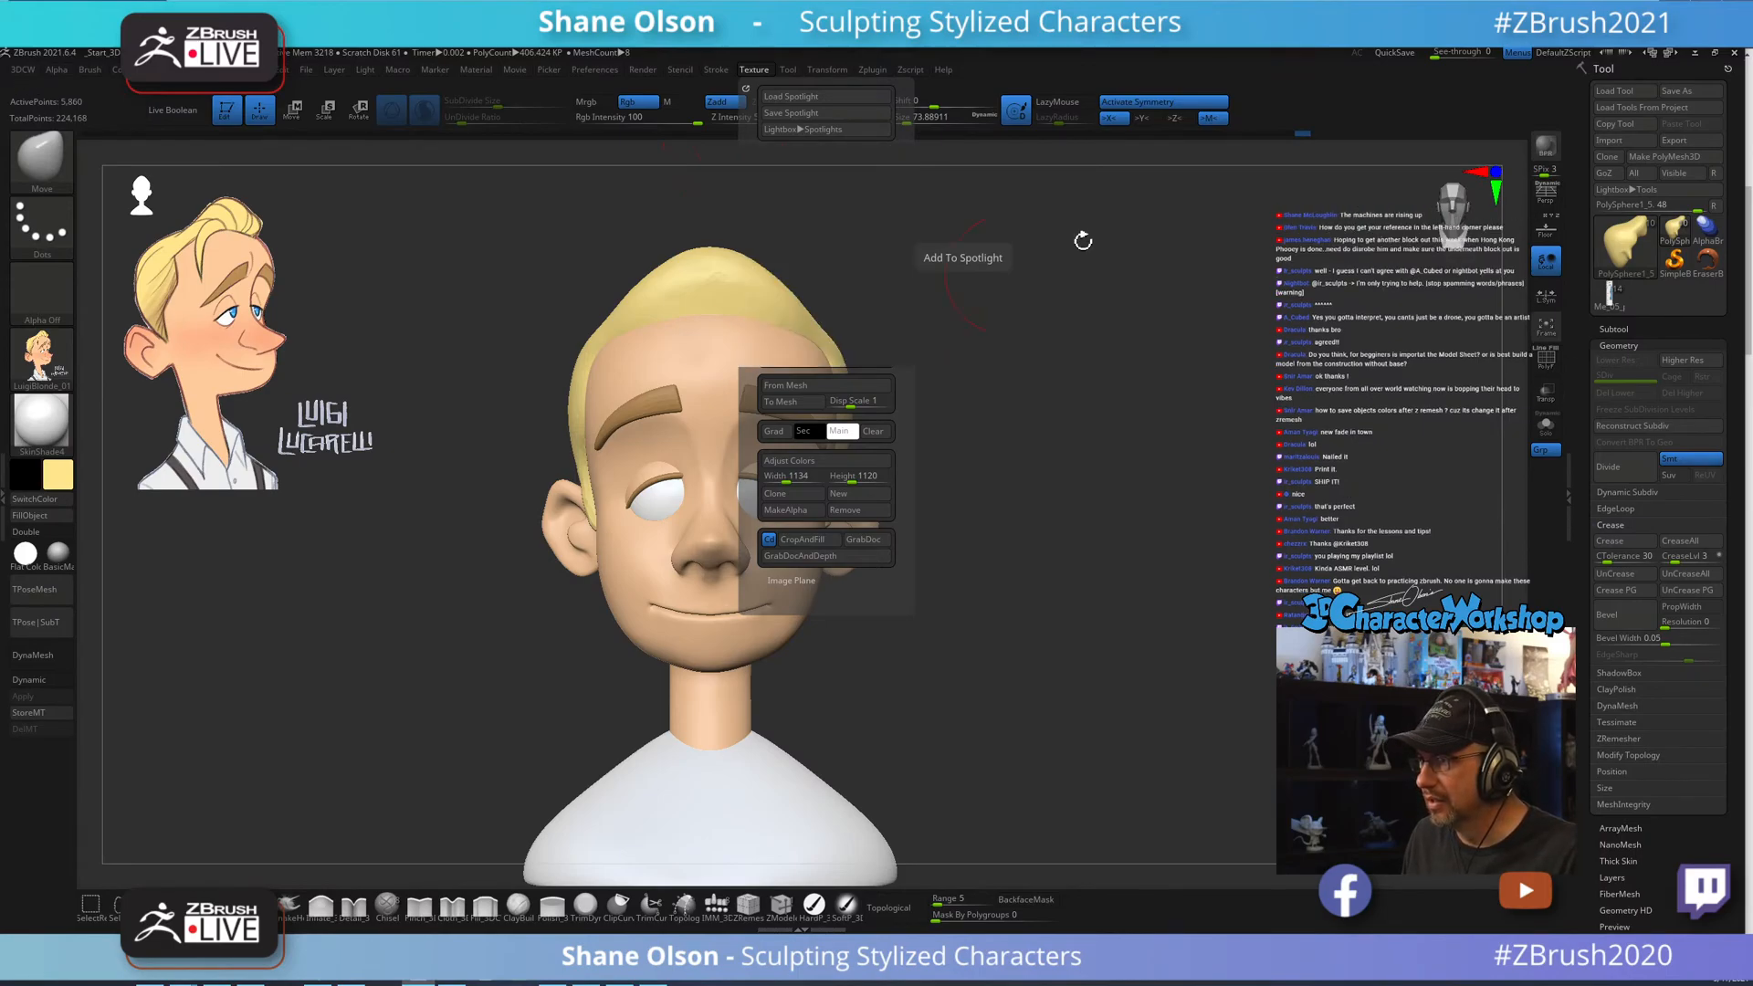
{"action": "key", "text": "3"}
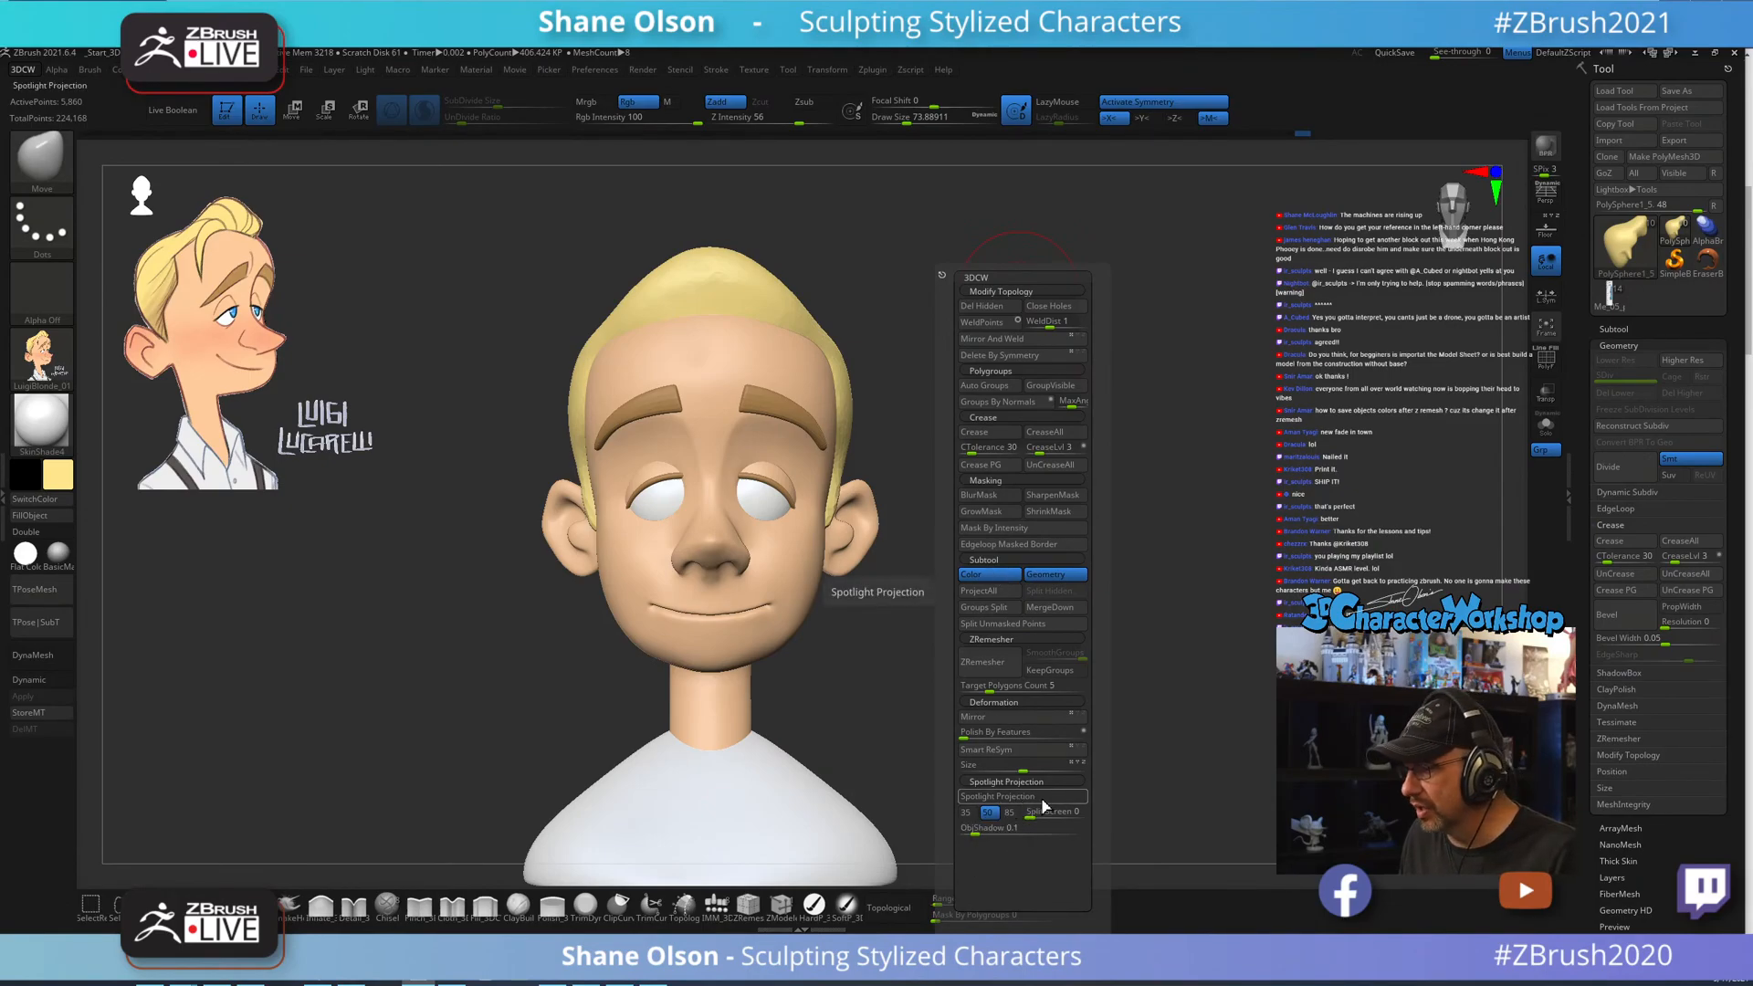
{"action": "key", "text": "ctrl"}
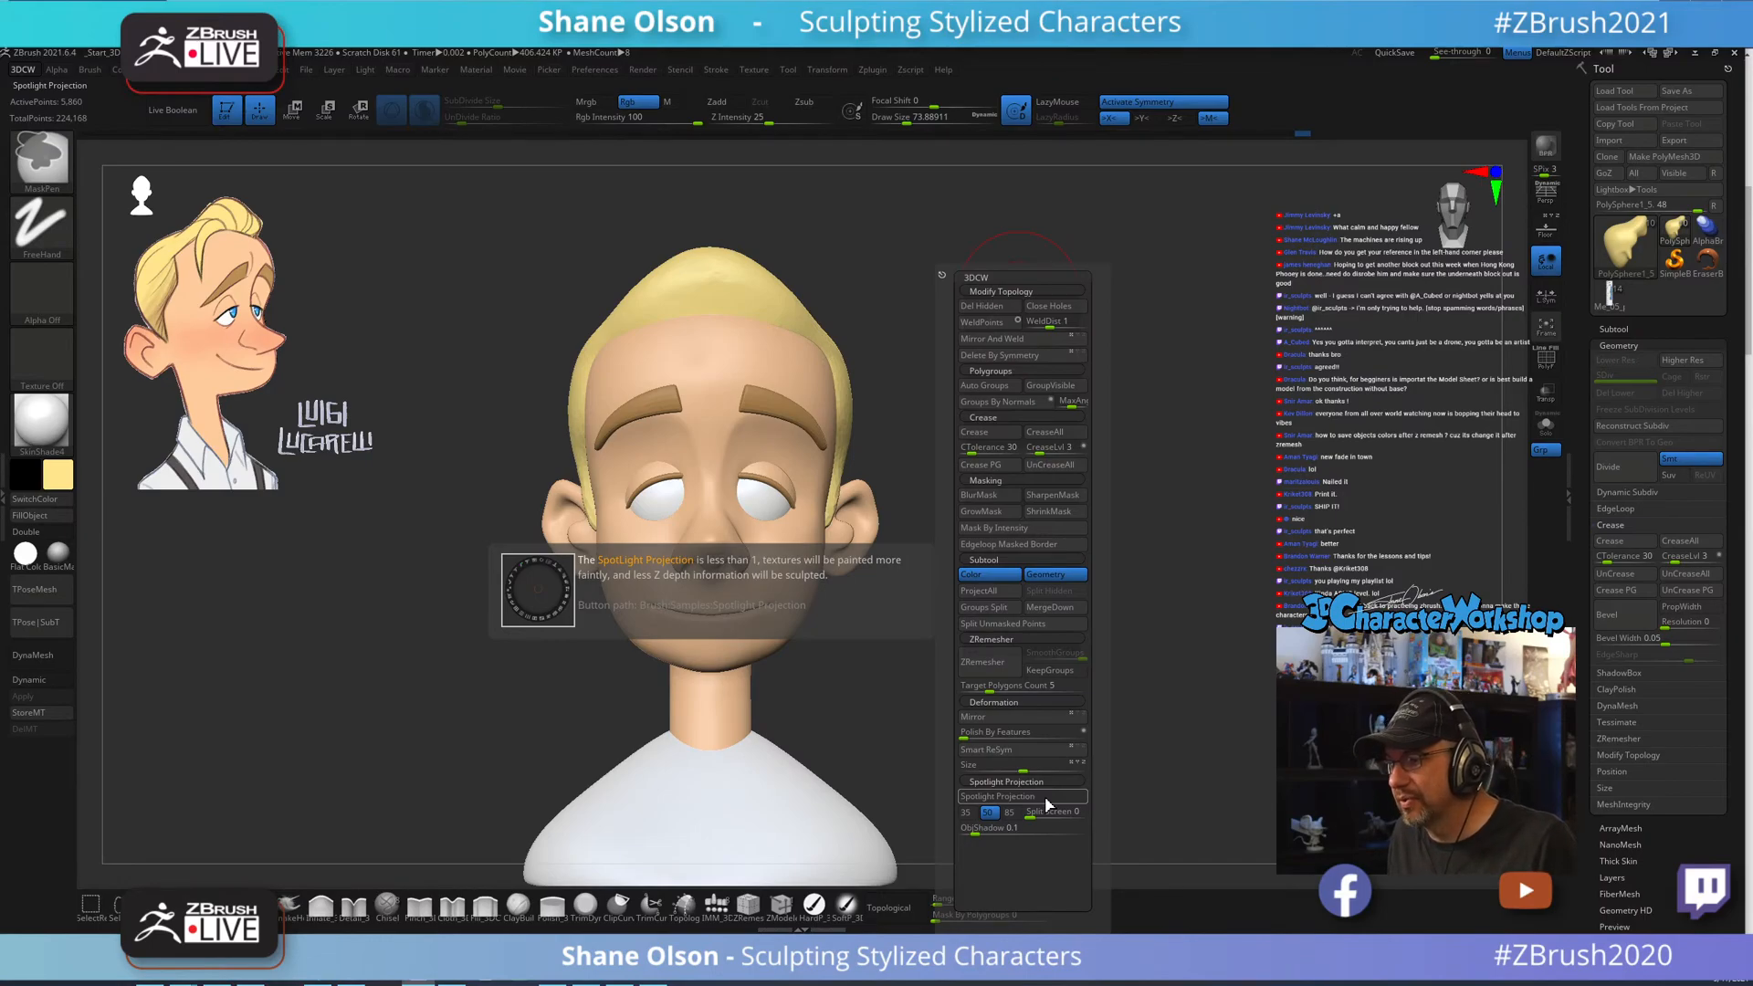
{"action": "left_click", "coordinate": [1044, 796]}
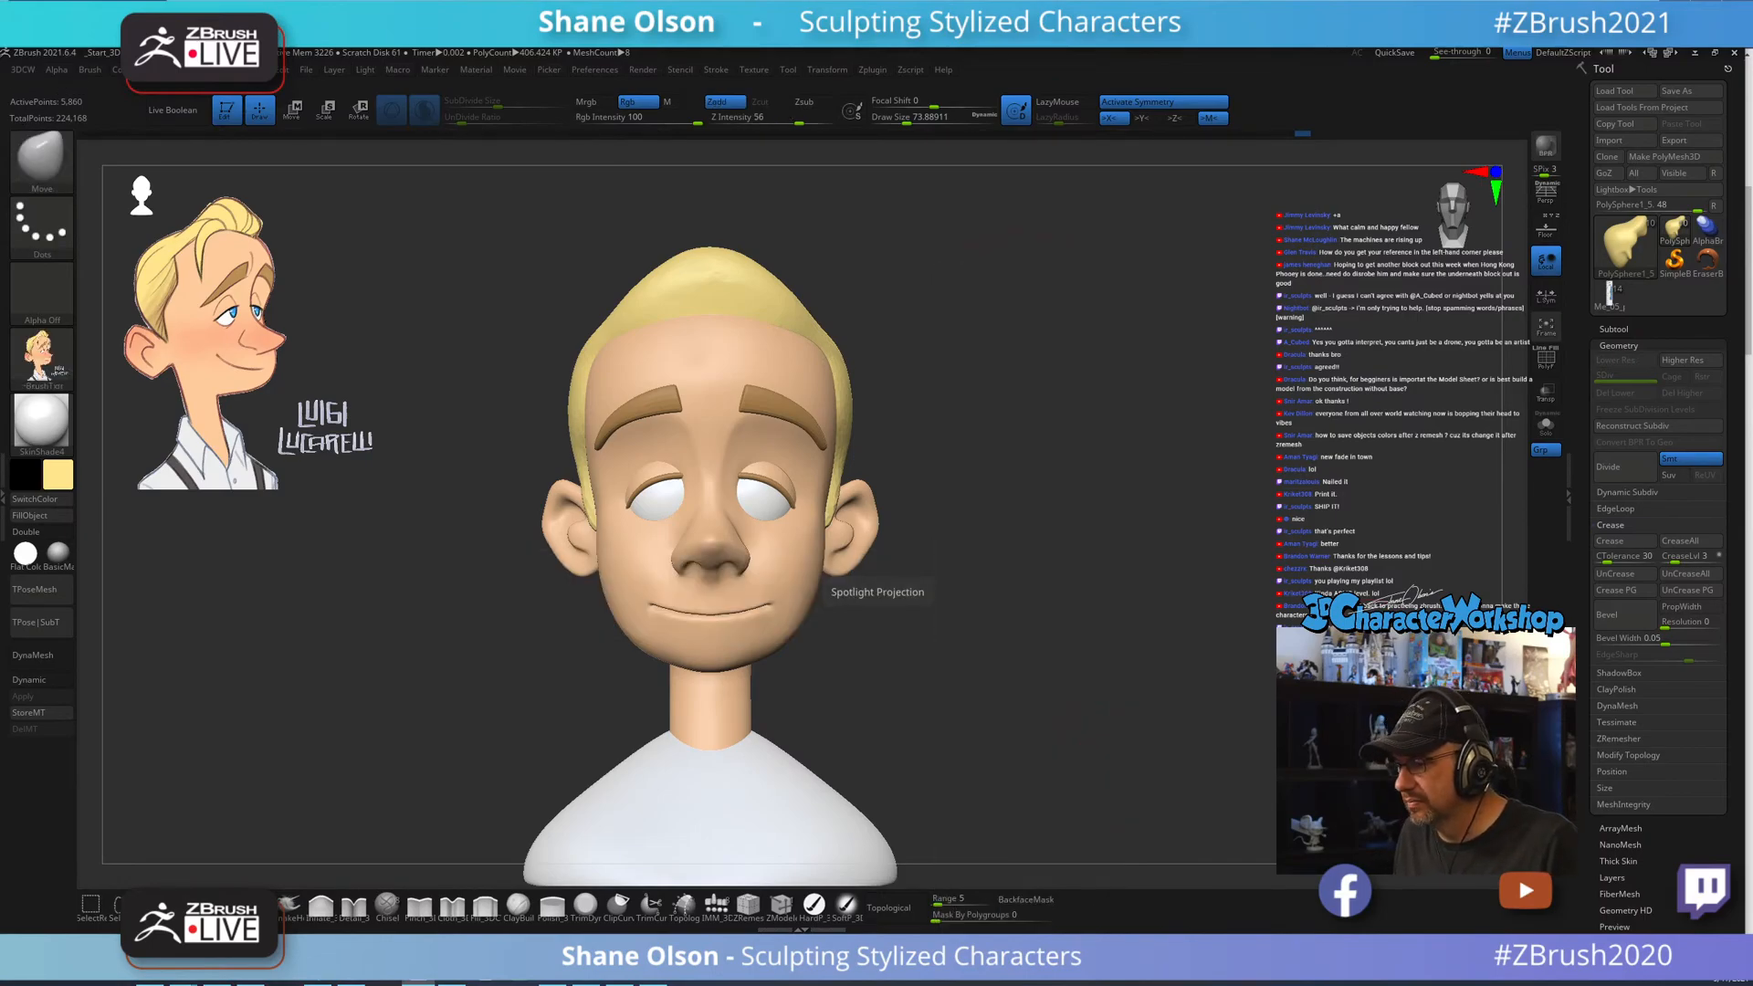
Examine the hair silhouette from the front and side, setting the Move brush's draw size to about 46, 77 and 108.
{"action": "left_click_drag", "start_coordinate": [1225, 579], "coordinate": [1216, 552], "text": "alt"}
{"action": "left_click_drag", "start_coordinate": [1094, 560], "coordinate": [1079, 512], "text": "alt"}
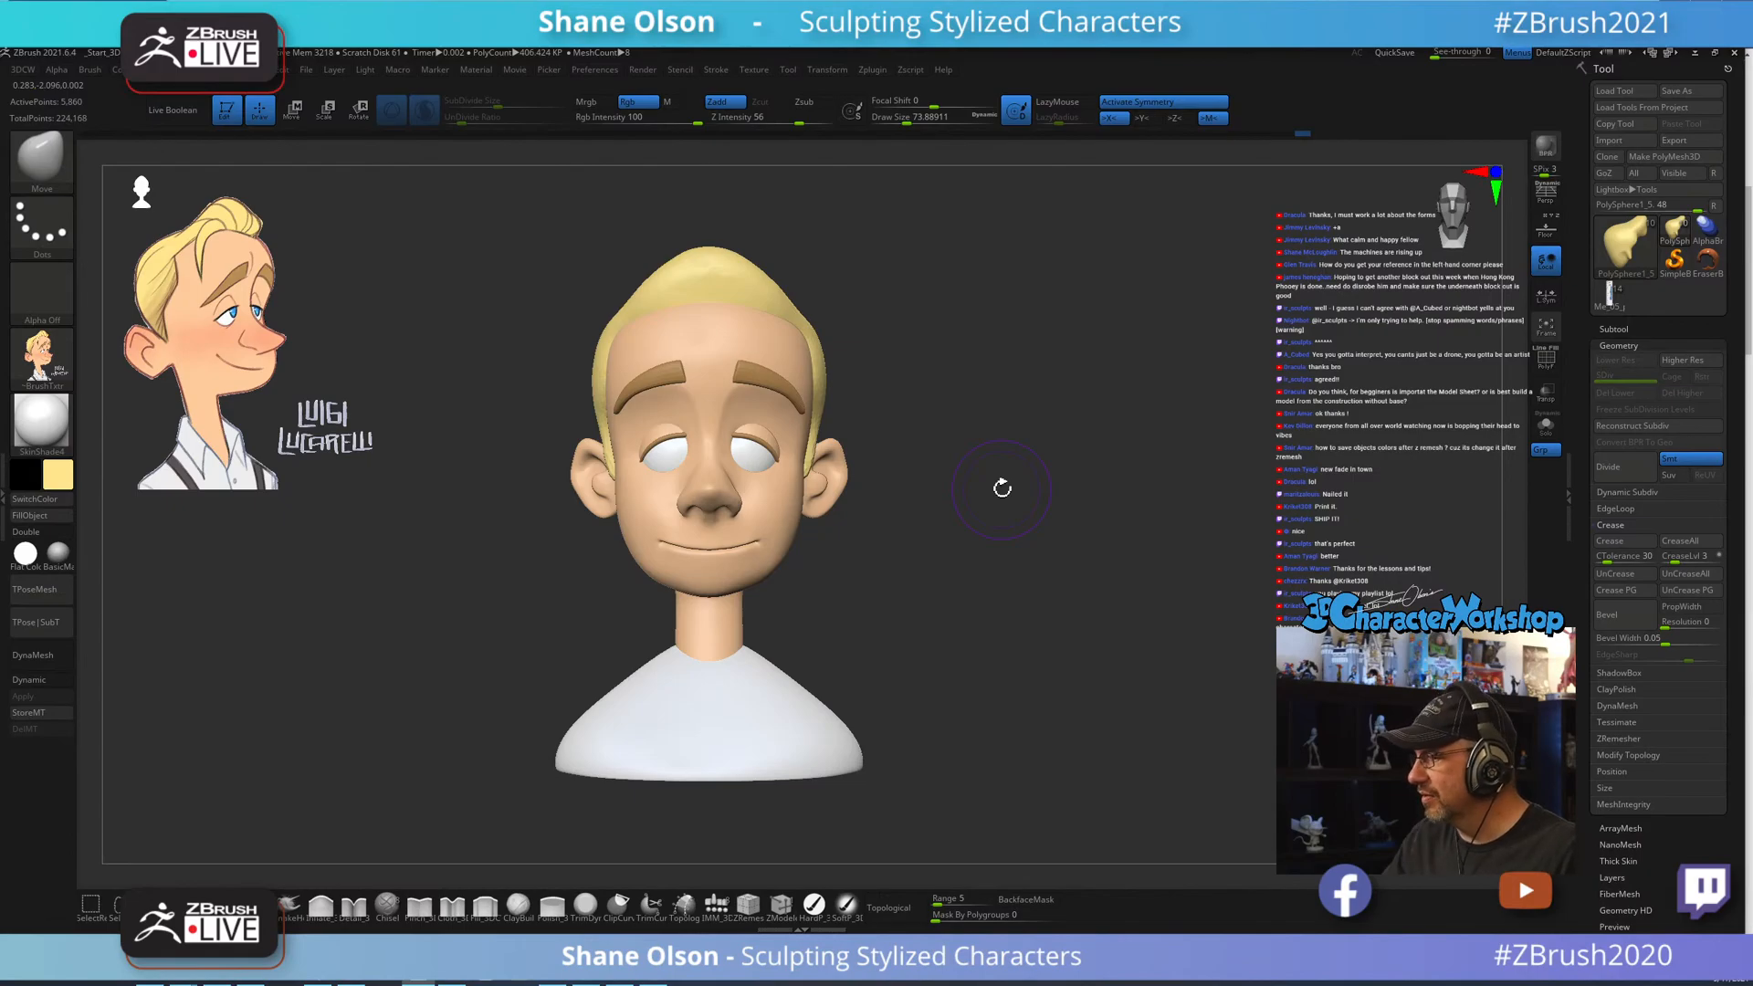
{"action": "mouse_move", "coordinate": [961, 613]}
{"action": "left_mouse_down"}
{"action": "mouse_move", "coordinate": [1029, 606]}
{"action": "mouse_move", "coordinate": [986, 666]}
{"action": "mouse_move", "coordinate": [994, 687]}
{"action": "mouse_move", "coordinate": [1002, 666]}
{"action": "mouse_move", "coordinate": [978, 669]}
{"action": "mouse_move", "coordinate": [932, 618]}
{"action": "mouse_move", "coordinate": [920, 633]}
{"action": "mouse_move", "coordinate": [928, 615]}
{"action": "left_mouse_up"}
{"action": "key", "text": "s"}
{"action": "left_click", "coordinate": [927, 630]}
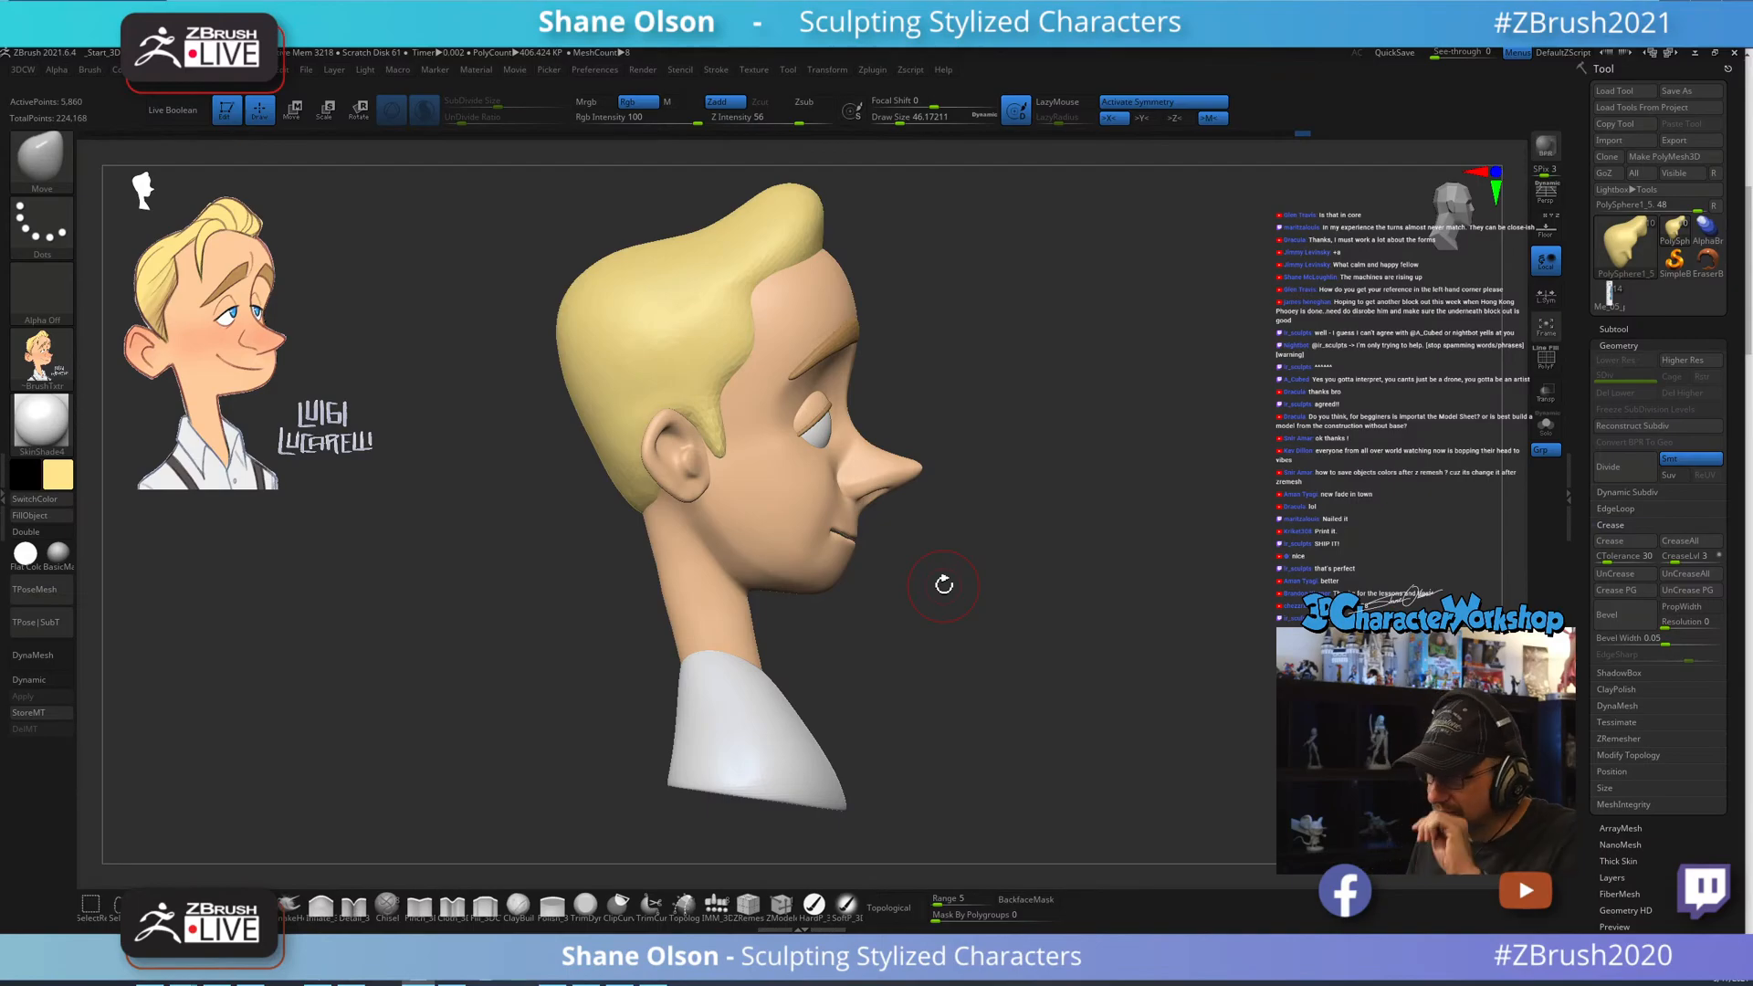
{"action": "mouse_move", "coordinate": [1045, 544]}
{"action": "left_mouse_down"}
{"action": "mouse_move", "coordinate": [1020, 583]}
{"action": "mouse_move", "coordinate": [1037, 559]}
{"action": "mouse_move", "coordinate": [1012, 548]}
{"action": "mouse_move", "coordinate": [944, 559]}
{"action": "left_mouse_up"}
{"action": "key", "text": "s"}
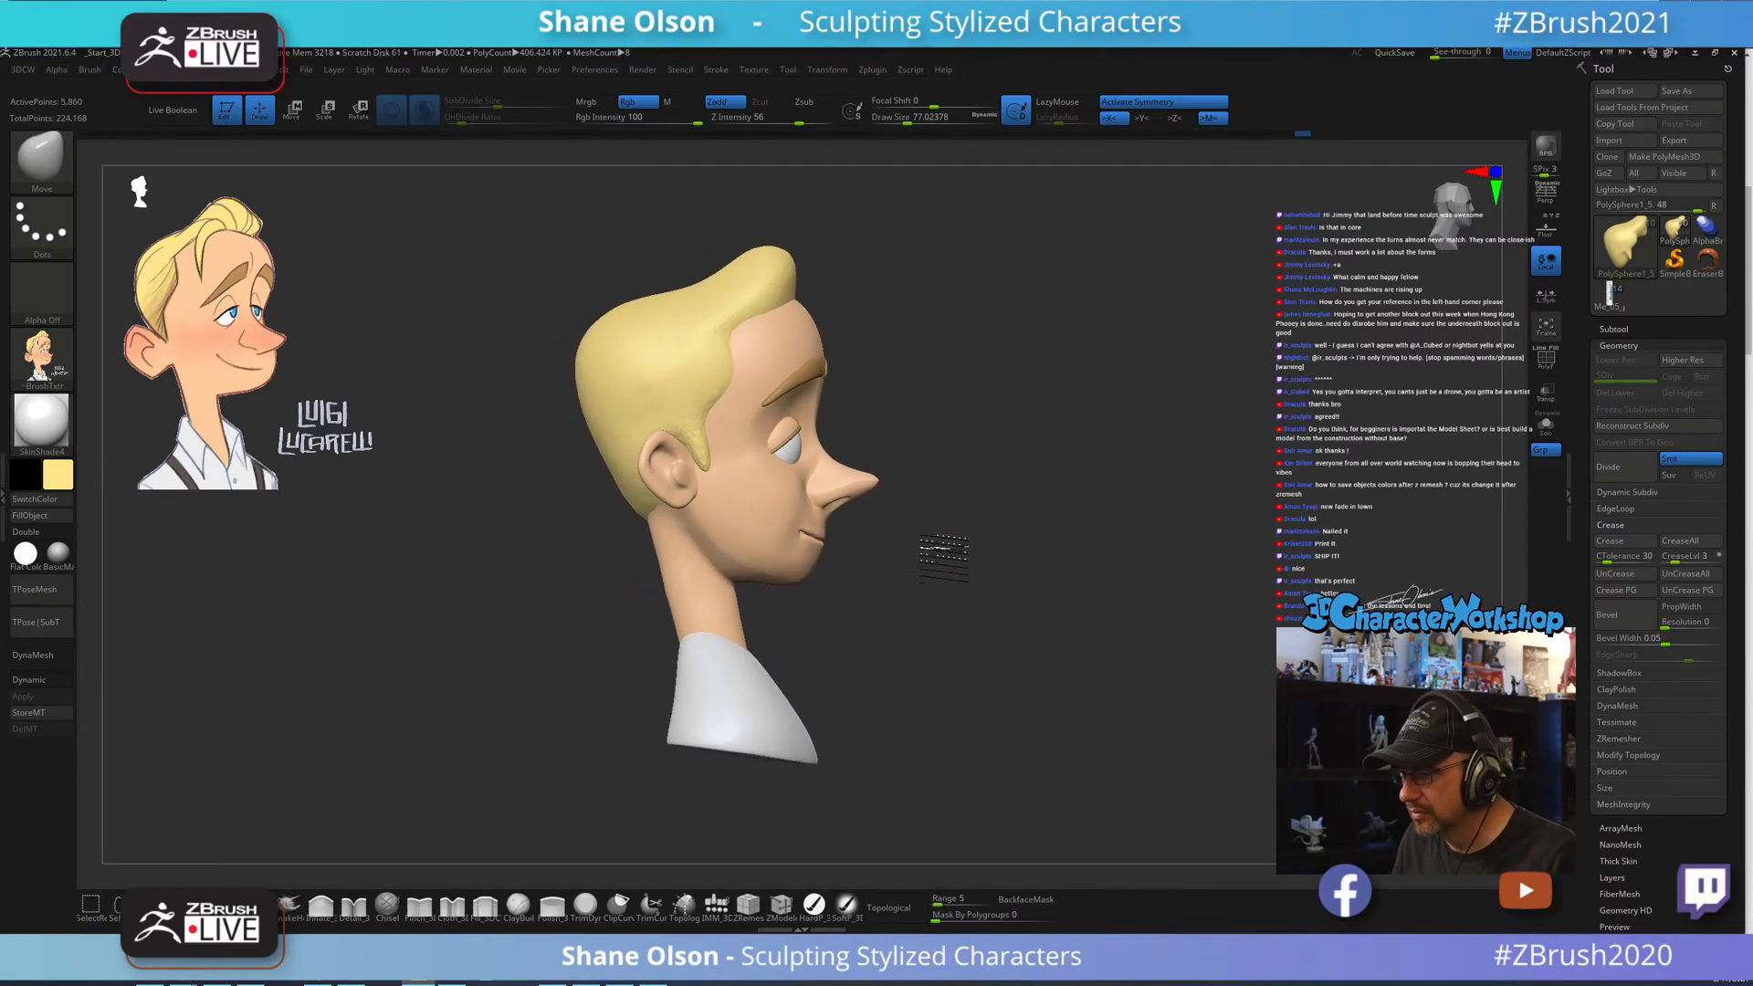
{"action": "left_click_drag", "start_coordinate": [520, 646], "coordinate": [550, 692], "text": "alt"}
{"action": "key", "text": "s"}
{"action": "left_click_drag", "start_coordinate": [930, 630], "coordinate": [936, 635]}
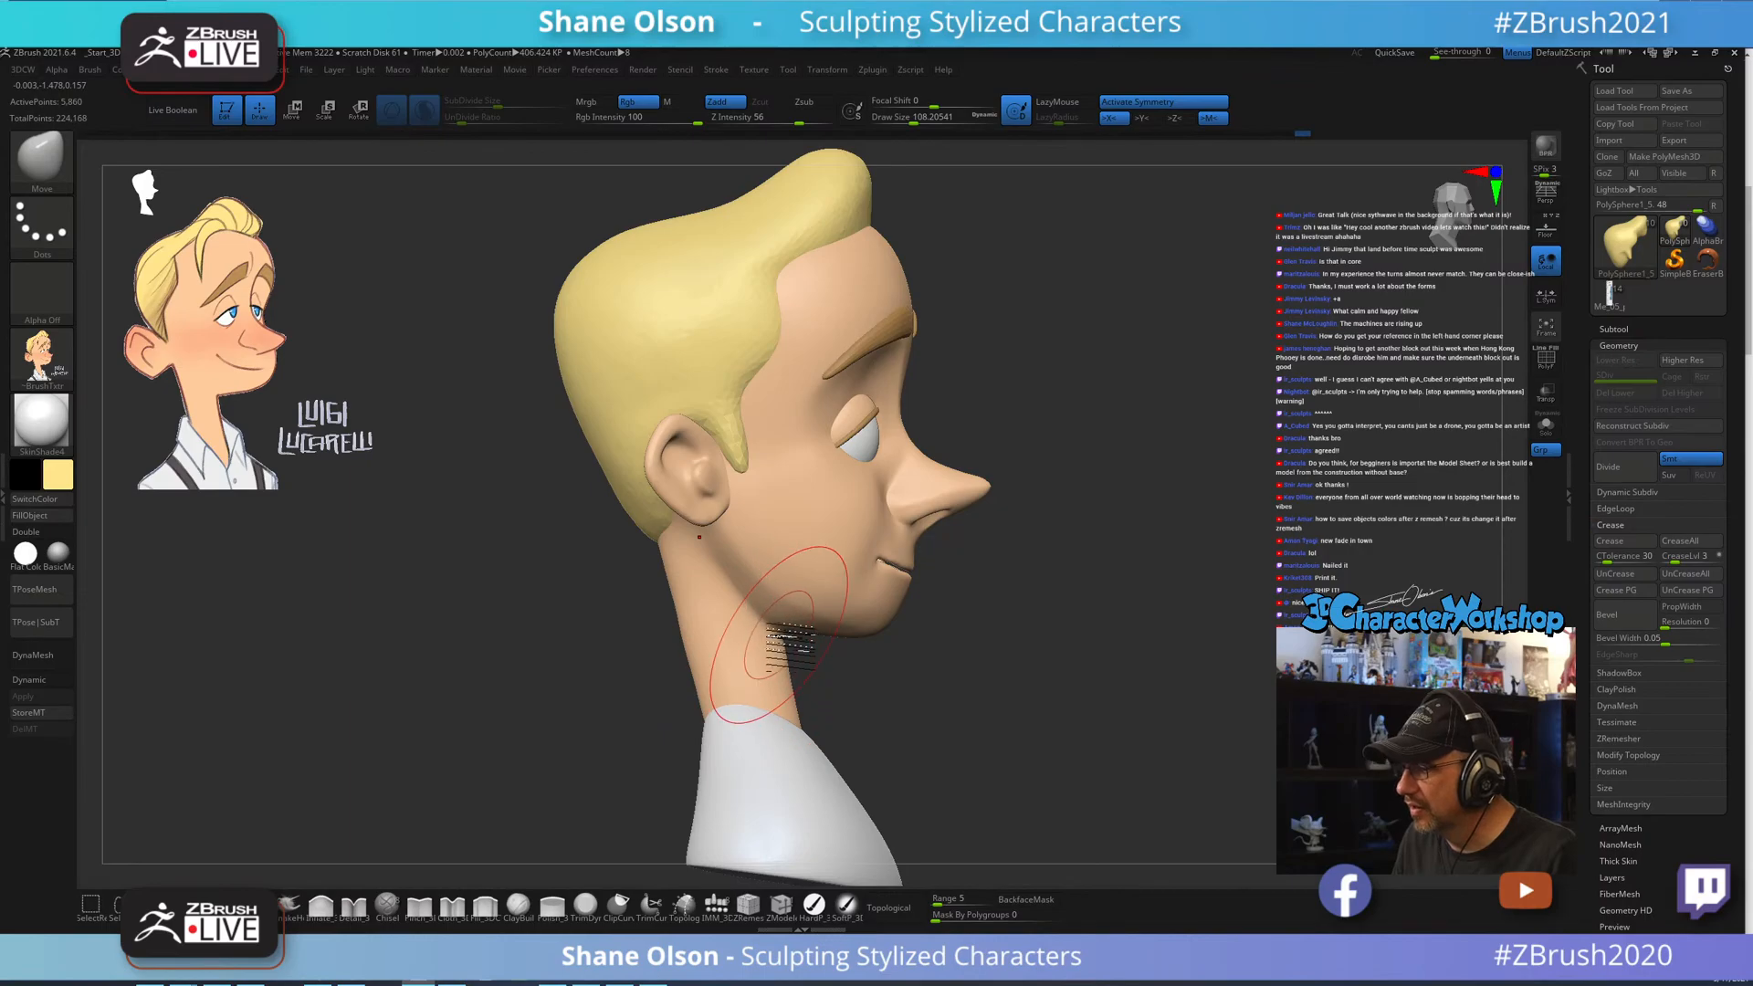
Switch to the head subtool and adjust the jaw and neck area with the Move brush at a draw size of about 80.
{"action": "left_click", "coordinate": [787, 655], "text": "alt"}
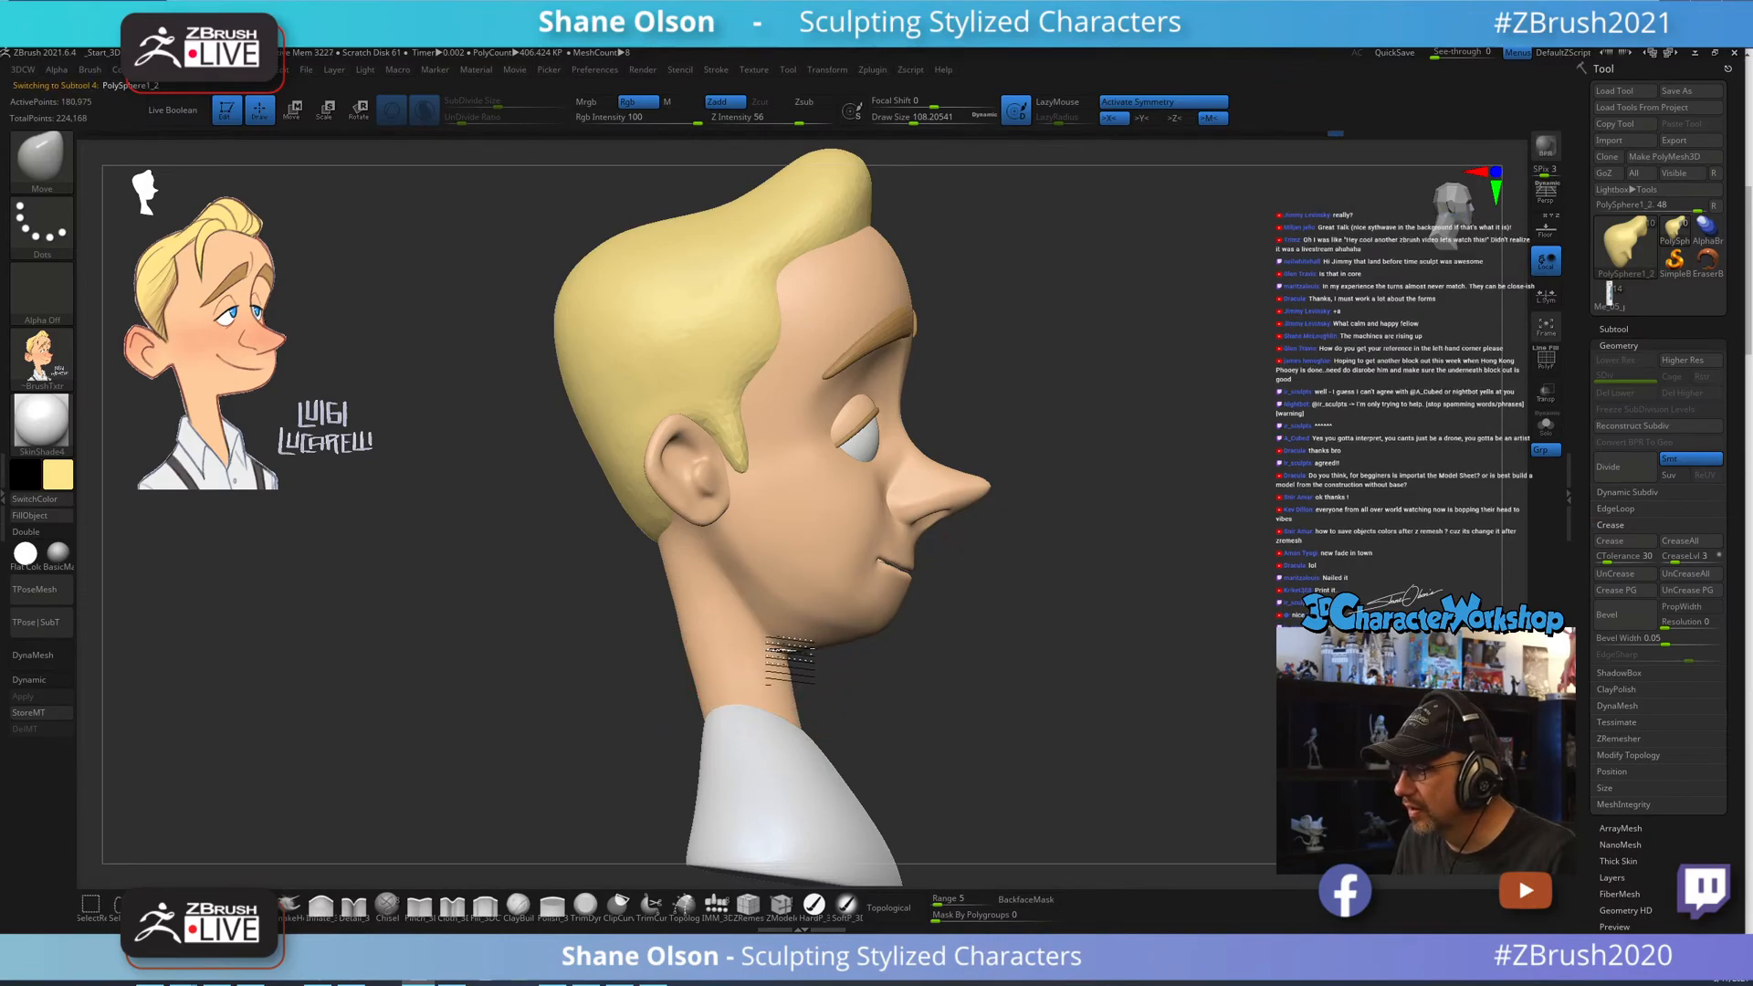
{"action": "left_click_drag", "start_coordinate": [1016, 673], "coordinate": [981, 663]}
{"action": "left_click_drag", "start_coordinate": [1099, 665], "coordinate": [1010, 716]}
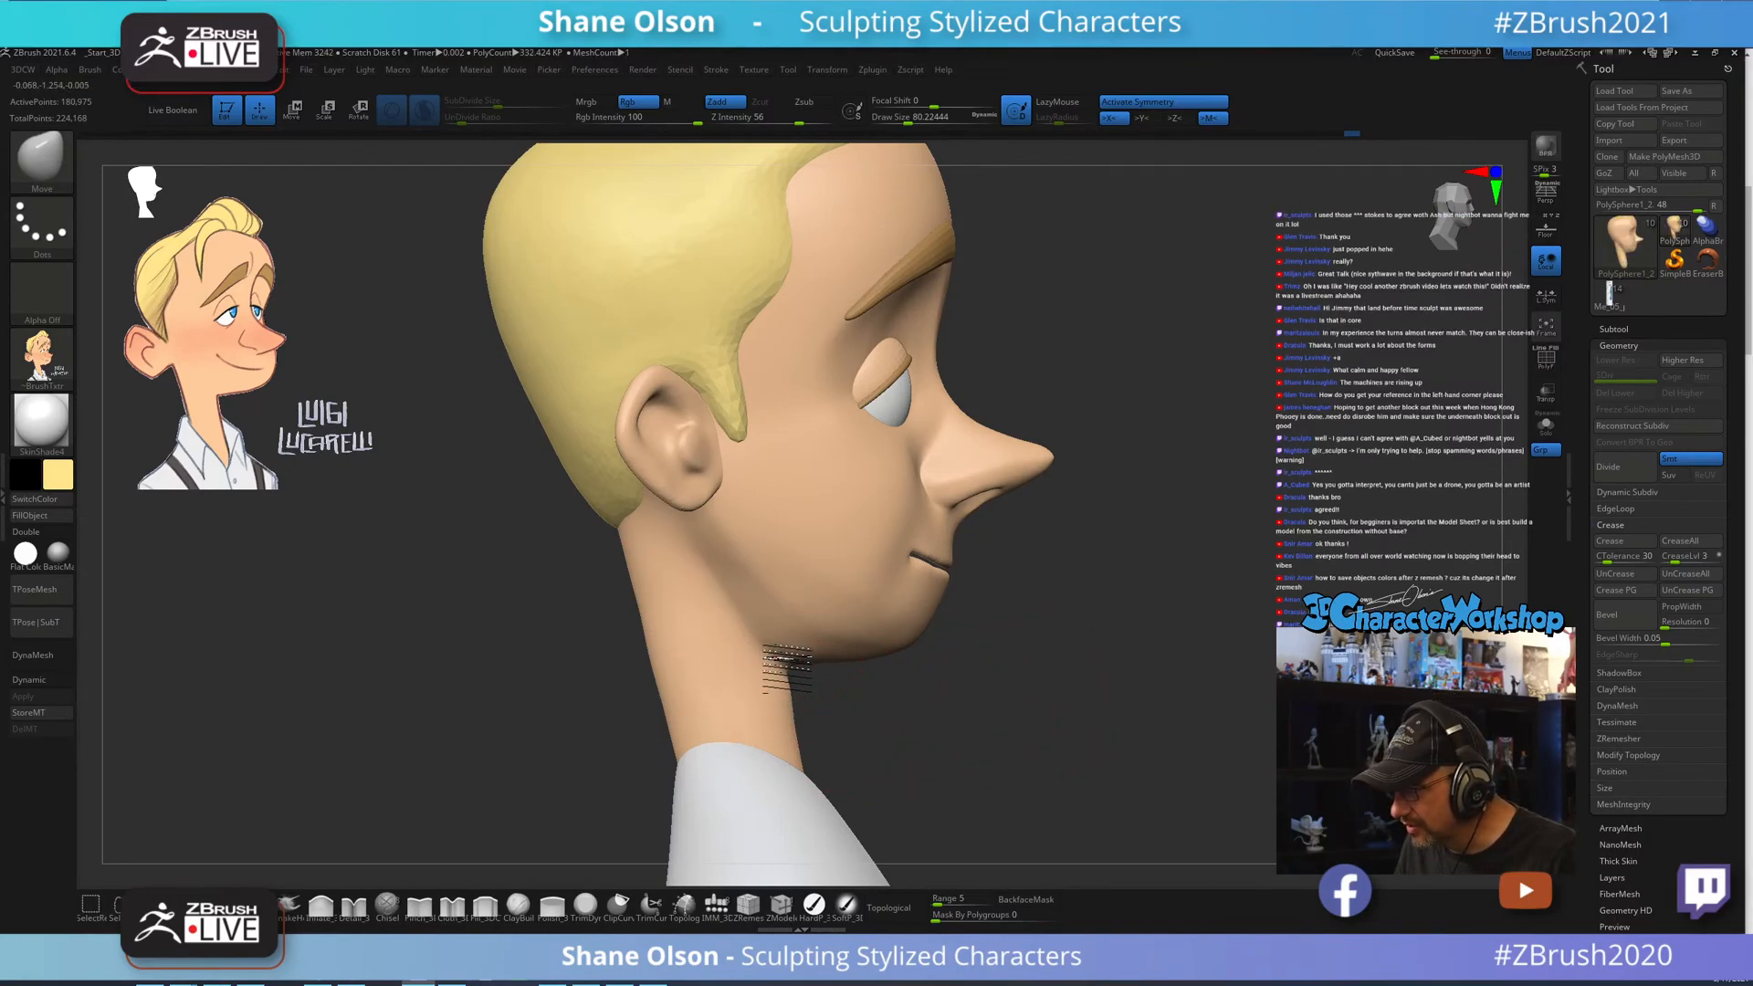
{"action": "left_click_drag", "start_coordinate": [1139, 752], "coordinate": [1117, 630]}
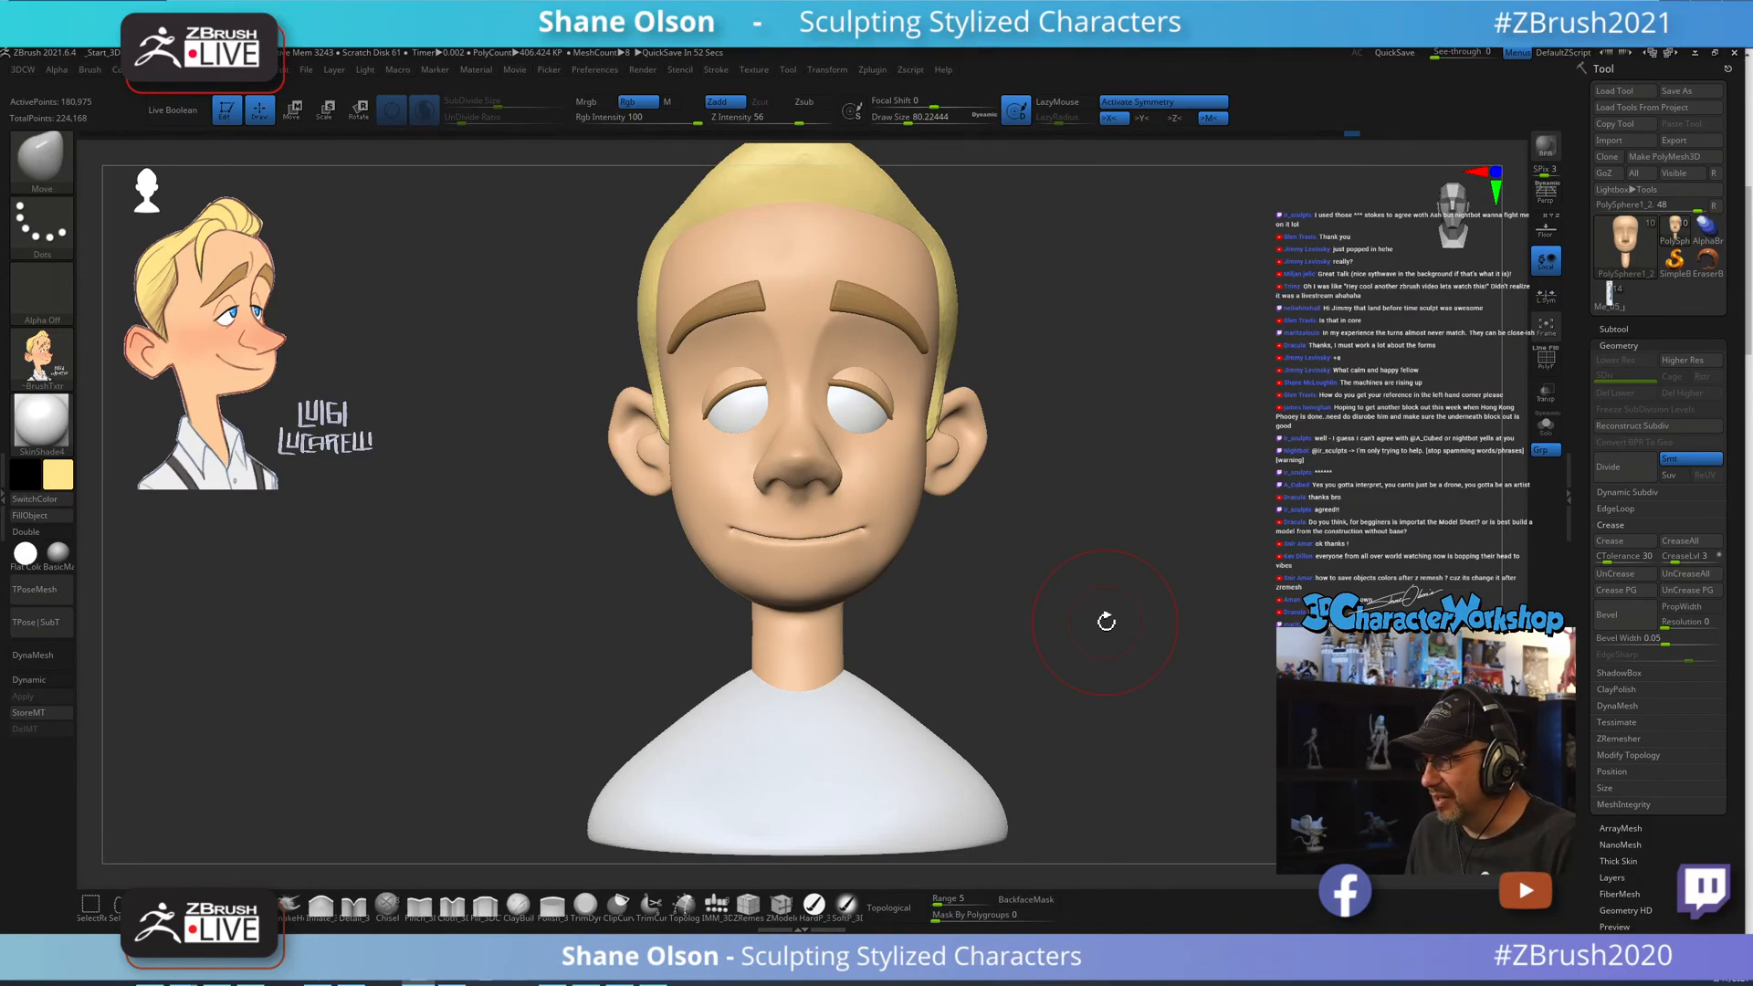
{"action": "left_click_drag", "start_coordinate": [1099, 606], "coordinate": [1096, 597], "text": "alt"}
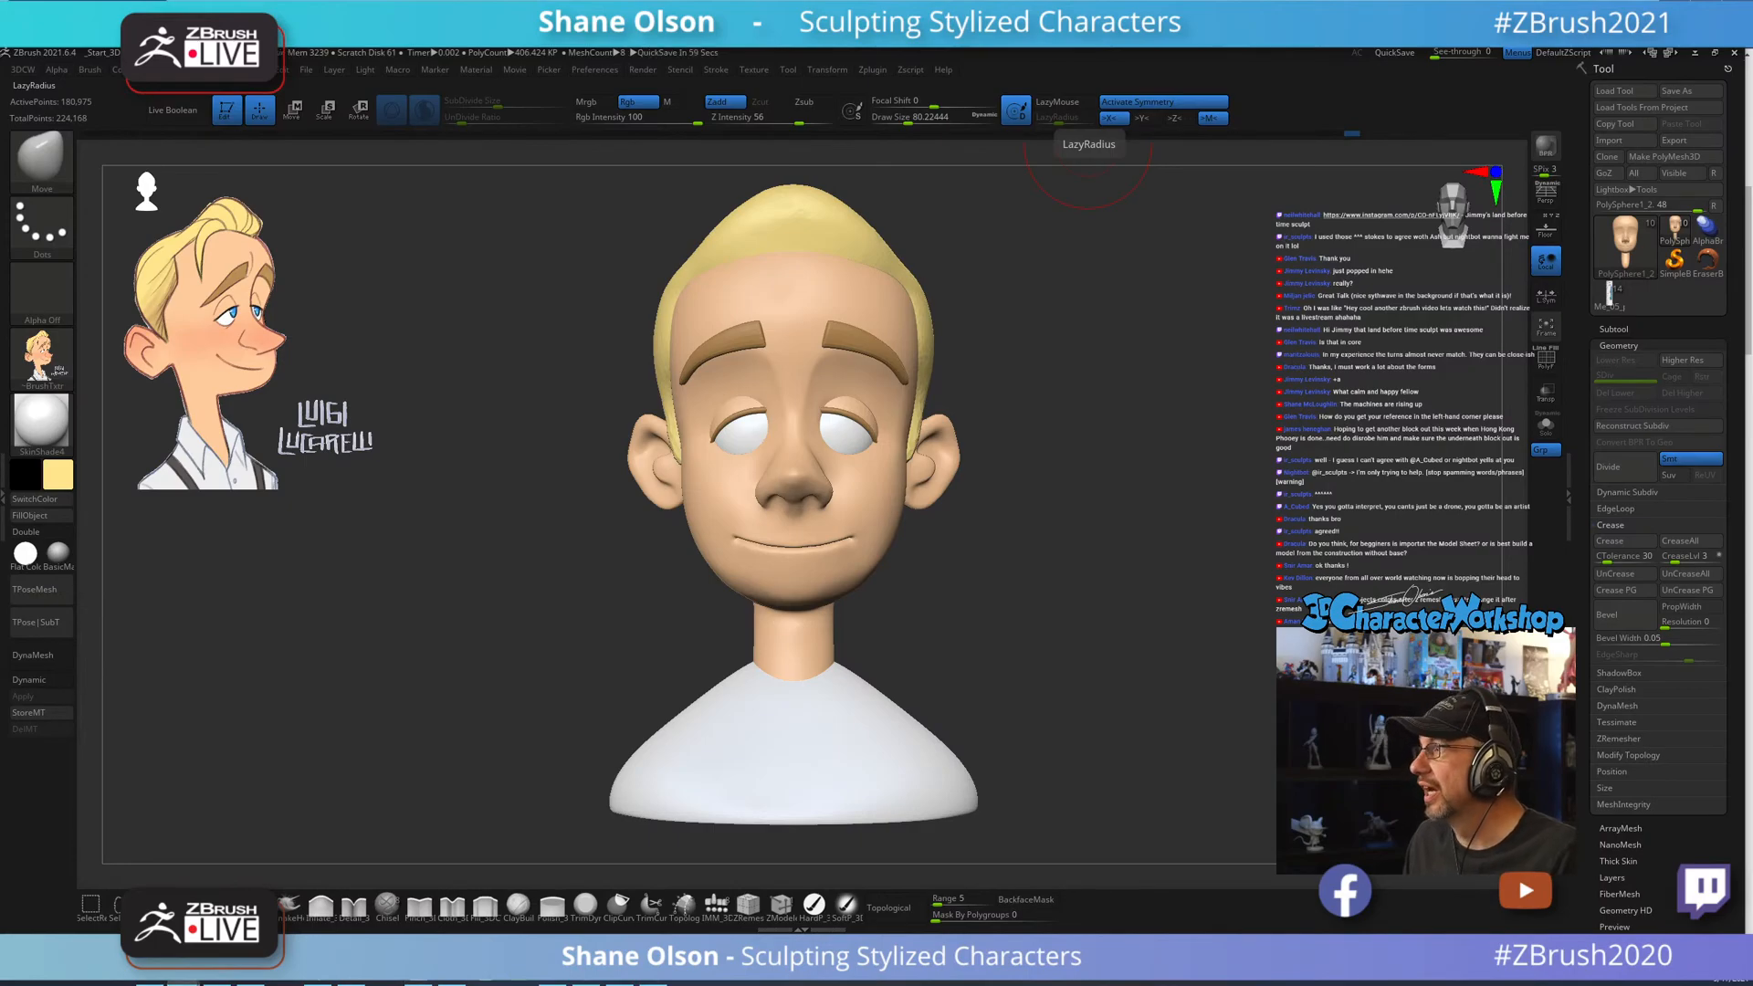
Switch to the browser and page through the images of the Land Before Time dinosaur sculpt on Instagram.
{"action": "left_click_drag", "start_coordinate": [1088, 124], "coordinate": [849, 317]}
{"action": "left_click", "coordinate": [1172, 308]}
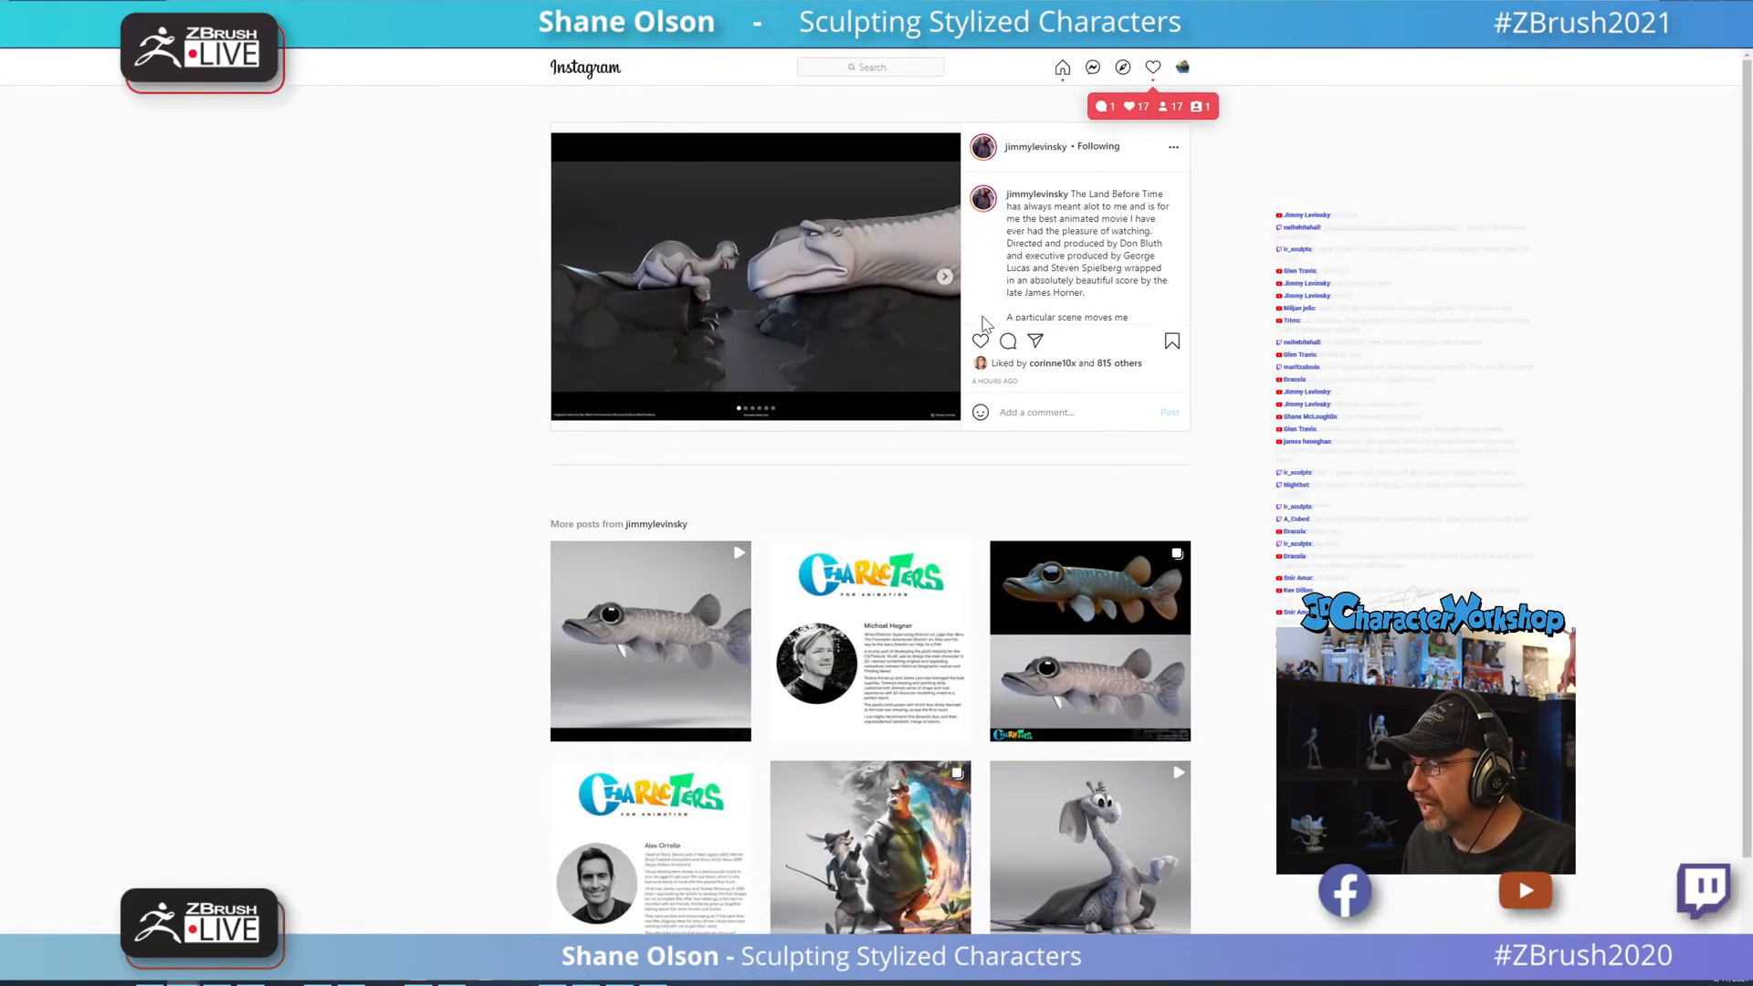
{"action": "left_click", "coordinate": [943, 283]}
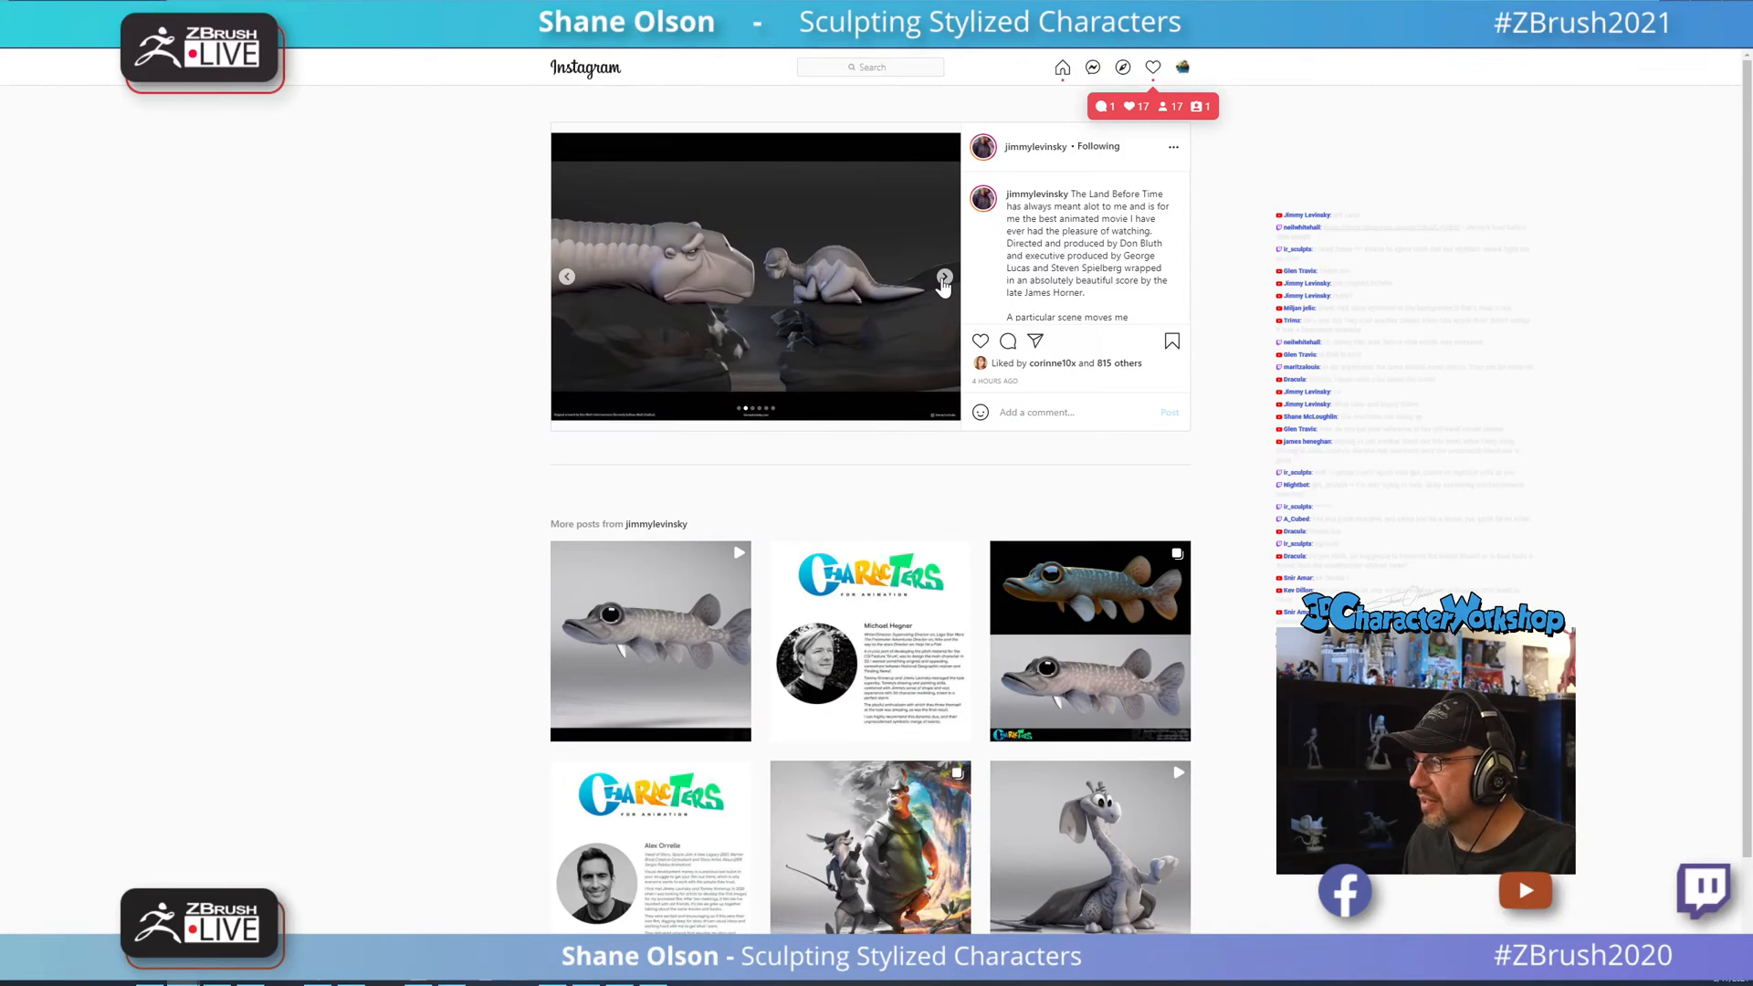
{"action": "left_click", "coordinate": [943, 278]}
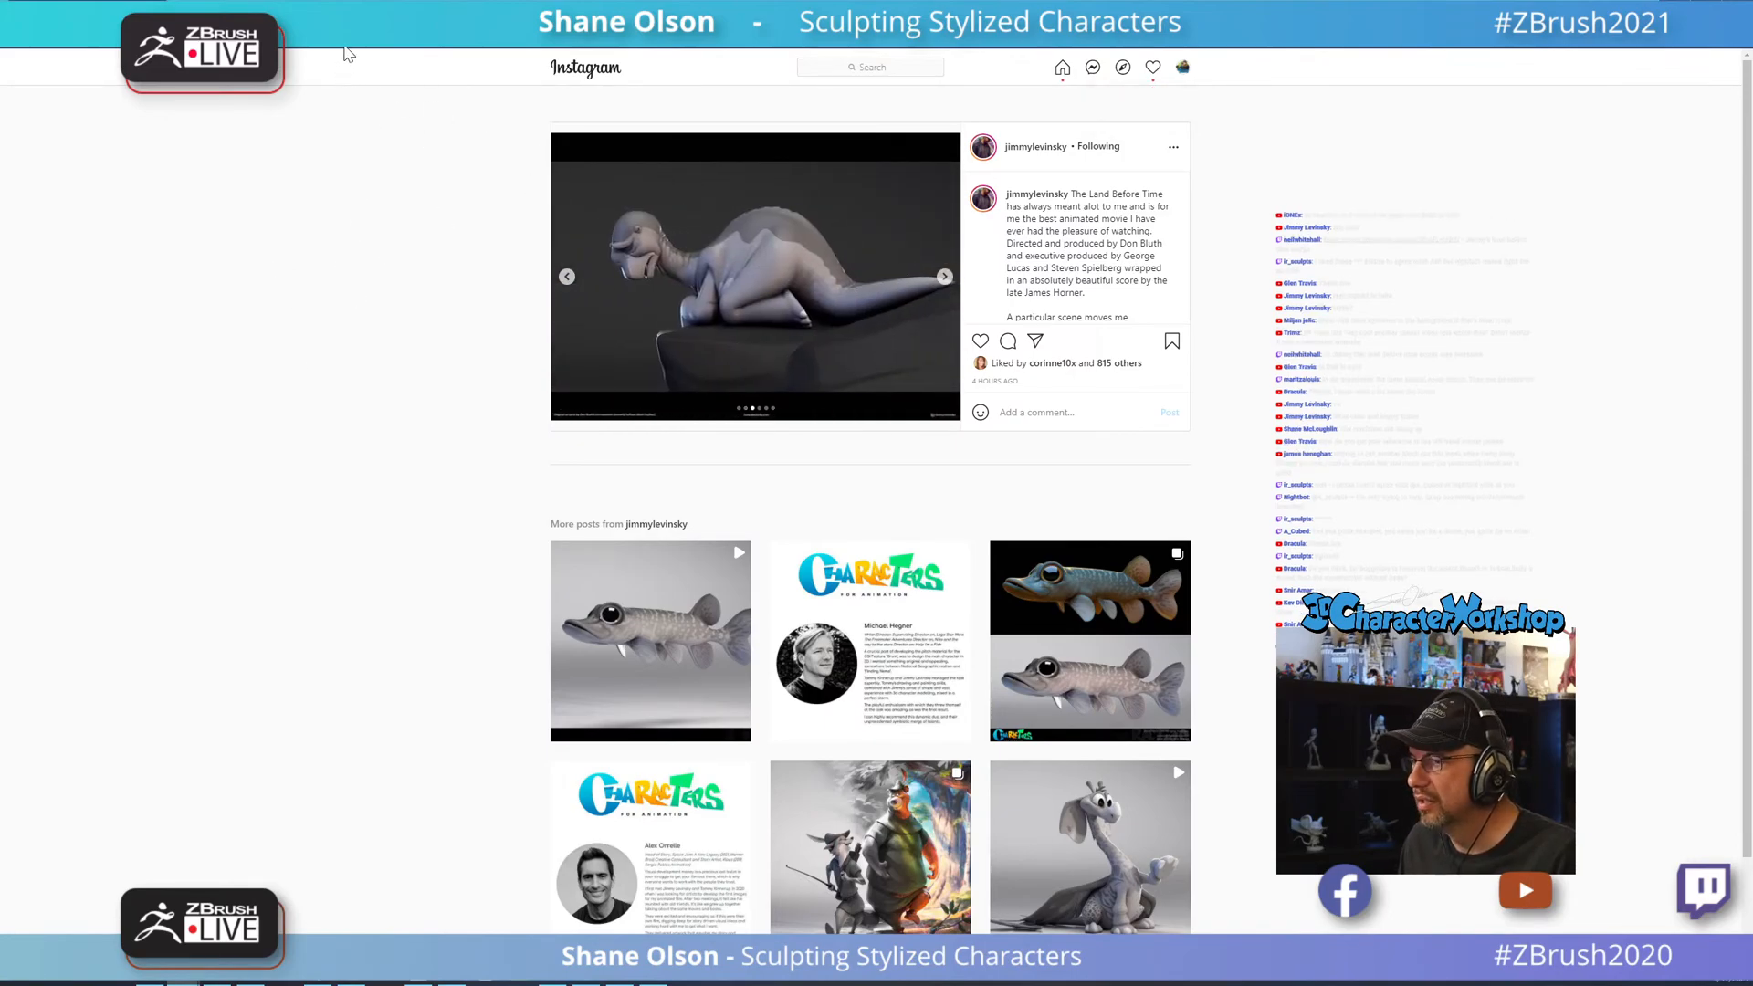
Search for the sculptor by name and open their ArtStation portfolio.
{"action": "type", "text": "jimmy"}
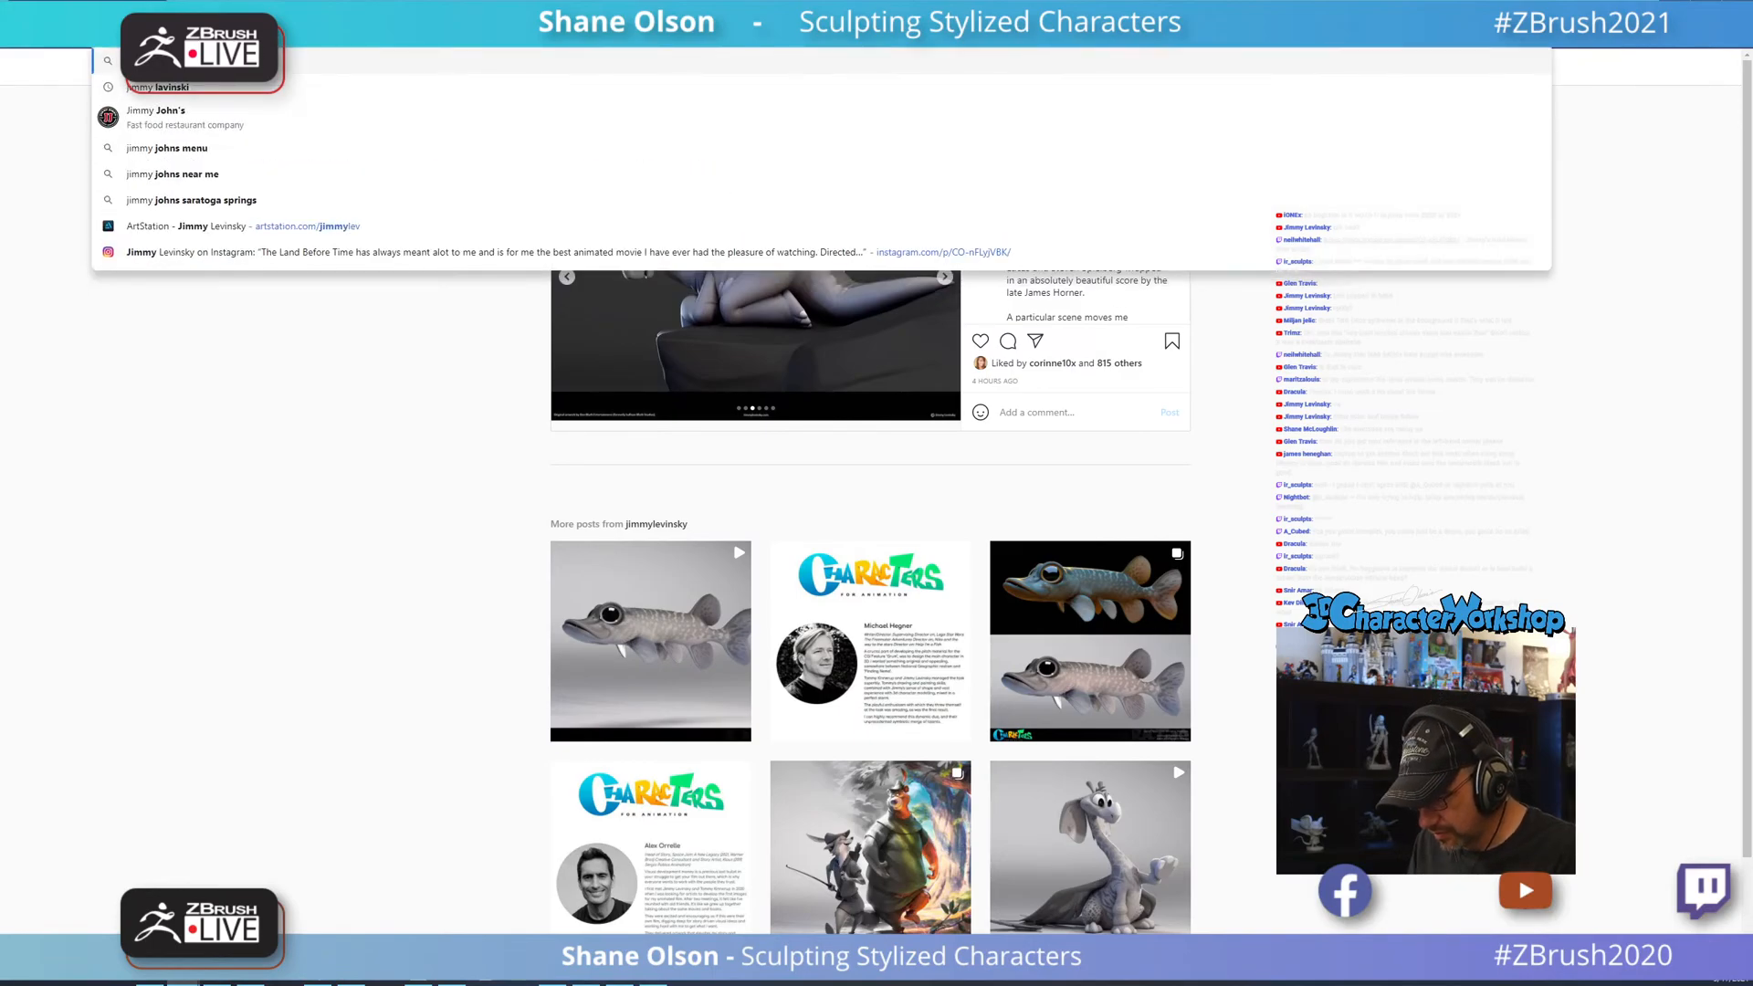
{"action": "key", "text": "Down"}
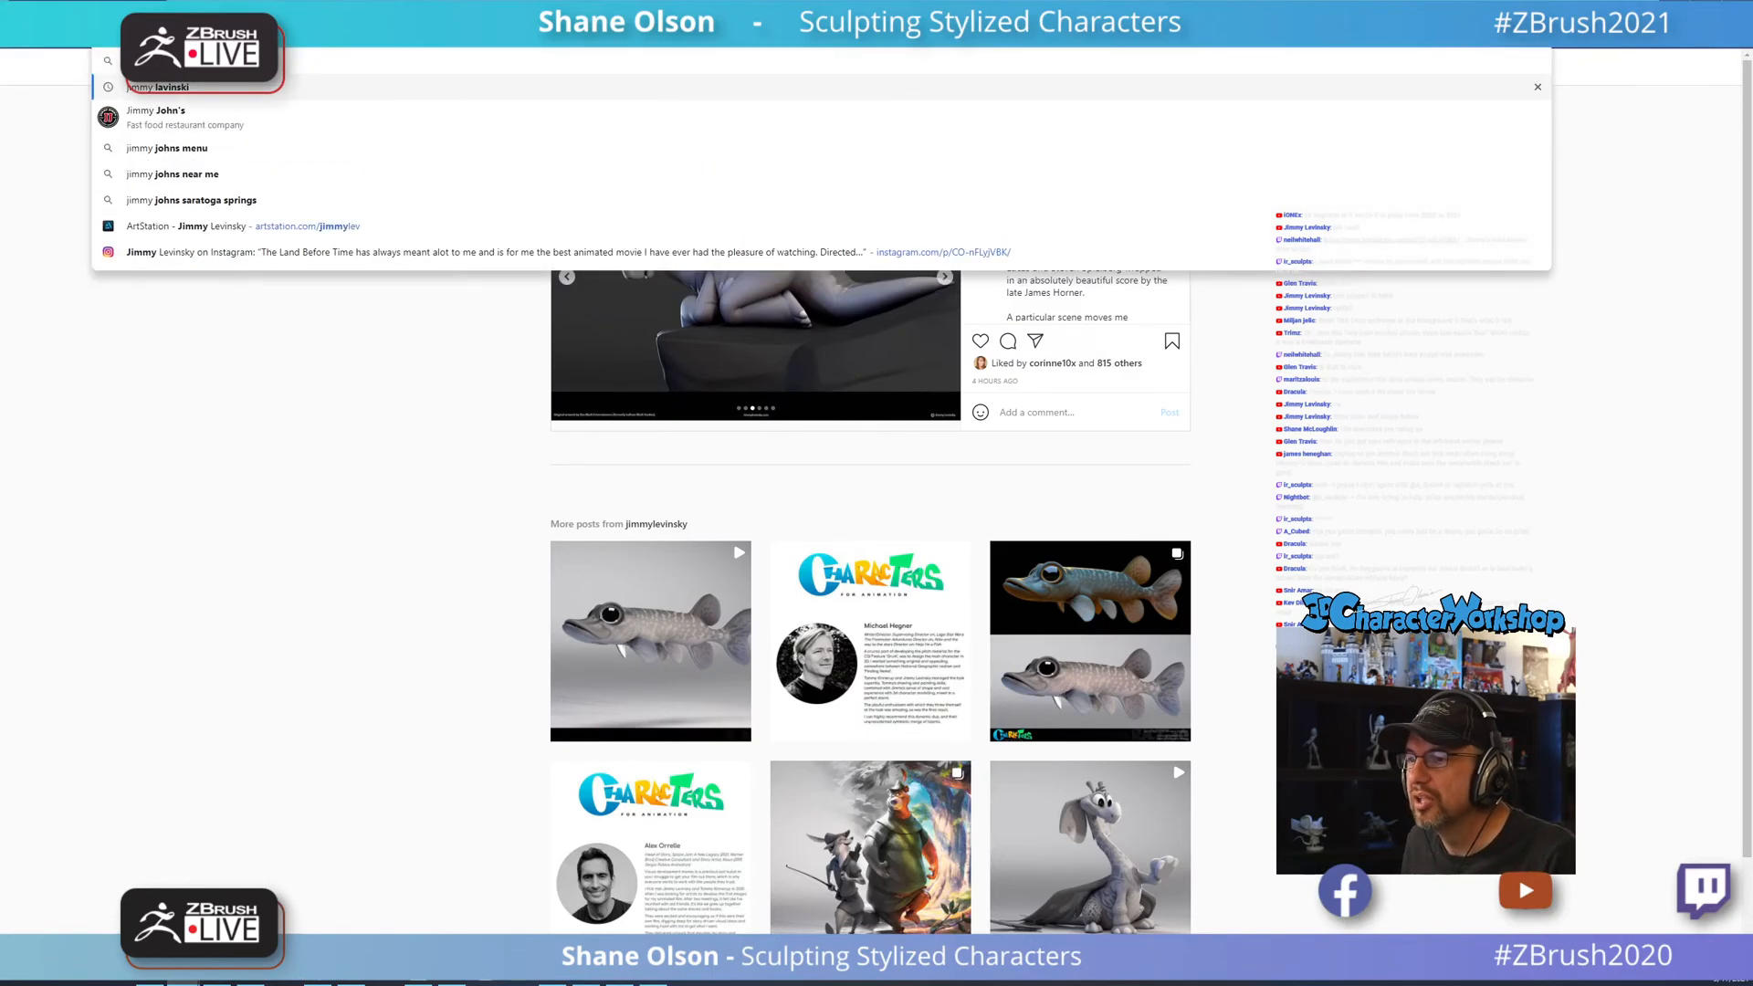
{"action": "key", "text": "Down"}
{"action": "key", "text": "Down"}
{"action": "key", "text": "Down"}
{"action": "key", "text": "Down"}
{"action": "key", "text": "Down"}
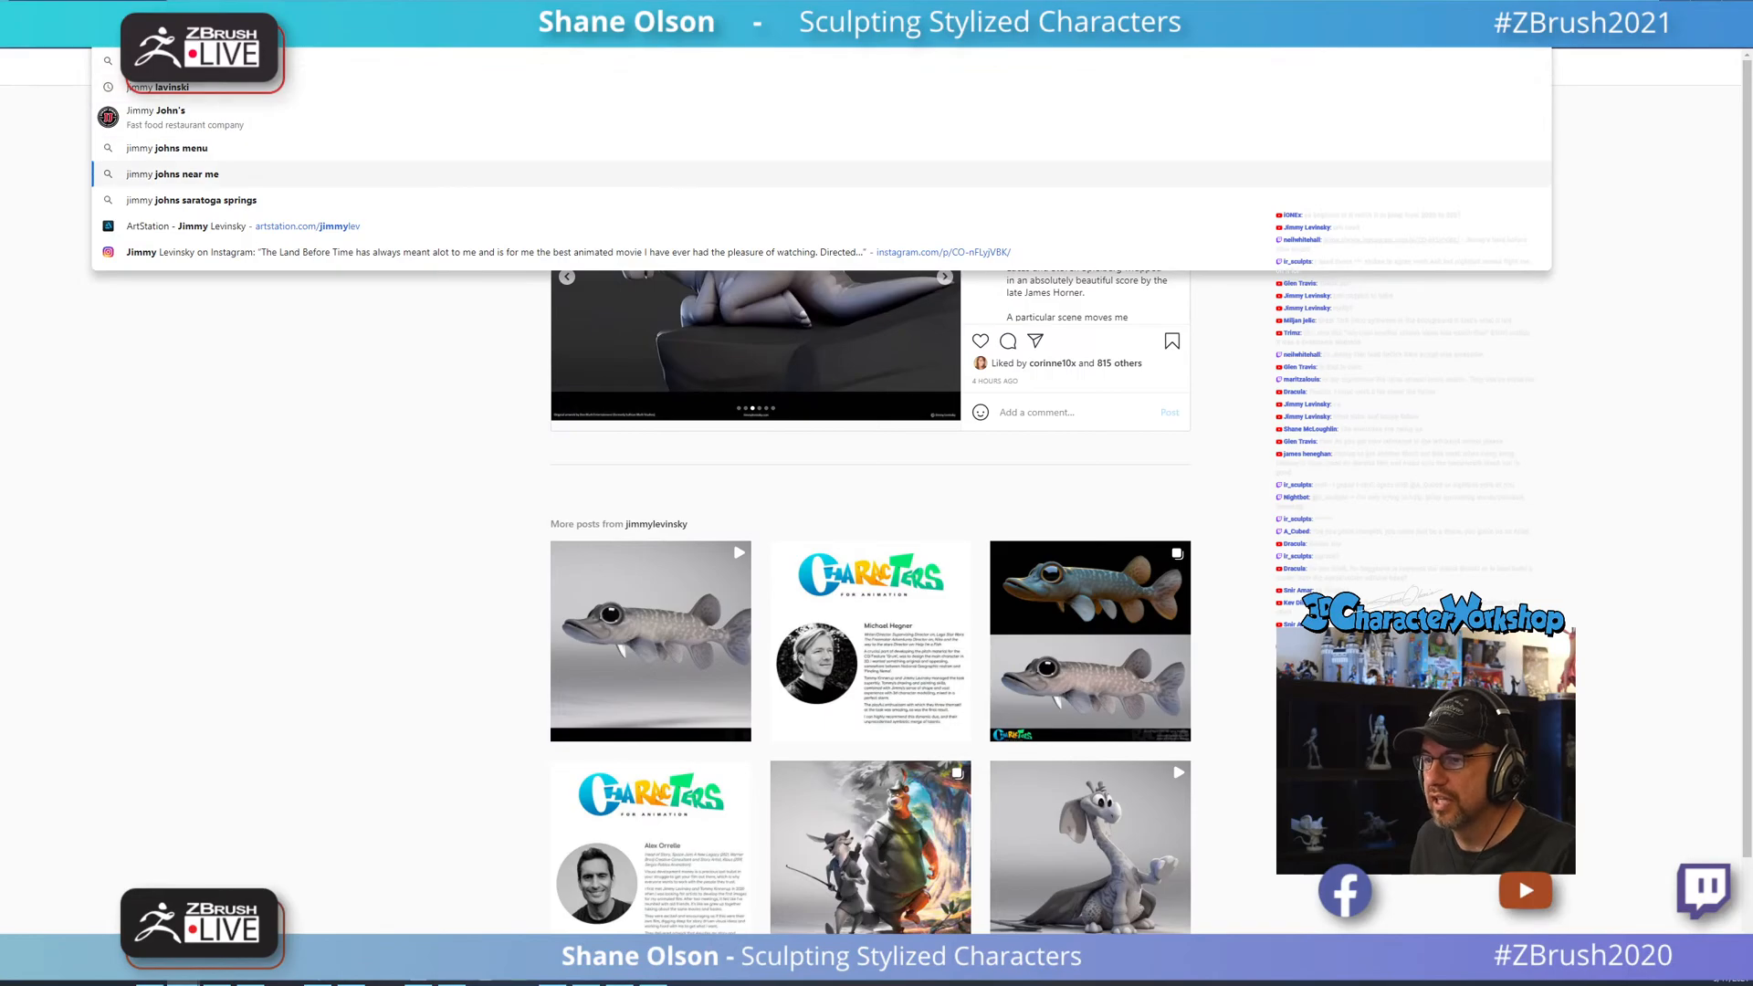
{"action": "key", "text": "Return"}
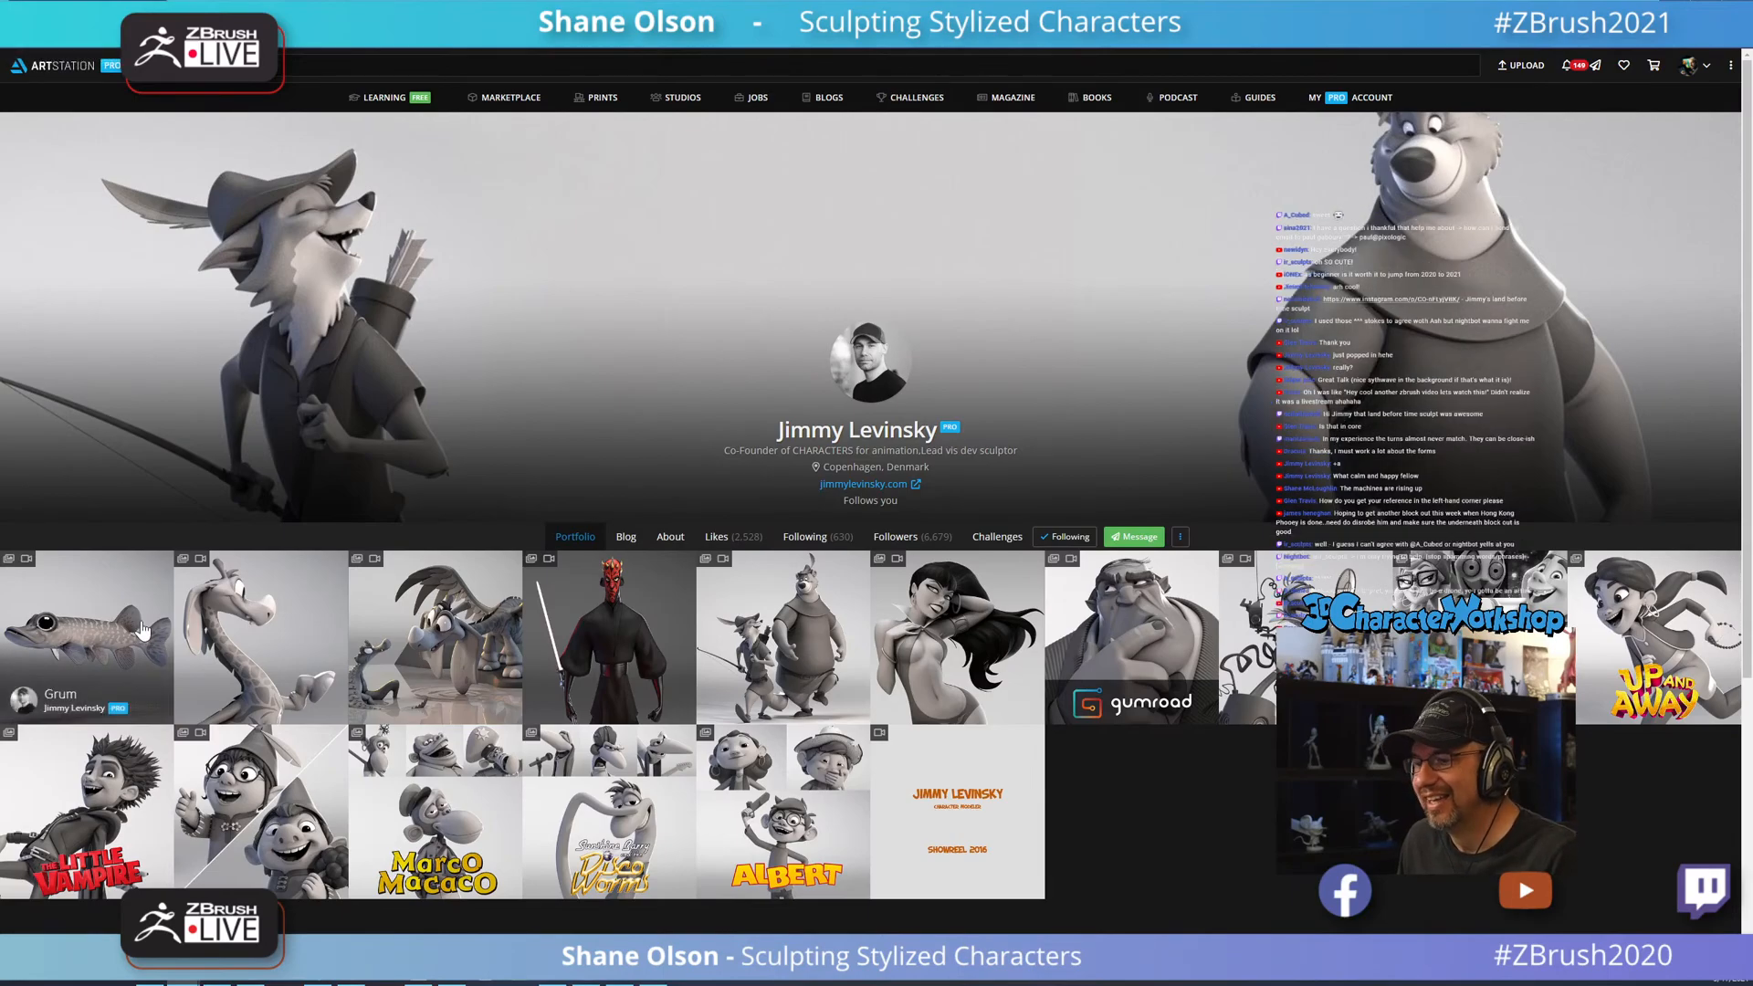
Return to the Instagram dinosaur post and view its second image.
{"action": "key", "text": "Return"}
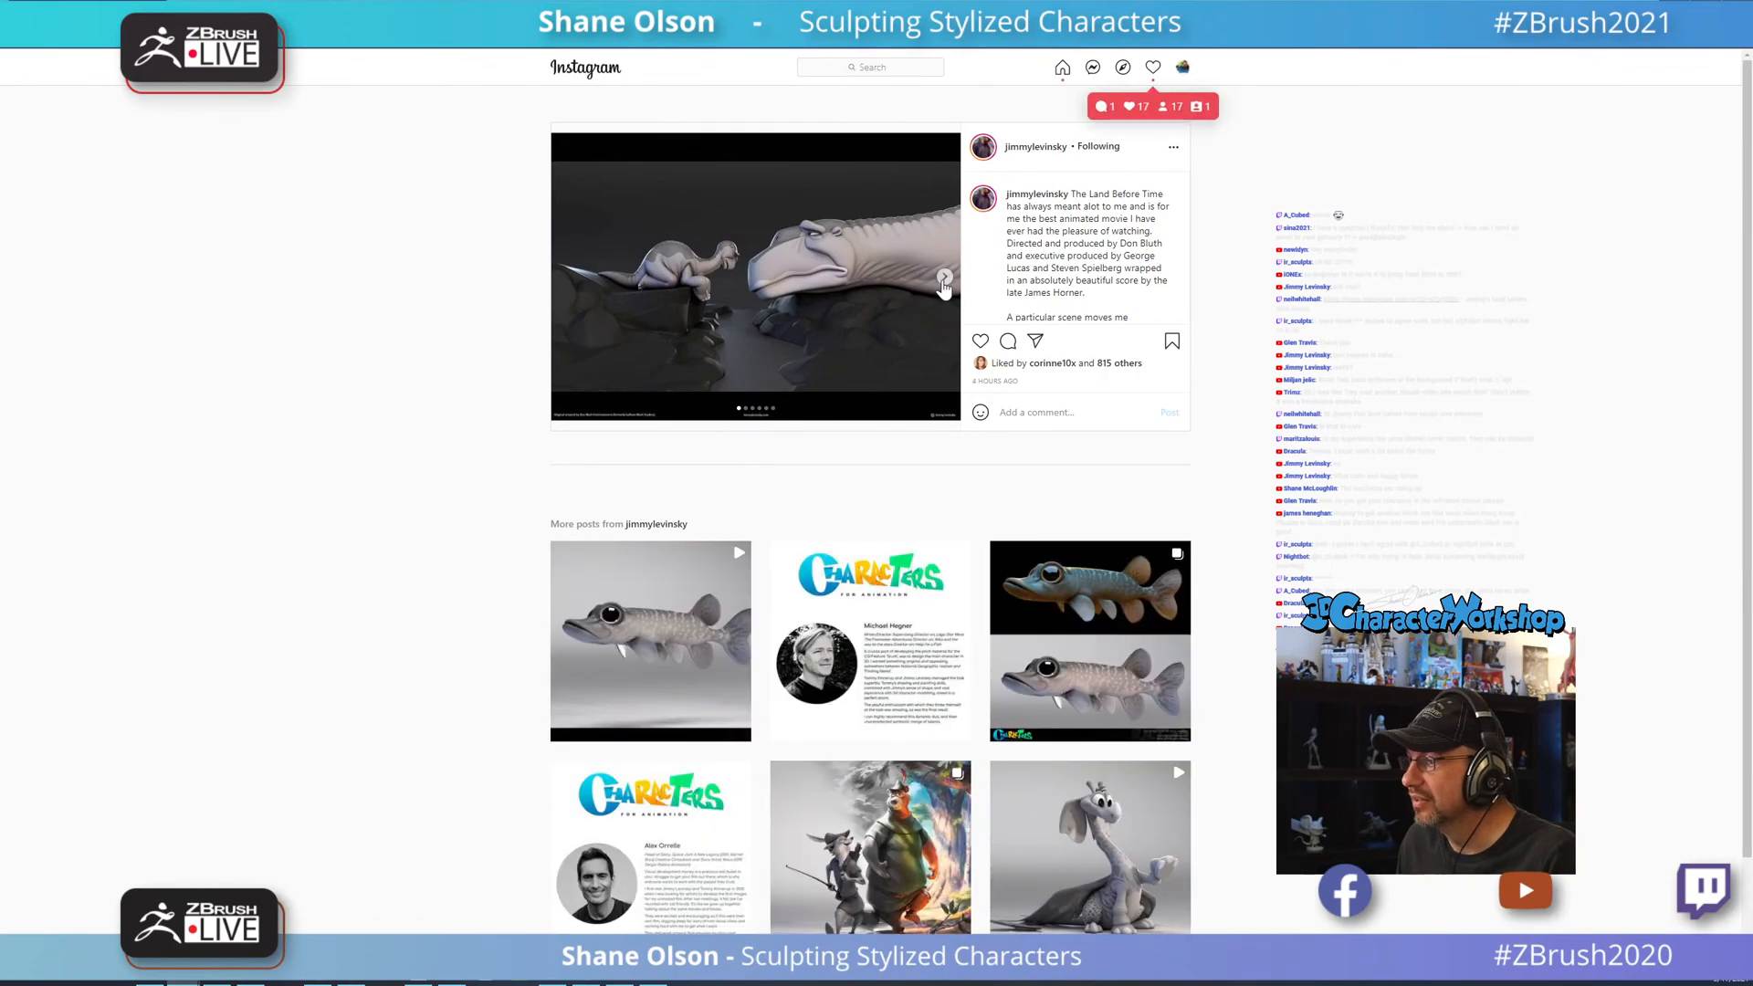
{"action": "left_click", "coordinate": [941, 279]}
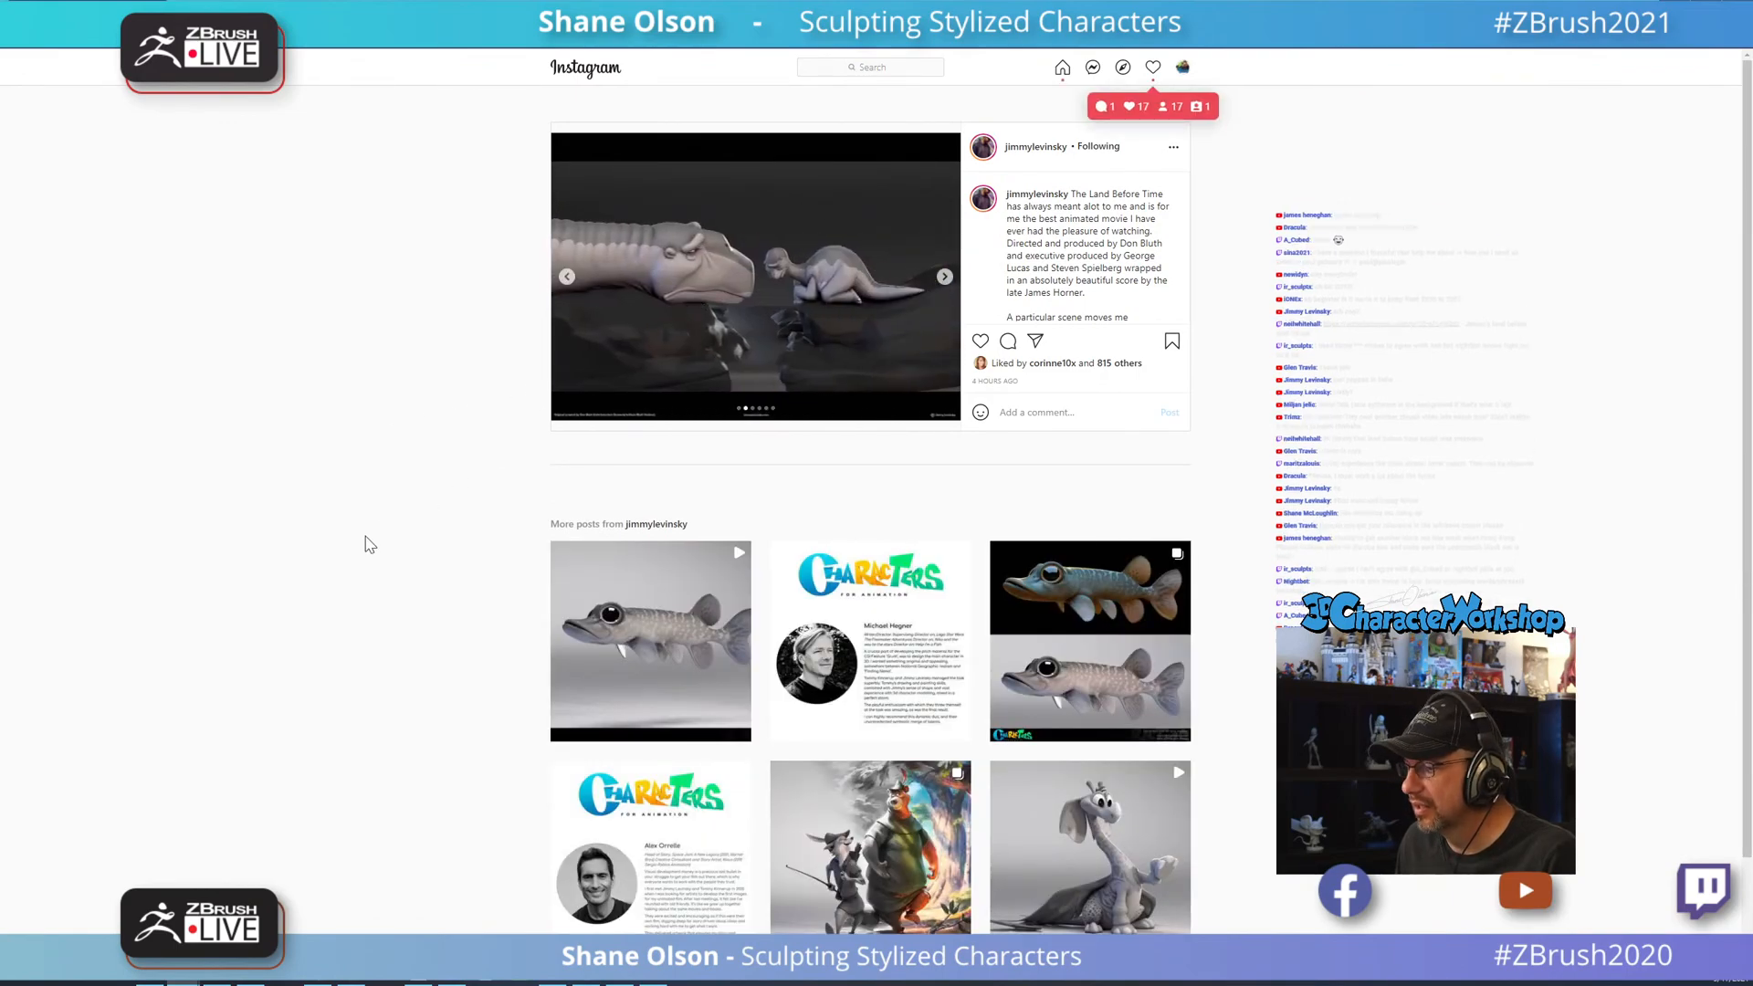
{"action": "scroll", "coordinate": [345, 481], "scroll_direction": "down", "scroll_amount": 1}
{"action": "scroll", "coordinate": [345, 482], "scroll_direction": "up", "scroll_amount": 1}
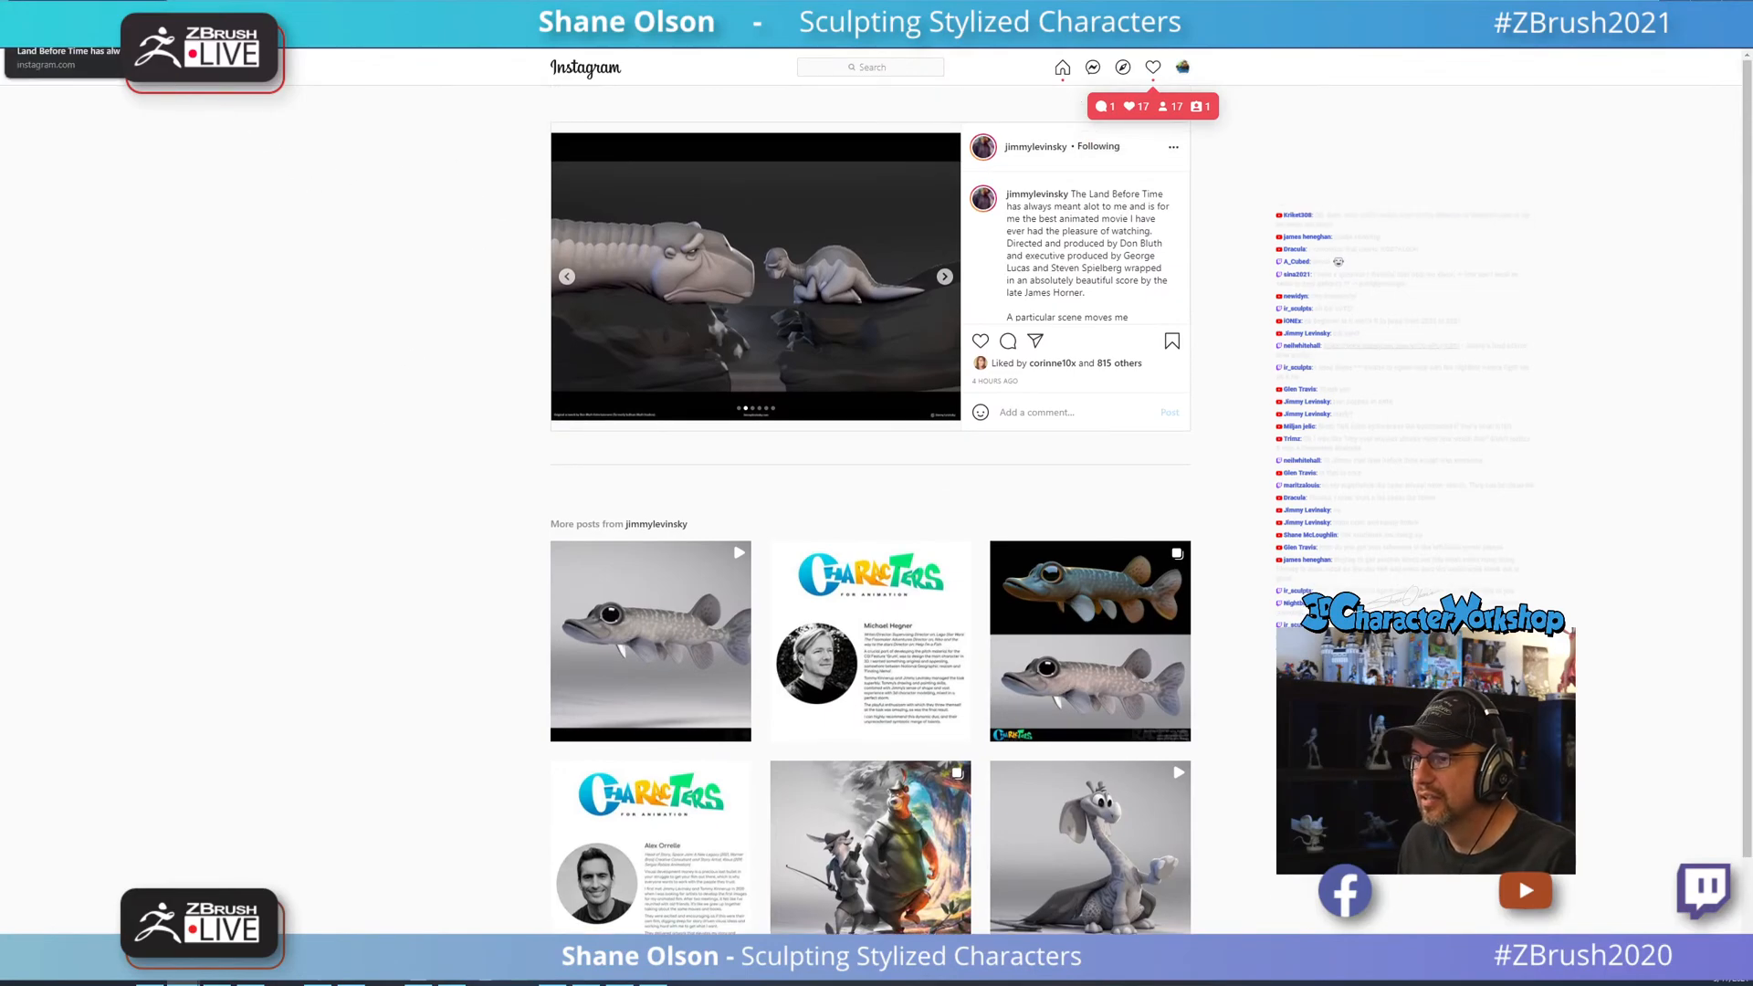
Switch to the 3DCharacterWorkshop community forum and browse the students' Saturday Morning Cartoon blockout posts.
{"action": "left_click", "coordinate": [110, 11]}
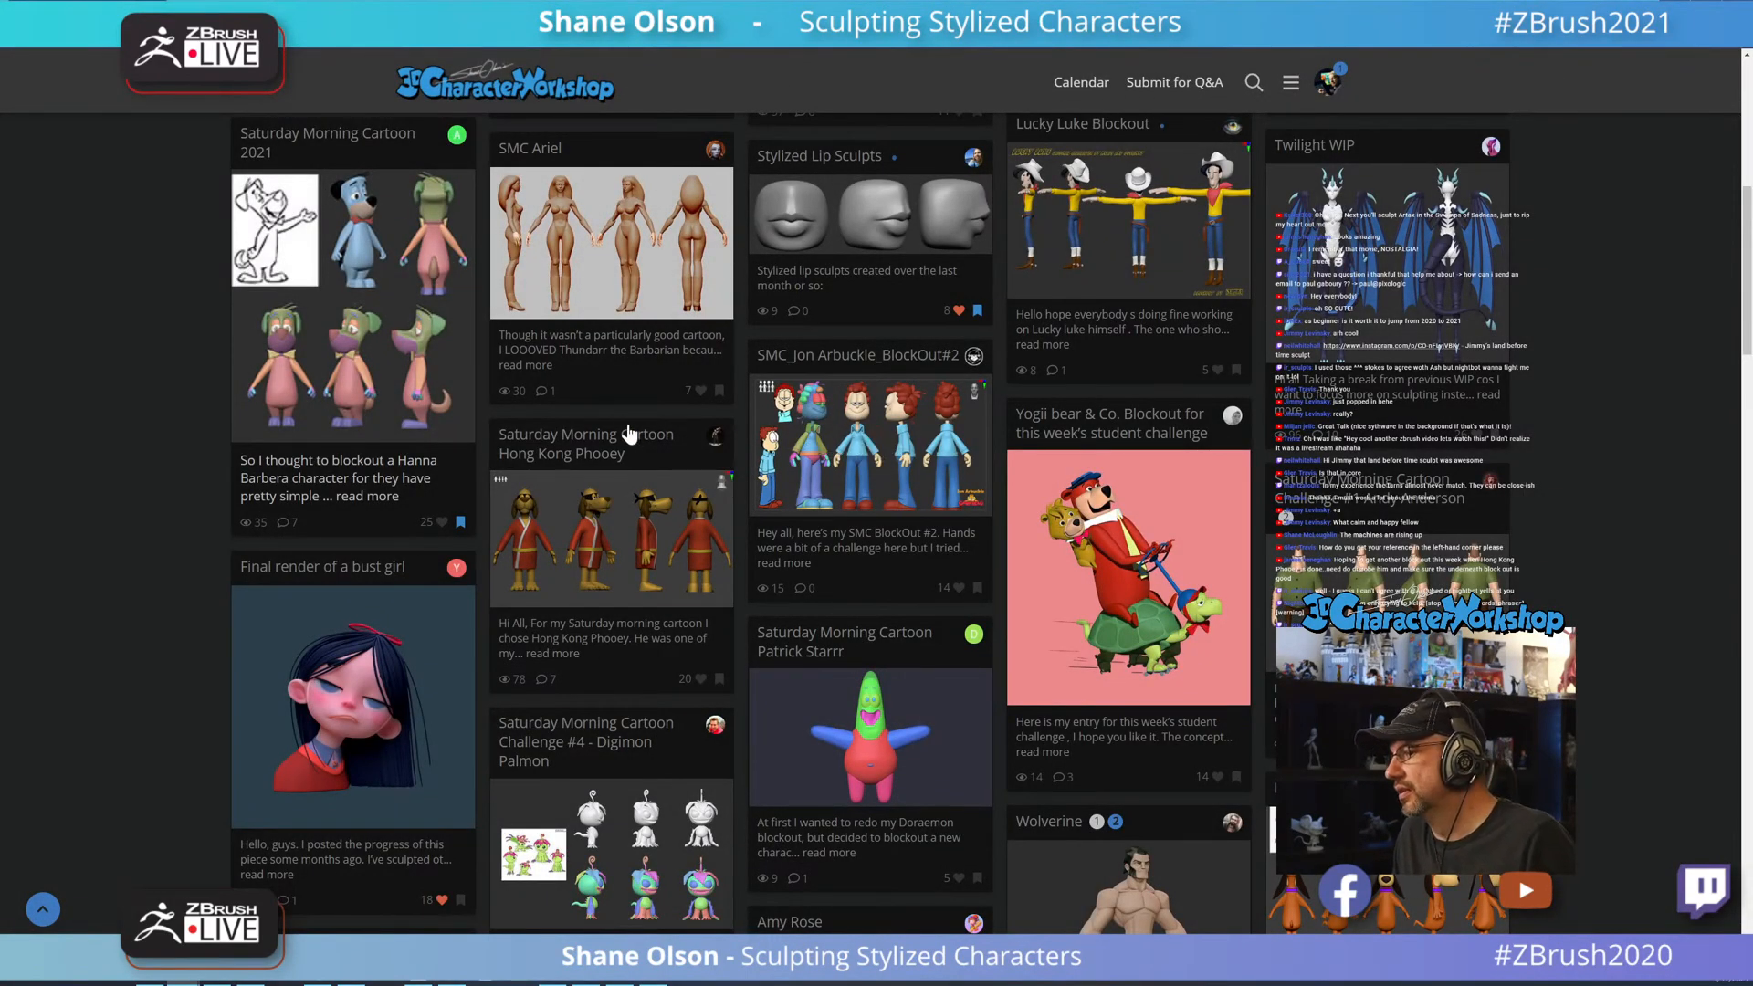
{"action": "scroll", "coordinate": [566, 461], "scroll_direction": "up", "scroll_amount": 7}
{"action": "scroll", "coordinate": [564, 464], "scroll_direction": "down", "scroll_amount": 3}
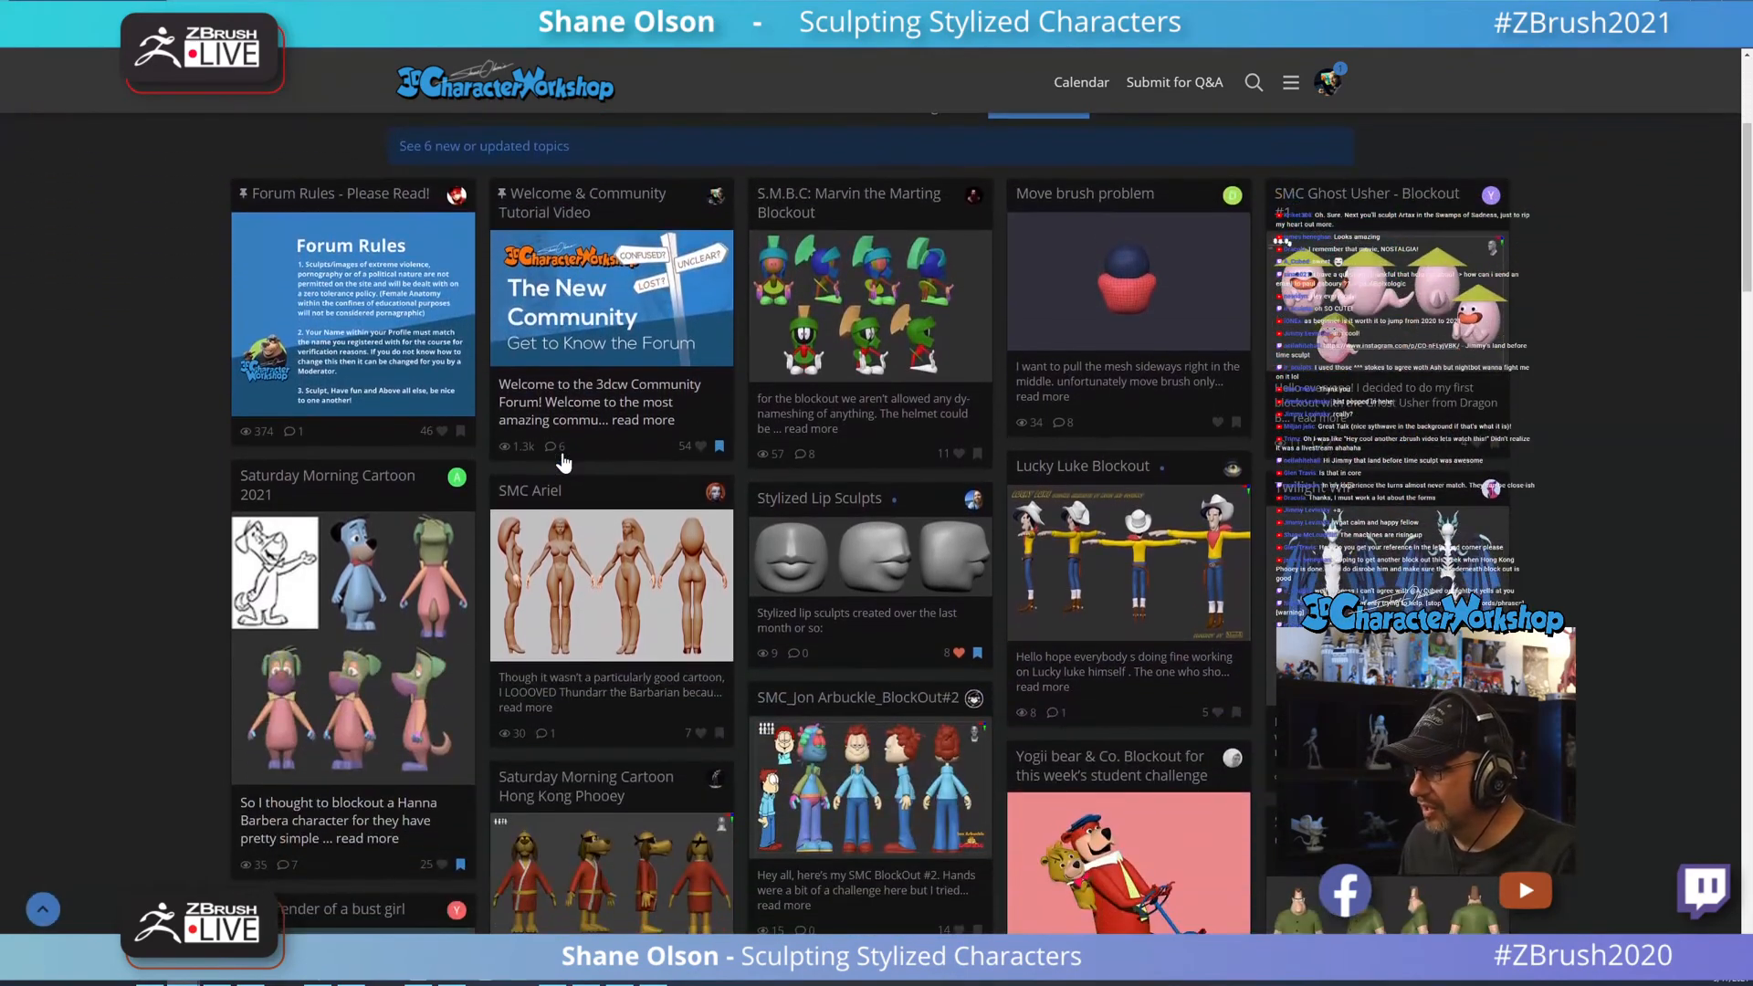
{"action": "scroll", "coordinate": [944, 529], "scroll_direction": "down", "scroll_amount": 1}
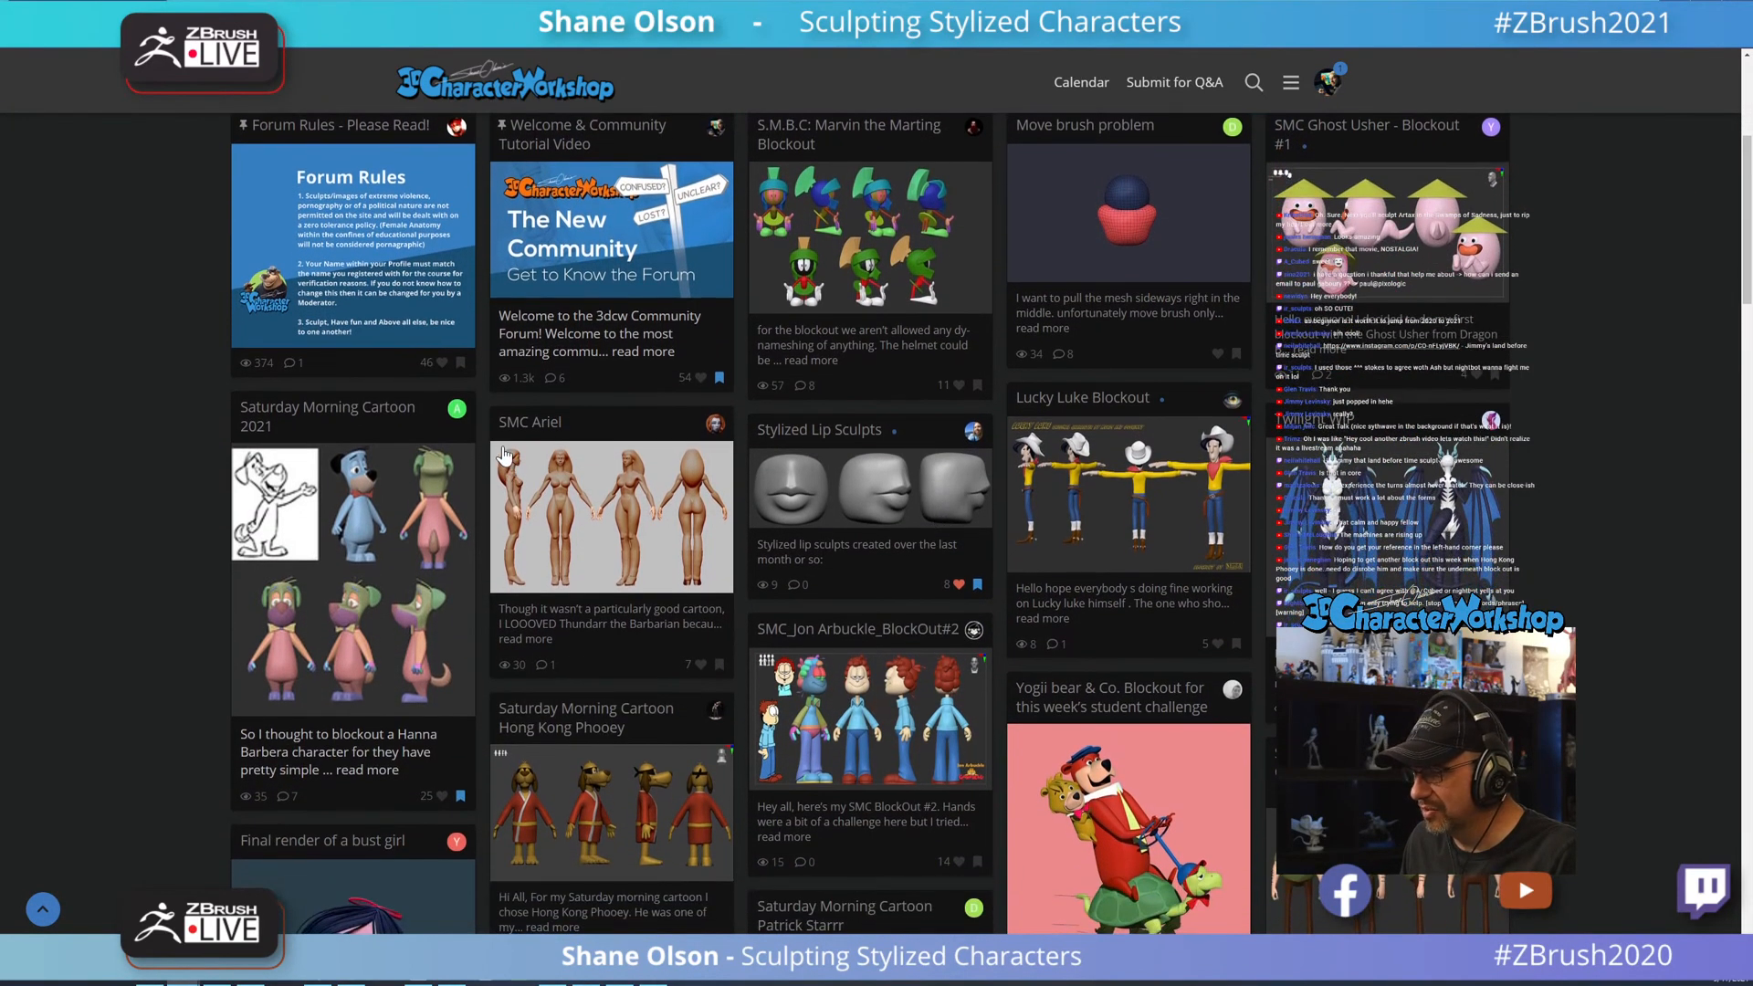
{"action": "scroll", "coordinate": [73, 527], "scroll_direction": "down", "scroll_amount": 4}
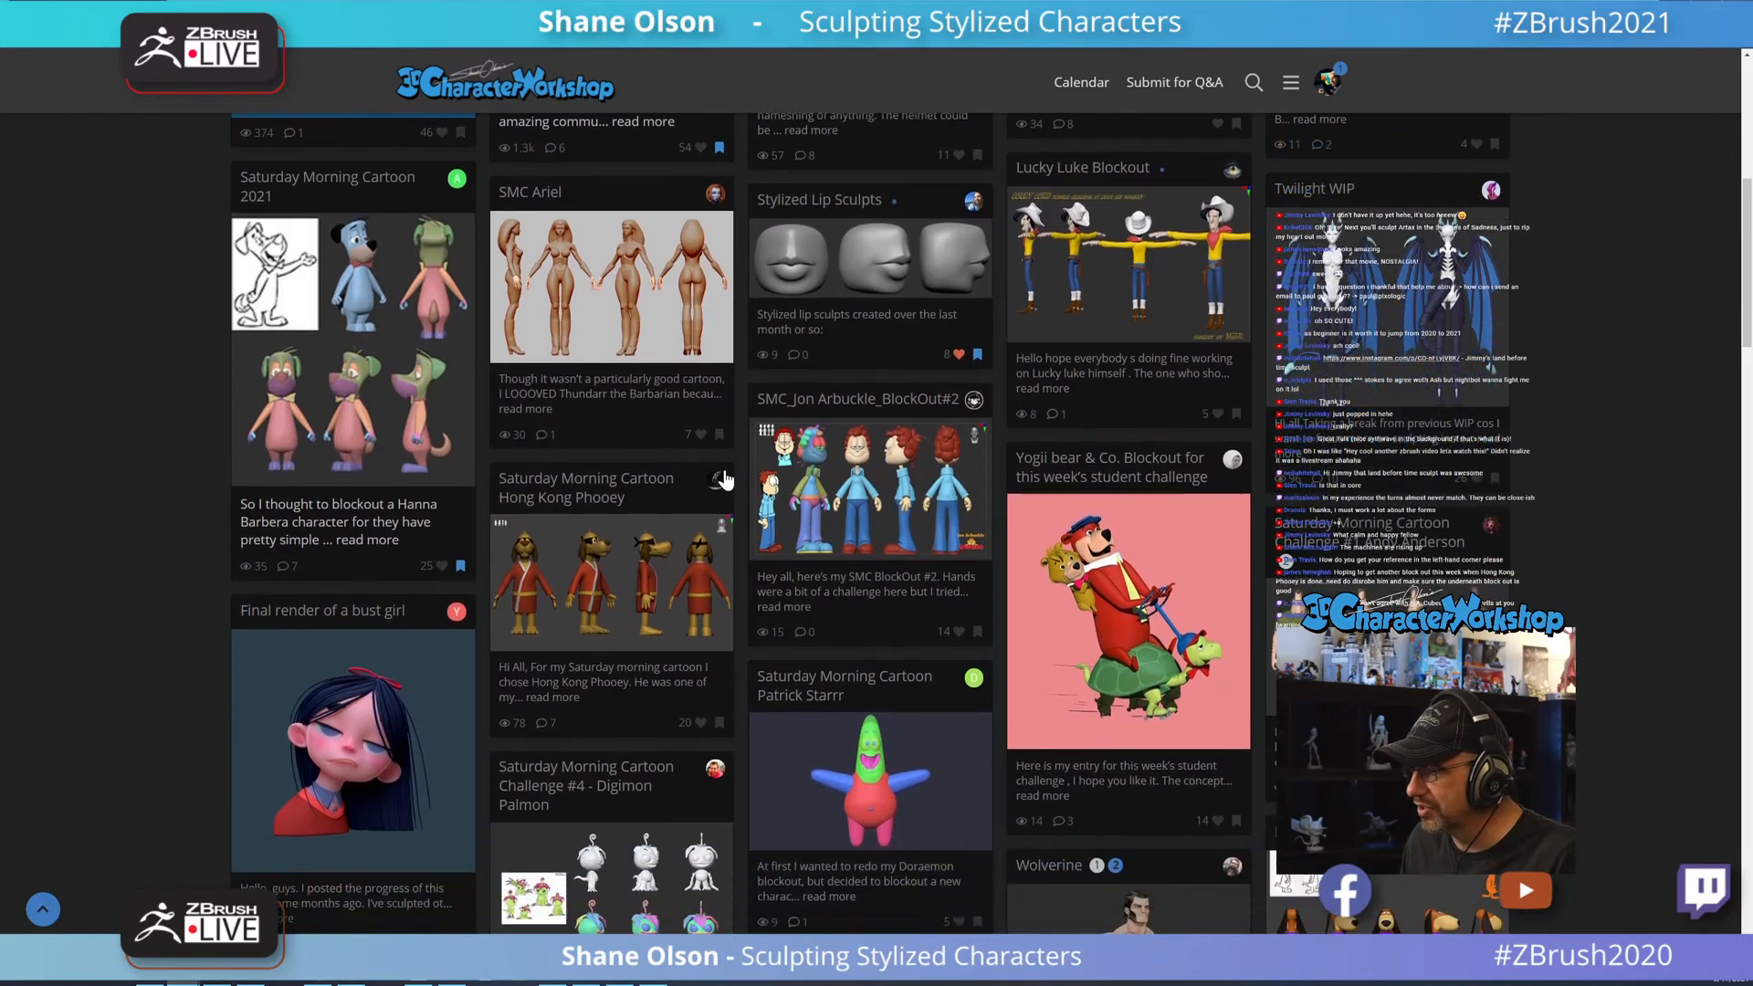
{"action": "scroll", "coordinate": [1022, 568], "scroll_direction": "down", "scroll_amount": 8}
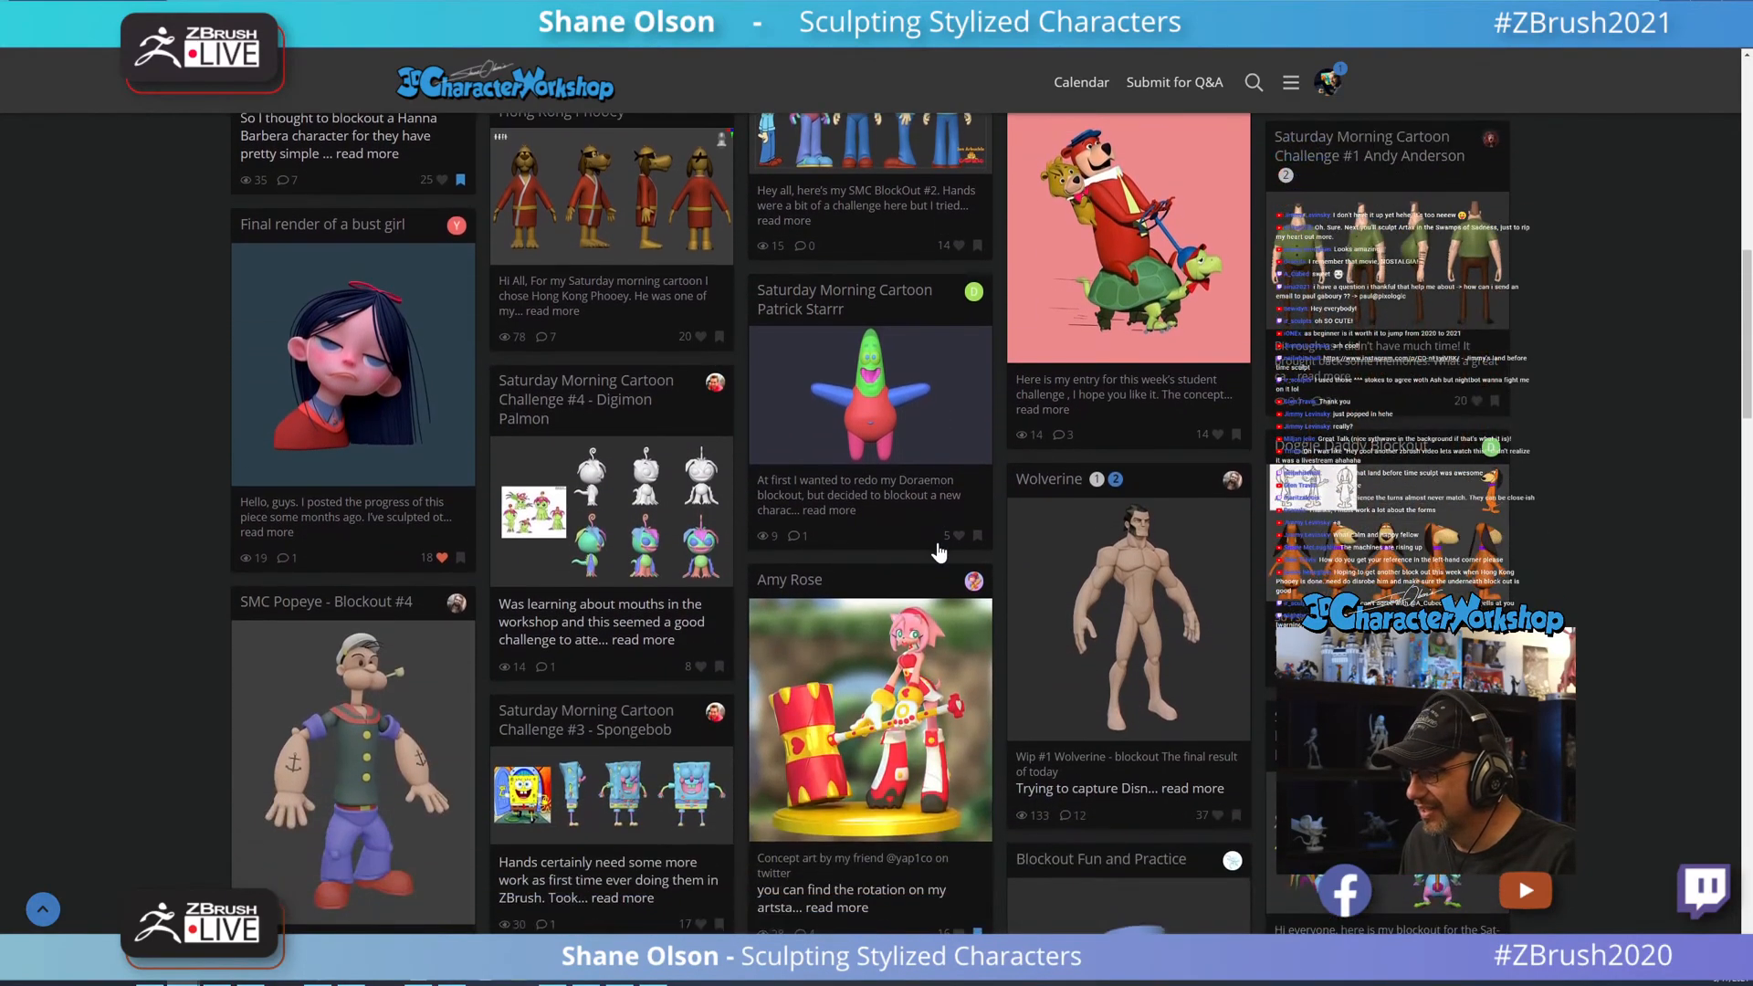
{"action": "scroll", "coordinate": [1204, 522], "scroll_direction": "down", "scroll_amount": 6}
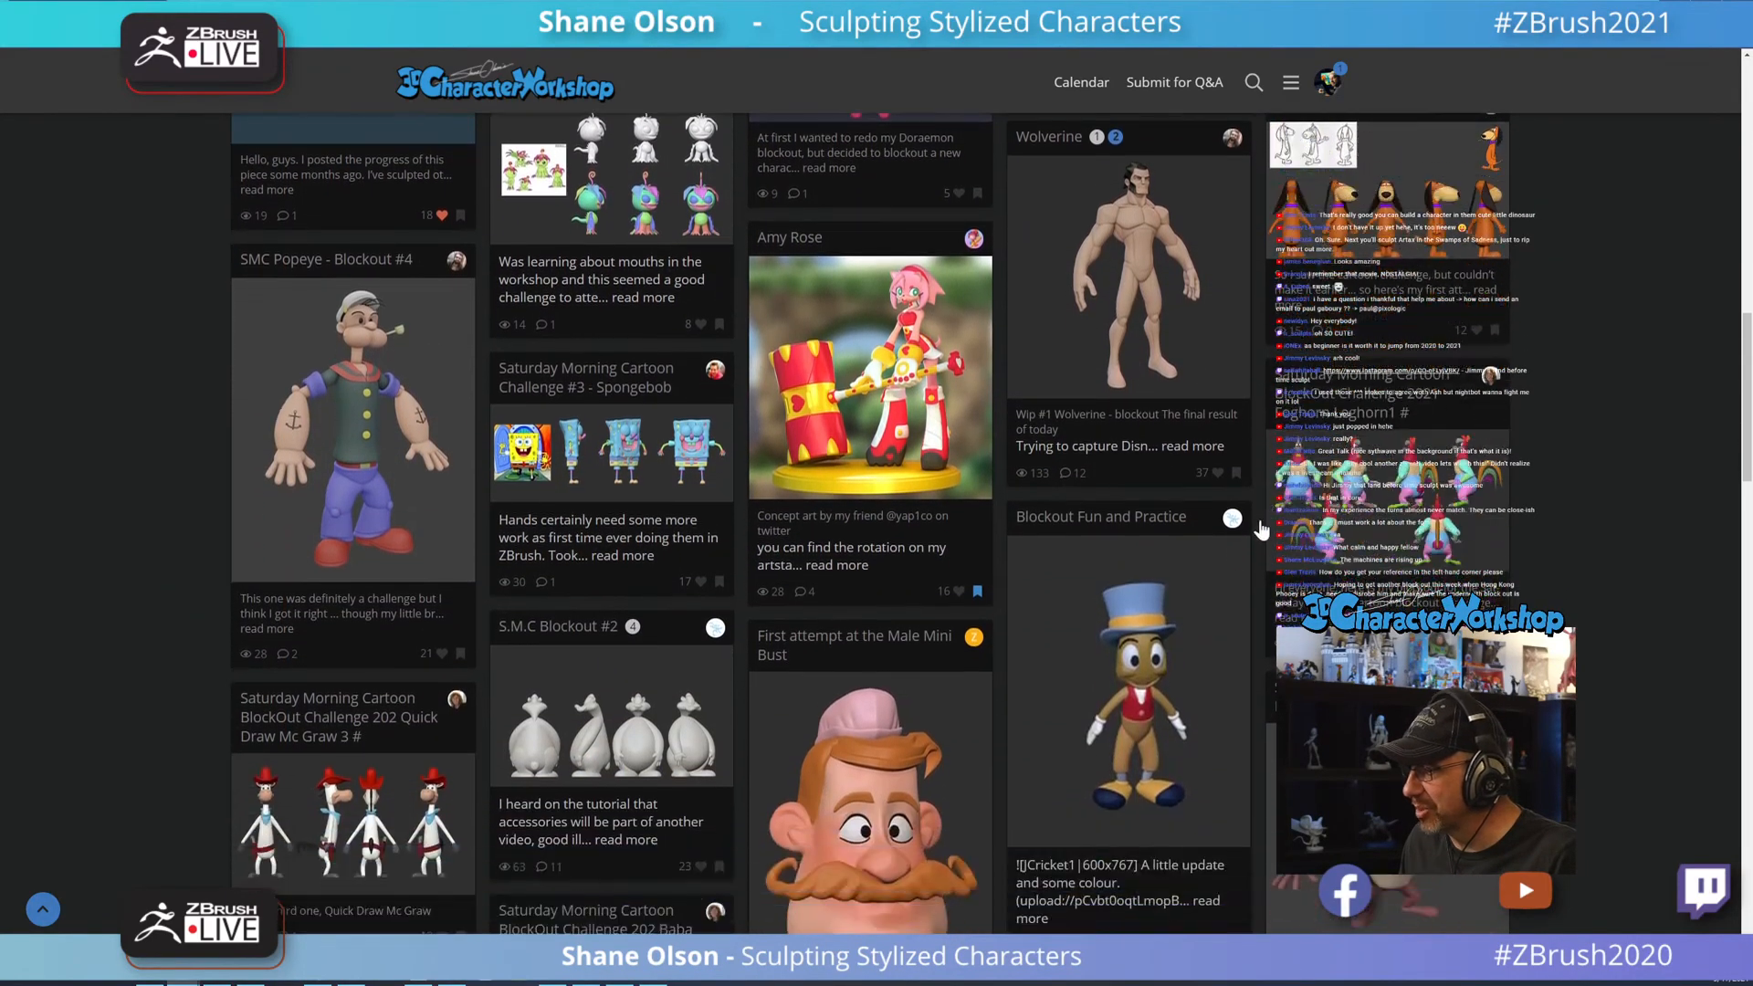
{"action": "scroll", "coordinate": [881, 659], "scroll_direction": "down", "scroll_amount": 1}
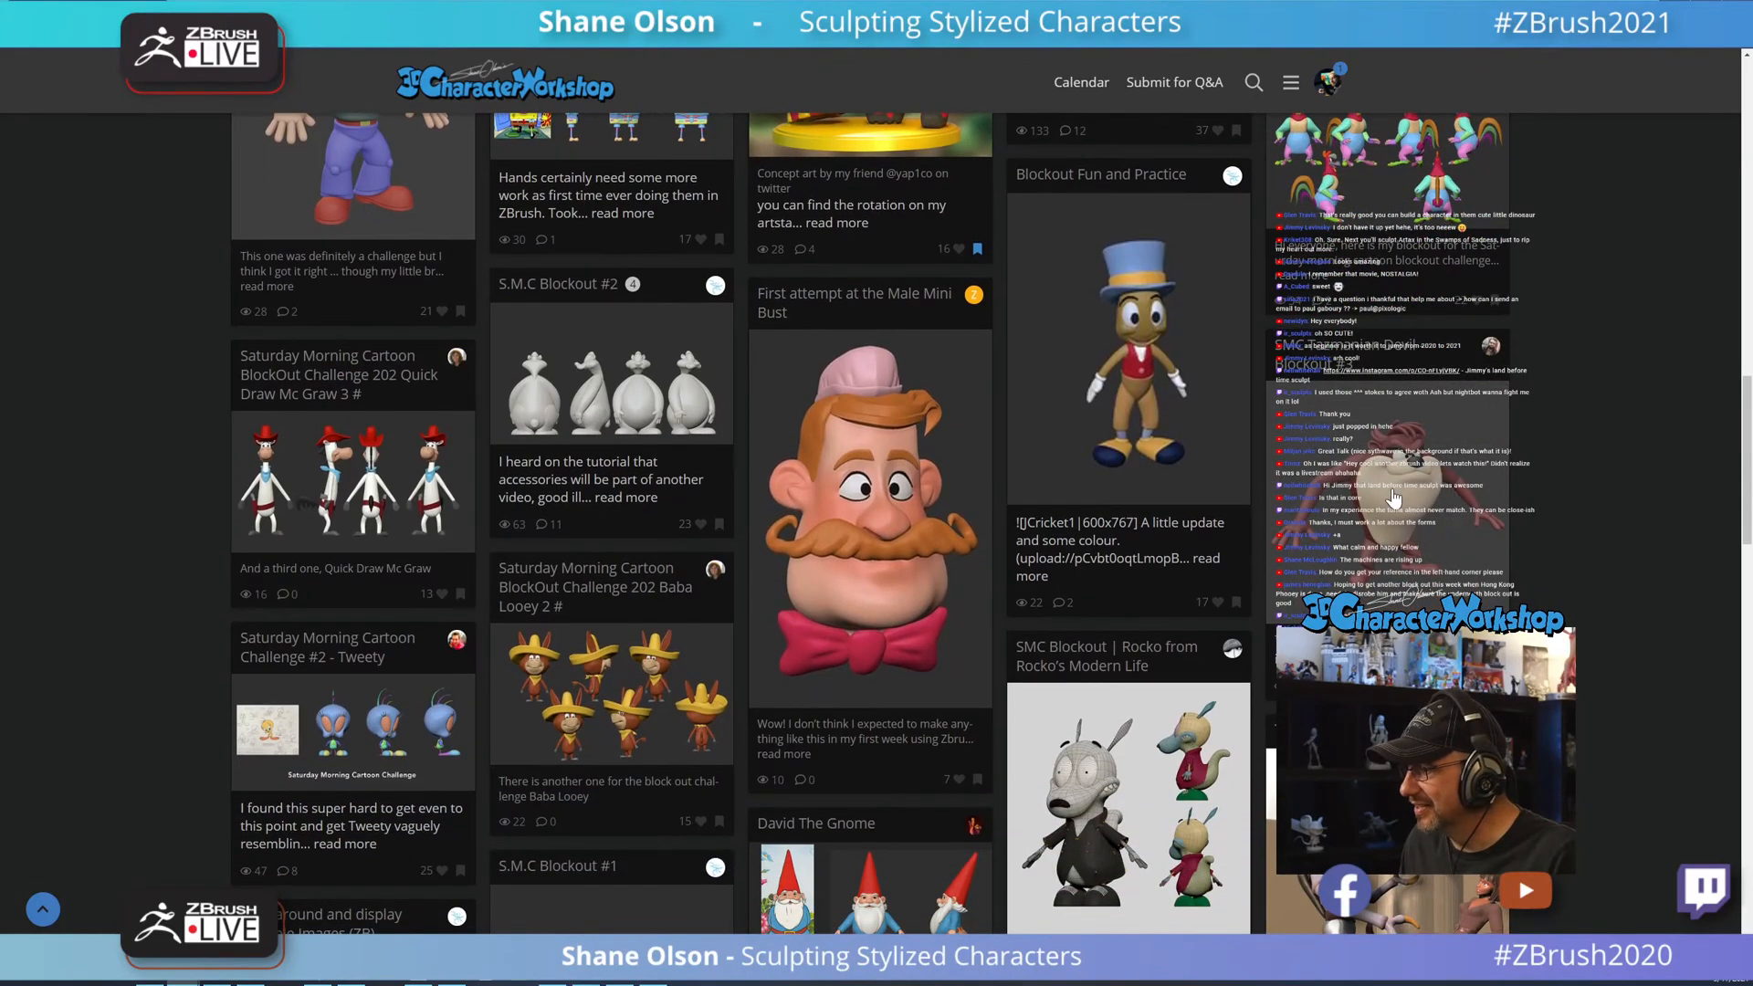
{"action": "scroll", "coordinate": [1395, 498], "scroll_direction": "down", "scroll_amount": 2}
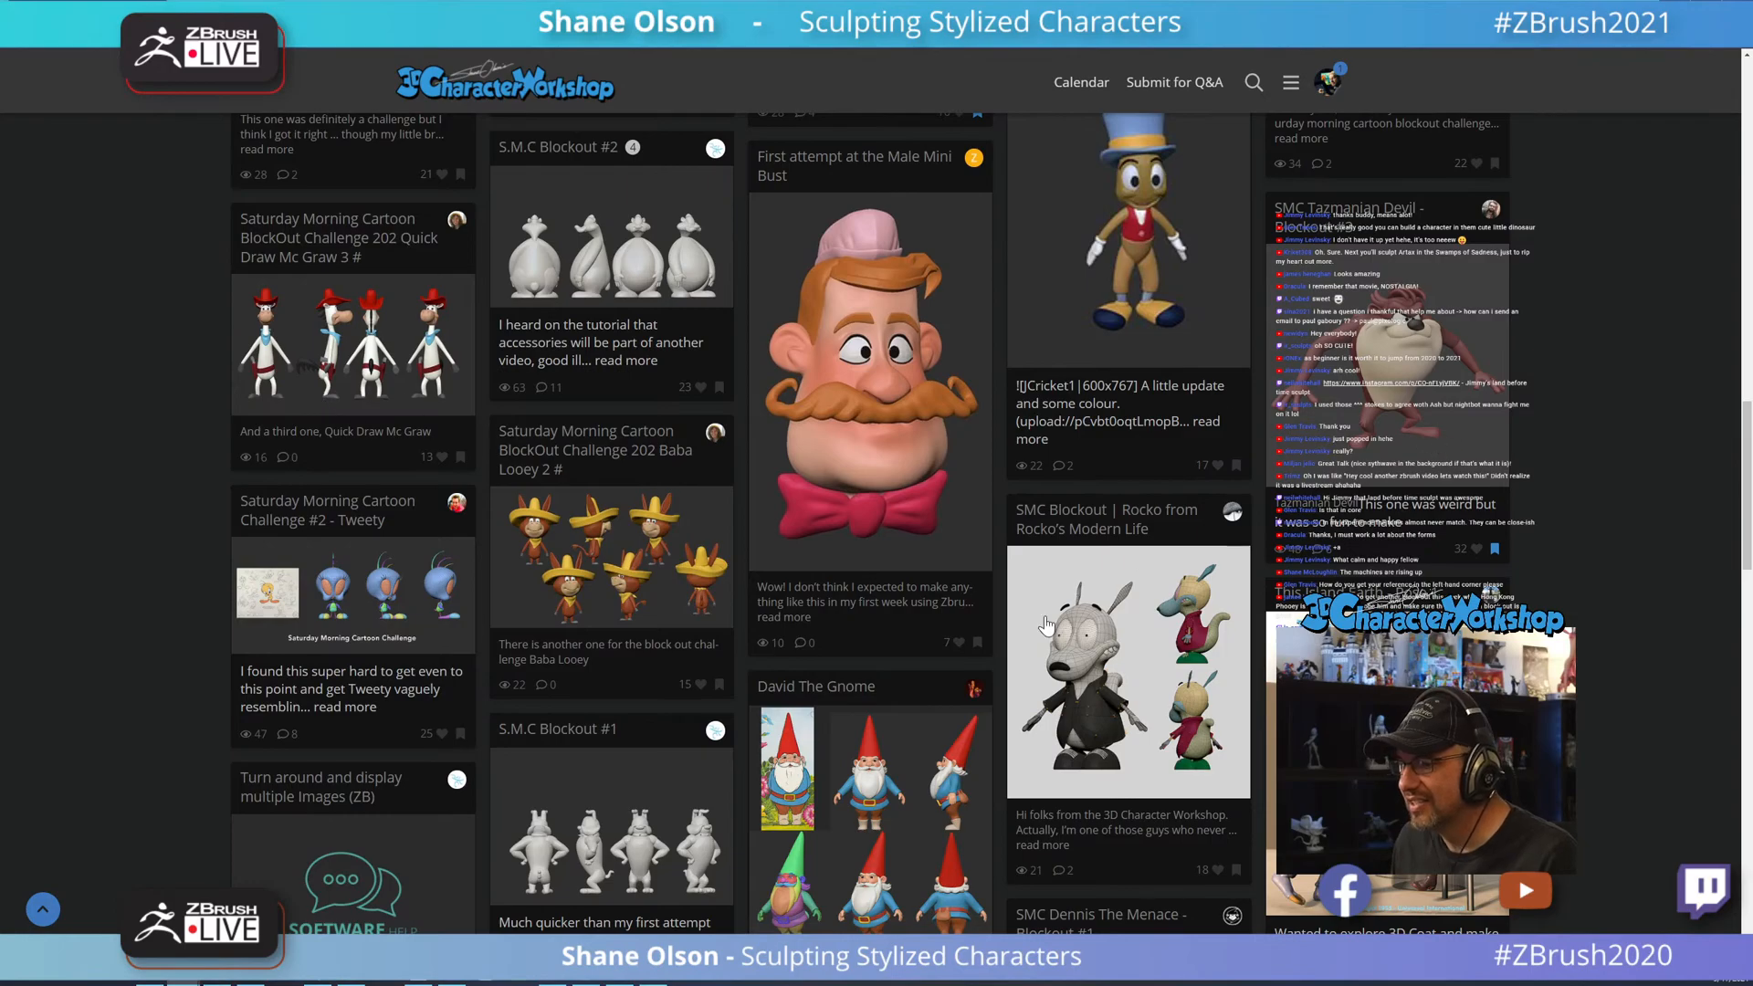
Continue through the forum's student blockout posts down to the Saturday Morning Cartoon Blockout Challenge event.
{"action": "scroll", "coordinate": [1047, 626], "scroll_direction": "down", "scroll_amount": 8}
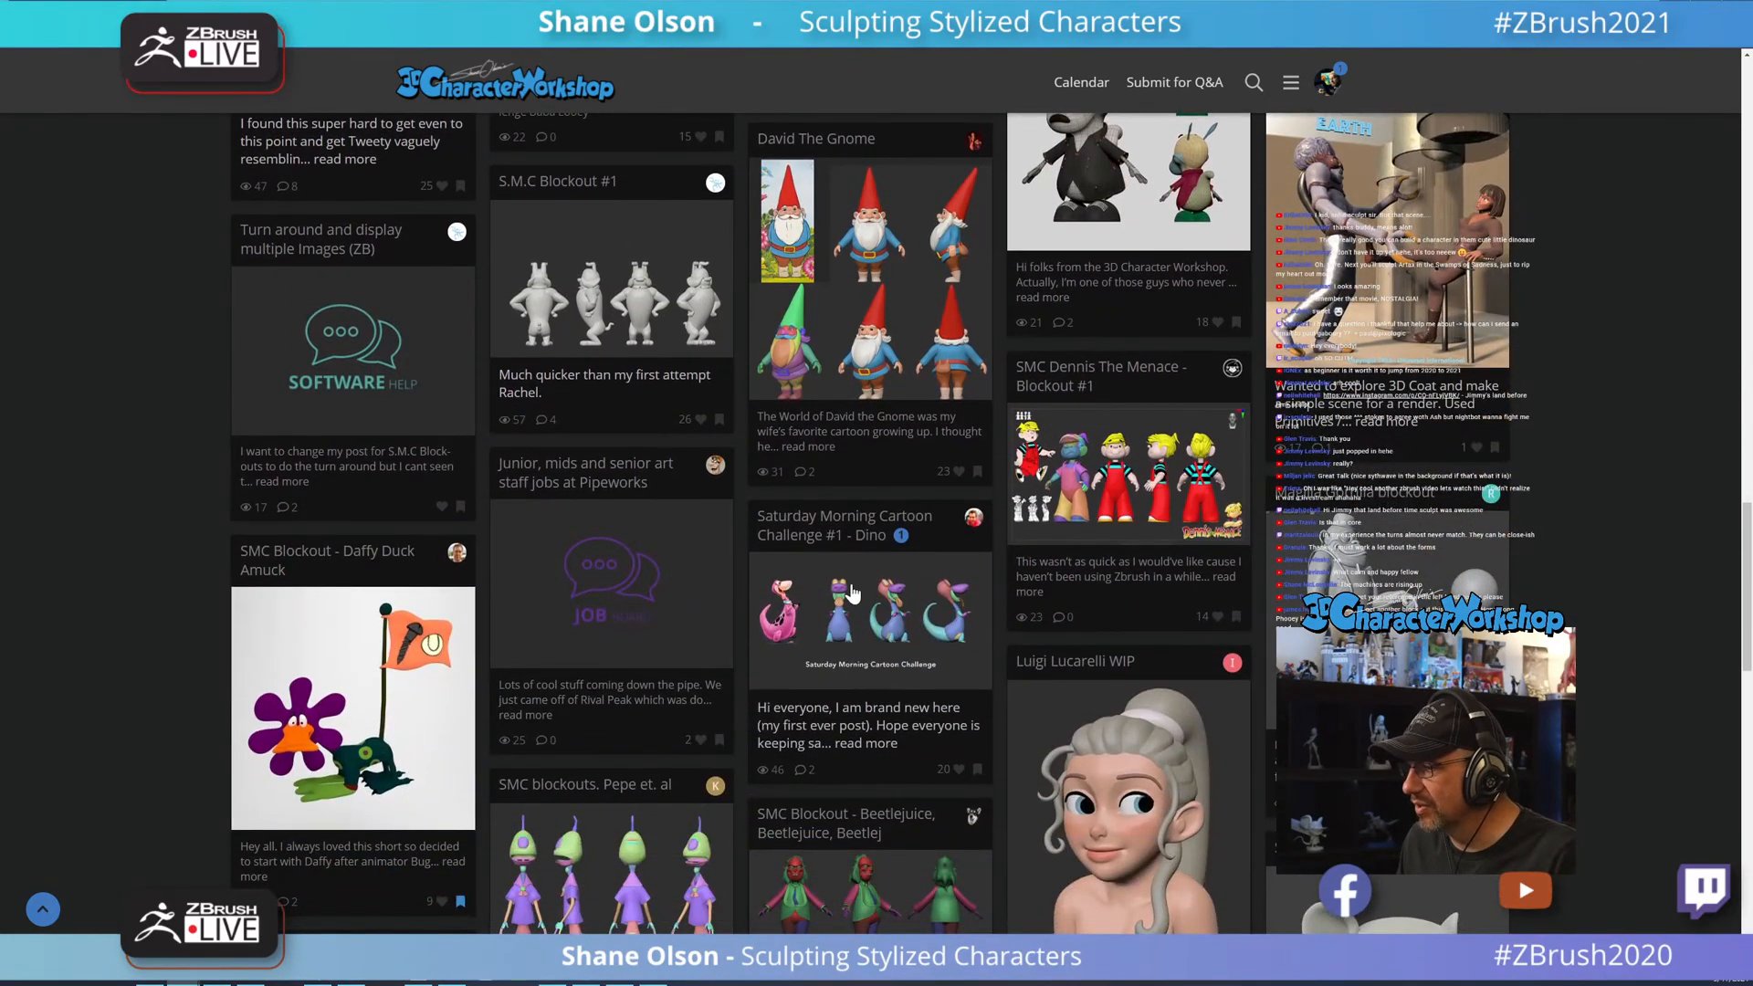
{"action": "scroll", "coordinate": [851, 593], "scroll_direction": "down", "scroll_amount": 9}
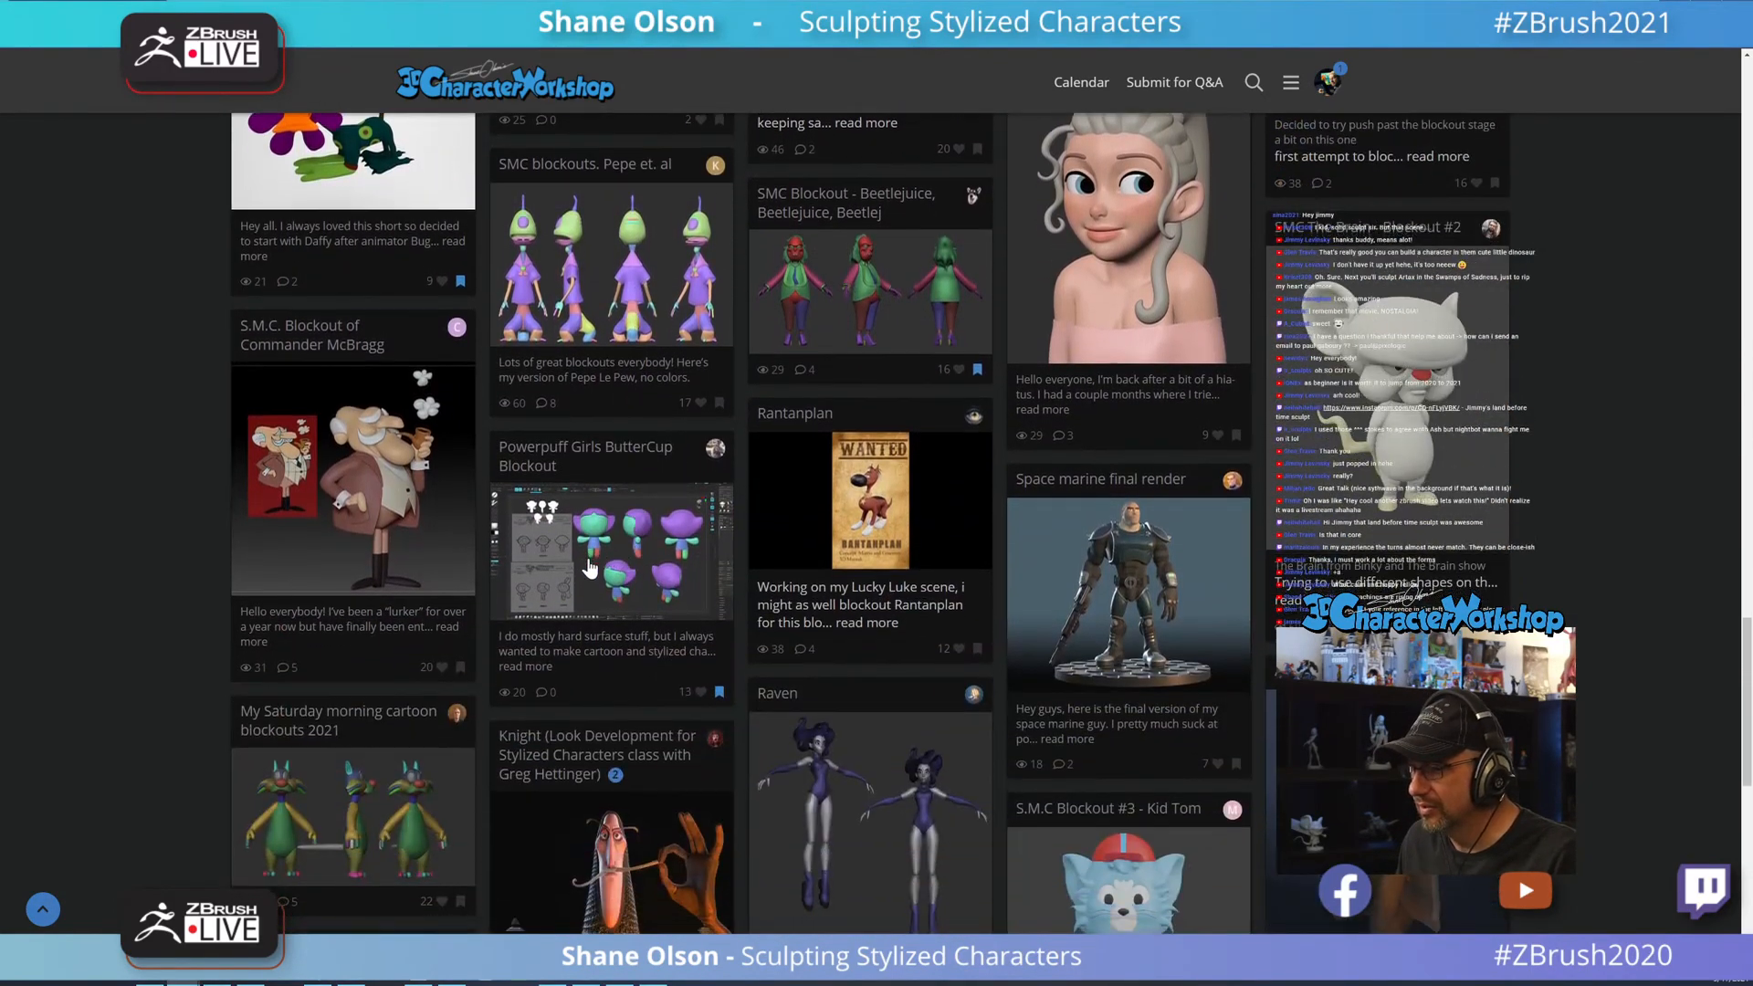
{"action": "scroll", "coordinate": [589, 566], "scroll_direction": "down", "scroll_amount": 10}
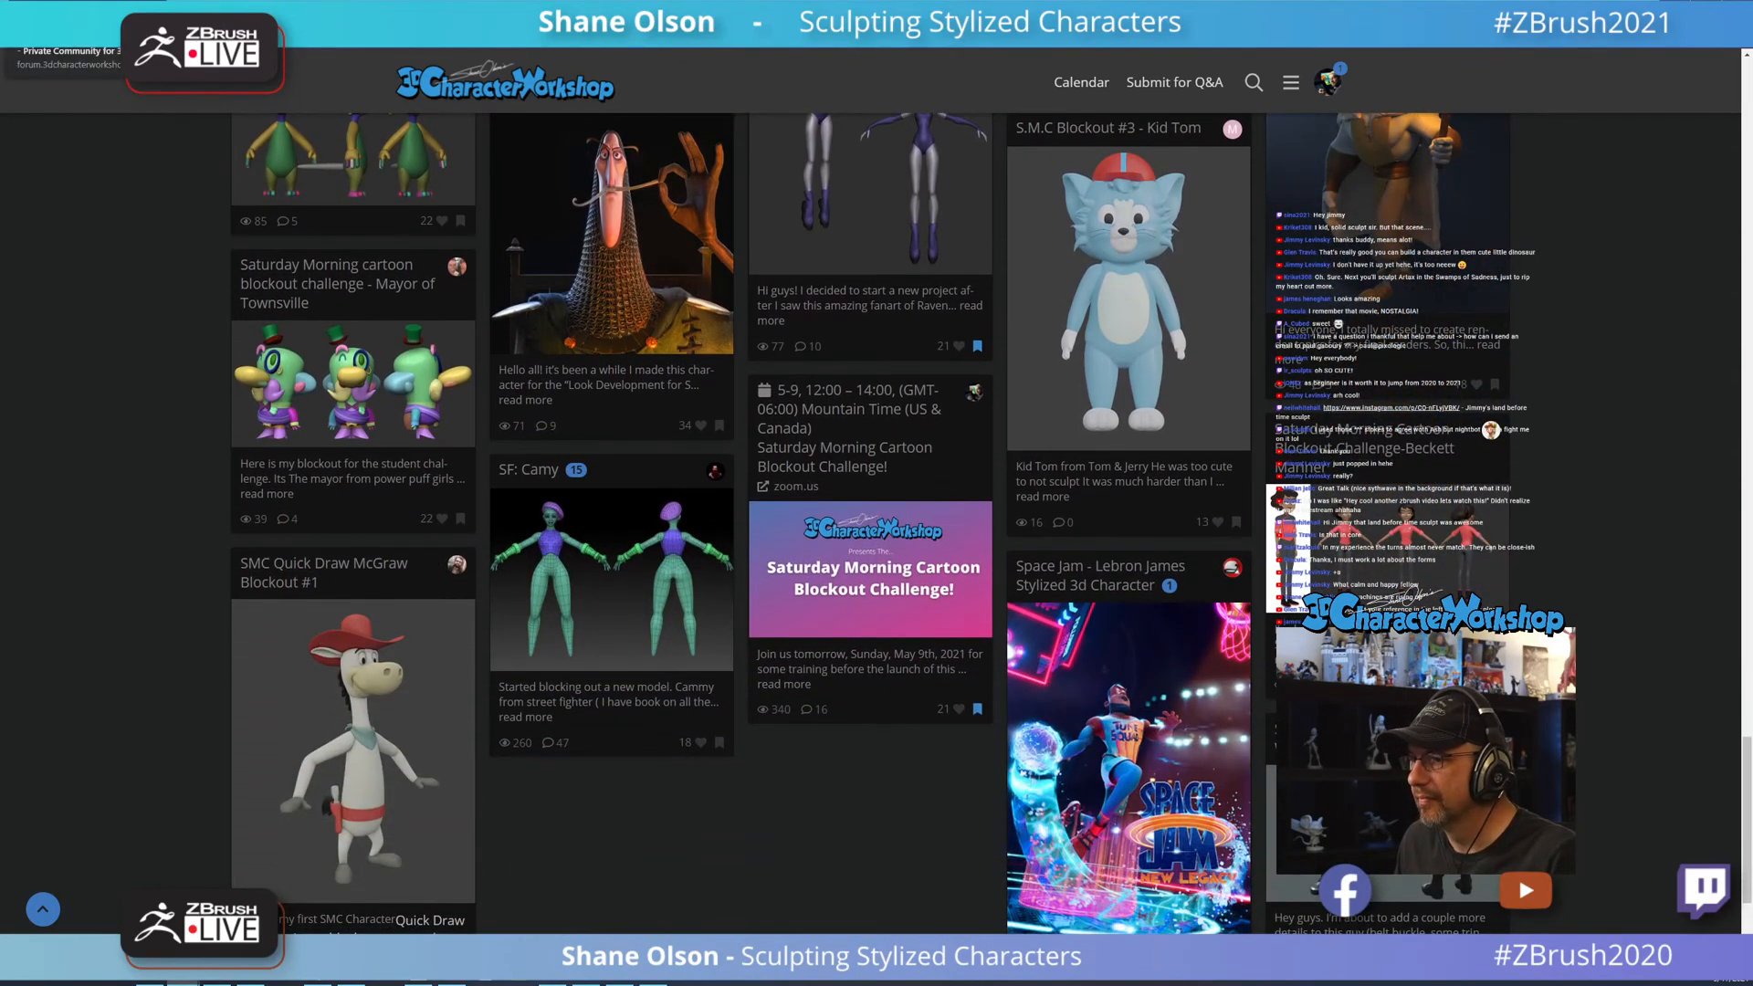
Switch back to ZBrush and smooth the lower cheek and jaw beside the mouth.
{"action": "key", "text": "alt+Tab"}
{"action": "mouse_move", "coordinate": [1147, 518]}
{"action": "left_mouse_down"}
{"action": "mouse_move", "coordinate": [1179, 523]}
{"action": "mouse_move", "coordinate": [1147, 496]}
{"action": "mouse_move", "coordinate": [1088, 599]}
{"action": "mouse_move", "coordinate": [1057, 606]}
{"action": "mouse_move", "coordinate": [1057, 639]}
{"action": "left_mouse_up"}
{"action": "key", "text": "s"}
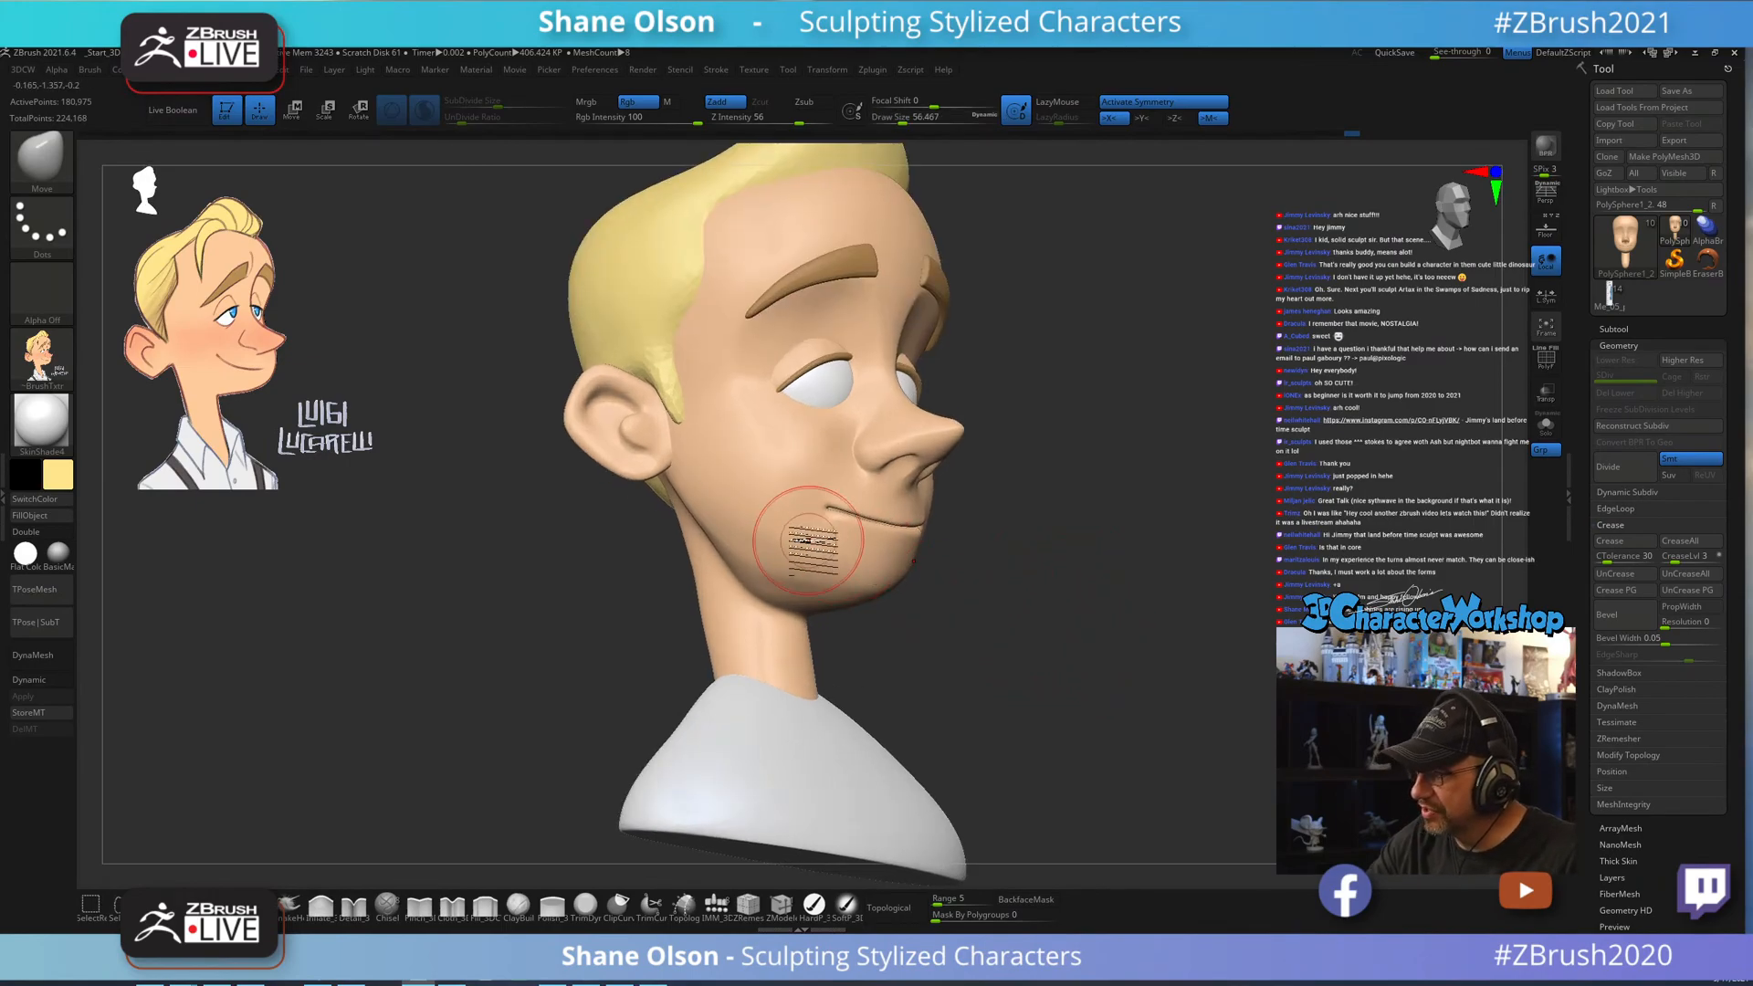
{"action": "mouse_move", "coordinate": [791, 537]}
{"action": "left_mouse_down", "text": "shift"}
{"action": "mouse_move", "coordinate": [756, 526]}
{"action": "mouse_move", "coordinate": [770, 545]}
{"action": "mouse_move", "coordinate": [772, 529]}
{"action": "left_mouse_up", "text": "shift"}
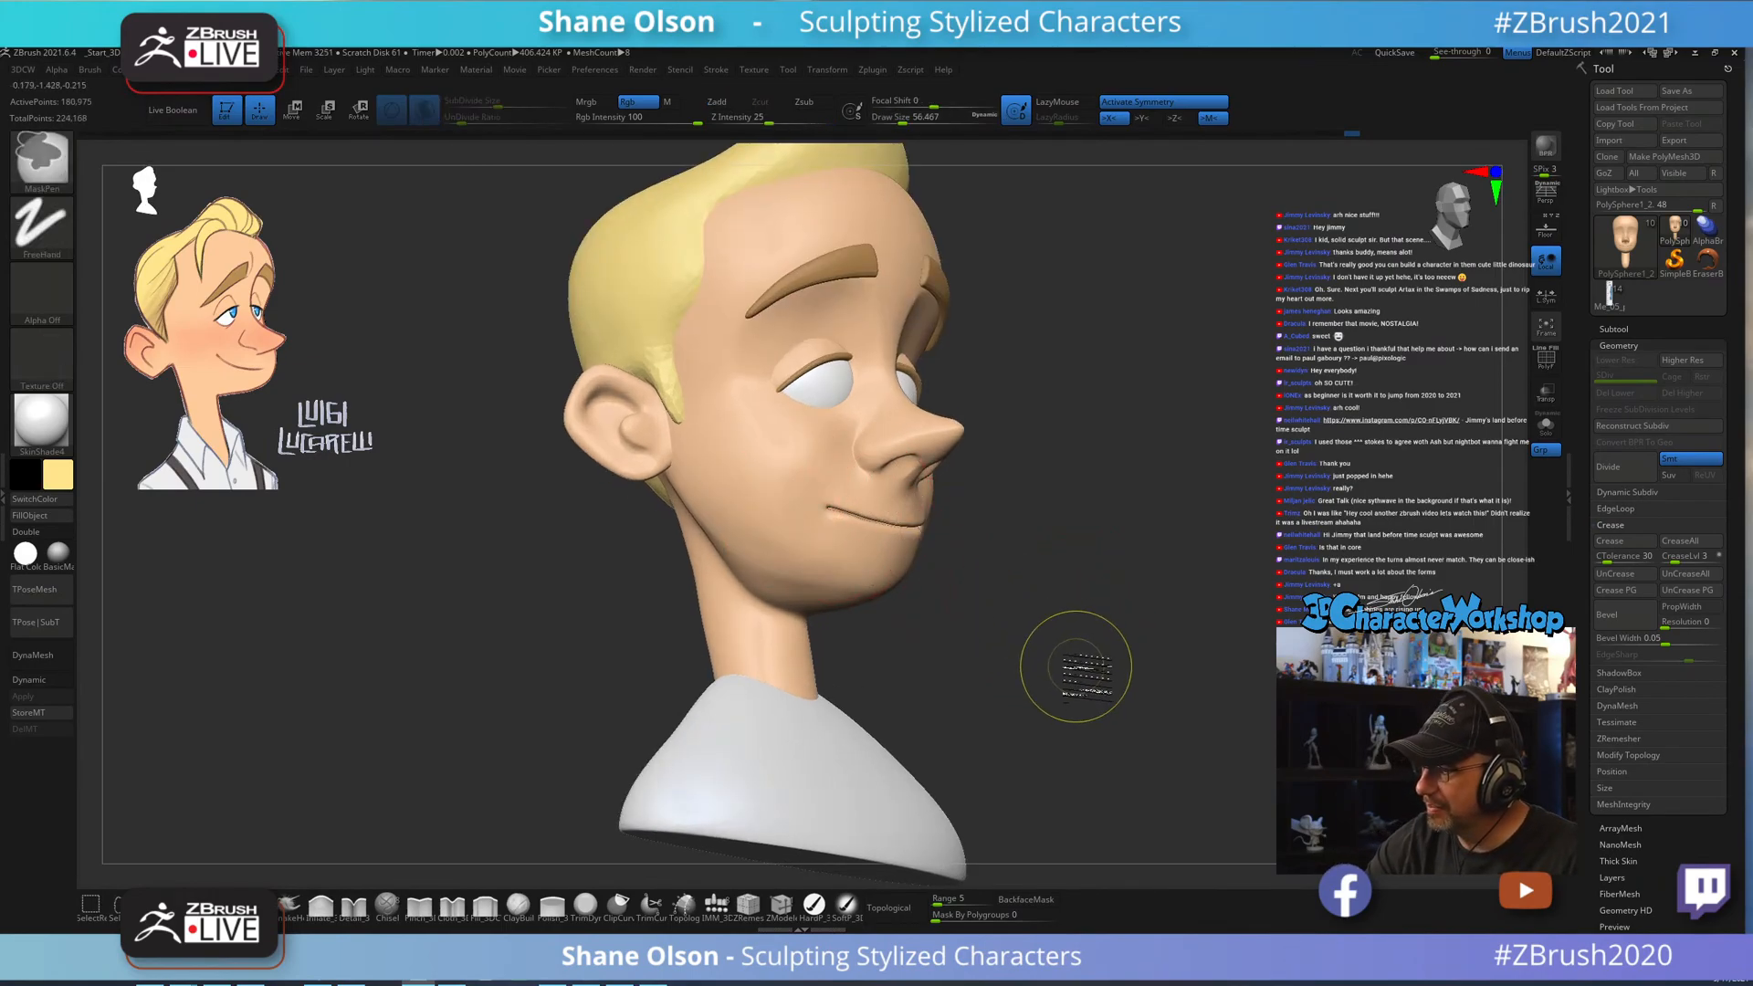
Show the polyframe, set the Smooth brush's SubDivide Size to about 0.076, and smooth the cheek with it.
{"action": "key", "text": "shift+f"}
{"action": "left_click_drag", "start_coordinate": [1068, 673], "coordinate": [1070, 708]}
{"action": "key", "text": "shift"}
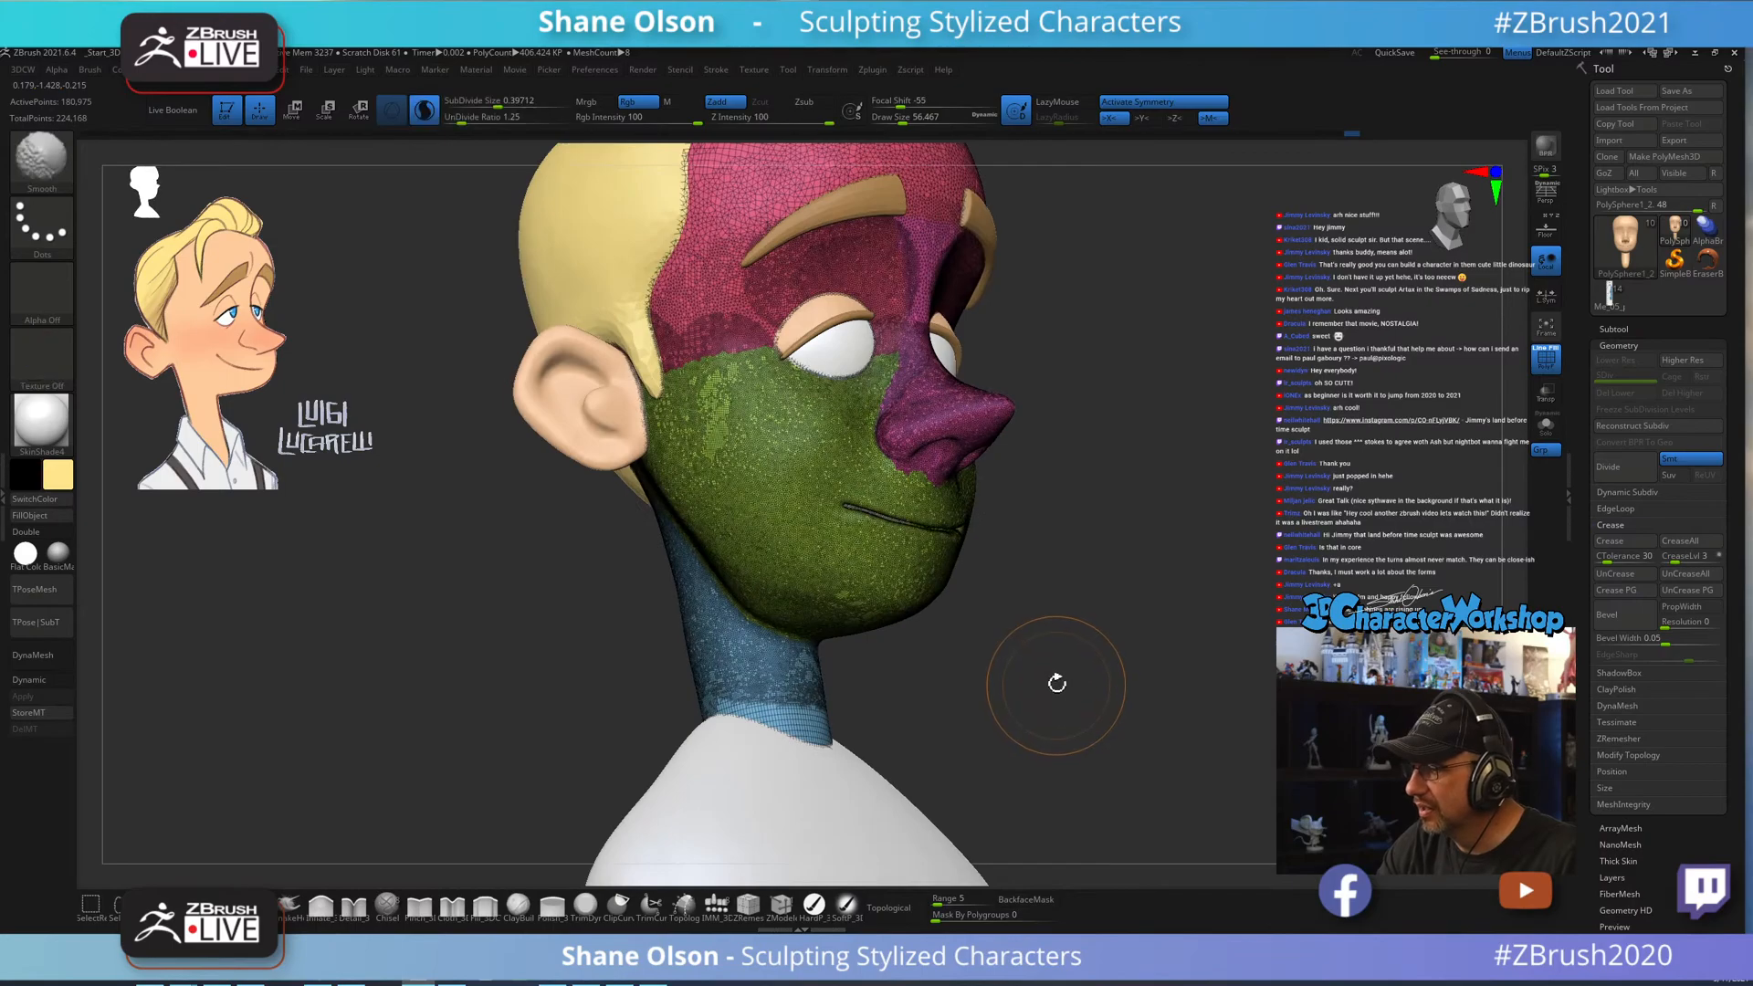
{"action": "left_click", "coordinate": [494, 104]}
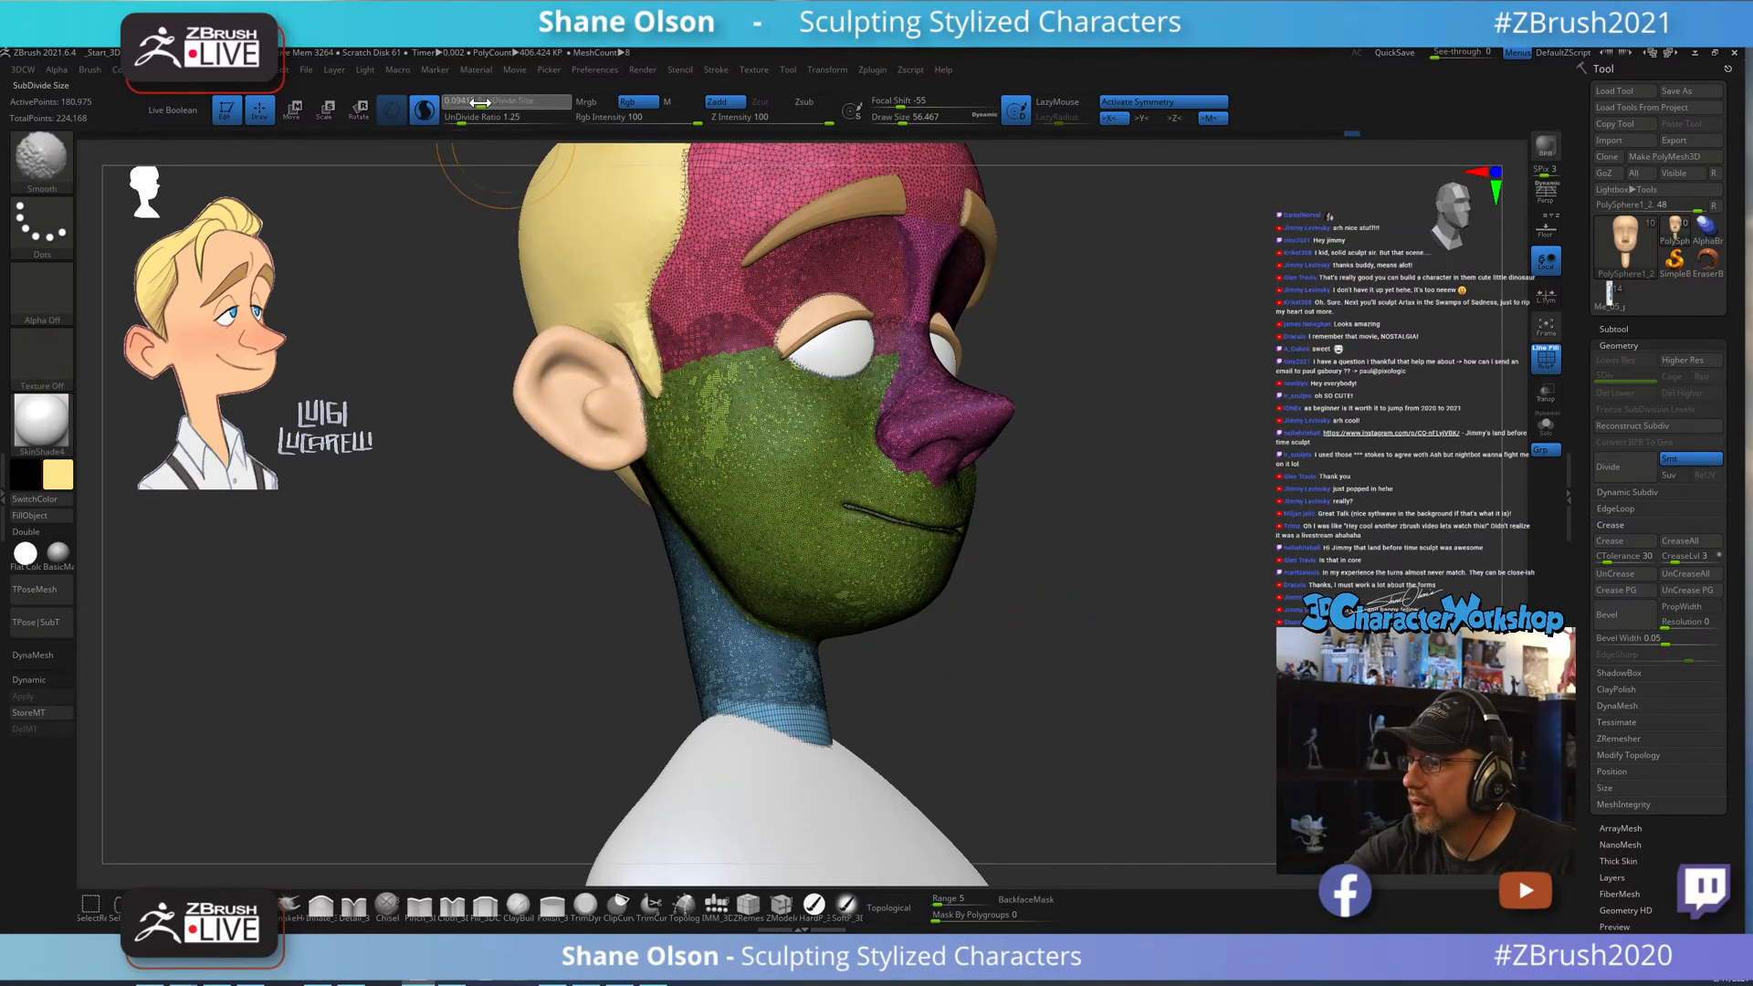
{"action": "left_click_drag", "start_coordinate": [480, 102], "coordinate": [477, 102]}
{"action": "mouse_move", "coordinate": [794, 540]}
{"action": "left_mouse_down", "text": "shift"}
{"action": "mouse_move", "coordinate": [722, 417]}
{"action": "mouse_move", "coordinate": [772, 500]}
{"action": "left_mouse_up", "text": "shift"}
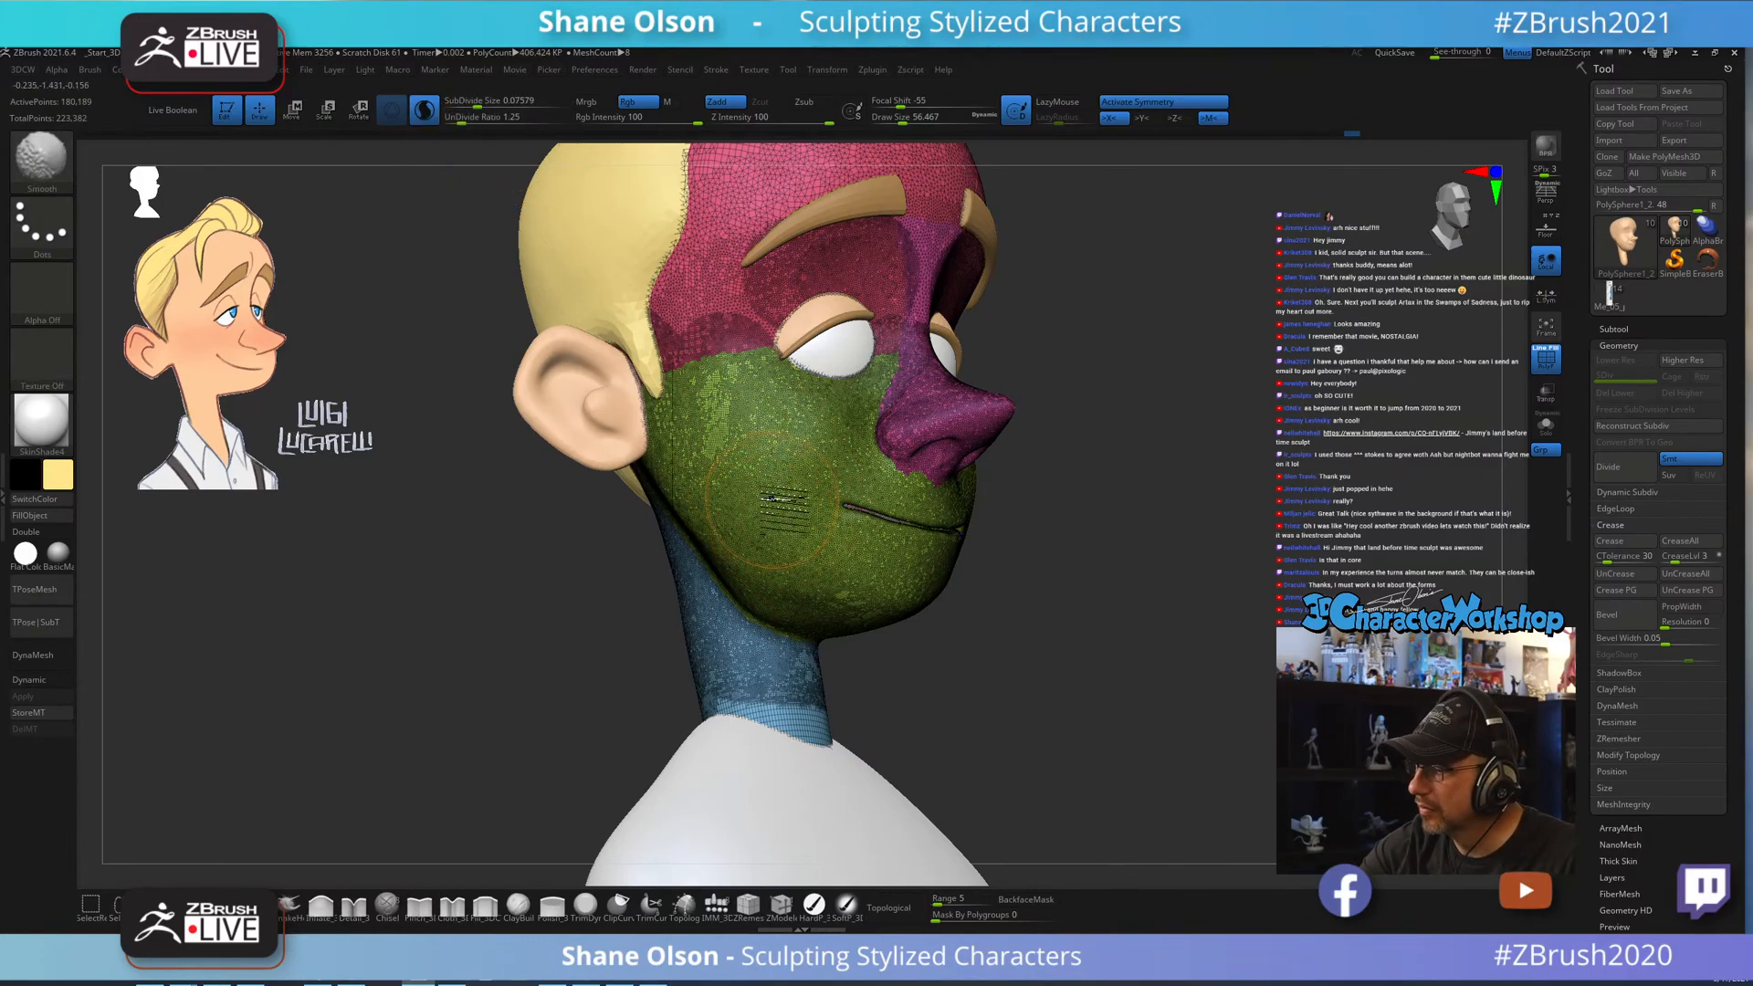
Smooth across the forehead and brow area to even out the mesh density, and hide the polyframe.
{"action": "mouse_move", "coordinate": [1033, 716]}
{"action": "left_mouse_down"}
{"action": "mouse_move", "coordinate": [1041, 730]}
{"action": "mouse_move", "coordinate": [1064, 693]}
{"action": "mouse_move", "coordinate": [1065, 709]}
{"action": "left_mouse_up"}
{"action": "mouse_move", "coordinate": [993, 553]}
{"action": "left_mouse_down"}
{"action": "mouse_move", "coordinate": [1004, 573]}
{"action": "mouse_move", "coordinate": [983, 563]}
{"action": "left_mouse_up"}
{"action": "mouse_move", "coordinate": [1053, 641]}
{"action": "left_mouse_down"}
{"action": "mouse_move", "coordinate": [1084, 685]}
{"action": "mouse_move", "coordinate": [1084, 661]}
{"action": "mouse_move", "coordinate": [951, 709]}
{"action": "left_mouse_up"}
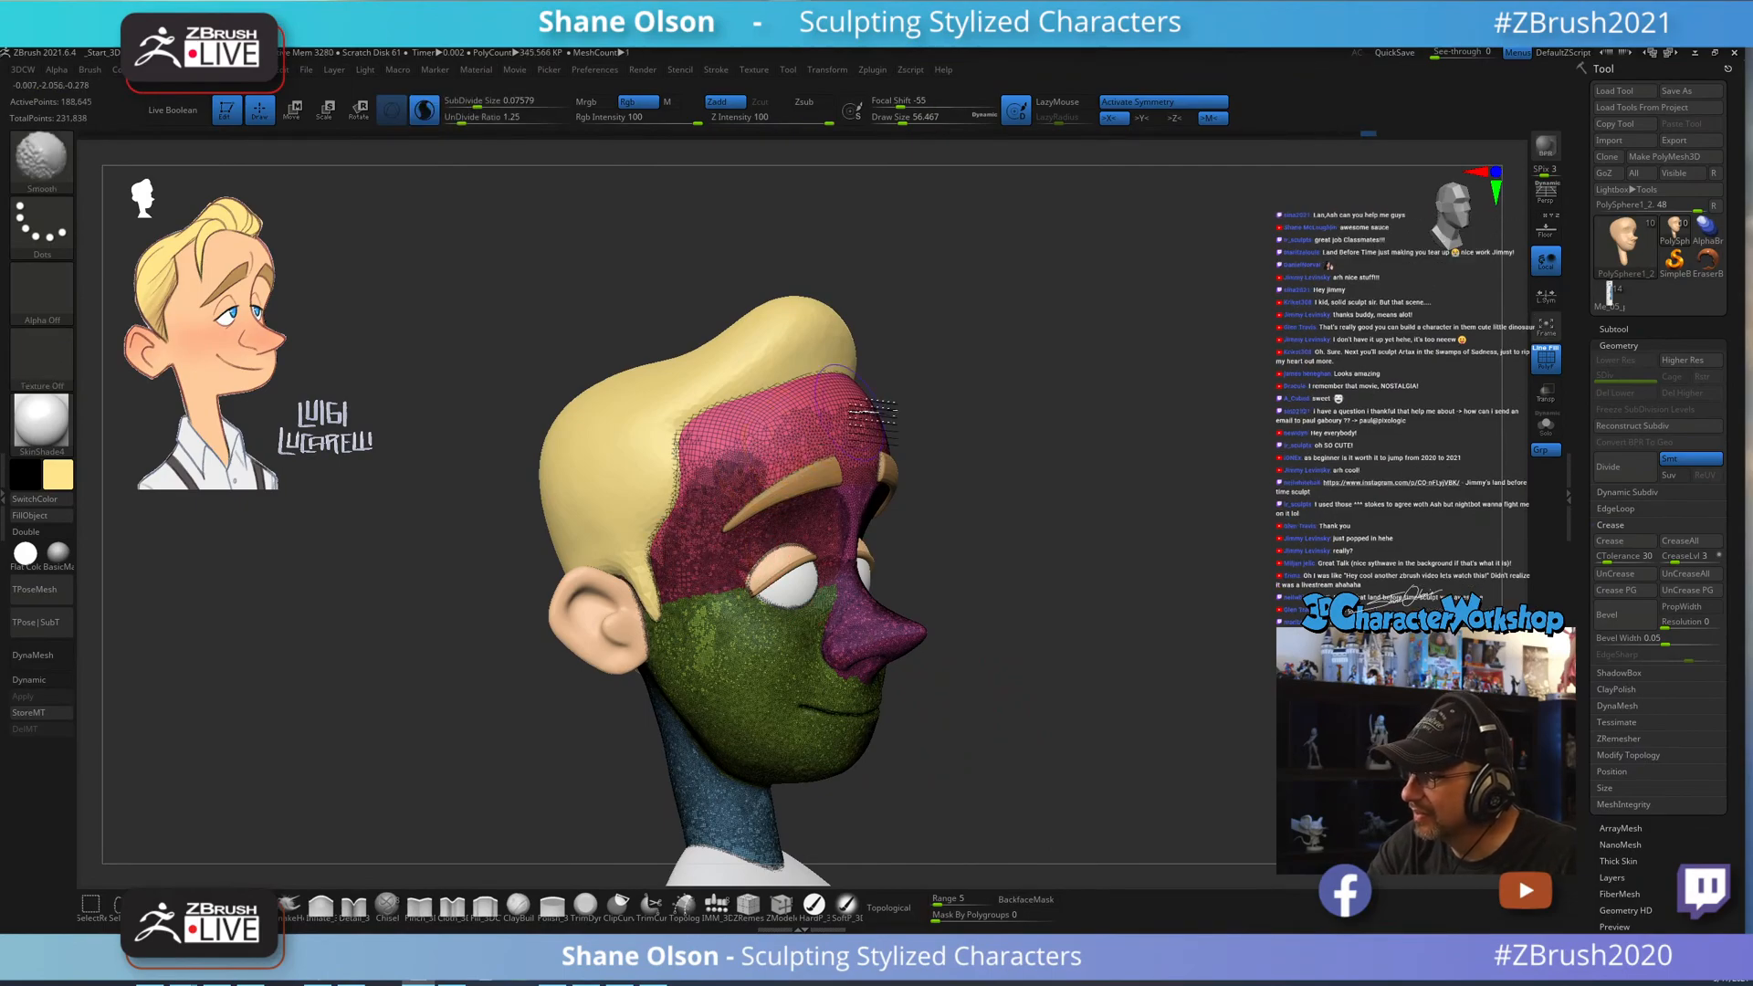
{"action": "left_click_drag", "start_coordinate": [1120, 614], "coordinate": [1089, 609]}
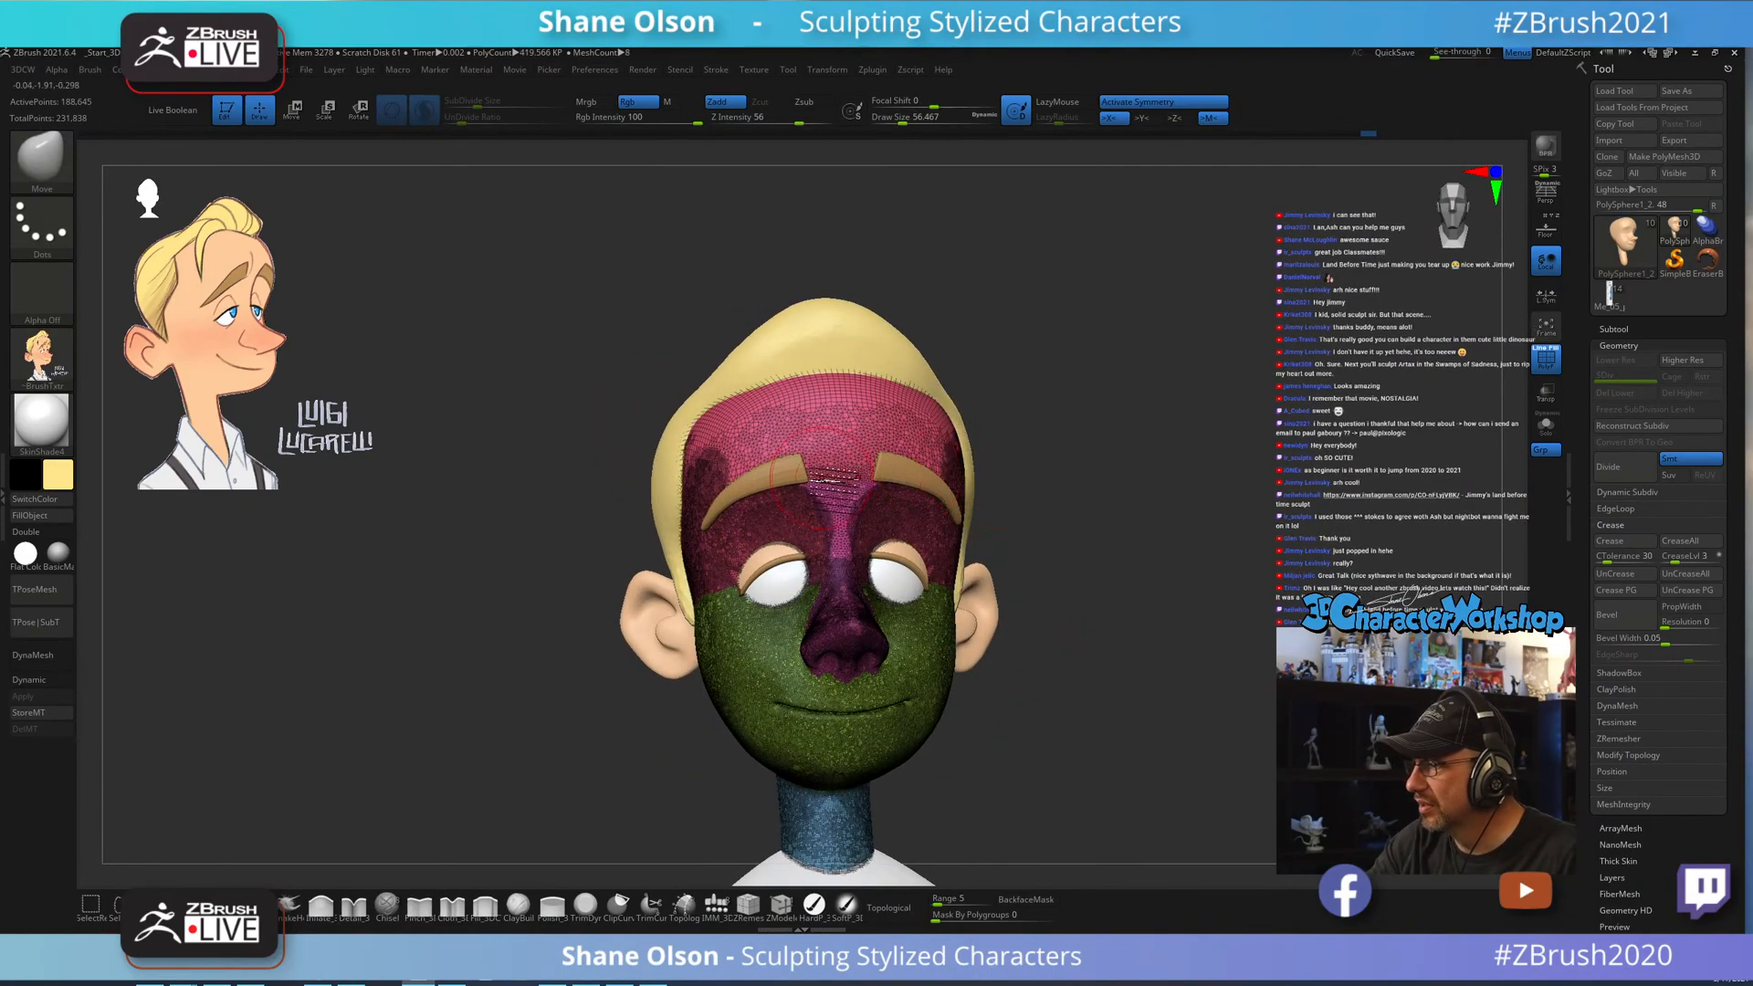
{"action": "left_click_drag", "start_coordinate": [714, 472], "coordinate": [863, 456], "text": "shift"}
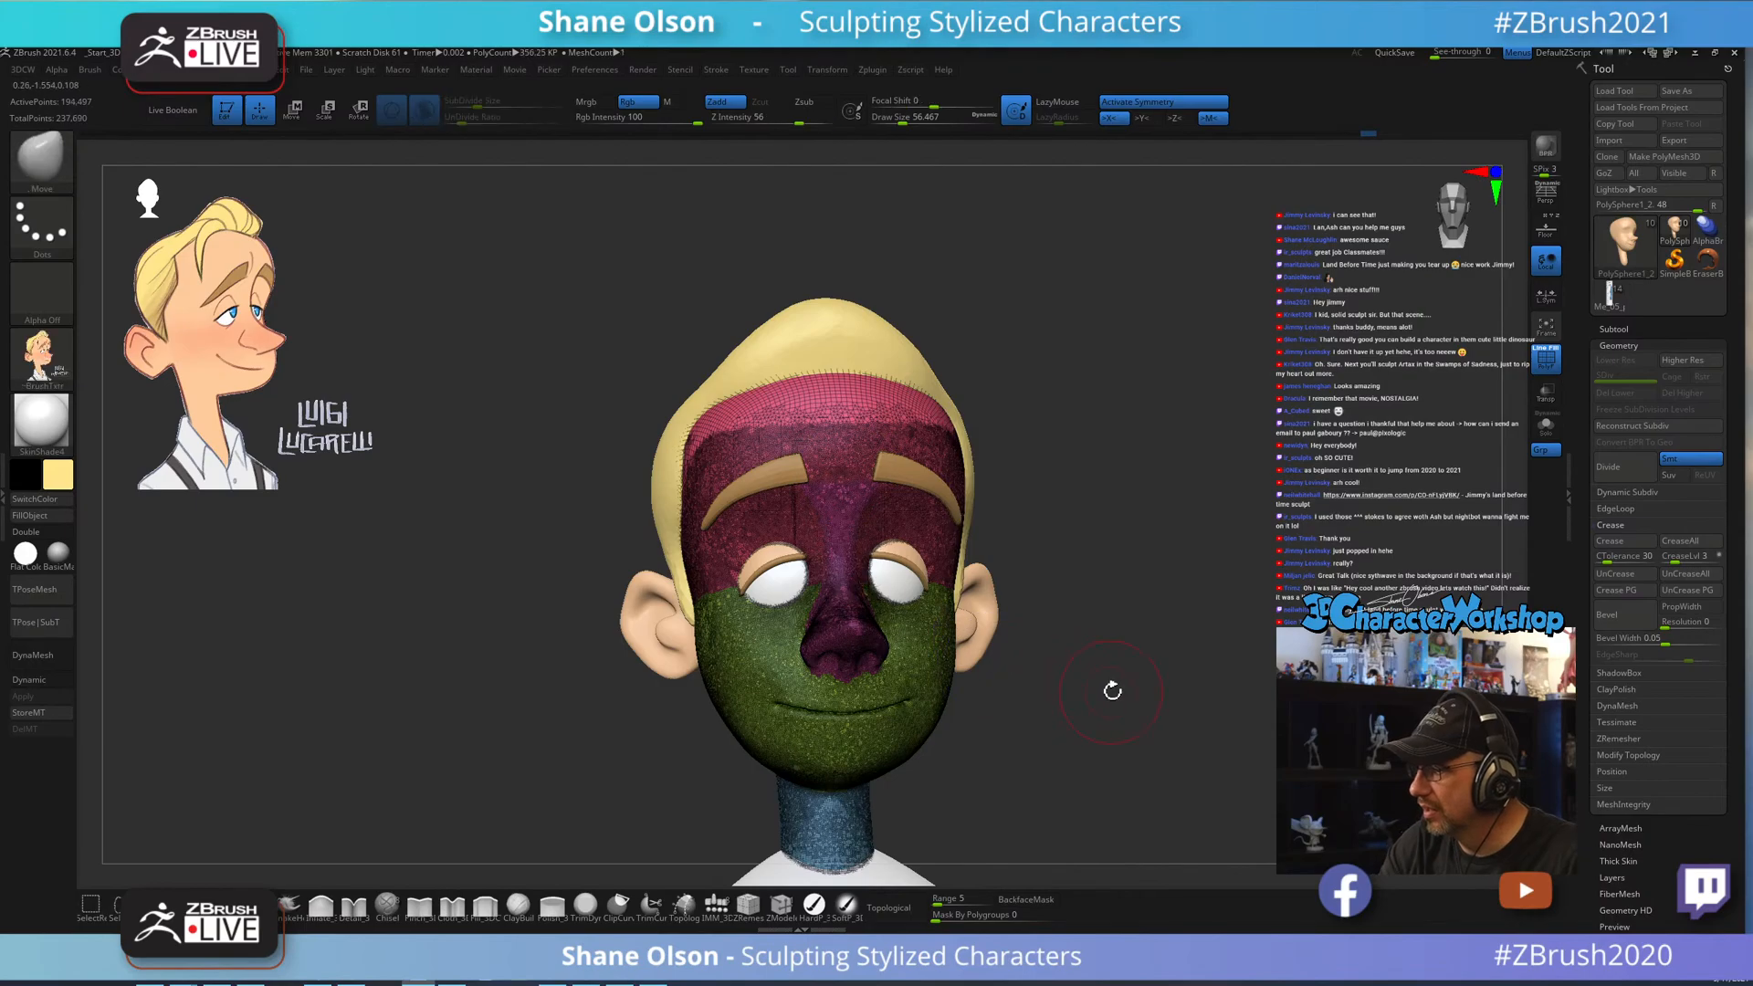
{"action": "mouse_move", "coordinate": [1115, 688]}
{"action": "left_mouse_down"}
{"action": "mouse_move", "coordinate": [1158, 704]}
{"action": "mouse_move", "coordinate": [1119, 644]}
{"action": "left_mouse_up"}
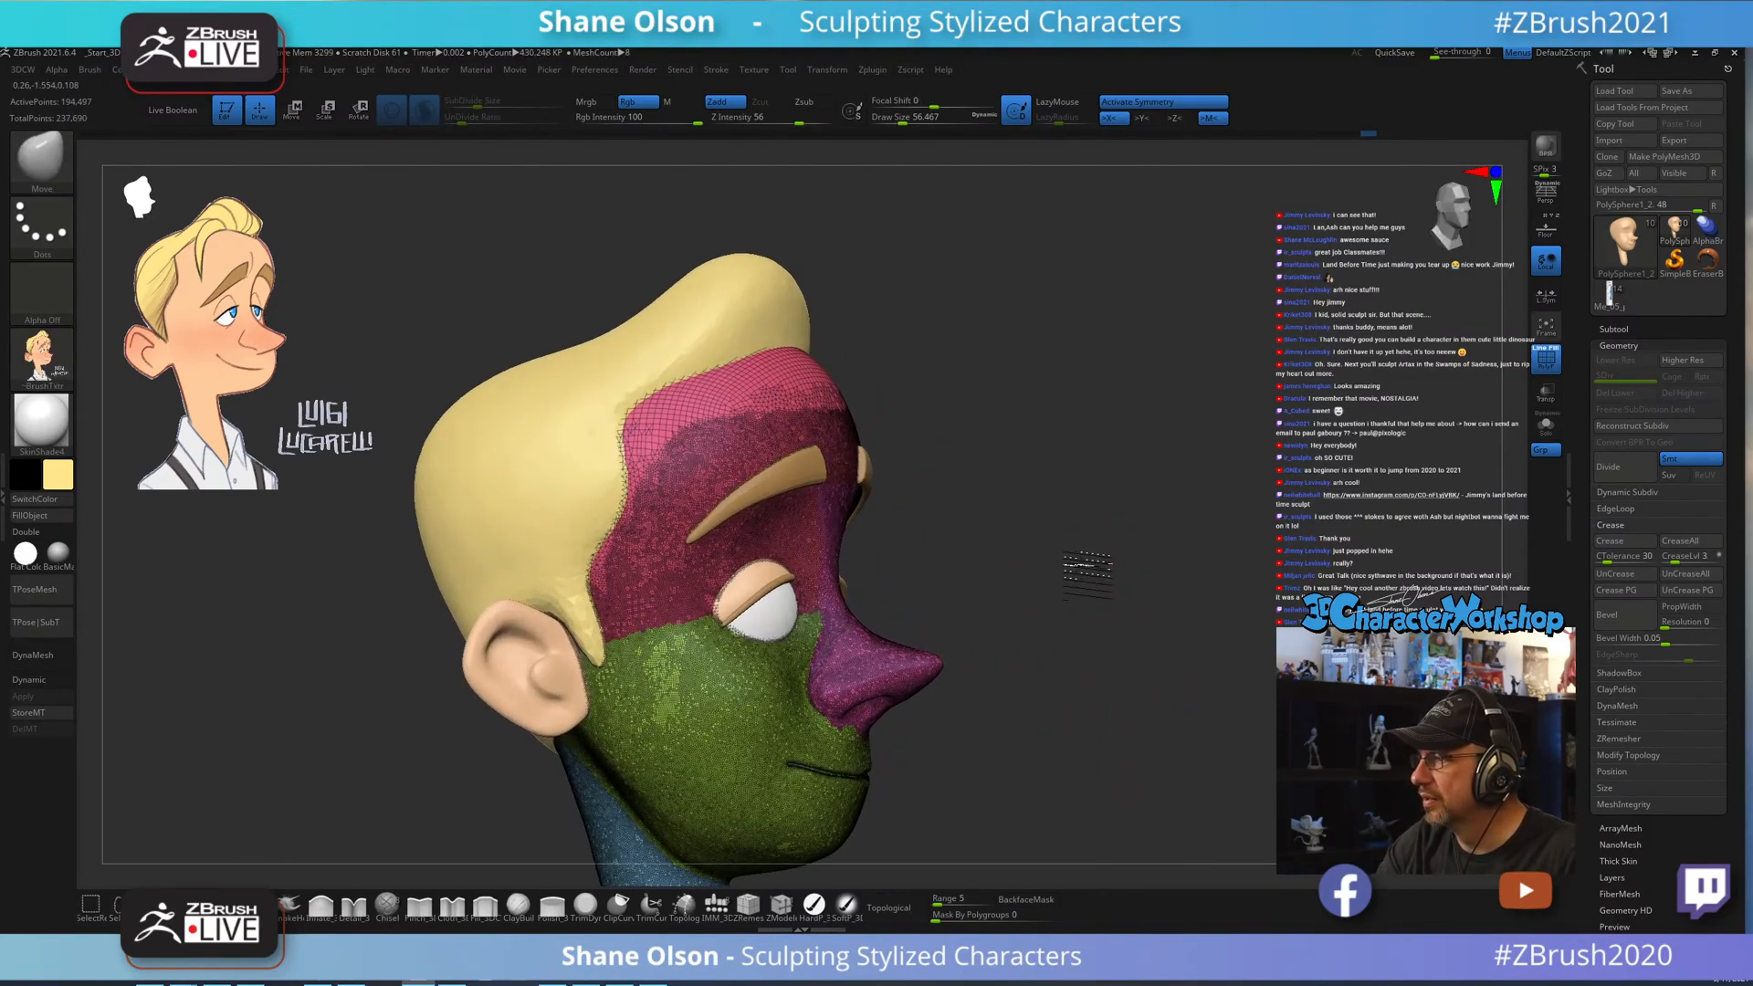
{"action": "mouse_move", "coordinate": [1087, 573]}
{"action": "left_mouse_down"}
{"action": "mouse_move", "coordinate": [1068, 536]}
{"action": "mouse_move", "coordinate": [1066, 556]}
{"action": "left_mouse_up"}
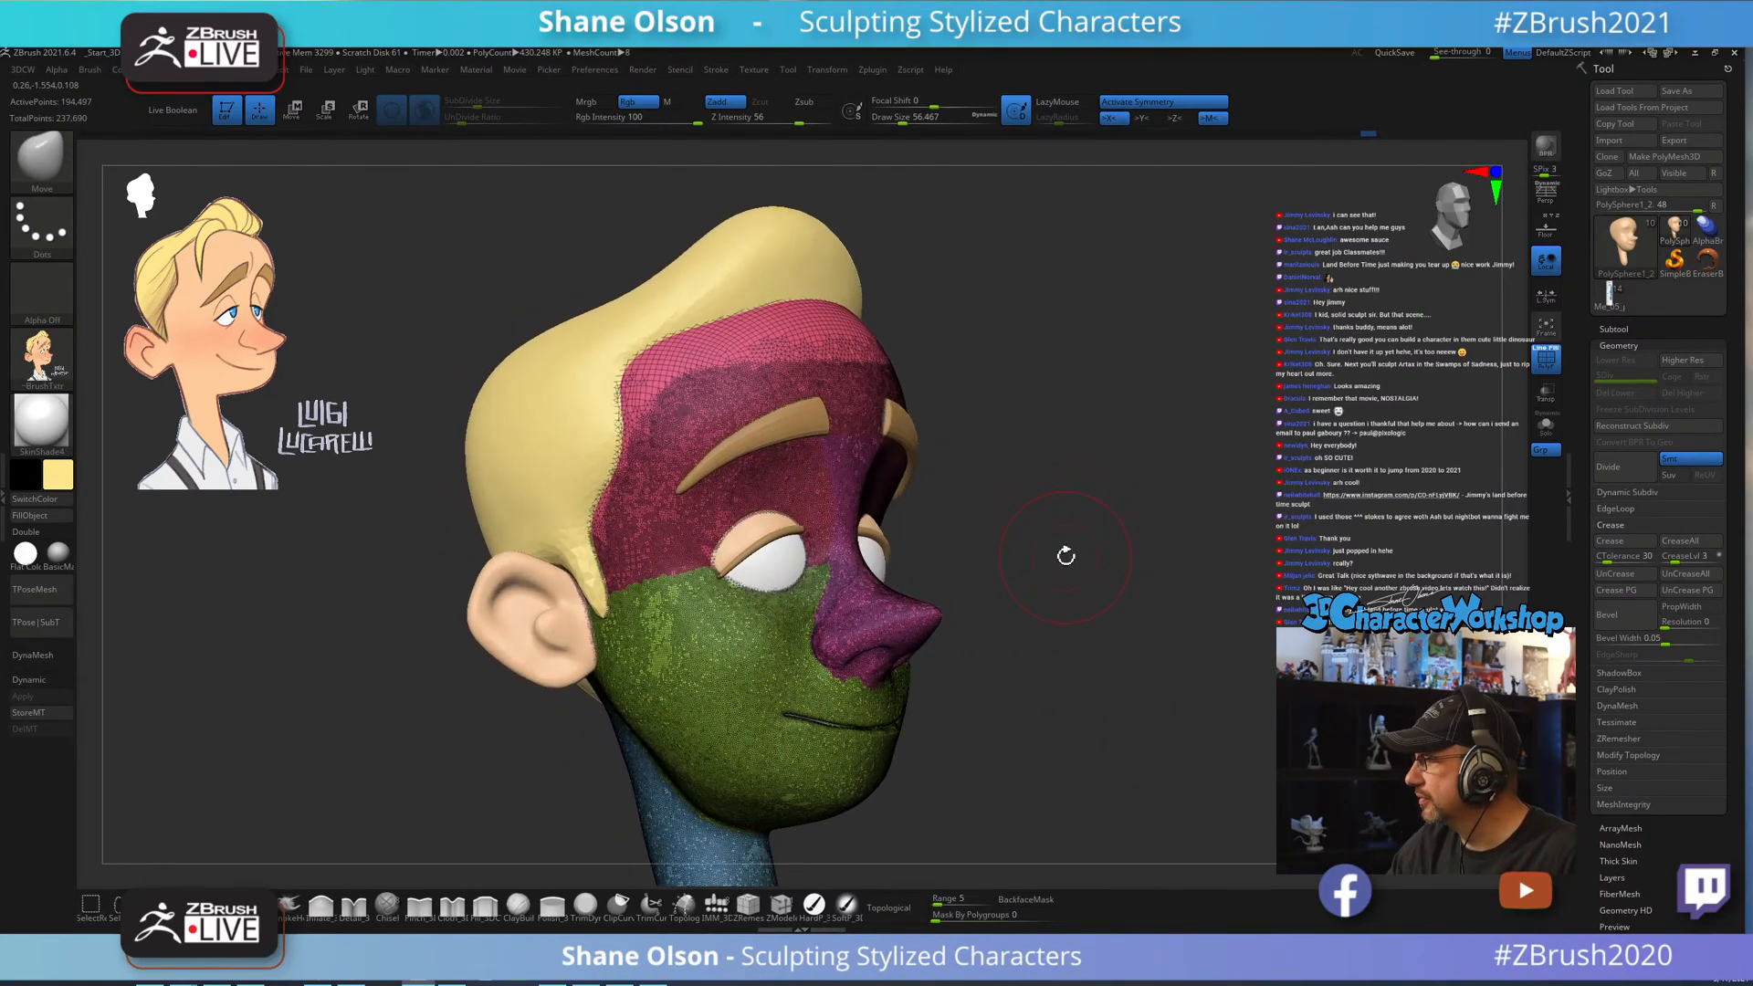
{"action": "key", "text": "shift+f"}
Reshape and smooth the transition between the underside of the jaw and the neck with a draw size of about 47.
{"action": "mouse_move", "coordinate": [1177, 527]}
{"action": "left_mouse_down"}
{"action": "mouse_move", "coordinate": [1159, 536]}
{"action": "mouse_move", "coordinate": [1159, 521]}
{"action": "mouse_move", "coordinate": [1158, 537]}
{"action": "mouse_move", "coordinate": [1135, 489]}
{"action": "mouse_move", "coordinate": [1172, 522]}
{"action": "left_mouse_up"}
{"action": "mouse_move", "coordinate": [1214, 752]}
{"action": "left_mouse_down"}
{"action": "mouse_move", "coordinate": [1187, 689]}
{"action": "mouse_move", "coordinate": [1169, 694]}
{"action": "left_mouse_up"}
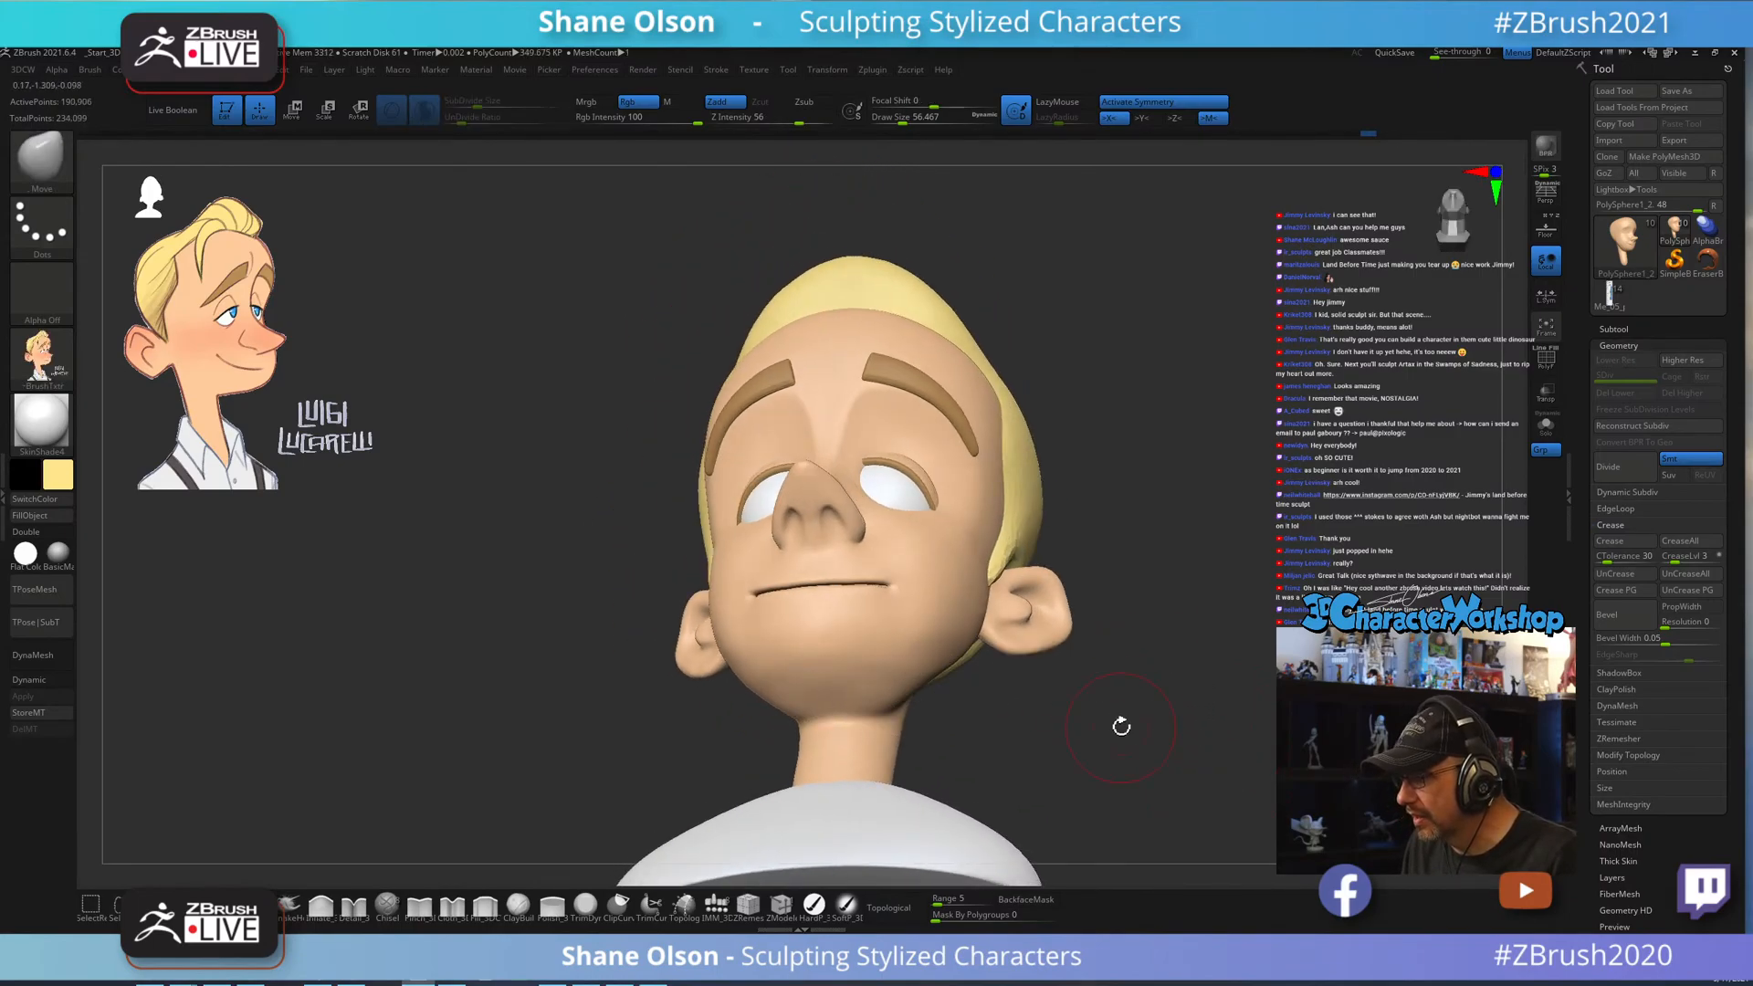
{"action": "left_click_drag", "start_coordinate": [1123, 724], "coordinate": [1137, 753]}
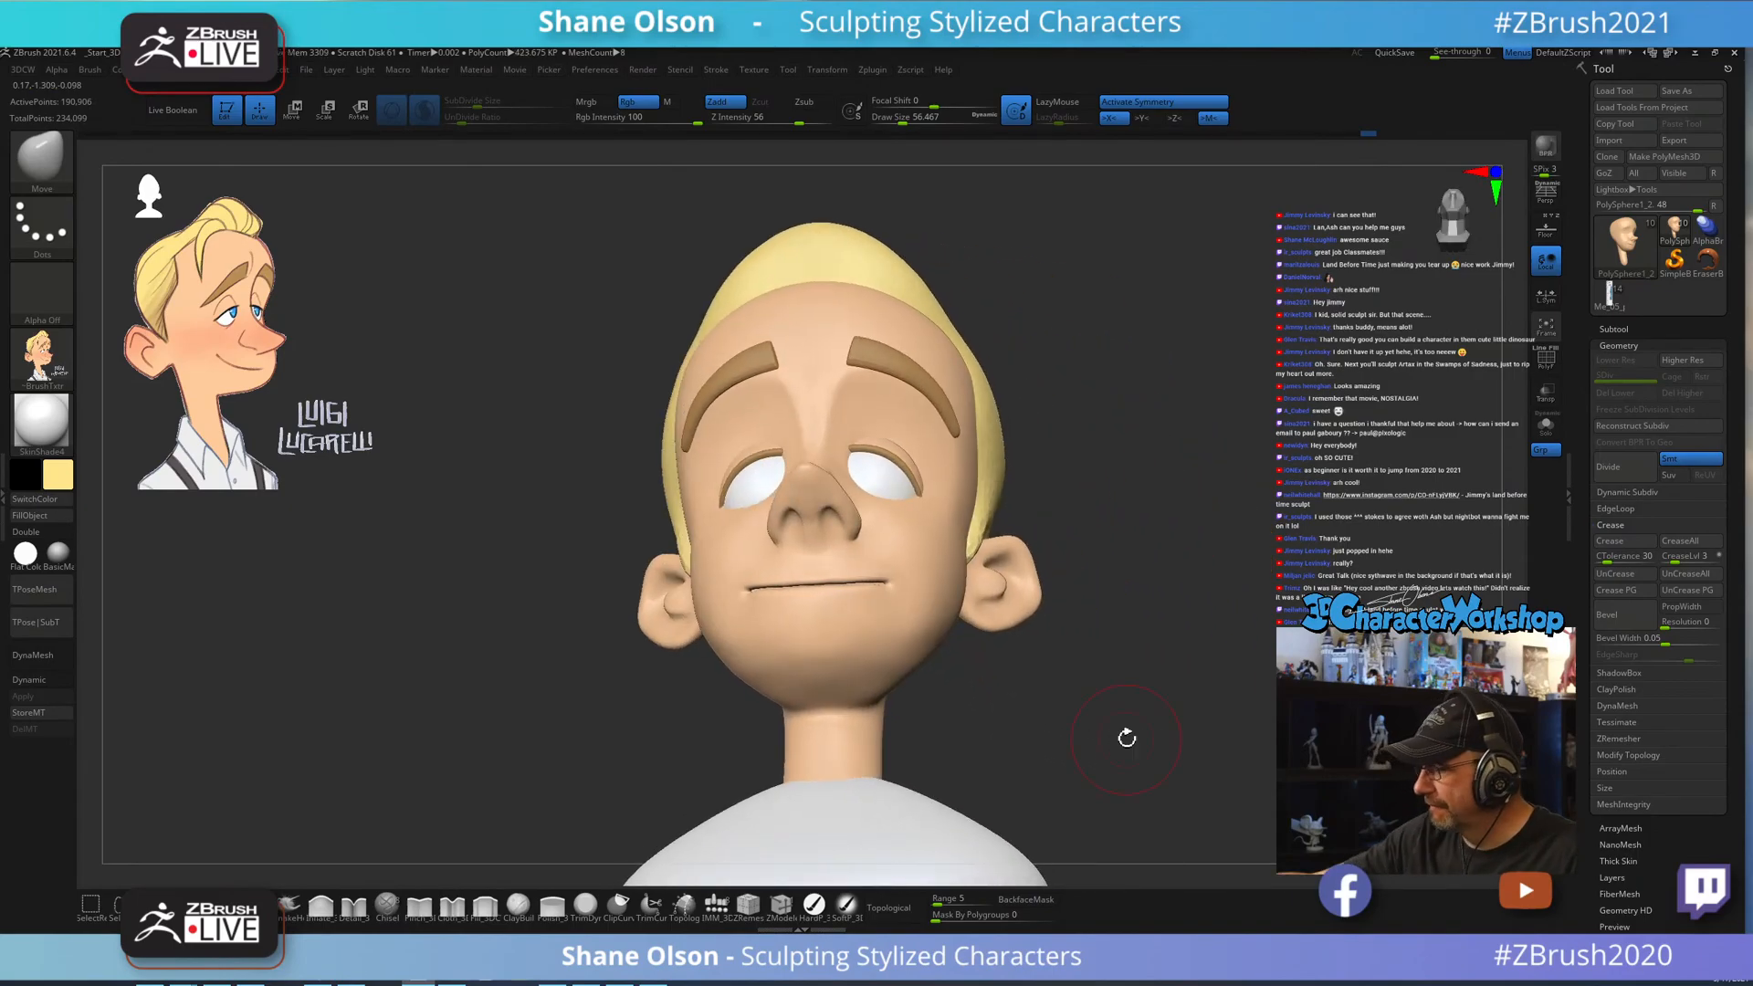
{"action": "mouse_move", "coordinate": [1048, 662]}
{"action": "left_mouse_down"}
{"action": "mouse_move", "coordinate": [1053, 712]}
{"action": "mouse_move", "coordinate": [1037, 638]}
{"action": "mouse_move", "coordinate": [908, 684]}
{"action": "left_mouse_up"}
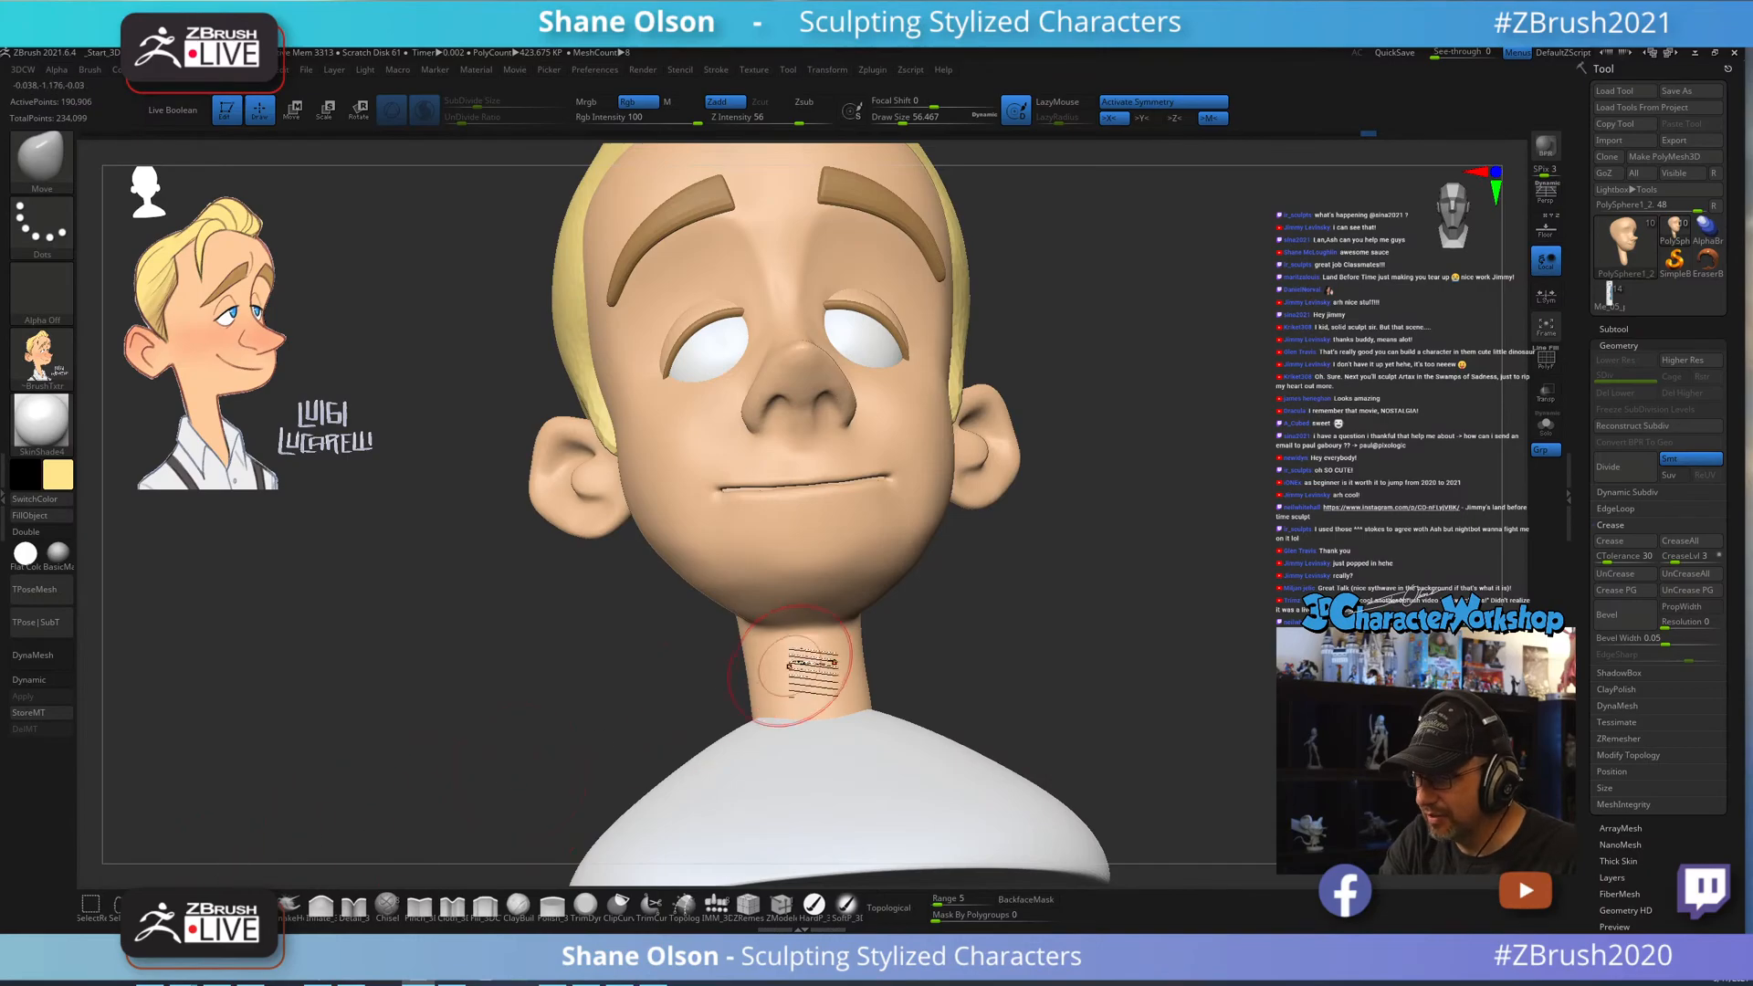
{"action": "key", "text": "s"}
{"action": "left_click_drag", "start_coordinate": [821, 641], "coordinate": [815, 639]}
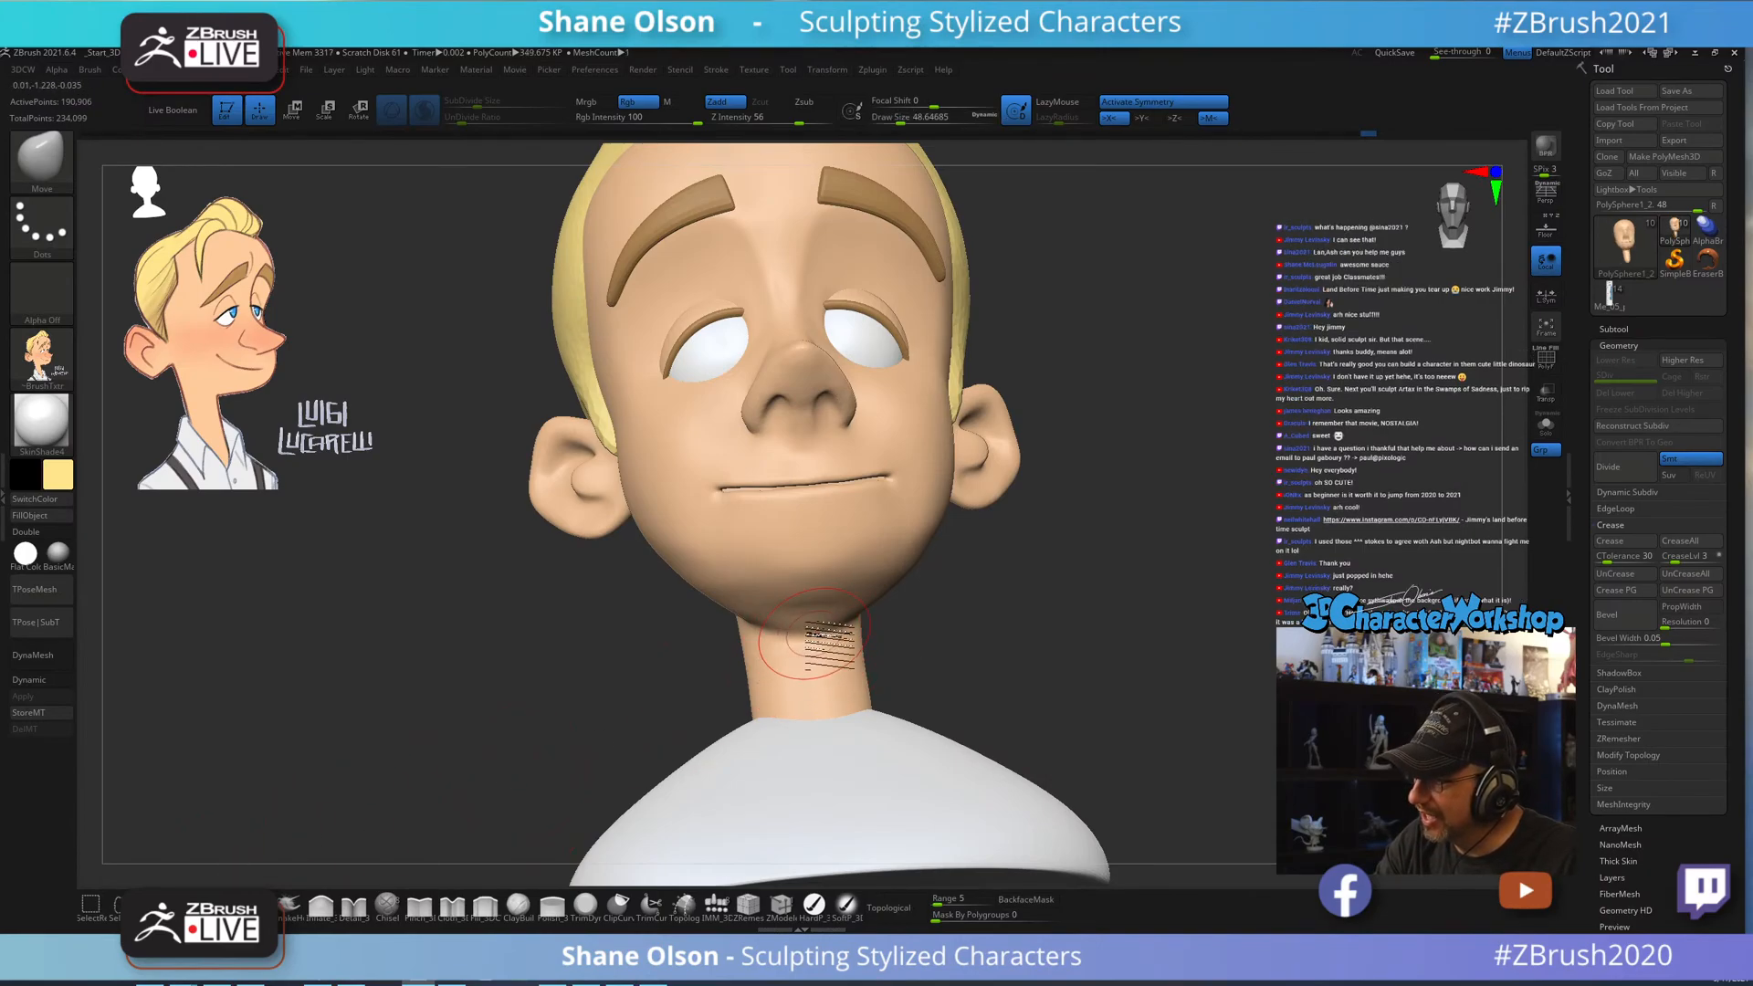
{"action": "right_click_drag", "start_coordinate": [815, 643], "coordinate": [899, 608]}
{"action": "left_click_drag", "start_coordinate": [844, 599], "coordinate": [863, 591], "text": "shift"}
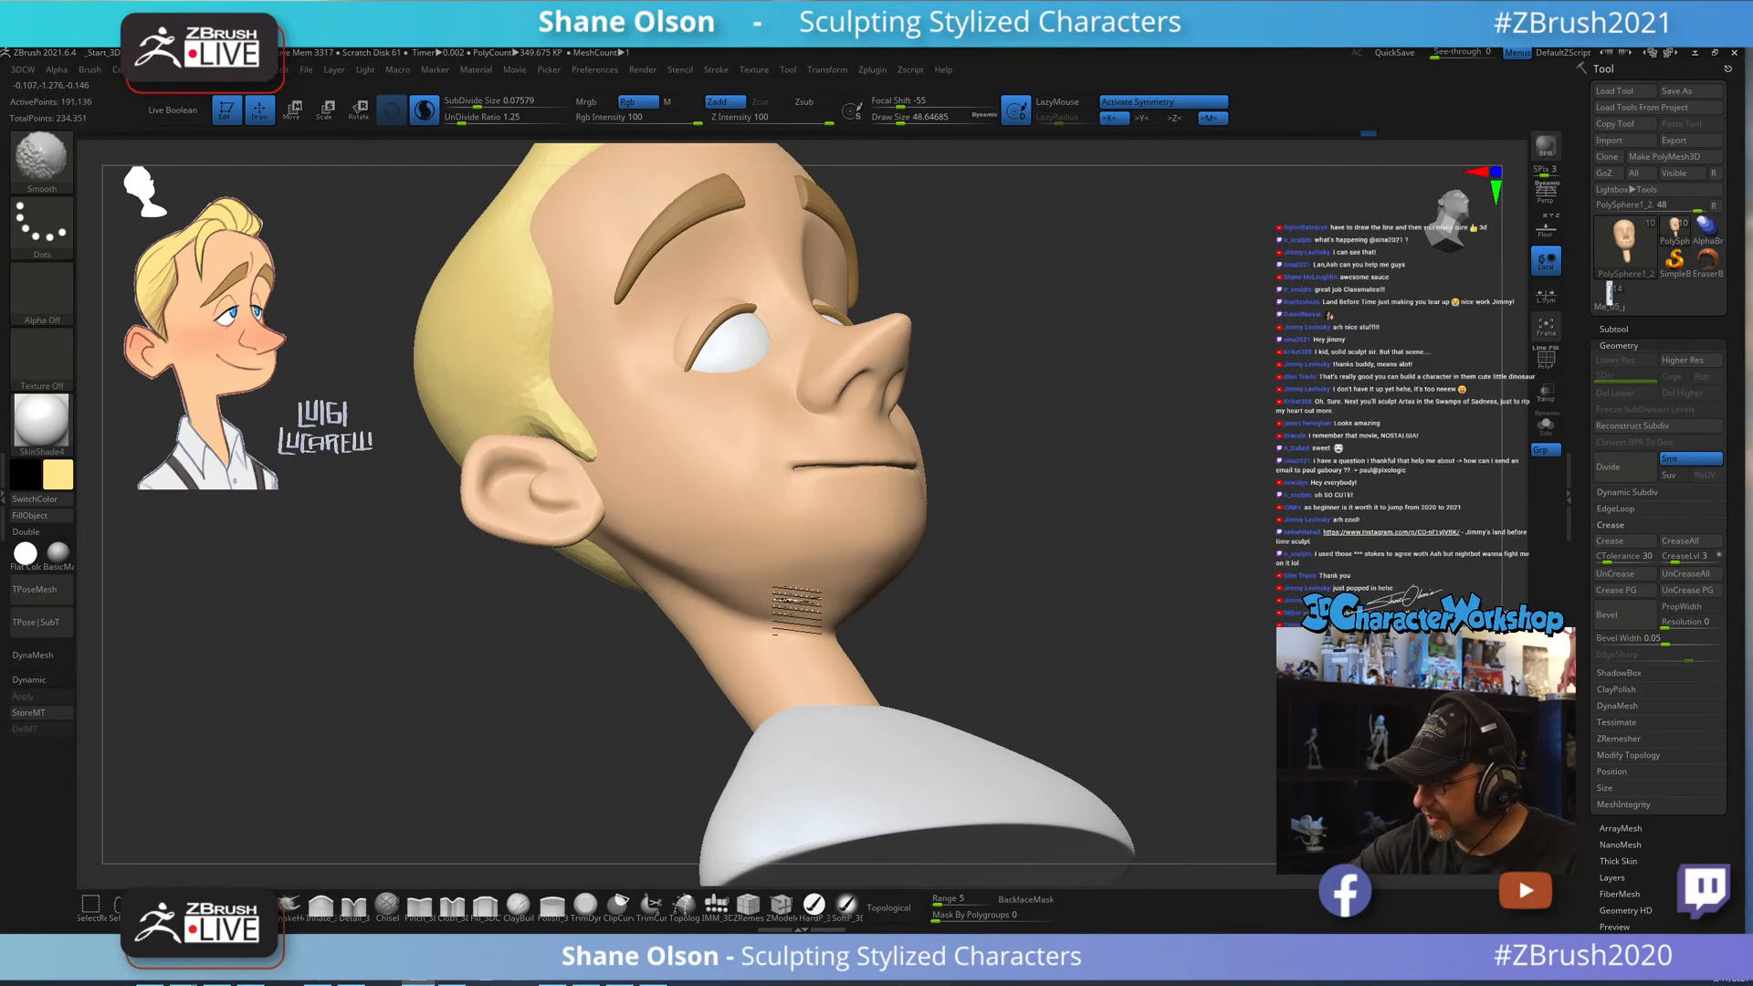
{"action": "right_click_drag", "start_coordinate": [853, 602], "coordinate": [959, 627]}
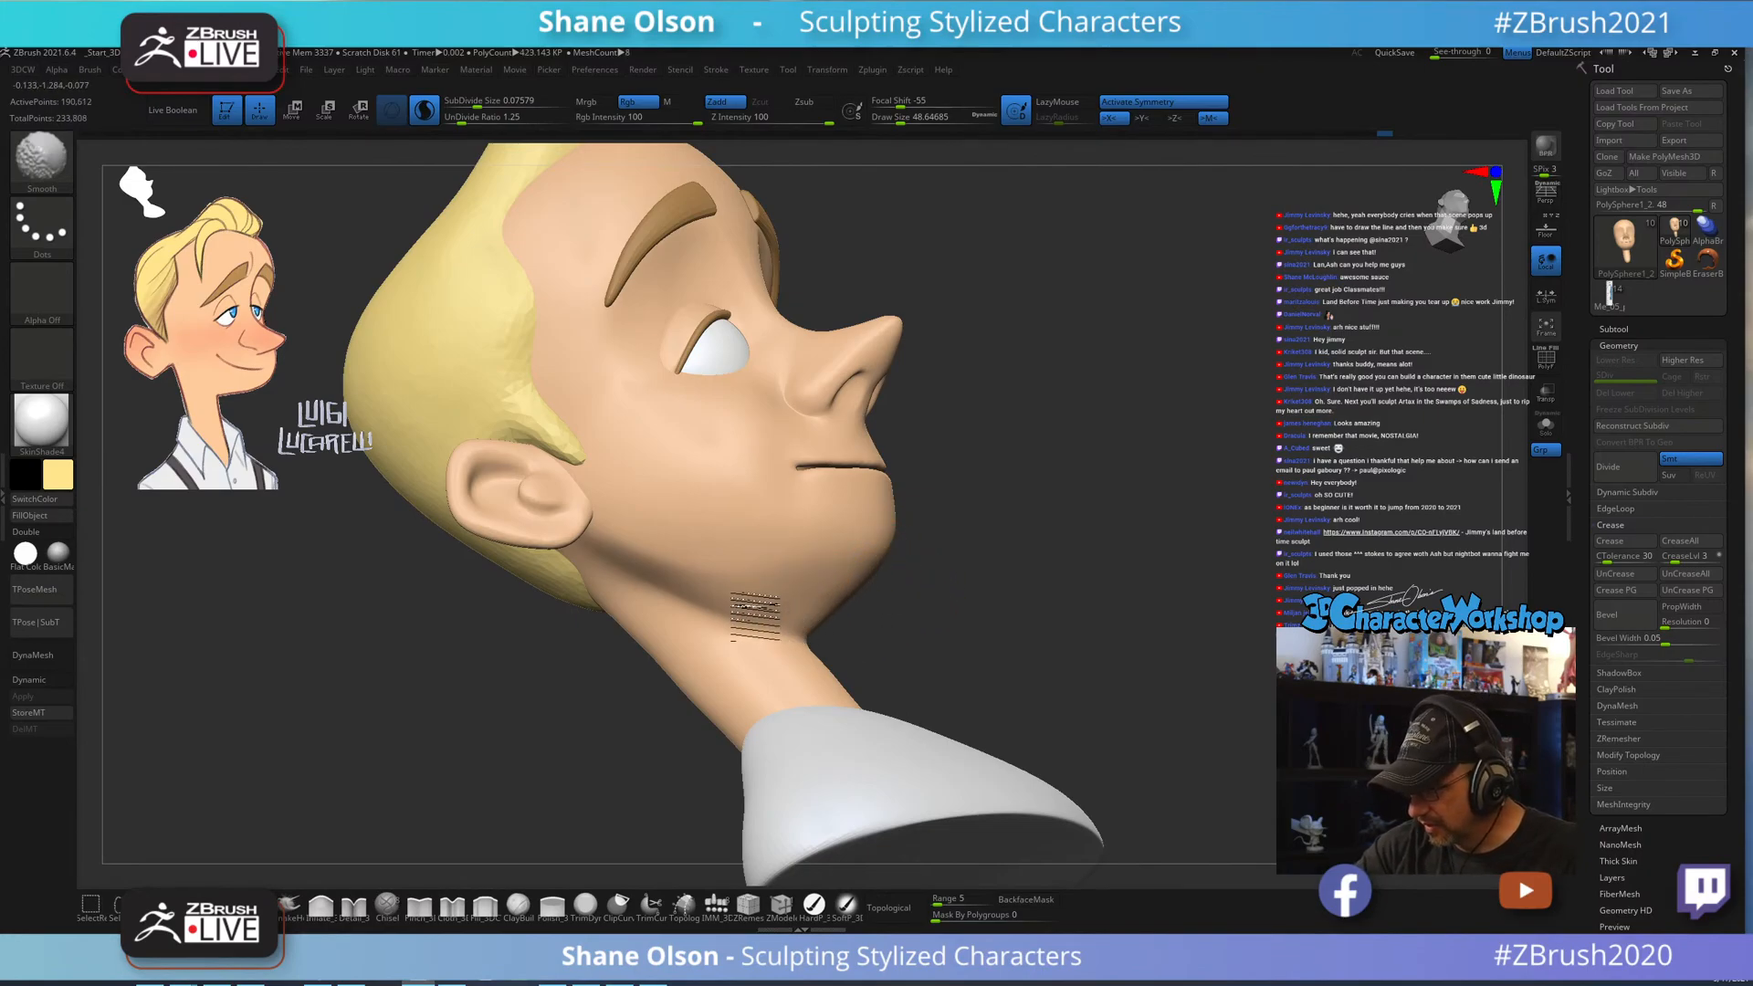
{"action": "right_click_drag", "start_coordinate": [950, 665], "coordinate": [931, 677]}
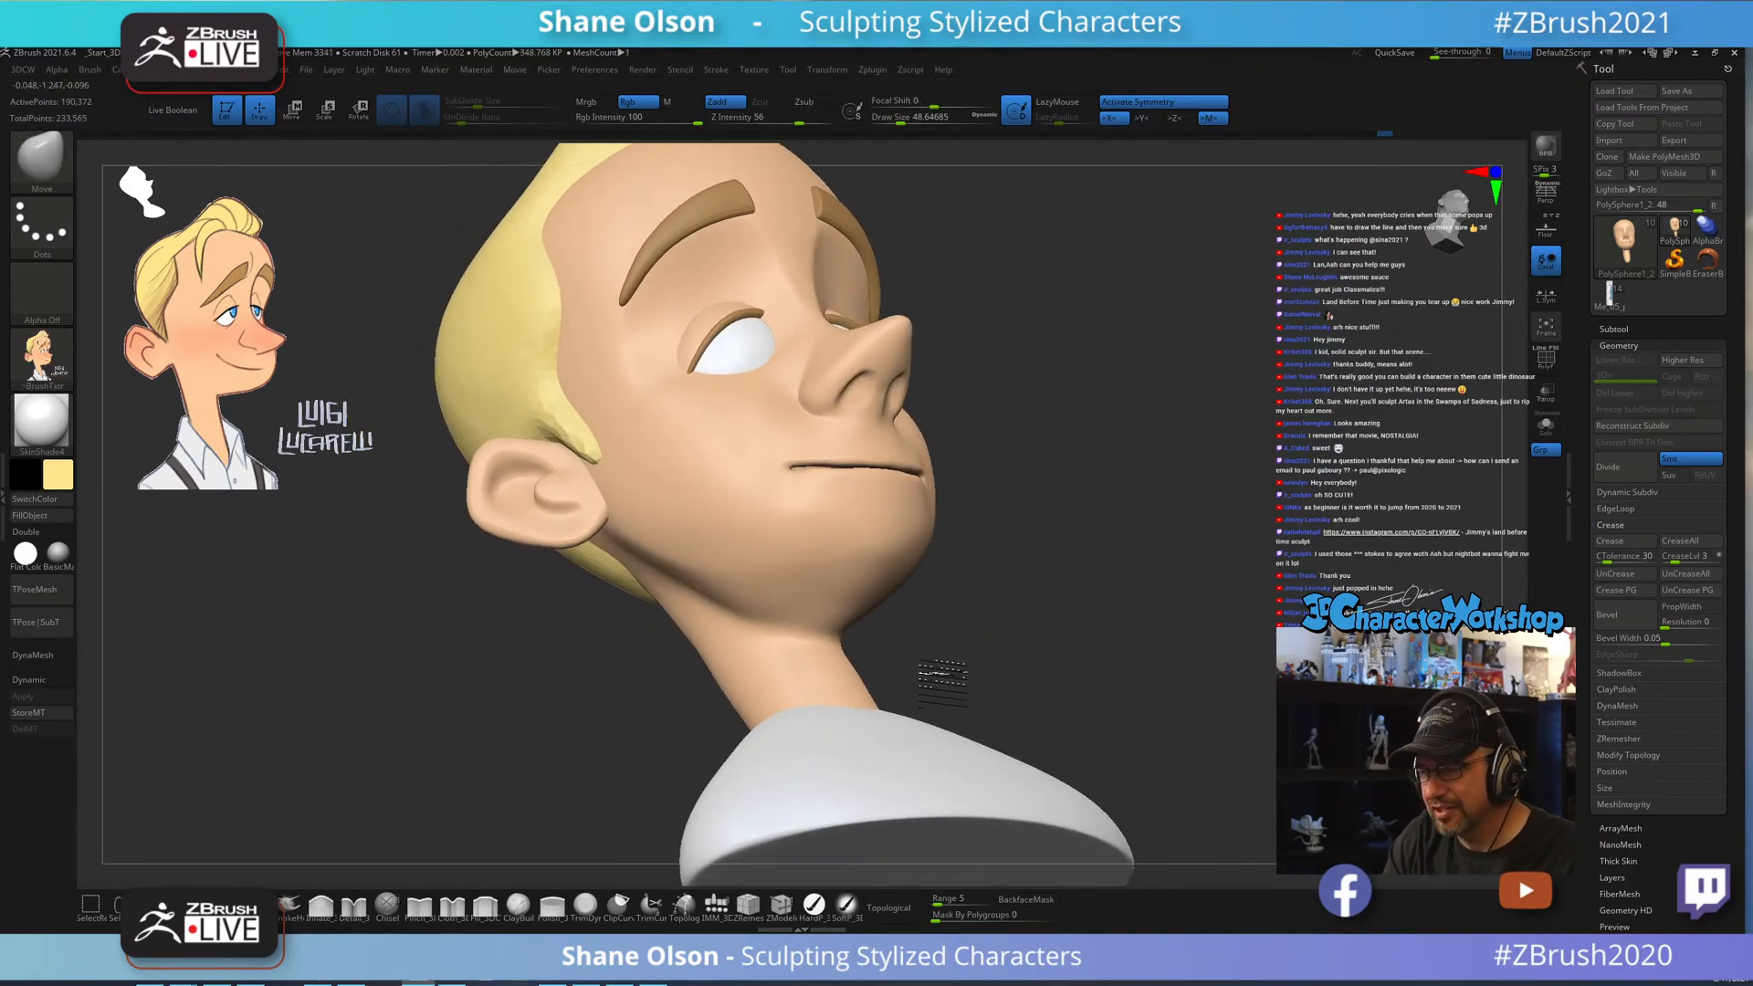
Refine the jawline and the underside of the chin with the Move and Smooth brushes at a draw size of about 65.
{"action": "right_click_drag", "start_coordinate": [959, 614], "coordinate": [970, 602]}
{"action": "mouse_move", "coordinate": [777, 605]}
{"action": "right_mouse_down"}
{"action": "mouse_move", "coordinate": [747, 623]}
{"action": "mouse_move", "coordinate": [839, 618]}
{"action": "right_mouse_up"}
{"action": "key", "text": "shift"}
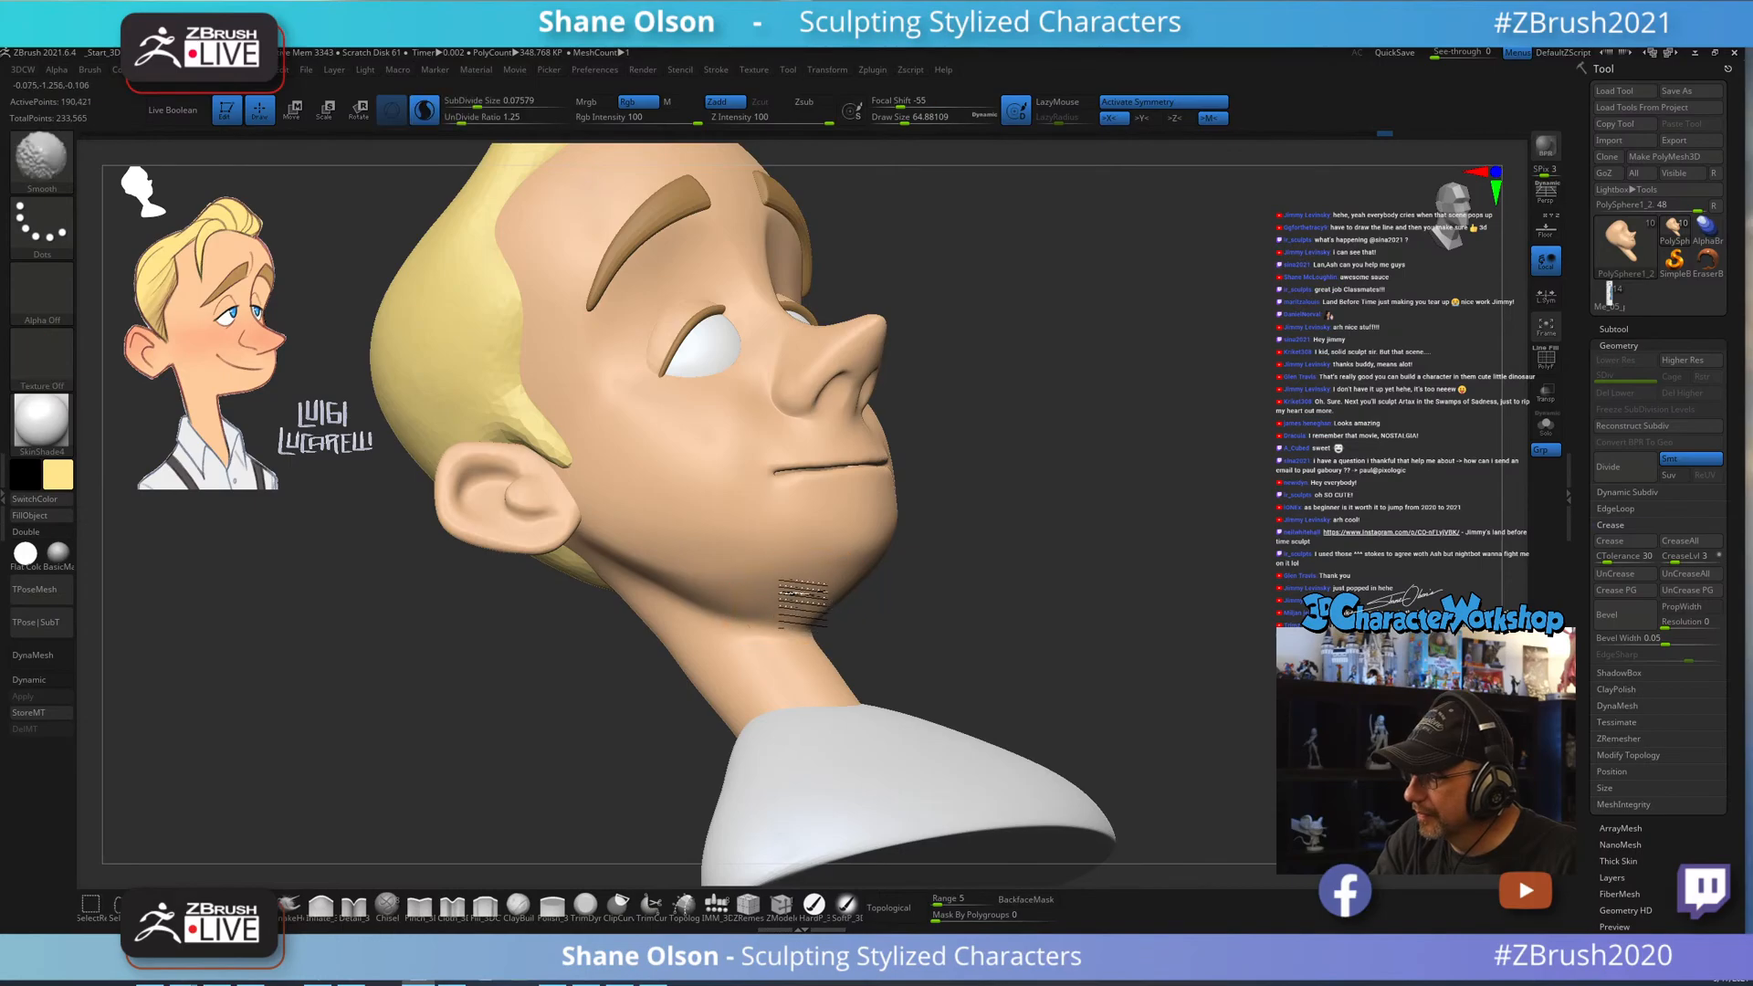
{"action": "mouse_move", "coordinate": [879, 566]}
{"action": "right_mouse_down"}
{"action": "mouse_move", "coordinate": [970, 611]}
{"action": "mouse_move", "coordinate": [802, 591]}
{"action": "right_mouse_up"}
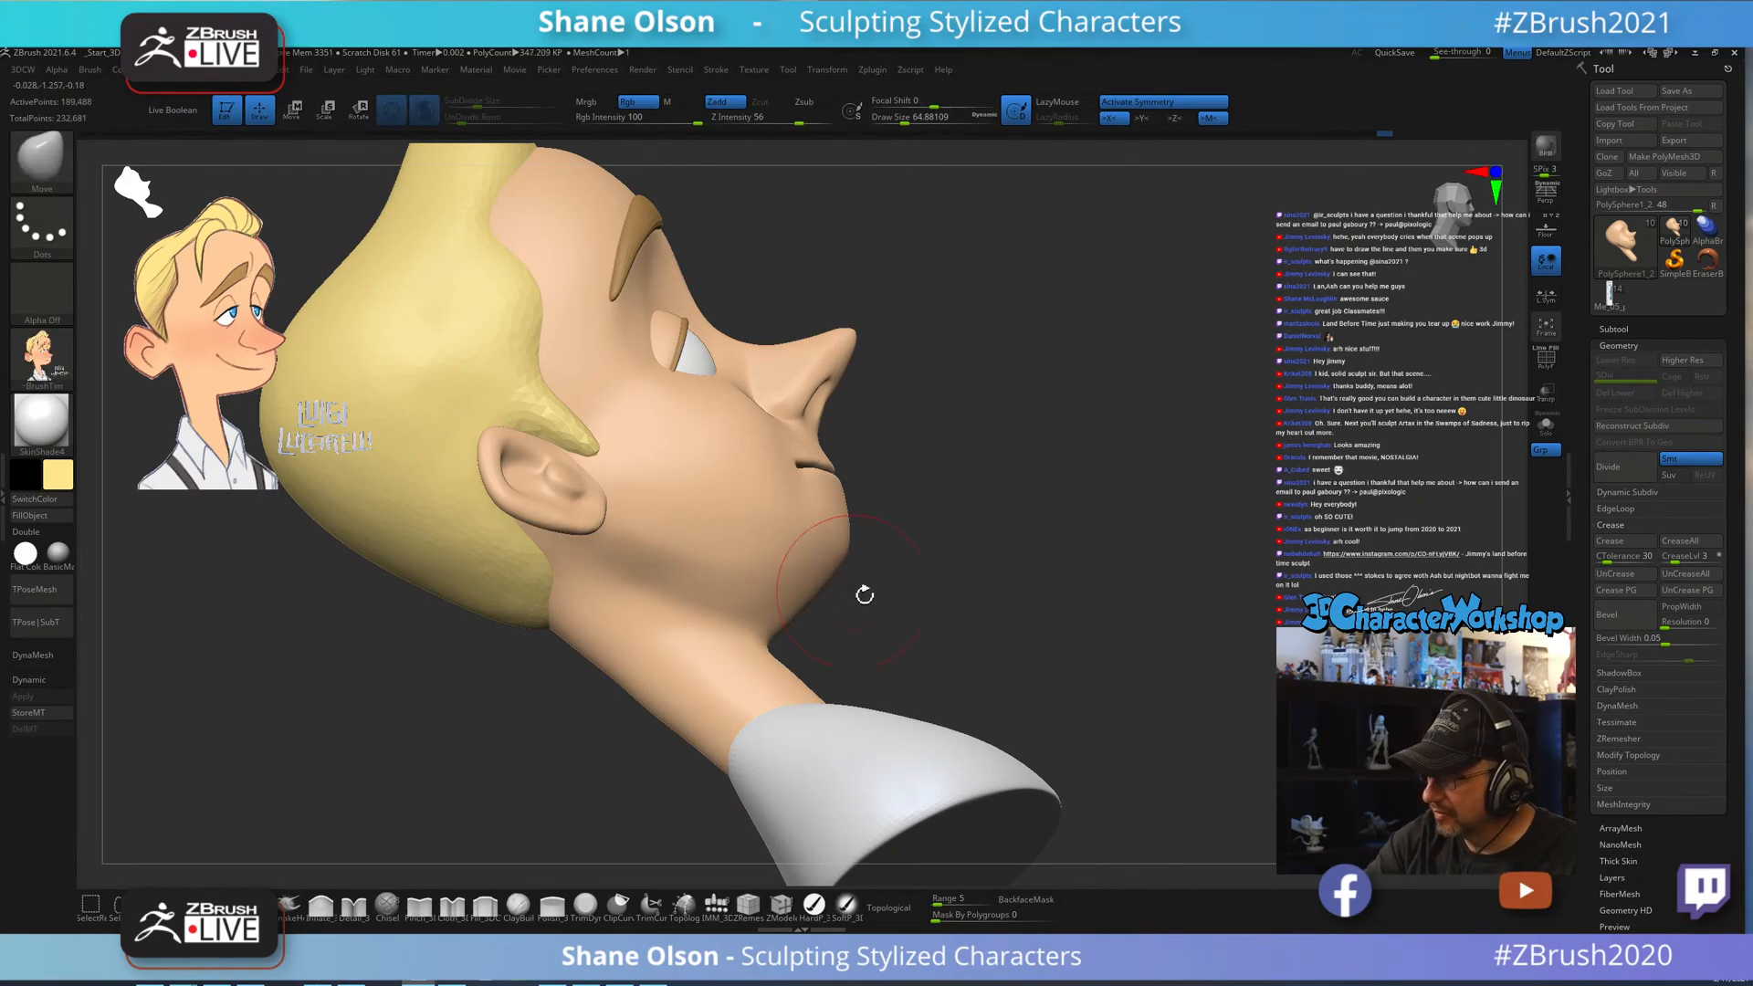
{"action": "mouse_move", "coordinate": [861, 594]}
{"action": "right_mouse_down"}
{"action": "mouse_move", "coordinate": [868, 704]}
{"action": "mouse_move", "coordinate": [970, 627]}
{"action": "mouse_move", "coordinate": [787, 566]}
{"action": "right_mouse_up"}
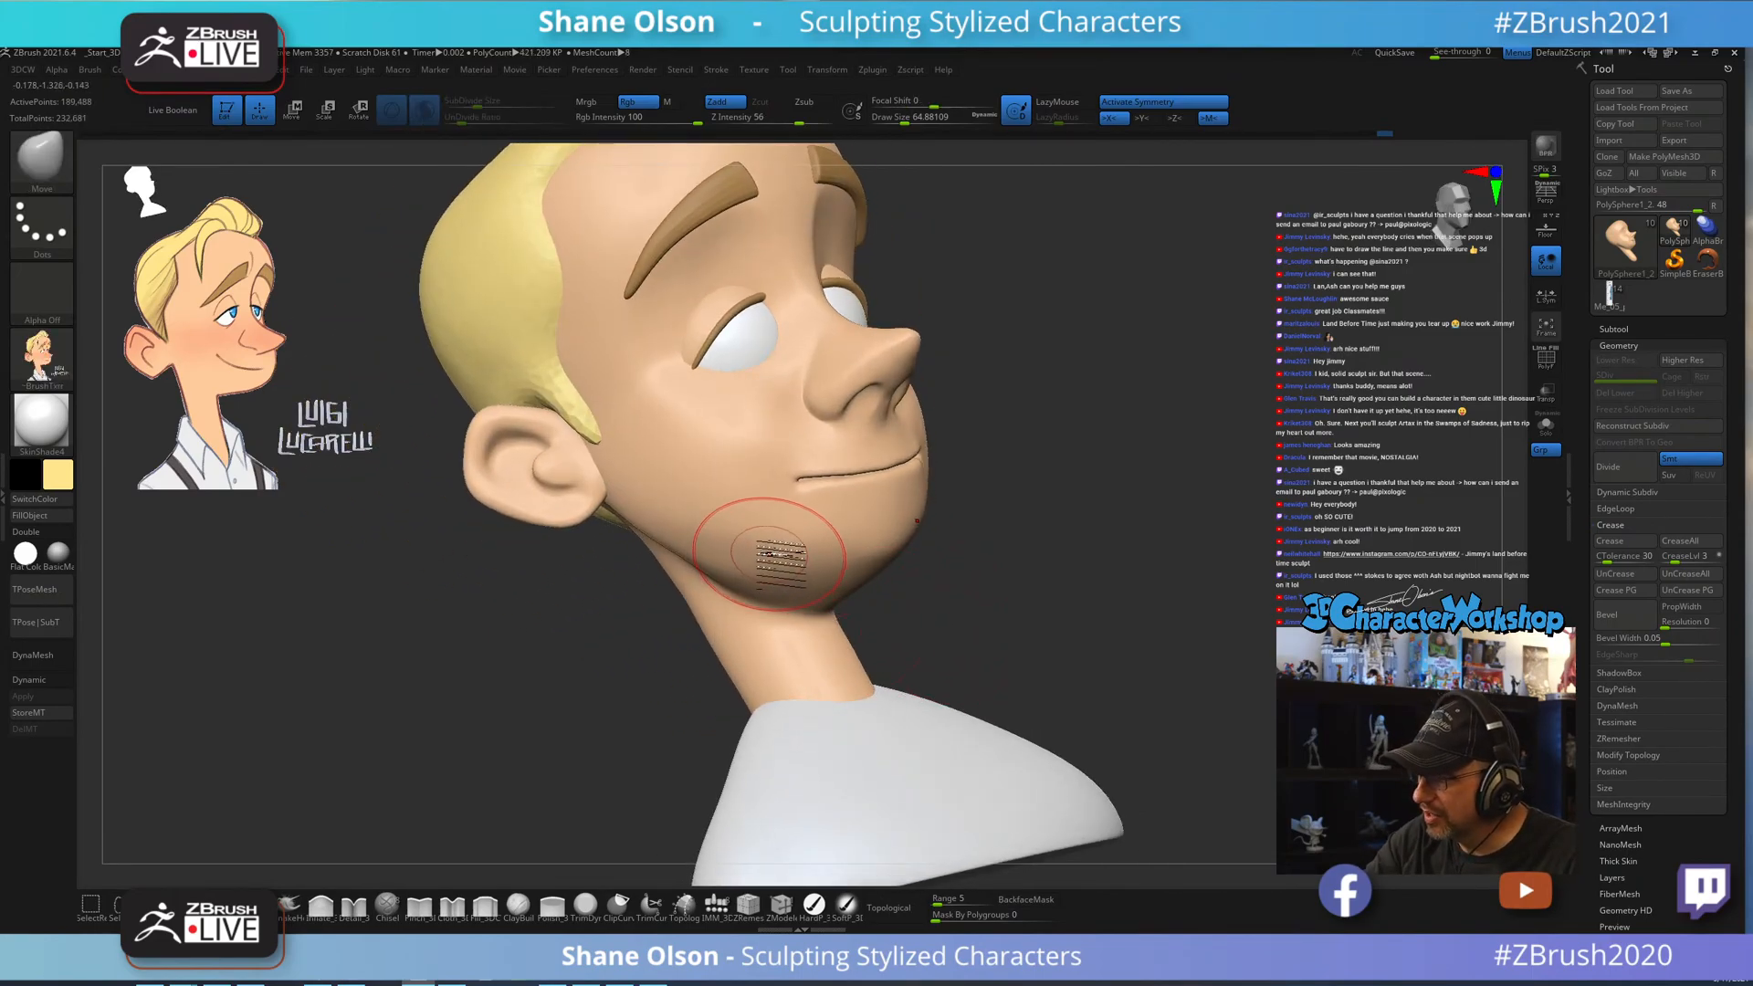
{"action": "key", "text": "shift"}
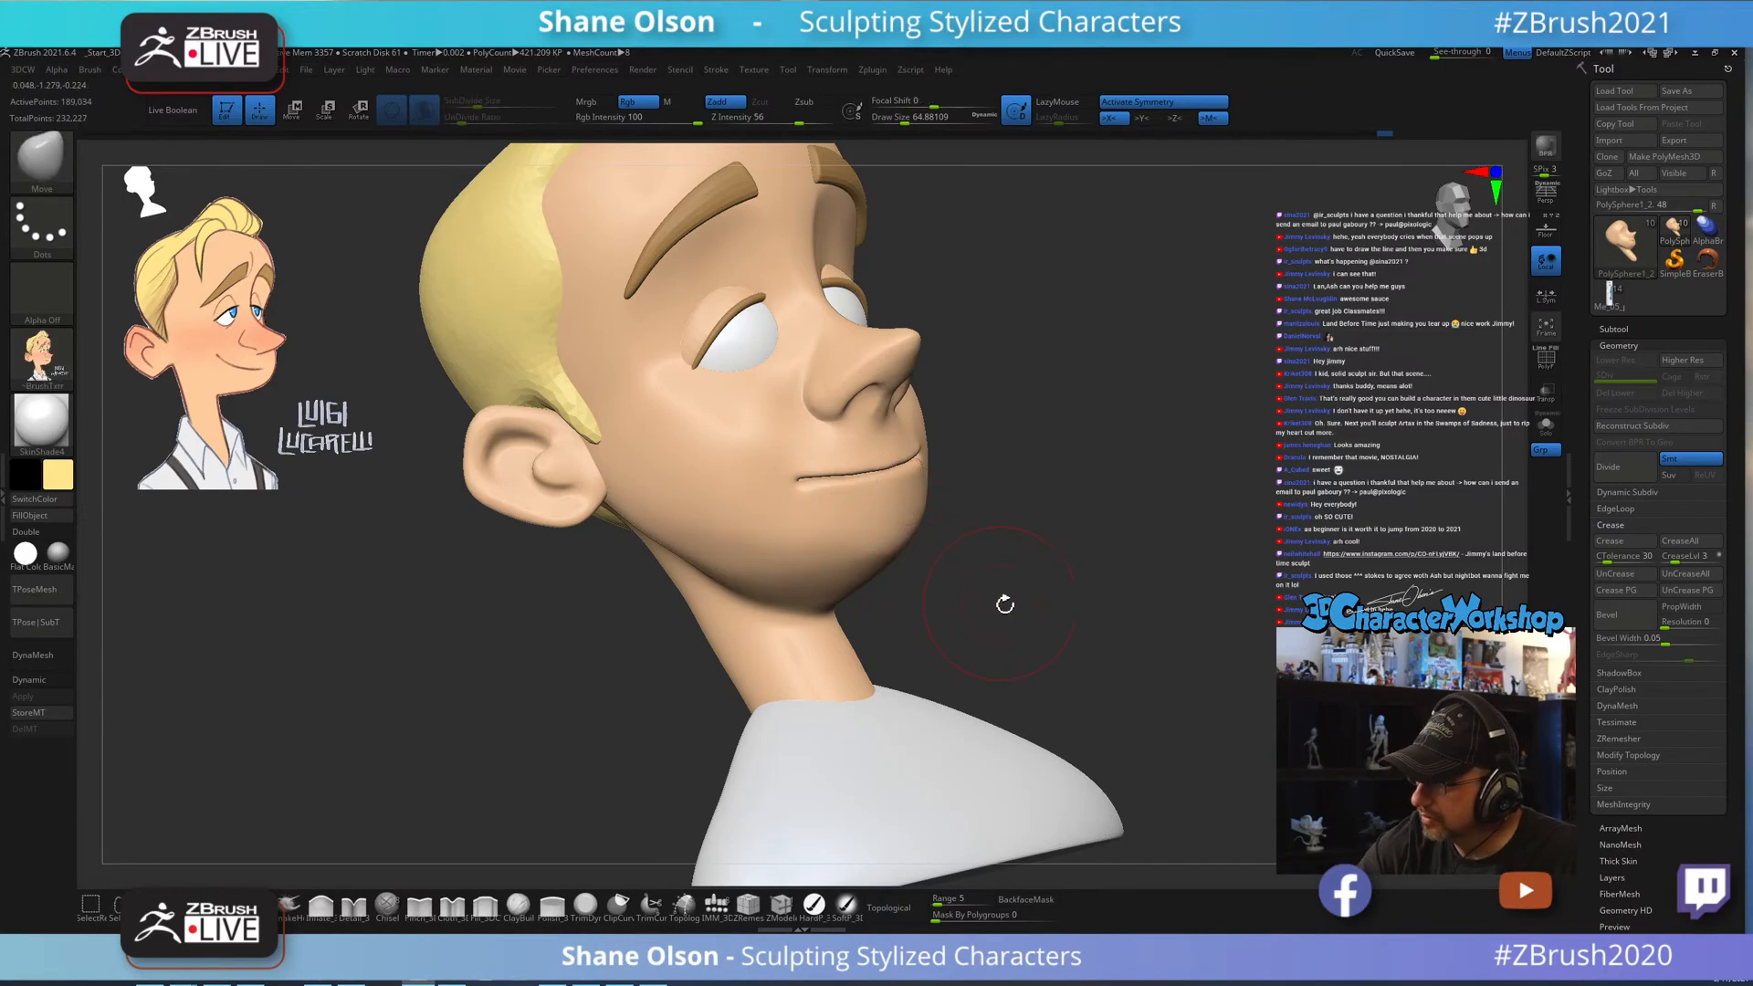
Reduce the draw size to about 46 and refine the cheek and jaw on the other side of the face.
{"action": "mouse_move", "coordinate": [1001, 603]}
{"action": "left_mouse_down"}
{"action": "mouse_move", "coordinate": [986, 649]}
{"action": "mouse_move", "coordinate": [1069, 520]}
{"action": "mouse_move", "coordinate": [1049, 688]}
{"action": "left_mouse_up"}
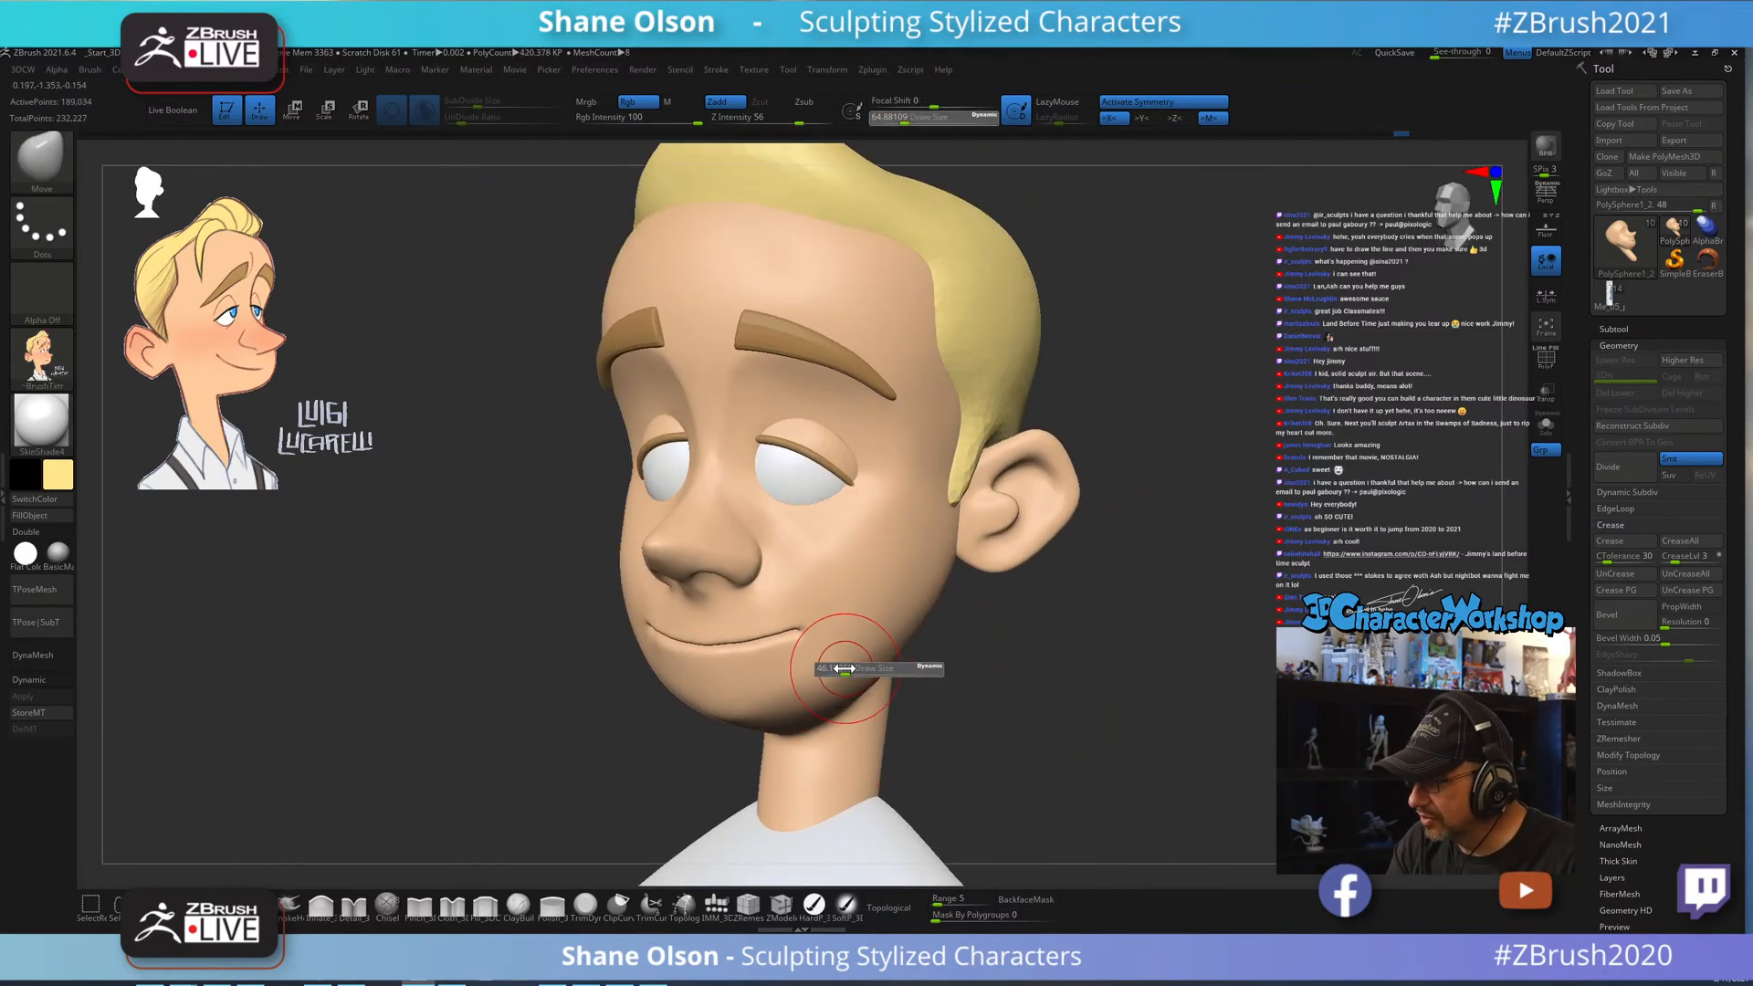
{"action": "key", "text": "shift"}
{"action": "left_click_drag", "start_coordinate": [939, 634], "coordinate": [992, 724]}
Fill and smooth the area between the nose and the lower eye with the Fill brush at a draw size of about 20.
{"action": "left_click", "coordinate": [473, 909]}
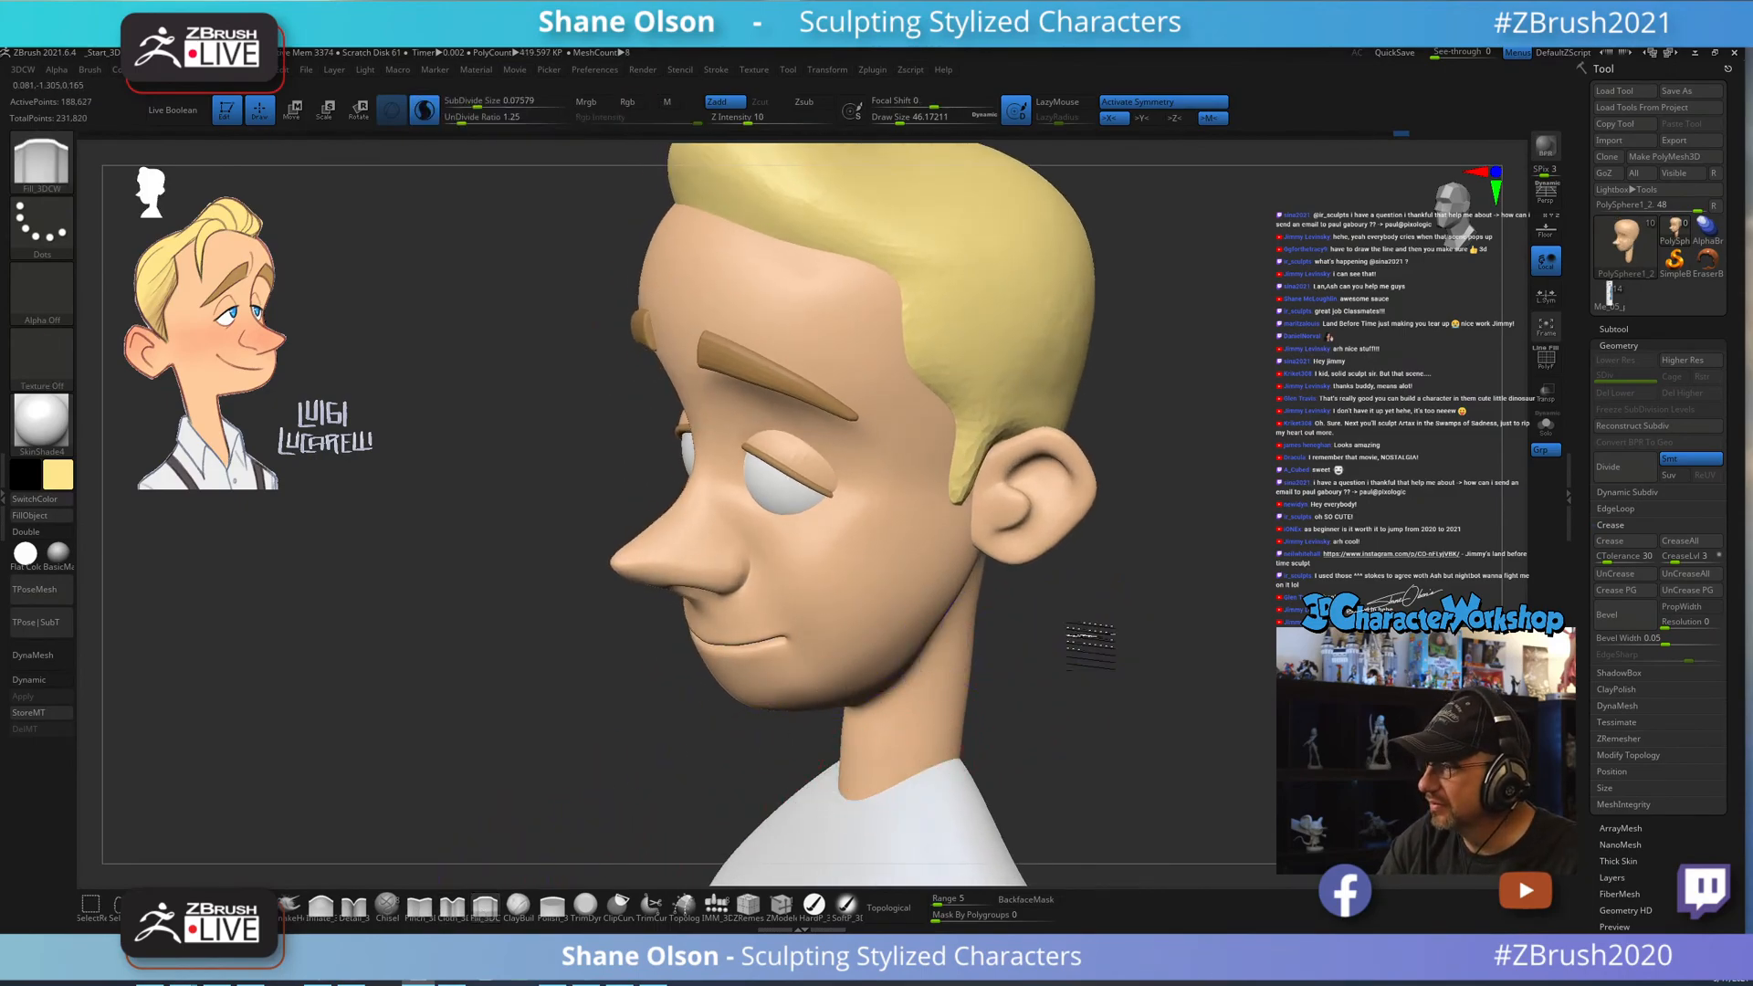
{"action": "mouse_move", "coordinate": [1090, 646]}
{"action": "left_mouse_down"}
{"action": "mouse_move", "coordinate": [1019, 739]}
{"action": "mouse_move", "coordinate": [1070, 689]}
{"action": "left_mouse_up"}
{"action": "key", "text": "s"}
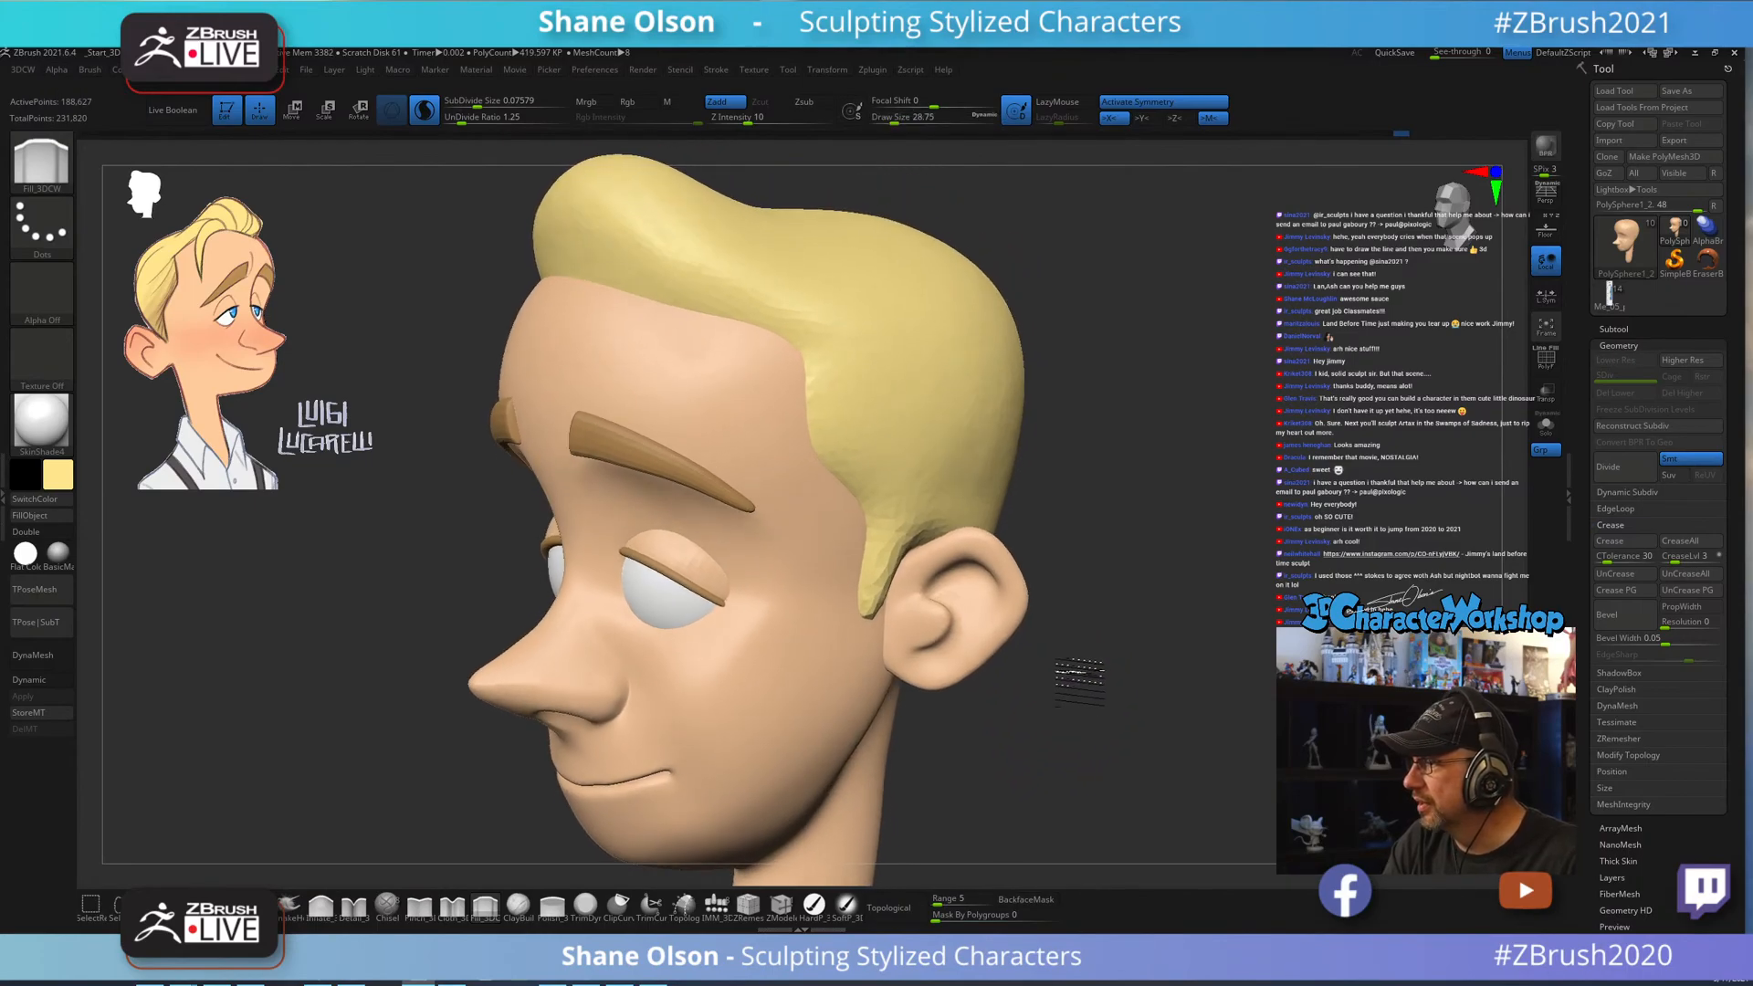
{"action": "left_click_drag", "start_coordinate": [1124, 618], "coordinate": [1132, 611]}
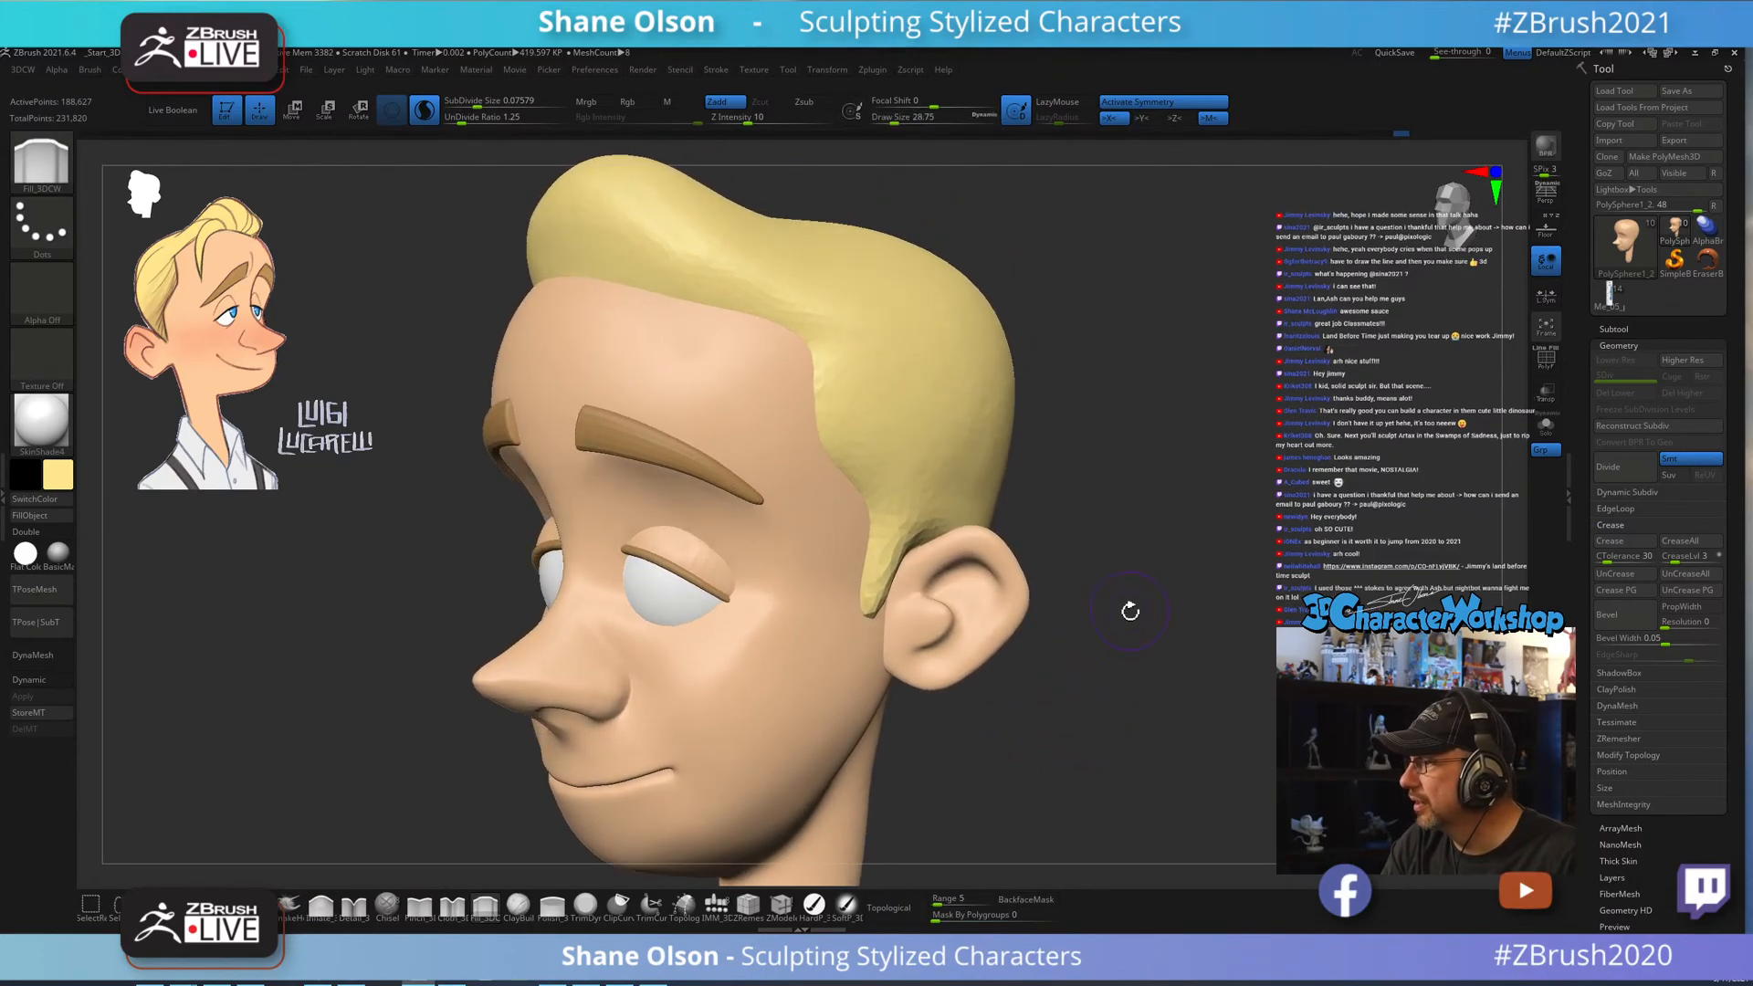
{"action": "key", "text": "s"}
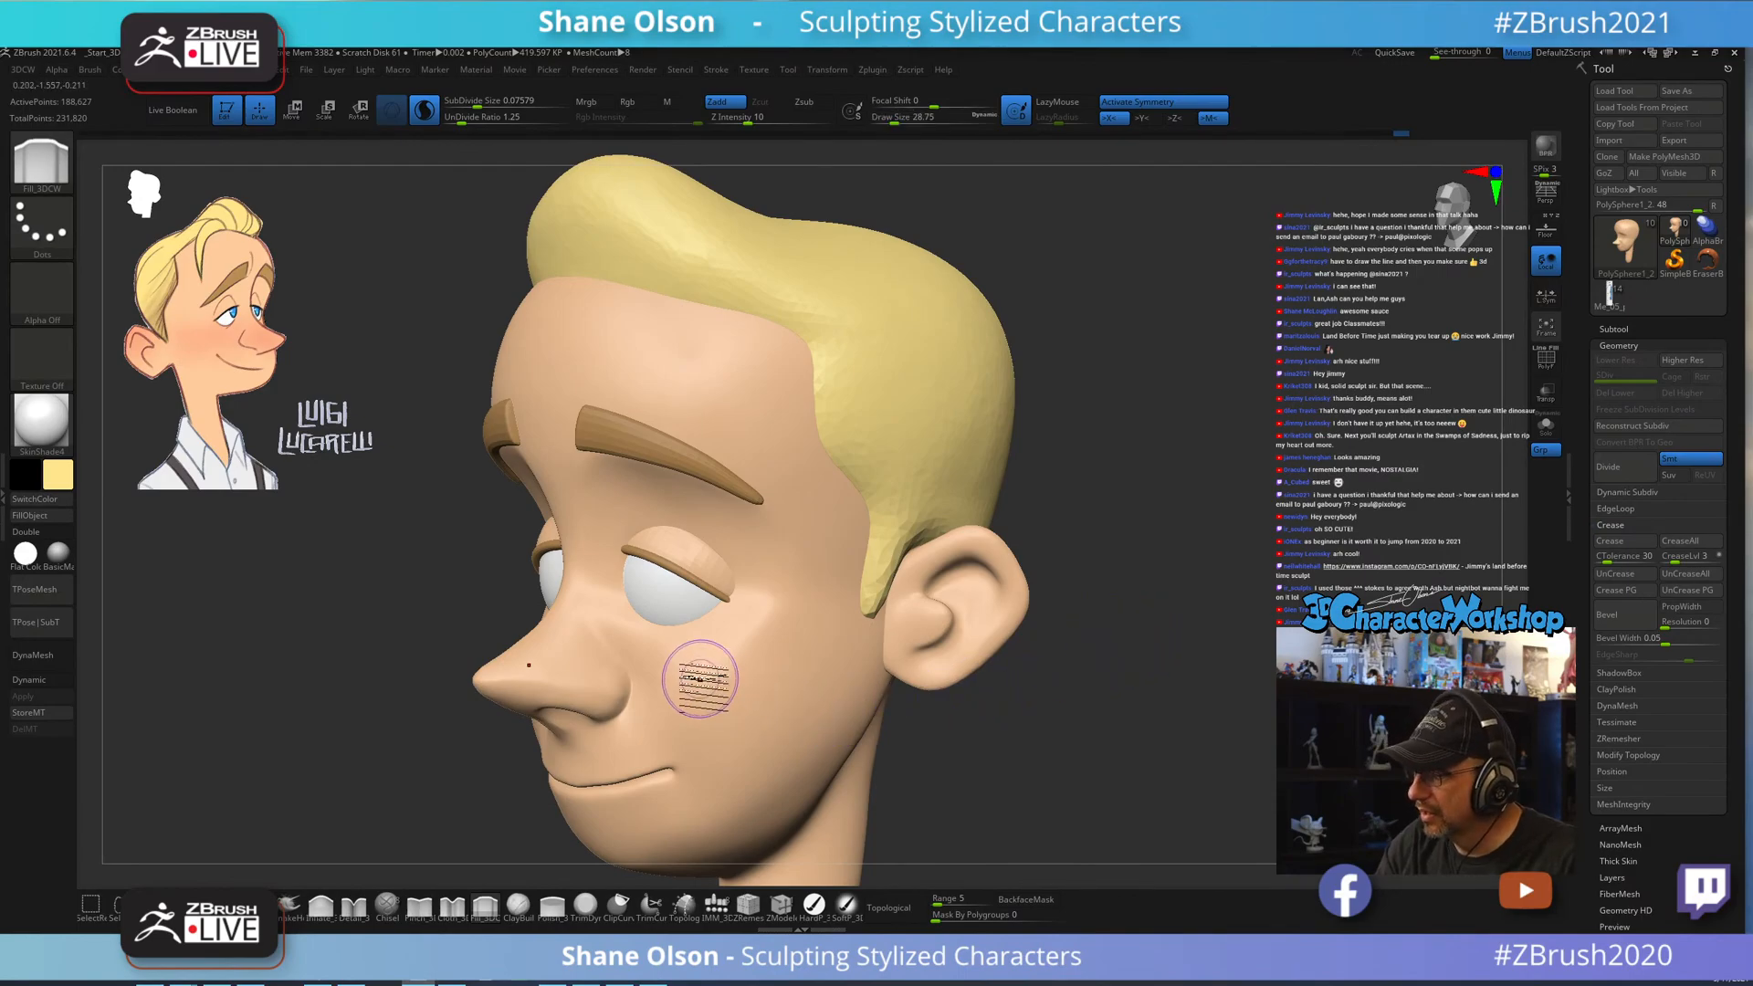
{"action": "key", "text": "s"}
{"action": "left_click_drag", "start_coordinate": [665, 665], "coordinate": [658, 665]}
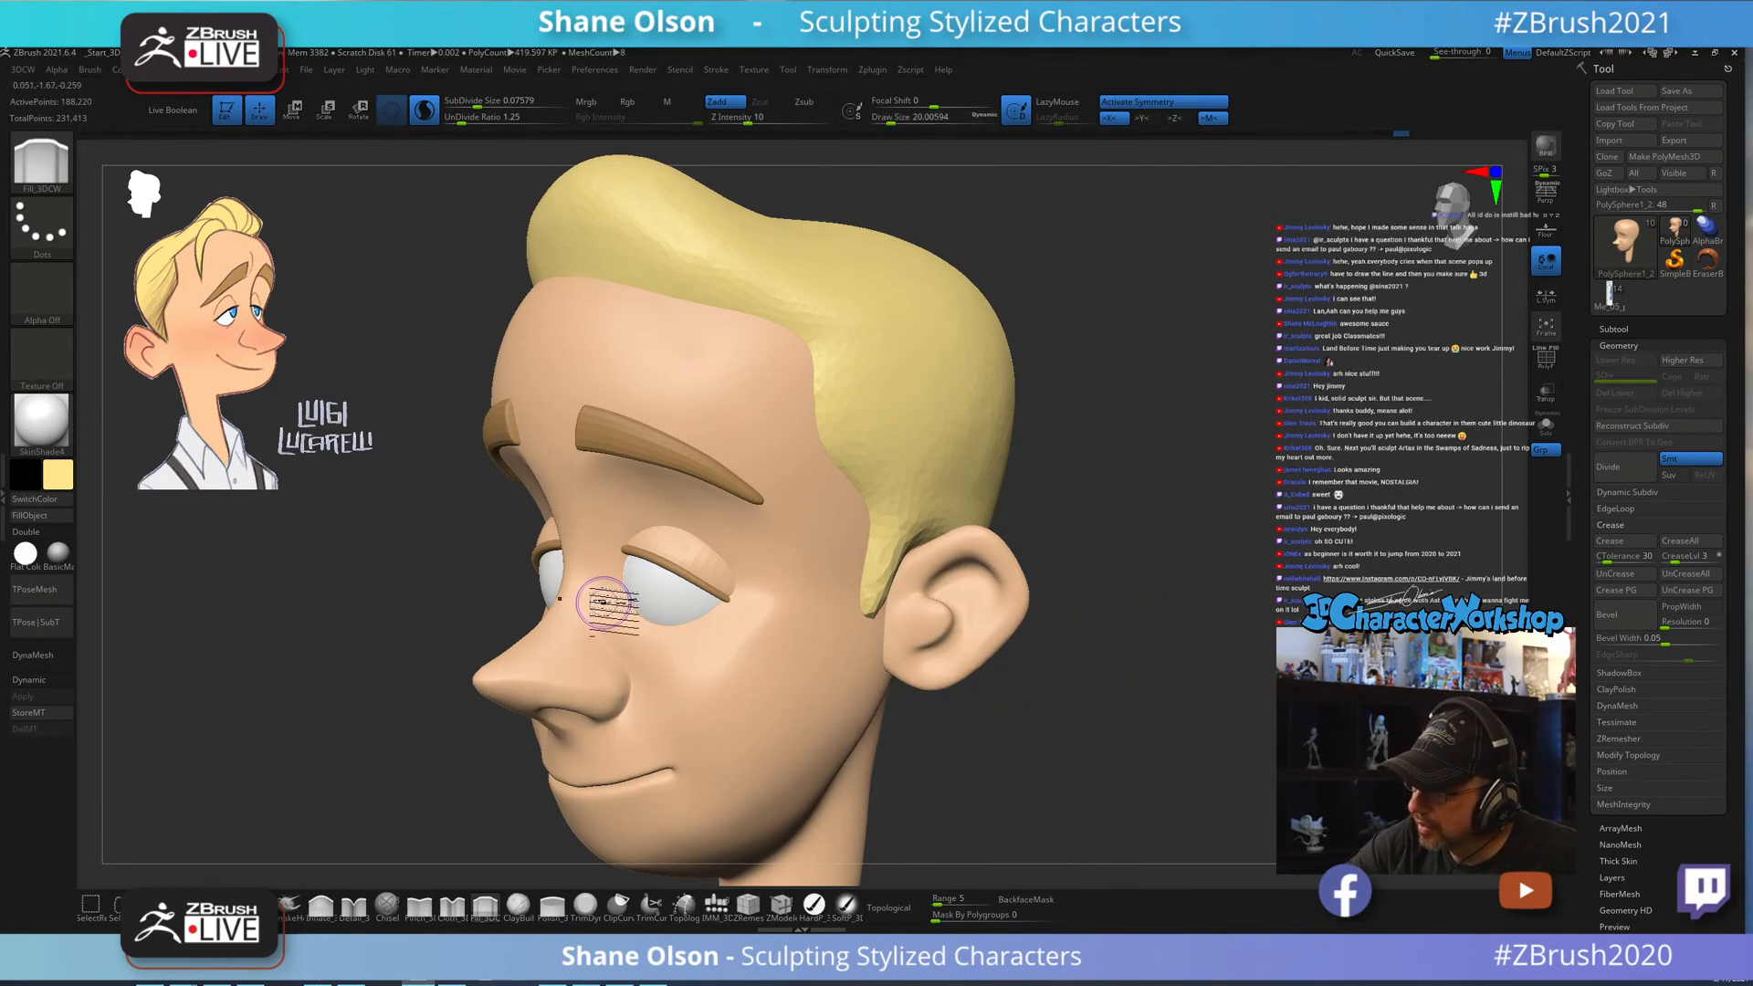
{"action": "mouse_move", "coordinate": [614, 604]}
{"action": "left_mouse_down"}
{"action": "mouse_move", "coordinate": [602, 568]}
{"action": "mouse_move", "coordinate": [615, 617]}
{"action": "left_mouse_up"}
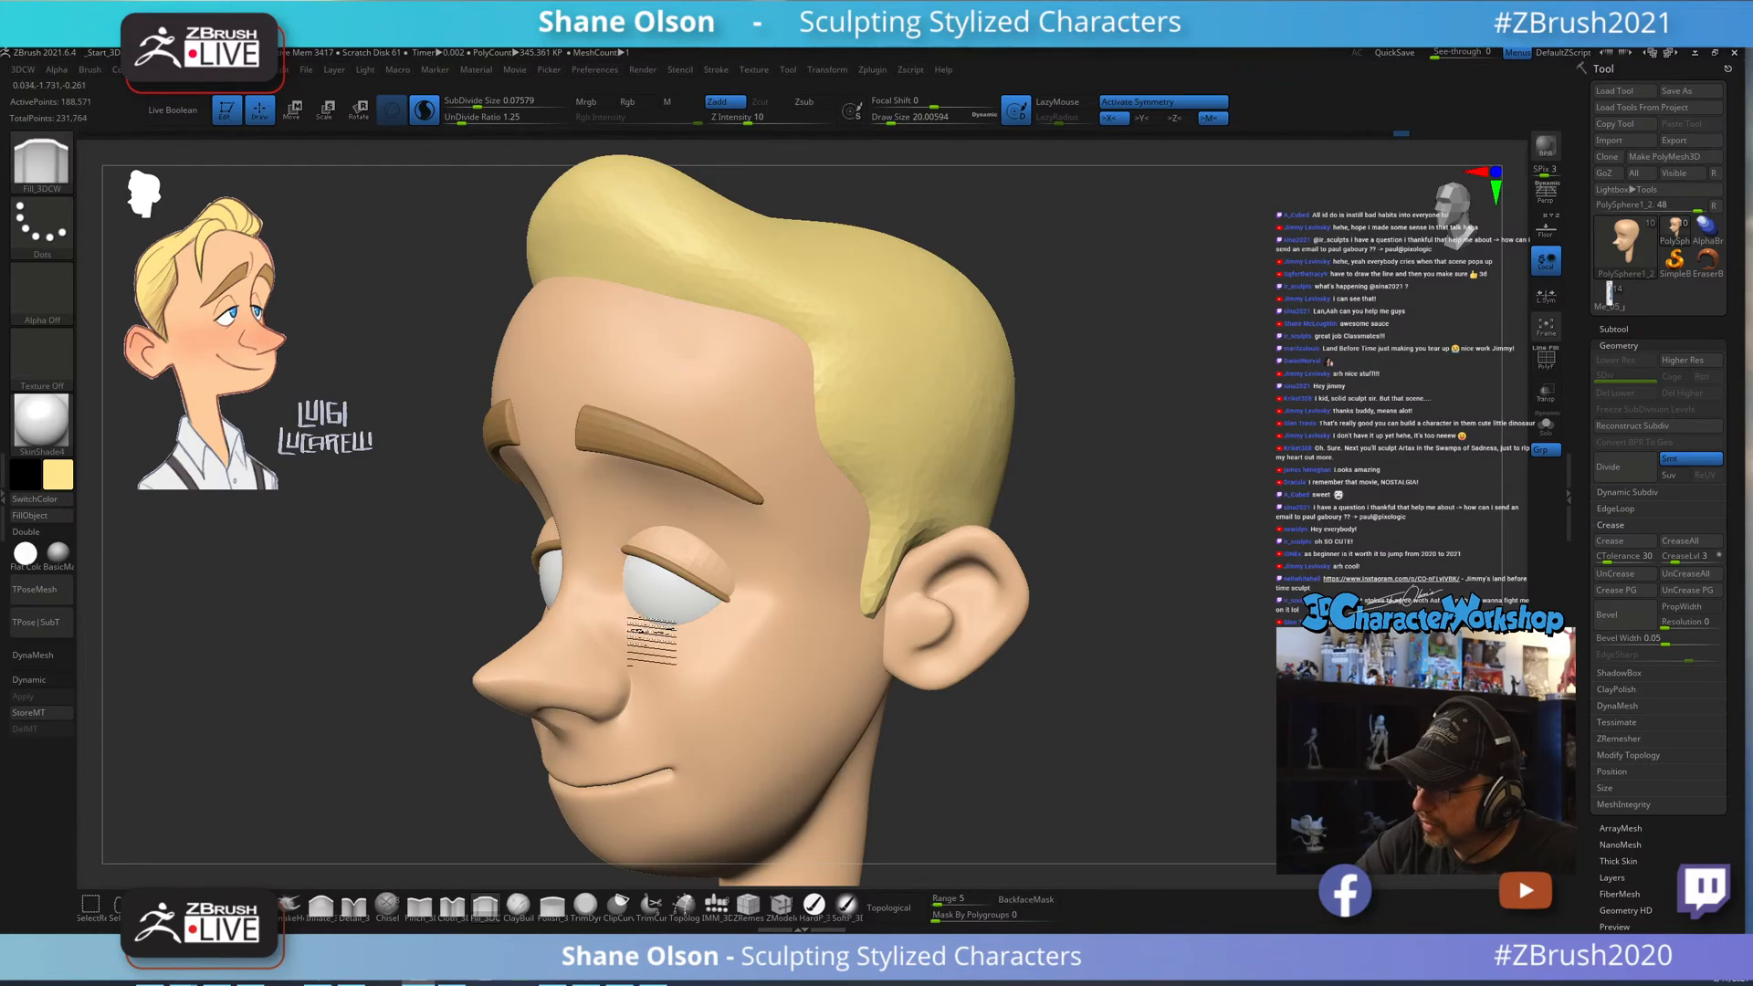
{"action": "key", "text": "g"}
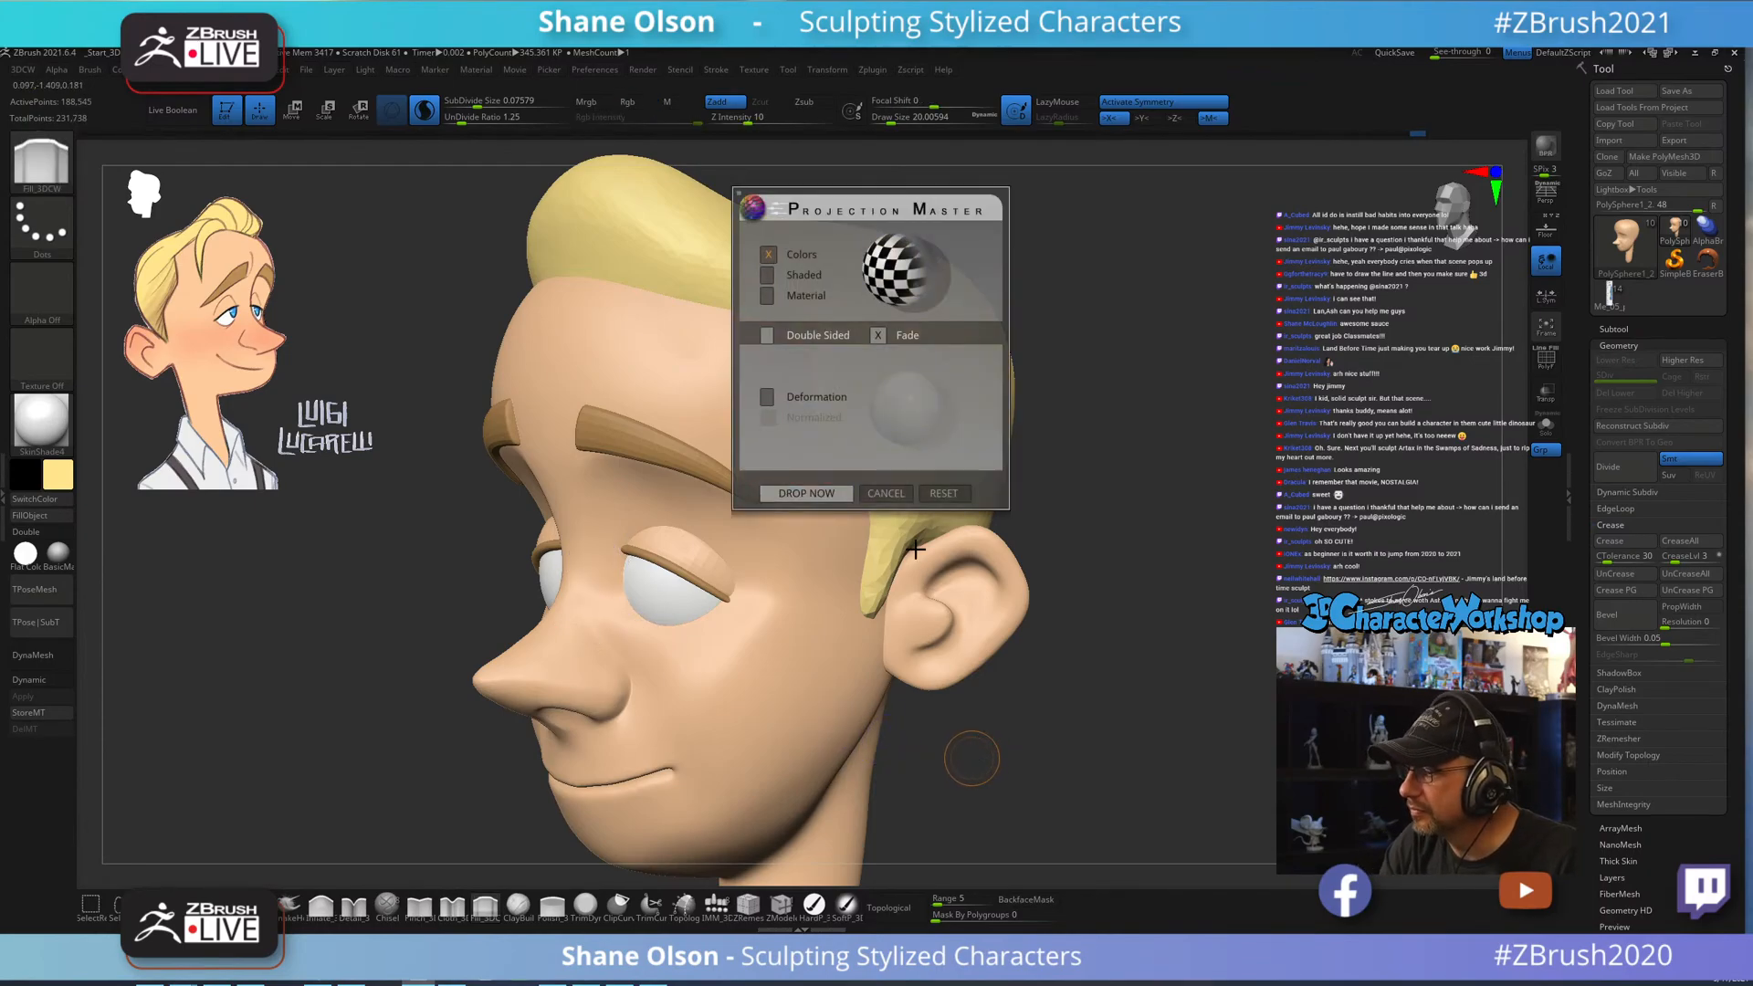
{"action": "left_click", "coordinate": [893, 494]}
Soften the cheek beside the nostril and raise the Fill brush's draw size to 28.75.
{"action": "left_click_drag", "start_coordinate": [1092, 731], "coordinate": [1105, 694]}
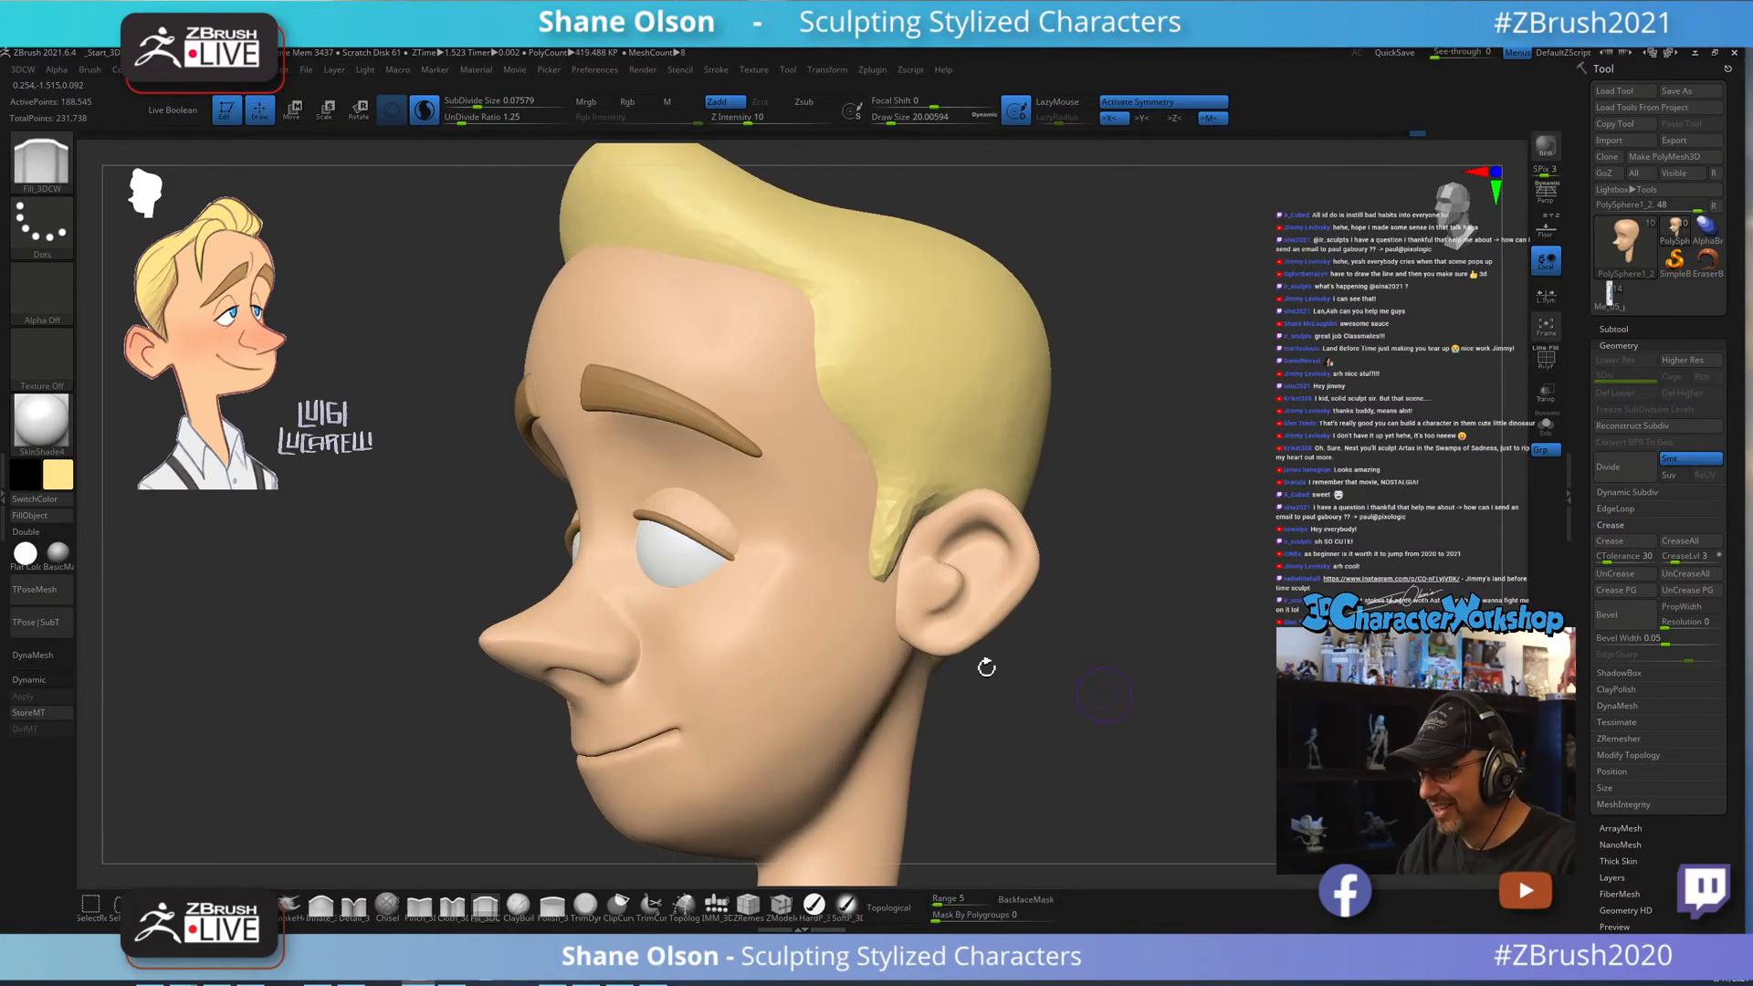
{"action": "left_click_drag", "start_coordinate": [987, 668], "coordinate": [995, 704]}
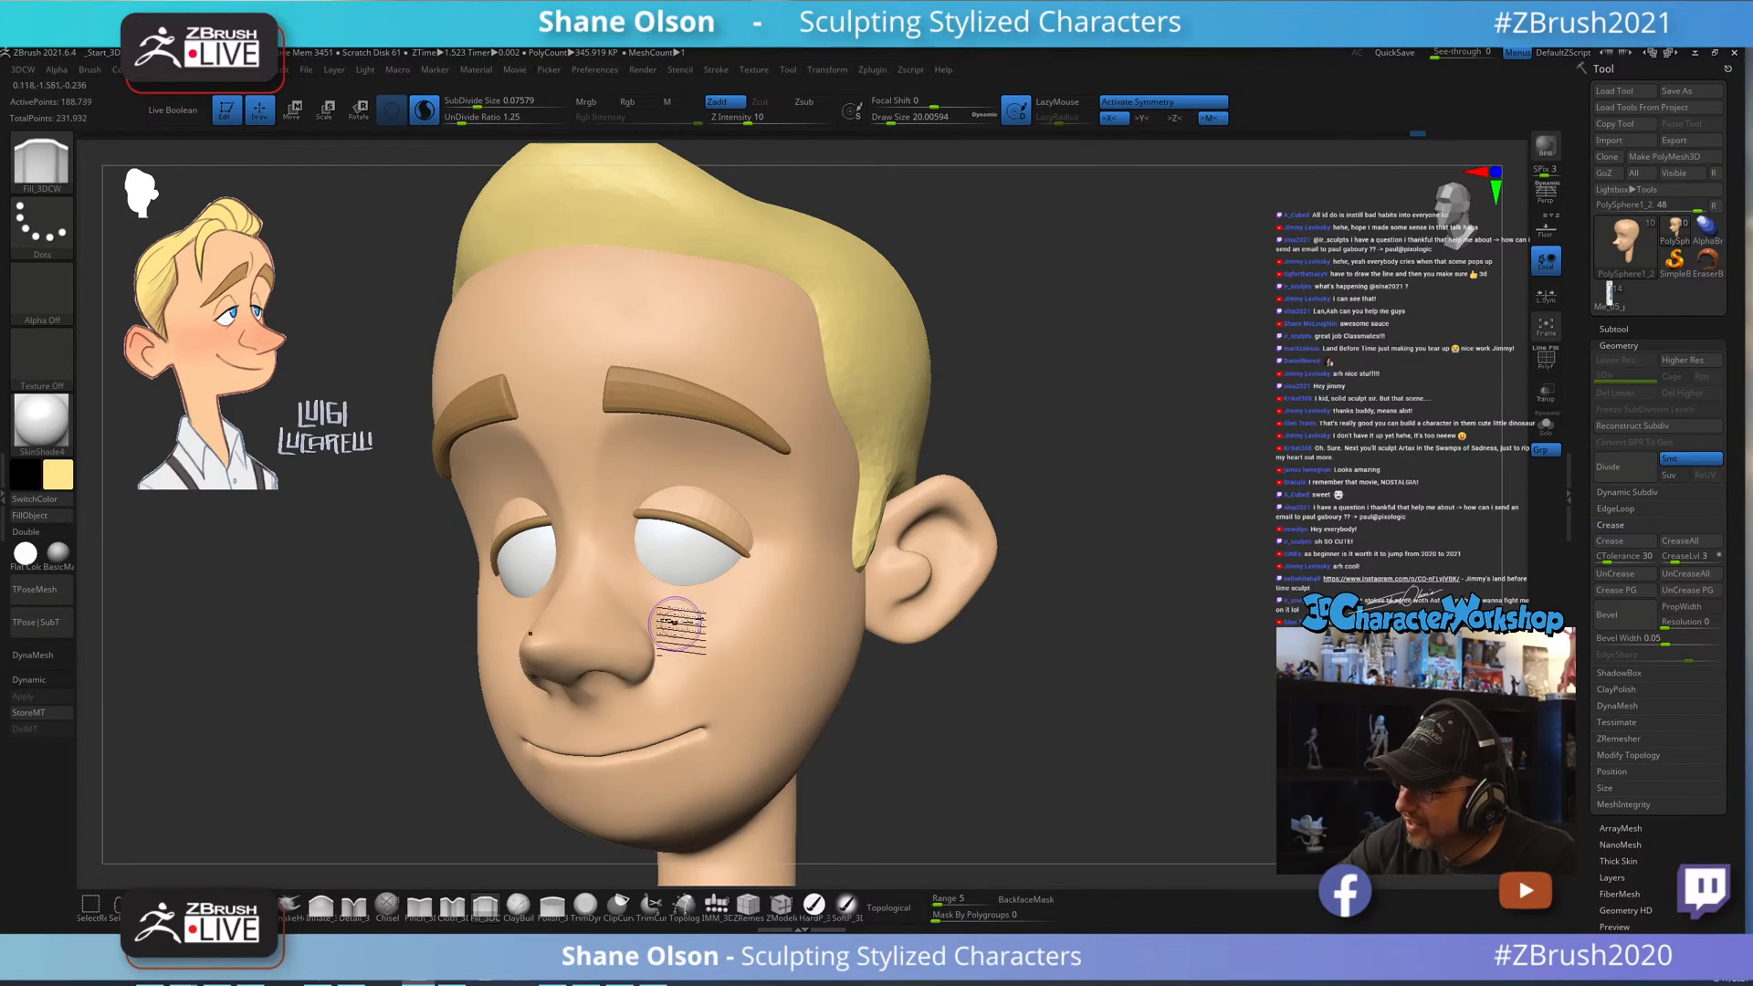
{"action": "left_click_drag", "start_coordinate": [987, 736], "coordinate": [1012, 715]}
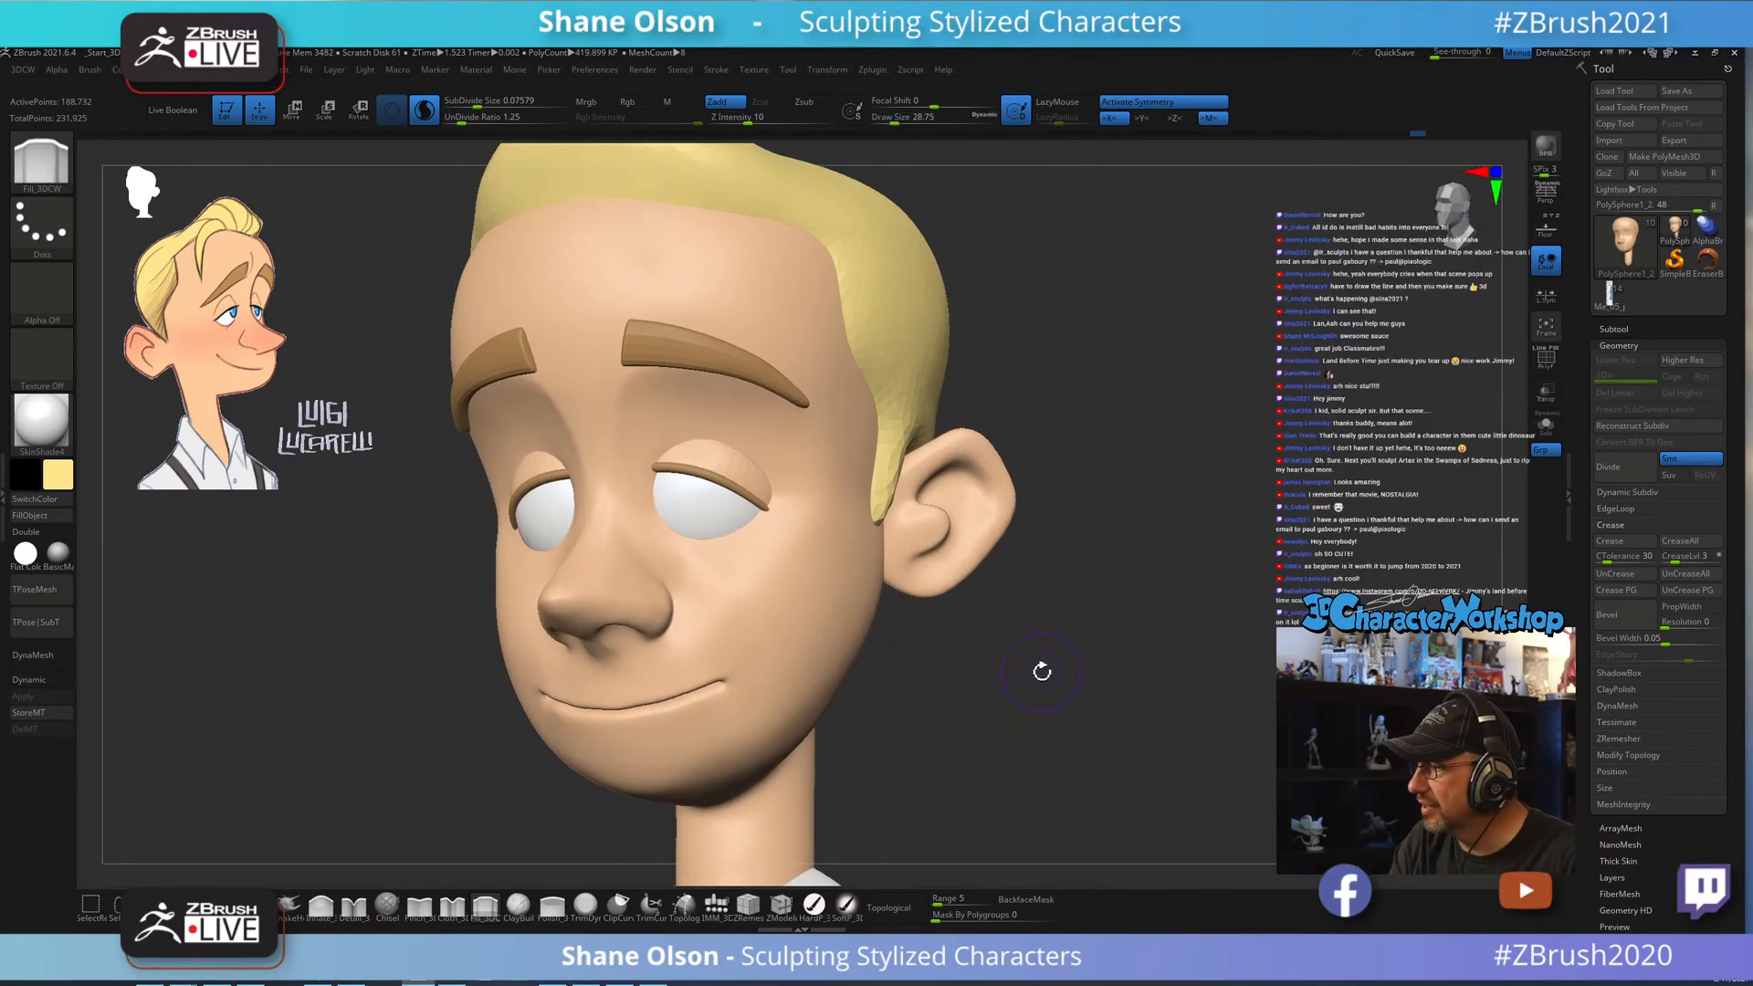
Fill and smooth the cheek below the eye with the Fill brush at a draw size of about 18.
{"action": "key", "text": "s"}
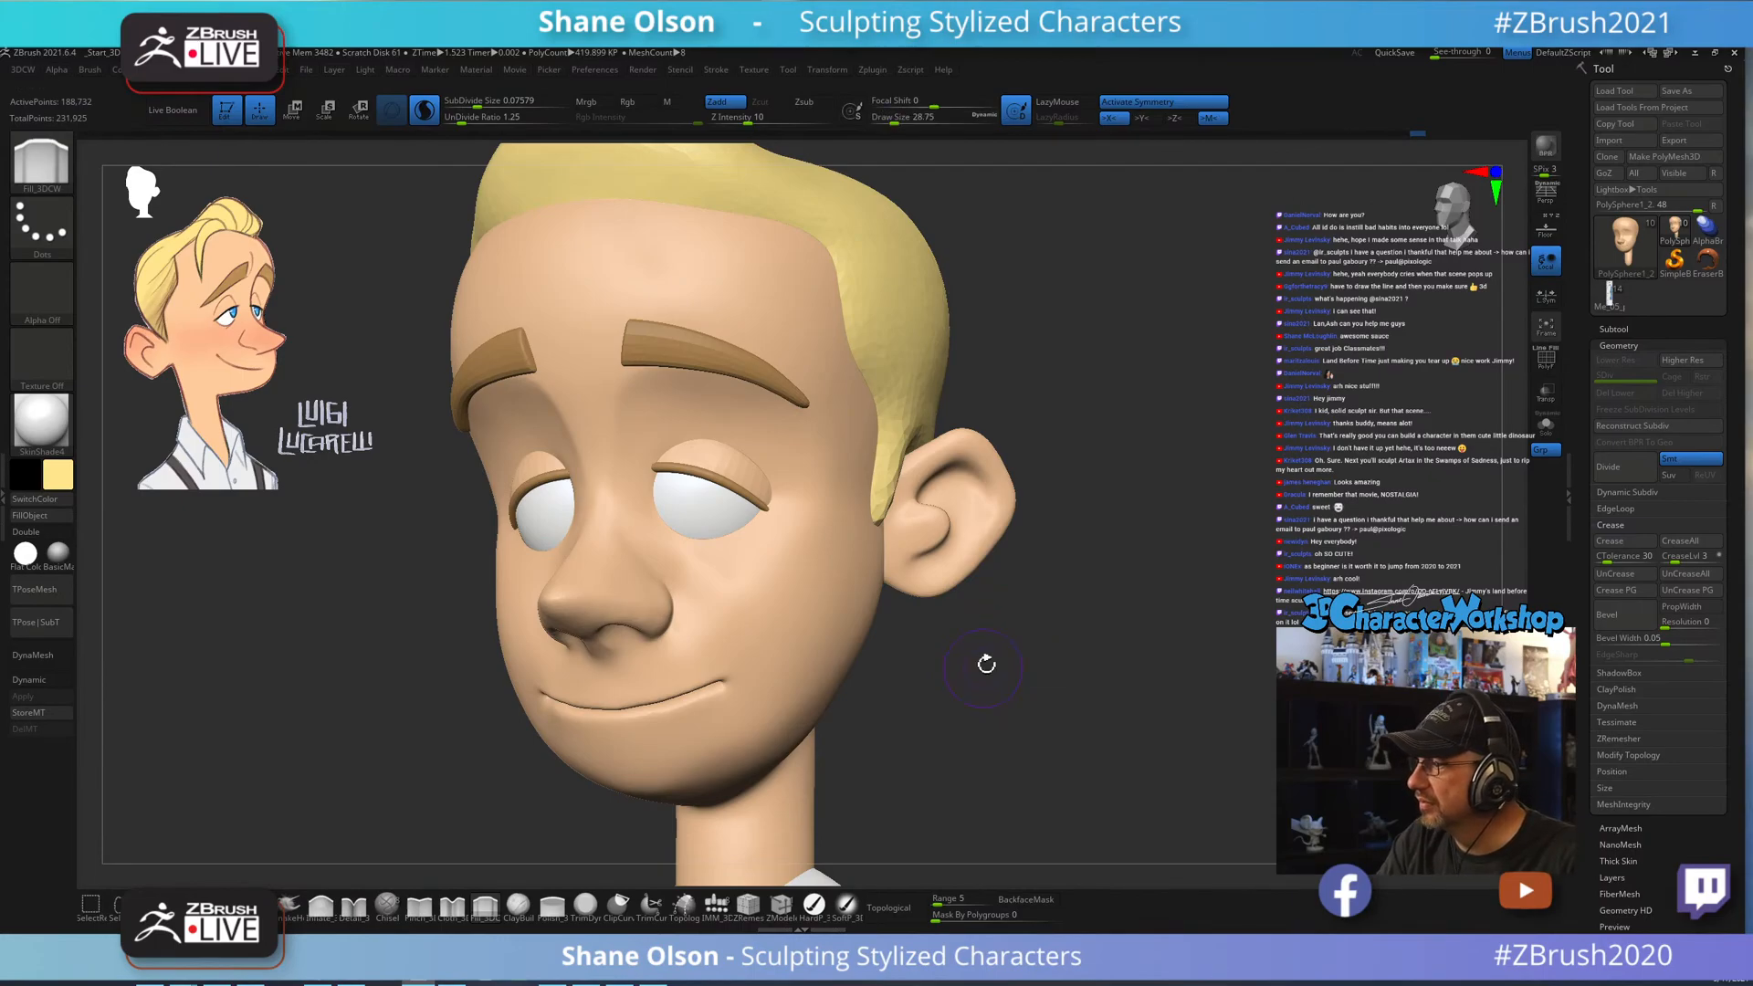
{"action": "left_click_drag", "start_coordinate": [988, 654], "coordinate": [989, 672]}
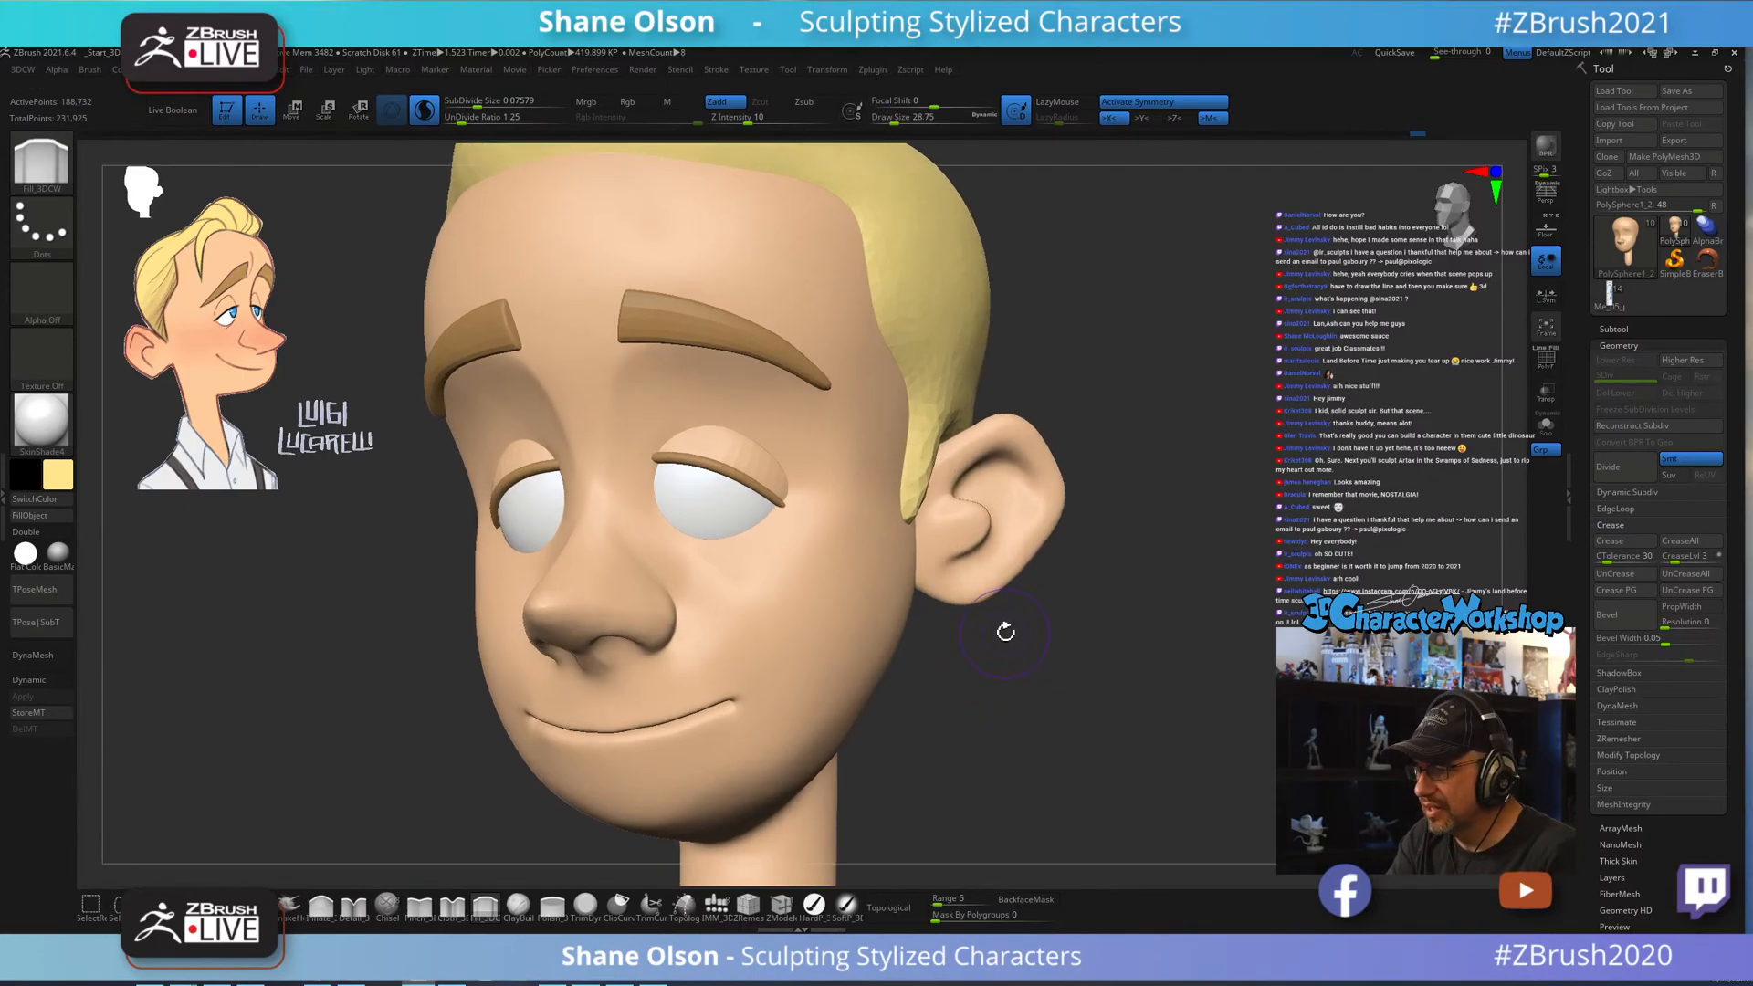
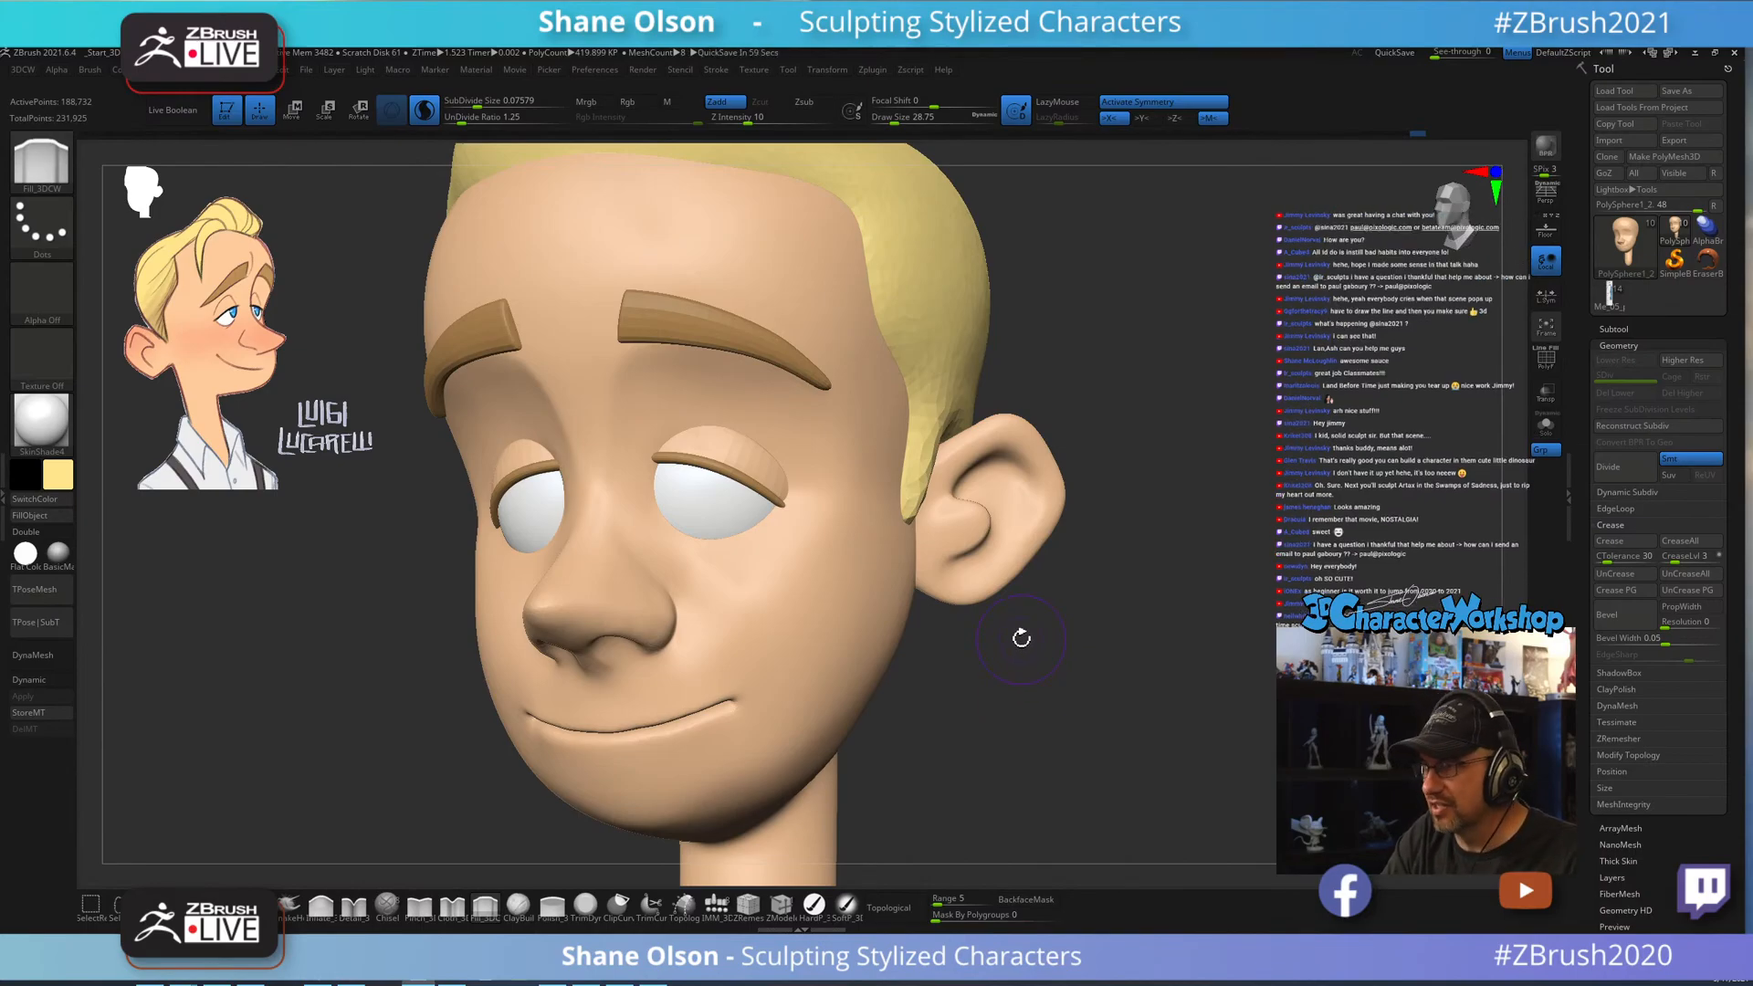
{"action": "mouse_move", "coordinate": [978, 691]}
{"action": "left_mouse_down"}
{"action": "mouse_move", "coordinate": [1058, 712]}
{"action": "mouse_move", "coordinate": [1052, 734]}
{"action": "left_mouse_up"}
{"action": "key", "text": "s"}
{"action": "mouse_move", "coordinate": [724, 548]}
{"action": "left_mouse_down"}
{"action": "mouse_move", "coordinate": [694, 595]}
{"action": "mouse_move", "coordinate": [729, 615]}
{"action": "left_mouse_up"}
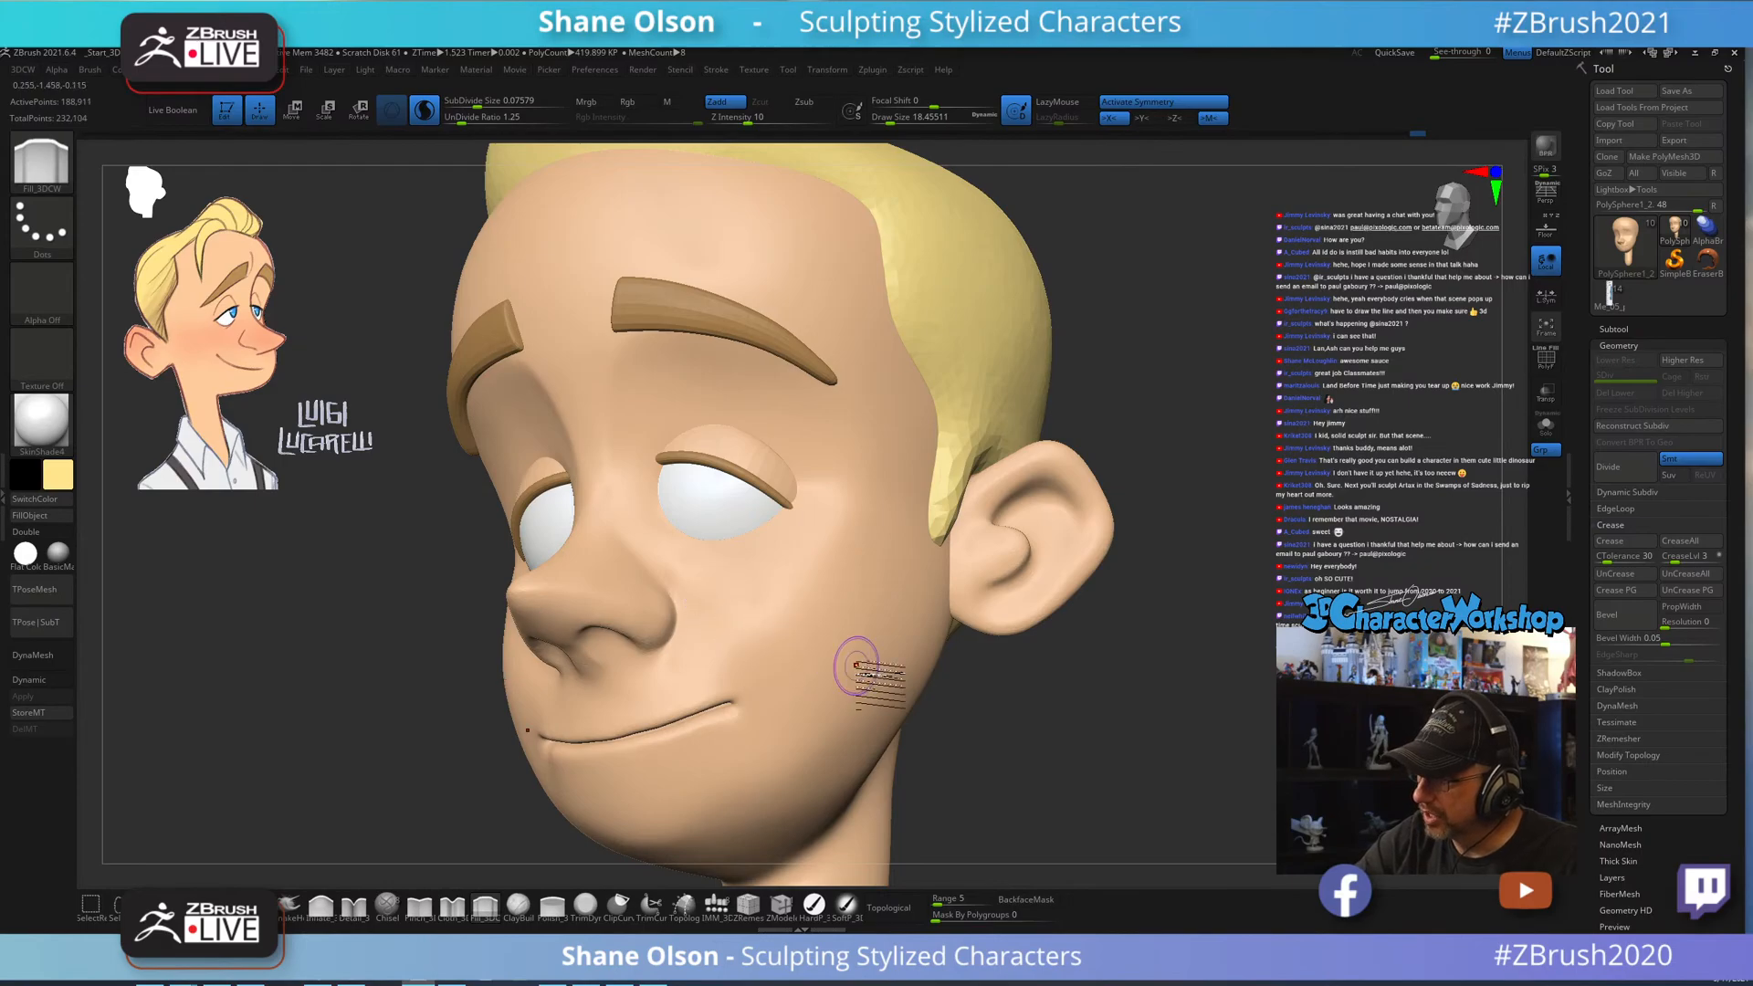
Refine the side of the nose below the inner eye corner with the Fill brush at a draw size of about 22.
{"action": "mouse_move", "coordinate": [978, 762]}
{"action": "left_mouse_down"}
{"action": "mouse_move", "coordinate": [970, 749]}
{"action": "mouse_move", "coordinate": [1013, 759]}
{"action": "mouse_move", "coordinate": [1040, 728]}
{"action": "mouse_move", "coordinate": [1078, 740]}
{"action": "mouse_move", "coordinate": [1074, 719]}
{"action": "left_mouse_up"}
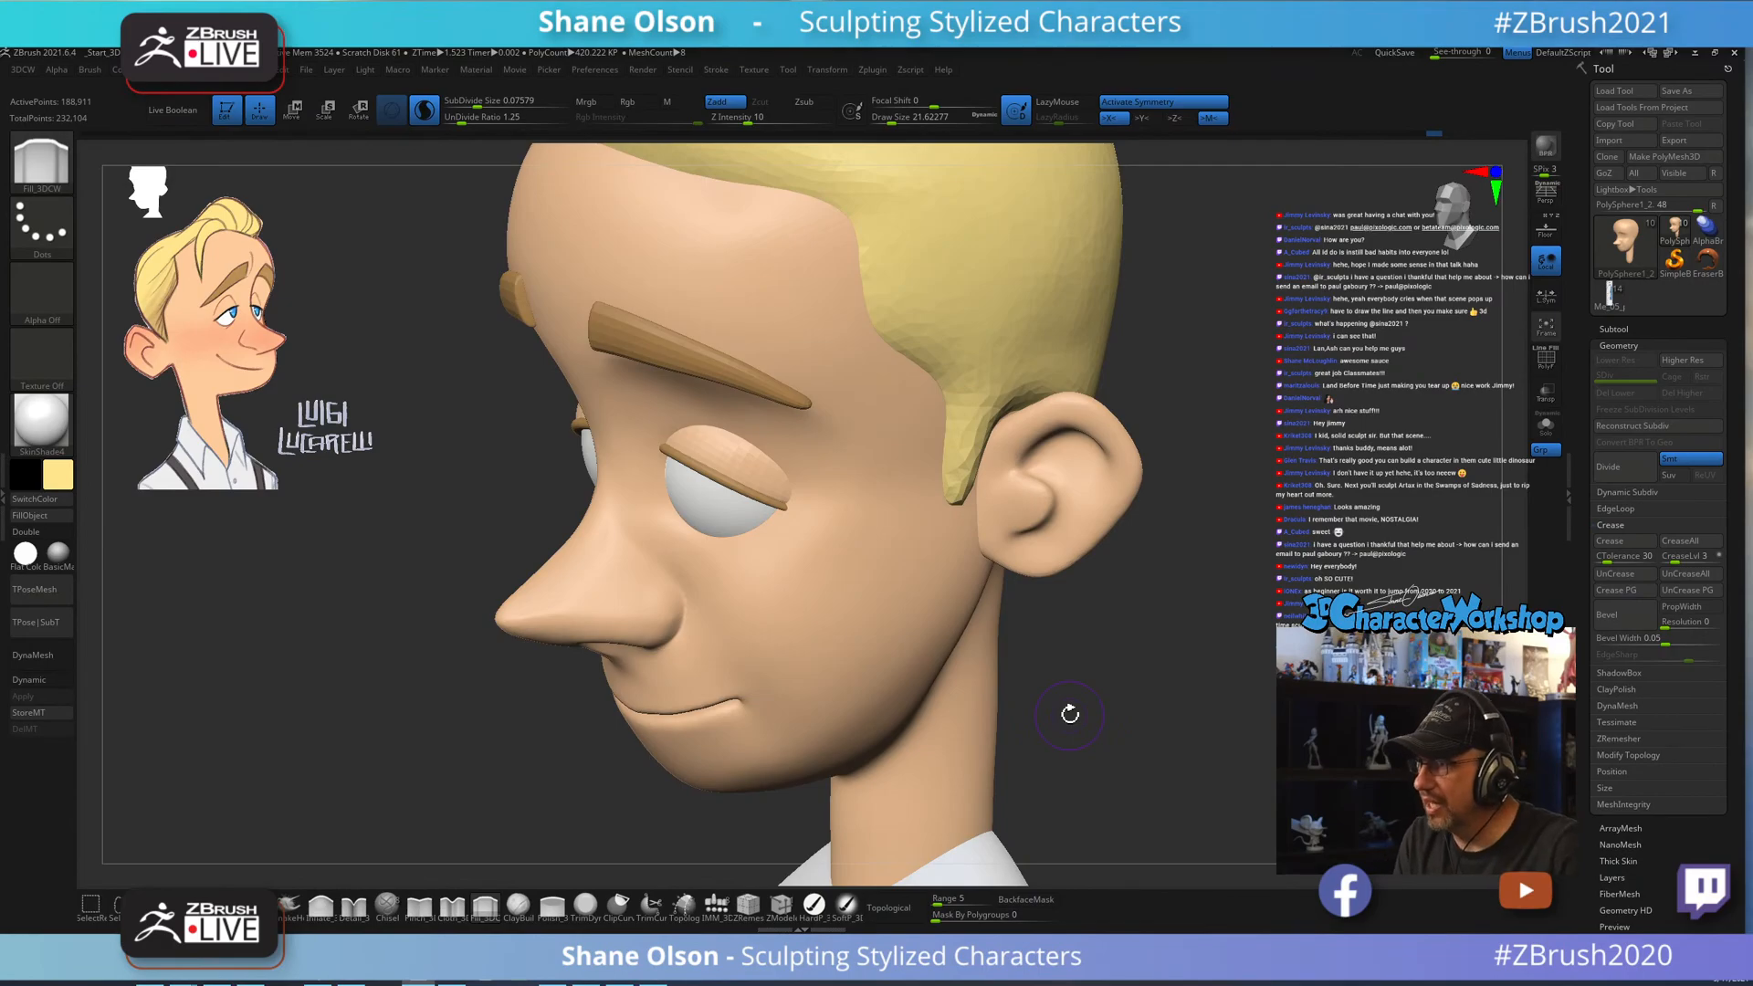
{"action": "left_click_drag", "start_coordinate": [1119, 674], "coordinate": [1100, 740], "text": "alt"}
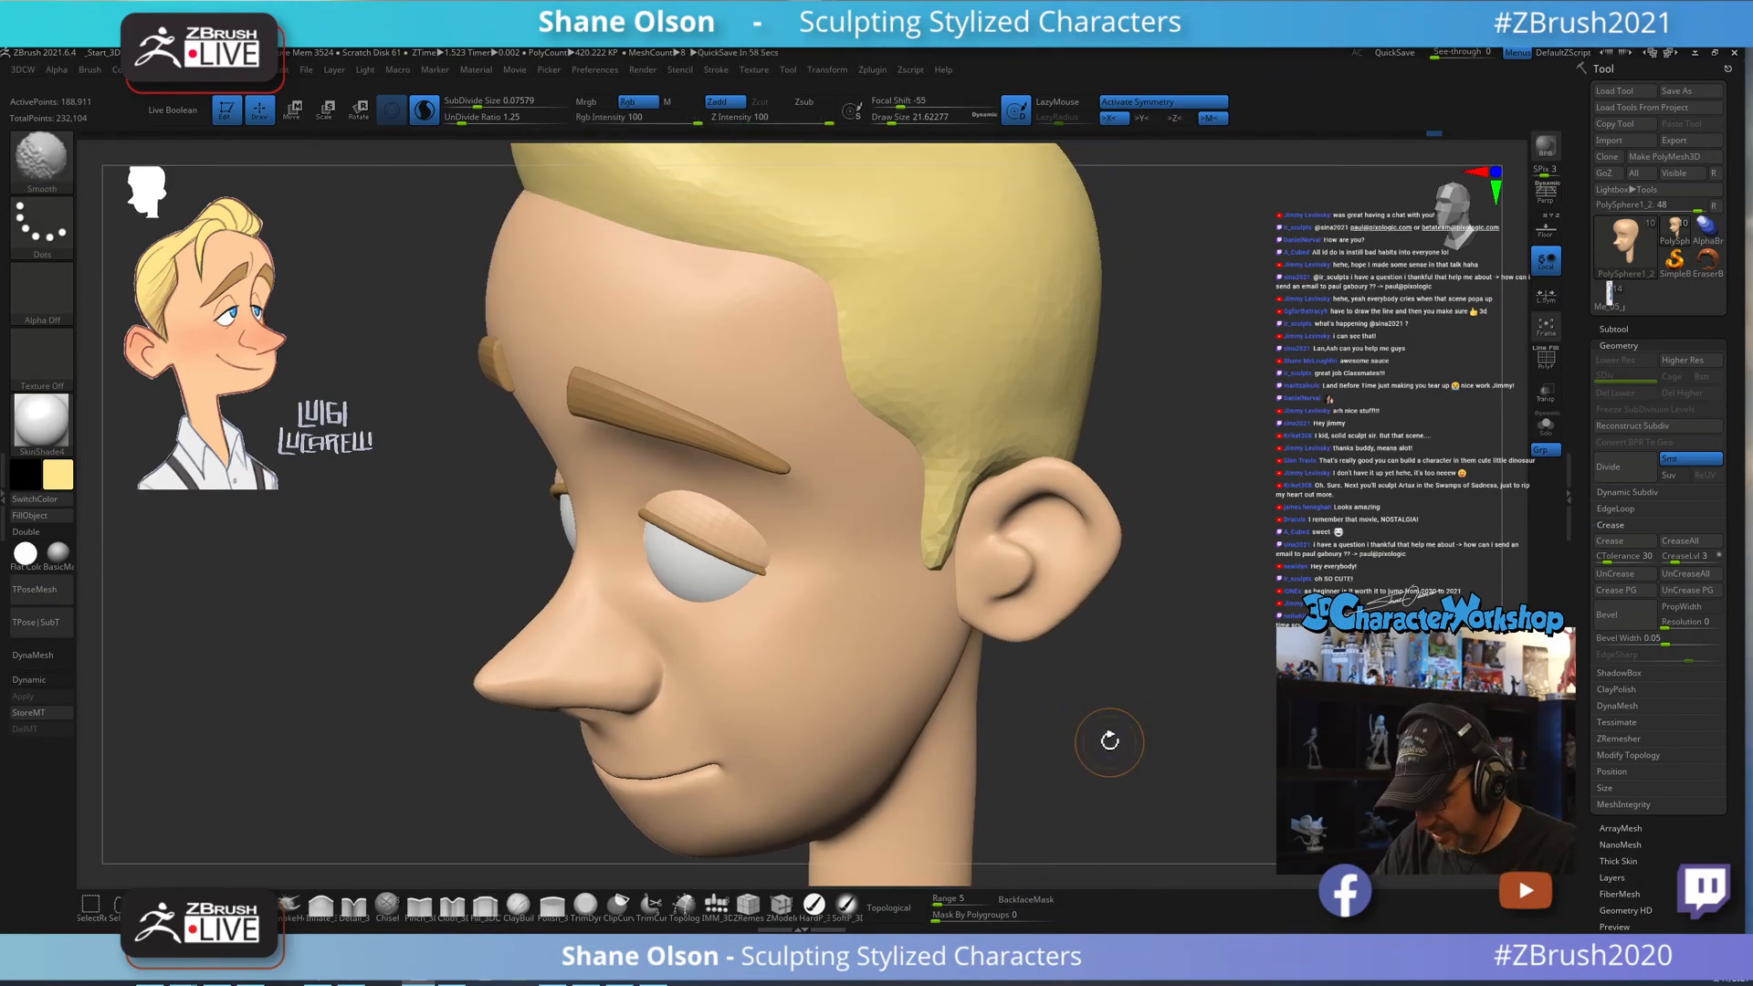
{"action": "key", "text": "shift+f"}
{"action": "key", "text": "shift+f"}
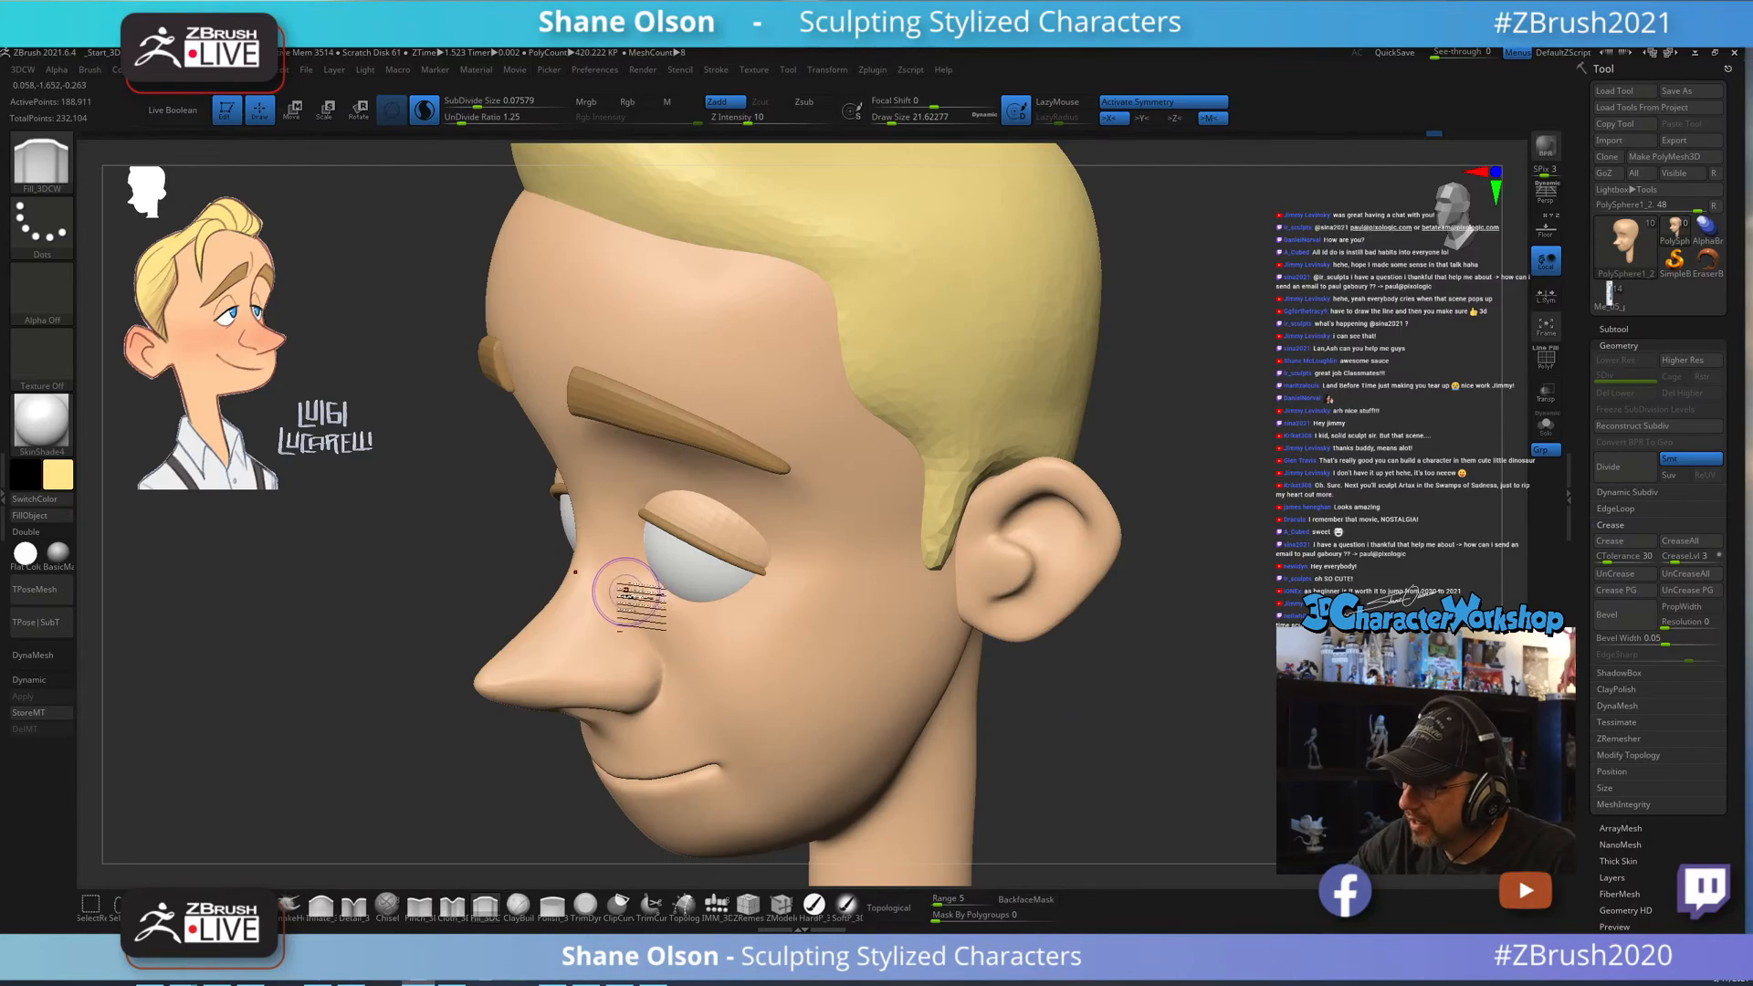
{"action": "left_click_drag", "start_coordinate": [626, 591], "coordinate": [665, 646]}
{"action": "left_click_drag", "start_coordinate": [621, 549], "coordinate": [660, 645]}
Fill the transition from the nose to the cheek and the nose bridge between the eyes.
{"action": "mouse_move", "coordinate": [1102, 773]}
{"action": "left_mouse_down"}
{"action": "mouse_move", "coordinate": [1158, 724]}
{"action": "mouse_move", "coordinate": [1122, 747]}
{"action": "left_mouse_up"}
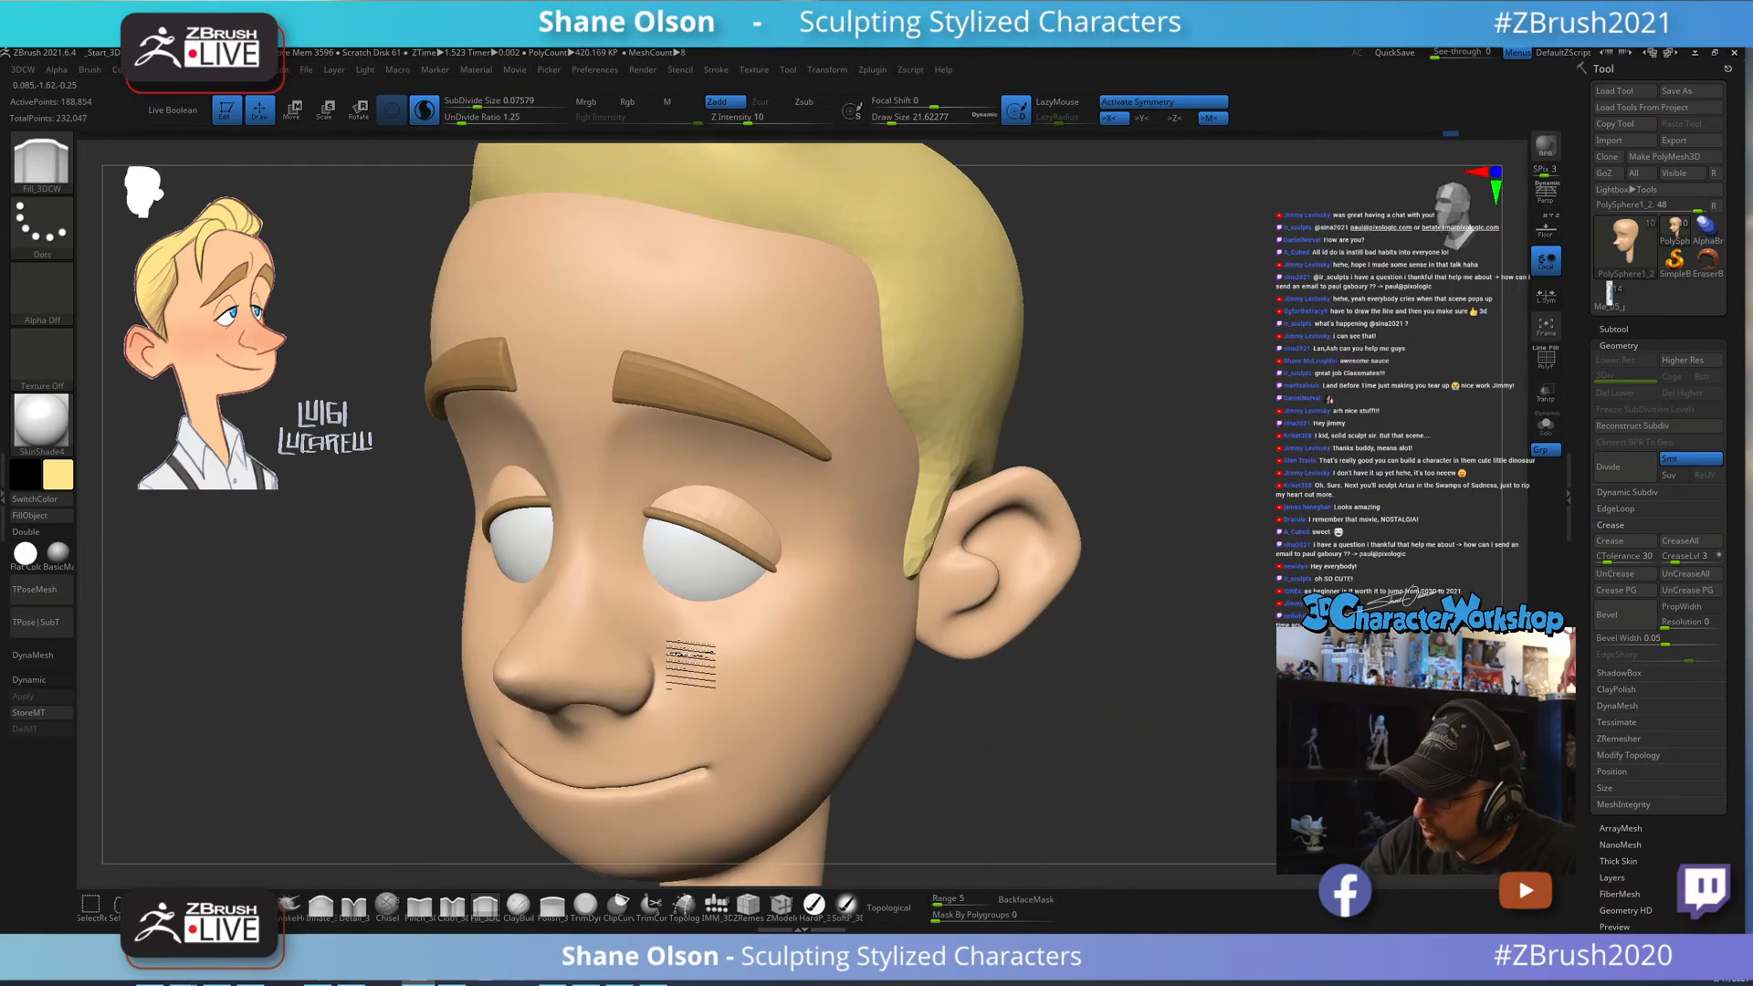
{"action": "left_click_drag", "start_coordinate": [968, 762], "coordinate": [947, 716]}
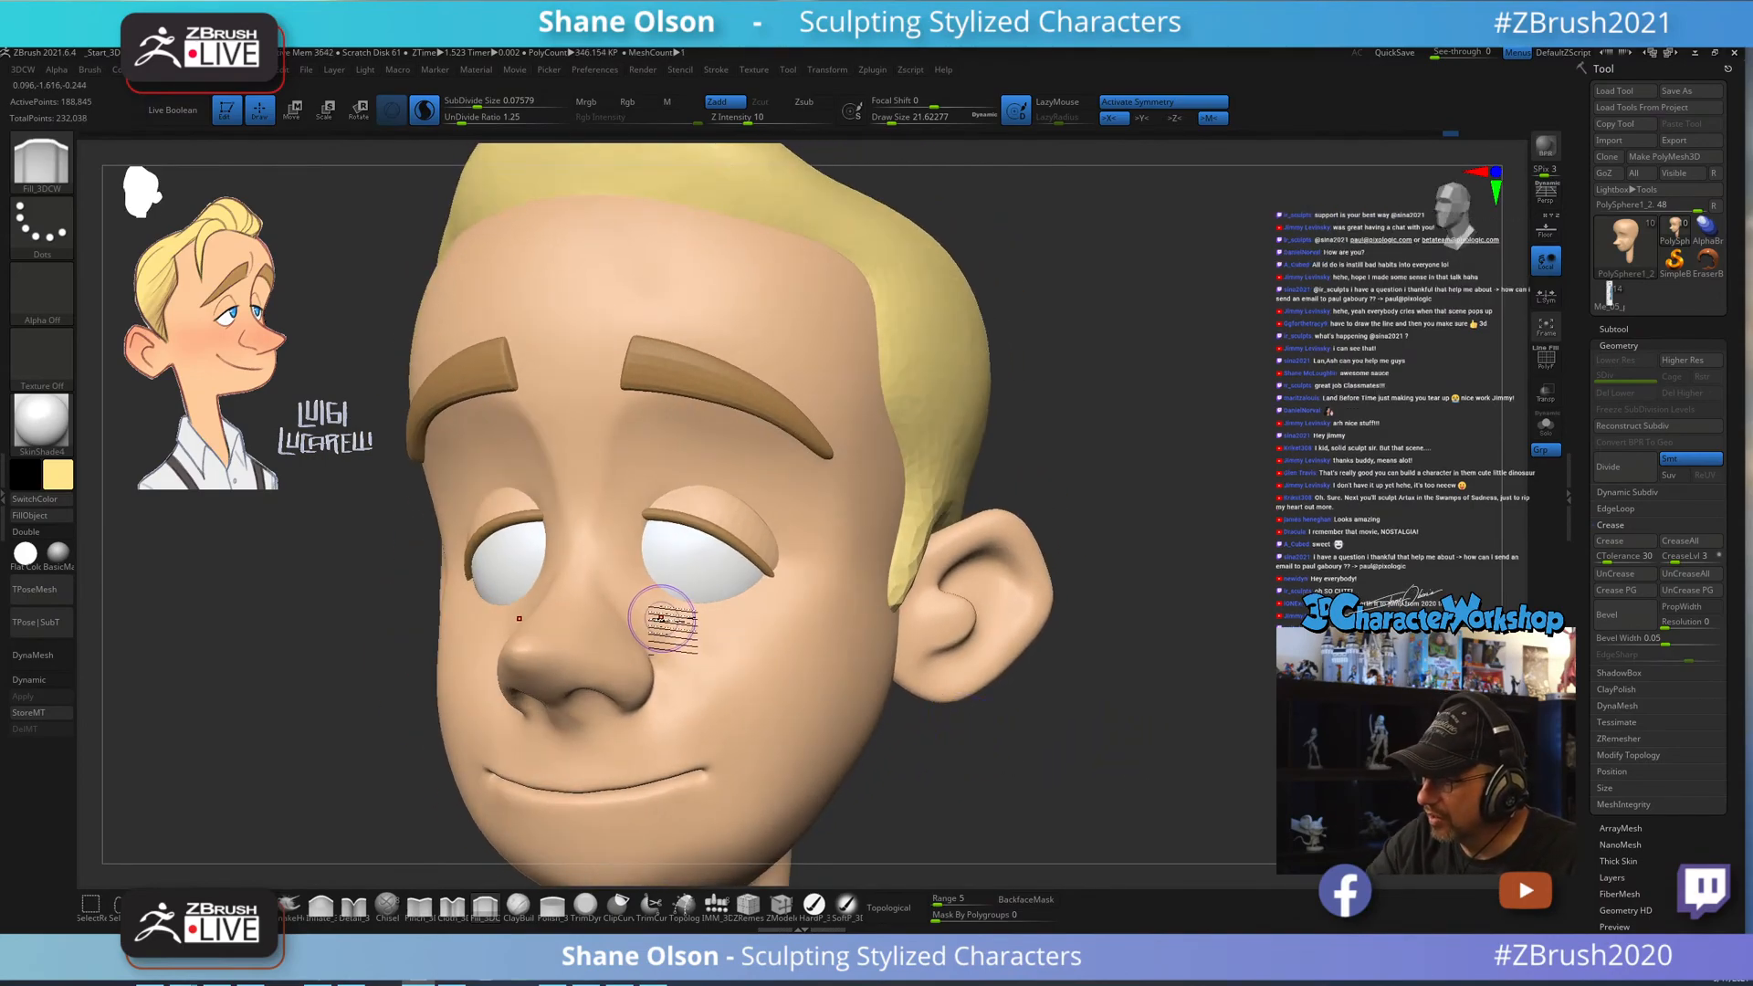
{"action": "mouse_move", "coordinate": [1021, 770]}
{"action": "left_mouse_down"}
{"action": "mouse_move", "coordinate": [1108, 744]}
{"action": "mouse_move", "coordinate": [1126, 785]}
{"action": "mouse_move", "coordinate": [1077, 758]}
{"action": "left_mouse_up"}
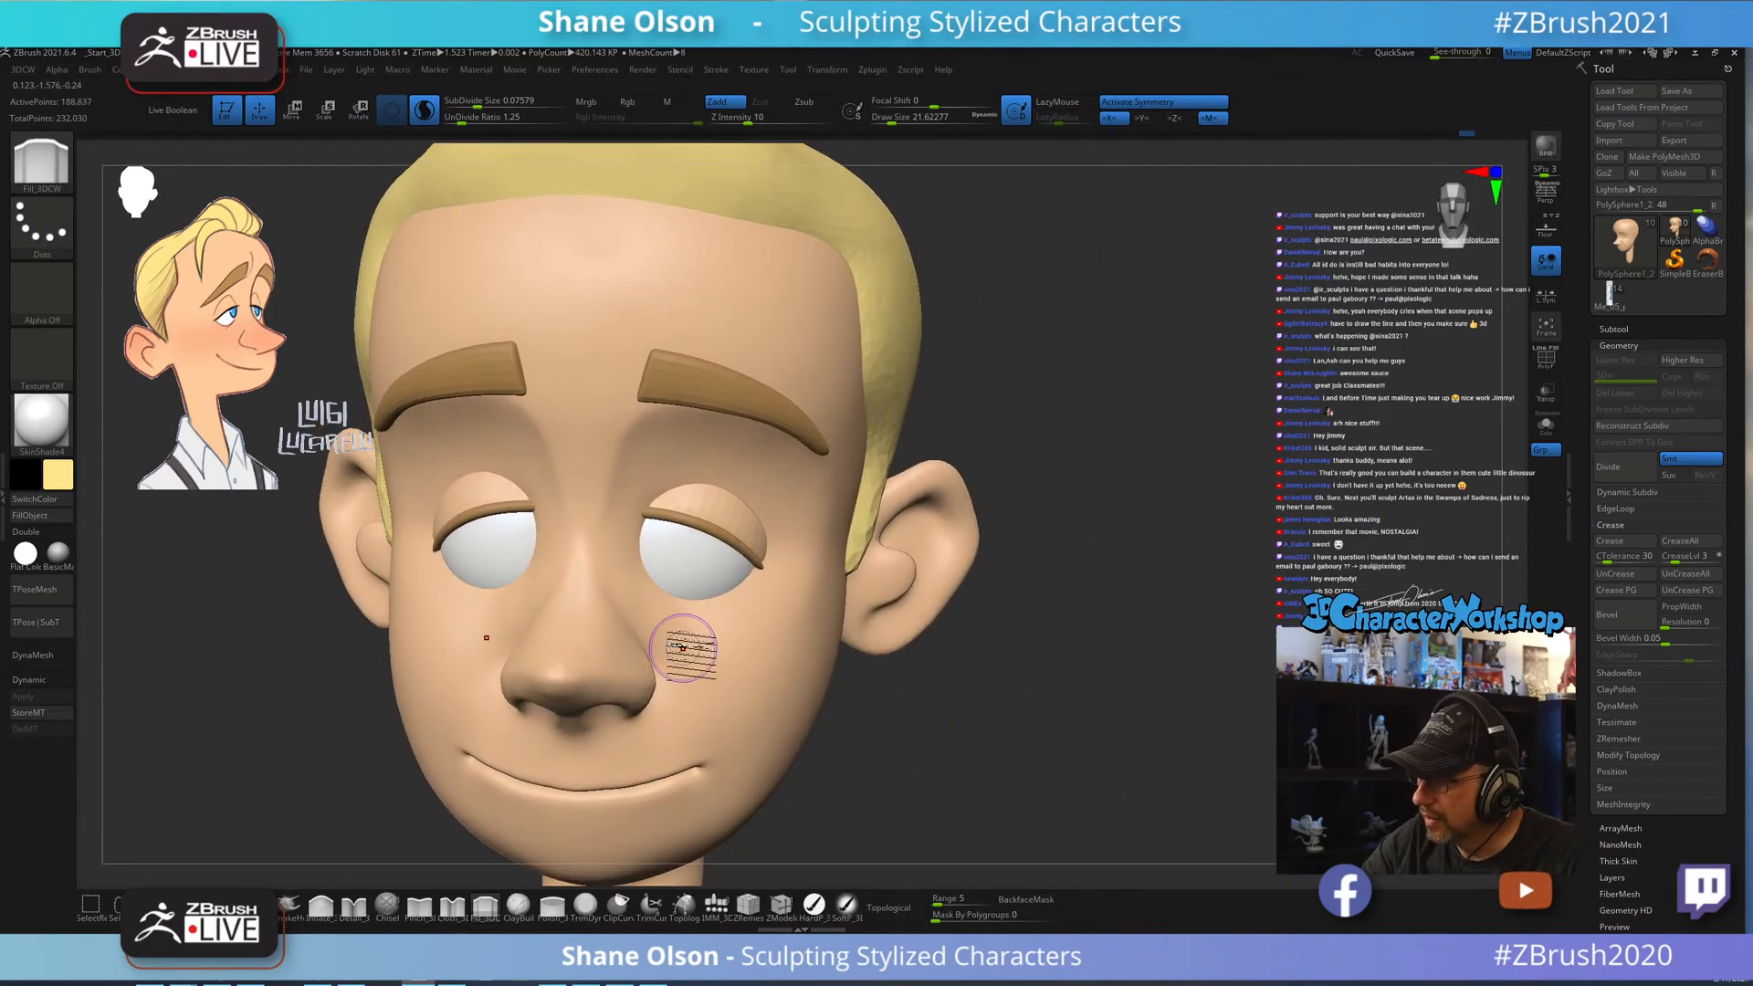
{"action": "right_click_drag", "start_coordinate": [713, 615], "coordinate": [708, 607]}
{"action": "mouse_move", "coordinate": [574, 551]}
{"action": "left_mouse_down"}
{"action": "mouse_move", "coordinate": [577, 577]}
{"action": "mouse_move", "coordinate": [596, 480]}
{"action": "left_mouse_up"}
{"action": "mouse_move", "coordinate": [894, 733]}
{"action": "left_mouse_down"}
{"action": "mouse_move", "coordinate": [951, 741]}
{"action": "mouse_move", "coordinate": [906, 728]}
{"action": "mouse_move", "coordinate": [907, 788]}
{"action": "mouse_move", "coordinate": [709, 665]}
{"action": "left_mouse_up"}
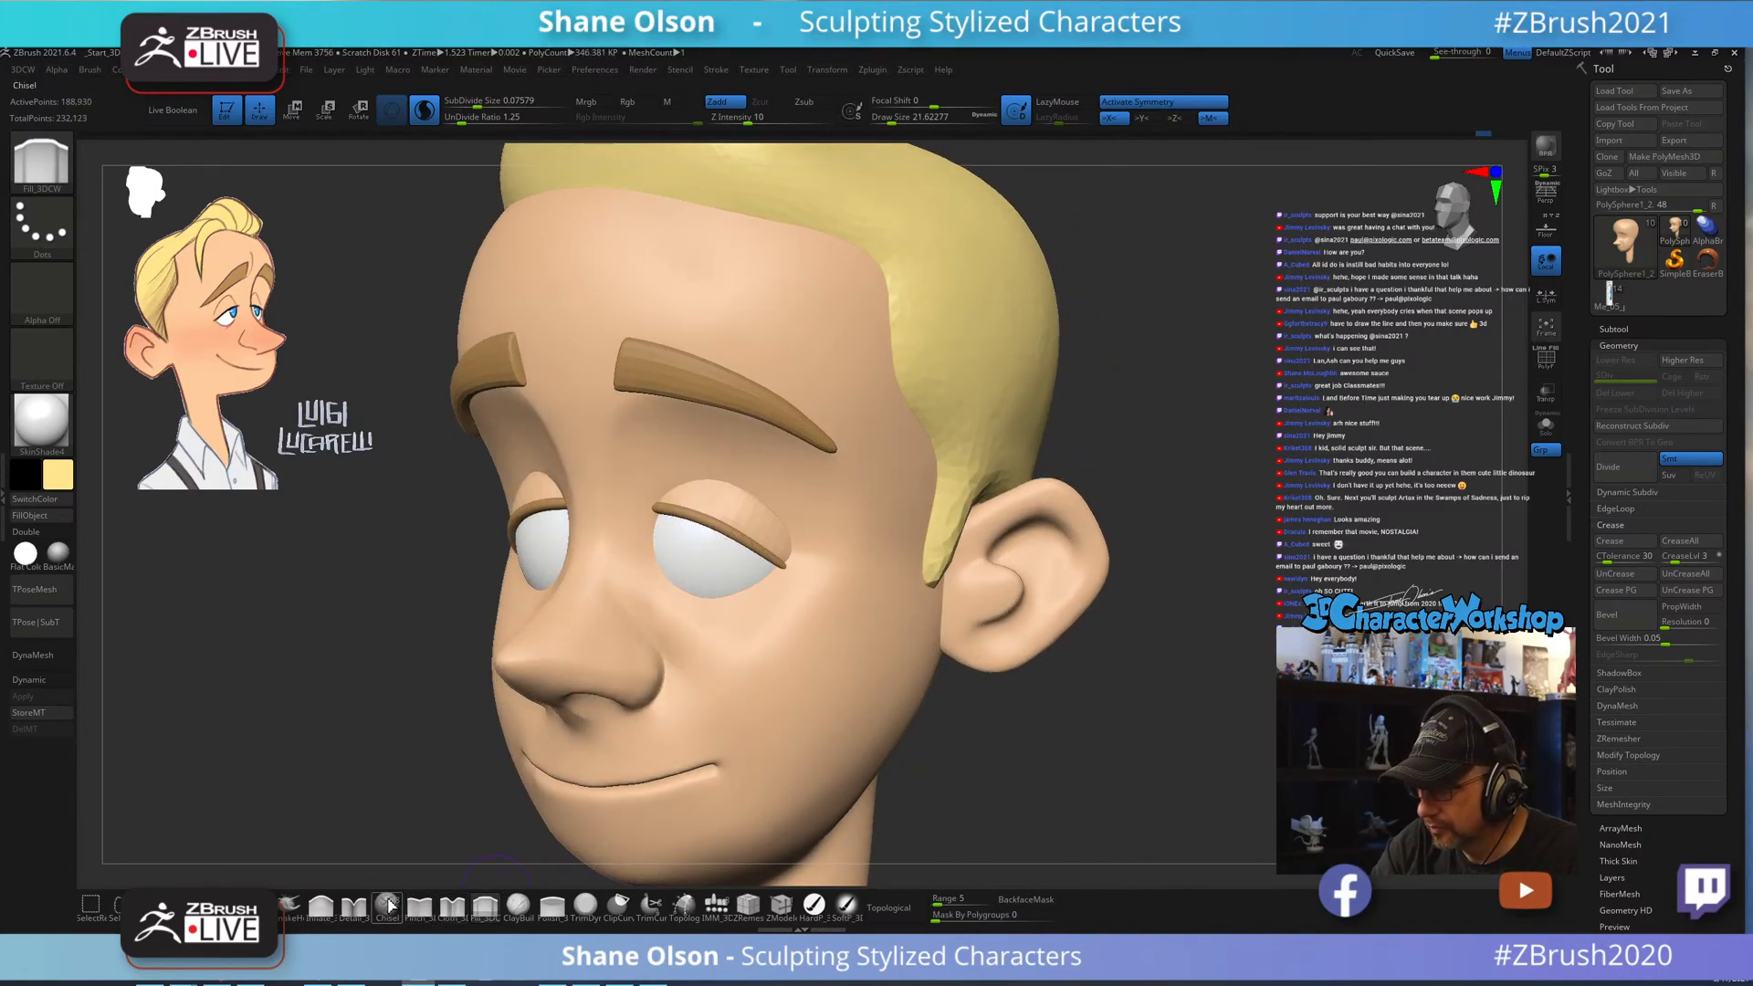
Switch to the Detail_3DCW brush at a draw size of about 18 and define the crease under the inner eye corner.
{"action": "left_click", "coordinate": [353, 907]}
{"action": "left_click_drag", "start_coordinate": [1001, 720], "coordinate": [1020, 744]}
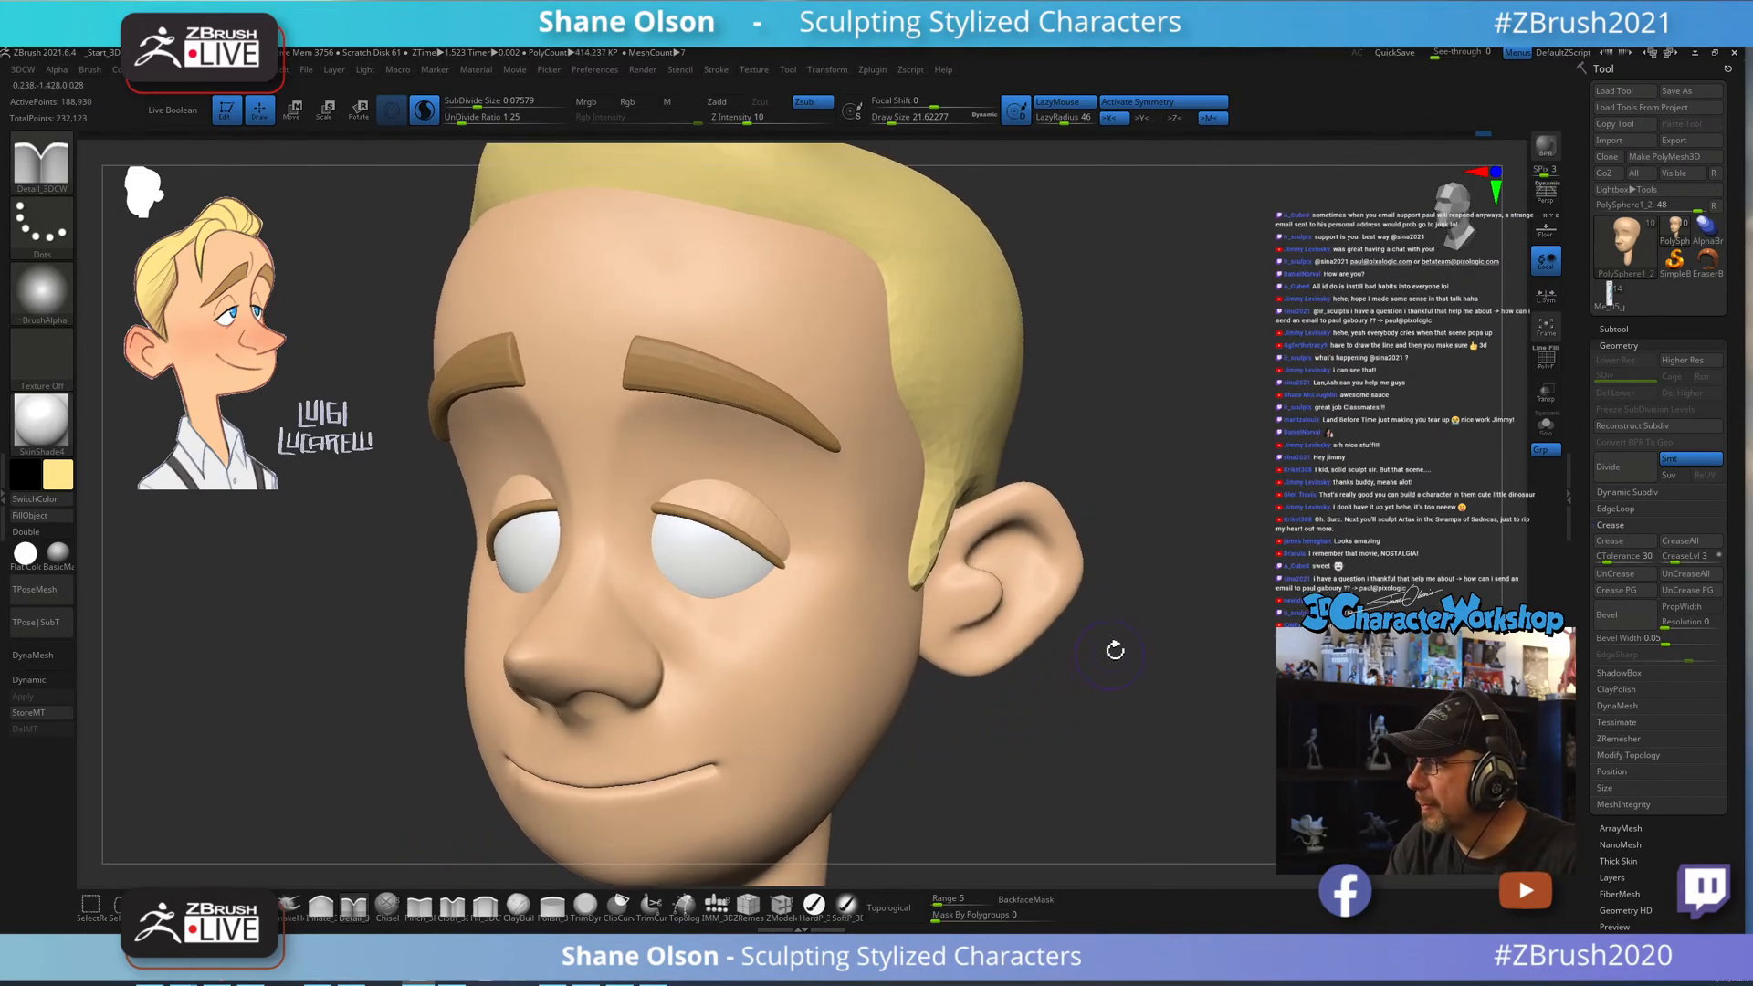
{"action": "left_click_drag", "start_coordinate": [1117, 652], "coordinate": [1128, 690]}
{"action": "key", "text": "s"}
{"action": "left_click", "coordinate": [1120, 696]}
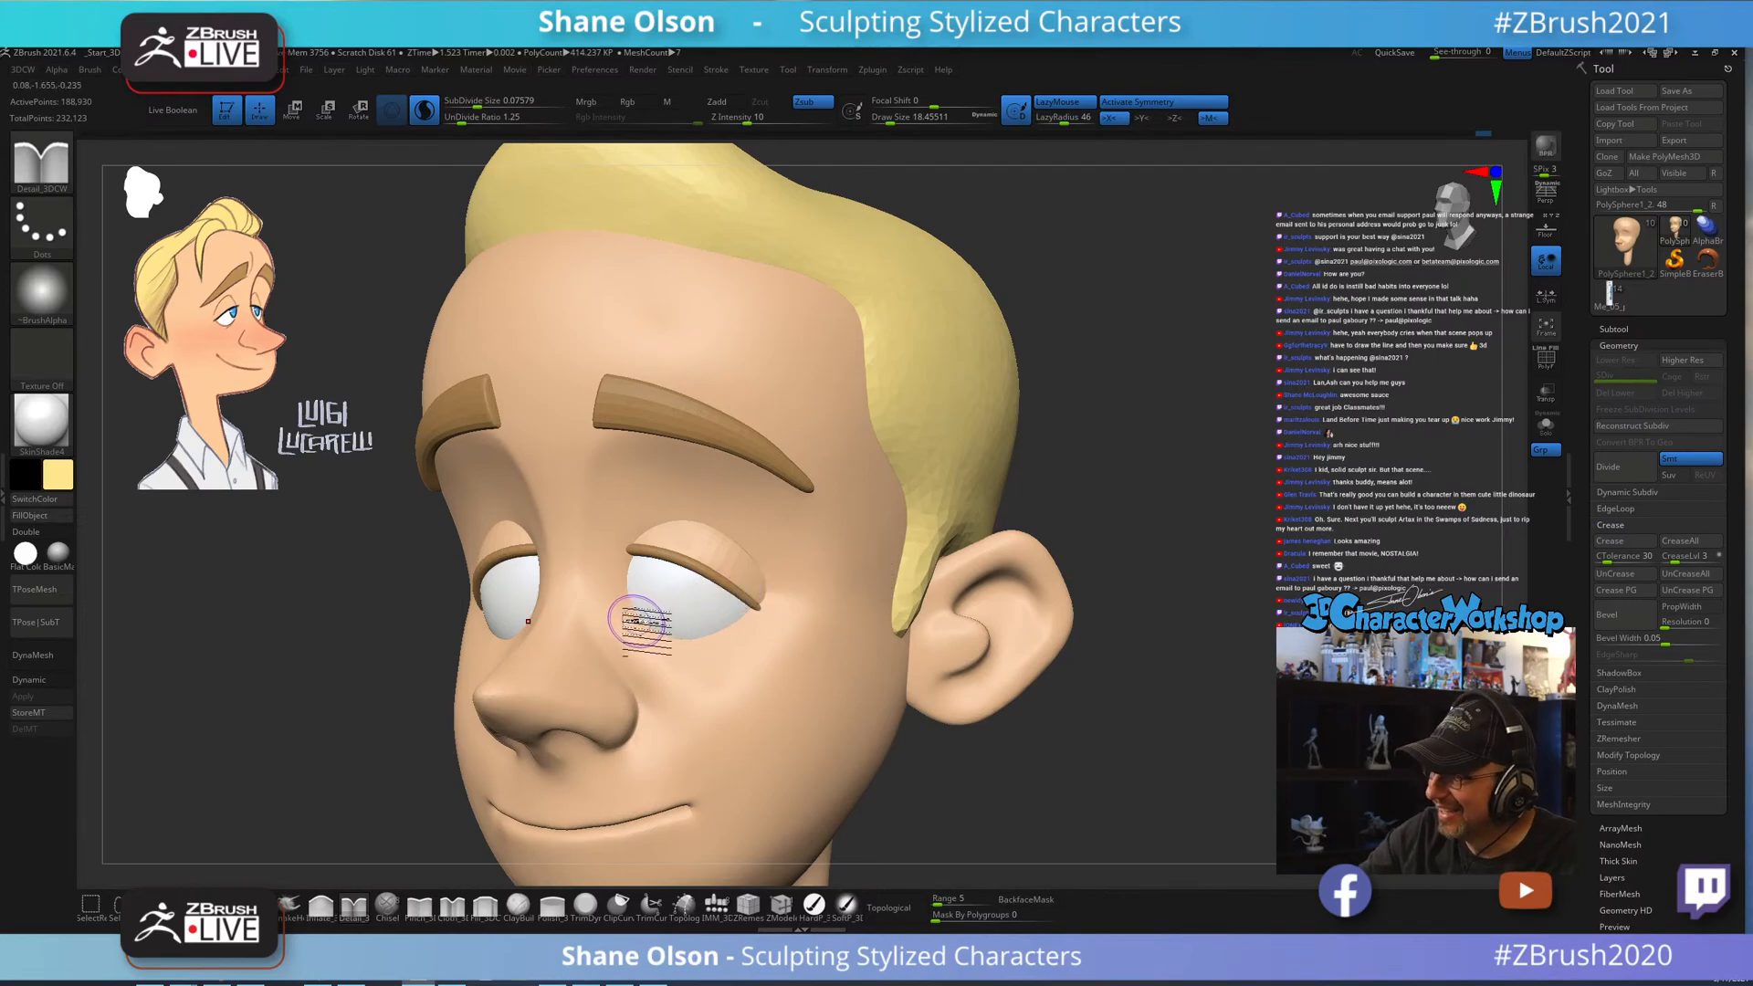
{"action": "mouse_move", "coordinate": [1114, 773]}
{"action": "left_mouse_down"}
{"action": "mouse_move", "coordinate": [1117, 805]}
{"action": "mouse_move", "coordinate": [1092, 803]}
{"action": "mouse_move", "coordinate": [1093, 779]}
{"action": "left_mouse_up"}
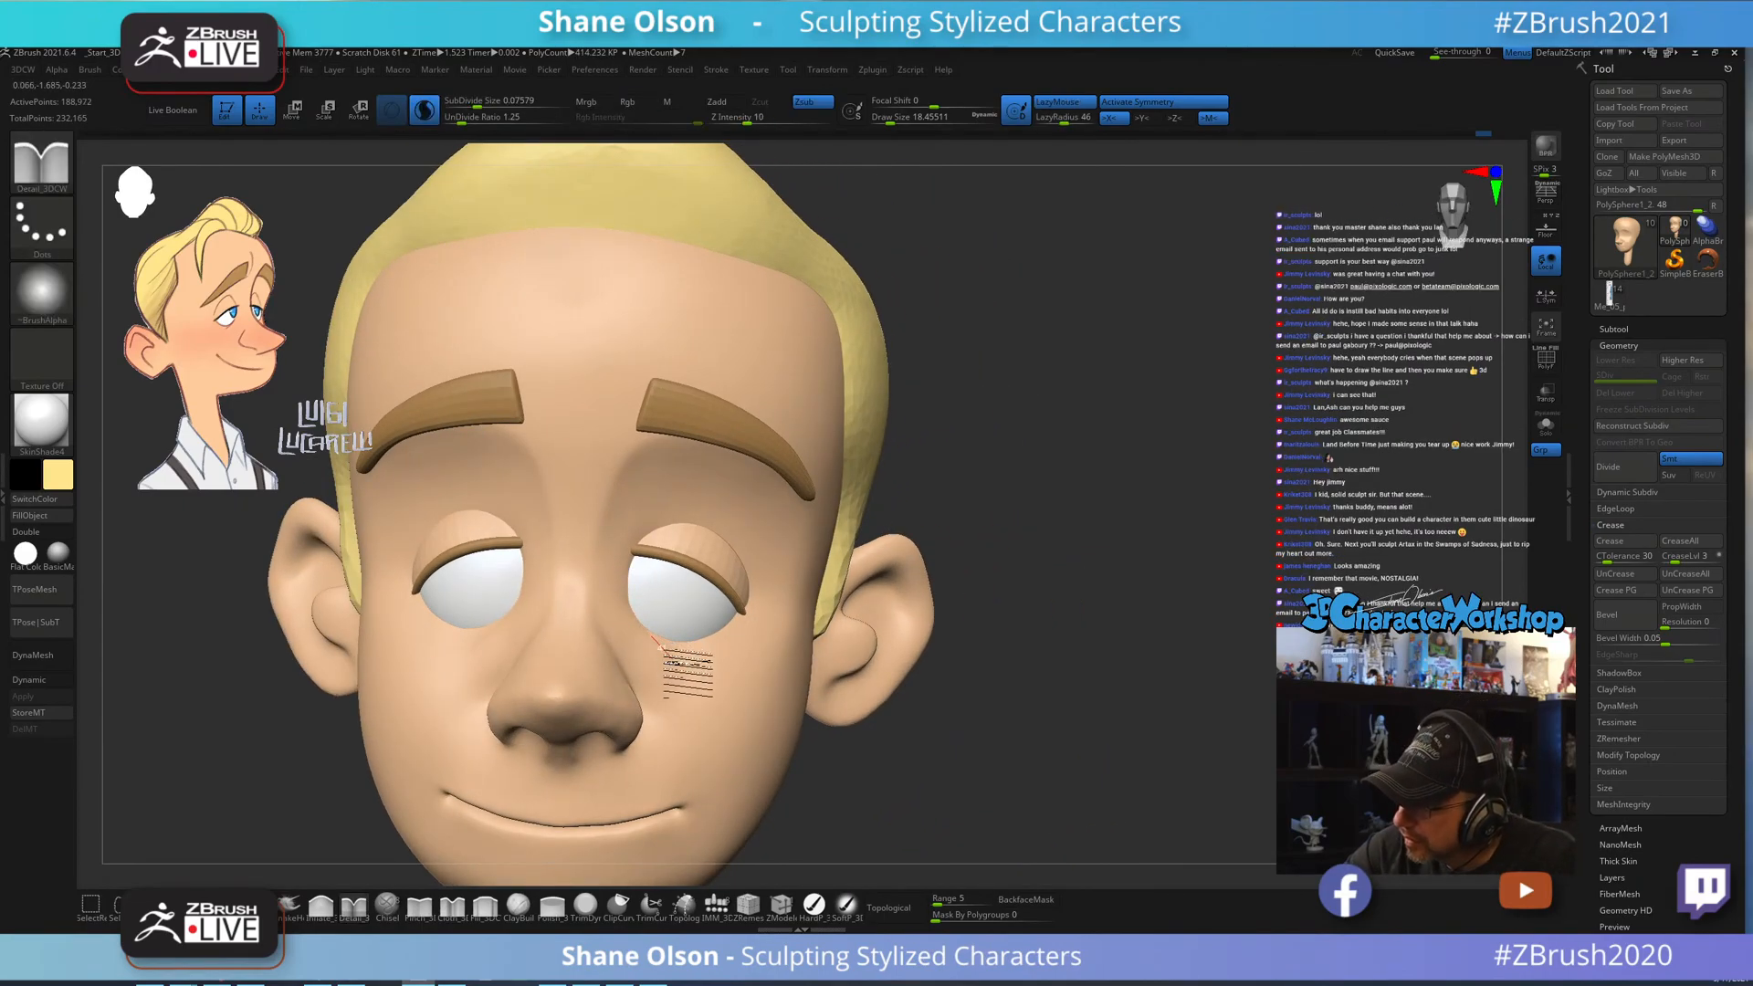
Refine the skin around the lower eye from the inner to the outer corner with the Detail_3DCW brush.
{"action": "left_click_drag", "start_coordinate": [978, 767], "coordinate": [1040, 646]}
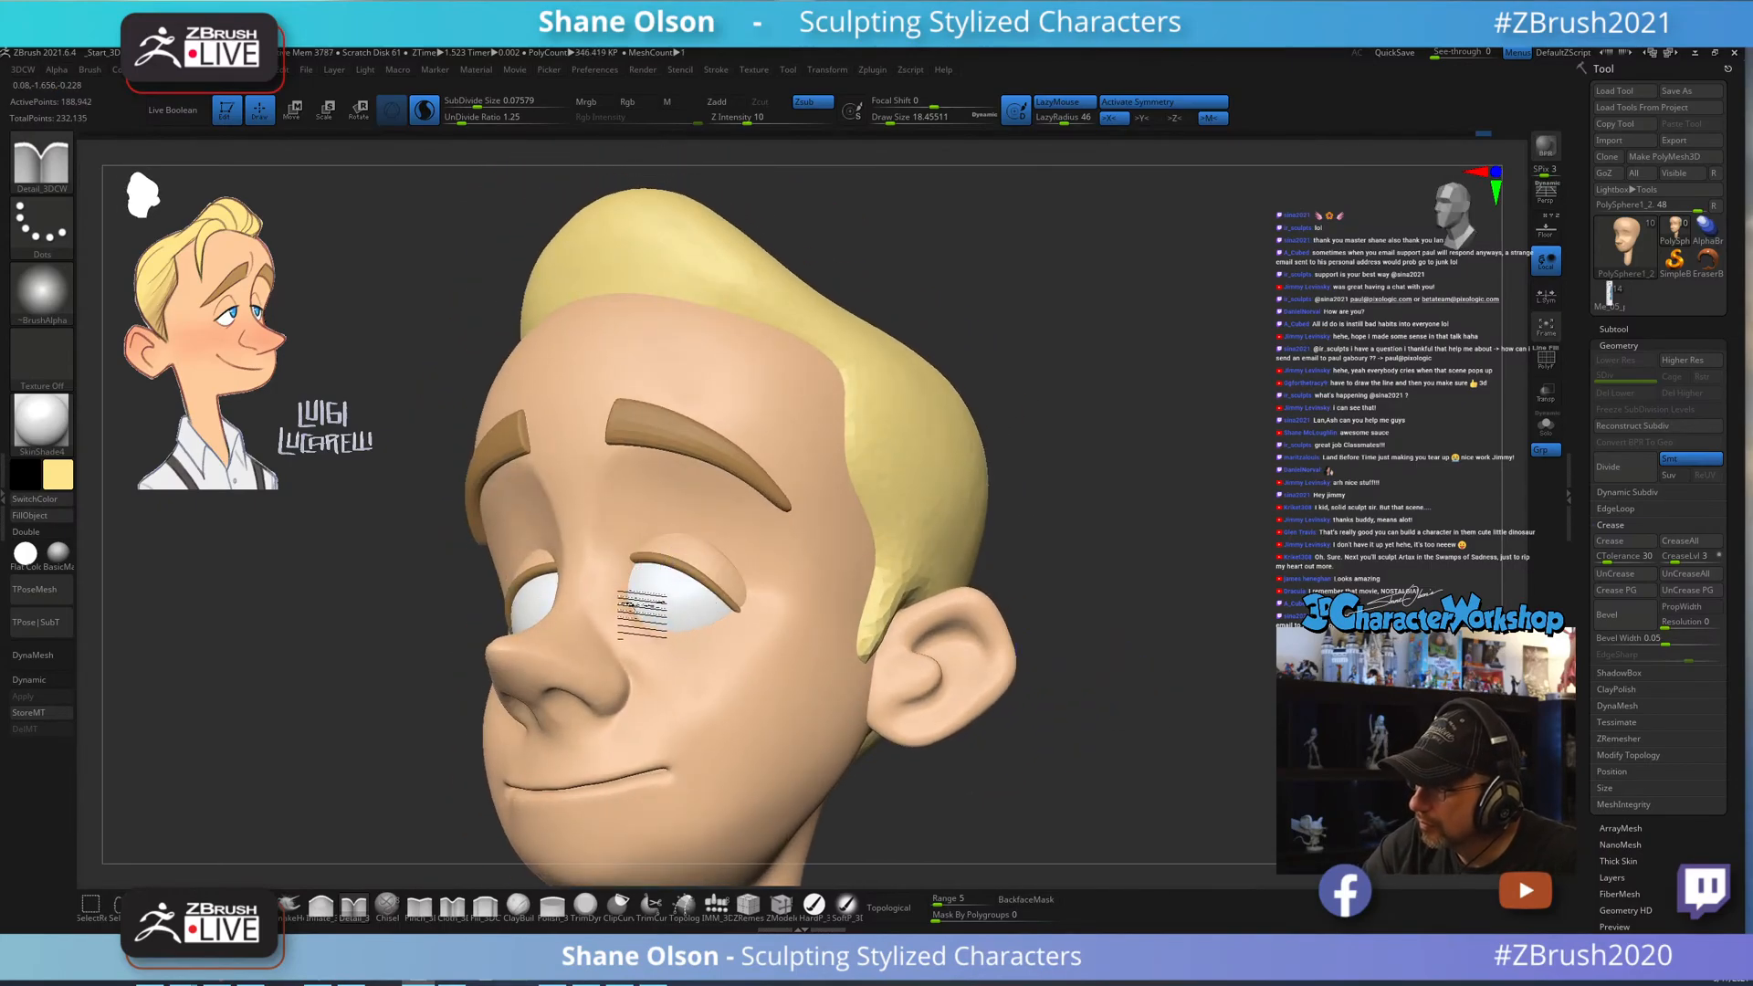
{"action": "left_click_drag", "start_coordinate": [651, 546], "coordinate": [663, 541]}
{"action": "right_click_drag", "start_coordinate": [857, 656], "coordinate": [854, 700]}
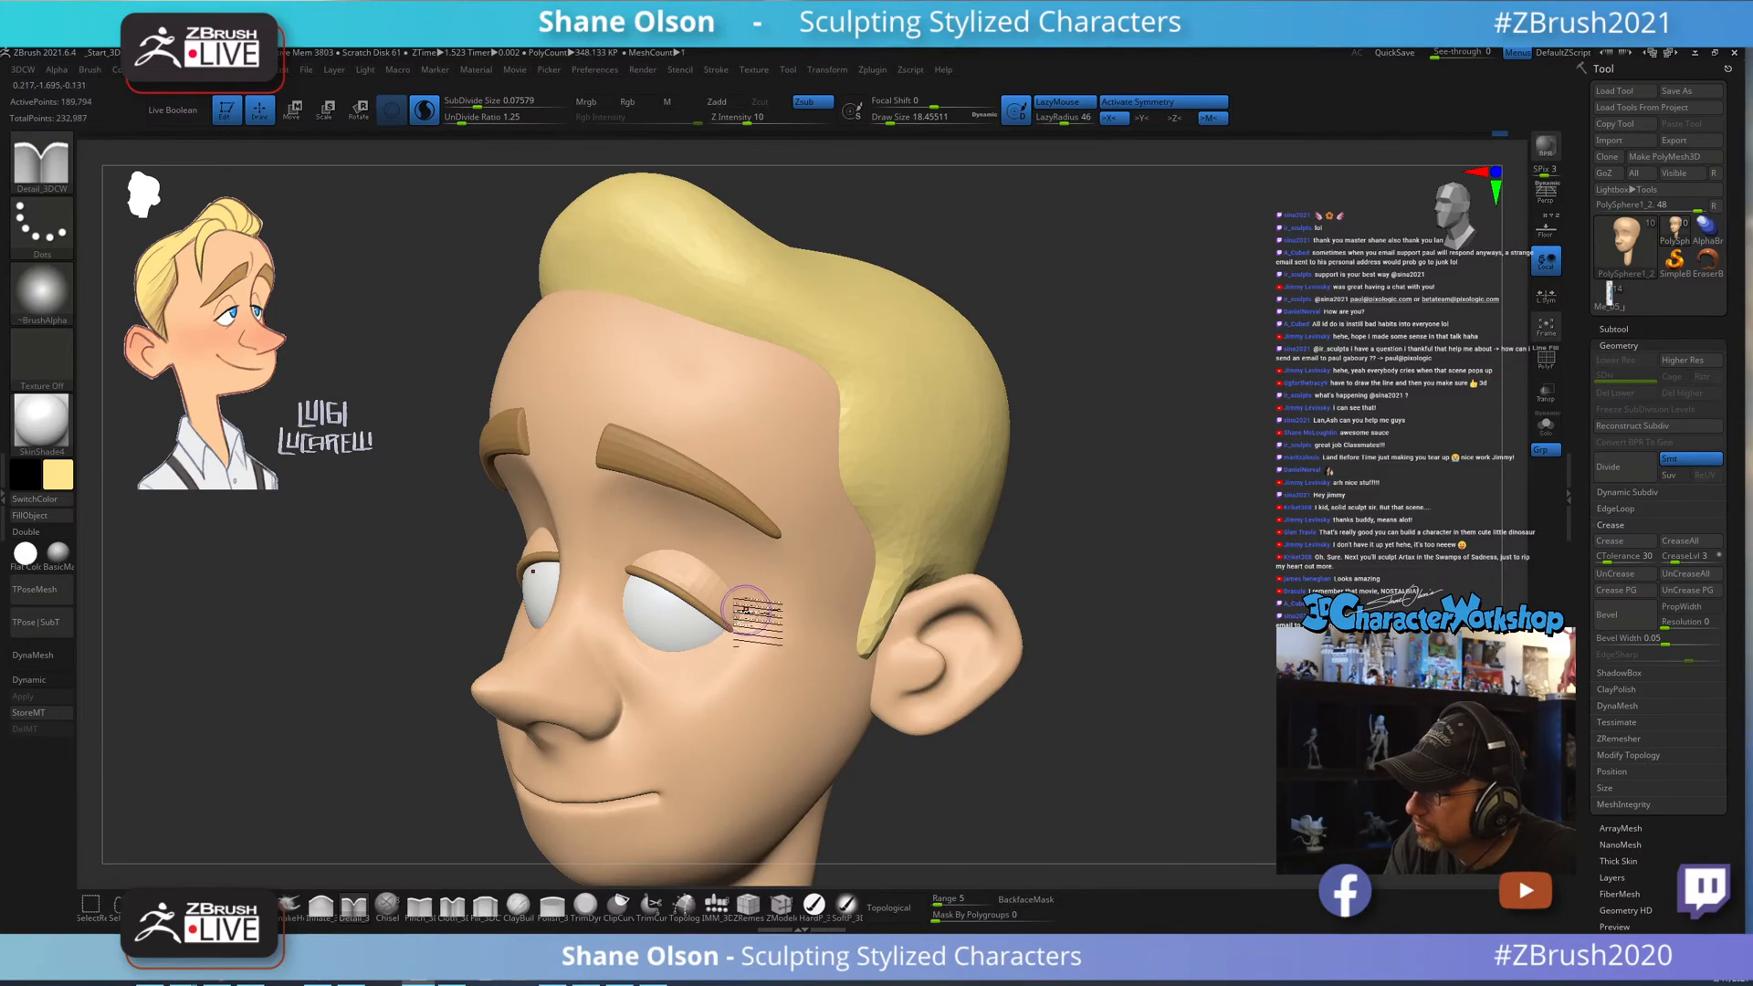
{"action": "right_click_drag", "start_coordinate": [1016, 760], "coordinate": [1041, 817]}
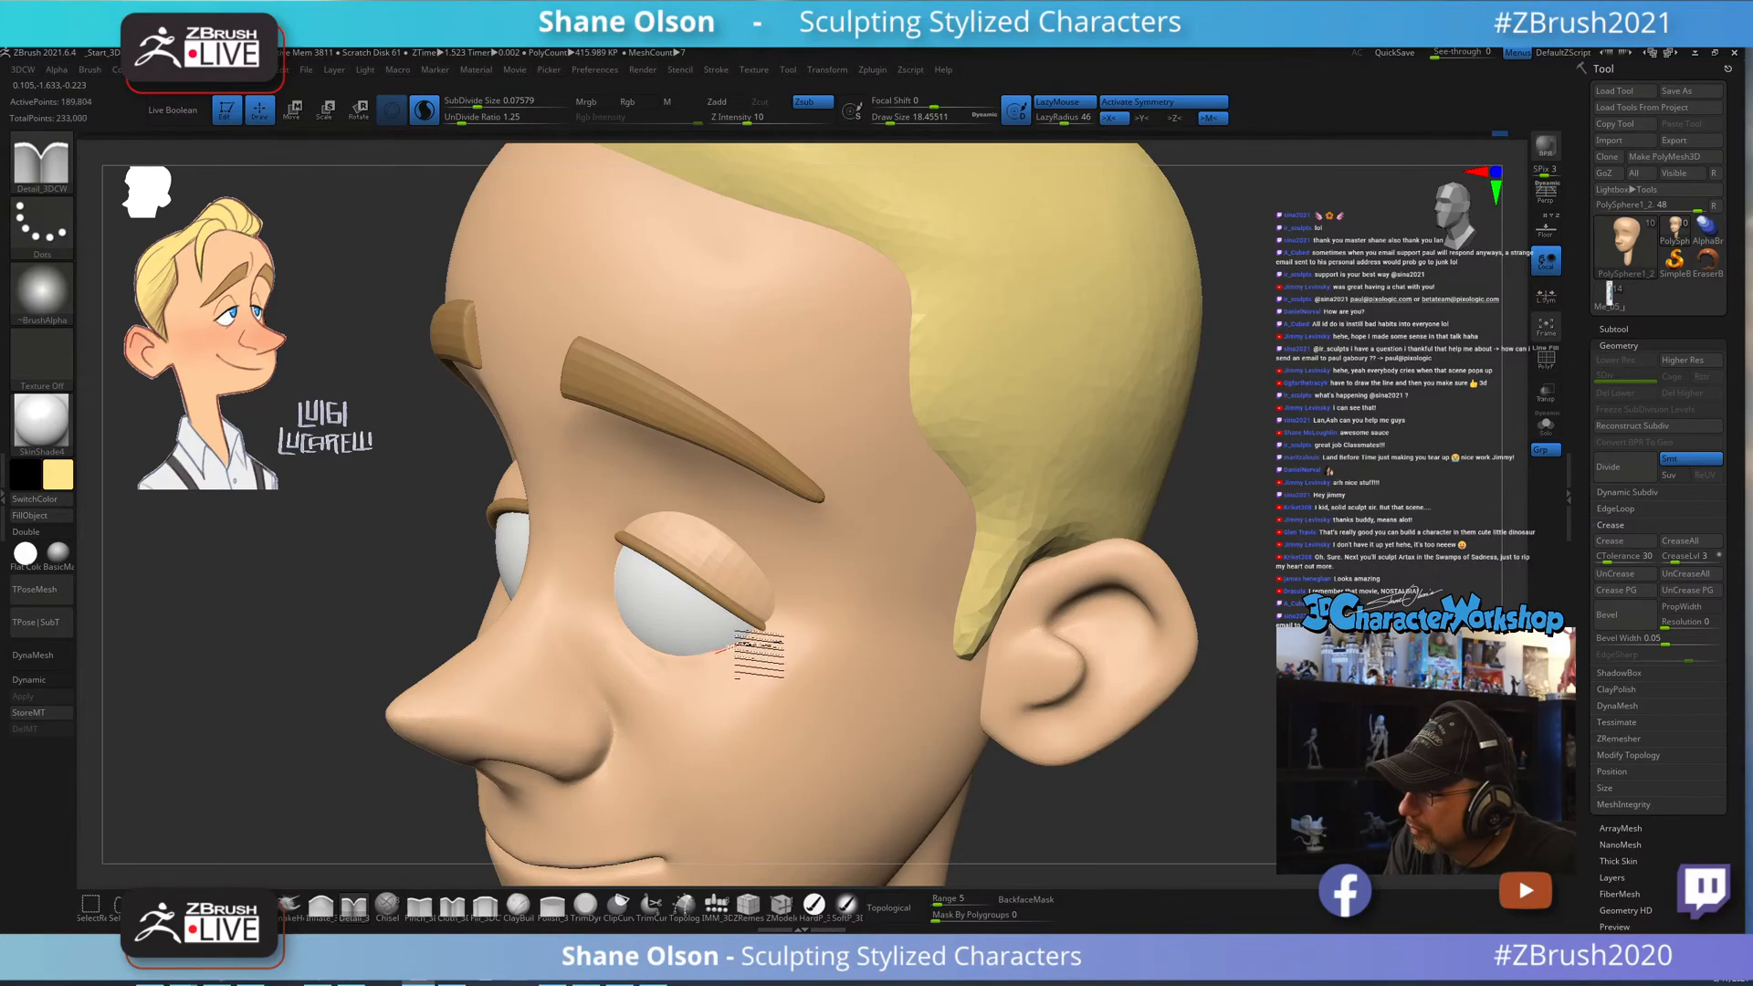
{"action": "mouse_move", "coordinate": [1010, 761]}
{"action": "right_mouse_down"}
{"action": "mouse_move", "coordinate": [1004, 721]}
{"action": "mouse_move", "coordinate": [920, 736]}
{"action": "mouse_move", "coordinate": [929, 749]}
{"action": "mouse_move", "coordinate": [698, 677]}
{"action": "mouse_move", "coordinate": [650, 607]}
{"action": "mouse_move", "coordinate": [665, 571]}
{"action": "mouse_move", "coordinate": [644, 552]}
{"action": "right_mouse_up"}
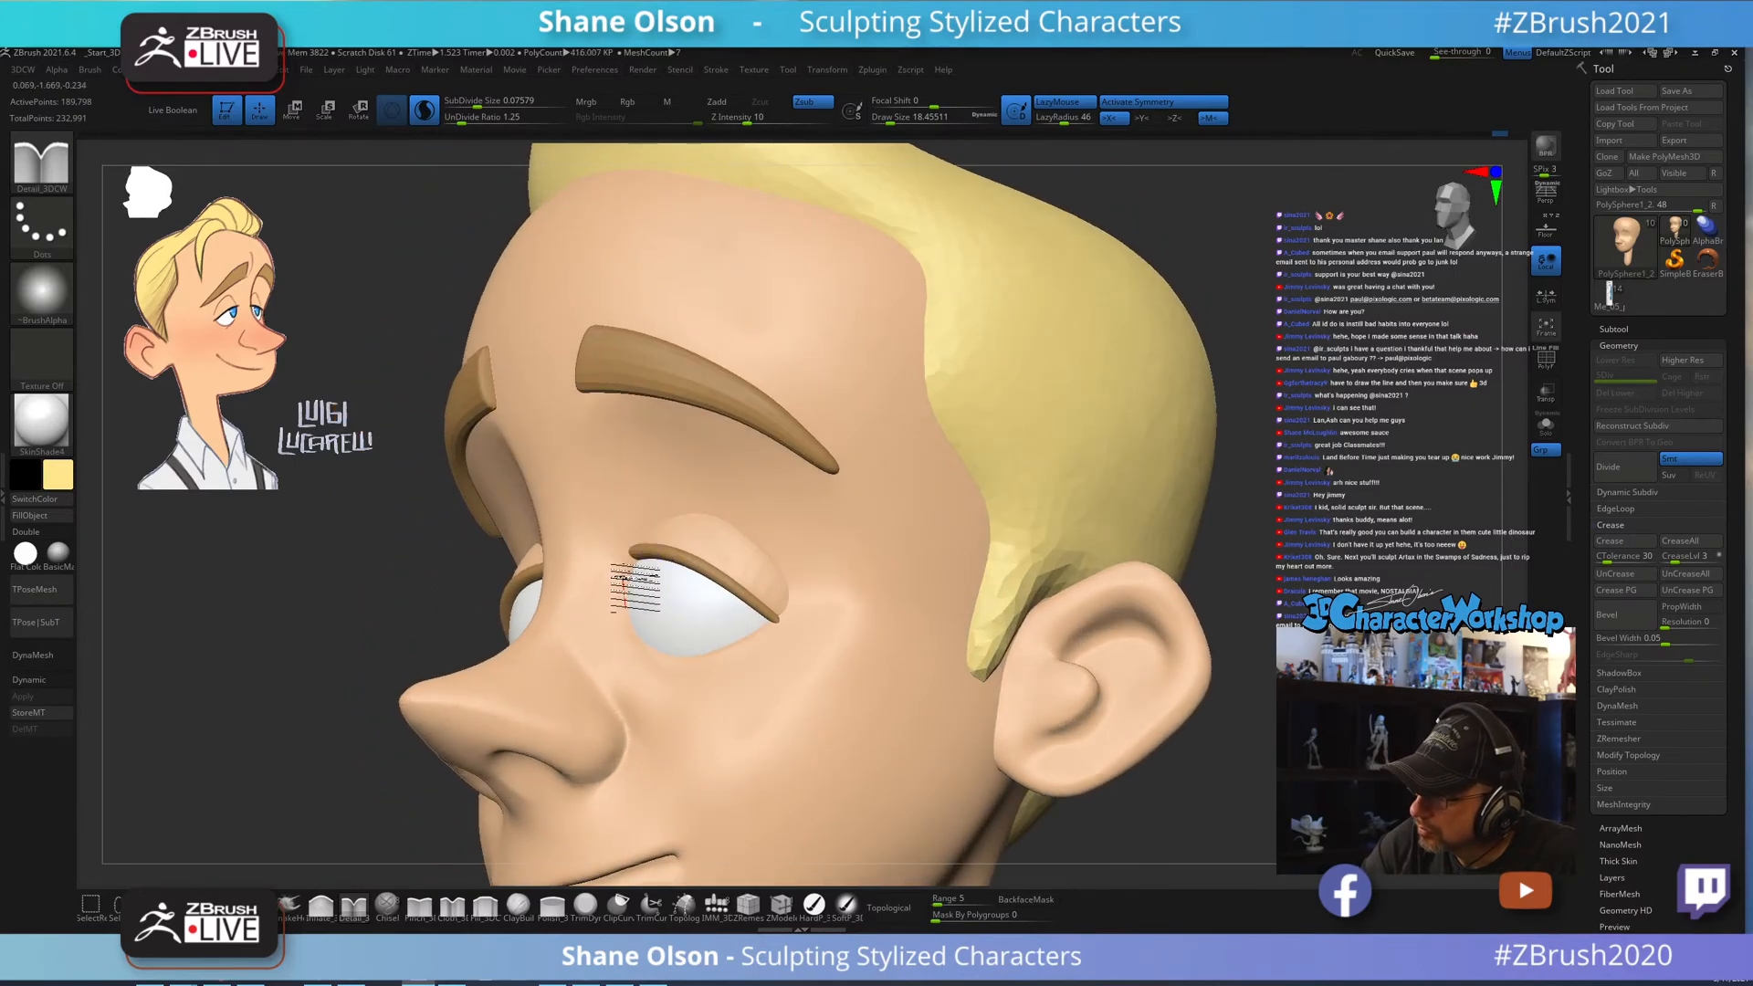
{"action": "left_click_drag", "start_coordinate": [634, 551], "coordinate": [665, 520]}
{"action": "right_click_drag", "start_coordinate": [743, 622], "coordinate": [795, 644], "text": "shift"}
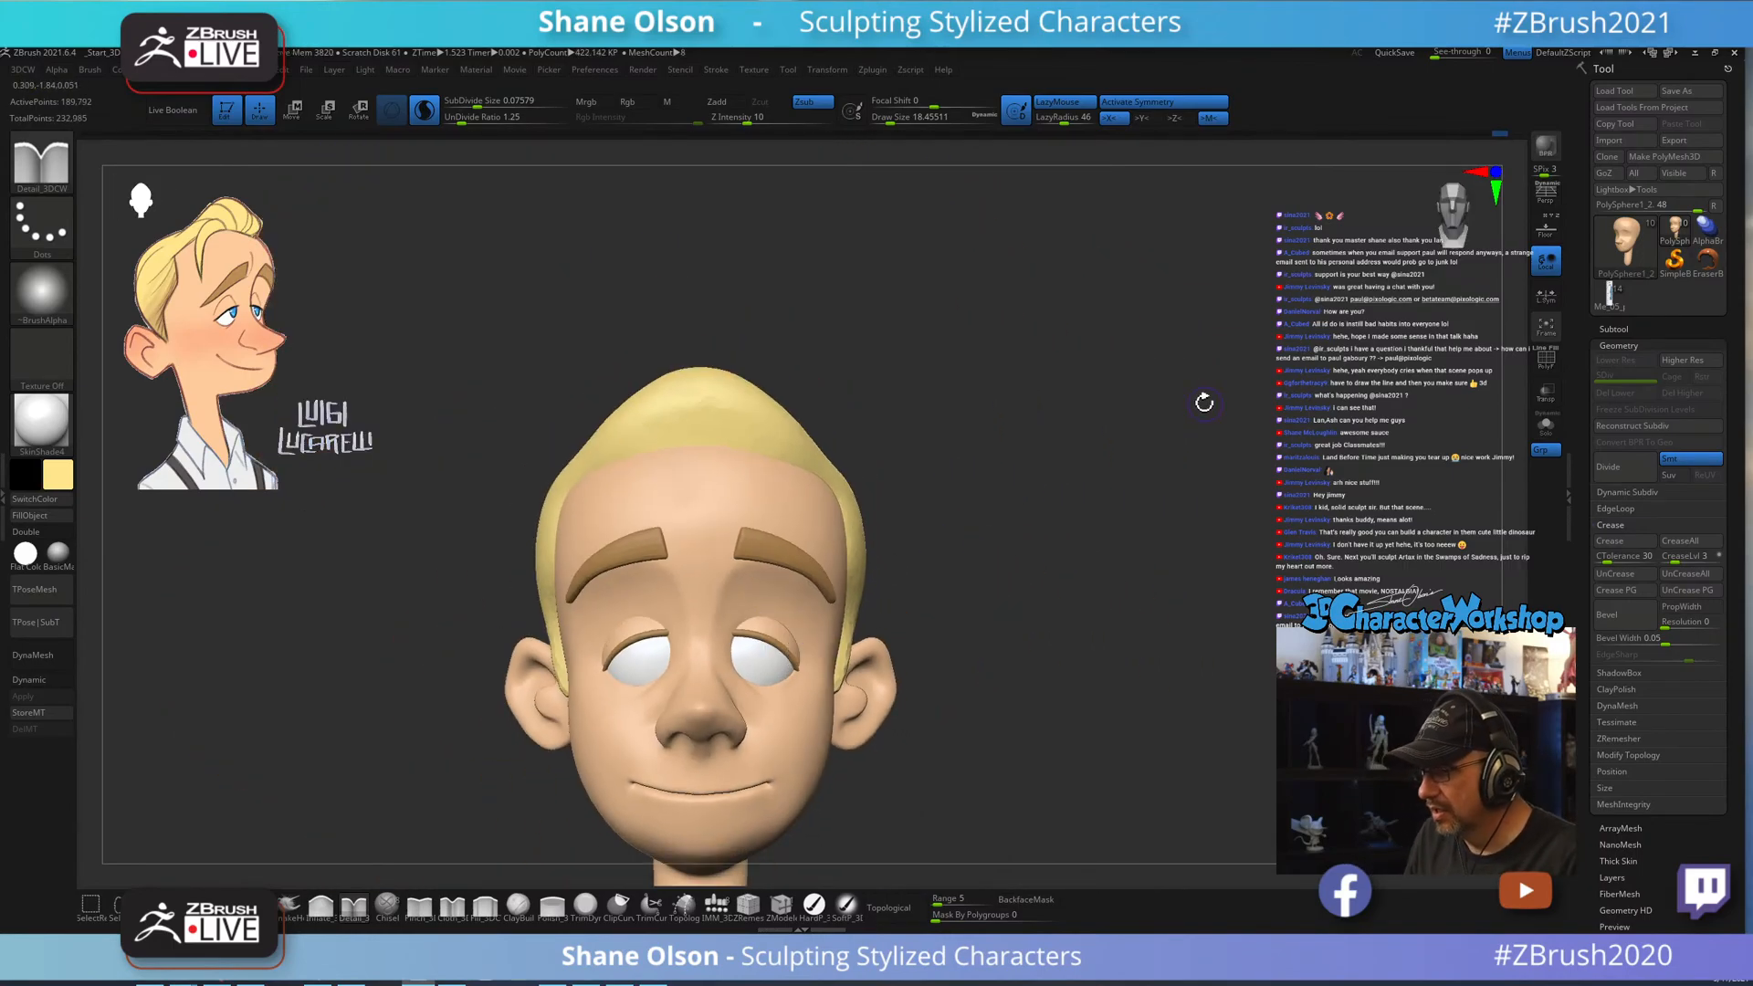
Choose the SoftP_3DCW paint brush and sample the reddish skin colour from the nose in the reference drawing.
{"action": "mouse_move", "coordinate": [1204, 403]}
{"action": "right_mouse_down"}
{"action": "mouse_move", "coordinate": [1060, 466]}
{"action": "mouse_move", "coordinate": [866, 663]}
{"action": "right_mouse_up"}
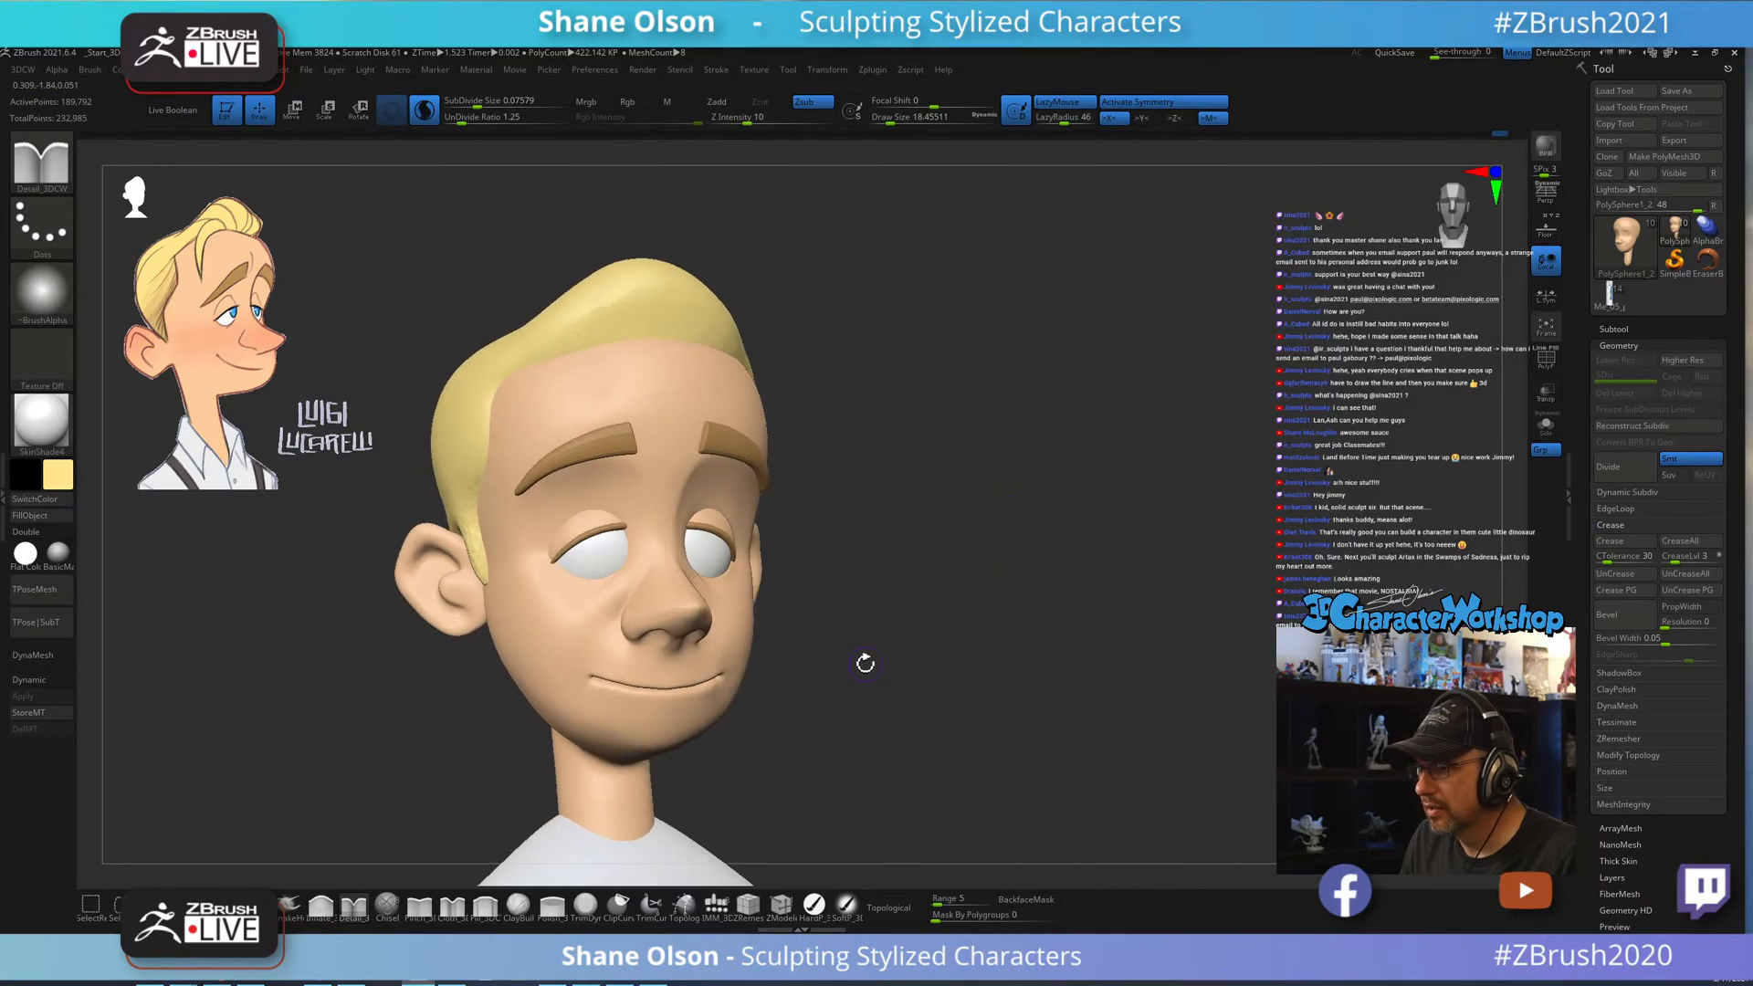
{"action": "right_click_drag", "start_coordinate": [946, 462], "coordinate": [991, 474]}
{"action": "left_click", "coordinate": [845, 909]}
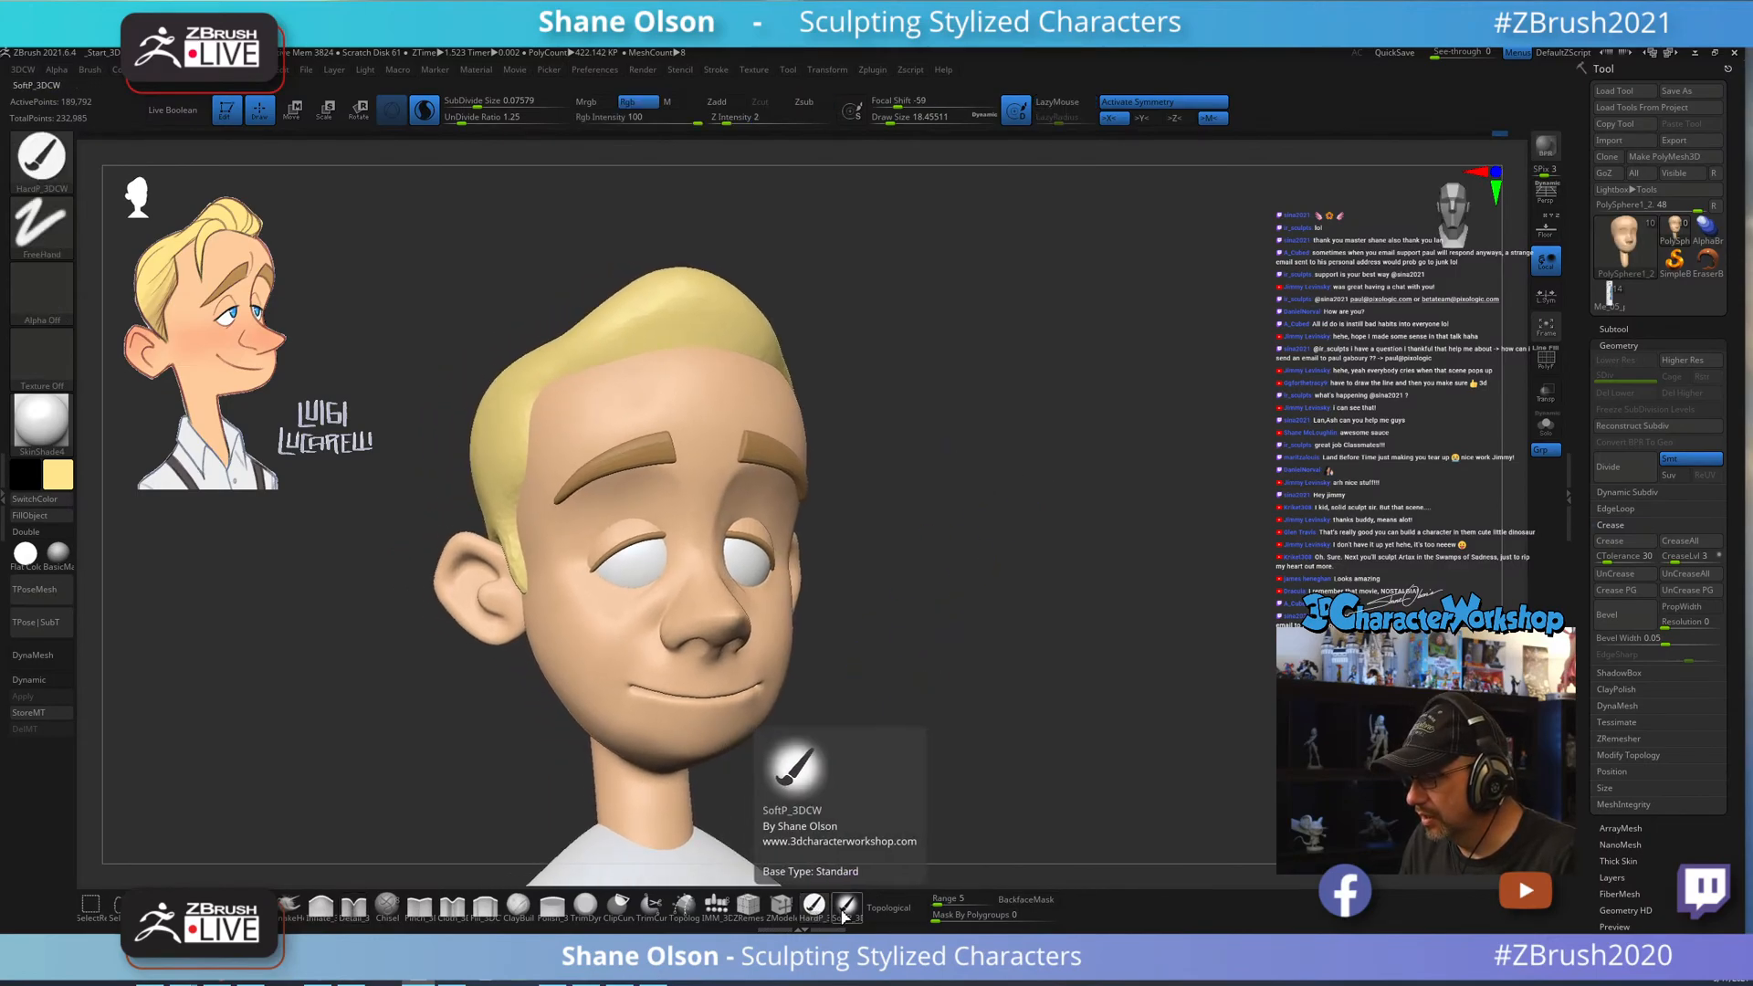
{"action": "key", "text": "z"}
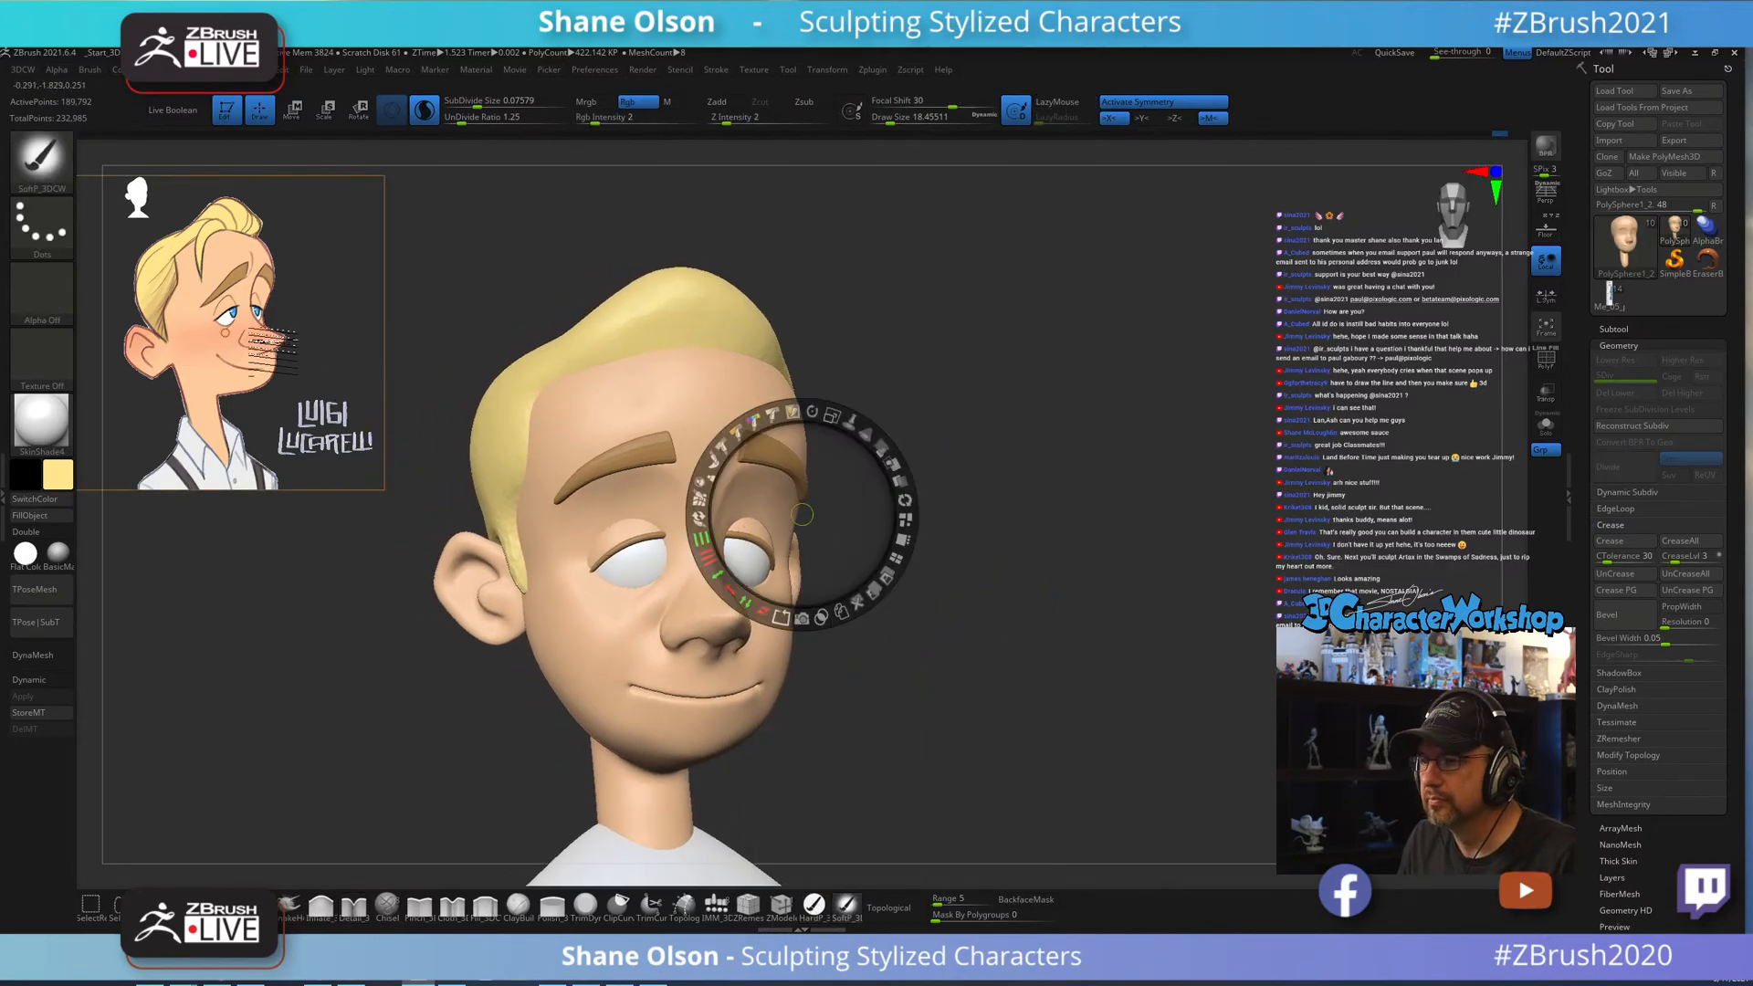
{"action": "key", "text": "z"}
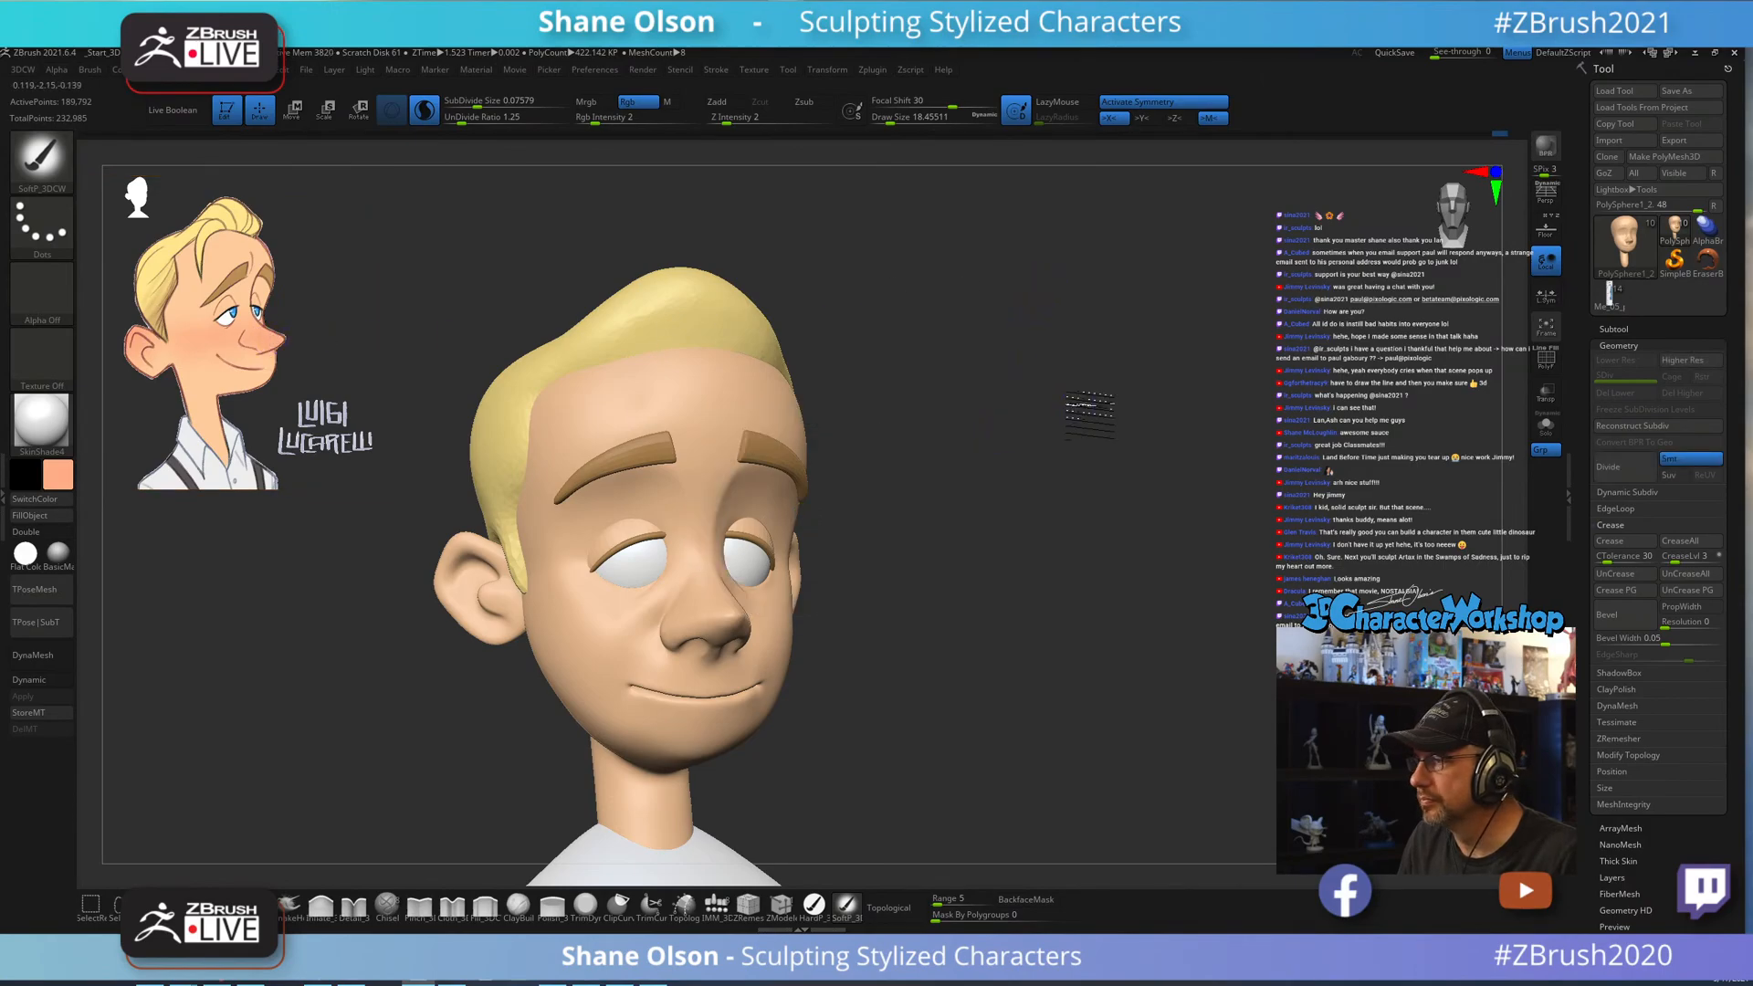
Turn off Sculptris Pro mode and enlarge the SoftP_3DCW brush's draw size to about 67.
{"action": "left_click_drag", "start_coordinate": [1090, 415], "coordinate": [1068, 413], "text": "alt"}
{"action": "key", "text": "s"}
{"action": "left_click", "coordinate": [1056, 425]}
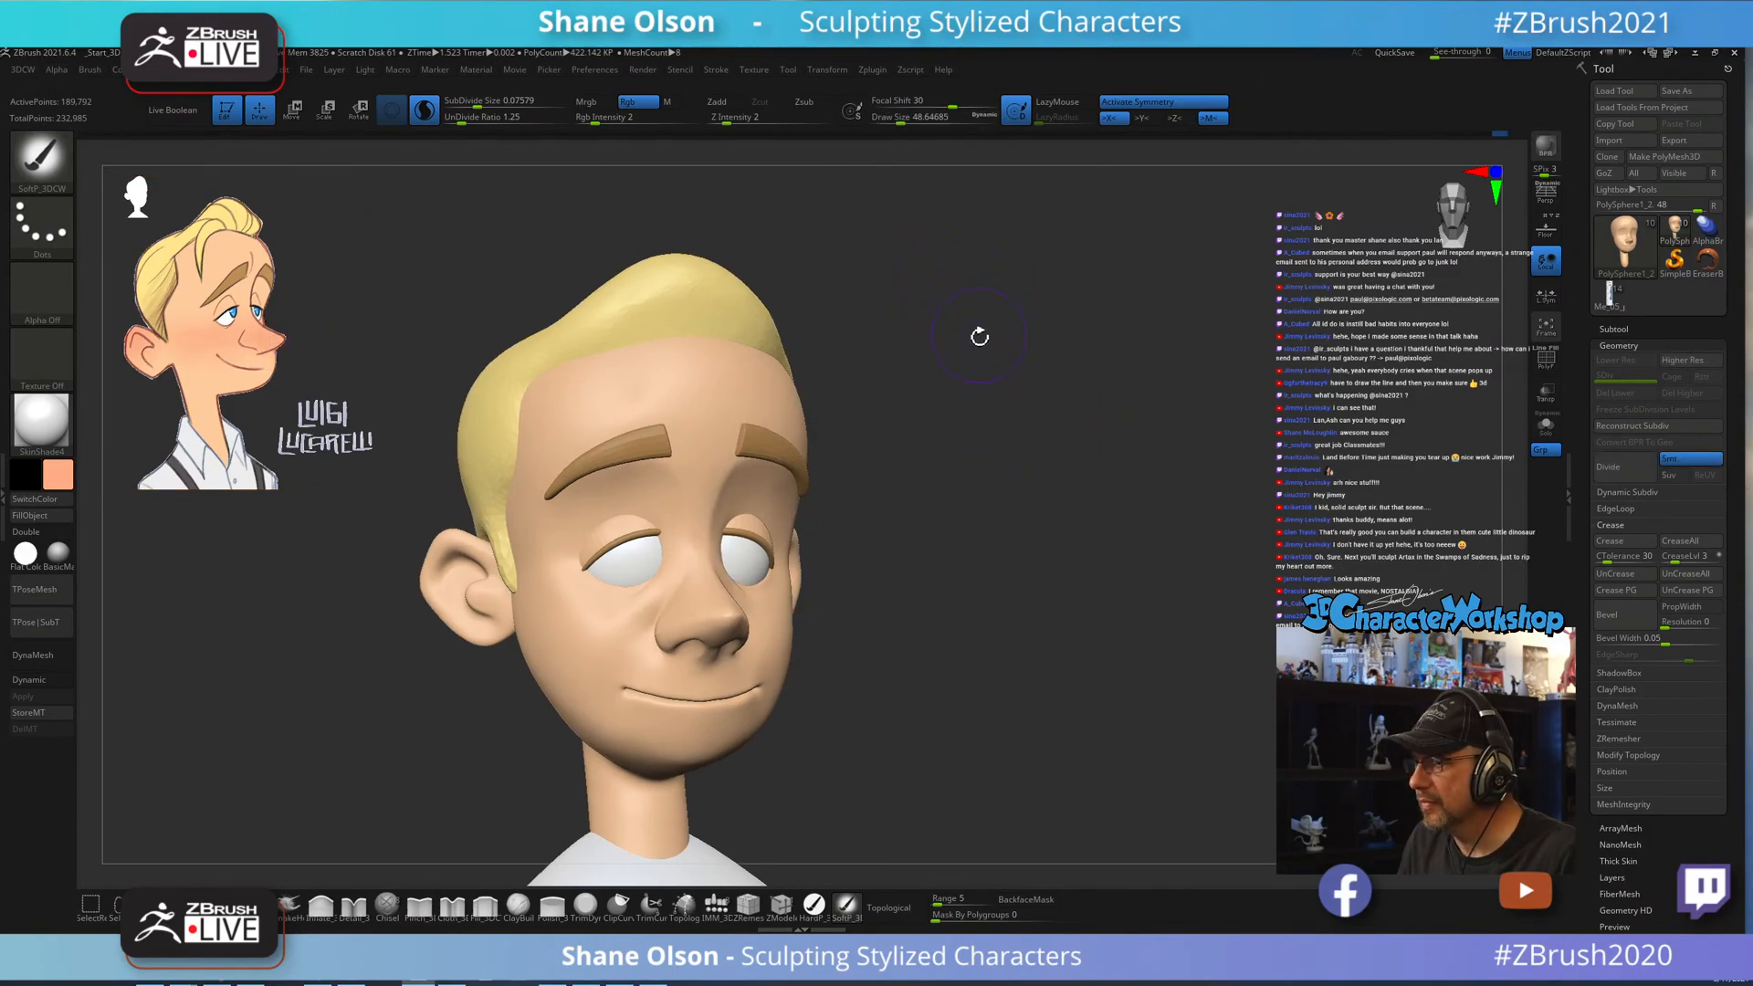
{"action": "mouse_move", "coordinate": [980, 336]}
{"action": "left_mouse_down", "text": "alt"}
{"action": "mouse_move", "coordinate": [1045, 470]}
{"action": "mouse_move", "coordinate": [1026, 488]}
{"action": "left_mouse_up", "text": "alt"}
{"action": "key", "text": "s"}
{"action": "left_click", "coordinate": [988, 389]}
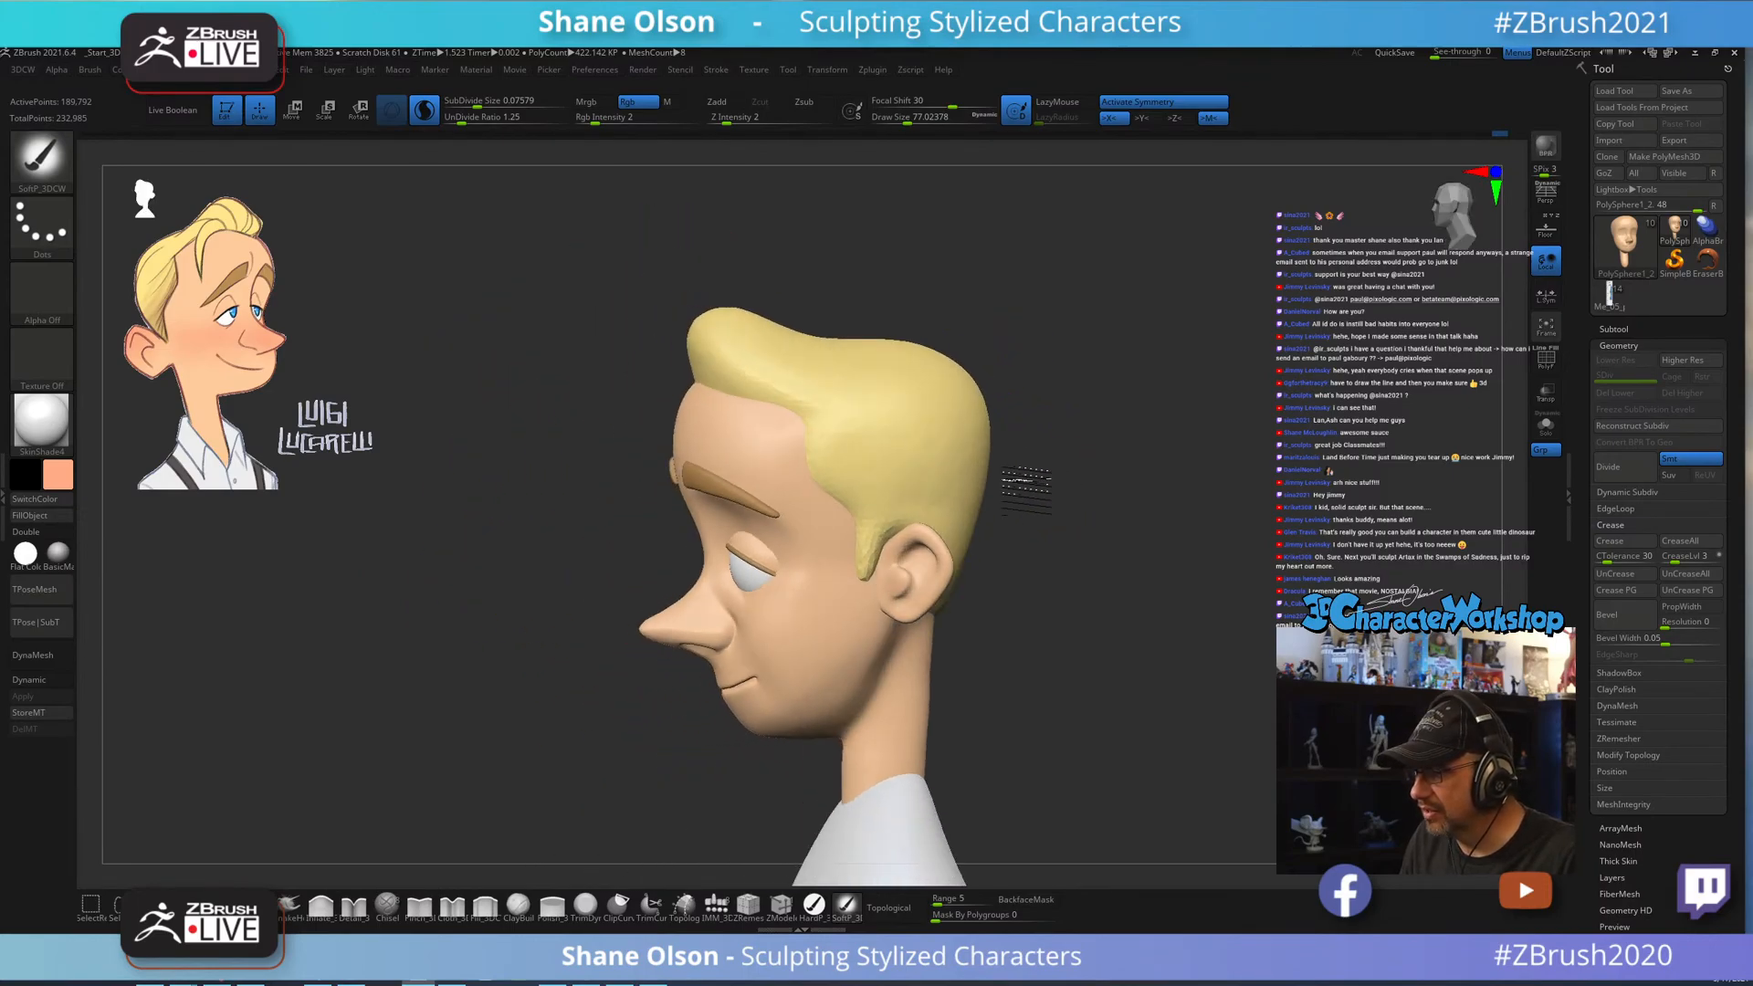
{"action": "mouse_move", "coordinate": [1064, 295]}
{"action": "left_mouse_down"}
{"action": "mouse_move", "coordinate": [1132, 294]}
{"action": "mouse_move", "coordinate": [1074, 307]}
{"action": "left_mouse_up"}
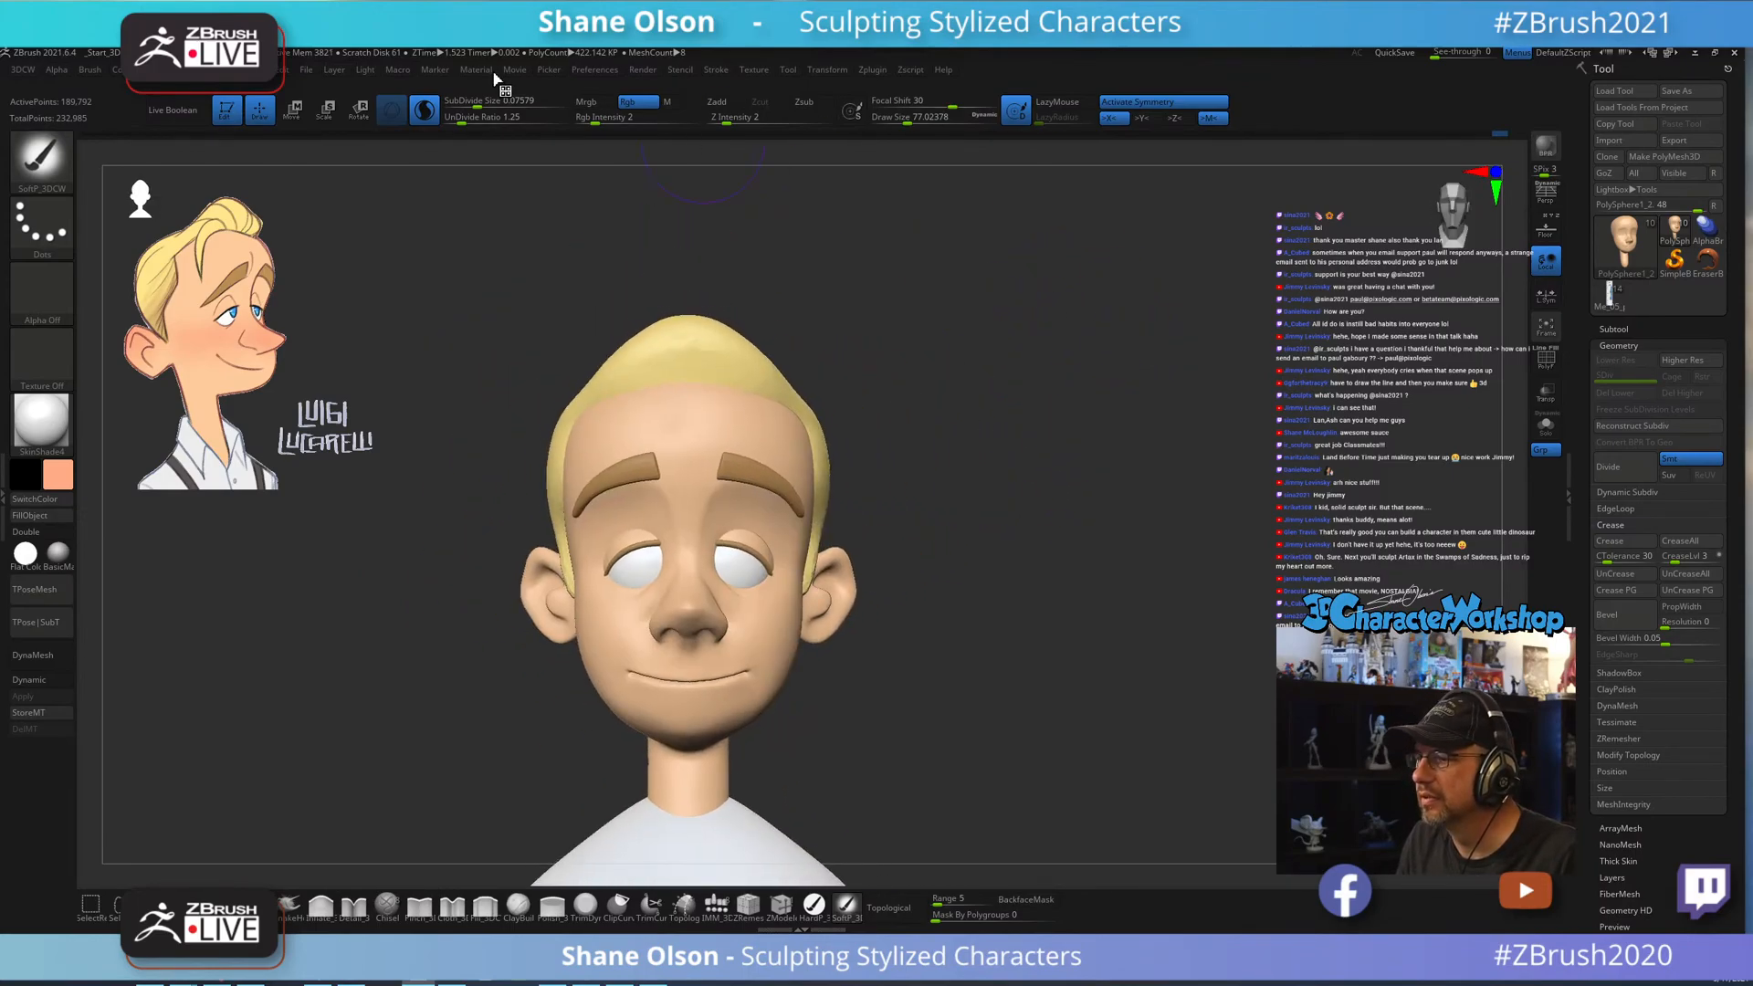
{"action": "left_click", "coordinate": [430, 111]}
{"action": "key", "text": "s"}
{"action": "mouse_move", "coordinate": [913, 626]}
{"action": "left_mouse_down"}
{"action": "mouse_move", "coordinate": [960, 701]}
{"action": "mouse_move", "coordinate": [926, 710]}
{"action": "left_mouse_up"}
{"action": "key", "text": "s"}
{"action": "key", "text": "s"}
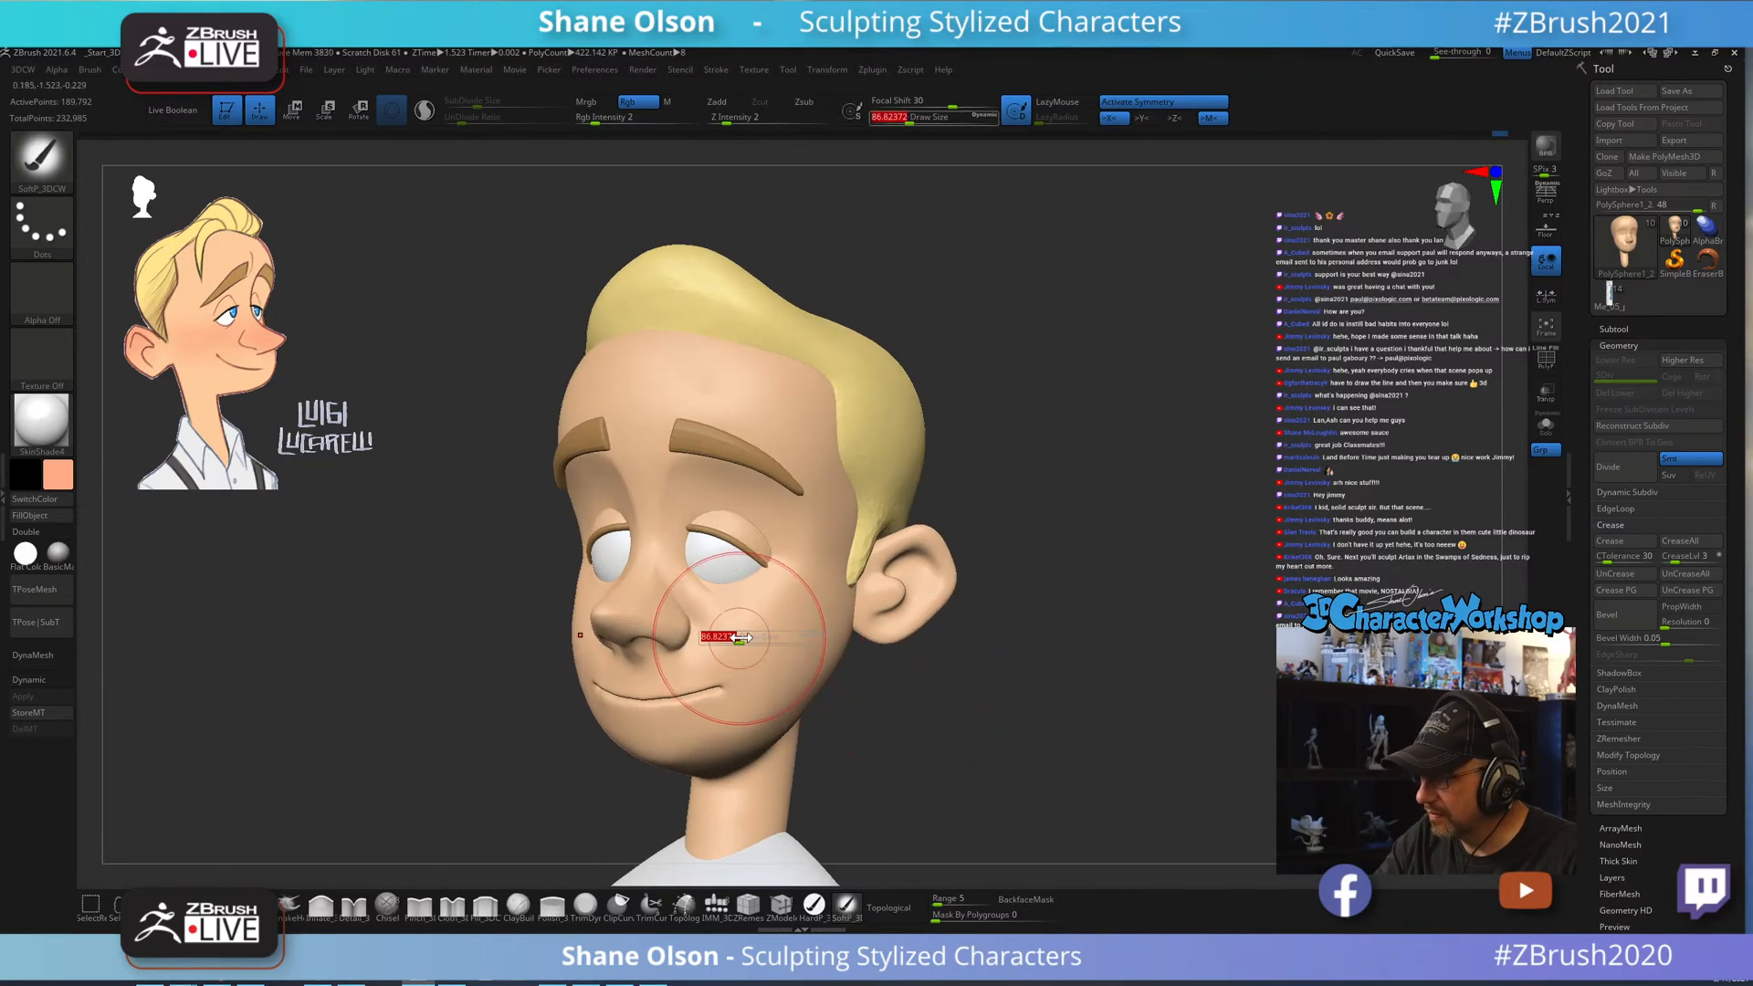
Paint a faint reddish tint on the cheek and nose at an RGB intensity of 2.
{"action": "left_click_drag", "start_coordinate": [732, 631], "coordinate": [696, 596]}
{"action": "left_click_drag", "start_coordinate": [983, 677], "coordinate": [905, 678]}
{"action": "mouse_move", "coordinate": [666, 586]}
{"action": "left_mouse_down"}
{"action": "mouse_move", "coordinate": [640, 610]}
{"action": "mouse_move", "coordinate": [657, 595]}
{"action": "left_mouse_up"}
{"action": "right_click_drag", "start_coordinate": [811, 706], "coordinate": [785, 668], "text": "alt"}
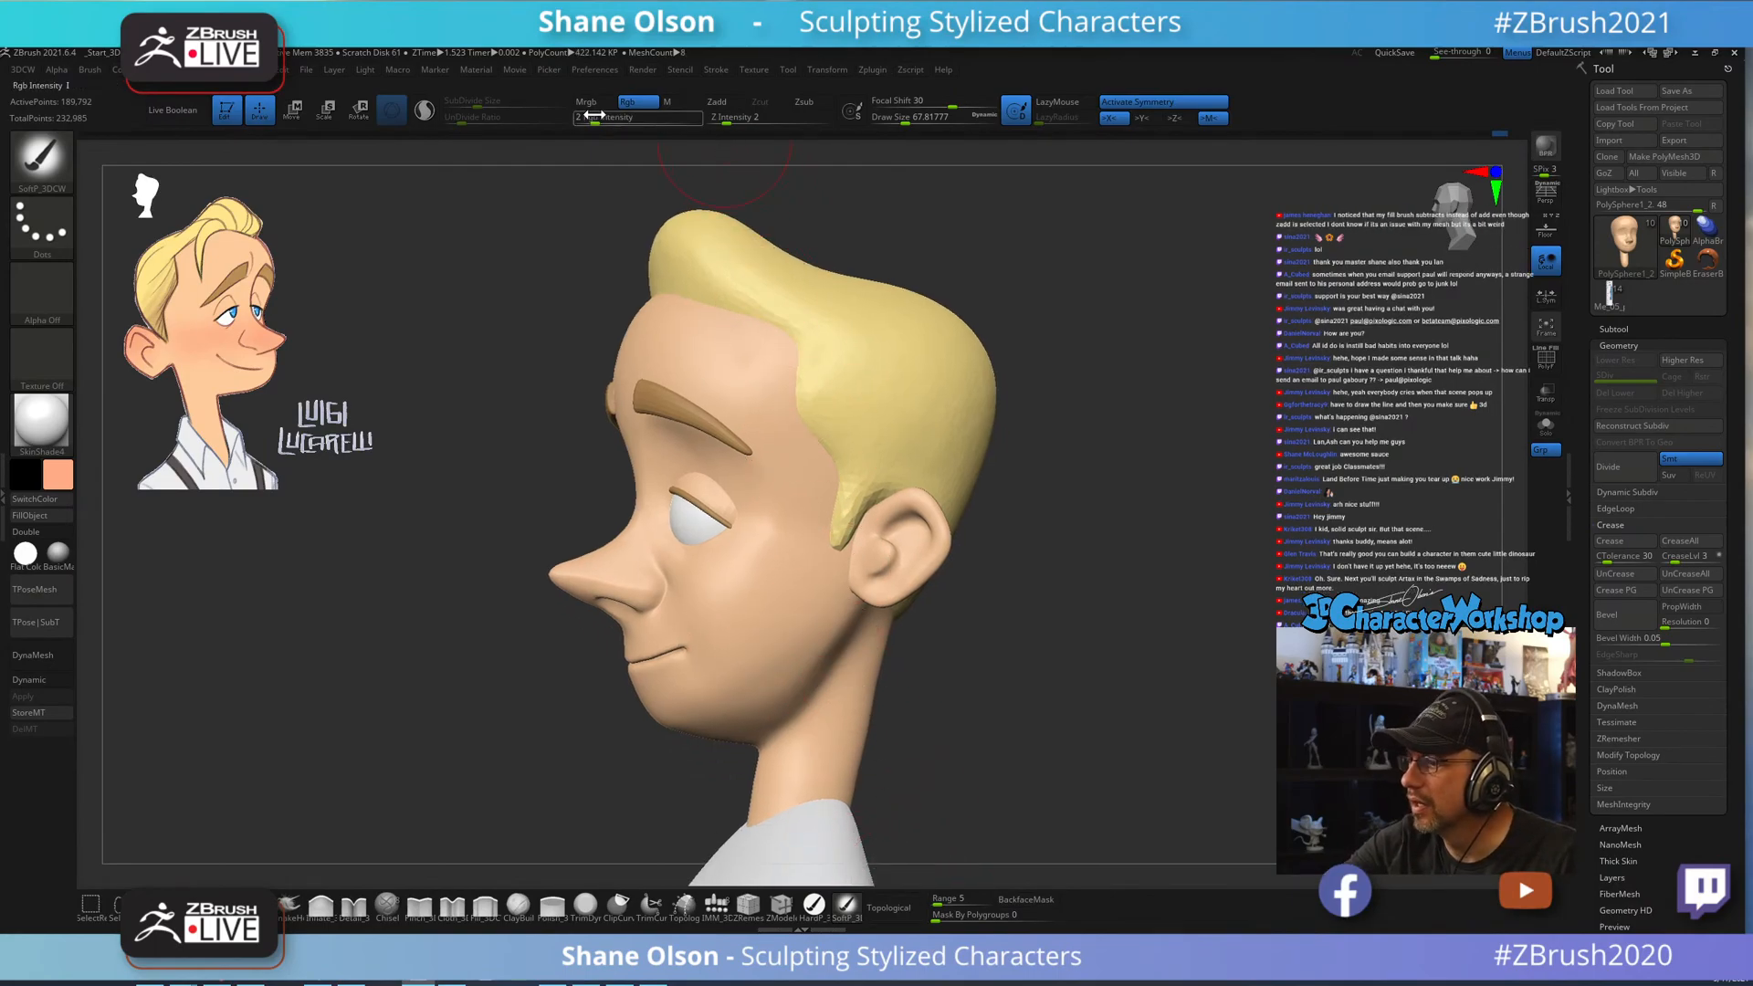
Tint the nose reddish at a higher RGB intensity and set the intensity to 17.
{"action": "left_click_drag", "start_coordinate": [594, 116], "coordinate": [650, 118]}
{"action": "left_click_drag", "start_coordinate": [609, 582], "coordinate": [609, 555]}
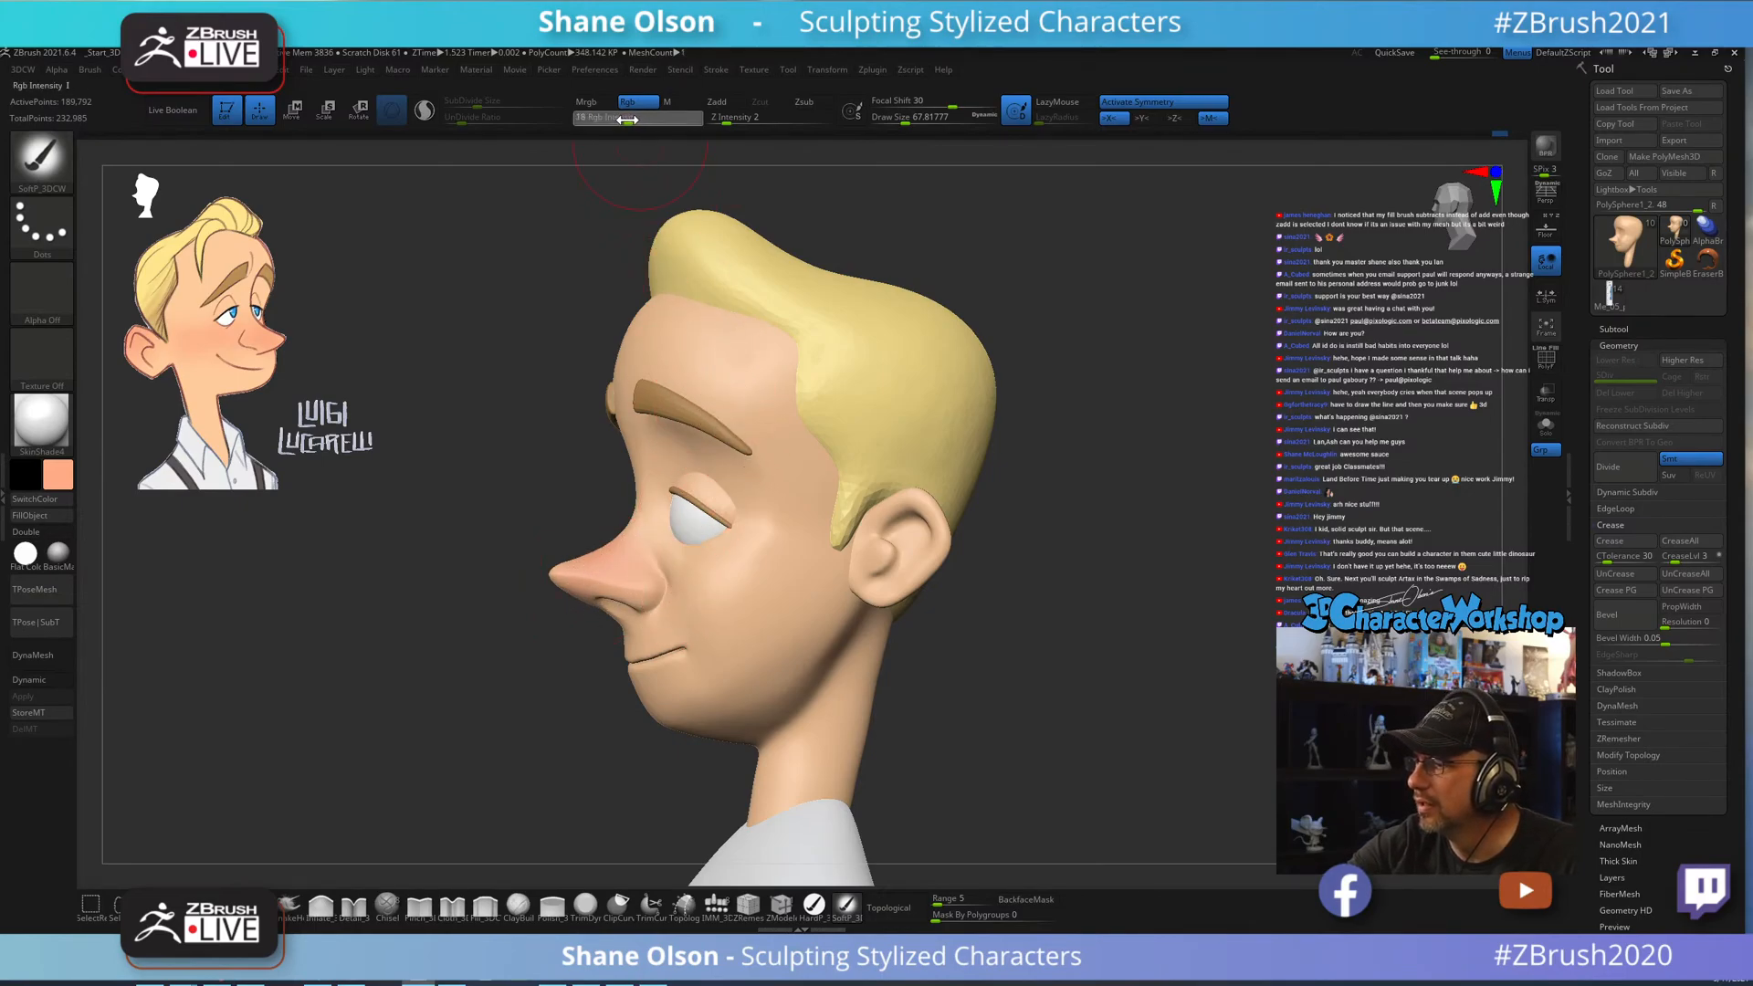
{"action": "left_click_drag", "start_coordinate": [628, 119], "coordinate": [626, 119]}
Paint a soft reddish blush on the cheeks beside the nose at an RGB intensity of 17.
{"action": "left_click_drag", "start_coordinate": [947, 696], "coordinate": [905, 686], "text": "alt"}
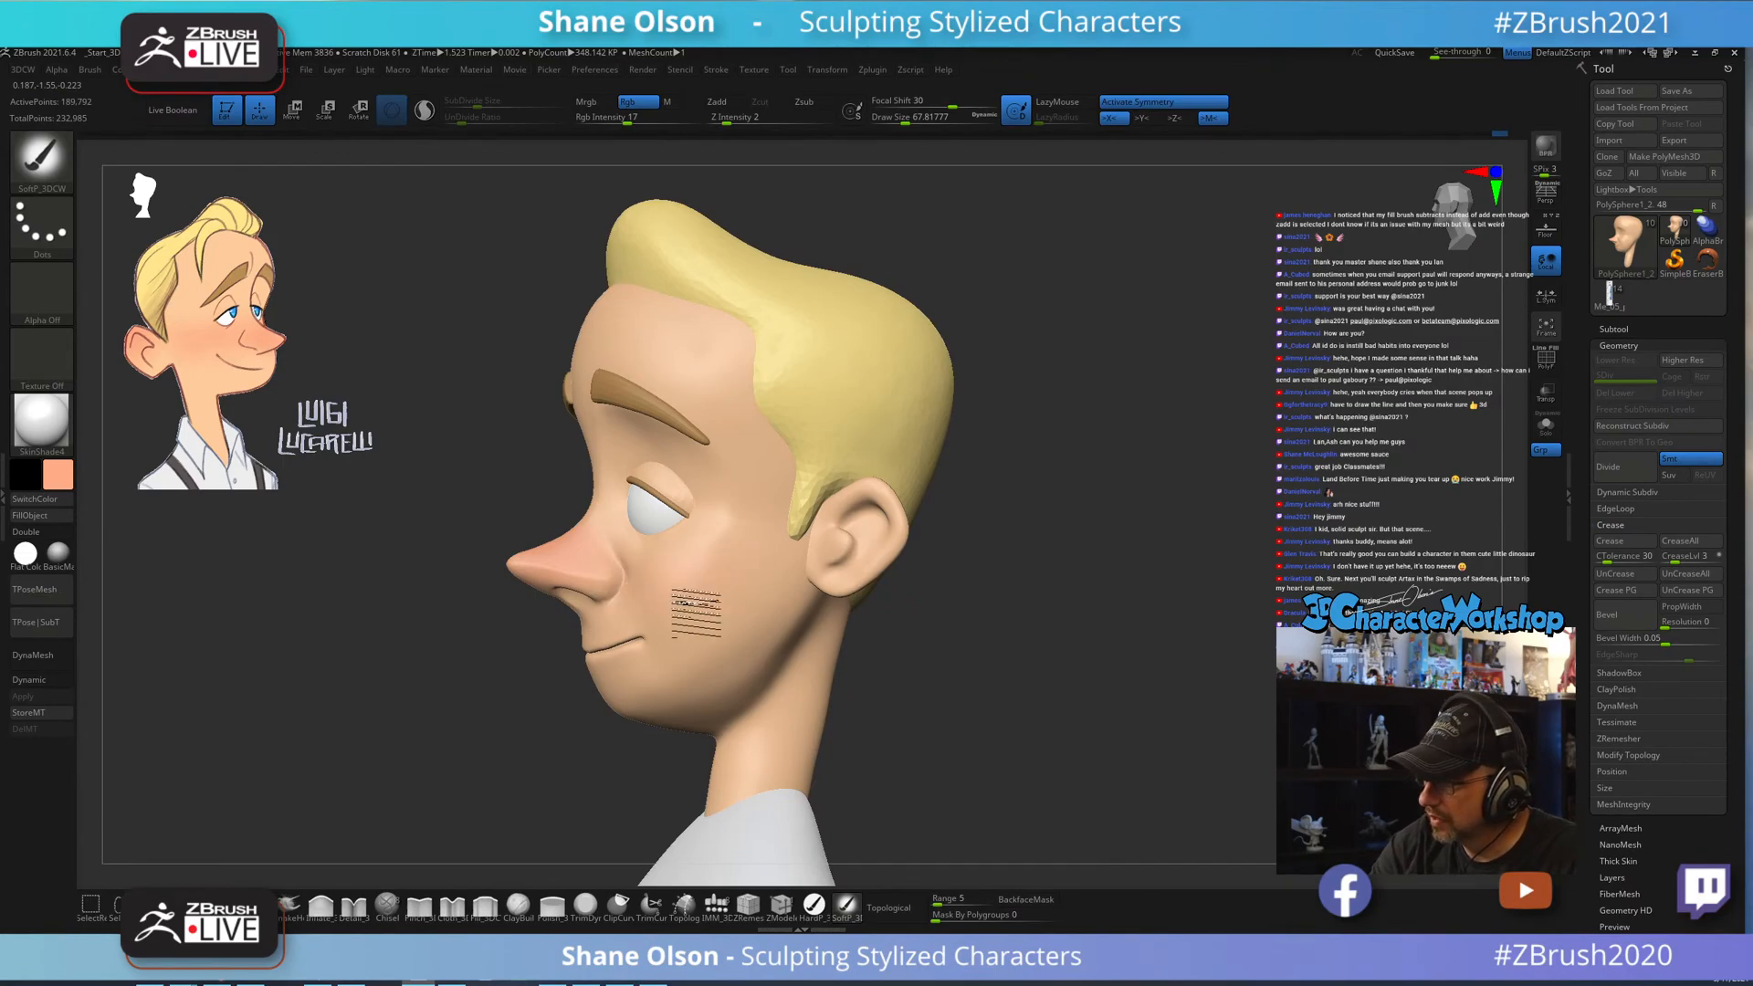
{"action": "left_click_drag", "start_coordinate": [869, 609], "coordinate": [933, 593]}
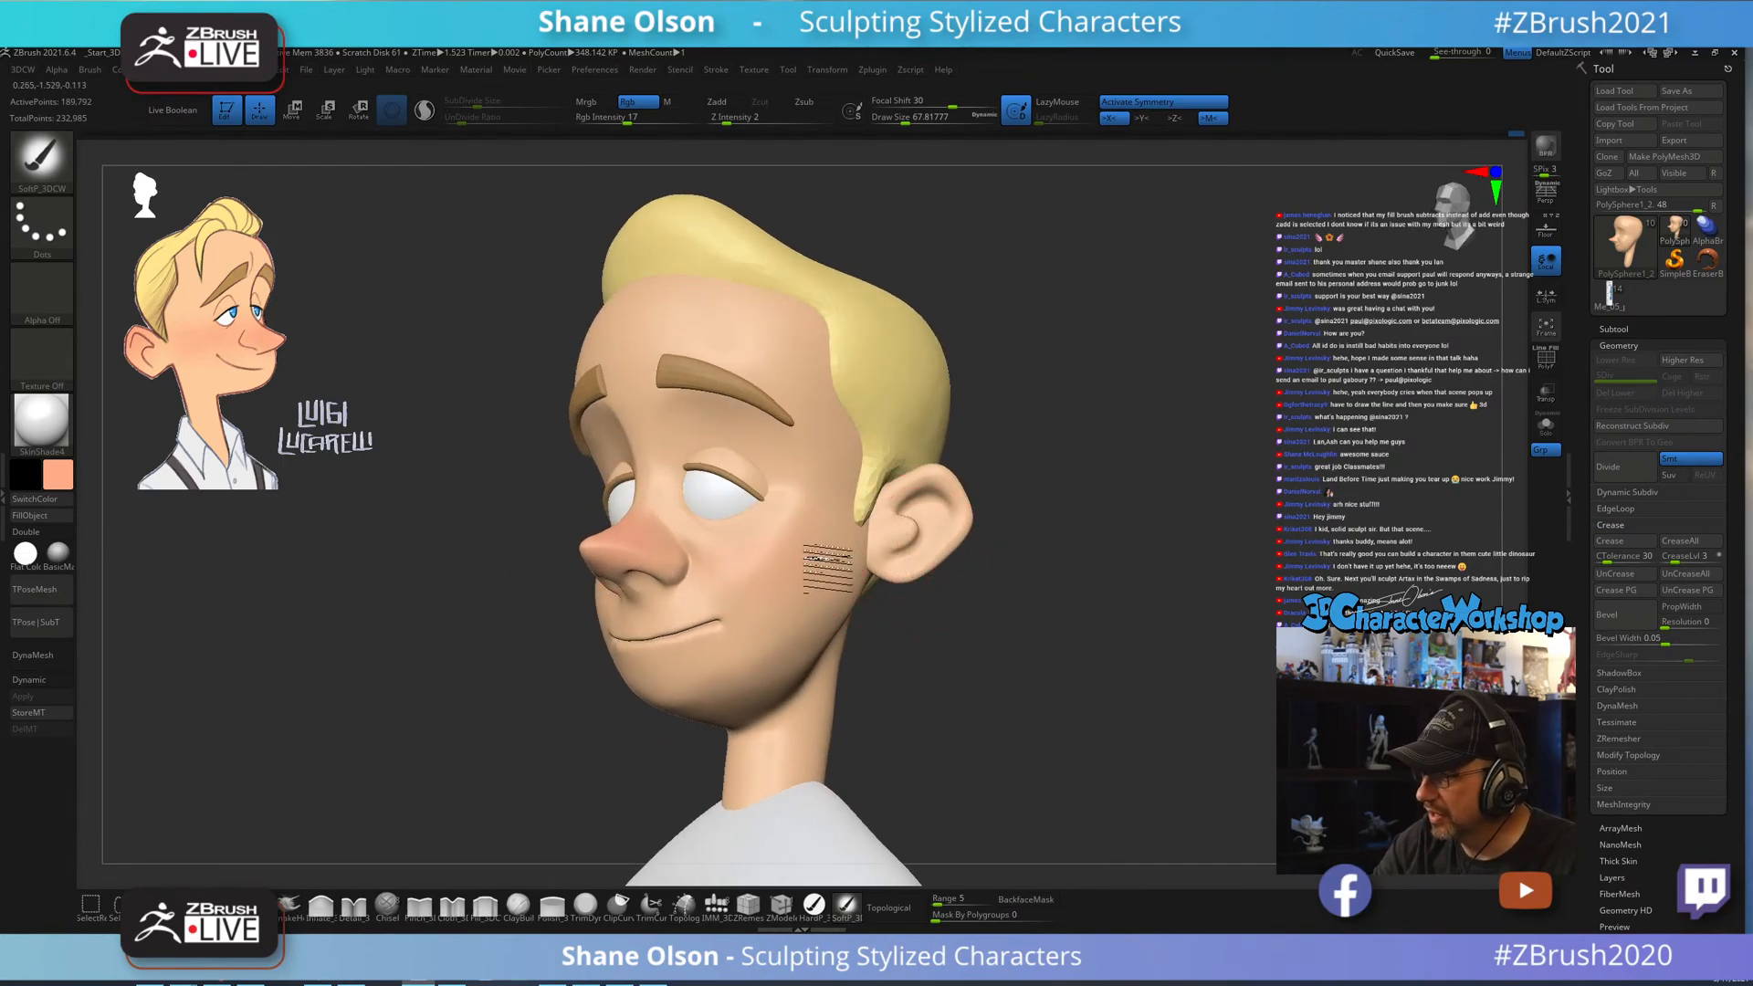
{"action": "left_click_drag", "start_coordinate": [866, 619], "coordinate": [917, 606]}
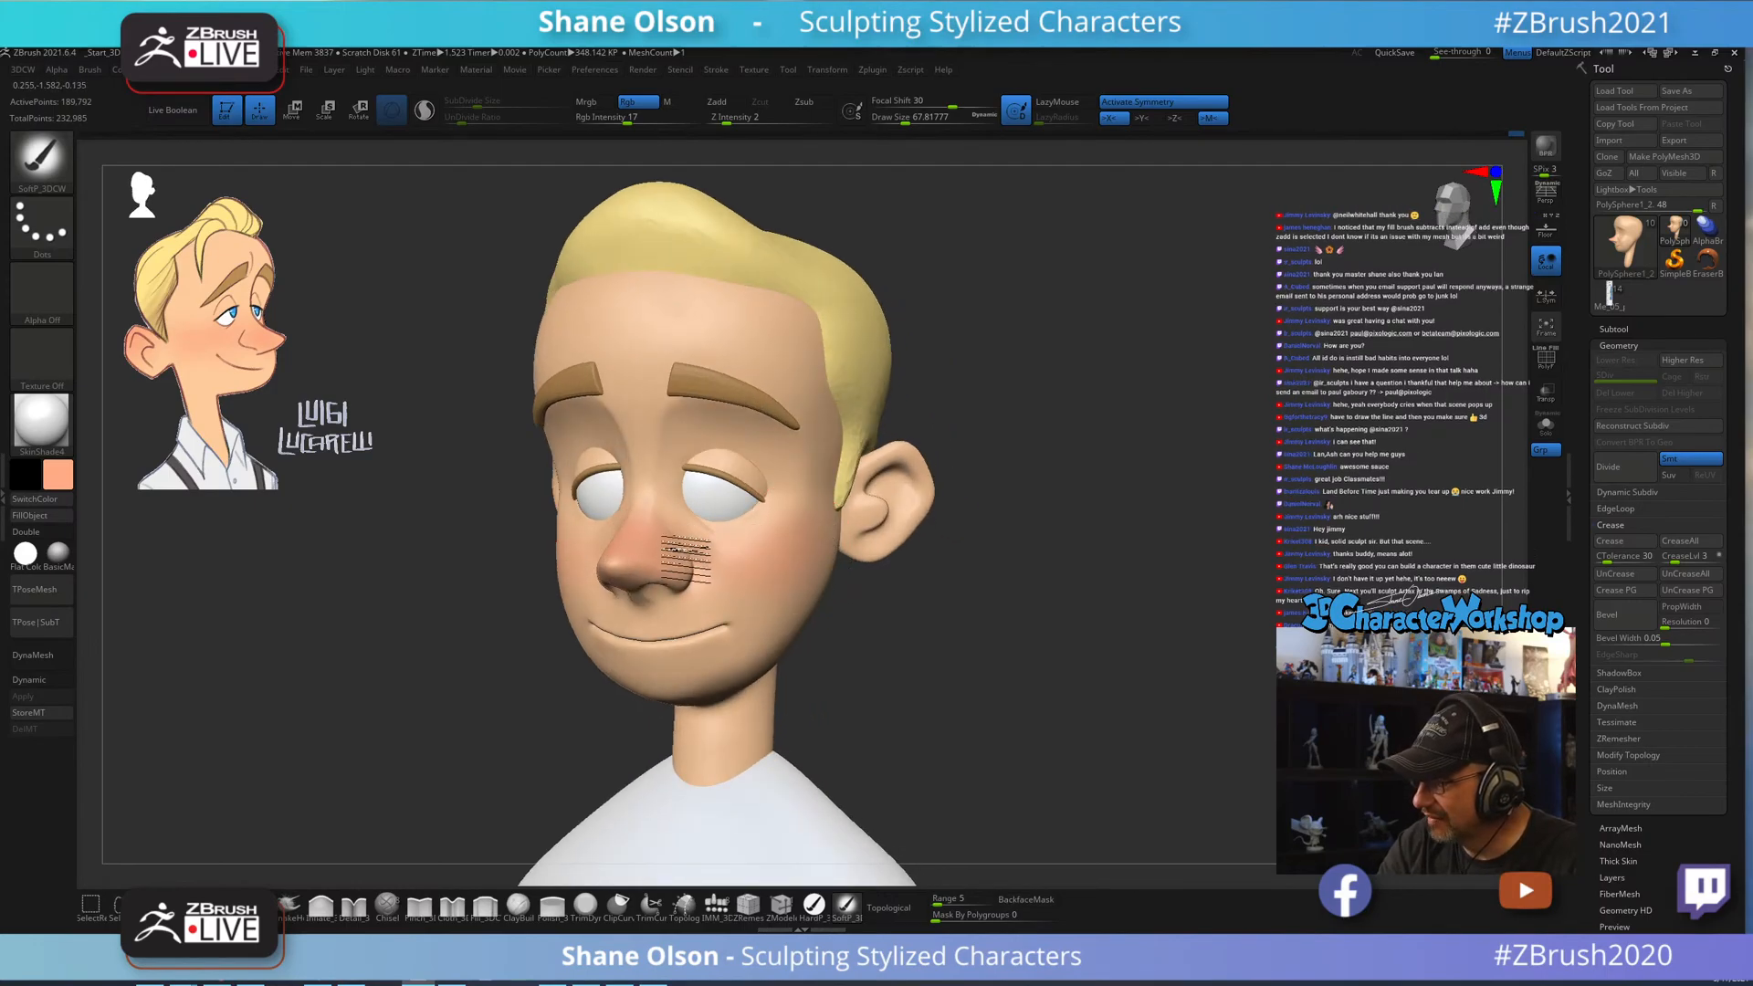
{"action": "left_click_drag", "start_coordinate": [1005, 614], "coordinate": [871, 613]}
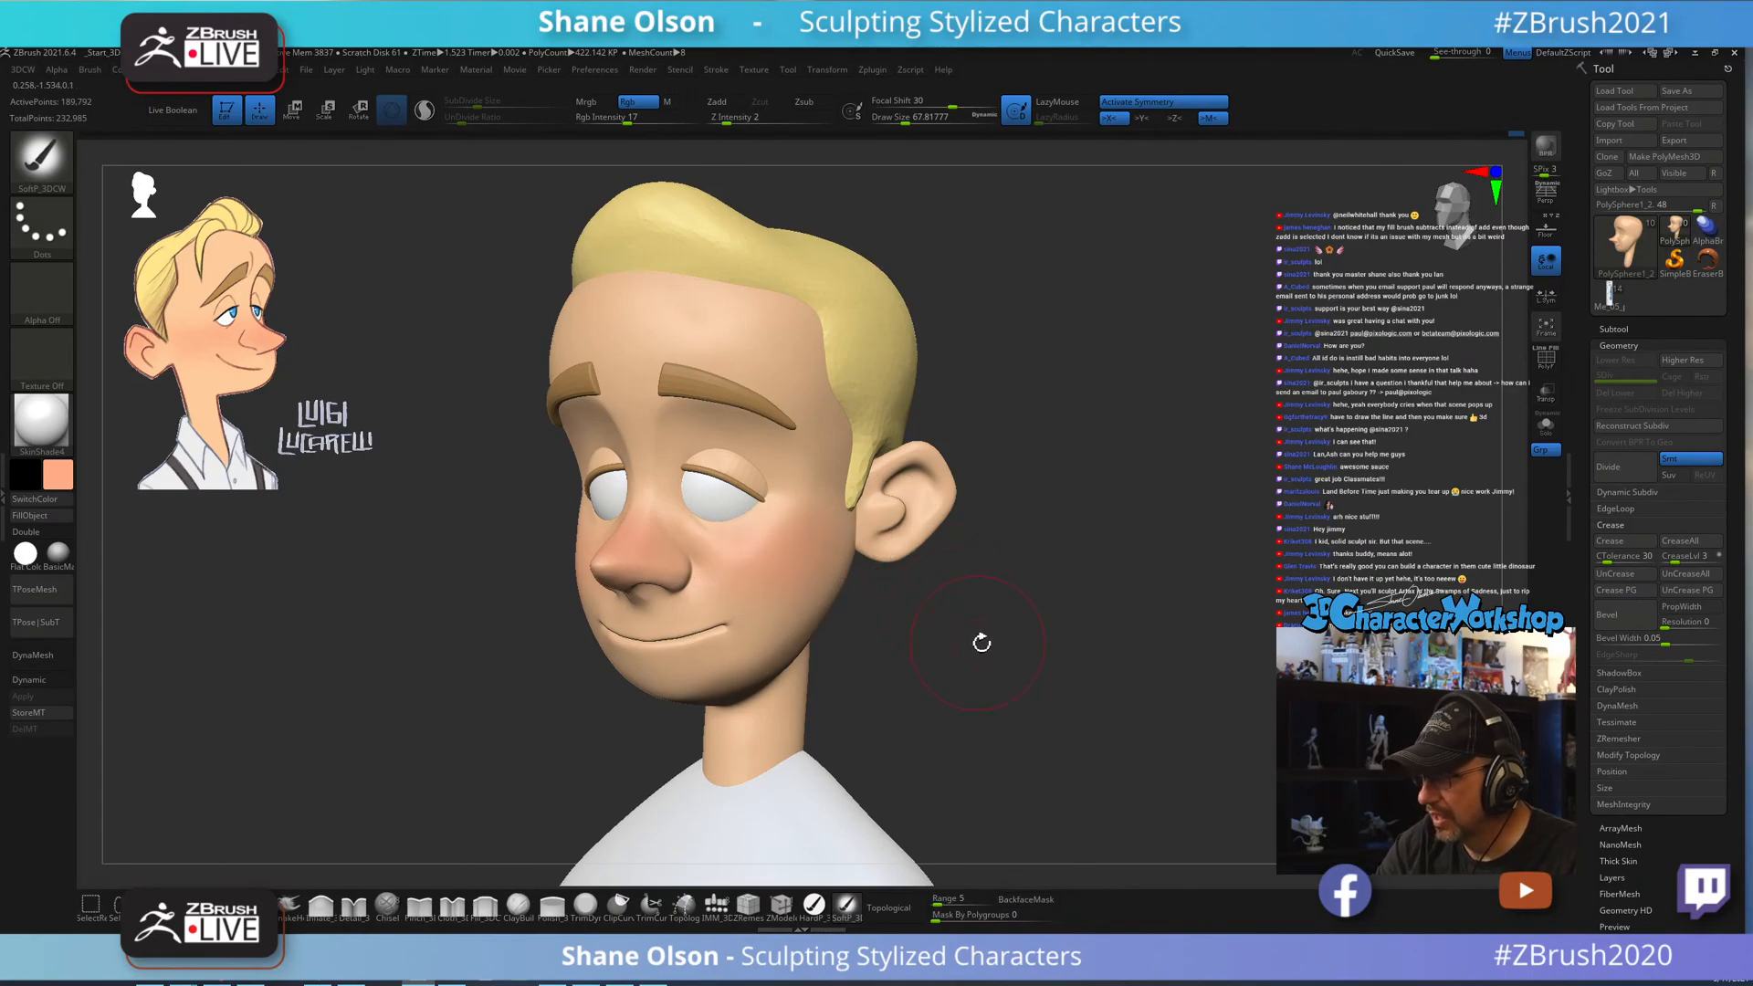
{"action": "left_click_drag", "start_coordinate": [982, 642], "coordinate": [958, 813], "text": "shift"}
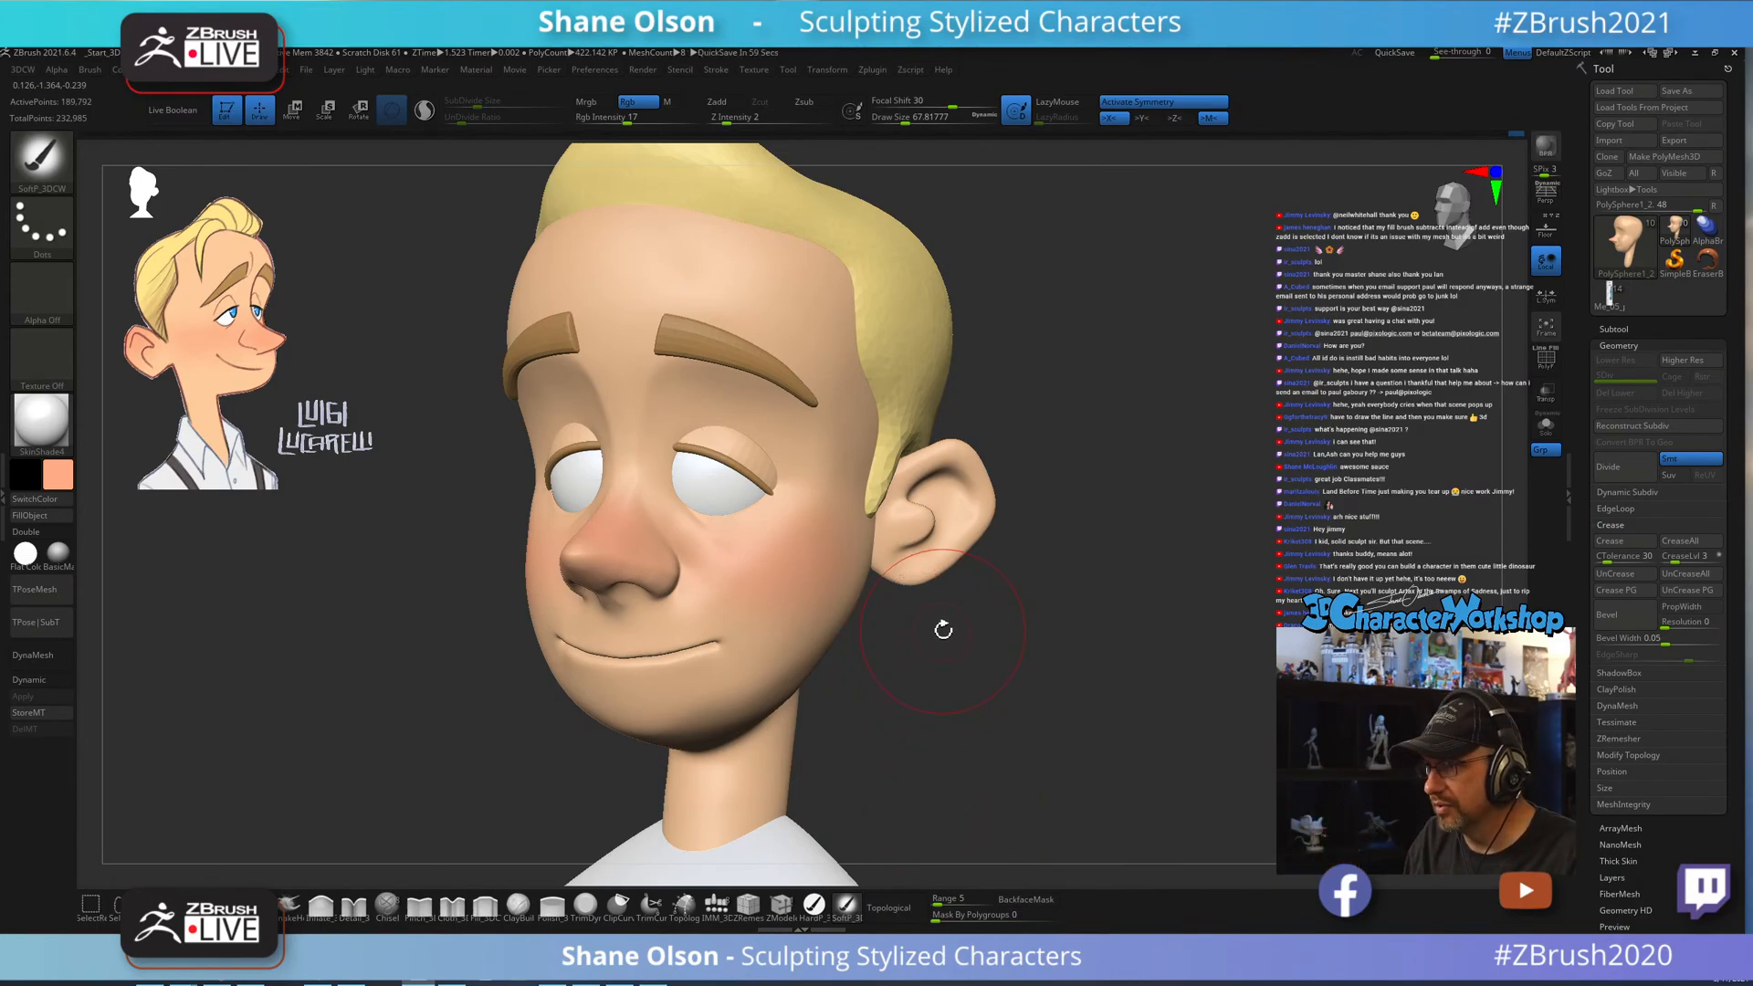
{"action": "left_click_drag", "start_coordinate": [972, 675], "coordinate": [1009, 699]}
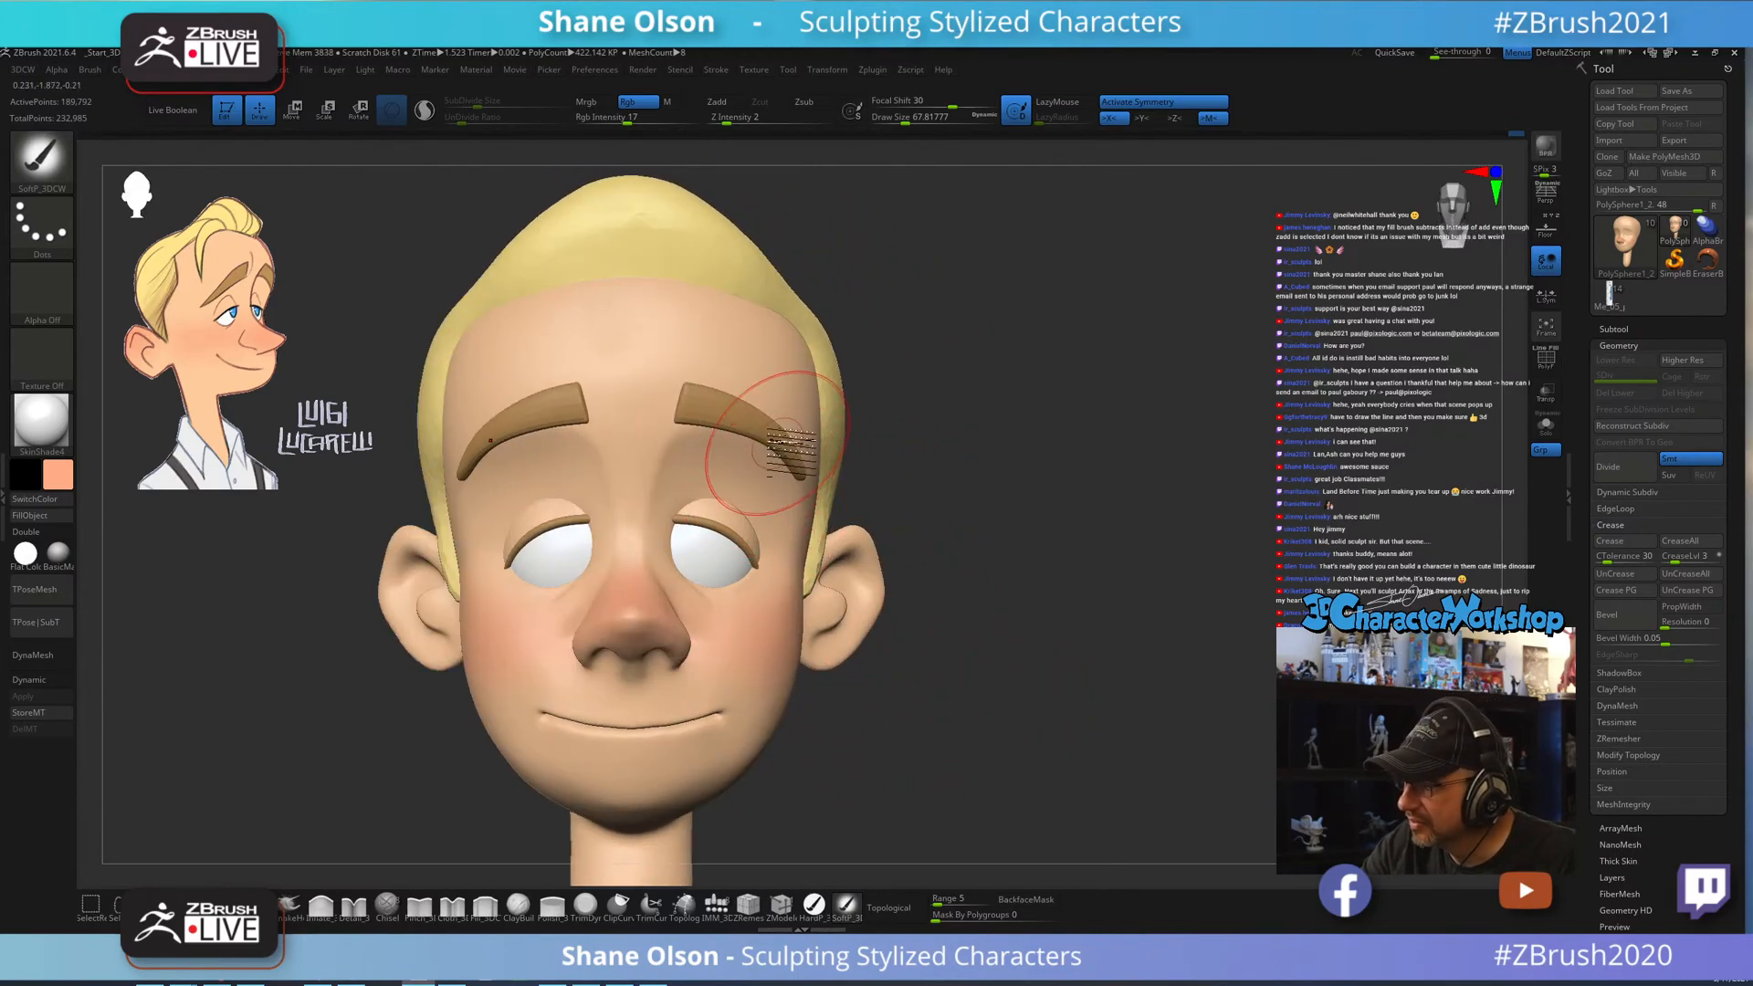
Reshape the skin between the eyebrow and upper eyelid with the Move brush, smoothing the surface.
{"action": "left_click_drag", "start_coordinate": [982, 673], "coordinate": [1010, 657]}
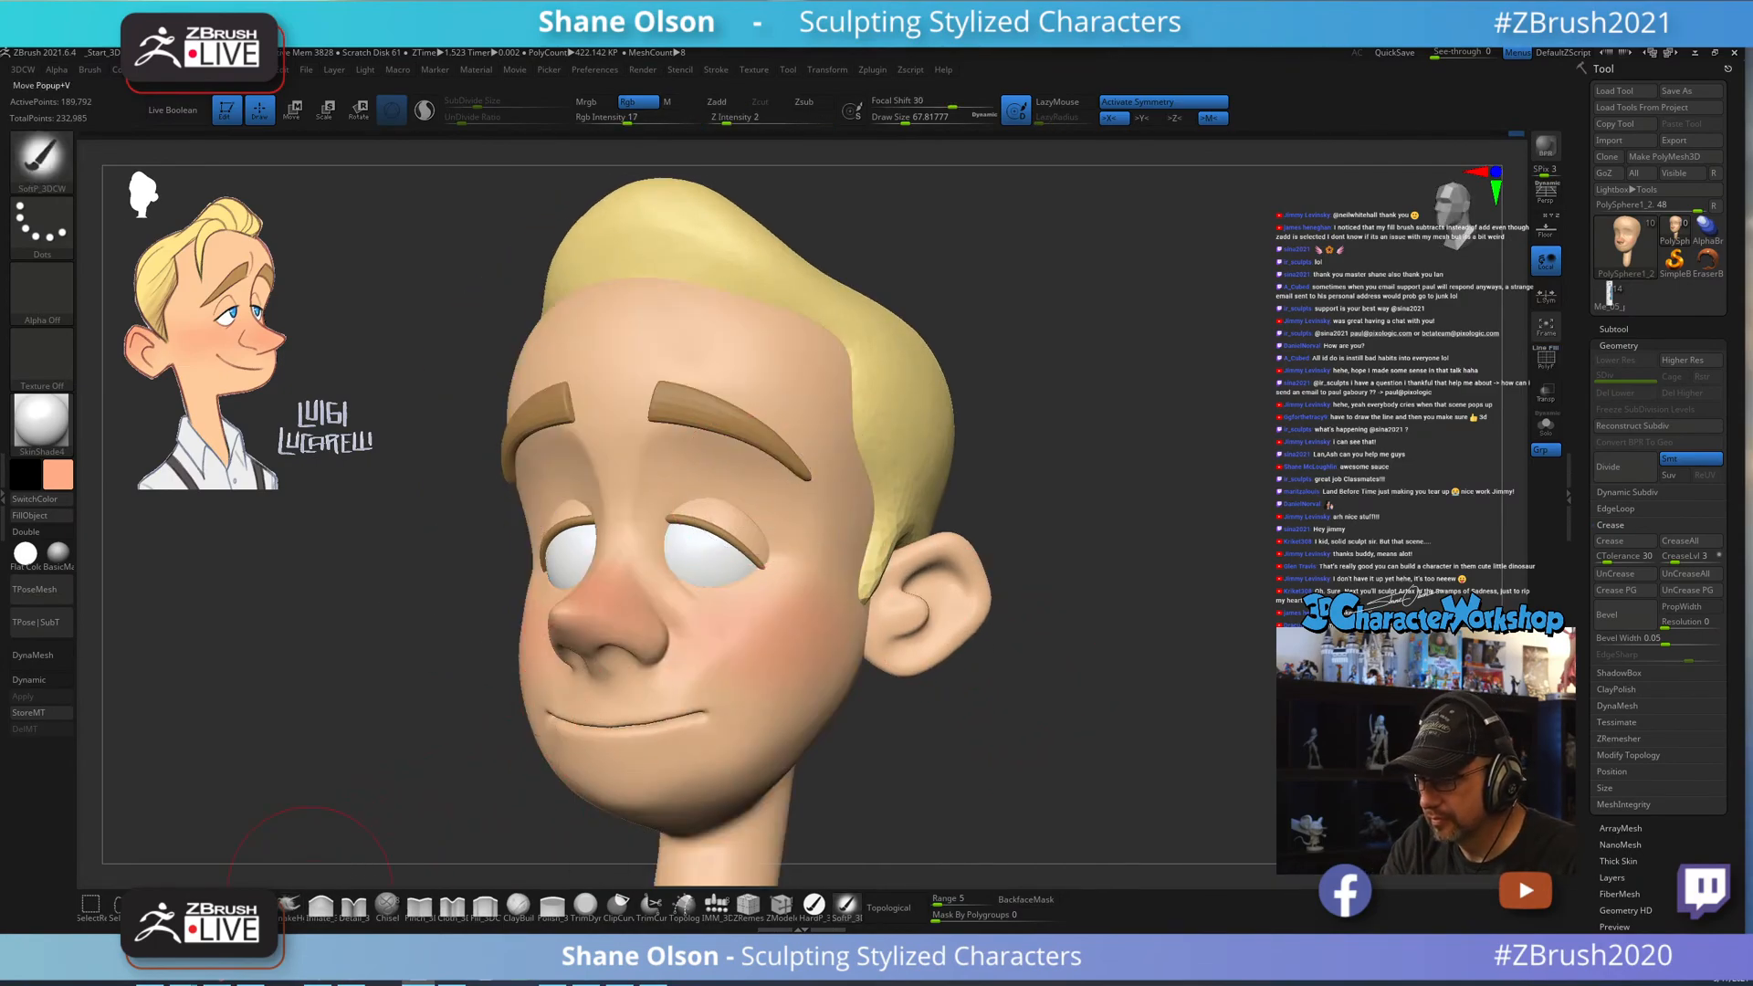
{"action": "left_click", "coordinate": [256, 905]}
{"action": "mouse_move", "coordinate": [1126, 503]}
{"action": "left_mouse_down", "text": "alt"}
{"action": "mouse_move", "coordinate": [1108, 599]}
{"action": "mouse_move", "coordinate": [1123, 548]}
{"action": "mouse_move", "coordinate": [1147, 550]}
{"action": "left_mouse_up", "text": "alt"}
{"action": "key", "text": "s"}
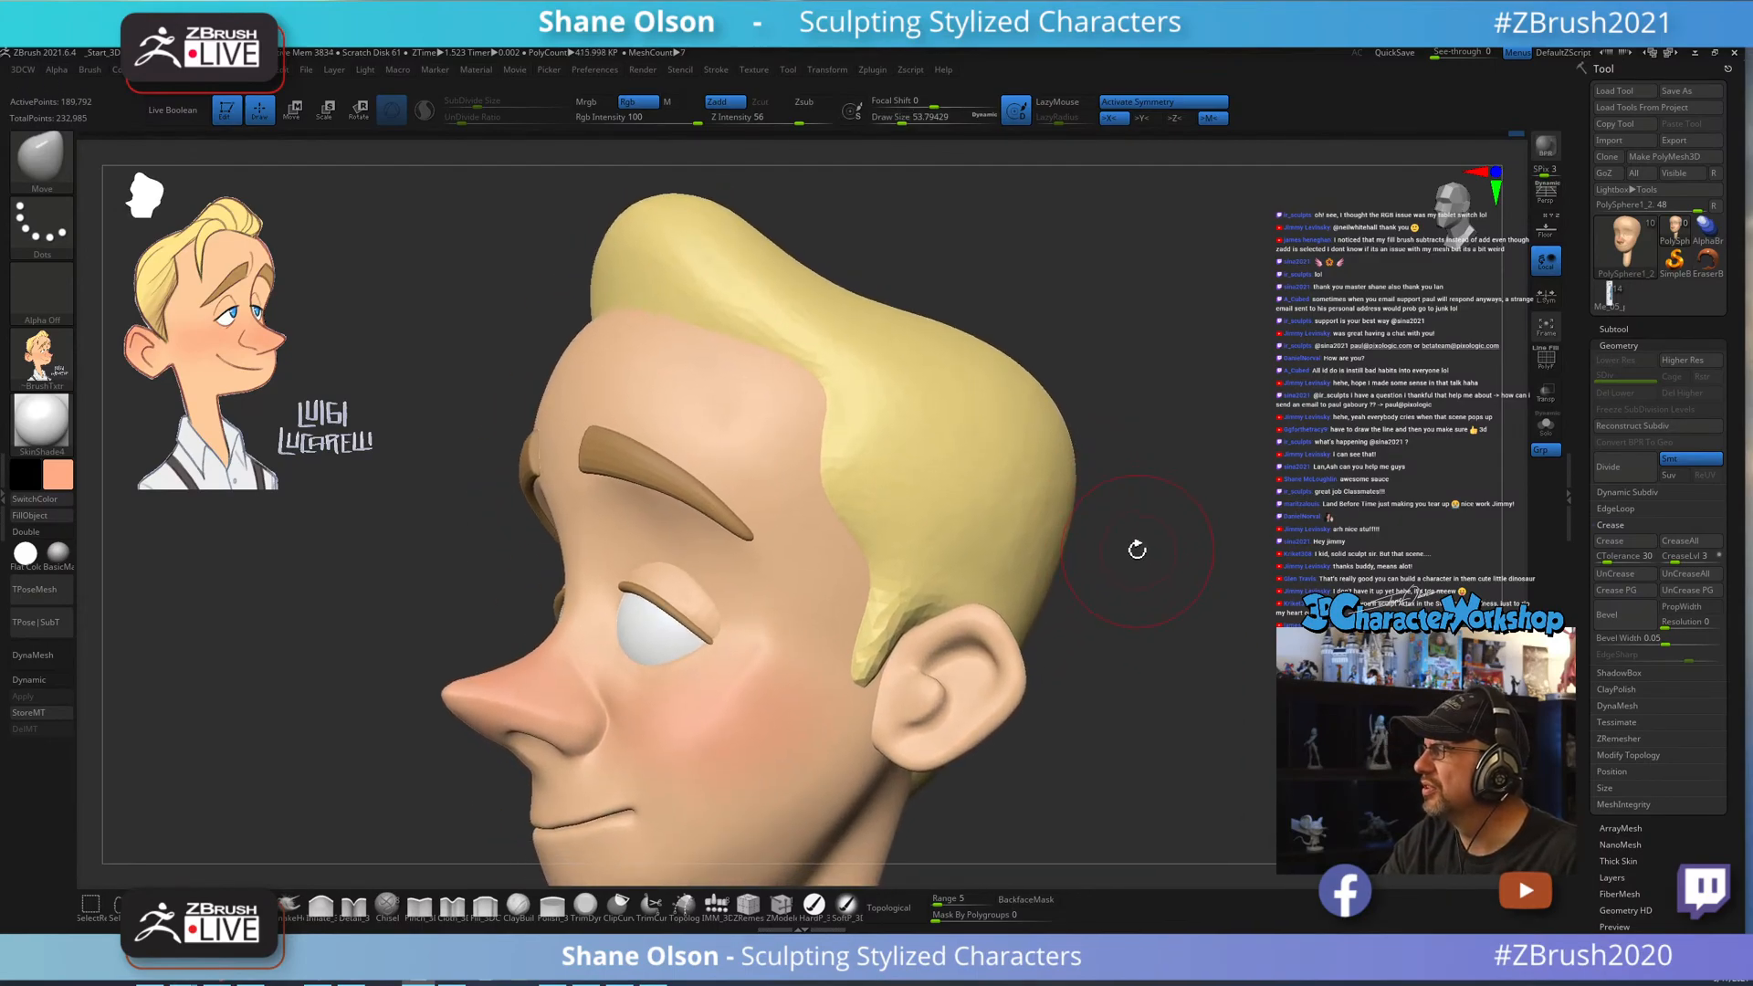
{"action": "key", "text": "bracketright"}
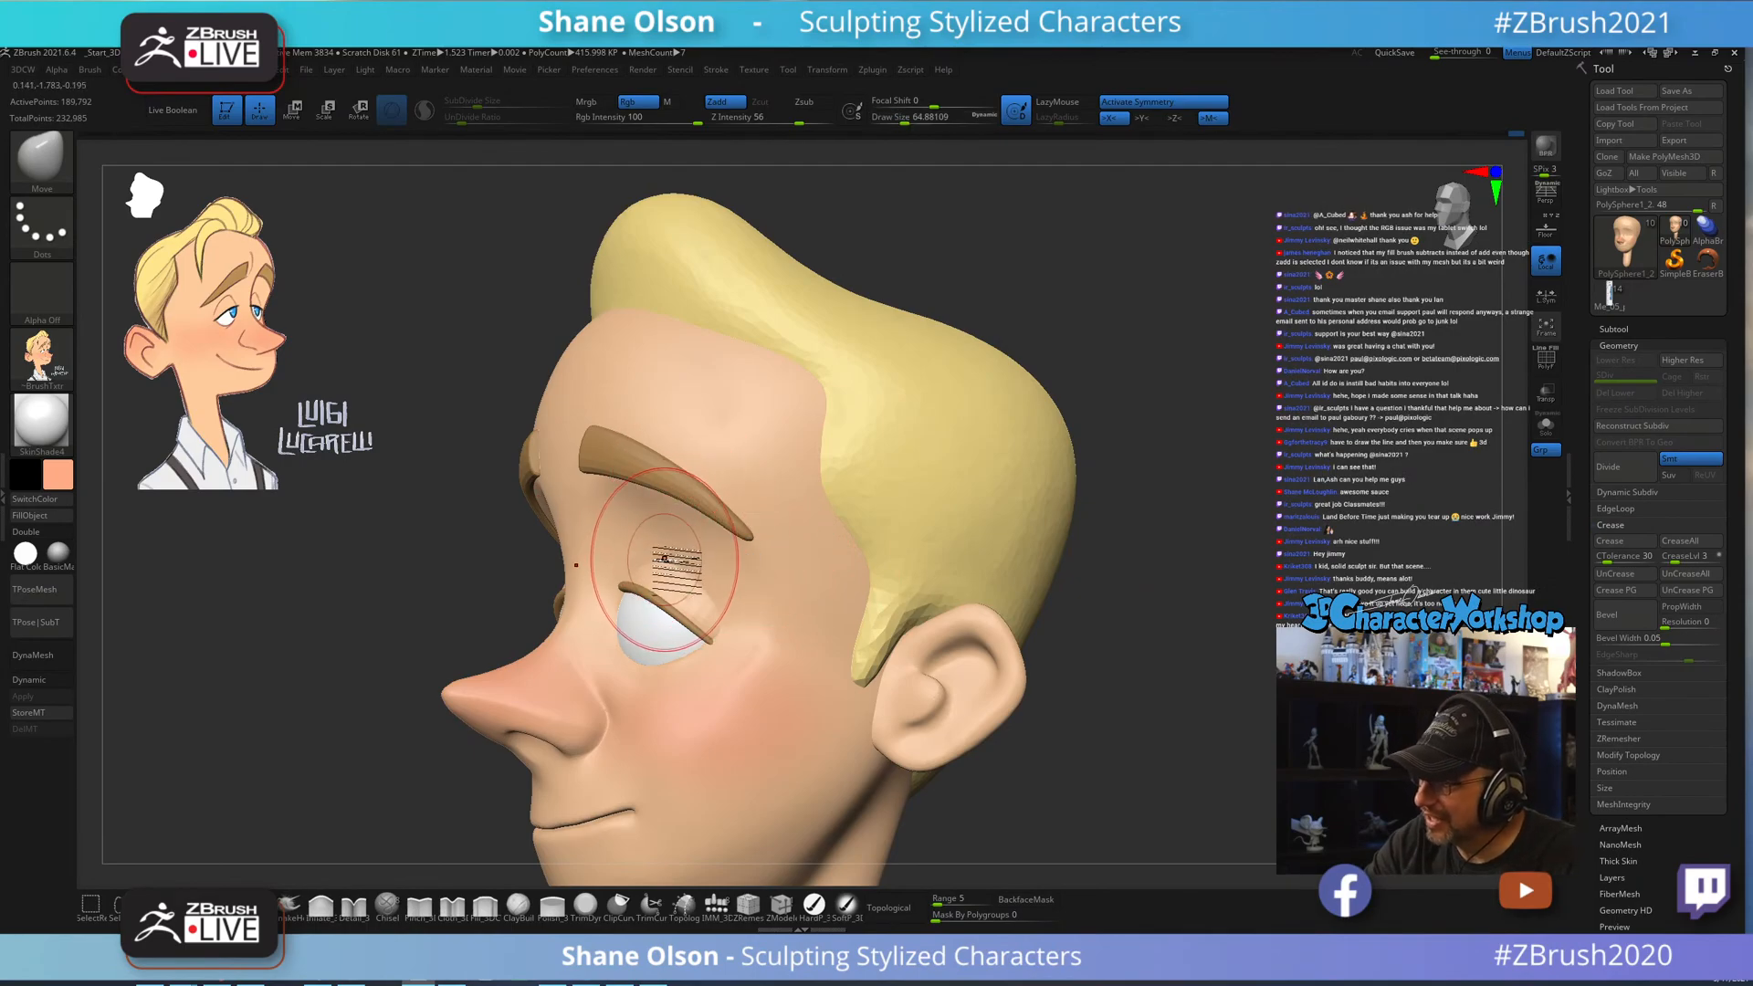
{"action": "mouse_move", "coordinate": [671, 558]}
{"action": "right_mouse_down"}
{"action": "mouse_move", "coordinate": [697, 548]}
{"action": "mouse_move", "coordinate": [650, 556]}
{"action": "mouse_move", "coordinate": [666, 570]}
{"action": "mouse_move", "coordinate": [698, 534]}
{"action": "right_mouse_up"}
{"action": "key", "text": "s"}
{"action": "key", "text": "shift"}
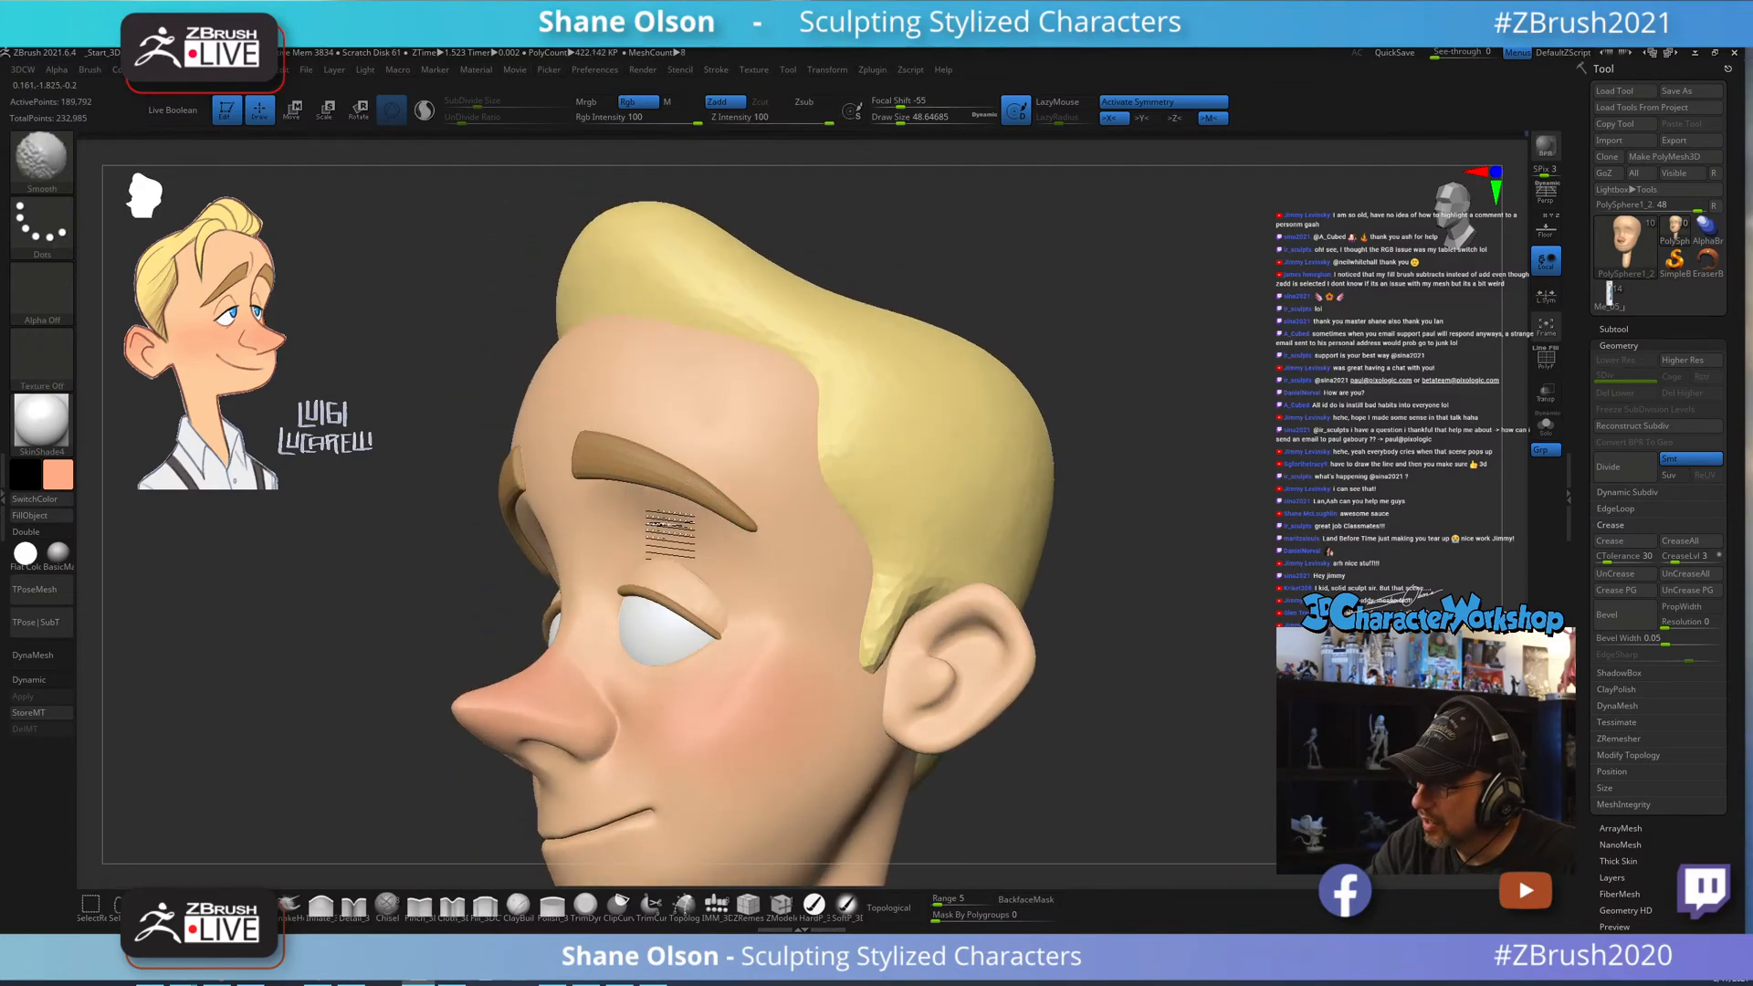
Refine the eye socket around the outer eyelid with the Move brush, setting the draw size to about 46.
{"action": "mouse_move", "coordinate": [704, 595]}
{"action": "right_mouse_down"}
{"action": "mouse_move", "coordinate": [728, 575]}
{"action": "mouse_move", "coordinate": [736, 591]}
{"action": "right_mouse_up"}
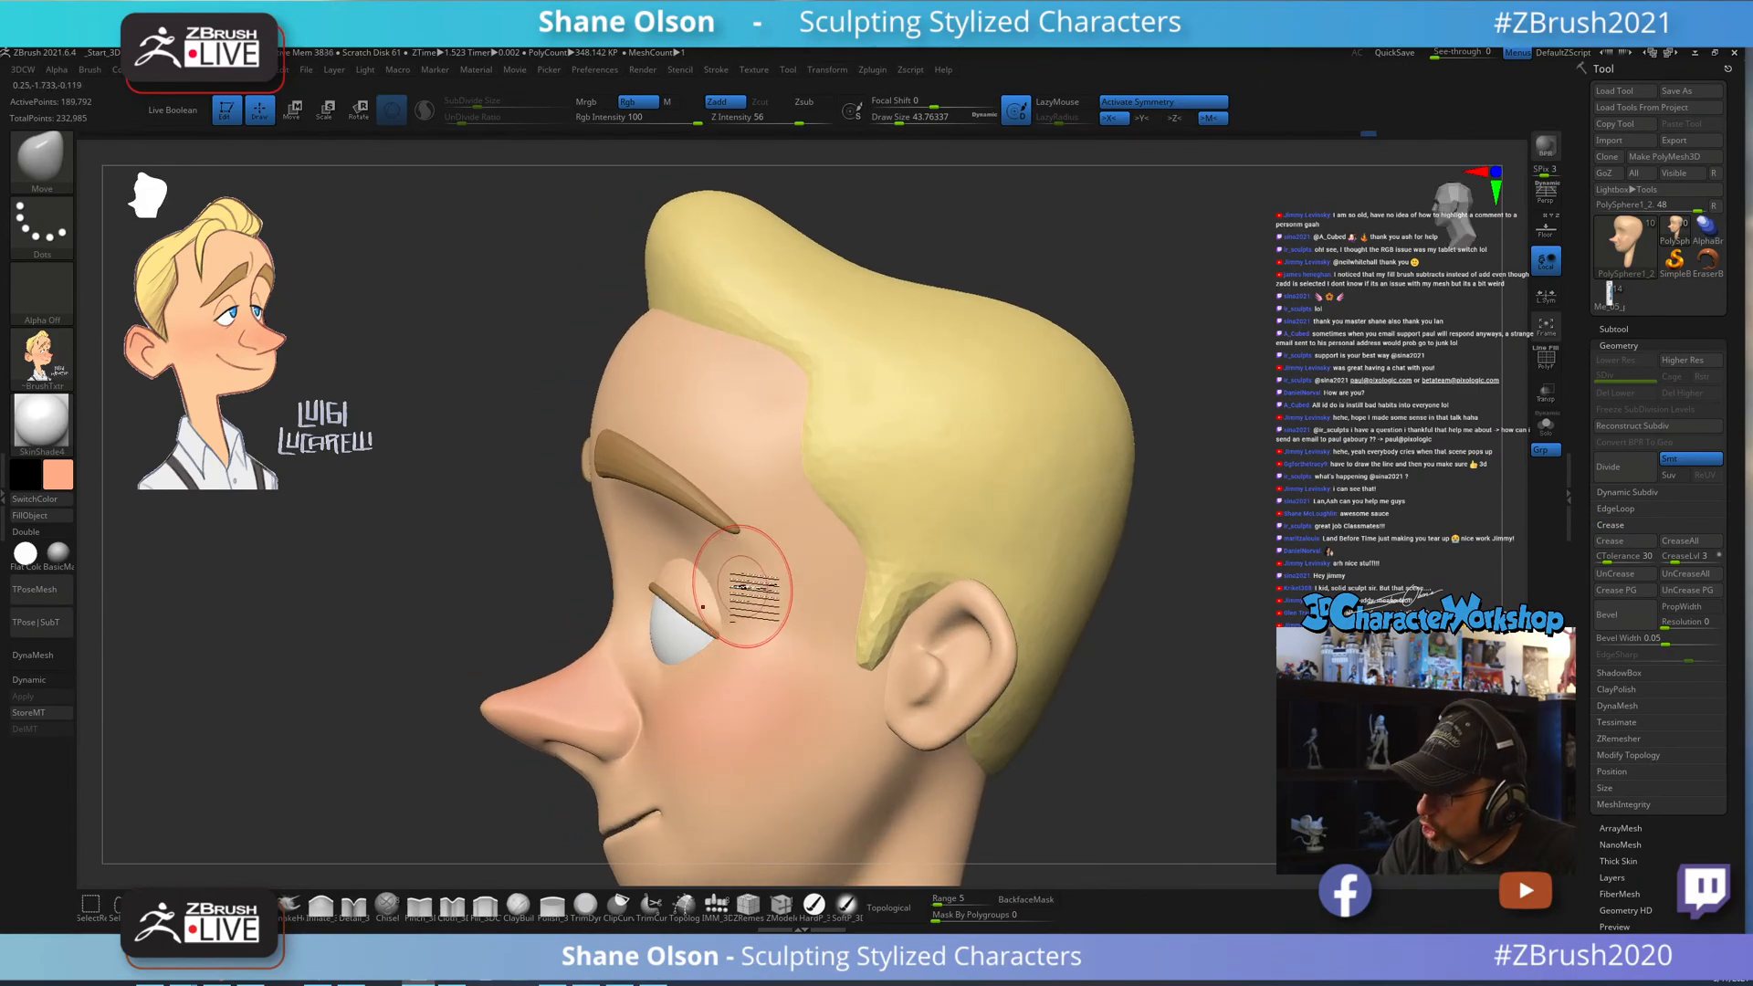
{"action": "mouse_move", "coordinate": [742, 587]}
{"action": "right_mouse_down"}
{"action": "mouse_move", "coordinate": [786, 568]}
{"action": "mouse_move", "coordinate": [776, 616]}
{"action": "mouse_move", "coordinate": [795, 625]}
{"action": "mouse_move", "coordinate": [736, 607]}
{"action": "mouse_move", "coordinate": [771, 614]}
{"action": "mouse_move", "coordinate": [780, 575]}
{"action": "mouse_move", "coordinate": [772, 594]}
{"action": "right_mouse_up"}
{"action": "key", "text": "]"}
{"action": "key", "text": "]"}
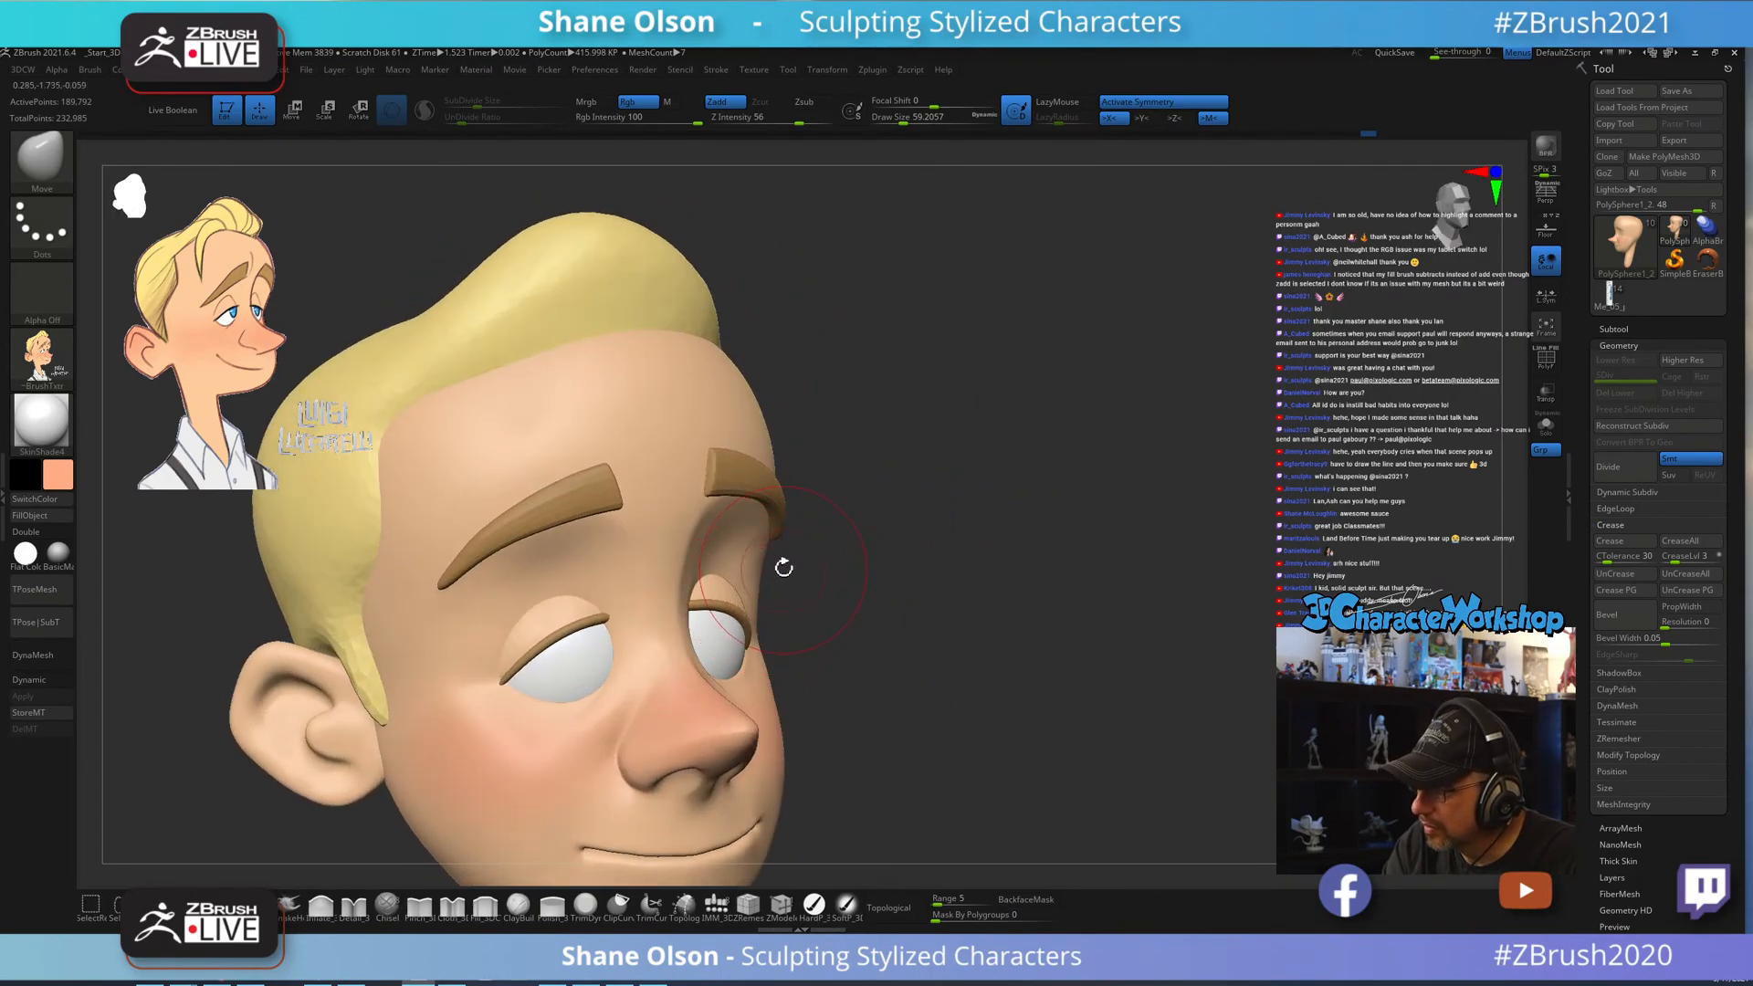
{"action": "mouse_move", "coordinate": [919, 596]}
{"action": "right_mouse_down"}
{"action": "mouse_move", "coordinate": [978, 614]}
{"action": "mouse_move", "coordinate": [966, 637]}
{"action": "mouse_move", "coordinate": [939, 567]}
{"action": "right_mouse_up"}
{"action": "key", "text": "s"}
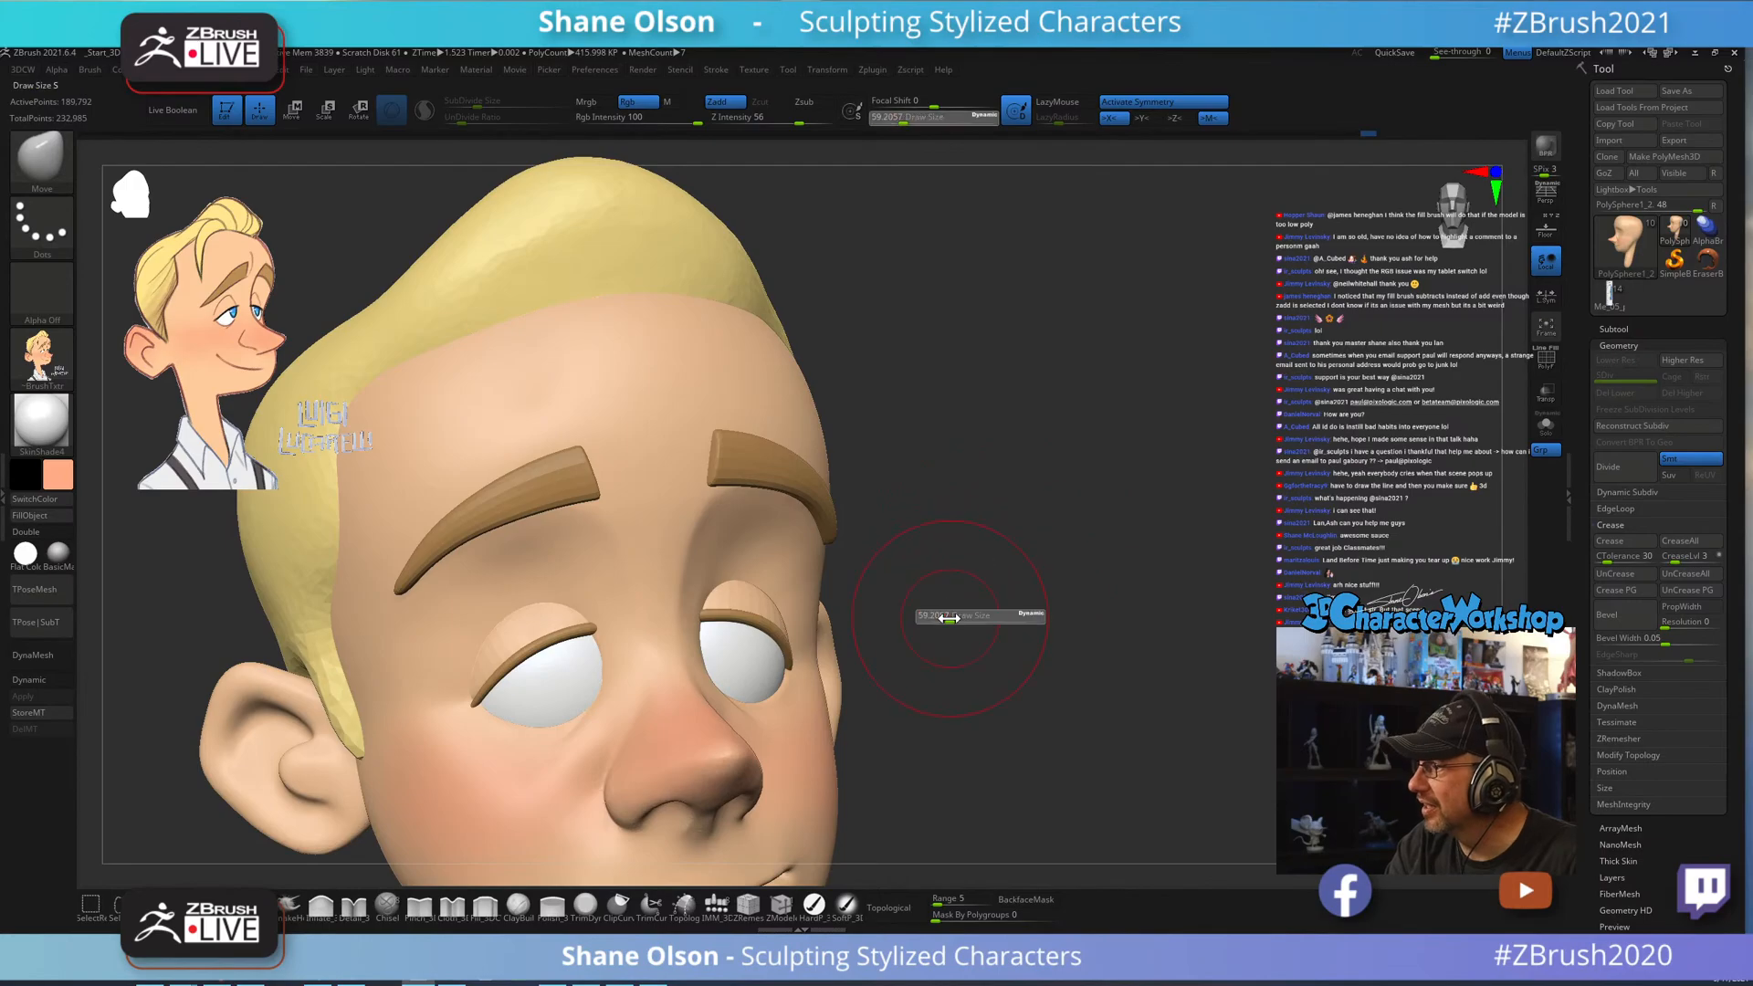
{"action": "left_click_drag", "start_coordinate": [947, 619], "coordinate": [937, 618]}
{"action": "mouse_move", "coordinate": [937, 618]}
{"action": "right_mouse_down"}
{"action": "mouse_move", "coordinate": [838, 621]}
{"action": "mouse_move", "coordinate": [816, 610]}
{"action": "mouse_move", "coordinate": [833, 582]}
{"action": "mouse_move", "coordinate": [794, 567]}
{"action": "mouse_move", "coordinate": [736, 567]}
{"action": "mouse_move", "coordinate": [739, 610]}
{"action": "right_mouse_up"}
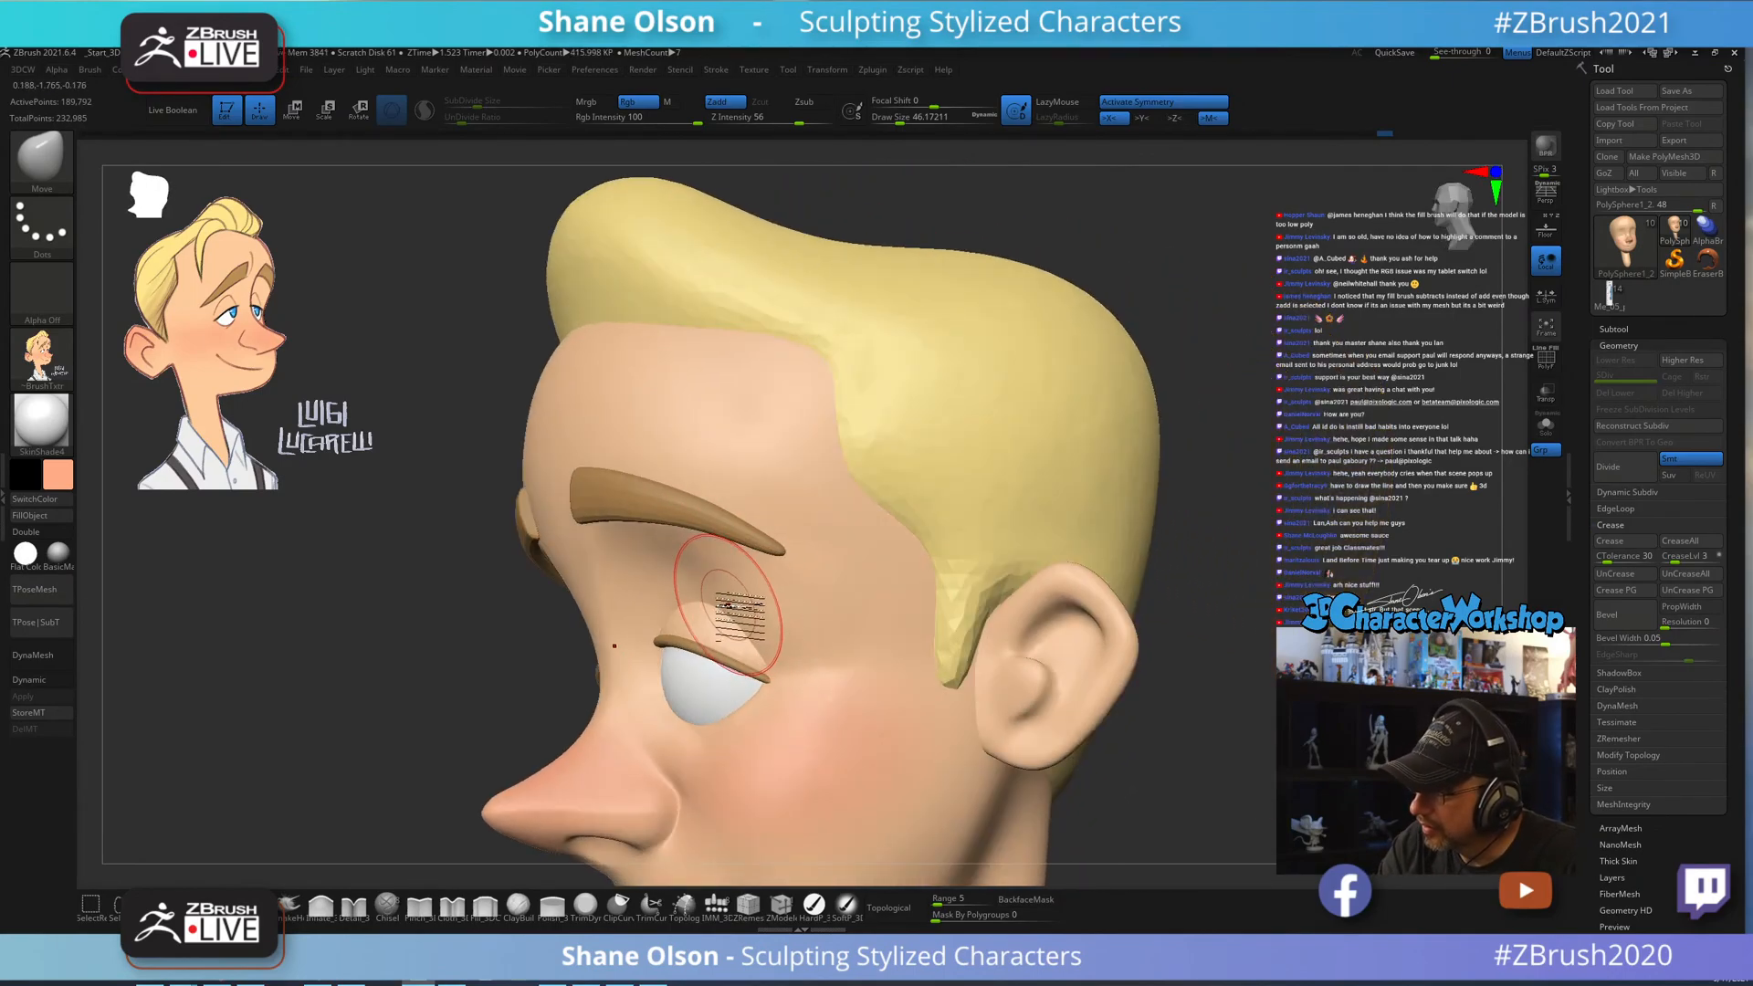
Select the ears and move them slightly backward on the head in profile view.
{"action": "mouse_move", "coordinate": [843, 656]}
{"action": "right_mouse_down"}
{"action": "mouse_move", "coordinate": [882, 650]}
{"action": "mouse_move", "coordinate": [844, 673]}
{"action": "mouse_move", "coordinate": [923, 602]}
{"action": "mouse_move", "coordinate": [995, 608]}
{"action": "mouse_move", "coordinate": [1041, 628]}
{"action": "mouse_move", "coordinate": [1024, 618]}
{"action": "mouse_move", "coordinate": [994, 643]}
{"action": "mouse_move", "coordinate": [1058, 679]}
{"action": "right_mouse_up"}
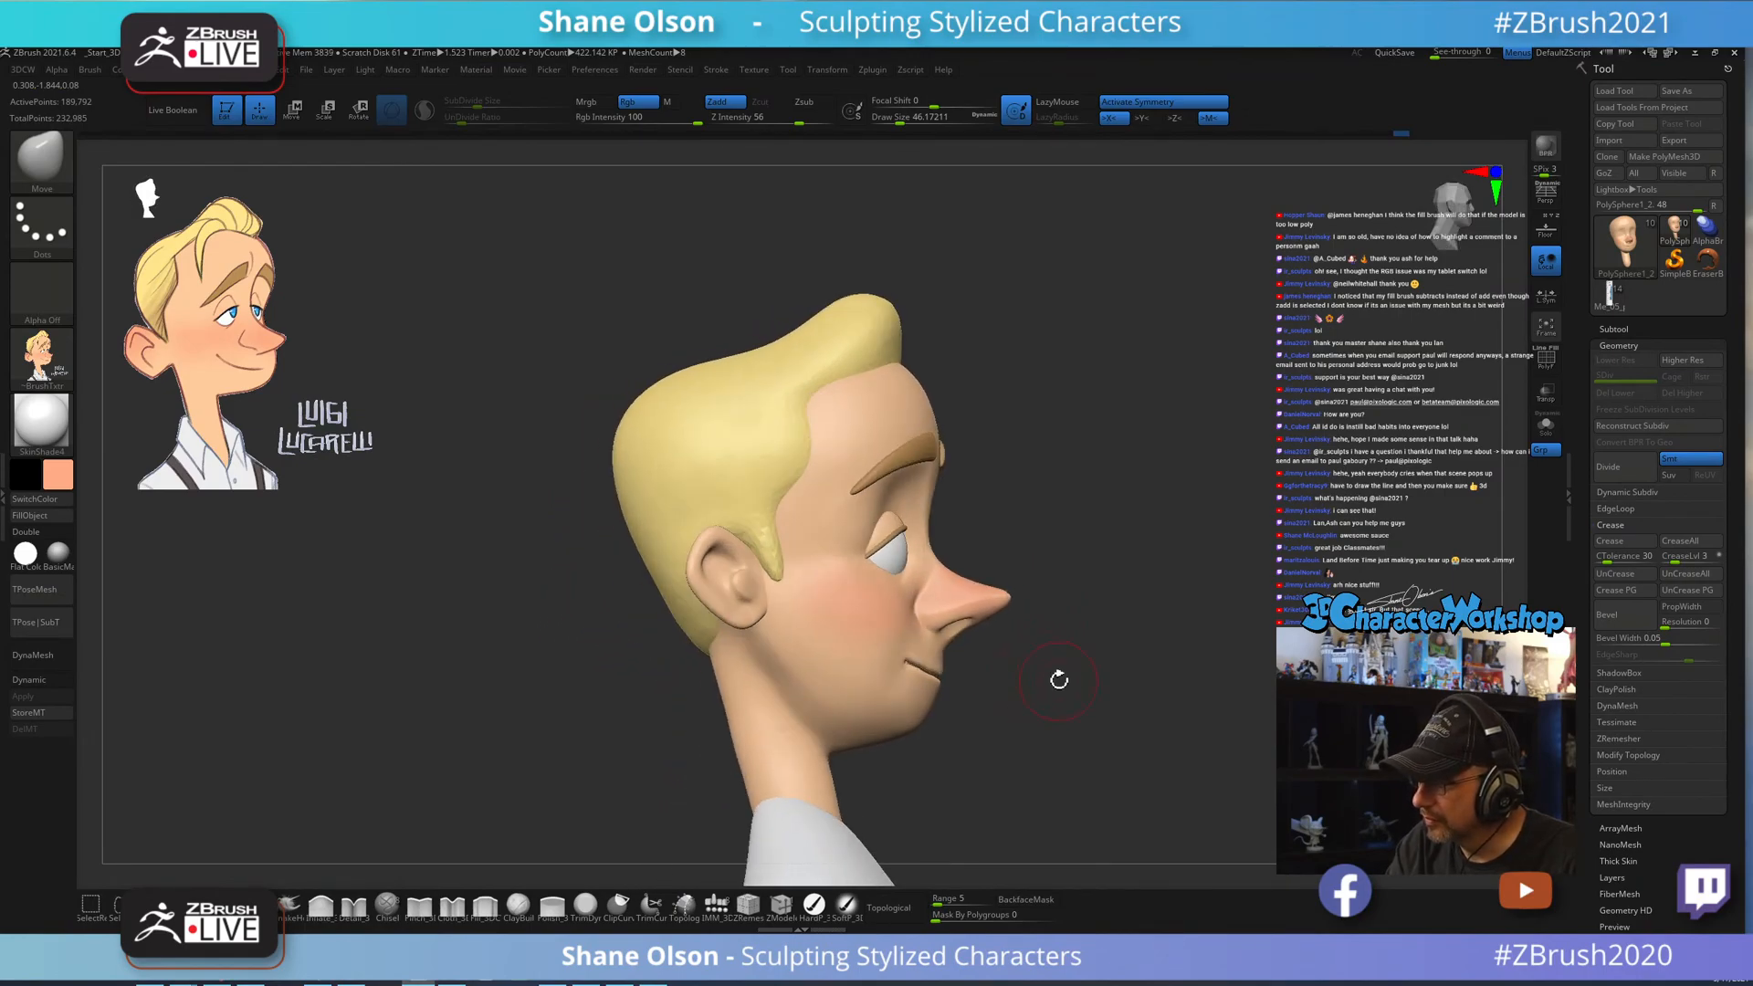
{"action": "mouse_move", "coordinate": [1186, 697]}
{"action": "right_mouse_down"}
{"action": "mouse_move", "coordinate": [1135, 693]}
{"action": "mouse_move", "coordinate": [1127, 716]}
{"action": "mouse_move", "coordinate": [1139, 700]}
{"action": "mouse_move", "coordinate": [966, 633]}
{"action": "right_mouse_up"}
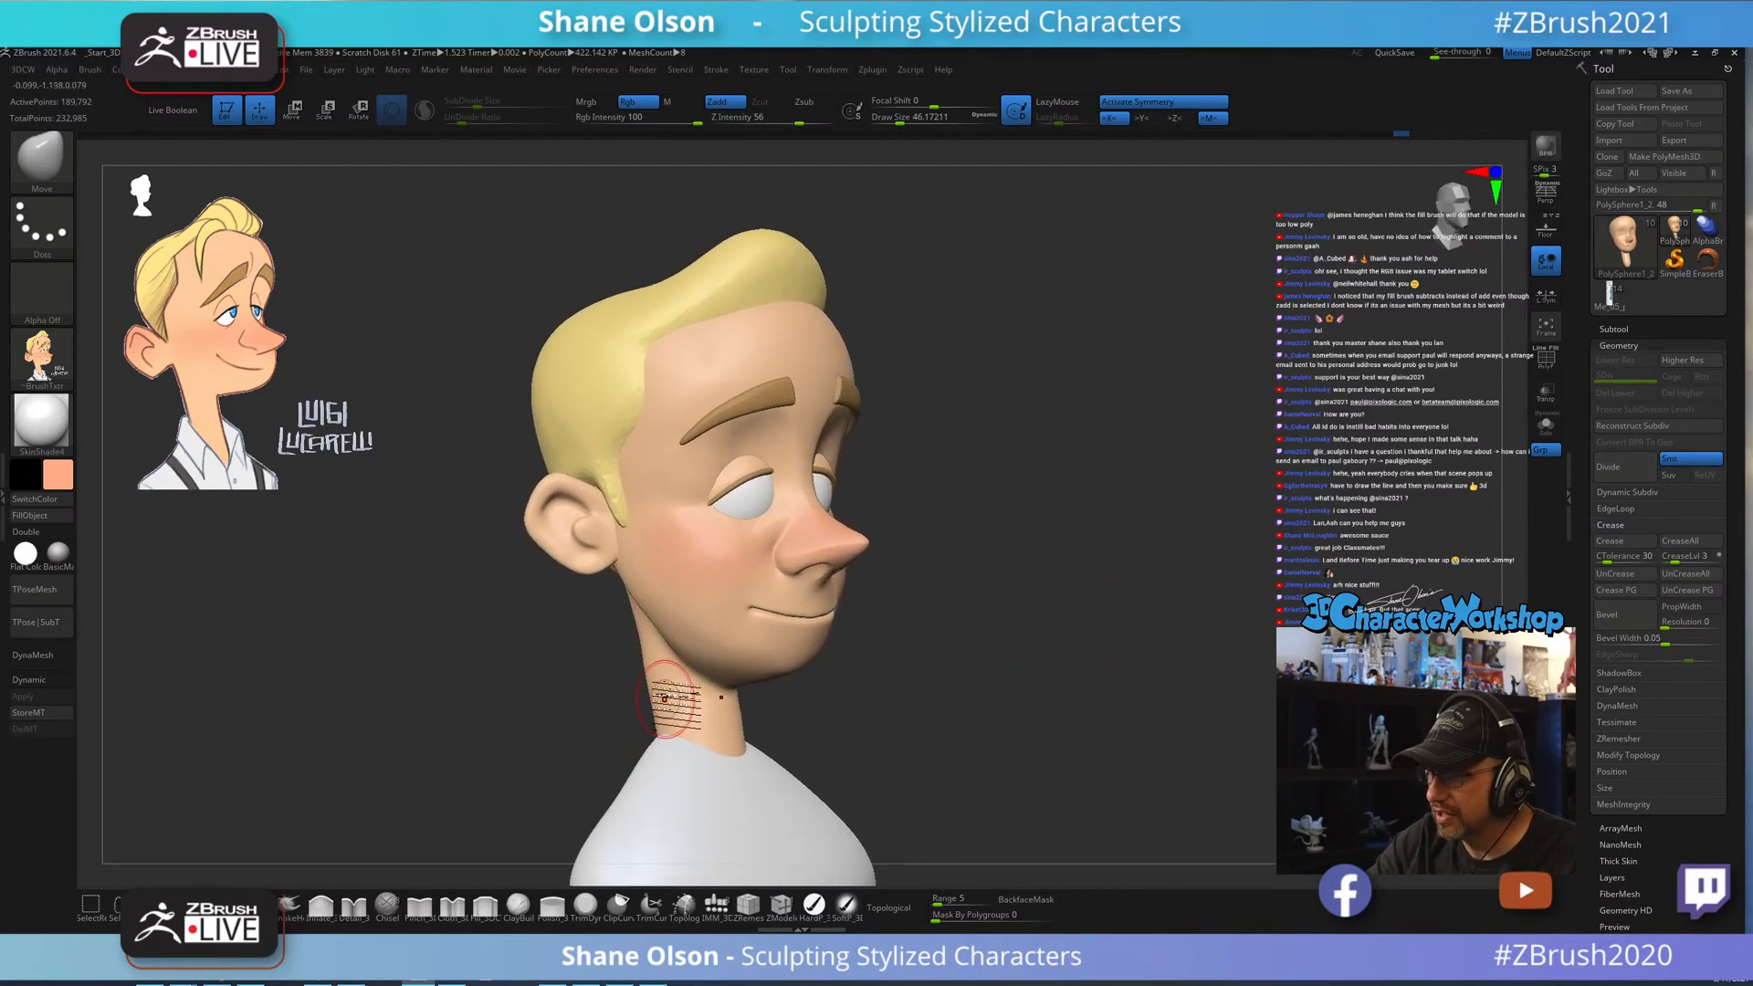
{"action": "mouse_move", "coordinate": [917, 735]}
{"action": "right_mouse_down"}
{"action": "mouse_move", "coordinate": [900, 747]}
{"action": "mouse_move", "coordinate": [885, 727]}
{"action": "right_mouse_up"}
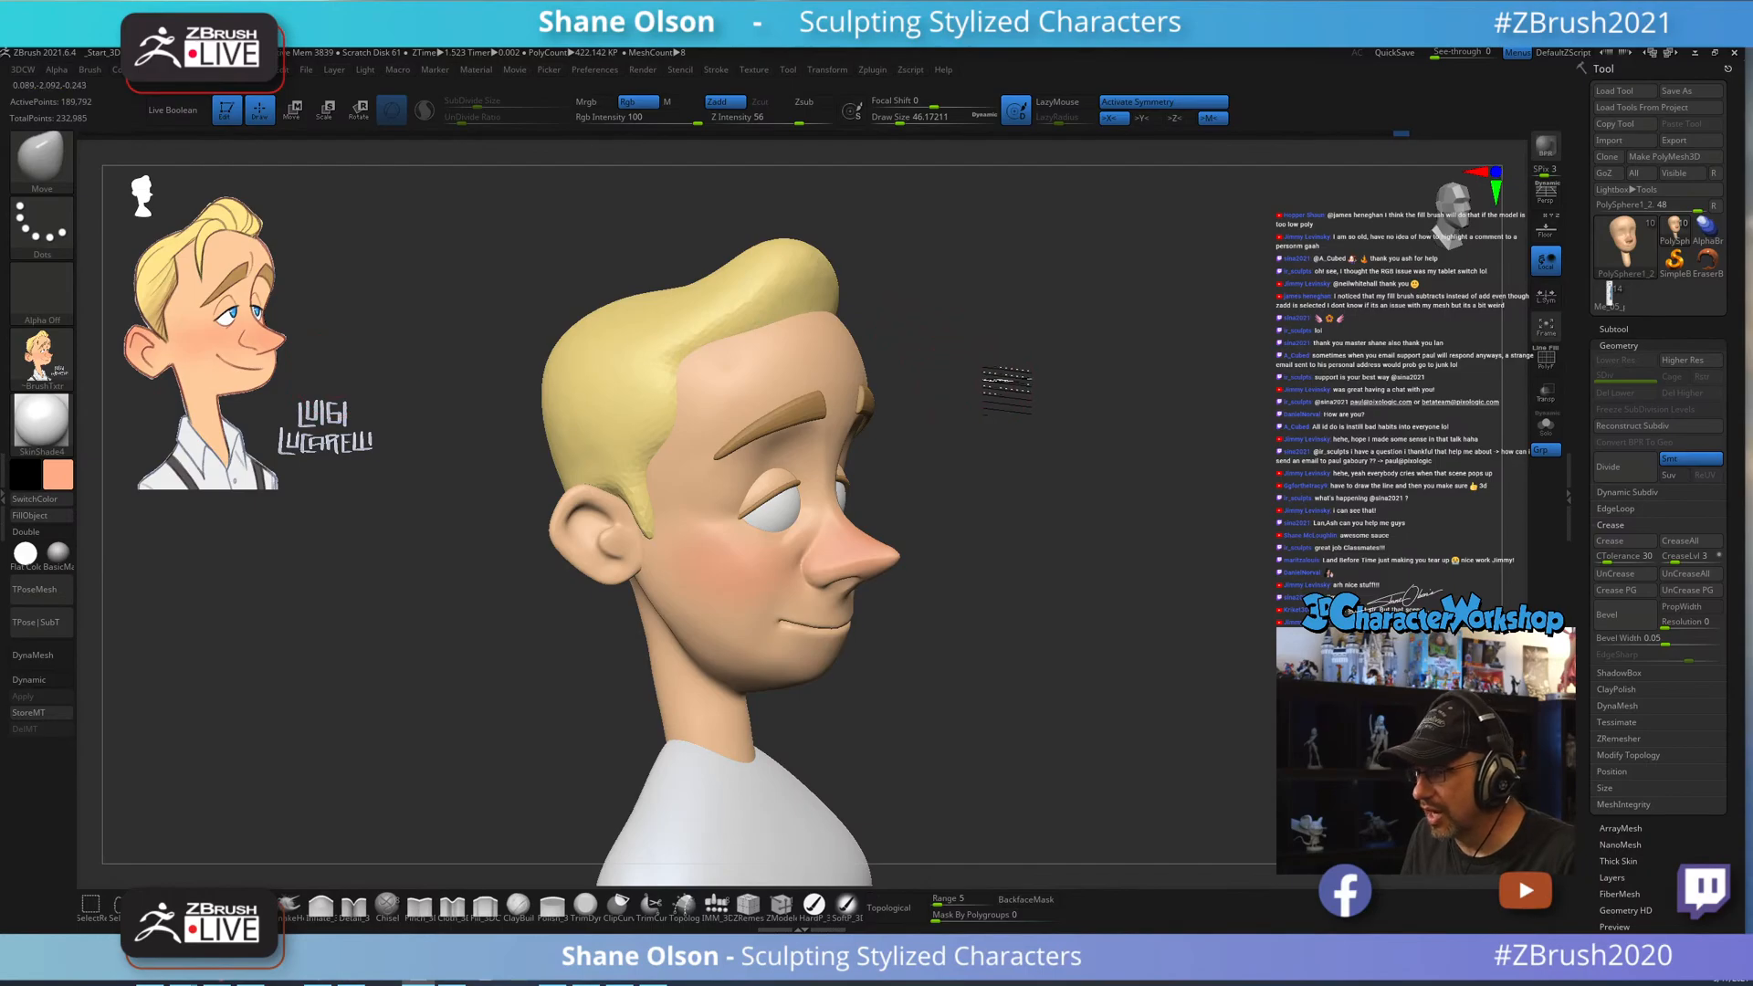
{"action": "left_click_drag", "start_coordinate": [1007, 390], "coordinate": [1084, 419]}
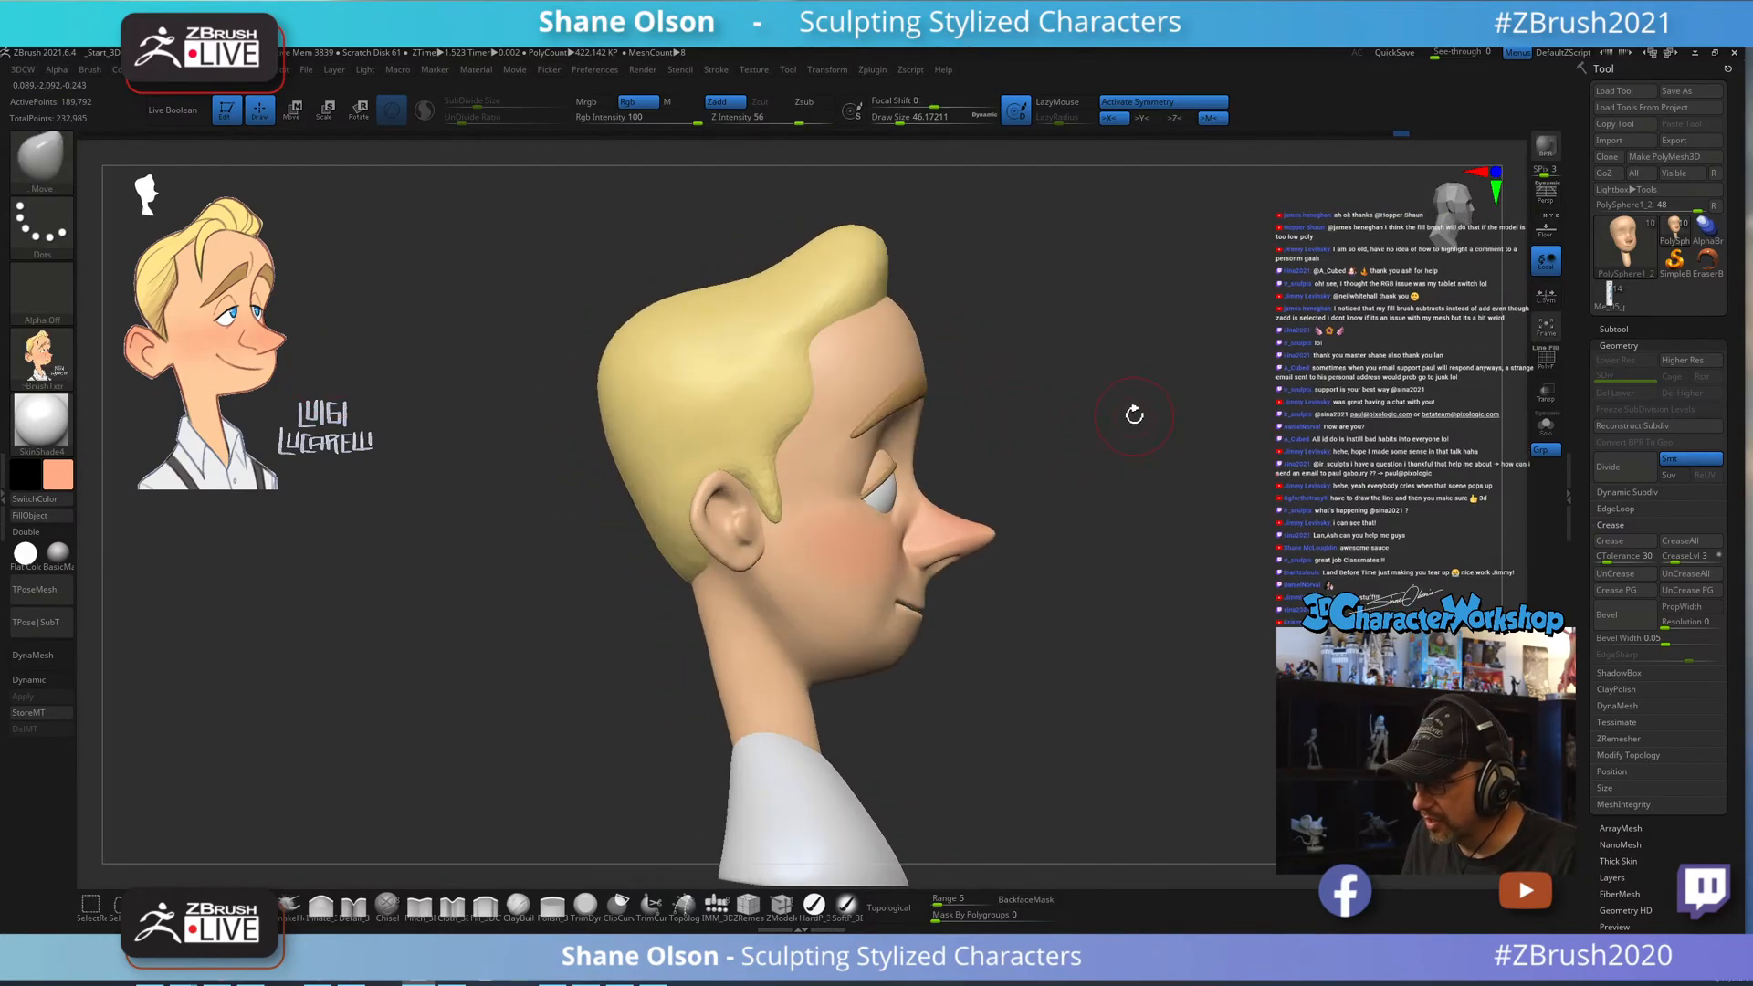
{"action": "key", "text": "w"}
{"action": "left_click", "coordinate": [744, 538], "text": "alt"}
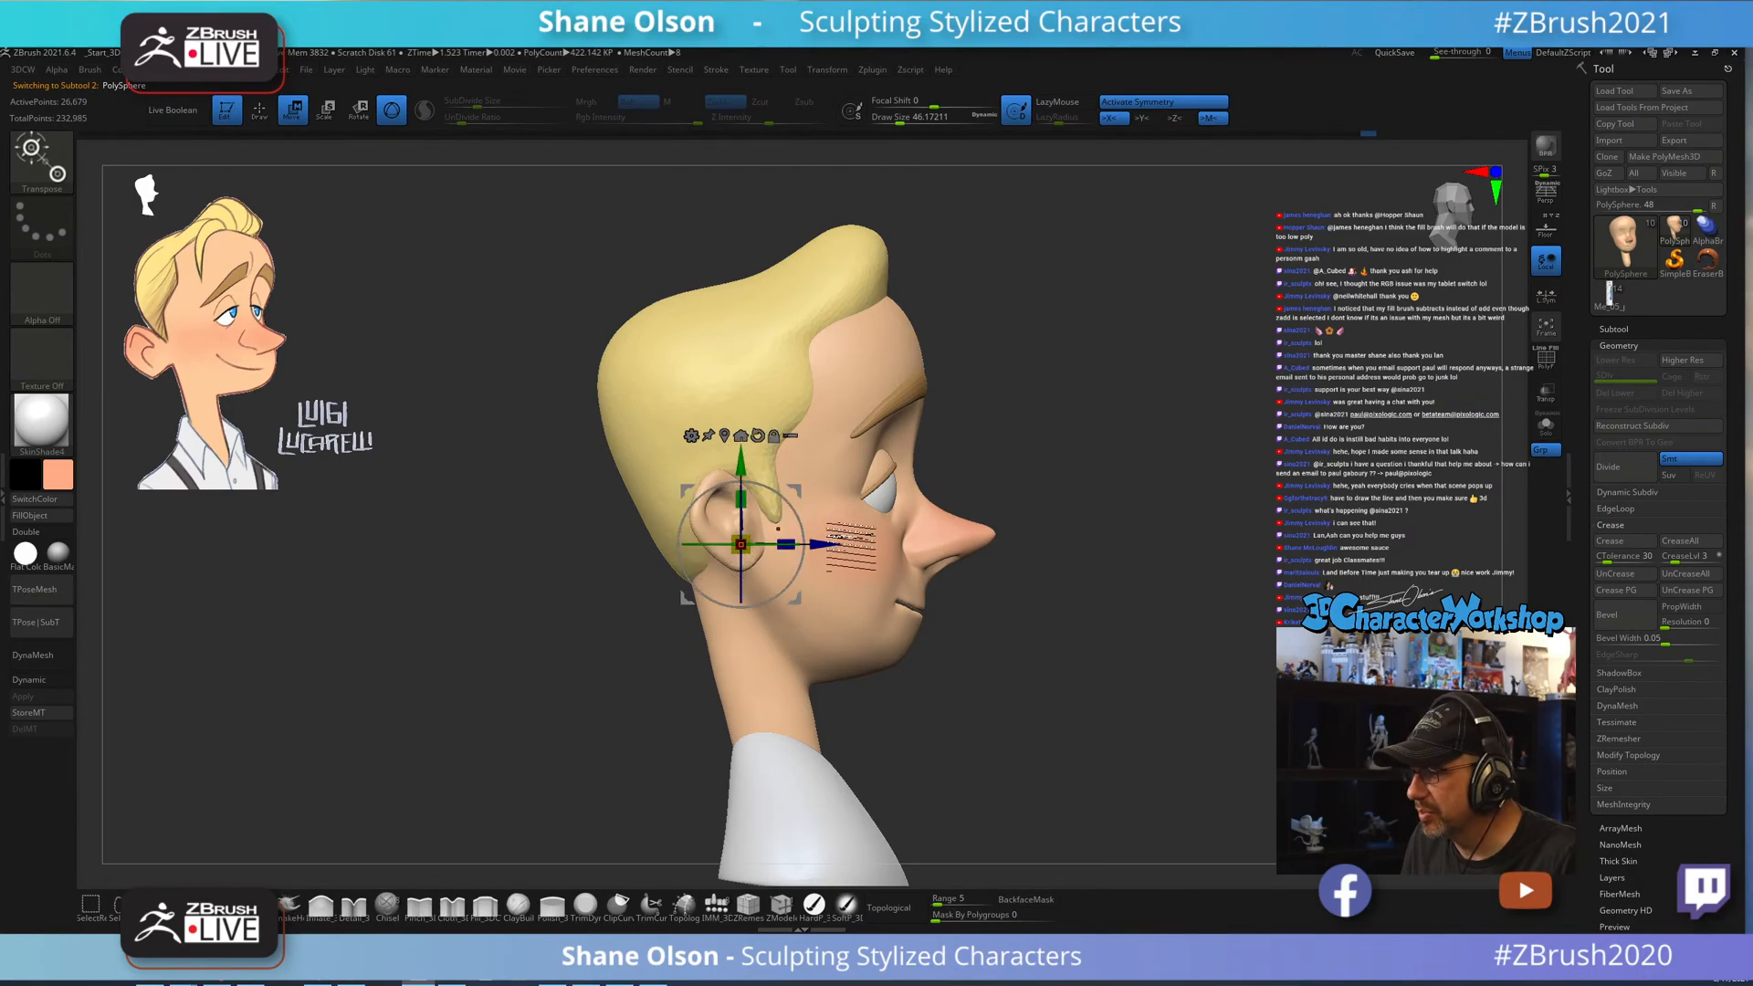
{"action": "left_click_drag", "start_coordinate": [823, 545], "coordinate": [810, 544]}
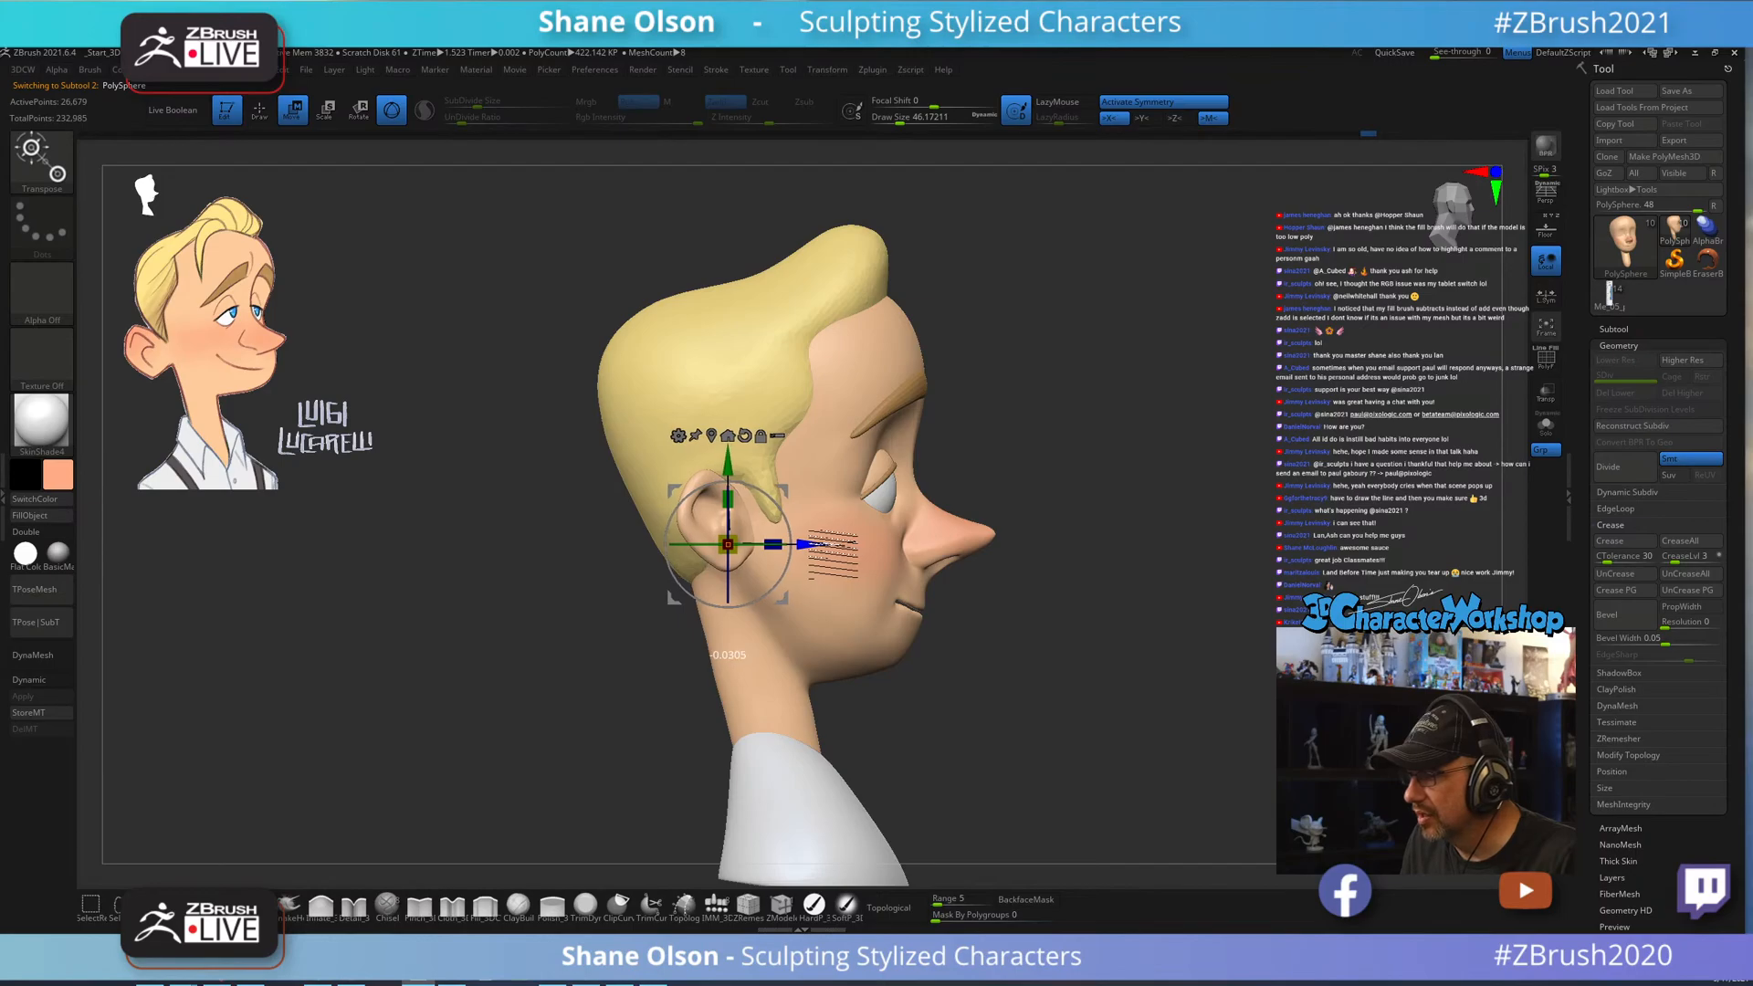
Fine-tune the ears from the front by shifting them slightly sideways, tilting them a little and lowering them.
{"action": "left_click_drag", "start_coordinate": [1235, 540], "coordinate": [1103, 500]}
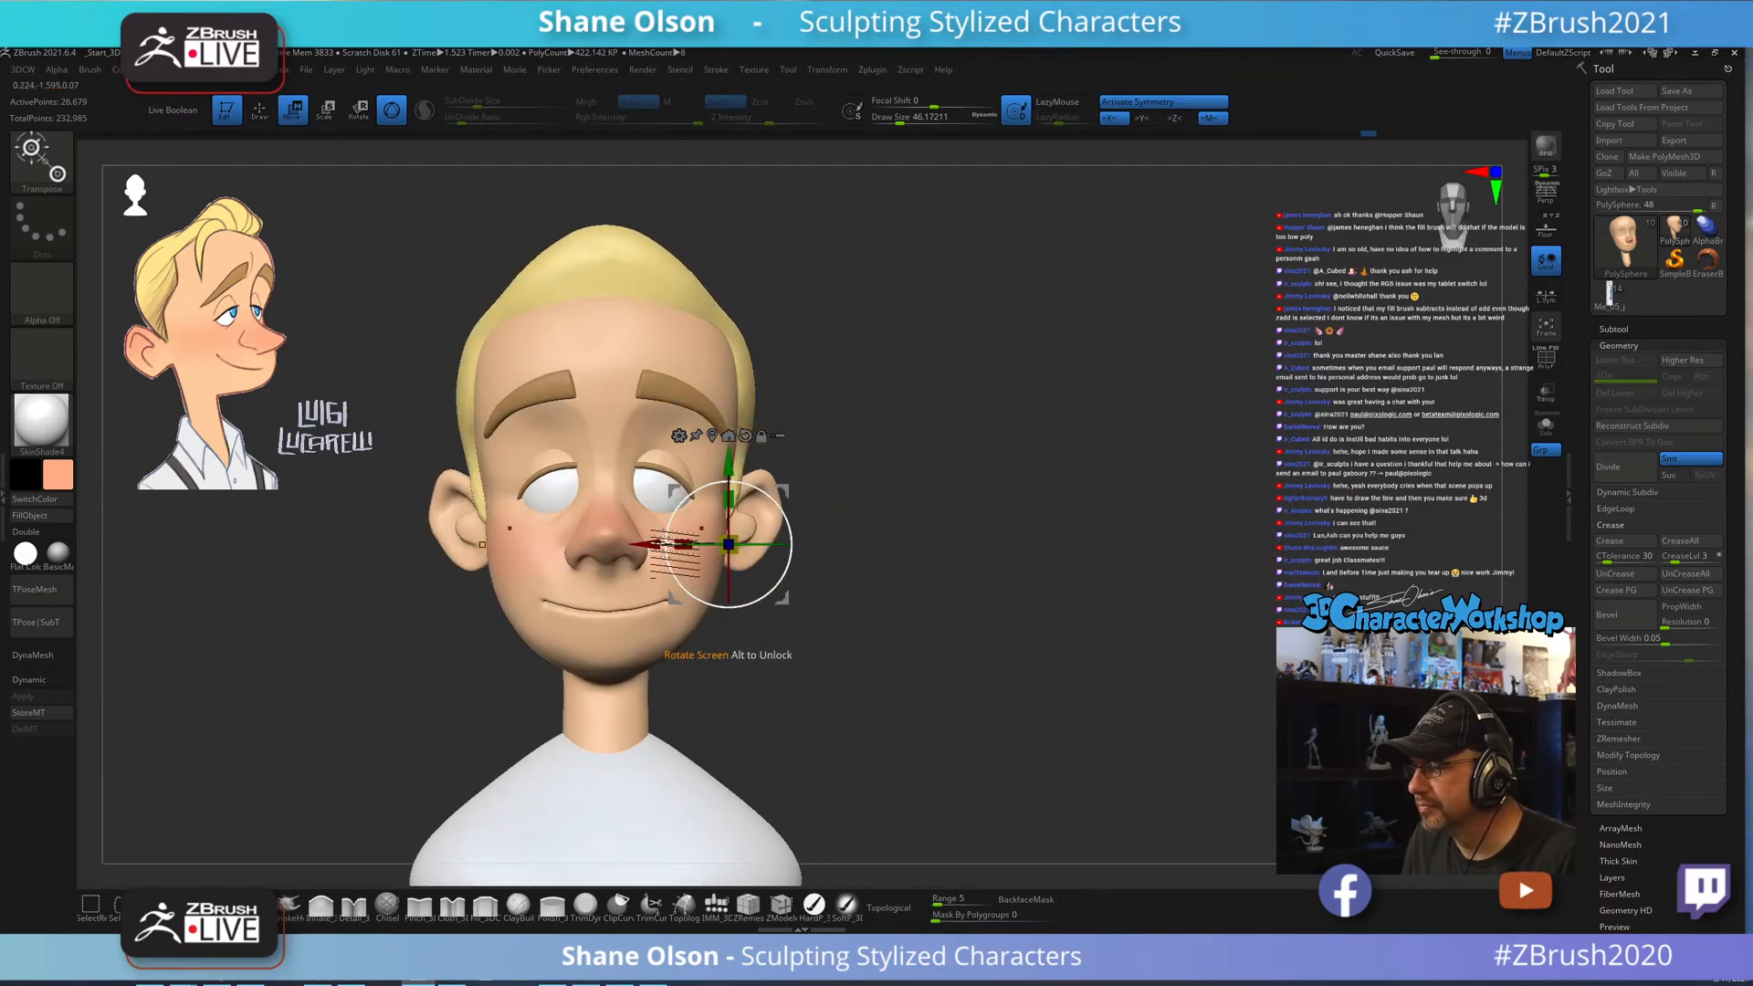
{"action": "left_click_drag", "start_coordinate": [646, 545], "coordinate": [644, 544]}
{"action": "left_click_drag", "start_coordinate": [1089, 466], "coordinate": [1080, 470]}
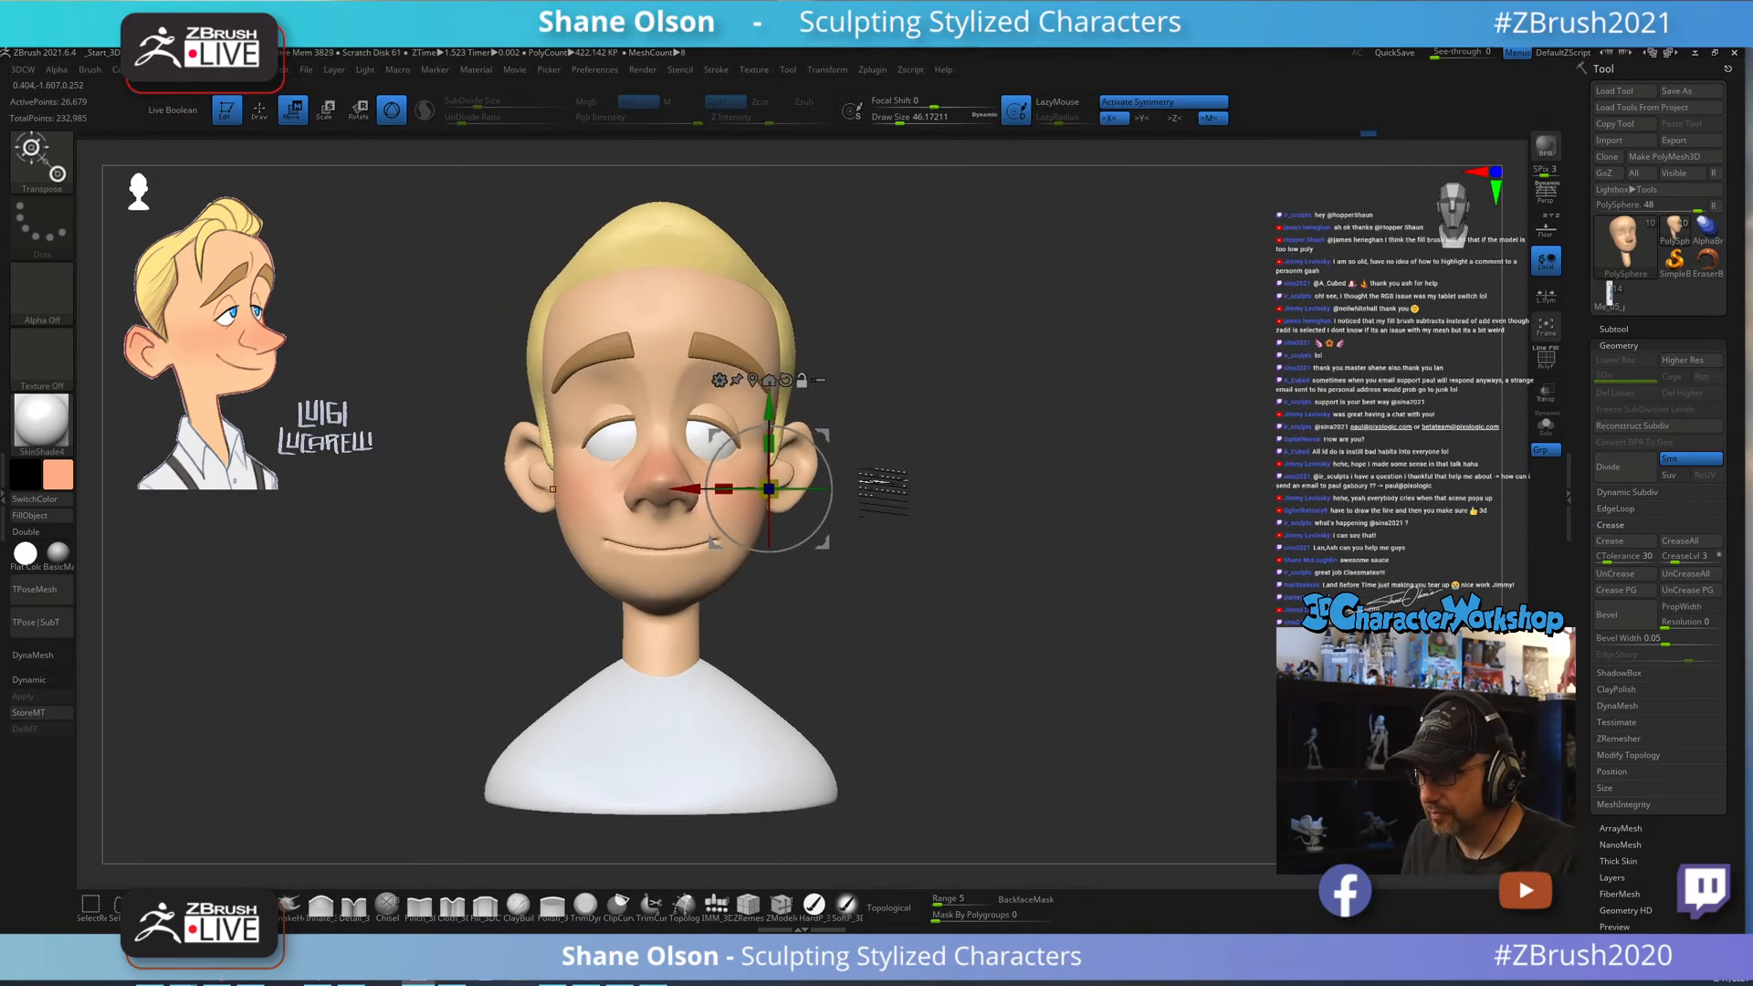
{"action": "left_click_drag", "start_coordinate": [833, 478], "coordinate": [840, 477]}
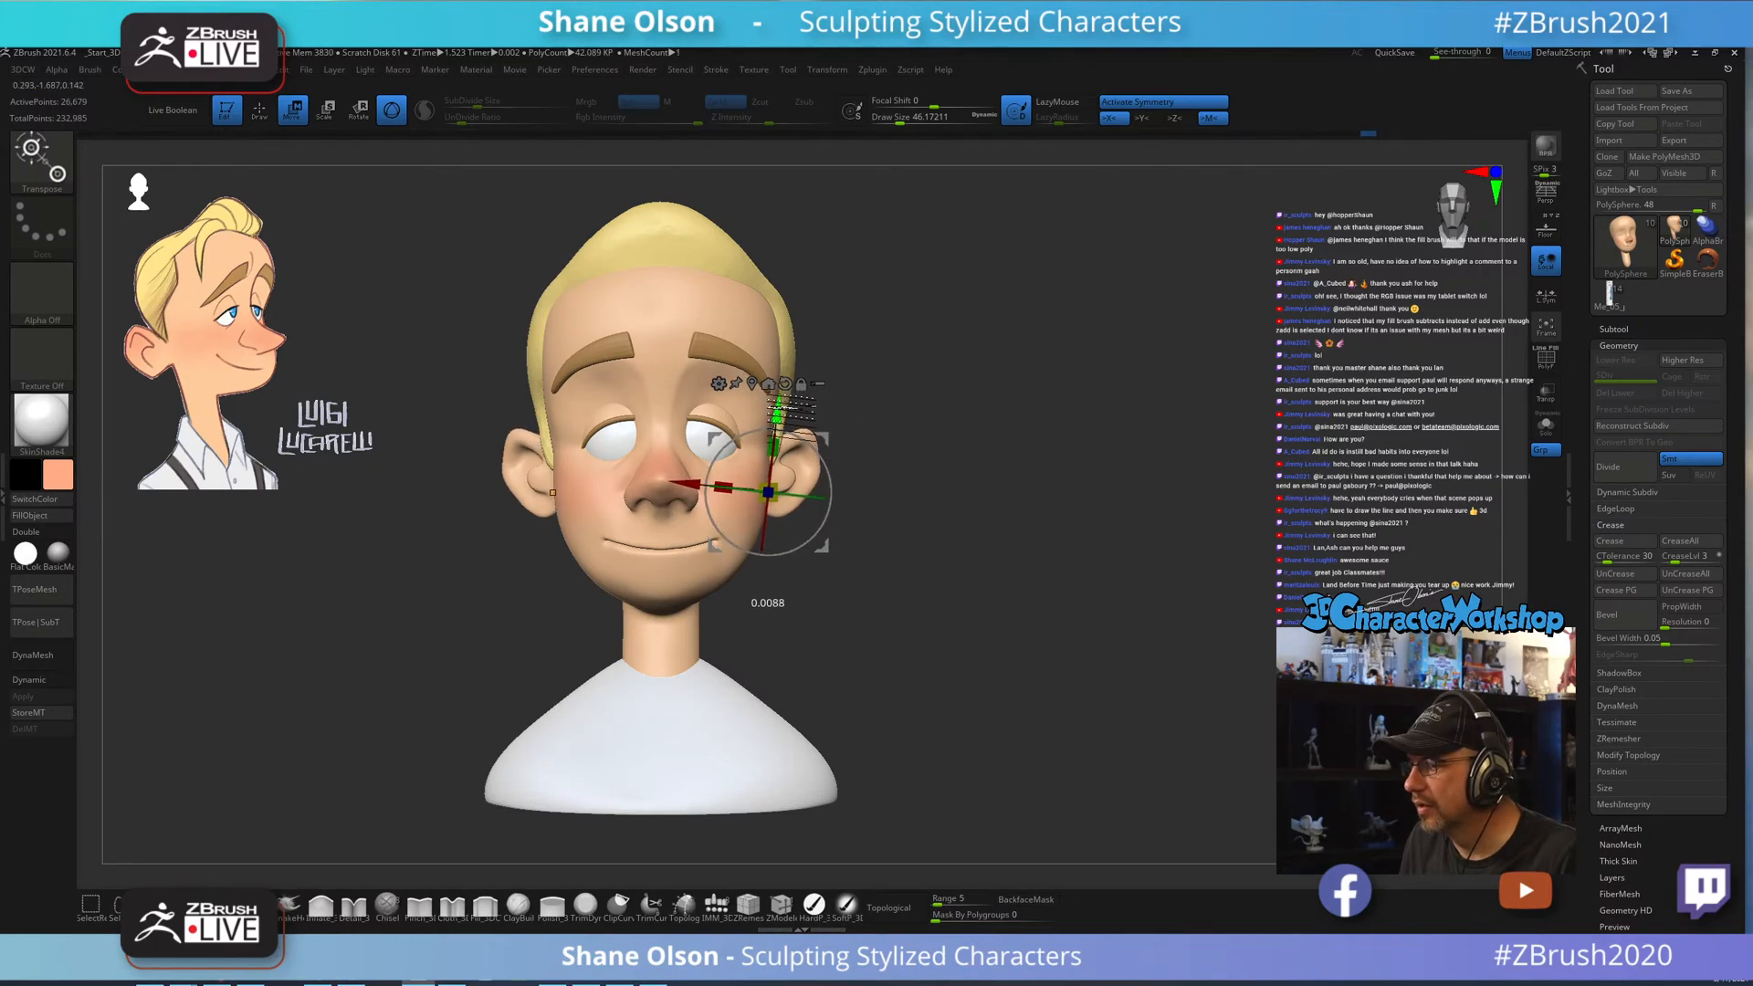
{"action": "mouse_move", "coordinate": [1018, 447]}
{"action": "left_mouse_down"}
{"action": "mouse_move", "coordinate": [1068, 452]}
{"action": "mouse_move", "coordinate": [1030, 447]}
{"action": "mouse_move", "coordinate": [1030, 461]}
{"action": "left_mouse_up"}
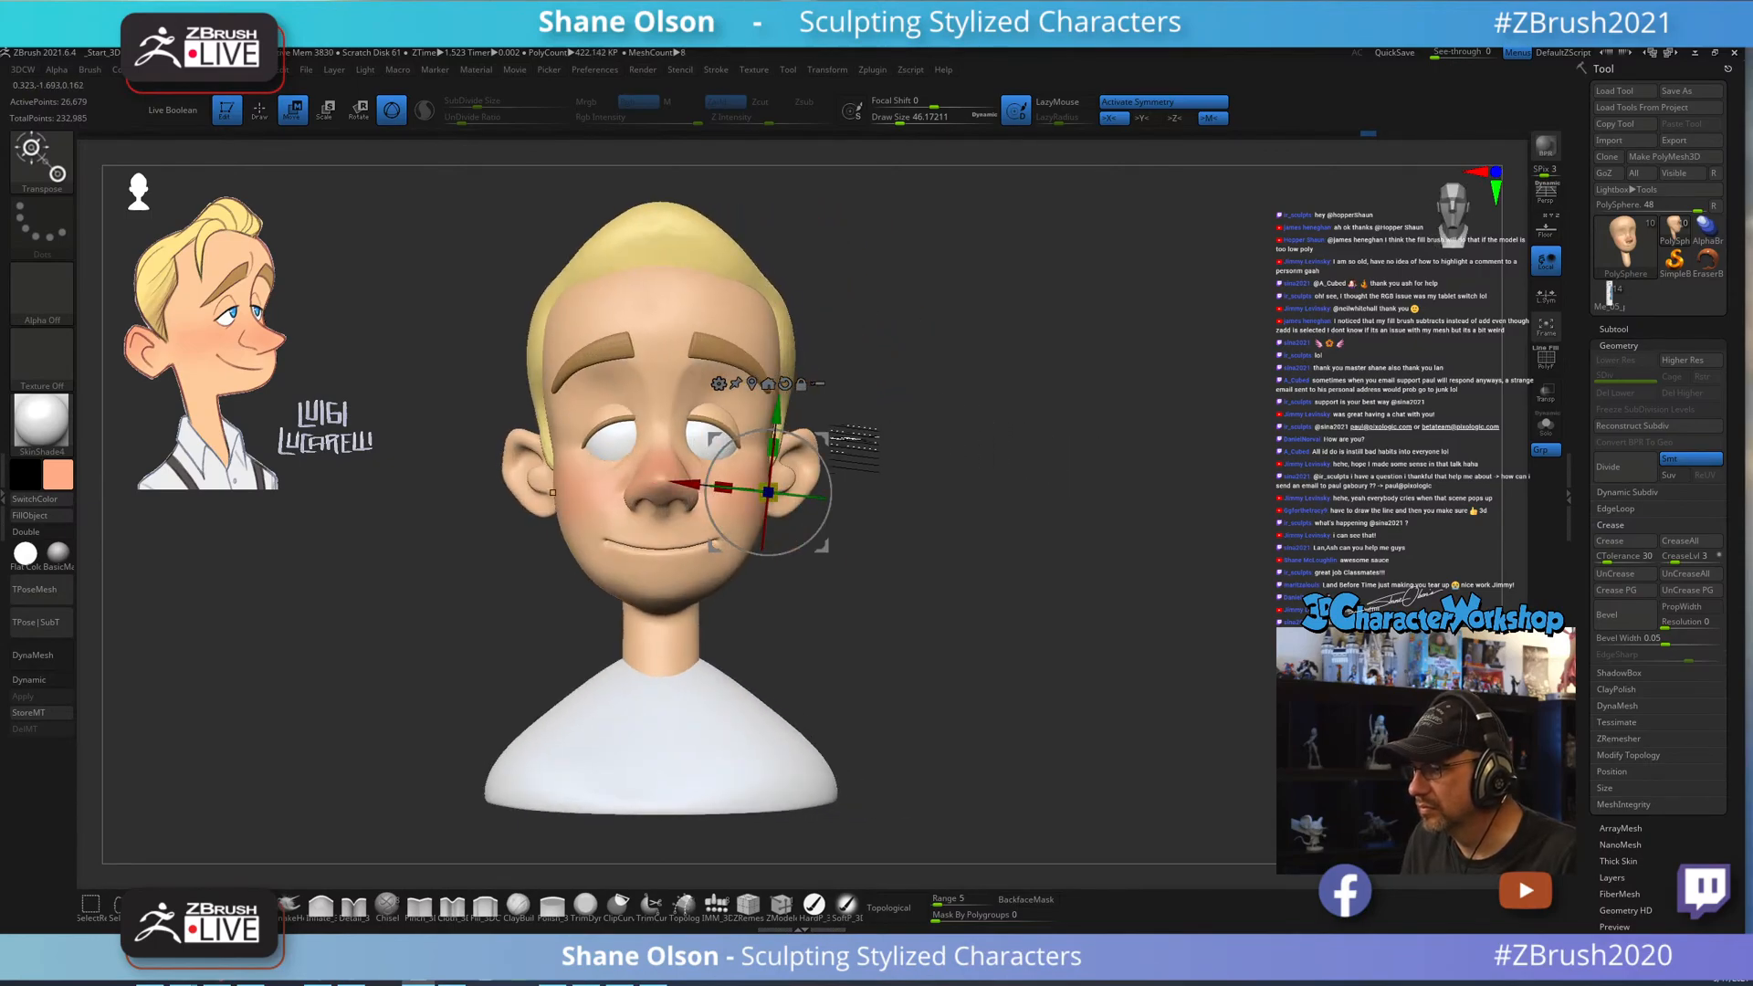
{"action": "left_click_drag", "start_coordinate": [778, 417], "coordinate": [778, 421]}
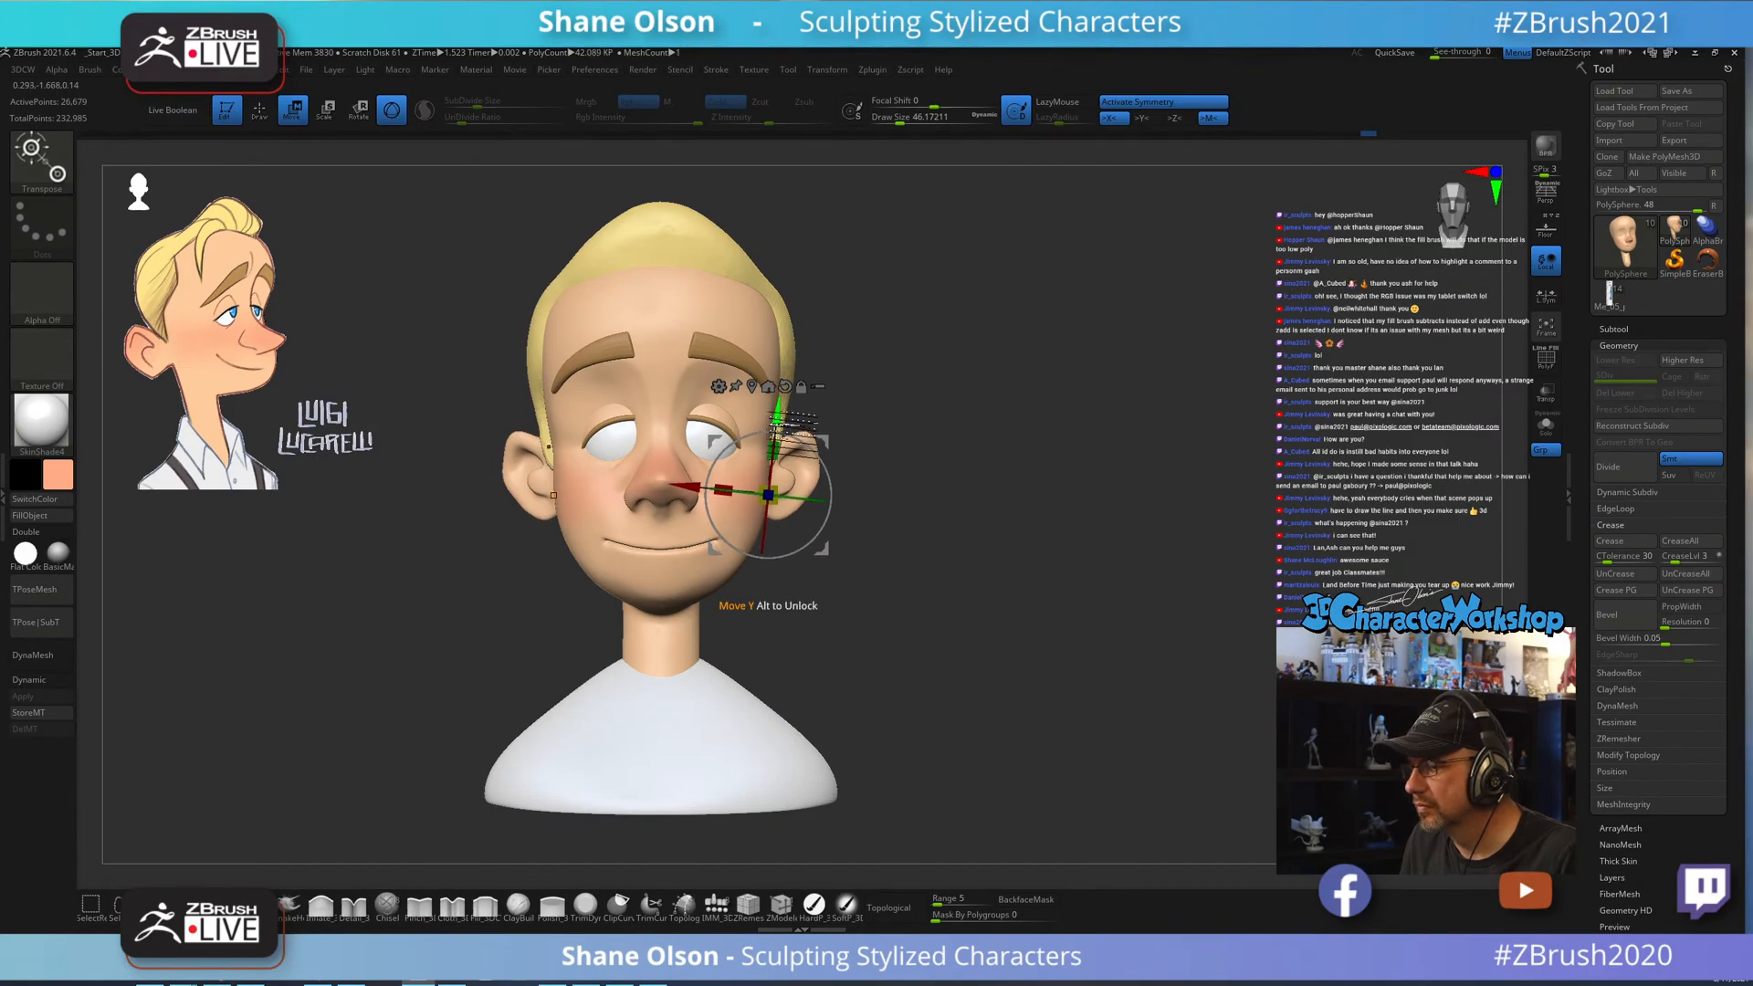
Select the hair for sculpting with the Move brush and enlarge the draw size to about 94.
{"action": "key", "text": "q"}
{"action": "mouse_move", "coordinate": [1107, 469]}
{"action": "left_mouse_down"}
{"action": "mouse_move", "coordinate": [1130, 484]}
{"action": "mouse_move", "coordinate": [1116, 468]}
{"action": "left_mouse_up"}
{"action": "left_click_drag", "start_coordinate": [1056, 426], "coordinate": [1079, 480], "text": "alt"}
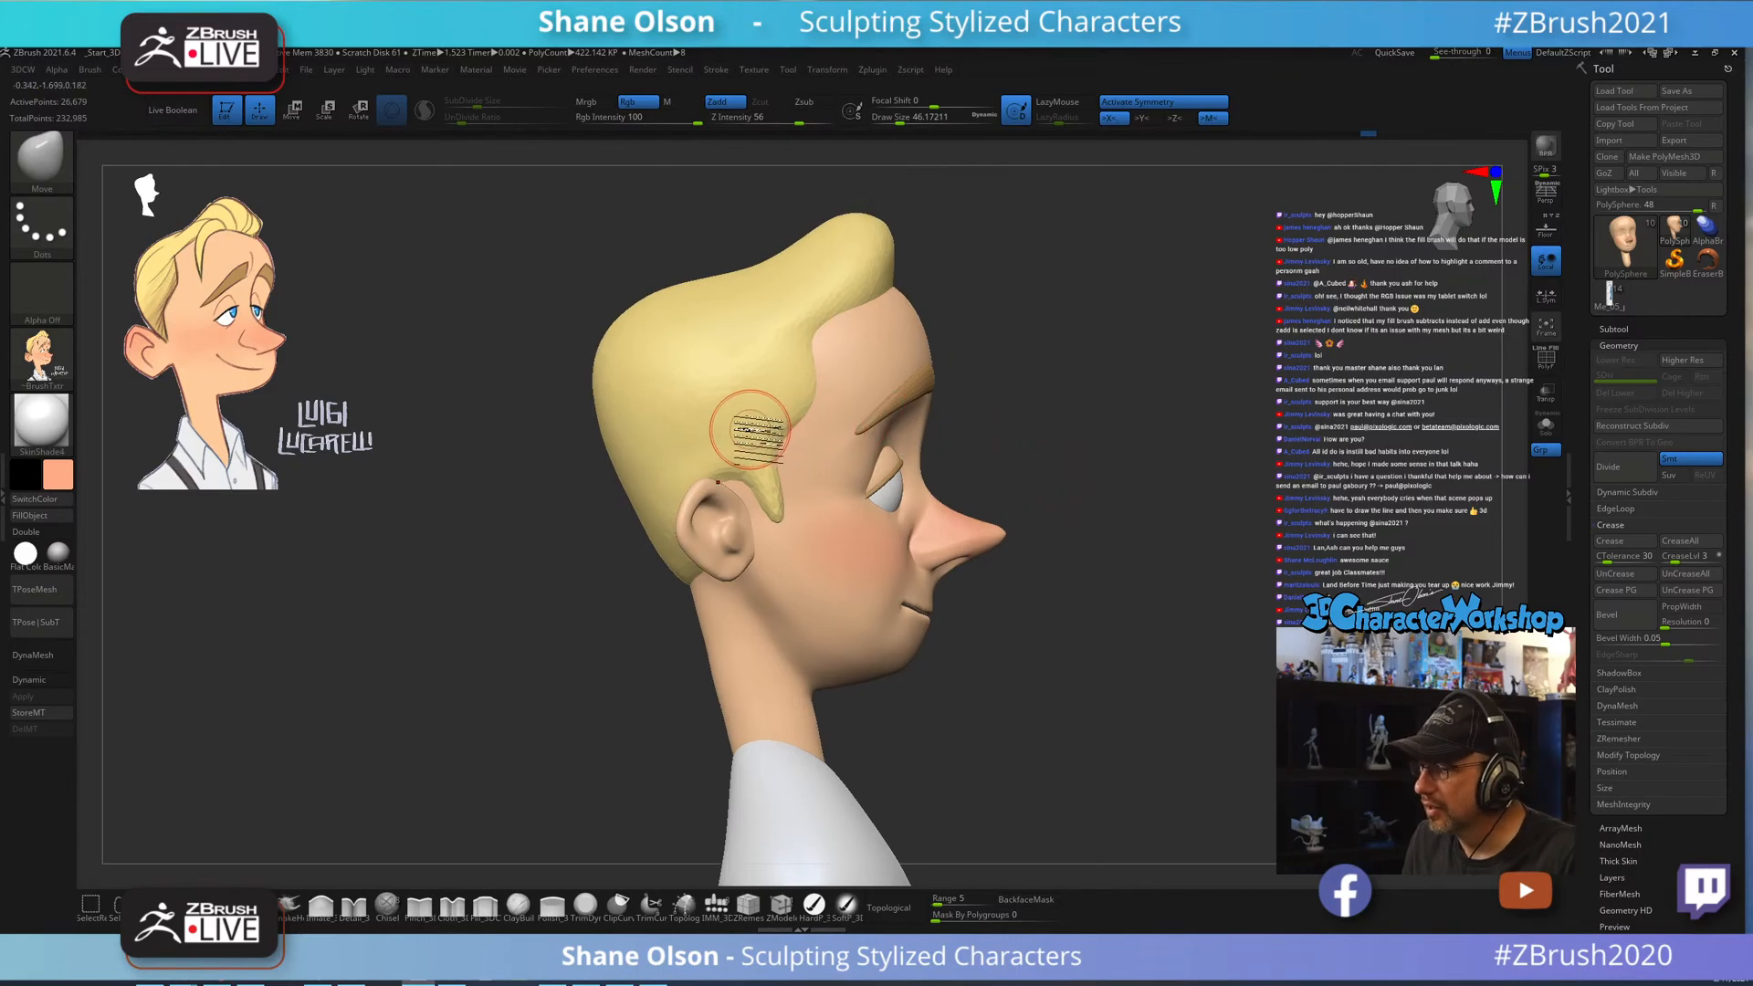
{"action": "key", "text": "s"}
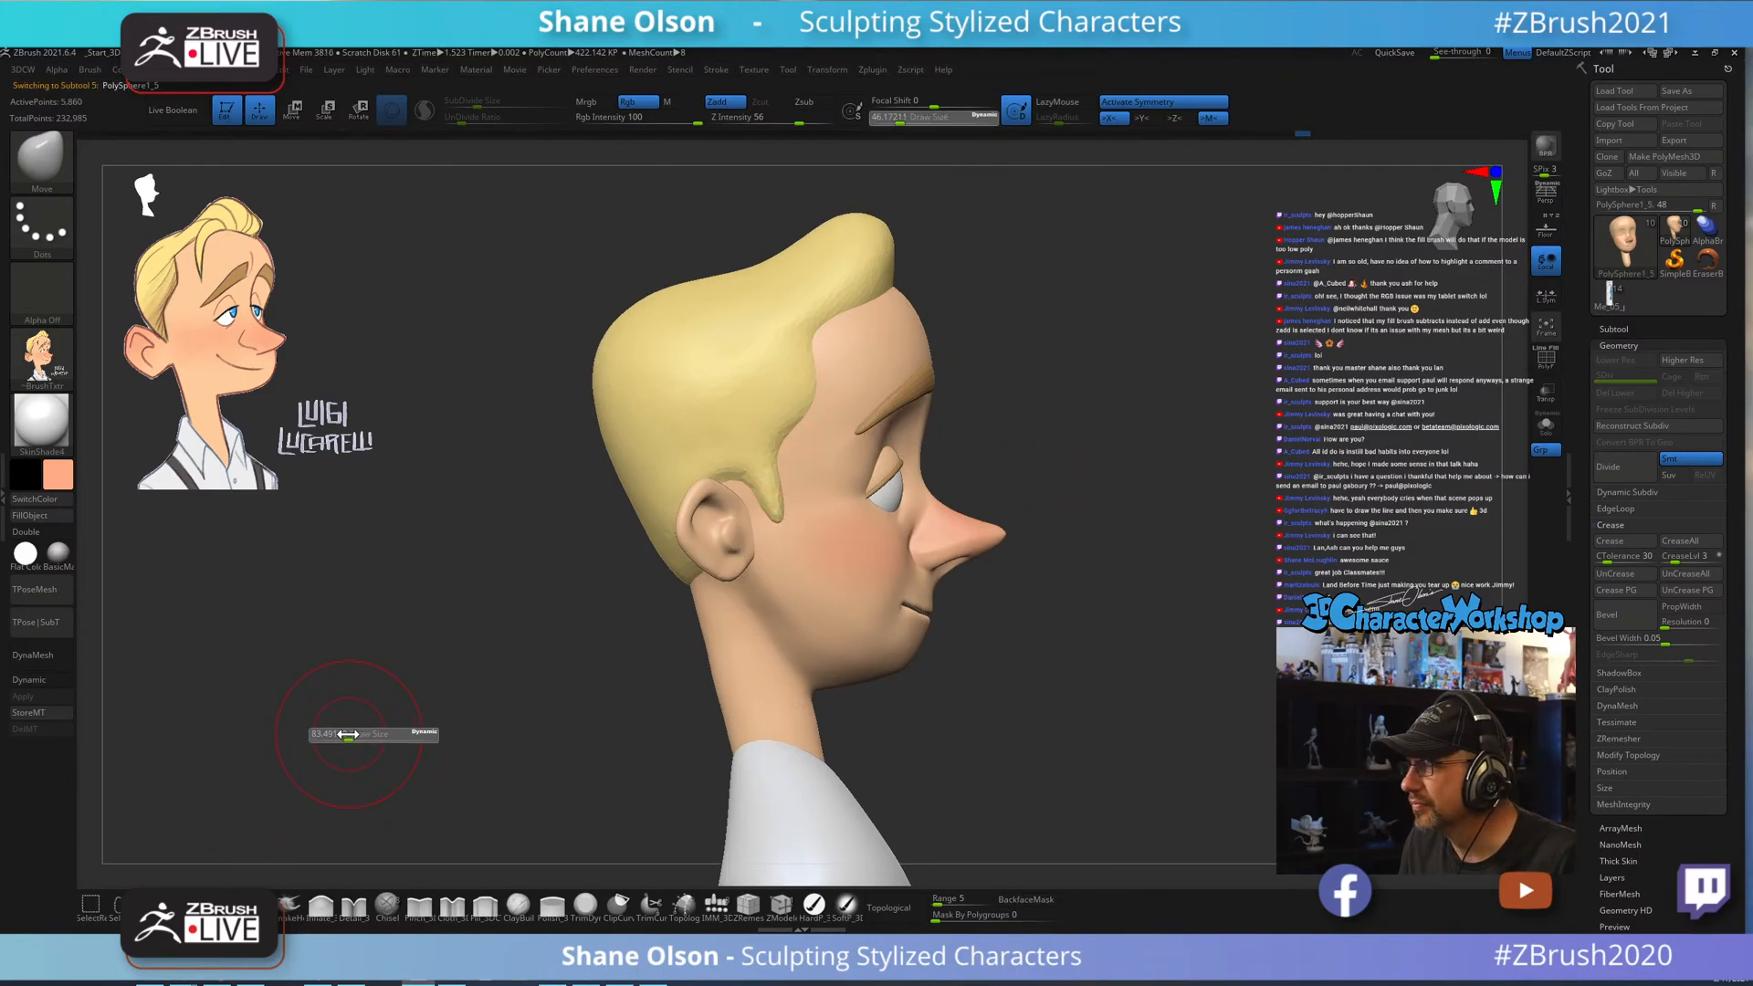
{"action": "left_click_drag", "start_coordinate": [341, 734], "coordinate": [347, 732]}
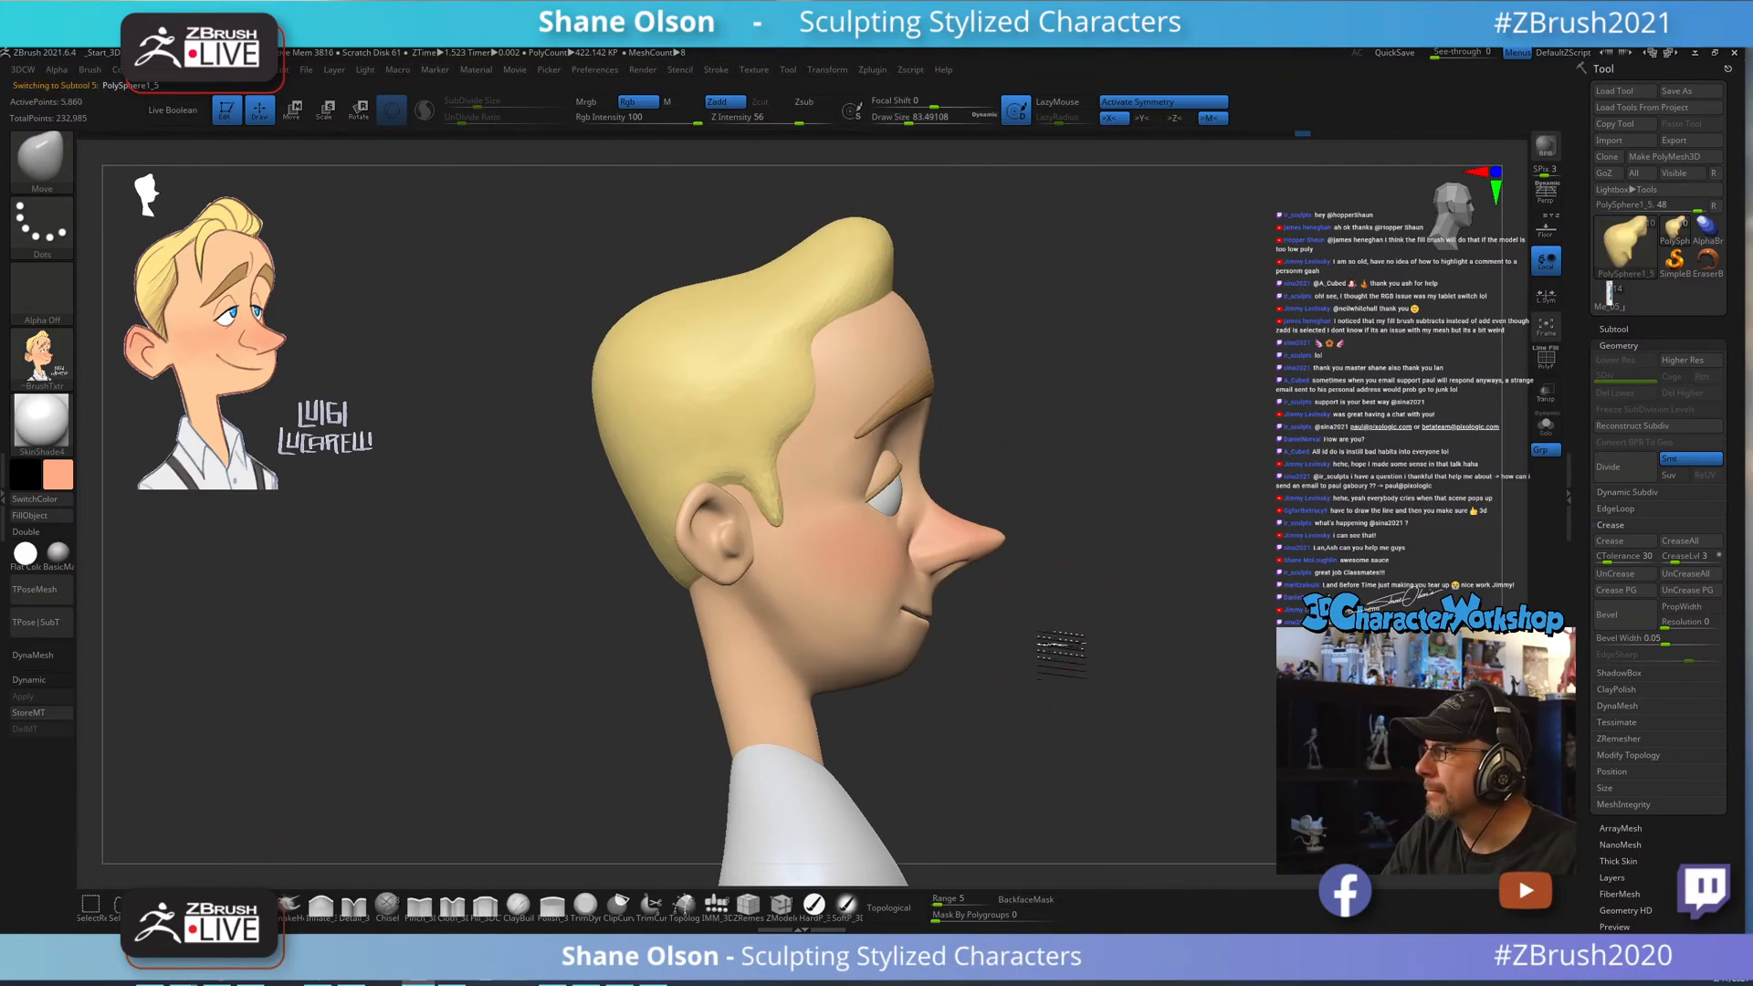
{"action": "mouse_move", "coordinate": [1049, 646]}
{"action": "left_mouse_down"}
{"action": "mouse_move", "coordinate": [998, 618]}
{"action": "mouse_move", "coordinate": [1012, 647]}
{"action": "left_mouse_up"}
{"action": "key", "text": "s"}
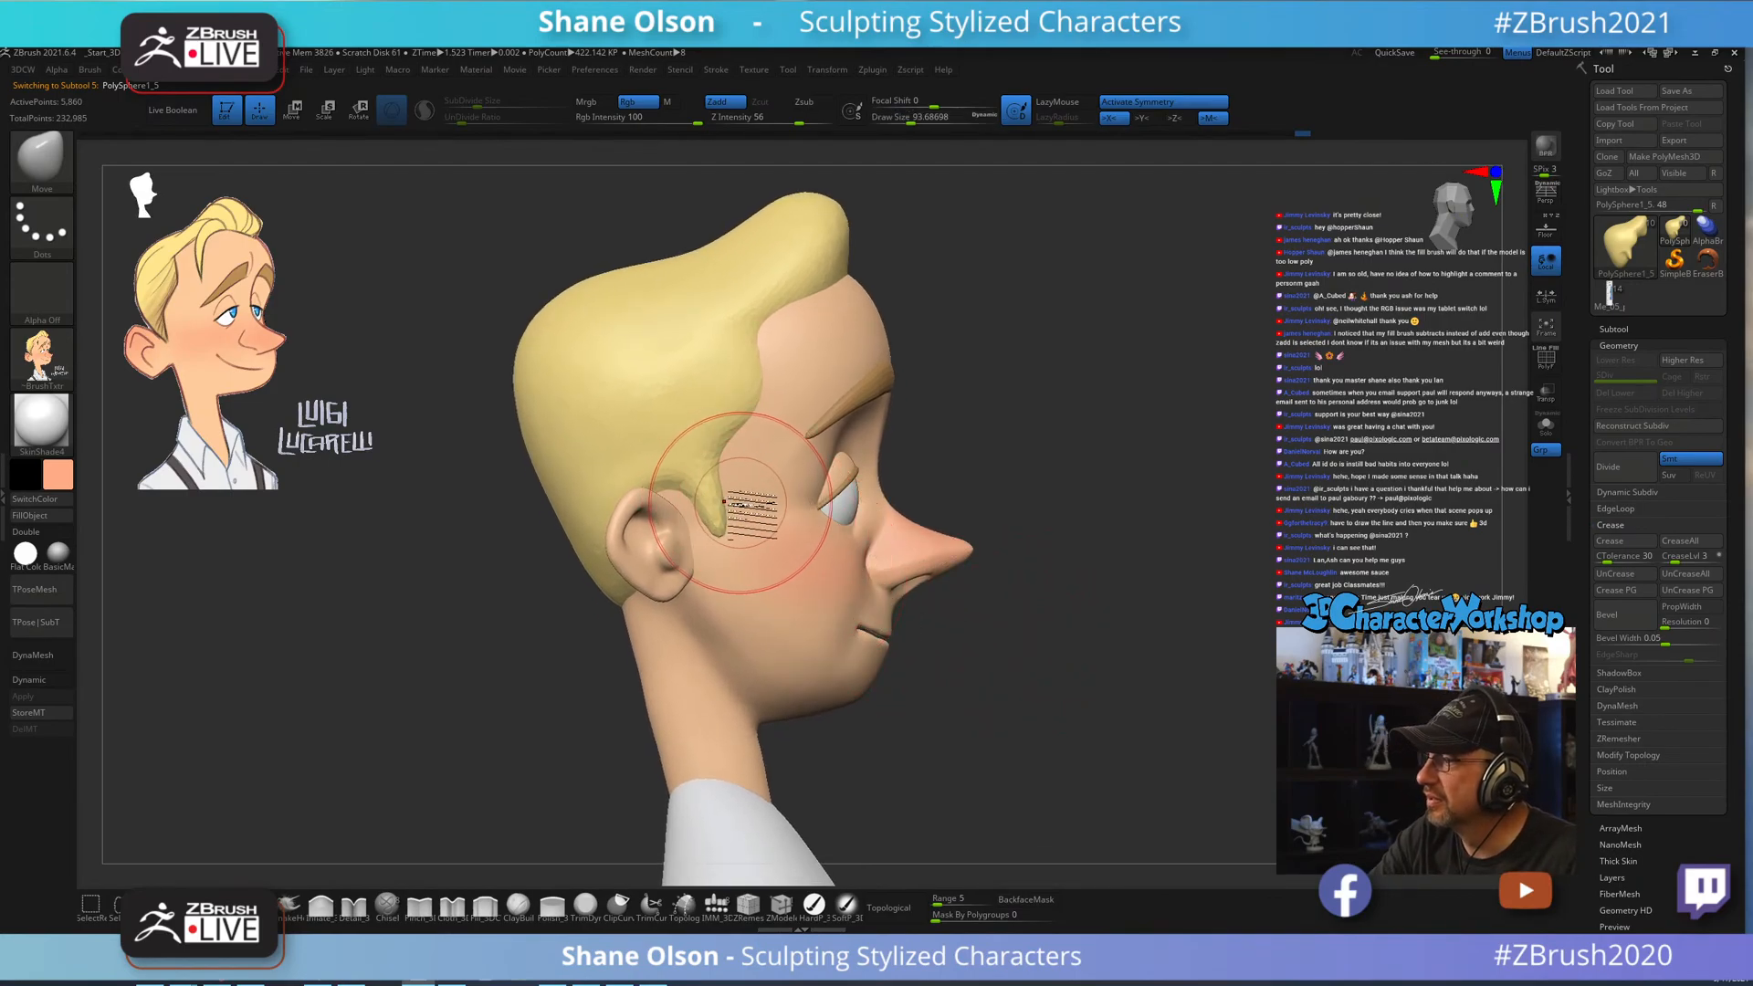
Push the sideburn's front edge back toward the ear and adjust the temple hairline at a draw size of about 90.
{"action": "key", "text": "s"}
{"action": "left_click_drag", "start_coordinate": [746, 505], "coordinate": [744, 505]}
{"action": "left_click_drag", "start_coordinate": [728, 501], "coordinate": [709, 502]}
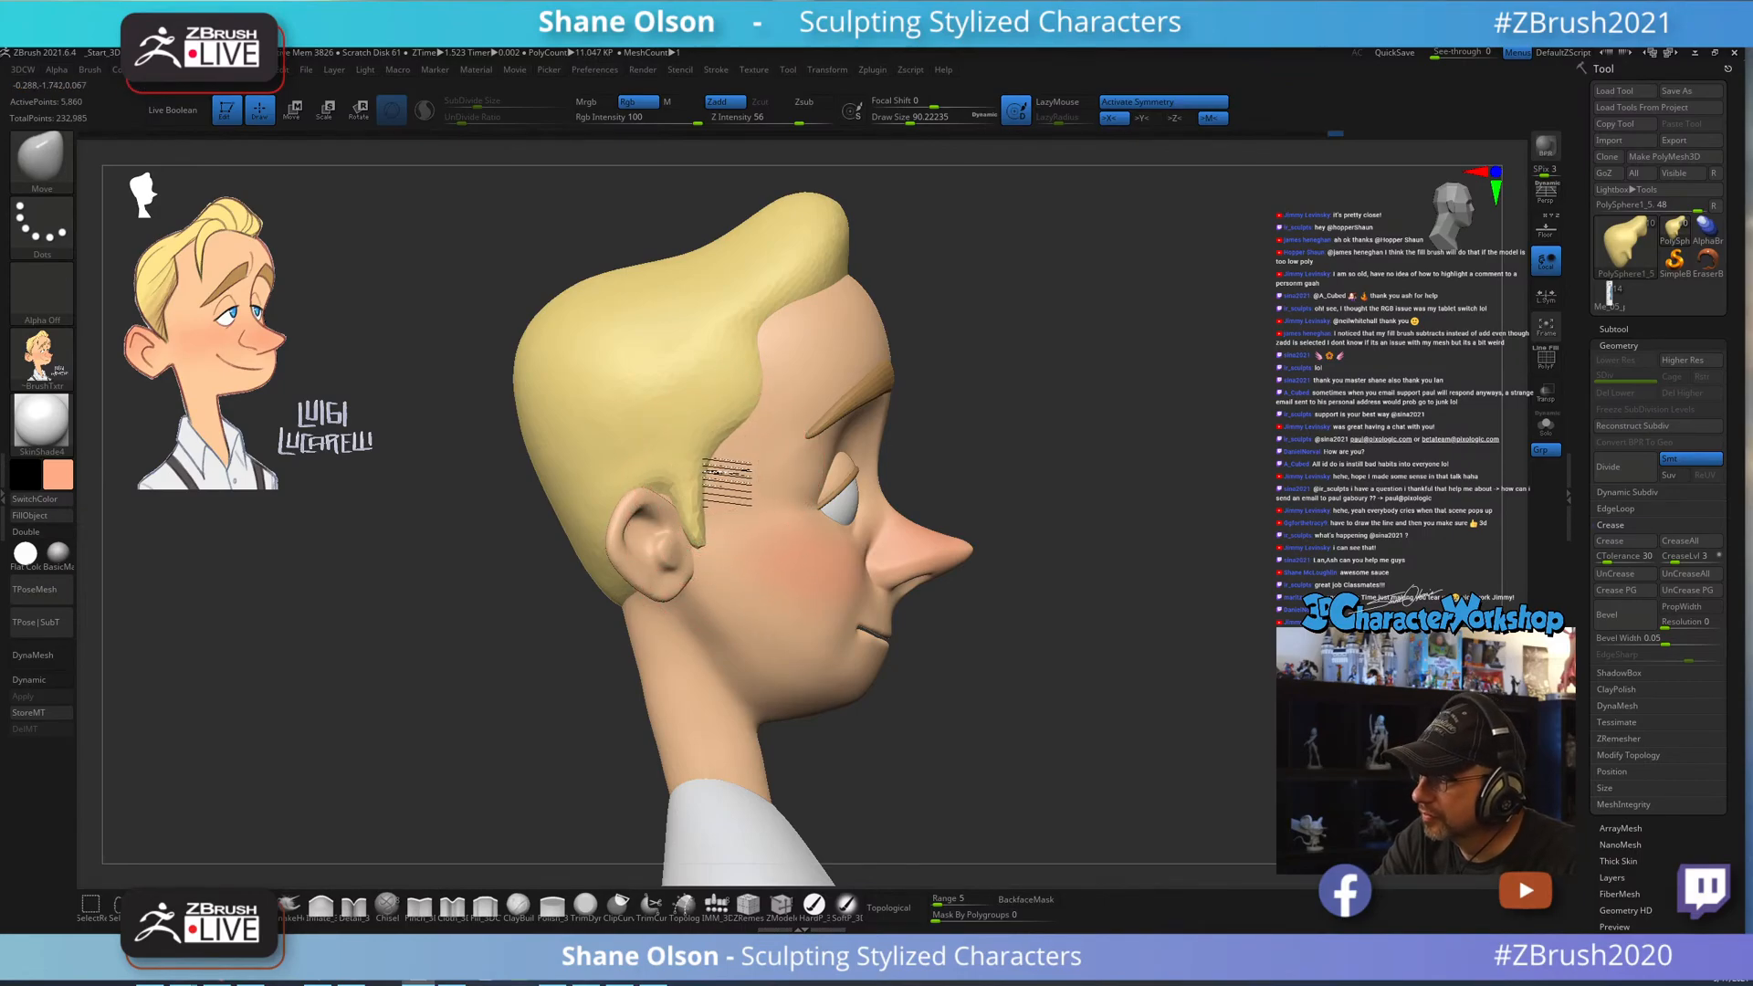
{"action": "right_click_drag", "start_coordinate": [759, 431], "coordinate": [819, 422]}
{"action": "left_click_drag", "start_coordinate": [776, 385], "coordinate": [769, 390]}
{"action": "right_click_drag", "start_coordinate": [789, 407], "coordinate": [747, 422]}
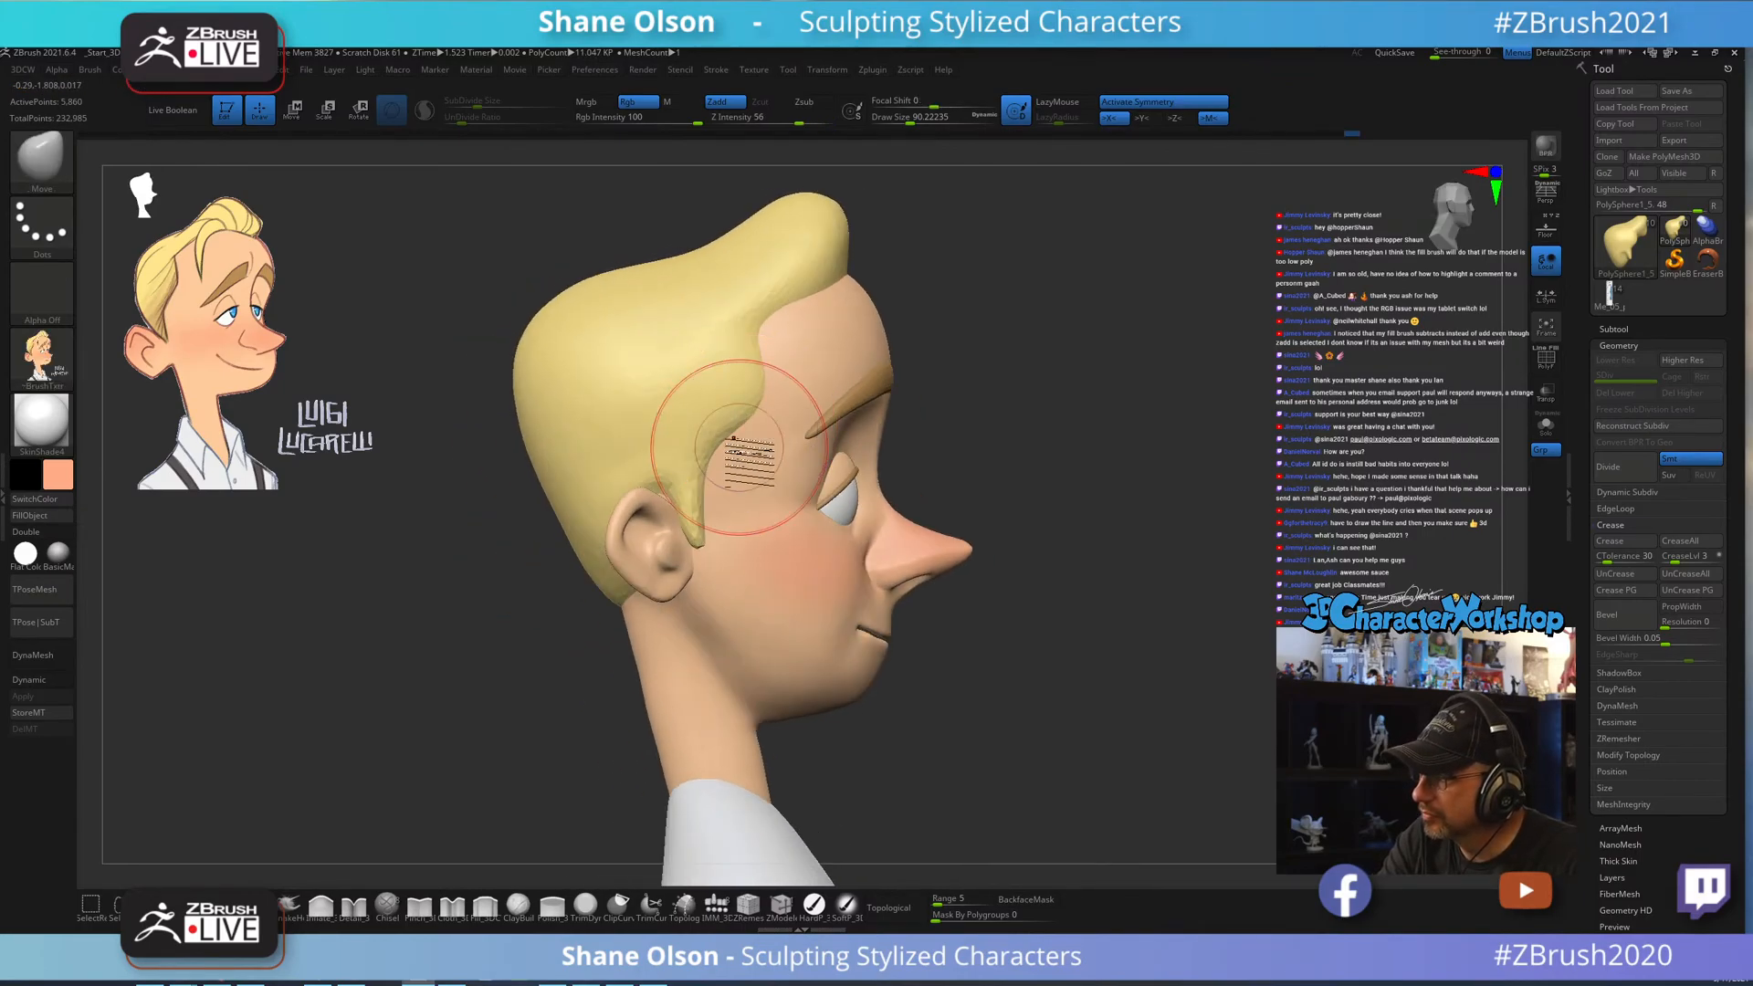
Turn on Sculptris Pro for the hair with a Subdivide Size of 0.10397 and a brush draw size of about 68.
{"action": "key", "text": "shift+f"}
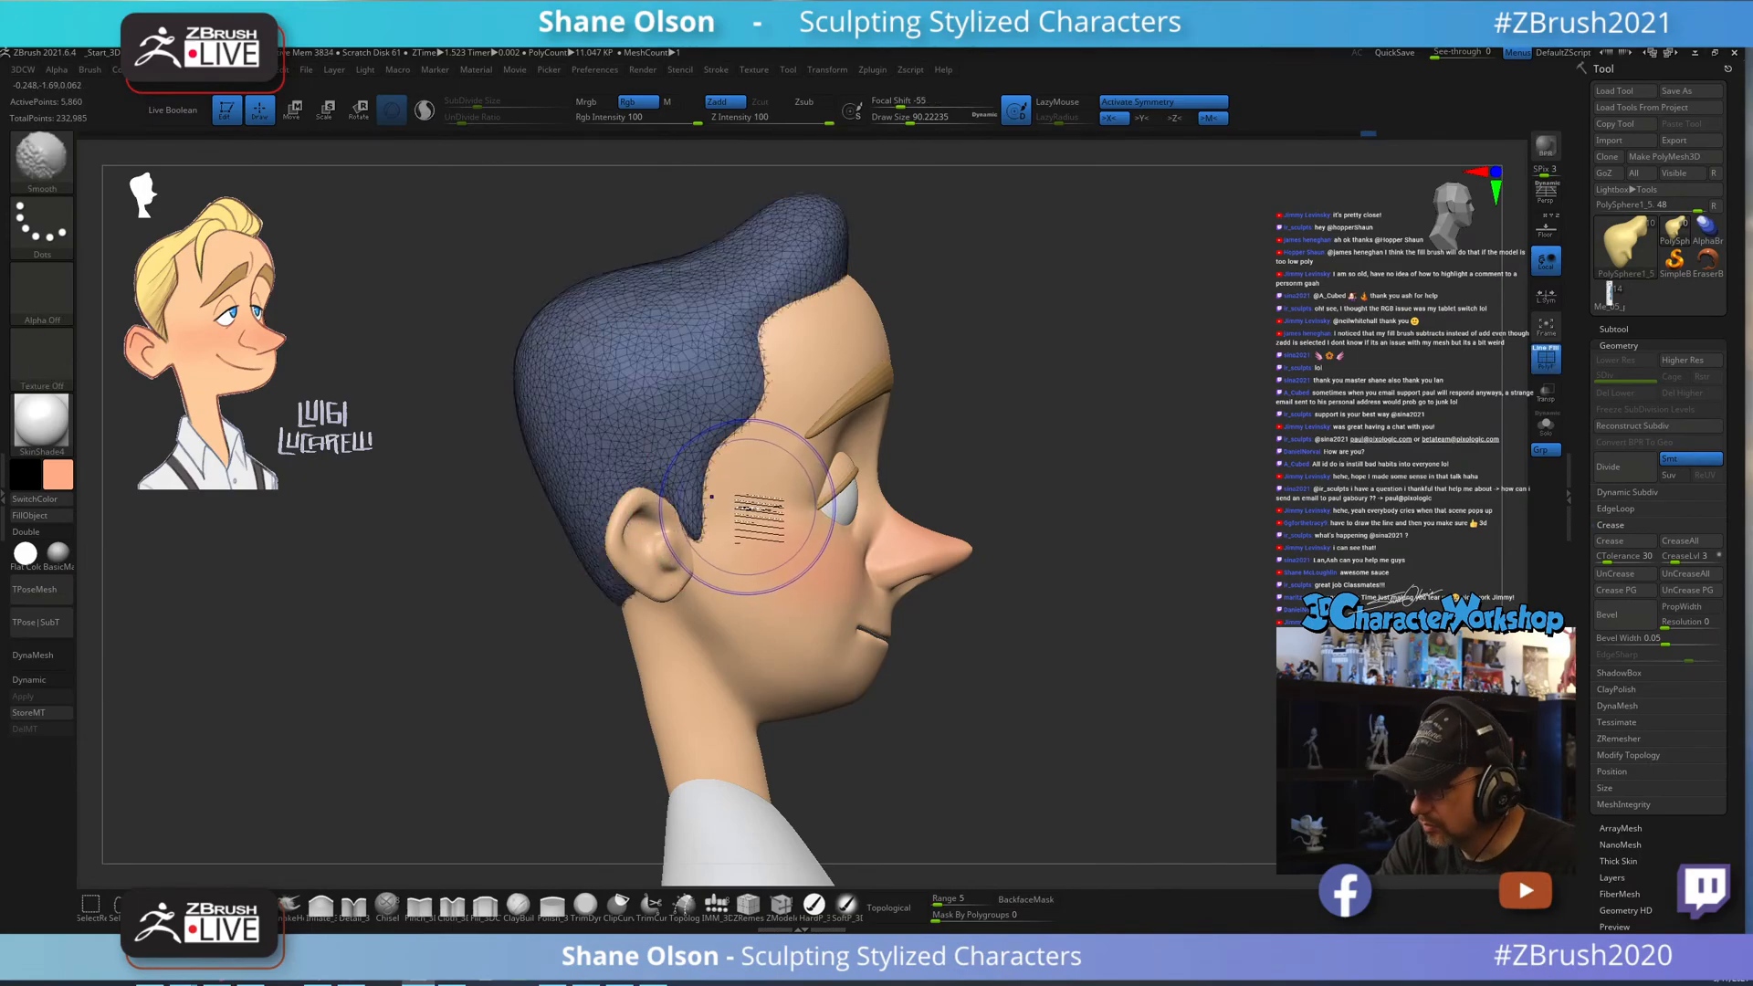
{"action": "key", "text": "shift+f"}
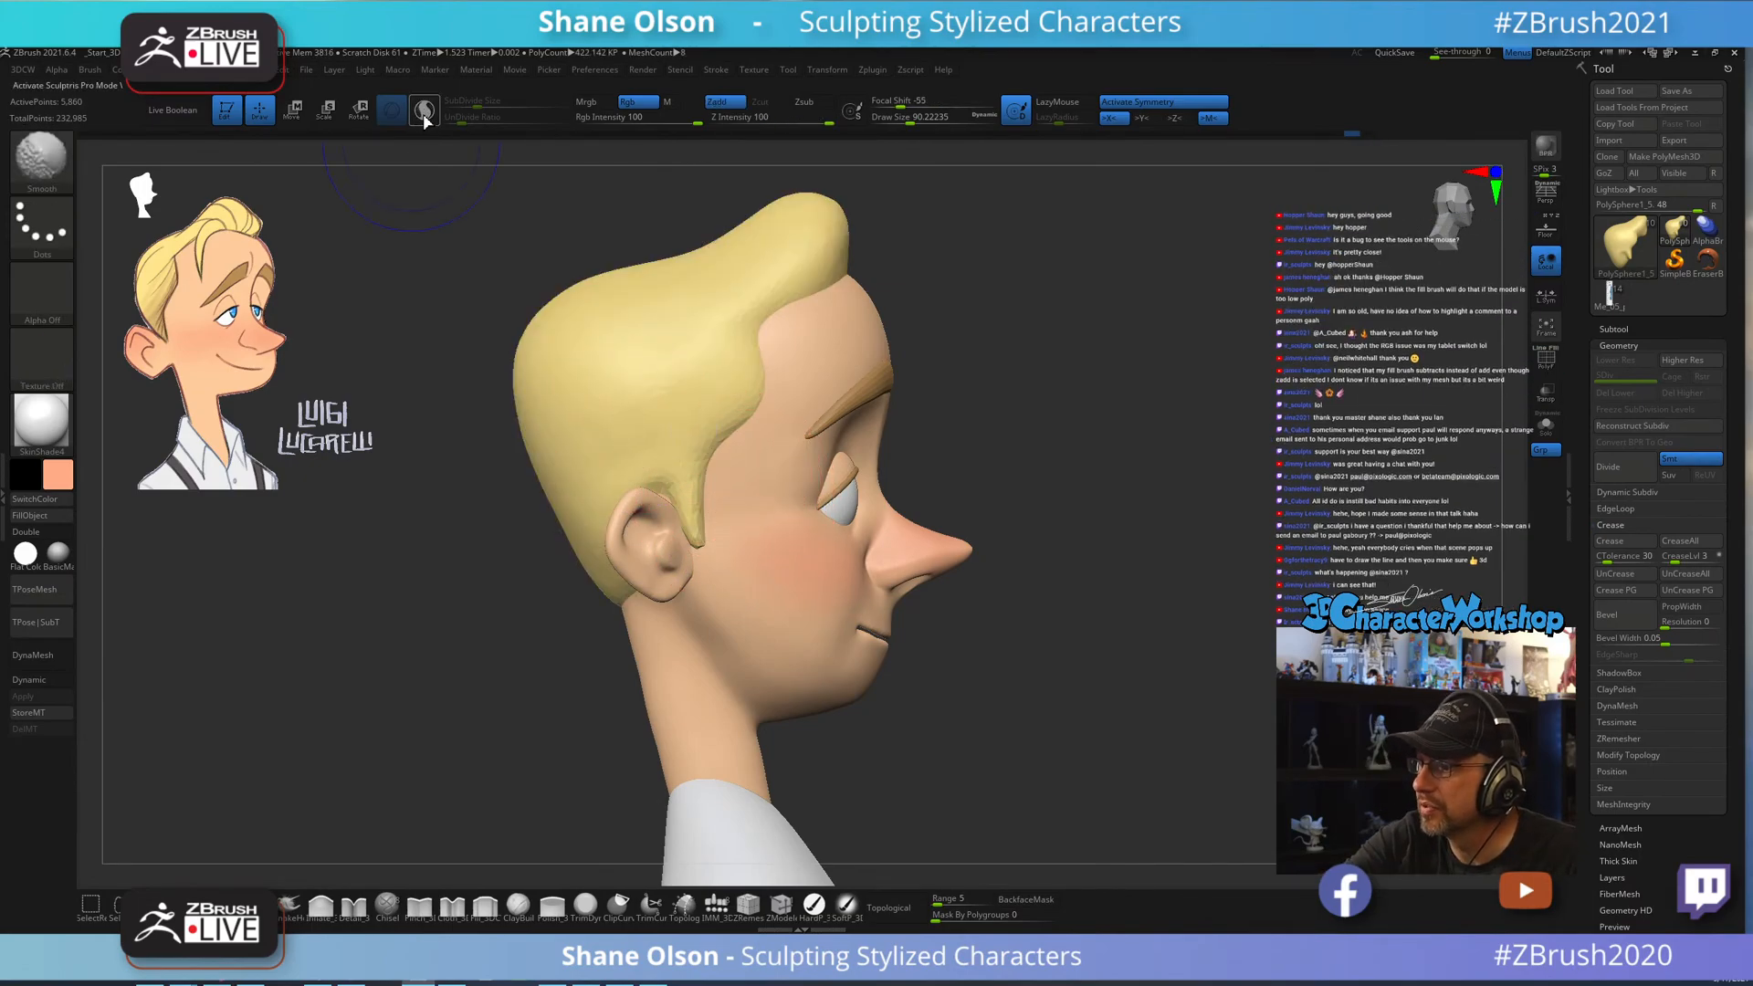
{"action": "right_click_drag", "start_coordinate": [713, 458], "coordinate": [716, 496], "text": "ctrl"}
{"action": "key", "text": "s"}
{"action": "left_click_drag", "start_coordinate": [724, 515], "coordinate": [719, 514]}
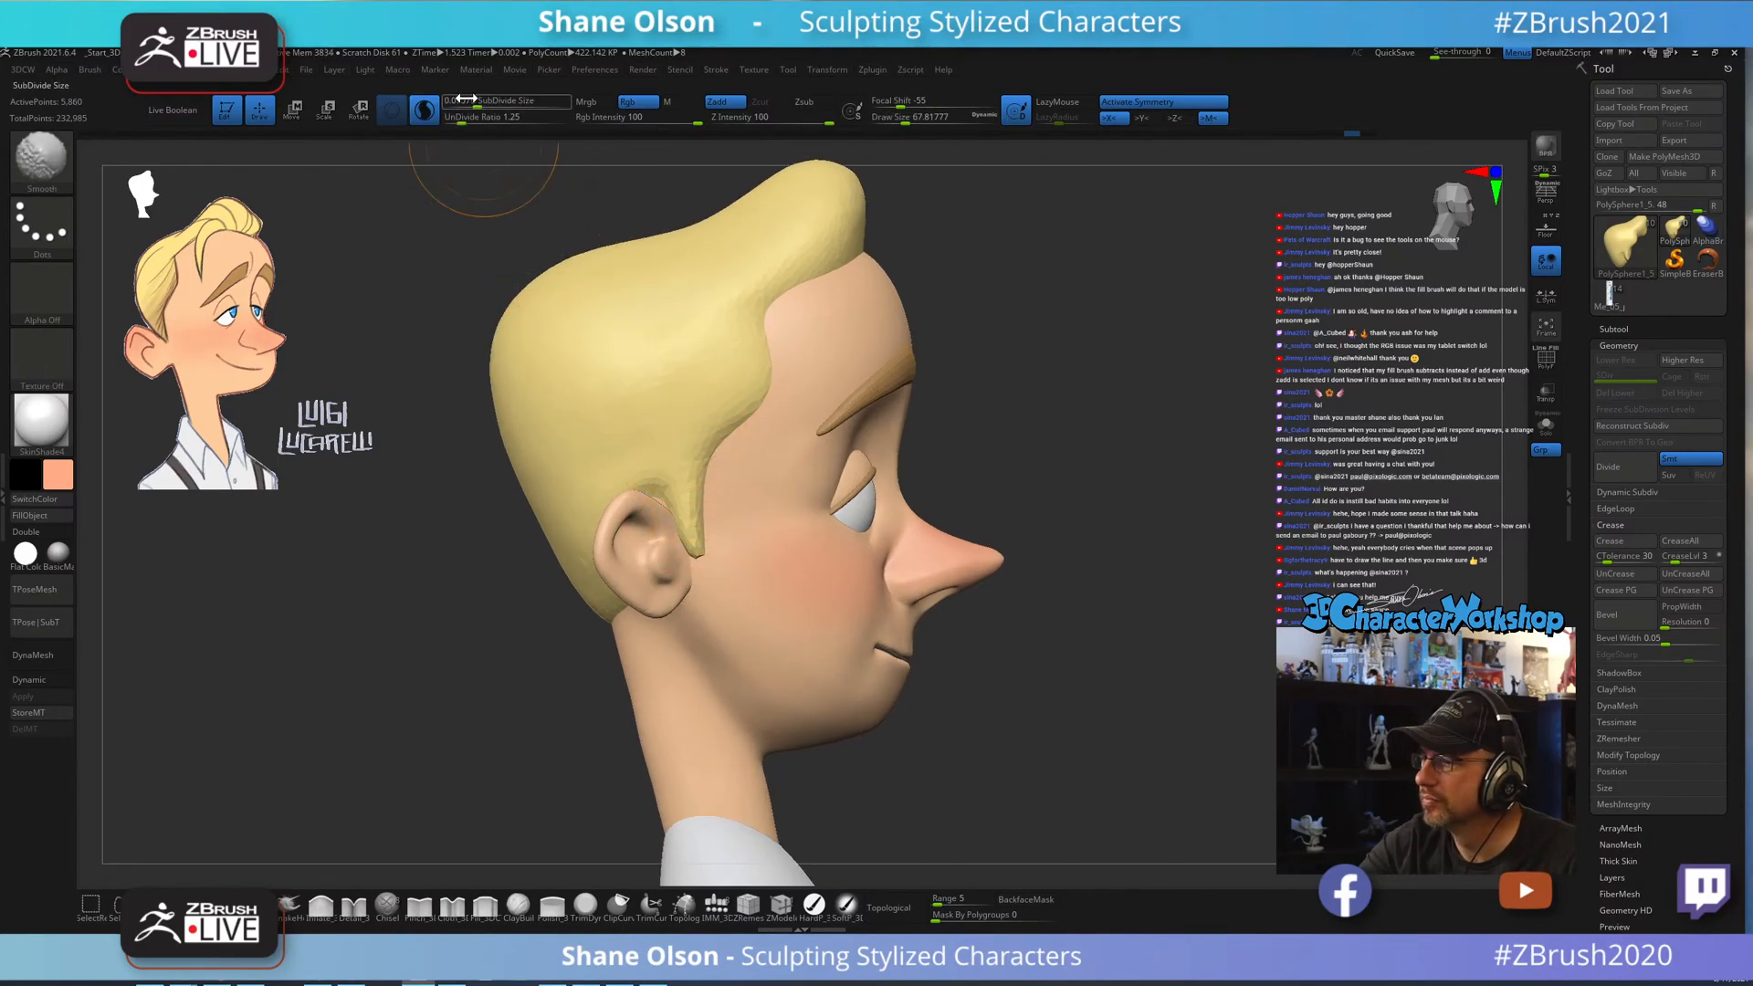
{"action": "left_click", "coordinate": [473, 104]}
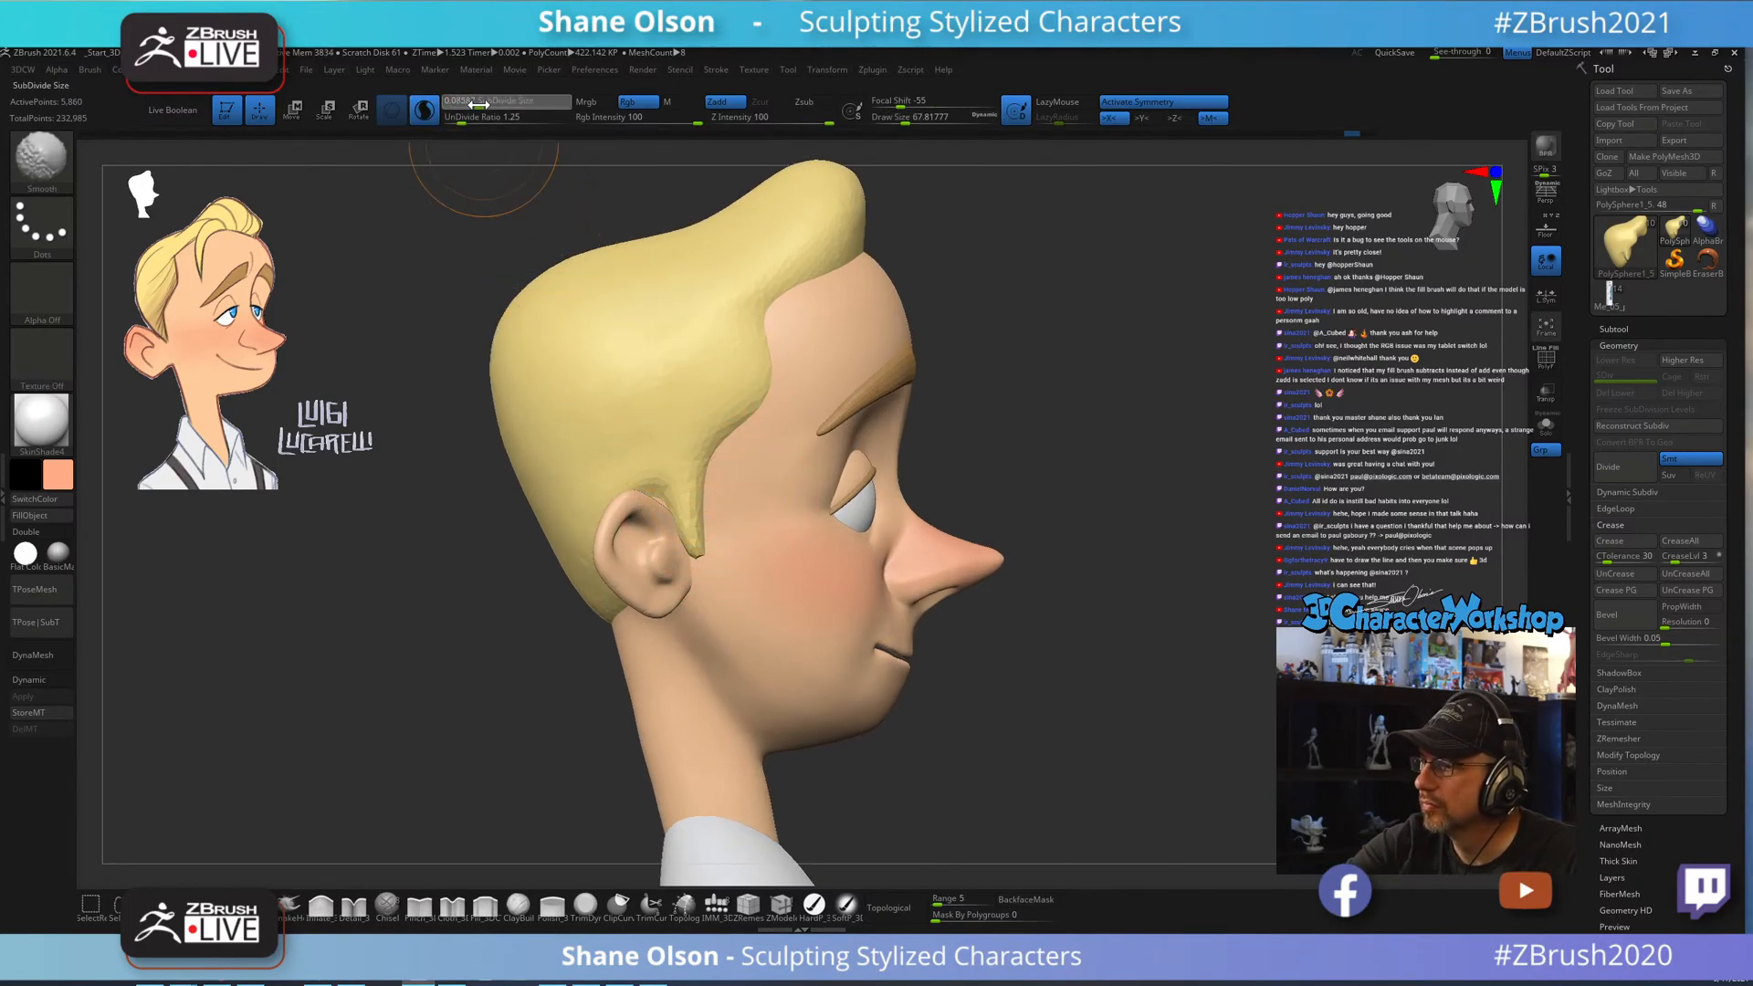
{"action": "left_click_drag", "start_coordinate": [483, 104], "coordinate": [481, 104]}
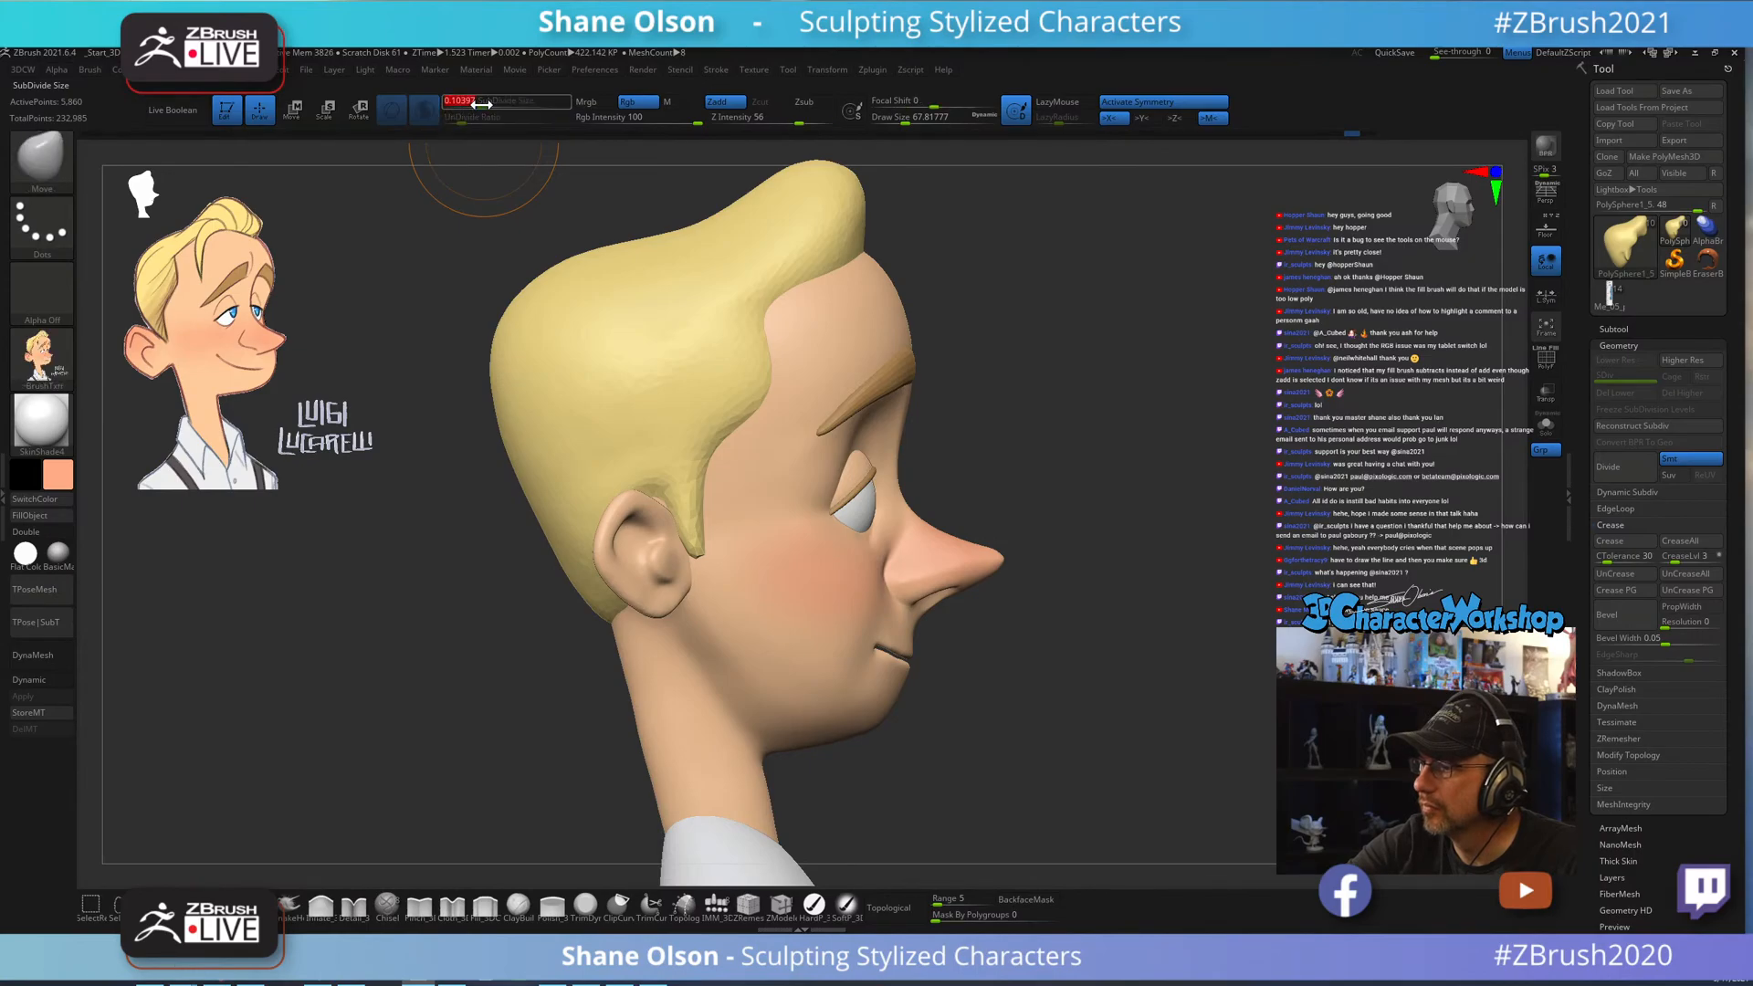
Smooth the hair along the sideburn, front hairline and behind the ear with Sculptris Pro active.
{"action": "mouse_move", "coordinate": [696, 491]}
{"action": "left_mouse_down", "text": "shift"}
{"action": "mouse_move", "coordinate": [716, 549]}
{"action": "mouse_move", "coordinate": [774, 345]}
{"action": "left_mouse_up", "text": "shift"}
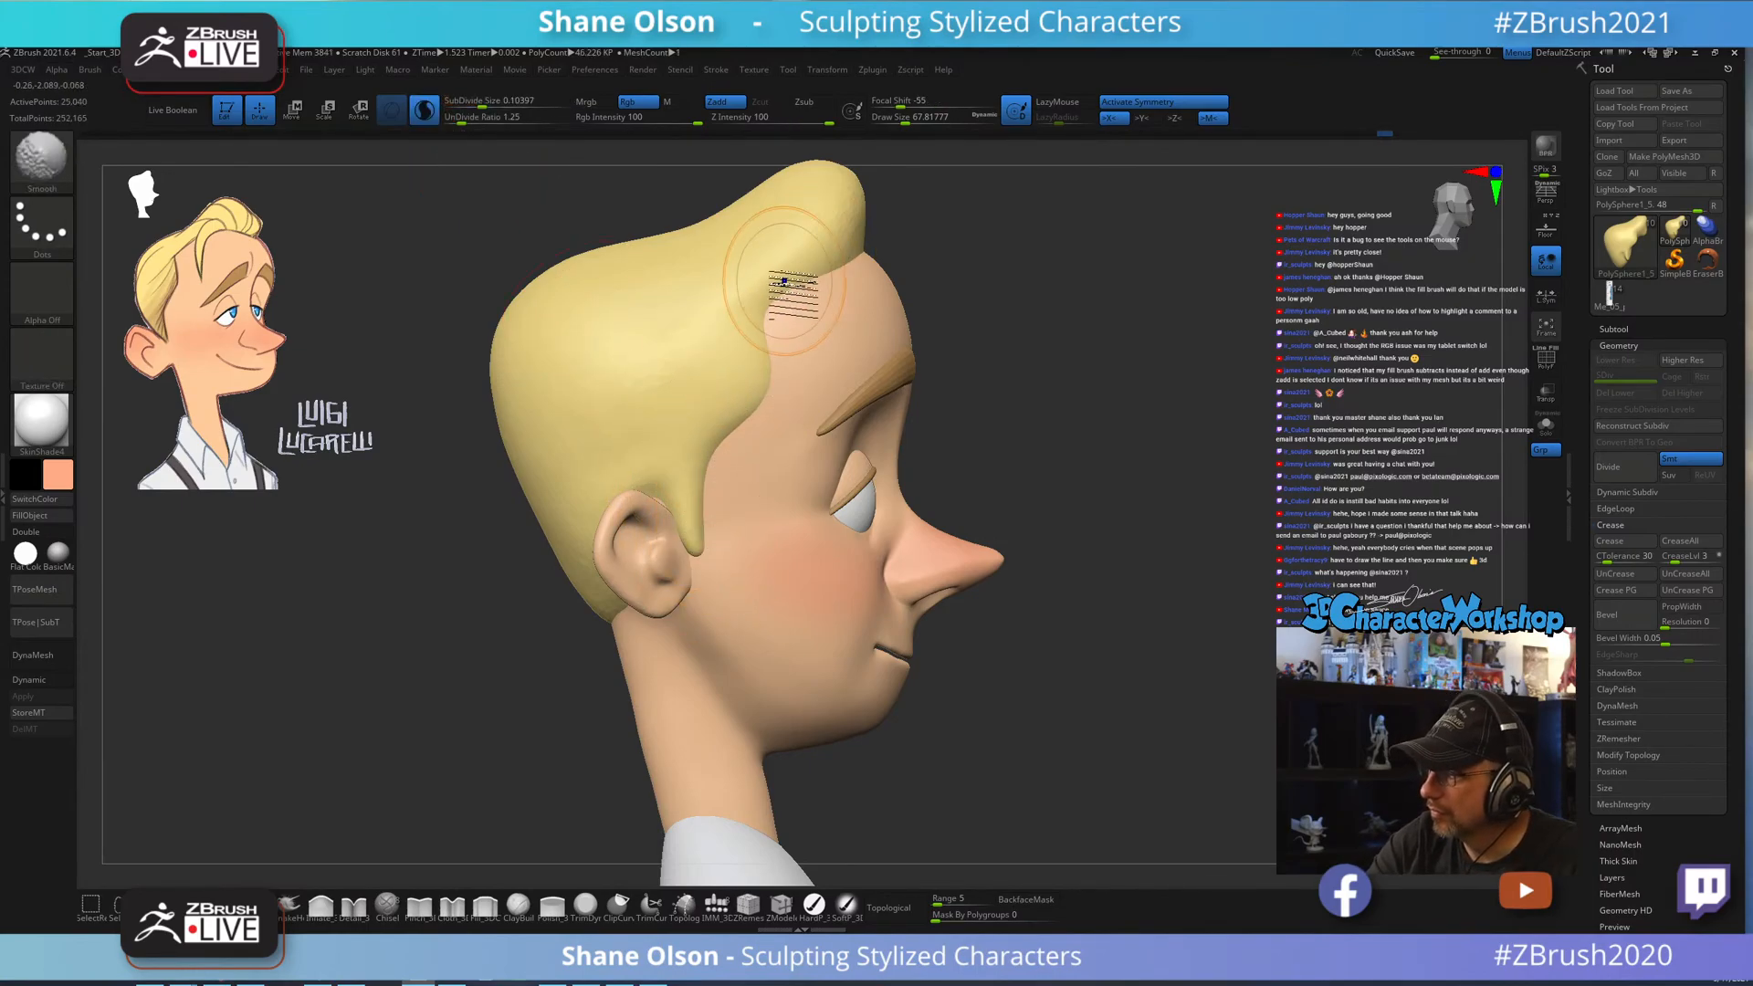
{"action": "left_click_drag", "start_coordinate": [794, 282], "coordinate": [847, 235], "text": "shift"}
{"action": "mouse_move", "coordinate": [645, 450]}
{"action": "left_mouse_down", "text": "shift"}
{"action": "mouse_move", "coordinate": [651, 603]}
{"action": "mouse_move", "coordinate": [601, 573]}
{"action": "left_mouse_up", "text": "shift"}
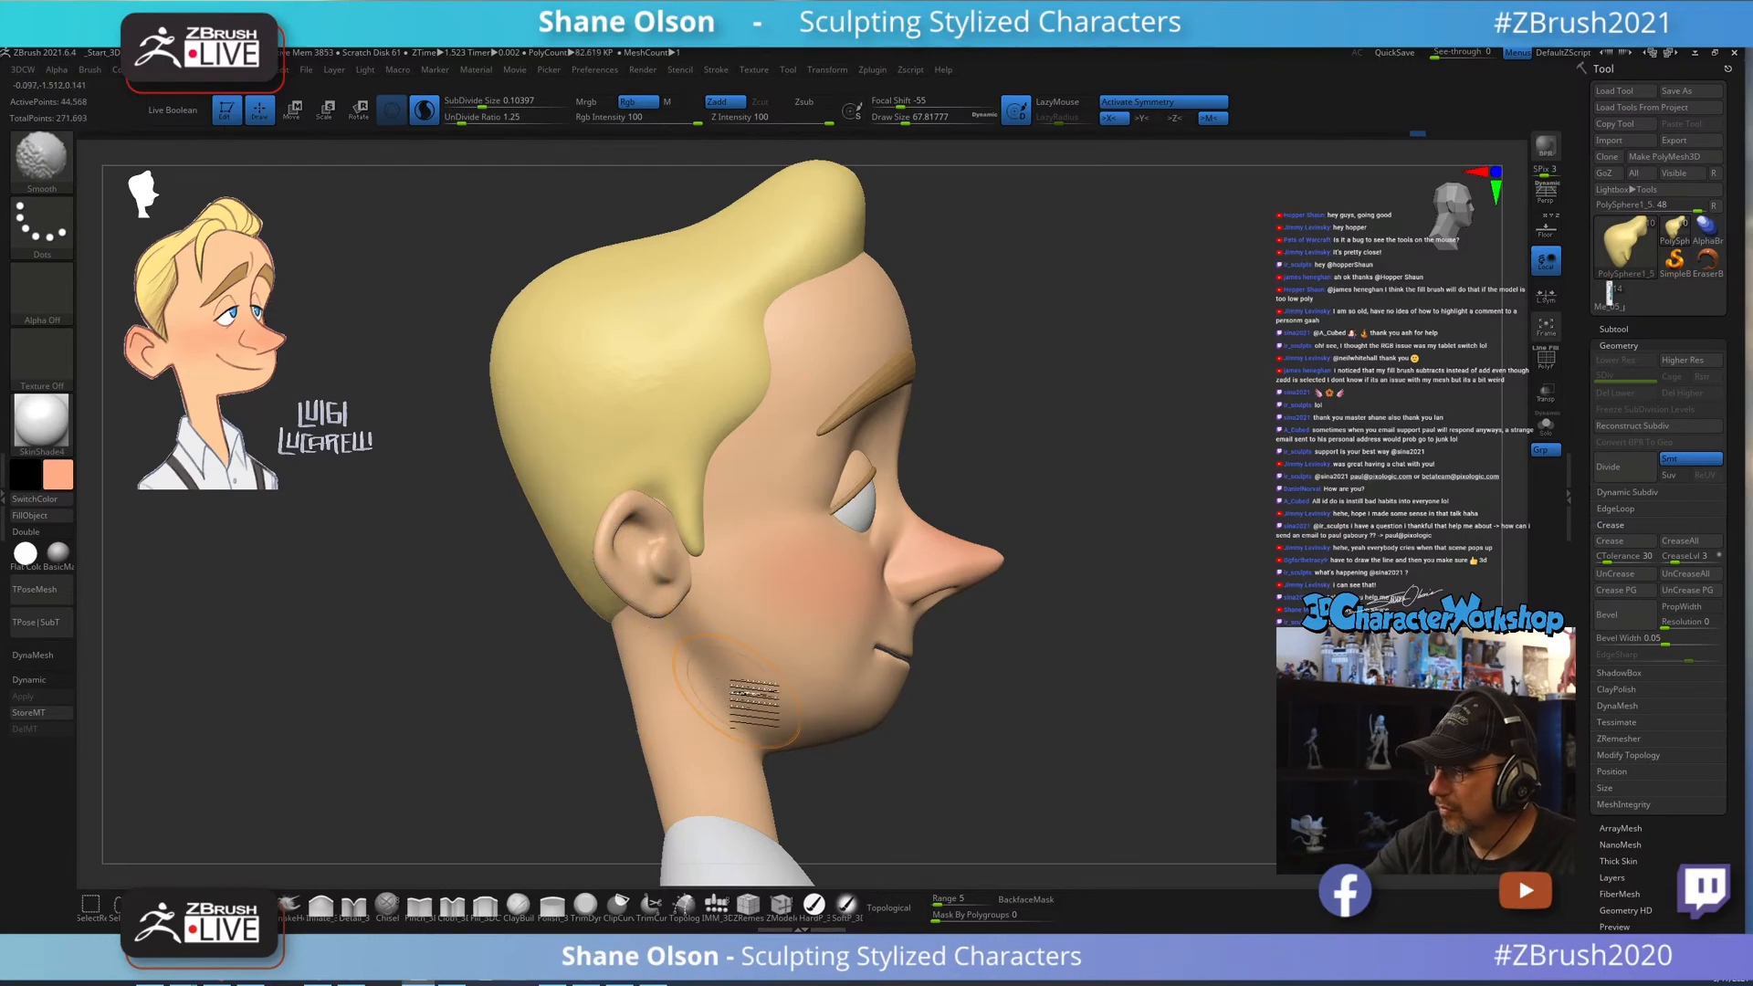
{"action": "mouse_move", "coordinate": [1059, 752]}
{"action": "left_mouse_down"}
{"action": "mouse_move", "coordinate": [1042, 724]}
{"action": "mouse_move", "coordinate": [1096, 704]}
{"action": "mouse_move", "coordinate": [1093, 686]}
{"action": "left_mouse_up"}
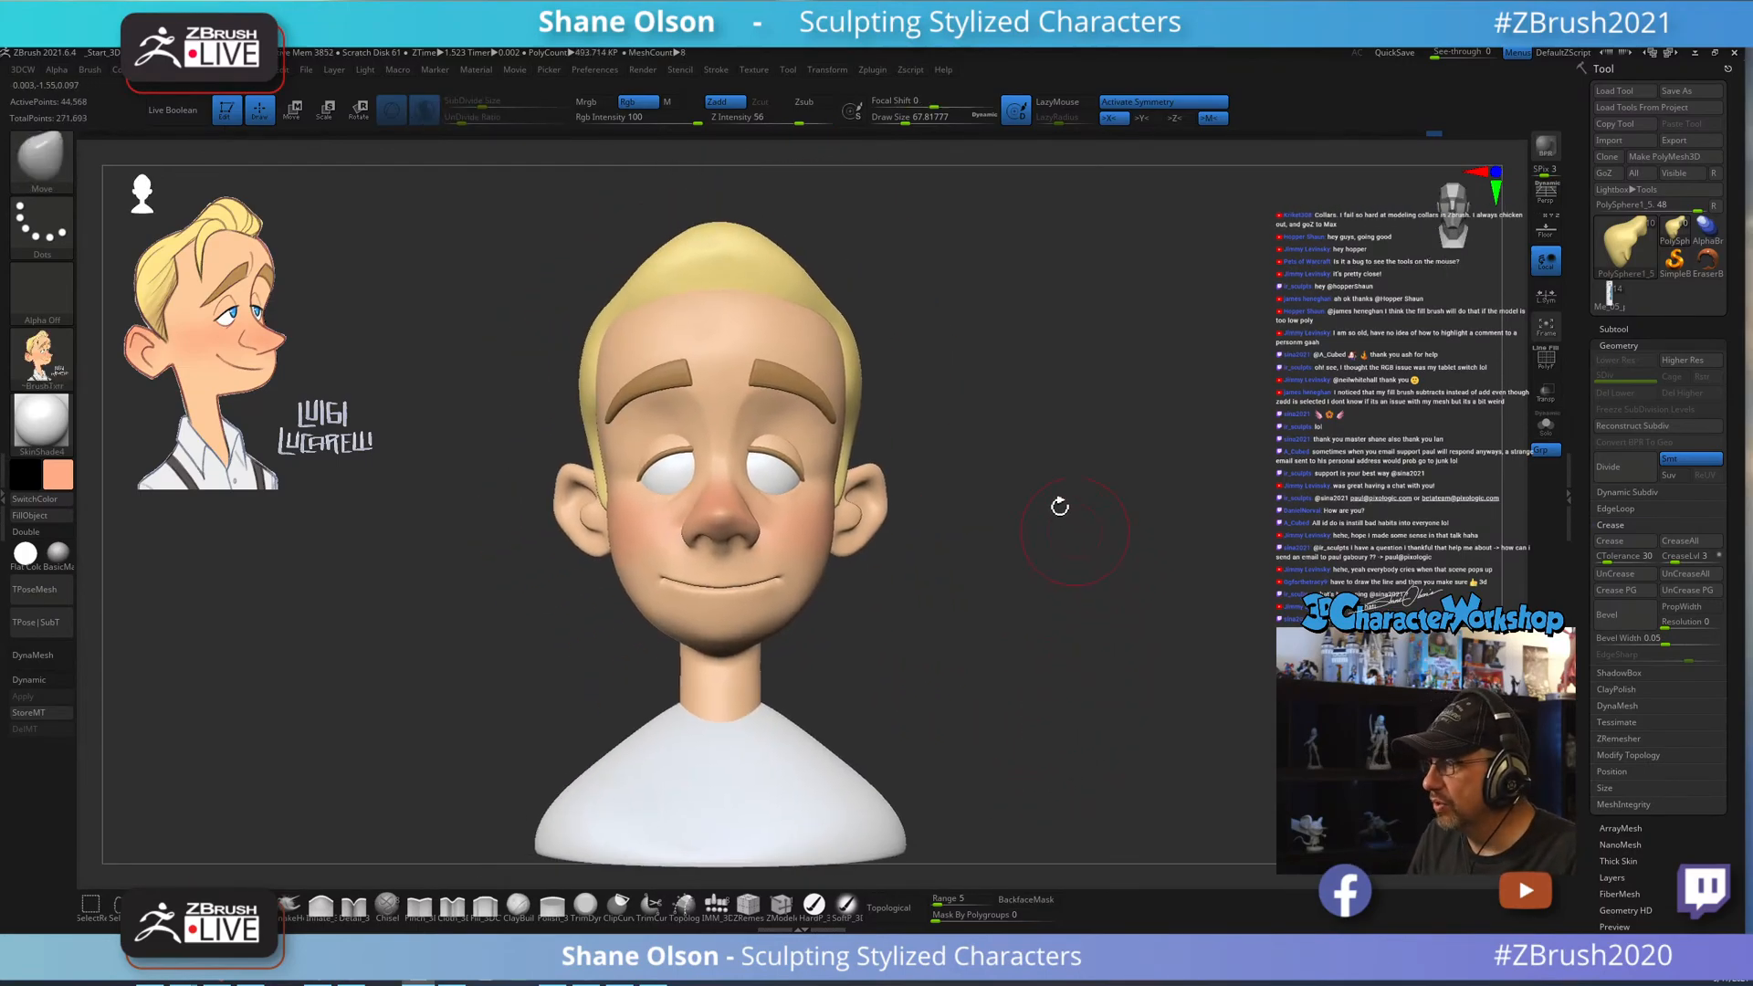
{"action": "left_click_drag", "start_coordinate": [1060, 506], "coordinate": [1081, 391], "text": "alt"}
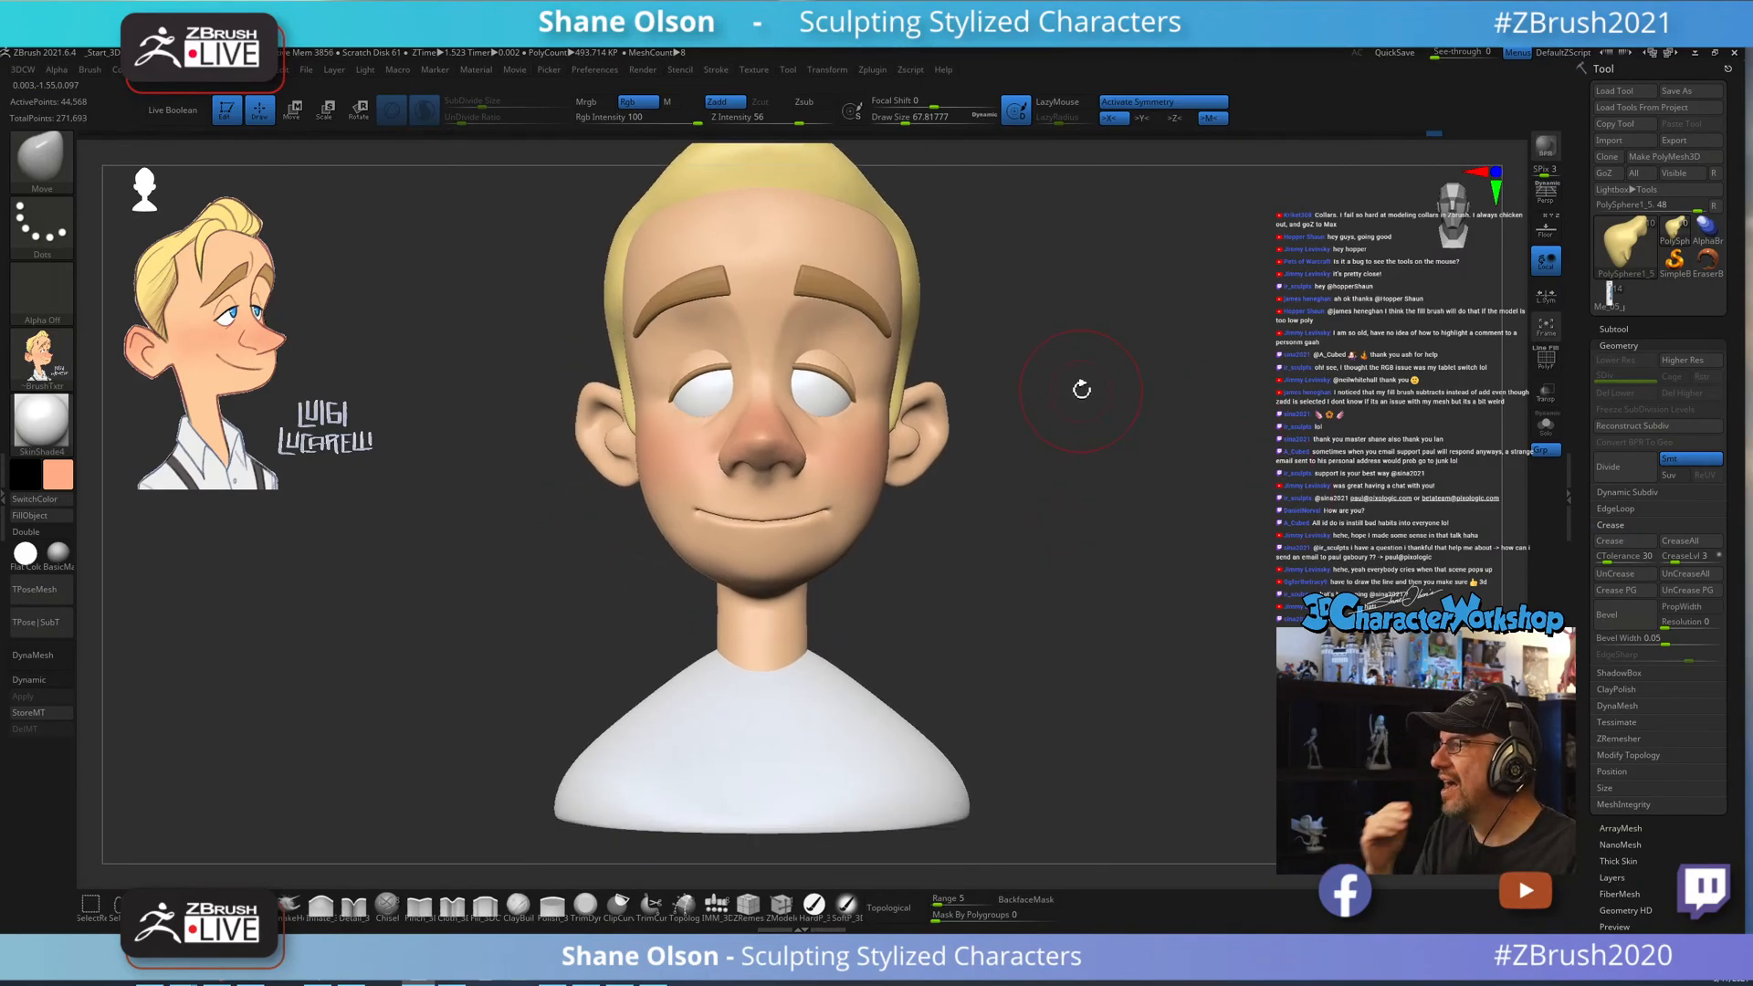
{"action": "mouse_move", "coordinate": [1053, 387]}
{"action": "left_mouse_down", "text": "alt"}
{"action": "mouse_move", "coordinate": [1032, 422]}
{"action": "mouse_move", "coordinate": [1059, 357]}
{"action": "mouse_move", "coordinate": [1046, 361]}
{"action": "left_mouse_up", "text": "alt"}
{"action": "left_click_drag", "start_coordinate": [1053, 458], "coordinate": [1068, 424], "text": "alt"}
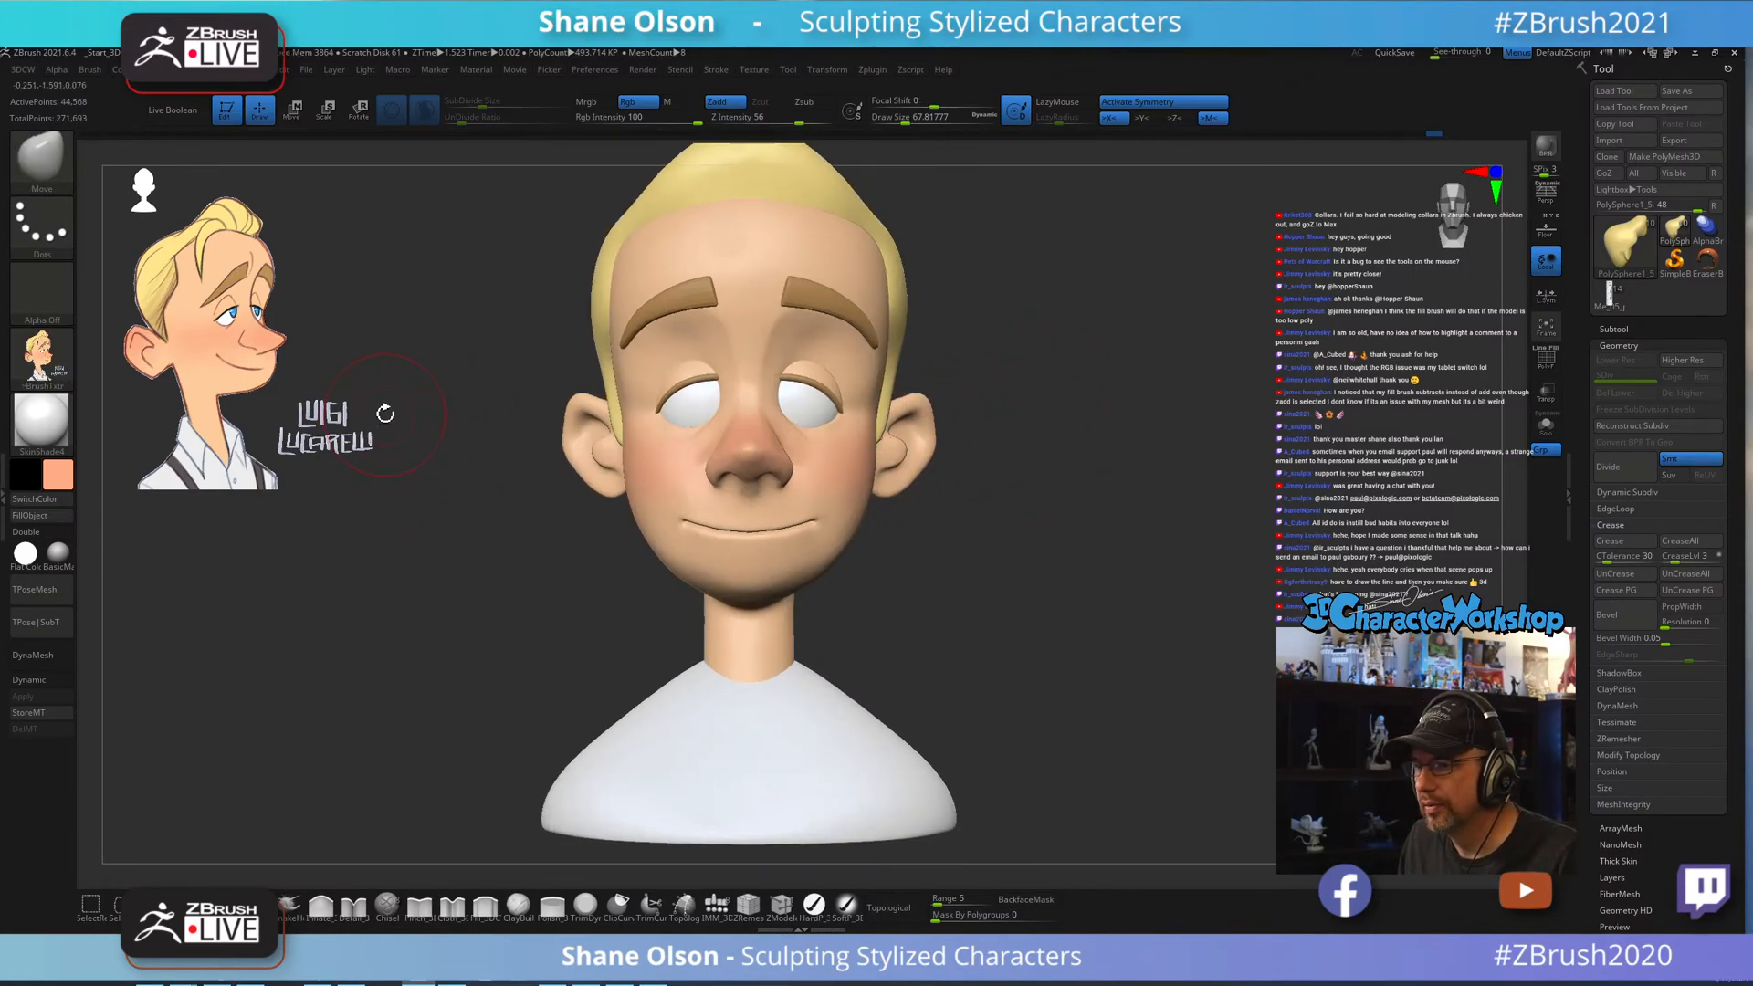
Insert mirrored blue QuadSphere-2 spheres onto the eyeballs using the IMM_3DCW brush with a draw size of about 44.
{"action": "key", "text": "s"}
{"action": "left_click_drag", "start_coordinate": [386, 416], "coordinate": [377, 417]}
{"action": "left_click_drag", "start_coordinate": [413, 297], "coordinate": [423, 325], "text": "alt"}
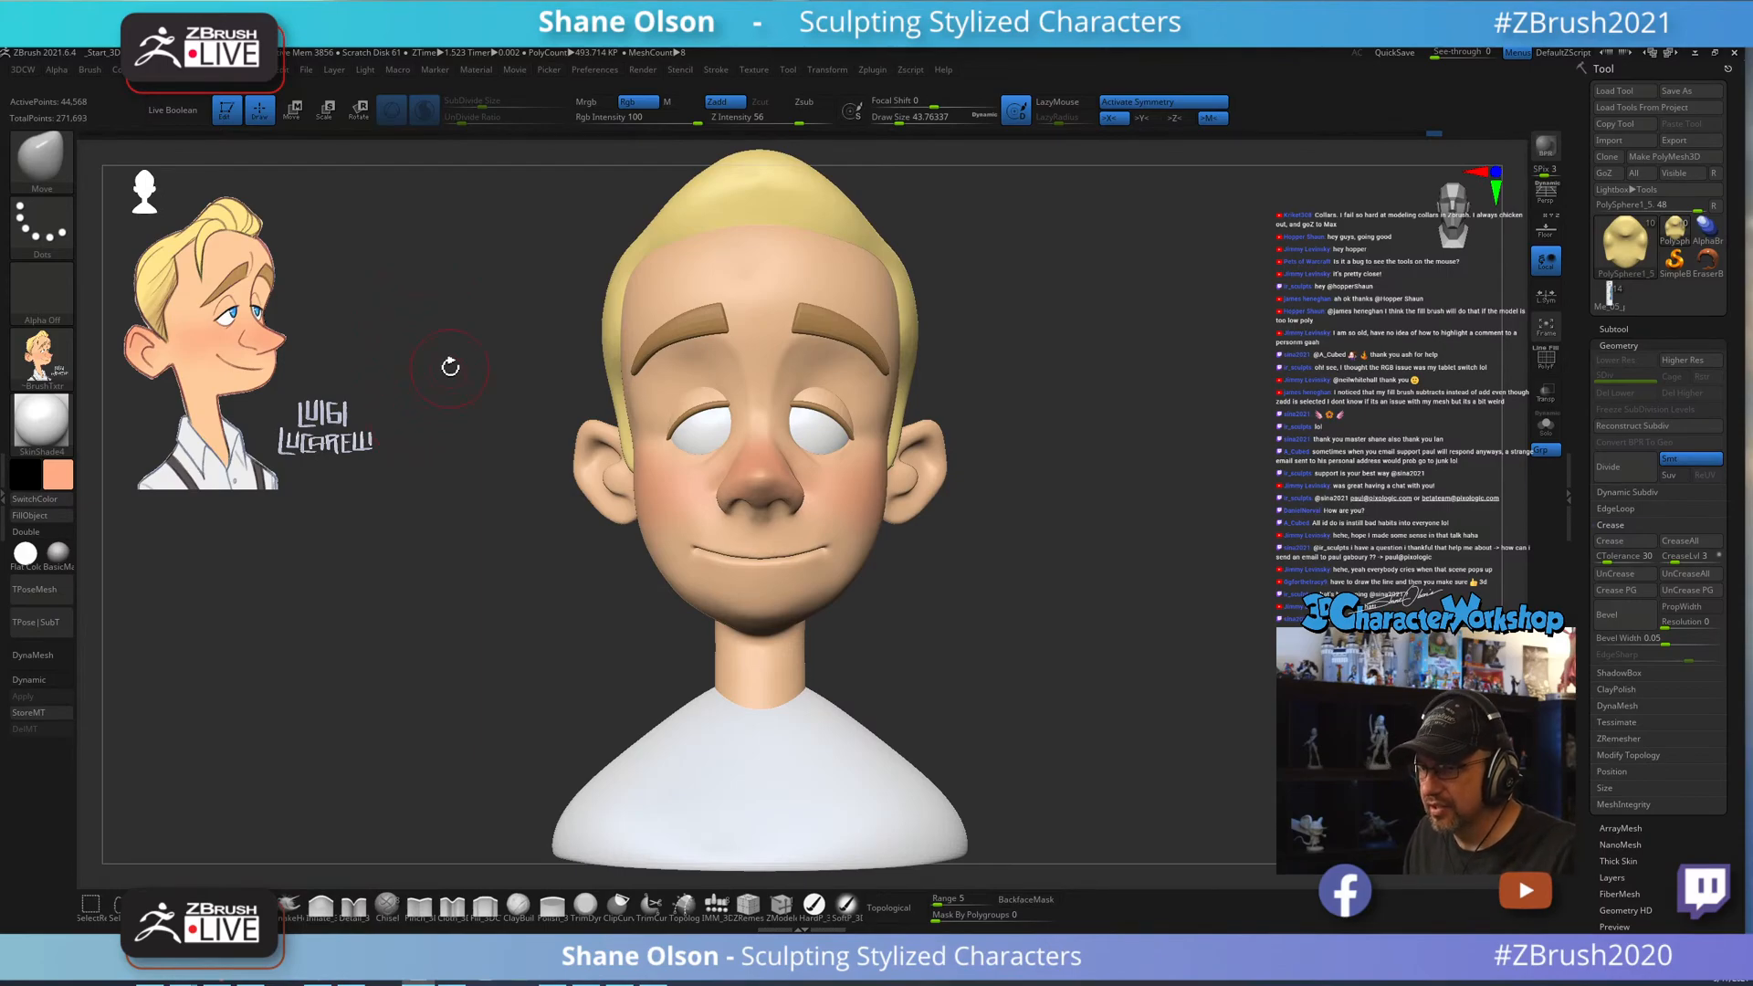
{"action": "key", "text": "shift+z"}
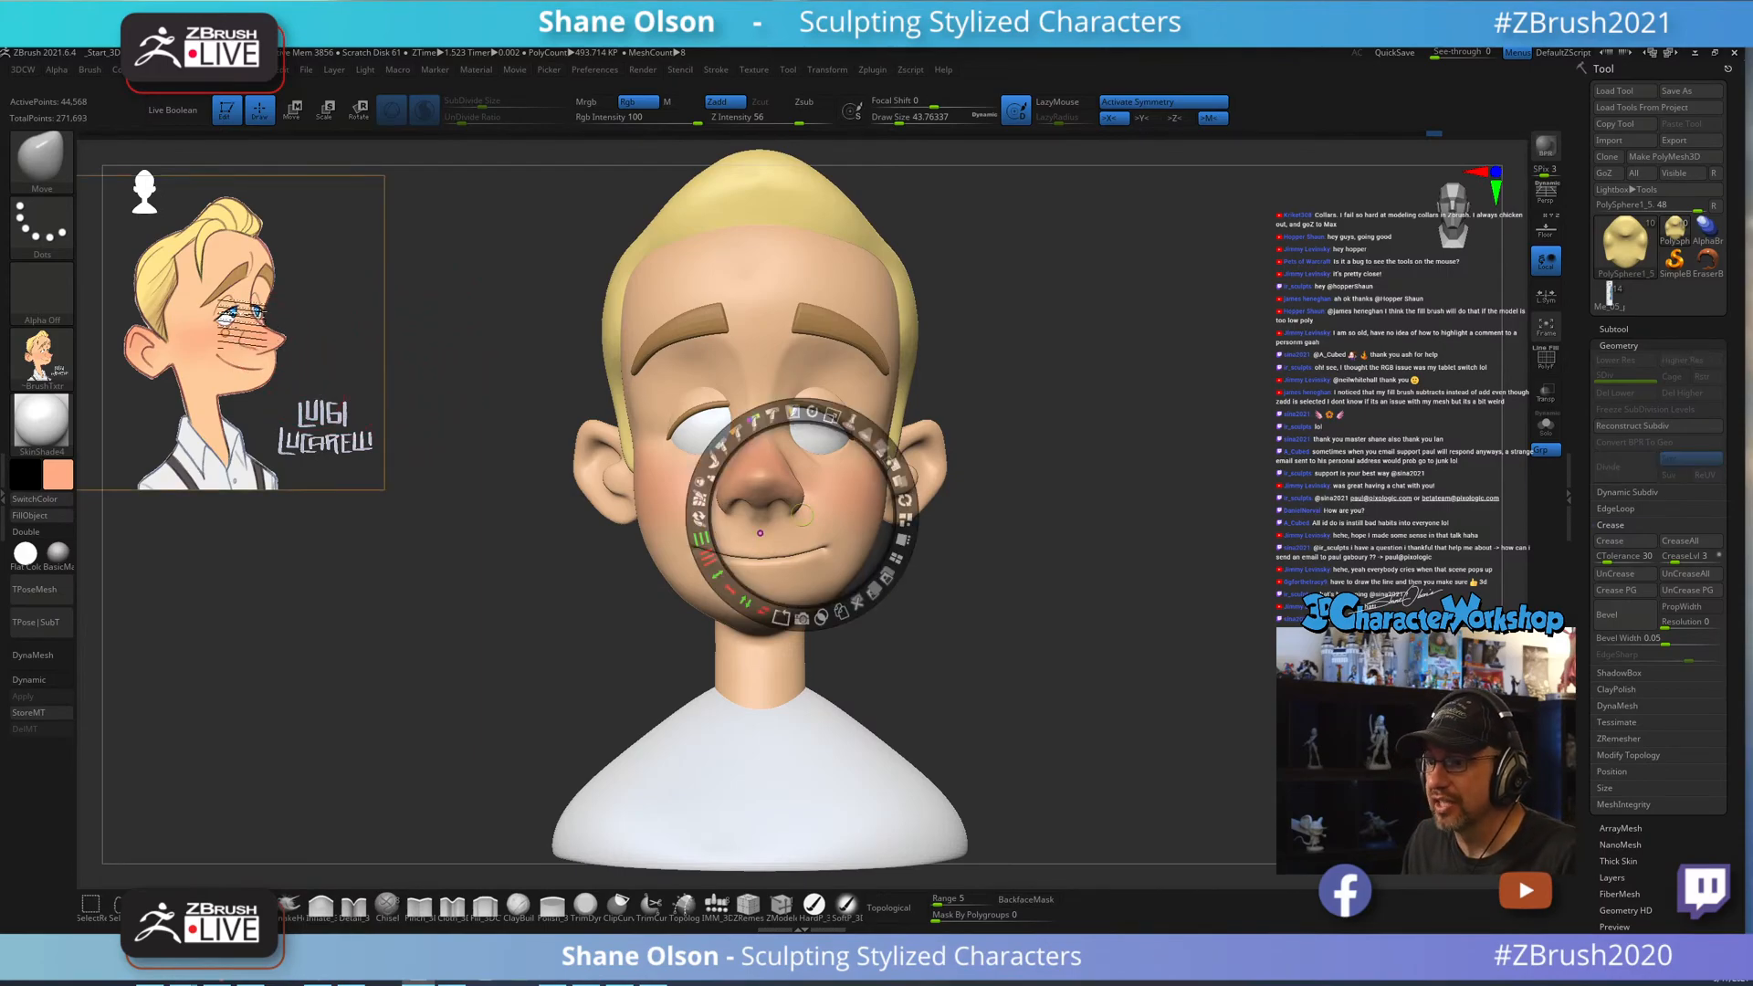
{"action": "key", "text": "shift+z"}
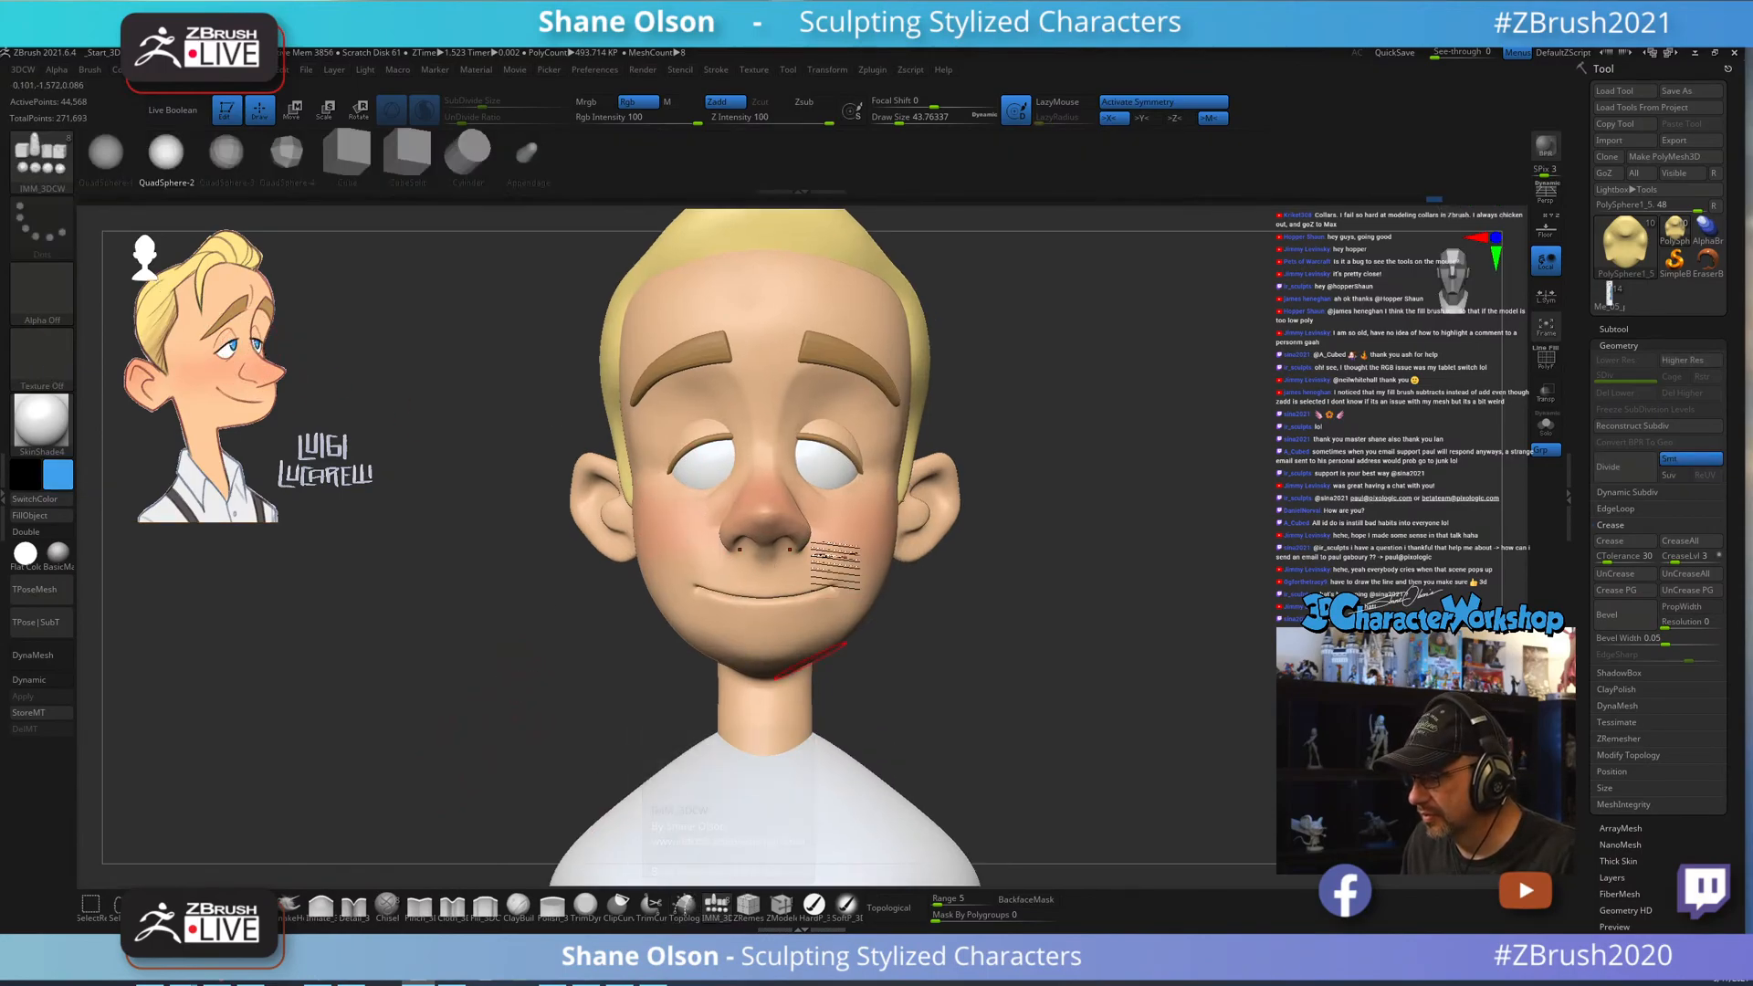
{"action": "left_click", "coordinate": [717, 904]}
{"action": "left_click", "coordinate": [826, 468], "text": "alt"}
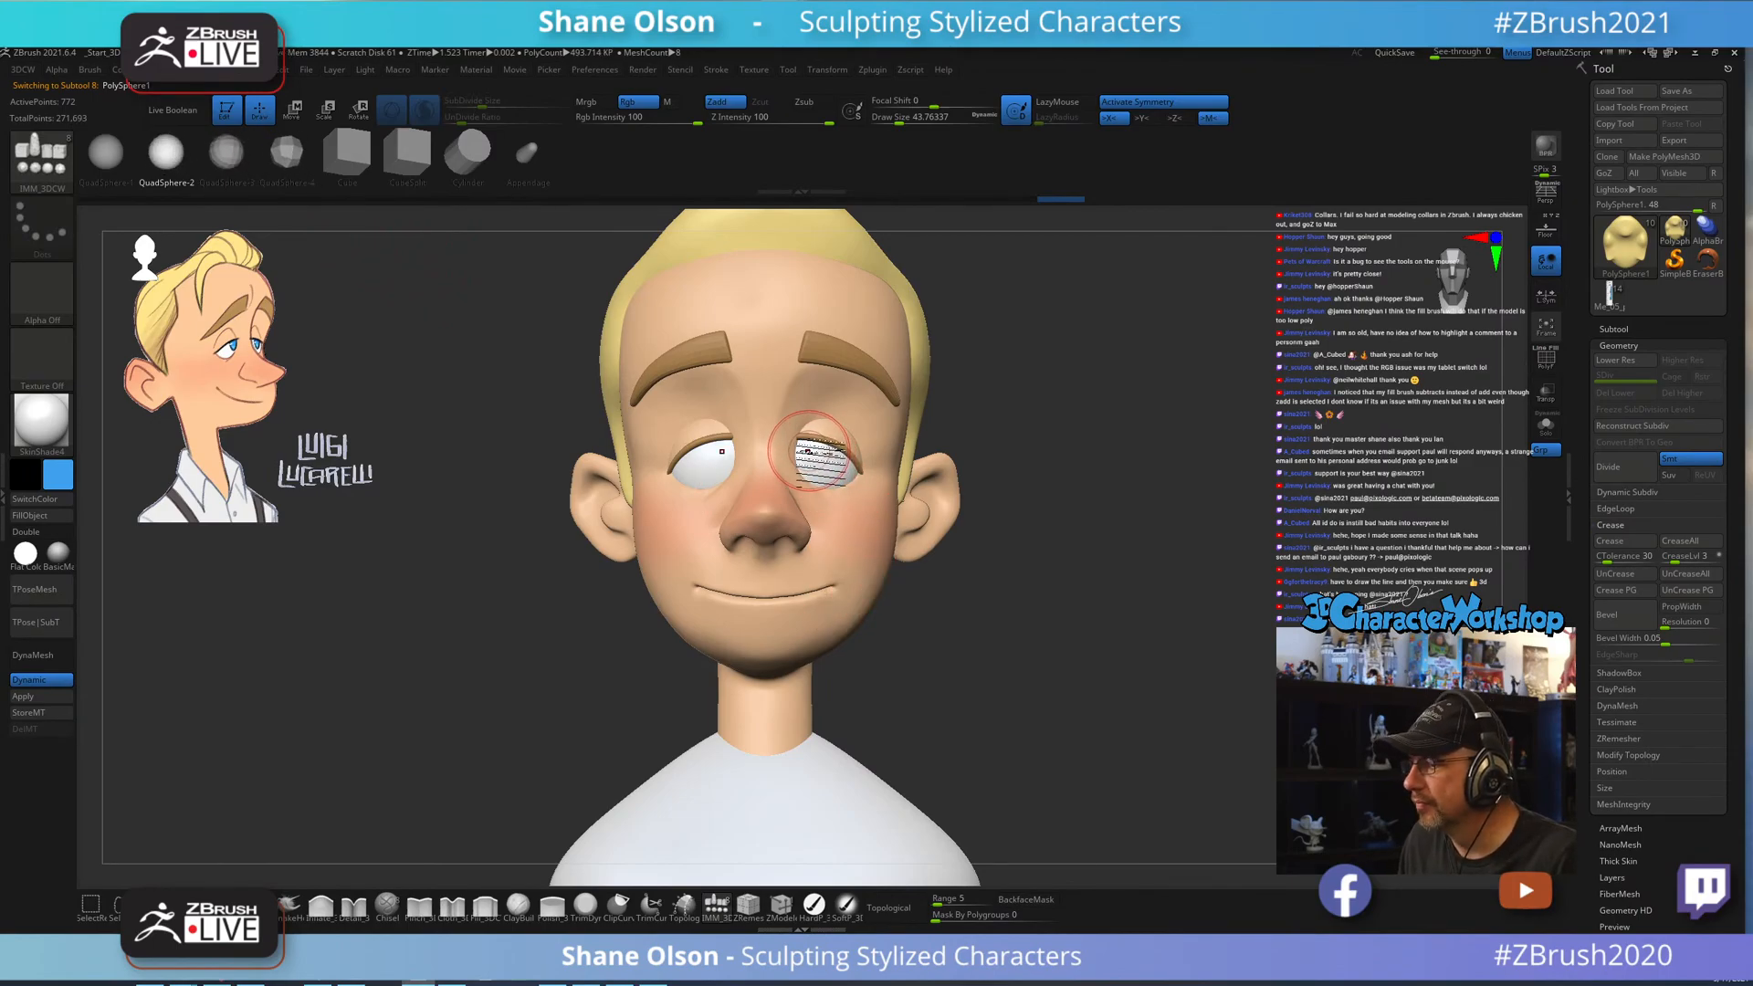
{"action": "left_click_drag", "start_coordinate": [809, 449], "coordinate": [825, 453]}
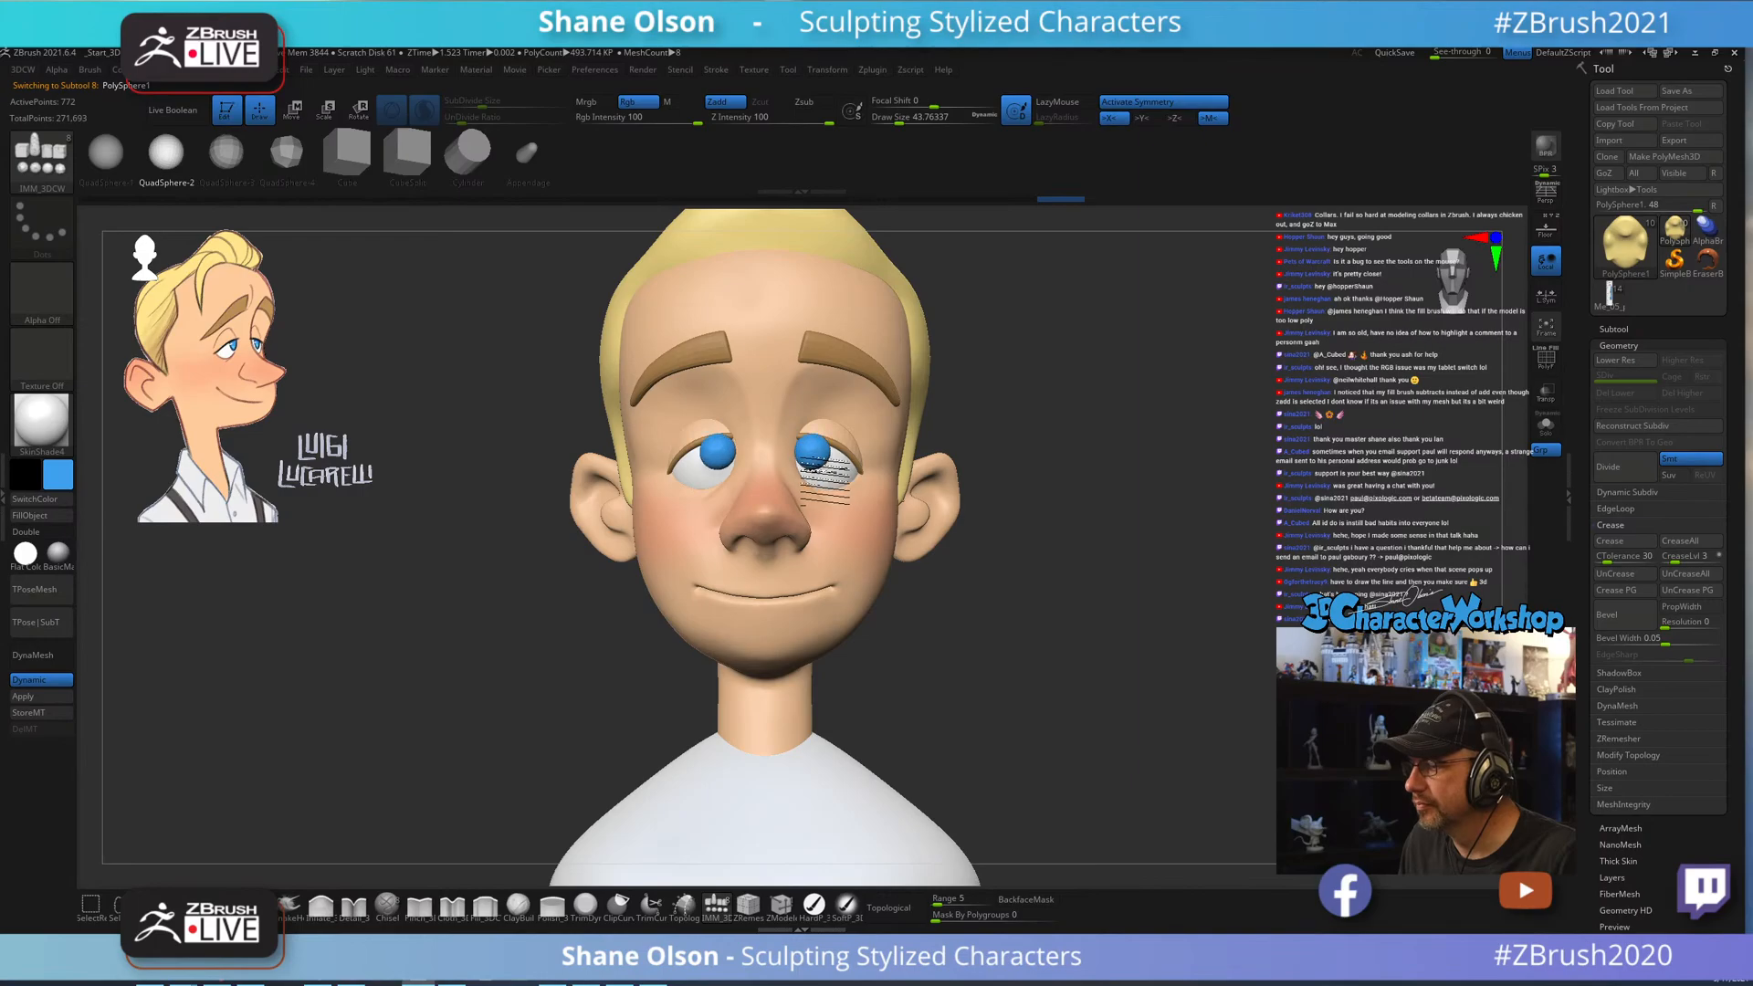
Flatten the blue spheres front to back into thin discs and set them back into the eyeballs as irises.
{"action": "left_click_drag", "start_coordinate": [1230, 511], "coordinate": [1162, 497], "text": "shift"}
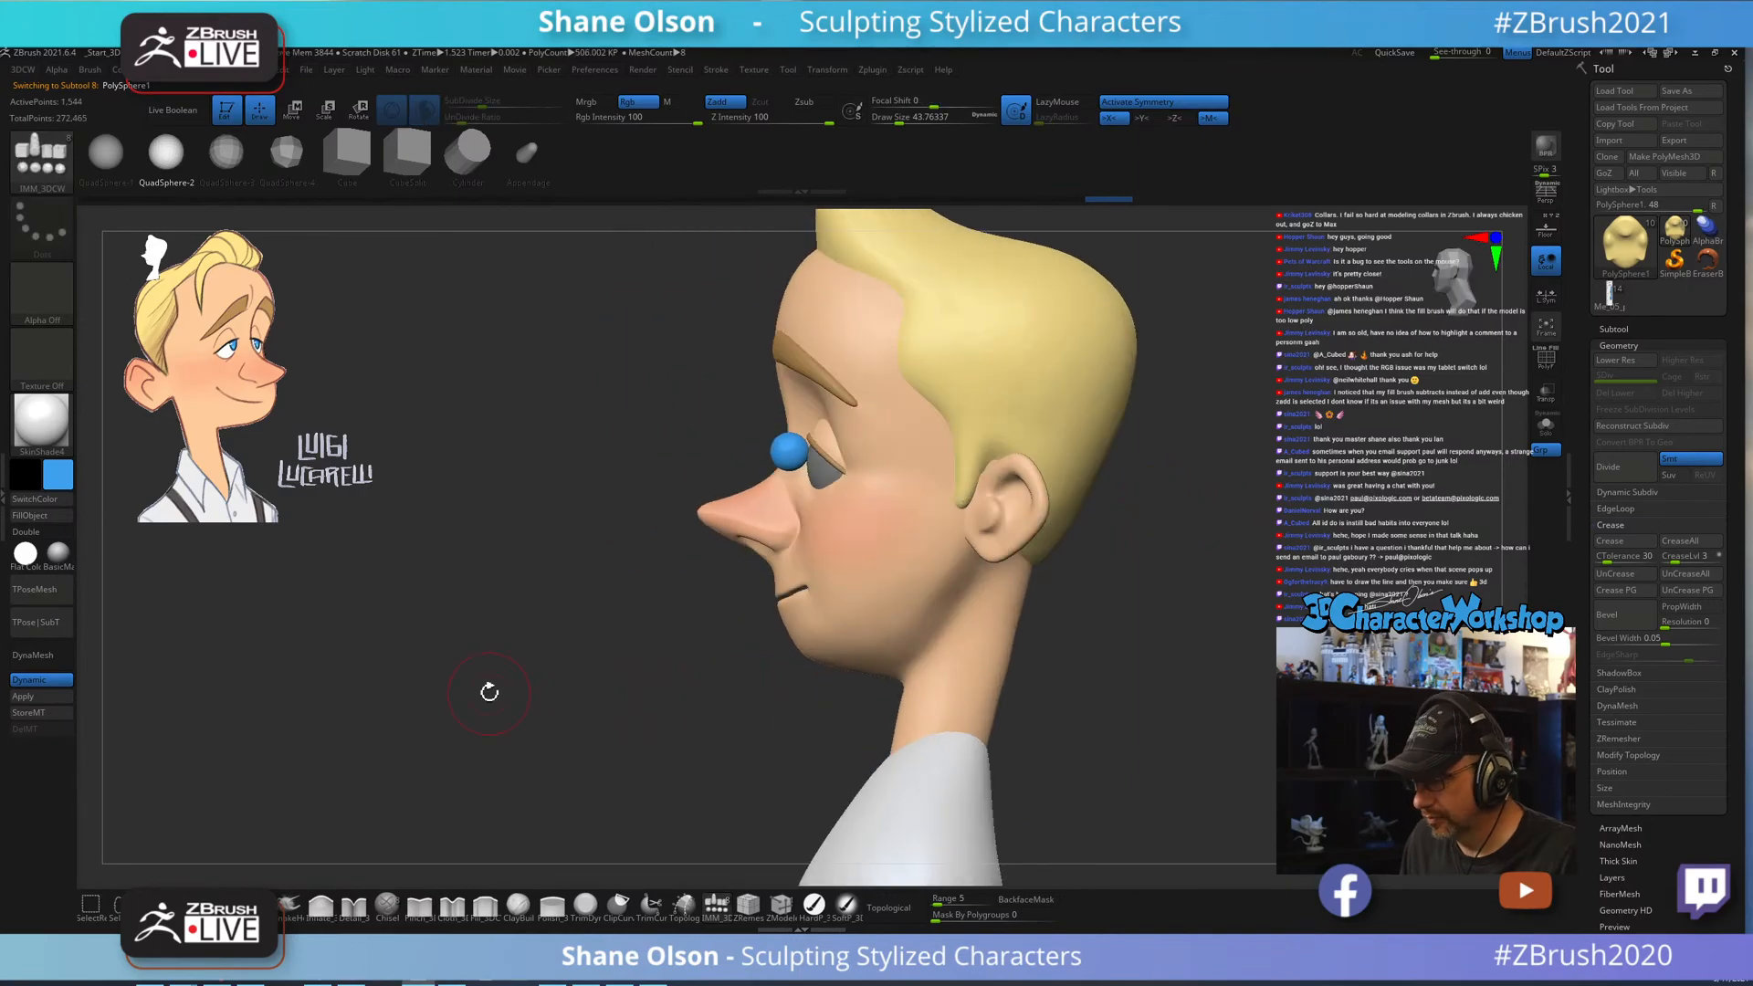
{"action": "key", "text": "w"}
{"action": "left_click_drag", "start_coordinate": [431, 595], "coordinate": [666, 585], "text": "alt"}
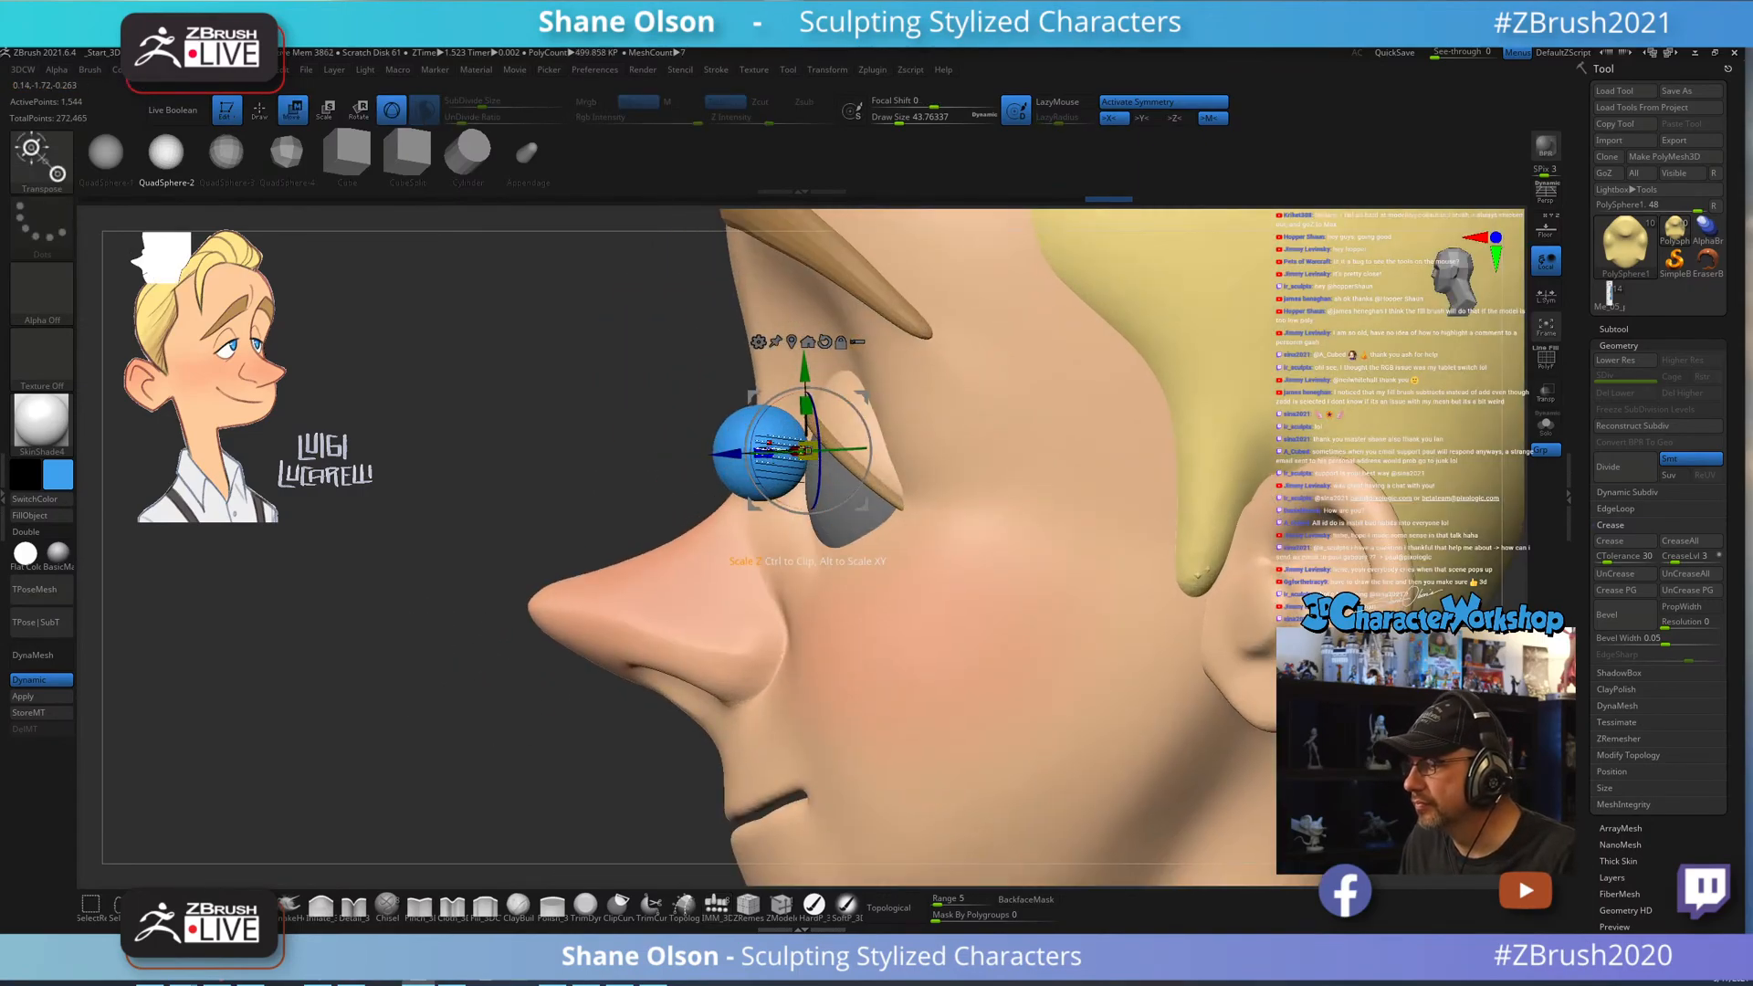
{"action": "left_click_drag", "start_coordinate": [745, 453], "coordinate": [764, 453]}
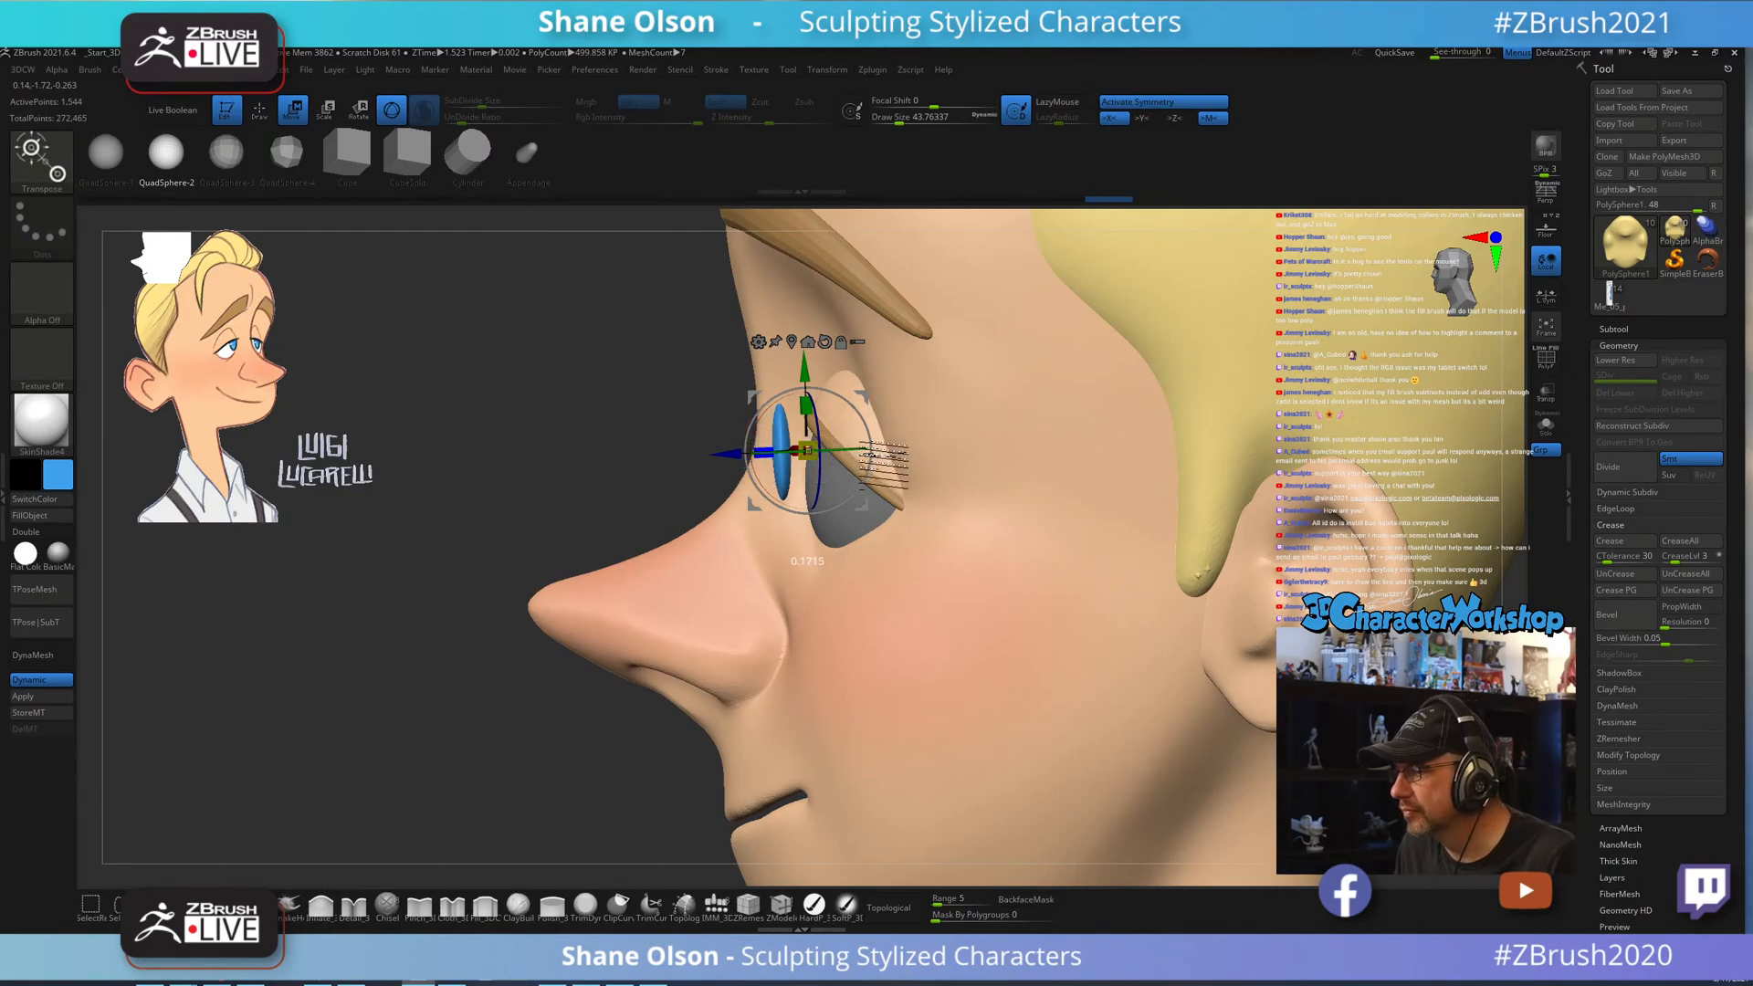
{"action": "left_click_drag", "start_coordinate": [862, 399], "coordinate": [889, 421]}
{"action": "left_click_drag", "start_coordinate": [534, 435], "coordinate": [618, 461]}
Shift the irises outward and rotate them to follow the eyeballs' curved surface, checking from the front and side.
{"action": "left_click_drag", "start_coordinate": [1315, 413], "coordinate": [1290, 393], "text": "alt"}
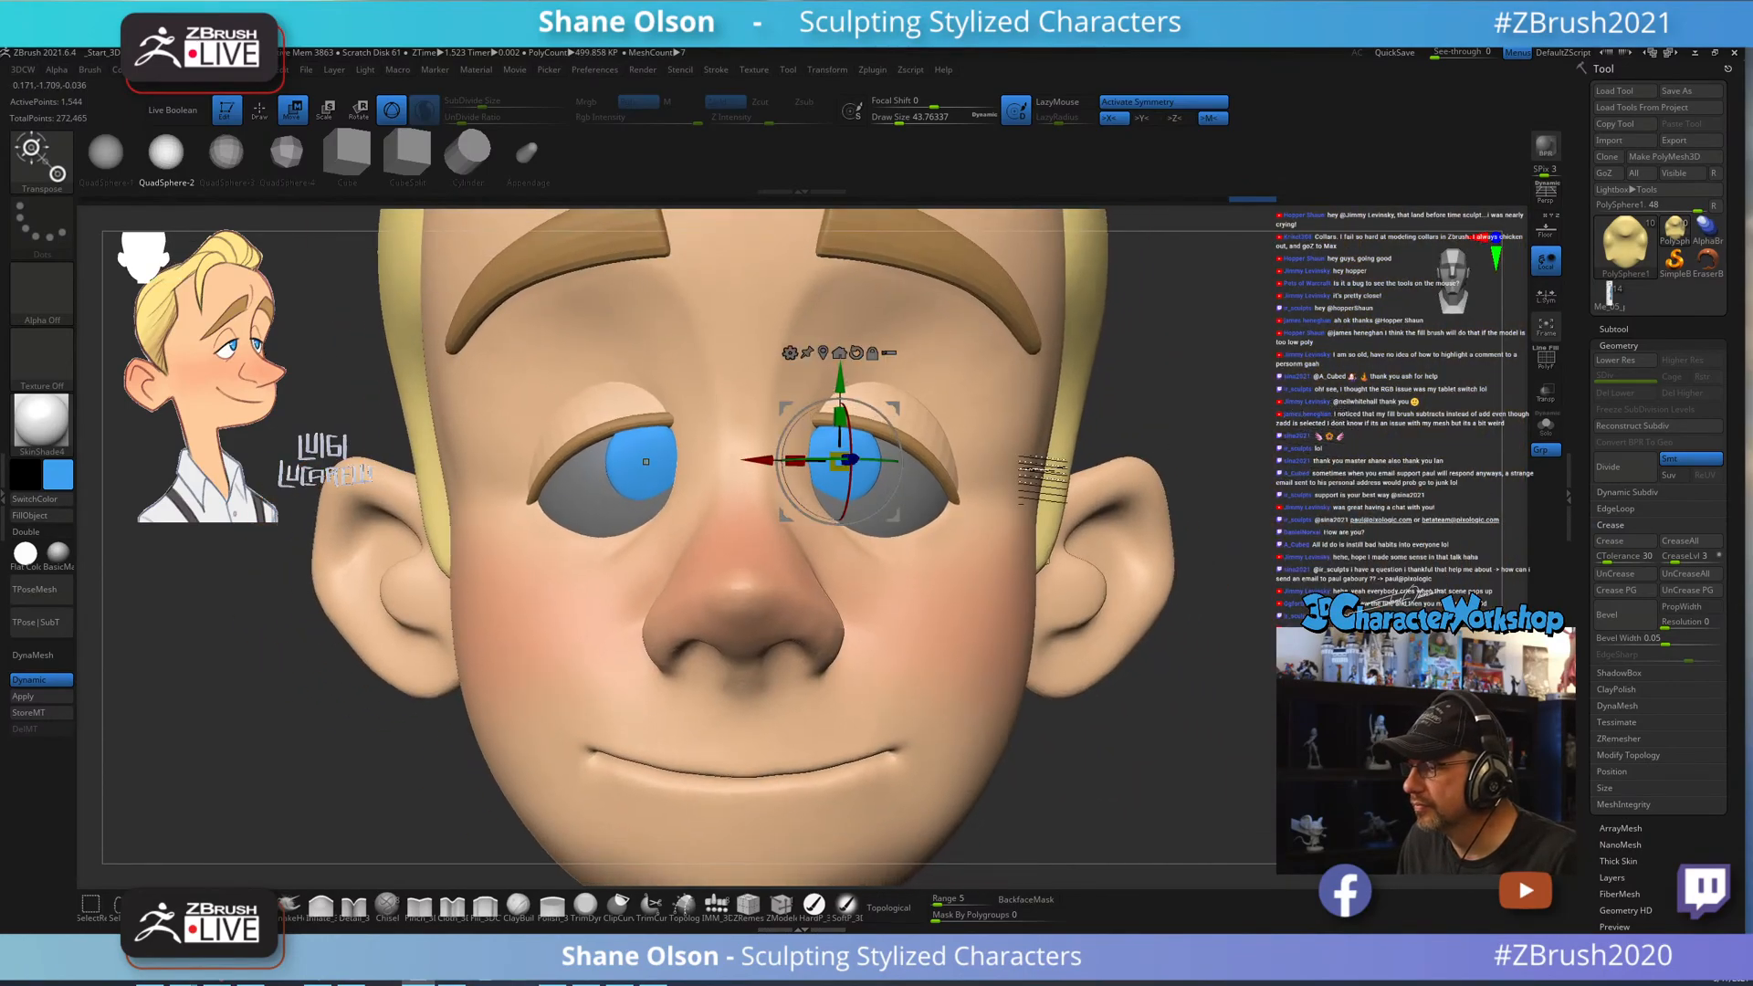
{"action": "left_click_drag", "start_coordinate": [758, 460], "coordinate": [846, 461]}
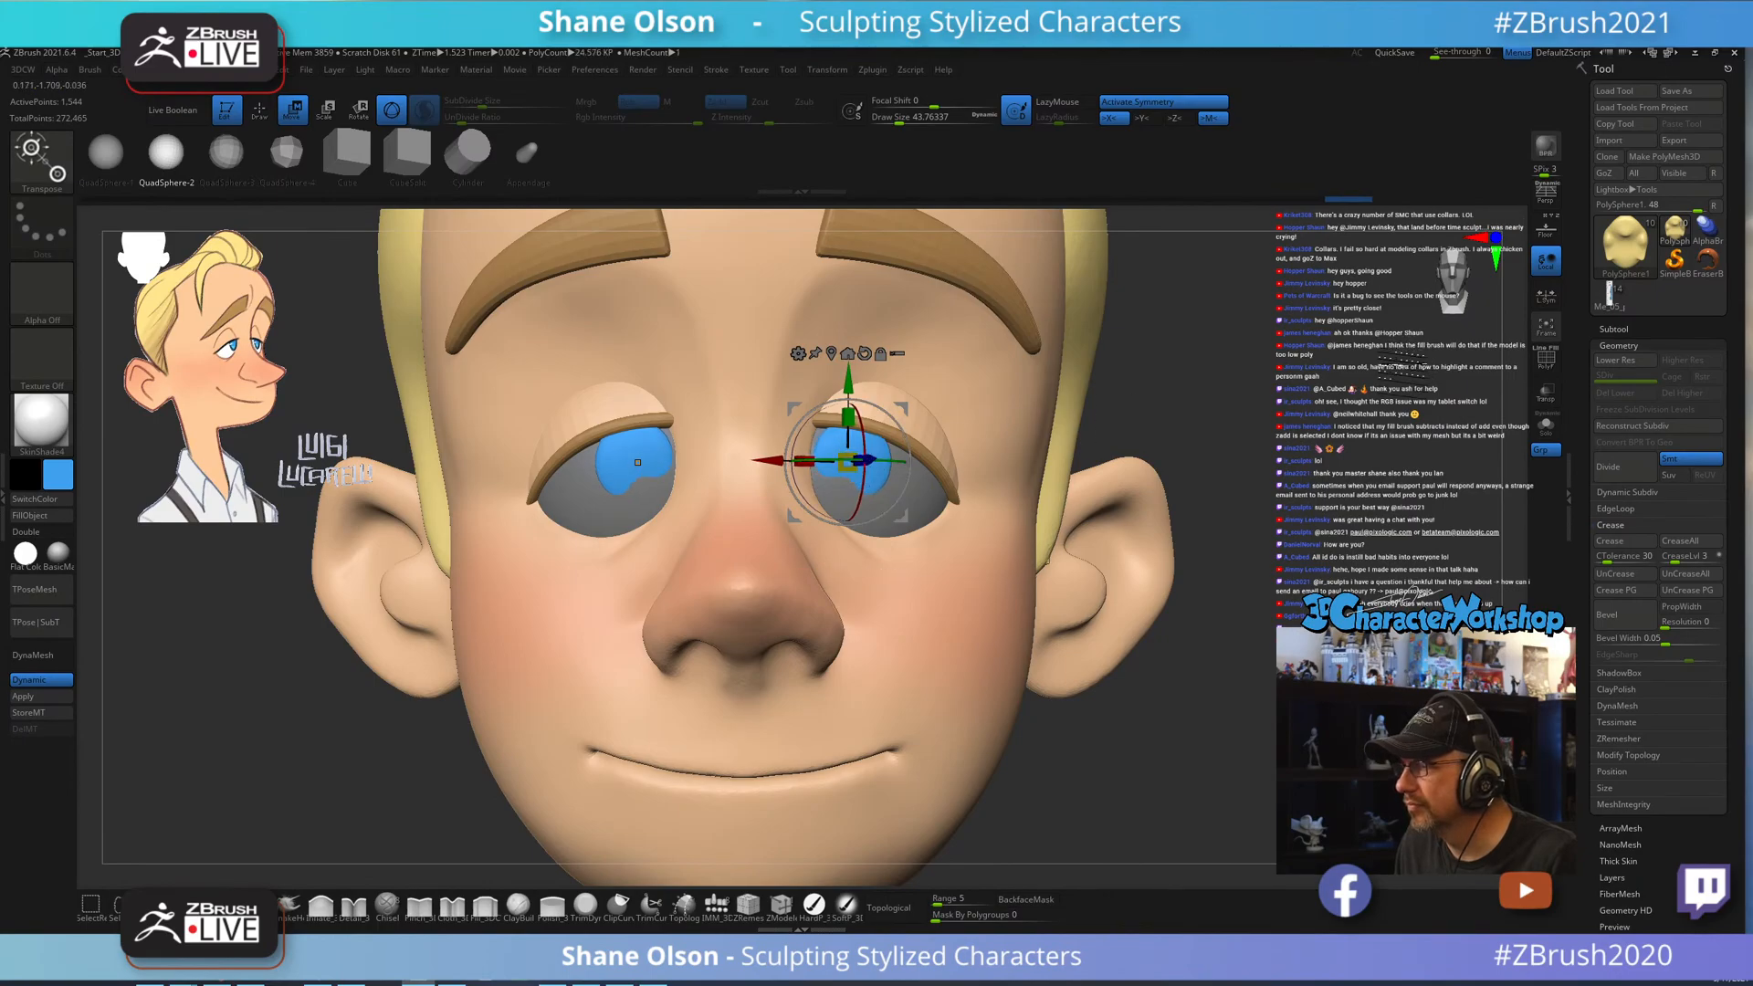
{"action": "left_click_drag", "start_coordinate": [1365, 433], "coordinate": [607, 423]}
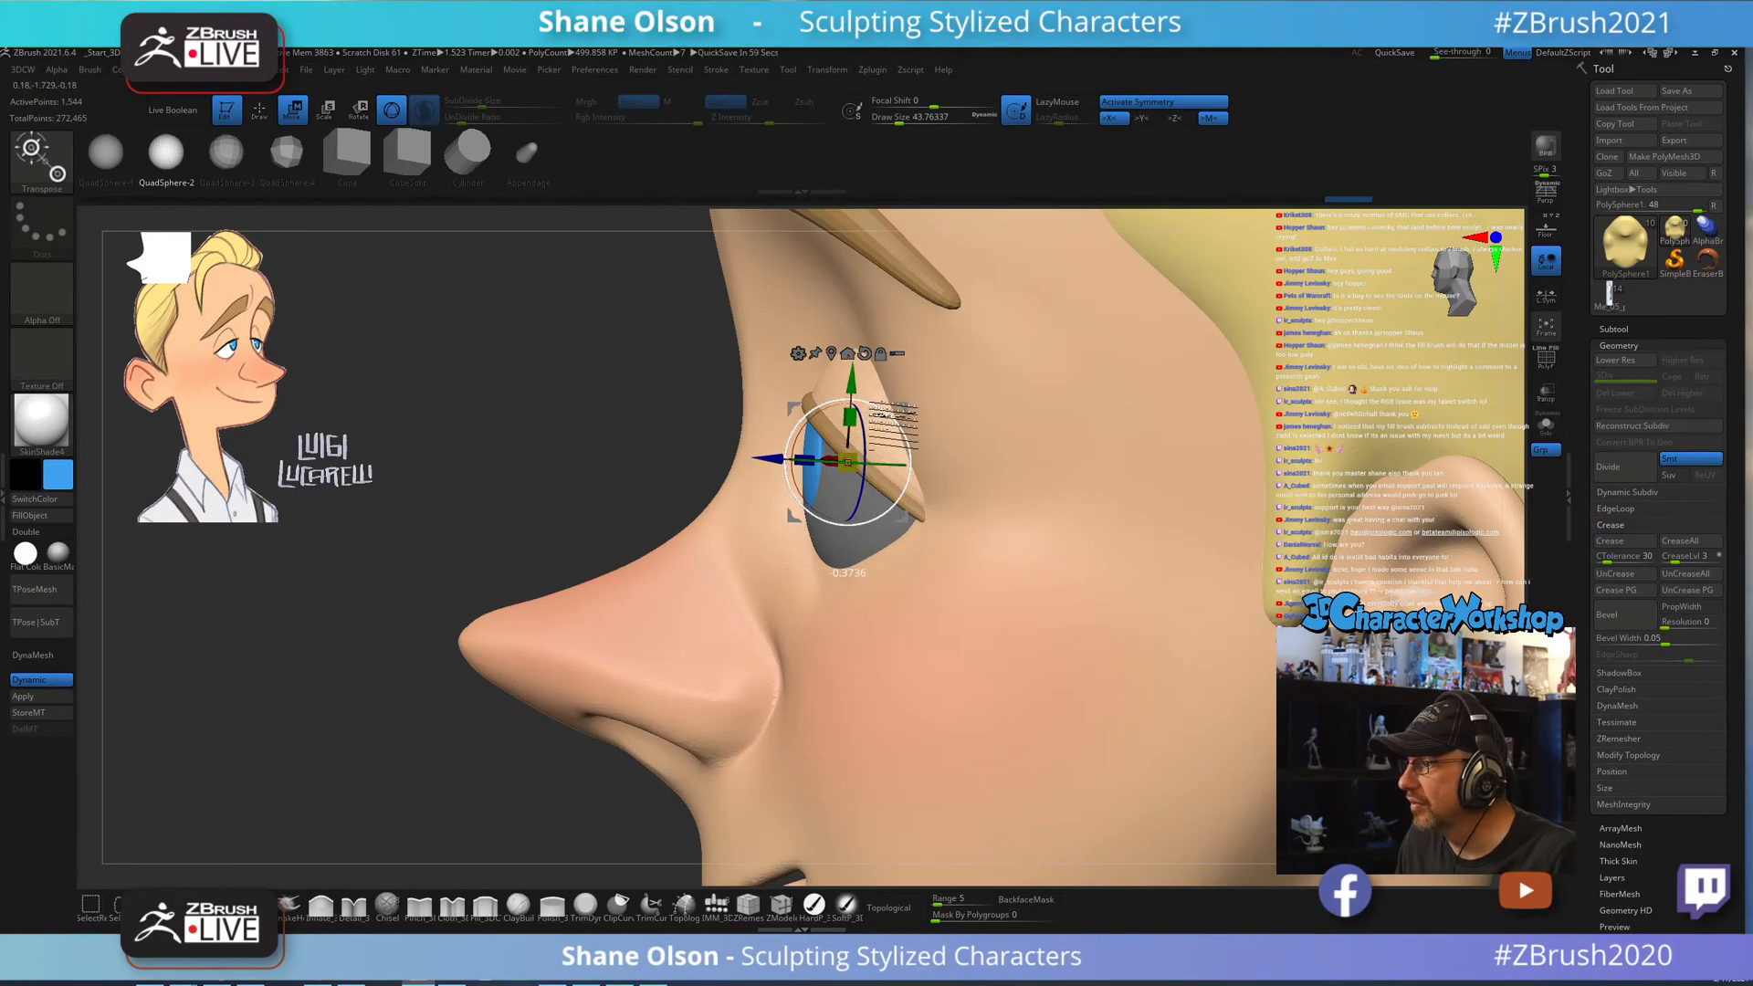
{"action": "left_click_drag", "start_coordinate": [628, 420], "coordinate": [1214, 477]}
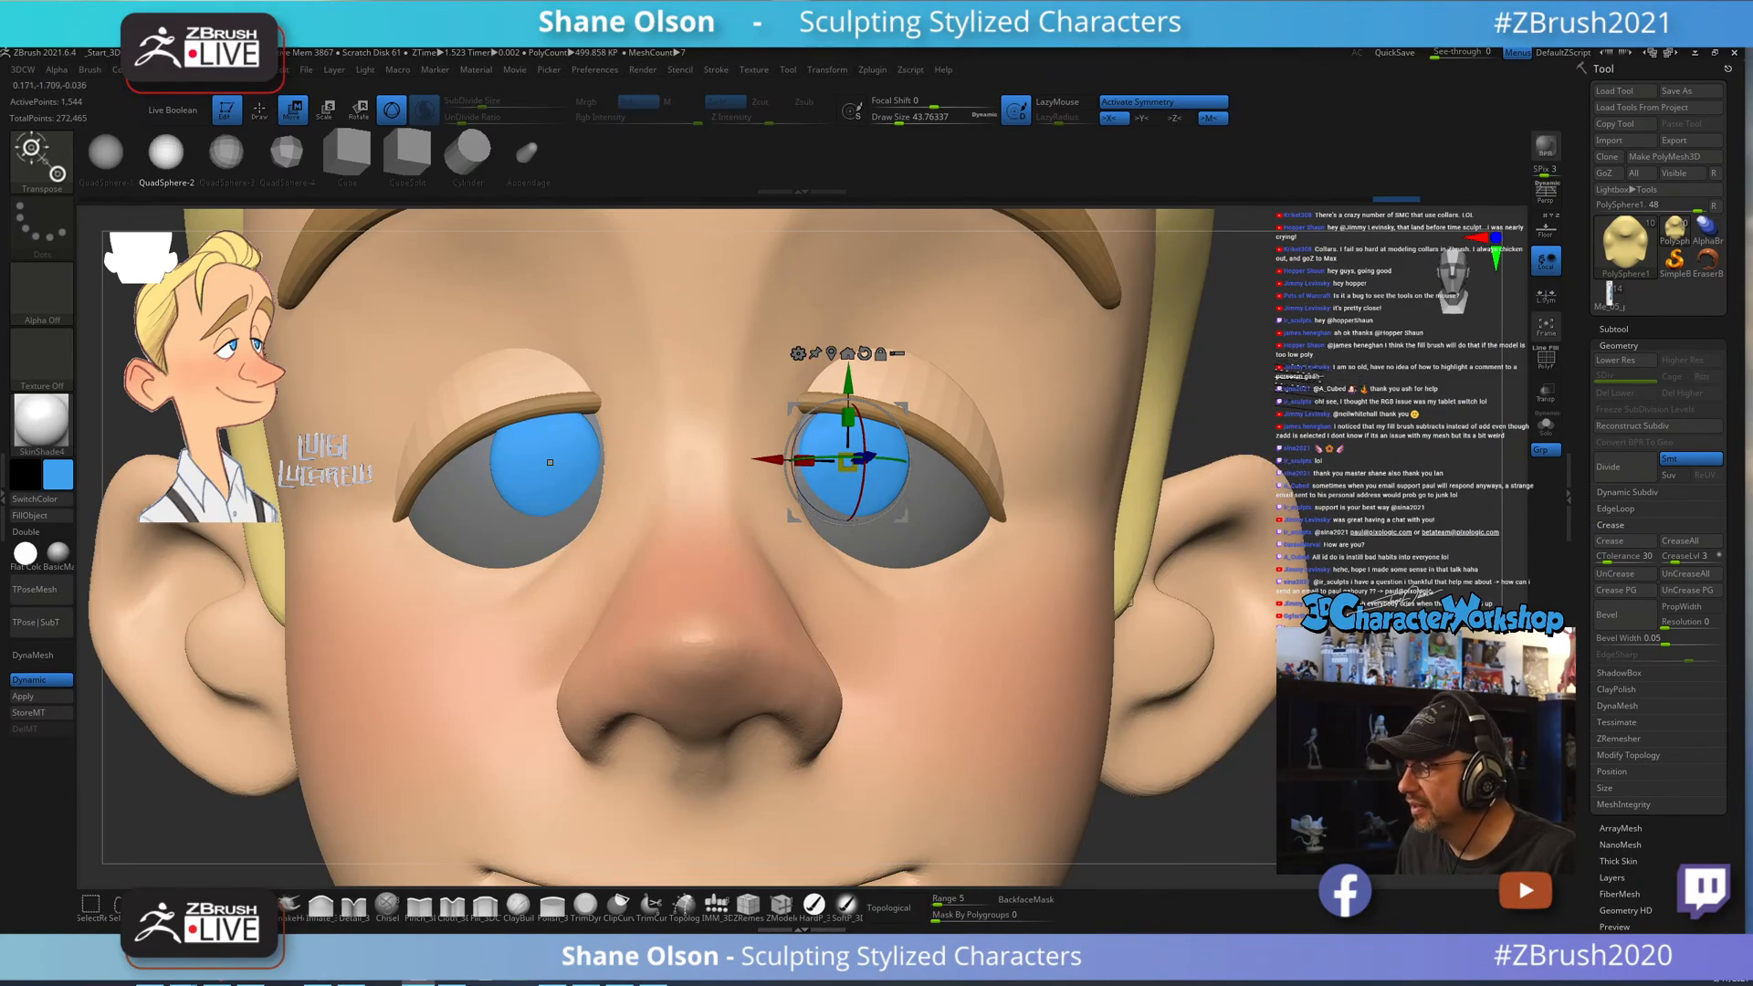
{"action": "left_click_drag", "start_coordinate": [549, 462], "coordinate": [576, 445]}
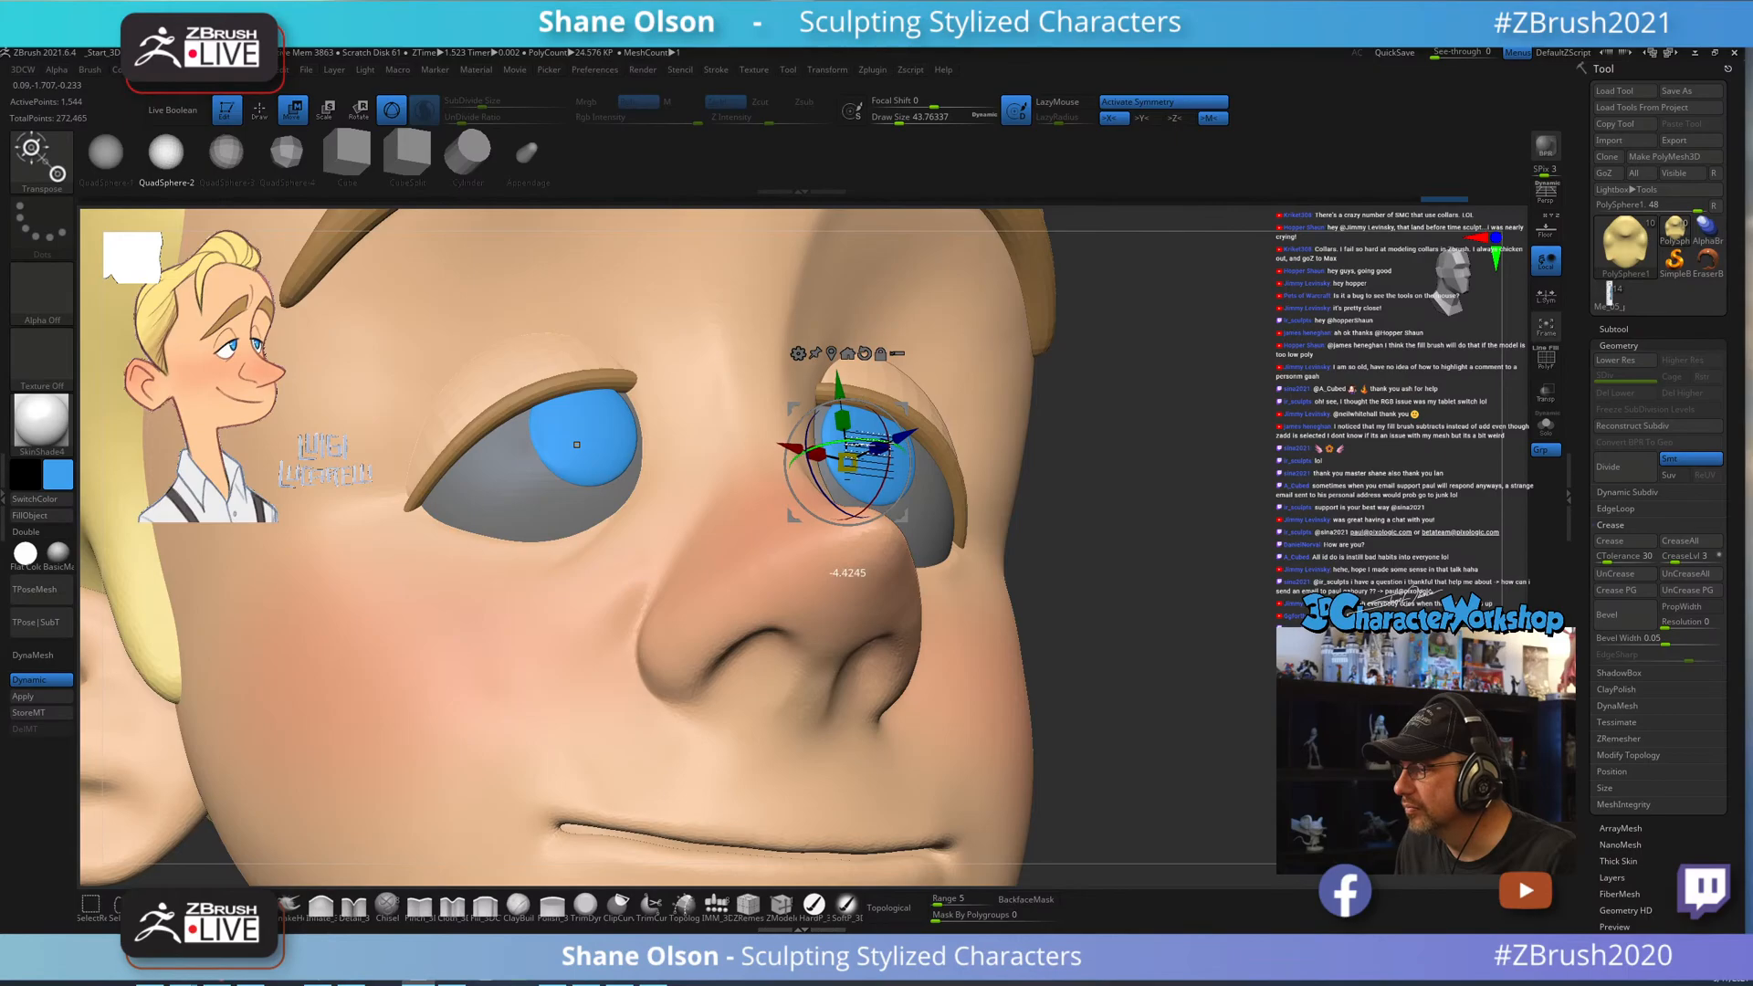
{"action": "mouse_move", "coordinate": [1207, 545]}
{"action": "left_mouse_down", "text": "alt"}
{"action": "mouse_move", "coordinate": [1182, 484]}
{"action": "mouse_move", "coordinate": [1370, 491]}
{"action": "mouse_move", "coordinate": [1246, 494]}
{"action": "mouse_move", "coordinate": [1258, 410]}
{"action": "mouse_move", "coordinate": [1174, 515]}
{"action": "mouse_move", "coordinate": [1214, 543]}
{"action": "mouse_move", "coordinate": [1197, 520]}
{"action": "mouse_move", "coordinate": [1182, 534]}
{"action": "left_mouse_up", "text": "alt"}
{"action": "key", "text": "q"}
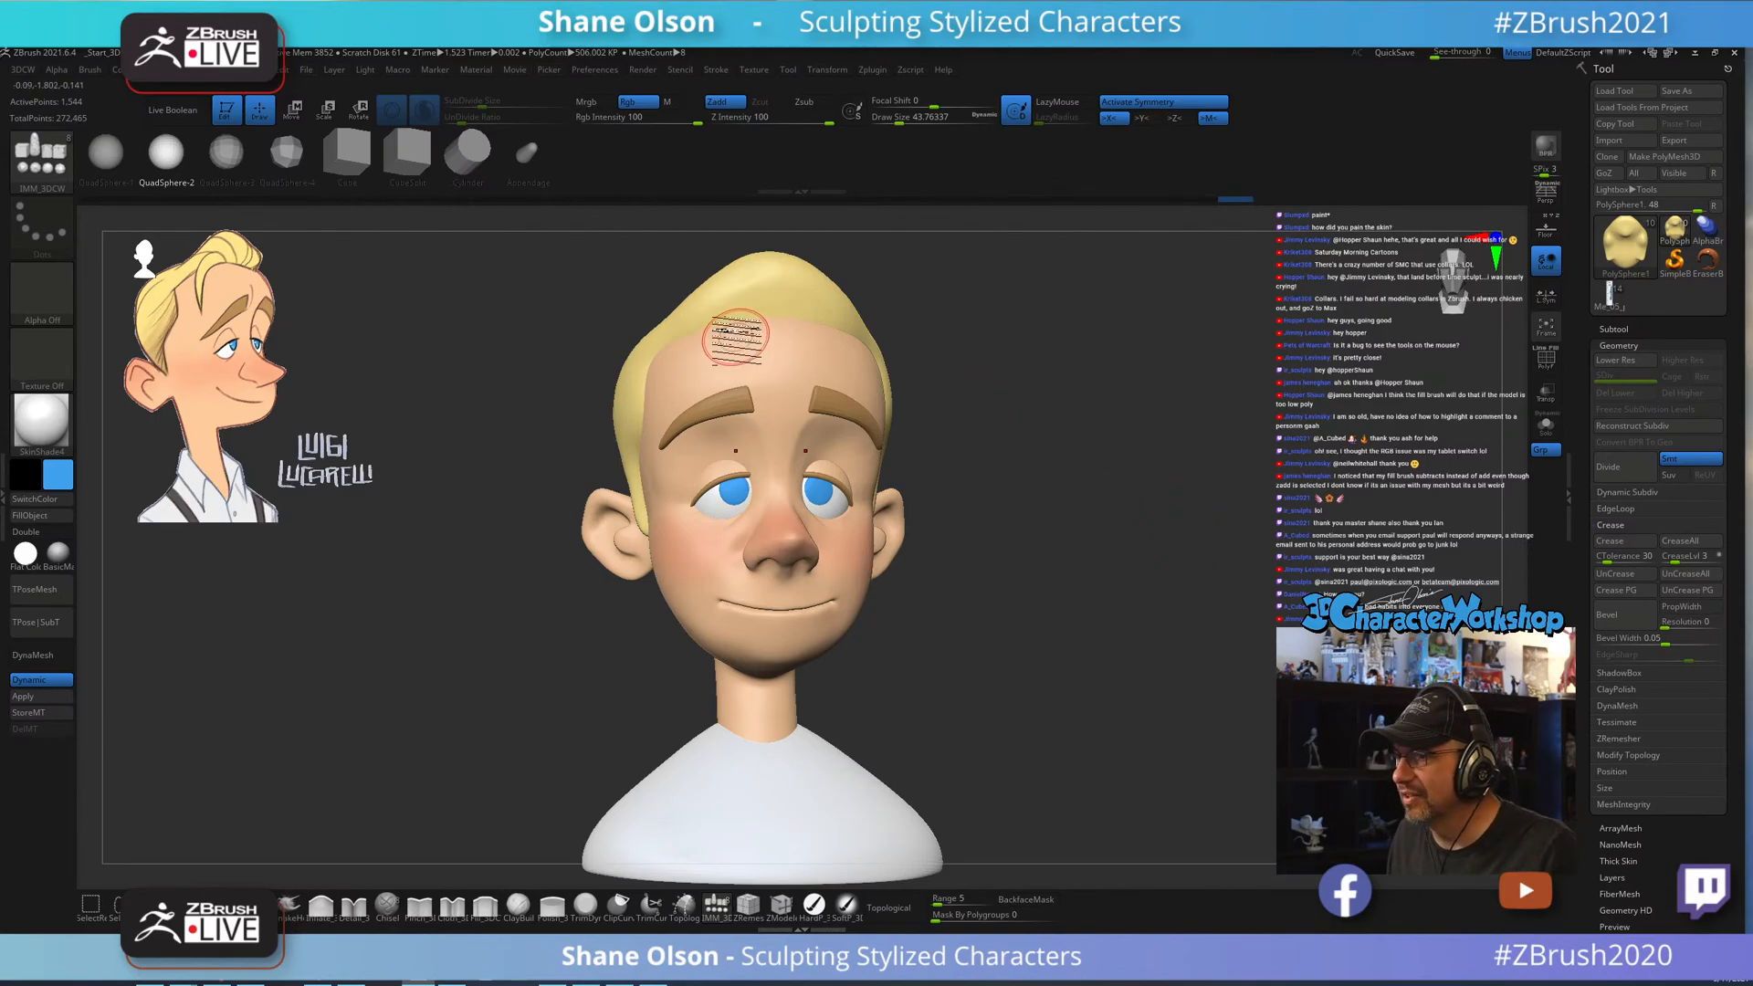
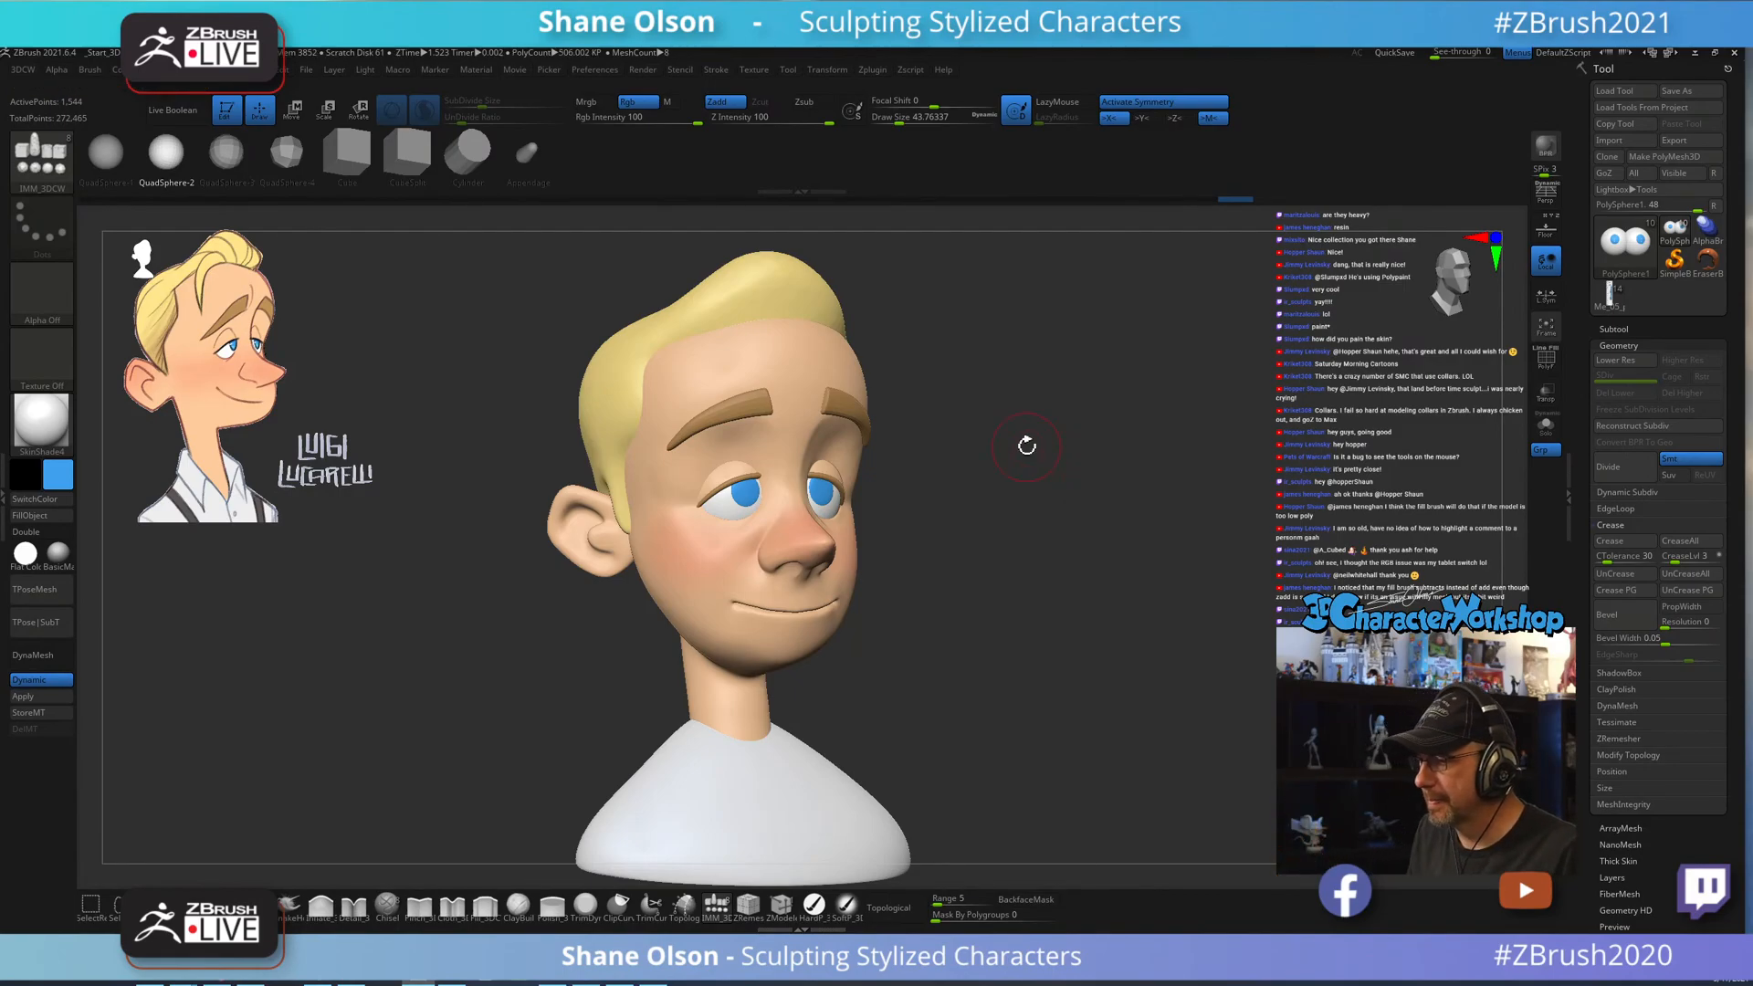
Select the head and raise the top of the forehead with the Move brush at a draw size of about 154.
{"action": "mouse_move", "coordinate": [1027, 446]}
{"action": "left_mouse_down"}
{"action": "mouse_move", "coordinate": [1141, 436]}
{"action": "mouse_move", "coordinate": [1049, 575]}
{"action": "mouse_move", "coordinate": [1073, 552]}
{"action": "mouse_move", "coordinate": [1009, 560]}
{"action": "mouse_move", "coordinate": [1091, 563]}
{"action": "mouse_move", "coordinate": [1061, 585]}
{"action": "mouse_move", "coordinate": [995, 503]}
{"action": "left_mouse_up"}
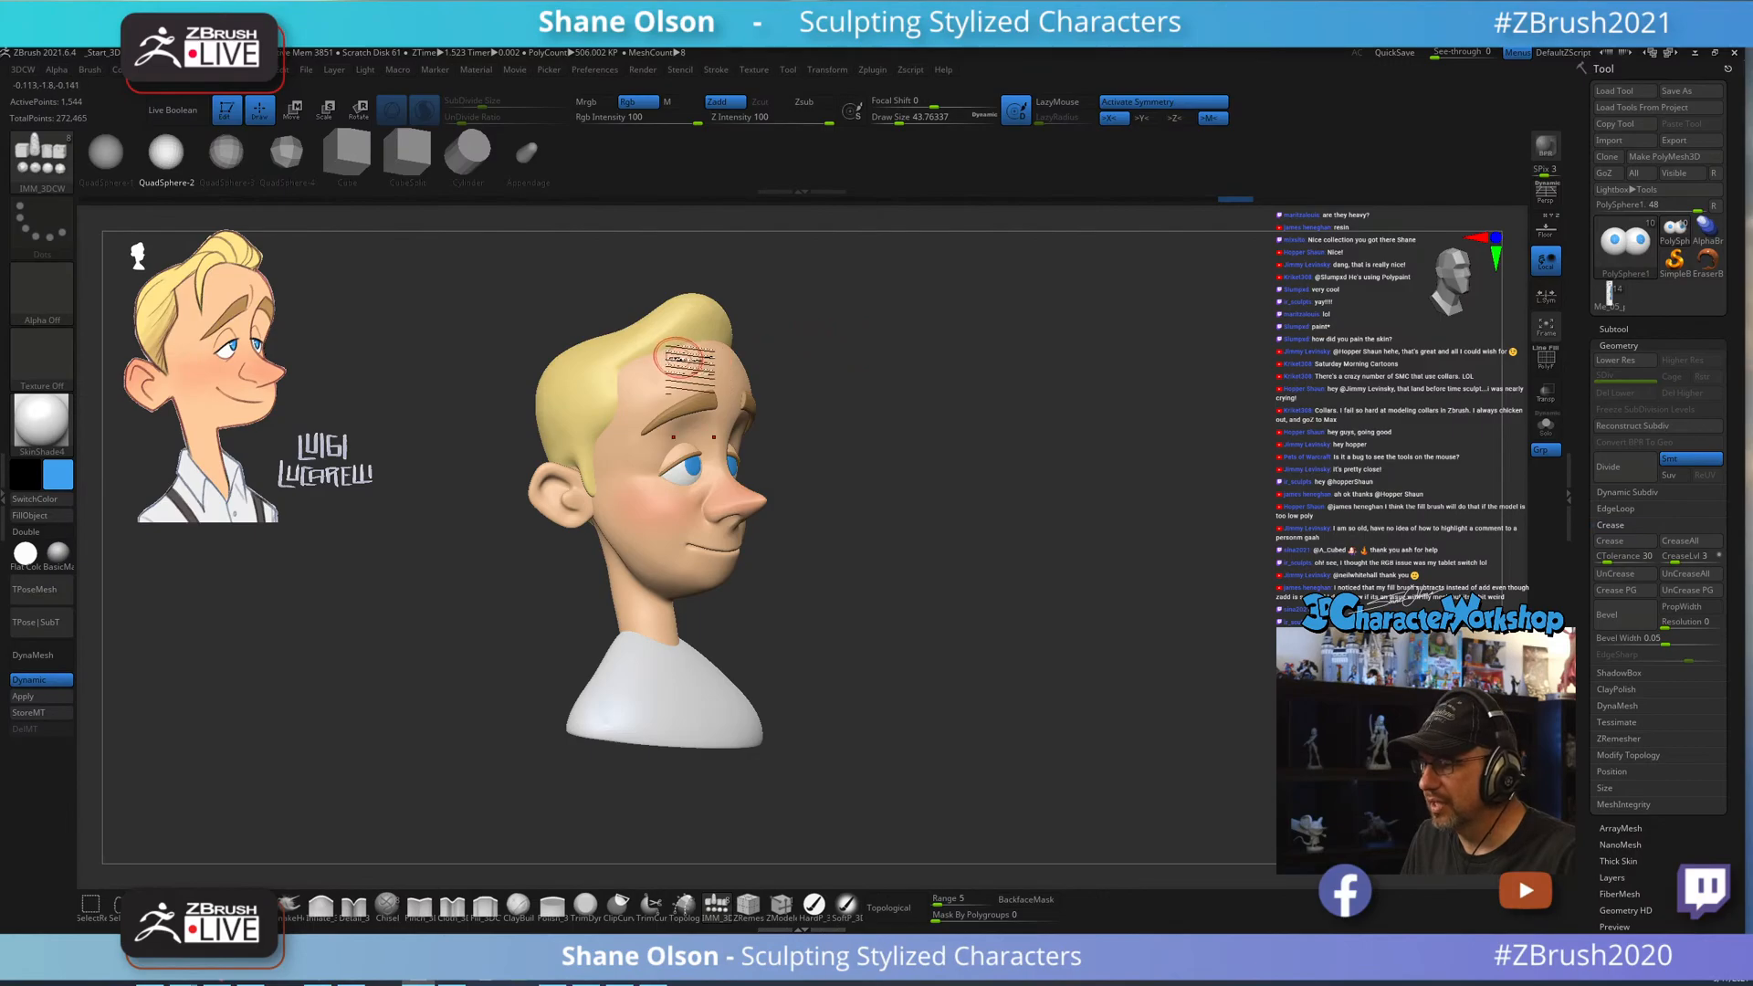
{"action": "left_click", "coordinate": [686, 362], "text": "alt"}
{"action": "key", "text": "s"}
{"action": "left_click_drag", "start_coordinate": [838, 367], "coordinate": [855, 368]}
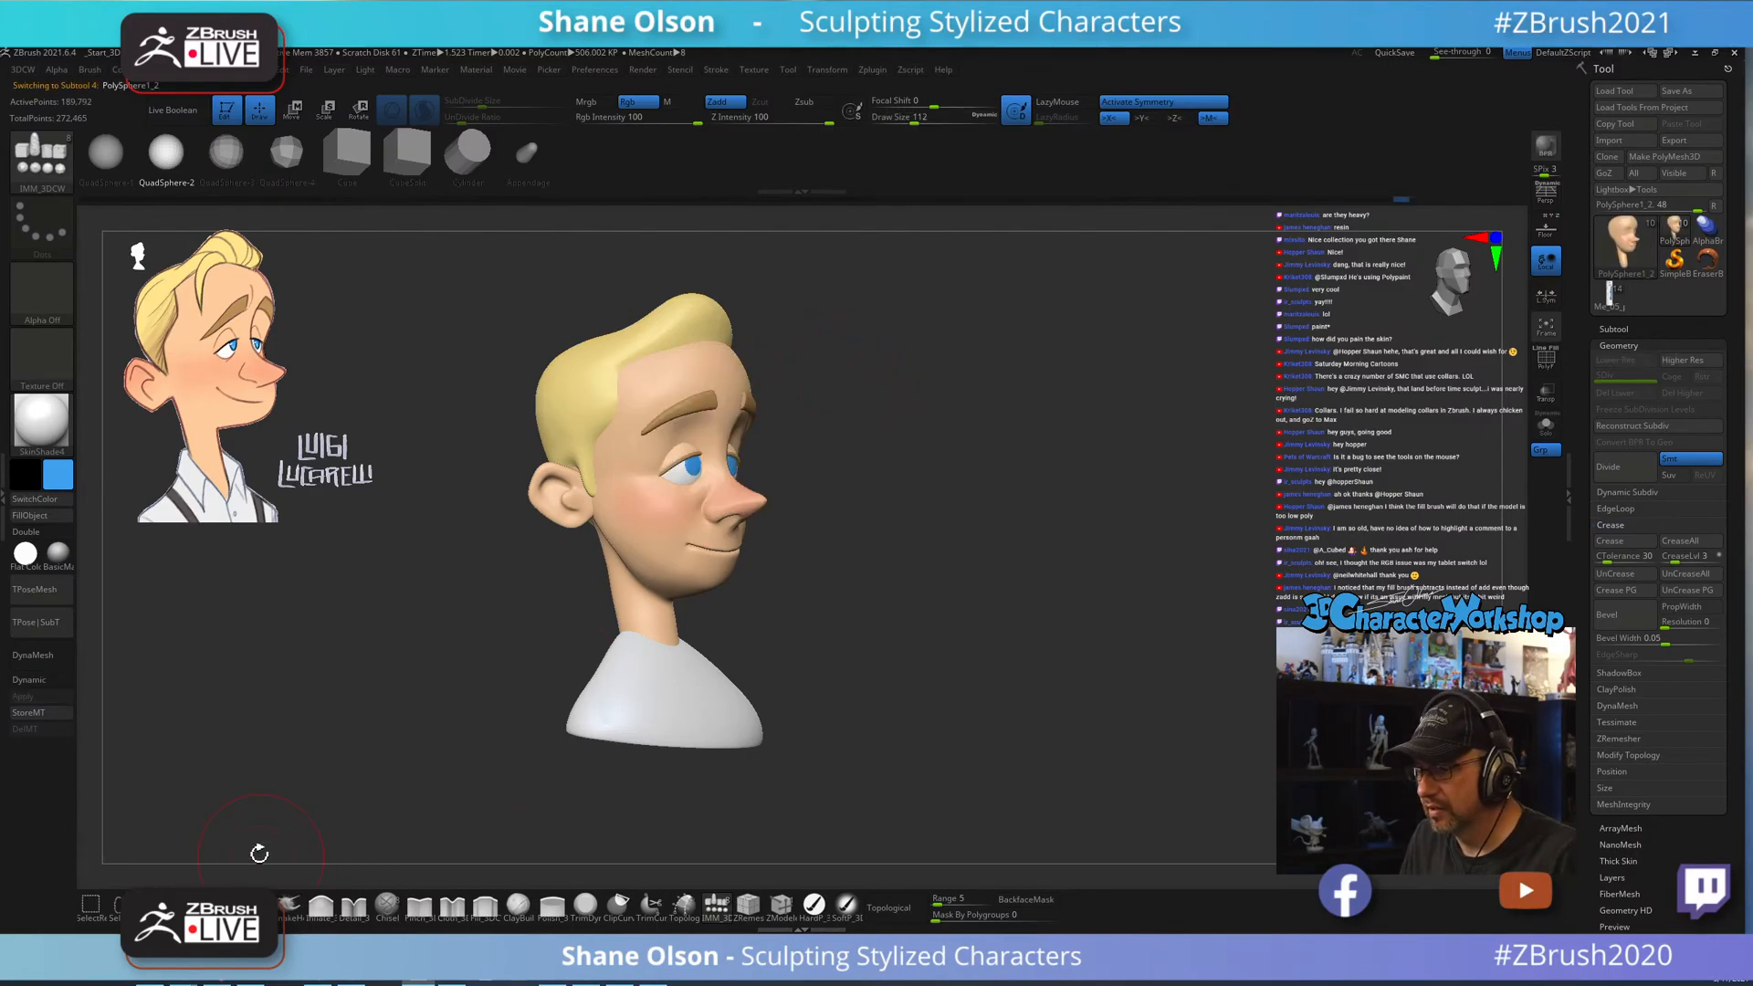
{"action": "left_click", "coordinate": [240, 901]}
{"action": "key", "text": "s"}
{"action": "left_click_drag", "start_coordinate": [450, 583], "coordinate": [460, 582]}
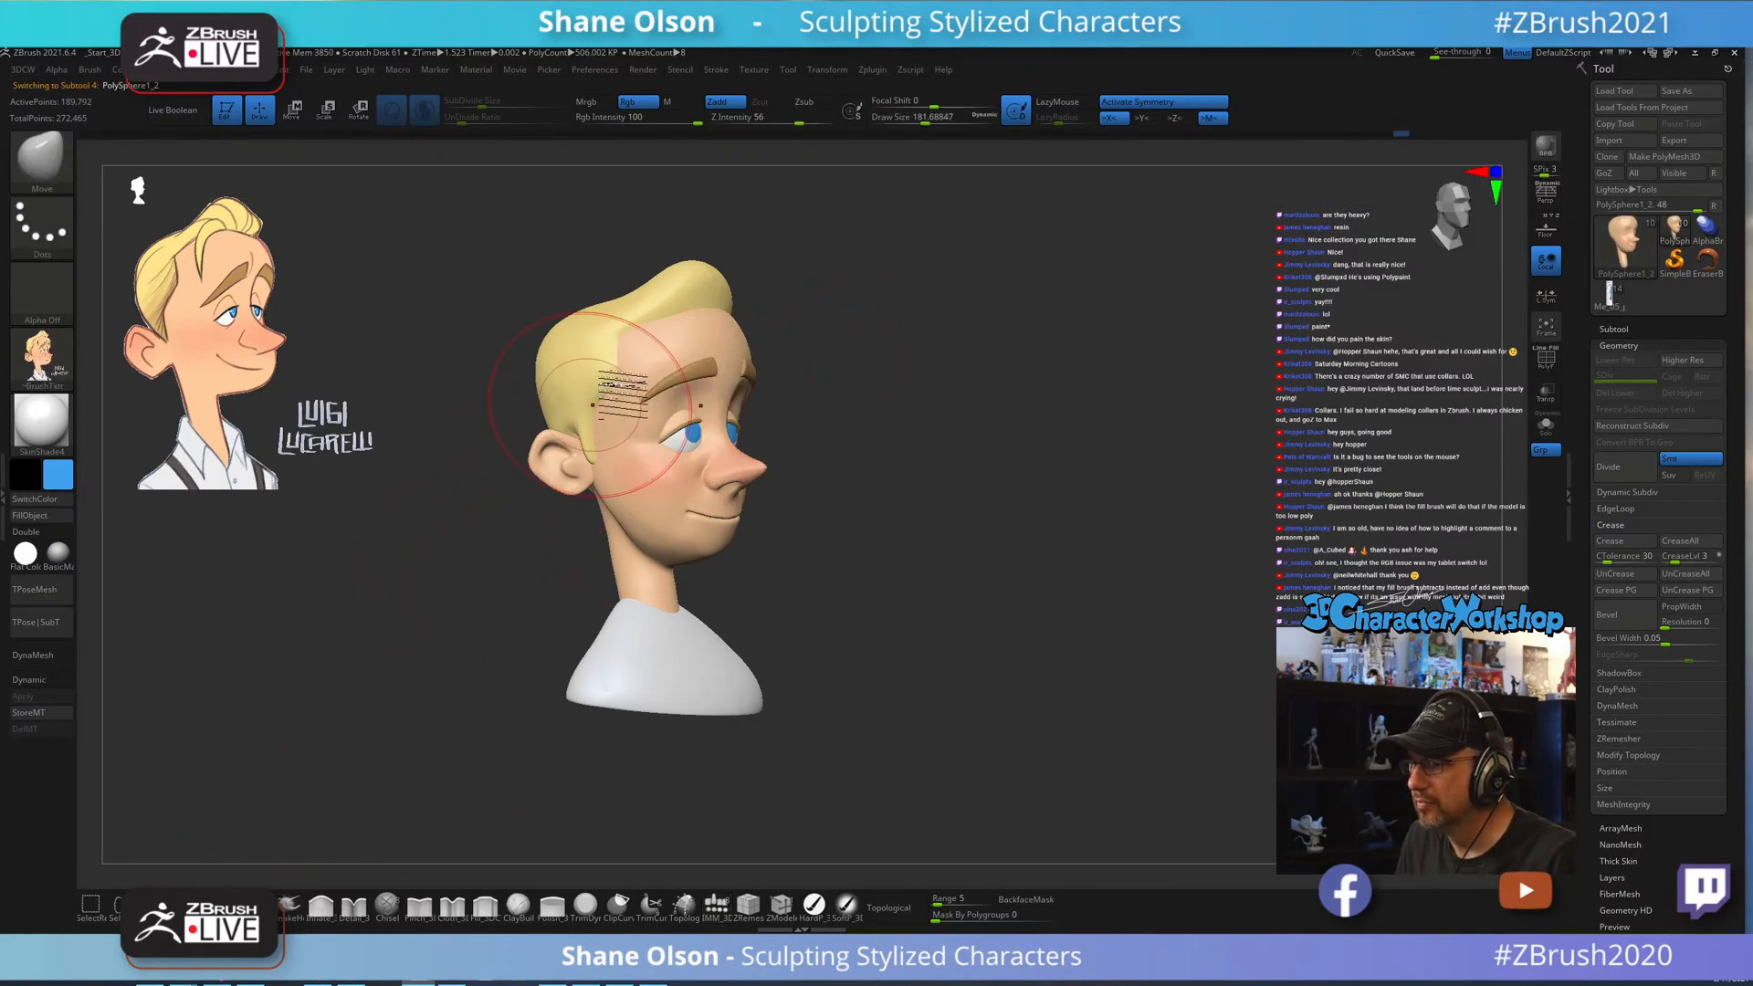
{"action": "key", "text": "s"}
{"action": "left_click_drag", "start_coordinate": [689, 327], "coordinate": [687, 321]}
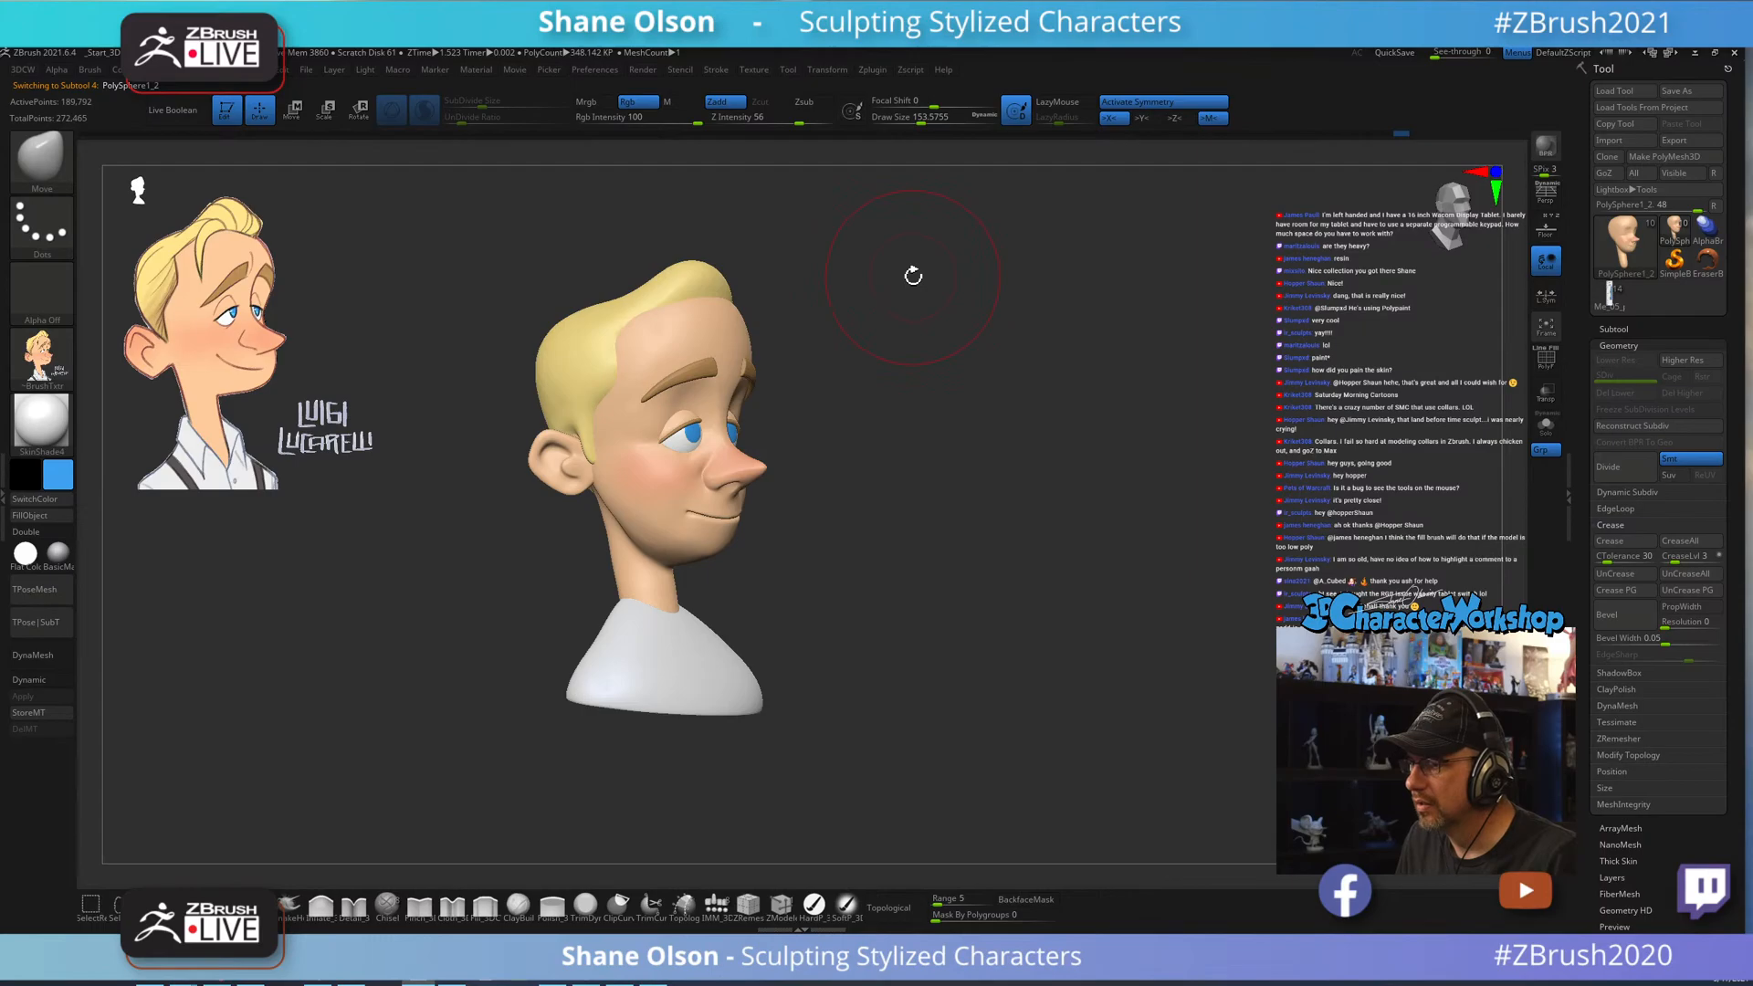
Select the hair and pull the front quiff upward with the Move brush at a draw size of about 124.
{"action": "left_click", "coordinate": [694, 272], "text": "alt"}
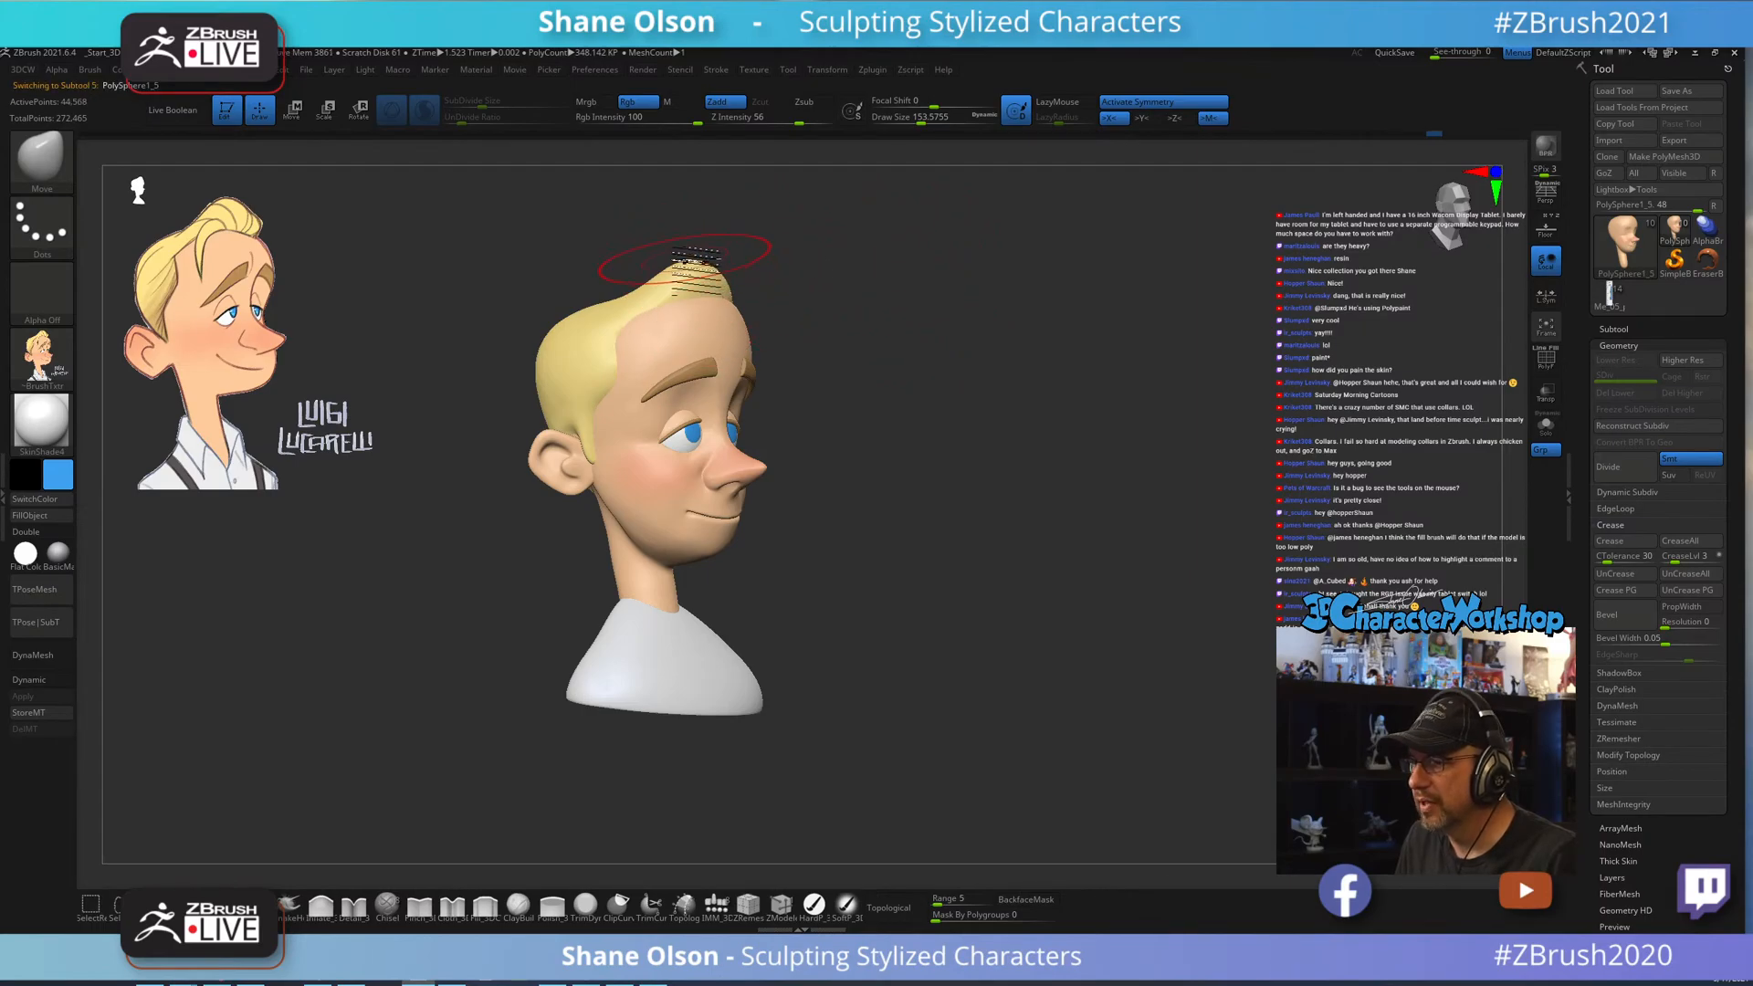
{"action": "key", "text": "s"}
{"action": "left_click_drag", "start_coordinate": [779, 241], "coordinate": [810, 245]}
{"action": "left_click_drag", "start_coordinate": [662, 264], "coordinate": [654, 255]}
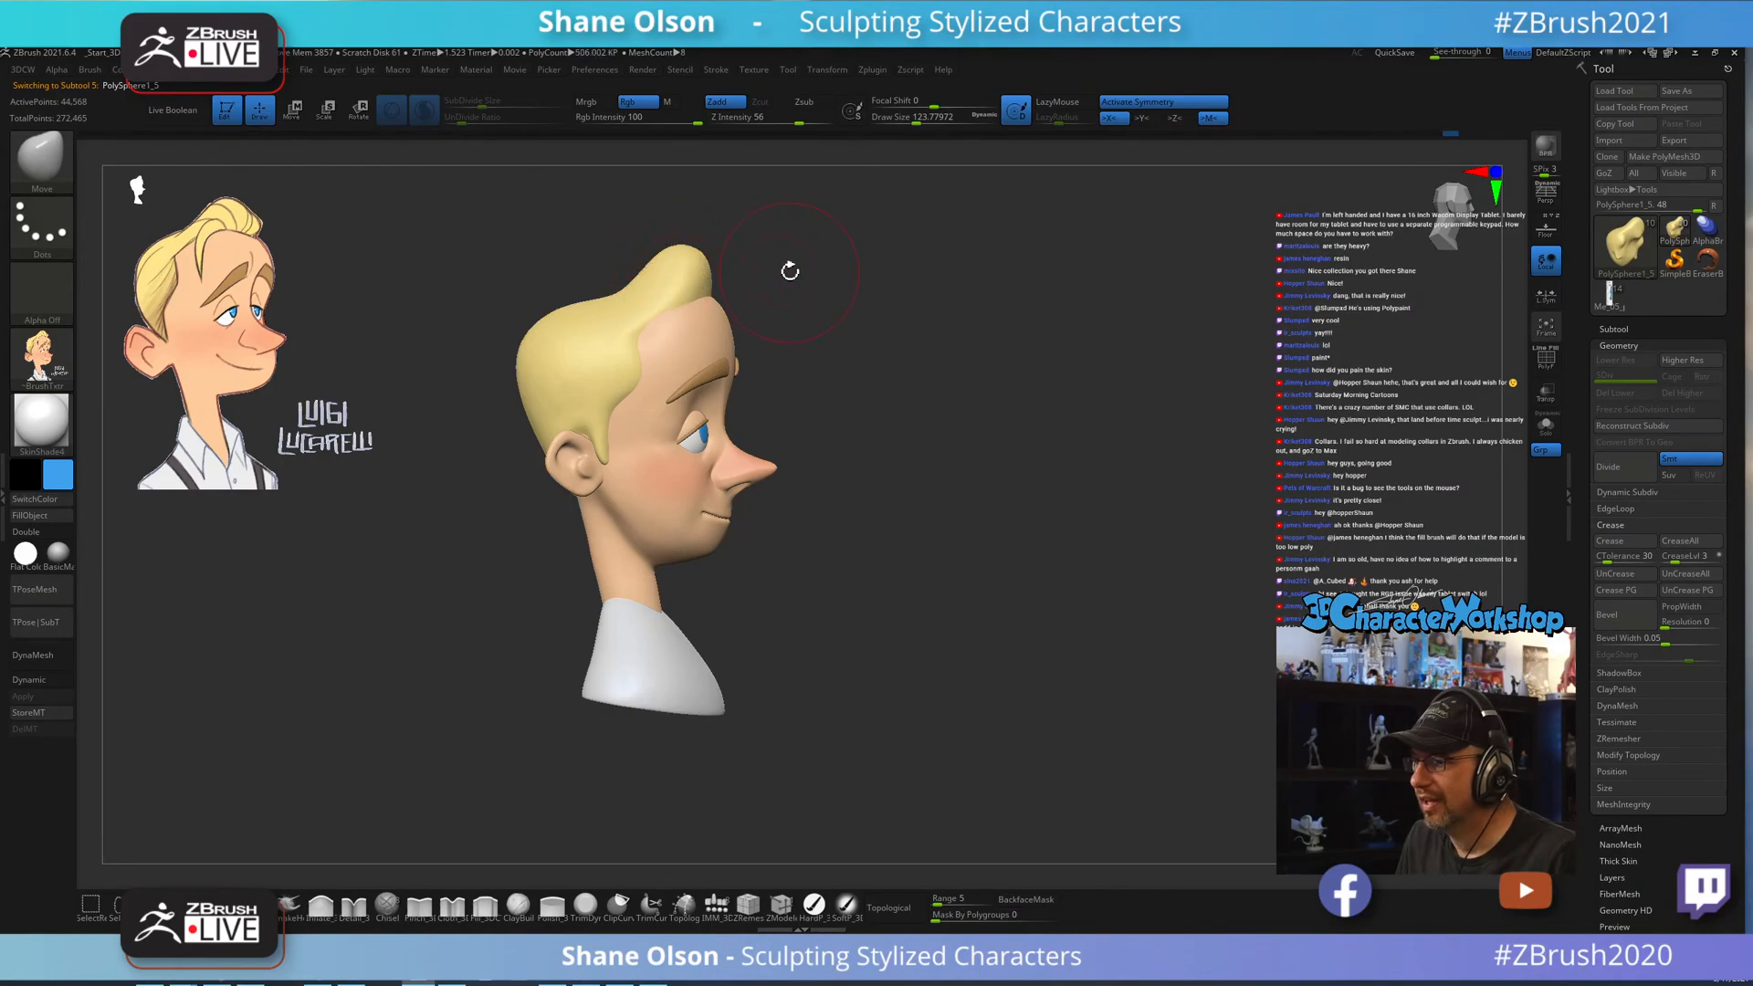
{"action": "left_click_drag", "start_coordinate": [815, 278], "coordinate": [881, 299]}
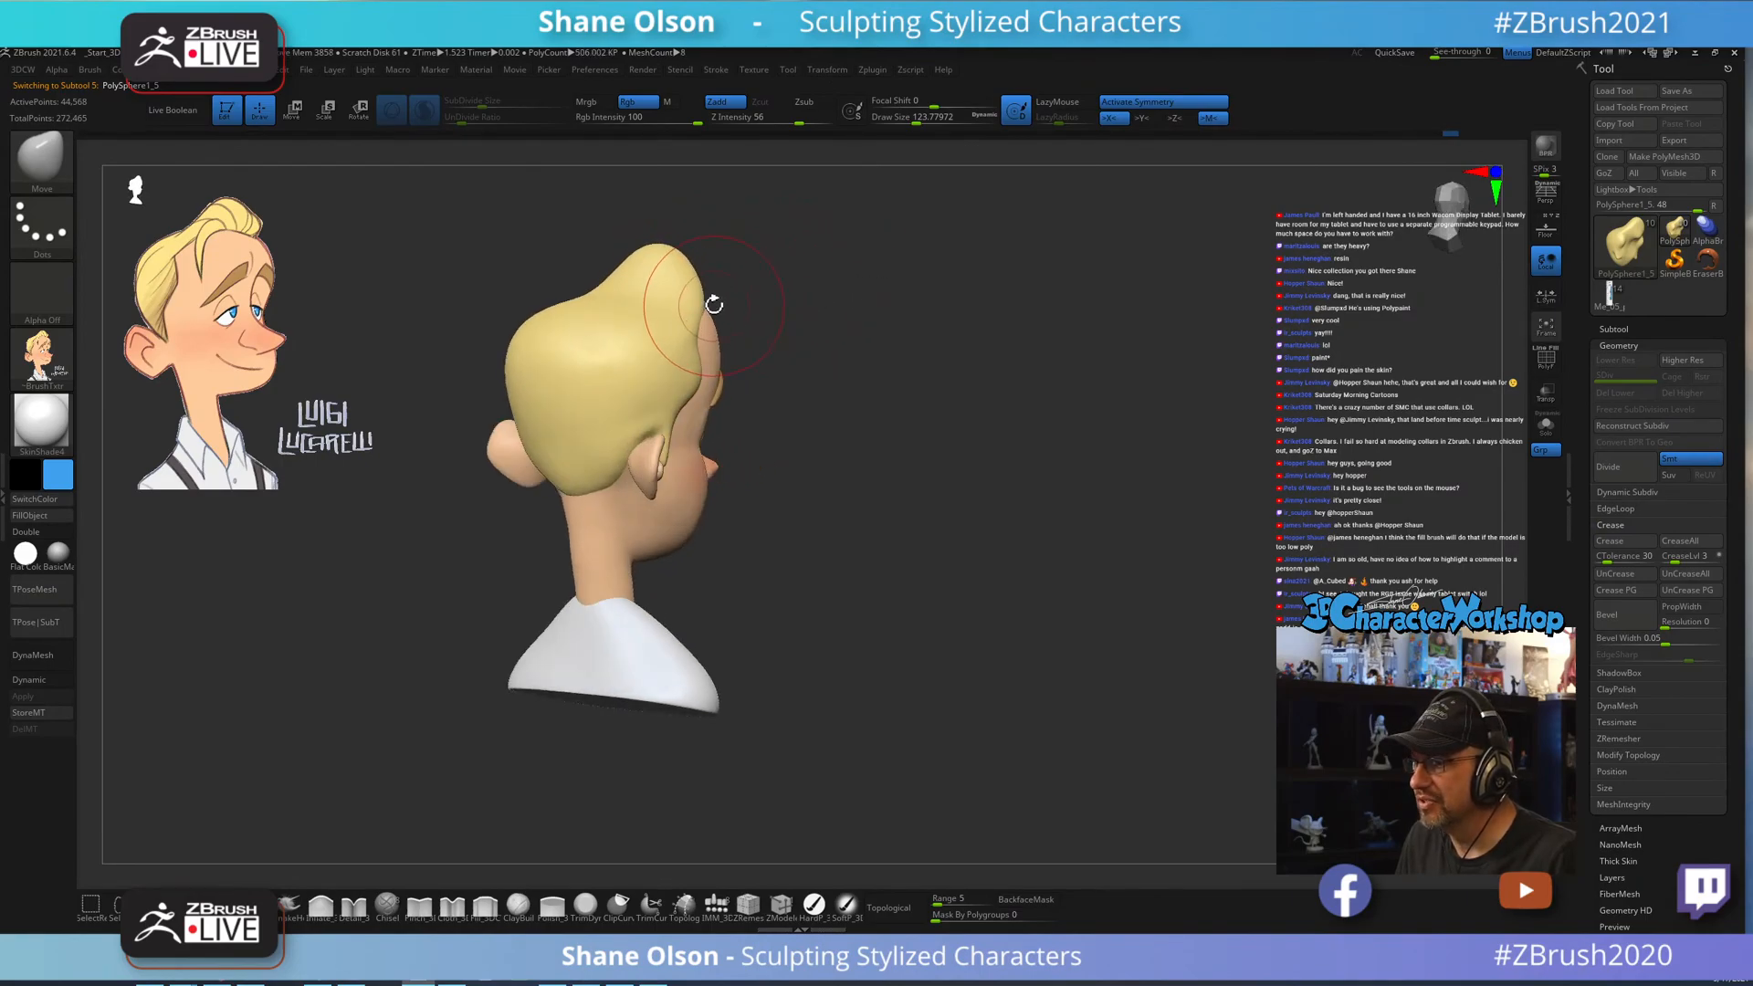
{"action": "left_click_drag", "start_coordinate": [995, 291], "coordinate": [1076, 447]}
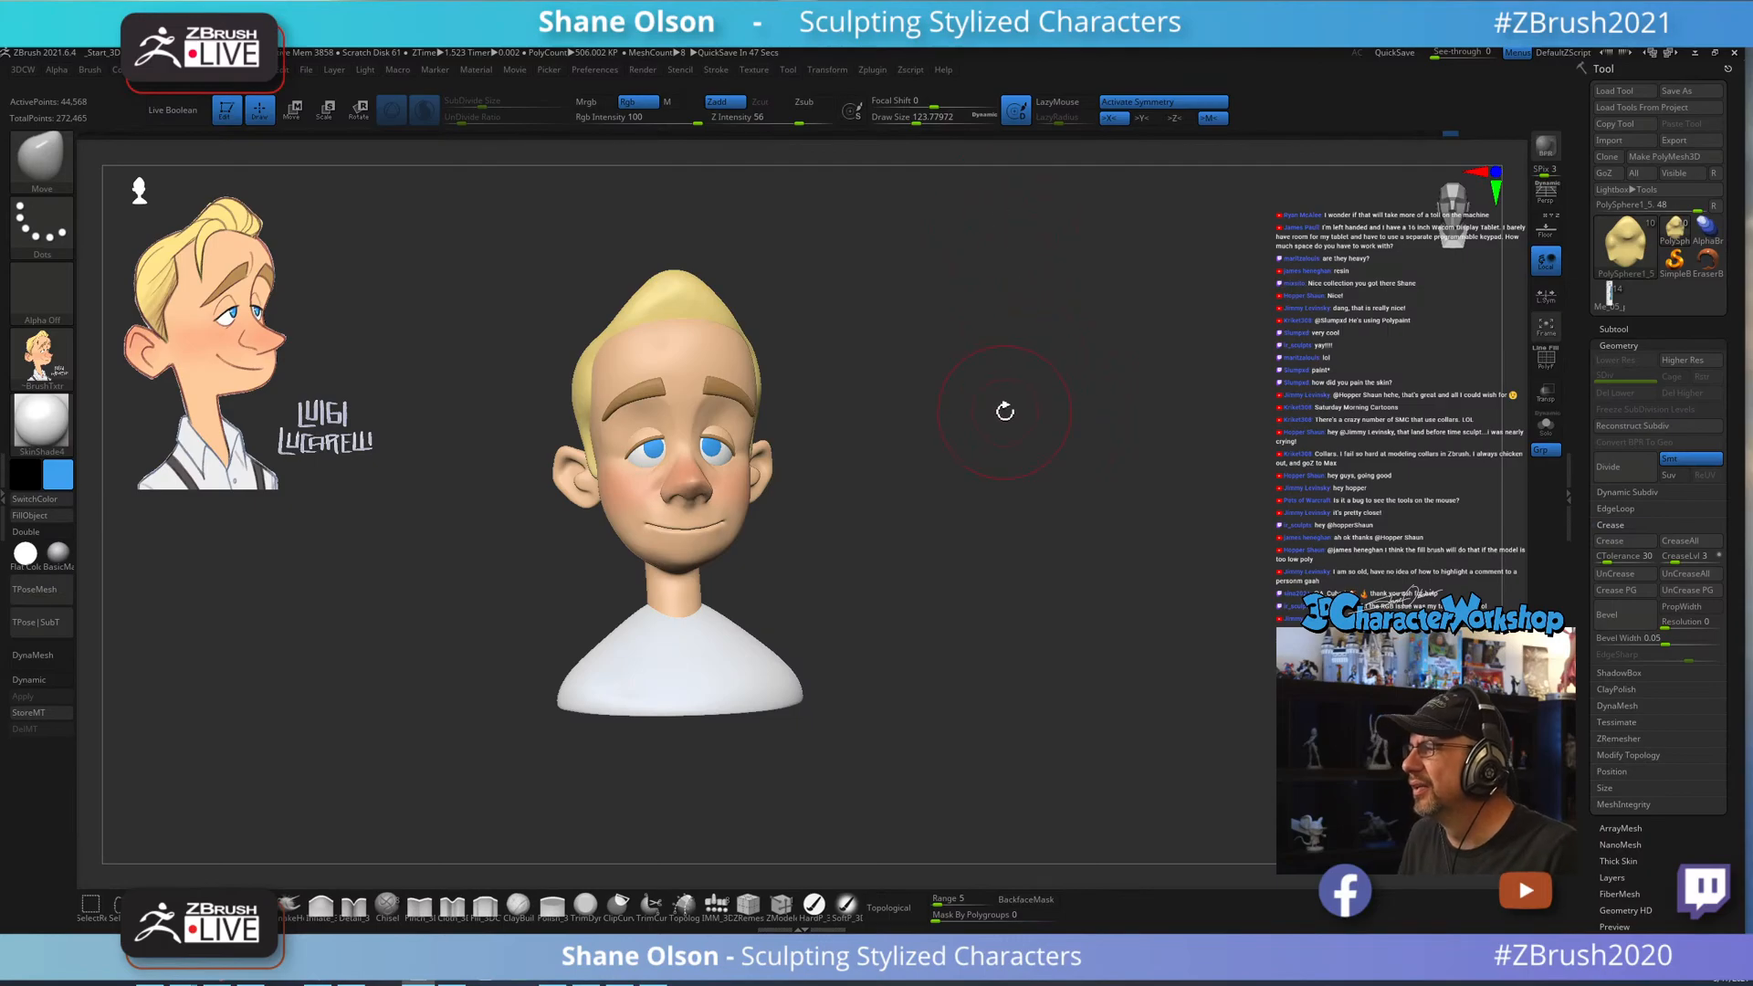
{"action": "left_click_drag", "start_coordinate": [1012, 414], "coordinate": [1032, 429]}
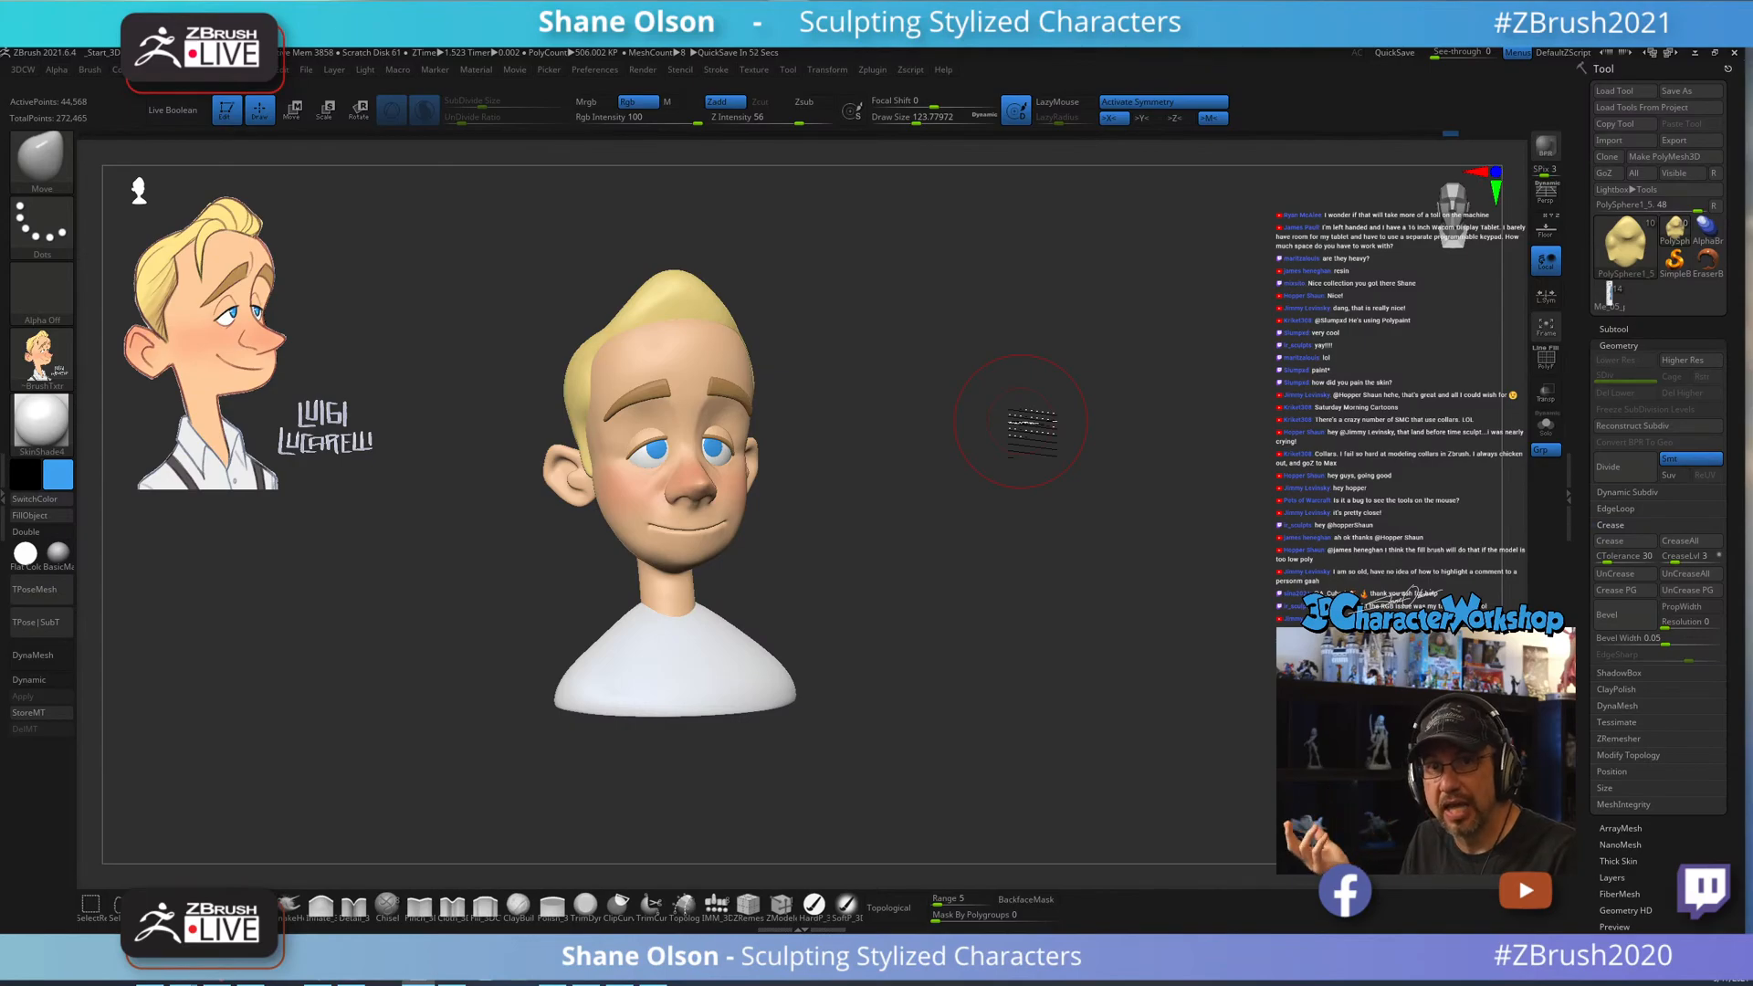
Refine the quiff's profile with the Move brush, reducing the draw size to about 90 and raising it to 112.
{"action": "mouse_move", "coordinate": [980, 342]}
{"action": "left_mouse_down"}
{"action": "mouse_move", "coordinate": [998, 380]}
{"action": "mouse_move", "coordinate": [1010, 365]}
{"action": "mouse_move", "coordinate": [955, 352]}
{"action": "mouse_move", "coordinate": [1008, 340]}
{"action": "mouse_move", "coordinate": [986, 325]}
{"action": "mouse_move", "coordinate": [912, 363]}
{"action": "mouse_move", "coordinate": [845, 310]}
{"action": "left_mouse_up"}
{"action": "key", "text": "s"}
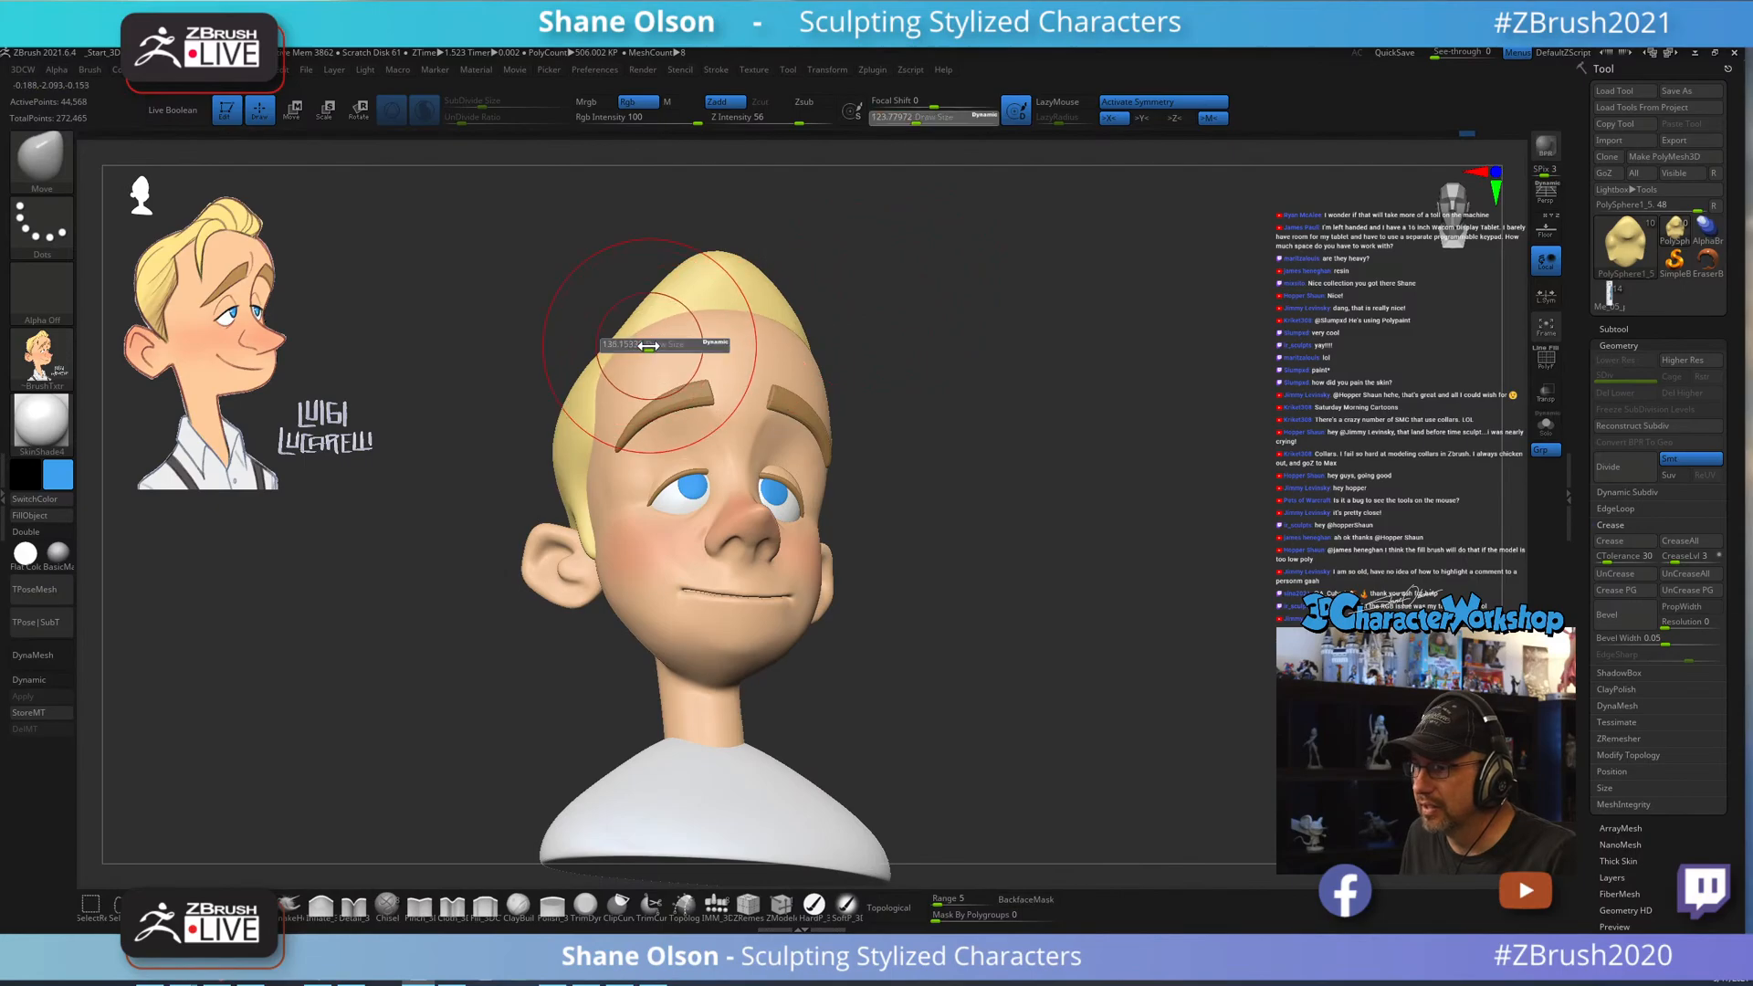
{"action": "left_click_drag", "start_coordinate": [647, 346], "coordinate": [650, 346]}
{"action": "mouse_move", "coordinate": [1077, 321]}
{"action": "left_mouse_down"}
{"action": "mouse_move", "coordinate": [1104, 328]}
{"action": "mouse_move", "coordinate": [1006, 356]}
{"action": "mouse_move", "coordinate": [998, 305]}
{"action": "mouse_move", "coordinate": [792, 281]}
{"action": "left_mouse_up"}
{"action": "key", "text": "s"}
{"action": "key", "text": "s"}
{"action": "left_click_drag", "start_coordinate": [893, 239], "coordinate": [882, 240]}
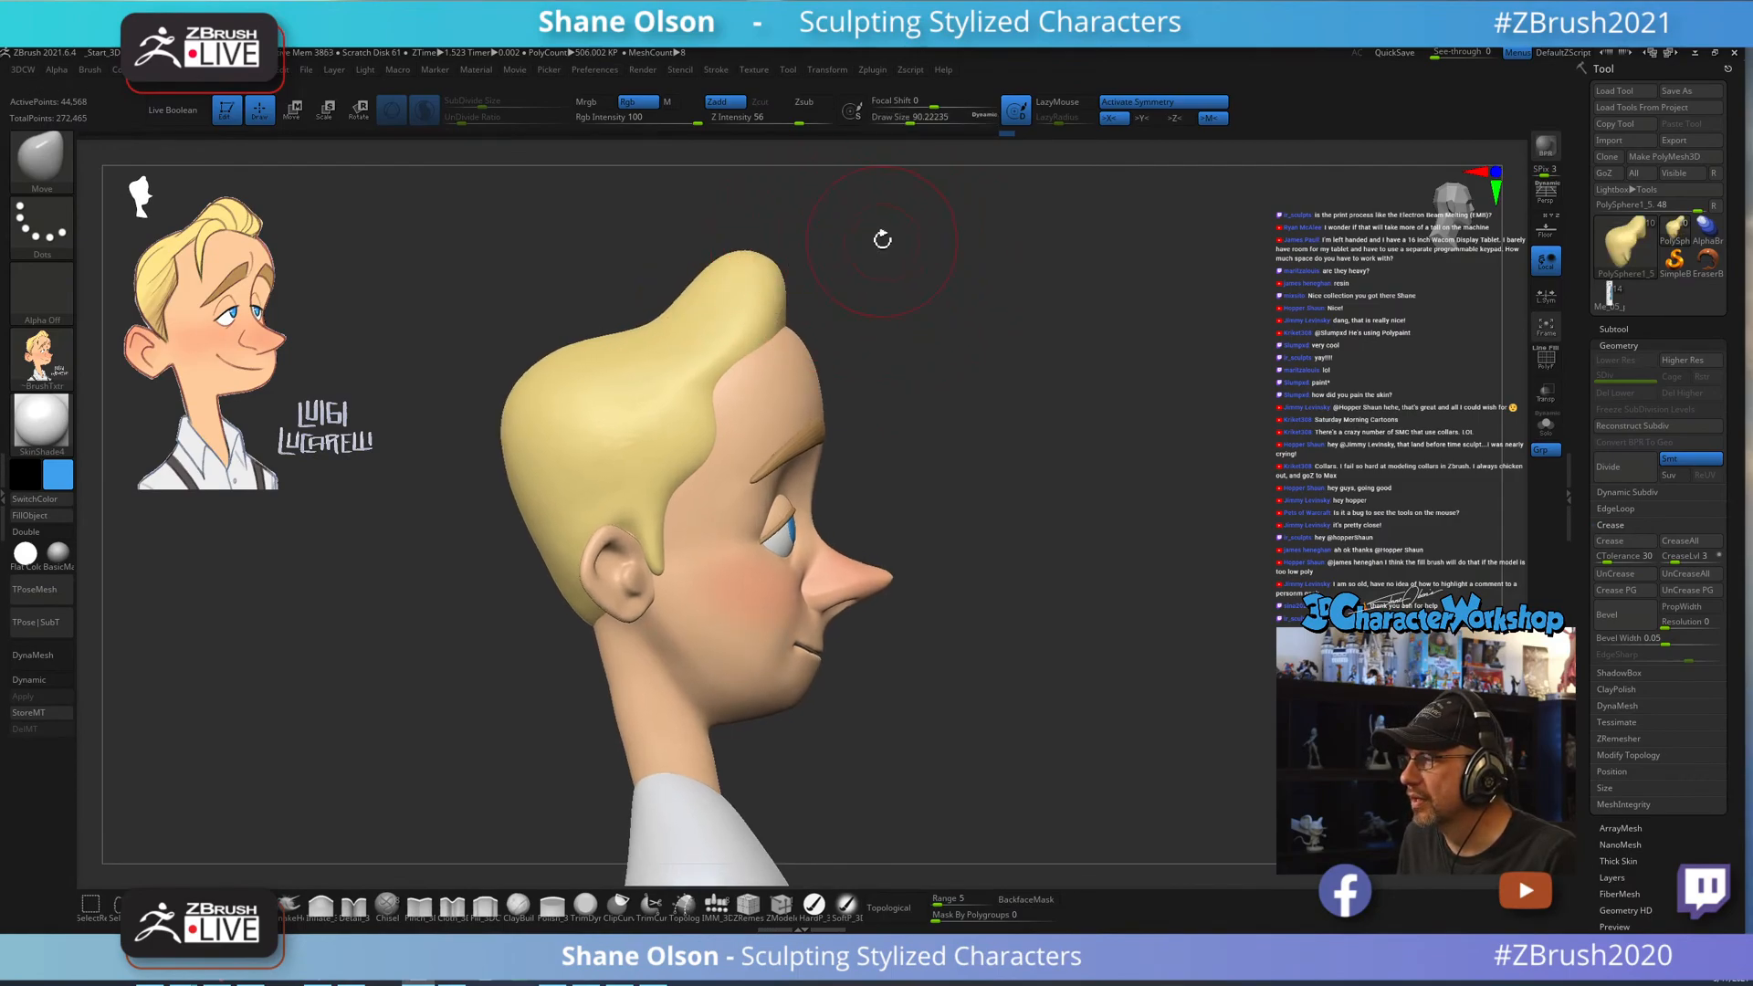
{"action": "key", "text": "s"}
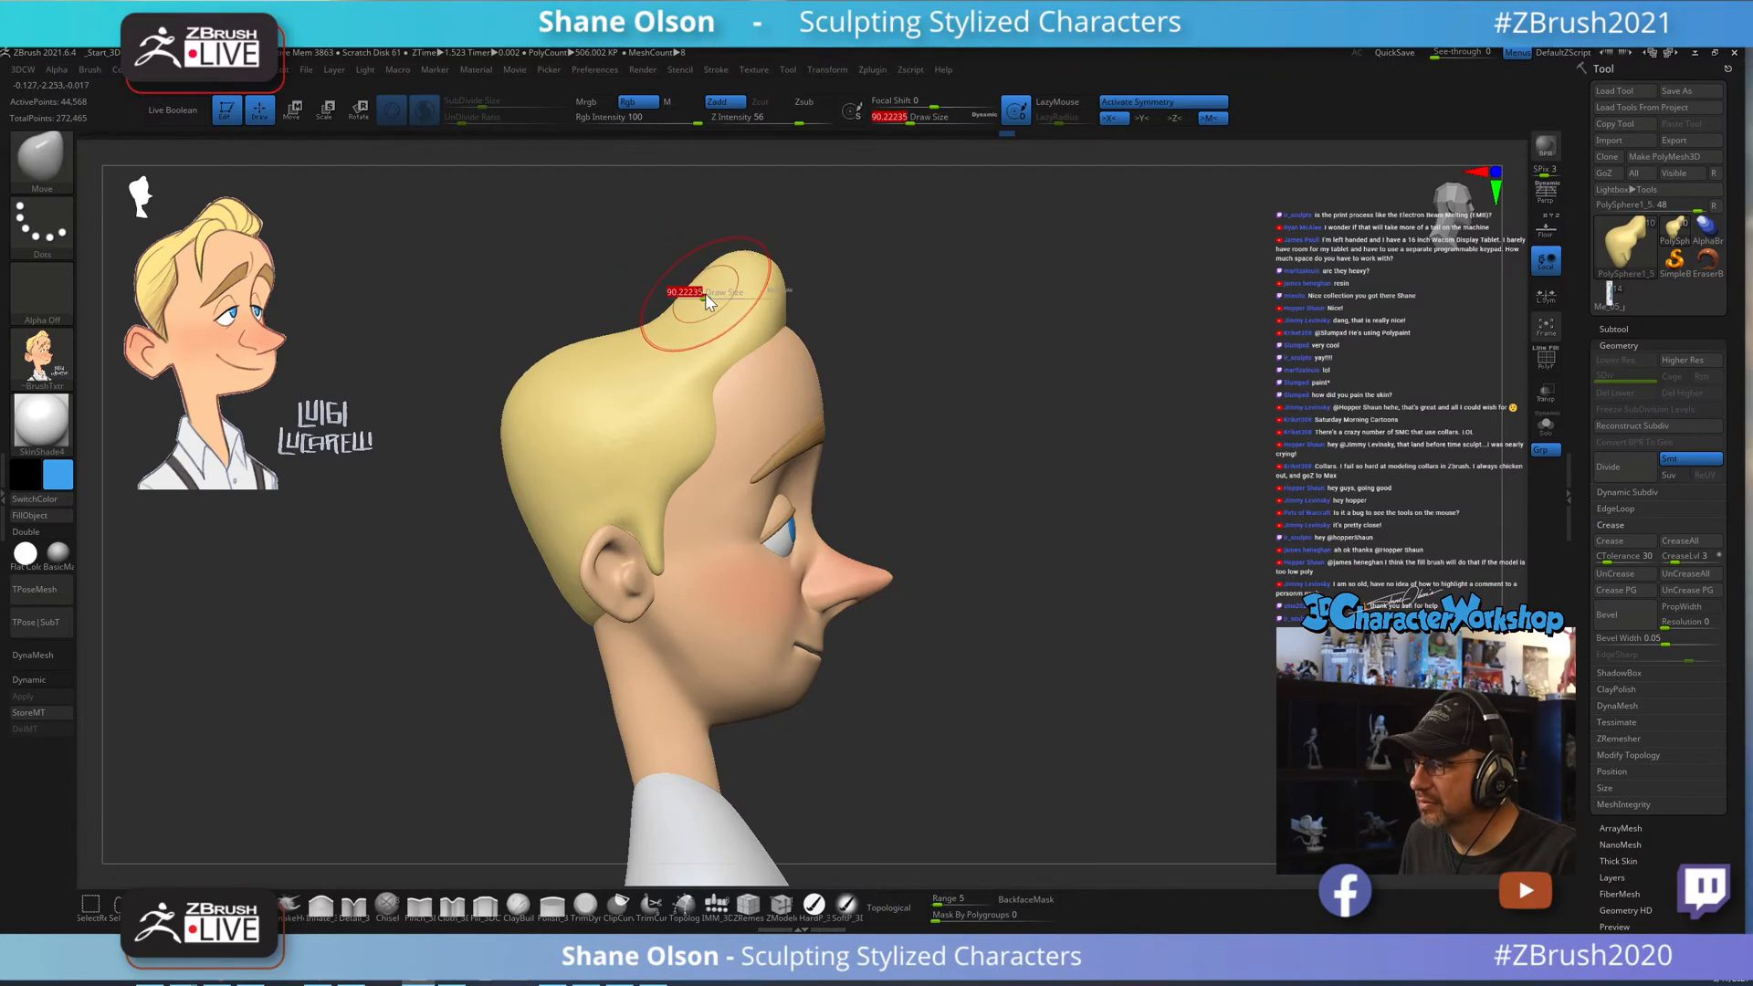
{"action": "left_click_drag", "start_coordinate": [702, 293], "coordinate": [727, 278]}
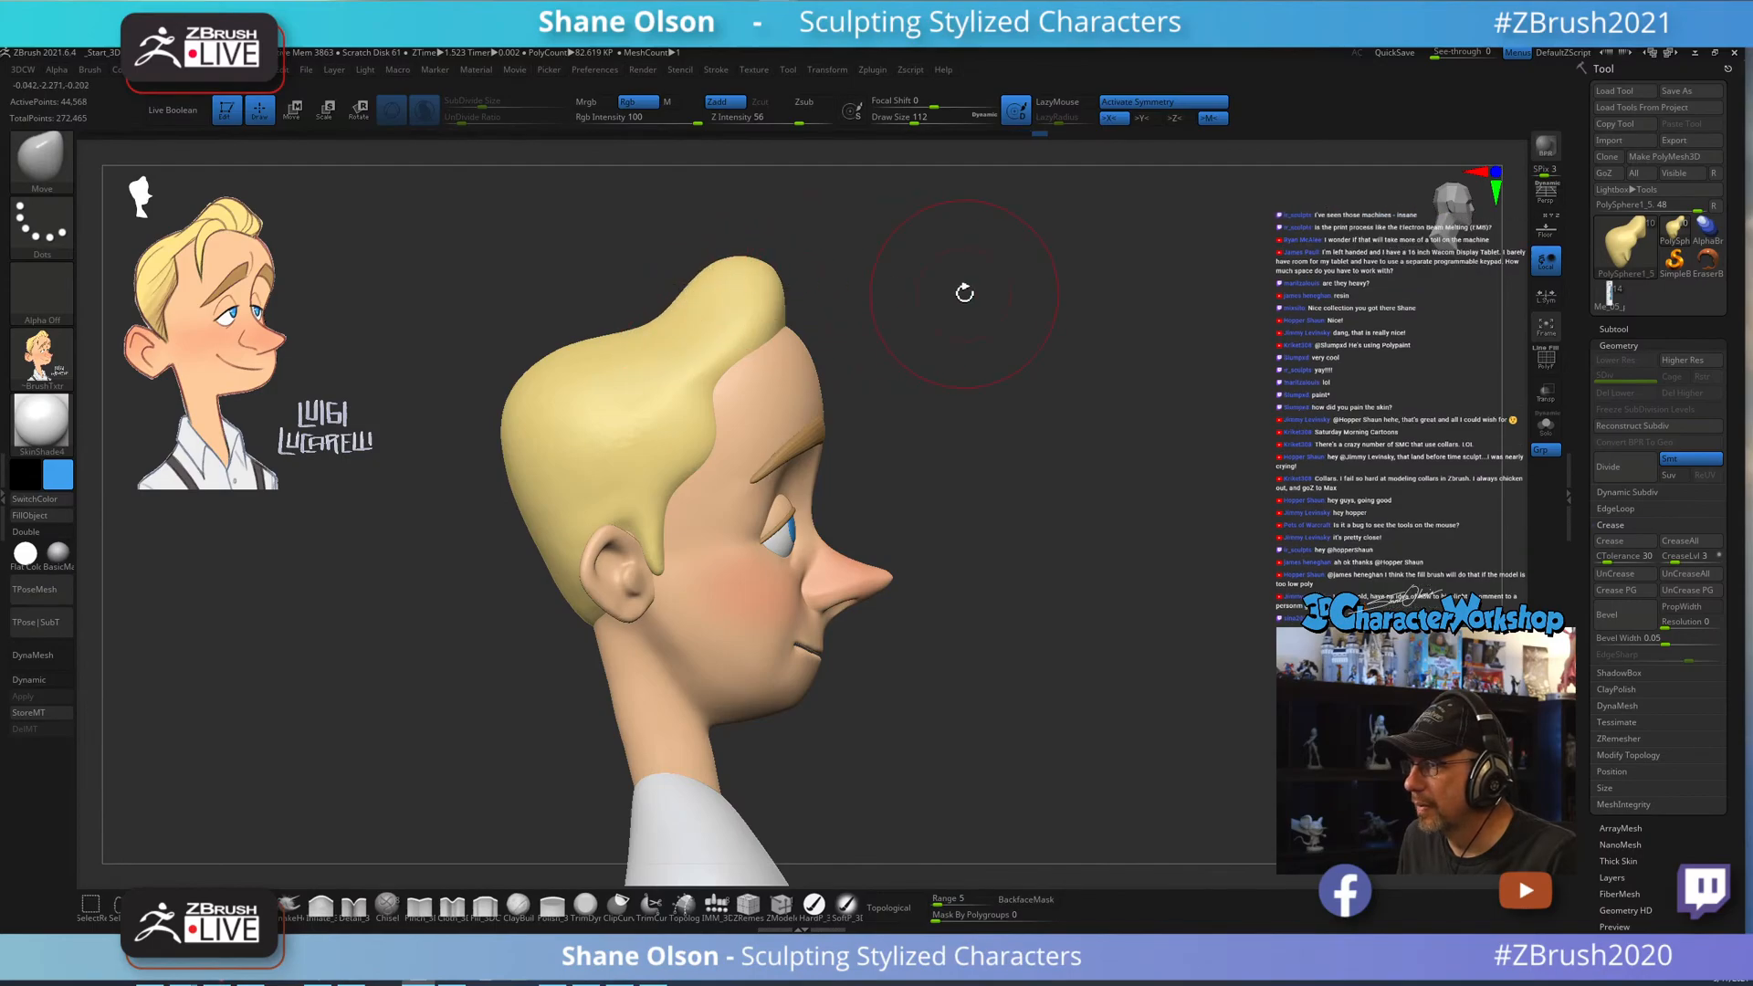
Pull the hair's lower edge down at the nape and check the neckline from behind and the side.
{"action": "left_click_drag", "start_coordinate": [963, 290], "coordinate": [904, 475]}
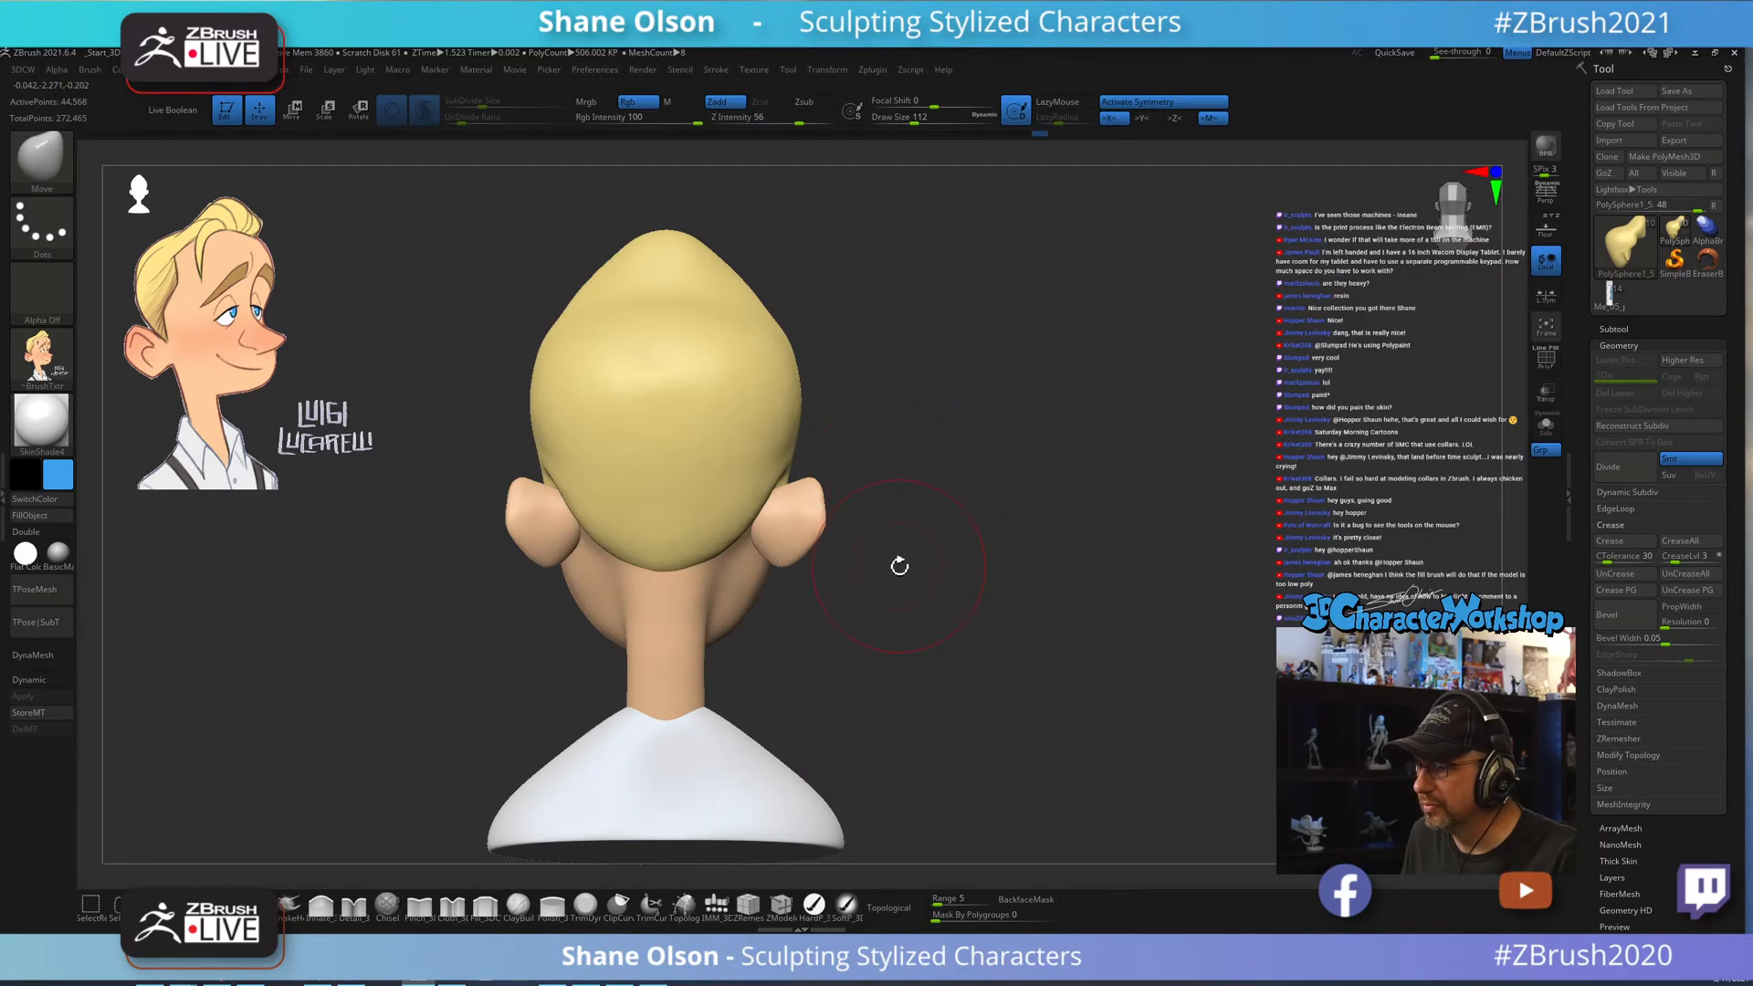
{"action": "left_click_drag", "start_coordinate": [701, 555], "coordinate": [701, 570]}
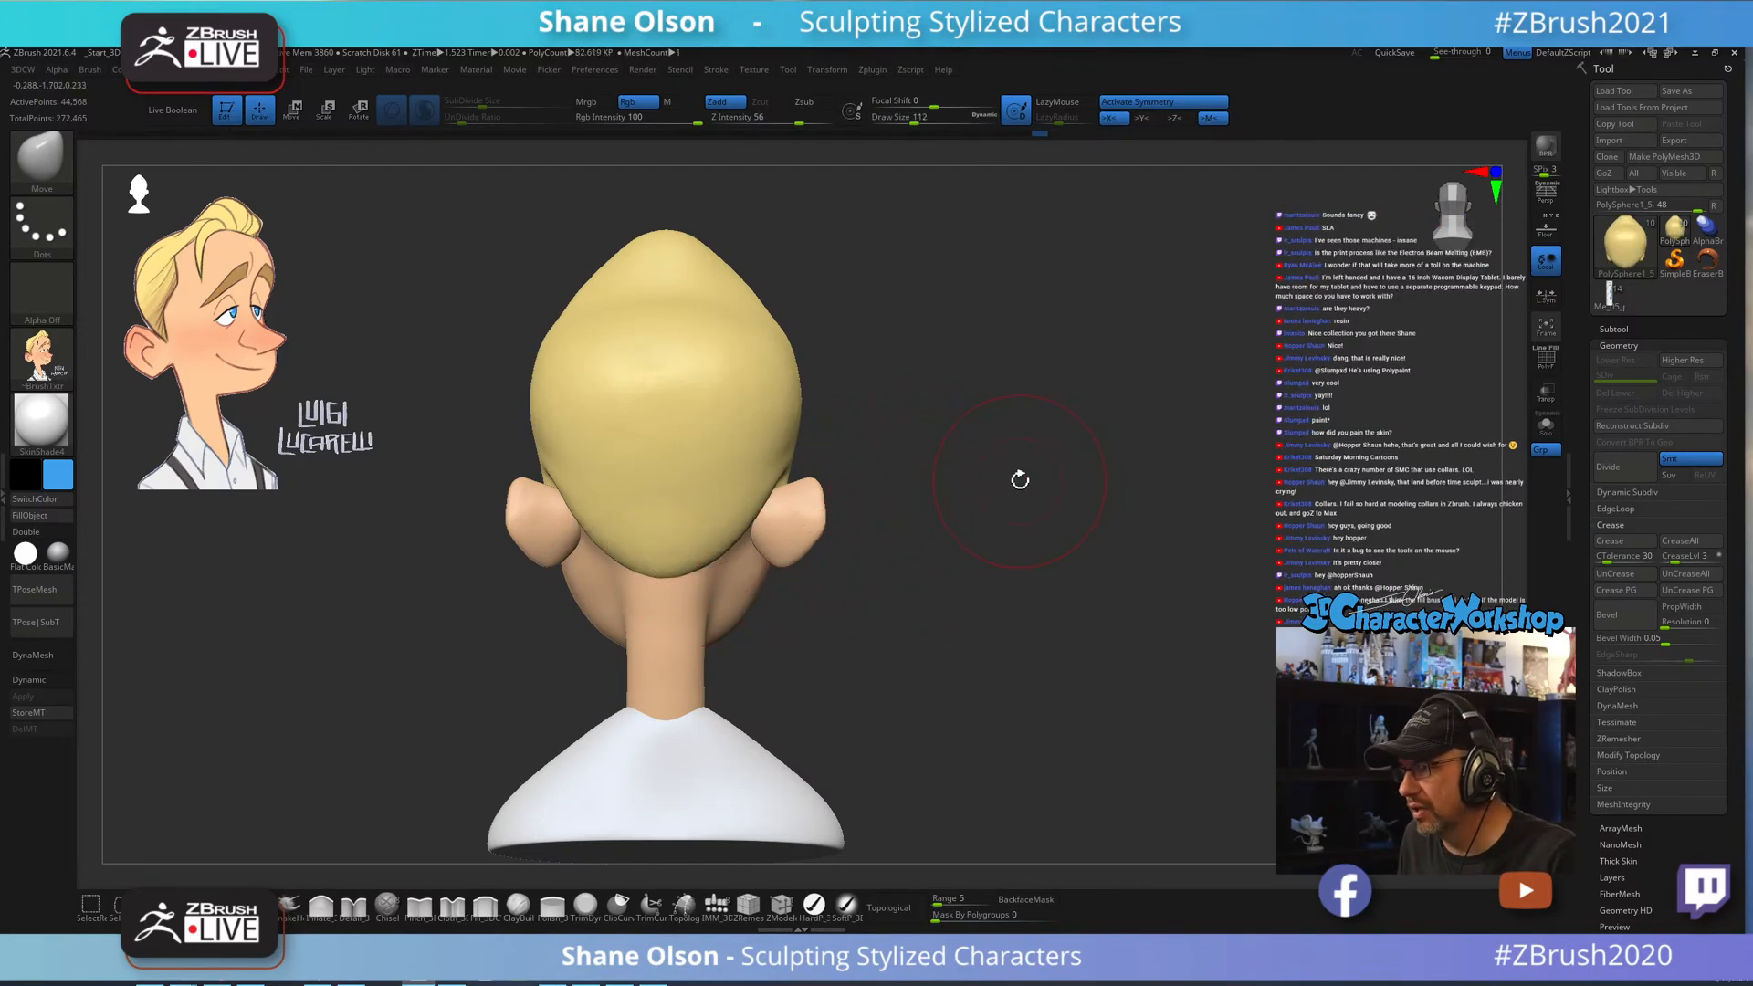
{"action": "left_click_drag", "start_coordinate": [1019, 480], "coordinate": [947, 501]}
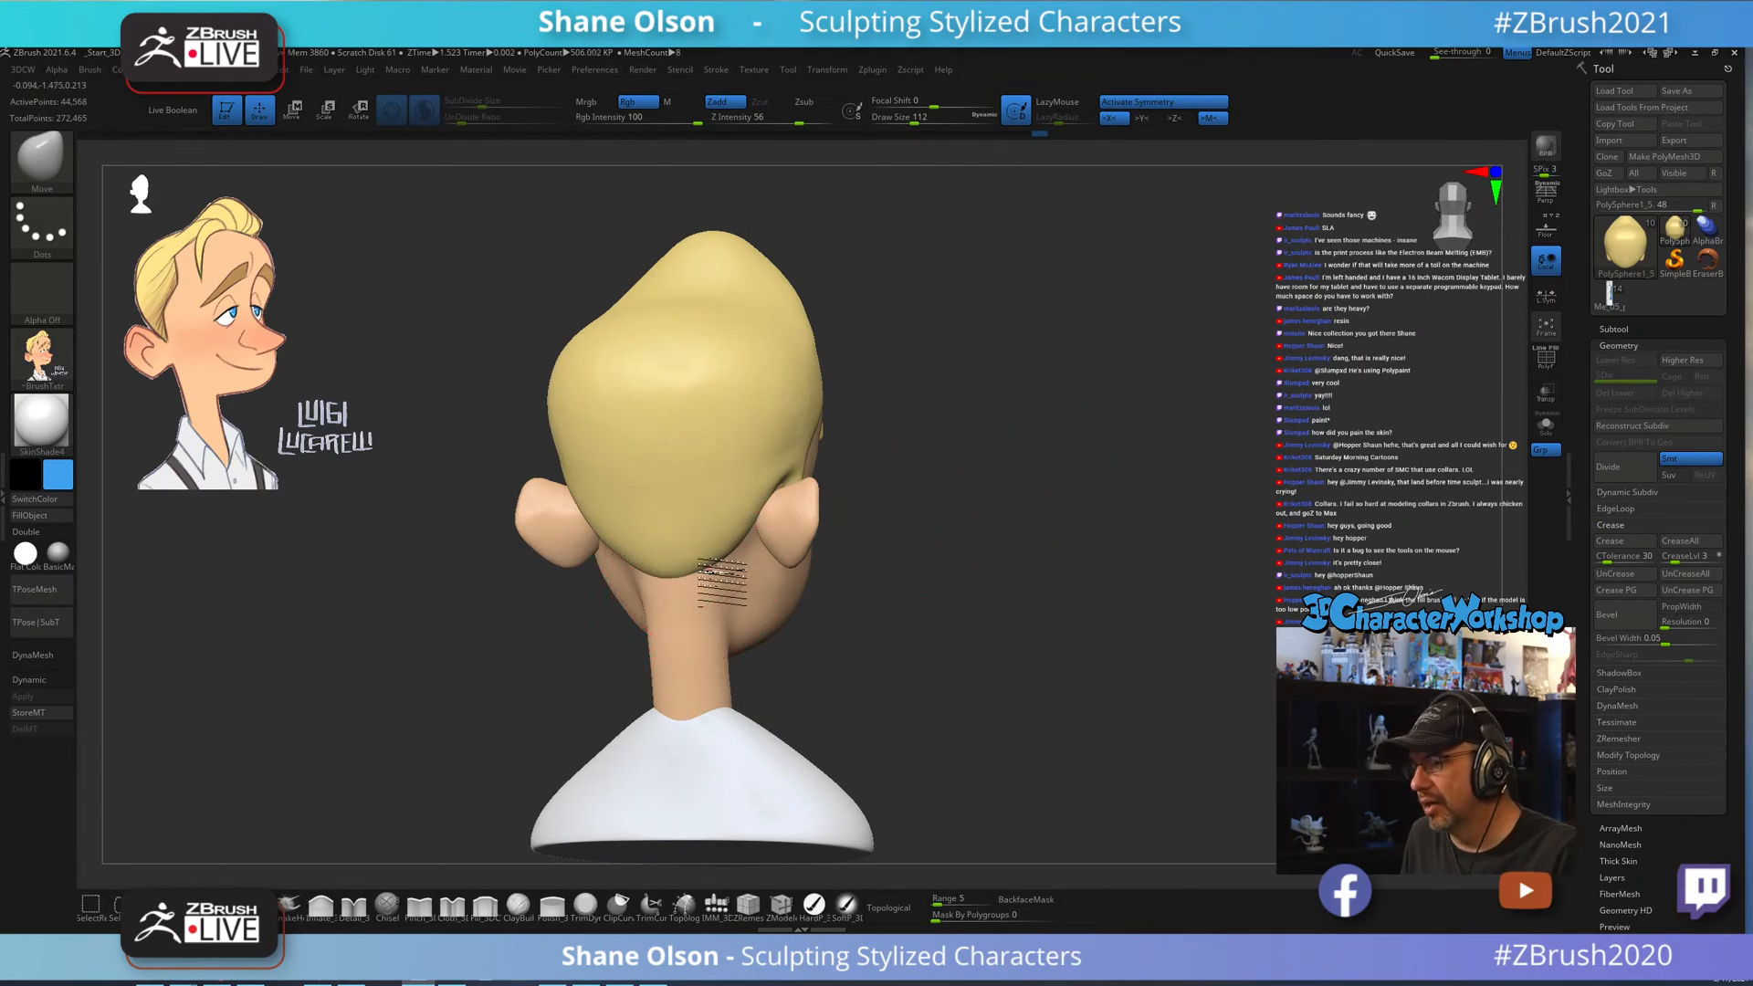
{"action": "left_click_drag", "start_coordinate": [947, 591], "coordinate": [886, 571]}
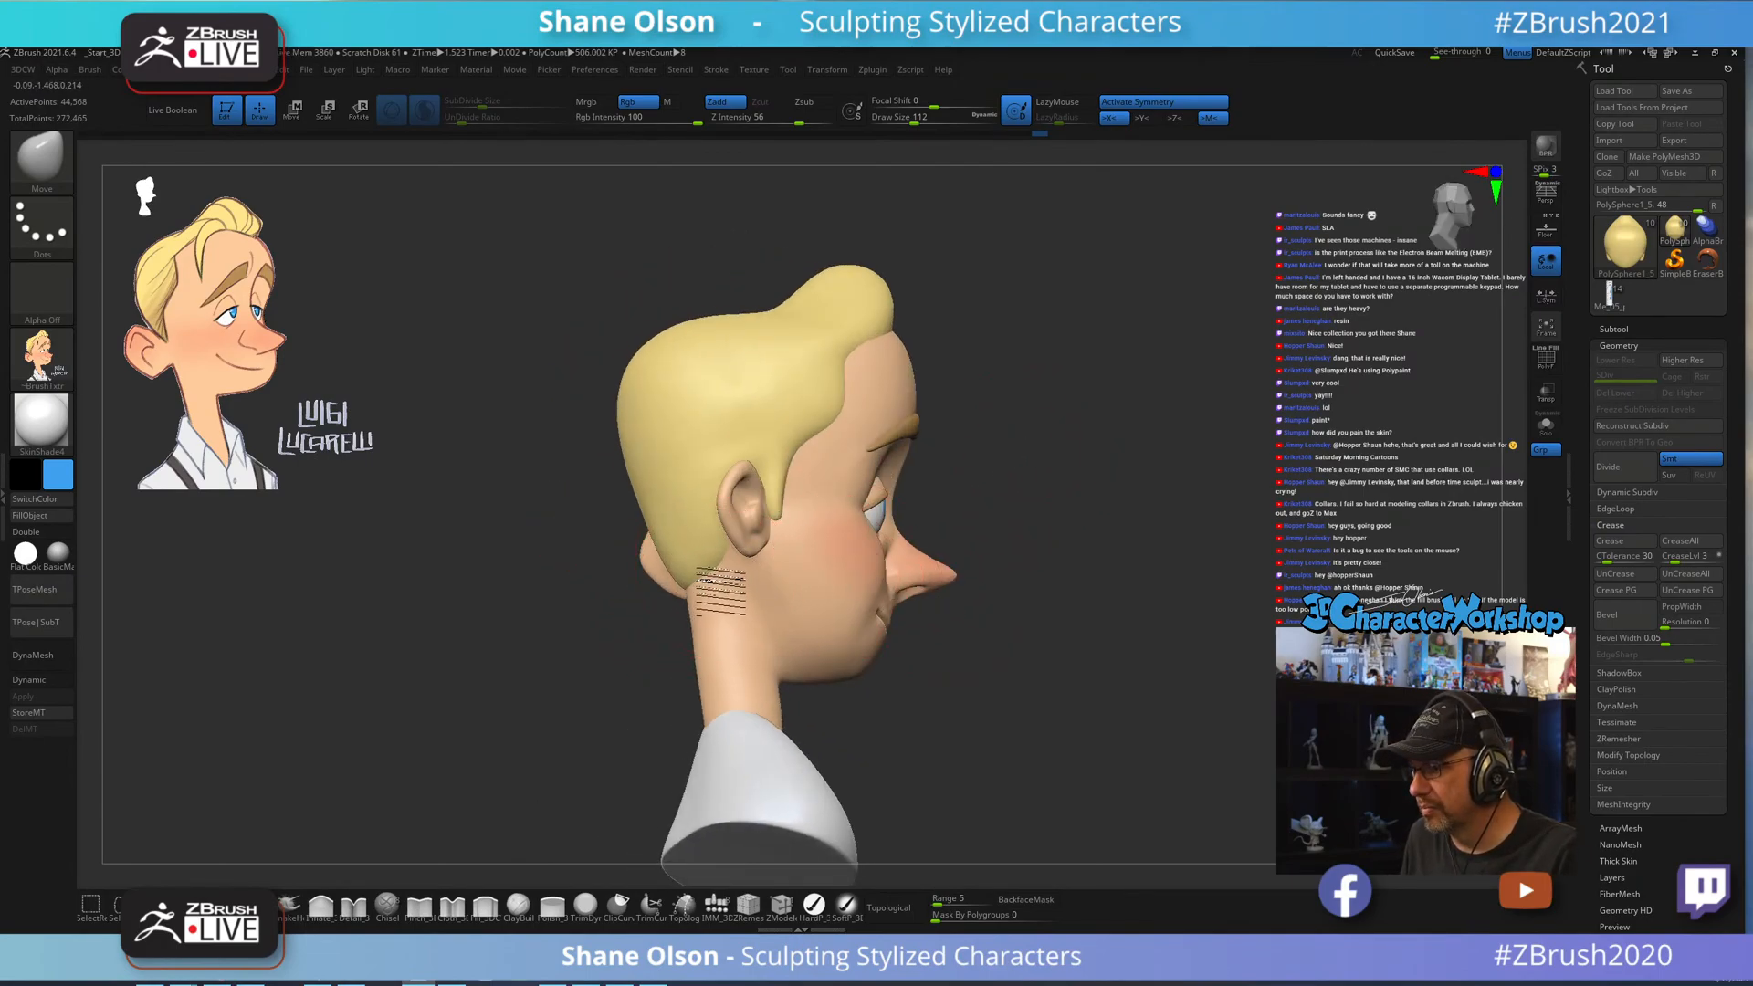
{"action": "mouse_move", "coordinate": [1076, 496]}
{"action": "left_mouse_down"}
{"action": "mouse_move", "coordinate": [1131, 509]}
{"action": "mouse_move", "coordinate": [1068, 510]}
{"action": "left_mouse_up"}
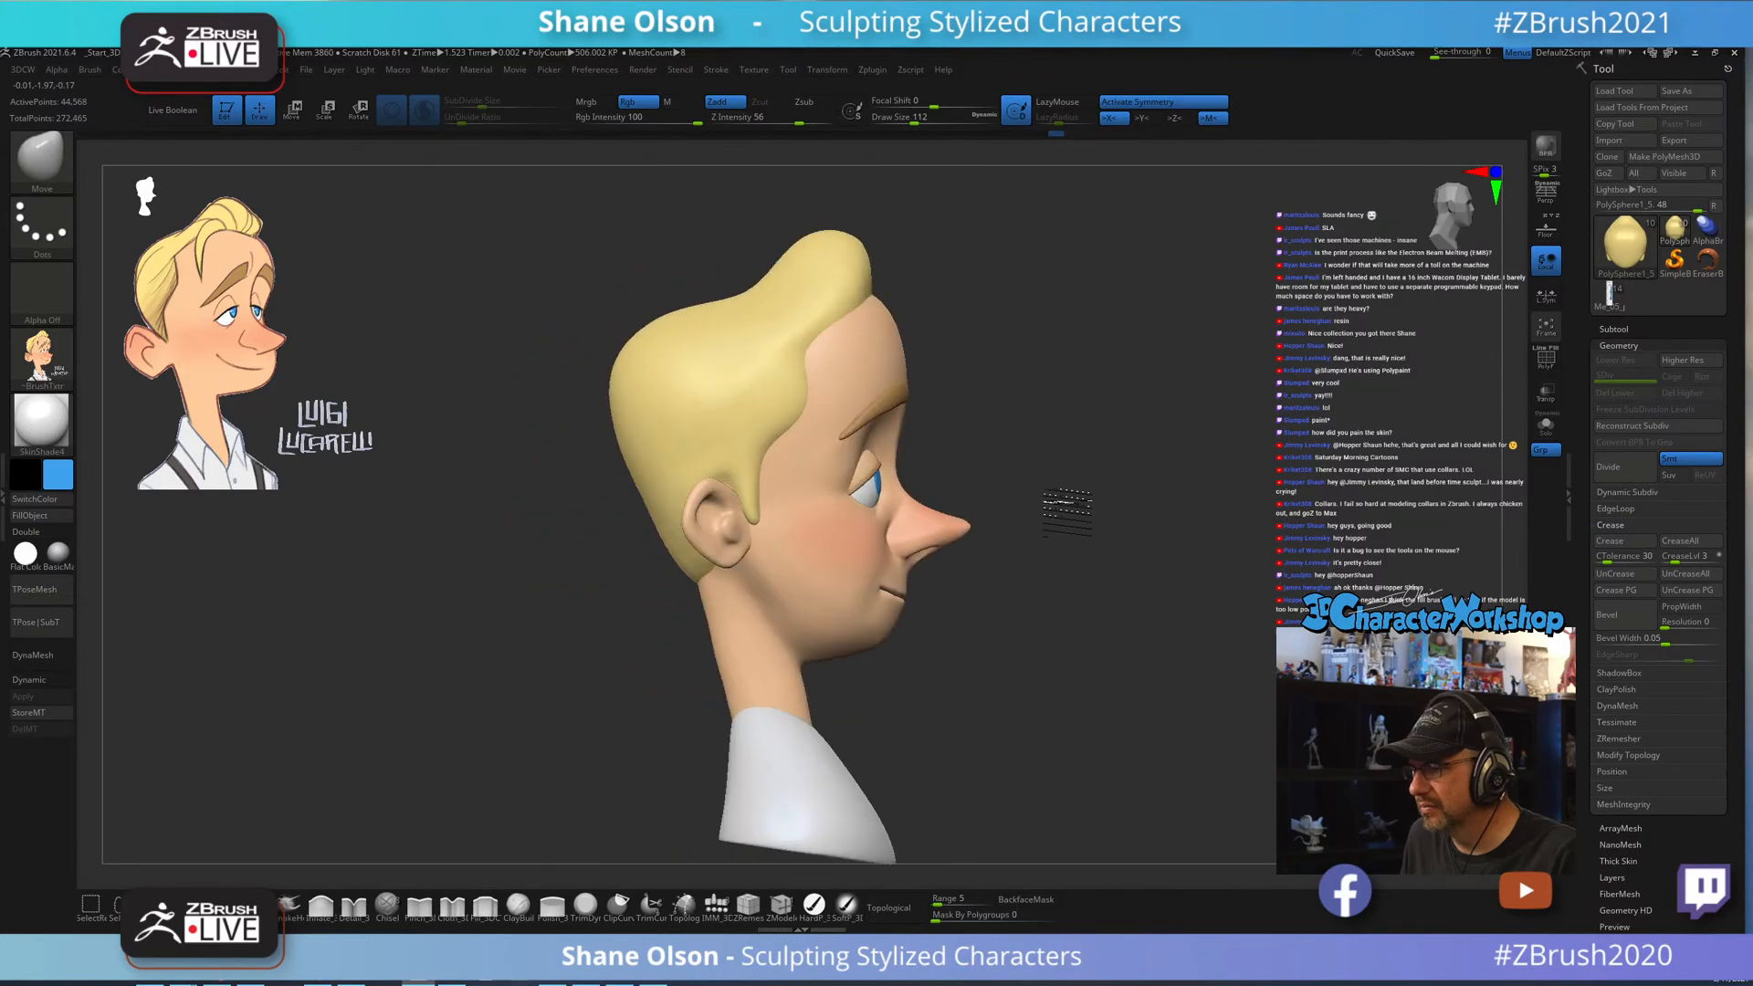
Turn off symmetry and insert a QuadSphere-2 mesh on the front of the hair at a draw size of about 54.
{"action": "left_click_drag", "start_coordinate": [1099, 450], "coordinate": [1153, 403]}
{"action": "left_click_drag", "start_coordinate": [1153, 342], "coordinate": [1118, 298], "text": "alt"}
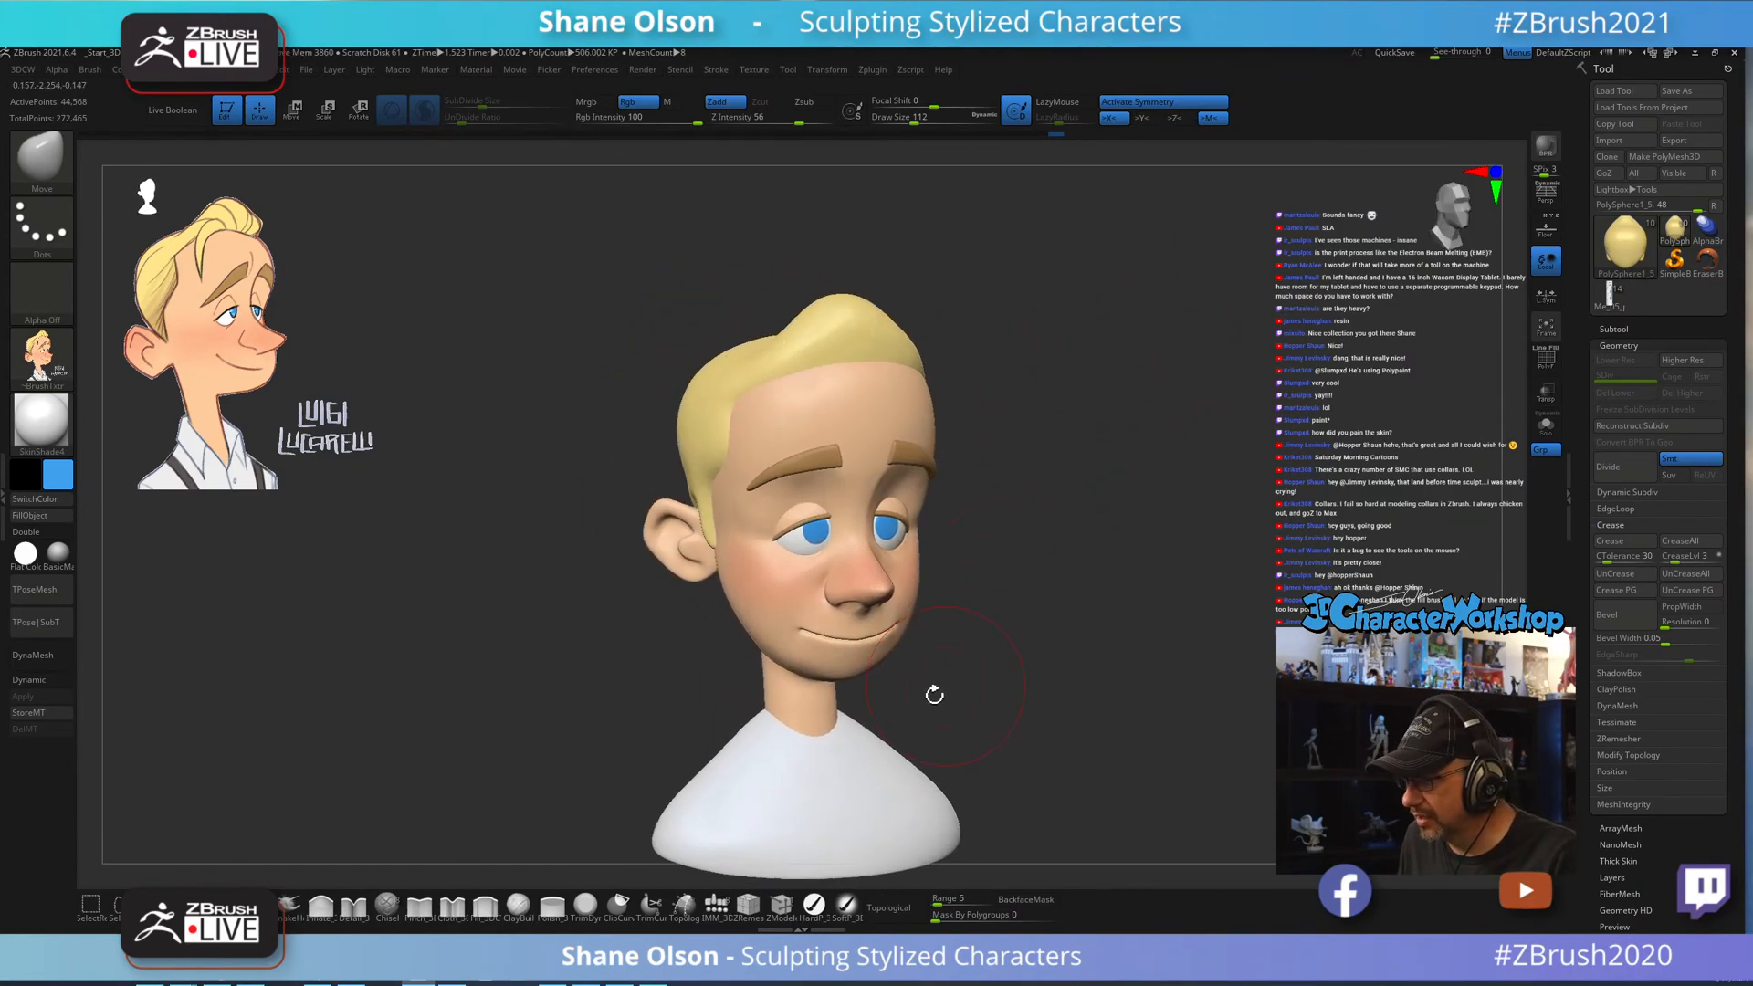
{"action": "left_click", "coordinate": [711, 911]}
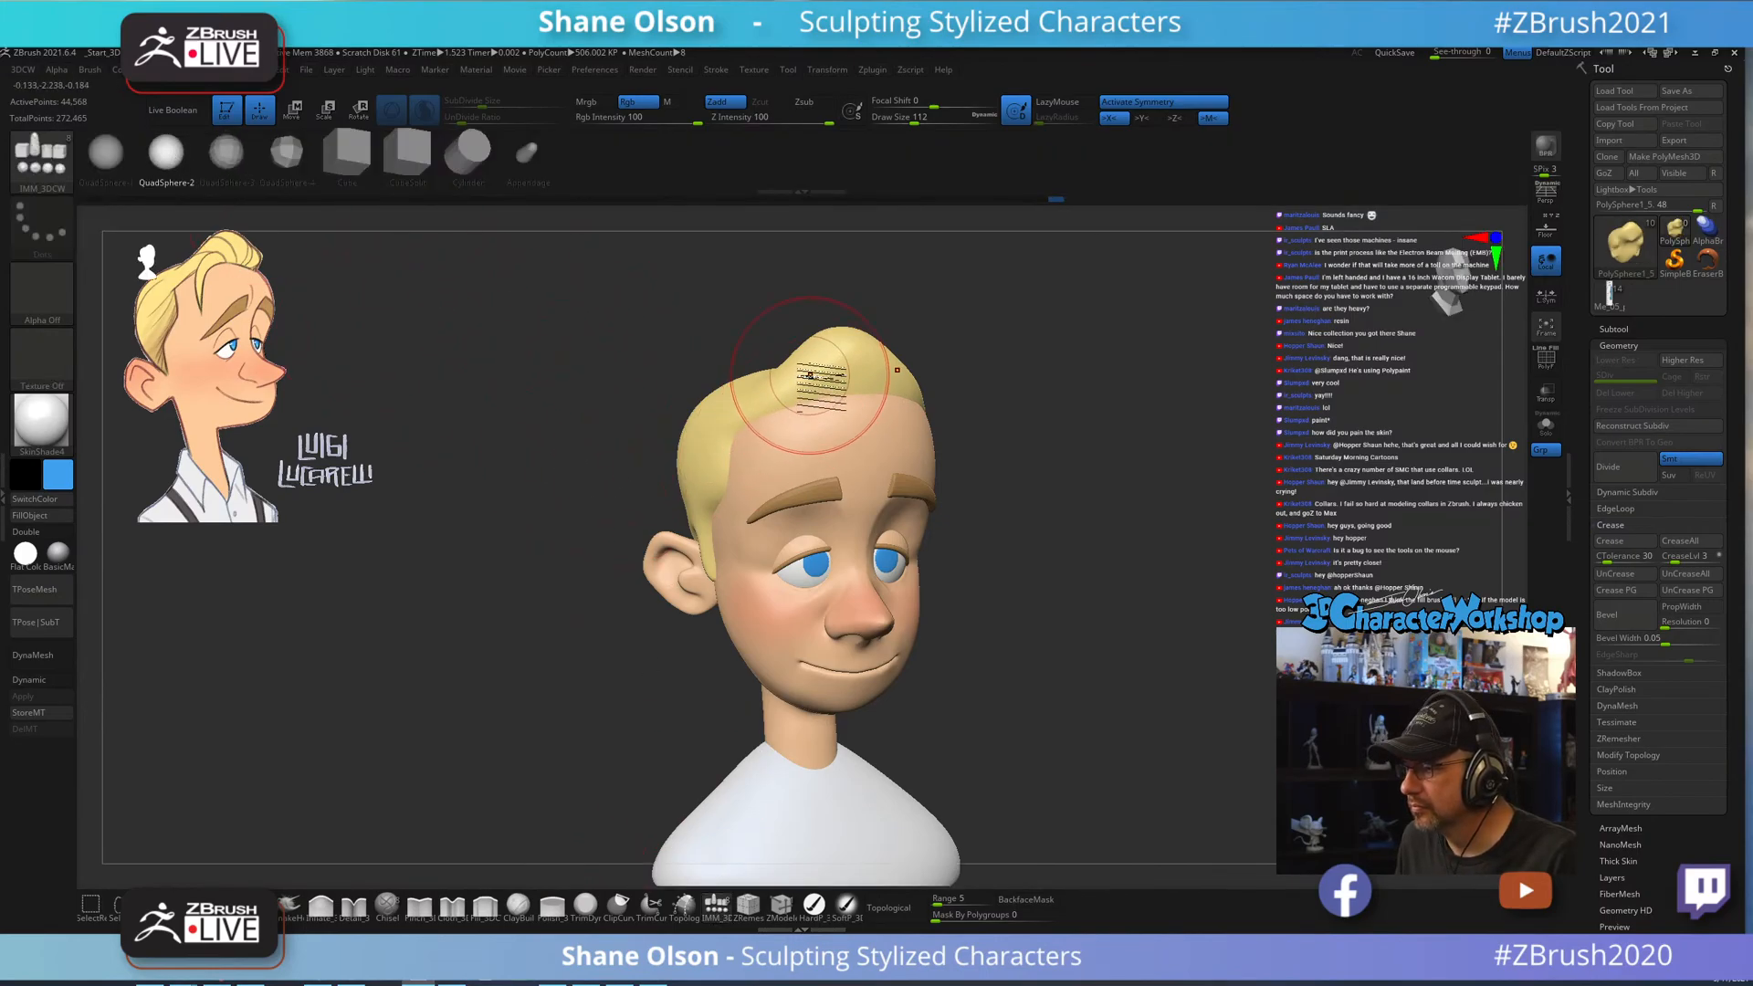
{"action": "key", "text": "shift+f"}
{"action": "key", "text": "shift+f"}
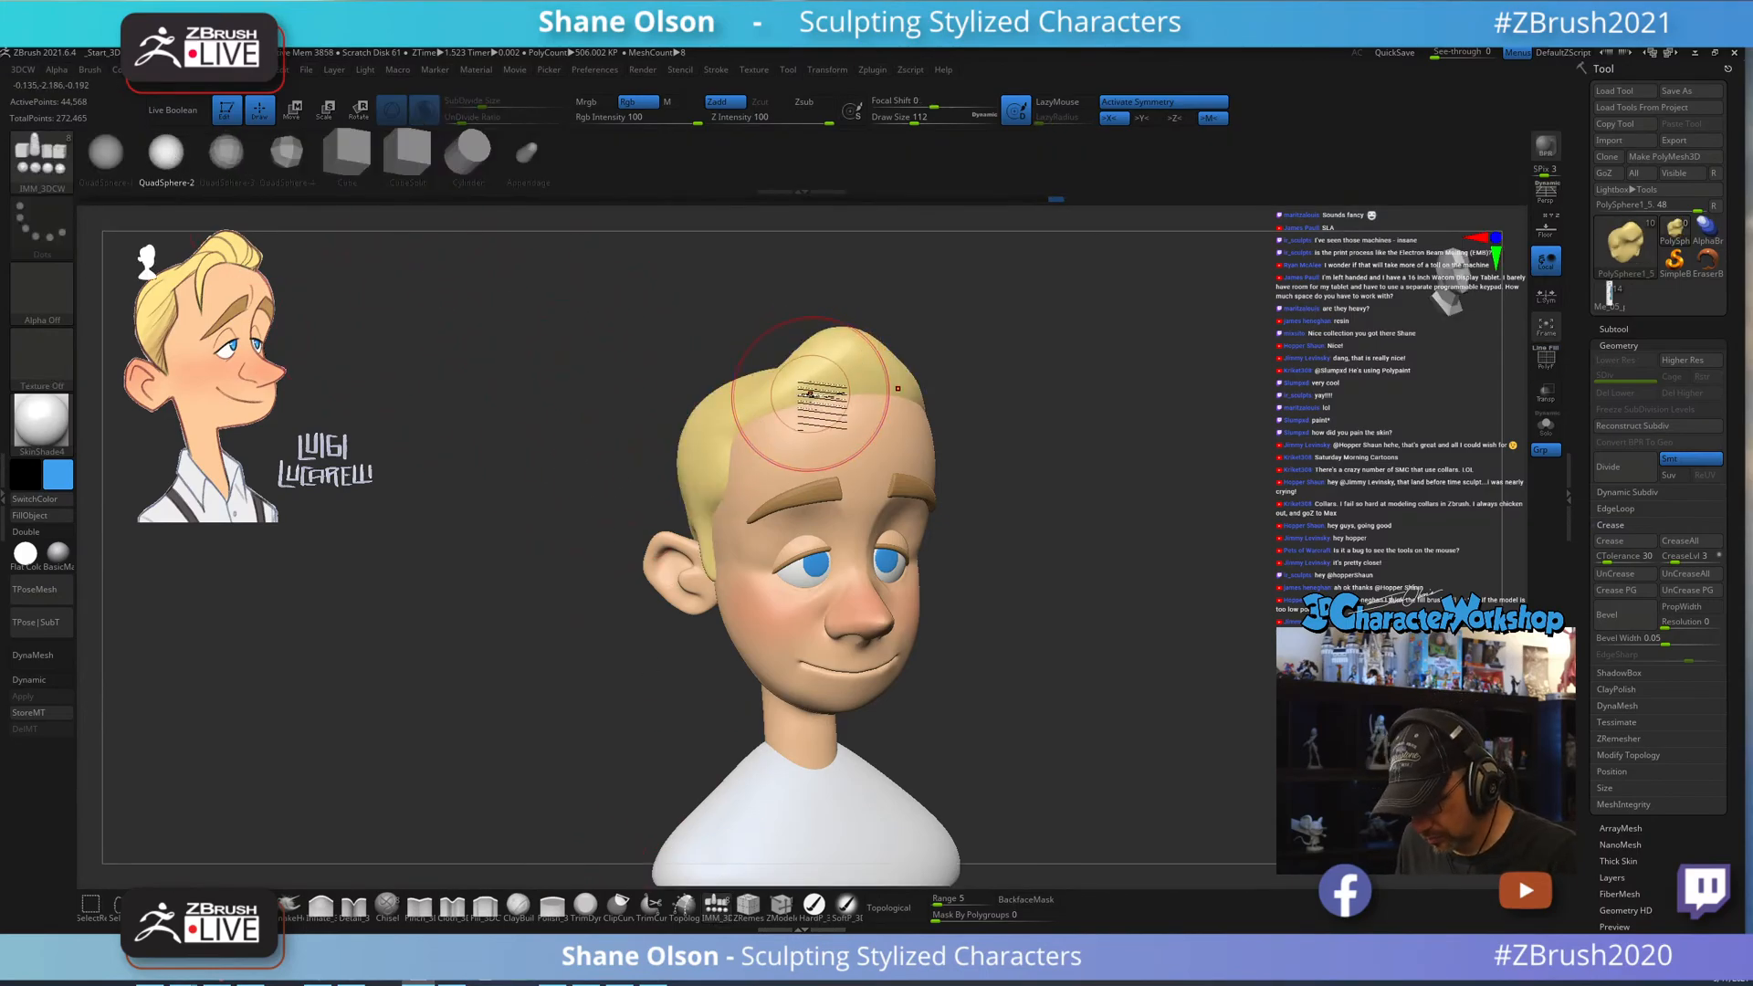
{"action": "key", "text": "x"}
{"action": "key", "text": "s"}
{"action": "mouse_move", "coordinate": [808, 391]}
{"action": "left_mouse_down"}
{"action": "mouse_move", "coordinate": [829, 493]}
{"action": "mouse_move", "coordinate": [813, 441]}
{"action": "left_mouse_up"}
{"action": "mouse_move", "coordinate": [1107, 442]}
{"action": "left_mouse_down"}
{"action": "mouse_move", "coordinate": [1047, 447]}
{"action": "mouse_move", "coordinate": [1095, 452]}
{"action": "left_mouse_up"}
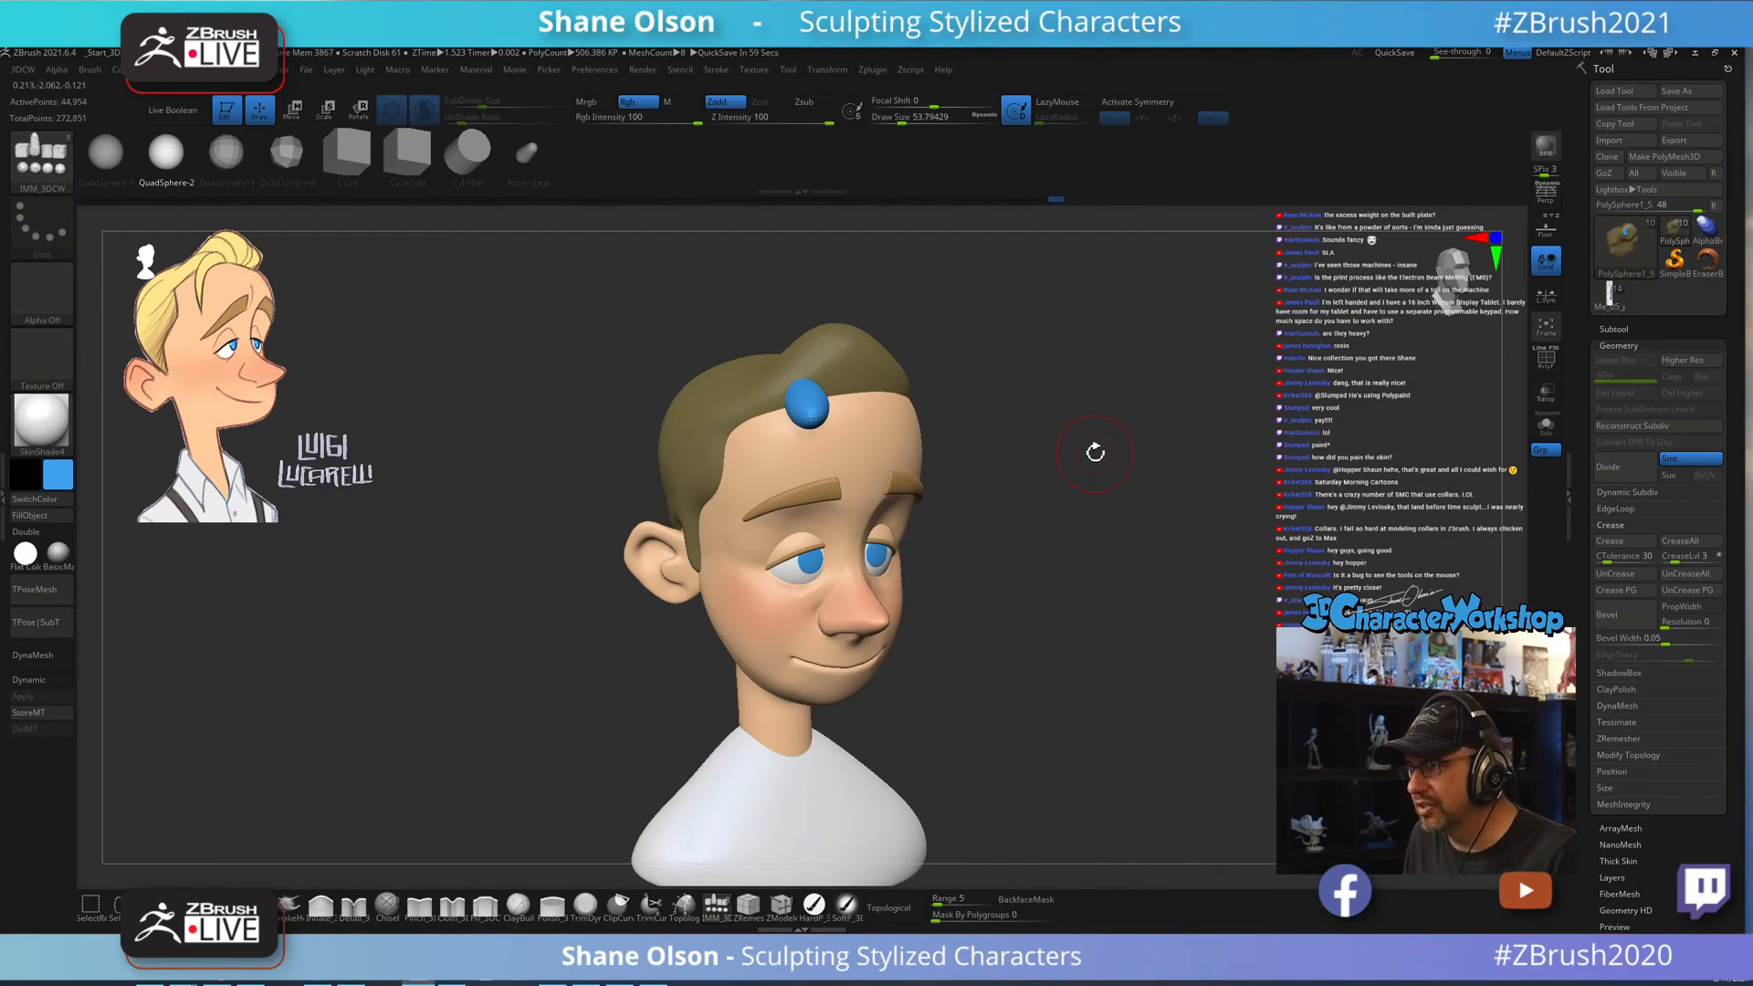
{"action": "mouse_move", "coordinate": [1078, 461]}
{"action": "left_mouse_down"}
{"action": "mouse_move", "coordinate": [1111, 484]}
{"action": "mouse_move", "coordinate": [1060, 456]}
{"action": "left_mouse_up"}
Split the inserted sphere into its own subtool with Split Unmasked Points and make it active.
{"action": "key", "text": "space"}
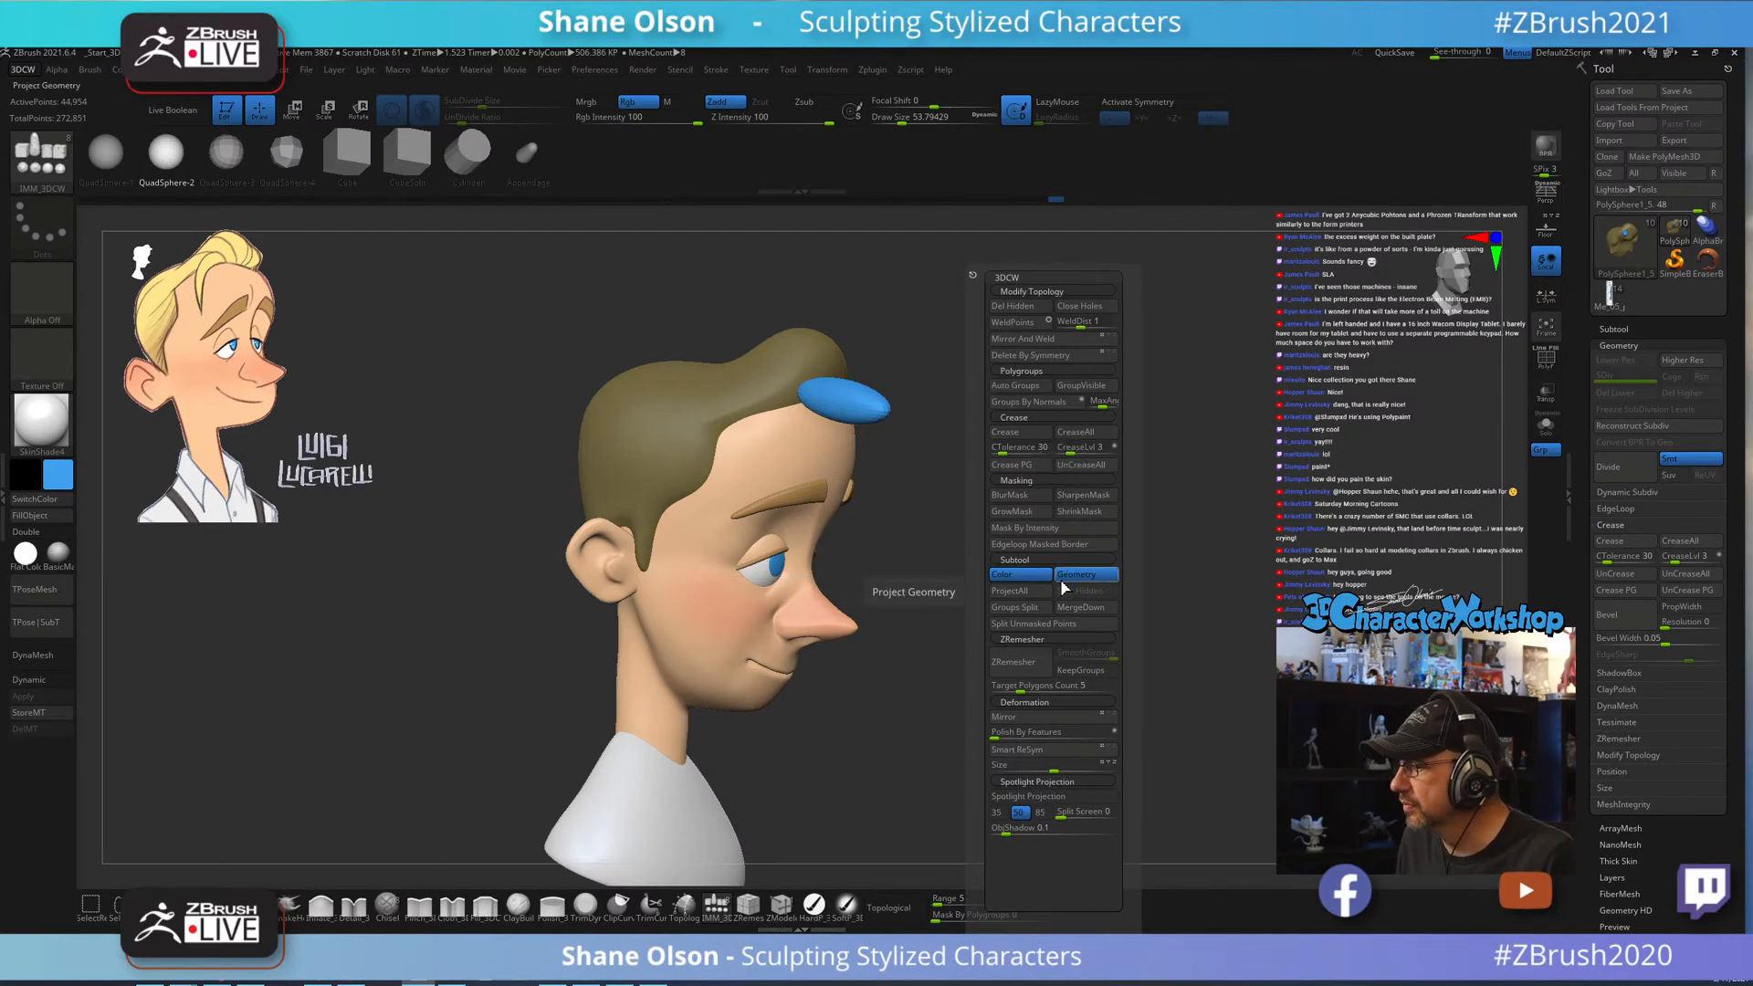
{"action": "left_click", "coordinate": [1011, 625]}
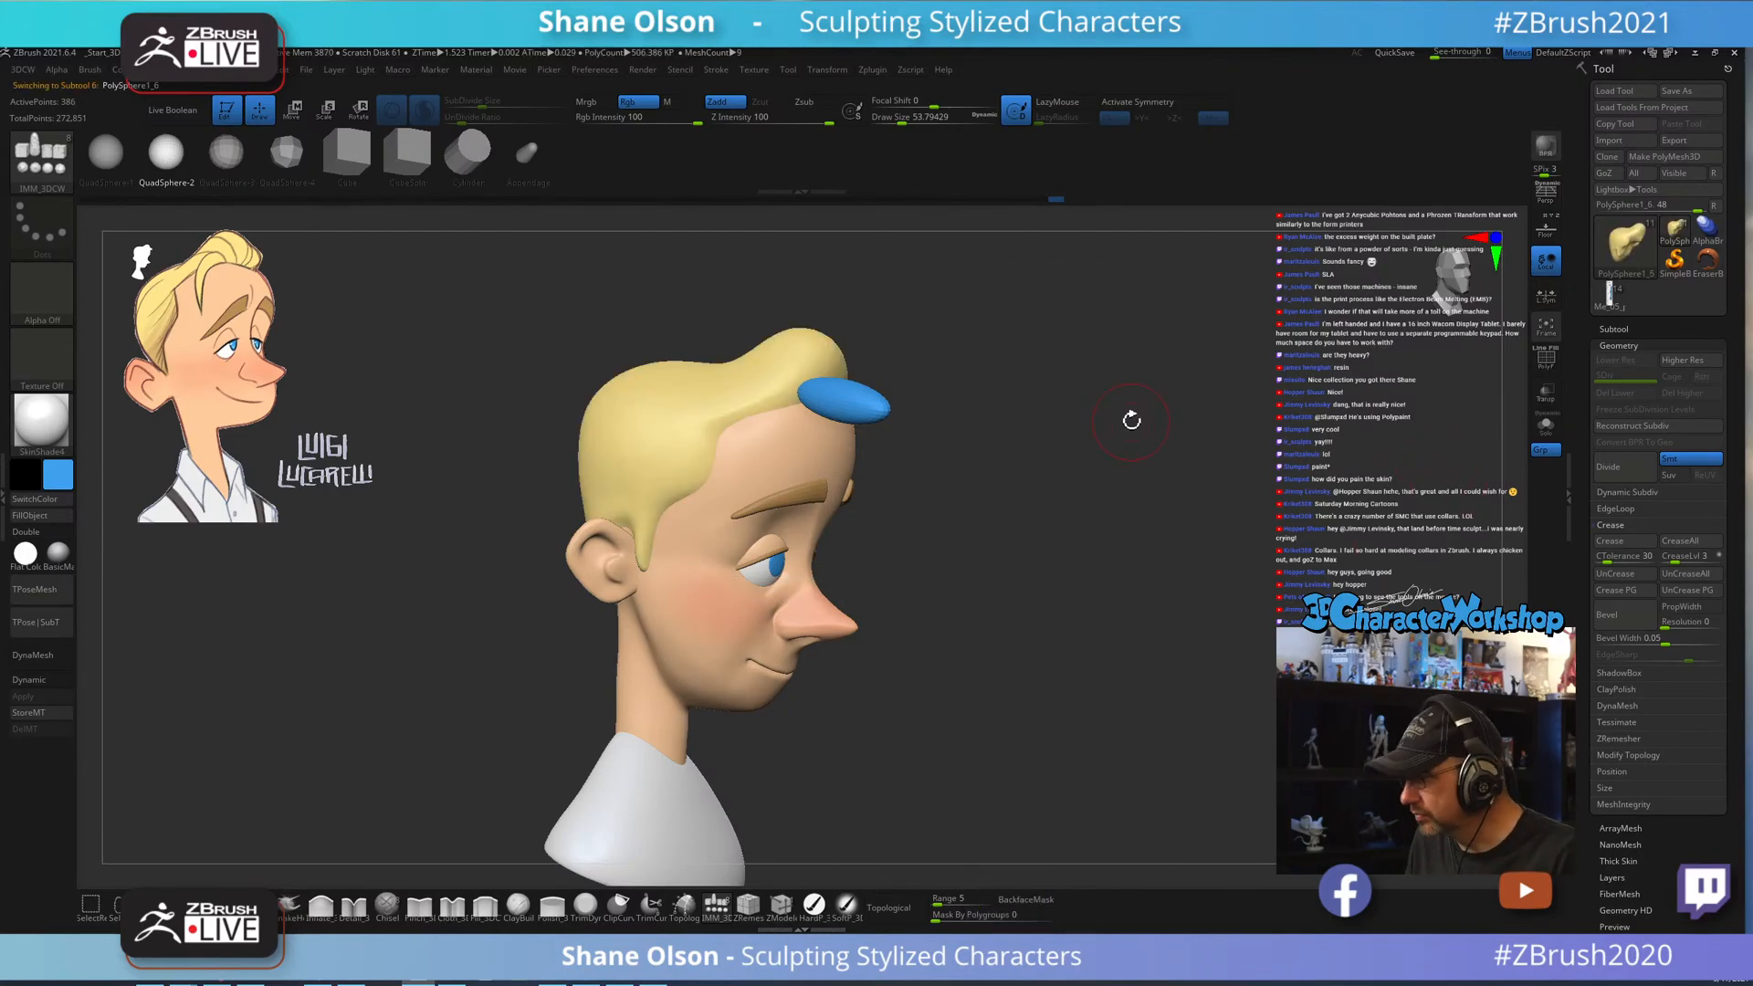
{"action": "left_click_drag", "start_coordinate": [1031, 543], "coordinate": [1006, 446]}
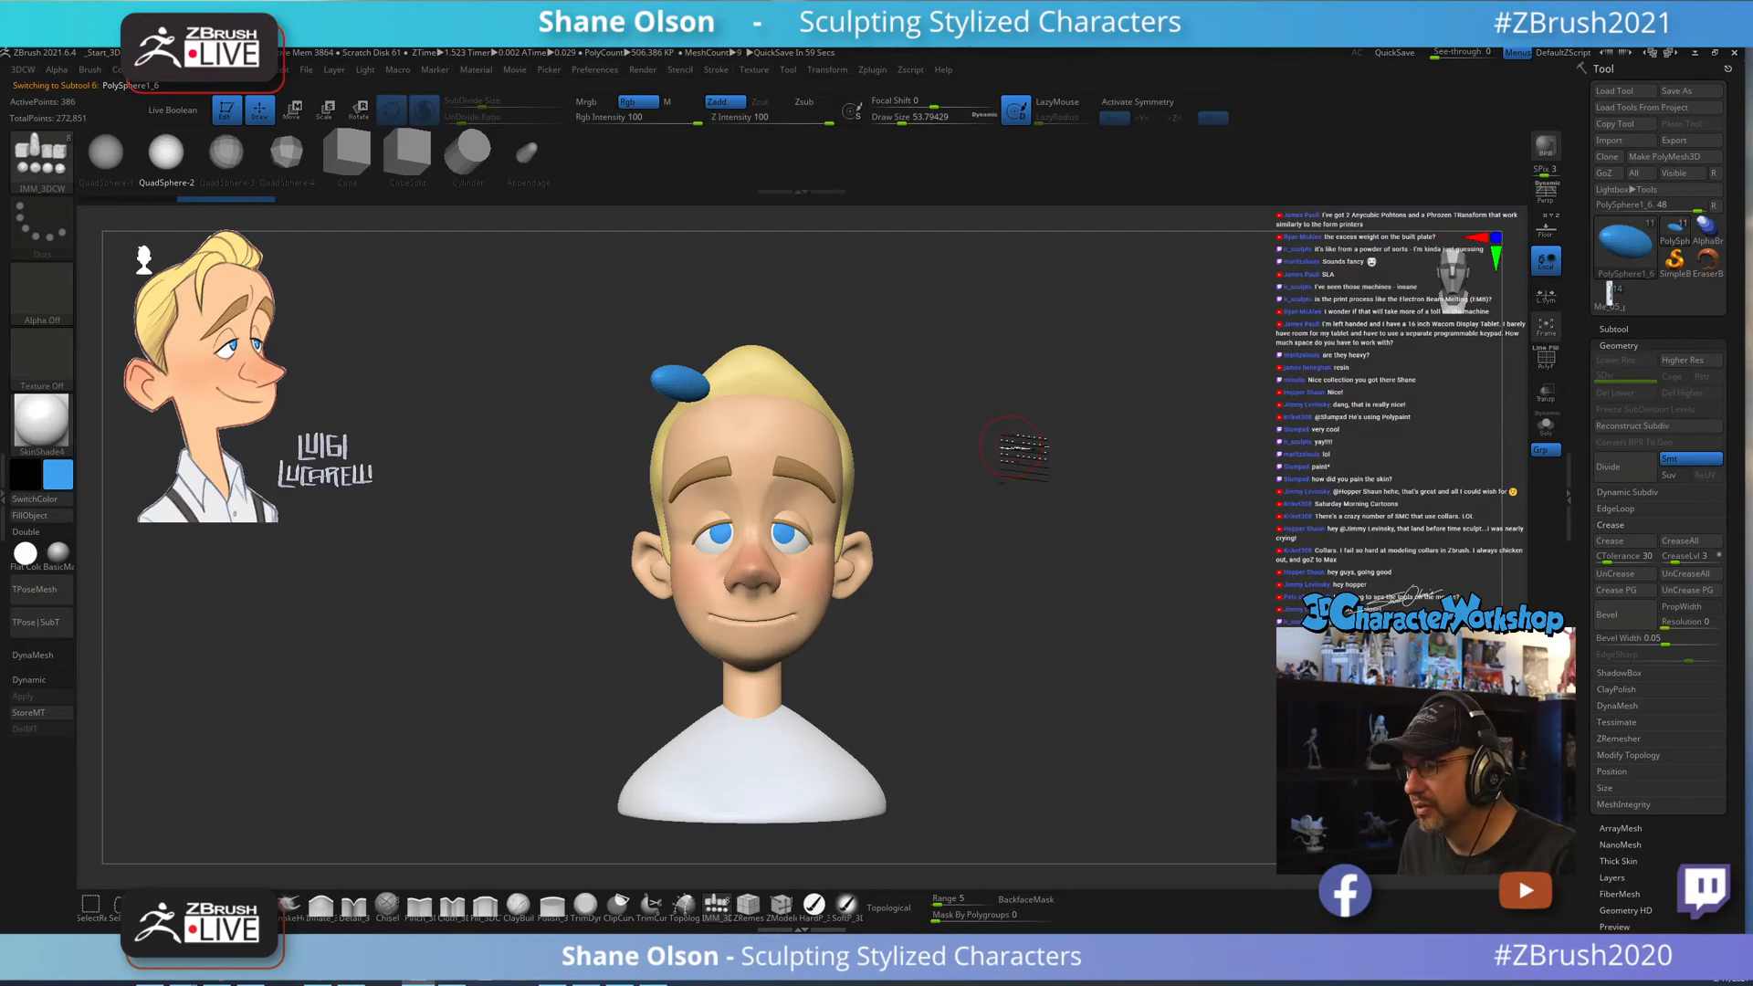
{"action": "mouse_move", "coordinate": [1012, 448]}
{"action": "left_mouse_down"}
{"action": "mouse_move", "coordinate": [1041, 451]}
{"action": "mouse_move", "coordinate": [986, 430]}
{"action": "mouse_move", "coordinate": [1043, 402]}
{"action": "mouse_move", "coordinate": [1024, 408]}
{"action": "left_mouse_up"}
Sample the blonde hair color and fill the new strand piece with it using the HardP paint brush.
{"action": "key", "text": "c"}
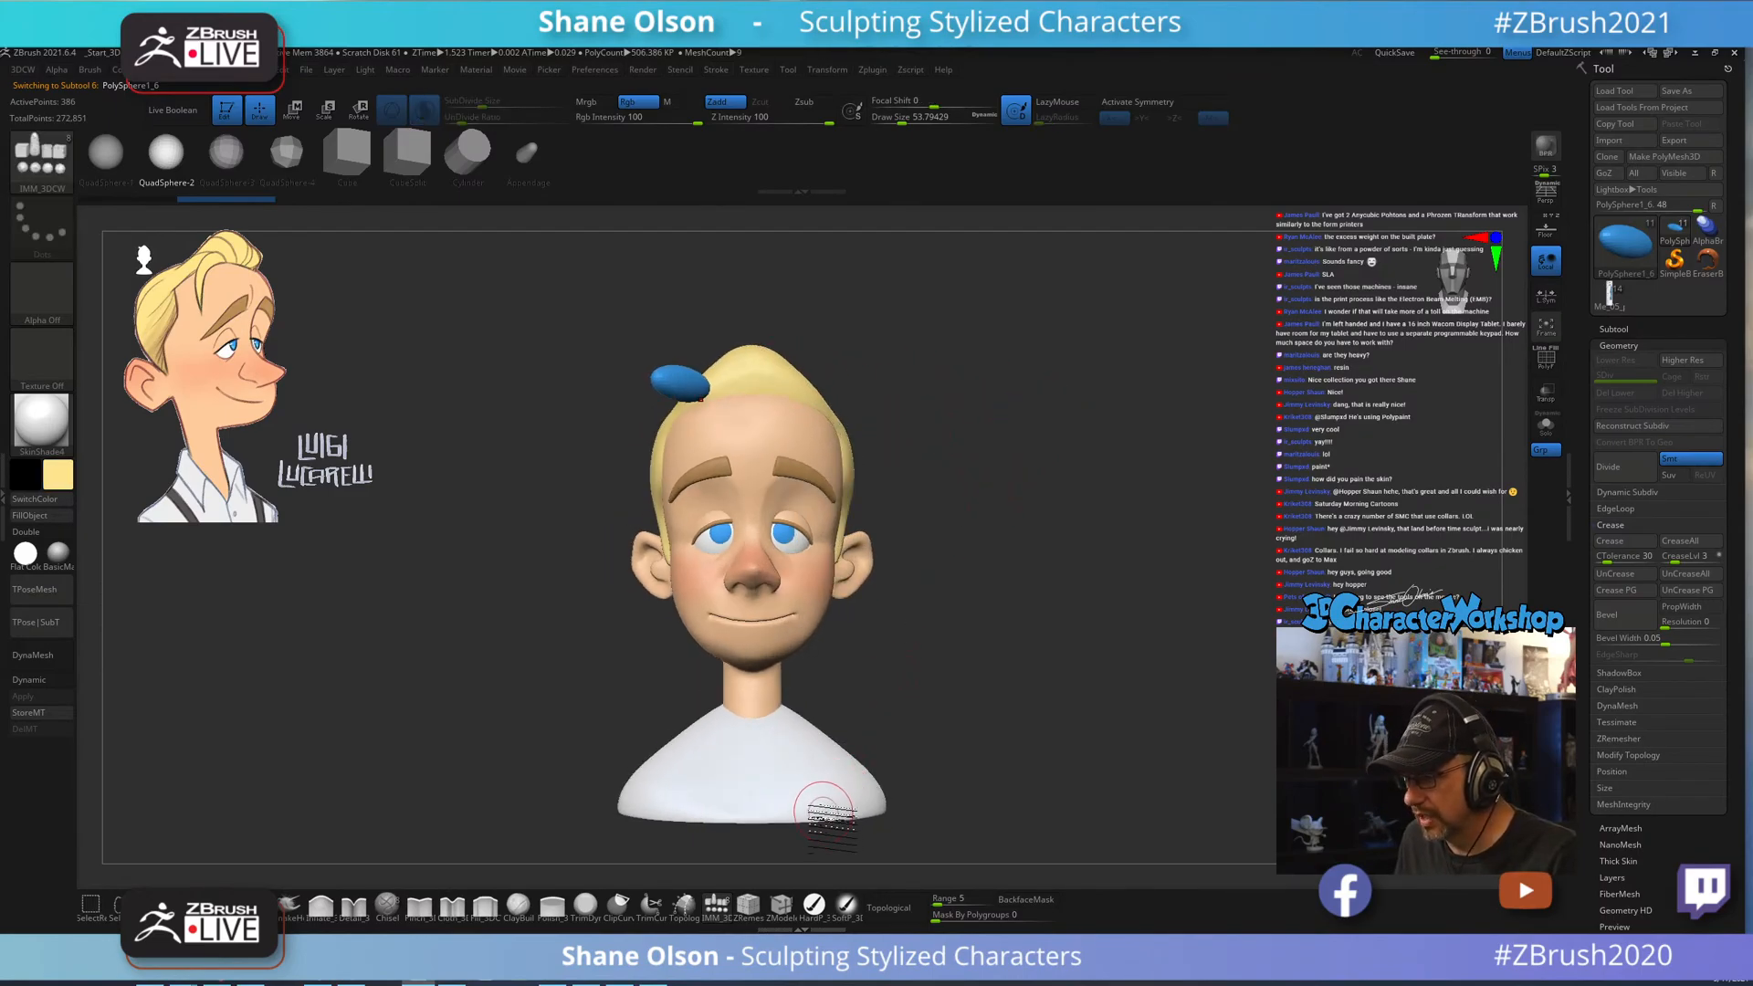
{"action": "left_click", "coordinate": [815, 906]}
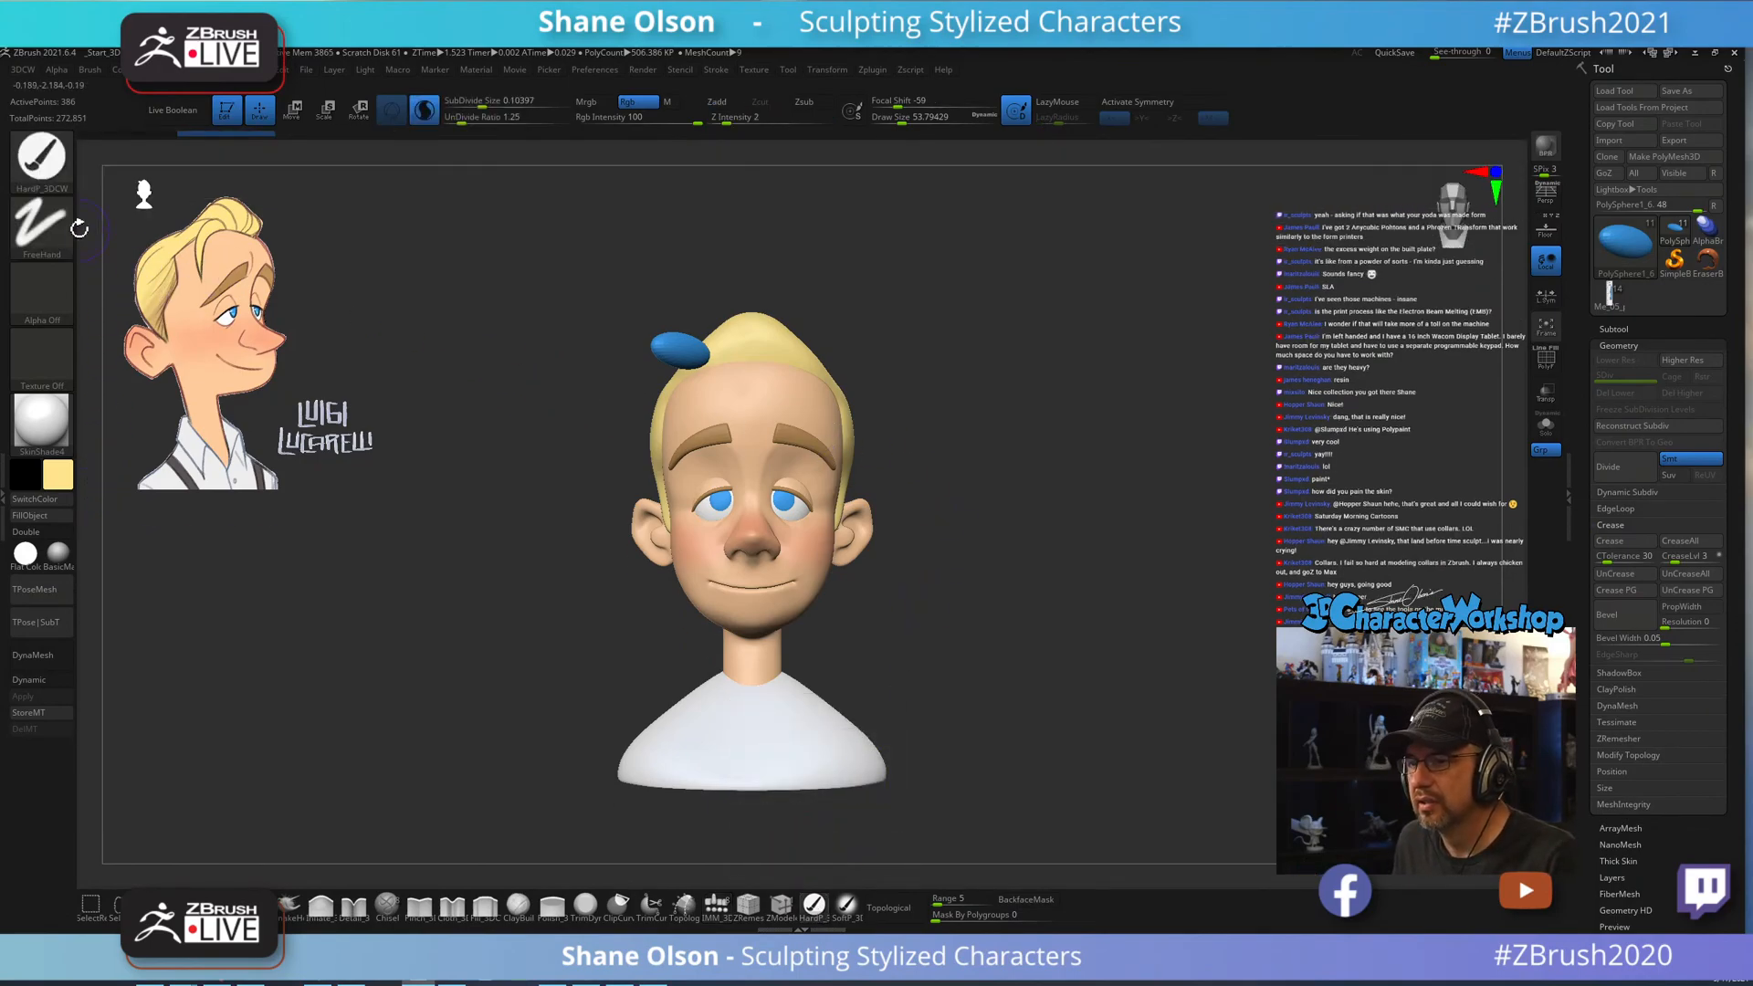
{"action": "left_click", "coordinate": [29, 515]}
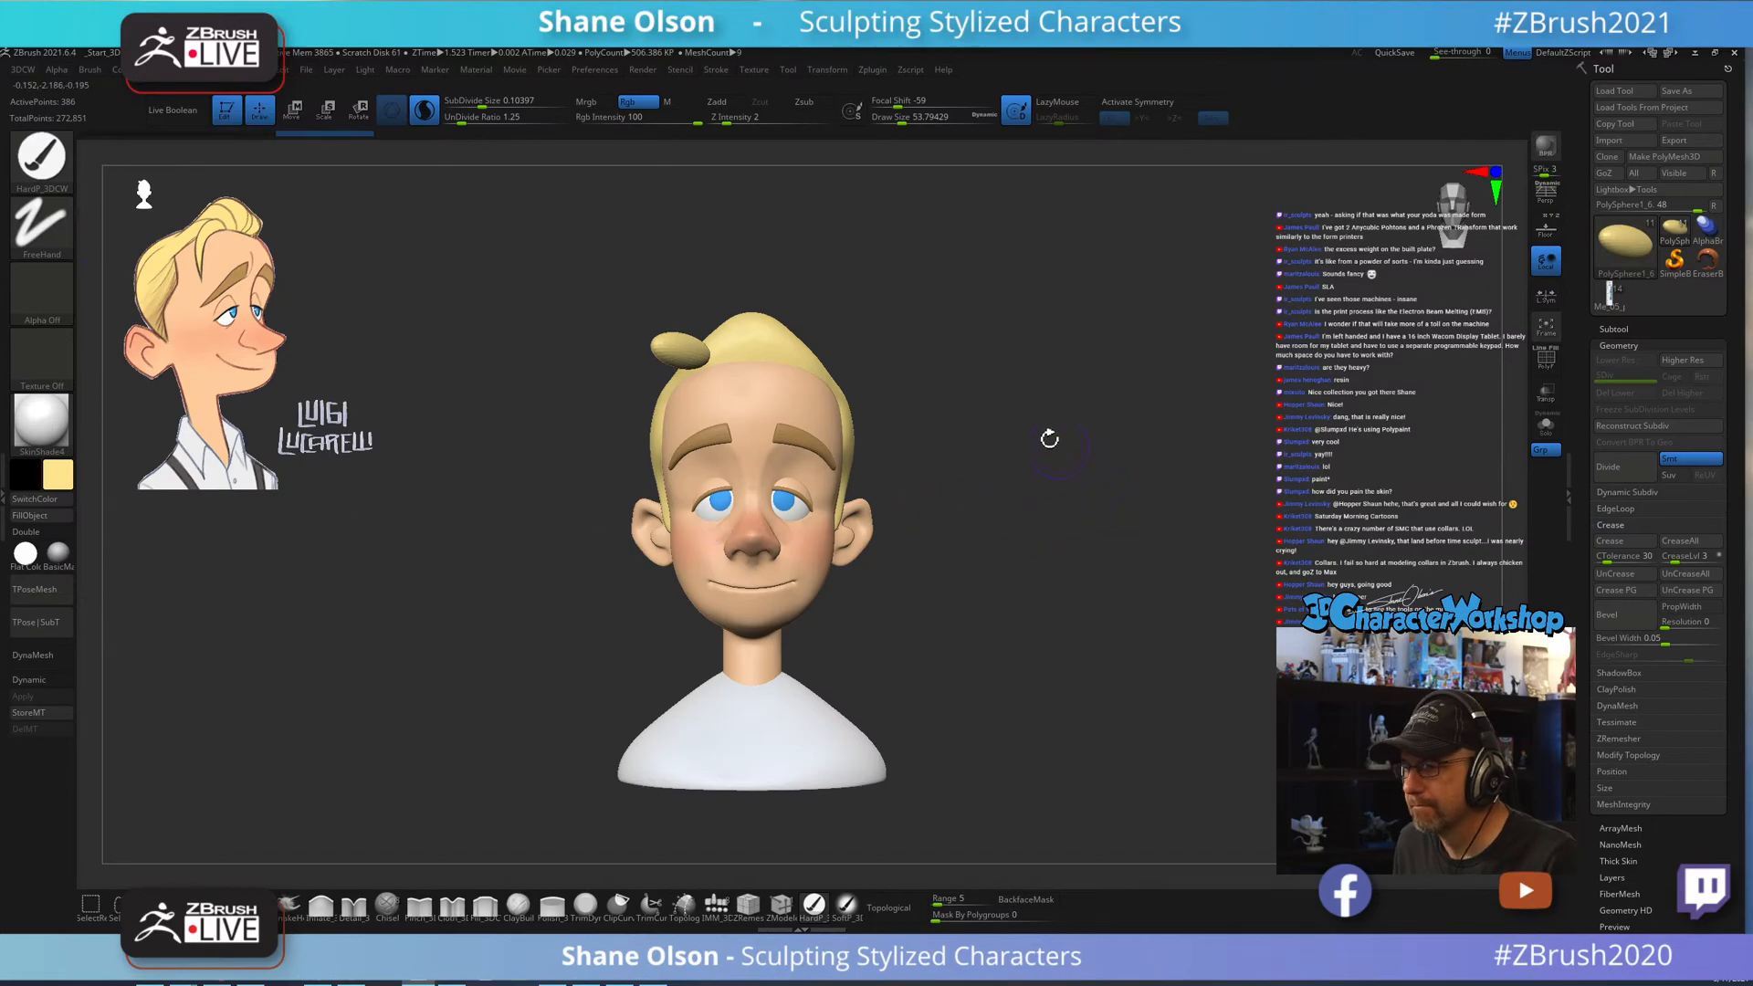
{"action": "mouse_move", "coordinate": [1049, 438]}
{"action": "left_mouse_down"}
{"action": "mouse_move", "coordinate": [1049, 461]}
{"action": "mouse_move", "coordinate": [1112, 383]}
{"action": "mouse_move", "coordinate": [1139, 402]}
{"action": "mouse_move", "coordinate": [1010, 411]}
{"action": "left_mouse_up"}
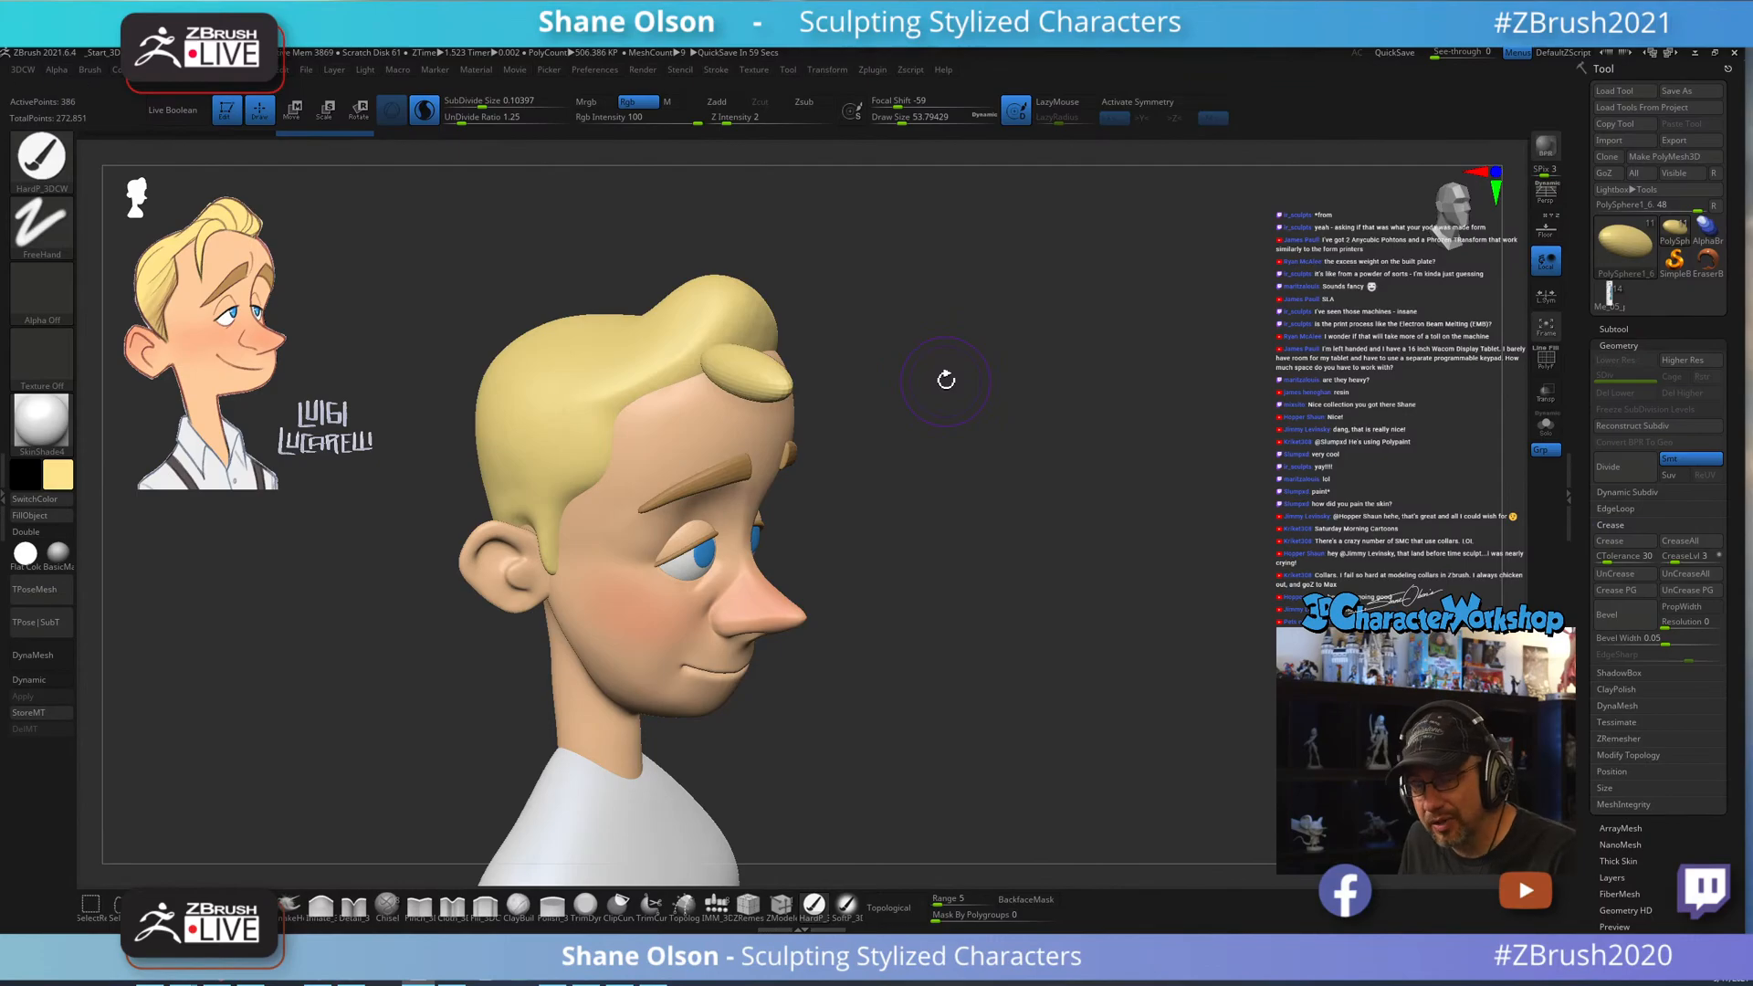
Rotate the strand with the gizmo so it sweeps sideways and down from the front of the hairline.
{"action": "mouse_move", "coordinate": [956, 384]}
{"action": "left_mouse_down"}
{"action": "mouse_move", "coordinate": [950, 442]}
{"action": "mouse_move", "coordinate": [959, 408]}
{"action": "left_mouse_up"}
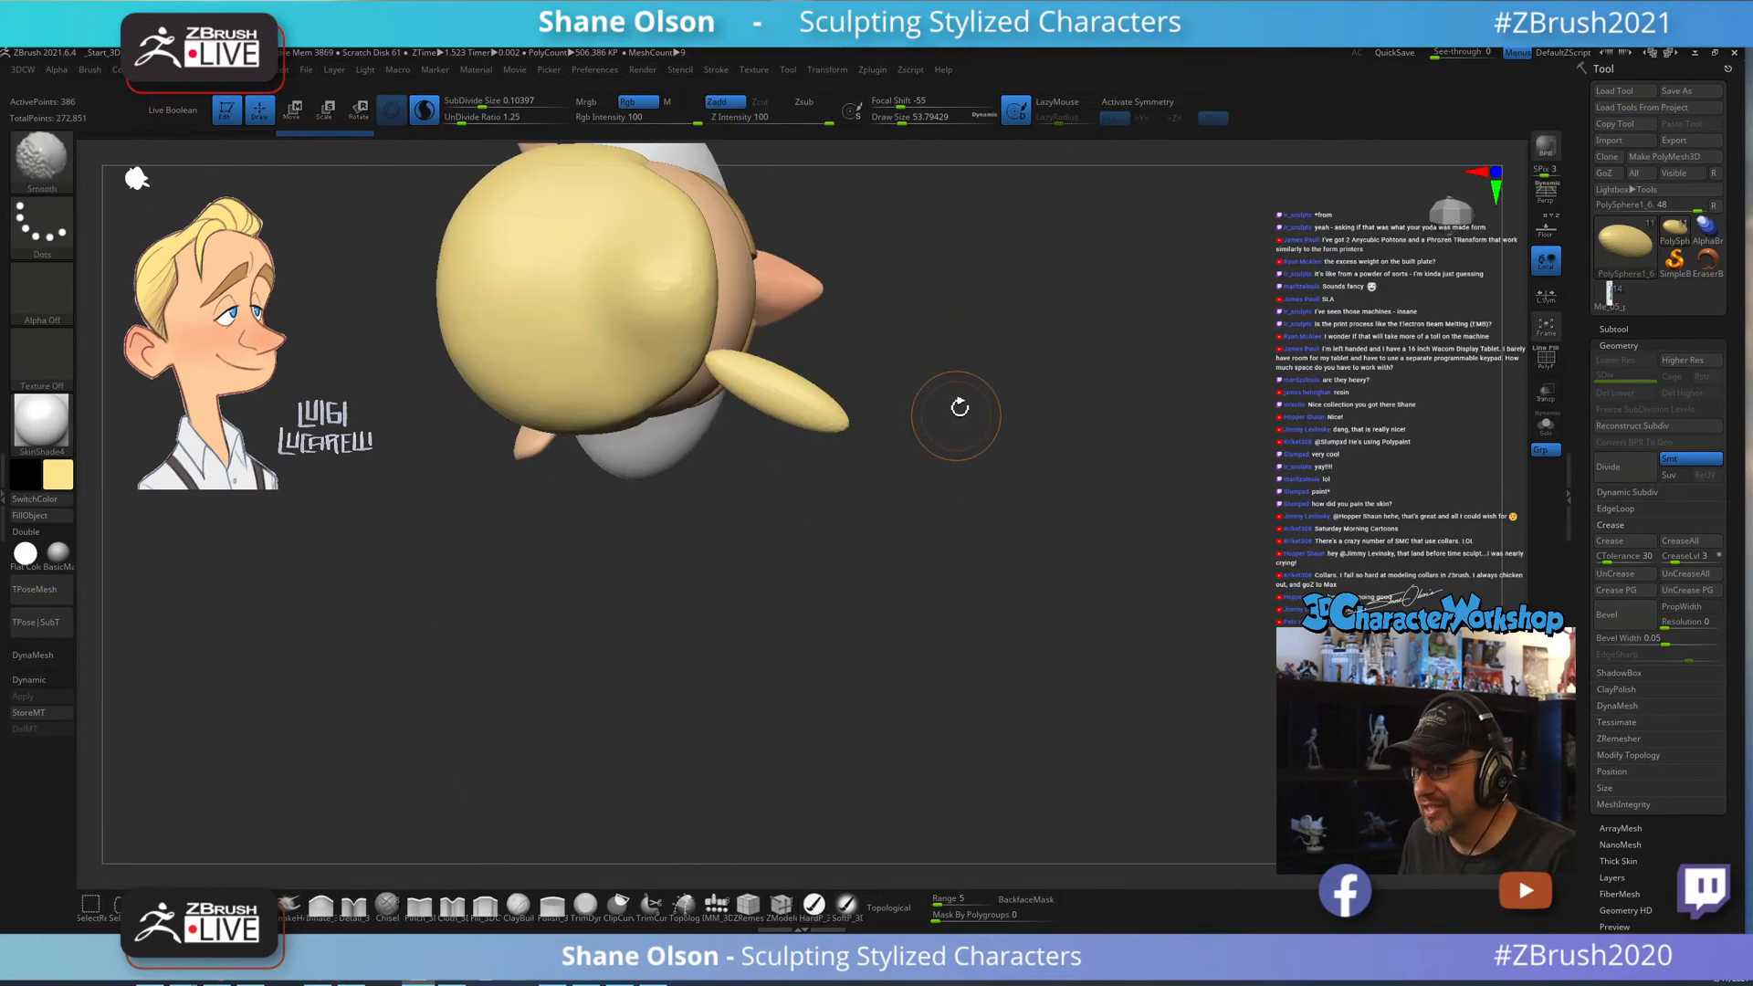
{"action": "left_click_drag", "start_coordinate": [970, 347], "coordinate": [987, 450]}
{"action": "key", "text": "w"}
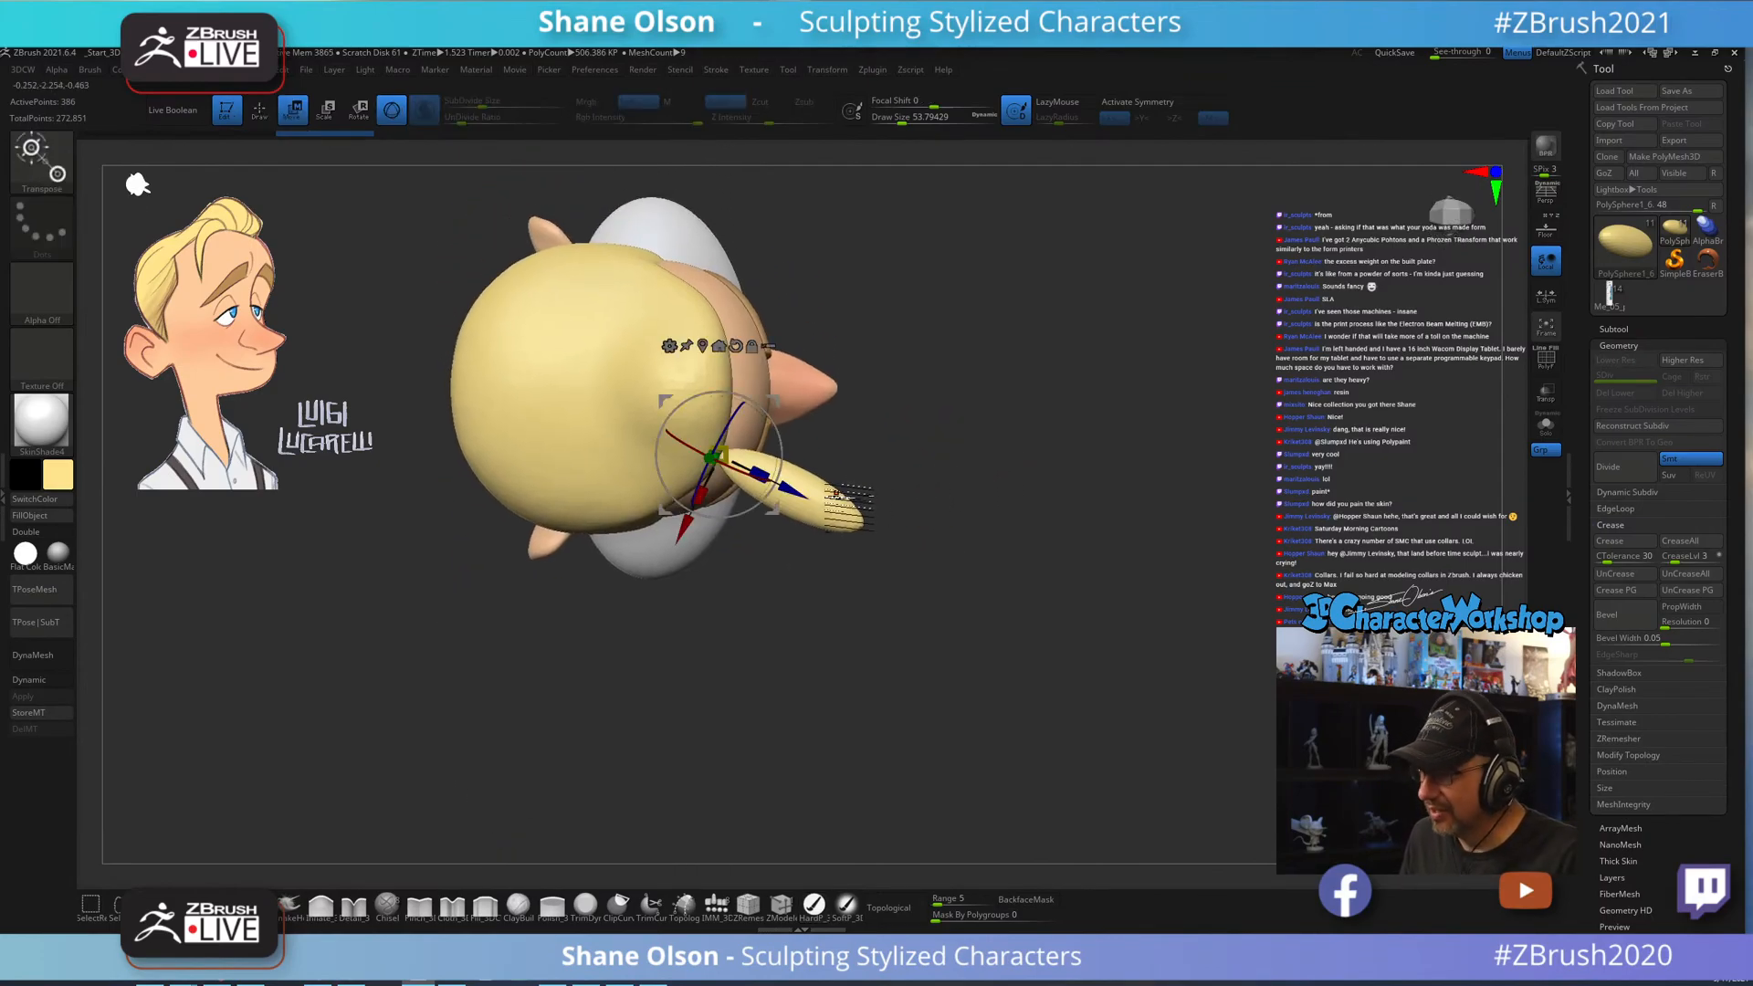
{"action": "left_click_drag", "start_coordinate": [776, 427], "coordinate": [778, 492]}
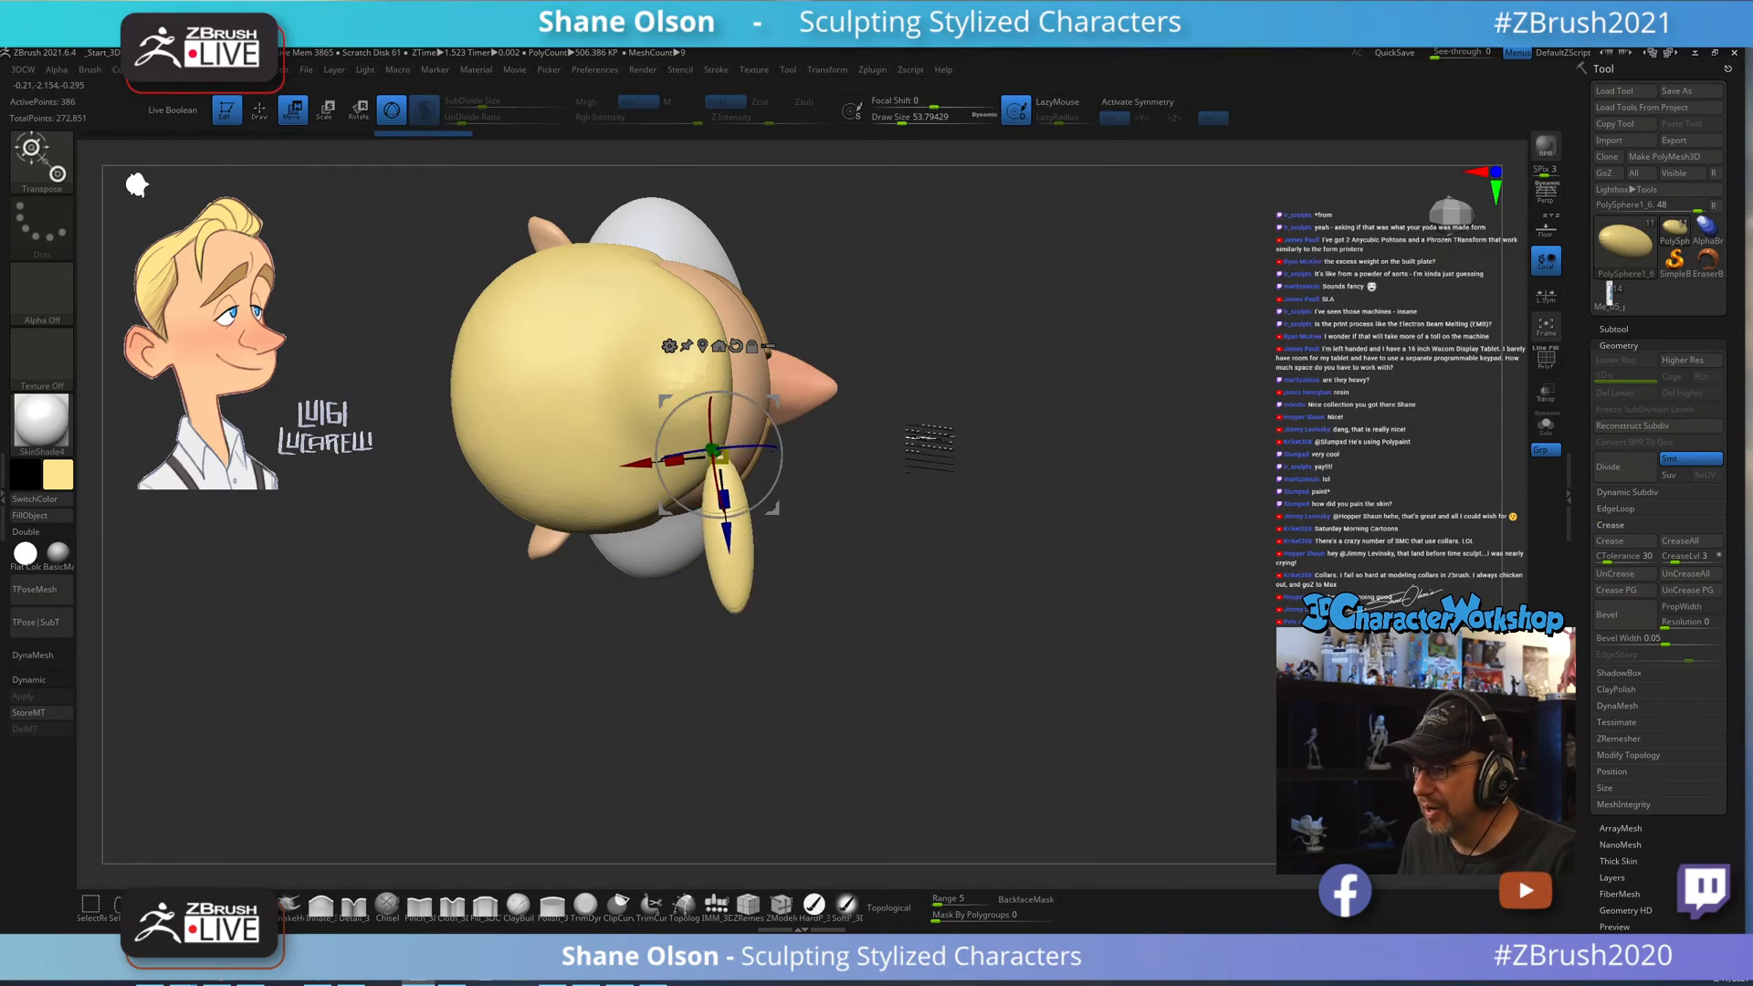
{"action": "left_click_drag", "start_coordinate": [924, 434], "coordinate": [1013, 410]}
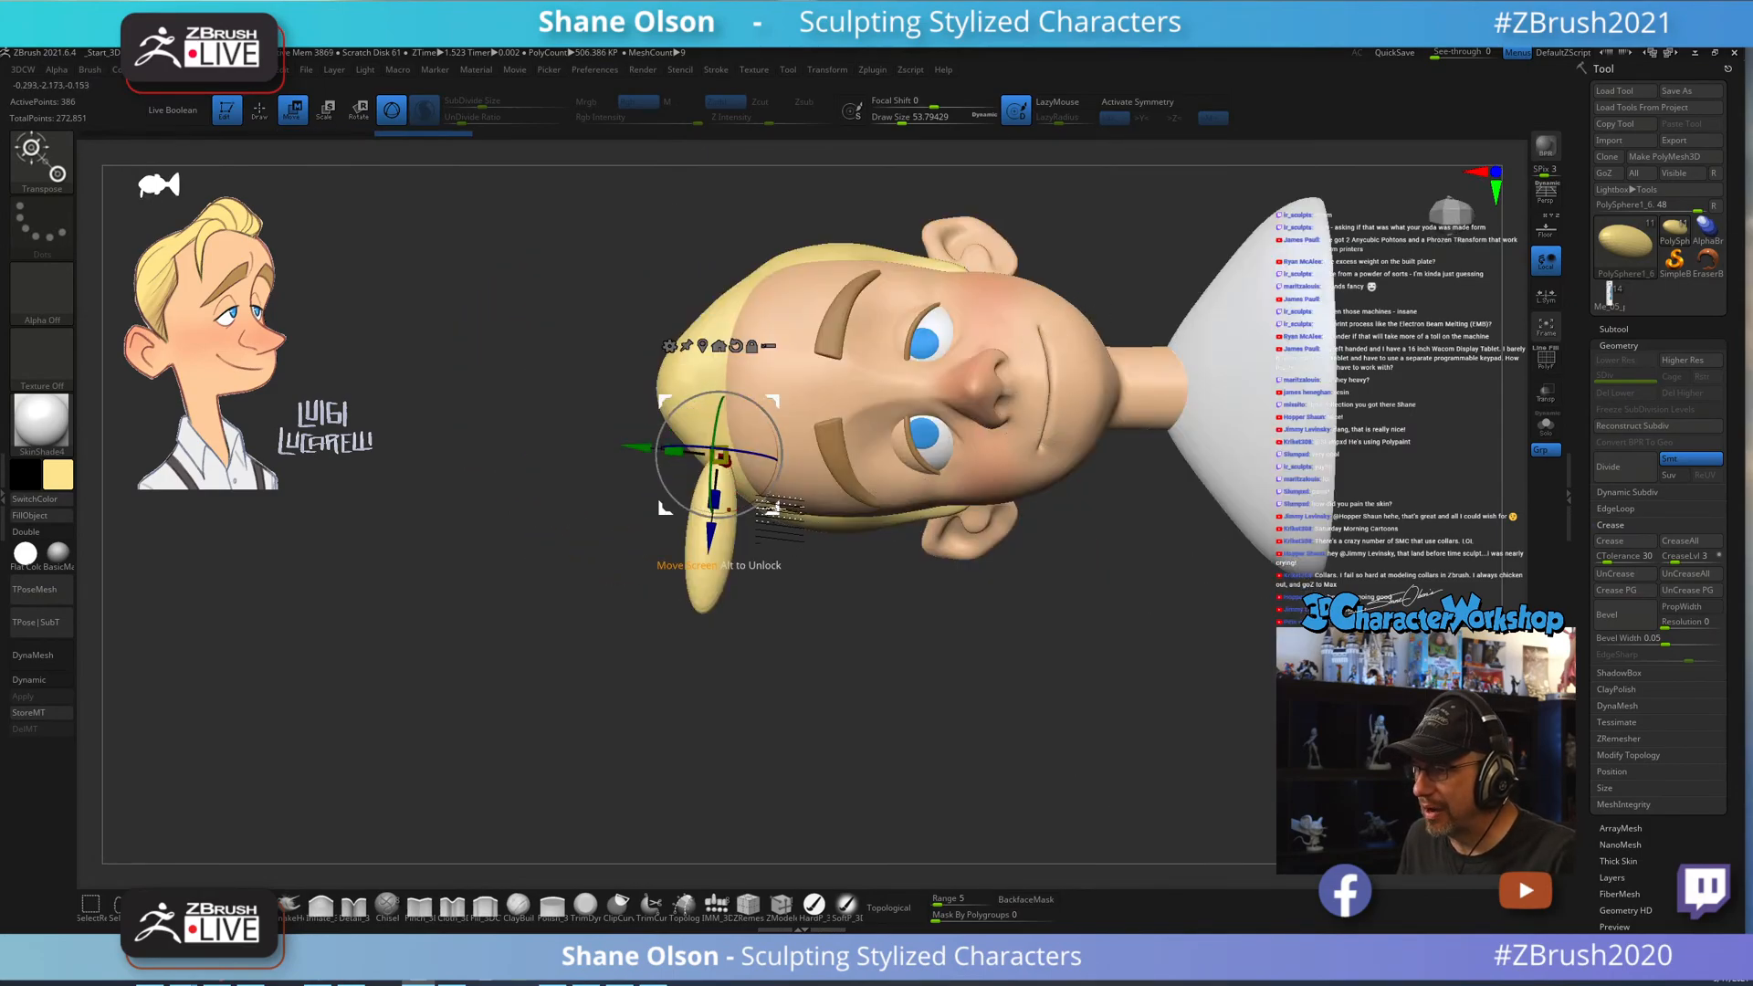
{"action": "left_click_drag", "start_coordinate": [762, 500], "coordinate": [789, 464]}
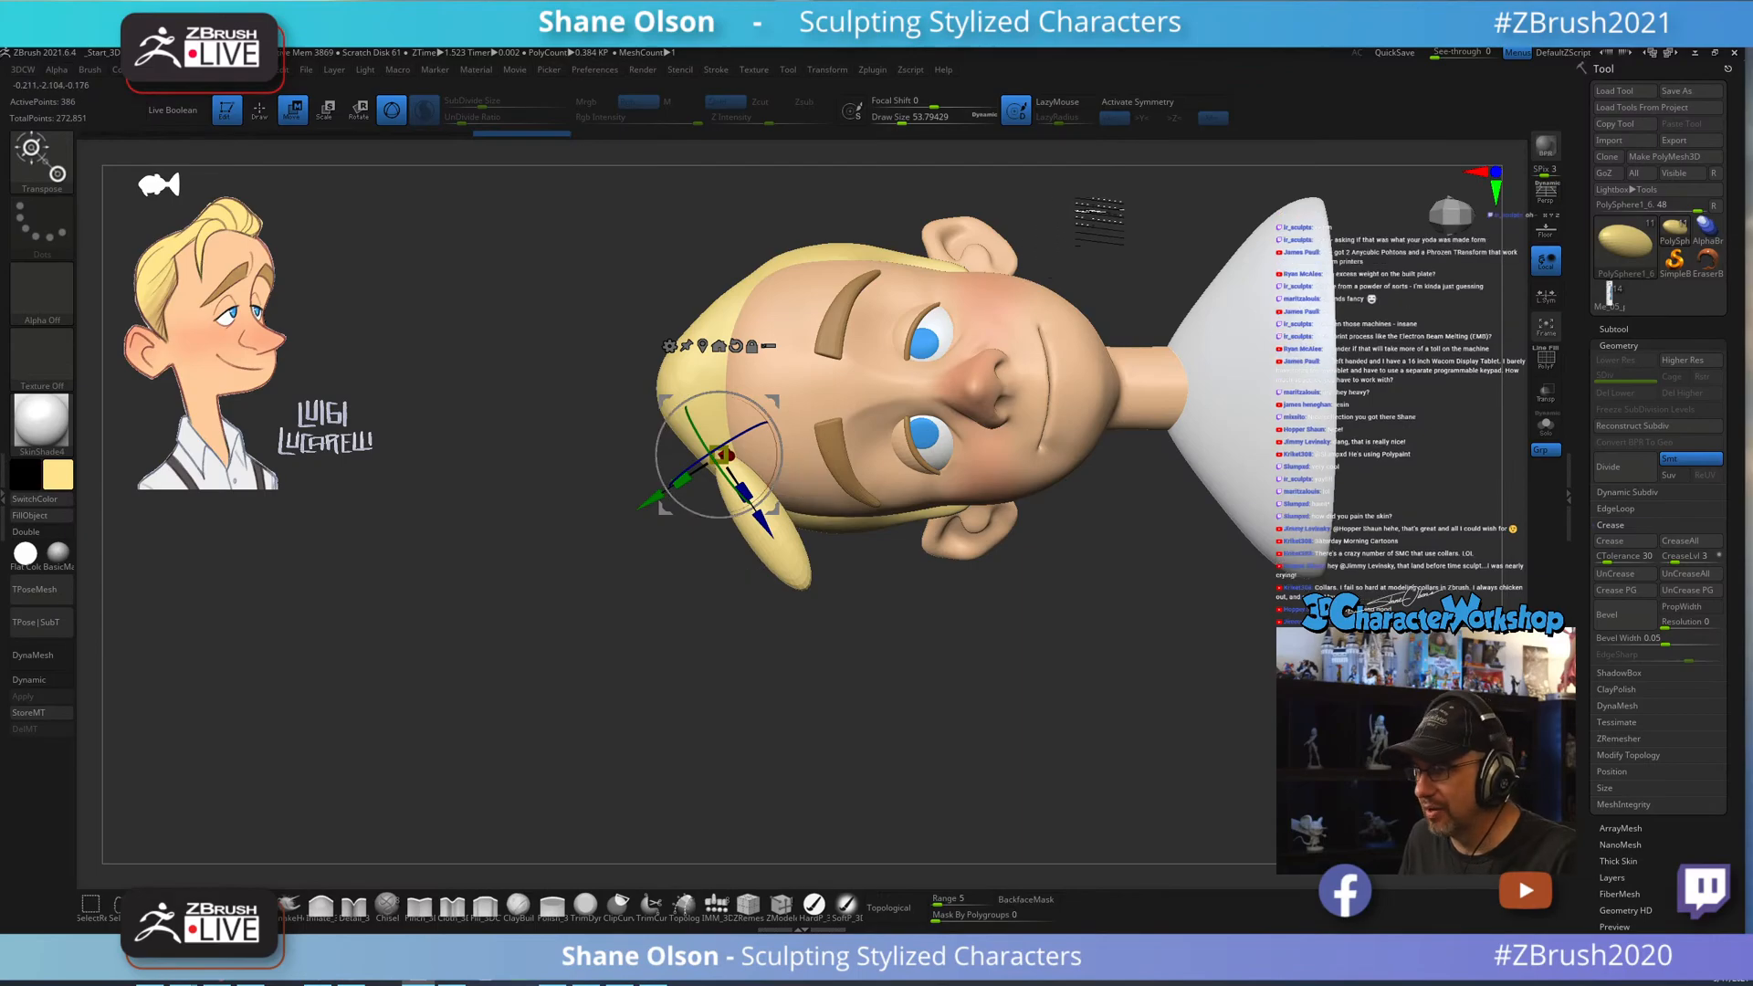
{"action": "left_click_drag", "start_coordinate": [1078, 206], "coordinate": [932, 393], "text": "alt"}
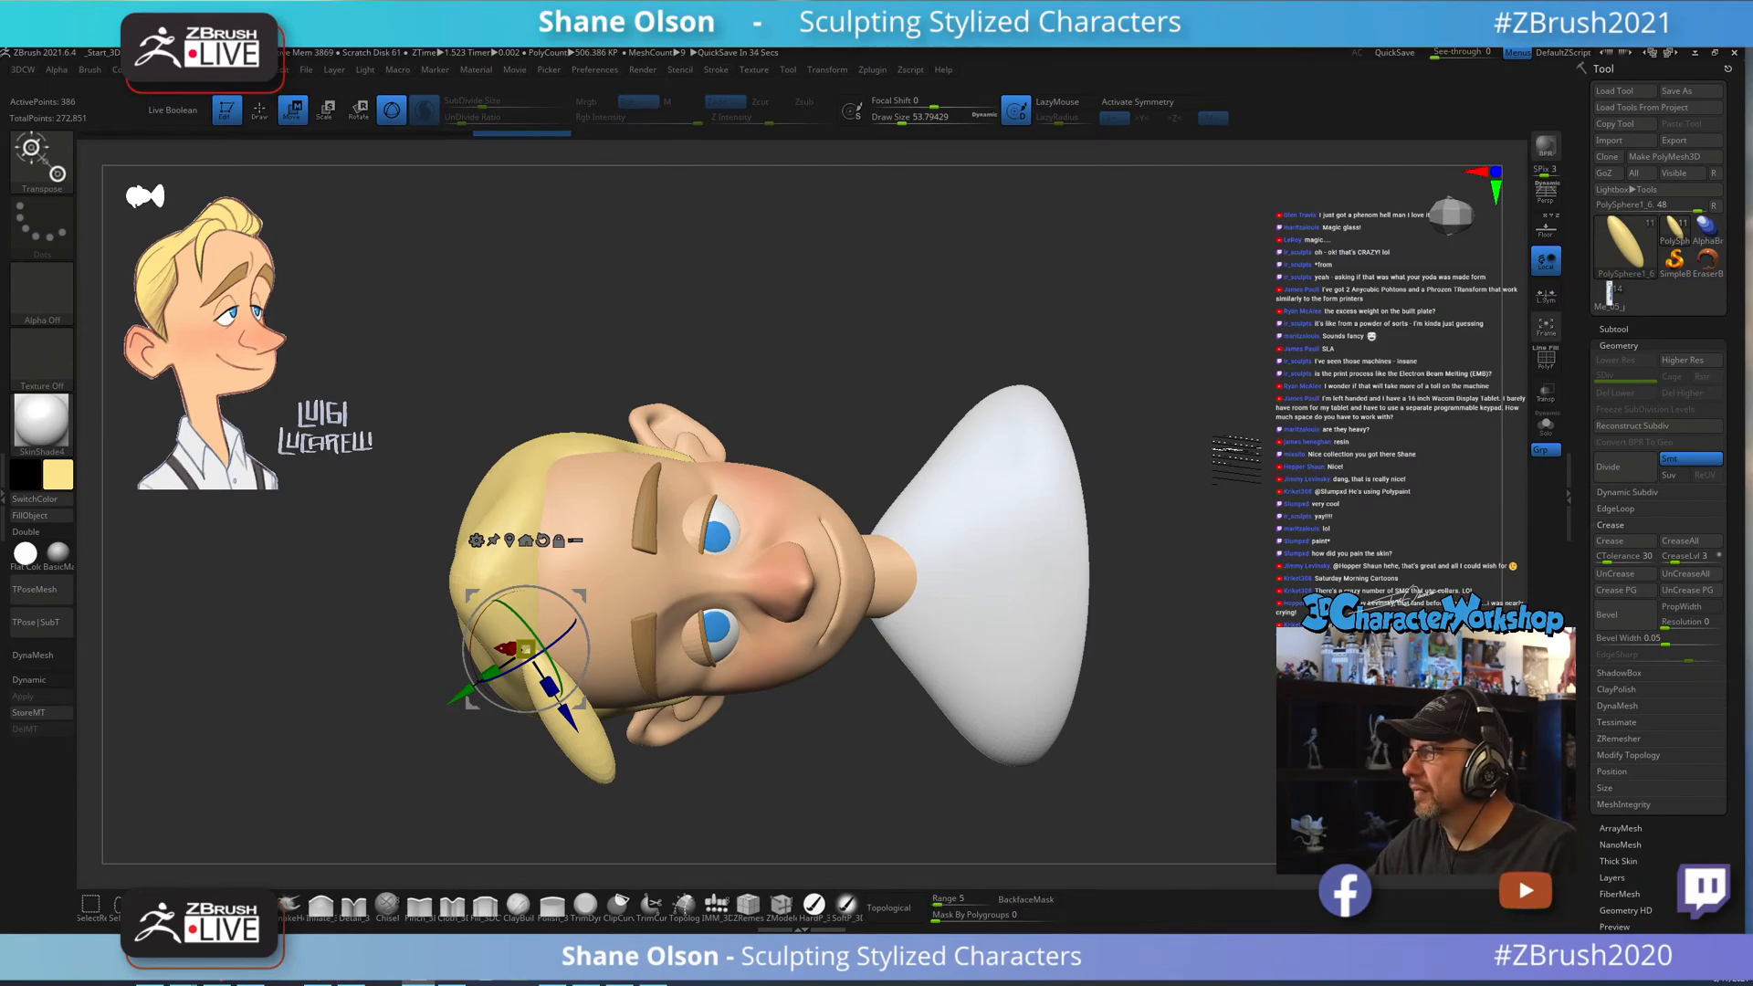
{"action": "left_click_drag", "start_coordinate": [1264, 501], "coordinate": [1258, 451]}
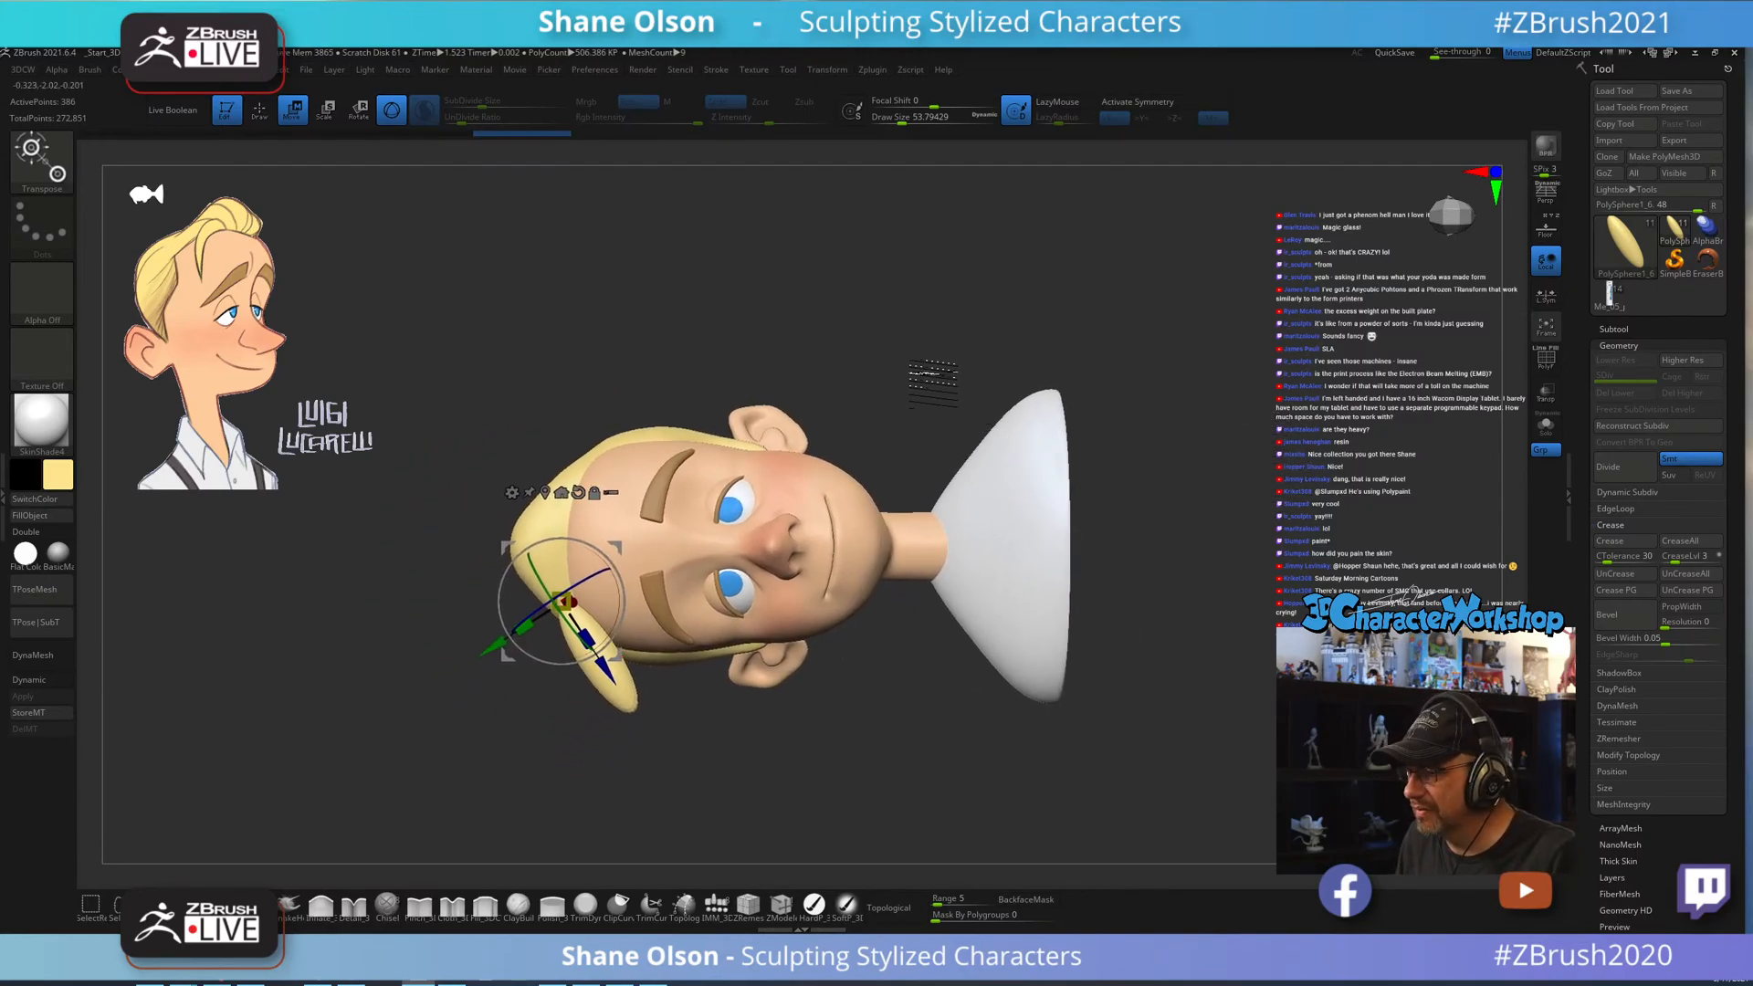
{"action": "left_click_drag", "start_coordinate": [948, 345], "coordinate": [888, 477], "text": "alt"}
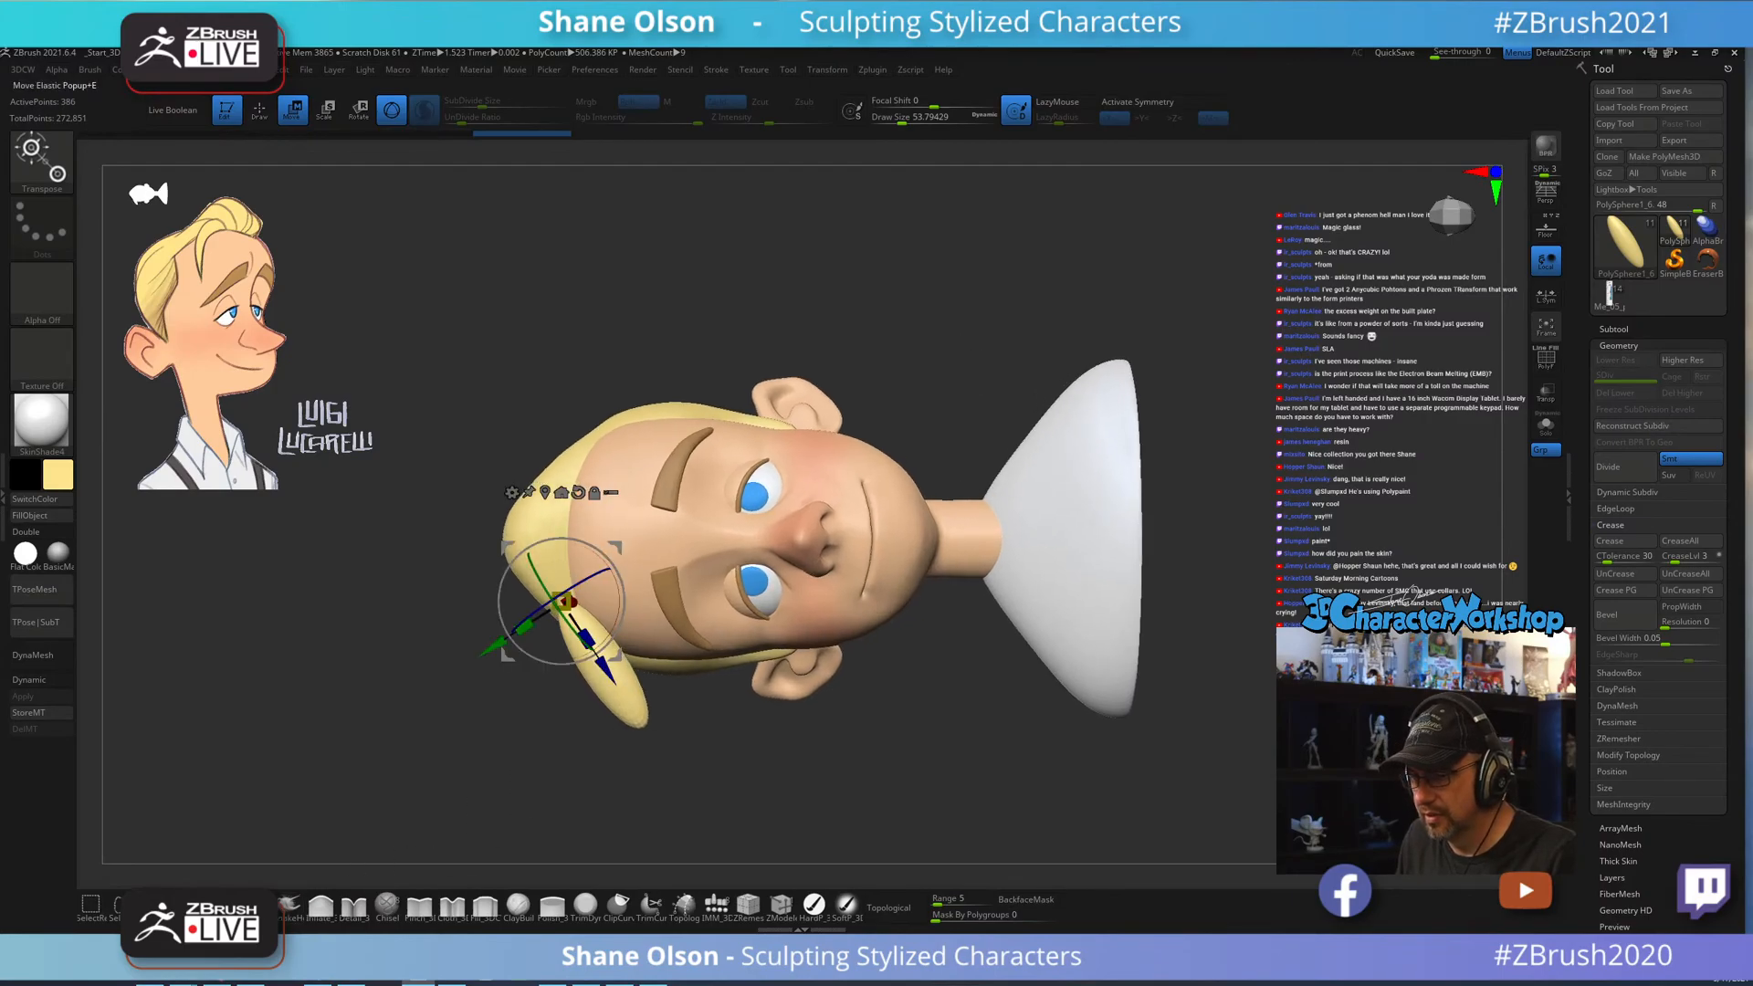
Adjust the strand's thickness with the Inflate brush at a draw size of about 74 and undo the last stroke.
{"action": "left_click", "coordinate": [321, 904]}
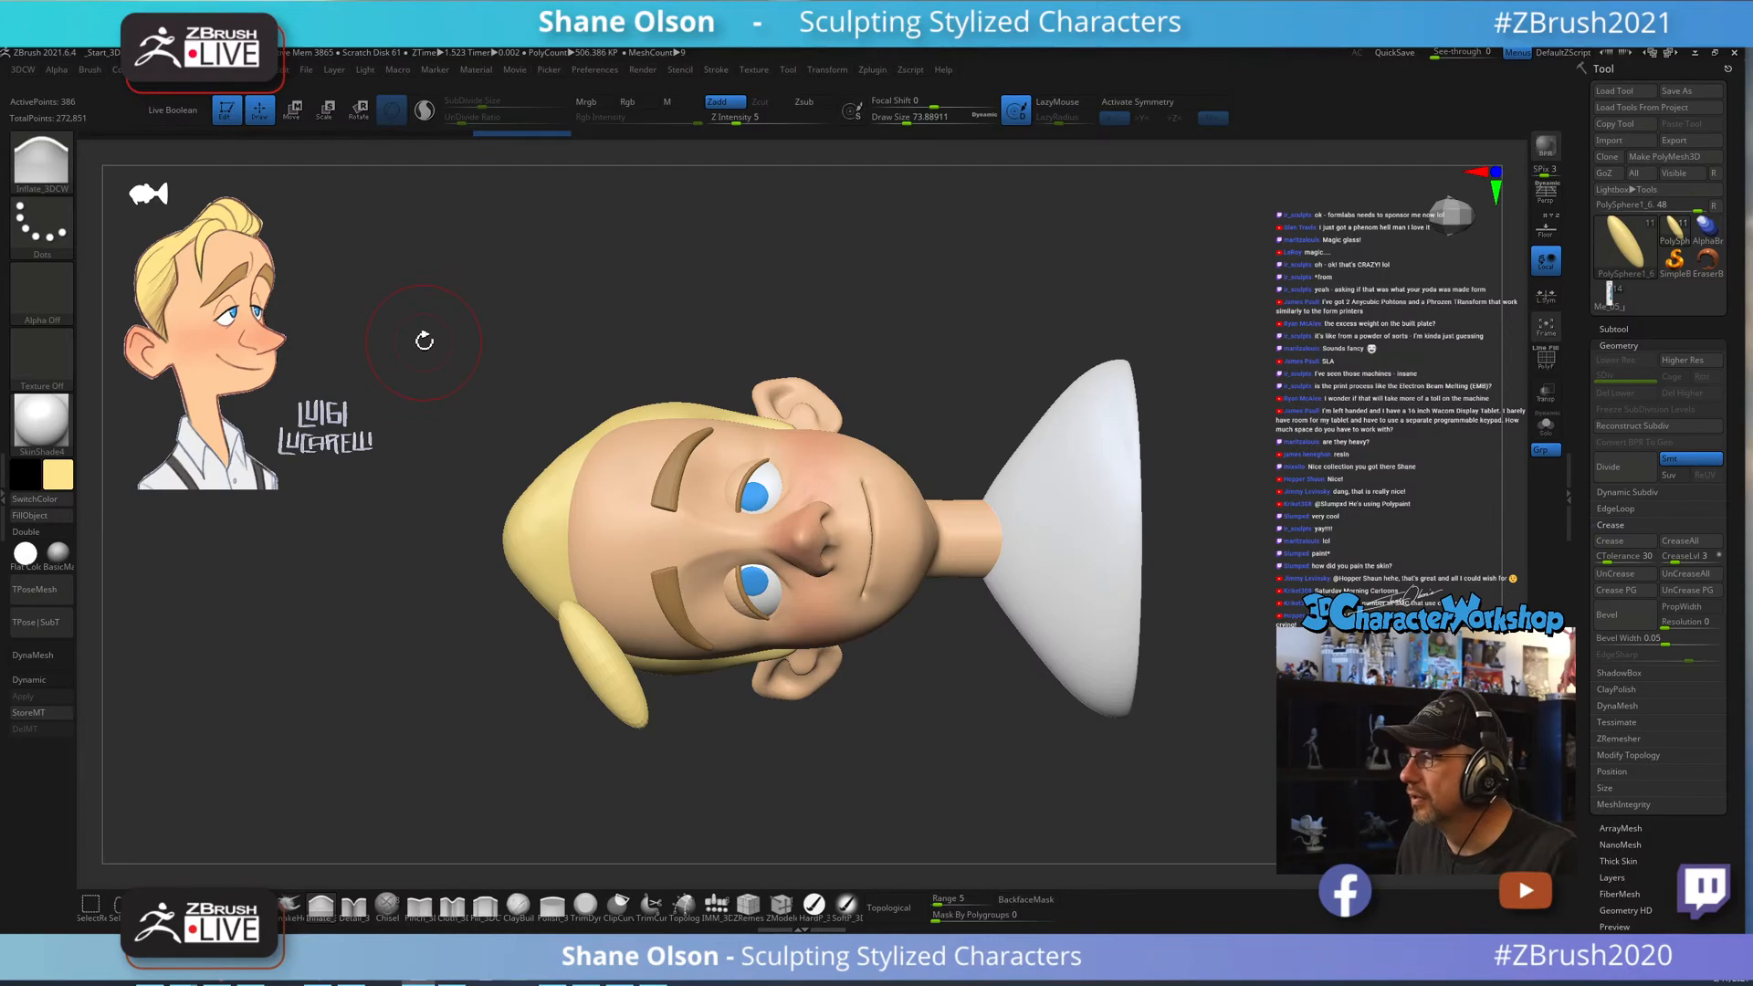
{"action": "left_click_drag", "start_coordinate": [588, 628], "coordinate": [584, 621]}
{"action": "left_click_drag", "start_coordinate": [635, 687], "coordinate": [632, 690]}
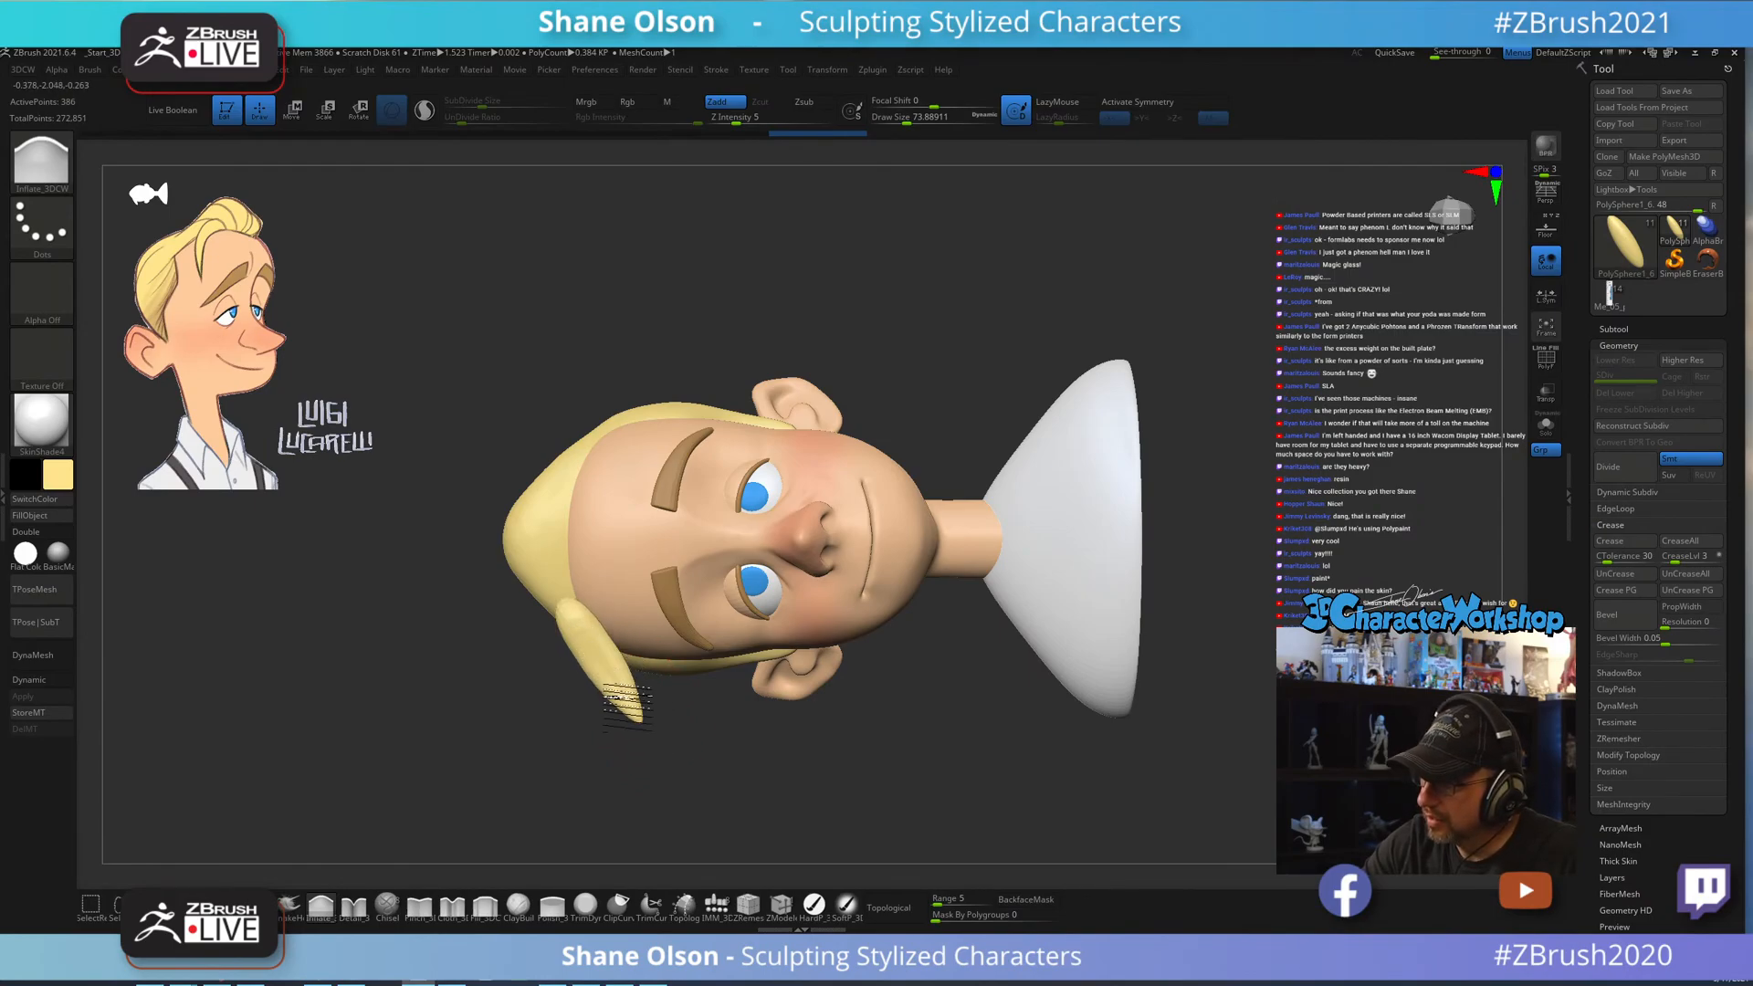
{"action": "left_click_drag", "start_coordinate": [627, 708], "coordinate": [620, 683]}
{"action": "left_click_drag", "start_coordinate": [735, 744], "coordinate": [782, 705]}
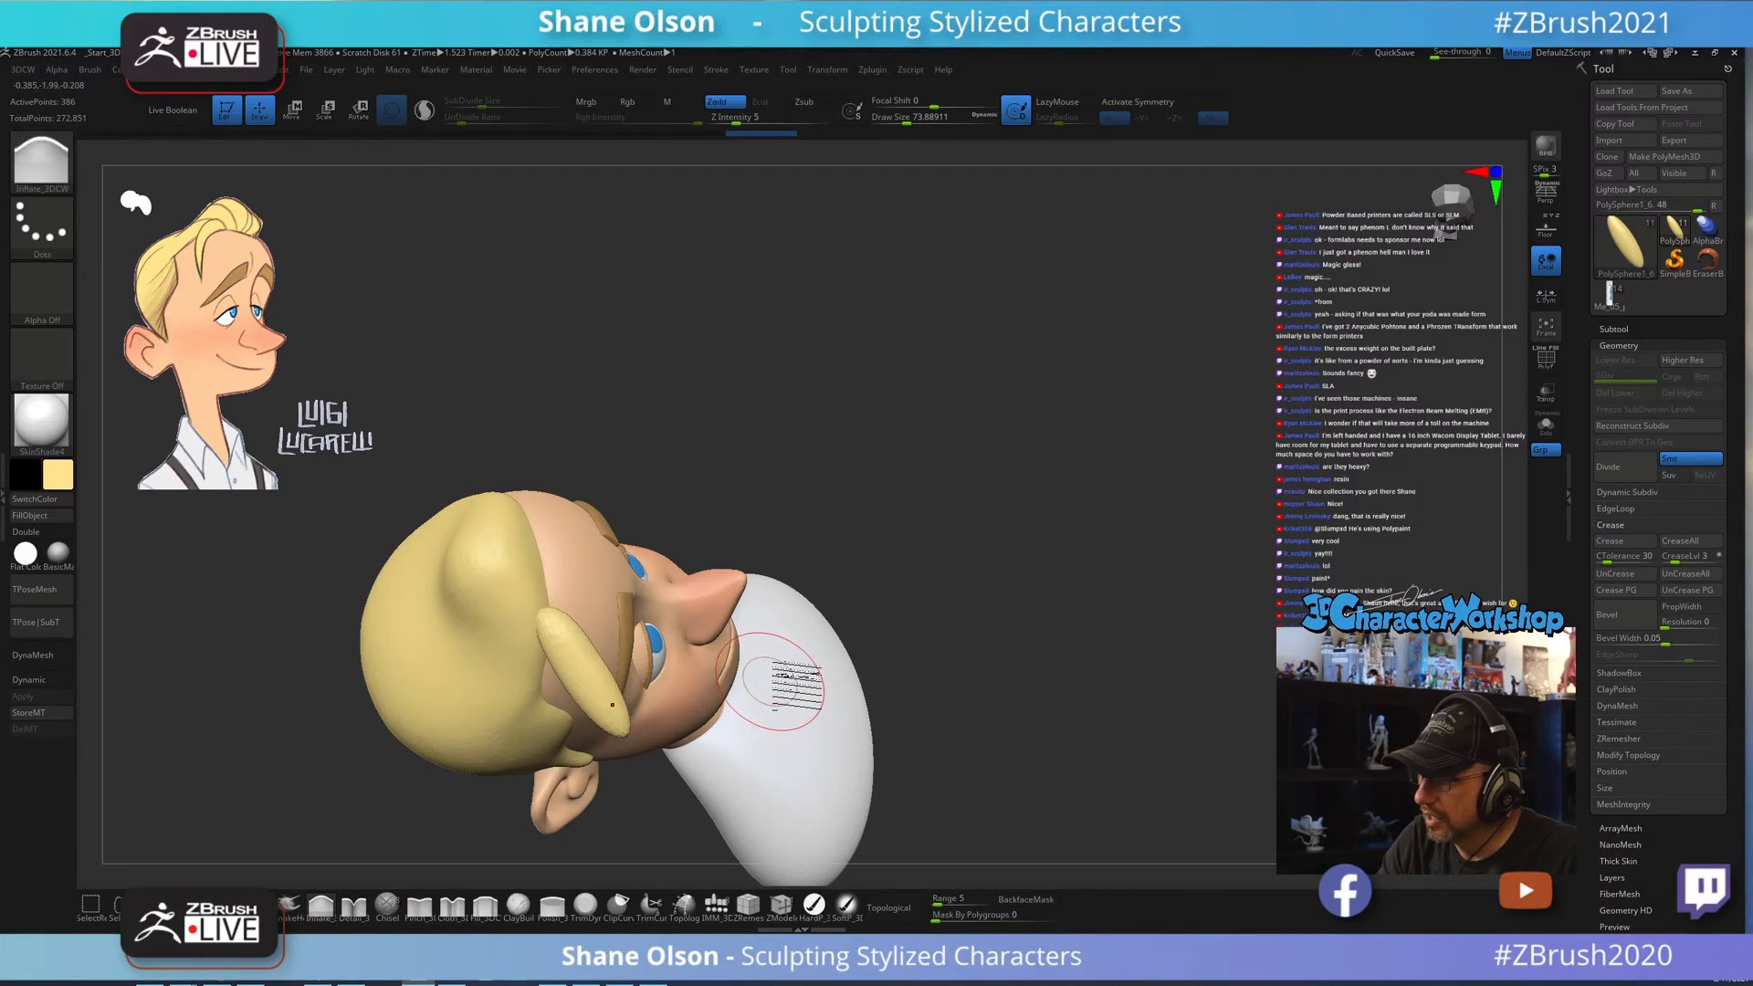
{"action": "key", "text": "ctrl+z"}
Smooth and slim the strand toward its tip at a draw size of about 87.
{"action": "left_click_drag", "start_coordinate": [915, 708], "coordinate": [897, 734]}
{"action": "mouse_move", "coordinate": [943, 509]}
{"action": "left_mouse_down"}
{"action": "mouse_move", "coordinate": [922, 532]}
{"action": "mouse_move", "coordinate": [916, 405]}
{"action": "mouse_move", "coordinate": [852, 450]}
{"action": "left_mouse_up"}
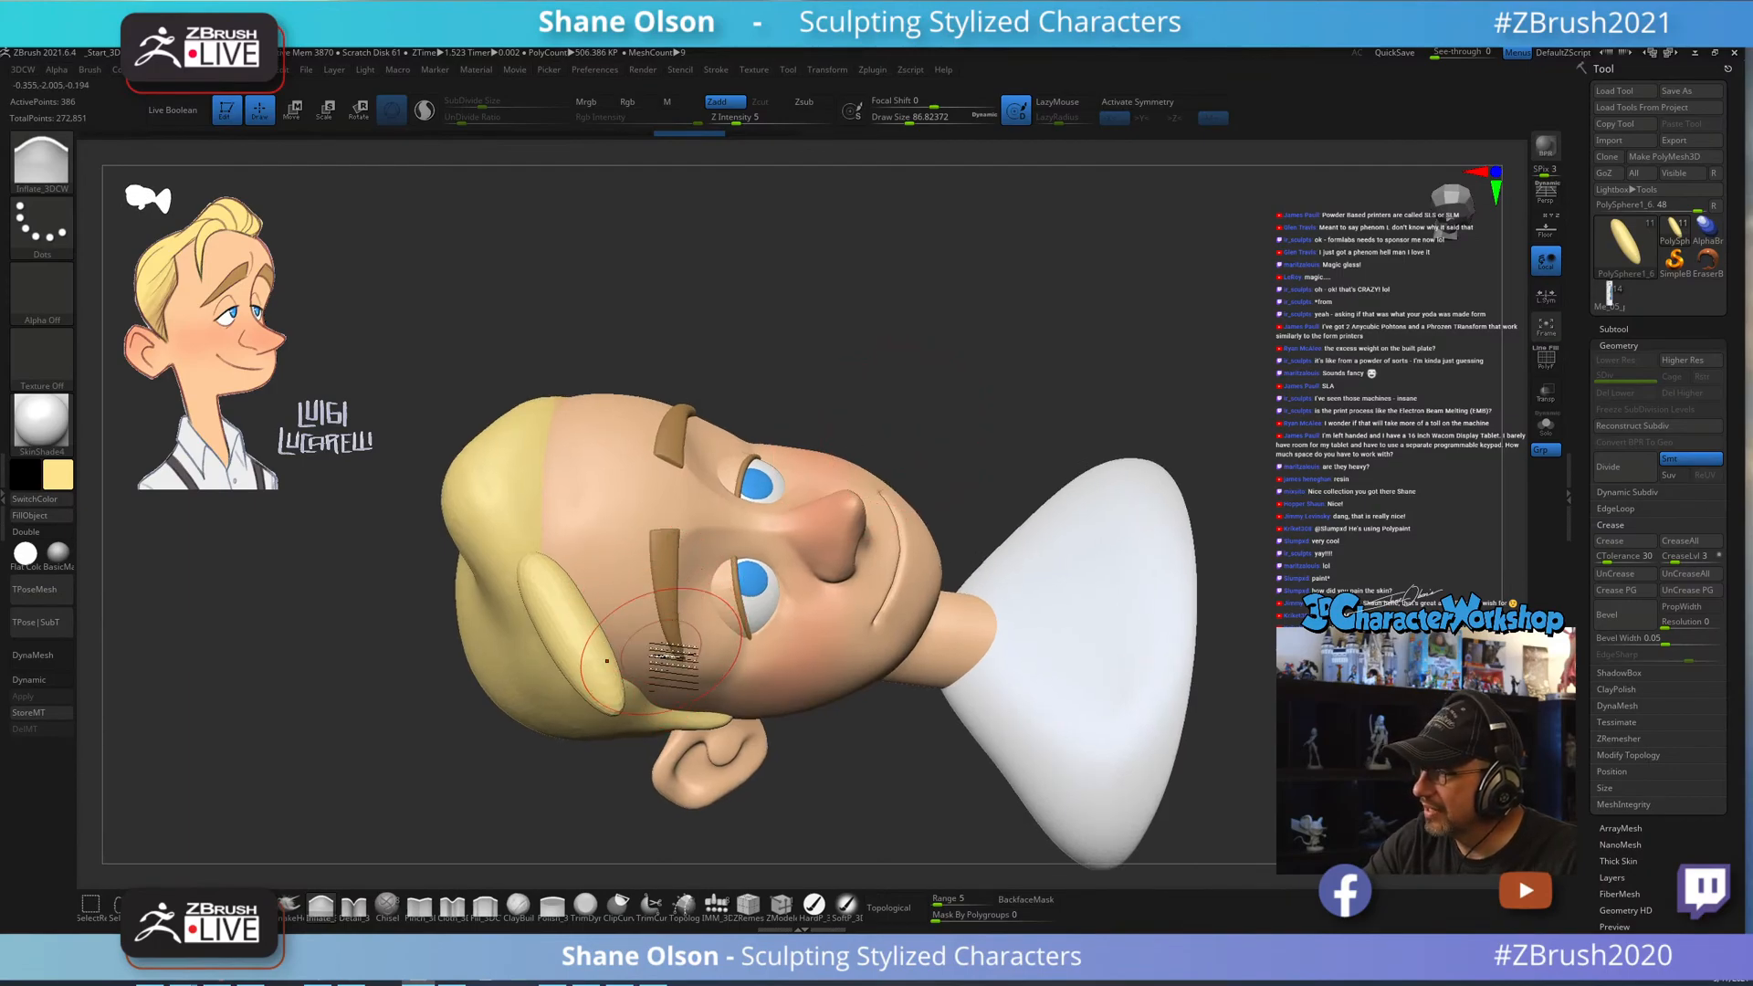
{"action": "key", "text": "shift"}
{"action": "left_click_drag", "start_coordinate": [562, 613], "coordinate": [577, 652], "text": "shift"}
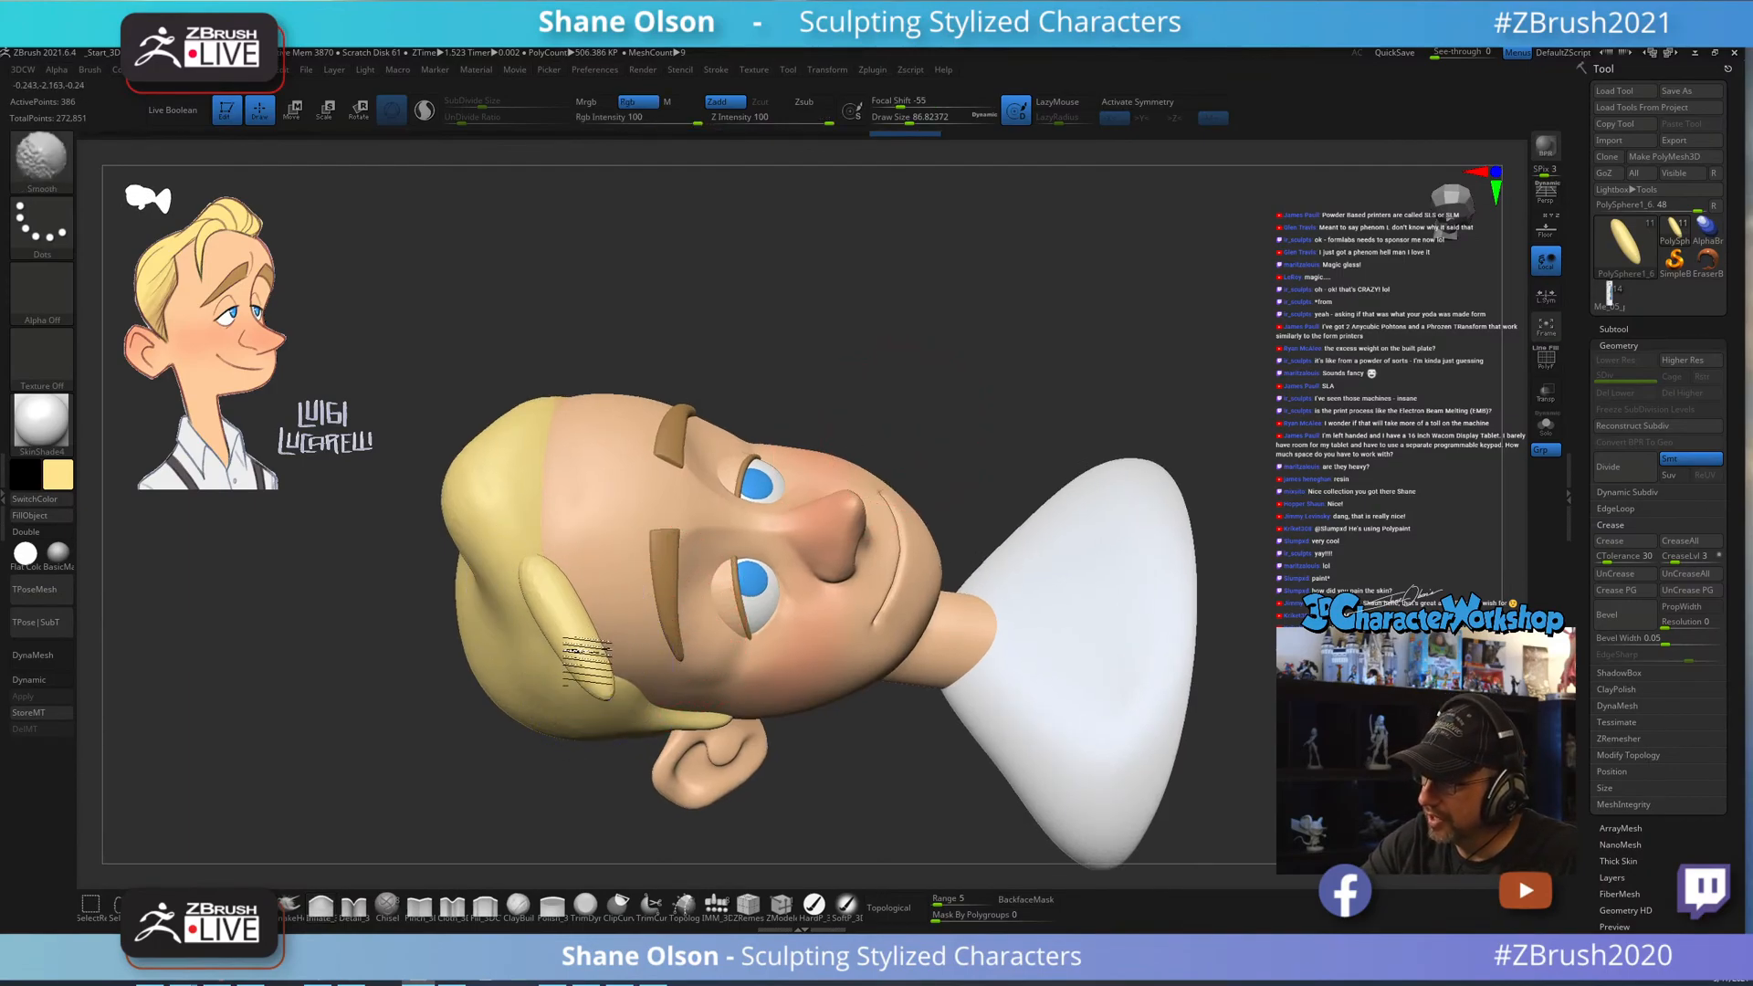
{"action": "left_click_drag", "start_coordinate": [585, 776], "coordinate": [607, 822]}
{"action": "mouse_move", "coordinate": [614, 692]}
{"action": "left_mouse_down"}
{"action": "mouse_move", "coordinate": [619, 712]}
{"action": "mouse_move", "coordinate": [697, 728]}
{"action": "mouse_move", "coordinate": [624, 654]}
{"action": "mouse_move", "coordinate": [628, 681]}
{"action": "left_mouse_up"}
Pull the strand toward the side of the head with the SnakeHook brush at a draw size of about 104.
{"action": "left_click", "coordinate": [292, 906]}
{"action": "key", "text": "s"}
{"action": "mouse_move", "coordinate": [568, 632]}
{"action": "left_mouse_down"}
{"action": "mouse_move", "coordinate": [579, 615]}
{"action": "mouse_move", "coordinate": [502, 480]}
{"action": "left_mouse_up"}
{"action": "mouse_move", "coordinate": [402, 548]}
{"action": "left_mouse_down"}
{"action": "mouse_move", "coordinate": [582, 402]}
{"action": "mouse_move", "coordinate": [764, 384]}
{"action": "mouse_move", "coordinate": [691, 559]}
{"action": "left_mouse_up"}
{"action": "left_click_drag", "start_coordinate": [684, 619], "coordinate": [928, 656]}
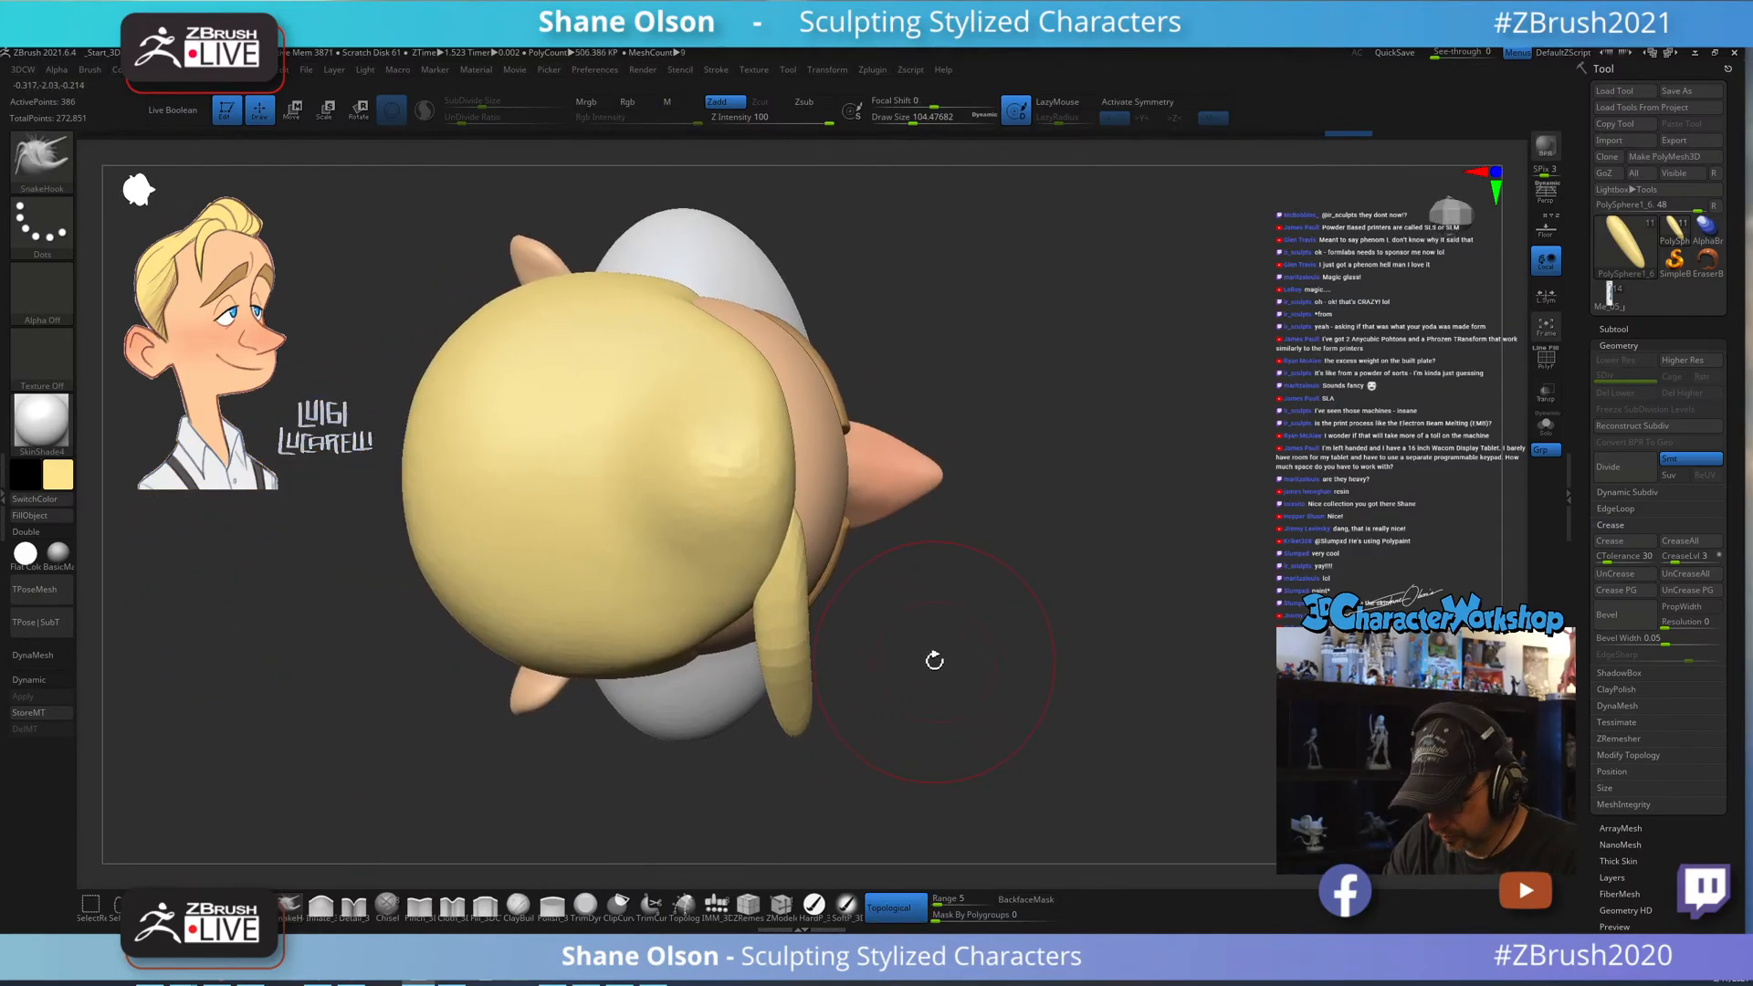
Reposition the strand against the front hairline with the gizmo and check it from the side and front.
{"action": "key", "text": "w"}
{"action": "mouse_move", "coordinate": [828, 516]}
{"action": "left_mouse_down", "text": "alt"}
{"action": "mouse_move", "coordinate": [833, 455]}
{"action": "mouse_move", "coordinate": [838, 488]}
{"action": "left_mouse_up", "text": "alt"}
{"action": "left_click_drag", "start_coordinate": [932, 604], "coordinate": [924, 472]}
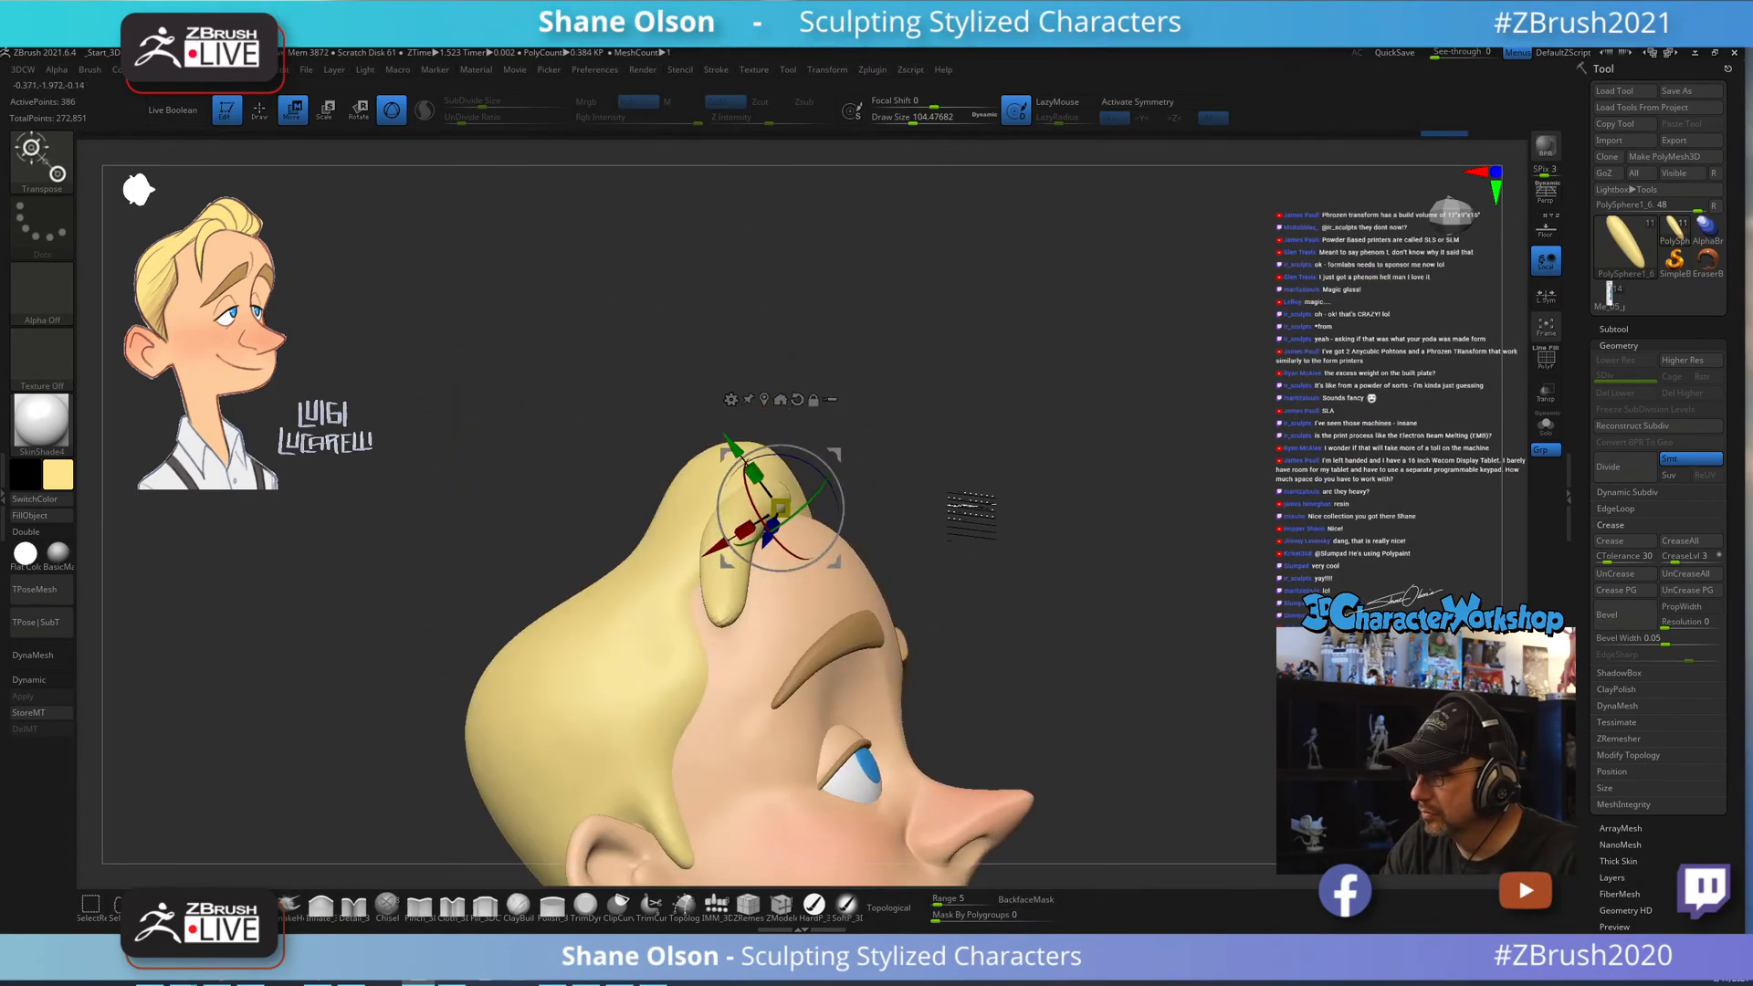
{"action": "left_click_drag", "start_coordinate": [1040, 588], "coordinate": [978, 598]}
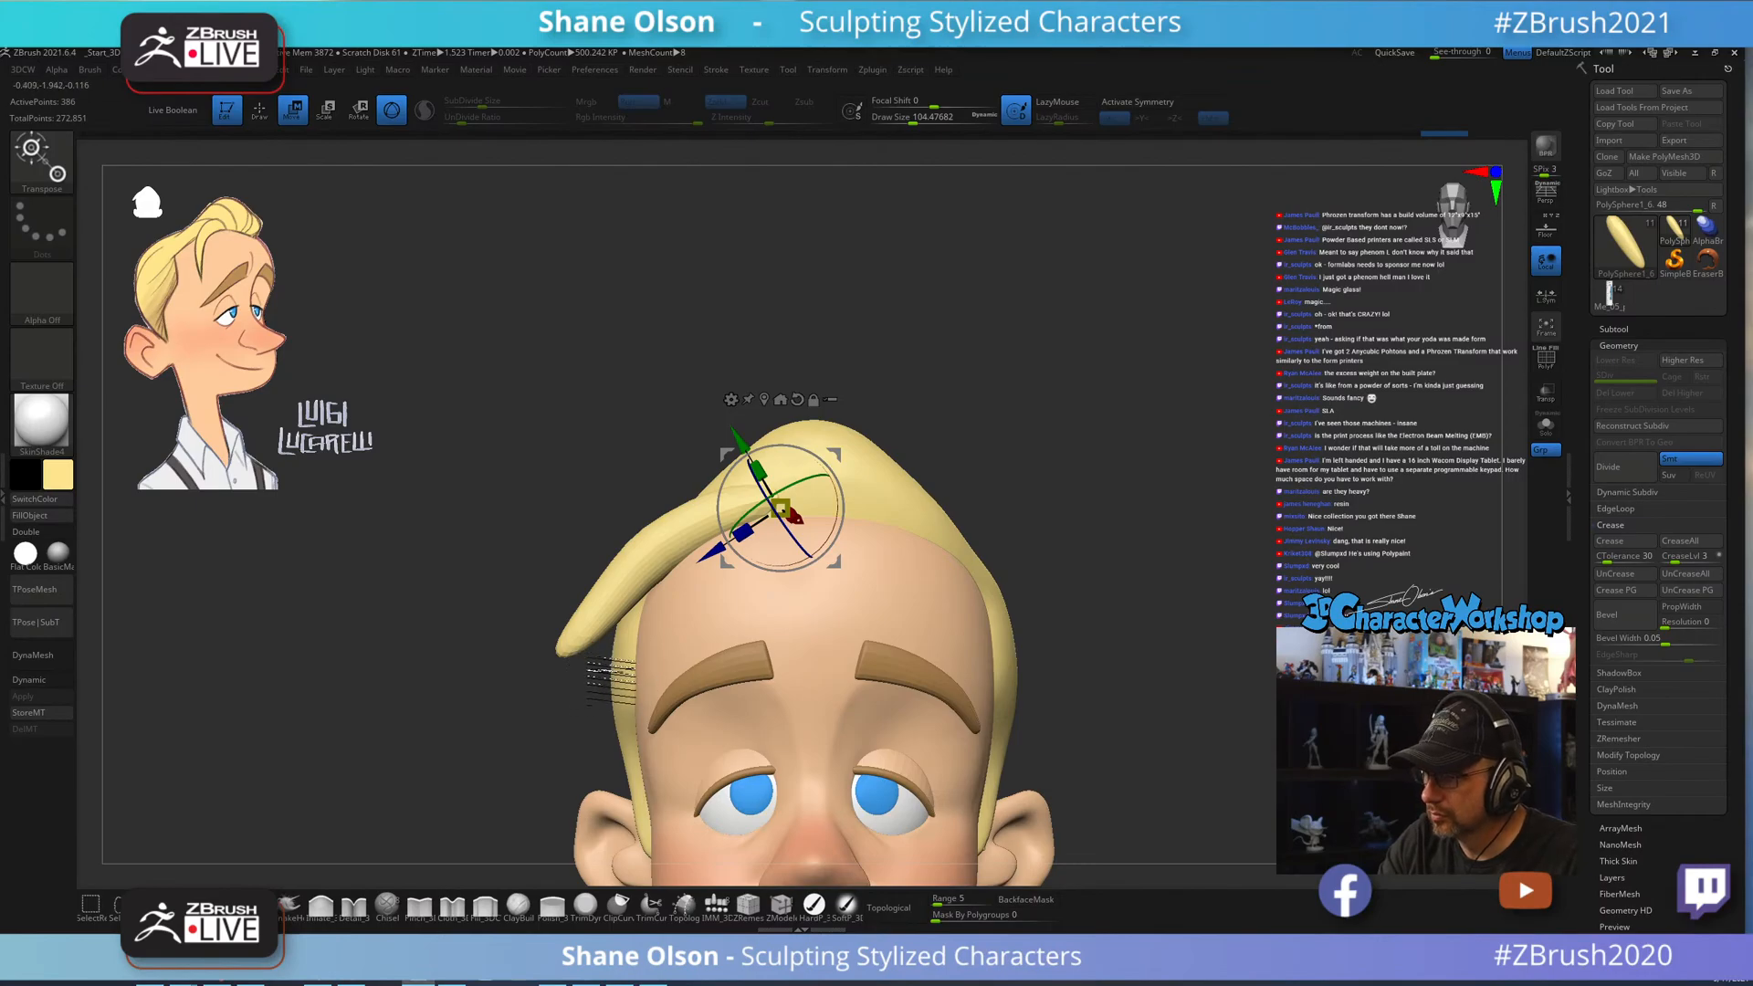
Bend the strand's tip down along the temple with the SnakeHook brush, reducing the draw size to about 74.
{"action": "left_click", "coordinate": [301, 915]}
{"action": "left_click_drag", "start_coordinate": [572, 728], "coordinate": [584, 681], "text": "alt"}
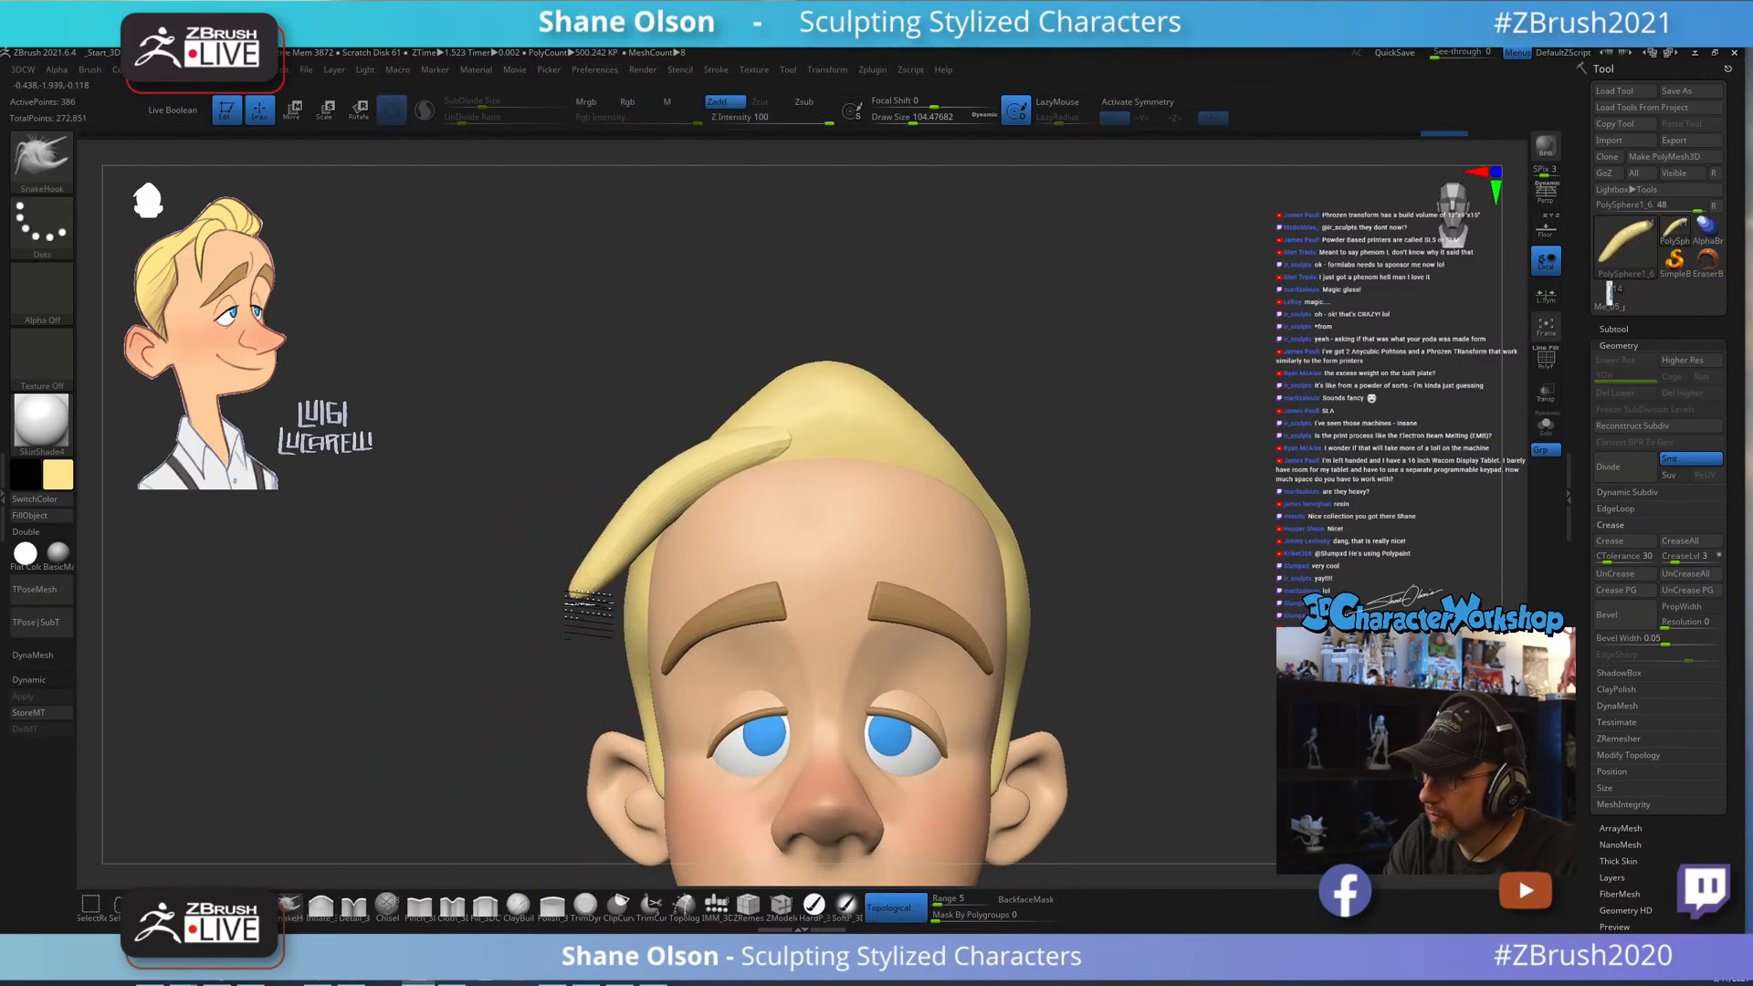
{"action": "left_click_drag", "start_coordinate": [592, 600], "coordinate": [620, 615]}
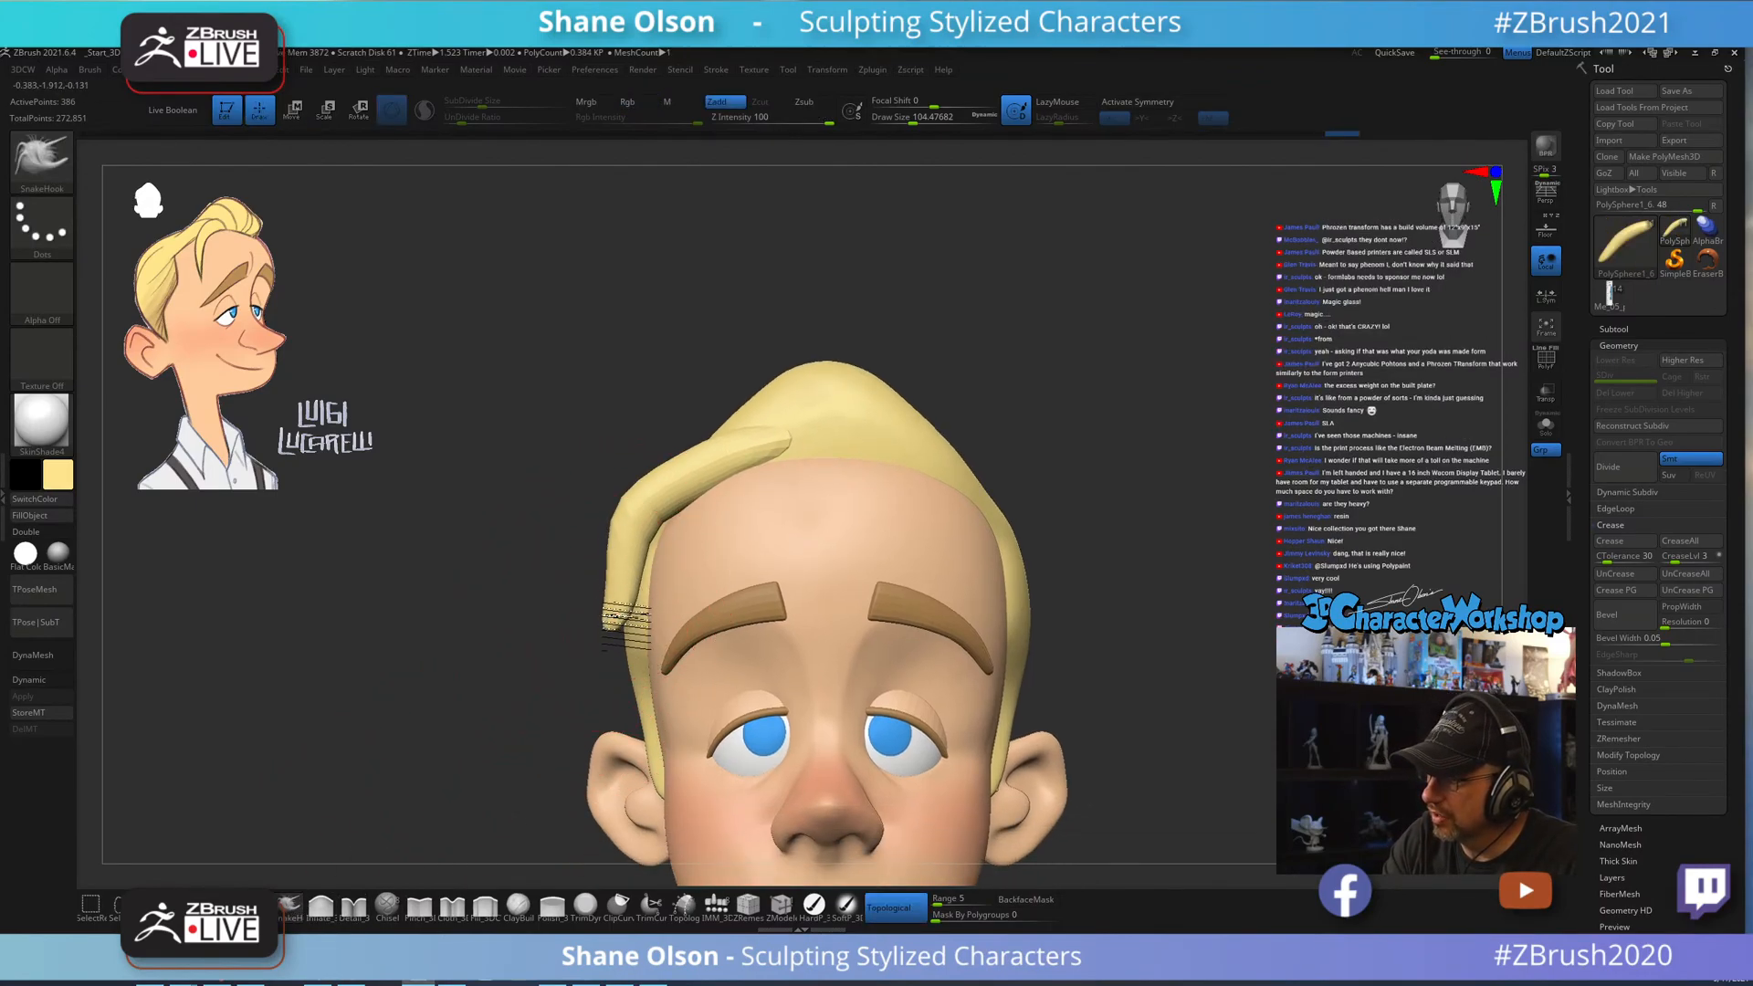
{"action": "right_click_drag", "start_coordinate": [665, 584], "coordinate": [733, 545]}
{"action": "key", "text": "s"}
{"action": "left_click_drag", "start_coordinate": [681, 610], "coordinate": [669, 581]}
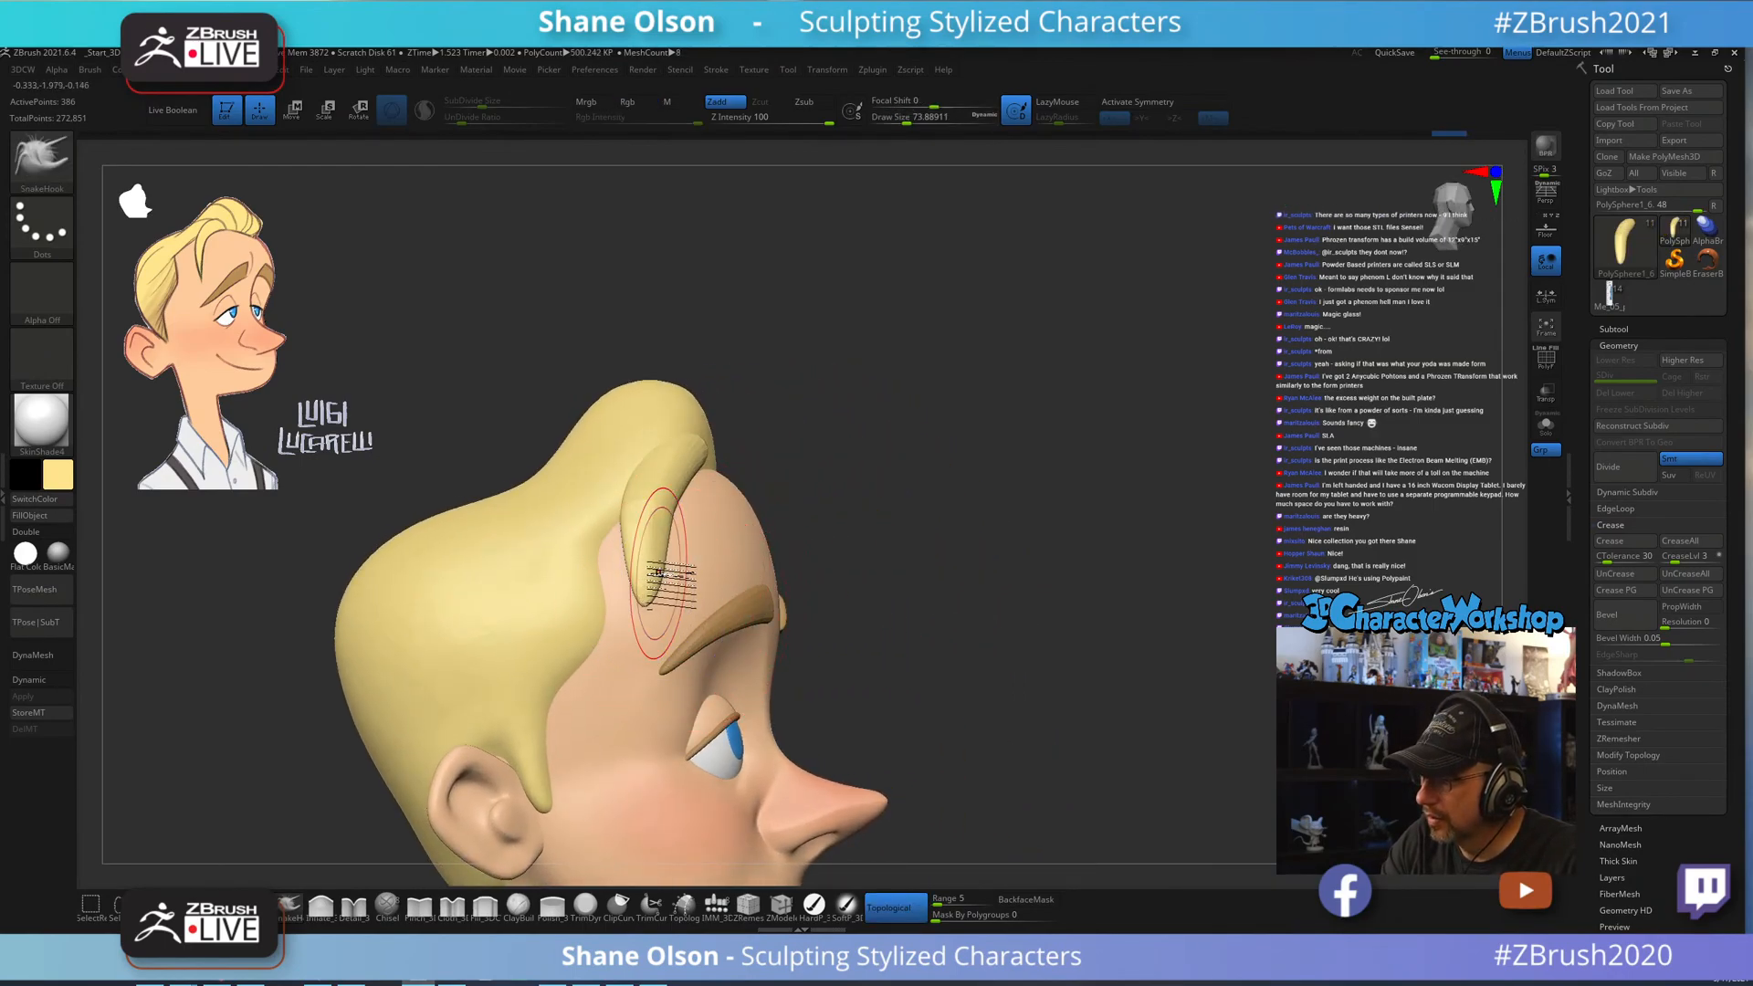
{"action": "right_click_drag", "start_coordinate": [671, 581], "coordinate": [651, 599]}
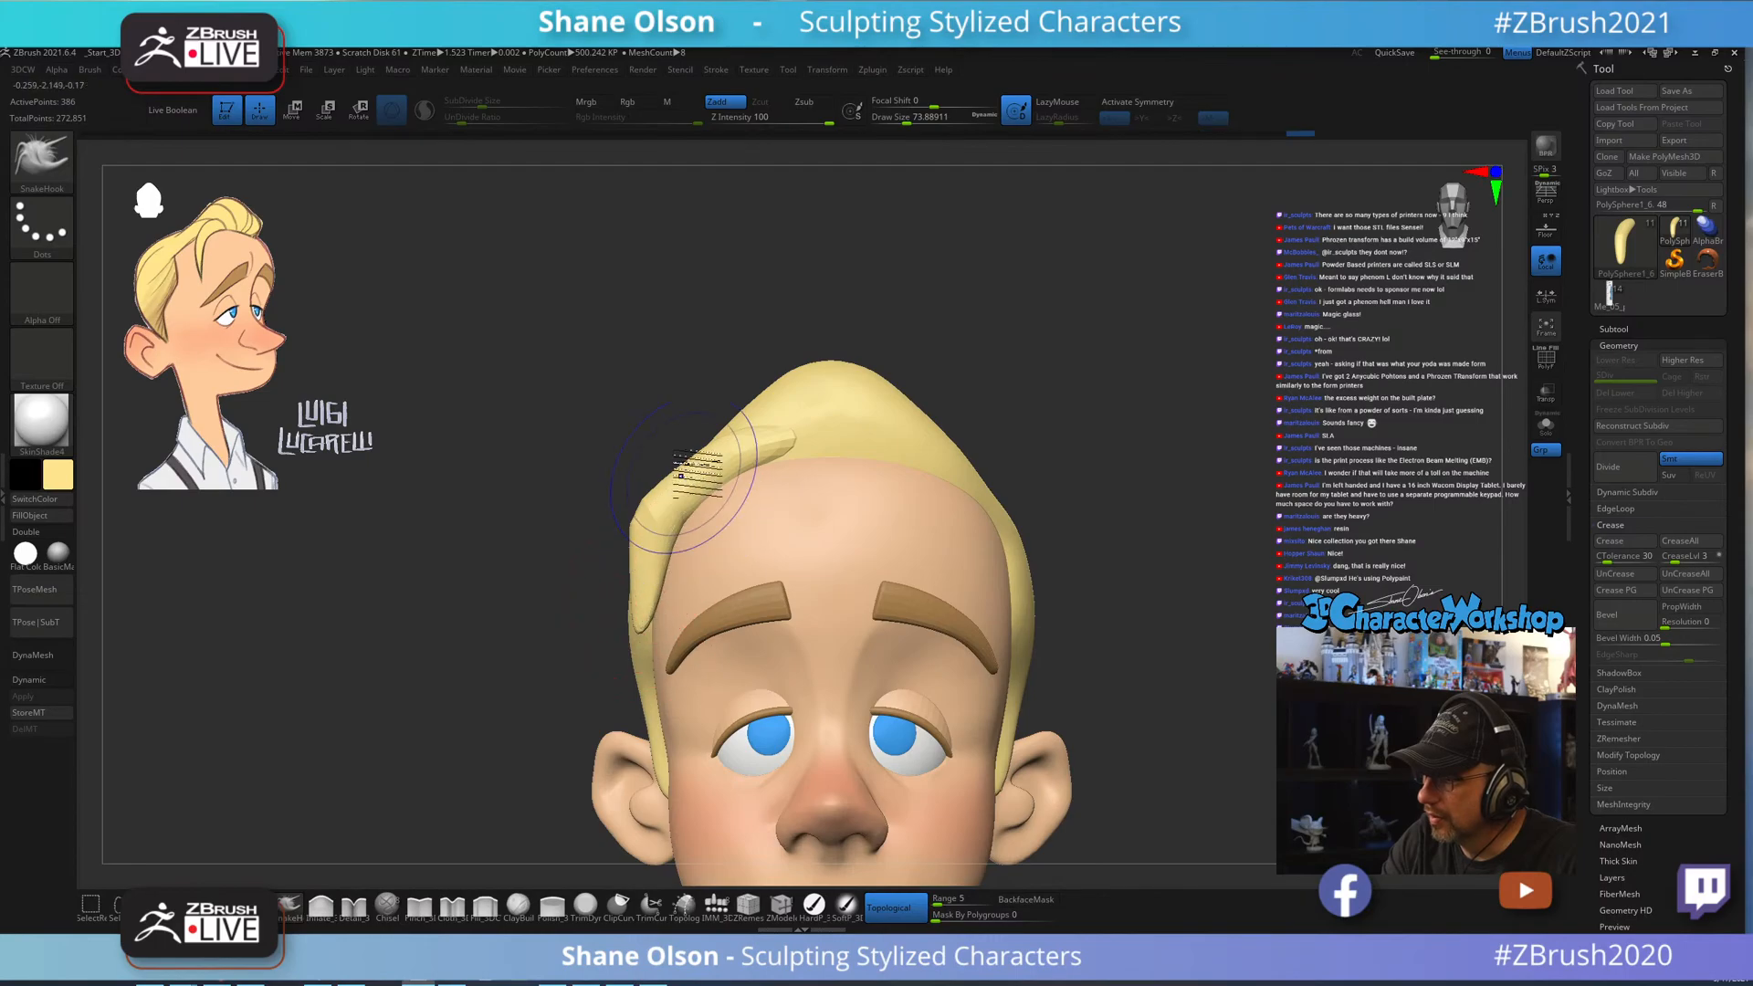
Set the Smooth brush's Z intensity to 27 and smooth the bend along the strand.
{"action": "left_click", "coordinate": [674, 122], "text": "shift"}
{"action": "left_click_drag", "start_coordinate": [667, 124], "coordinate": [788, 121]}
{"action": "left_click_drag", "start_coordinate": [661, 541], "coordinate": [683, 507], "text": "shift"}
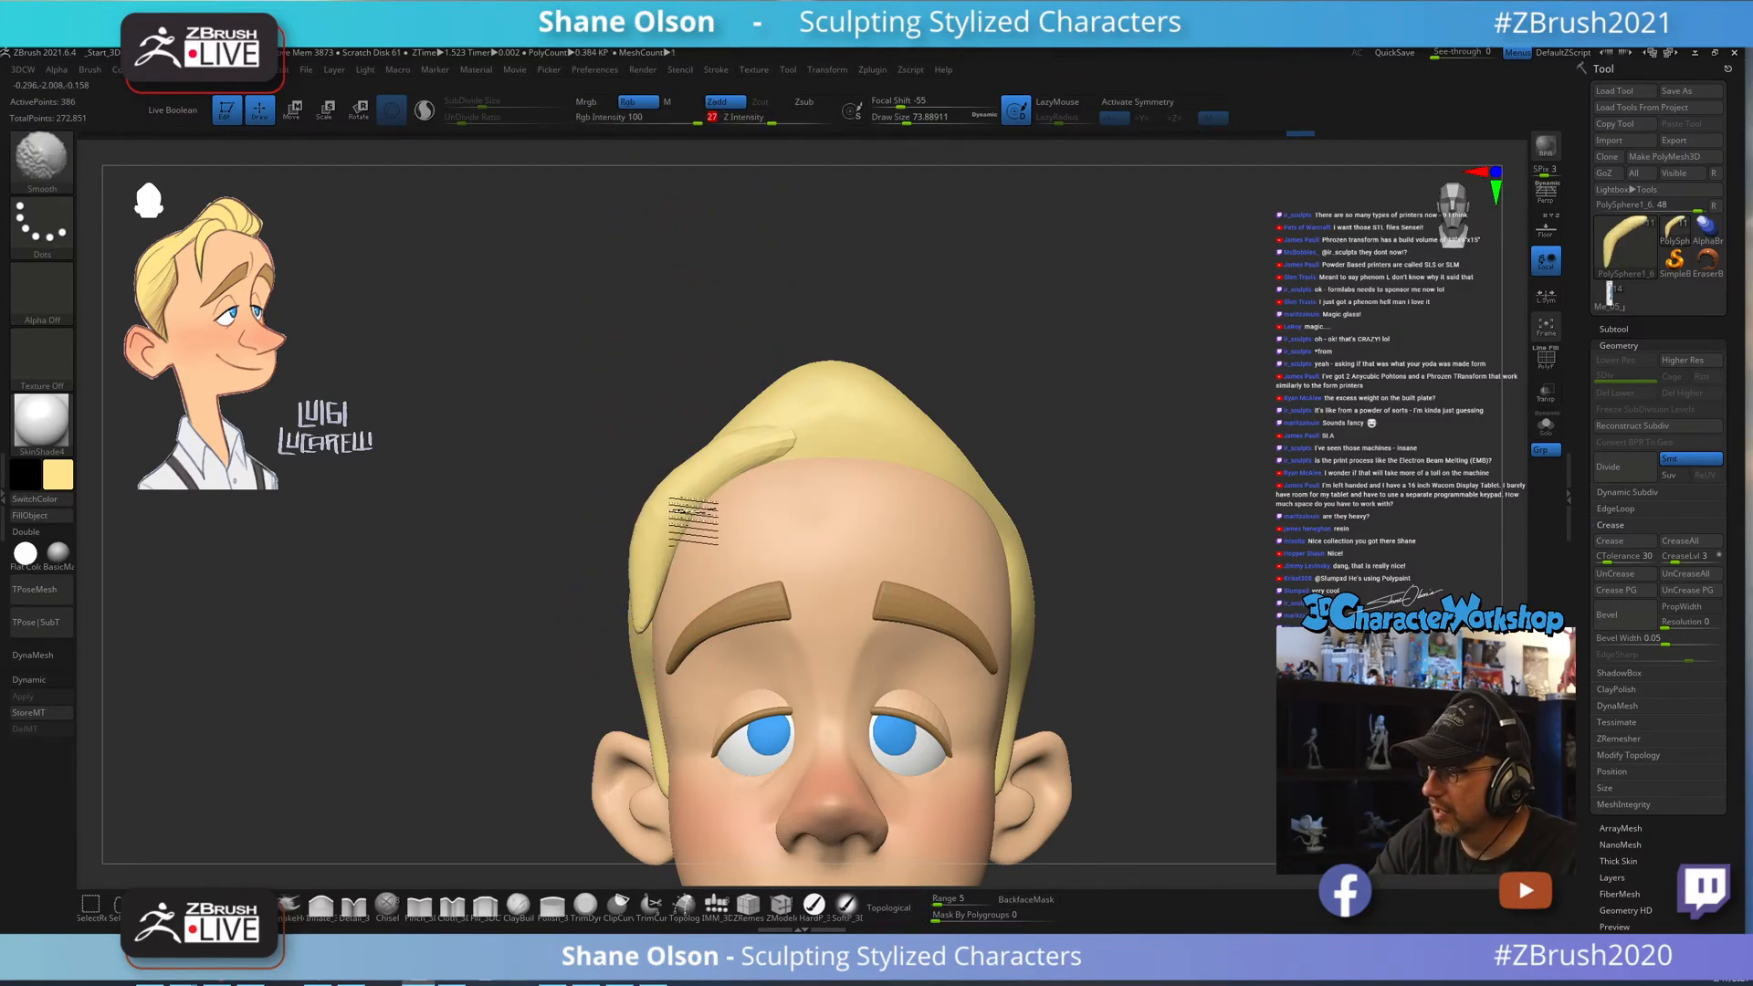
{"action": "left_click_drag", "start_coordinate": [654, 585], "coordinate": [763, 449], "text": "shift"}
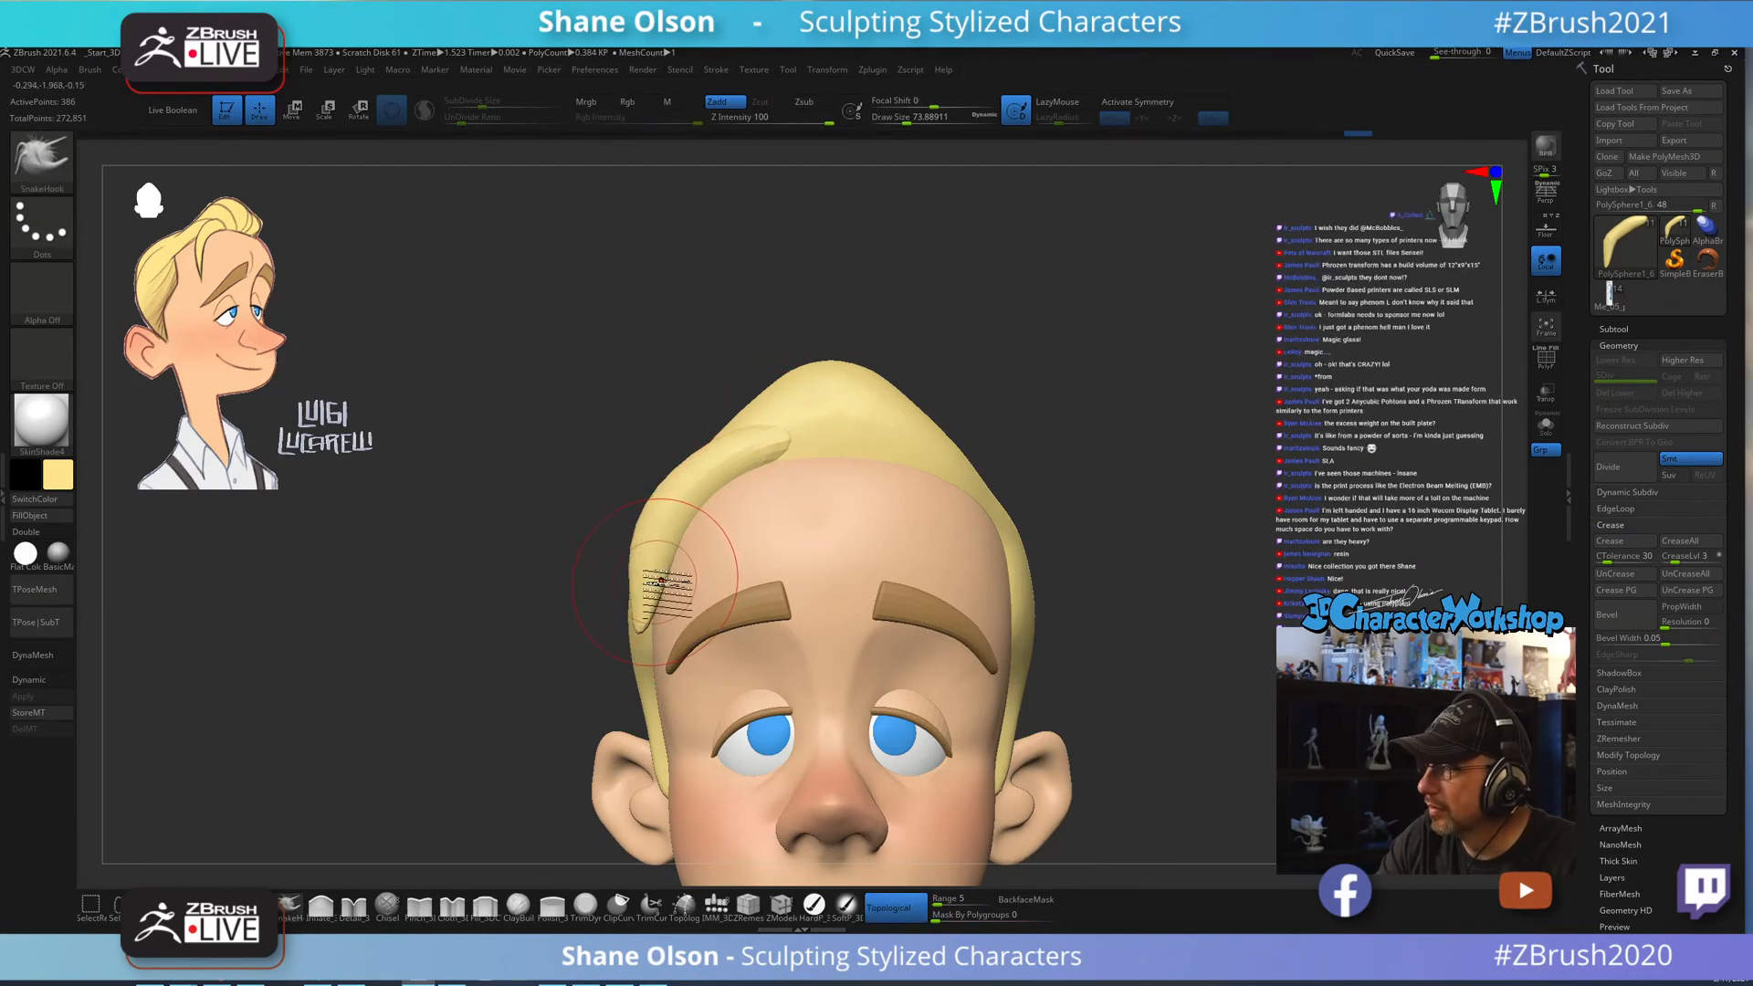
{"action": "left_click_drag", "start_coordinate": [656, 580], "coordinate": [669, 573], "text": "shift"}
Extend the strand's tip at the temple with the SnakeHook brush at a draw size of about 97.
{"action": "right_click_drag", "start_coordinate": [682, 563], "coordinate": [689, 469], "text": "alt"}
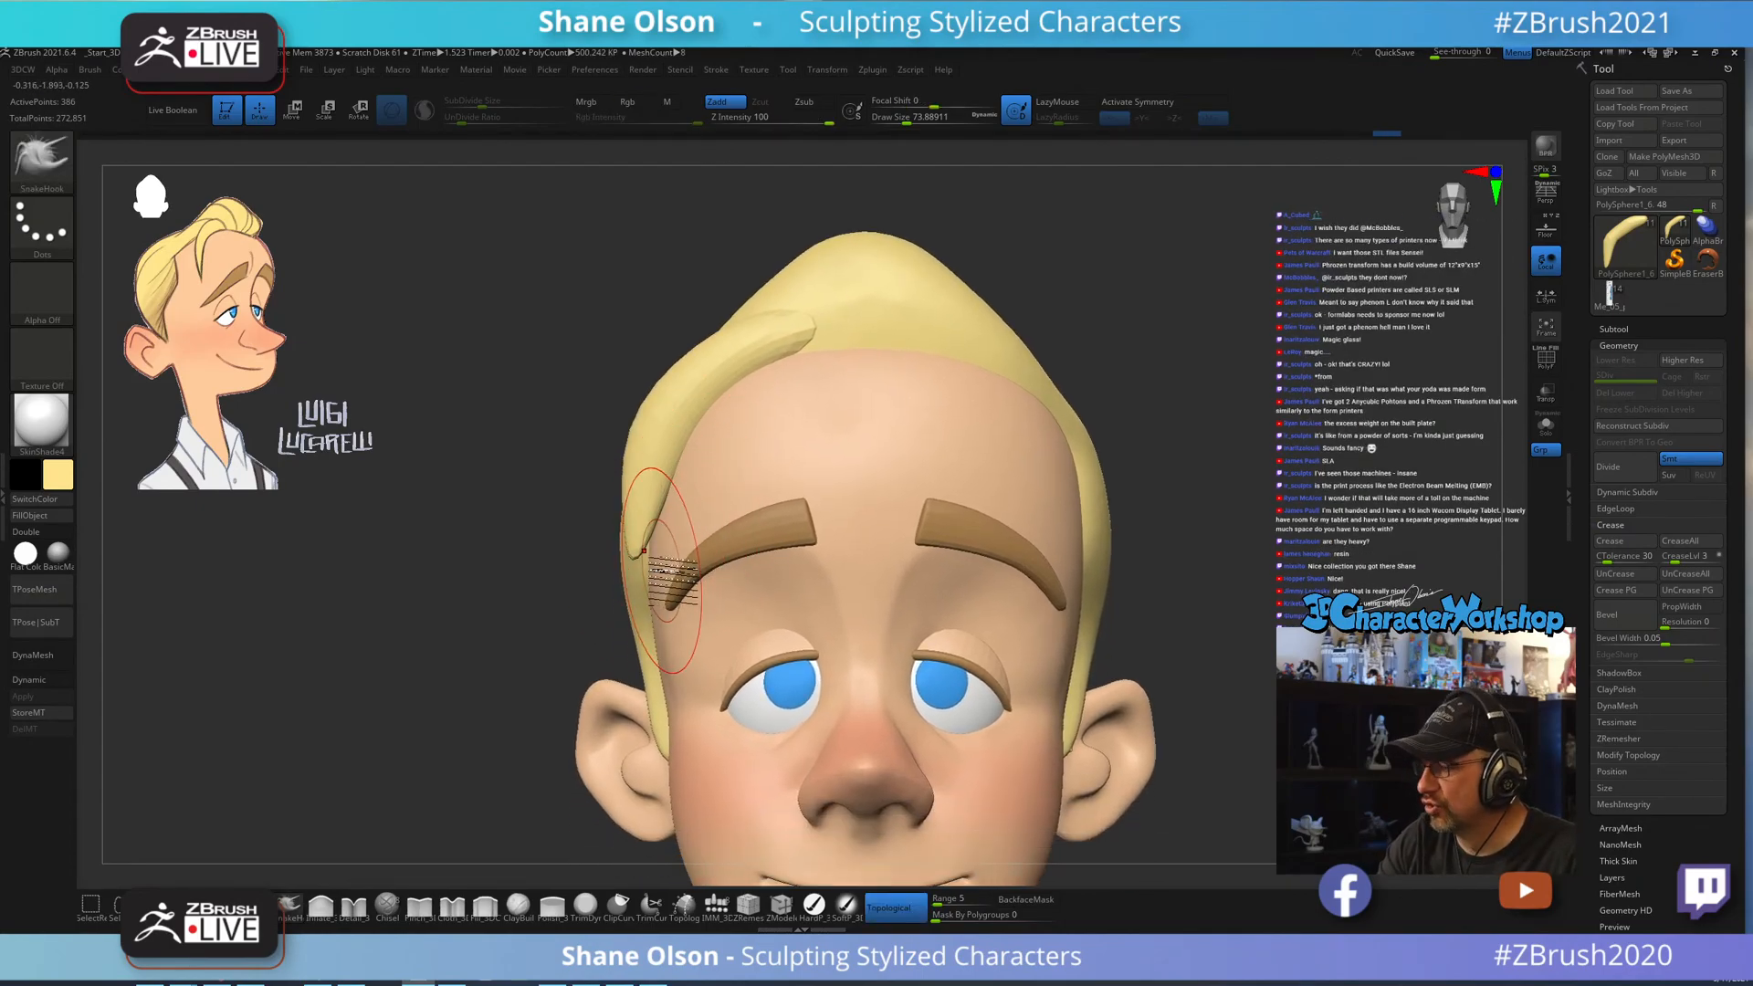
{"action": "key", "text": "s"}
{"action": "left_click_drag", "start_coordinate": [640, 548], "coordinate": [645, 547]}
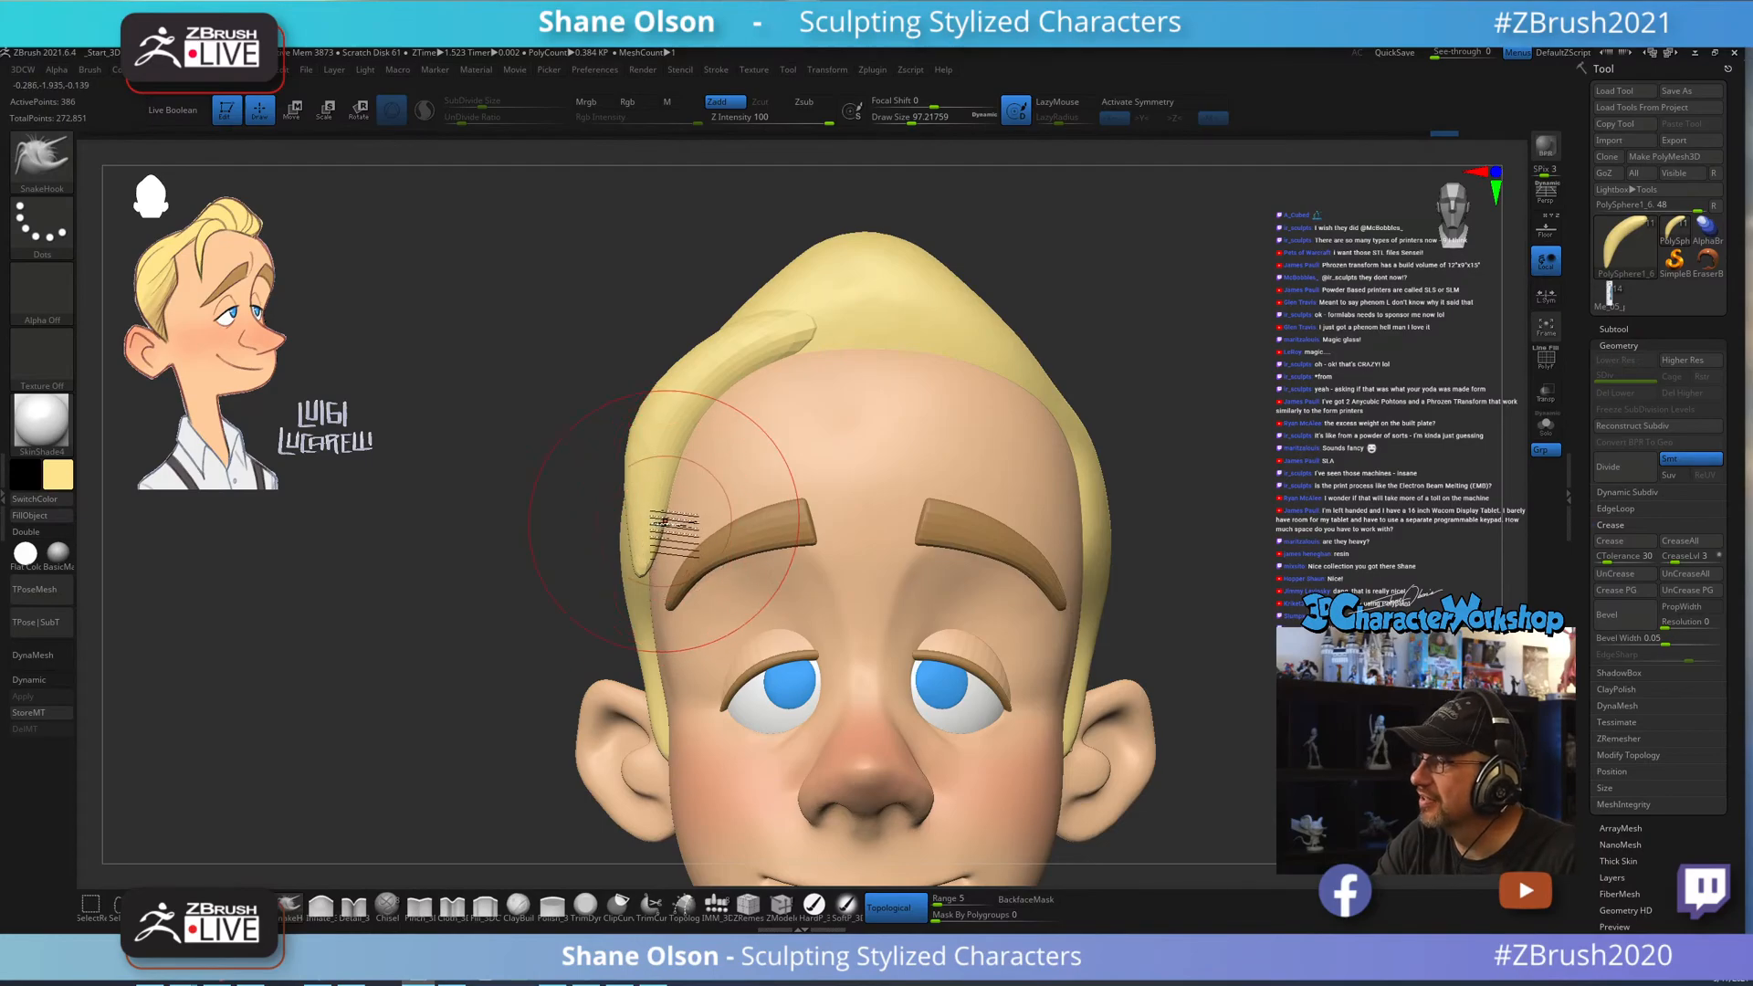
Rotate and shift the front strand with the gizmo to fit it against the hairline, checking it from above and the front.
{"action": "mouse_move", "coordinate": [765, 369]}
{"action": "right_mouse_down"}
{"action": "mouse_move", "coordinate": [784, 399]}
{"action": "mouse_move", "coordinate": [764, 522]}
{"action": "right_mouse_up"}
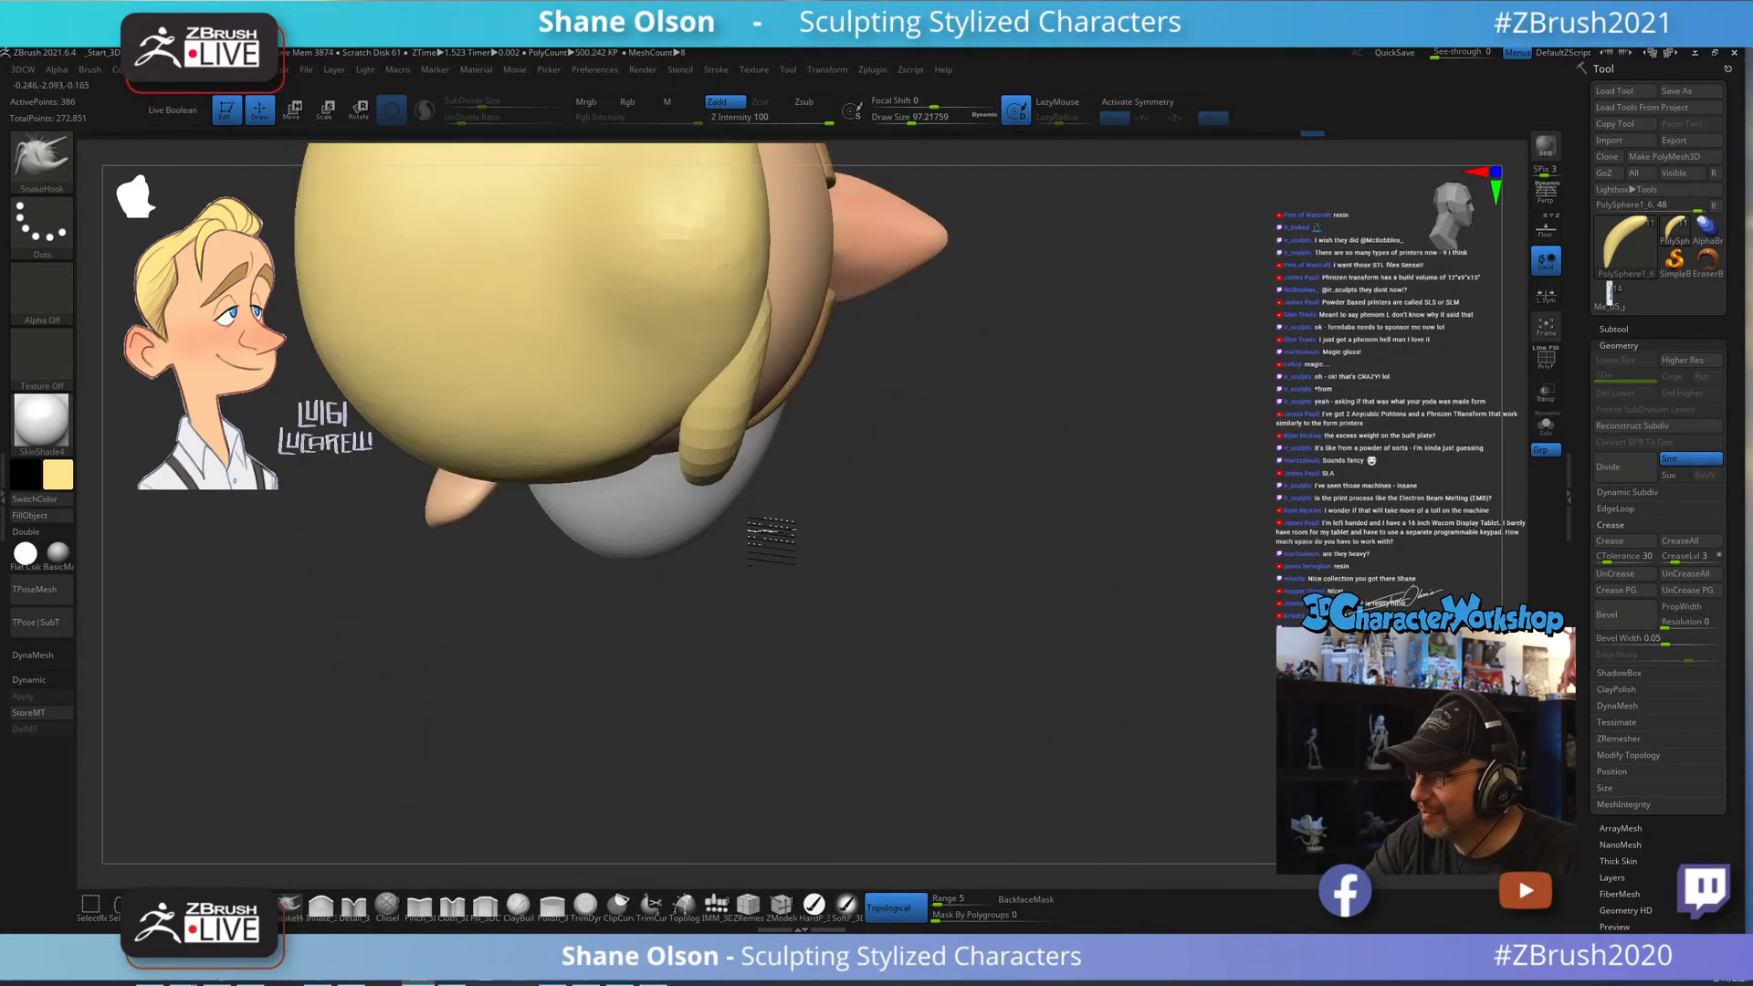
{"action": "right_click_drag", "start_coordinate": [760, 456], "coordinate": [758, 469]}
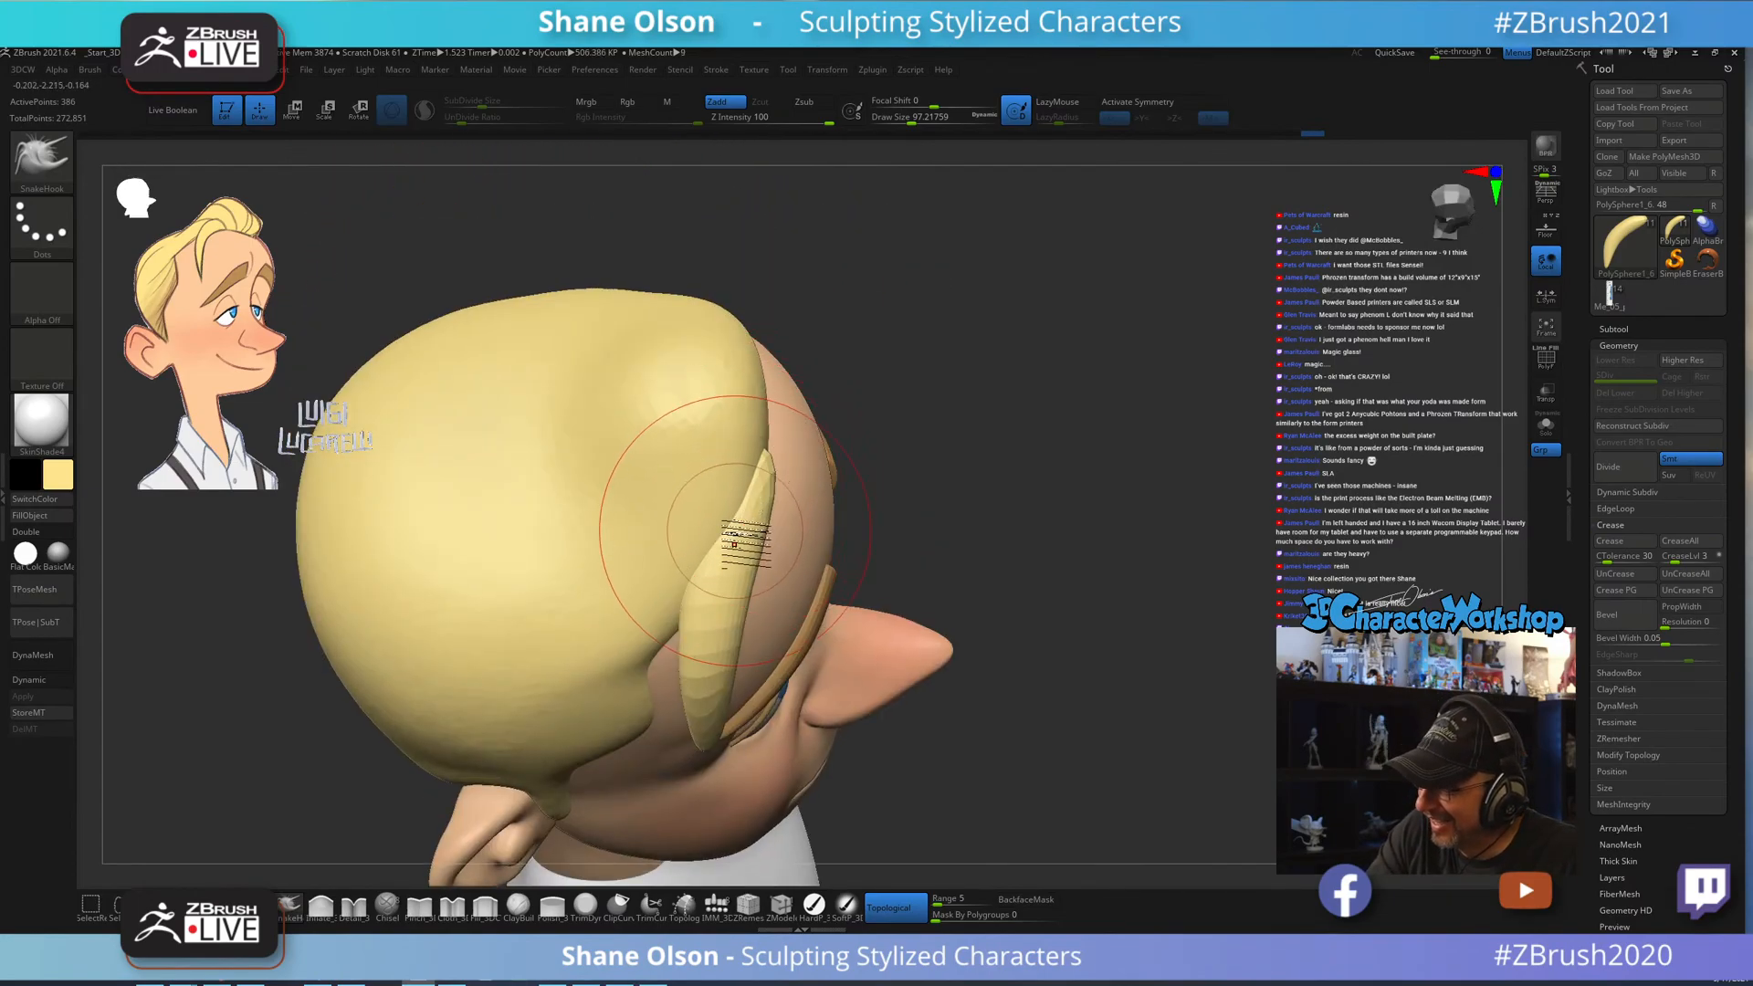
{"action": "right_click_drag", "start_coordinate": [808, 630], "coordinate": [814, 452]}
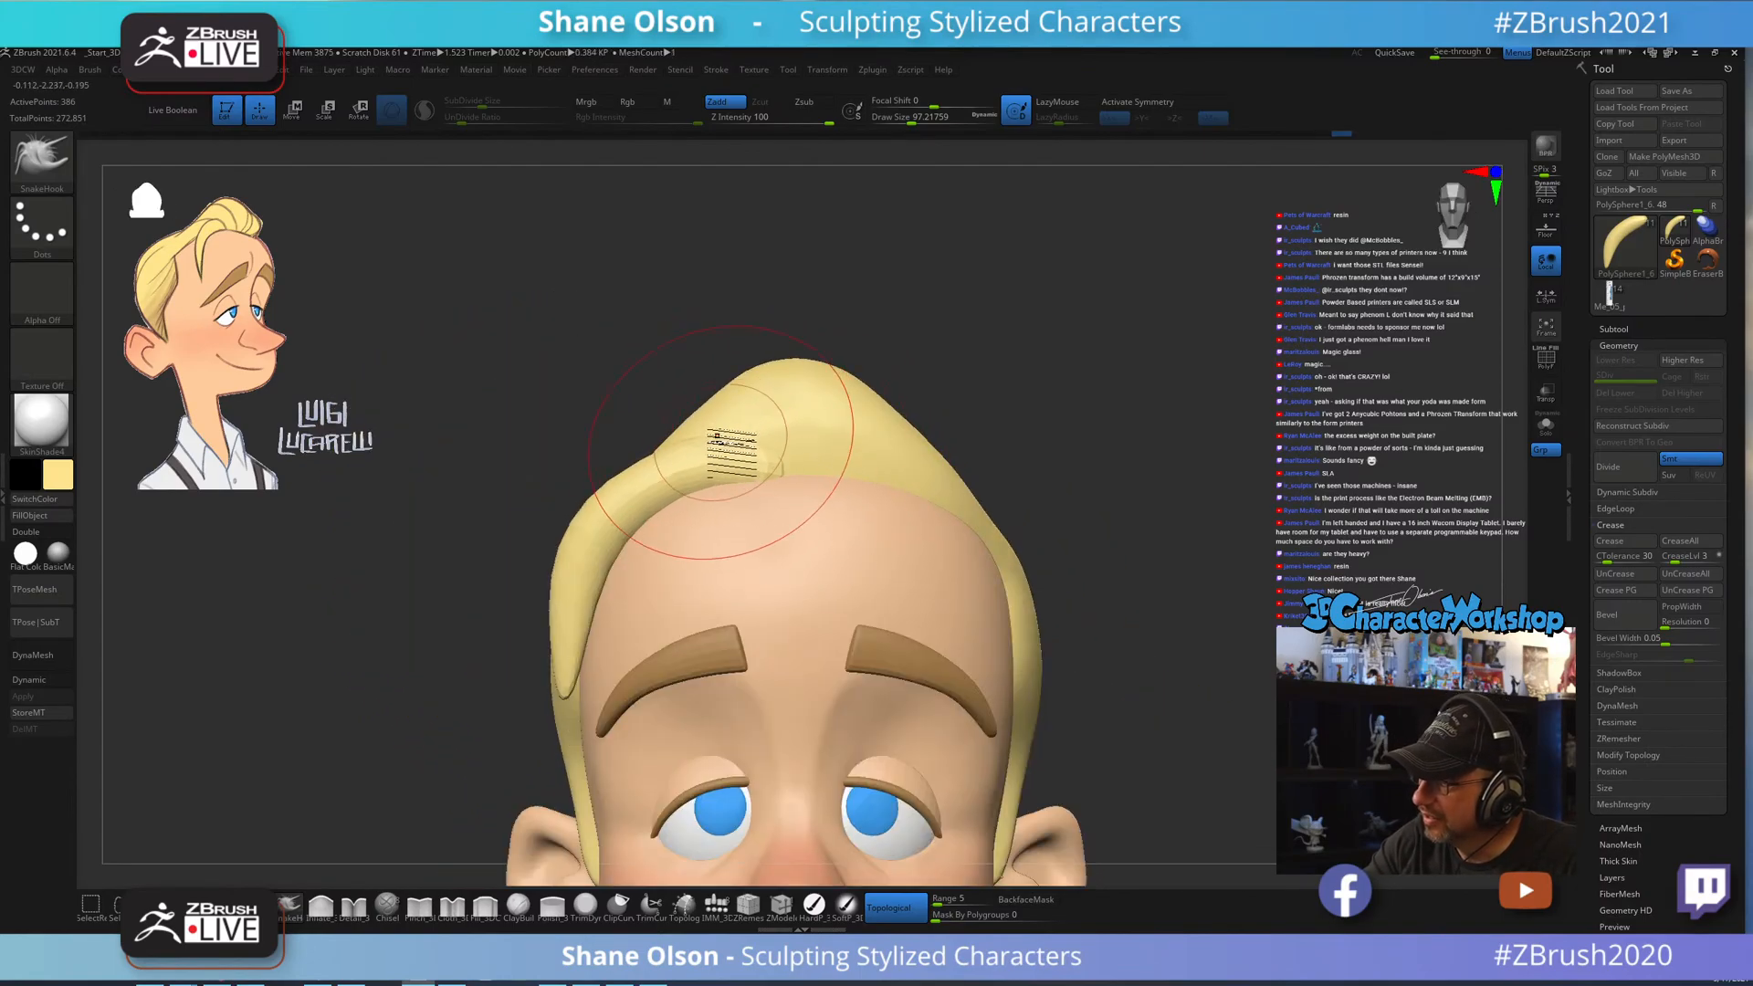
{"action": "mouse_move", "coordinate": [754, 490]}
{"action": "right_mouse_down"}
{"action": "mouse_move", "coordinate": [709, 480]}
{"action": "mouse_move", "coordinate": [772, 548]}
{"action": "mouse_move", "coordinate": [722, 434]}
{"action": "mouse_move", "coordinate": [626, 489]}
{"action": "mouse_move", "coordinate": [685, 498]}
{"action": "mouse_move", "coordinate": [724, 545]}
{"action": "mouse_move", "coordinate": [881, 579]}
{"action": "mouse_move", "coordinate": [912, 534]}
{"action": "mouse_move", "coordinate": [891, 587]}
{"action": "right_mouse_up"}
{"action": "key", "text": "w"}
{"action": "left_click_drag", "start_coordinate": [685, 412], "coordinate": [672, 447]}
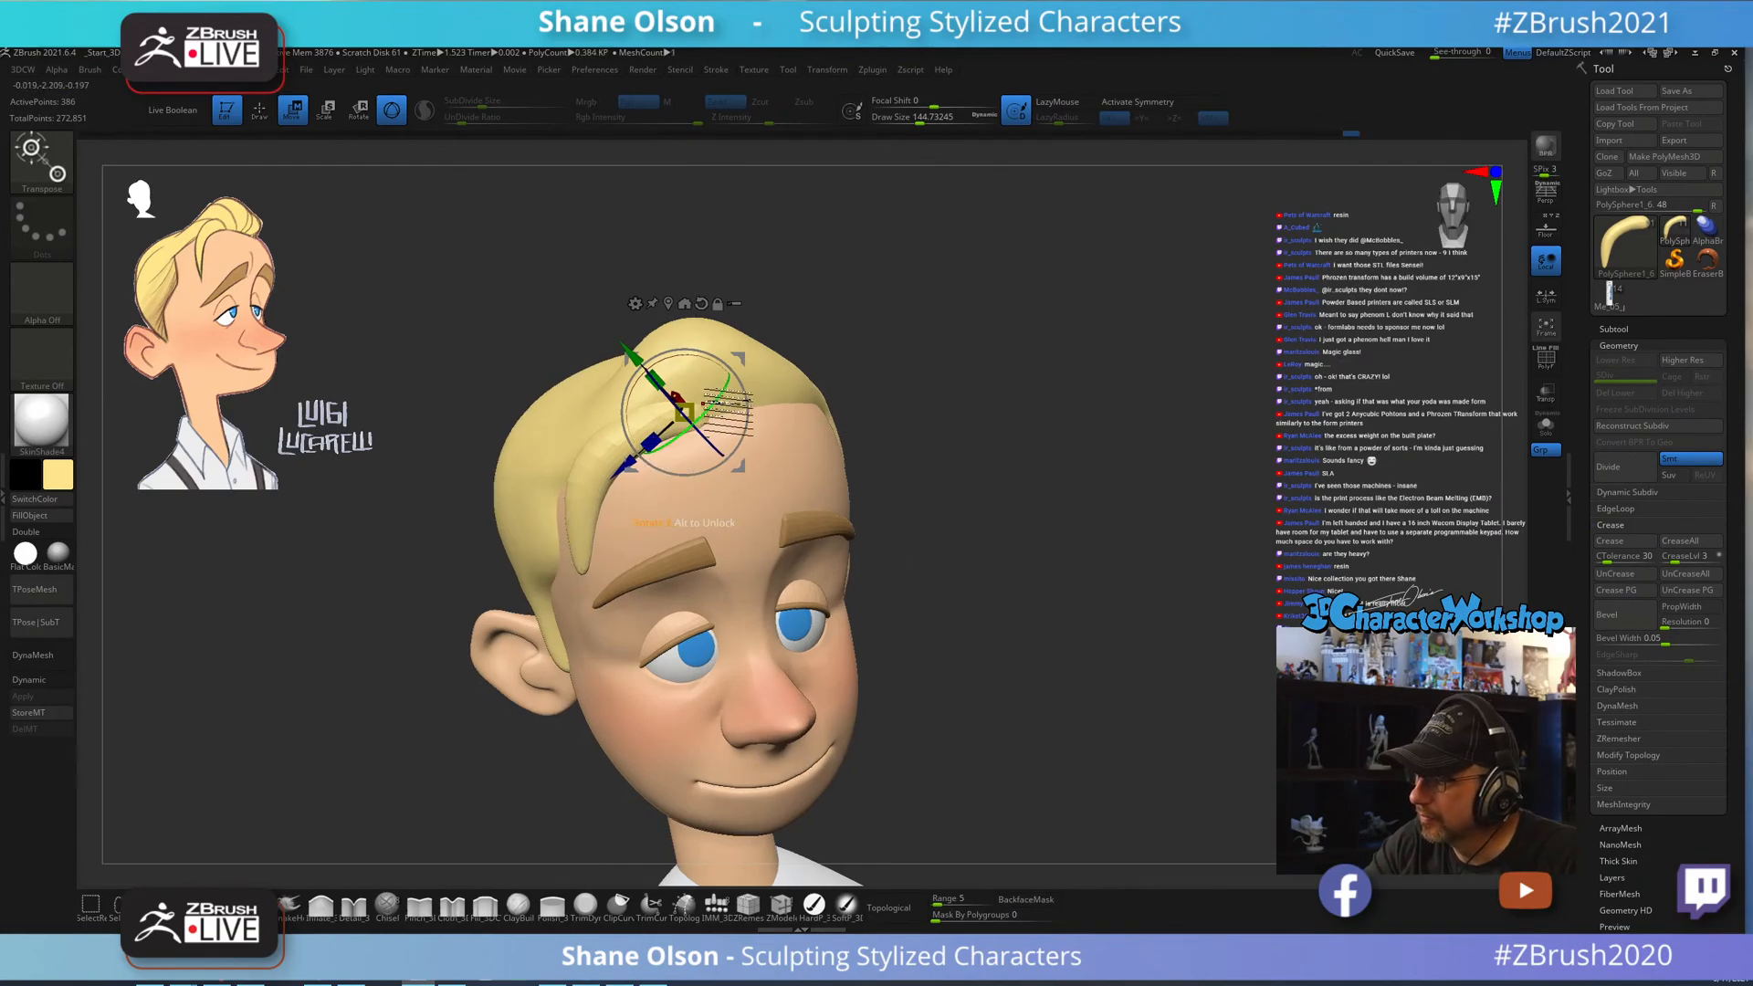
{"action": "right_click_drag", "start_coordinate": [763, 367], "coordinate": [776, 440]}
{"action": "left_click_drag", "start_coordinate": [743, 428], "coordinate": [745, 417]}
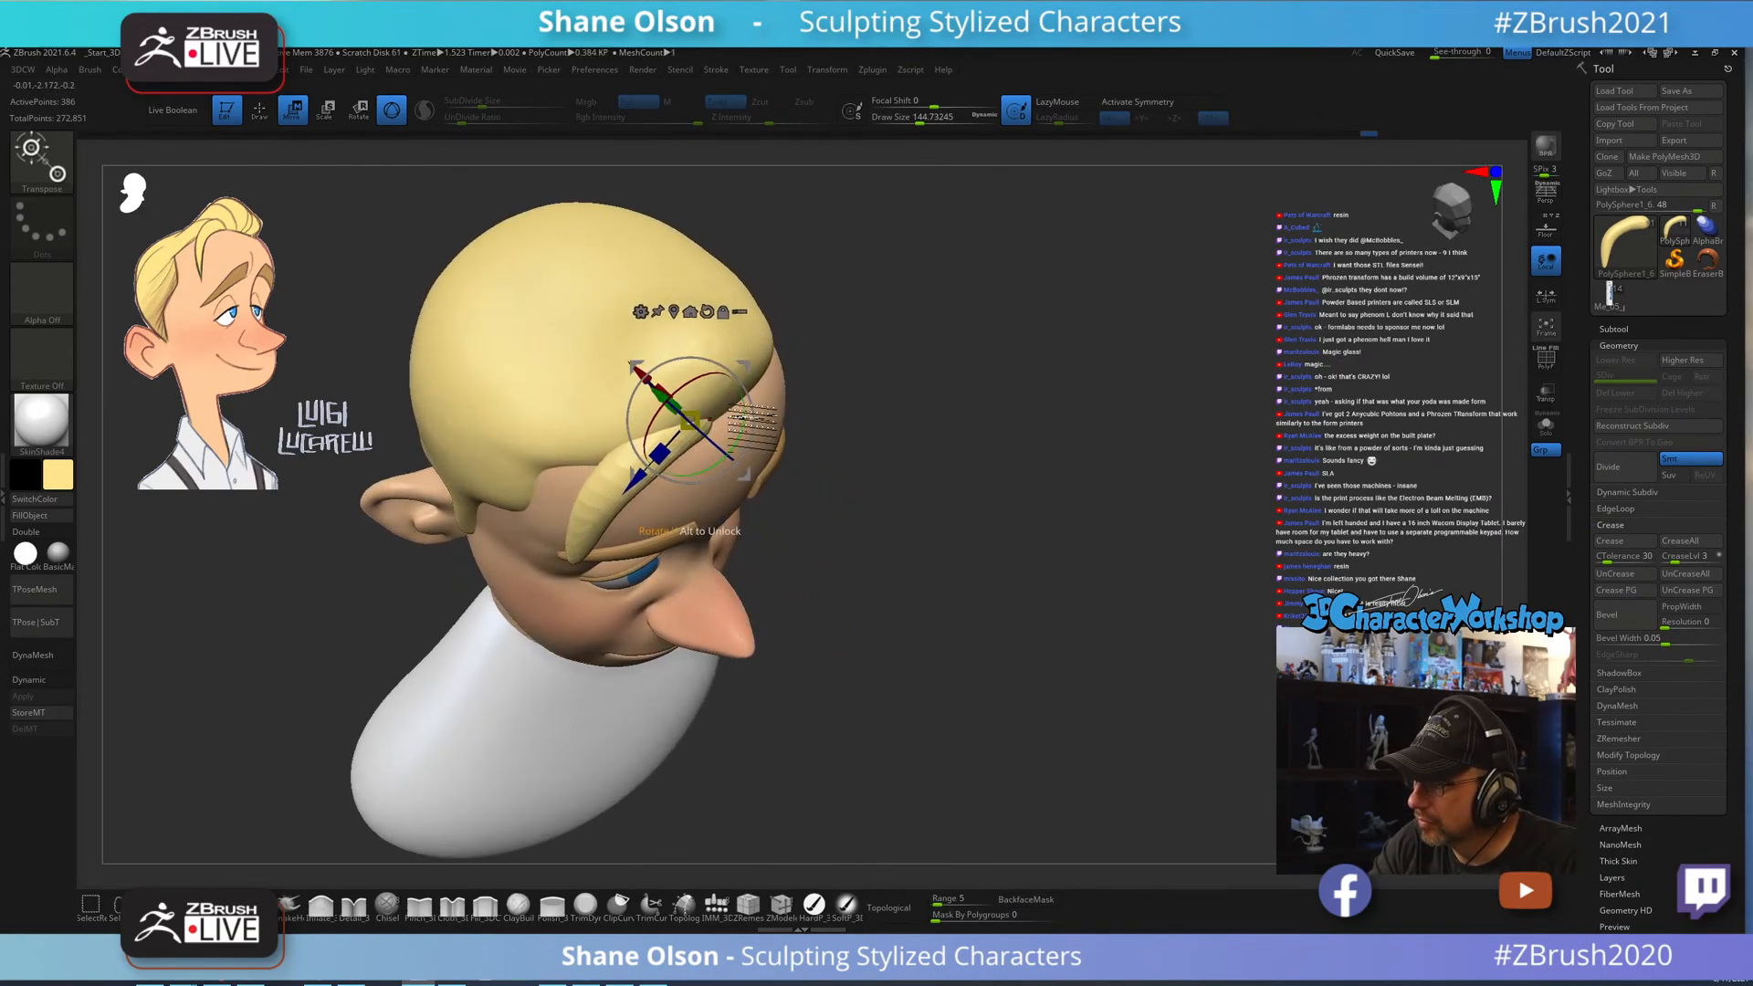
{"action": "mouse_move", "coordinate": [754, 425]}
{"action": "right_mouse_down"}
{"action": "mouse_move", "coordinate": [908, 606]}
{"action": "mouse_move", "coordinate": [912, 560]}
{"action": "mouse_move", "coordinate": [973, 559]}
{"action": "mouse_move", "coordinate": [957, 534]}
{"action": "right_mouse_up"}
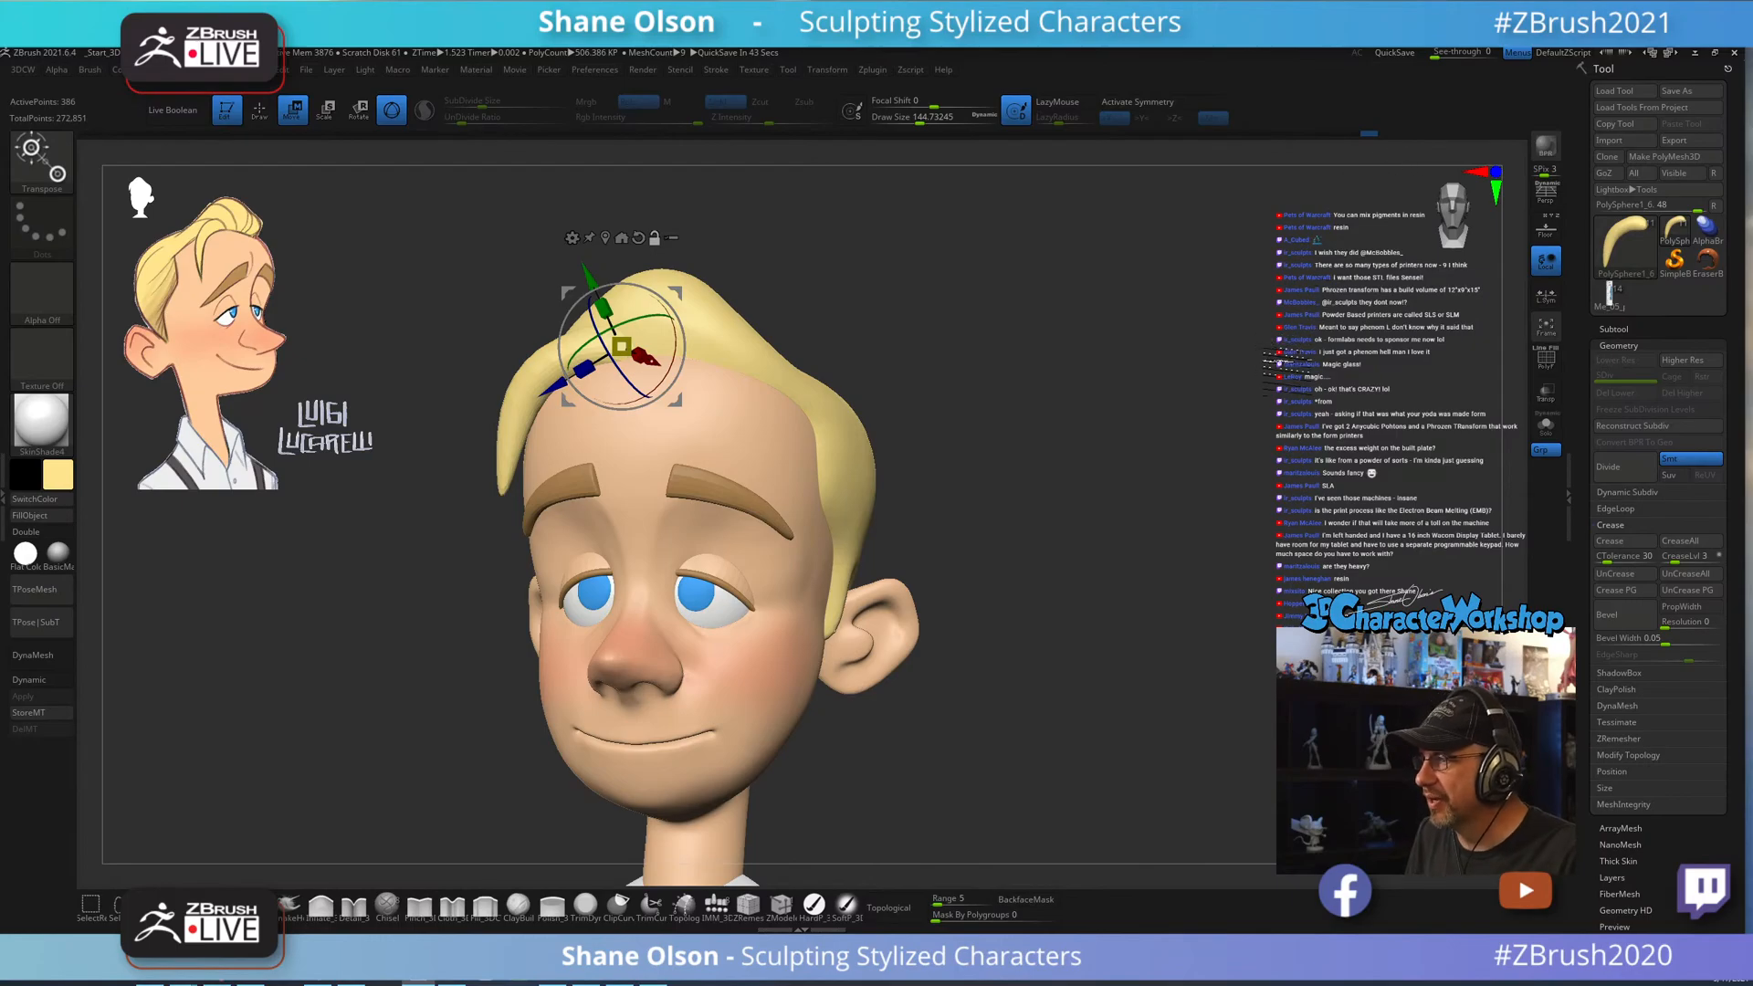
{"action": "left_click_drag", "start_coordinate": [1111, 475], "coordinate": [1099, 388]}
Push the strand into shape along the hairline and temple with the Move brush at a draw size of about 71.
{"action": "key", "text": "q"}
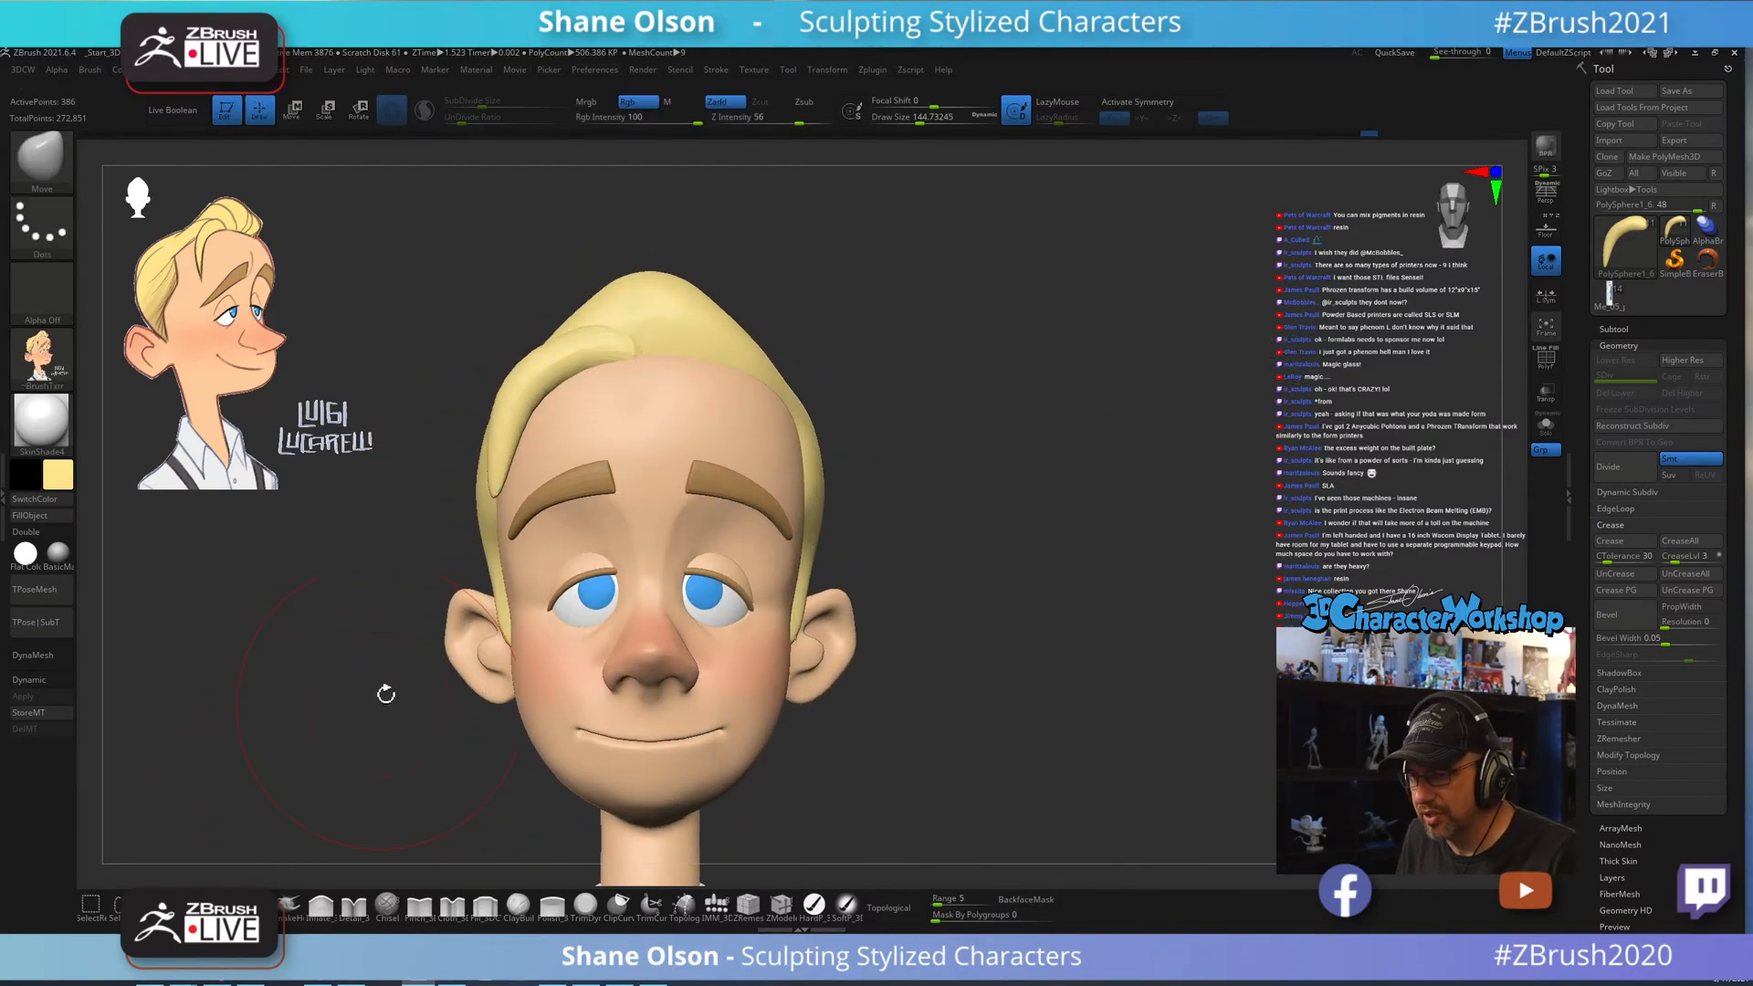
{"action": "key", "text": "s"}
{"action": "left_click_drag", "start_coordinate": [372, 651], "coordinate": [362, 653]}
{"action": "left_click_drag", "start_coordinate": [538, 381], "coordinate": [555, 399]}
{"action": "left_click_drag", "start_coordinate": [515, 455], "coordinate": [514, 505]}
{"action": "key", "text": "s"}
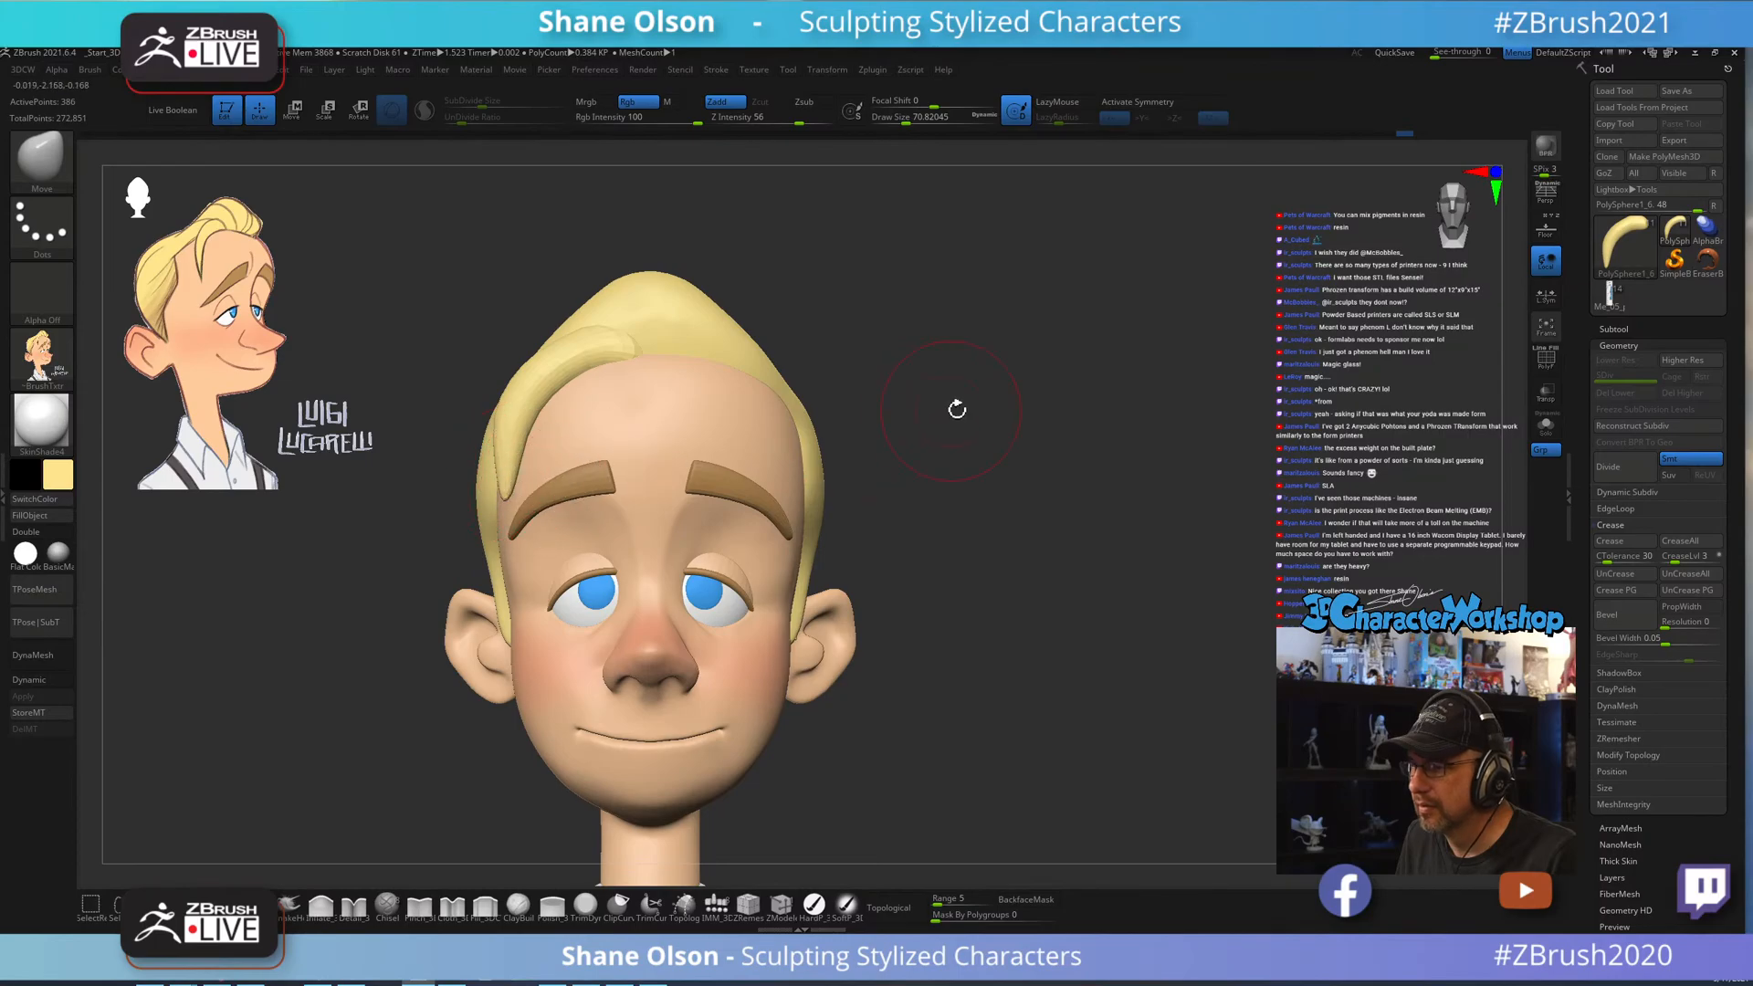
Smooth the strand's bend from the side with the Smooth brush at a draw size of about 87.
{"action": "left_click_drag", "start_coordinate": [957, 409], "coordinate": [1032, 425]}
{"action": "key", "text": "s"}
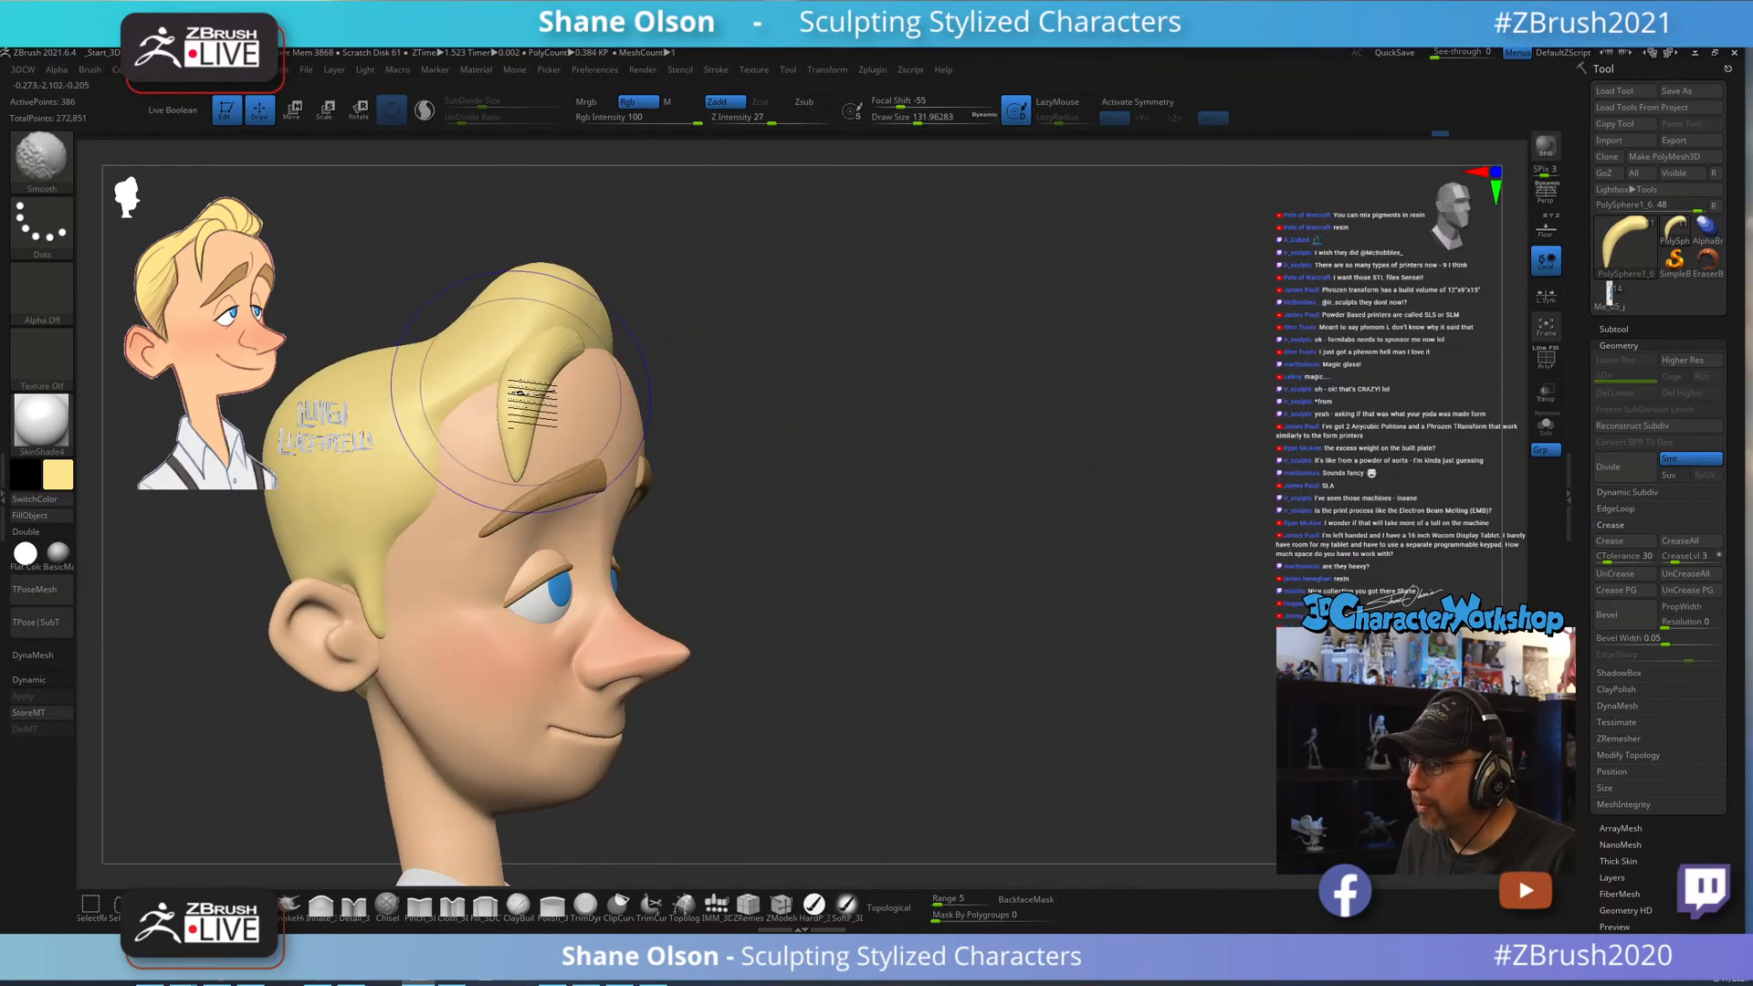
{"action": "key", "text": "s"}
{"action": "left_click_drag", "start_coordinate": [553, 390], "coordinate": [519, 390]}
{"action": "key", "text": "shift"}
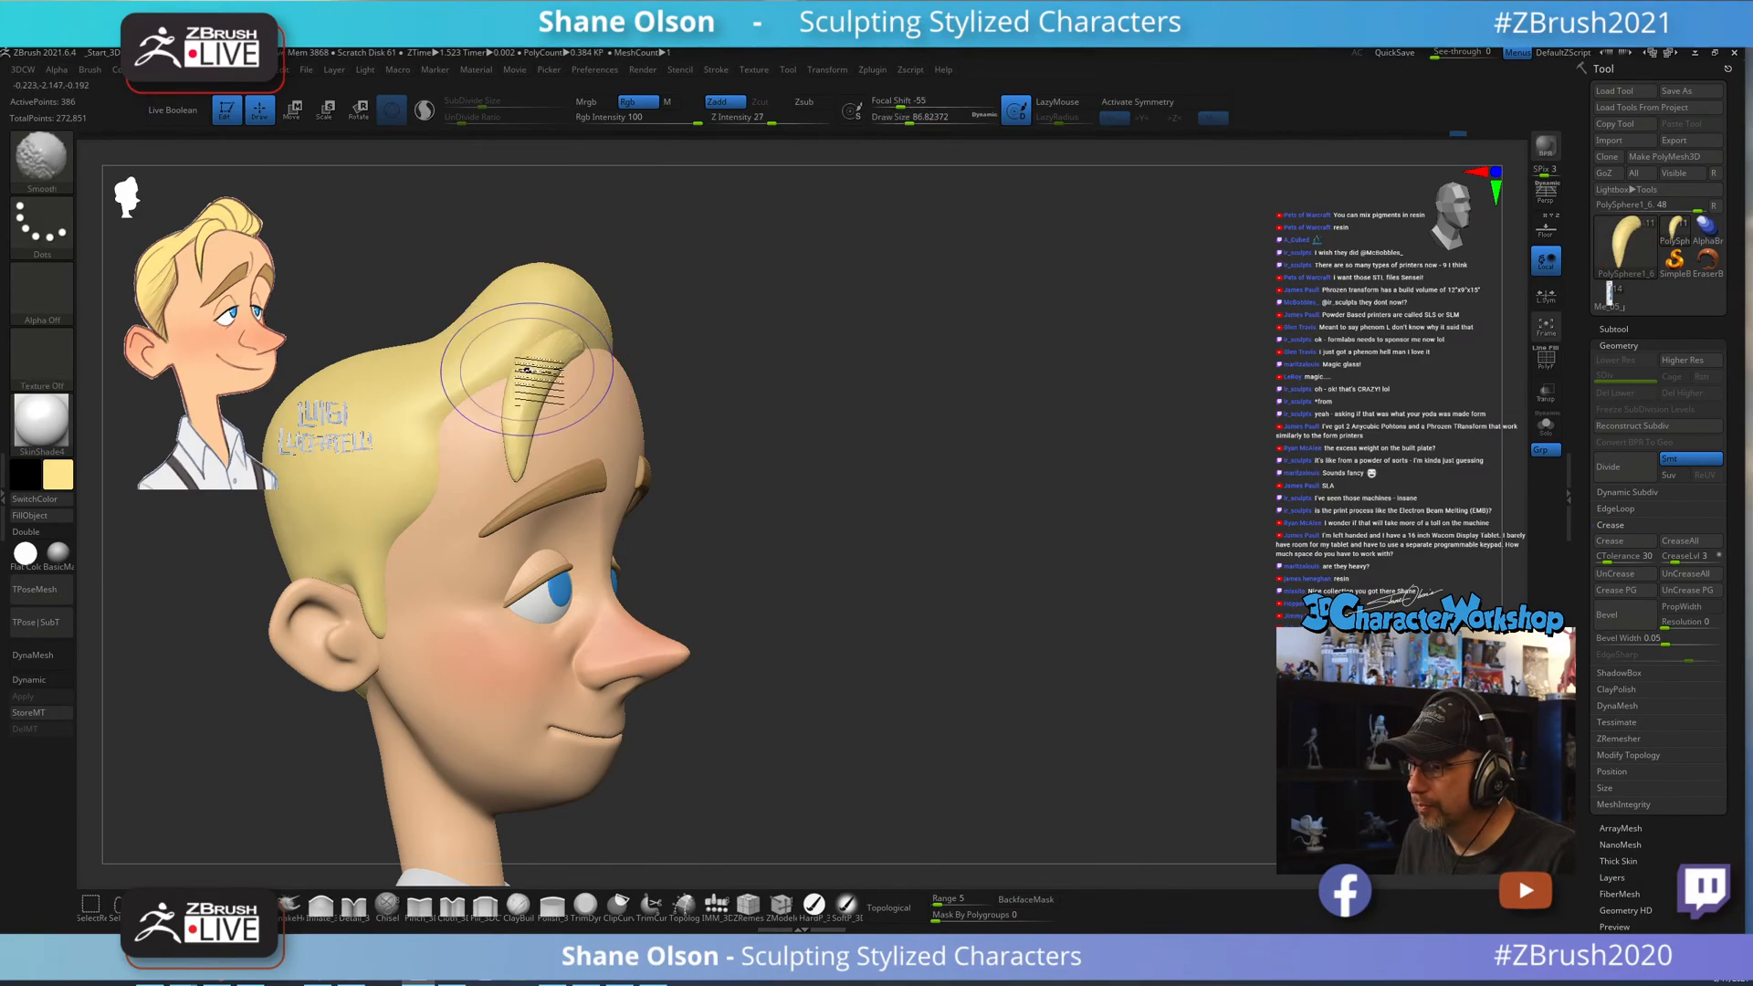
Refine the strand's curve over the forehead with the Move brush at a draw size of about 116.
{"action": "left_click_drag", "start_coordinate": [867, 407], "coordinate": [882, 403]}
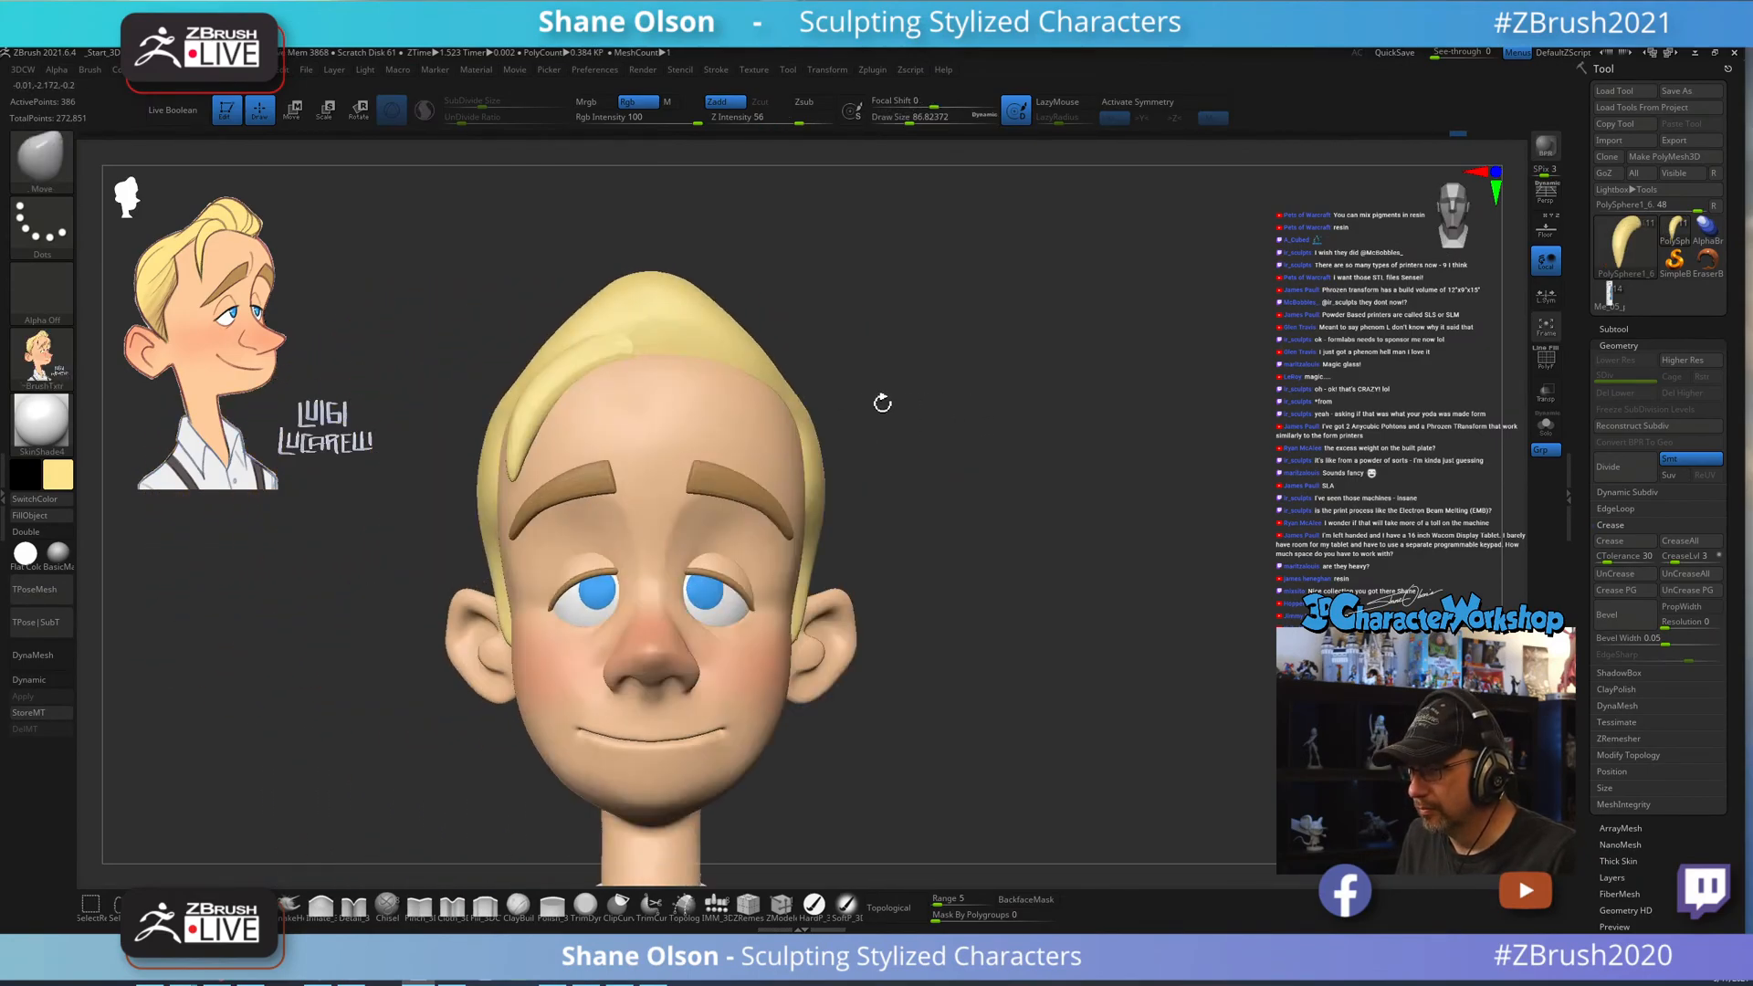
{"action": "key", "text": "s"}
{"action": "left_click_drag", "start_coordinate": [1076, 318], "coordinate": [1096, 318]}
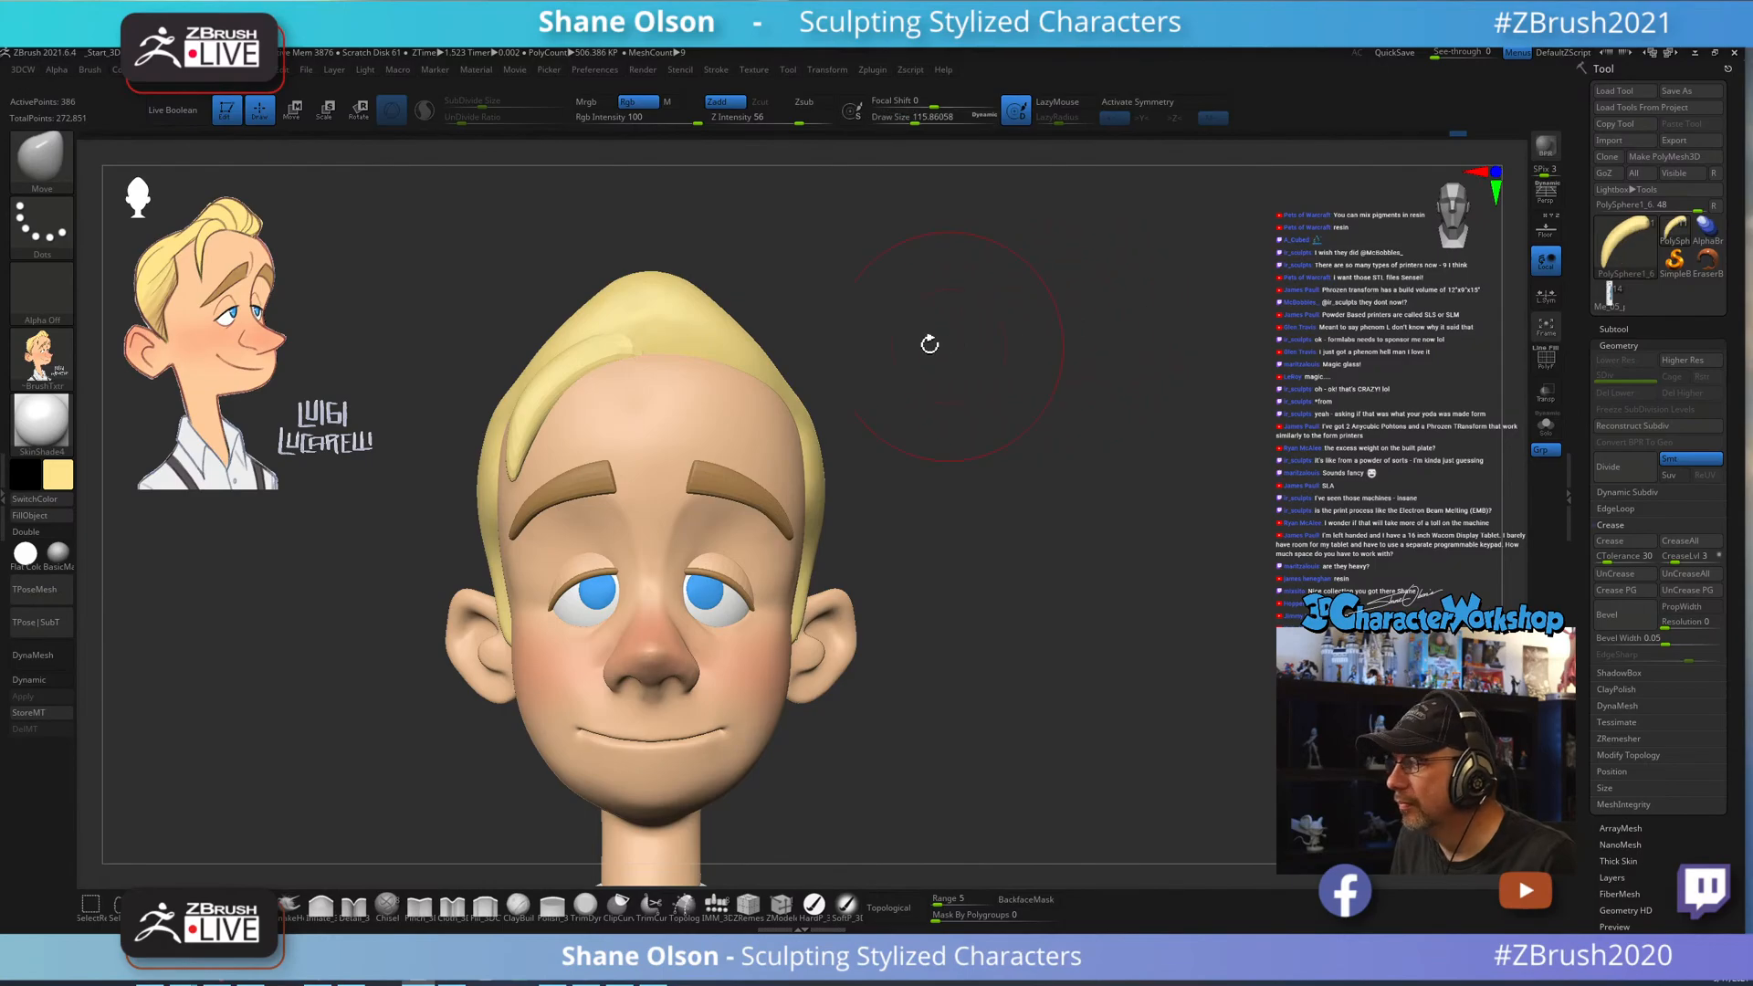
{"action": "left_click_drag", "start_coordinate": [930, 344], "coordinate": [904, 356]}
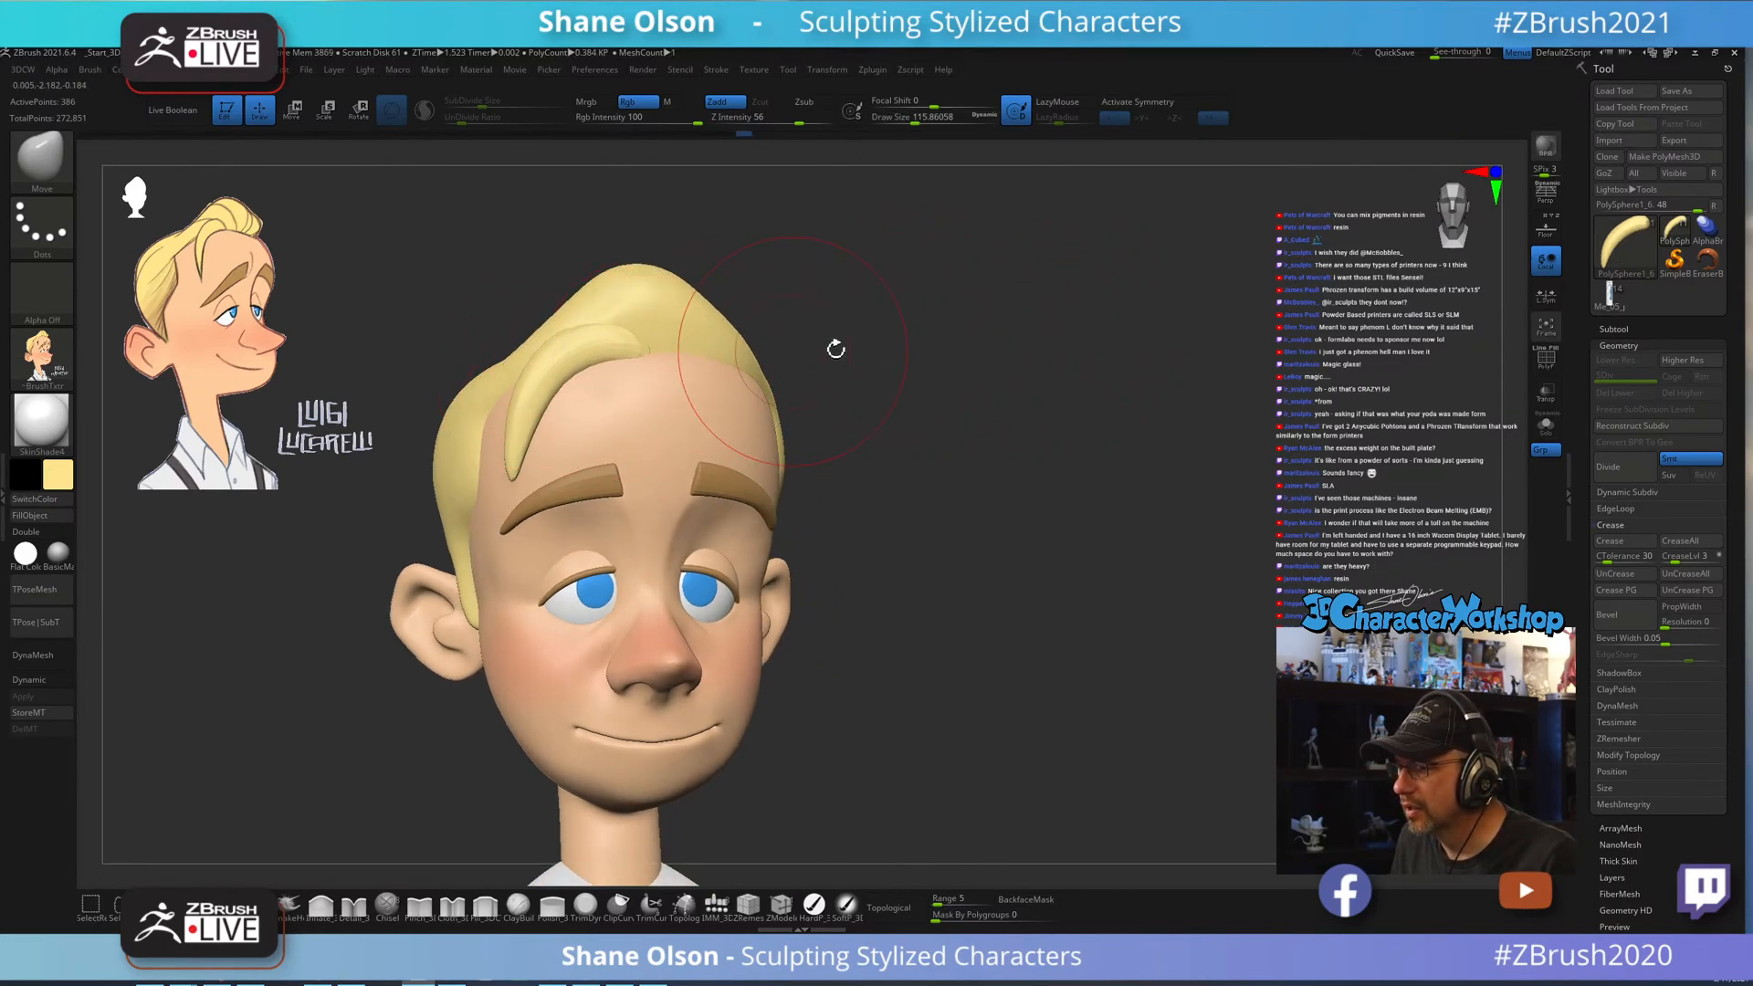
{"action": "mouse_move", "coordinate": [834, 344]}
{"action": "left_mouse_down"}
{"action": "mouse_move", "coordinate": [966, 365]}
{"action": "mouse_move", "coordinate": [1014, 474]}
{"action": "mouse_move", "coordinate": [1025, 462]}
{"action": "mouse_move", "coordinate": [922, 484]}
{"action": "mouse_move", "coordinate": [1004, 546]}
{"action": "mouse_move", "coordinate": [1038, 510]}
{"action": "left_mouse_up"}
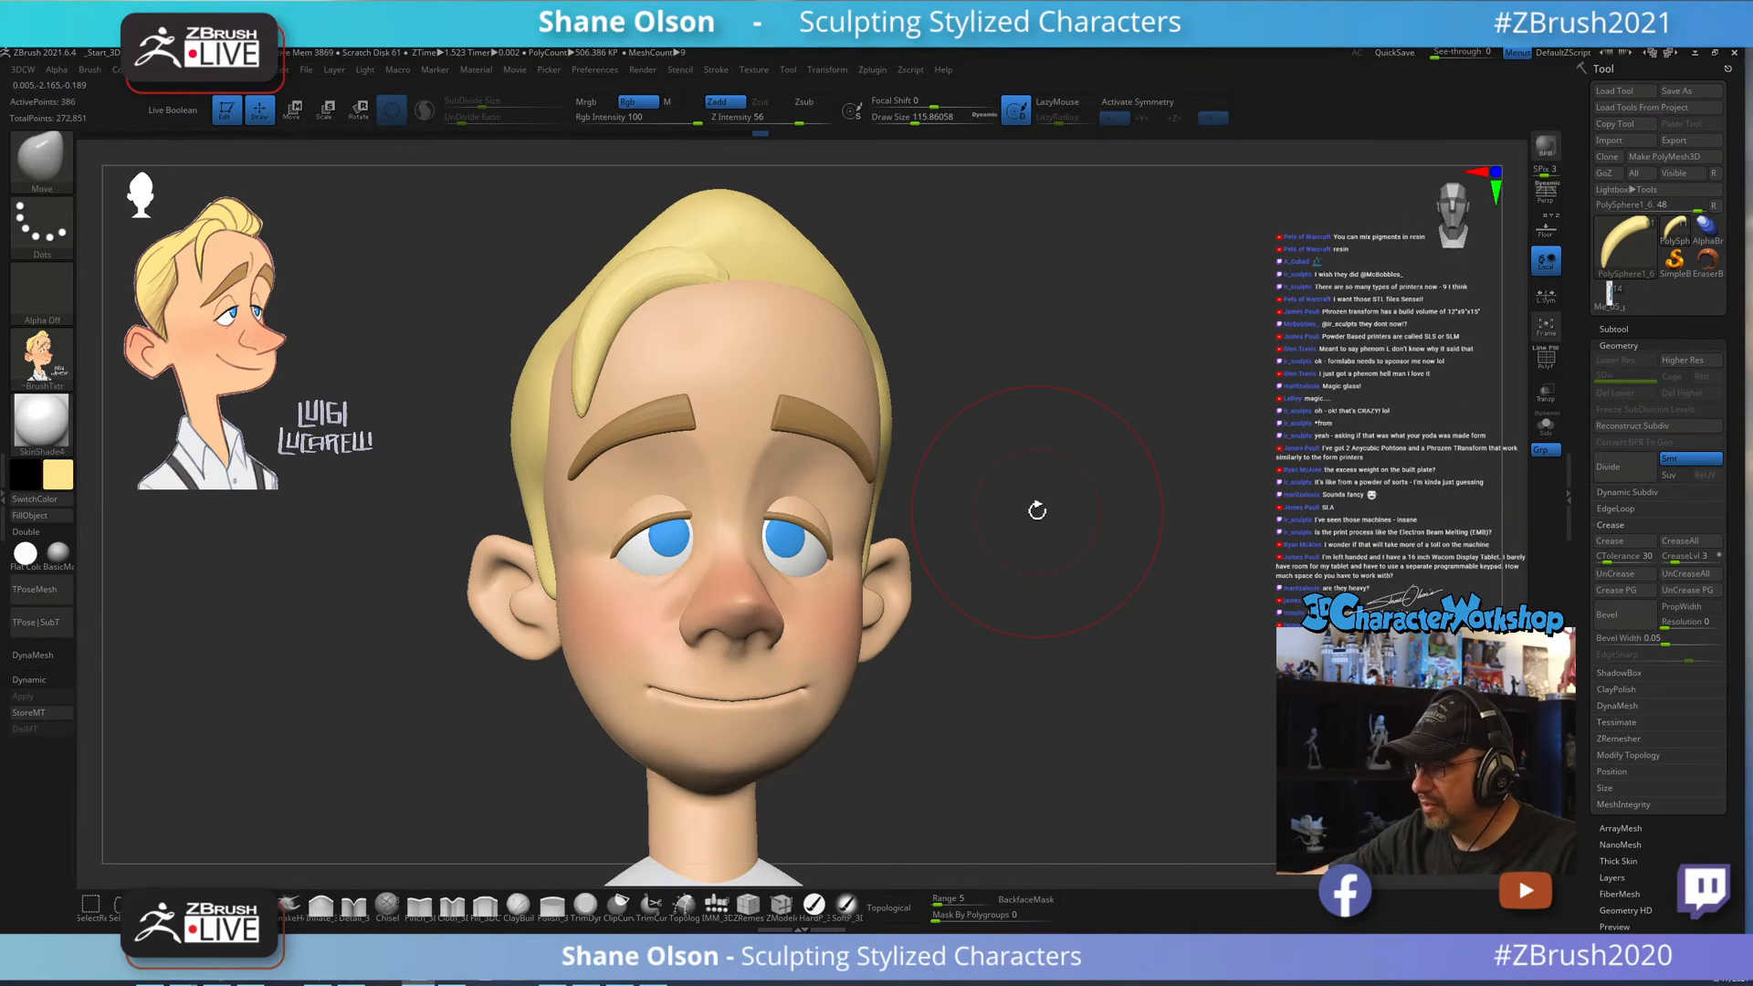
Select the upper lash lines and adjust them around the eyes with the Move brush at a draw size of about 68.
{"action": "mouse_move", "coordinate": [992, 674]}
{"action": "left_mouse_down", "text": "alt"}
{"action": "mouse_move", "coordinate": [1008, 699]}
{"action": "mouse_move", "coordinate": [1018, 627]}
{"action": "mouse_move", "coordinate": [899, 575]}
{"action": "left_mouse_up", "text": "alt"}
{"action": "right_click_drag", "start_coordinate": [816, 490], "coordinate": [816, 478]}
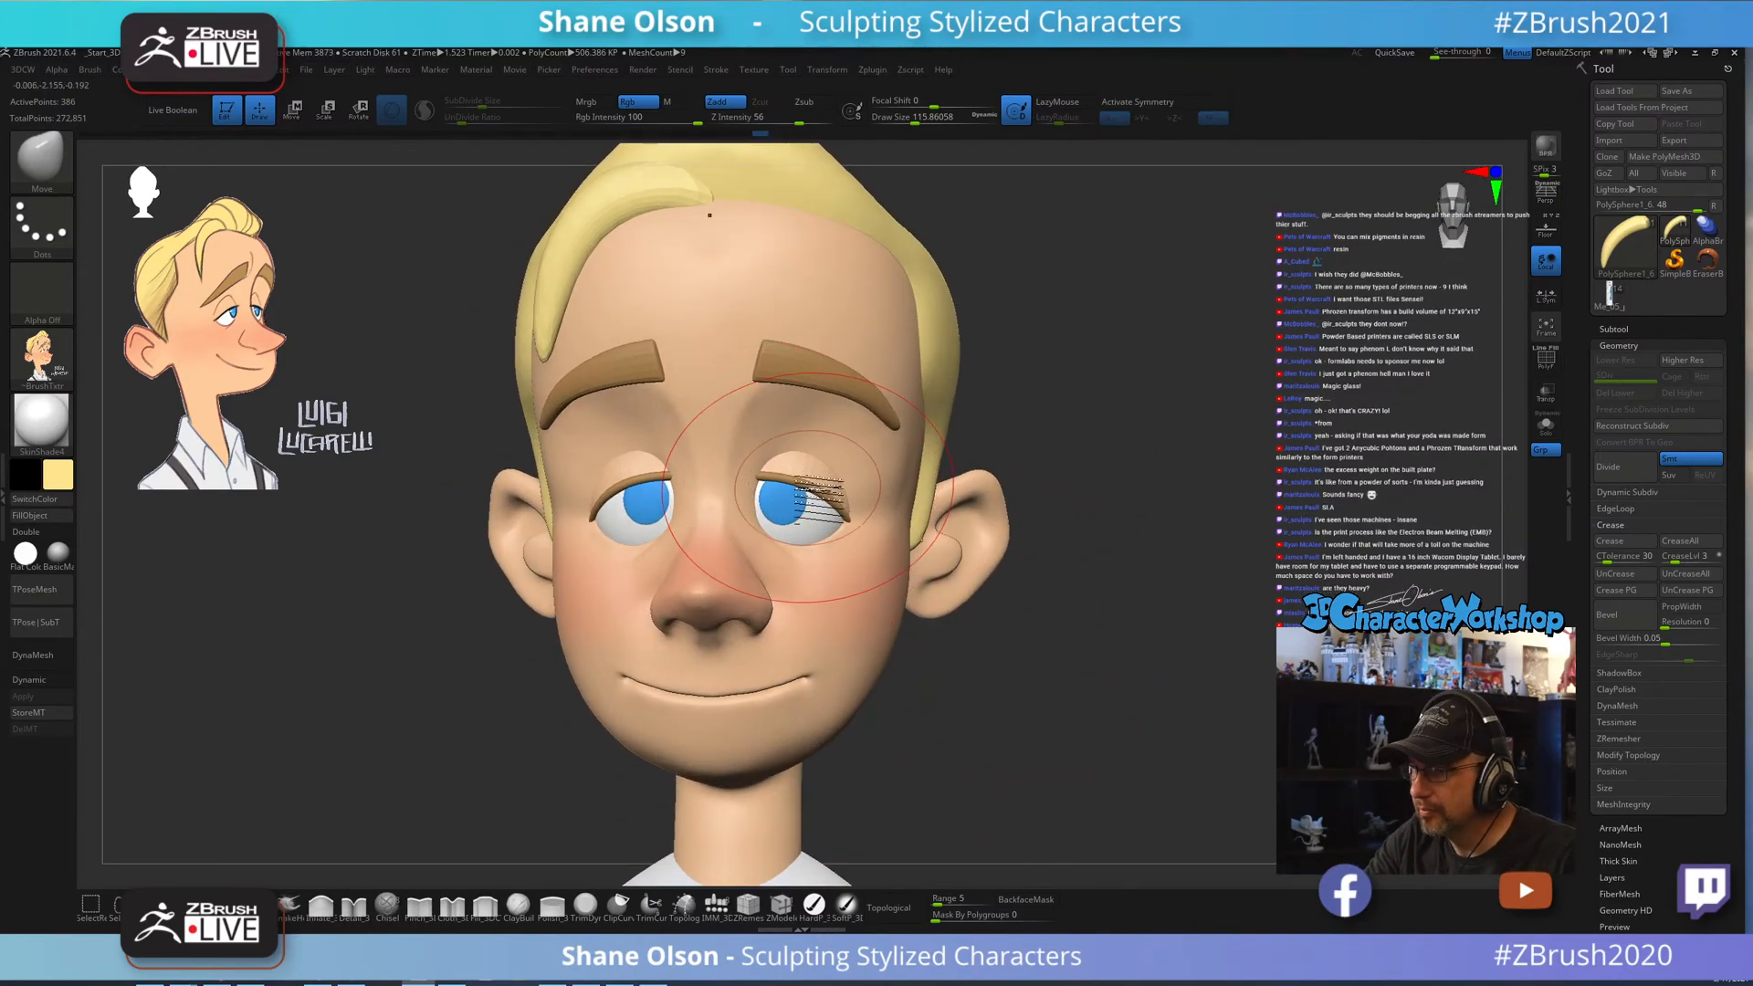
{"action": "left_click", "coordinate": [808, 488], "text": "alt"}
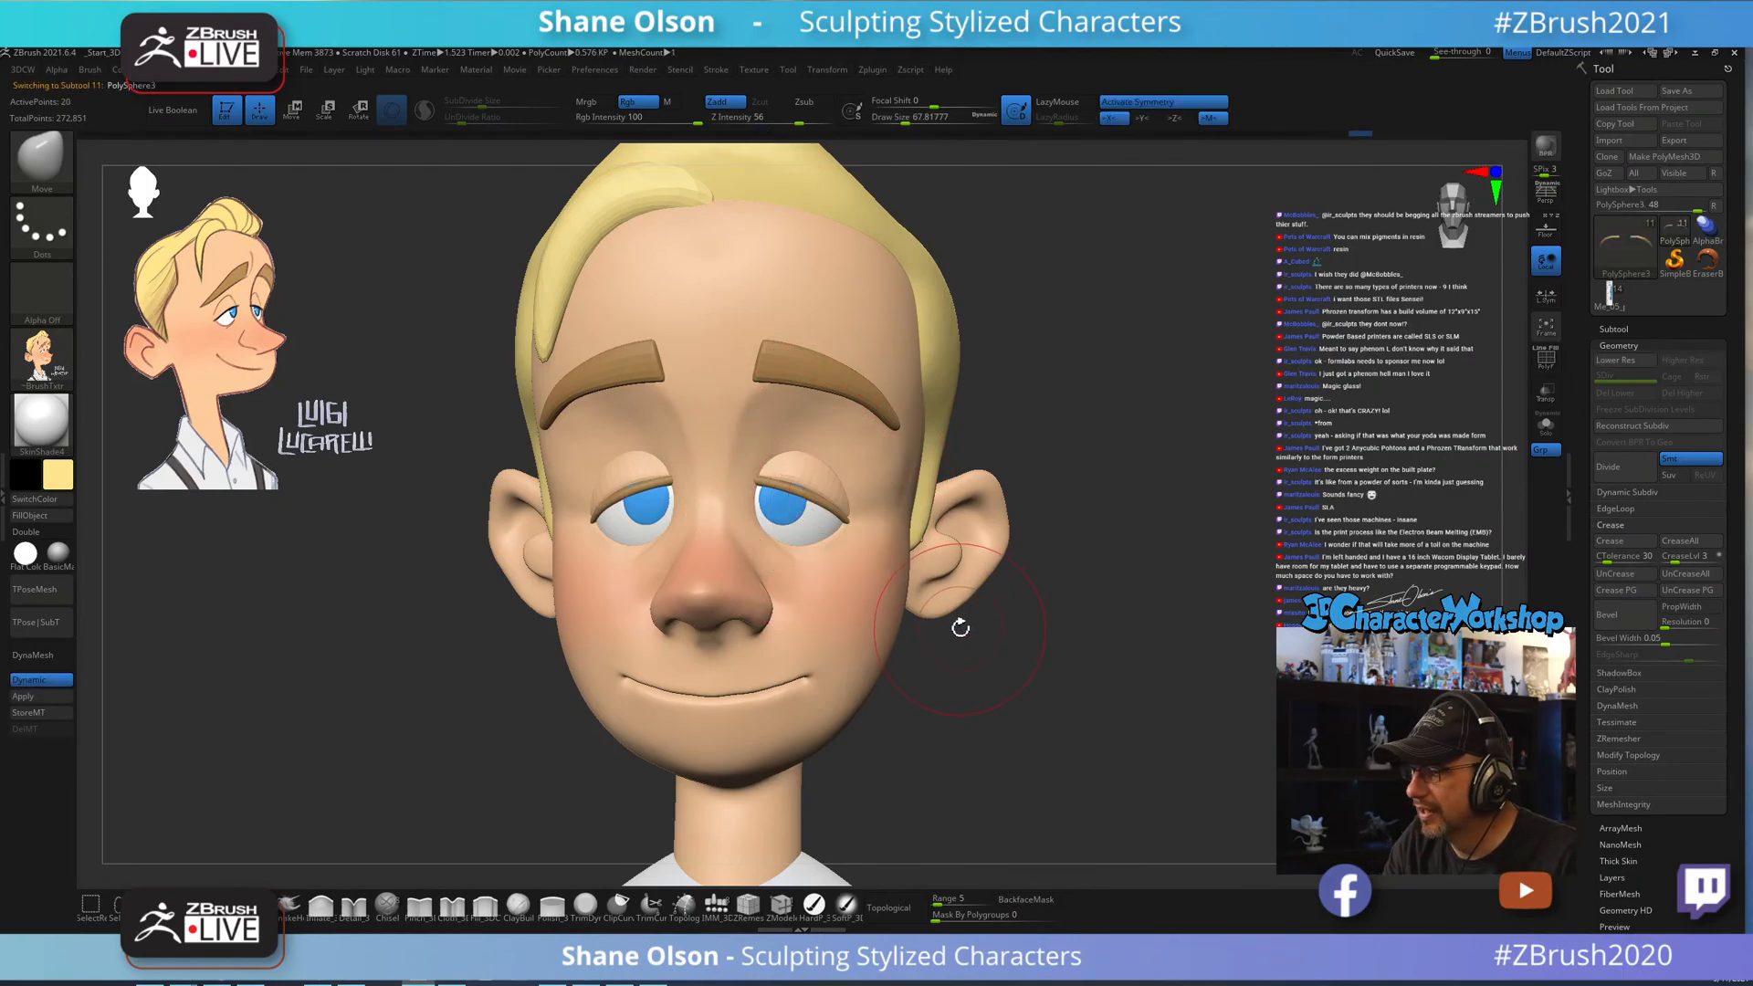
{"action": "mouse_move", "coordinate": [960, 627]}
{"action": "left_mouse_down"}
{"action": "mouse_move", "coordinate": [914, 630]}
{"action": "mouse_move", "coordinate": [954, 657]}
{"action": "mouse_move", "coordinate": [920, 662]}
{"action": "left_mouse_up"}
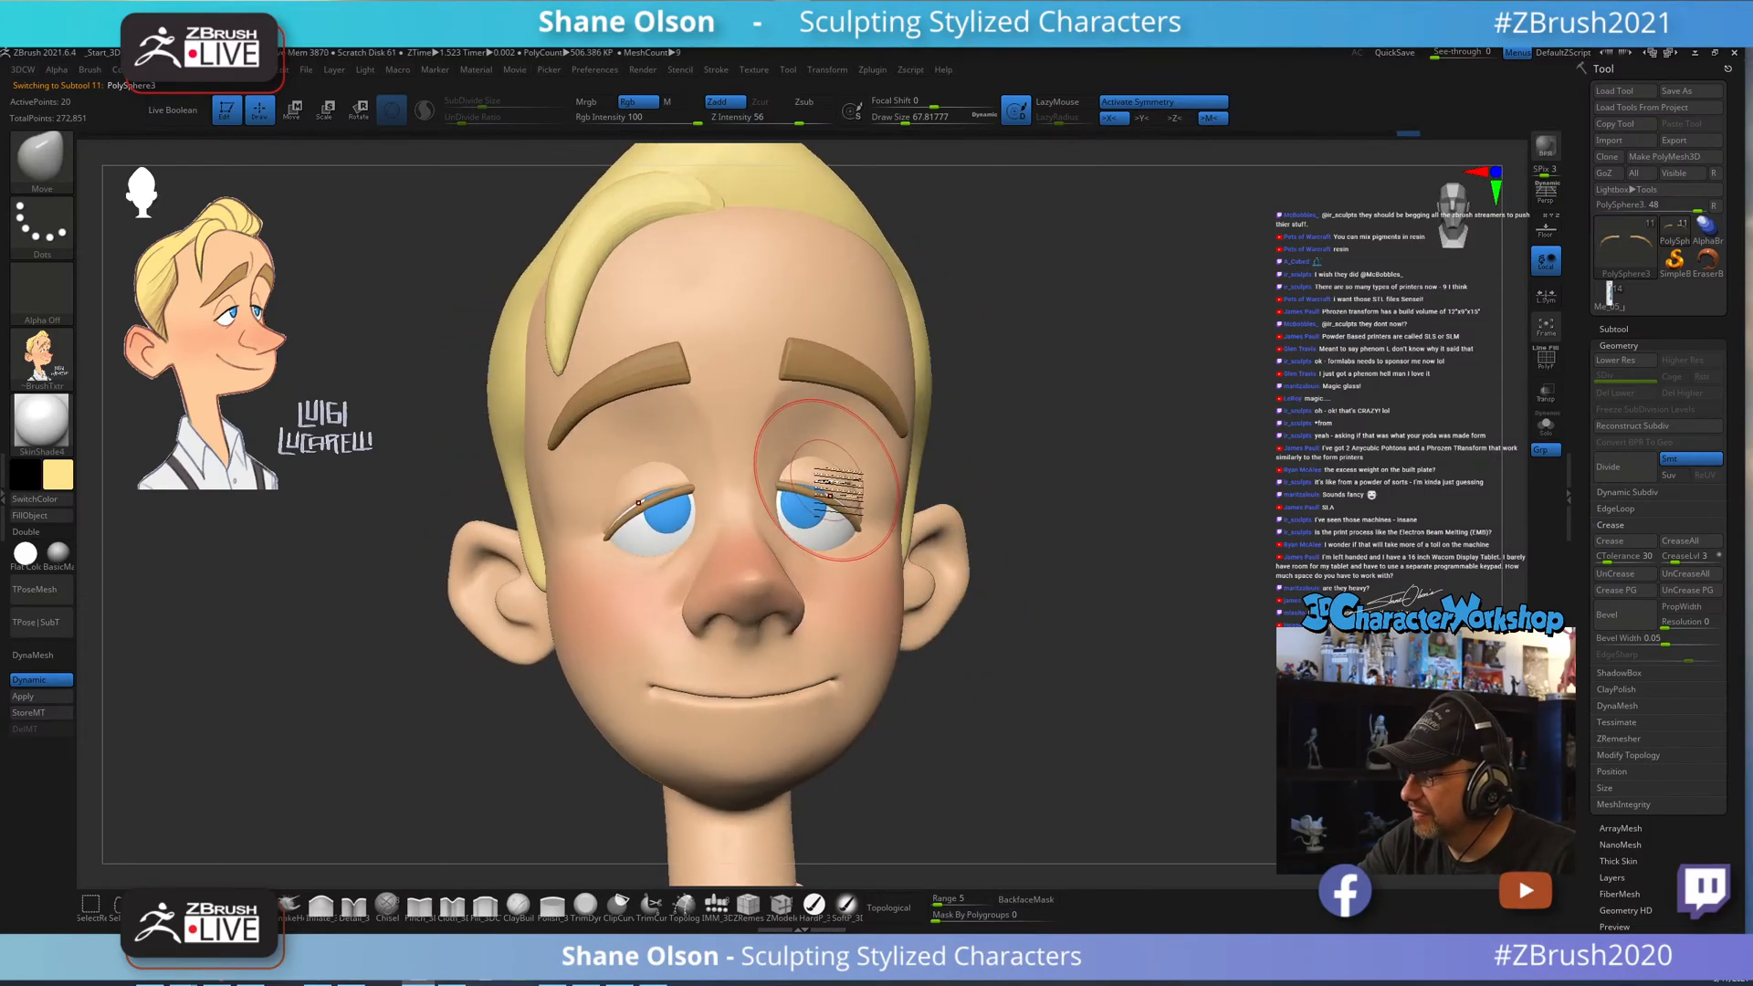
{"action": "mouse_move", "coordinate": [833, 476]}
{"action": "right_mouse_down"}
{"action": "mouse_move", "coordinate": [893, 462]}
{"action": "mouse_move", "coordinate": [885, 475]}
{"action": "mouse_move", "coordinate": [822, 447]}
{"action": "mouse_move", "coordinate": [899, 497]}
{"action": "mouse_move", "coordinate": [821, 508]}
{"action": "mouse_move", "coordinate": [1080, 743]}
{"action": "mouse_move", "coordinate": [1049, 709]}
{"action": "mouse_move", "coordinate": [1081, 708]}
{"action": "mouse_move", "coordinate": [1017, 709]}
{"action": "mouse_move", "coordinate": [1037, 673]}
{"action": "mouse_move", "coordinate": [1034, 712]}
{"action": "mouse_move", "coordinate": [1031, 699]}
{"action": "right_mouse_up"}
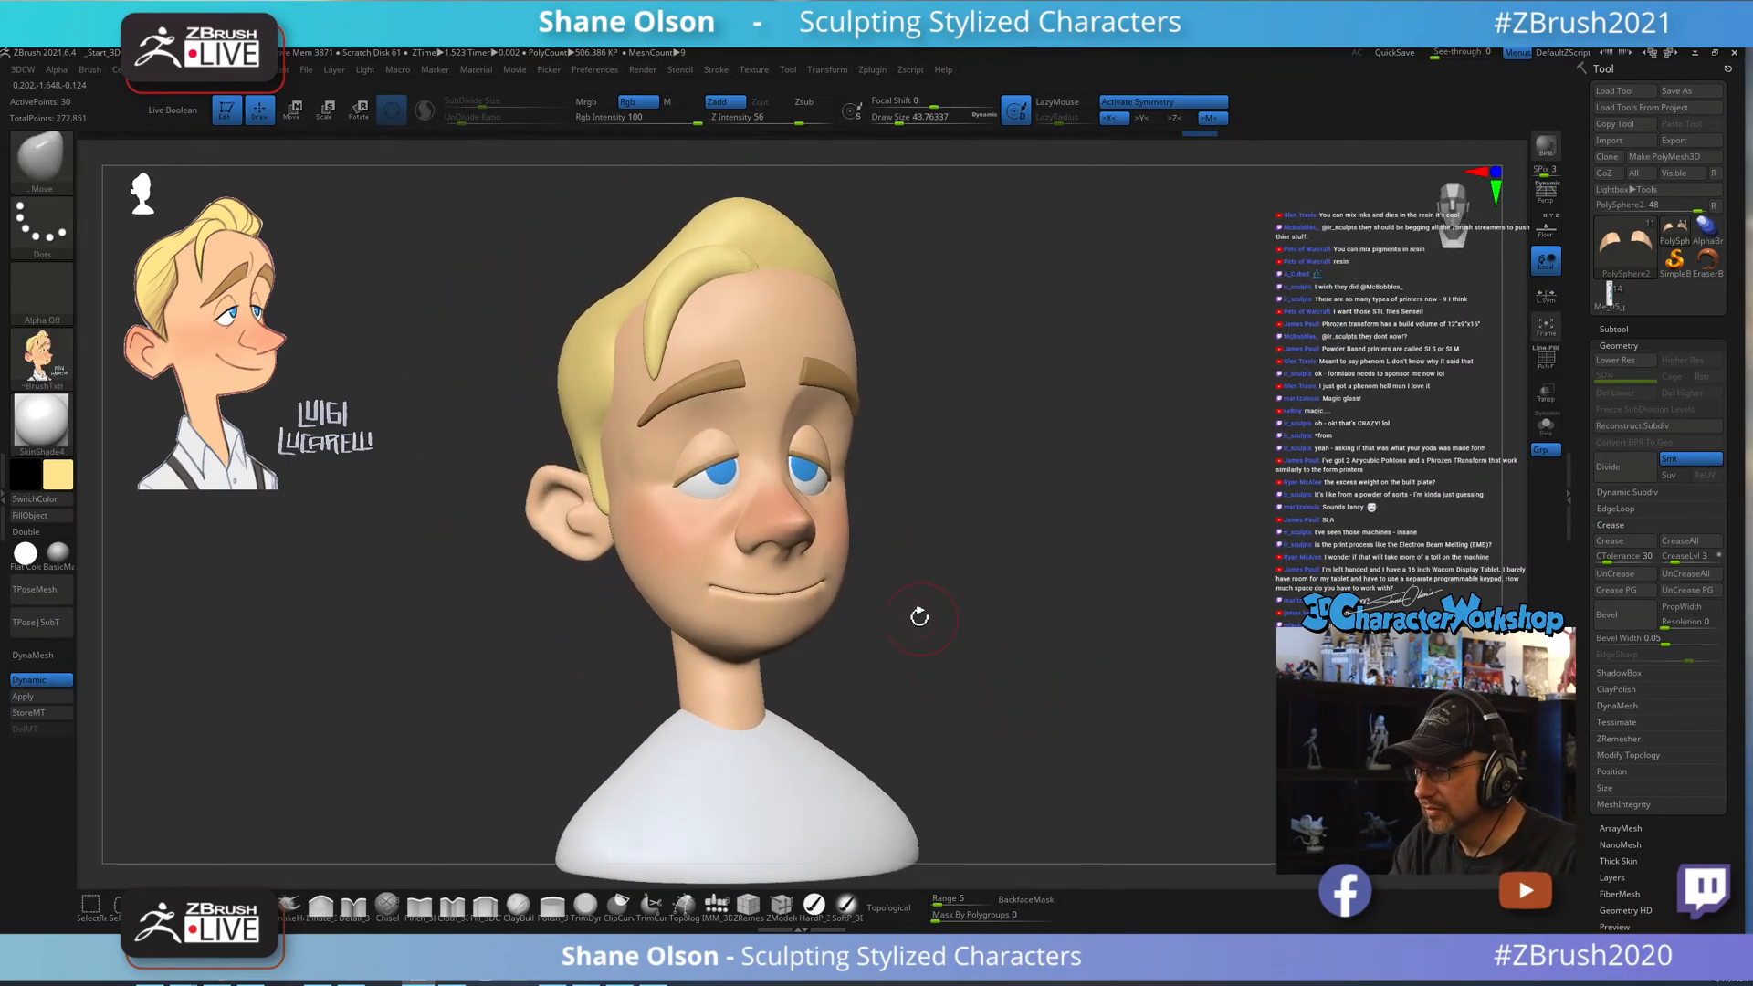
Select the head and polish the chin and mouth corners at a draw size of about 37, then choose the Inflate brush.
{"action": "right_click_drag", "start_coordinate": [920, 617], "coordinate": [851, 678], "text": "ctrl"}
{"action": "left_click", "coordinate": [791, 699], "text": "alt"}
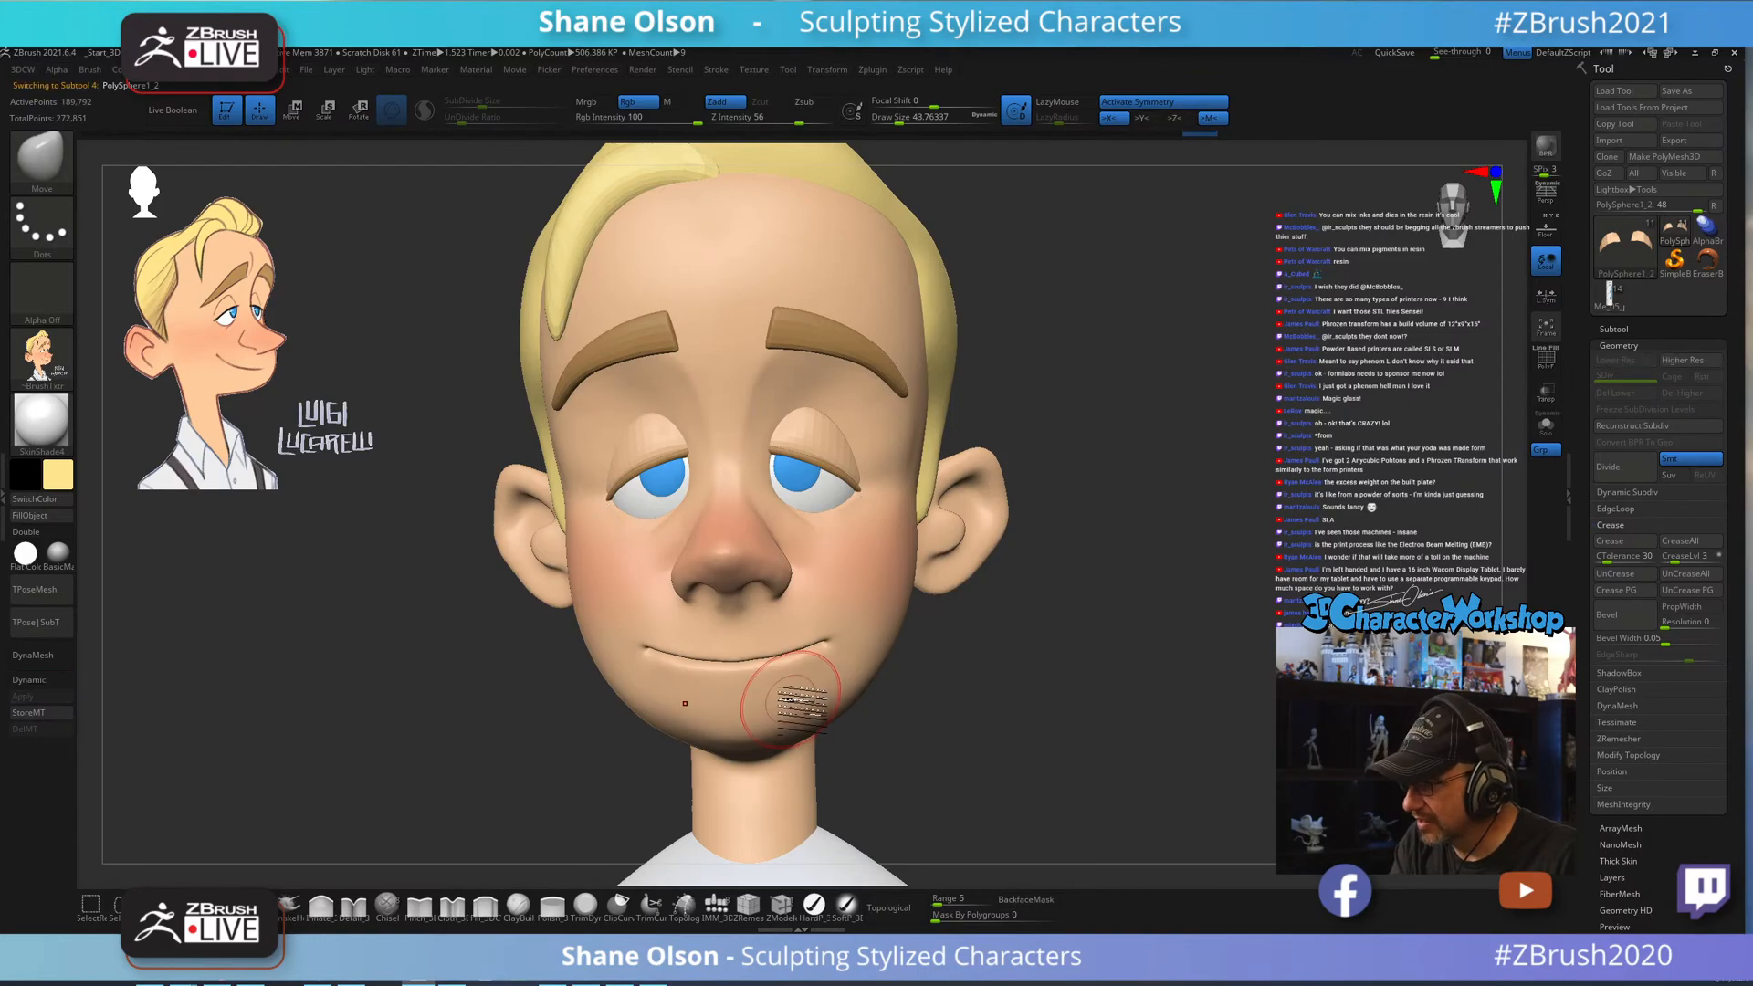
{"action": "mouse_move", "coordinate": [1052, 778]}
{"action": "left_mouse_down"}
{"action": "mouse_move", "coordinate": [1087, 779]}
{"action": "mouse_move", "coordinate": [1056, 772]}
{"action": "left_mouse_up"}
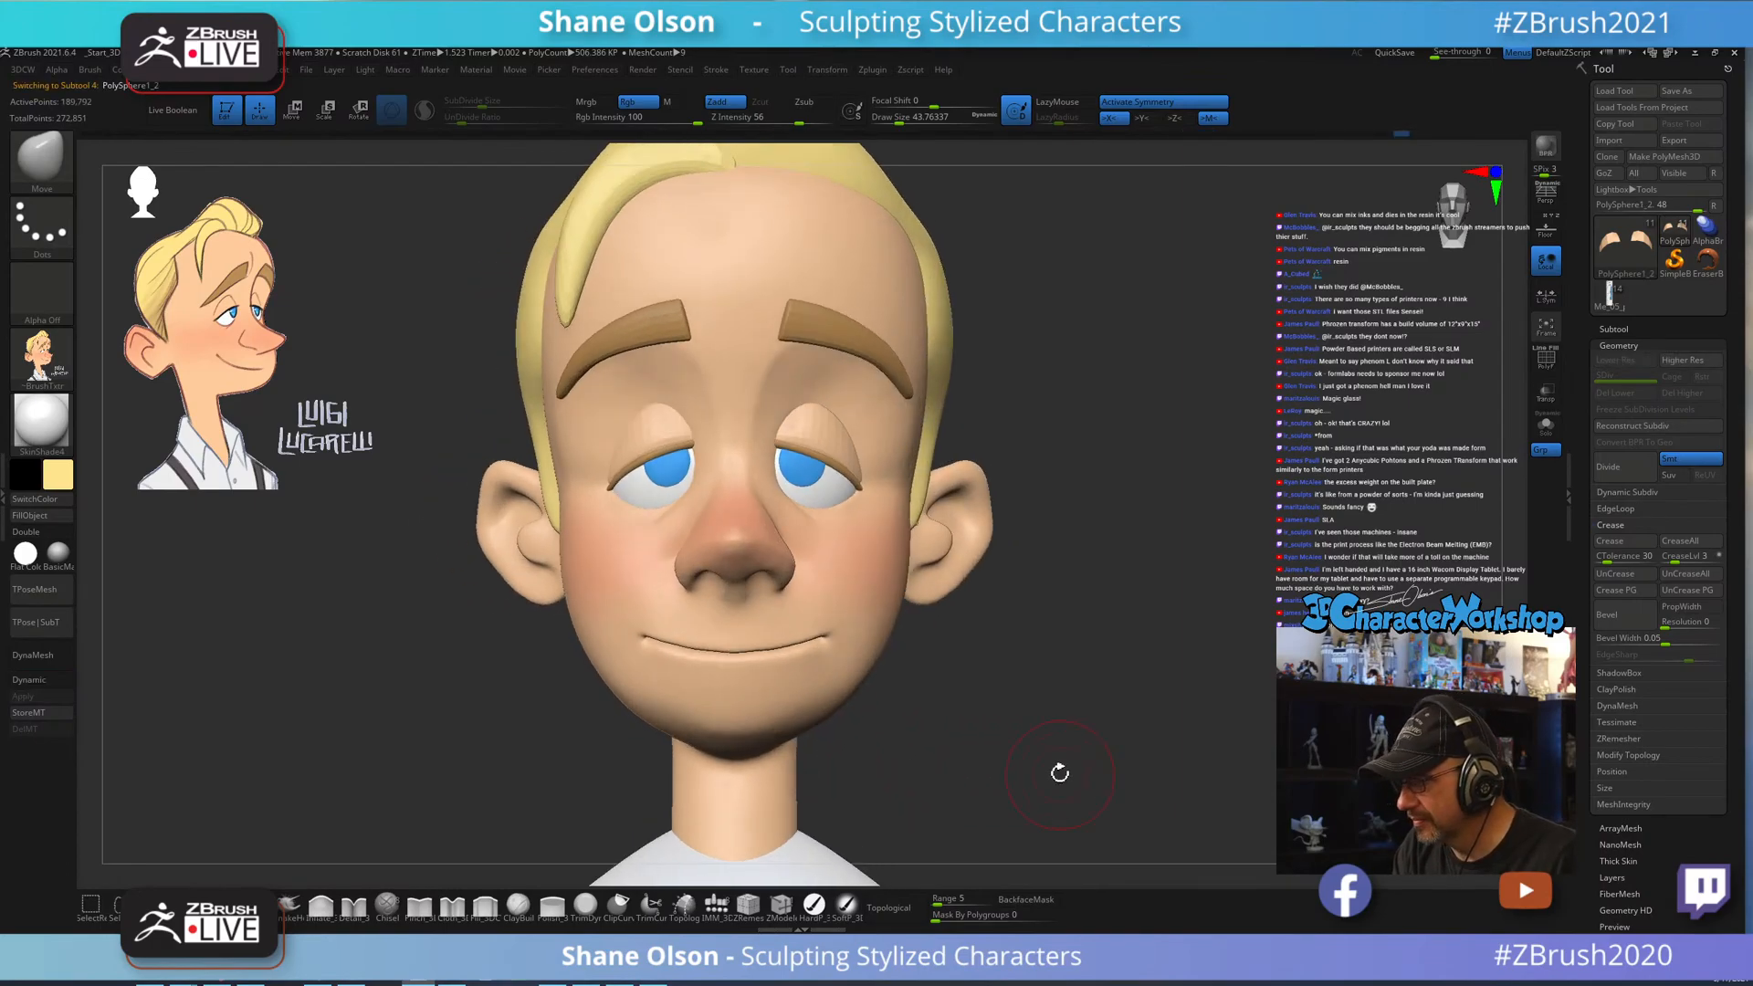
{"action": "left_click_drag", "start_coordinate": [1055, 698], "coordinate": [1065, 646], "text": "alt"}
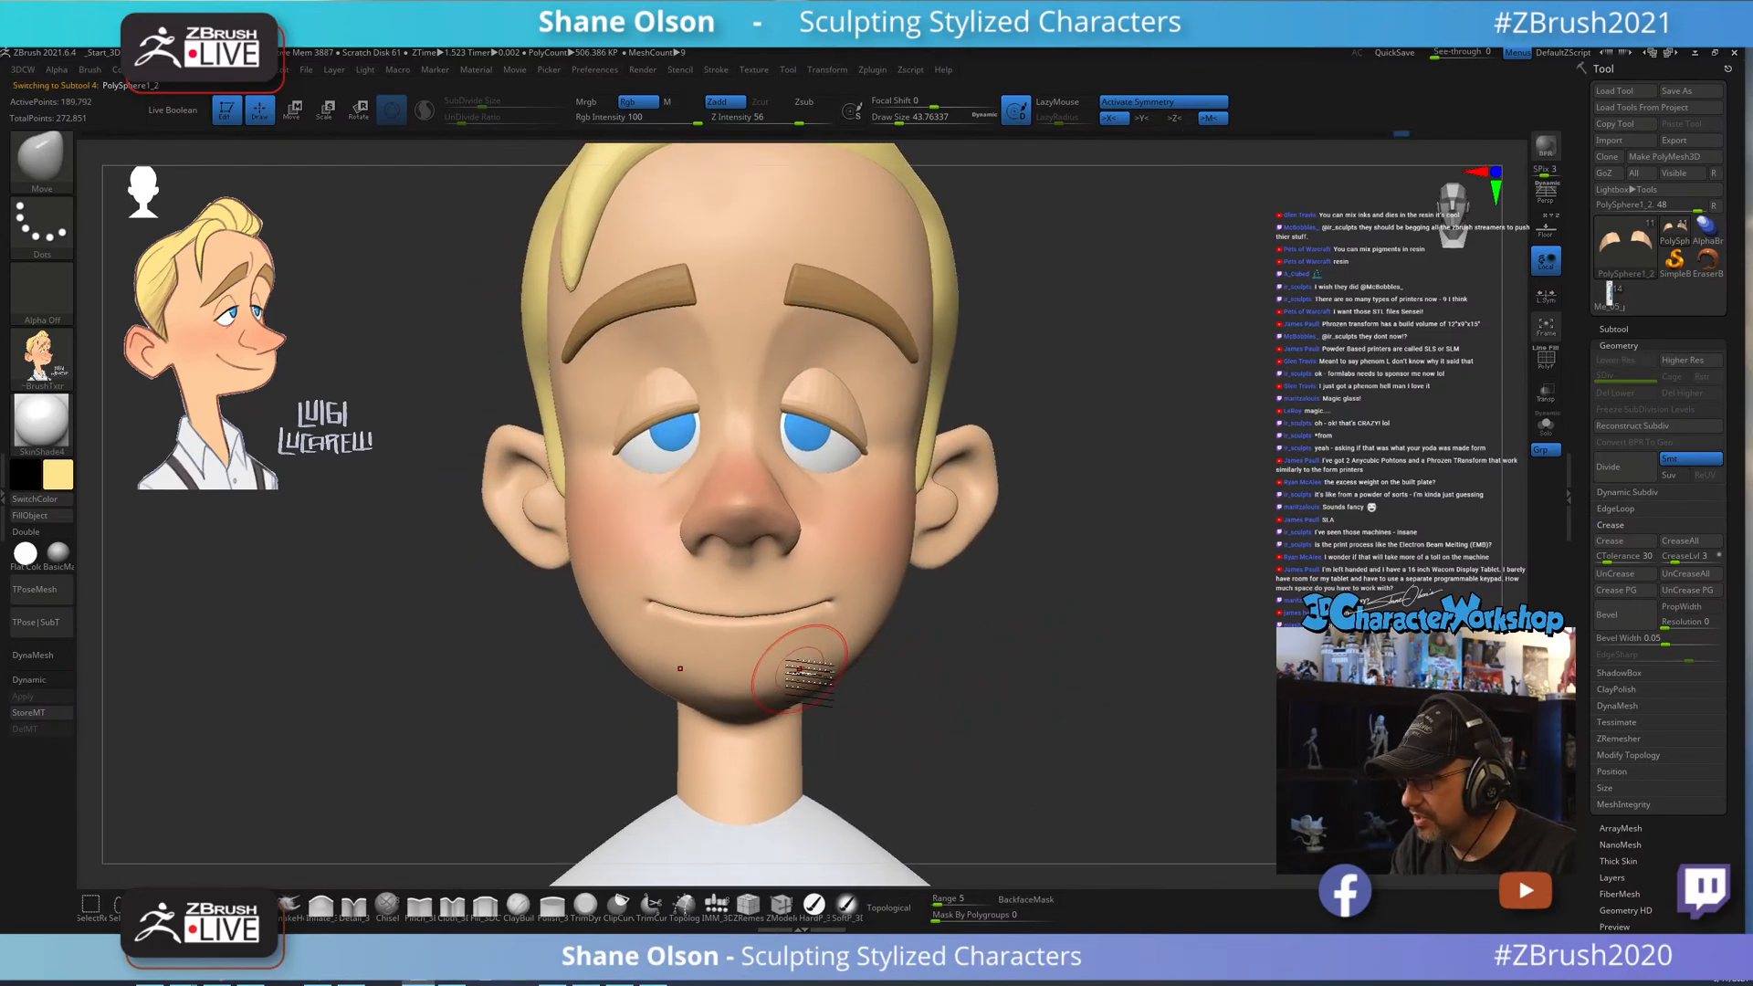
{"action": "left_click", "coordinate": [561, 910]}
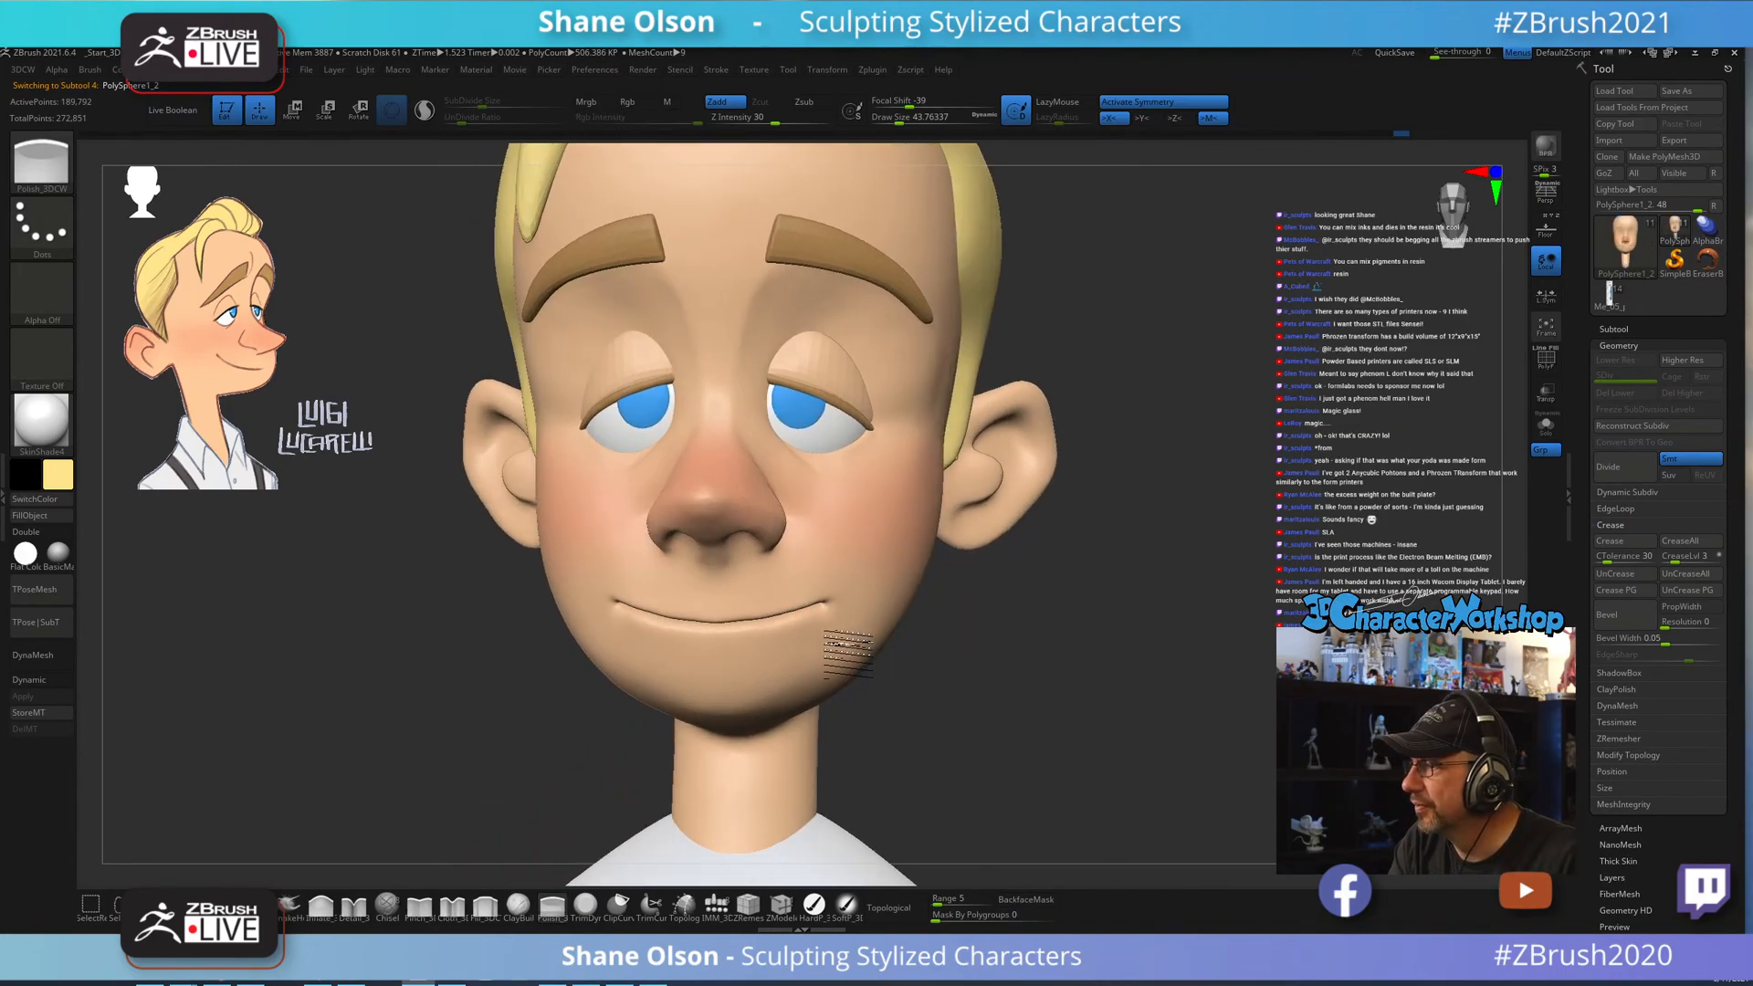
{"action": "left_click_drag", "start_coordinate": [847, 650], "coordinate": [803, 638]}
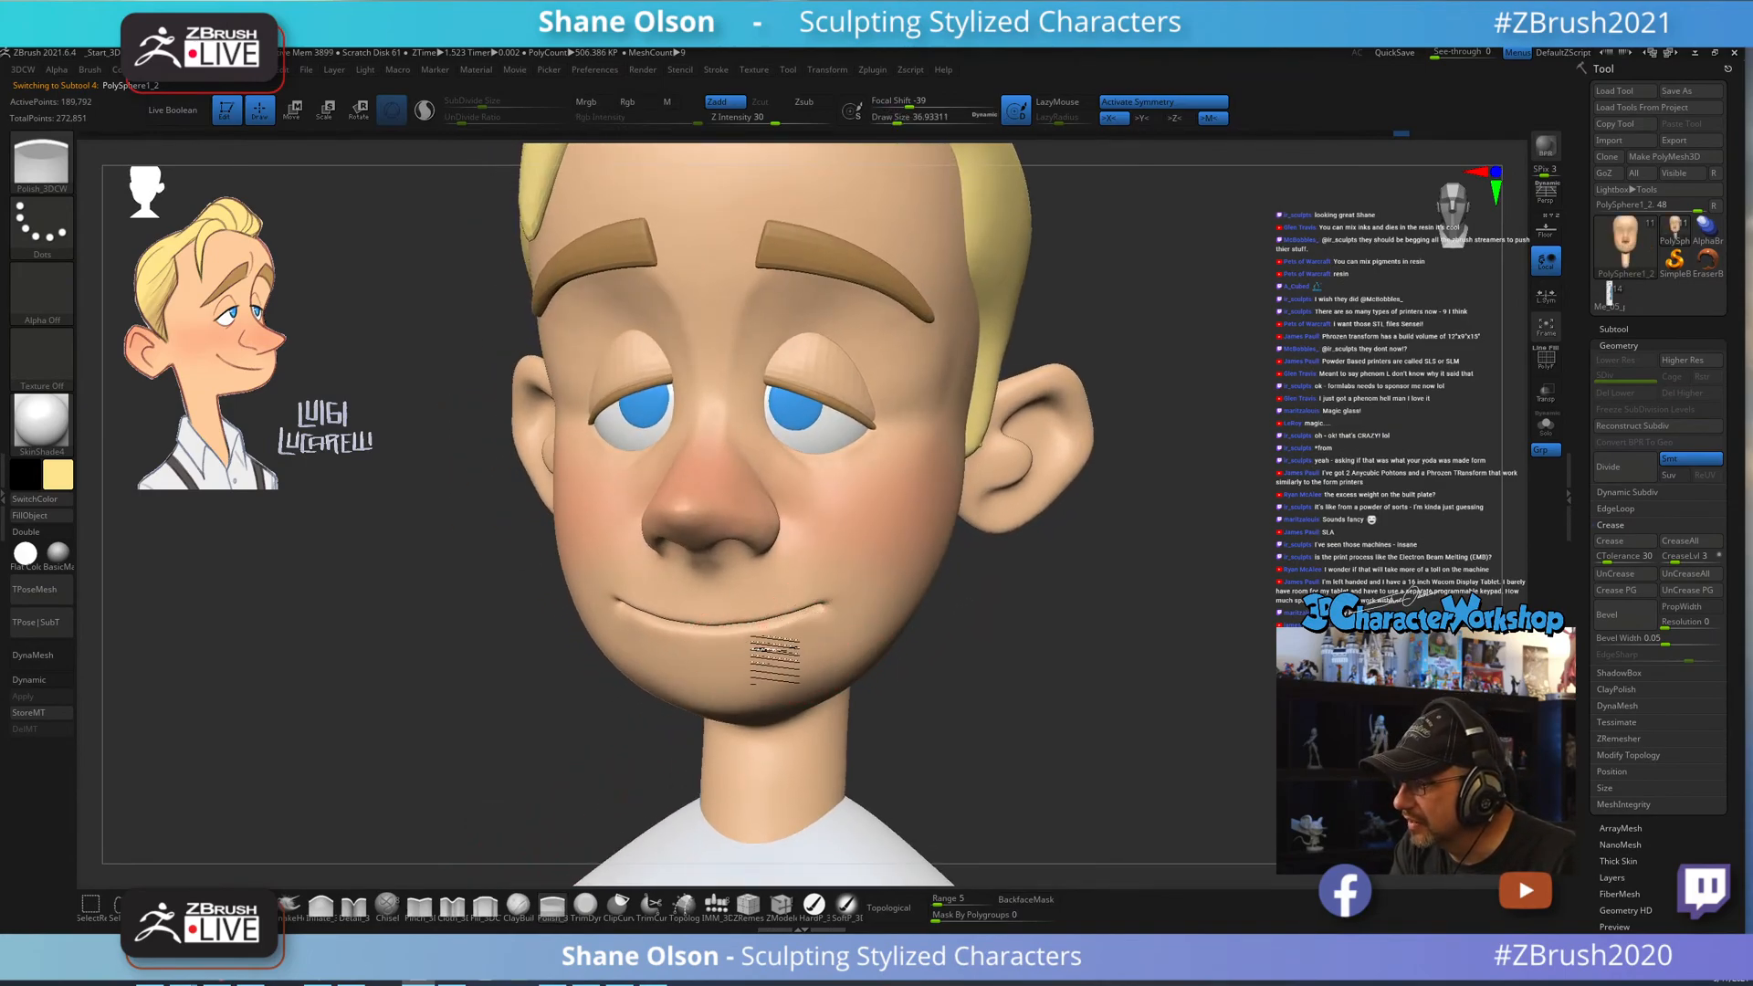
{"action": "mouse_move", "coordinate": [771, 633]}
{"action": "left_mouse_down"}
{"action": "mouse_move", "coordinate": [848, 575]}
{"action": "mouse_move", "coordinate": [764, 604]}
{"action": "mouse_move", "coordinate": [845, 582]}
{"action": "left_mouse_up"}
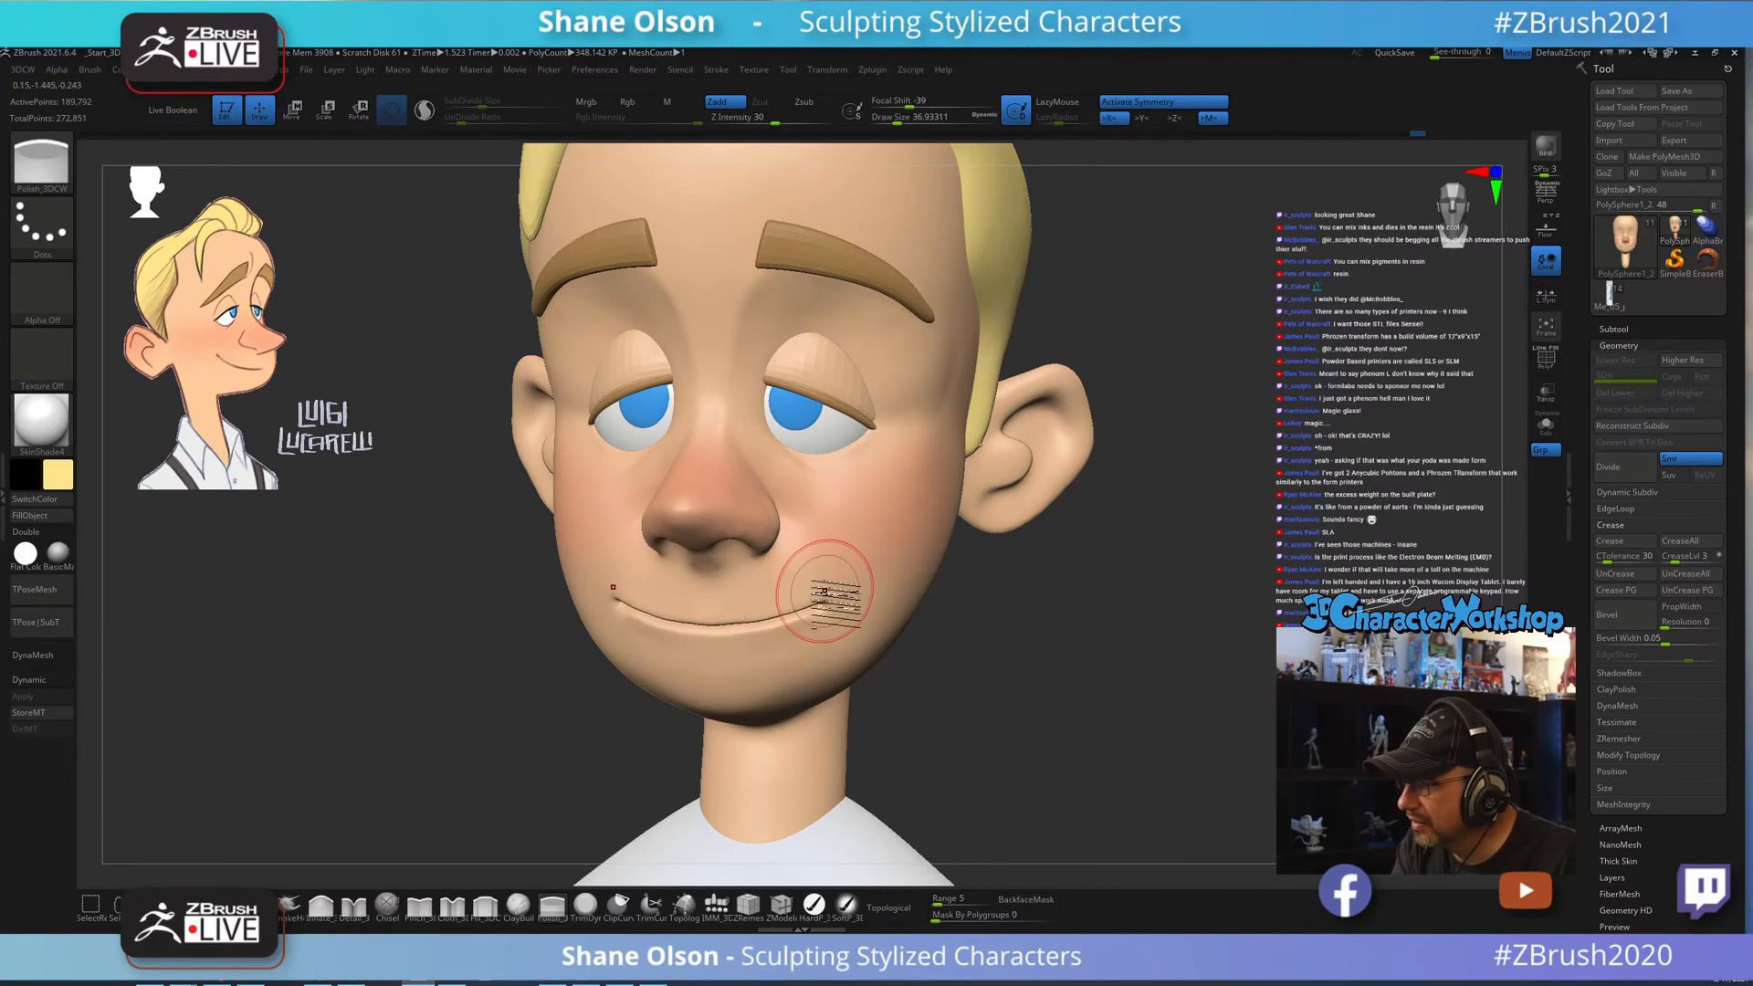
{"action": "mouse_move", "coordinate": [729, 654]}
{"action": "left_mouse_down"}
{"action": "mouse_move", "coordinate": [840, 625]}
{"action": "mouse_move", "coordinate": [776, 678]}
{"action": "left_mouse_up"}
{"action": "mouse_move", "coordinate": [939, 704]}
{"action": "left_mouse_down"}
{"action": "mouse_move", "coordinate": [1075, 704]}
{"action": "mouse_move", "coordinate": [959, 712]}
{"action": "left_mouse_up"}
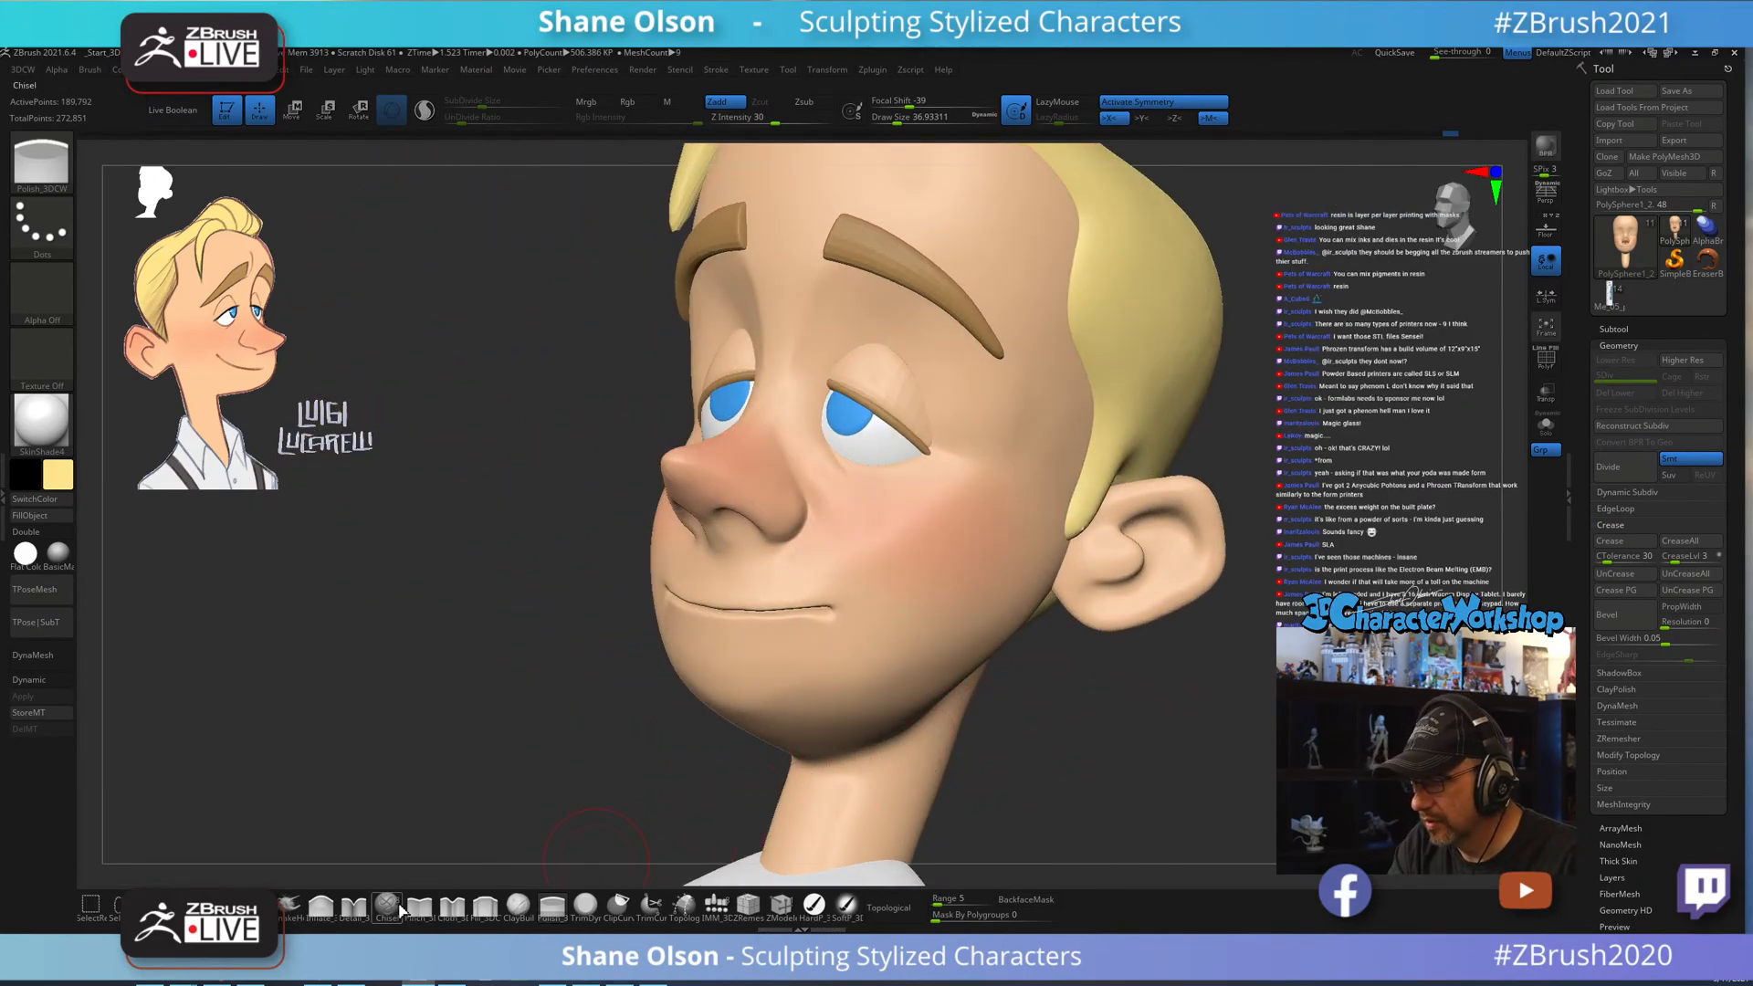
{"action": "left_click", "coordinate": [321, 904]}
{"action": "left_click_drag", "start_coordinate": [1069, 716], "coordinate": [1087, 702]}
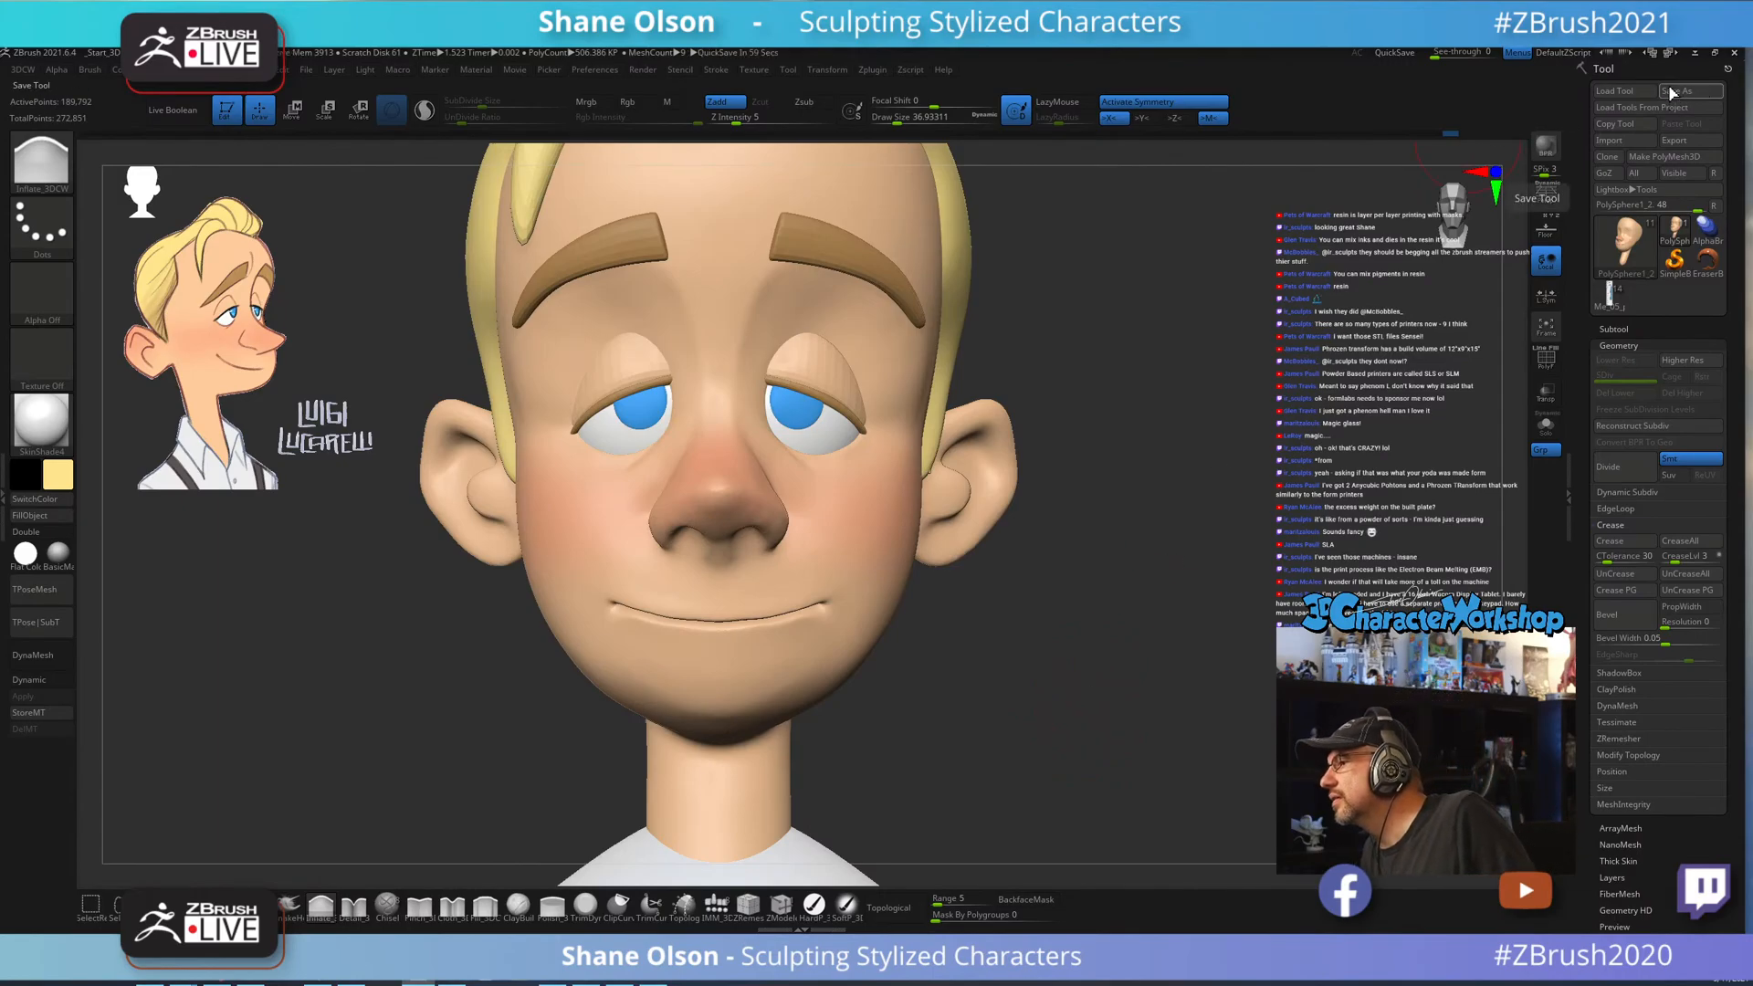
Save the tool as LuigiBlondDude in the ZTLs folder.
{"action": "key", "text": "ctrl+s"}
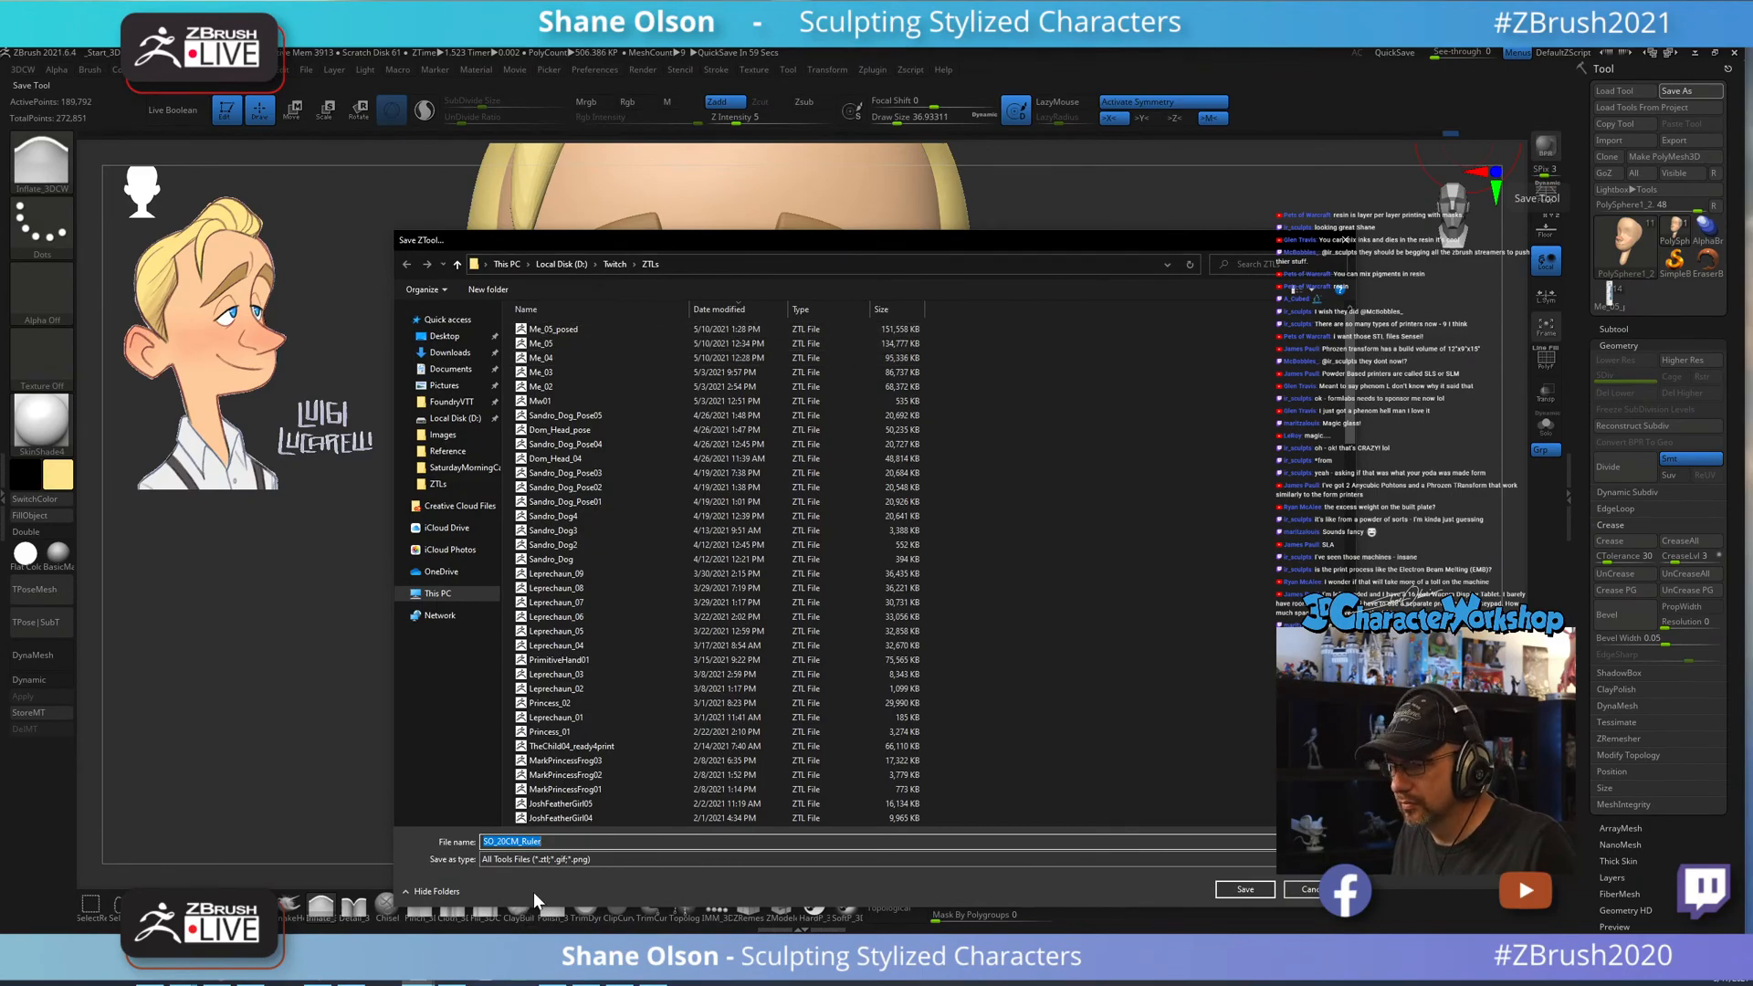
{"action": "type", "text": "Luig"}
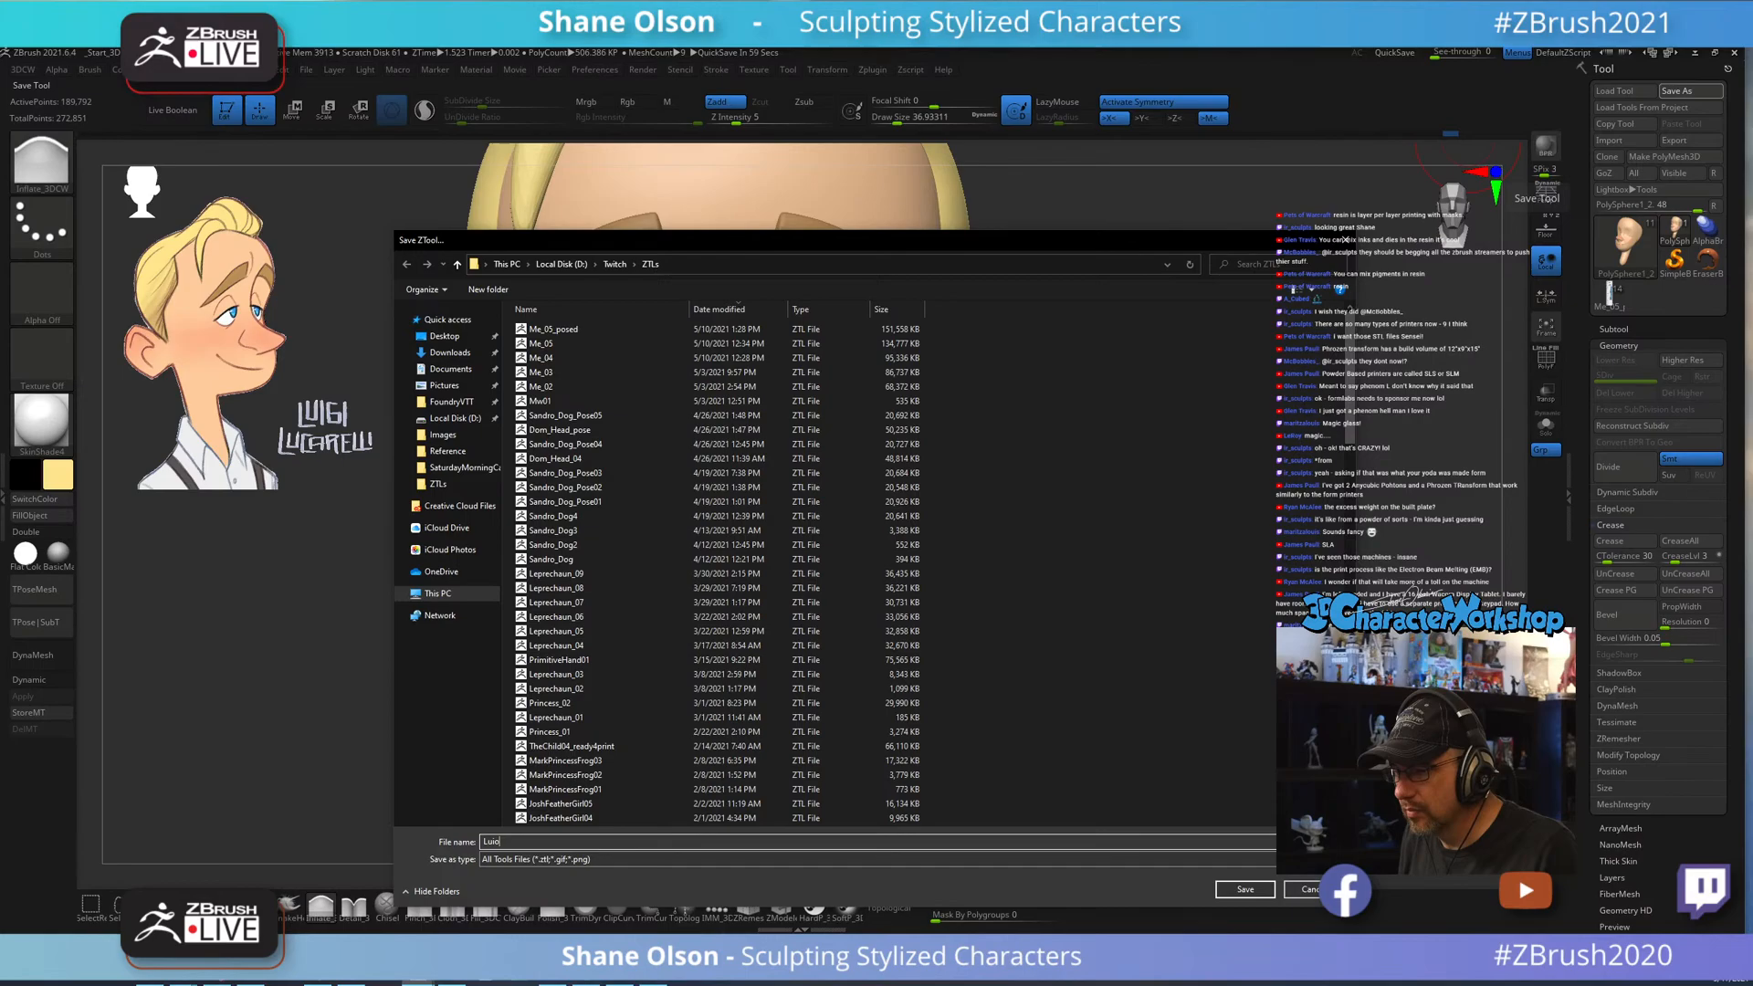
{"action": "key", "text": "BackSpace"}
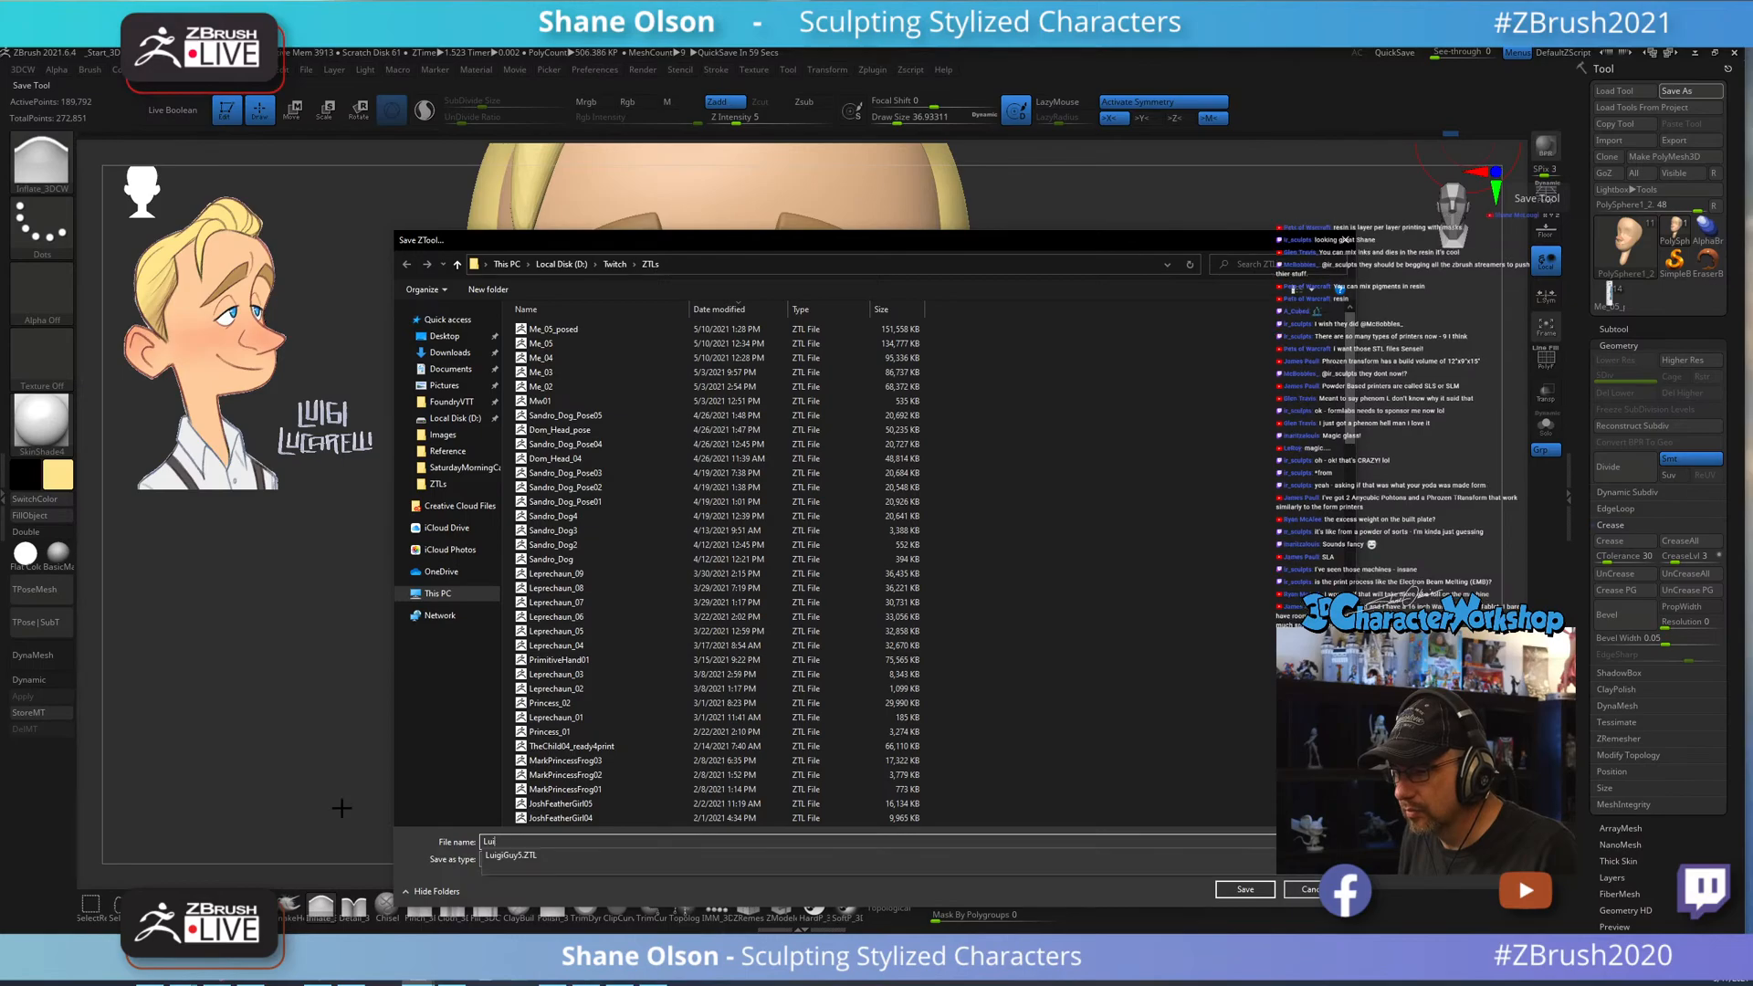
{"action": "type", "text": "igi"}
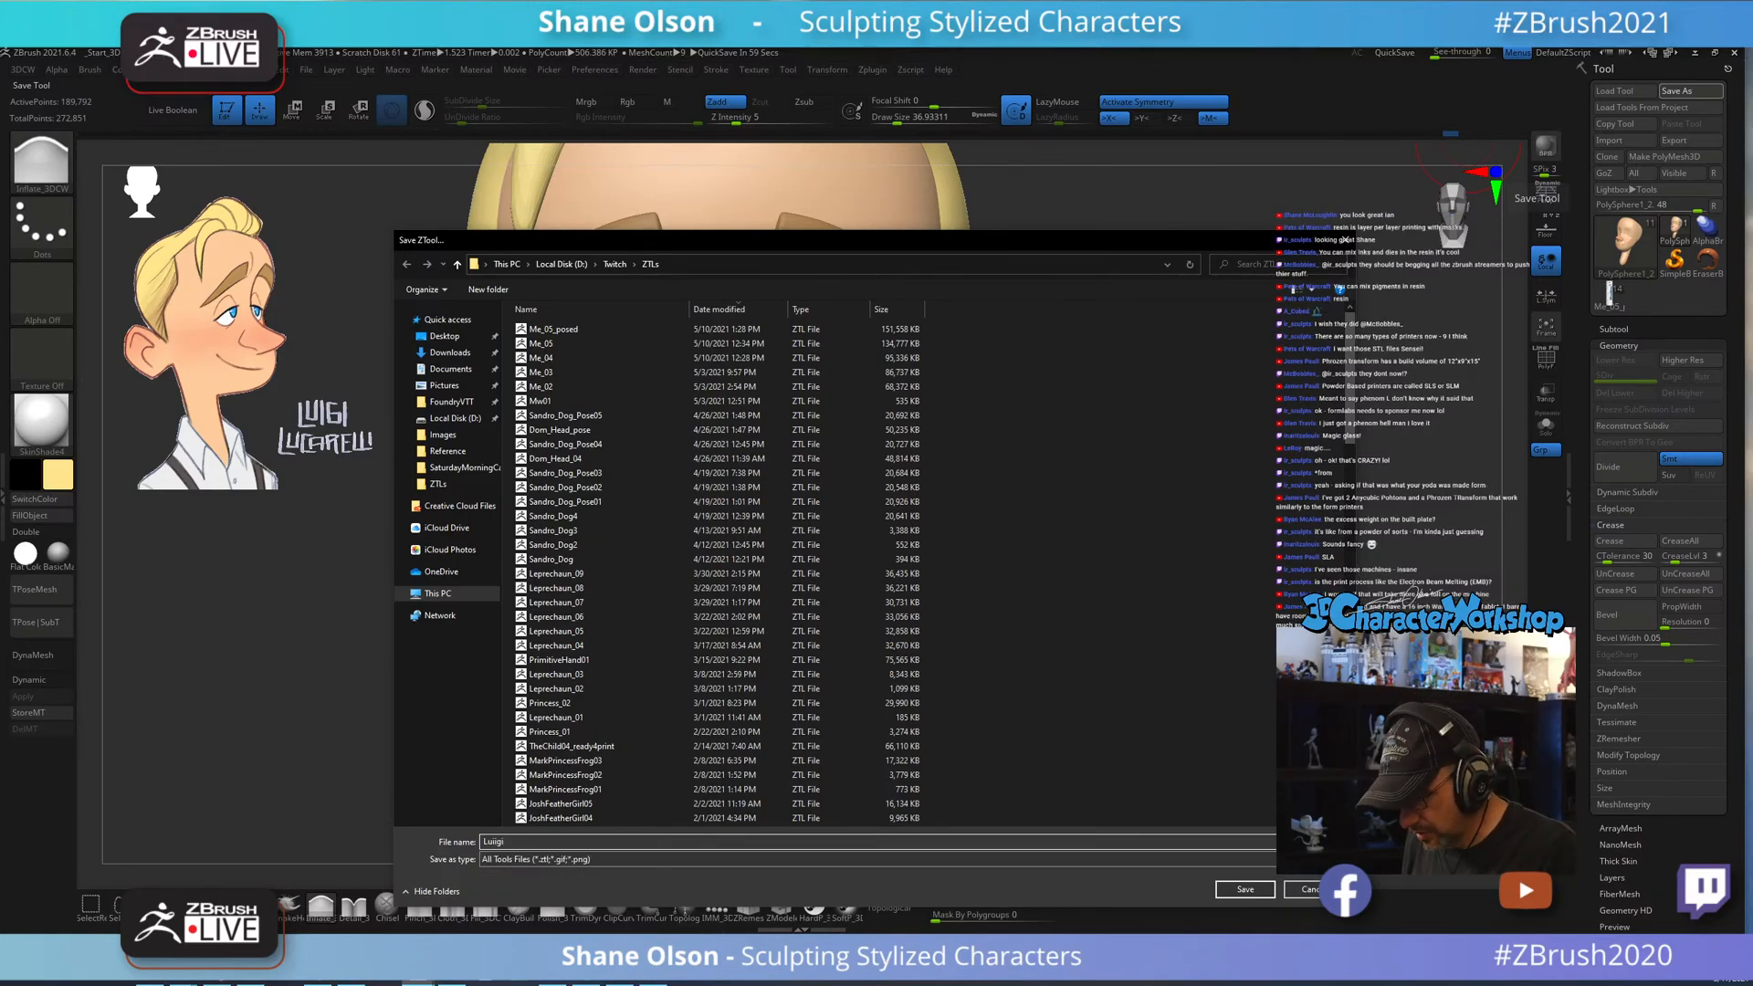
{"action": "key", "text": "BackSpace"}
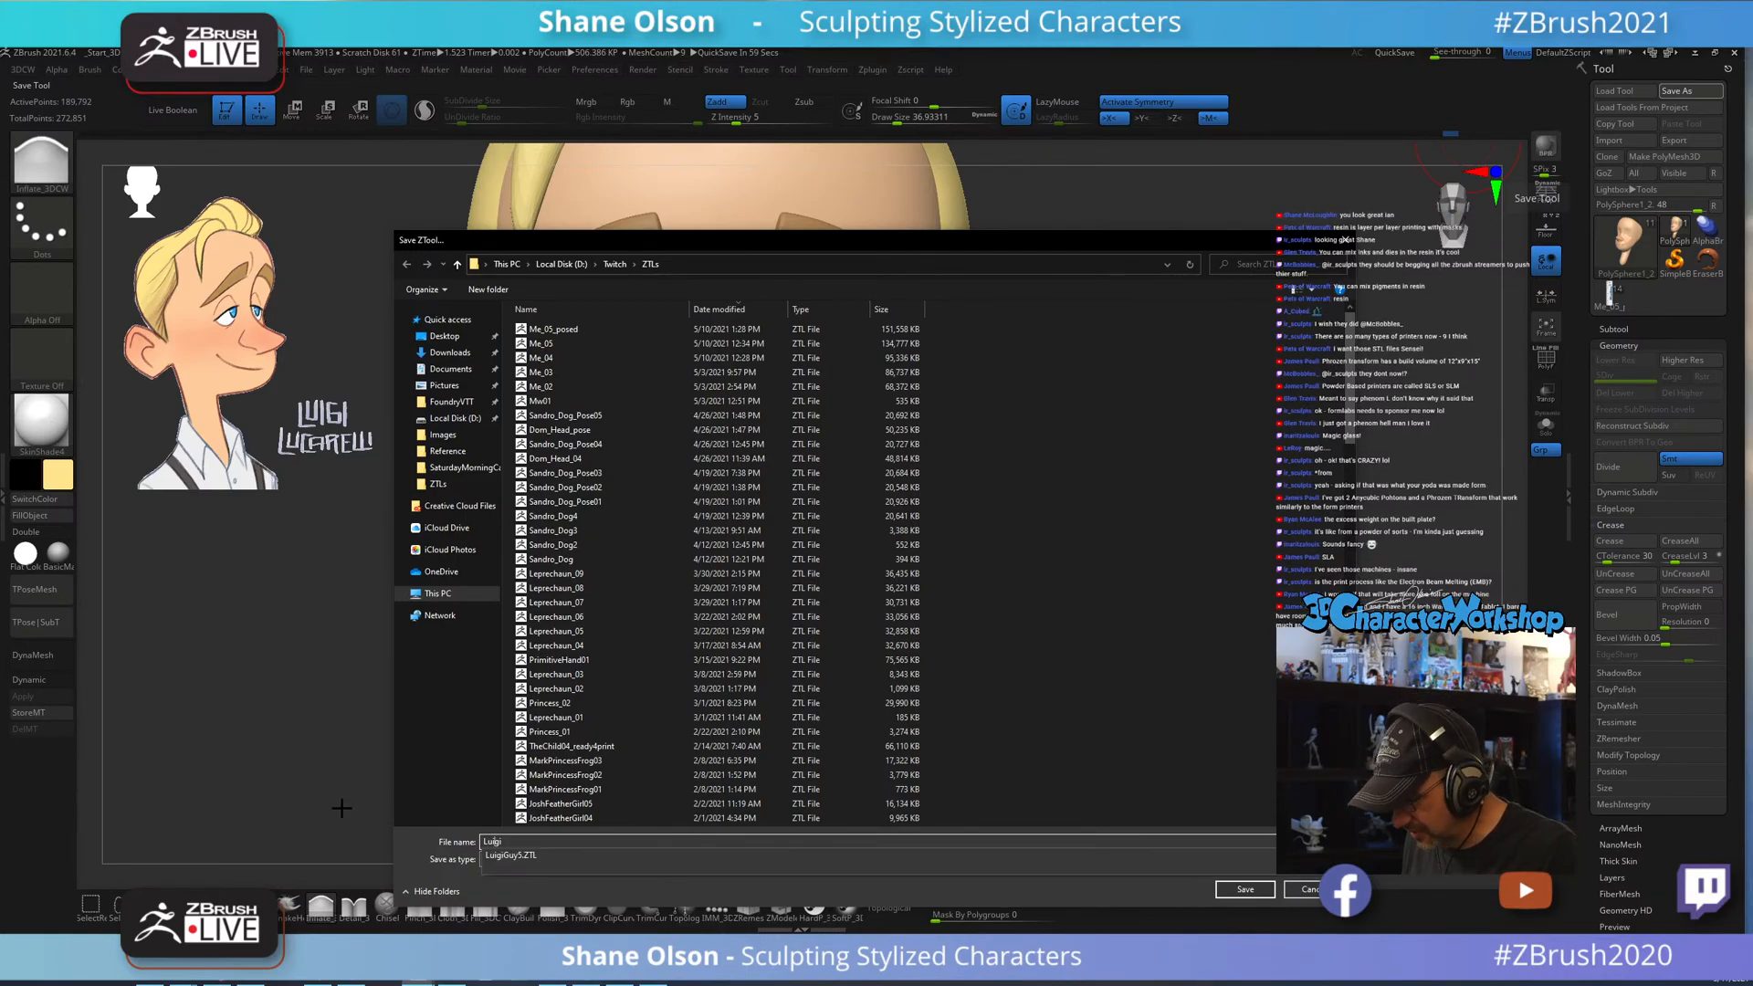
{"action": "type", "text": "BlondDude"}
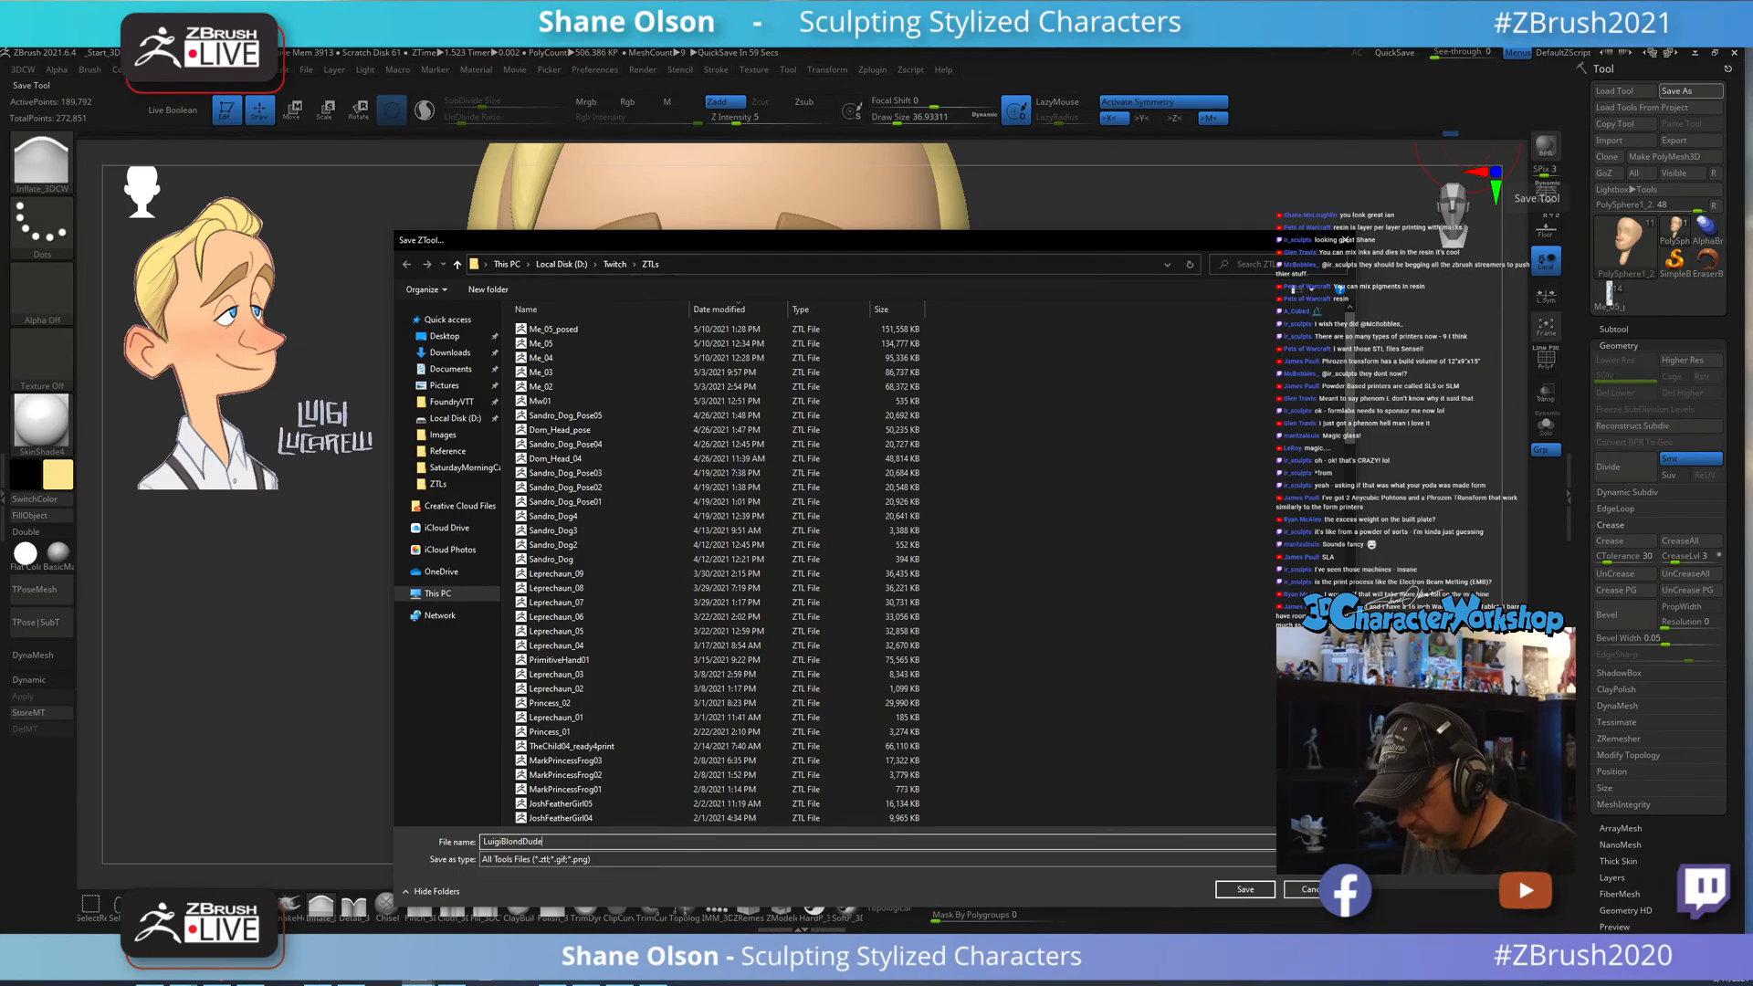
{"action": "key", "text": "Return"}
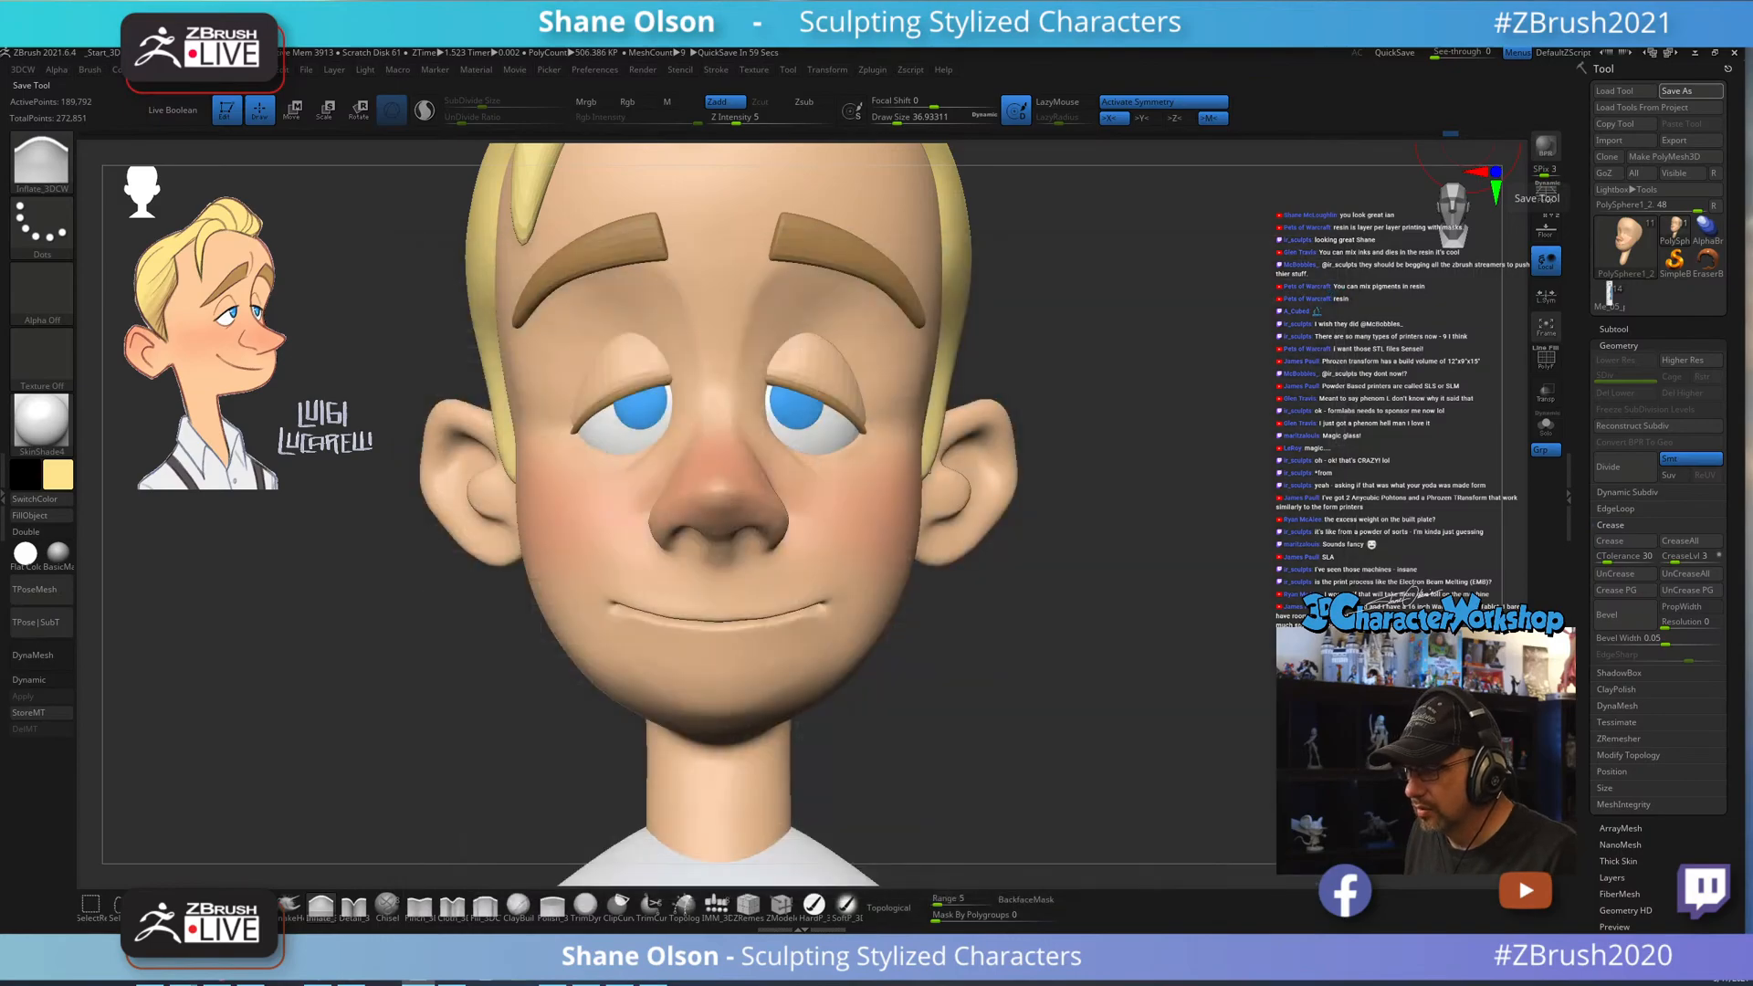
Smooth the side of the chin on the head at a draw size of about 33.
{"action": "mouse_move", "coordinate": [1172, 617]}
{"action": "left_mouse_down"}
{"action": "mouse_move", "coordinate": [1137, 639]}
{"action": "mouse_move", "coordinate": [1095, 624]}
{"action": "mouse_move", "coordinate": [1089, 648]}
{"action": "left_mouse_up"}
{"action": "mouse_move", "coordinate": [1058, 582]}
{"action": "left_mouse_down", "text": "alt"}
{"action": "mouse_move", "coordinate": [1064, 596]}
{"action": "mouse_move", "coordinate": [1058, 568]}
{"action": "mouse_move", "coordinate": [1043, 600]}
{"action": "mouse_move", "coordinate": [1162, 614]}
{"action": "left_mouse_up", "text": "alt"}
{"action": "key", "text": "s"}
{"action": "key", "text": "s"}
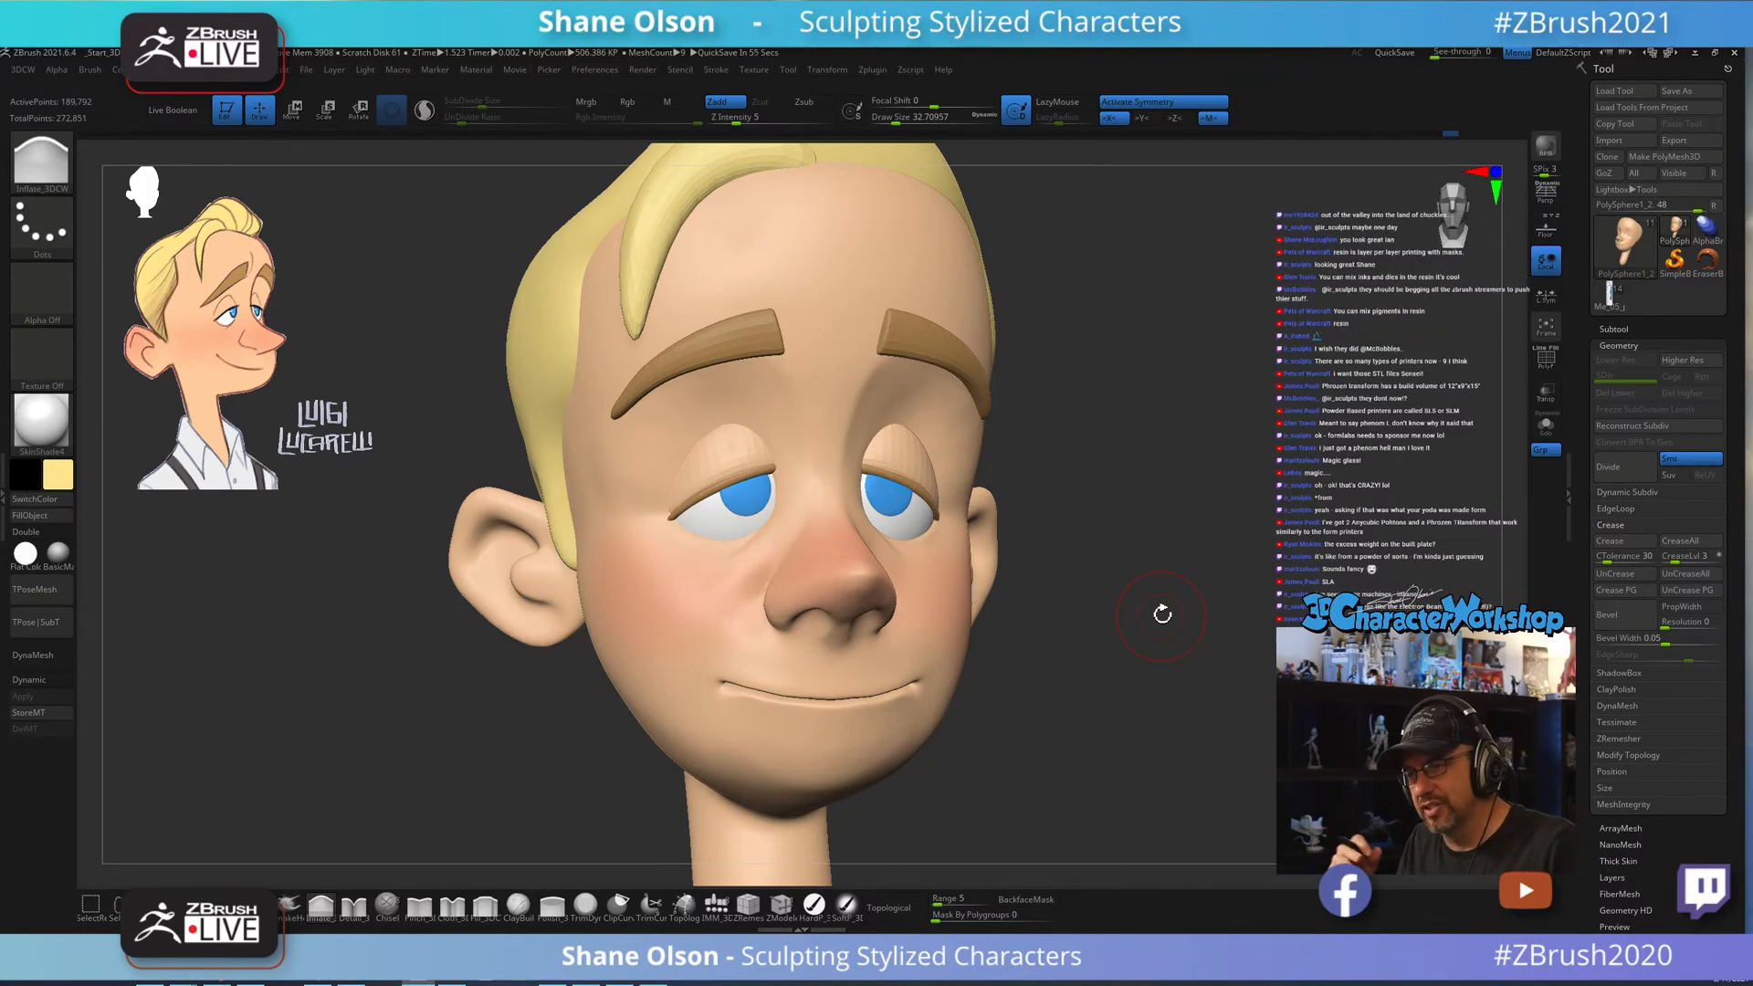
{"action": "mouse_move", "coordinate": [1103, 616]}
{"action": "left_mouse_down"}
{"action": "mouse_move", "coordinate": [1103, 634]}
{"action": "mouse_move", "coordinate": [1103, 617]}
{"action": "left_mouse_up"}
{"action": "left_click_drag", "start_coordinate": [899, 772], "coordinate": [909, 760], "text": "shift"}
Reshape and smooth the back of the jaw where it meets the neck, using the Move brush at a draw size of about 56.
{"action": "mouse_move", "coordinate": [1009, 732]}
{"action": "left_mouse_down"}
{"action": "mouse_move", "coordinate": [1152, 720]}
{"action": "mouse_move", "coordinate": [1093, 664]}
{"action": "mouse_move", "coordinate": [1116, 714]}
{"action": "mouse_move", "coordinate": [1010, 724]}
{"action": "mouse_move", "coordinate": [1060, 665]}
{"action": "mouse_move", "coordinate": [498, 859]}
{"action": "left_mouse_up"}
{"action": "left_click", "coordinate": [245, 898]}
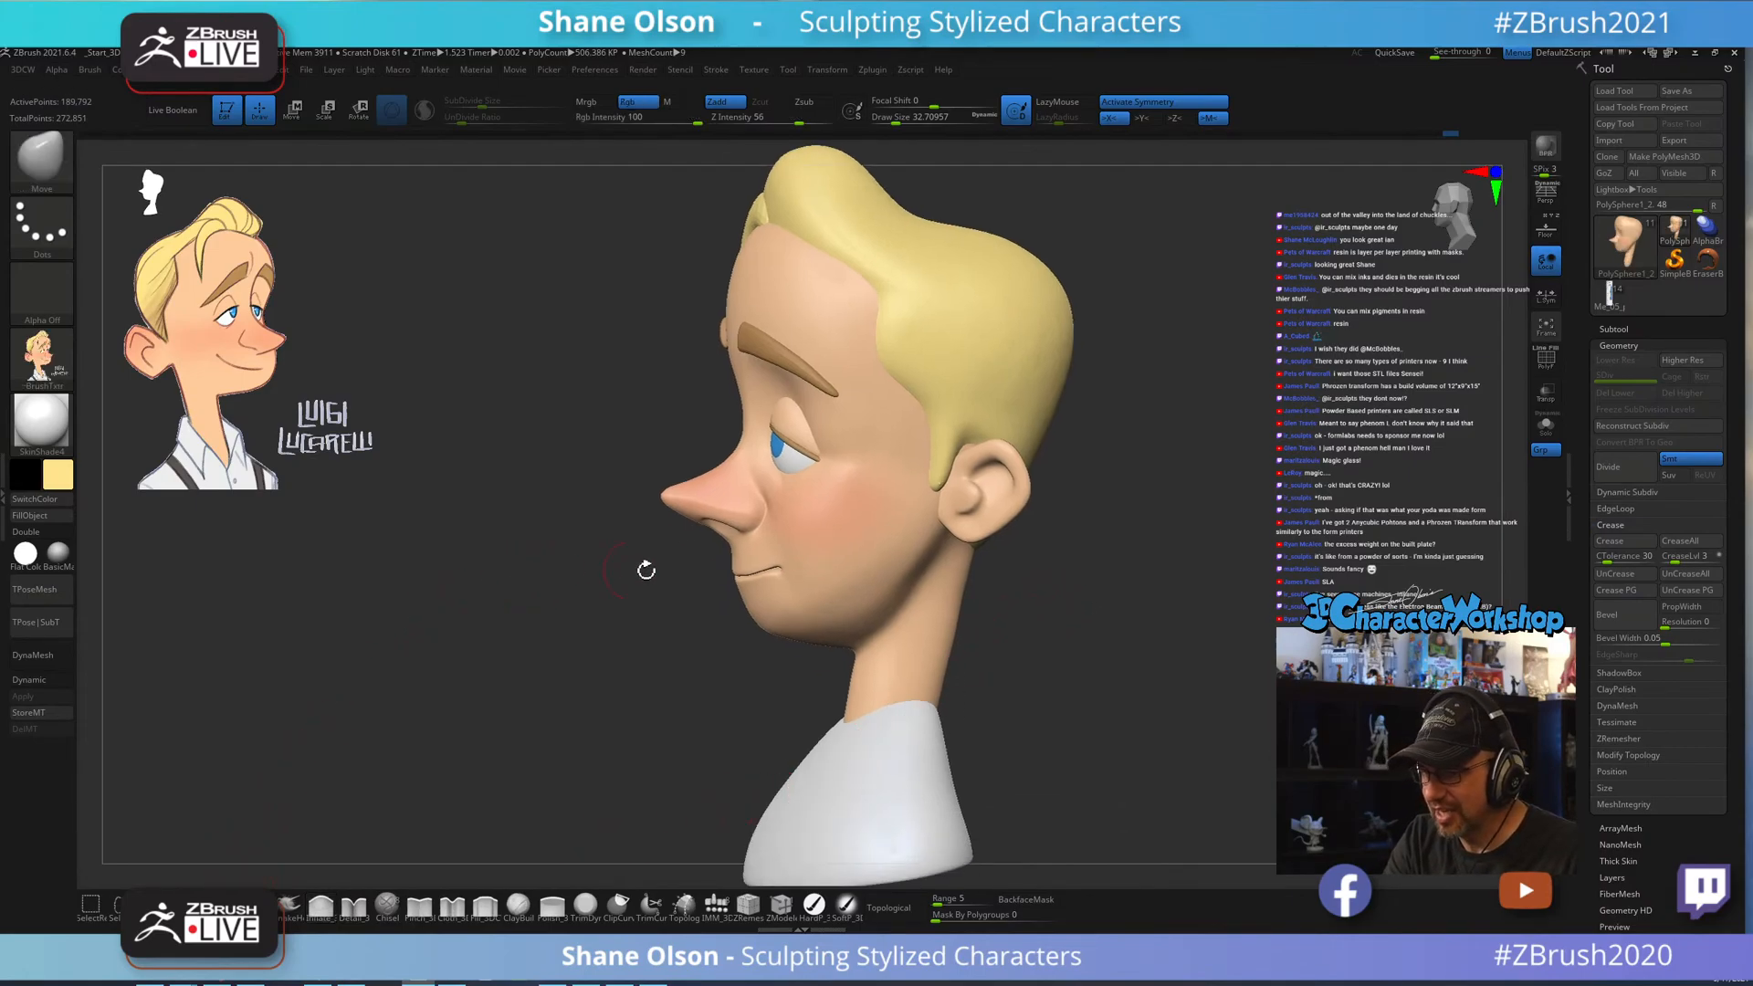
{"action": "key", "text": "s"}
{"action": "left_click_drag", "start_coordinate": [993, 634], "coordinate": [936, 607]}
{"action": "key", "text": "s"}
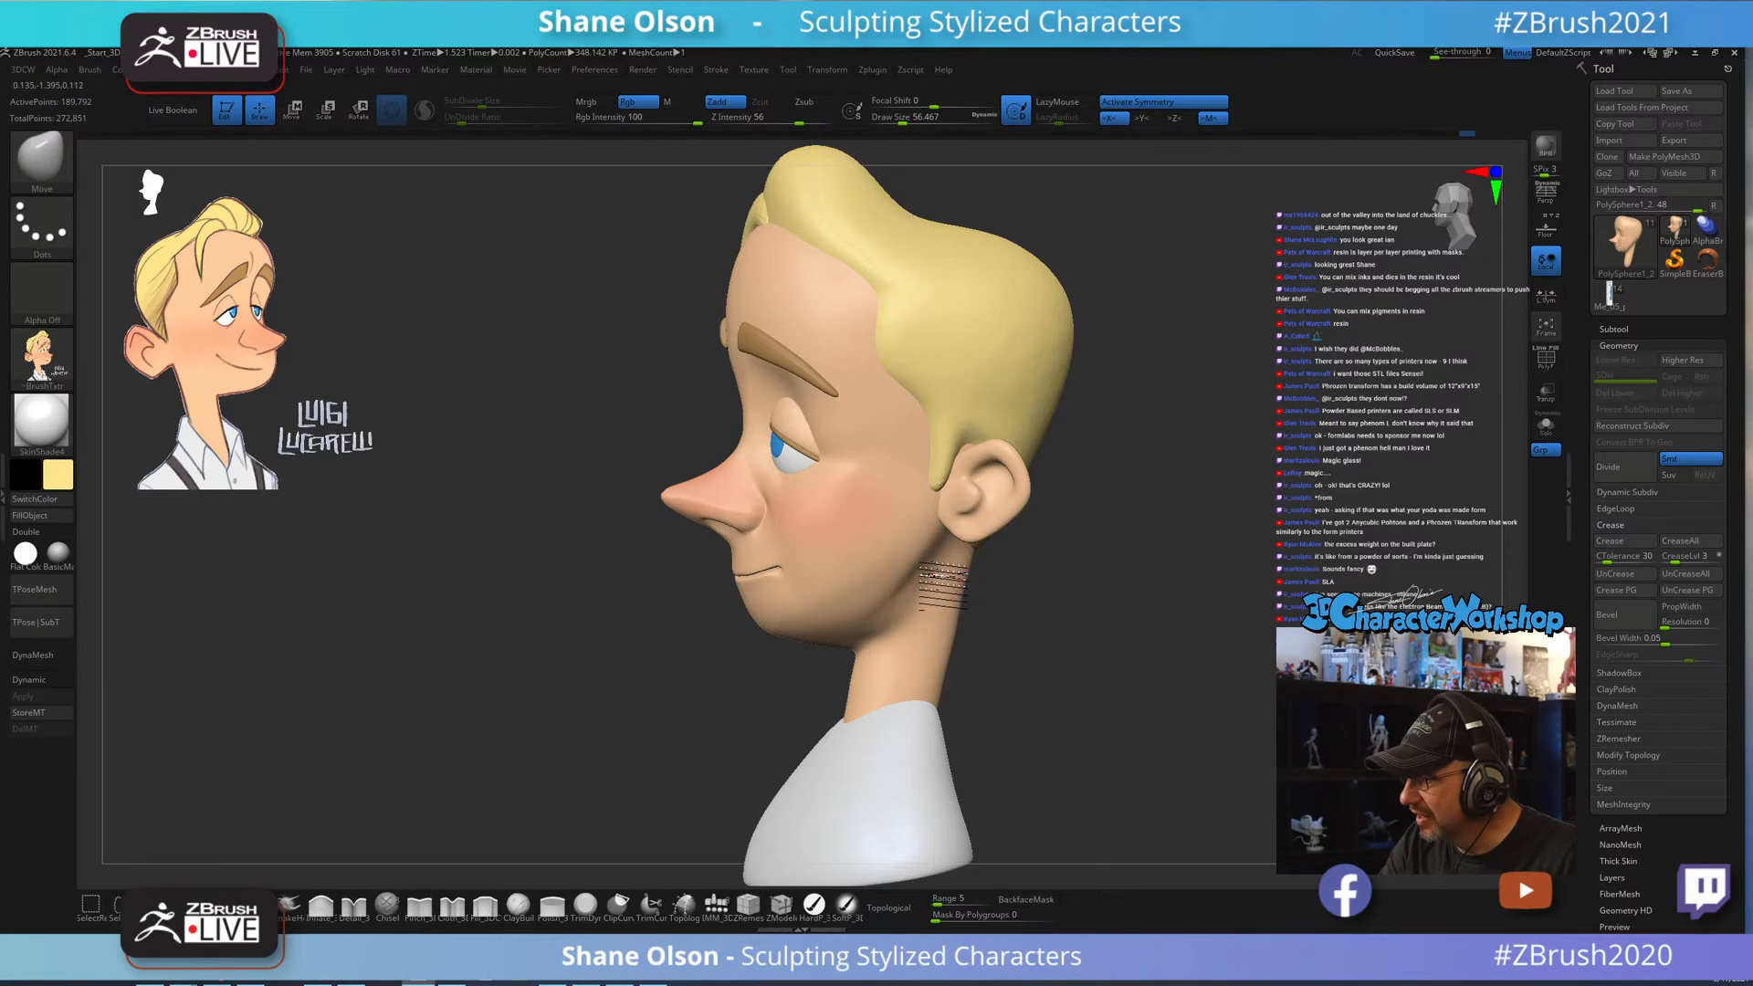
{"action": "left_click_drag", "start_coordinate": [1035, 643], "coordinate": [968, 603]}
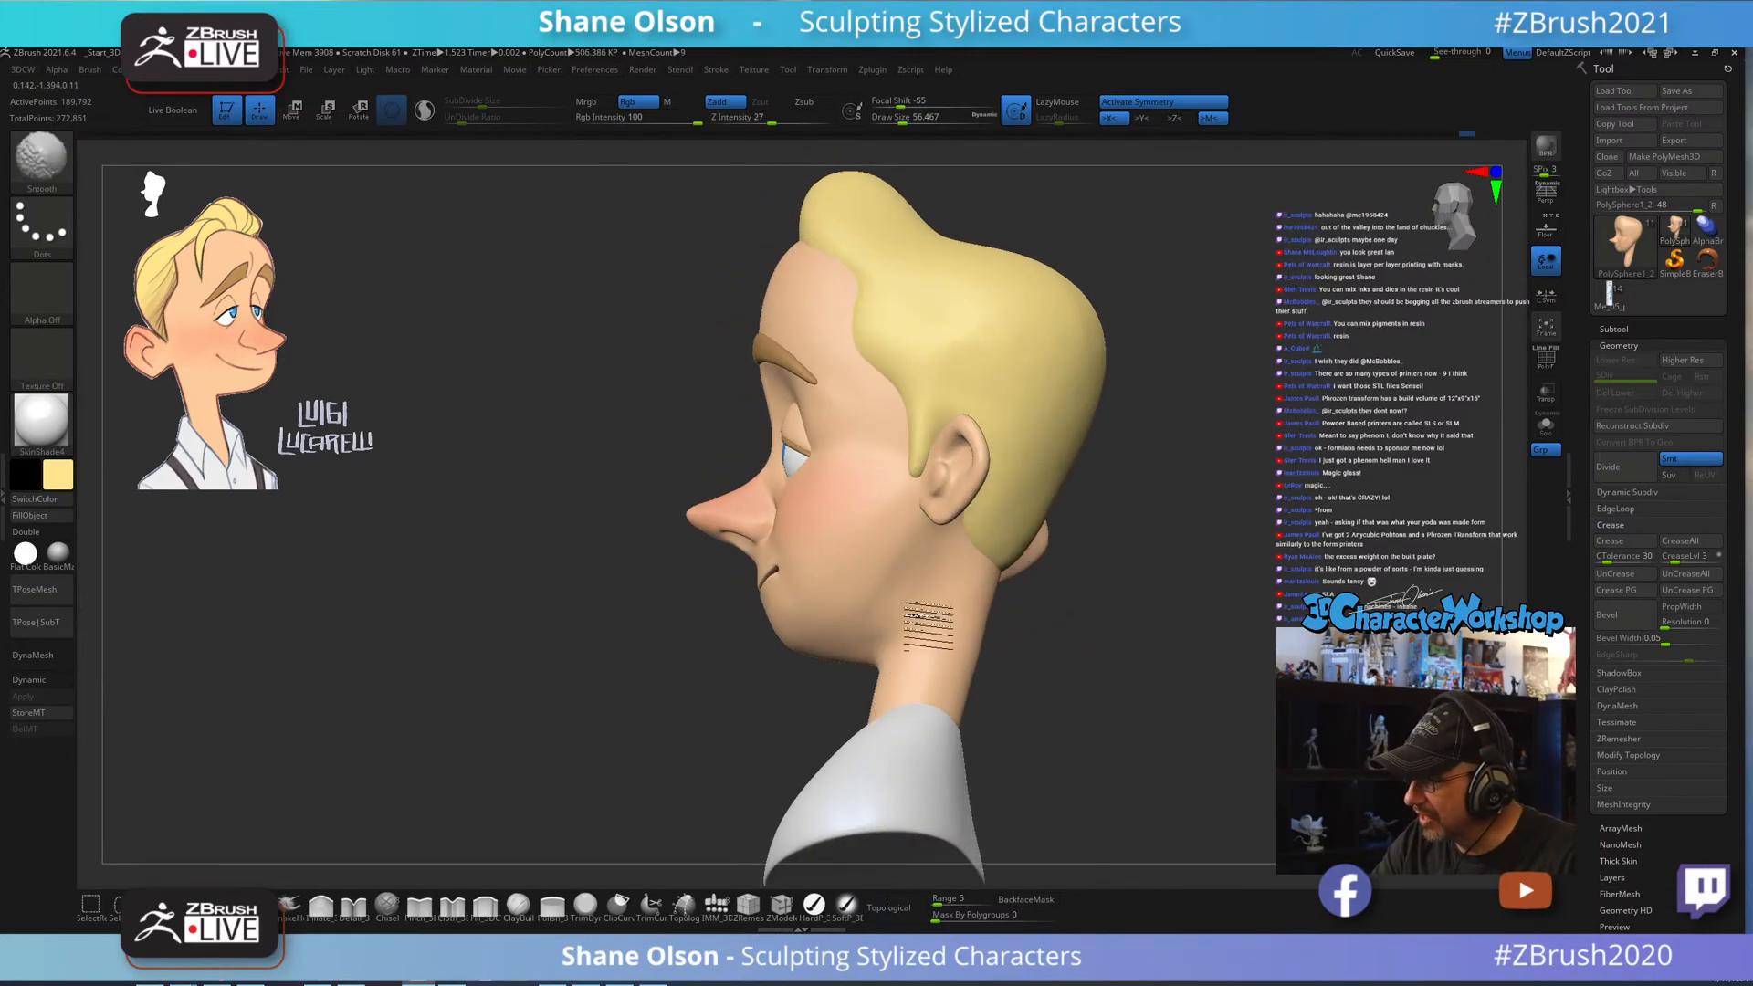
{"action": "mouse_move", "coordinate": [1023, 676]}
{"action": "left_mouse_down"}
{"action": "mouse_move", "coordinate": [1049, 704]}
{"action": "mouse_move", "coordinate": [1020, 682]}
{"action": "left_mouse_up"}
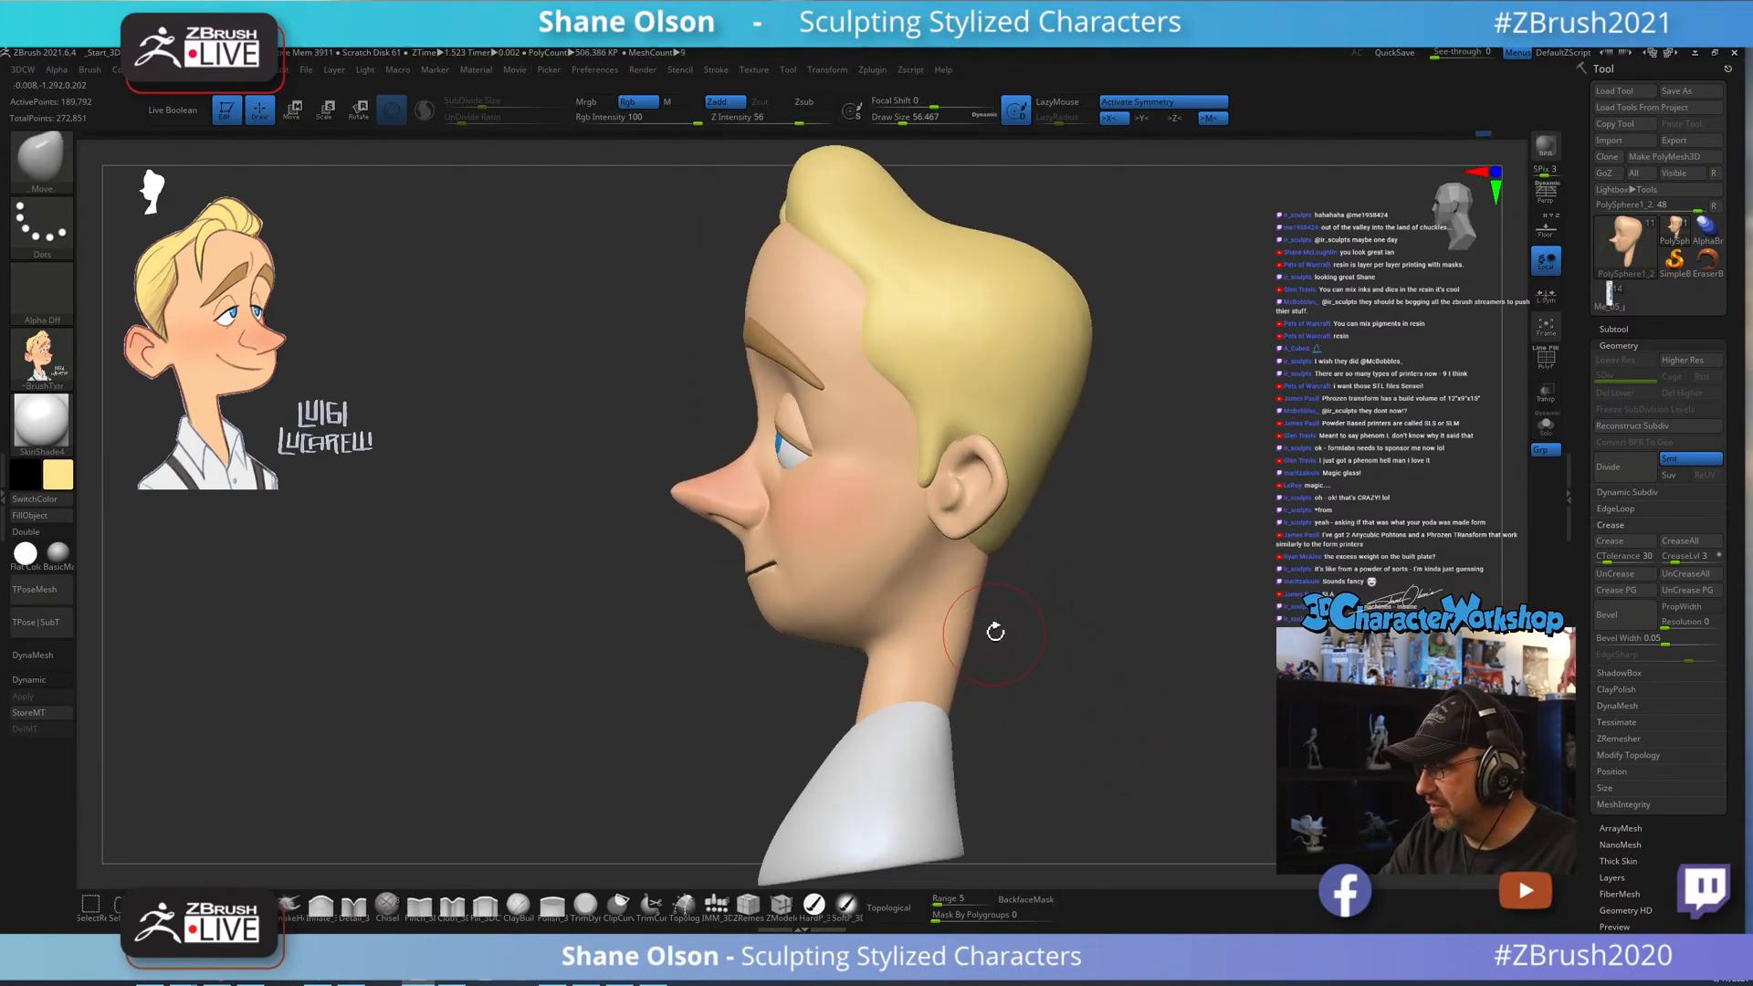
Adjust the neck's front contour below the chin with the Move brush at a draw size of about 128.
{"action": "key", "text": "s"}
{"action": "key", "text": "s"}
{"action": "left_click_drag", "start_coordinate": [944, 604], "coordinate": [958, 604]}
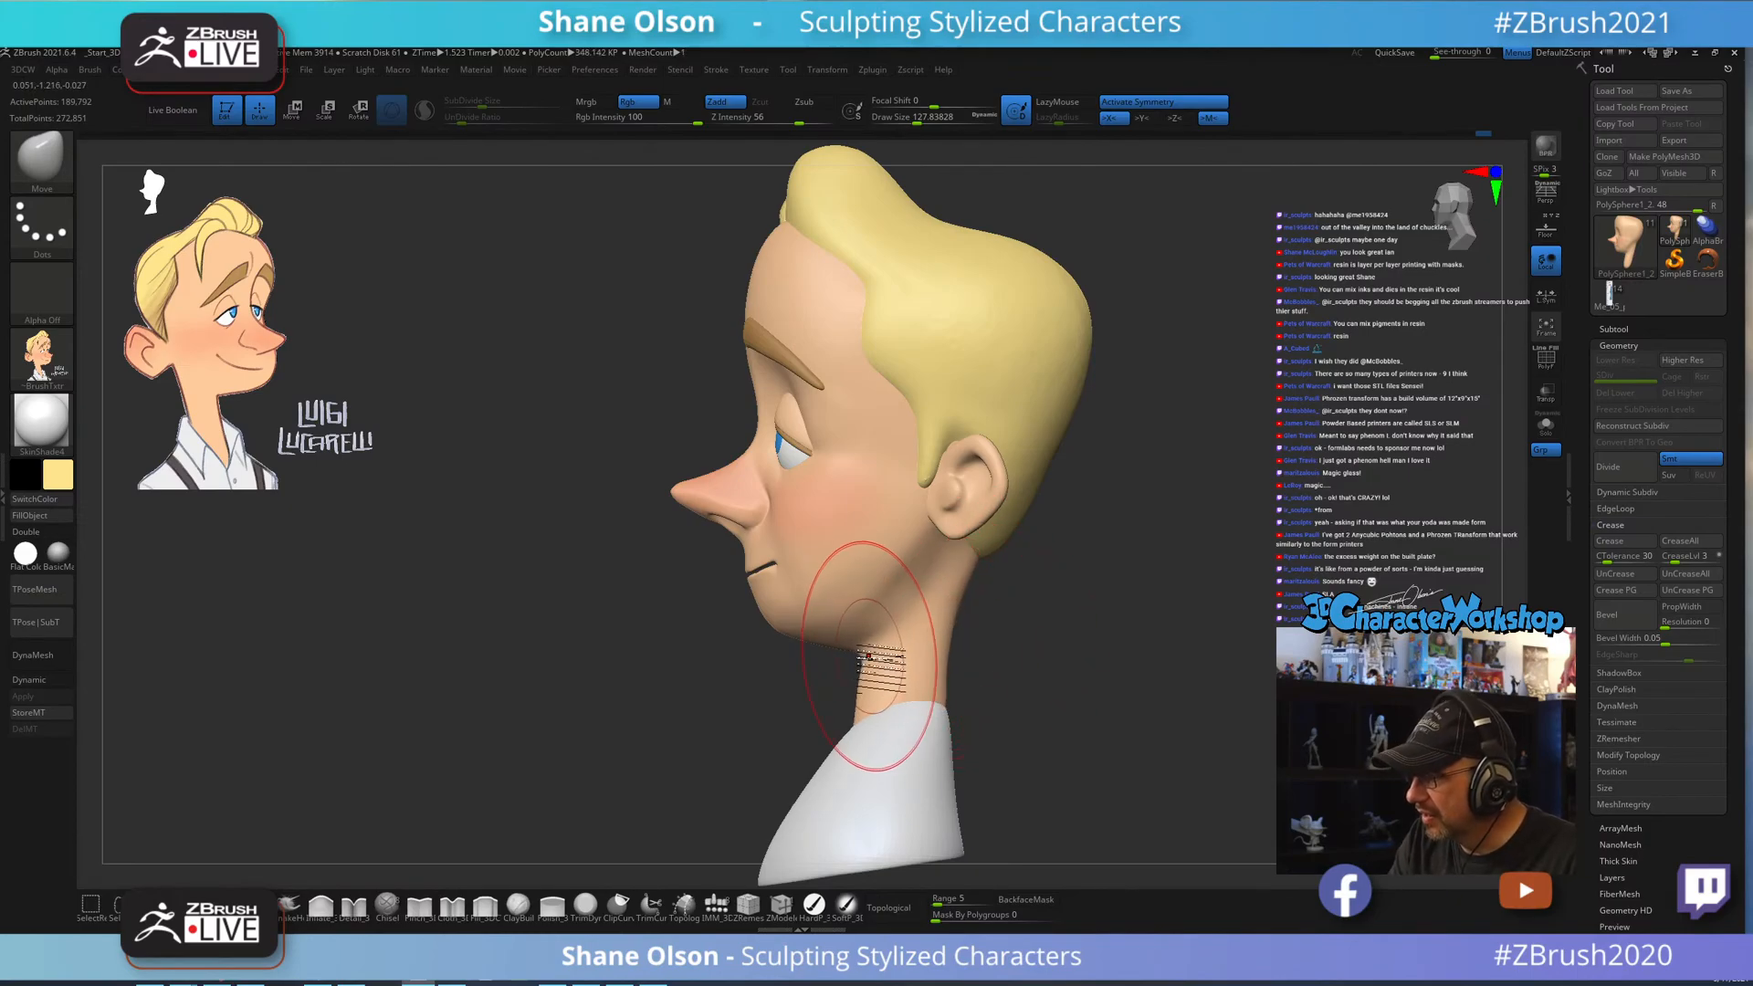
{"action": "mouse_move", "coordinate": [1007, 712]}
{"action": "left_mouse_down"}
{"action": "mouse_move", "coordinate": [1073, 716]}
{"action": "mouse_move", "coordinate": [1020, 715]}
{"action": "mouse_move", "coordinate": [1022, 692]}
{"action": "left_mouse_up"}
Refine the jaw corner below the ear with the Move brush at a draw size of about 90 and smooth its transition into the neck.
{"action": "key", "text": "s"}
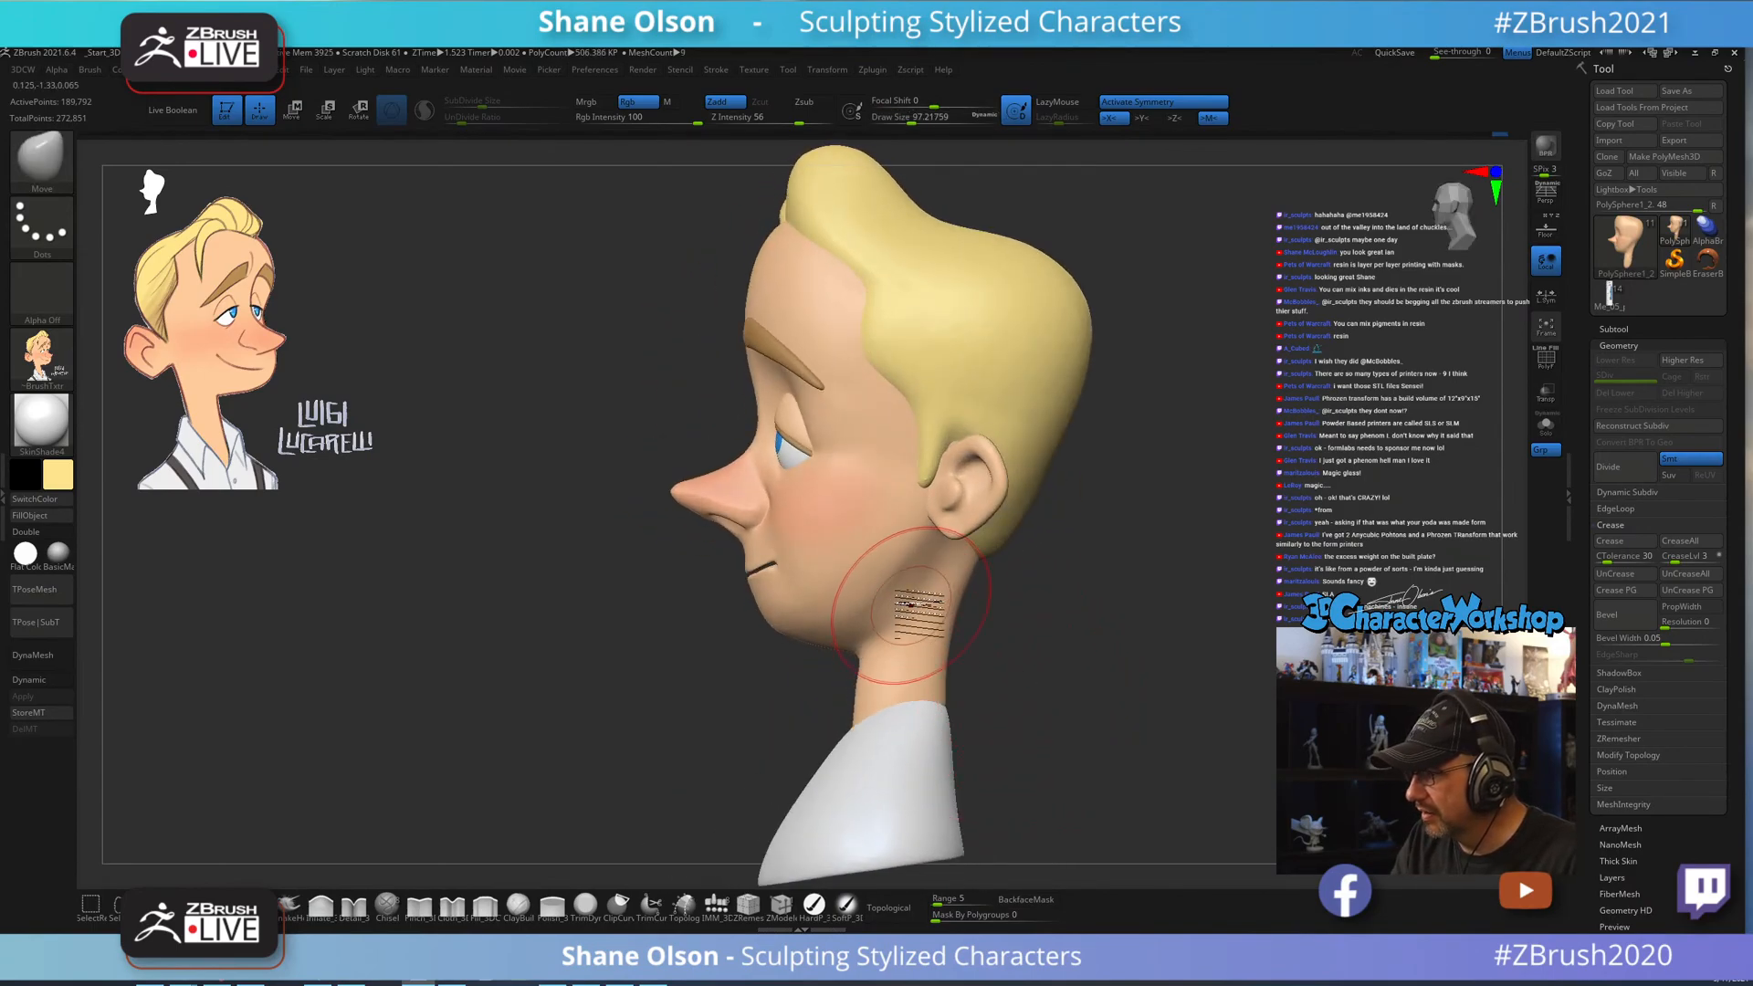
{"action": "key", "text": "s"}
{"action": "left_click_drag", "start_coordinate": [915, 599], "coordinate": [917, 577], "text": "shift"}
{"action": "key", "text": "bracketleft"}
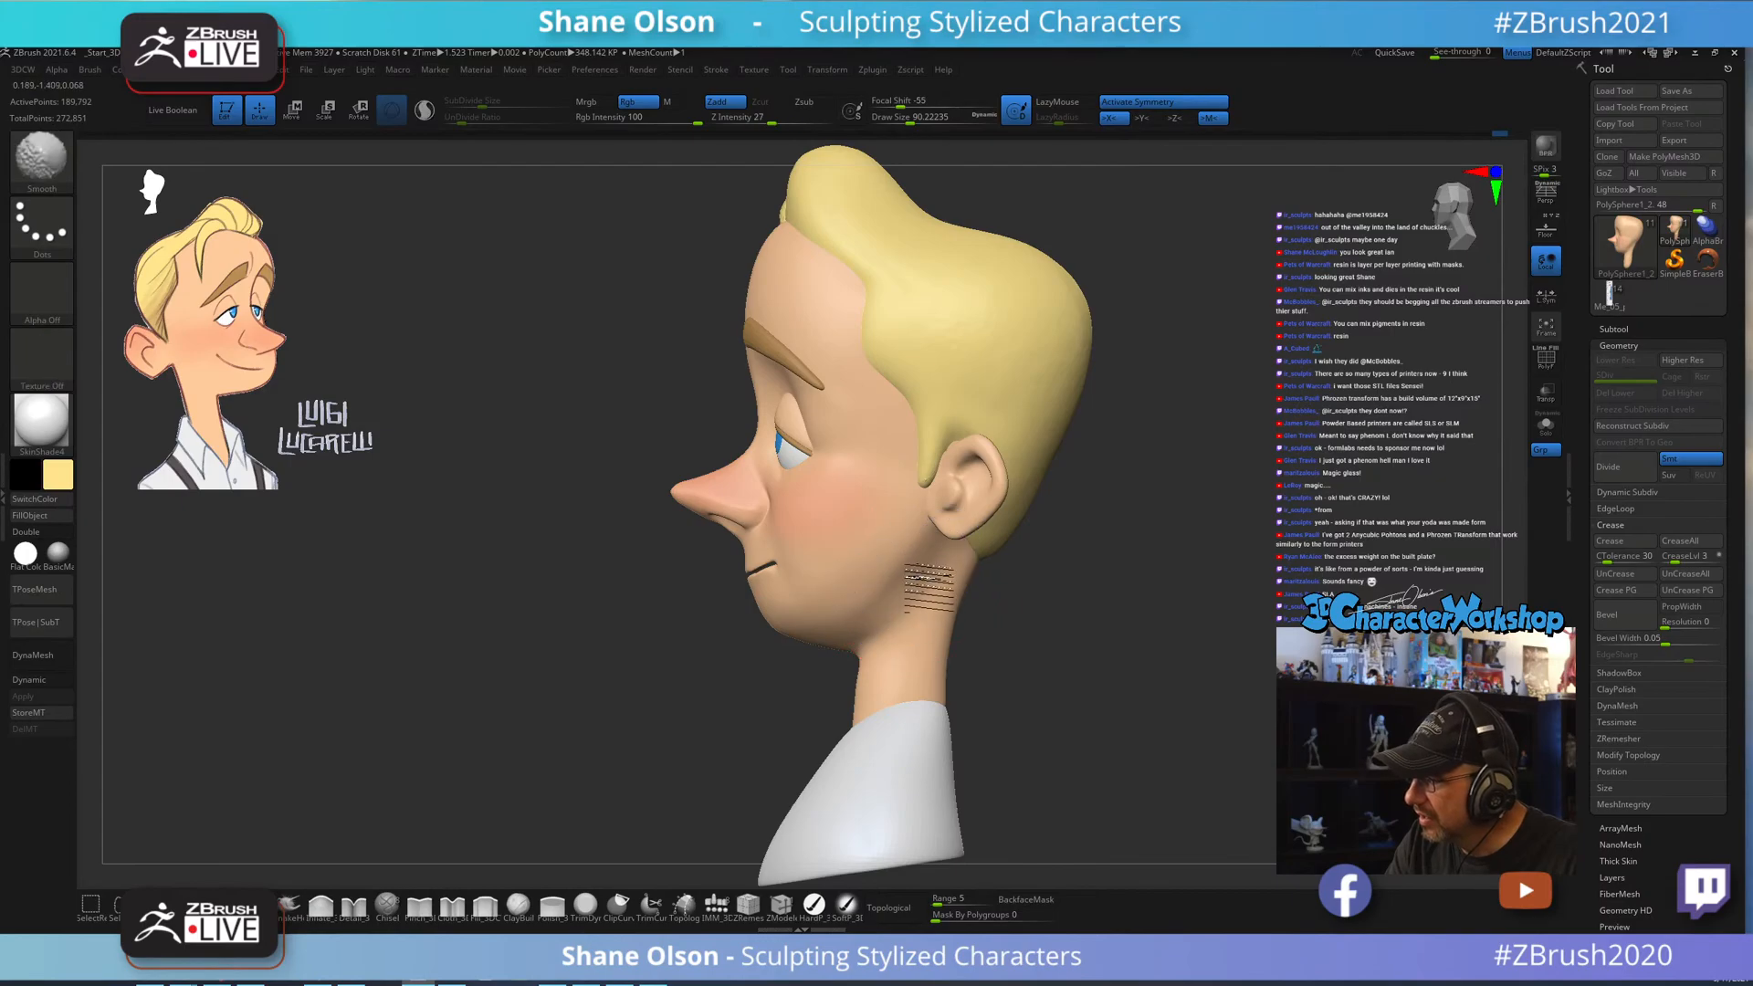
{"action": "left_click_drag", "start_coordinate": [998, 634], "coordinate": [1064, 644]}
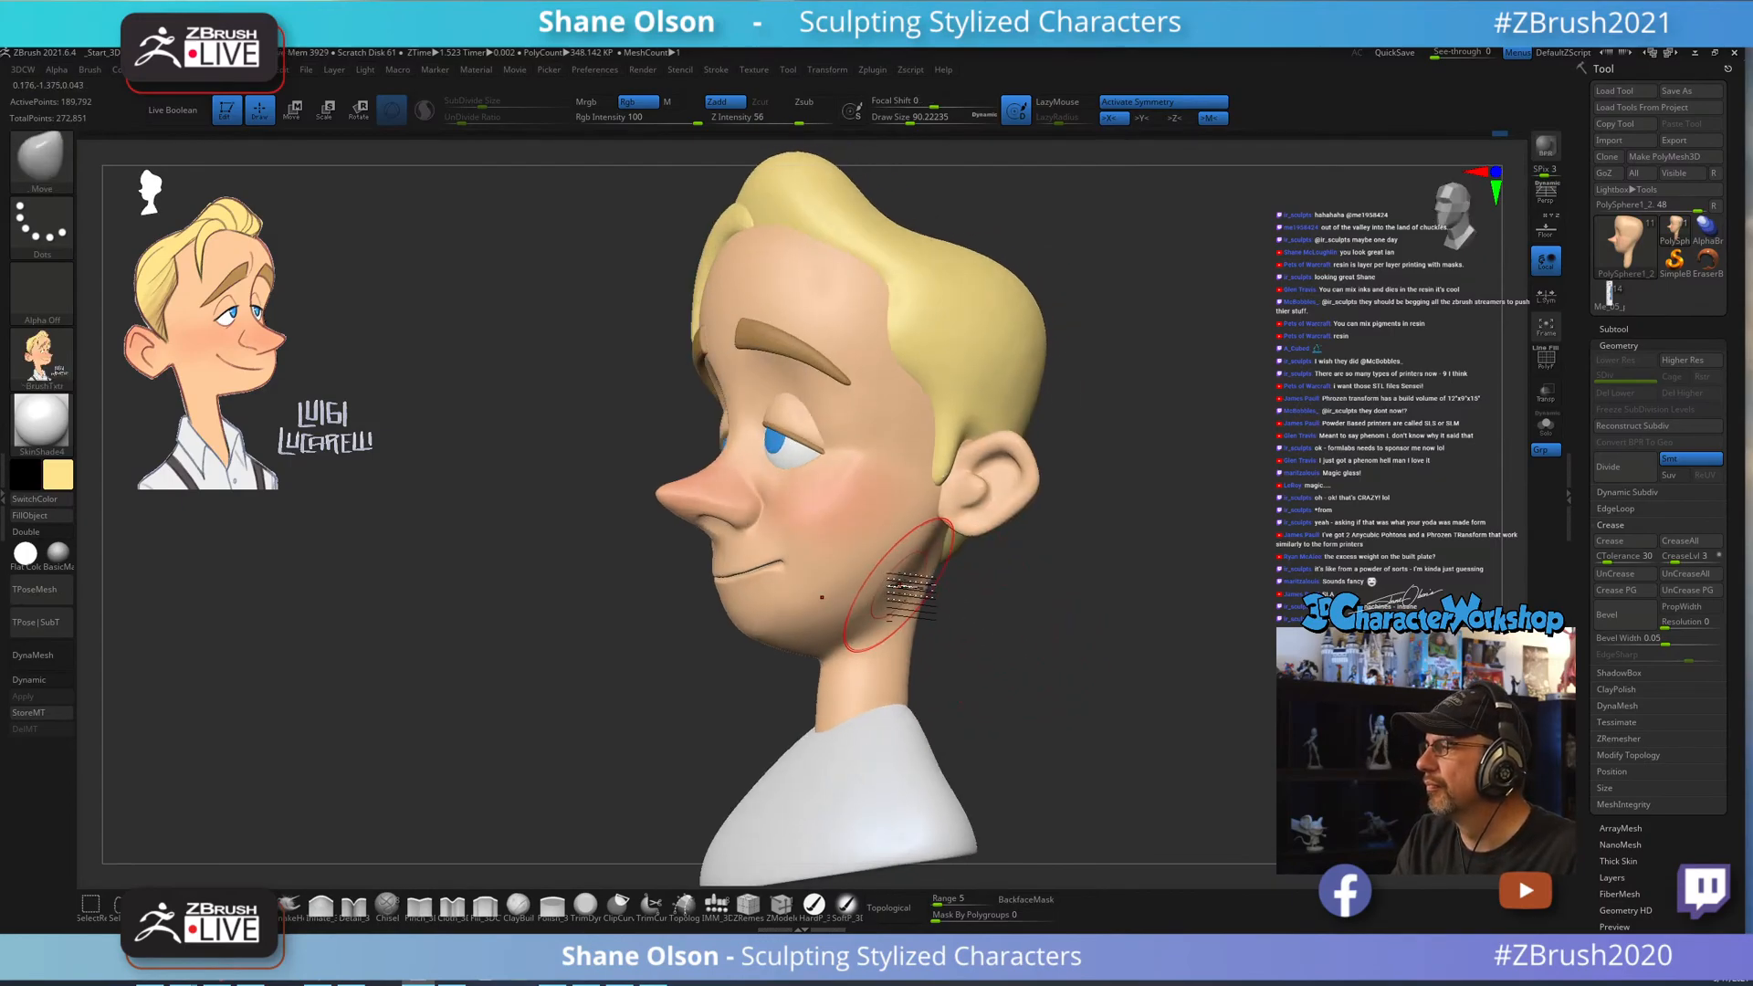
{"action": "left_click_drag", "start_coordinate": [839, 644], "coordinate": [856, 658], "text": "shift"}
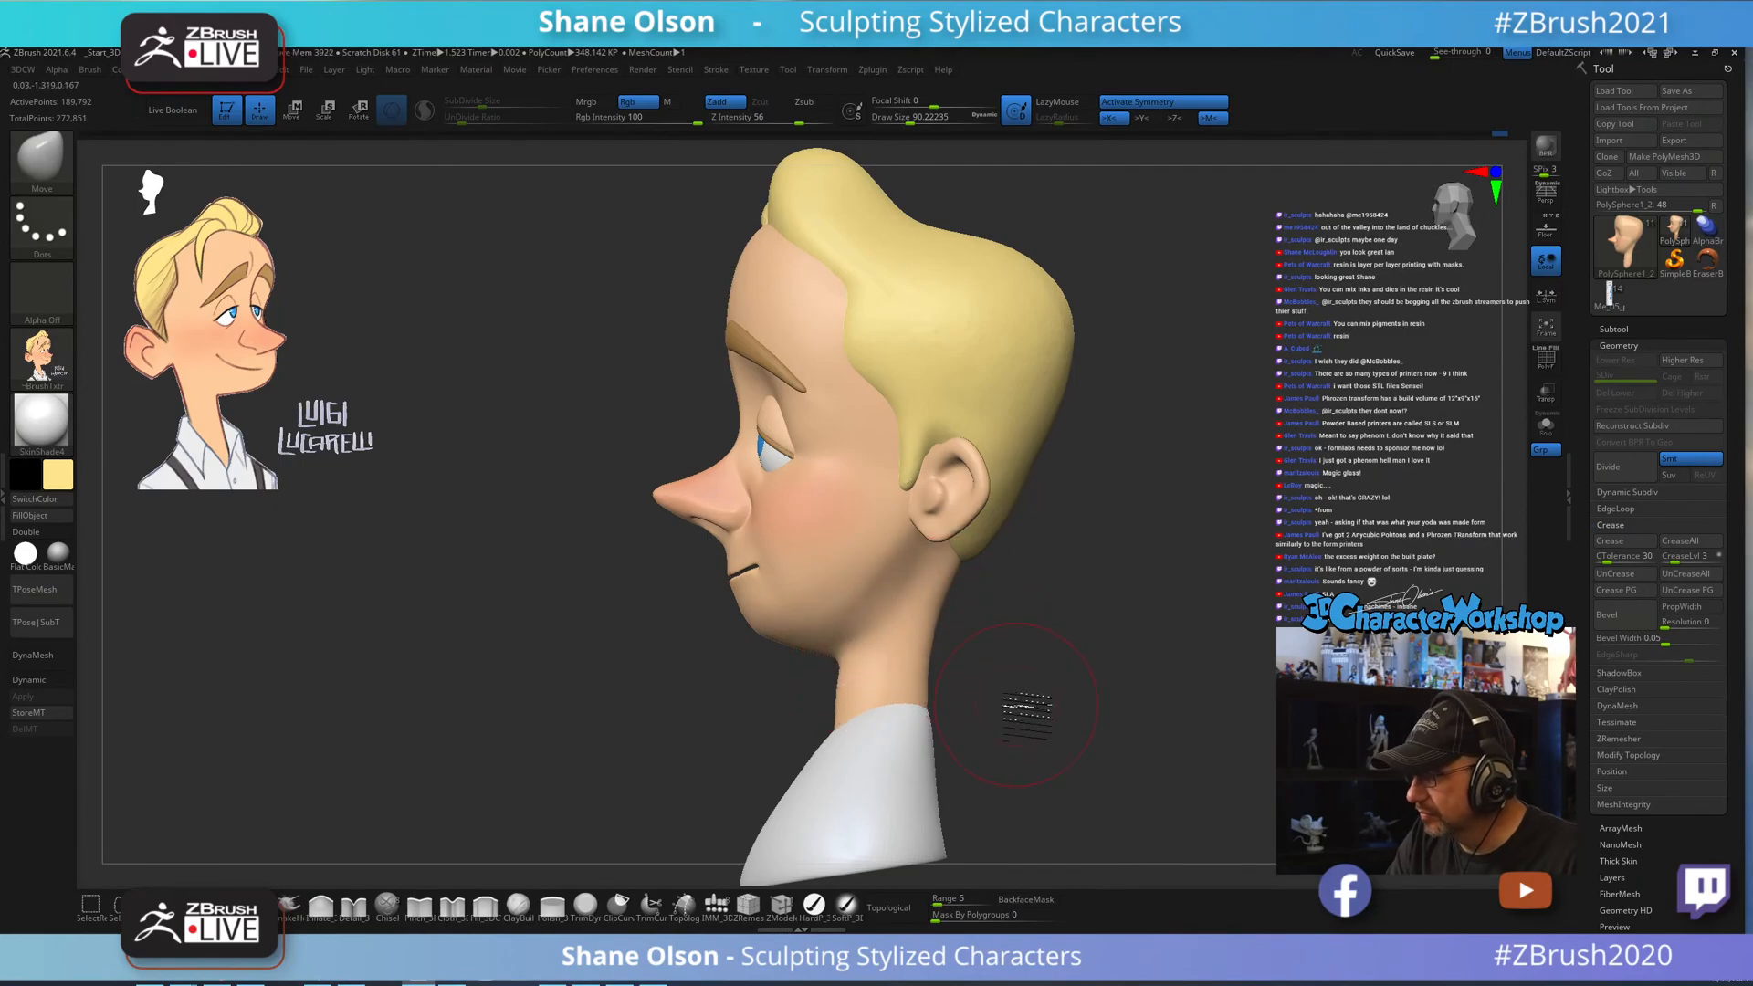
Smooth the neck and rear jaw area from behind and from the opposite side at a draw size of about 46.
{"action": "mouse_move", "coordinate": [1017, 708]}
{"action": "left_mouse_down"}
{"action": "mouse_move", "coordinate": [1026, 689]}
{"action": "mouse_move", "coordinate": [1159, 697]}
{"action": "mouse_move", "coordinate": [960, 680]}
{"action": "mouse_move", "coordinate": [923, 658]}
{"action": "mouse_move", "coordinate": [1001, 649]}
{"action": "mouse_move", "coordinate": [913, 563]}
{"action": "left_mouse_up"}
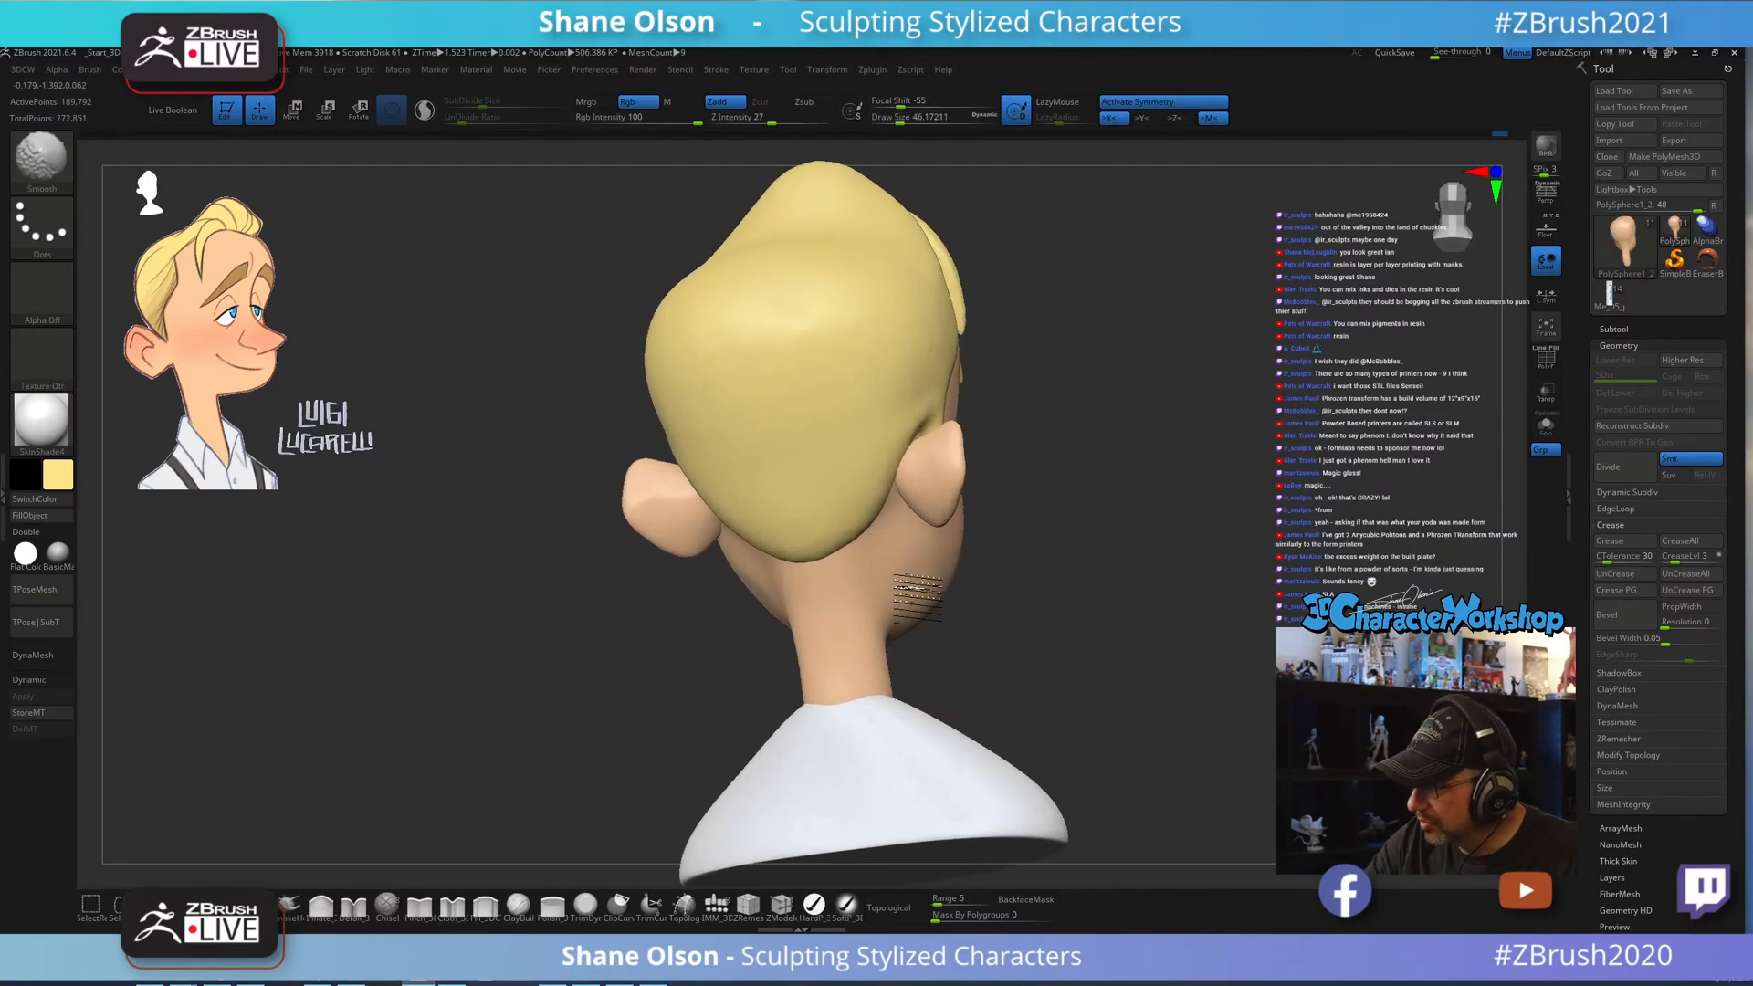
{"action": "mouse_move", "coordinate": [1015, 677]}
{"action": "left_mouse_down"}
{"action": "mouse_move", "coordinate": [936, 651]}
{"action": "mouse_move", "coordinate": [944, 583]}
{"action": "left_mouse_up"}
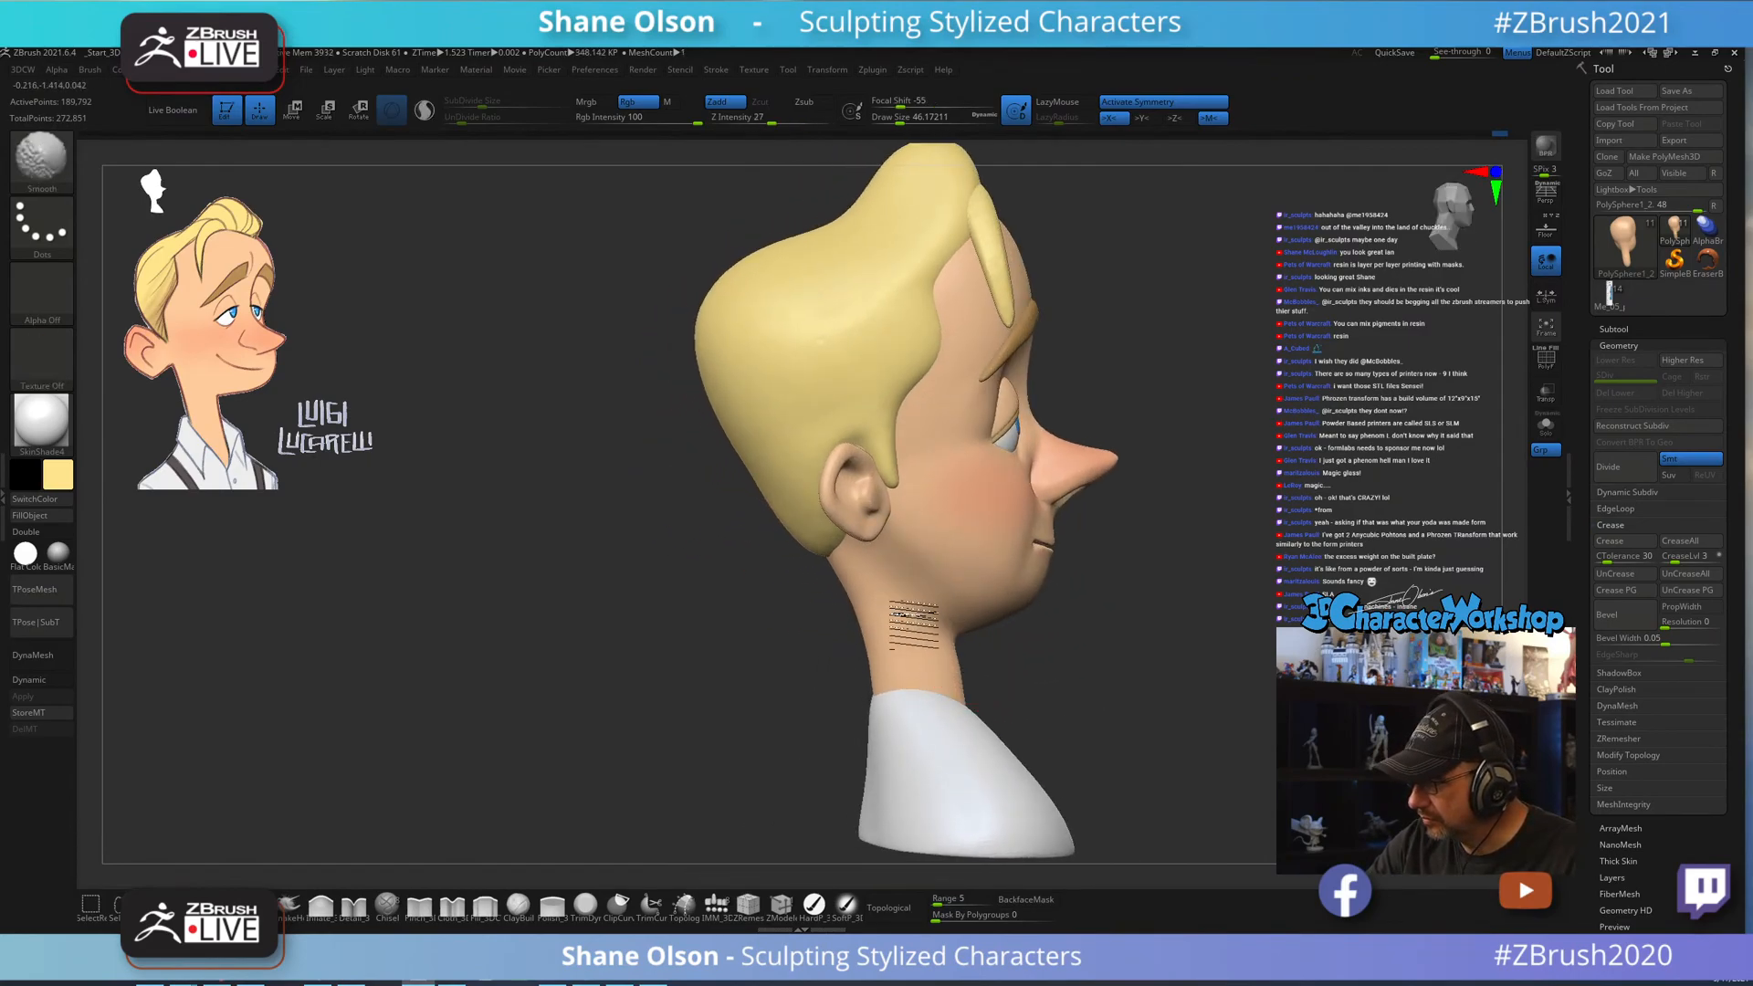
{"action": "mouse_move", "coordinate": [1142, 708]}
{"action": "left_mouse_down", "text": "alt"}
{"action": "mouse_move", "coordinate": [1084, 715]}
{"action": "mouse_move", "coordinate": [1120, 703]}
{"action": "mouse_move", "coordinate": [1092, 716]}
{"action": "mouse_move", "coordinate": [1100, 739]}
{"action": "mouse_move", "coordinate": [1117, 723]}
{"action": "left_mouse_up", "text": "alt"}
Select the hair and adjust its lower edge behind the ear with the Move brush at a draw size of about 90.
{"action": "key", "text": "s"}
{"action": "left_click_drag", "start_coordinate": [1038, 655], "coordinate": [1047, 656]}
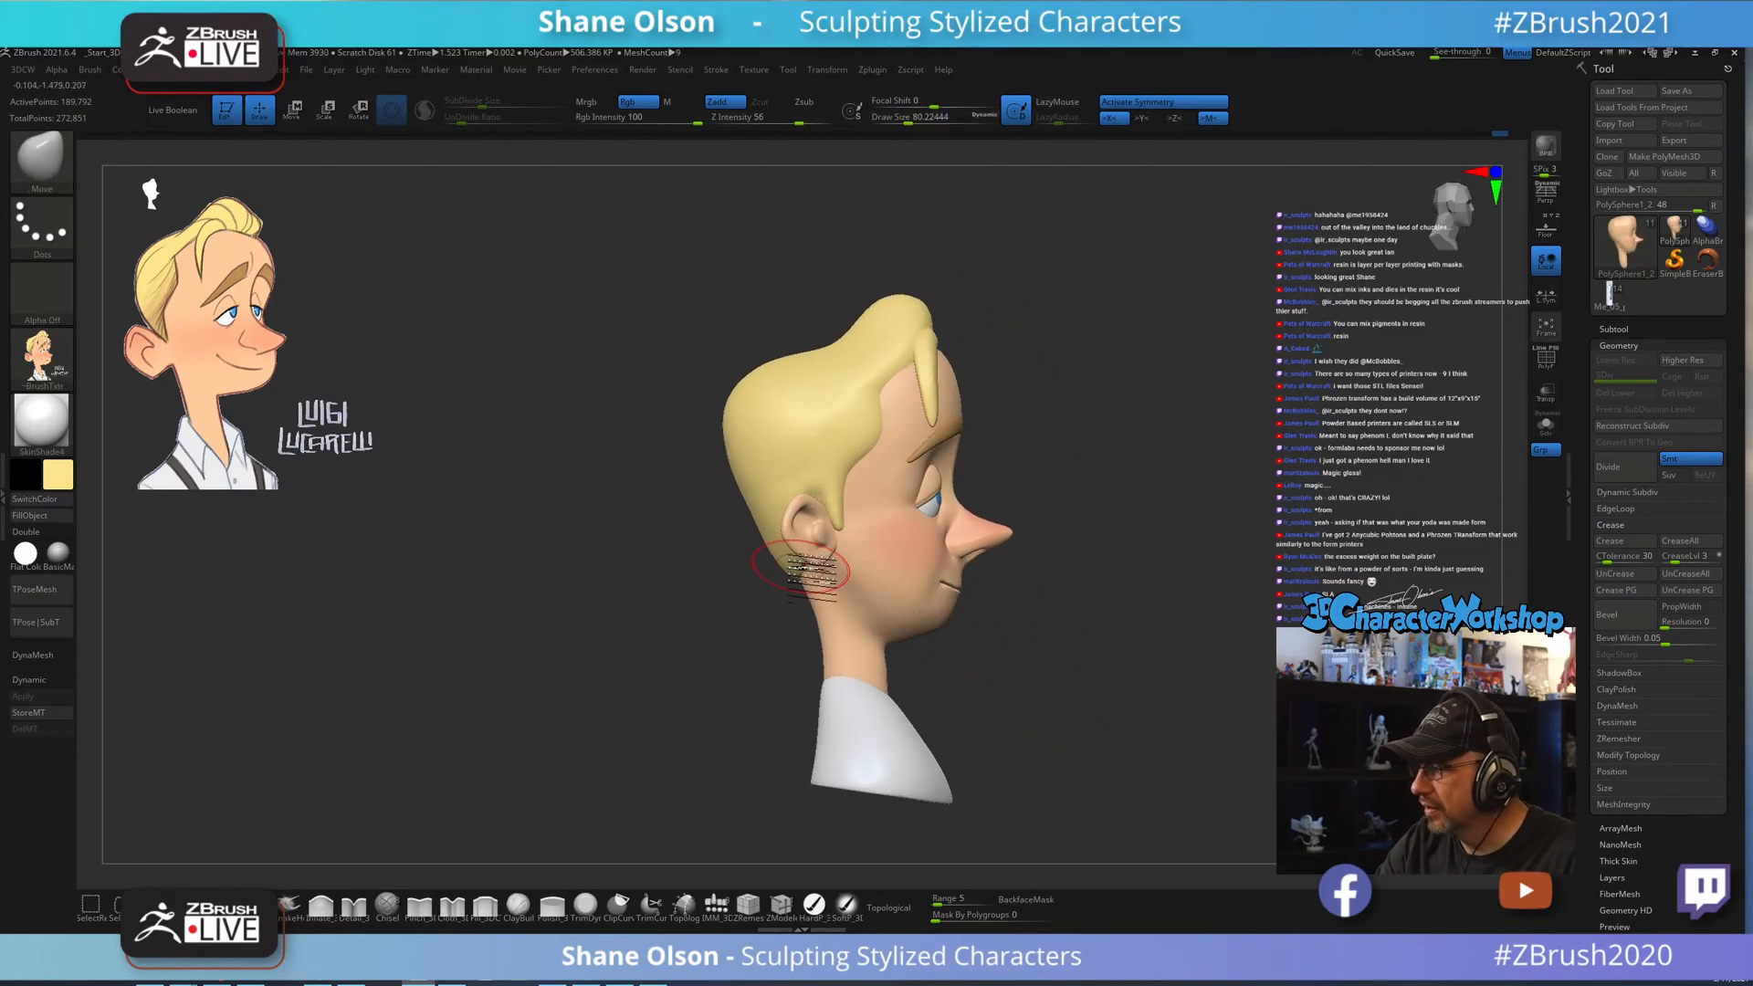
{"action": "left_click", "coordinate": [795, 568], "text": "alt"}
{"action": "key", "text": "s"}
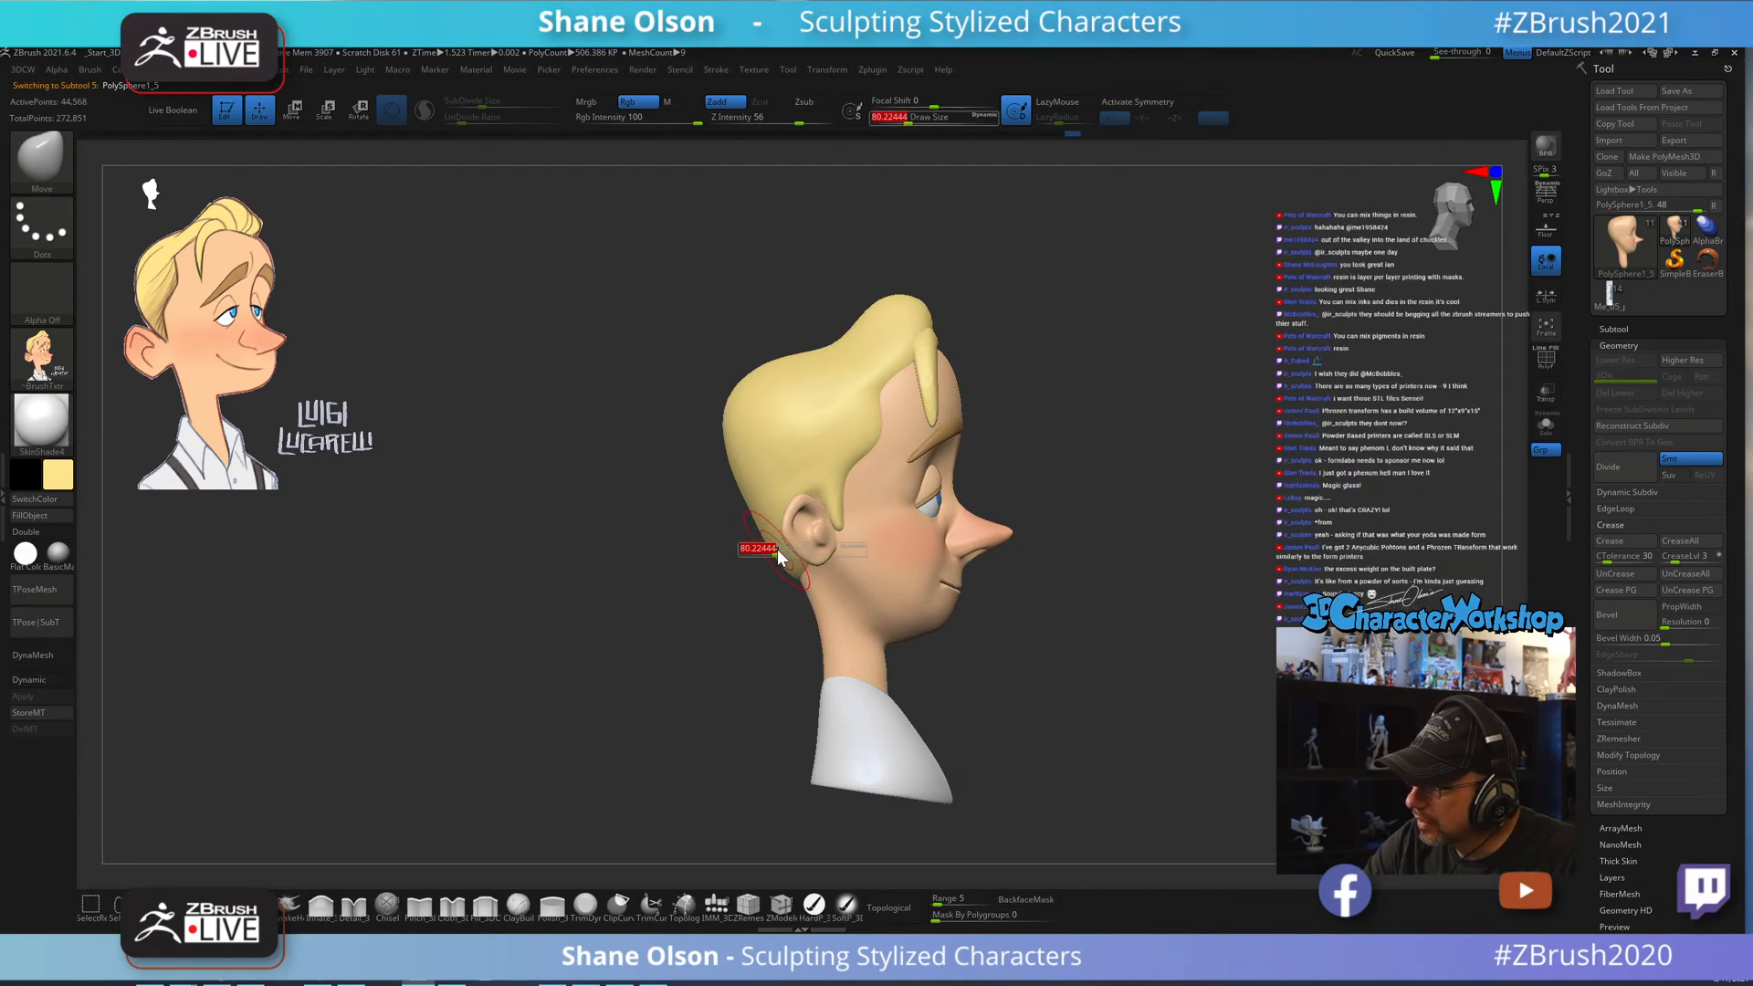
{"action": "left_click_drag", "start_coordinate": [775, 548], "coordinate": [778, 548]}
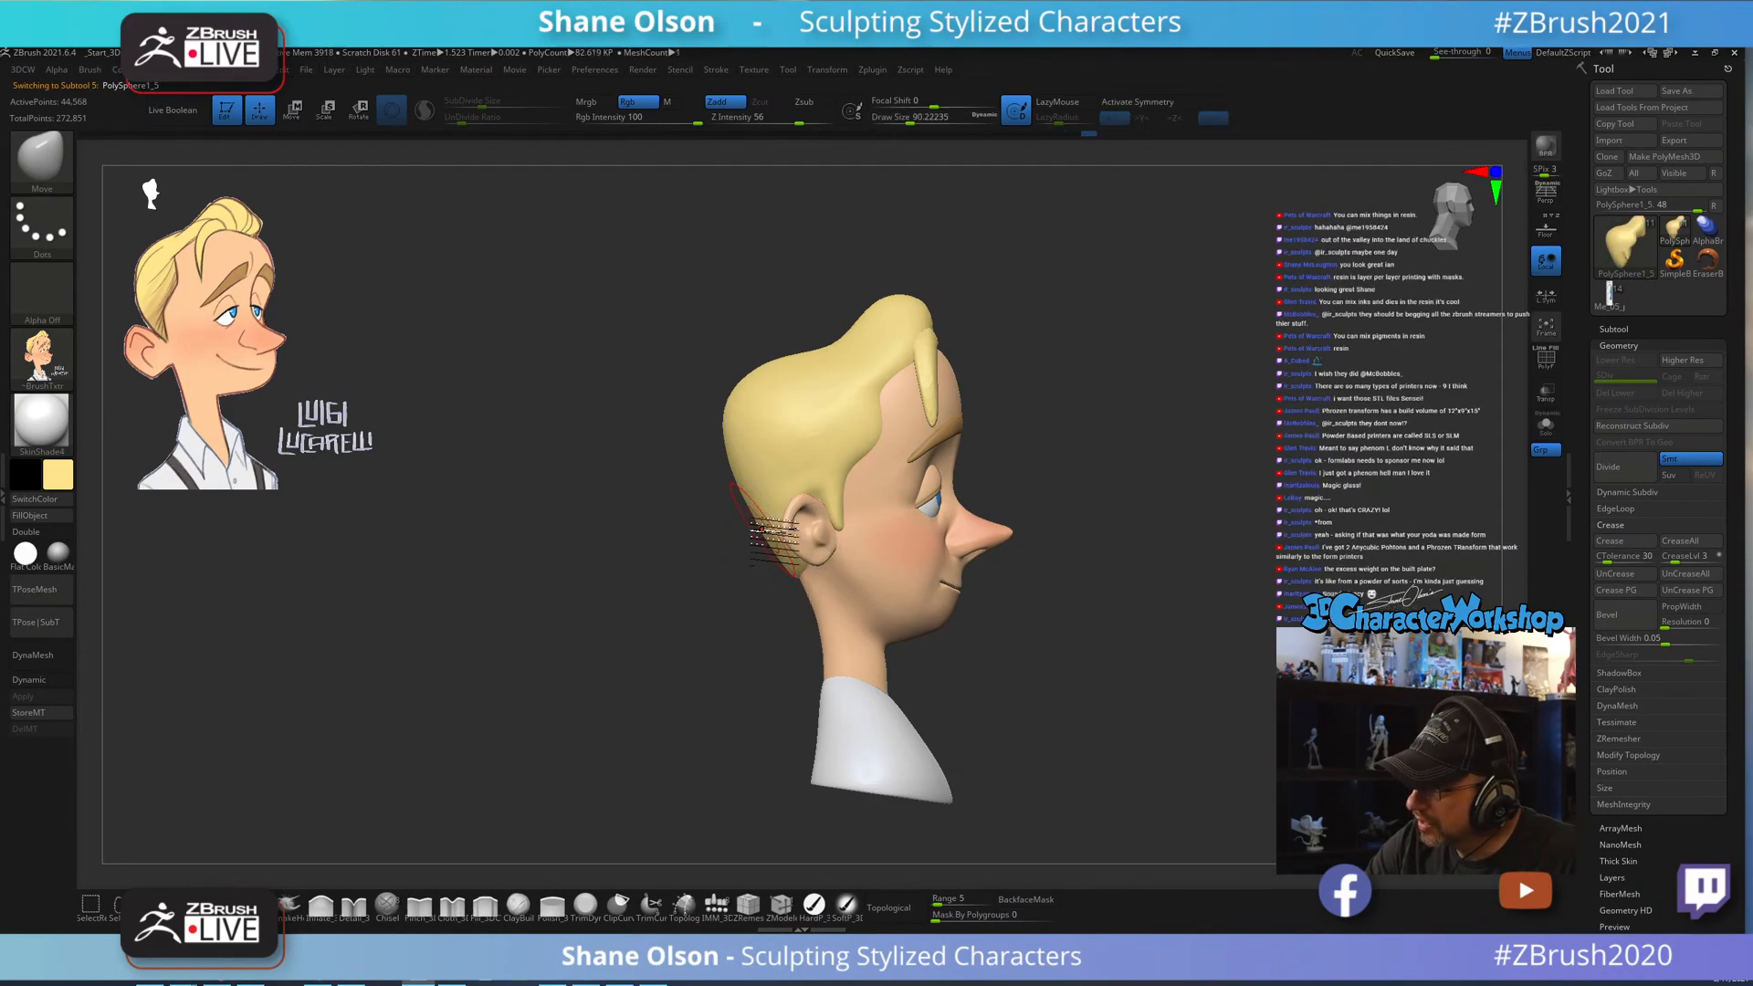
{"action": "left_click_drag", "start_coordinate": [1069, 709], "coordinate": [1035, 678]}
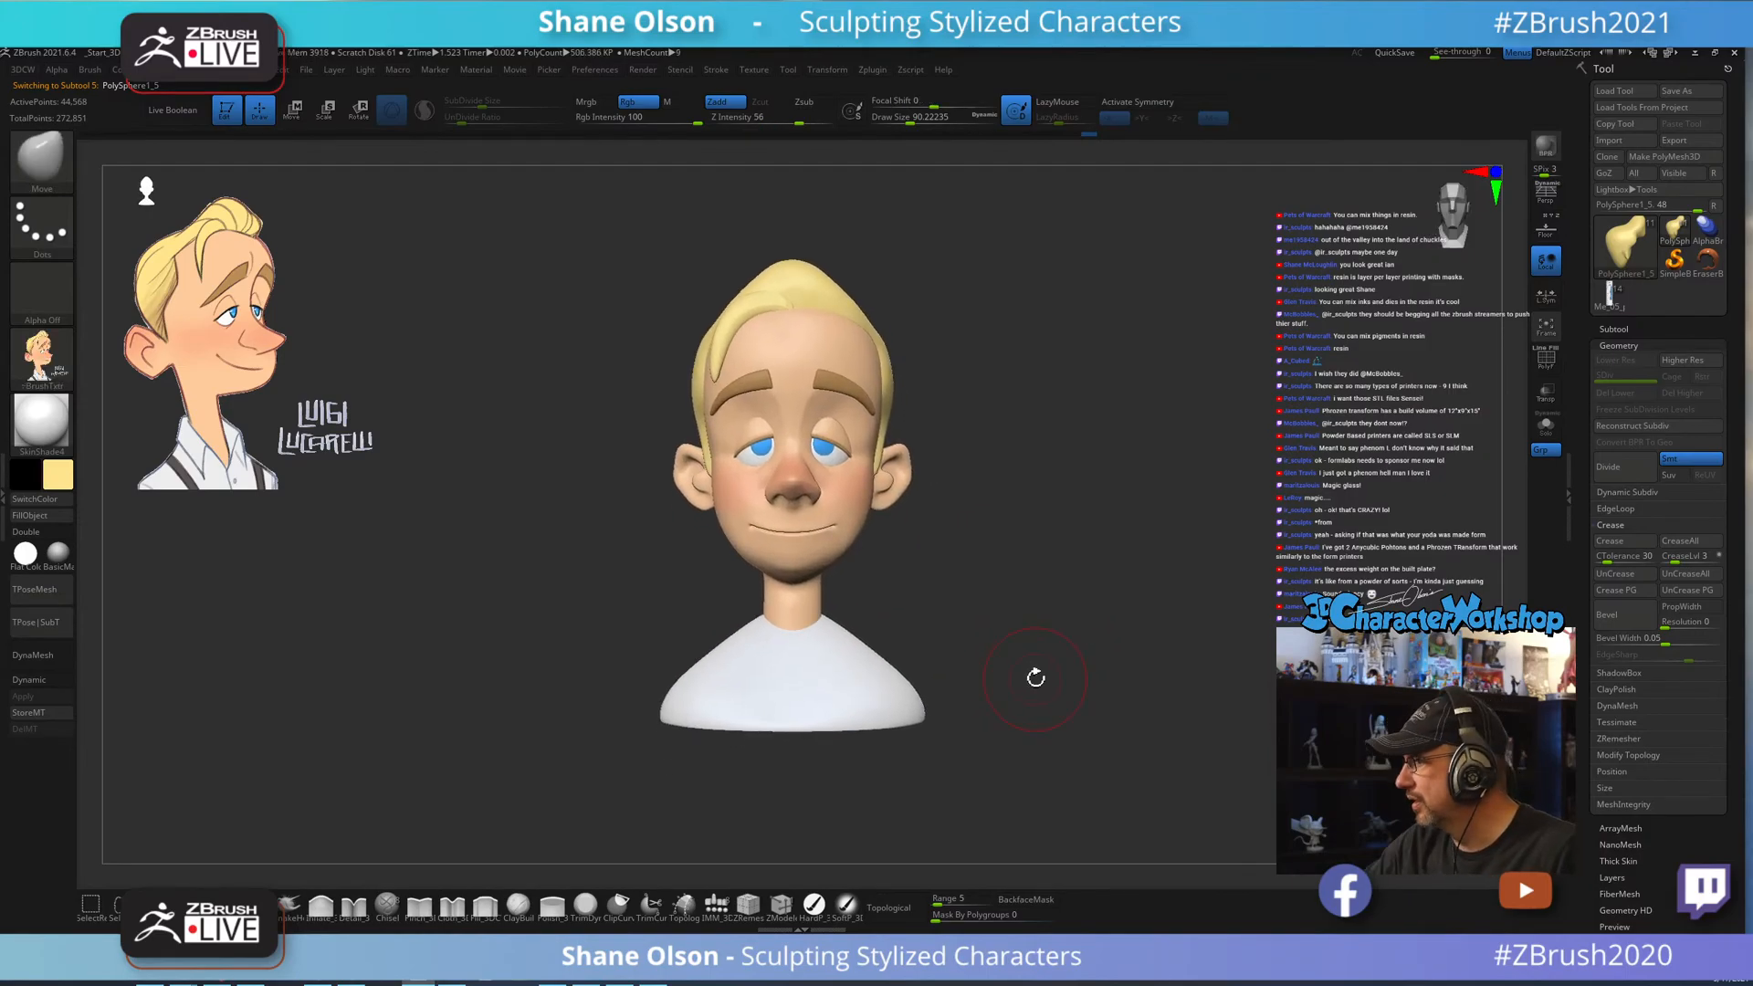
Select the head again and refine the jawline below the ear with the Move brush at a draw size of about 90.
{"action": "key", "text": "f"}
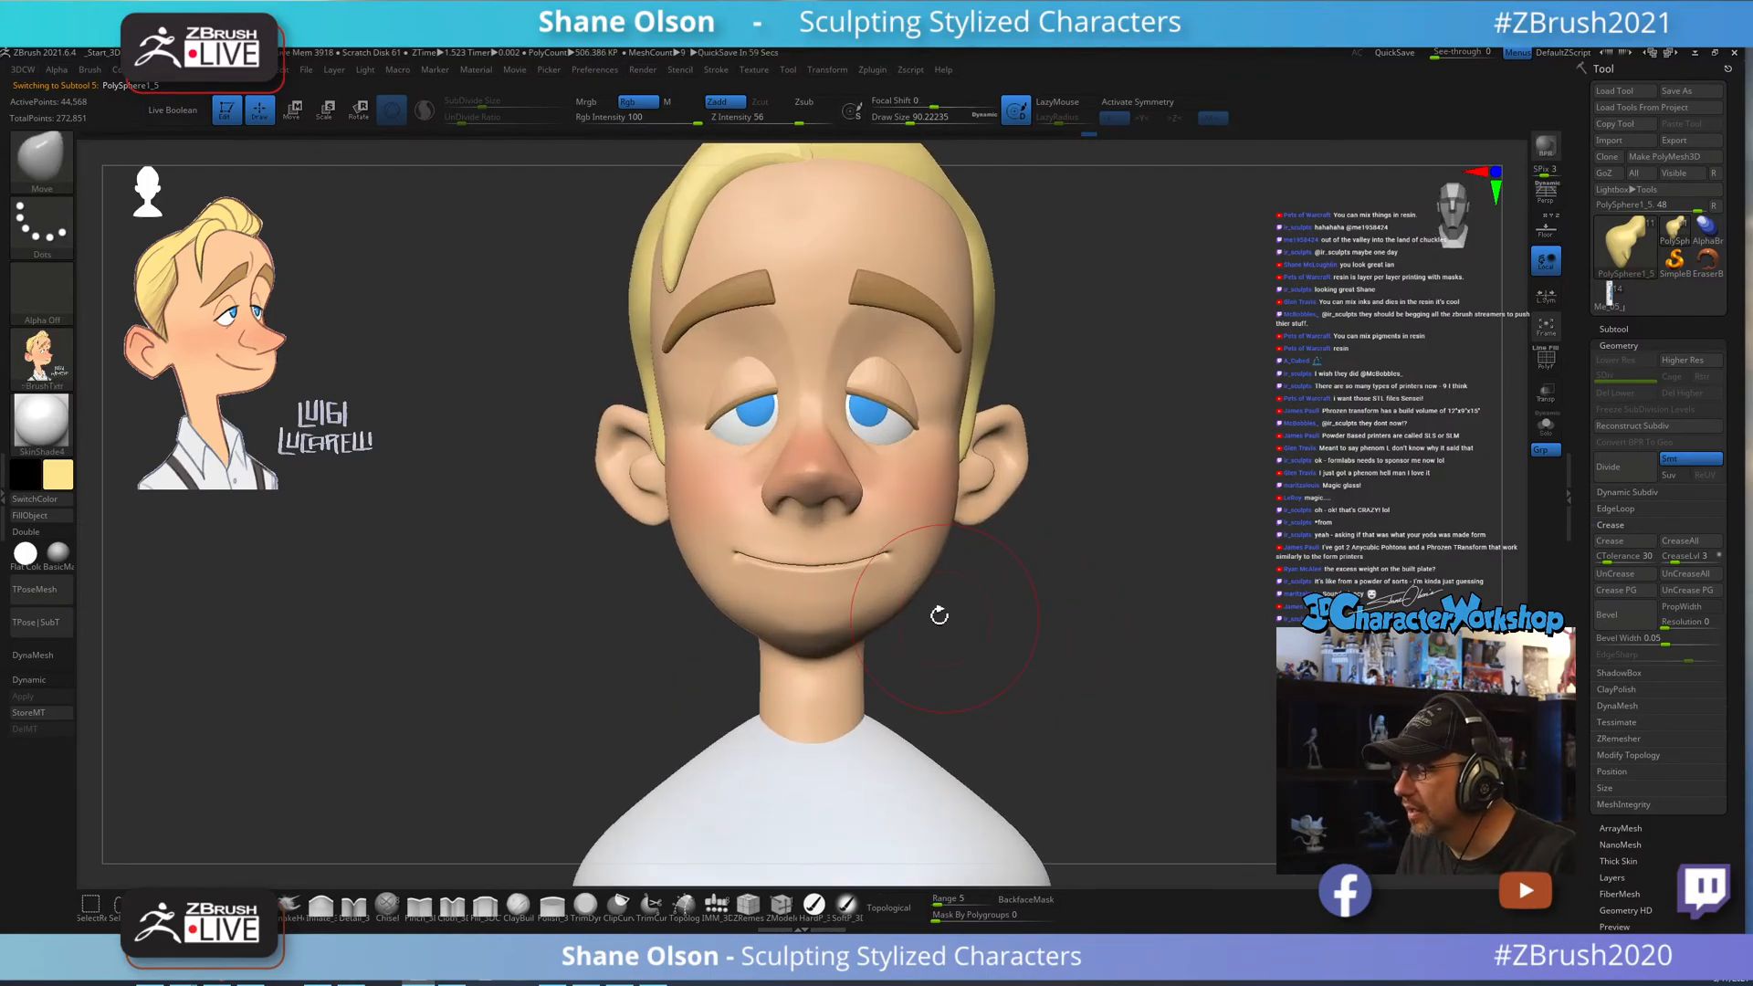
{"action": "left_click", "coordinate": [900, 587], "text": "alt"}
{"action": "left_click_drag", "start_coordinate": [1034, 606], "coordinate": [889, 584]}
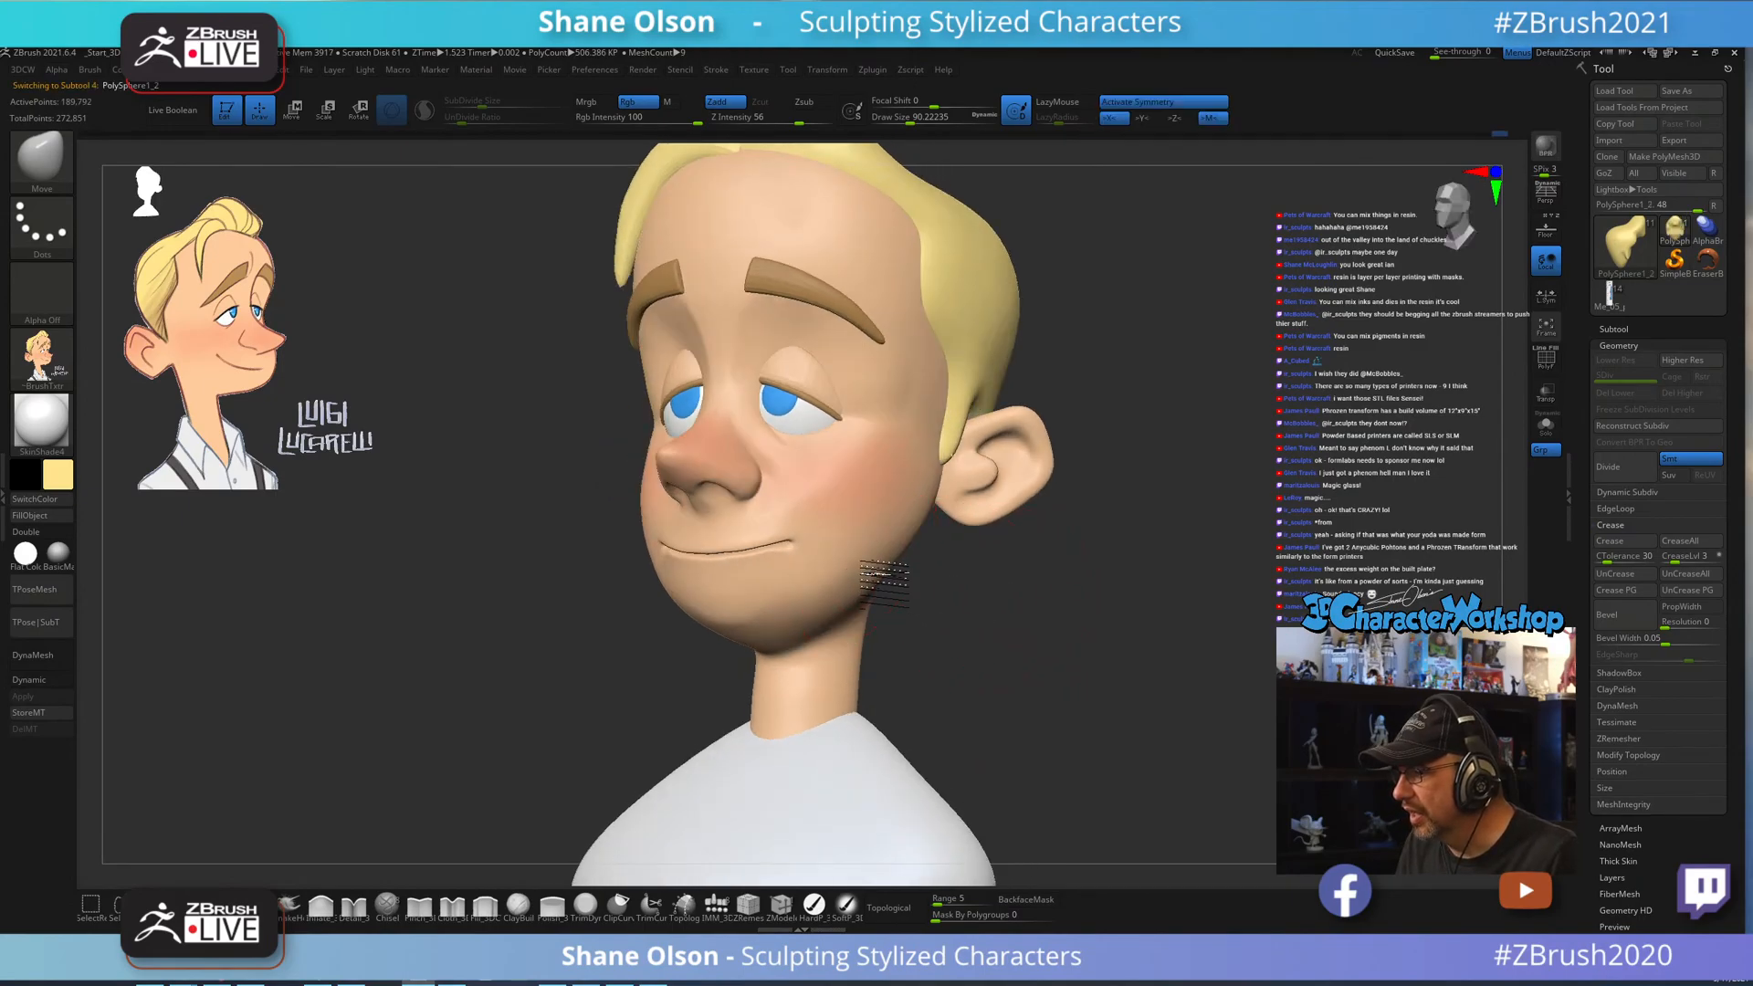
{"action": "left_click_drag", "start_coordinate": [1021, 631], "coordinate": [888, 618]}
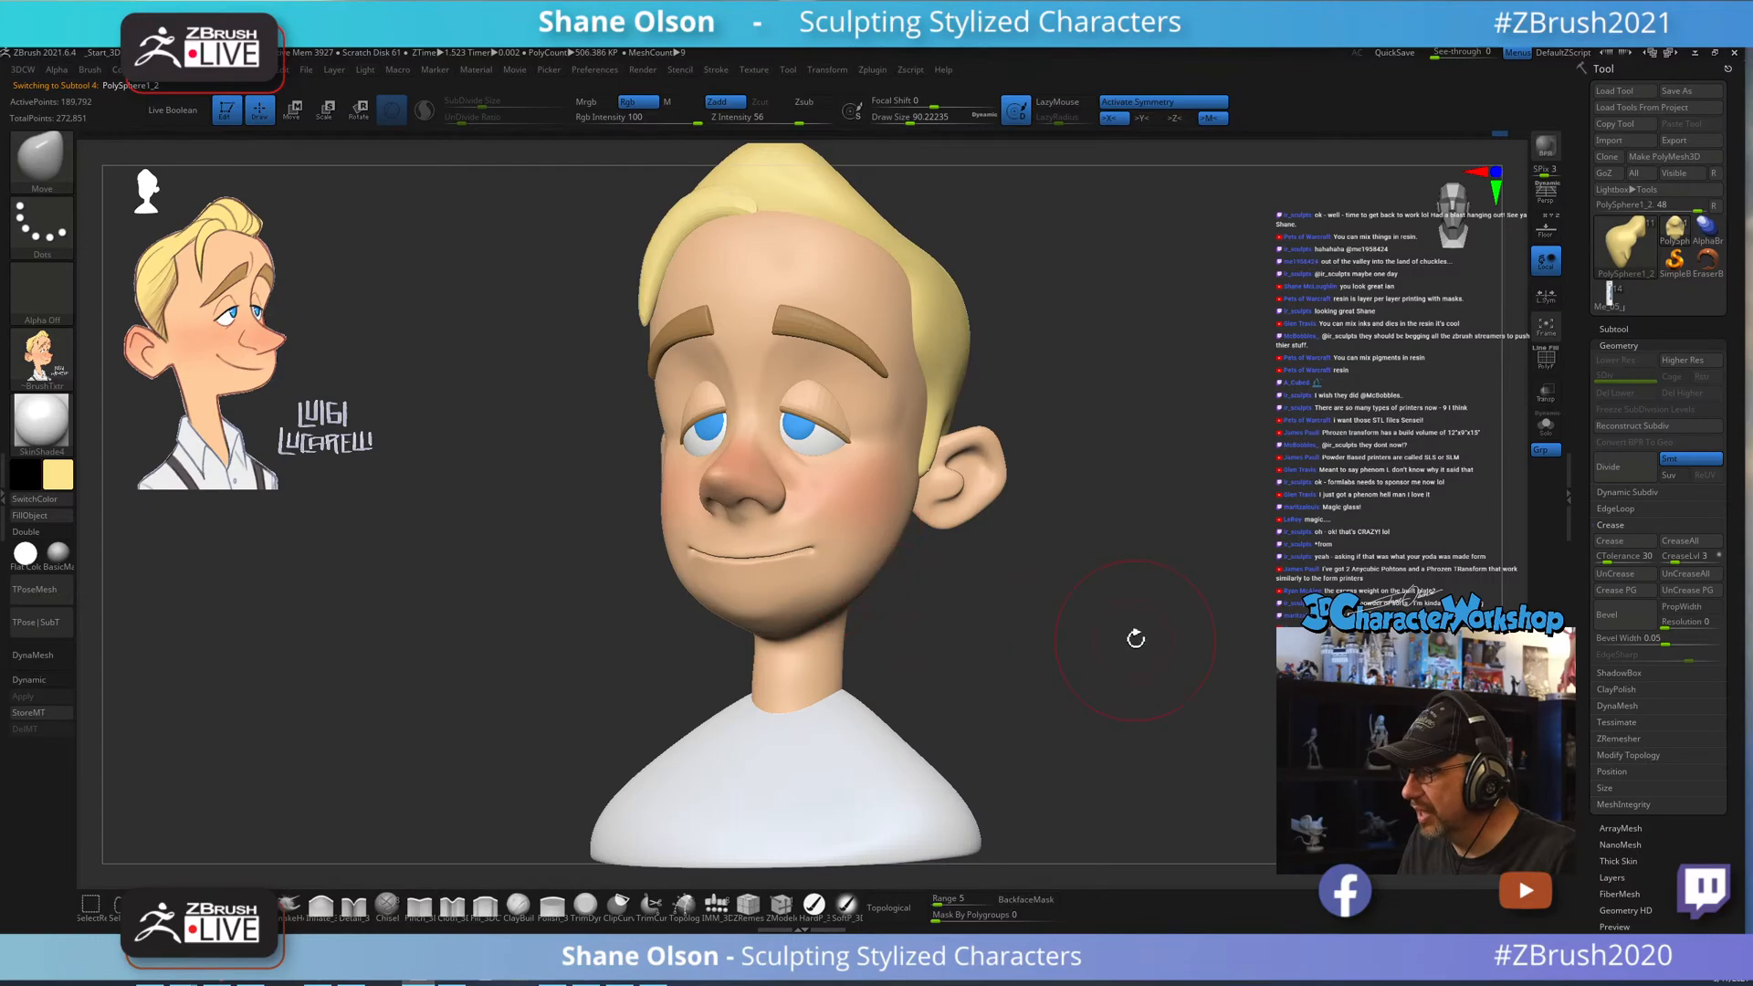
Refine the area under the chin and the upper neck with the Move brush at a draw size of about 80.
{"action": "mouse_move", "coordinate": [1135, 638]}
{"action": "left_mouse_down"}
{"action": "mouse_move", "coordinate": [1178, 644]}
{"action": "mouse_move", "coordinate": [1048, 645]}
{"action": "mouse_move", "coordinate": [1103, 655]}
{"action": "mouse_move", "coordinate": [975, 630]}
{"action": "mouse_move", "coordinate": [983, 685]}
{"action": "left_mouse_up"}
{"action": "key", "text": "s"}
{"action": "key", "text": "s"}
{"action": "left_click_drag", "start_coordinate": [874, 646], "coordinate": [880, 645]}
{"action": "key", "text": "s"}
{"action": "mouse_move", "coordinate": [758, 610]}
{"action": "left_mouse_down"}
{"action": "mouse_move", "coordinate": [794, 607]}
{"action": "mouse_move", "coordinate": [773, 610]}
{"action": "left_mouse_up"}
{"action": "mouse_move", "coordinate": [970, 616]}
{"action": "left_mouse_down"}
{"action": "mouse_move", "coordinate": [867, 632]}
{"action": "mouse_move", "coordinate": [1167, 611]}
{"action": "mouse_move", "coordinate": [1115, 594]}
{"action": "mouse_move", "coordinate": [1189, 603]}
{"action": "left_mouse_up"}
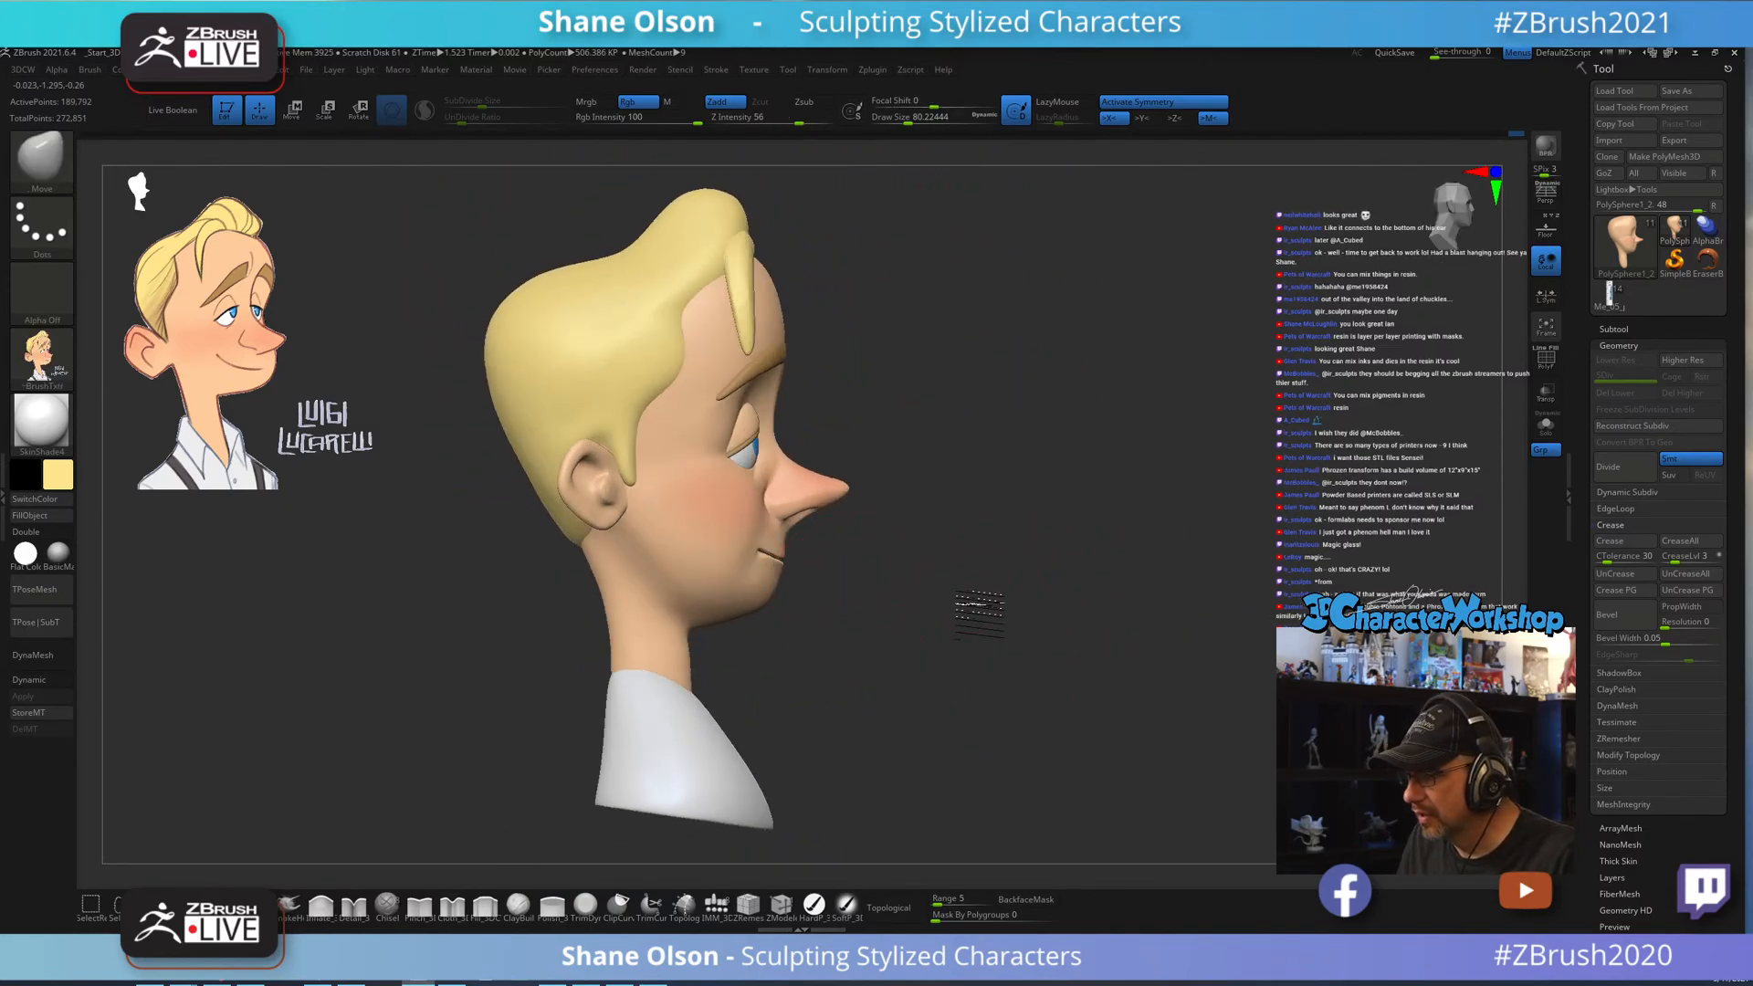
Adjust the back of the jaw below the ear with the Move brush at a draw size of 112.
{"action": "key", "text": "s"}
{"action": "left_click_drag", "start_coordinate": [650, 560], "coordinate": [680, 567]}
{"action": "key", "text": "s"}
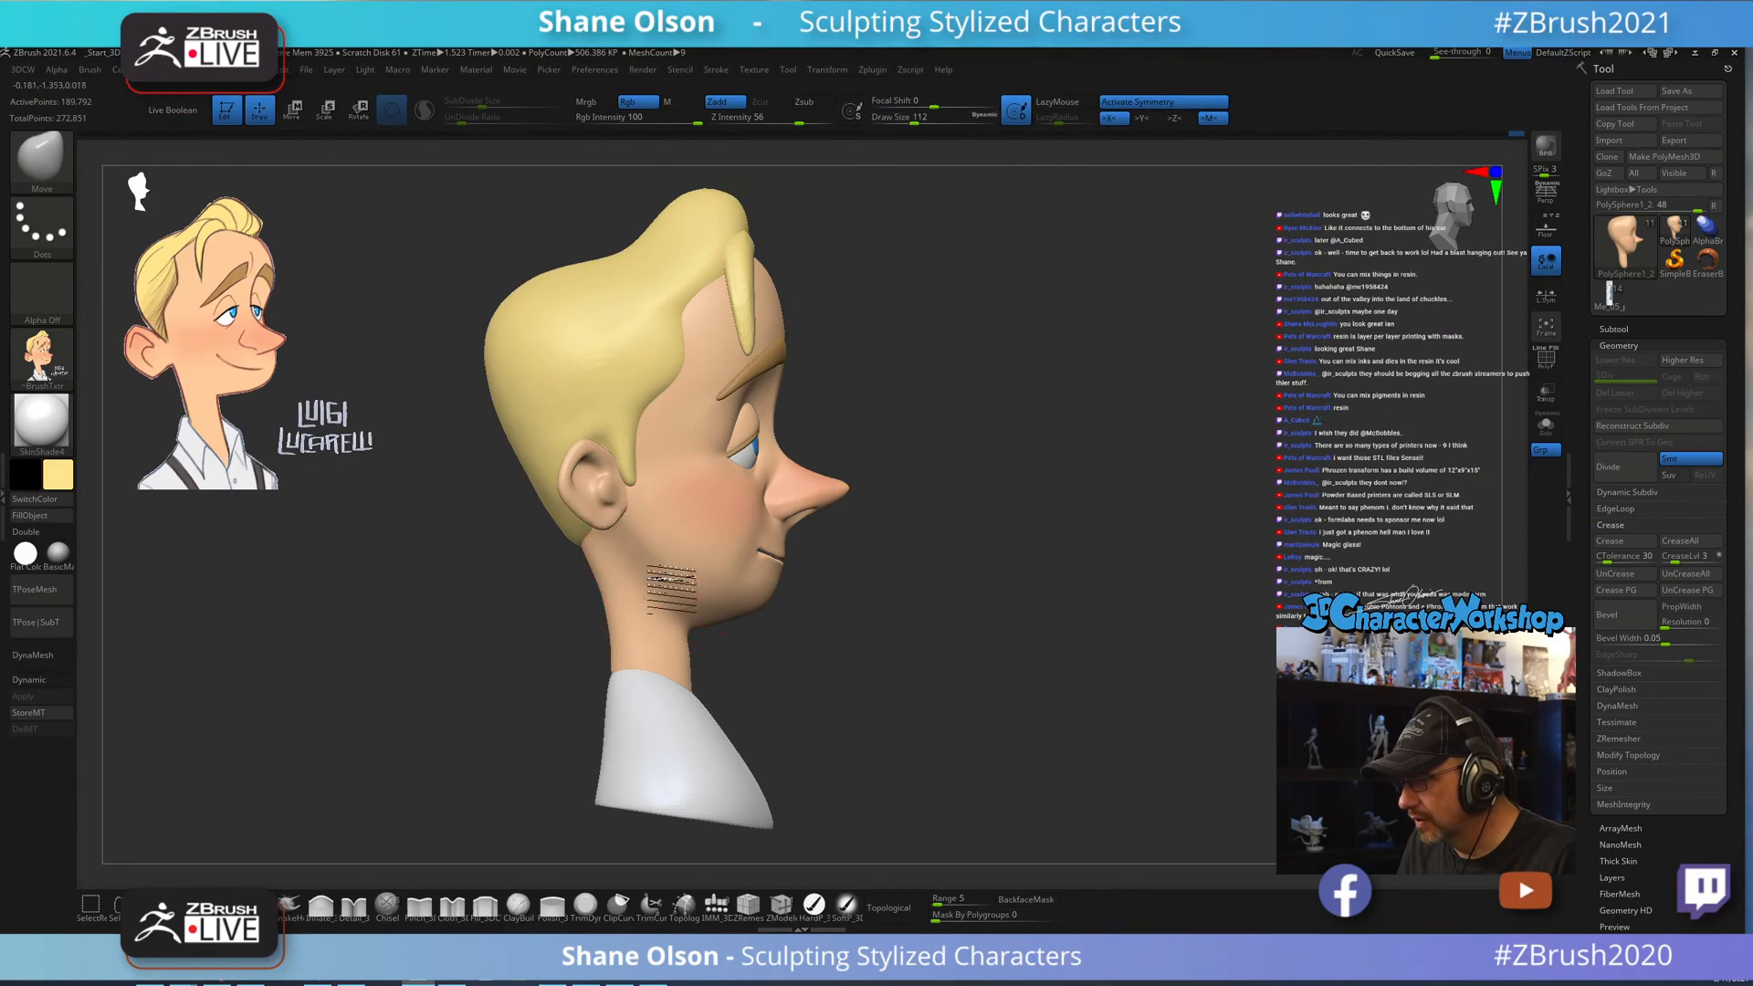
{"action": "mouse_move", "coordinate": [976, 664]}
{"action": "left_mouse_down"}
{"action": "mouse_move", "coordinate": [908, 666]}
{"action": "mouse_move", "coordinate": [1072, 602]}
{"action": "mouse_move", "coordinate": [1100, 626]}
{"action": "mouse_move", "coordinate": [1198, 614]}
{"action": "mouse_move", "coordinate": [1142, 632]}
{"action": "mouse_move", "coordinate": [1126, 592]}
{"action": "left_mouse_up"}
{"action": "left_click_drag", "start_coordinate": [900, 606], "coordinate": [1026, 617]}
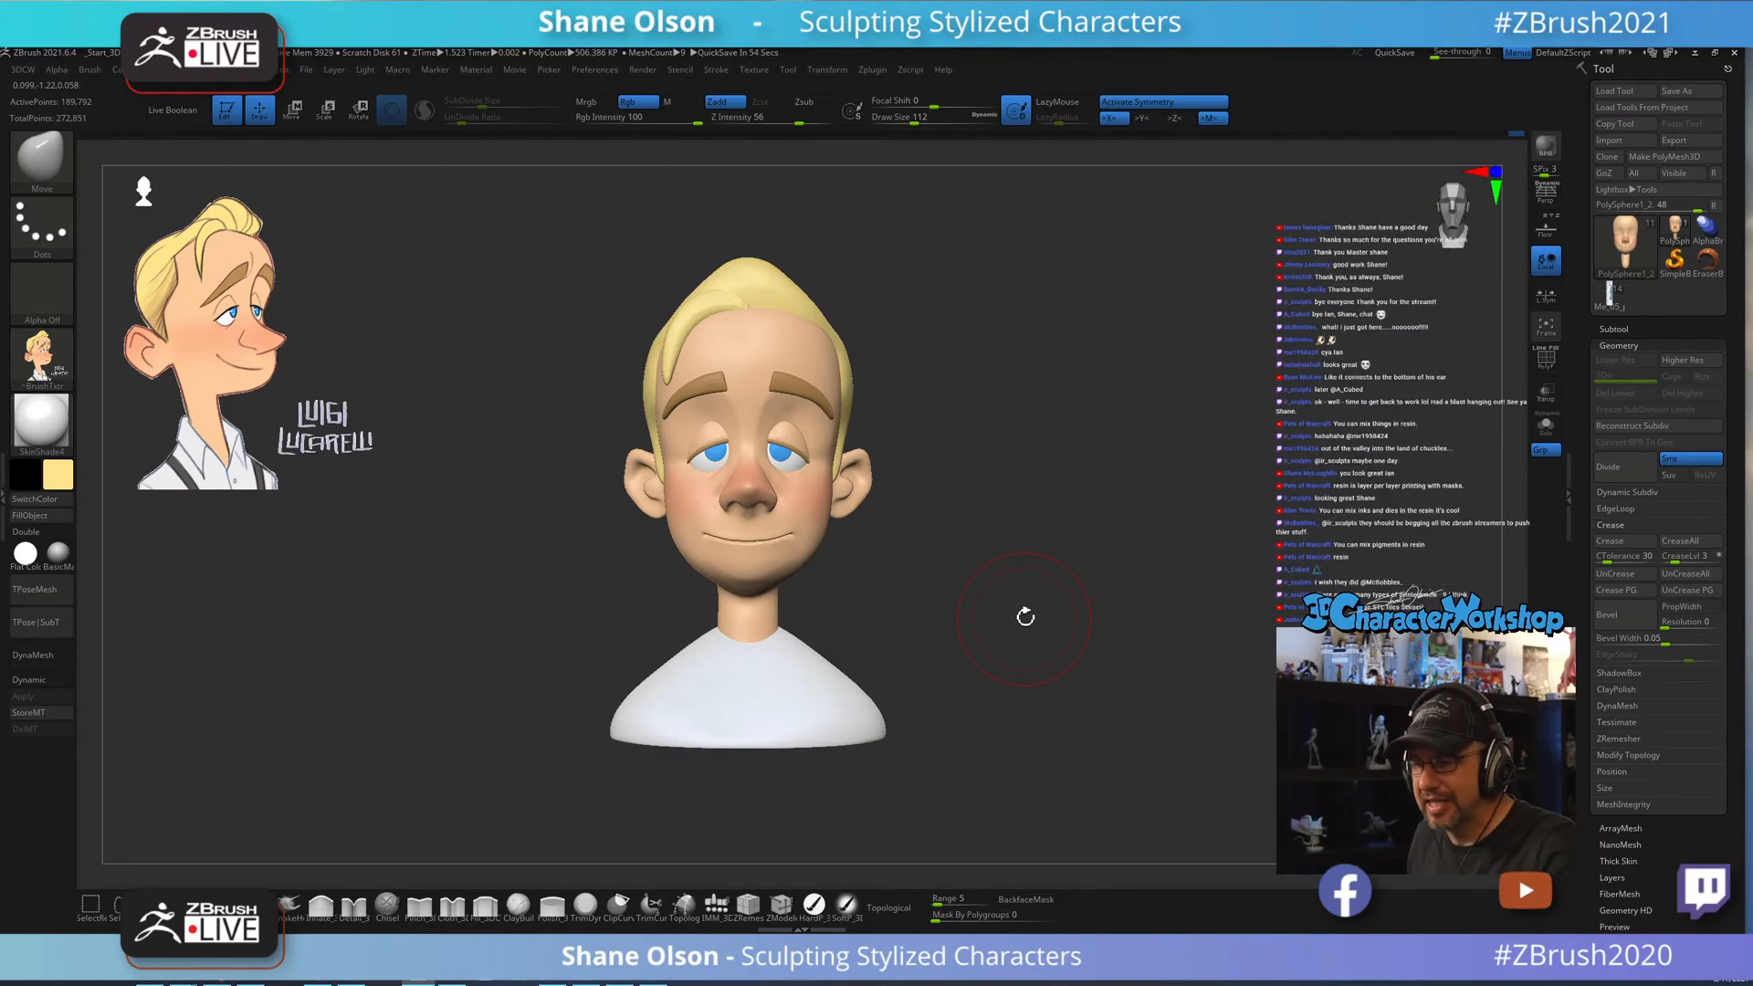
Turn on perspective display and smooth the side of the face beside the eye at a draw size of about 65.
{"action": "mouse_move", "coordinate": [1033, 622]}
{"action": "left_mouse_down"}
{"action": "mouse_move", "coordinate": [1017, 626]}
{"action": "mouse_move", "coordinate": [1111, 621]}
{"action": "mouse_move", "coordinate": [1096, 604]}
{"action": "mouse_move", "coordinate": [1049, 630]}
{"action": "mouse_move", "coordinate": [1043, 610]}
{"action": "left_mouse_up"}
{"action": "key", "text": "space"}
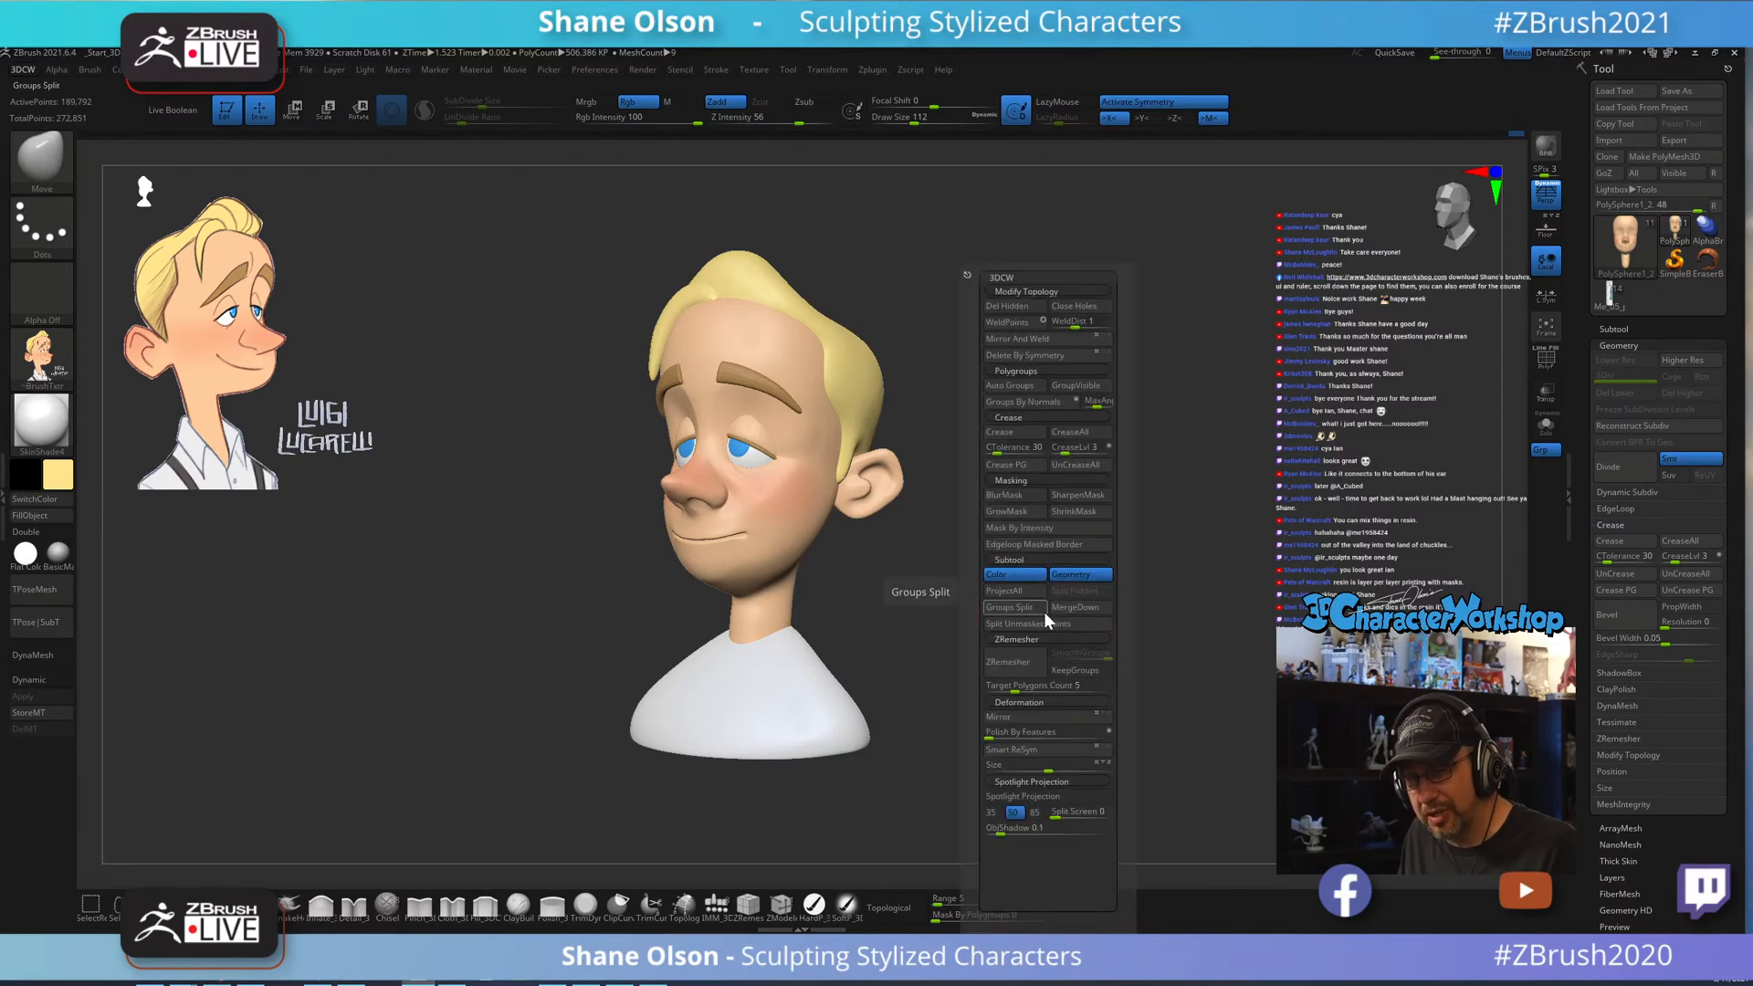
{"action": "mouse_move", "coordinate": [1034, 411]}
{"action": "left_mouse_down"}
{"action": "mouse_move", "coordinate": [1131, 454]}
{"action": "mouse_move", "coordinate": [1064, 492]}
{"action": "left_mouse_up"}
{"action": "key", "text": "s"}
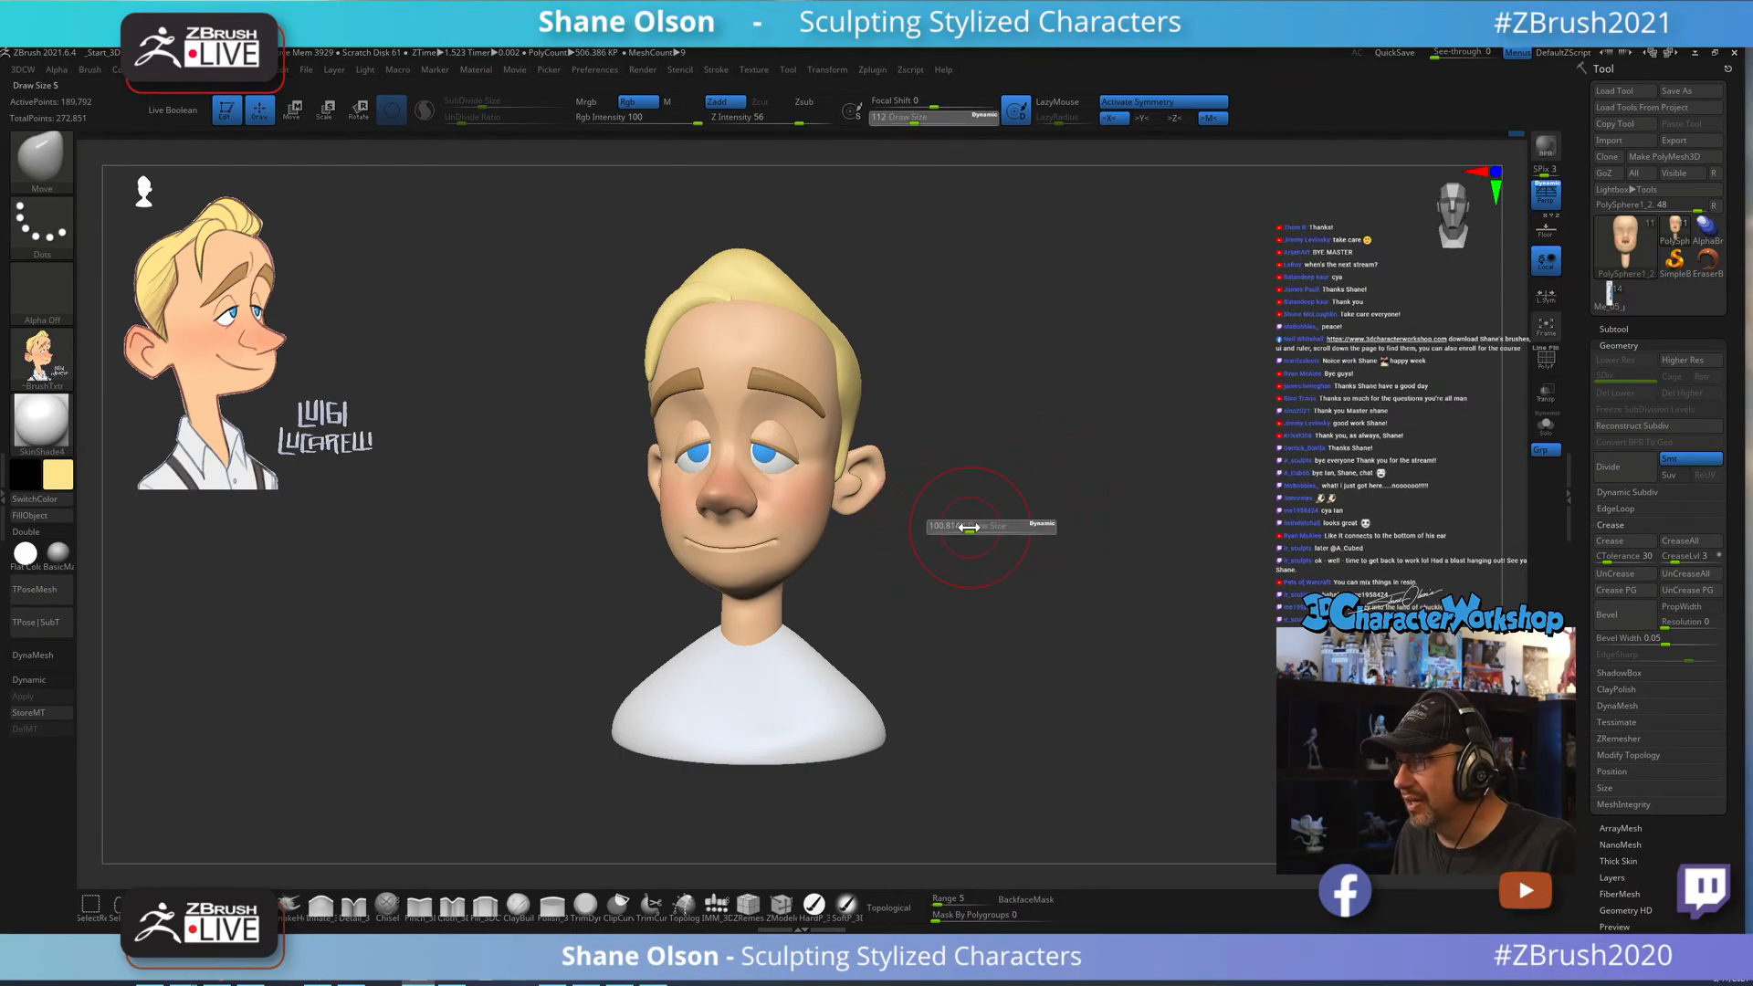
{"action": "left_click_drag", "start_coordinate": [972, 527], "coordinate": [920, 502]}
{"action": "key", "text": "s"}
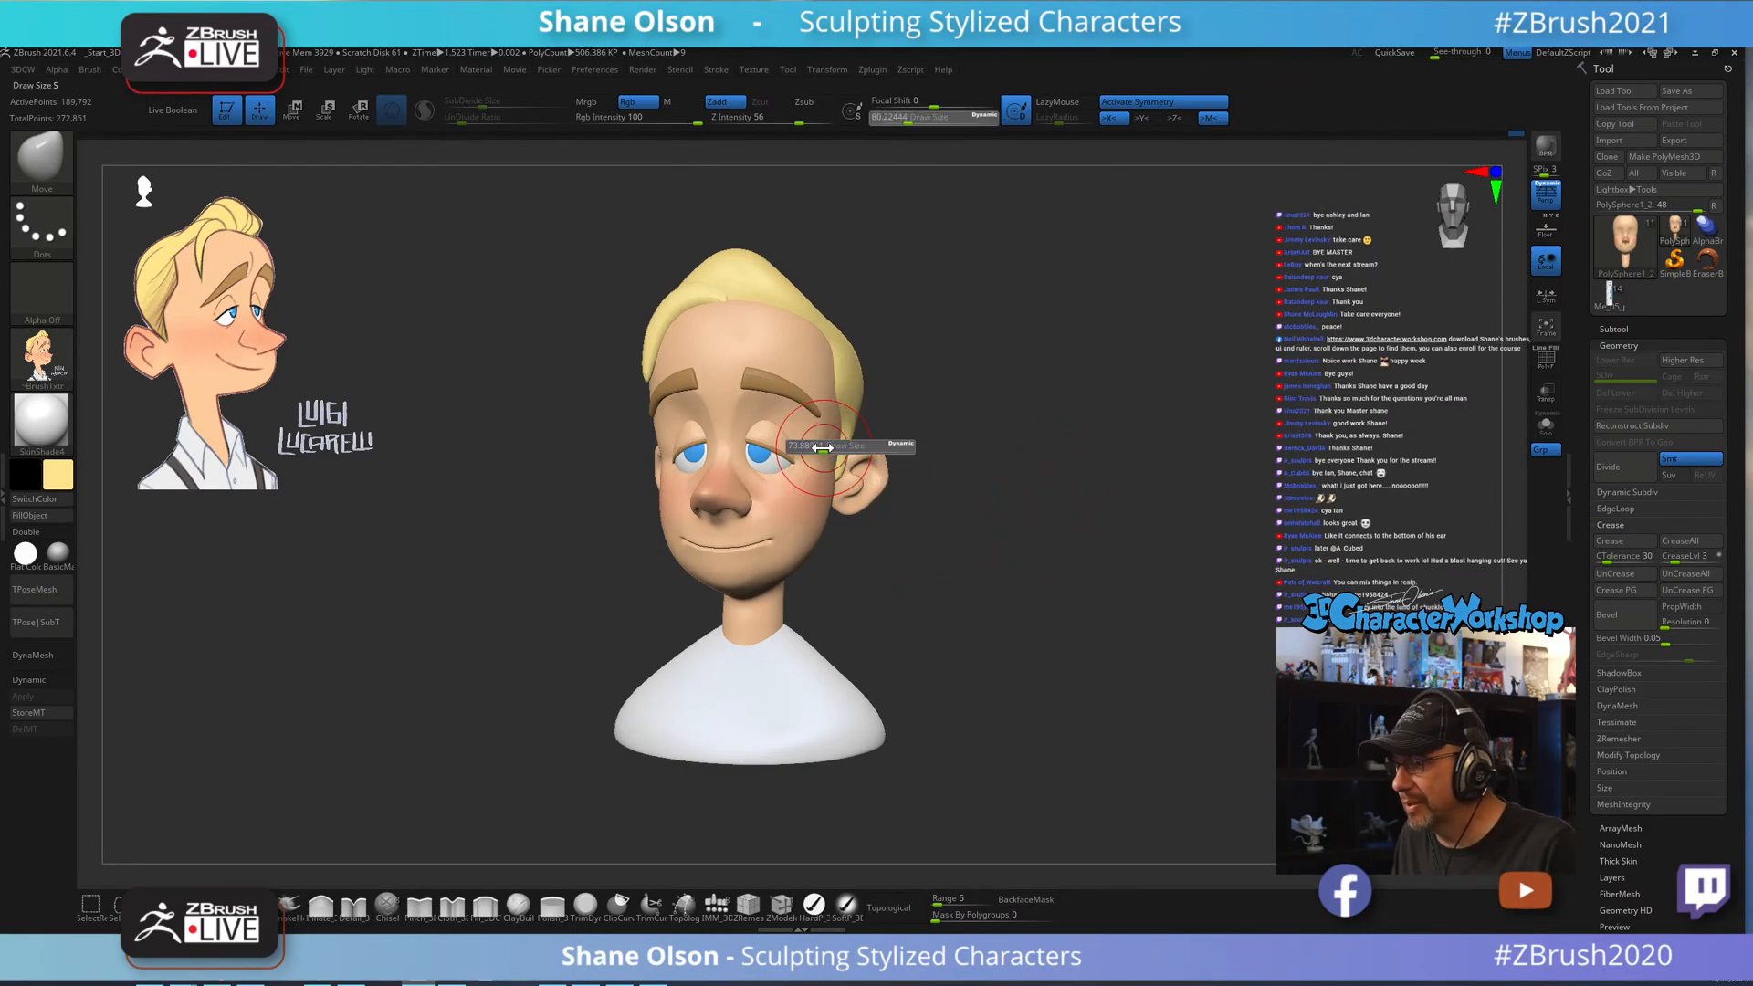
{"action": "left_click_drag", "start_coordinate": [841, 445], "coordinate": [822, 430]}
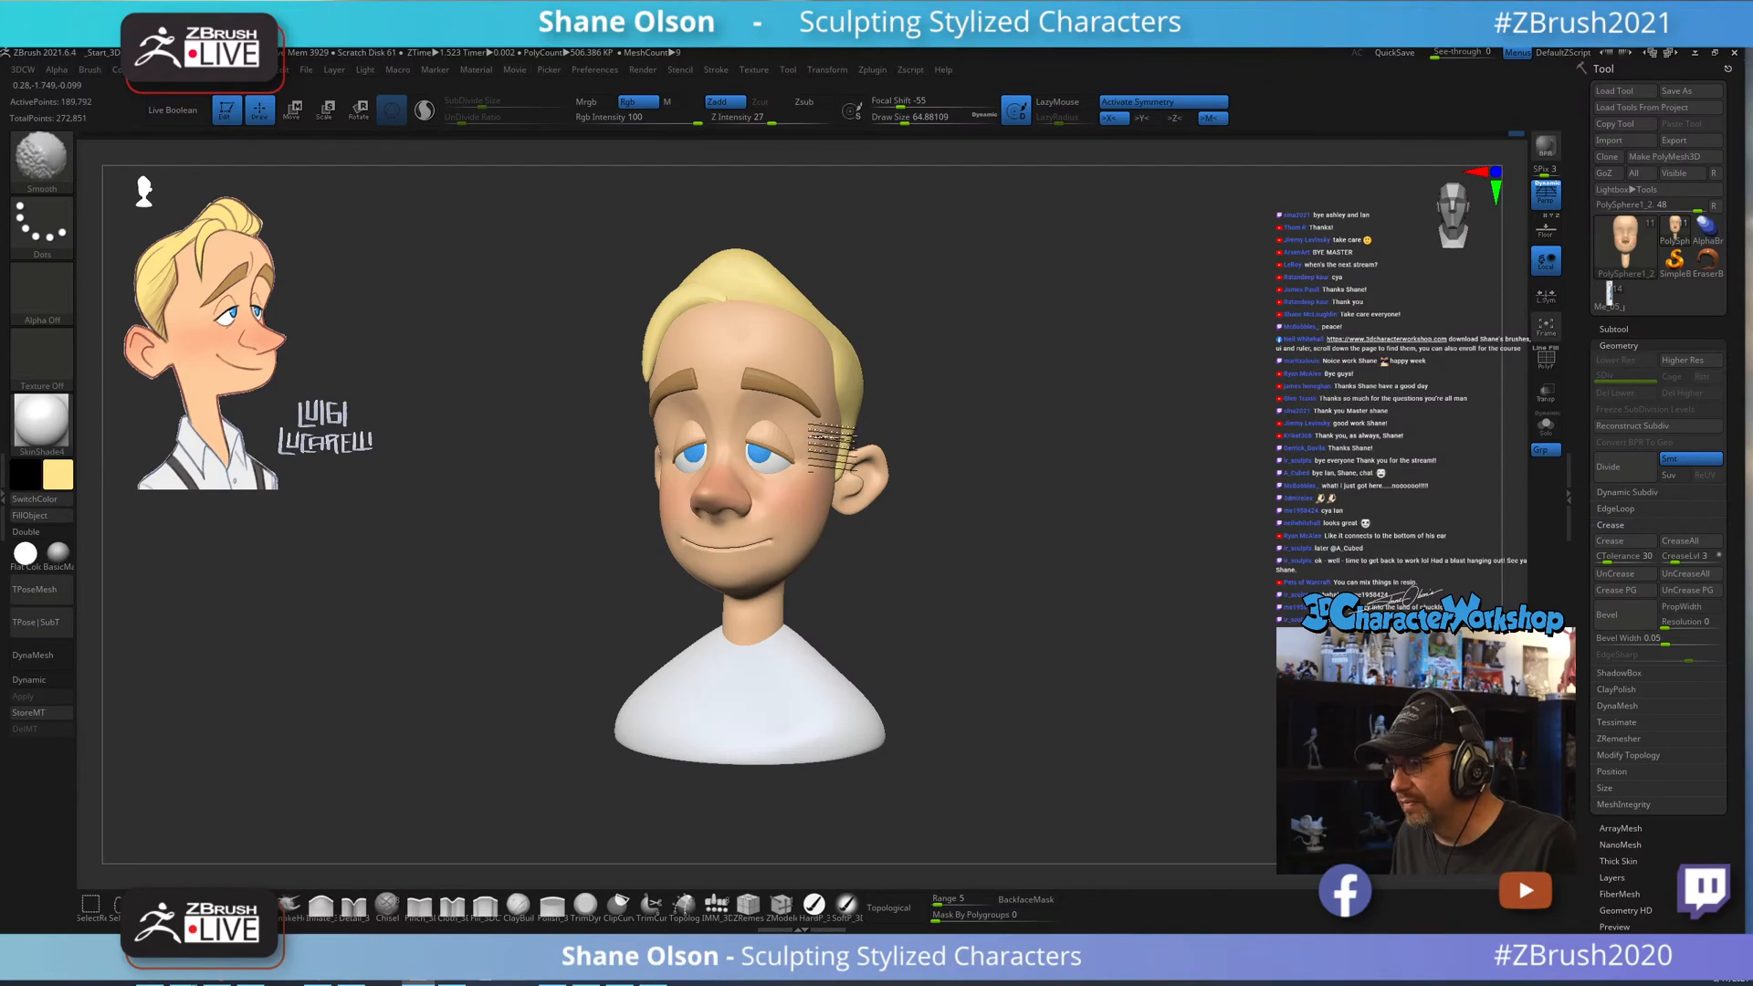
{"action": "mouse_move", "coordinate": [1194, 489]}
{"action": "left_mouse_down"}
{"action": "mouse_move", "coordinate": [1209, 497]}
{"action": "mouse_move", "coordinate": [1164, 489]}
{"action": "left_mouse_up"}
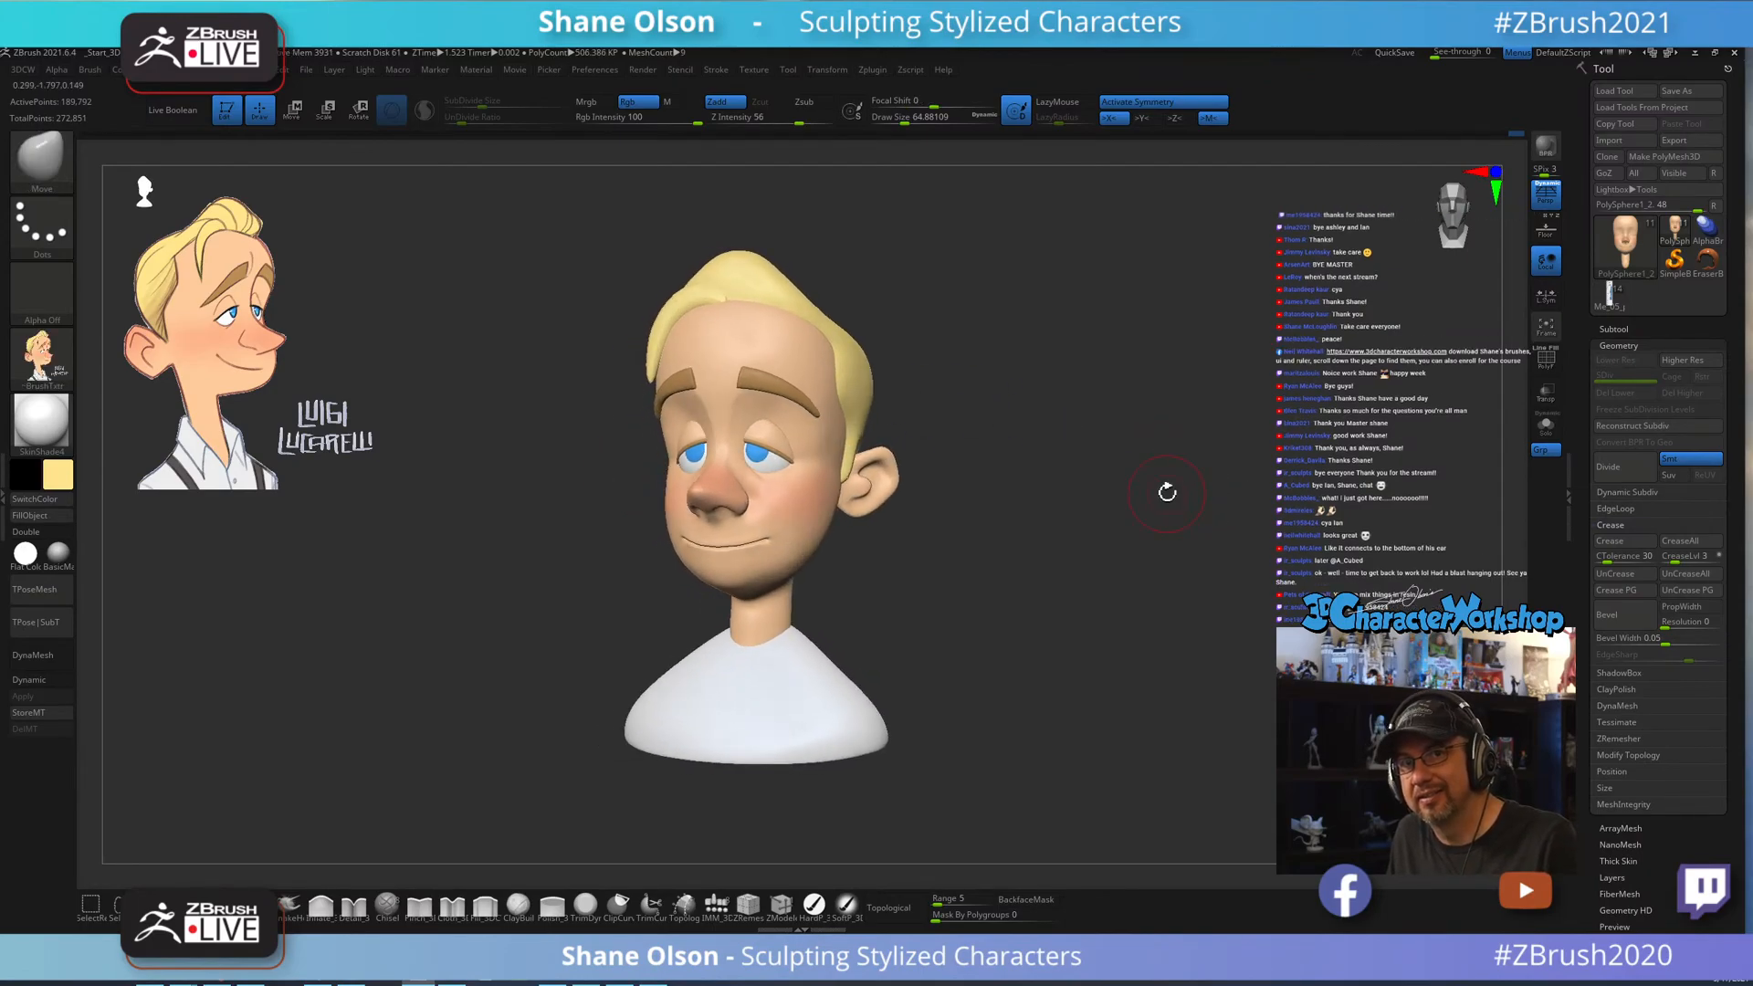